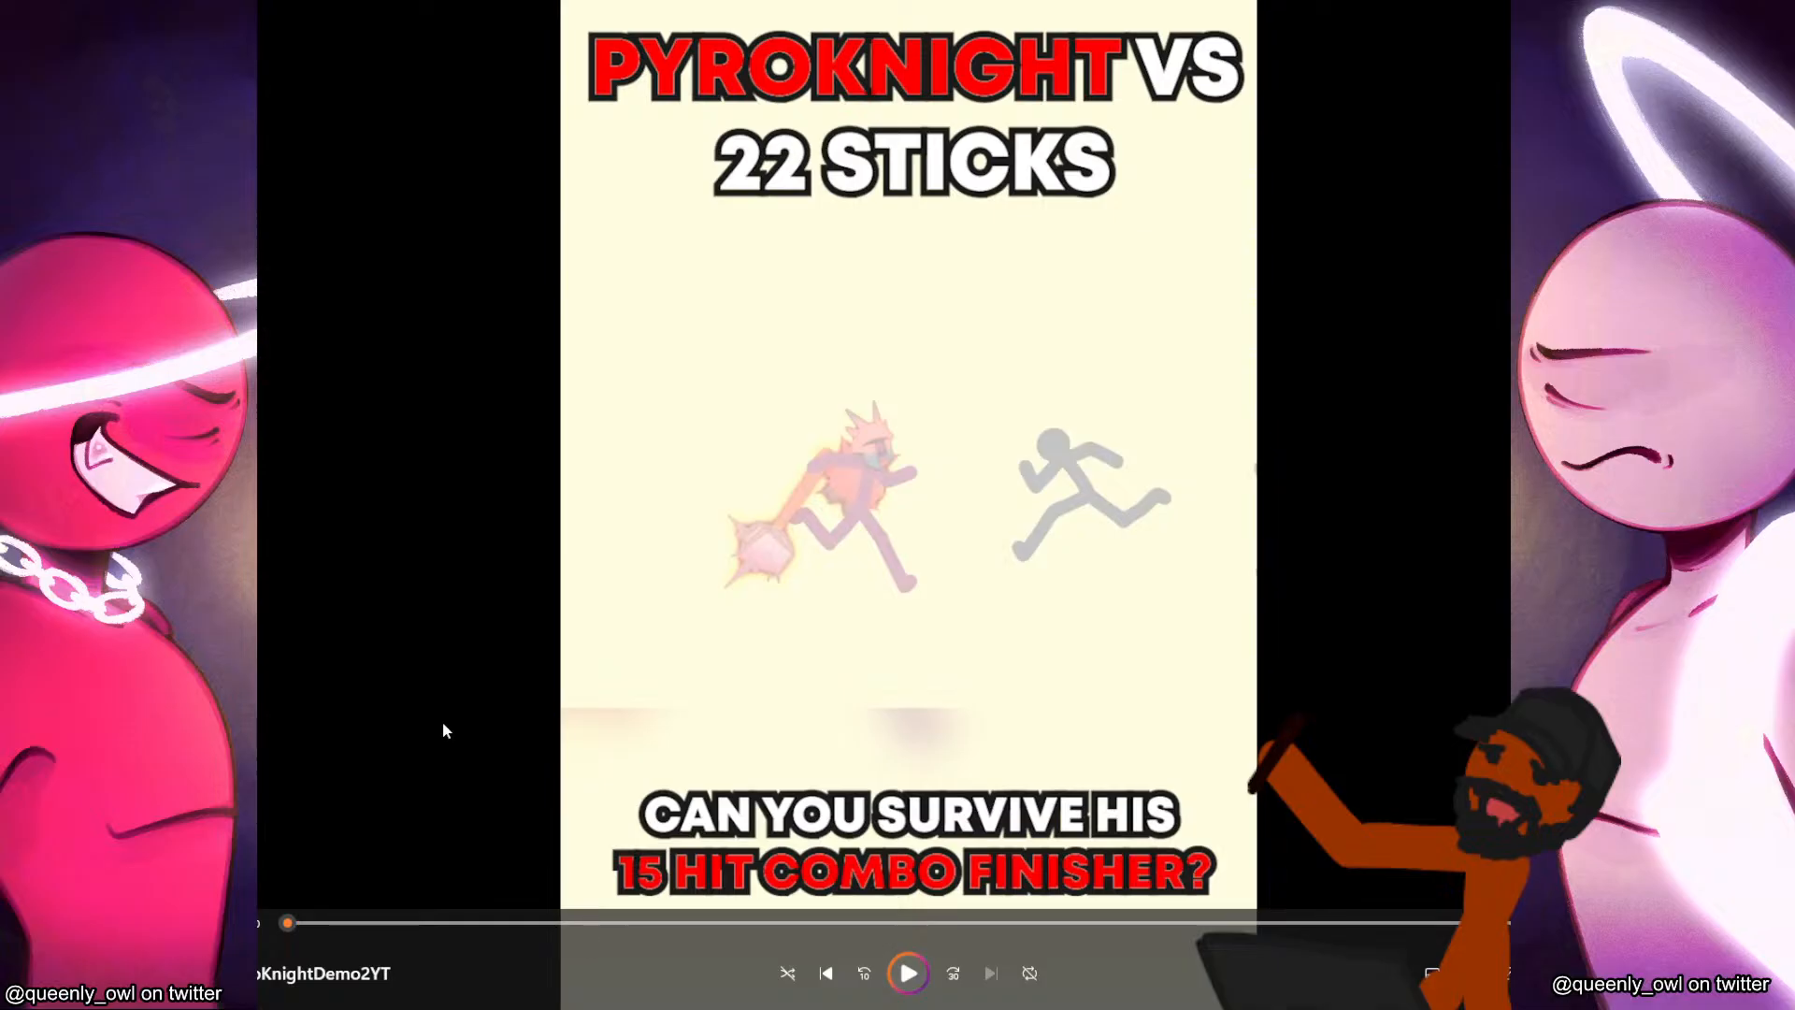
Play the Pyroknight vs 22 Sticks demo video from the beginning and pause it.
left_click(909, 976)
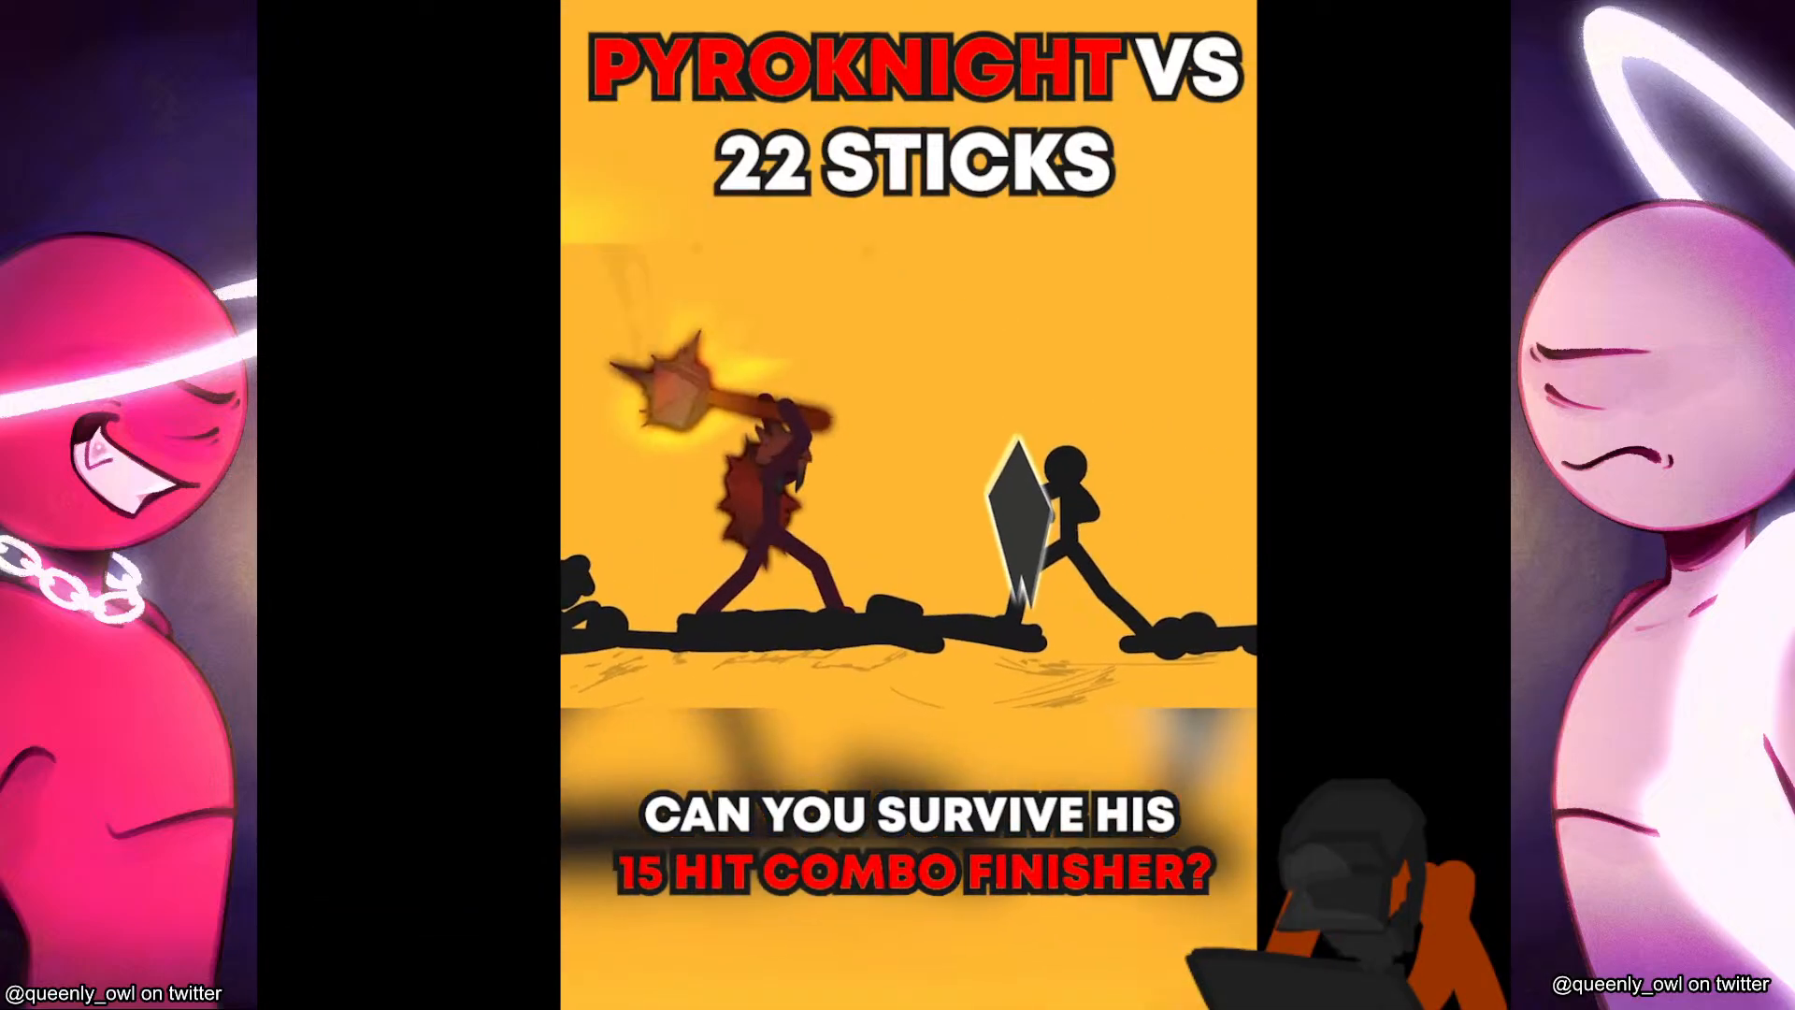
mouse_move(1461, 720)
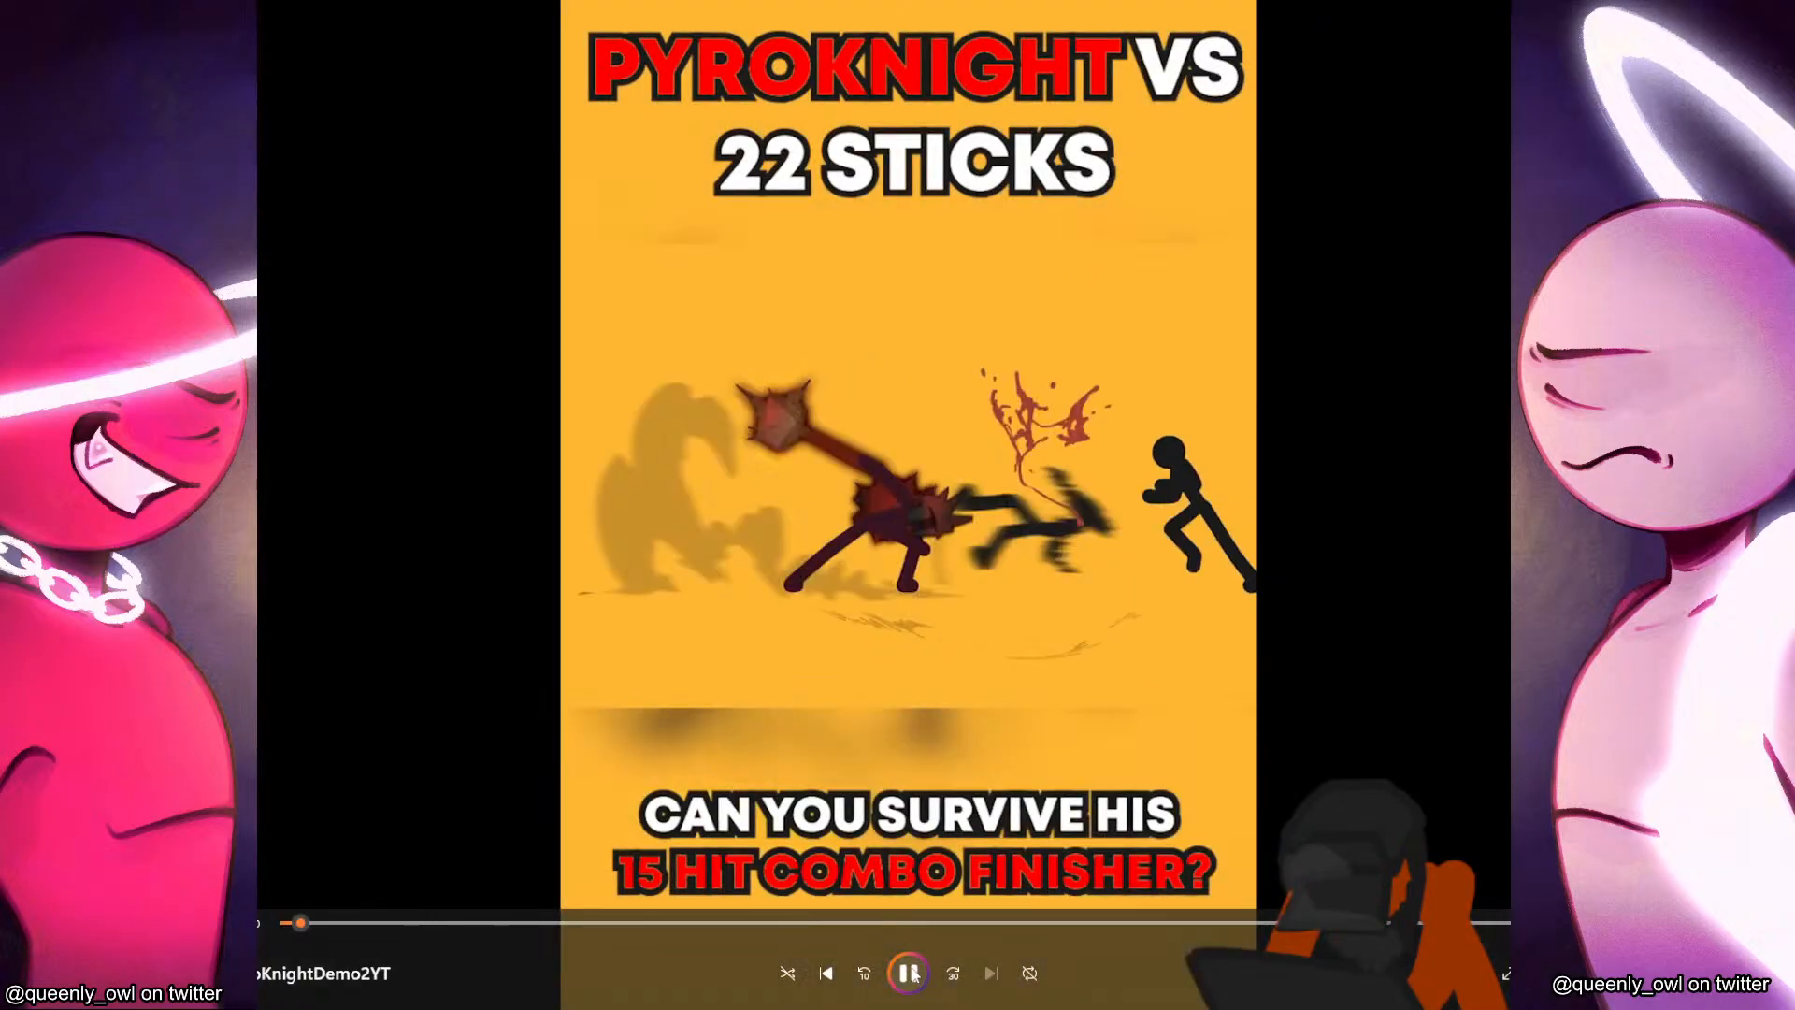
left_click(910, 974)
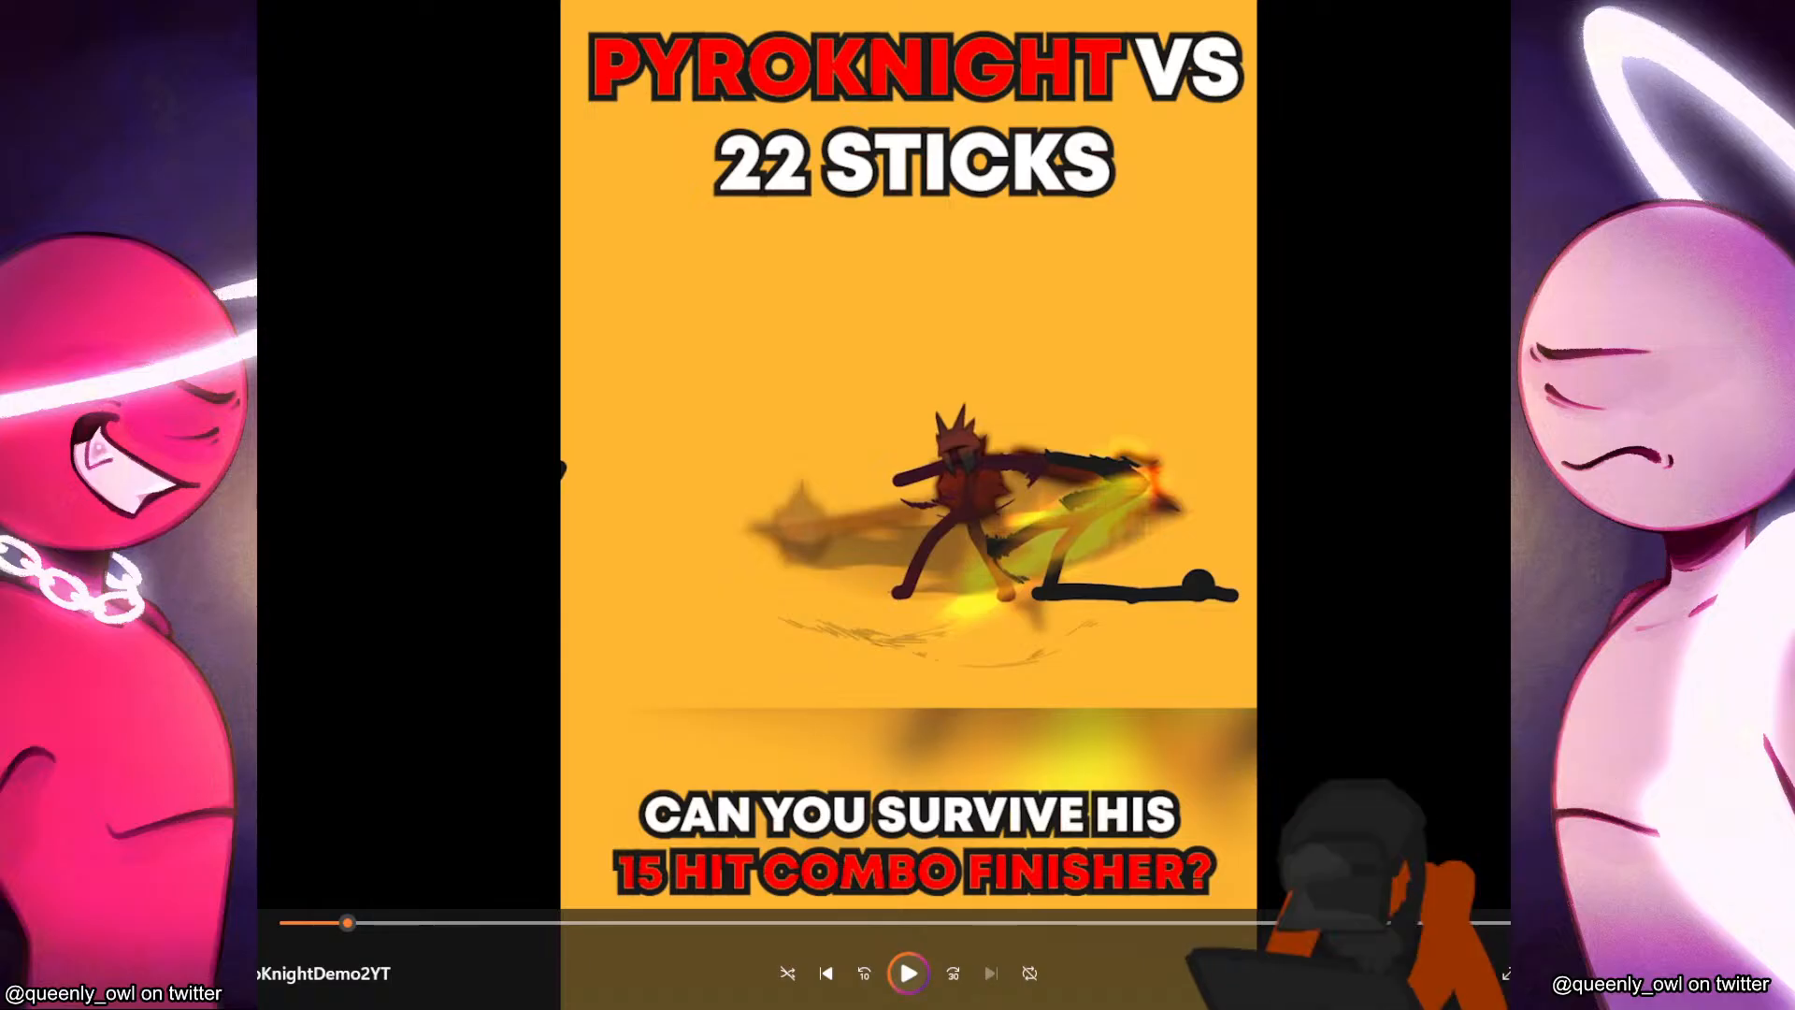
Switch to the TikTok profile in the browser, open the newest Pyroknight video and pause its playback.
left_click_drag(260, 187, 1371, 62)
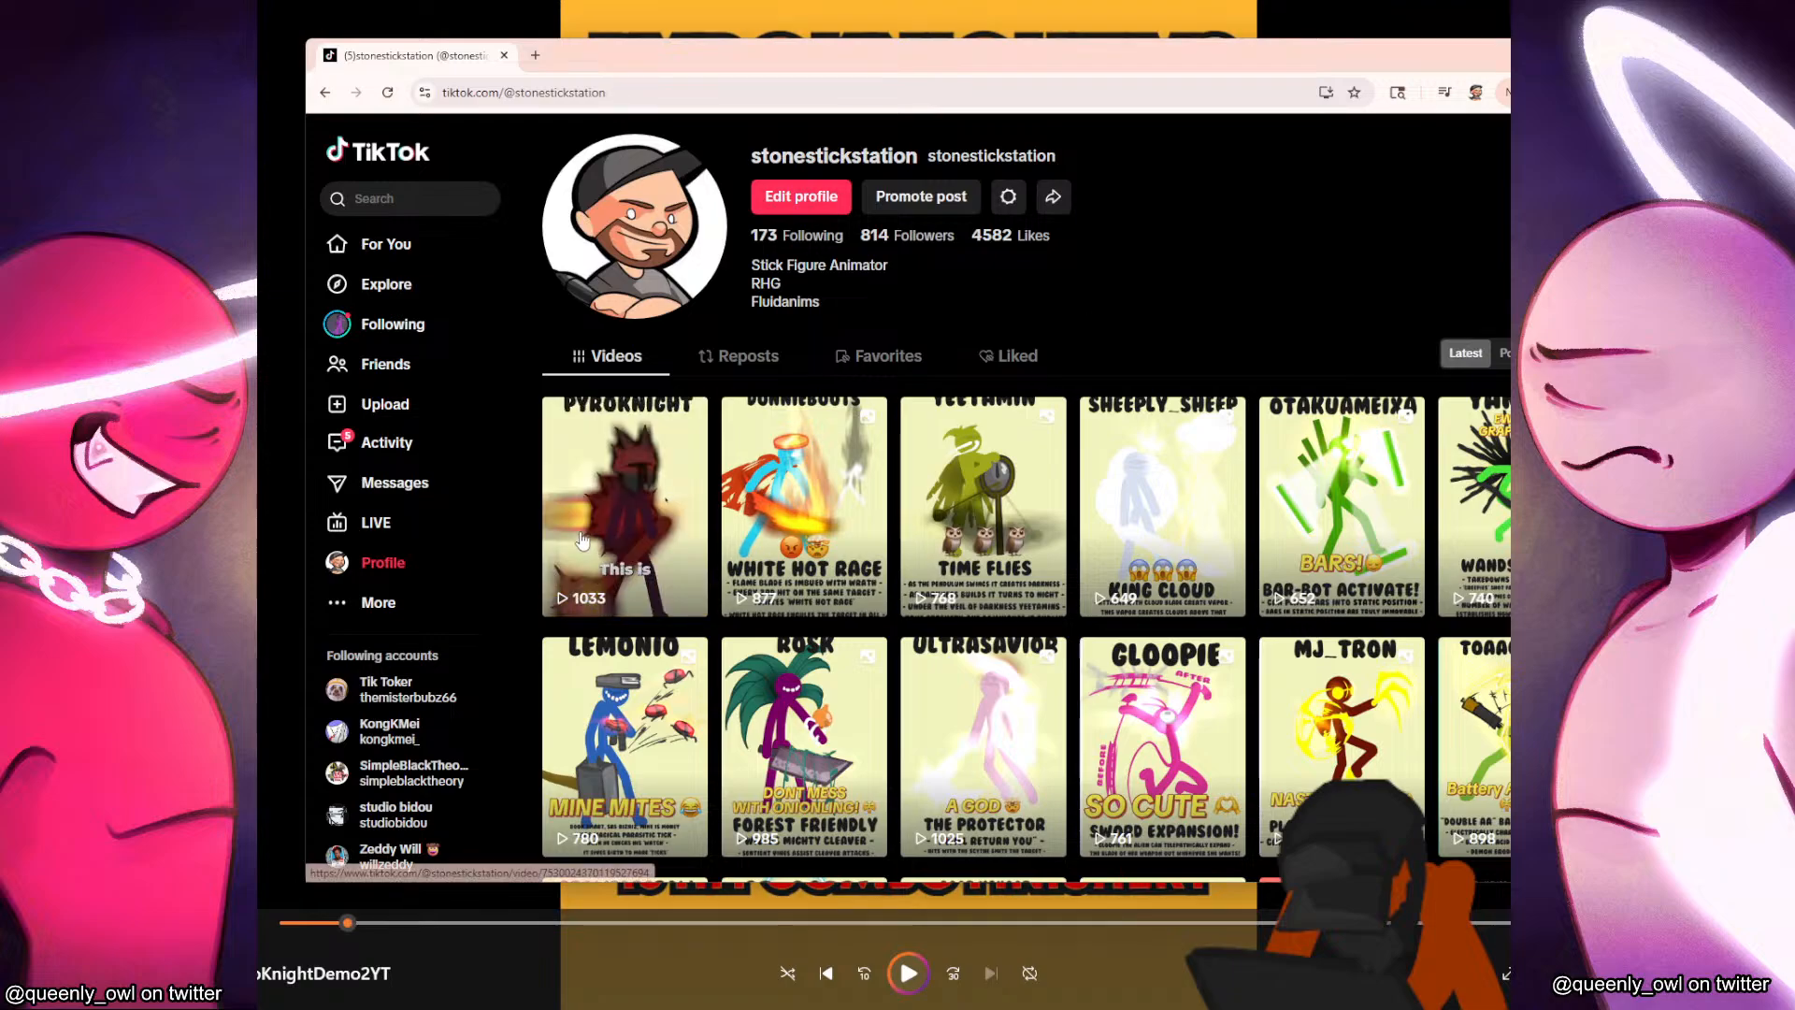
left_click(625, 505)
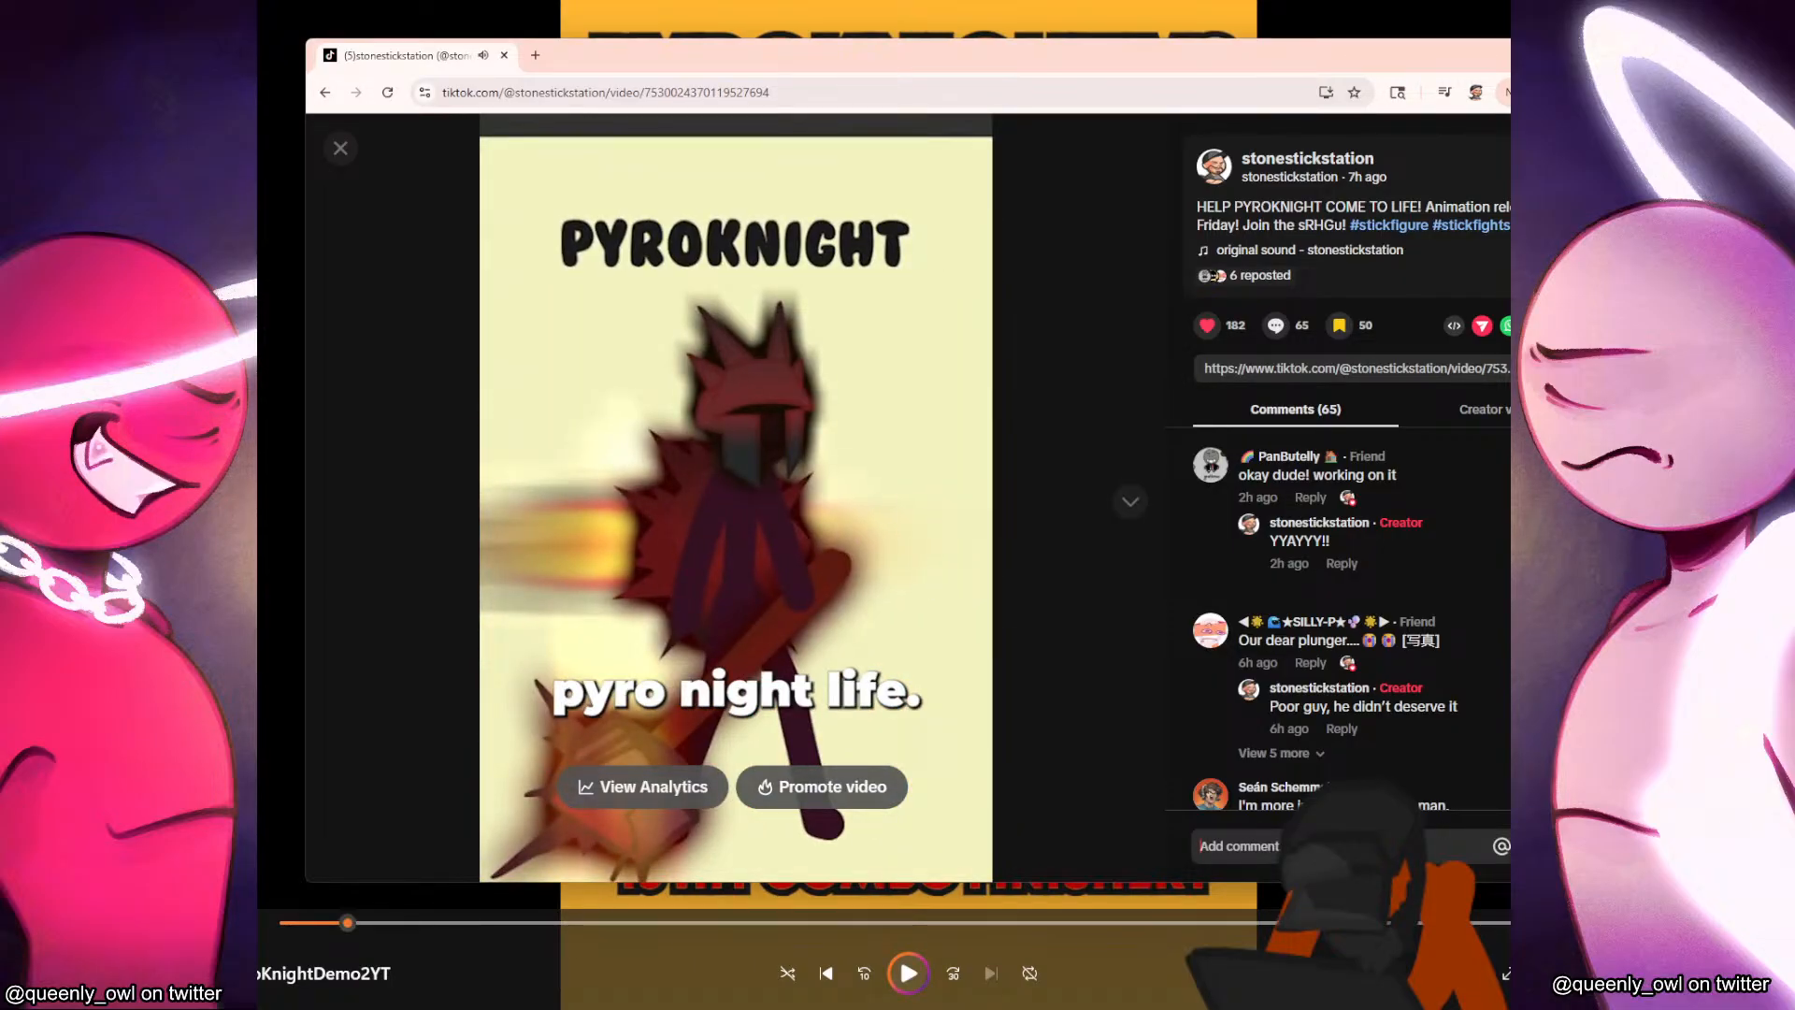
left_click(790, 423)
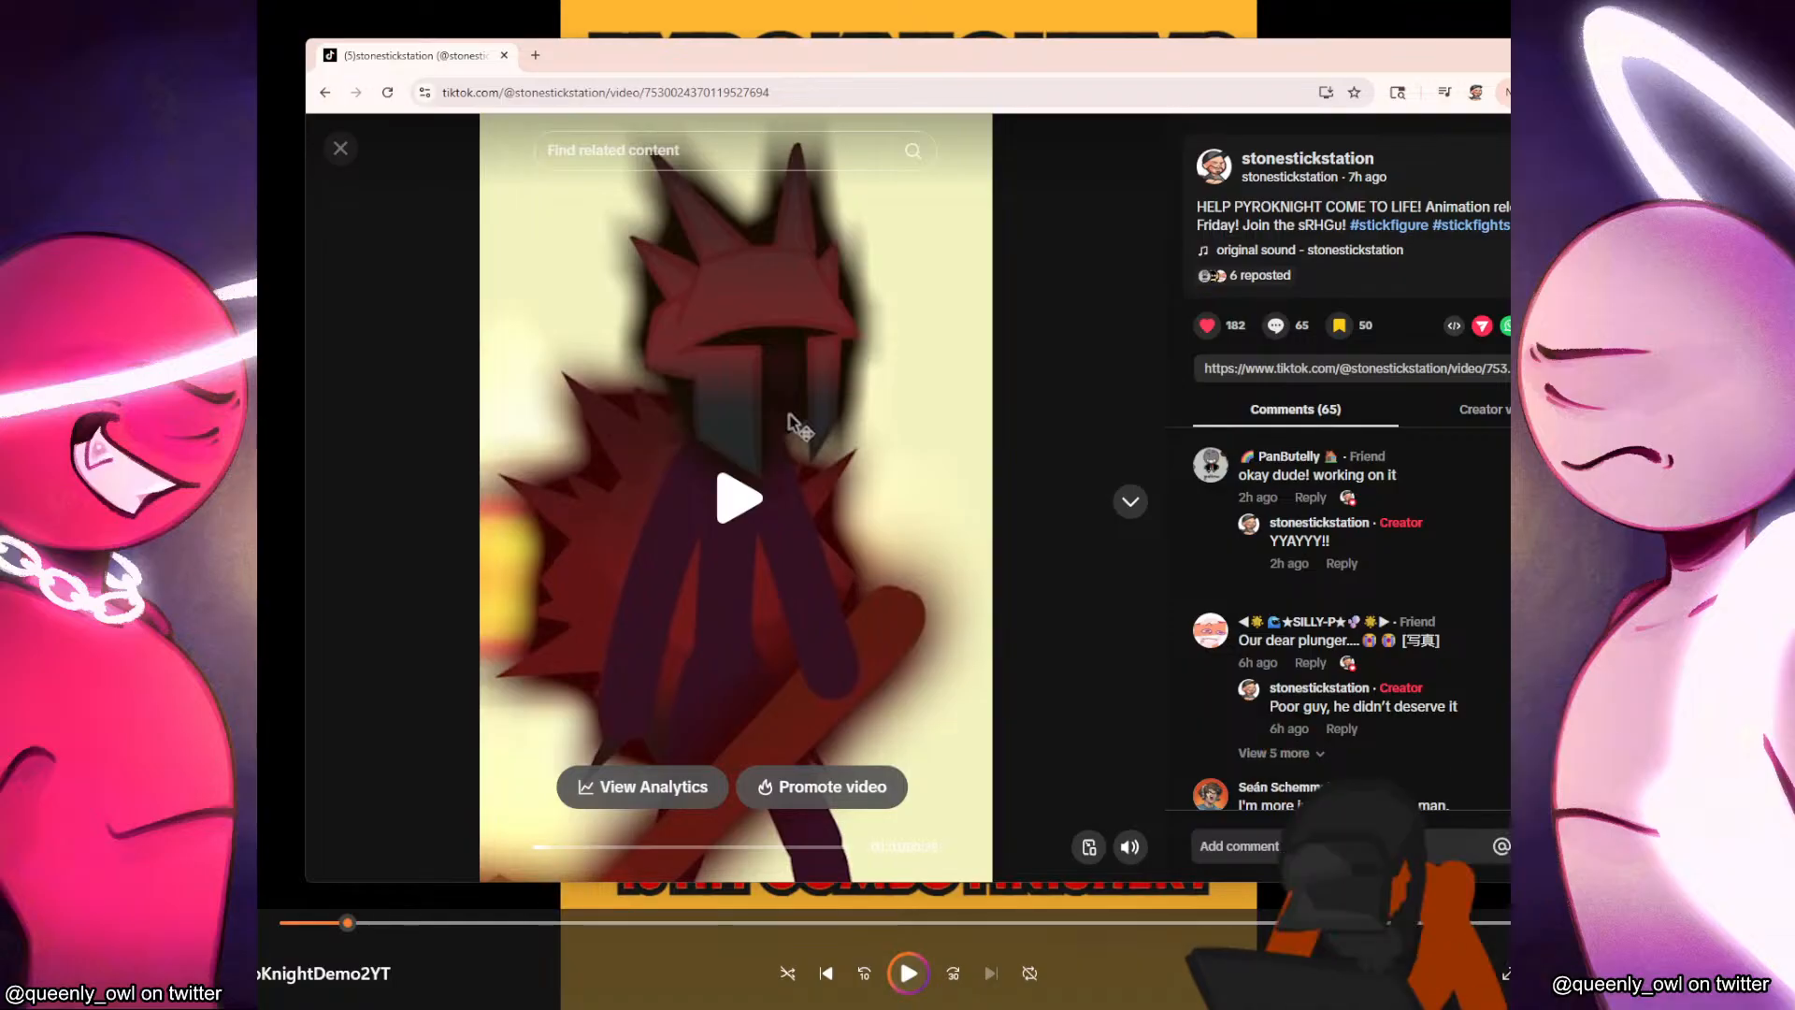
Skim the Fire and Lighting (PyroKnight vs Andre) story in Google Docs.
left_click_drag(790, 418, 829, 67)
scroll(775, 673, "up", 10)
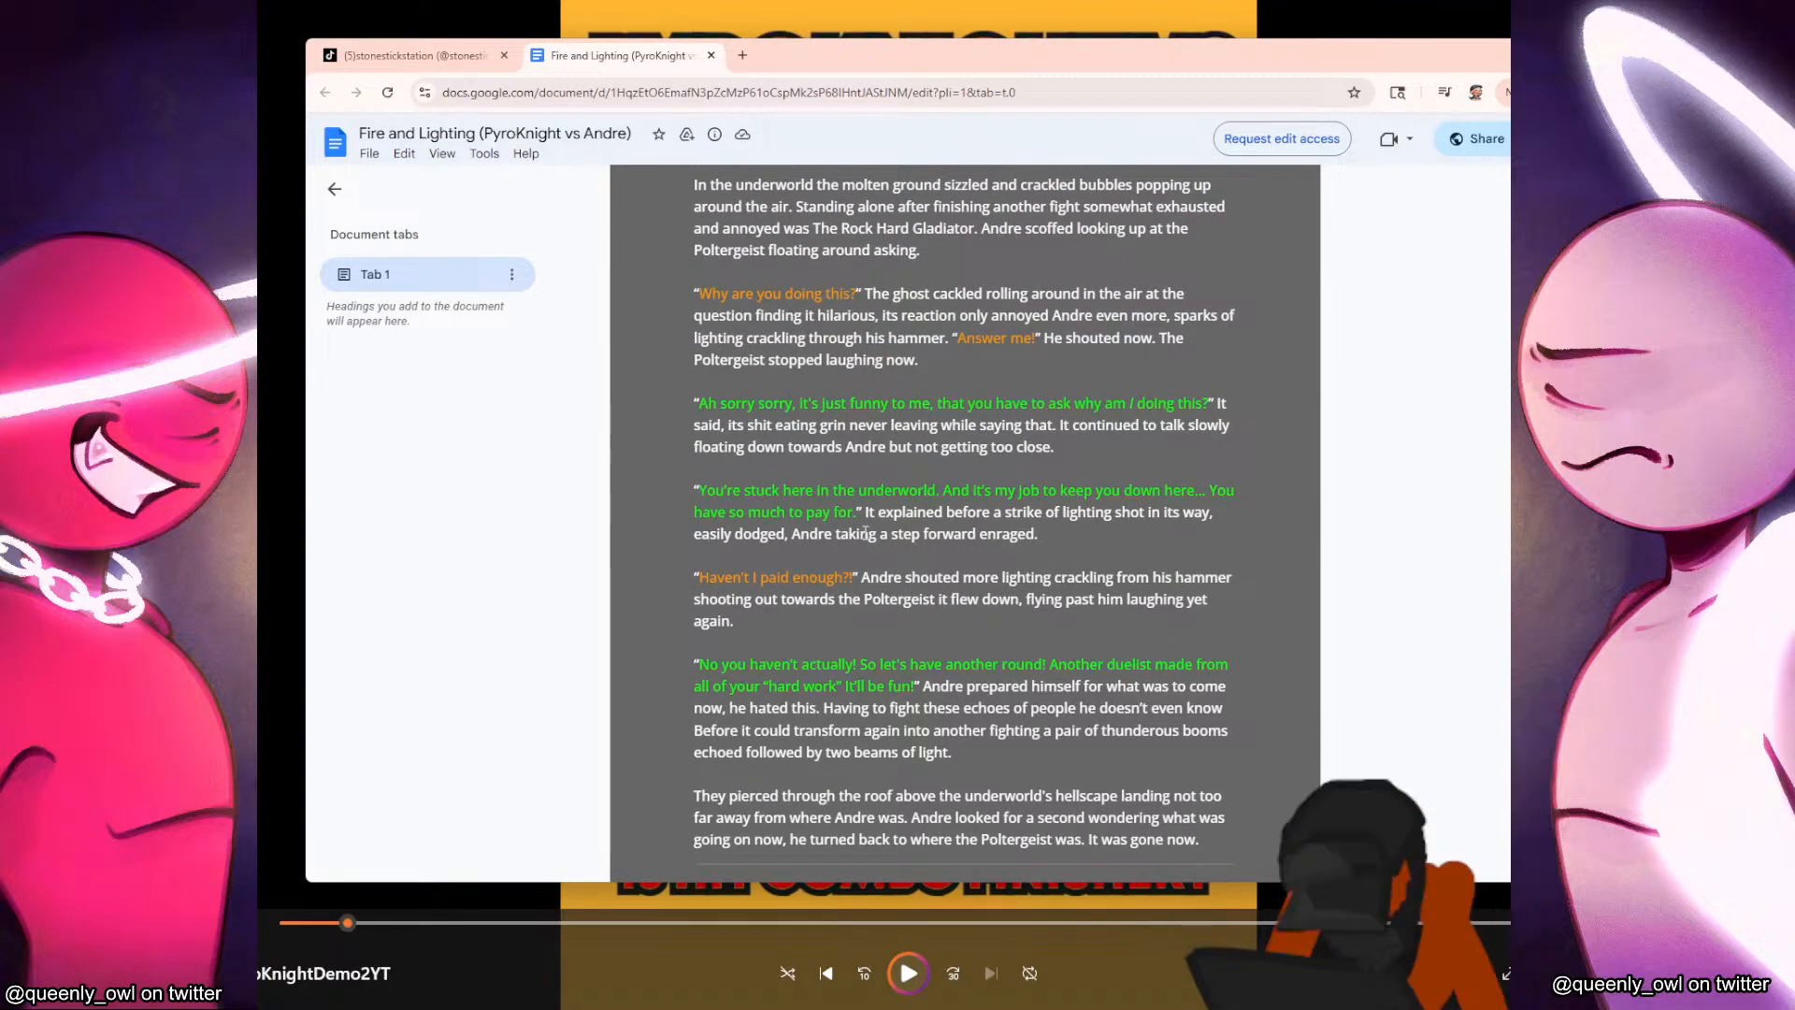
scroll(921, 523, "down", 3)
scroll(897, 561, "up", 3)
scroll(871, 593, "down", 4)
Switch to the Pyroknight lore audio in the media player, skip to its closing part, listen and stop it.
mouse_move(1019, 1007)
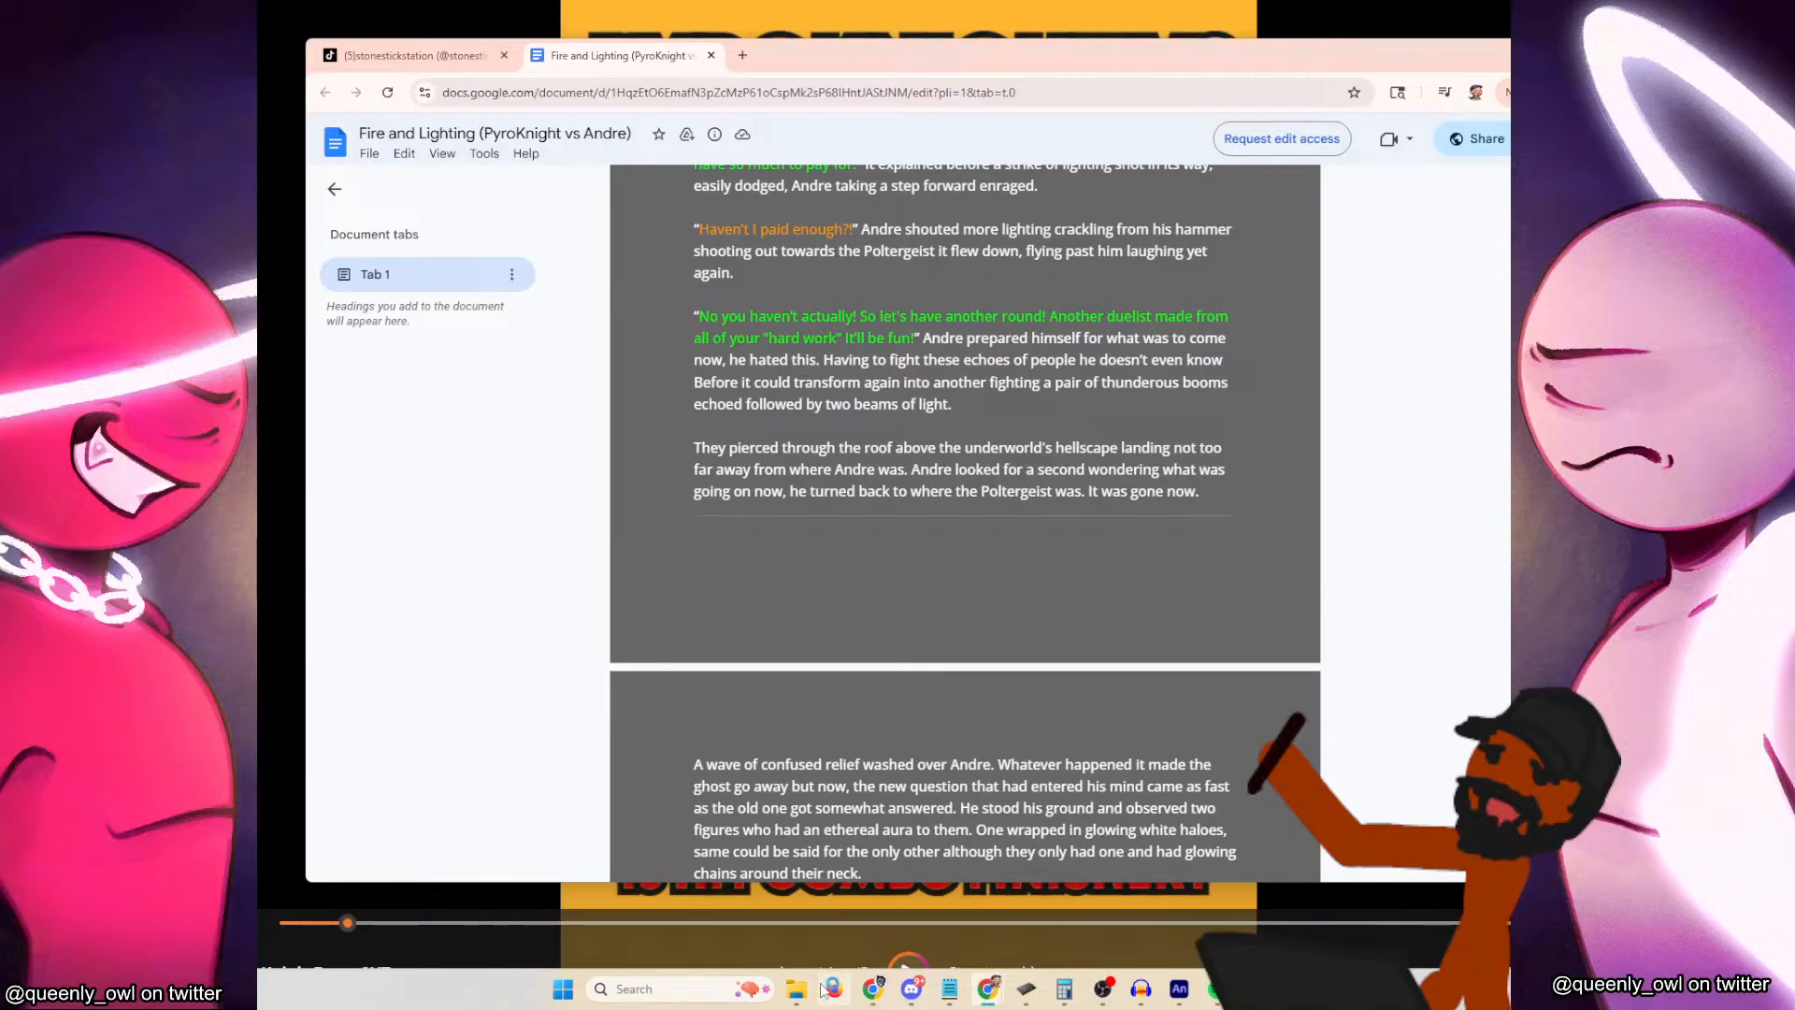
mouse_move(796, 989)
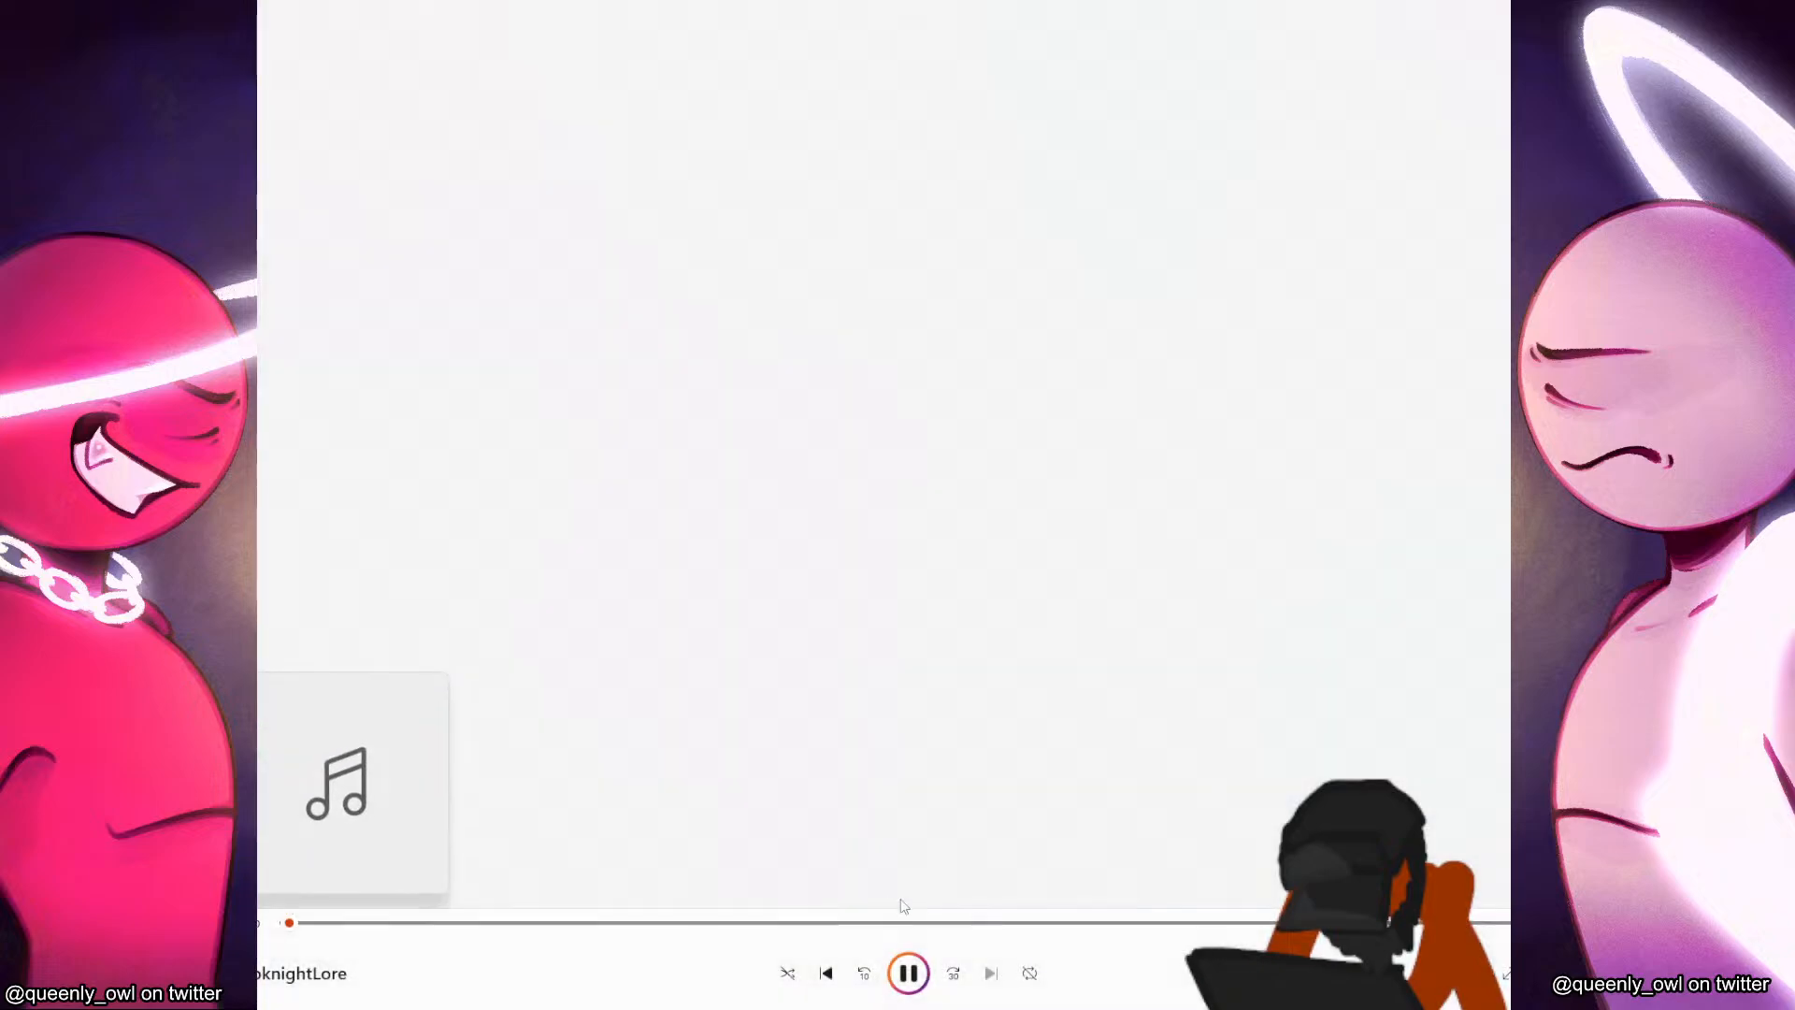
left_click(1169, 923)
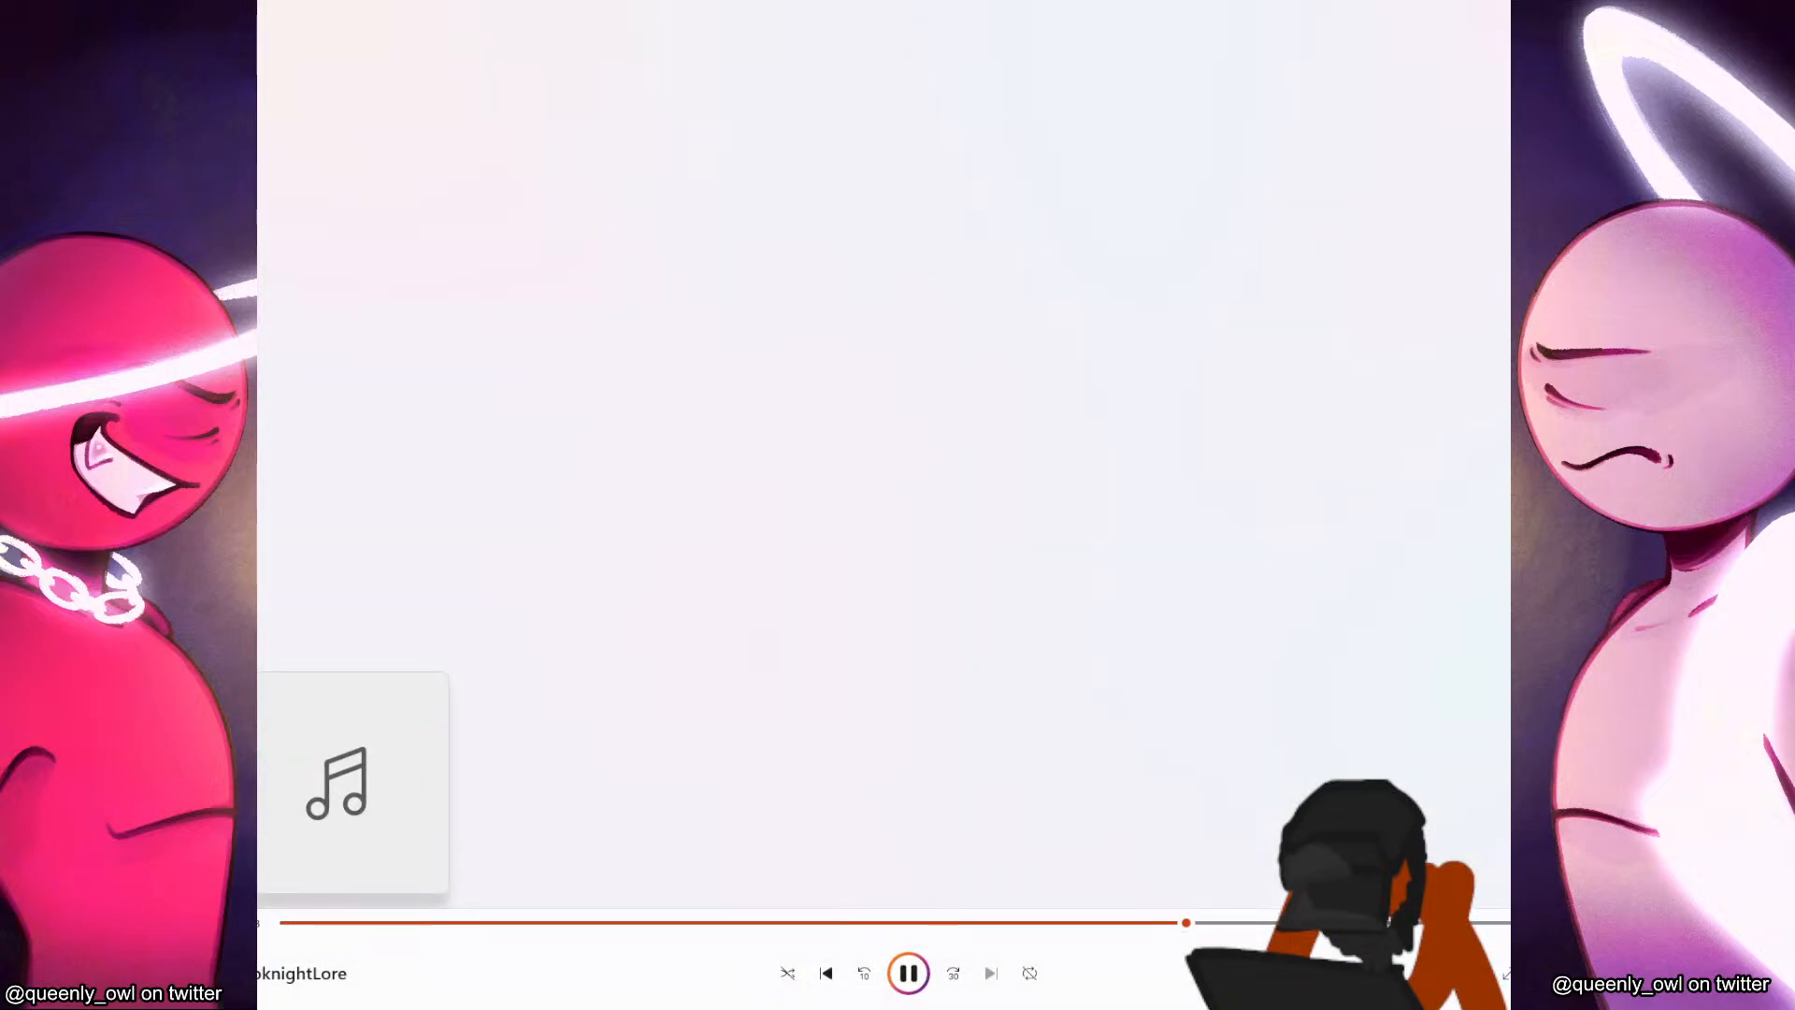
left_click(1485, 924)
left_click(1421, 923)
left_click(905, 973)
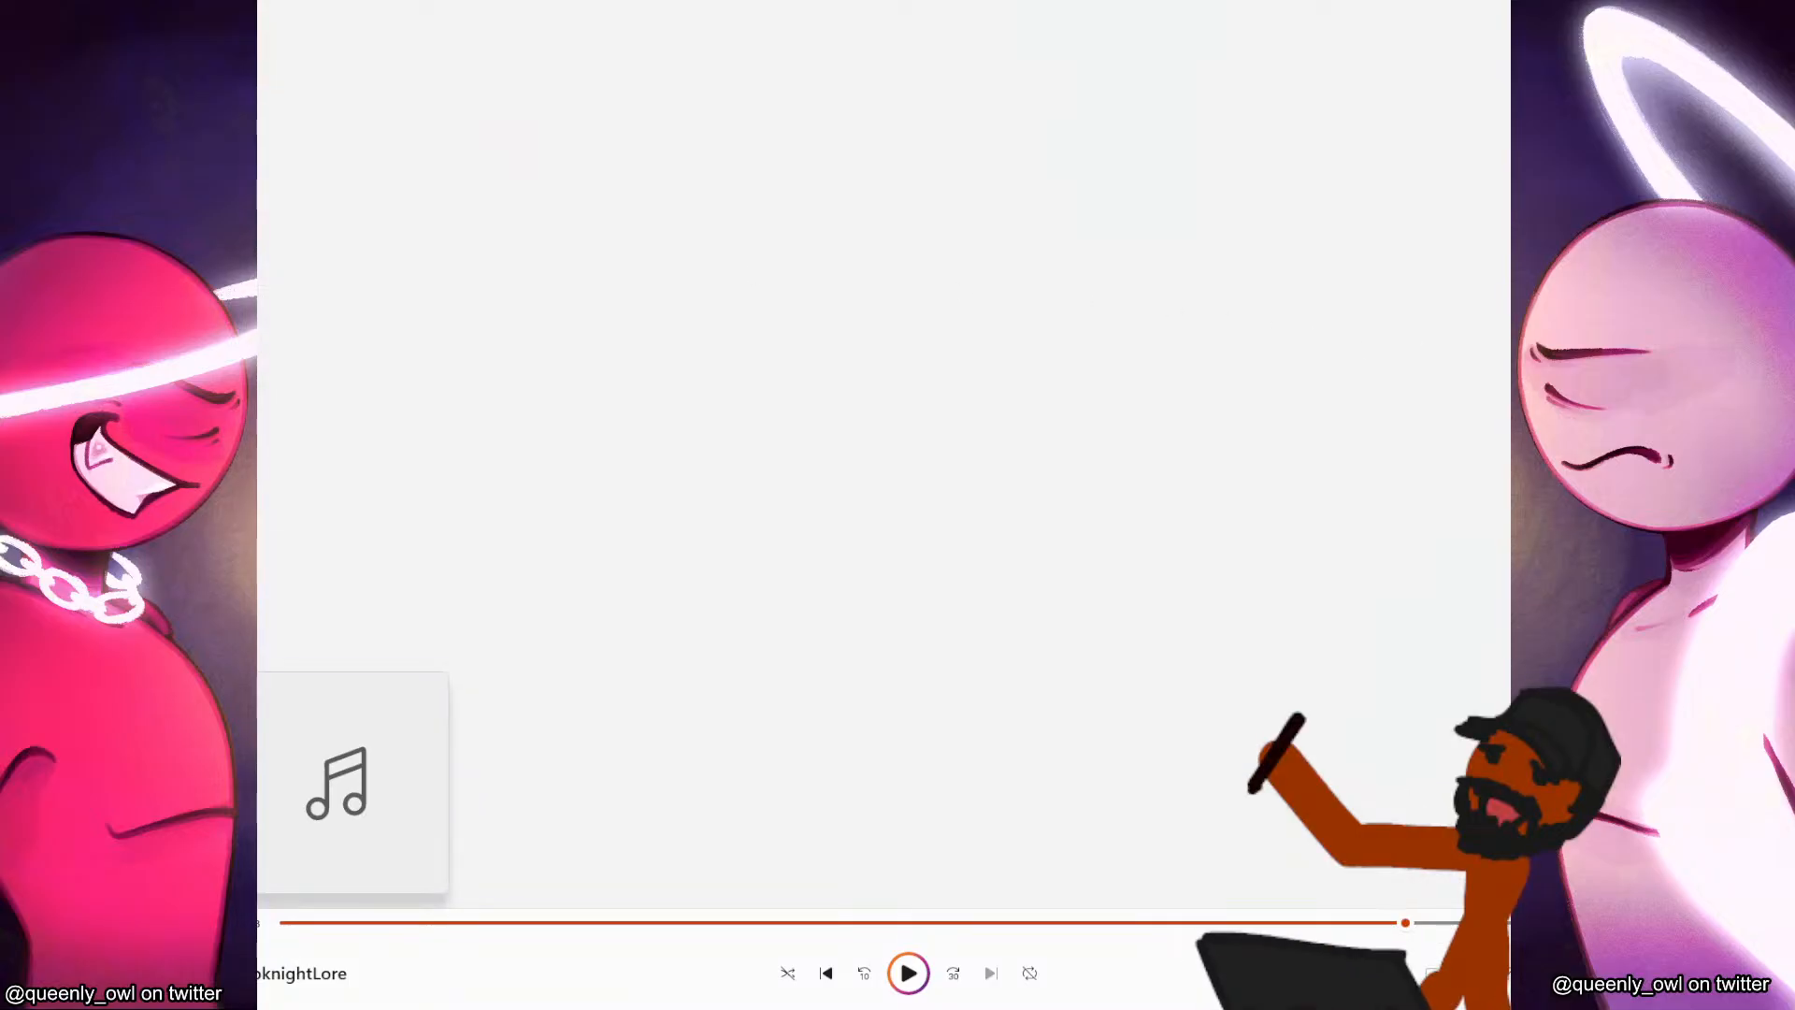
key("space")
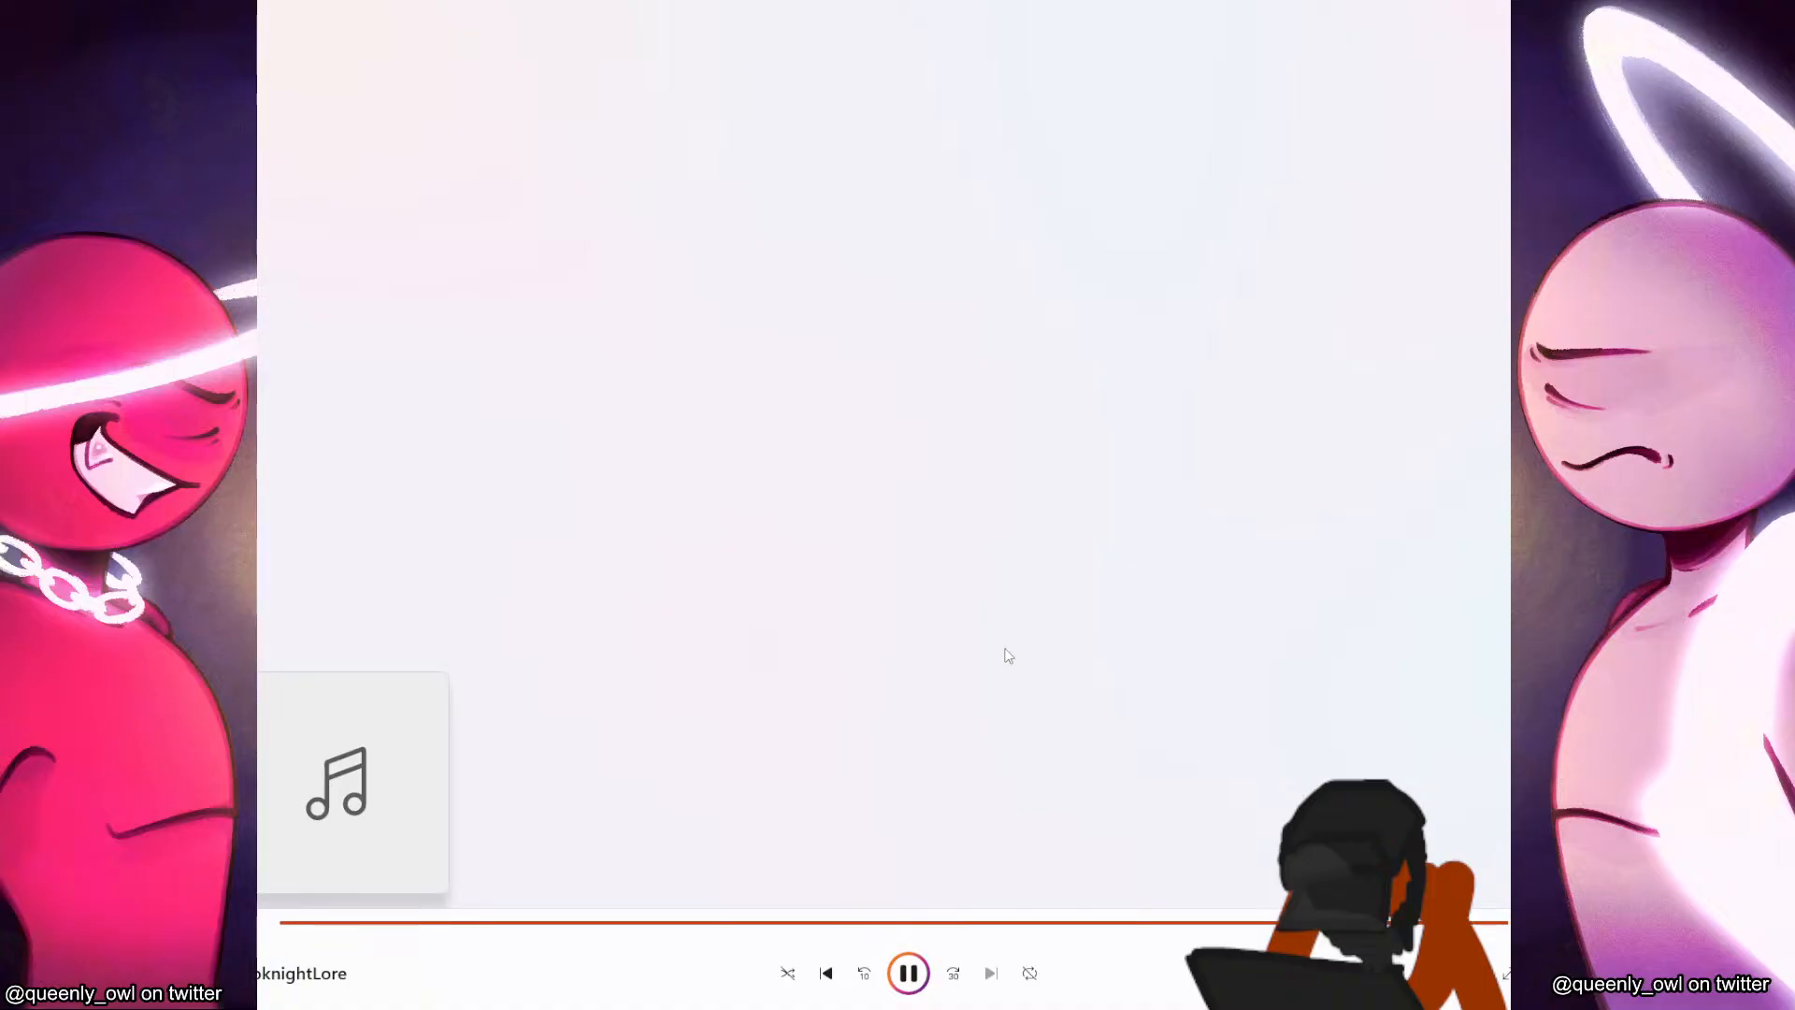
left_click(902, 975)
Return to the Pyroknight vs 22 Sticks demo video, rewind it to the start and play it again.
left_click_drag(1378, 2, 1273, 0)
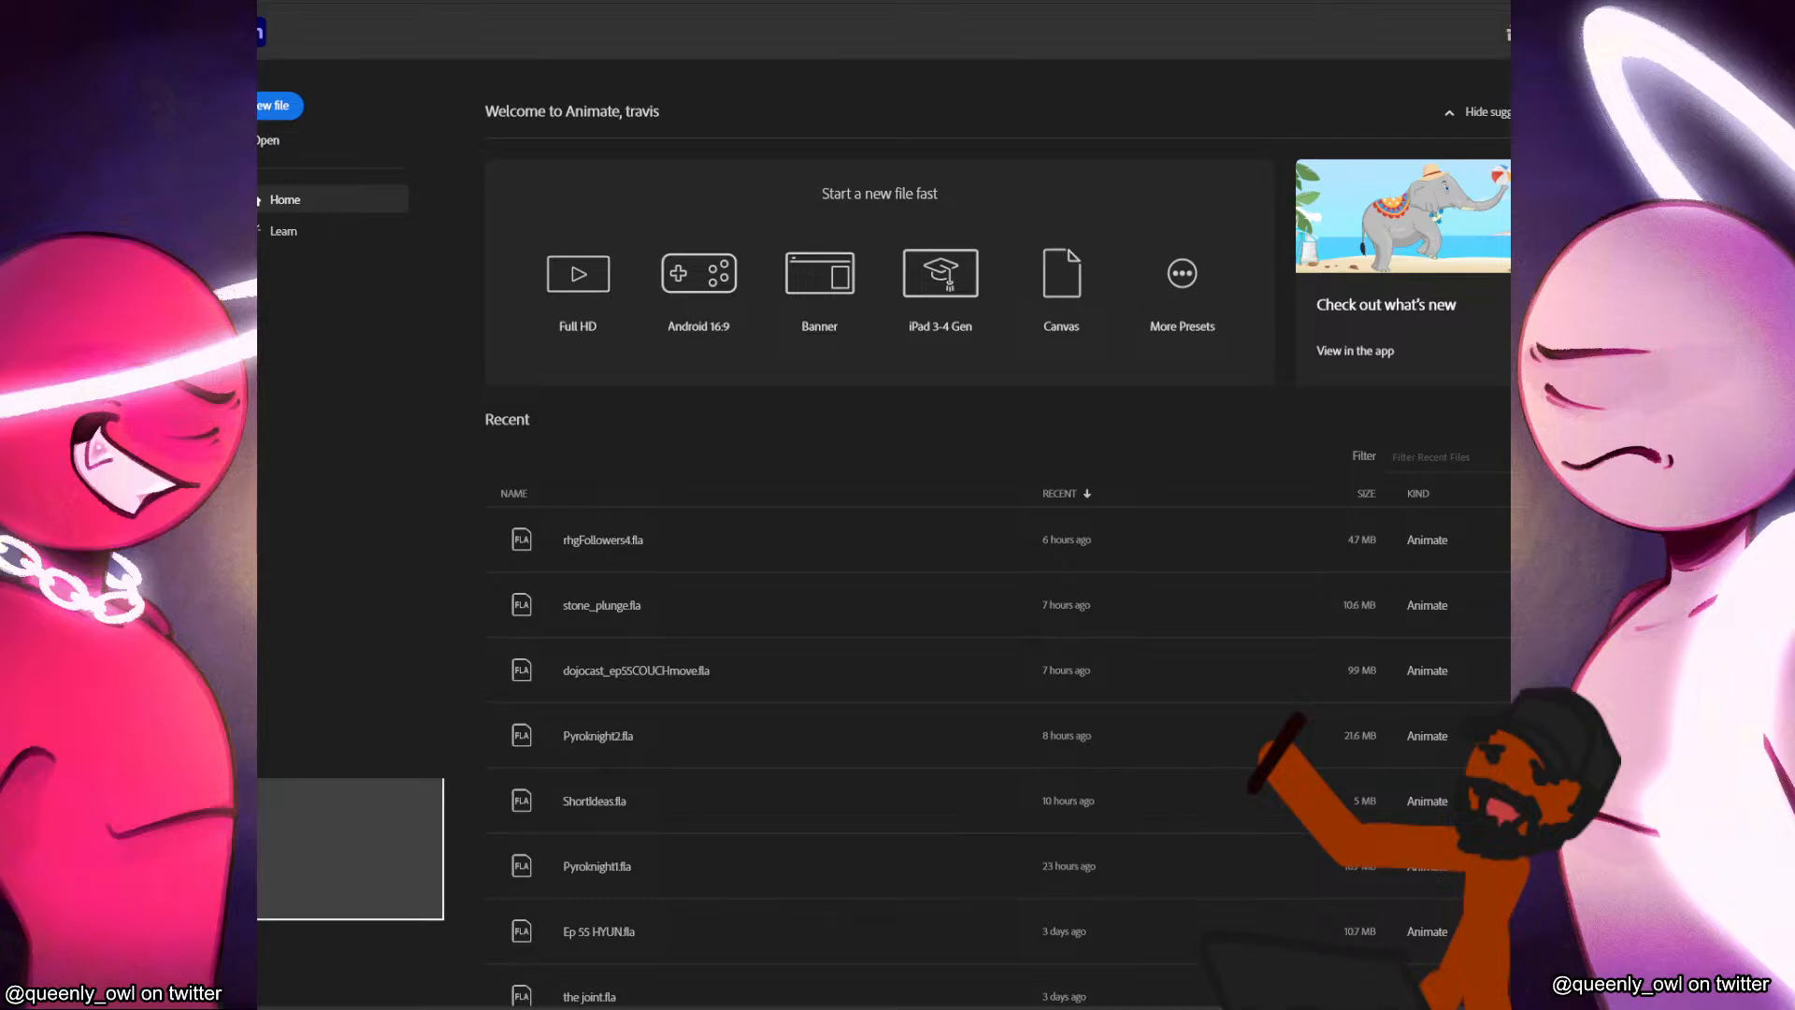
left_click_drag(1508, 225, 889, 242)
left_click(1214, 243)
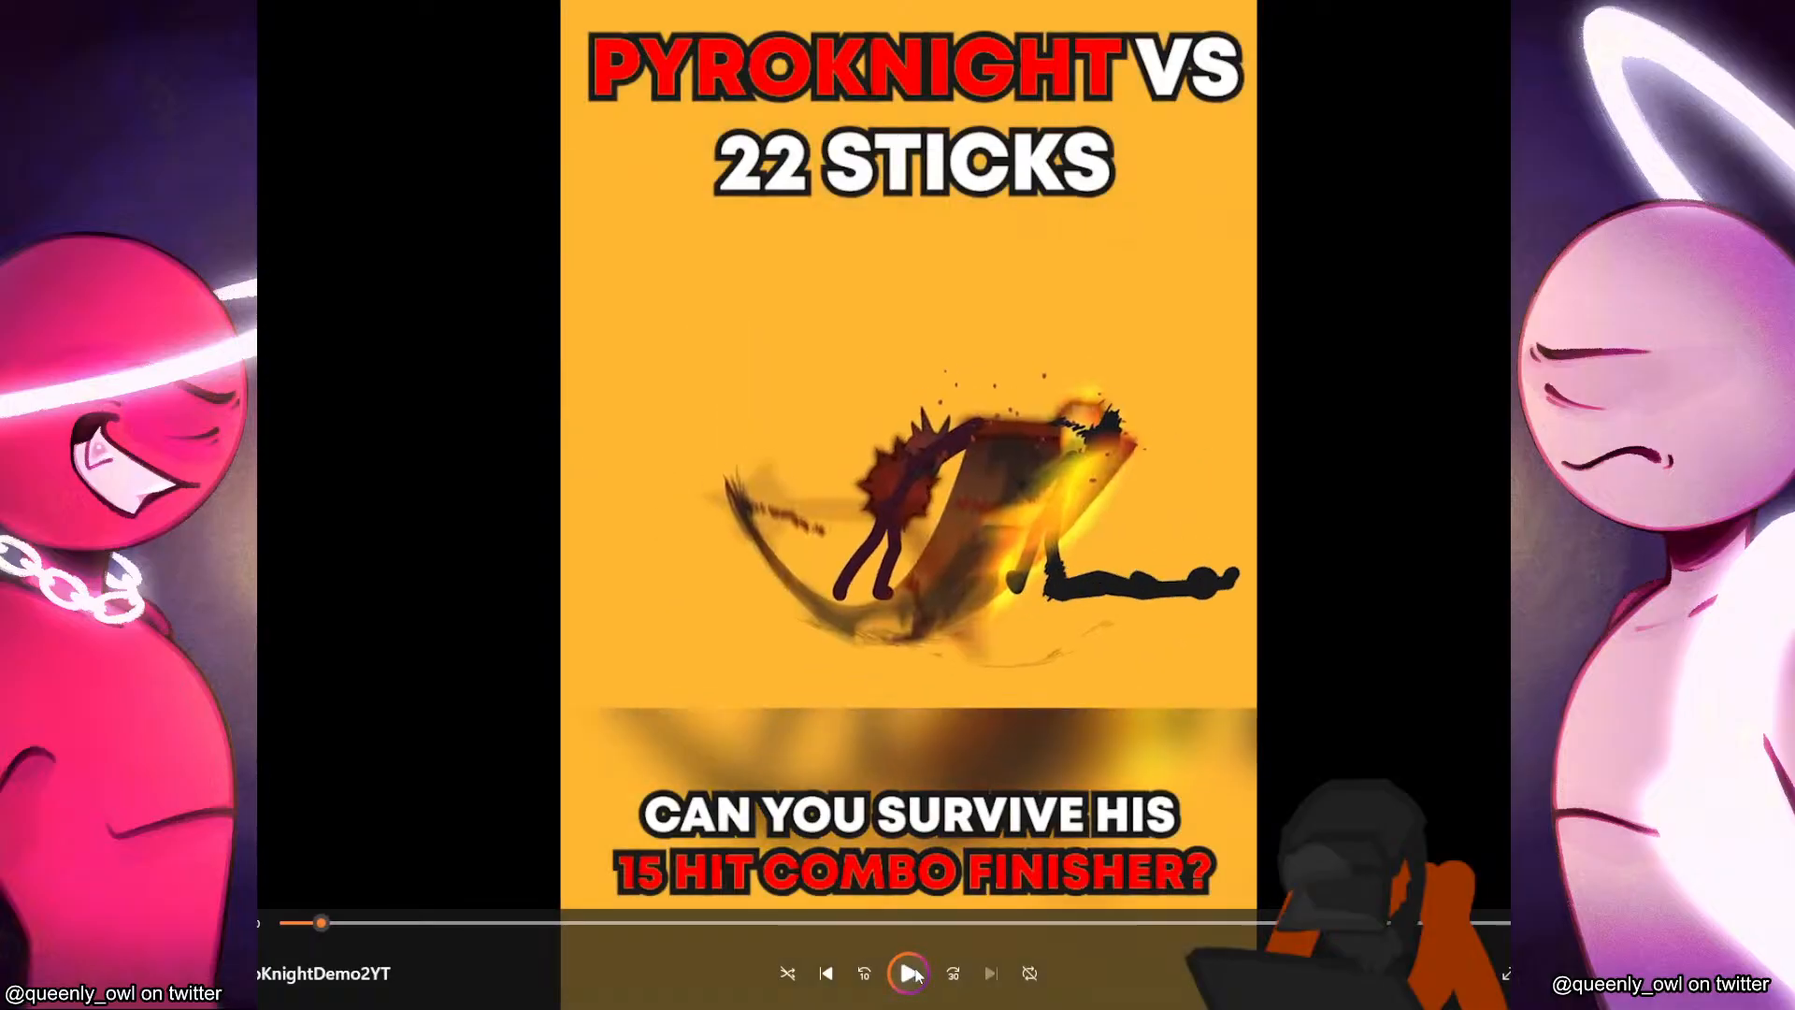
left_click(908, 973)
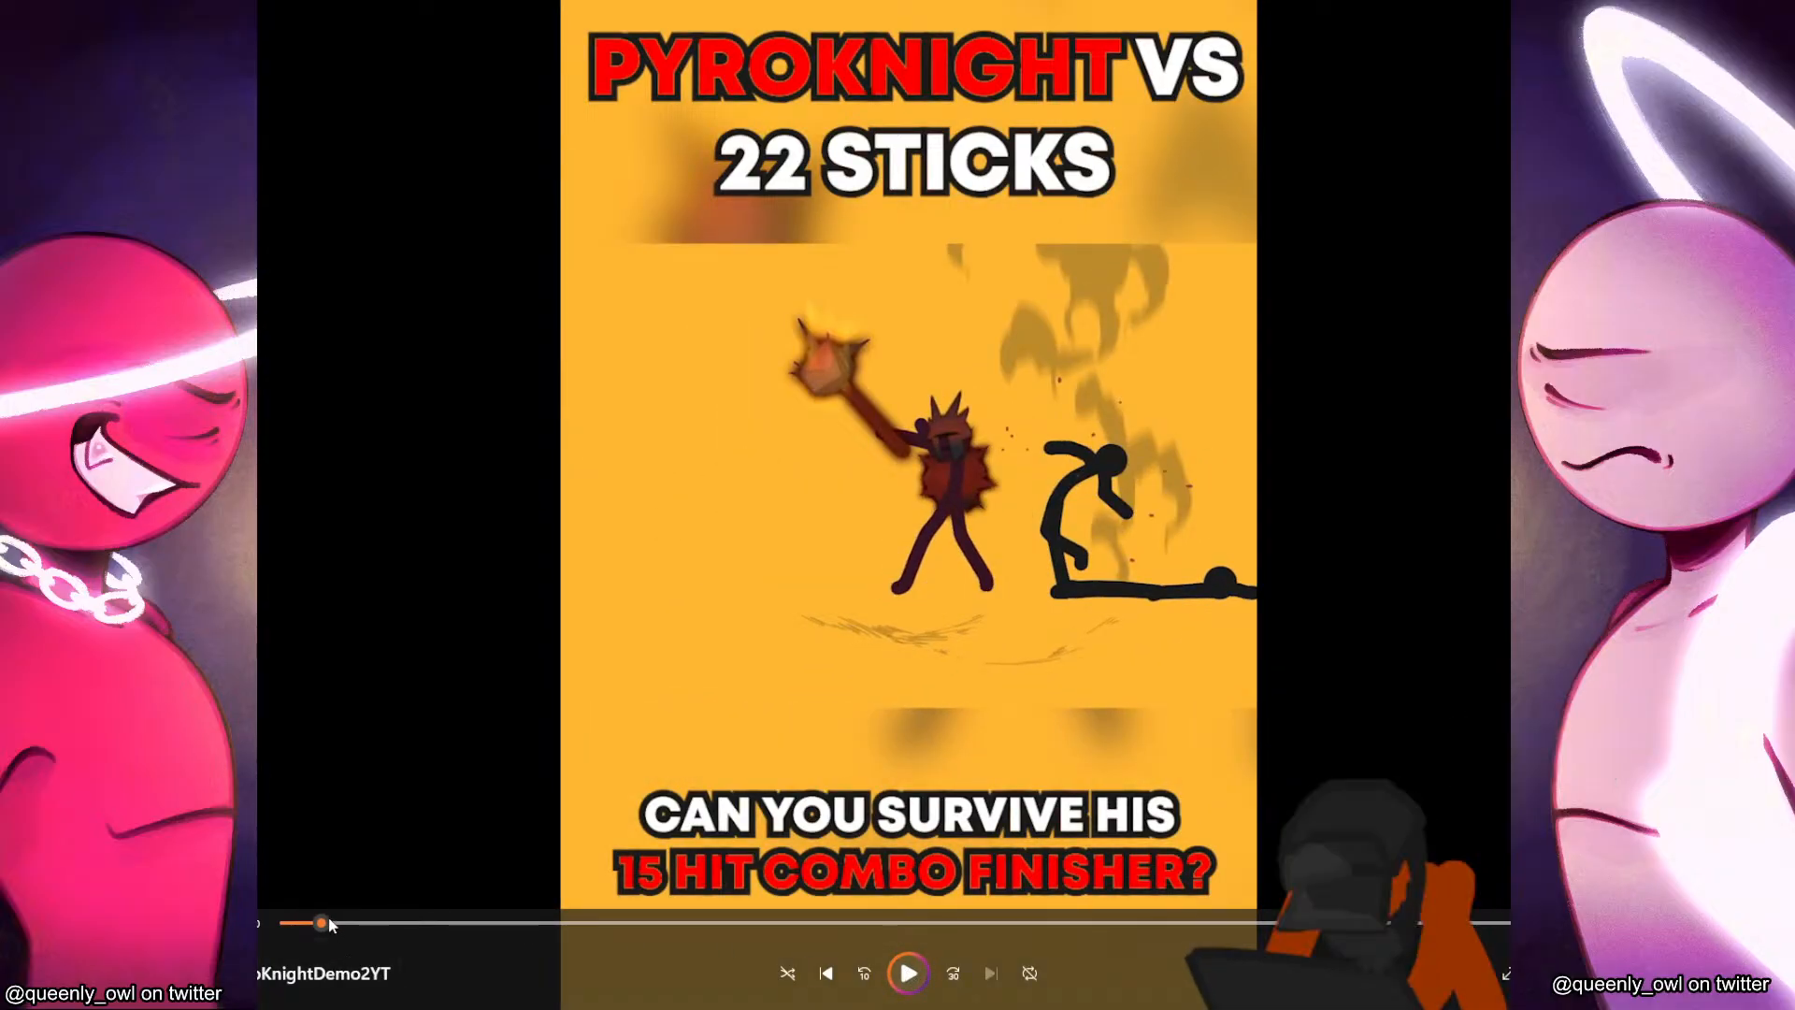
left_click(287, 923)
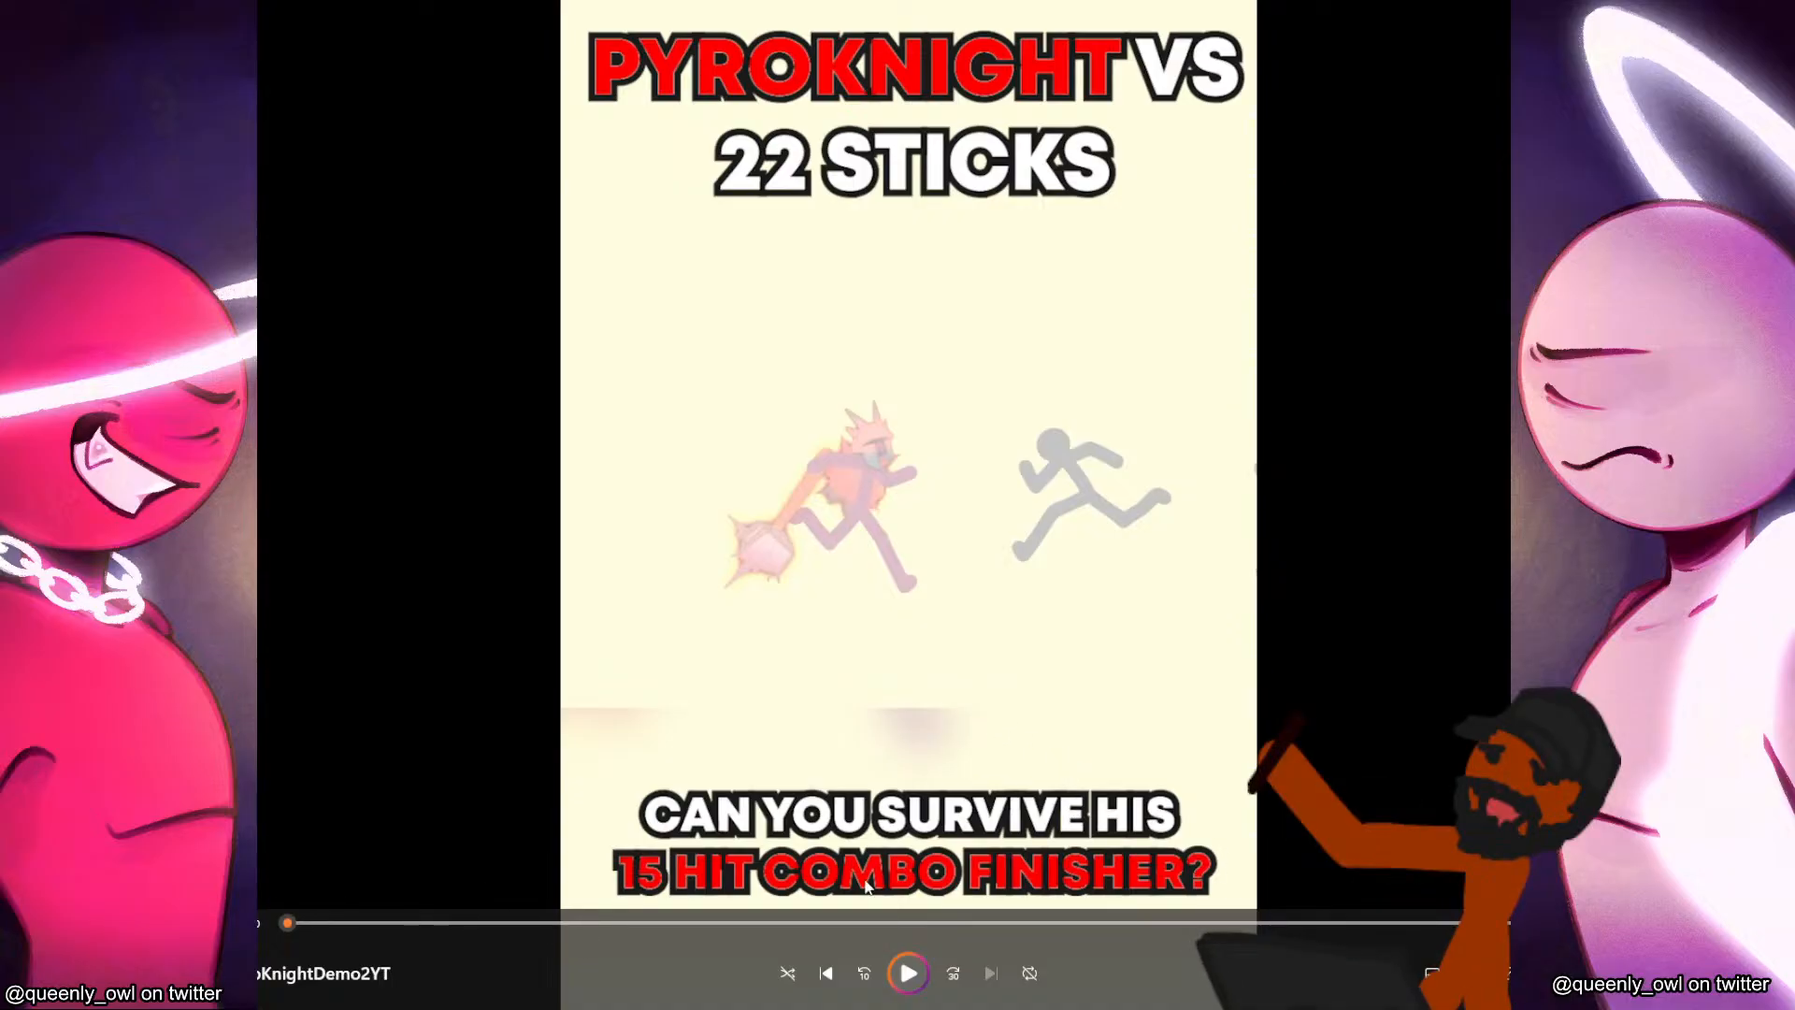
left_click(908, 973)
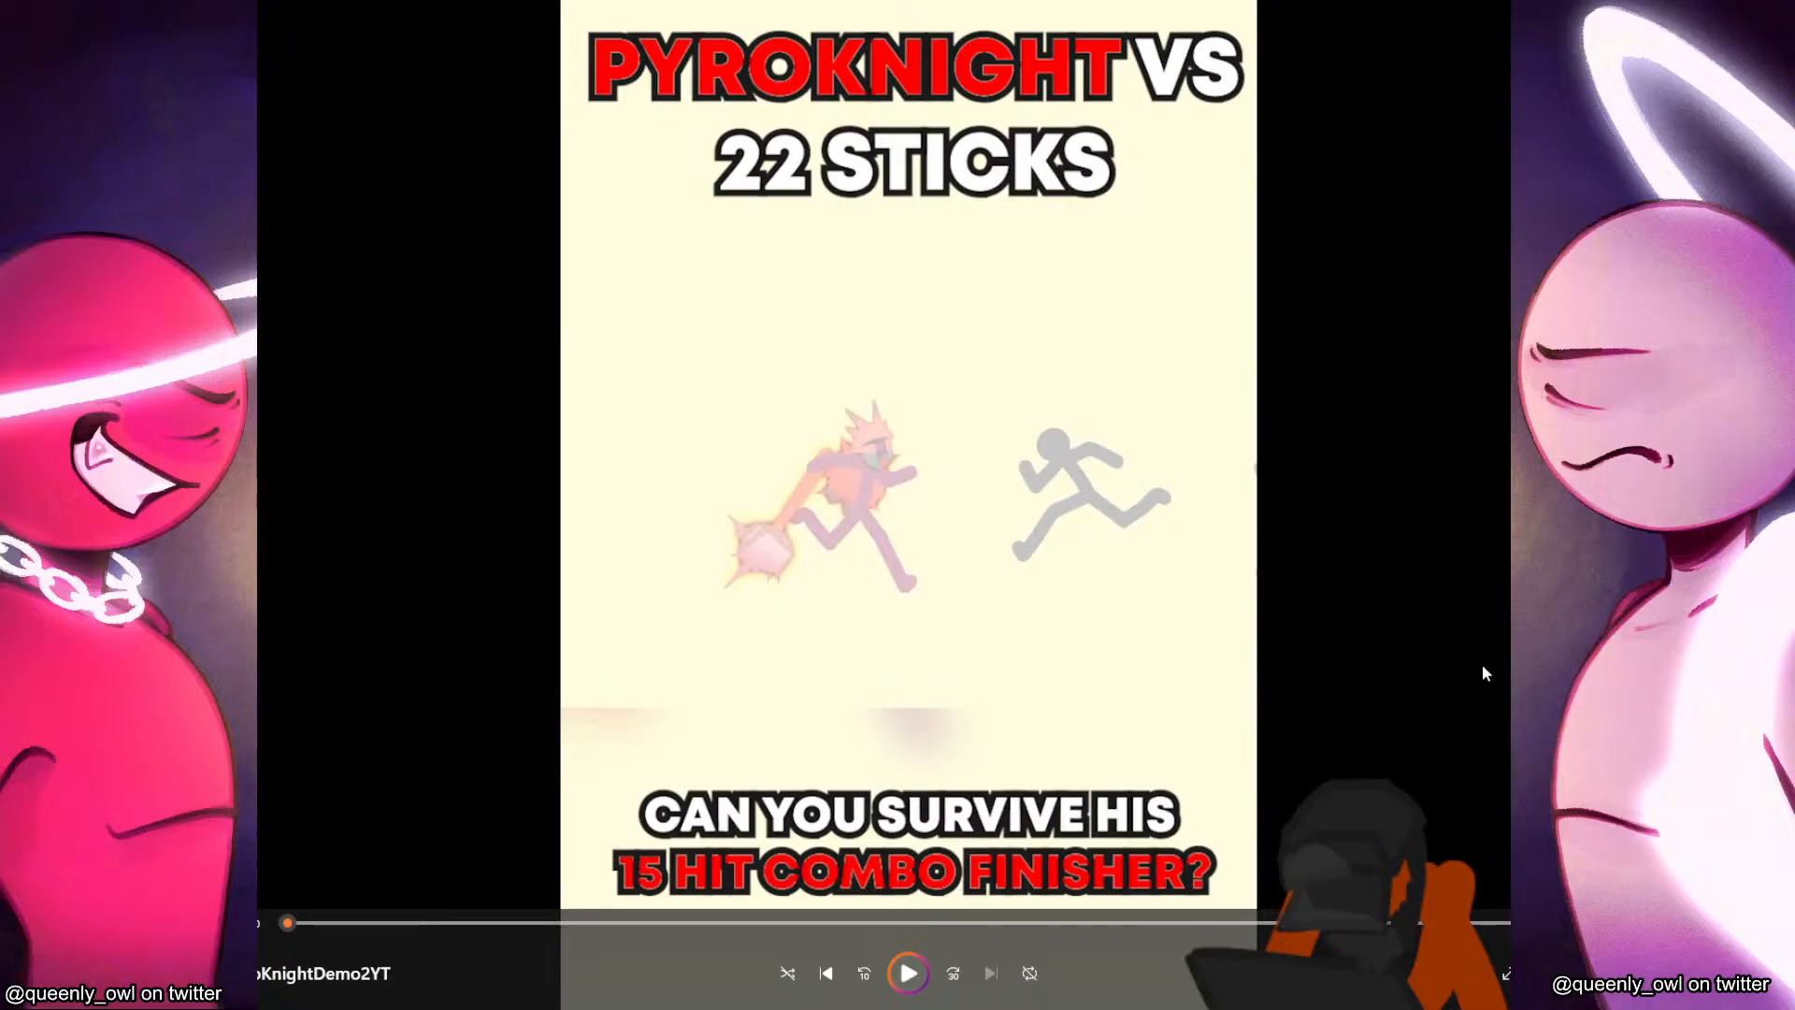
left_click(907, 975)
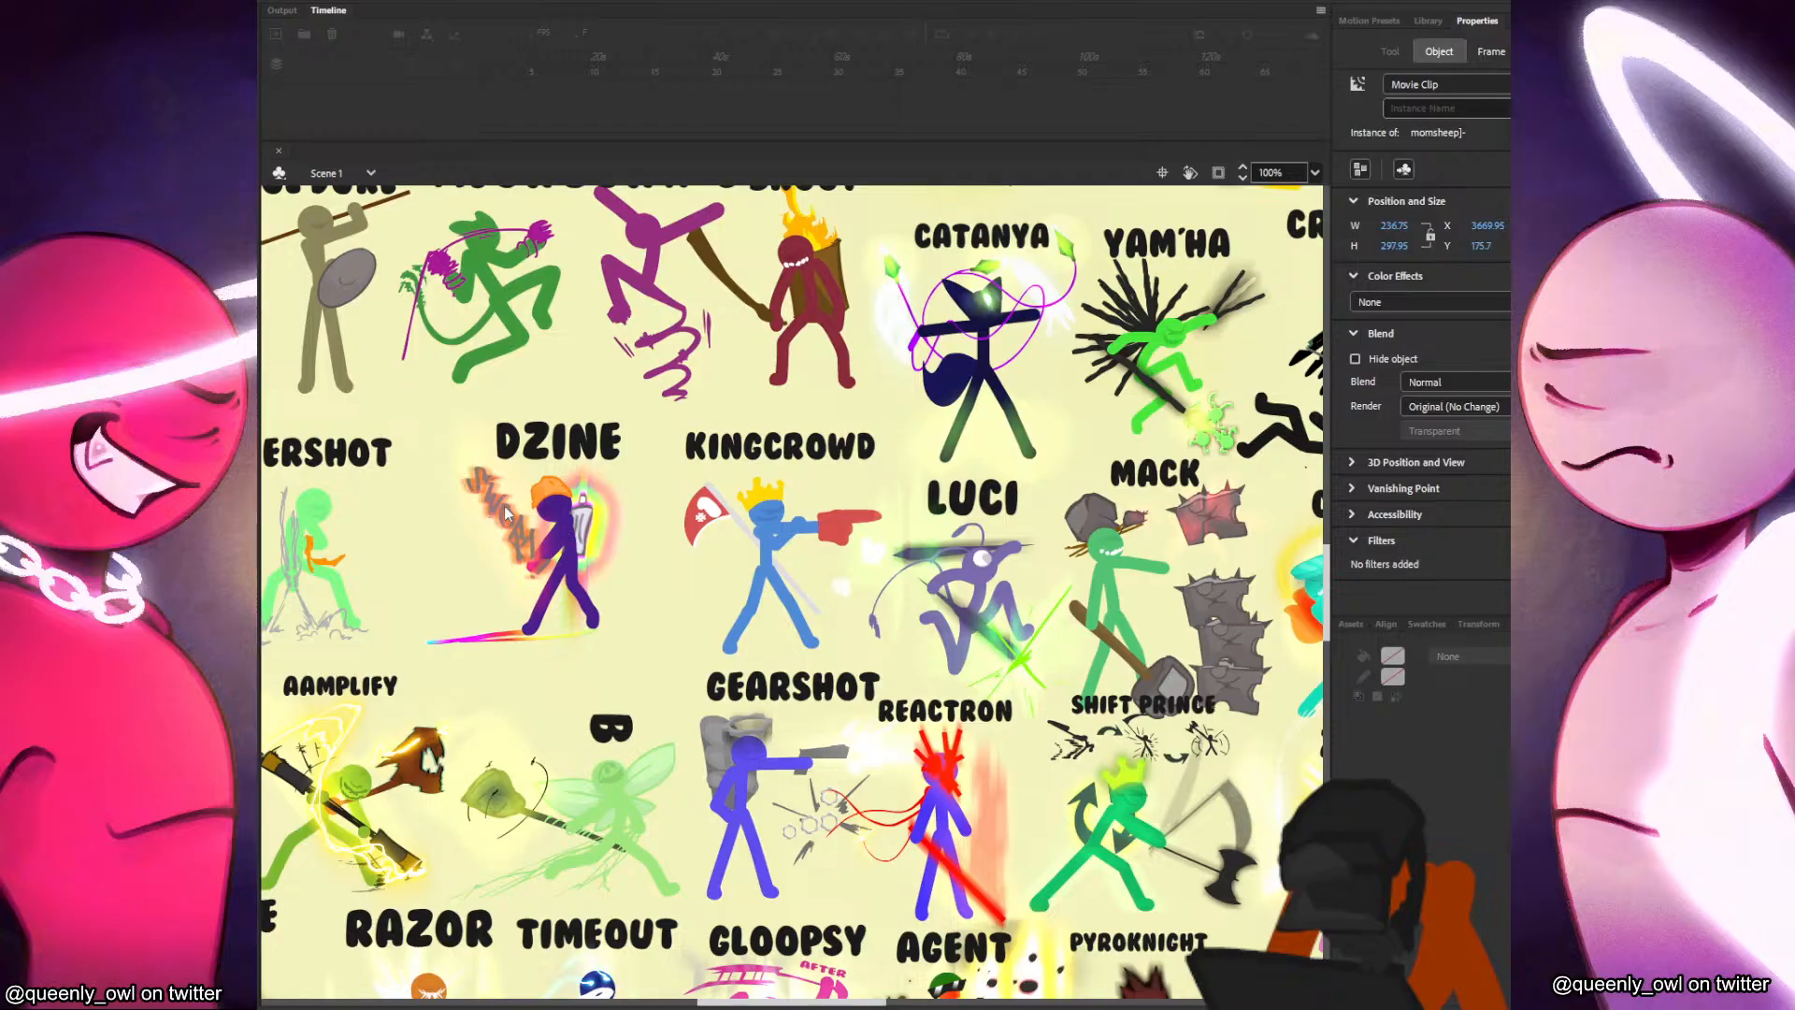
Examine the full roster of stick-figure characters in rhgFollowers4.fla in Adobe Animate.
scroll(1009, 614, "down", 2)
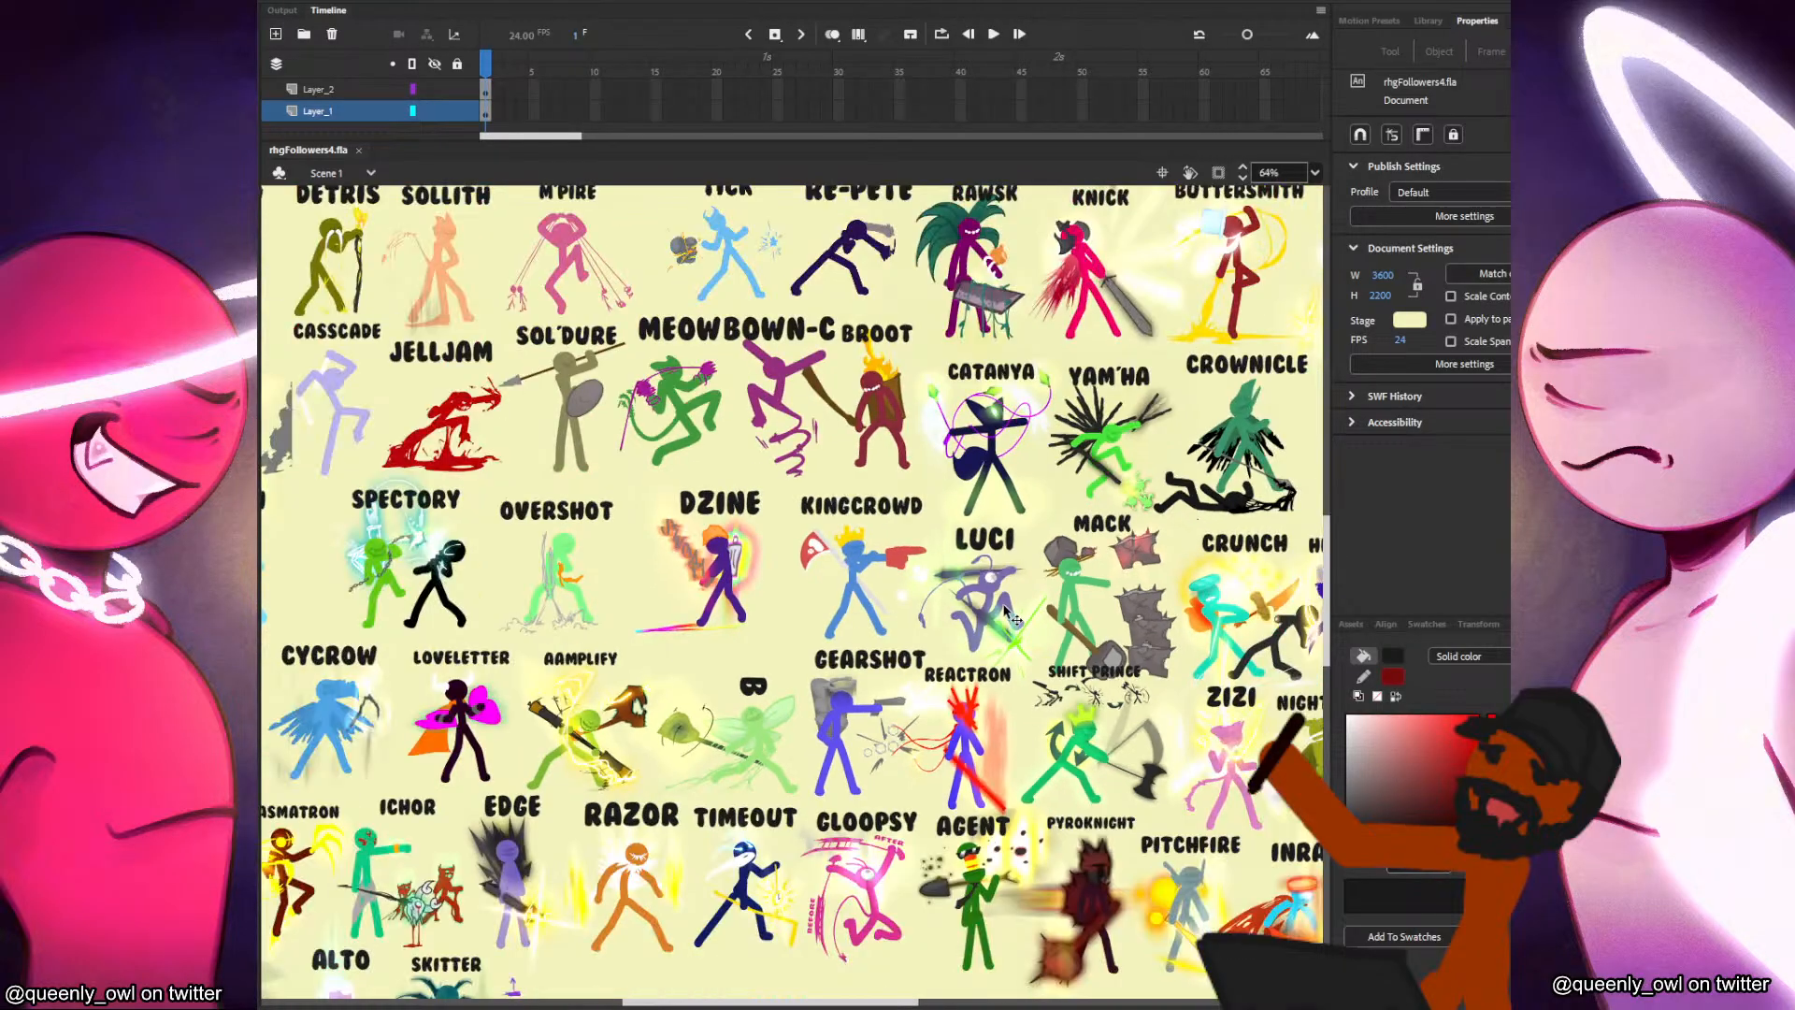
scroll(1010, 617, "down", 4)
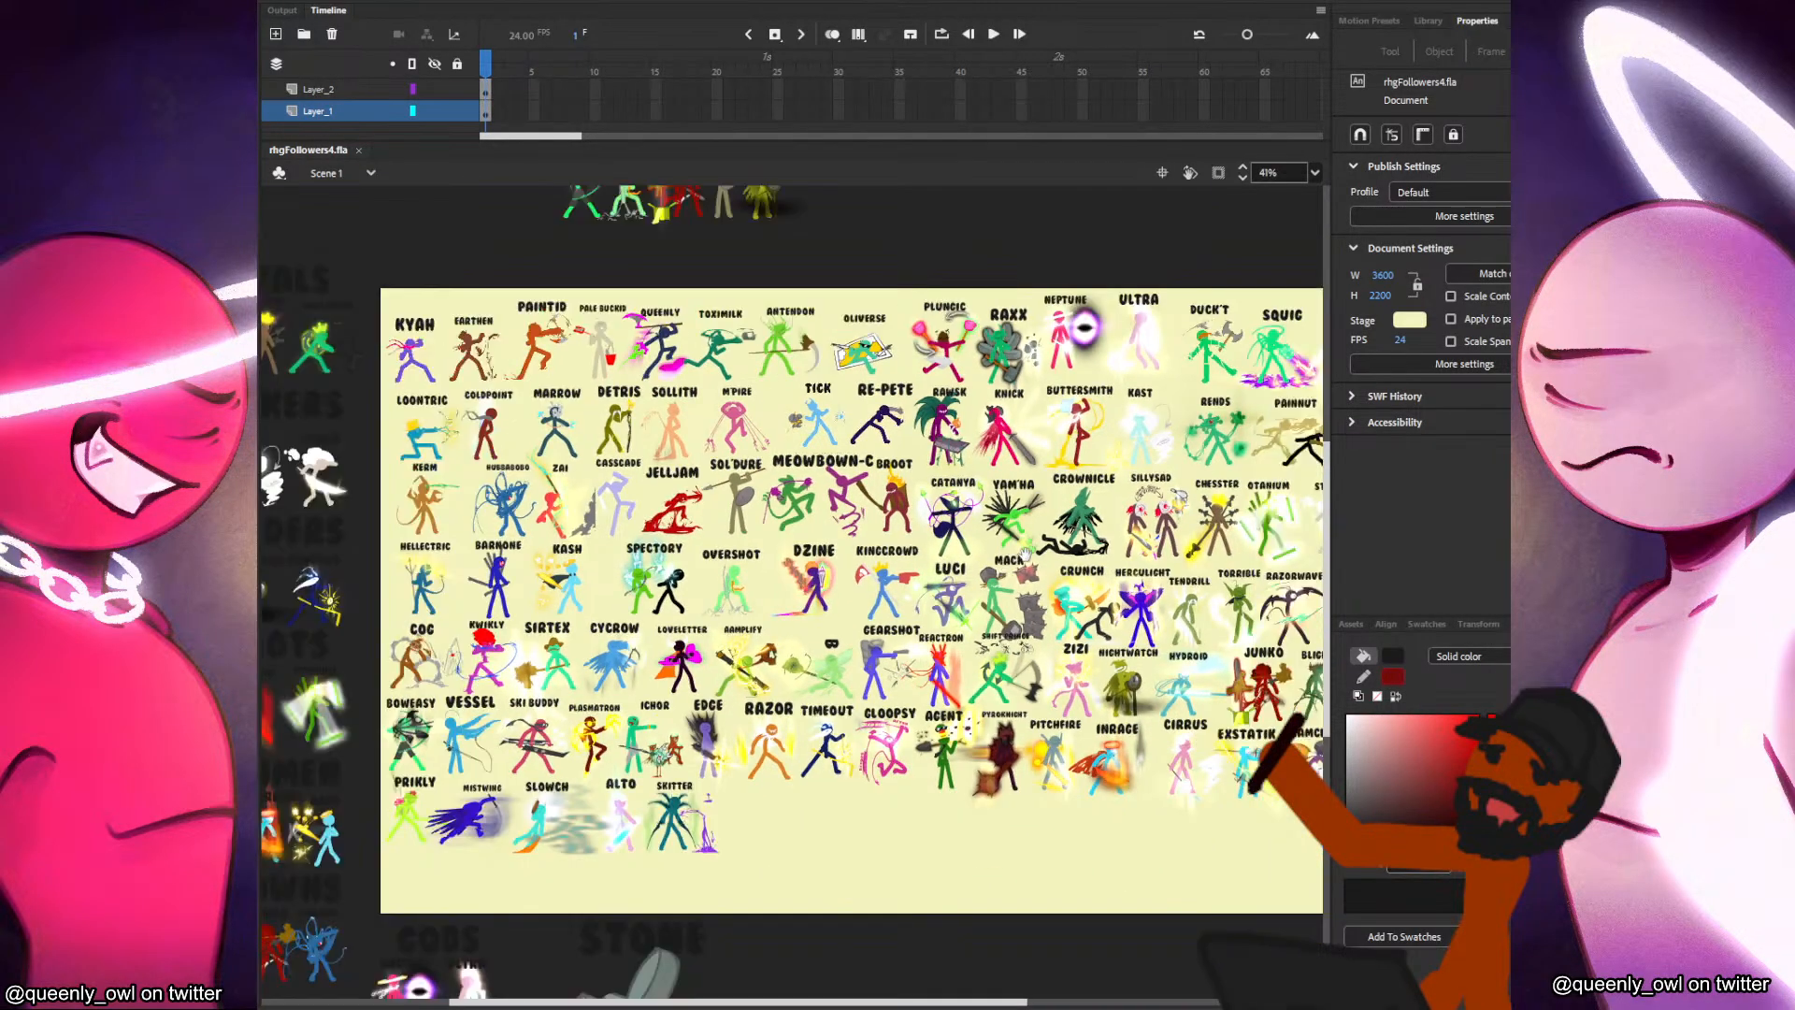
scroll(1027, 553, "down", 1)
left_click_drag(1026, 554, 956, 552)
scroll(976, 559, "up", 1)
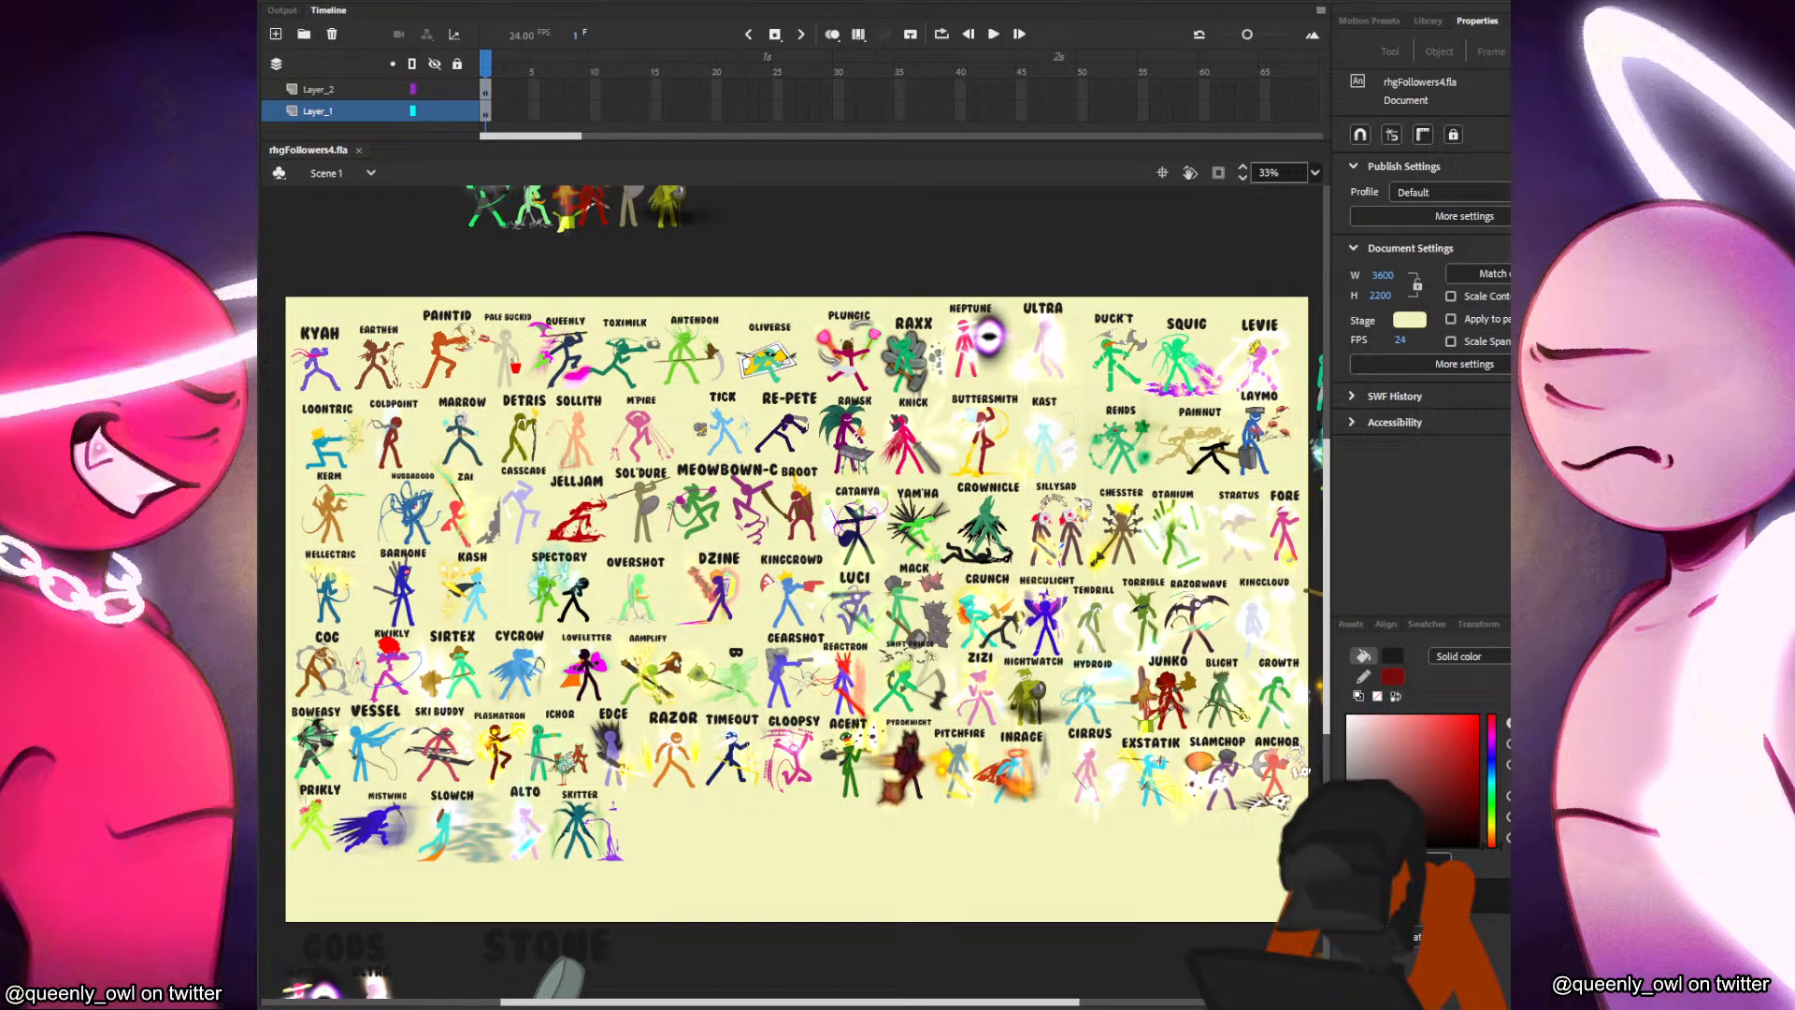
Open the recent file ShortIdeas.fla.
left_click(342, 3)
mouse_move(418, 80)
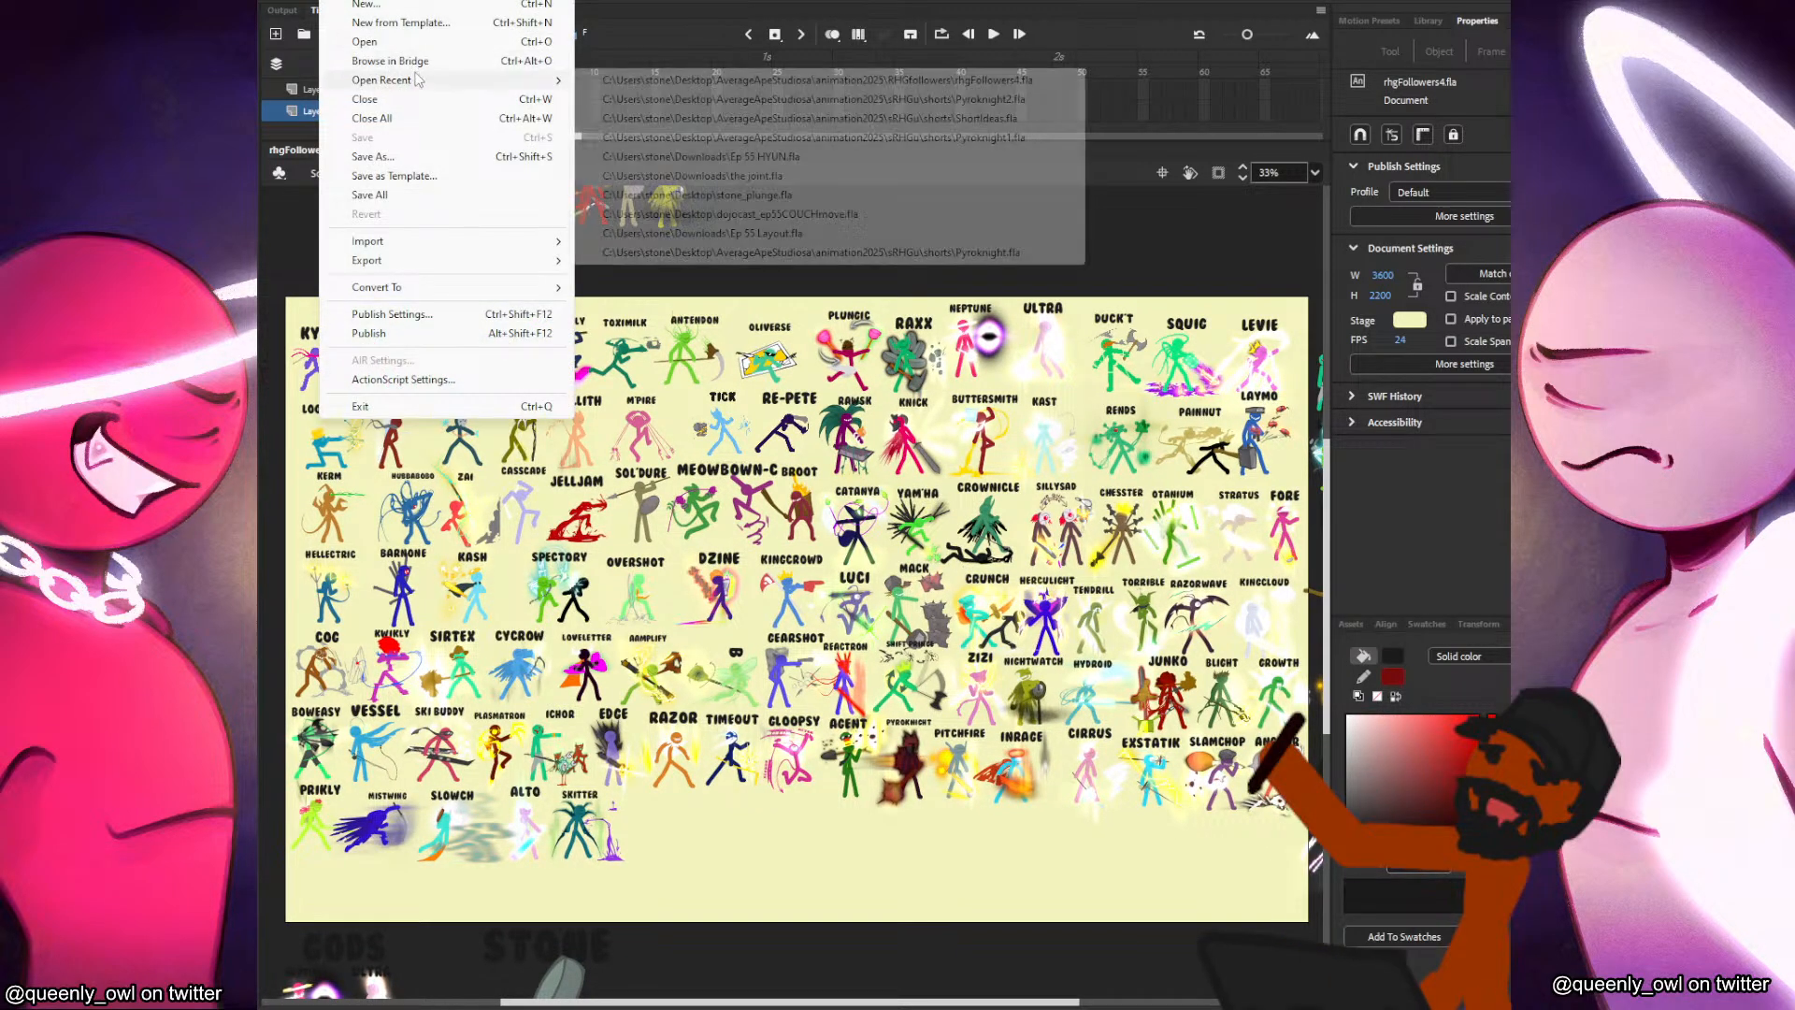
left_click(701, 117)
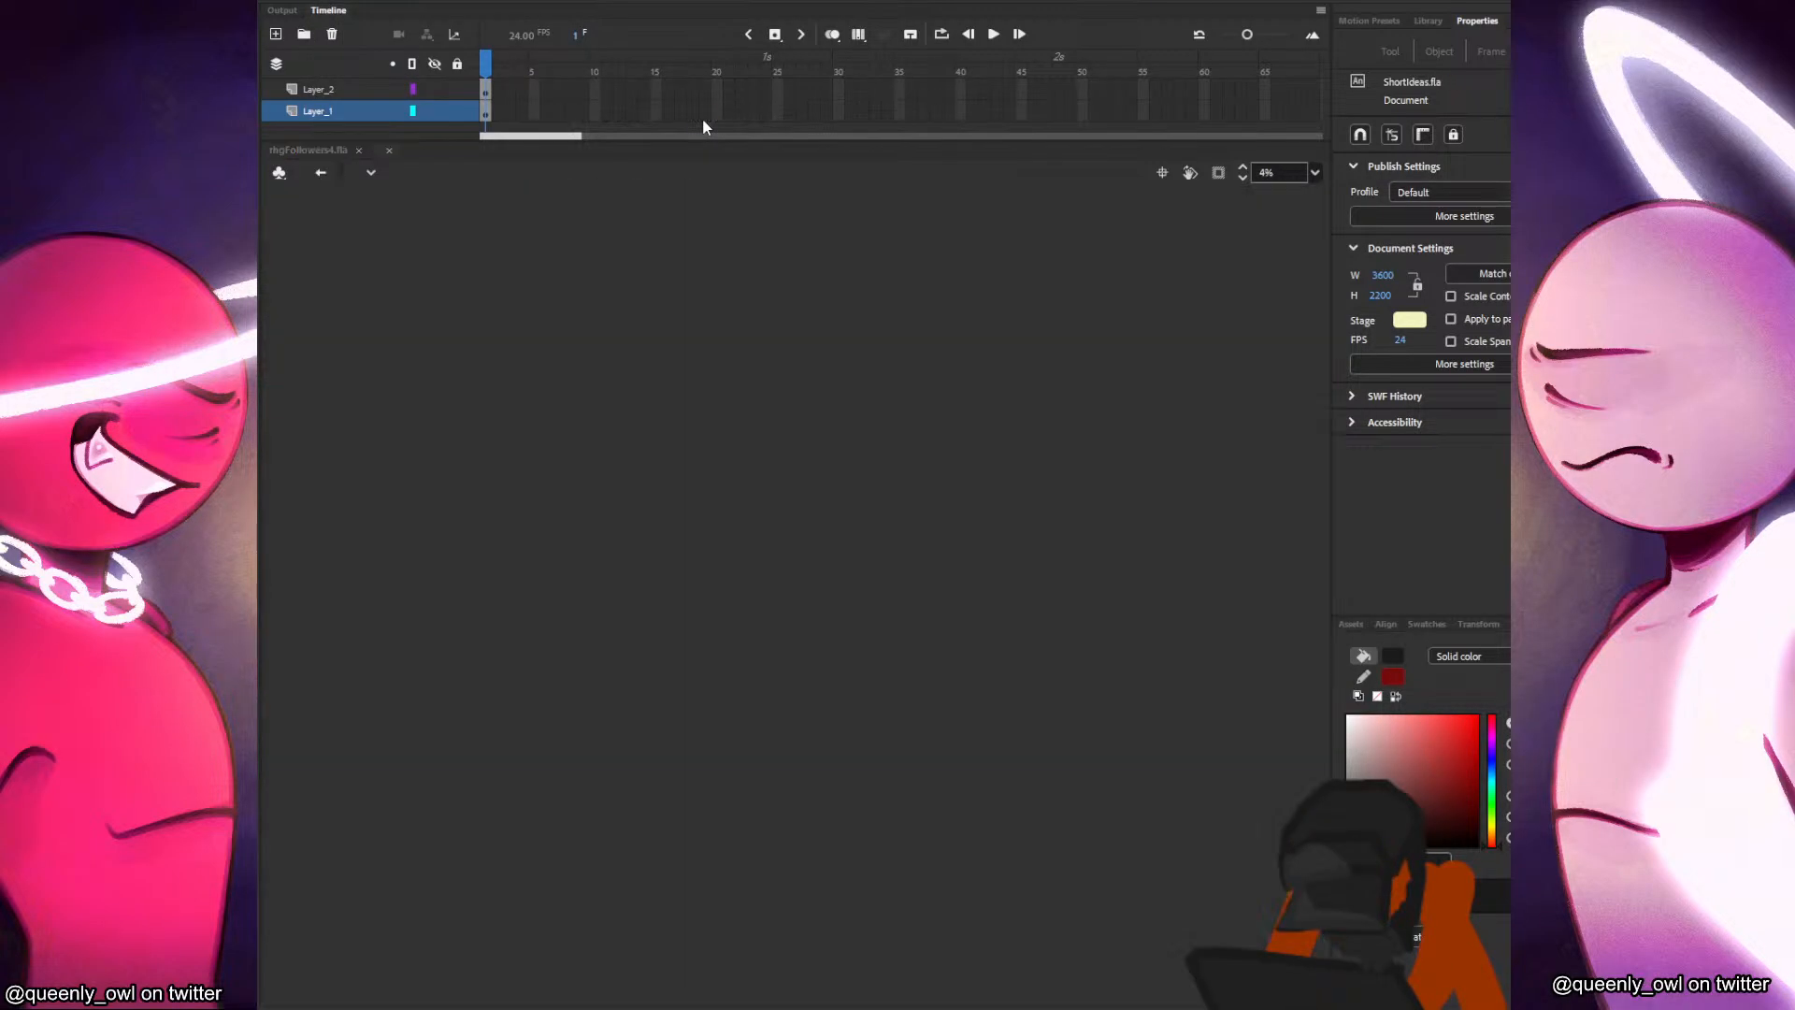
Review the song covers in ShortIdeas.fla and the character groups placed beneath them.
scroll(683, 546, "down", 3)
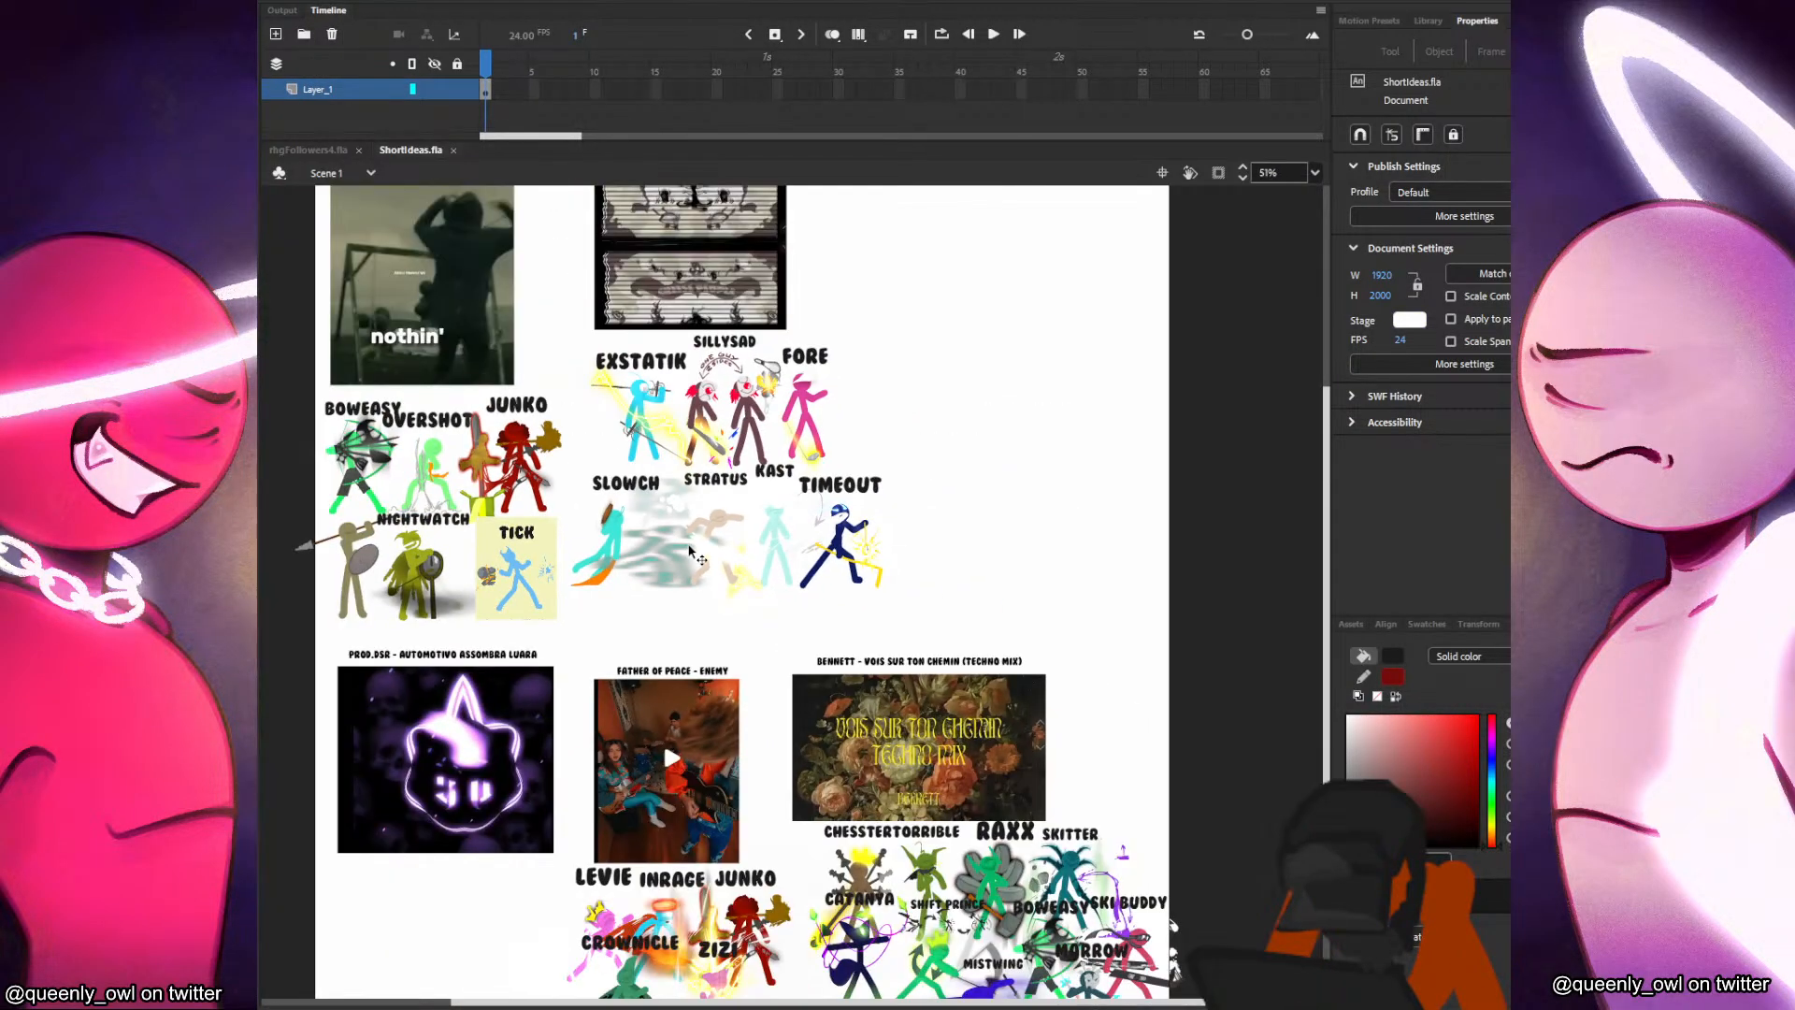
left_click_drag(837, 538, 891, 391)
scroll(762, 434, "down", 1)
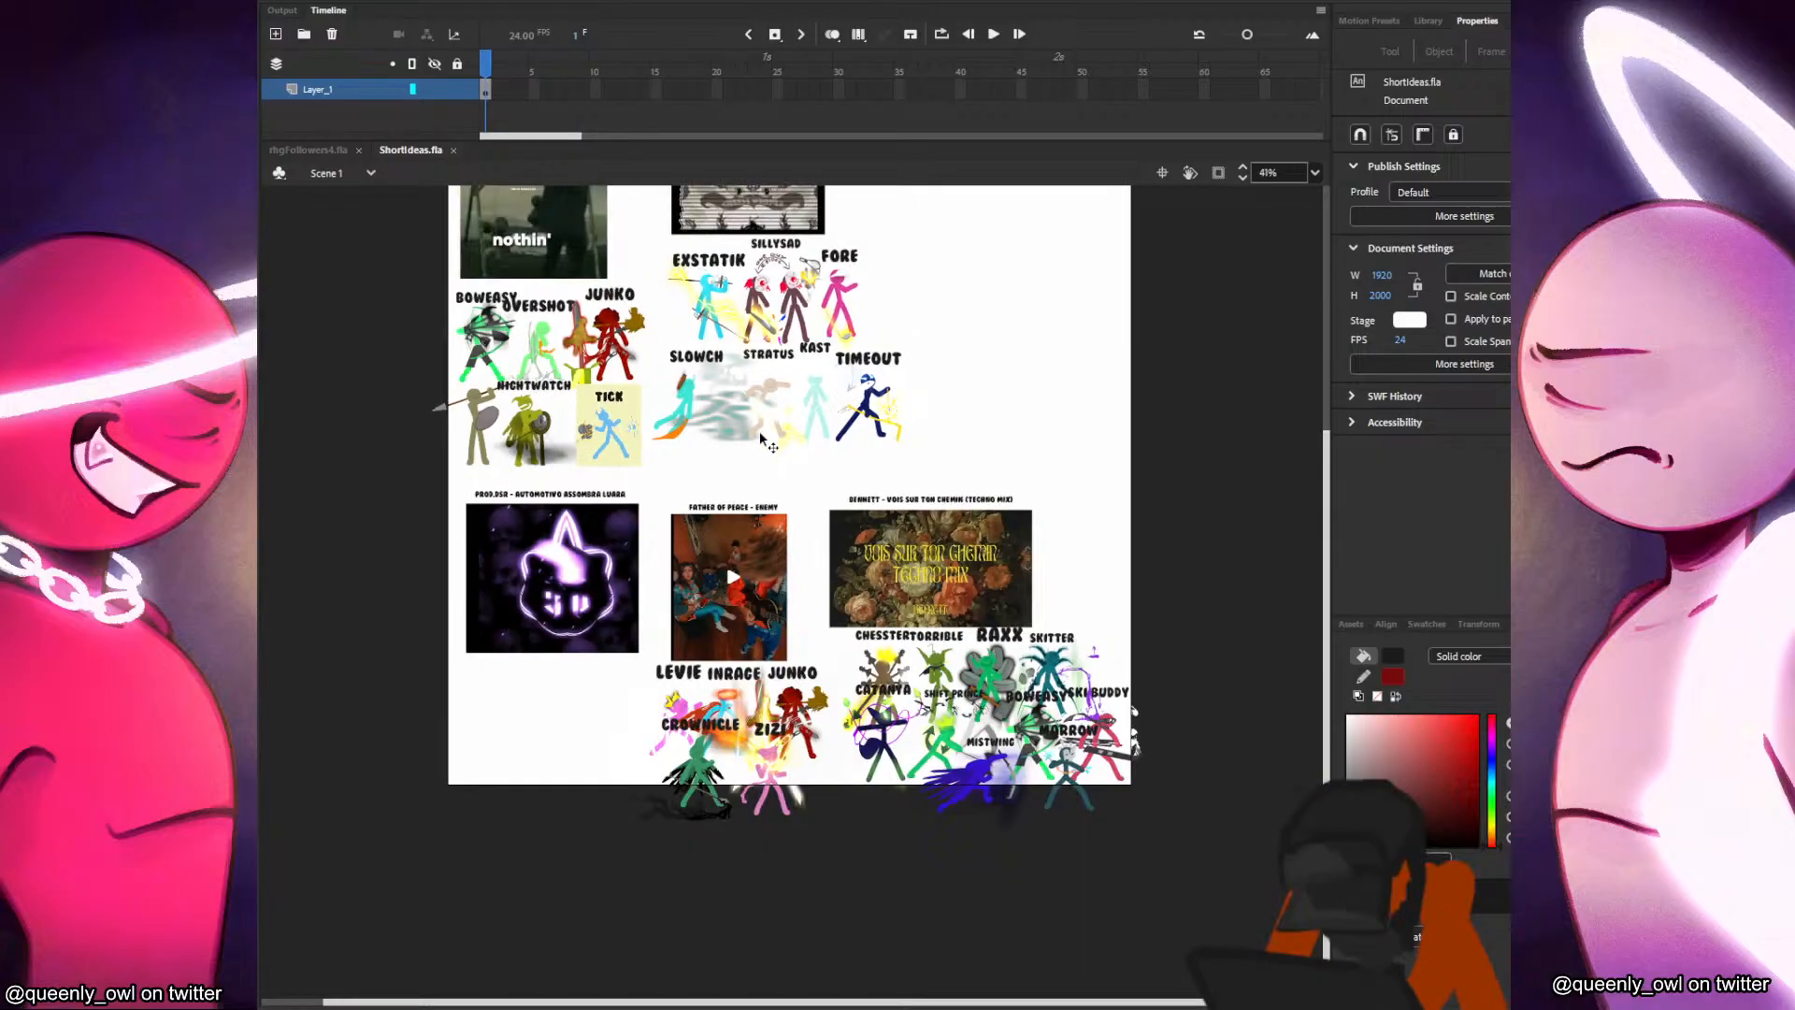
left_click_drag(669, 322, 742, 586)
scroll(561, 552, "up", 2)
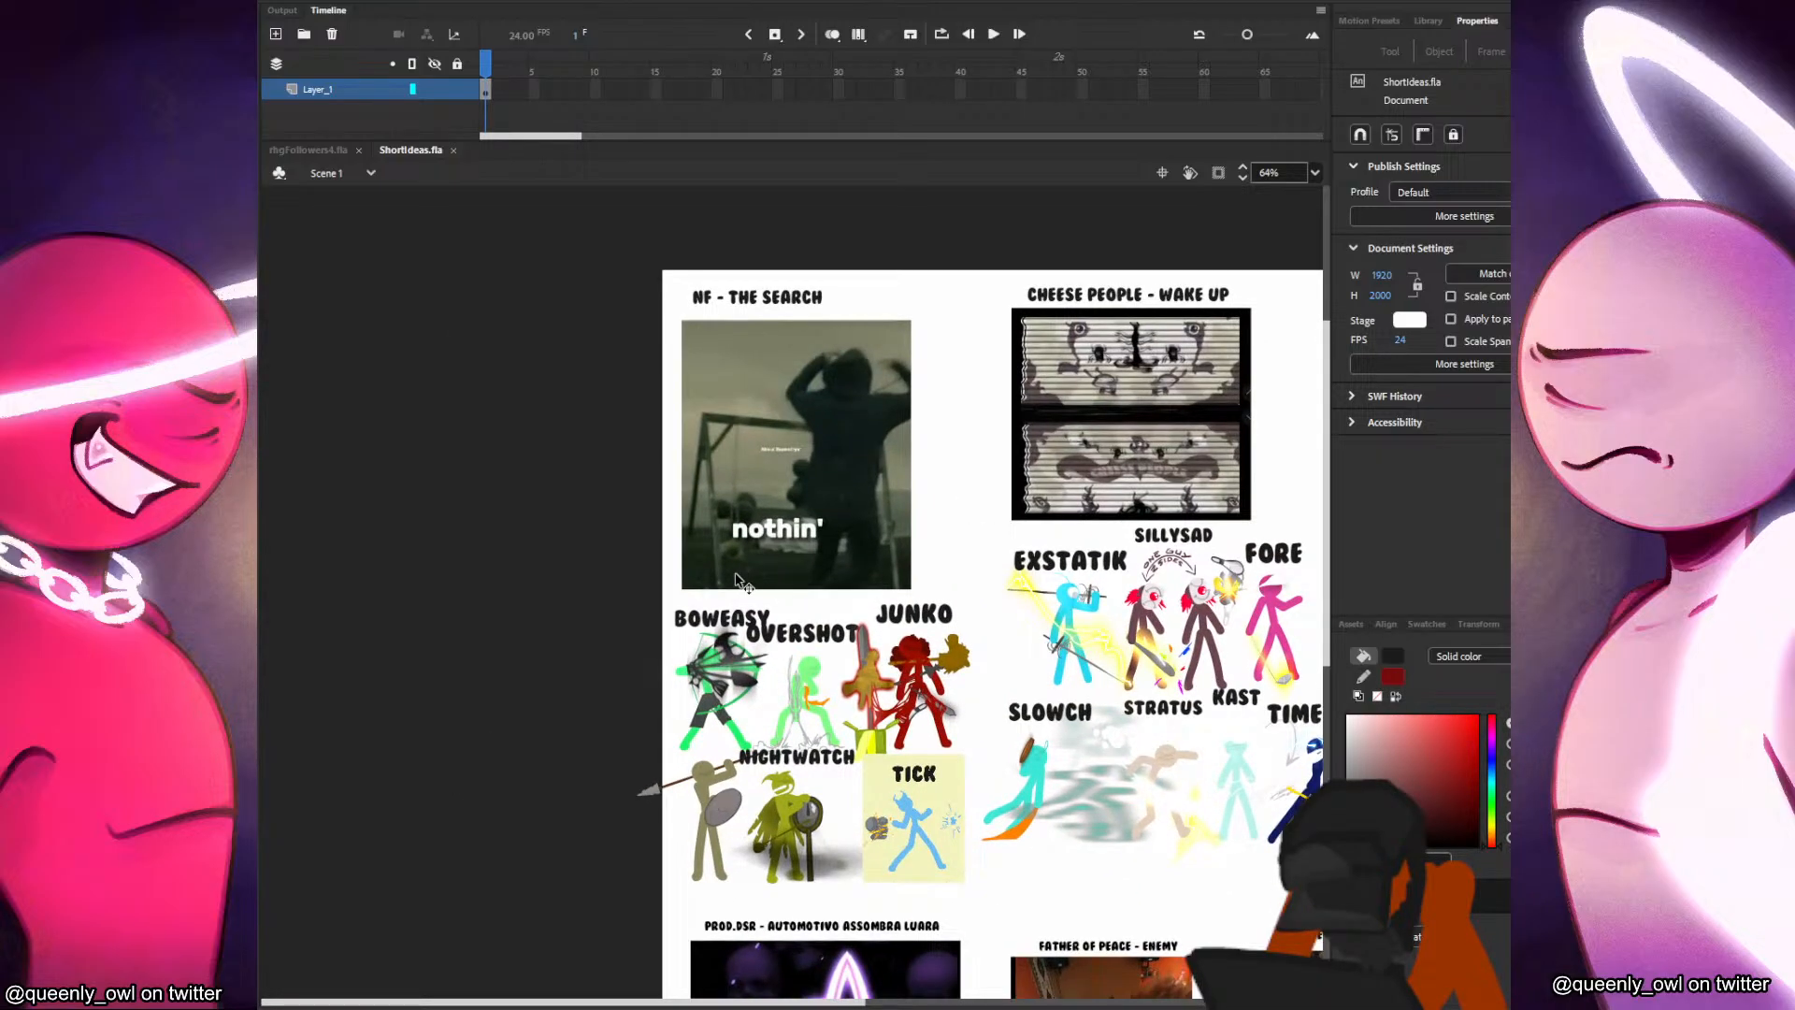
scroll(785, 580, "up", 1)
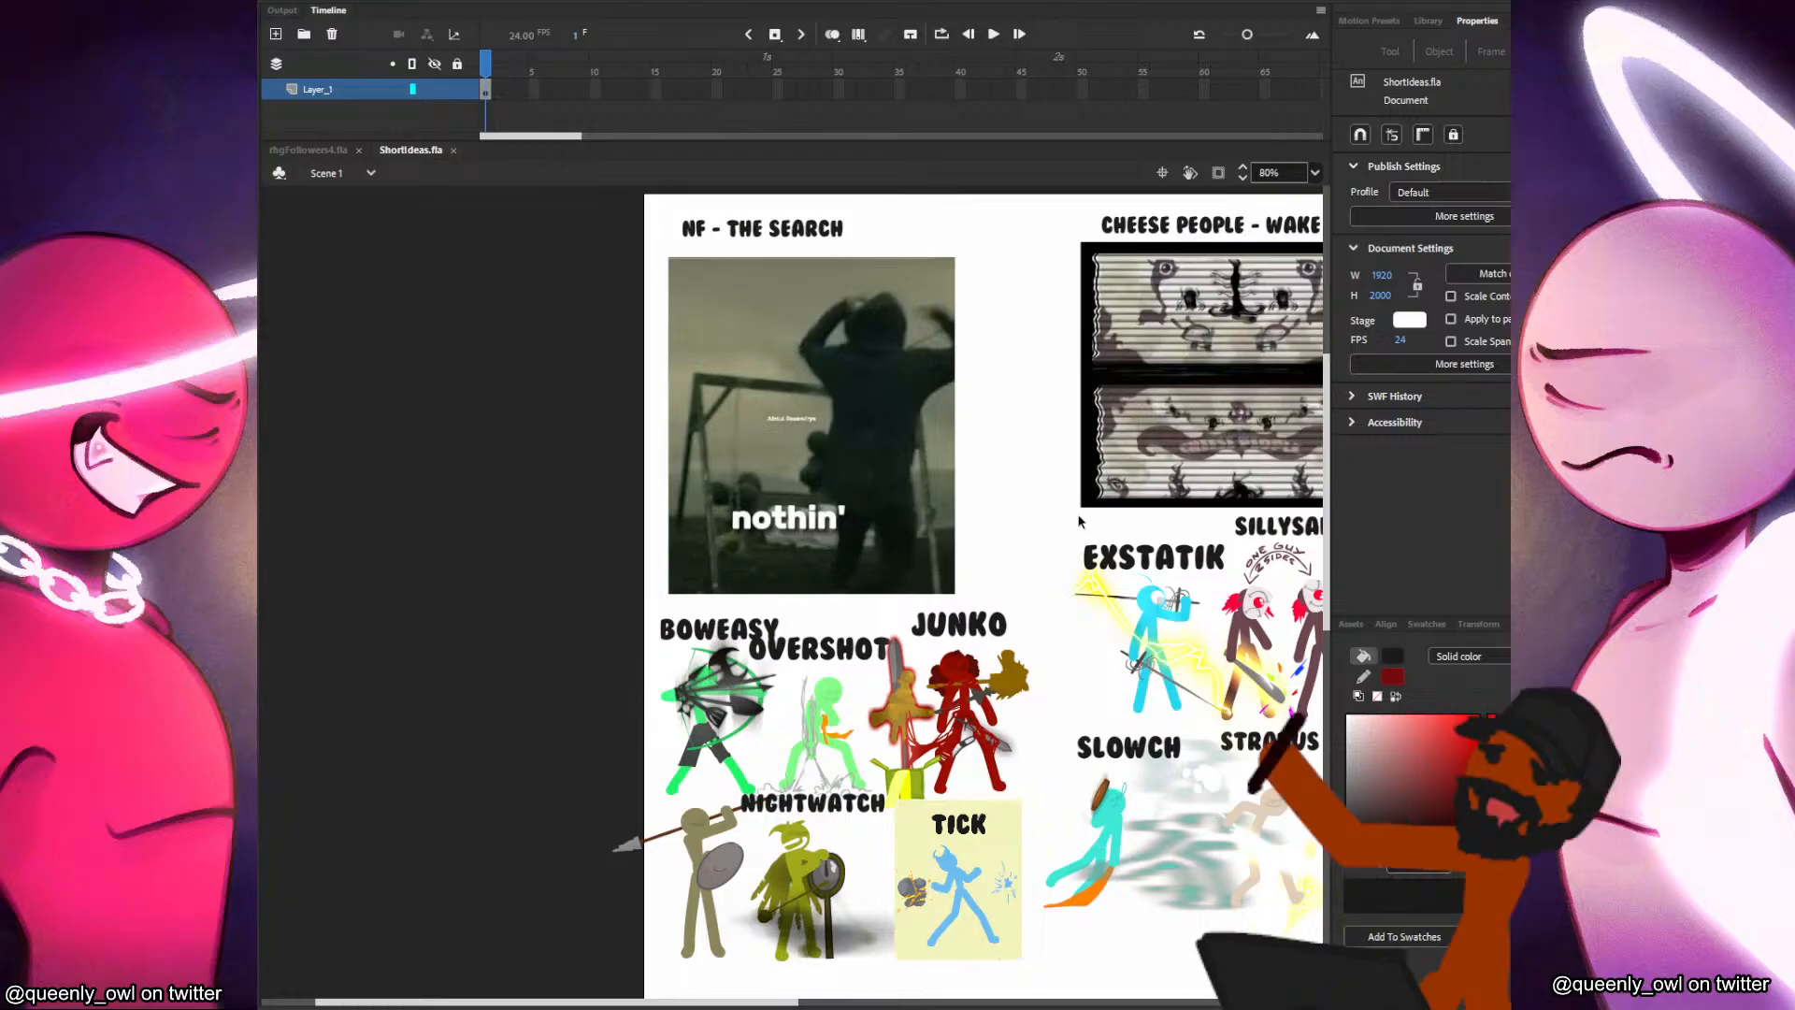
scroll(1054, 551, "down", 2)
left_click_drag(1108, 615, 710, 406)
scroll(917, 548, "up", 1)
left_click_drag(917, 548, 984, 450)
scroll(985, 449, "up", 2)
left_click_drag(1044, 506, 973, 395)
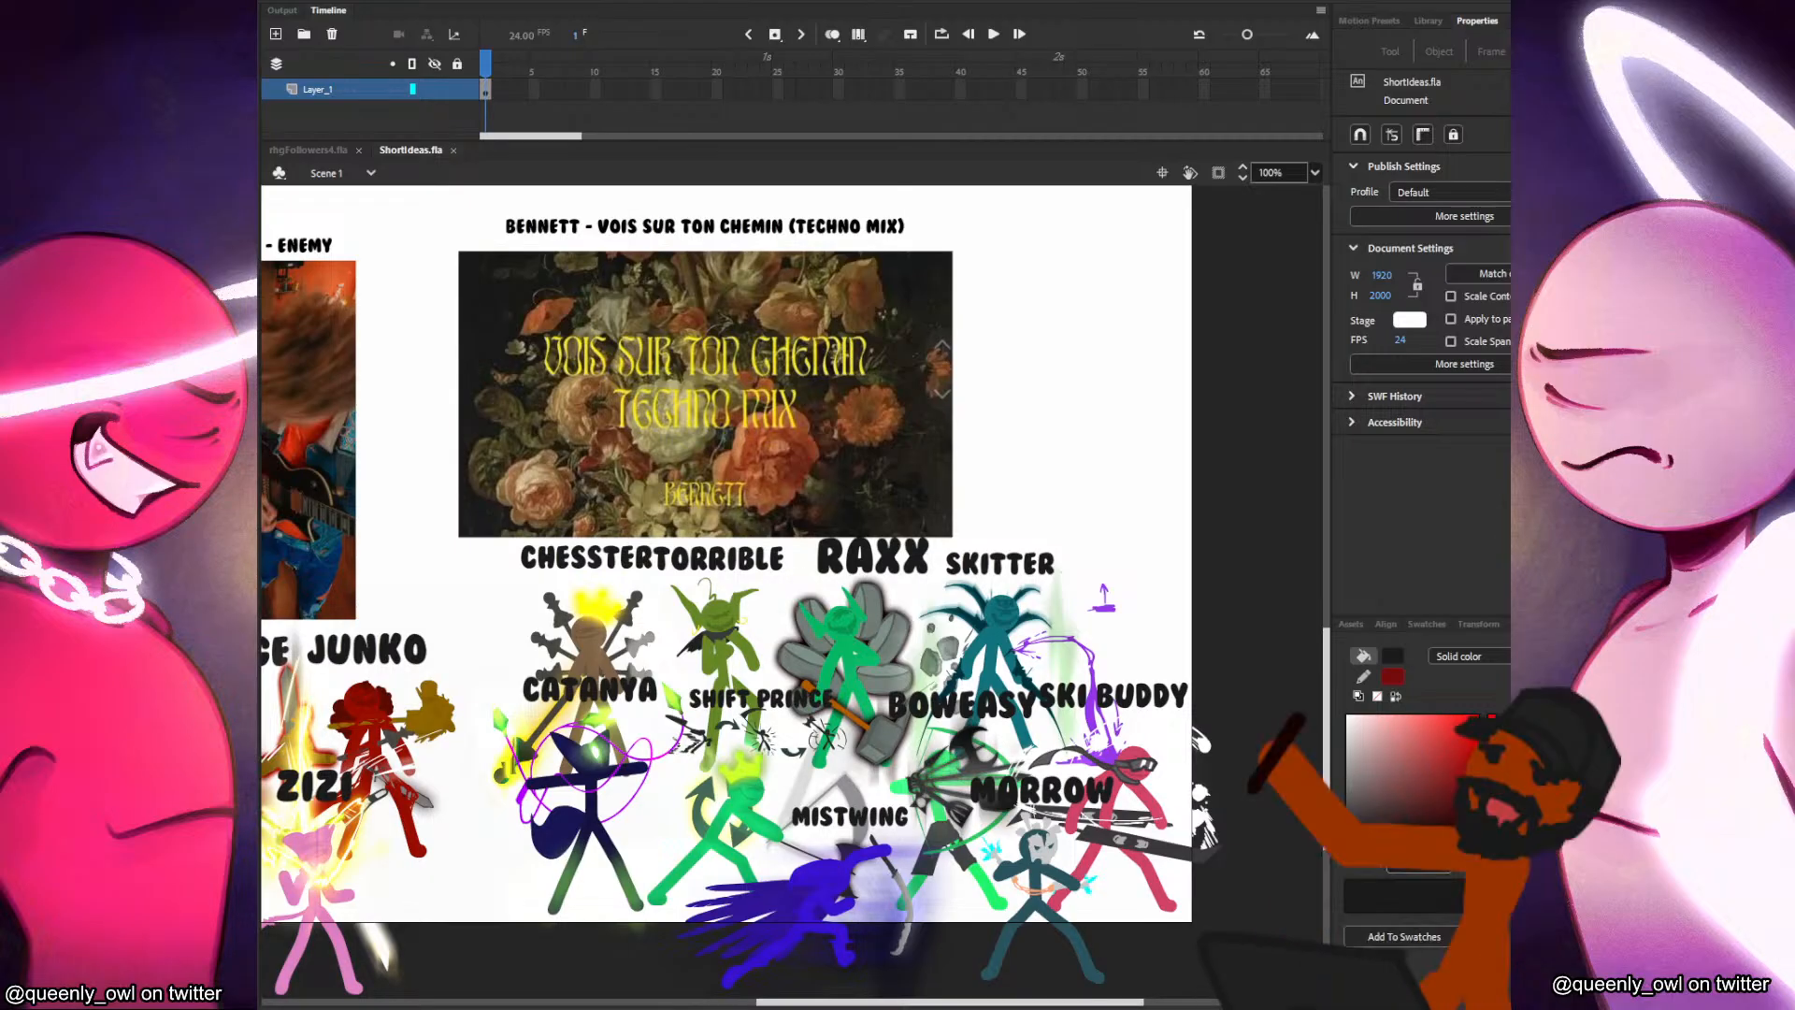
Select the Bennett - Vois Sur Ton Chemin (Techno Mix) title and inspect the characters grouped beneath its cover.
mouse_move(262, 154)
left_mouse_down()
mouse_move(524, 152)
mouse_move(462, 135)
mouse_move(262, 140)
left_mouse_up()
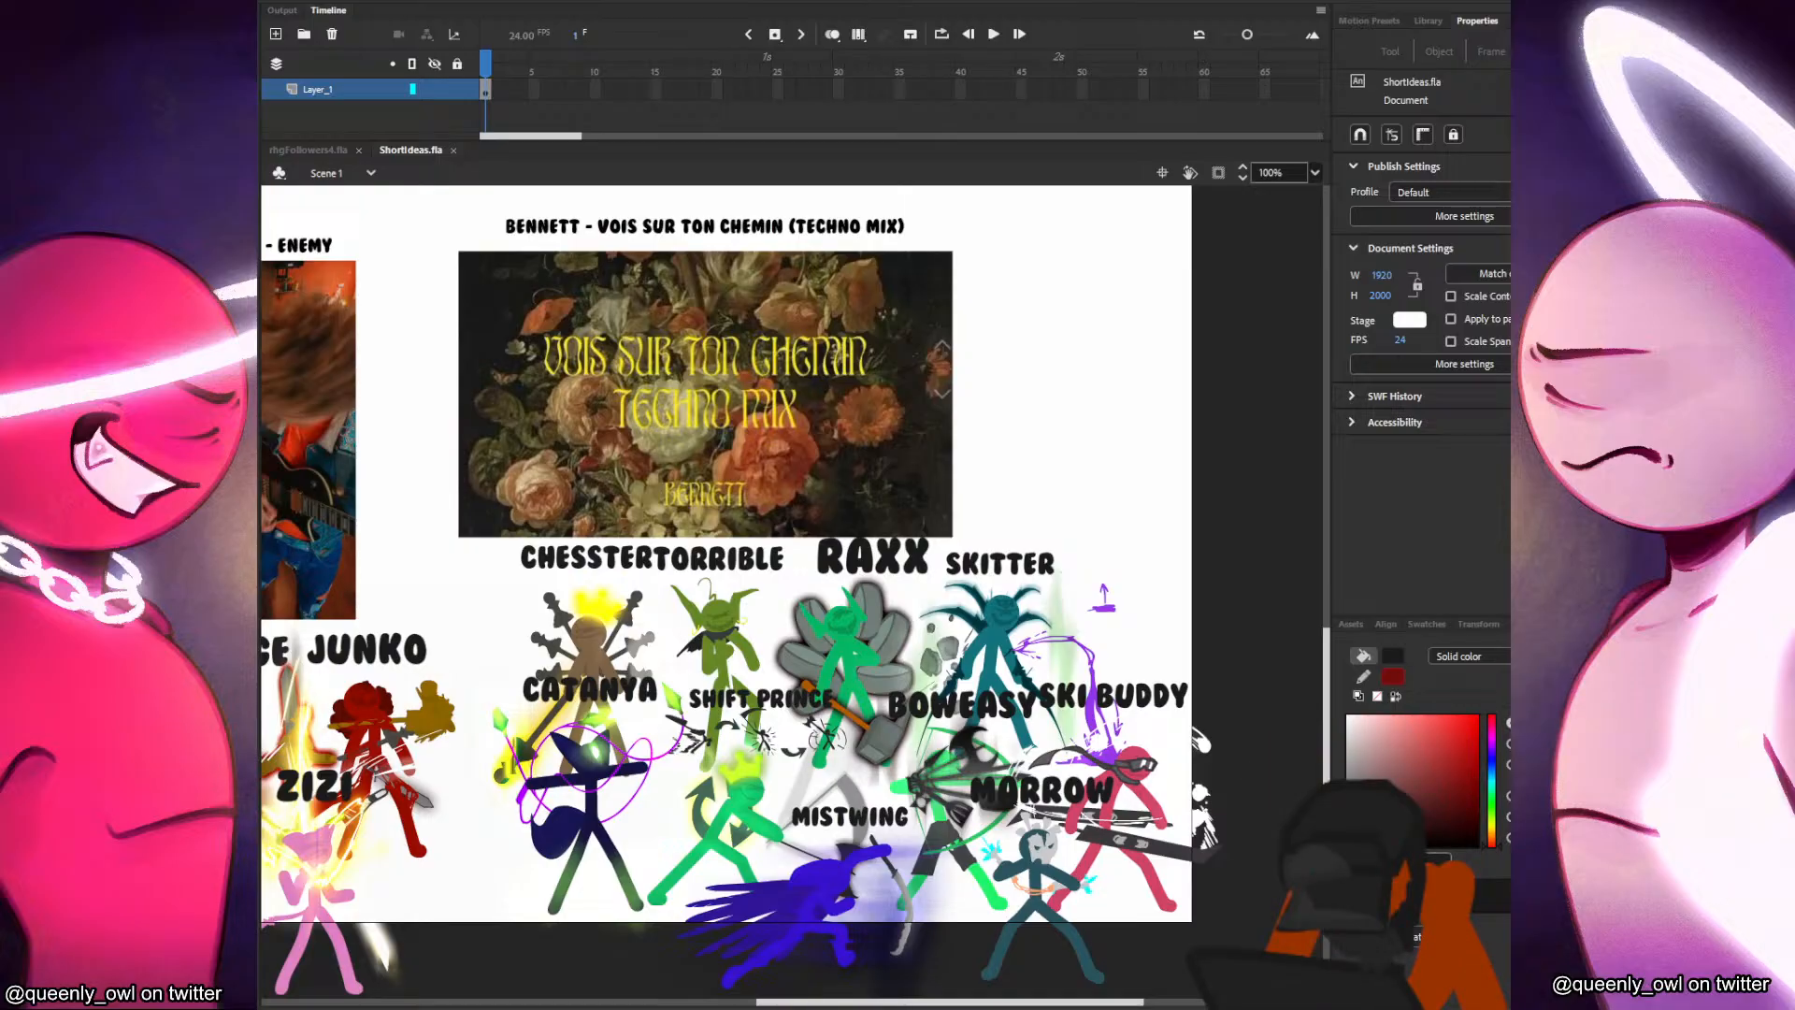
left_click(700, 231)
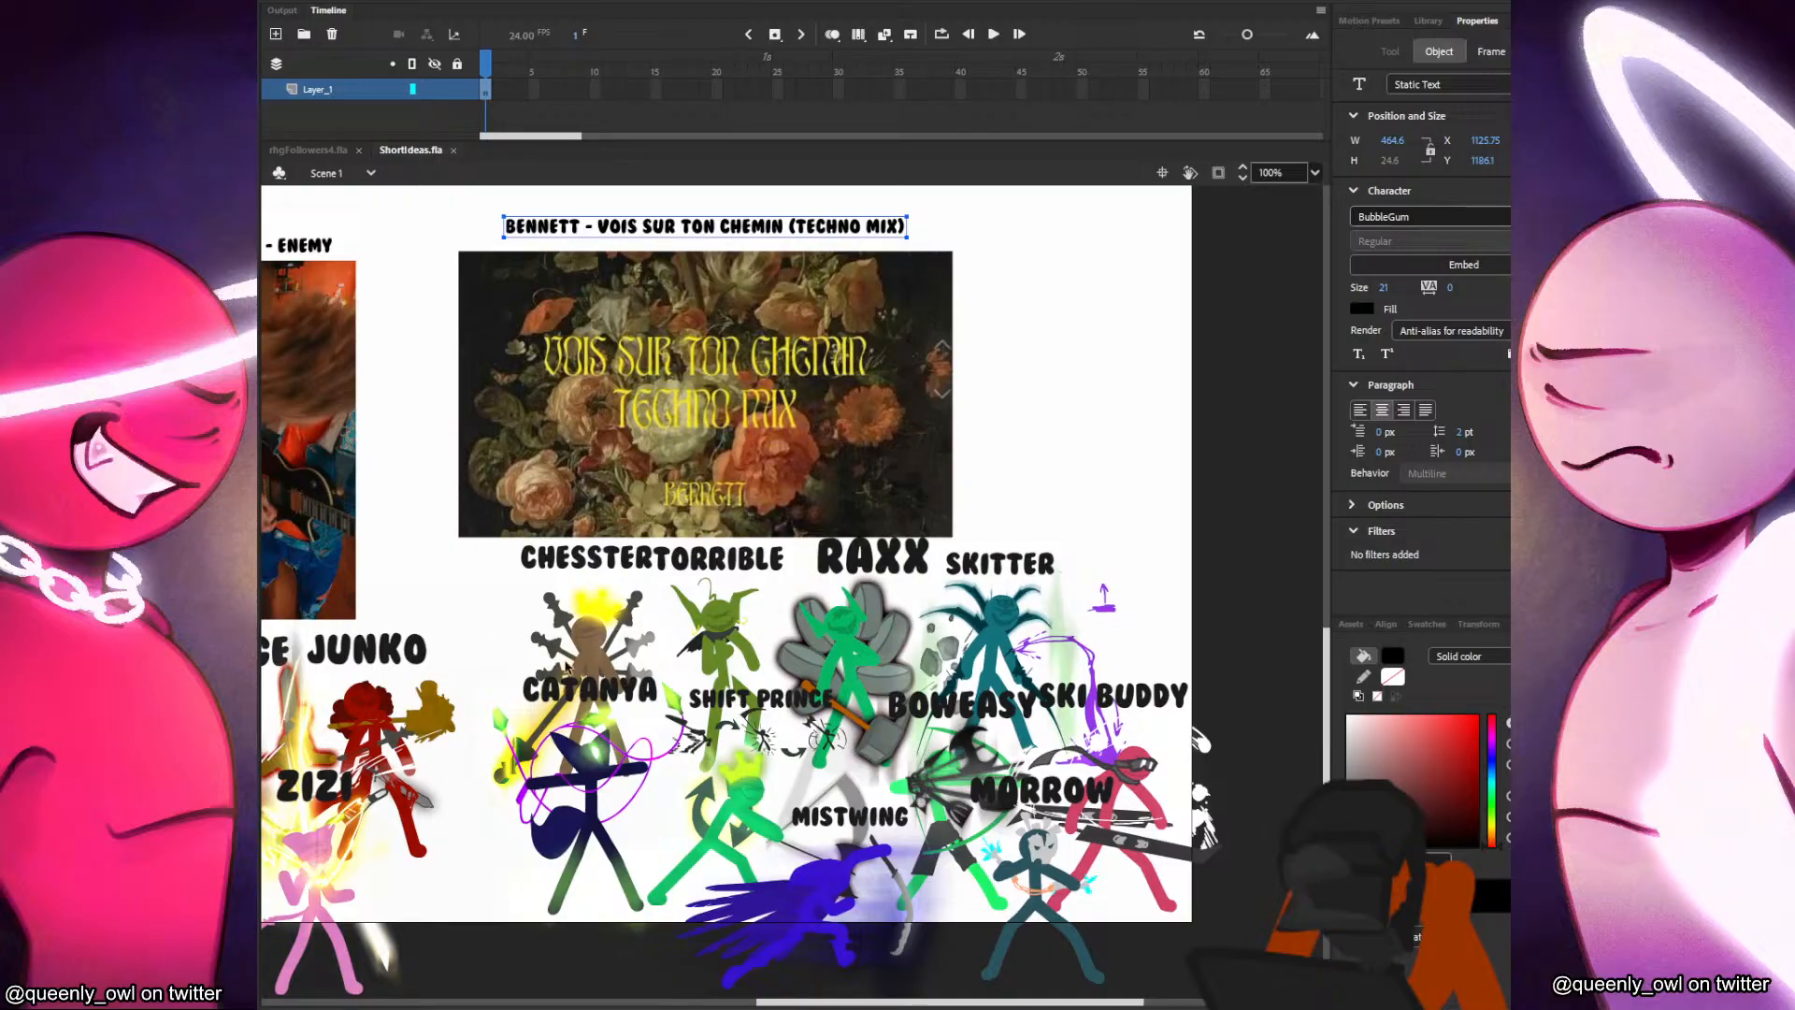
scroll(989, 770, "up", 2)
left_click_drag(1089, 756, 1127, 617)
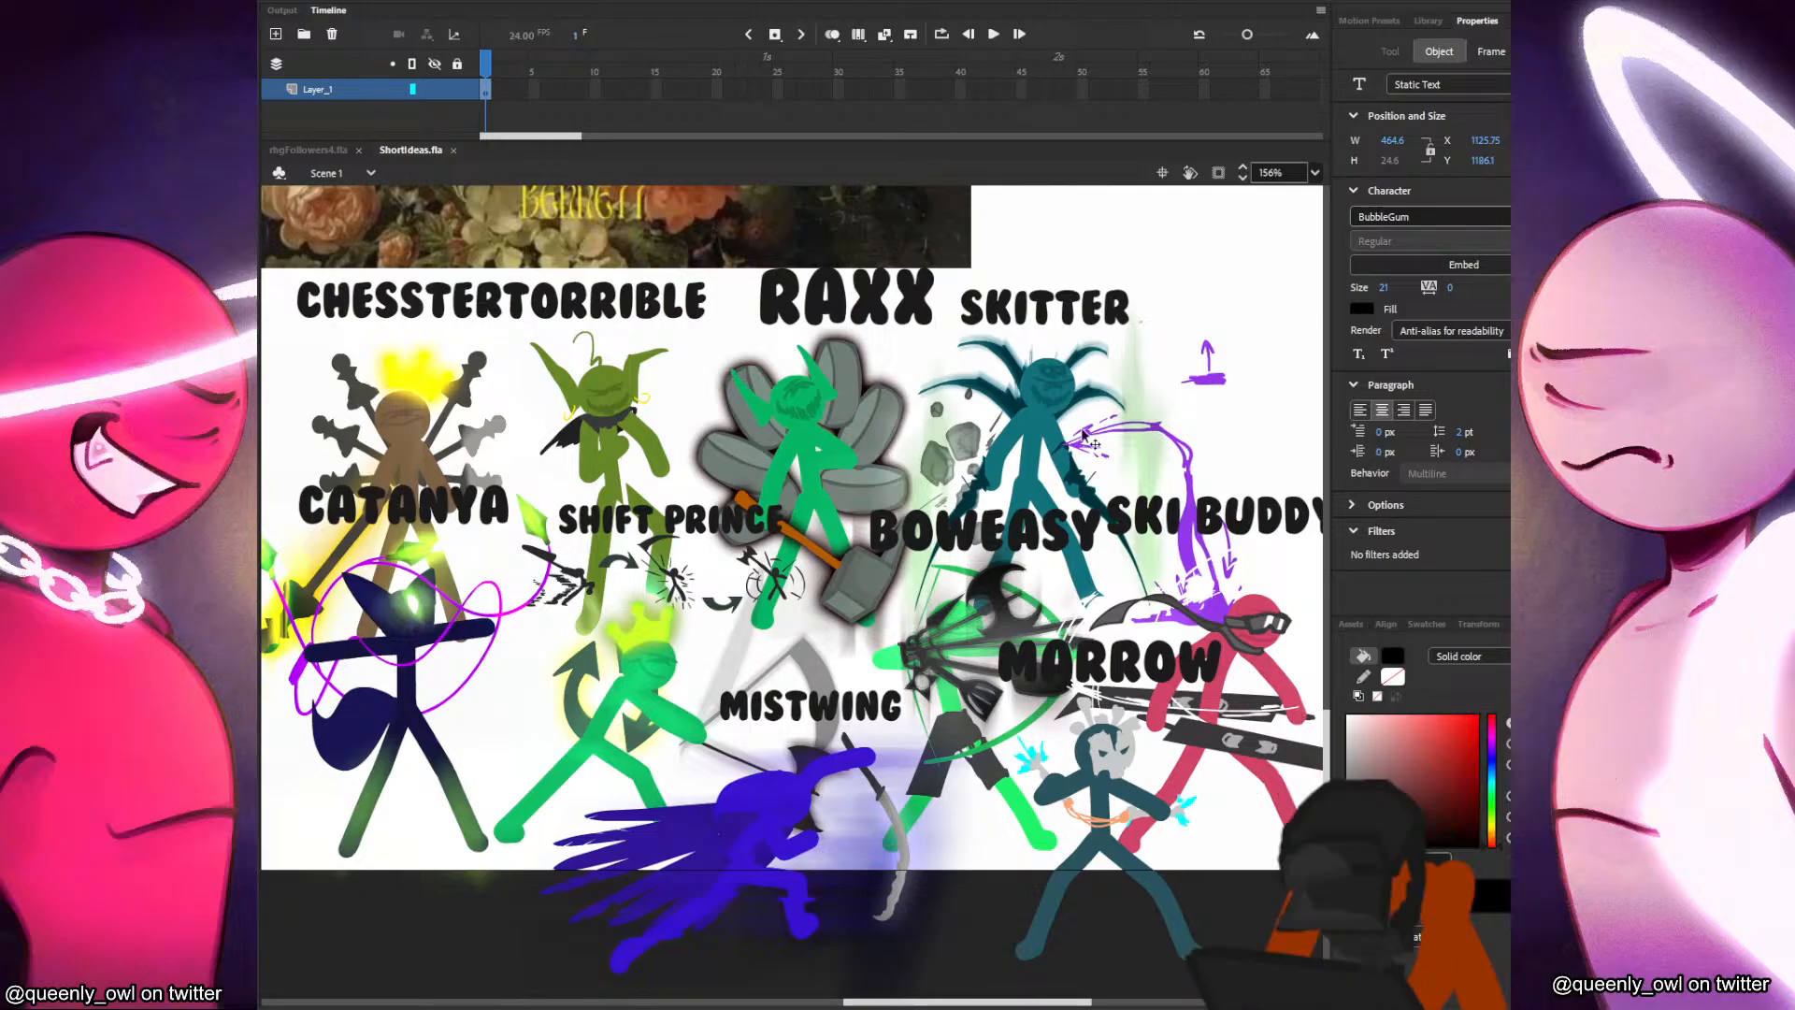
Spread out the upper row below the Bennett cover by shifting Chesster and Torrible up-left and Skitter and Raxx up-right.
scroll(928, 680, "down", 1)
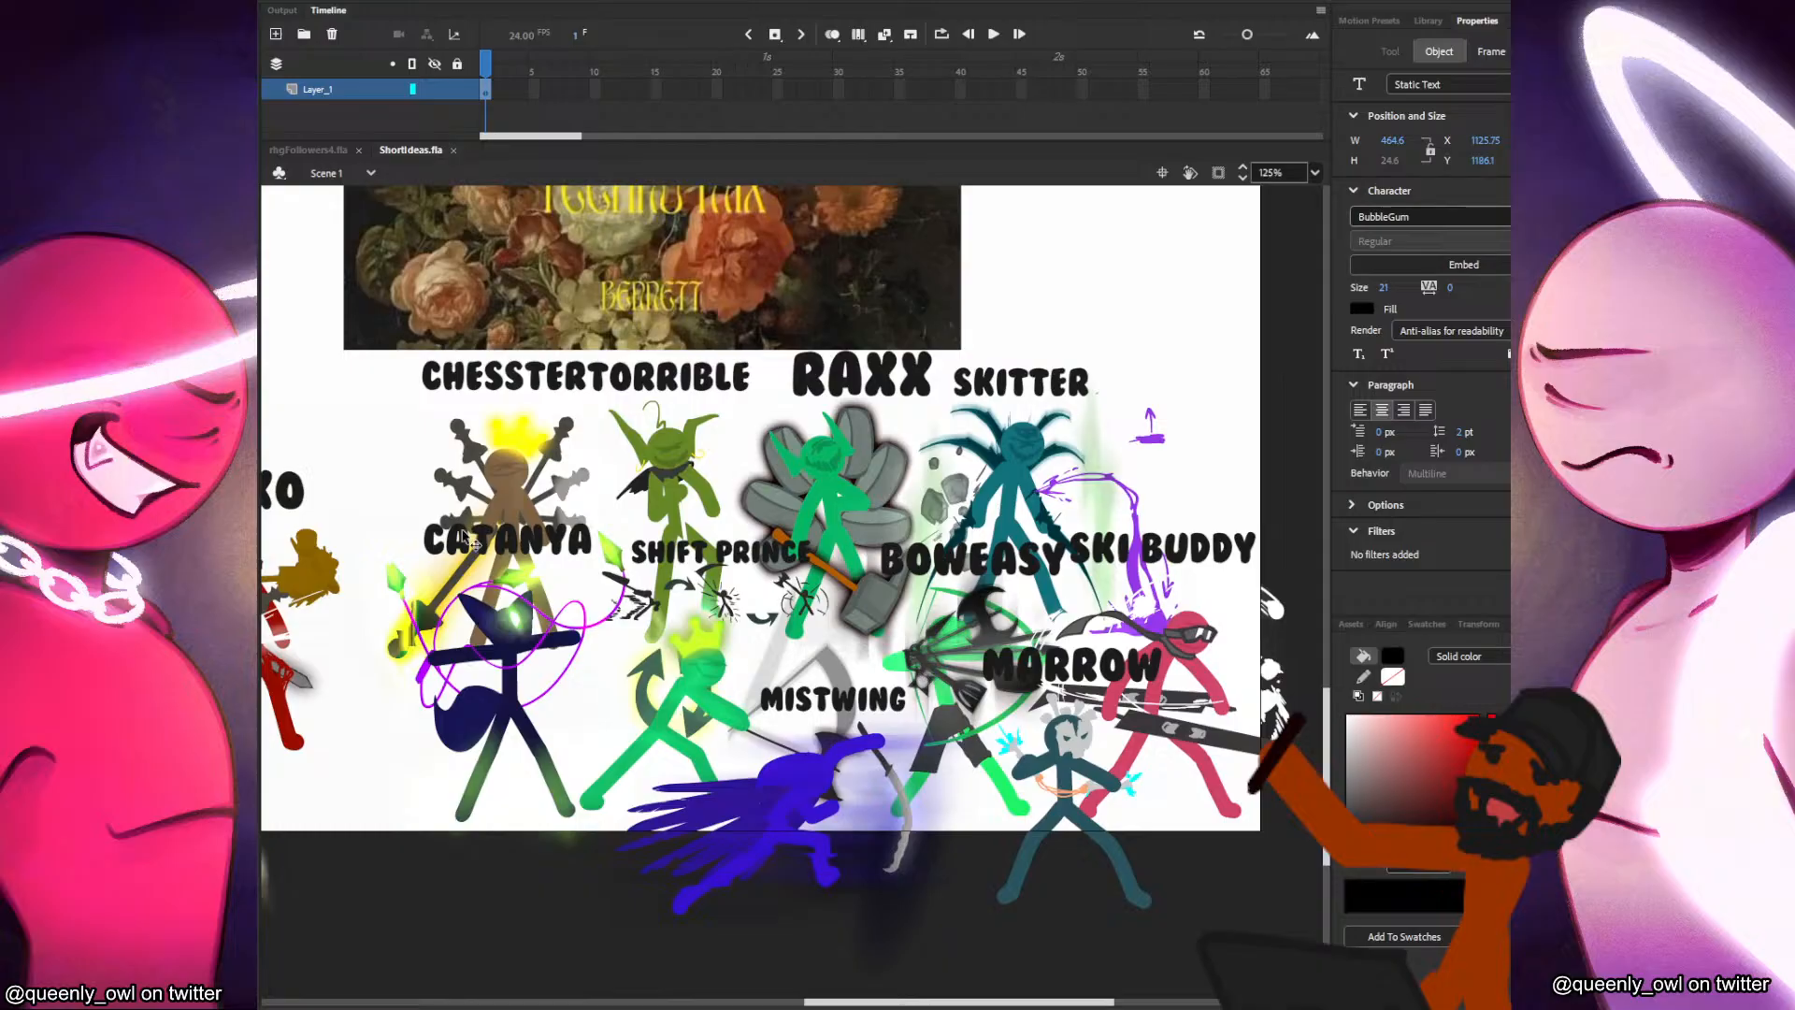
left_click(527, 505)
left_click_drag(511, 464, 492, 458)
left_click_drag(673, 490, 665, 481)
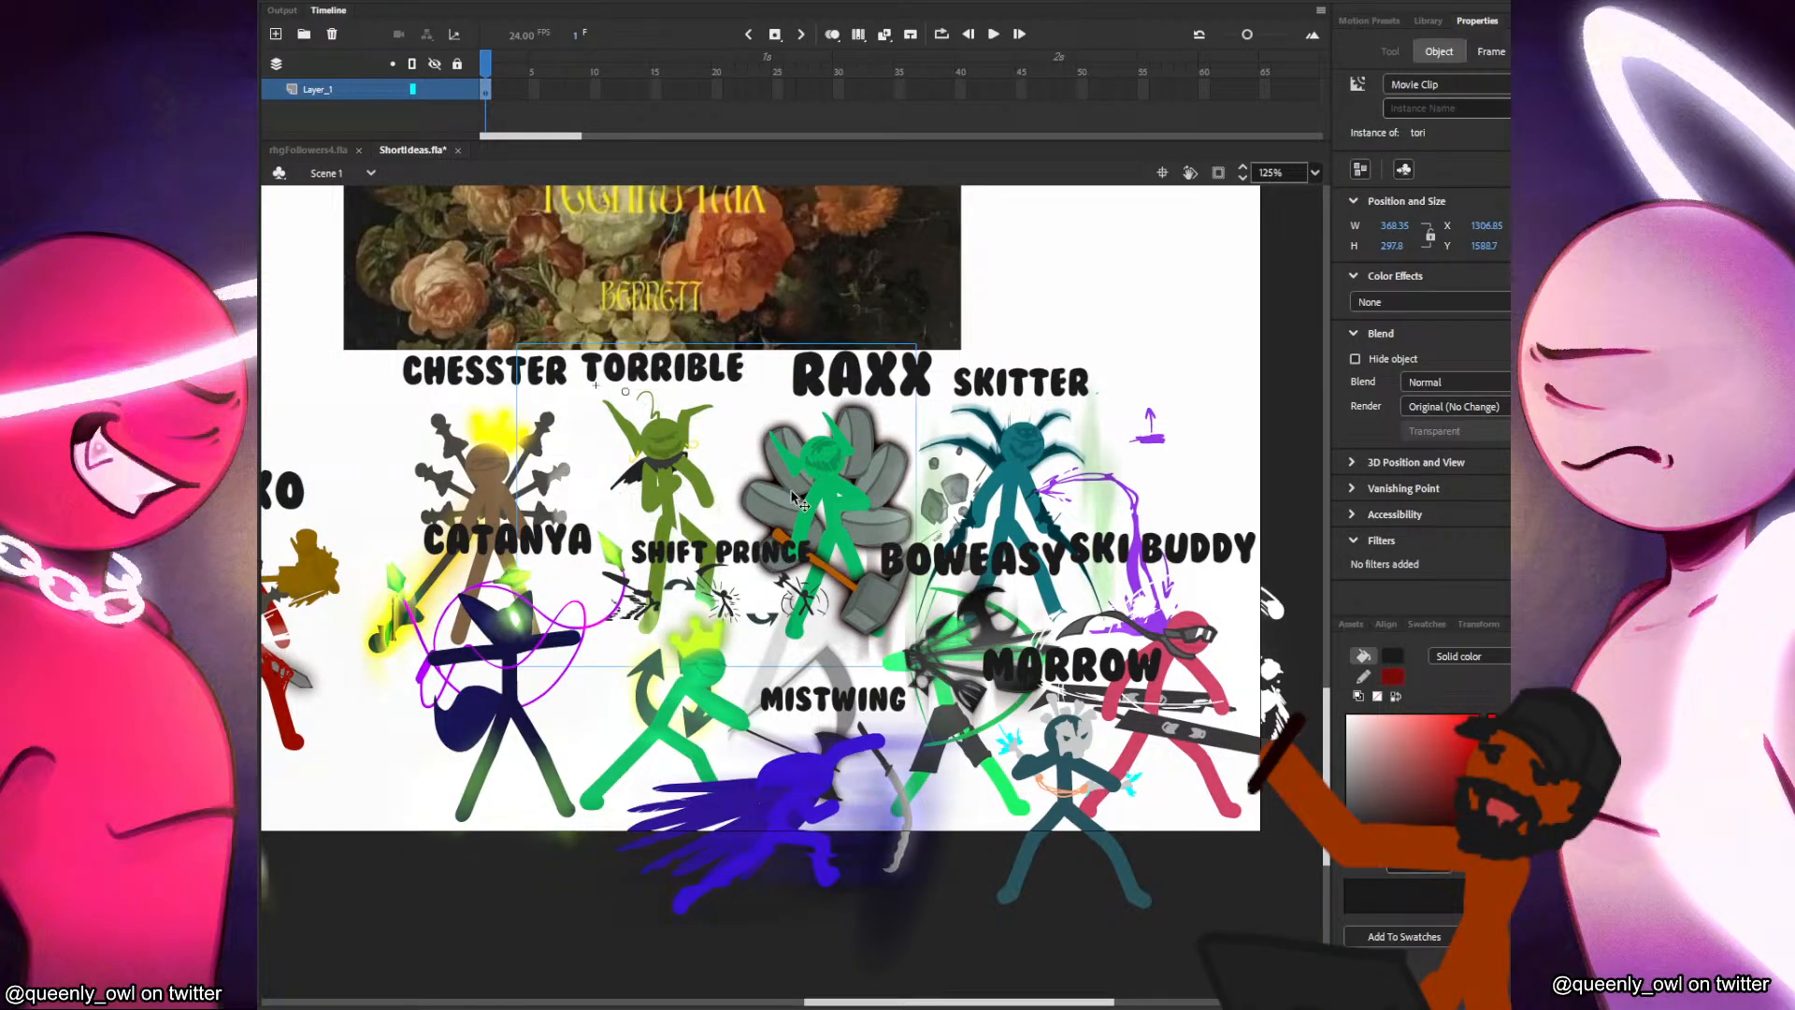
left_click_drag(1055, 522, 1134, 468)
left_click(849, 477)
left_click_drag(849, 477, 858, 458)
Nudge Shift Prince and Boweasy slightly left and Mistwing slightly right within the Bennett group.
mouse_move(750, 711)
left_mouse_down()
mouse_move(741, 698)
mouse_move(730, 714)
left_mouse_up()
left_click_drag(822, 782, 832, 780)
left_click_drag(897, 564, 884, 557)
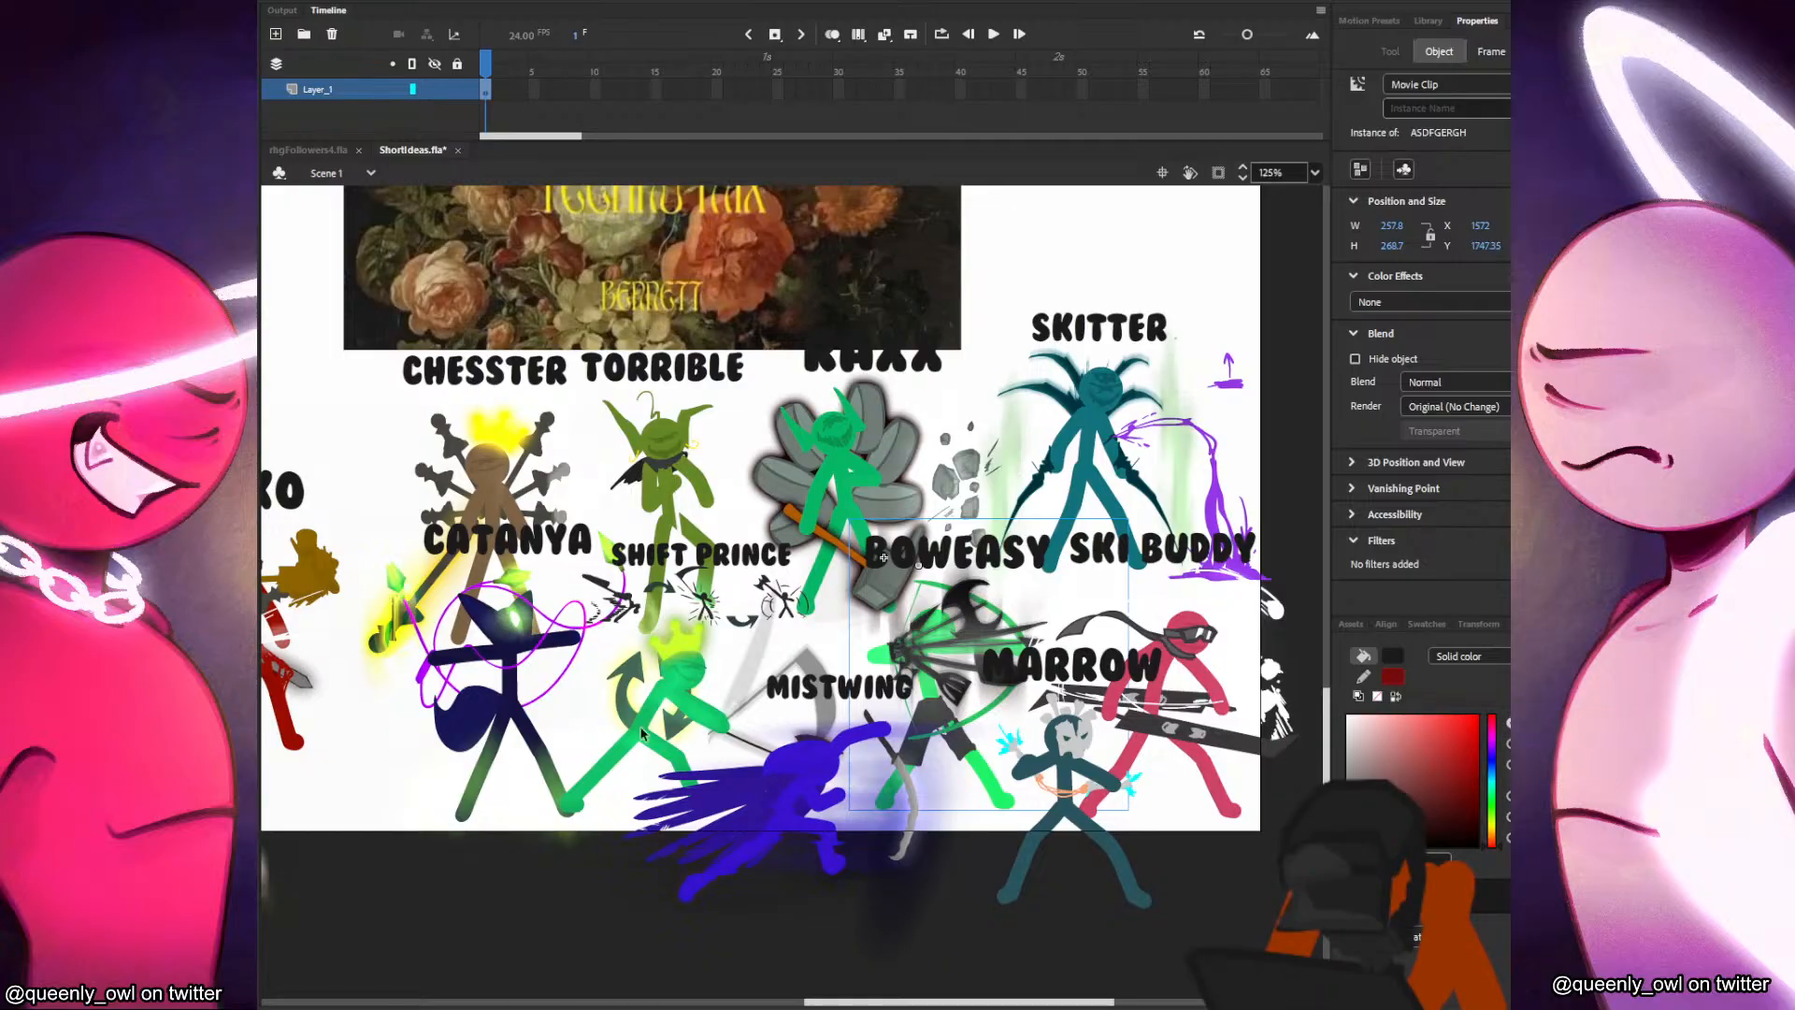
Move Catanya down-left and fine-tune the spacing of Chesster, Torrible and Raxx, lowering Raxx below the cover.
left_click_drag(528, 619, 515, 640)
mouse_move(490, 475)
left_mouse_down()
mouse_move(508, 473)
mouse_move(493, 471)
left_mouse_up()
mouse_move(646, 475)
left_mouse_down()
mouse_move(622, 447)
mouse_move(669, 435)
mouse_move(669, 411)
mouse_move(670, 483)
left_mouse_up()
mouse_move(827, 484)
left_mouse_down()
mouse_move(802, 499)
mouse_move(819, 506)
left_mouse_up()
Reposition Skitter, Ski Buddy and Boweasy slightly further left to even out the Bennett group.
left_click_drag(1047, 467, 1147, 402)
left_click_drag(1162, 596, 1174, 641)
left_click_drag(1174, 384, 1040, 456)
mouse_move(922, 677)
left_mouse_down()
mouse_move(850, 646)
mouse_move(955, 649)
mouse_move(905, 672)
left_mouse_up()
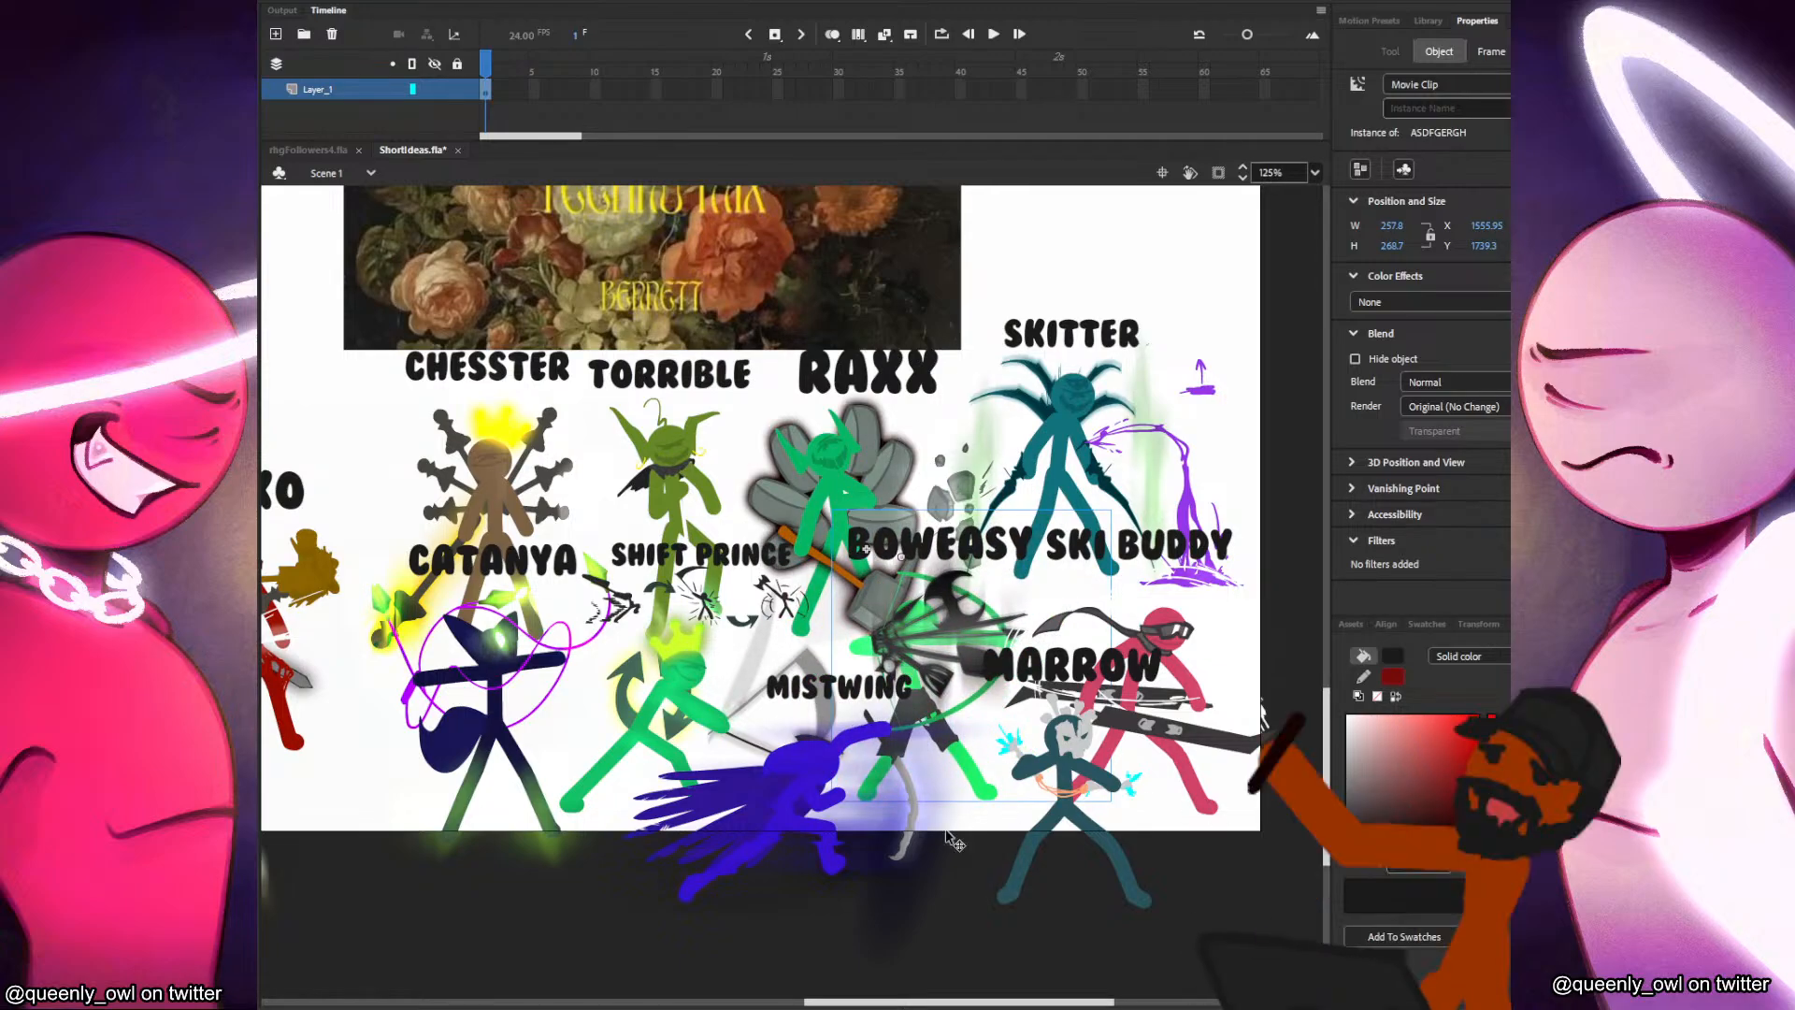
Move Crownicle from the lower row beneath the Father of Peace cover up-left to stand beside Levie.
scroll(660, 536, "down", 2)
left_click_drag(458, 511, 410, 636)
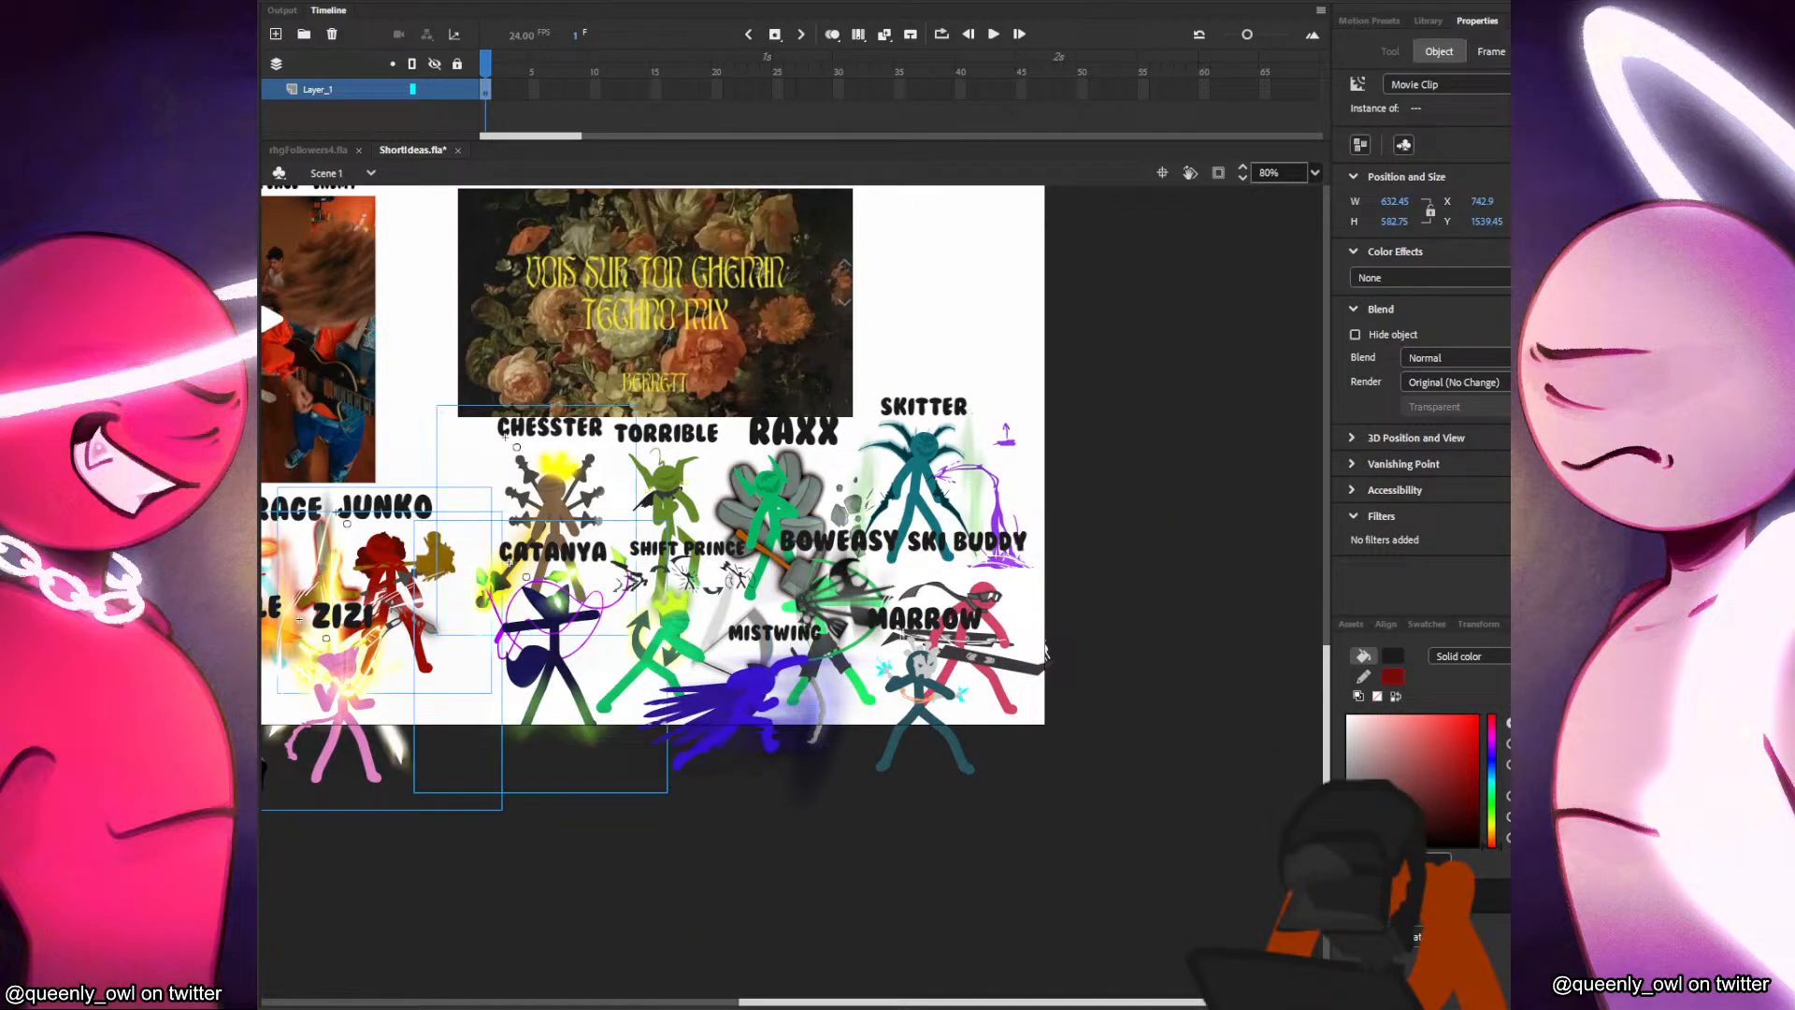
left_click(1004, 816)
left_click_drag(591, 828, 1181, 917)
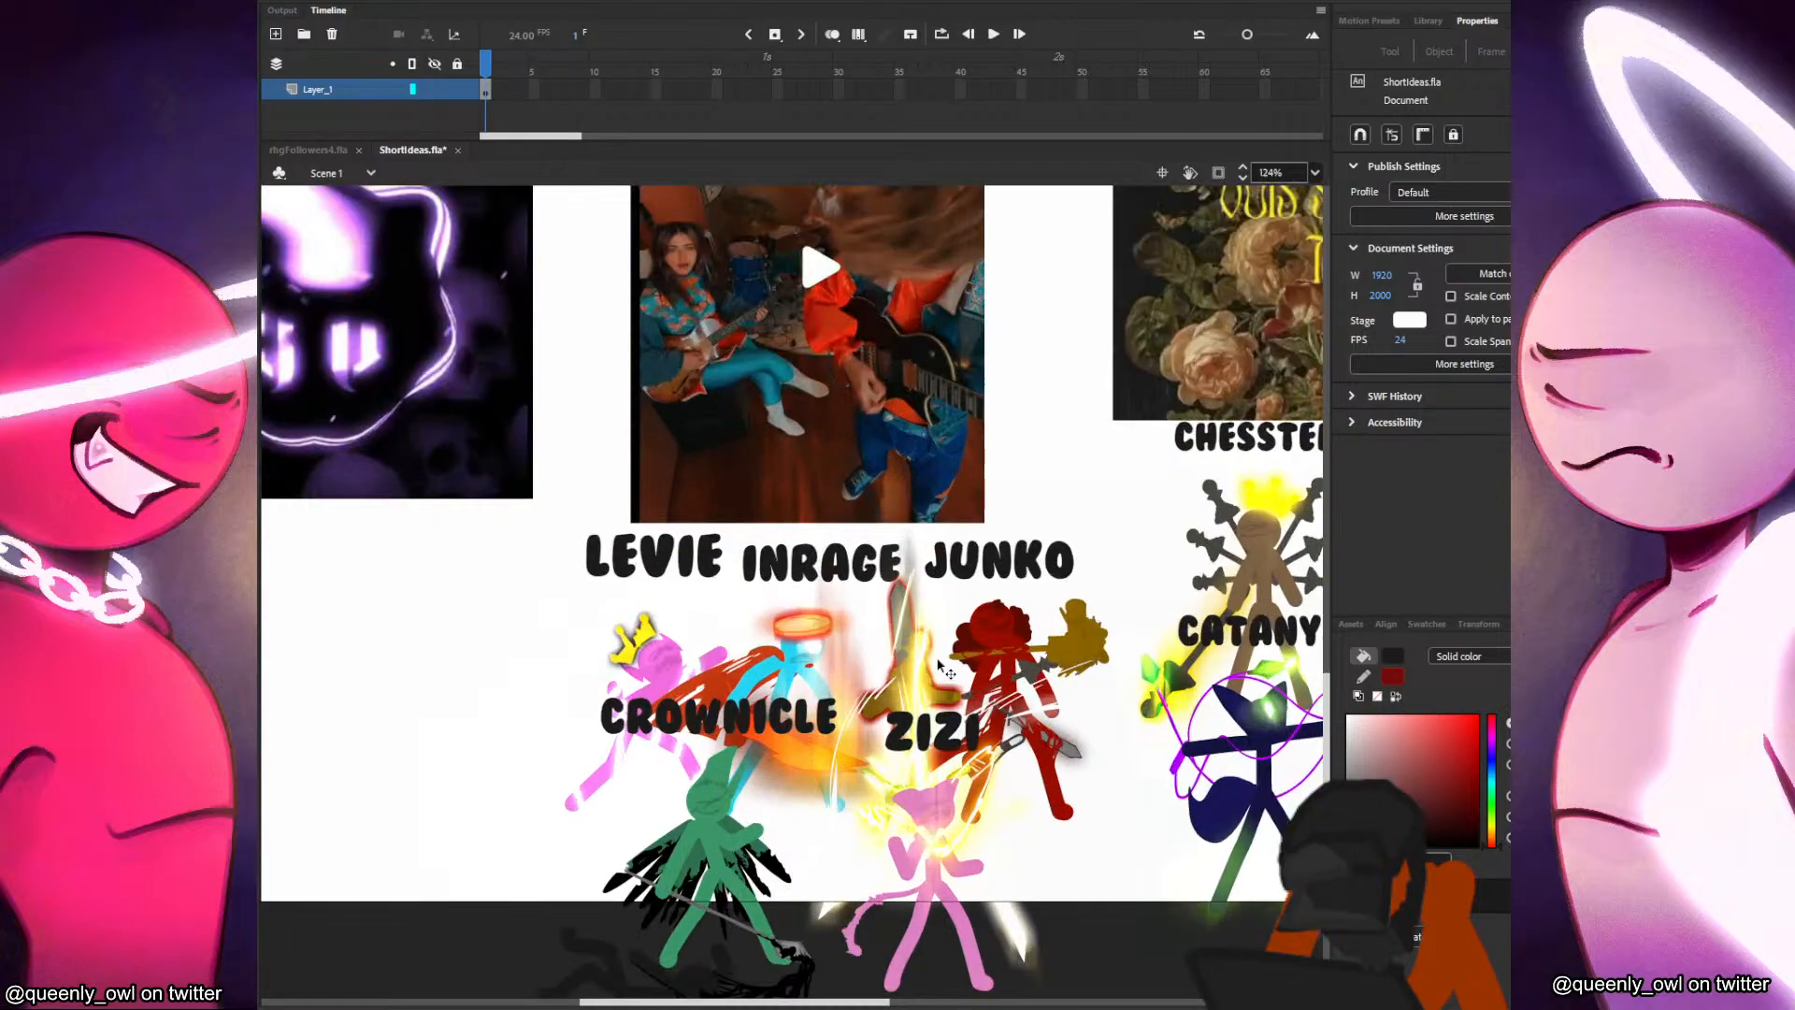
scroll(942, 666, "up", 3)
left_click(909, 734)
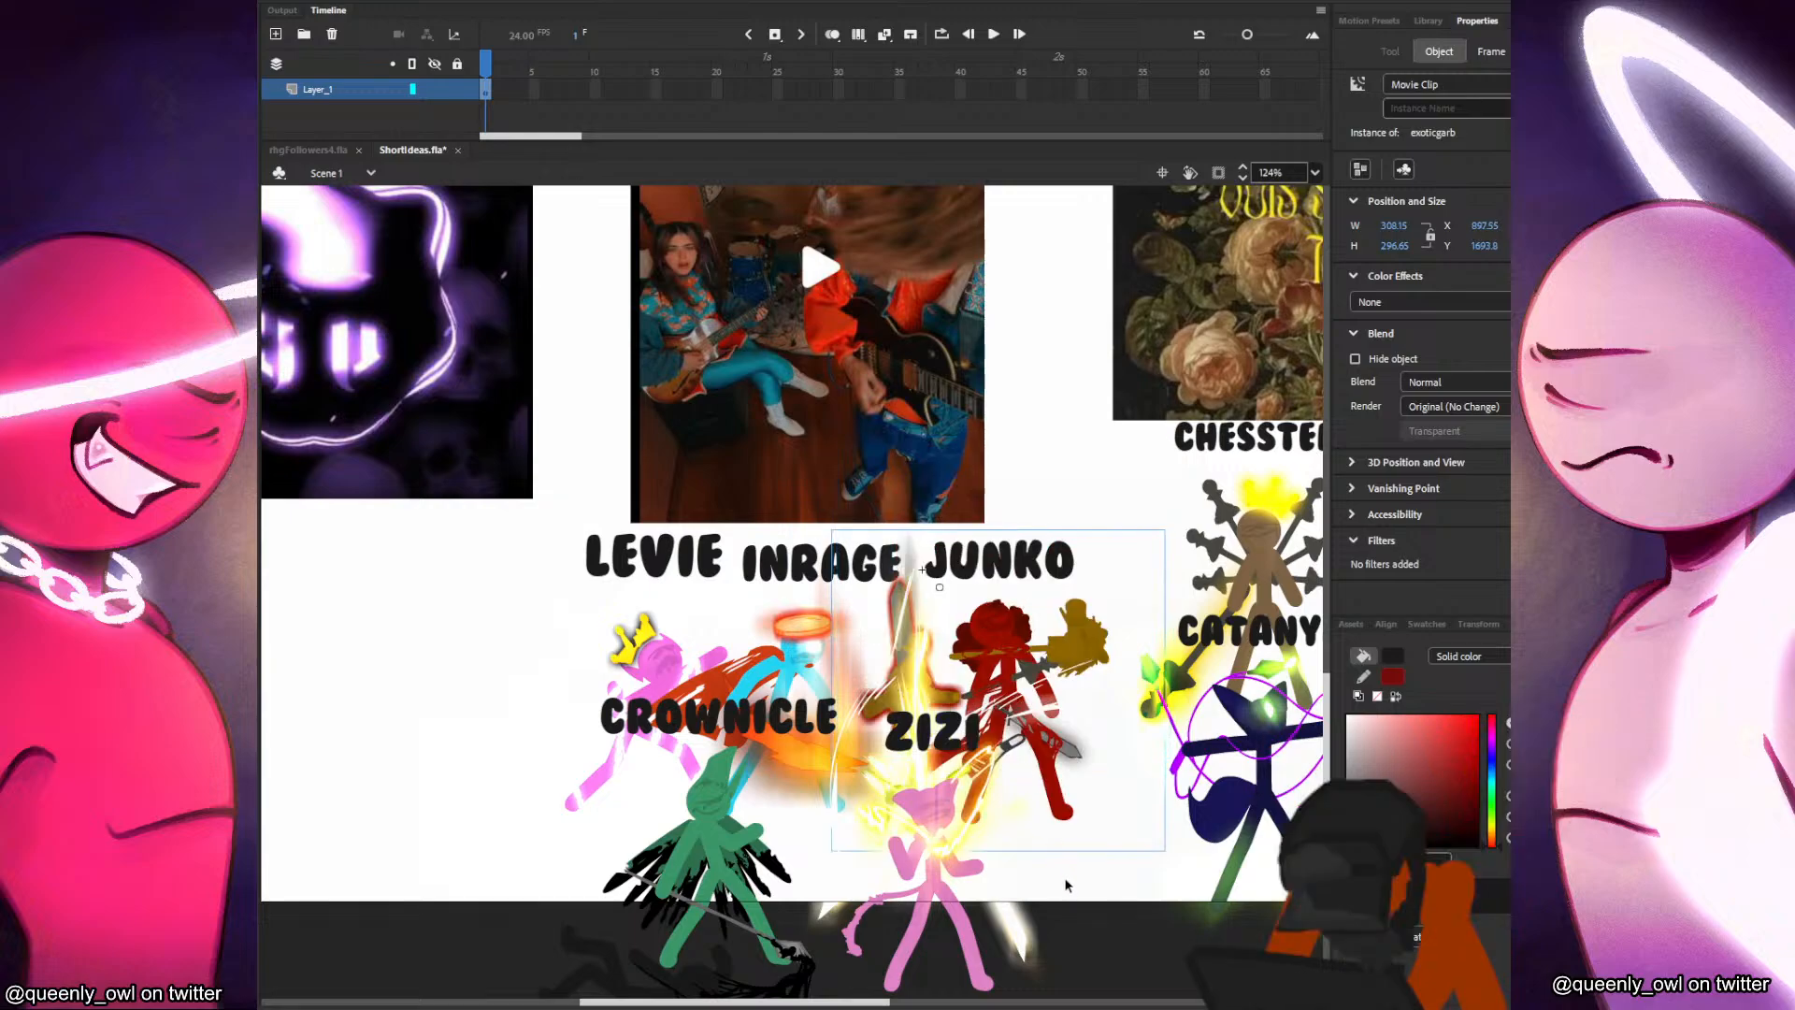
scroll(1002, 751, "down", 3)
scroll(1005, 753, "up", 3)
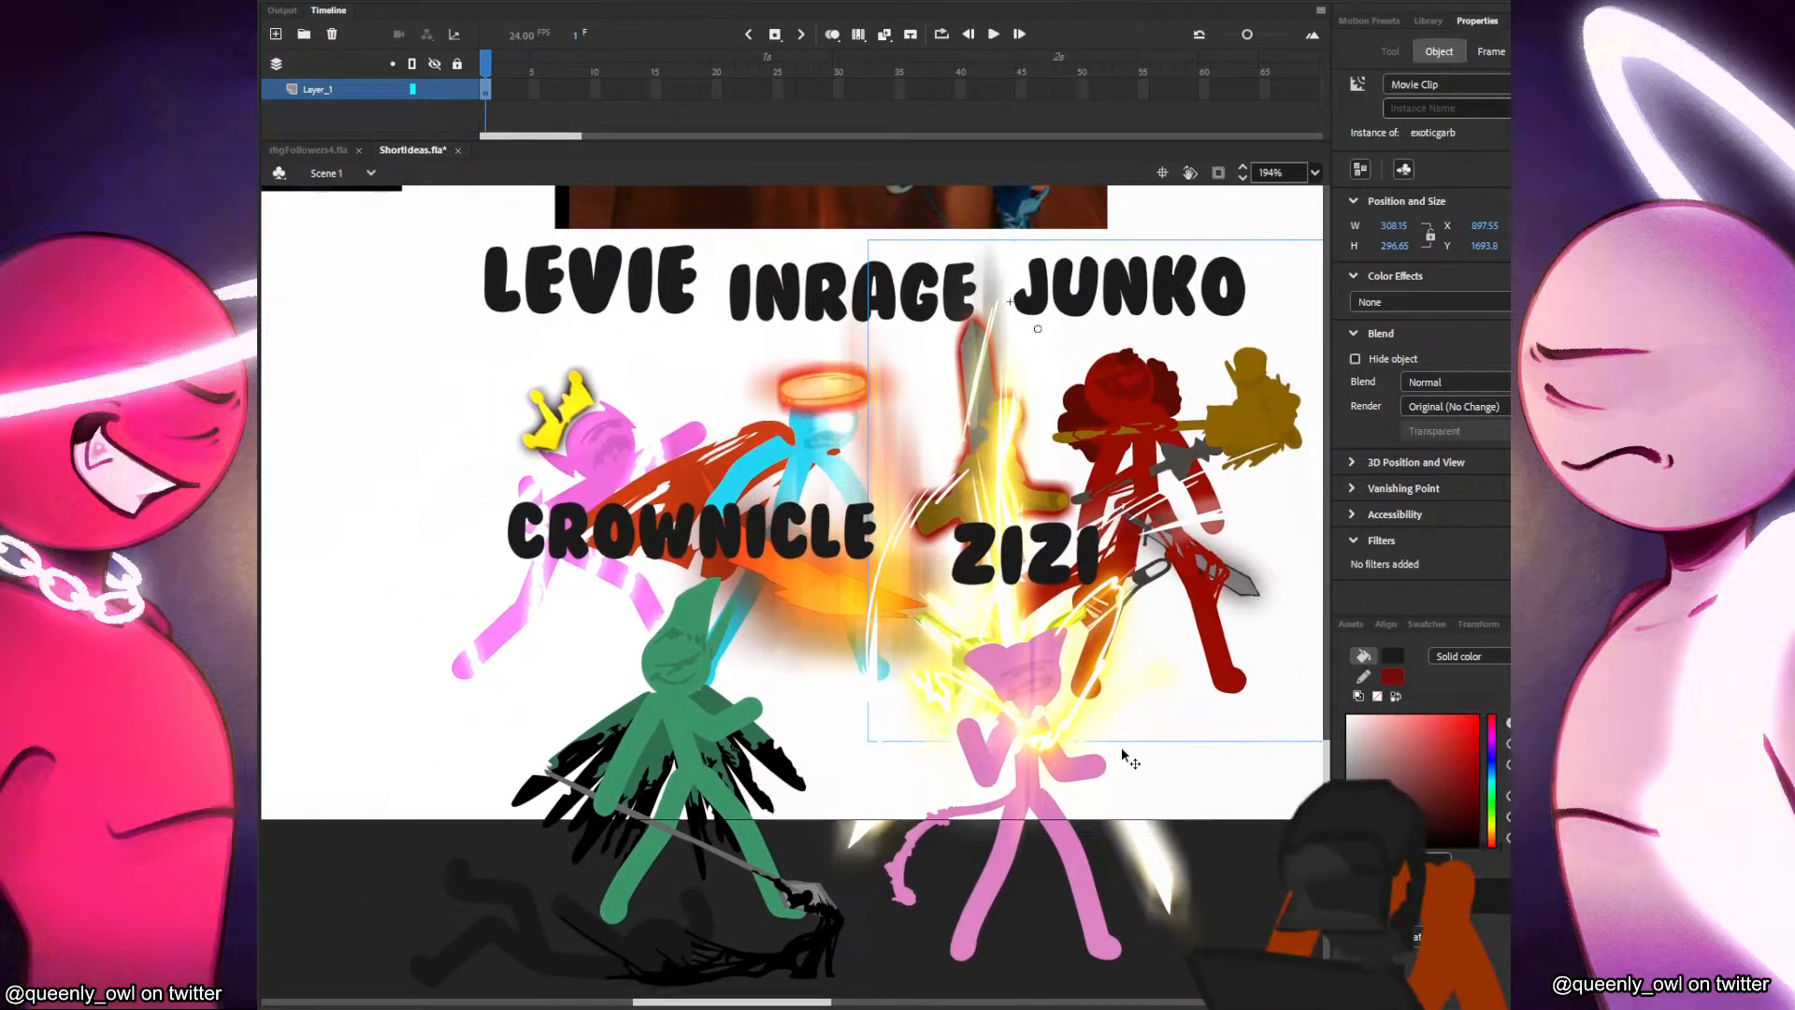
left_click_drag(655, 776, 402, 575)
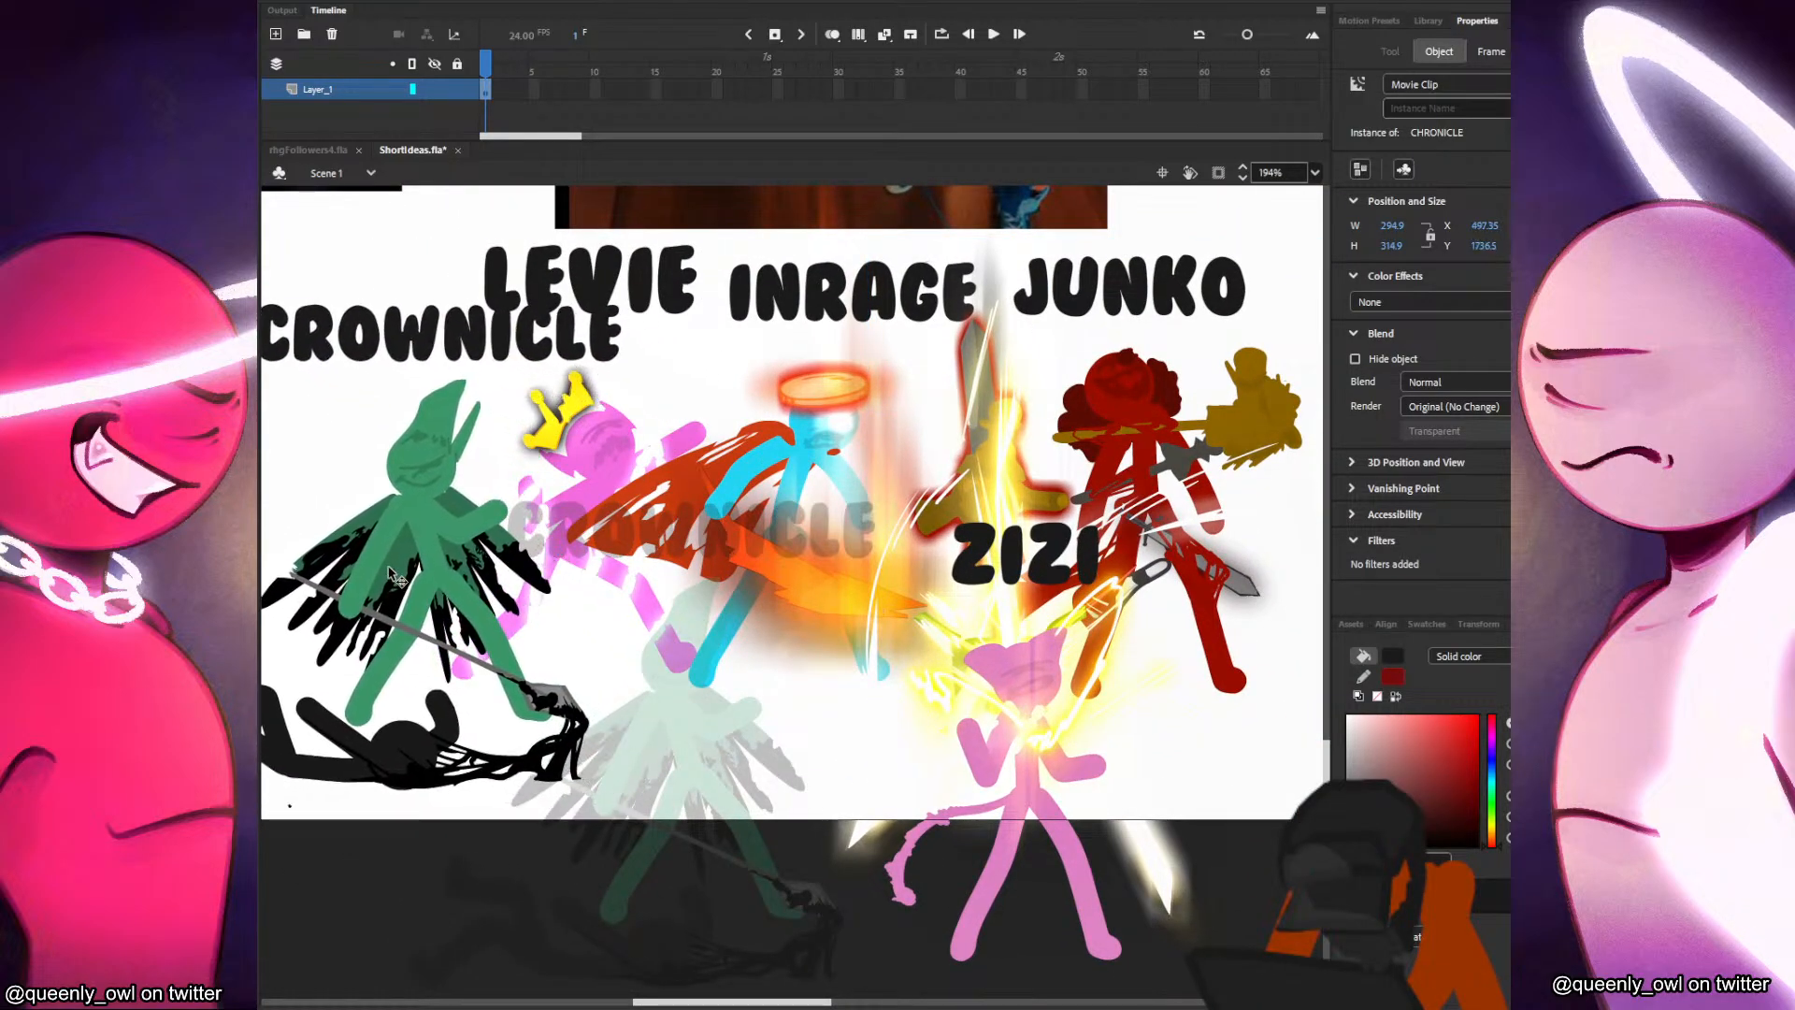
Lower Inrage, raise Junko slightly, shift Levie right and settle Zizi slightly down-left beneath the Father of Peace cover.
left_click_drag(801, 517, 766, 602)
left_click_drag(1003, 492, 1006, 443)
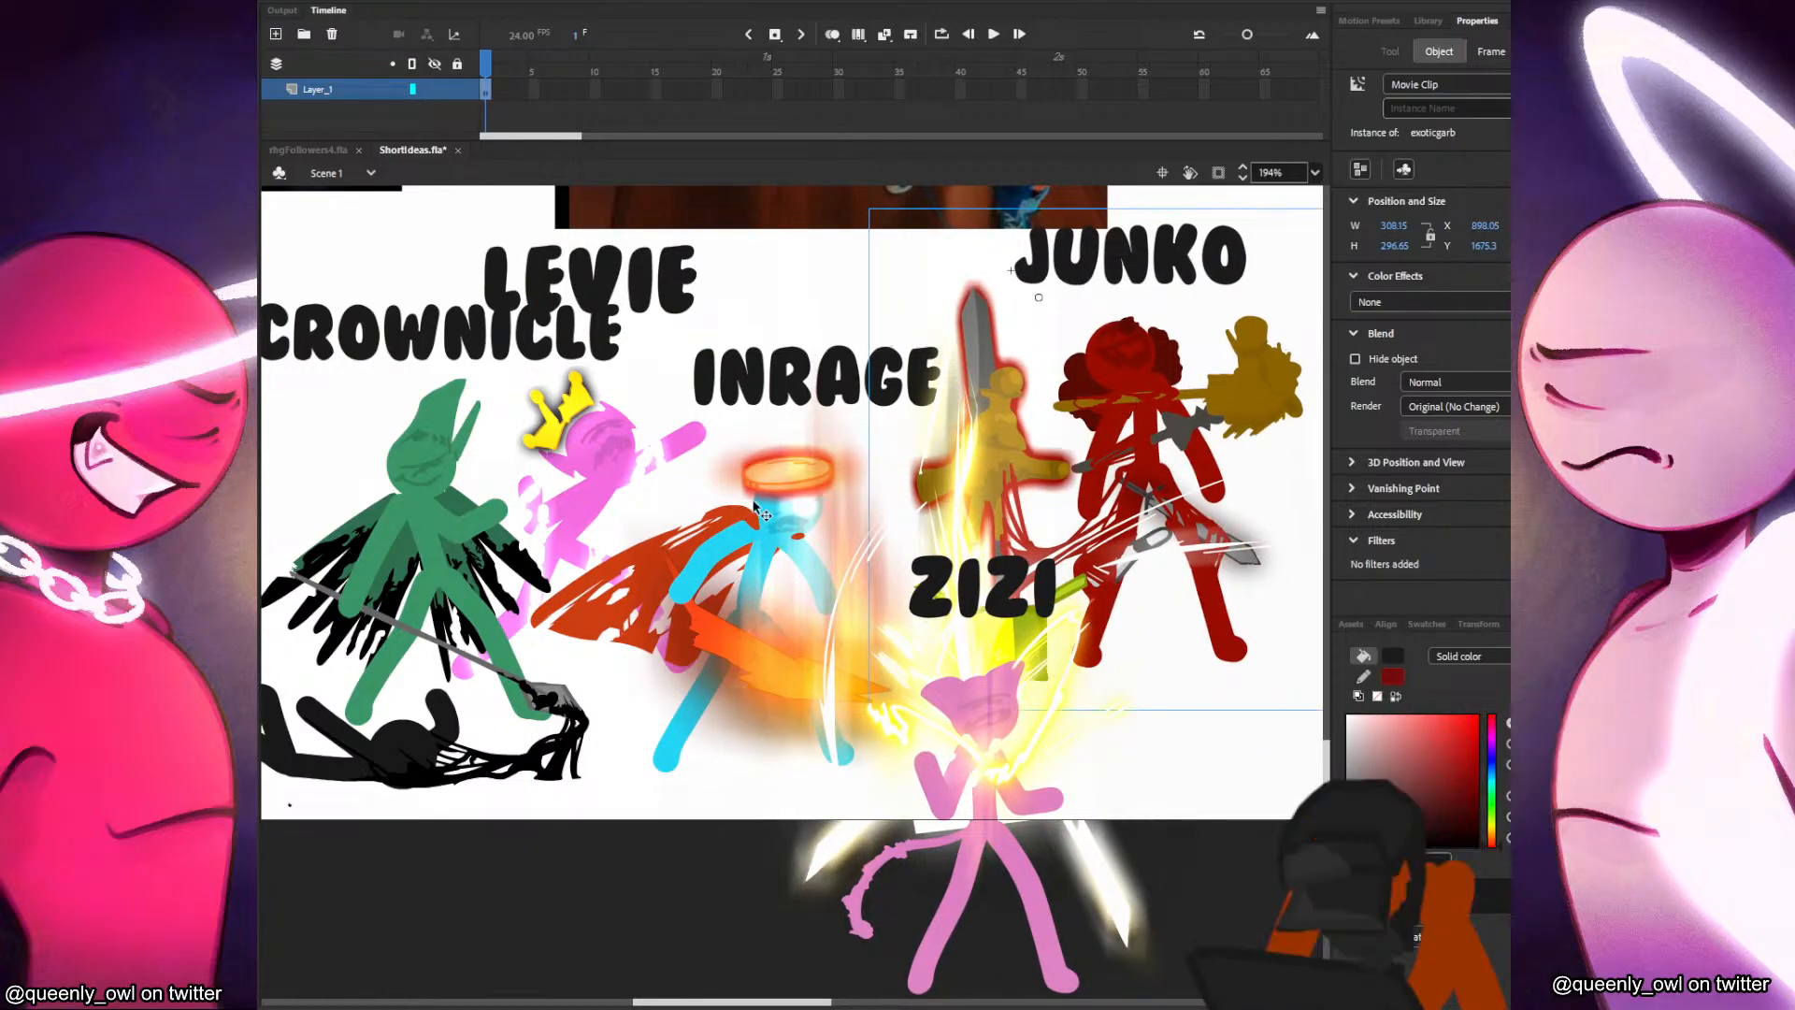
left_click_drag(753, 512, 781, 491)
left_click_drag(580, 441, 617, 437)
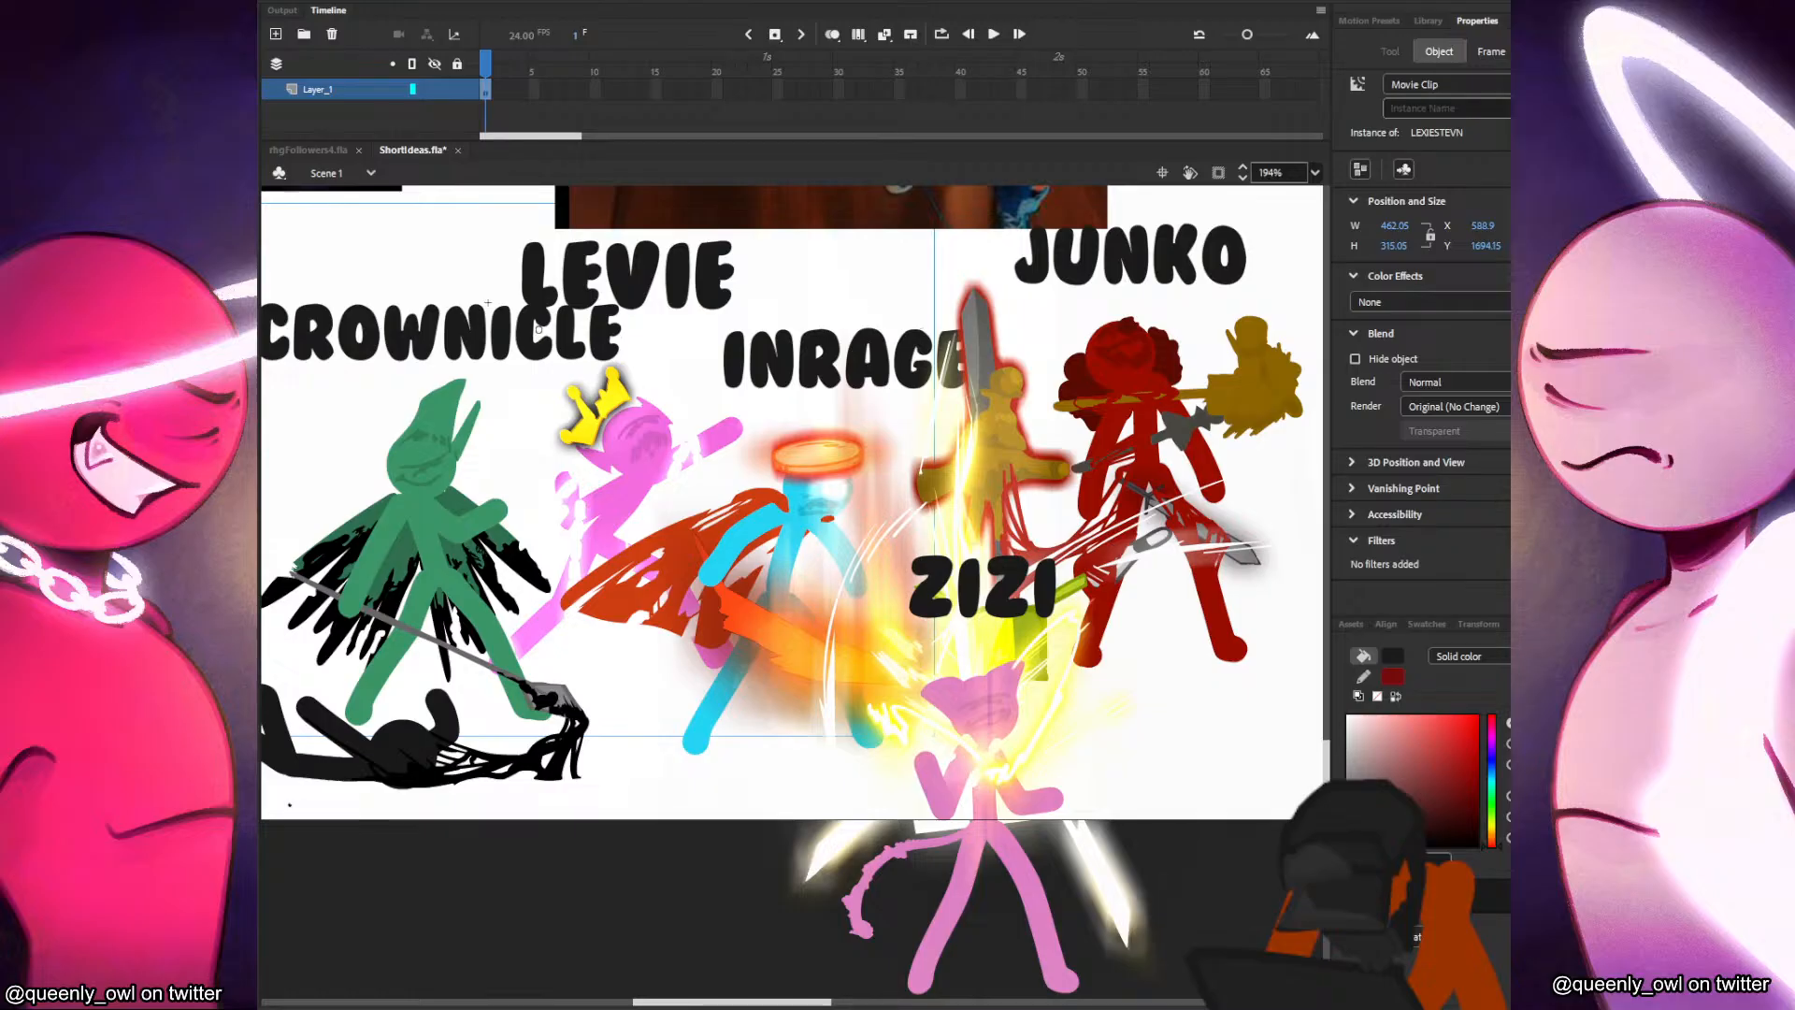
left_click_drag(993, 776, 984, 744)
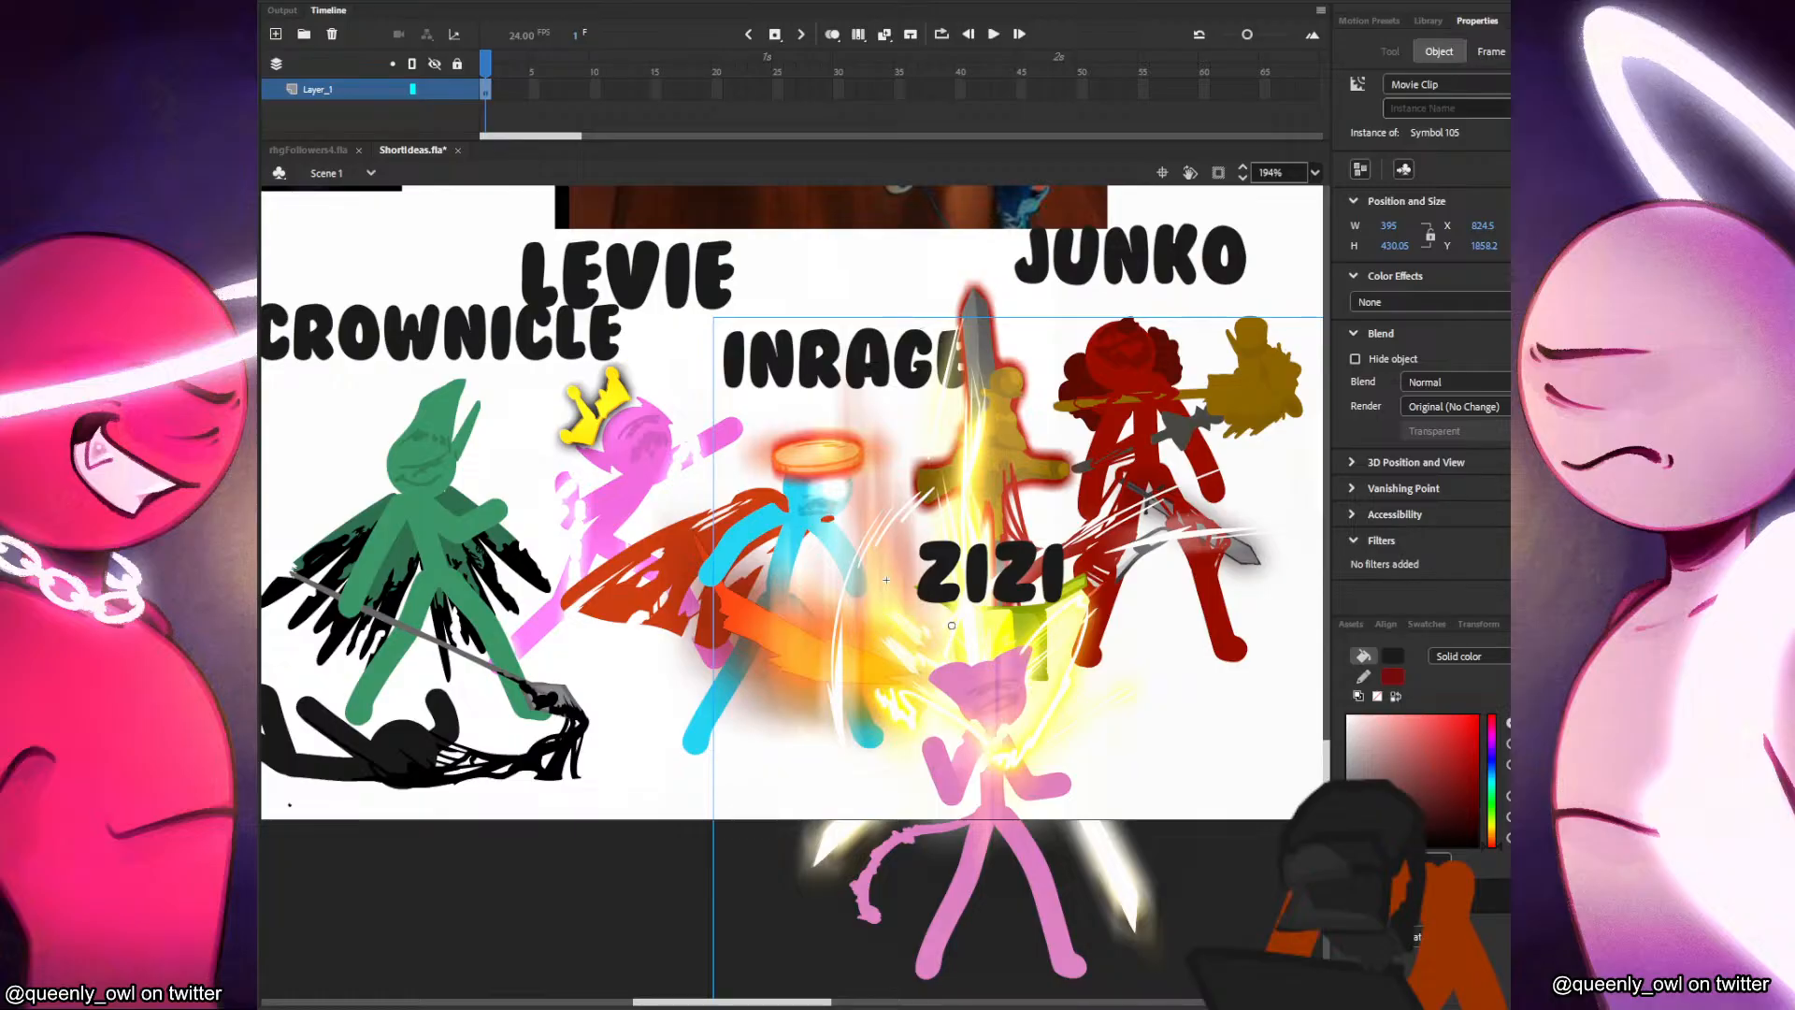
Spread out the Father of Peace group by moving Levie and Junko up-right, Crownicle left and Inrage slightly up-left.
scroll(886, 579, "down", 4)
scroll(904, 709, "up", 1)
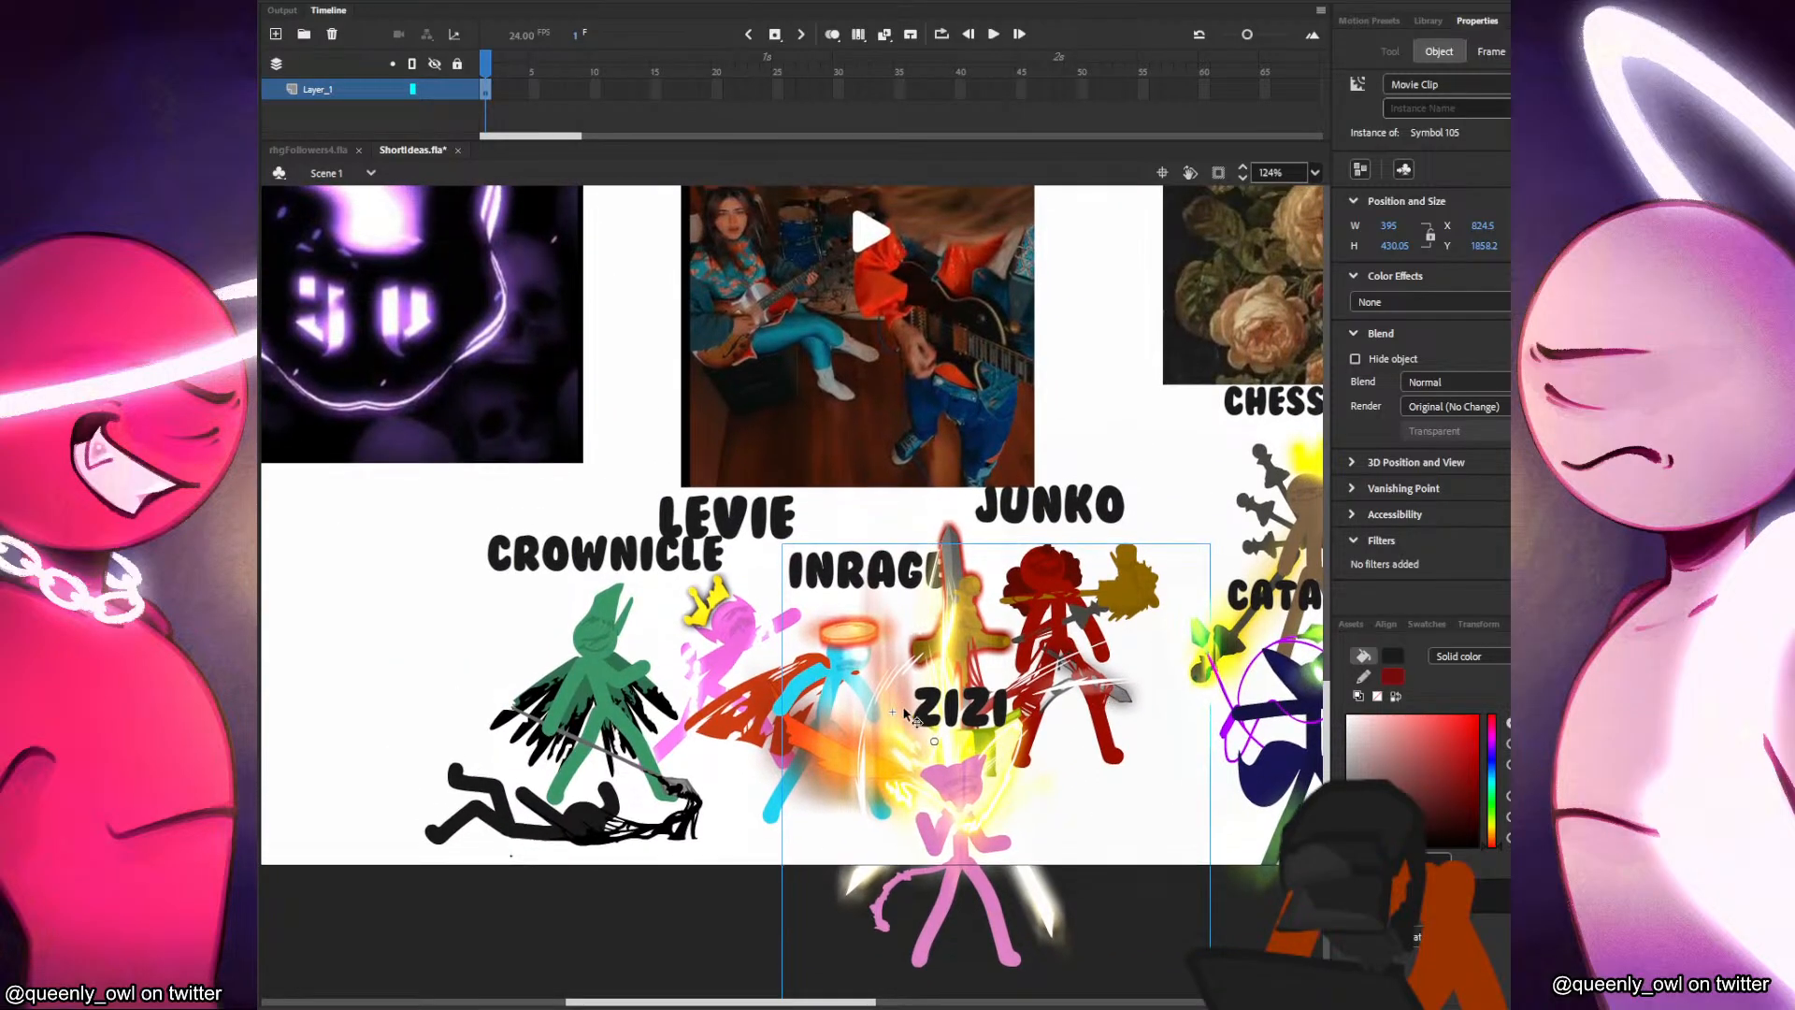
left_click_drag(728, 654, 756, 598)
left_click_drag(608, 689, 542, 677)
left_click_drag(884, 687, 874, 669)
left_click_drag(970, 515, 1004, 496)
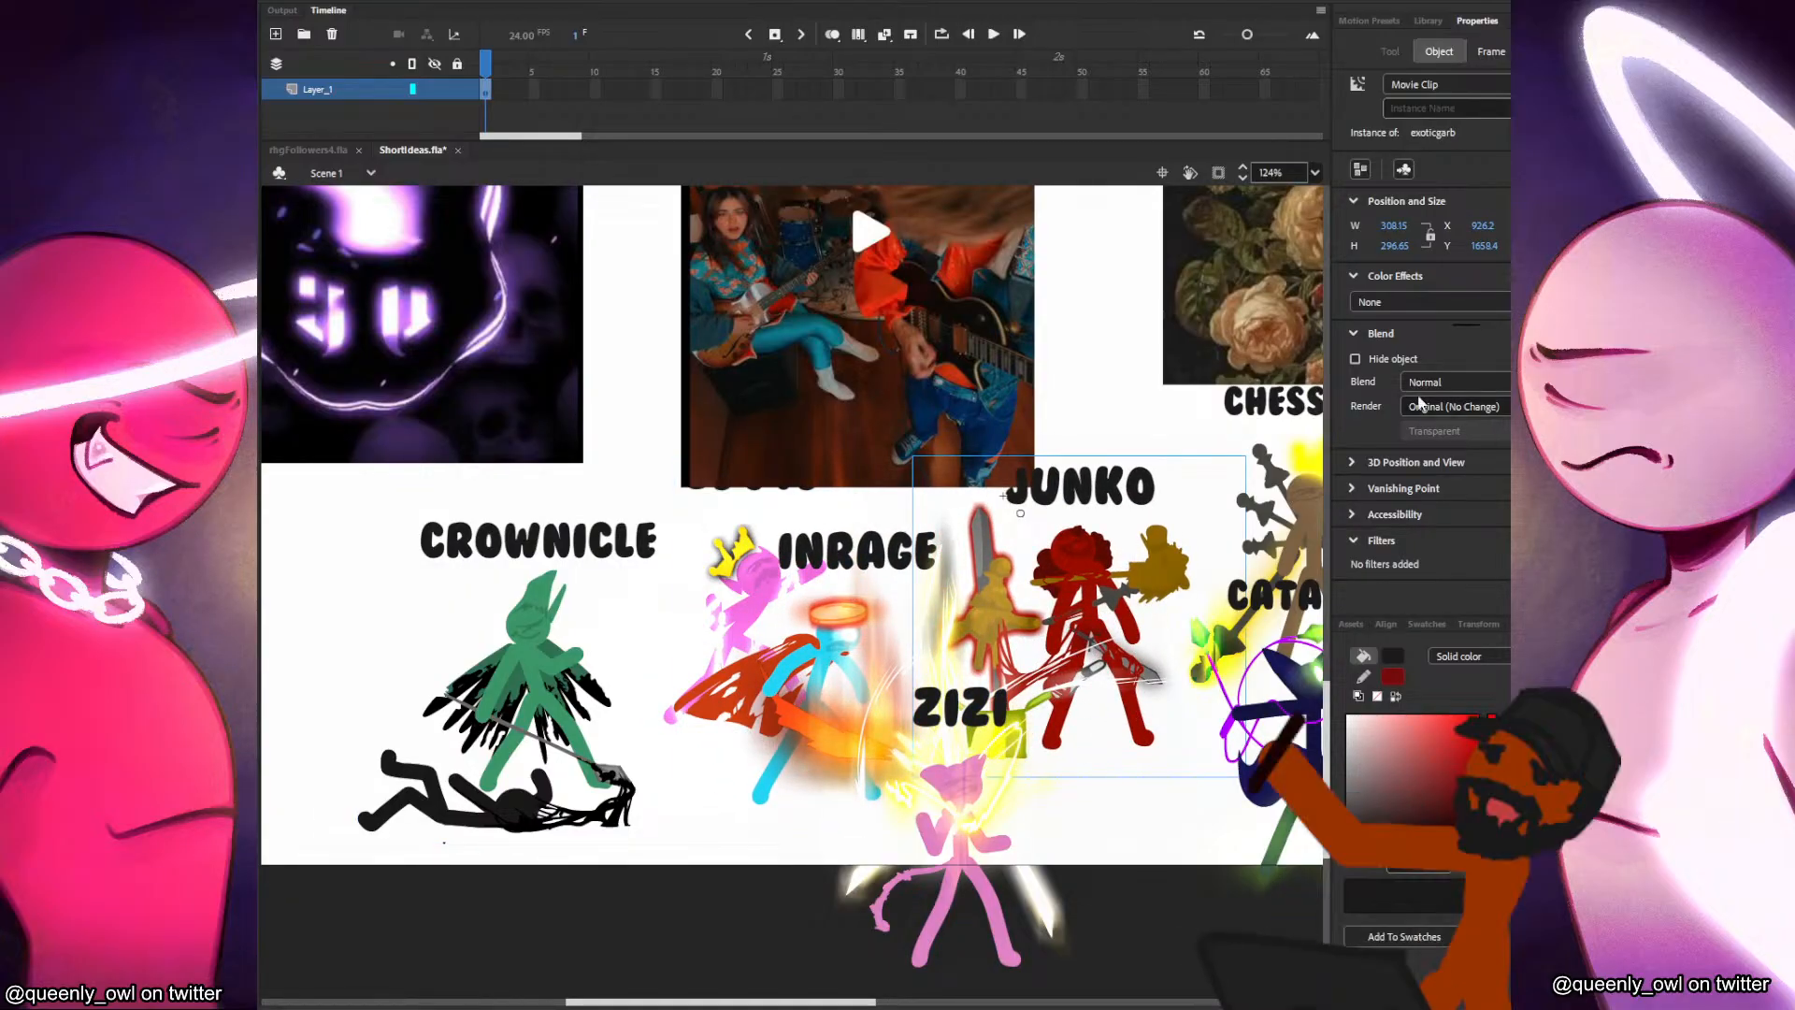
In the Cheese People - Wake Up group, shift Exstatik slightly left and Fore right, away from Sillysad.
left_click(1099, 375)
scroll(1069, 374, "down", 2)
left_click_drag(1068, 372, 730, 986)
left_click_drag(879, 518, 980, 857)
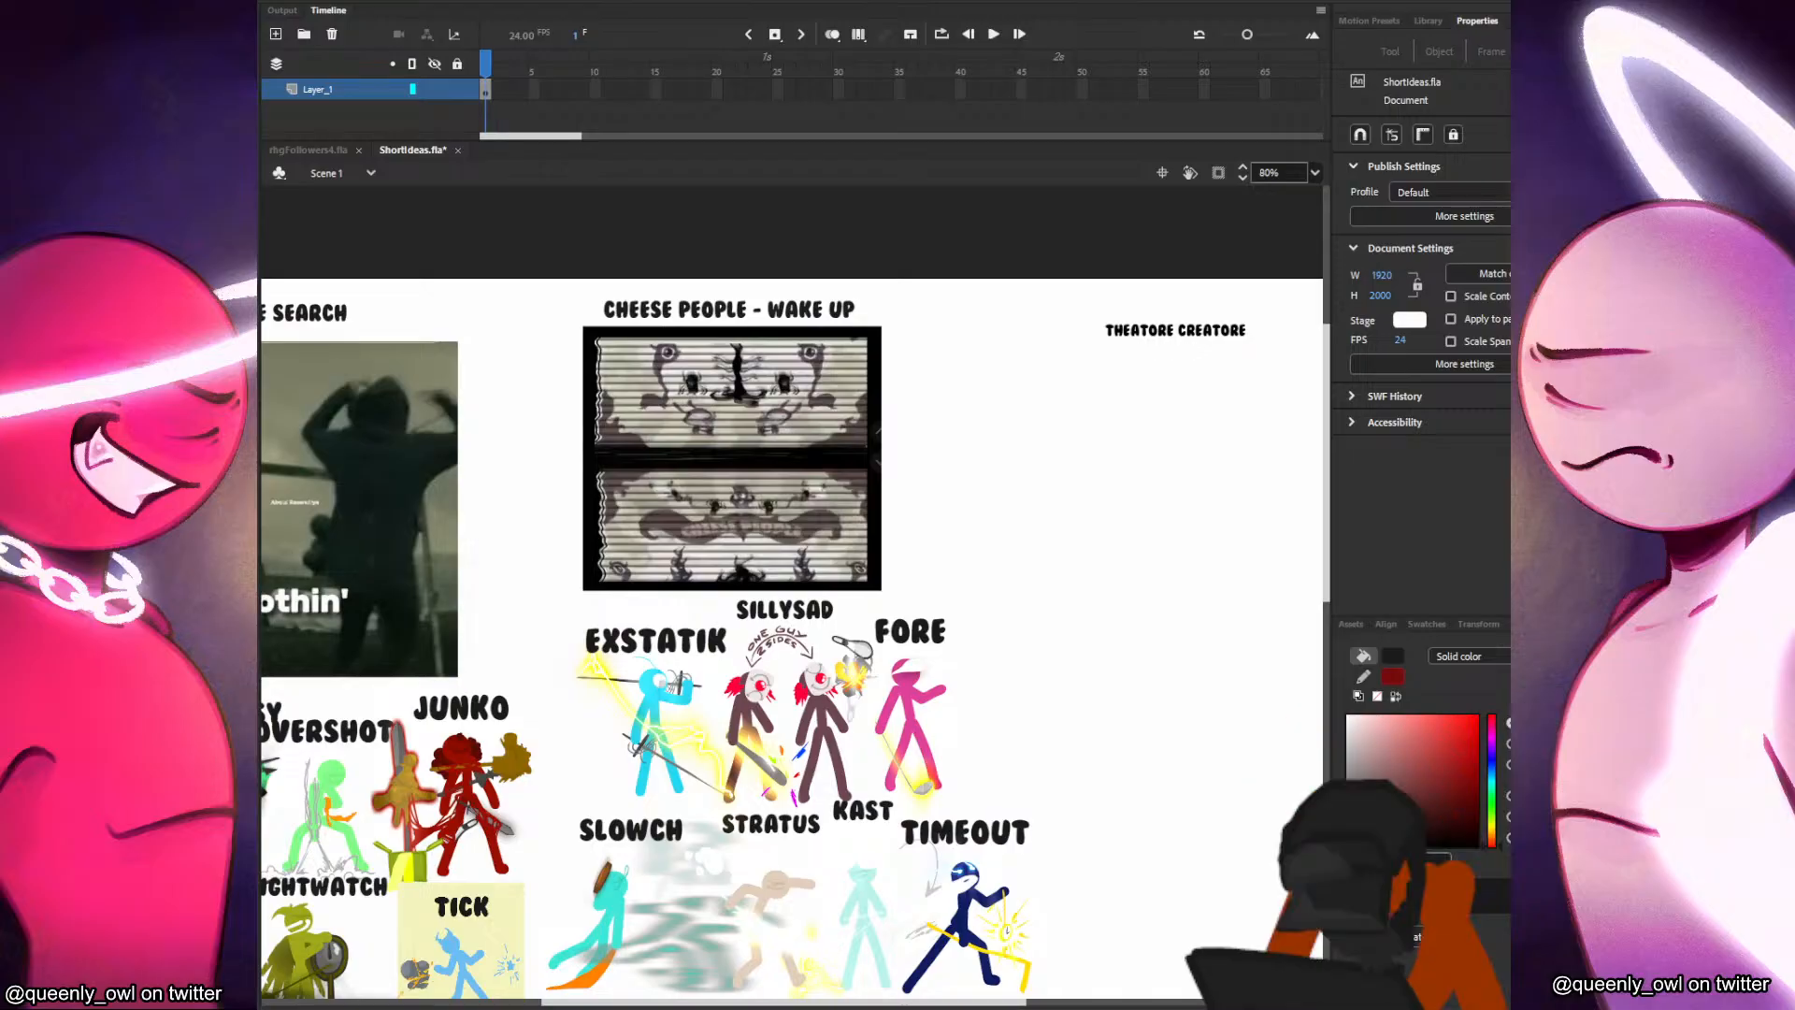
left_click_drag(1012, 705, 1085, 599)
left_click_drag(1098, 667, 1099, 535)
key("ctrl+=")
left_click_drag(1117, 606, 1142, 546)
scroll(1169, 583, "up", 1)
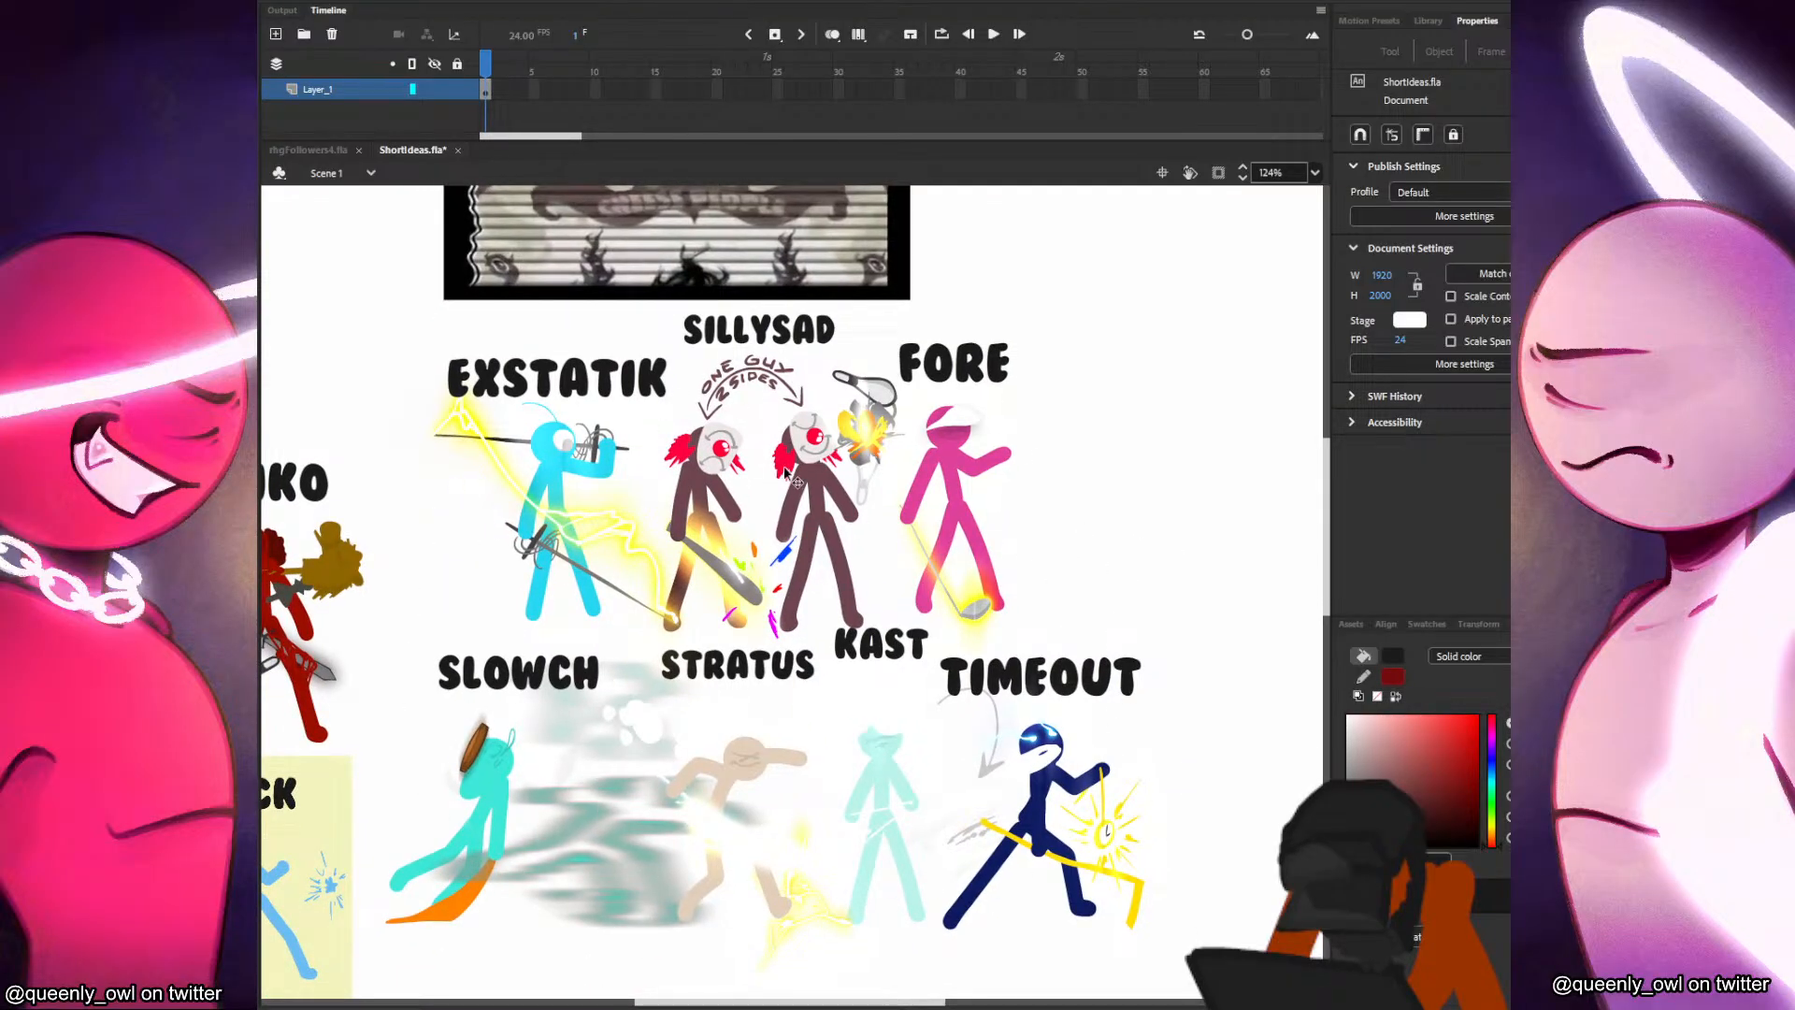
mouse_move(555, 515)
left_mouse_down()
mouse_move(530, 489)
mouse_move(548, 514)
left_mouse_up()
left_click_drag(965, 488, 1017, 486)
Move Kast and Slowch slightly right, Timeout up-right and Exstatik further left in the Cheese People group.
mouse_move(891, 748)
left_mouse_down()
mouse_move(909, 697)
mouse_move(934, 696)
mouse_move(917, 758)
left_mouse_up()
mouse_move(463, 772)
left_mouse_down()
mouse_move(458, 735)
mouse_move(545, 614)
mouse_move(469, 810)
mouse_move(489, 775)
mouse_move(473, 774)
left_mouse_up()
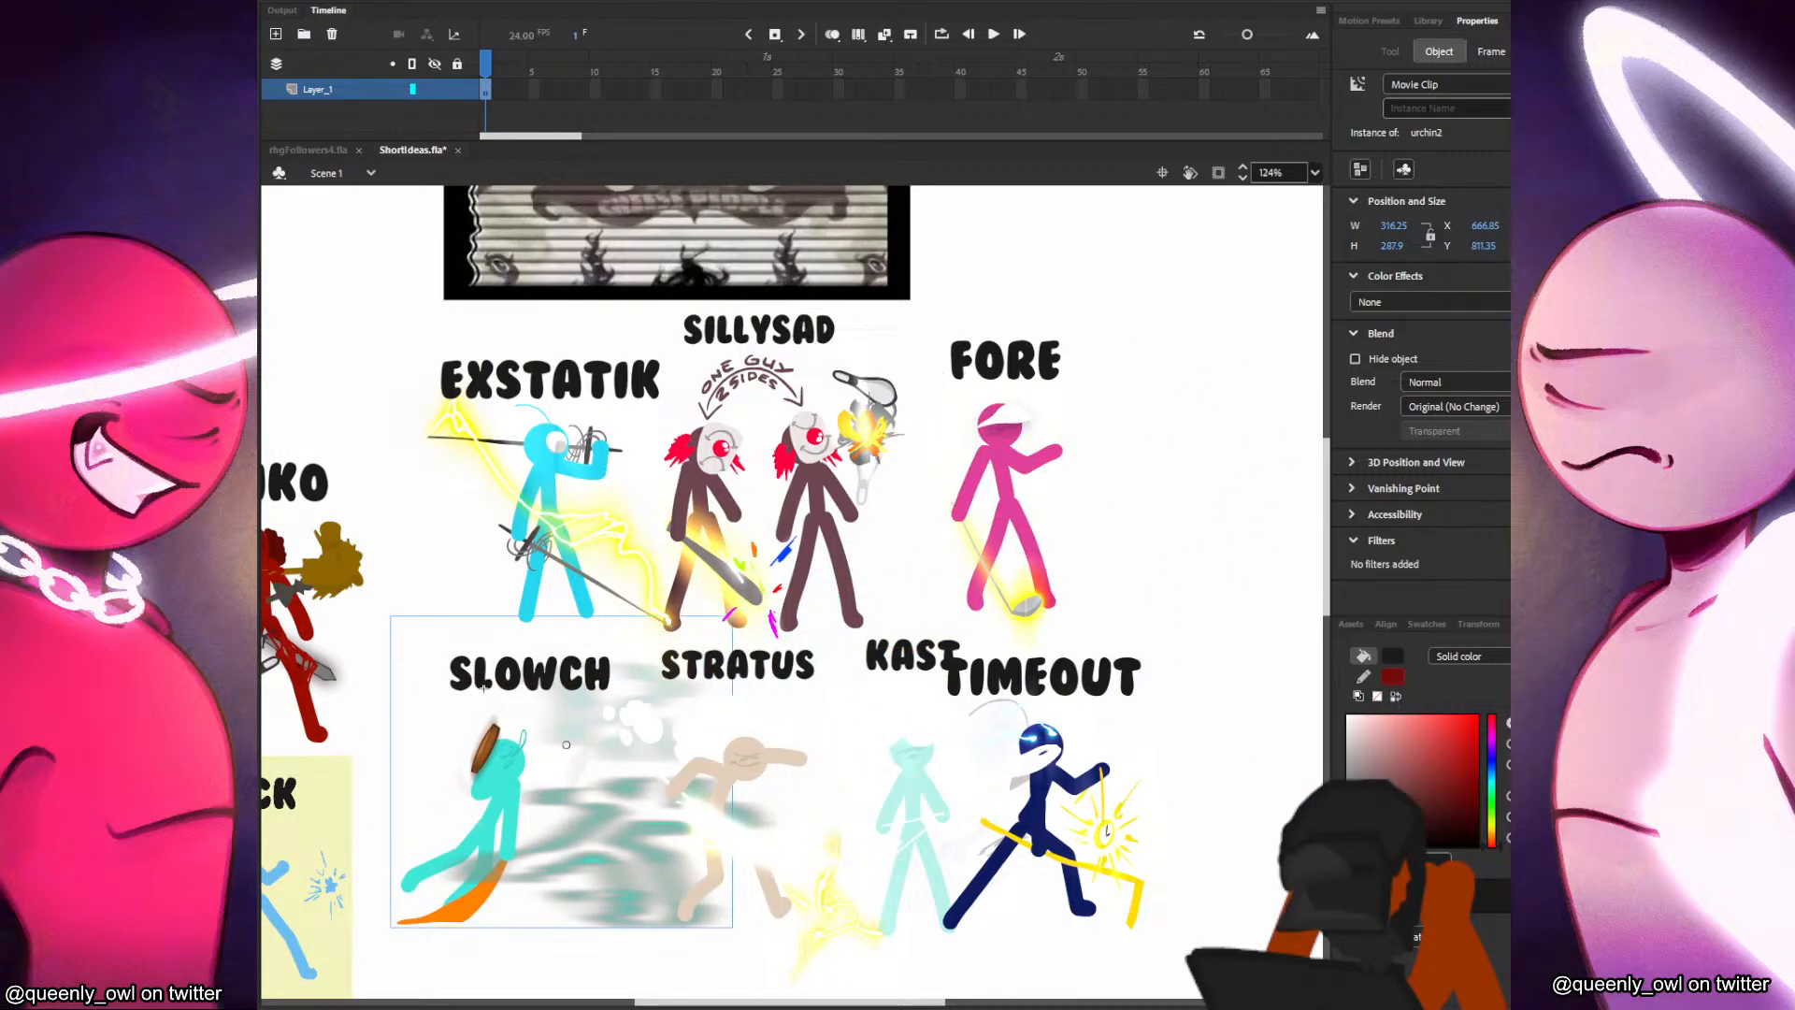
mouse_move(482, 793)
left_mouse_down()
mouse_move(503, 767)
mouse_move(488, 796)
left_mouse_up()
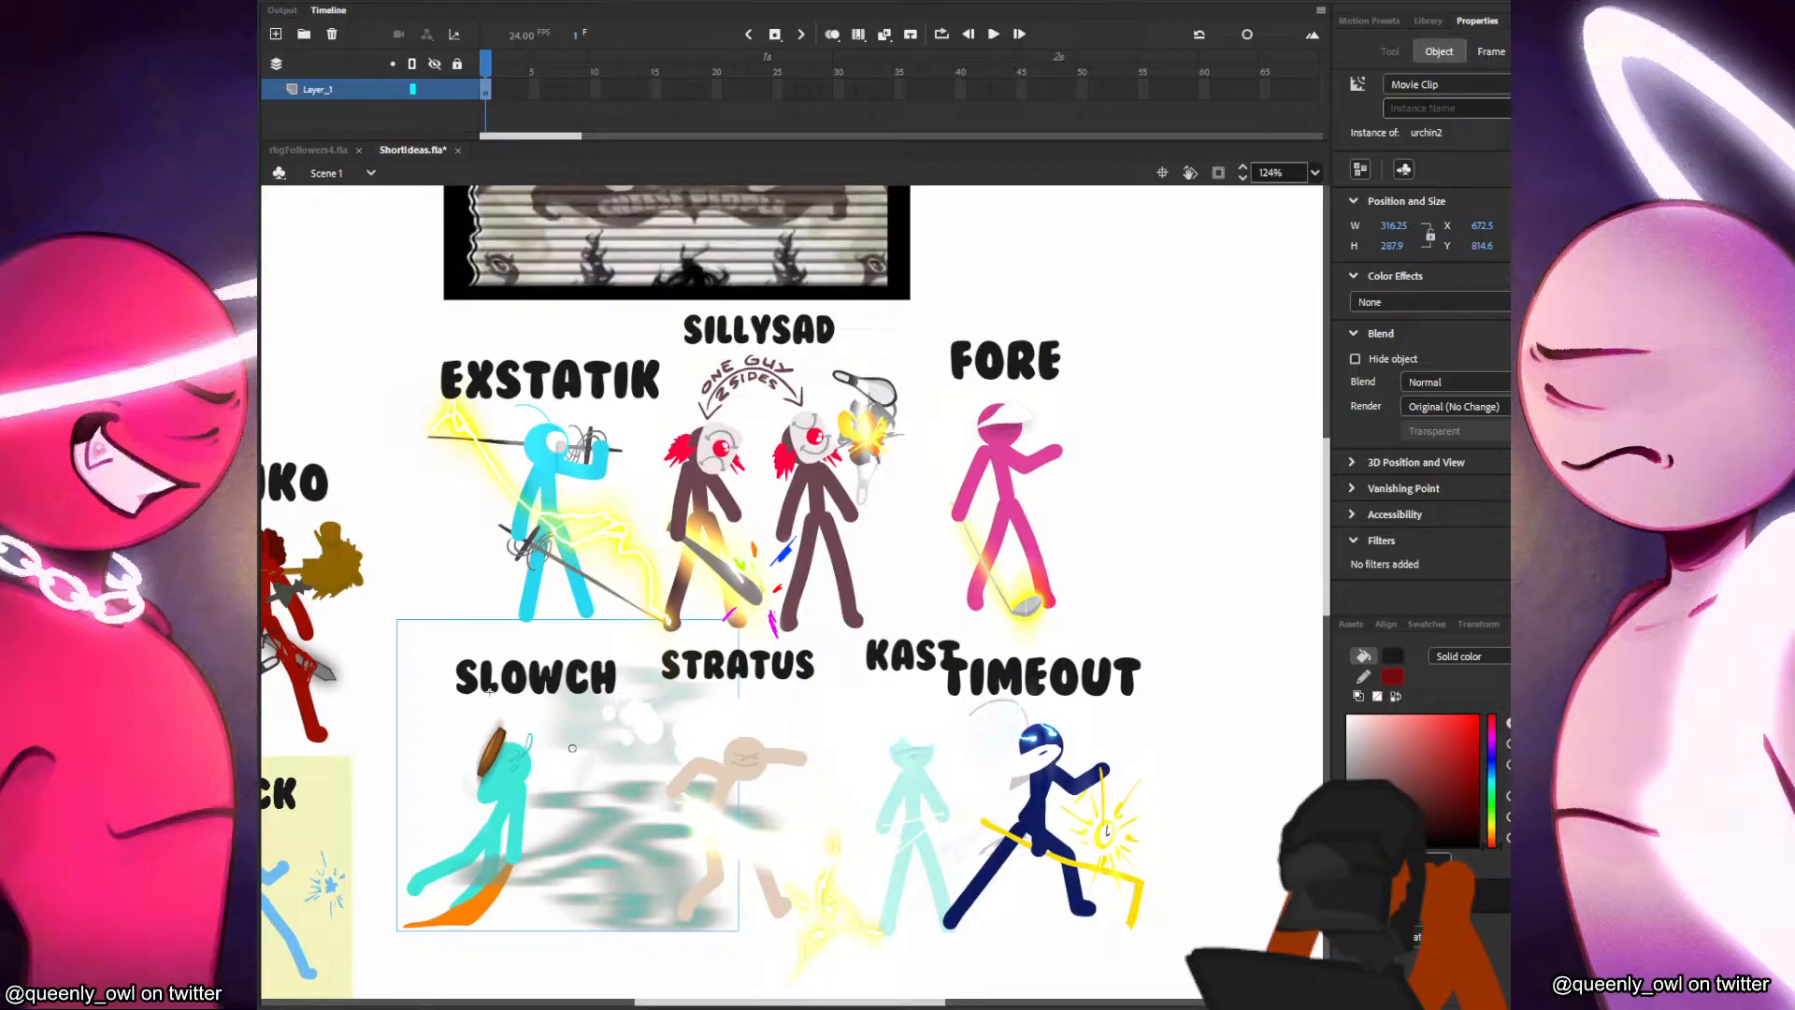
left_click_drag(505, 783, 519, 764)
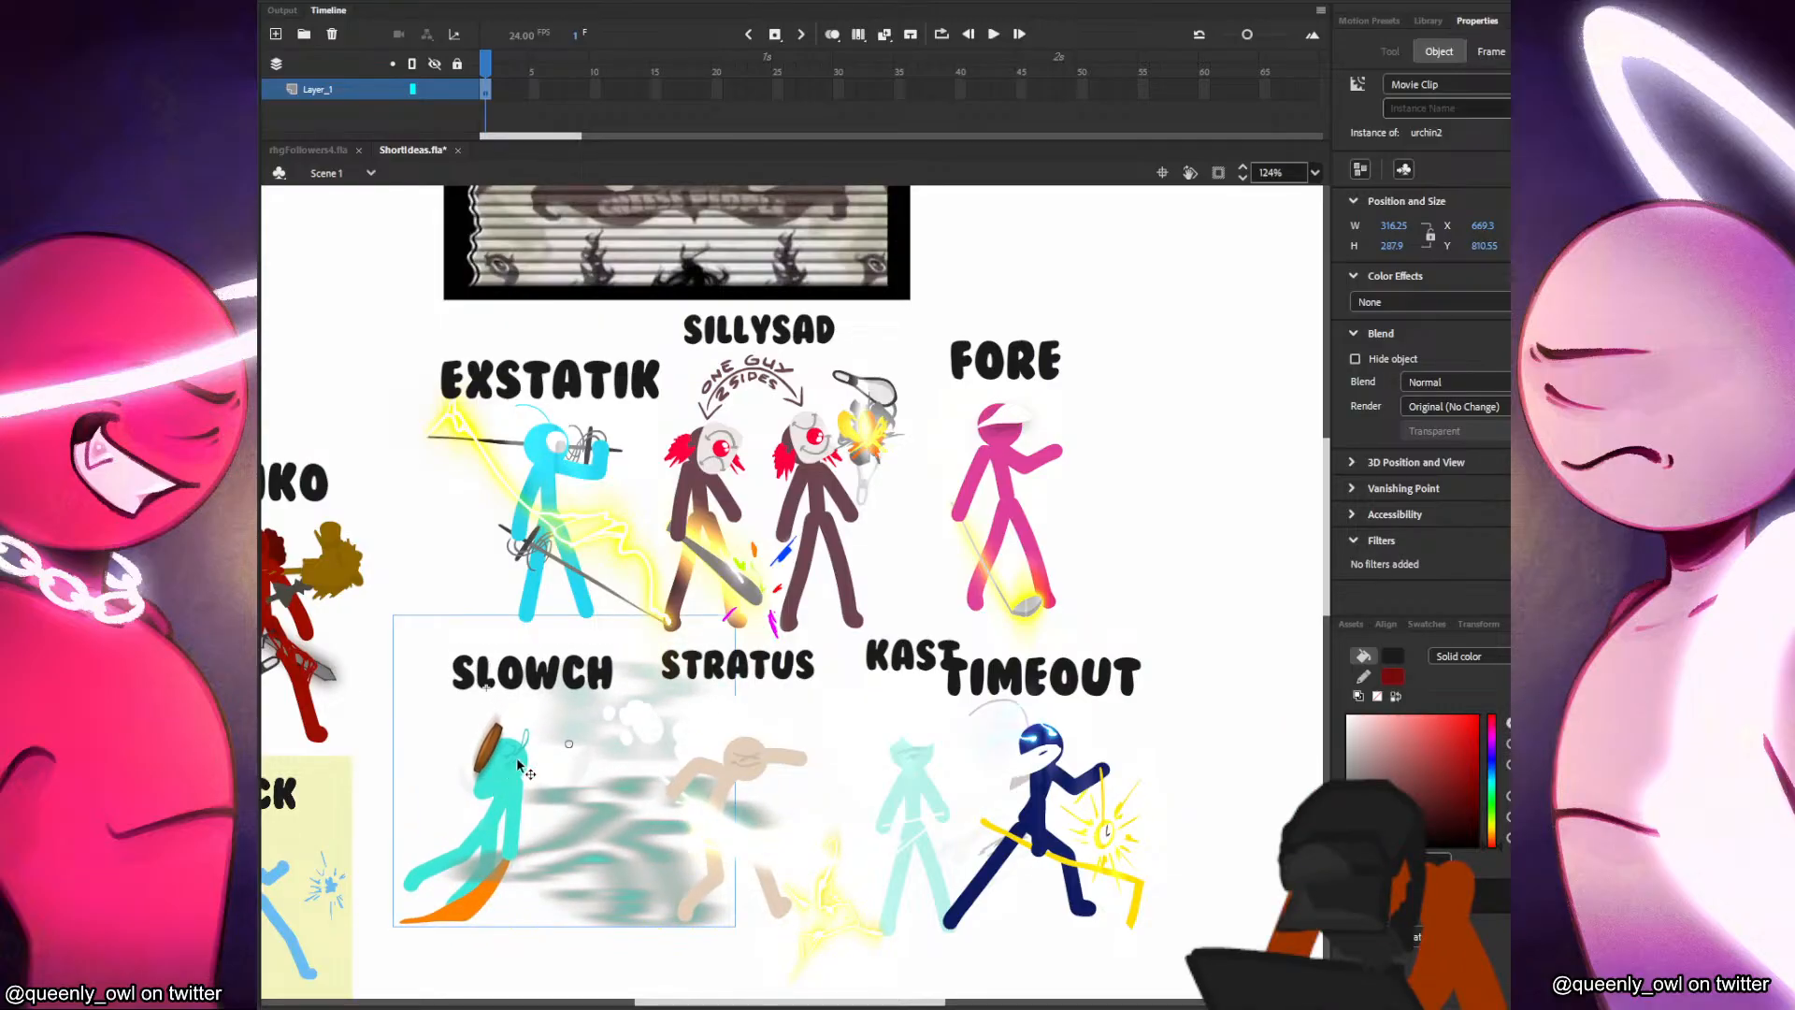
mouse_move(1085, 792)
left_mouse_down()
mouse_move(1031, 746)
mouse_move(1140, 750)
mouse_move(1073, 753)
mouse_move(1100, 776)
left_mouse_up()
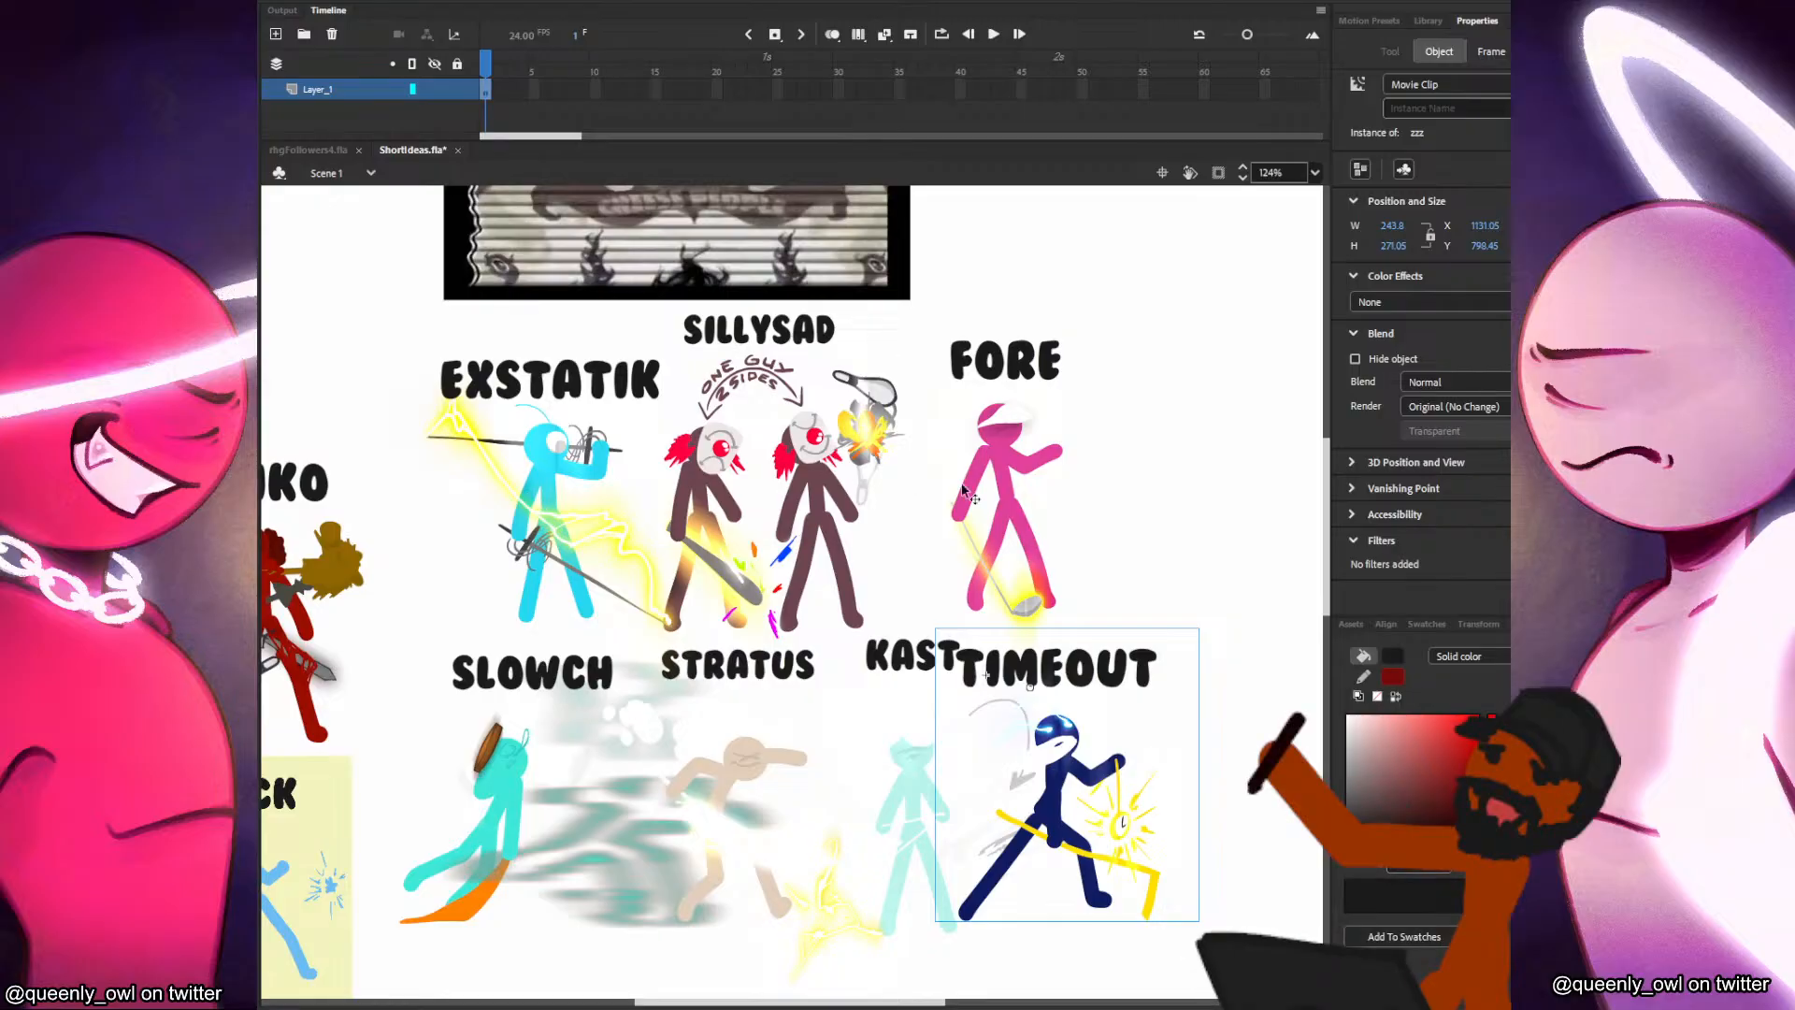
scroll(1014, 565, "down", 2)
left_click_drag(784, 534, 711, 533)
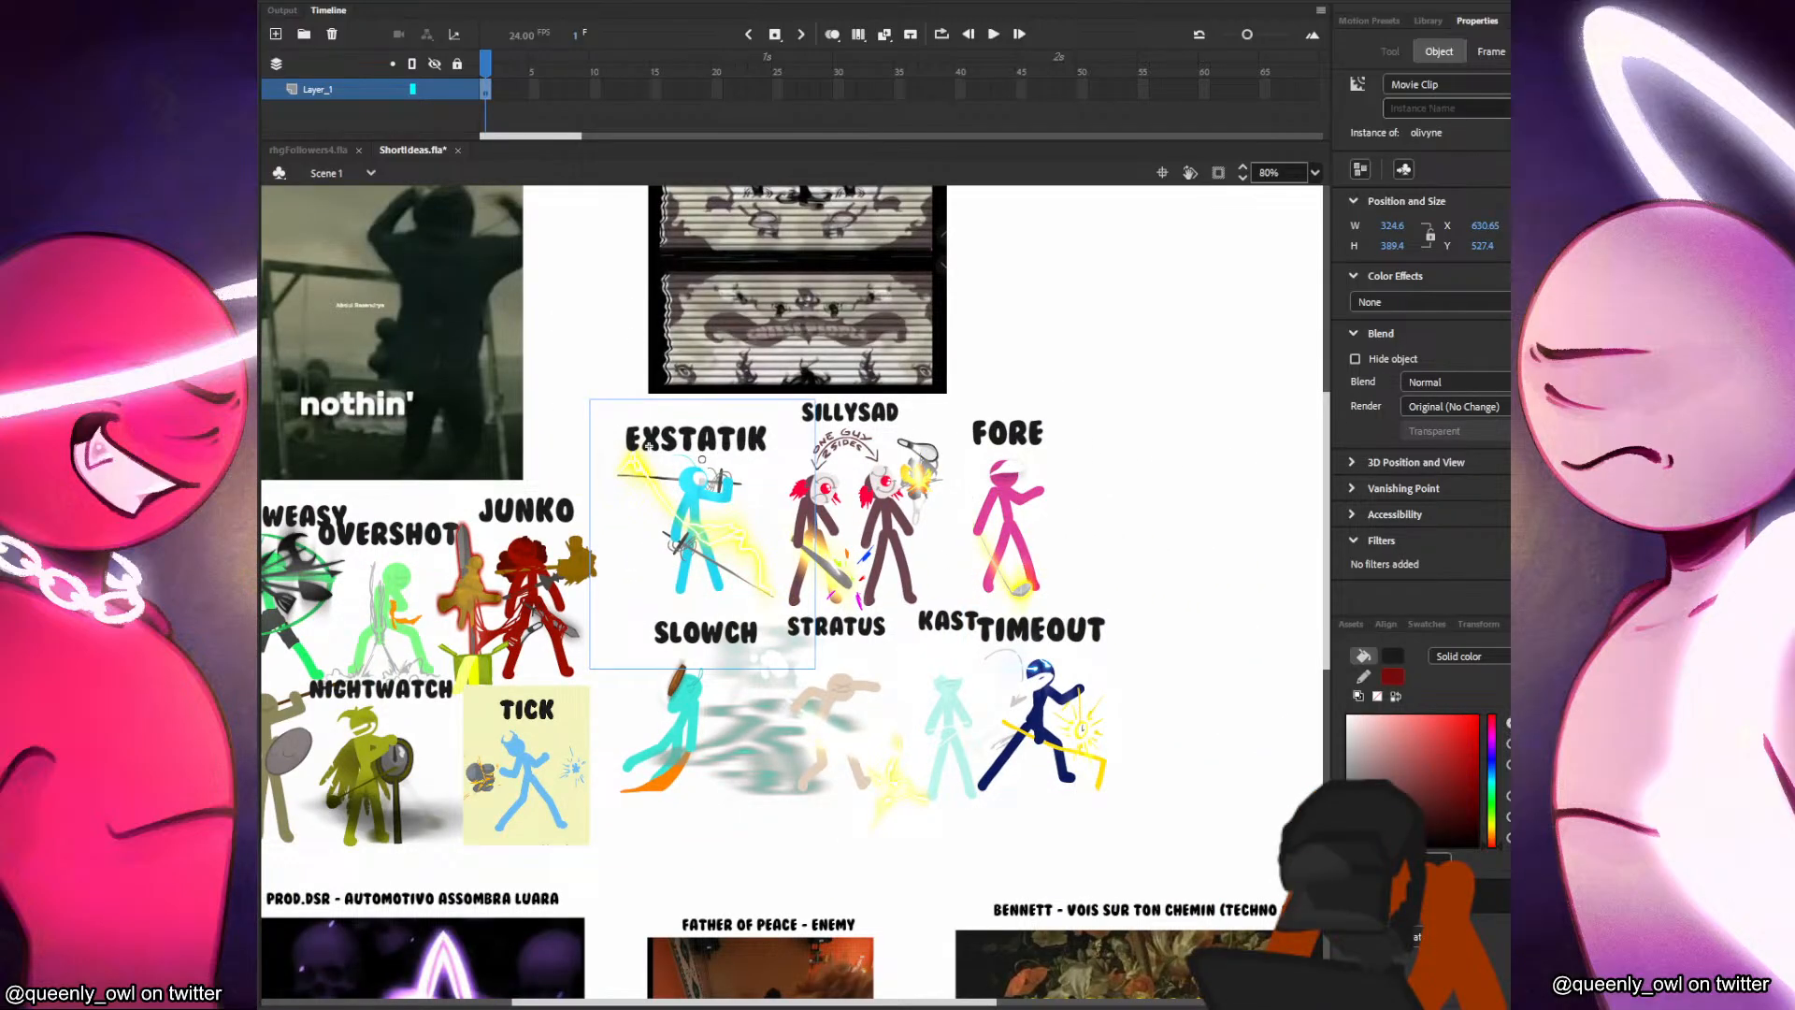
Check the Overshot and Nightwatch figures beneath the NF - The Search cover.
left_click(1063, 442)
left_click_drag(707, 433, 1085, 502)
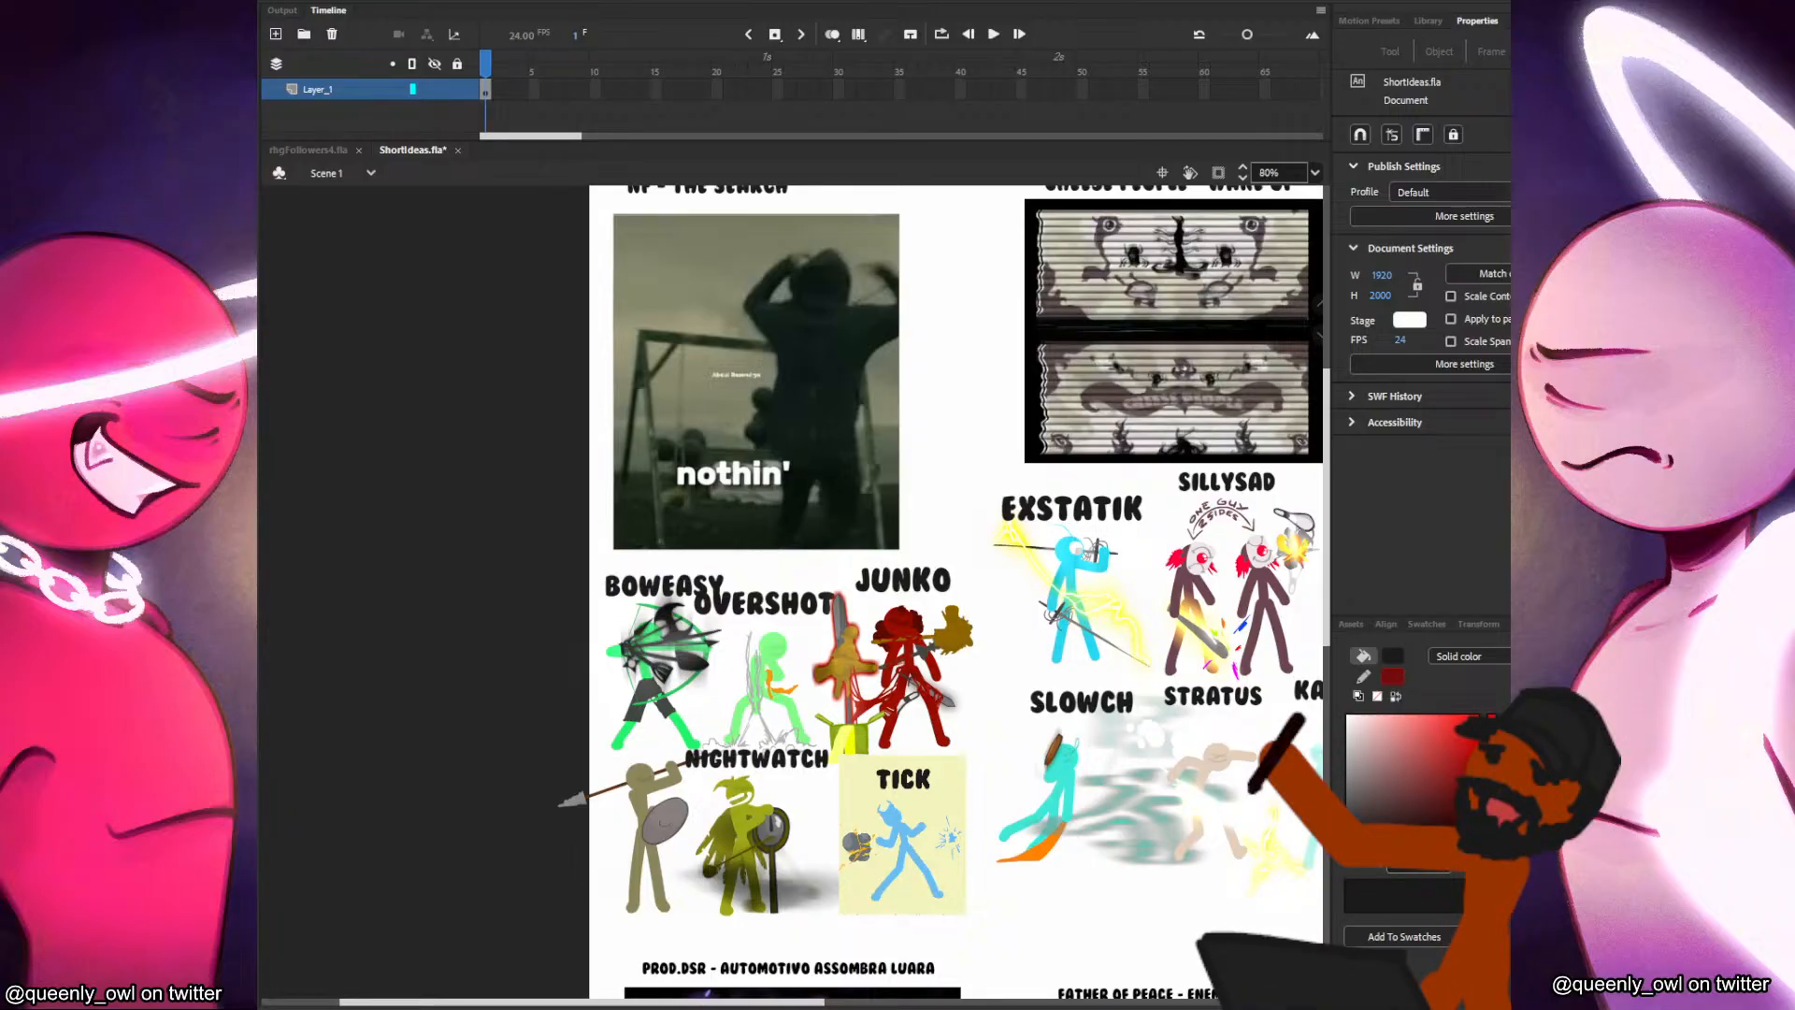
left_click(746, 694)
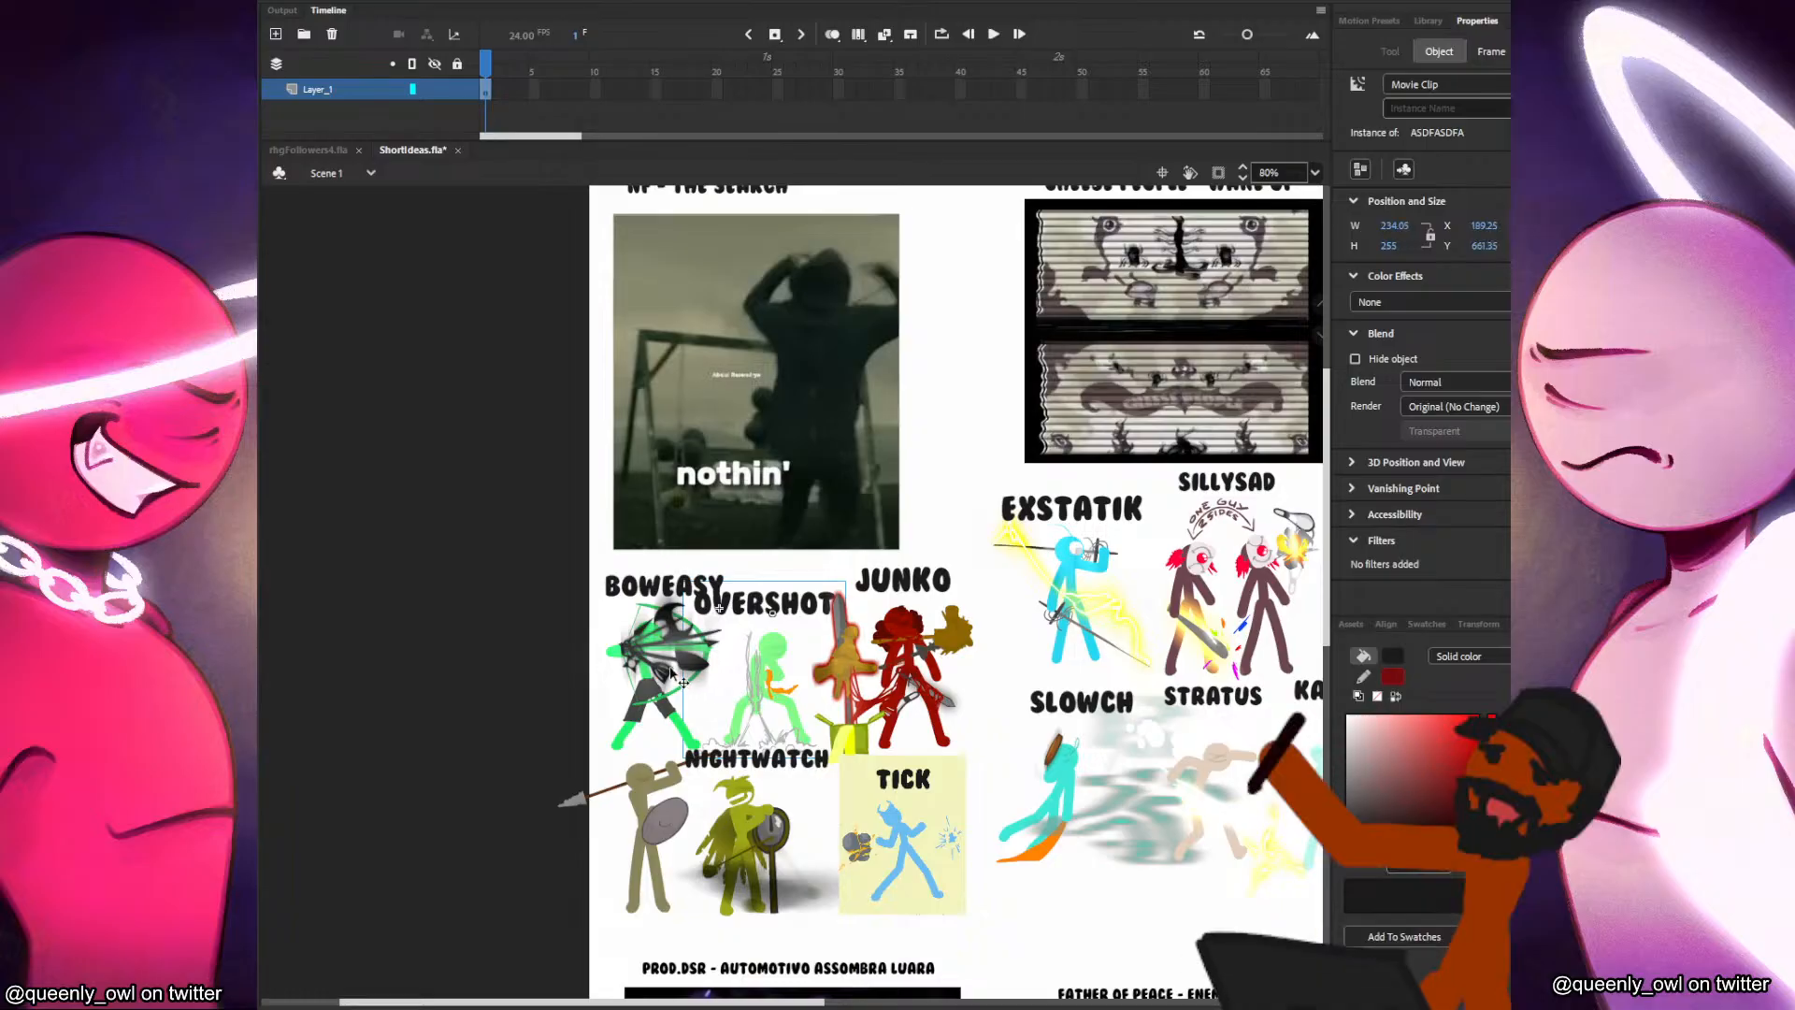
left_click(725, 823)
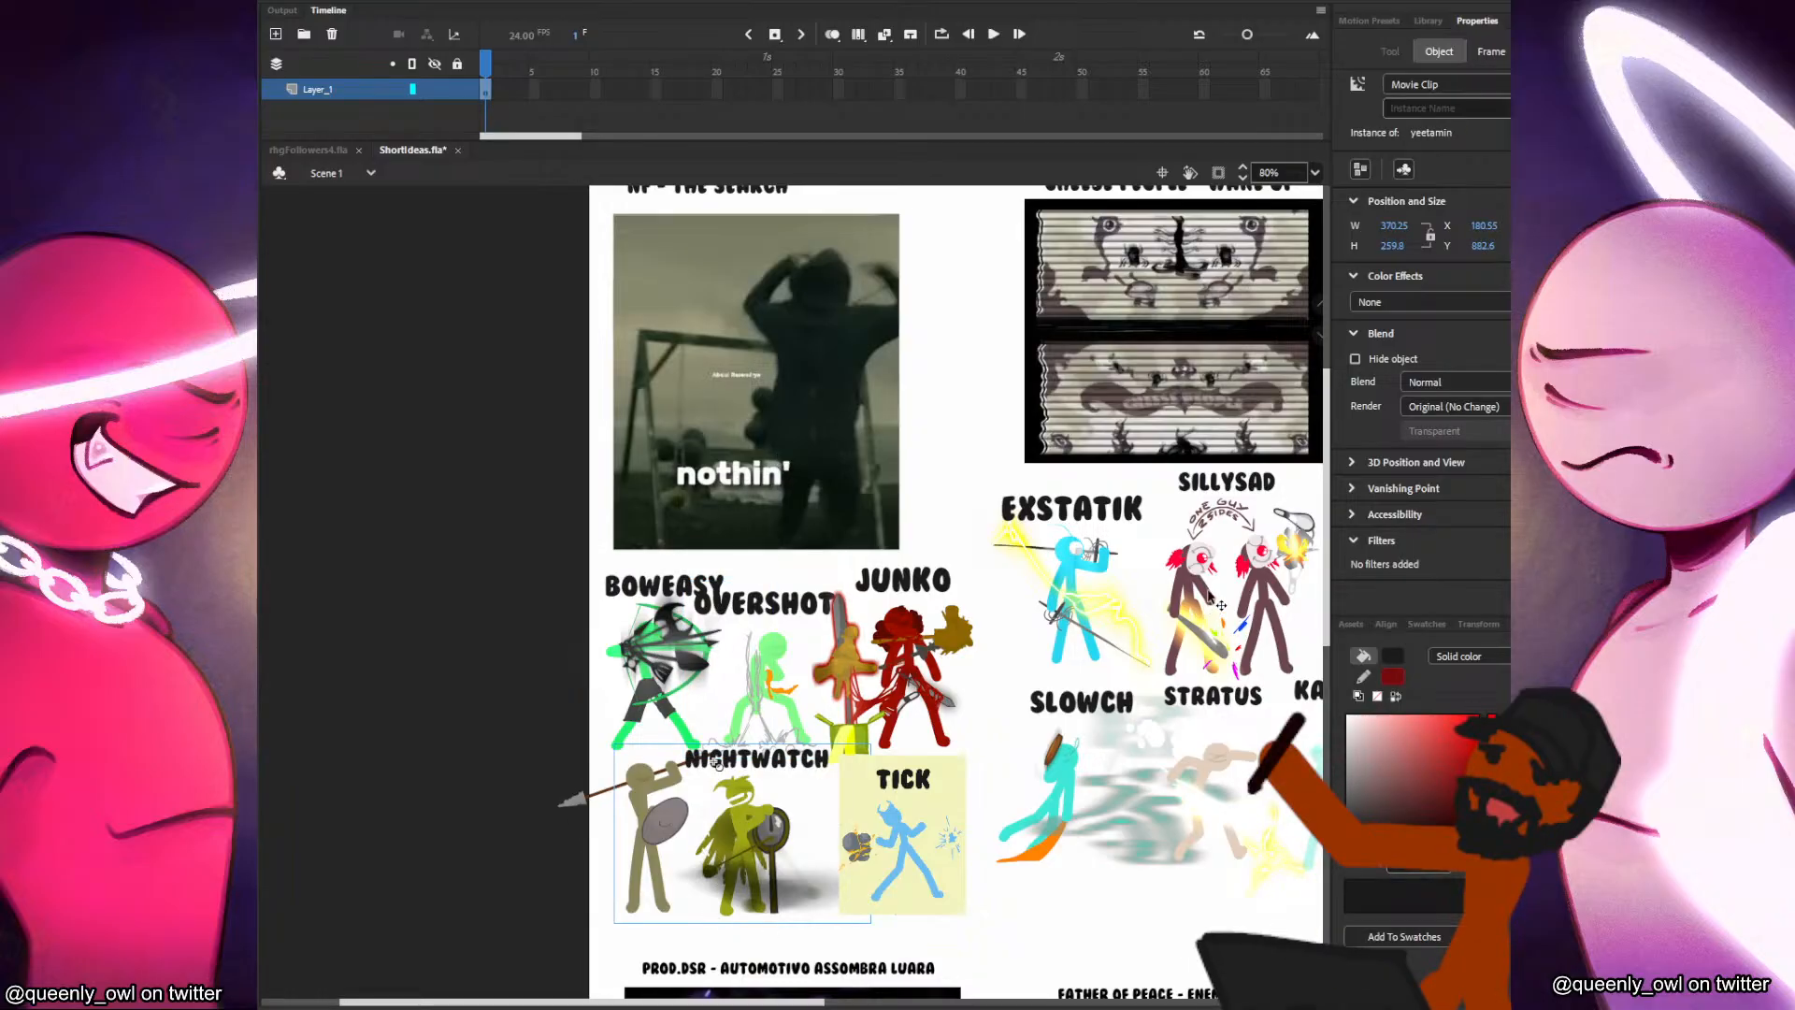
Nudge Sillysad slightly up toward the Cheese People cover.
left_click_drag(1167, 811, 814, 793)
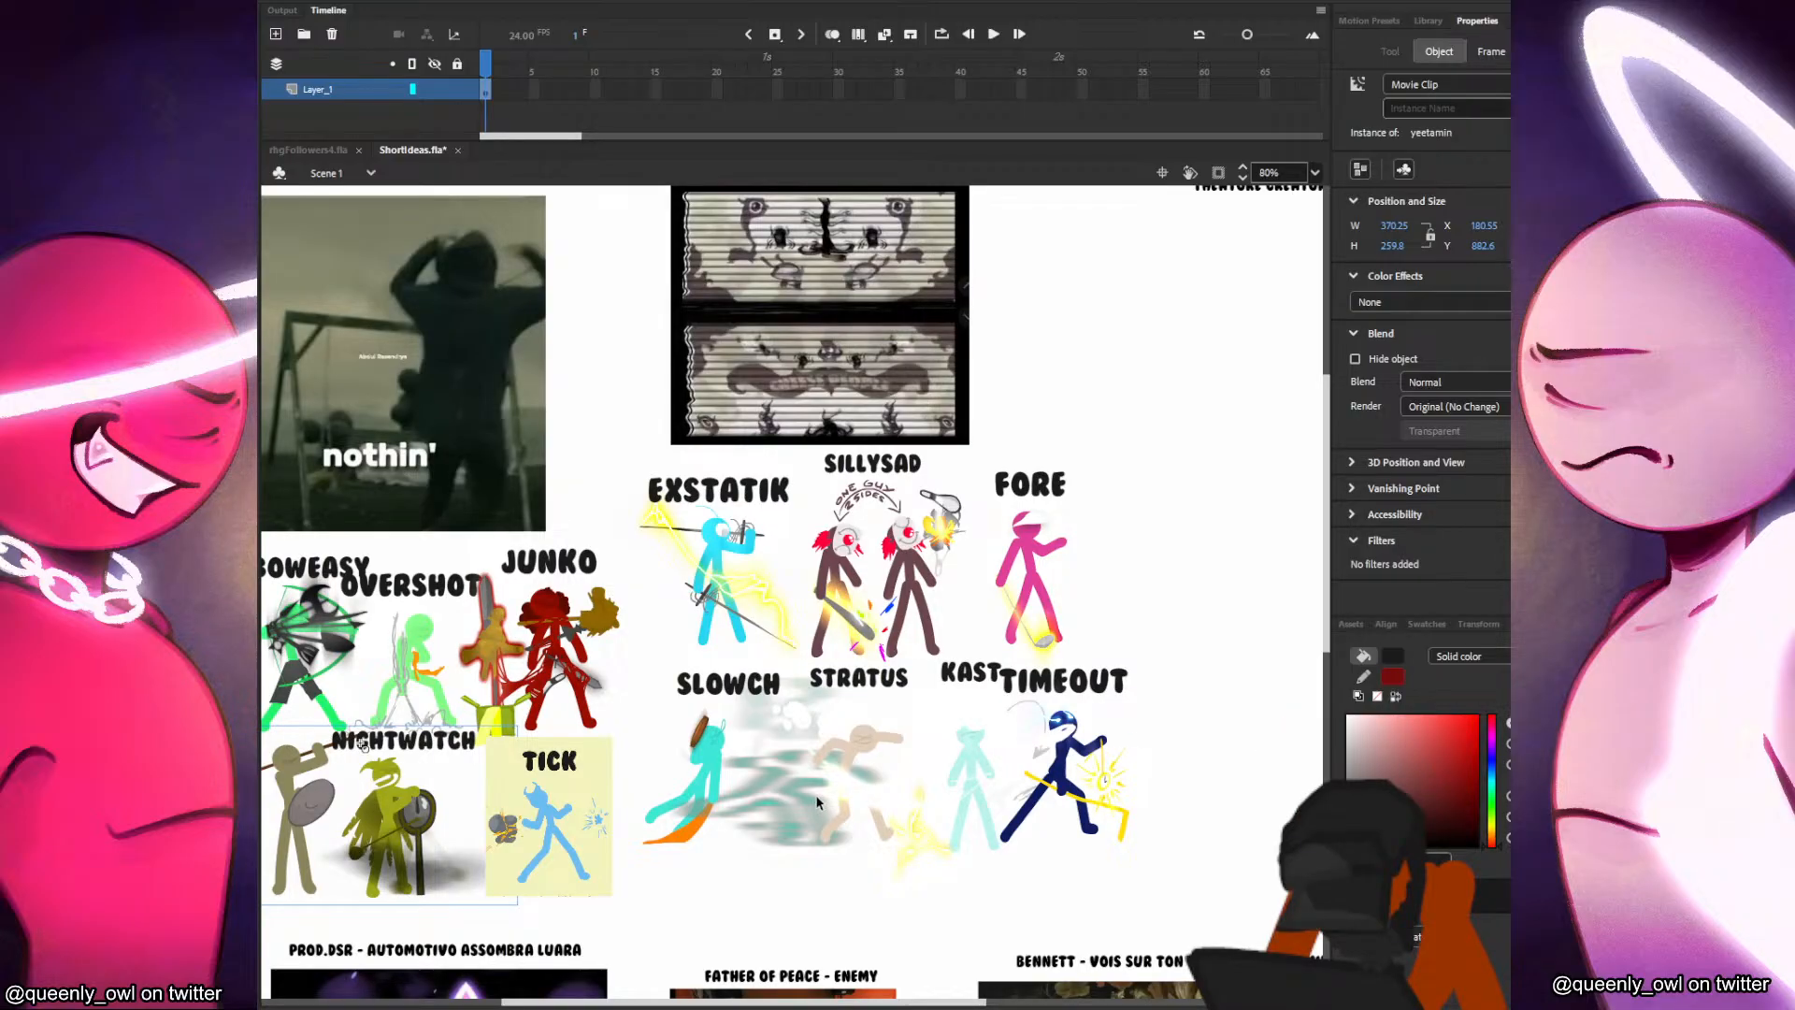
scroll(753, 622, "up", 2)
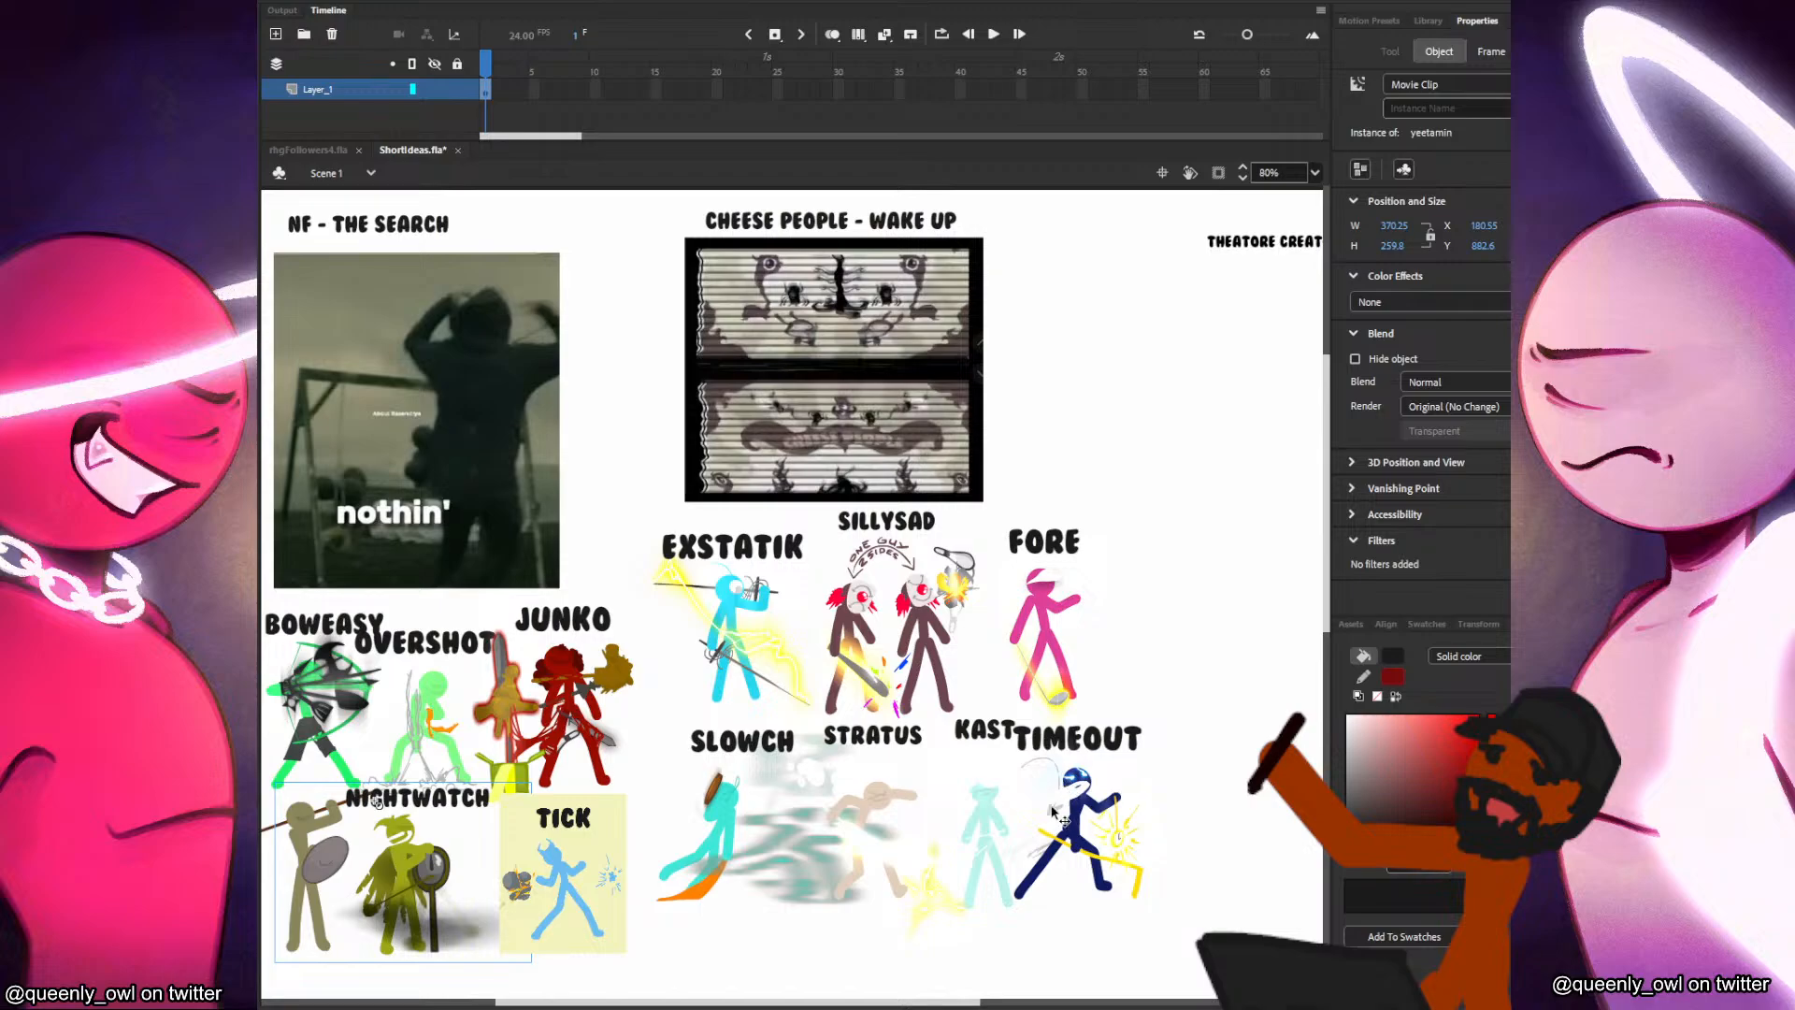
left_click_drag(735, 817, 729, 796)
left_click_drag(725, 852, 724, 857)
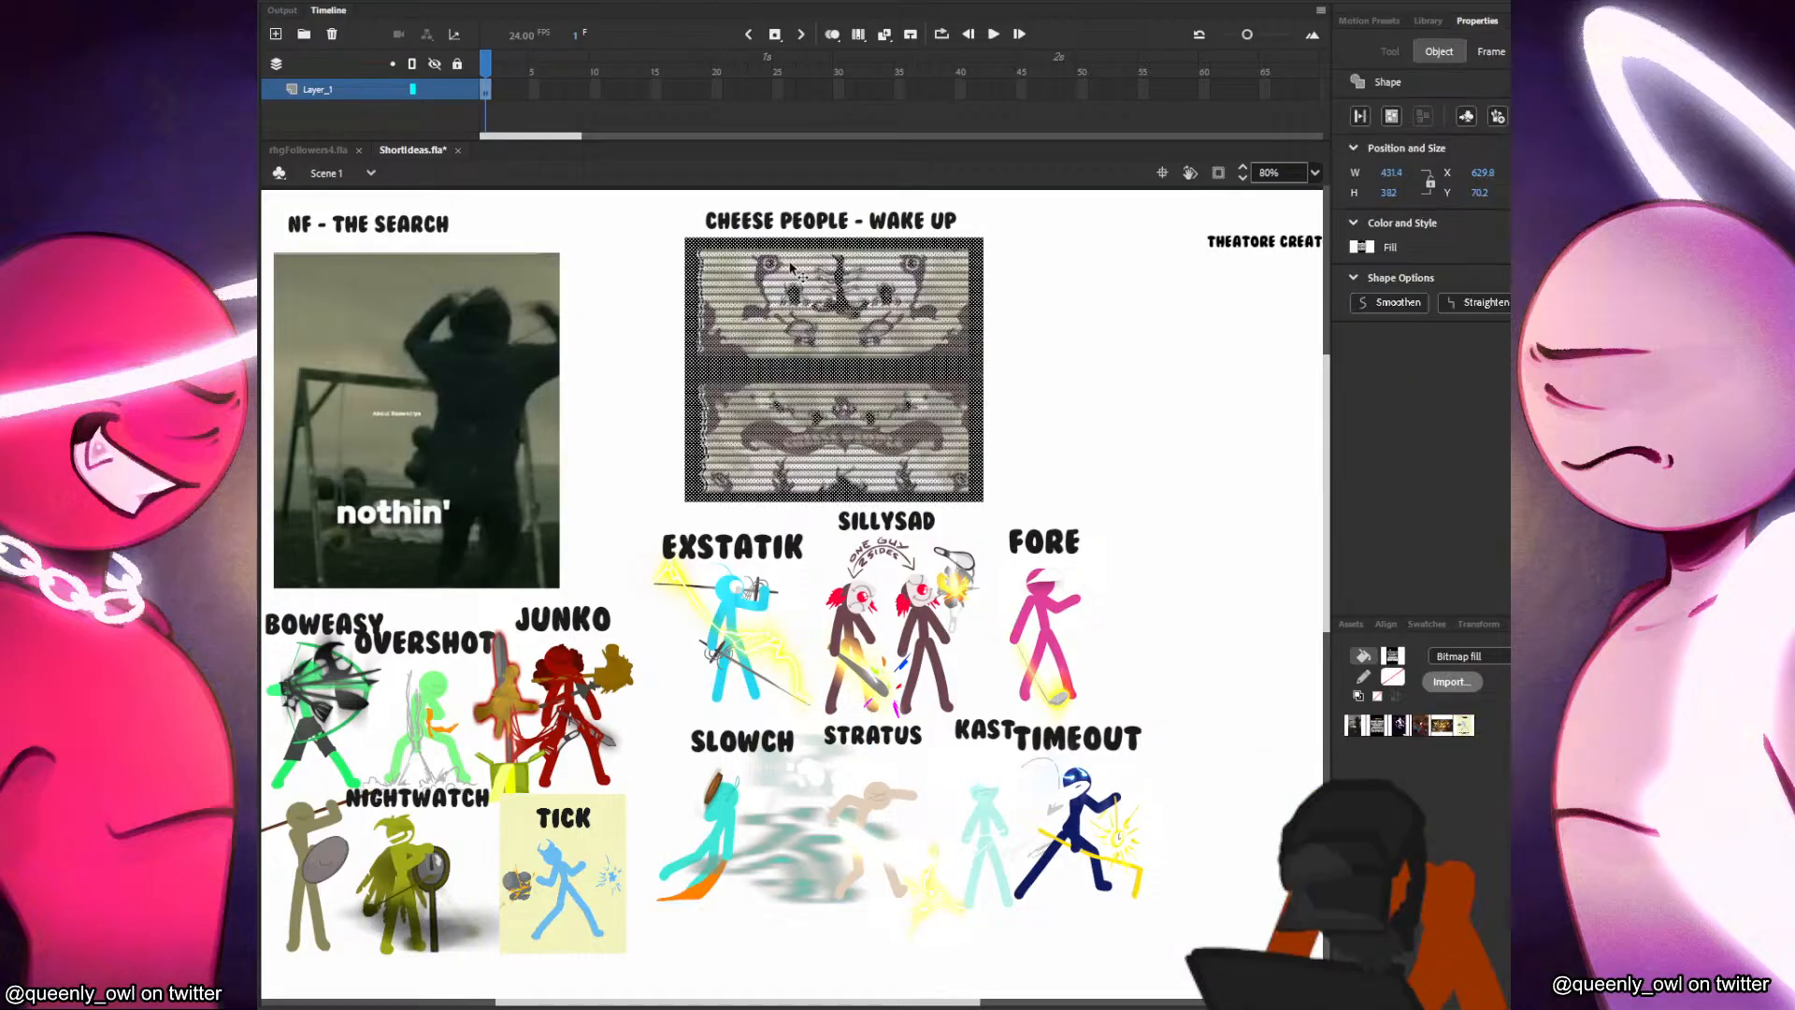
left_click(1124, 432)
mouse_move(955, 596)
left_mouse_down()
mouse_move(952, 578)
mouse_move(943, 602)
left_mouse_up()
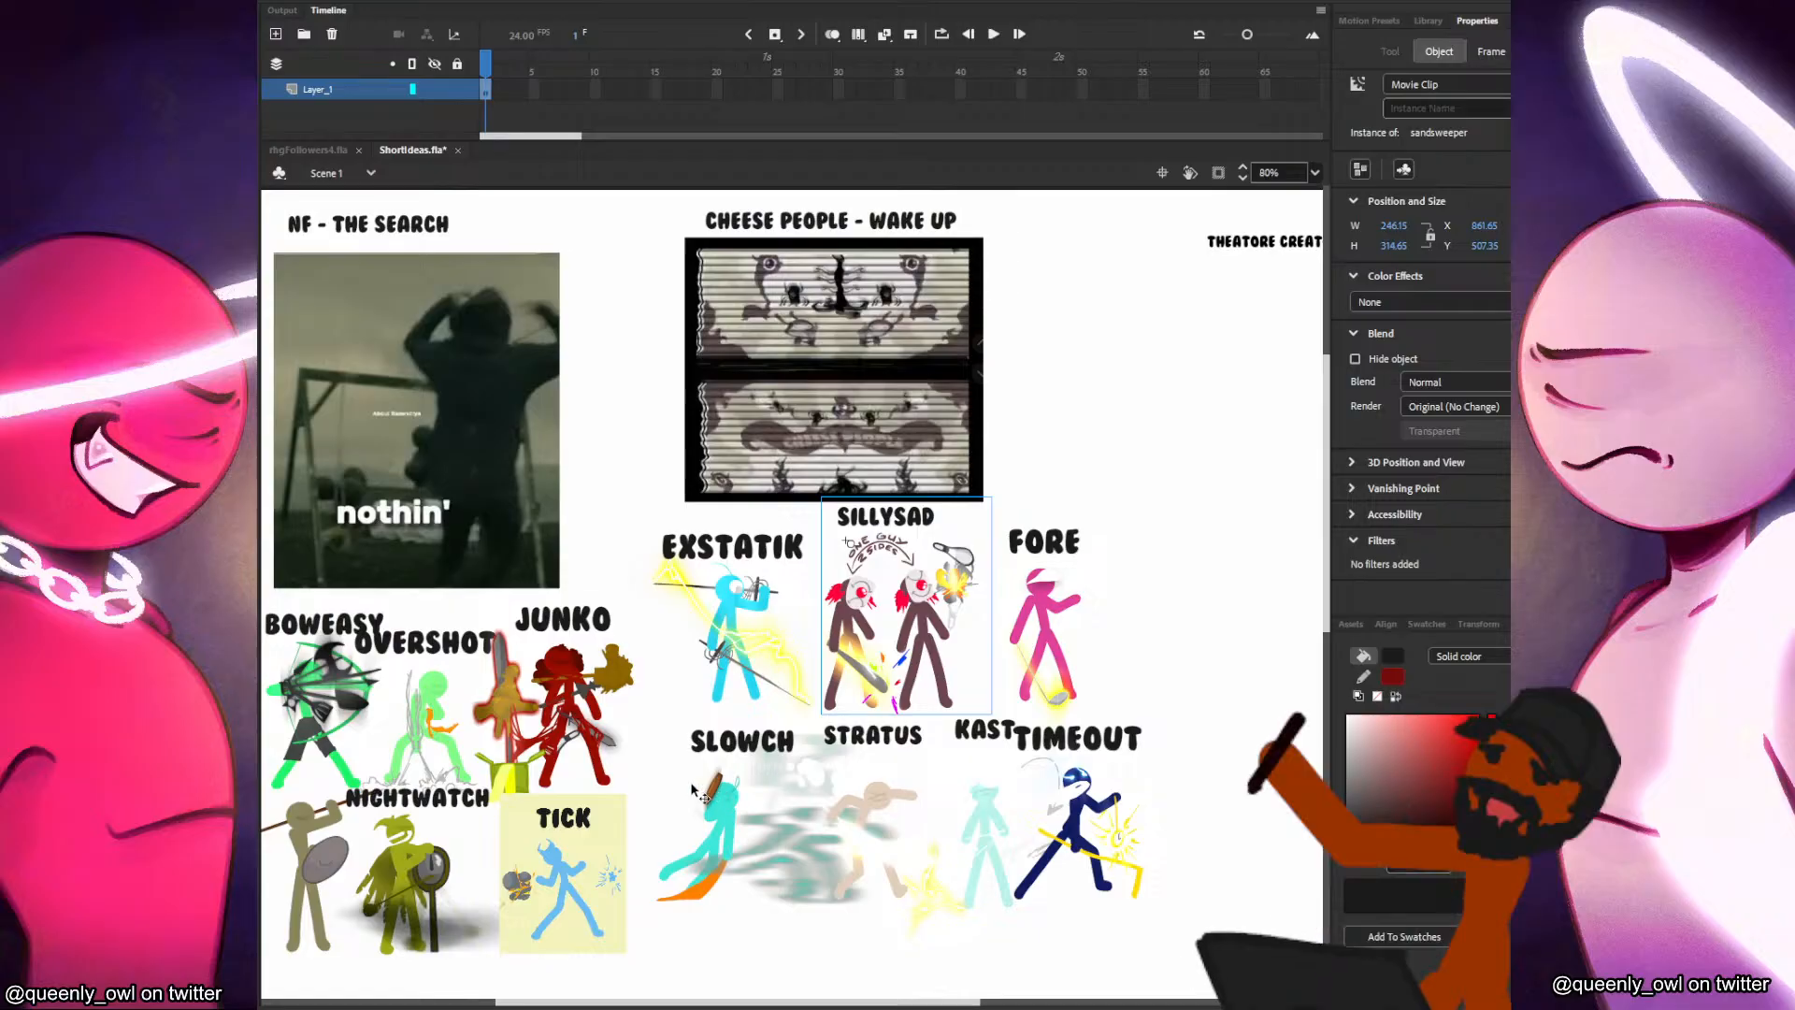
Examine the NF - The Search group up close, including Boweasy, Nightwatch, the spear figure and Tick.
left_click_drag(652, 572, 991, 526)
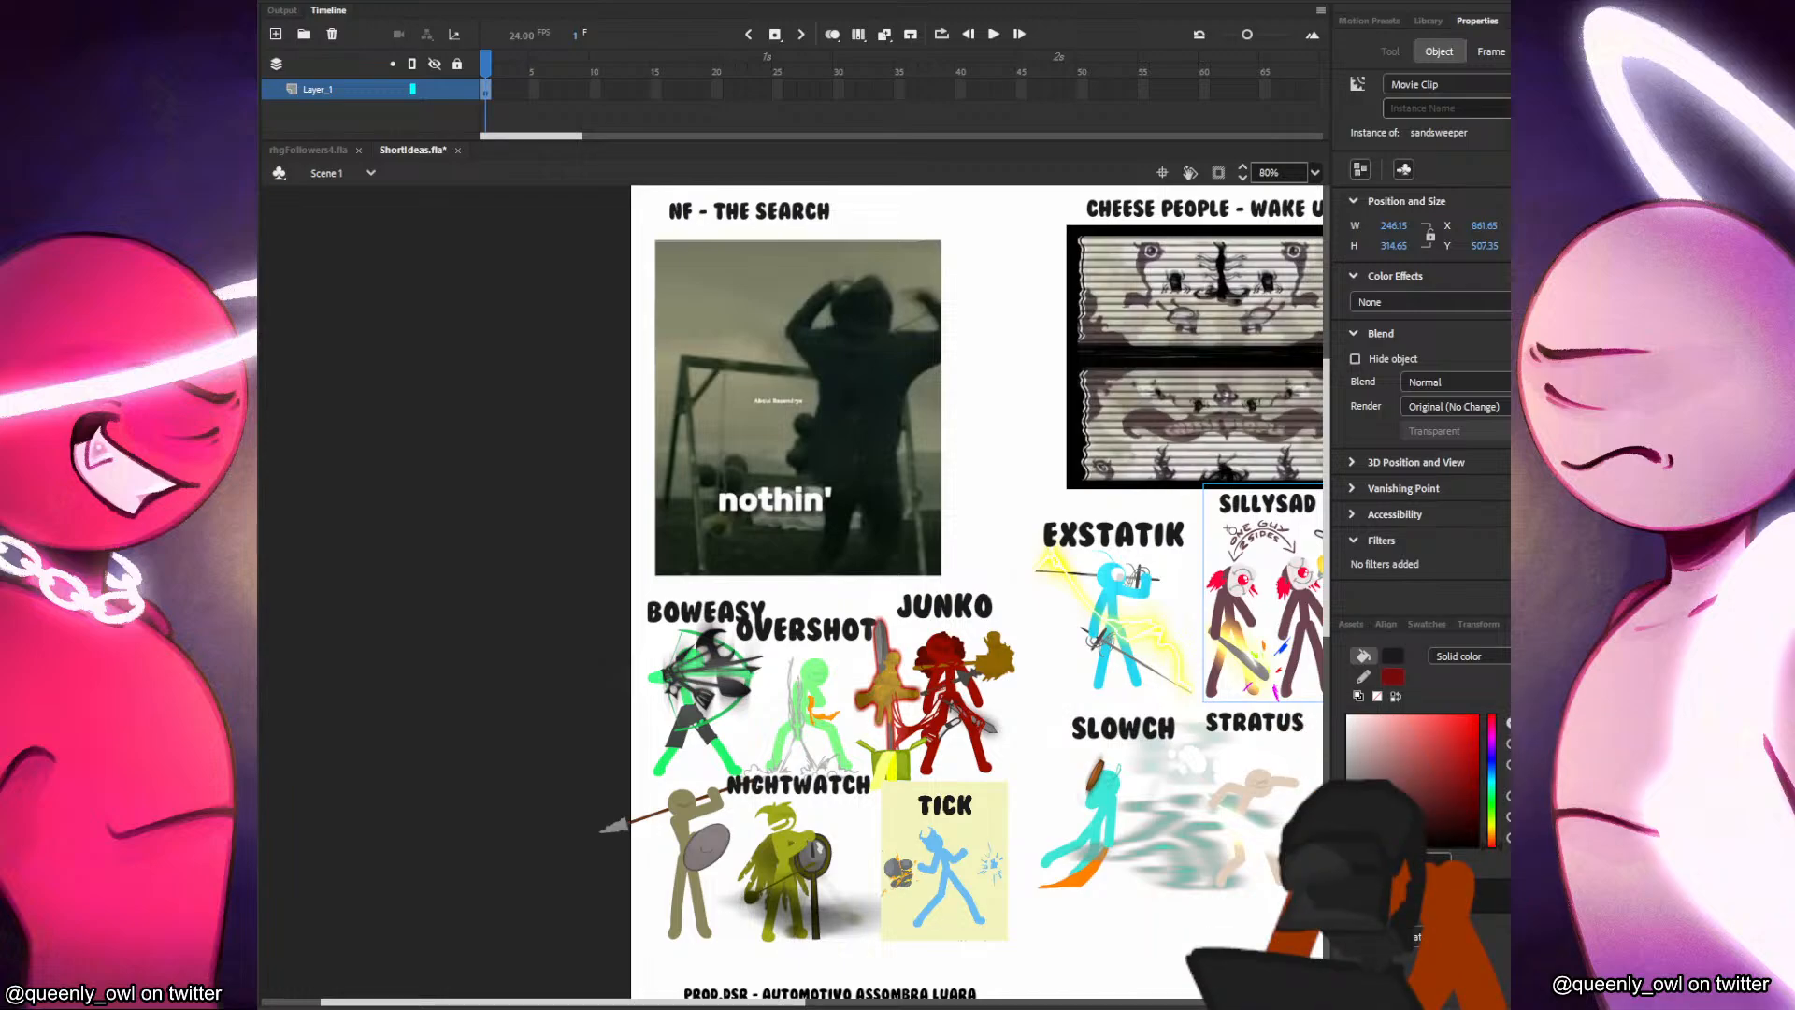
scroll(733, 823, "up", 3)
left_click_drag(738, 802, 695, 658)
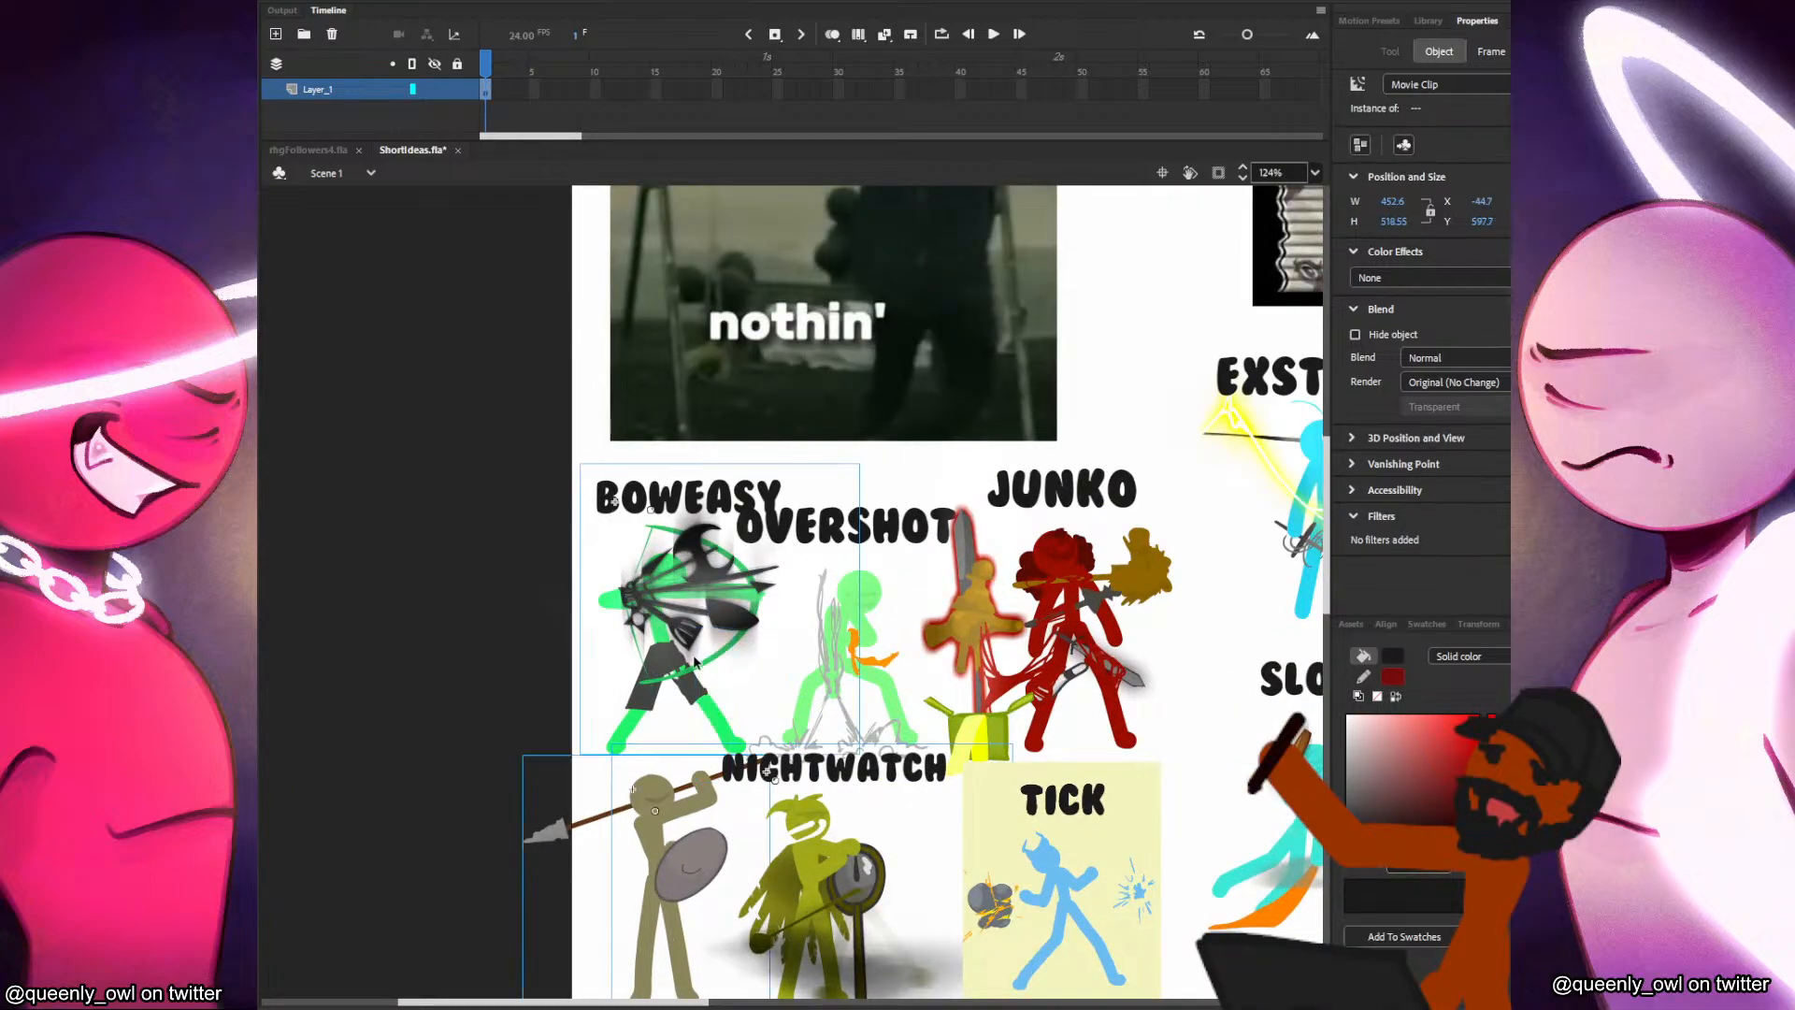
scroll(521, 561, "down", 3)
scroll(1242, 541, "up", 3)
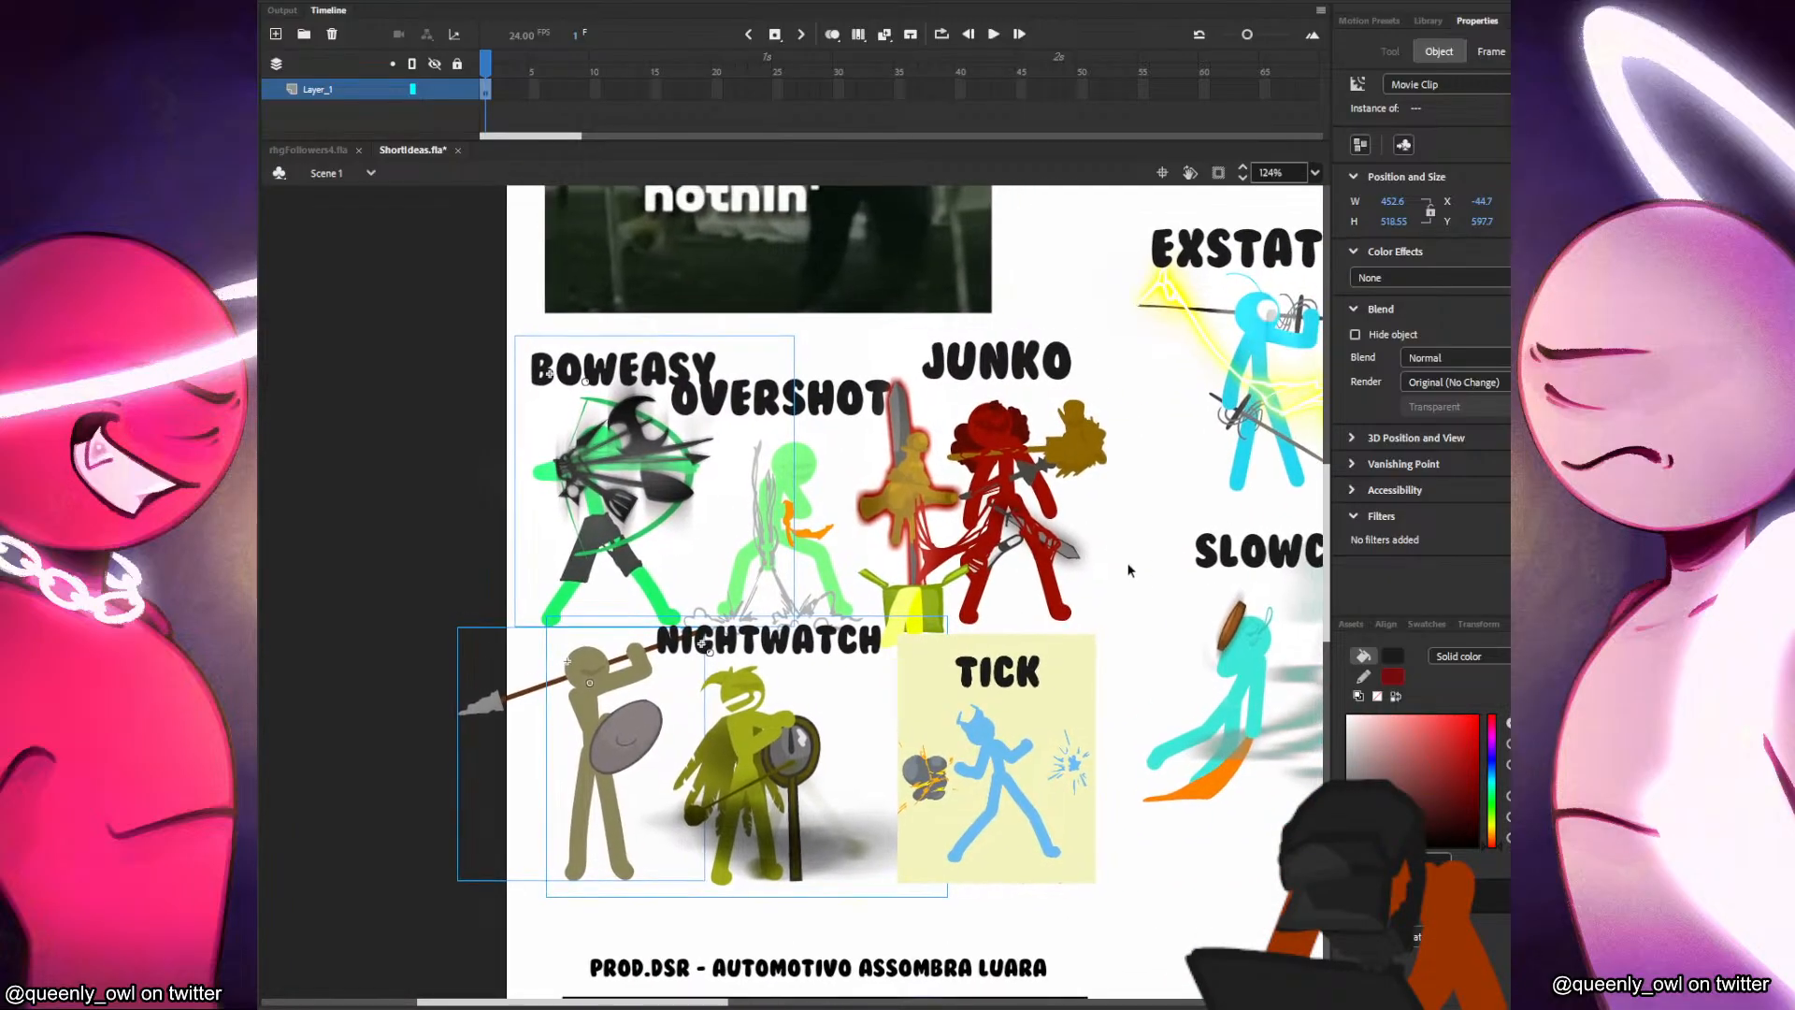
left_click_drag(1159, 545, 1204, 540)
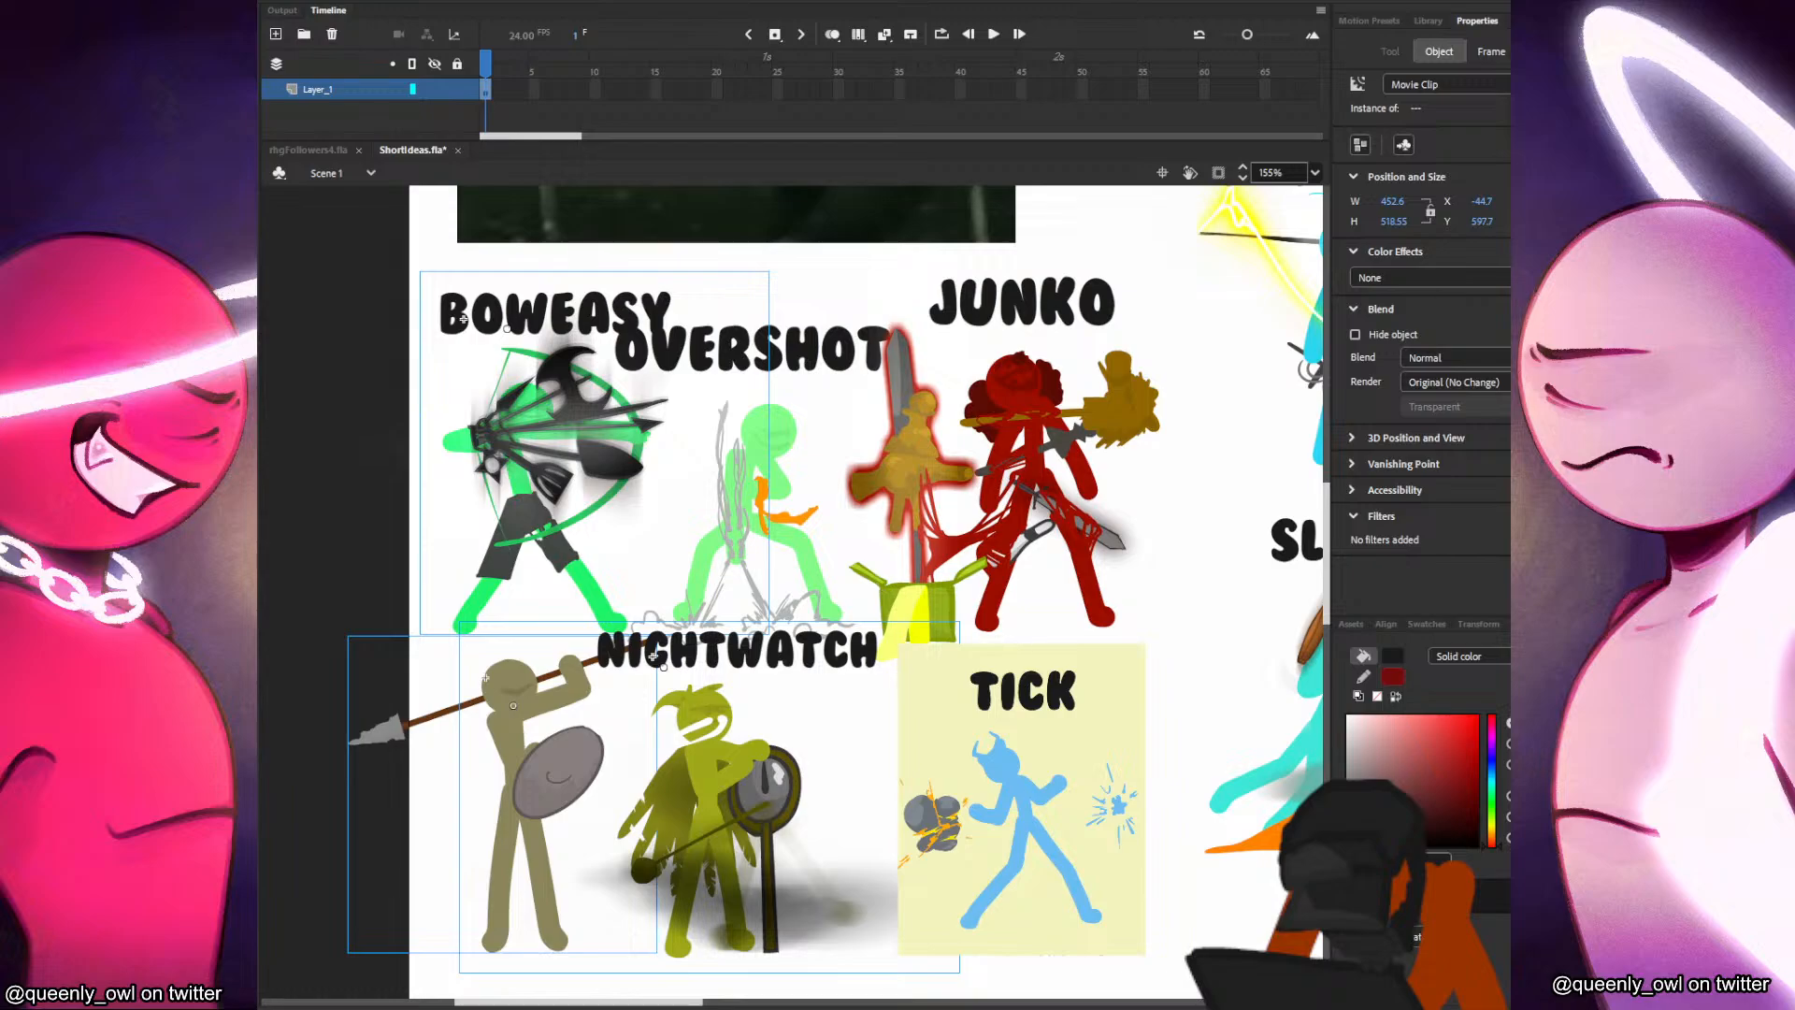
left_click(1086, 791)
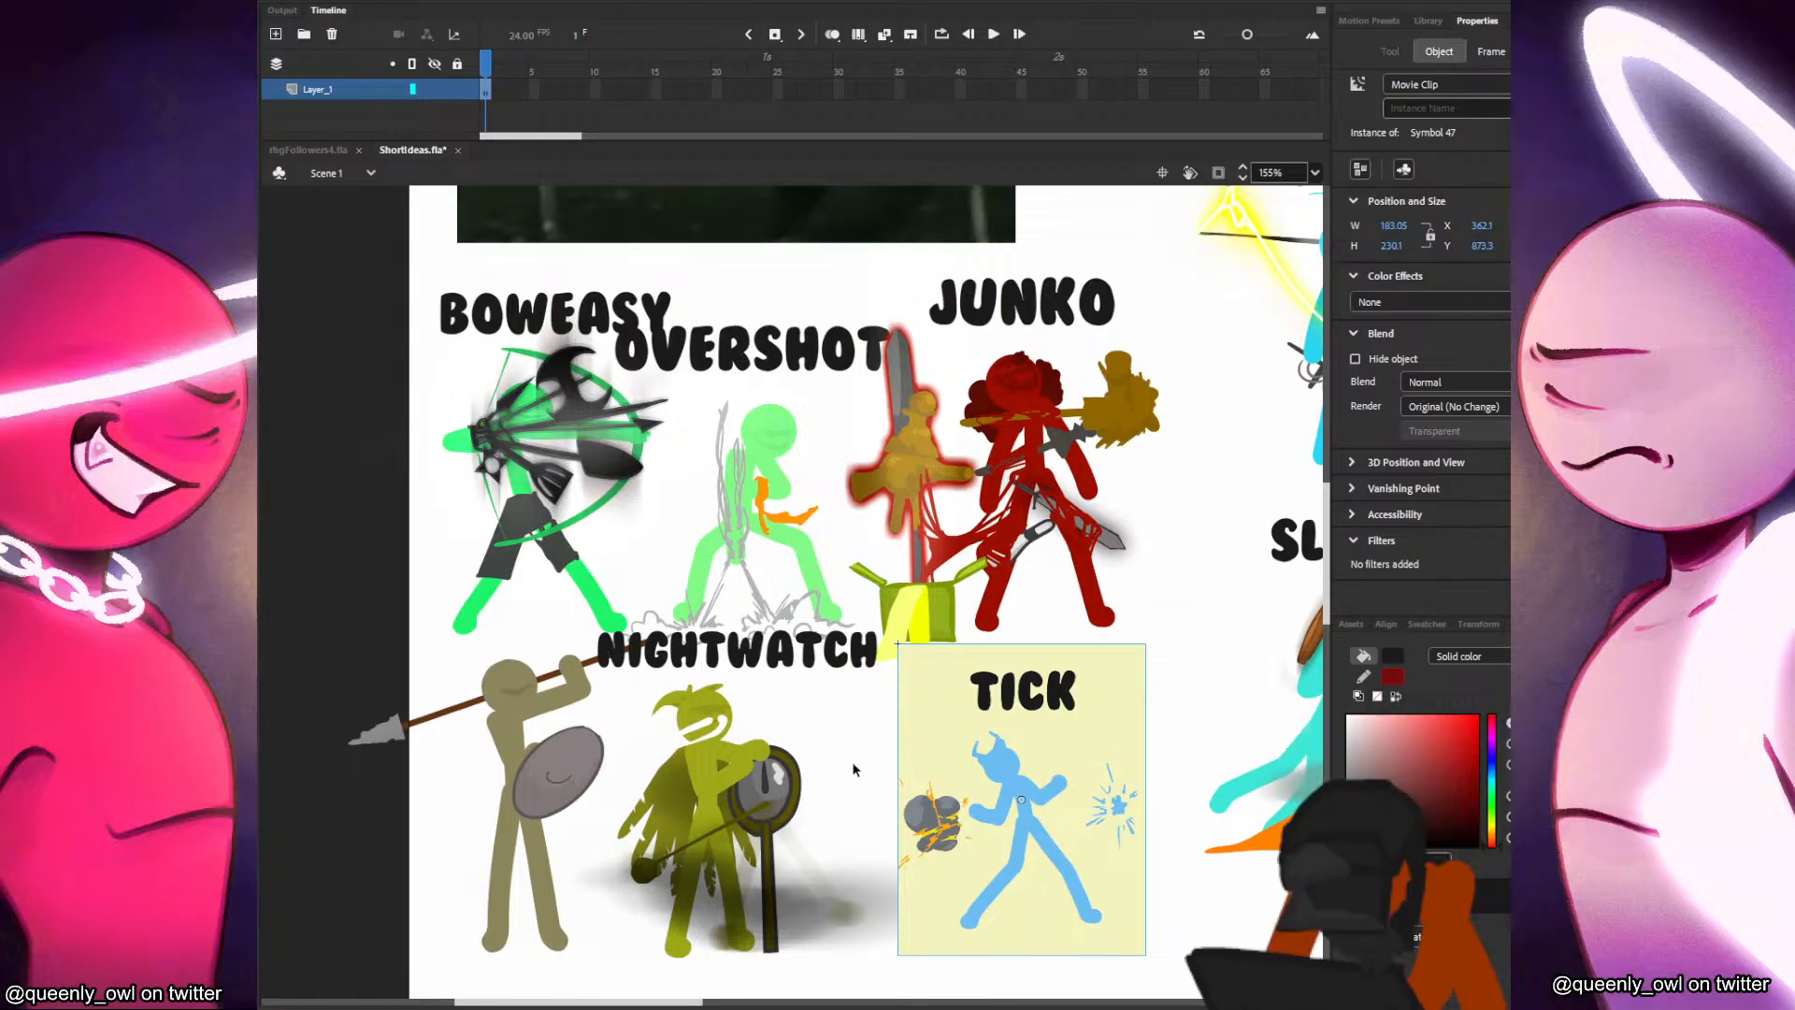
scroll(903, 771, "up", 6)
scroll(903, 770, "down", 4)
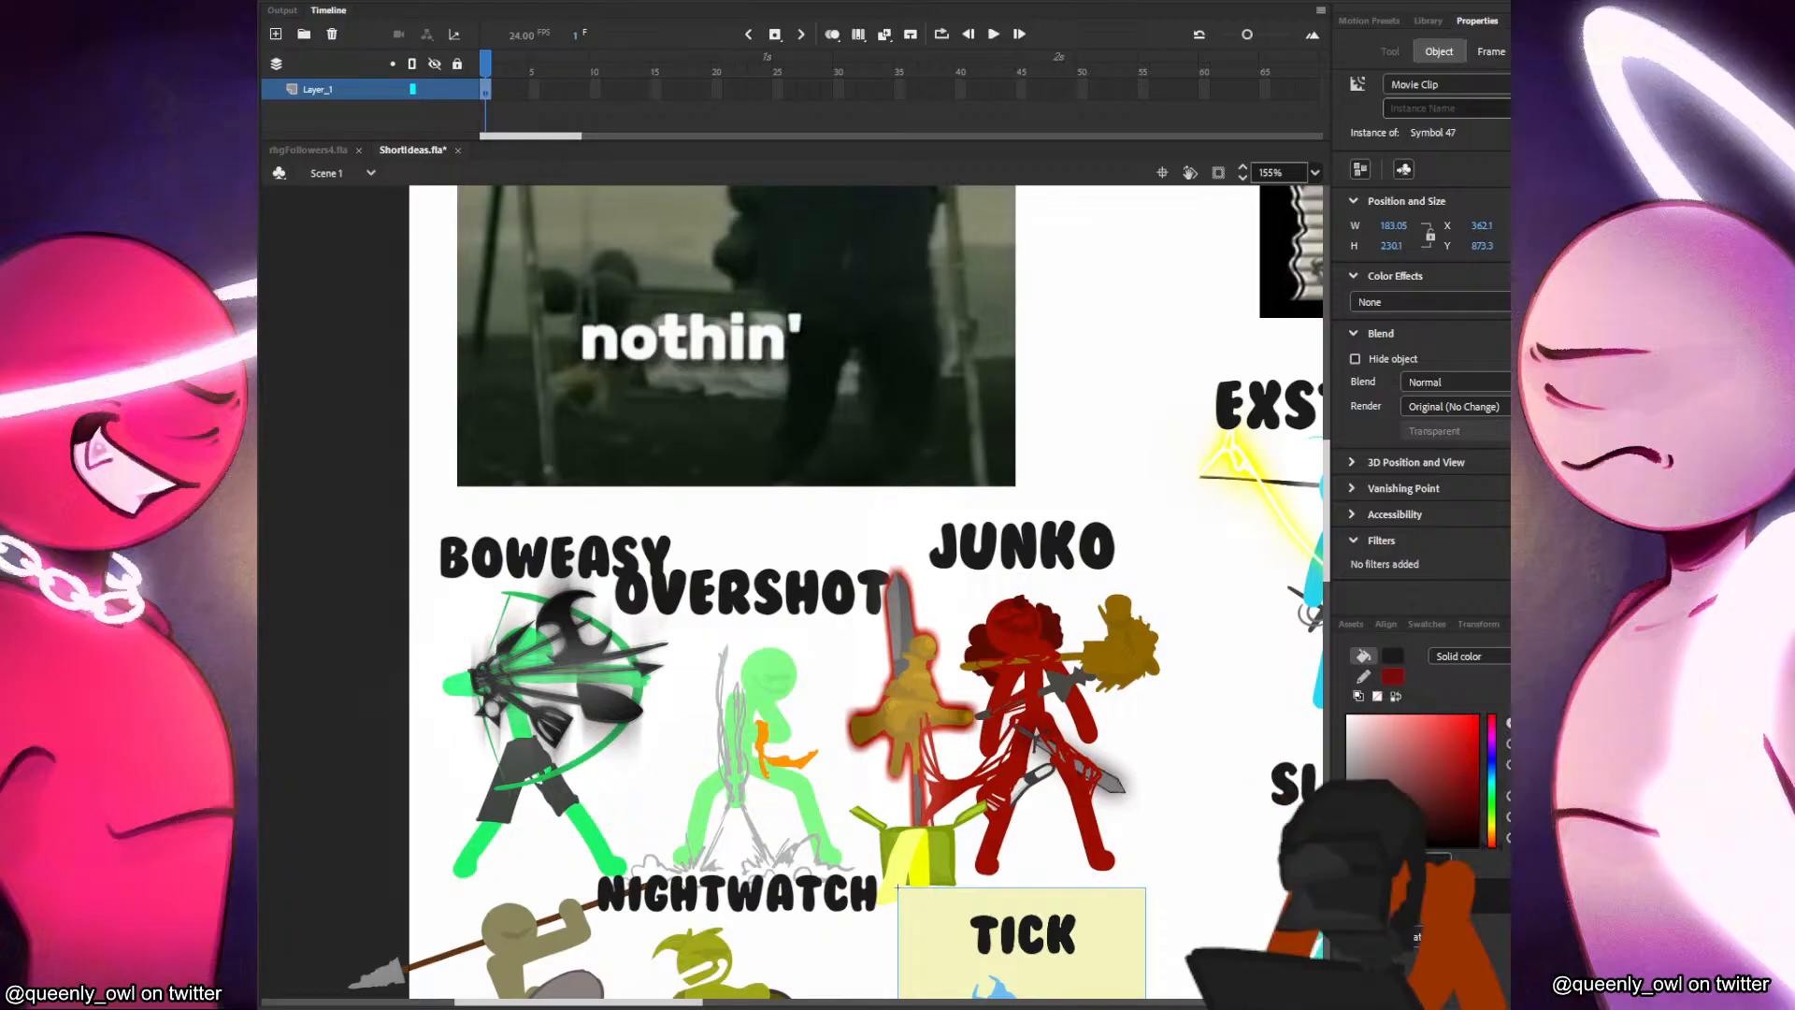
Try placing Junko over the lower part of the NF - The Search cover.
left_click_drag(965, 692, 718, 735)
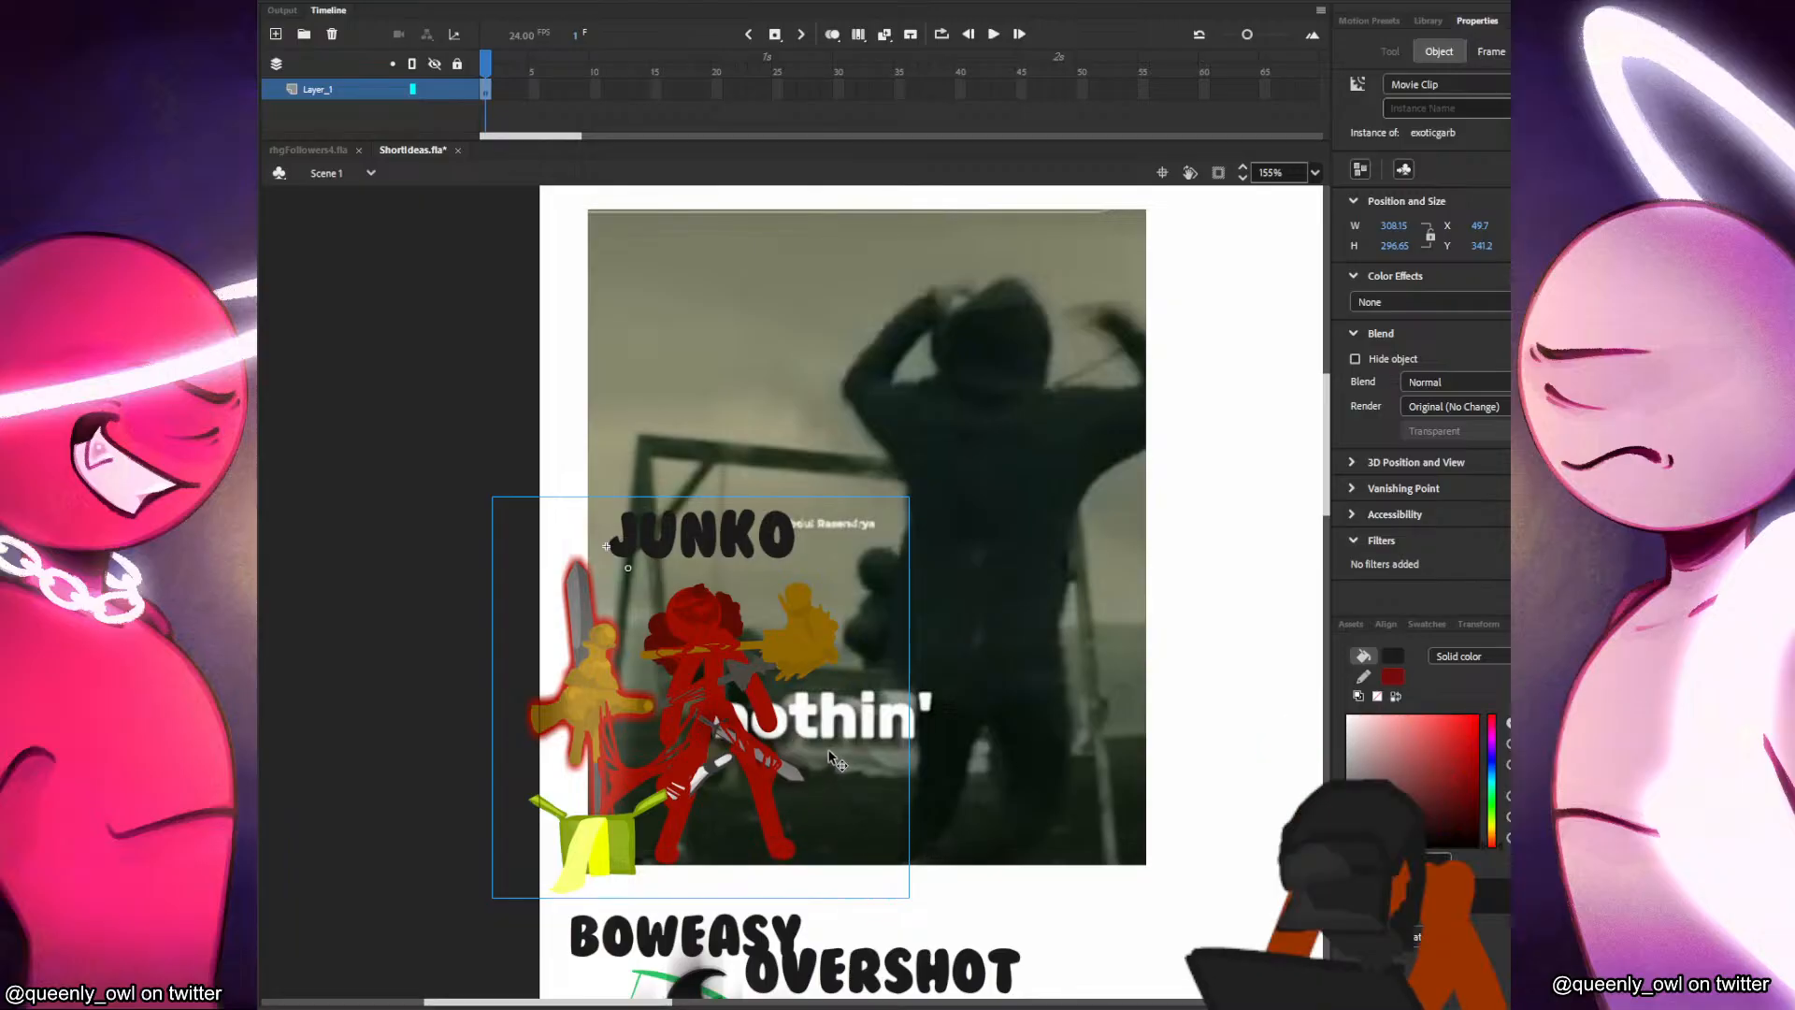
scroll(837, 748, "down", 3)
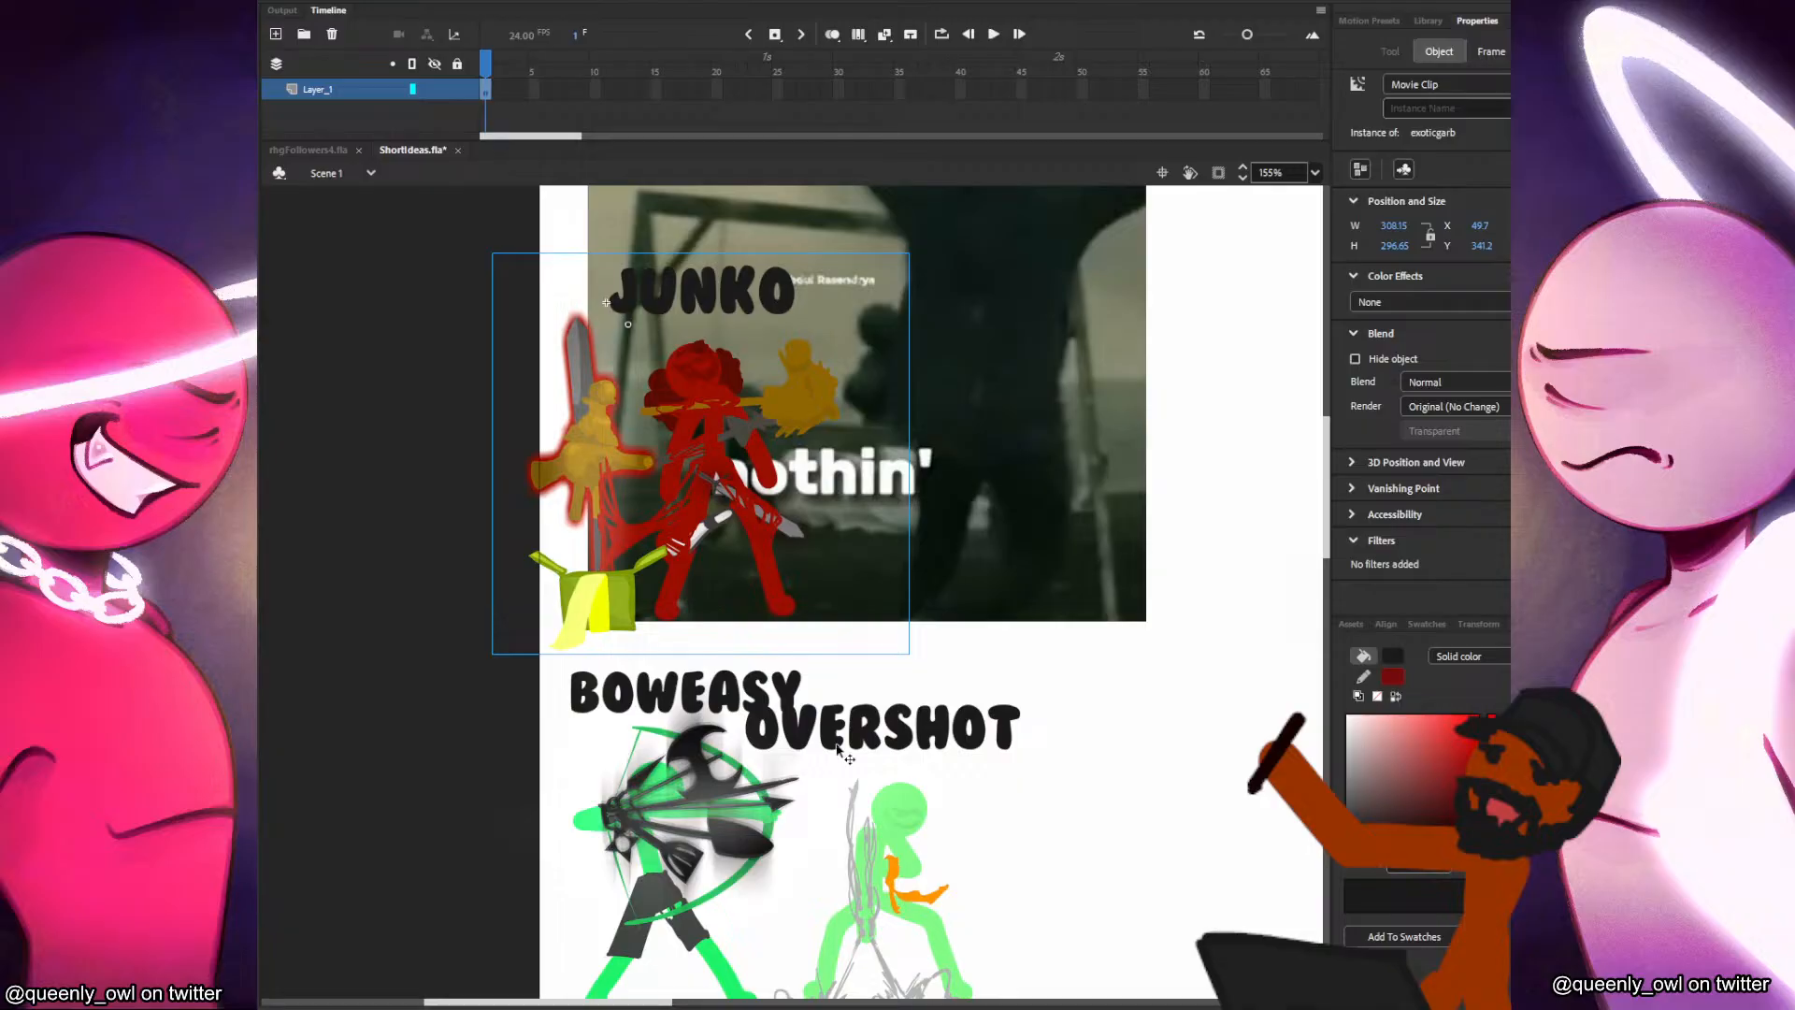
scroll(839, 753, "up", 3)
left_click_drag(726, 772, 808, 727)
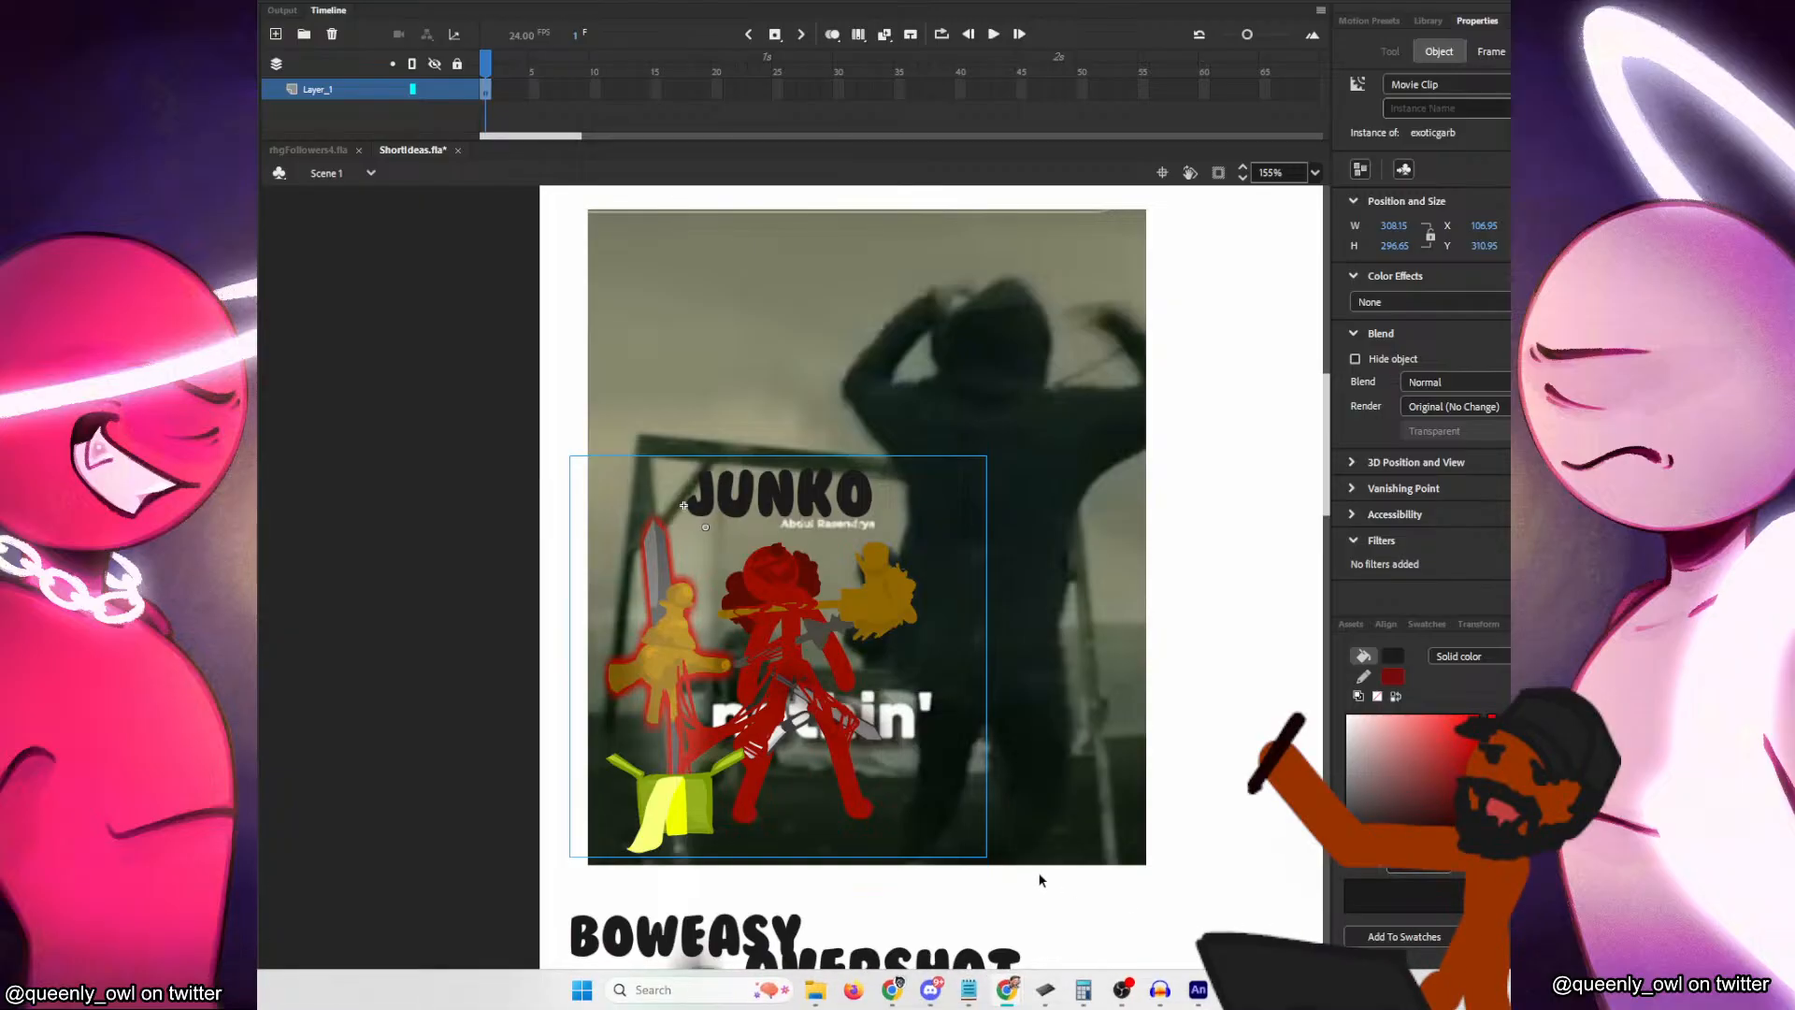
Return Junko to the group beneath the cover, between Overshot and Exstatik and above Tick.
left_click_drag(795, 667, 1113, 793)
scroll(1128, 853, "down", 3)
left_click_drag(1094, 549, 1143, 869)
scroll(1143, 870, "down", 3)
scroll(1143, 865, "down", 3)
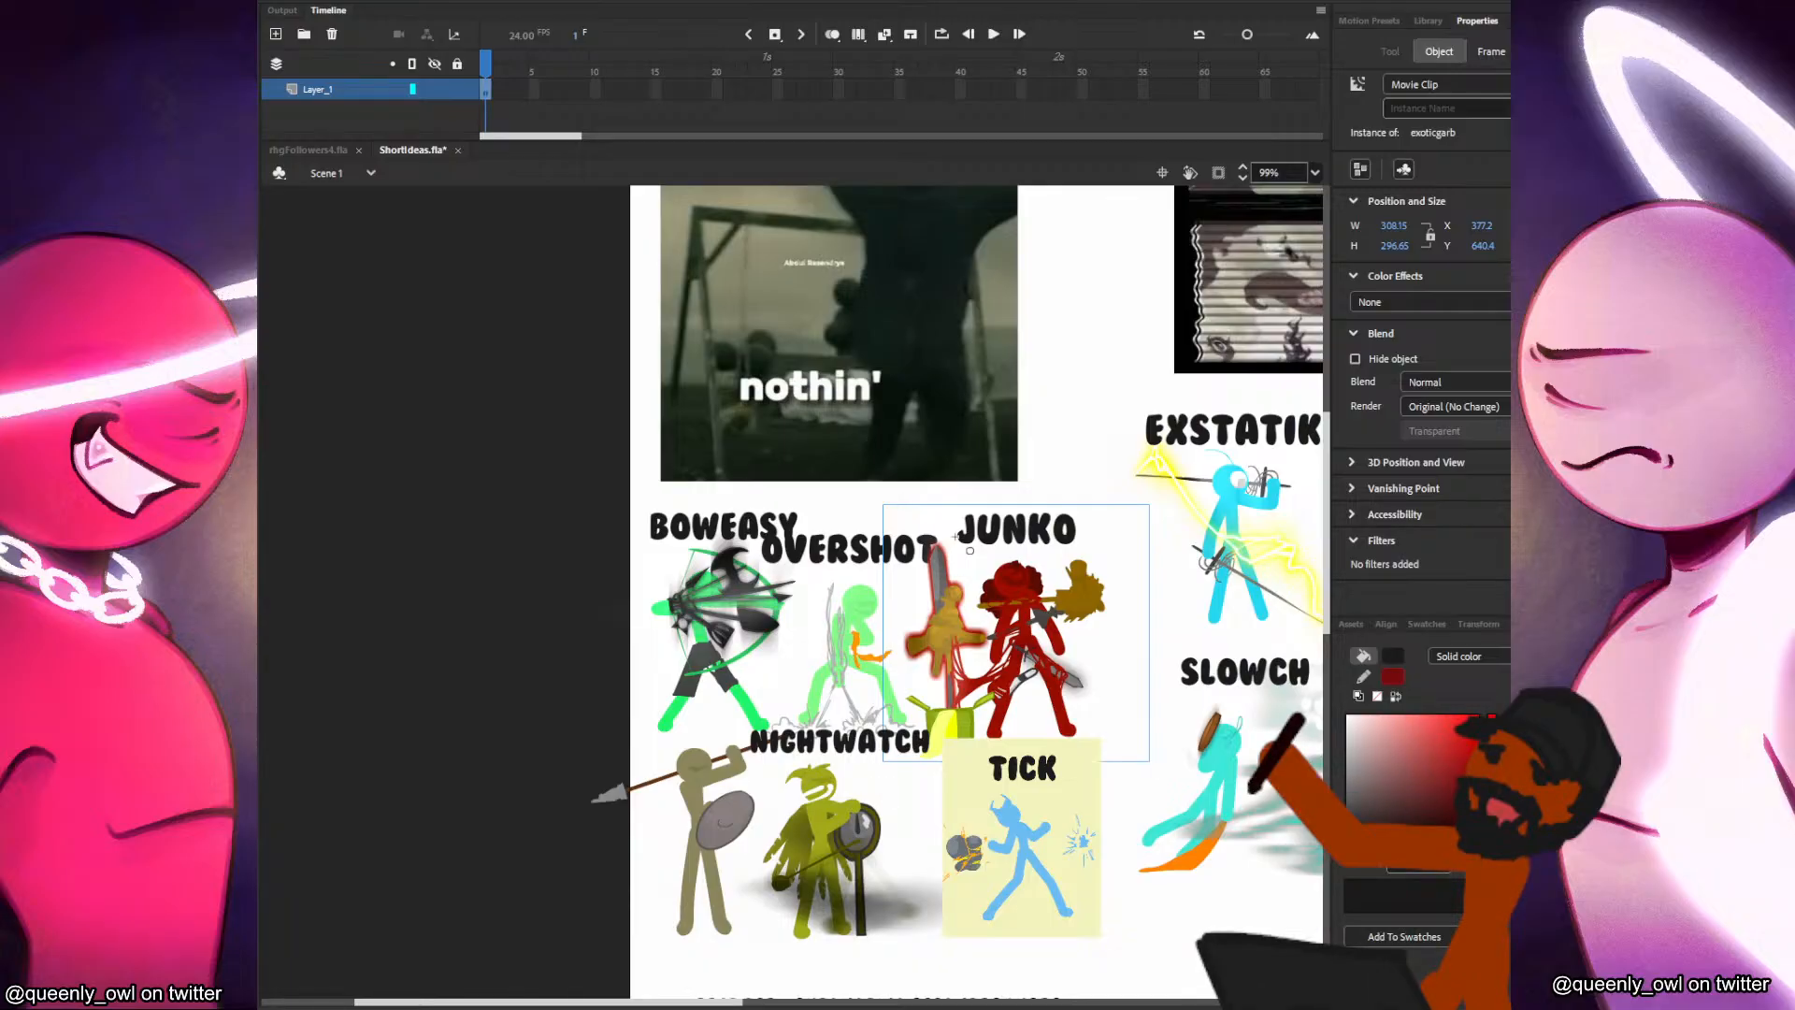
Move Junko out of the group beneath the cover and onto the middle of the NF - The Search cover.
left_click_drag(1038, 603, 776, 325)
left_click_drag(846, 360, 923, 588)
left_click_drag(856, 530, 939, 482)
left_click_drag(1134, 227, 593, 710)
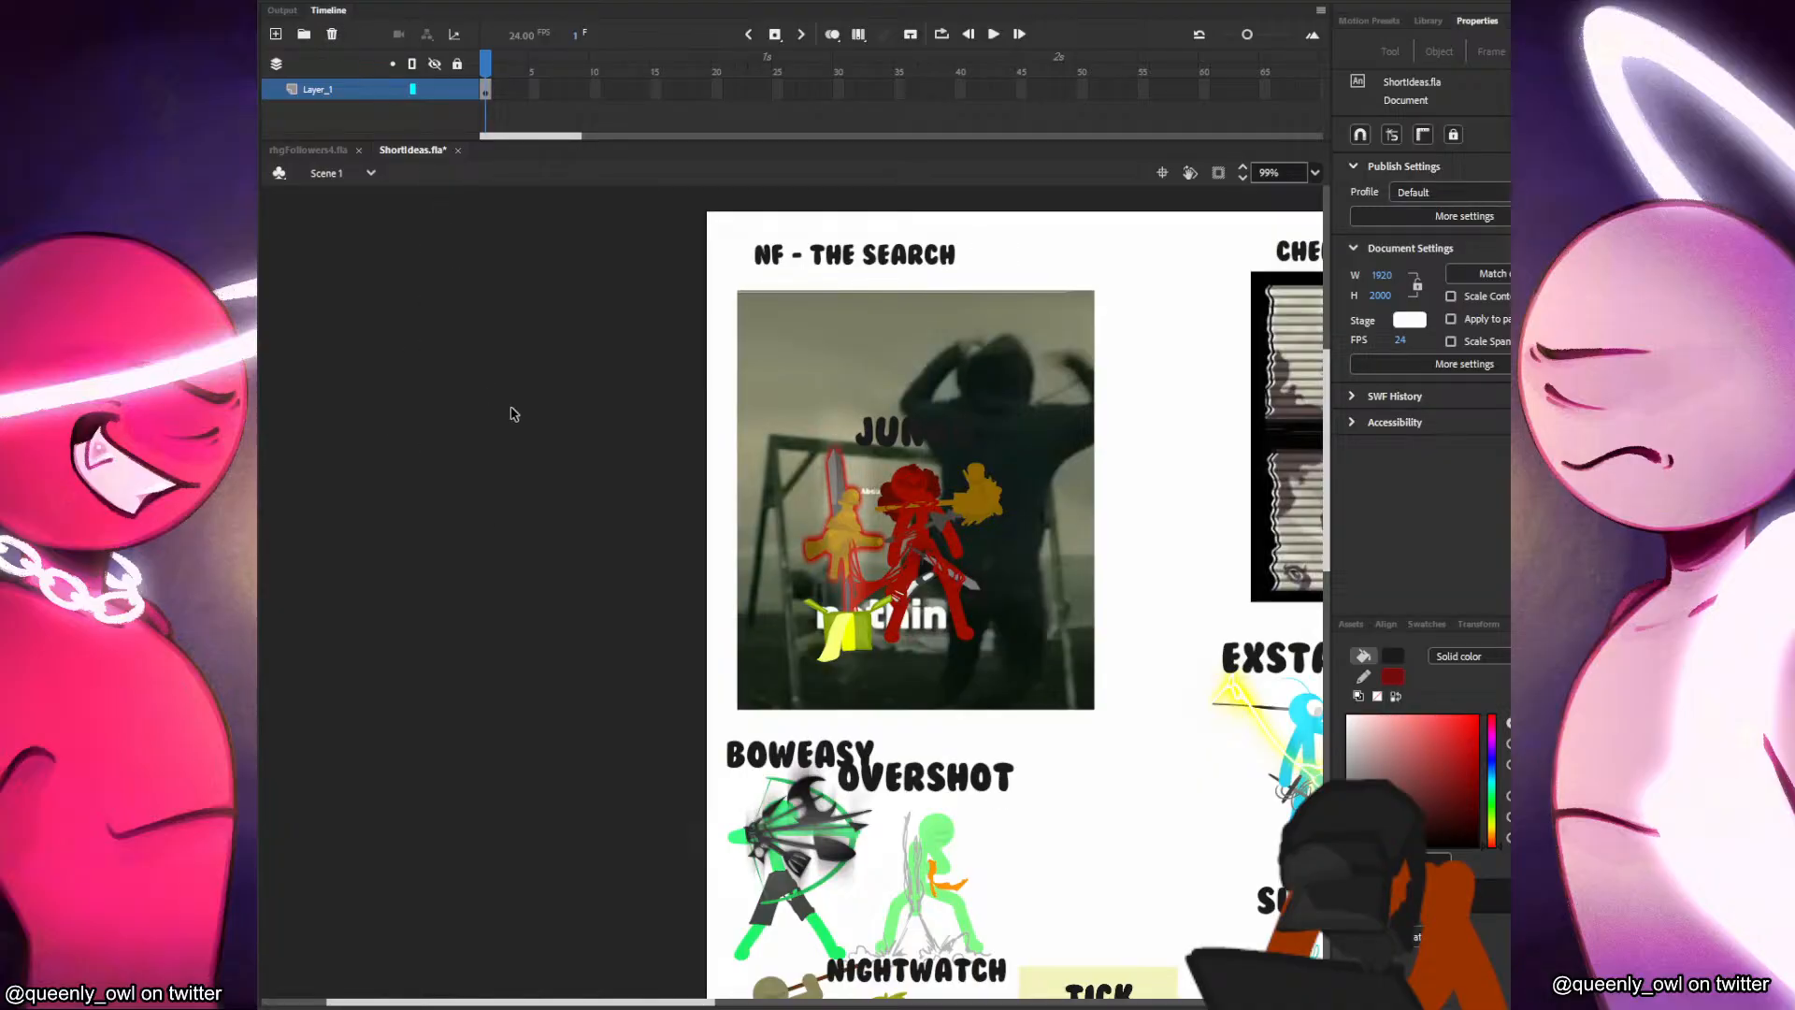
Save ShortIdeas.fla and create a new HD document of 1280 by 720 pixels at 24 fps.
key("ctrl+s")
key("ctrl+n")
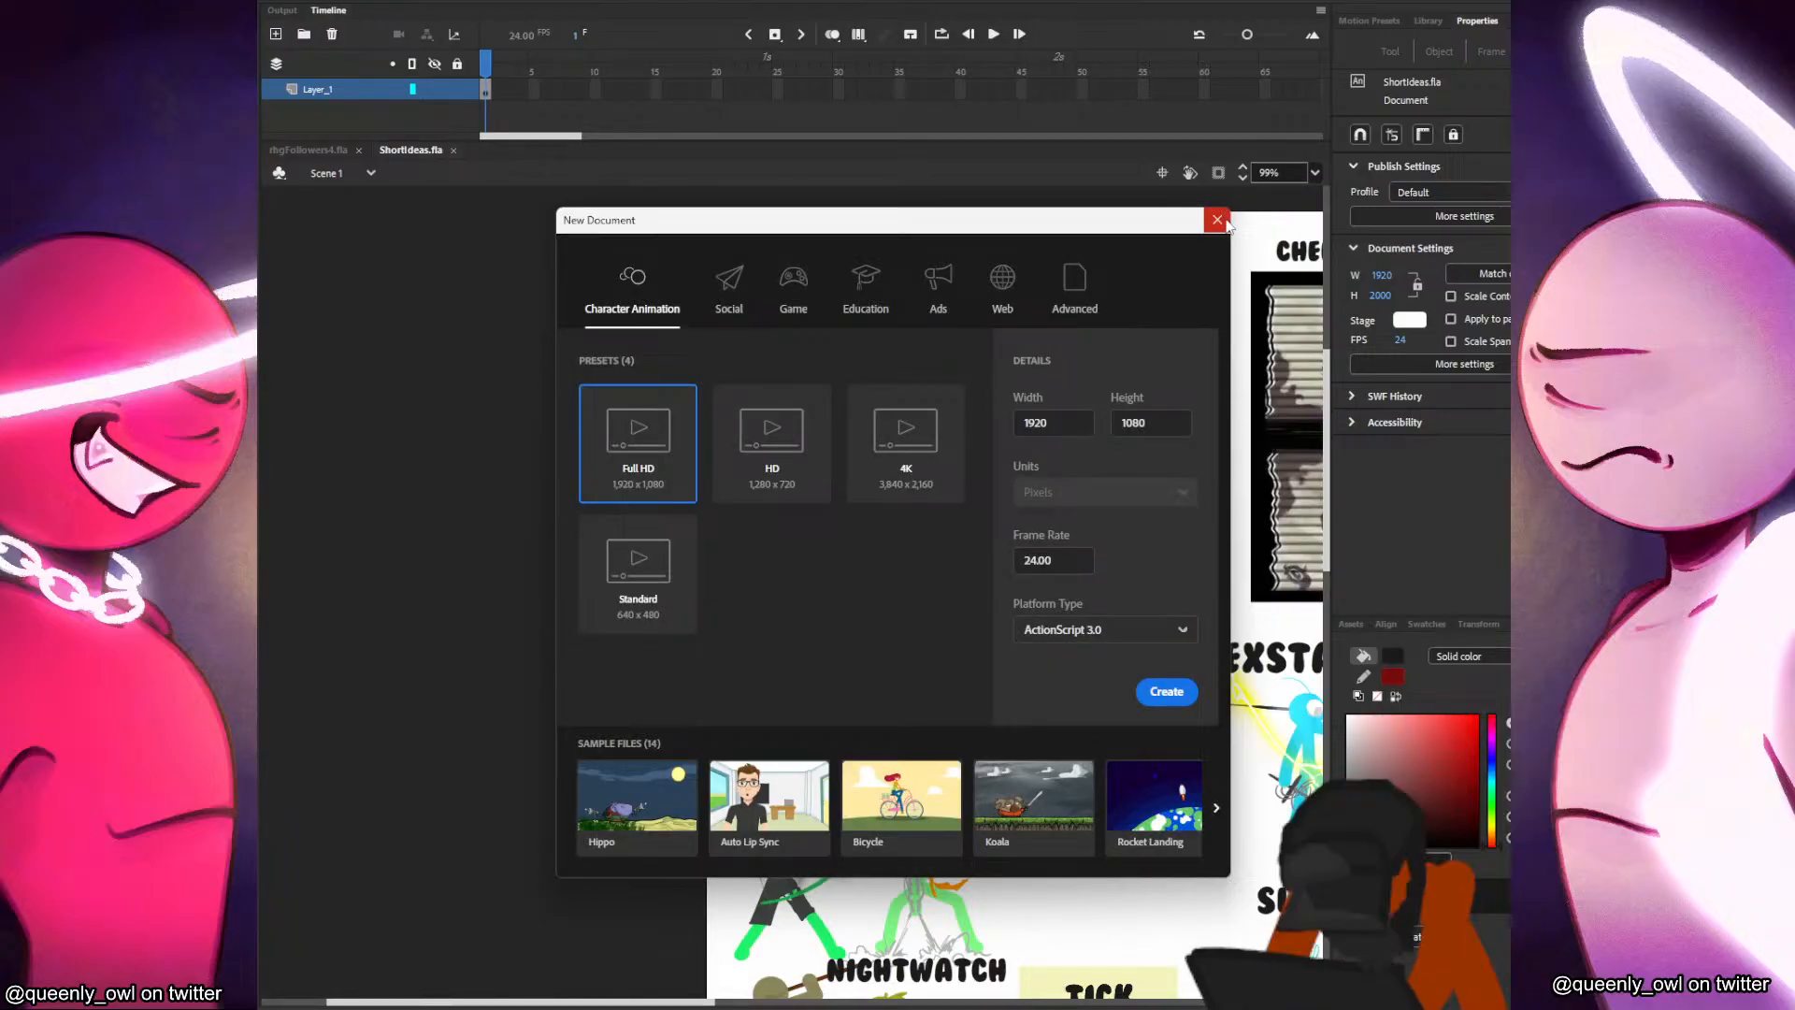
left_click(801, 453)
left_click(1166, 691)
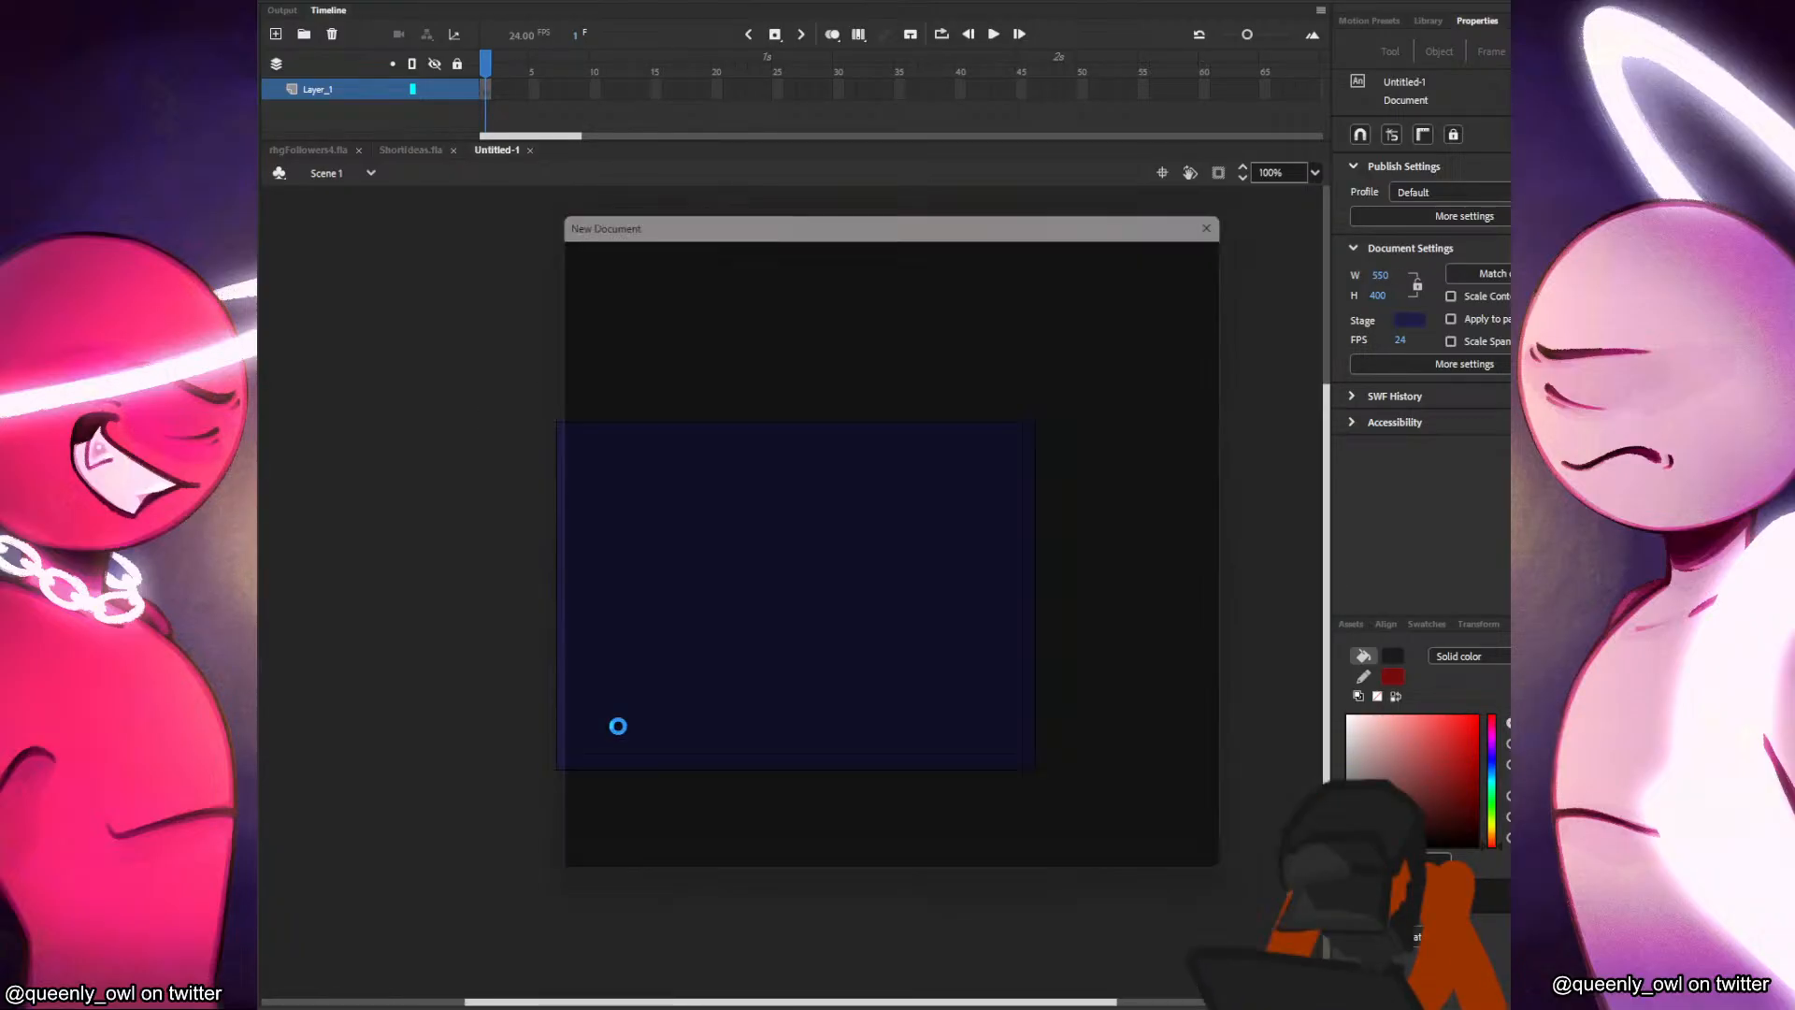
scroll(921, 471, "down", 3)
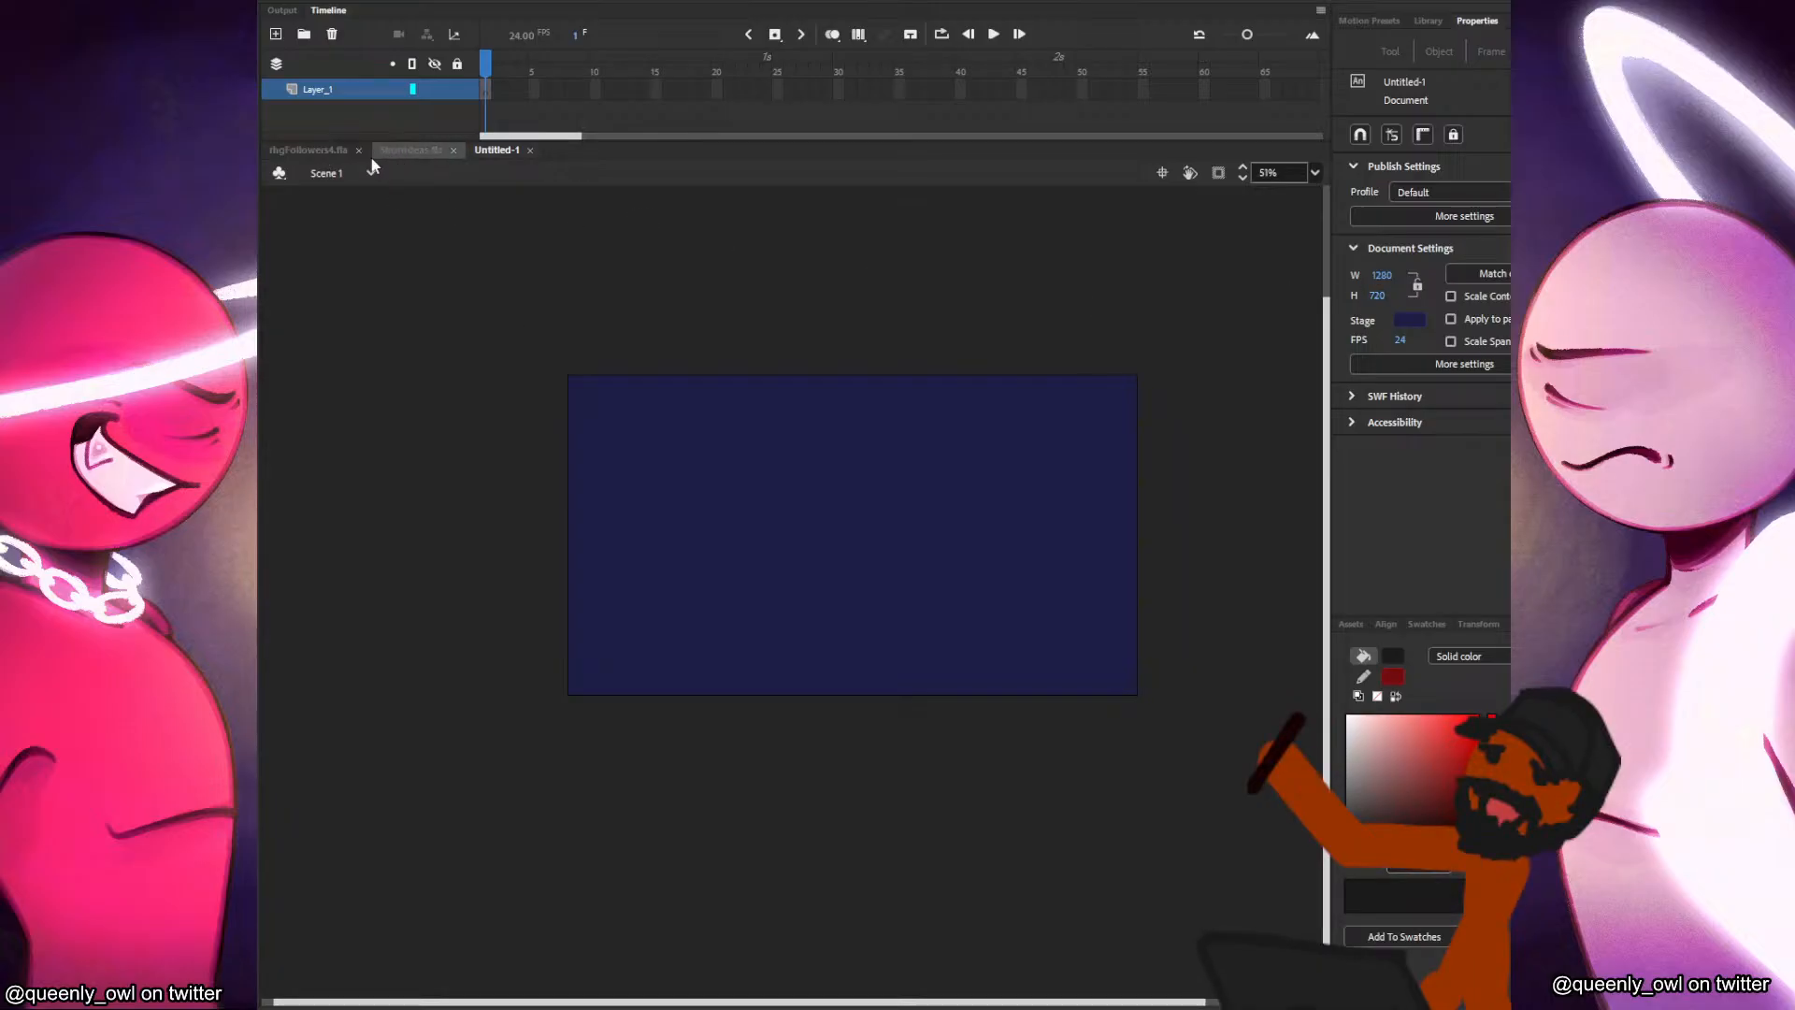
Open the recently used Pyroknight2.fla from the shorts folder.
left_click(329, 4)
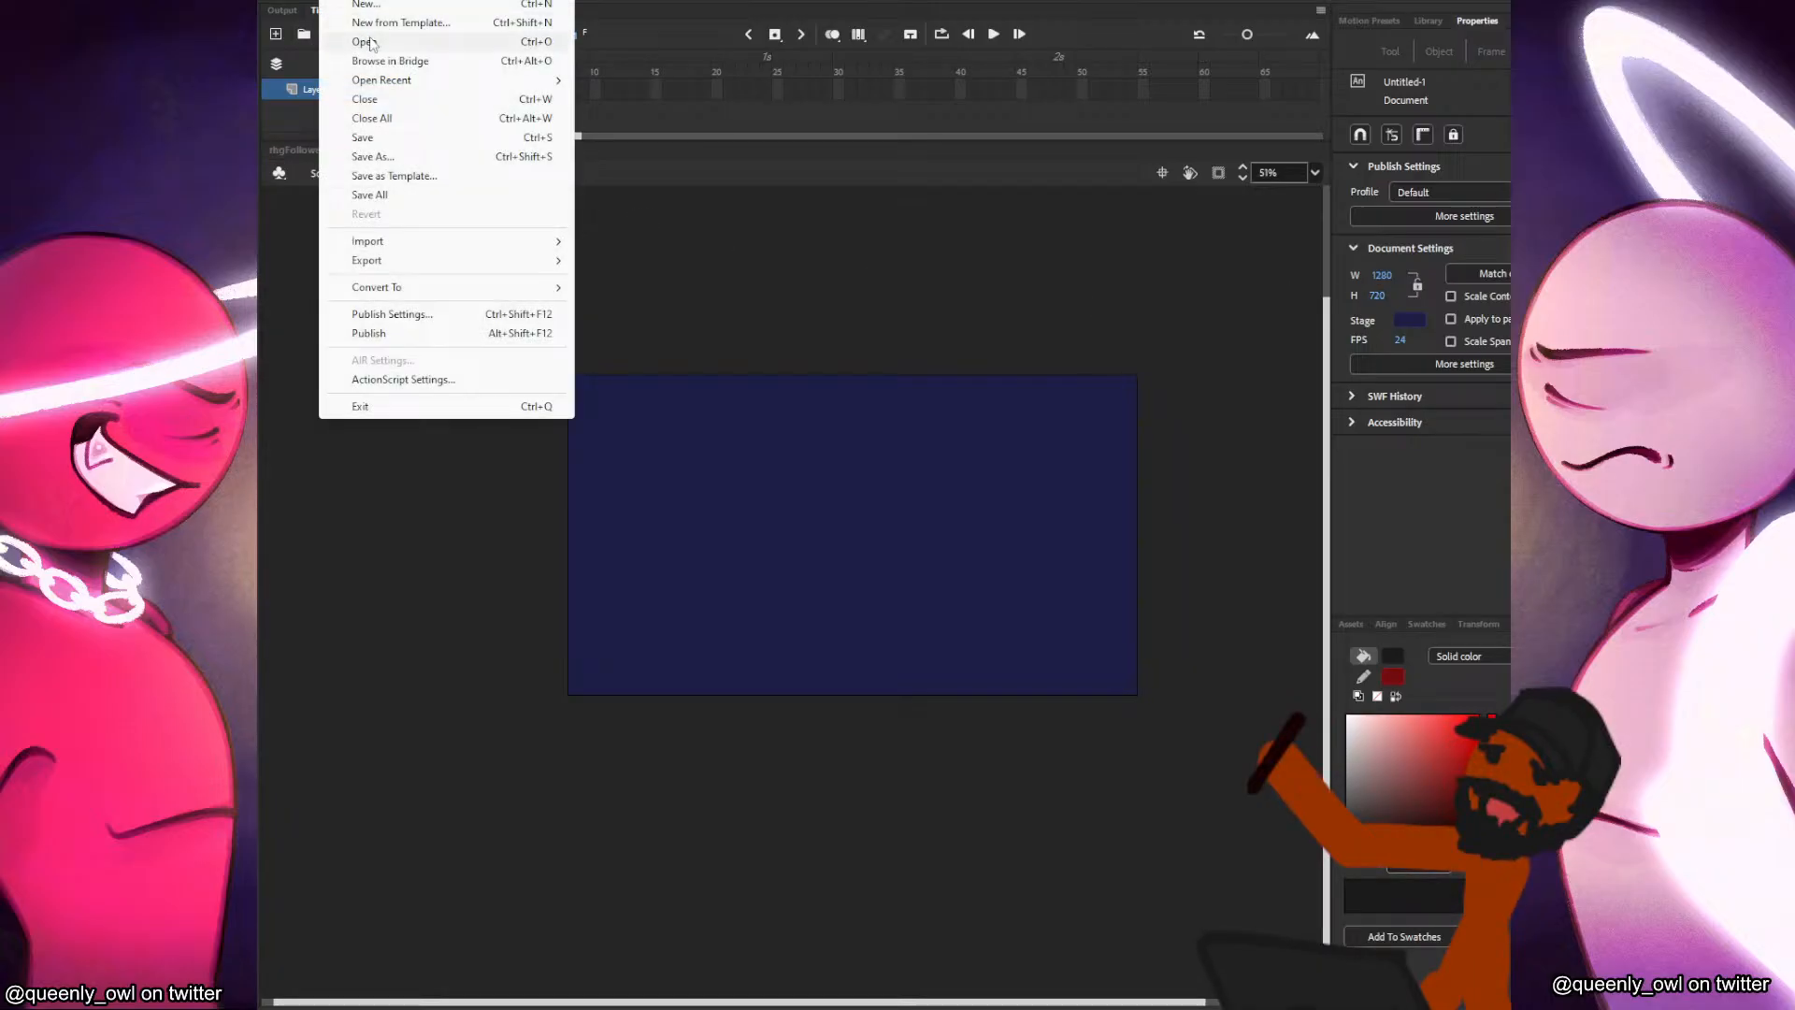
mouse_move(390, 84)
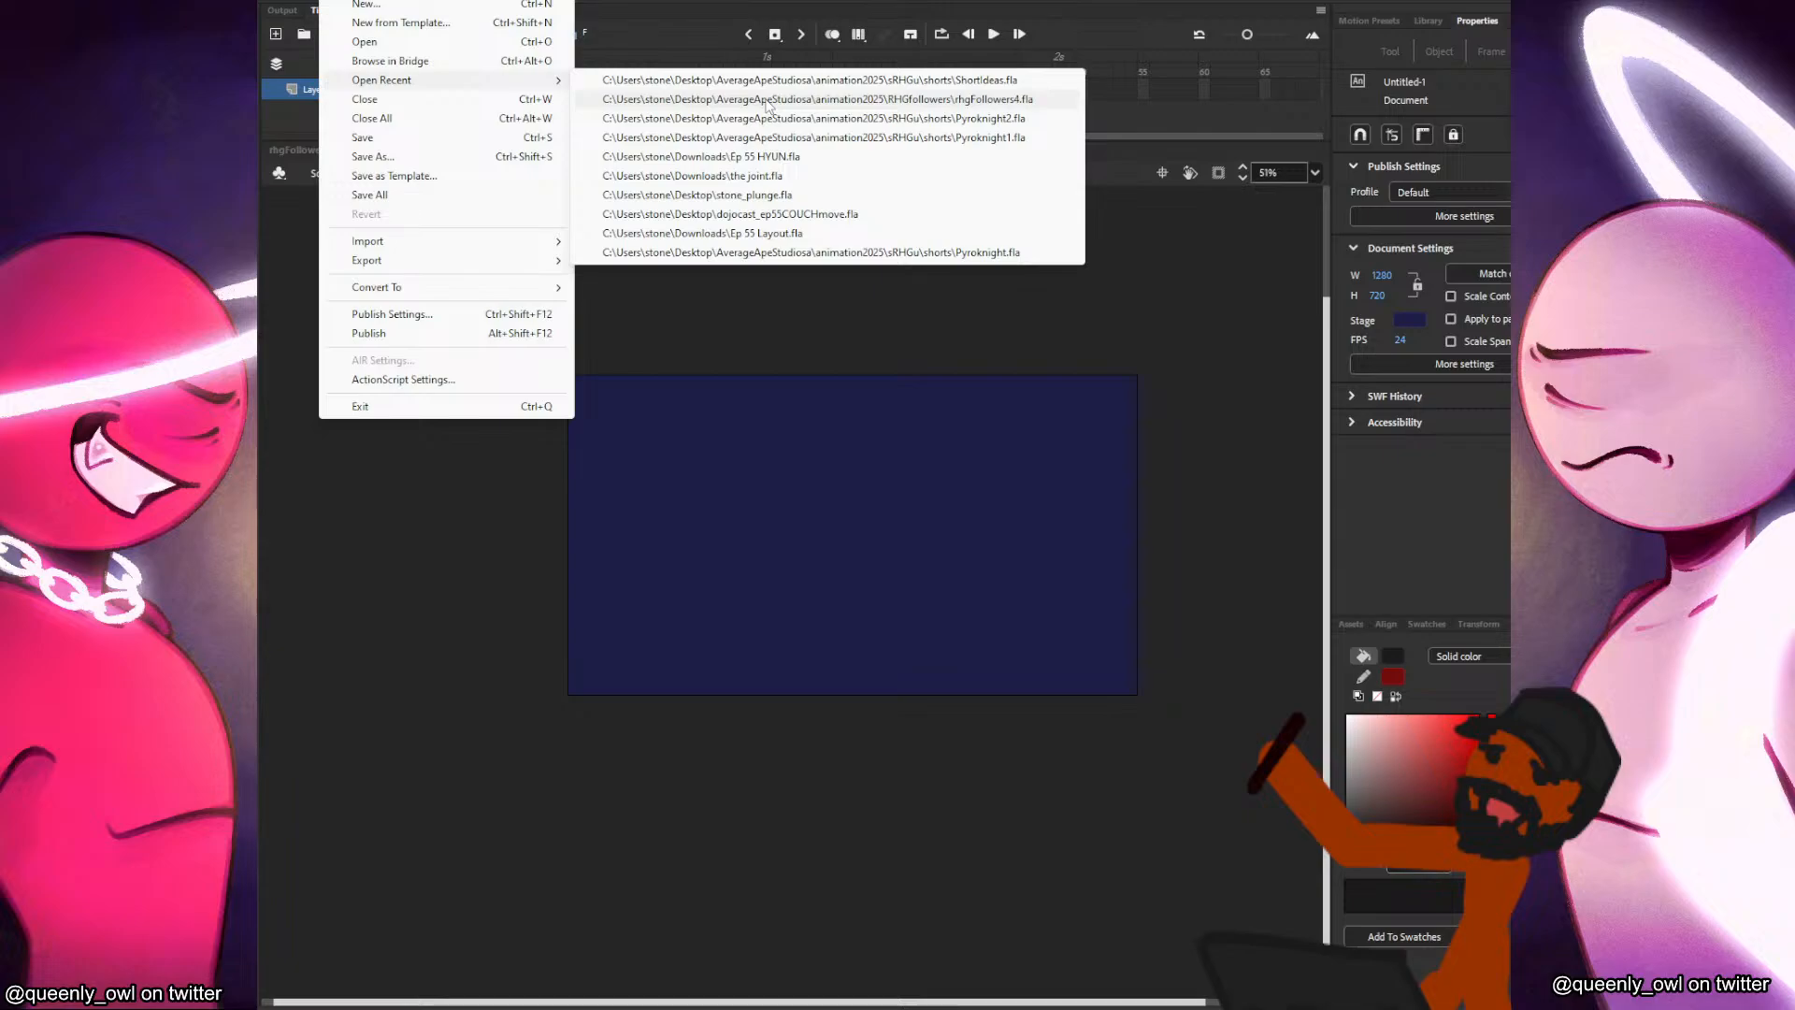
left_click(769, 120)
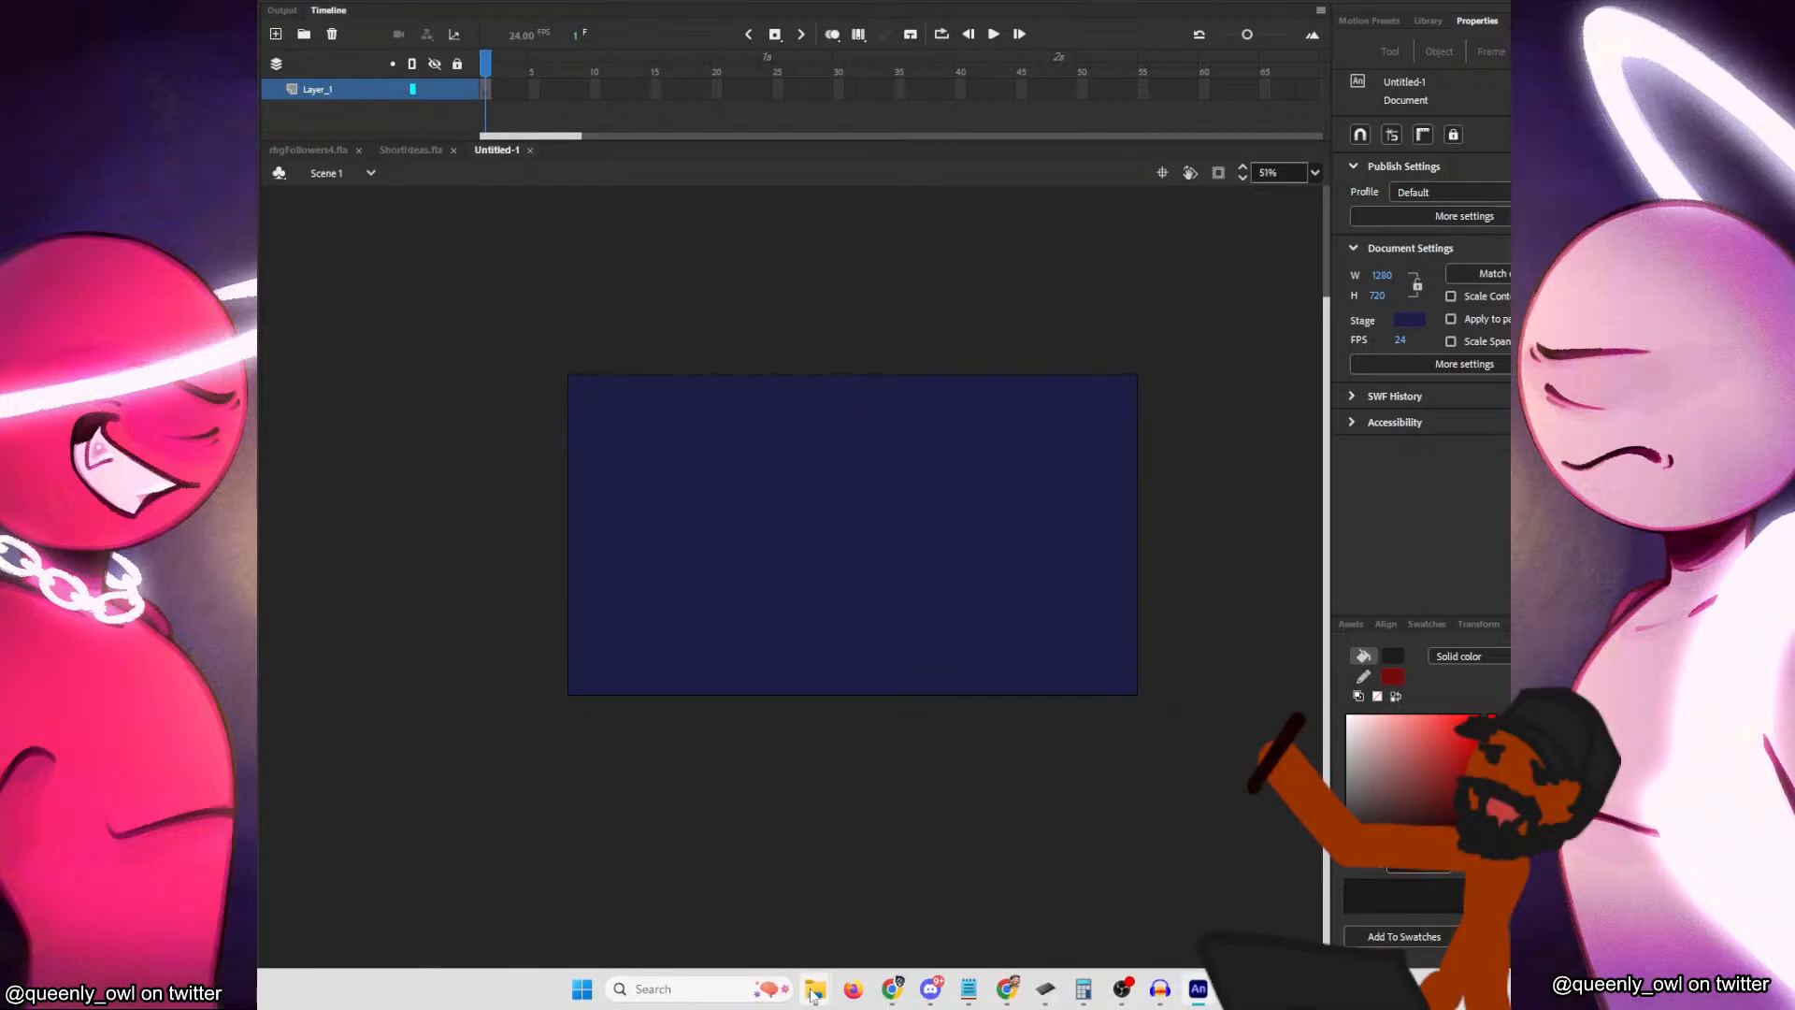
Switch to the shorts folder in File Explorer and play the PyroKnightDemo2YT video from the beginning.
mouse_move(815, 988)
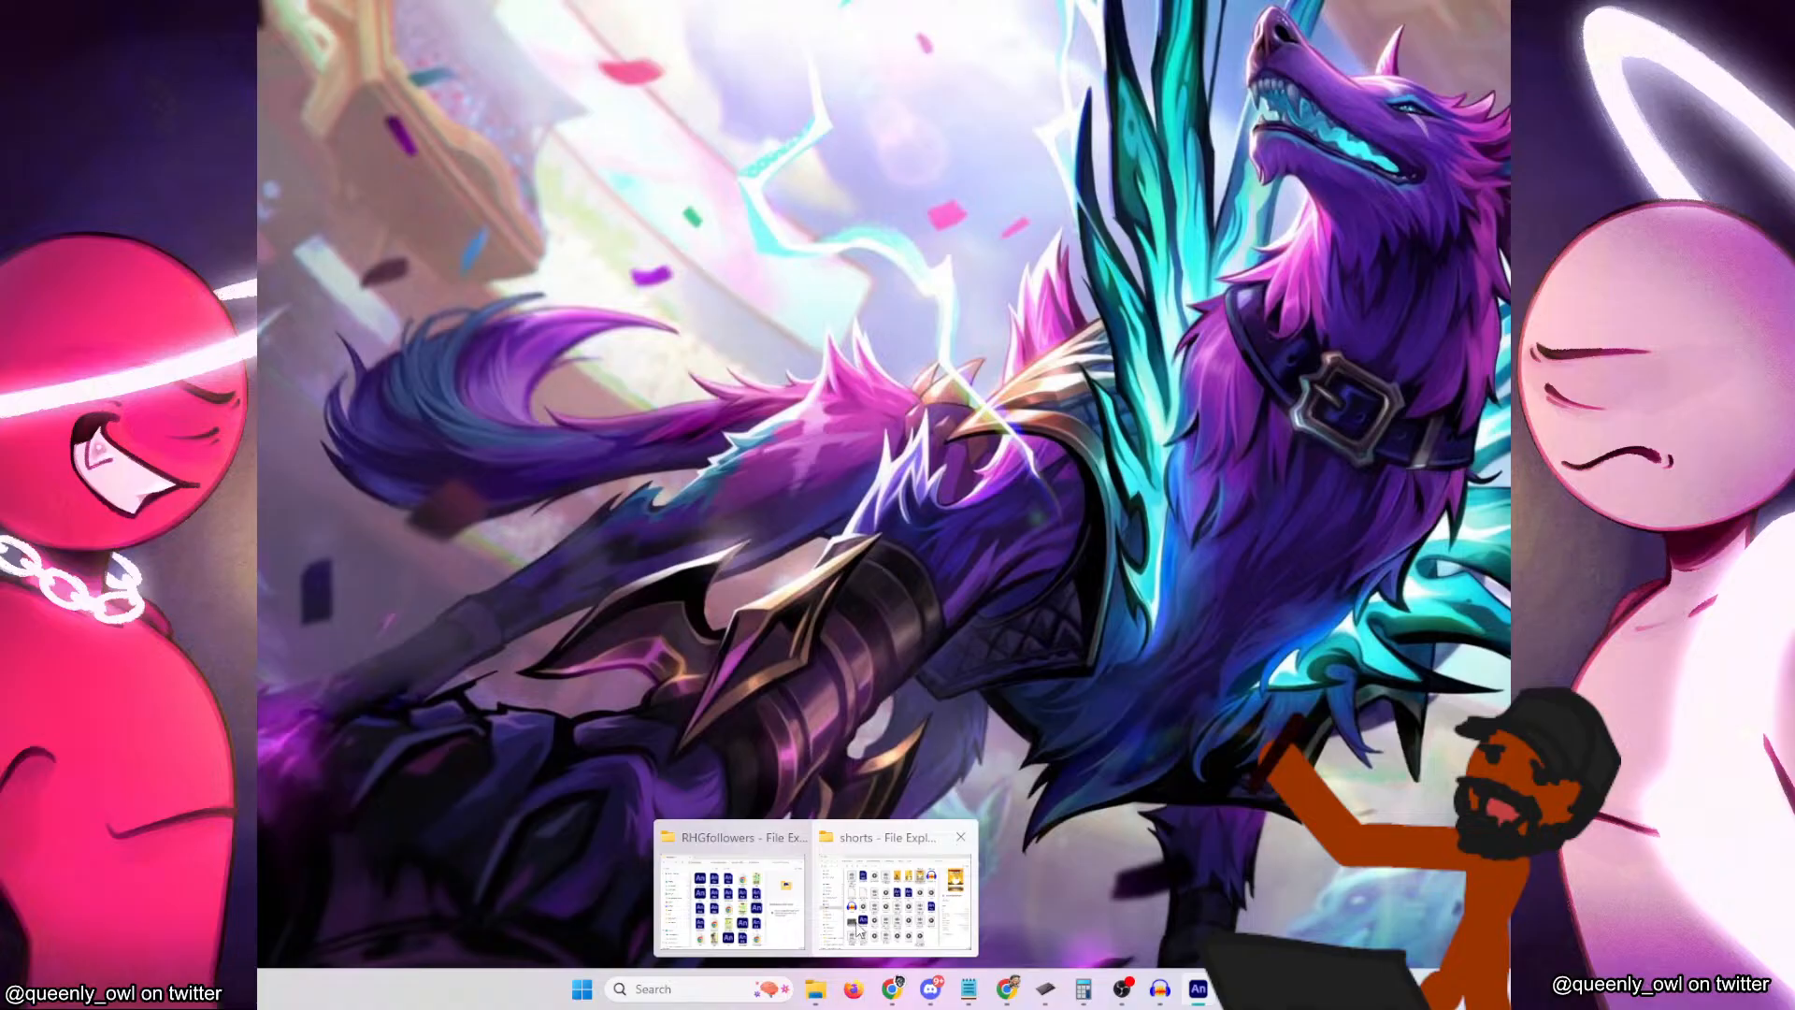
left_click(855, 922)
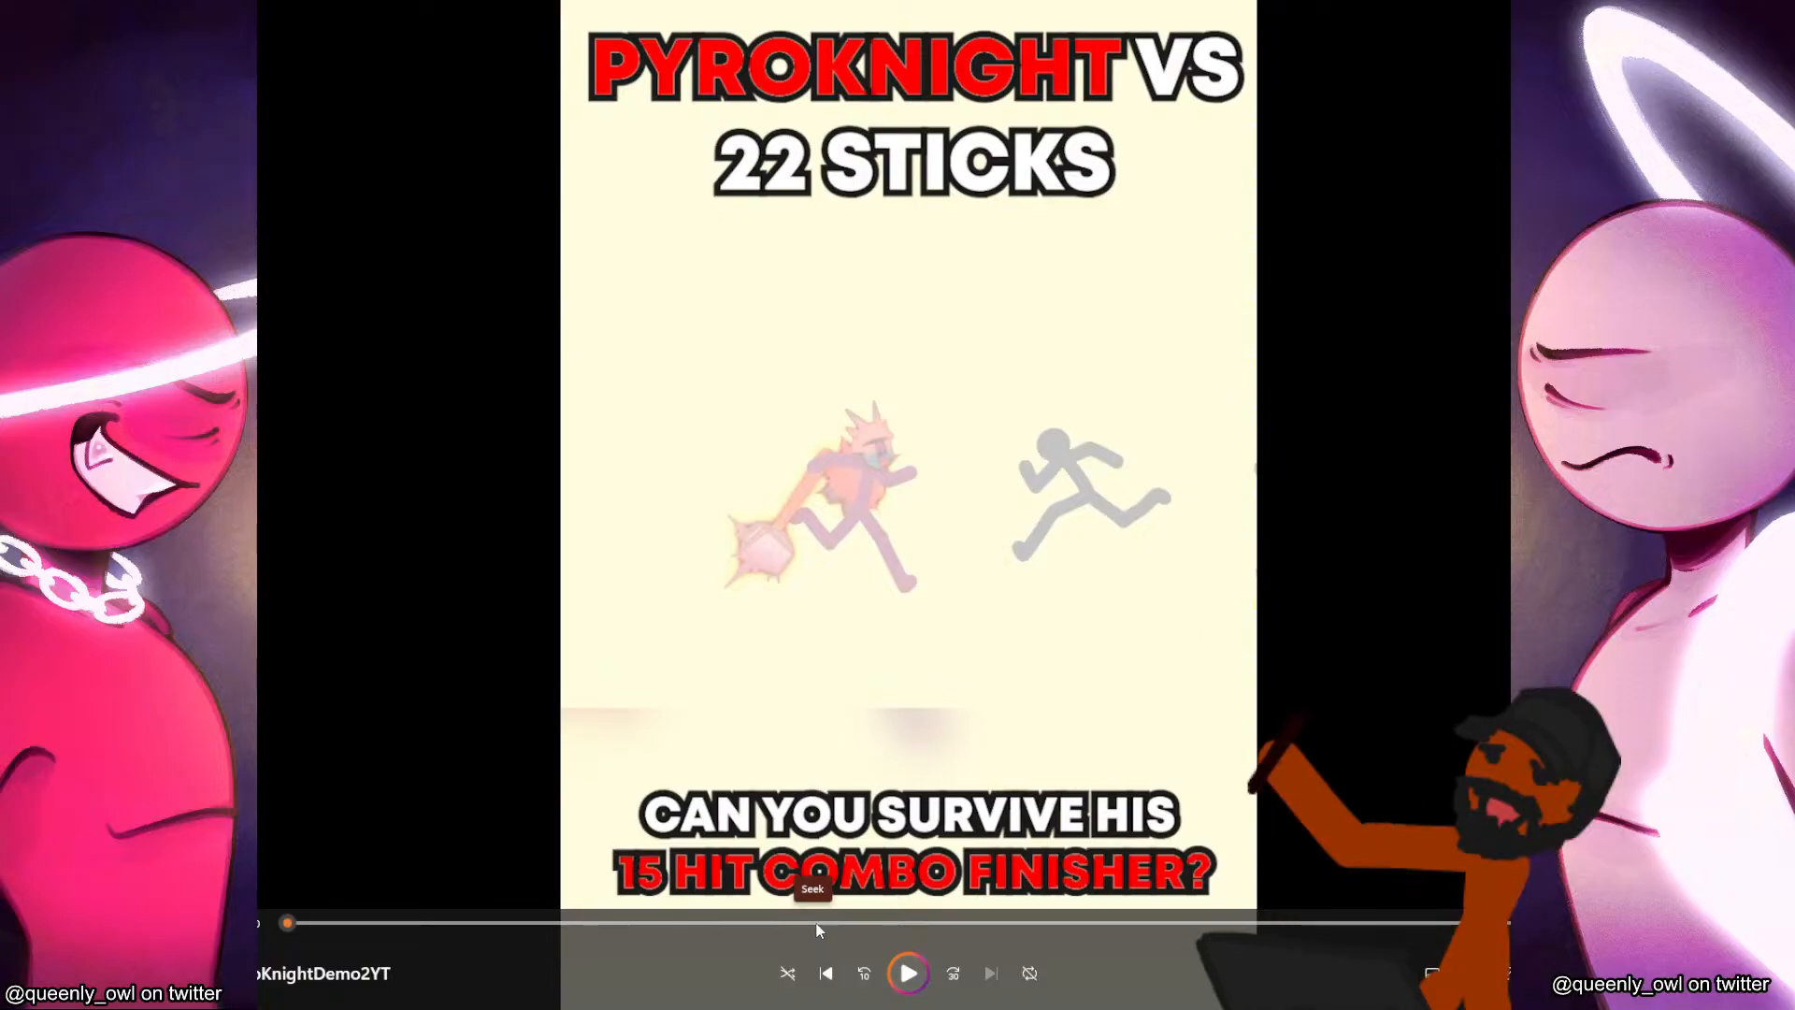
left_click_drag(808, 923, 287, 922)
left_click(917, 976)
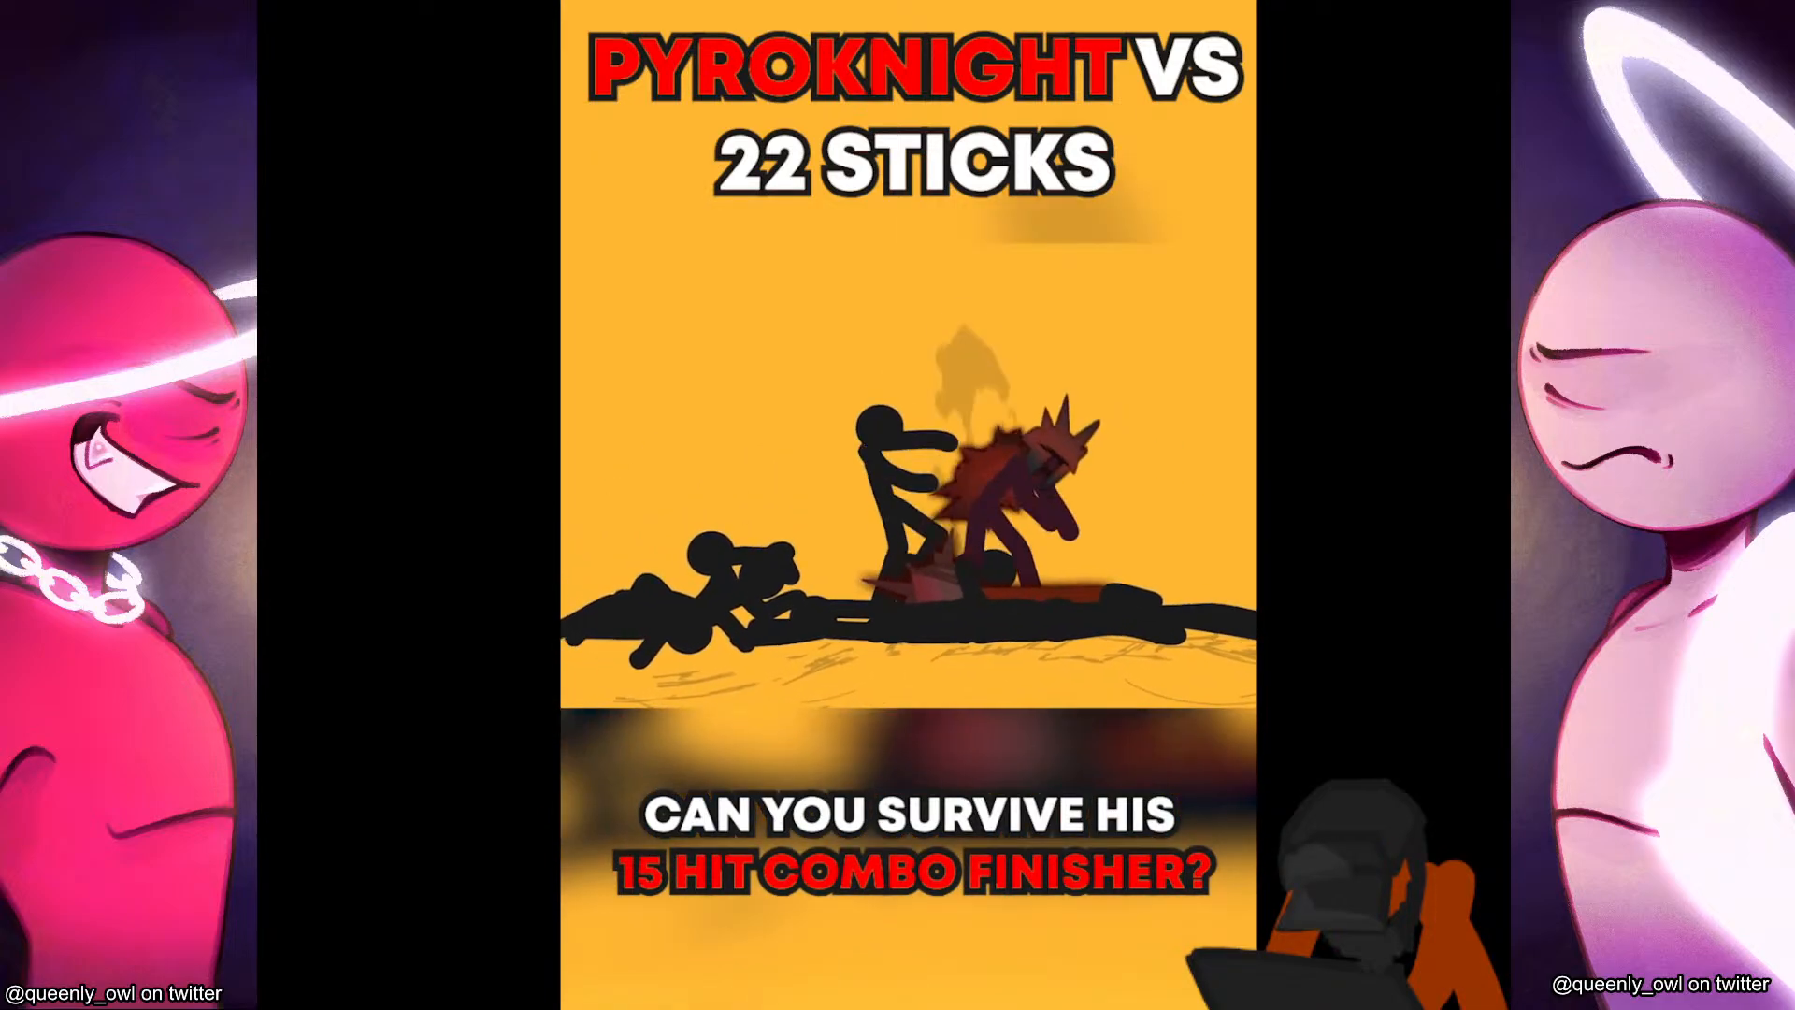
mouse_move(540, 134)
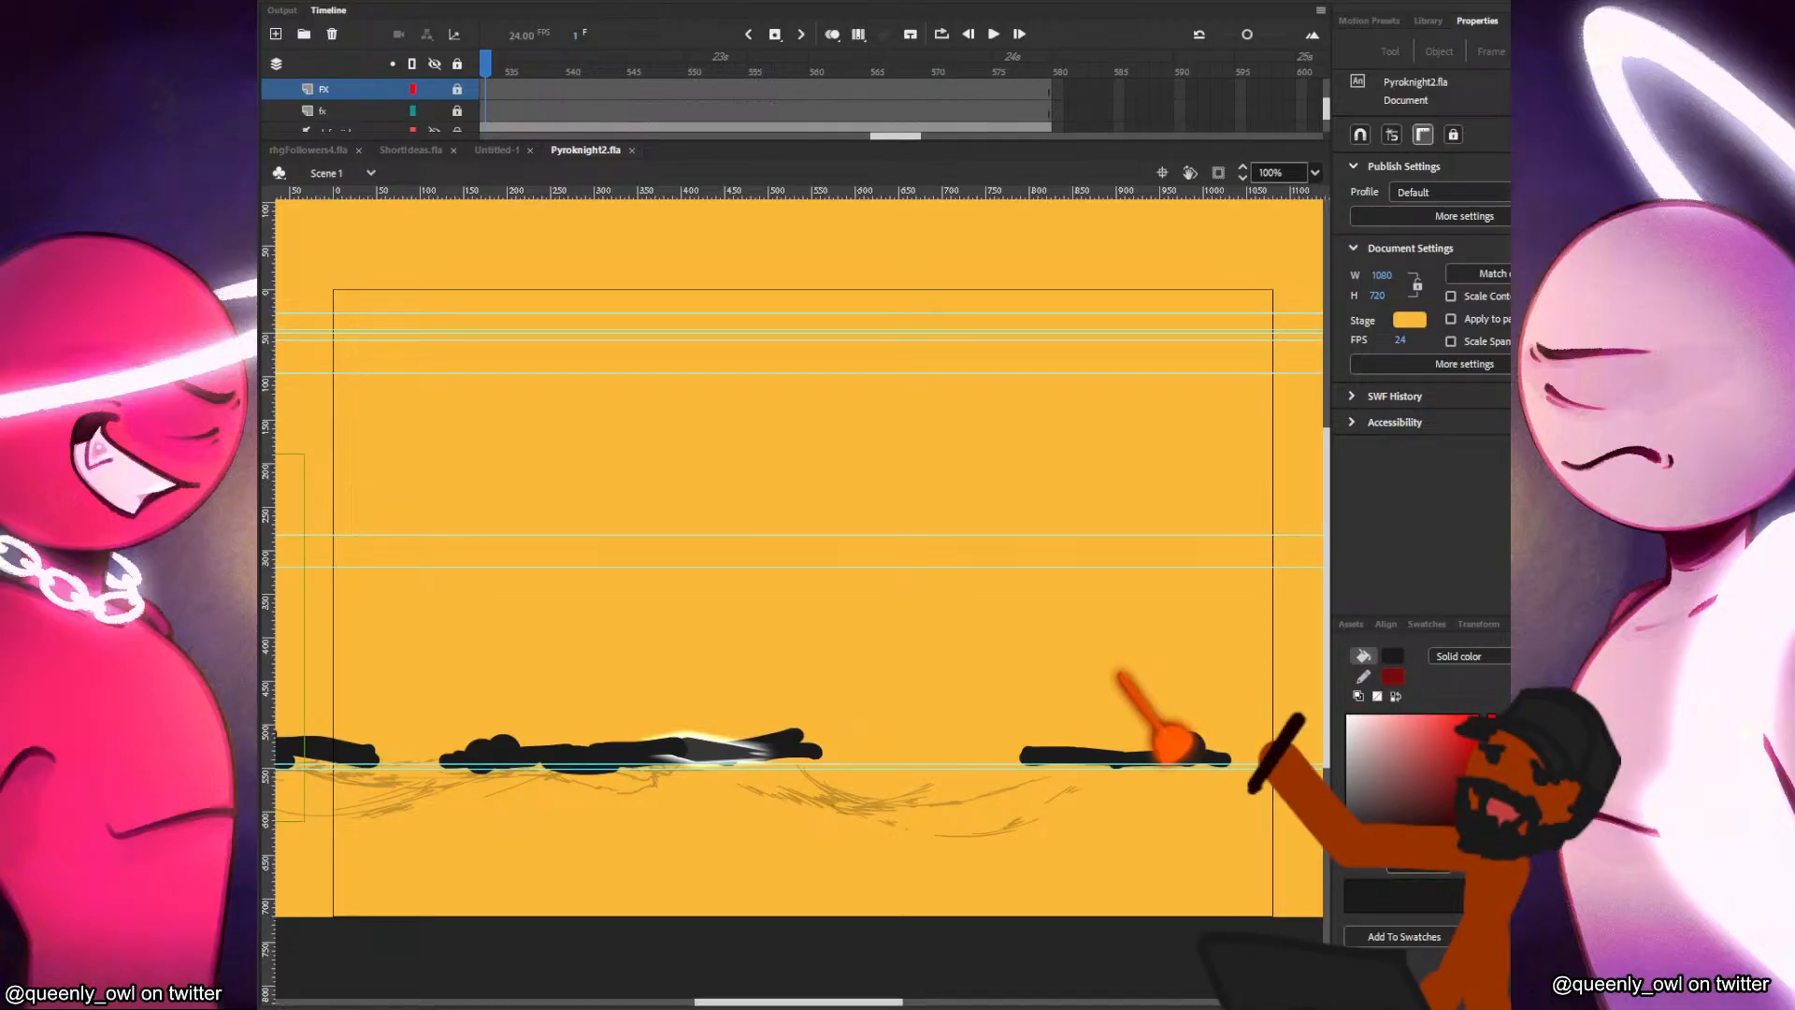
Switch to the TikTok profile in Chrome, enlarge the window, and play and pause the latest Pyroknight video before leaving it.
mouse_move(795, 1006)
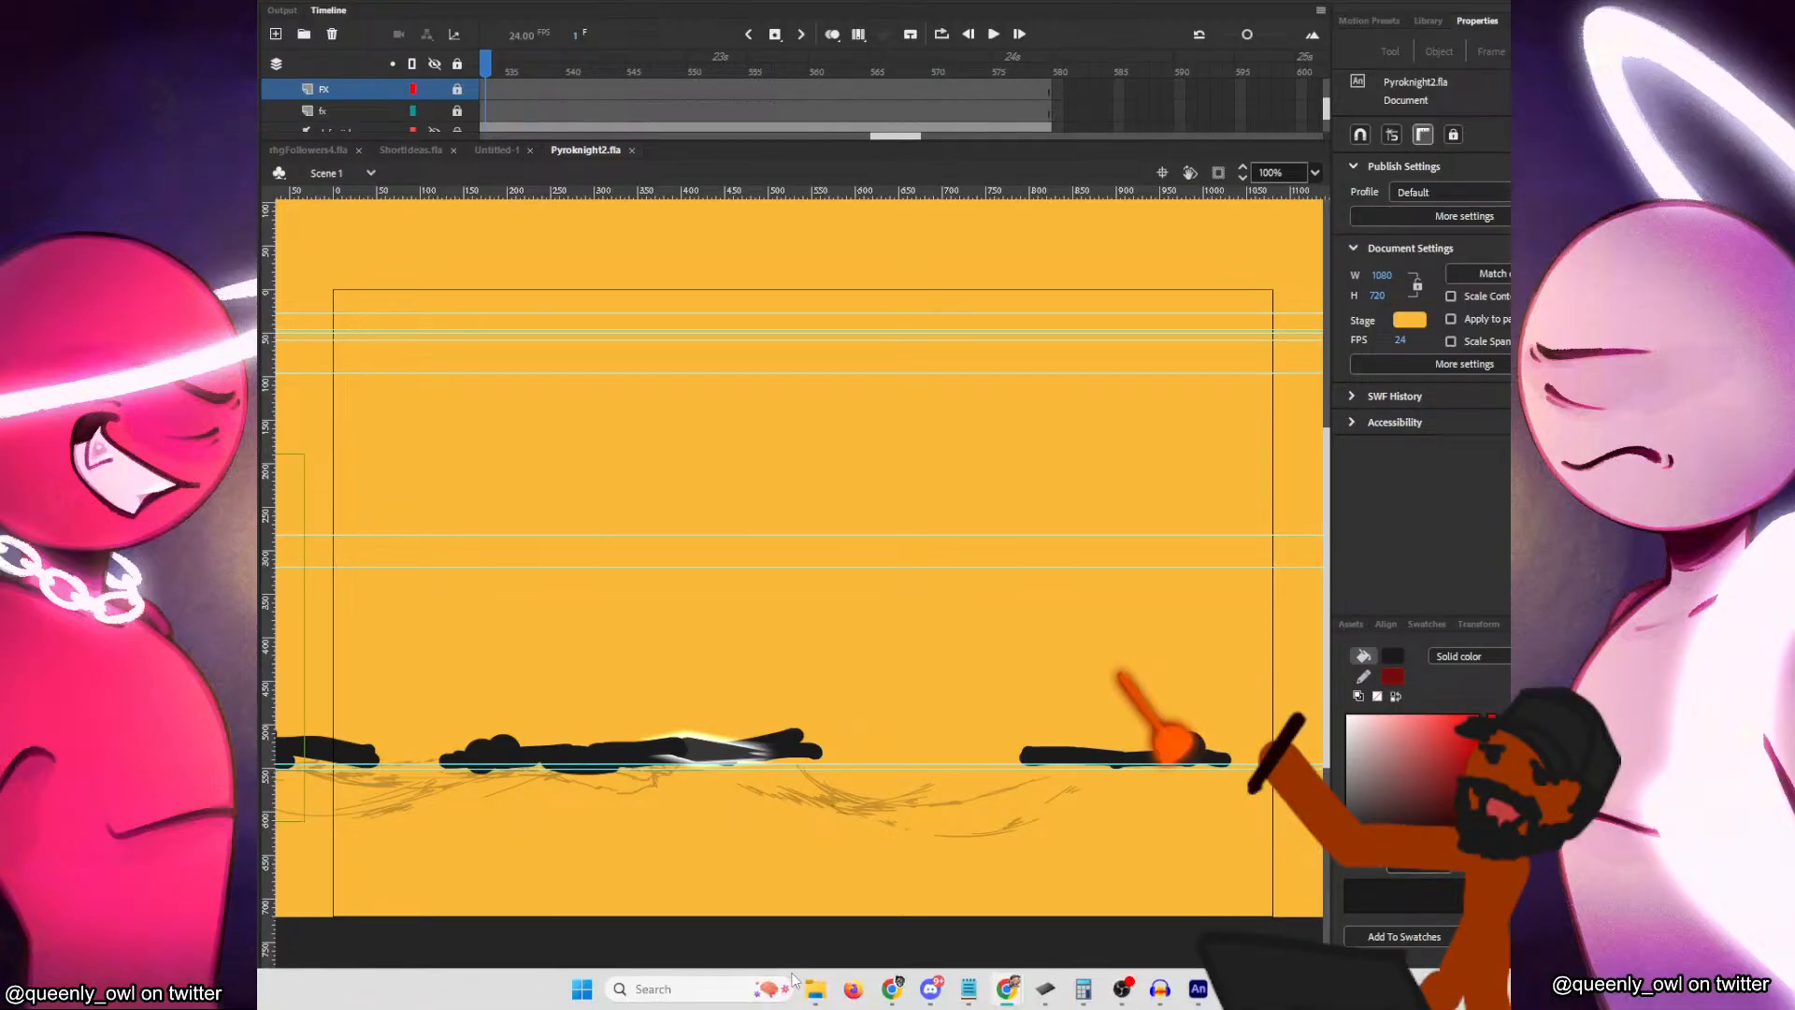
mouse_move(1011, 985)
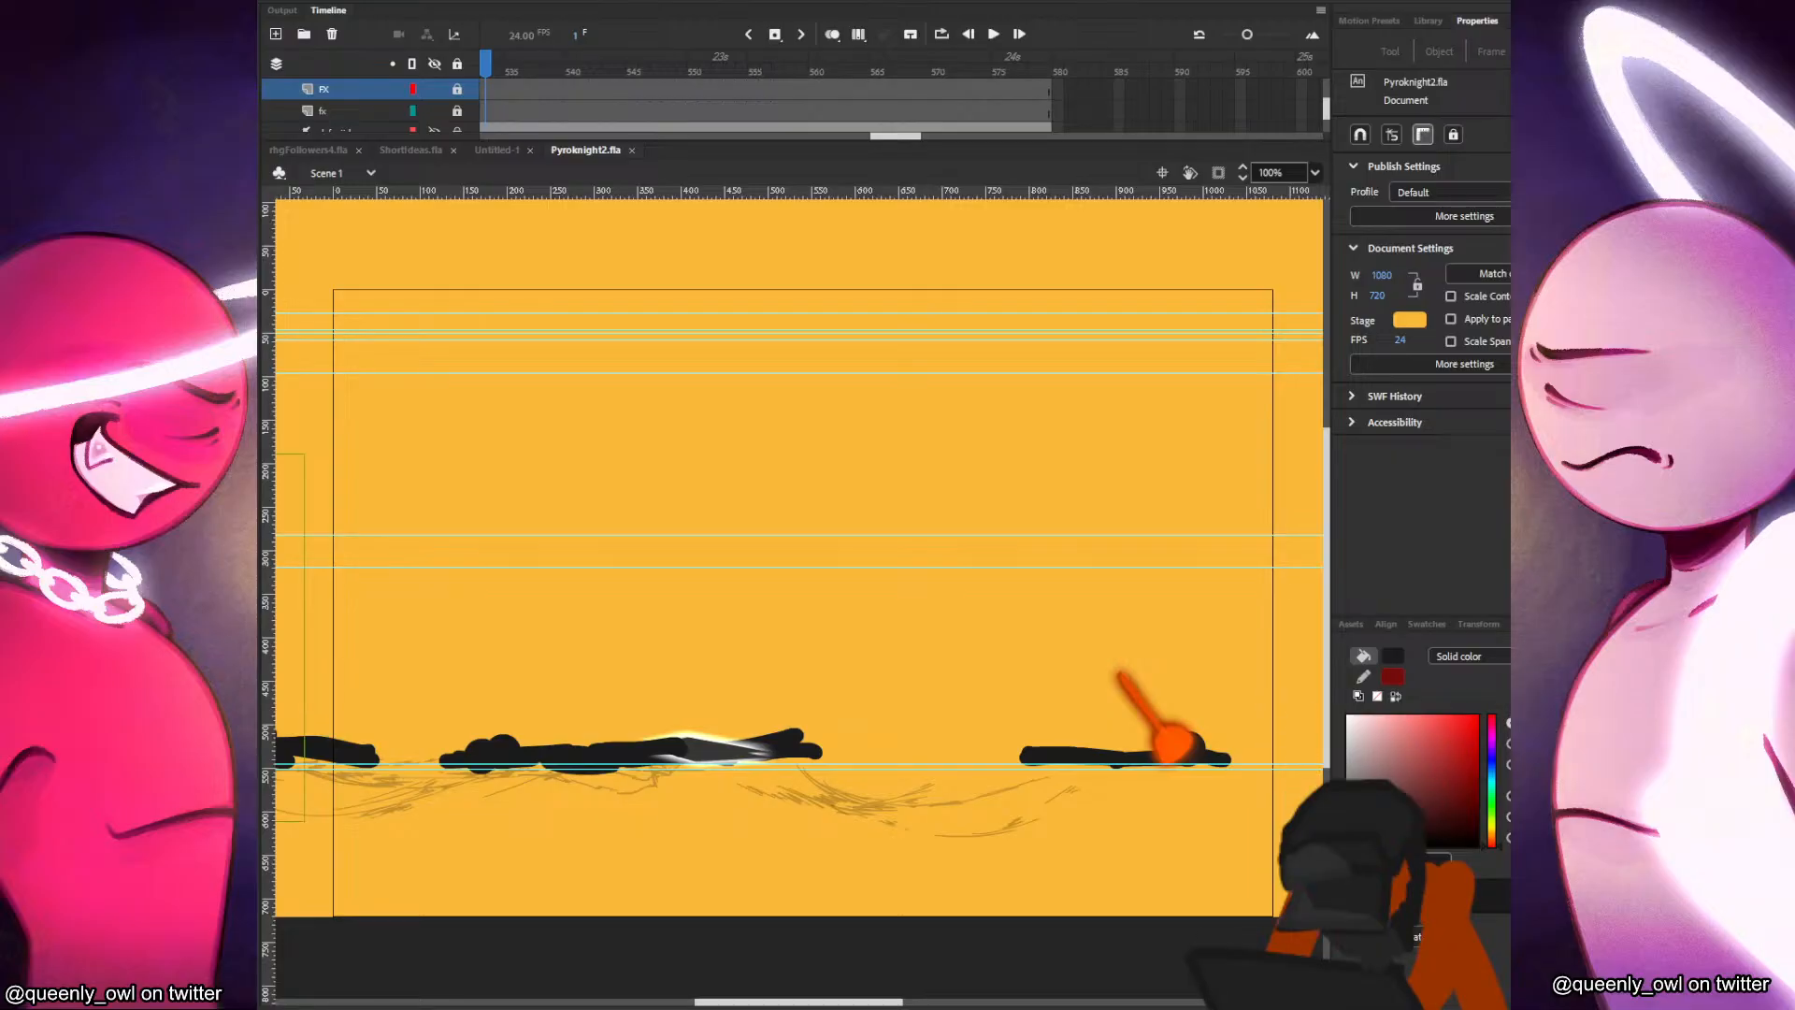
left_click_drag(0, 0, 698, 53)
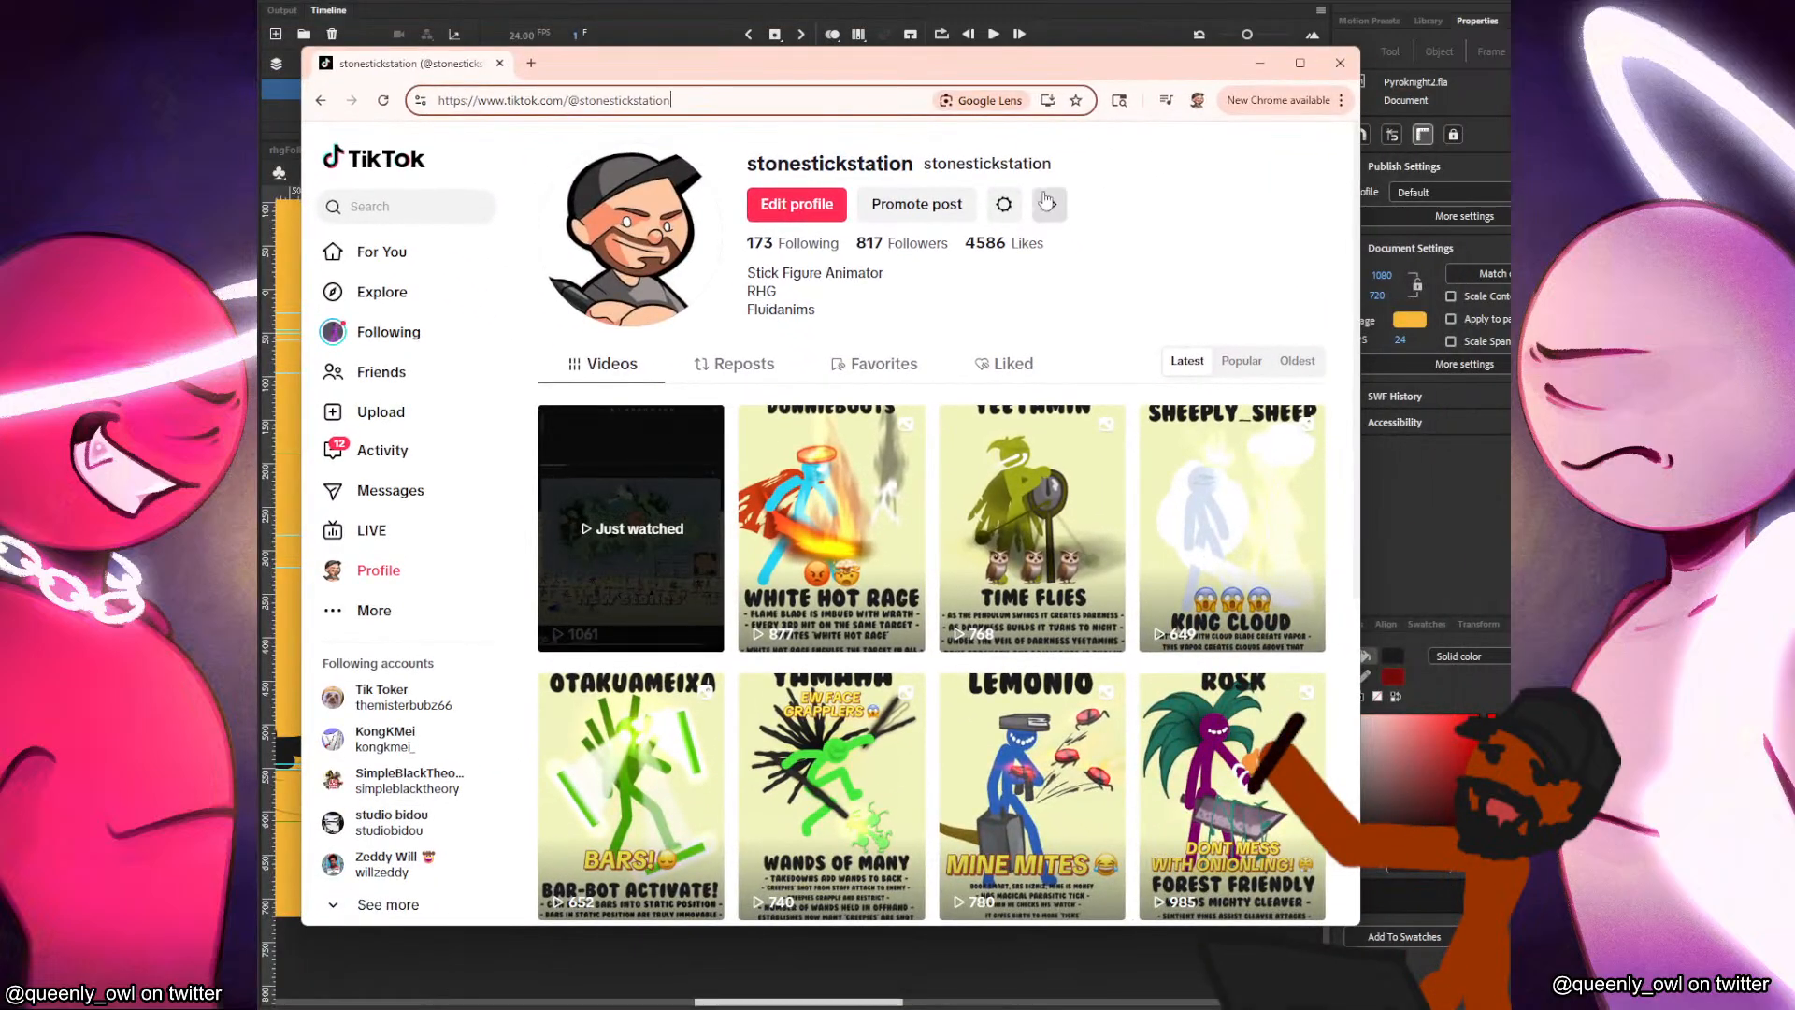
left_click(1300, 63)
left_click(480, 453)
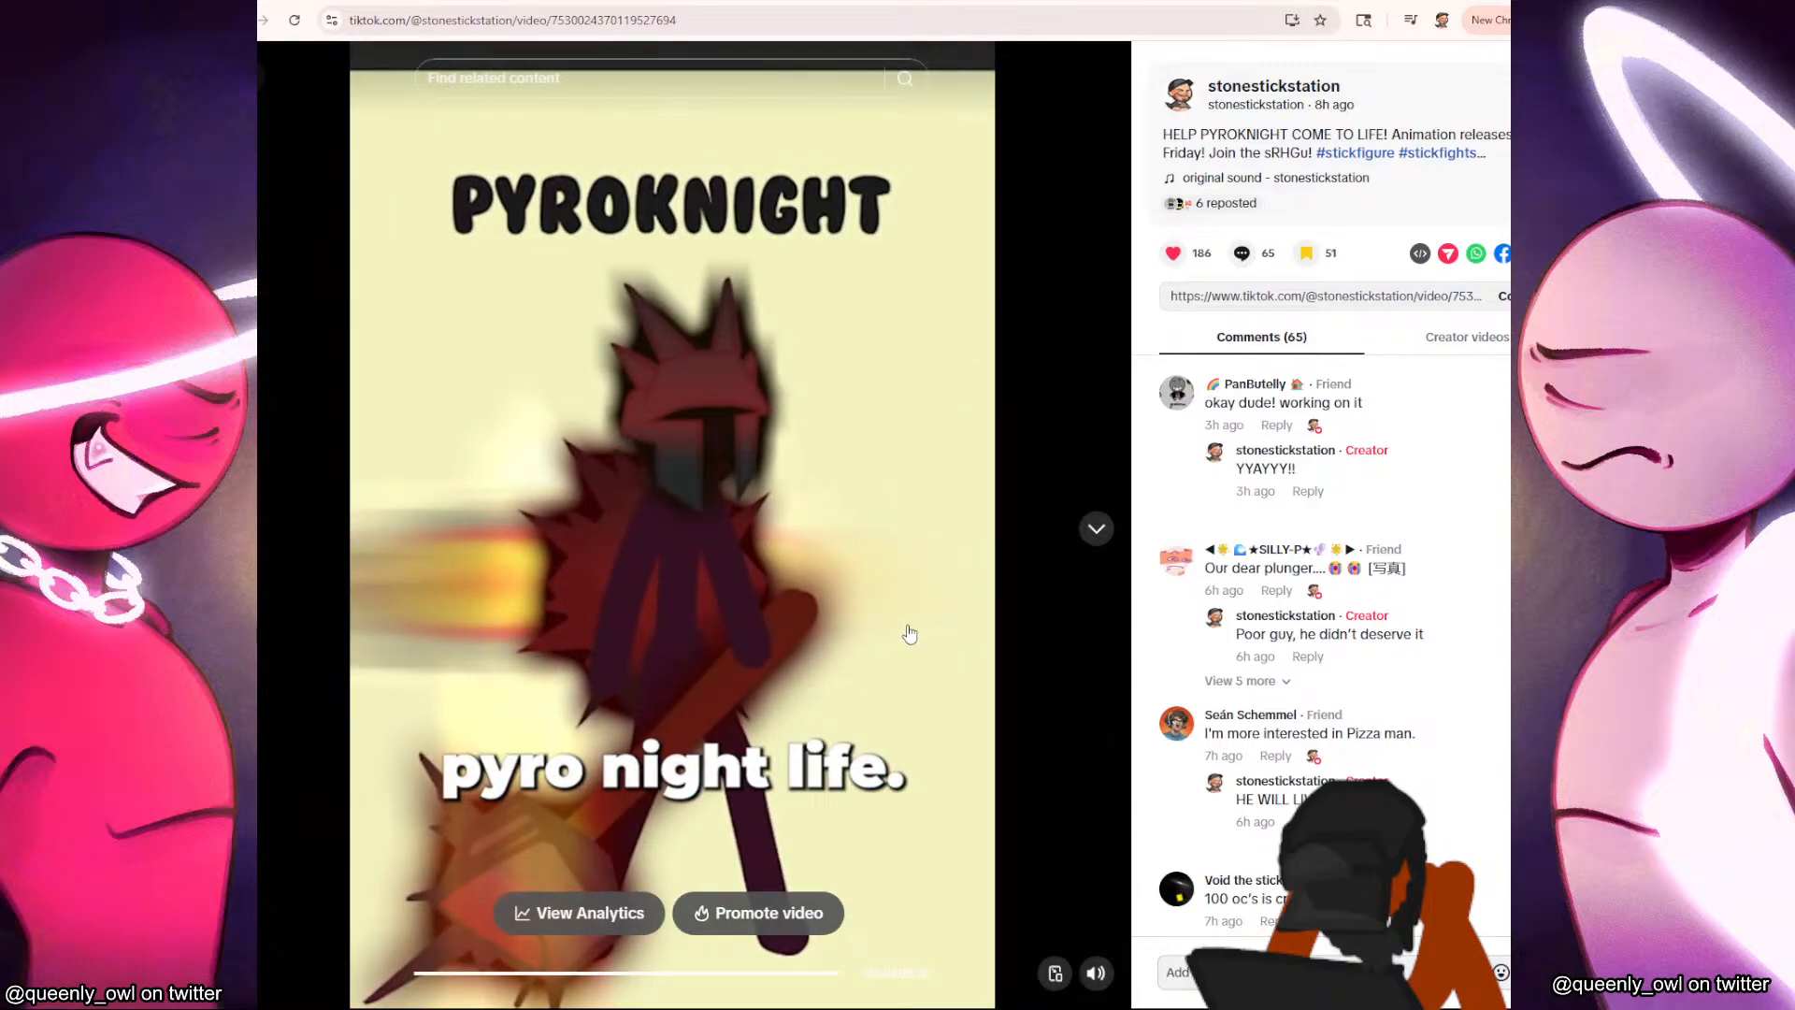
left_click(896, 689)
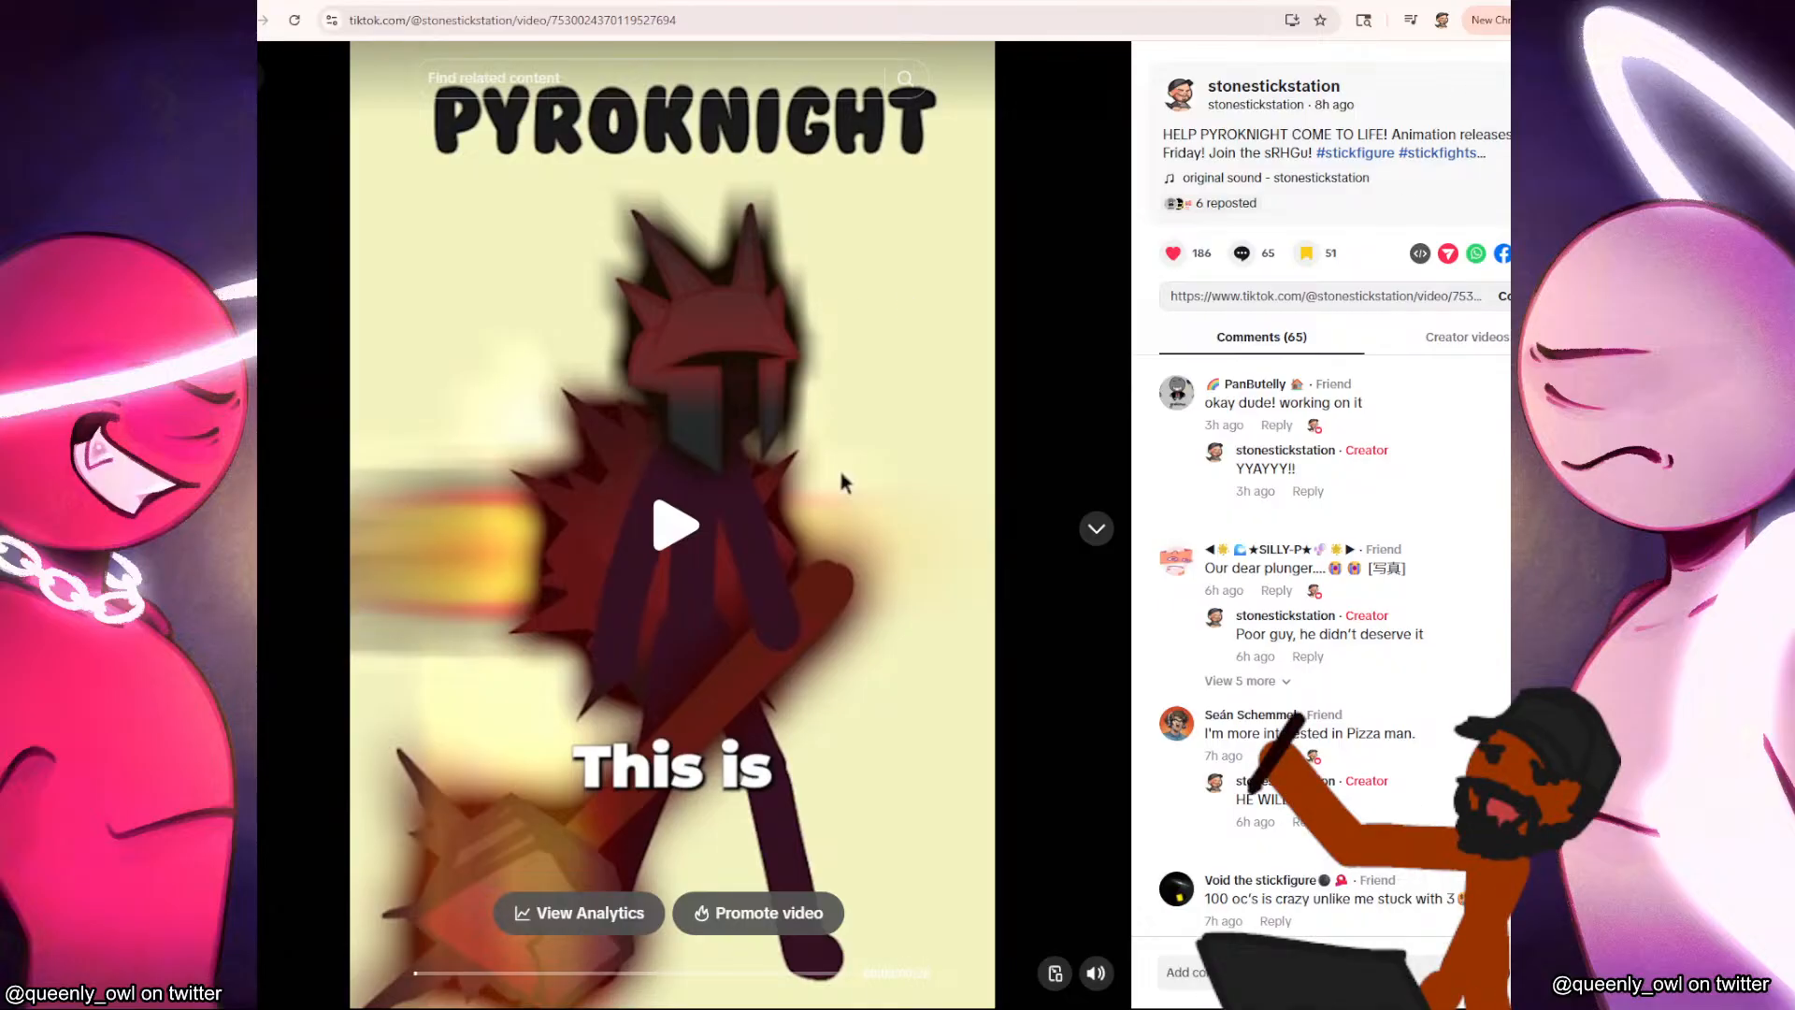
left_click_drag(1436, 3, 37, 103)
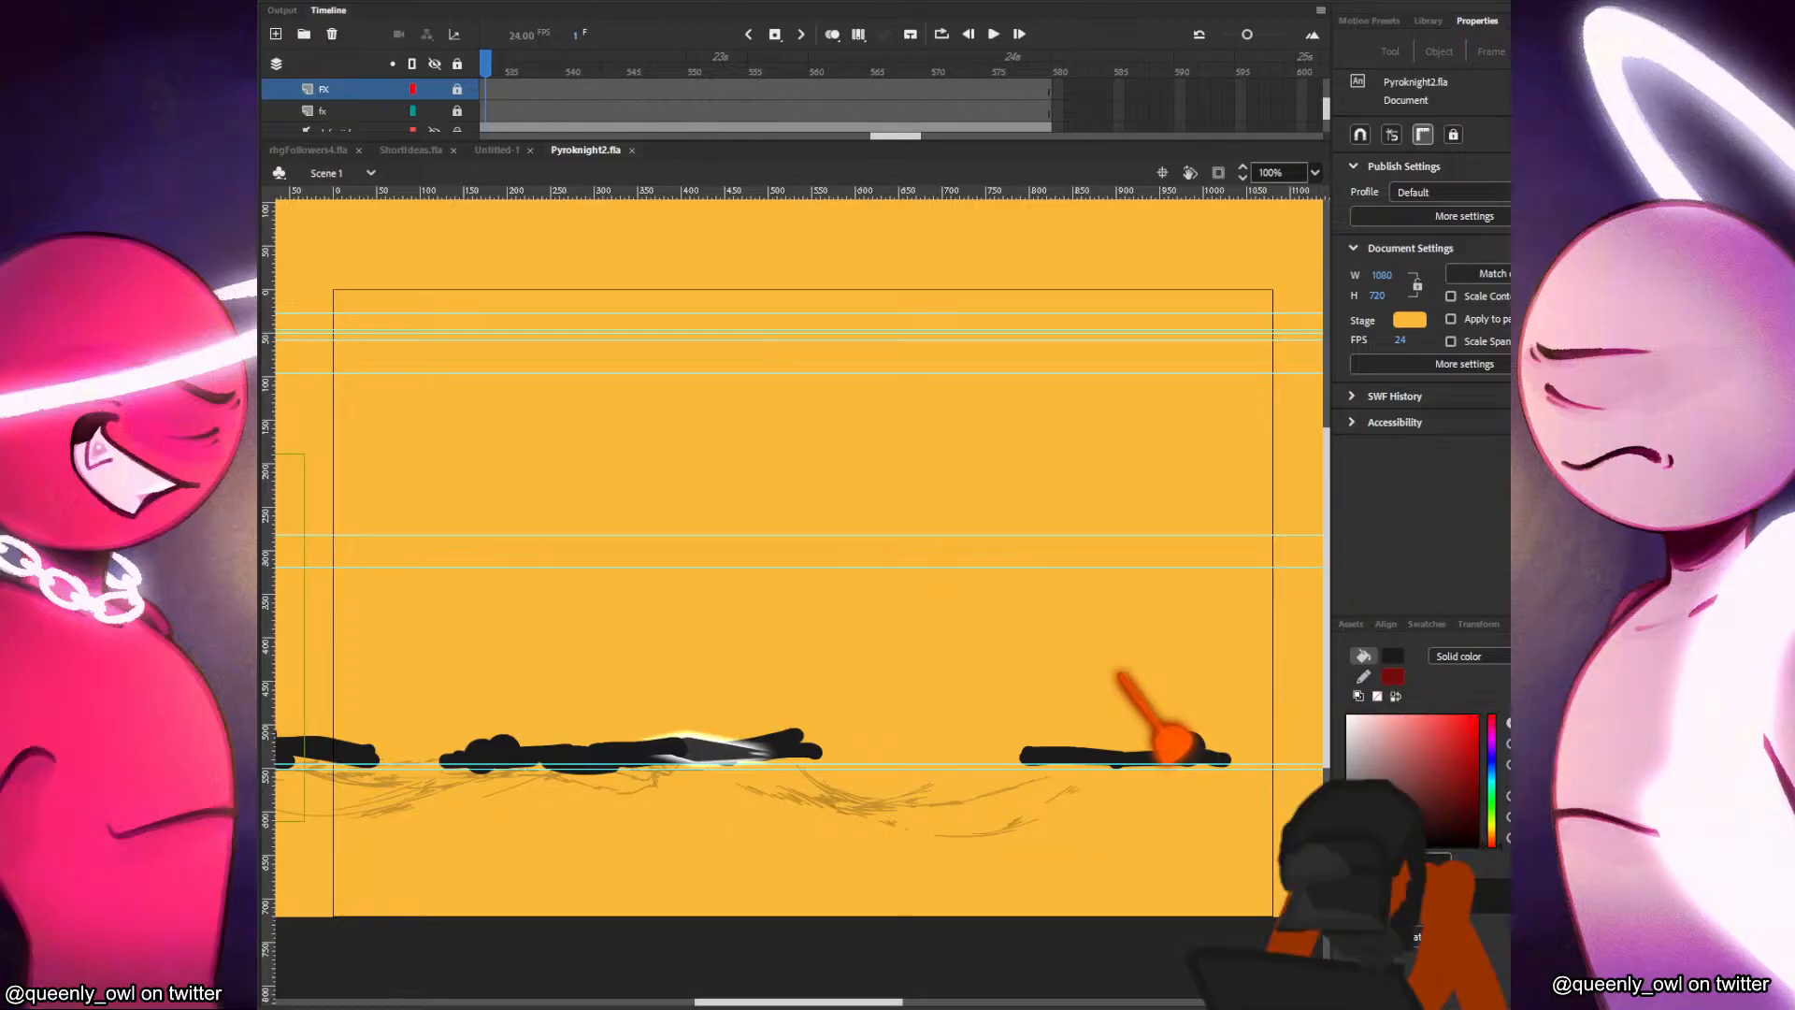
Switch to Media Player to listen to the closing part of the PyroknightLore audio and pause it.
mouse_move(893, 990)
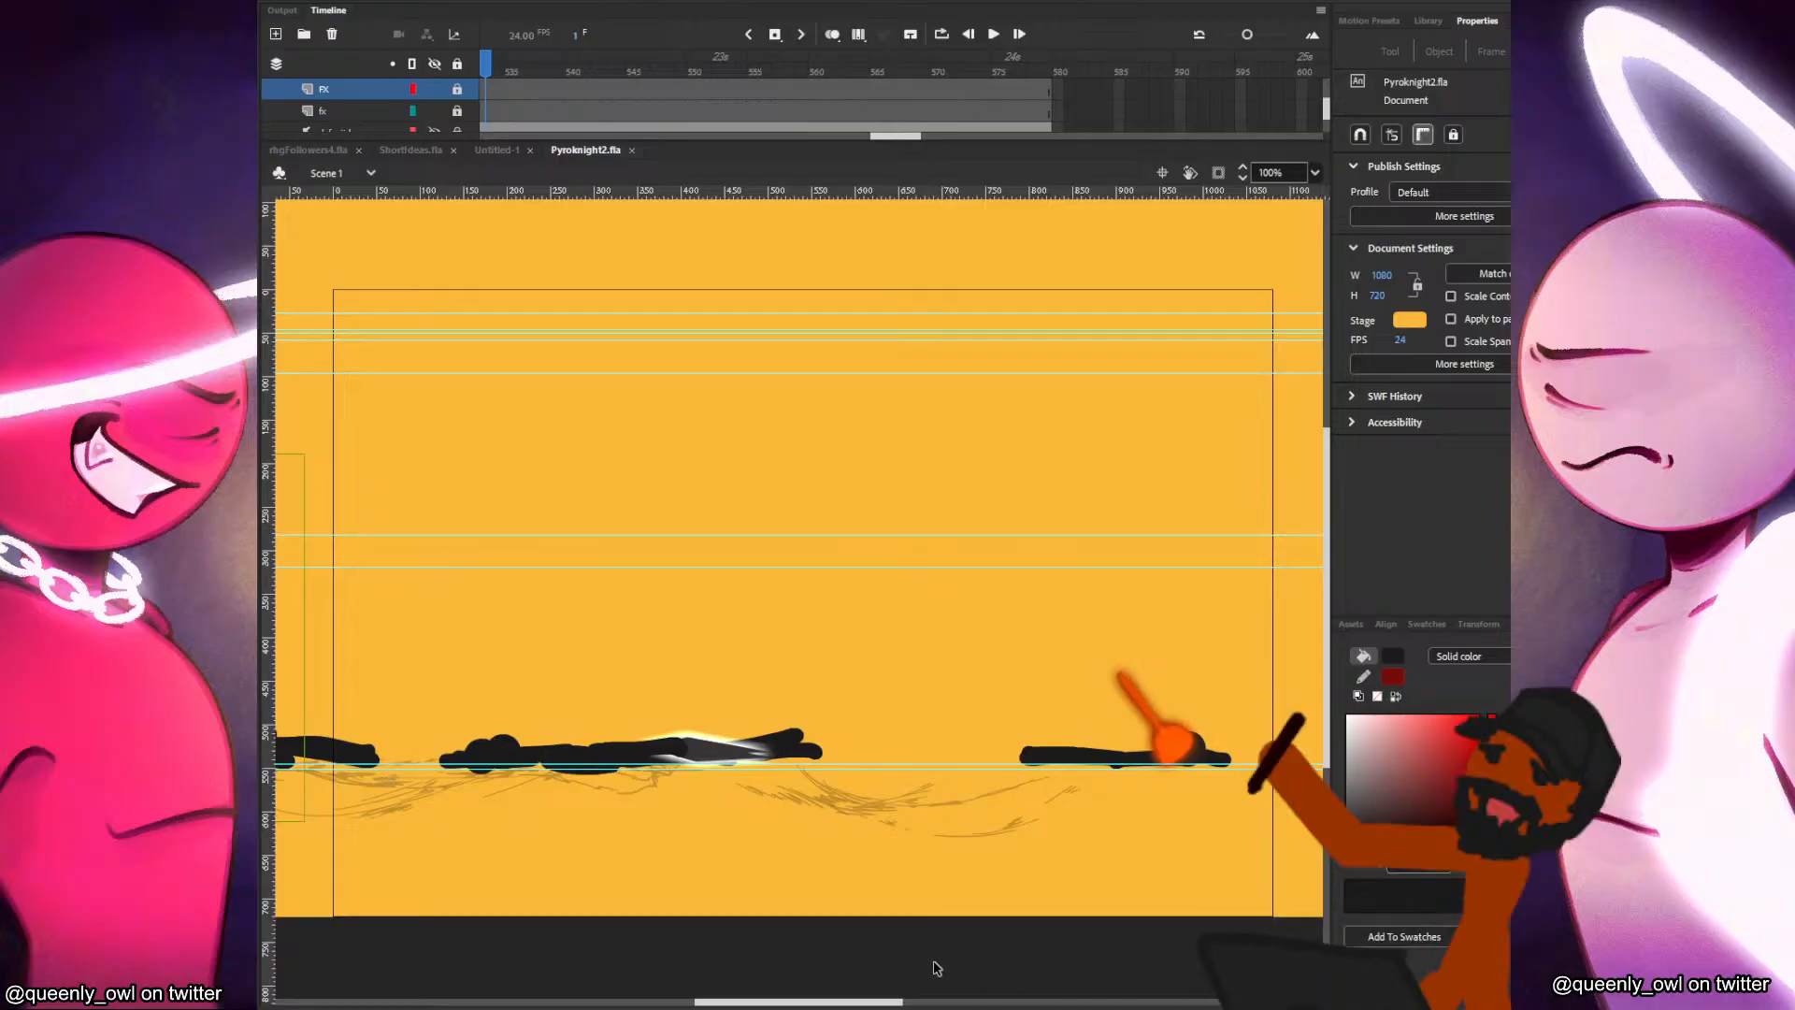
mouse_move(817, 993)
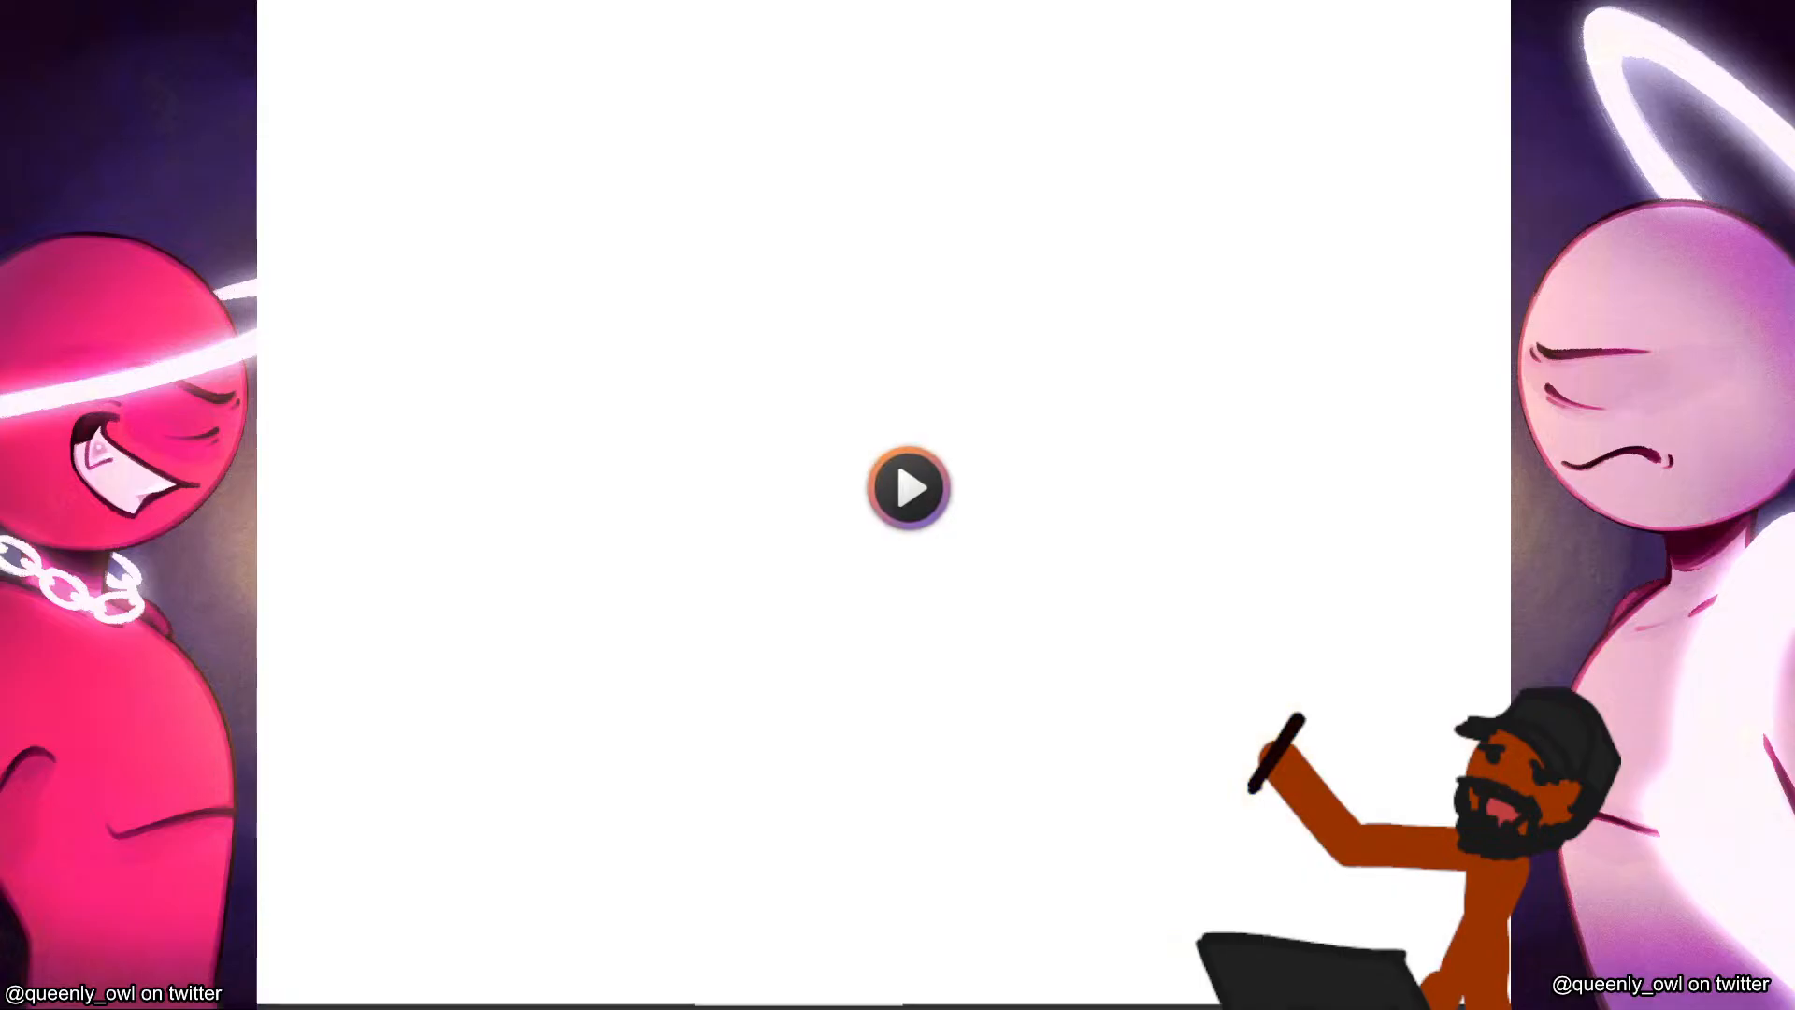
left_click(1494, 923)
left_click_drag(1495, 921, 1393, 930)
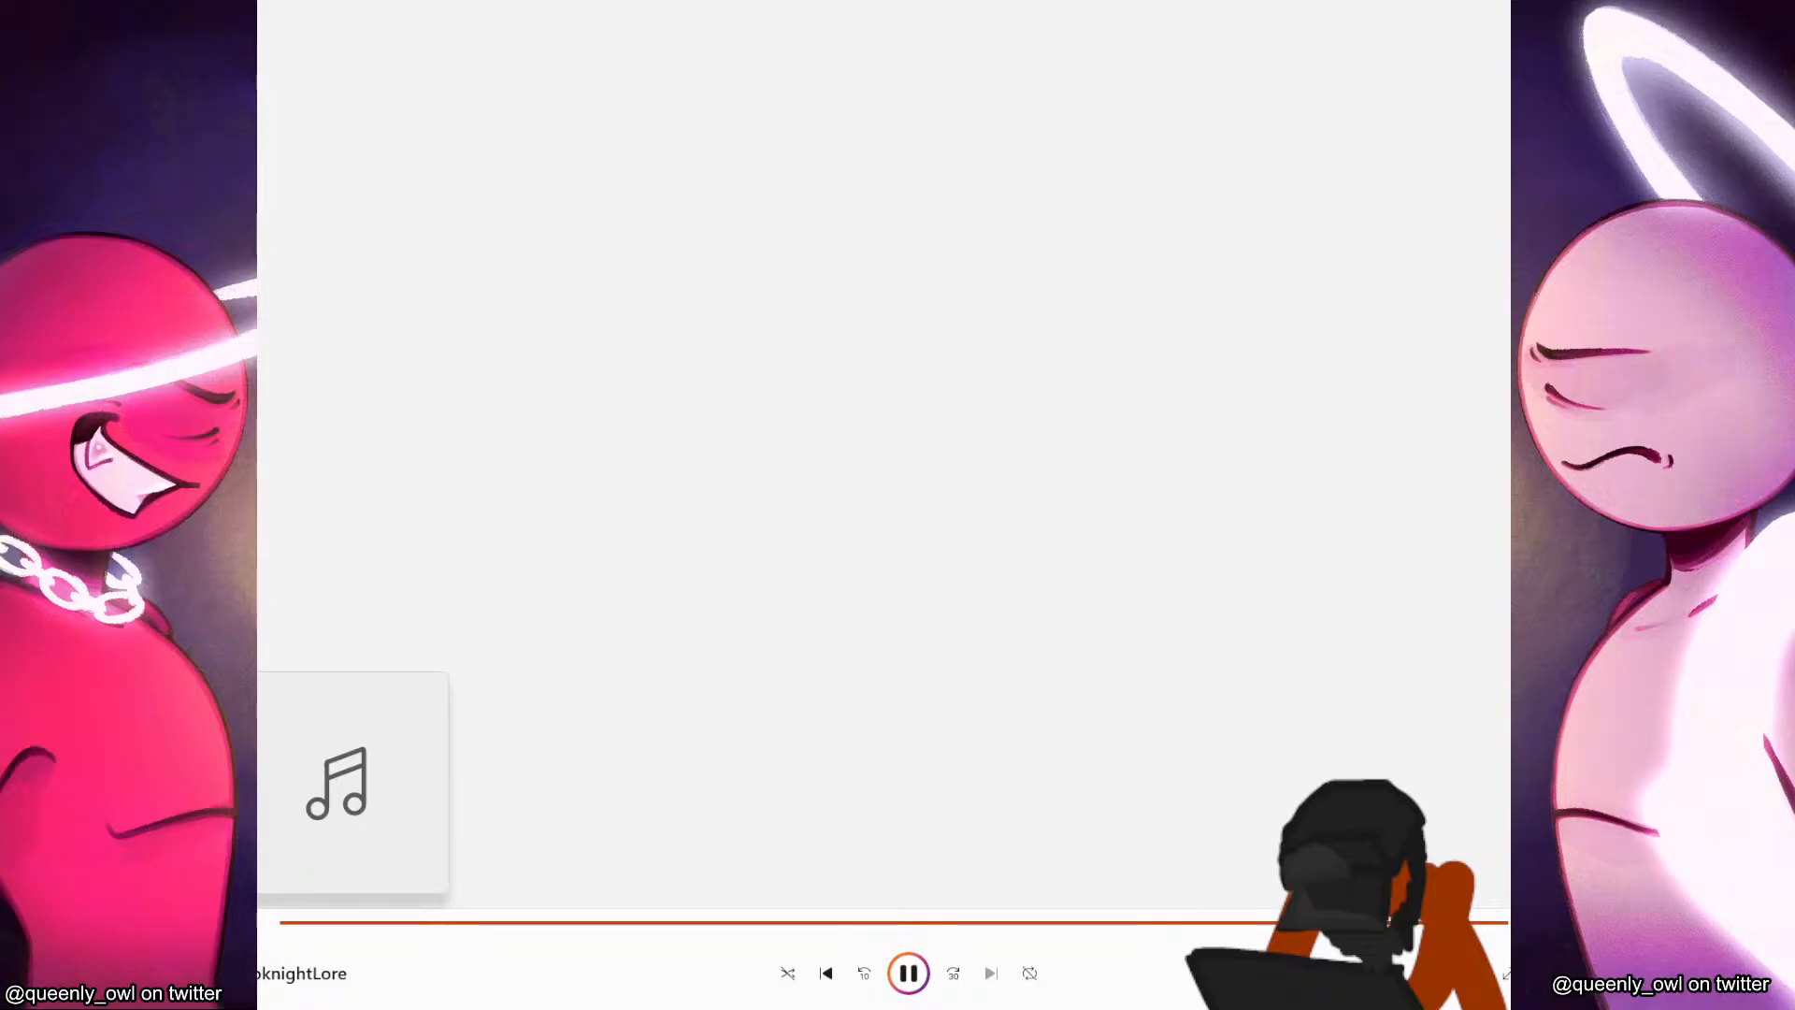
left_click(916, 970)
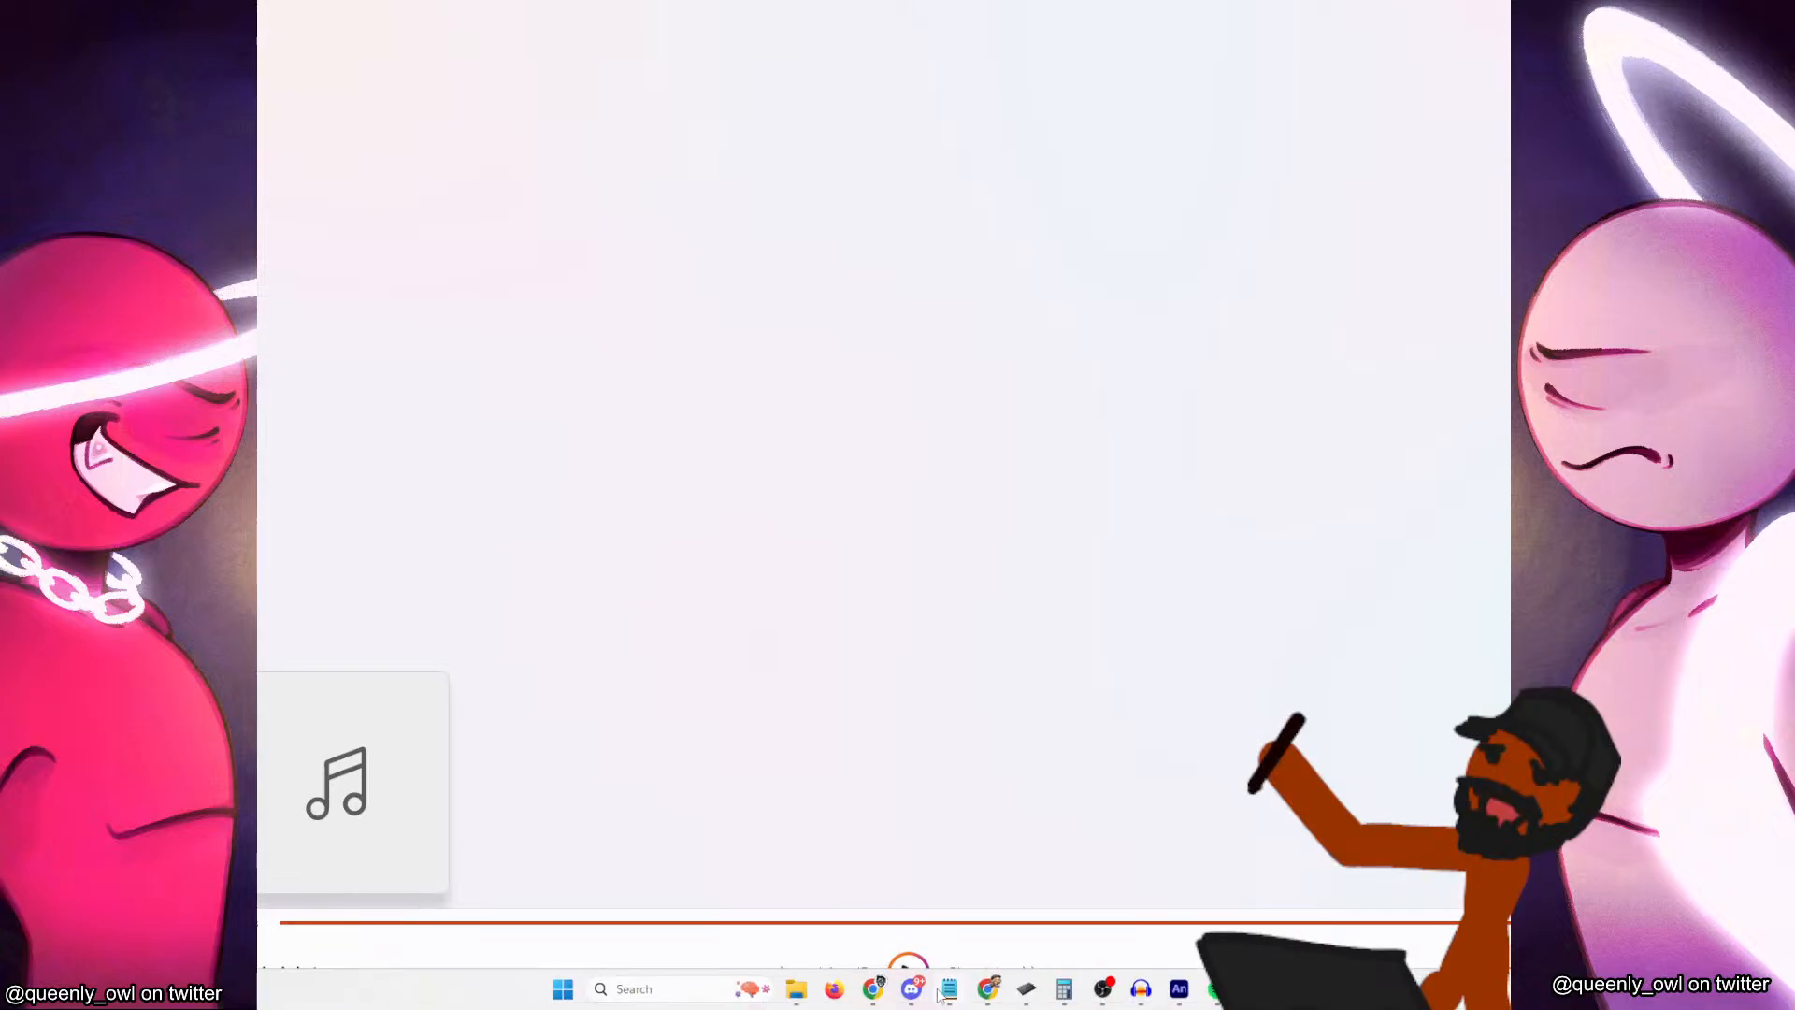
mouse_move(950, 989)
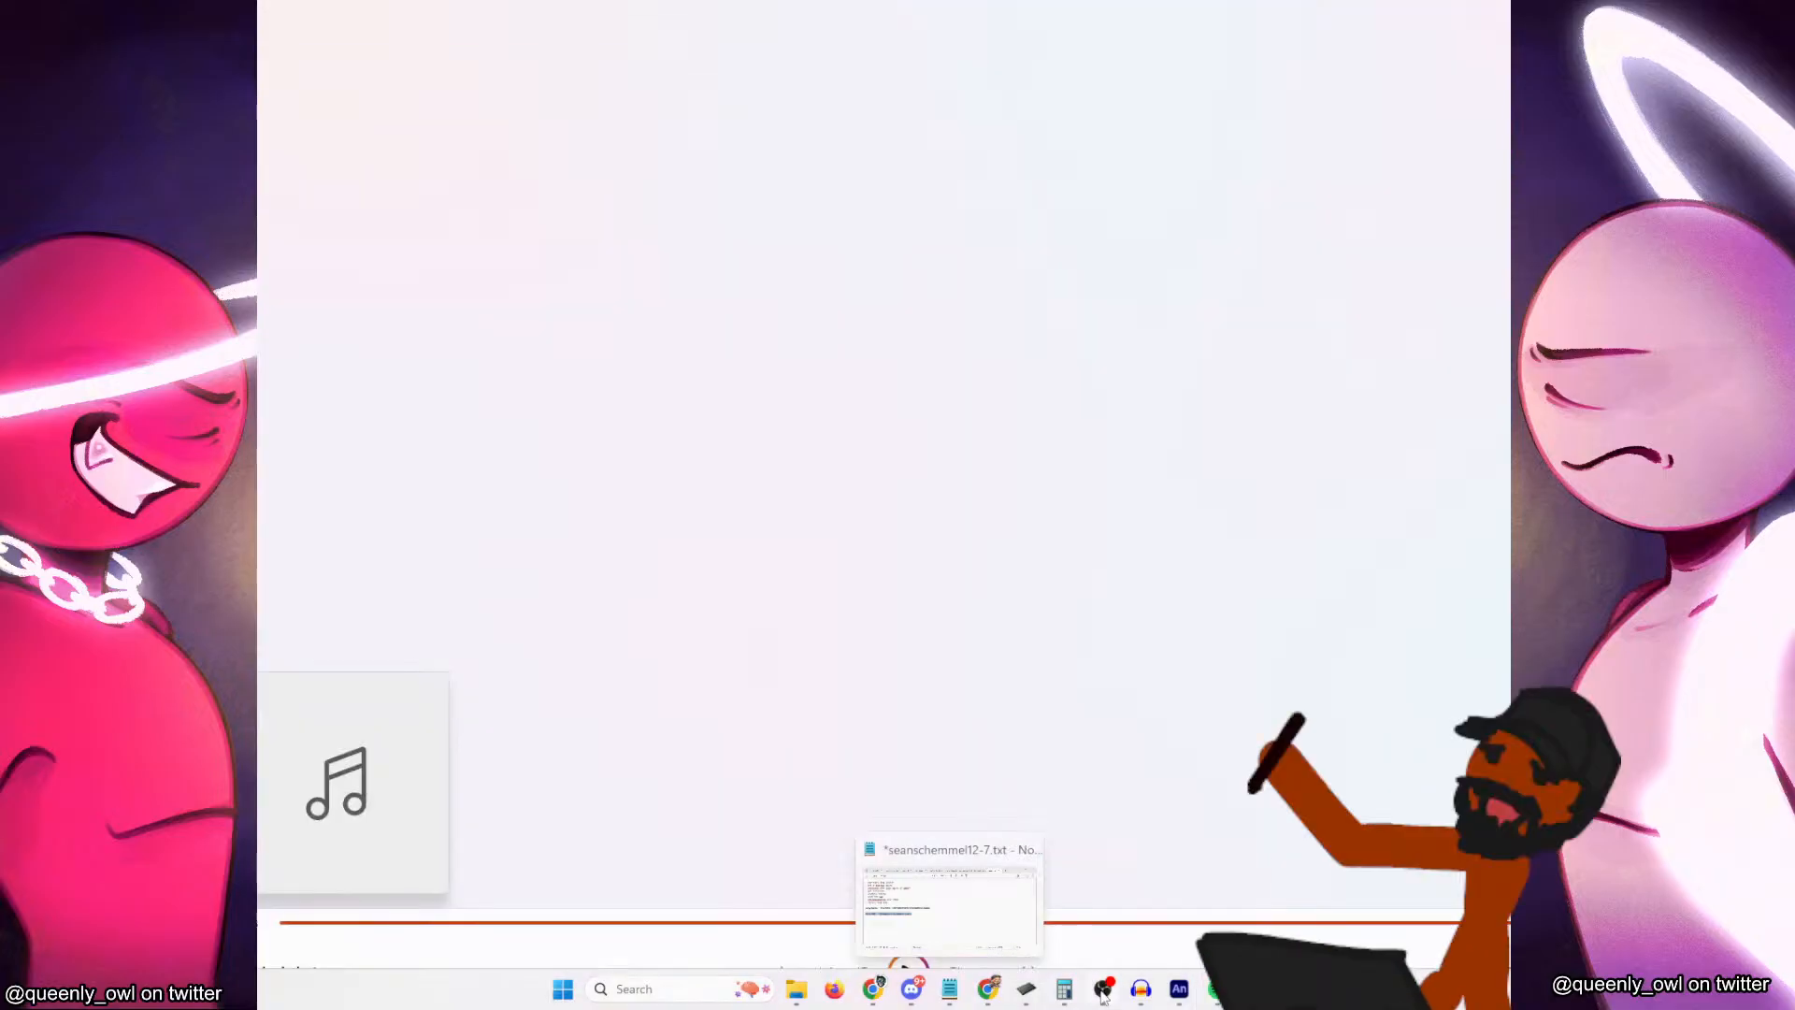
mouse_move(1104, 997)
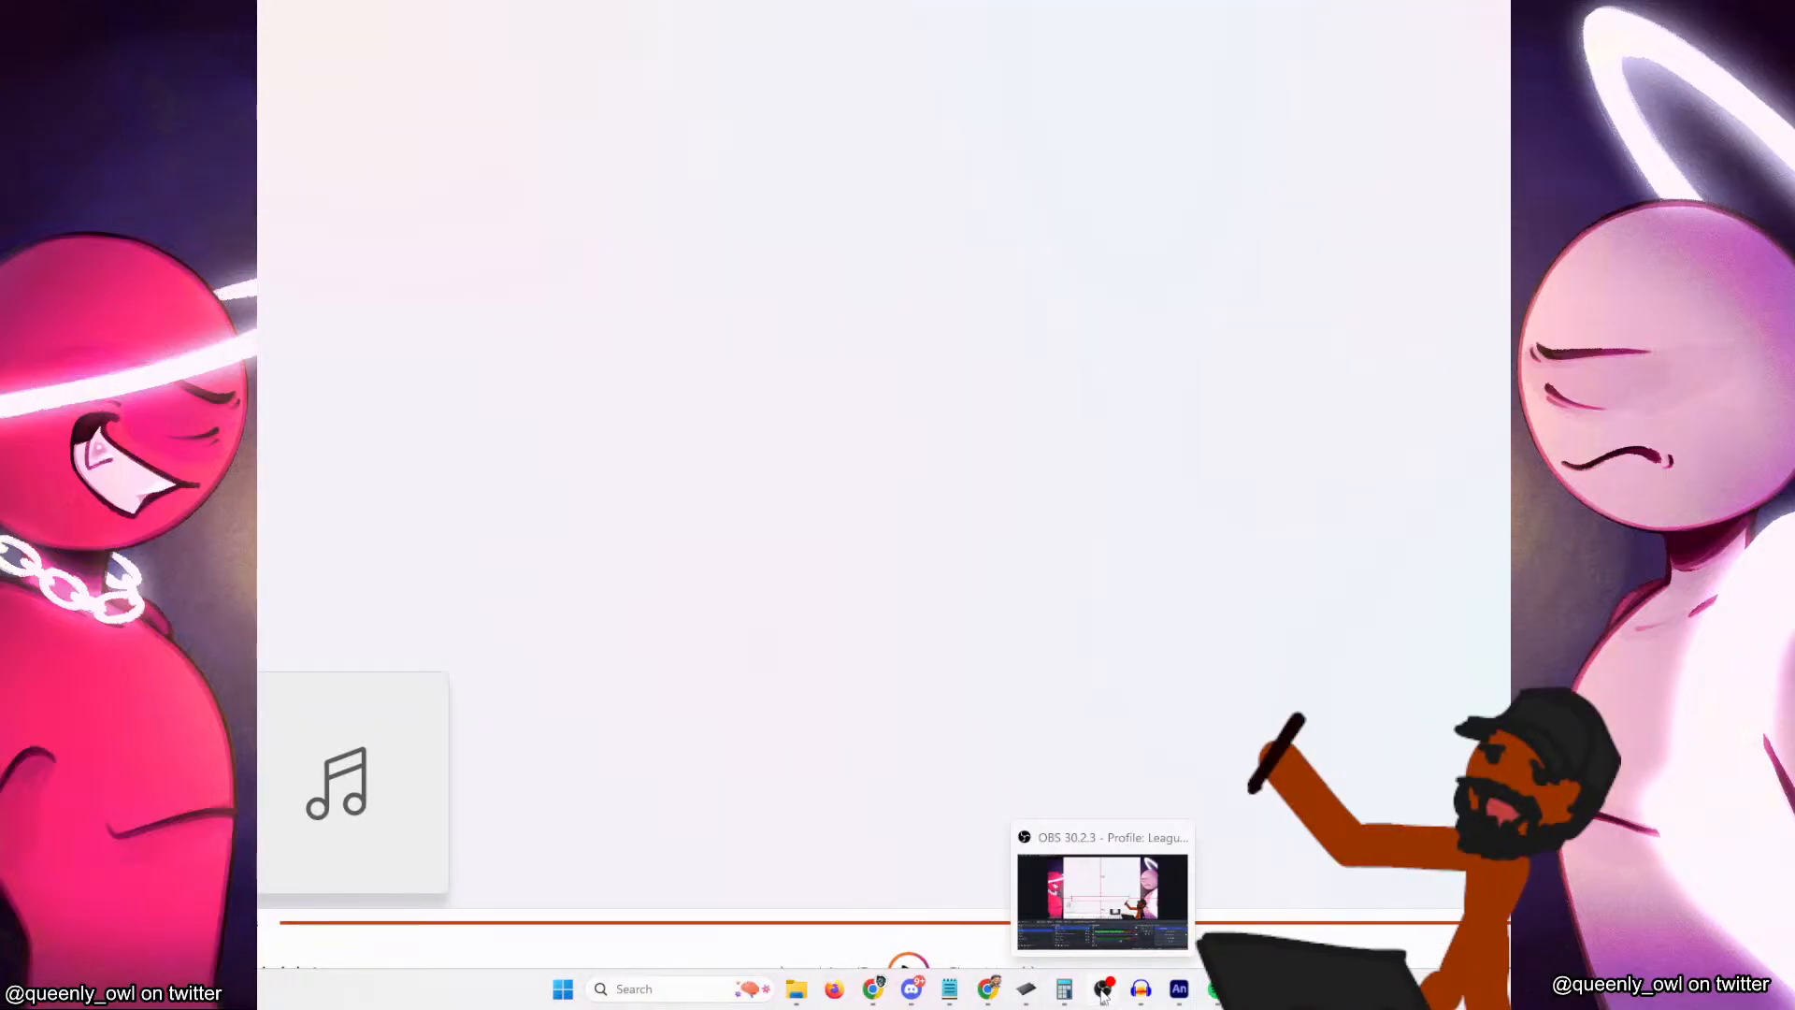
left_click(1106, 991)
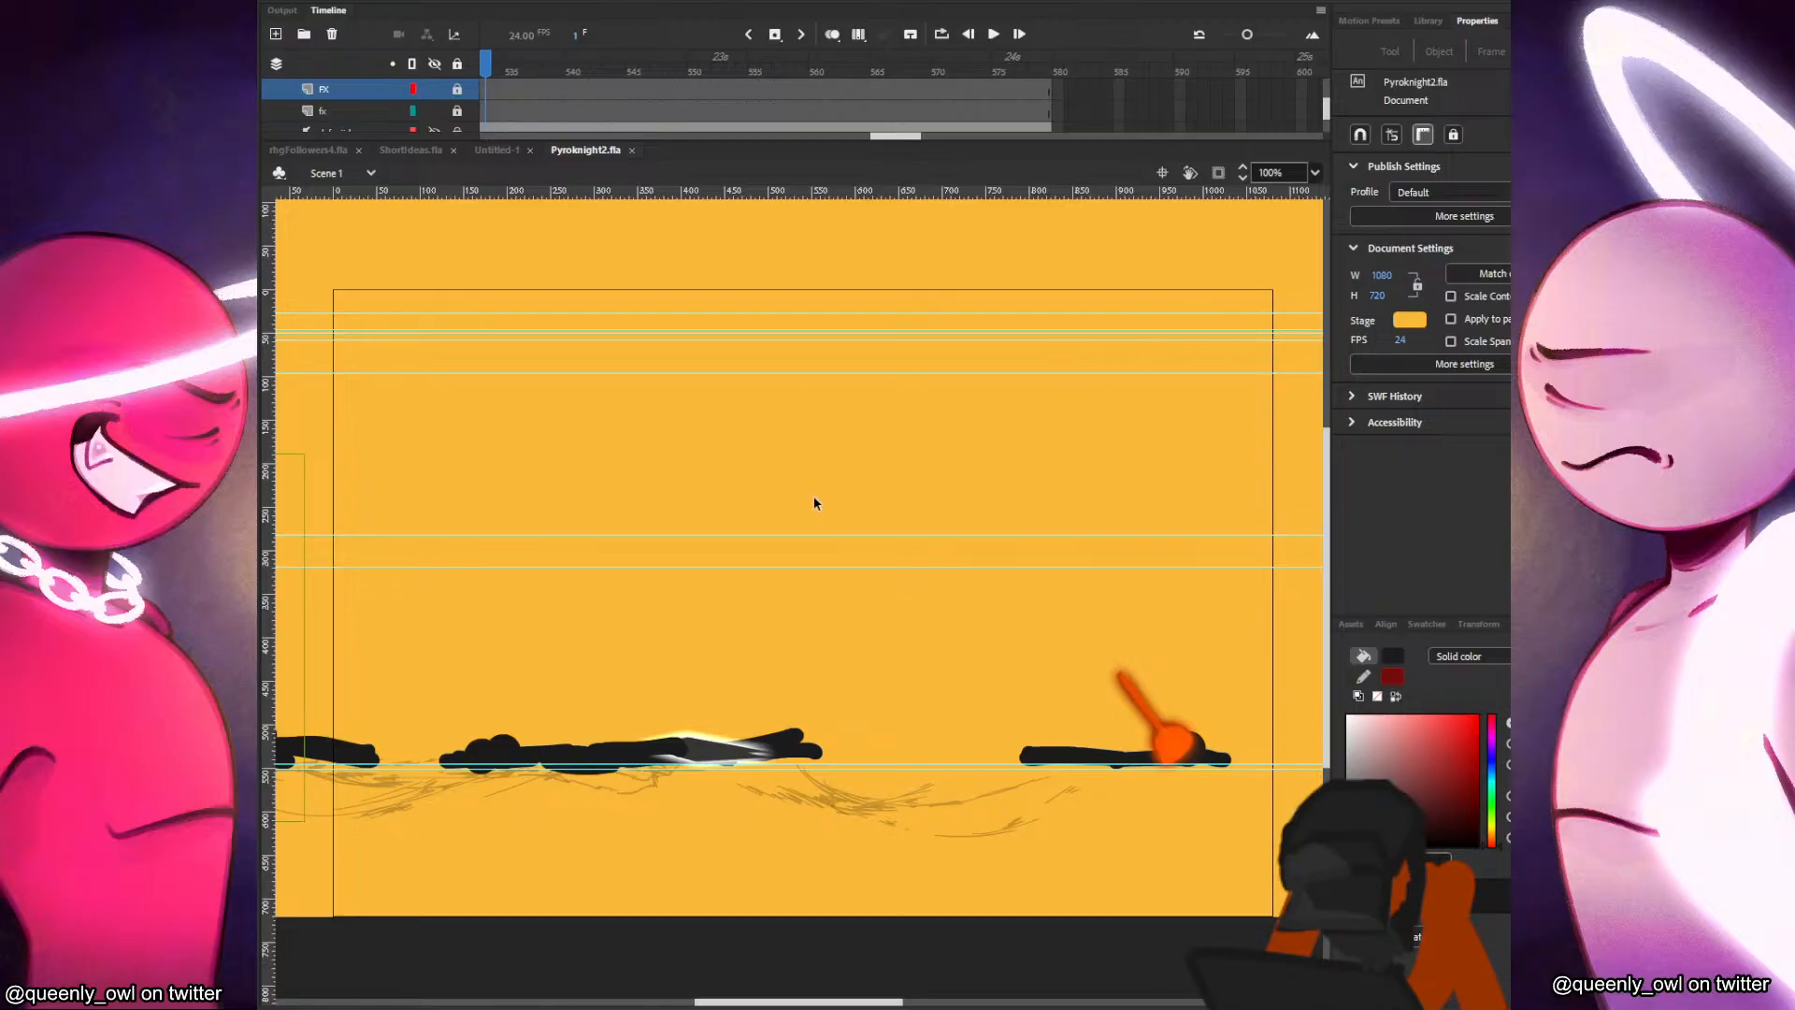
Unlock the bg layer in Pyroknight2.fla and go to frame 523 of the fight scene.
left_click_drag(595, 89, 331, 87)
scroll(749, 476, "down", 2)
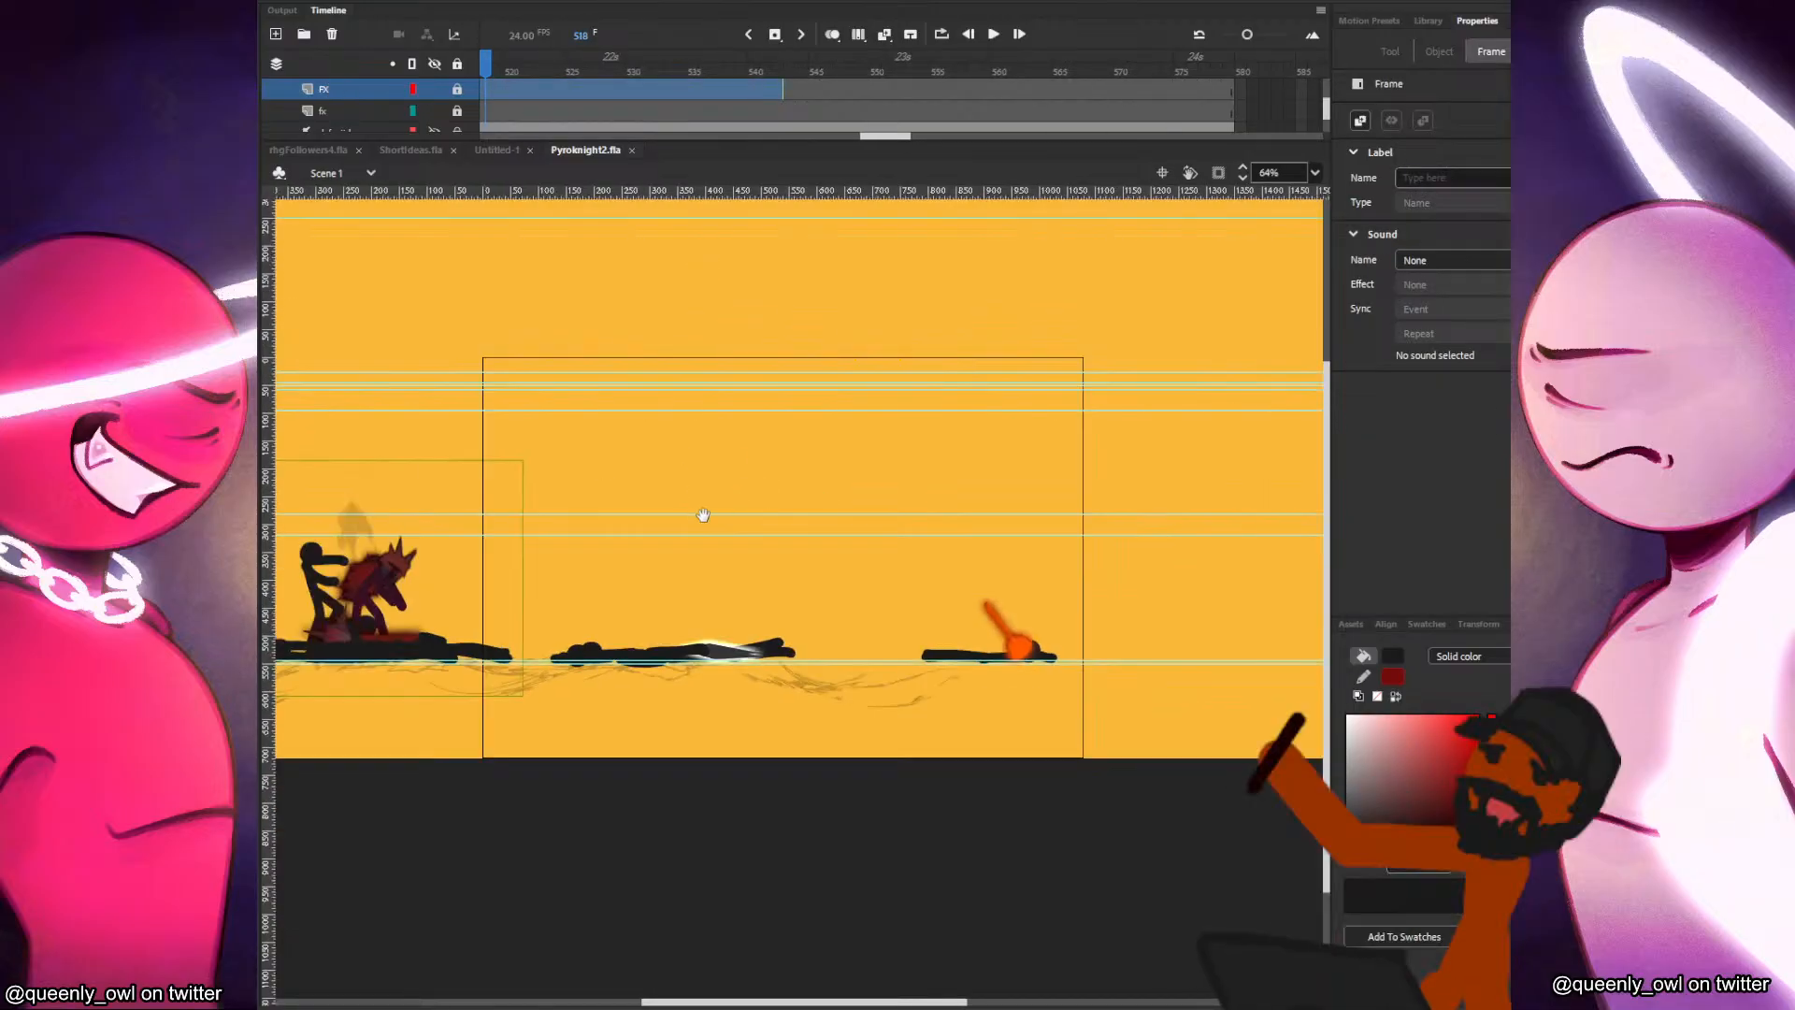
left_click_drag(692, 513, 1042, 554)
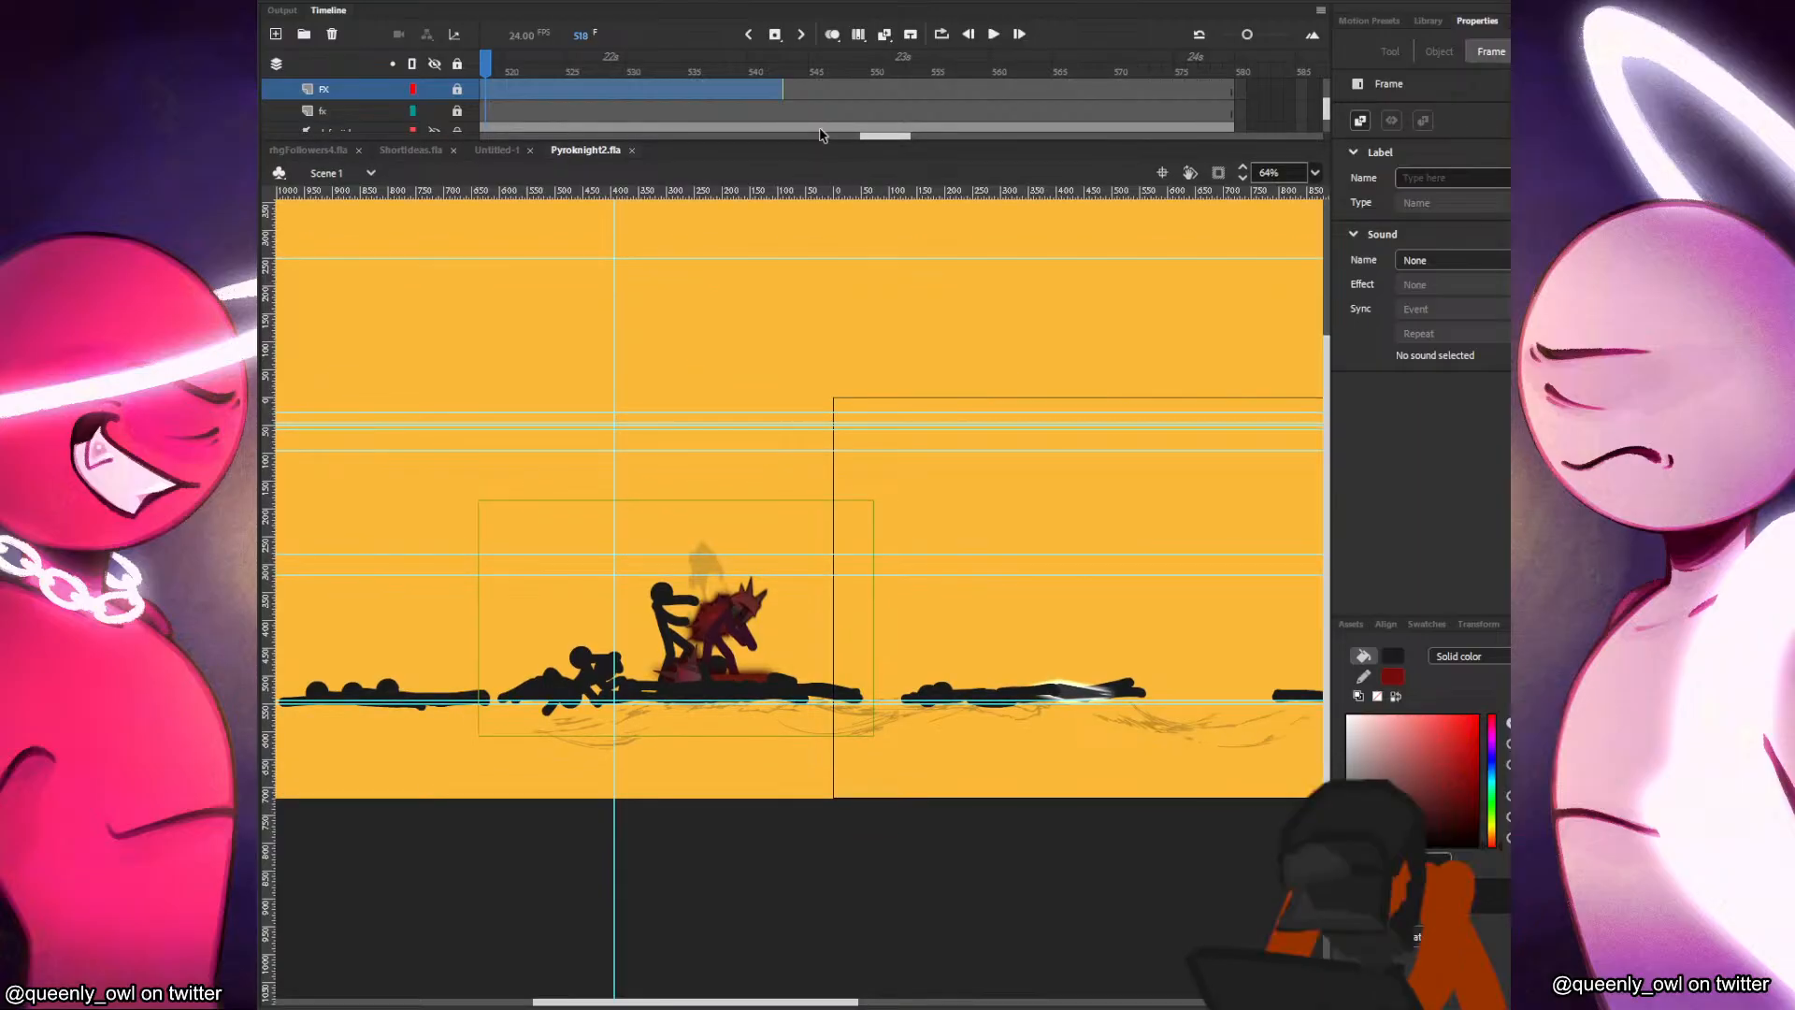
scroll(825, 110, "down", 3)
scroll(829, 110, "down", 3)
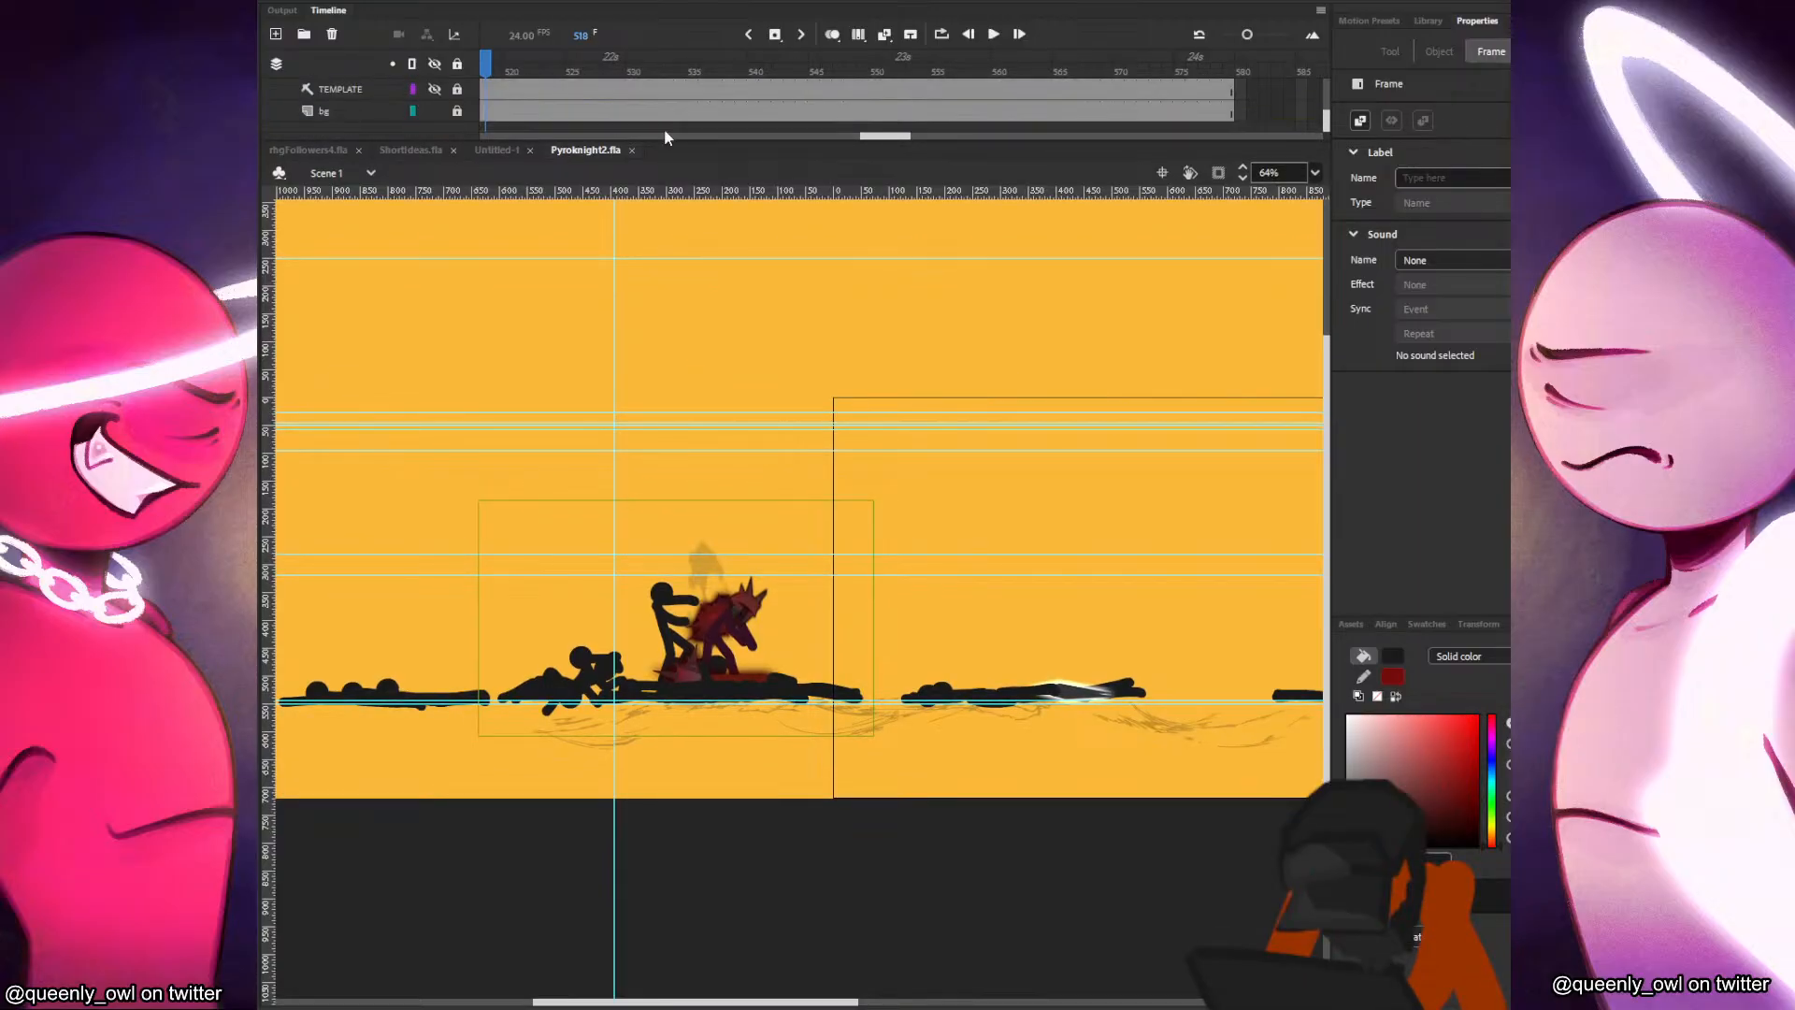
left_click(546, 110)
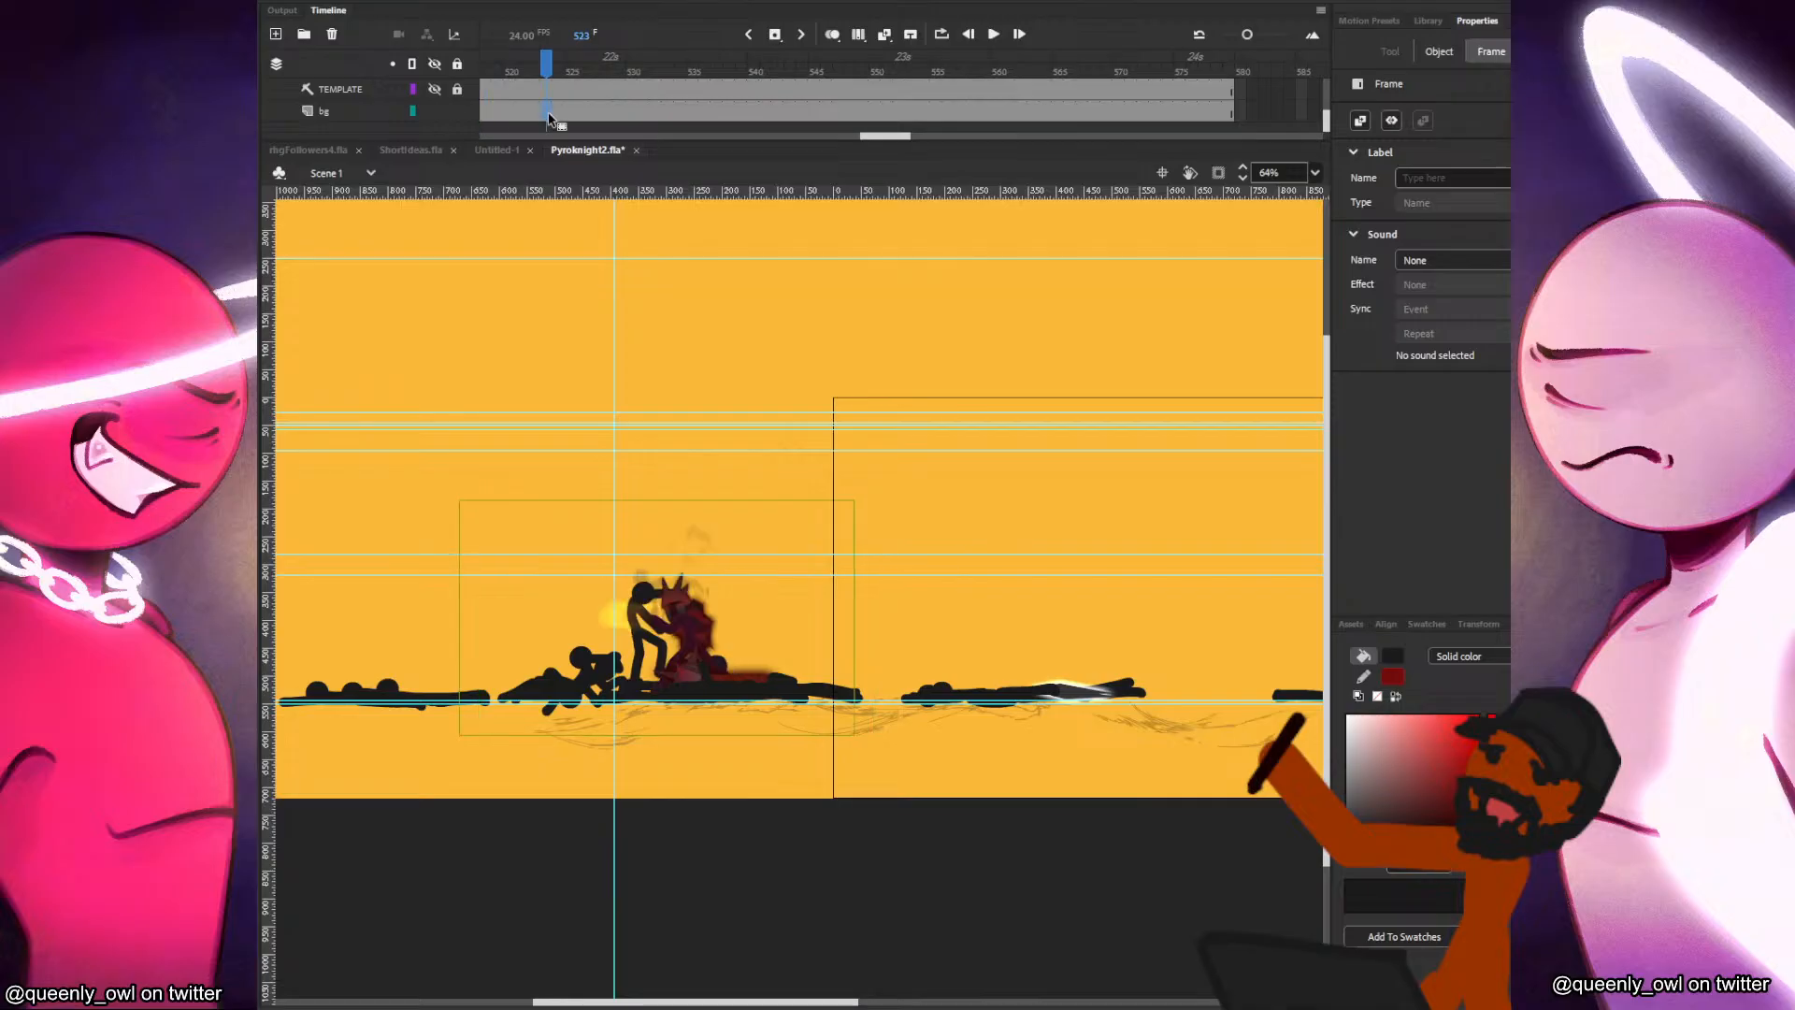
left_click(845, 321)
left_click(1015, 861)
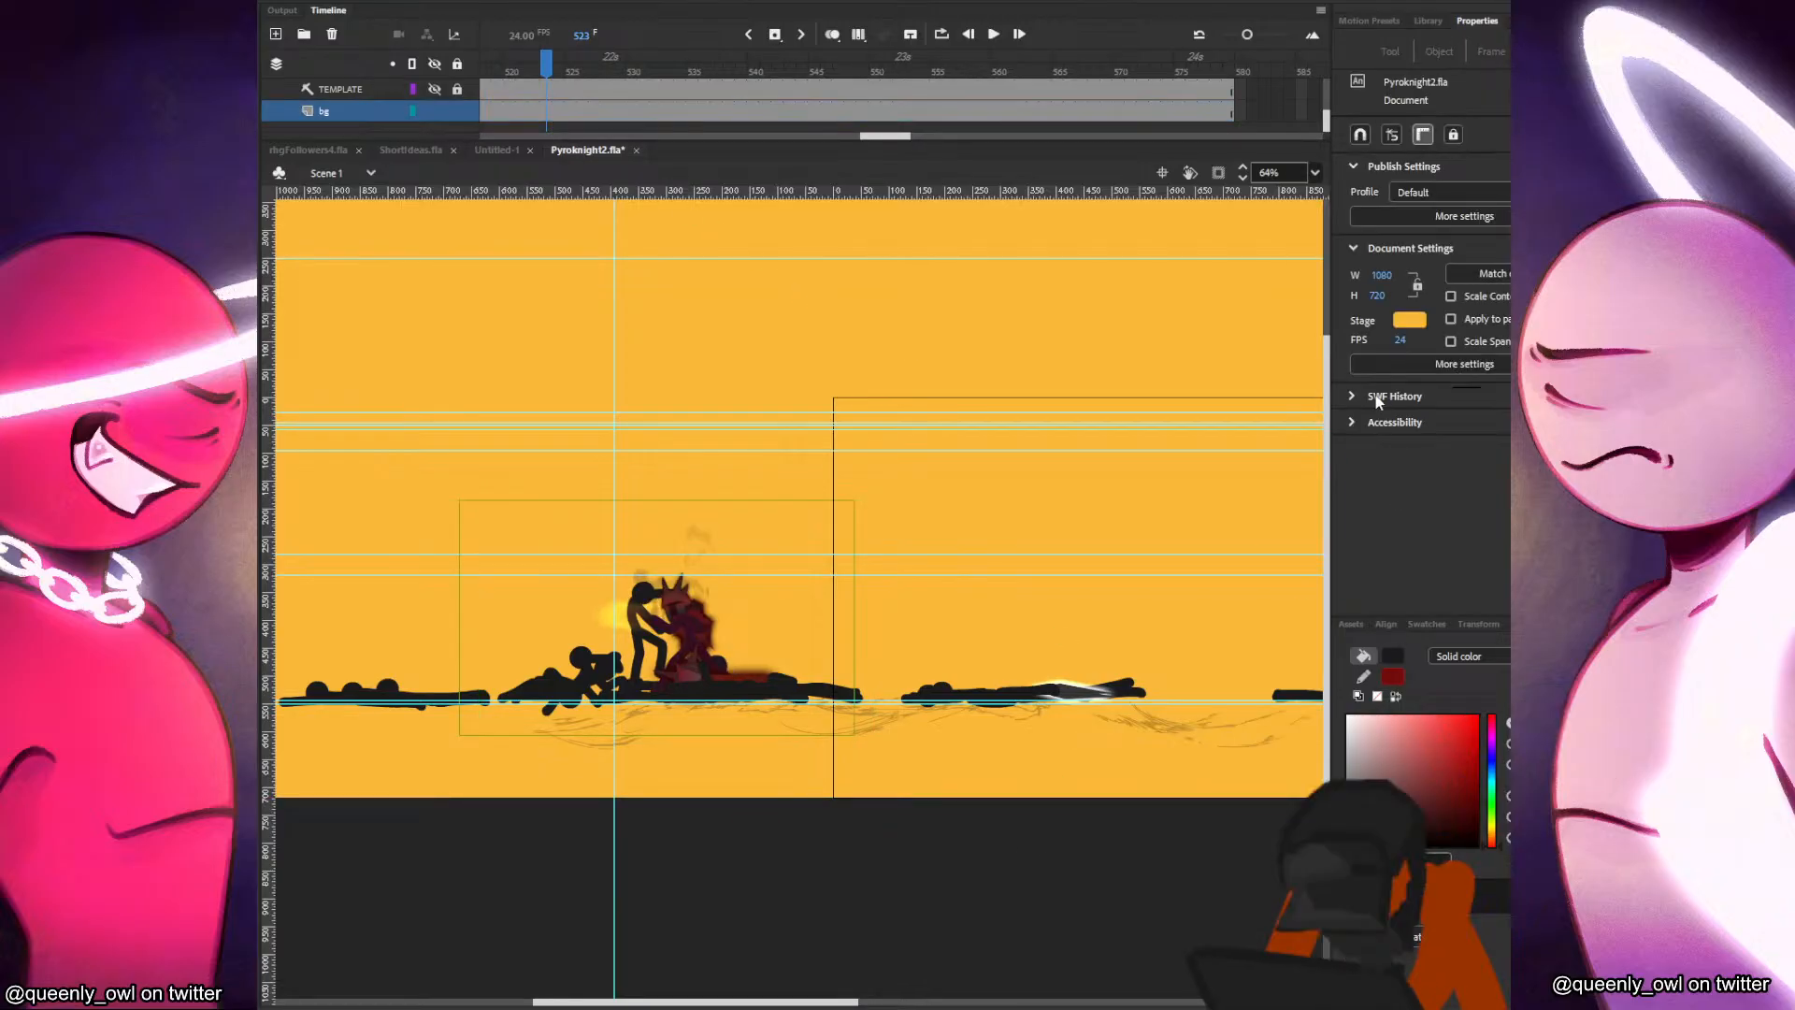
Copy the stage colour #FAB938 from Pyroknight2.fla into Untitled-1's stage colour, undoing the stray text pasted onto the stage.
left_click(1409, 320)
left_click(1160, 345)
key("ctrl+c")
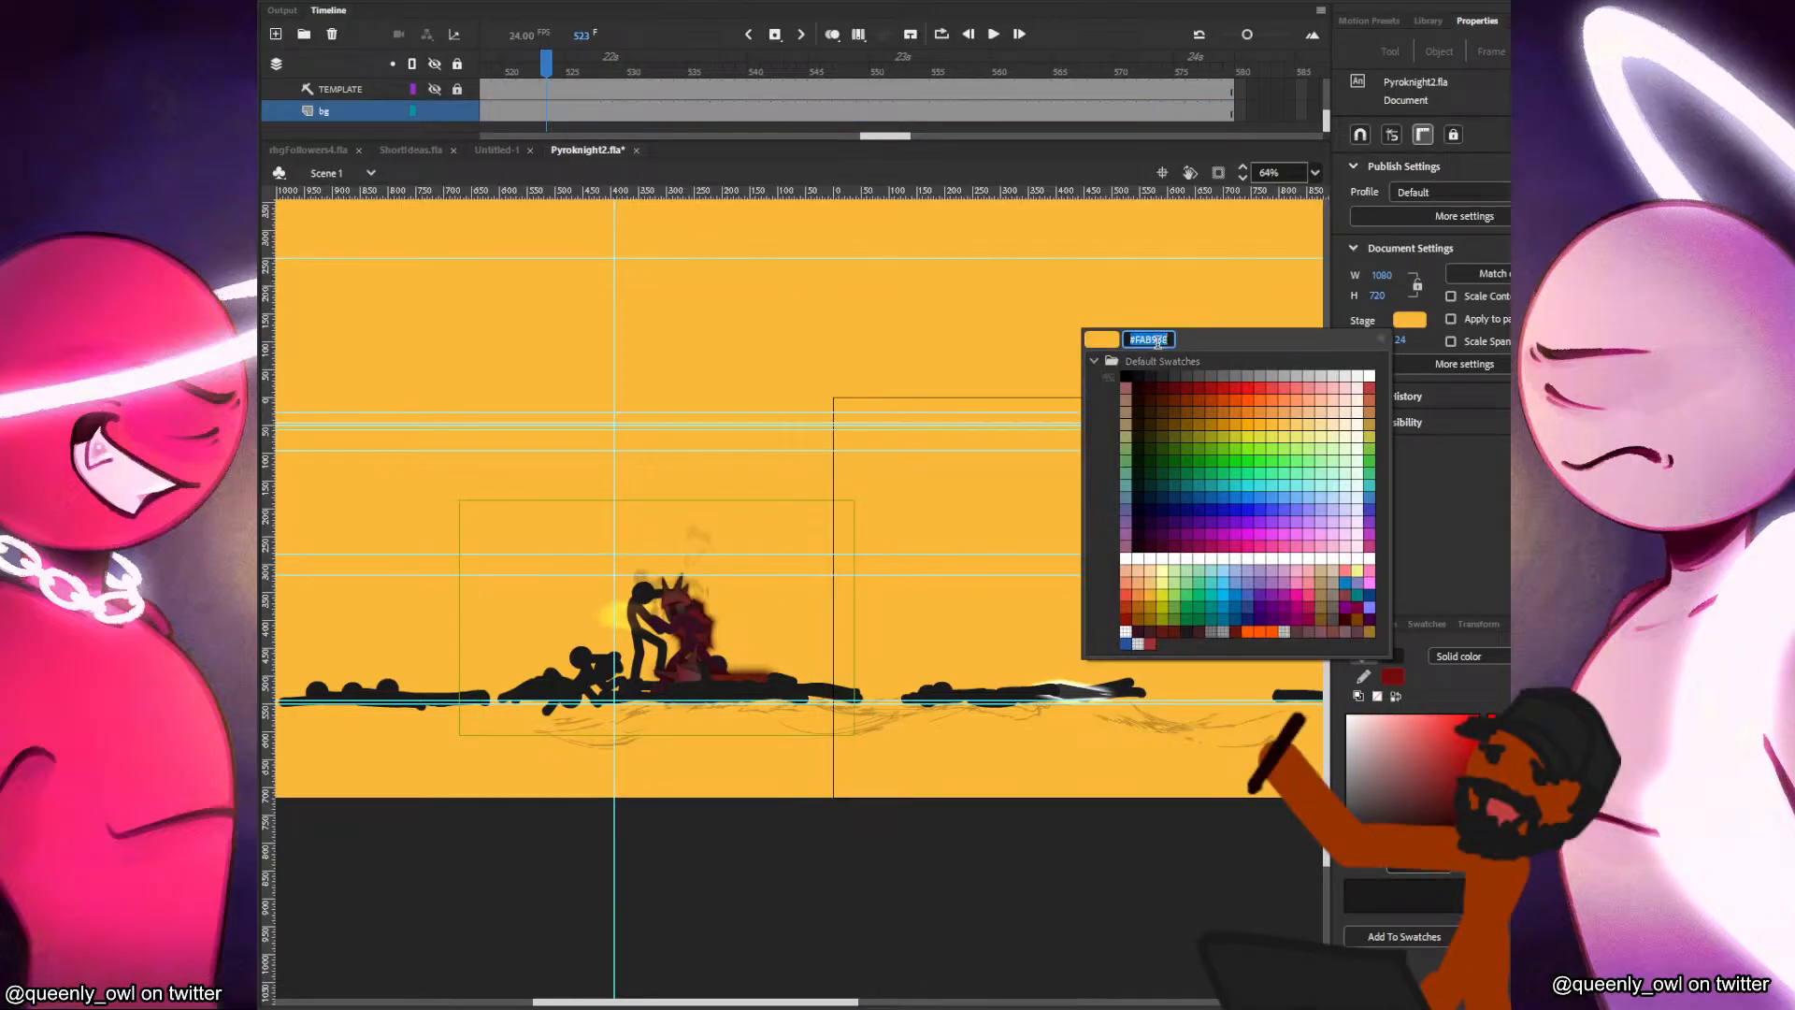
left_click(930, 878)
left_click(501, 157)
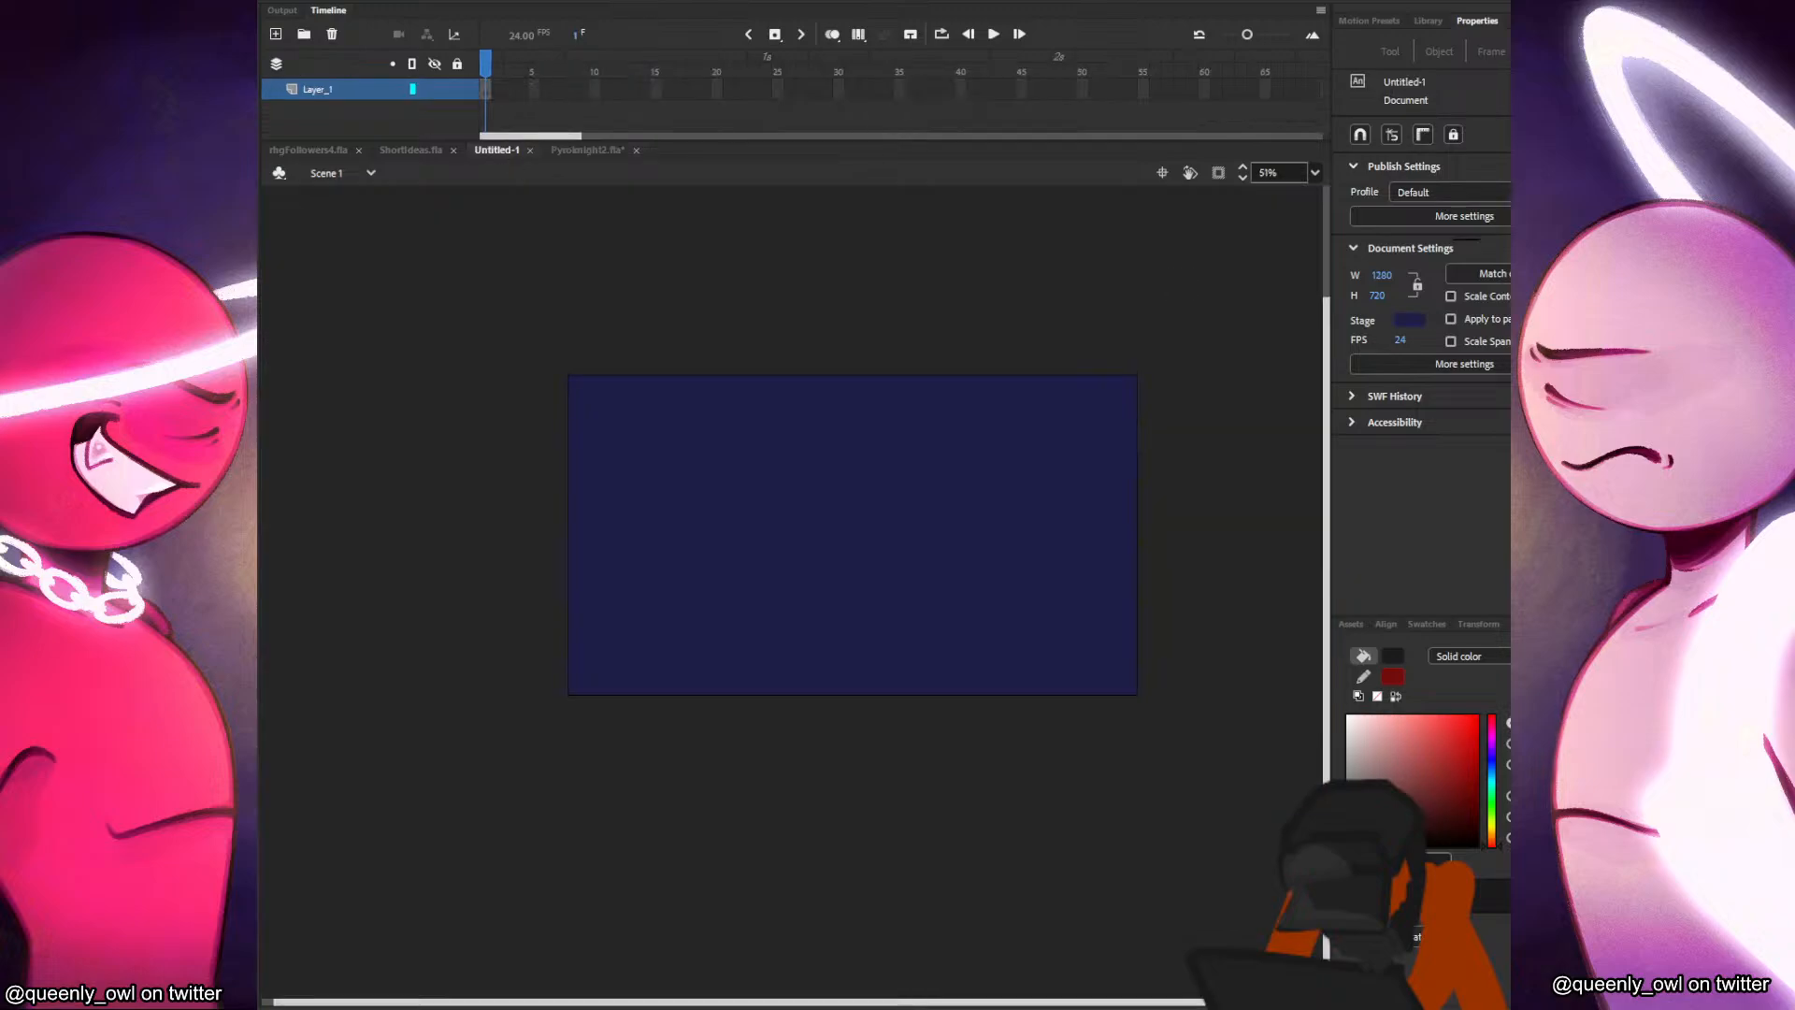
left_click(1410, 319)
left_click(1165, 340)
key("ctrl+v")
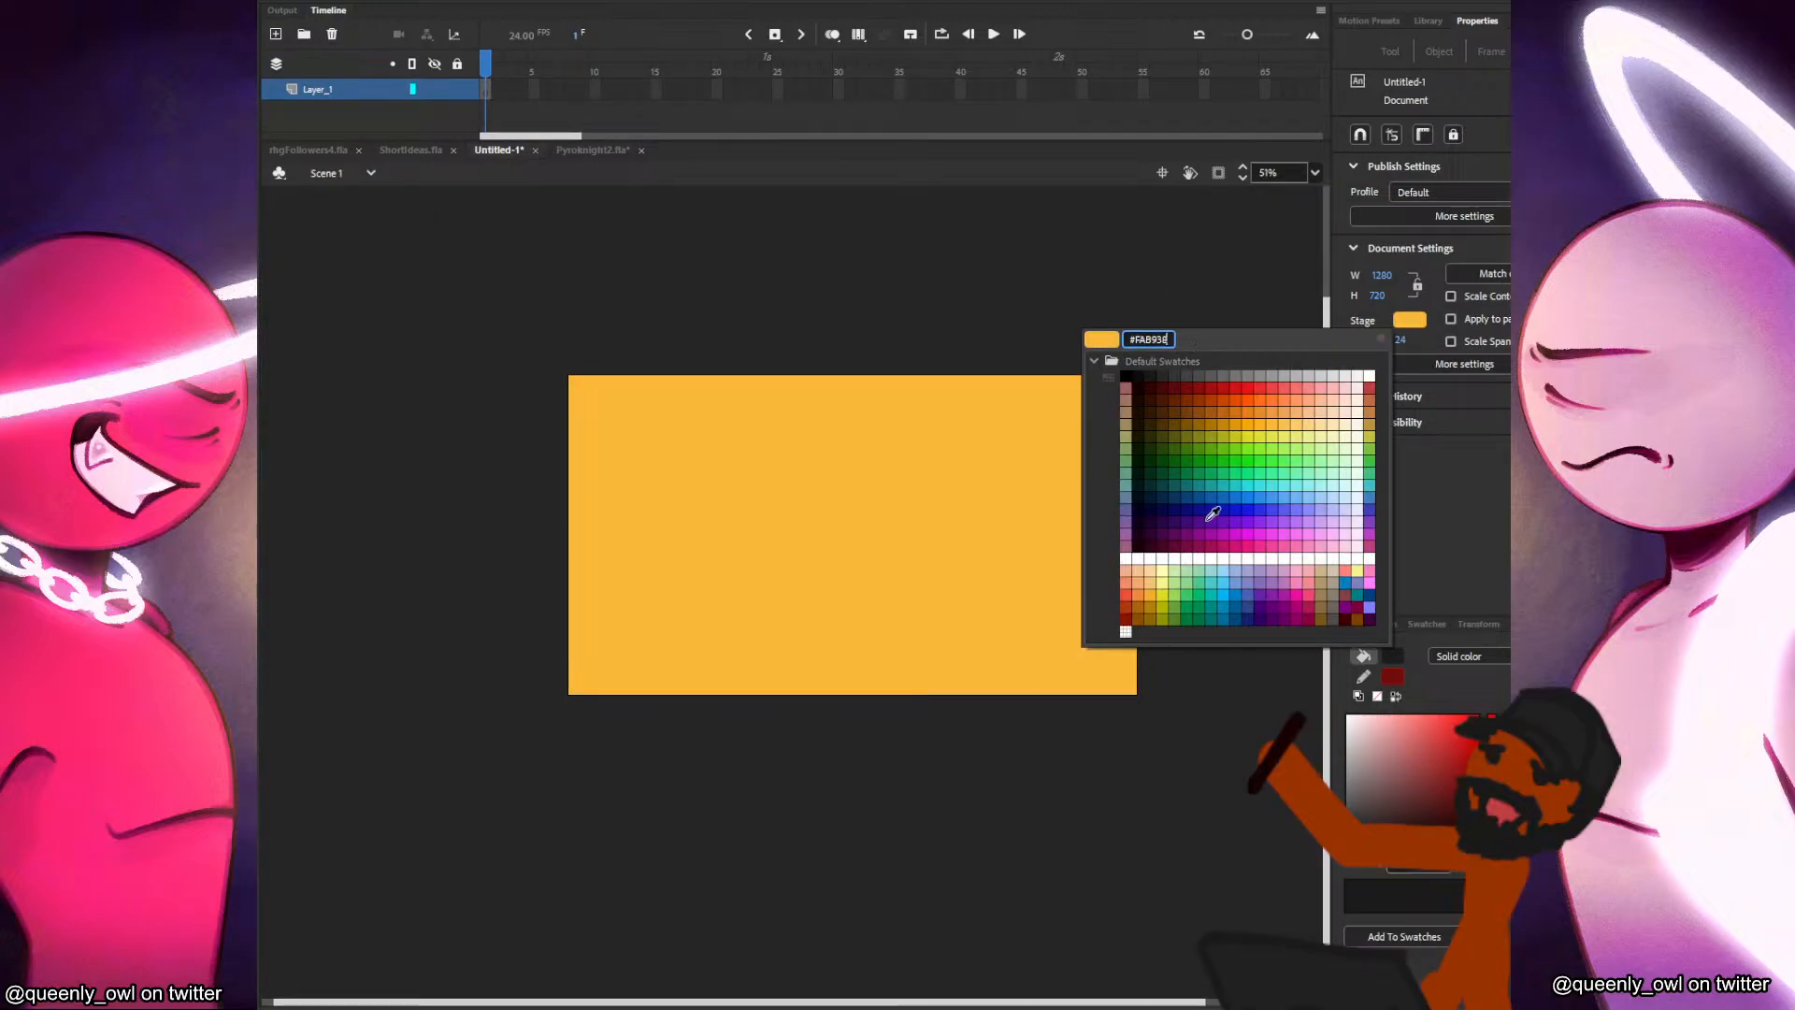
key("Return")
key("ctrl+v")
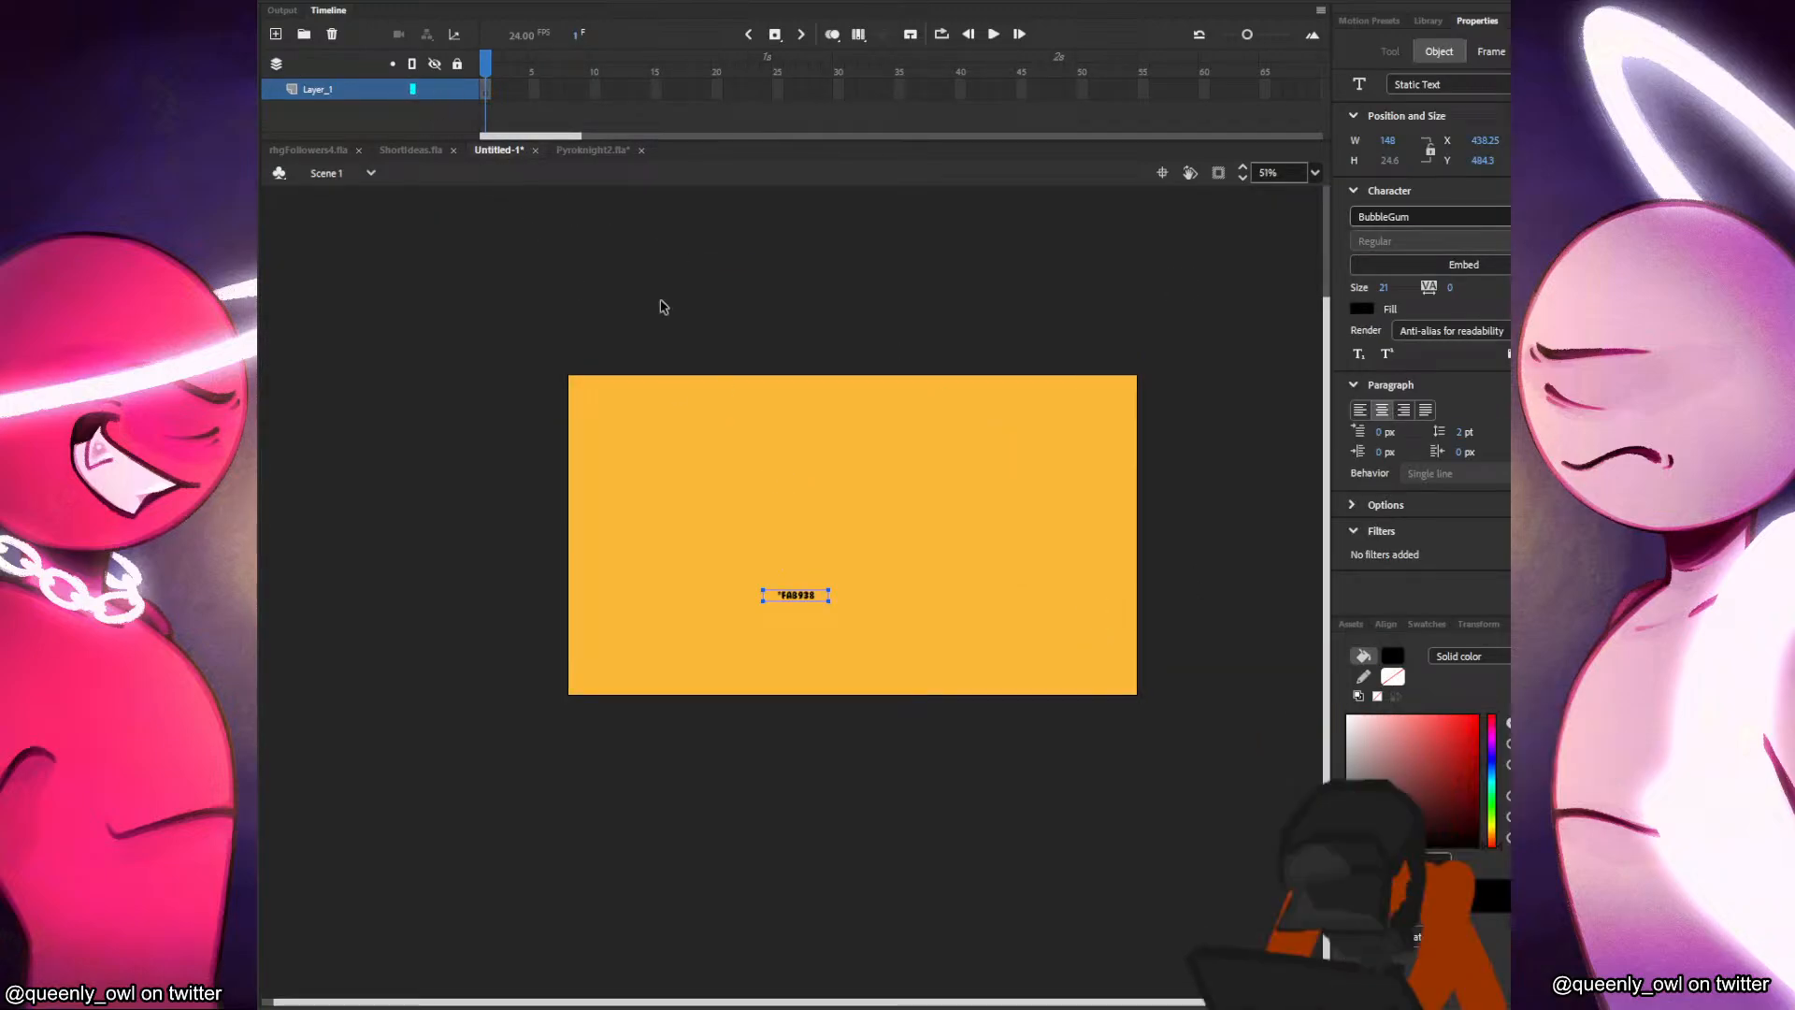
key("ctrl+z")
Copy the orange background group from Pyroknight2.fla and paste it onto the stage of Untitled-1.
left_click(312, 152)
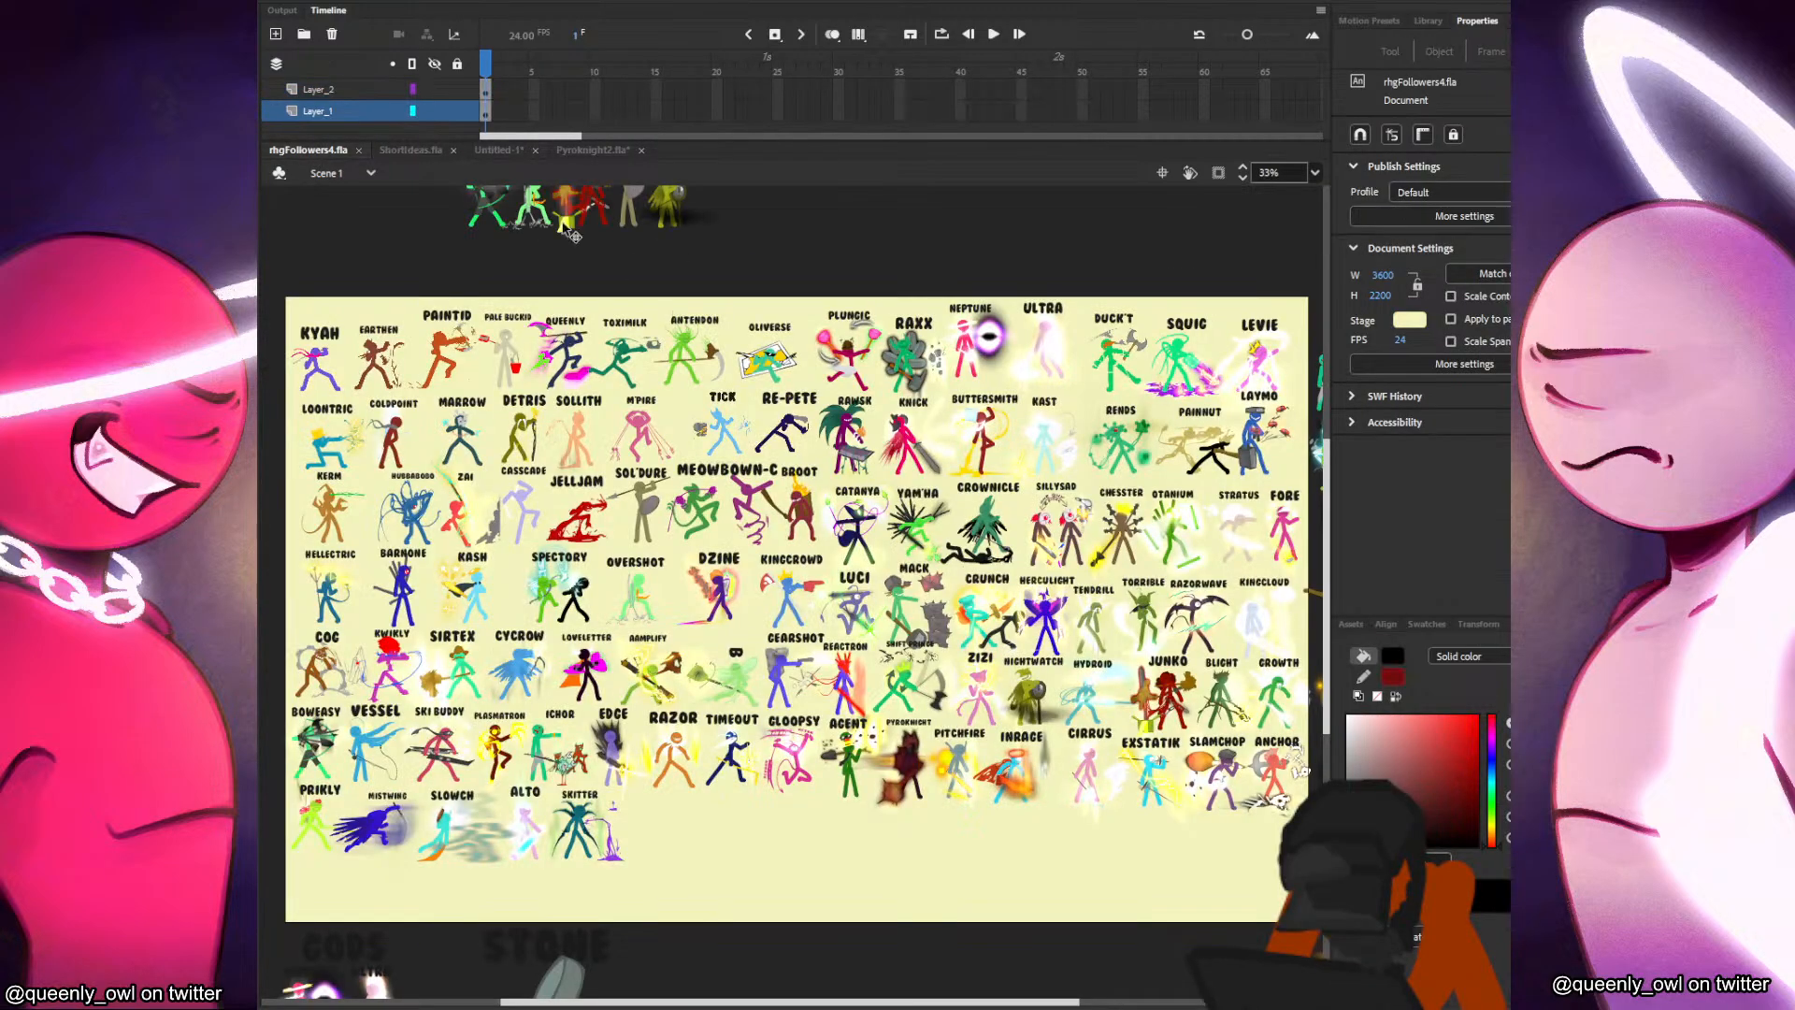
left_click(412, 152)
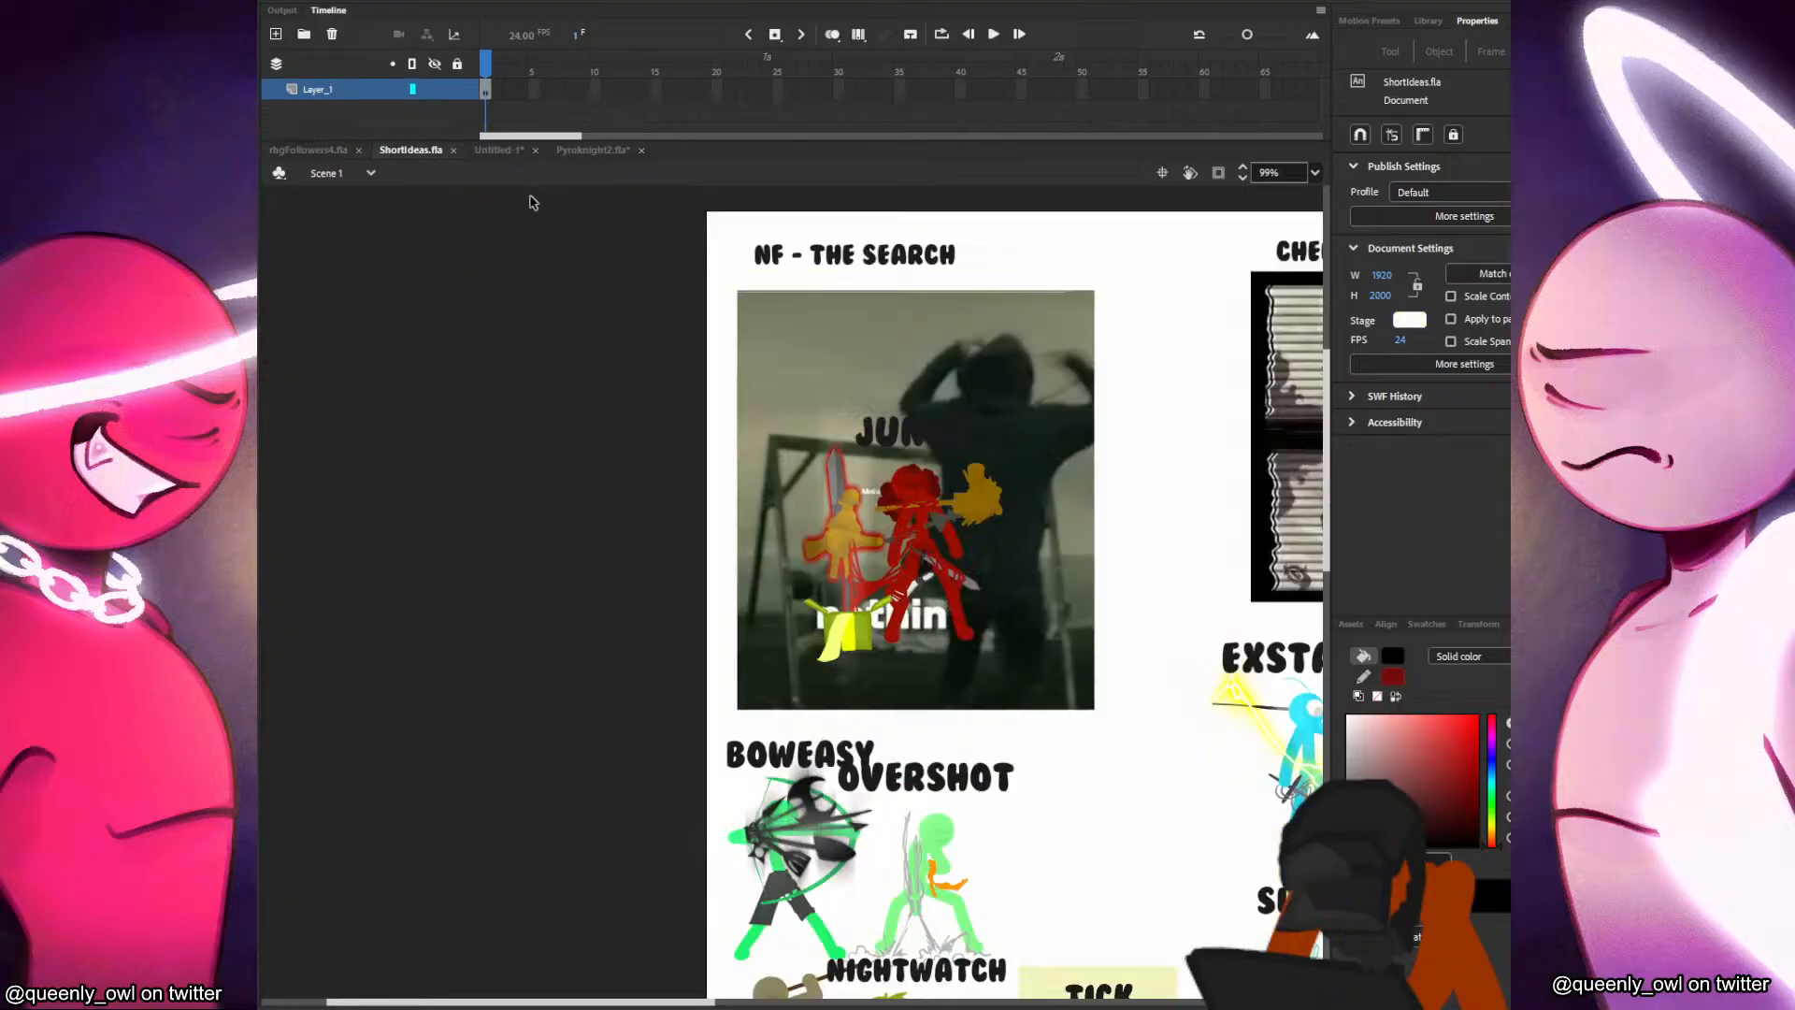
left_click(503, 151)
left_click(587, 151)
left_click(516, 378)
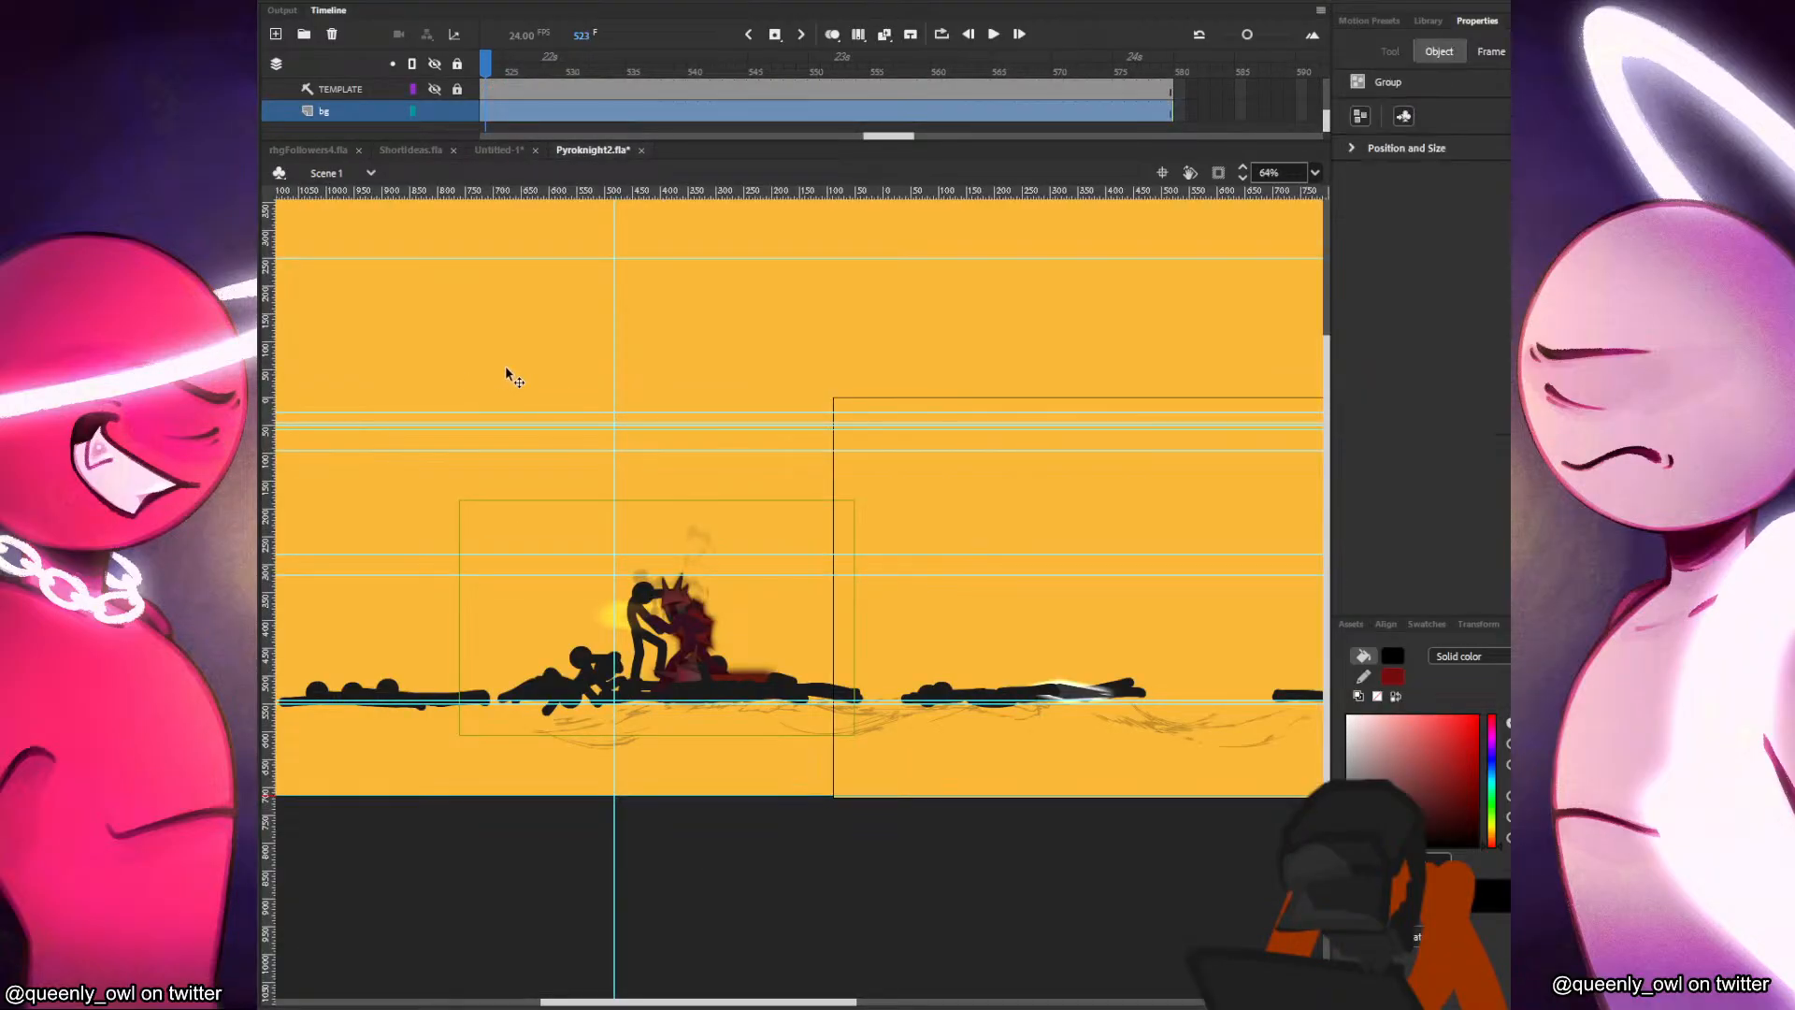
scroll(841, 509, "left", 8)
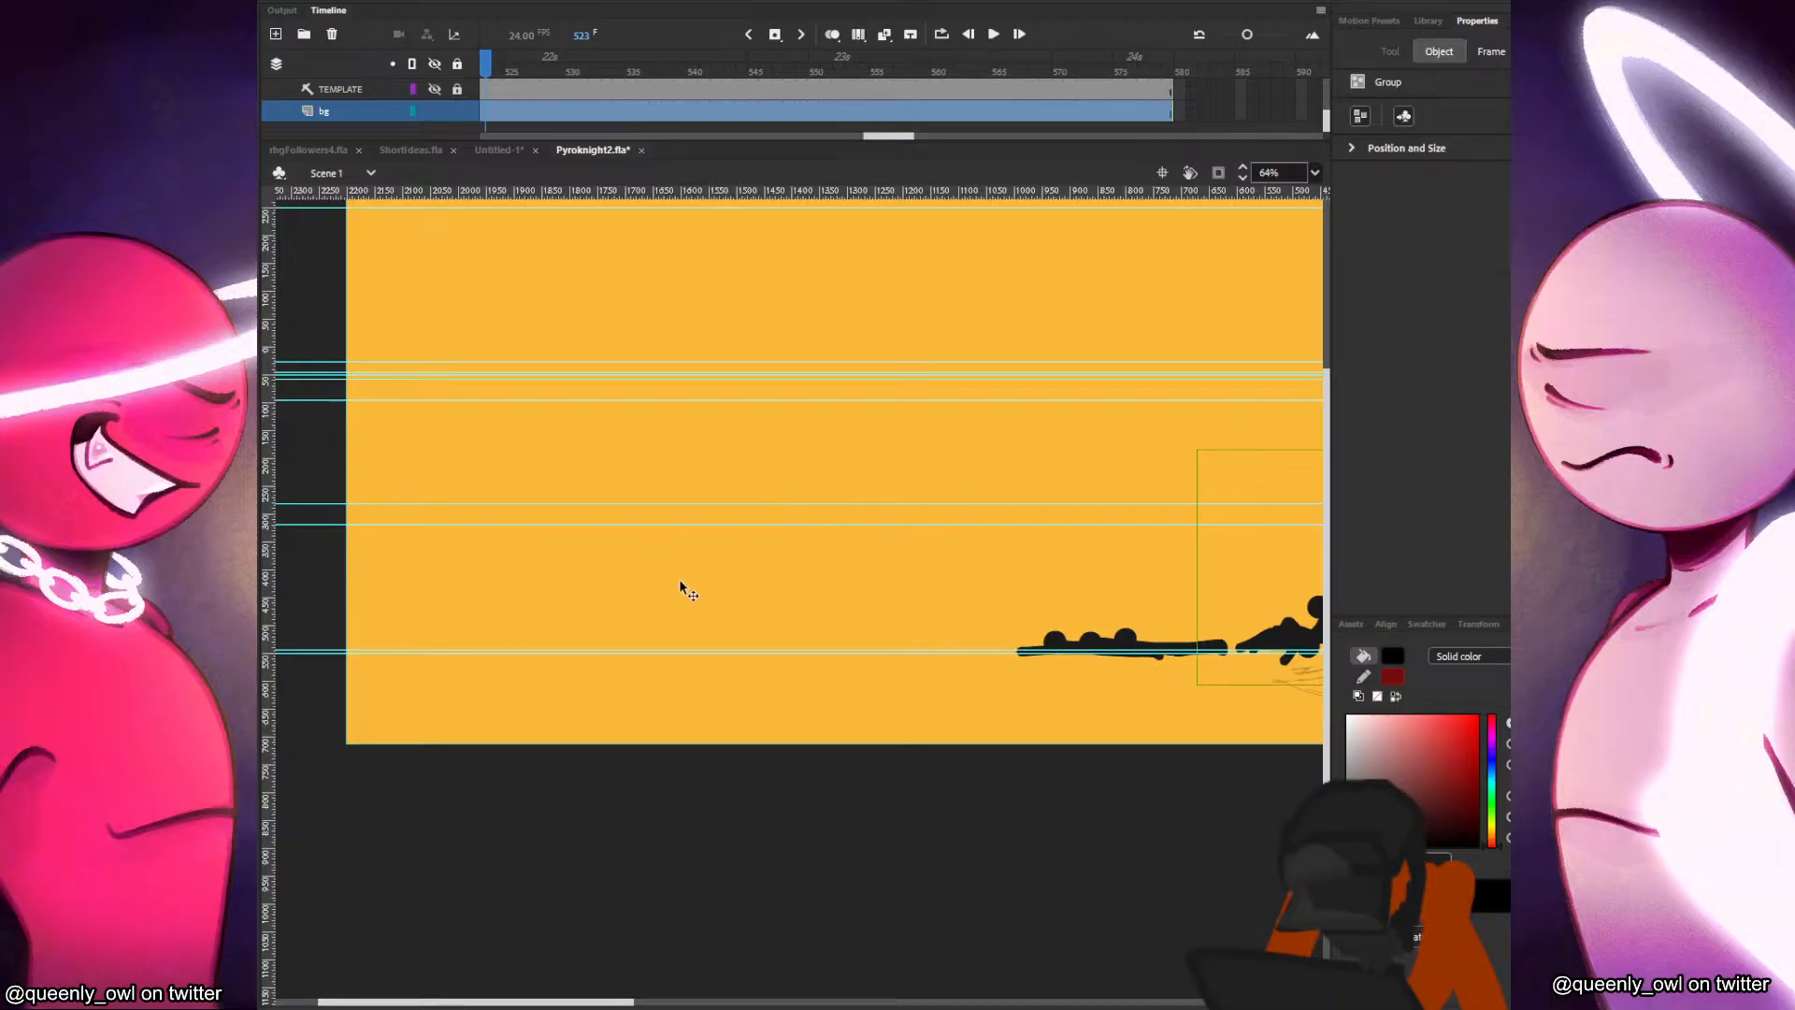
left_click(499, 151)
right_click(798, 474)
left_click(897, 542)
Rename Layer_1 as bg and shift the background group down so it extends past the stage's bottom edge.
double_click(332, 89)
type("abg")
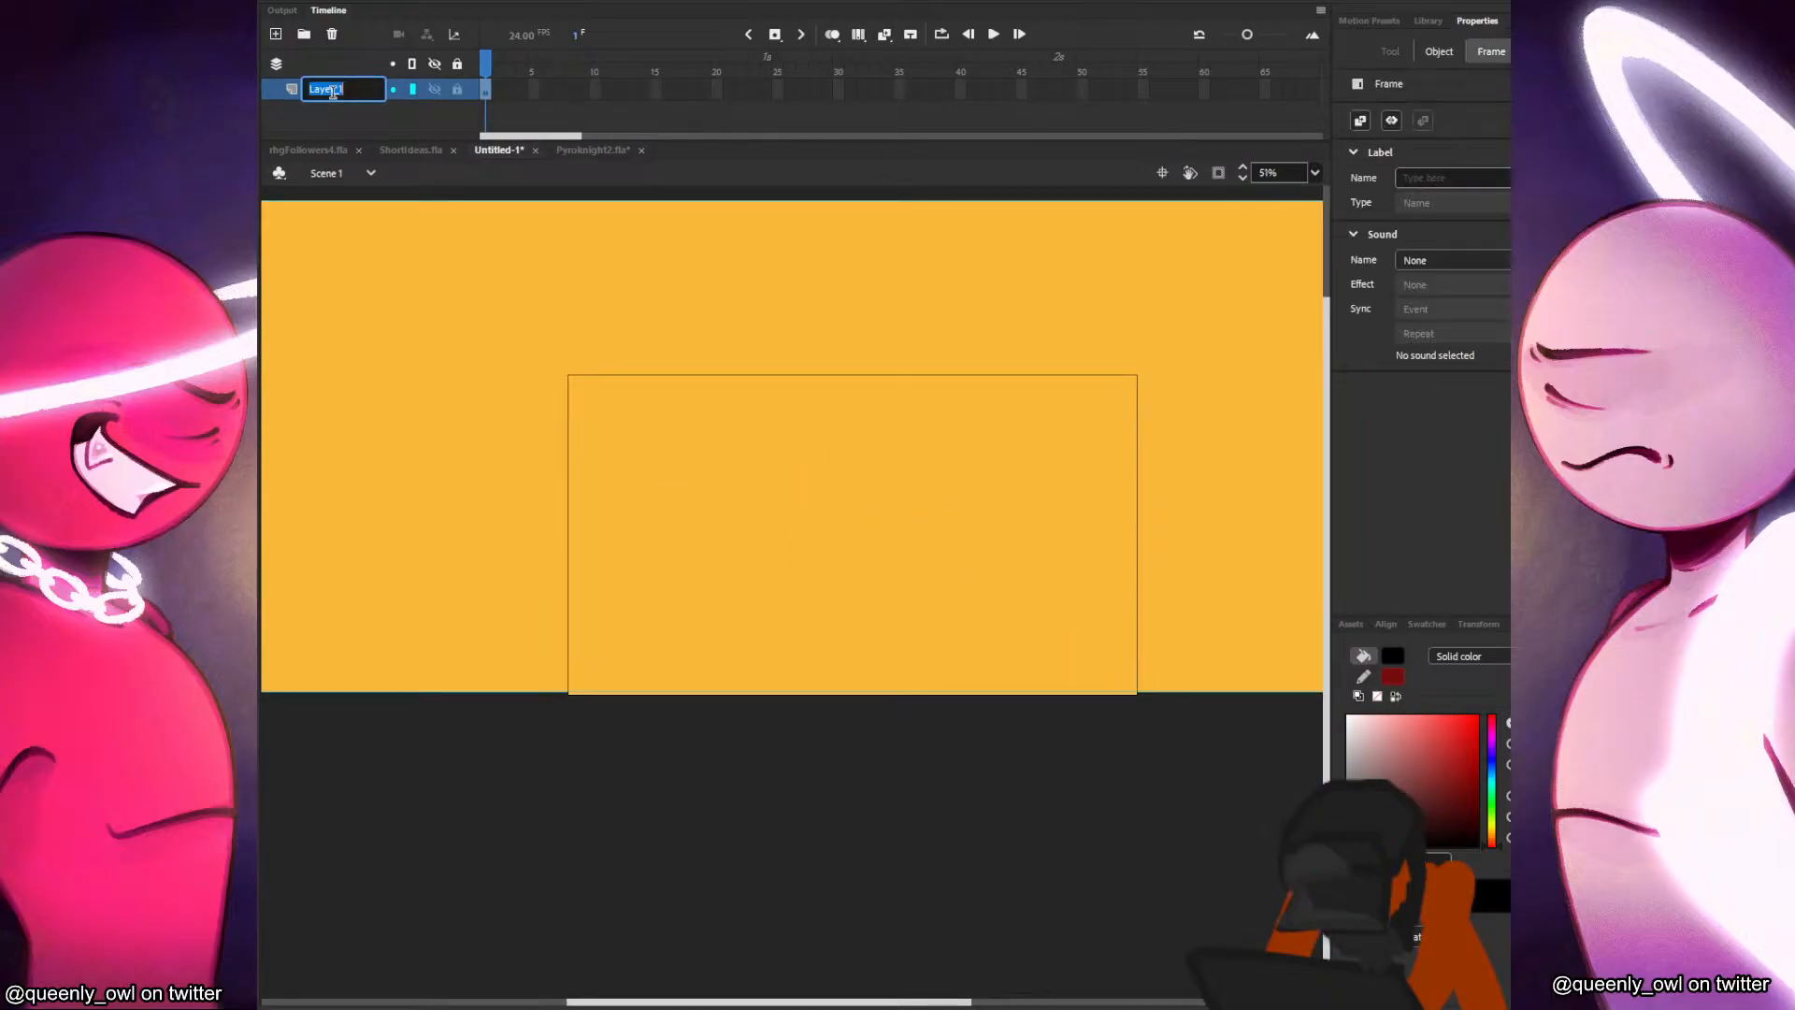
left_click(644, 645)
double_click(328, 89)
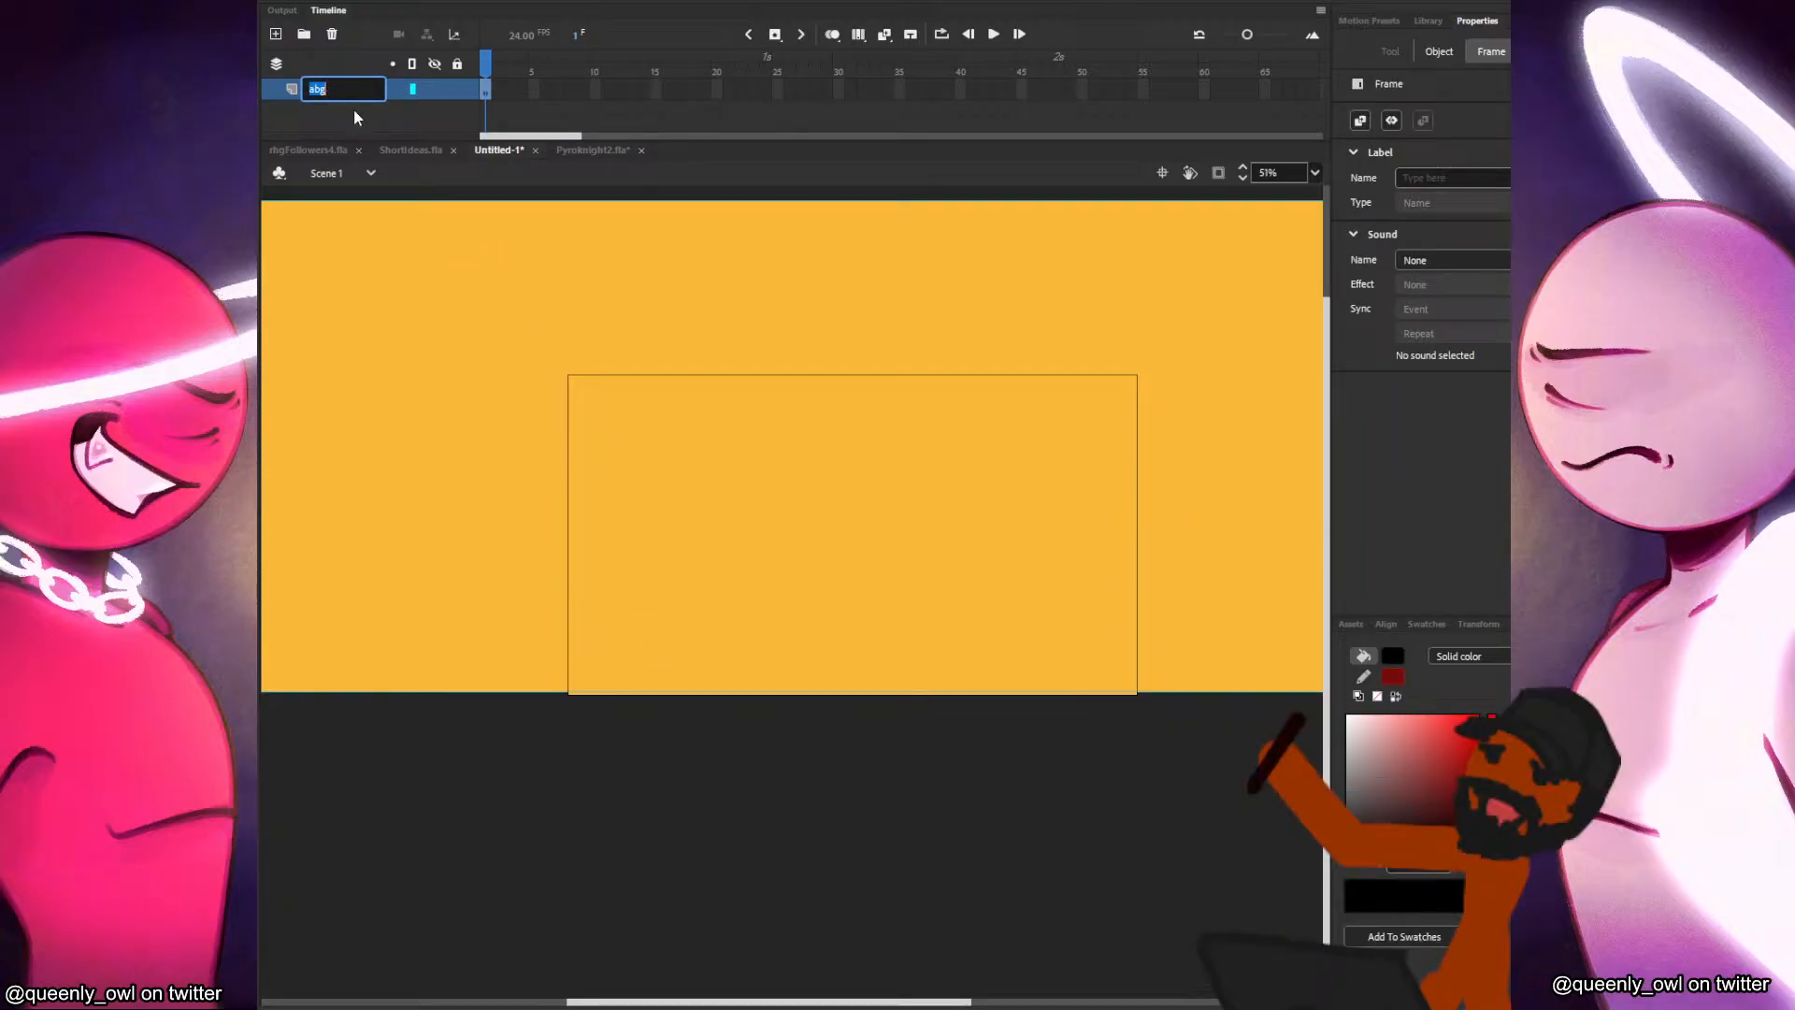
type("bg")
key("Return")
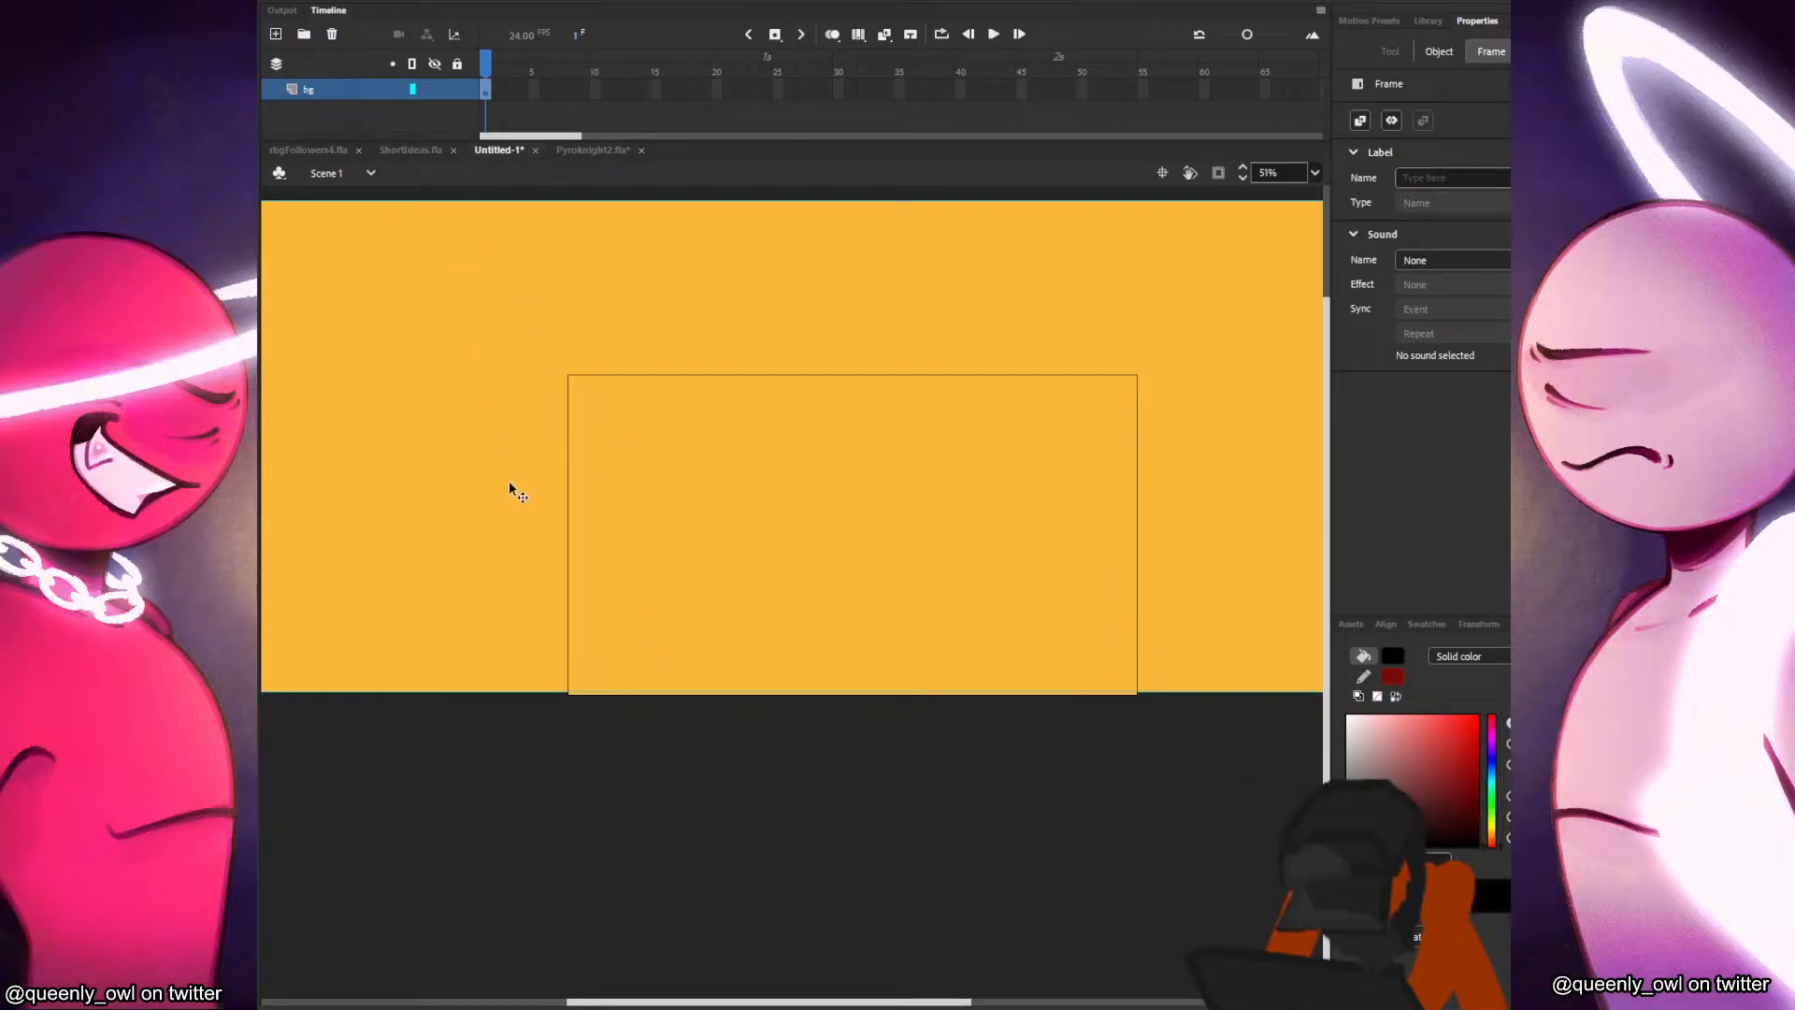
left_click(609, 707)
left_click_drag(560, 626, 530, 654)
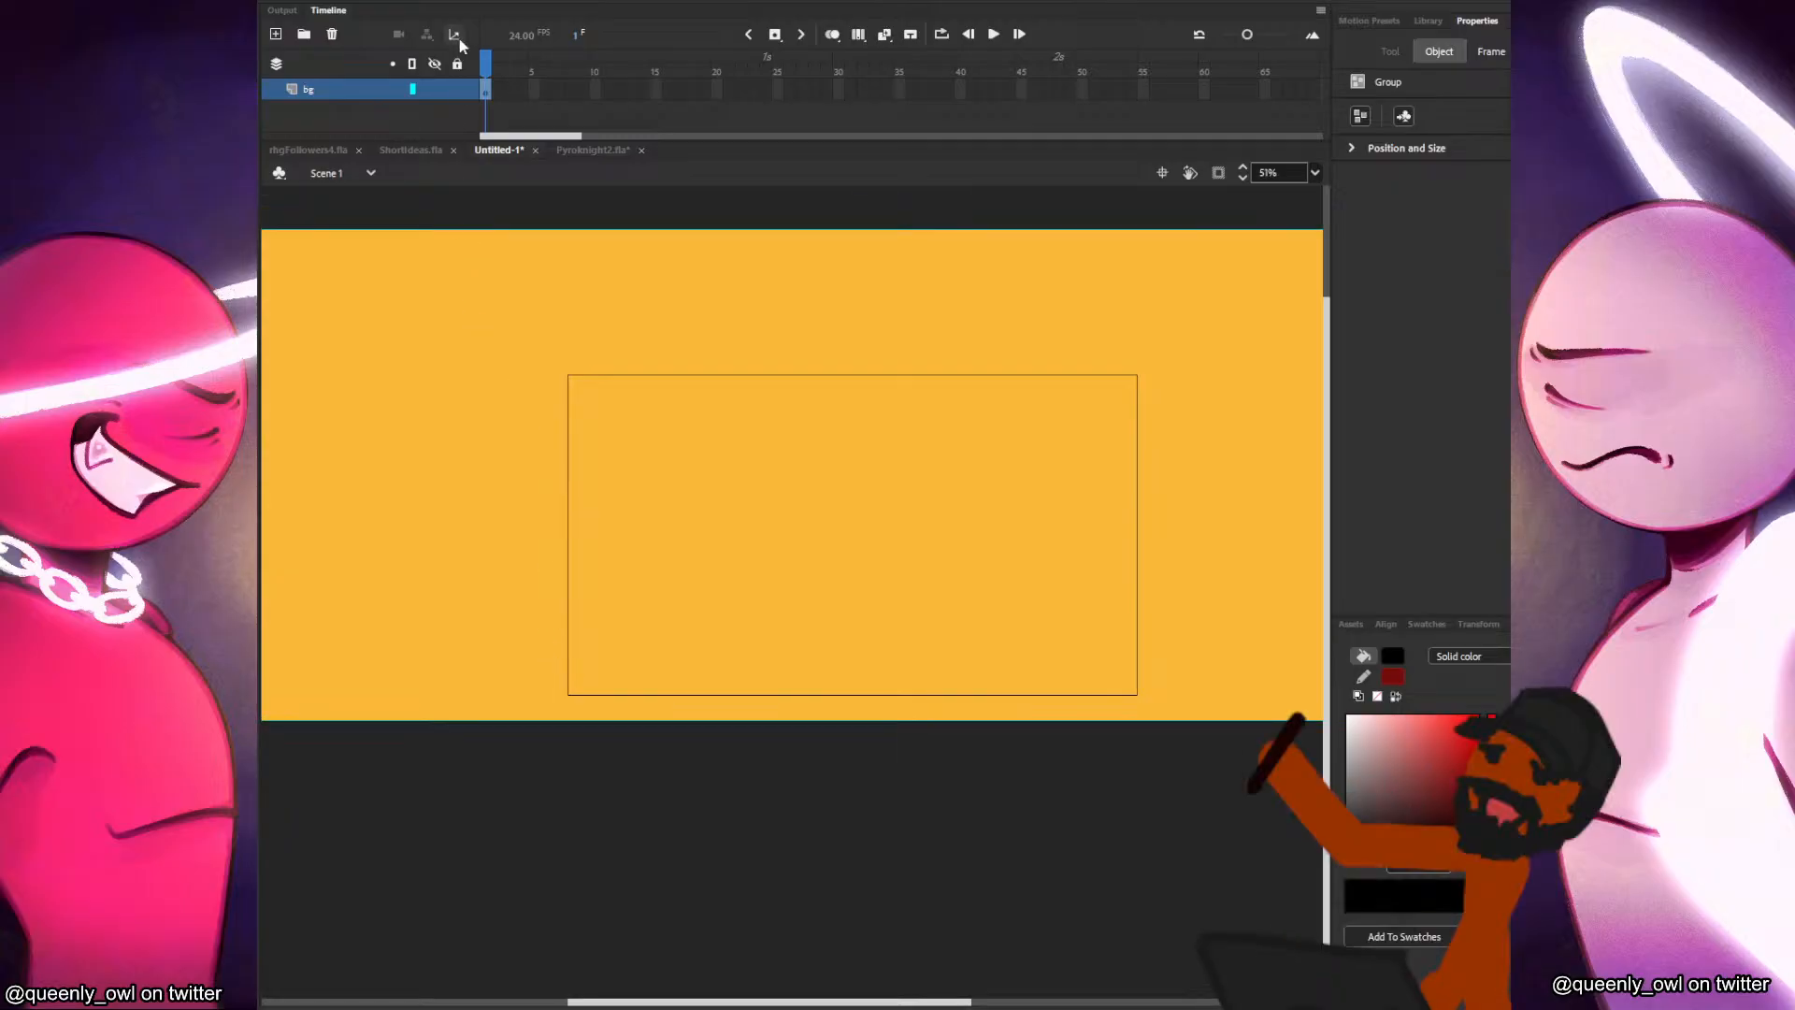
Show the rulers and add two horizontal guides, one on the stage's bottom edge and one above it.
key("ctrl+alt+shift+r")
left_click_drag(782, 196, 777, 708)
left_click_drag(686, 190, 659, 638)
Check Pyroknight2.fla's guides, move Untitled-1's upper guide to the stage's top edge and add another slightly below mid-height.
left_click(410, 150)
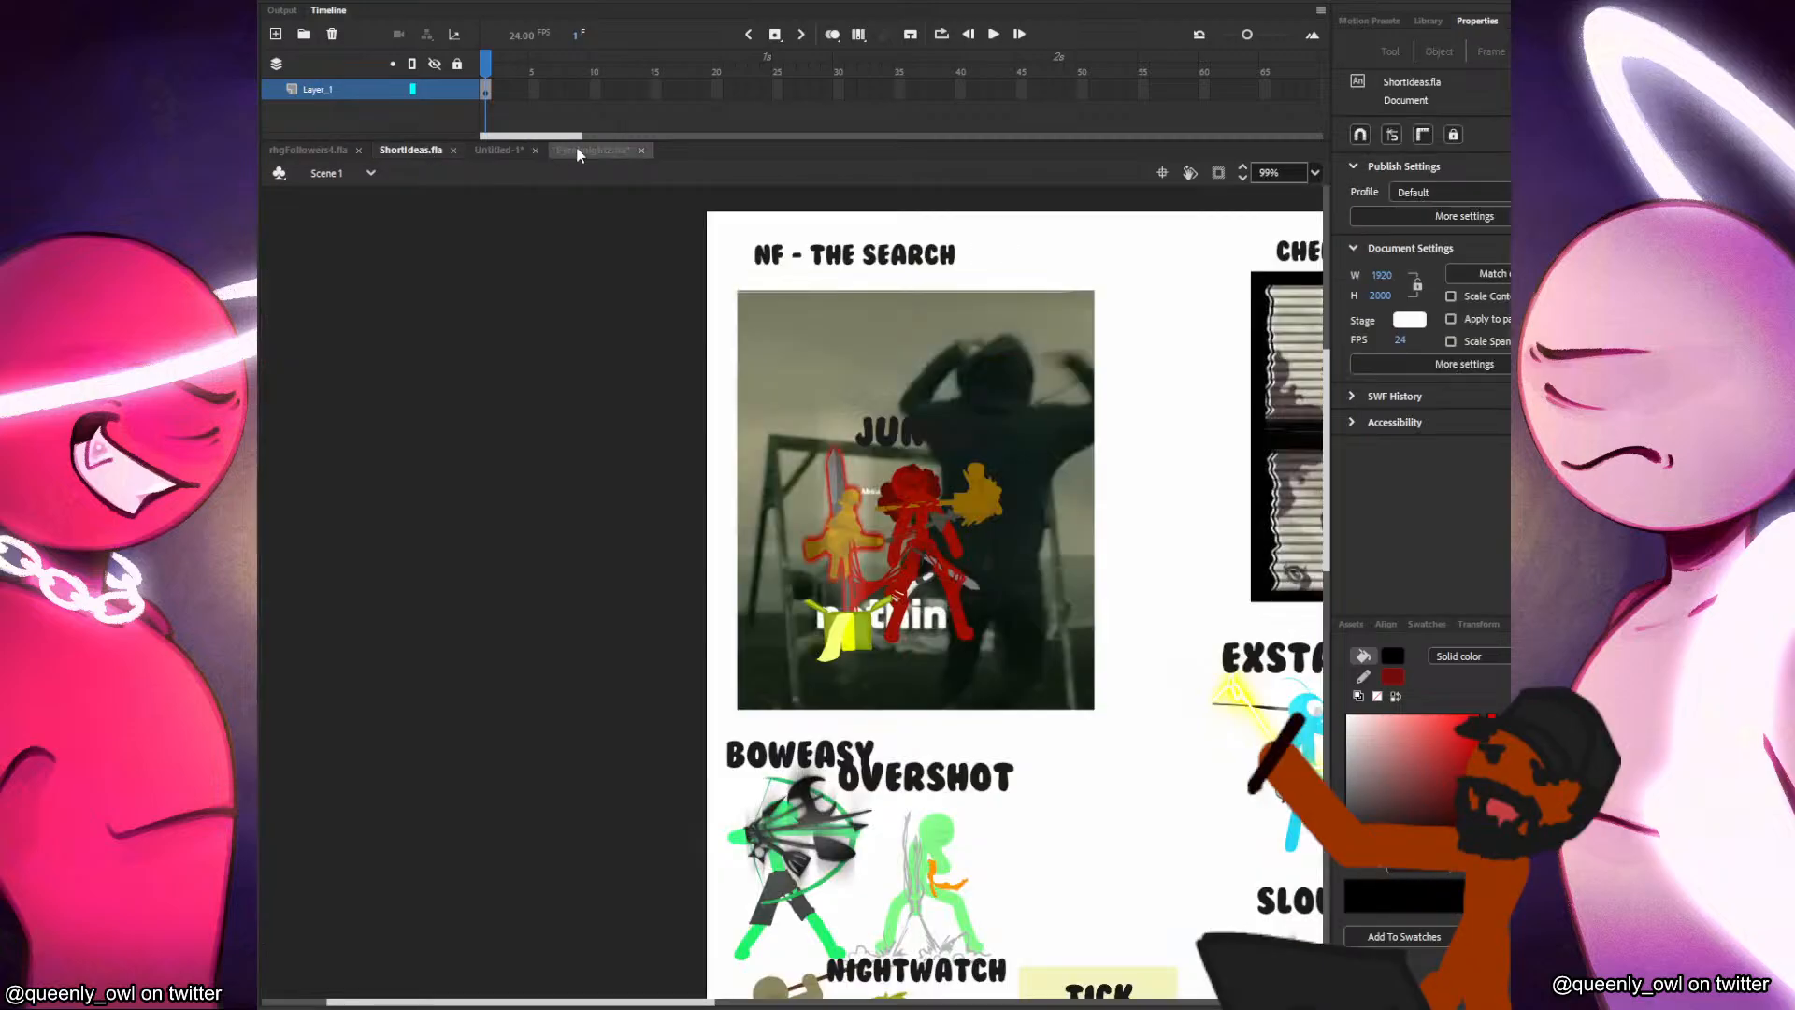
left_click(575, 152)
left_click_drag(917, 480, 432, 529)
left_click_drag(905, 562, 491, 519)
left_click(499, 150)
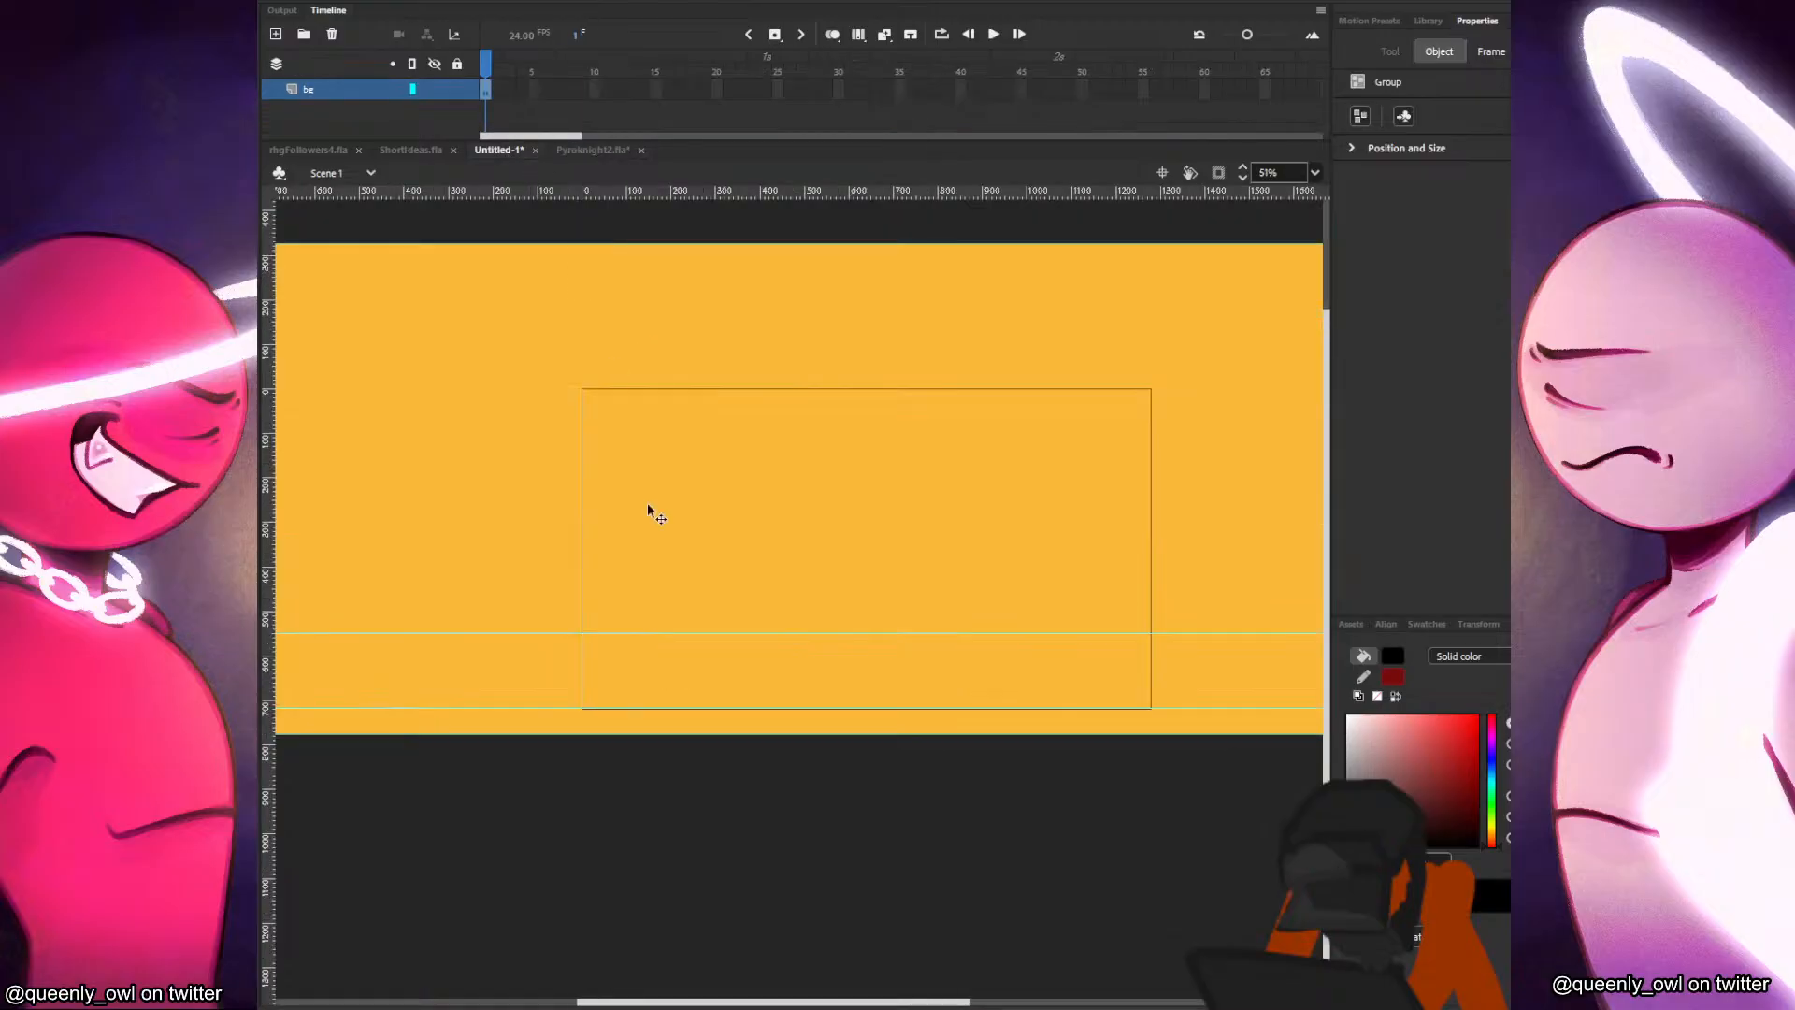
left_click_drag(831, 636, 824, 391)
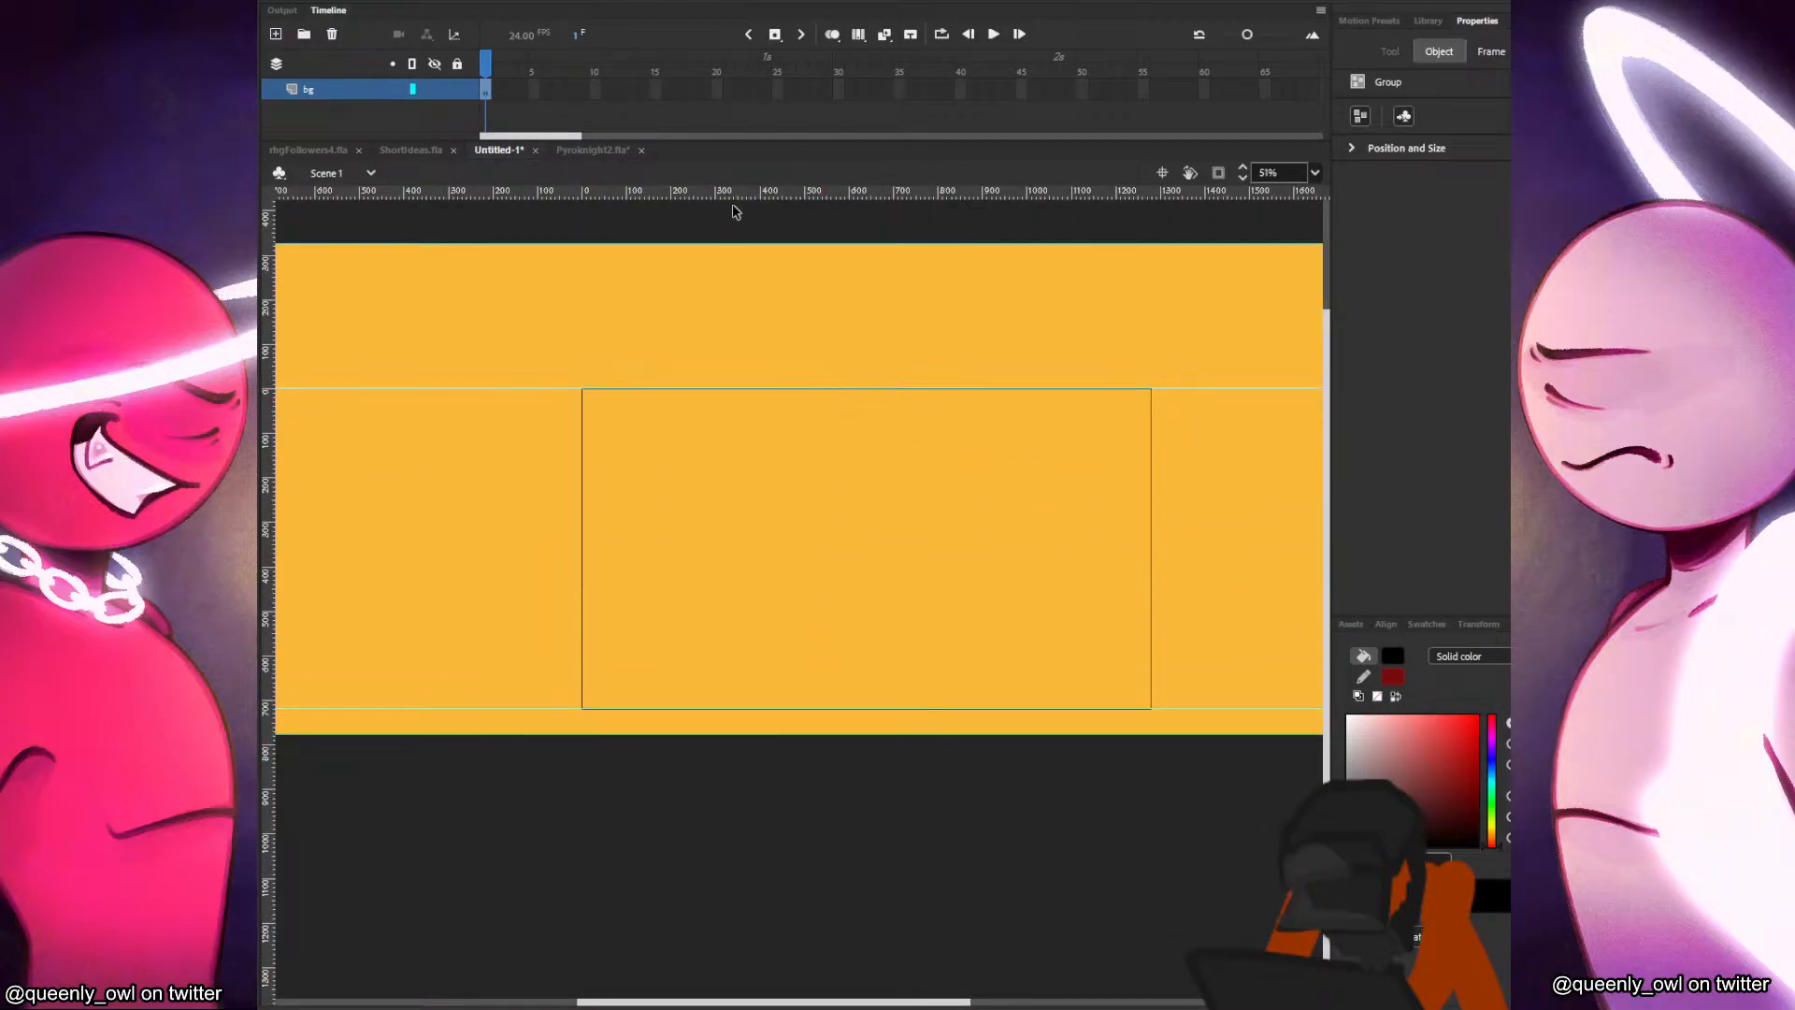
left_click_drag(738, 199, 693, 581)
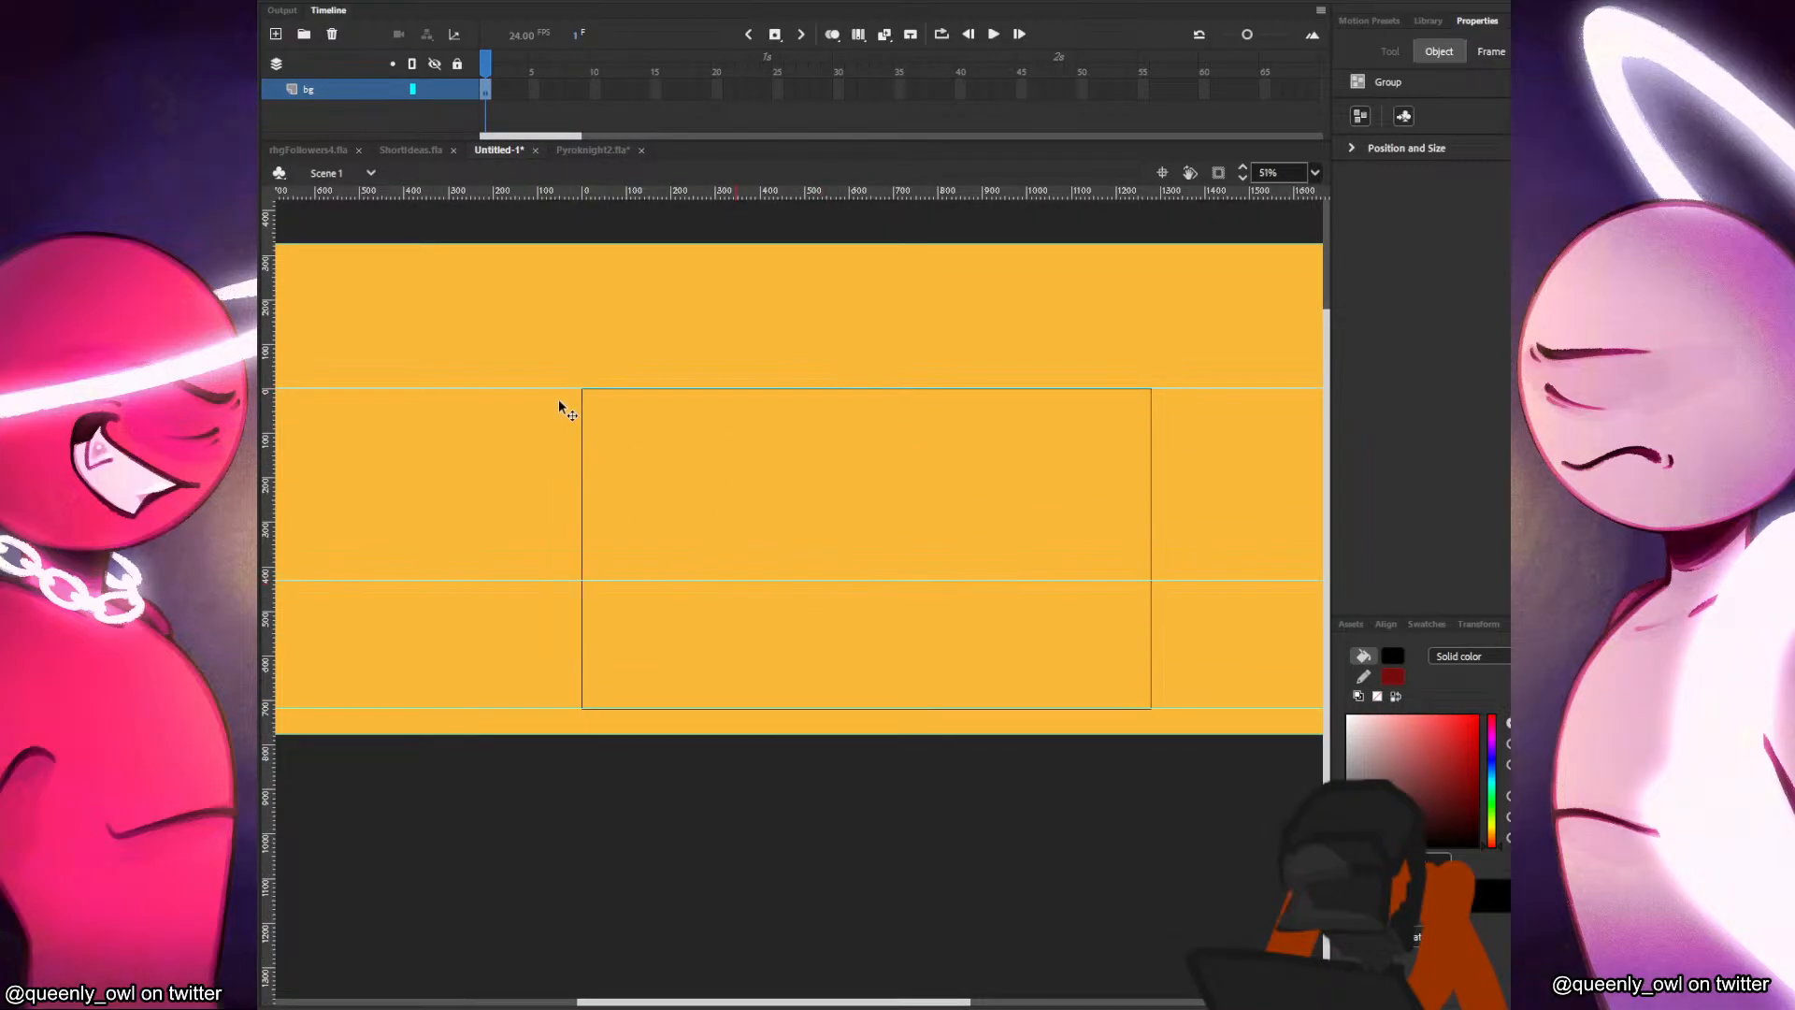
Copy the Junko movie clip from above the roster in rhgFollowers4.fla and paste it into Untitled-1.
left_click(588, 157)
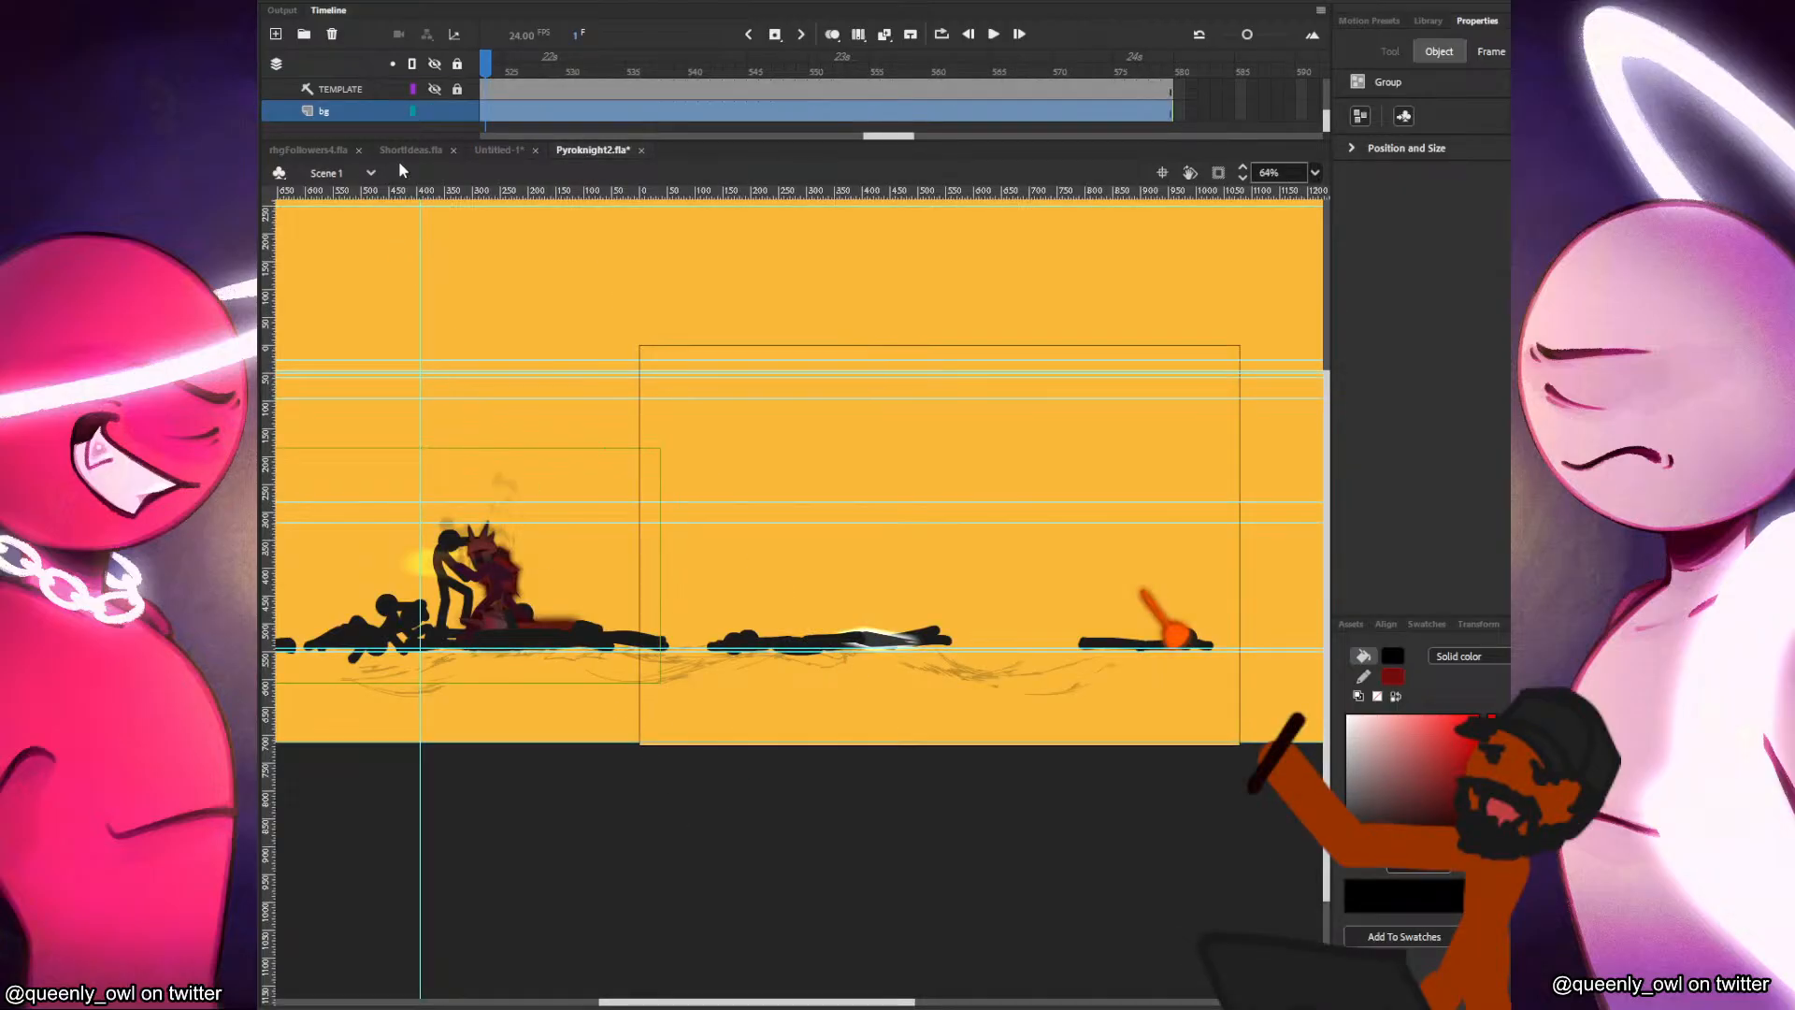
left_click(308, 149)
left_click_drag(967, 884, 917, 868)
left_click_drag(568, 225, 768, 502)
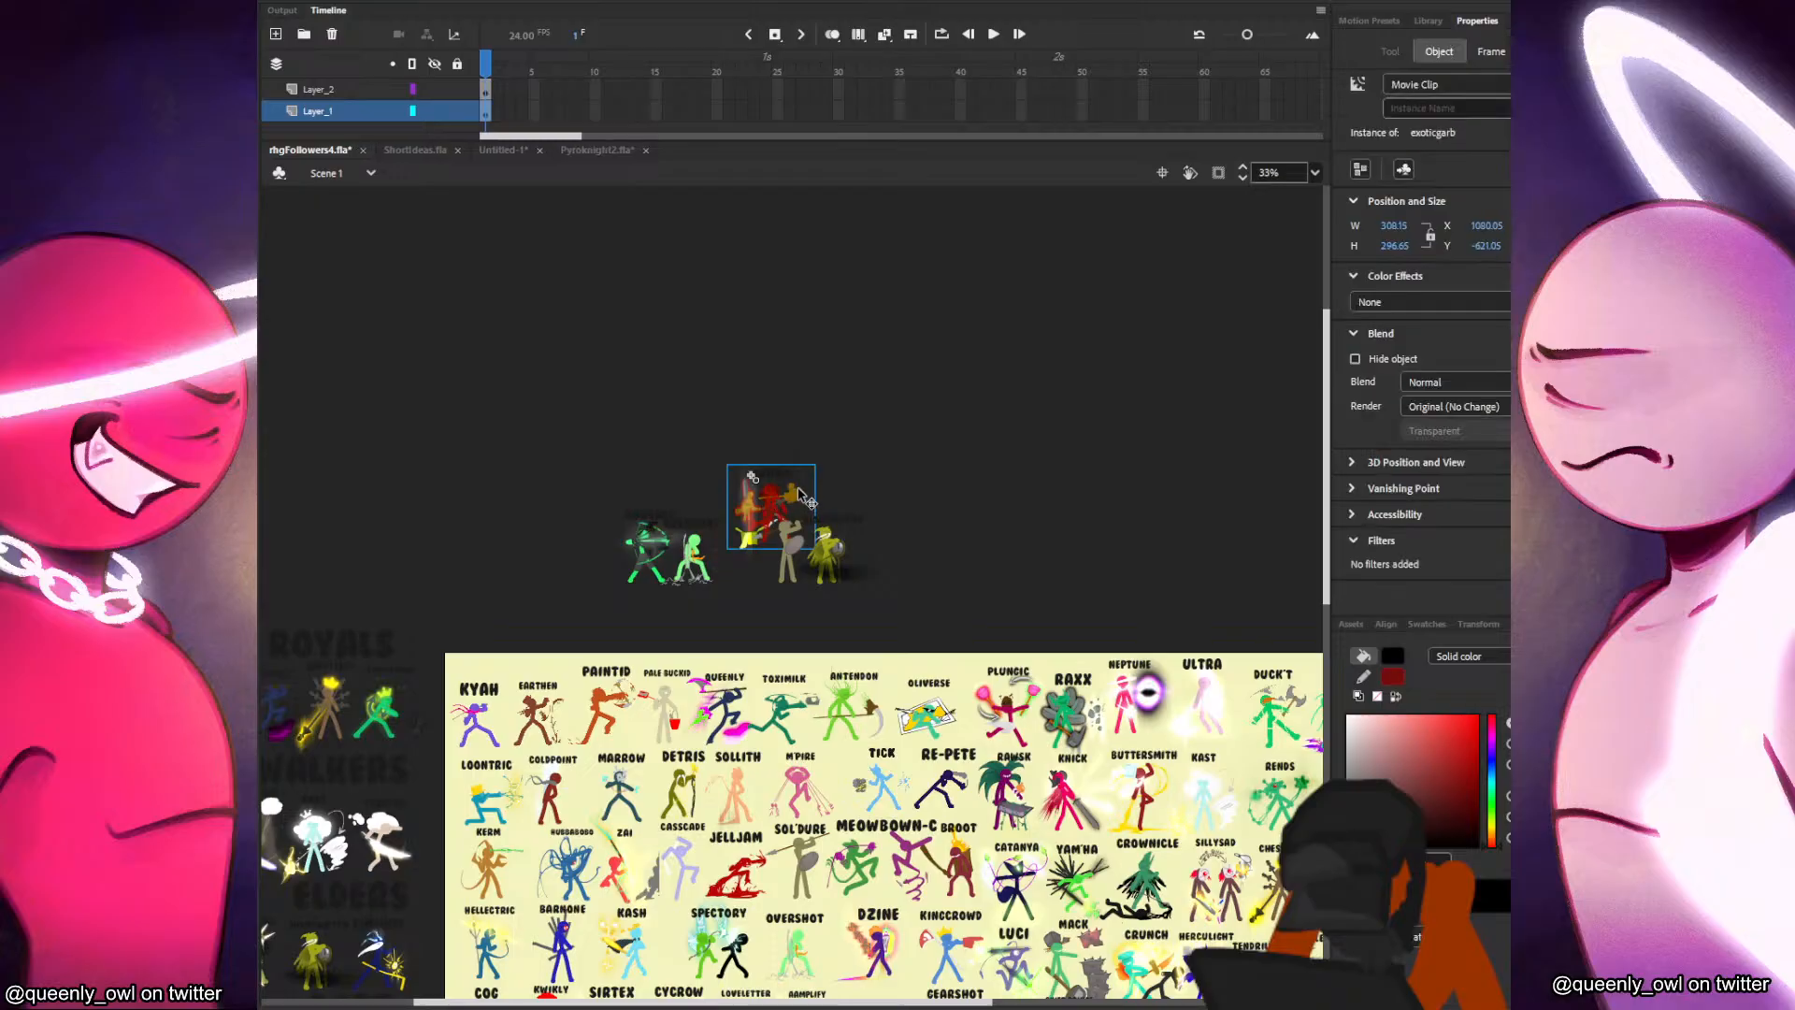
left_click(599, 150)
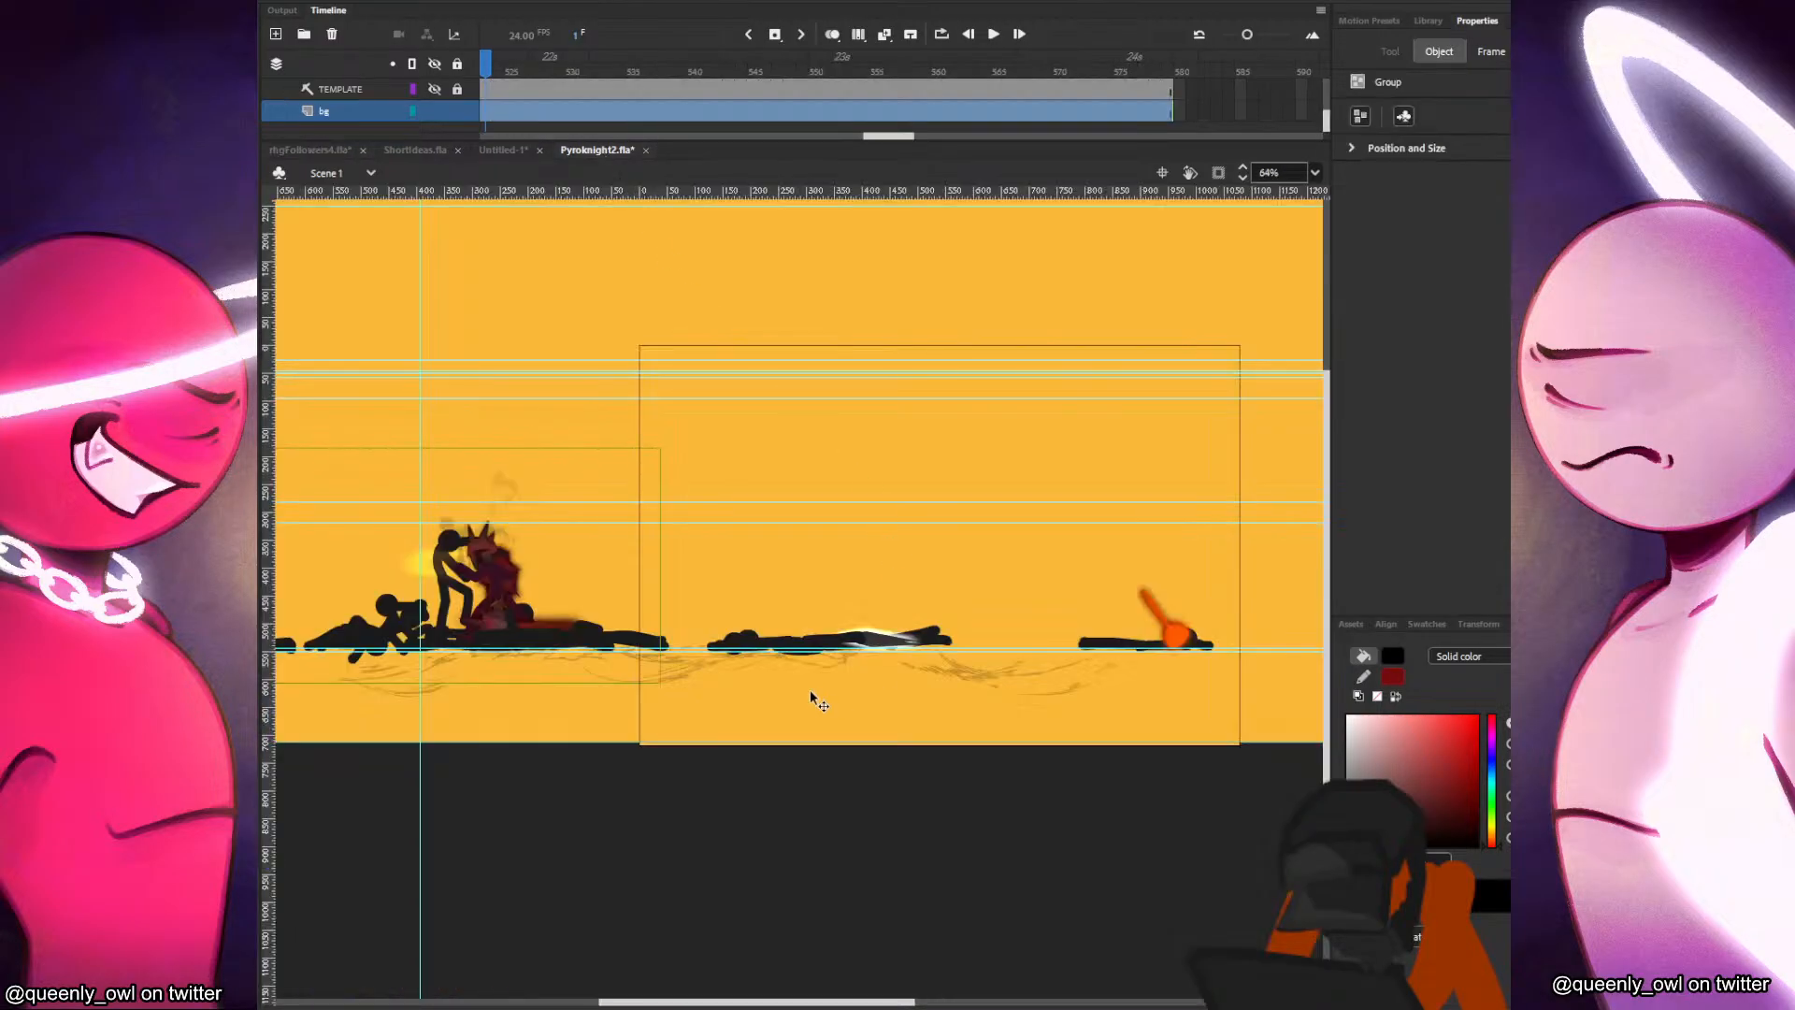
left_click(507, 150)
key("ctrl+v")
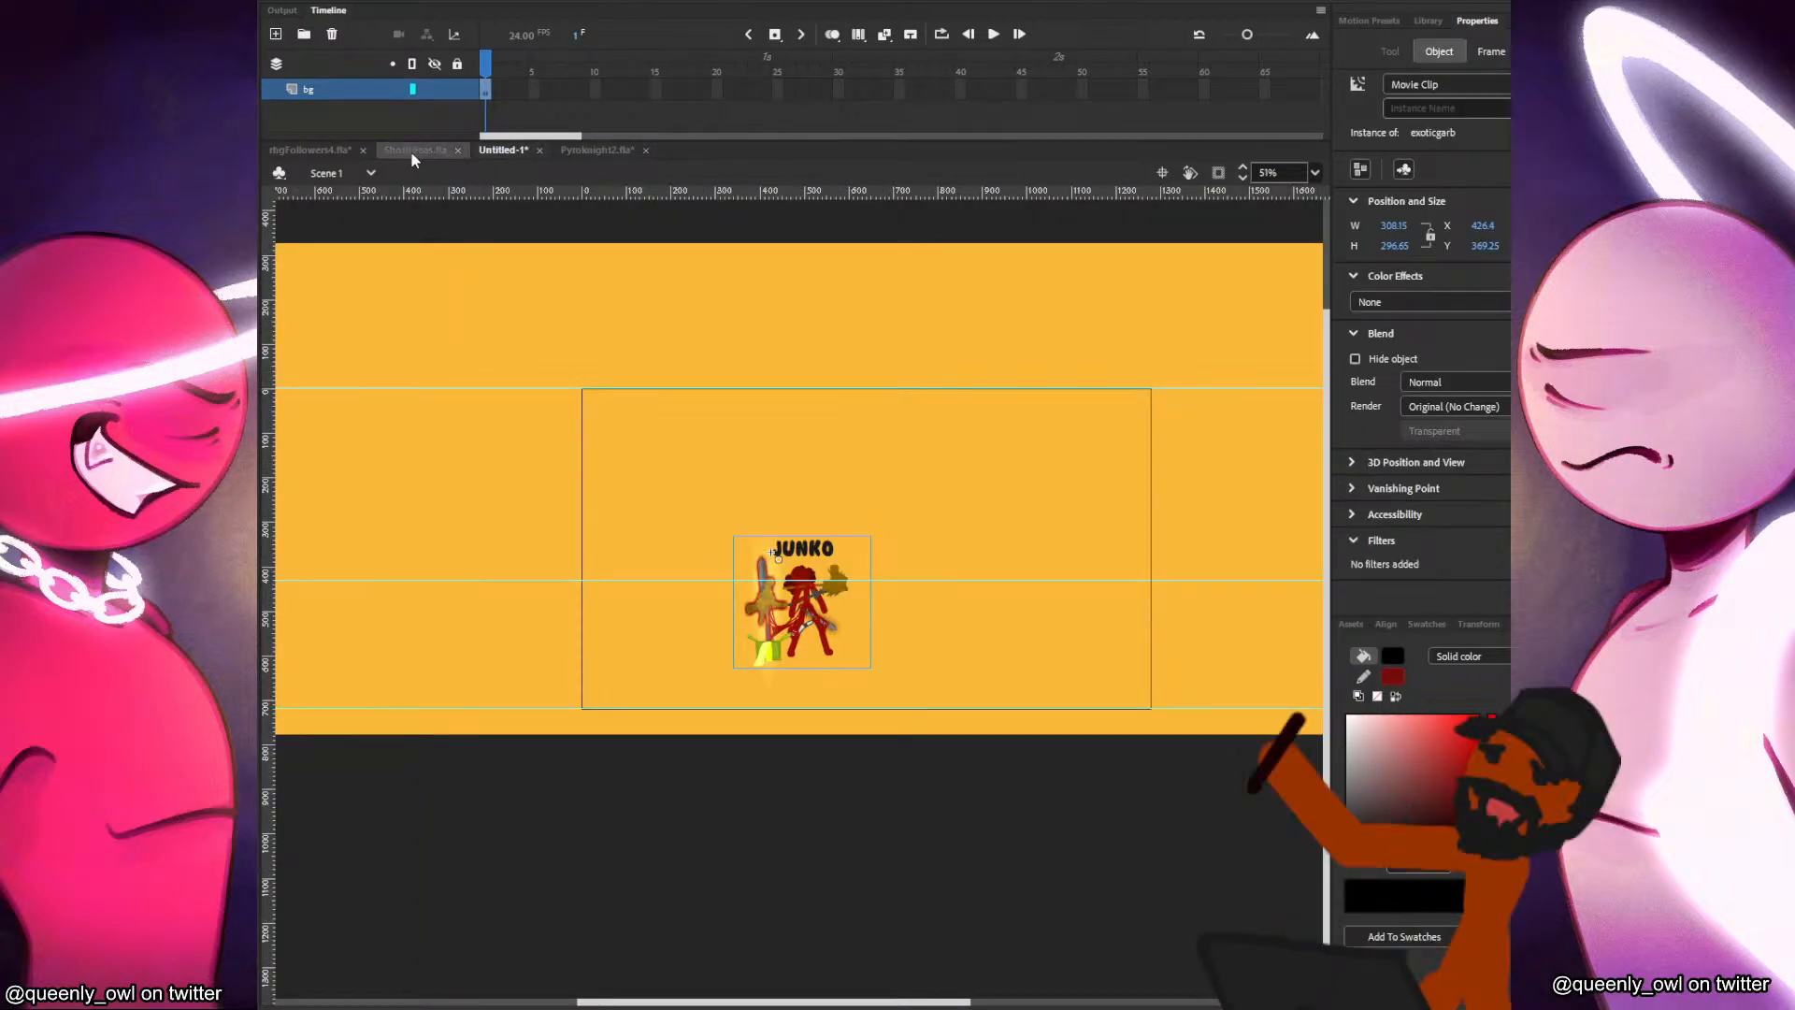
Transfer the pasted Junko clip to a new layer above bg and name that layer template.
key("ctrl+x")
left_click(276, 33)
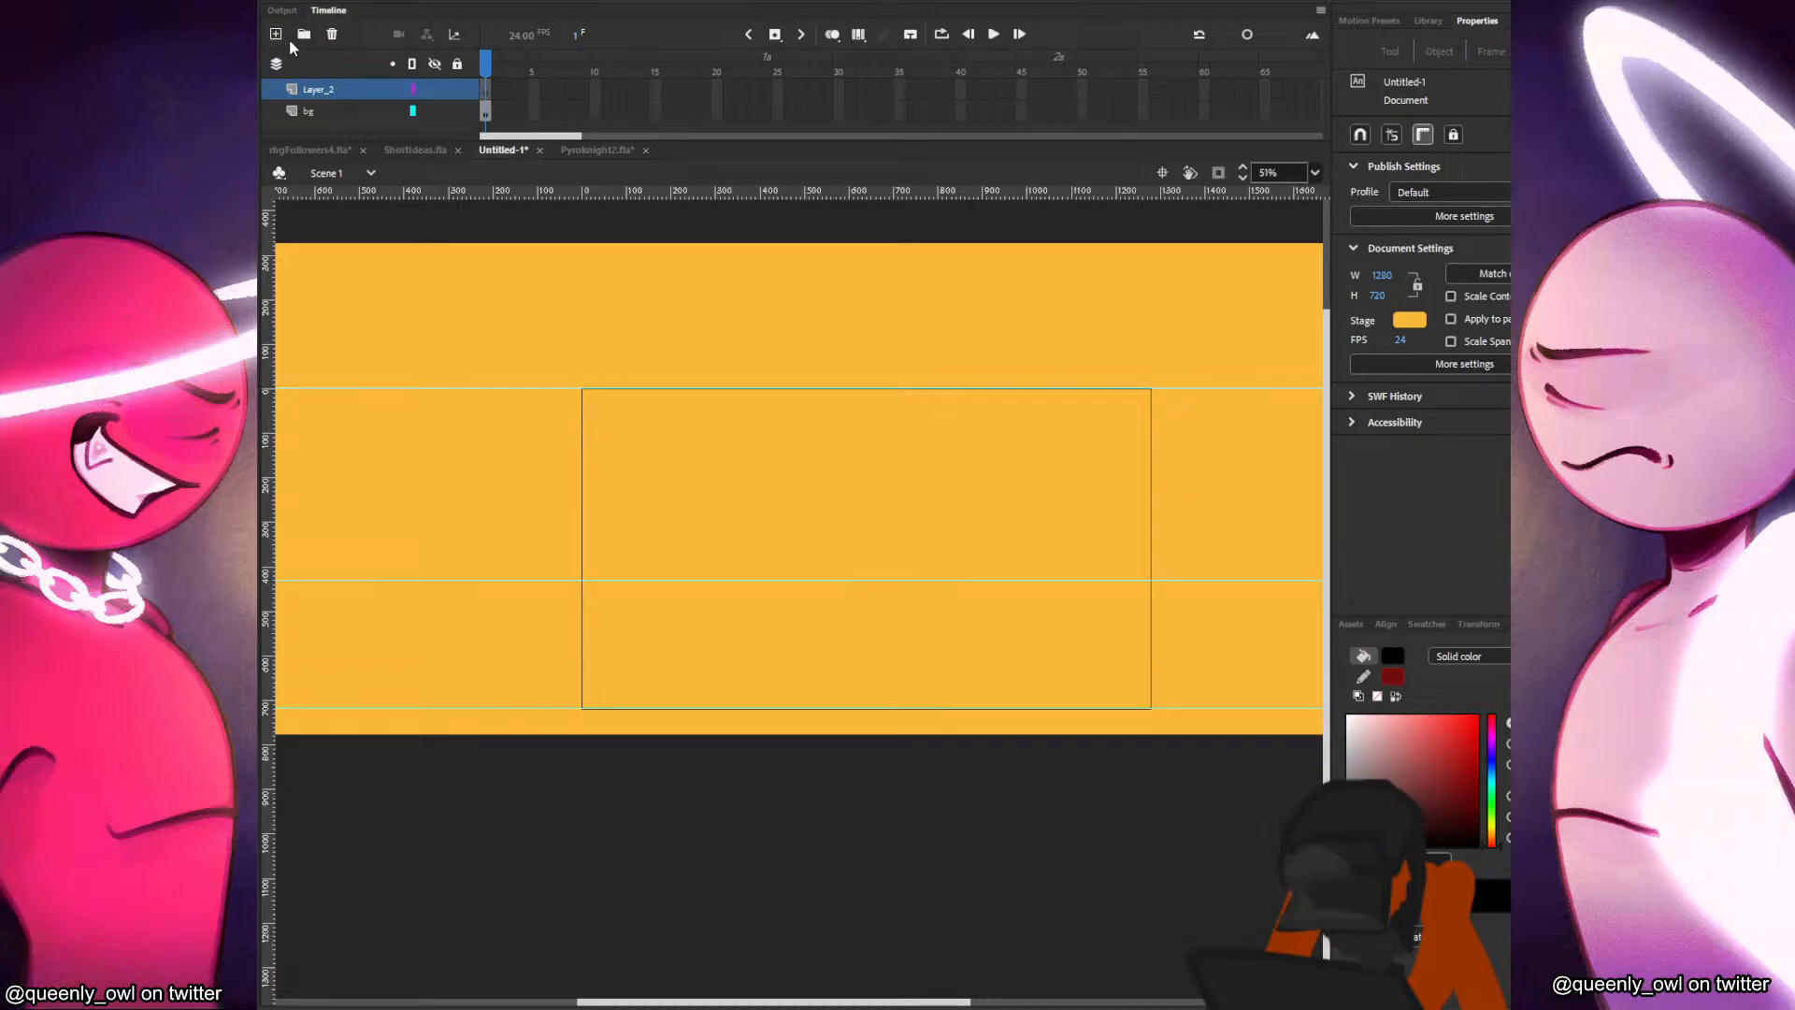
key("ctrl+v")
double_click(328, 89)
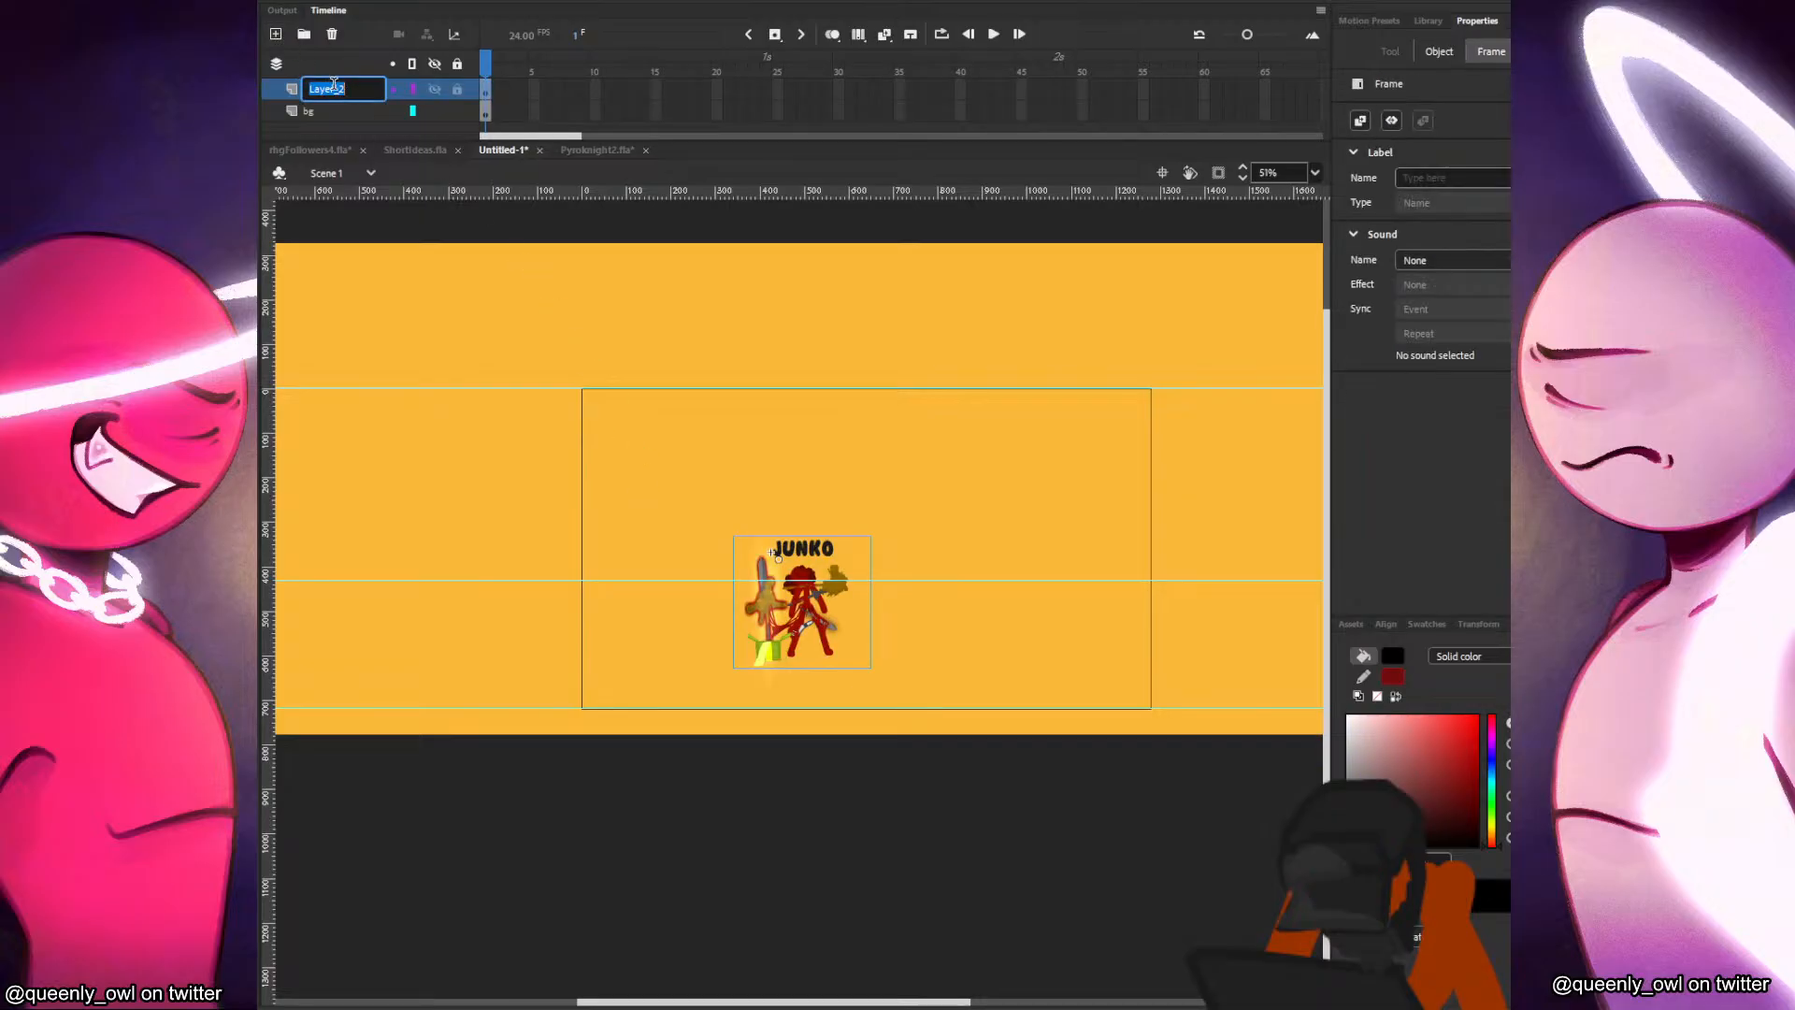
type("template")
key("Return")
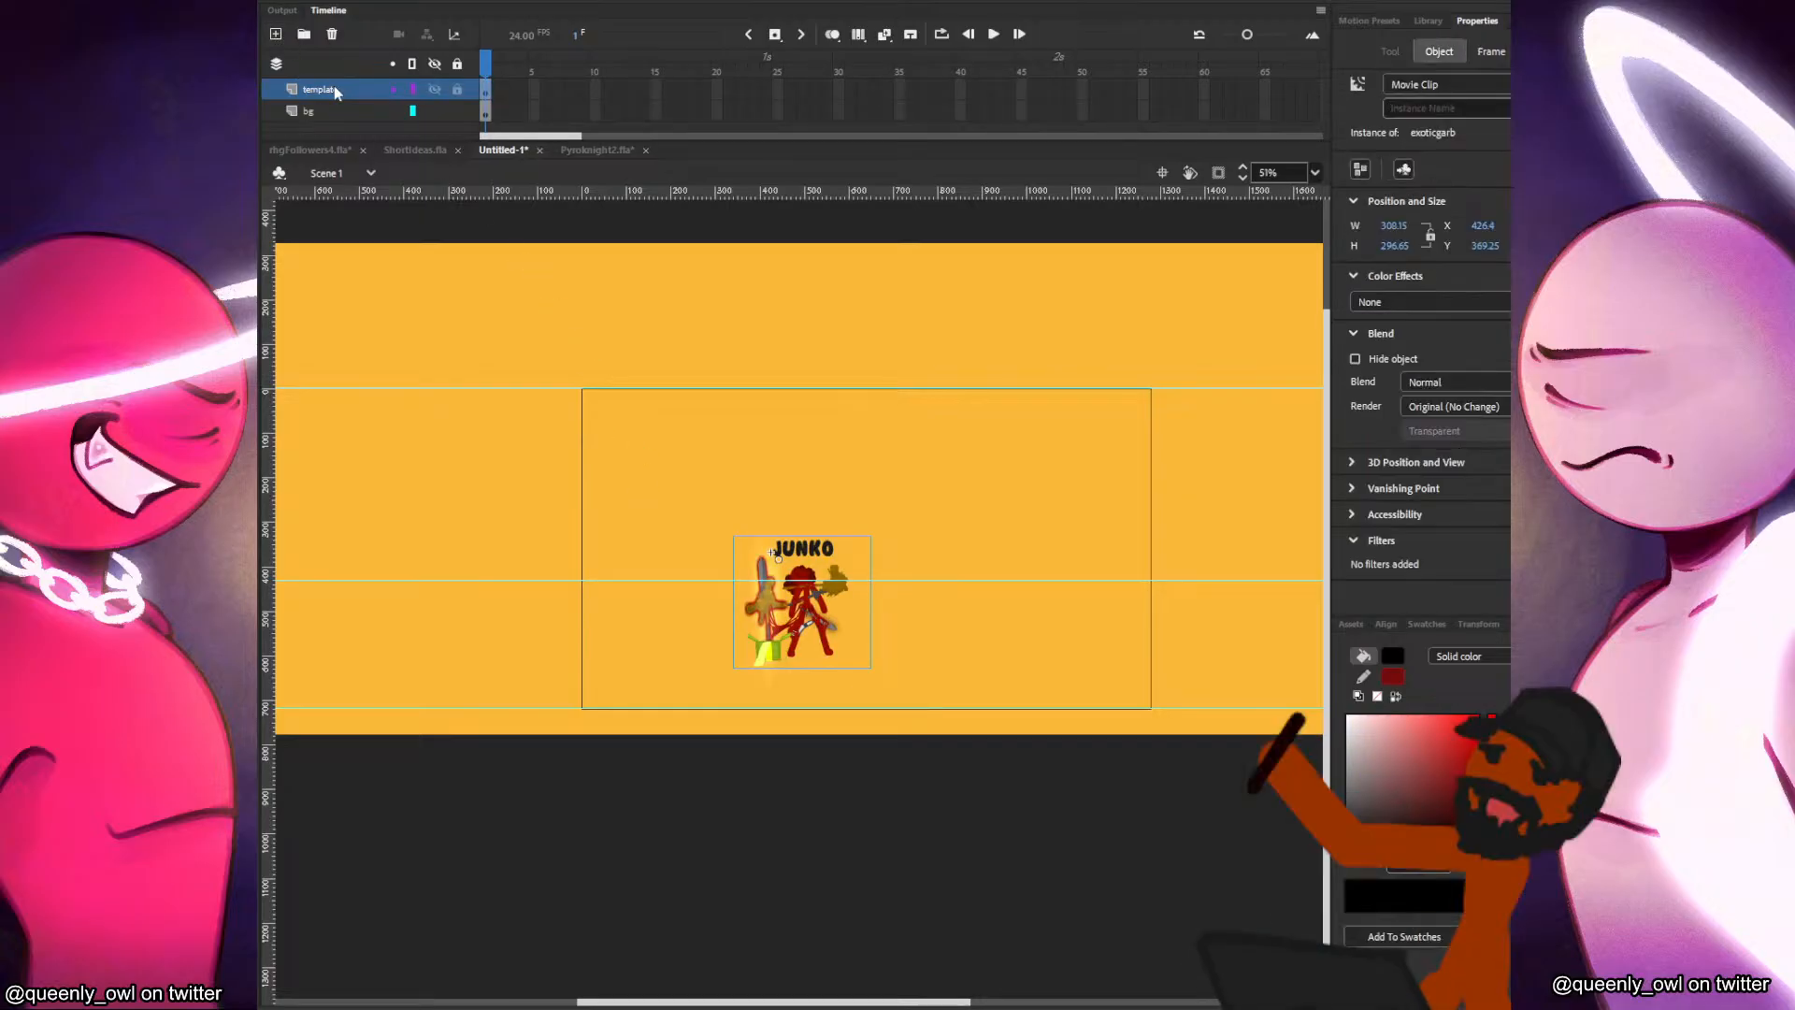
Move the Junko clip off the stage, beside its lower left corner, with the feet on the bottom guide.
scroll(877, 525, "up", 3)
left_click_drag(864, 660, 537, 692)
scroll(537, 692, "left", 3)
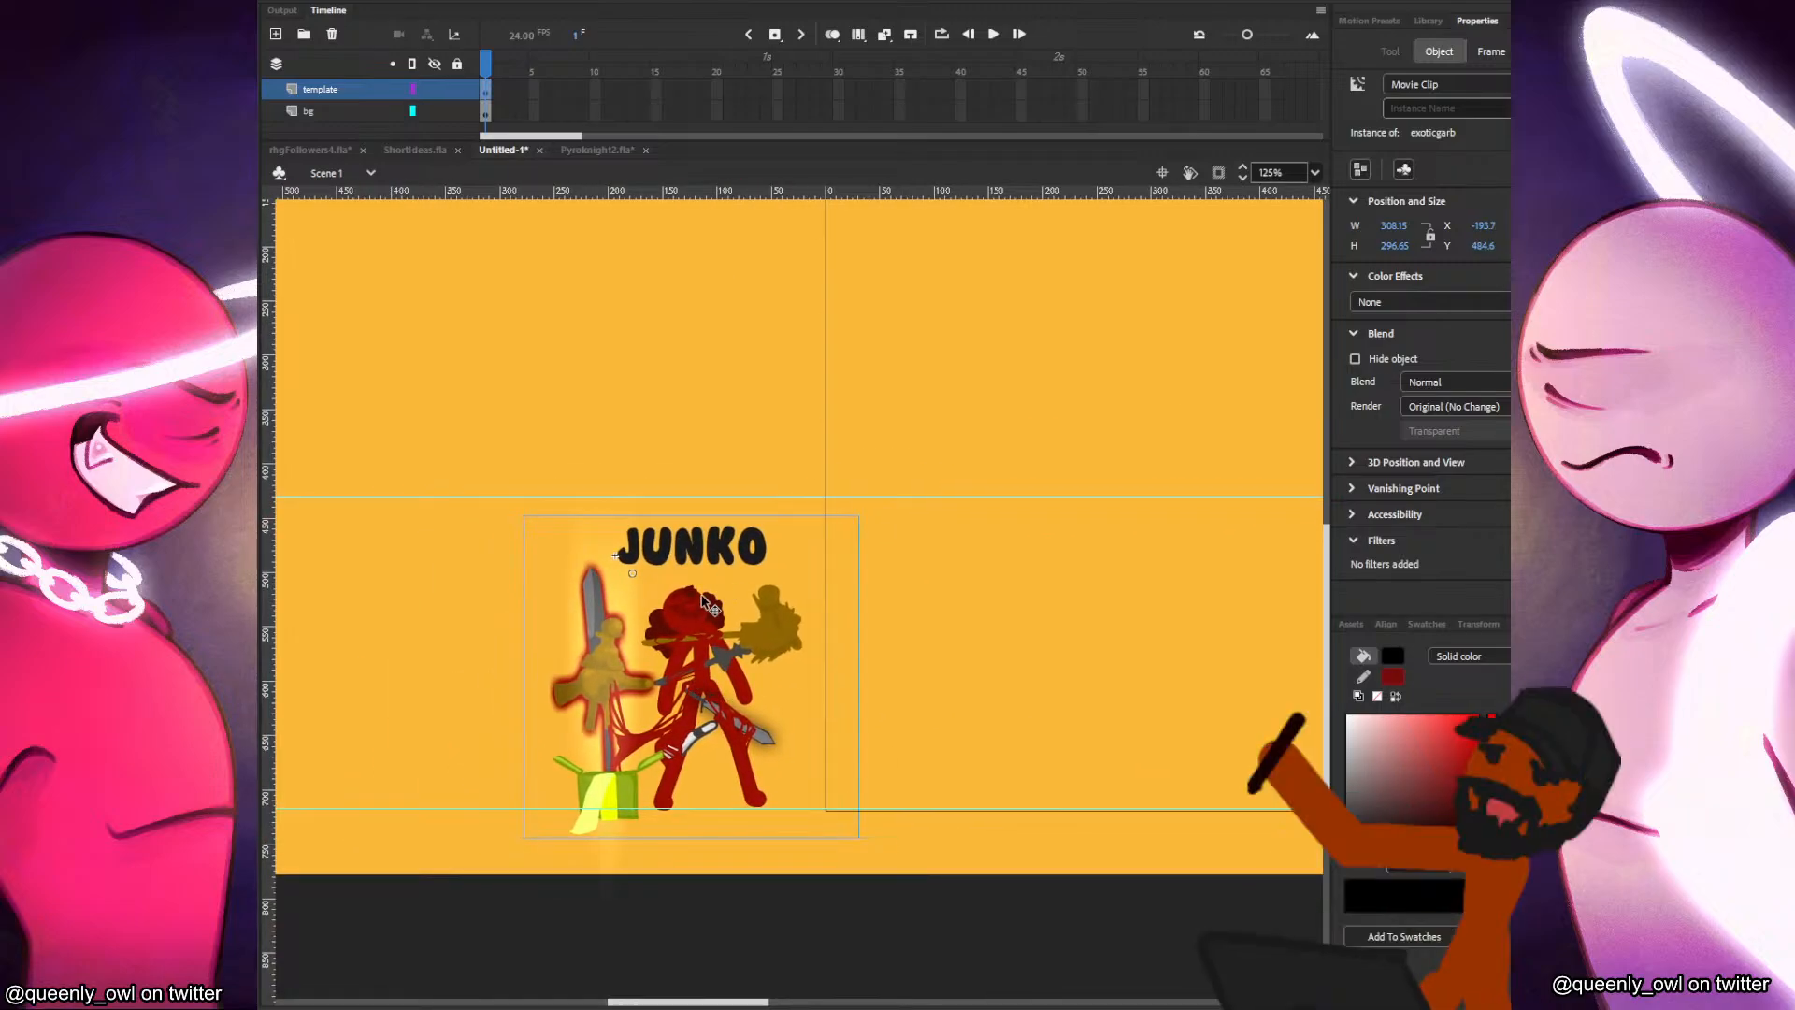
Inside the exoticgarb clip, pull the red head circle out onto the empty stage and add a small dot in the dark red hair colour.
double_click(701, 613)
left_click(701, 615)
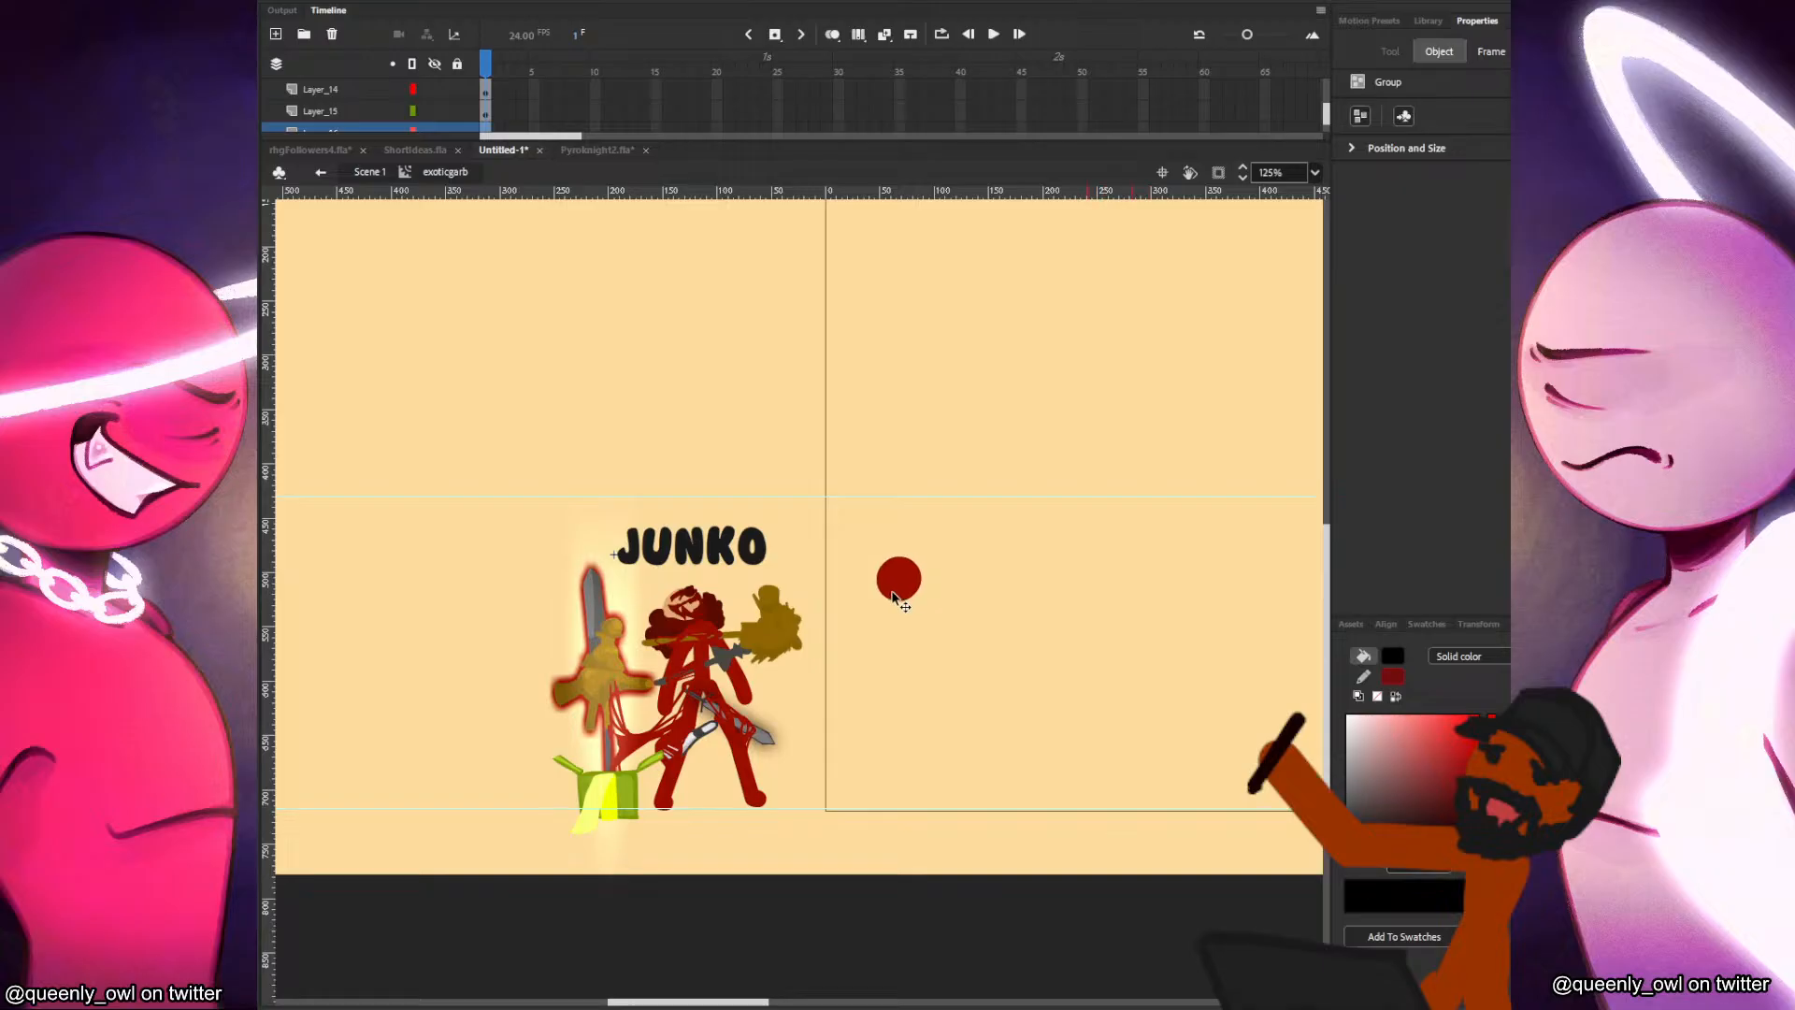
left_click(698, 603)
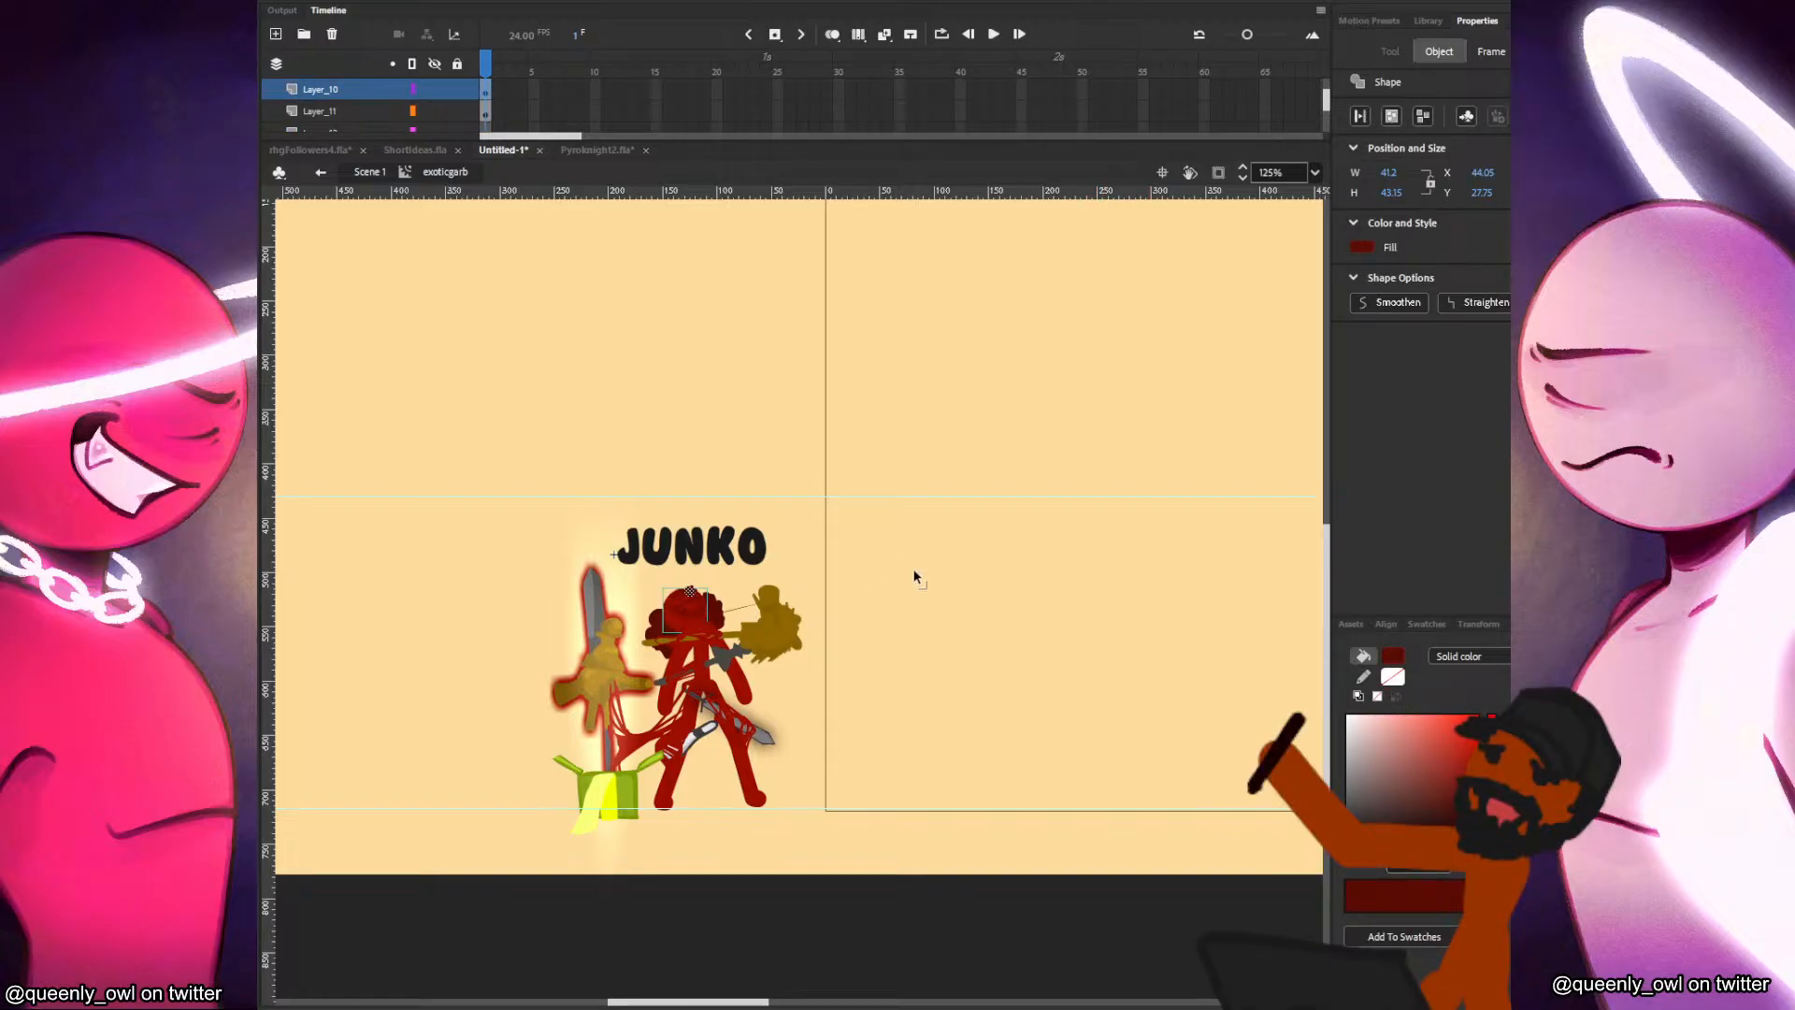
left_click_drag(700, 631, 982, 535)
left_click(1025, 555)
left_click(979, 524)
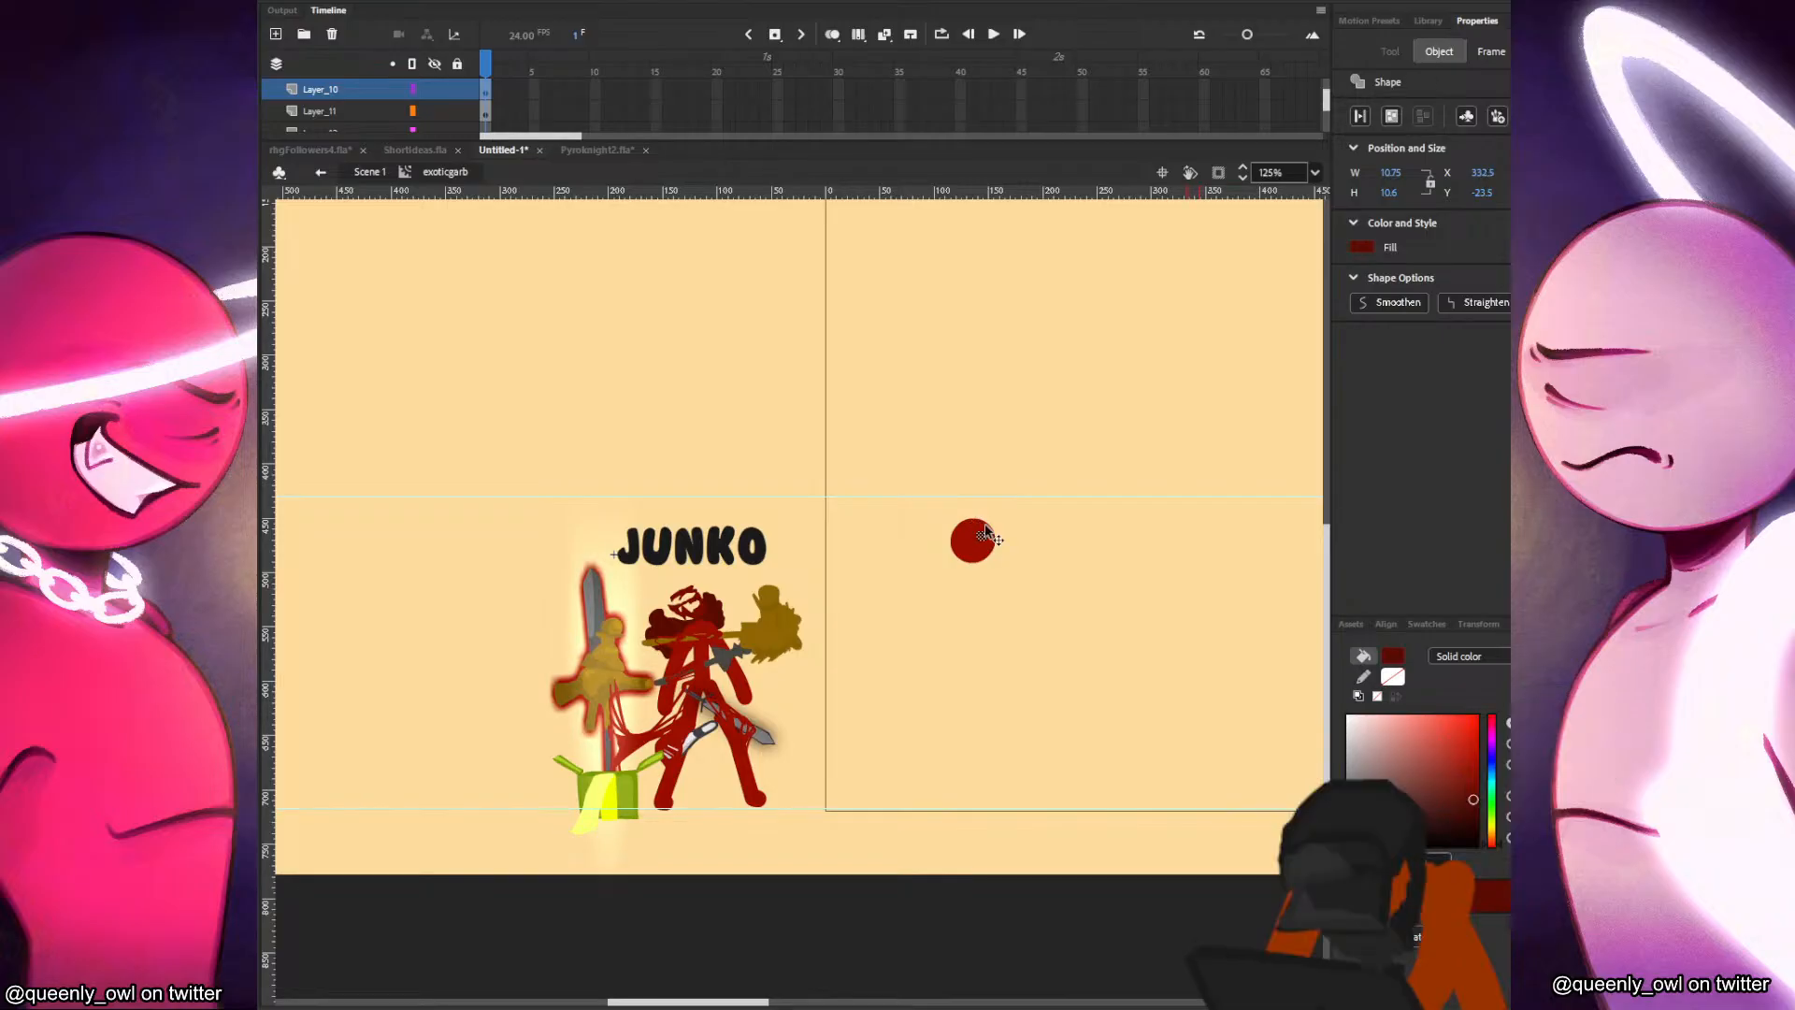
left_click(1044, 515)
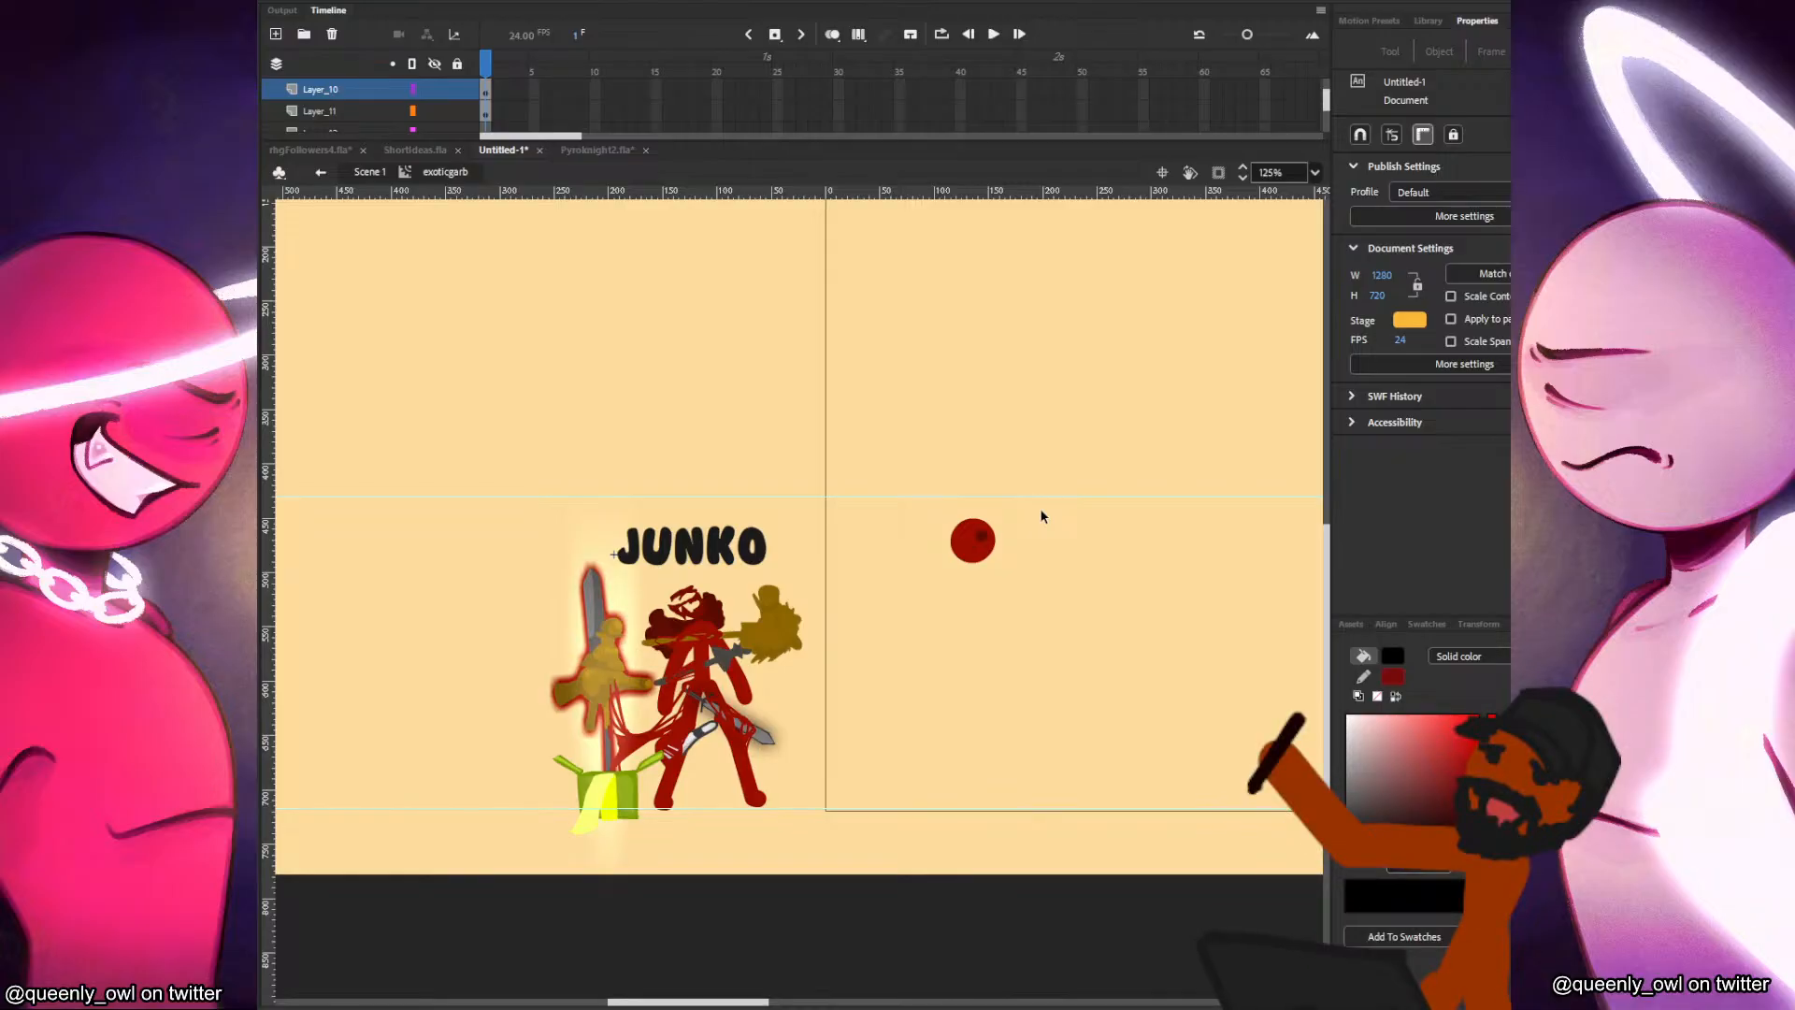
Transfer the dark red face strokes from Junko's head onto the separate red head circle and adjust the small dot there.
left_click(983, 537)
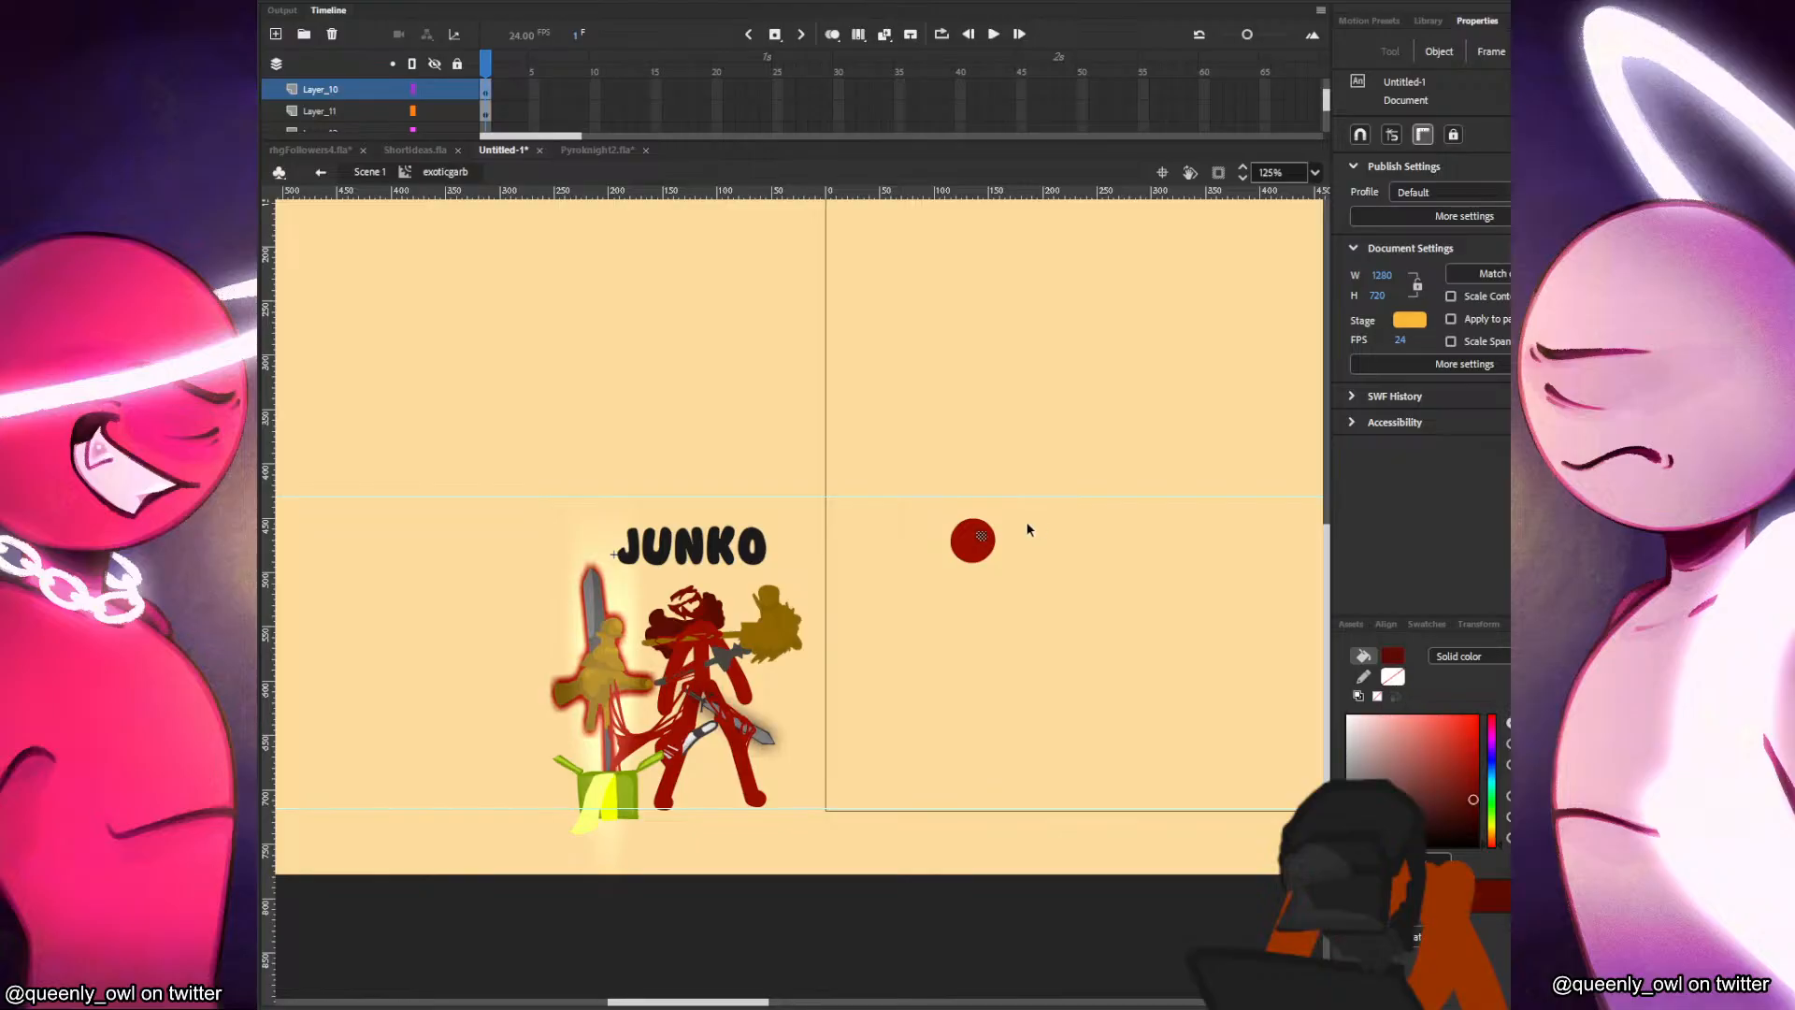
left_click(682, 589)
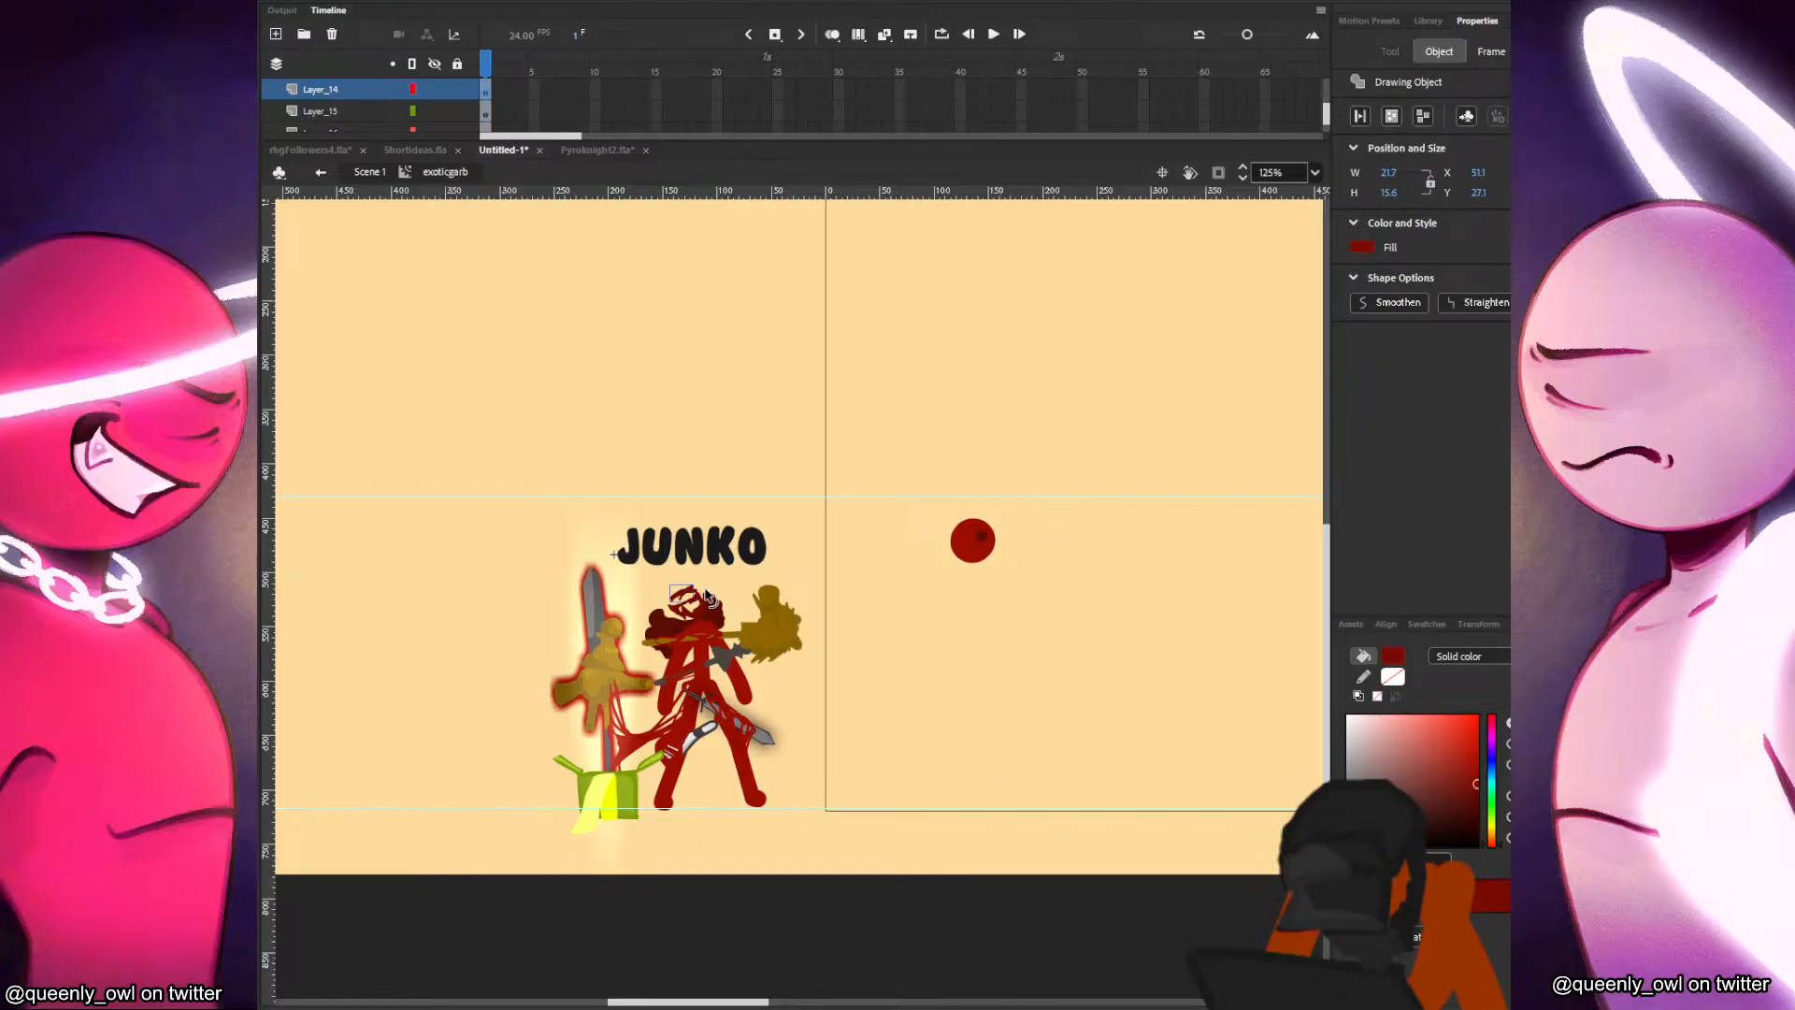
left_click_drag(680, 590, 681, 594)
left_click(689, 592)
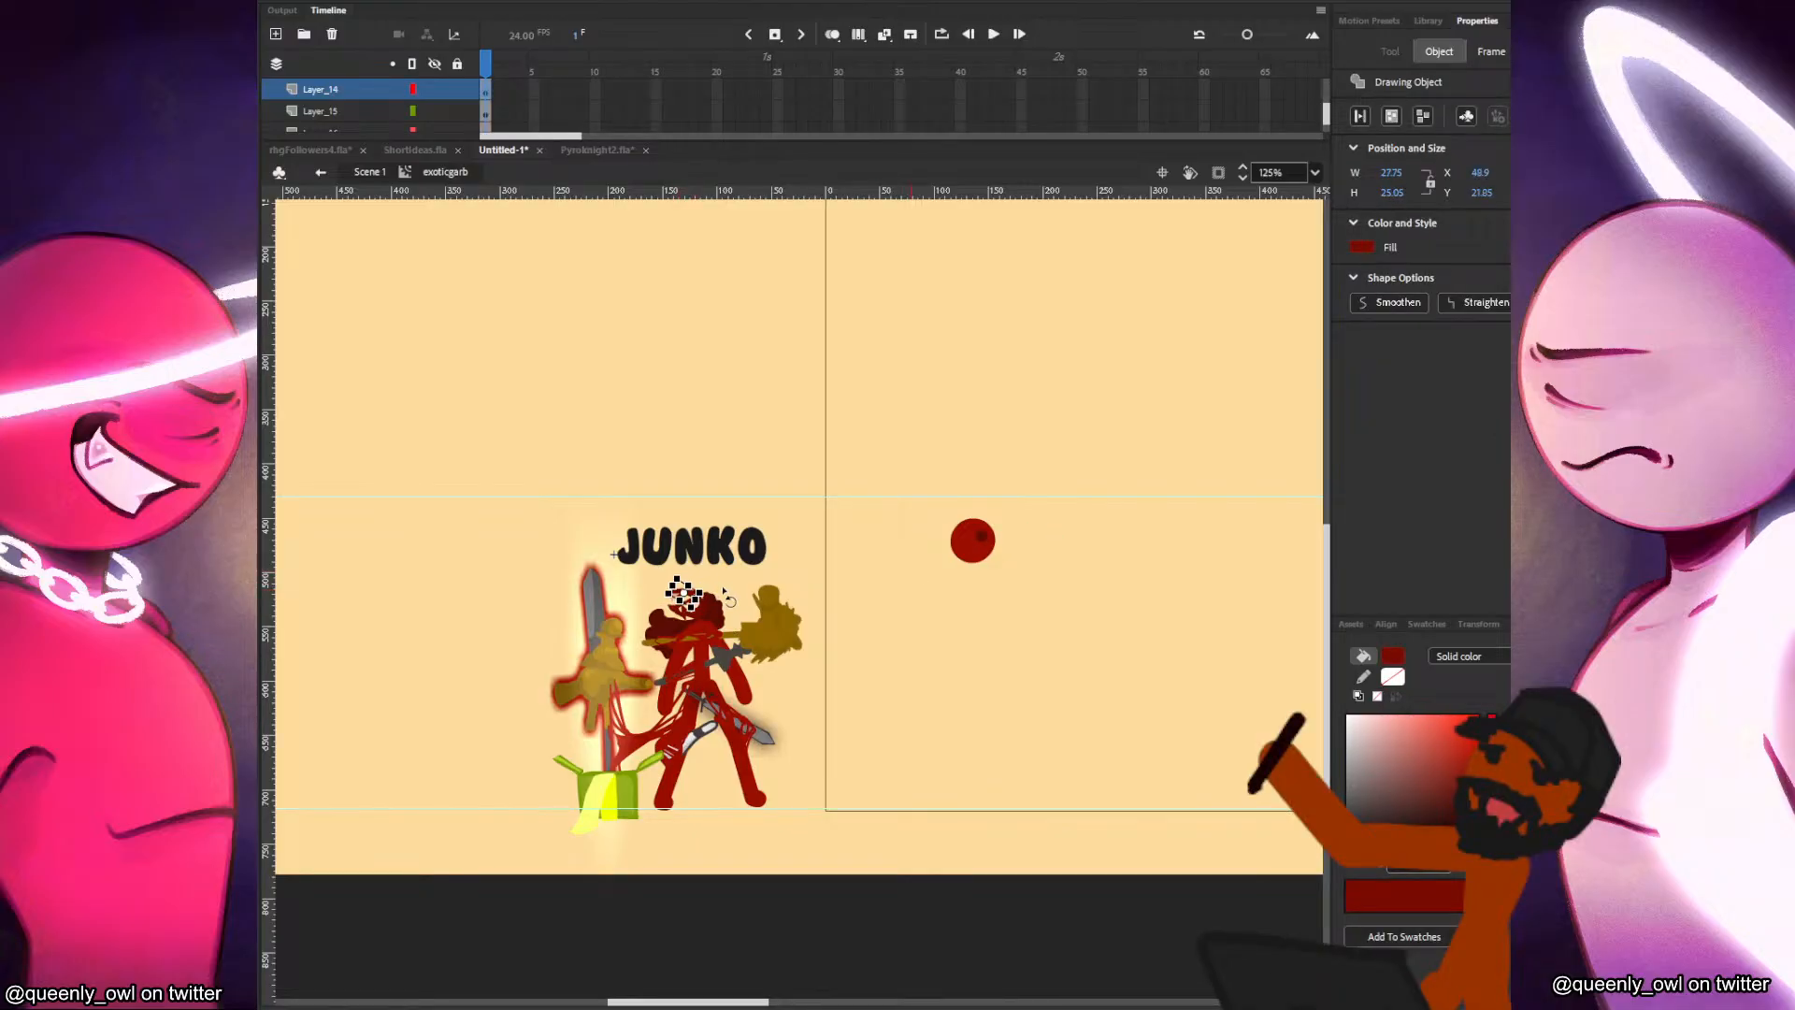
left_click(982, 538)
left_click_drag(982, 542, 979, 544)
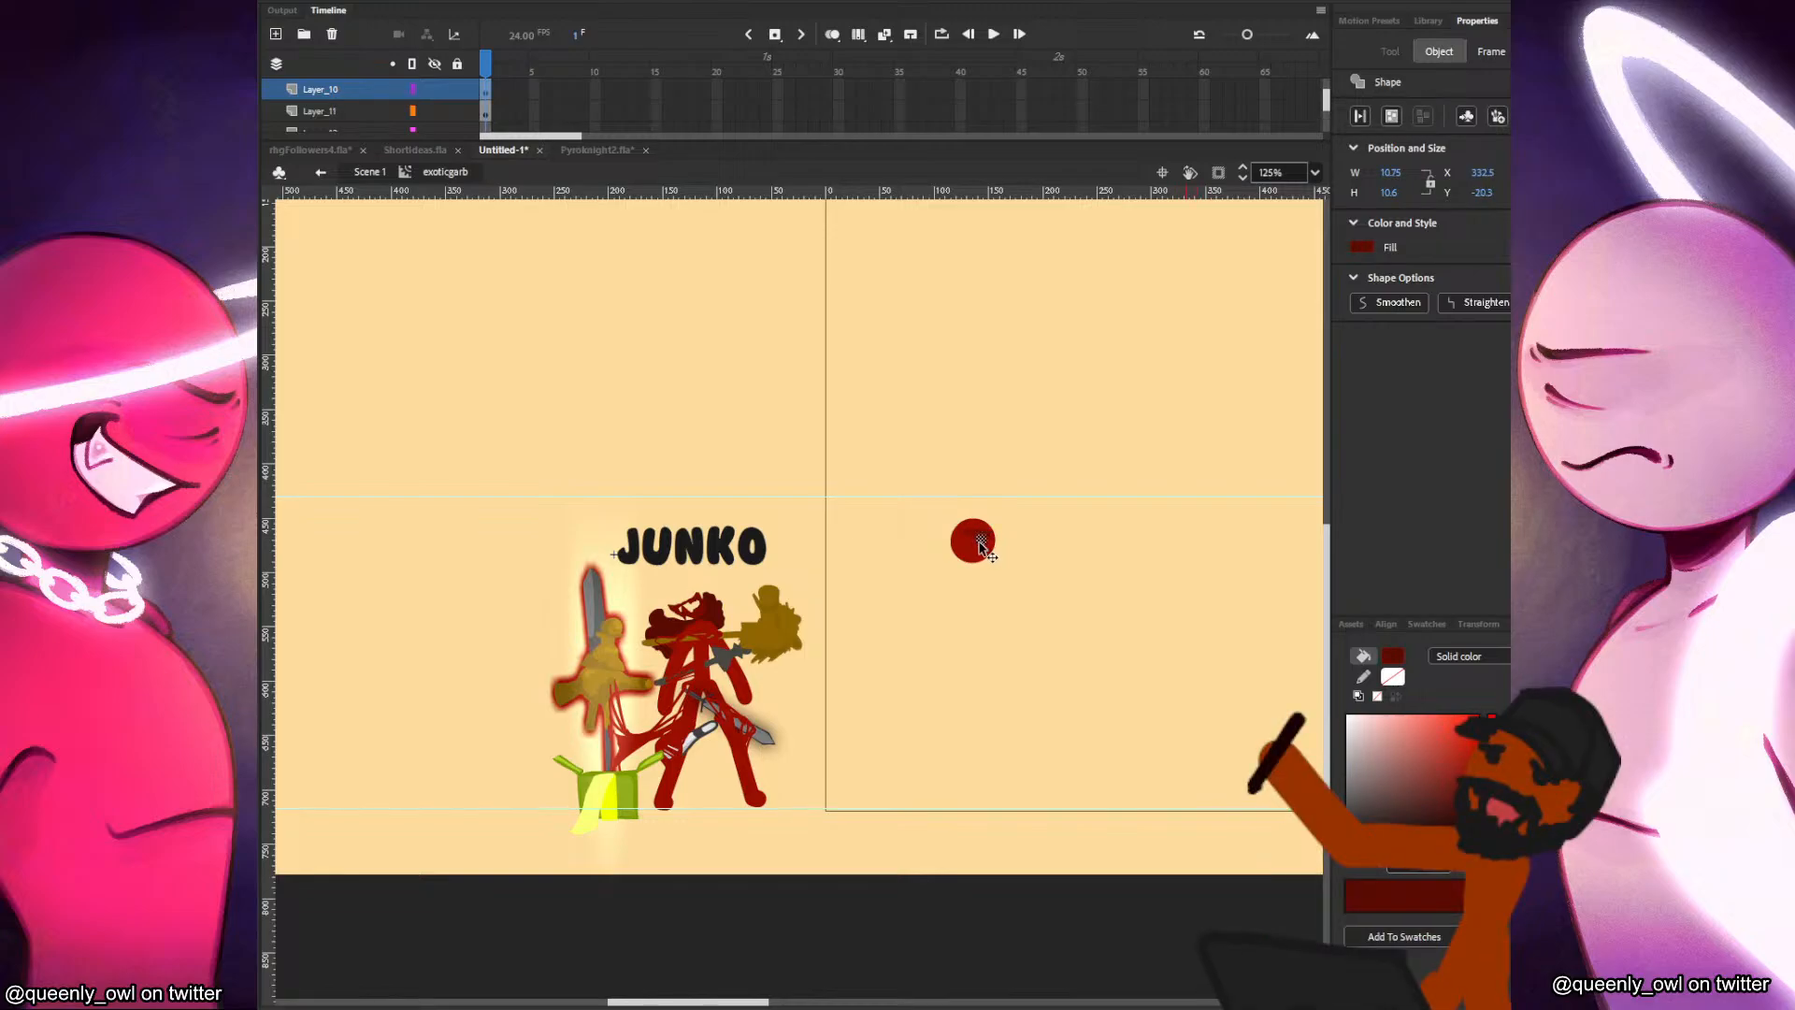
left_click(993, 540)
left_click(980, 539)
Adjust the face strokes with Free Transform and move the dark dot slightly toward the right edge of the head circle.
scroll(991, 558, "up", 3)
left_click_drag(1094, 435, 896, 692)
left_click(988, 505)
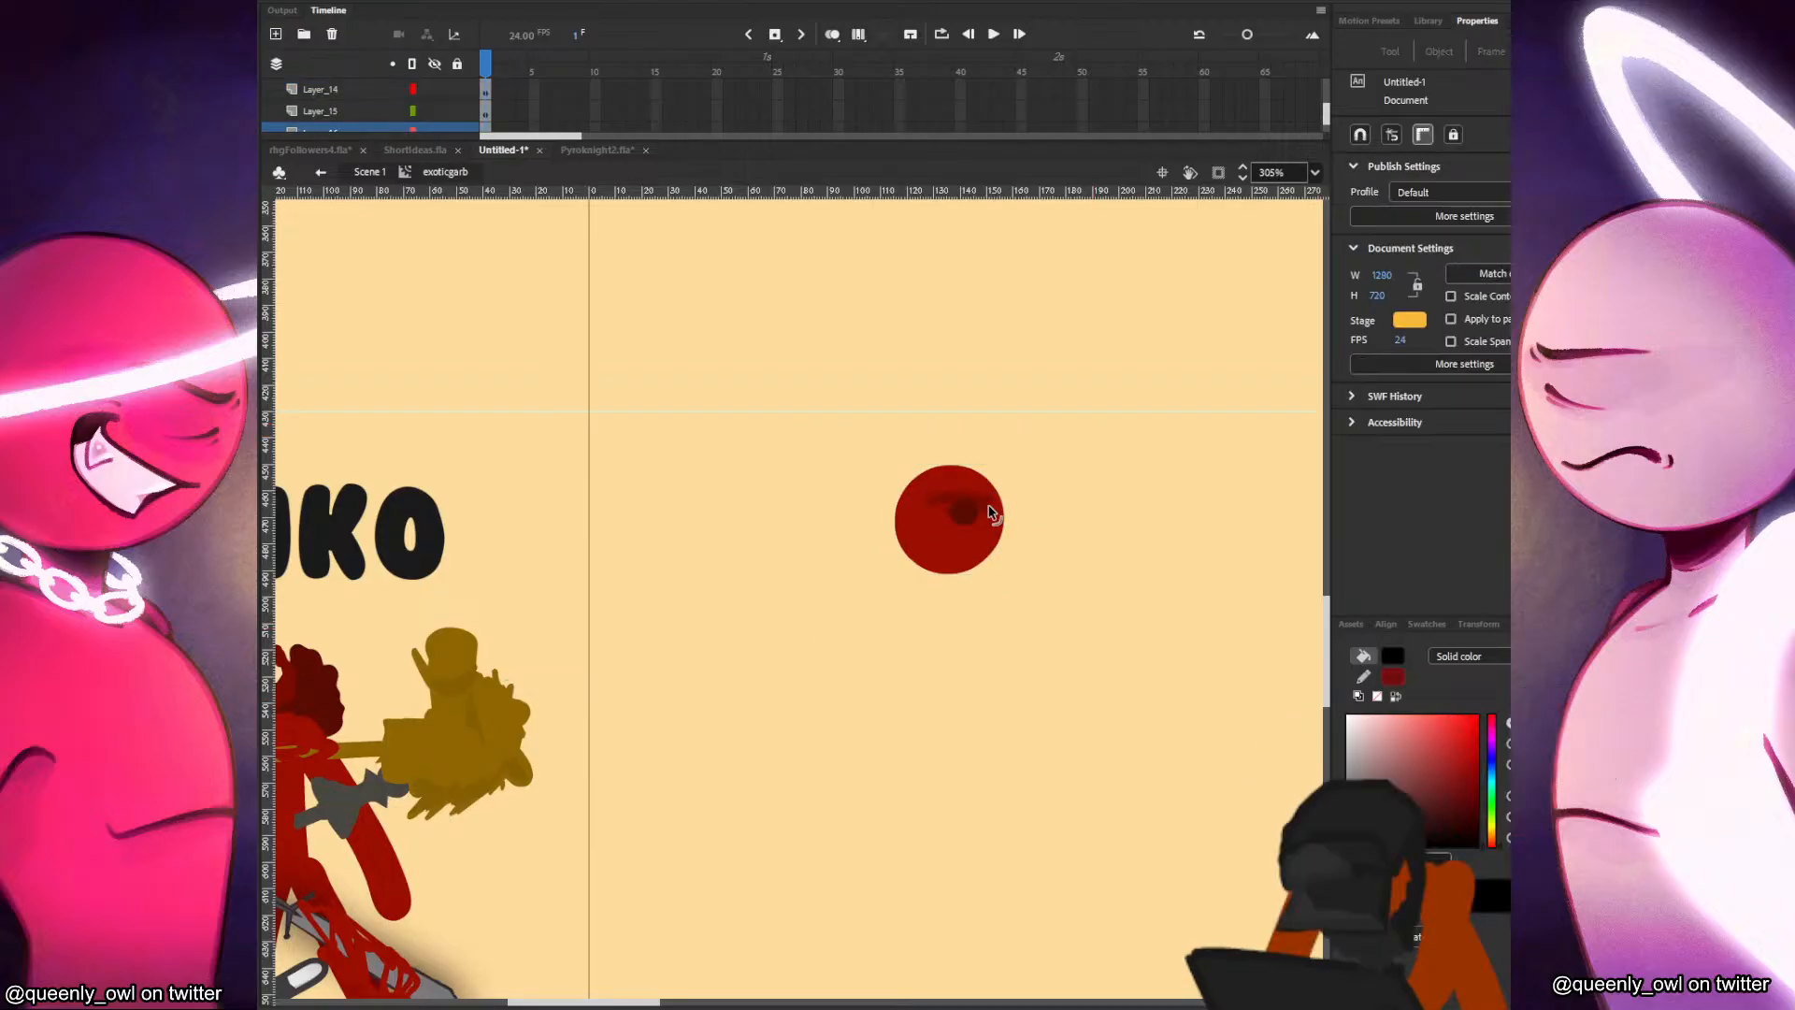
left_click(989, 500)
key("q")
left_click_drag(1009, 493, 975, 517)
key("v")
left_click(1014, 507)
left_click(963, 517)
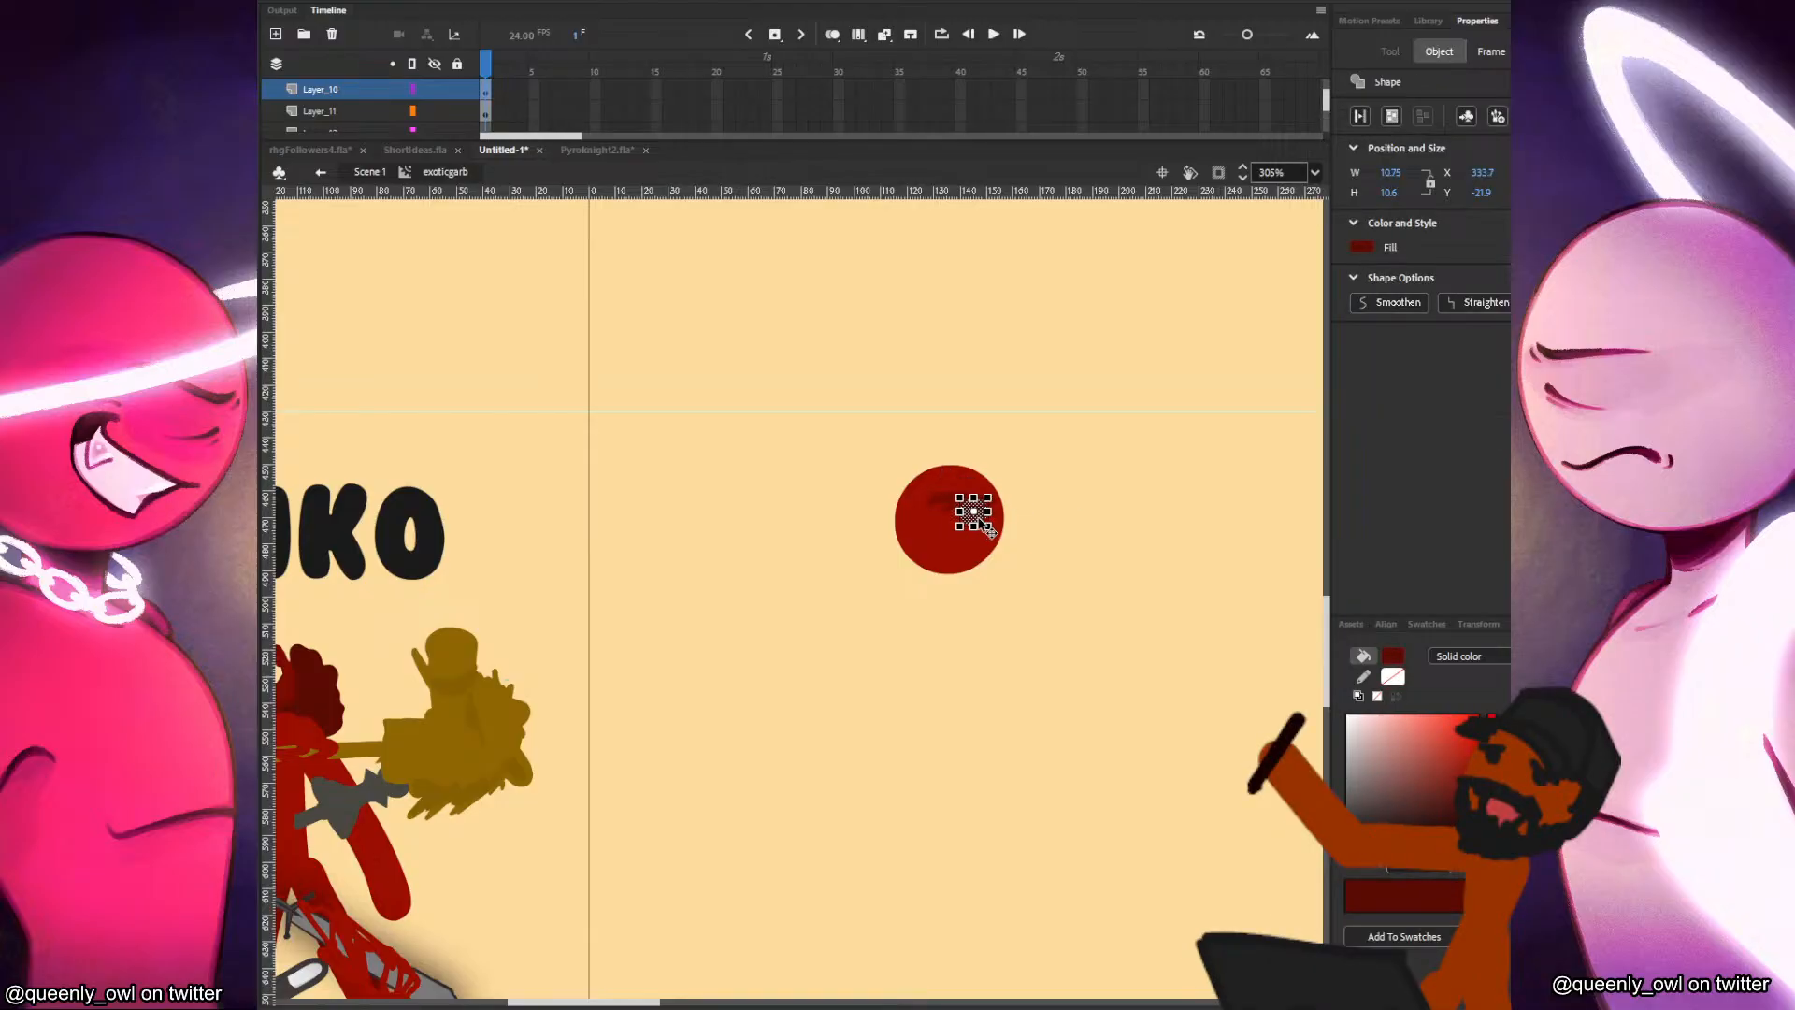
left_click(1007, 518)
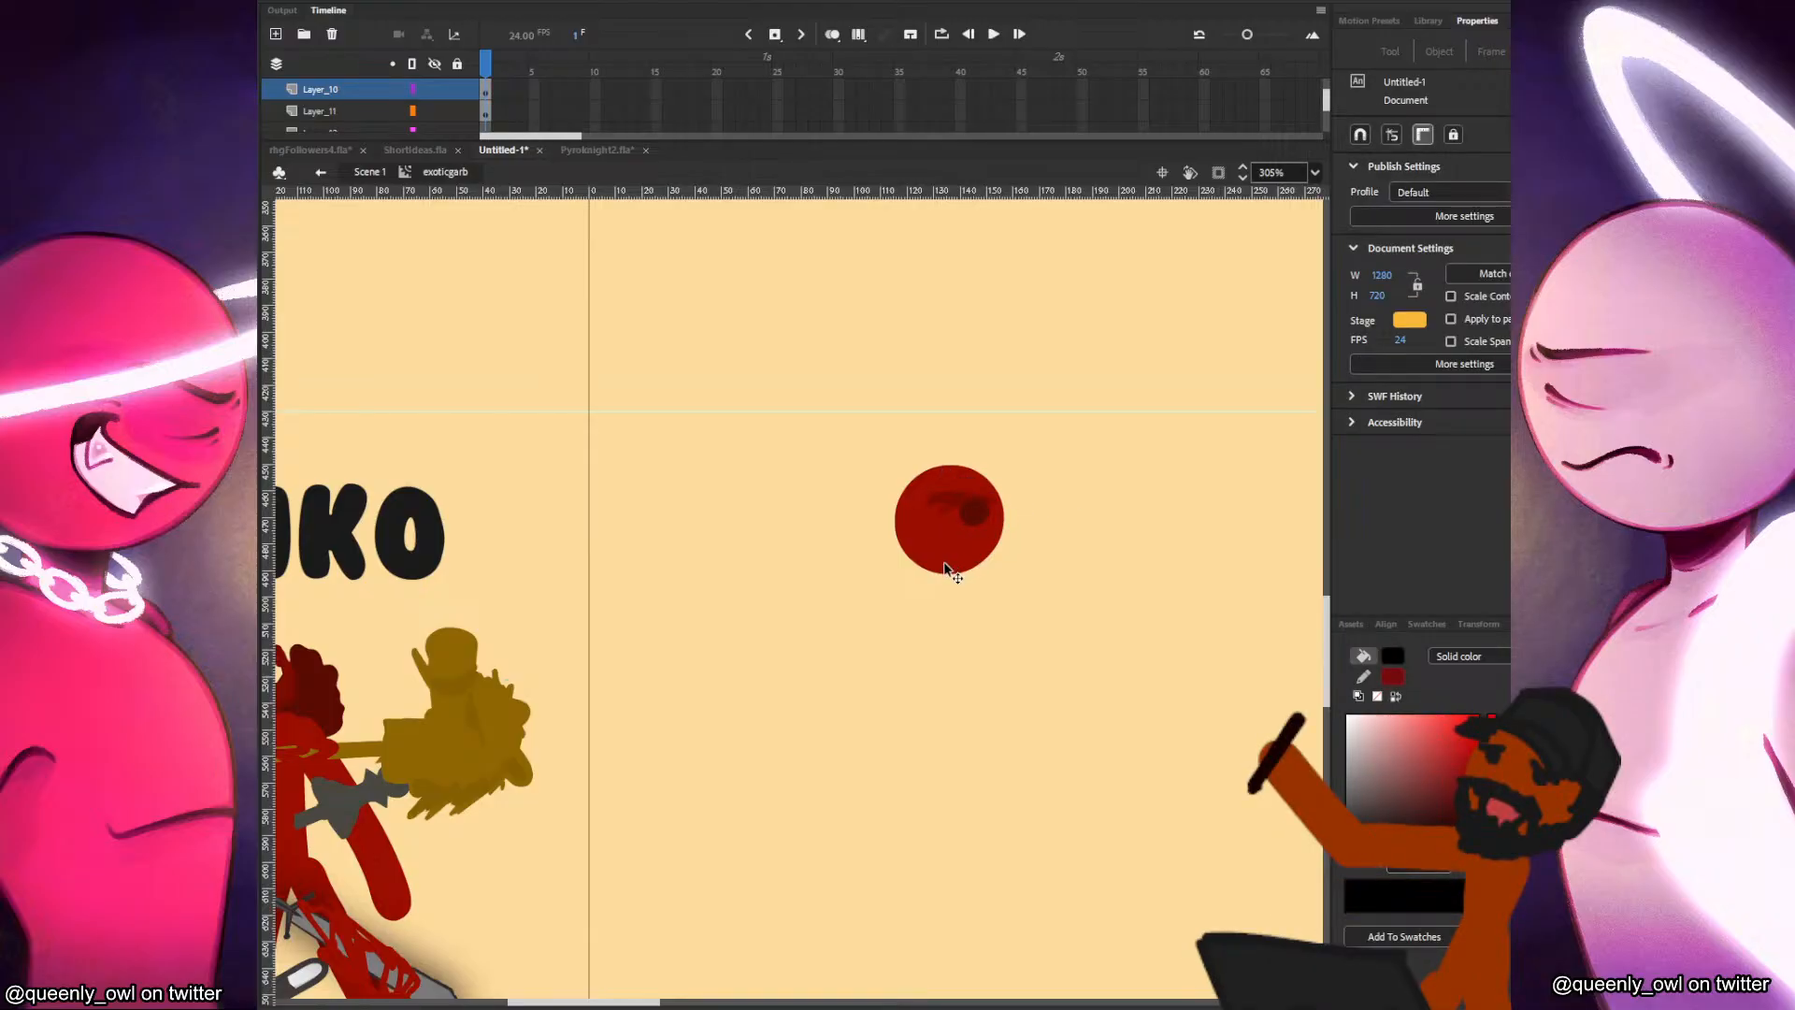
Sample the dark red hair colour from the Junko drawing as the fill colour.
left_click_drag(1012, 609, 1108, 580)
key("i")
left_click(515, 693)
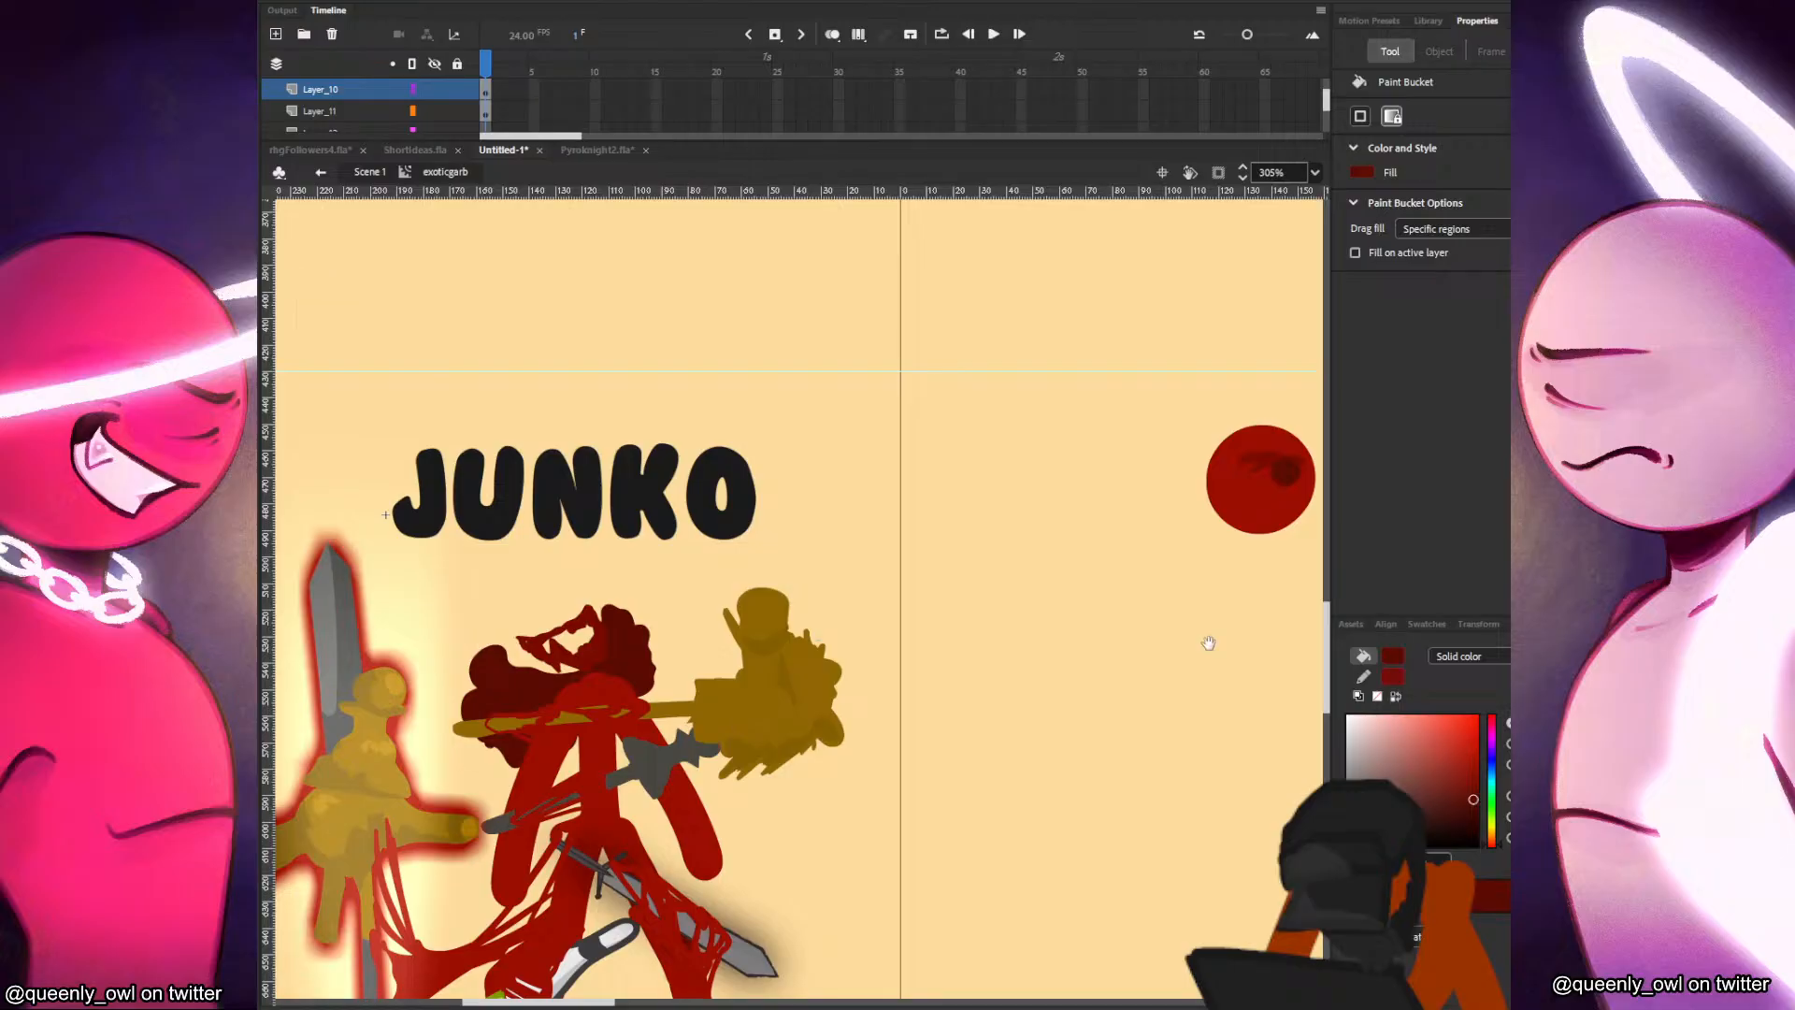
Convert the head circle together with its face strokes and dot into a movie clip symbol named head.
left_click_drag(1132, 608, 966, 626)
key("v")
left_click_drag(1212, 391, 823, 780)
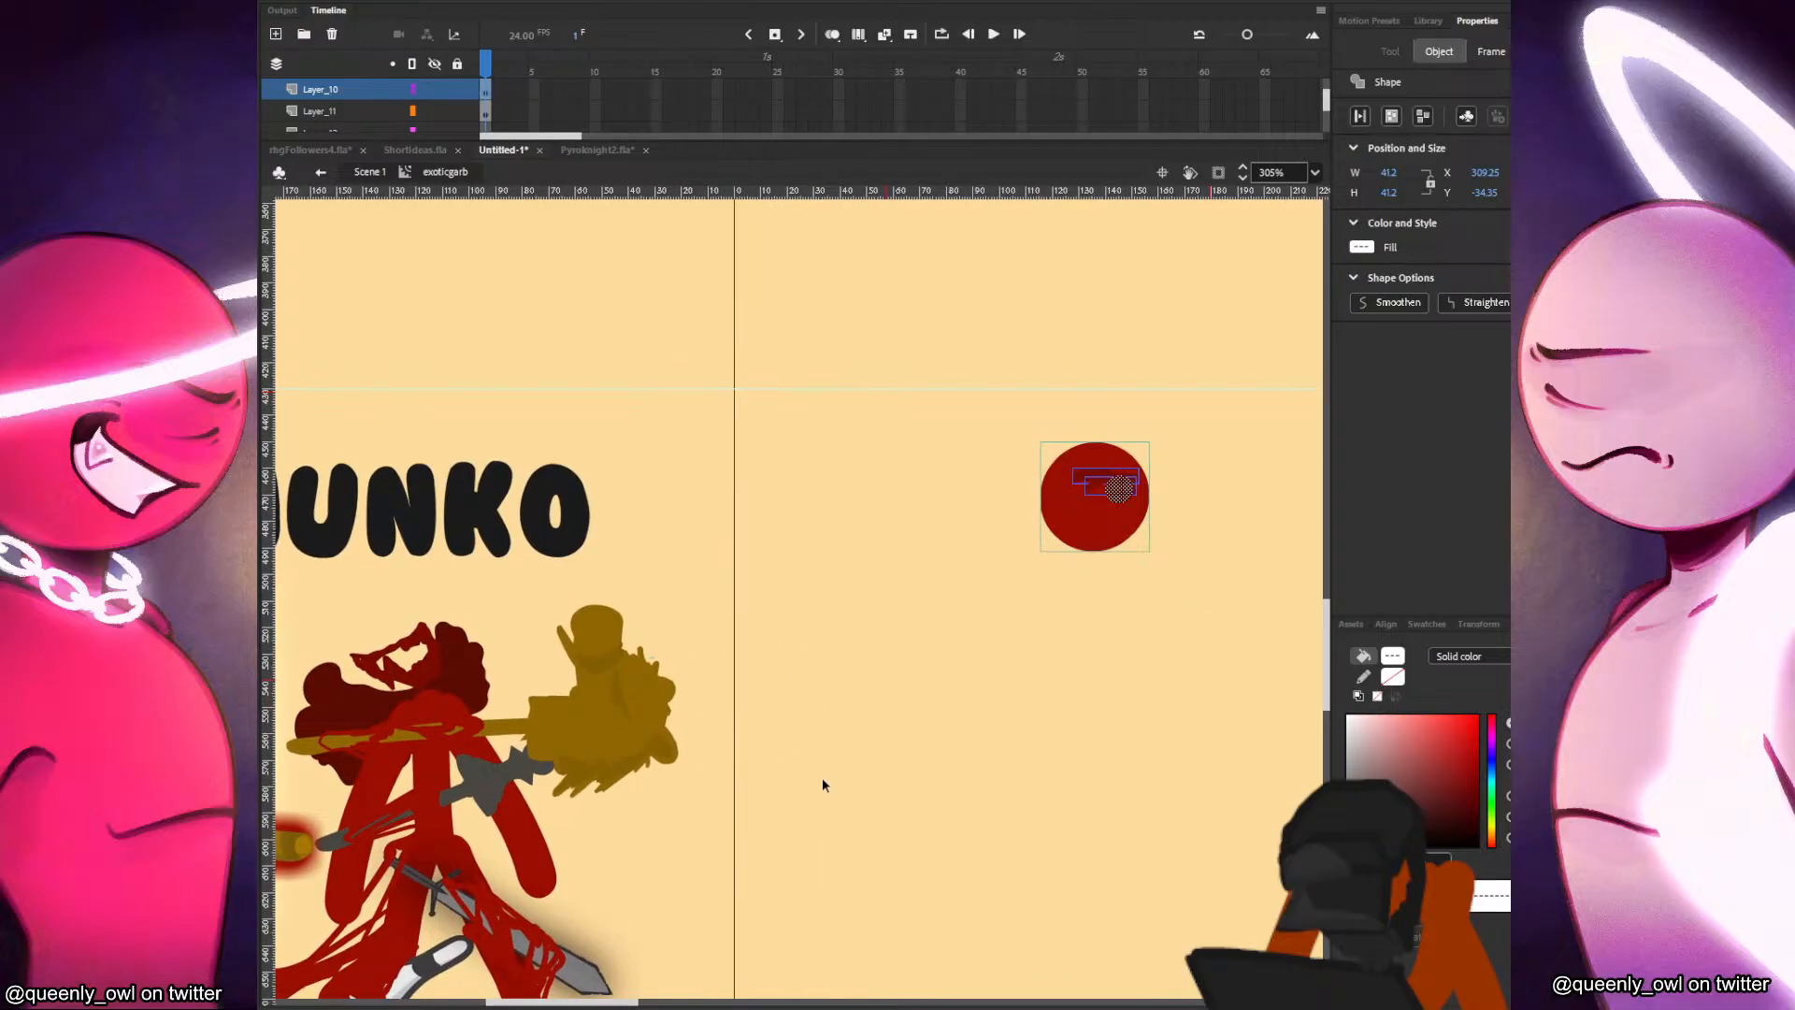
key("F8")
type("head")
key("Return")
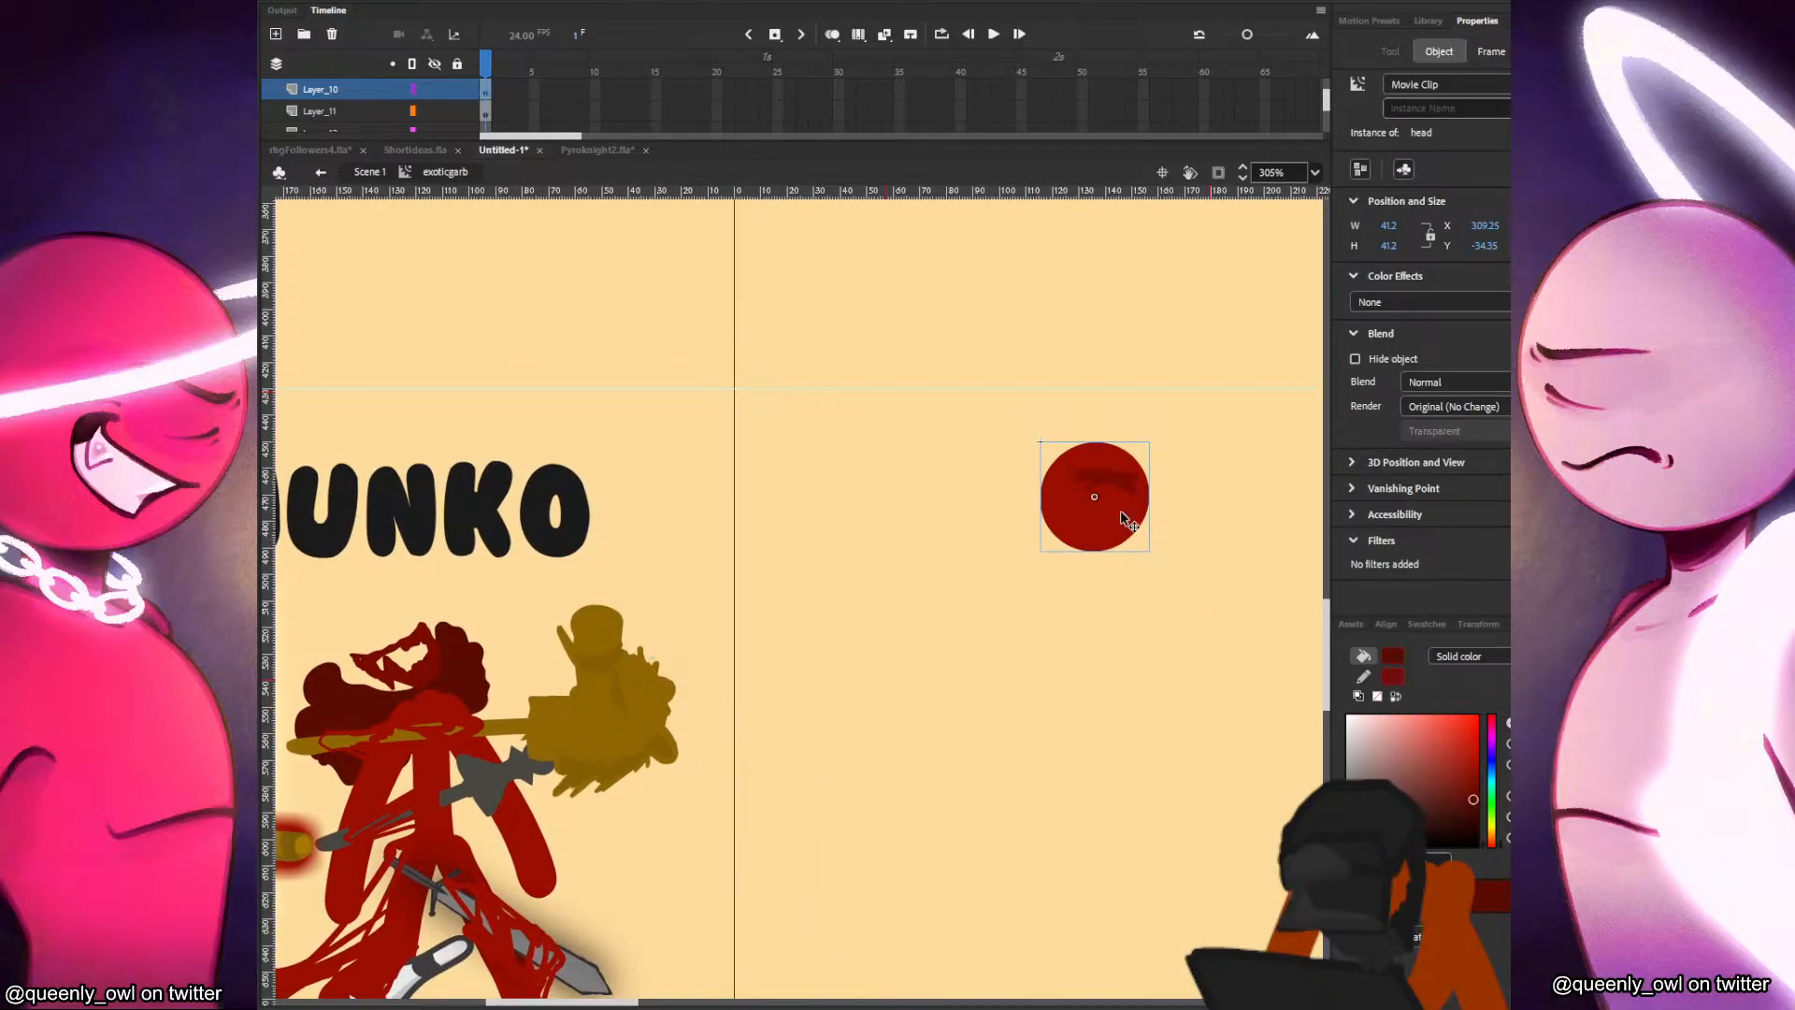
Inside the head clip, move the circle group in place onto a new layer beneath Layer_1.
double_click(1126, 526)
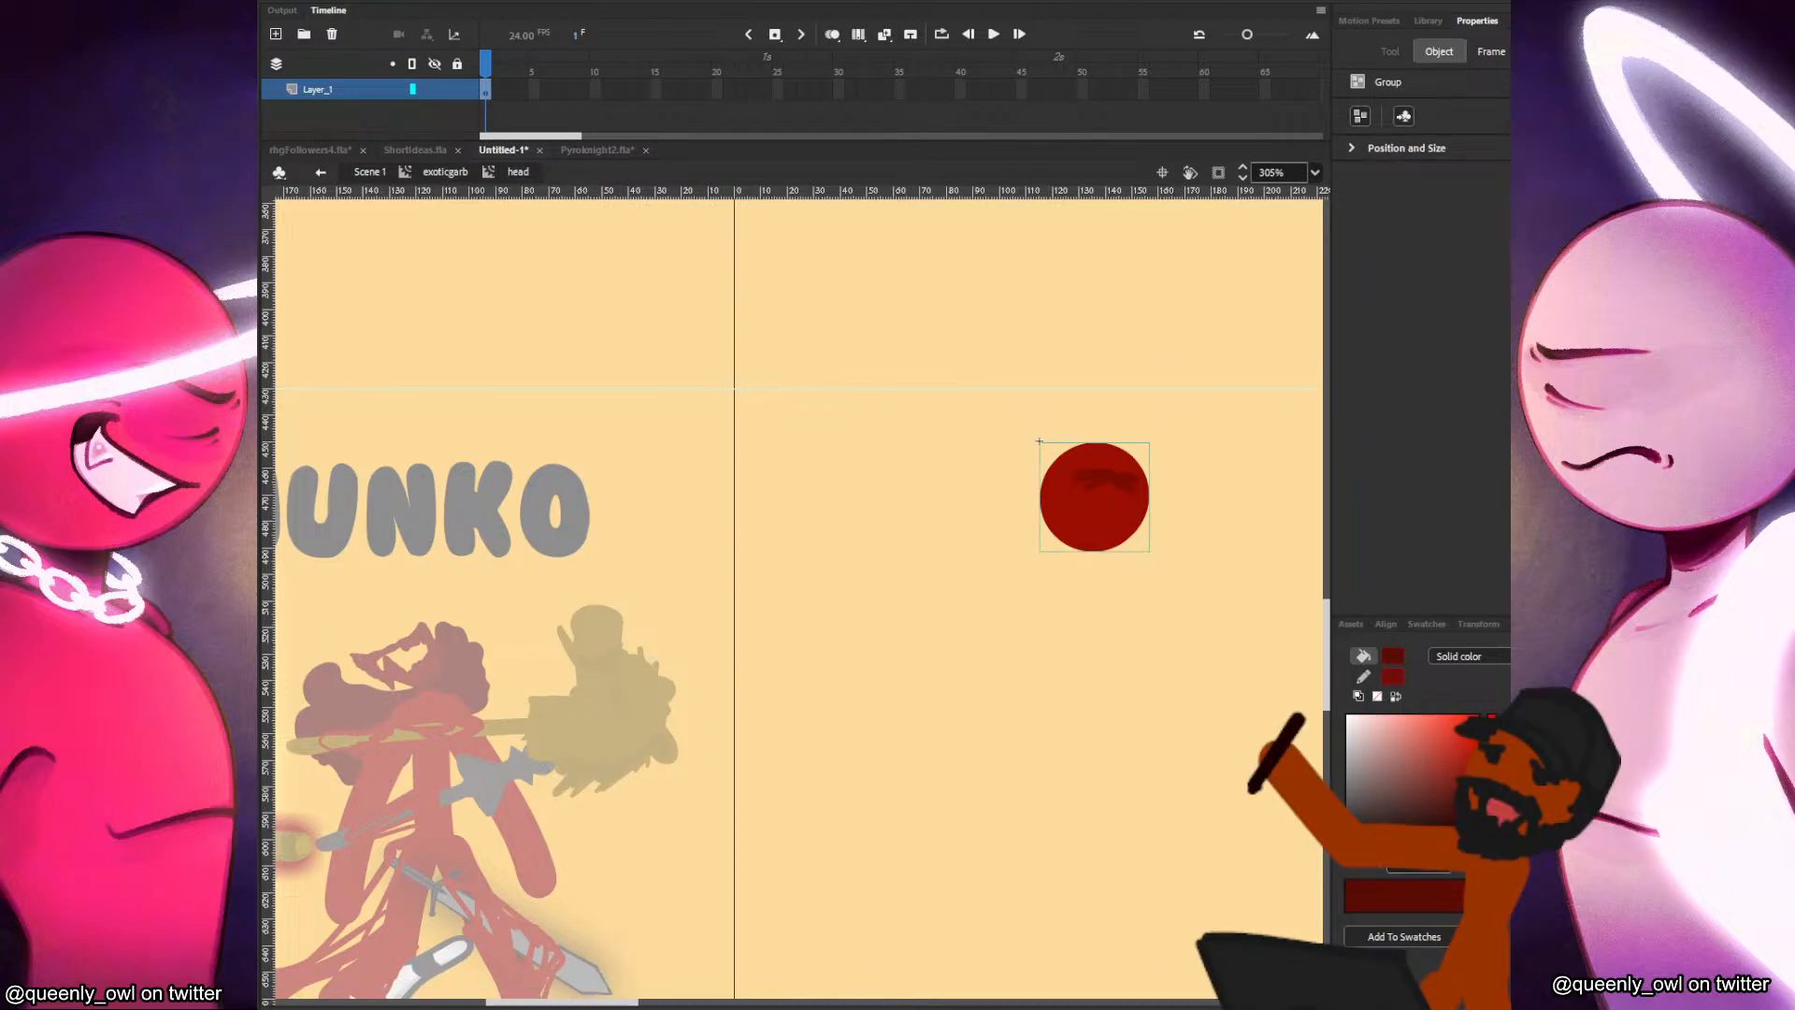
key("Delete")
left_click(276, 34)
right_click(847, 420)
left_click(907, 491)
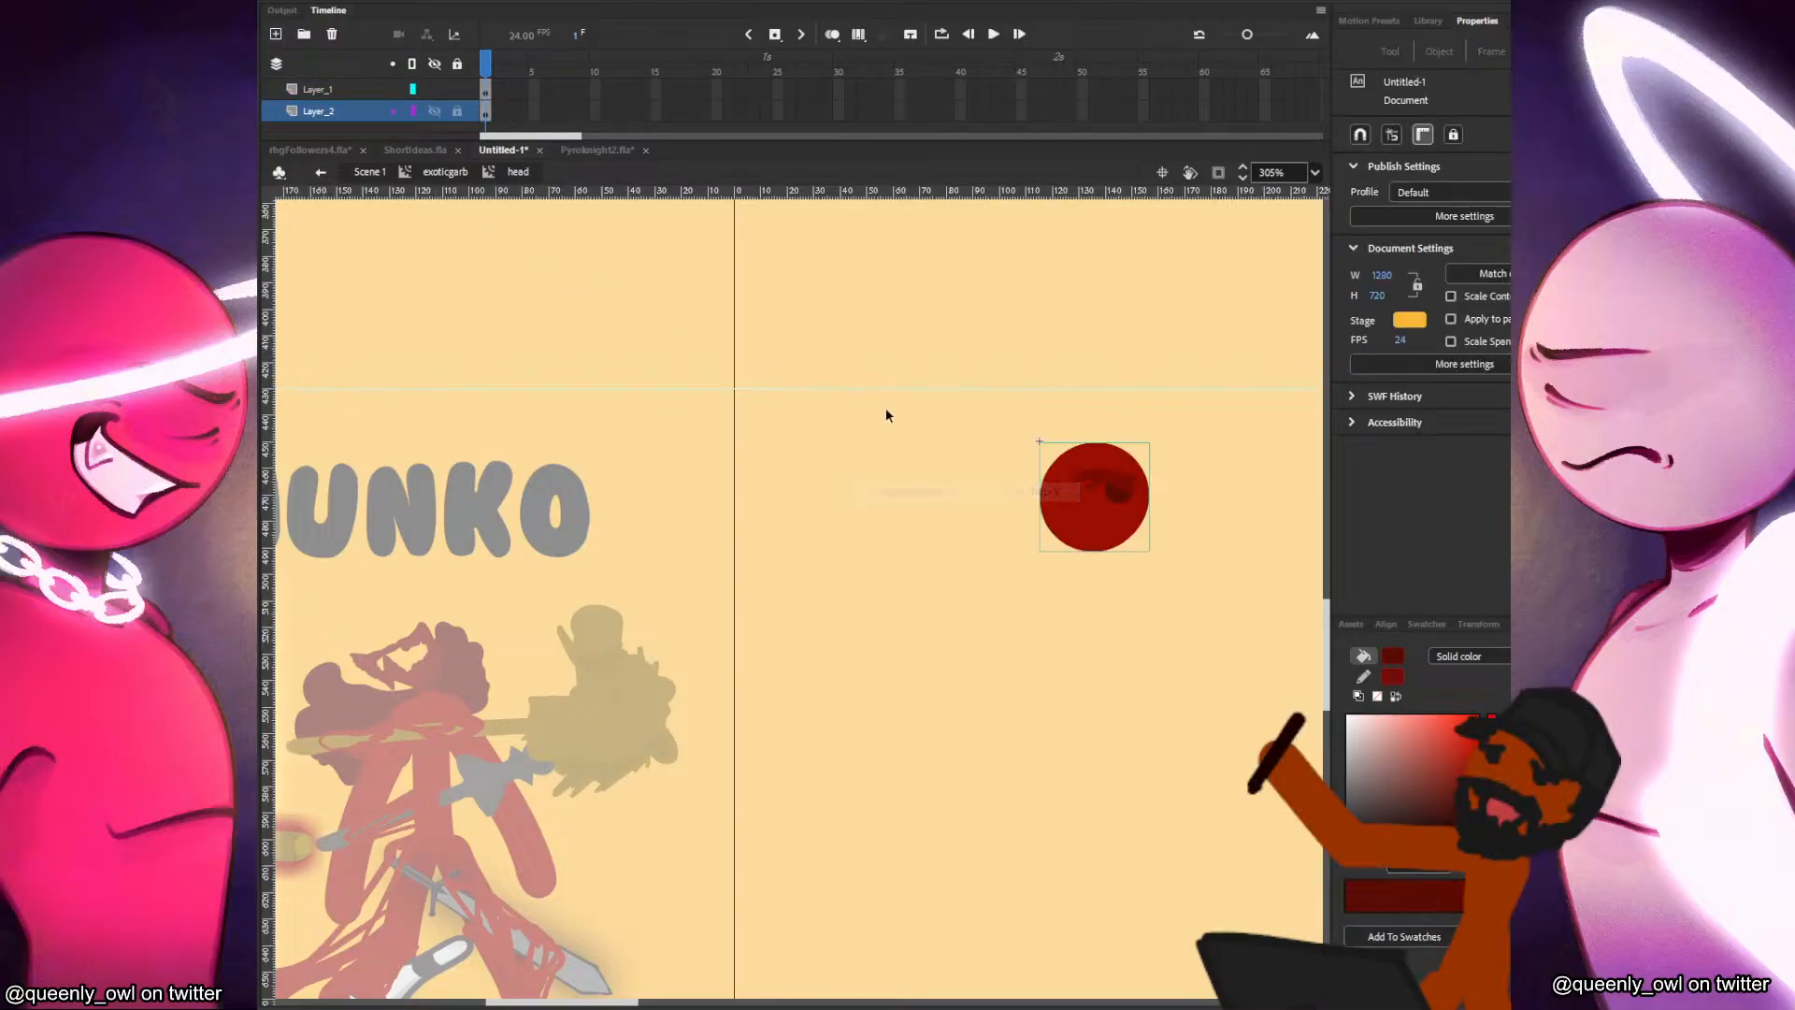
Move the dark dot in place onto its own new layer above Layer_1.
left_click(1114, 495)
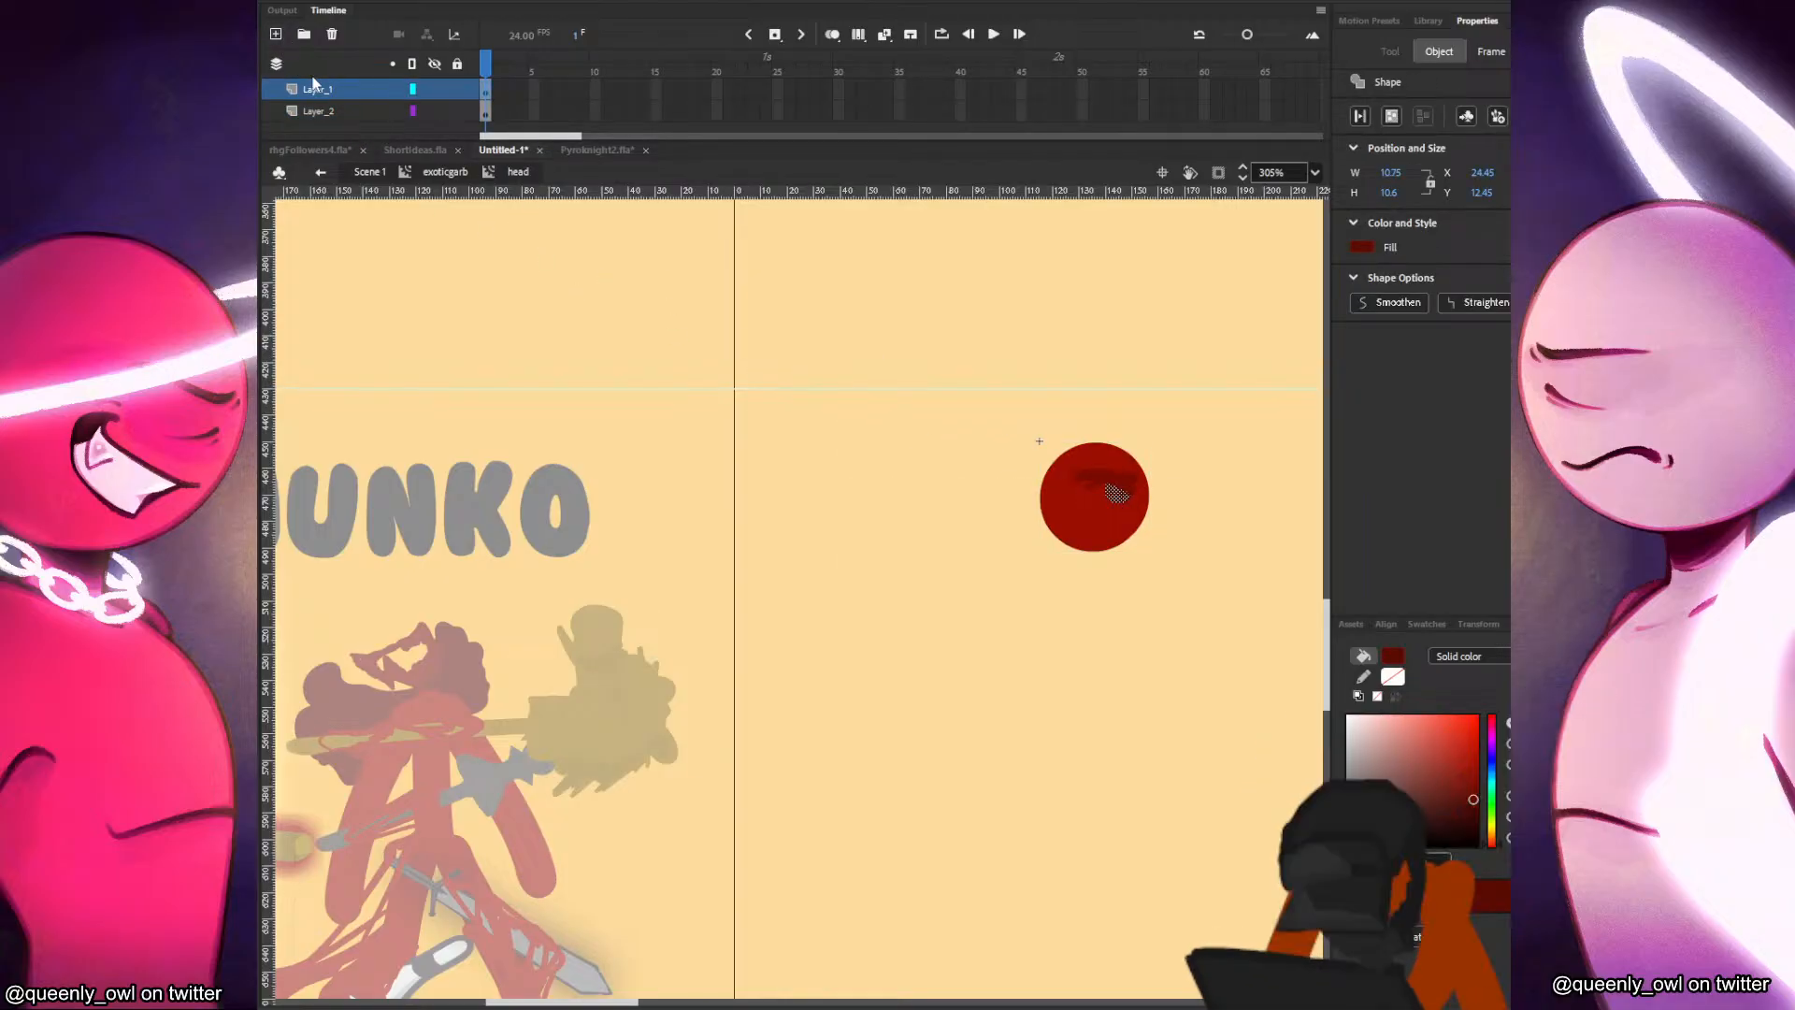
left_click(276, 33)
right_click(851, 382)
left_click(914, 448)
left_click(684, 316)
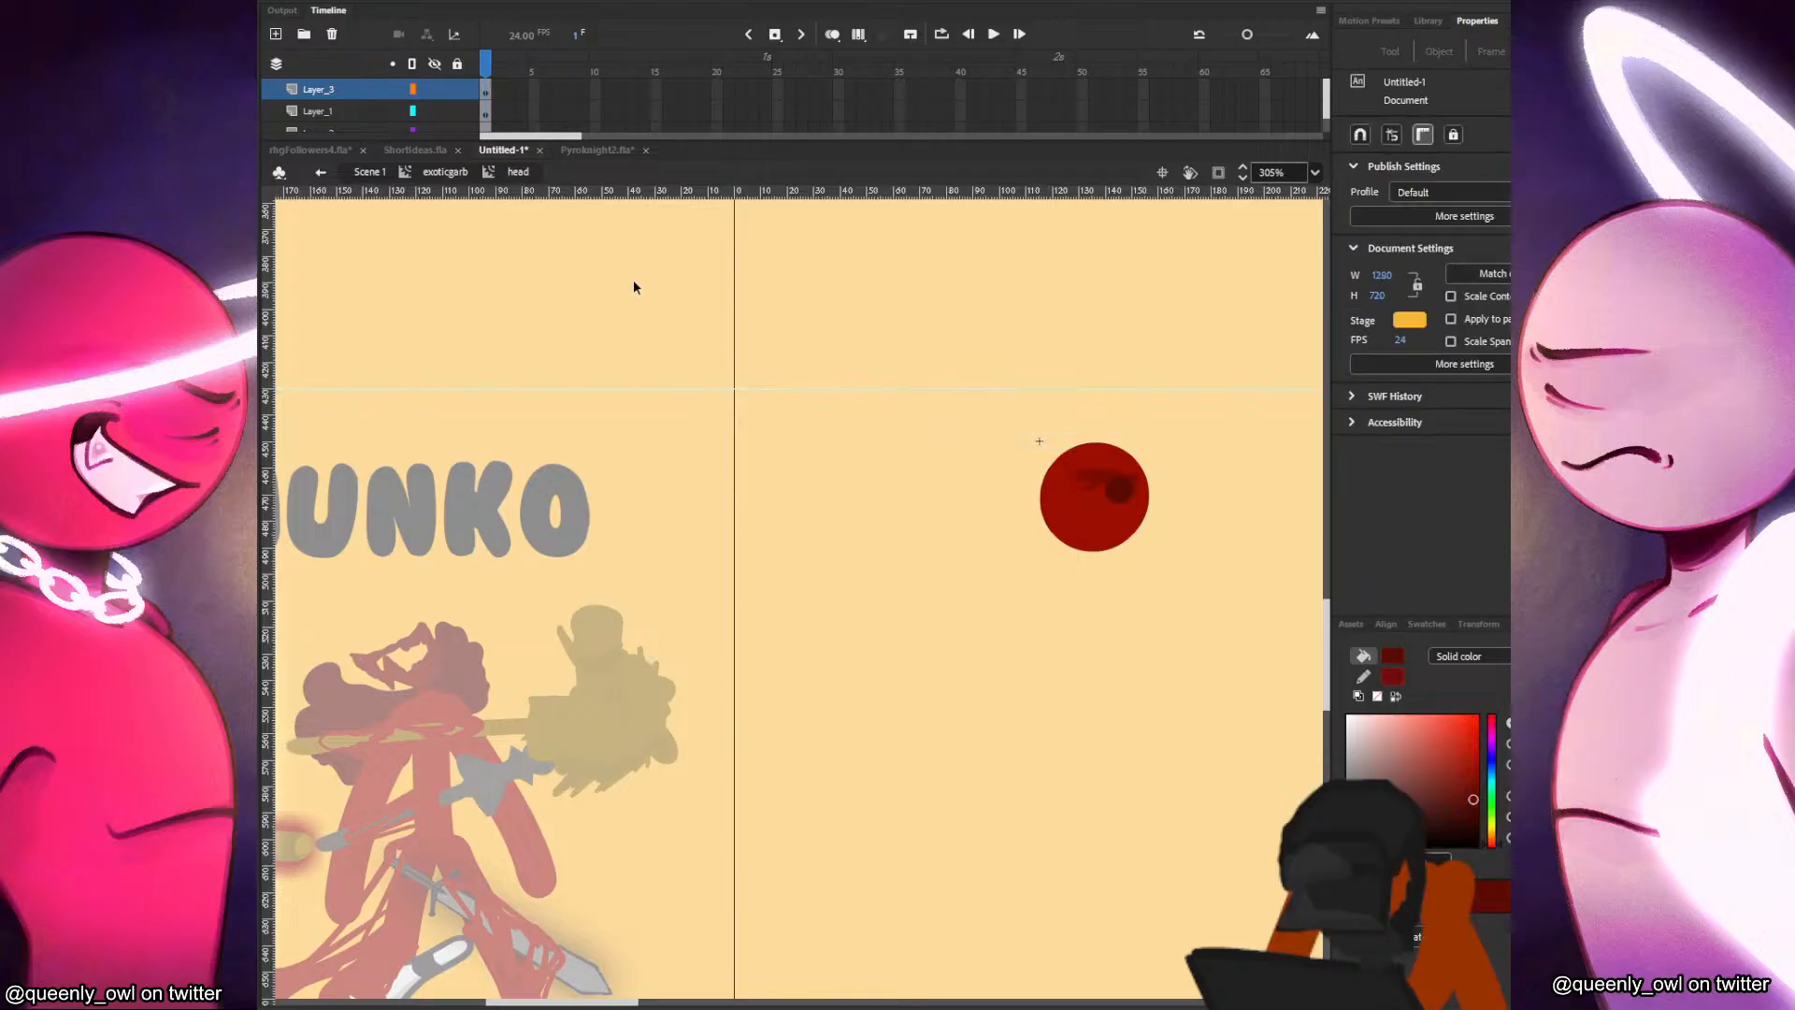
Add a layer above the circle's Layer_2, set the Classic Brush size to 17 and save it as a preset.
scroll(374, 105, "down", 1)
left_click(347, 105)
left_click(276, 34)
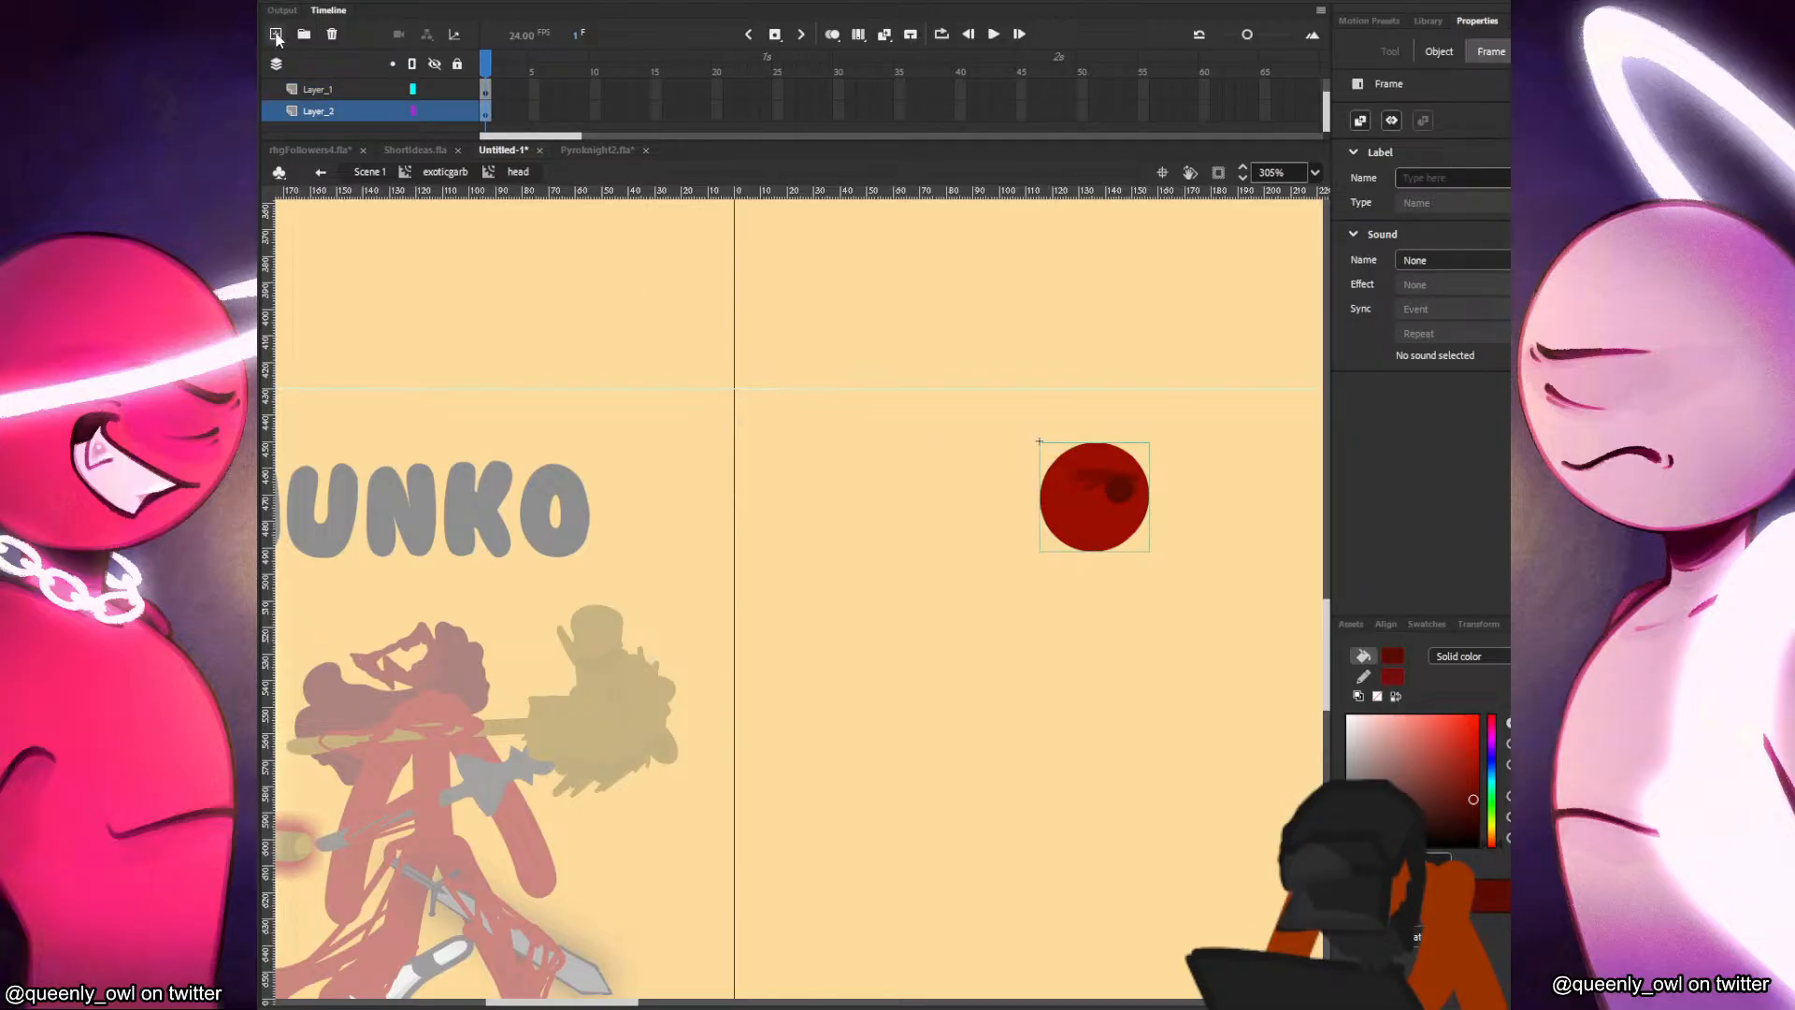
key("b")
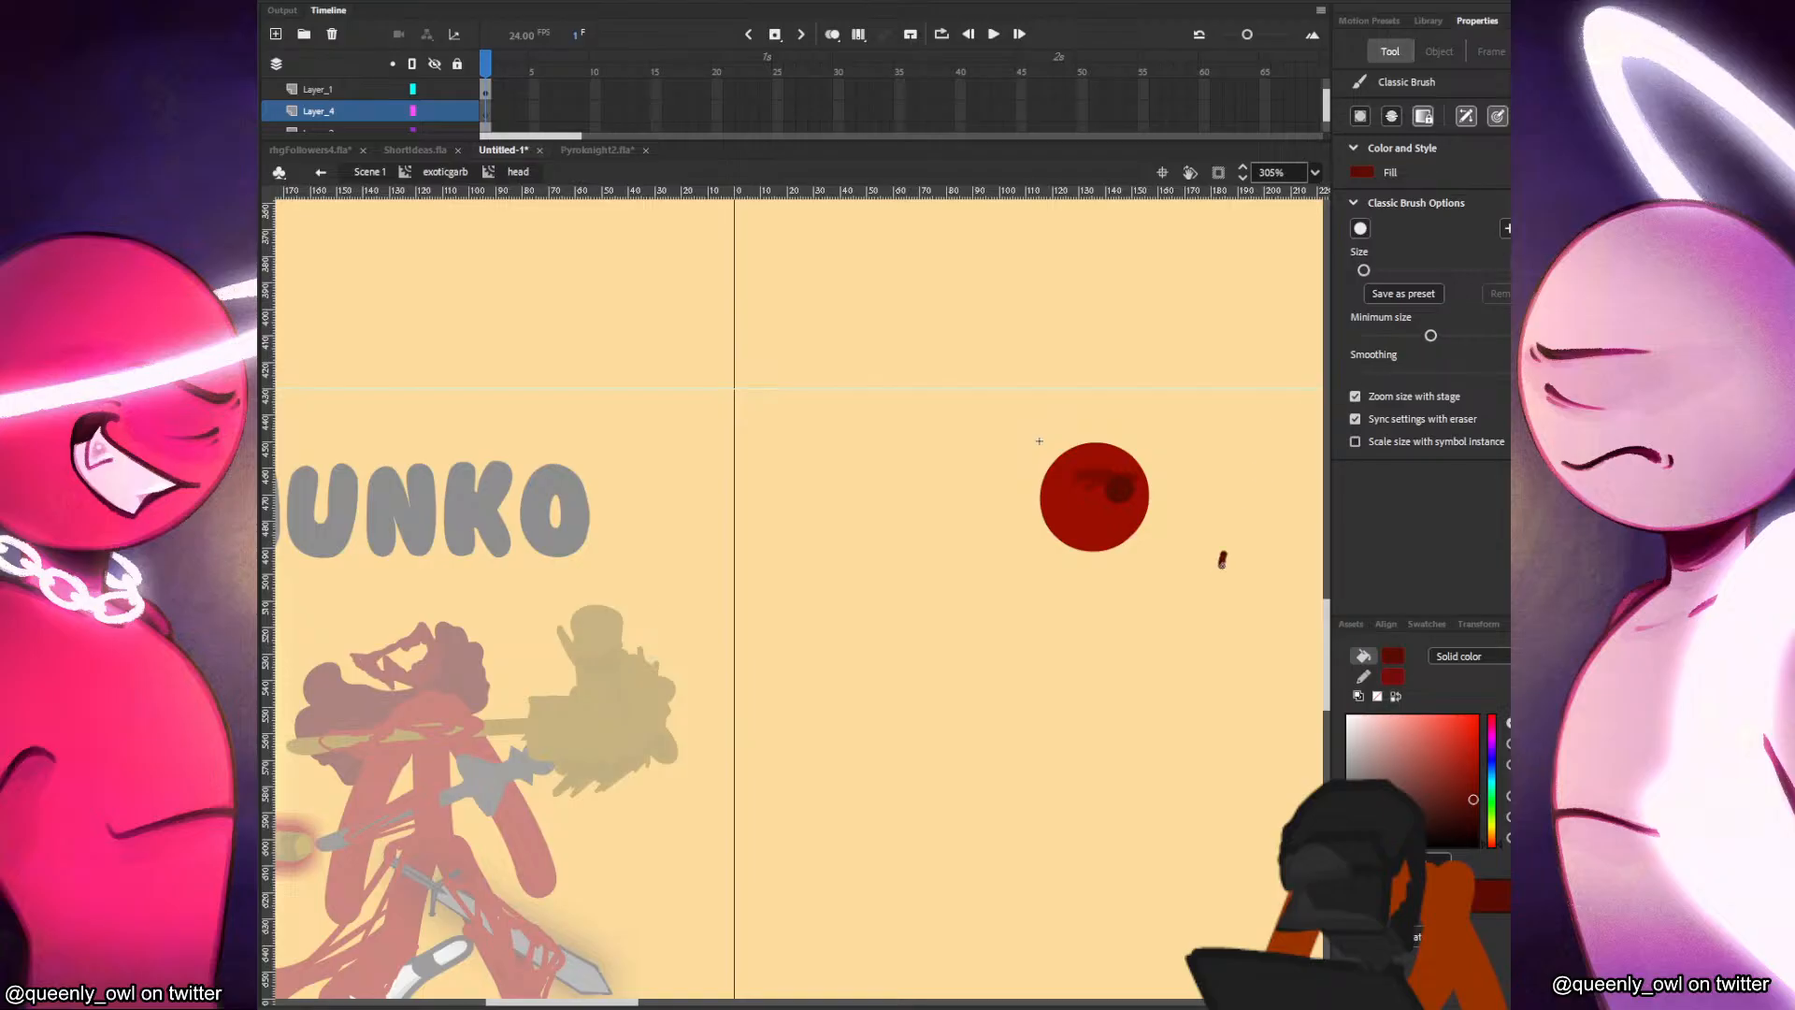
left_click_drag(1279, 500, 1231, 570)
key("ctrl+z")
left_click_drag(1365, 270, 1379, 270)
left_click(1403, 294)
Brush a dark red hair tuft at the left edge of the head circle.
left_click(1044, 510)
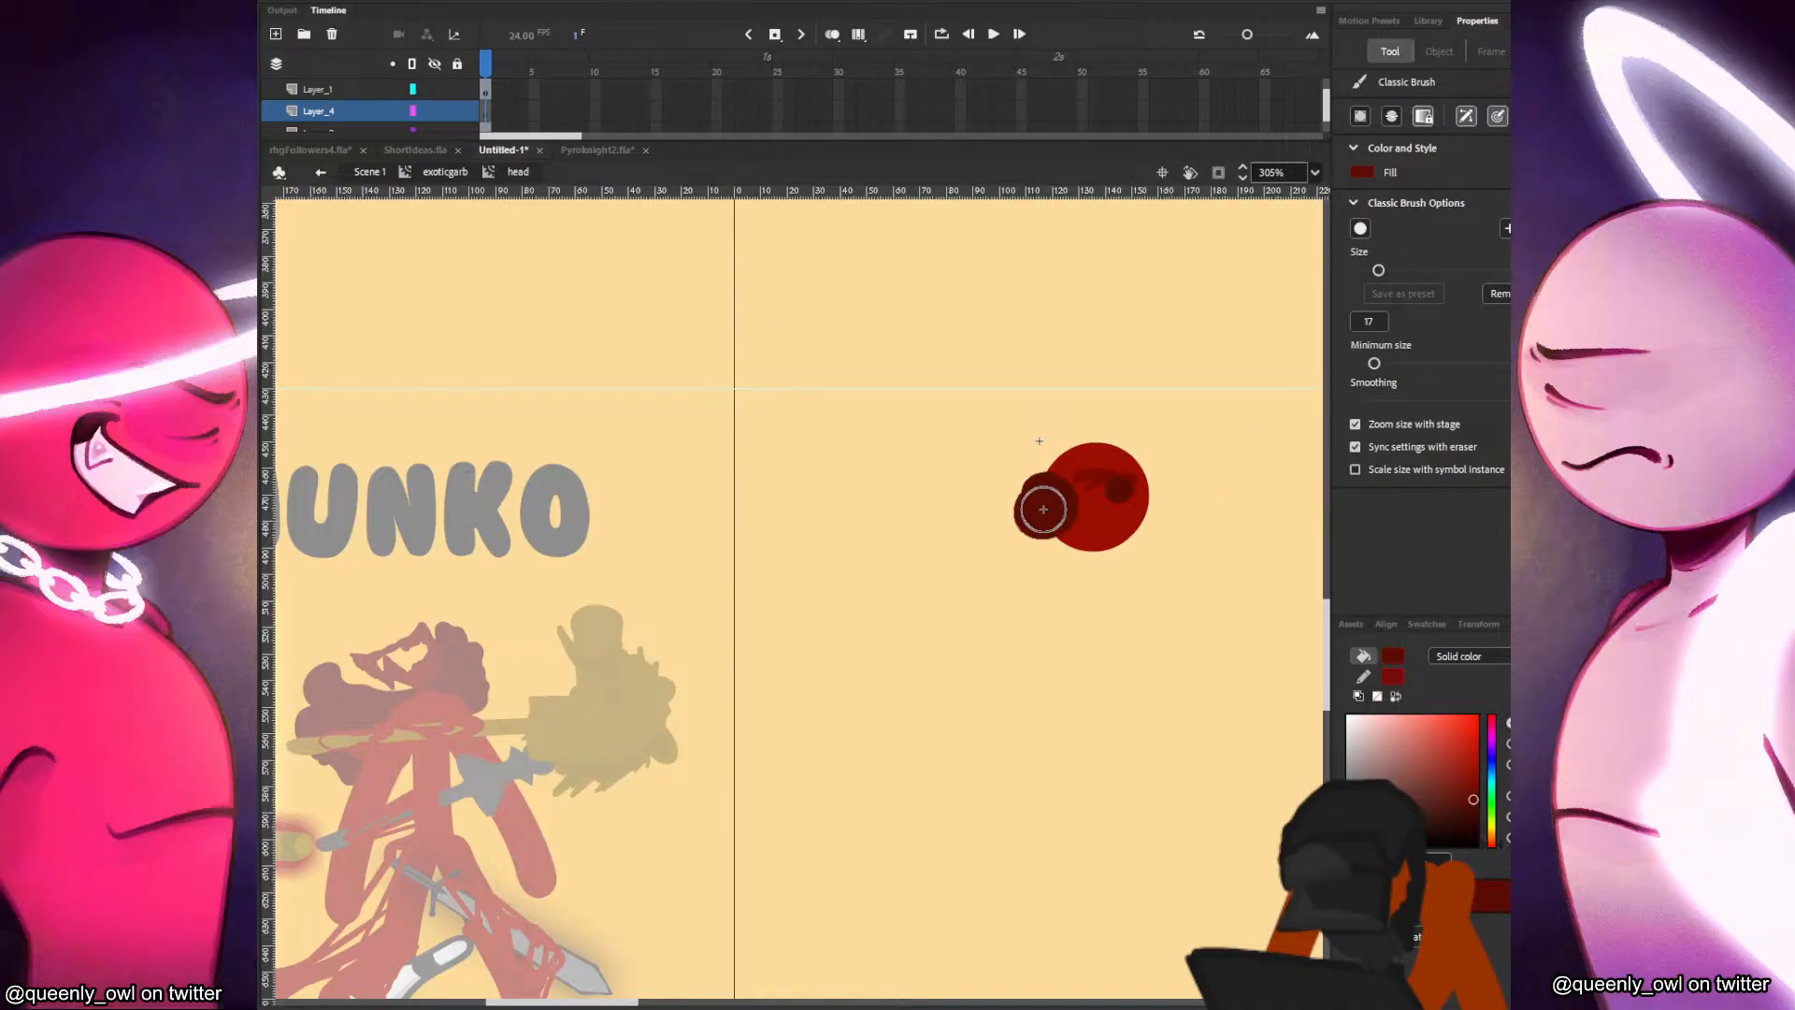
key("ctrl+z")
left_click_drag(1031, 506, 1028, 512)
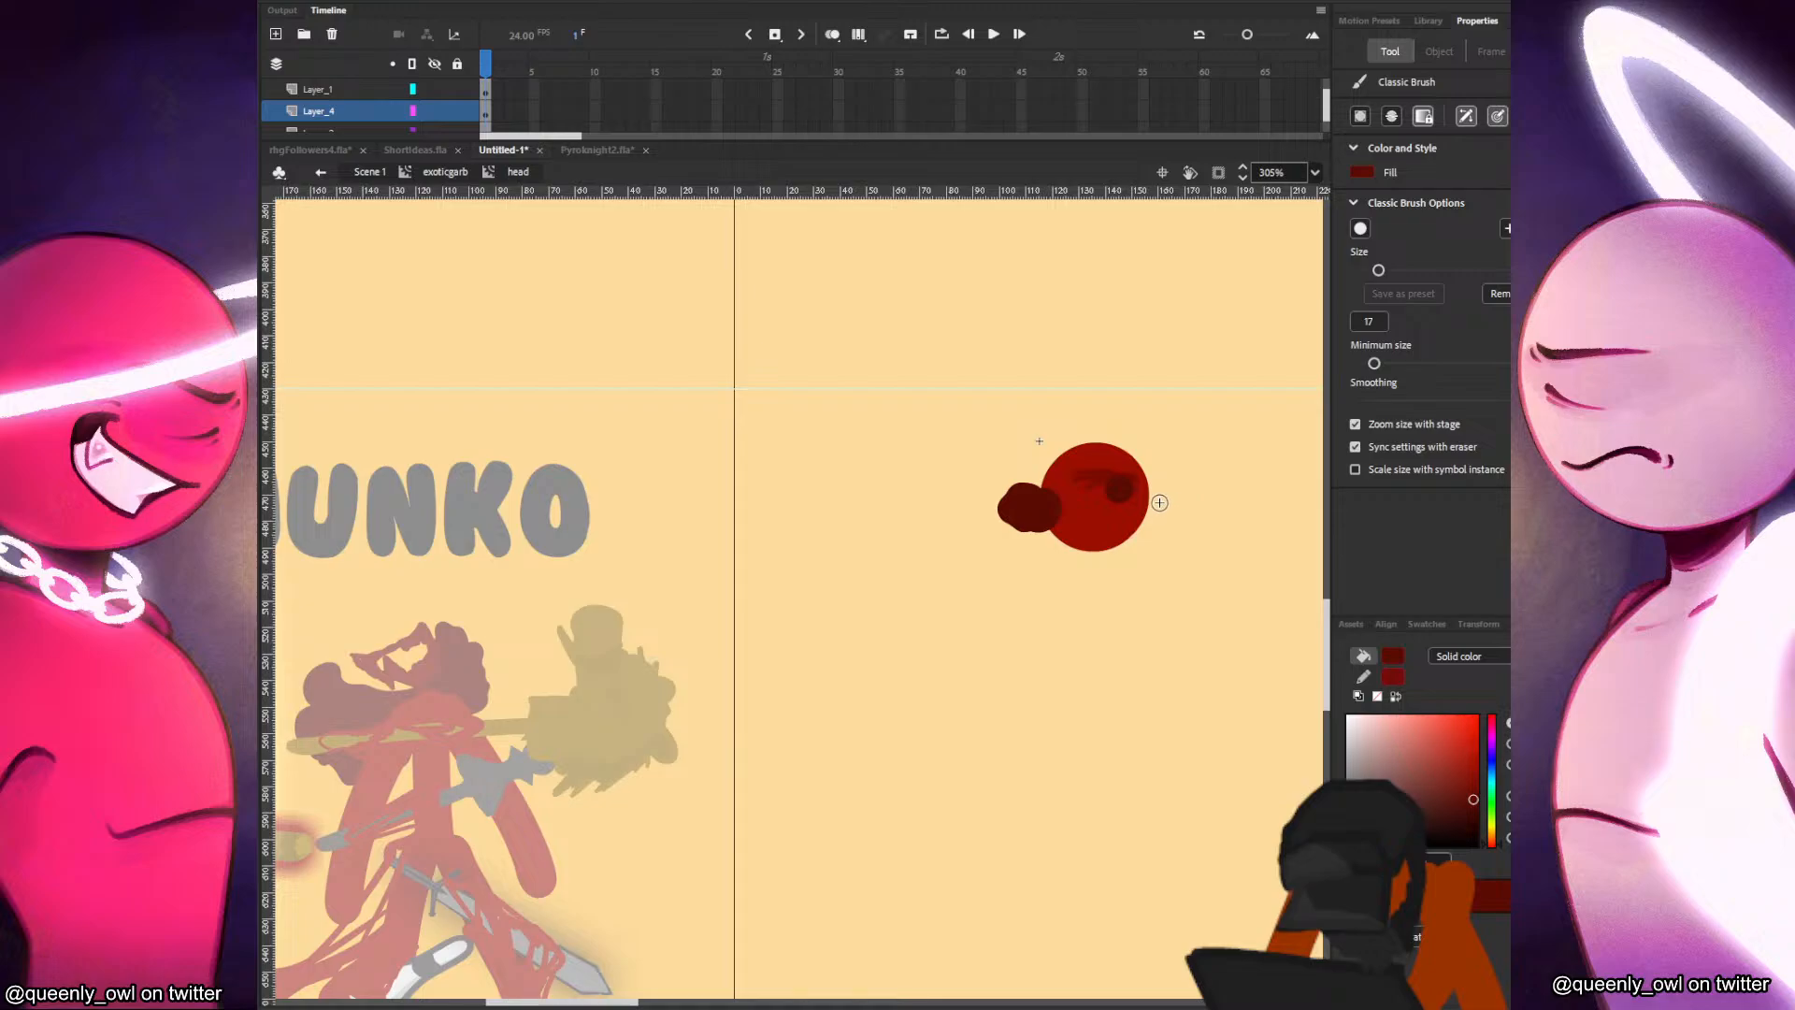
left_click_drag(1160, 501, 1157, 501)
key("ctrl+z")
Move the hair layer beneath the circle's layer and brush curly dark red hair around the head's sides and underside.
scroll(1329, 115, "down", 1)
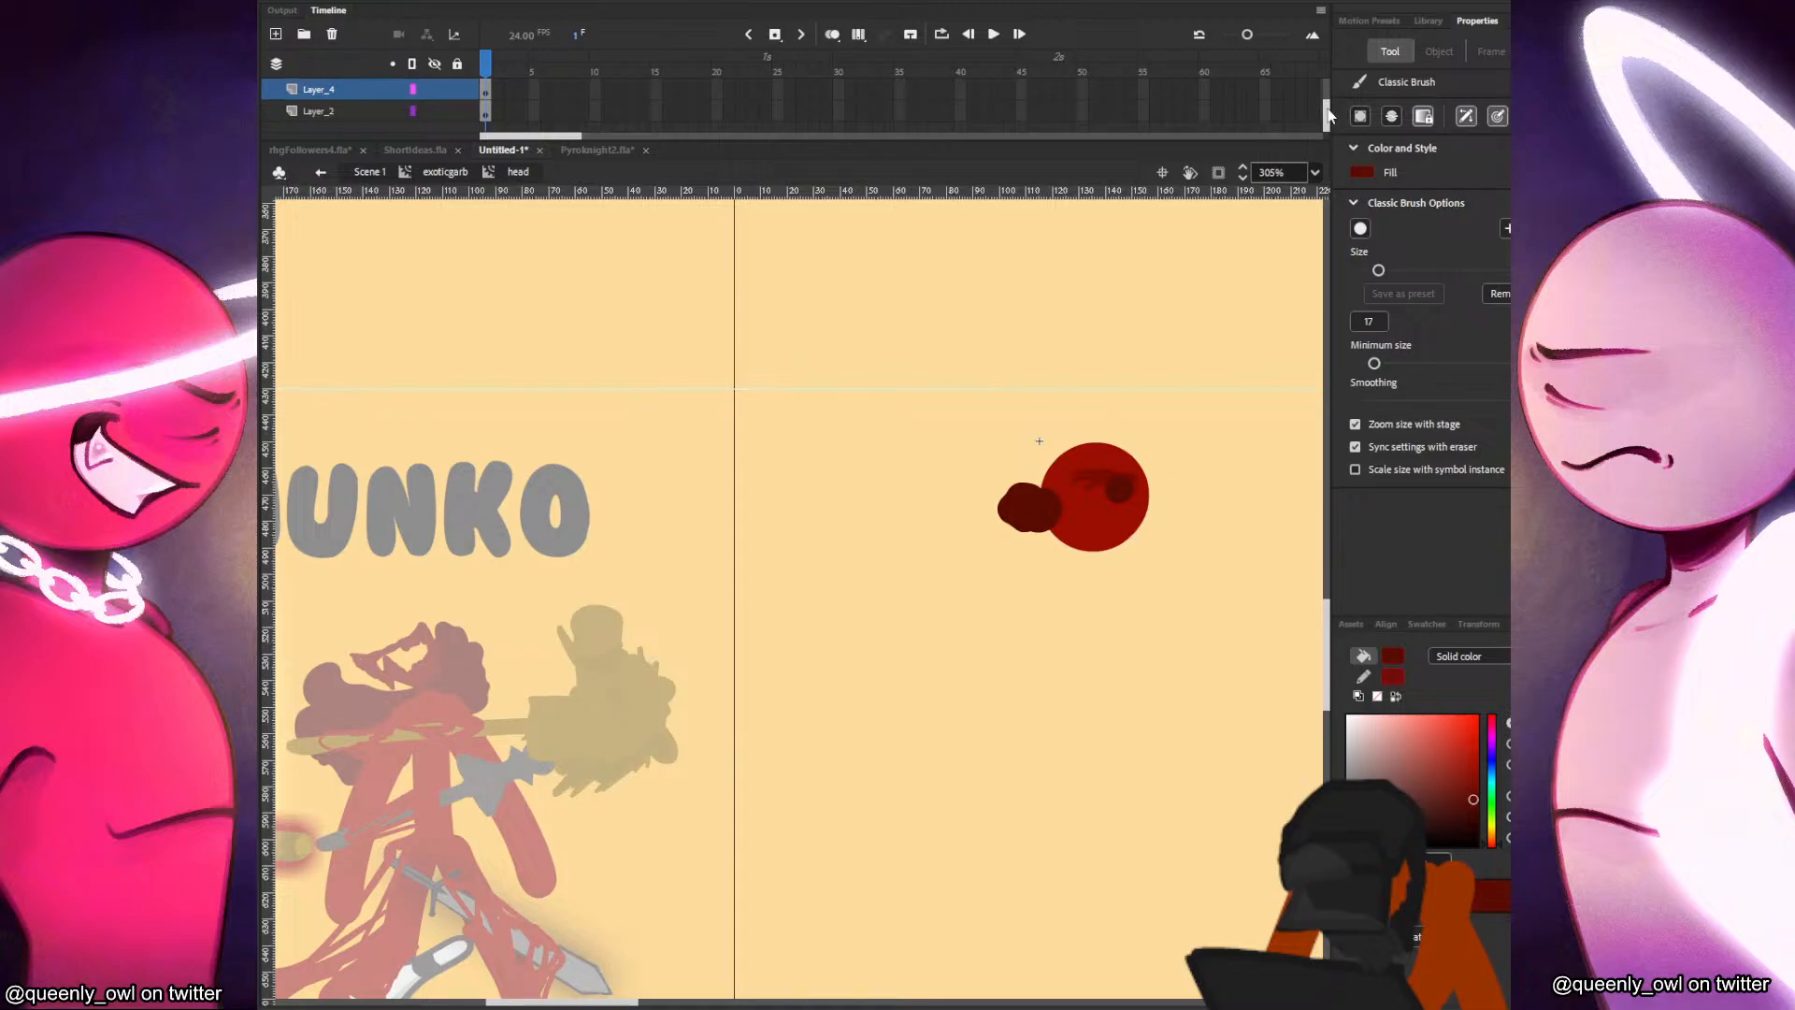
left_click_drag(477, 105, 434, 90)
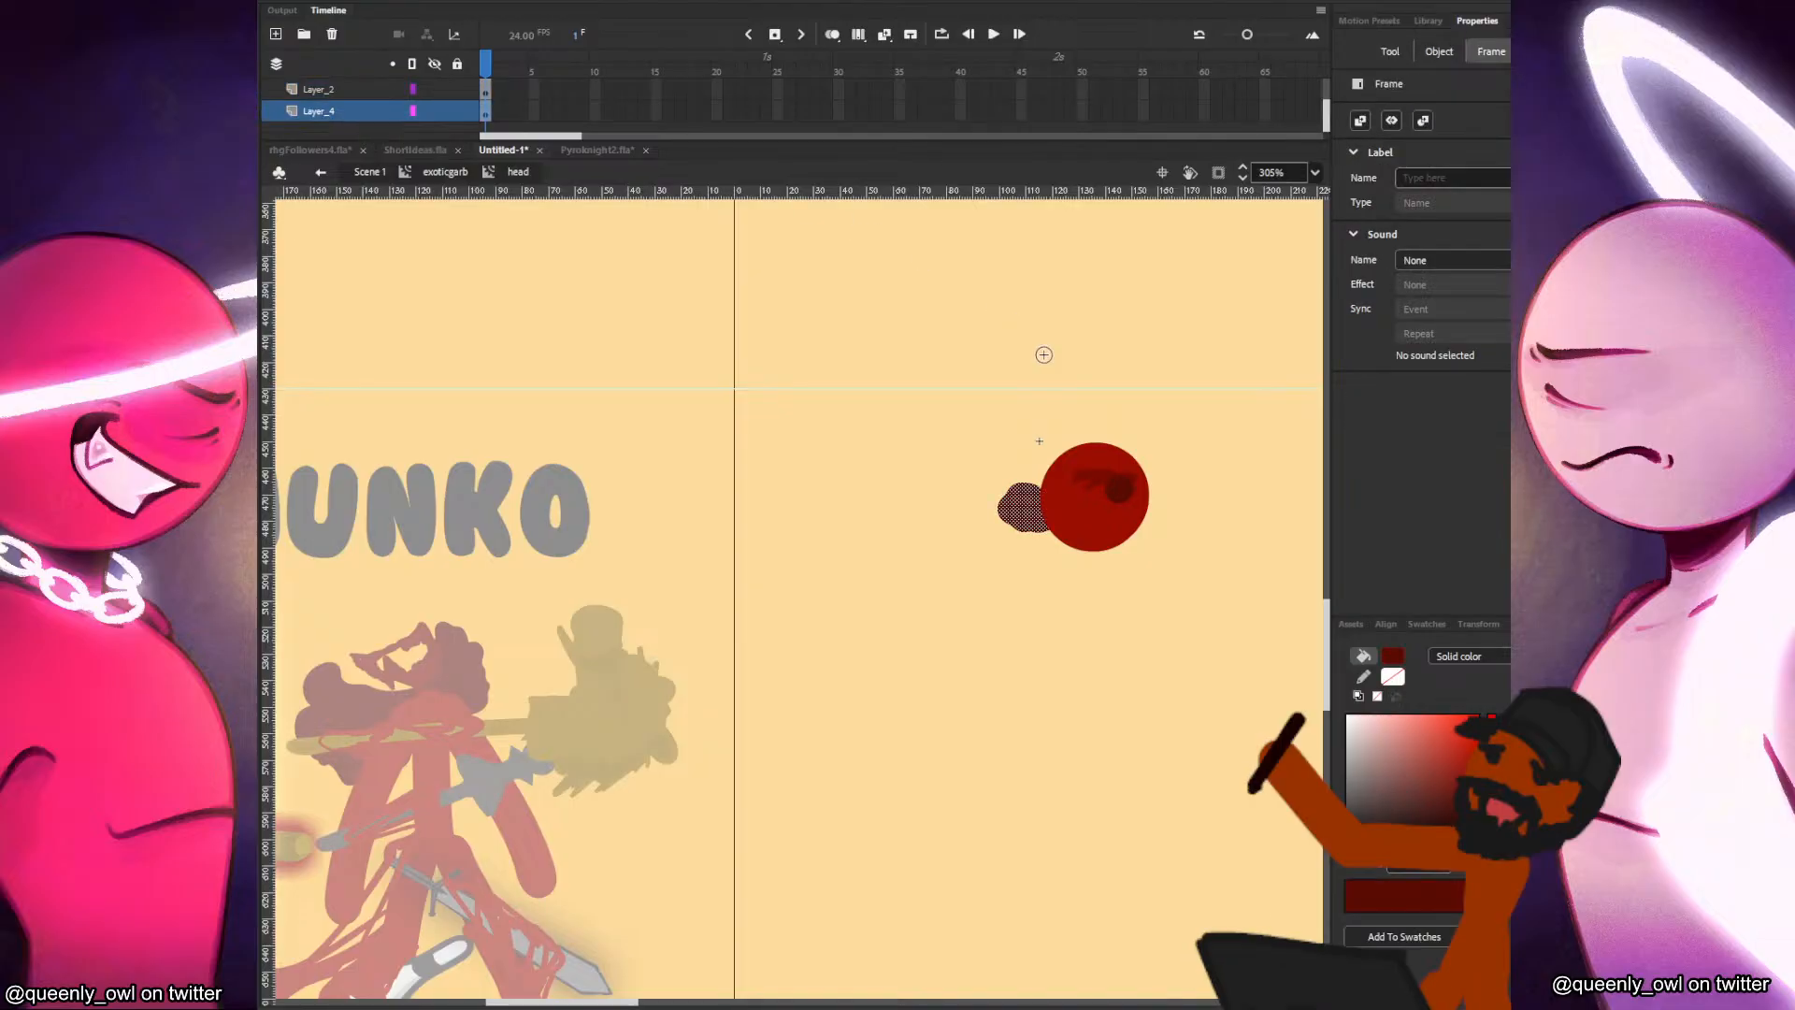
mouse_move(1052, 507)
left_mouse_down()
mouse_move(1036, 516)
mouse_move(1062, 541)
mouse_move(1143, 539)
mouse_move(1171, 494)
left_mouse_up()
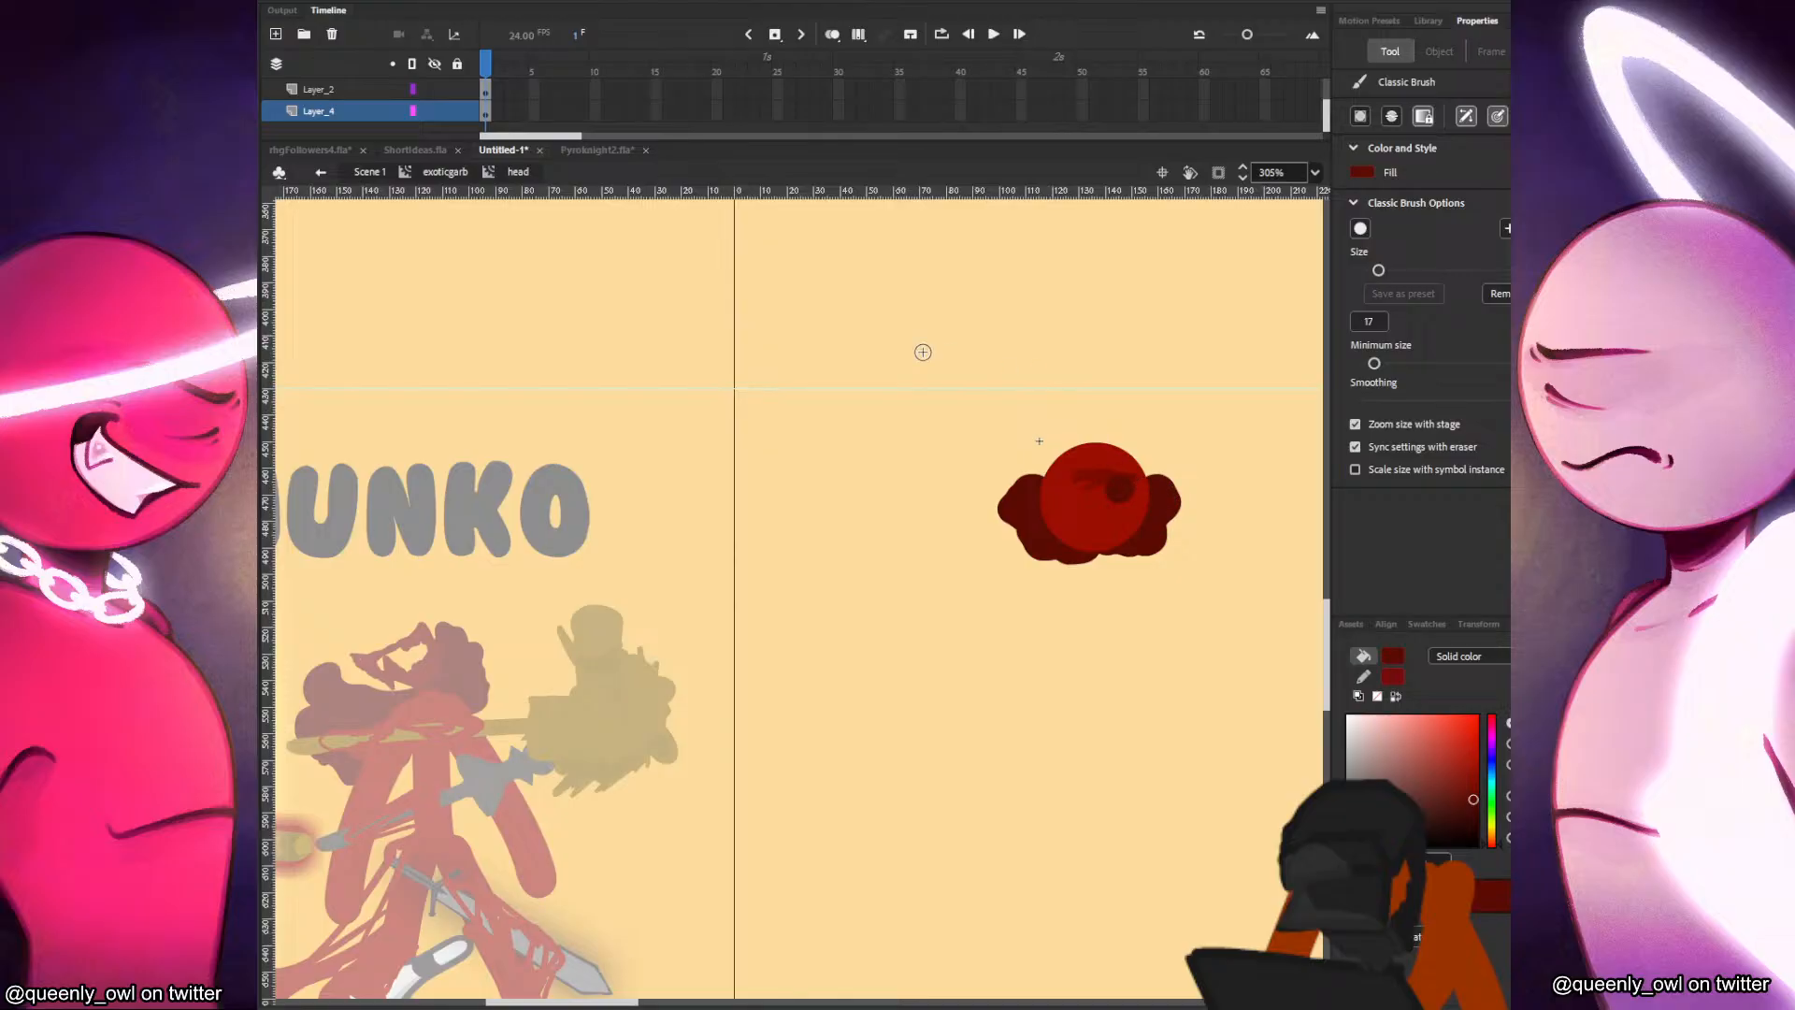
Add another layer directly above the circle's Layer_2 and brush a dark red hair tuft over the head's left side.
left_click(484, 93)
left_click_drag(1326, 121, 1326, 112)
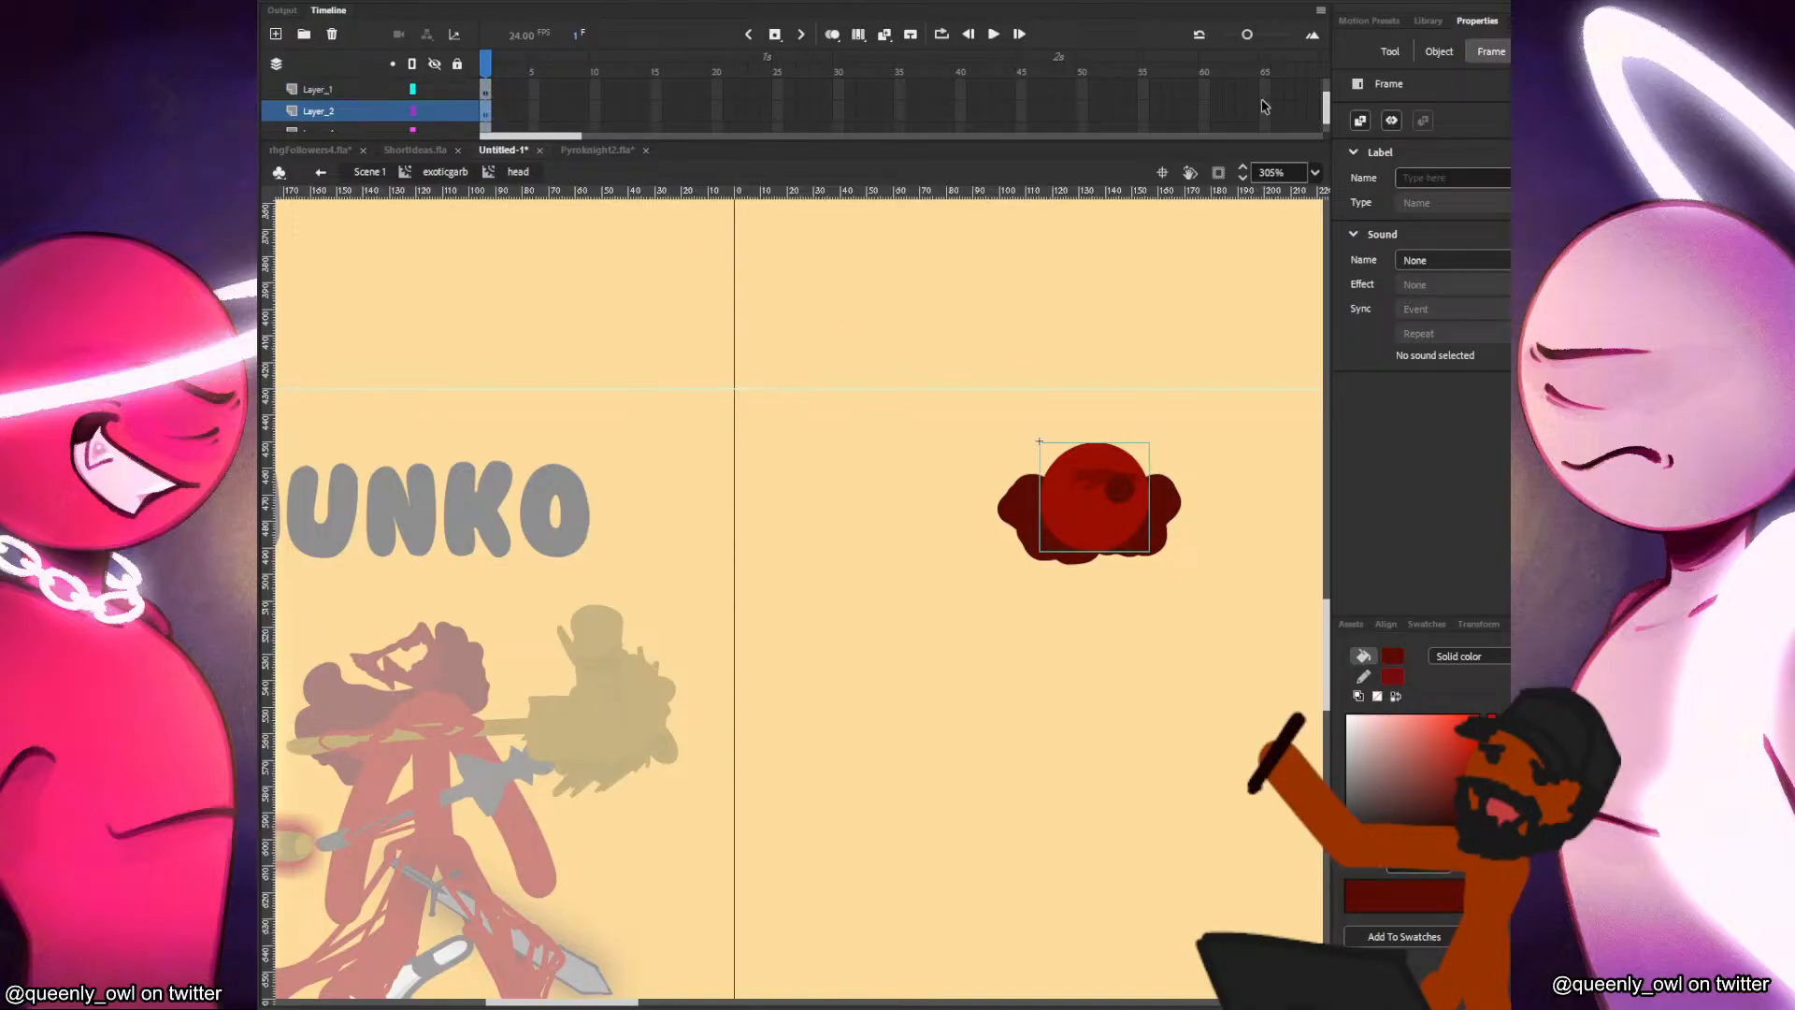
left_click(276, 35)
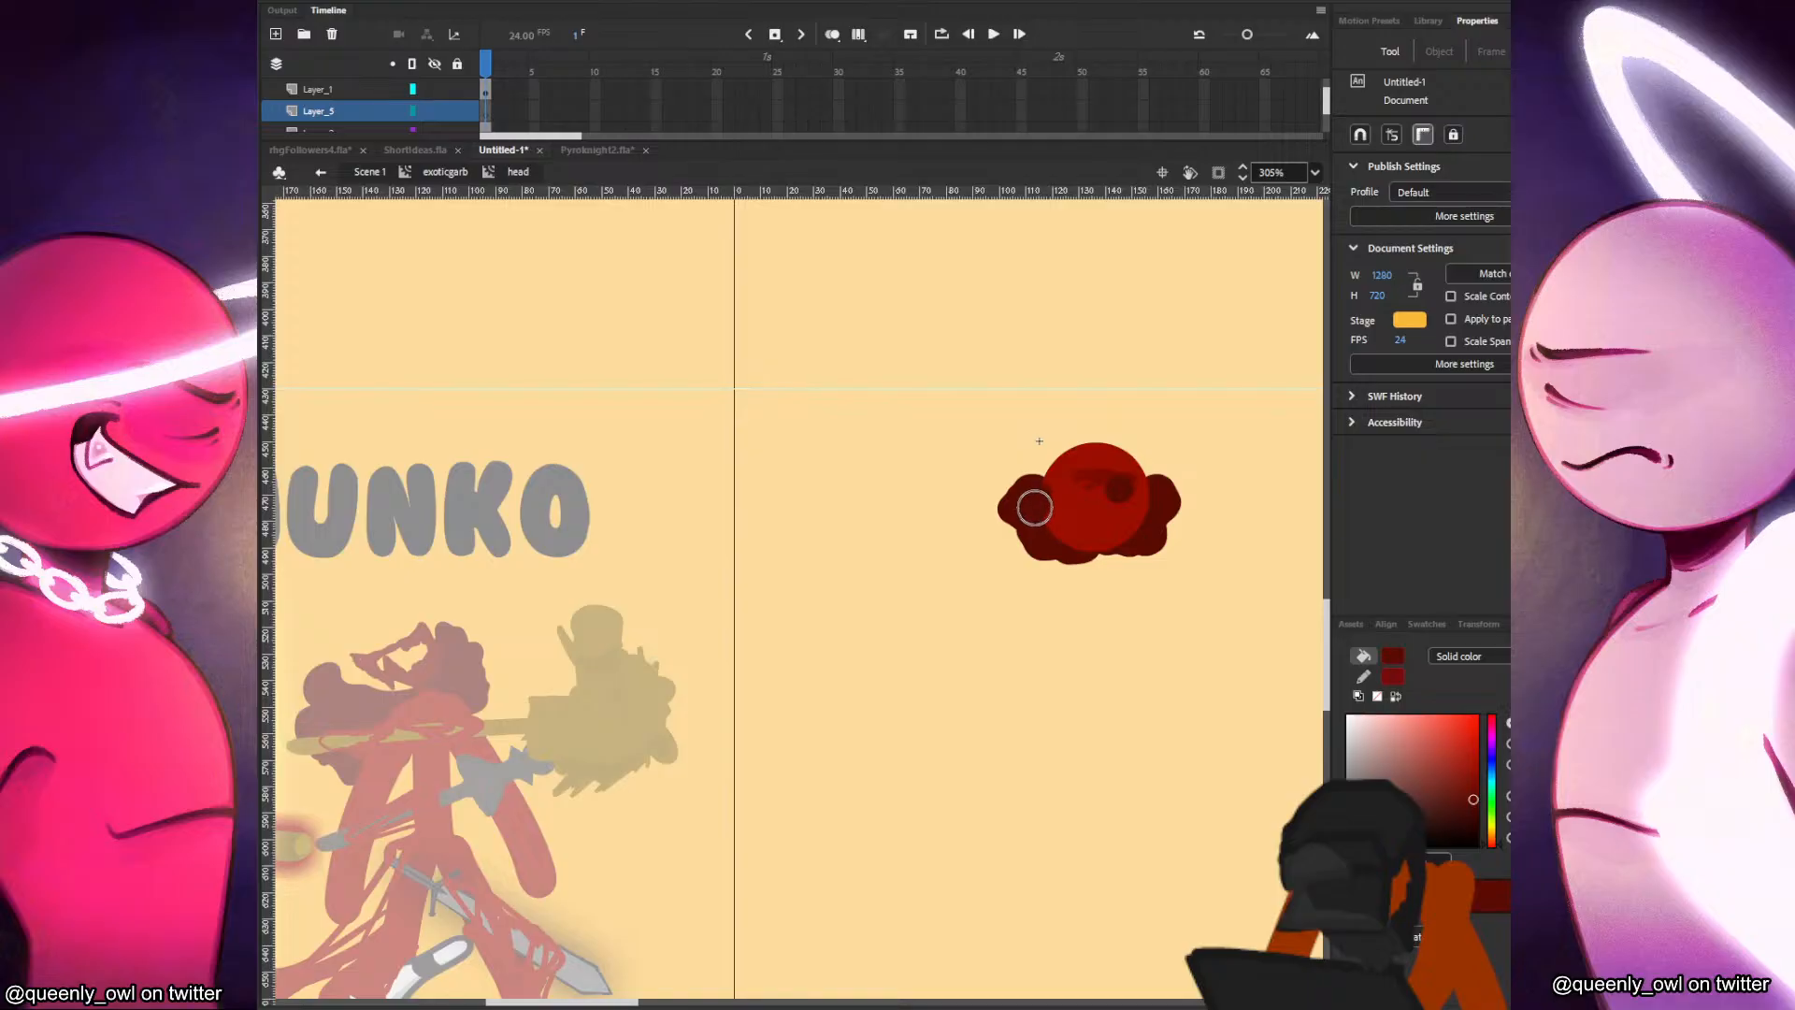
key("b")
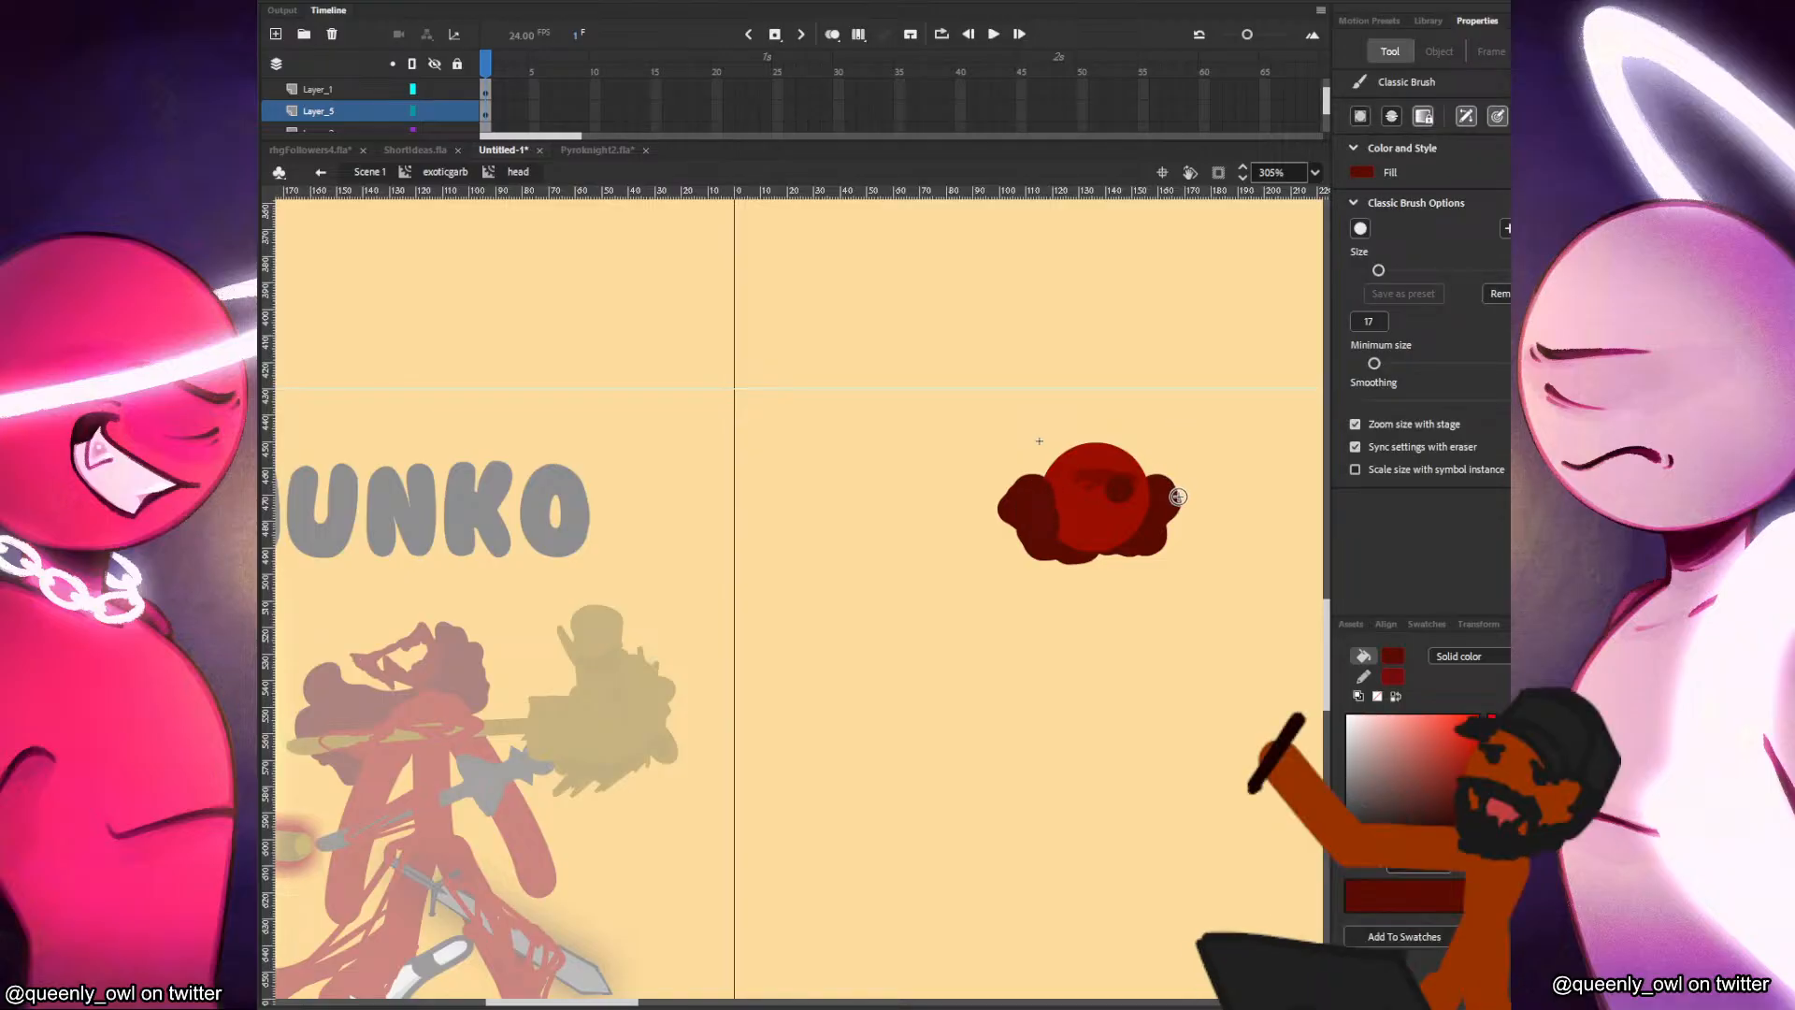
Shift the back hair shape and the front left tuft slightly upward around the head circle.
key("v")
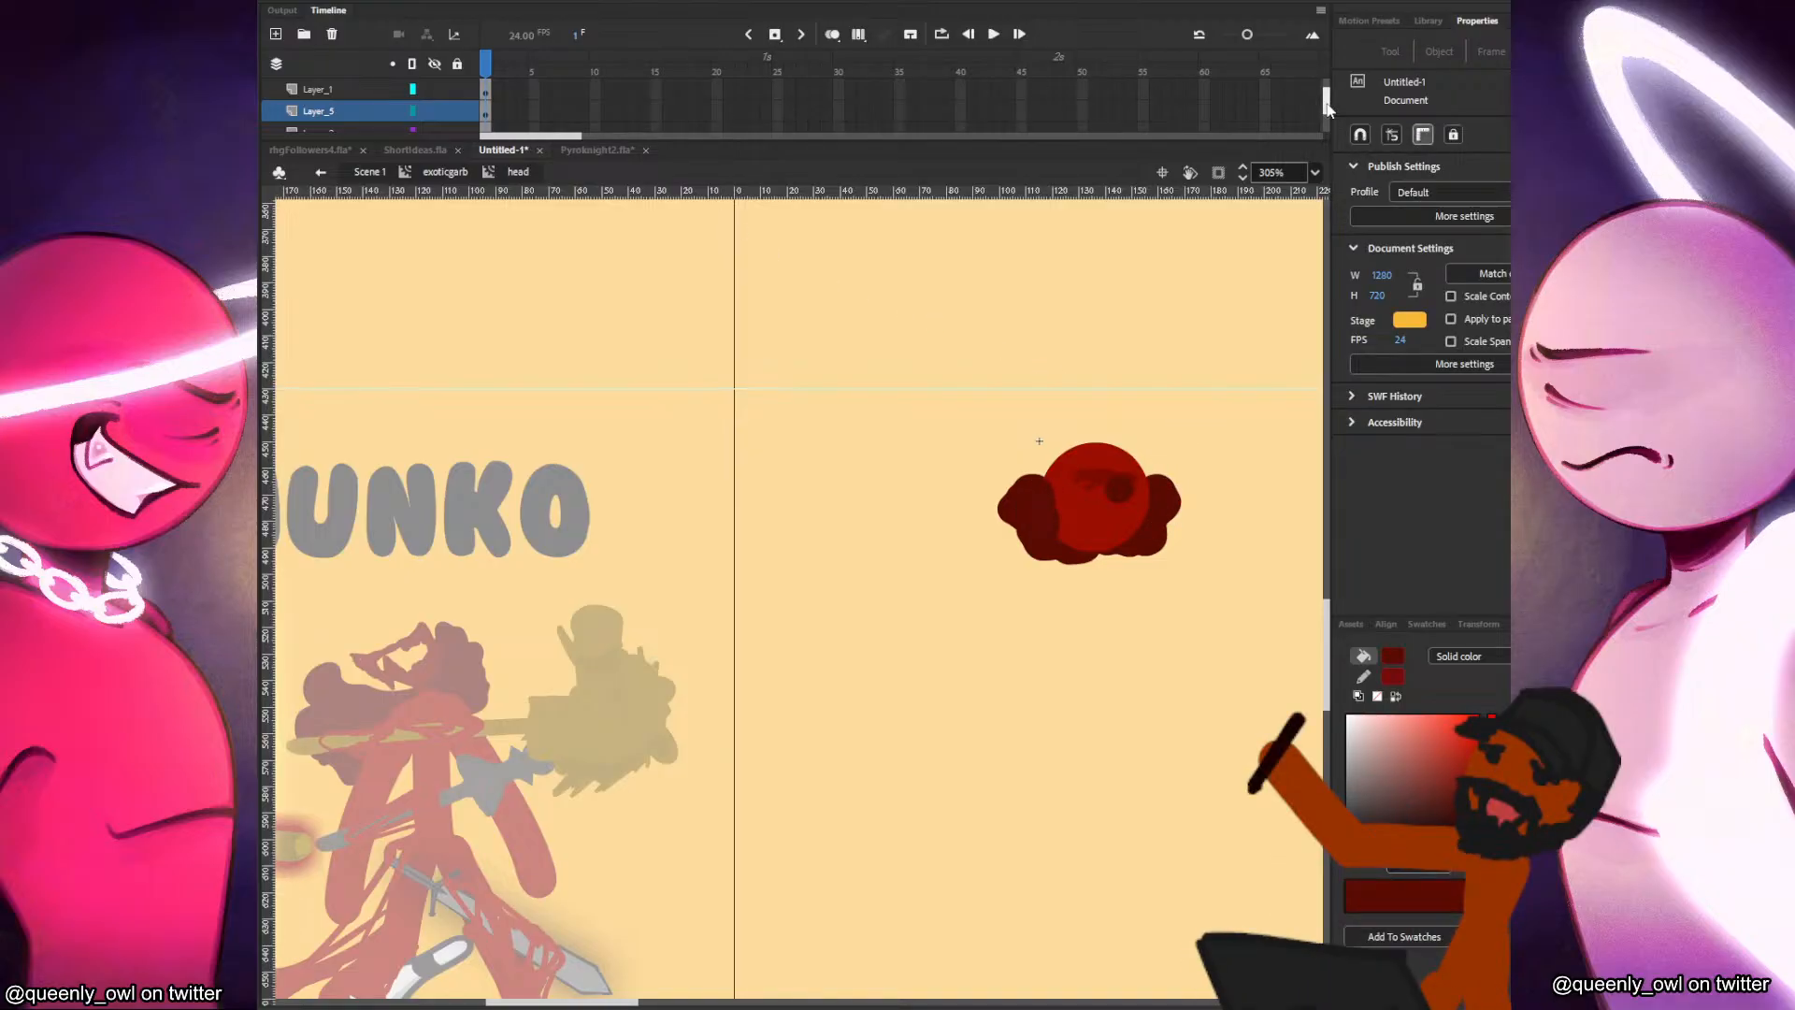
left_click_drag(1327, 101, 1328, 110)
left_click(486, 112)
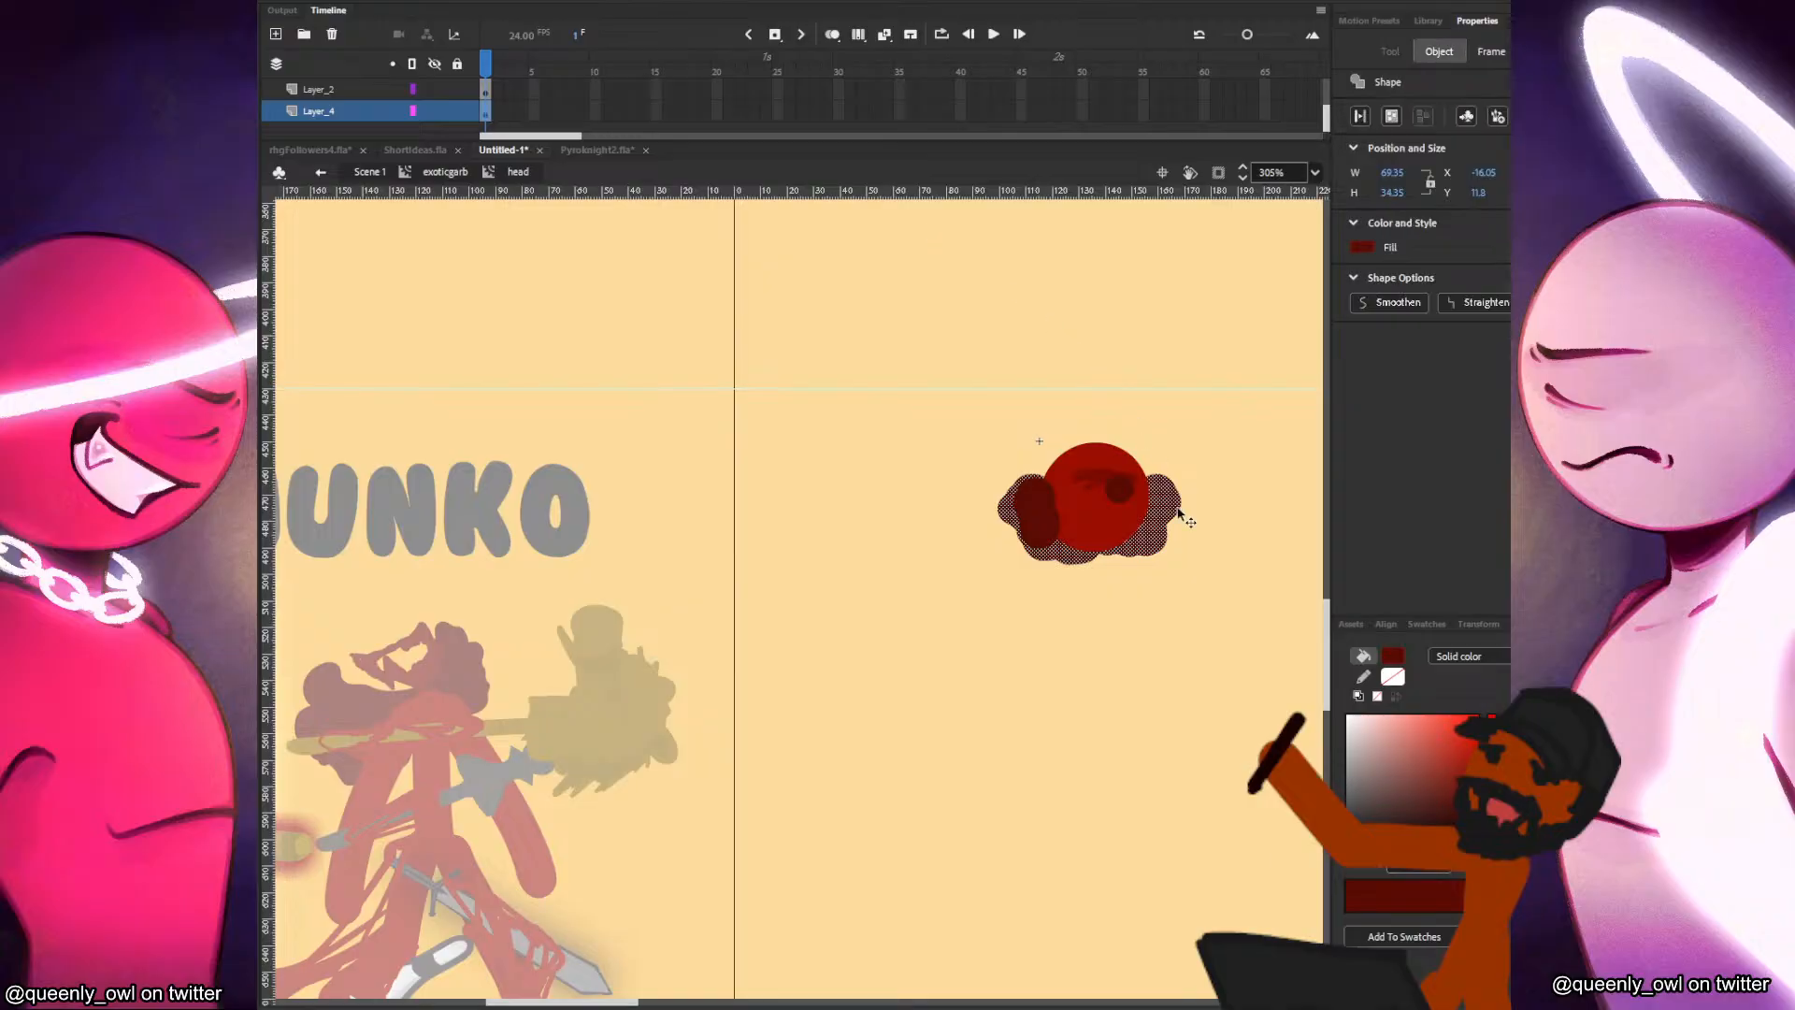
left_click(1206, 507)
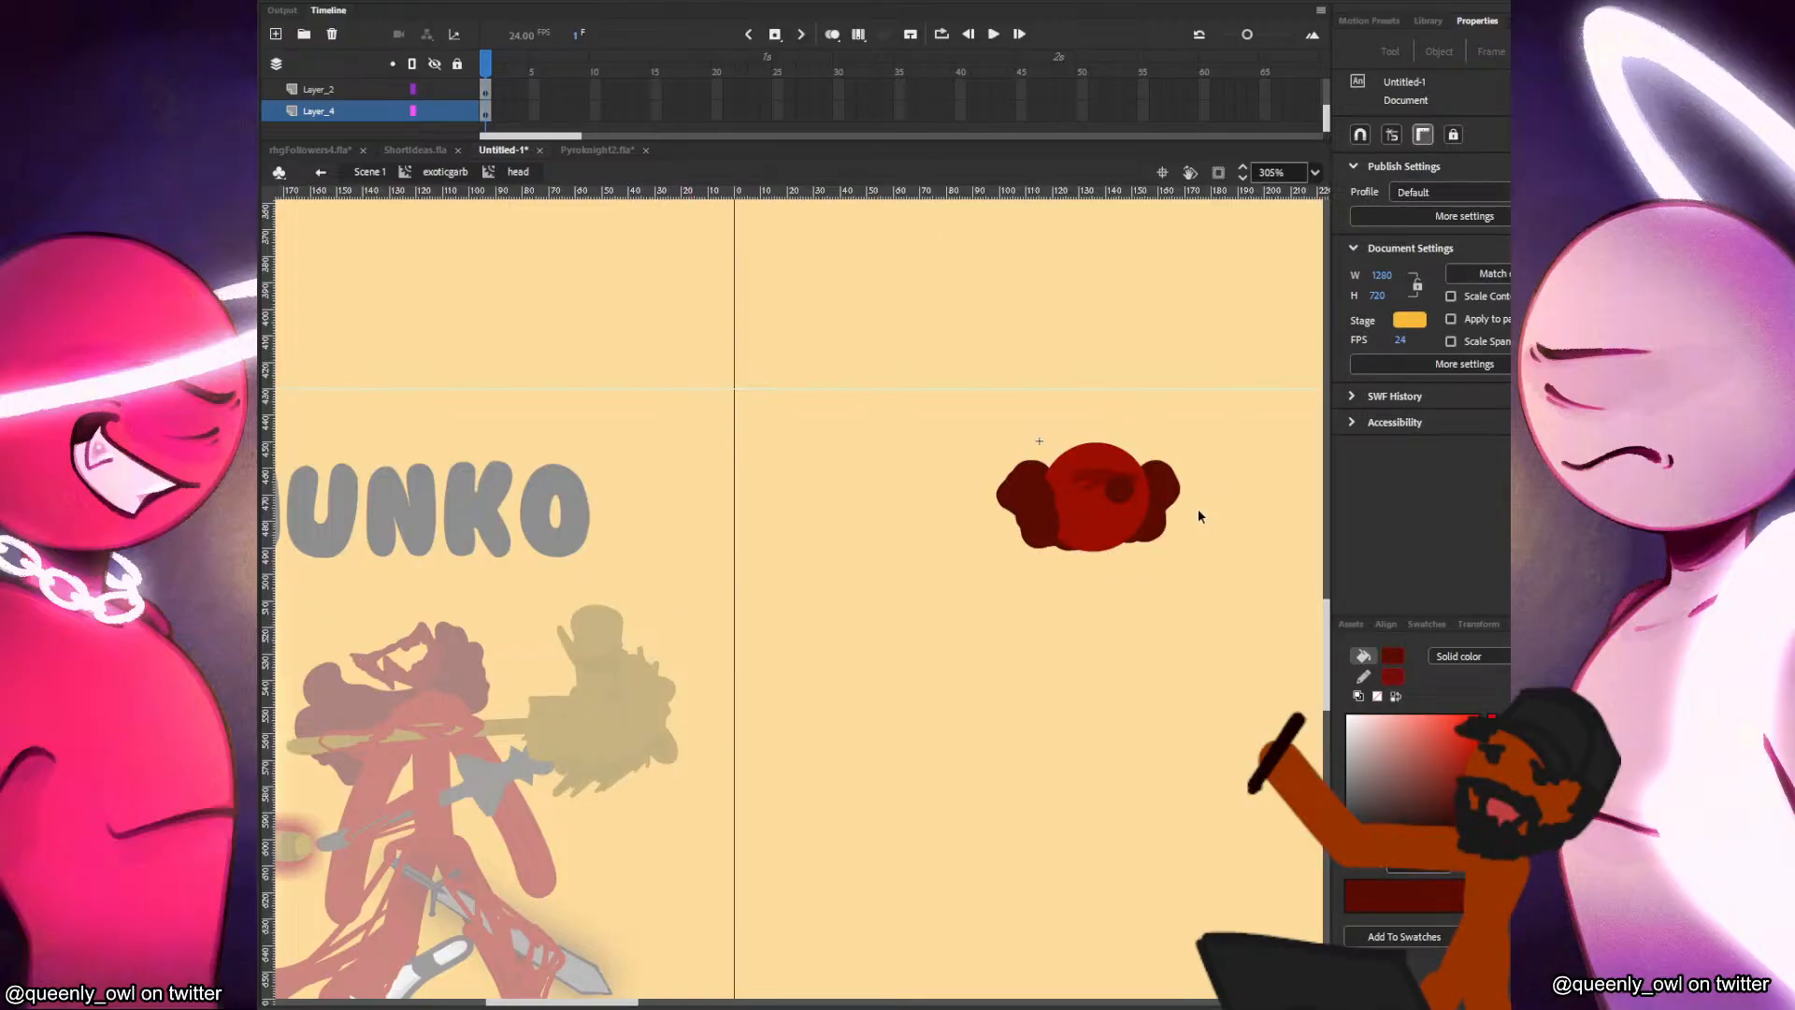
left_click(1046, 520)
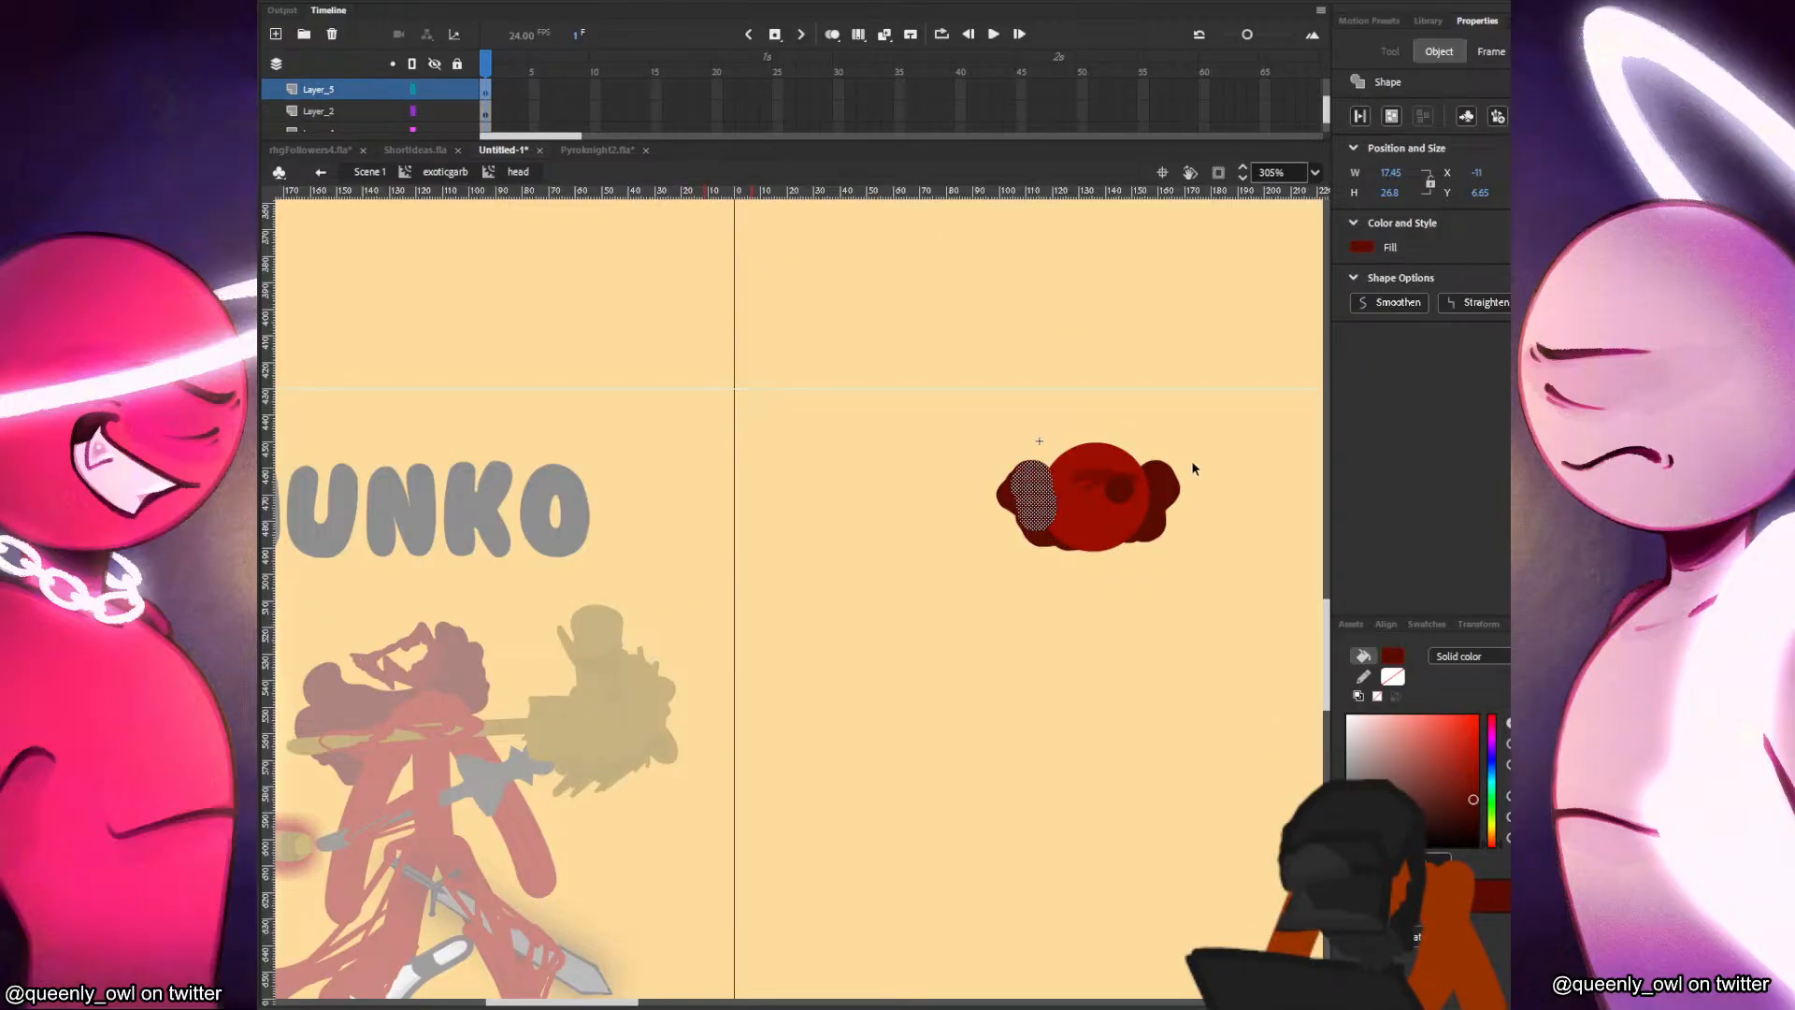
left_click(1193, 468)
left_click(1066, 542)
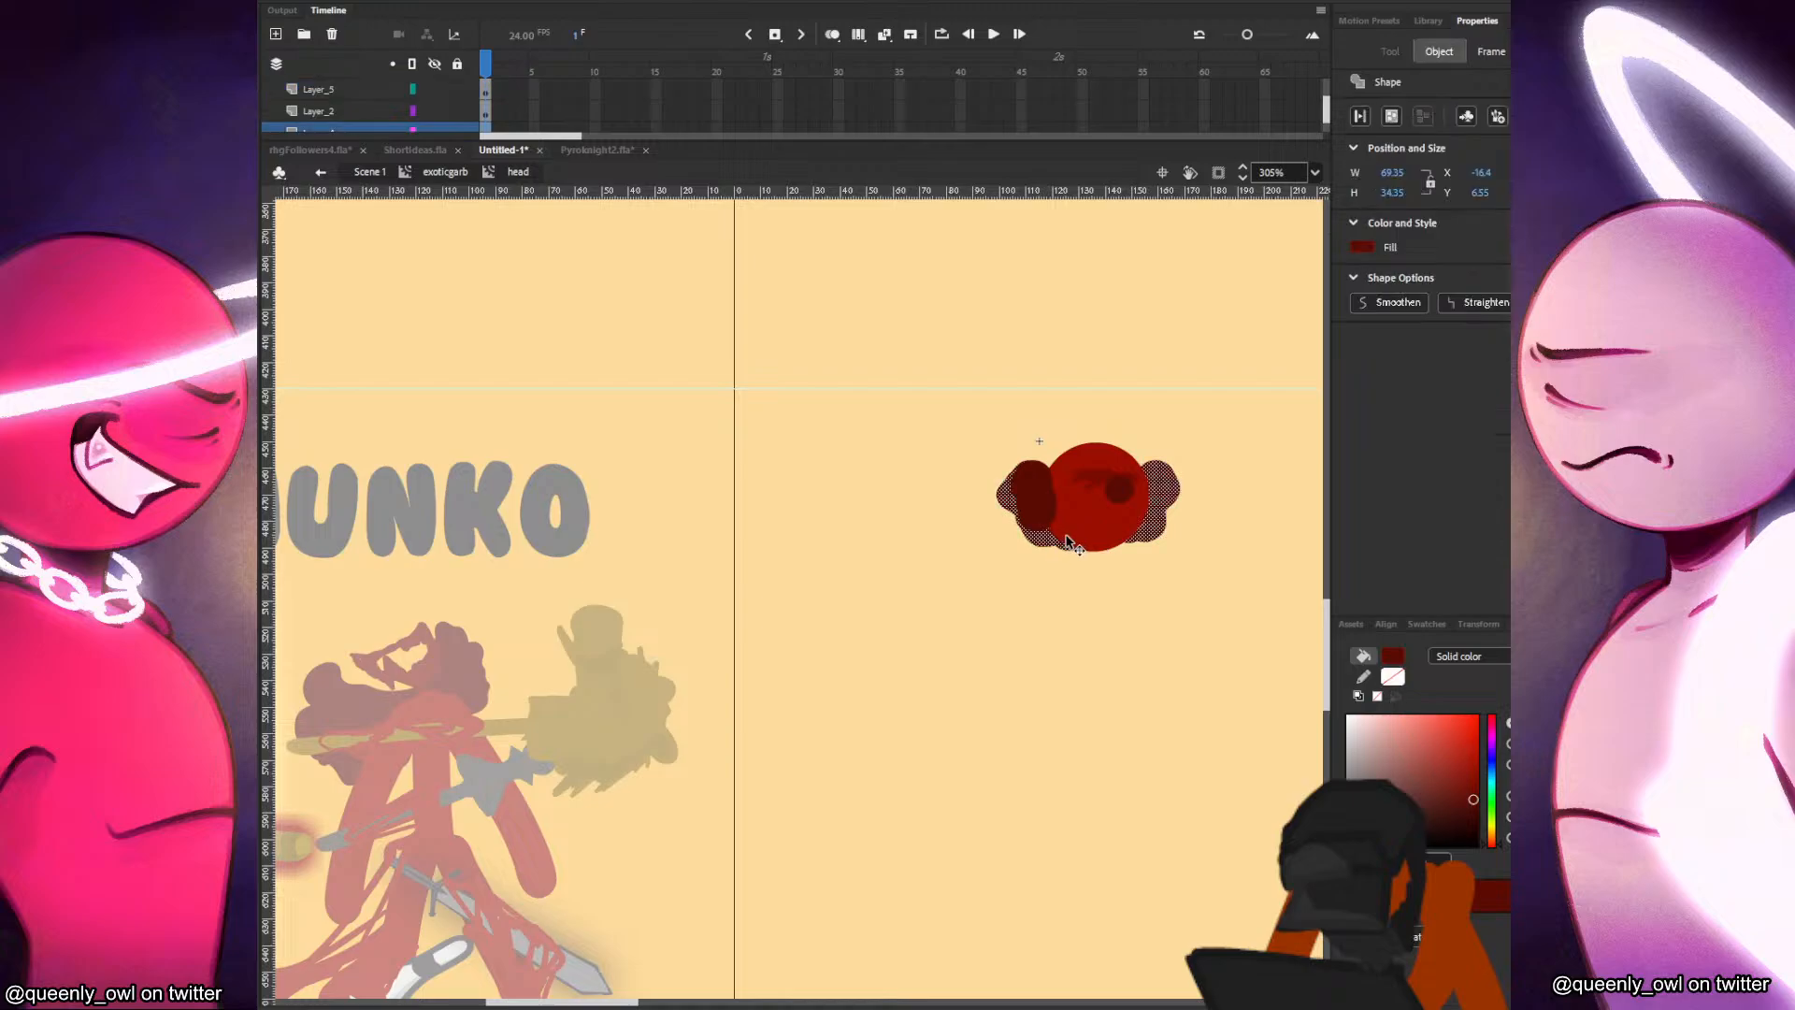
left_click(1182, 519)
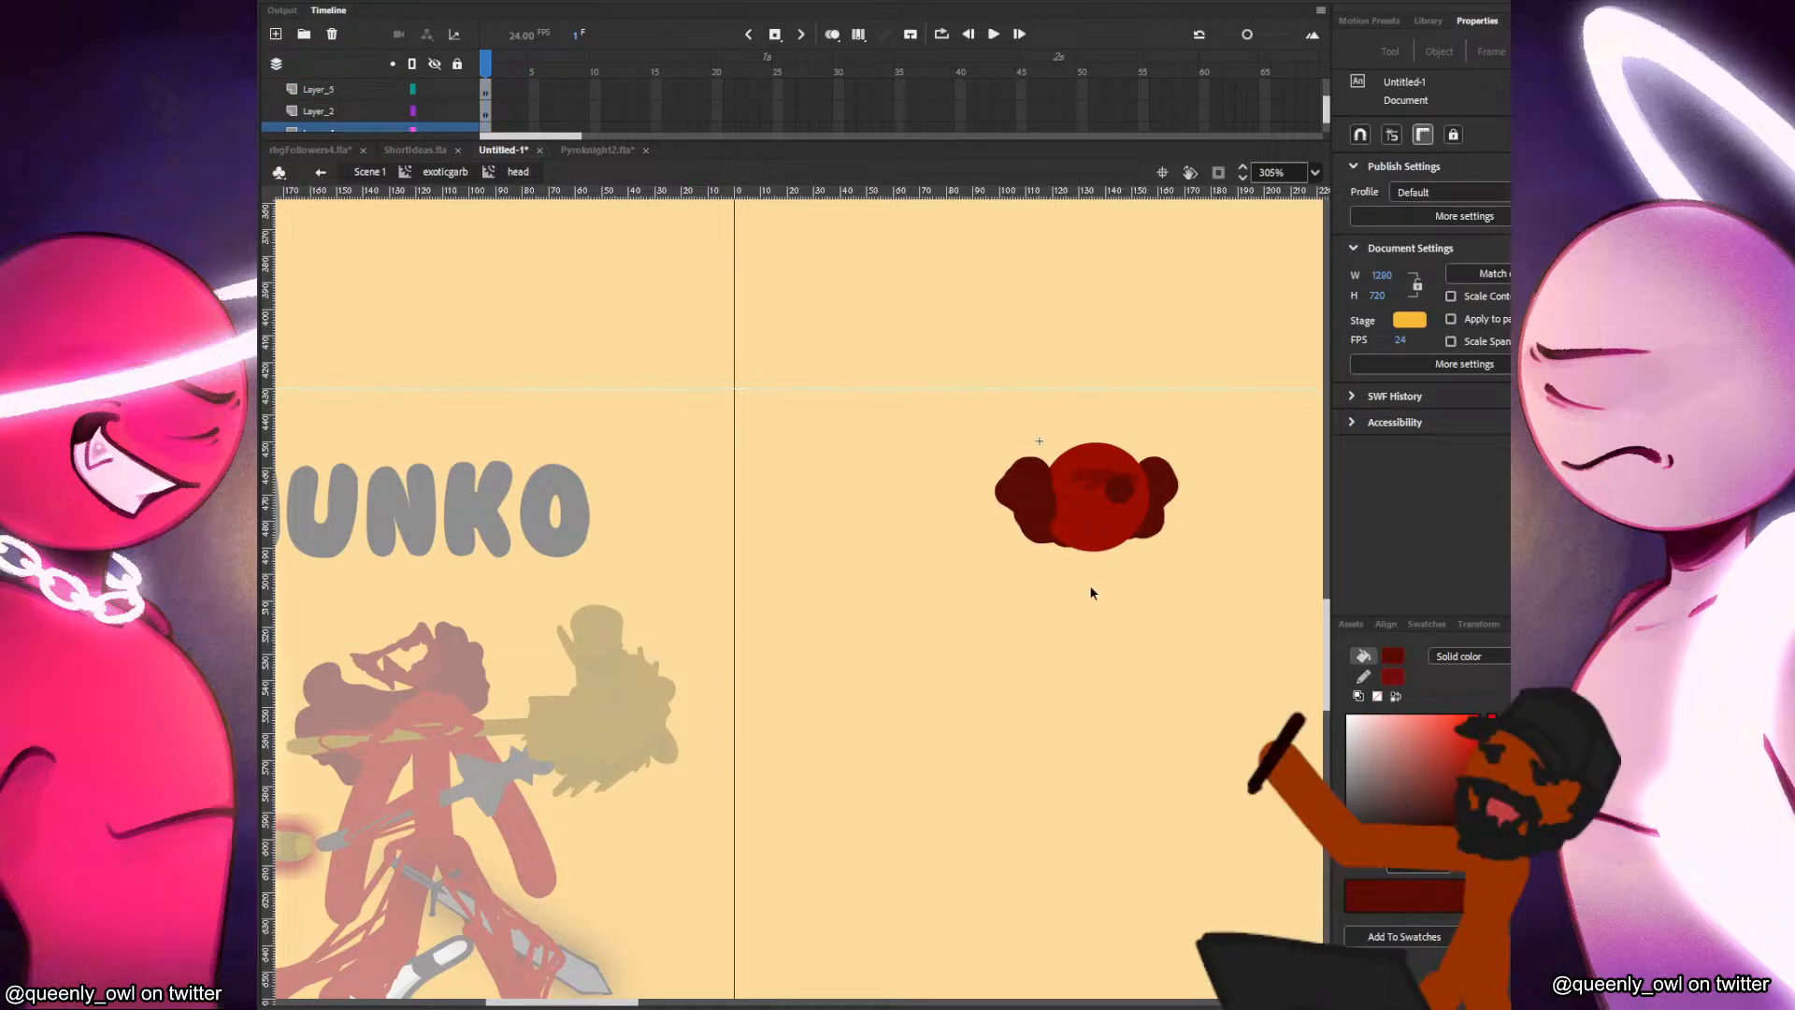
key("b")
left_click_drag(1085, 528, 1090, 645)
key("ctrl+z")
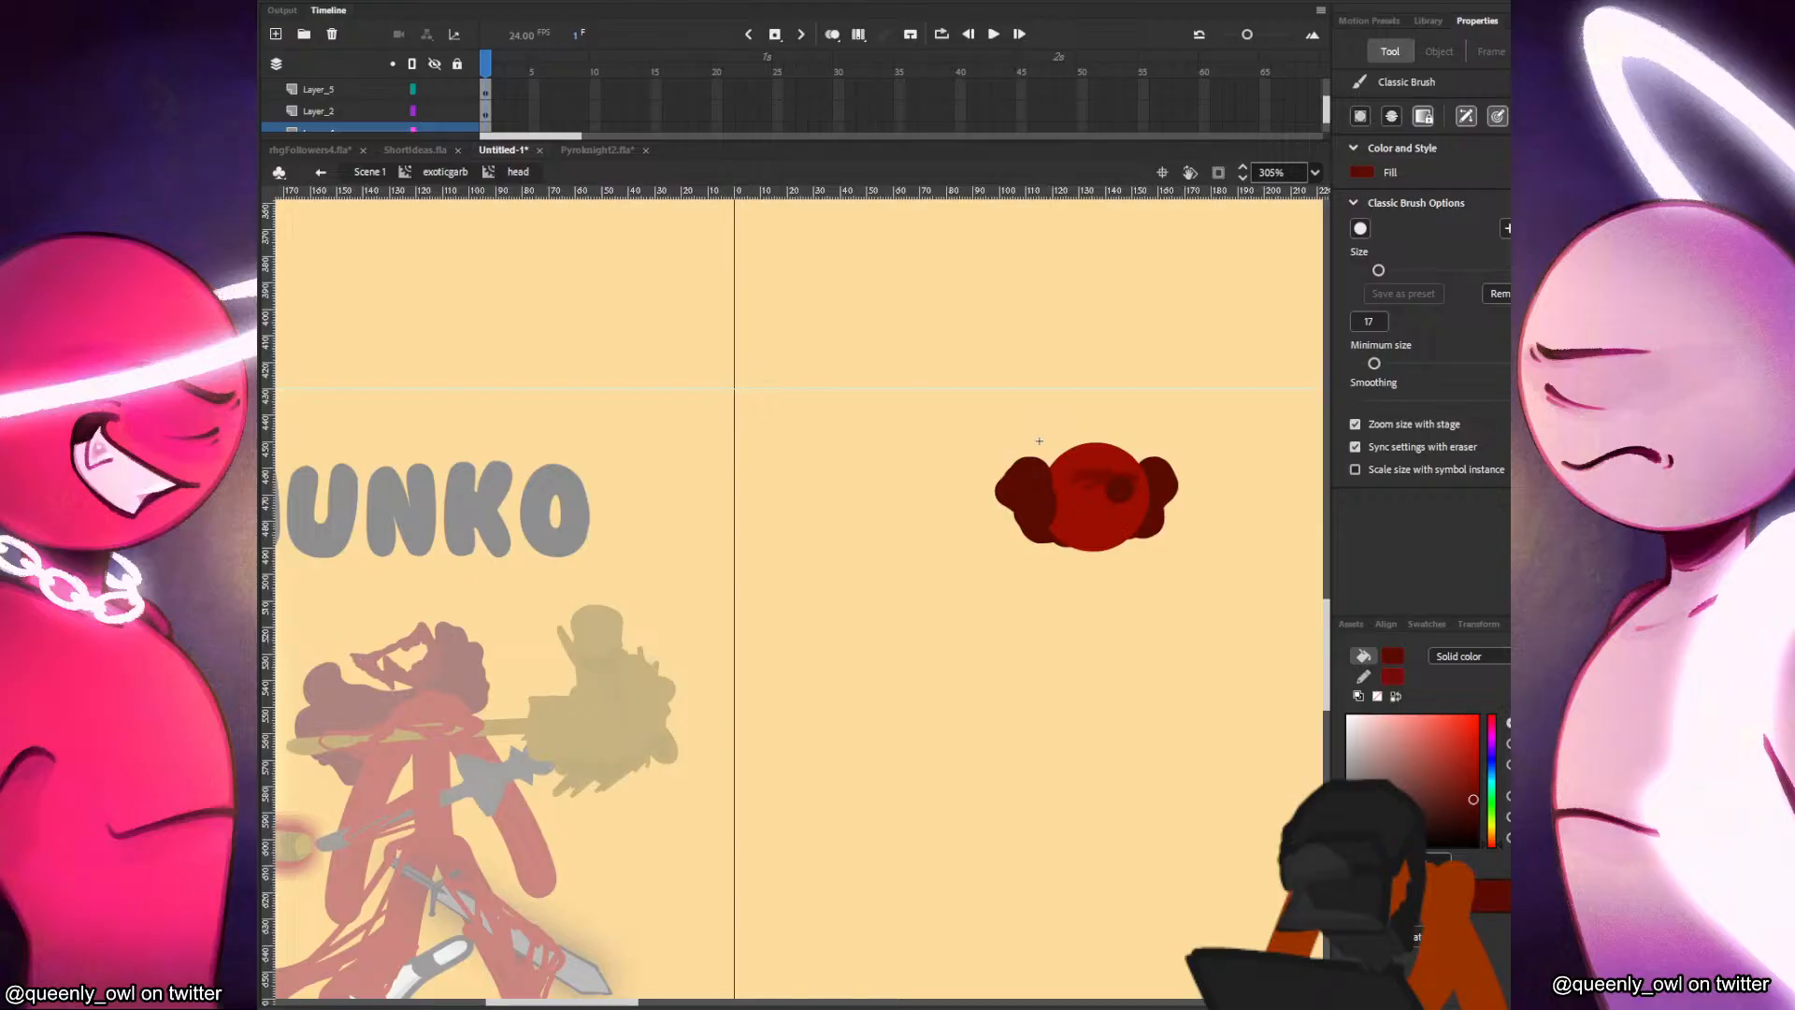
Return to the exoticgarb clip and compare the new head with the Junko drawing.
key("v")
double_click(1040, 440)
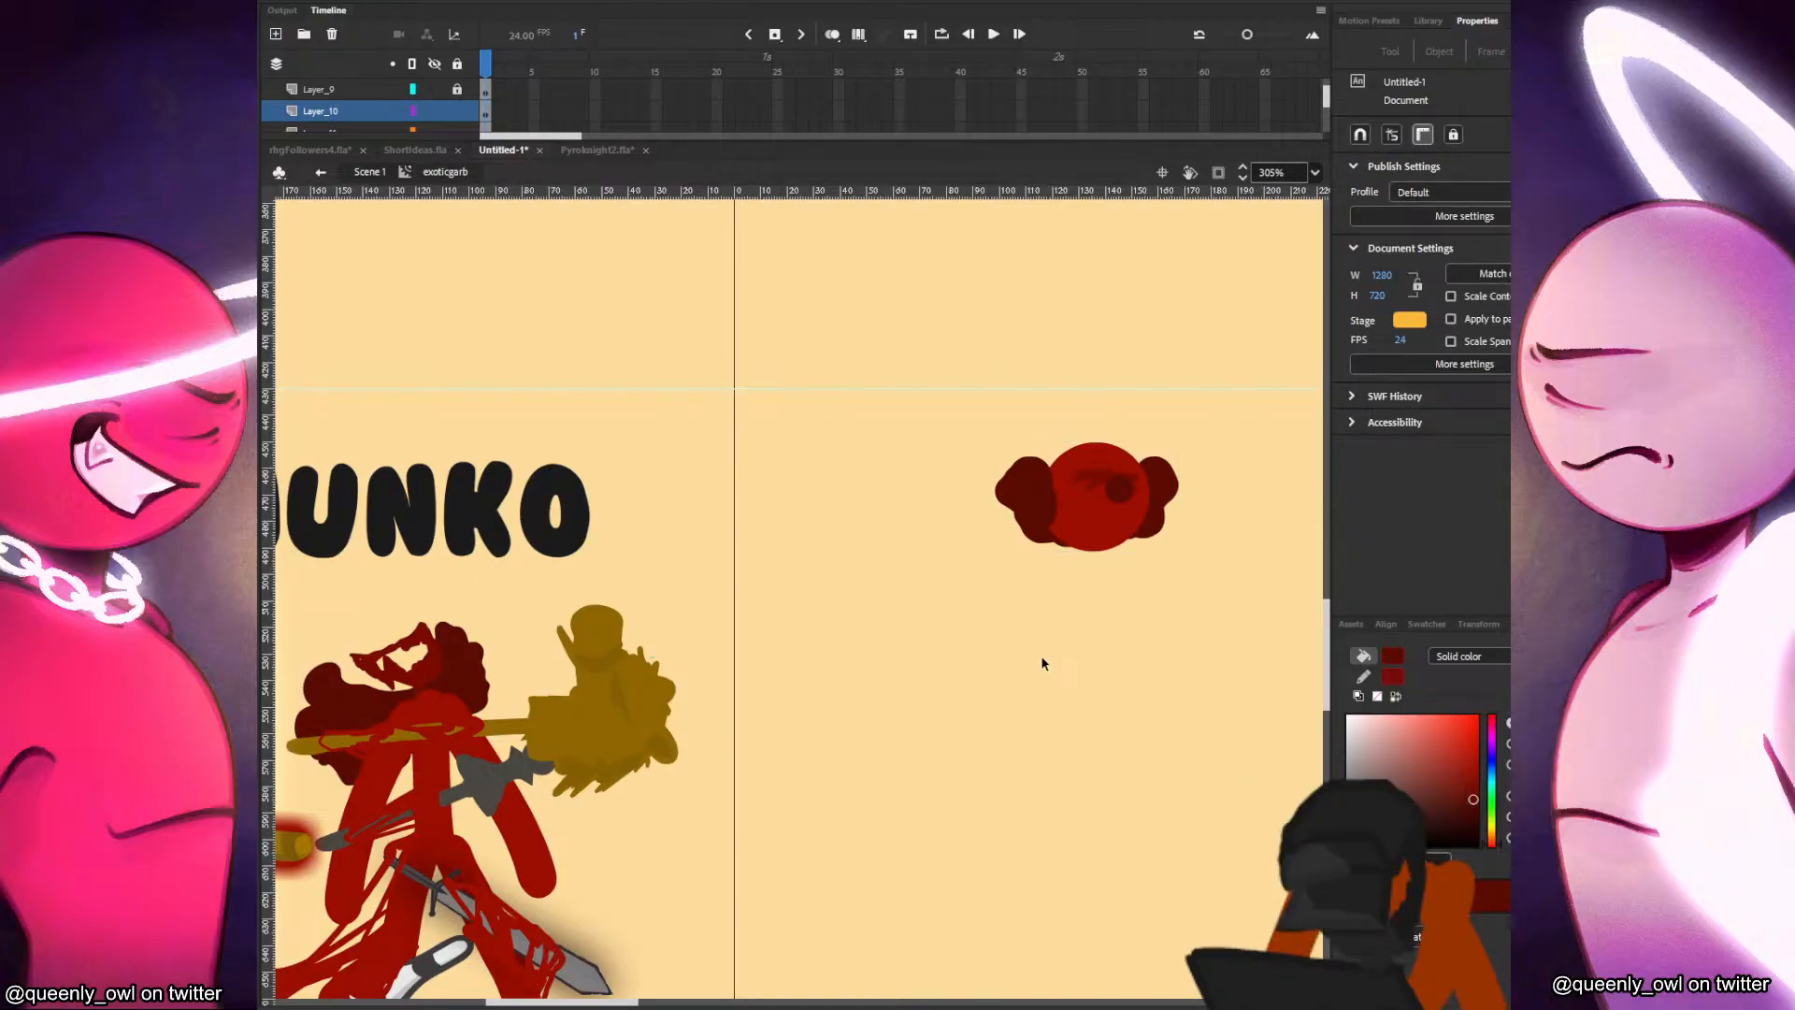
scroll(1057, 654, "down", 2)
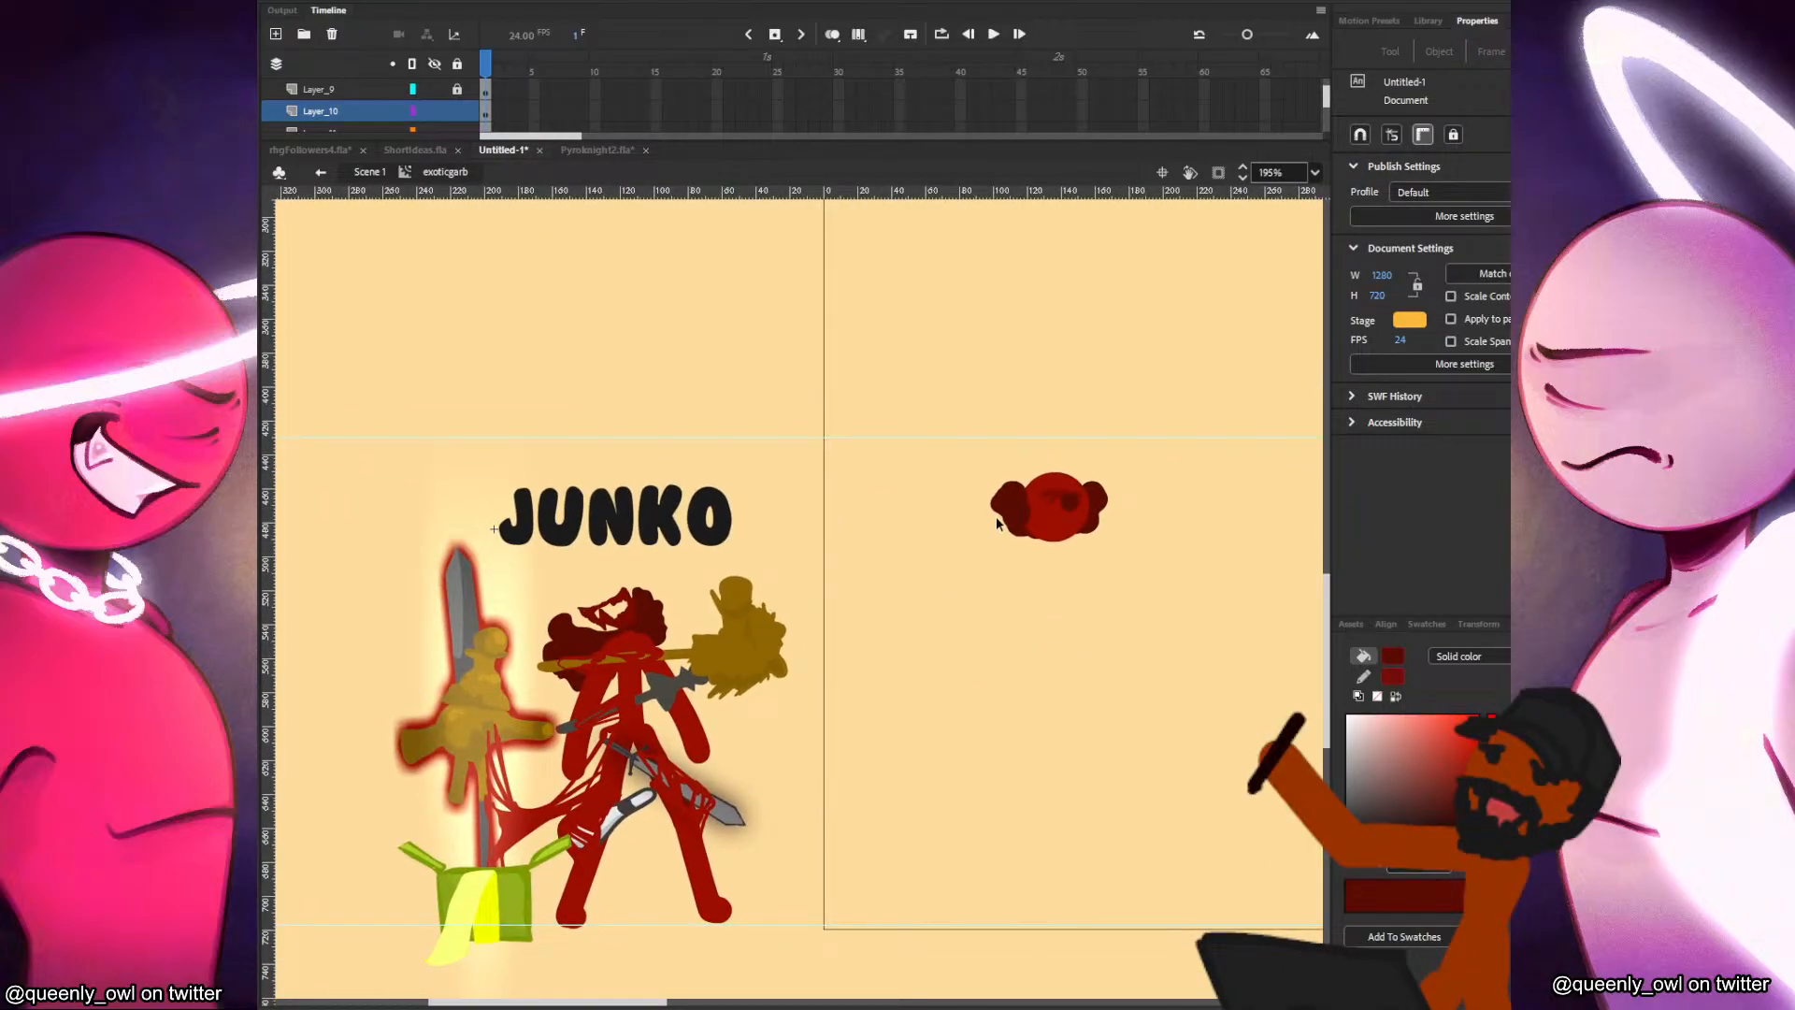
Save brush size 6 as a preset and brush small dark red curls along the hair edges inside the head clip.
double_click(1022, 514)
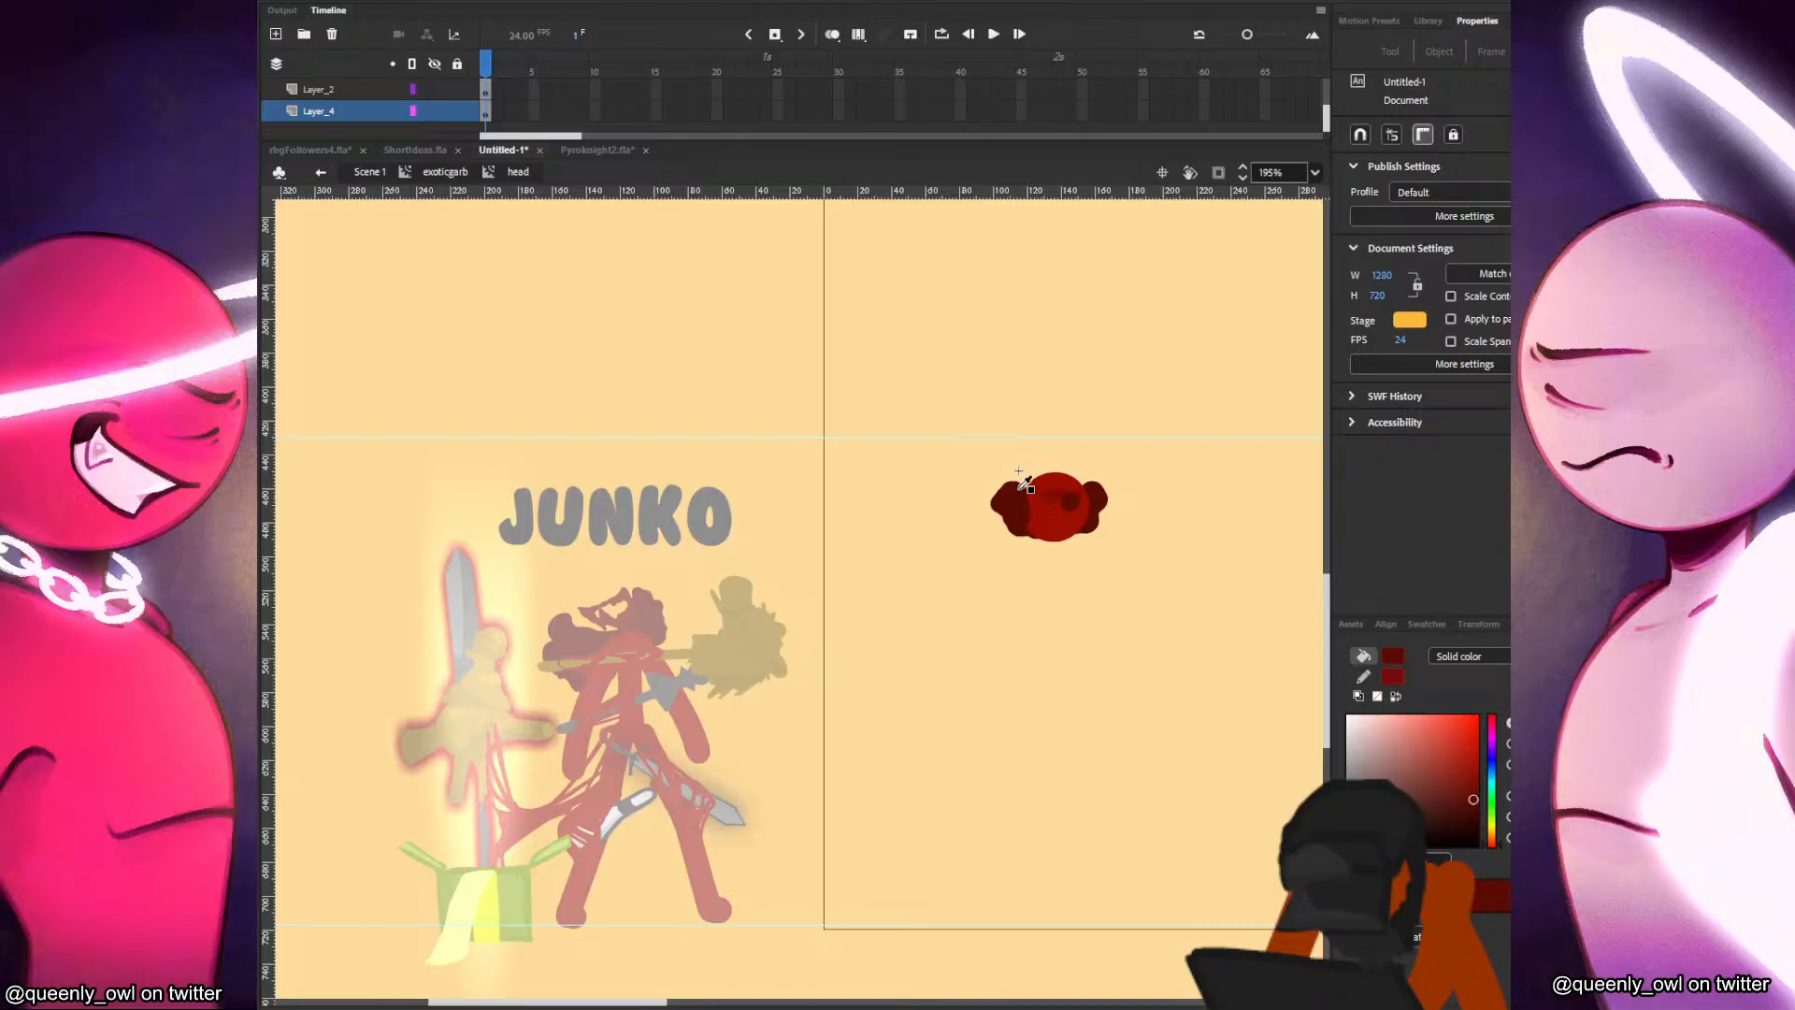
key("b")
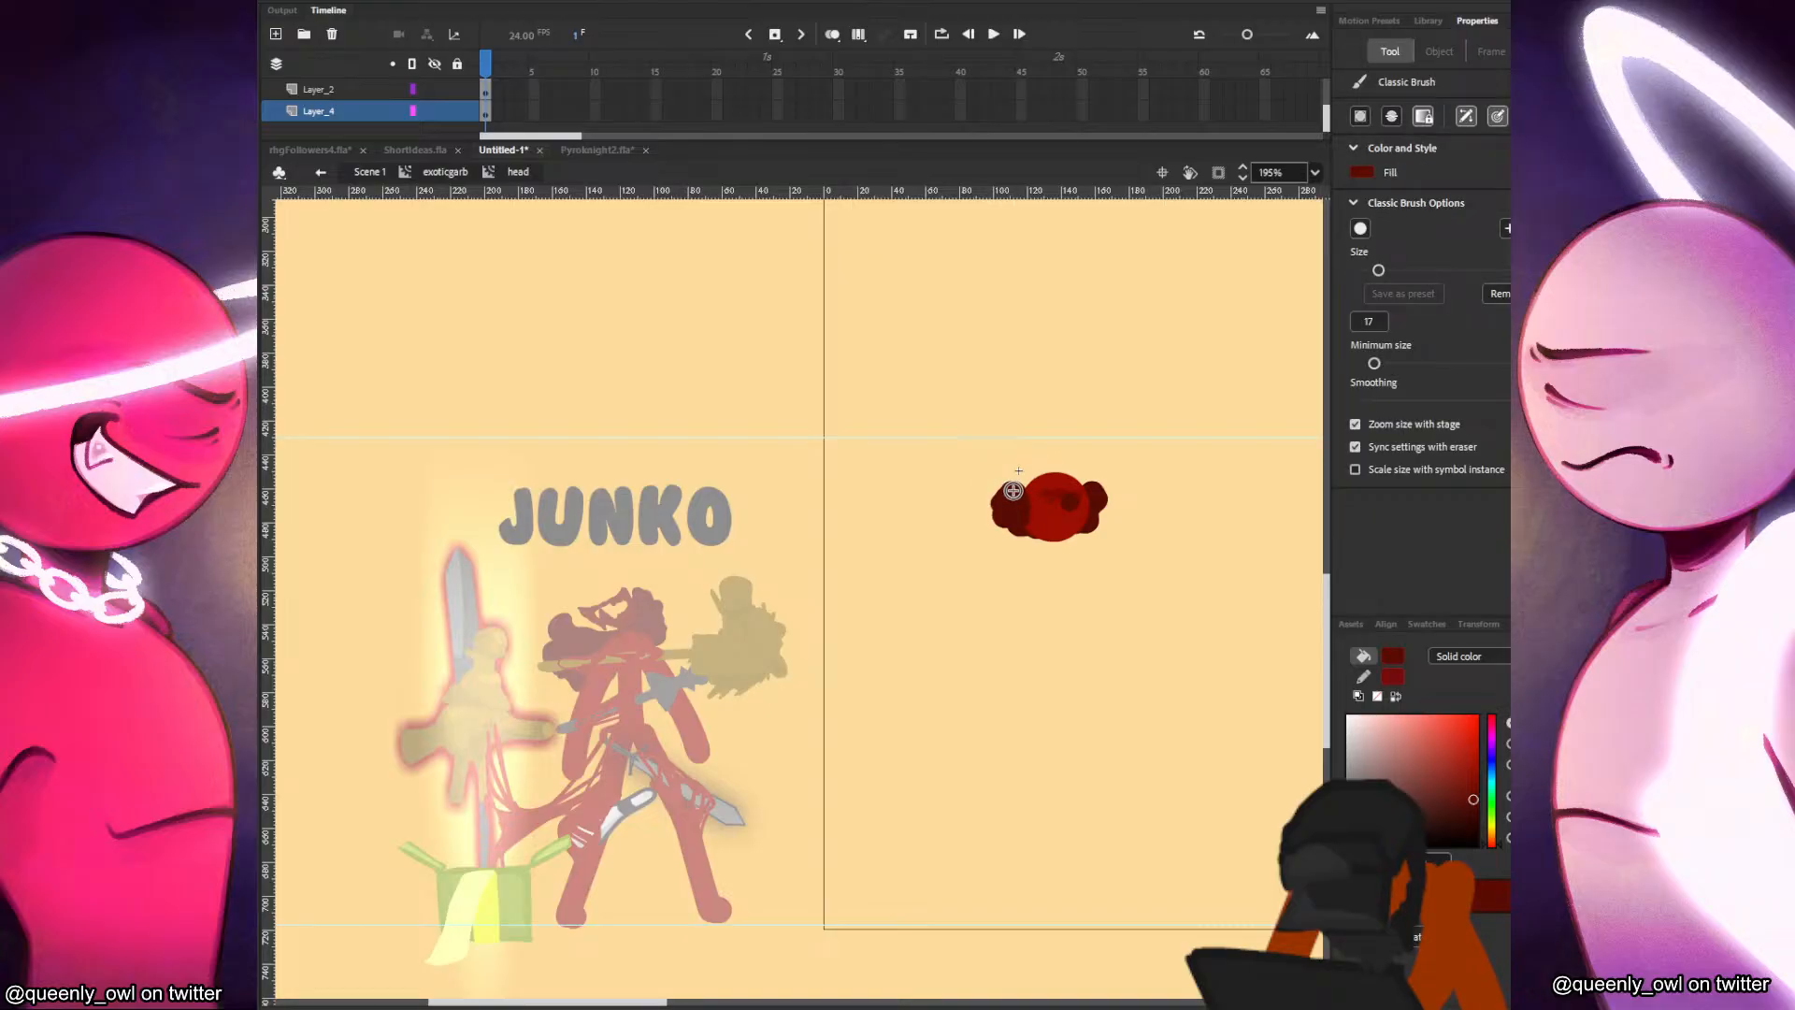
left_click_drag(1378, 270, 1367, 271)
left_click(1405, 294)
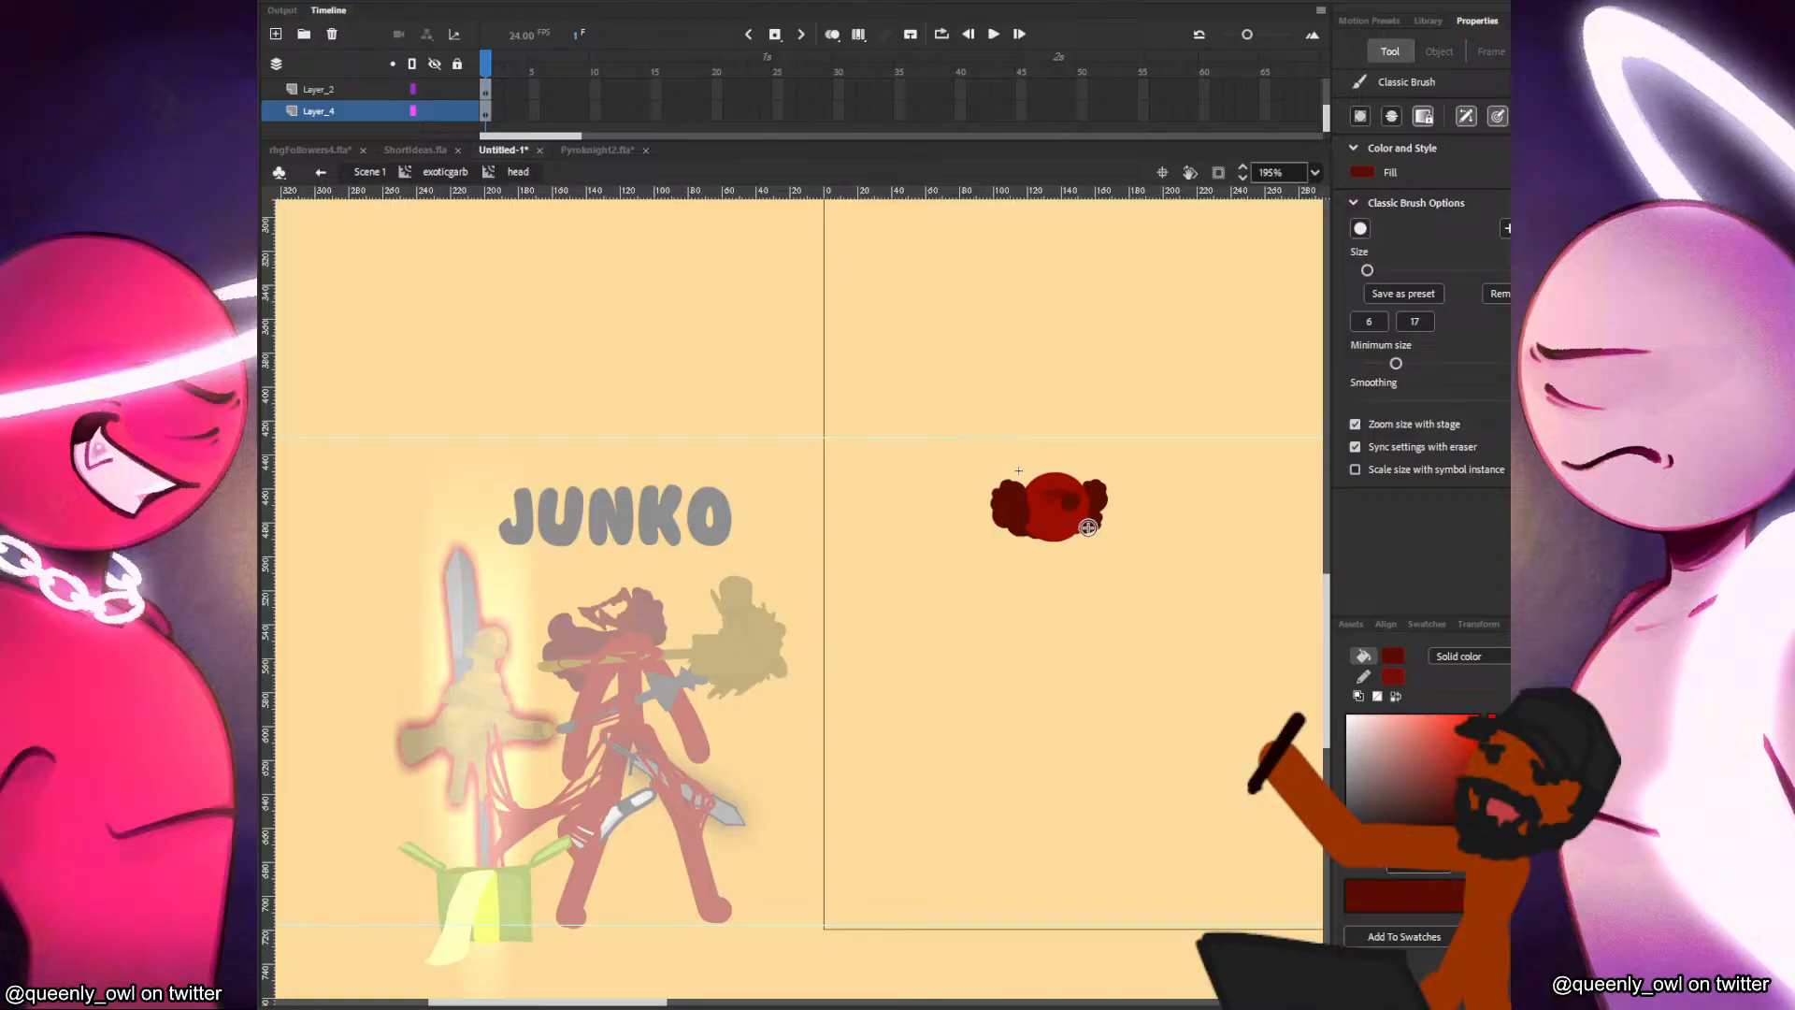
key("v")
left_click(1101, 503)
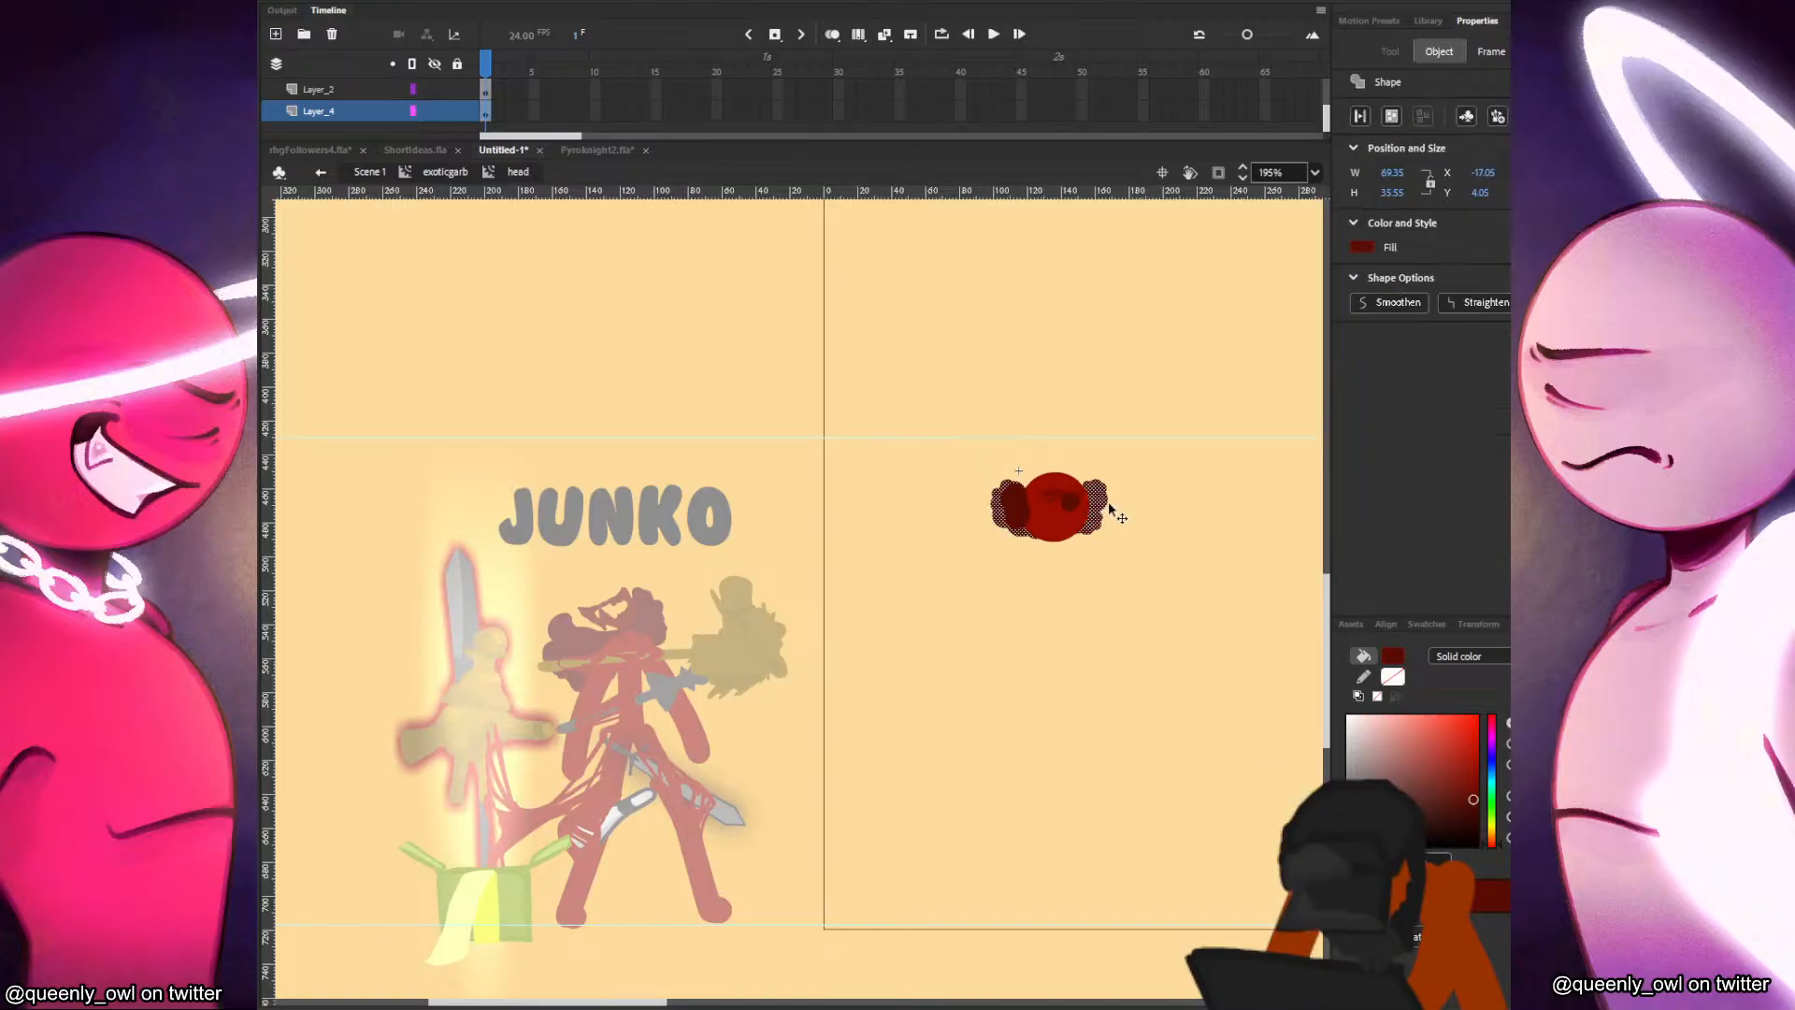
left_click(1122, 505)
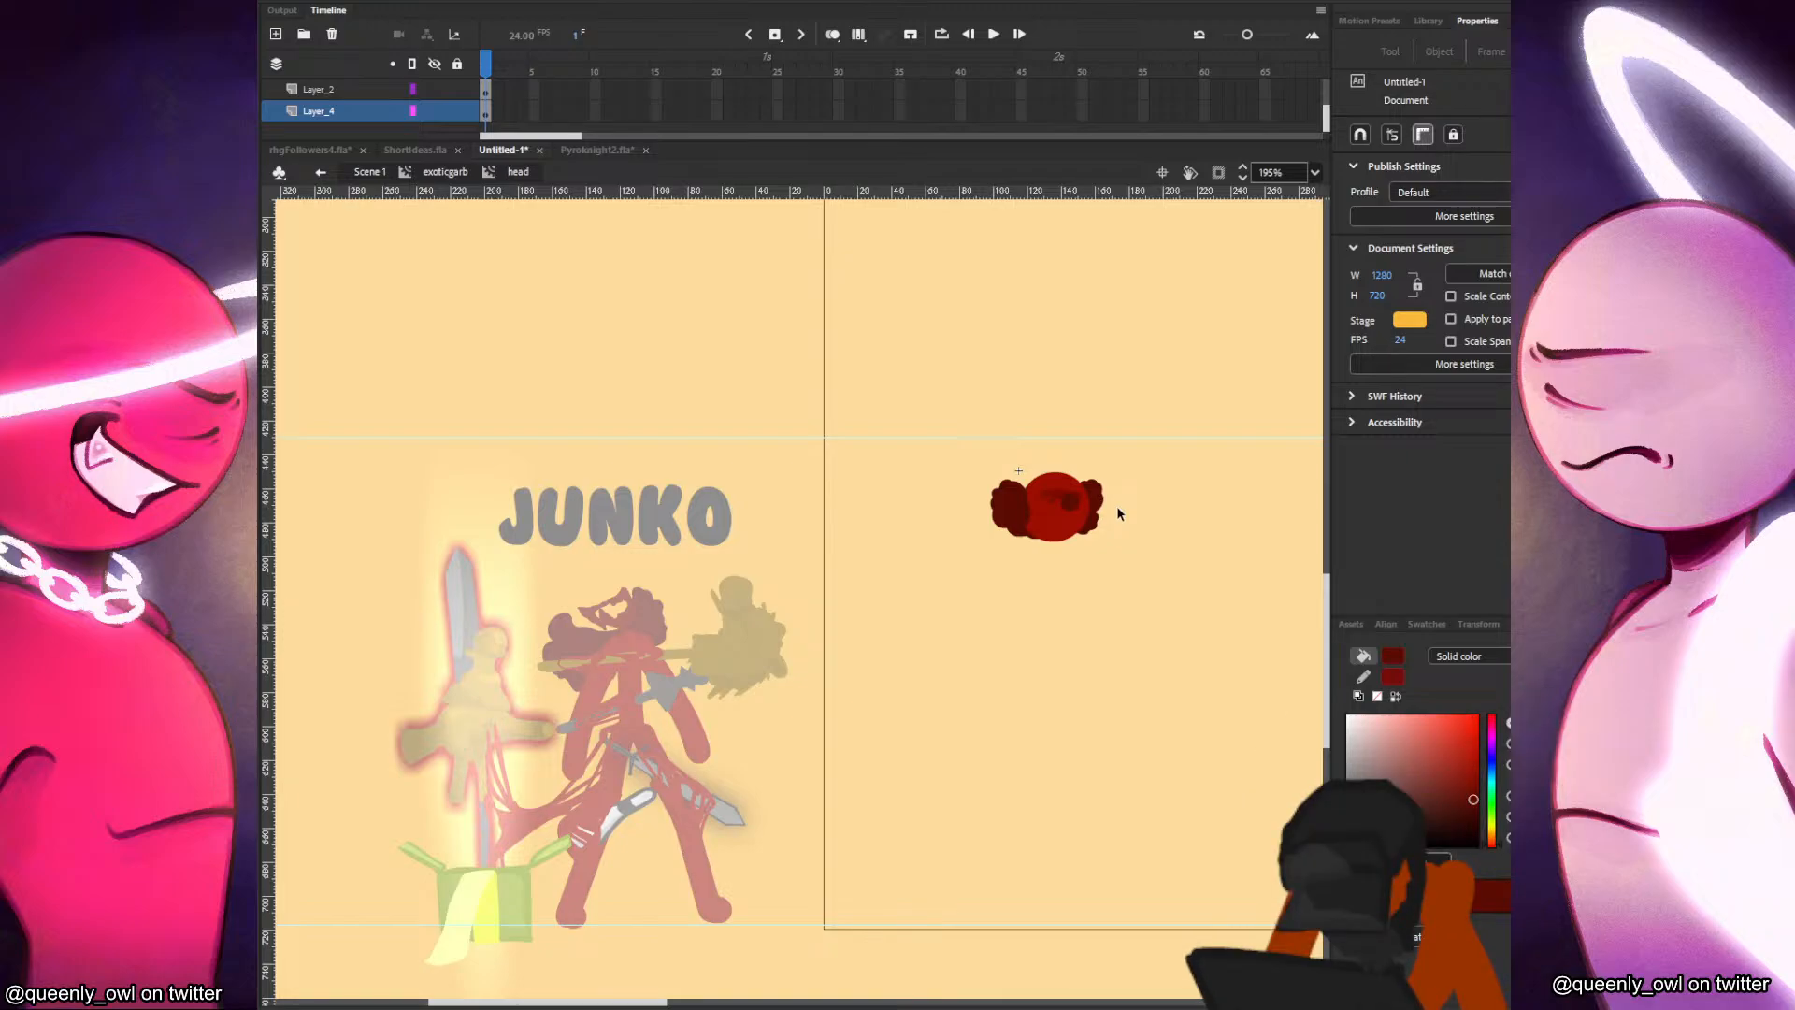
Return to the exoticgarb clip and save the document as Junko in the shorts folder.
left_click(445, 172)
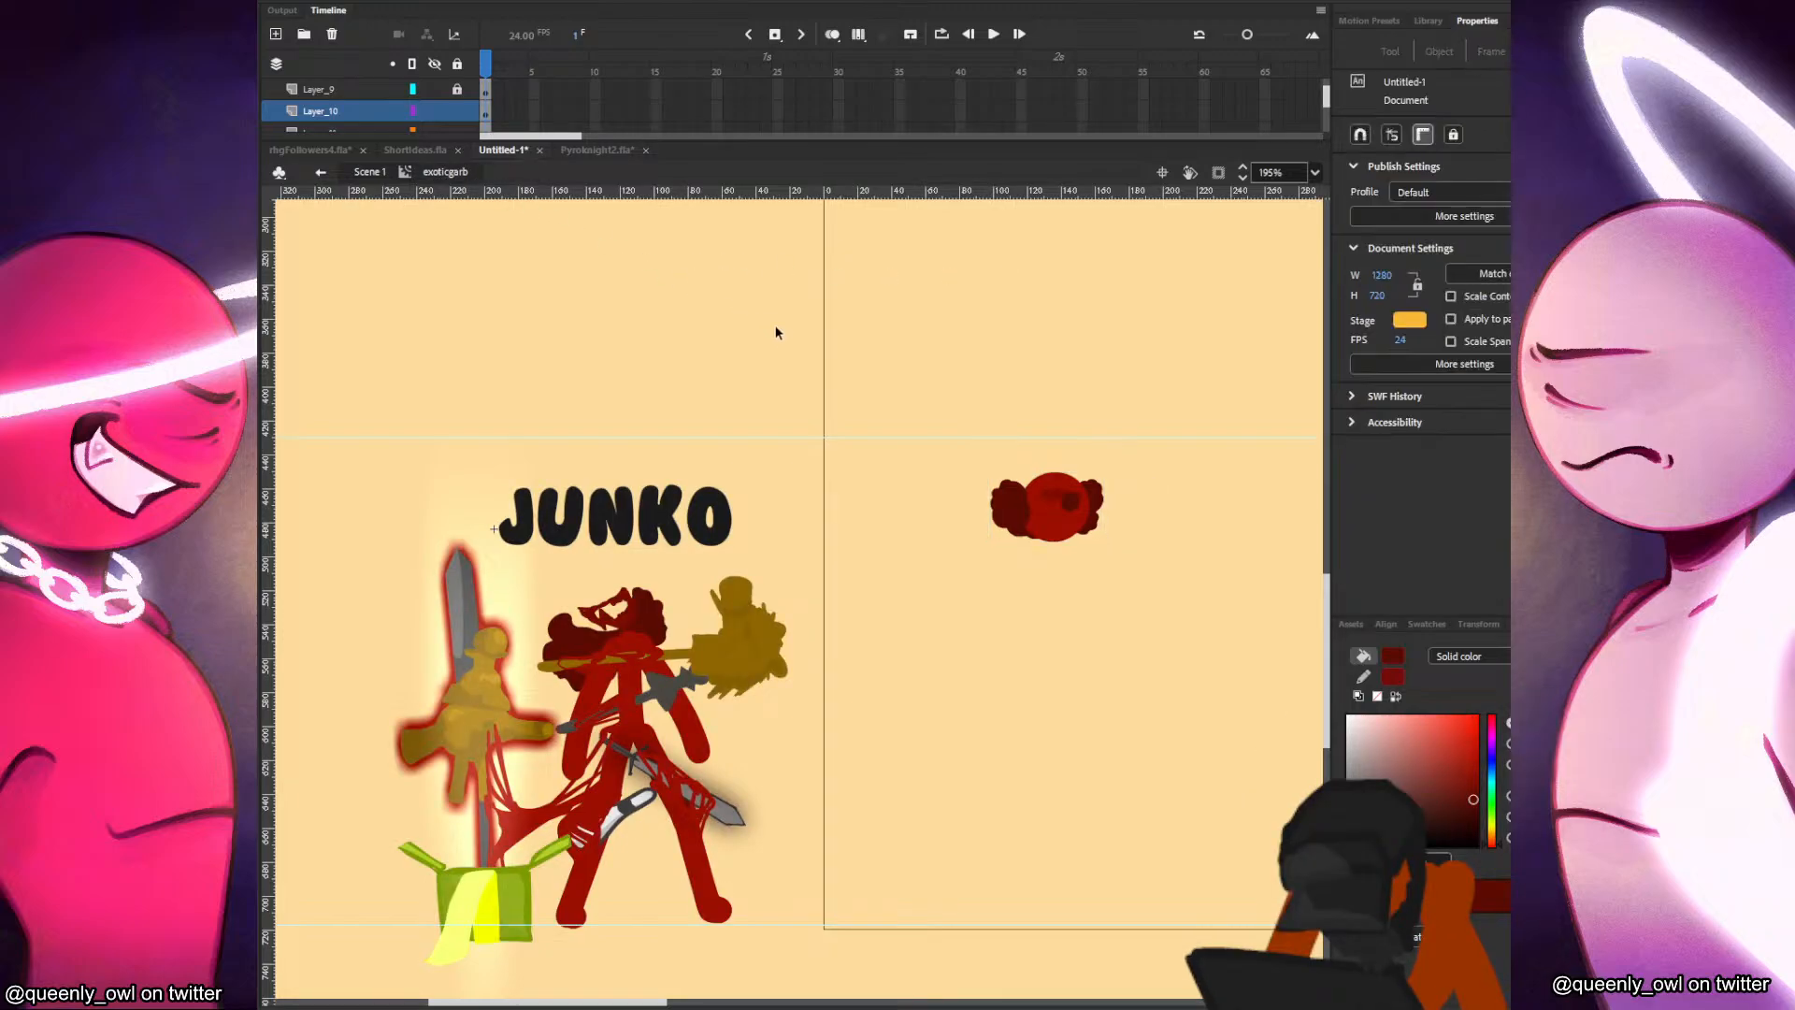
key("ctrl+s")
type("lunko")
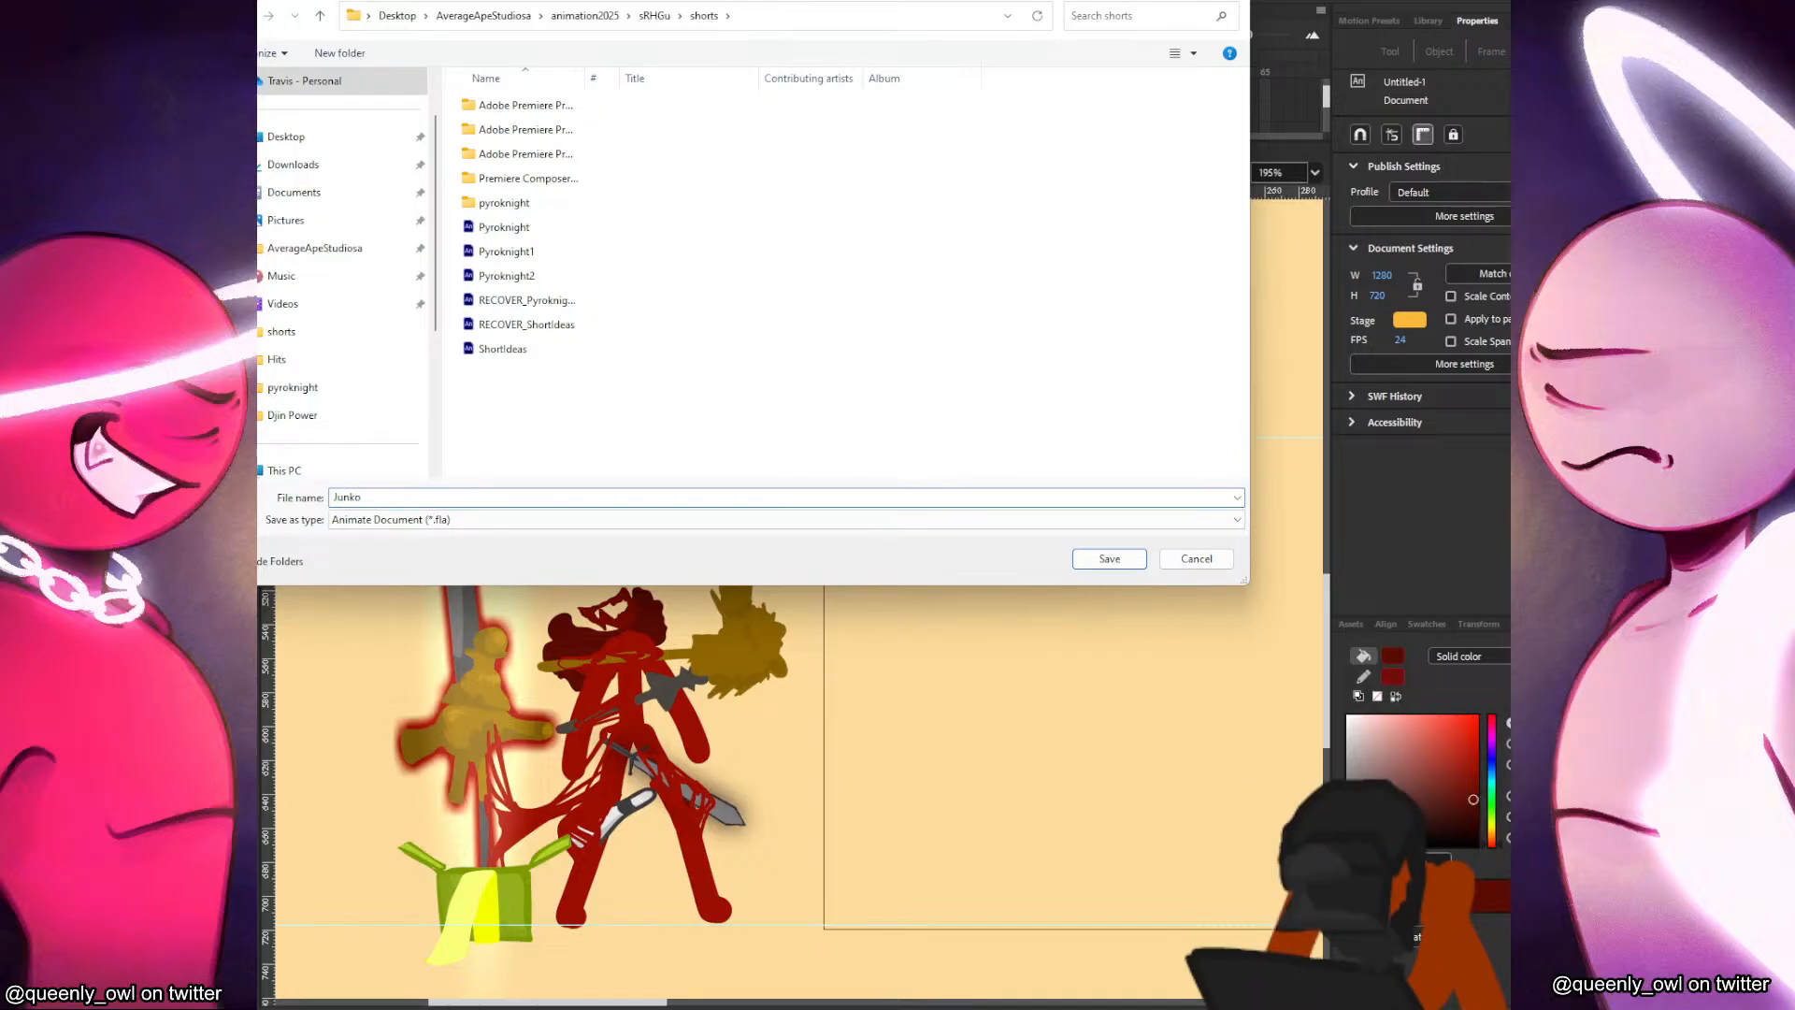
key("Return")
left_click(1072, 541)
left_click(1093, 601)
Sample the red of Junko's arm as the fill and try body strokes beneath the new head, switching to the size 17 brush preset.
key("i")
left_click(696, 741)
key("b")
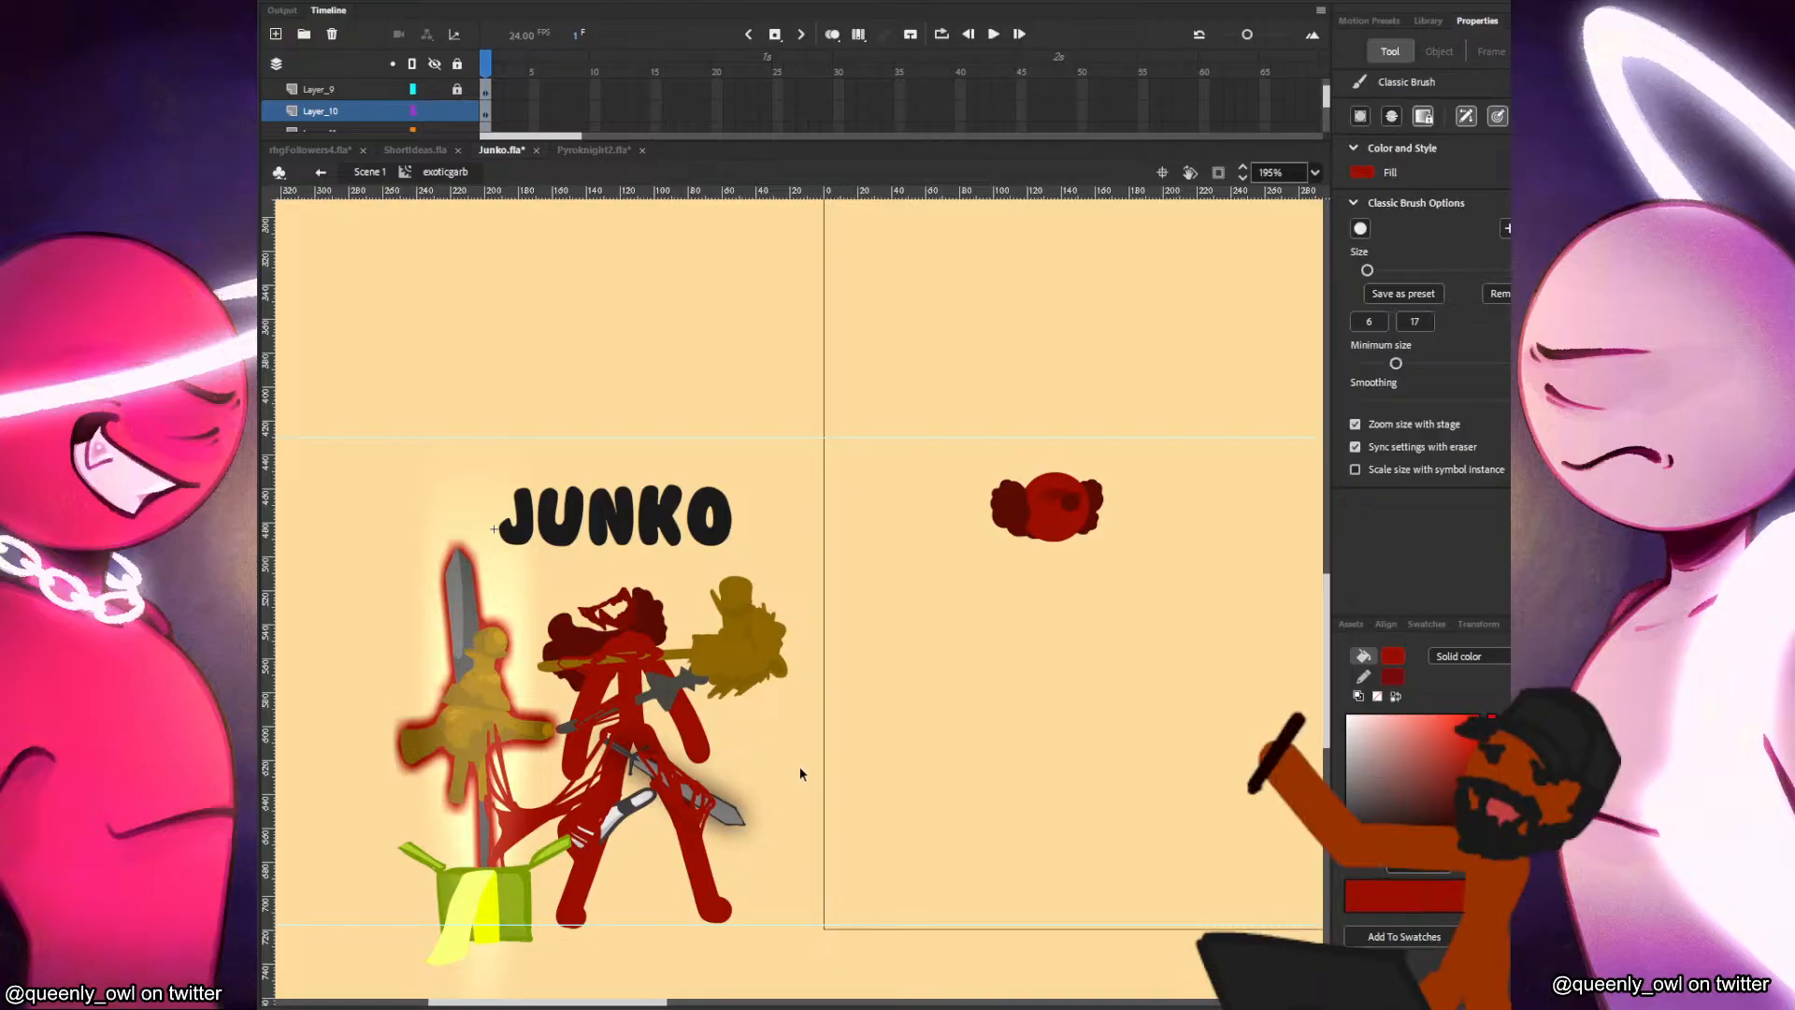
left_click_drag(1128, 668, 1018, 861)
key("ctrl+z")
left_click(1414, 322)
left_click_drag(950, 708, 943, 740)
key("ctrl+z")
key("v")
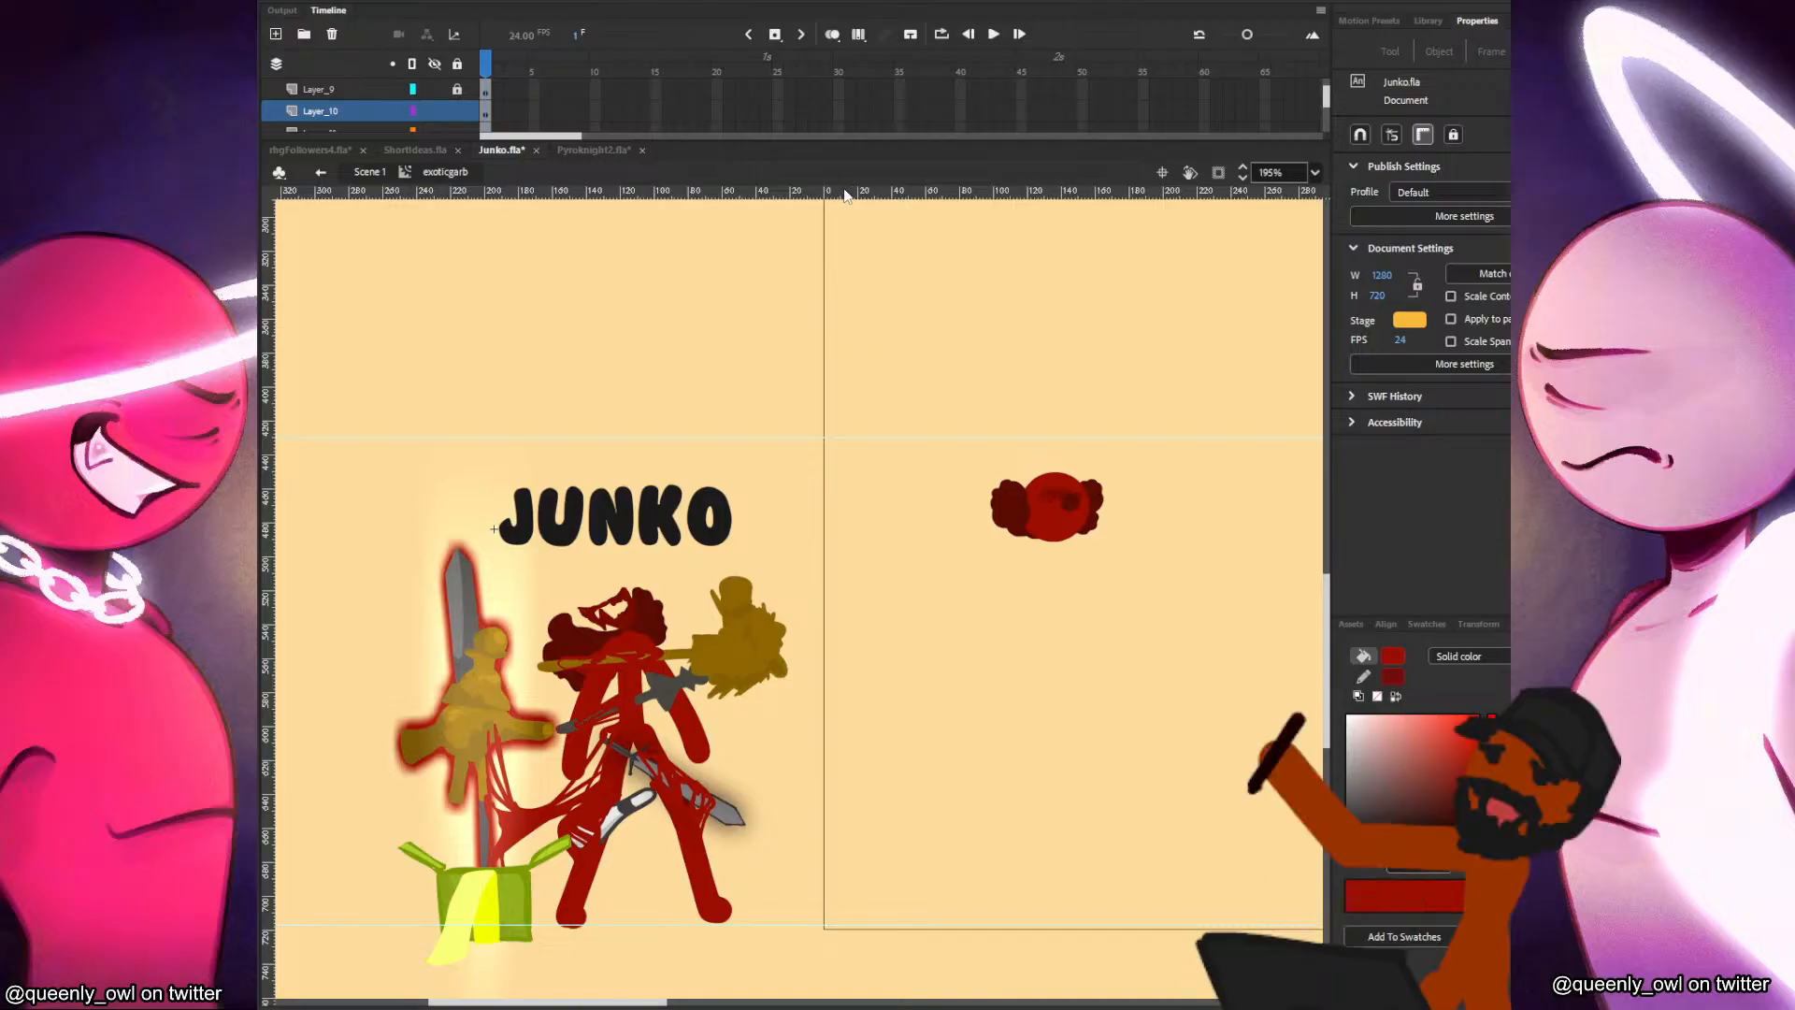
Take the head instance out of the exoticgarb clip and paste it directly into Scene 1.
left_click(401, 3)
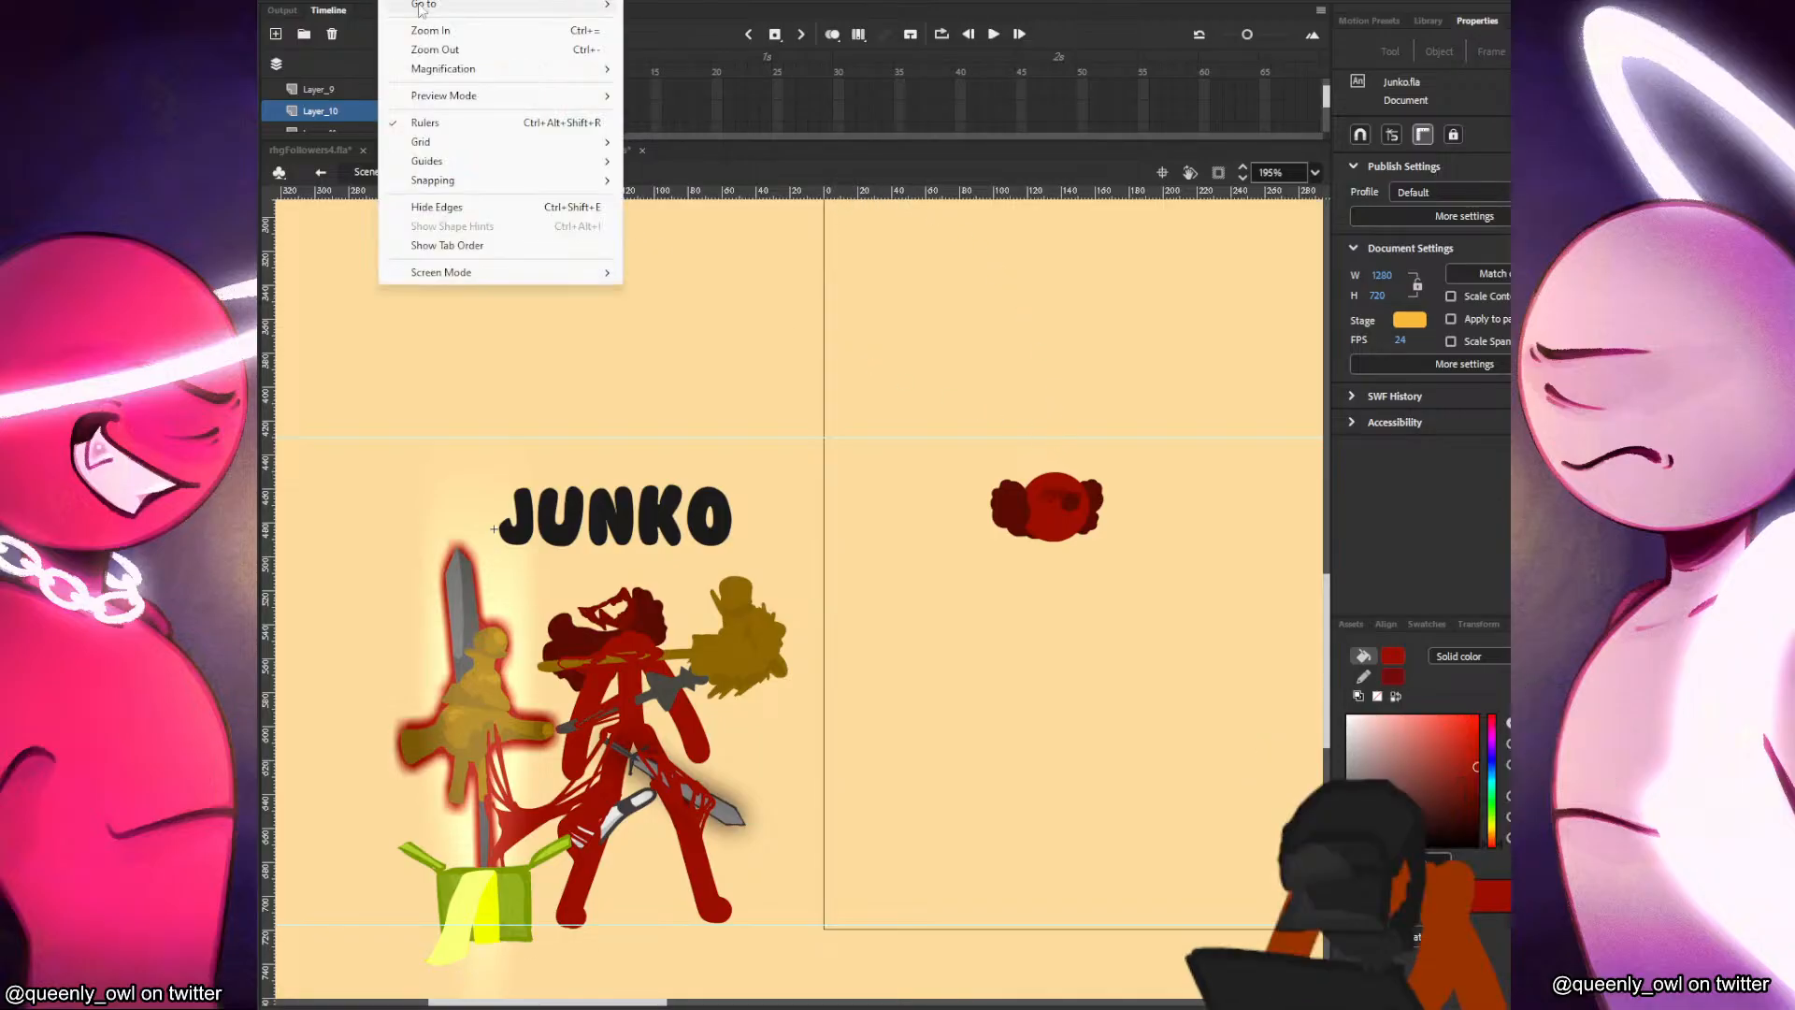
mouse_move(581, 186)
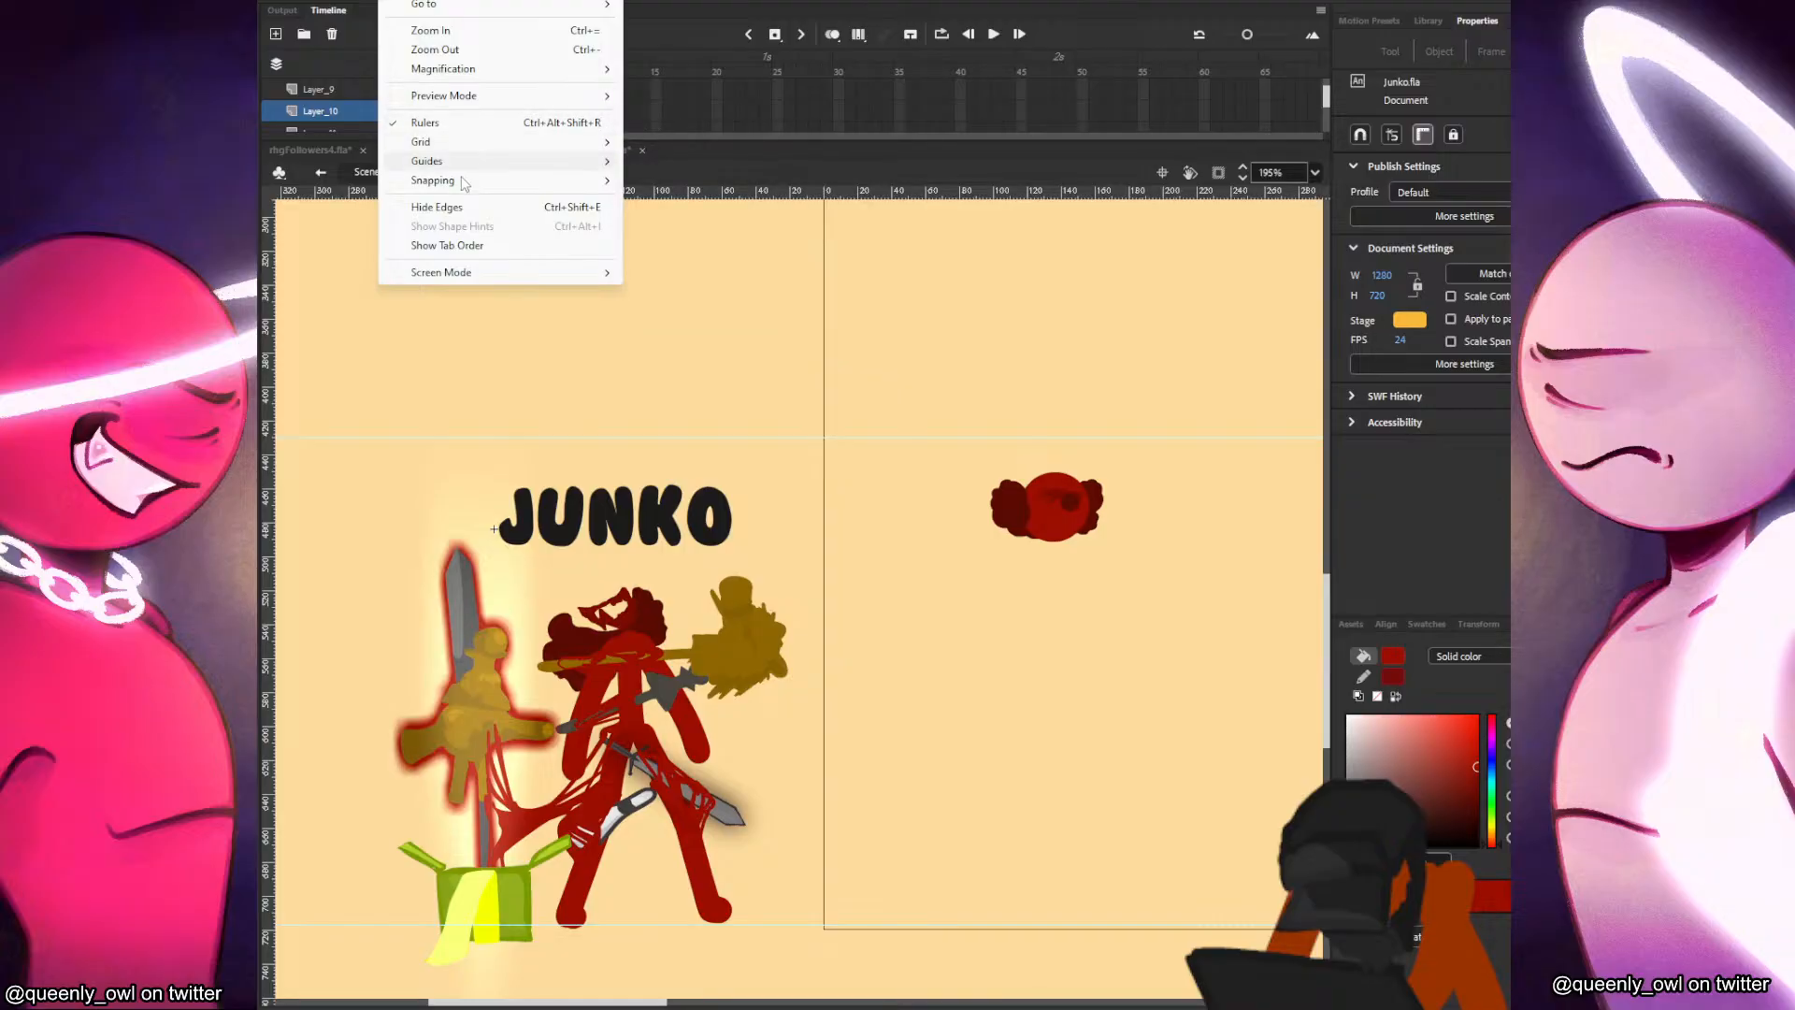
left_click(351, 176)
left_click(1126, 276)
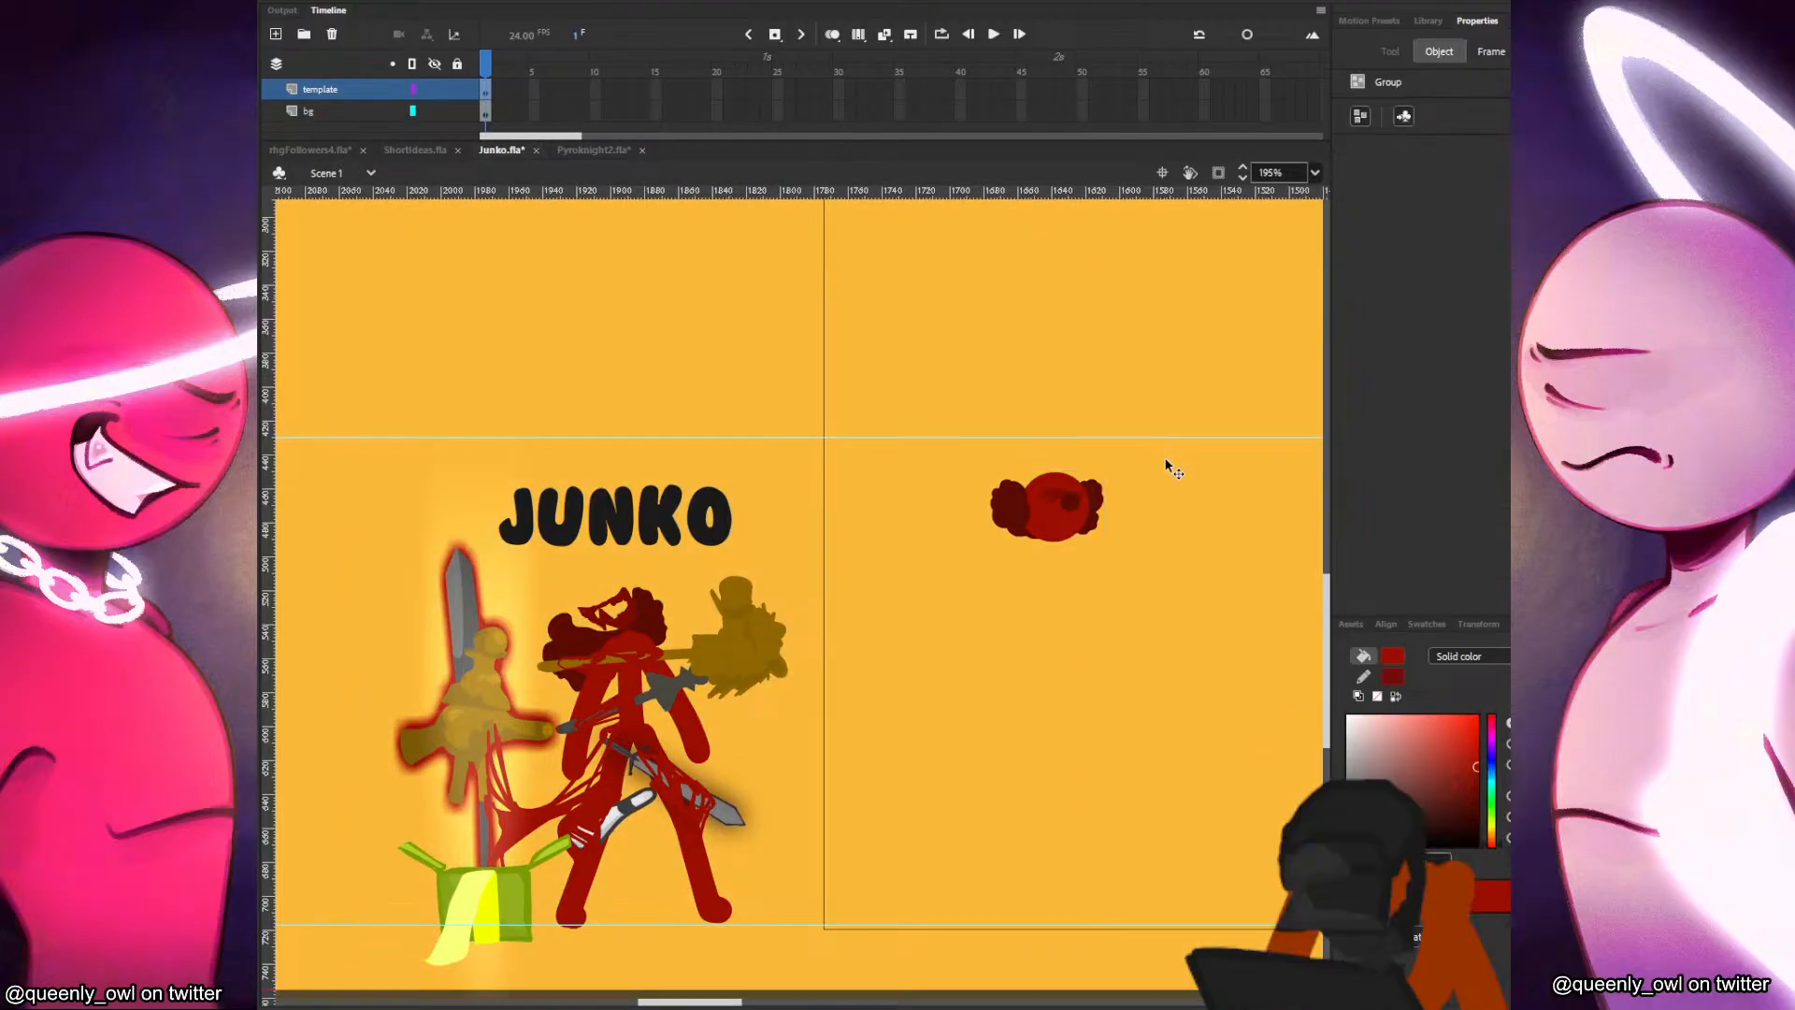
double_click(1077, 517)
left_click_drag(929, 603, 1122, 441)
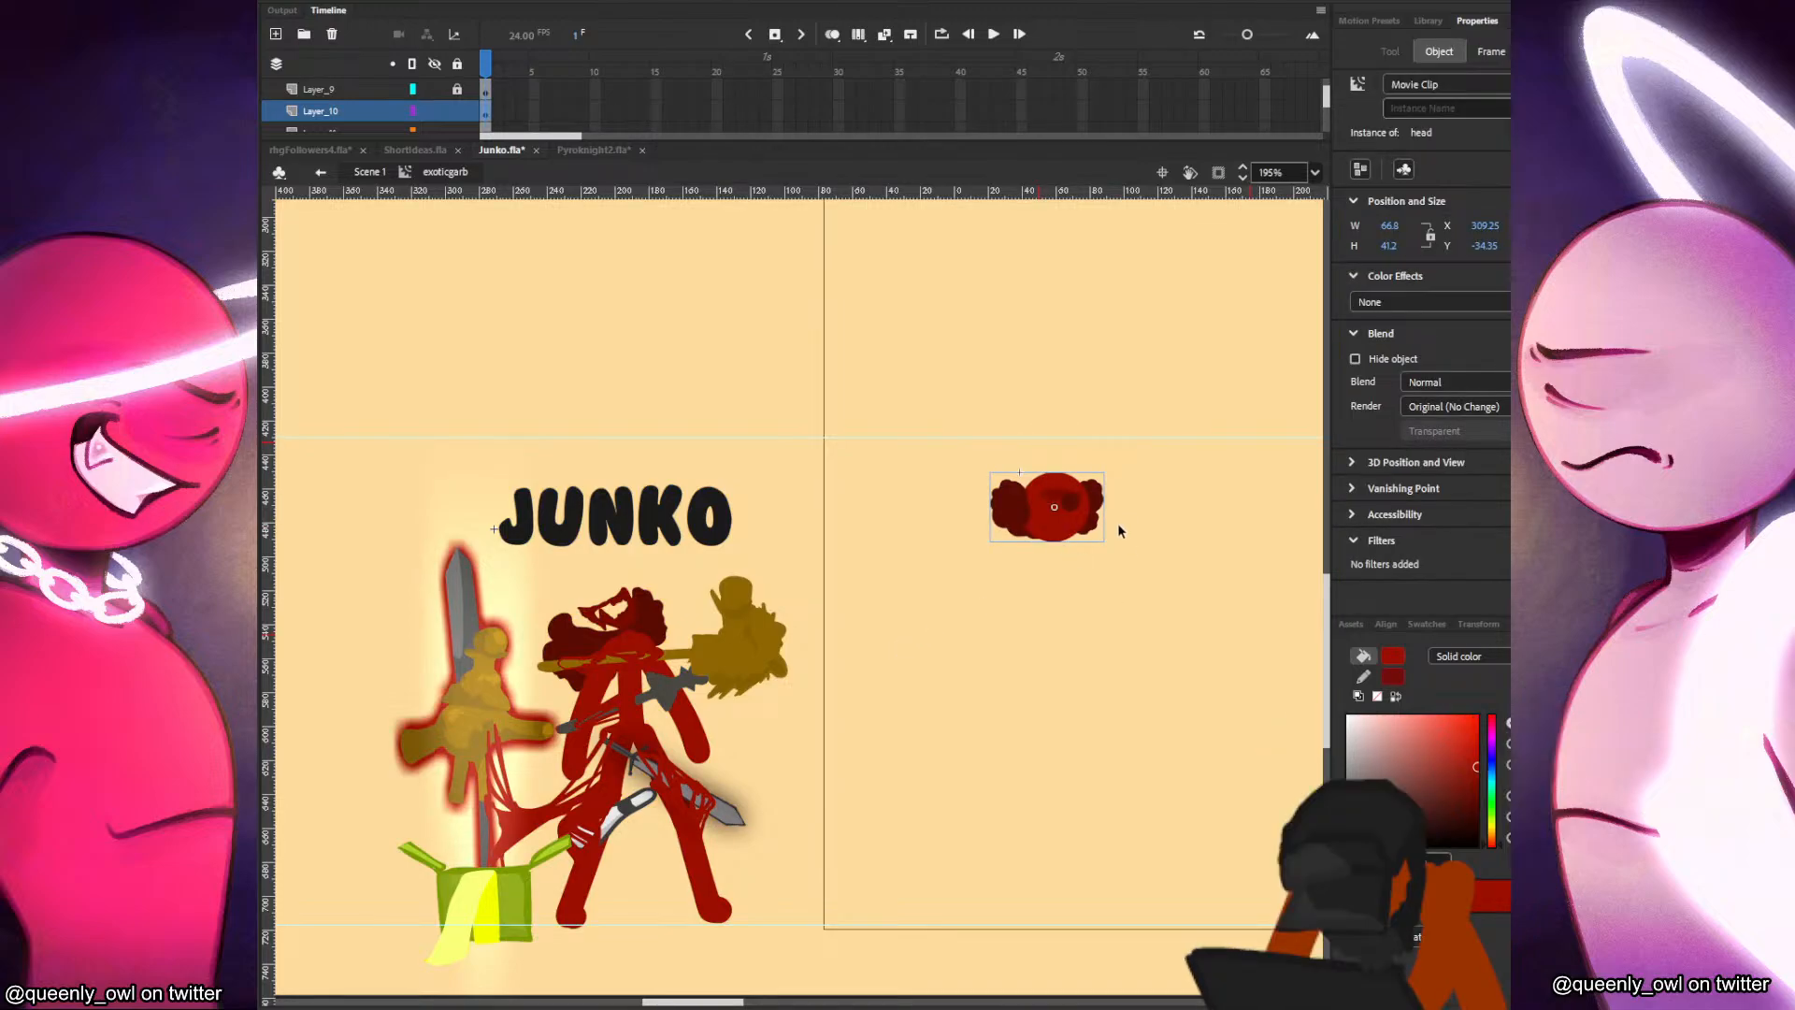
key("Delete")
left_click(368, 173)
right_click(948, 401)
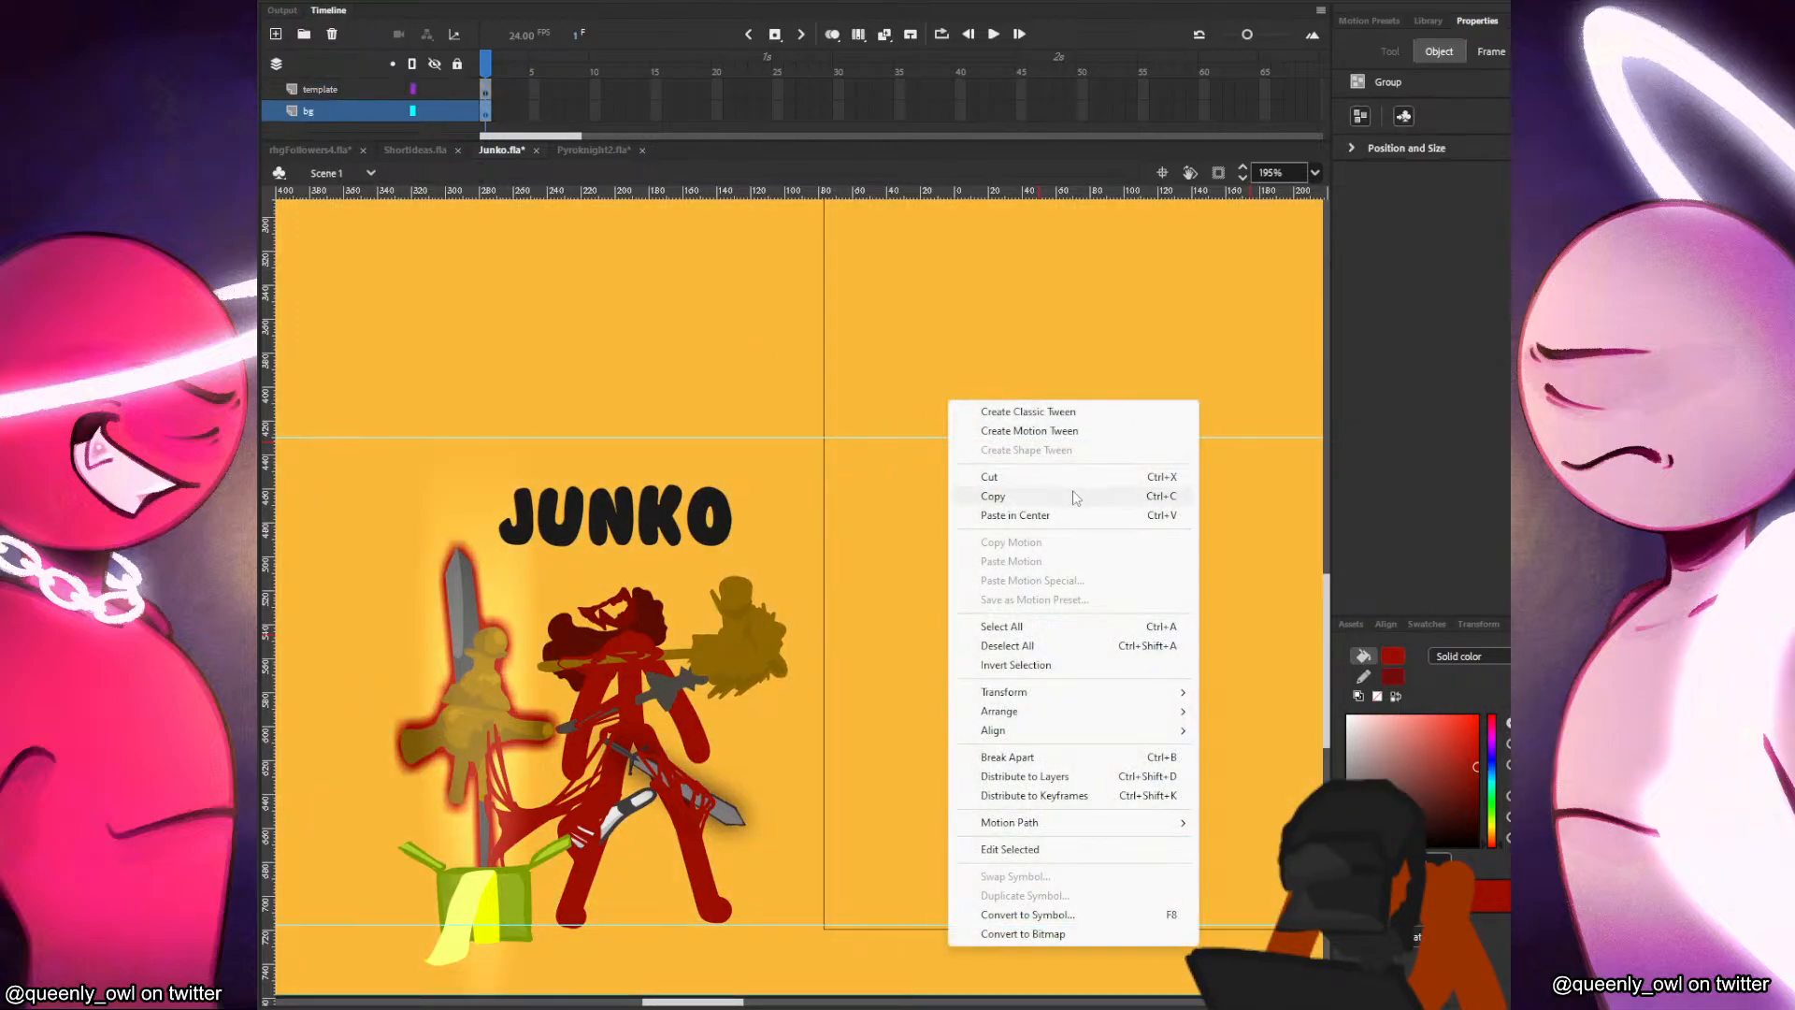
left_click(941, 402)
key("ctrl+v")
Position the head at about X 125, Y 510 beside the Junko drawing and lock the bg layer.
left_click_drag(922, 592, 1127, 548)
left_click_drag(1160, 624, 1027, 607)
left_click_drag(999, 545, 973, 598)
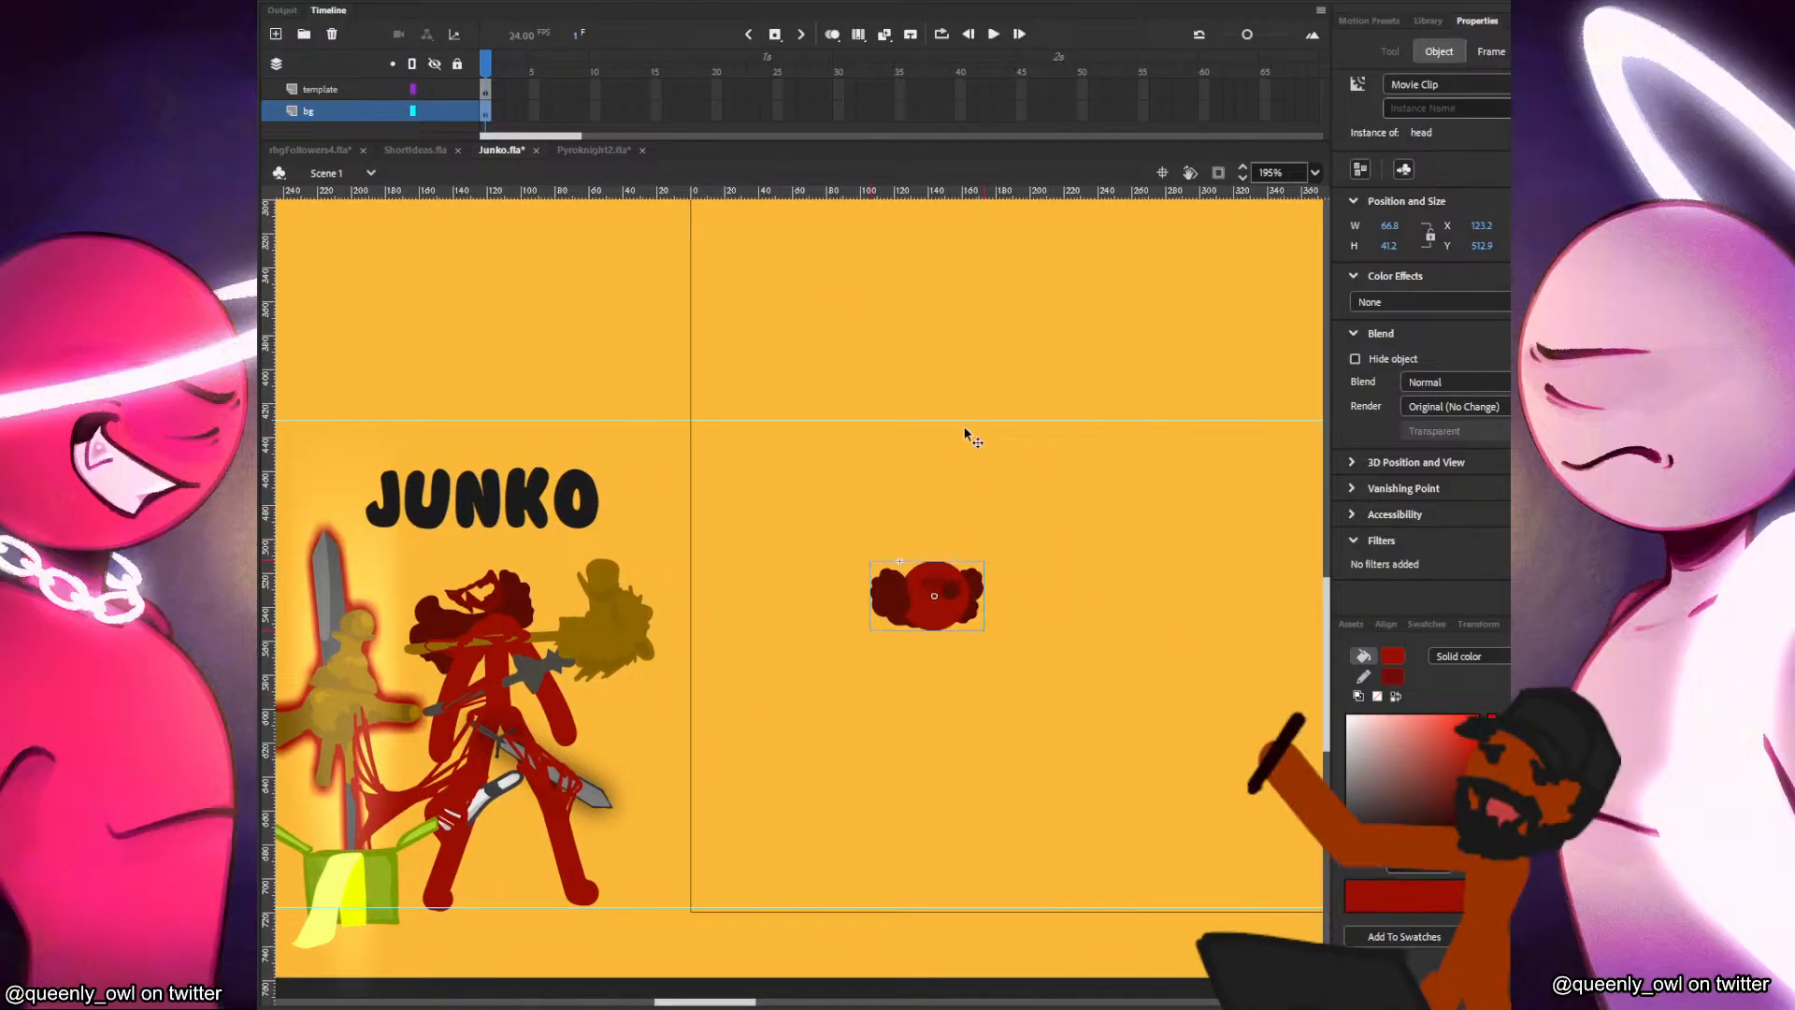
left_click_drag(972, 421, 956, 599)
key("Down")
scroll(1085, 601, "down", 3)
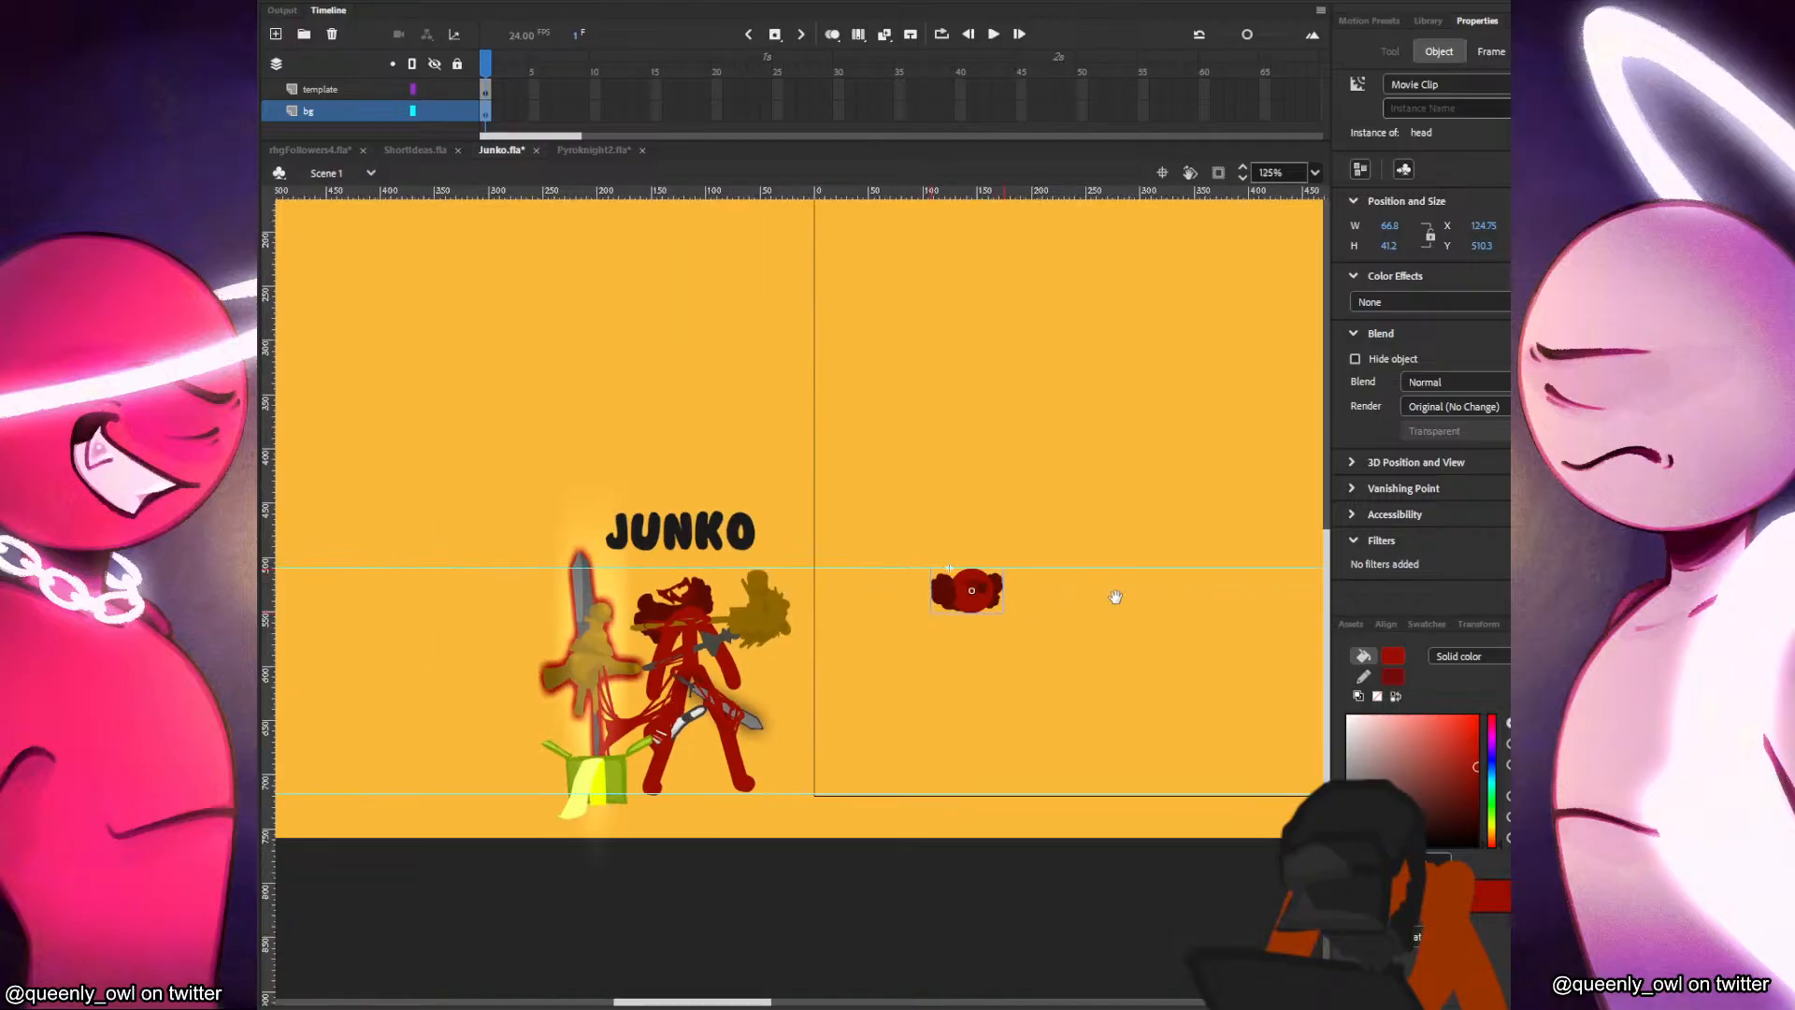
scroll(1095, 612, "down", 3)
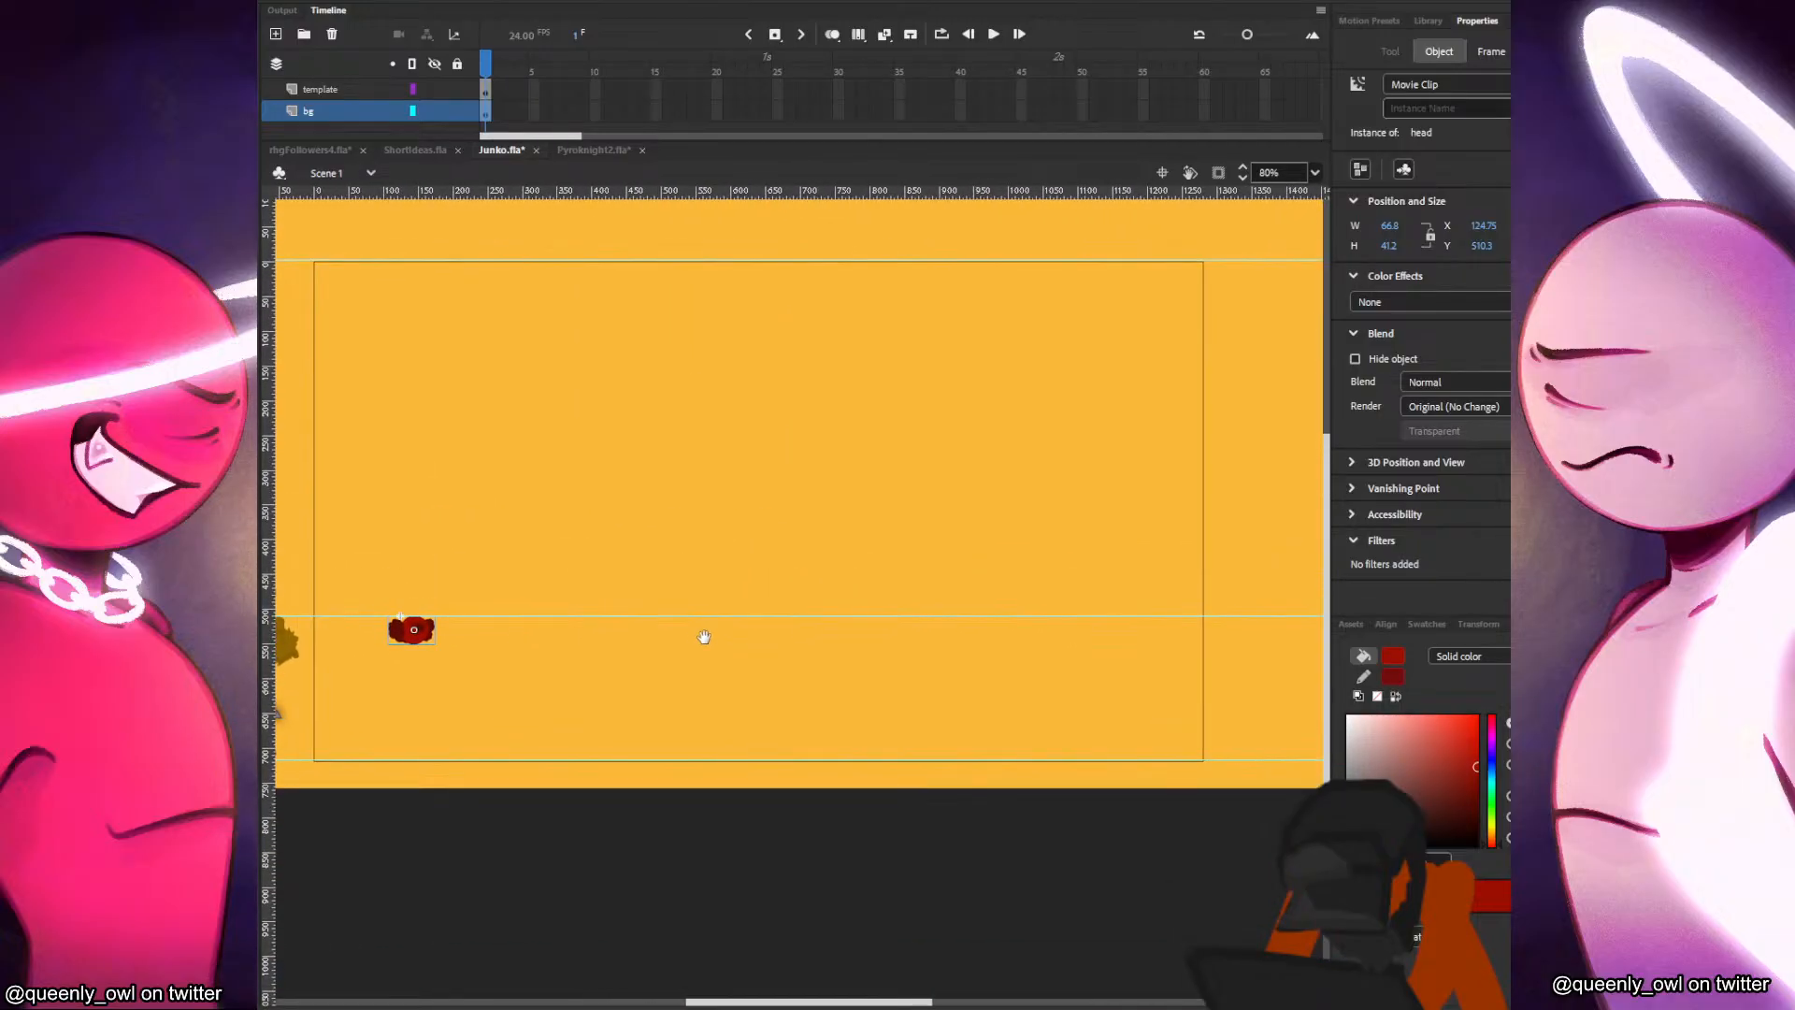
left_click(819, 455)
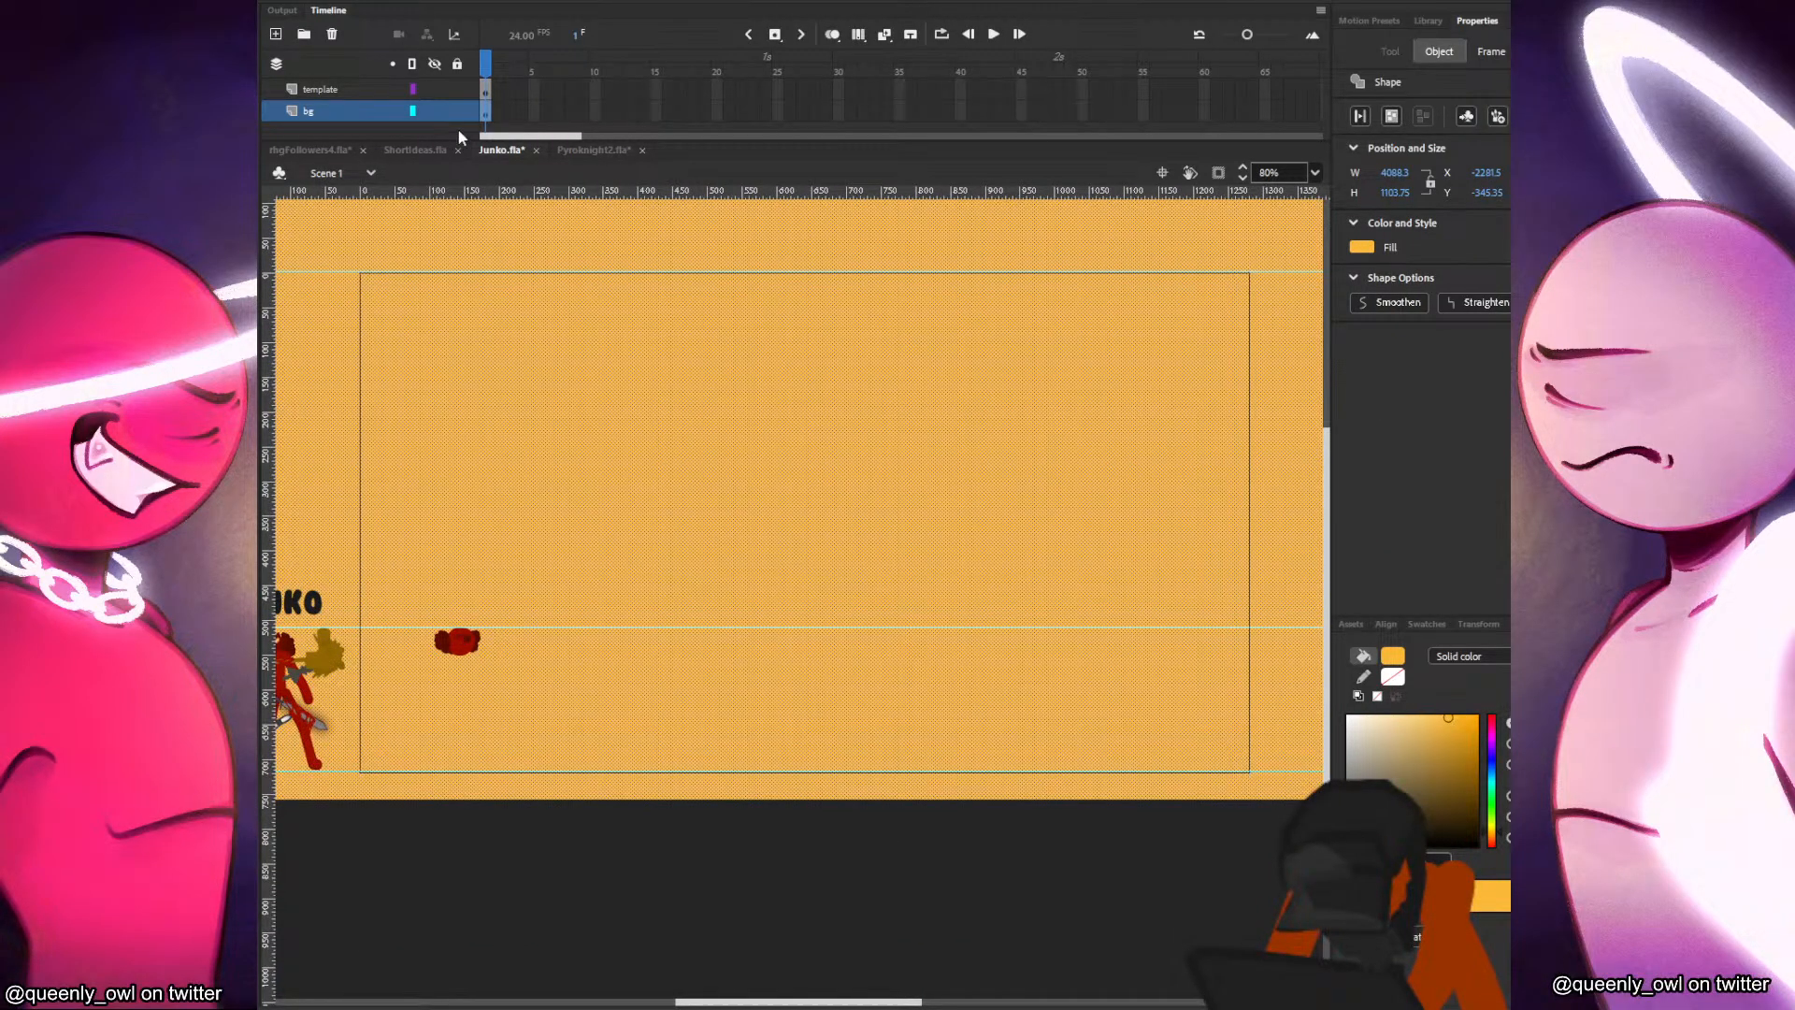
left_click(458, 110)
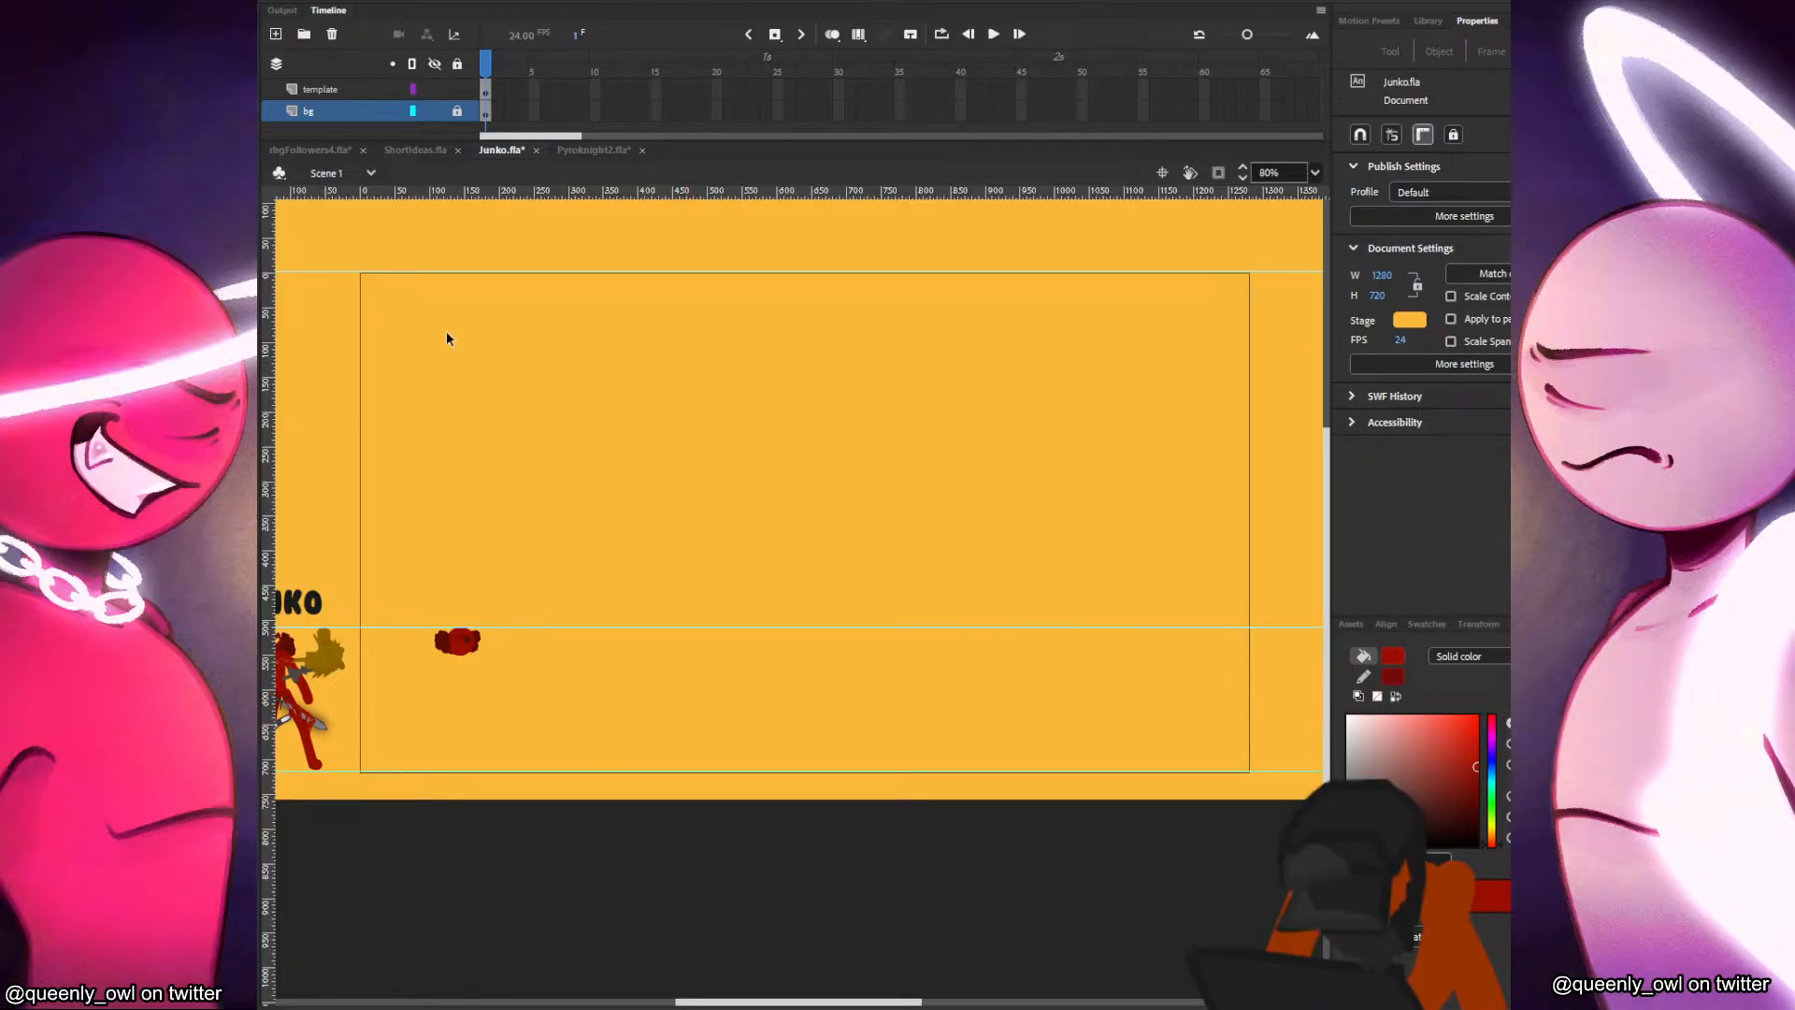
In Pyroknight2, show and unlock the TEMPLATE layer and copy its commiepyro character clip.
left_click(578, 153)
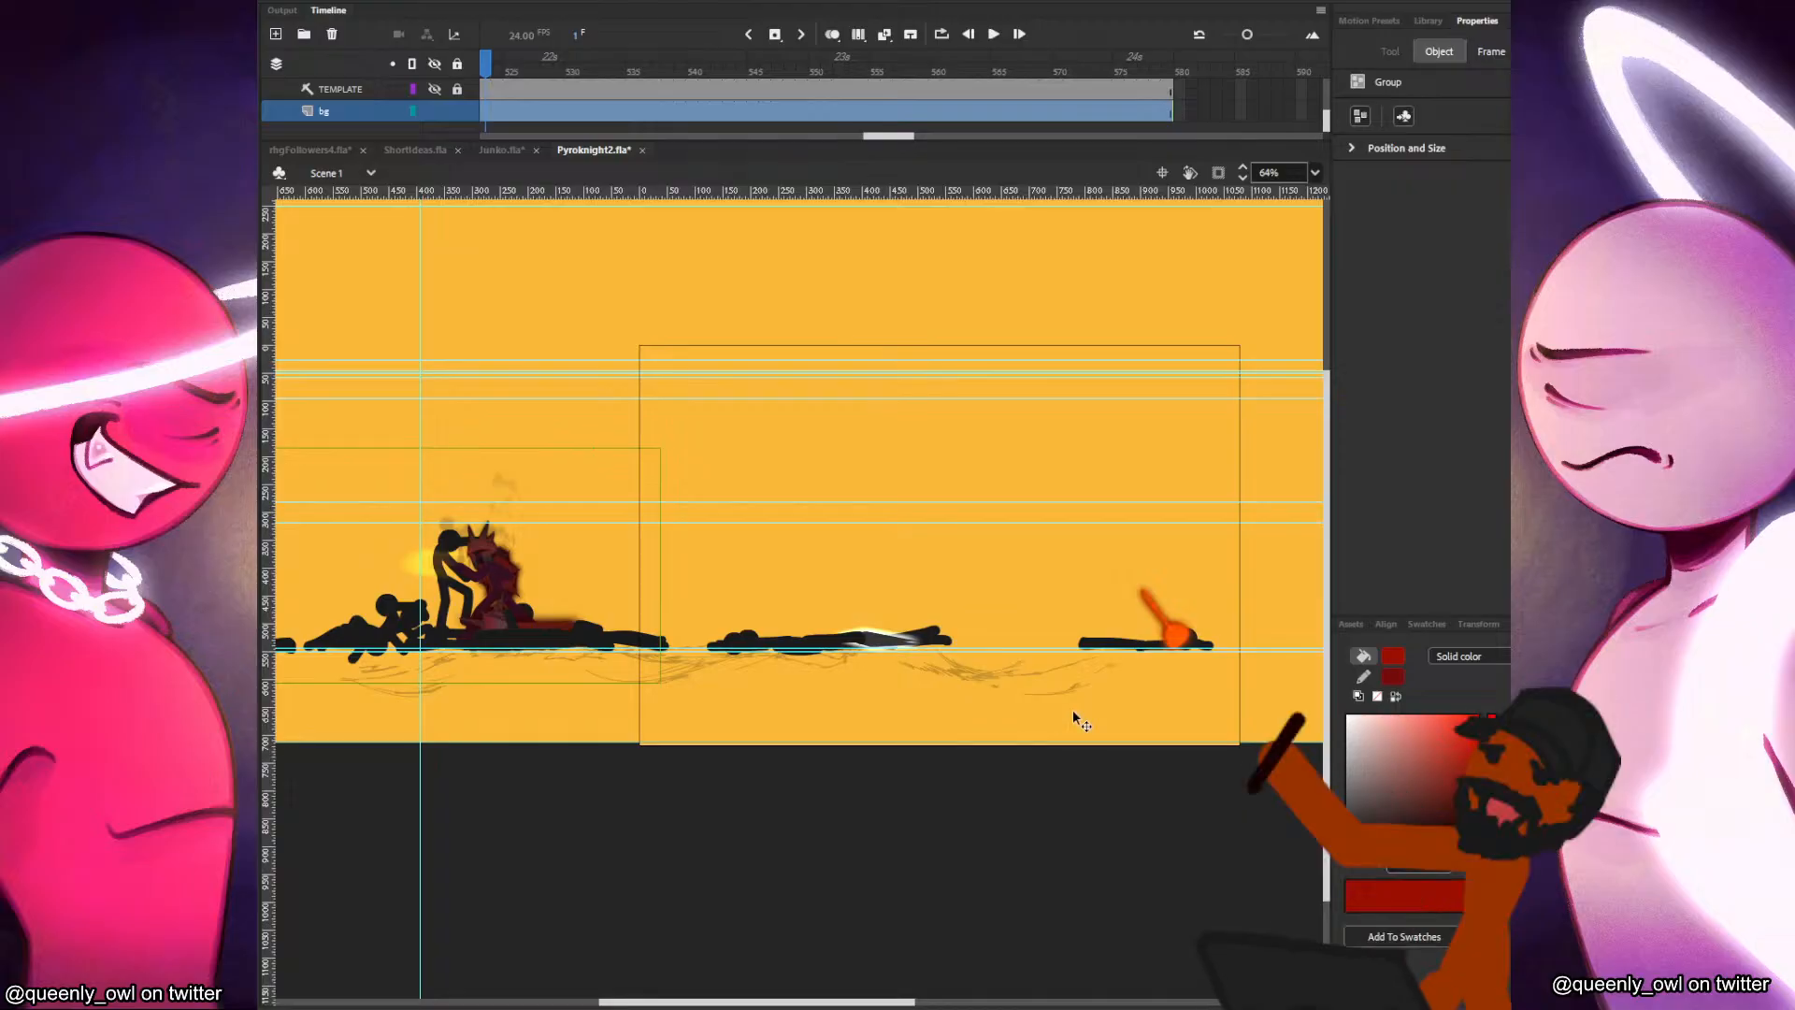
left_click_drag(488, 662, 987, 699)
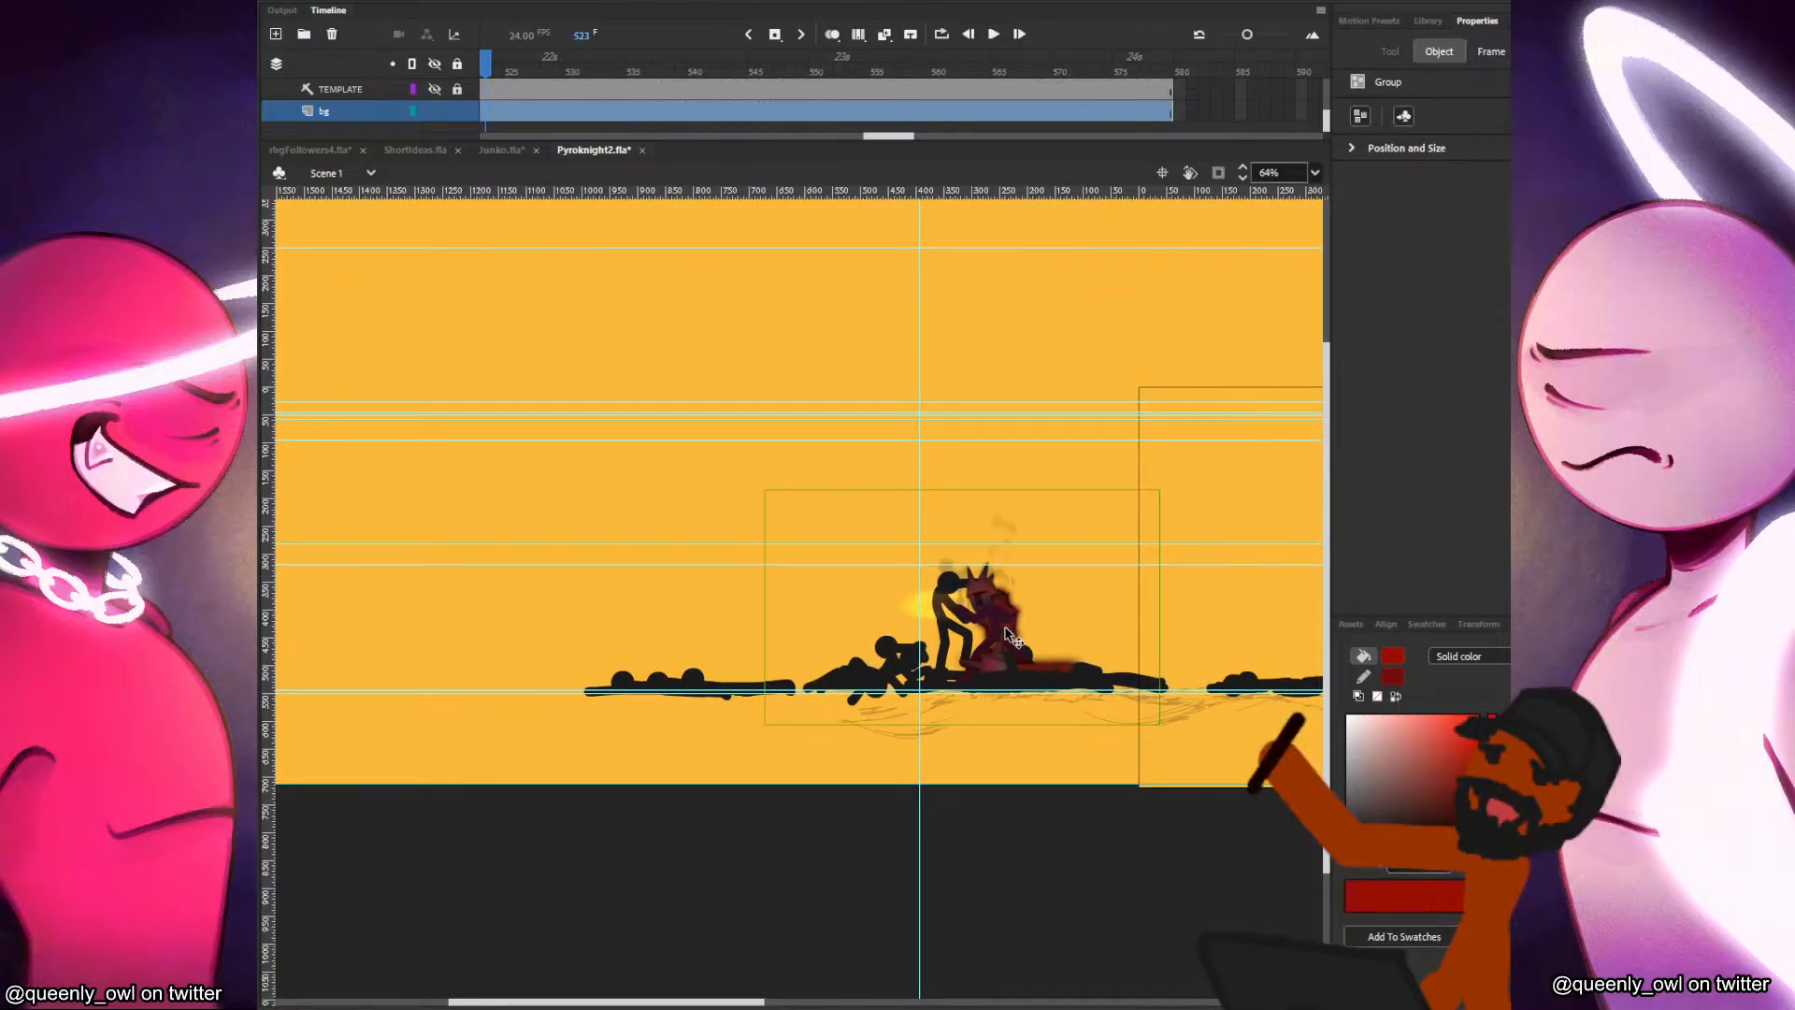
left_click(436, 90)
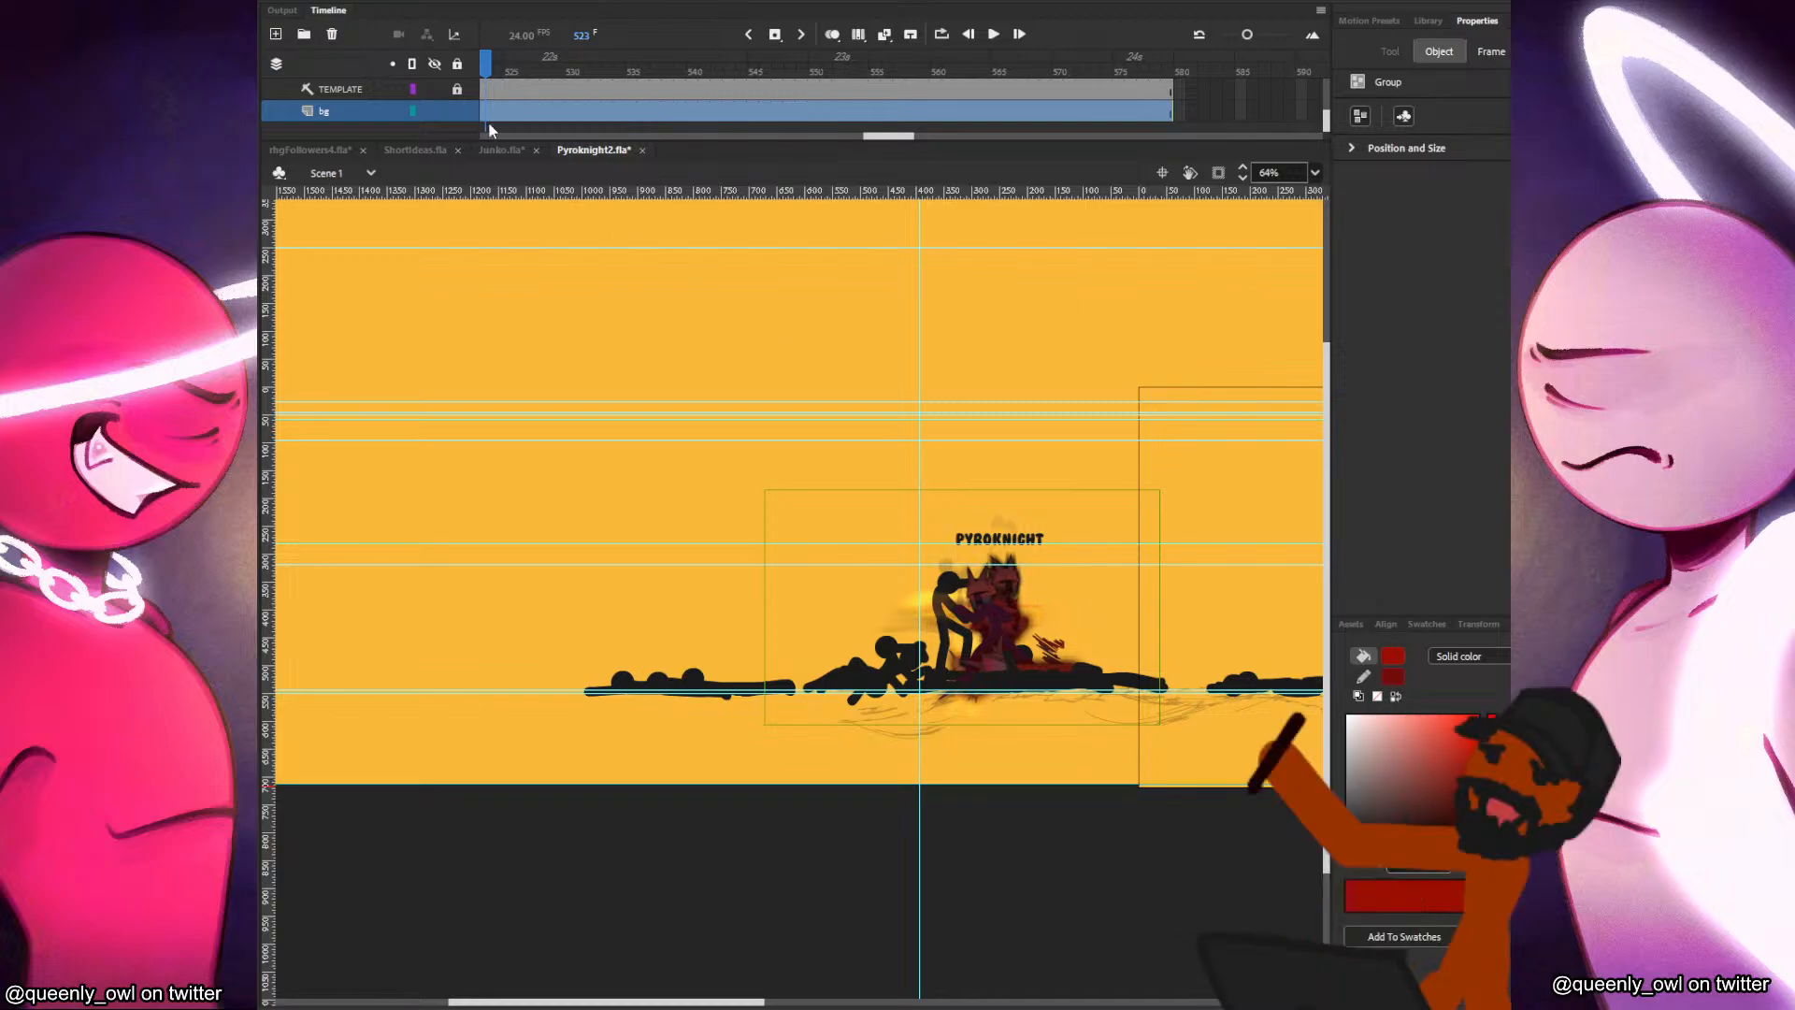
left_click(458, 91)
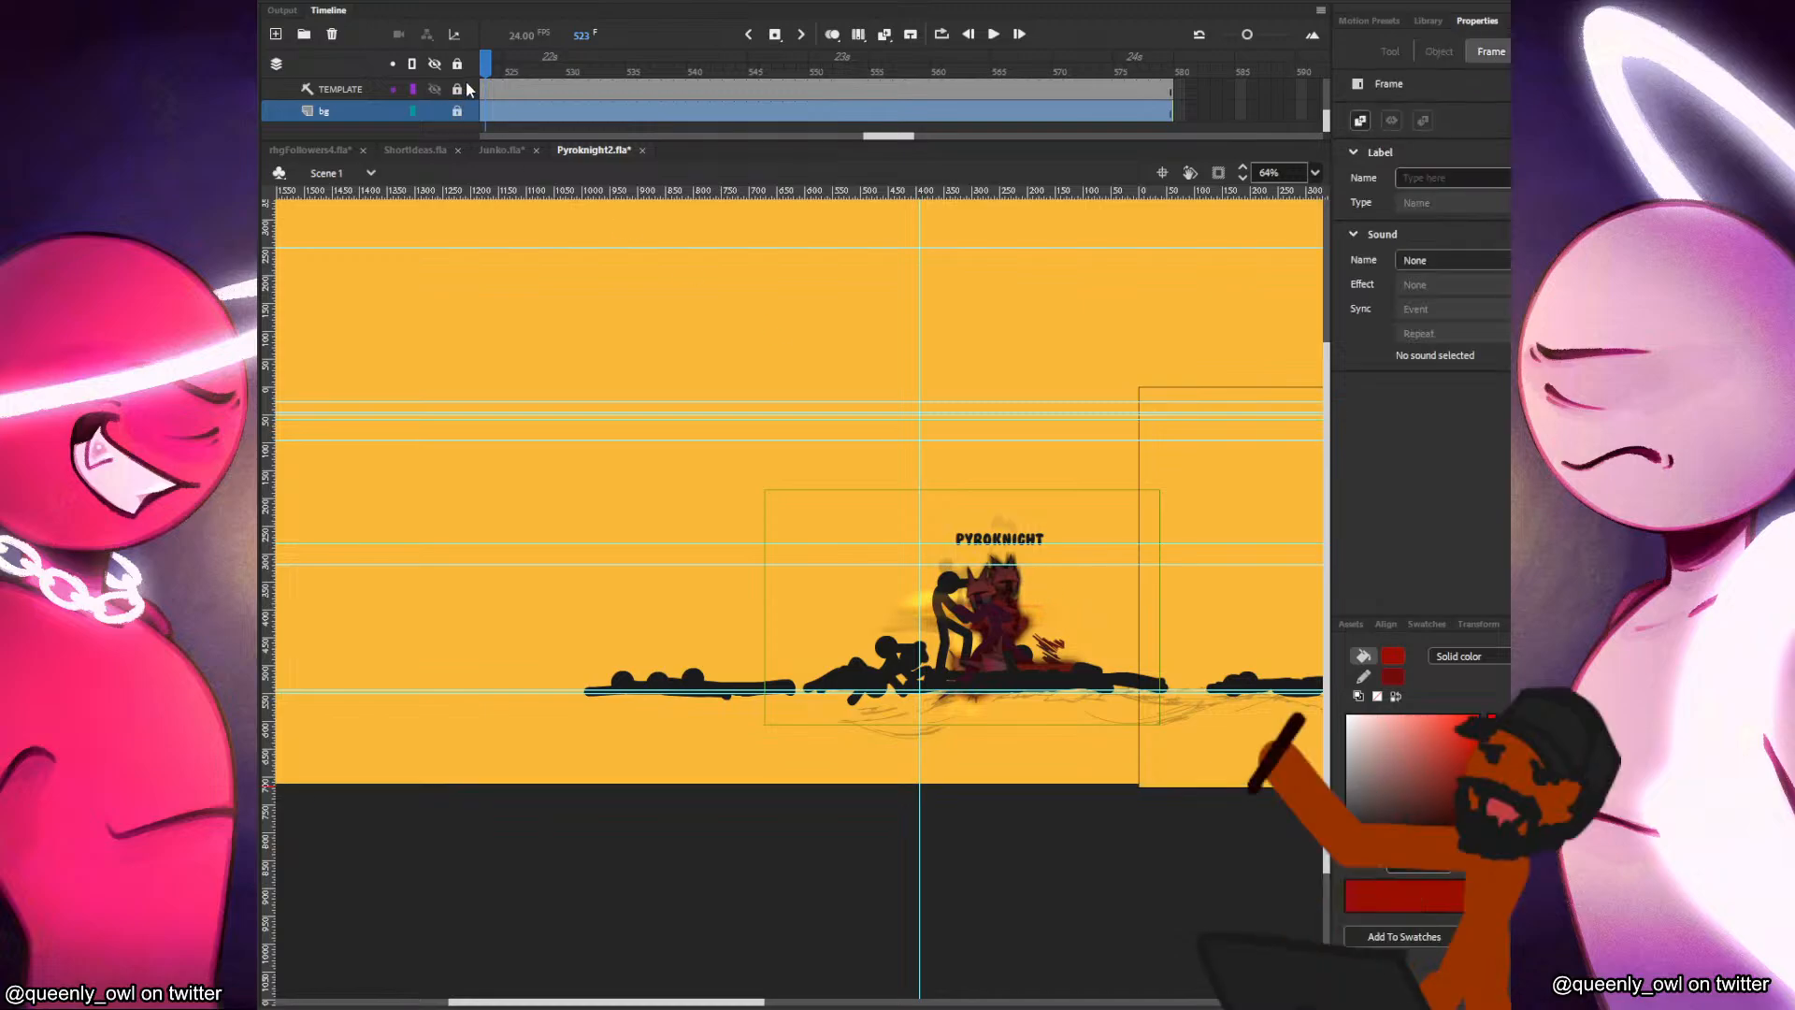
double_click(1010, 585)
double_click(427, 200)
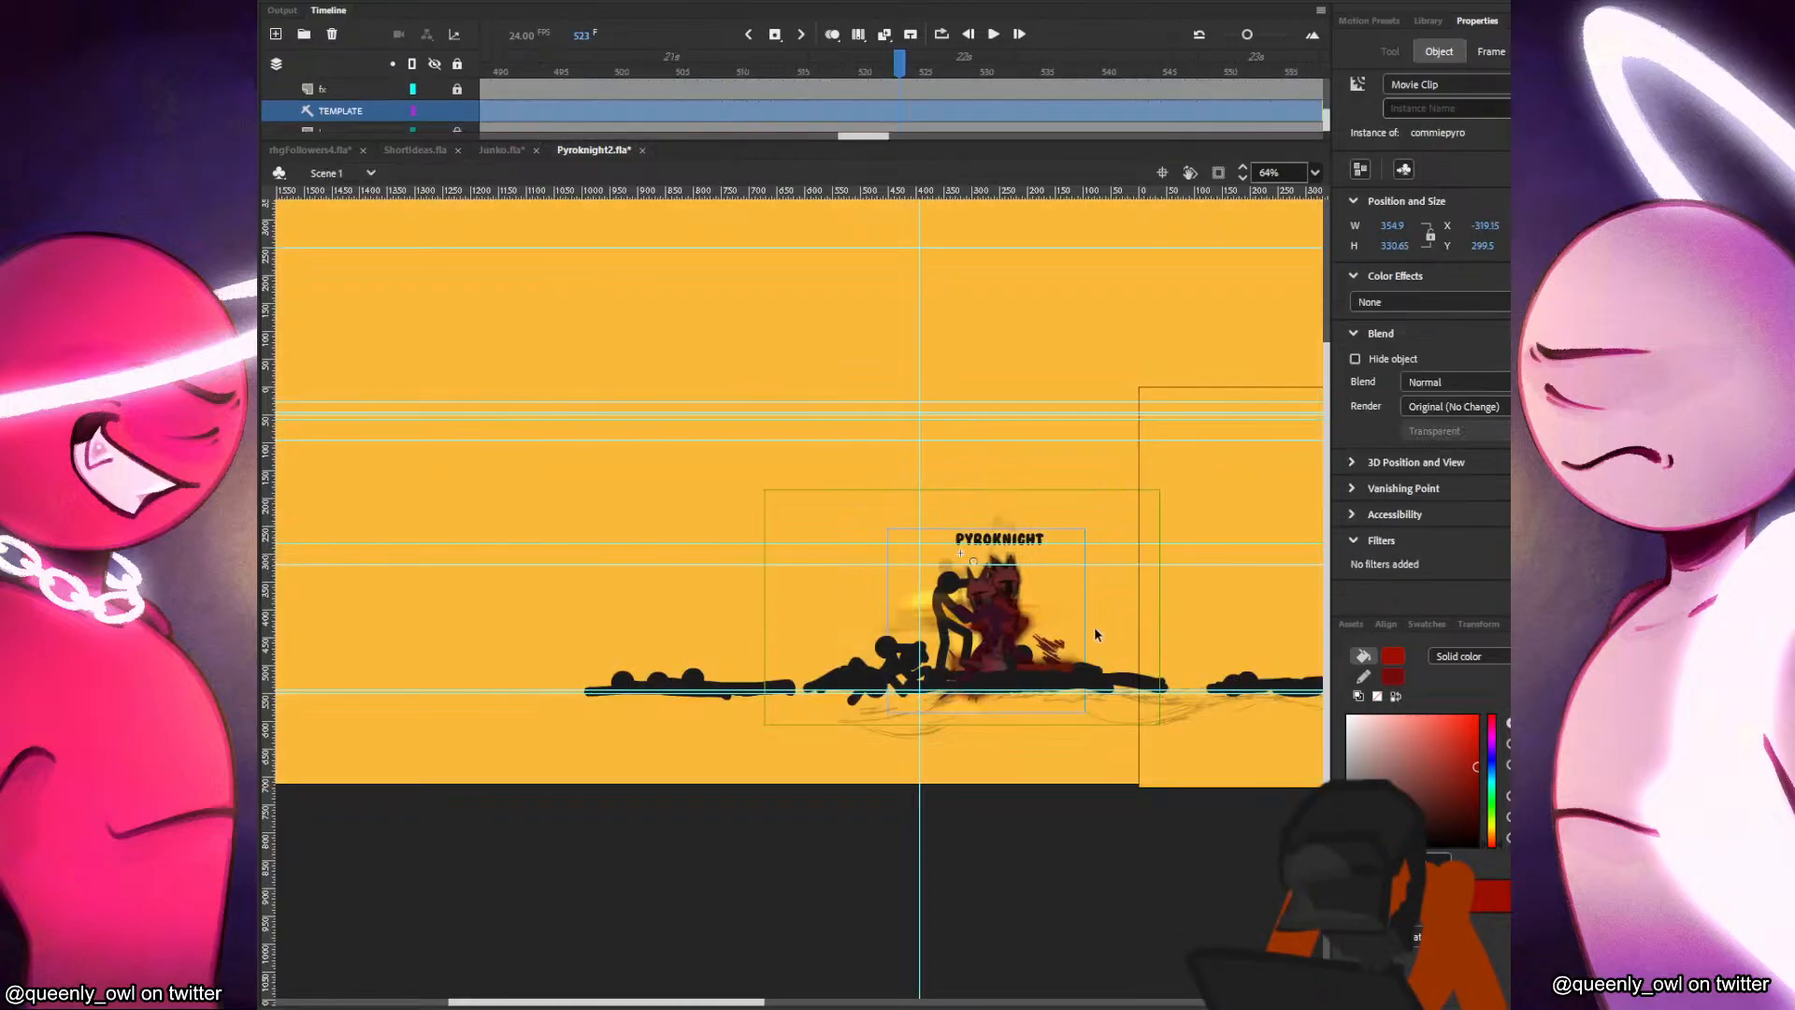
Back in the Junko document, add a layer above bg and paste the Pyroknight clip beside the sword, left of Junko.
left_click(496, 149)
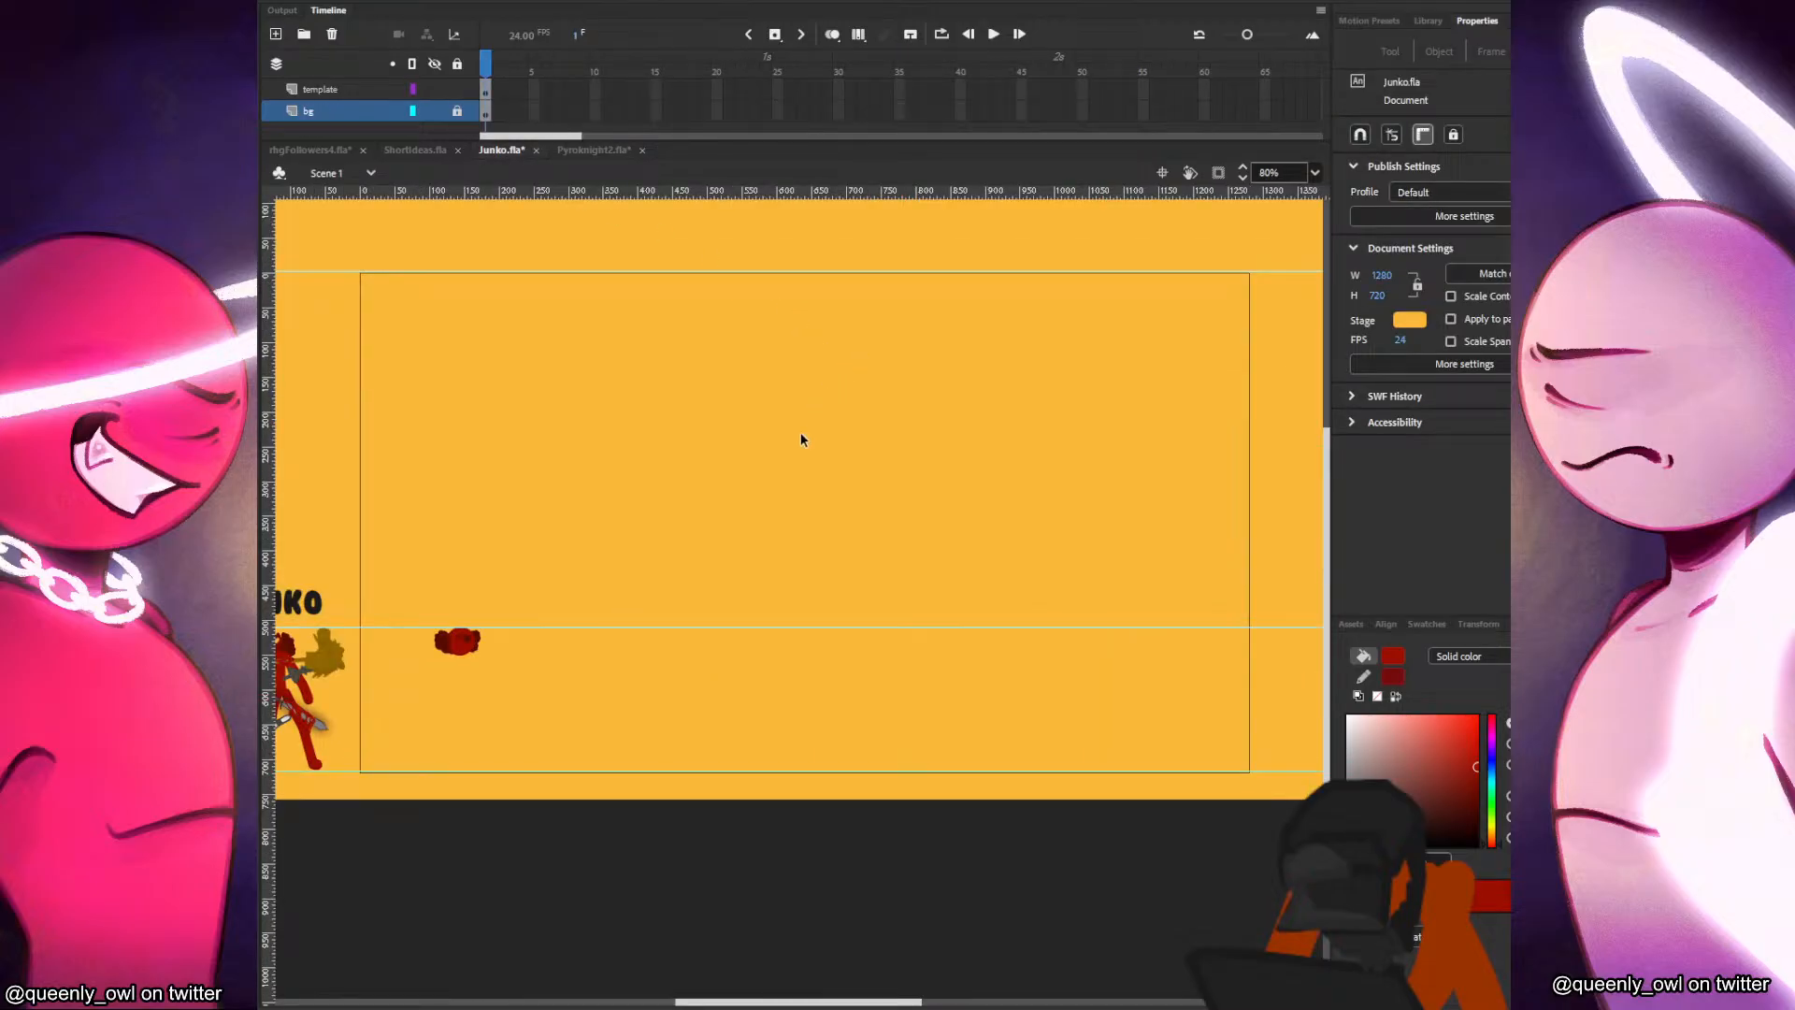
left_click_drag(624, 548, 982, 536)
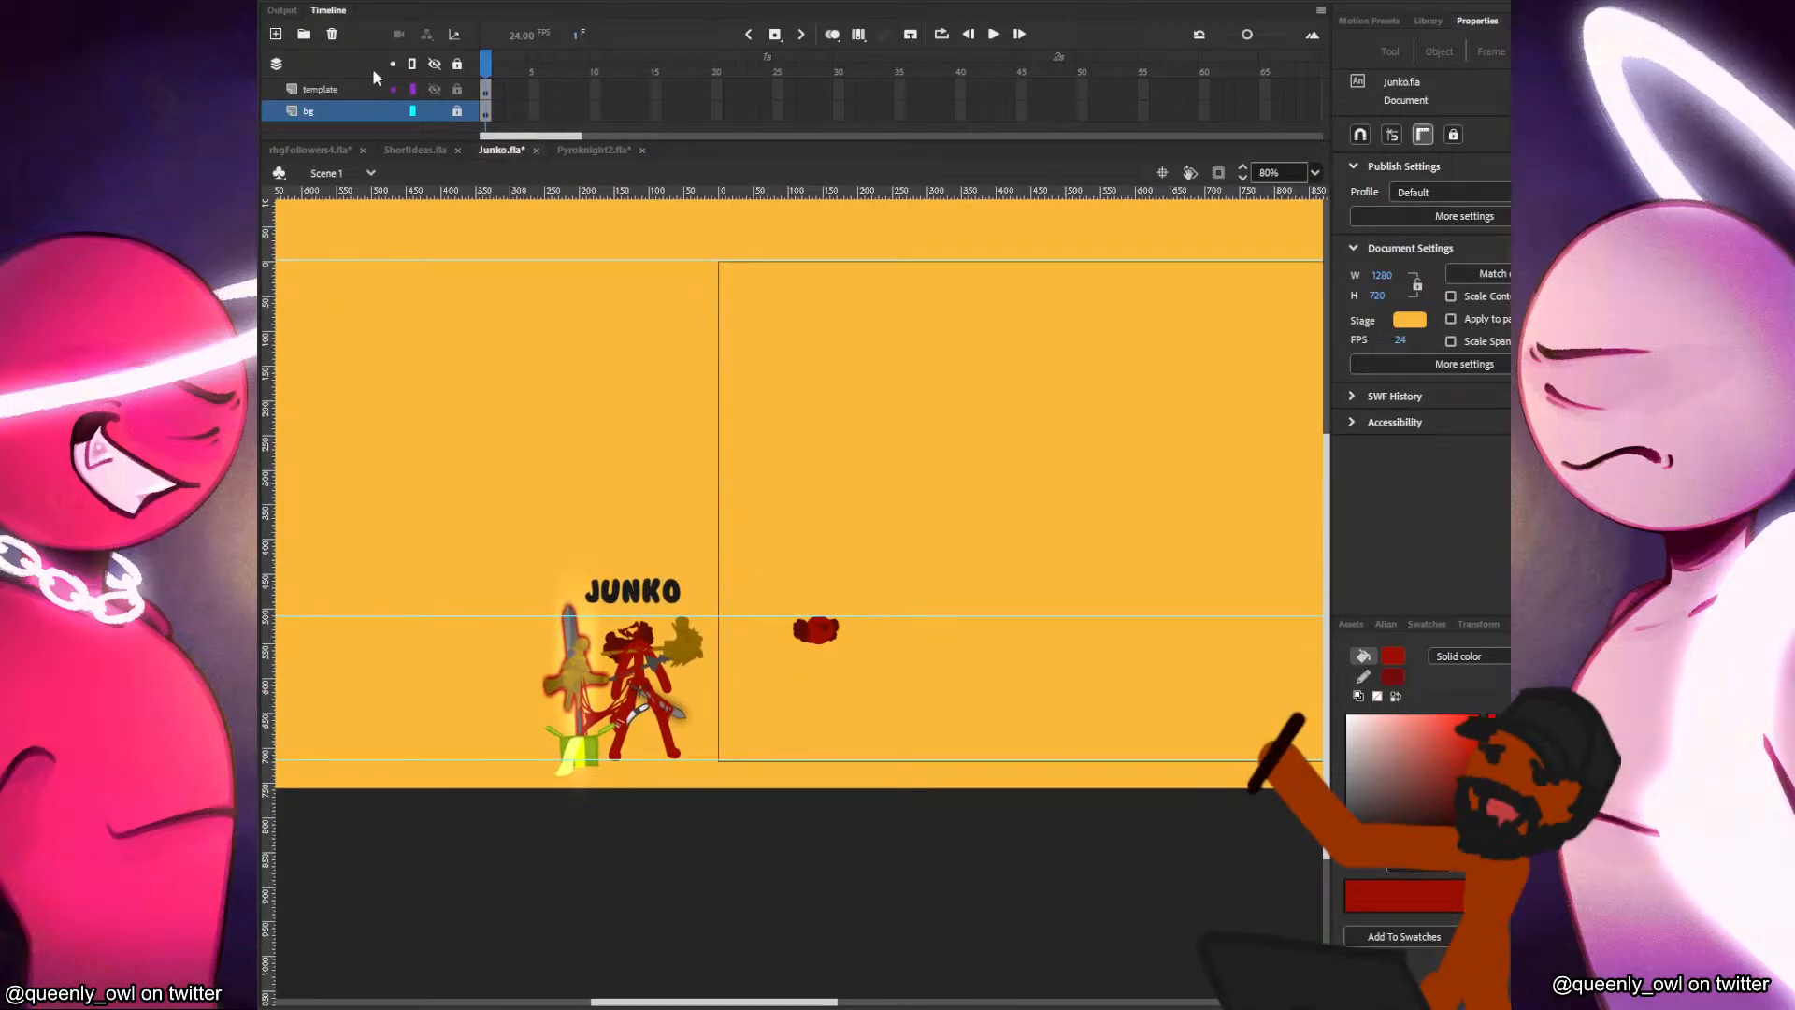
left_click(277, 34)
key("ctrl+v")
left_click_drag(846, 597, 468, 670)
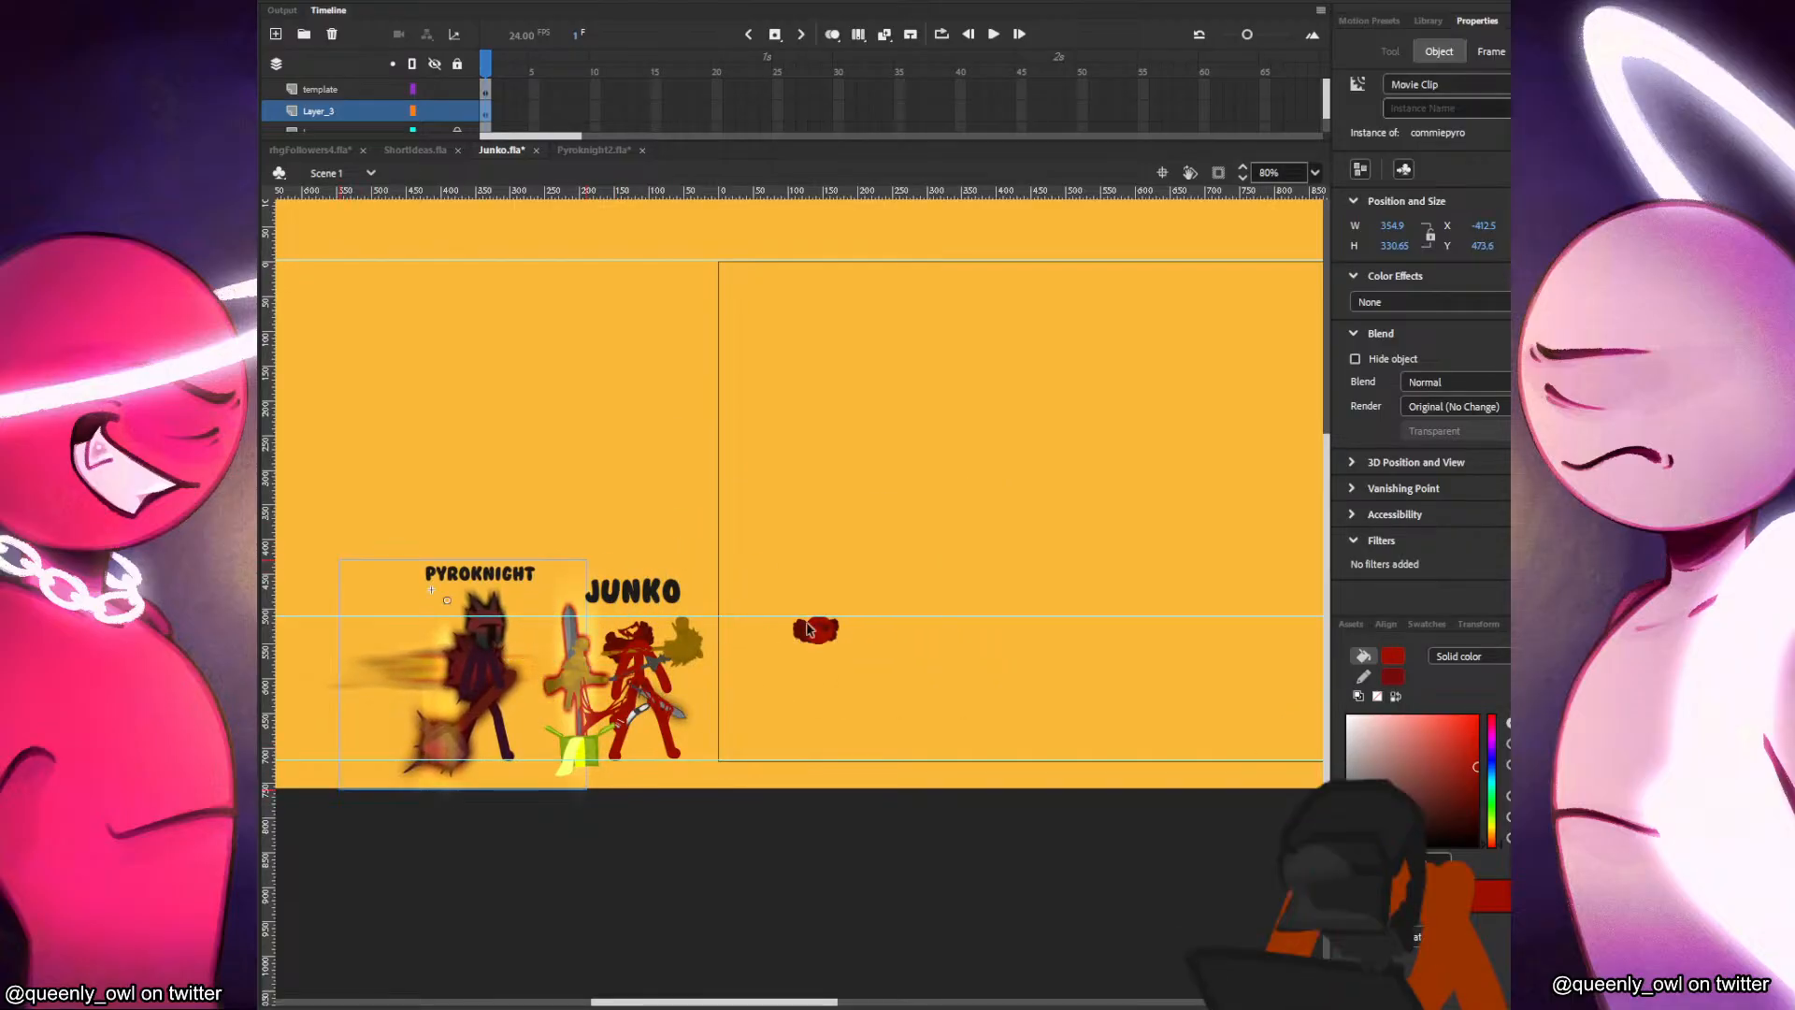
Enlarge the timeline area to show all layers and cut the head out of the bg layer, relocking that layer.
left_click(827, 647)
scroll(820, 634, "up", 2)
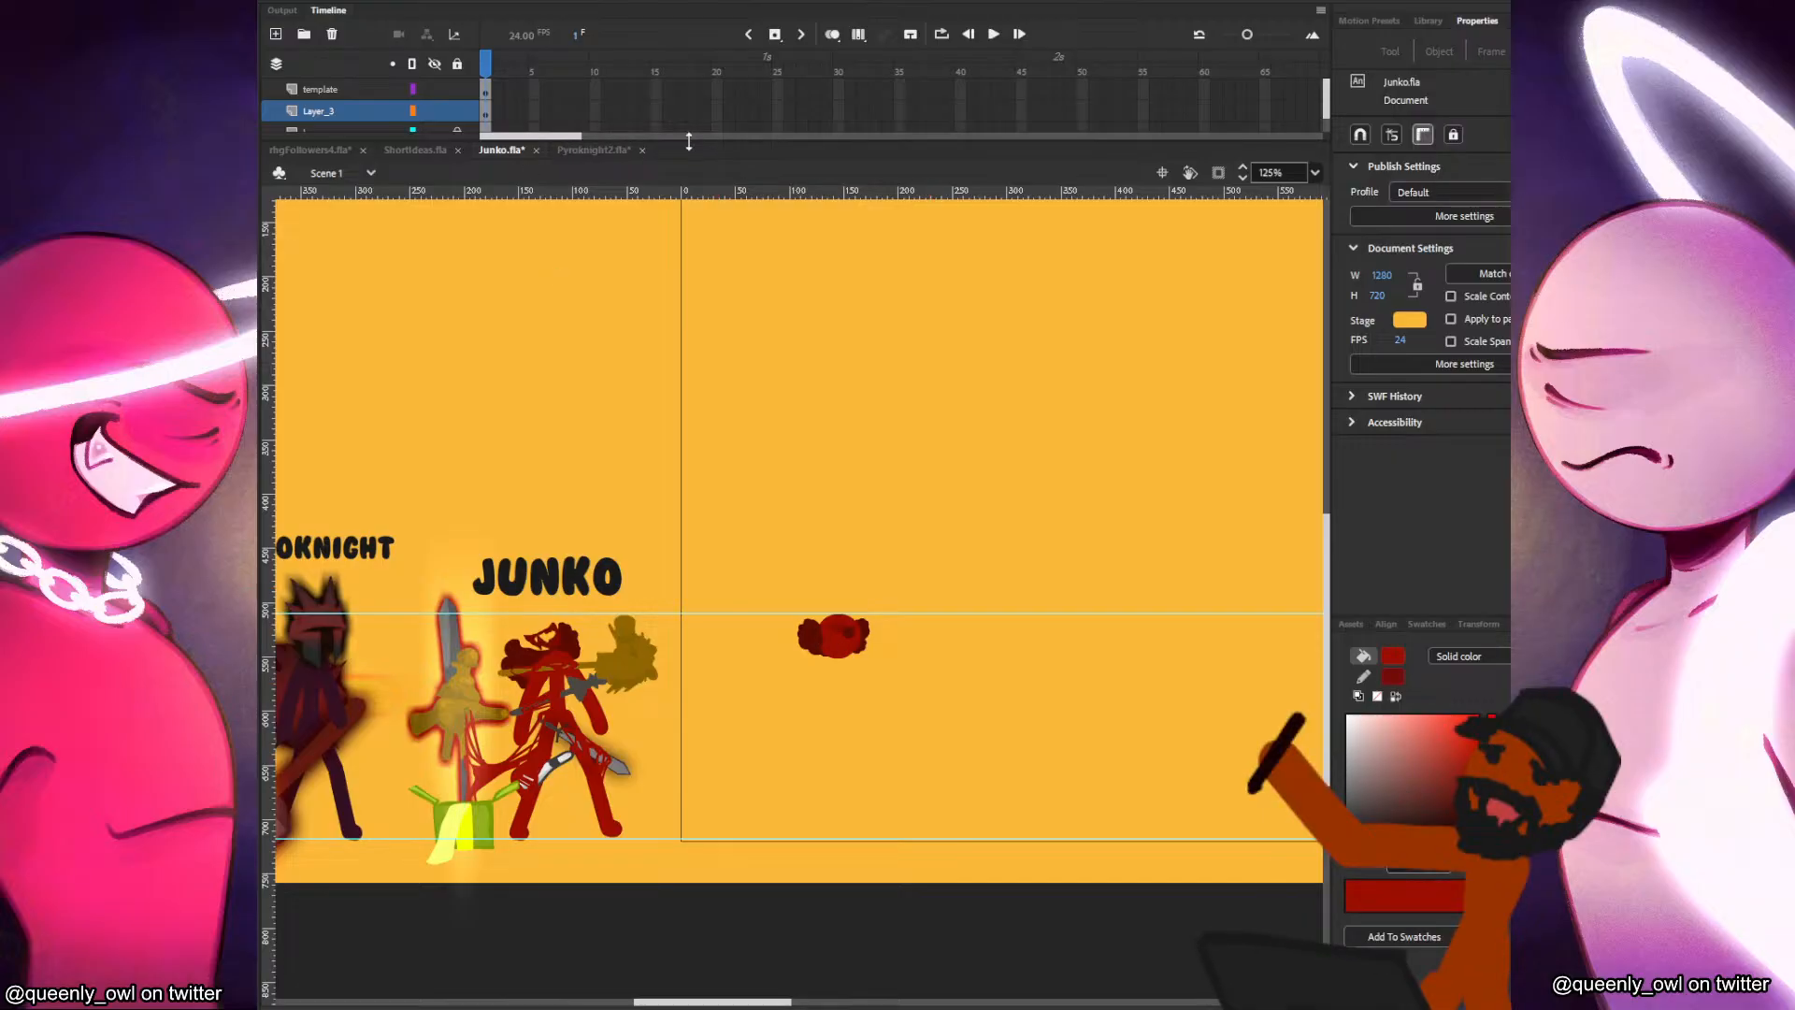
left_click_drag(689, 138, 689, 229)
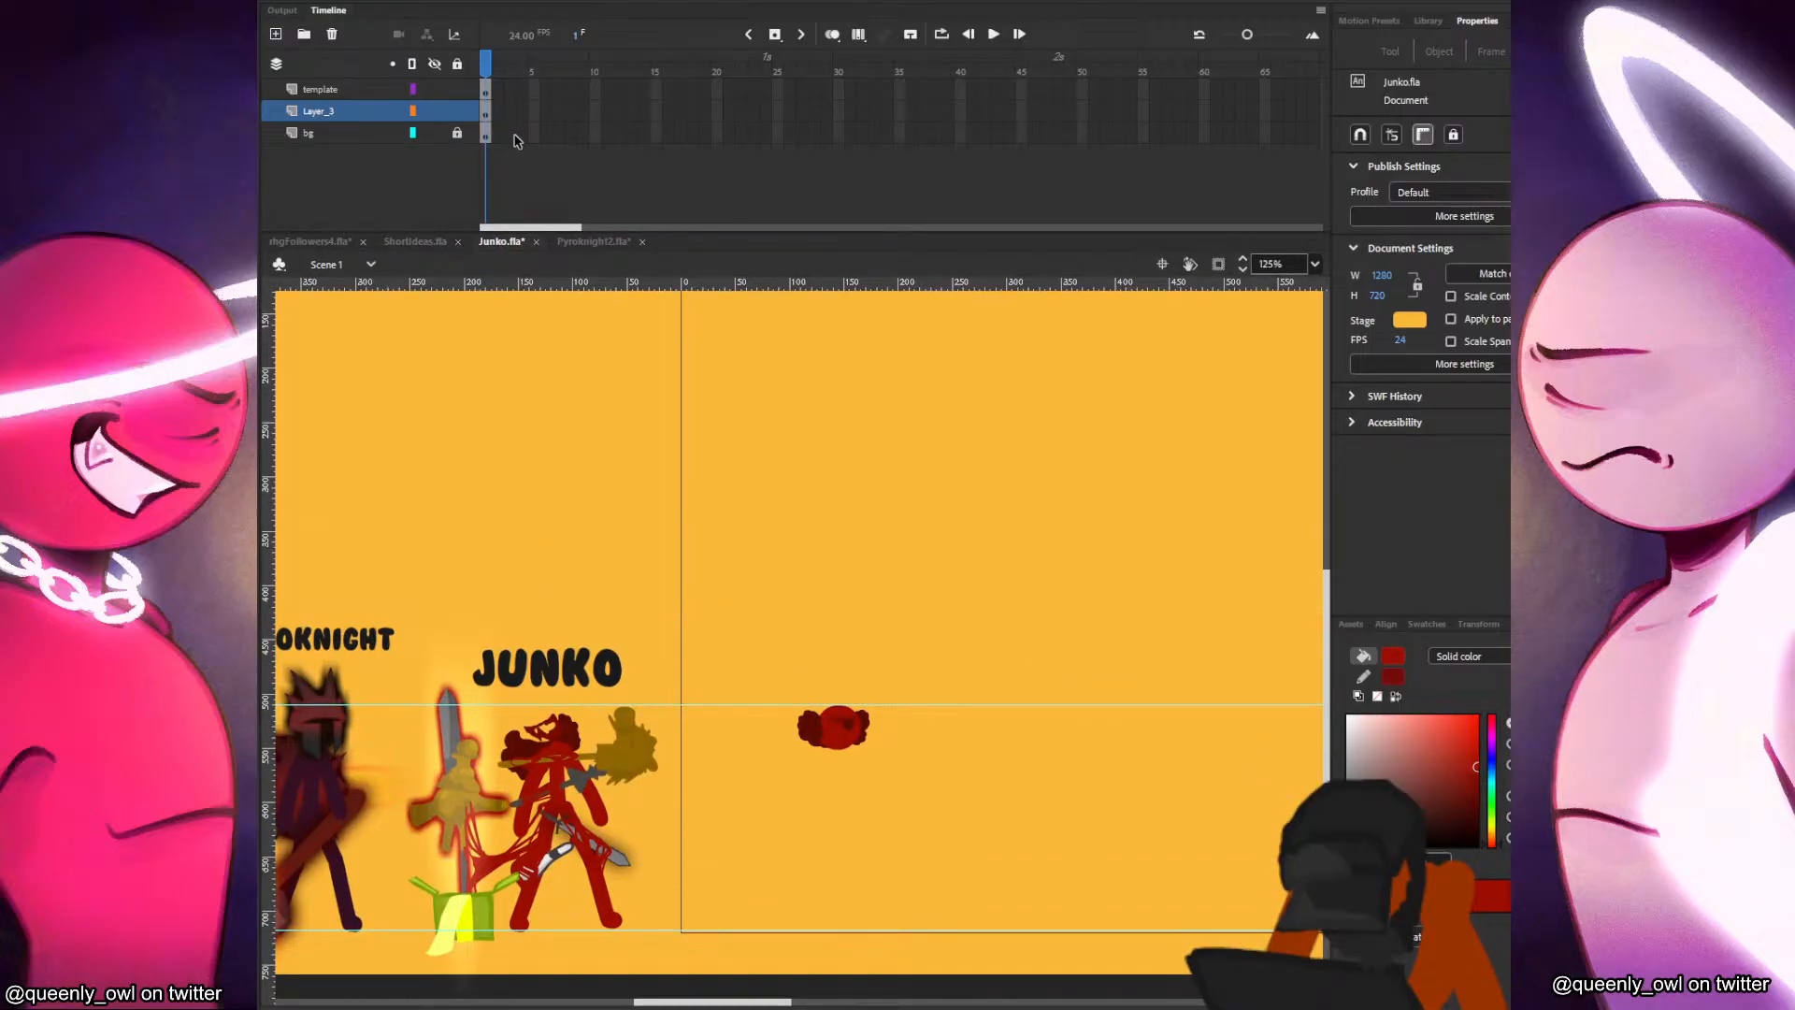
left_click(457, 134)
left_click(829, 736)
key("ctrl+x")
left_click(457, 134)
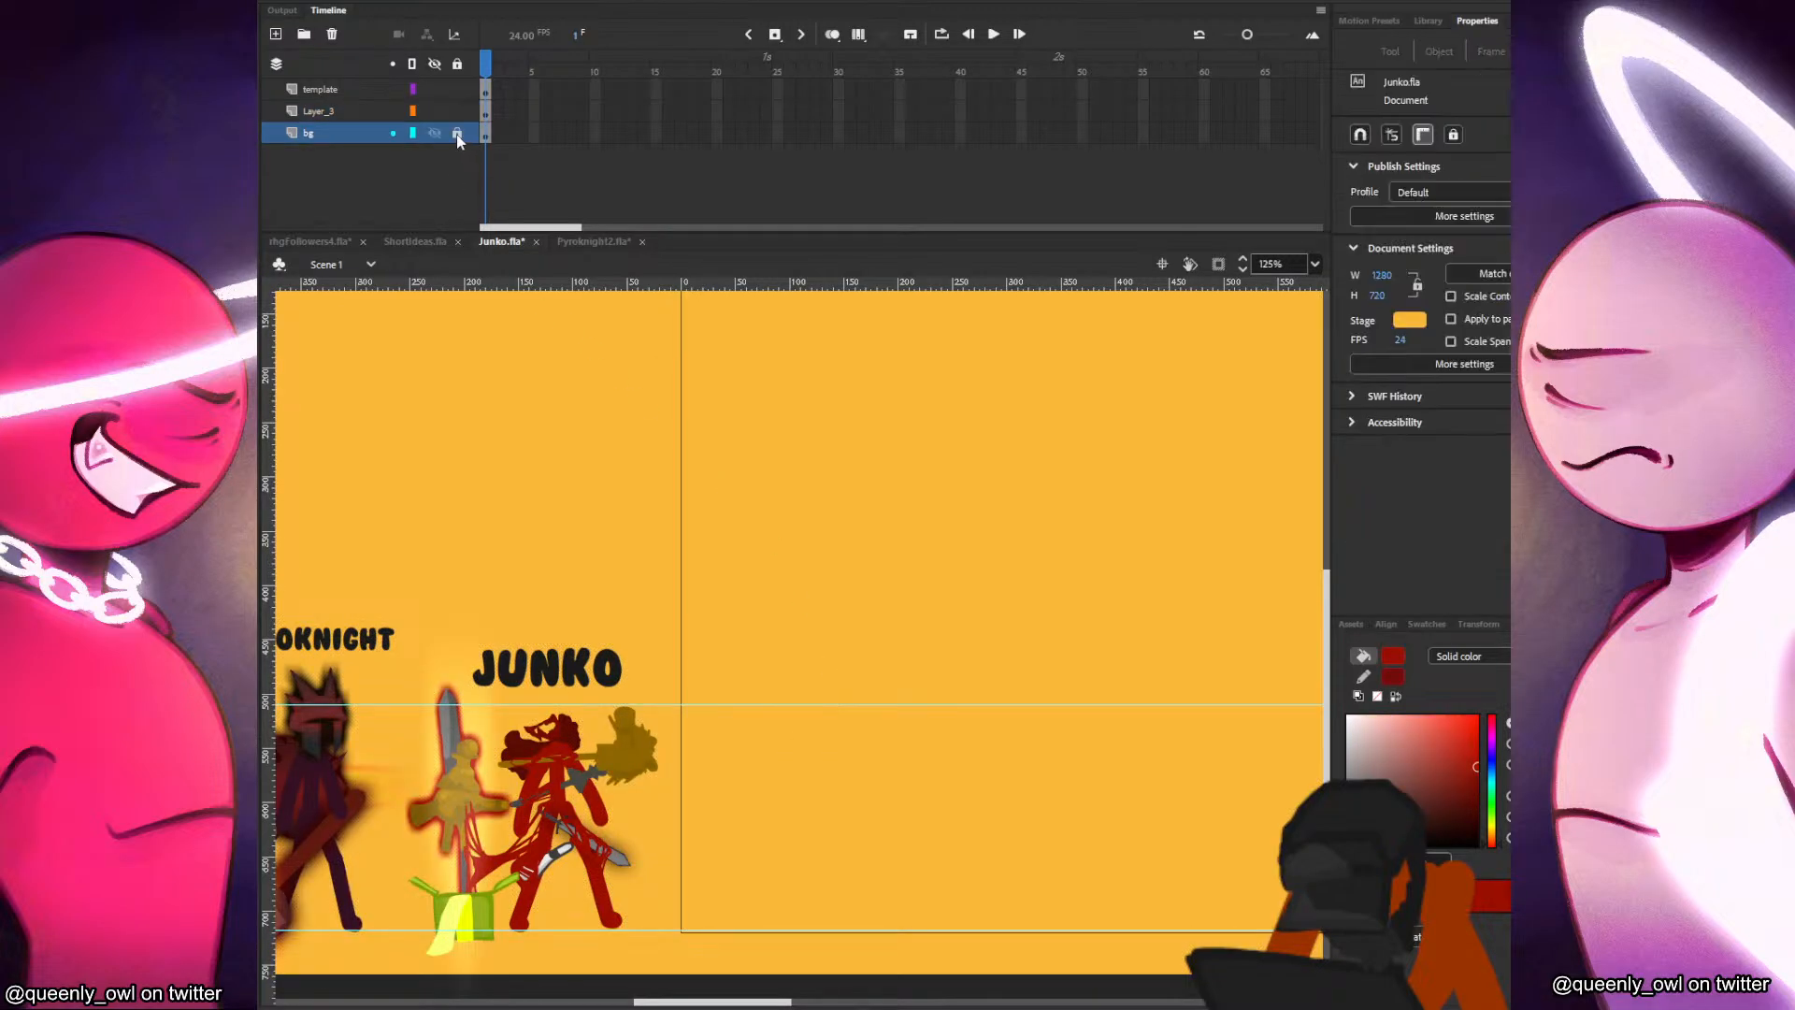
Blank the name of Layer_3 and paste the head onto it in its original place.
left_click(334, 114)
double_click(334, 114)
right_click(898, 551)
left_click(965, 619)
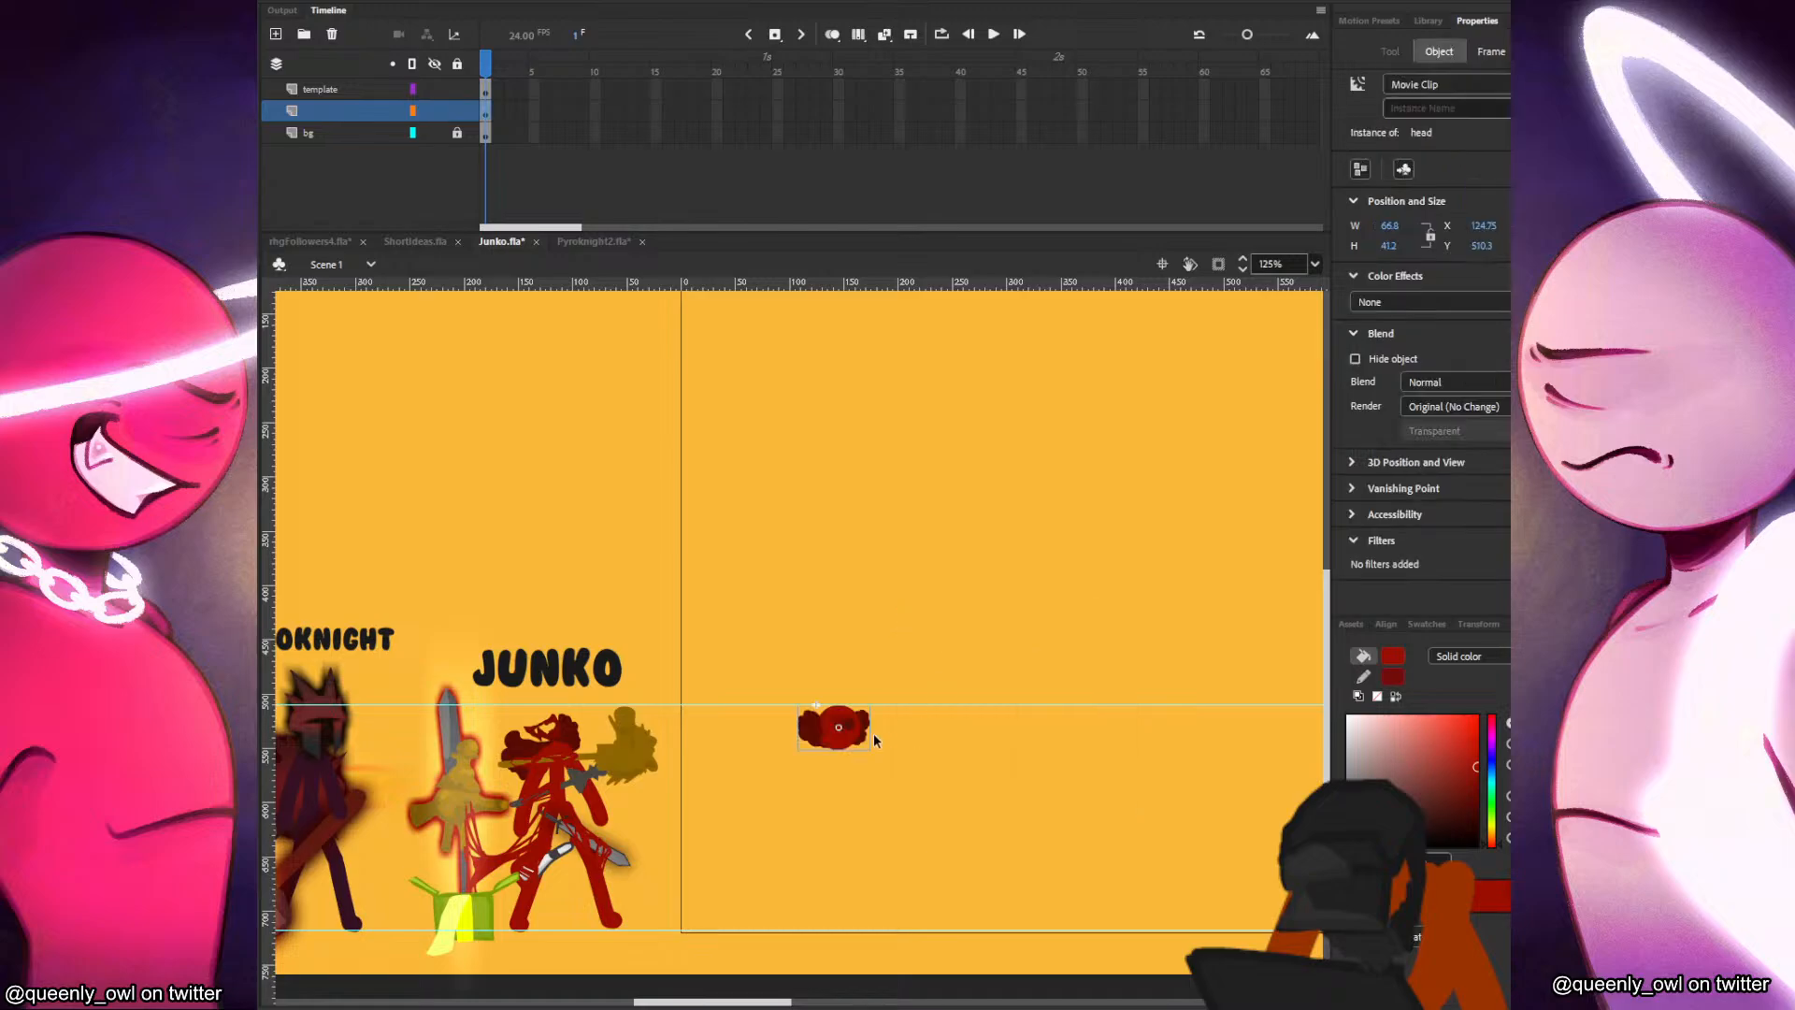
Brush a straight red torso about 50 px long down from the head with the size 17 brush.
left_click_drag(787, 784, 939, 732)
key("k")
key("b")
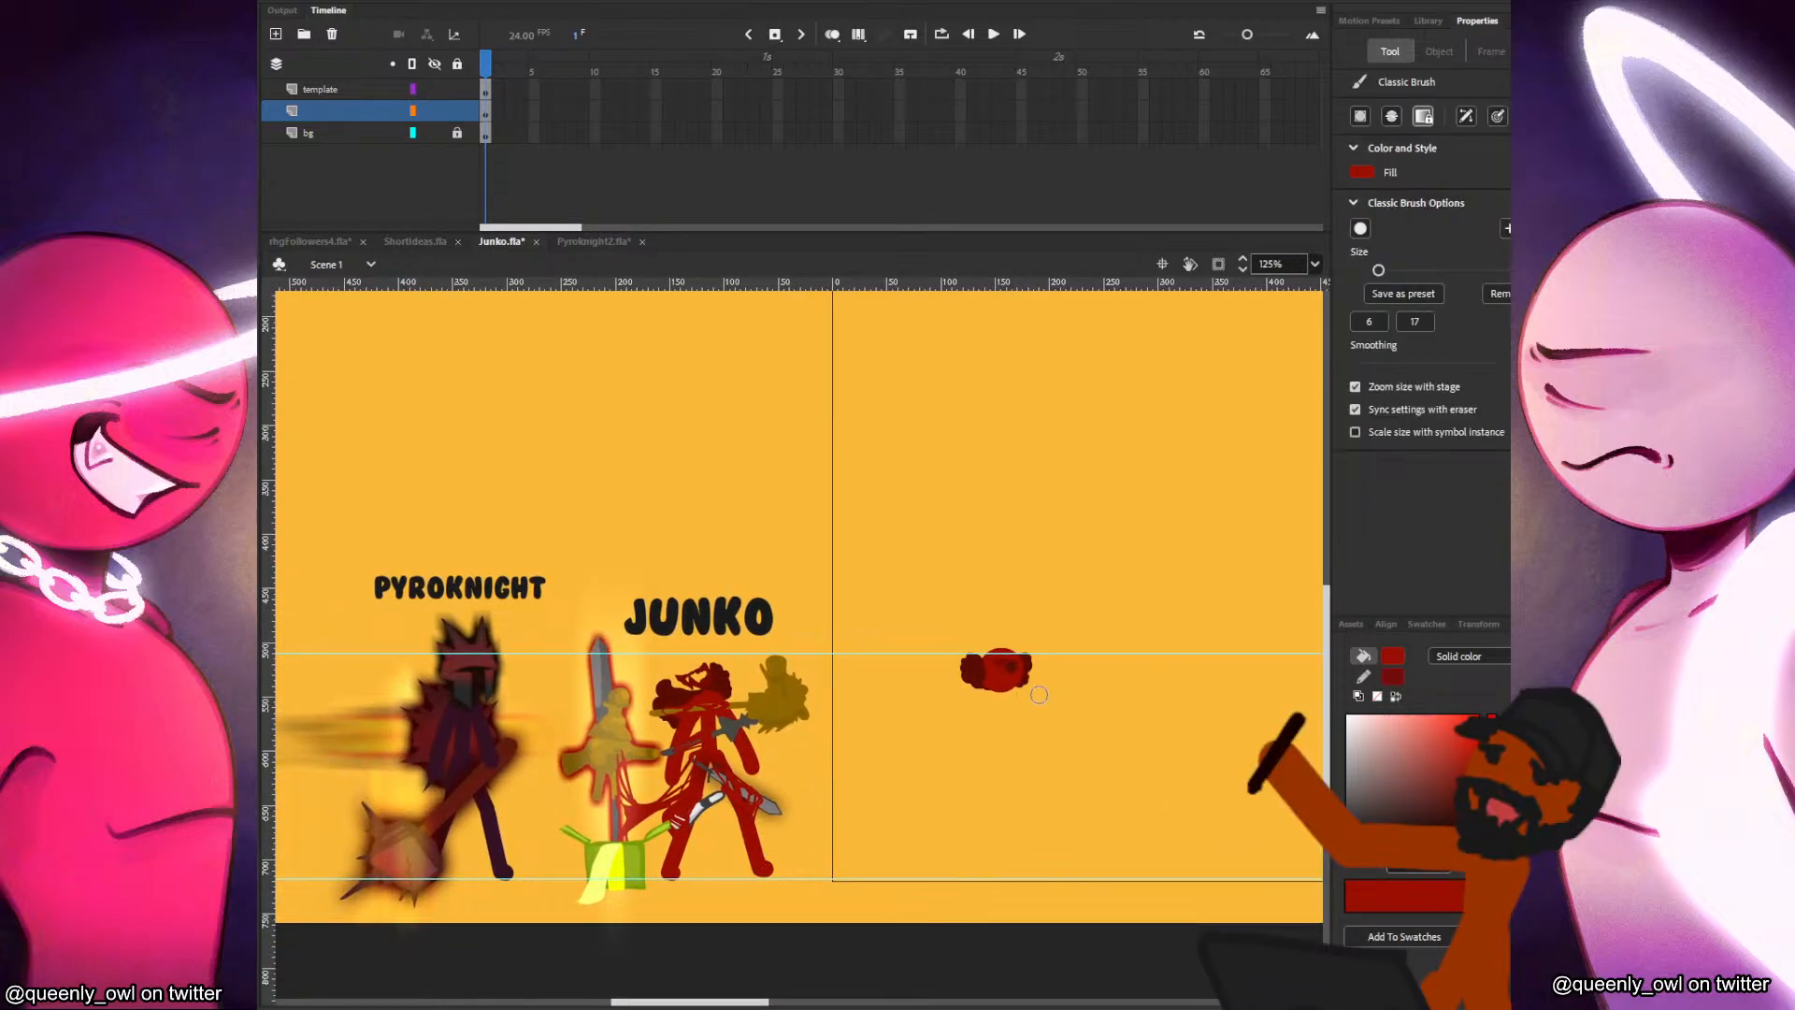
scroll(995, 711, "up", 3)
left_click_drag(1062, 745, 1031, 656)
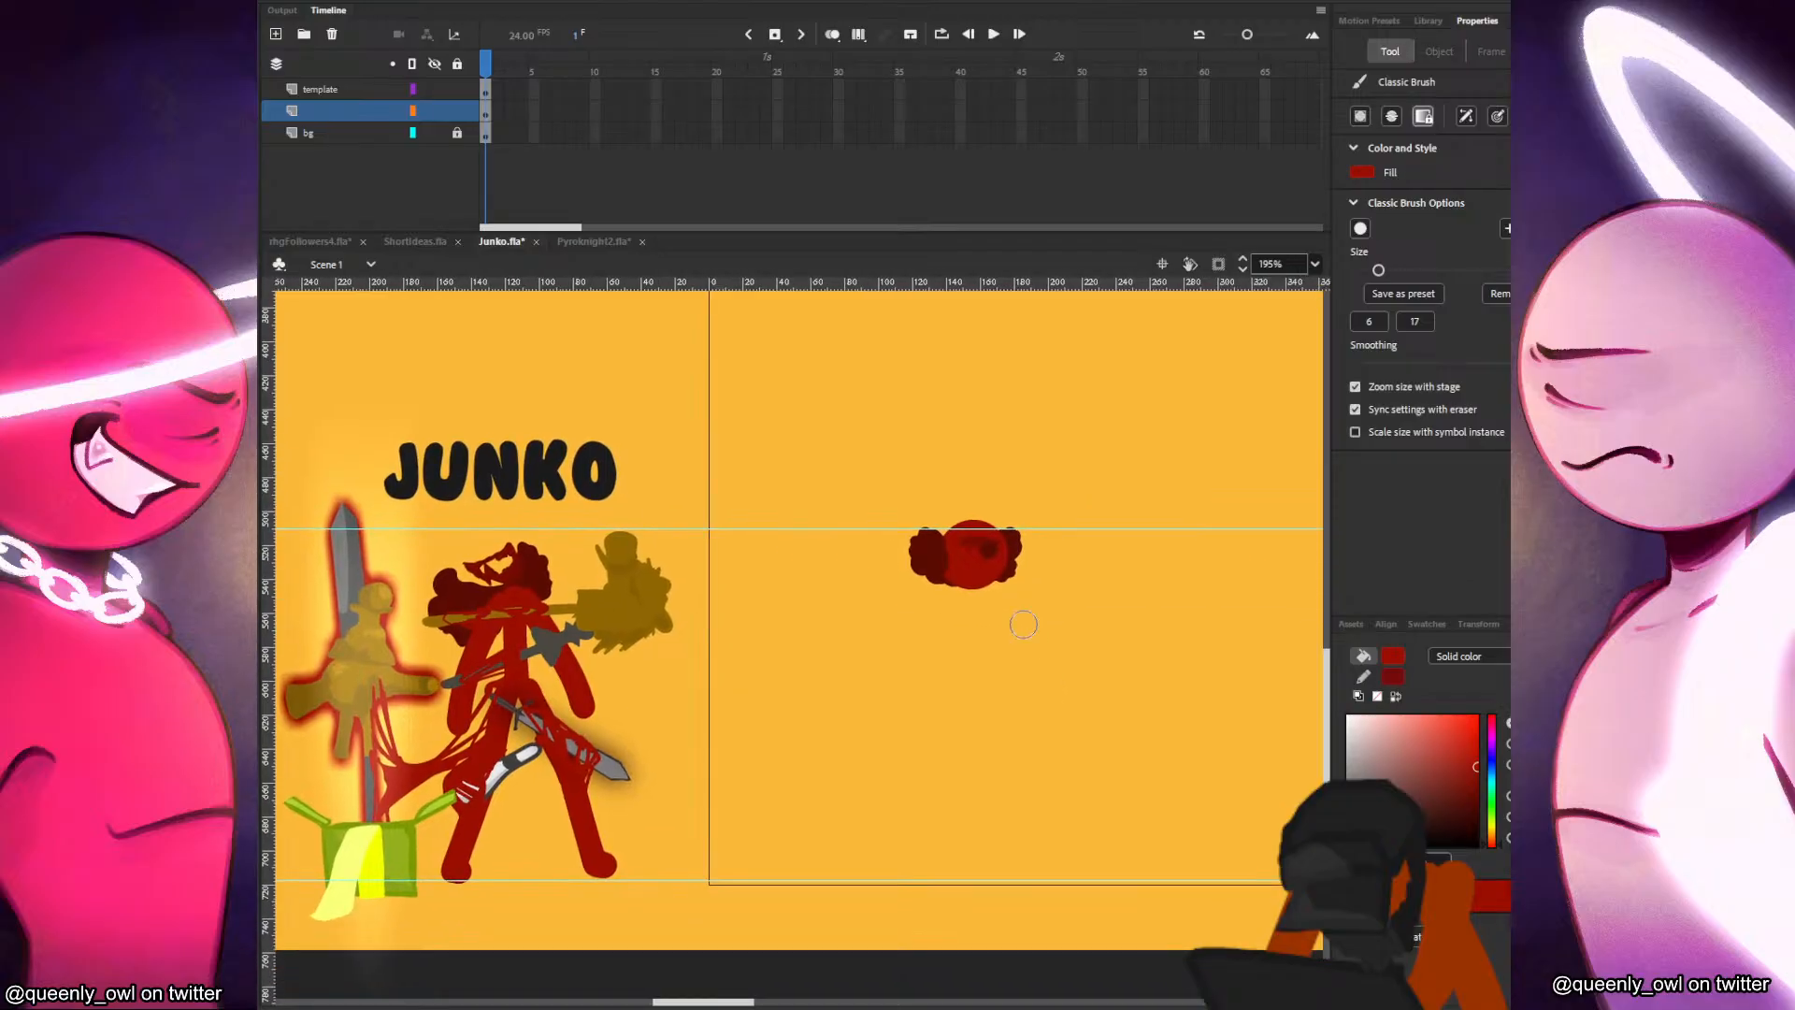
left_click_drag(971, 572, 972, 659)
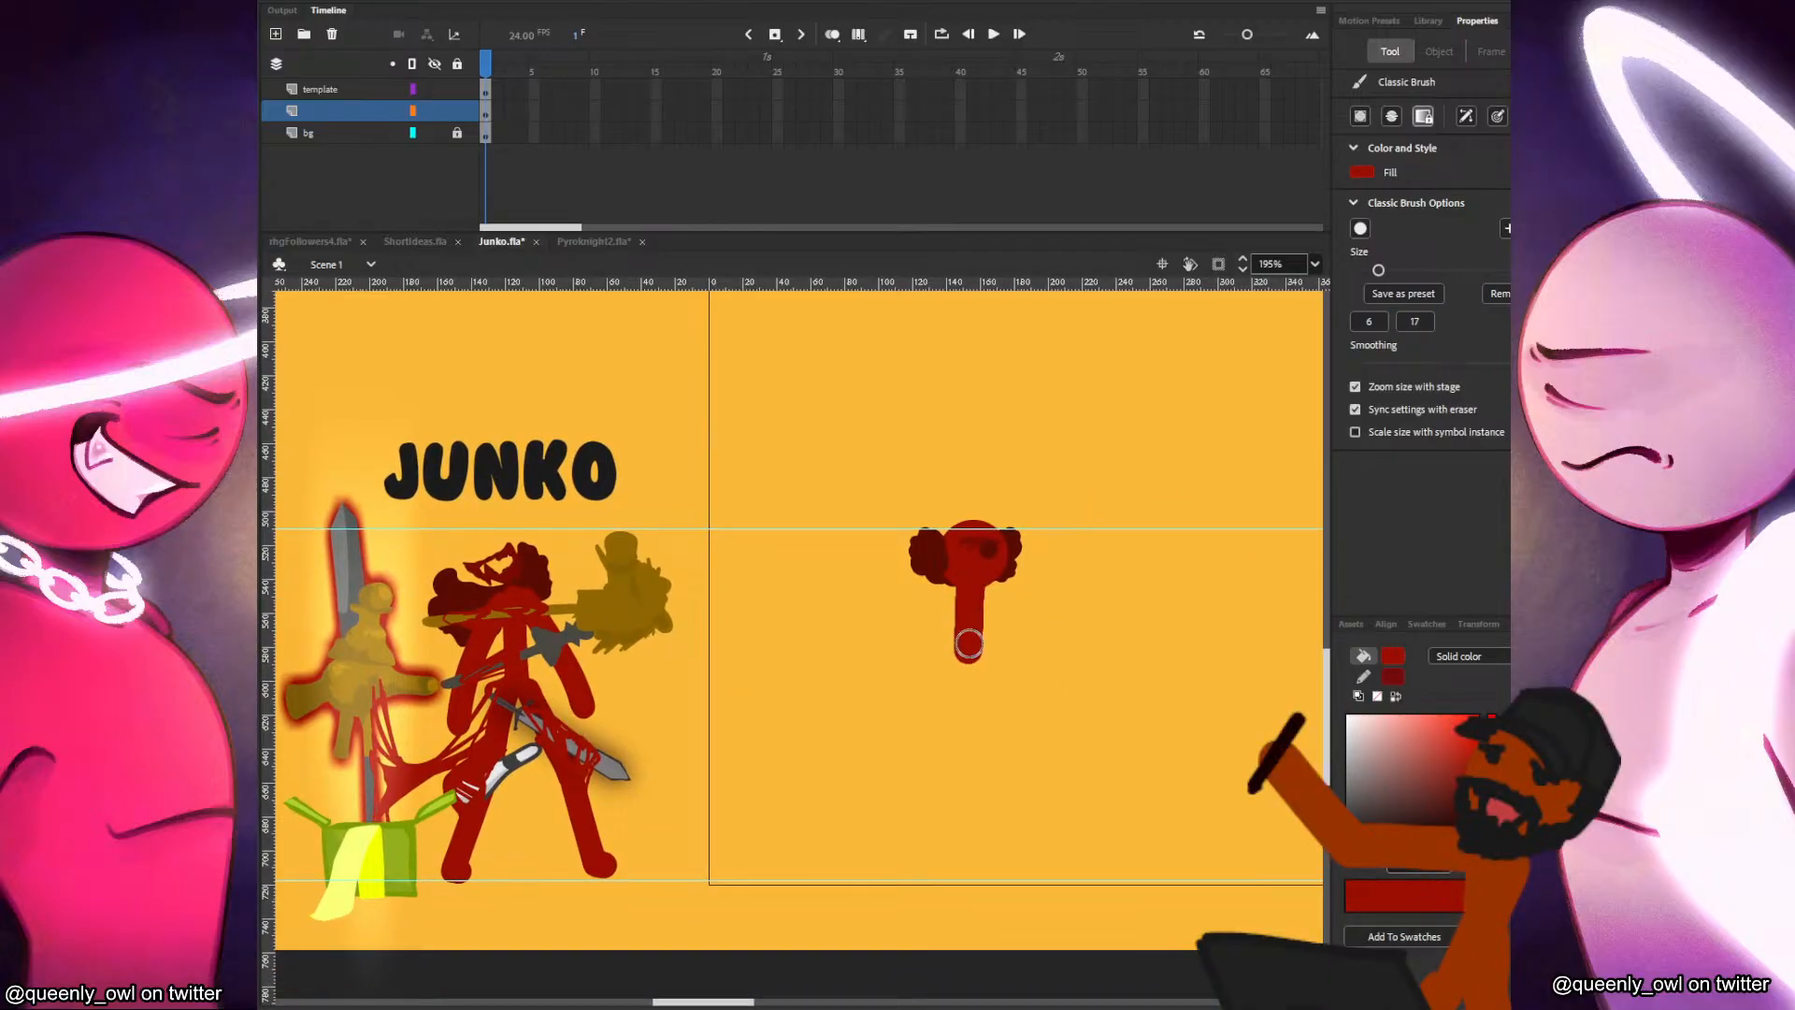
key("ctrl+z")
left_click_drag(973, 581, 972, 660)
key("ctrl+z")
left_click_drag(973, 582, 974, 665)
left_click_drag(967, 591, 927, 681)
key("ctrl+z")
left_click_drag(969, 587, 928, 690)
left_click_drag(980, 581, 1023, 673)
key("ctrl+z")
key("ctrl+z")
left_click_drag(966, 585, 929, 684)
key("ctrl+z")
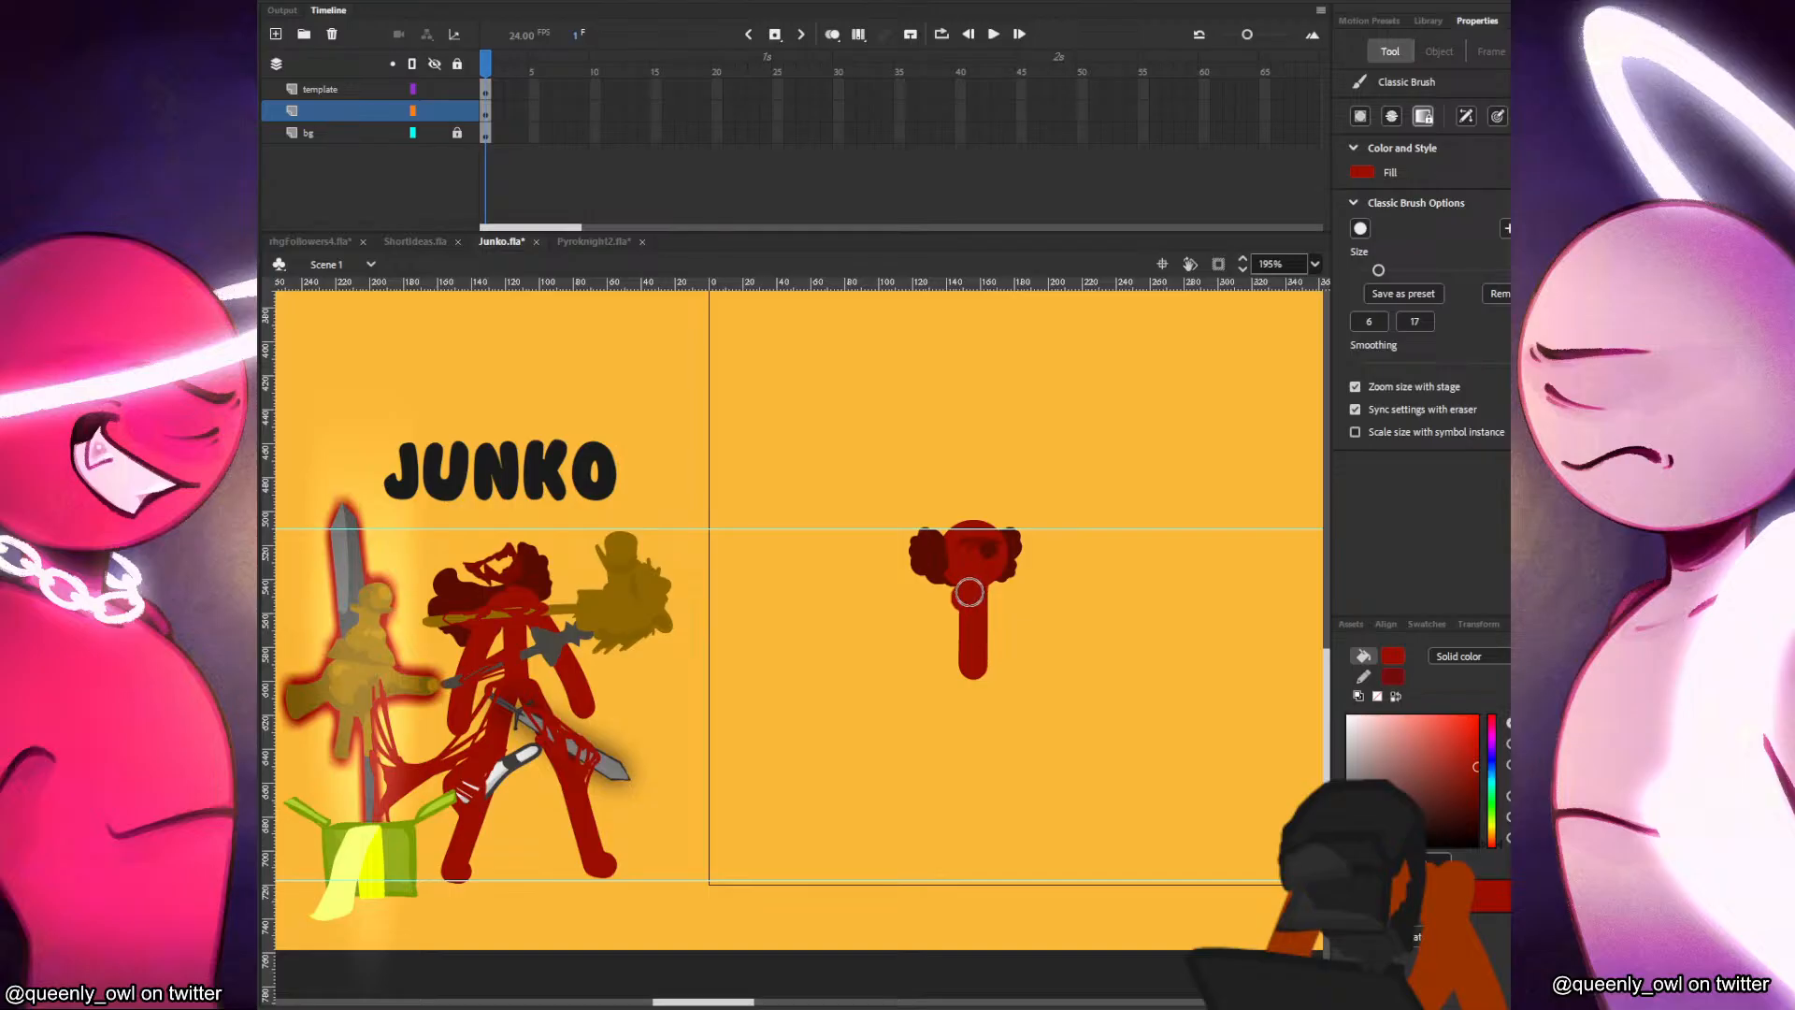
left_click_drag(969, 592, 933, 678)
left_click_drag(990, 596, 1029, 675)
key("ctrl+z")
mouse_move(986, 599)
left_mouse_down()
mouse_move(1027, 675)
mouse_move(949, 739)
mouse_move(916, 881)
left_mouse_up()
left_click_drag(973, 665, 1026, 778)
key("ctrl+z")
key("ctrl+z")
key("ctrl+z")
key("ctrl+z")
key("ctrl+z")
left_click_drag(974, 587, 973, 675)
key("ctrl+z")
Brush a straight red torso, two lowered arms and two spread legs below the head, about 94 px wide and 191 px tall.
left_click_drag(972, 581, 972, 681)
left_click_drag(965, 594, 934, 694)
left_click_drag(984, 589, 1019, 666)
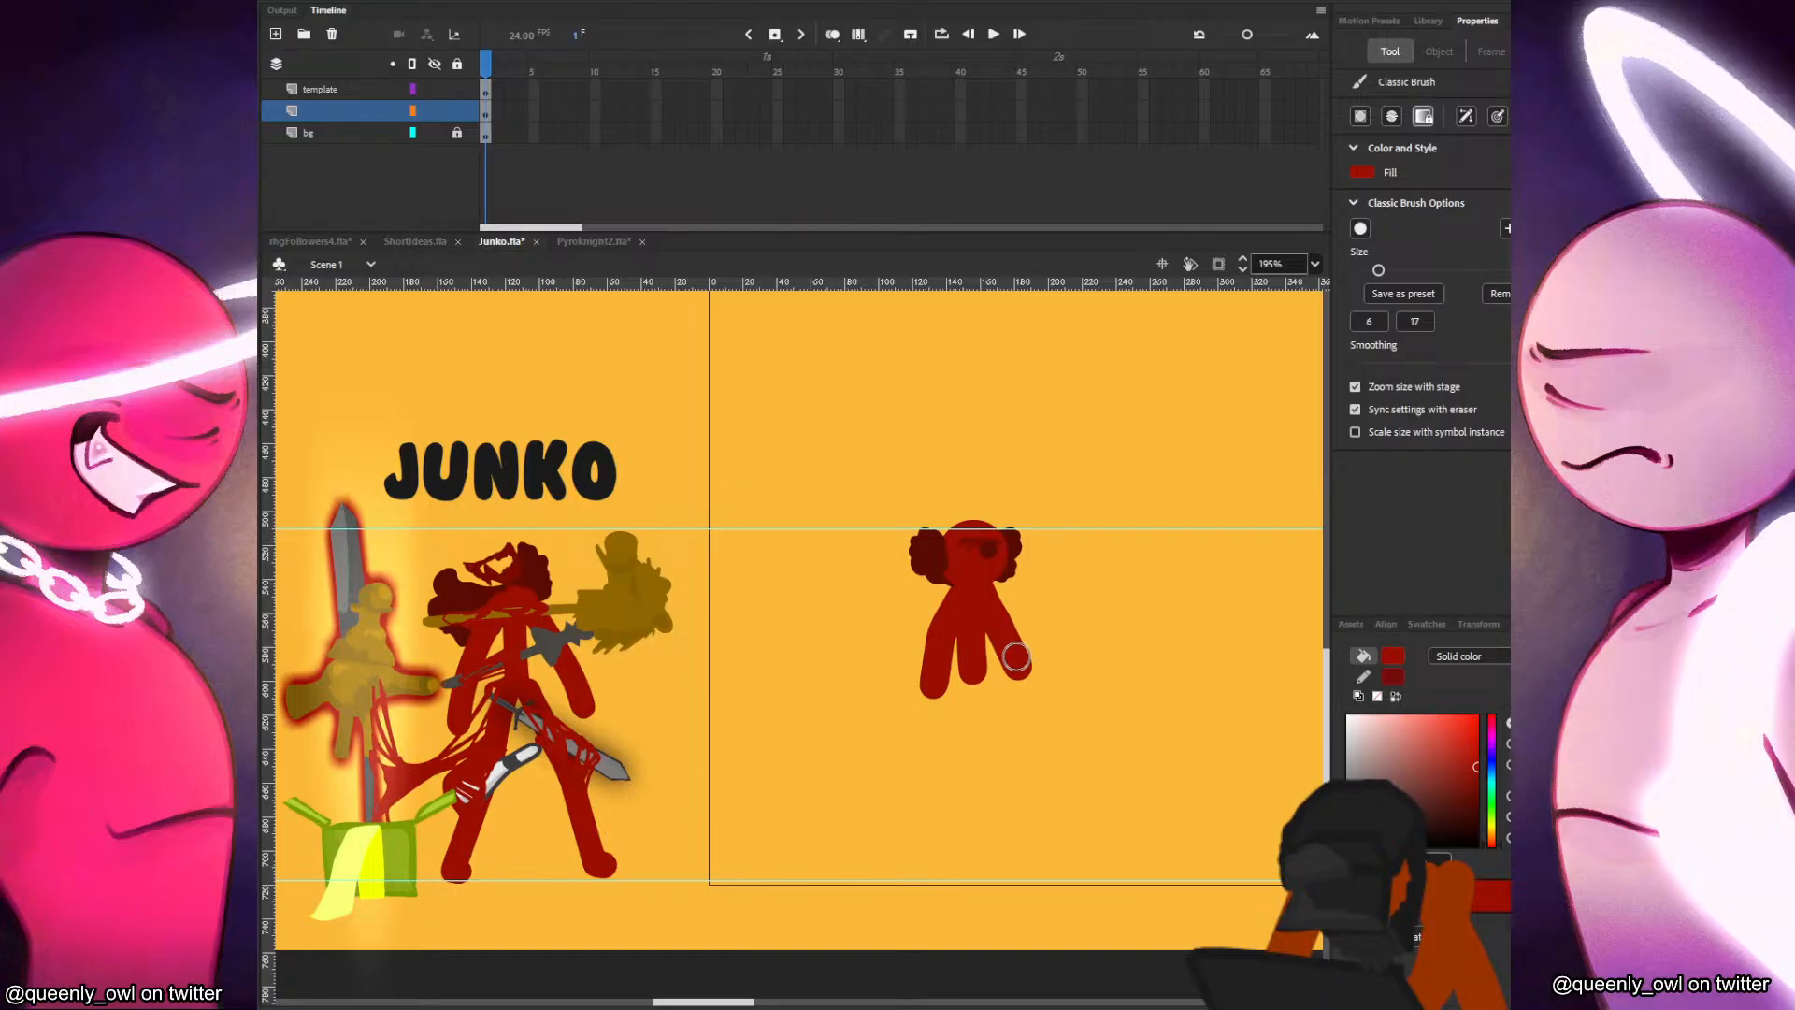
left_click_drag(973, 669, 924, 881)
left_click_drag(978, 675, 1053, 875)
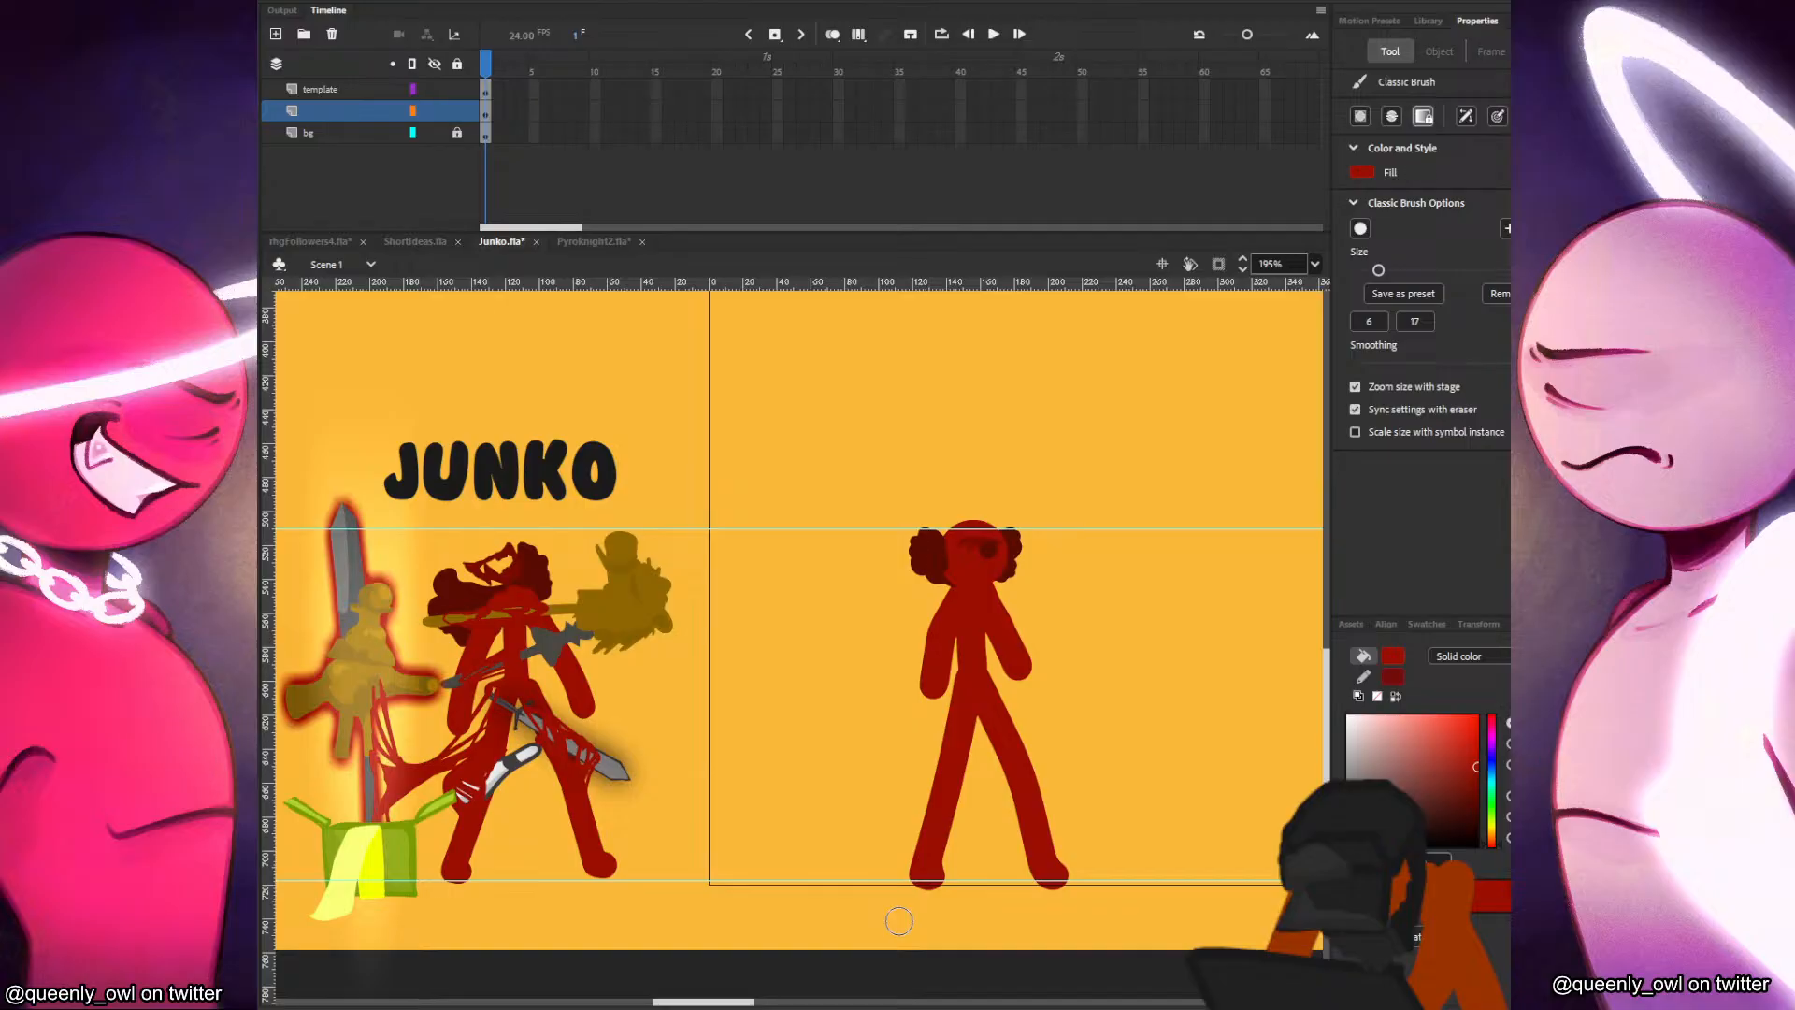
Nudge the head slightly upward, move its hair shape slightly up inside the head clip, and return to Scene 1.
key("v")
left_click_drag(998, 573, 995, 555)
double_click(1006, 555)
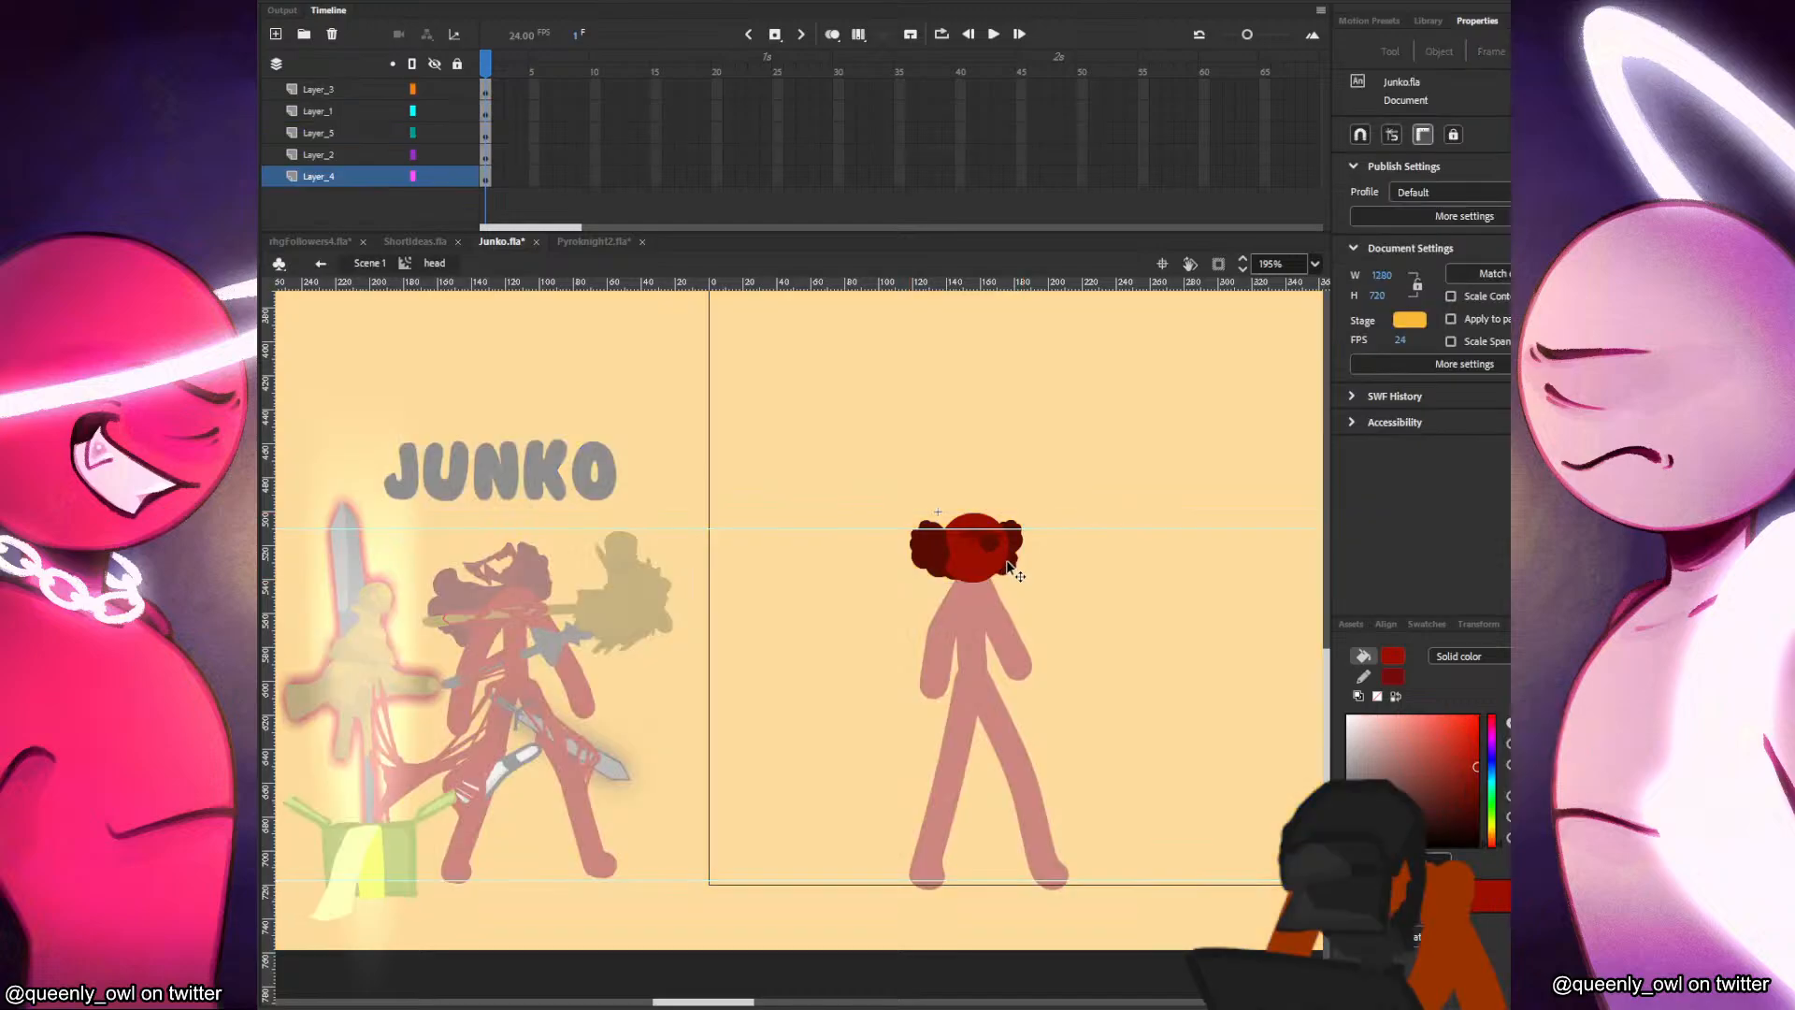
left_click_drag(1004, 542, 1012, 544)
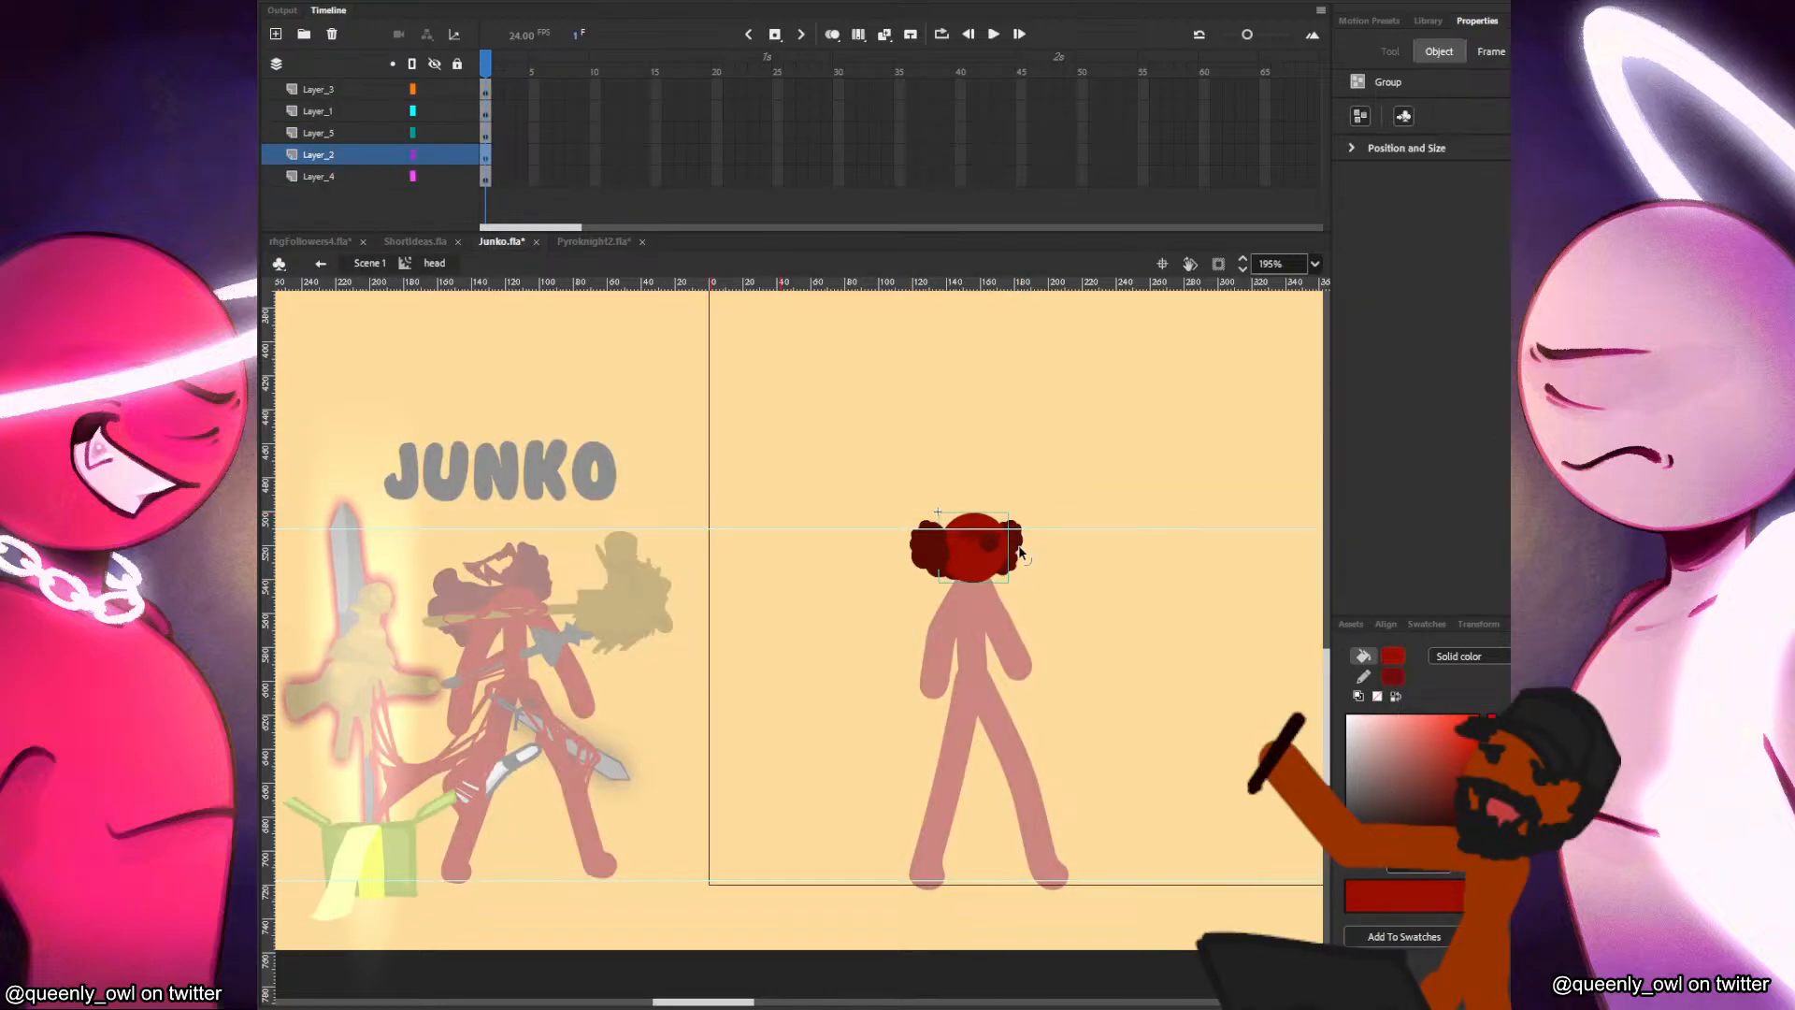
key("ctrl+z")
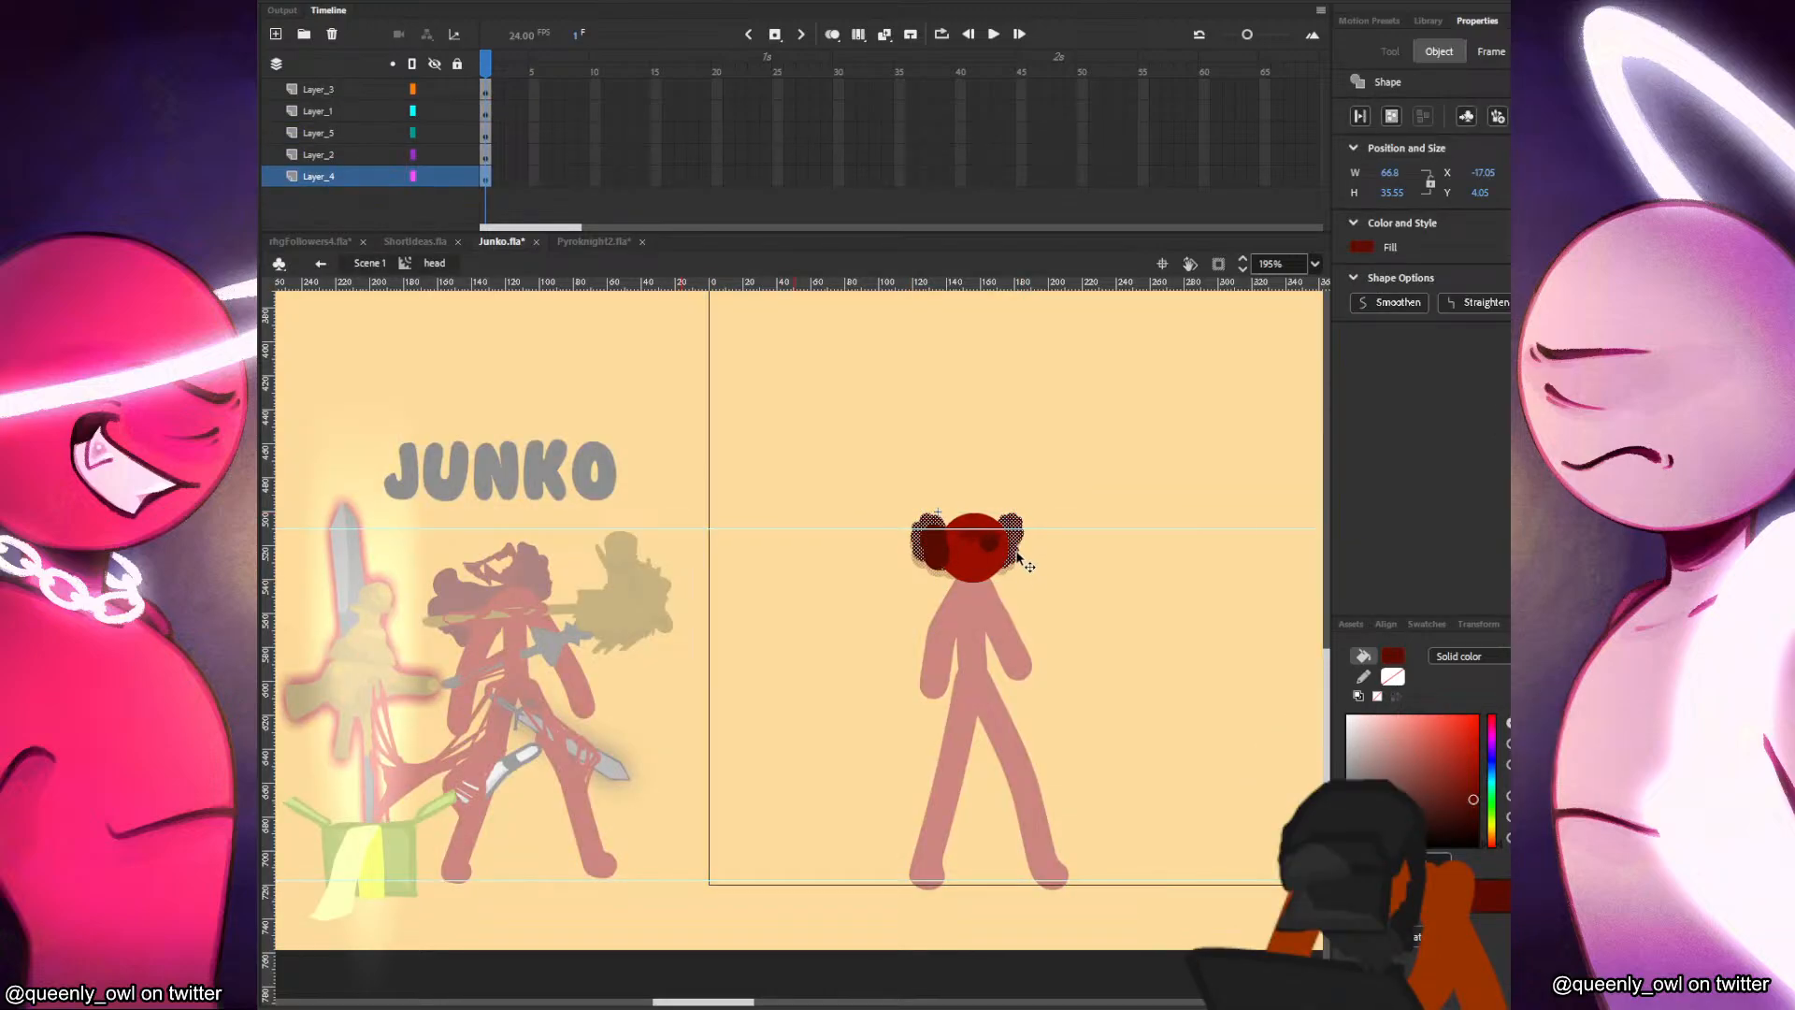
left_click(1033, 560)
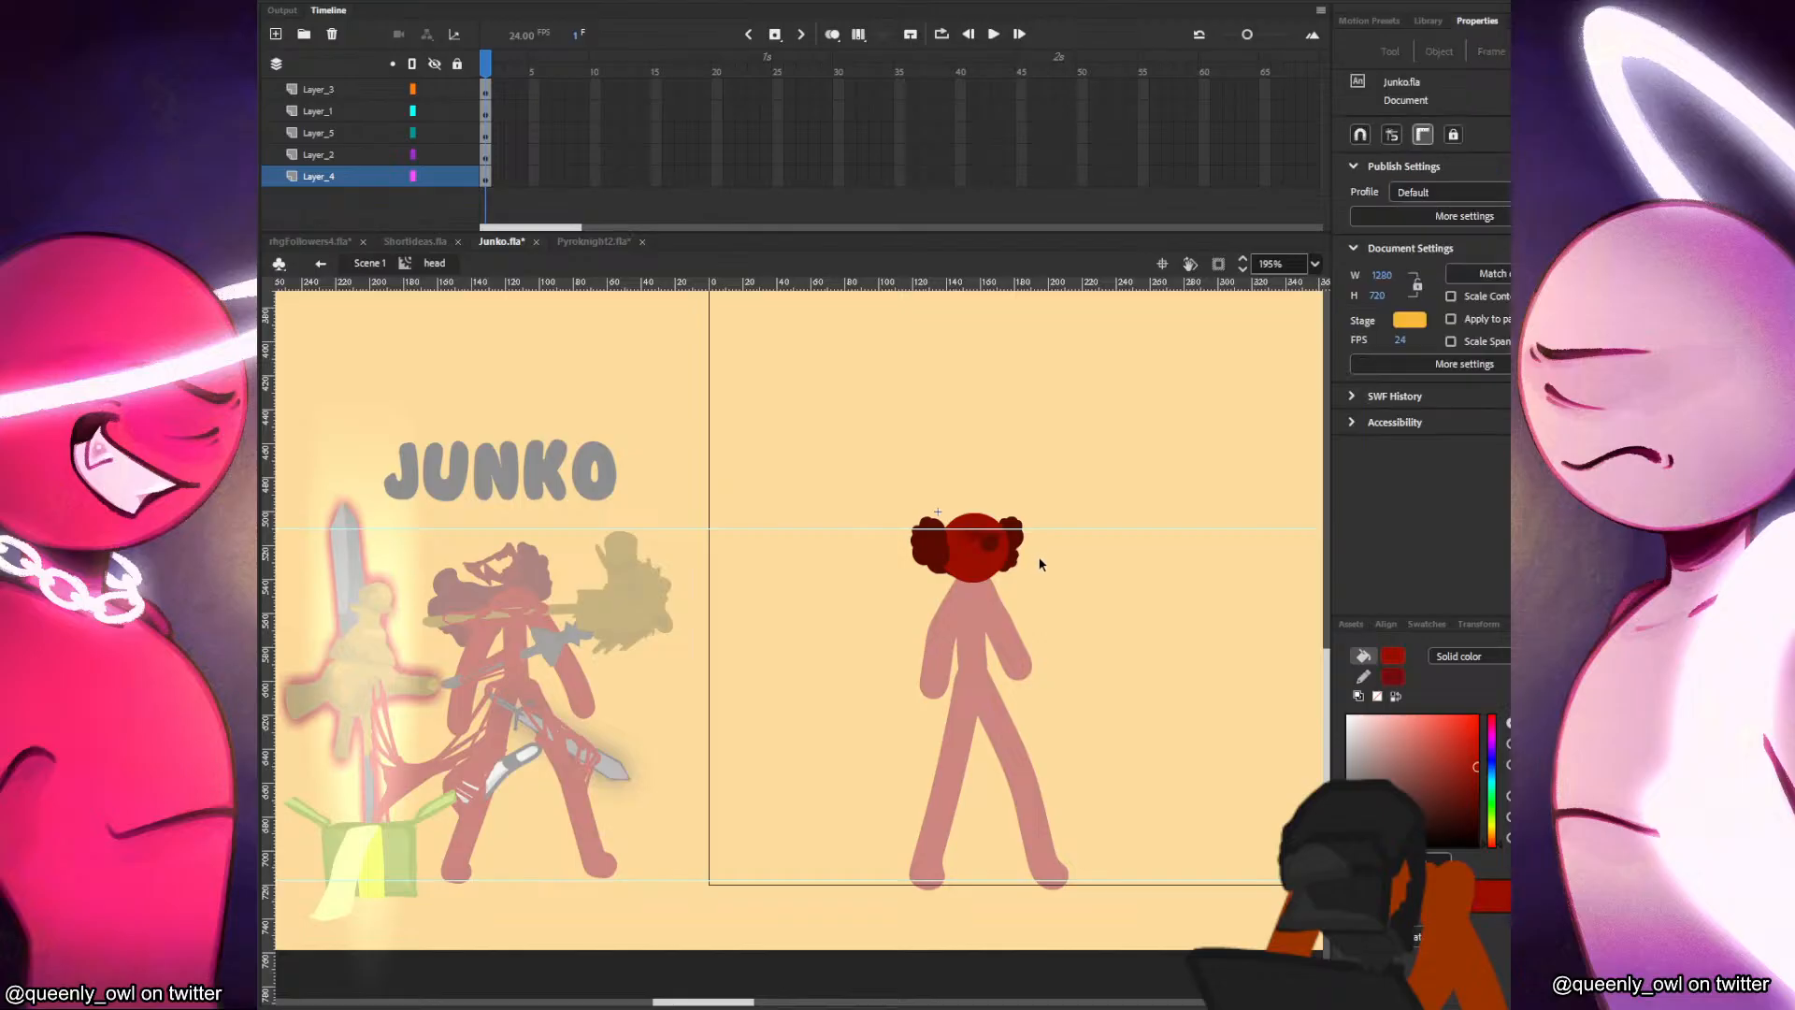
left_click(369, 263)
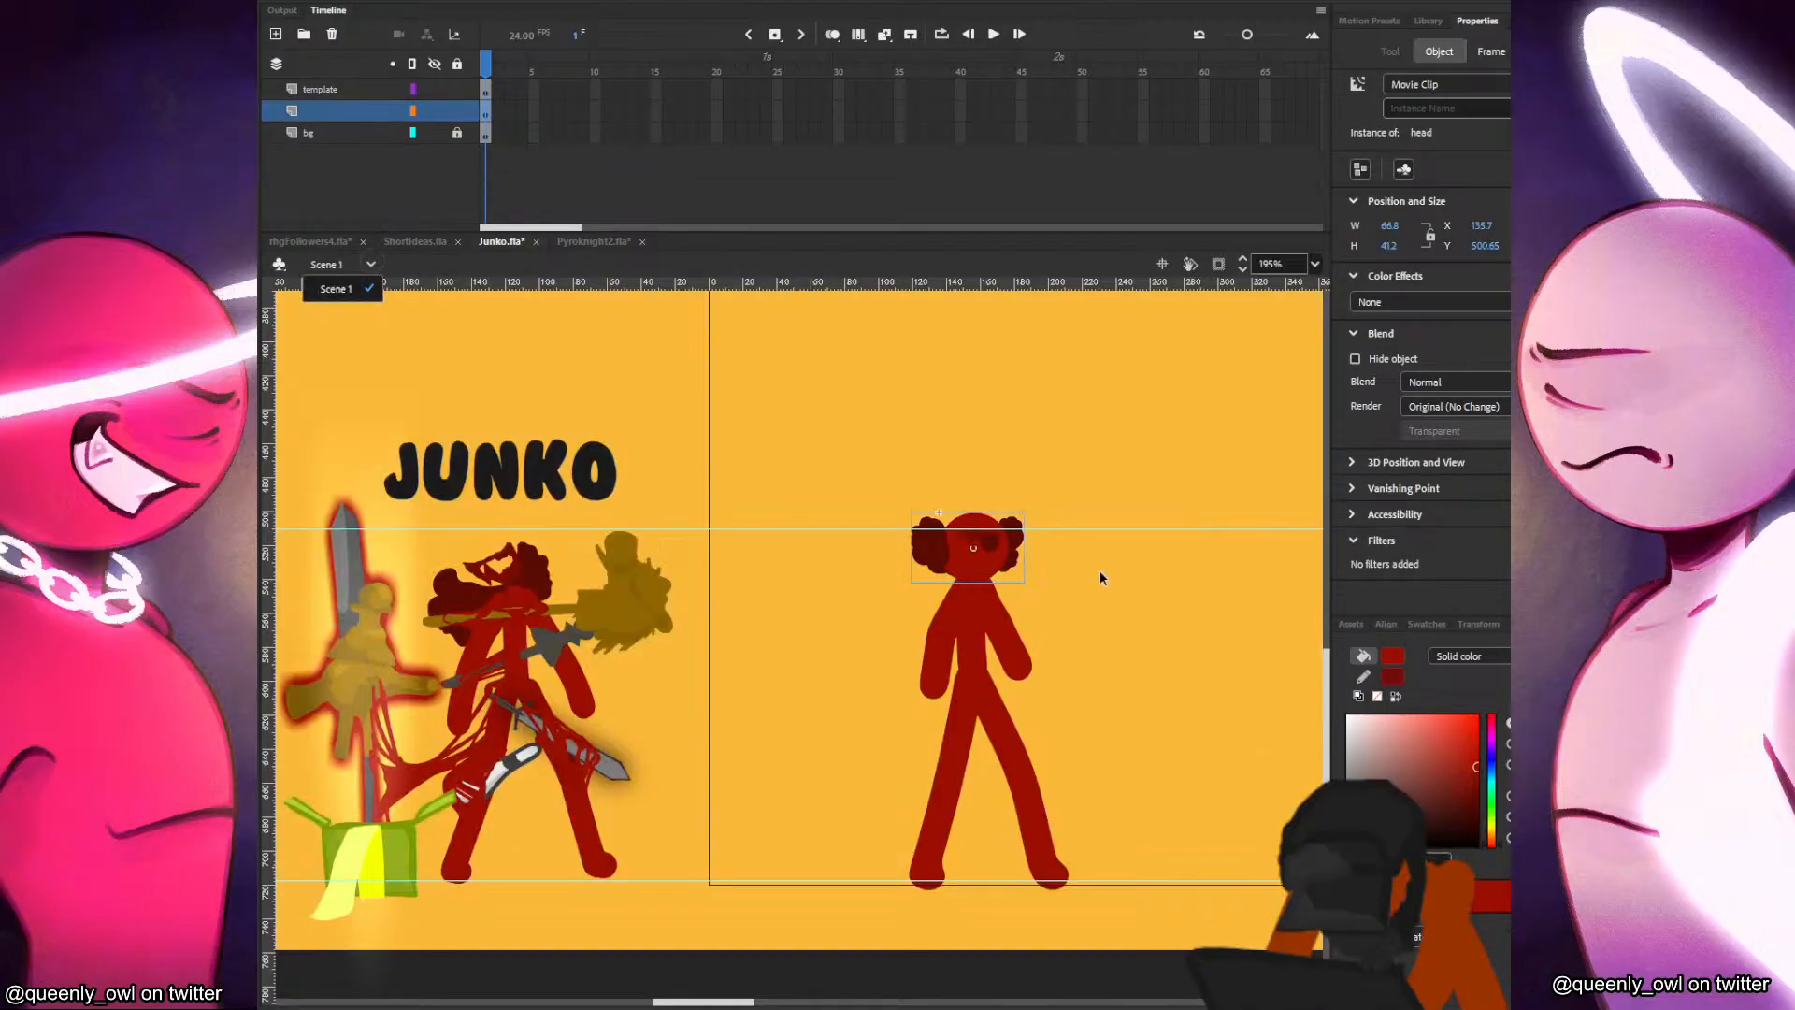
left_click(1099, 571)
Delete the body shape under the head and brush a new red torso, two lowered arms and two spread legs reaching the lower guide.
left_click_drag(1081, 668, 1099, 648)
scroll(1094, 626, "down", 3)
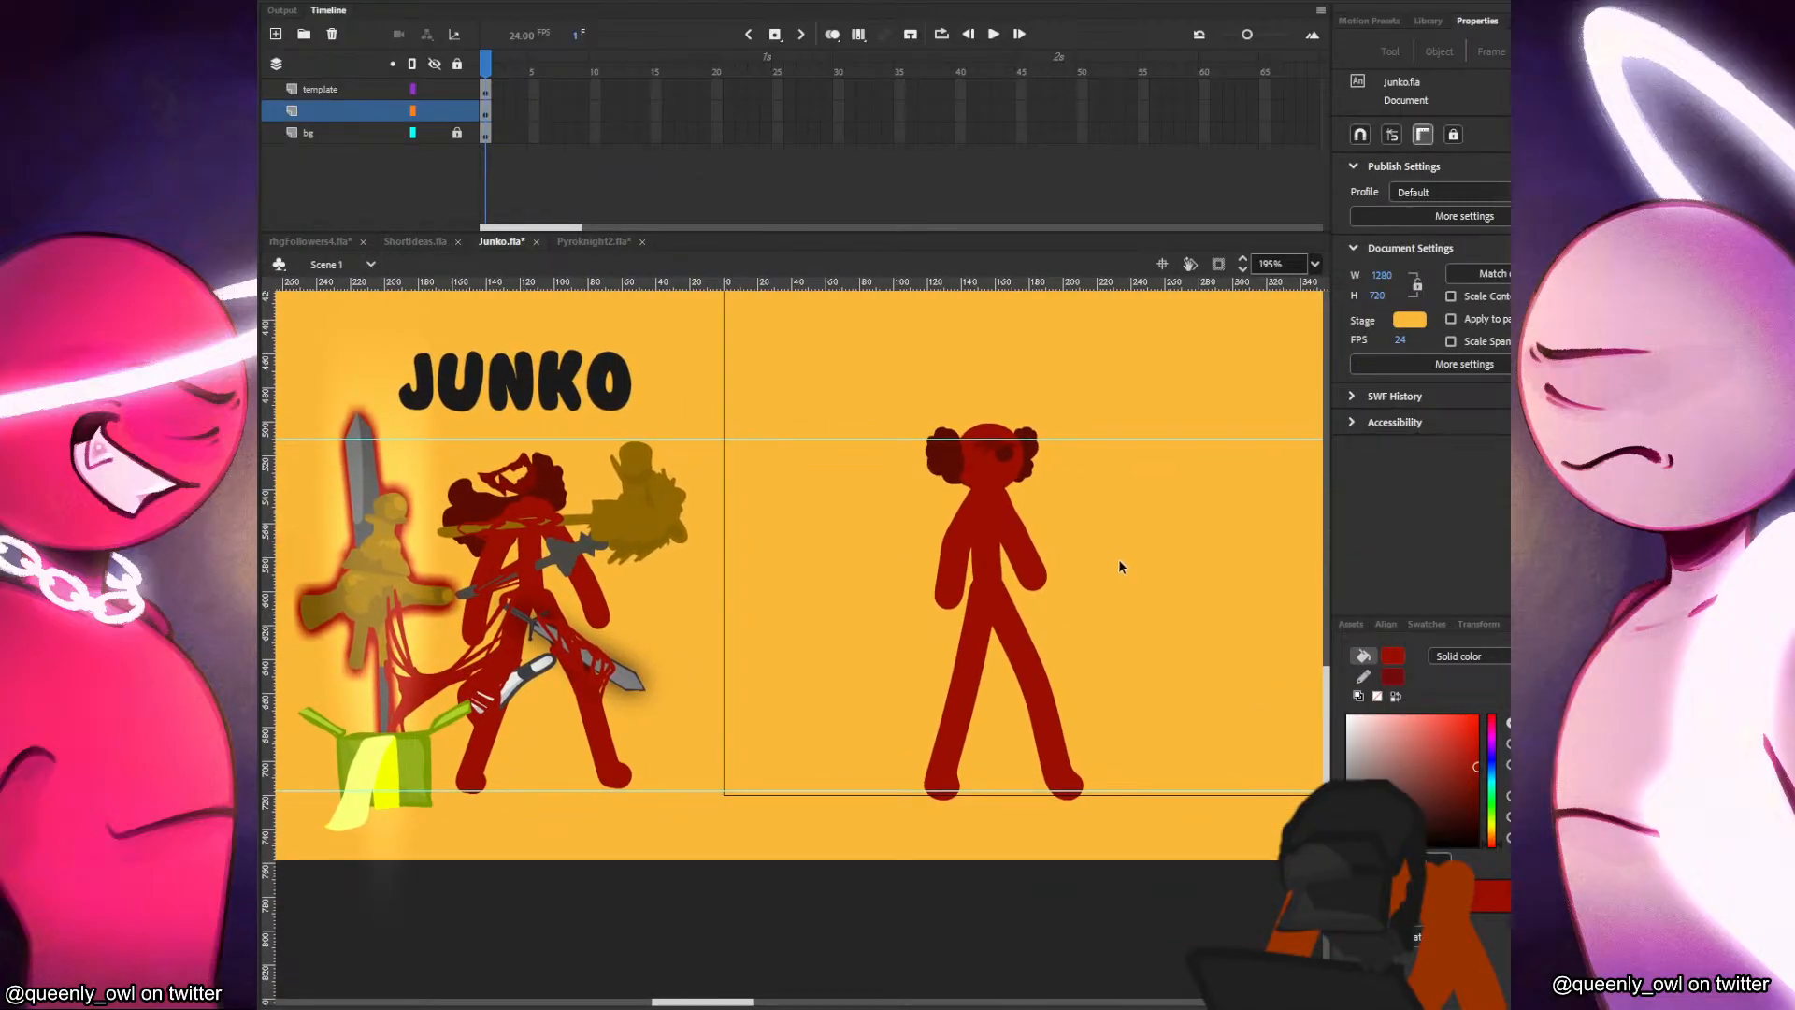
left_click(1055, 706)
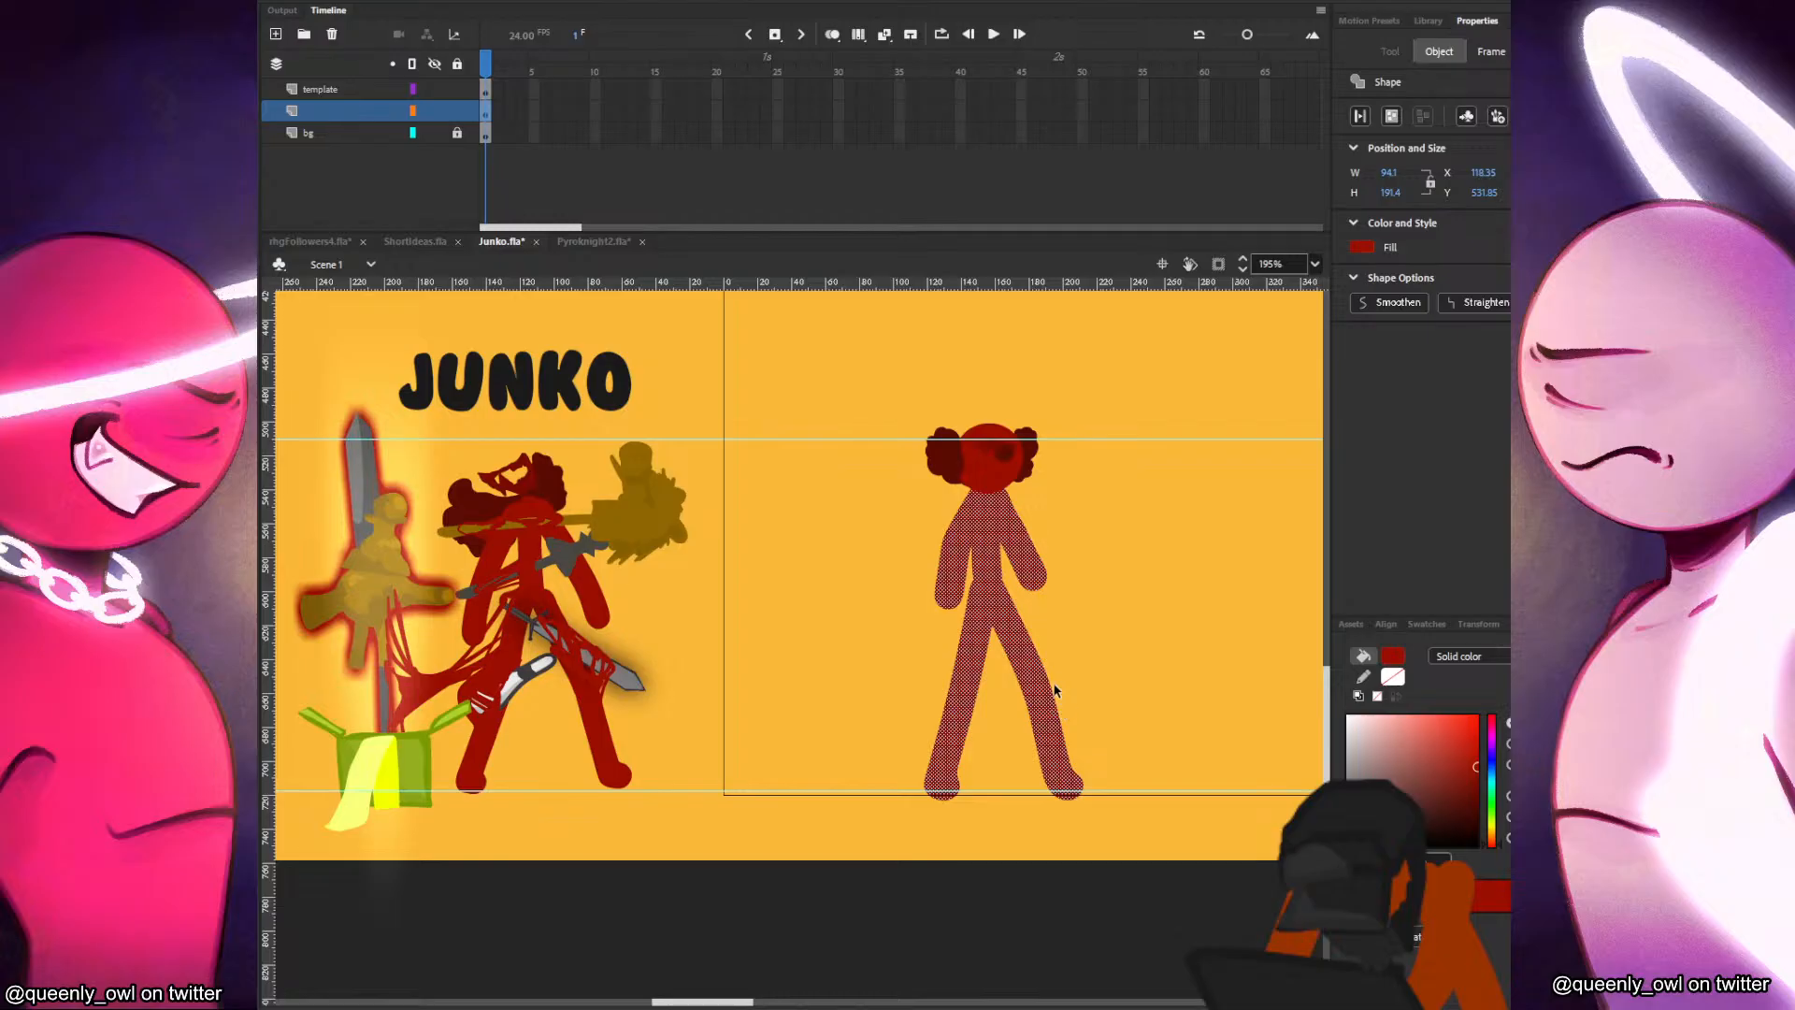
key("Delete")
key("b")
left_click_drag(988, 487, 982, 593)
left_click_drag(971, 488, 943, 601)
mouse_move(991, 496)
left_mouse_down()
mouse_move(1026, 589)
mouse_move(946, 688)
mouse_move(926, 792)
left_mouse_up()
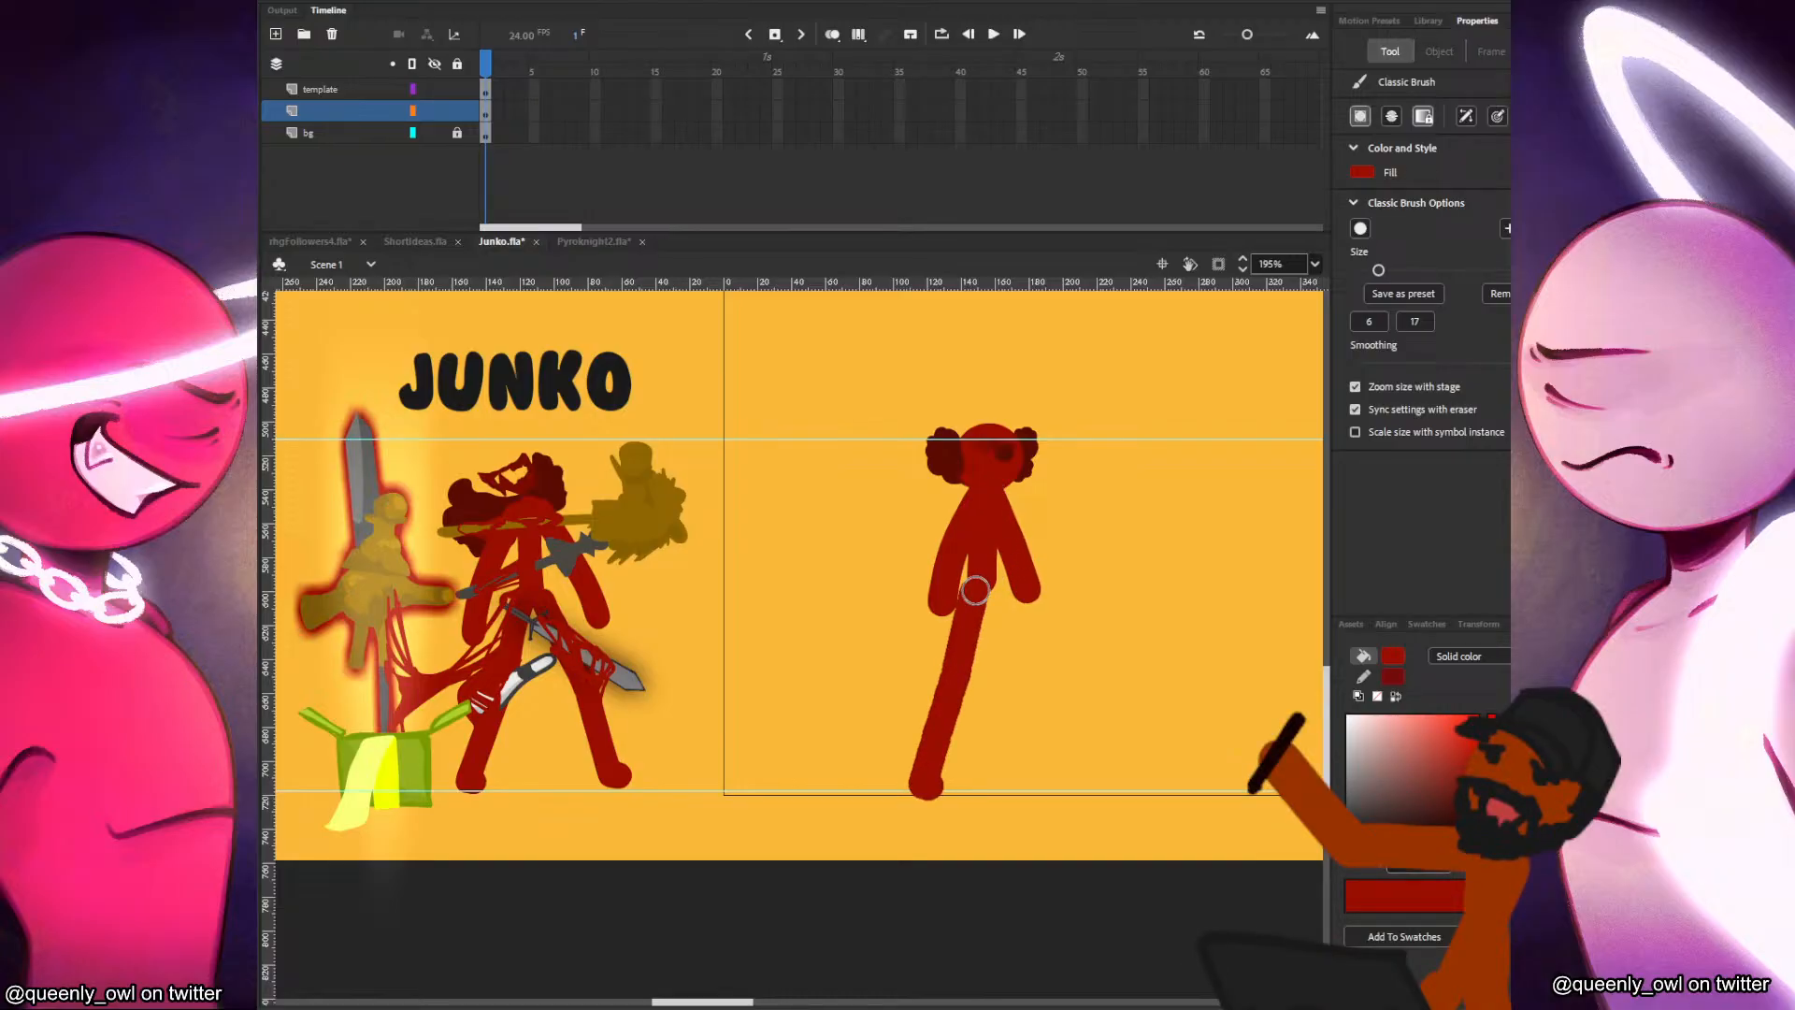
mouse_move(982, 575)
left_mouse_down()
mouse_move(1049, 786)
mouse_move(1056, 772)
left_mouse_up()
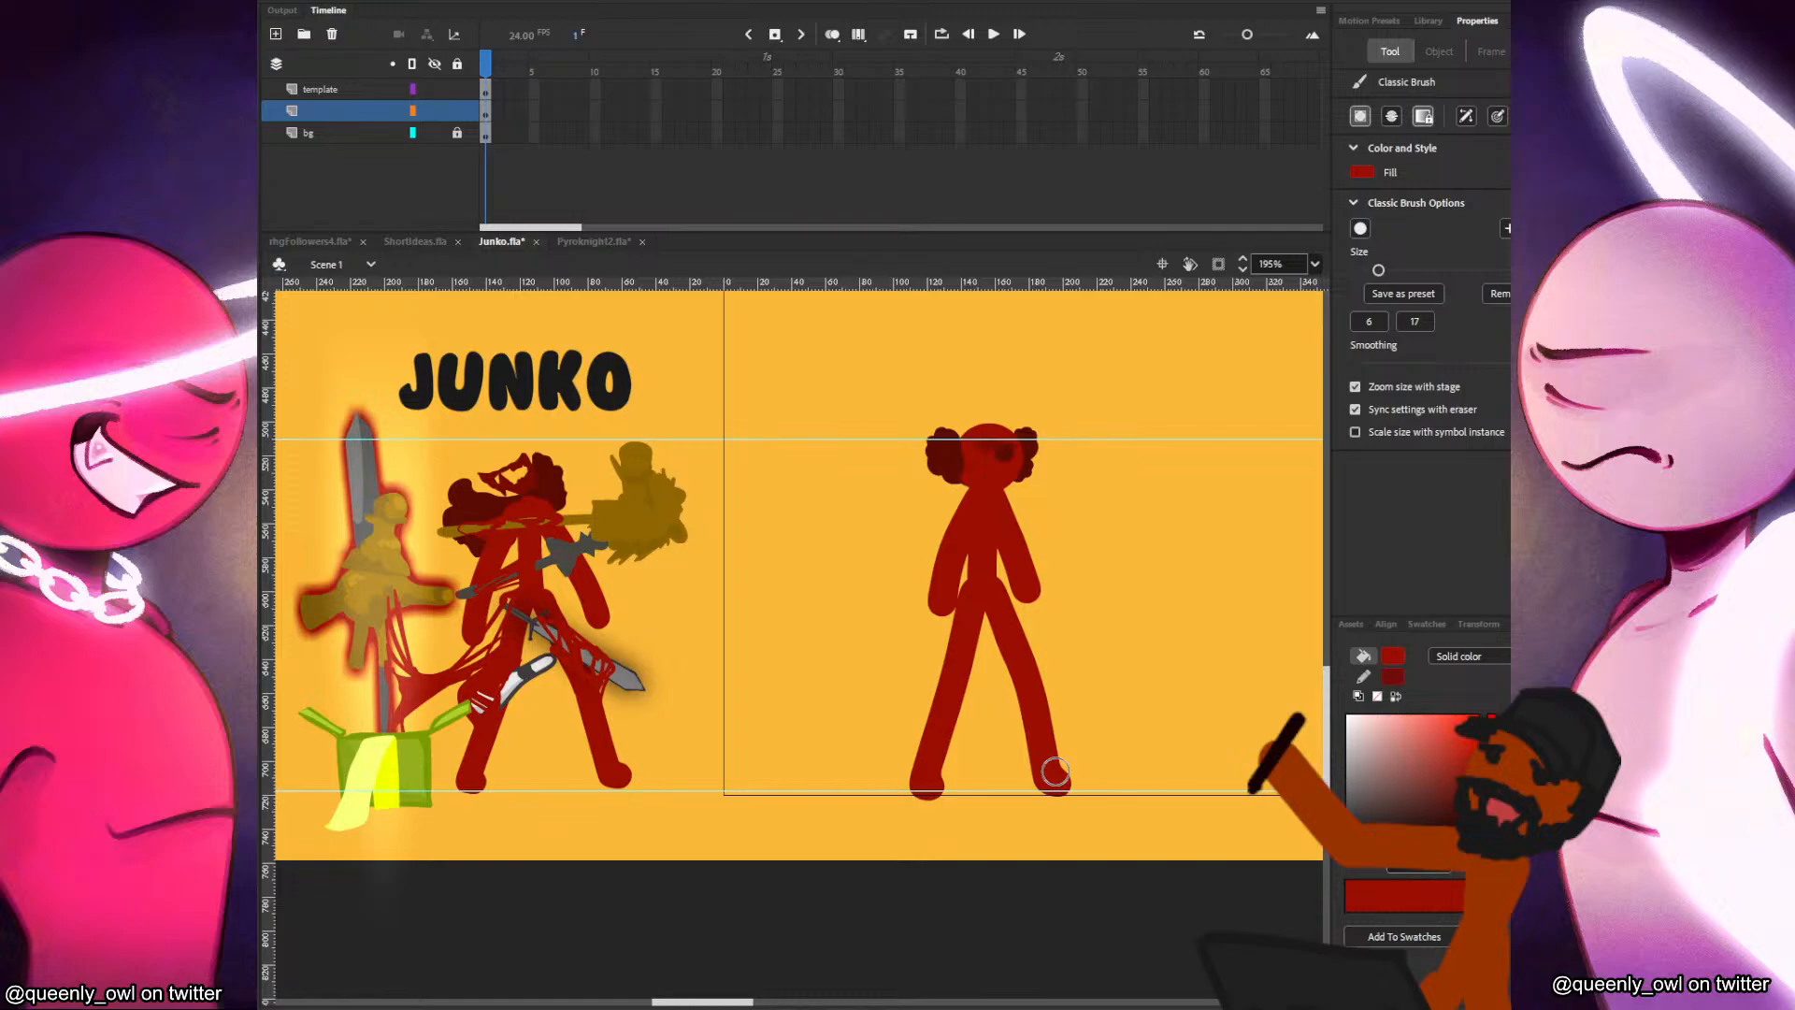
Save the Junko document.
key("v")
key("ctrl+s")
scroll(776, 580, "down", 1)
left_click_drag(742, 601, 649, 592)
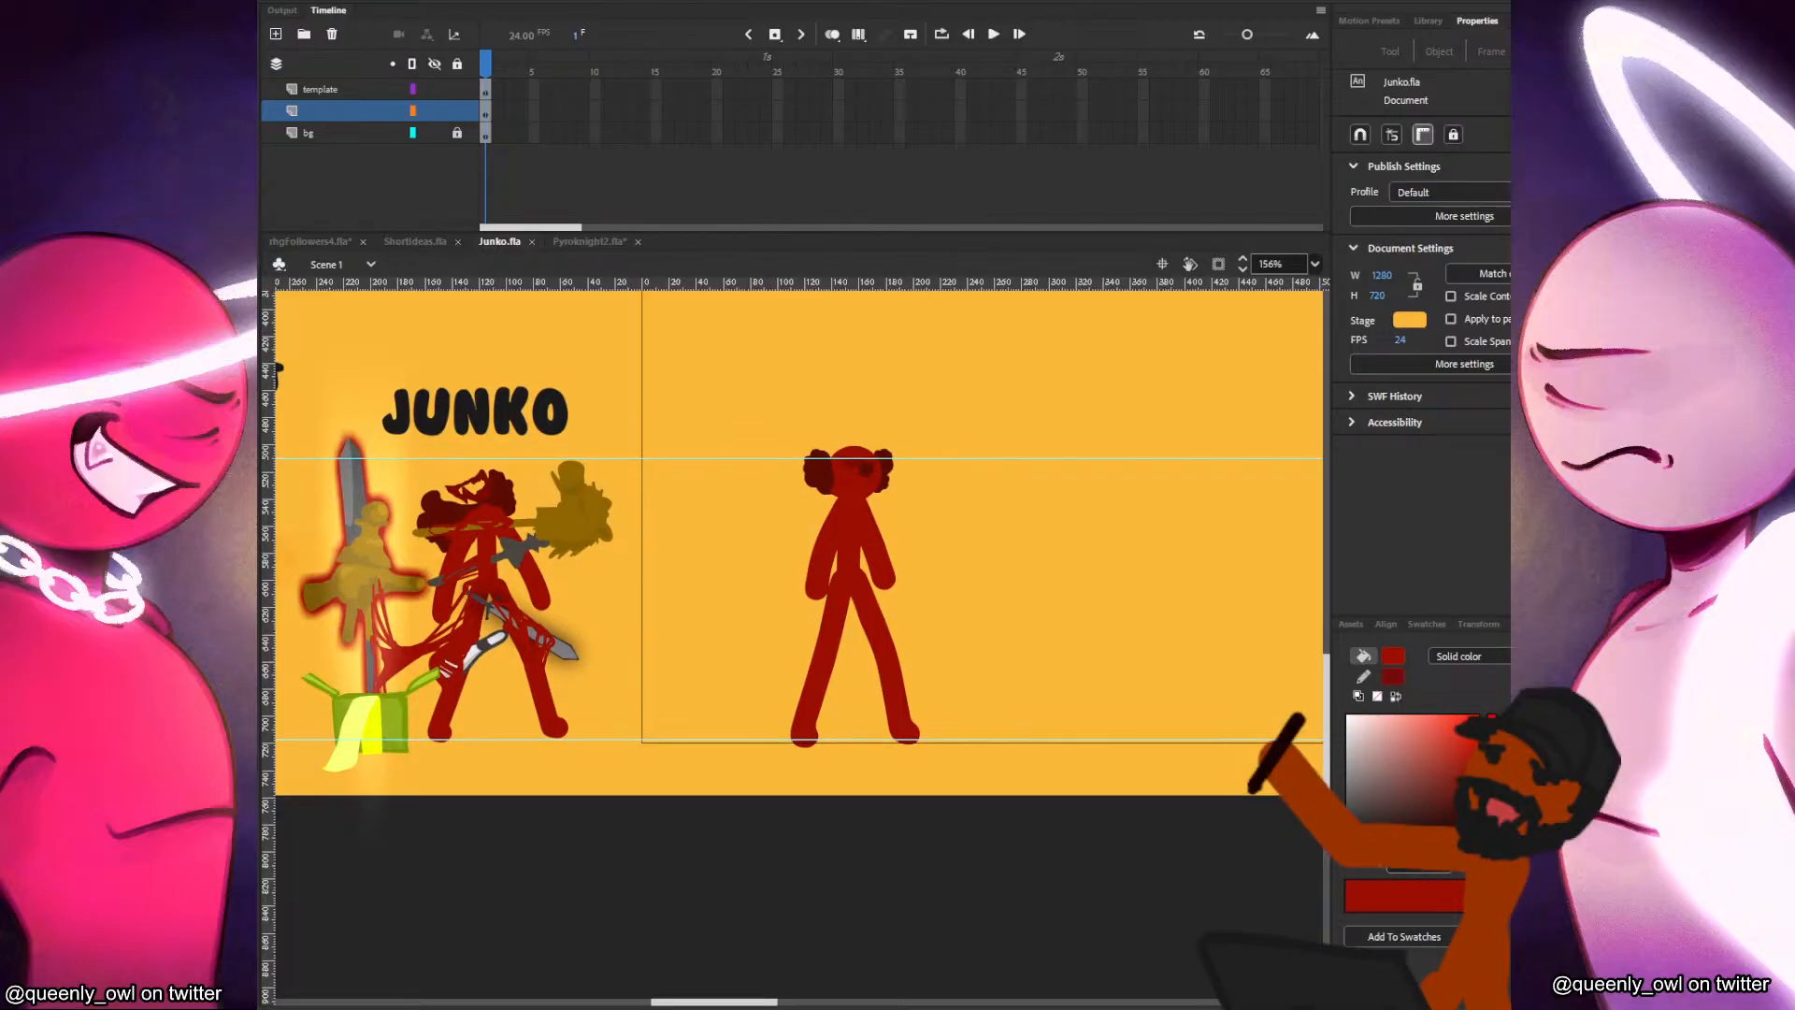
mouse_move(812, 1001)
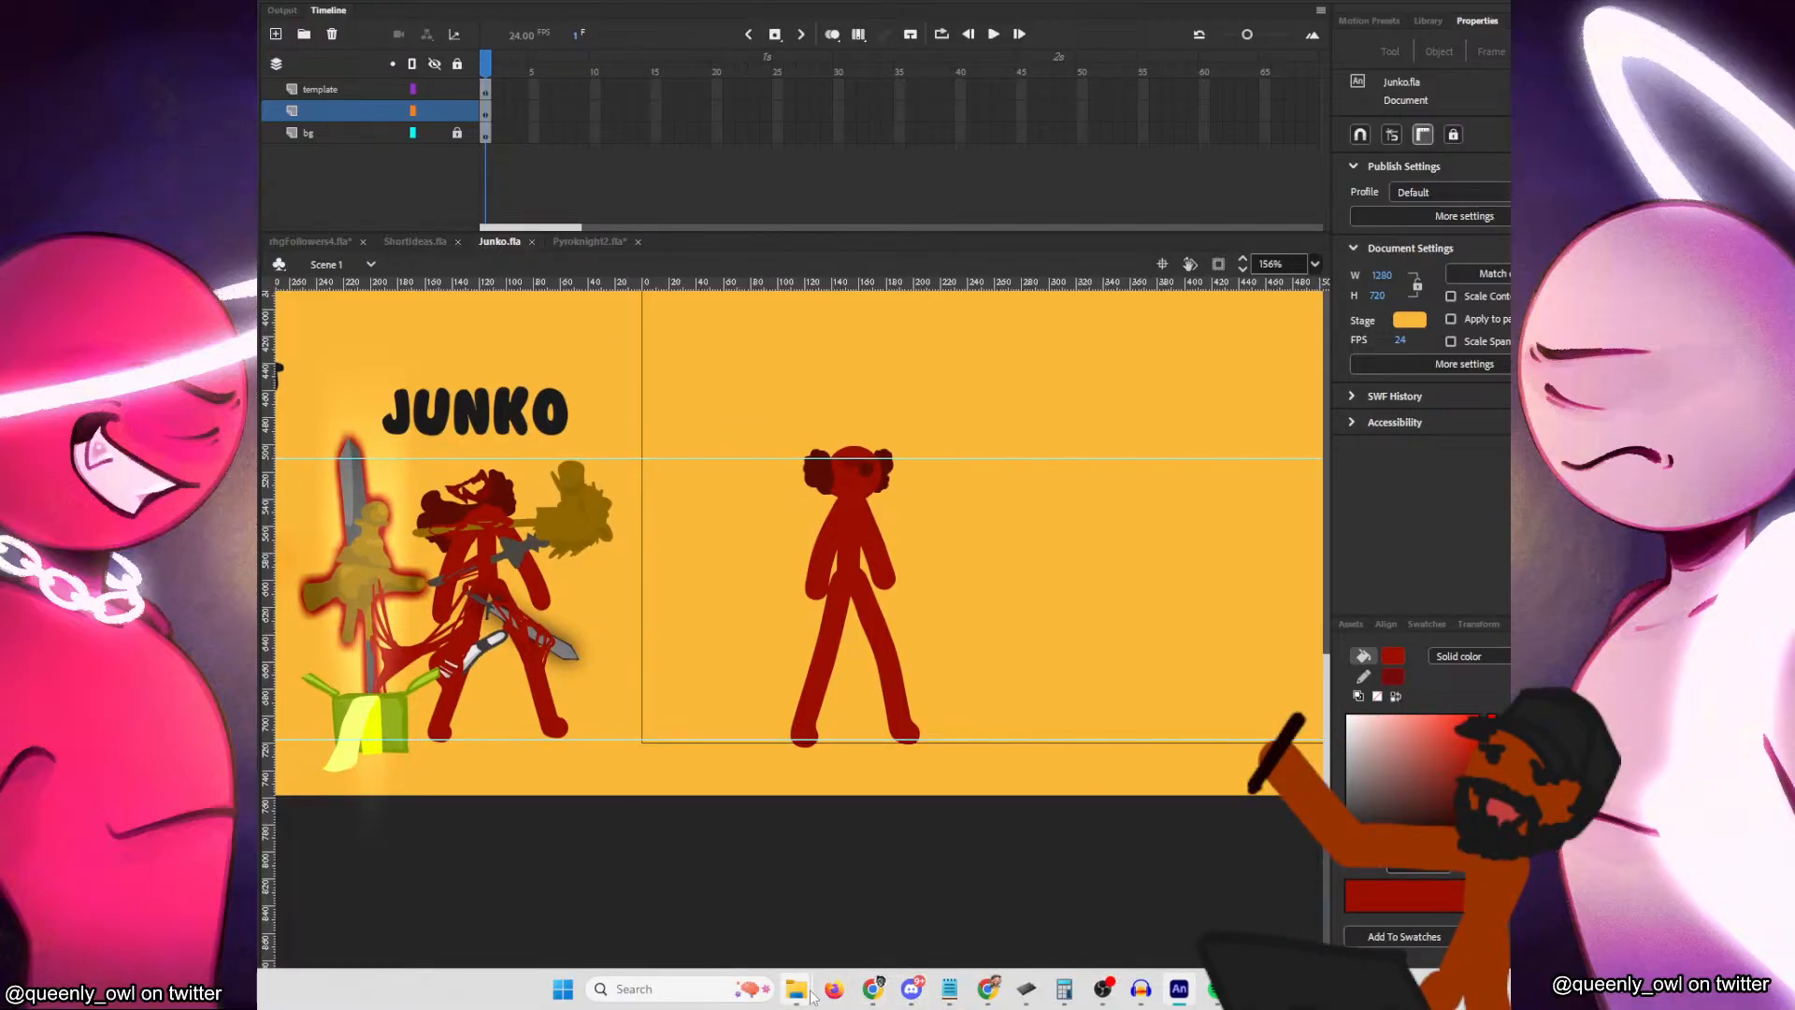
left_click(875, 898)
left_click_drag(1179, 110, 0, 110)
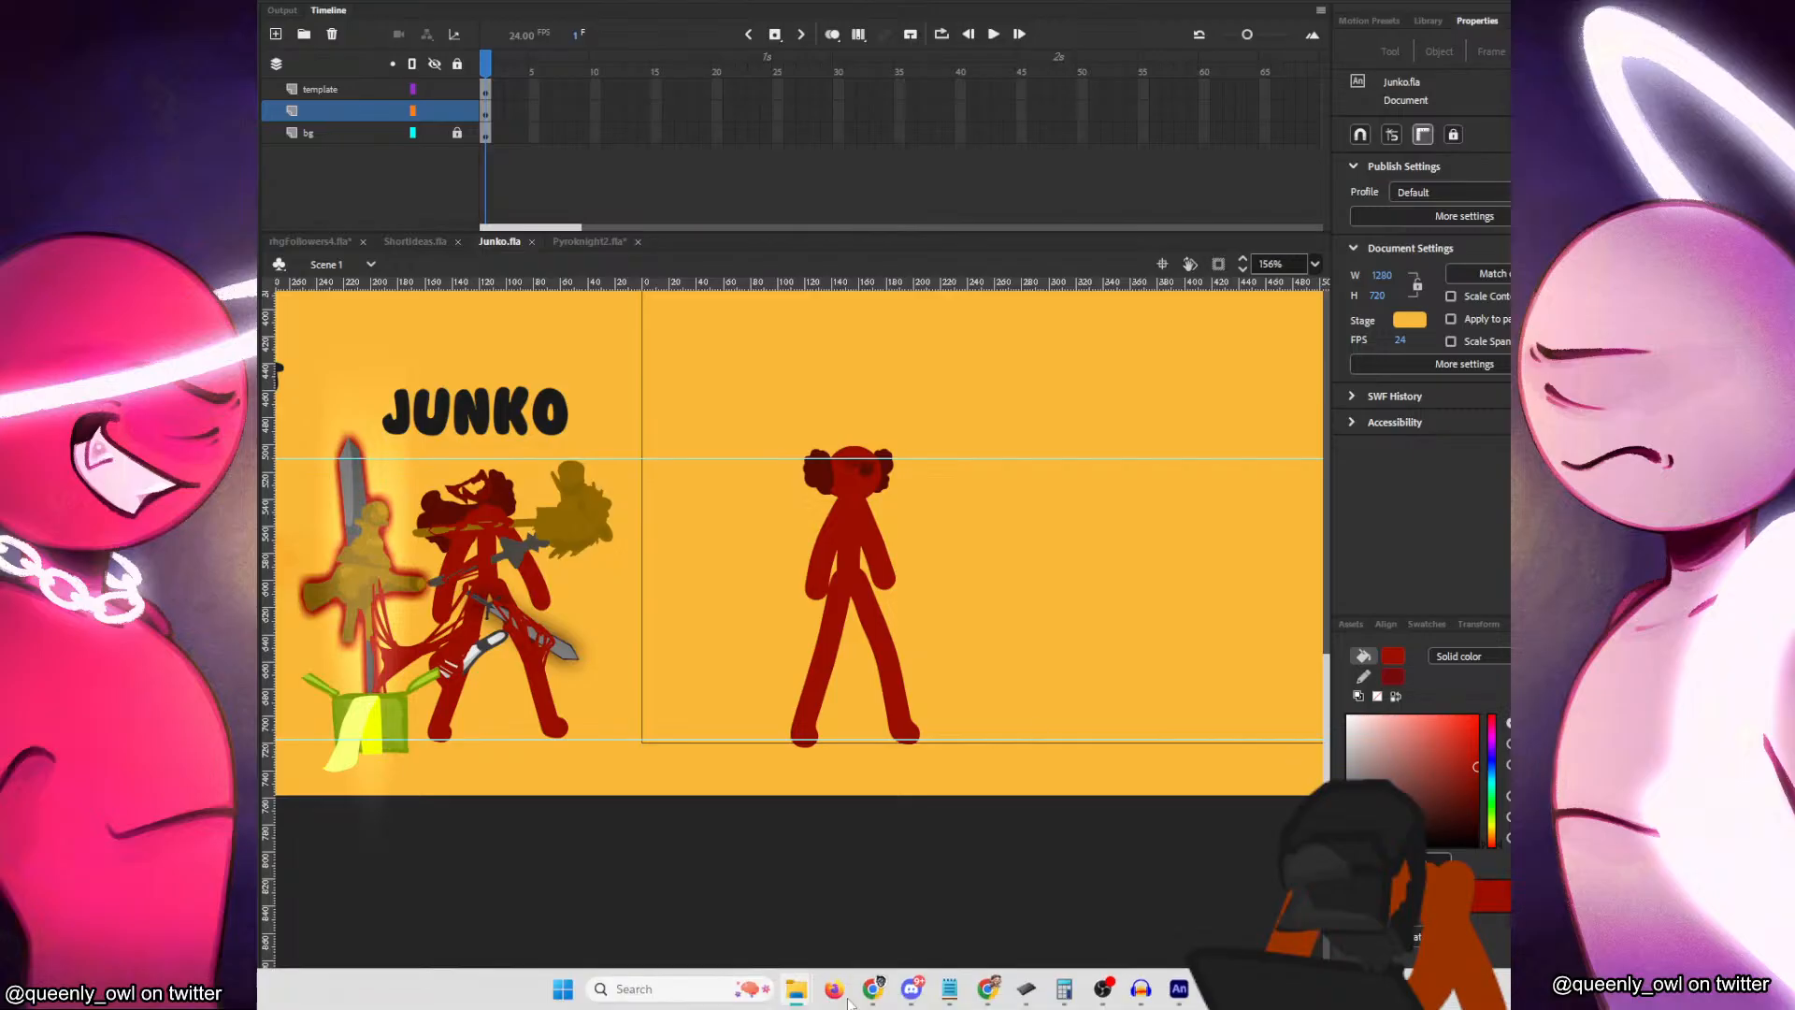
mouse_move(875, 980)
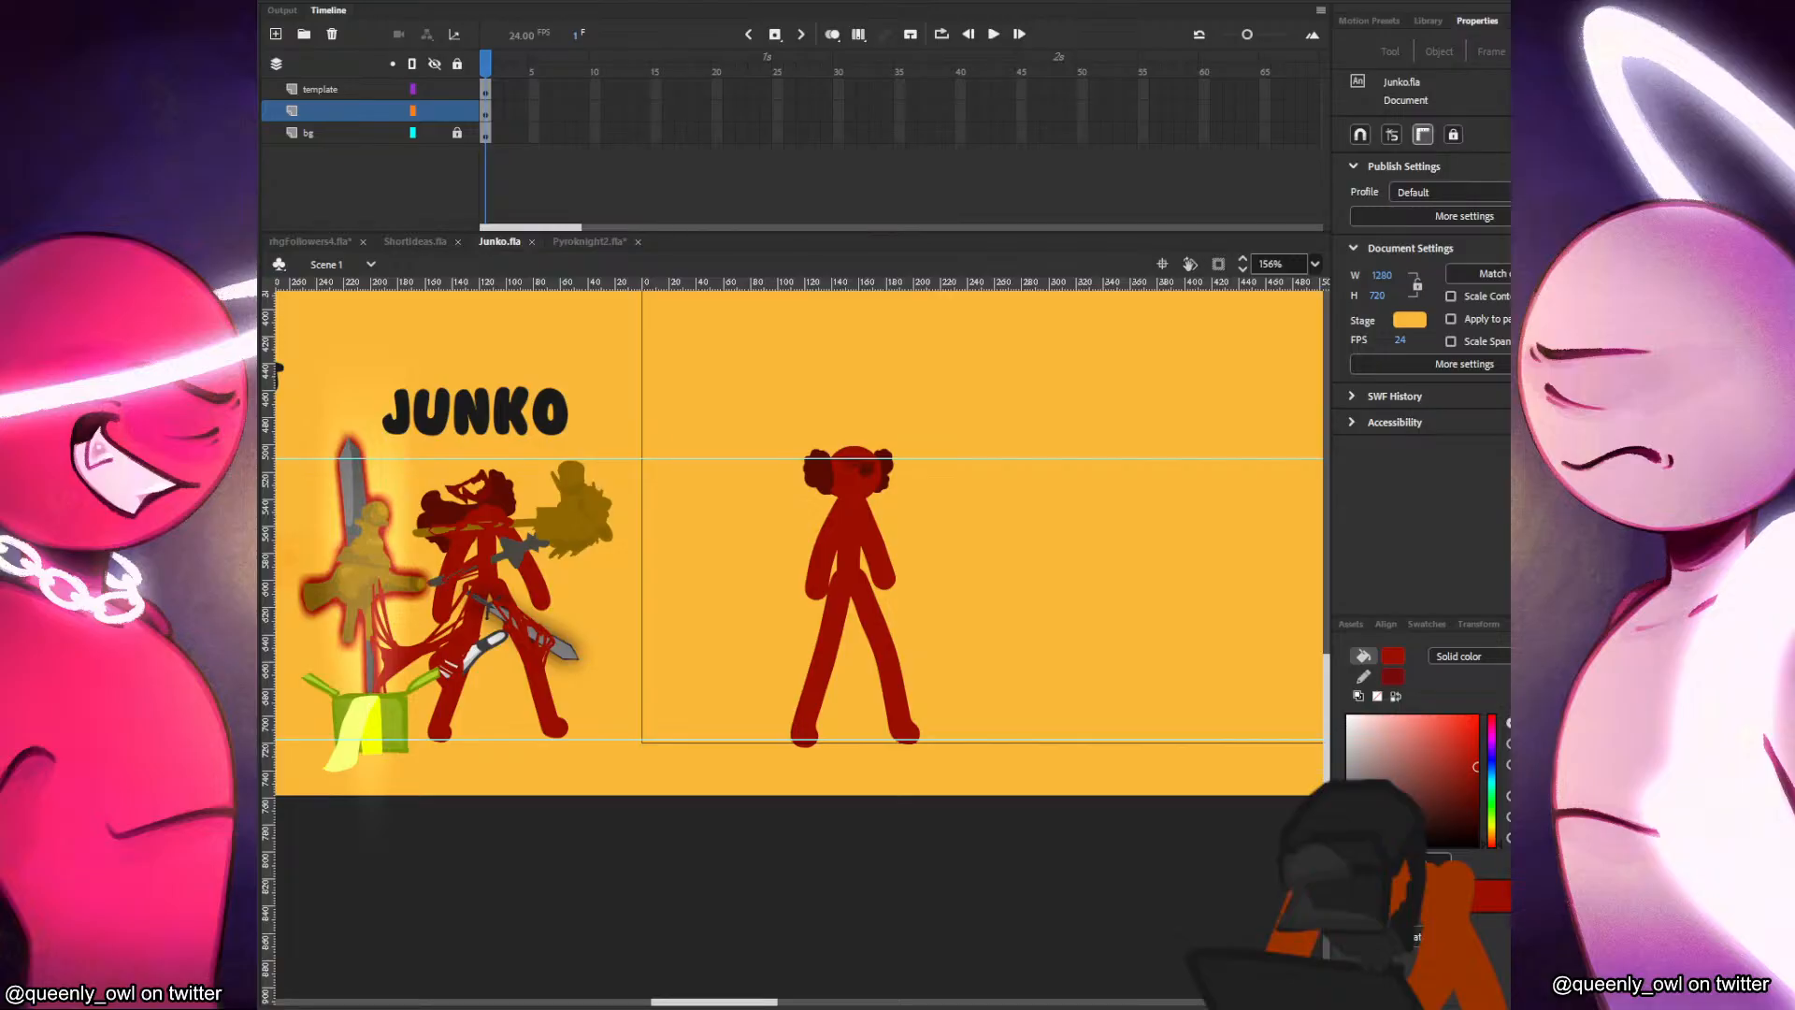
mouse_move(810, 1000)
left_click(842, 921)
Open the document exotic garbage from the RHGfollowers folder inside animation2025.
left_click(303, 5)
left_click(364, 43)
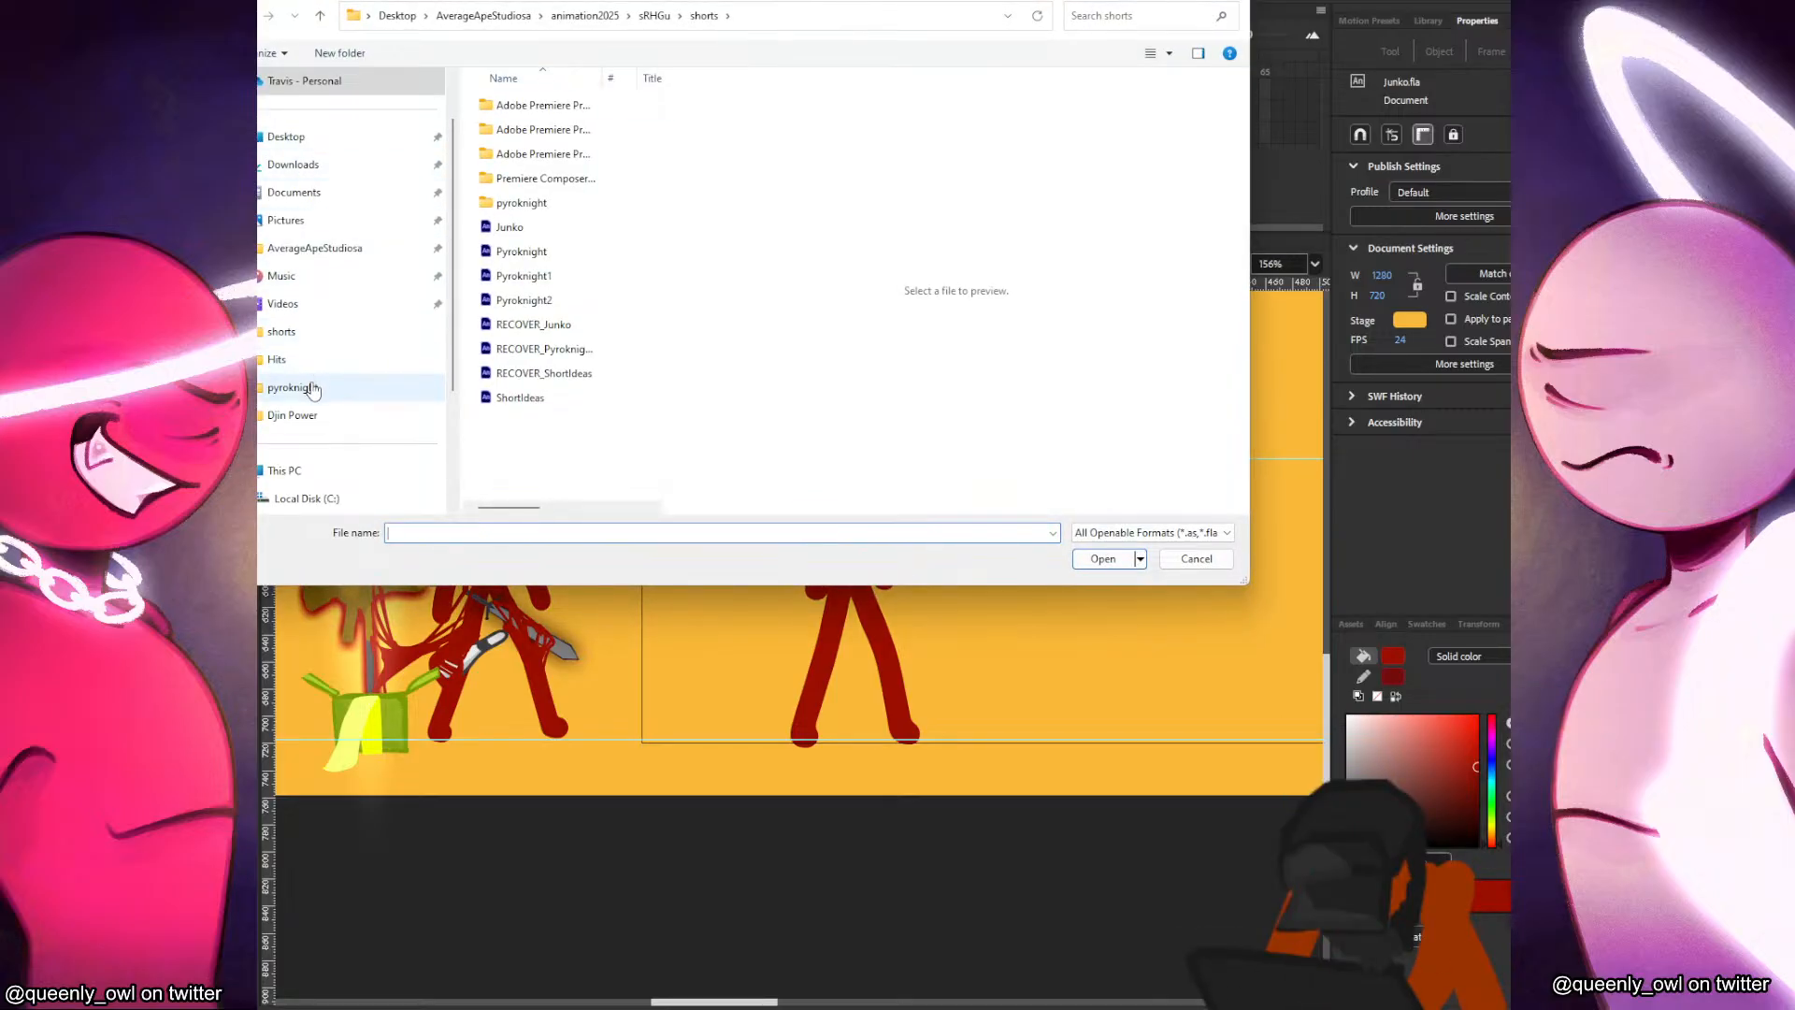
left_click(340, 339)
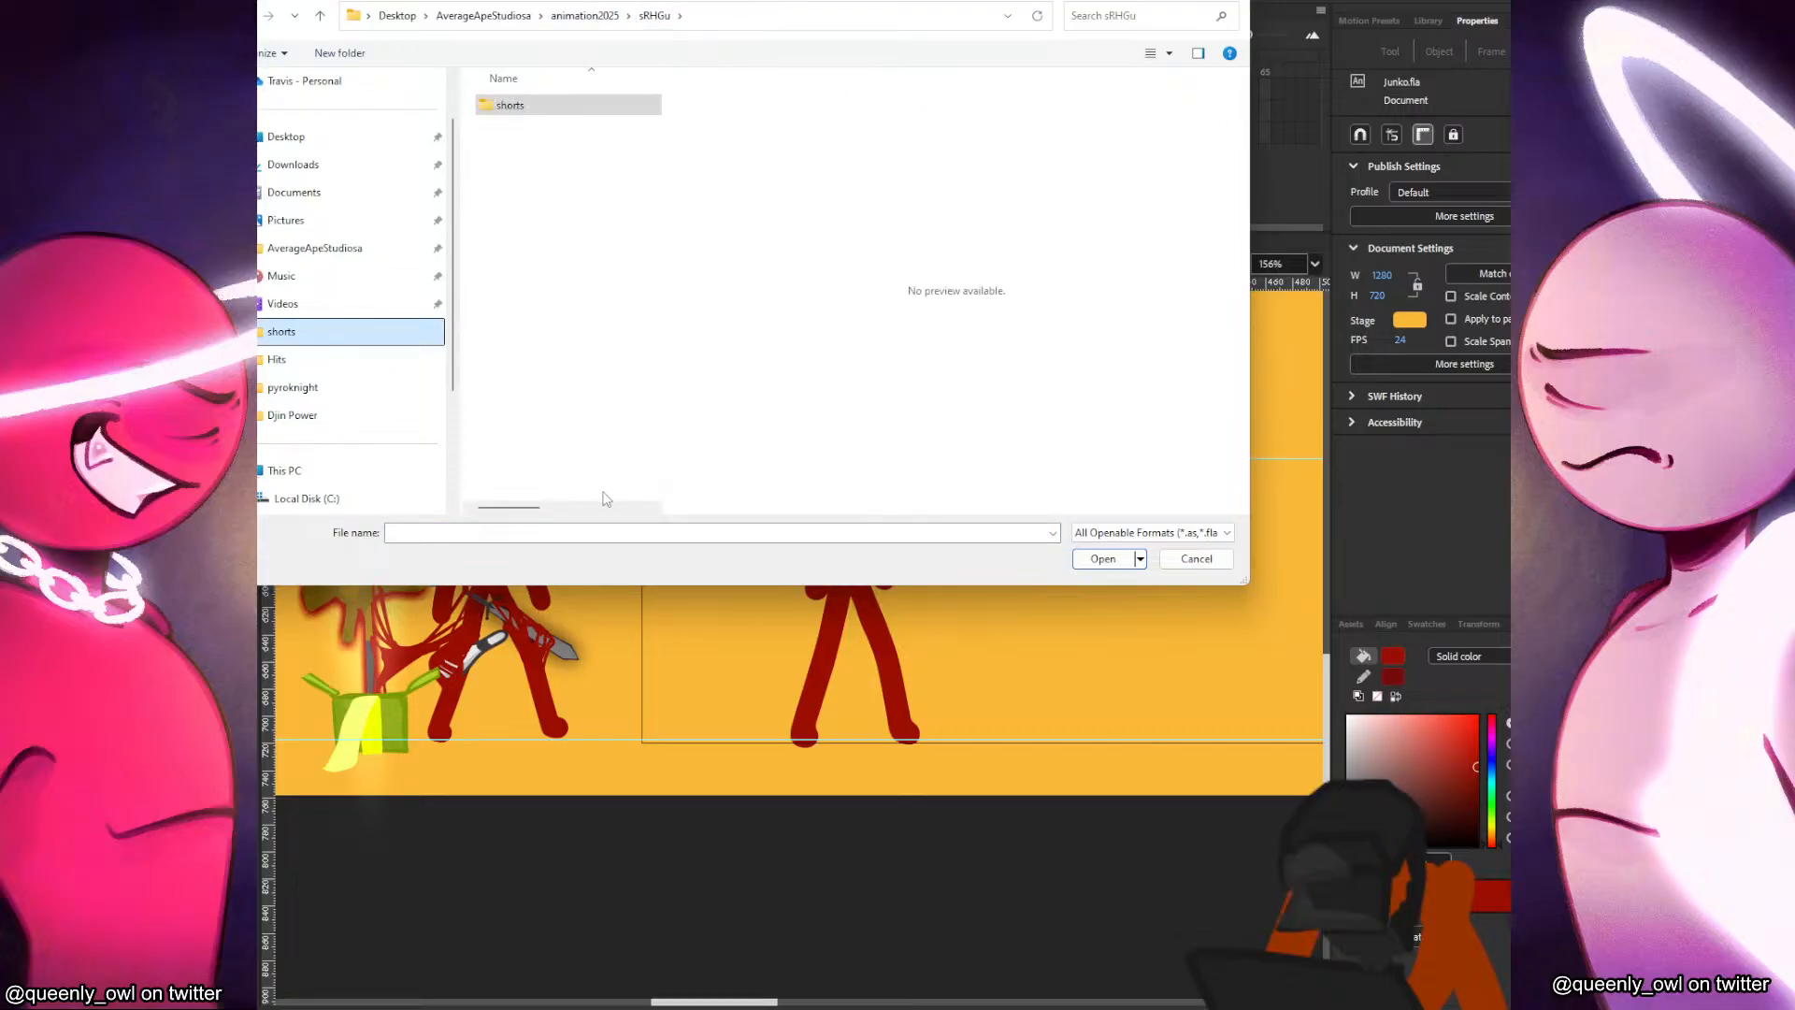
left_click(584, 15)
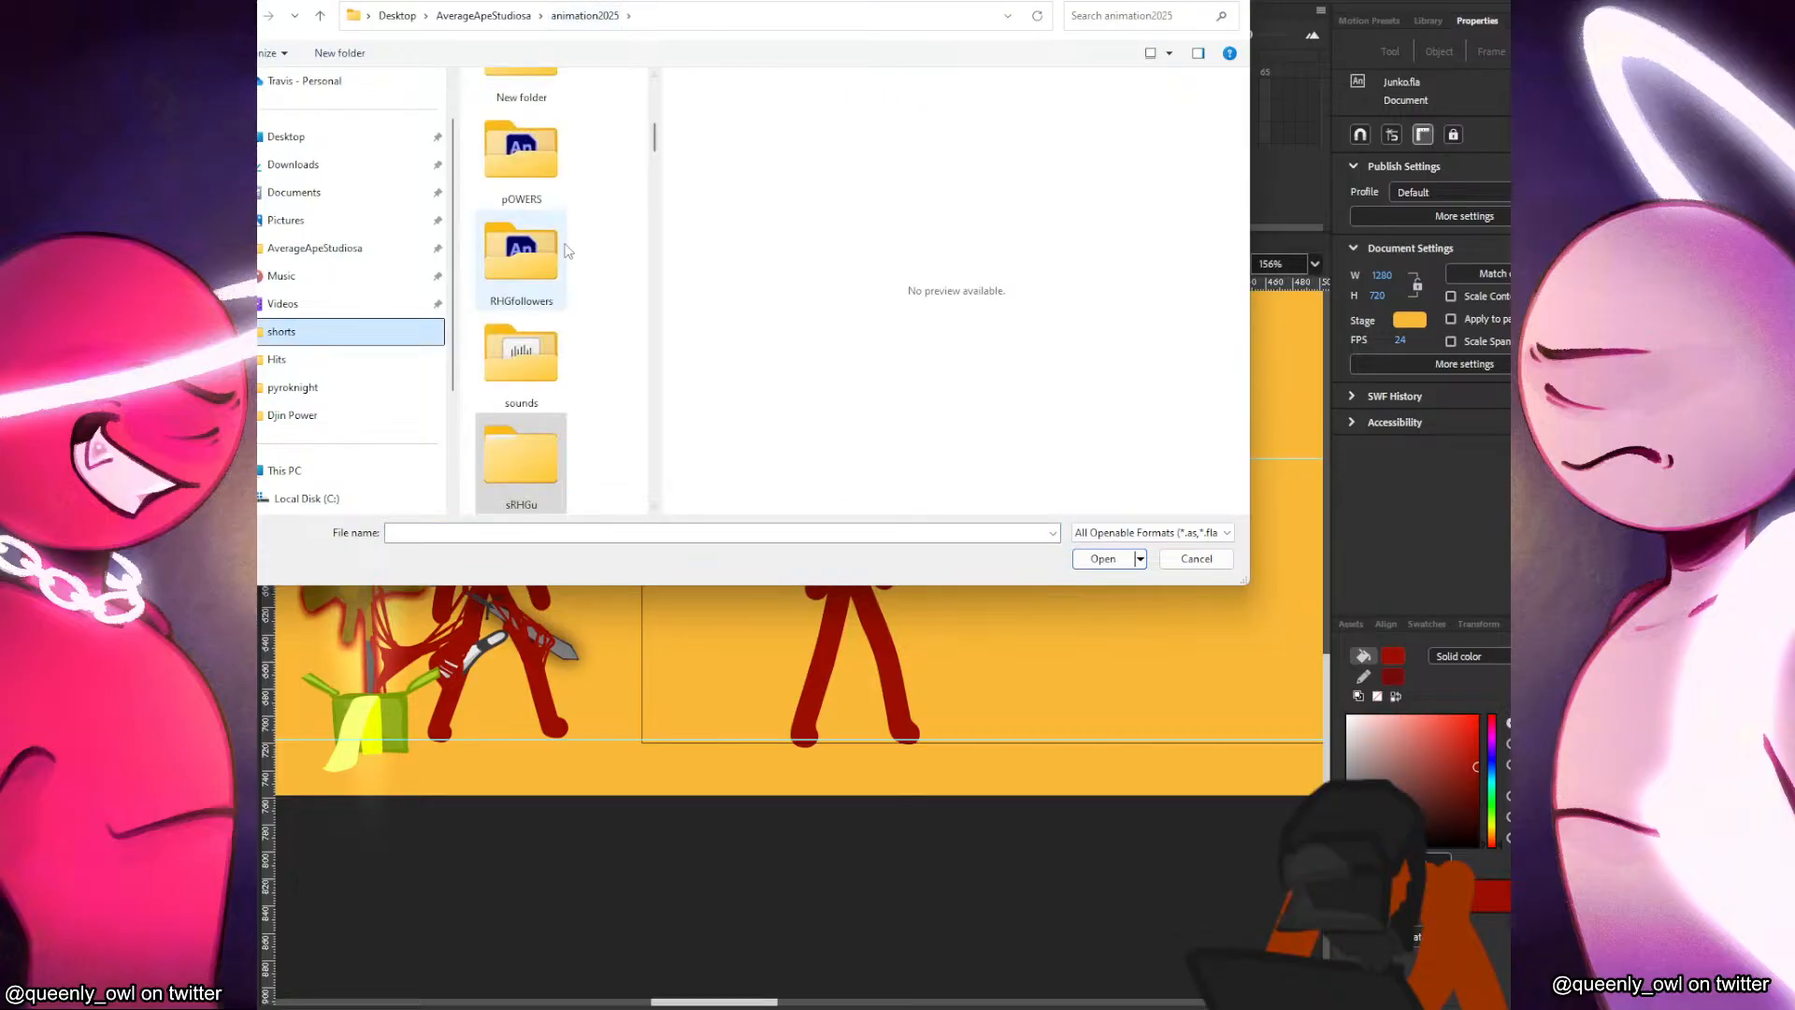
double_click(541, 256)
left_click_drag(662, 209, 1165, 211)
left_click(799, 531)
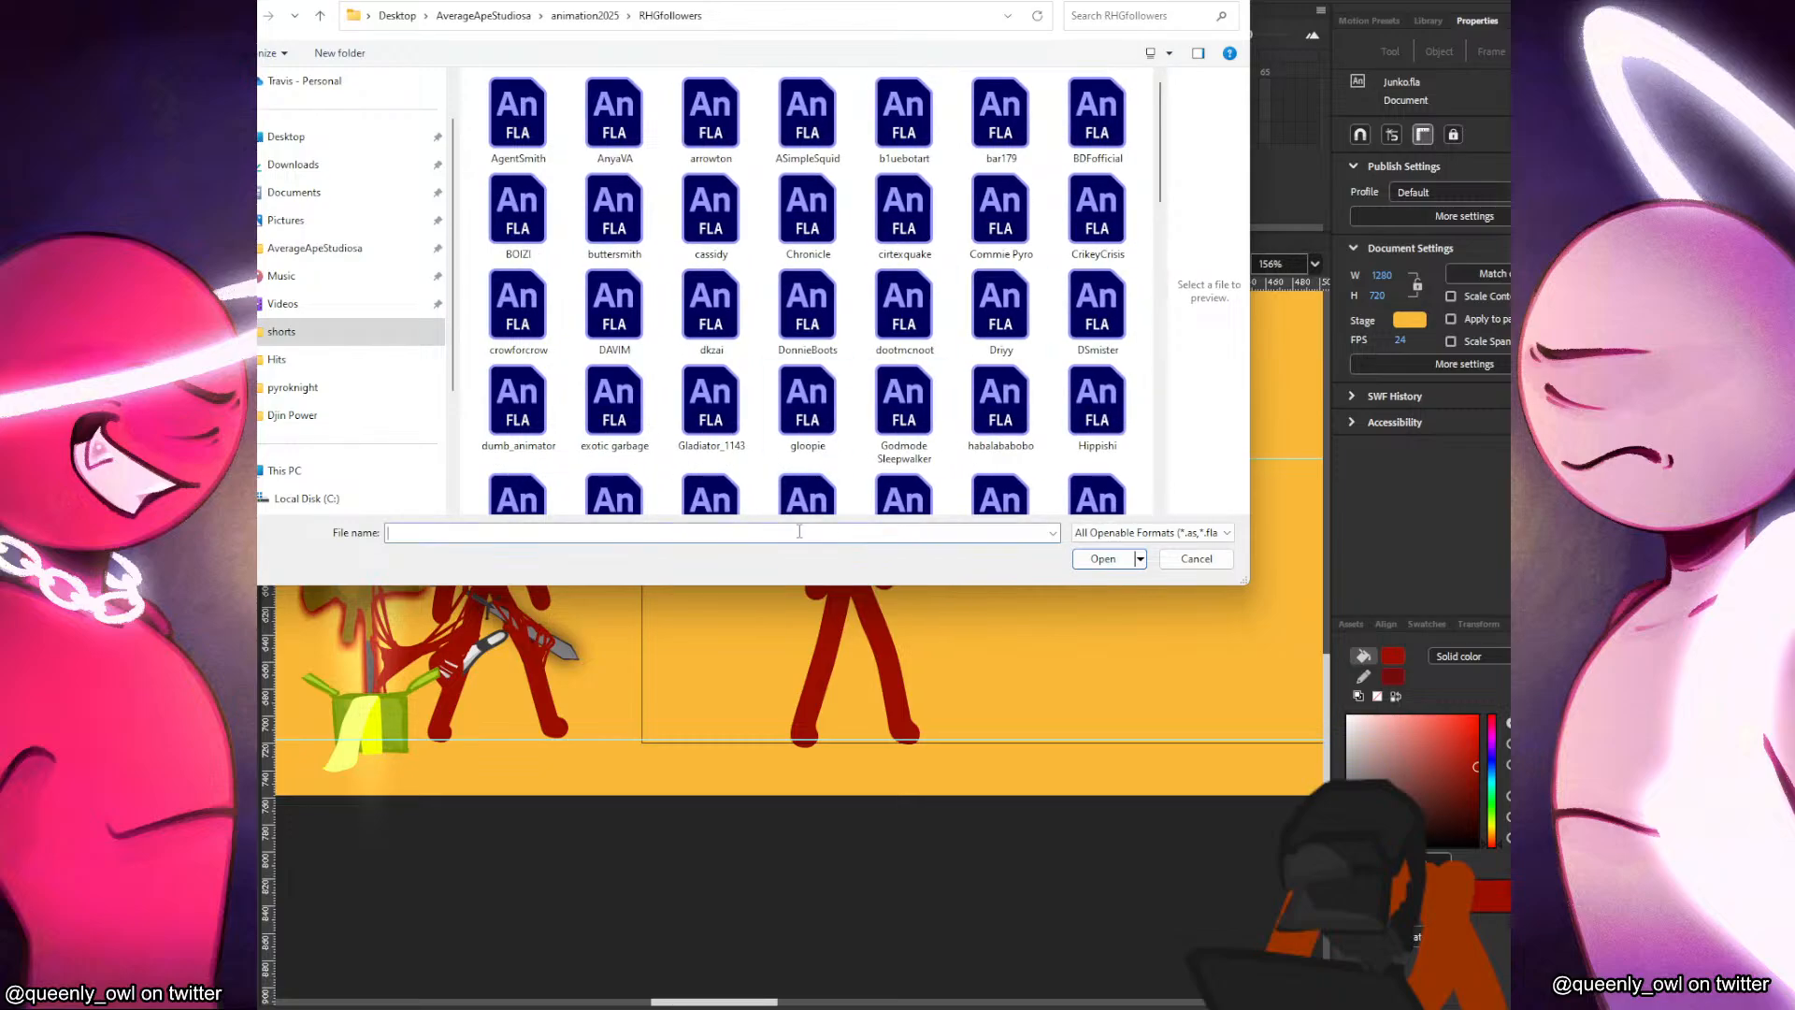
type("exo")
key("Up")
key("Up")
key("Up")
key("Up")
key("Return")
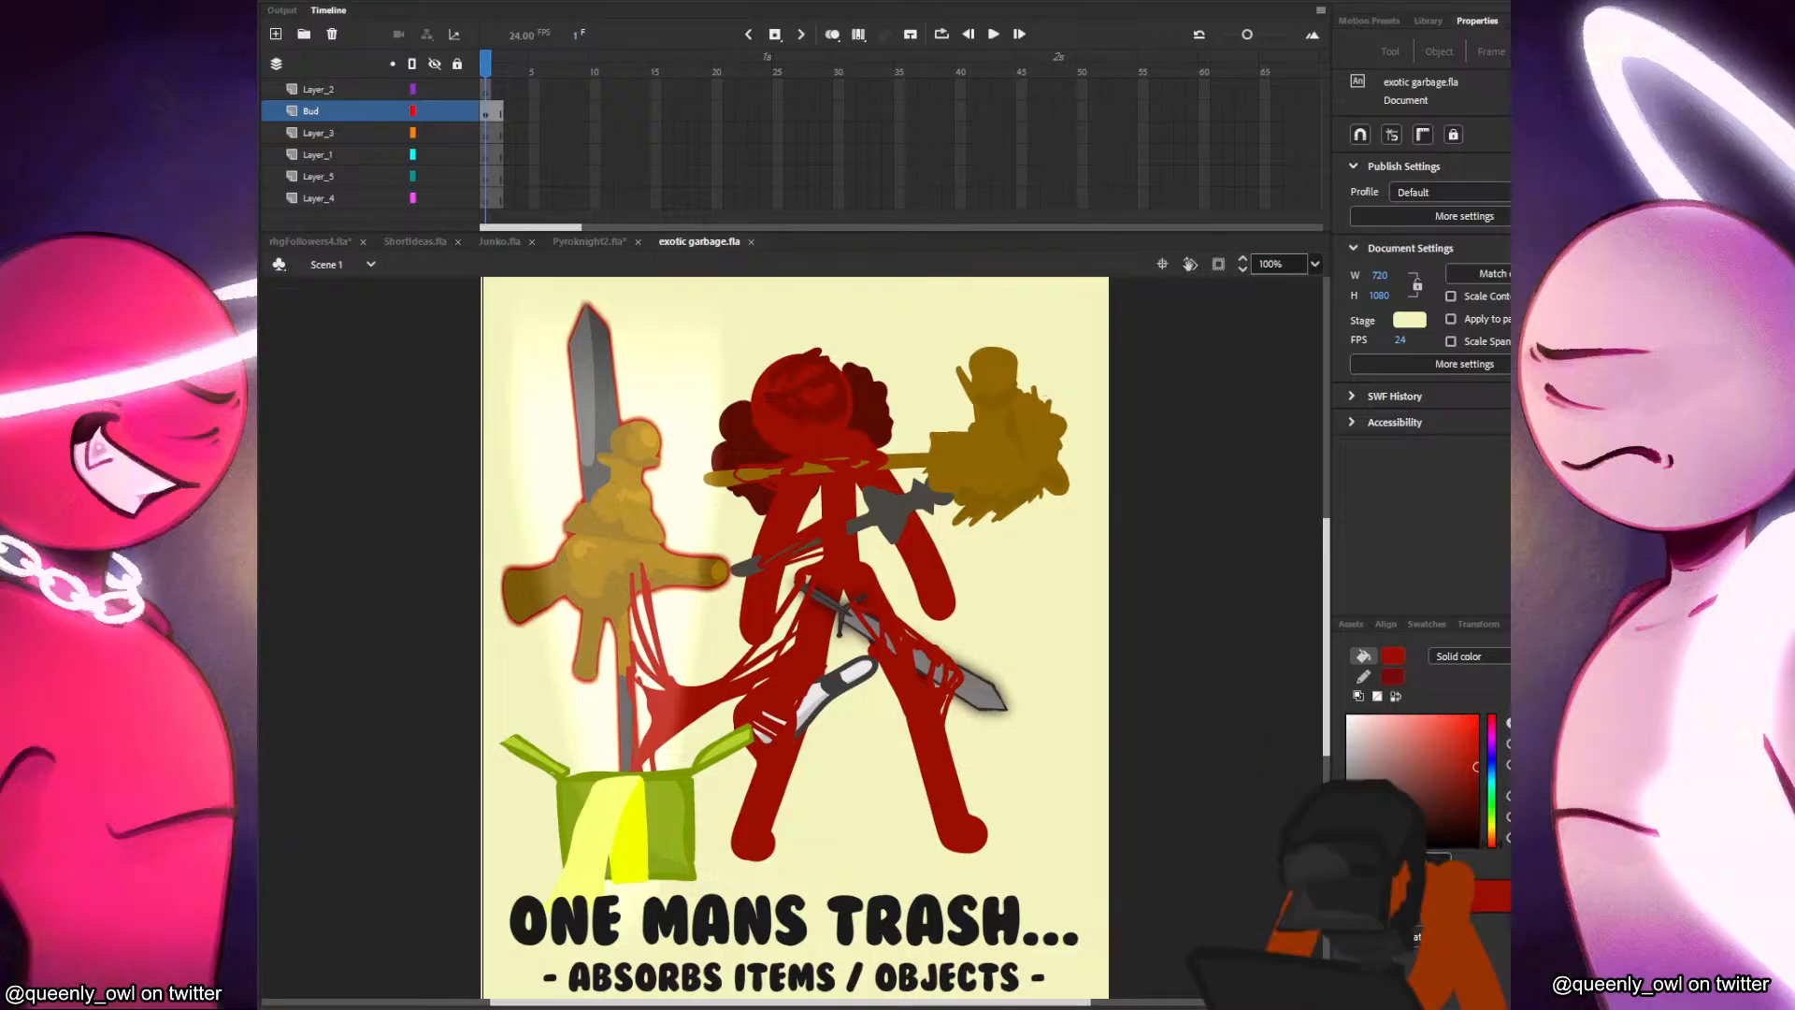
Examine the Exotic Garbage poster's character, weapons and ability description.
scroll(1179, 675, "down", 1)
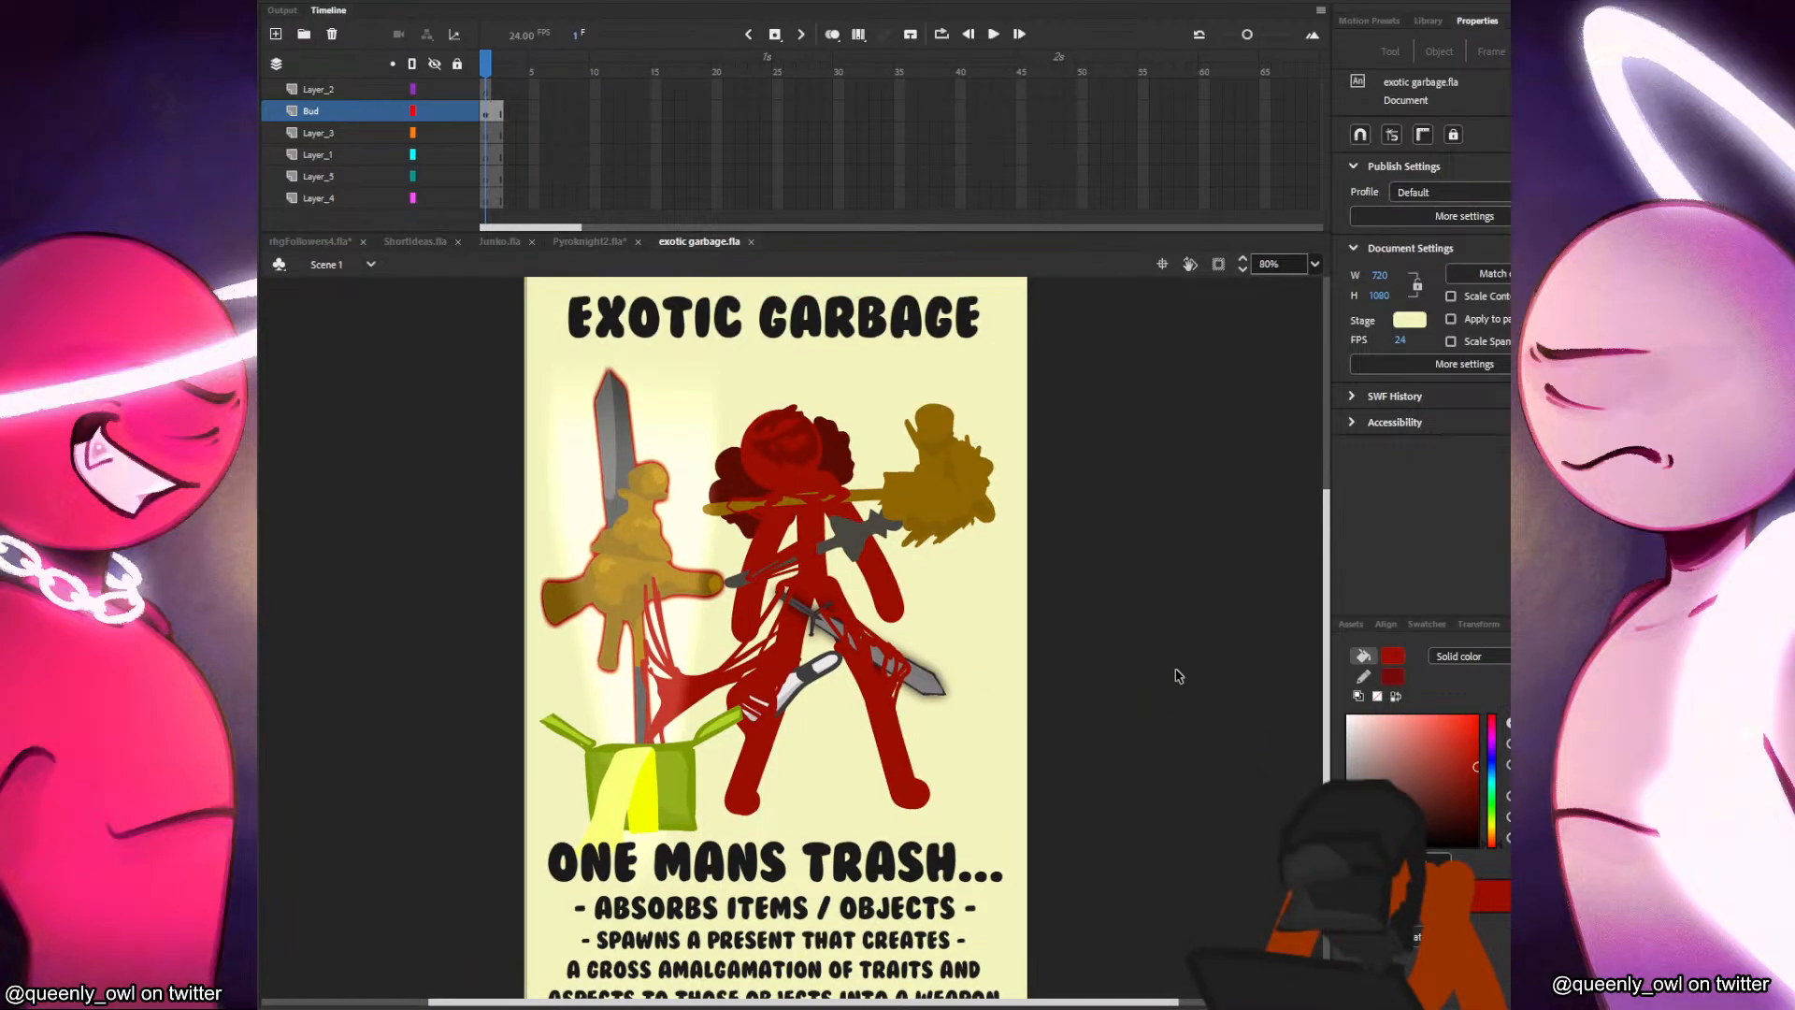
left_click_drag(1097, 739, 1191, 711)
scroll(1112, 666, "up", 1)
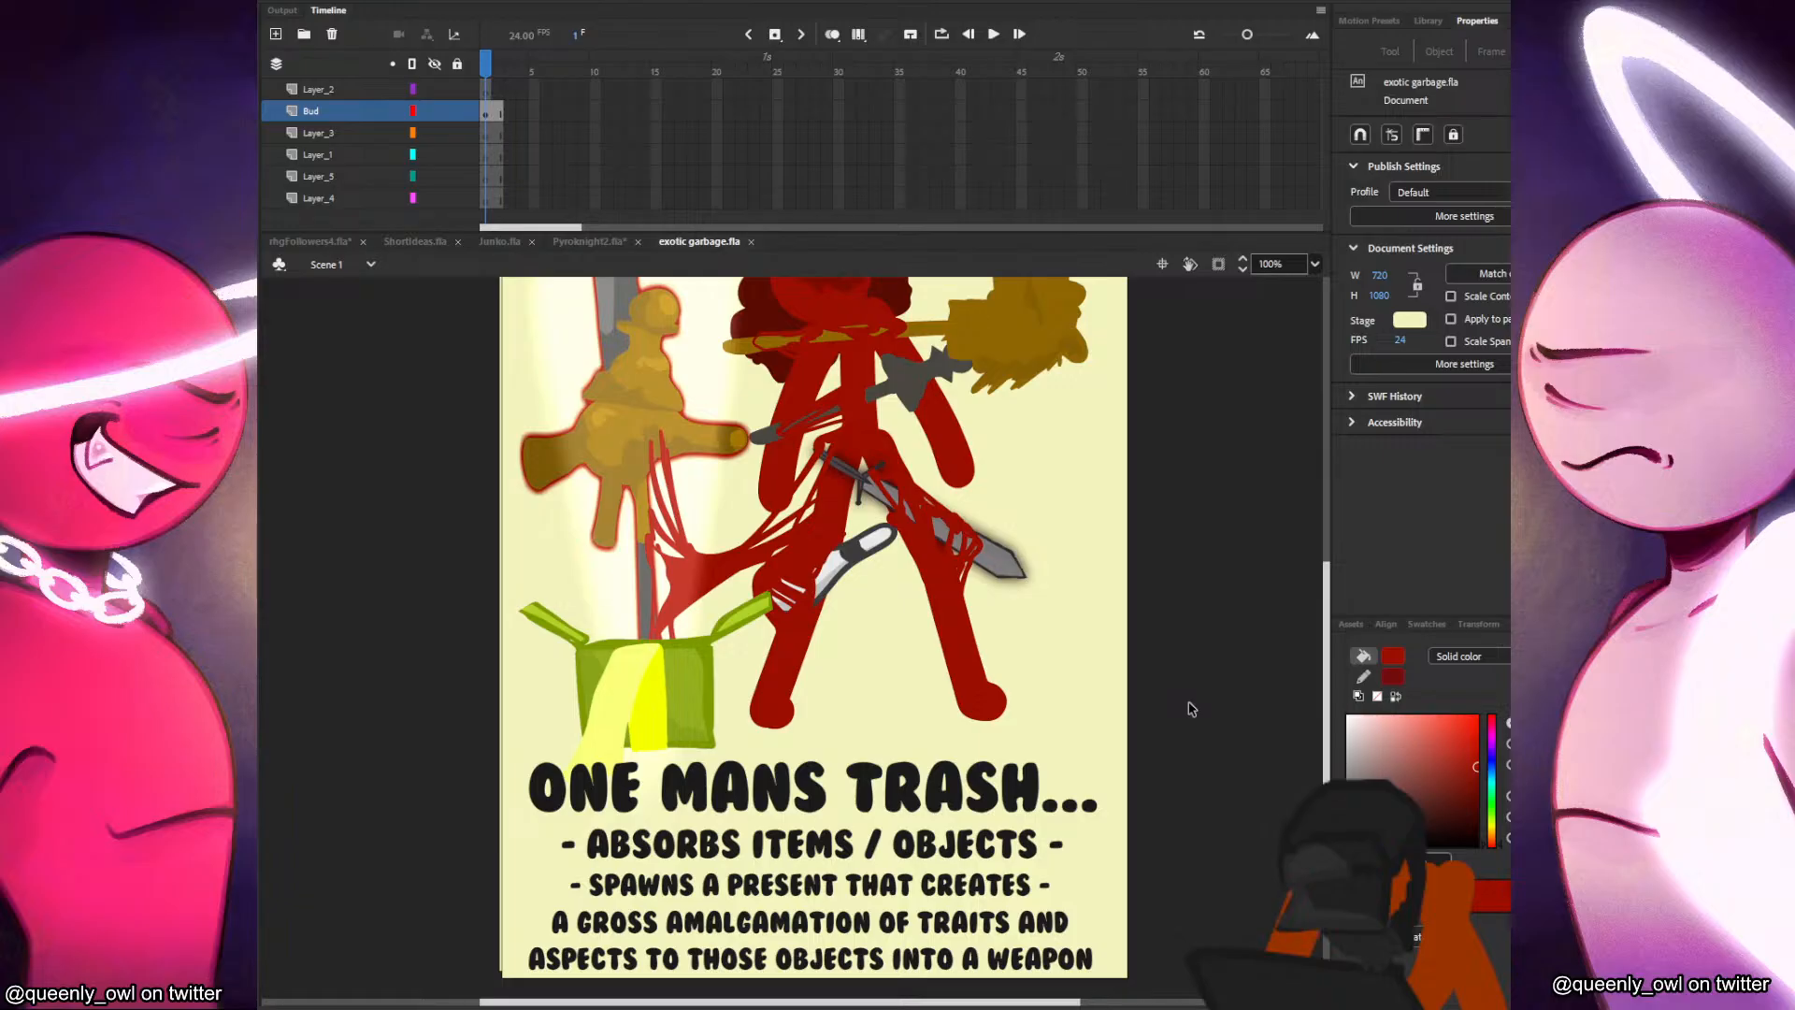
scroll(1050, 589, "up", 3)
left_click(975, 756)
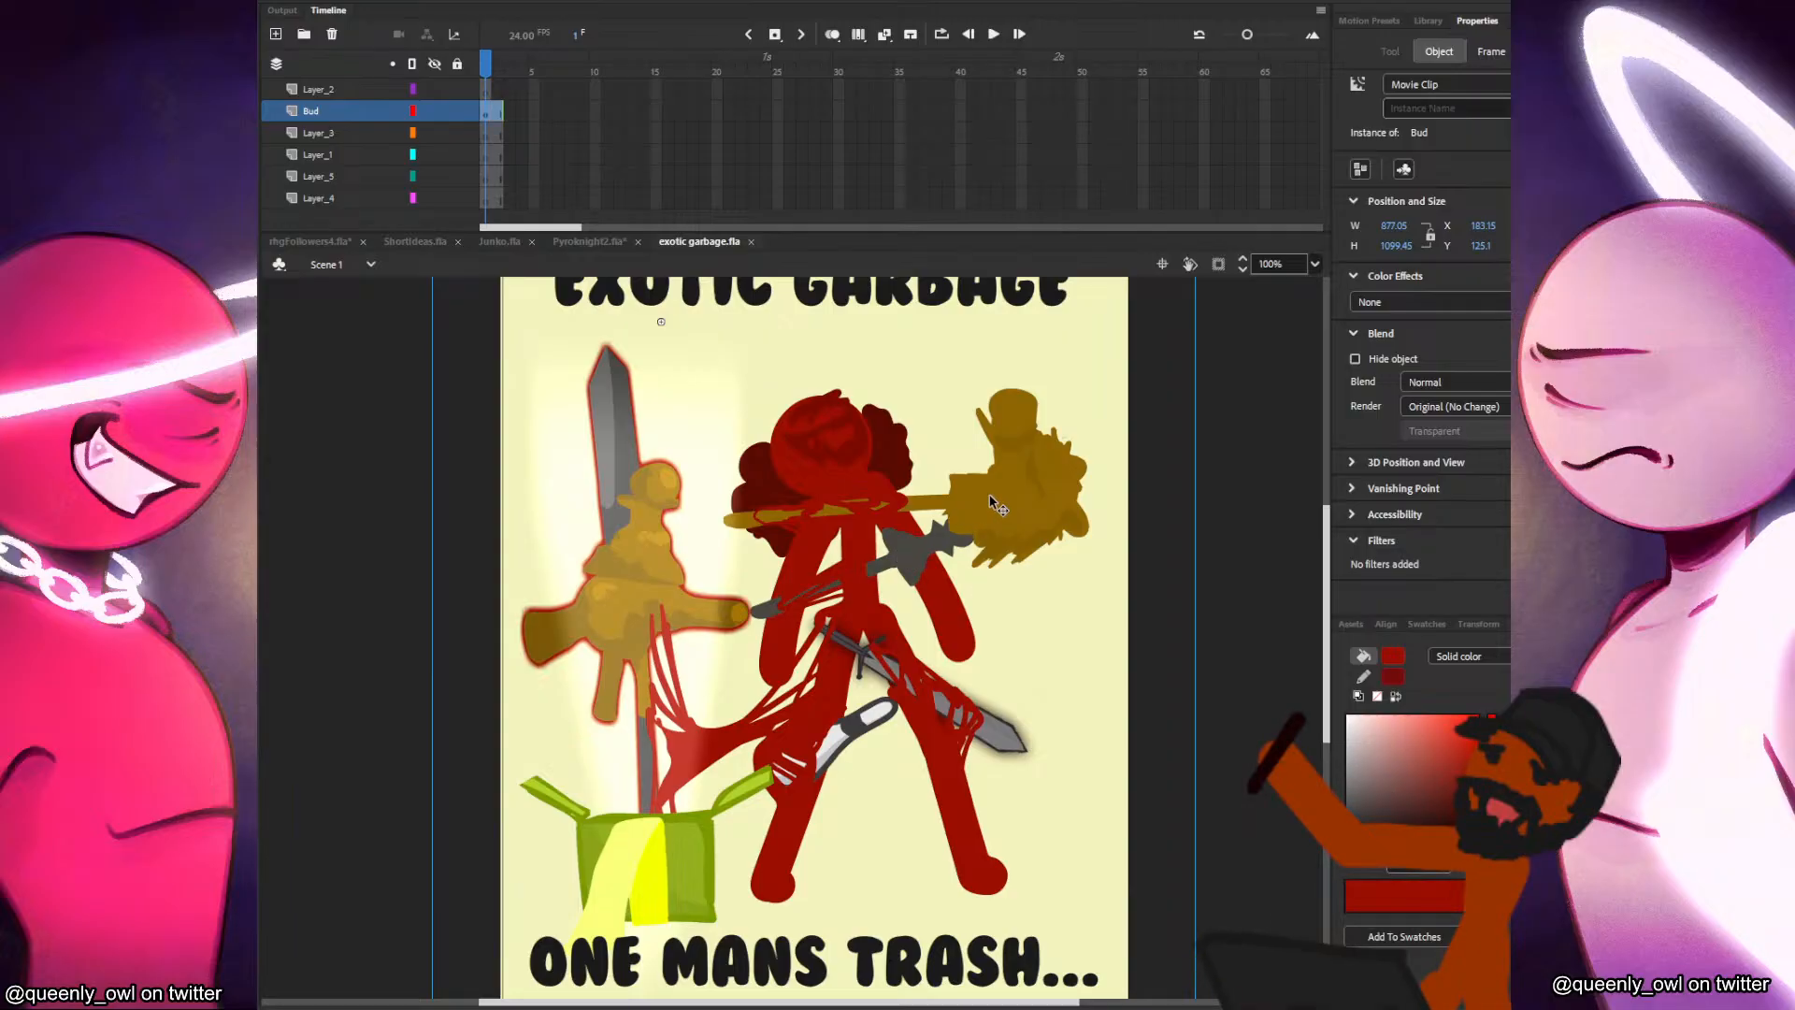
scroll(776, 711, "down", 1)
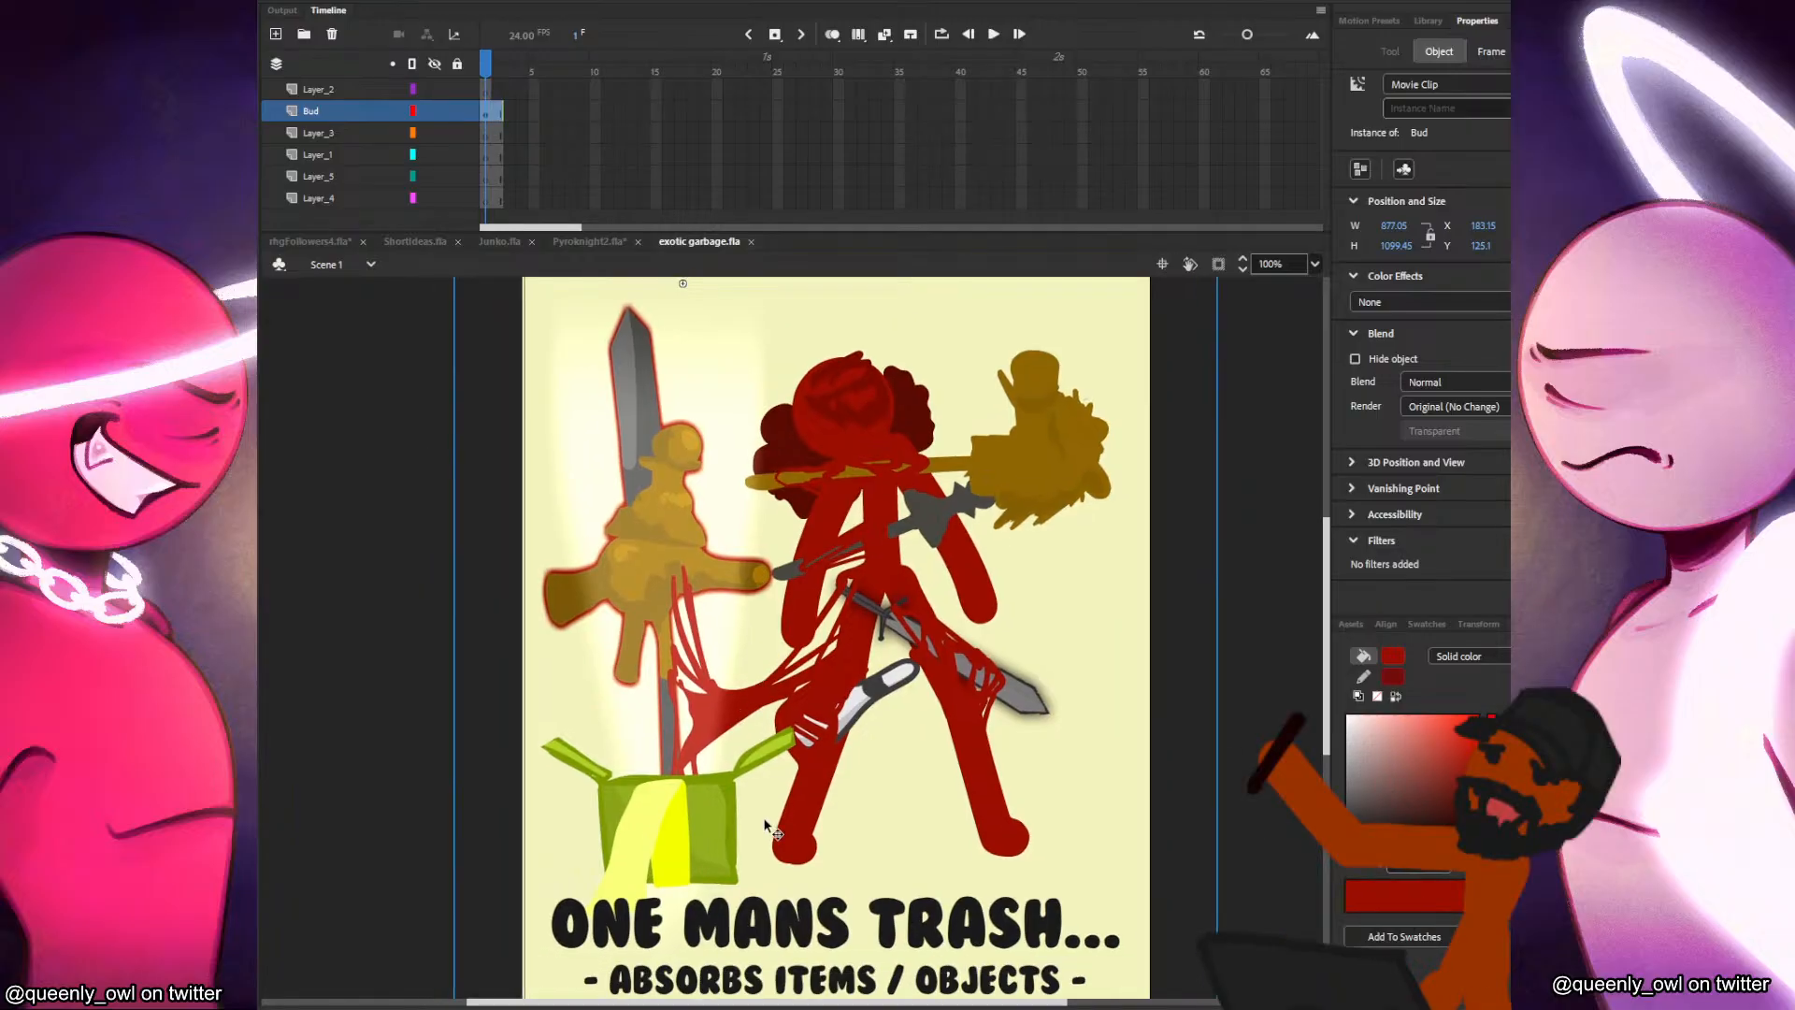
Inside the Bud clip, move the present box and the glowing sword aside to inspect them, and restore both to their original places.
double_click(665, 660)
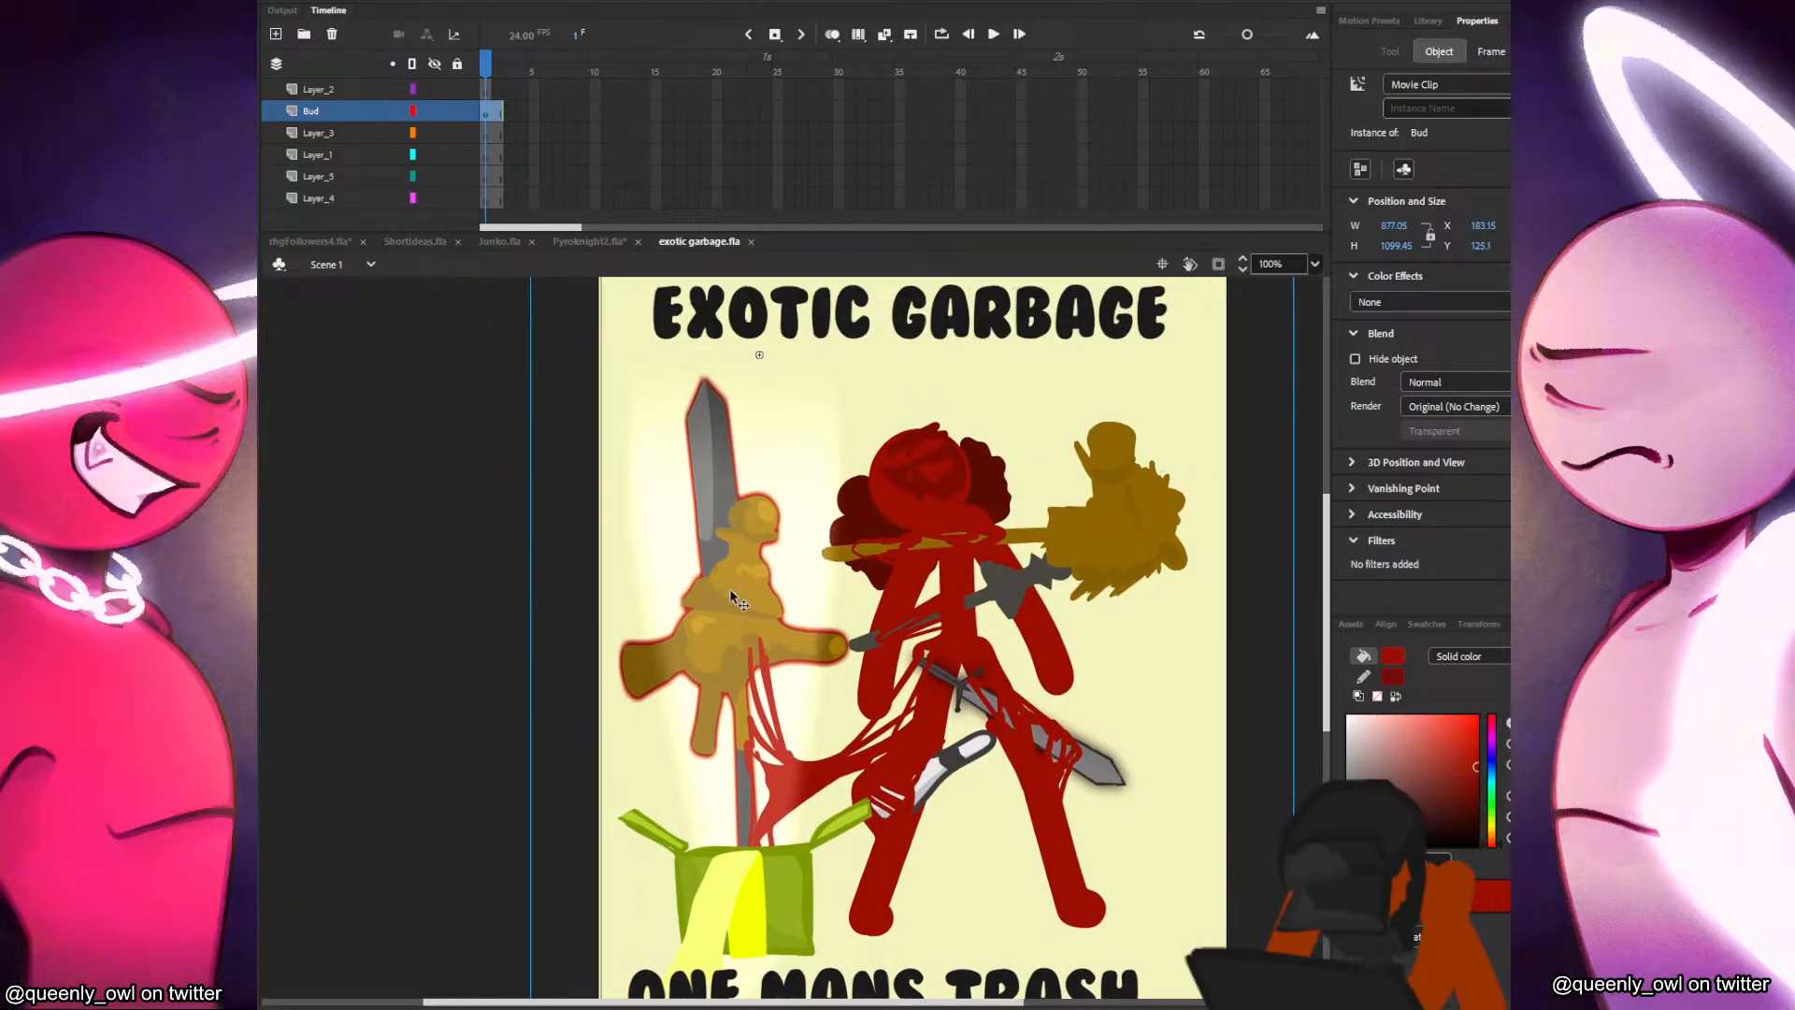
left_click_drag(739, 611, 568, 561)
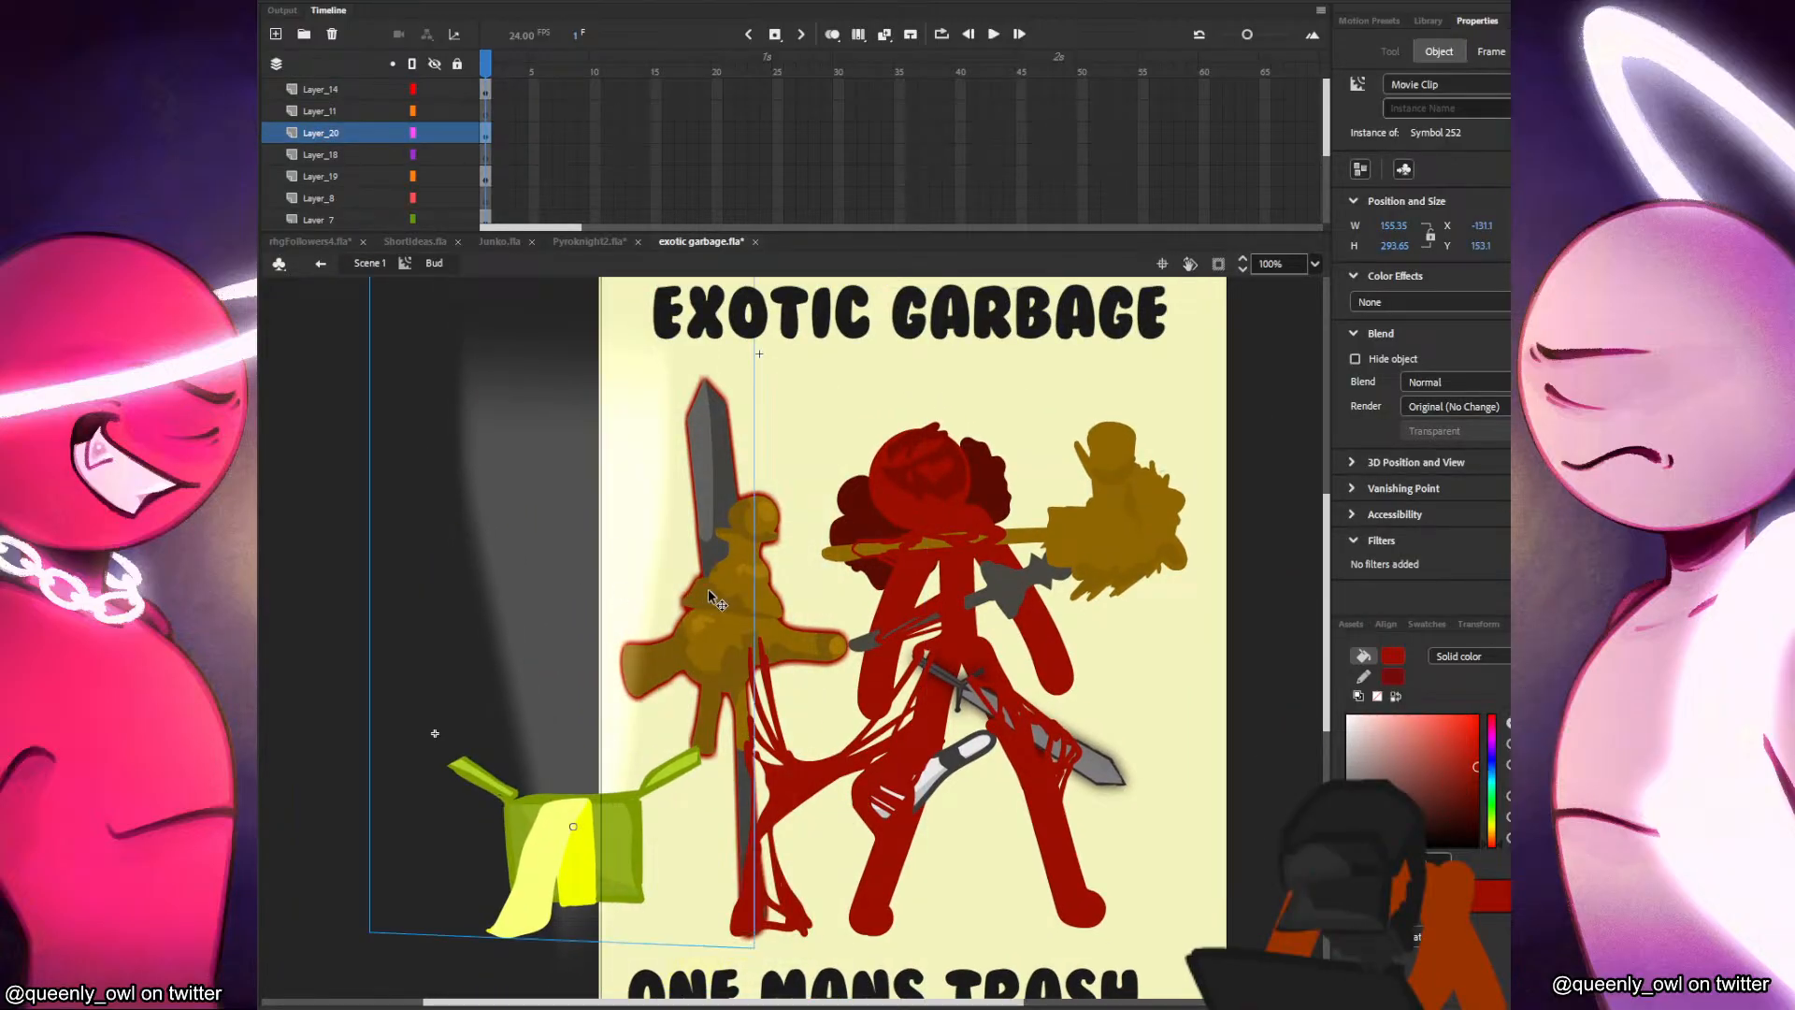
left_click_drag(650, 691, 506, 731)
left_click_drag(728, 665, 670, 636)
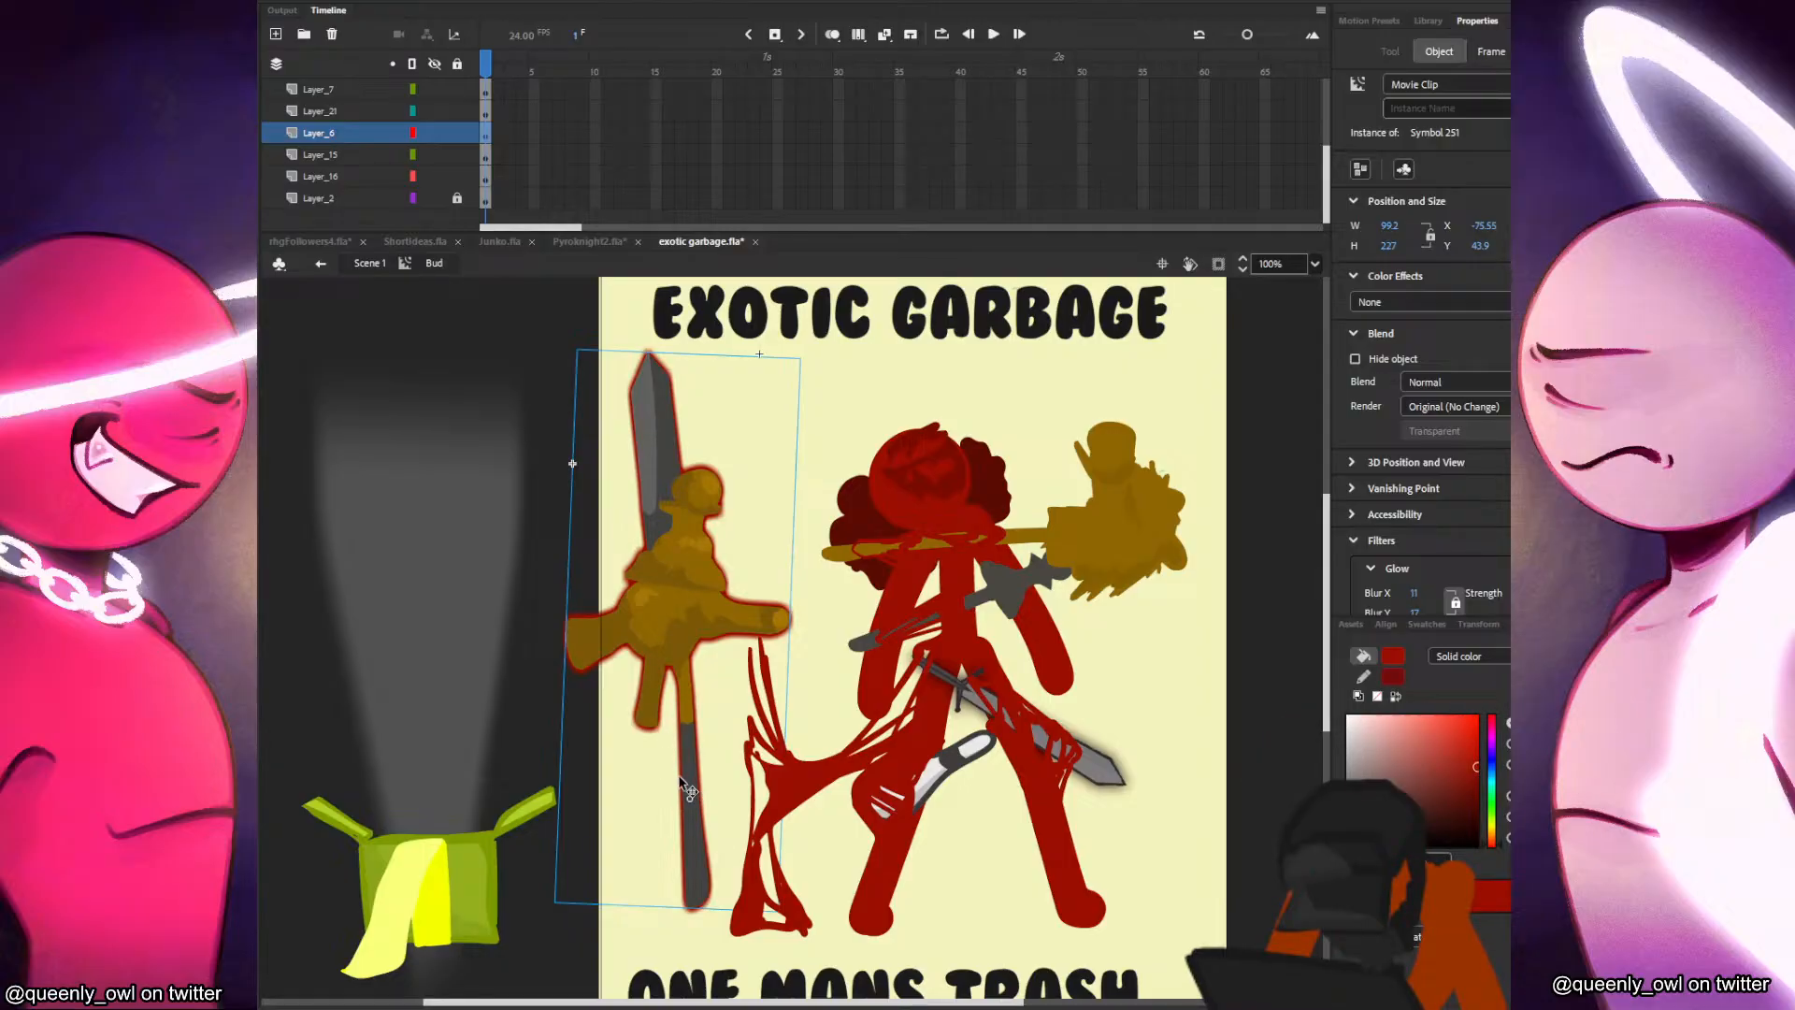
left_click_drag(680, 777, 736, 804)
left_click_drag(364, 765, 679, 778)
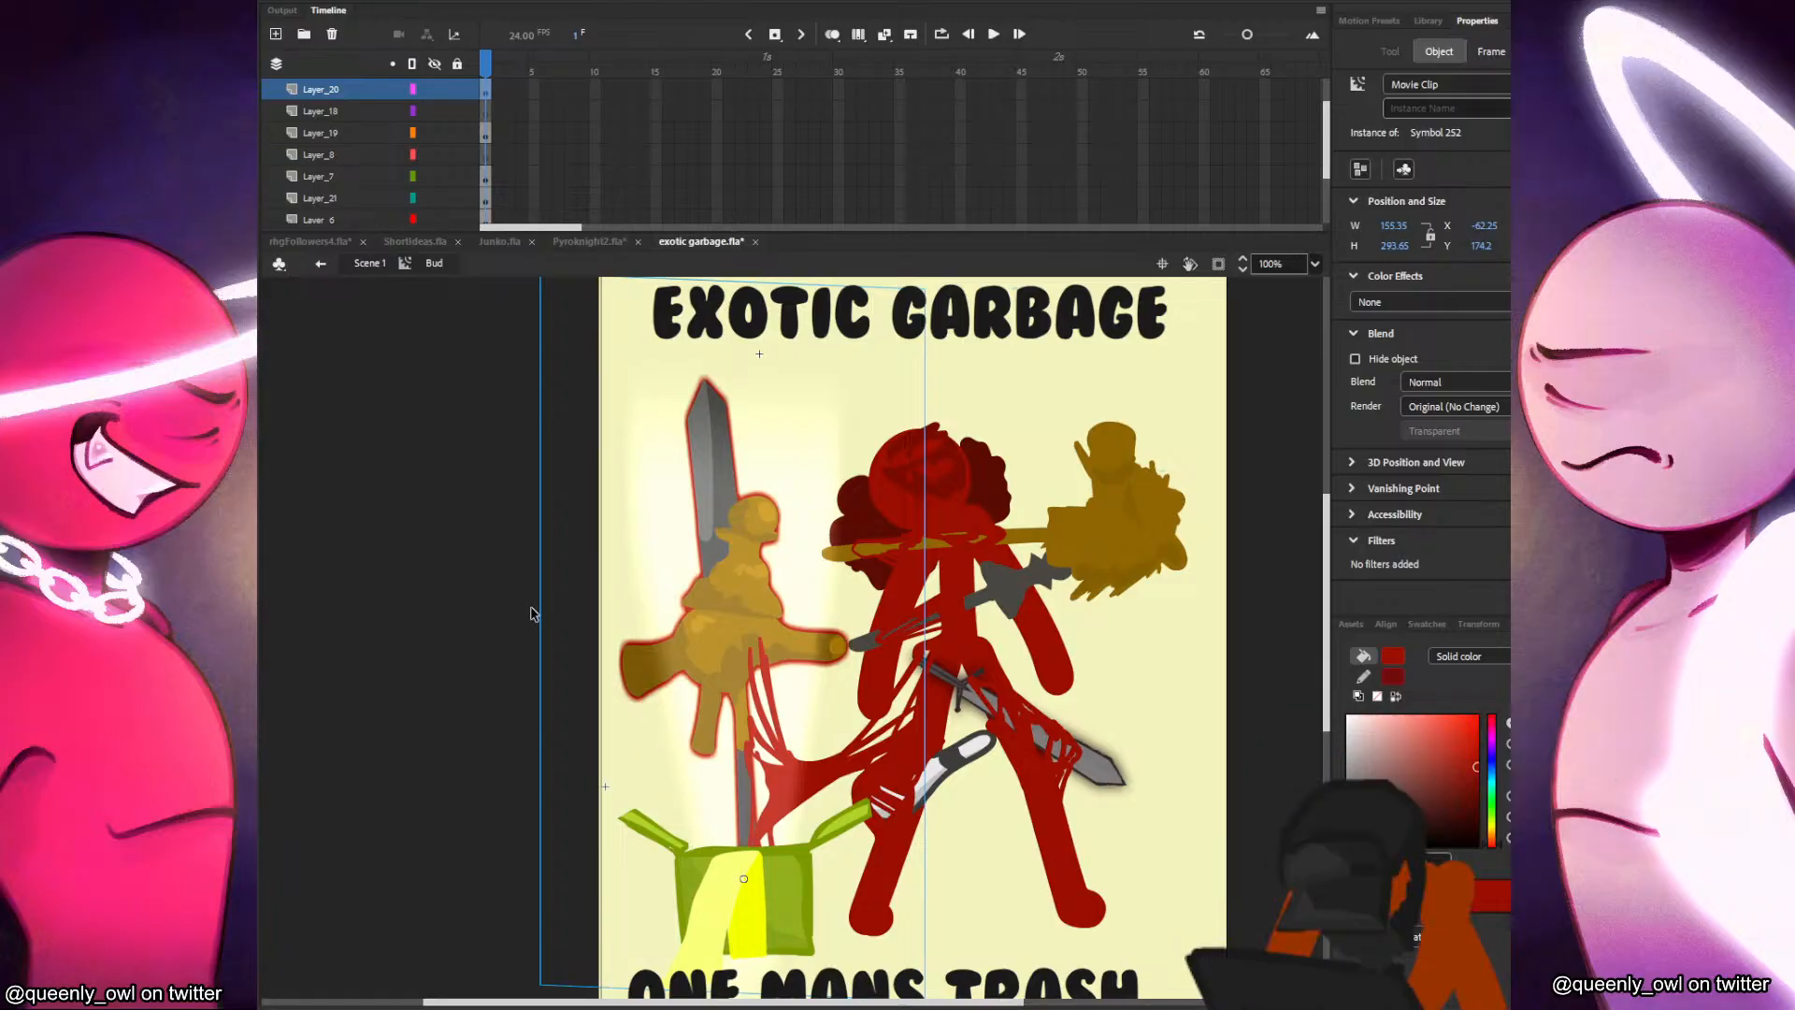
scroll(559, 599, "down", 2)
left_click_drag(432, 411, 441, 370)
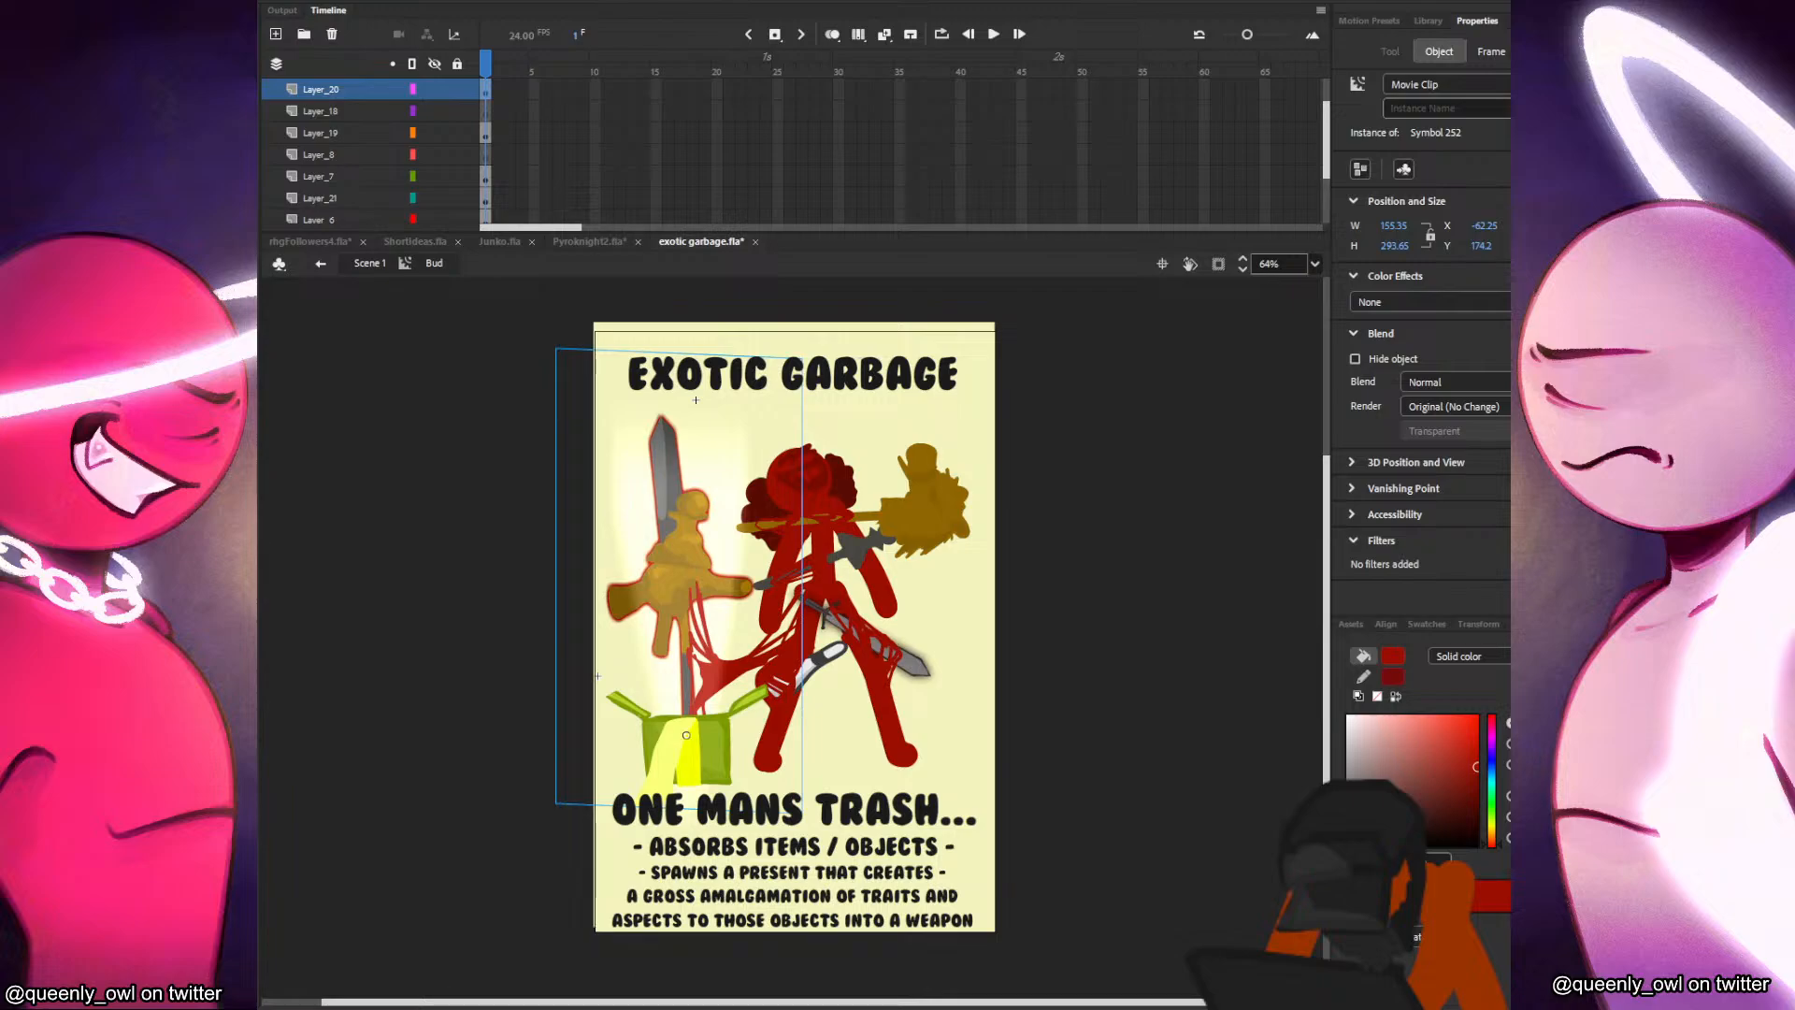
Close Pyroknight2.fla without saving its changes and switch back to the Junko document.
left_click(598, 243)
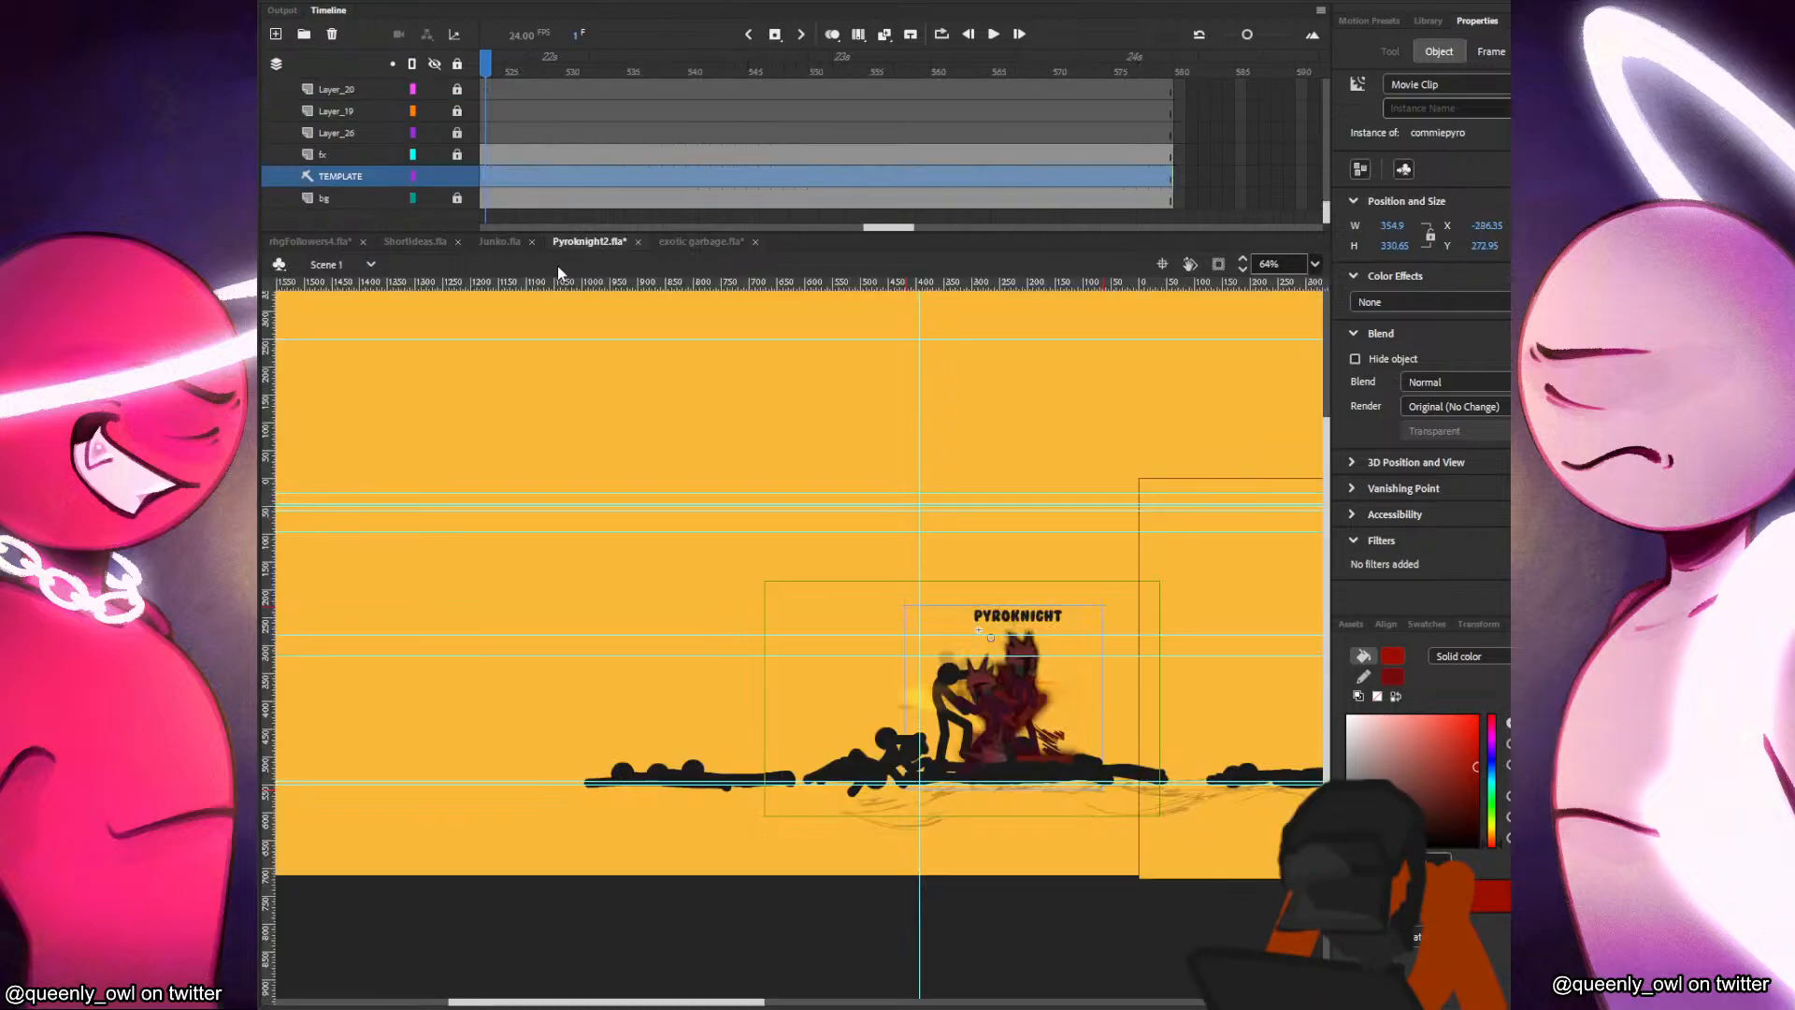
left_click(638, 242)
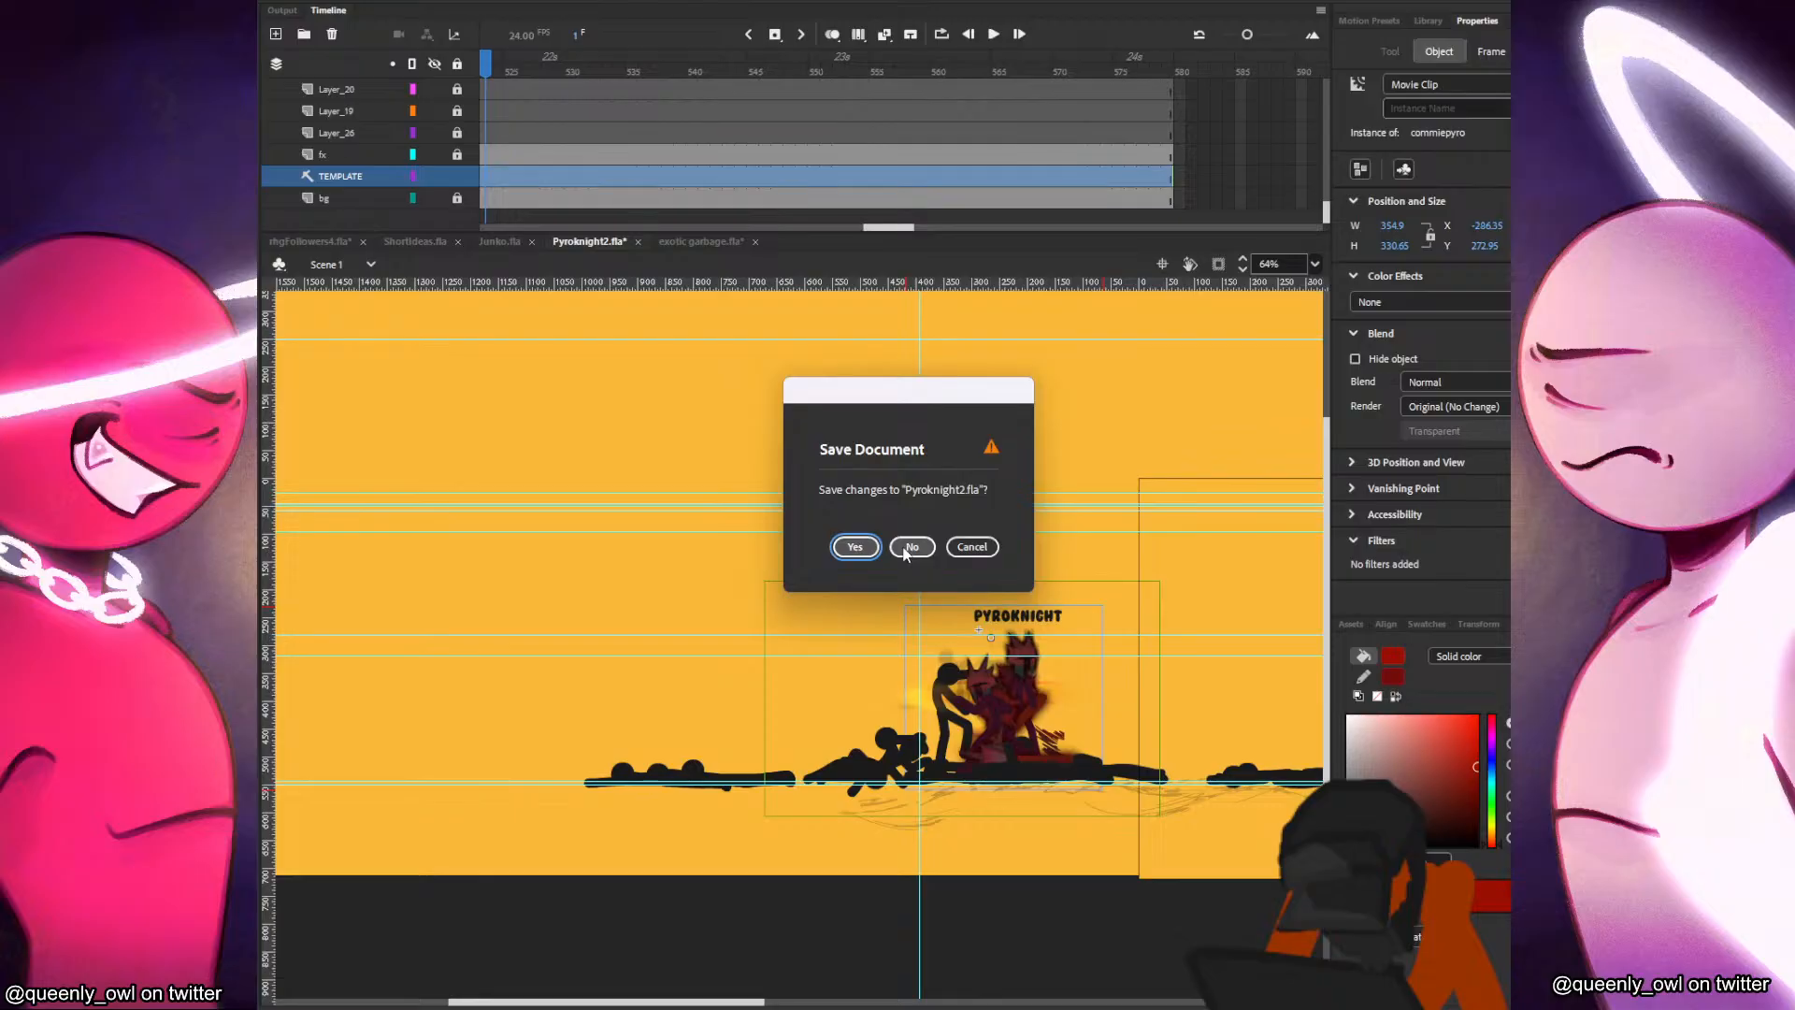
left_click(905, 551)
left_click(498, 240)
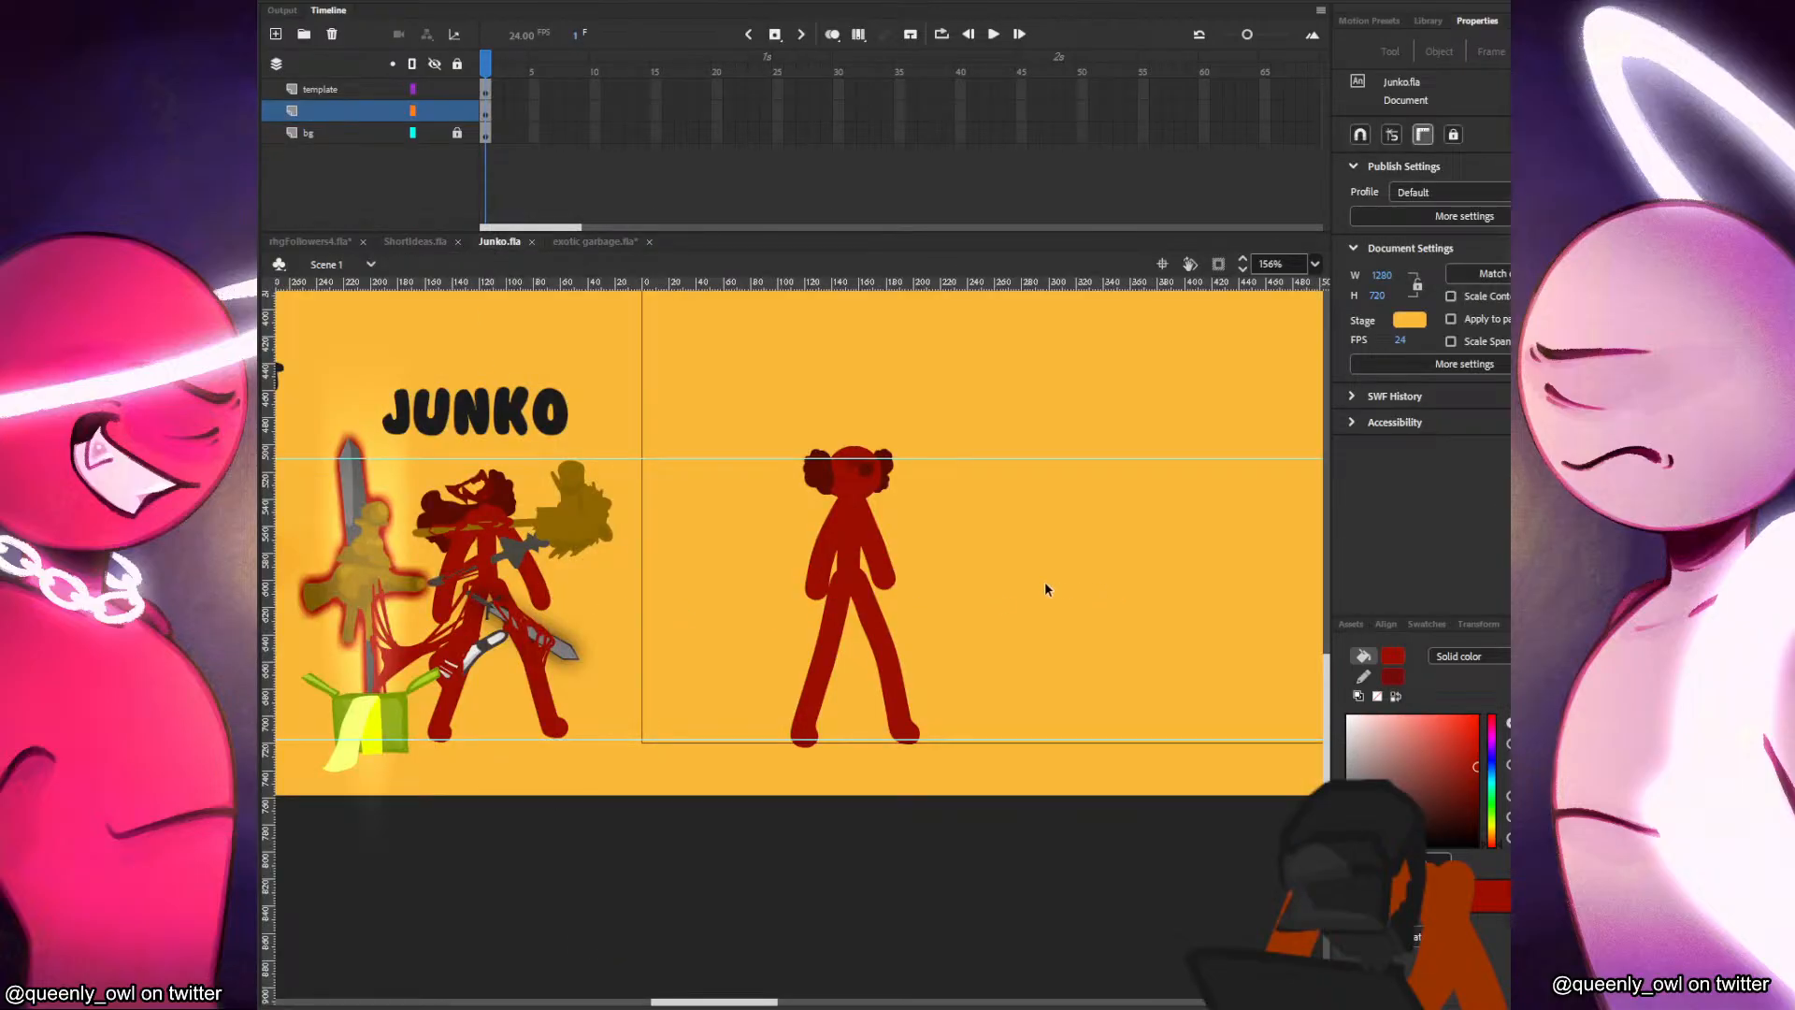
Try moving the new head over to the old Junko drawing, undo the move, and reselect the head clip in Scene 1.
left_click_drag(882, 622, 913, 654)
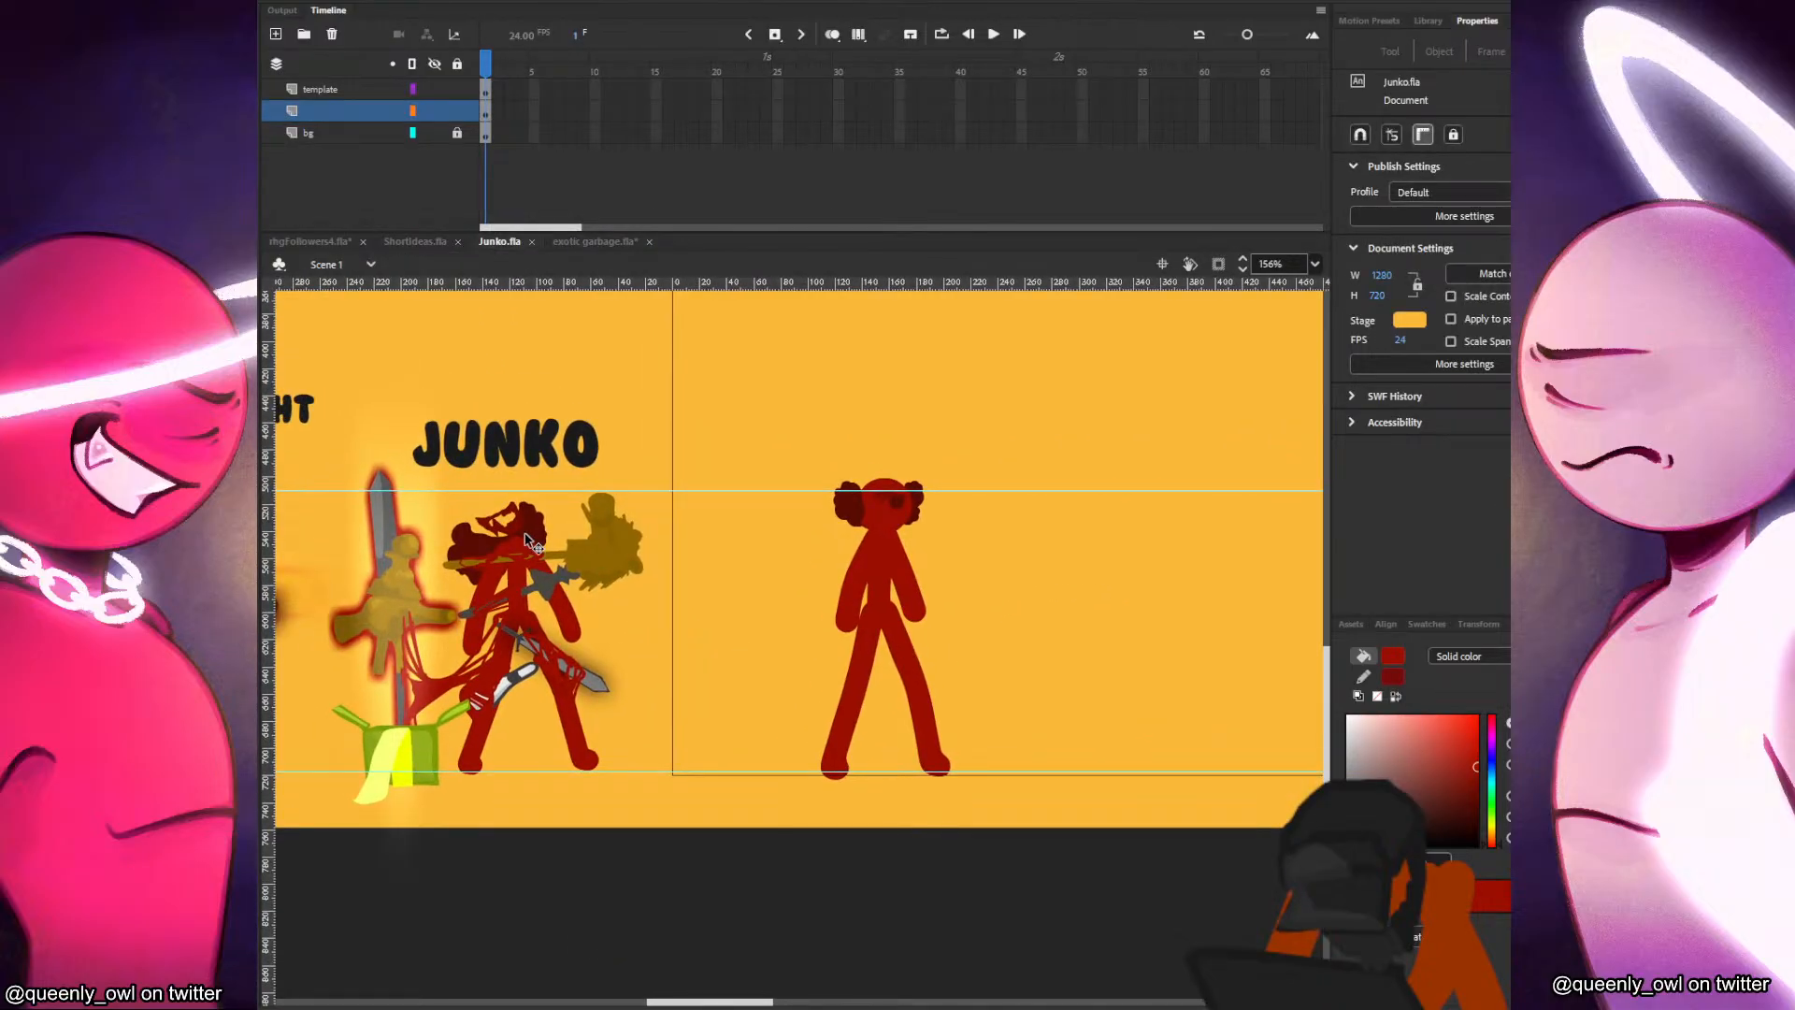
left_click_drag(887, 524, 591, 550)
key("ctrl+z")
double_click(888, 534)
double_click(951, 513)
left_click(895, 514)
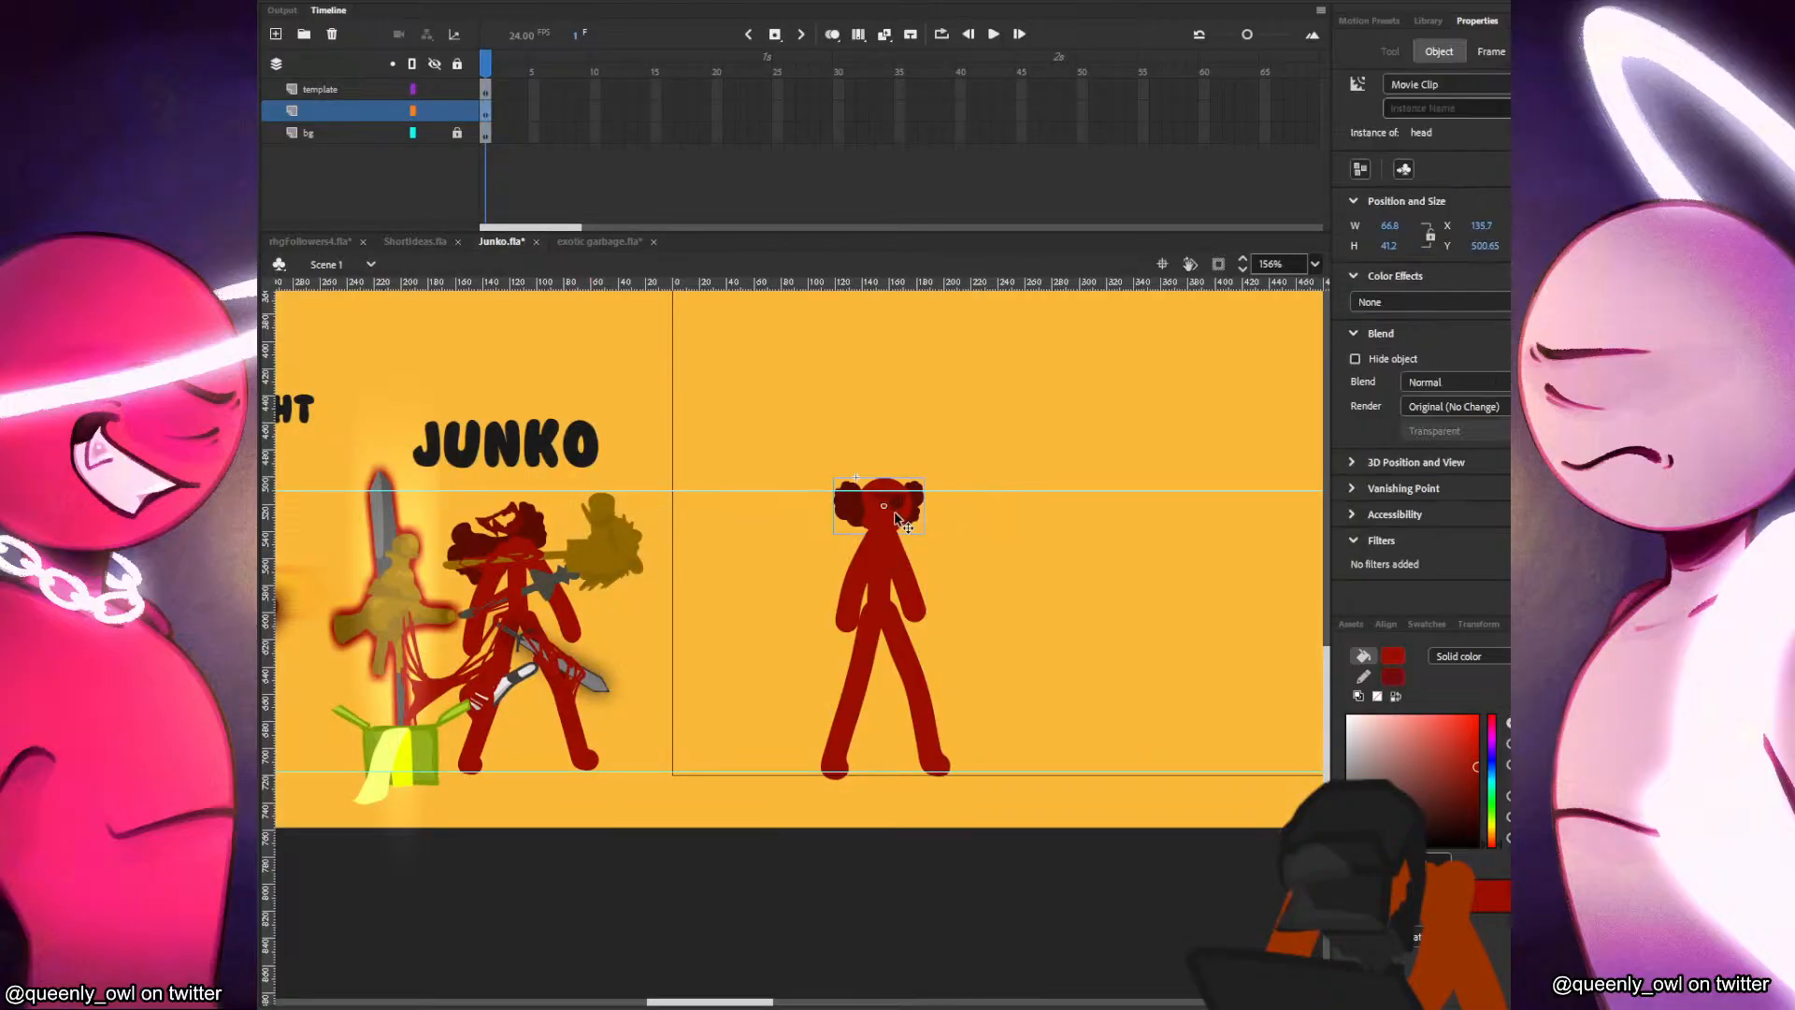
Copy the round head base from the head clip, try it over the old Junko drawing in Scene 1, and cut it.
double_click(893, 524)
left_click(892, 523)
left_click(370, 265)
left_click(558, 599)
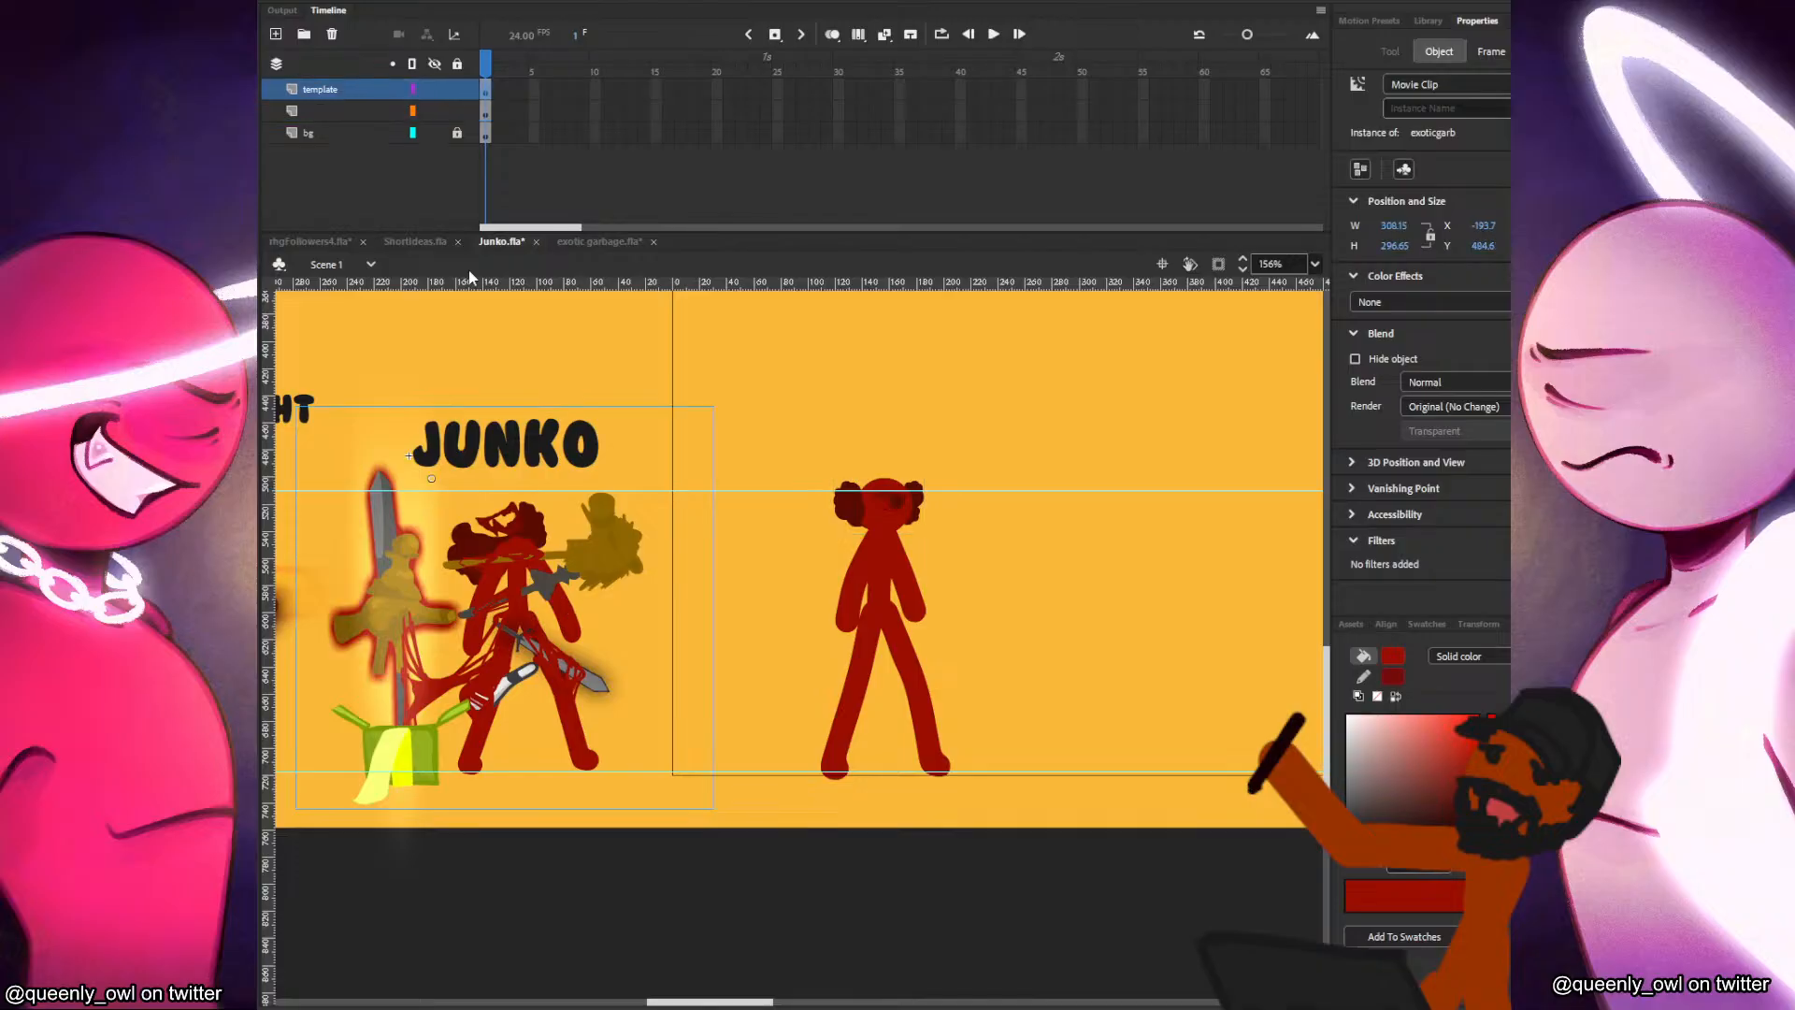
key("ctrl+v")
left_click_drag(802, 643, 500, 515)
left_click_drag(359, 521, 594, 513)
left_click_drag(755, 510, 720, 498)
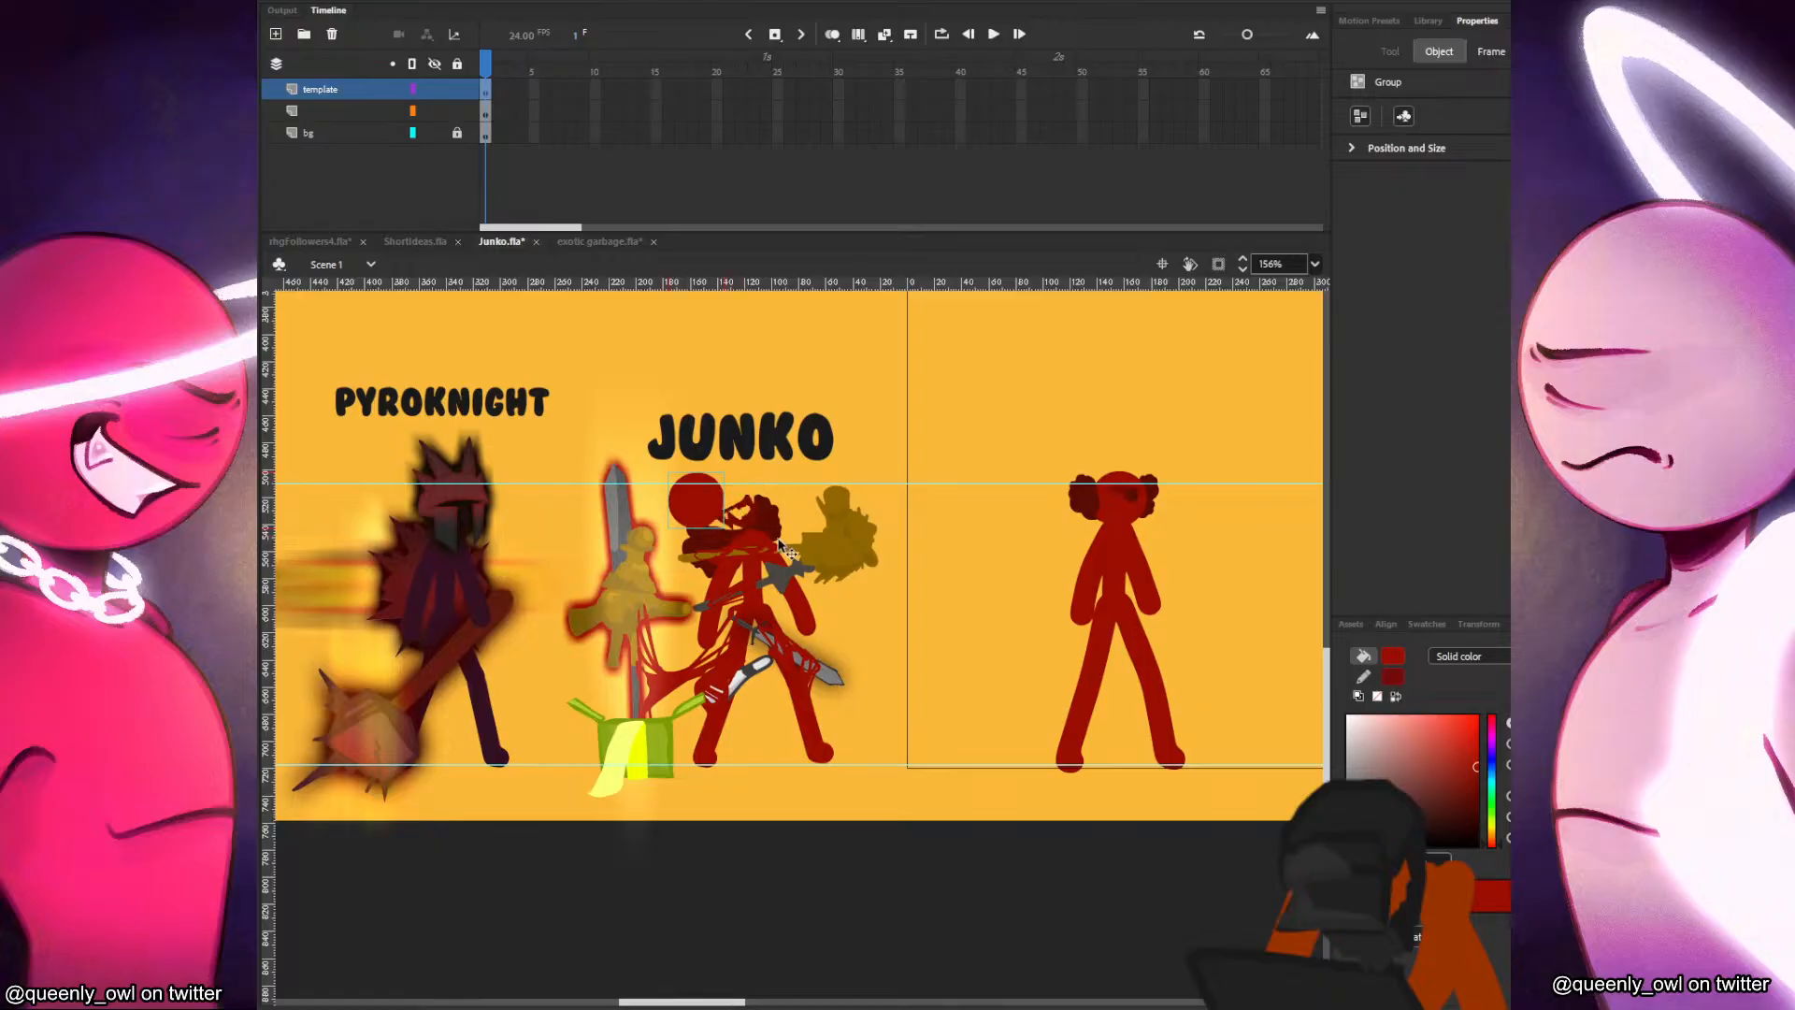
key("ctrl+x")
Inside the exoticgarb clip, move Layer_12 below Layer_14, paste the round head base over old Junko's hair, and return to Scene 1.
double_click(754, 533)
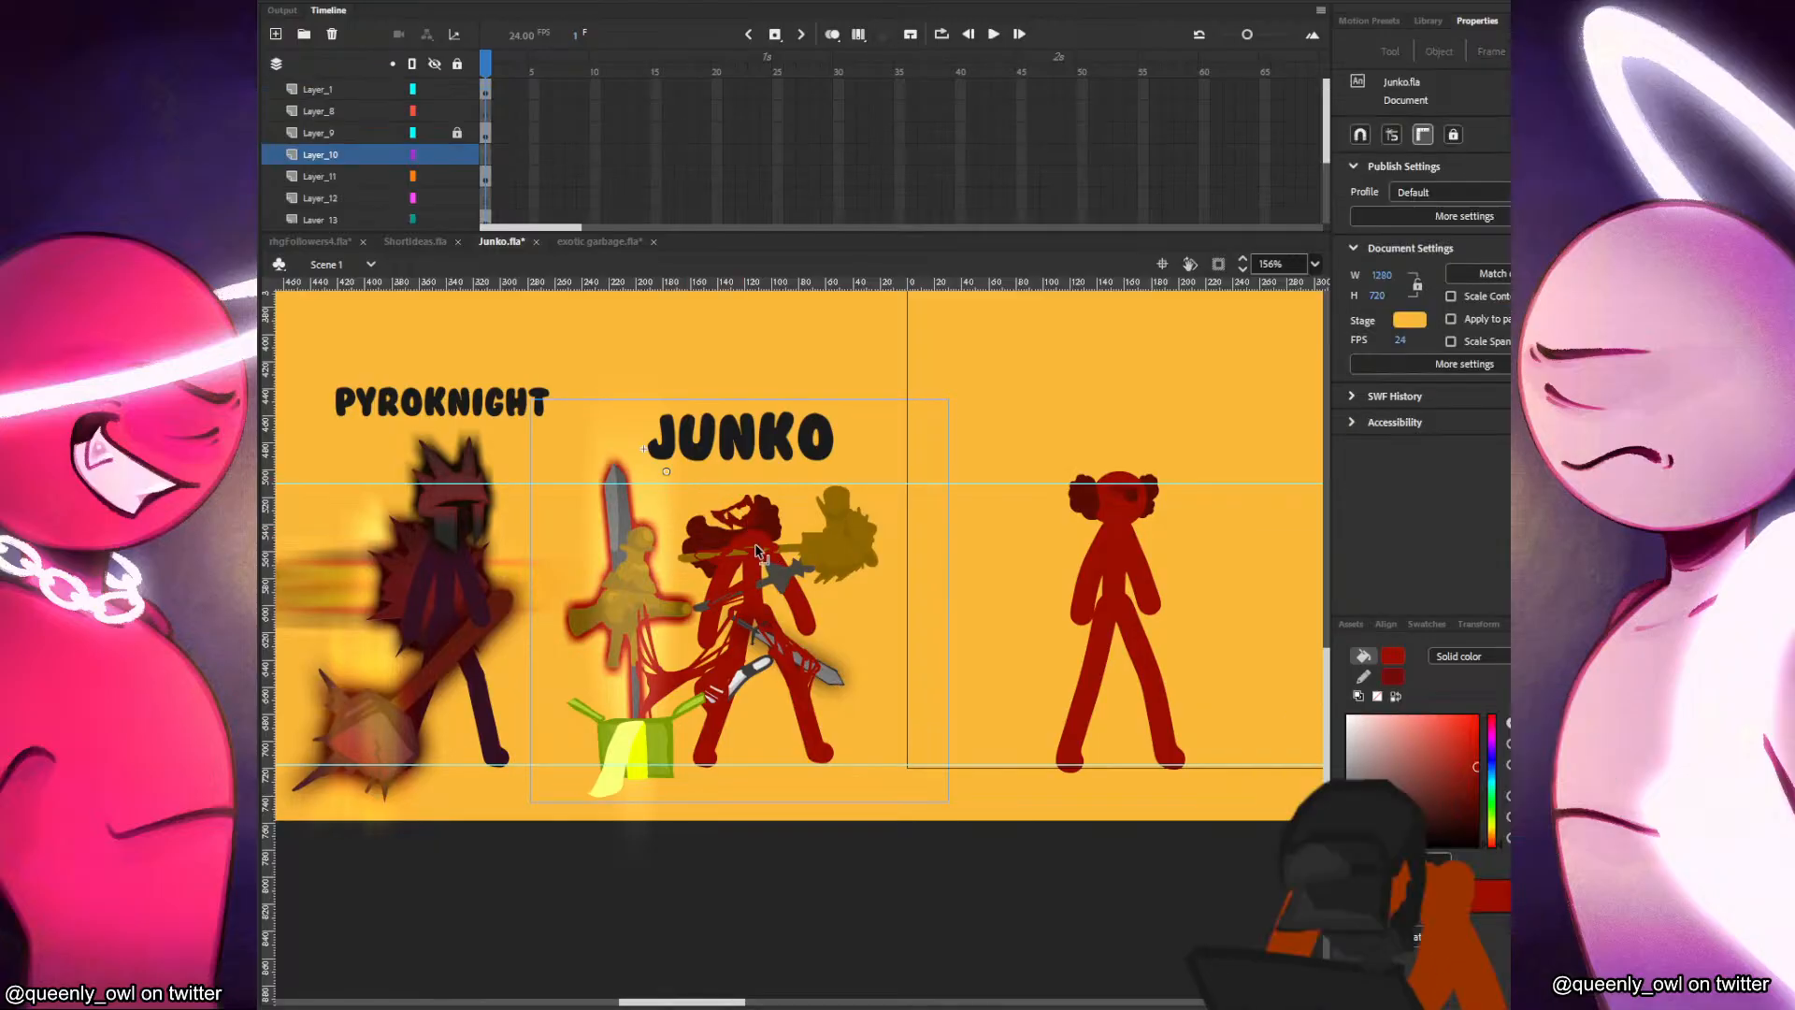
left_click(749, 520)
left_click_drag(362, 84, 351, 133)
right_click(898, 485)
left_click(963, 550)
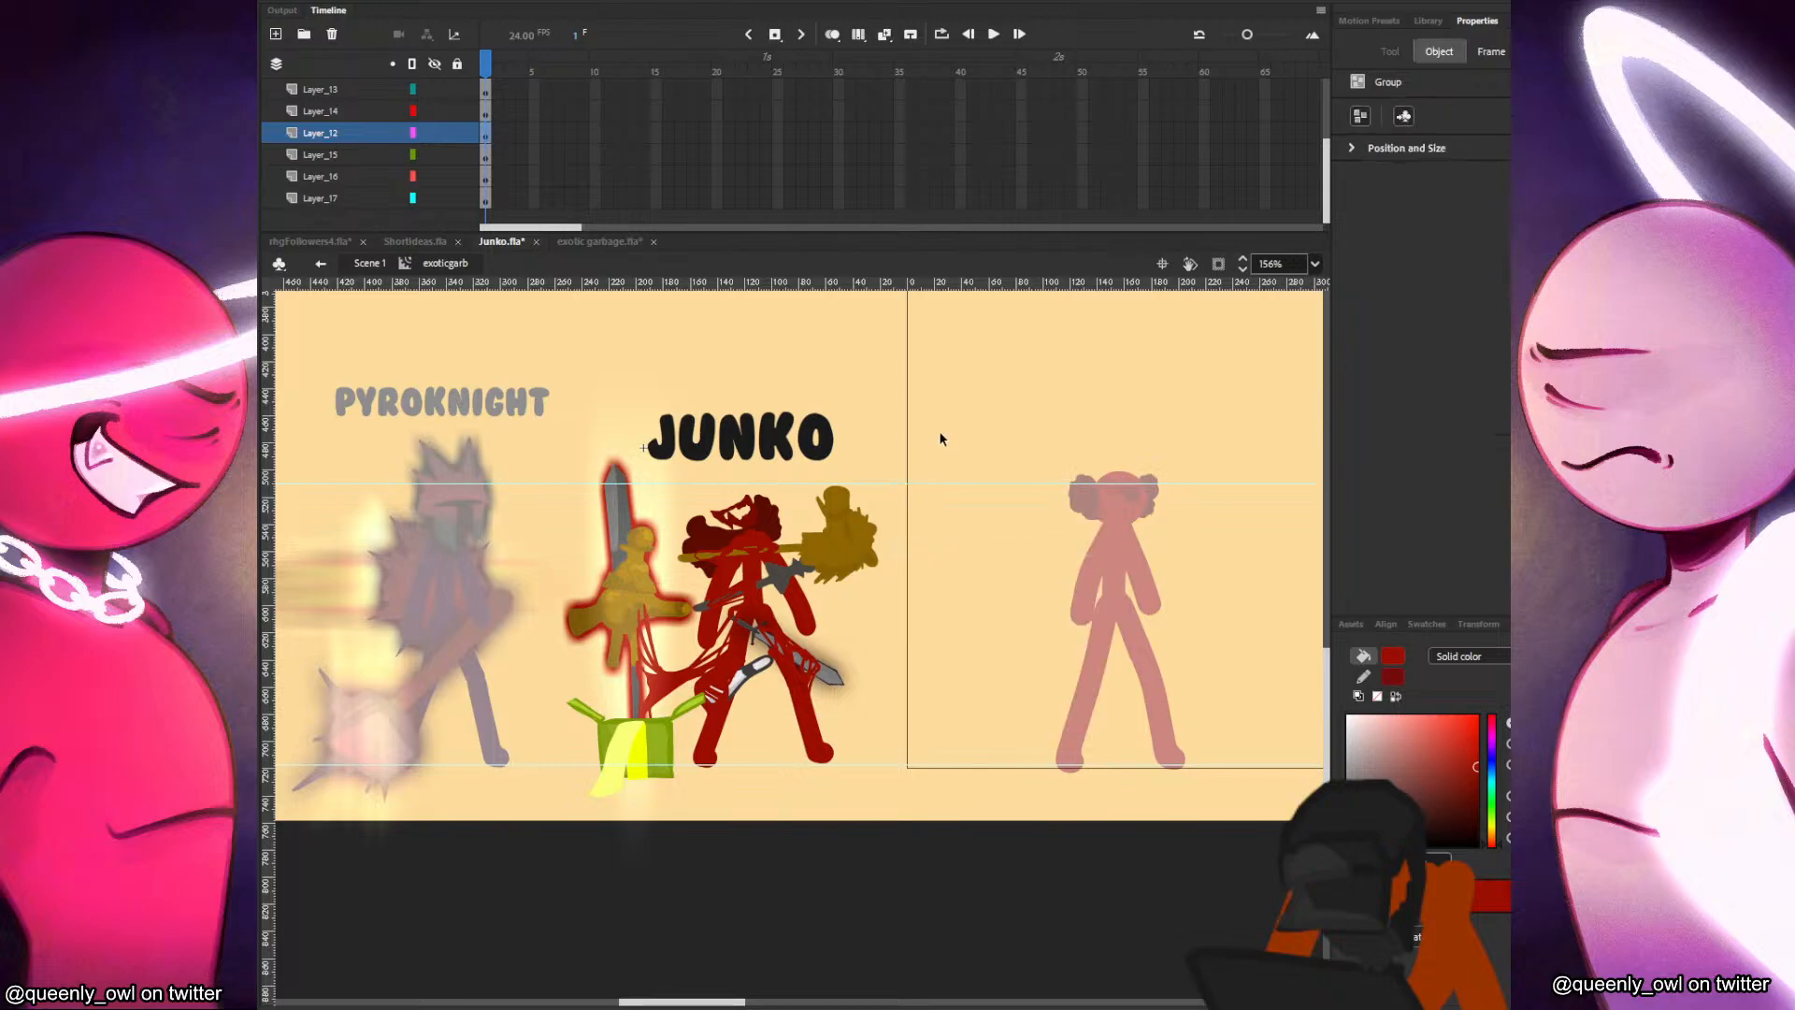
right_click(952, 486)
left_click(1017, 551)
left_click_drag(826, 645, 748, 512)
double_click(924, 462)
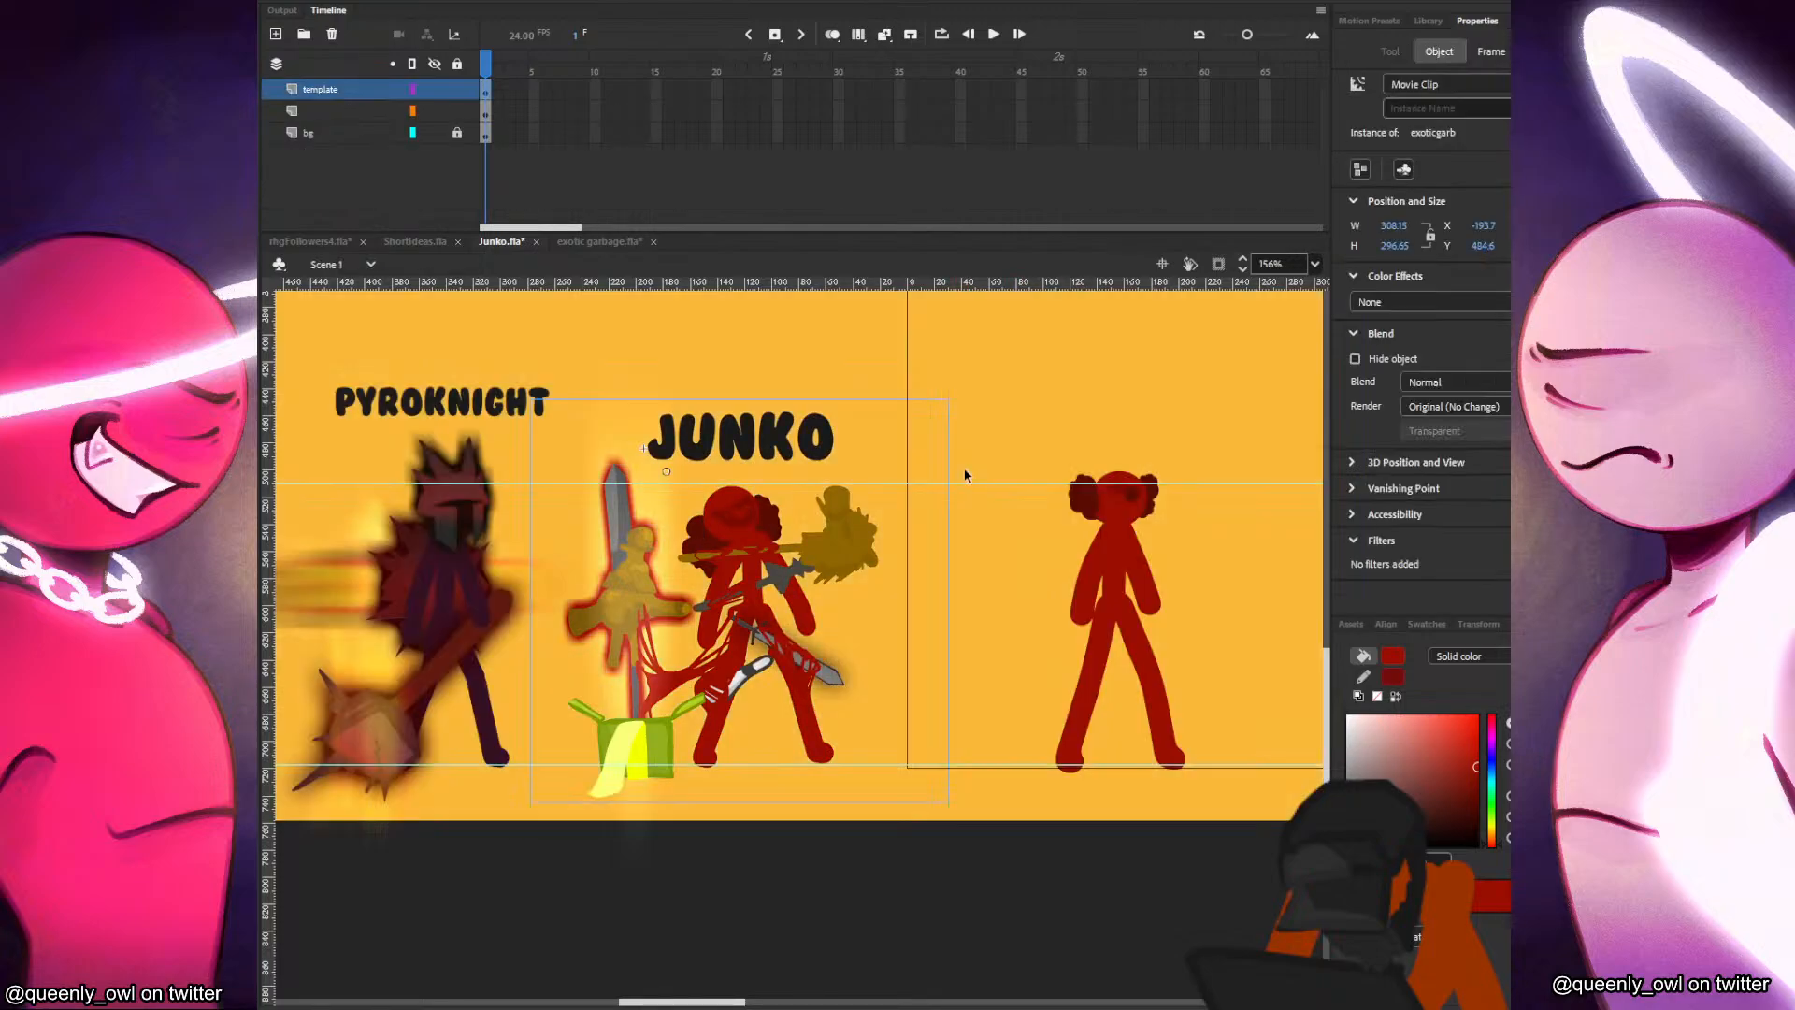
Copy the eye shape from the head clip and paste it on Layer_10 inside exoticgarb, over old Junko's head.
double_click(1131, 505)
left_click(1123, 496)
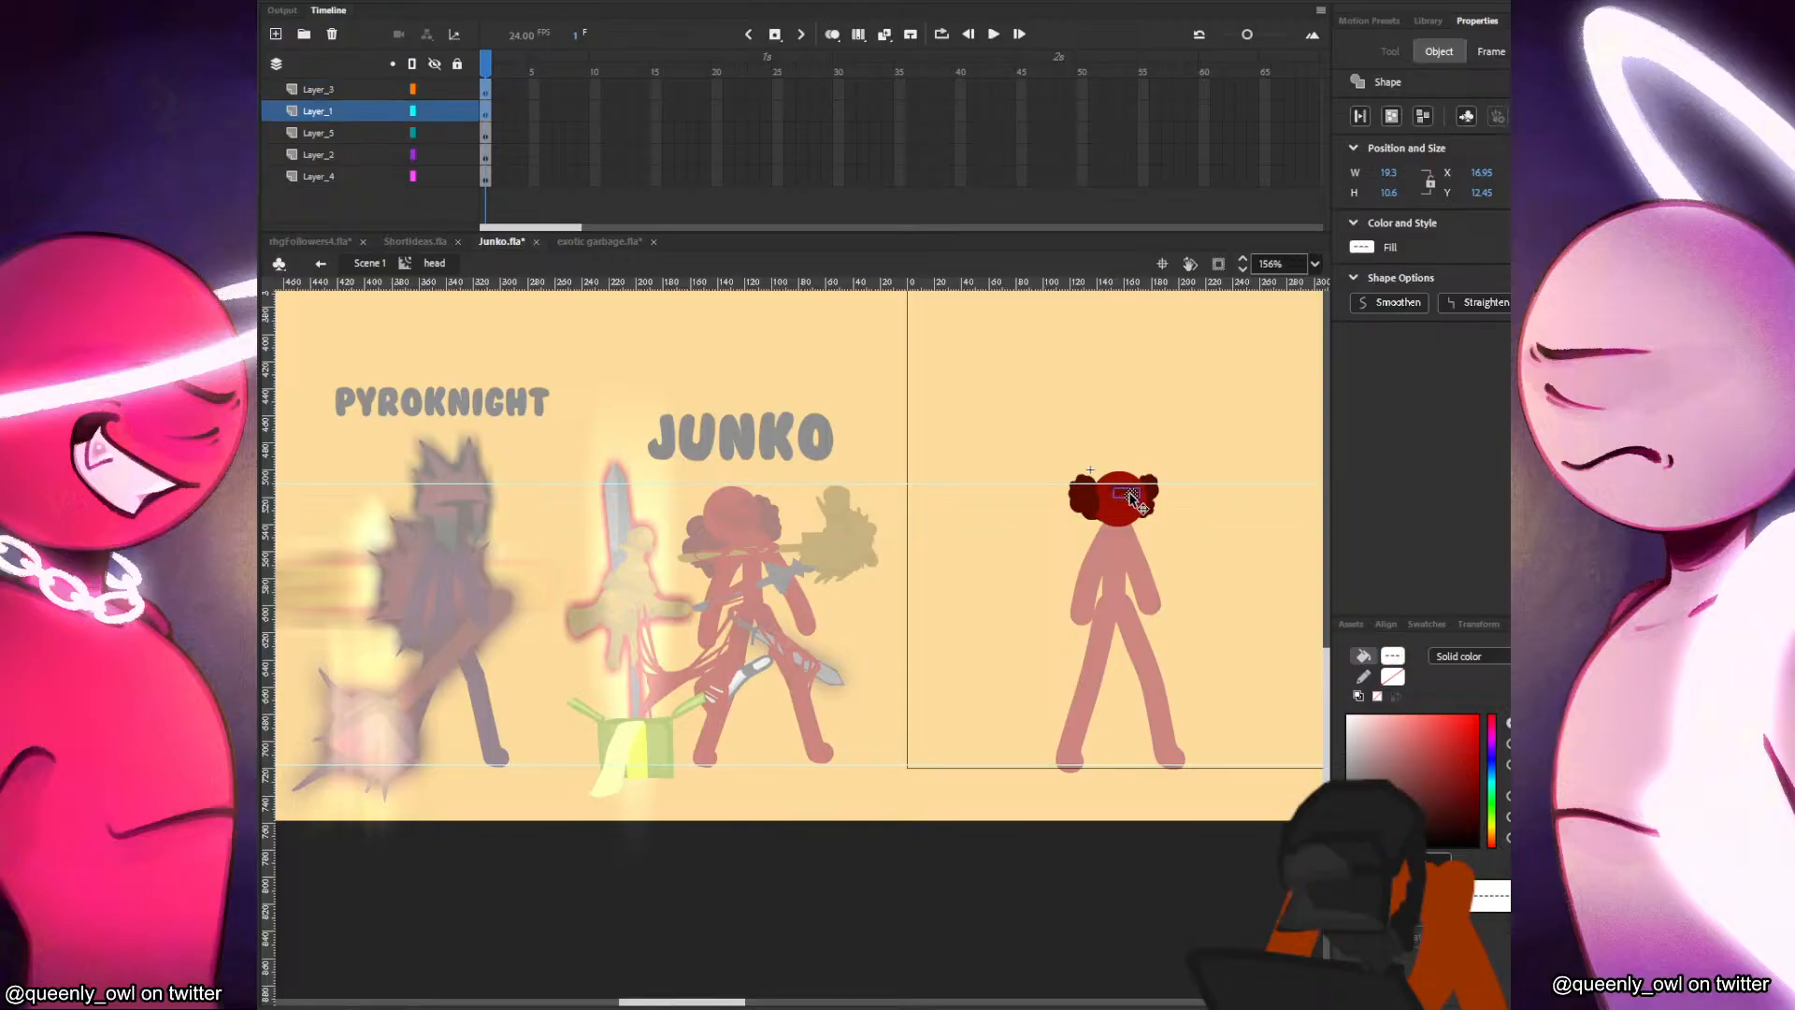
left_click(1116, 499, "shift")
left_click(378, 264)
double_click(734, 522)
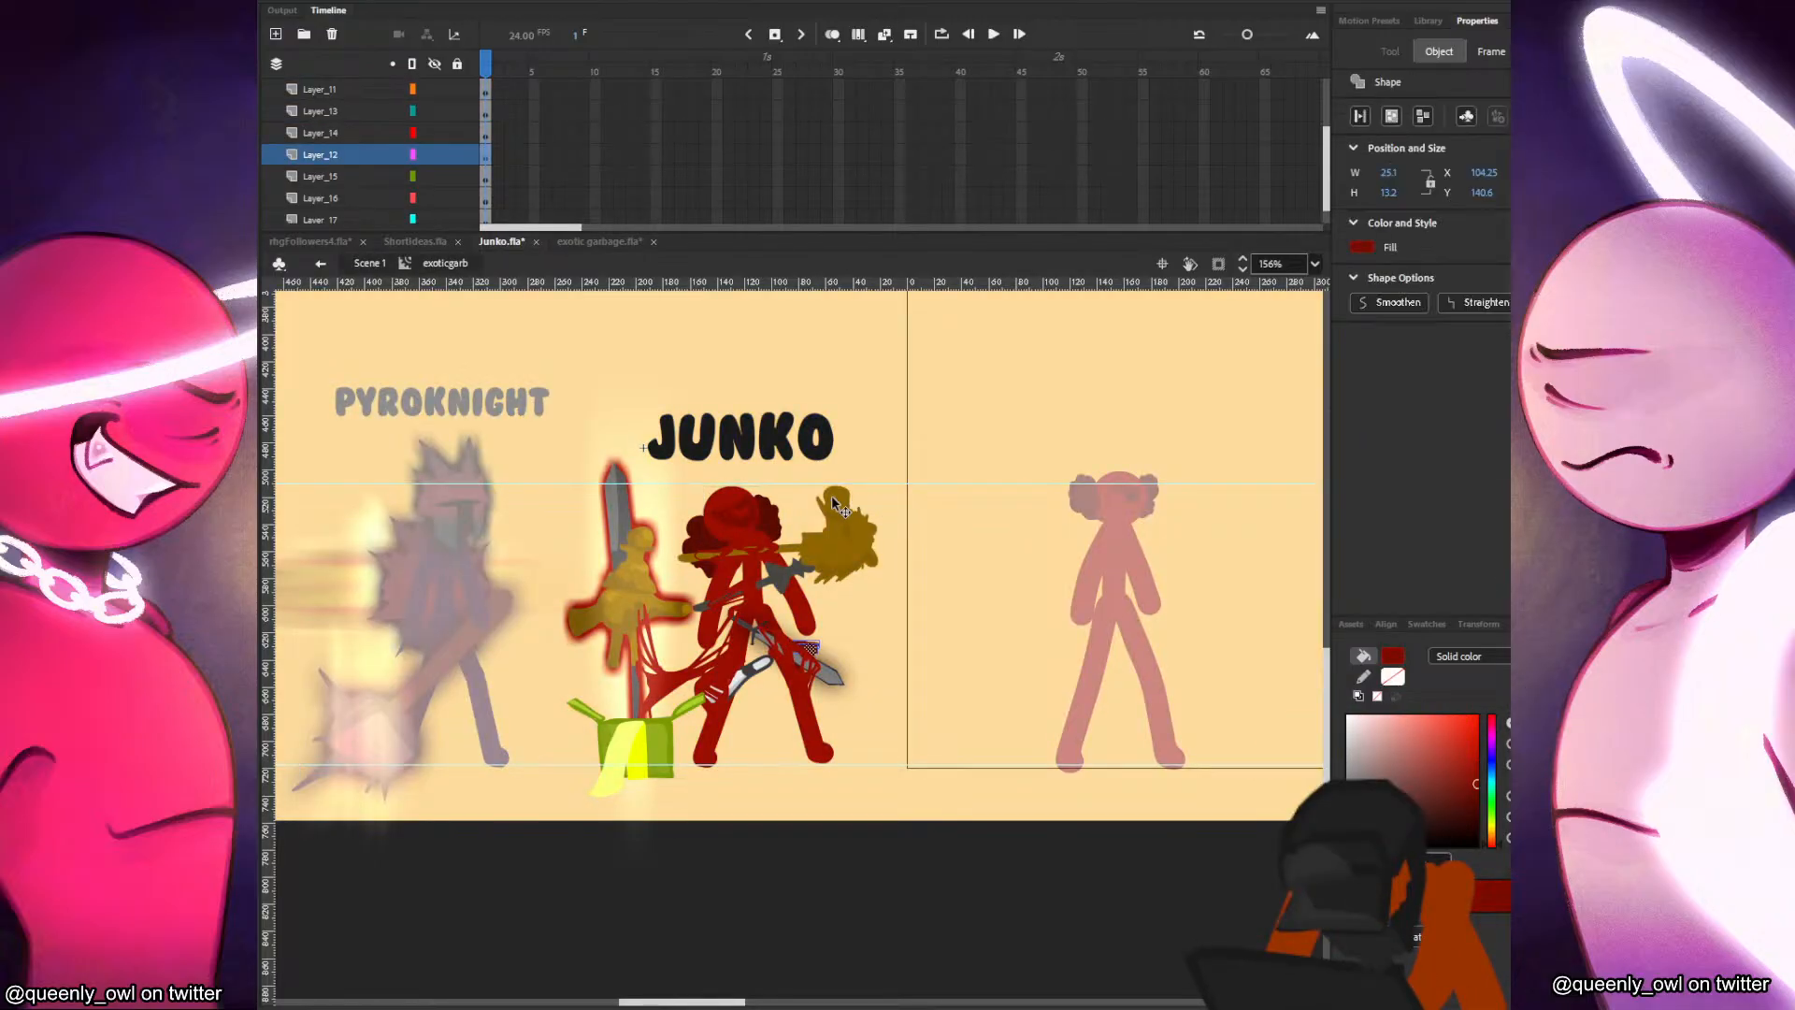
scroll(477, 140, "up", 1)
left_click(485, 154)
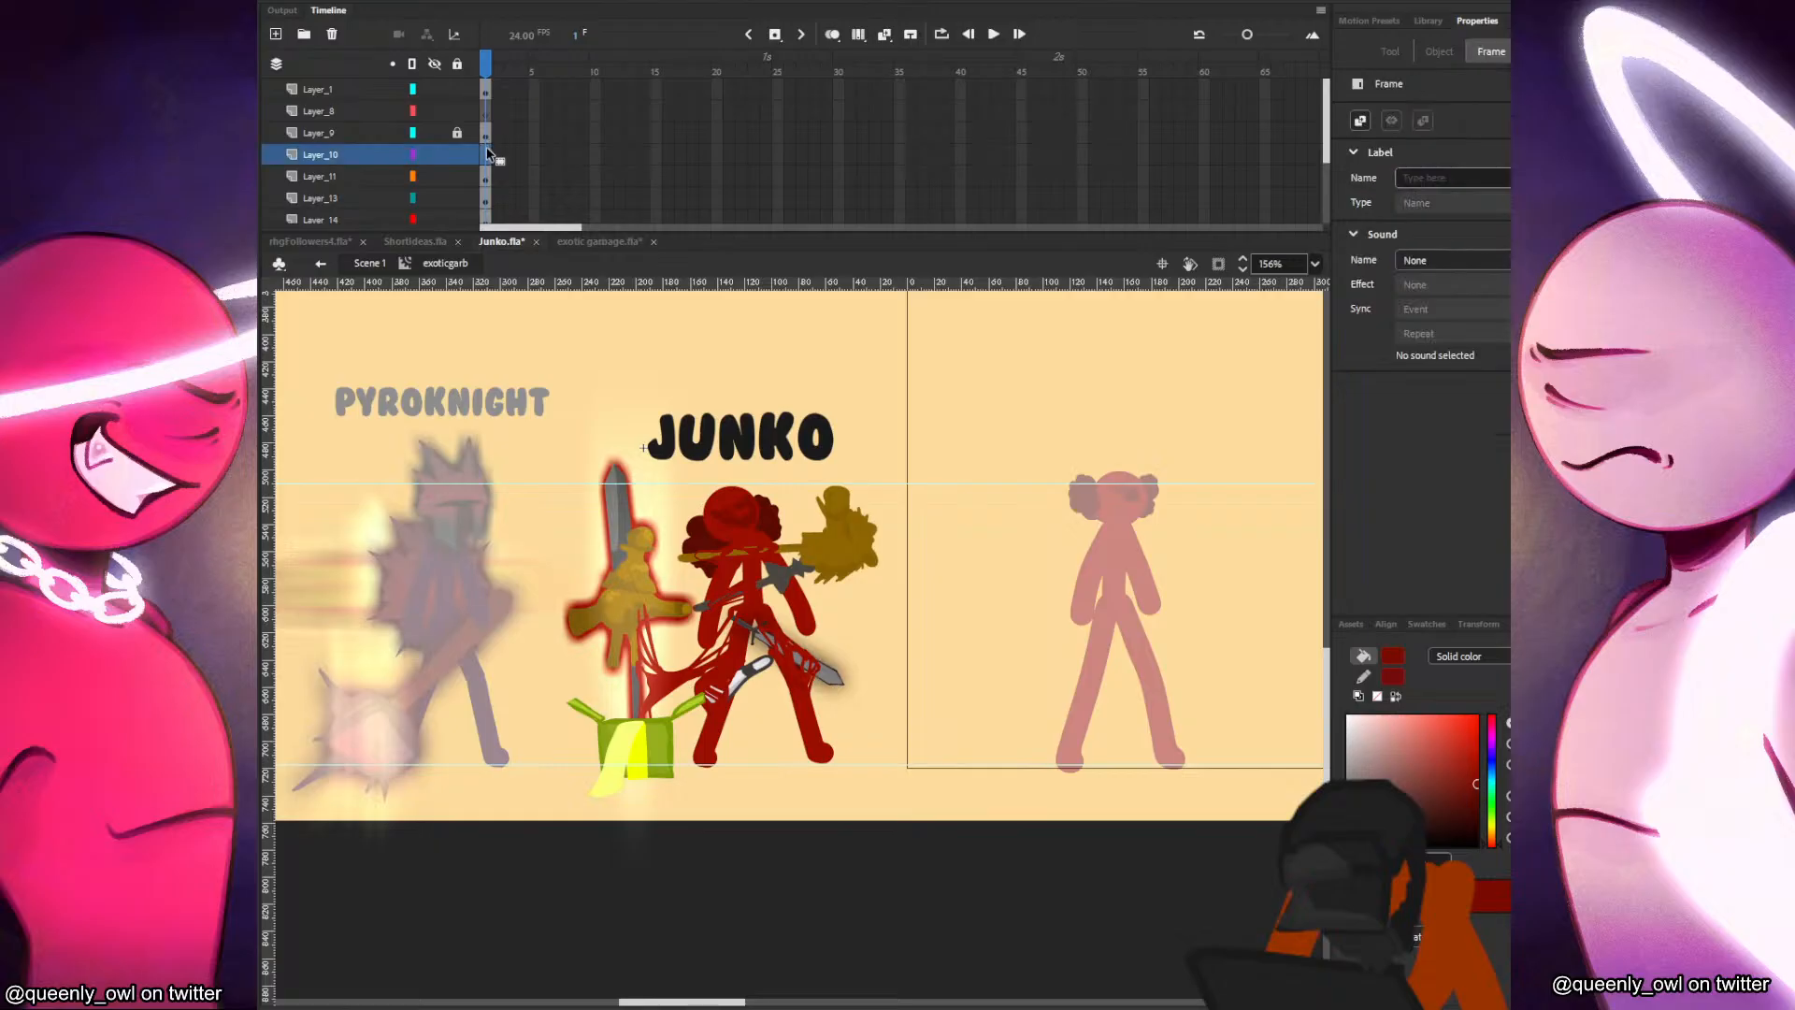
left_click_drag(812, 649, 754, 483)
key("q")
Cut the dark spot from old Junko's head, repaste it near the top of the head on Layer_10, and return to Scene 1.
left_click(949, 503)
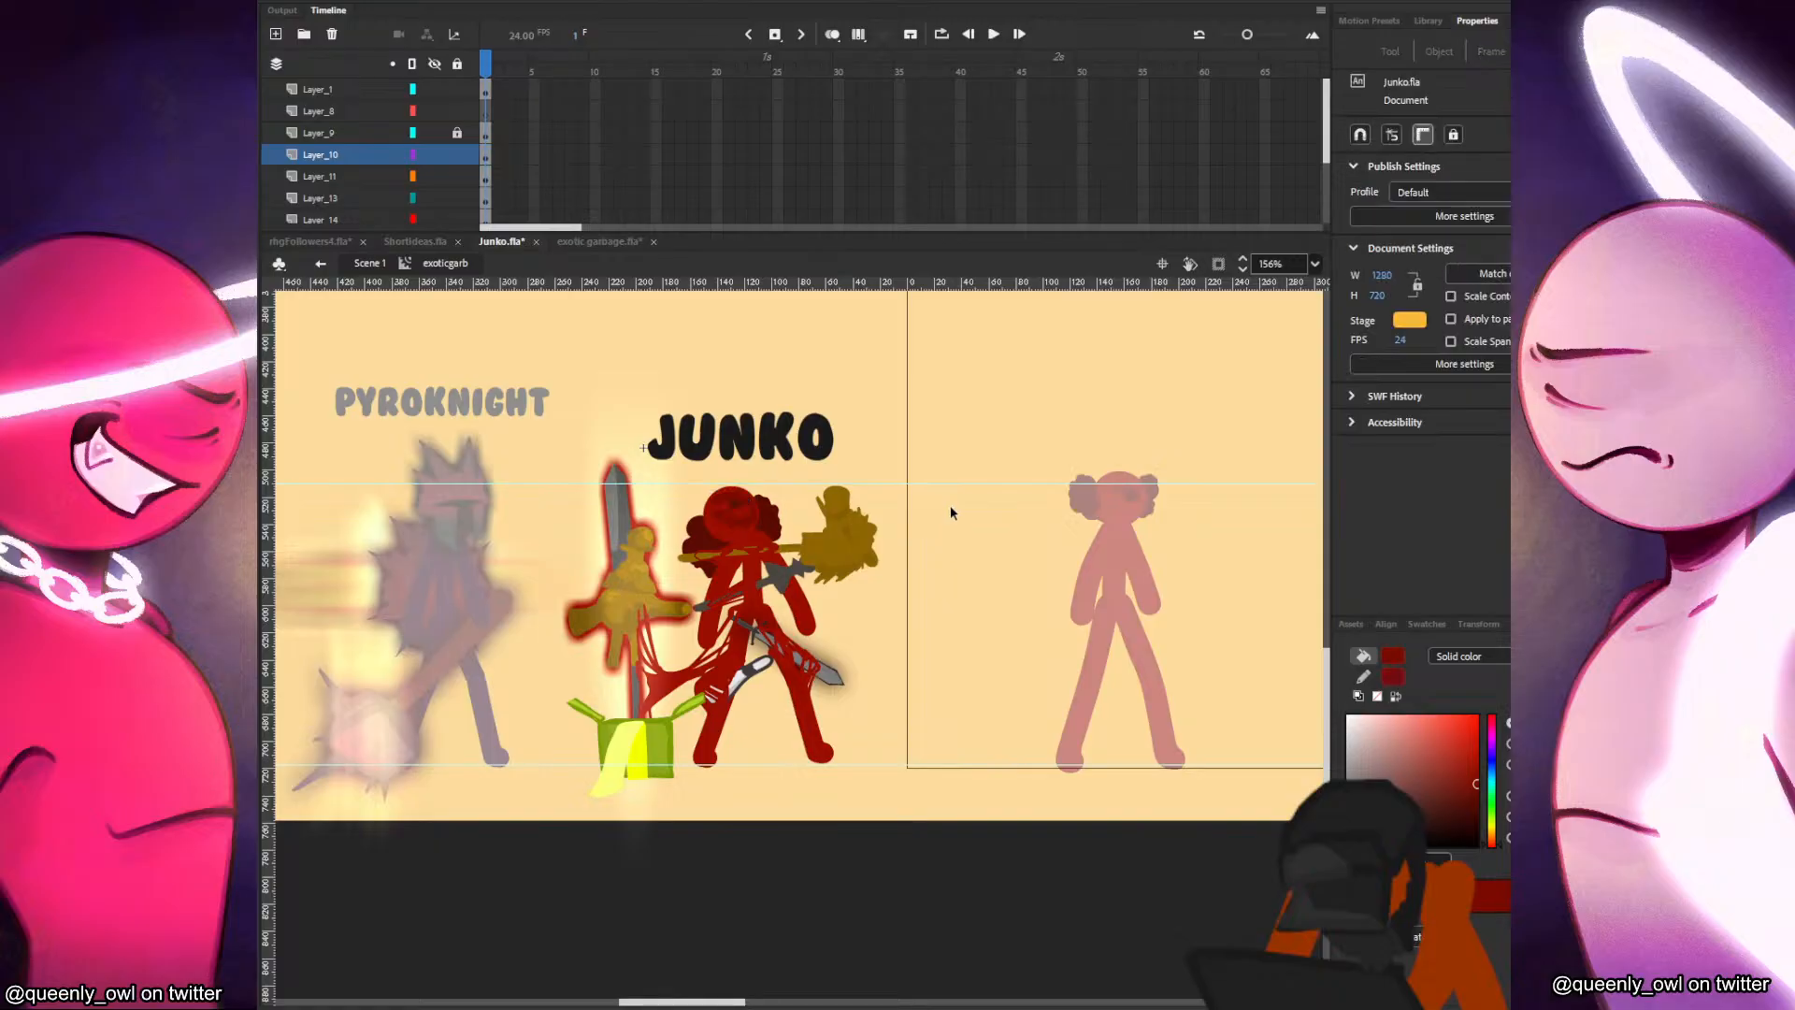
left_click(733, 503)
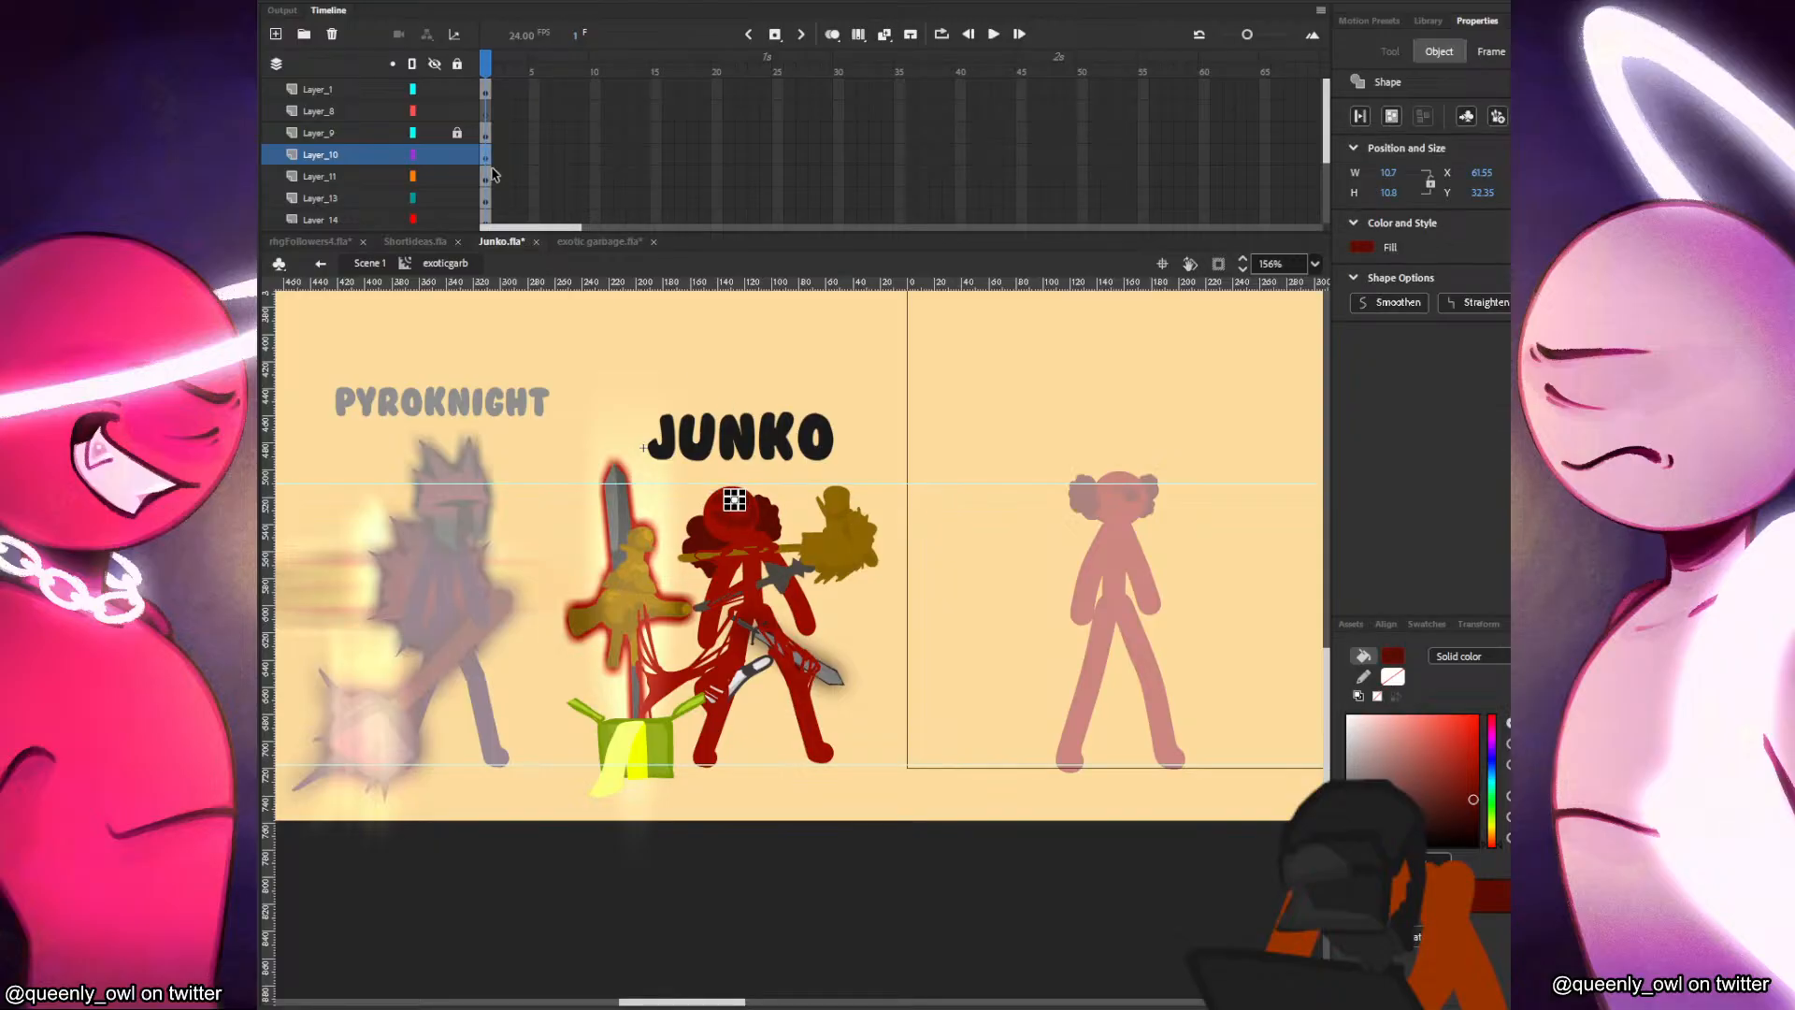
key("ctrl+x")
left_click(486, 111)
scroll(736, 510, "up", 5)
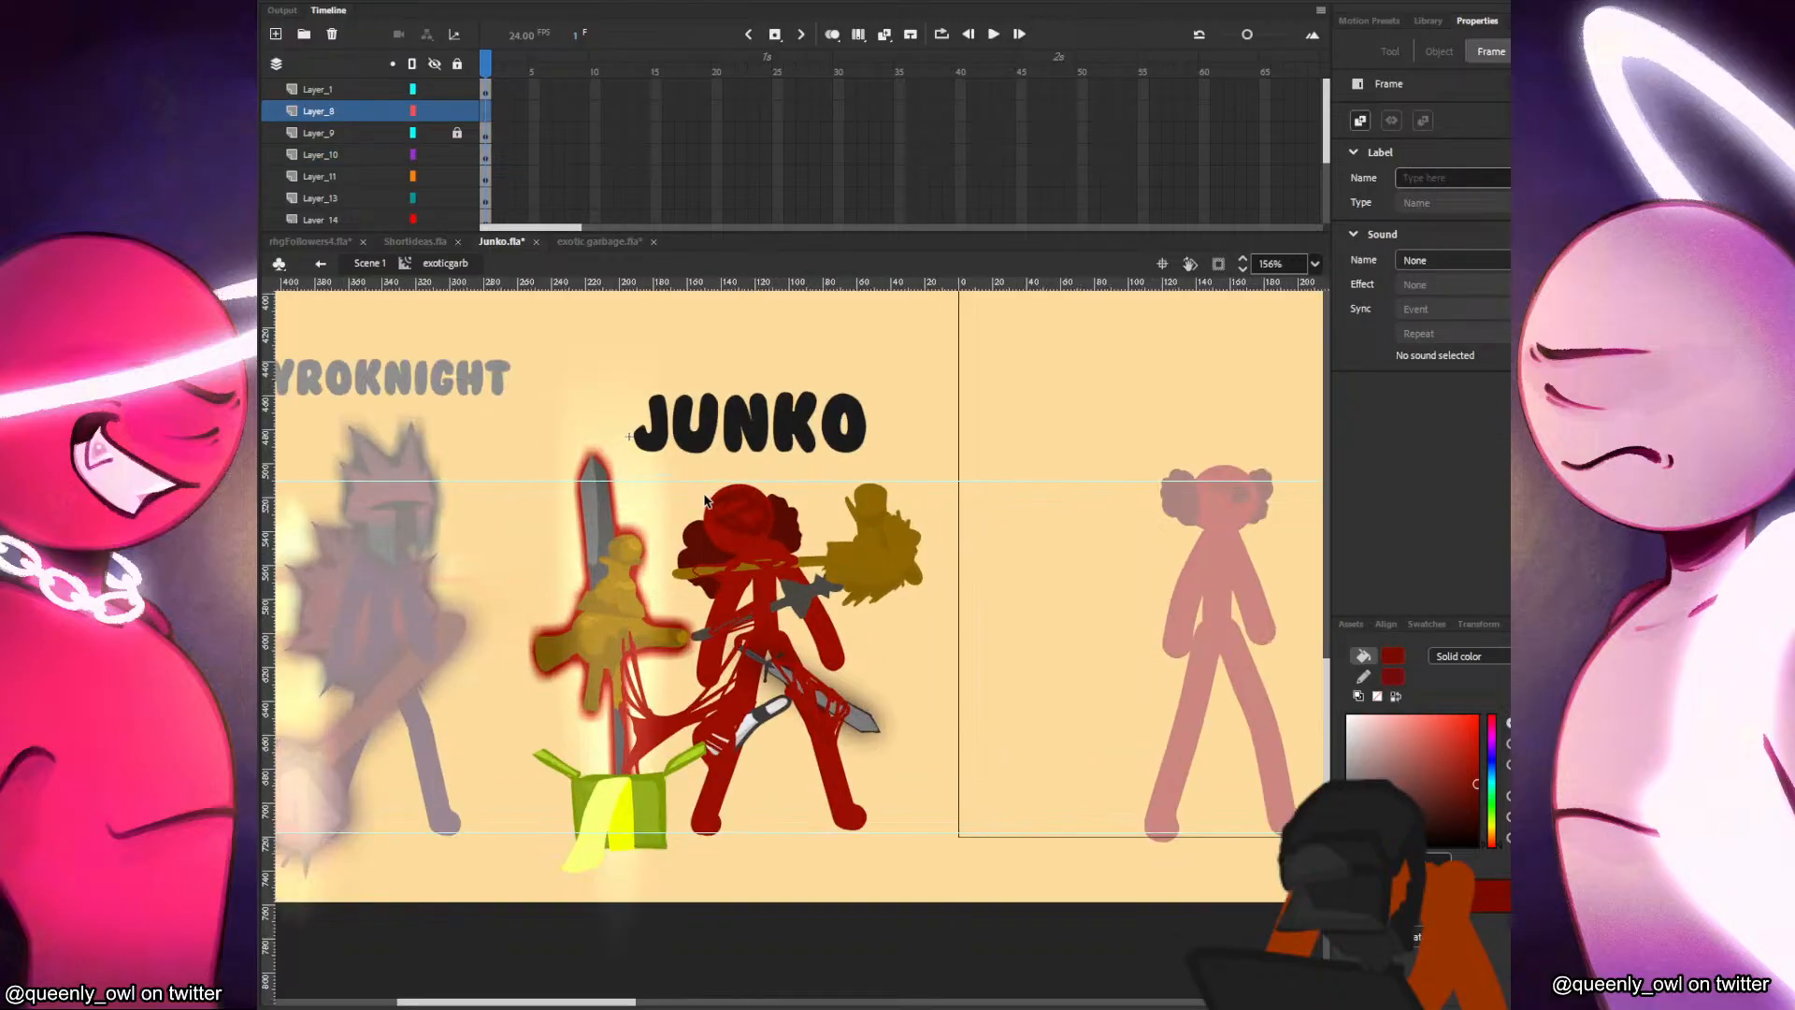
key("ctrl+shift+v")
left_click(813, 489, "shift")
left_click_drag(841, 481, 837, 476)
key("ctrl+z")
left_click(801, 449)
left_click(784, 497)
left_click(762, 515, "shift")
left_click_drag(812, 487, 813, 468)
left_click(849, 434)
key("ctrl+v")
left_click_drag(803, 648, 777, 500)
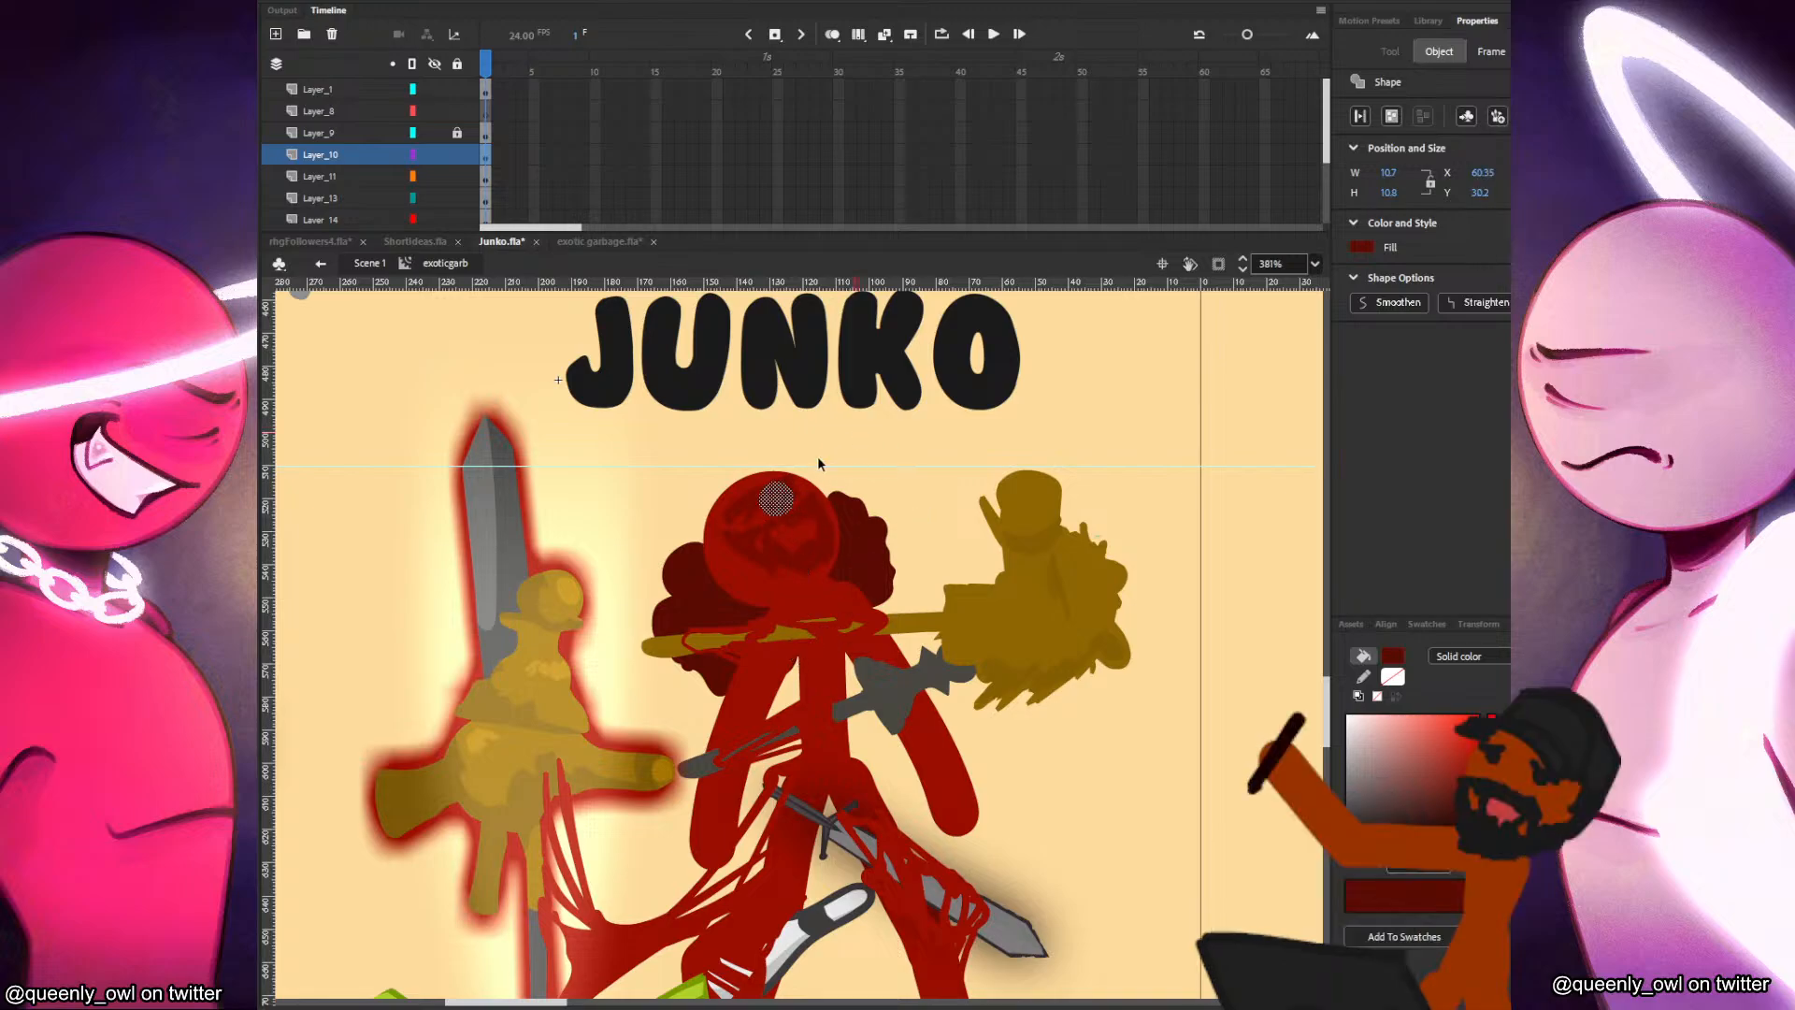
left_click(376, 265)
scroll(1180, 568, "down", 2)
scroll(883, 587, "down", 2)
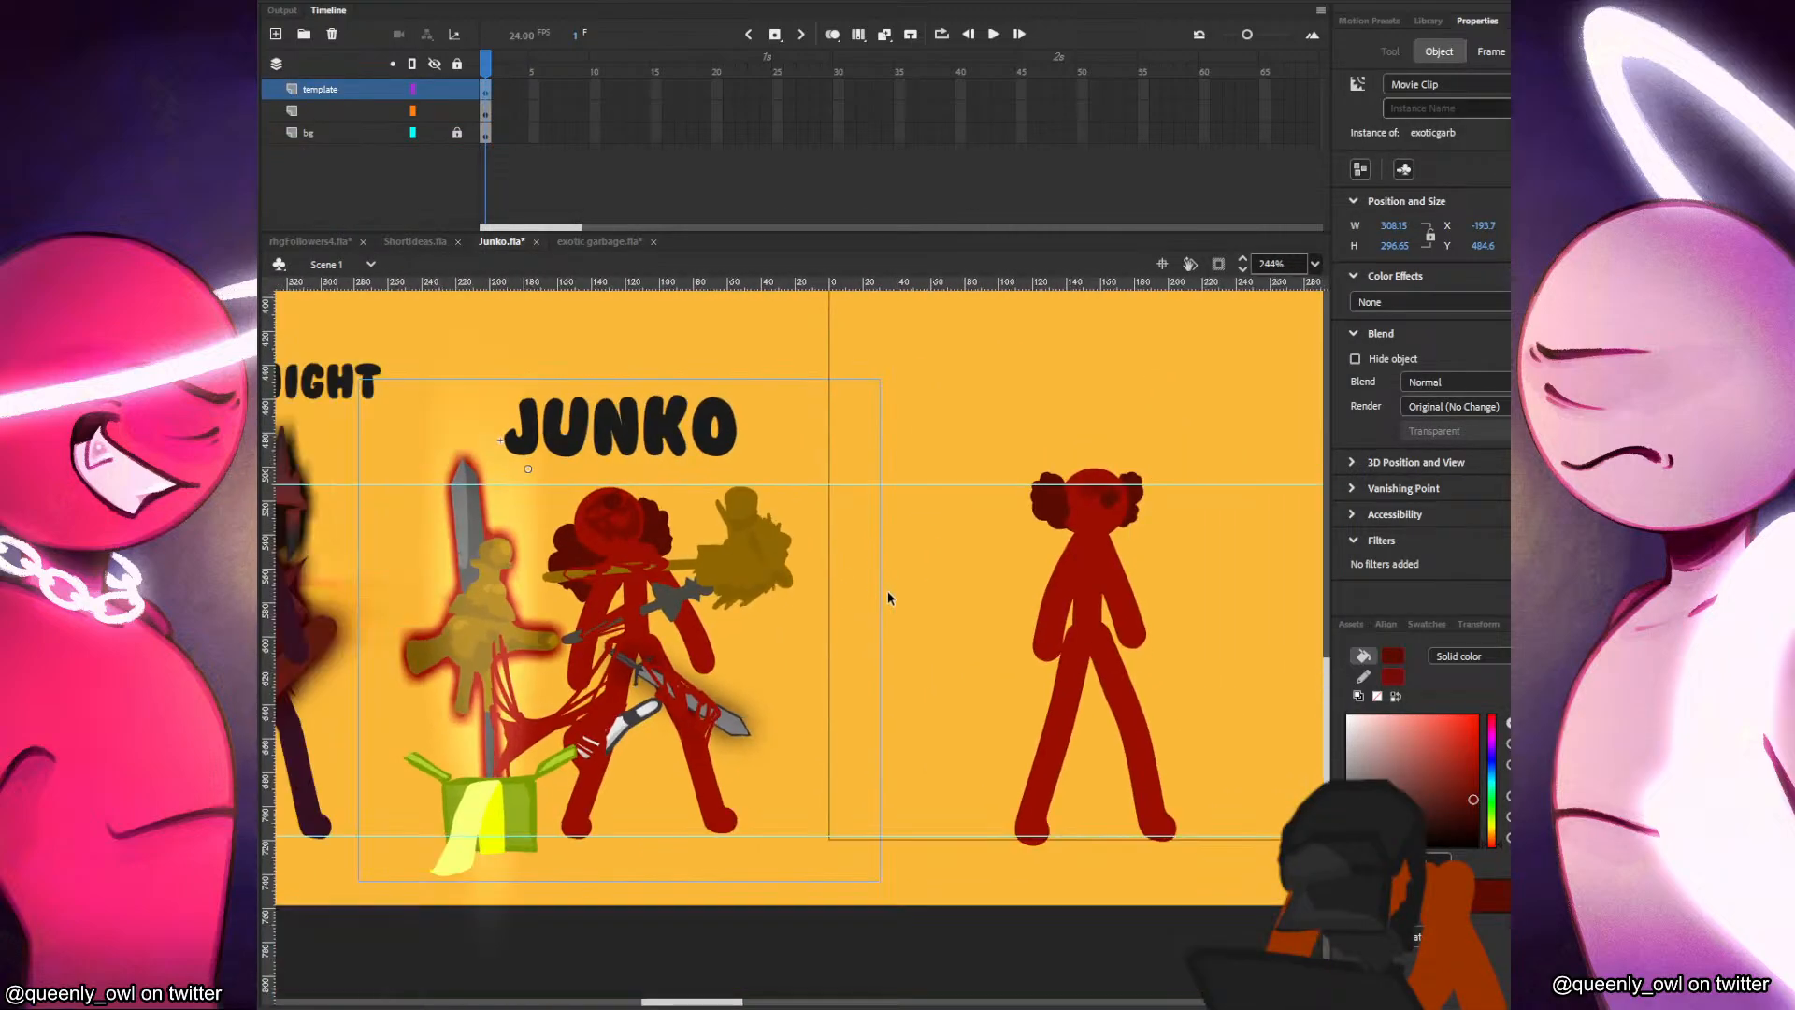
scroll(943, 601, "up", 3)
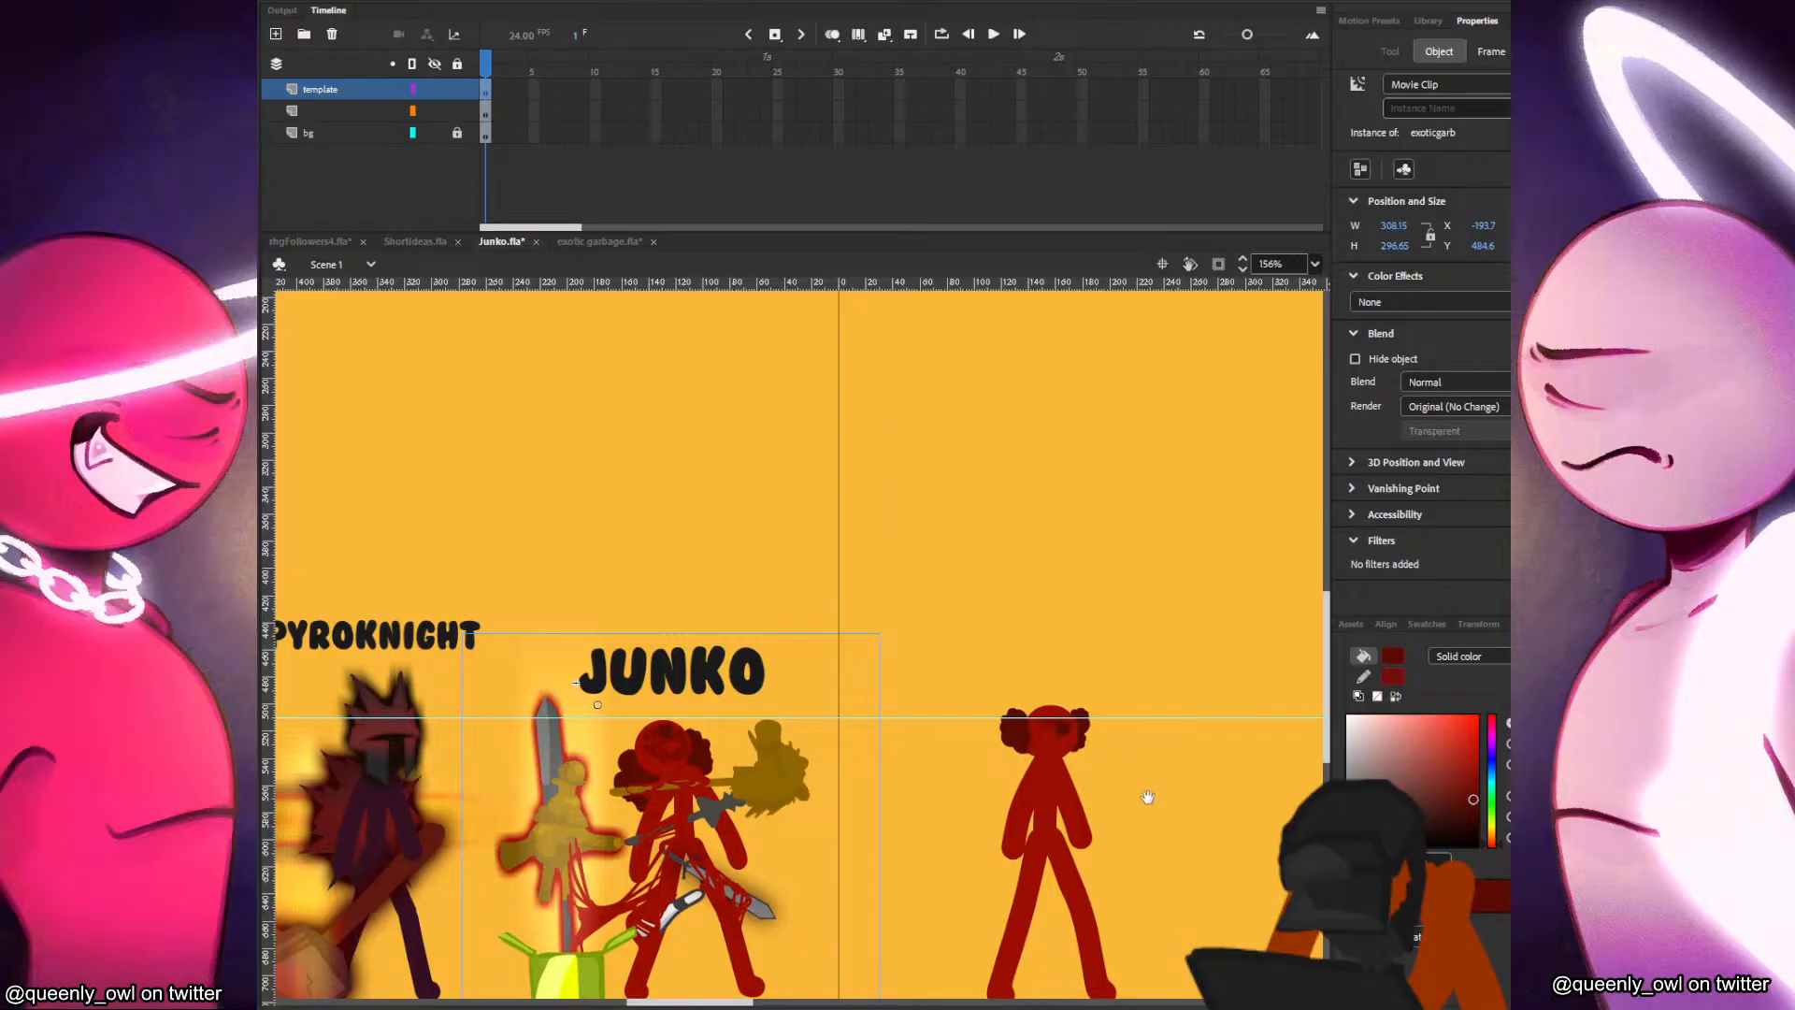
left_click_drag(1147, 797, 1114, 658)
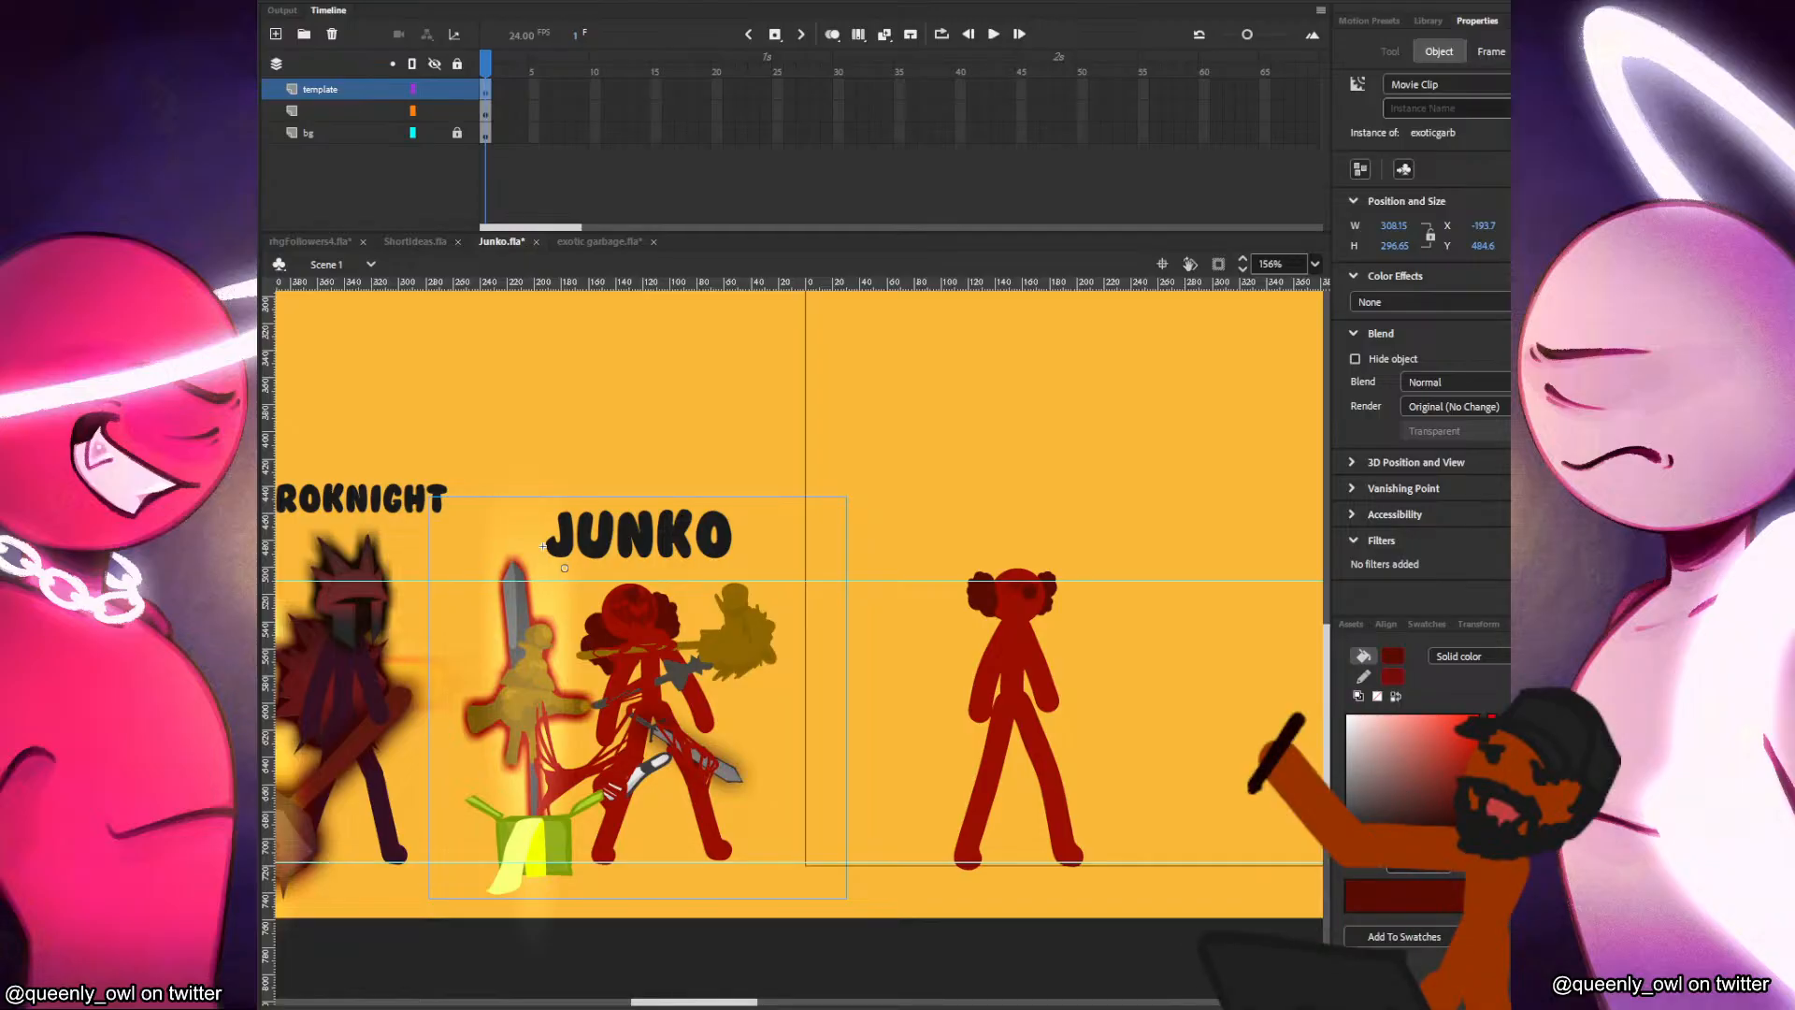
mouse_move(888, 1001)
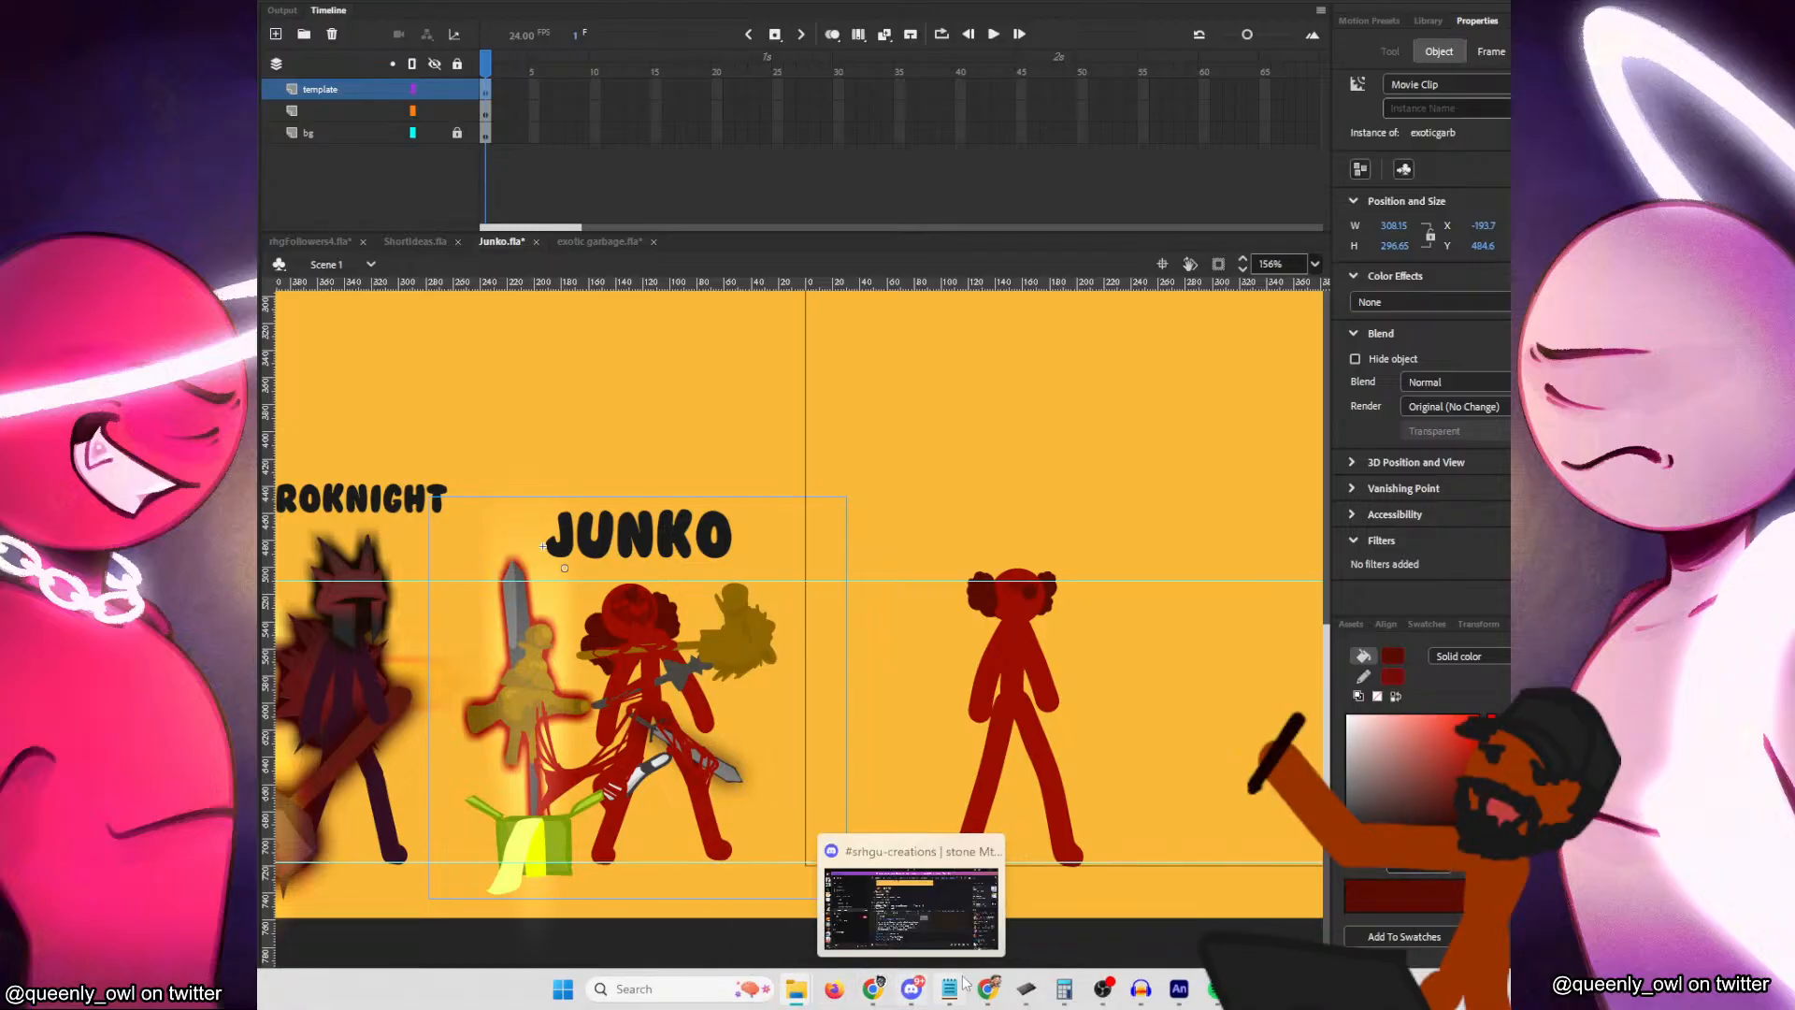
mouse_move(986, 993)
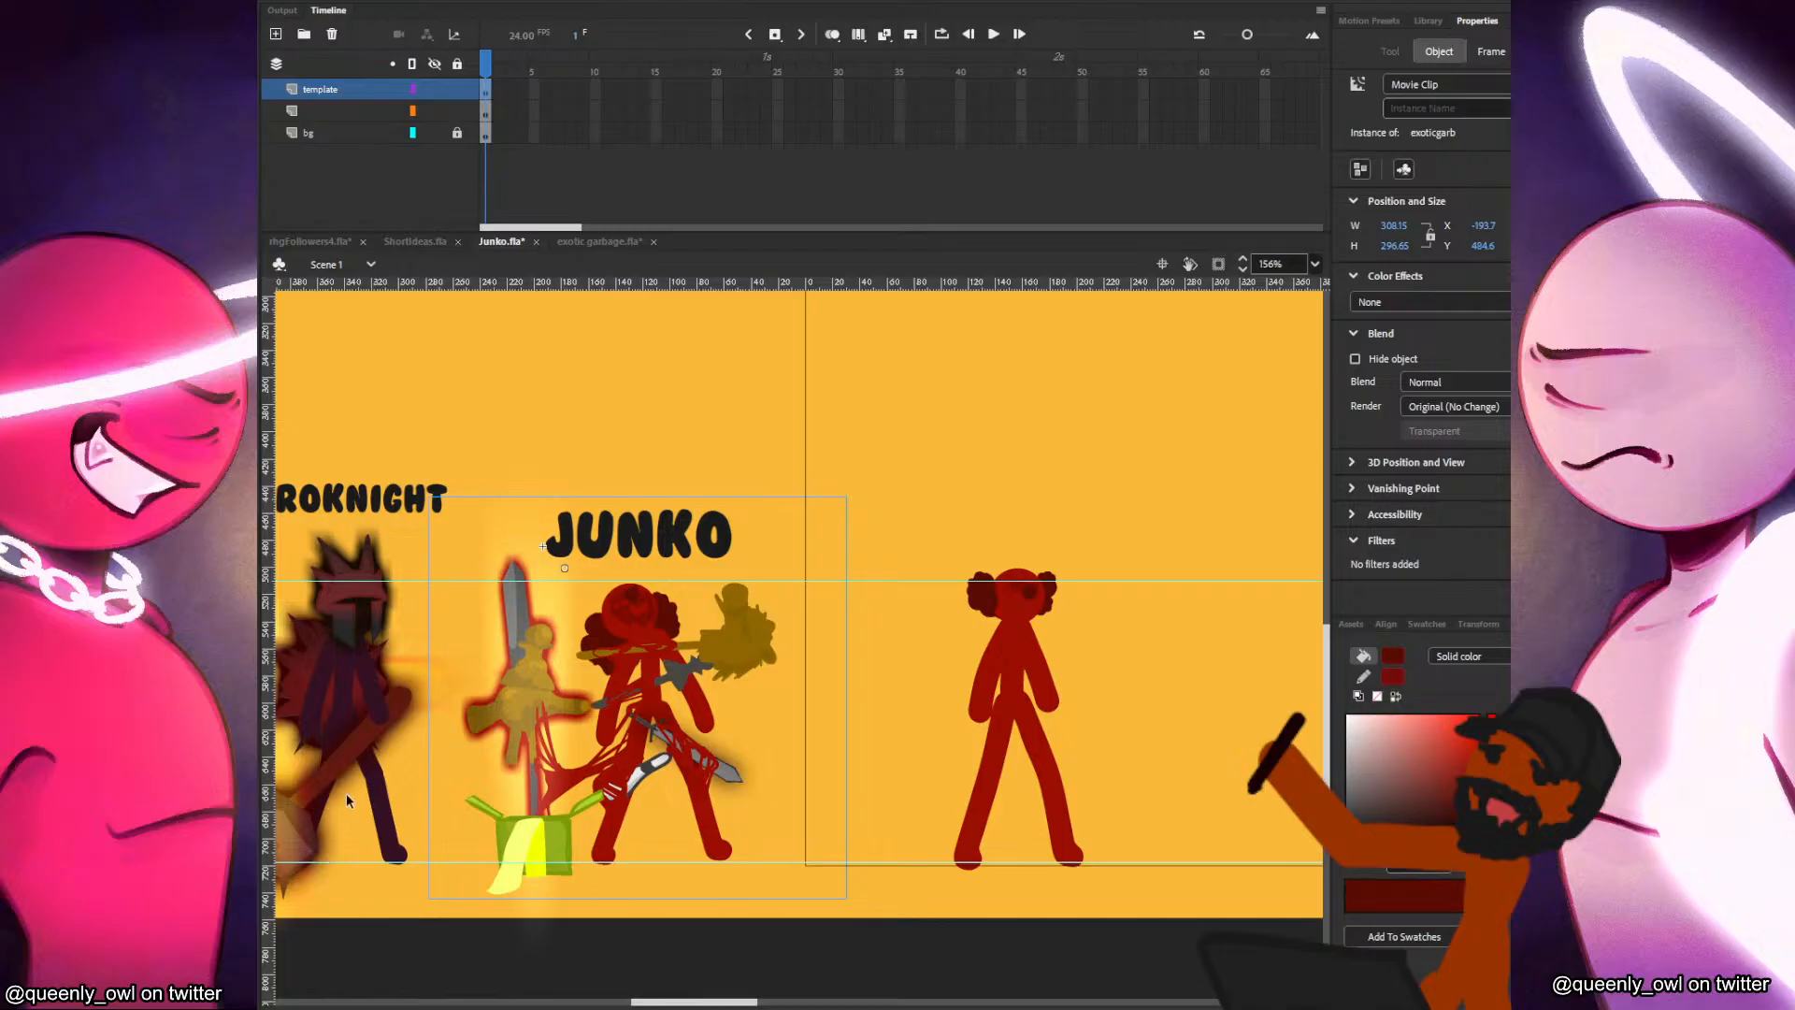
left_click(1183, 589)
scroll(1182, 593, "down", 2)
left_click_drag(1182, 593, 911, 573)
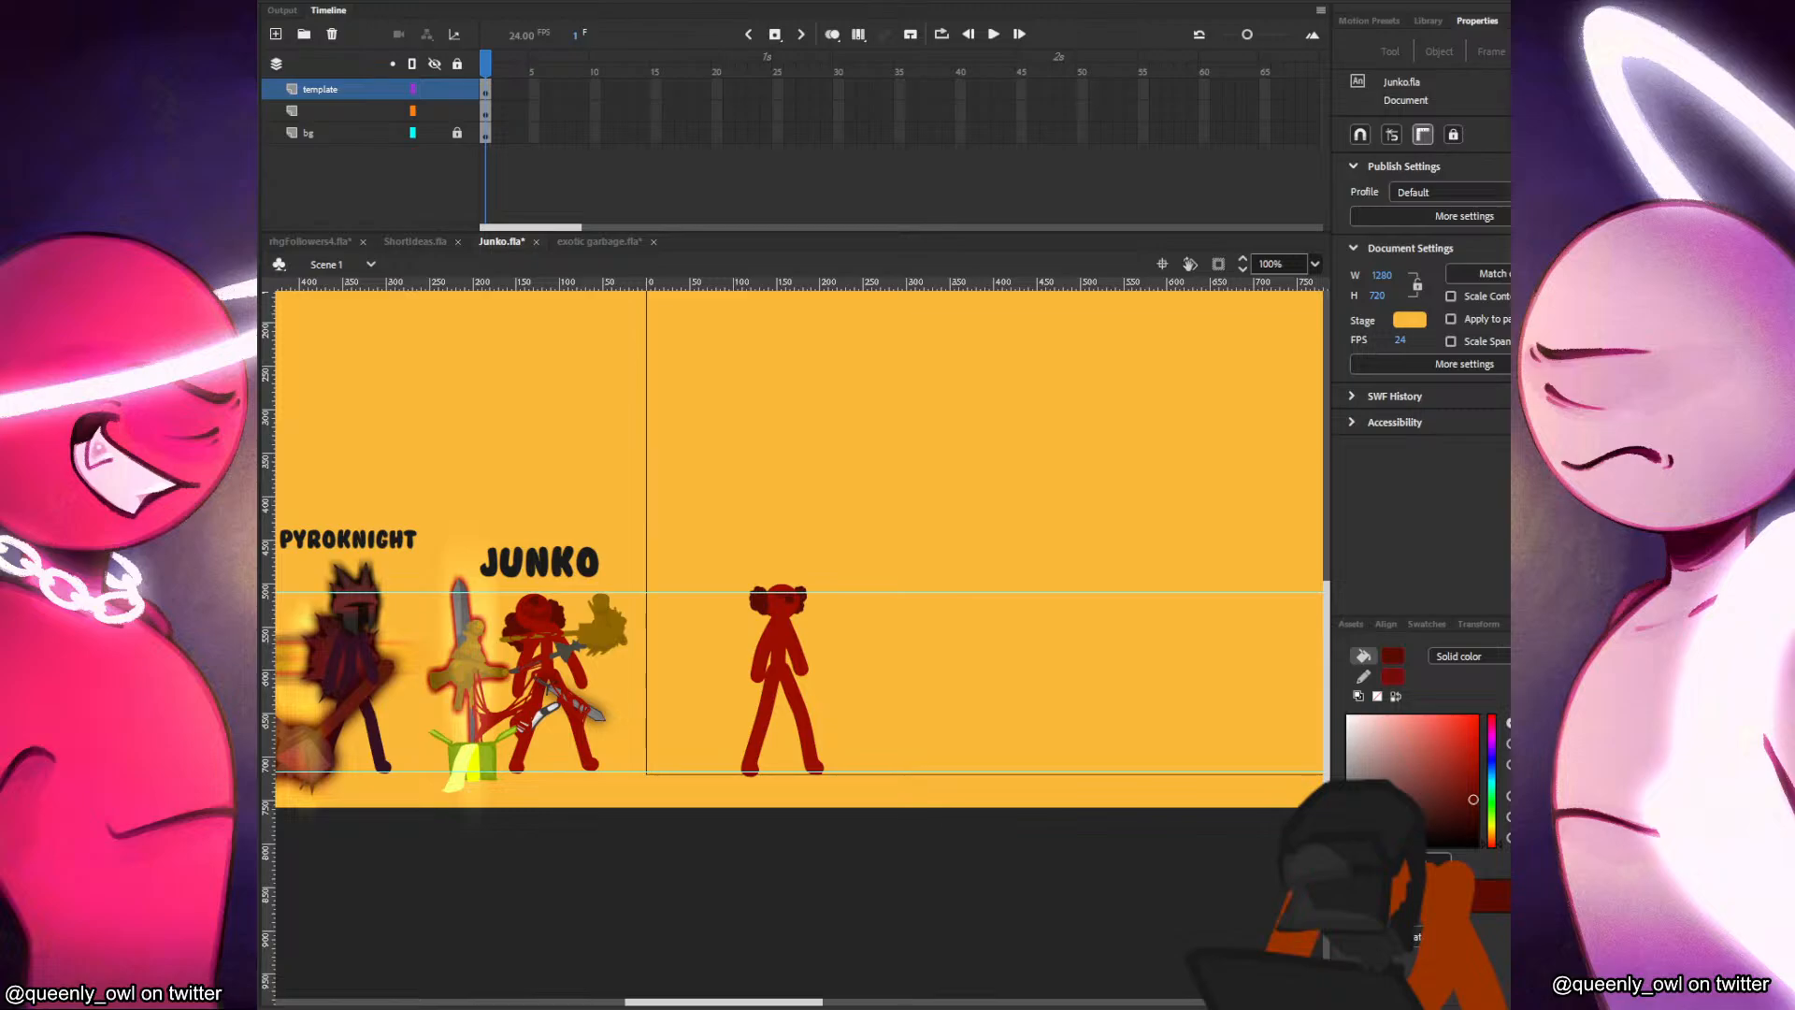
left_click_drag(912, 374, 917, 470)
Clear the template layer's keyframe with its NF - The Search.mp3 sound and paste the old Junko clip back in place.
left_click(489, 94)
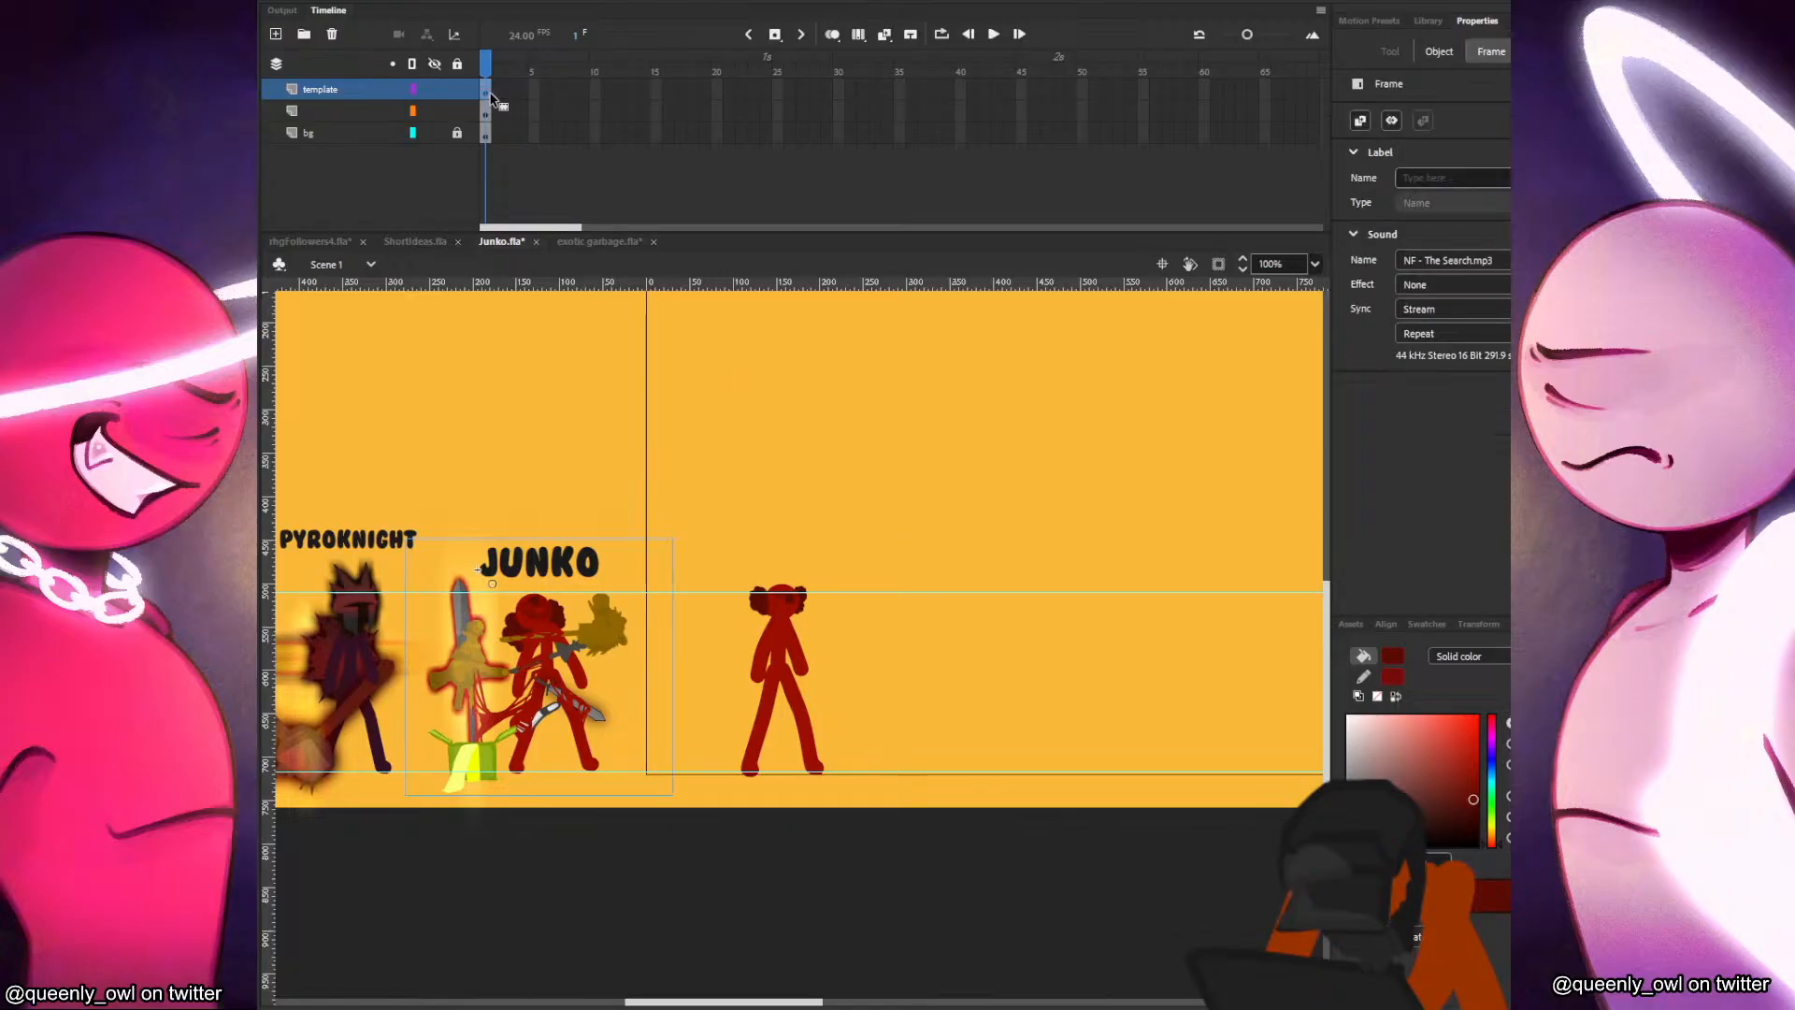
key("Delete")
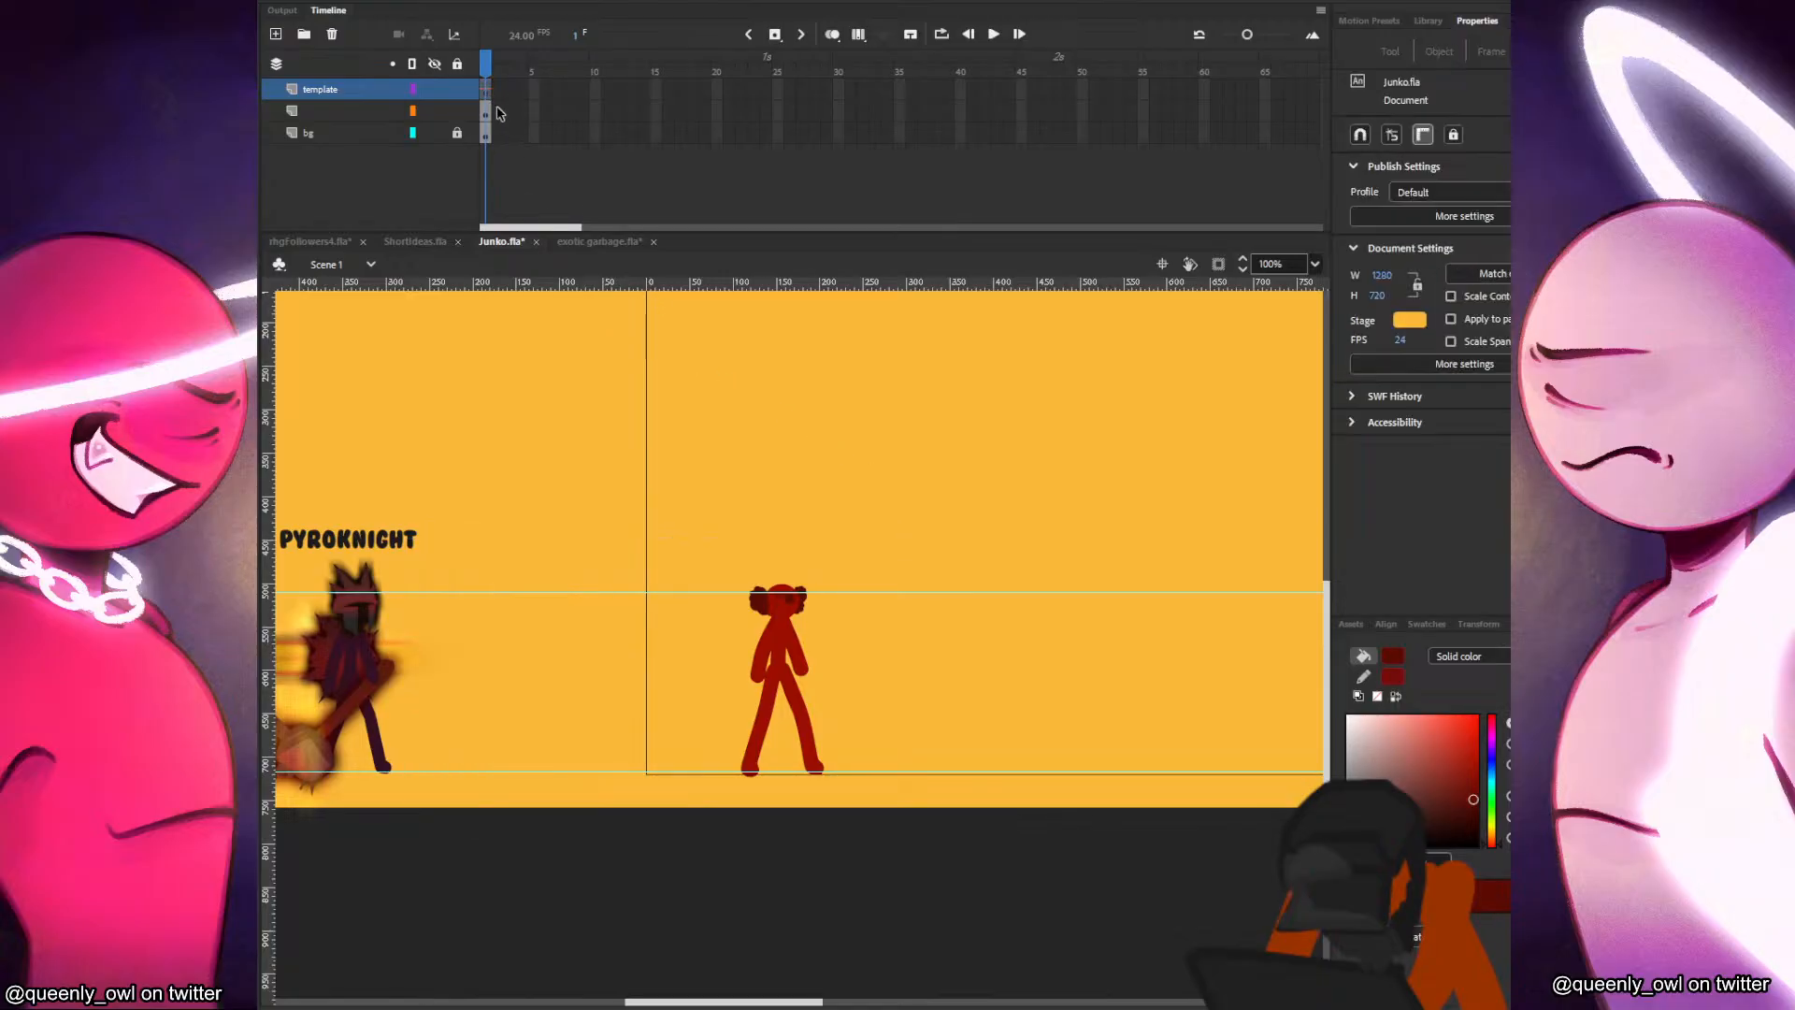
right_click(486, 89)
left_click(596, 271)
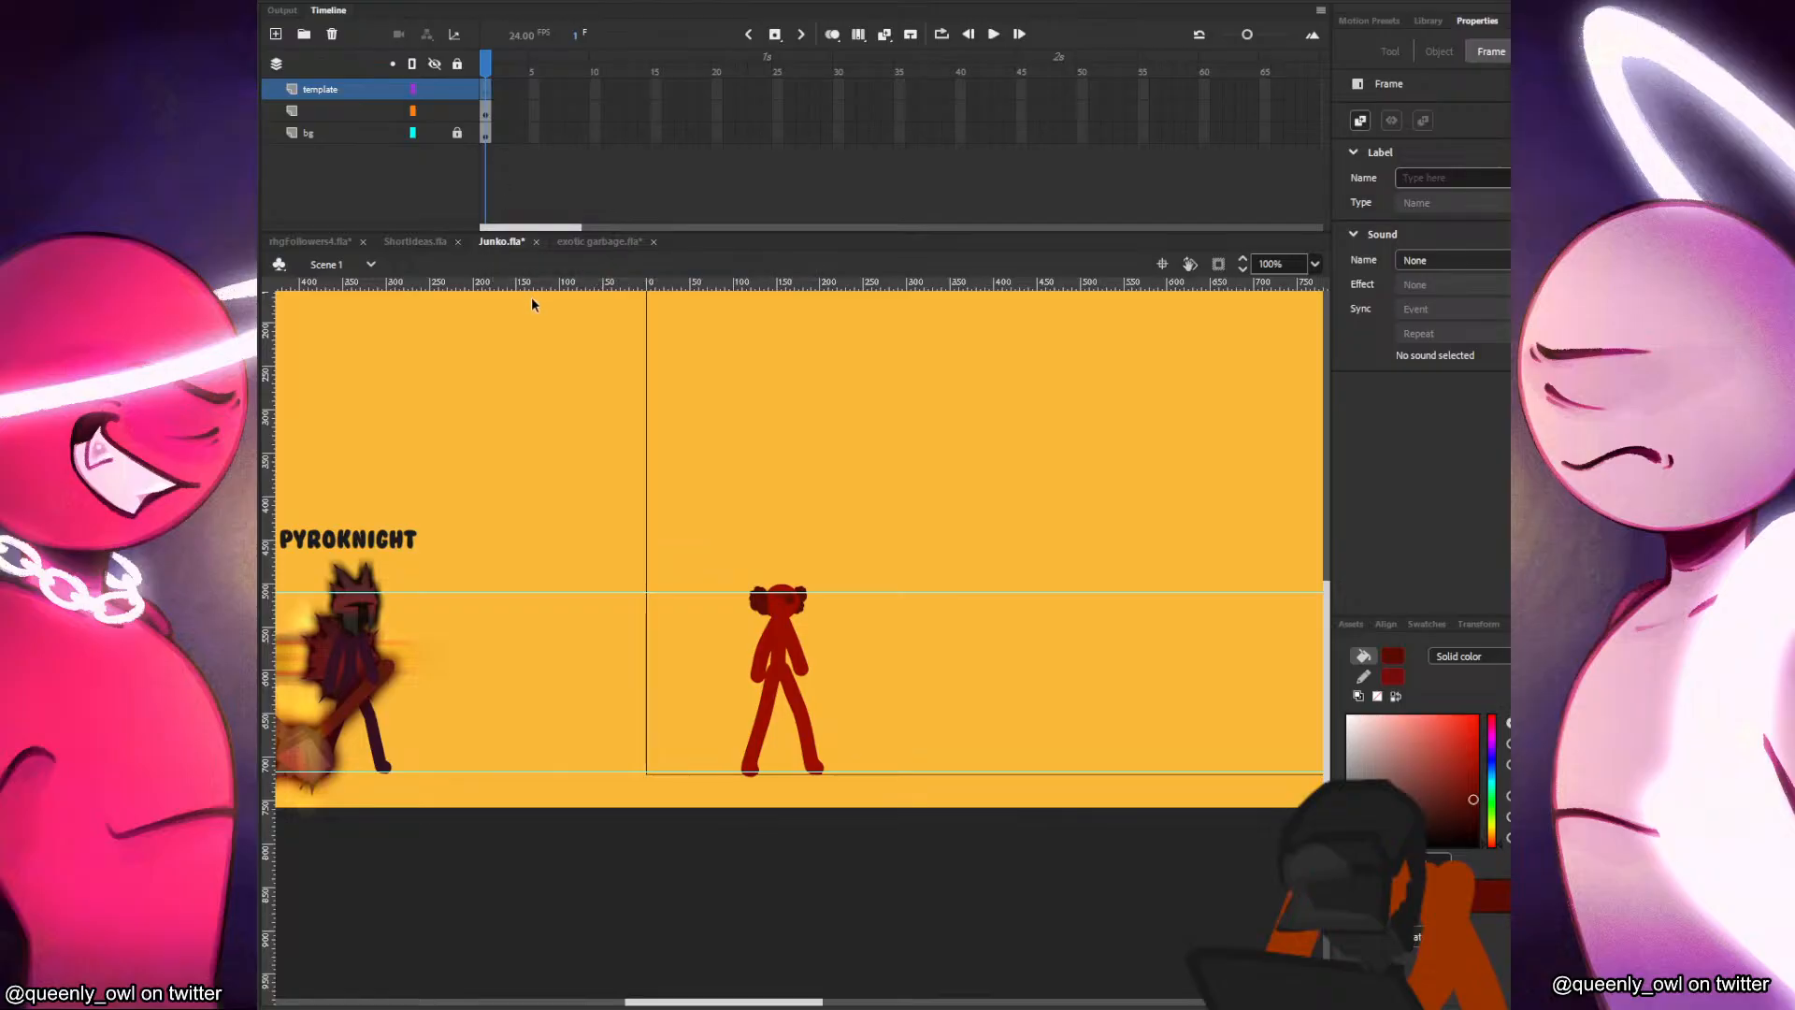
right_click(531, 350)
left_click(579, 421)
left_click(608, 438)
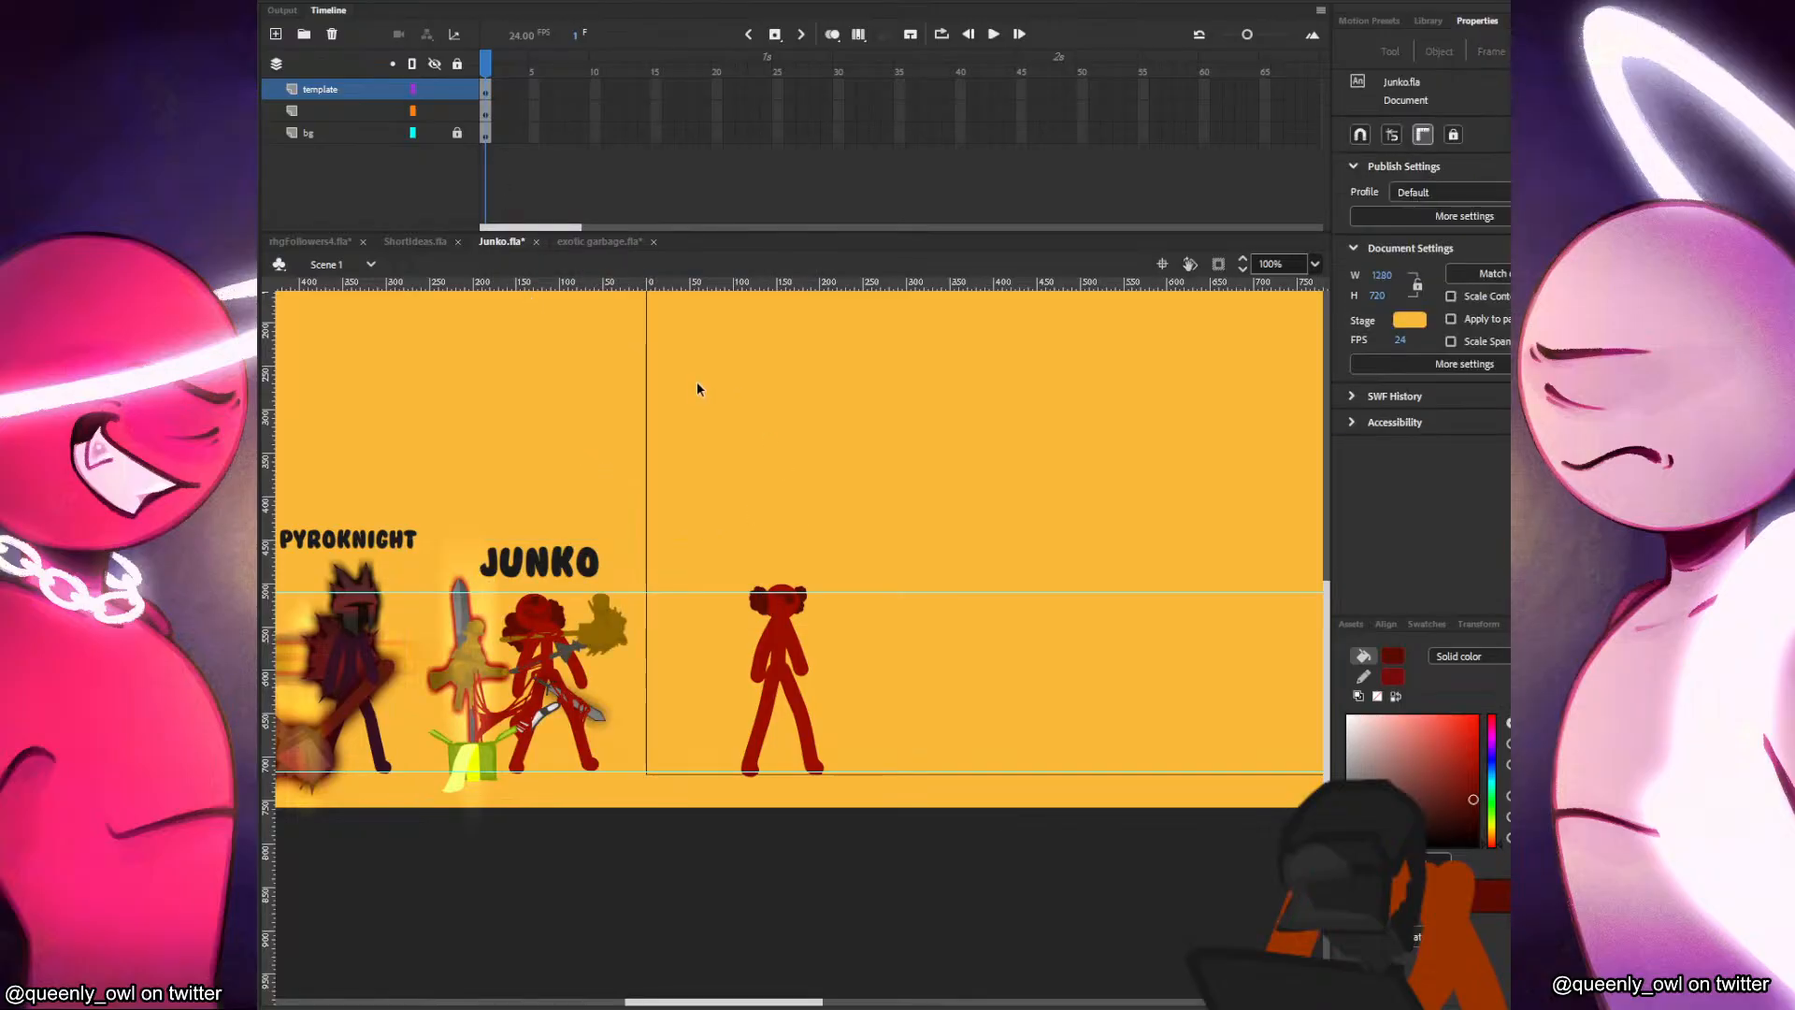
Add a new layer above the template layer and extend the frames of all four layers past frame 65.
left_click(276, 35)
left_click(355, 132)
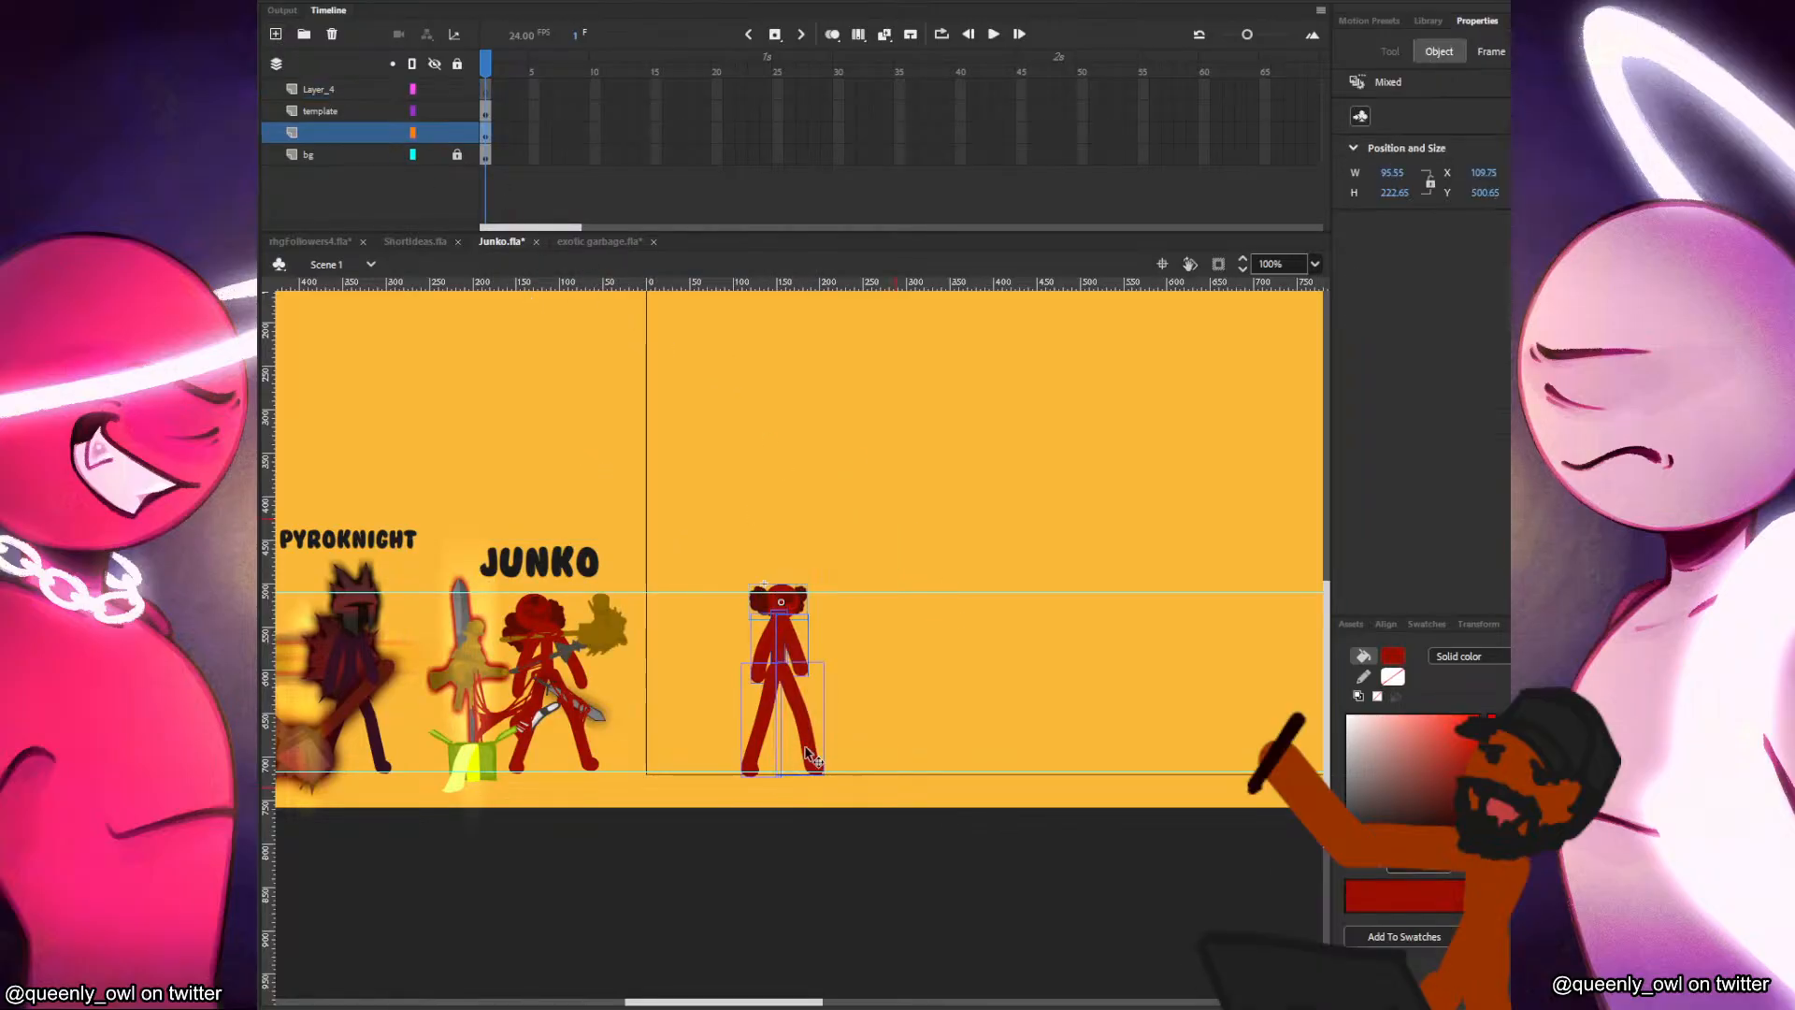
left_click_drag(520, 98, 1049, 168)
key("F5")
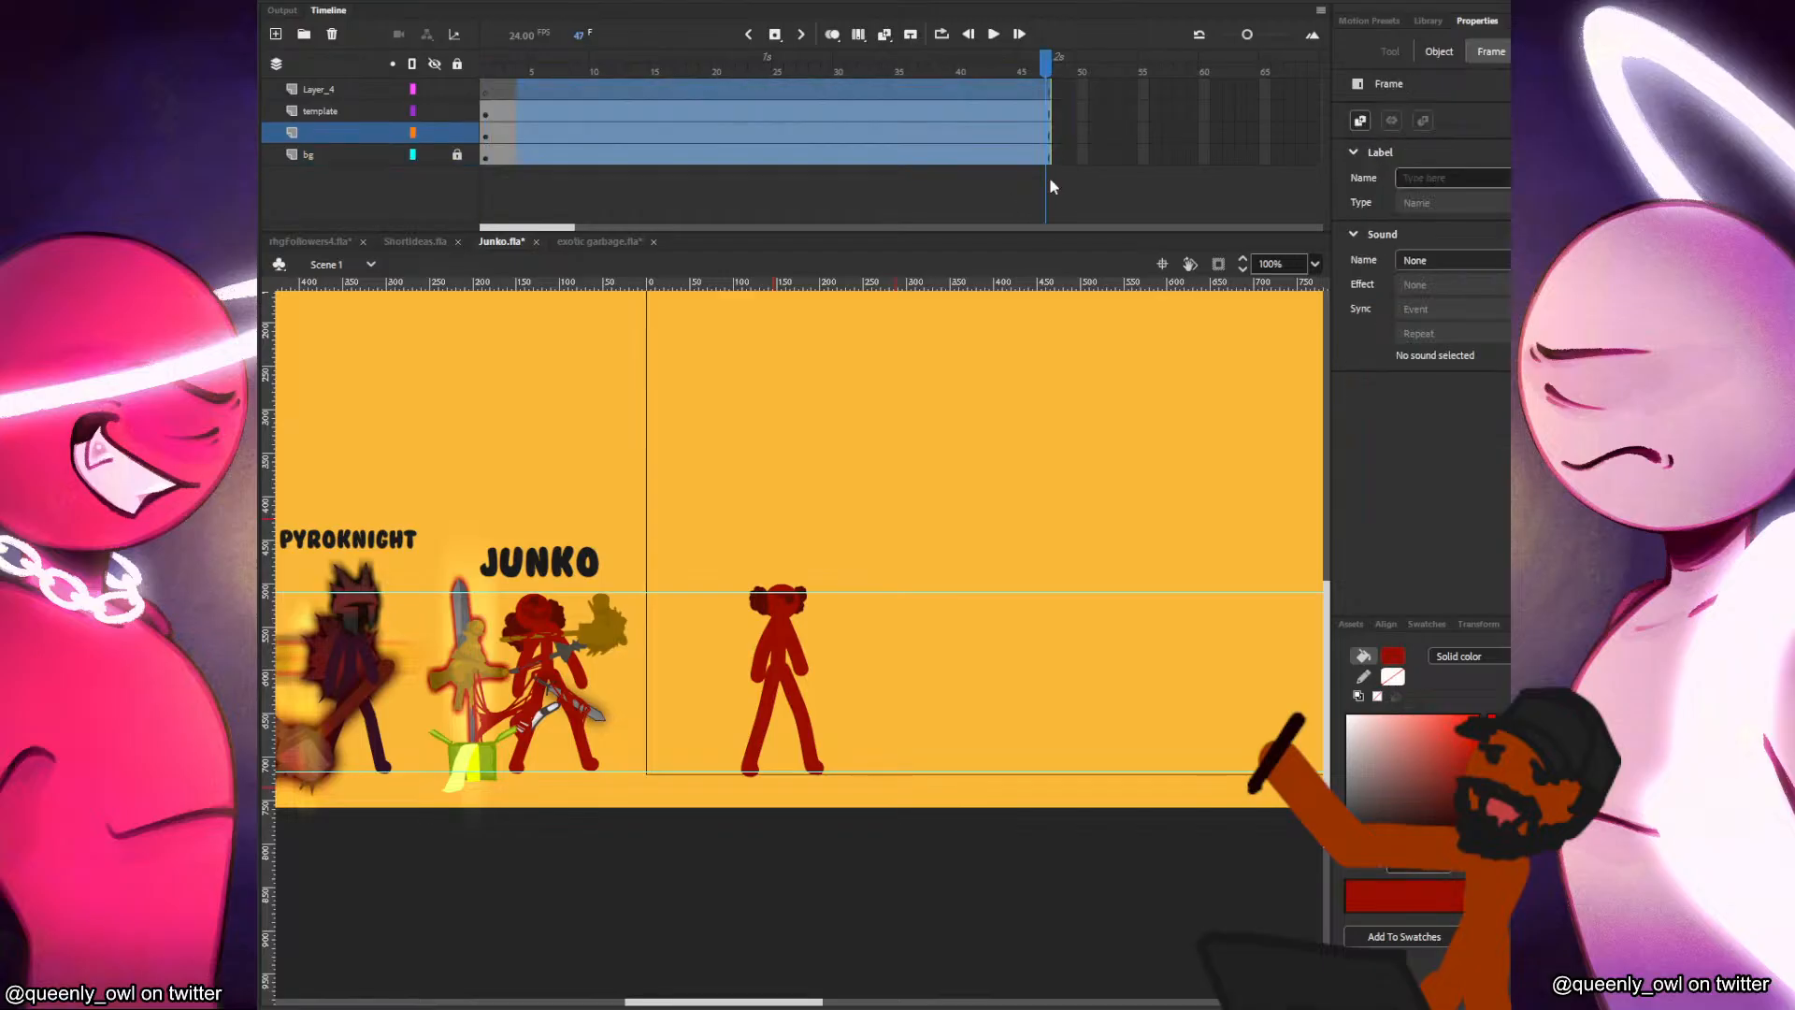
key("F5")
Rename the new top layer as song.
left_click(974, 407)
left_click(316, 94)
double_click(316, 95)
type("song")
key("Return")
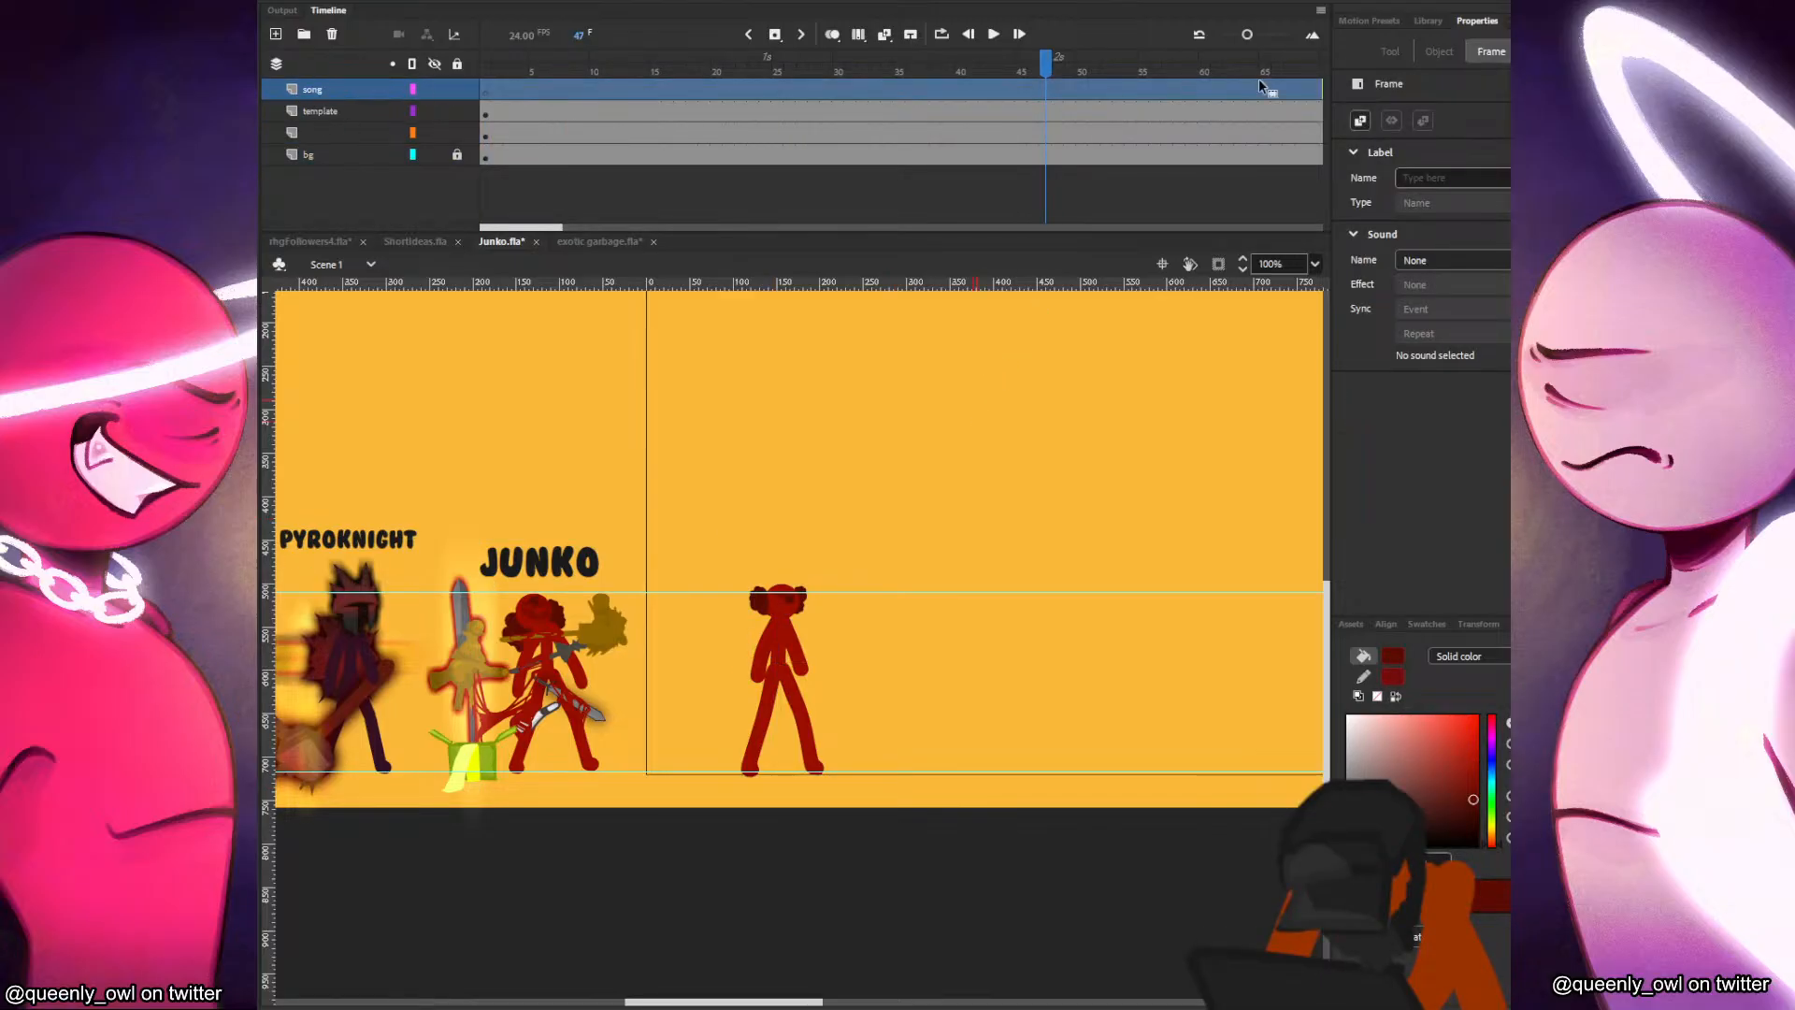
Add NF - The Search.mp3 from the library to the song layer and go to frame 16.
left_click(1438, 27)
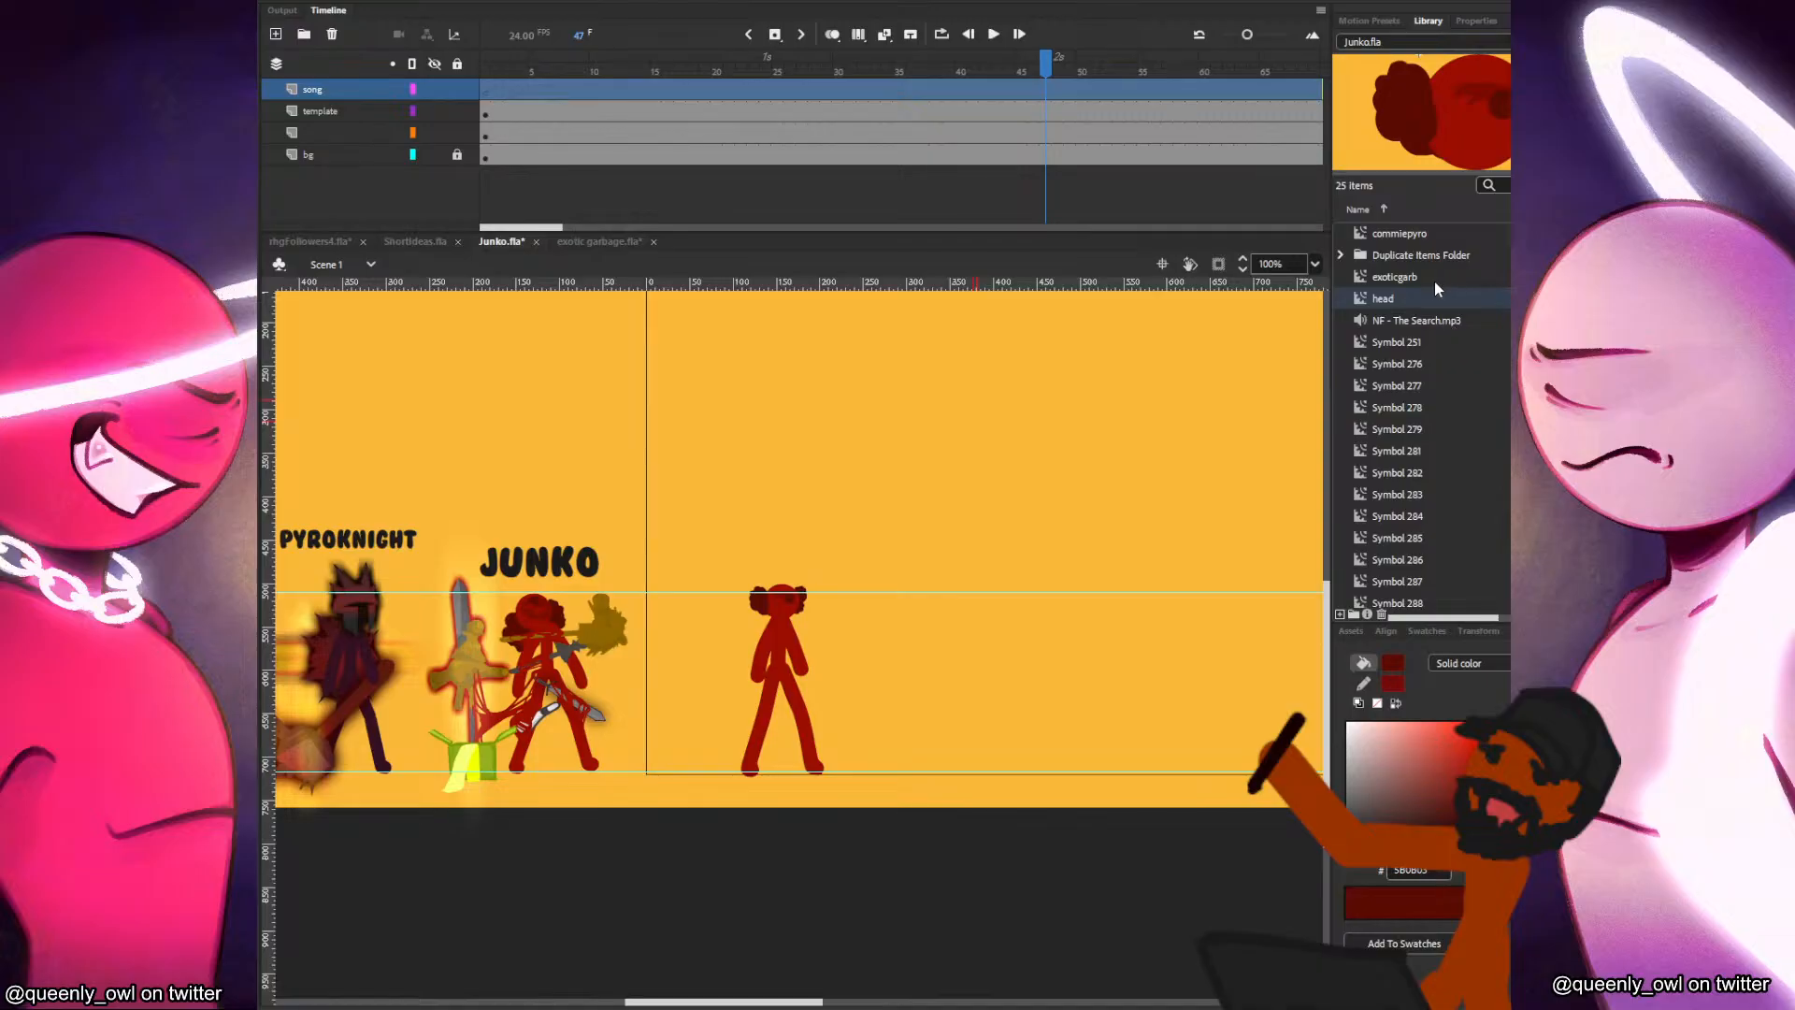
left_click_drag(1407, 324, 782, 436)
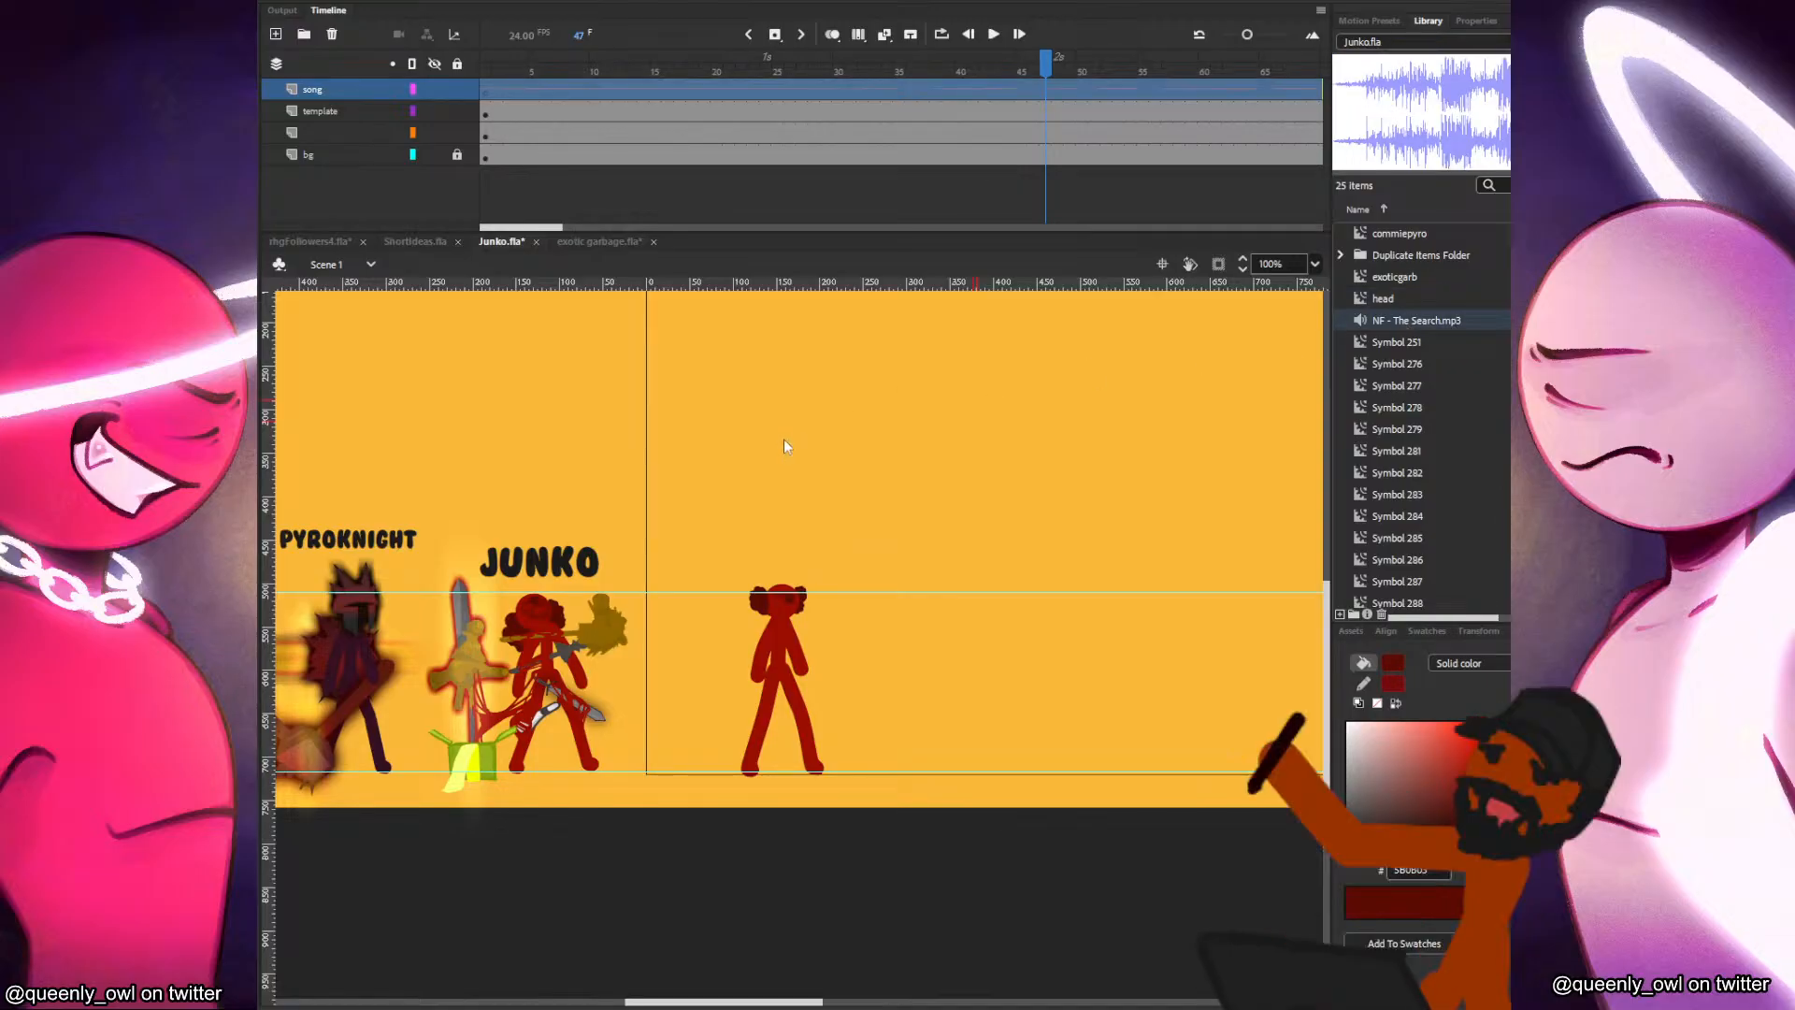
left_click(629, 109)
left_click(666, 91)
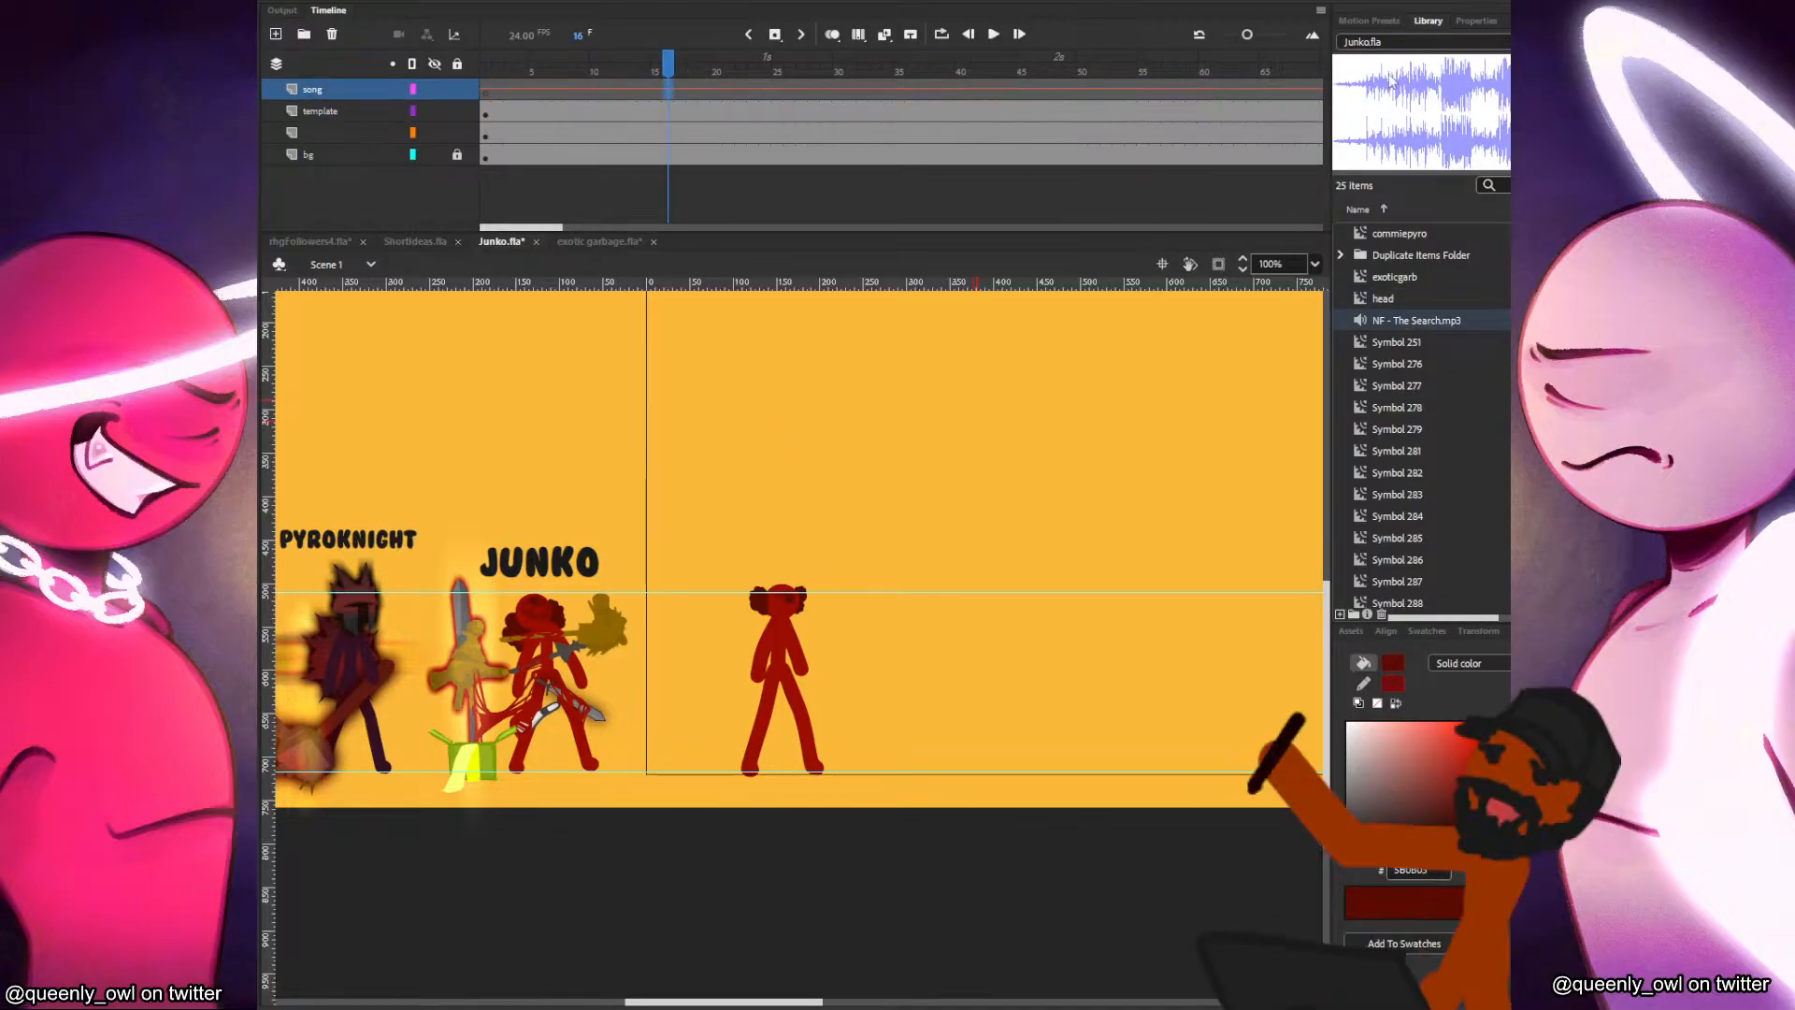
Open the song's envelope for editing, trim its start to the end of the quiet intro, and preview the sound.
left_click(1489, 24)
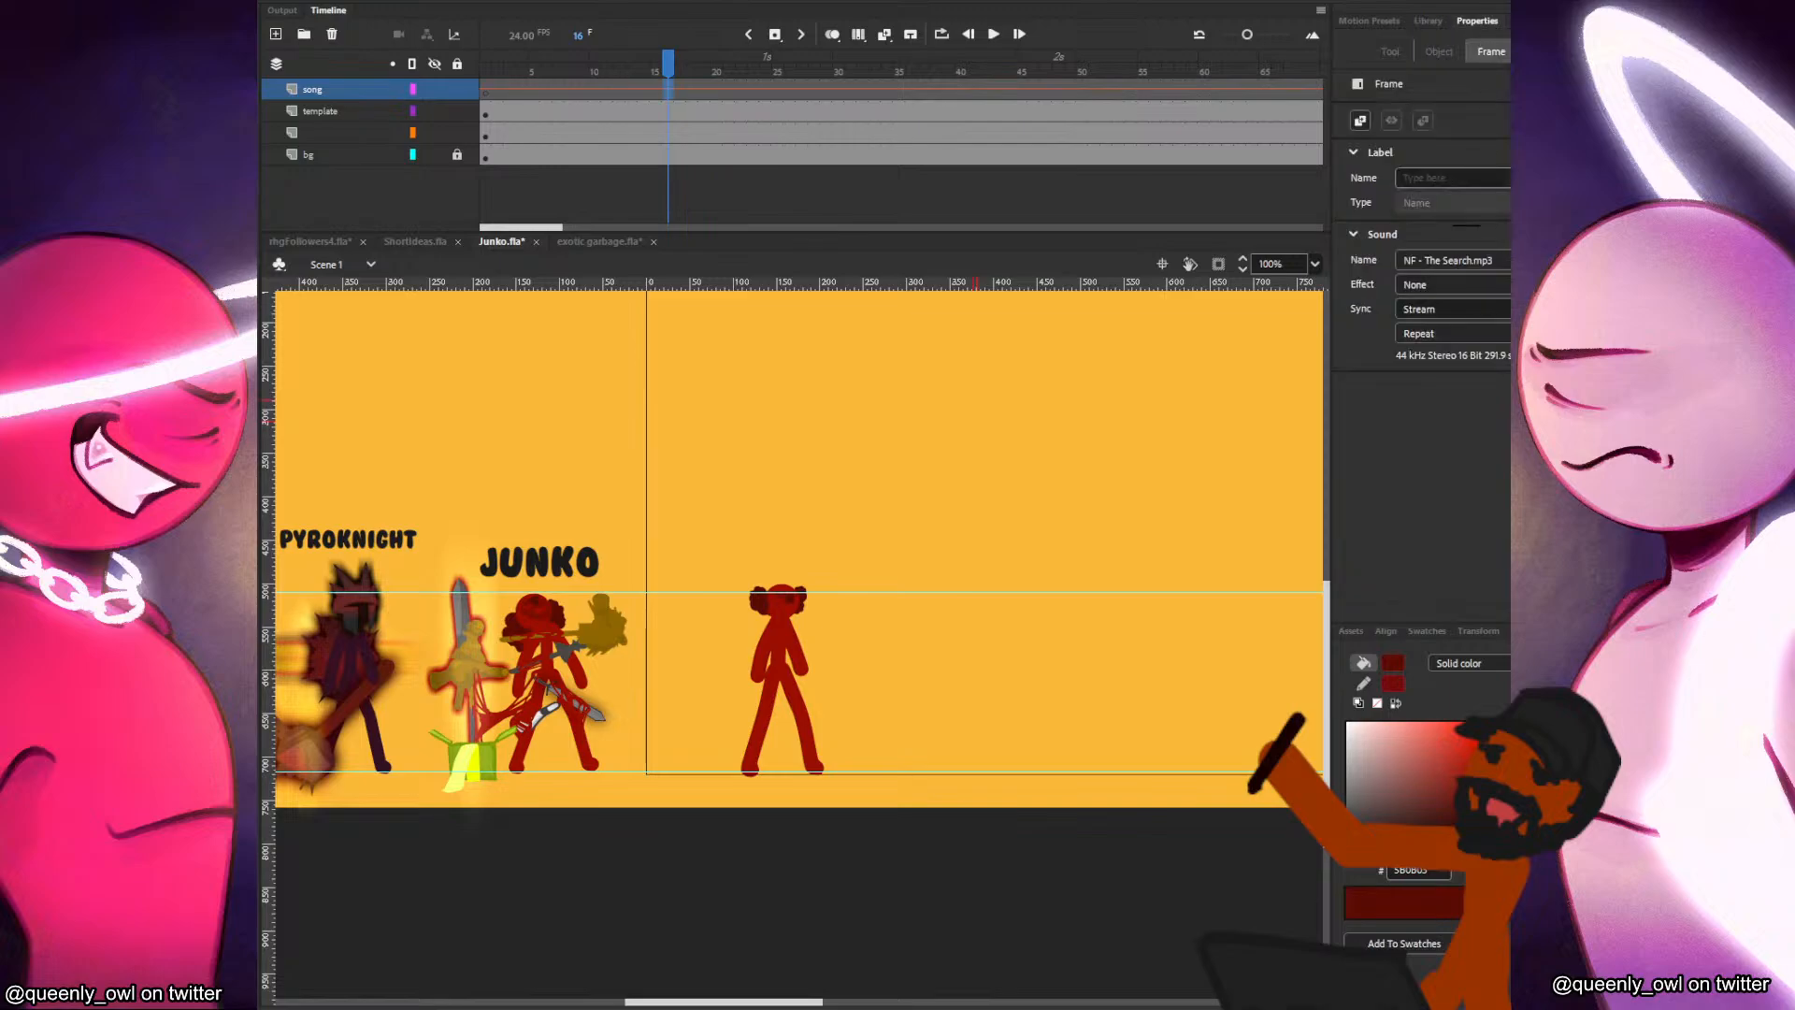
left_click(1560, 285)
left_click(1427, 658)
left_click(1202, 421)
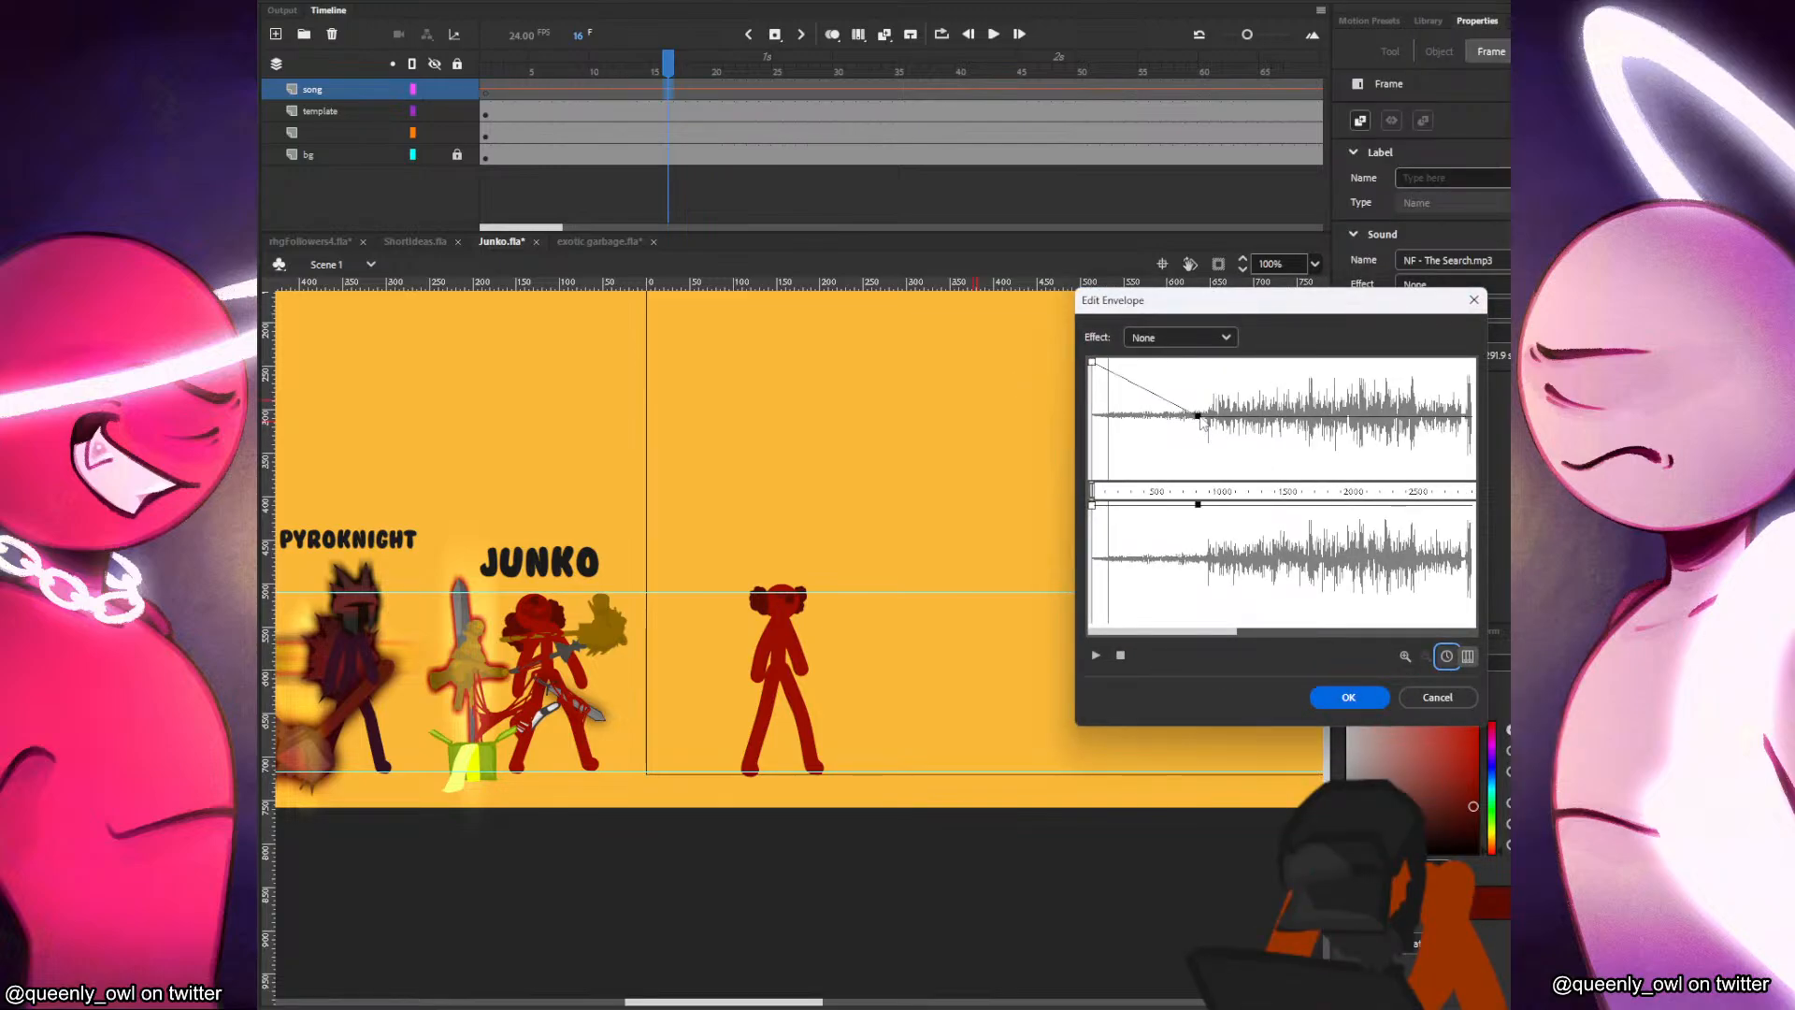
left_click_drag(1092, 491, 1205, 482)
left_click(1096, 655)
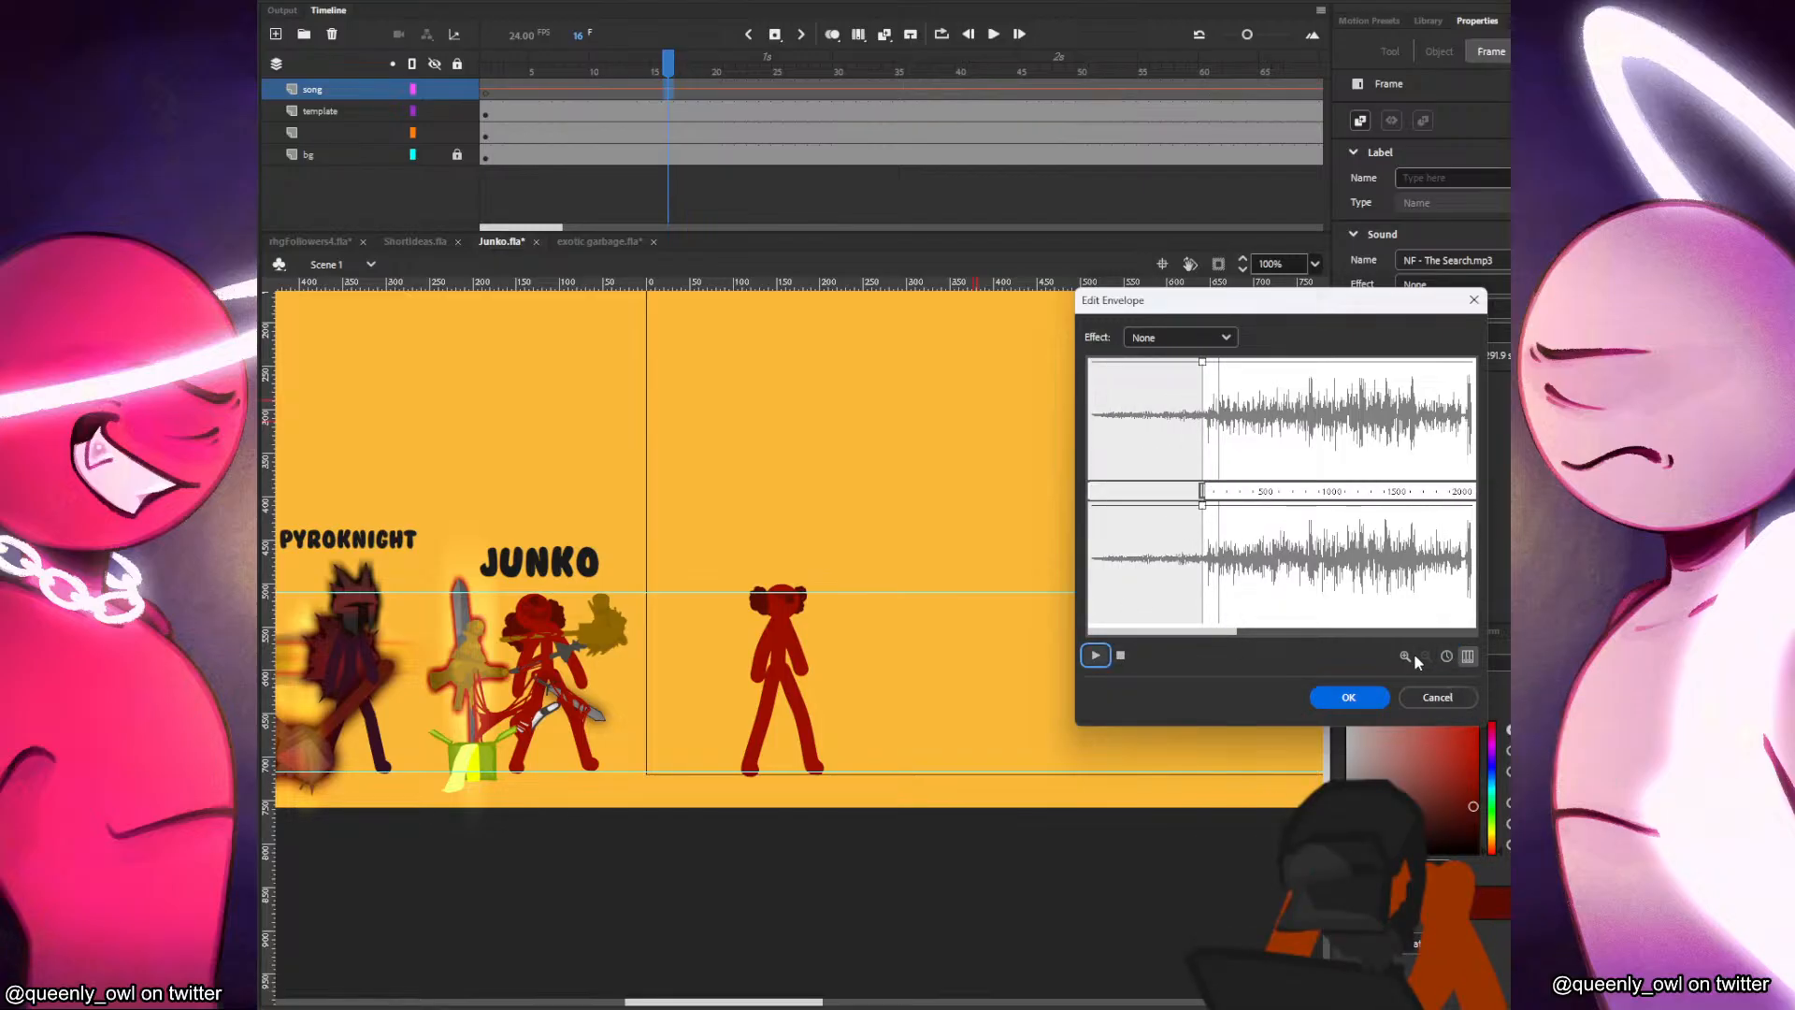
Move the song's start point to shortly before the loud section, previewing the sound to fine-tune it, and apply the envelope.
left_click_drag(1198, 634, 1239, 633)
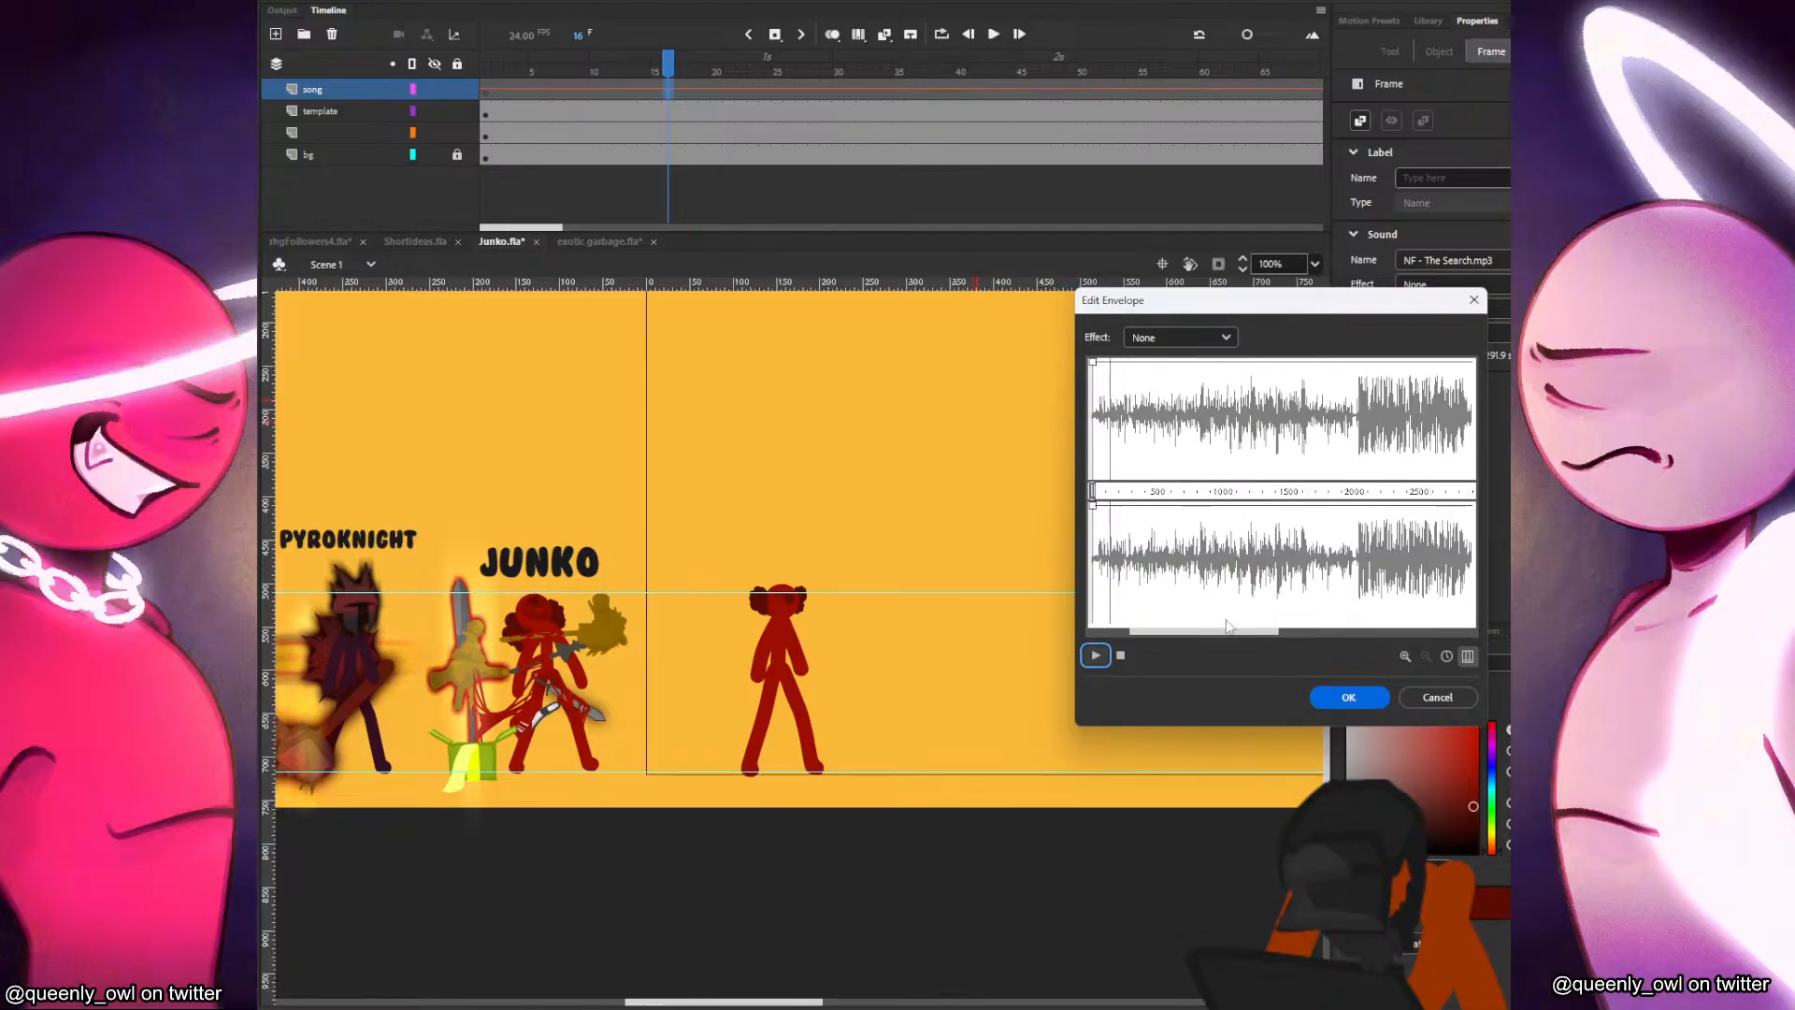
left_click_drag(1096, 491, 1350, 489)
left_click(1121, 655)
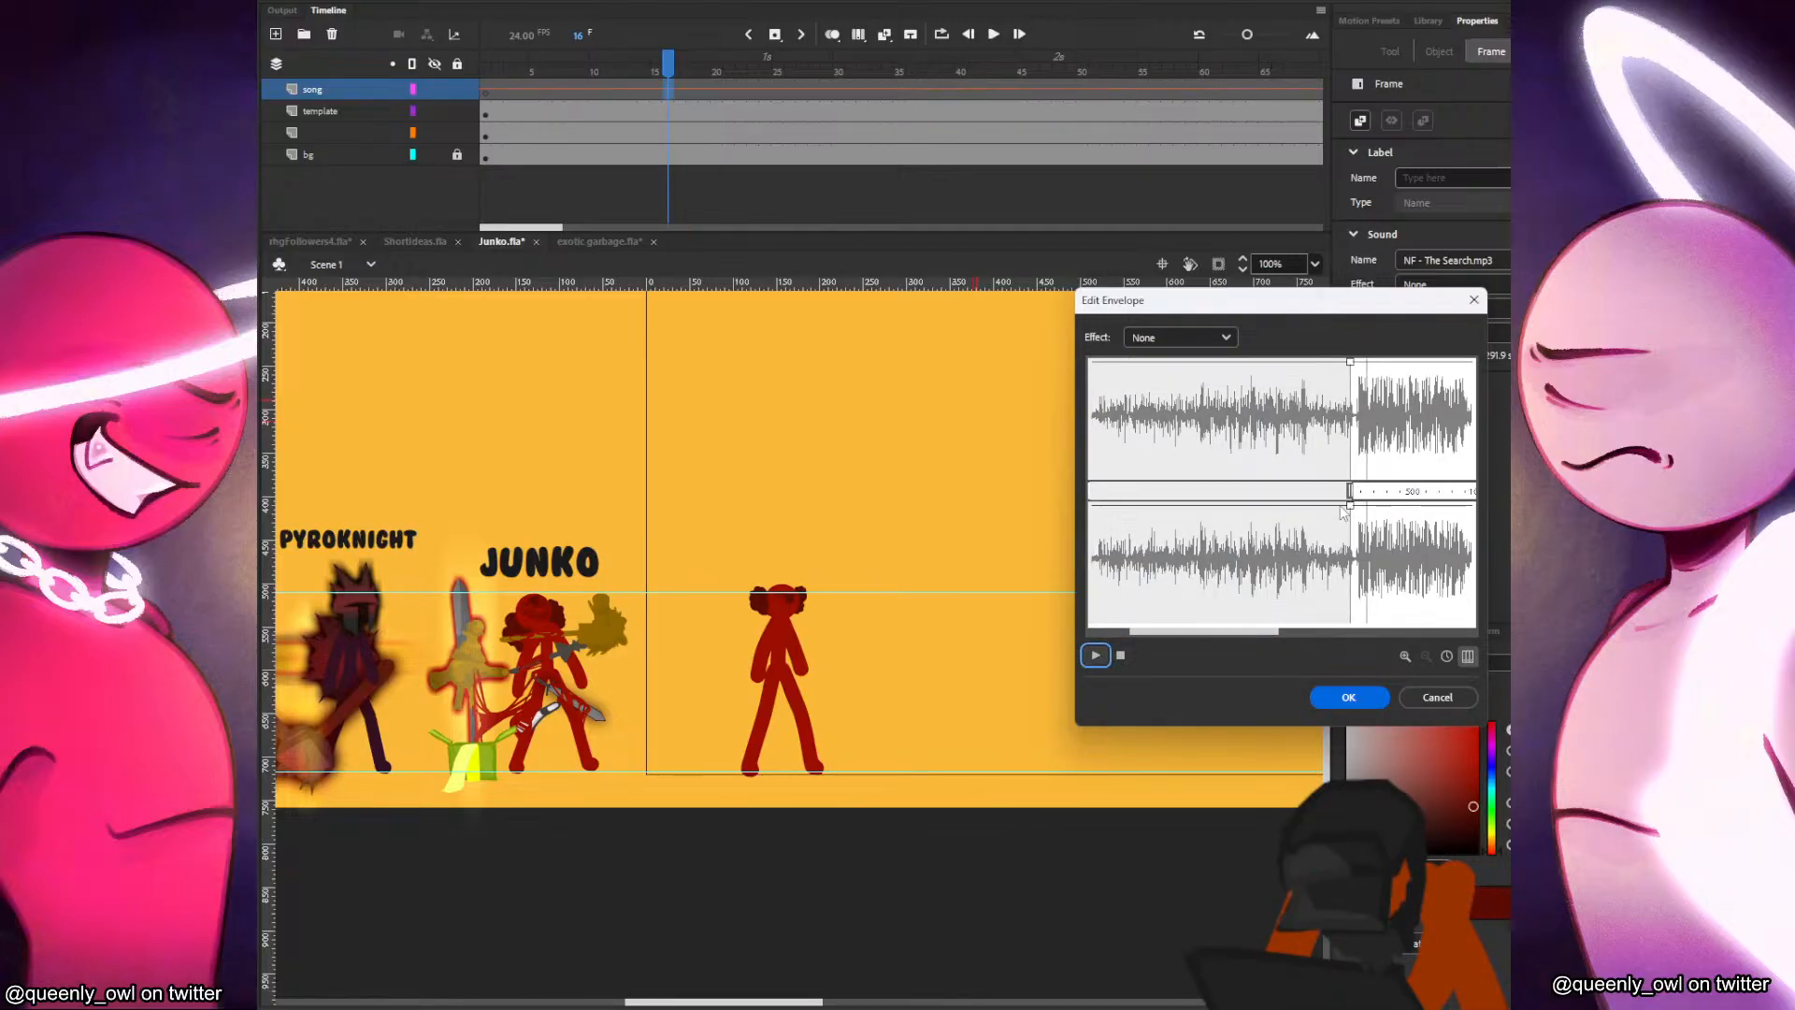
left_click_drag(1351, 491, 1313, 491)
left_click(1122, 656)
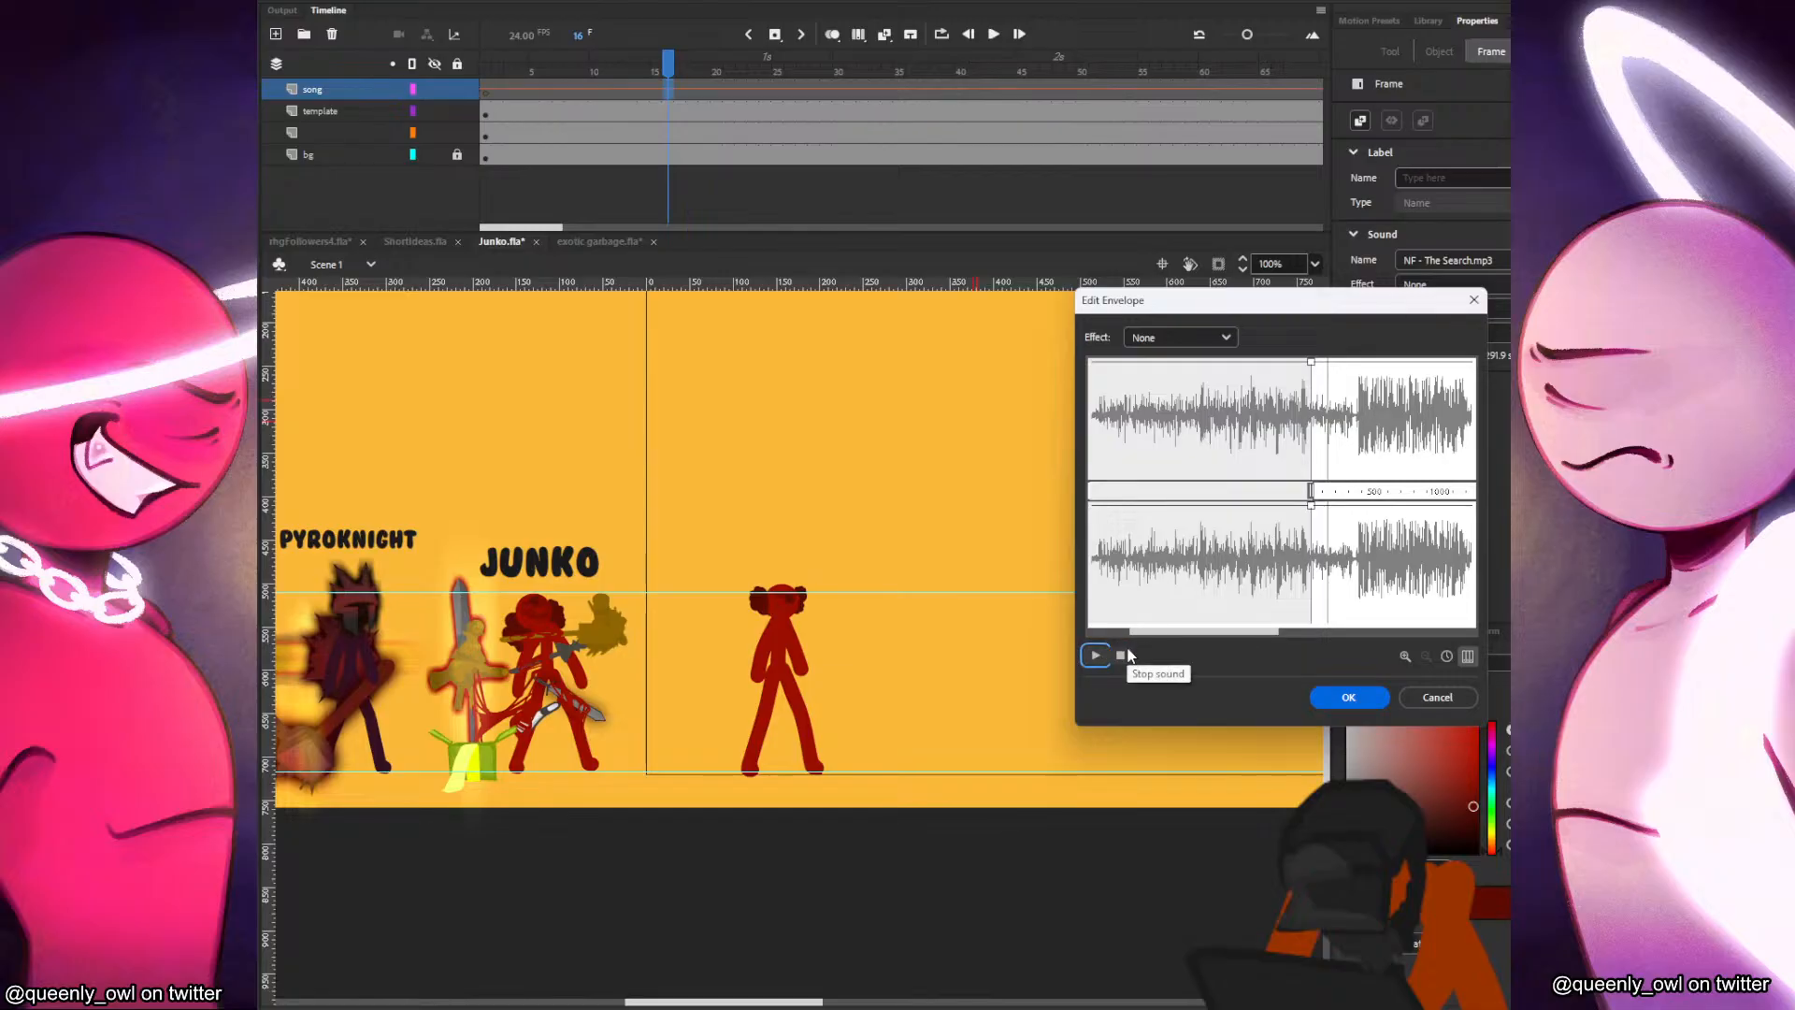
left_click(1121, 655)
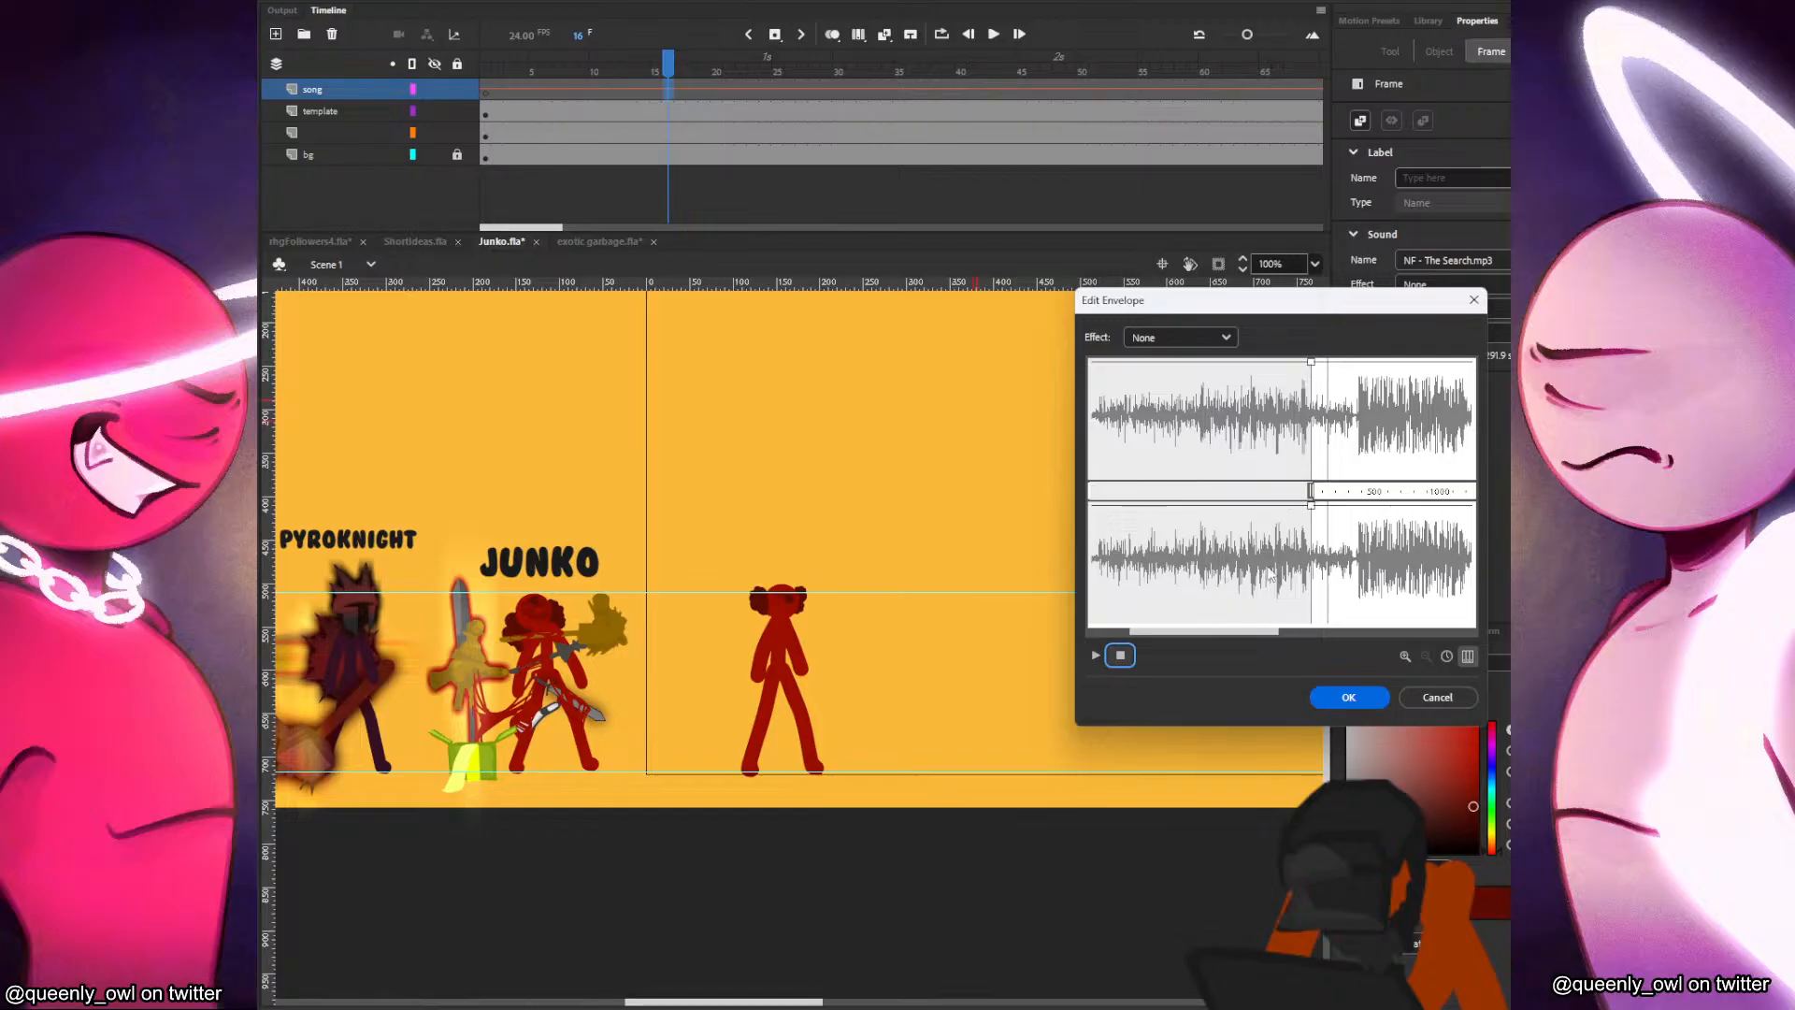
left_click_drag(1312, 491, 1330, 491)
left_click(1096, 655)
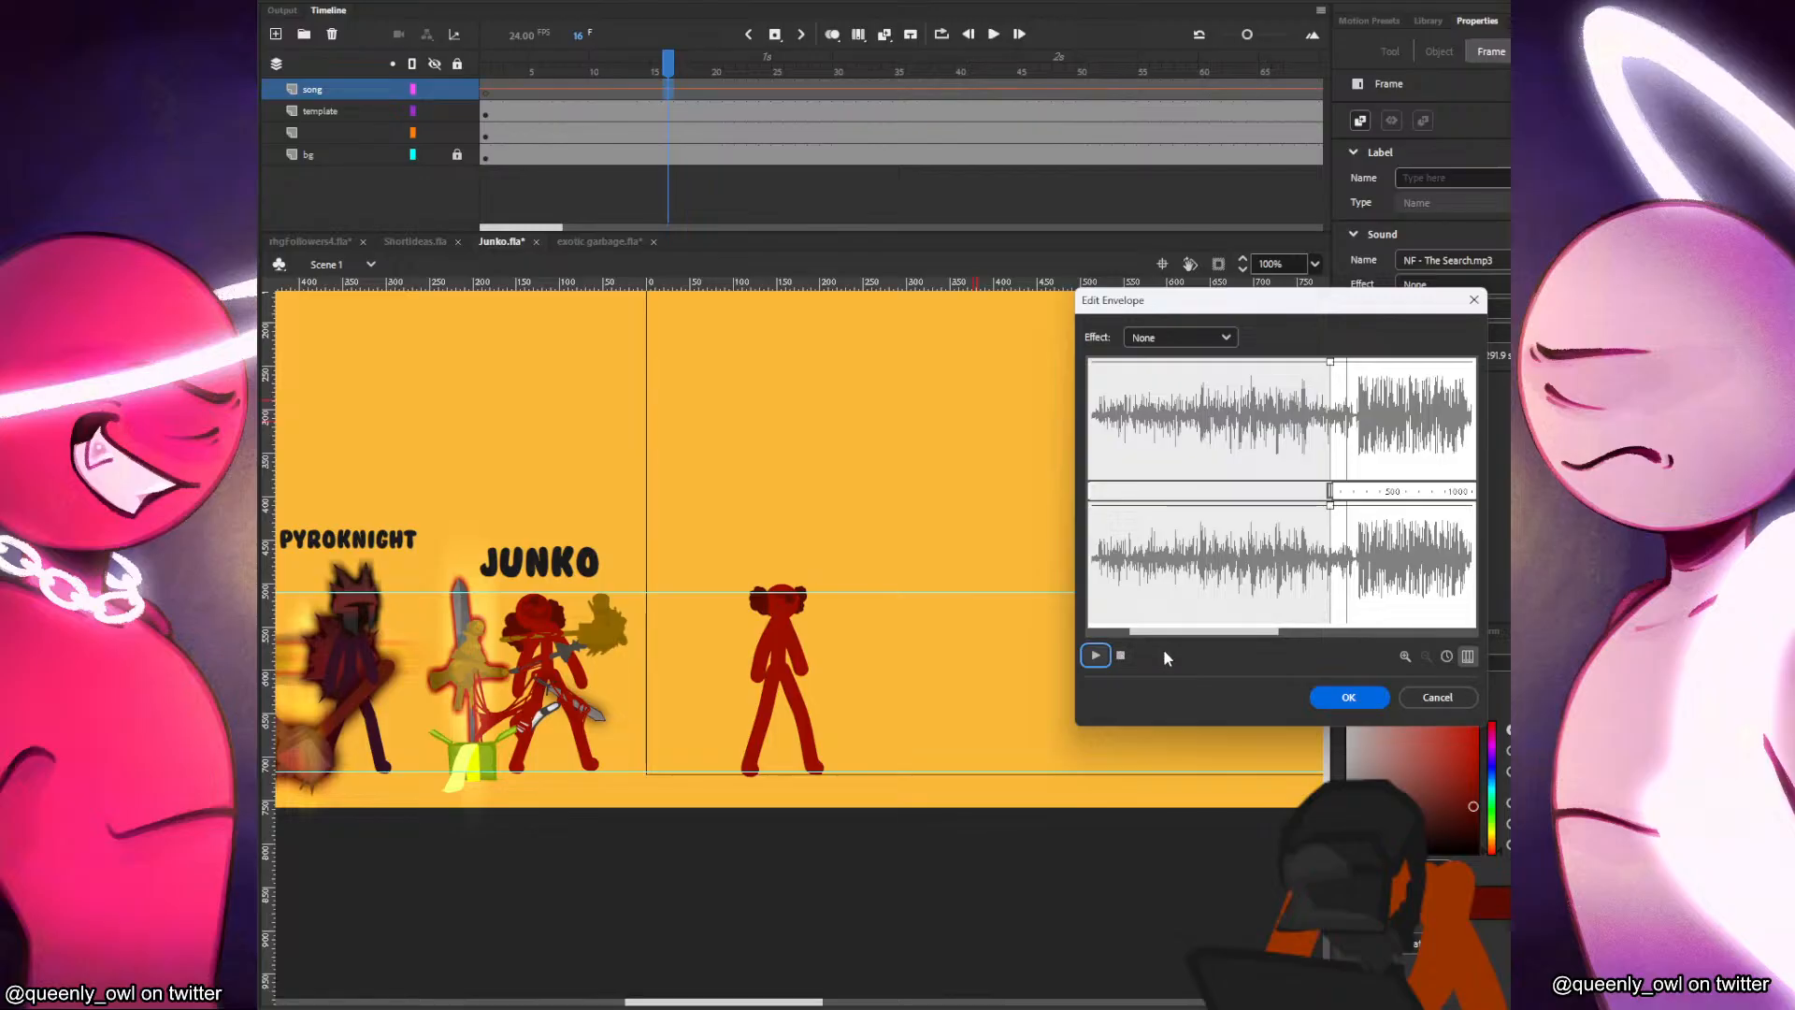
left_click(1348, 696)
Add a new layer between the song and template layers and name it cam.
scroll(662, 180, "right", 3)
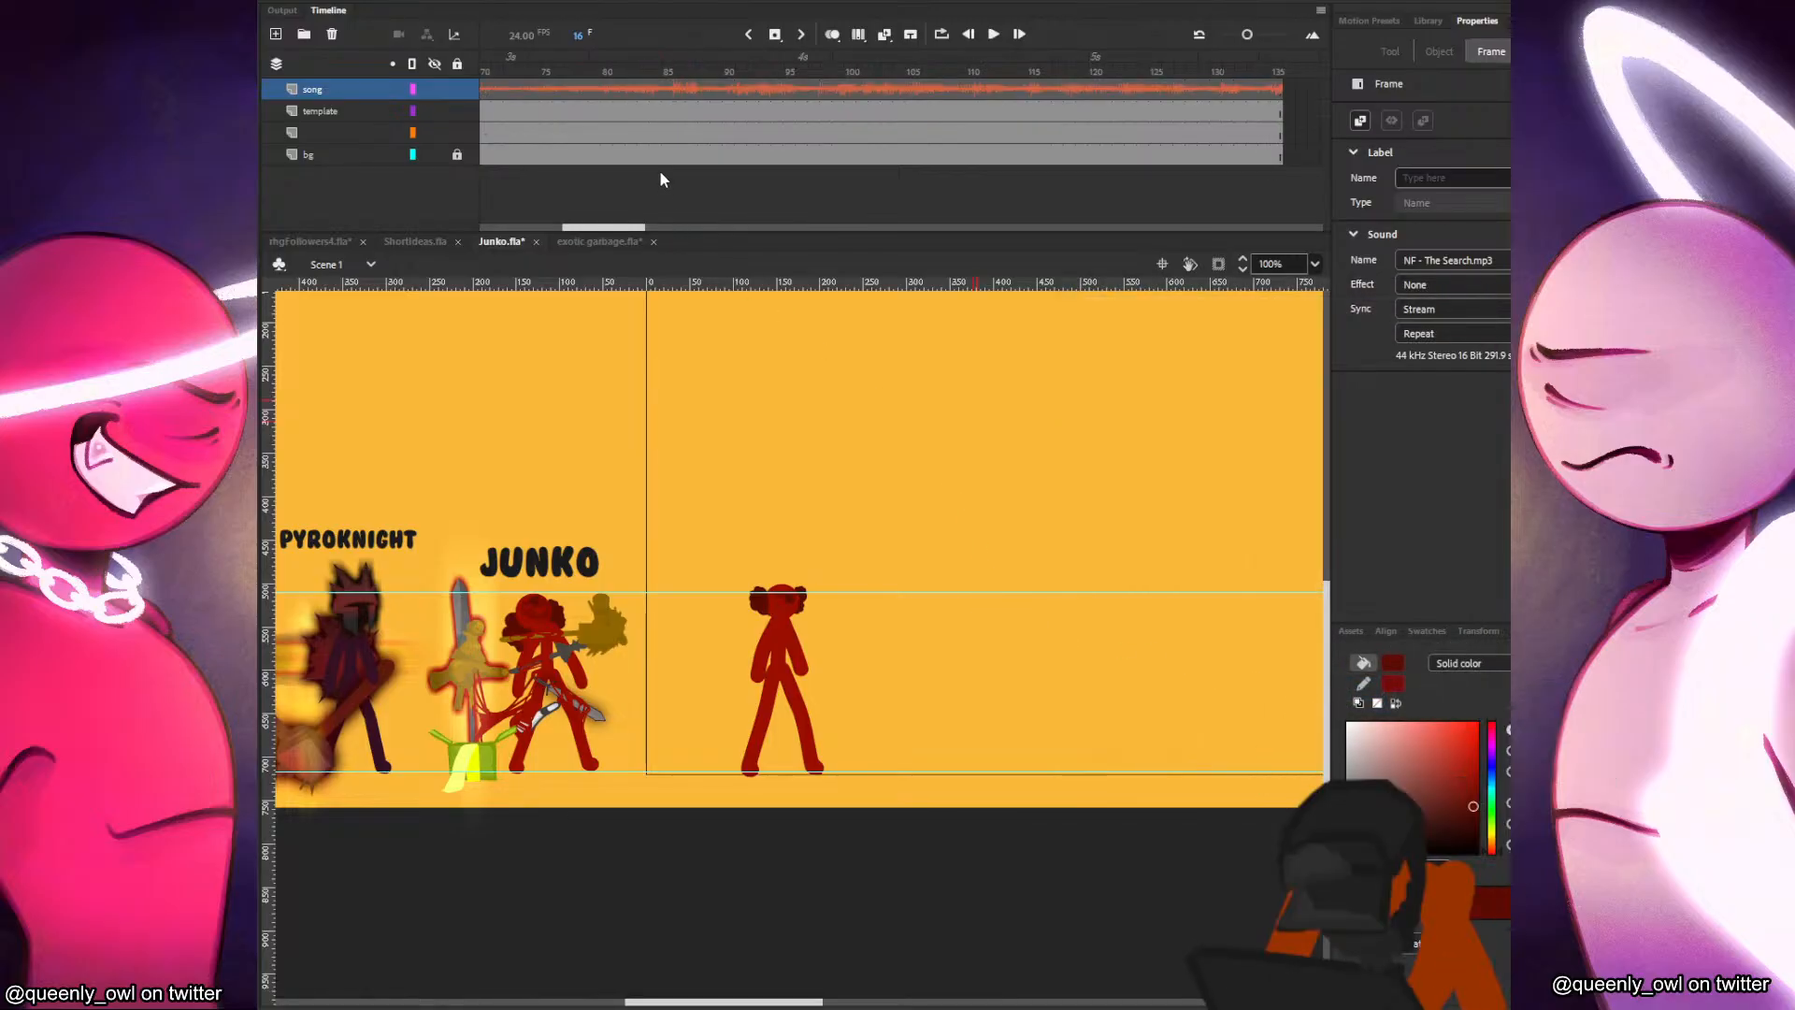
left_click(608, 197)
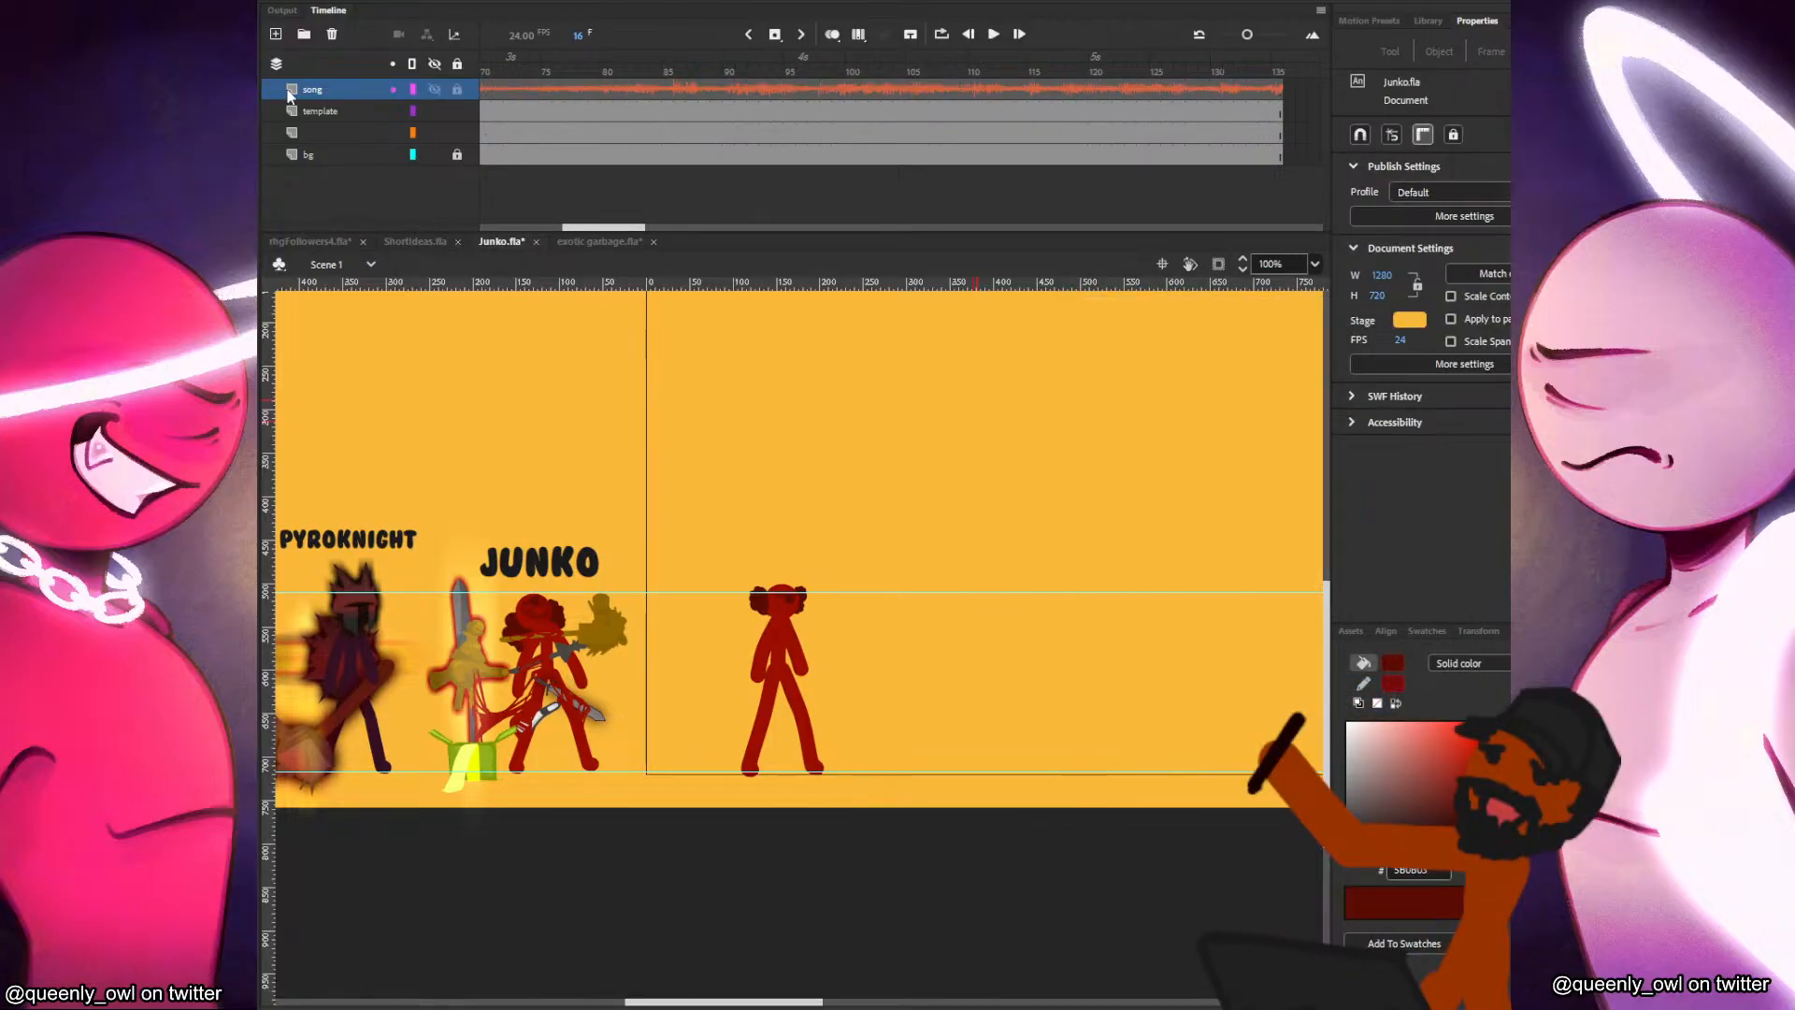
left_click(318, 111)
left_click(534, 133)
left_click(314, 112)
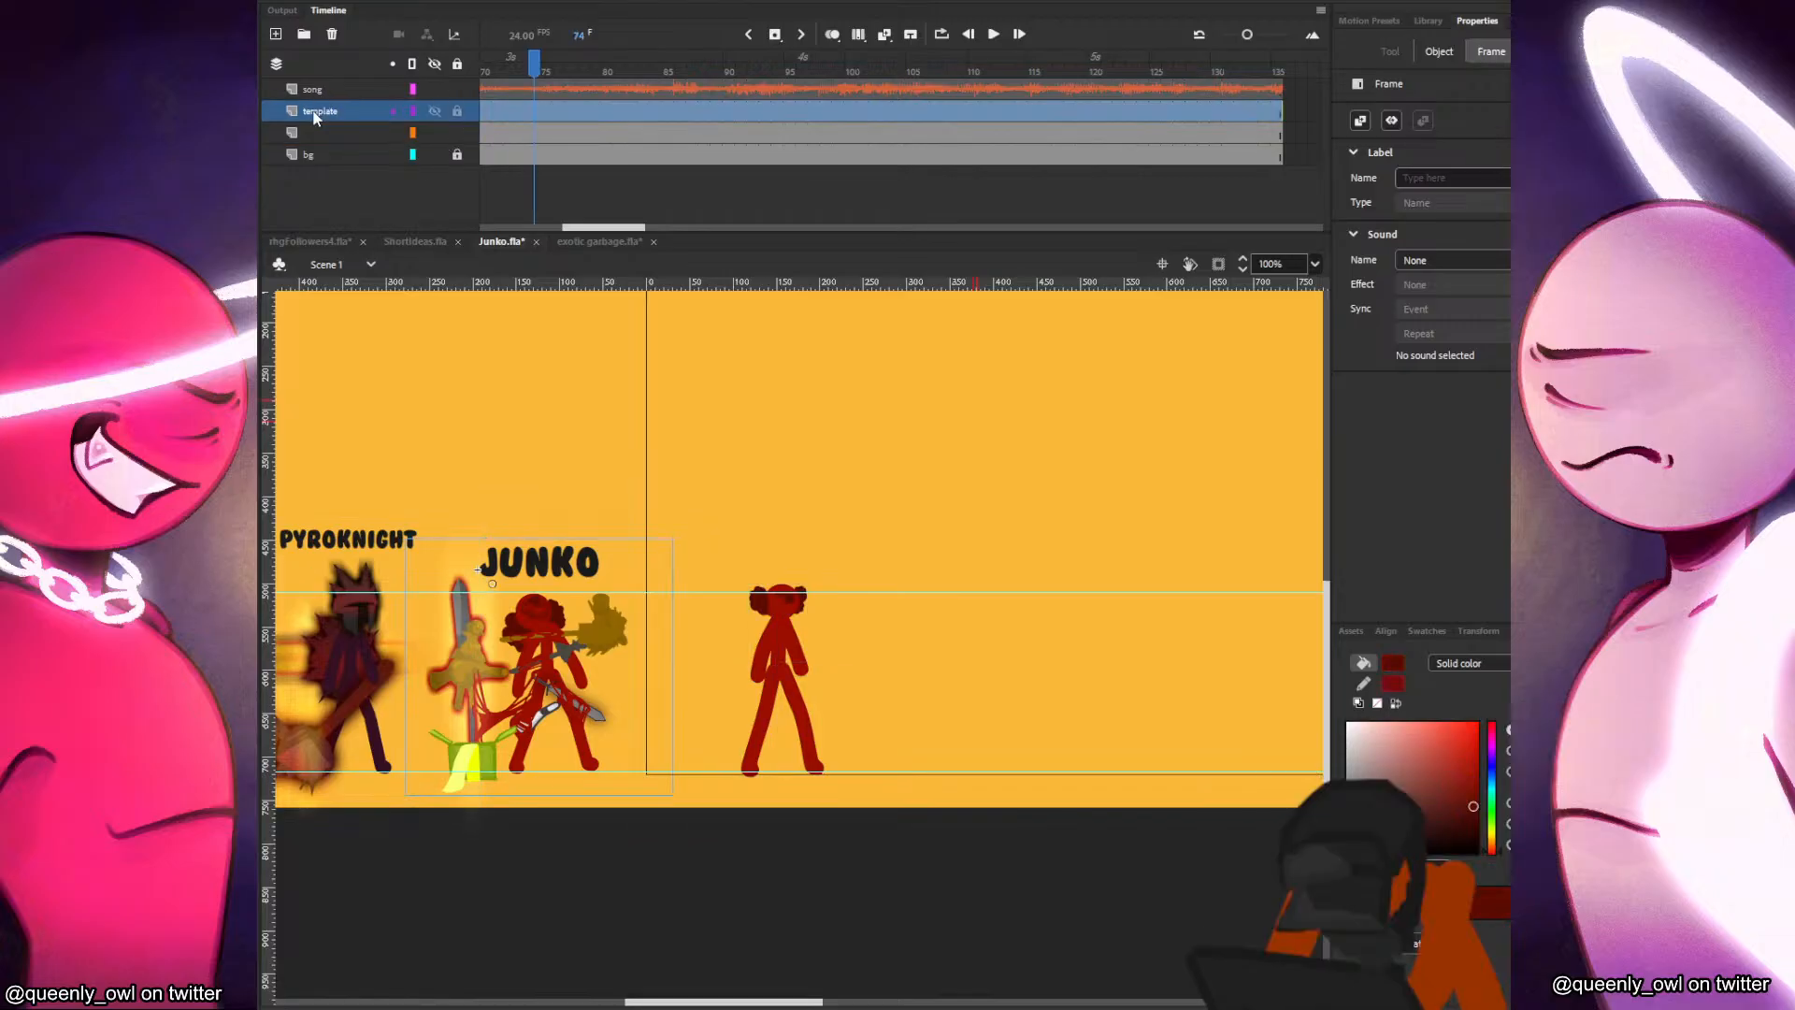
left_click(276, 33)
type("cam")
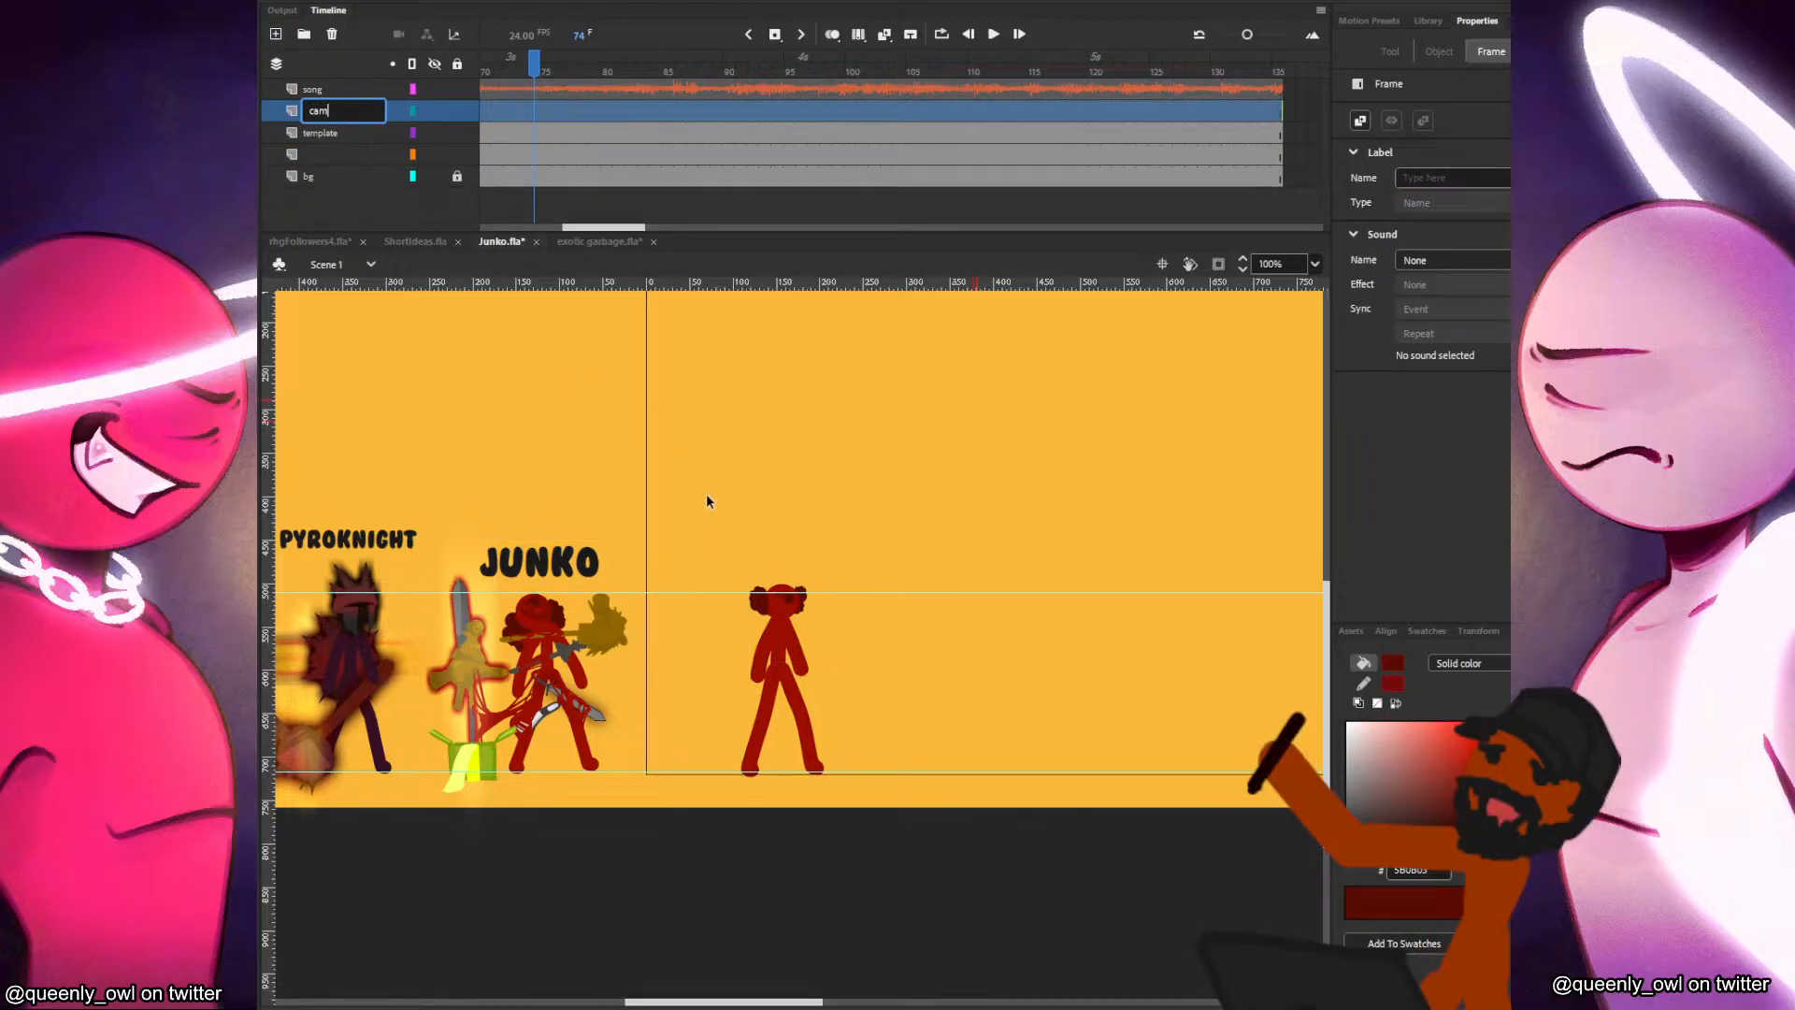
left_click(705, 491)
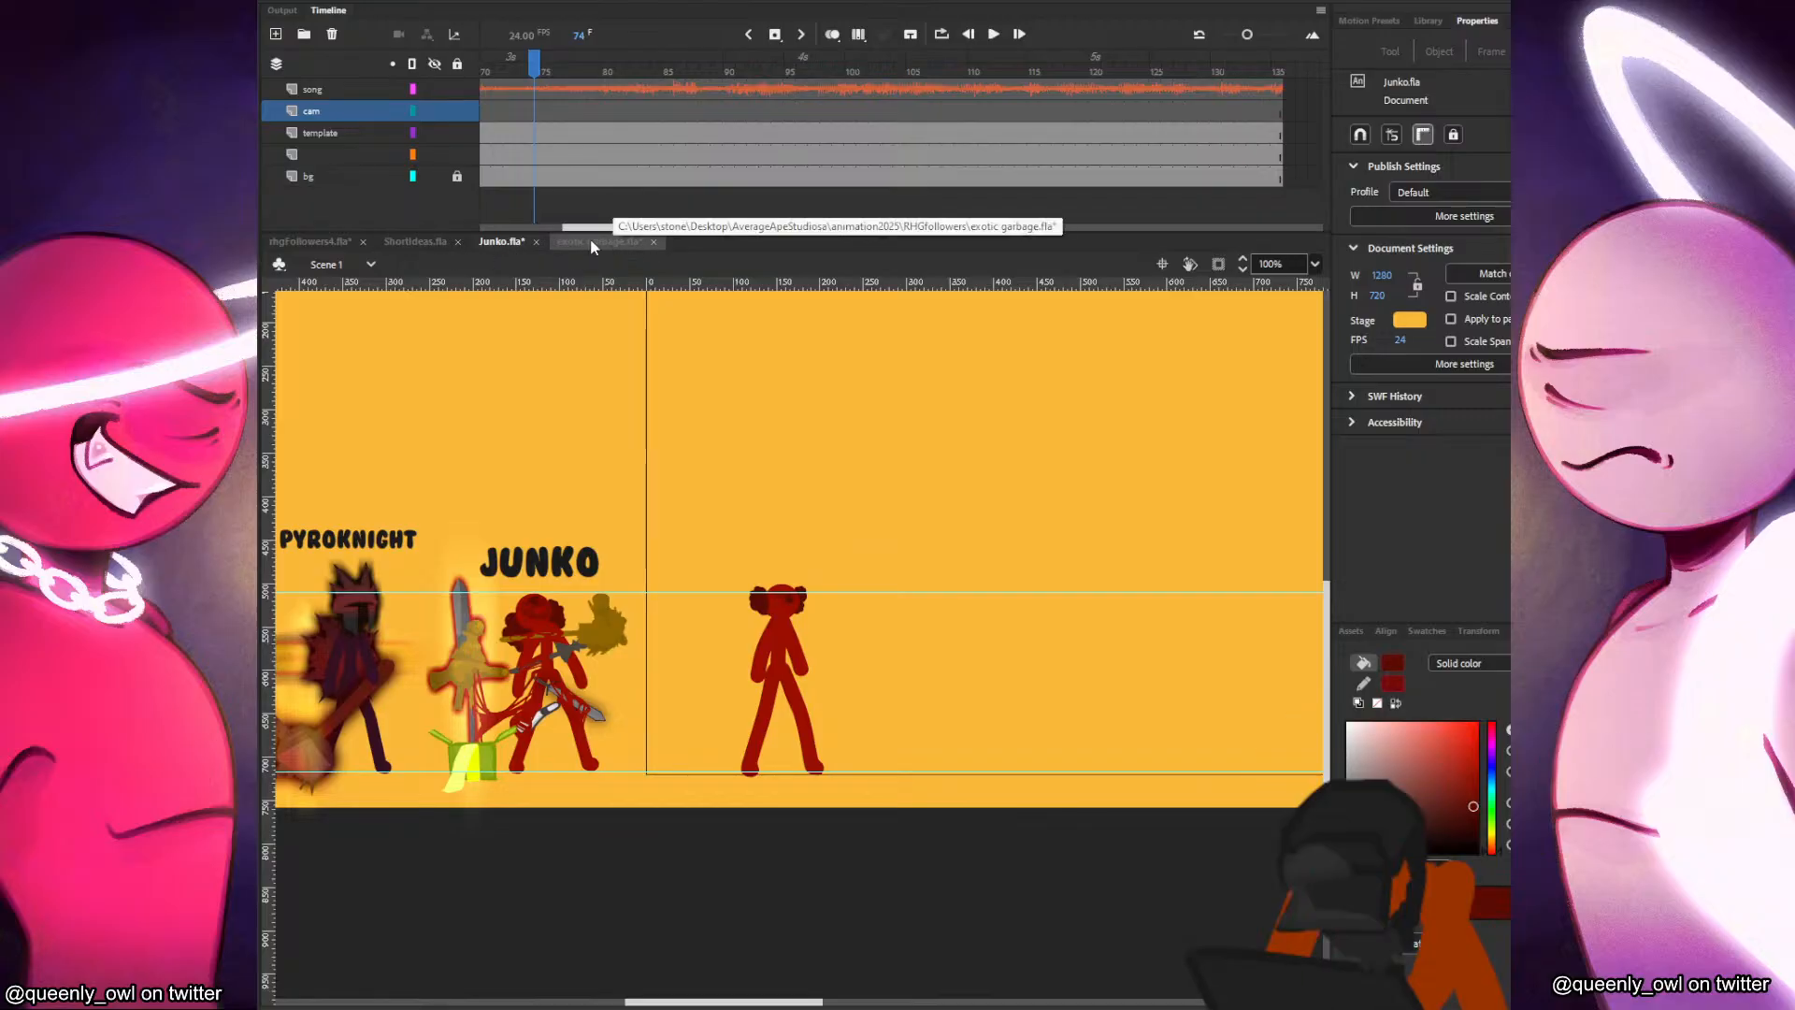
Open Pyroknight2.fla from the recent files.
left_click(319, 2)
mouse_move(426, 82)
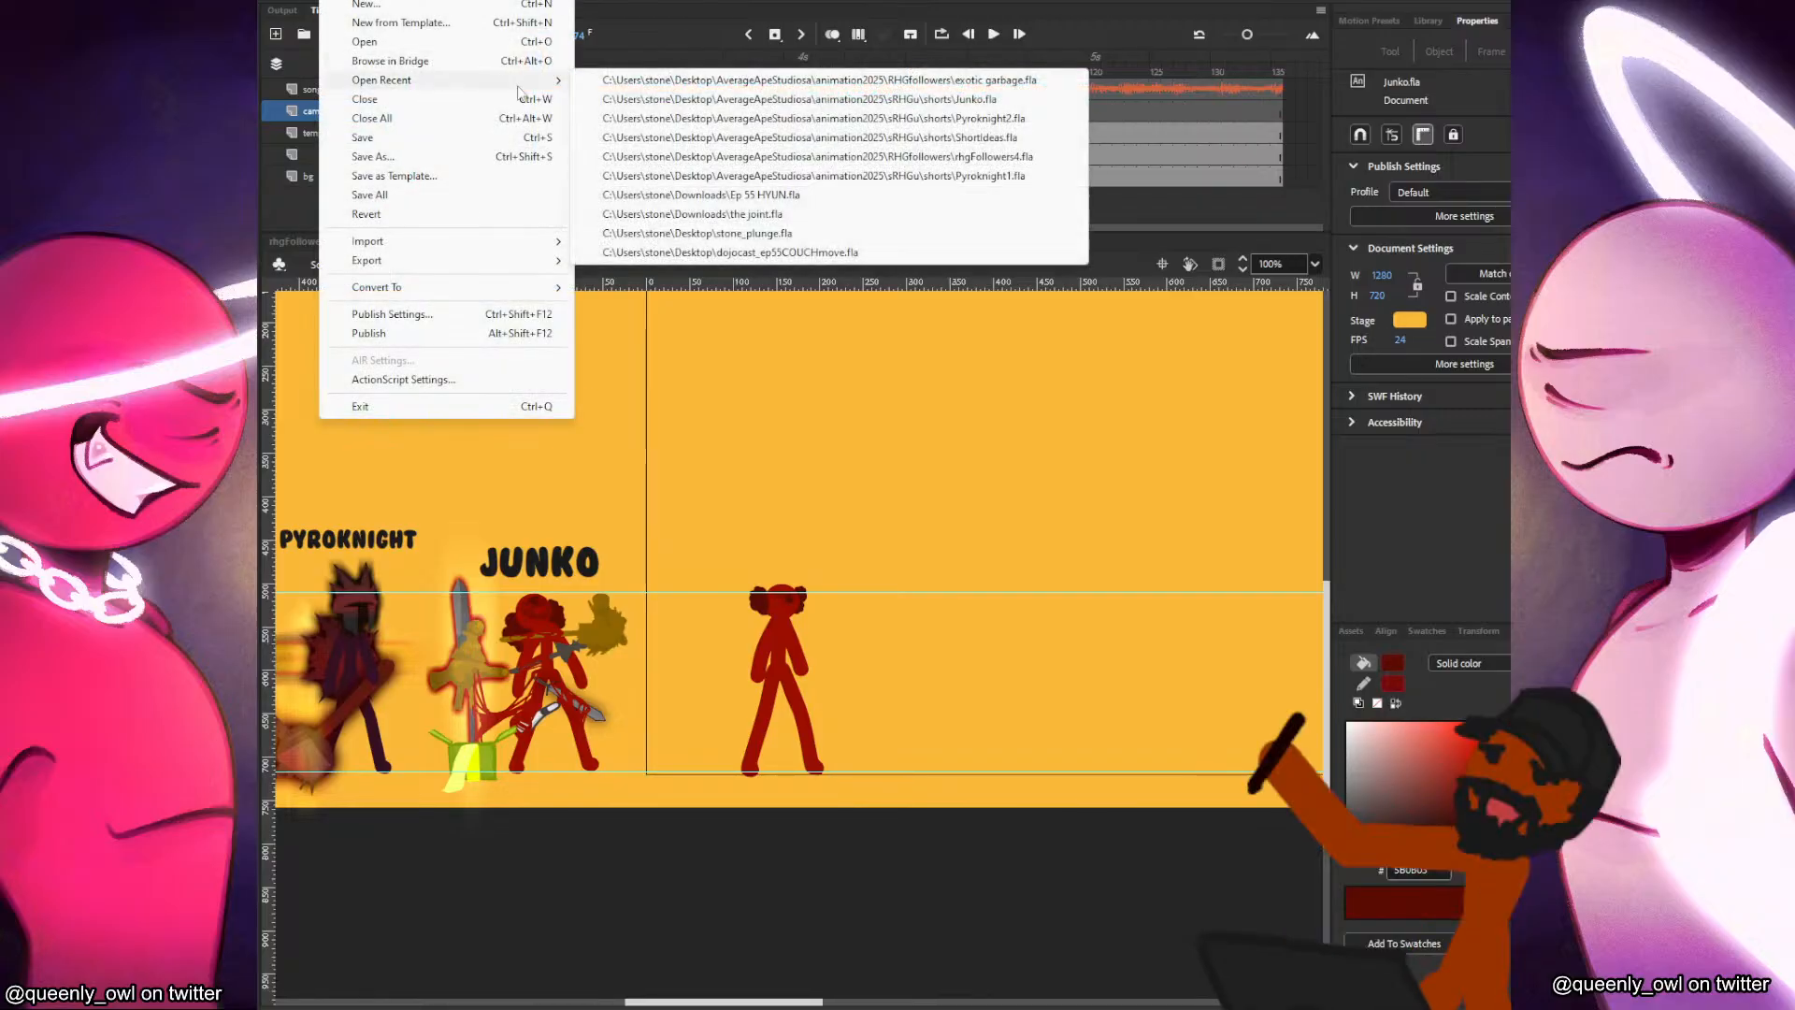
left_click(732, 122)
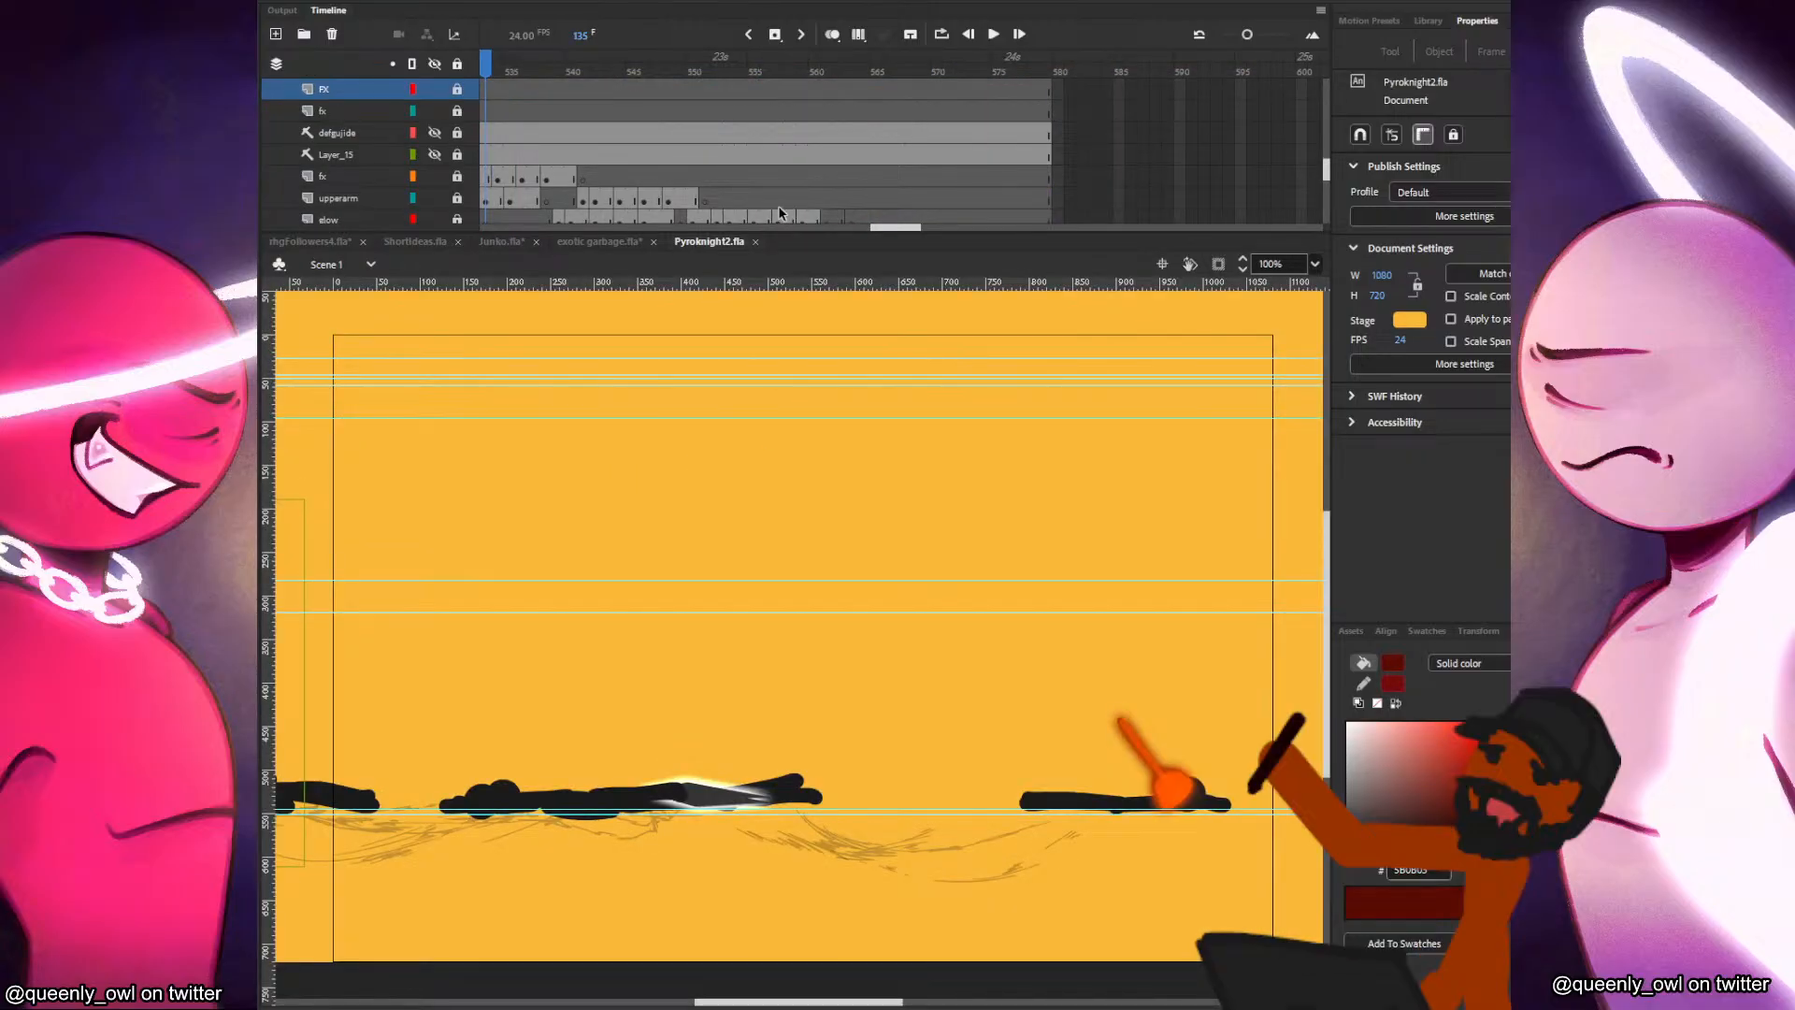
Unlock the cam layer in Pyroknight2.fla and copy the Vcam_AS3 movie clip at frame 2.
scroll(973, 133, "up", 10)
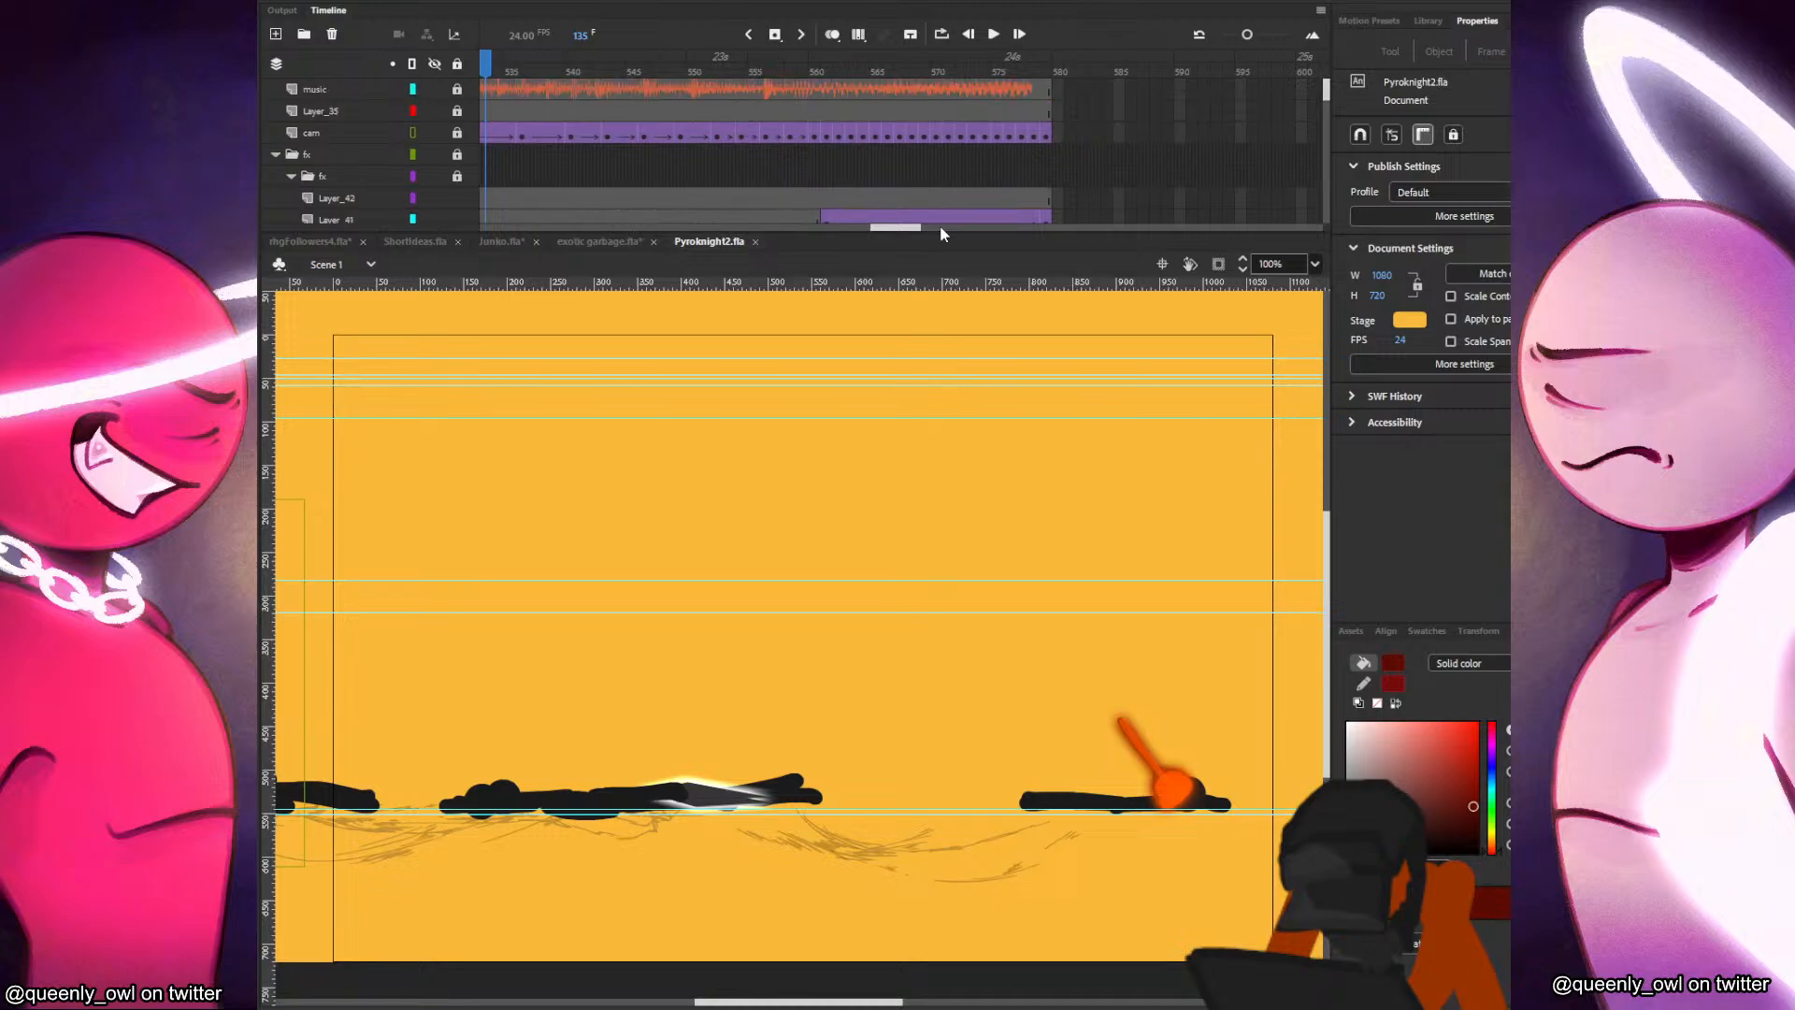
left_click_drag(910, 231, 525, 204)
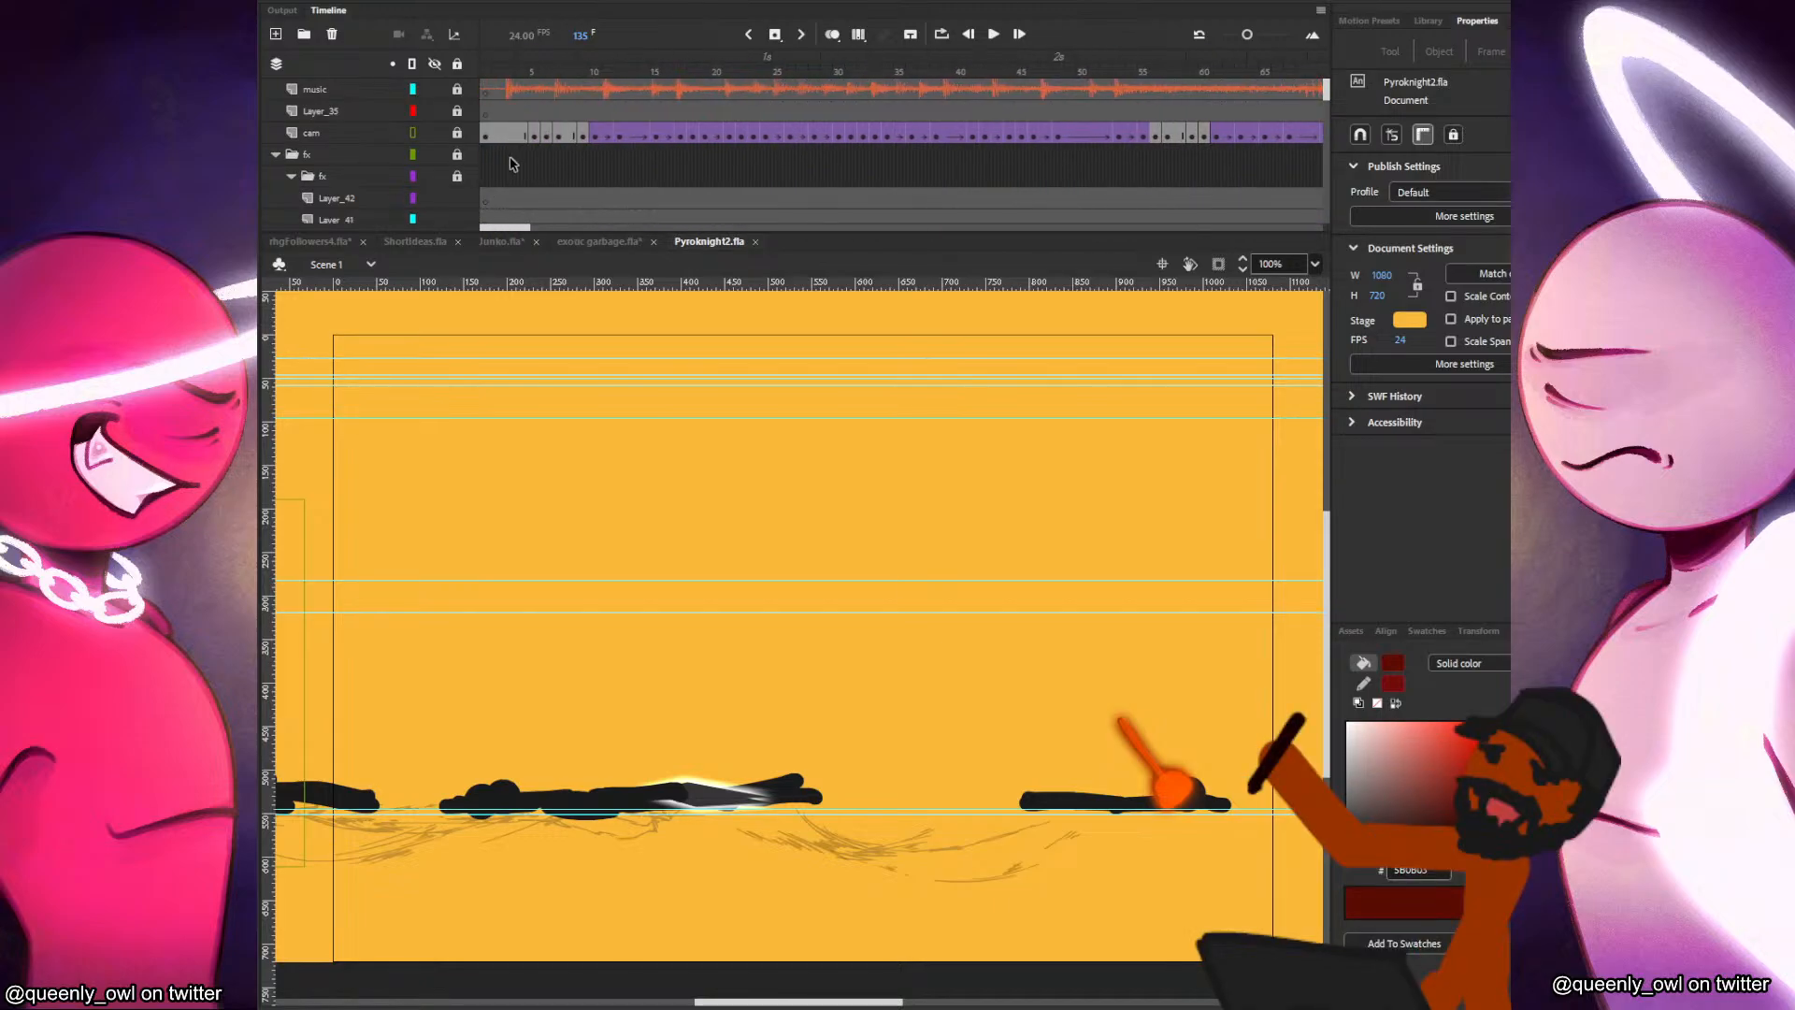
left_click(510, 137)
left_click(469, 132)
left_click(497, 137)
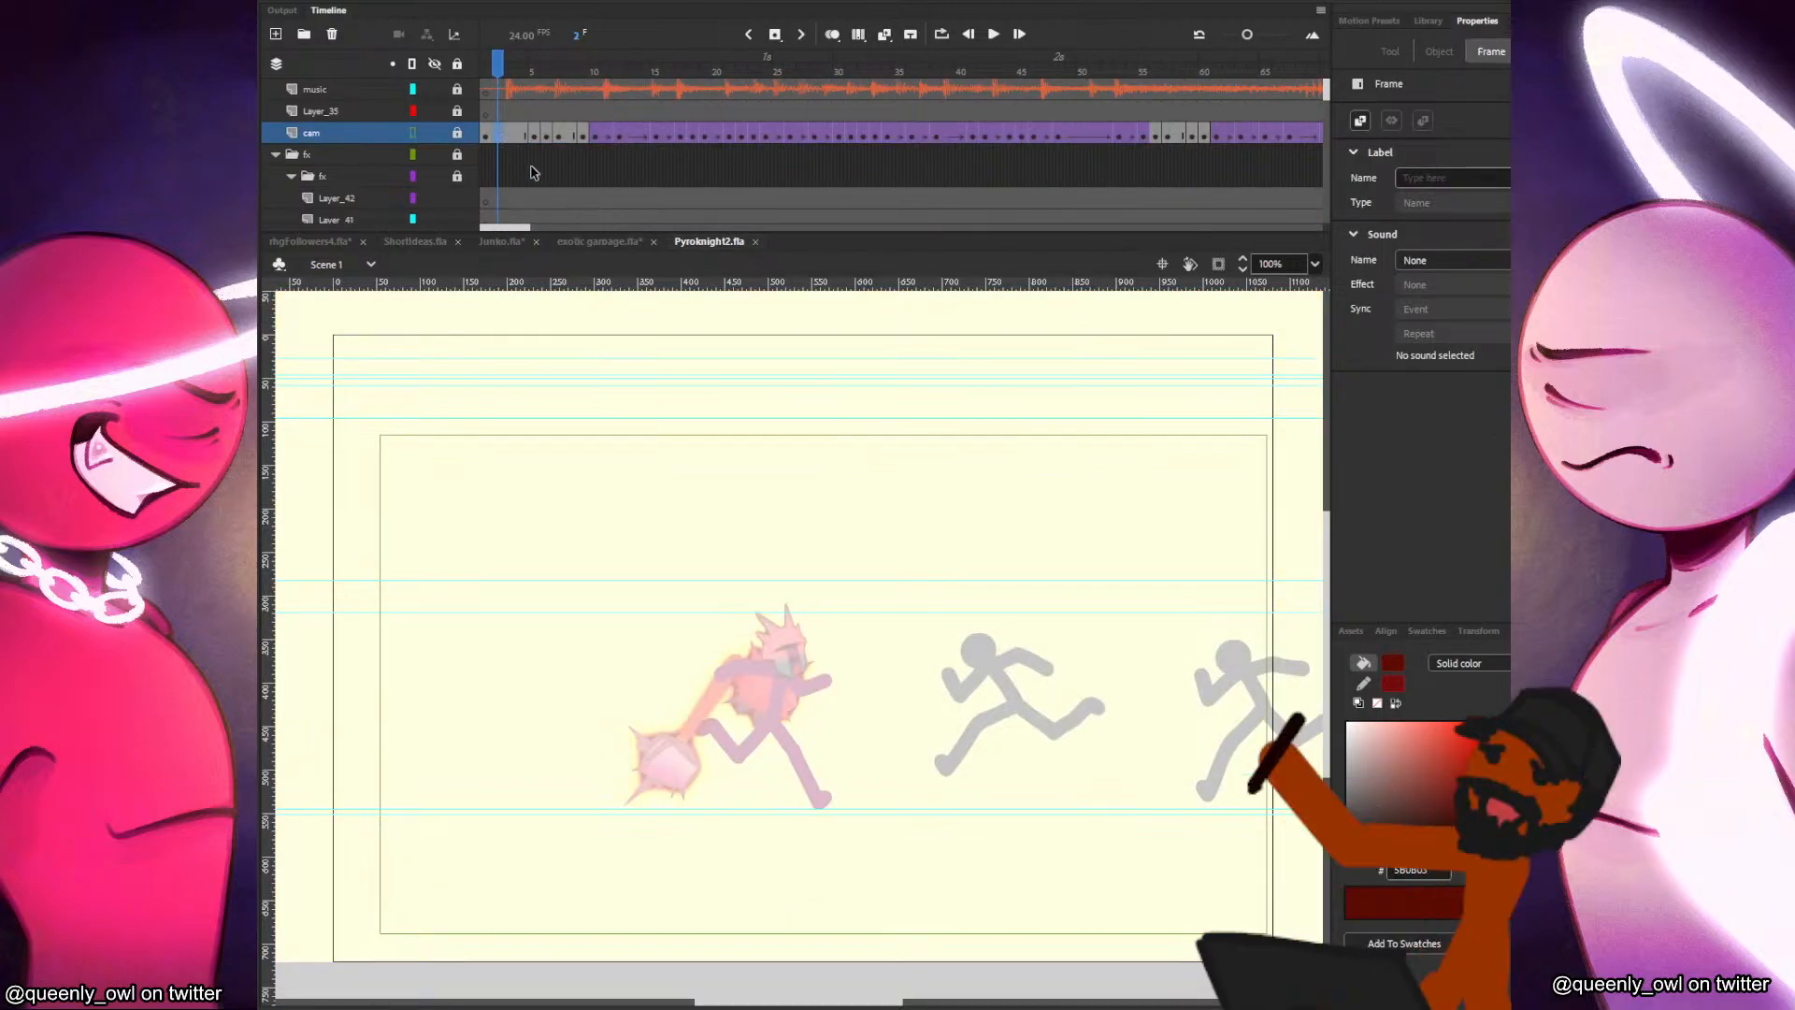
left_click(669, 507)
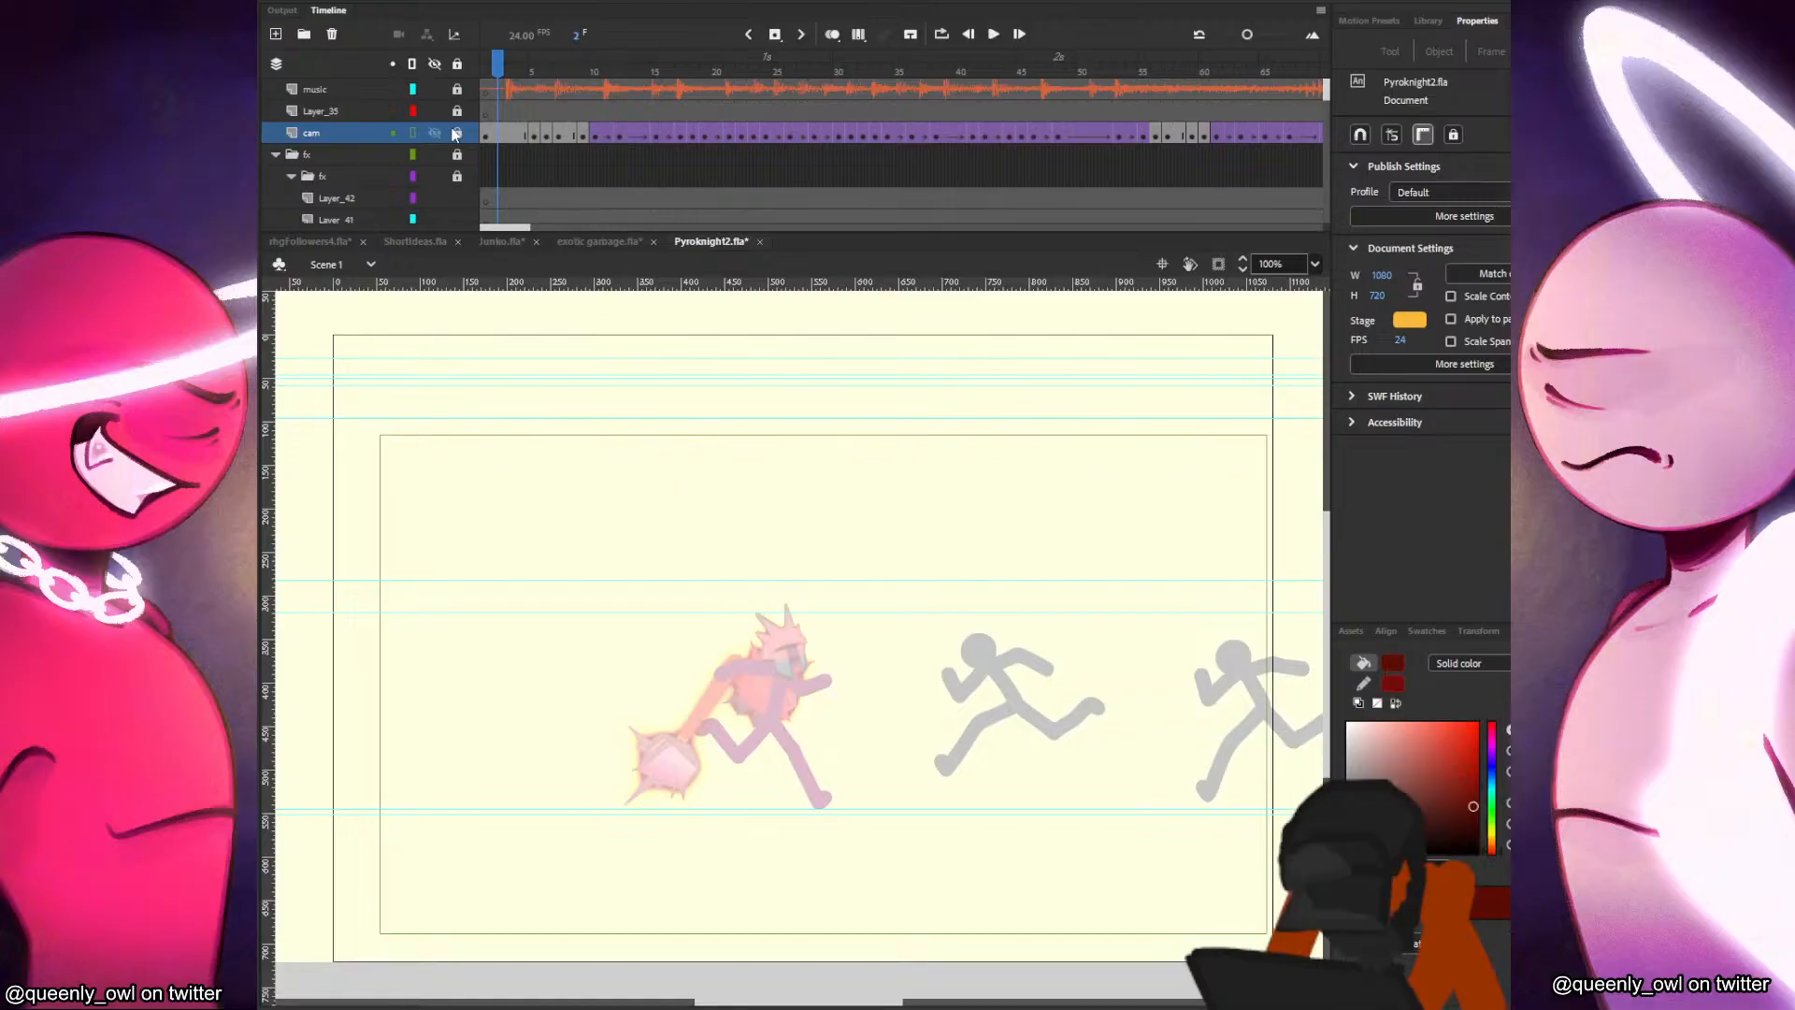
left_click(414, 133)
left_click(713, 533)
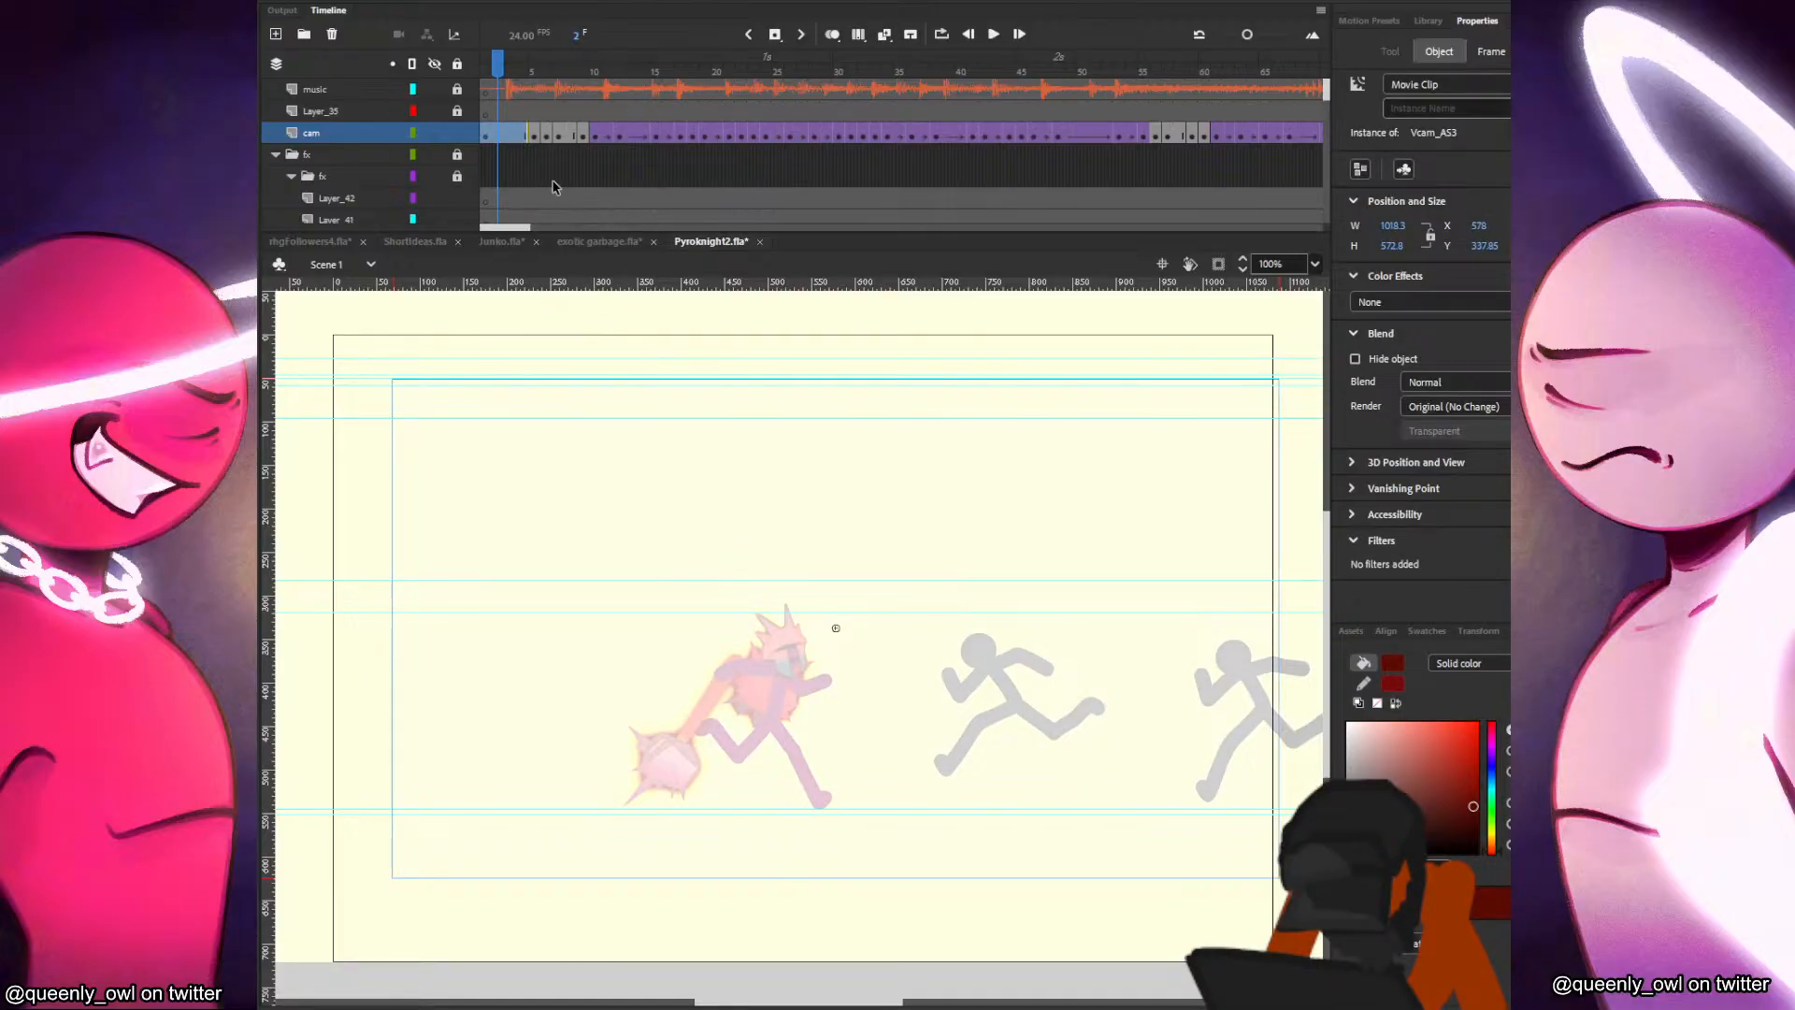
Return to Junko.fla and paste the Vcam_AS3 camera onto the cam layer, positioned over the stage and the new Junko figure.
left_click(621, 243)
left_click(510, 243)
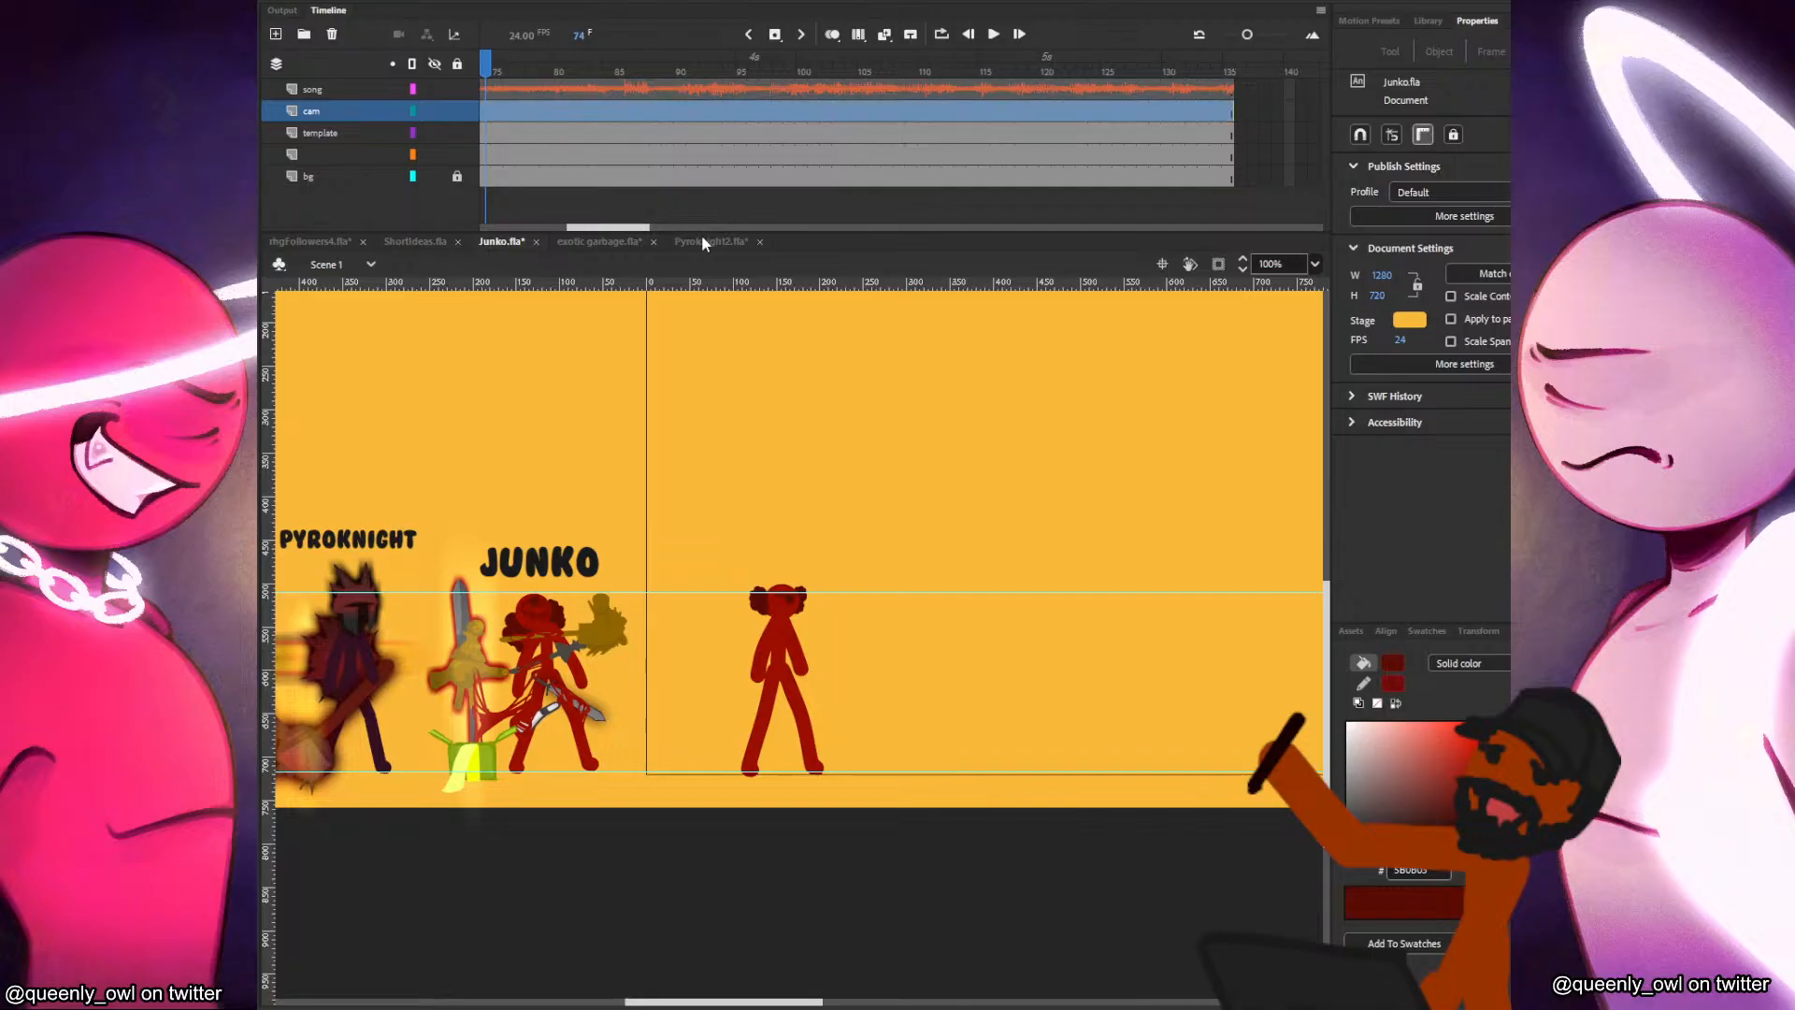
scroll(890, 498, "down", 3)
left_click_drag(1074, 589, 1073, 529)
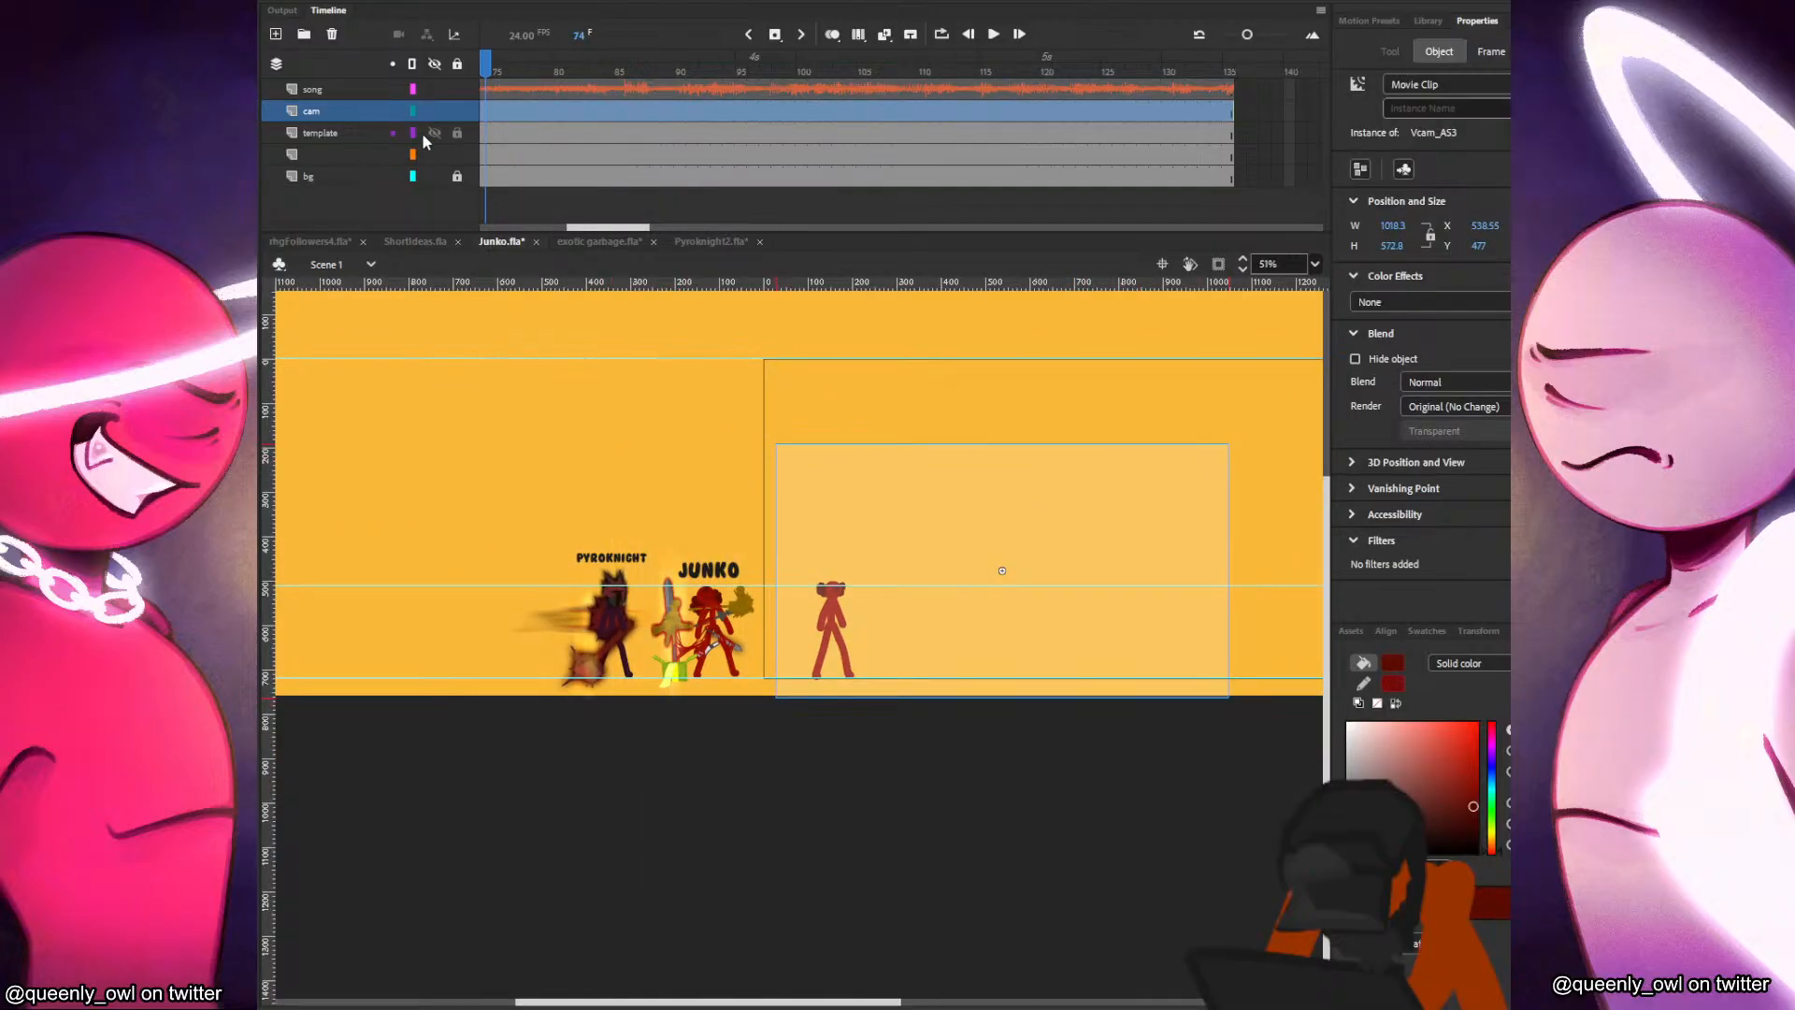
Turn the template layer into a guide layer, lock the cam layer, and hide the template layer.
right_click(366, 140)
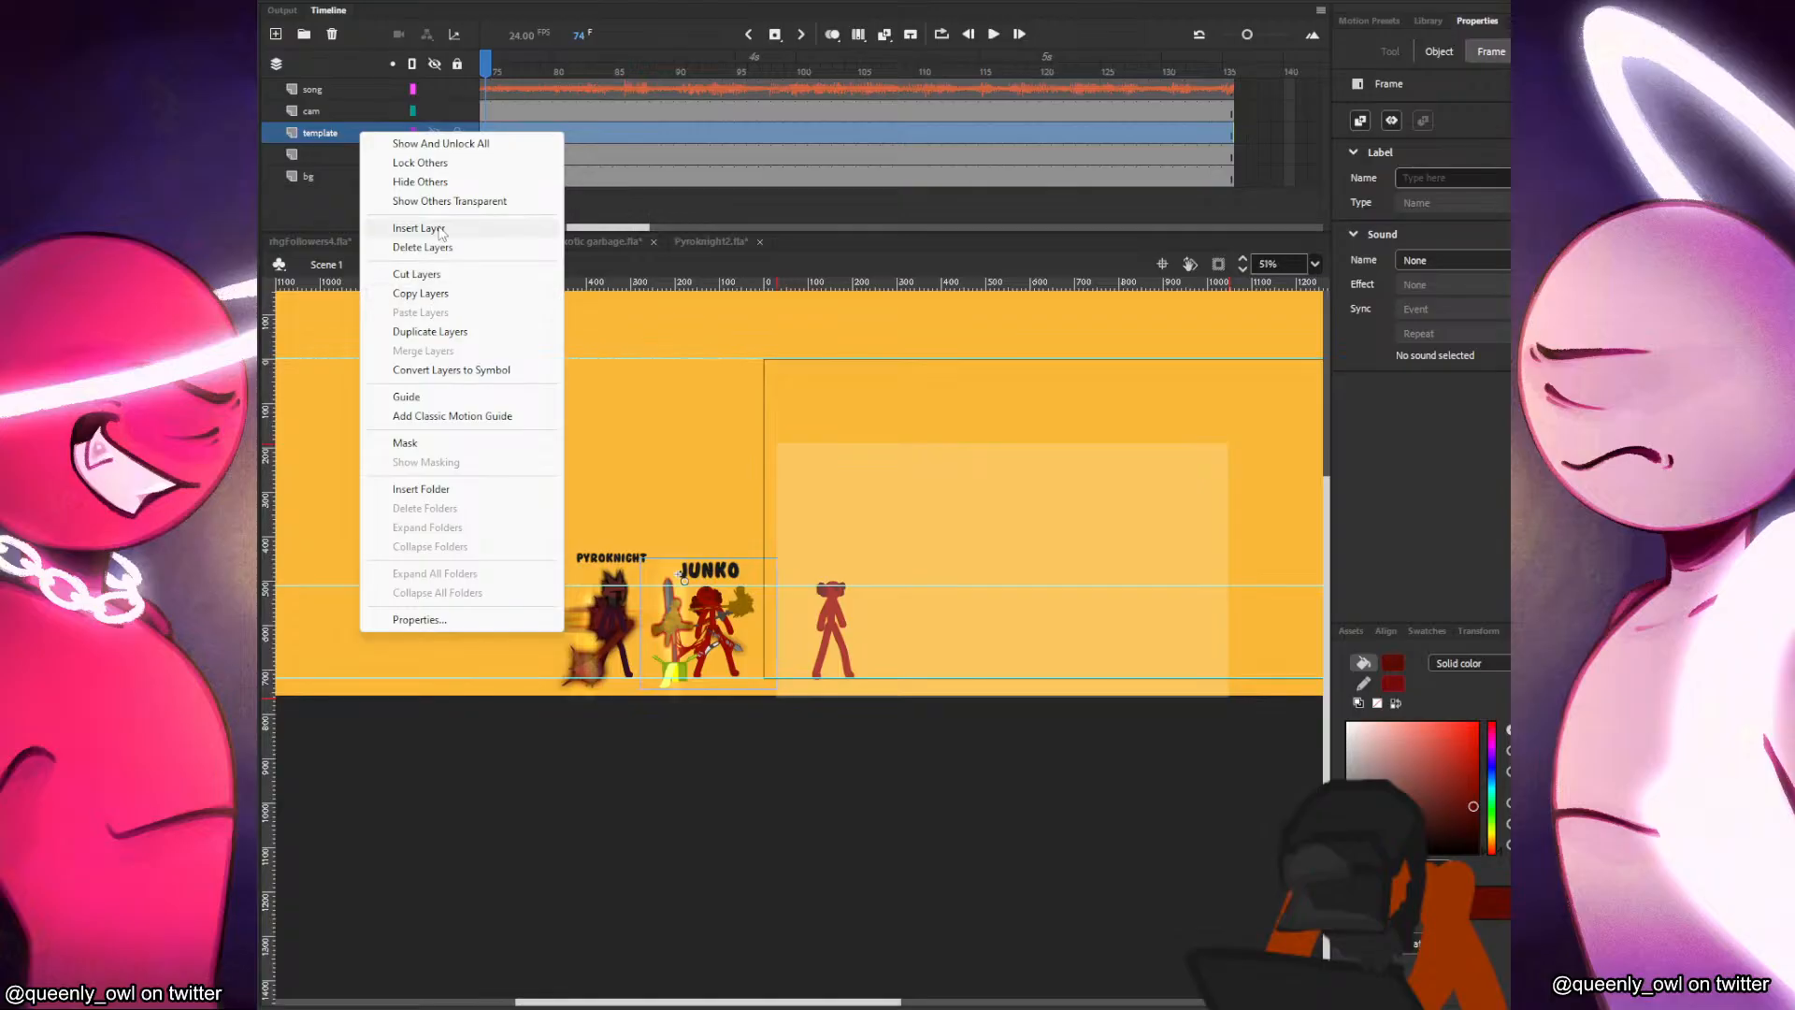
left_click(439, 399)
right_click(377, 131)
left_click(456, 111)
left_click(435, 133)
Delete the Pyroknight figure from the unnamed layer.
left_click(617, 585)
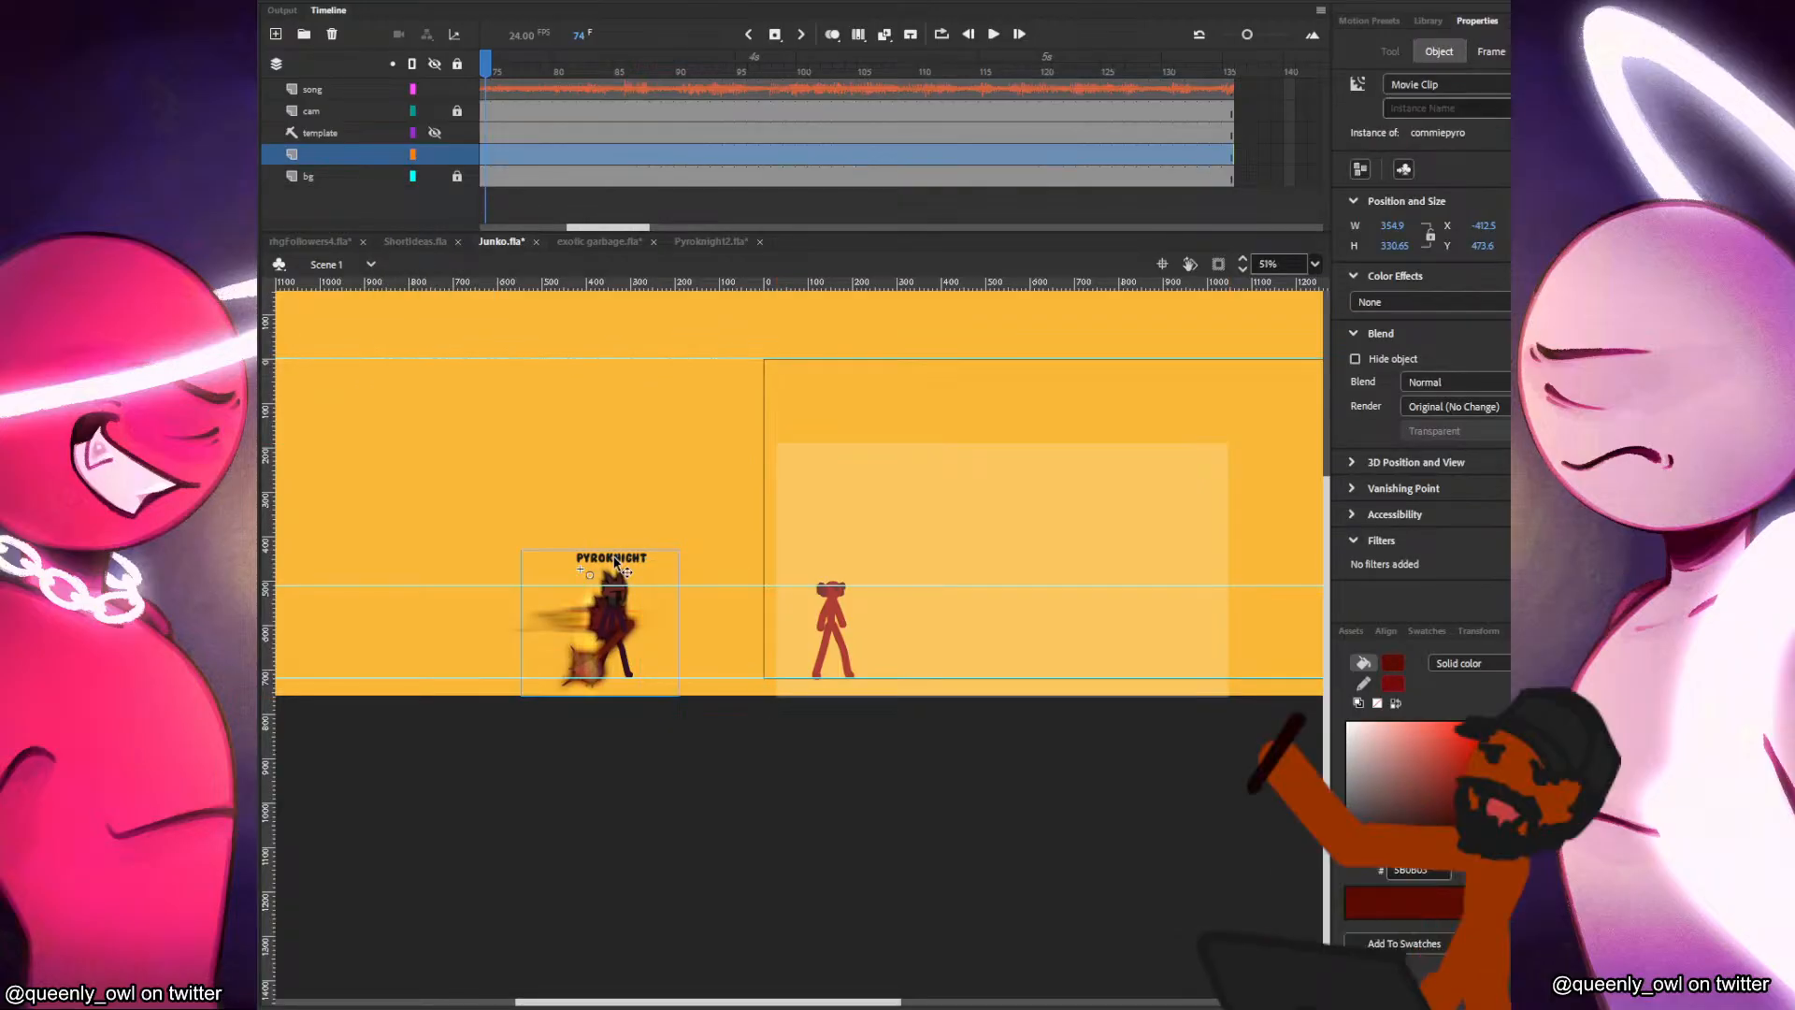
key("Delete")
left_click(842, 600)
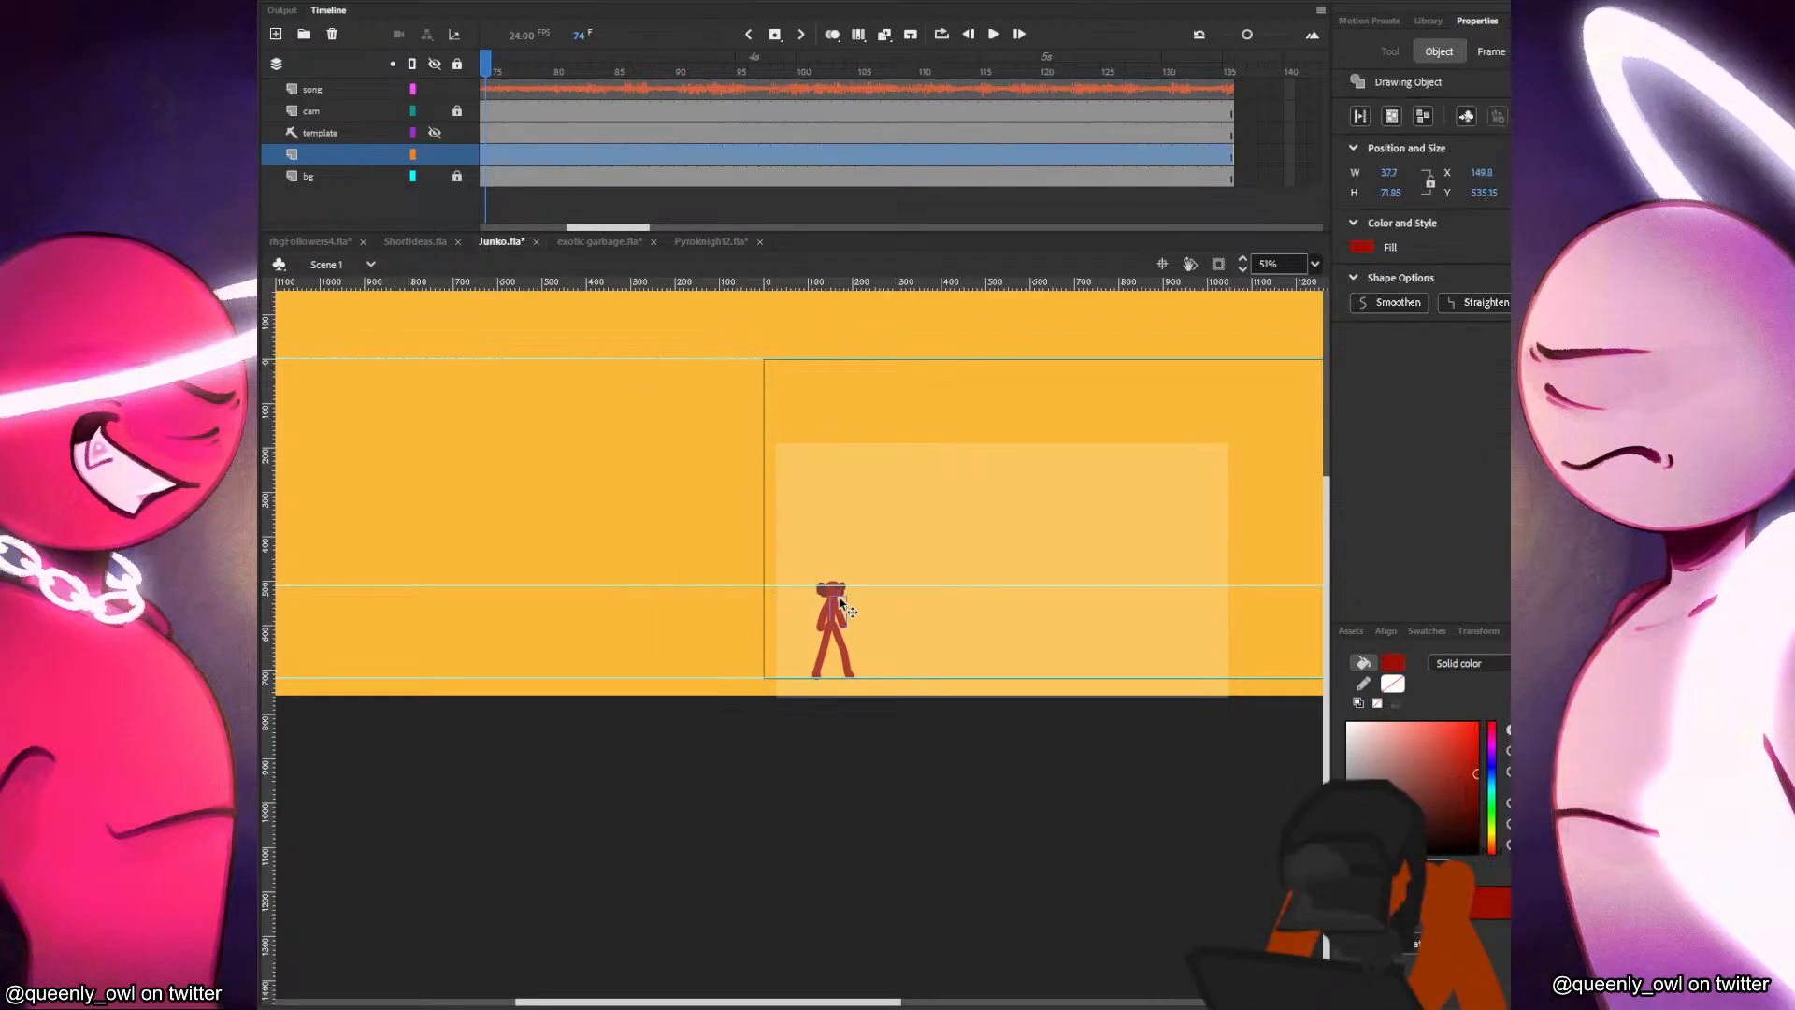
left_click(888, 578)
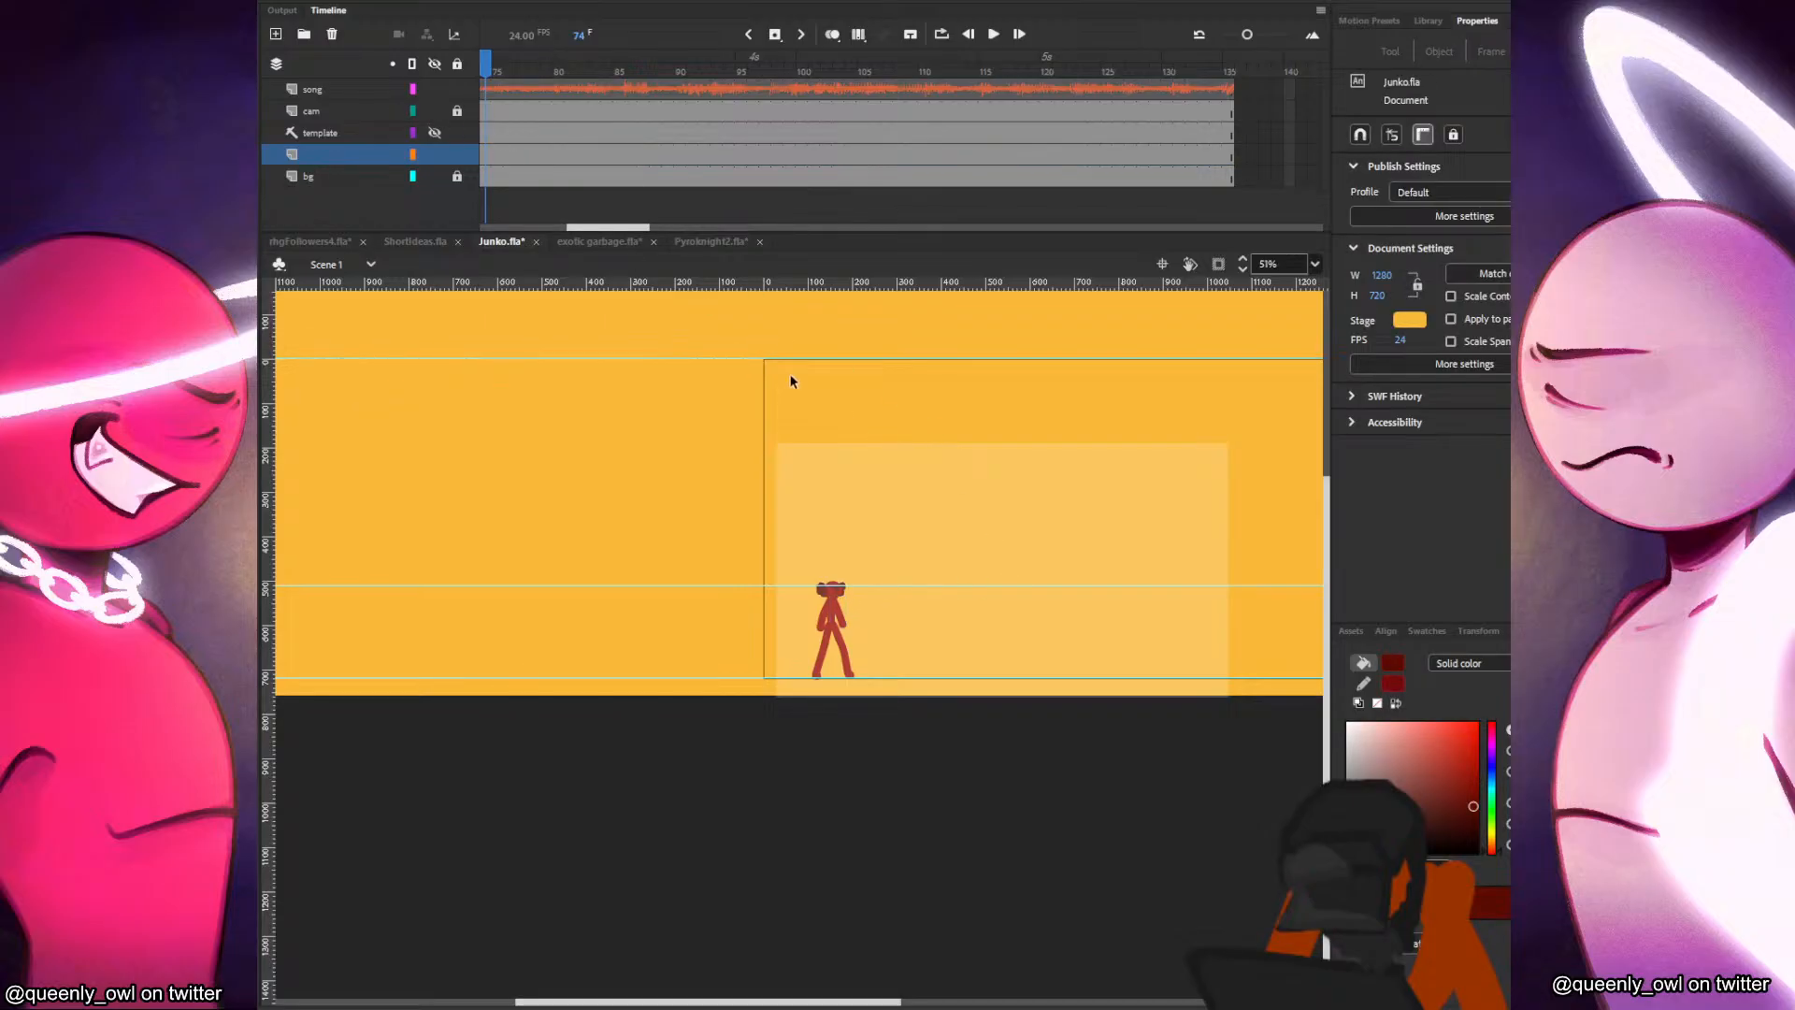
Unlock the bg layer, move the background shape down to about Y -172.9, and lock the layer again.
left_click(513, 178)
left_click_drag(612, 430, 603, 510)
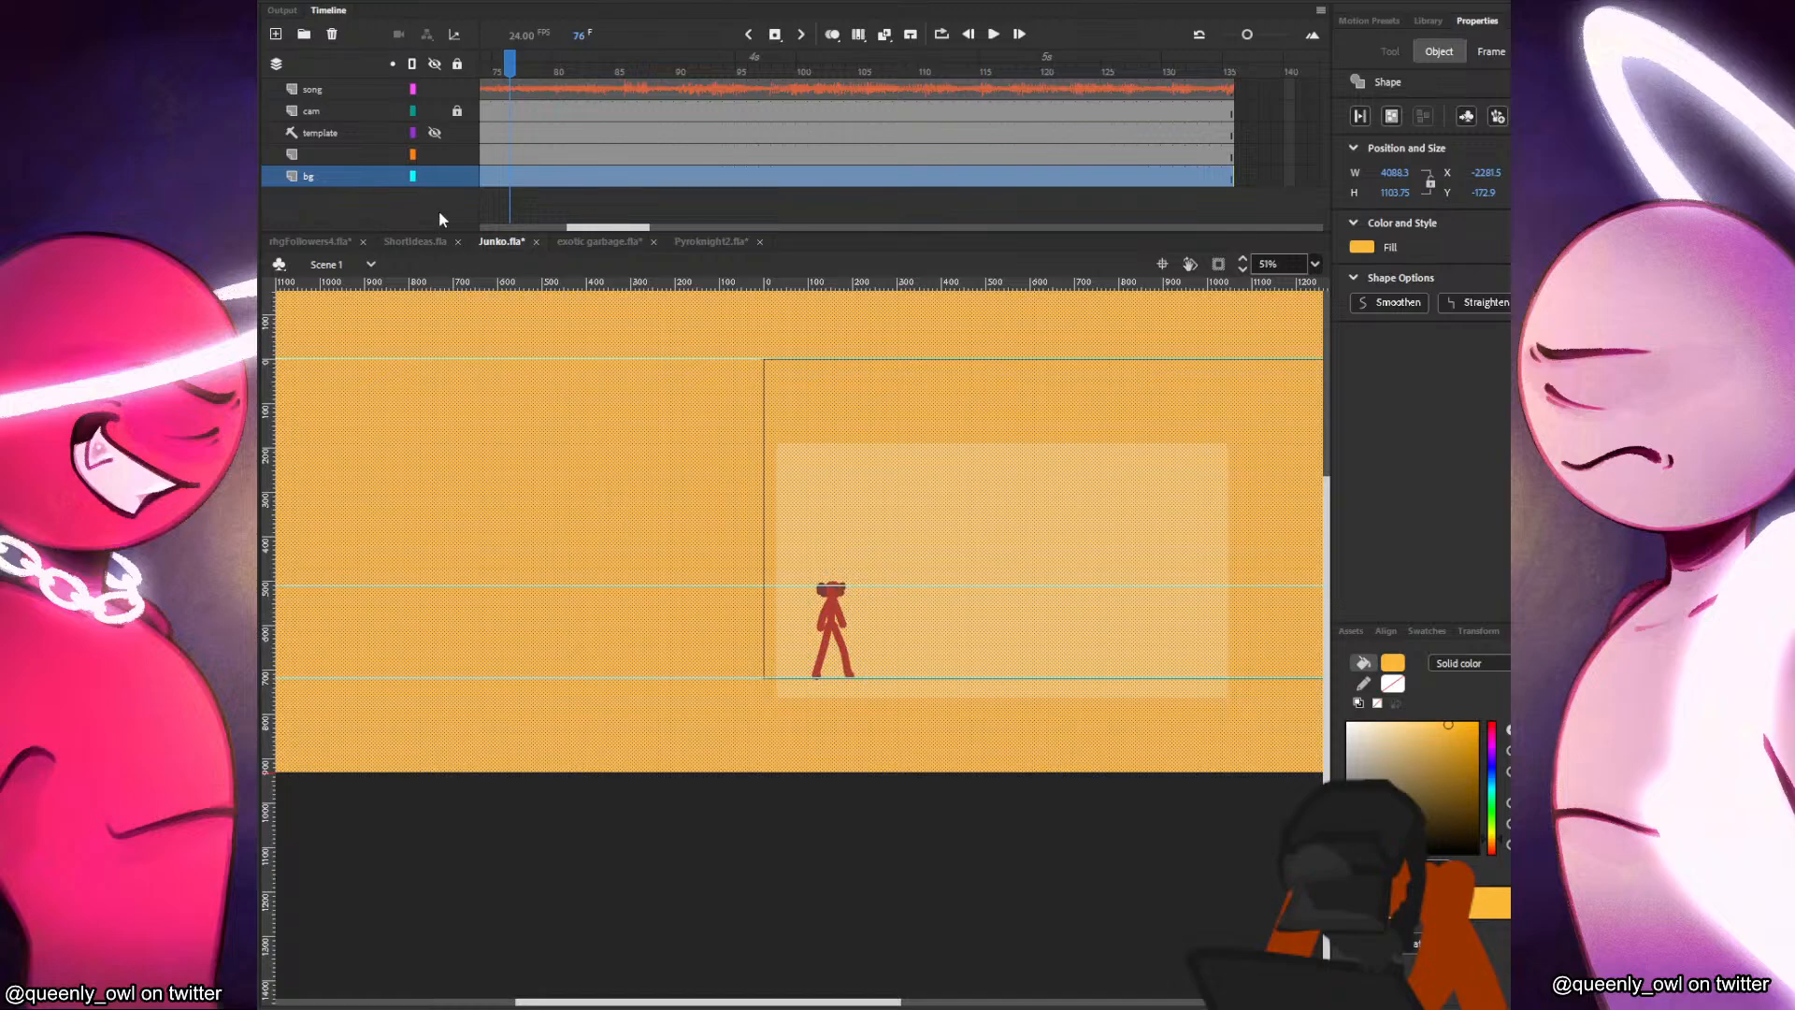
left_click(456, 177)
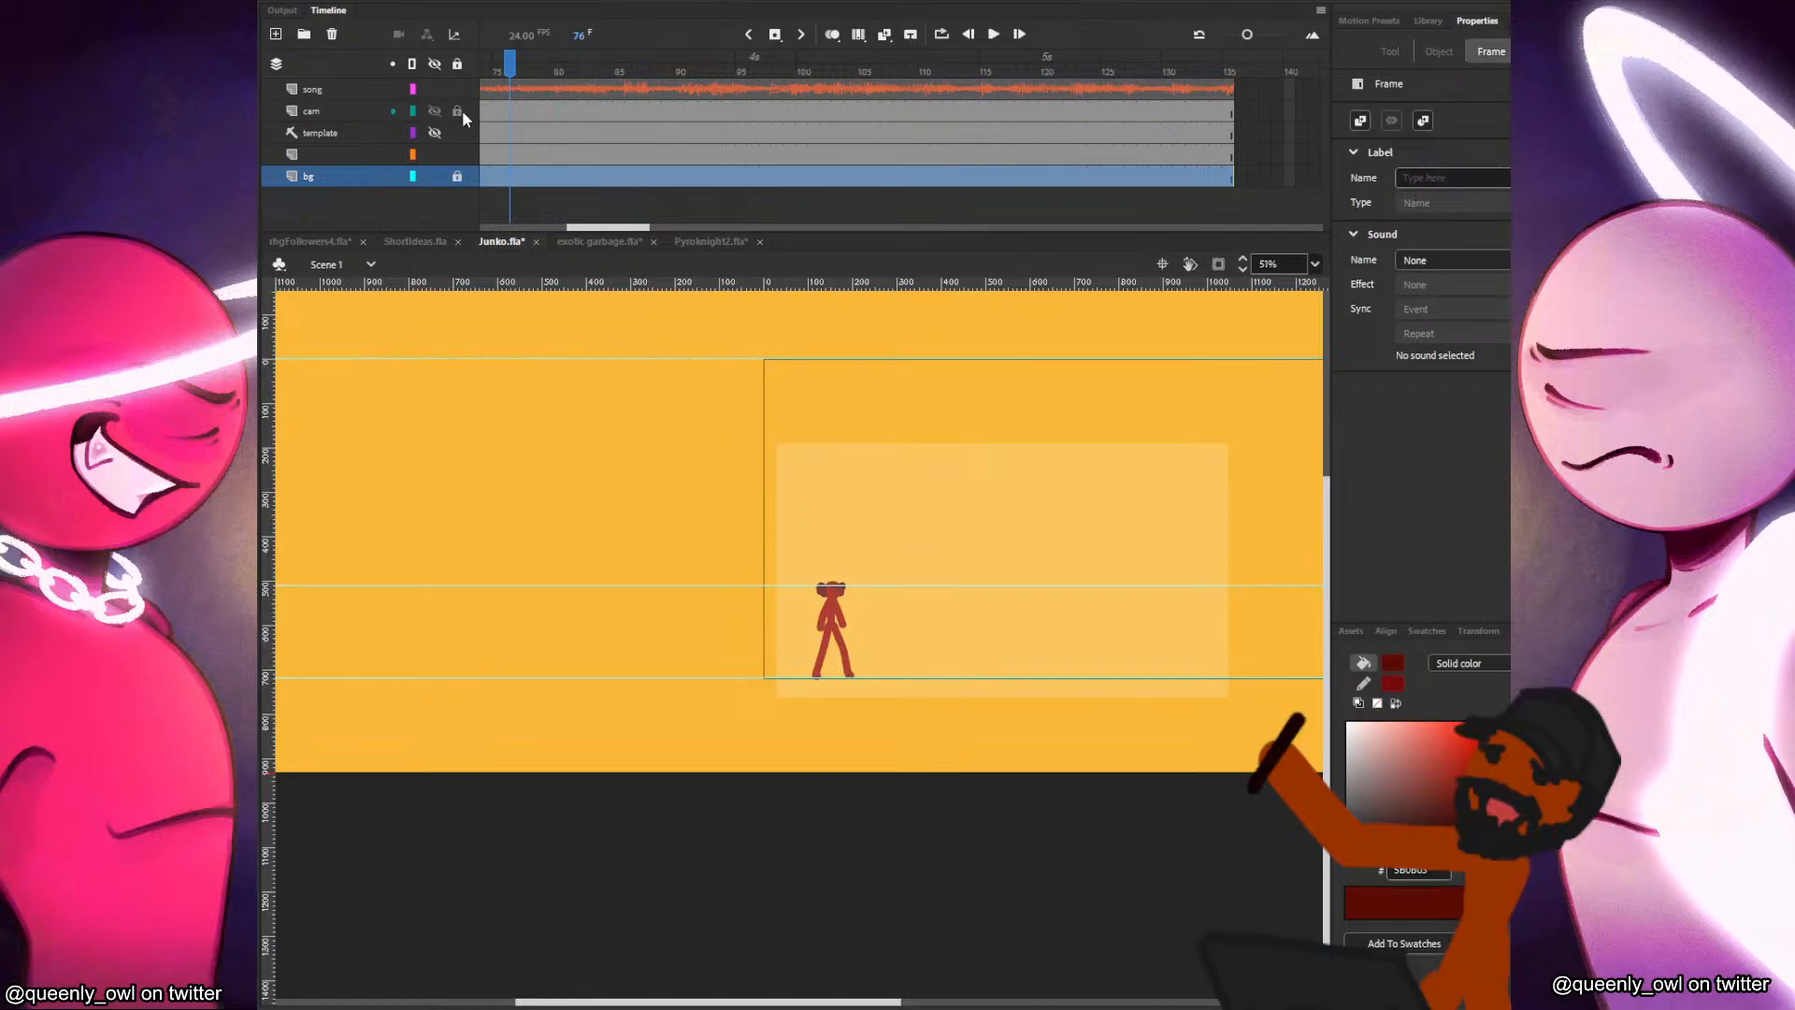
Unlock the cam layer, center the camera frame on the Junko figure, and save the document.
left_click(520, 131)
left_click(513, 113)
left_click_drag(832, 572, 759, 583)
left_click_drag(782, 637, 785, 641)
left_click(891, 808)
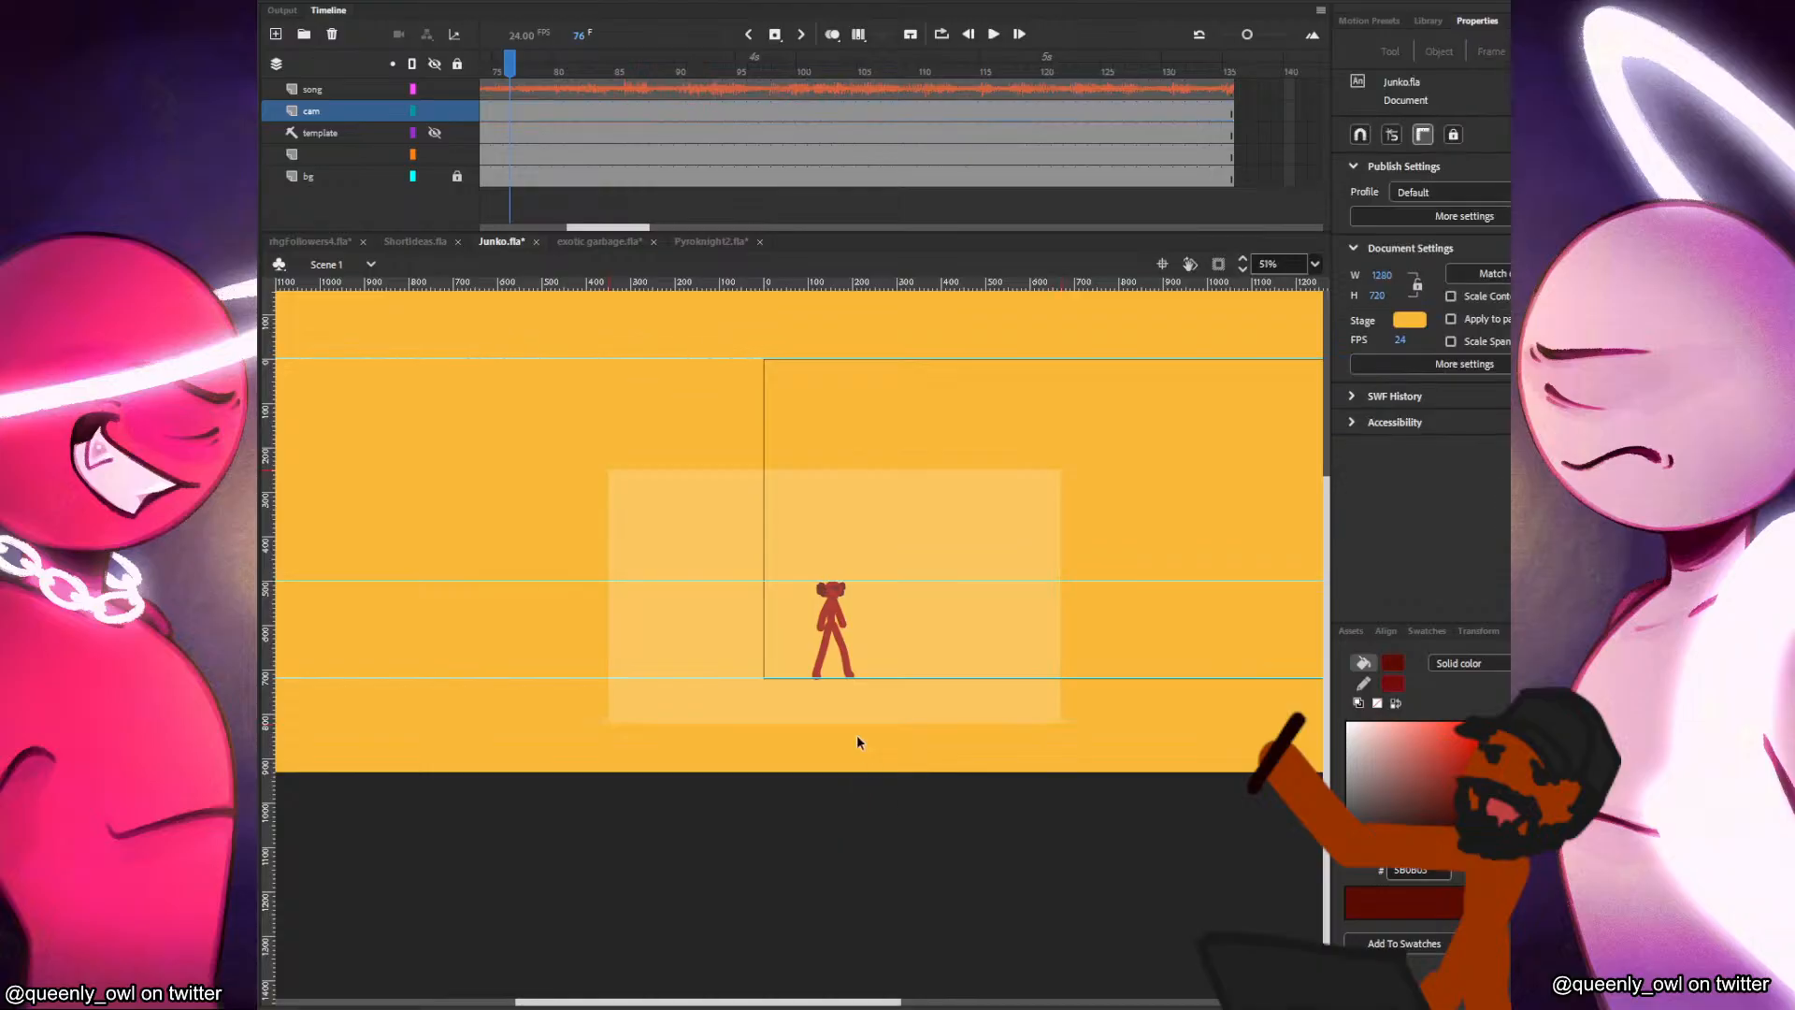
key("ctrl+s")
Go to frame 1 of the song layer and play the timeline to hear the trimmed song.
left_click_drag(643, 227, 555, 227)
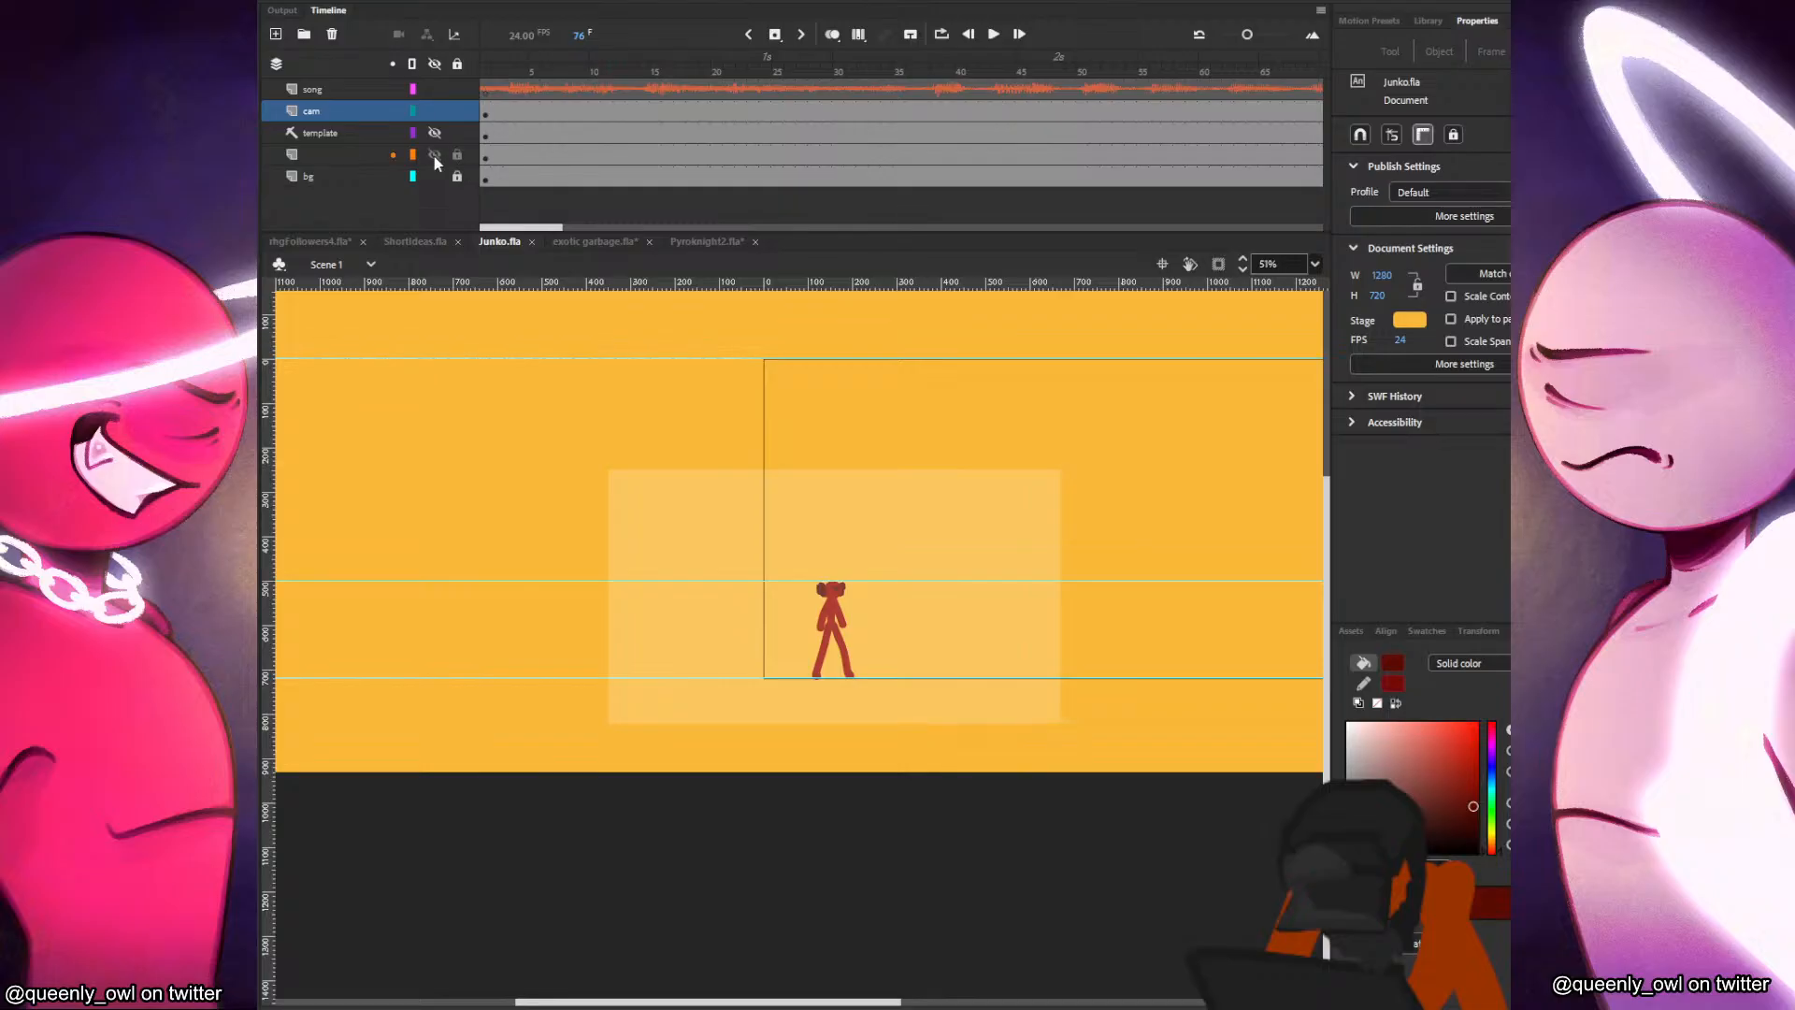
left_click(485, 89)
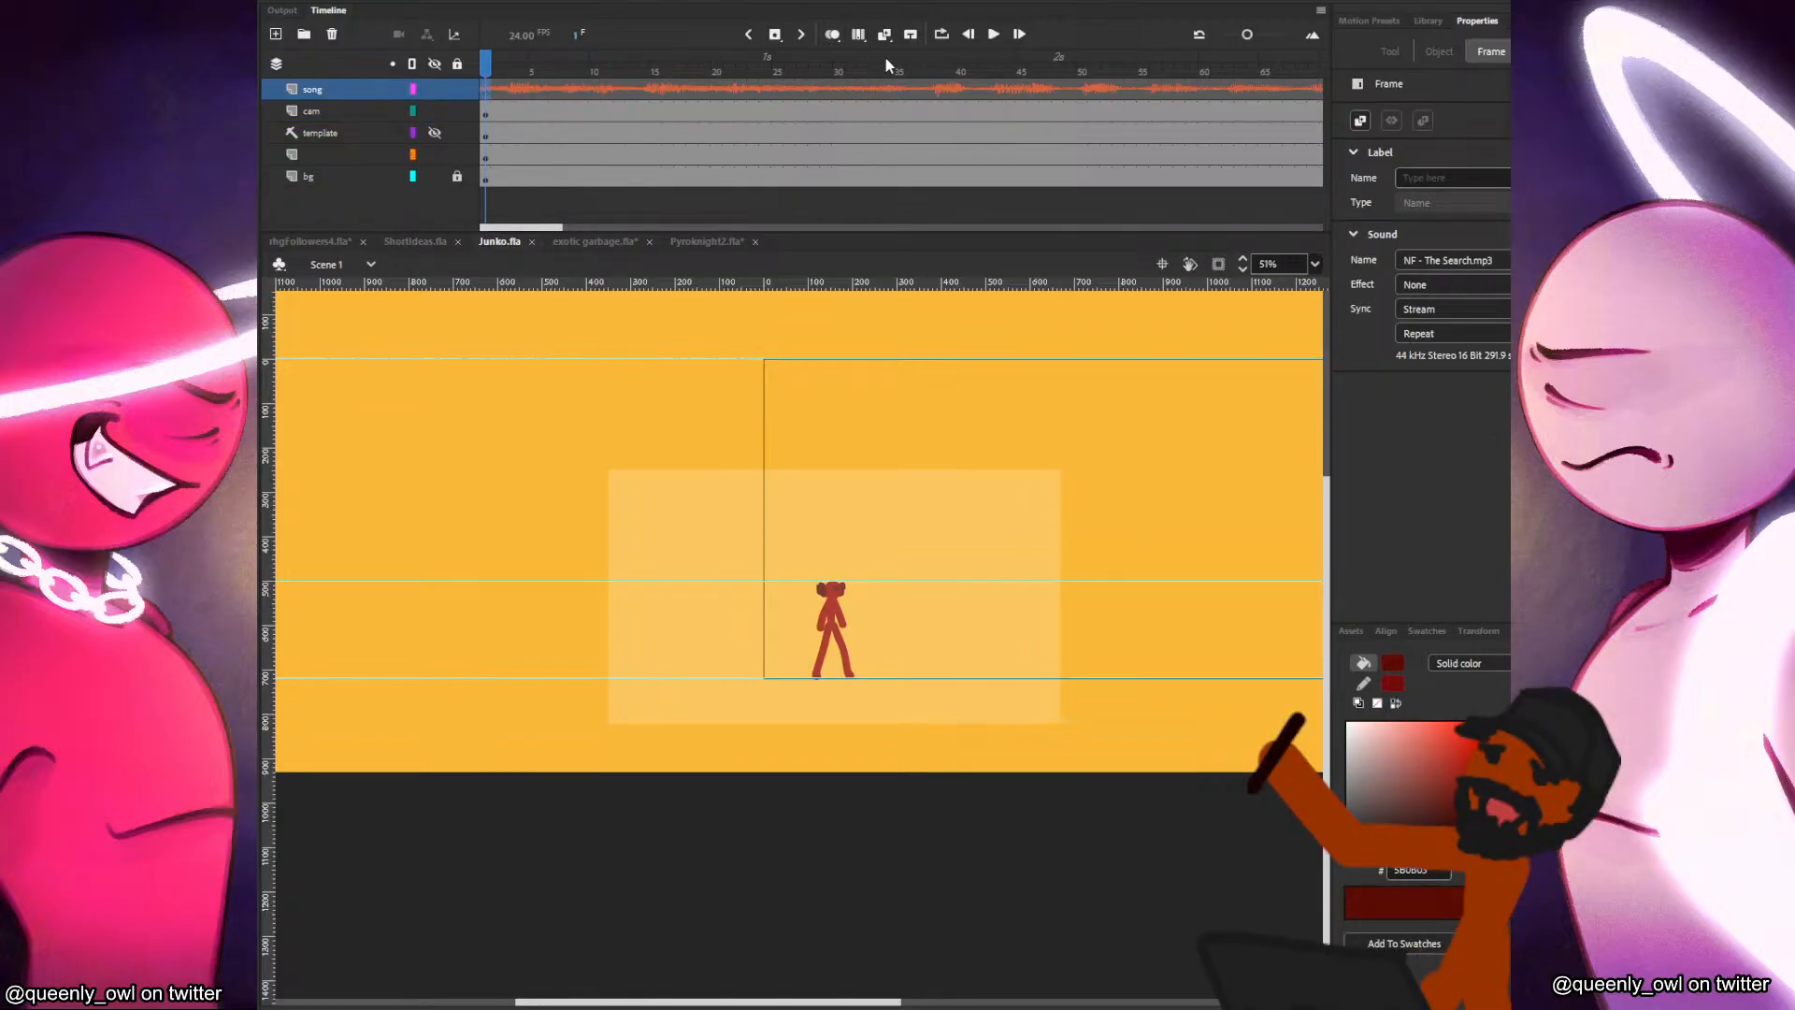
left_click(991, 35)
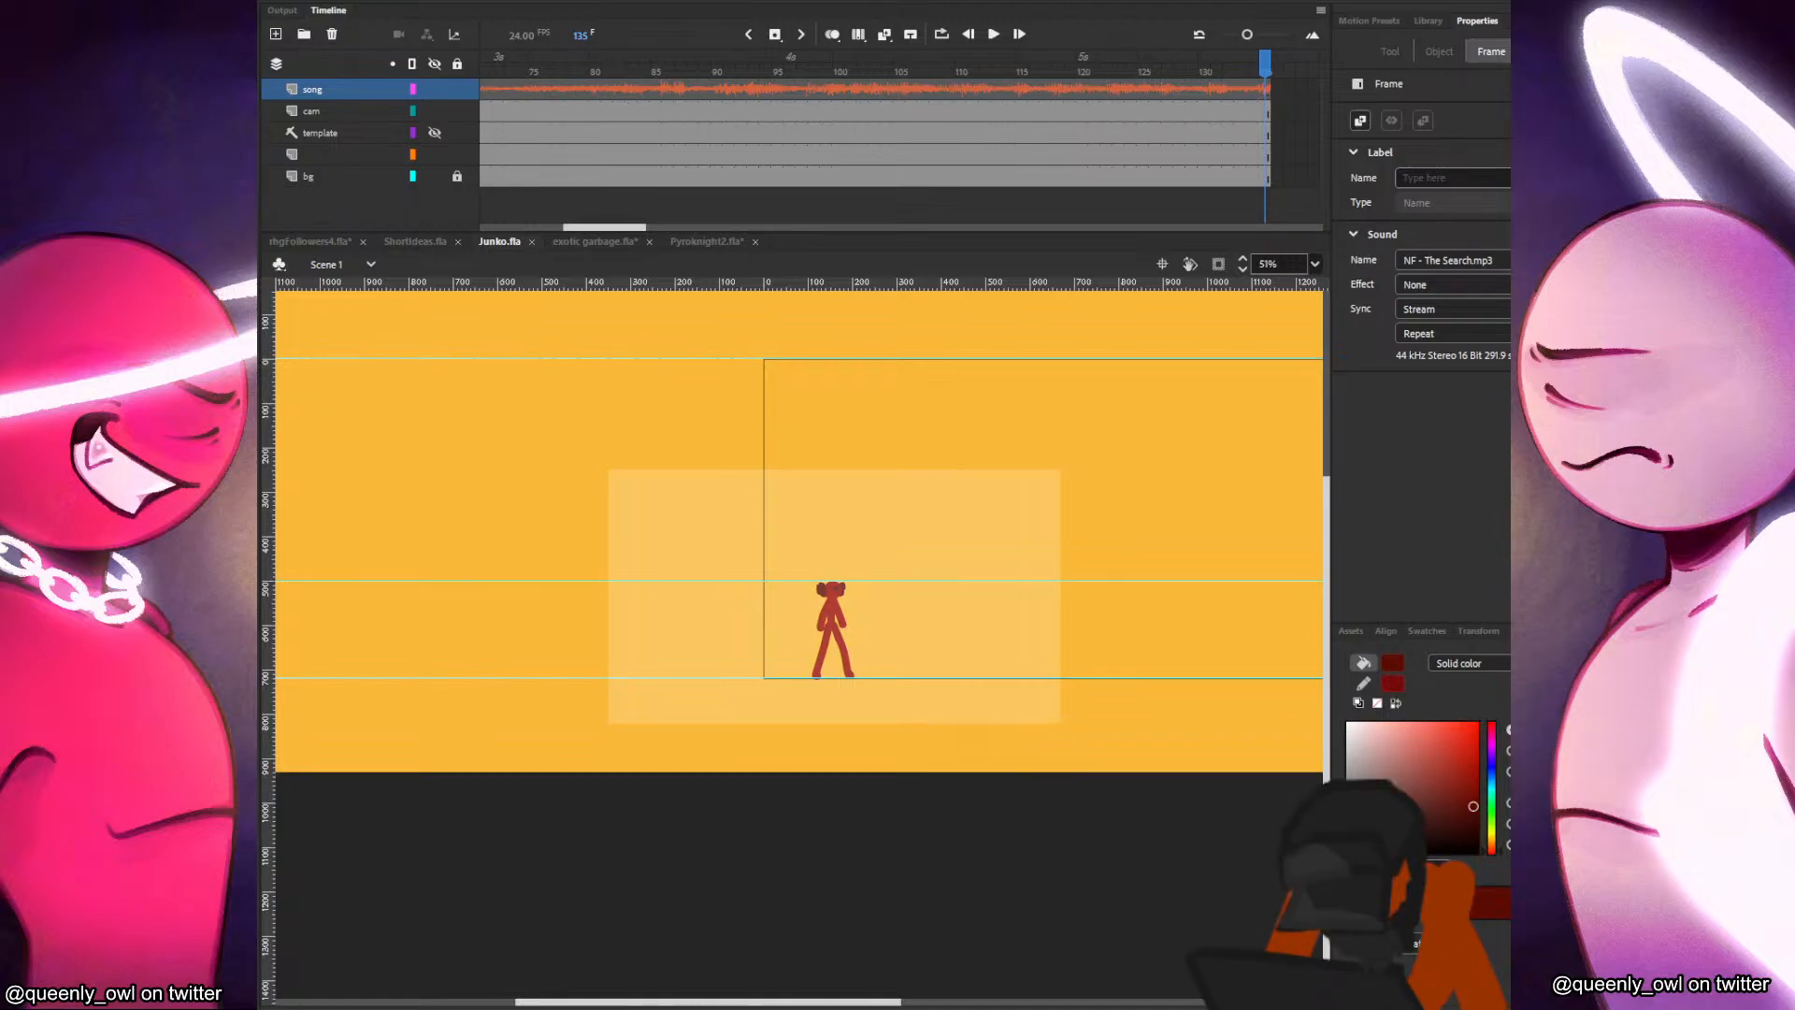
Extend the frames of all five layers past frame 490 and play the song from the beginning.
left_click_drag(1304, 103, 1330, 332)
left_click_drag(655, 227, 449, 217)
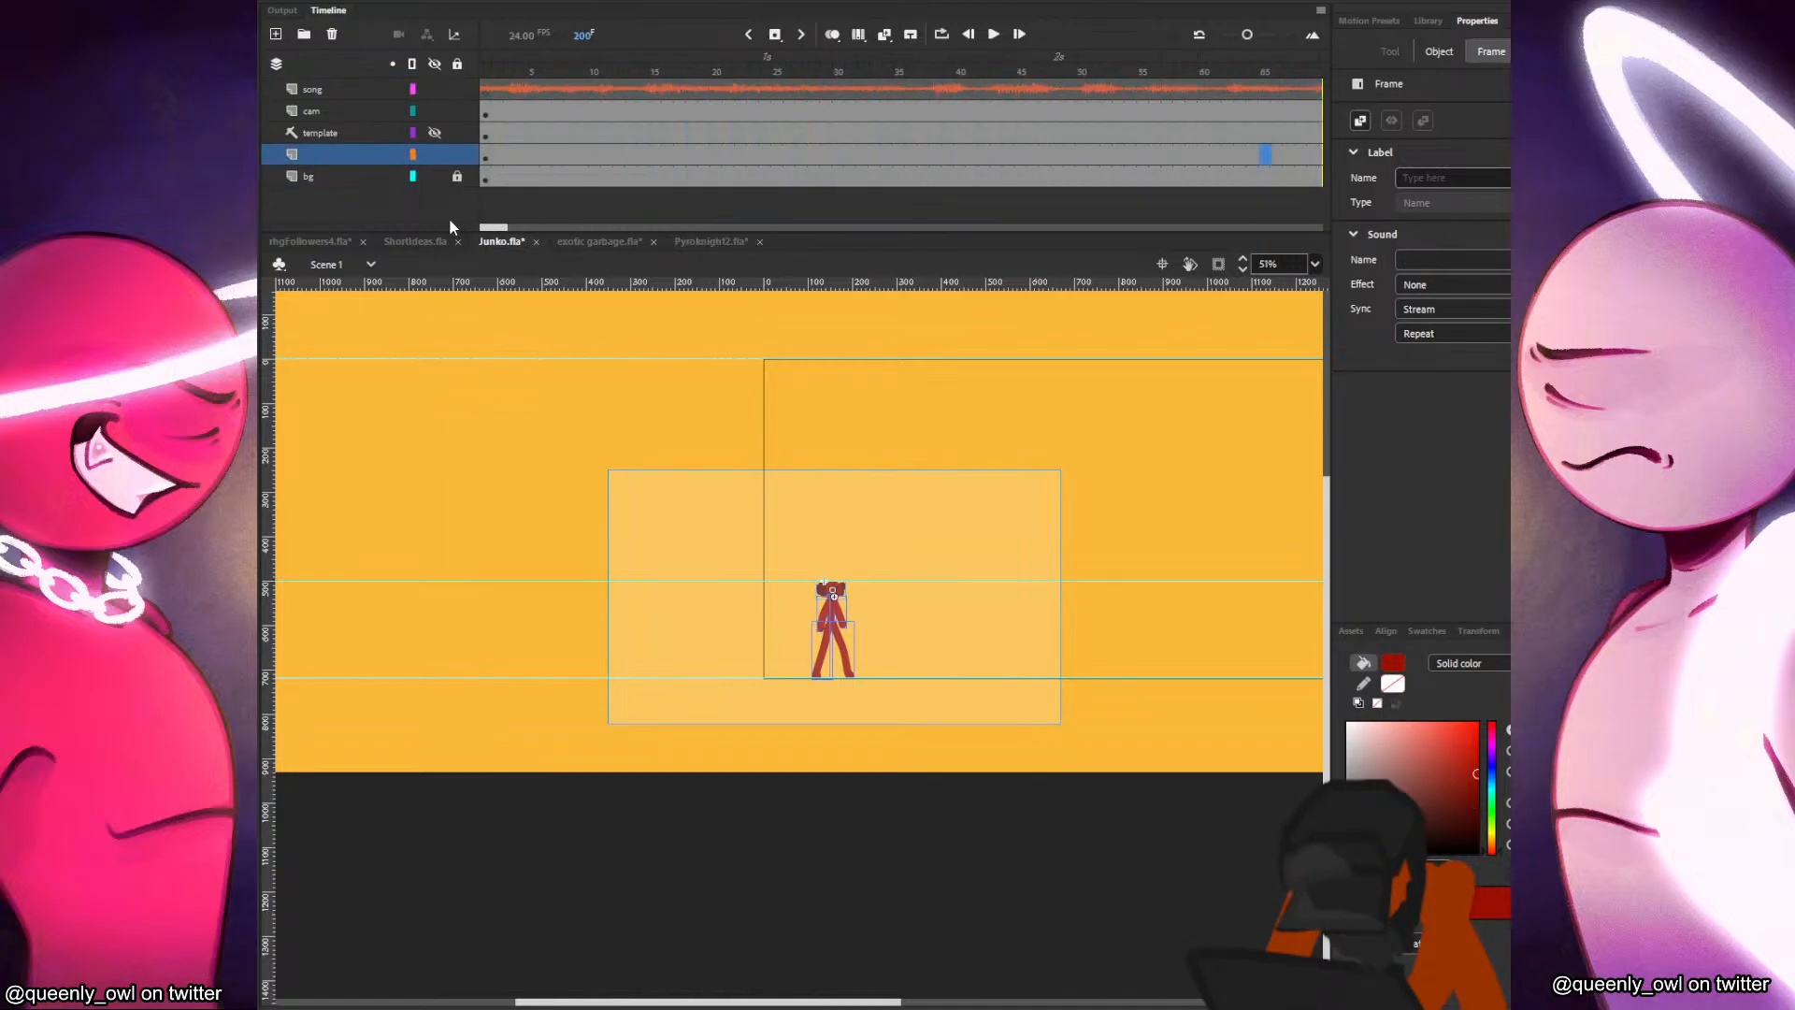
left_click(495, 94)
left_click(1267, 385)
key("Return")
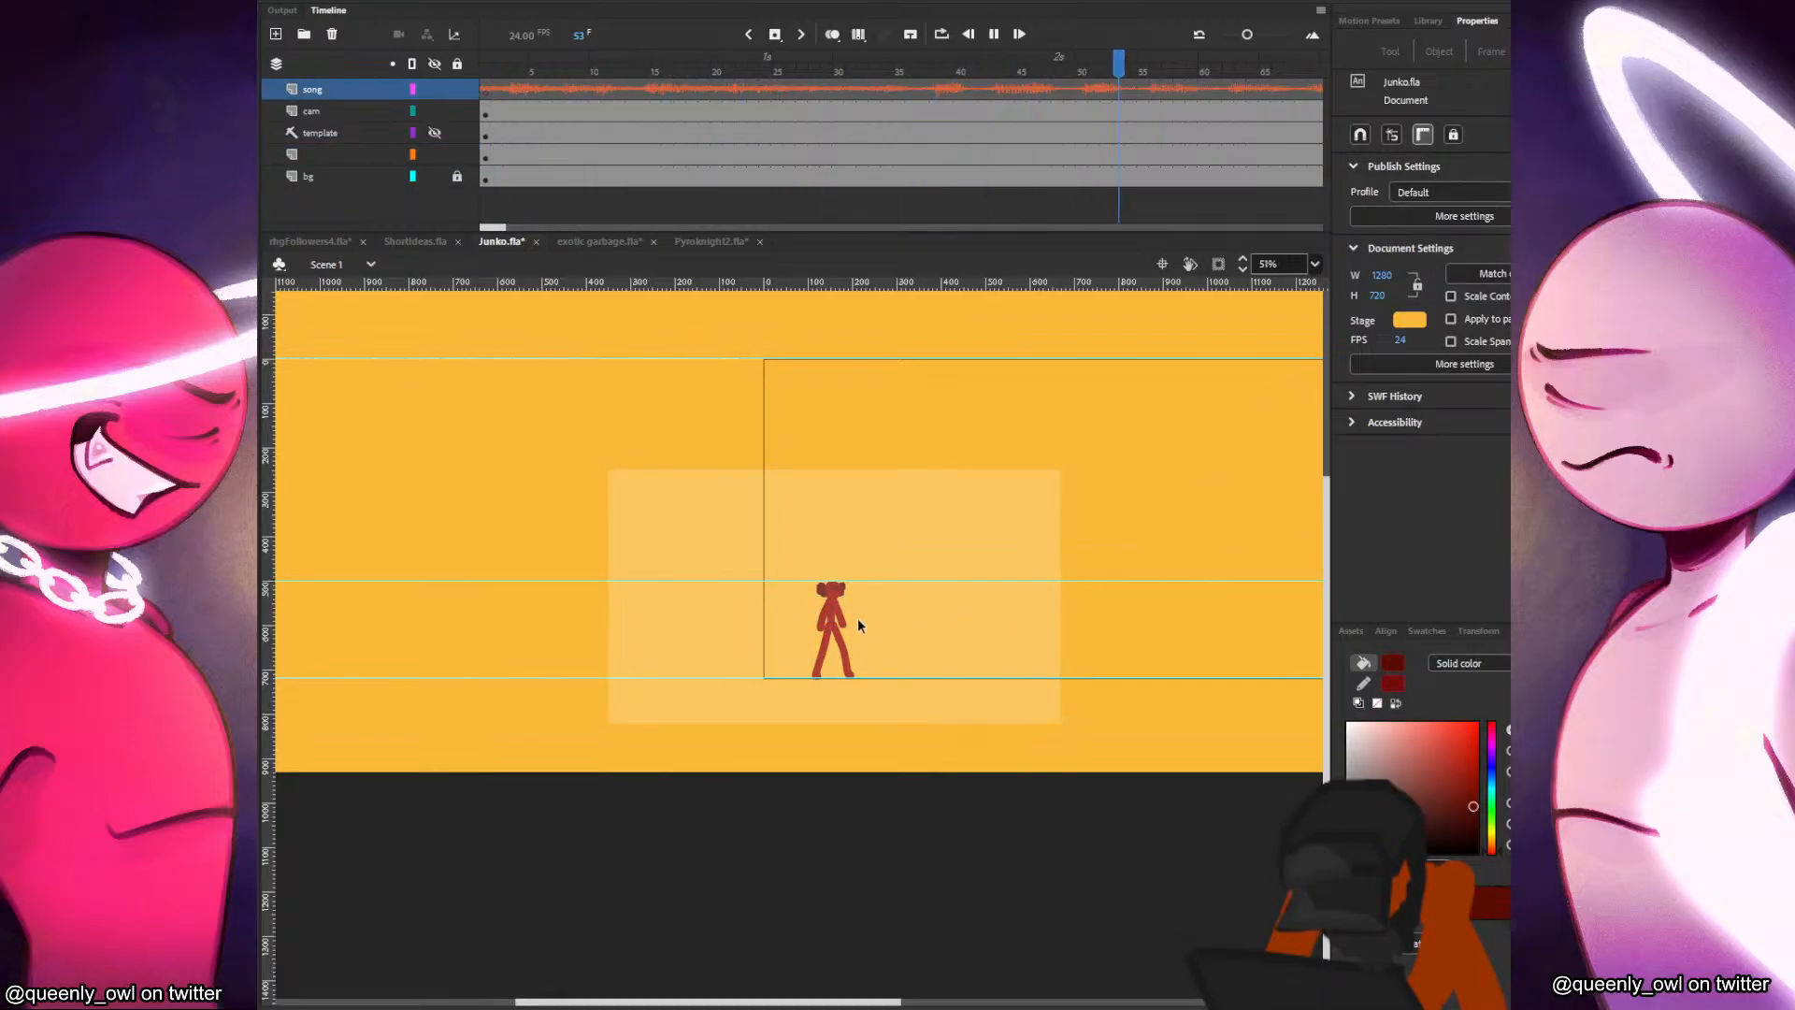
scroll(854, 614, "up", 5)
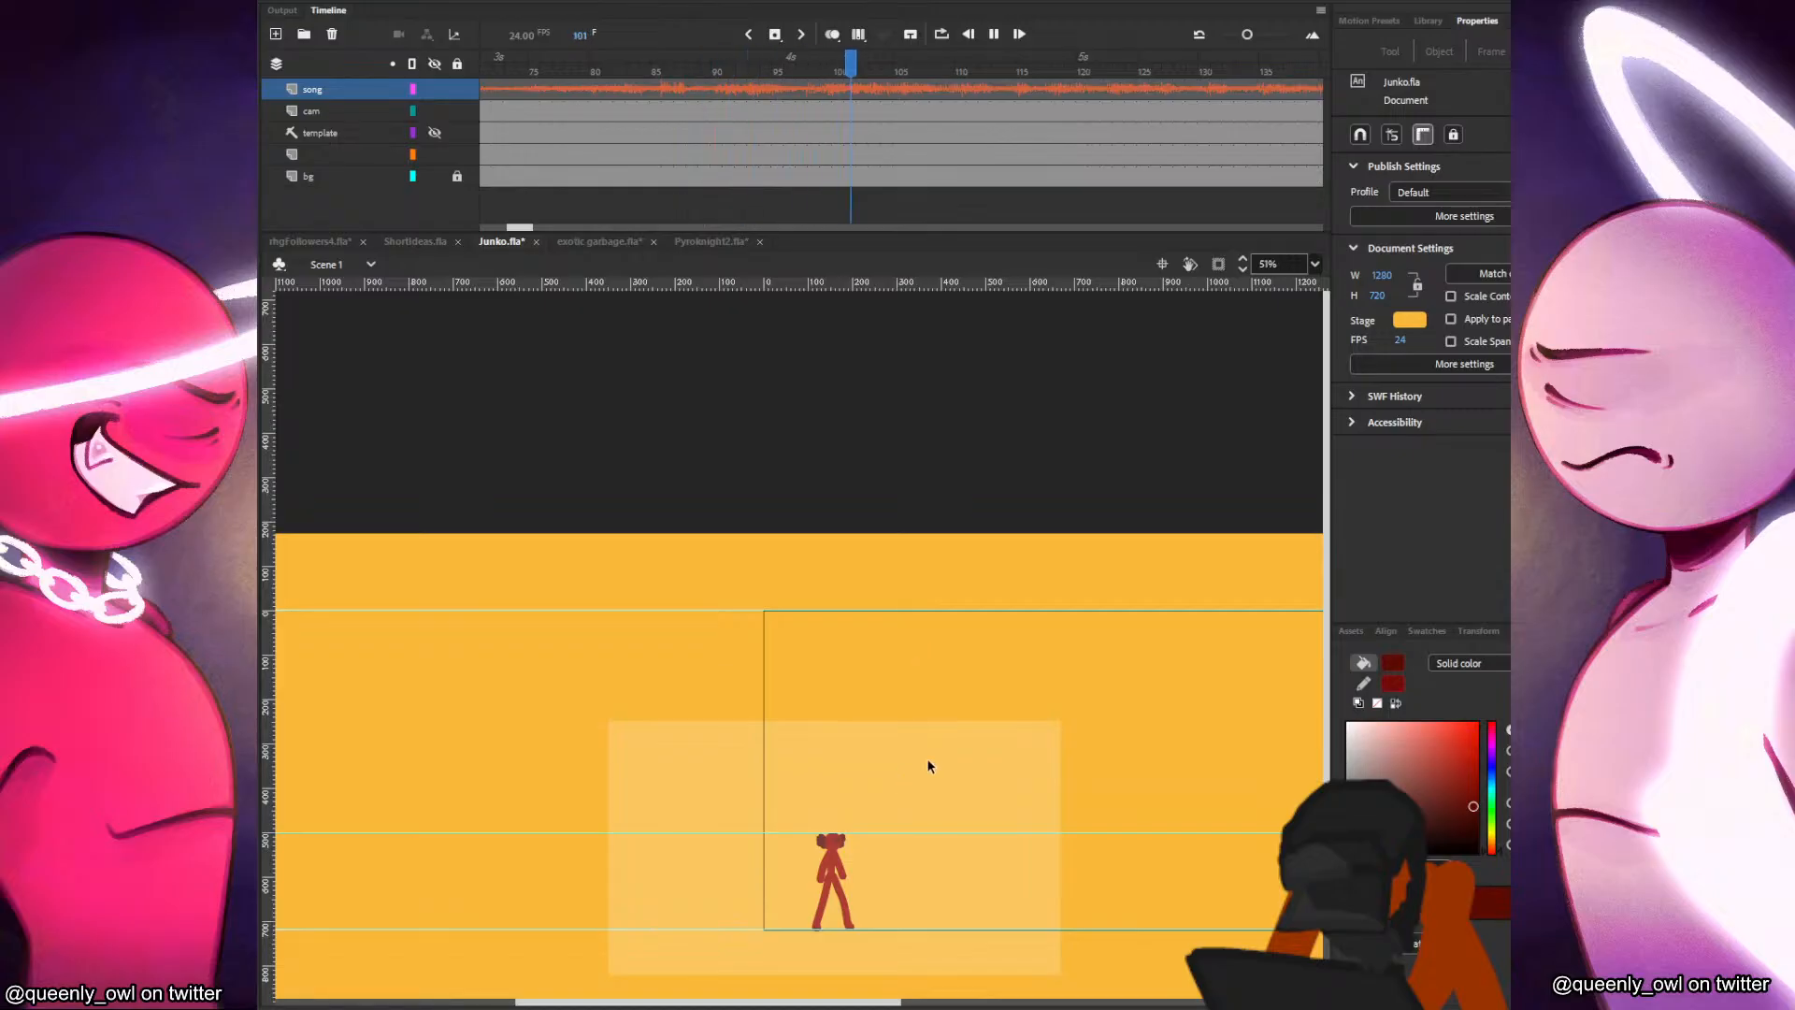
scroll(1326, 662, "down", 2)
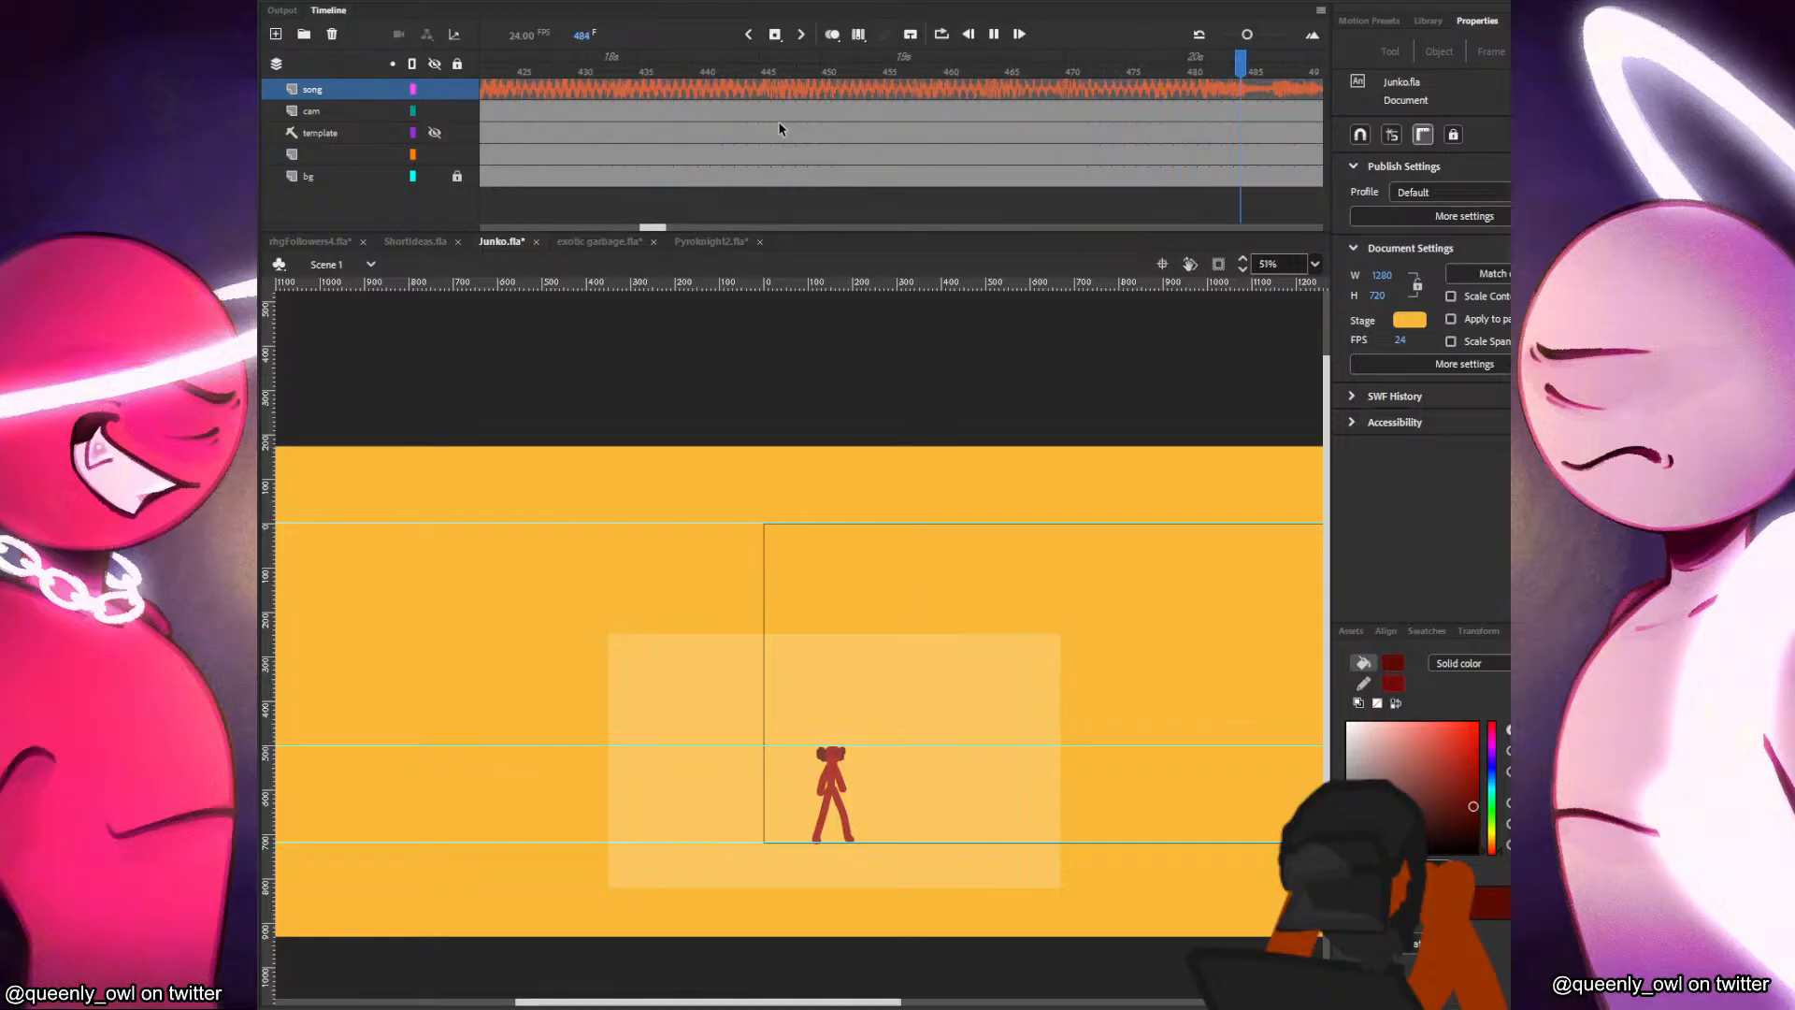
Stop the playback, go back to frame 133 on the cam layer, and play the song from there.
left_click(780, 132)
left_click_drag(682, 227, 546, 198)
left_click_drag(557, 111, 595, 112)
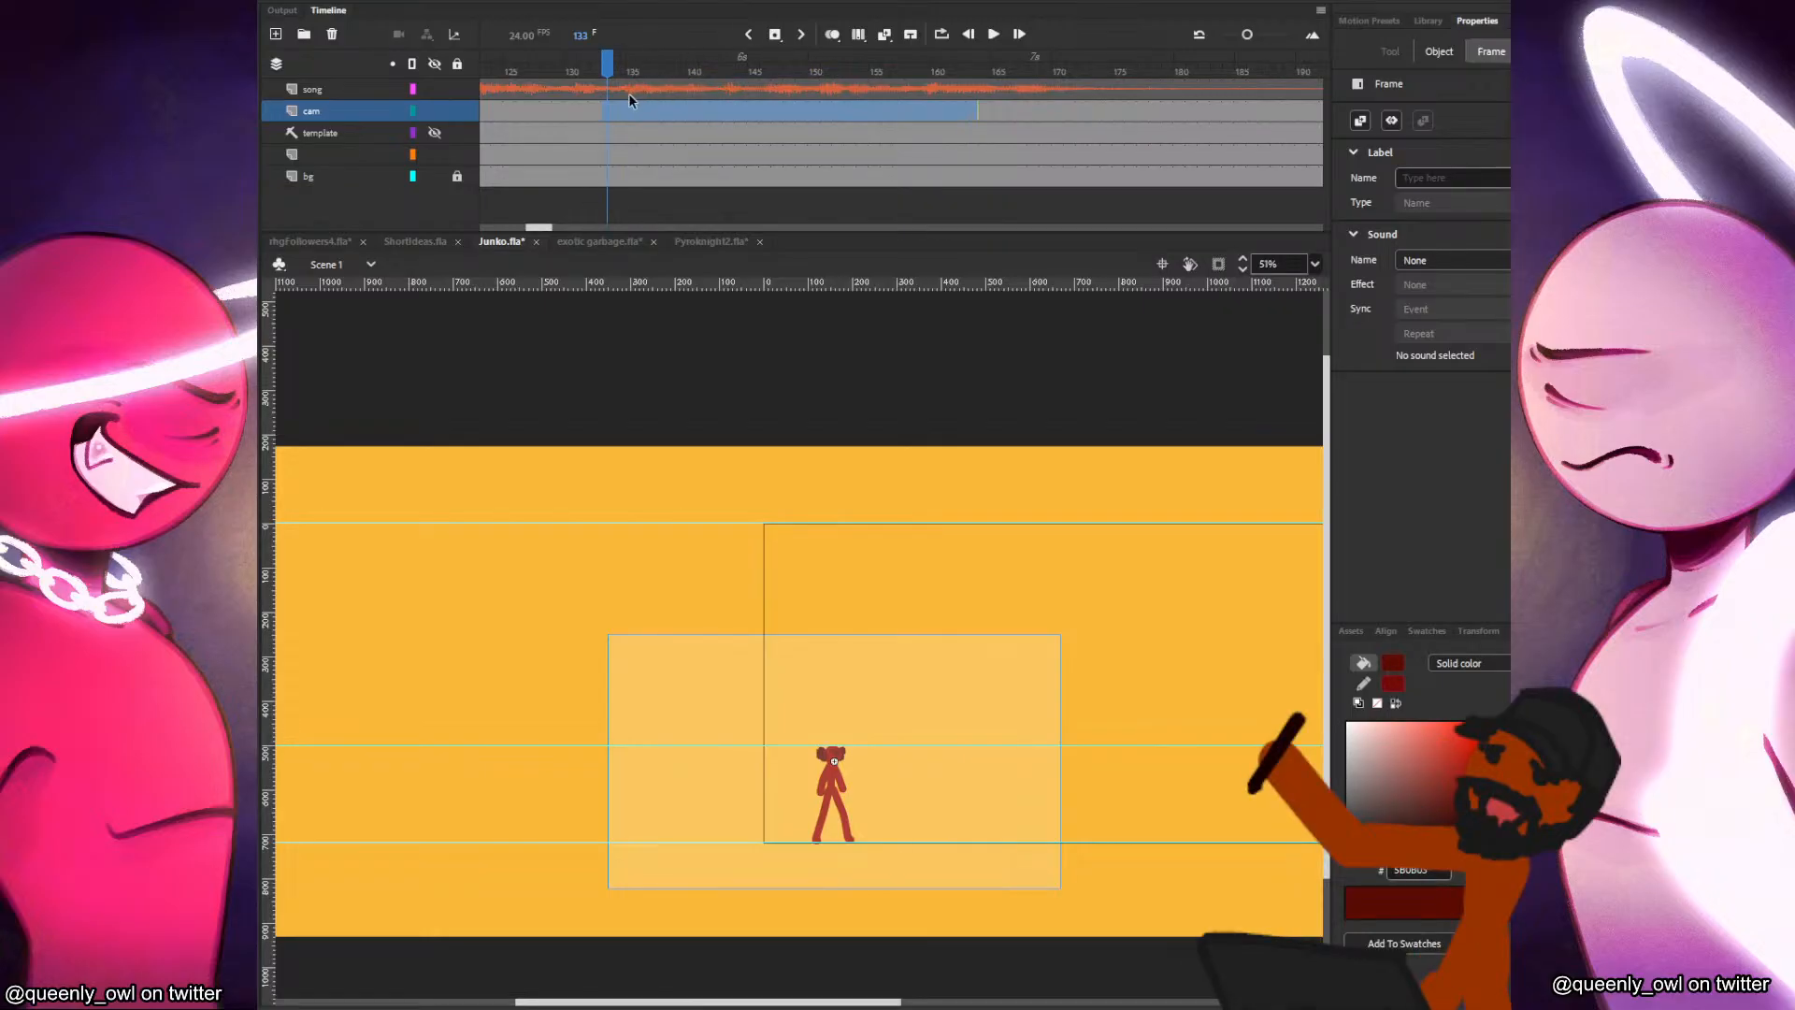
key("Return")
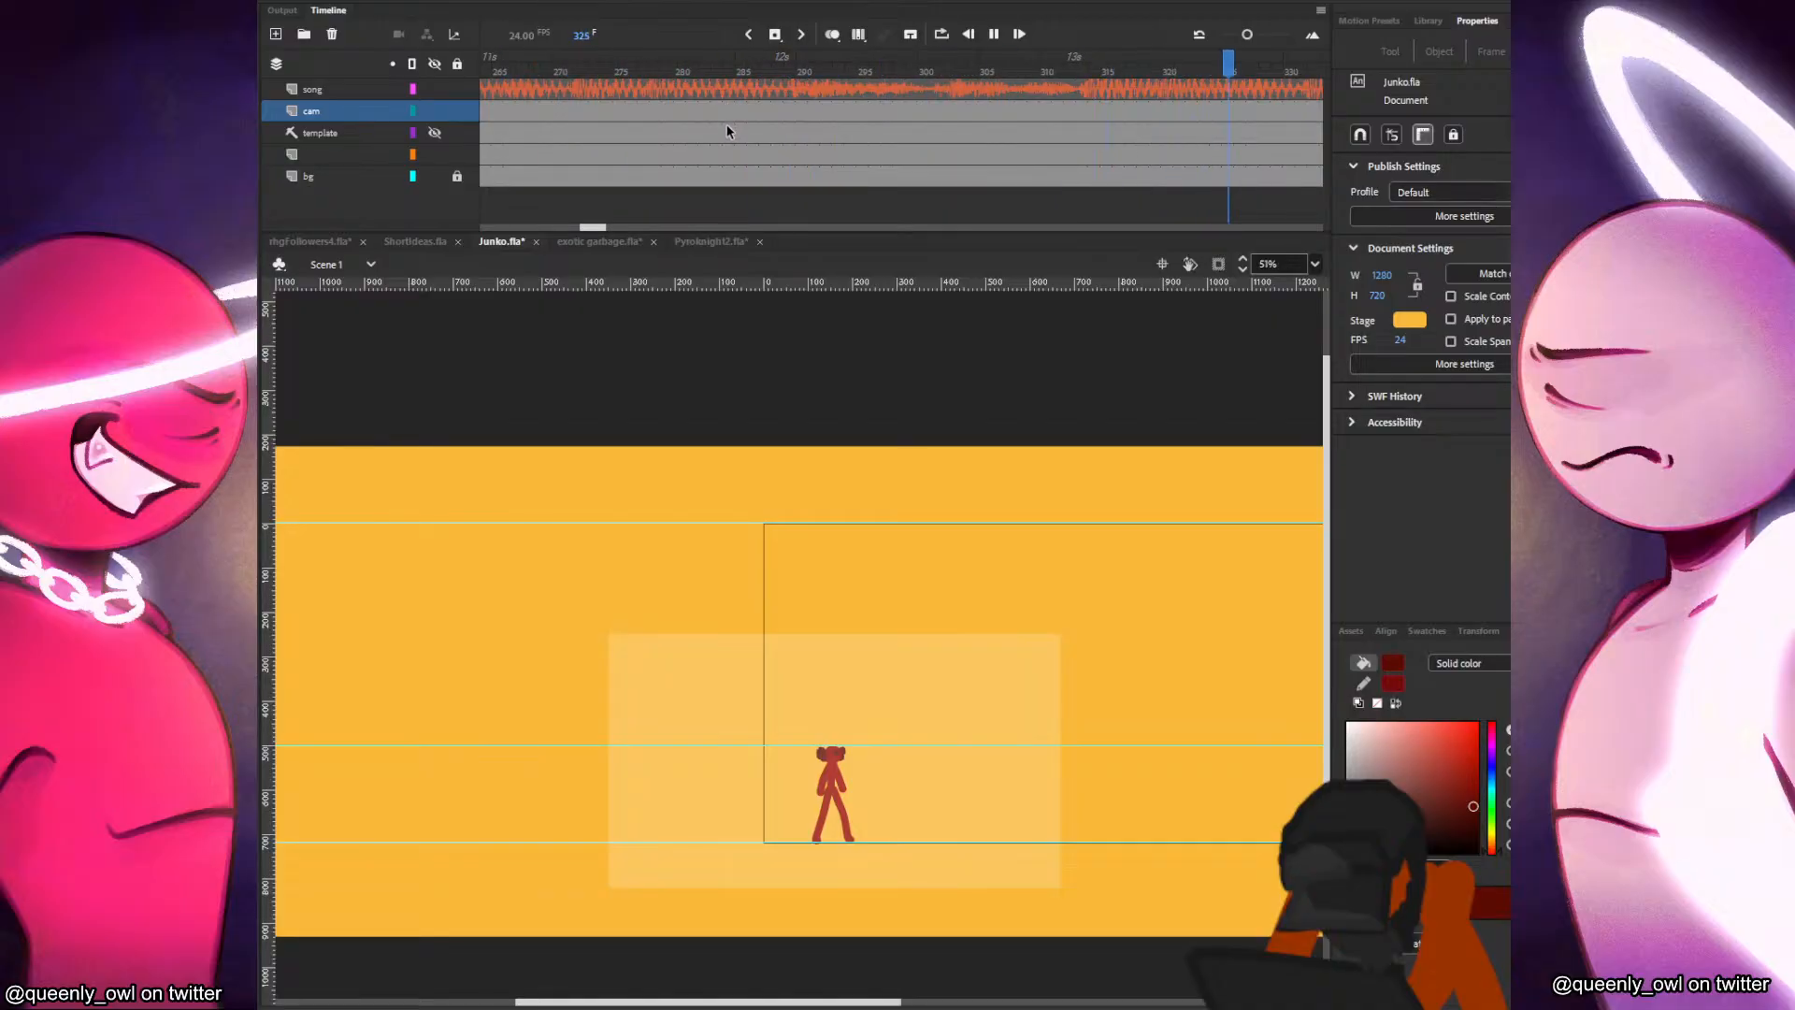
Stop the playback at frame 359, lock the cam layer, and tilt Junko's head so it faces slightly upward.
left_click(783, 86)
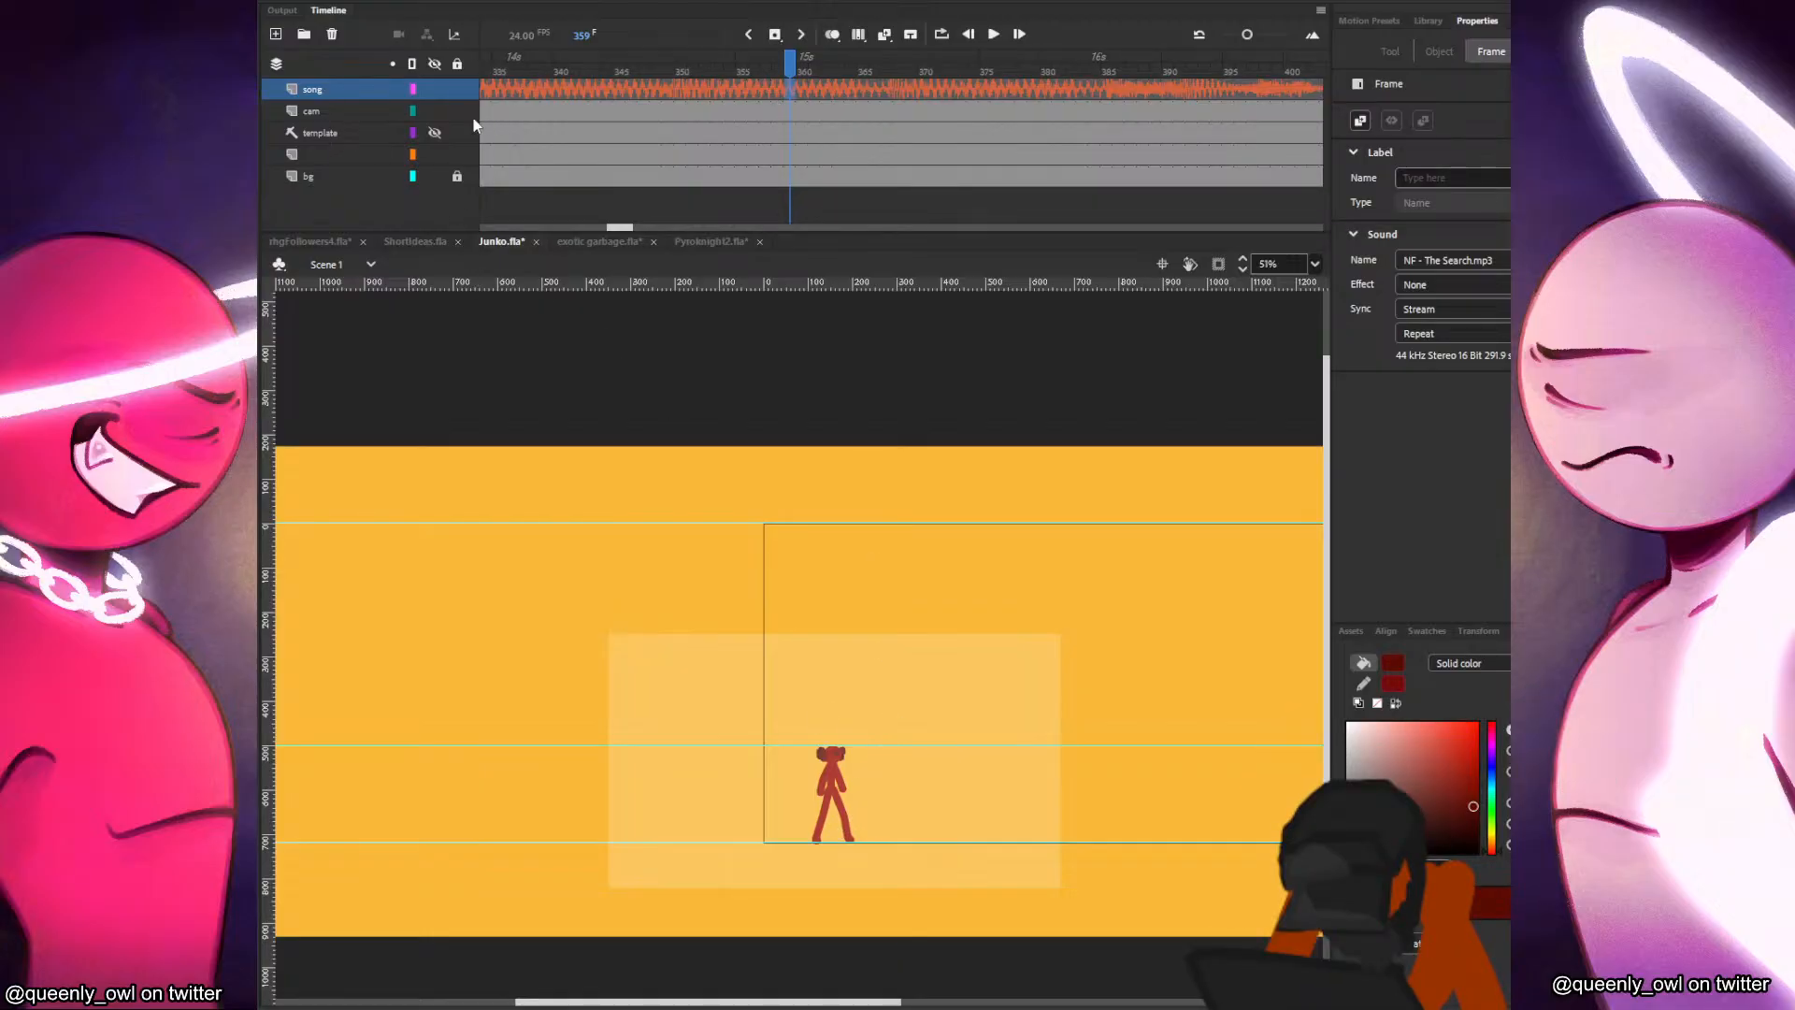
scroll(924, 823, "up", 7)
left_click_drag(855, 774, 1065, 762)
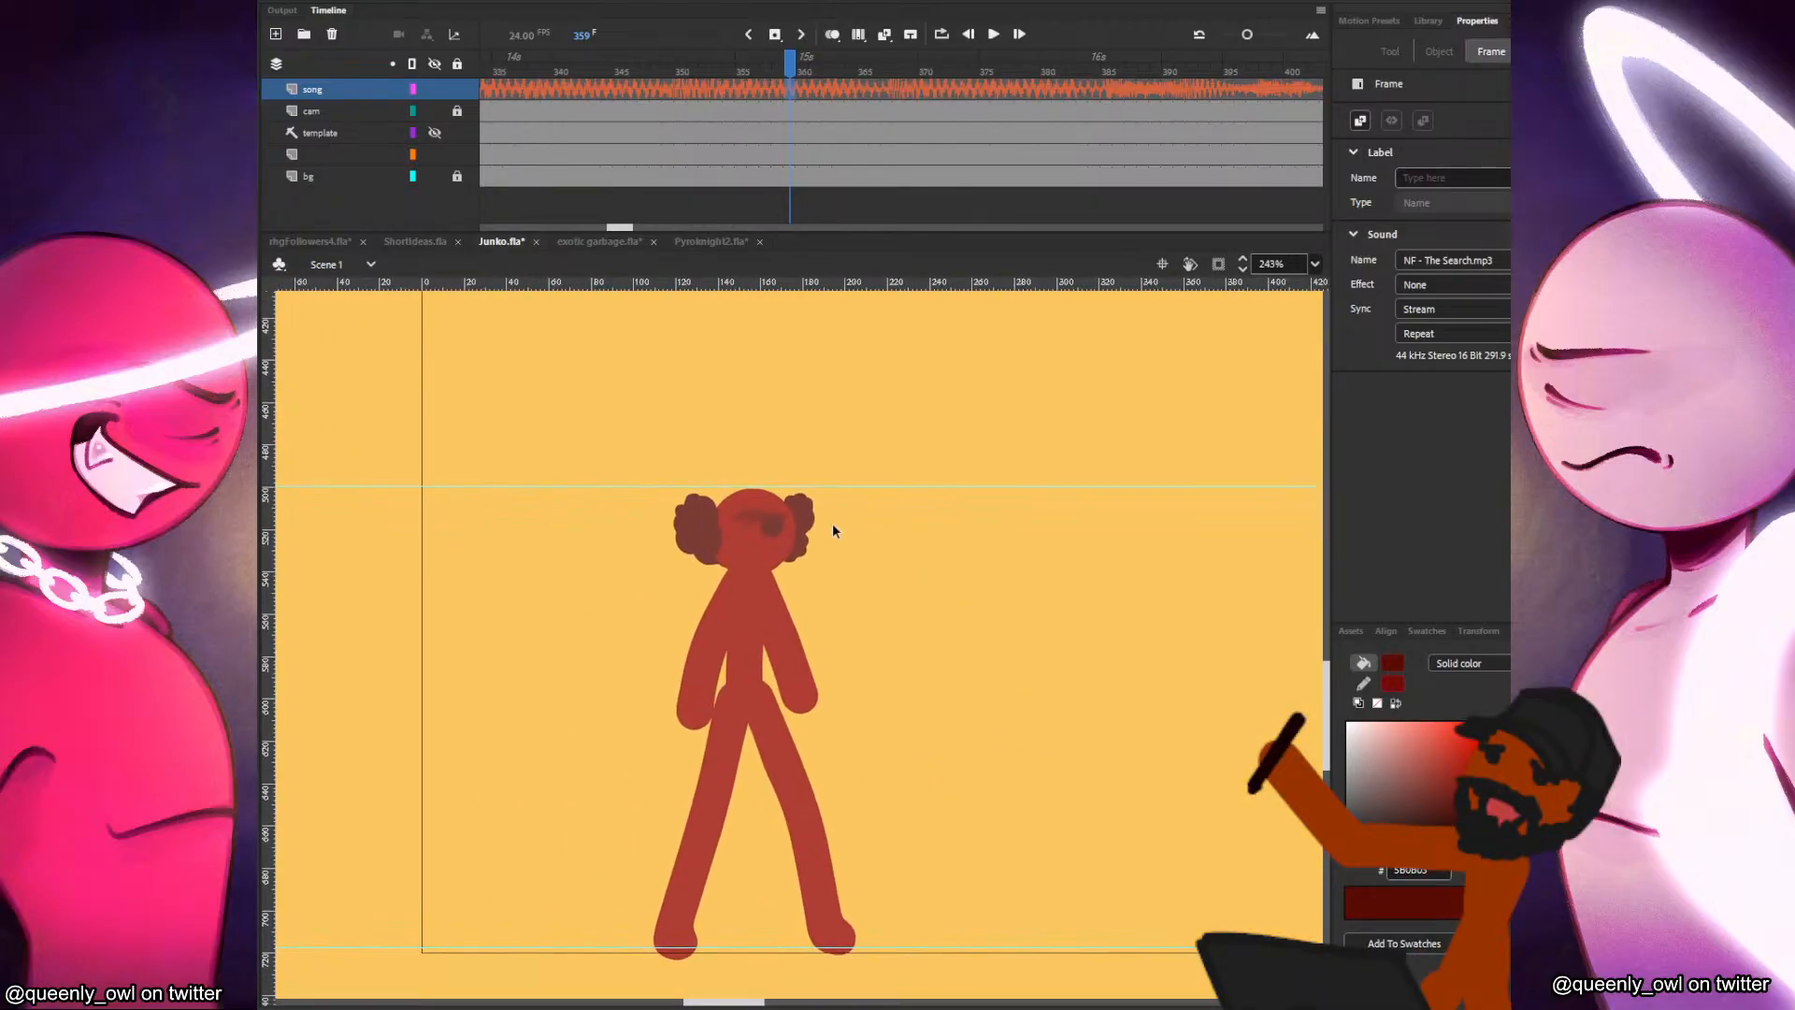
left_click(776, 533)
left_click(765, 564)
key("q")
left_click(782, 541)
left_click_drag(833, 496, 819, 472)
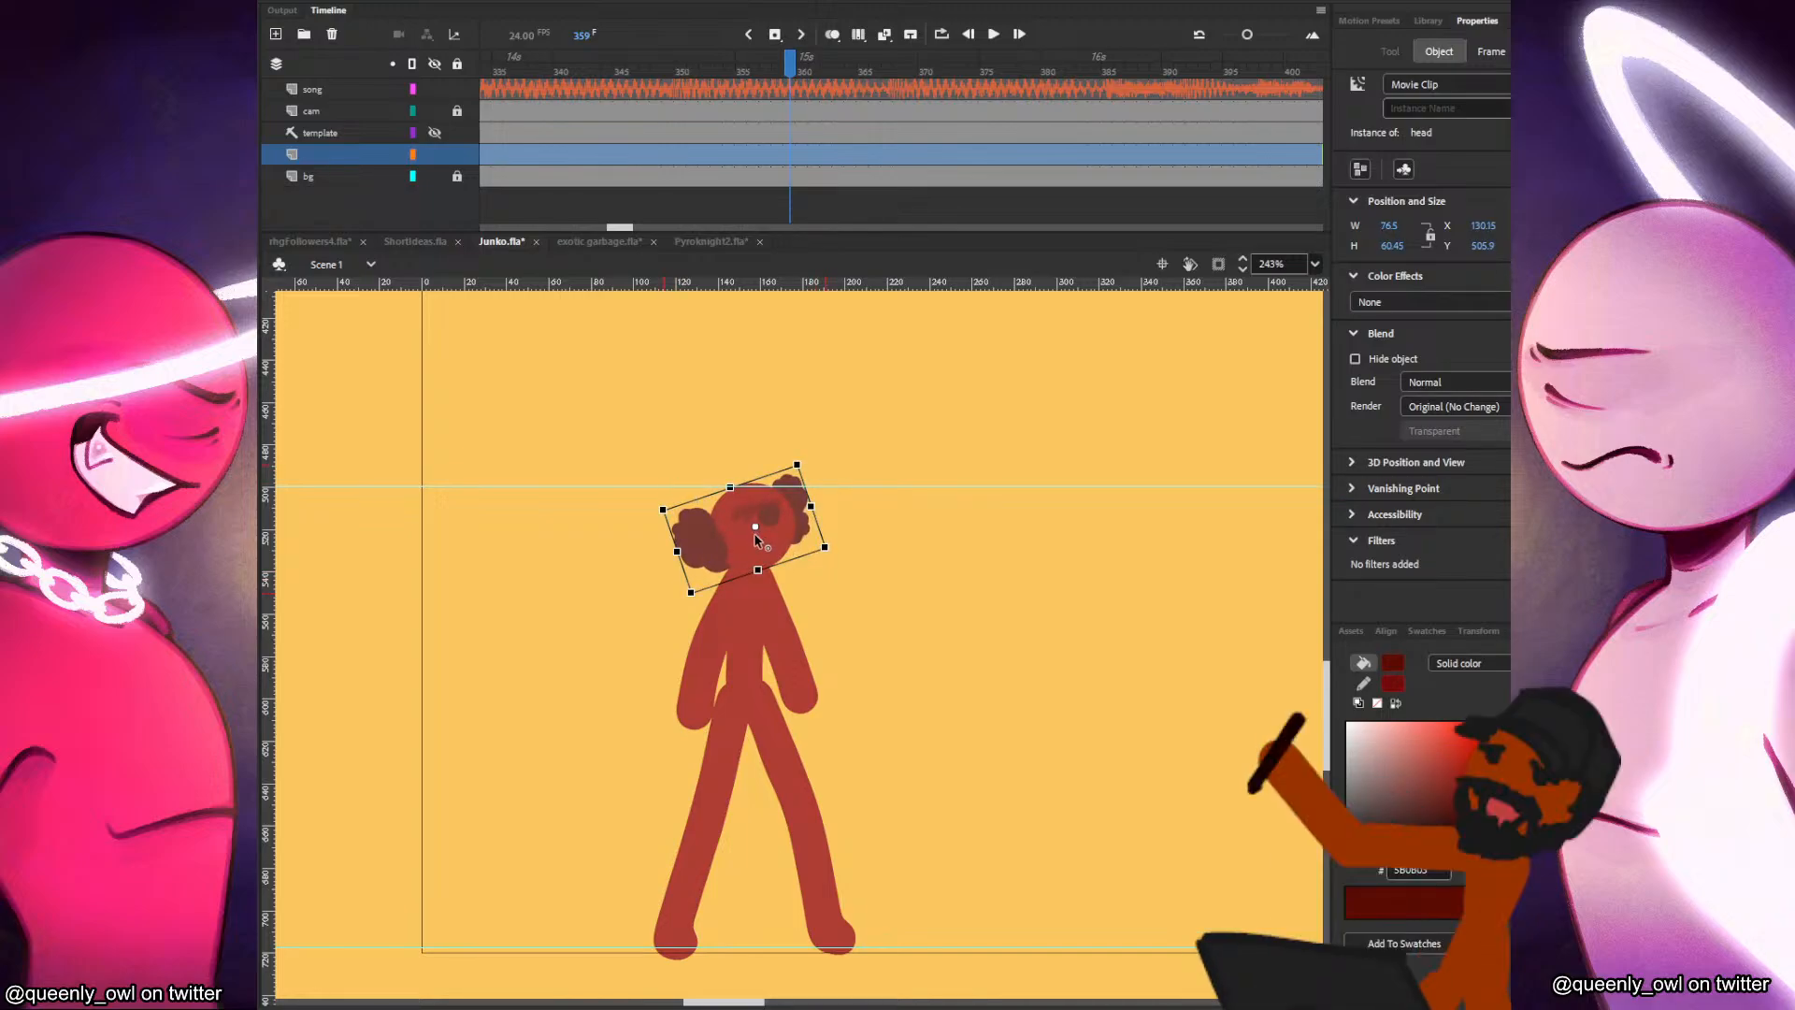
key("ctrl+z")
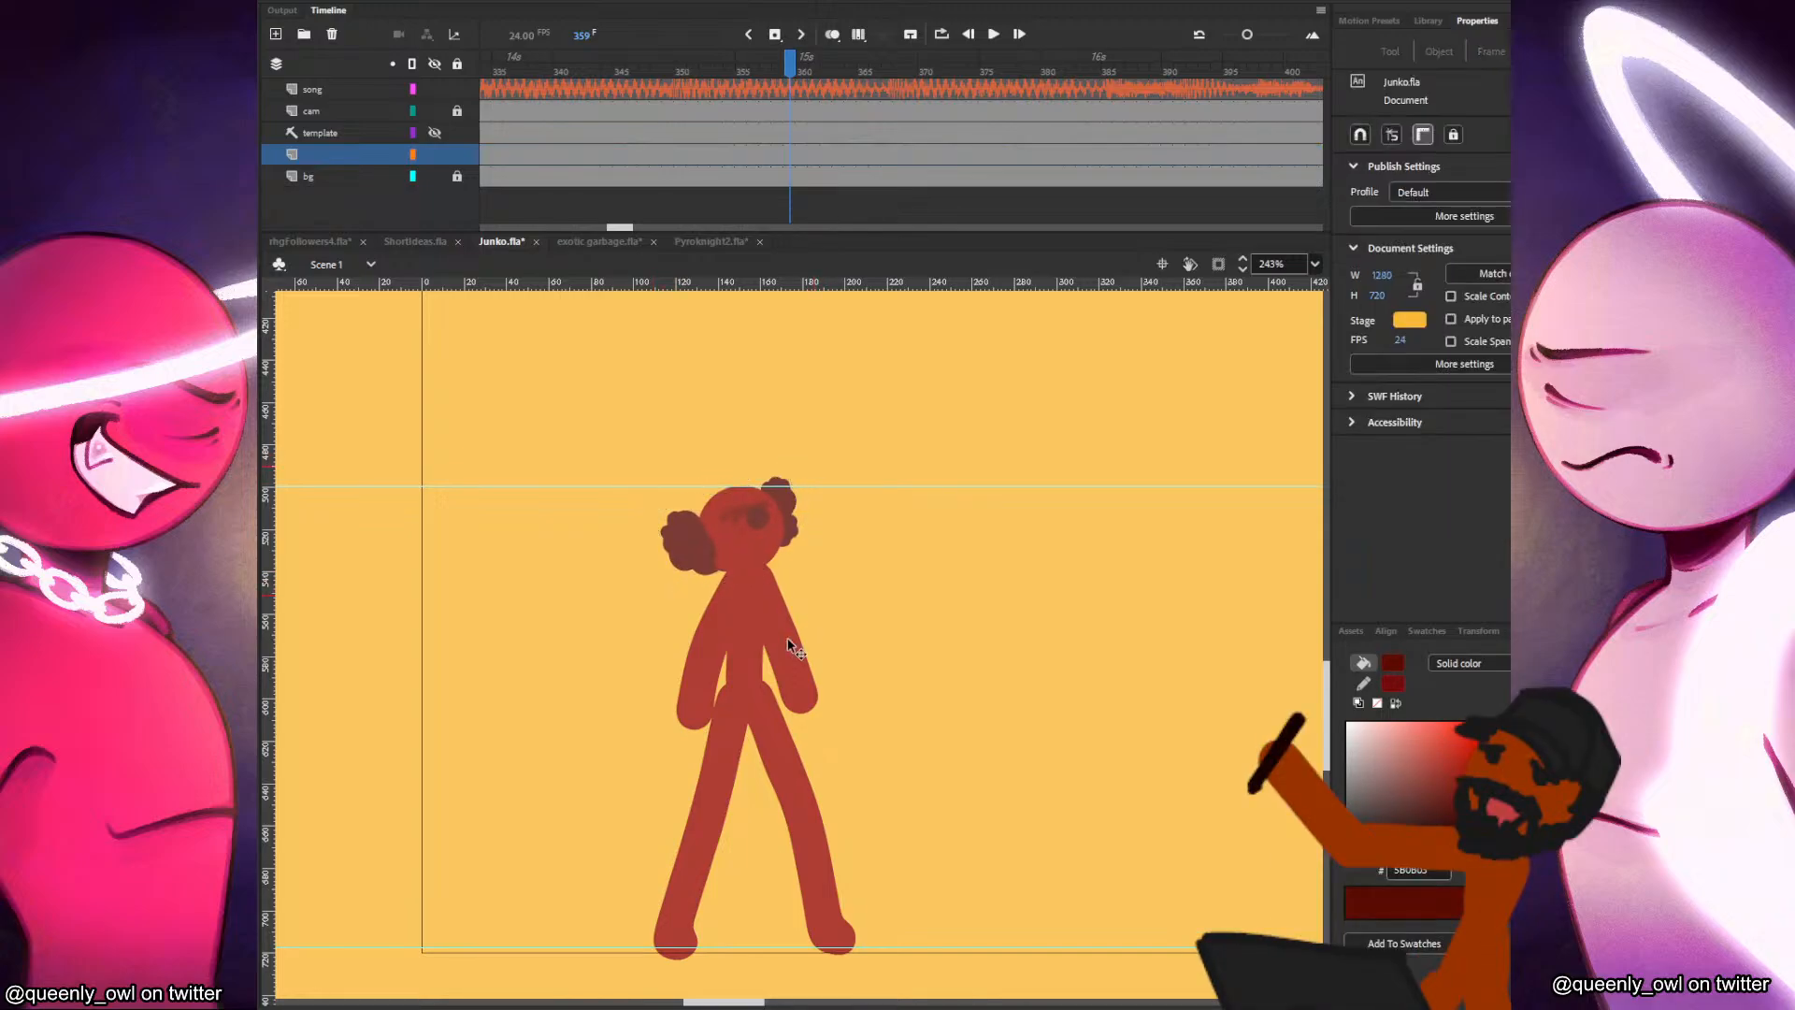
Delete Junko's torso, arms and legs, keeping only the tilted head on the stage.
left_click(757, 656)
left_click_drag(861, 761, 1082, 721)
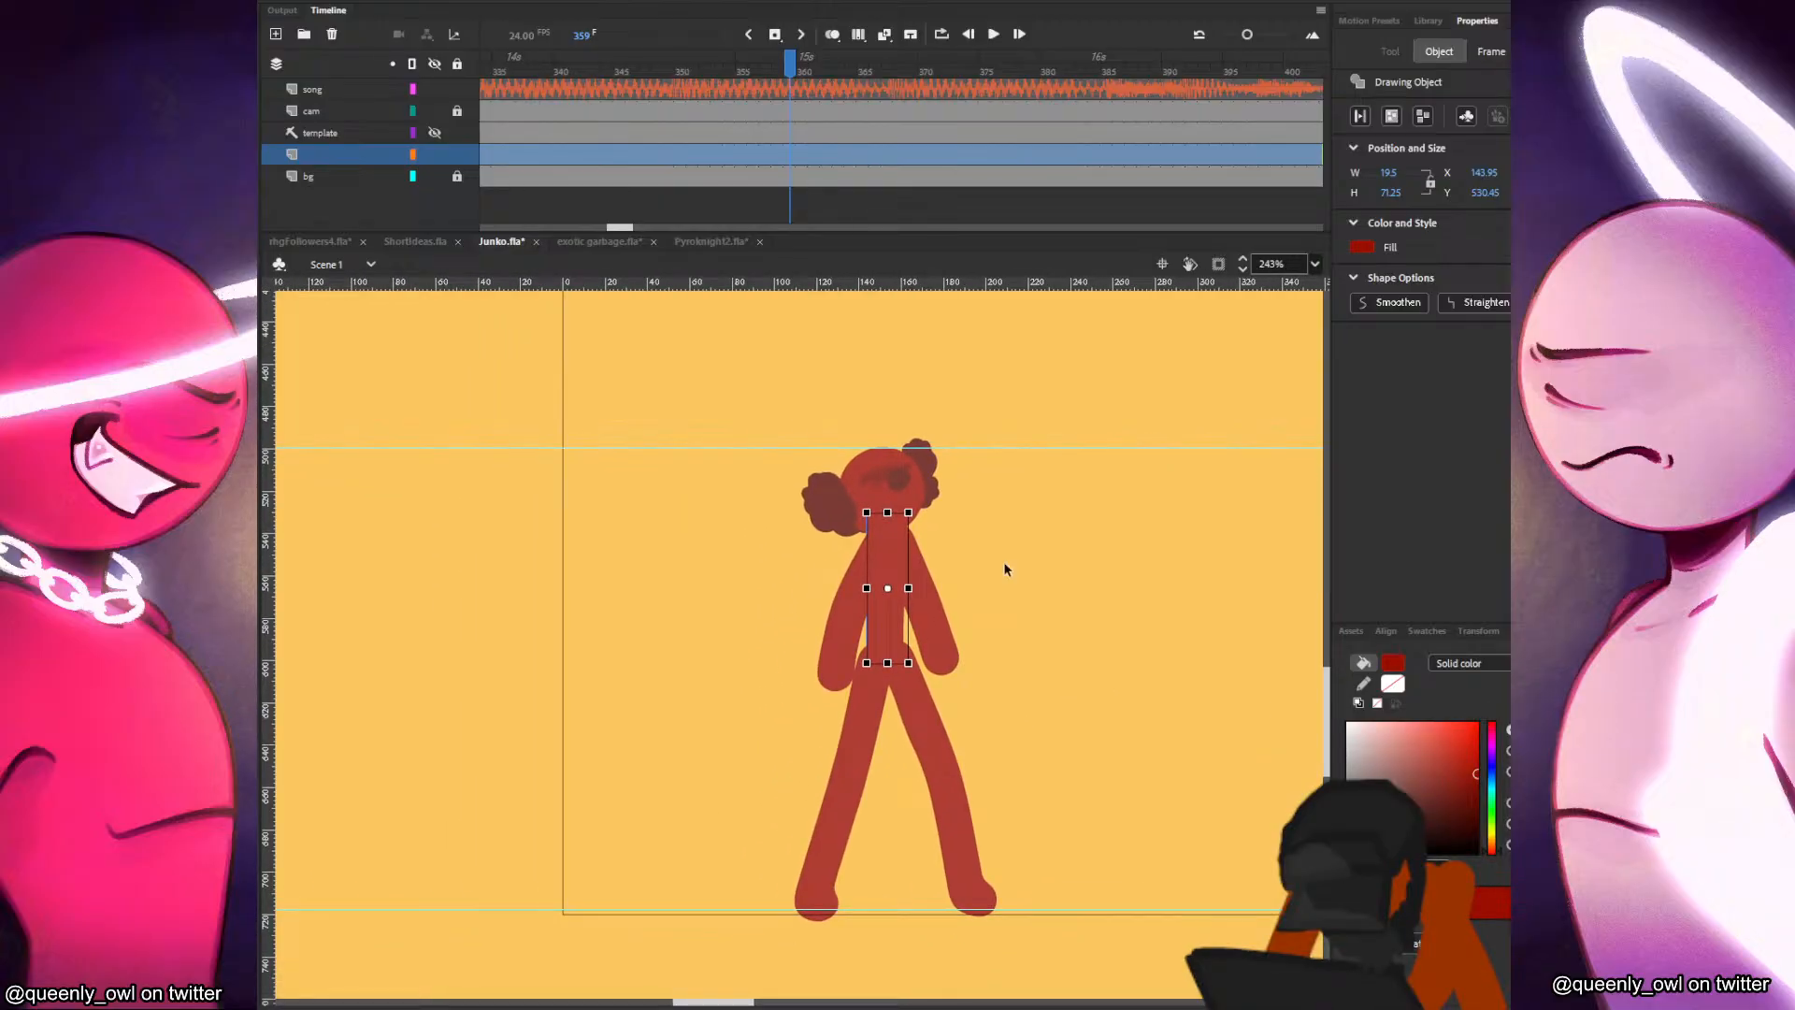
left_click(844, 598)
key("Delete")
left_click(885, 590)
key("Delete")
left_click(928, 612)
key("Delete")
left_click(921, 678)
key("Delete")
left_click(882, 708)
key("Delete")
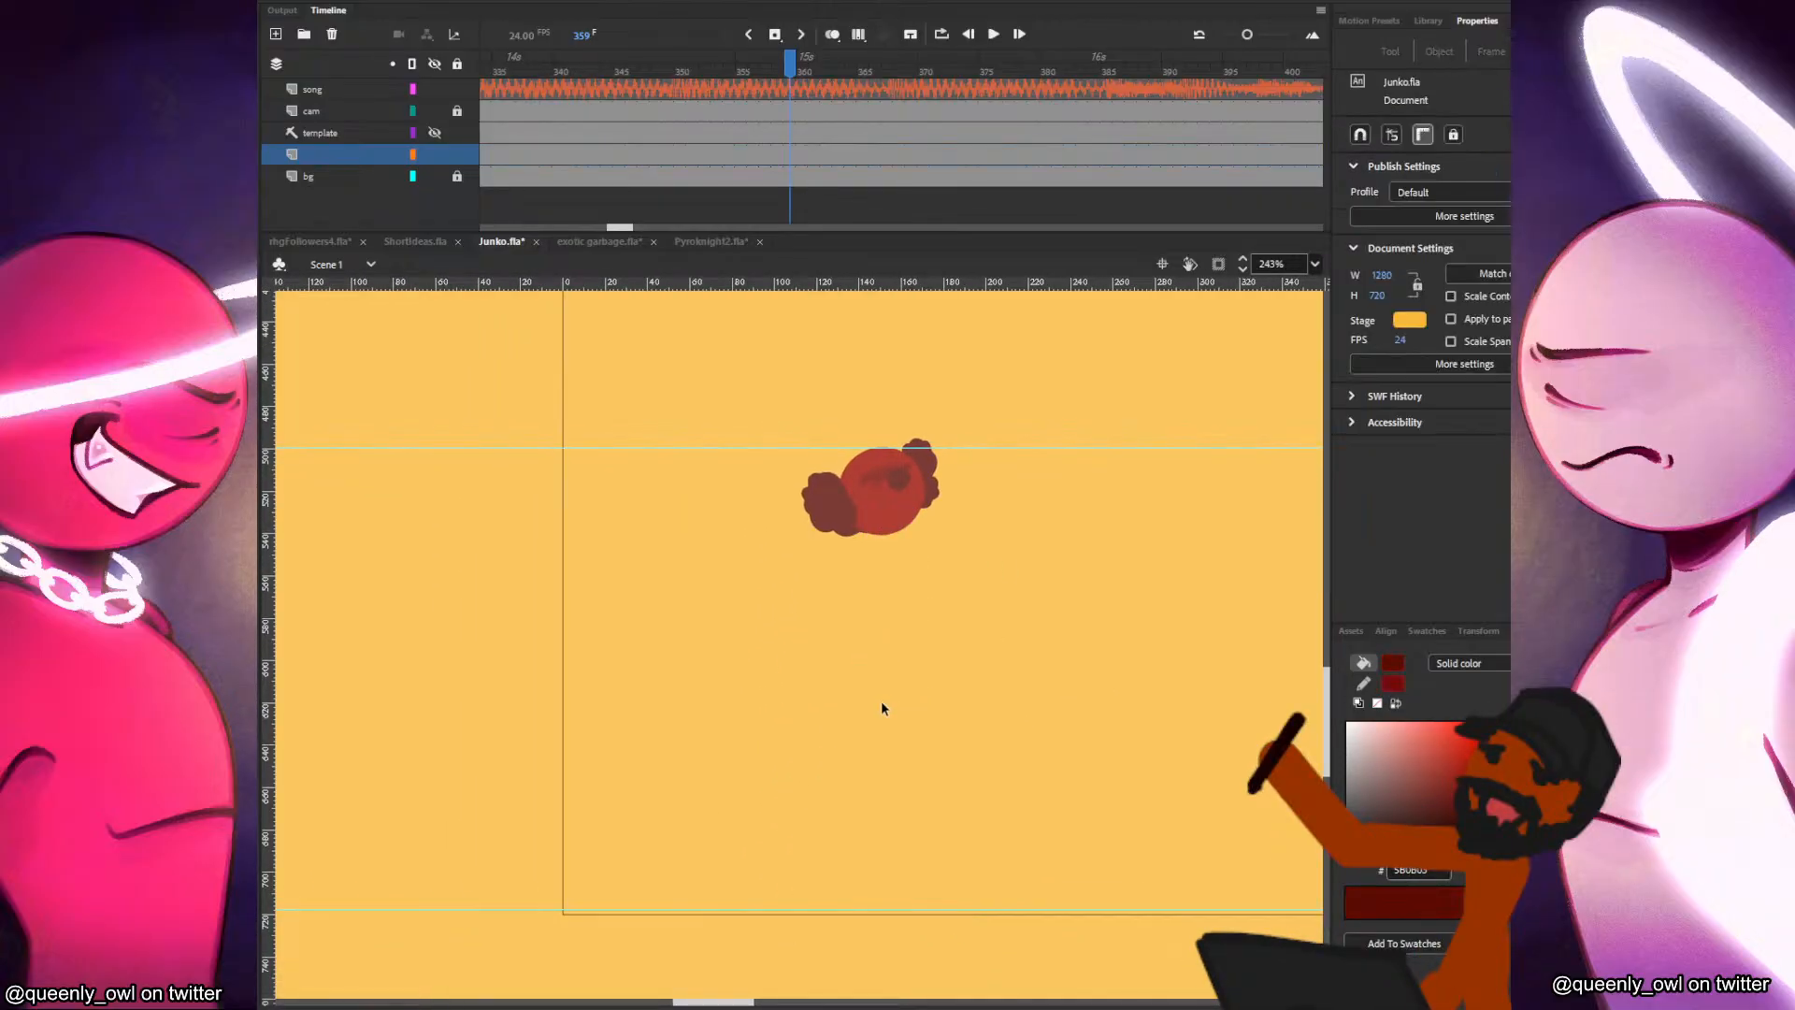
Hide the cam layer and paint a new torso under the head with the Classic Brush in the body's red.
key("b")
left_click_drag(900, 516, 904, 619)
key("ctrl+z")
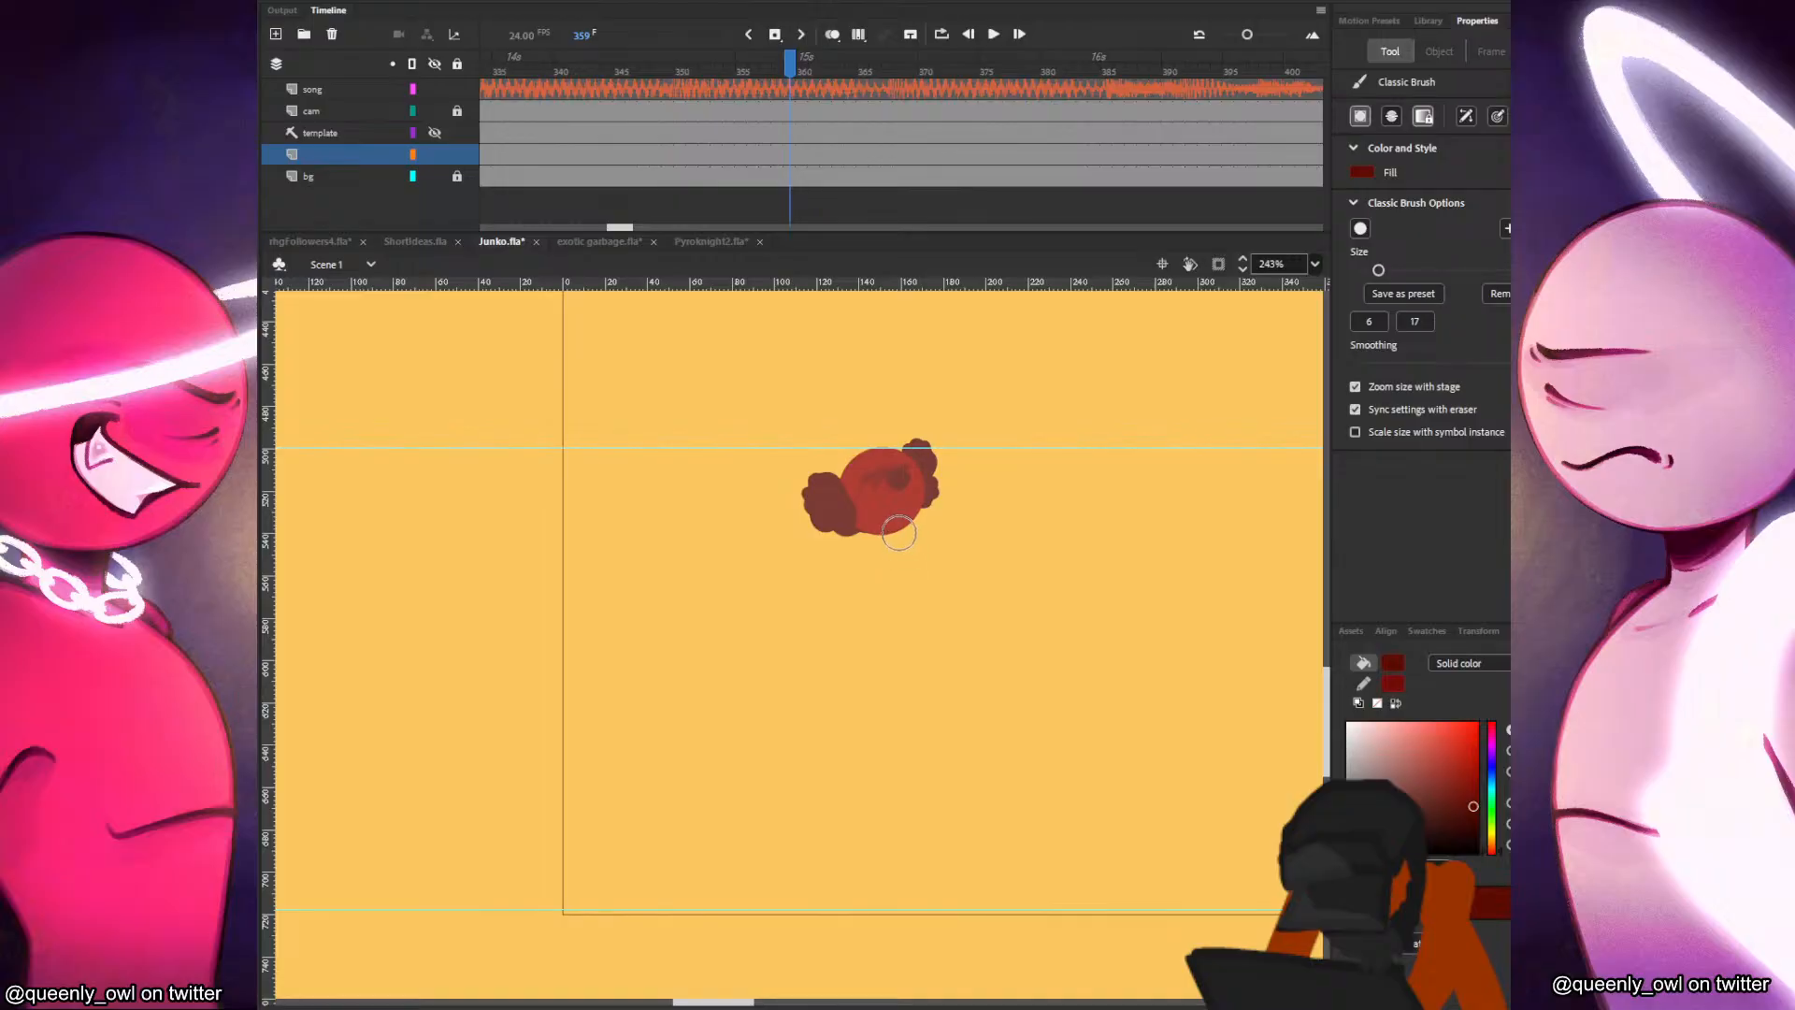
left_click(440, 111)
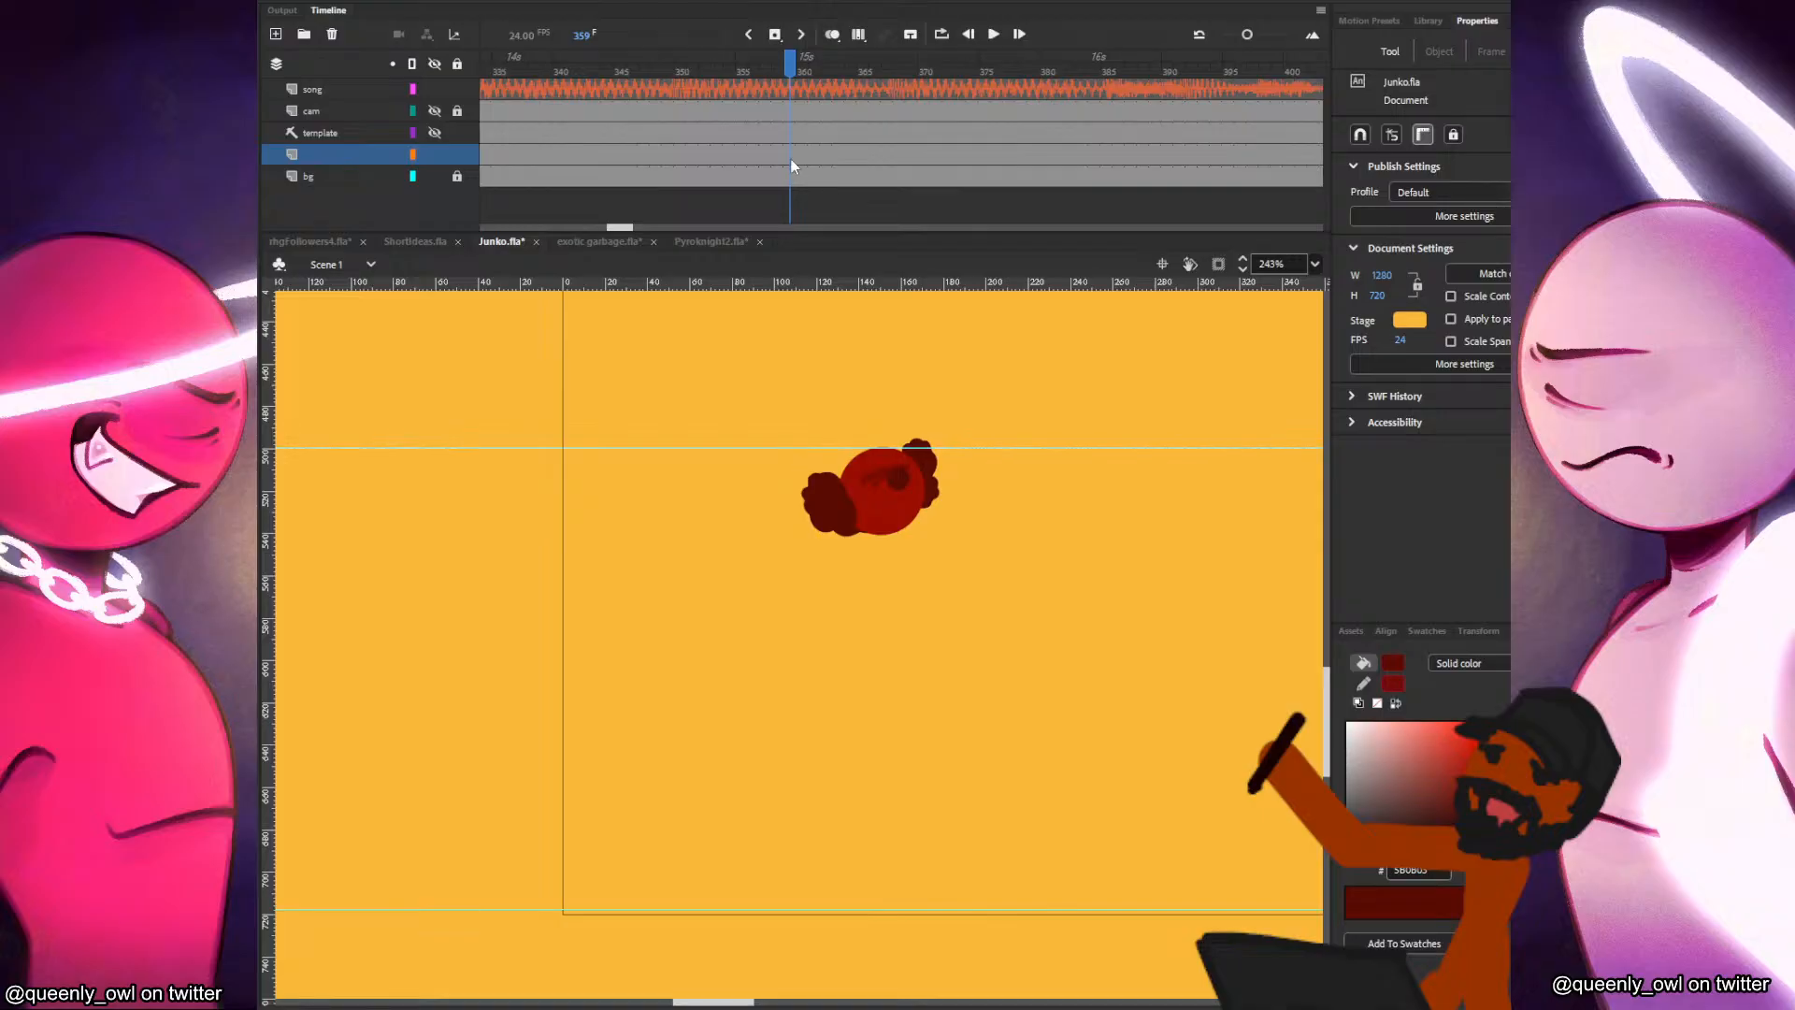
left_click_drag(893, 522, 907, 612)
key("ctrl+z")
left_click(894, 529)
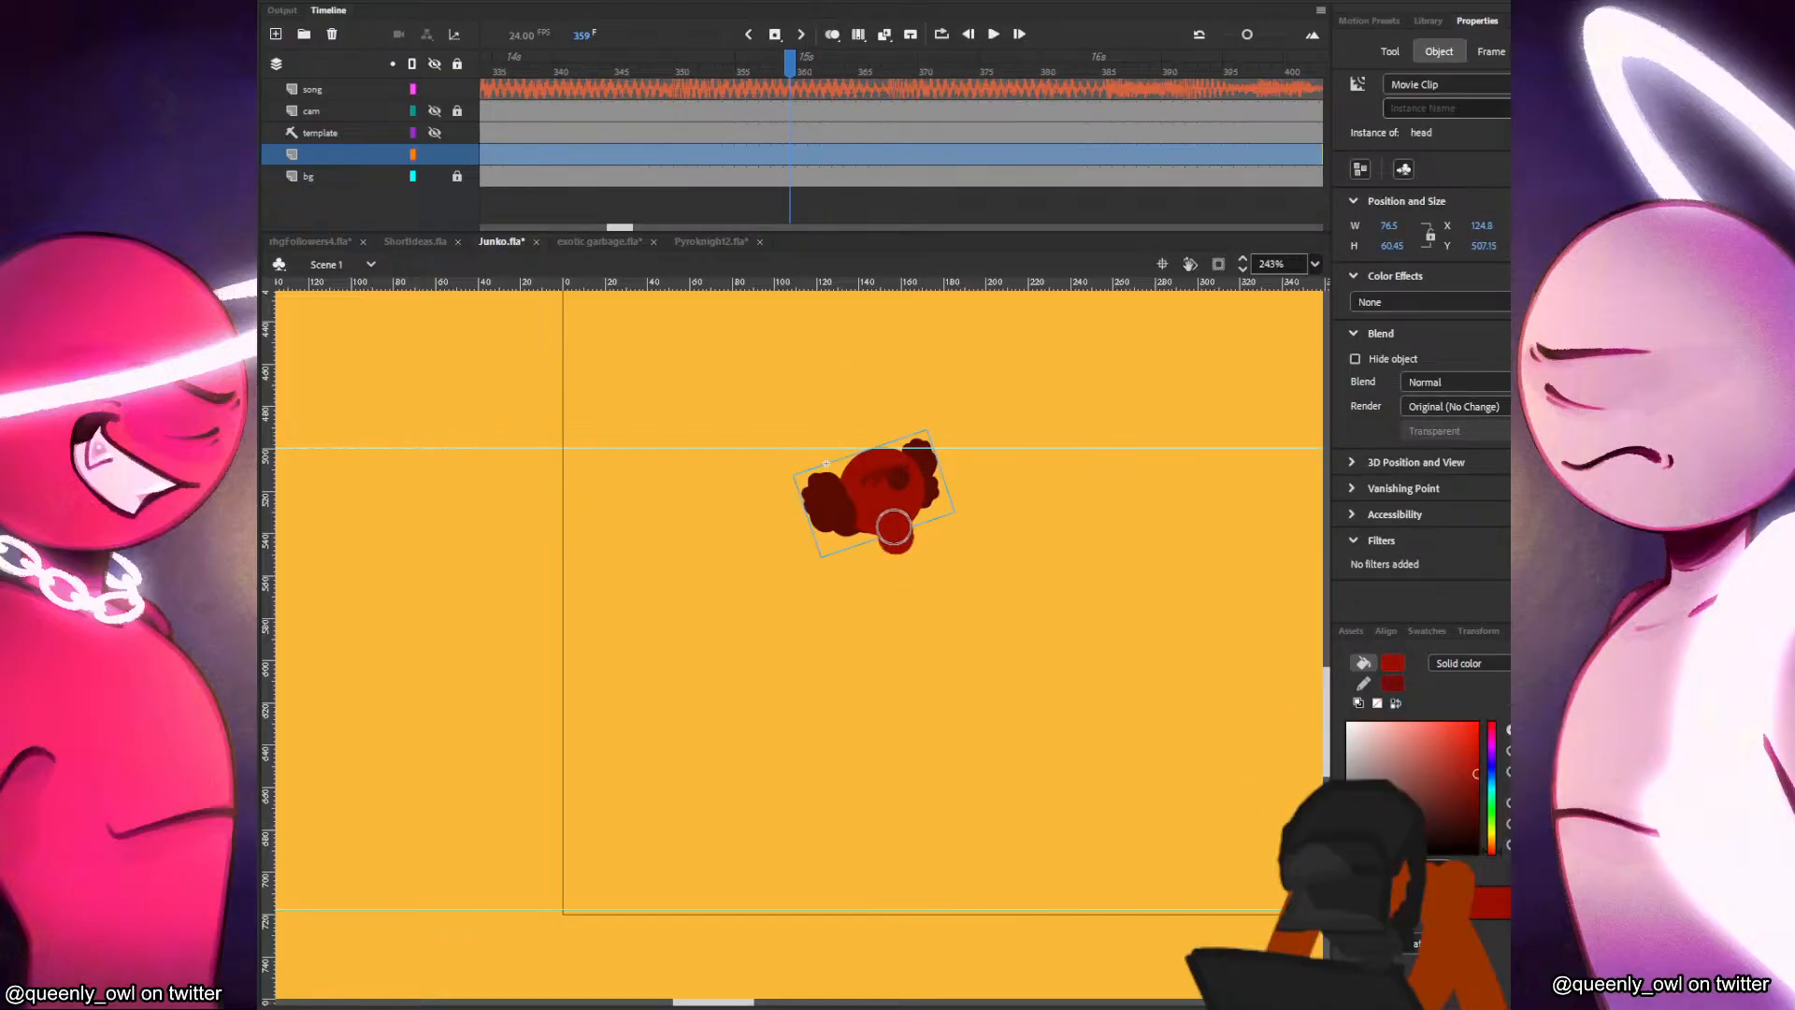
left_click_drag(894, 528, 900, 639)
key("ctrl+z")
left_click_drag(895, 538, 900, 643)
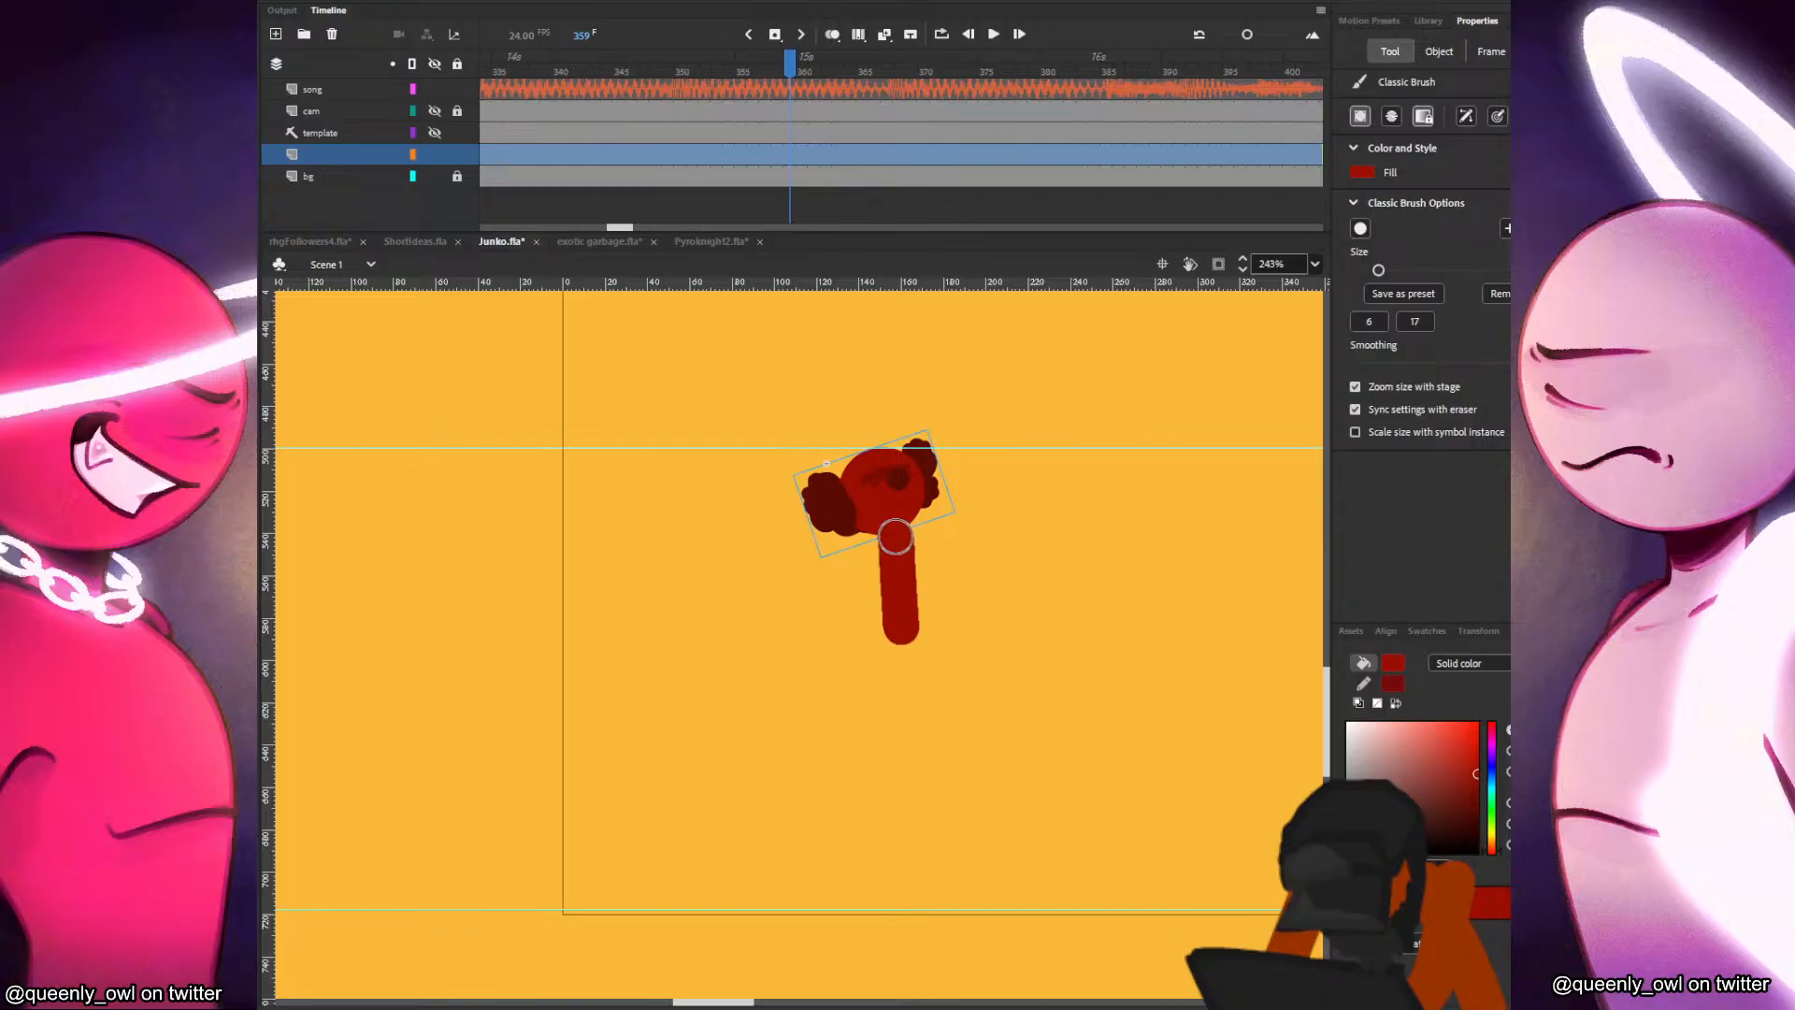
Paint both arms hanging from the shoulders and the back leg reaching down to the ground guide.
left_click_drag(888, 535, 844, 679)
mouse_move(903, 546)
left_mouse_down()
mouse_move(942, 645)
mouse_move(893, 716)
mouse_move(893, 893)
left_mouse_up()
key("ctrl+z")
left_click_drag(895, 648, 840, 900)
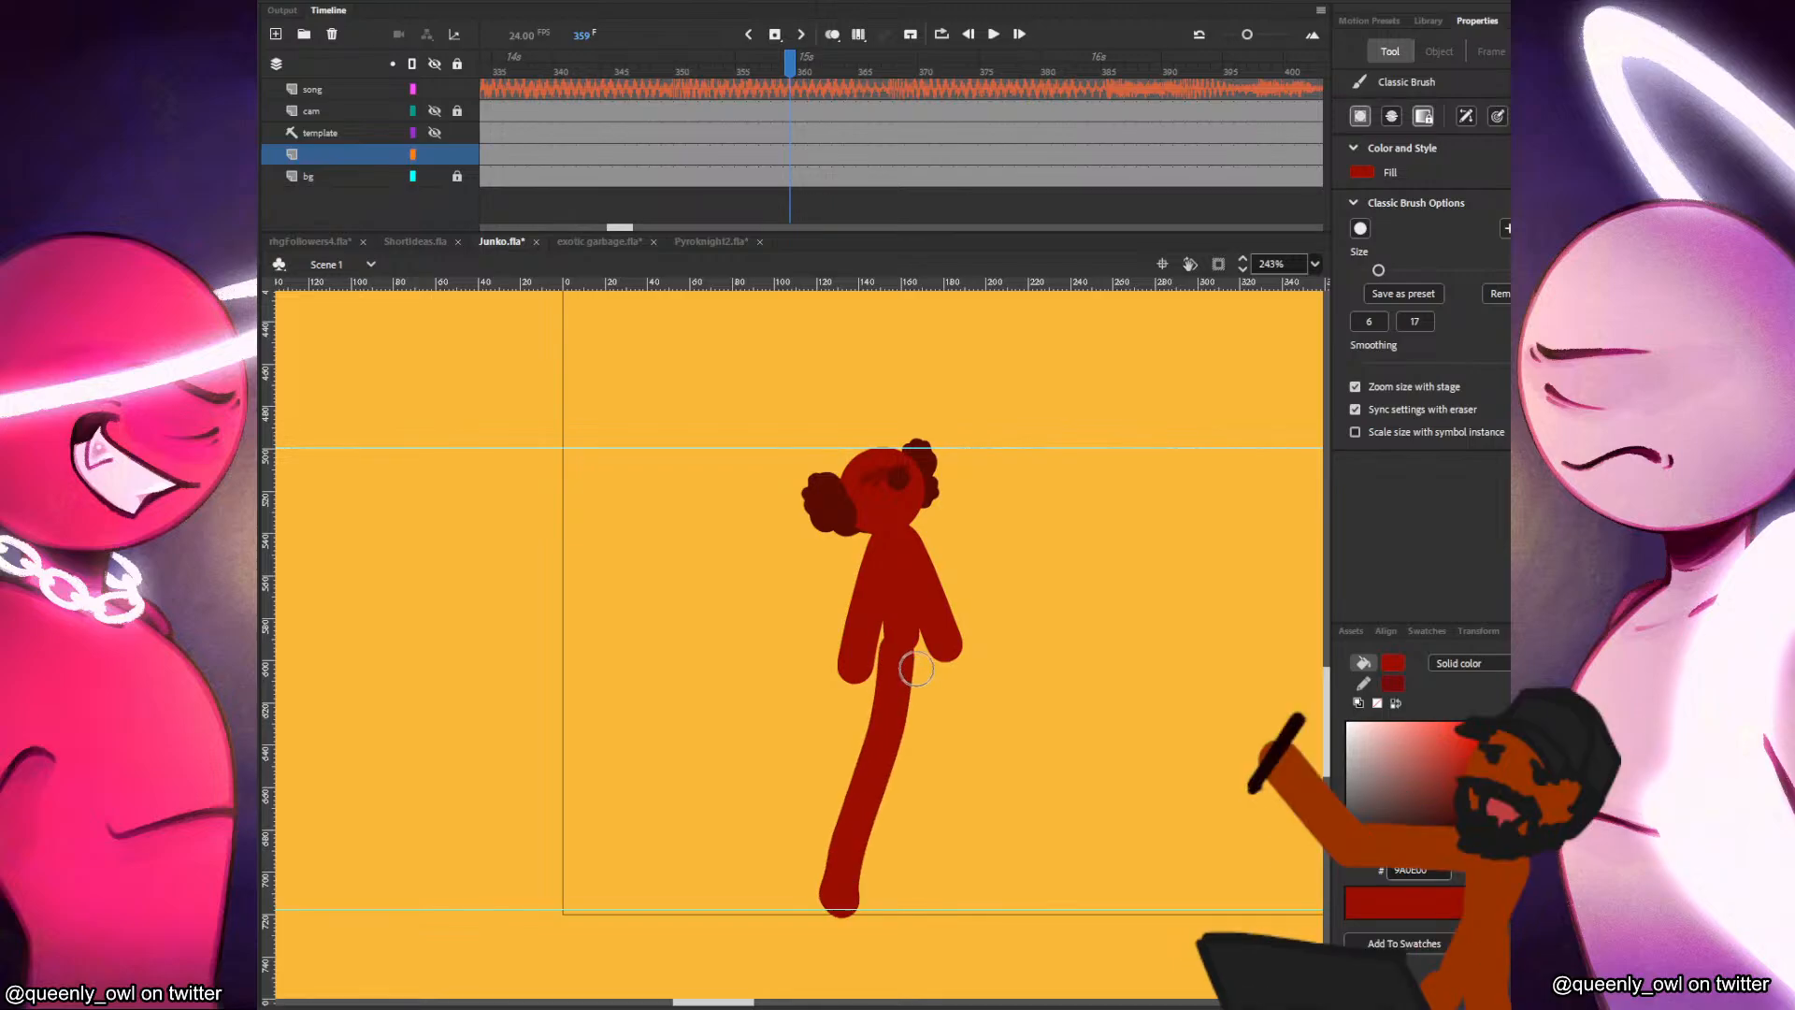
Paint the front leg from the hips down to the ground guide to complete the walking stance.
mouse_move(907, 653)
left_mouse_down()
mouse_move(968, 772)
mouse_move(977, 842)
left_mouse_up()
key("ctrl+z")
mouse_move(912, 655)
left_mouse_down()
mouse_move(963, 765)
mouse_move(978, 859)
left_mouse_up()
key("ctrl+z")
left_click_drag(905, 644, 977, 912)
key("ctrl+z")
mouse_move(908, 650)
left_mouse_down()
mouse_move(959, 769)
mouse_move(975, 905)
mouse_move(993, 908)
left_mouse_up()
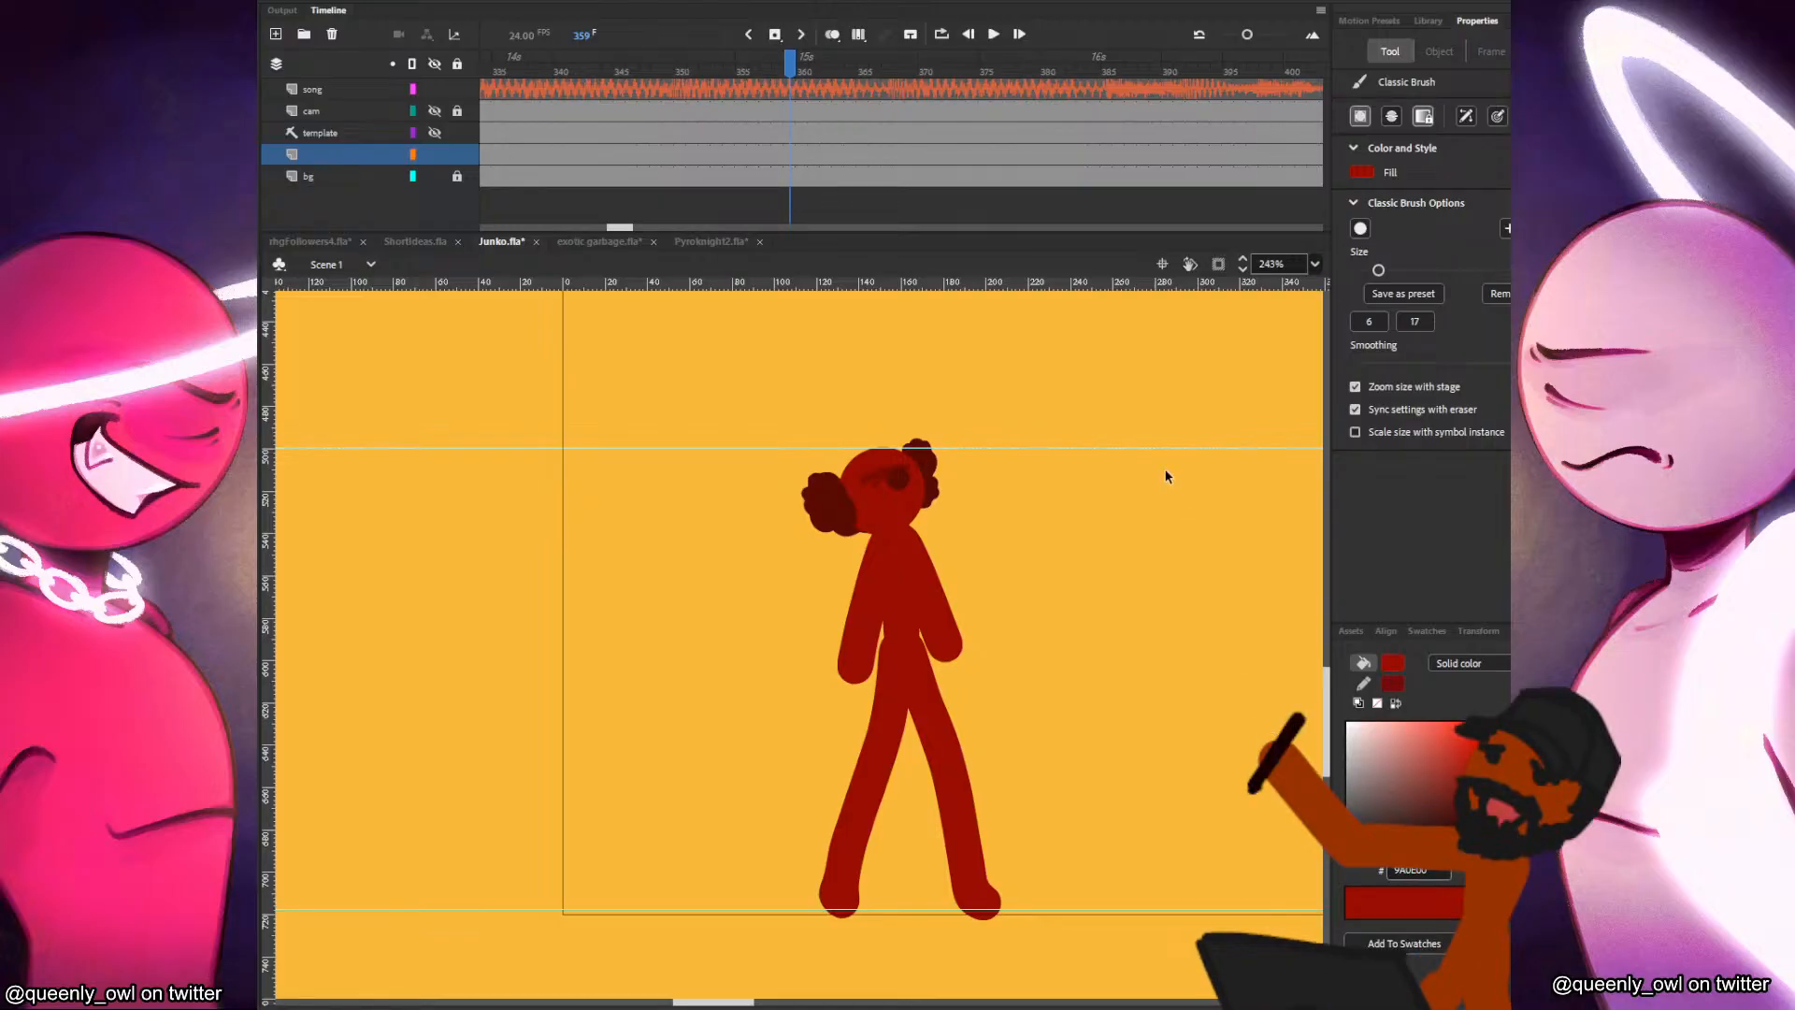
Switch to the rhgFollowers4.fla document and look over the grid of named stick-figure characters.
left_click(309, 241)
scroll(872, 604, "down", 2)
left_click_drag(1010, 855, 786, 549)
scroll(924, 567, "up", 4)
left_click_drag(985, 561, 881, 604)
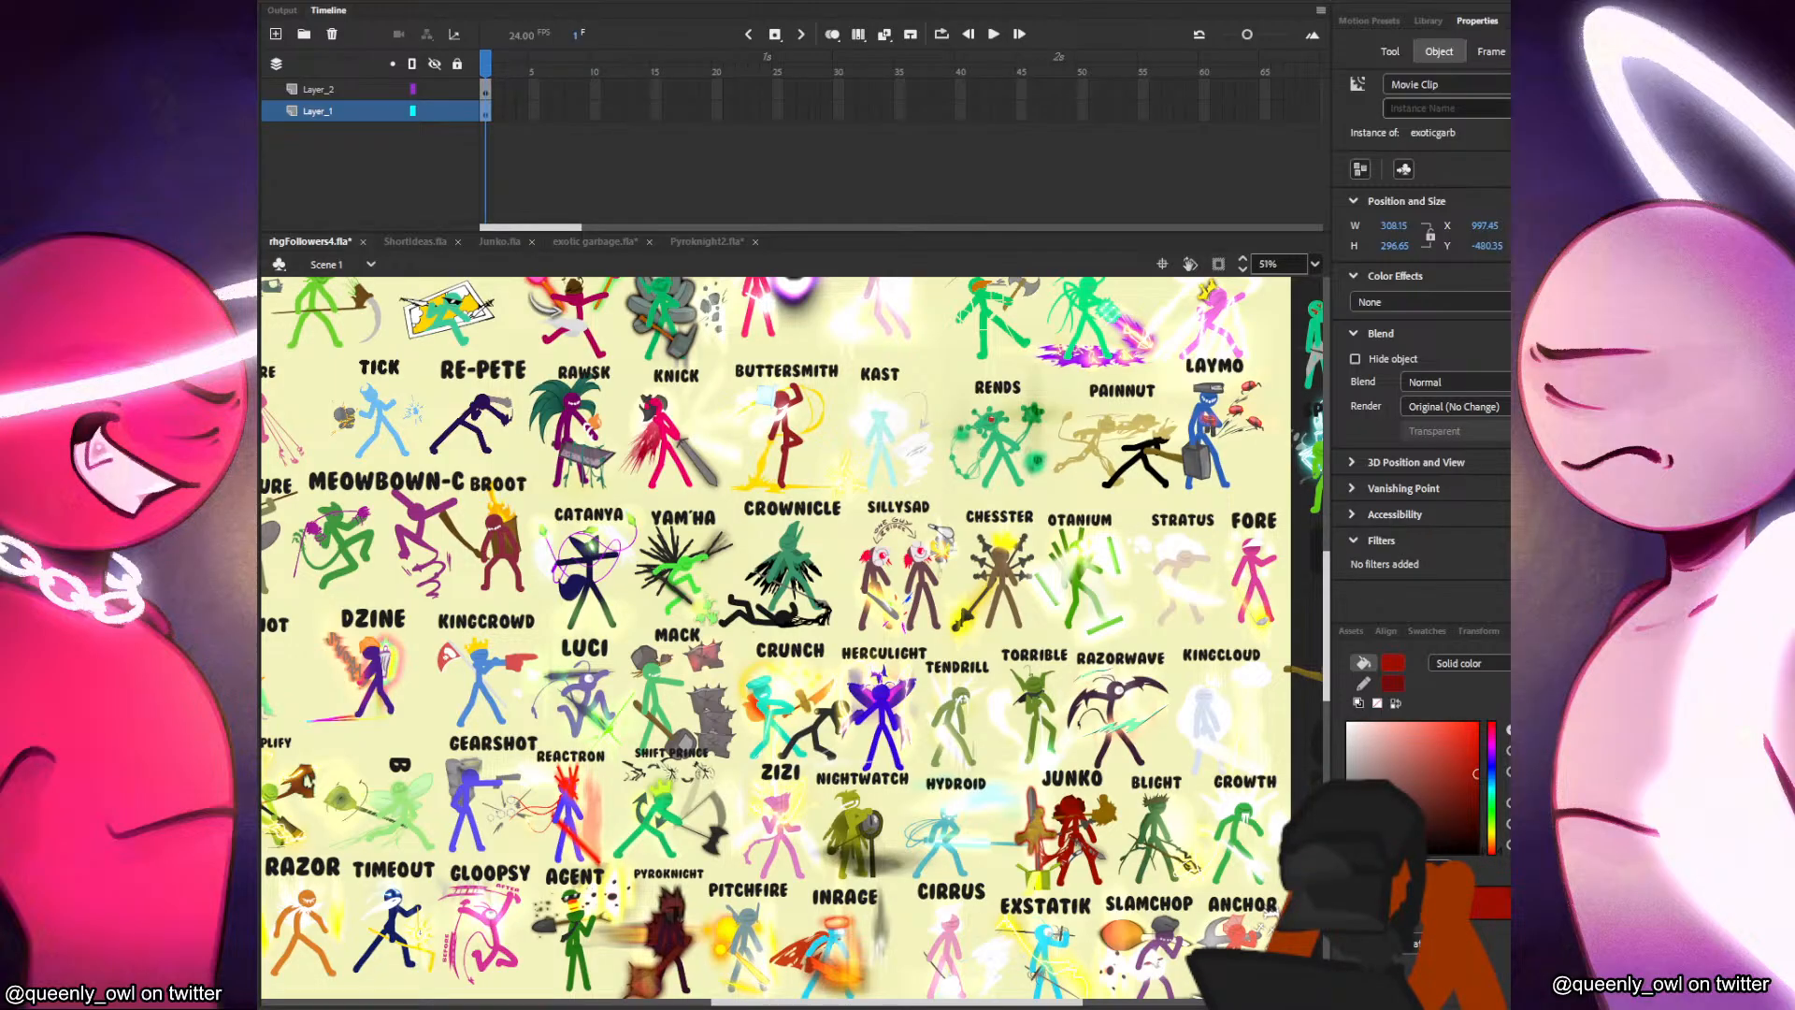
scroll(813, 938, "down", 2)
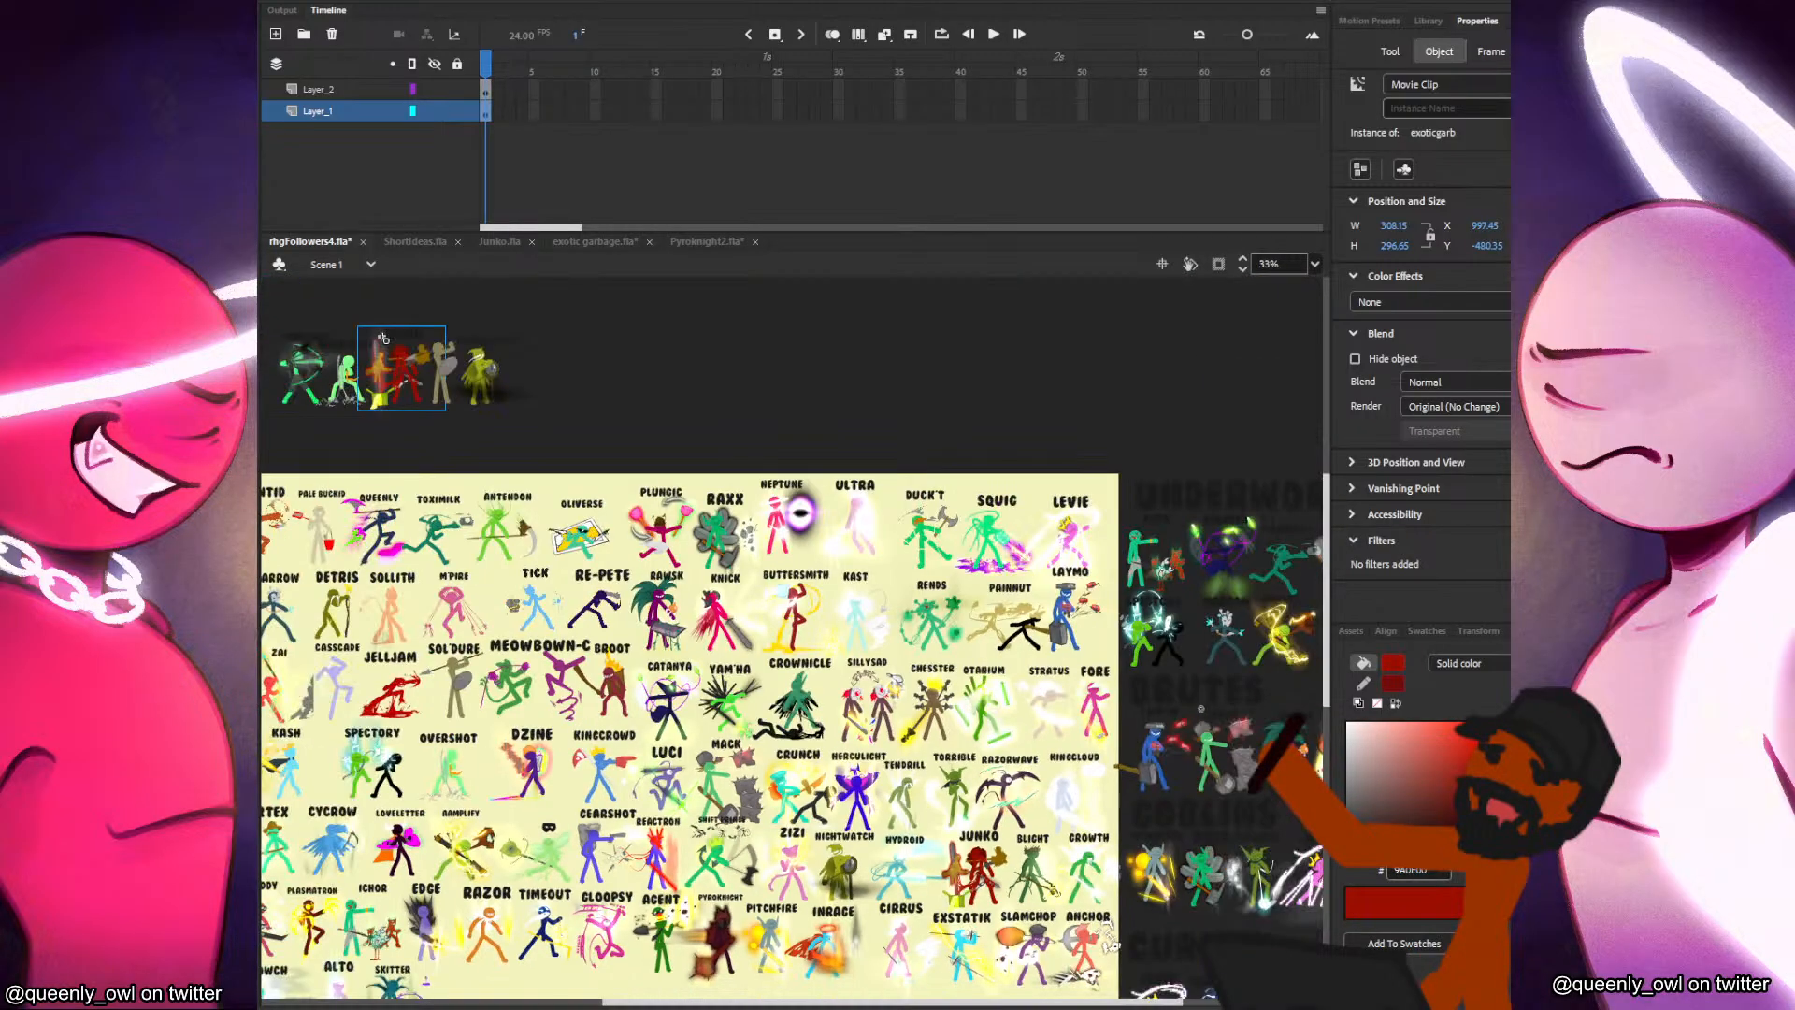
left_click_drag(756, 869, 891, 662)
key("ctrl+z")
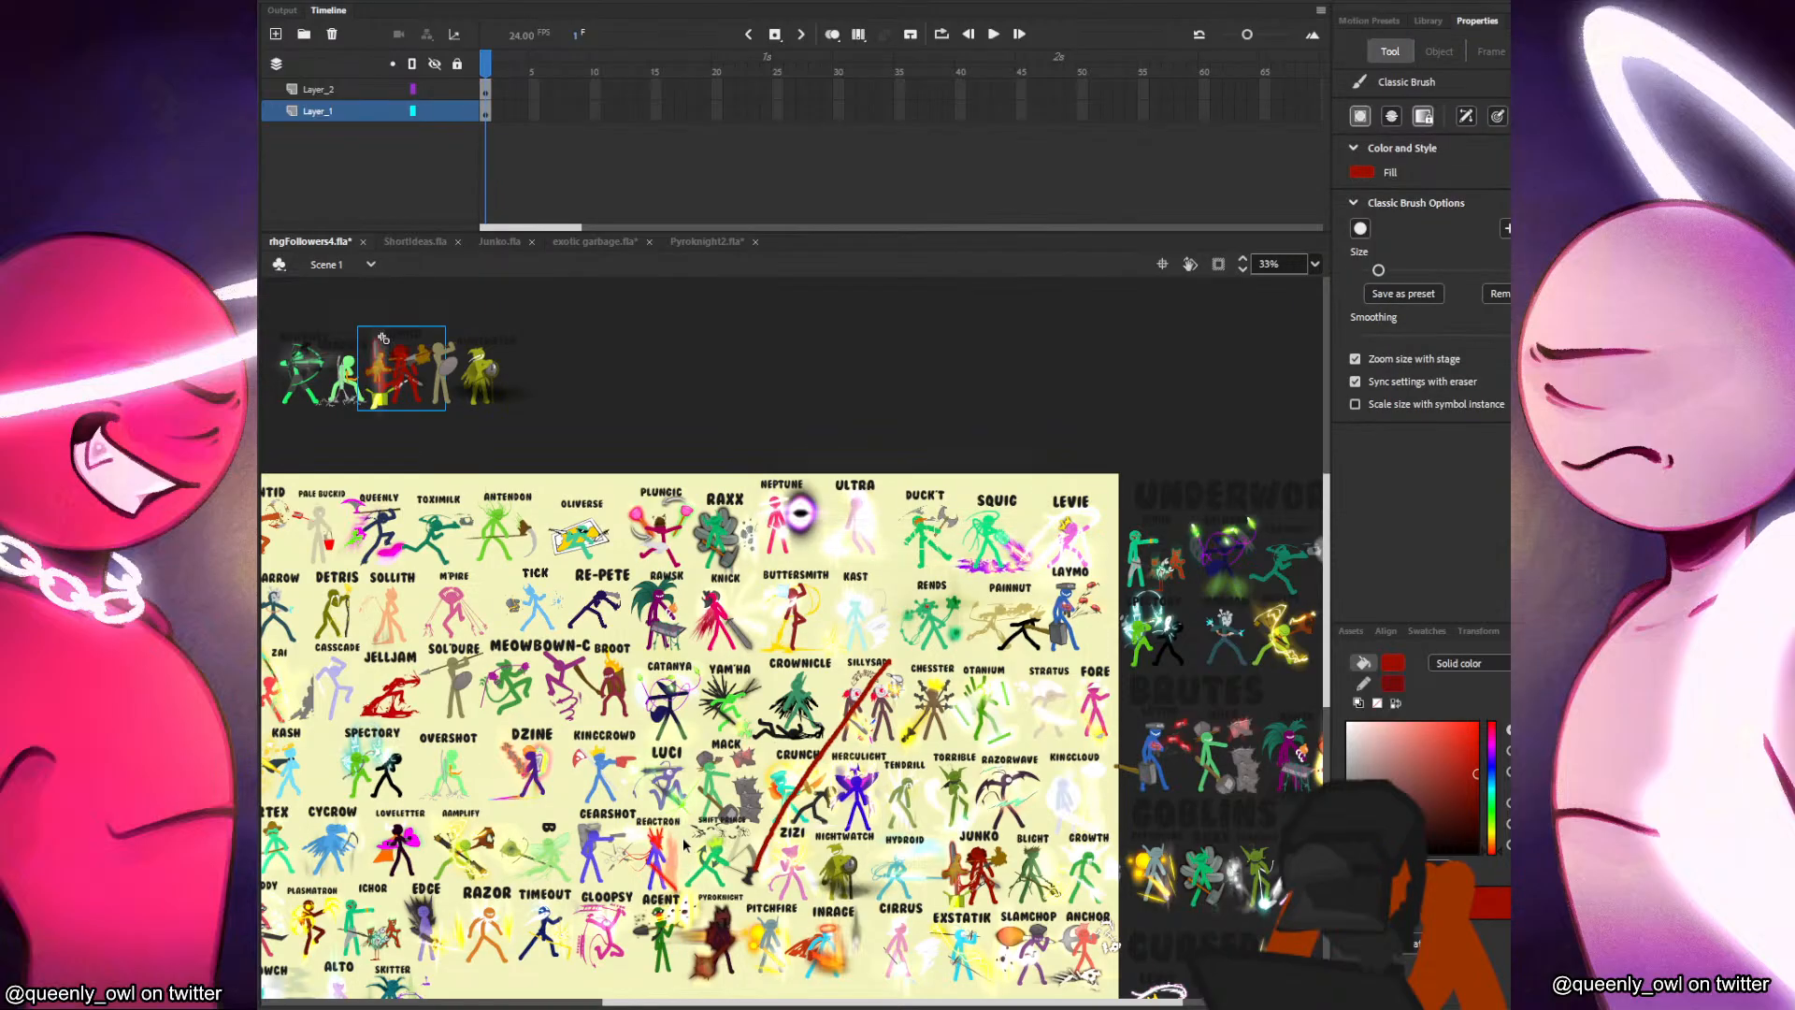
mouse_move(658, 825)
left_mouse_down()
mouse_move(891, 564)
mouse_move(913, 621)
left_mouse_up()
key("v")
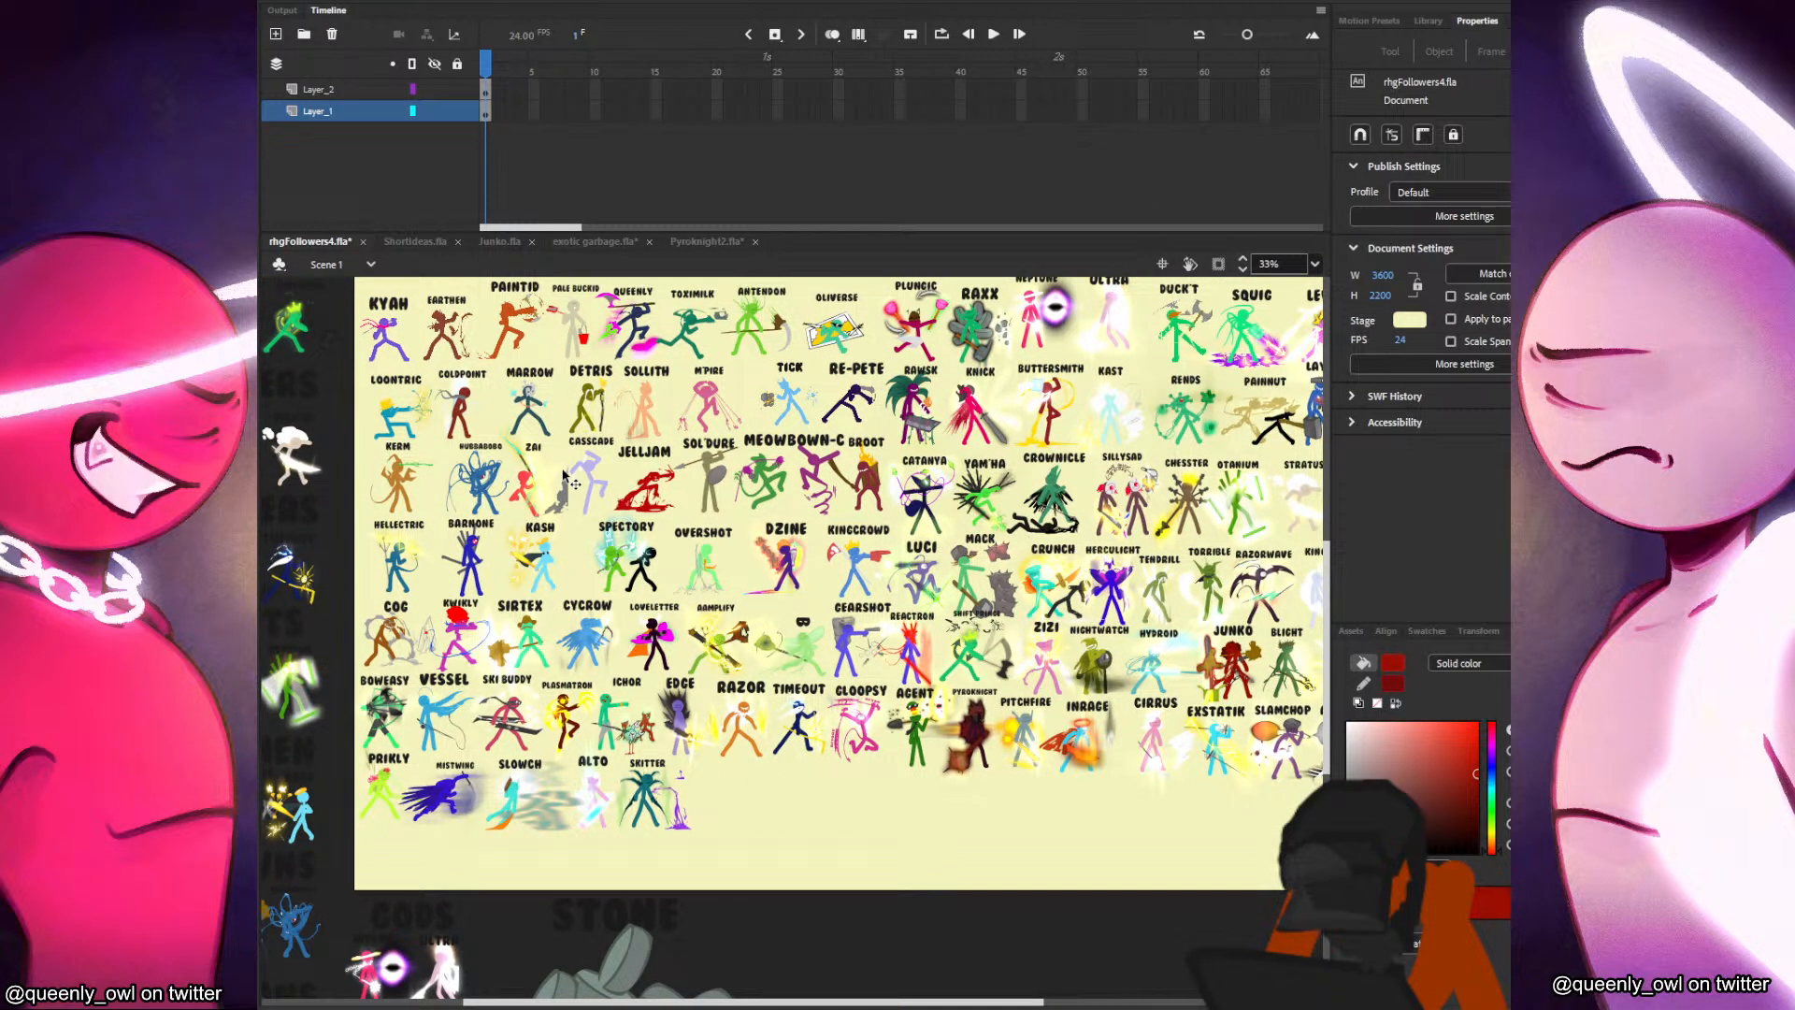
scroll(947, 743, "right", 5)
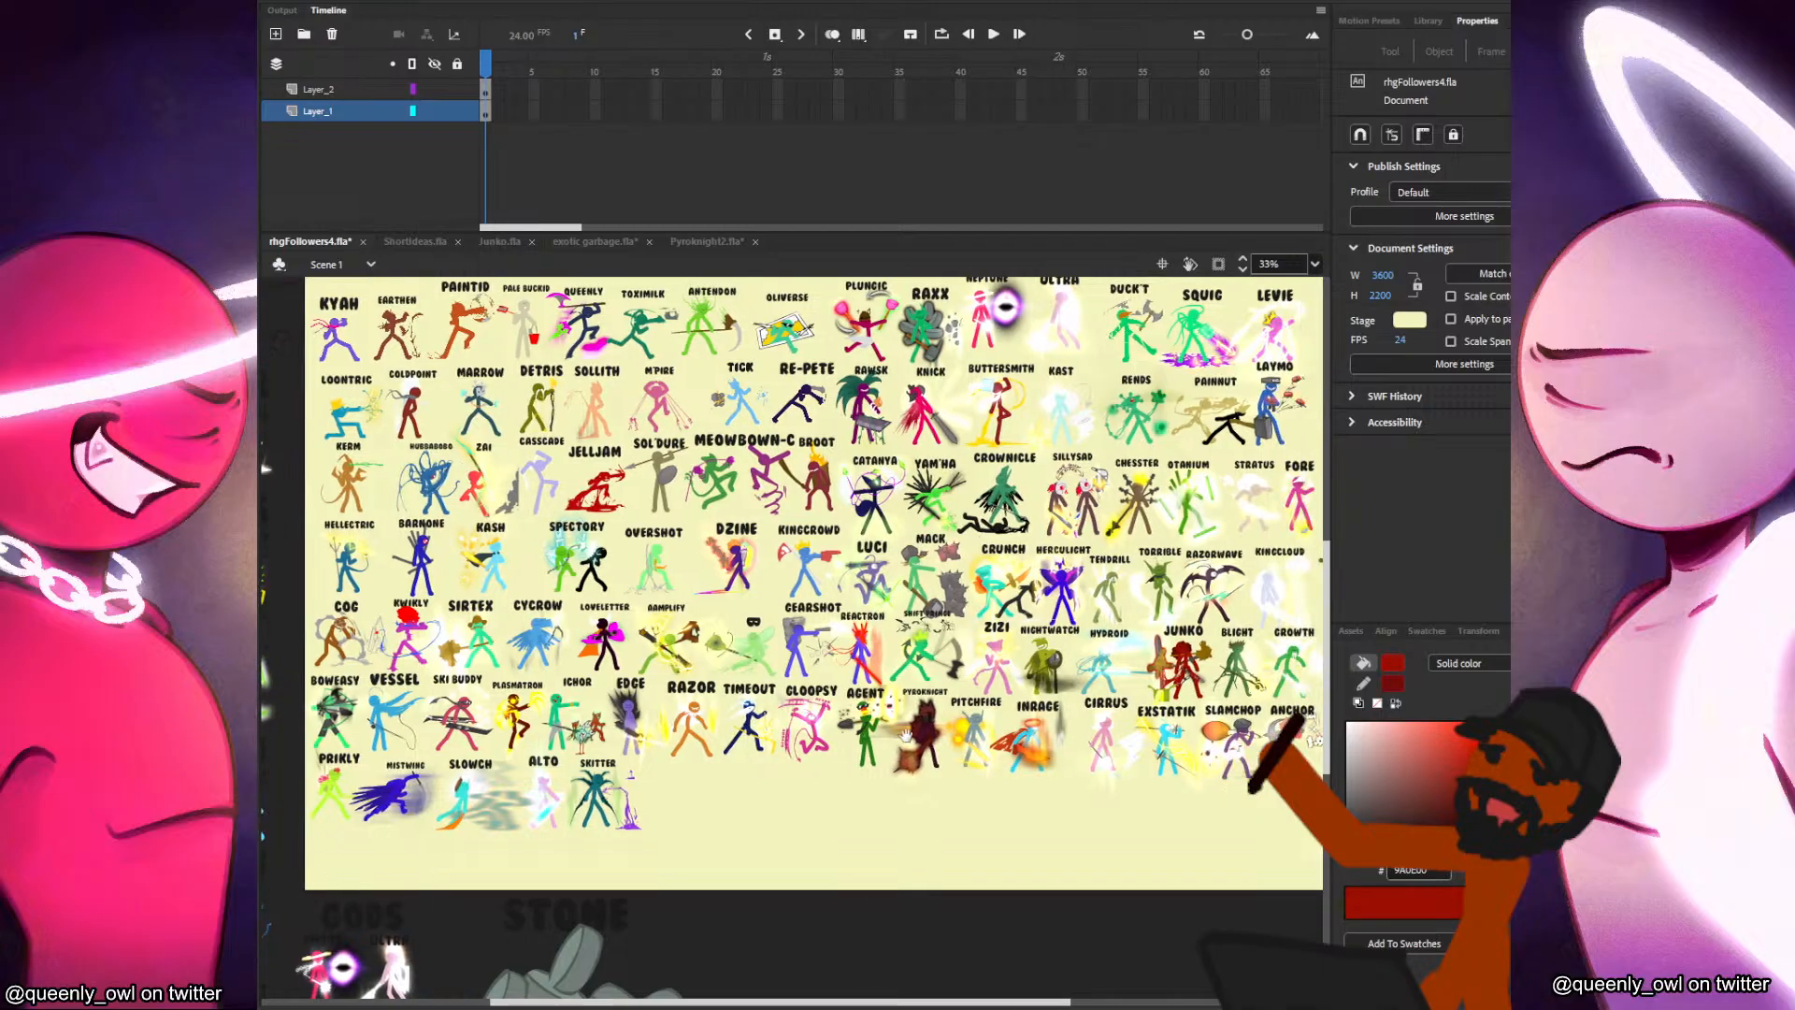
scroll(978, 748, "up", 3)
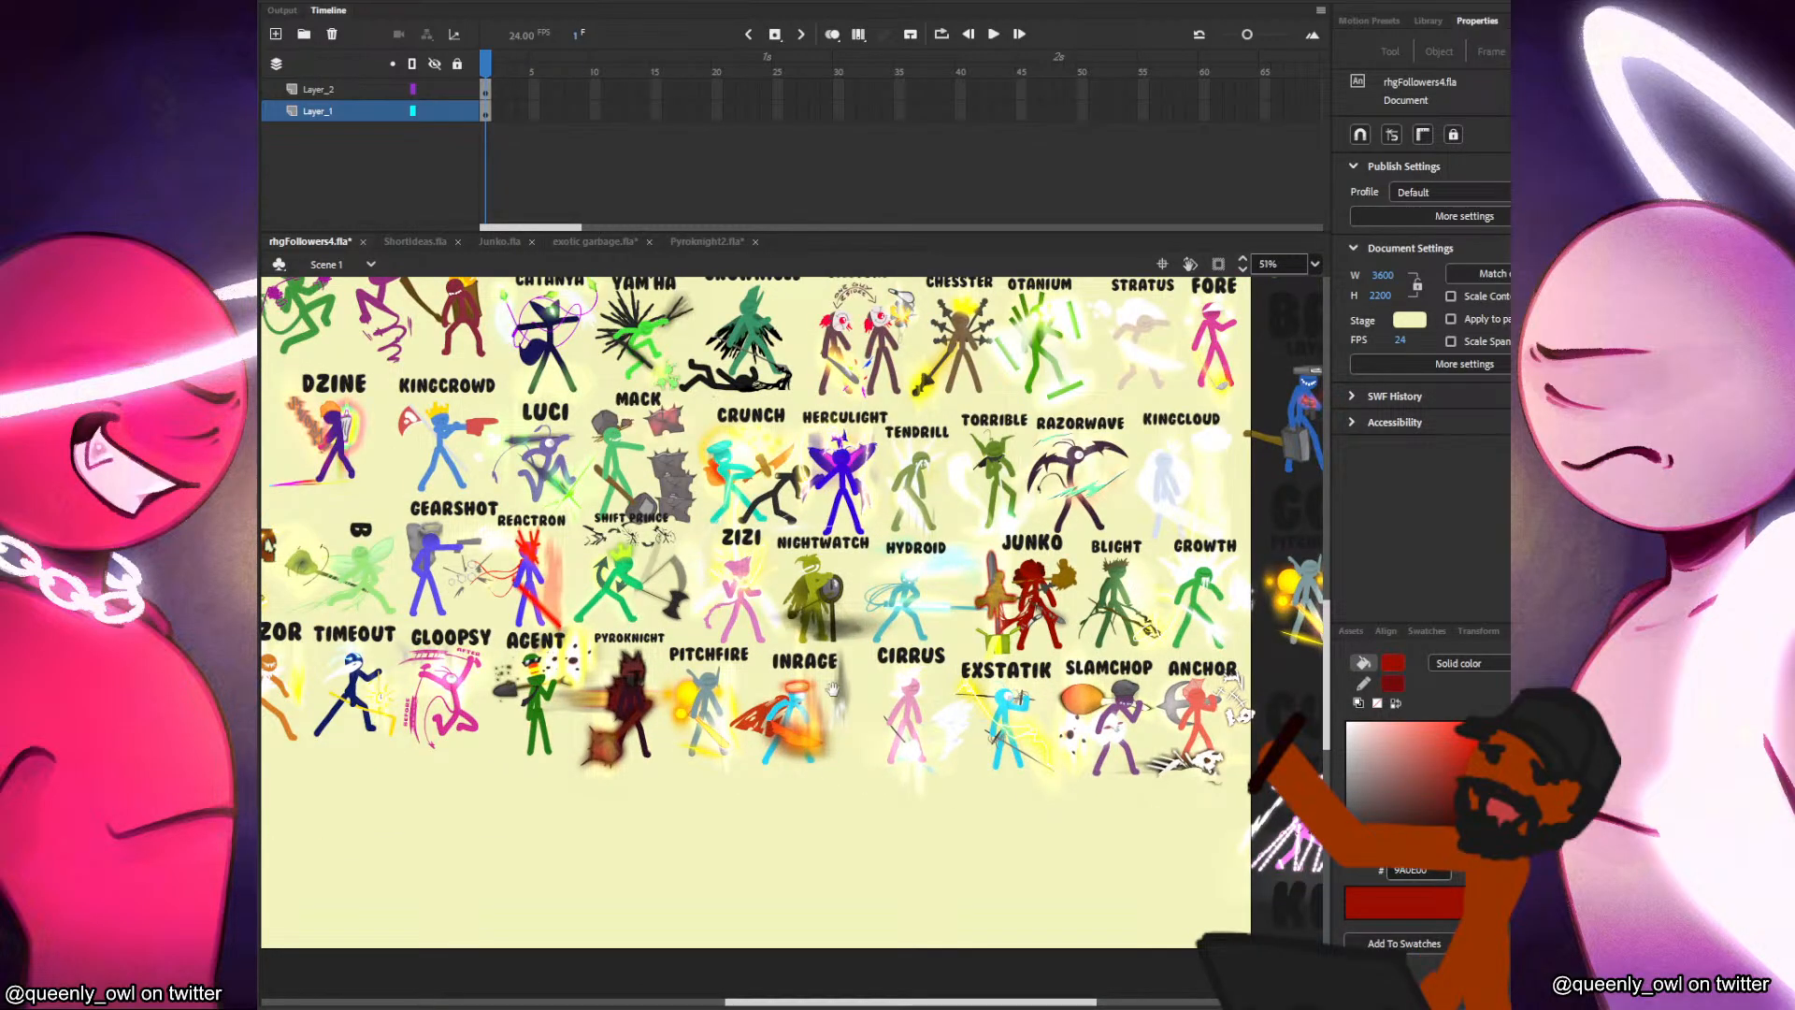
left_click_drag(830, 687, 1091, 890)
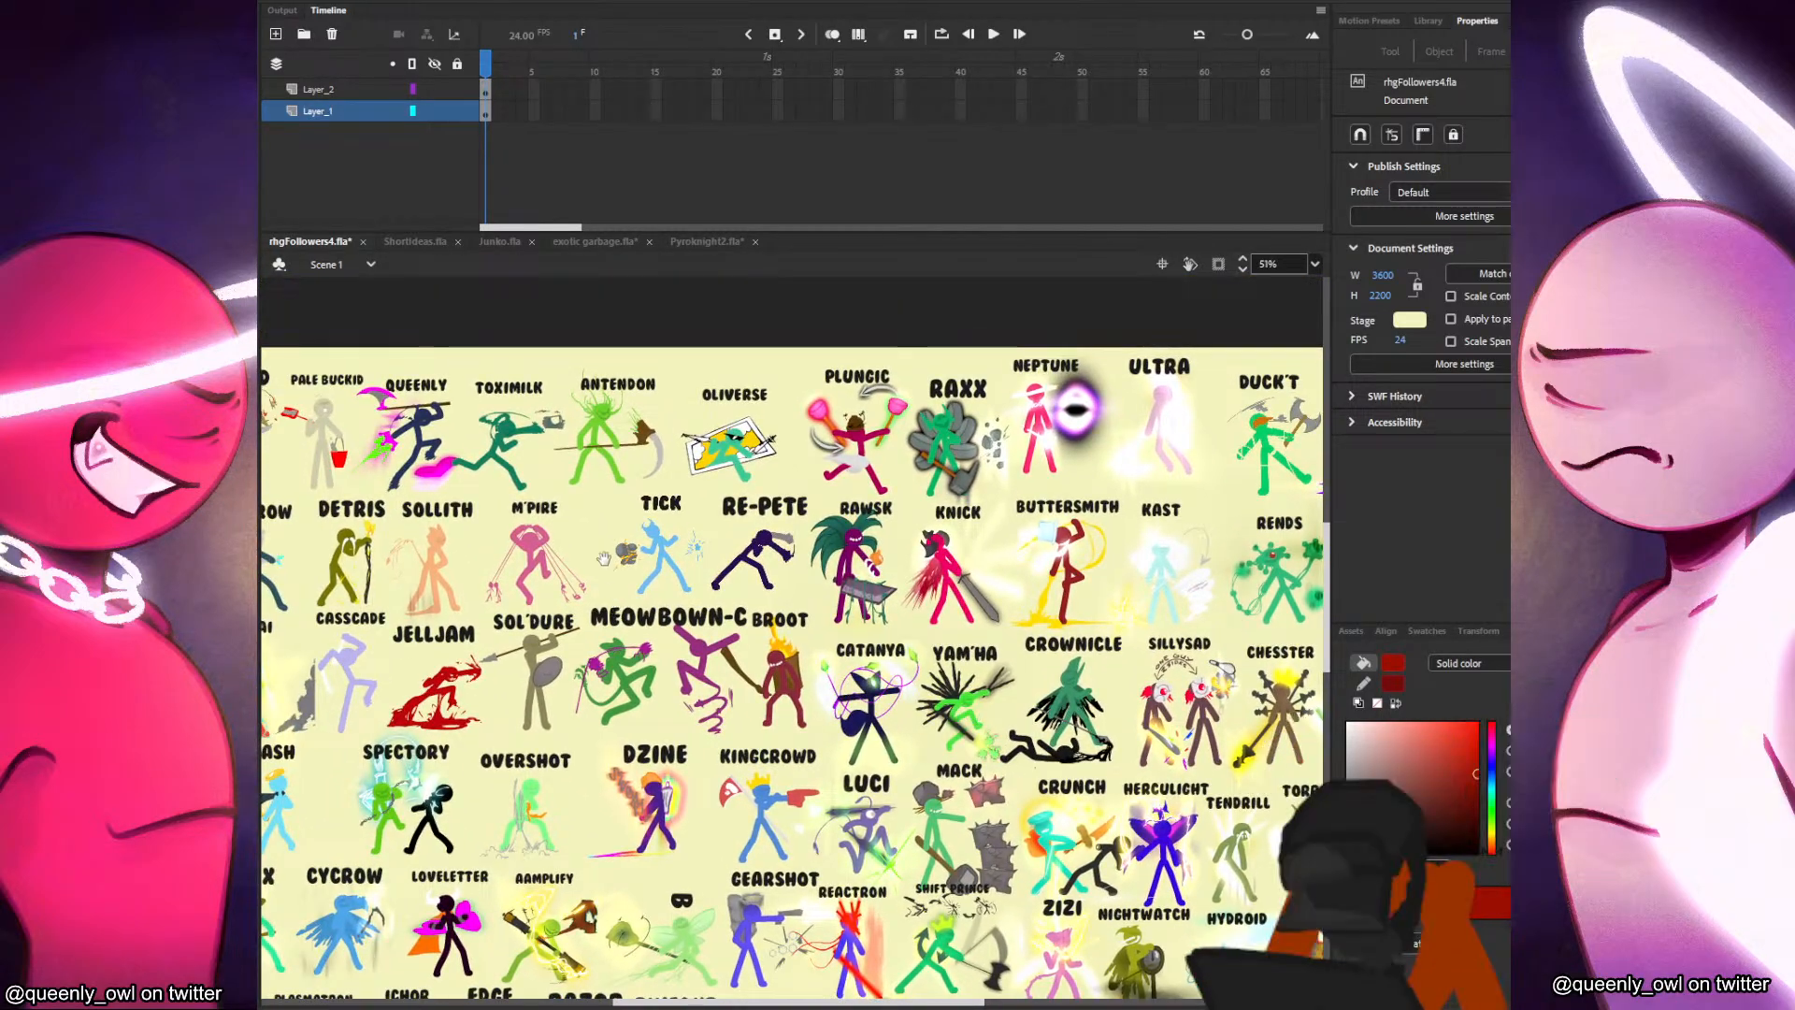
left_click_drag(567, 585, 758, 442)
left_click_drag(1092, 485, 1021, 408)
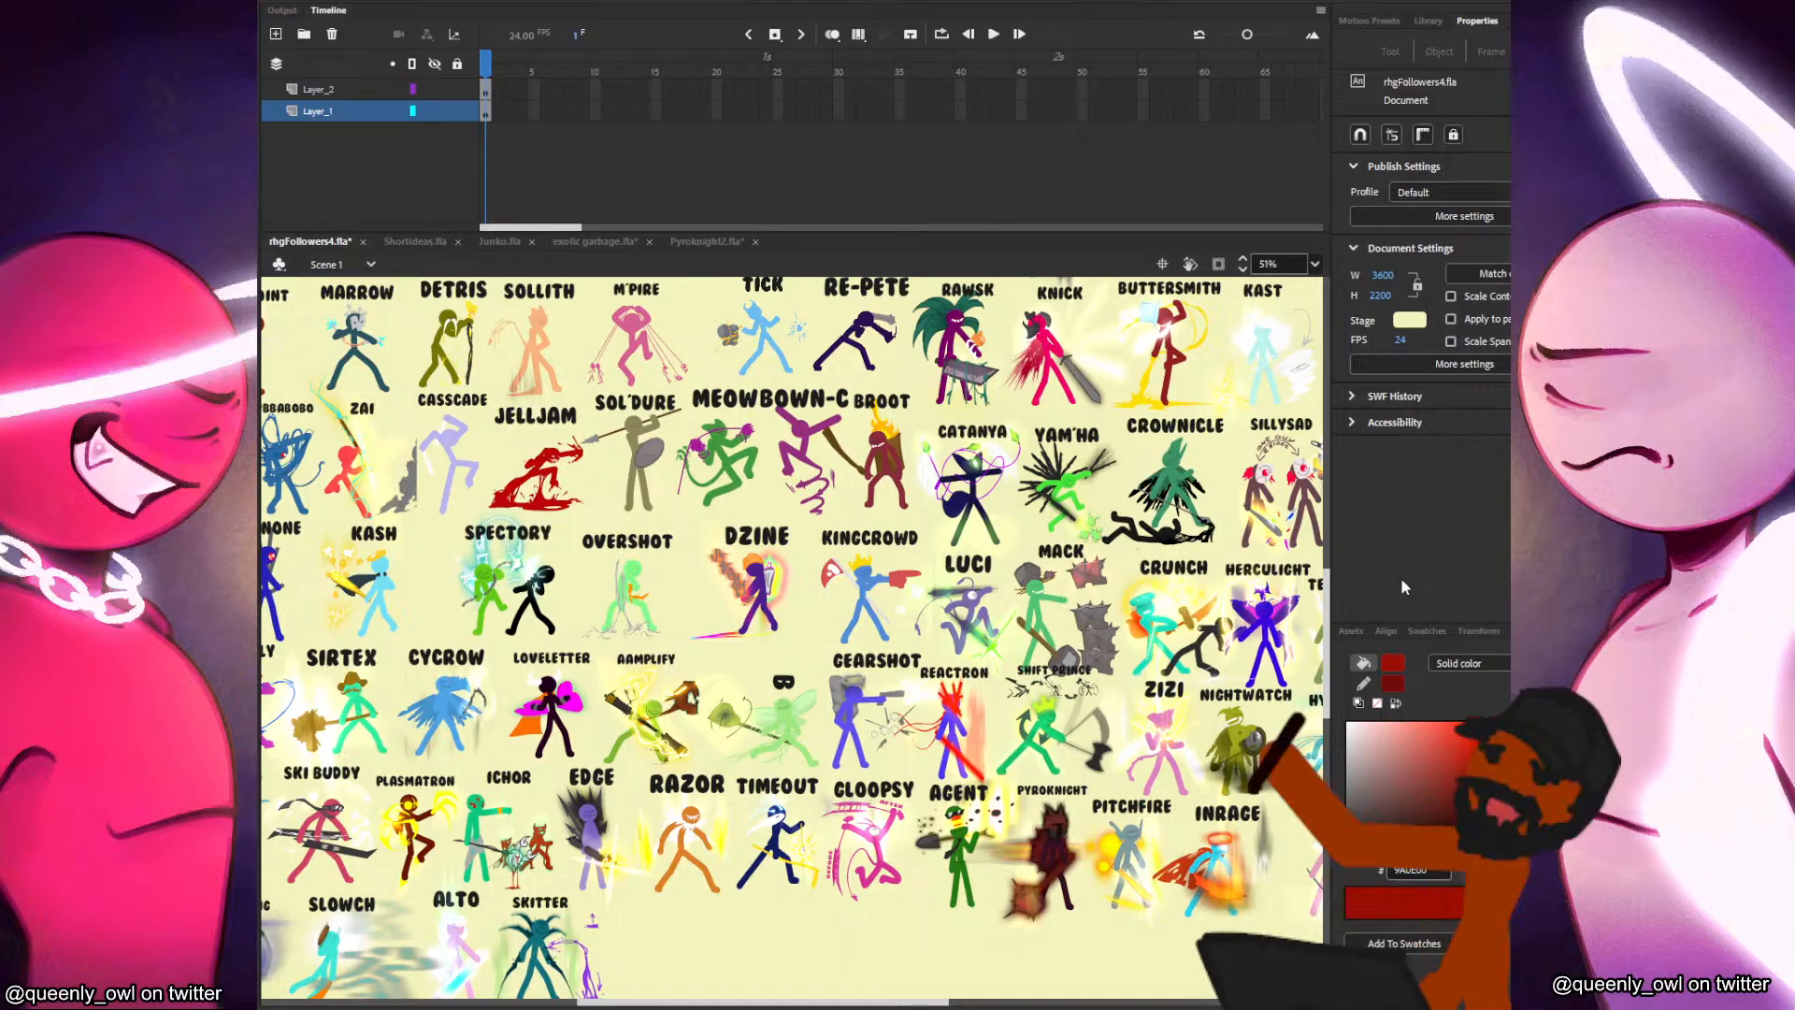
Return to the Junko.fla document and show the template layer with the original Junko artwork.
left_click(497, 241)
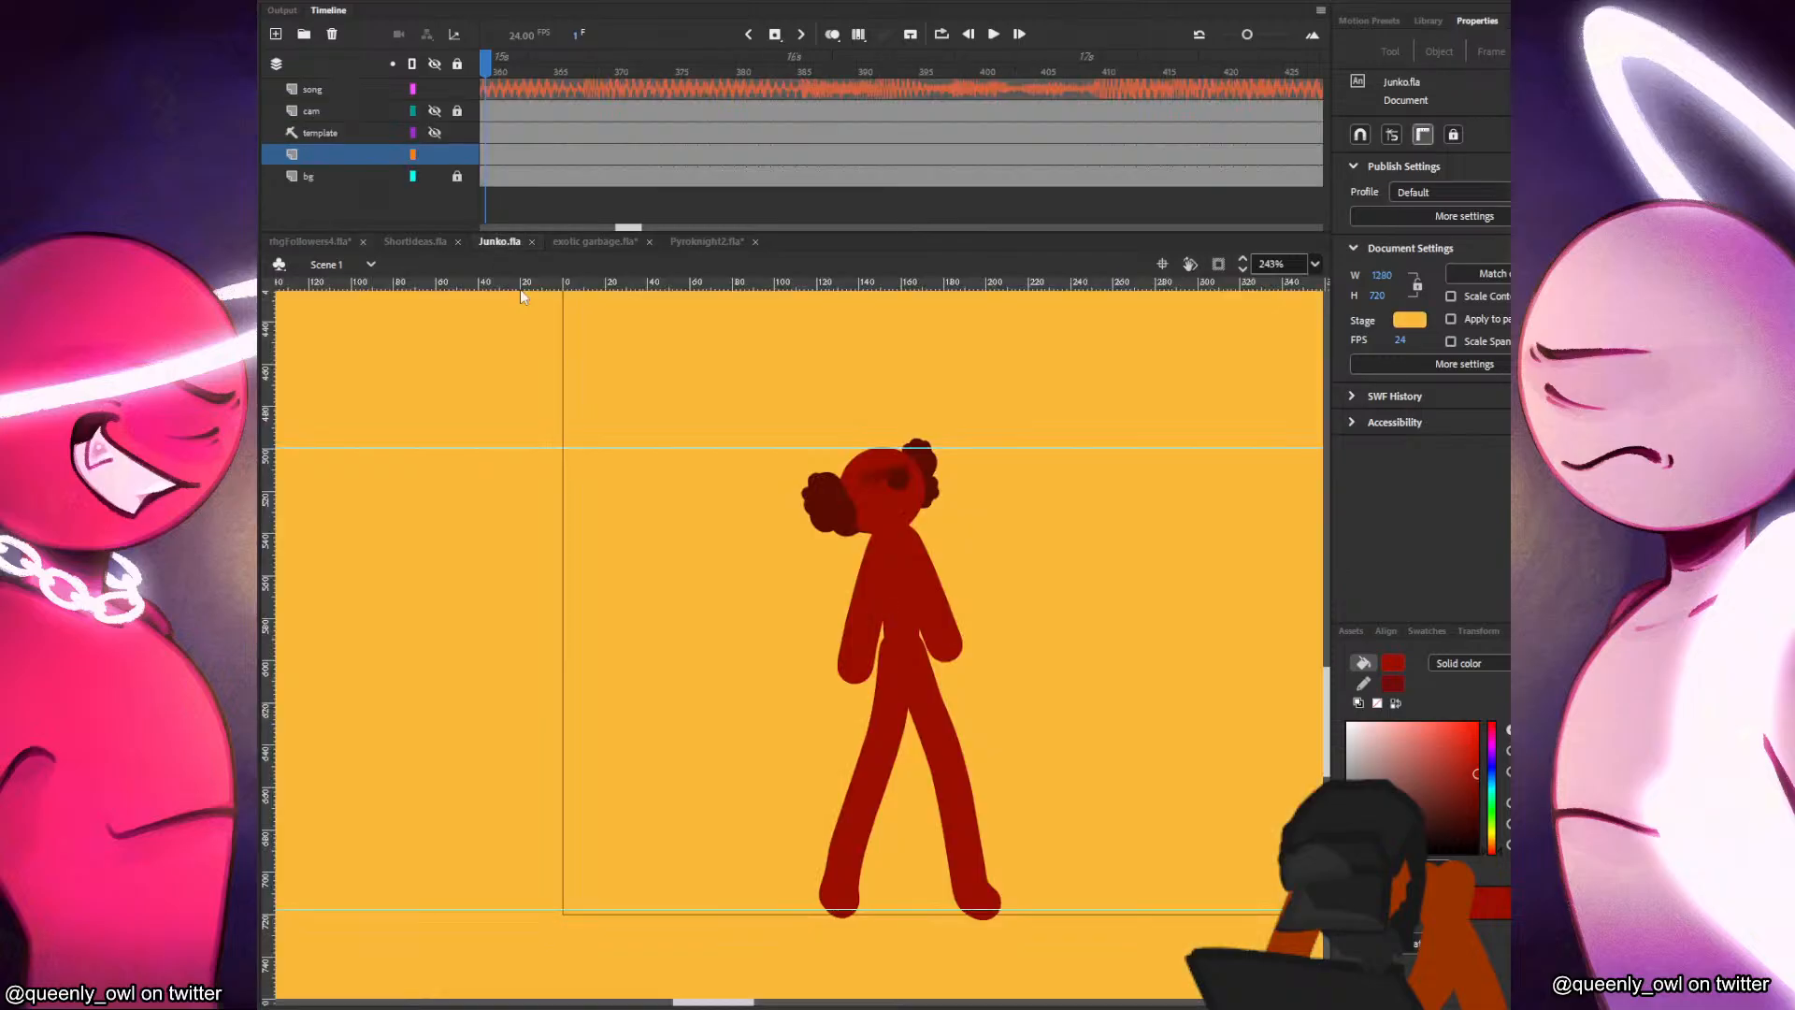
left_click(435, 133)
left_click_drag(1070, 561, 969, 579)
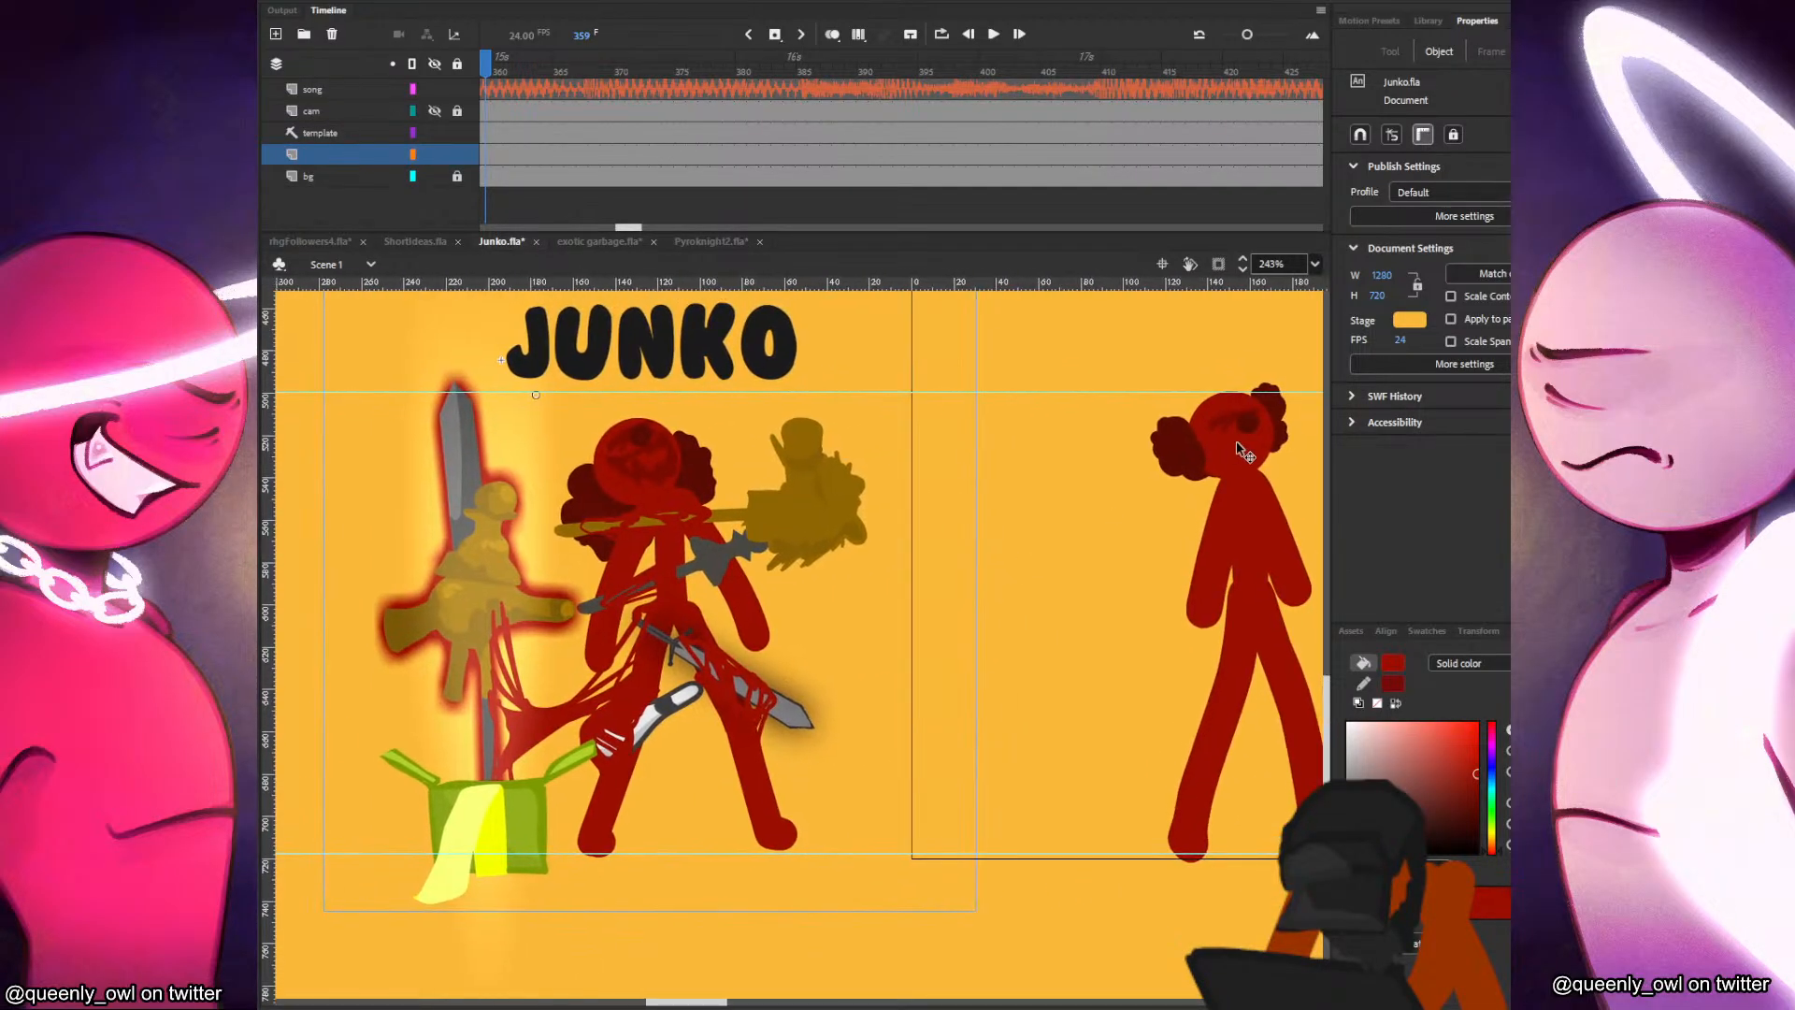
Edit the head symbol, paint Junko's dark red hair fuller on both sides, and return to Scene 1.
double_click(1156, 465)
left_click(1174, 468)
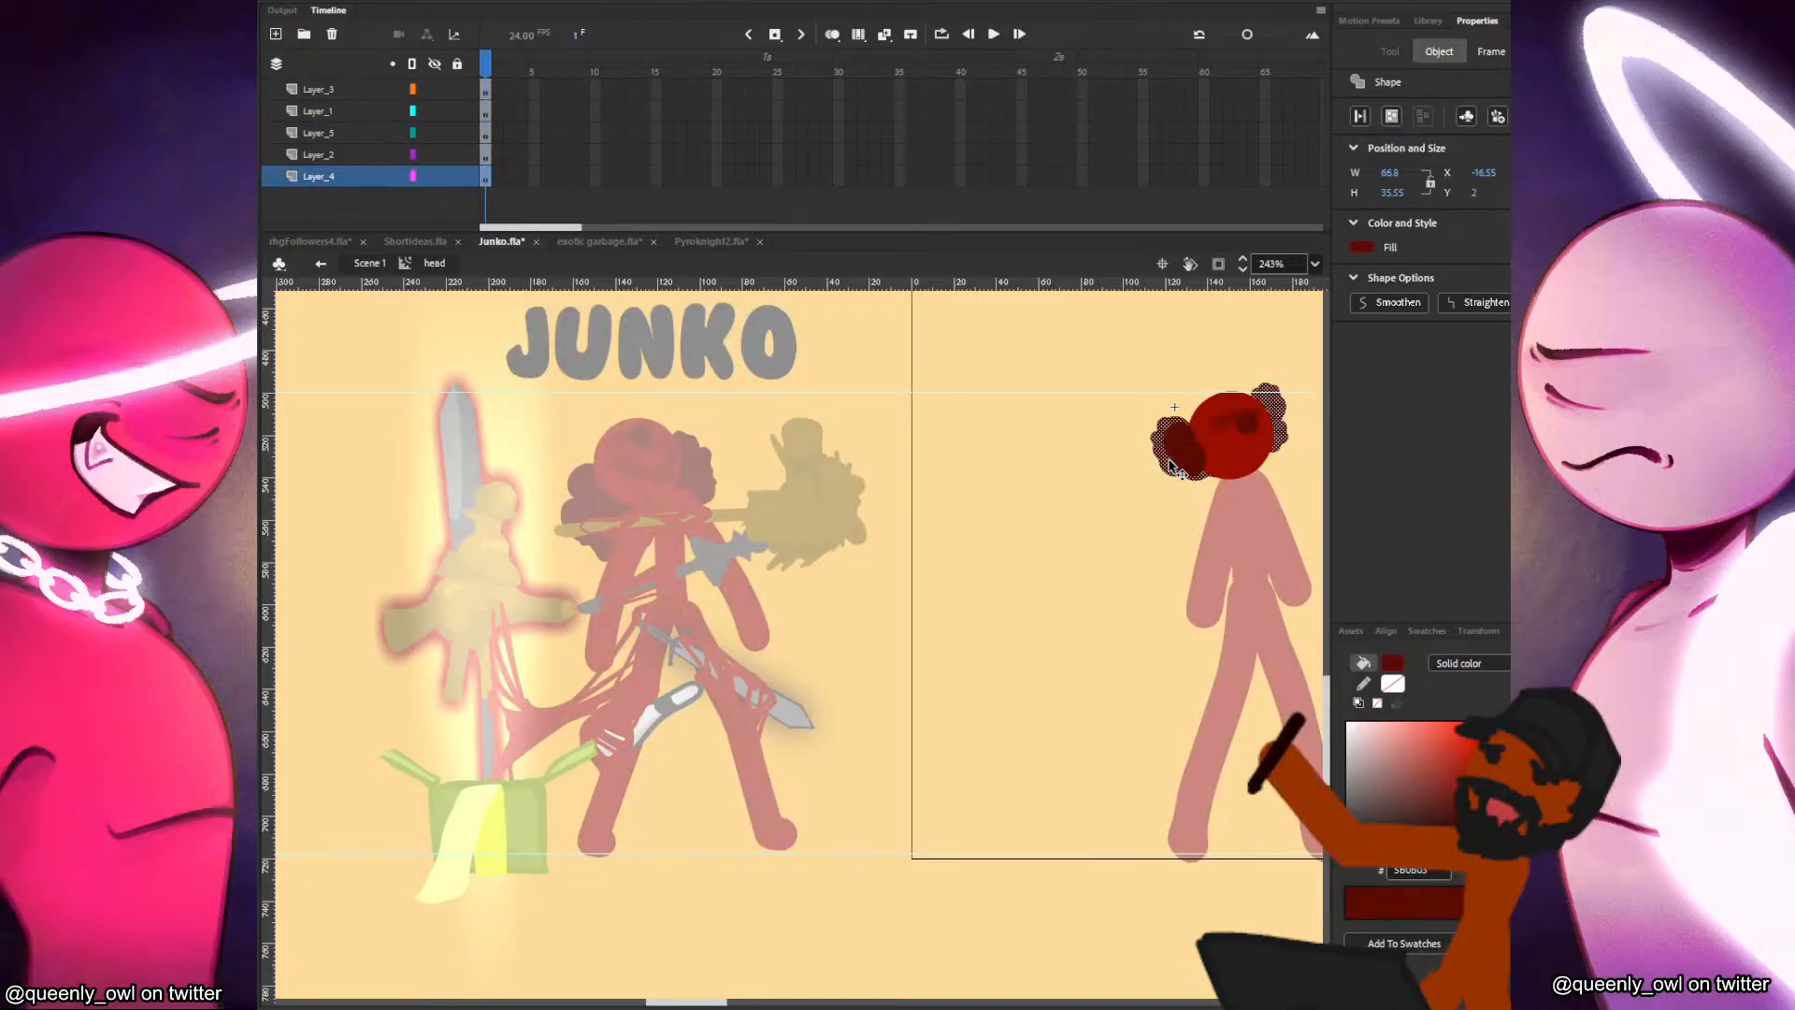
key("b")
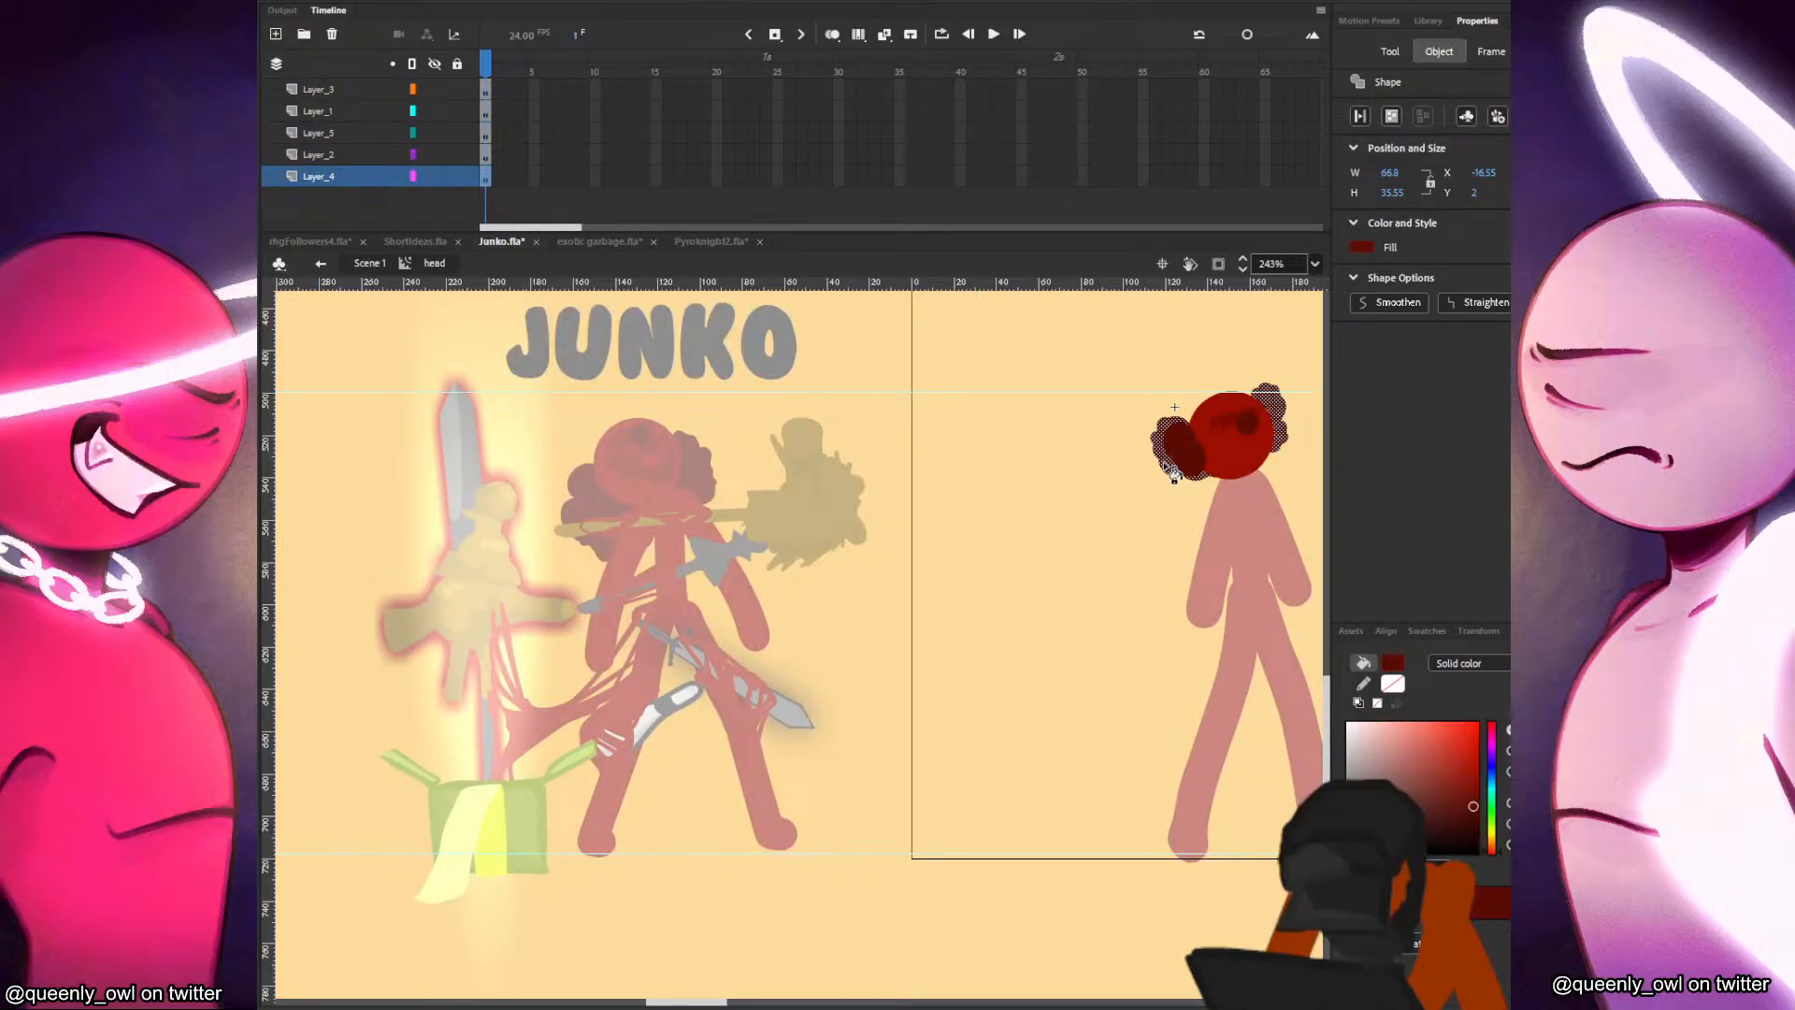
mouse_move(1182, 472)
left_mouse_down()
mouse_move(1301, 394)
mouse_move(1276, 441)
left_mouse_up()
key("ctrl+z")
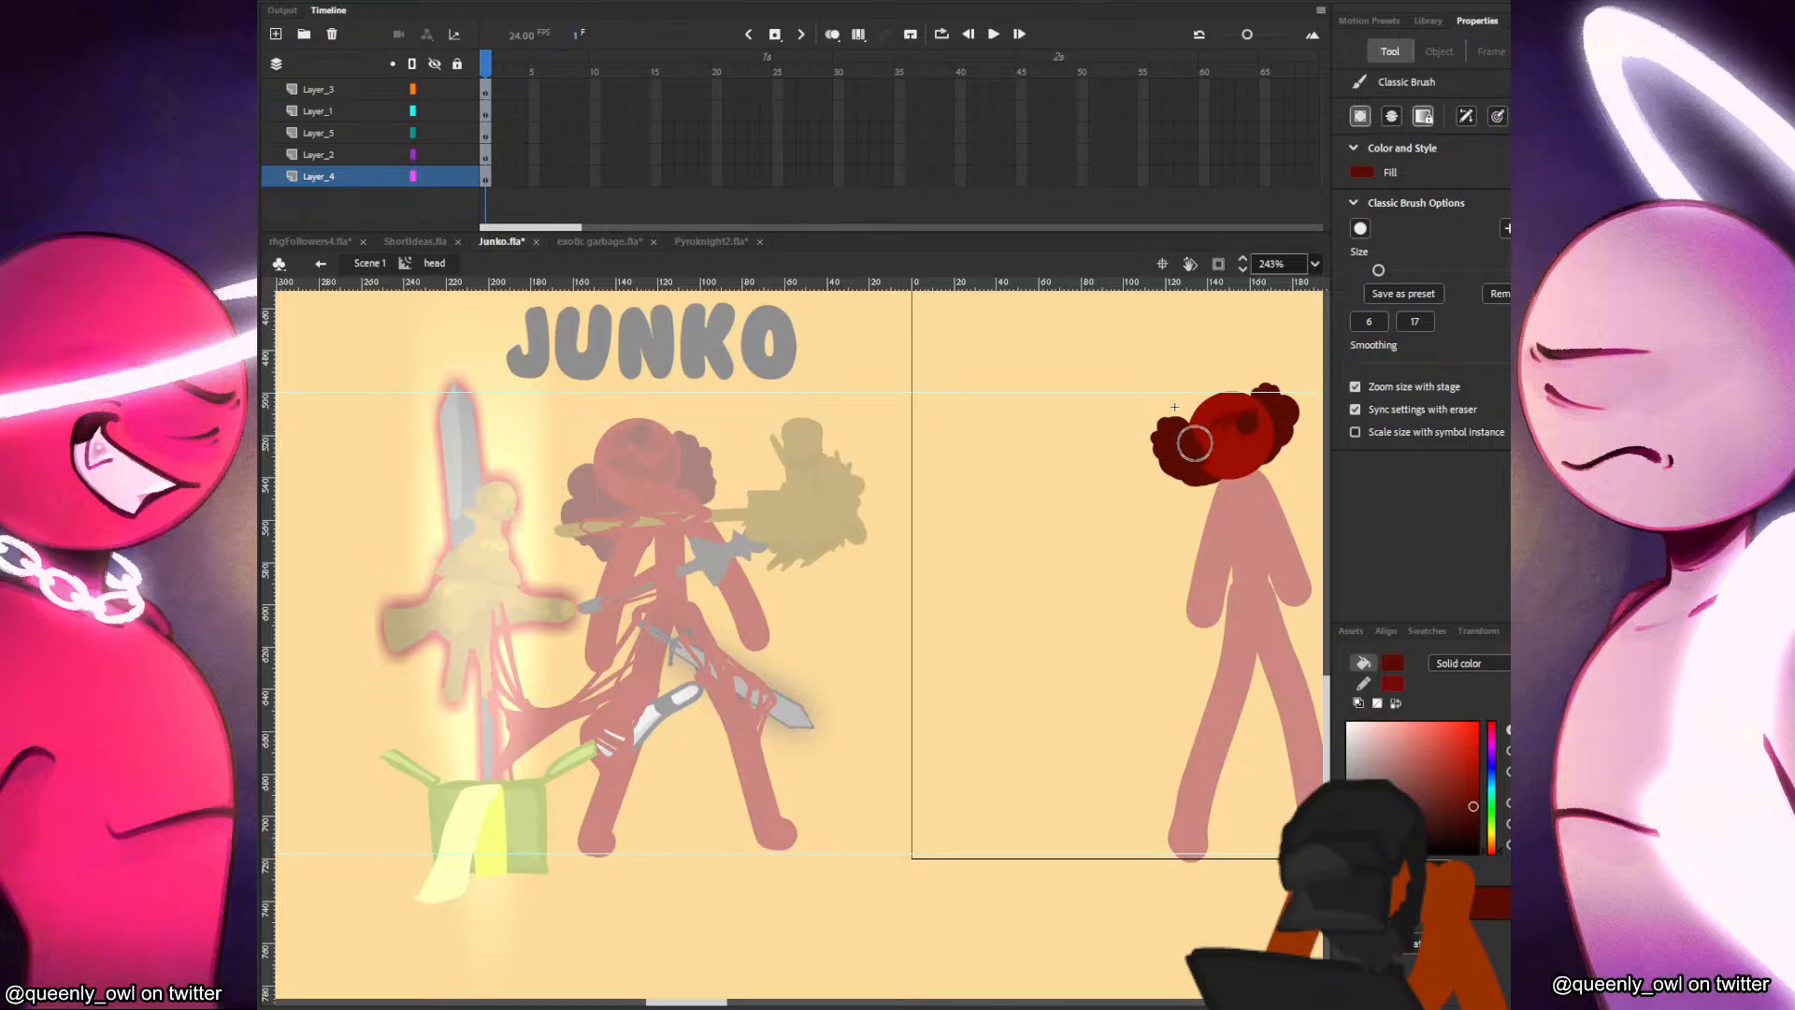
left_click(369, 263)
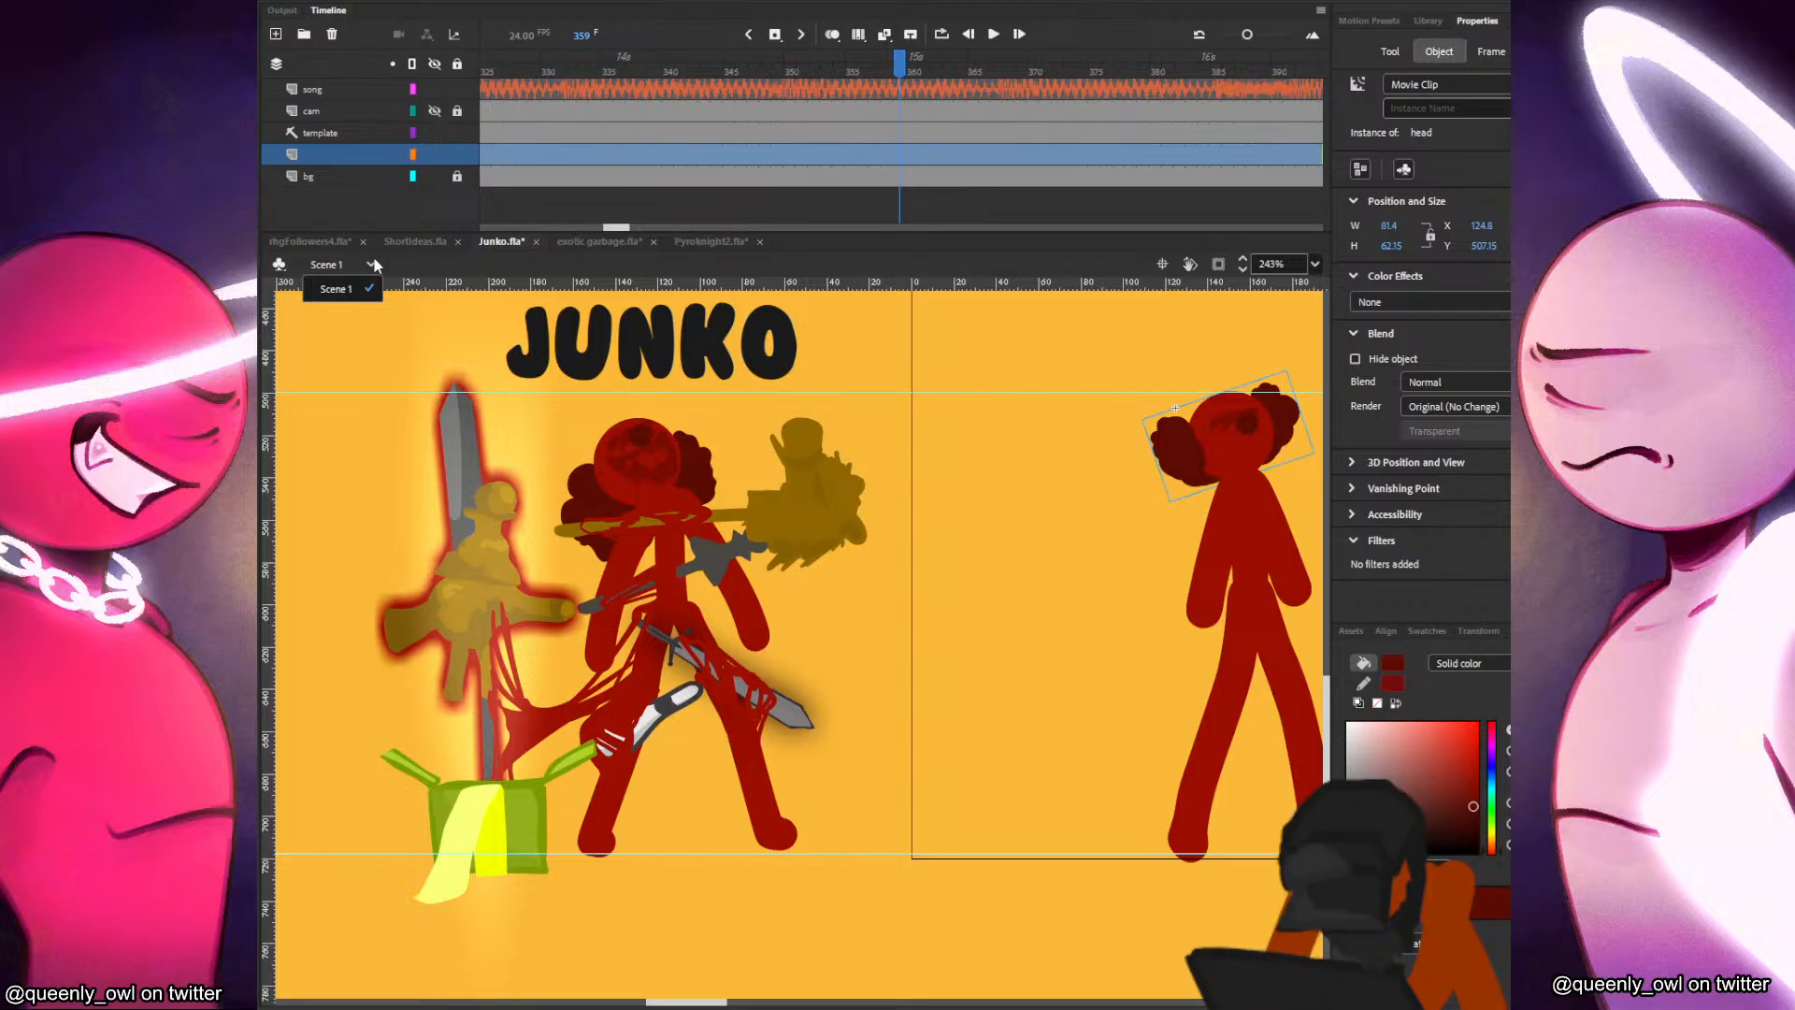
Add a layer above the Junko figure's layer and set the Classic Brush to size preset 6, variable width and dark grey 464646.
left_click_drag(1091, 630, 696, 618)
key("ctrl+z")
key("space")
left_click_drag(1149, 609, 626, 586)
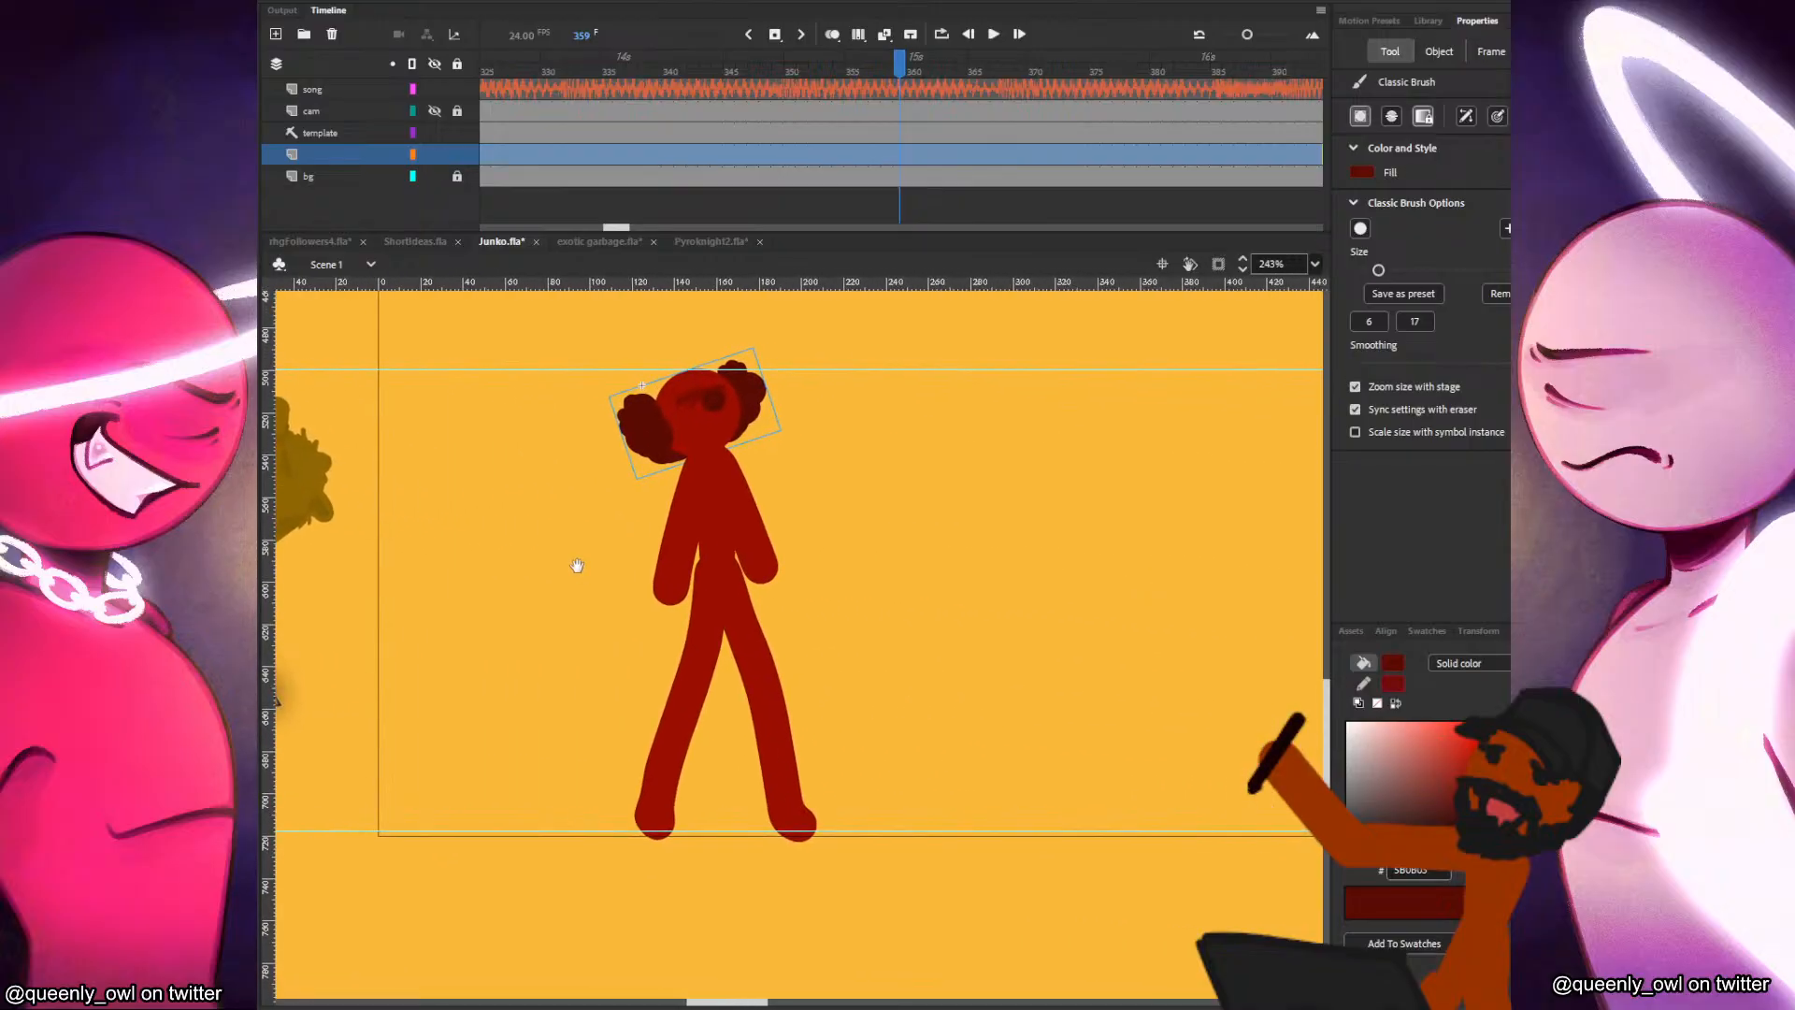
left_click(276, 34)
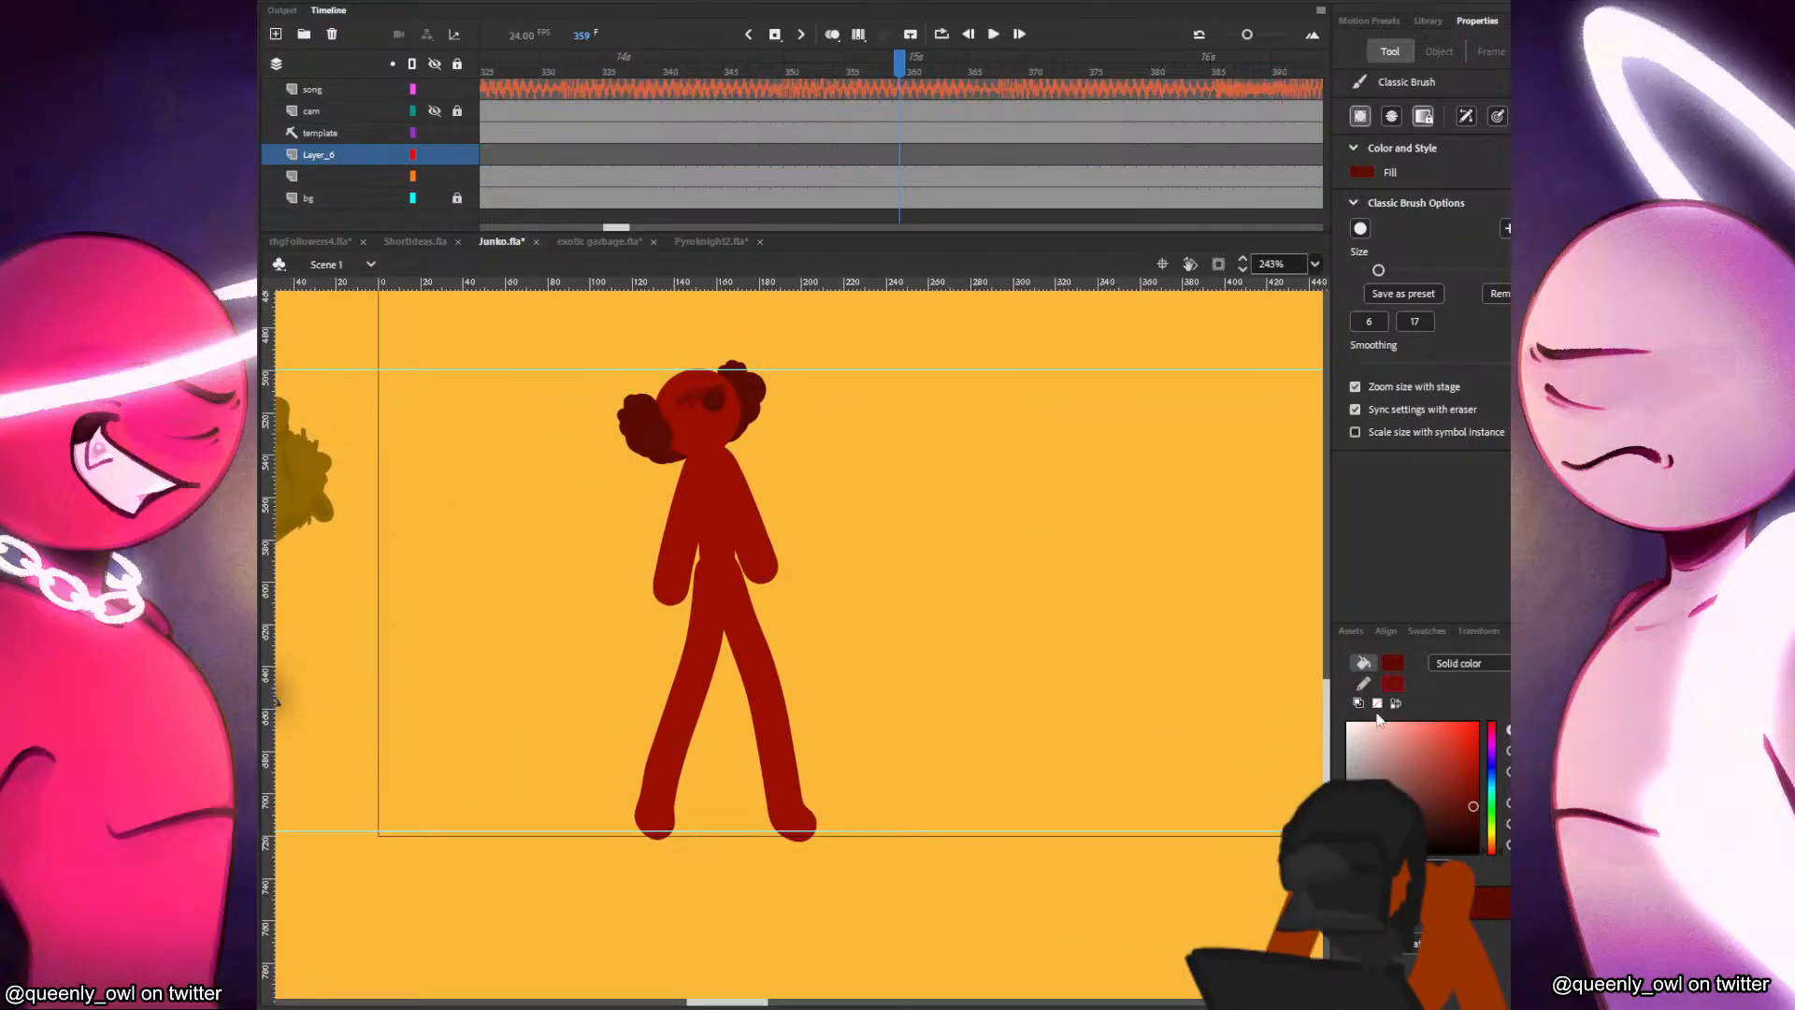
left_click_drag(1040, 577, 1065, 731)
key("ctrl+z")
left_click(1466, 116)
left_click(1394, 663)
left_click_drag(1017, 559, 1051, 712)
key("ctrl+z")
left_click(1377, 323)
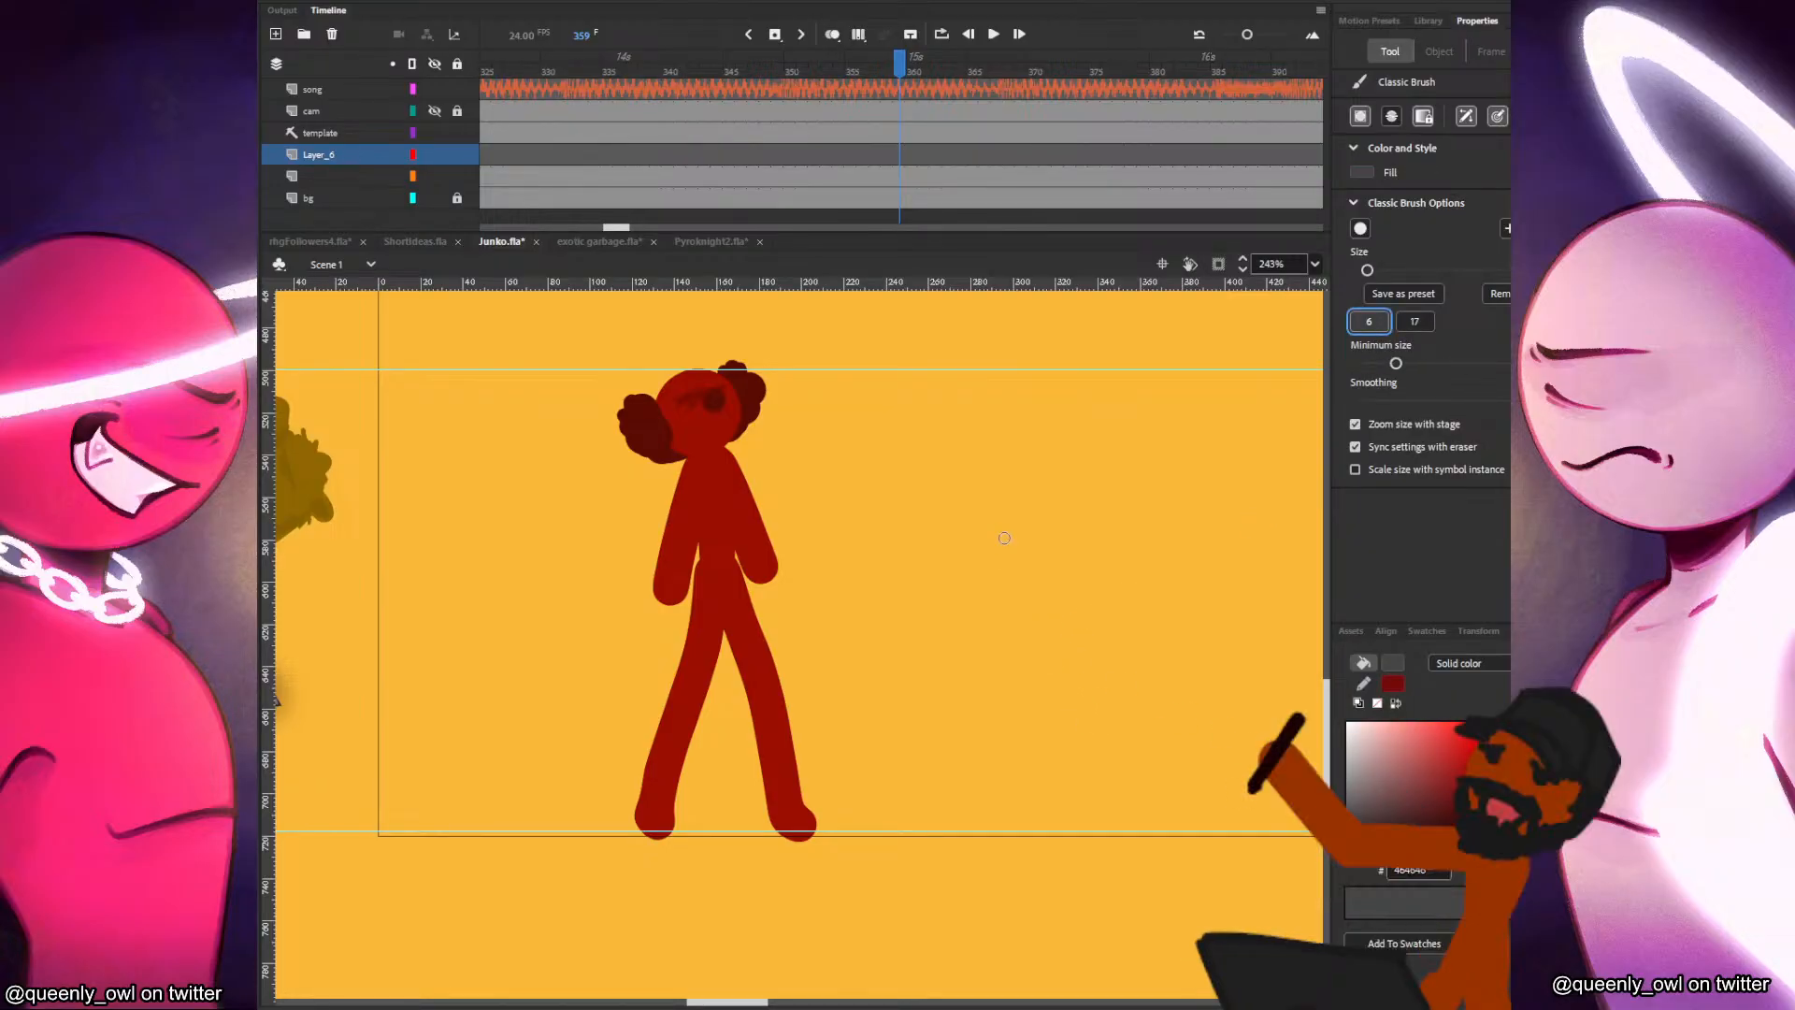
Sketch a double-bladed axe with a long diagonal handle beside Junko on the new layer.
left_click_drag(1002, 533, 1033, 692)
key("ctrl+z")
scroll(1029, 655, "right", 3)
left_click_drag(785, 716, 1045, 572)
mouse_move(937, 571)
left_mouse_down()
mouse_move(1001, 673)
mouse_move(1090, 631)
mouse_move(1057, 505)
left_mouse_up()
key("ctrl+z")
left_click_drag(928, 582, 1072, 514)
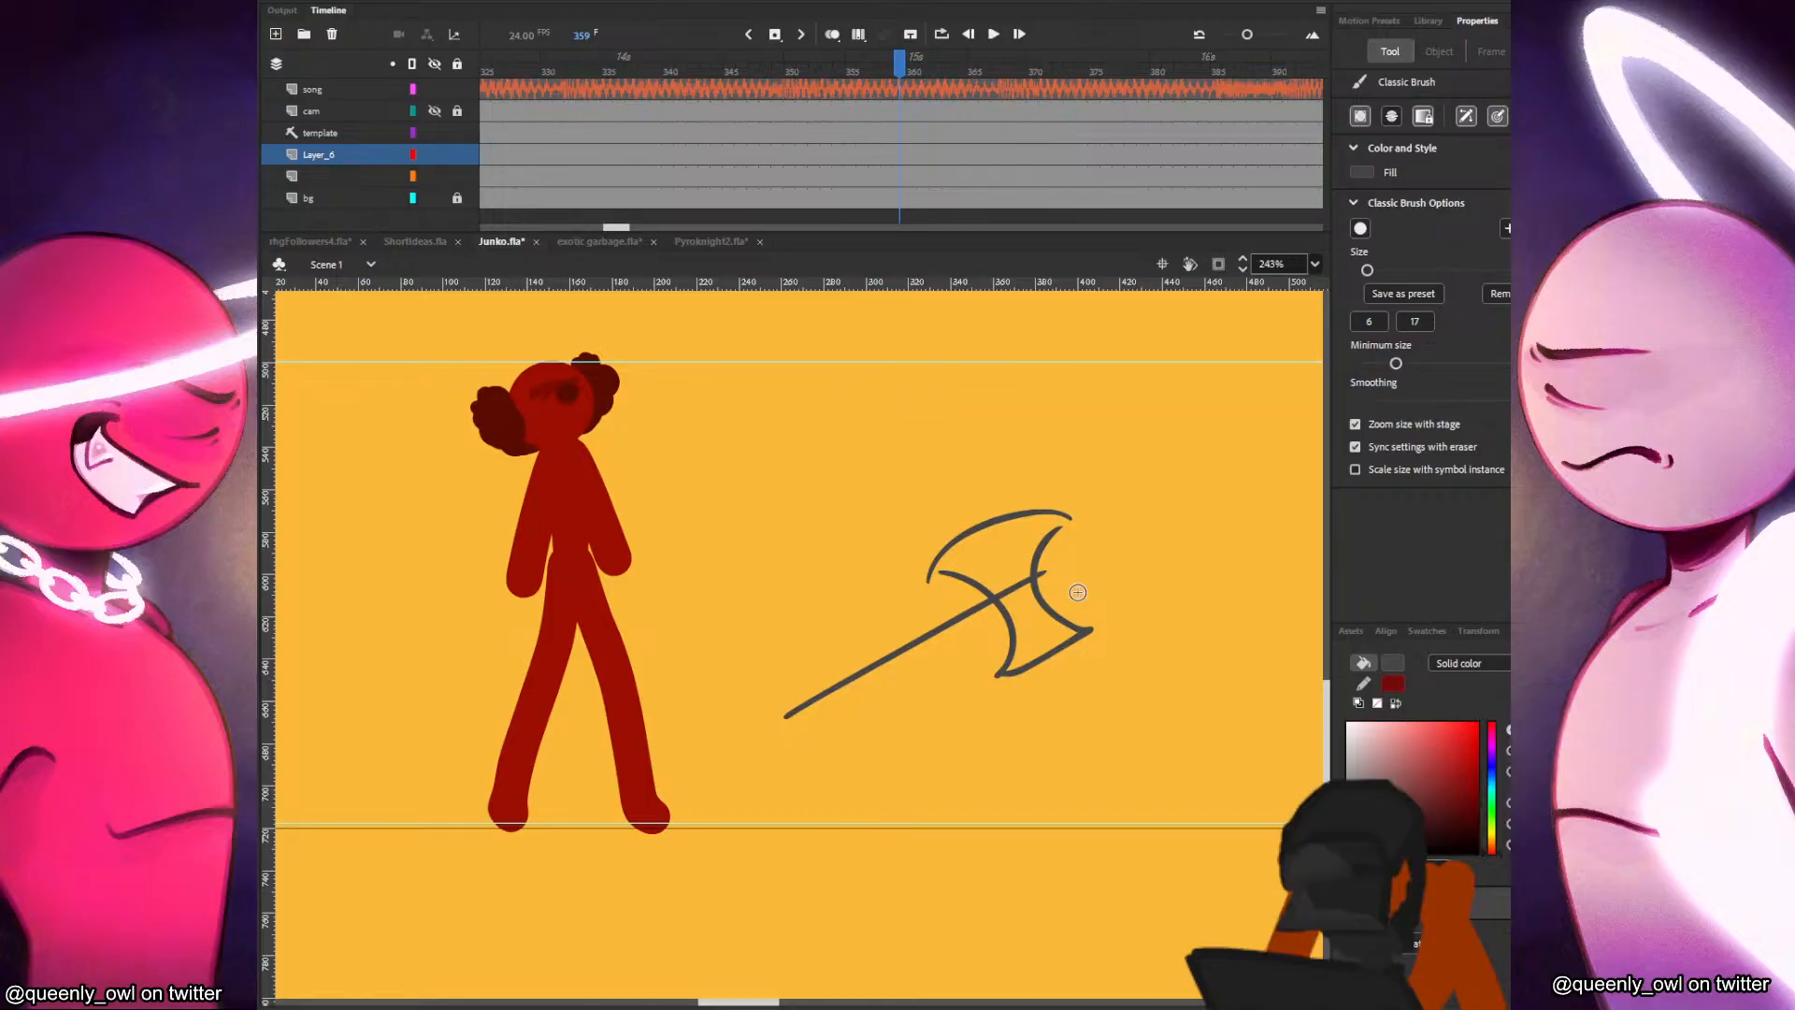
Add a second line along the large axe's handle to thicken it.
left_click_drag(755, 729, 986, 591)
key("ctrl+z")
left_click_drag(759, 717, 965, 589)
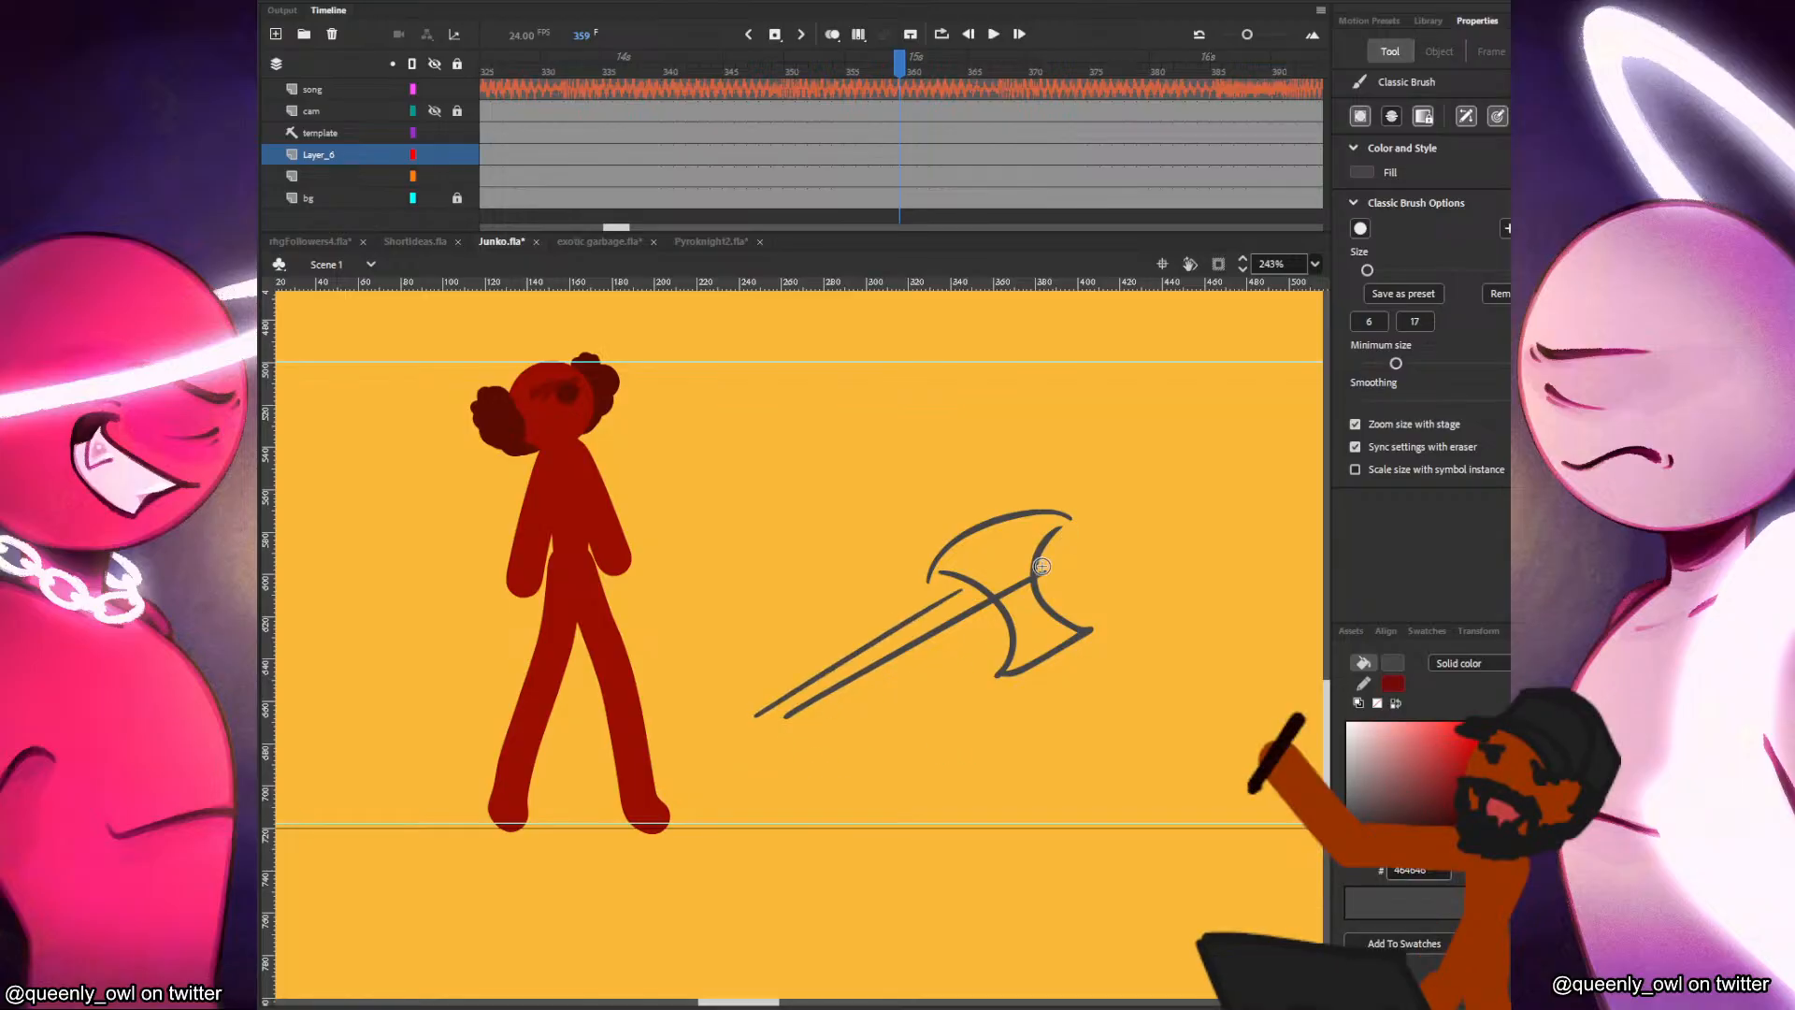
key("ctrl+z")
left_click_drag(745, 730, 977, 584)
key("ctrl+z")
mouse_move(851, 674)
left_mouse_down()
mouse_move(772, 717)
mouse_move(1006, 581)
left_mouse_up()
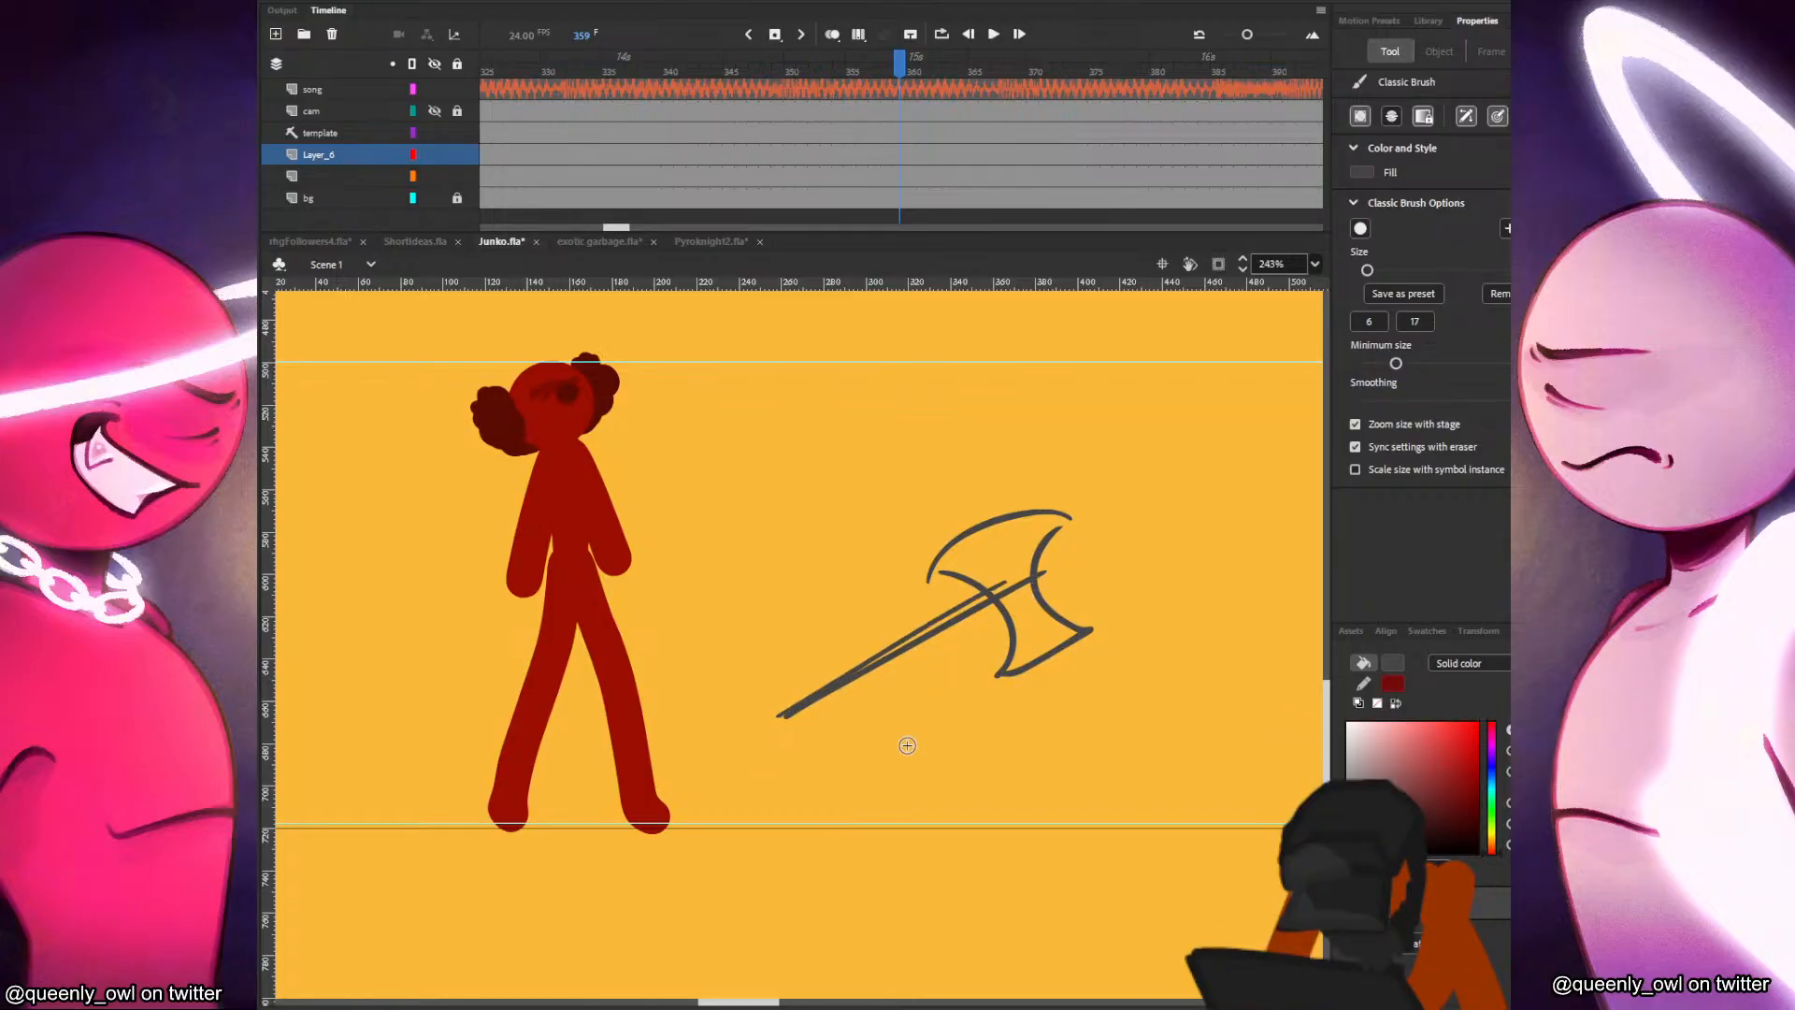
Sketch a smaller single-bladed axe with a nearly upright handle in the empty area beyond the large axe.
left_click_drag(1148, 727, 1026, 760)
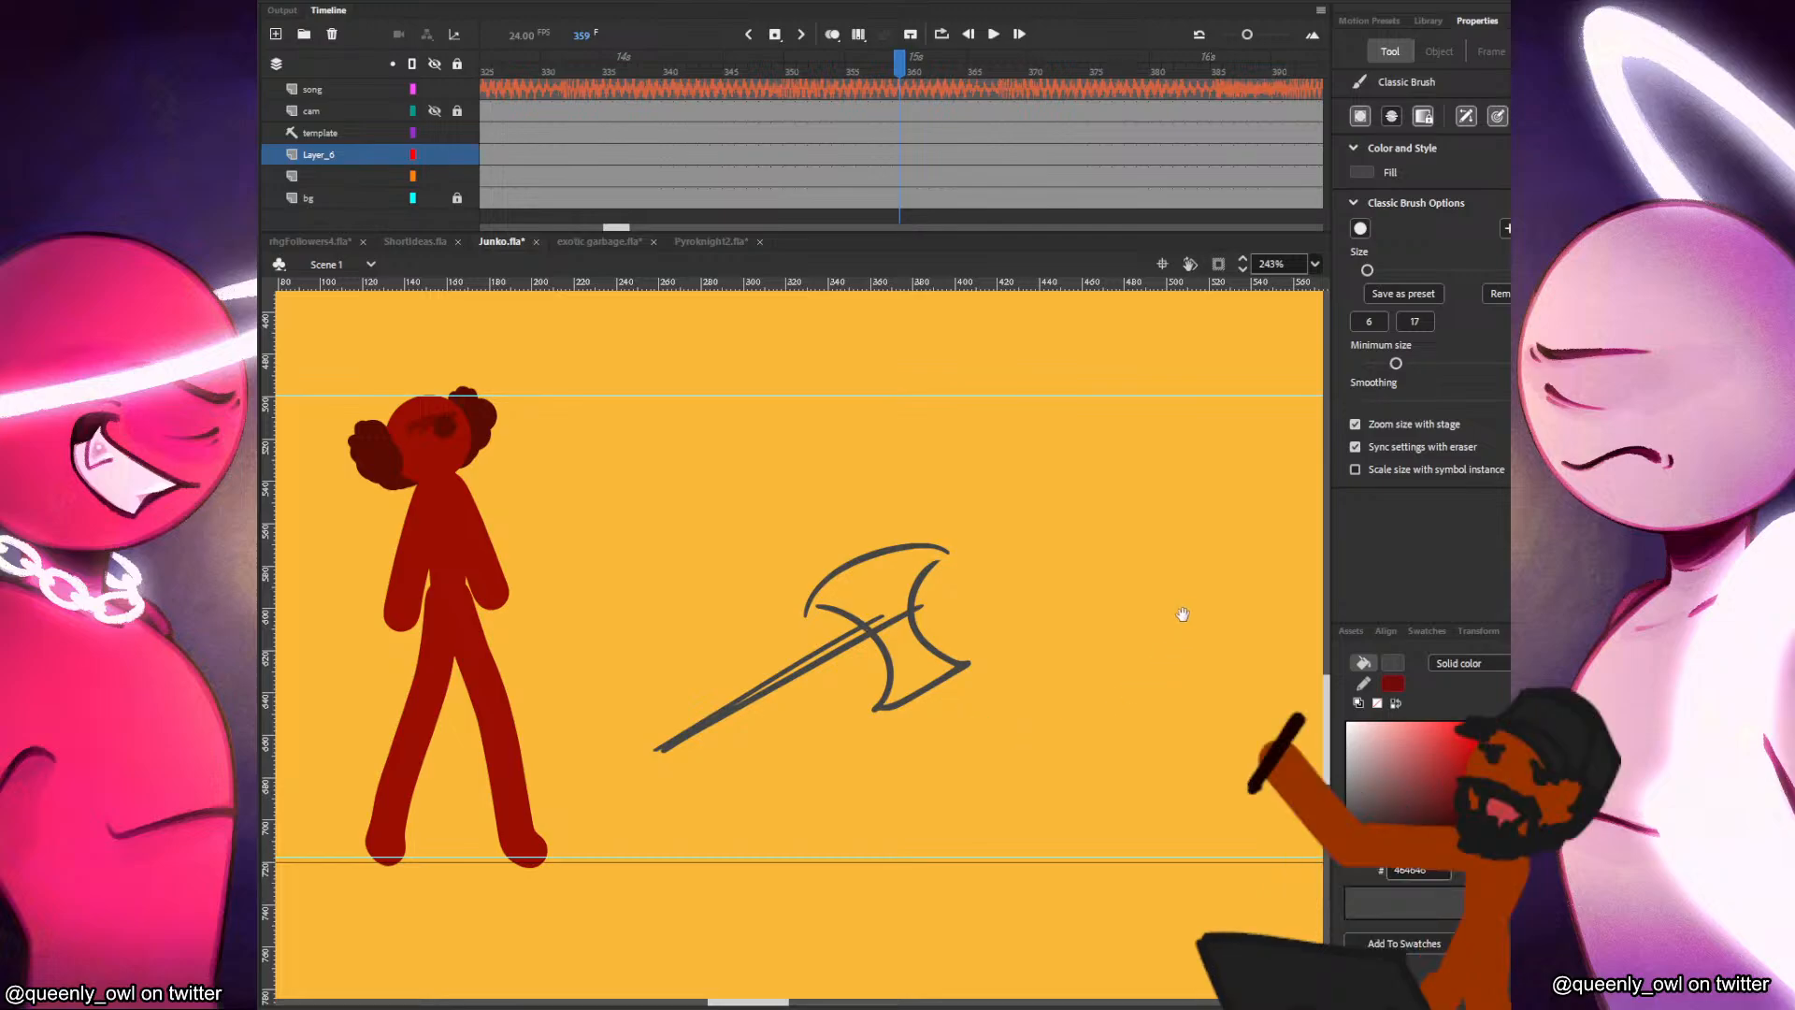
left_click_drag(1186, 614, 979, 702)
mouse_move(936, 389)
left_mouse_down()
mouse_move(969, 496)
mouse_move(956, 486)
left_mouse_up()
key("ctrl+z")
left_click_drag(947, 387, 990, 419)
mouse_move(950, 485)
left_mouse_down()
mouse_move(996, 455)
mouse_move(1008, 557)
left_mouse_up()
Select all strokes of the small axe and move it above the large one.
key("v")
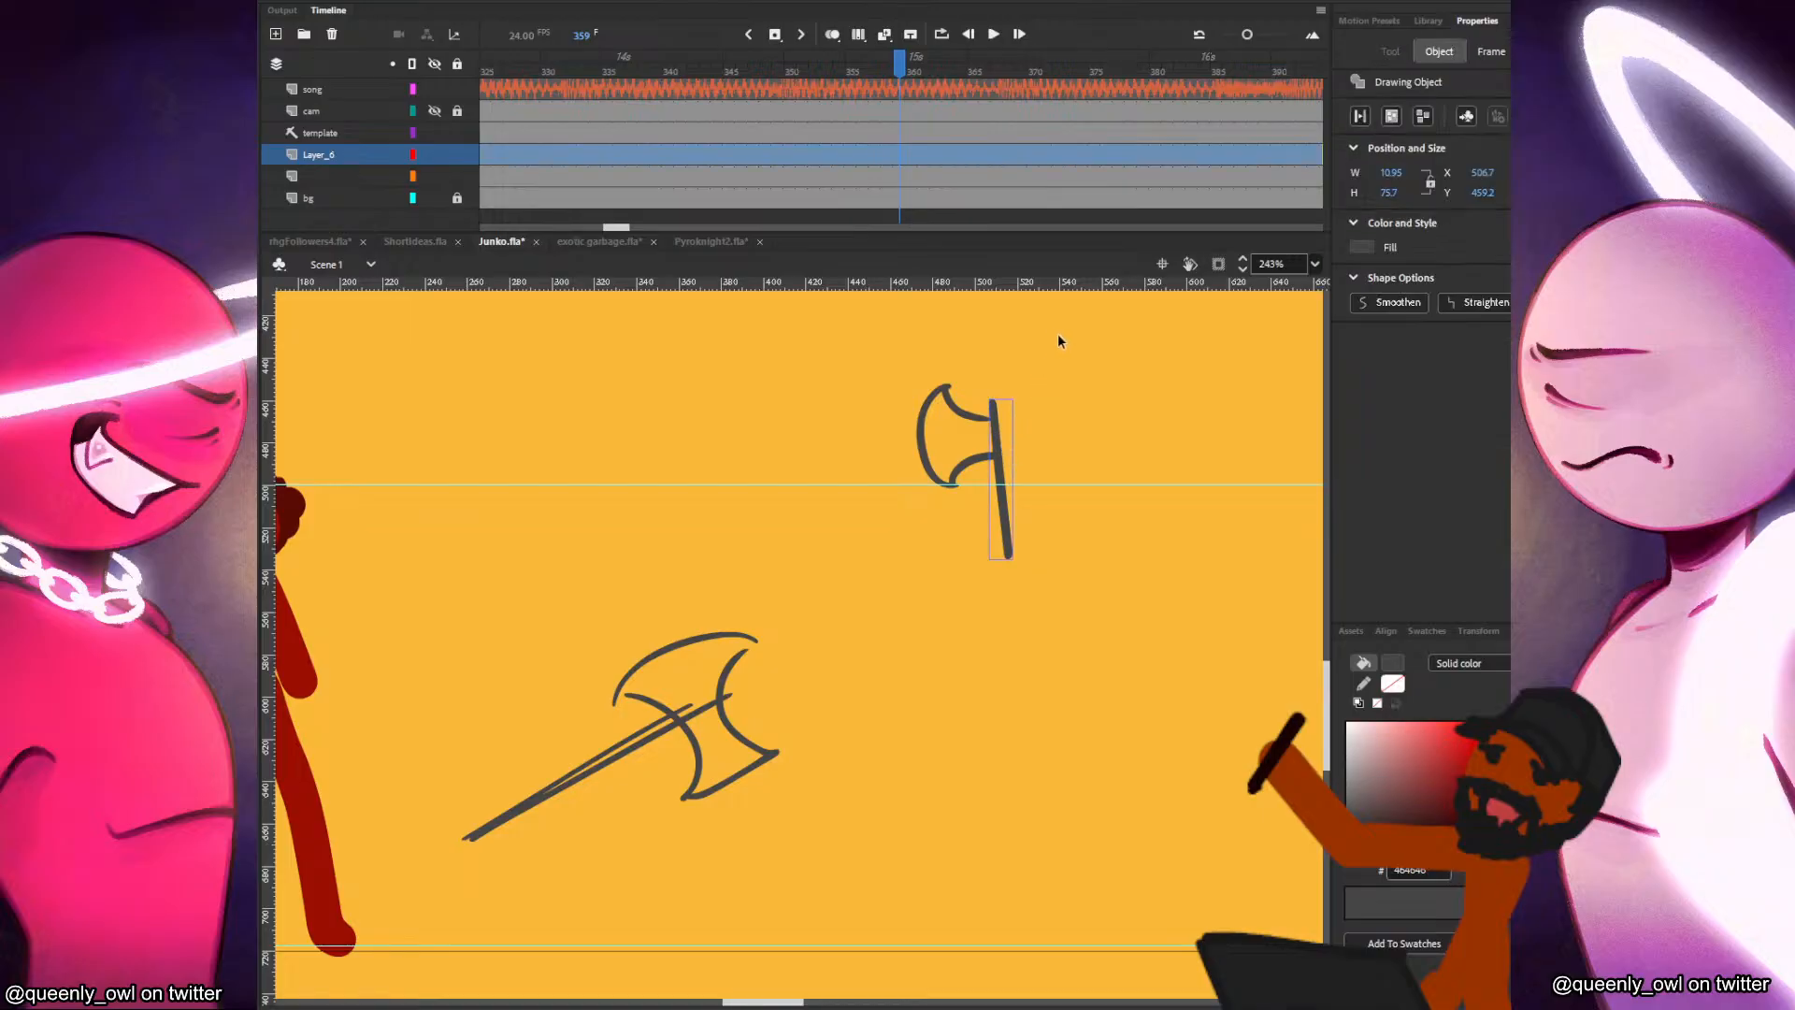
left_click_drag(1045, 339, 884, 582)
left_click_drag(998, 469, 788, 429)
left_click(861, 505)
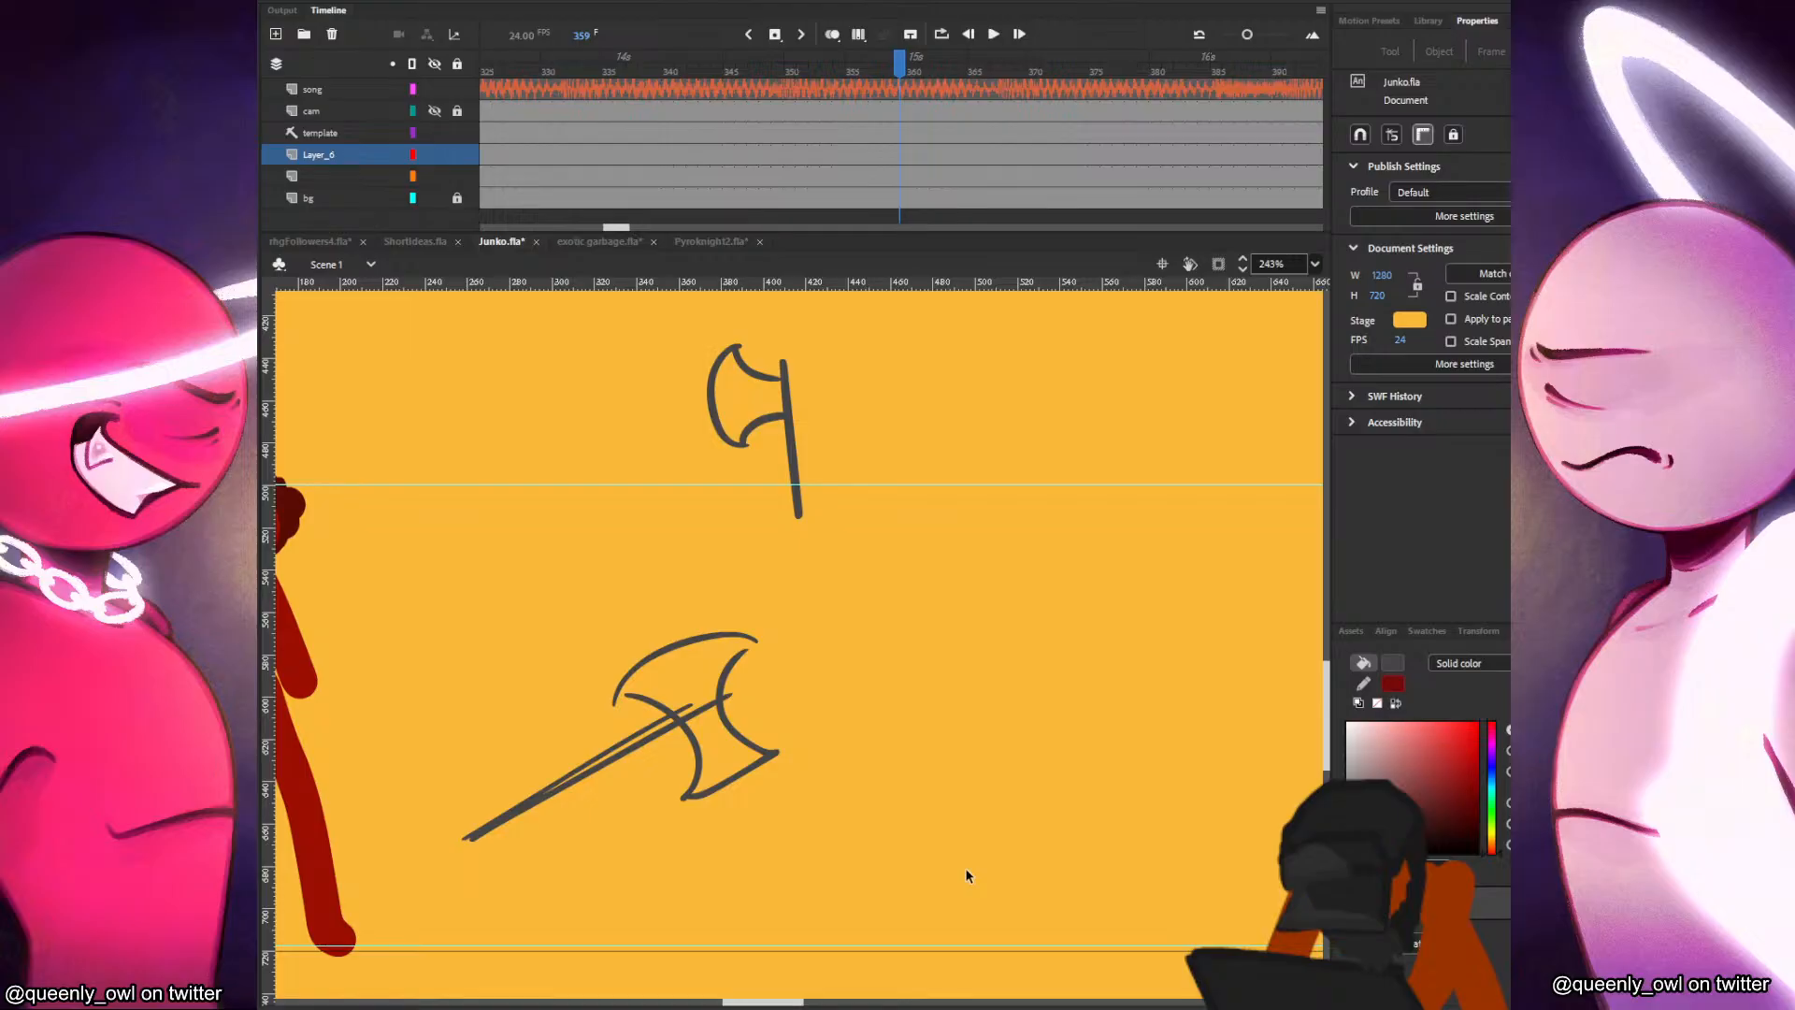
Sketch a short hooked crowbar shape with the Classic Brush in the empty area beyond the large axe.
key("b")
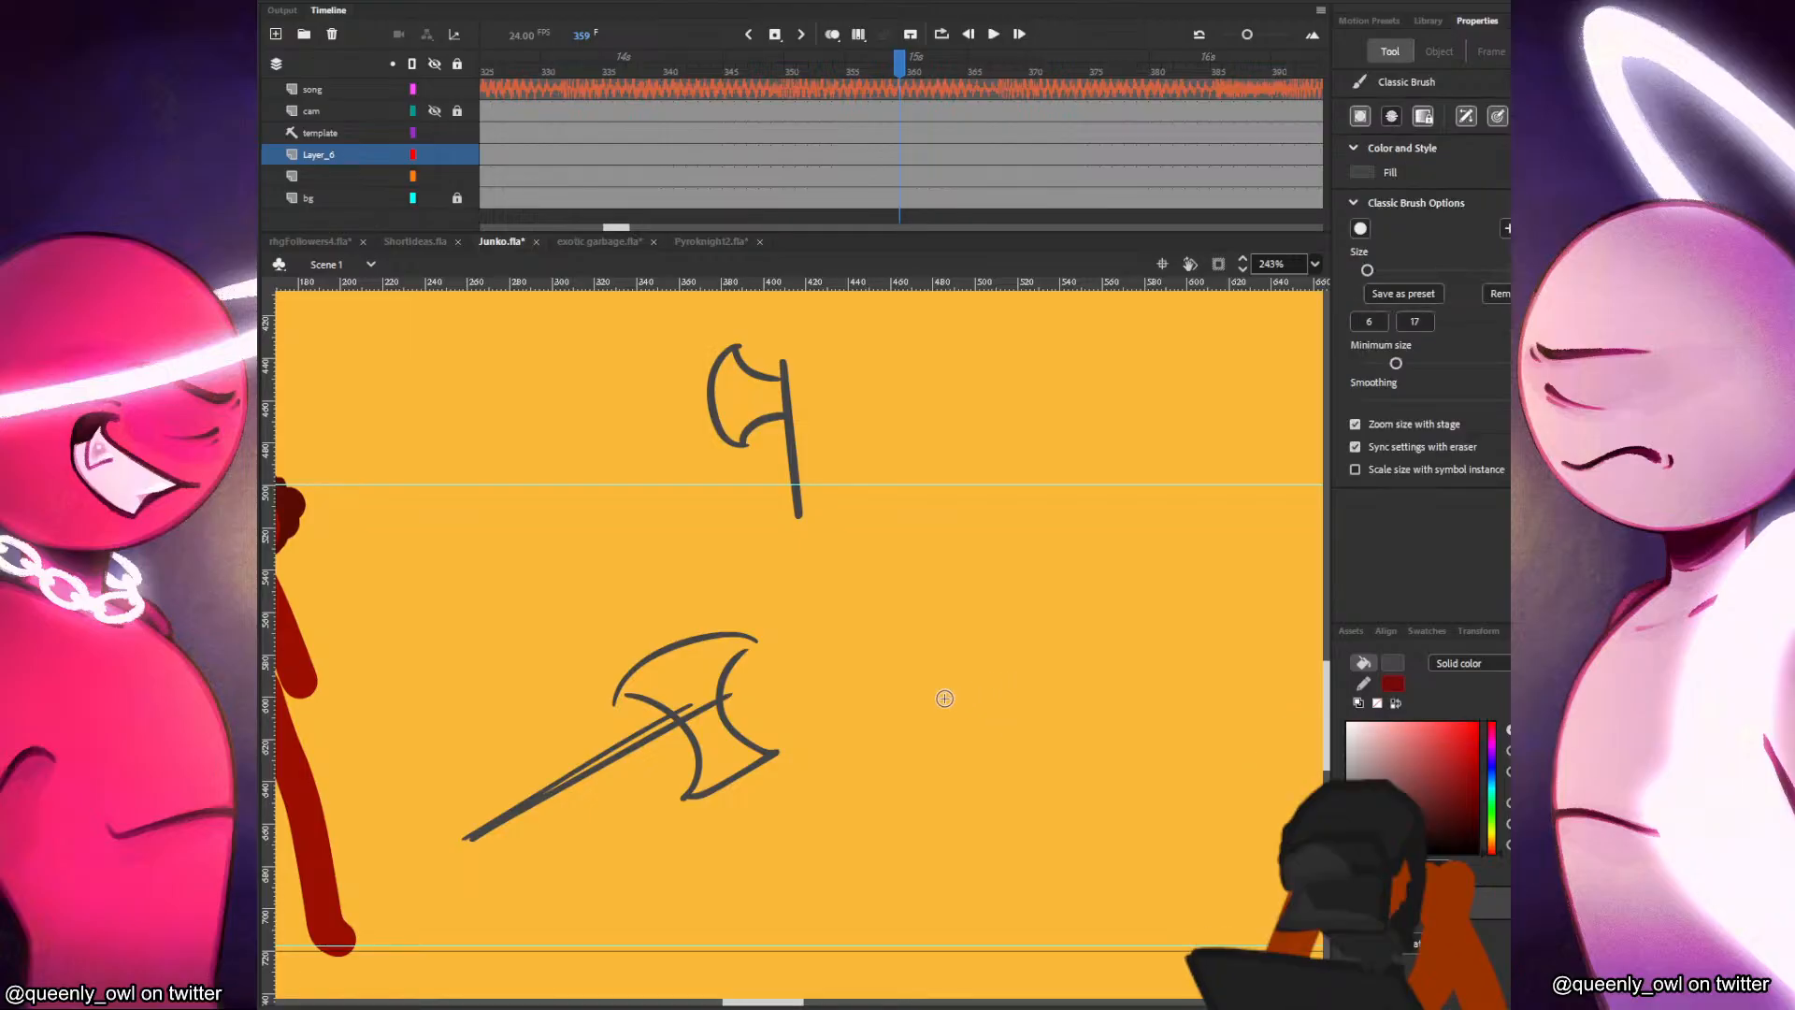
mouse_move(829, 664)
left_mouse_down()
mouse_move(935, 654)
mouse_move(966, 857)
left_mouse_up()
mouse_move(814, 667)
left_mouse_down()
mouse_move(947, 654)
mouse_move(986, 834)
left_mouse_up()
key("ctrl+z")
key("ctrl+z")
key("ctrl+z")
key("ctrl+z")
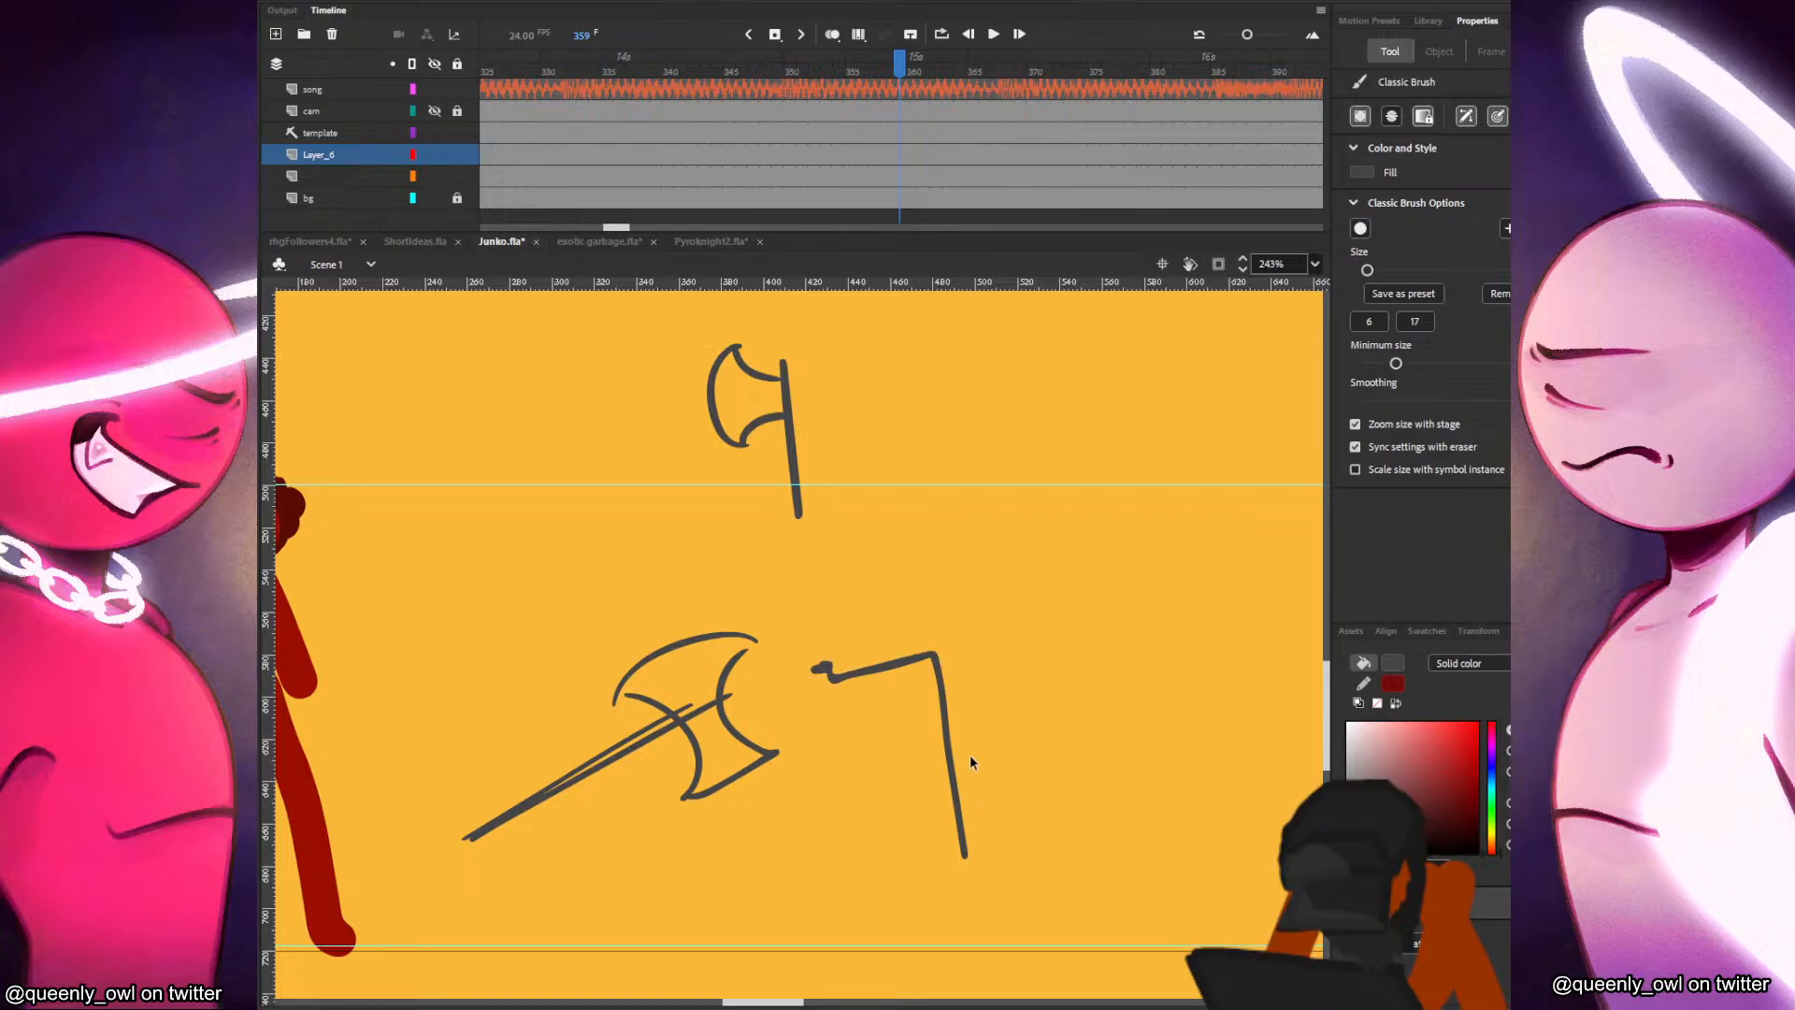
mouse_move(888, 653)
left_mouse_down()
mouse_move(935, 642)
mouse_move(972, 772)
left_mouse_up()
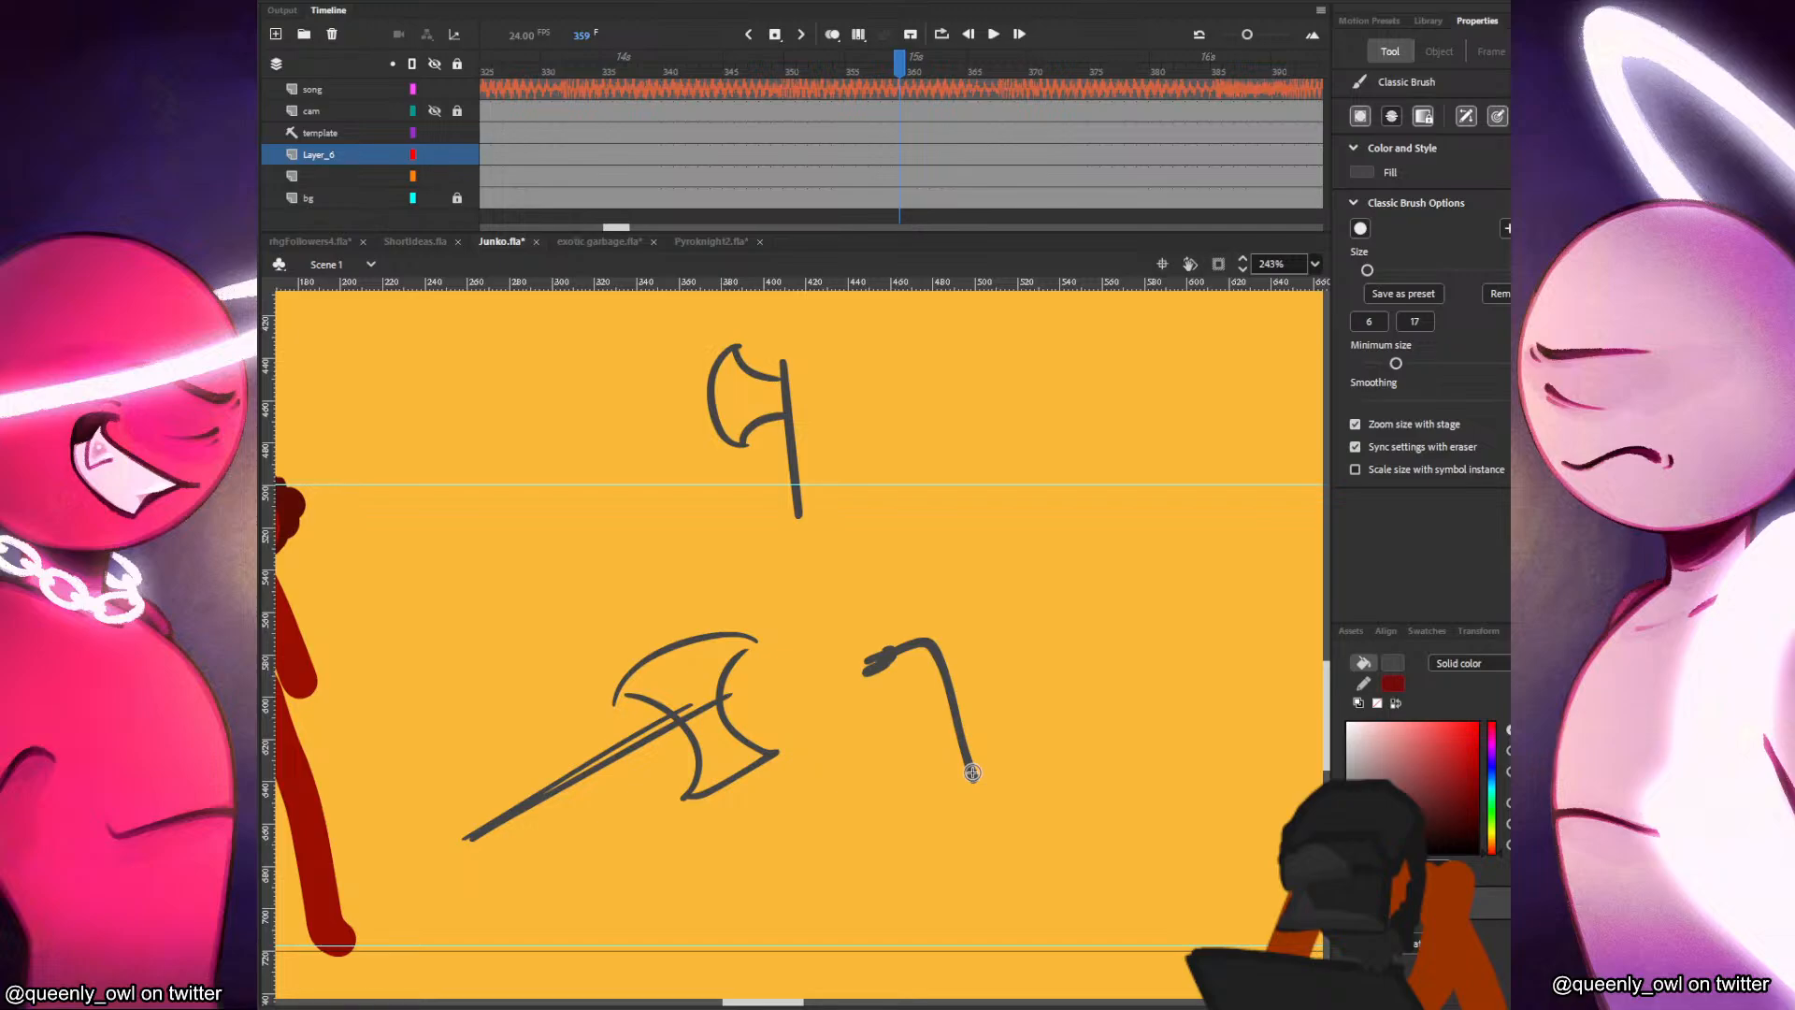
Sketch a four-legged chair with a tall straight back beyond the hooked crowbar.
scroll(1151, 752, "right", 5)
scroll(1150, 753, "down", 1)
left_click_drag(892, 573, 927, 755)
mouse_move(909, 687)
left_mouse_down()
mouse_move(991, 652)
mouse_move(1008, 748)
mouse_move(1003, 632)
mouse_move(1017, 722)
mouse_move(950, 739)
left_mouse_up()
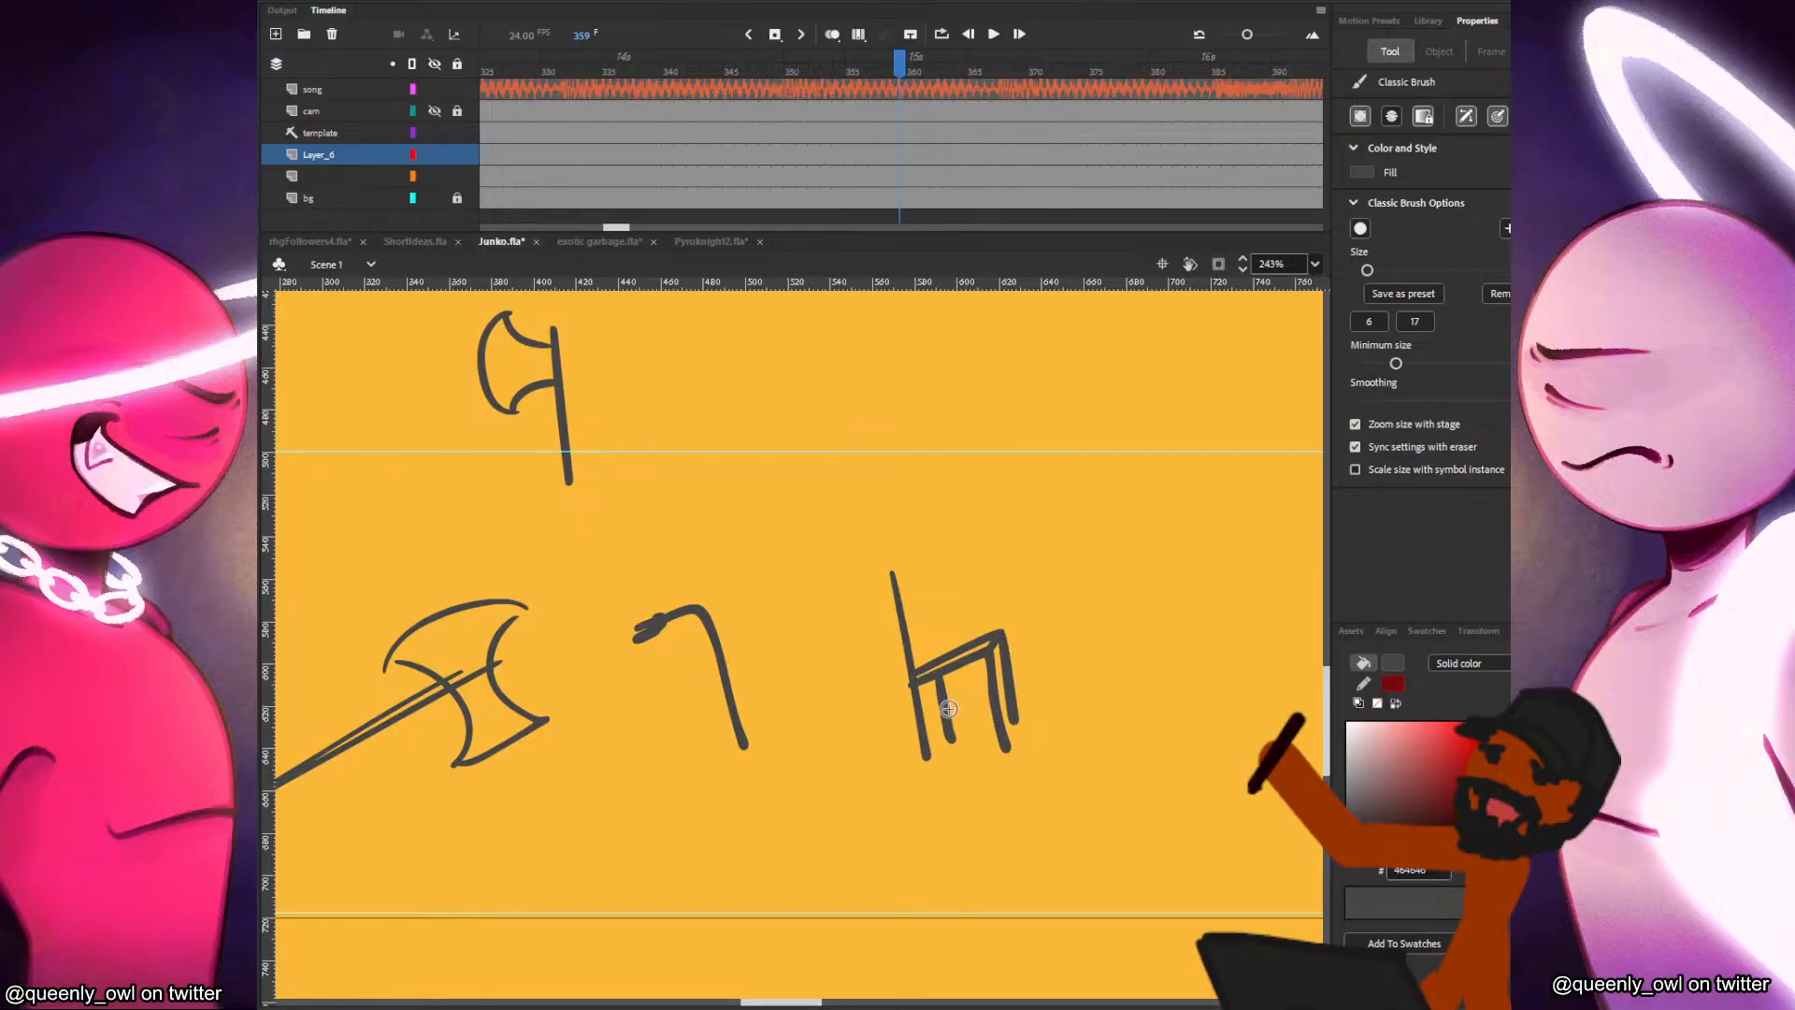
Sketch a small round roll-like object with a short piece sticking out, beyond the chair.
mouse_move(1125, 688)
left_mouse_down()
mouse_move(1212, 690)
mouse_move(1200, 675)
left_mouse_up()
key("ctrl+z")
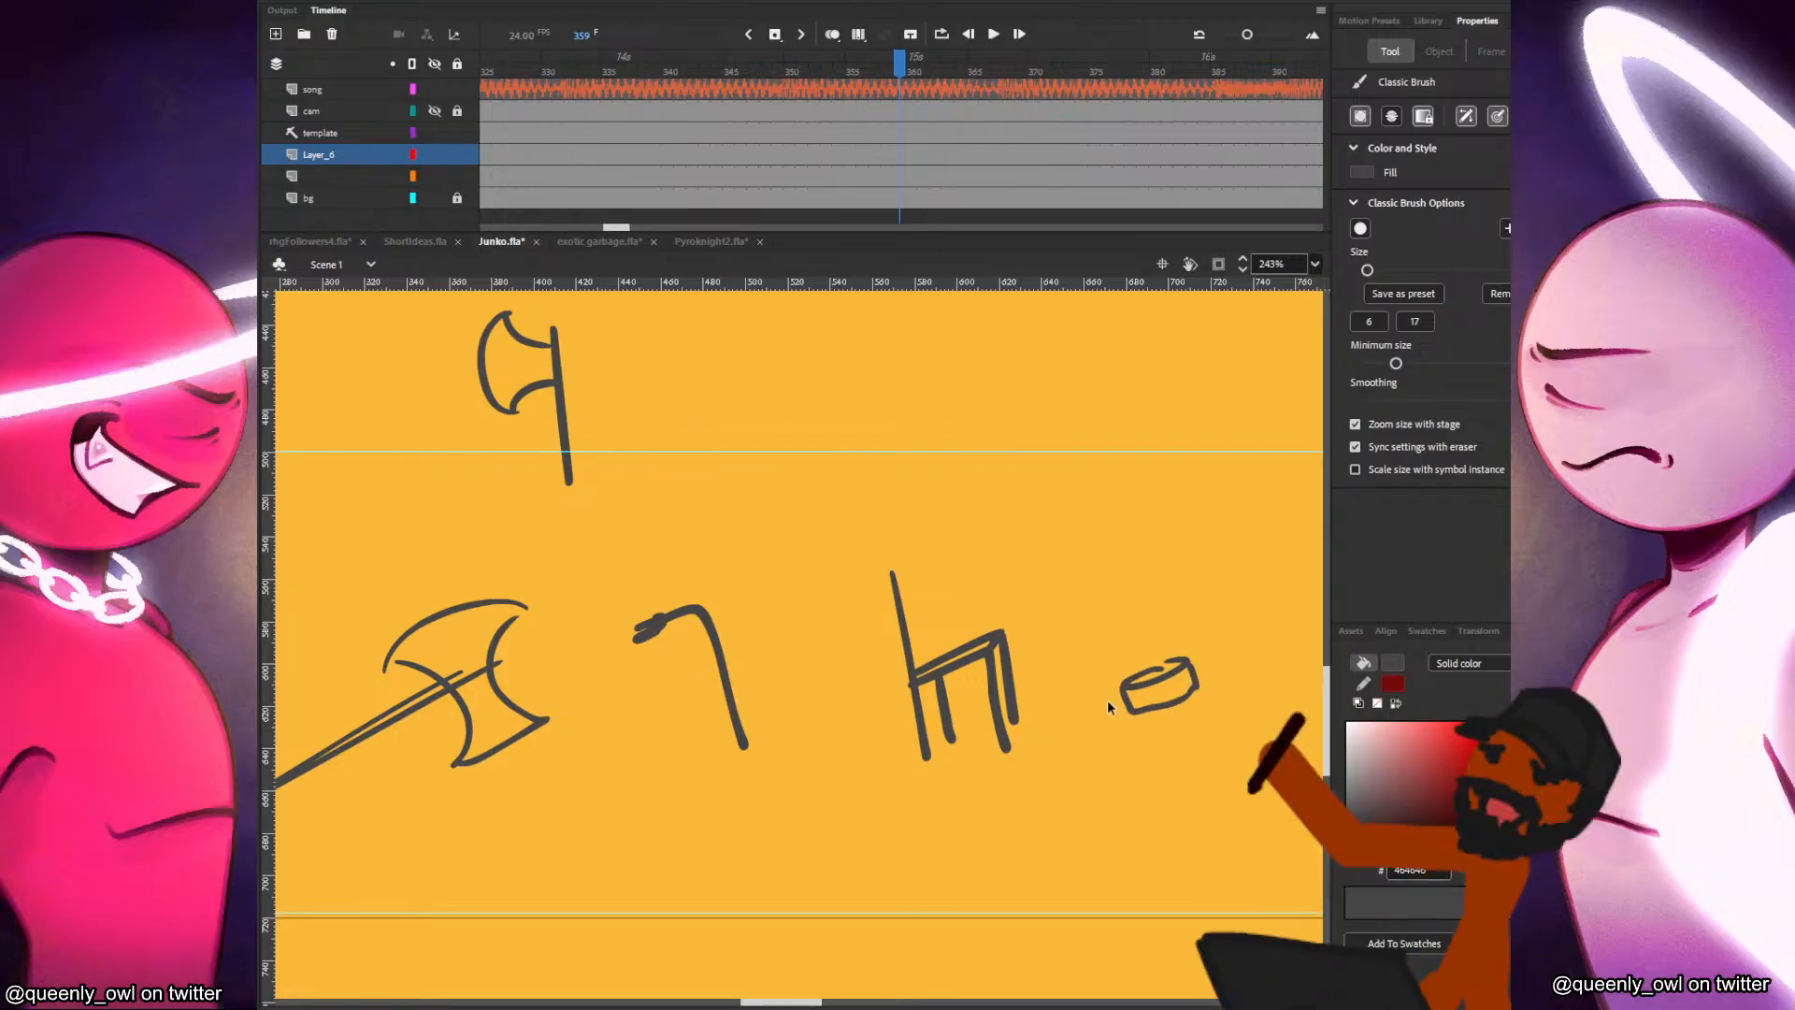
key("ctrl+z")
left_click_drag(1103, 723, 1162, 667)
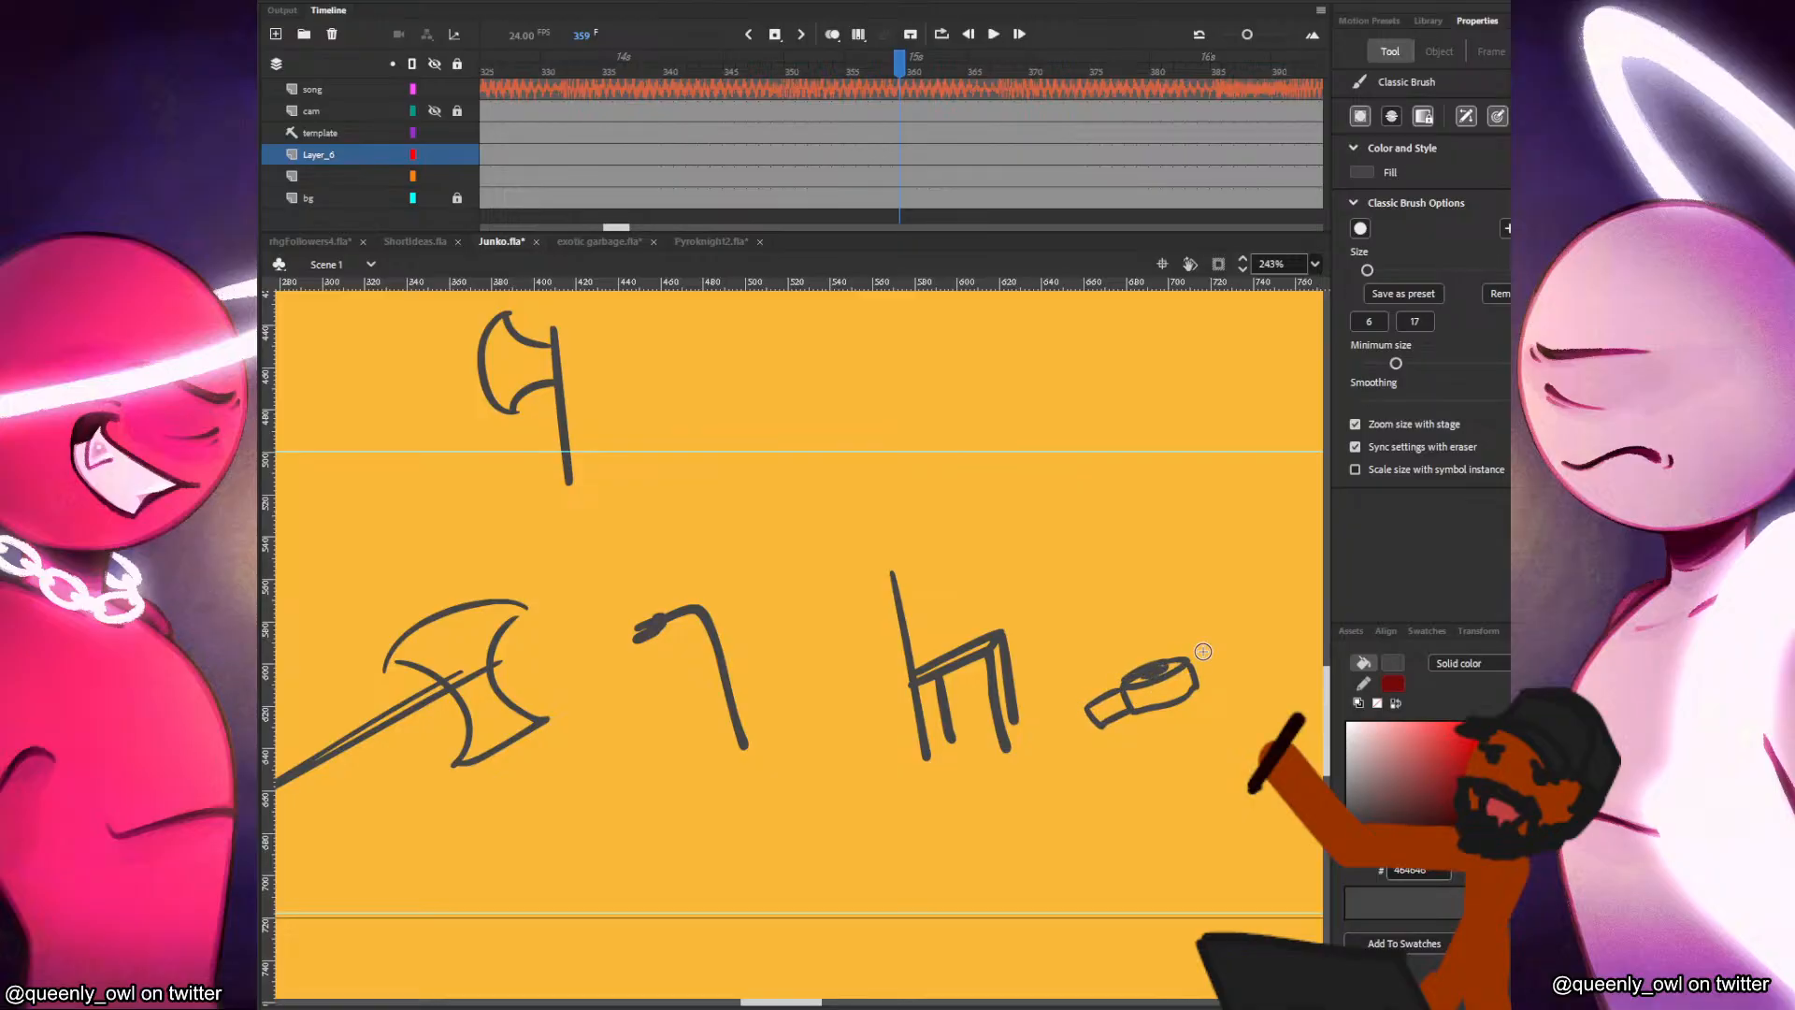
Sketch a three-dimensional box with a side latch and, above it, a flat oval object trailing a long curved cord.
left_click_drag(1150, 766, 933, 746)
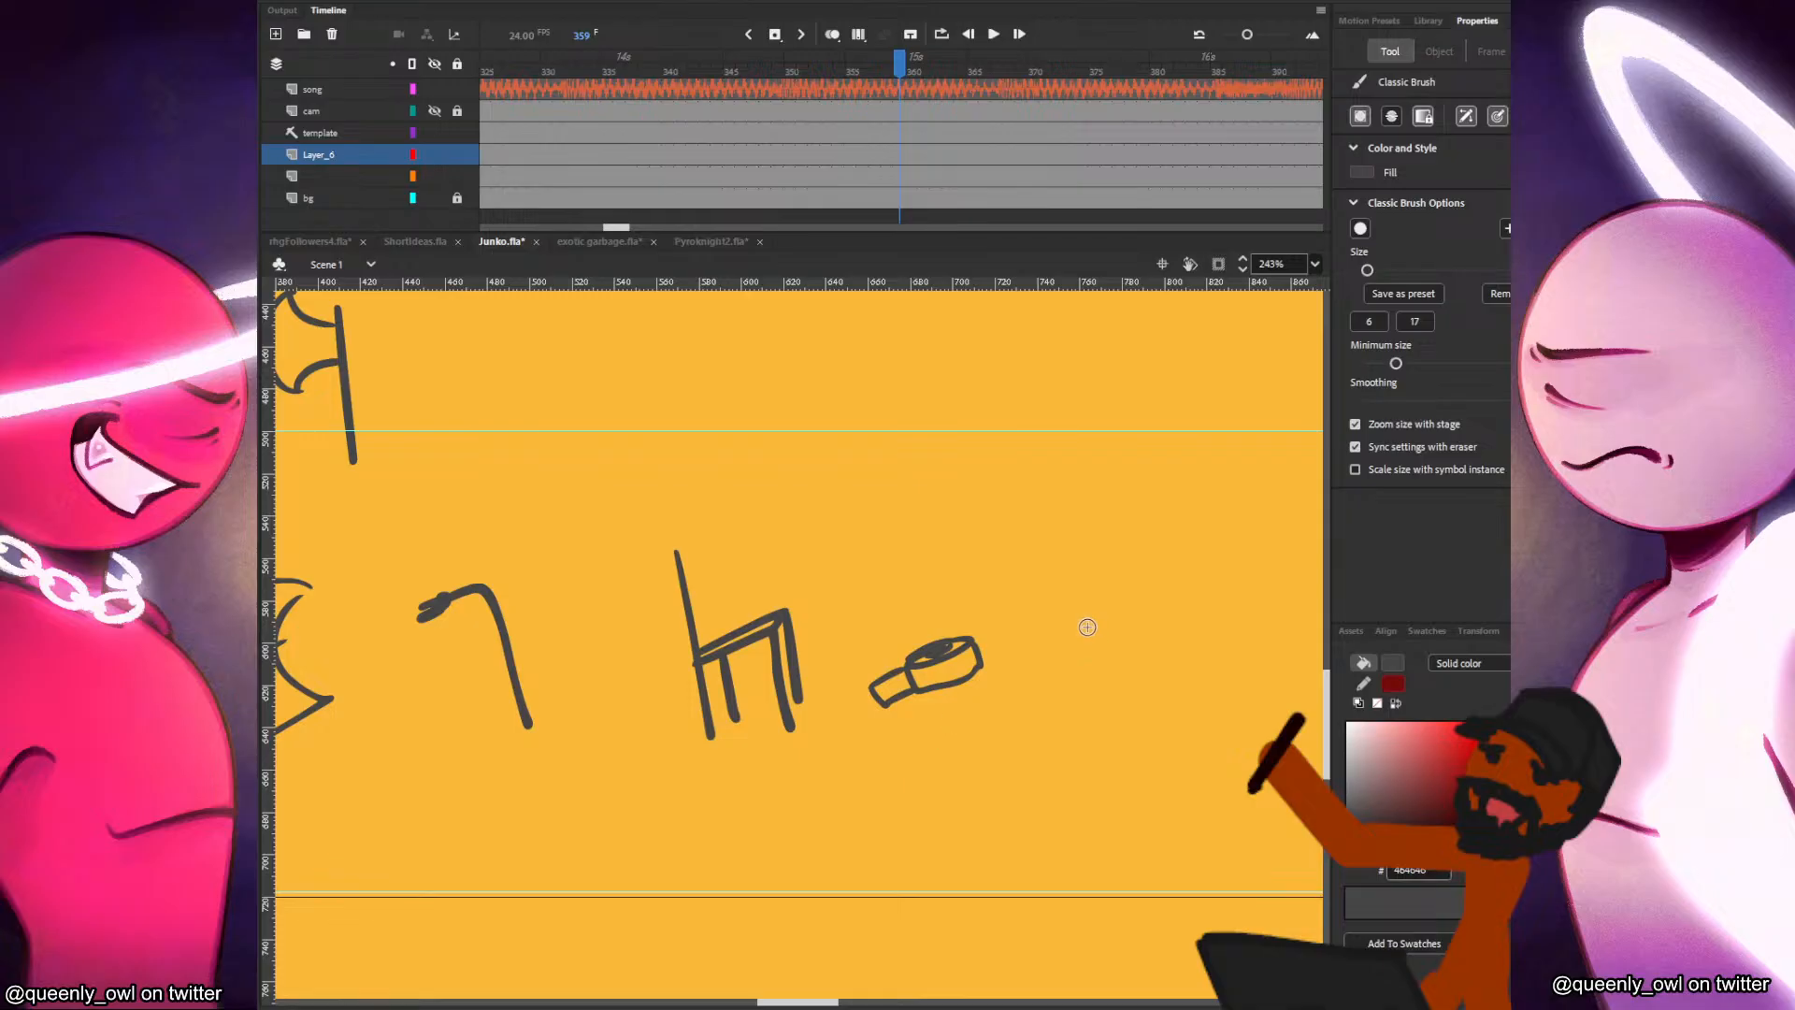
mouse_move(1084, 627)
left_mouse_down()
mouse_move(1057, 697)
mouse_move(1156, 702)
left_mouse_up()
mouse_move(1071, 639)
left_mouse_down()
mouse_move(1155, 628)
mouse_move(1157, 708)
left_mouse_up()
mouse_move(1175, 620)
left_mouse_down()
mouse_move(1152, 631)
mouse_move(1175, 691)
left_mouse_up()
left_click_drag(1079, 627, 1173, 617)
key("ctrl+z")
key("ctrl+z")
left_click_drag(1159, 656, 1131, 770)
mouse_move(971, 605)
left_mouse_down()
mouse_move(965, 651)
mouse_move(1014, 606)
mouse_move(1028, 559)
mouse_move(1232, 531)
left_mouse_up()
mouse_move(1015, 608)
left_mouse_down()
mouse_move(1059, 605)
mouse_move(981, 630)
mouse_move(1109, 602)
mouse_move(1080, 638)
mouse_move(960, 638)
mouse_move(1037, 620)
left_mouse_up()
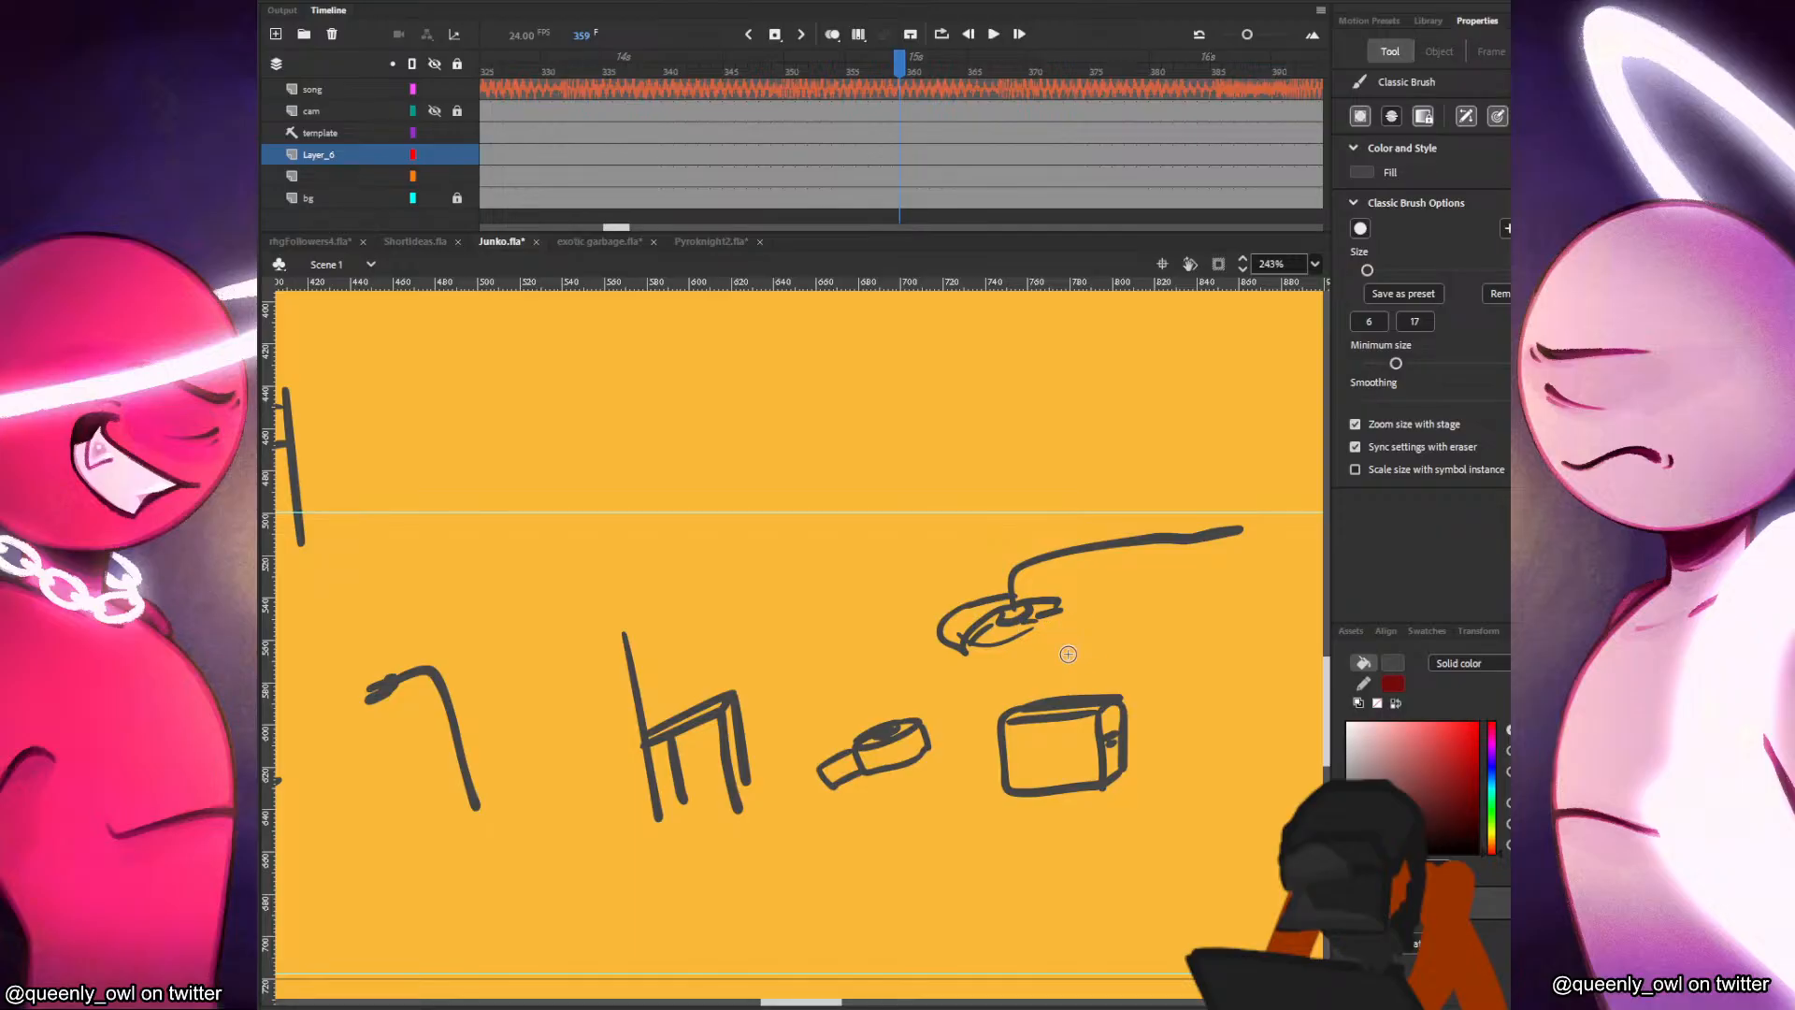
Sketch a tilted T-shirt above the gap between the chair and the corded object.
mouse_move(1072, 798)
left_mouse_down()
mouse_move(1297, 691)
mouse_move(1389, 675)
left_mouse_up()
left_click_drag(1196, 534, 1103, 667)
mouse_move(1019, 570)
left_mouse_down()
mouse_move(1061, 598)
mouse_move(1033, 559)
mouse_move(1107, 523)
left_mouse_up()
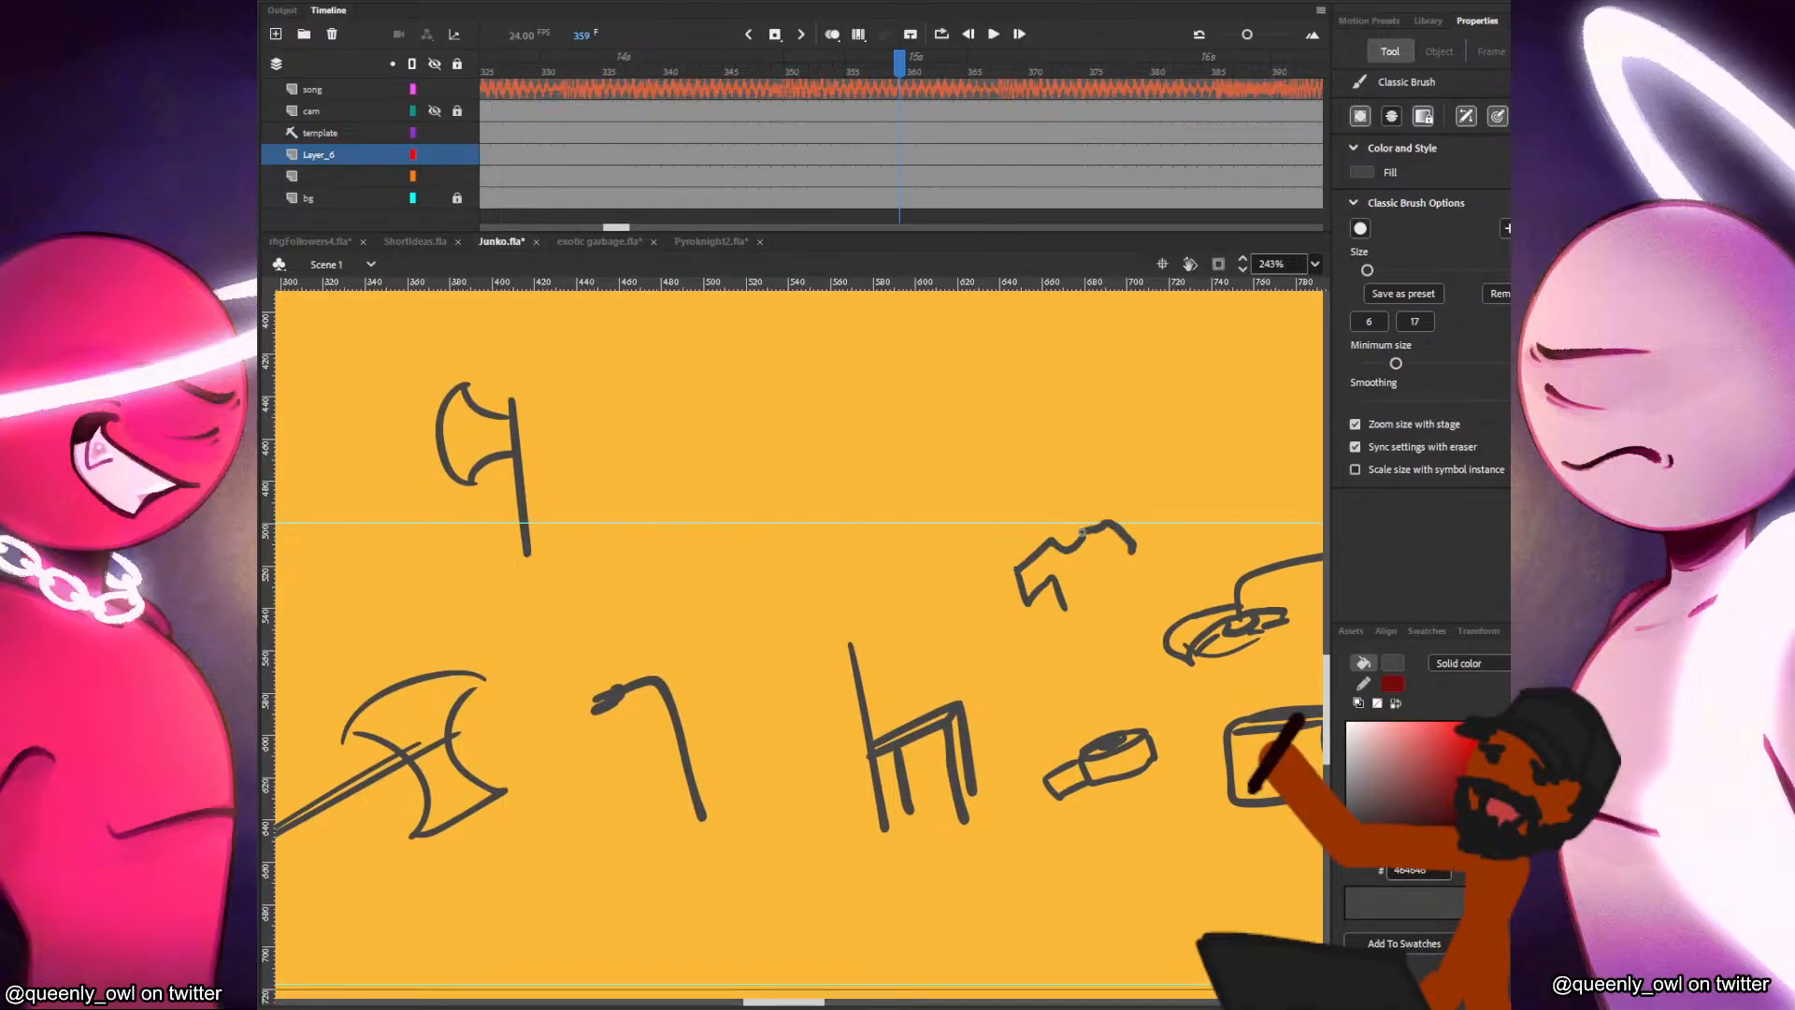
left_click_drag(1072, 614, 1114, 593)
Sketch a rectangular sink basin with a faucet and tap on top, beyond the box.
left_click_drag(1160, 802, 945, 819)
left_click_drag(1314, 870, 1117, 784)
mouse_move(1053, 614)
left_mouse_down()
mouse_move(1064, 649)
mouse_move(1151, 625)
mouse_move(1181, 639)
mouse_move(1115, 596)
mouse_move(1169, 590)
left_mouse_up()
key("ctrl+z")
mouse_move(1173, 590)
left_mouse_down()
mouse_move(1180, 637)
mouse_move(1103, 524)
mouse_move(1123, 550)
mouse_move(1111, 592)
mouse_move(1130, 564)
mouse_move(1083, 592)
mouse_move(1076, 660)
mouse_move(1190, 635)
mouse_move(1166, 581)
left_mouse_up()
key("ctrl+z")
key("ctrl+z")
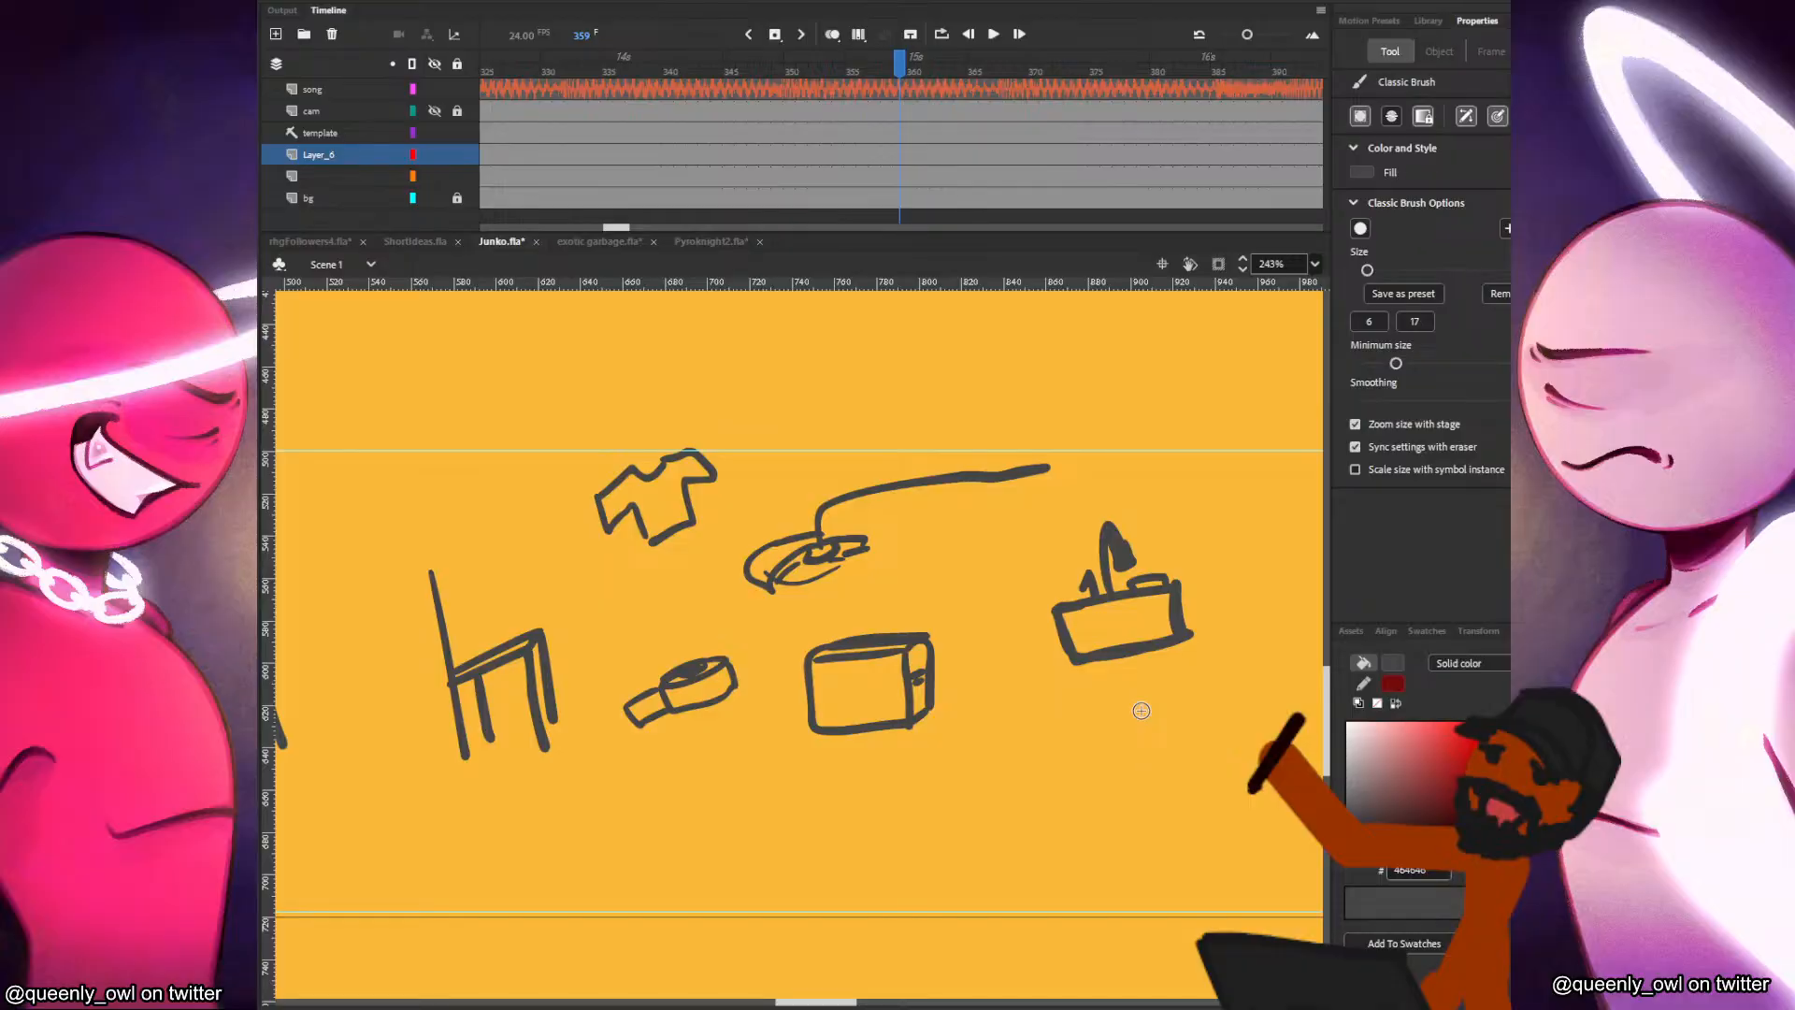
Sketch a large paintbrush with a long nearly upright handle and dark bristles beyond the sink.
scroll(1142, 711, "right", 5)
mouse_move(1054, 509)
left_mouse_down()
mouse_move(1084, 677)
mouse_move(1070, 542)
mouse_move(1110, 694)
left_mouse_up()
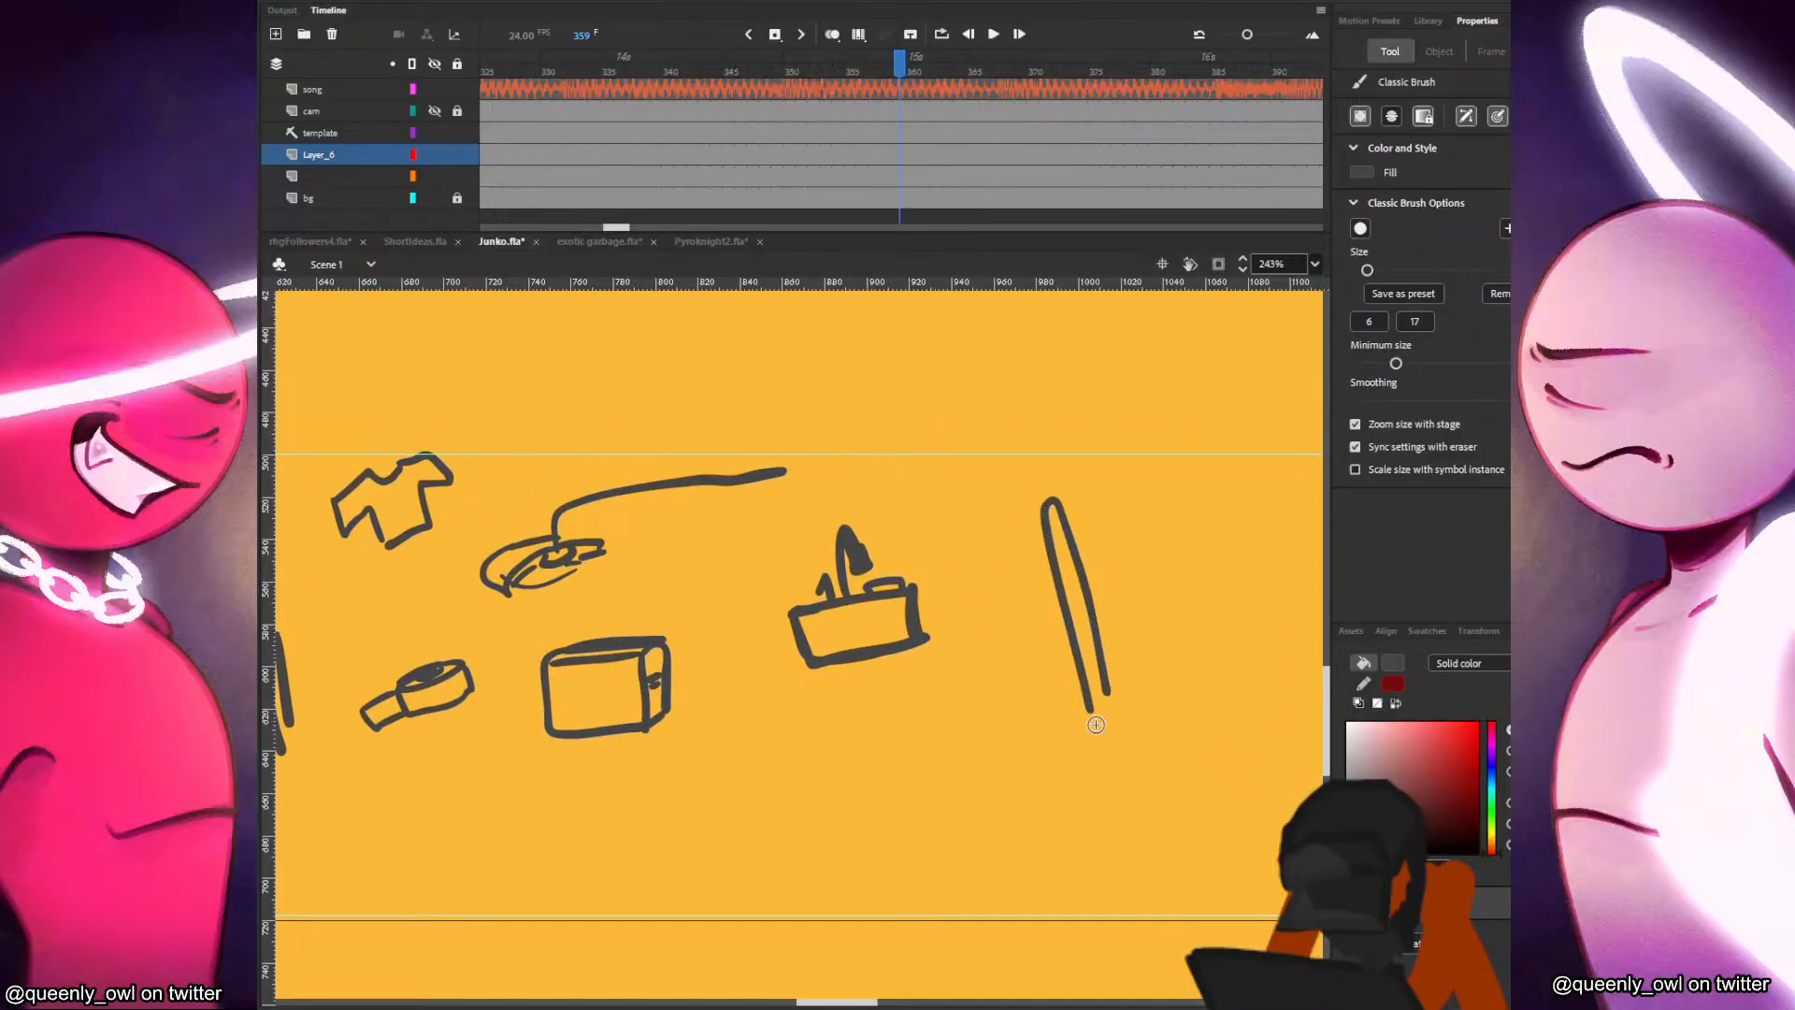
mouse_move(1090, 812)
left_mouse_down()
mouse_move(1148, 792)
mouse_move(1131, 739)
mouse_move(1149, 793)
mouse_move(1093, 814)
mouse_move(1135, 776)
mouse_move(1097, 816)
mouse_move(1134, 737)
left_mouse_up()
key("ctrl+z")
key("ctrl+z")
key("ctrl+z")
key("ctrl+z")
key("ctrl+z")
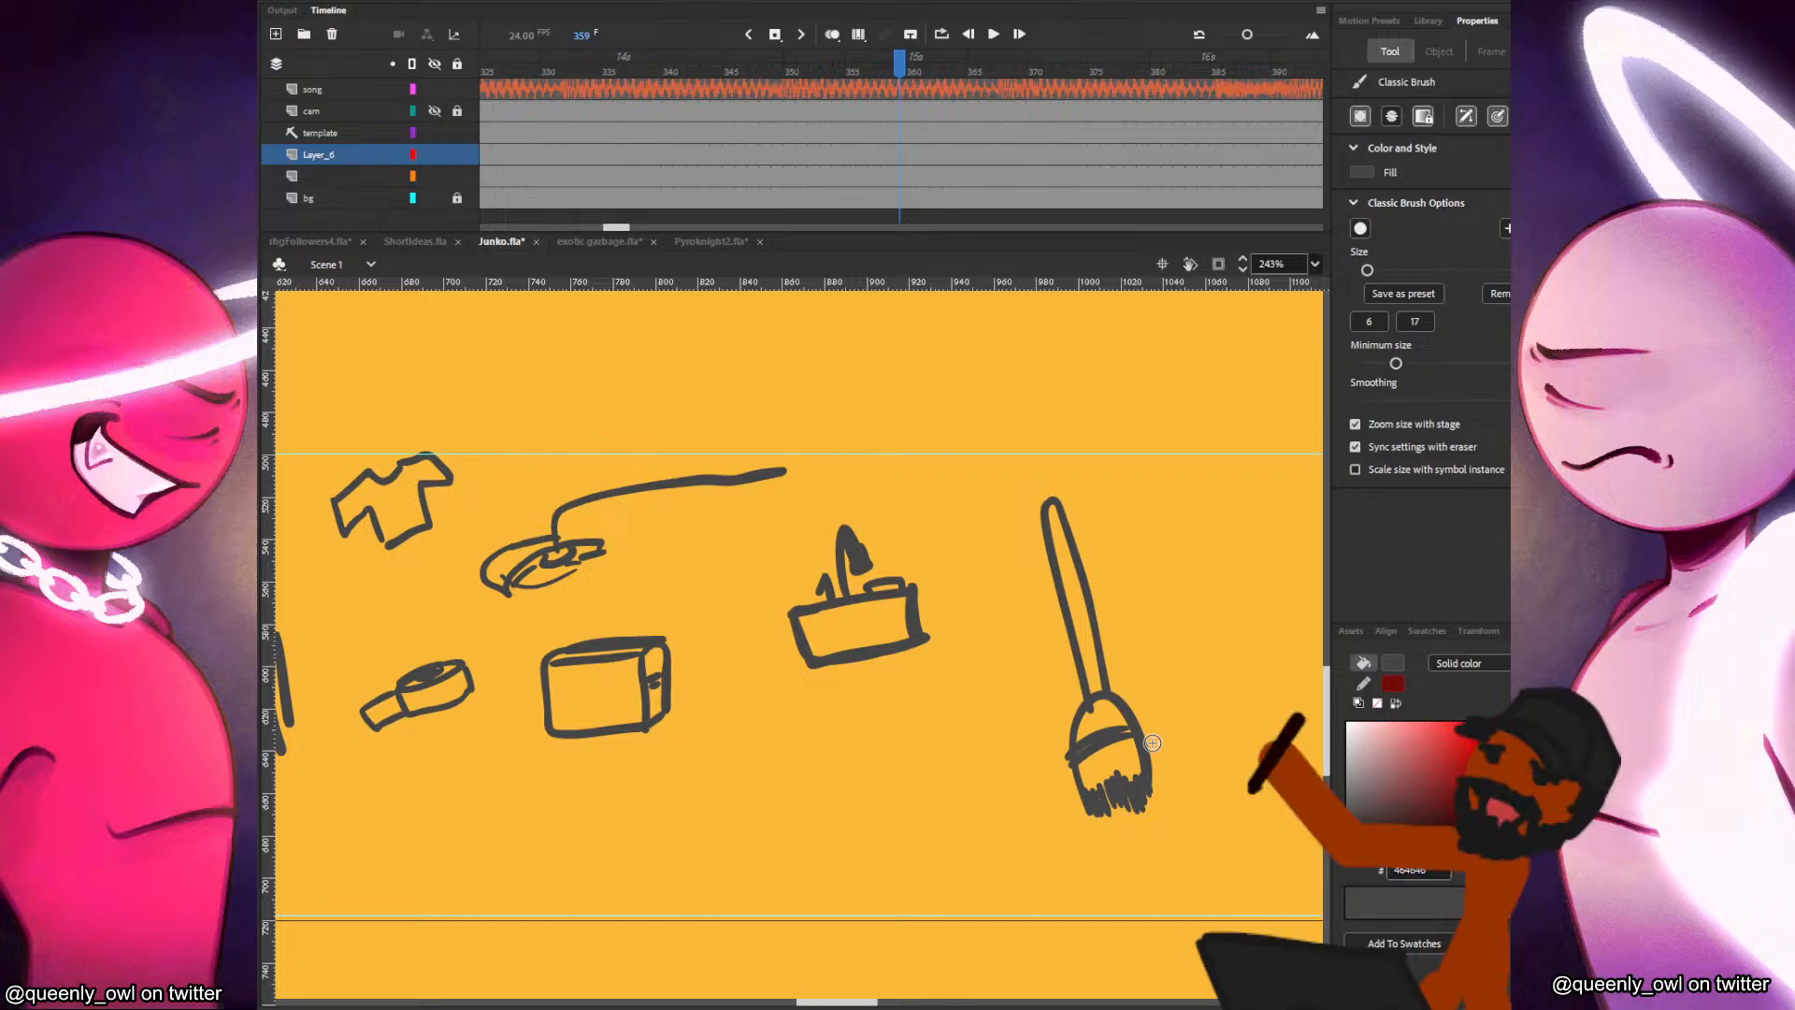
Sketch a toilet with a tank, seat and pedestal below the sink.
mouse_move(866, 793)
left_mouse_down()
mouse_move(1124, 796)
mouse_move(1054, 779)
mouse_move(1120, 744)
left_mouse_up()
key("ctrl+z")
key("ctrl+z")
mouse_move(1002, 721)
left_mouse_down()
mouse_move(1049, 766)
mouse_move(1011, 722)
mouse_move(1048, 708)
left_mouse_up()
left_click_drag(1043, 781, 1152, 875)
left_click_drag(1152, 797, 1173, 762)
Try adding a looped shape around the large axe's handle.
left_click_drag(926, 862, 1410, 752)
left_click_drag(661, 702, 1141, 701)
mouse_move(826, 651)
left_mouse_down()
mouse_move(857, 644)
mouse_move(850, 628)
left_mouse_up()
mouse_move(844, 689)
left_mouse_down()
mouse_move(873, 648)
mouse_move(877, 685)
left_mouse_up()
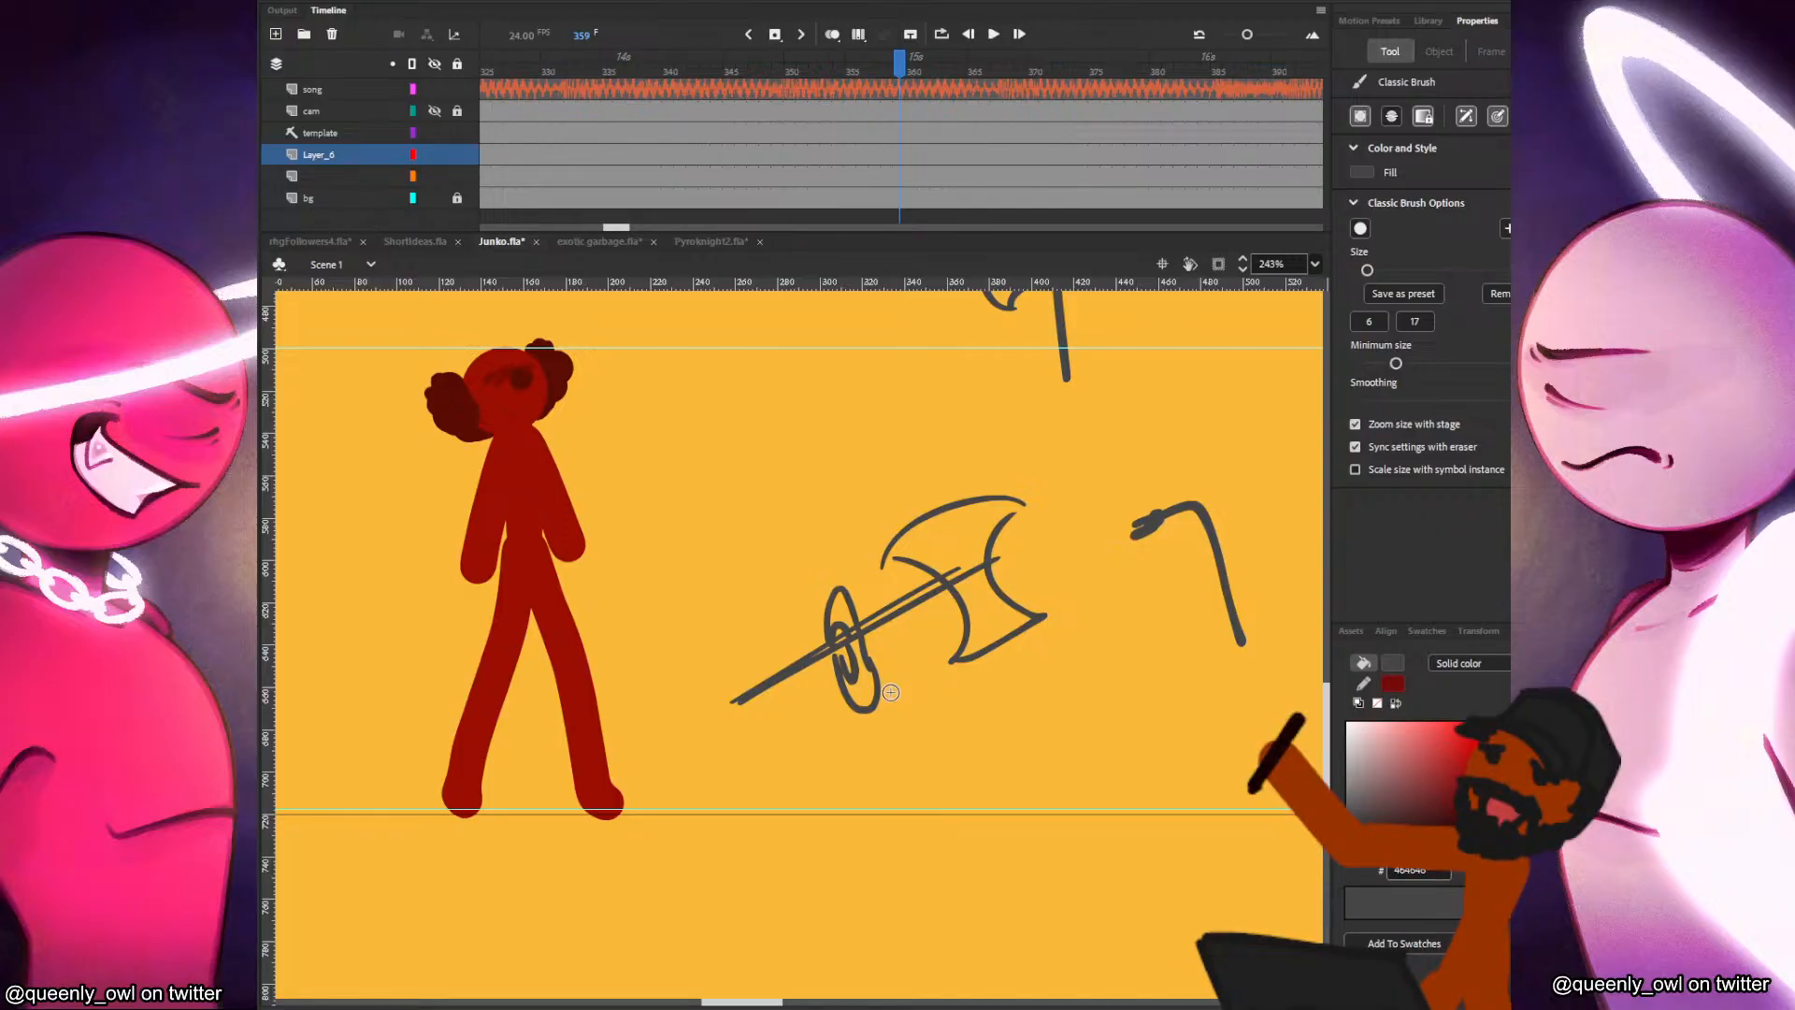
key("ctrl+z")
key("ctrl+z")
key("ctrl+z")
key("ctrl+z")
key("ctrl+z")
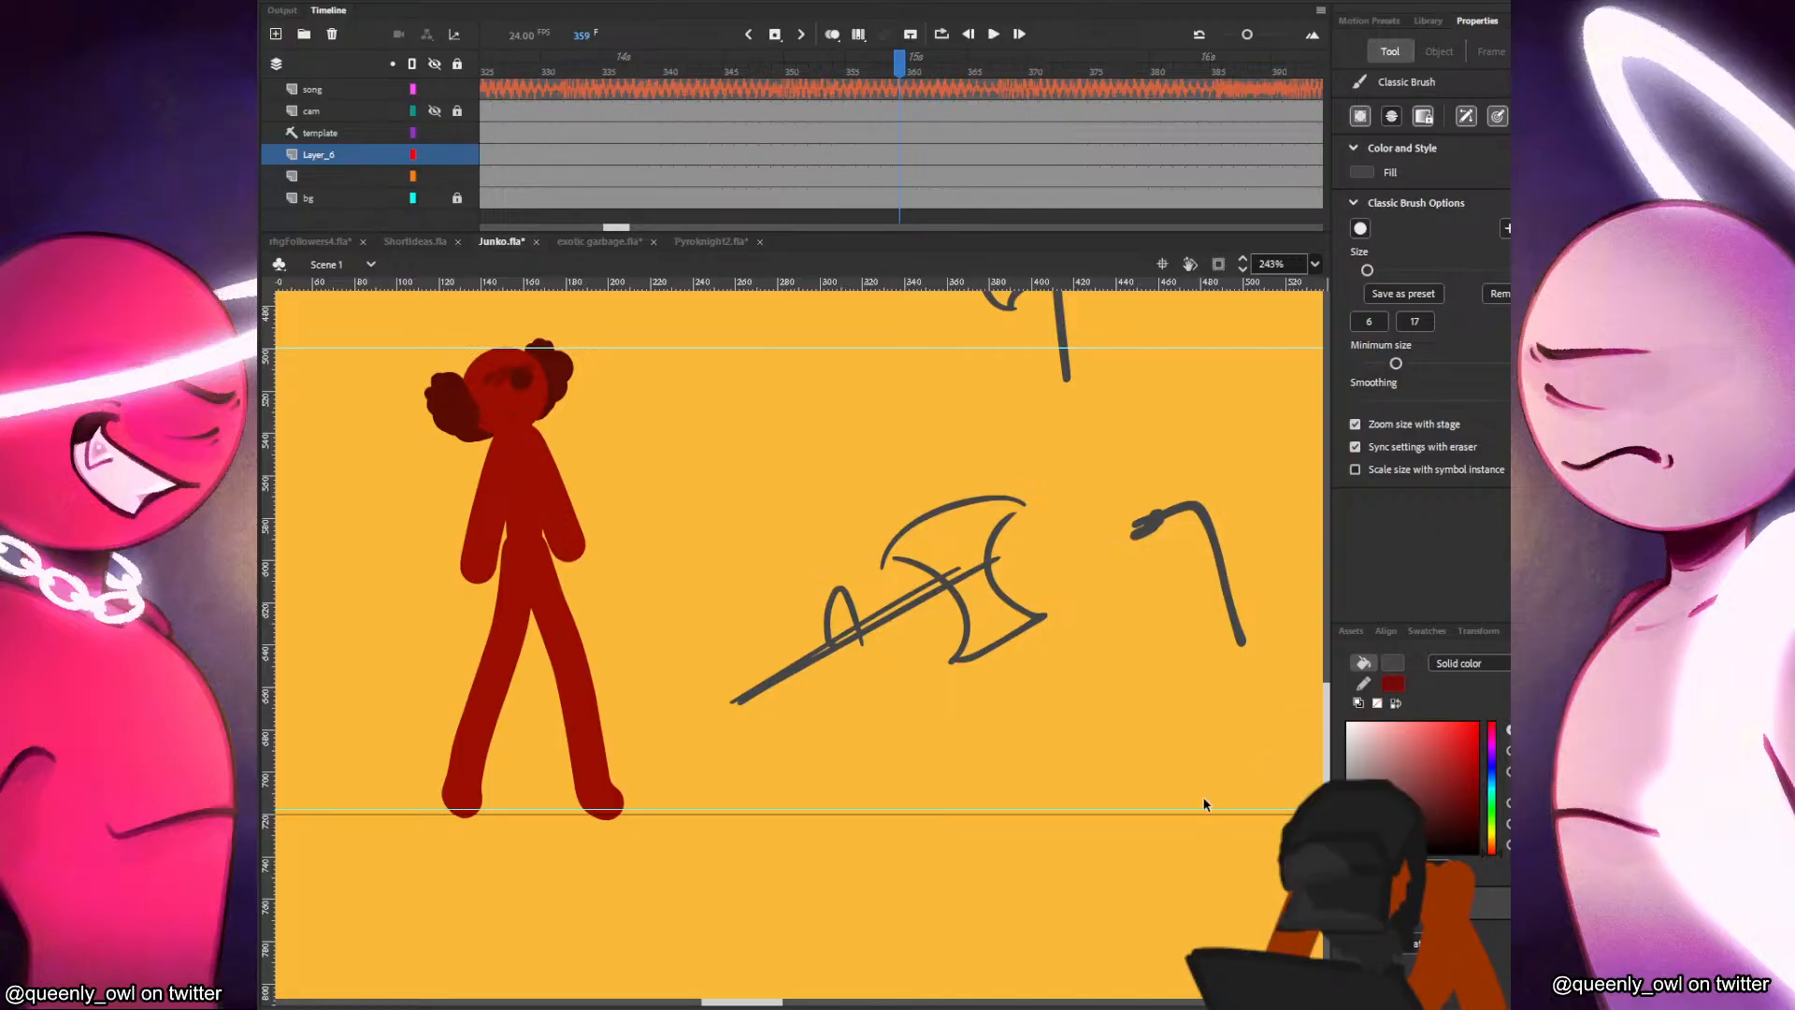
mouse_move(1185, 769)
left_mouse_down()
mouse_move(995, 778)
mouse_move(746, 840)
left_mouse_up()
left_click_drag(1153, 802, 762, 839)
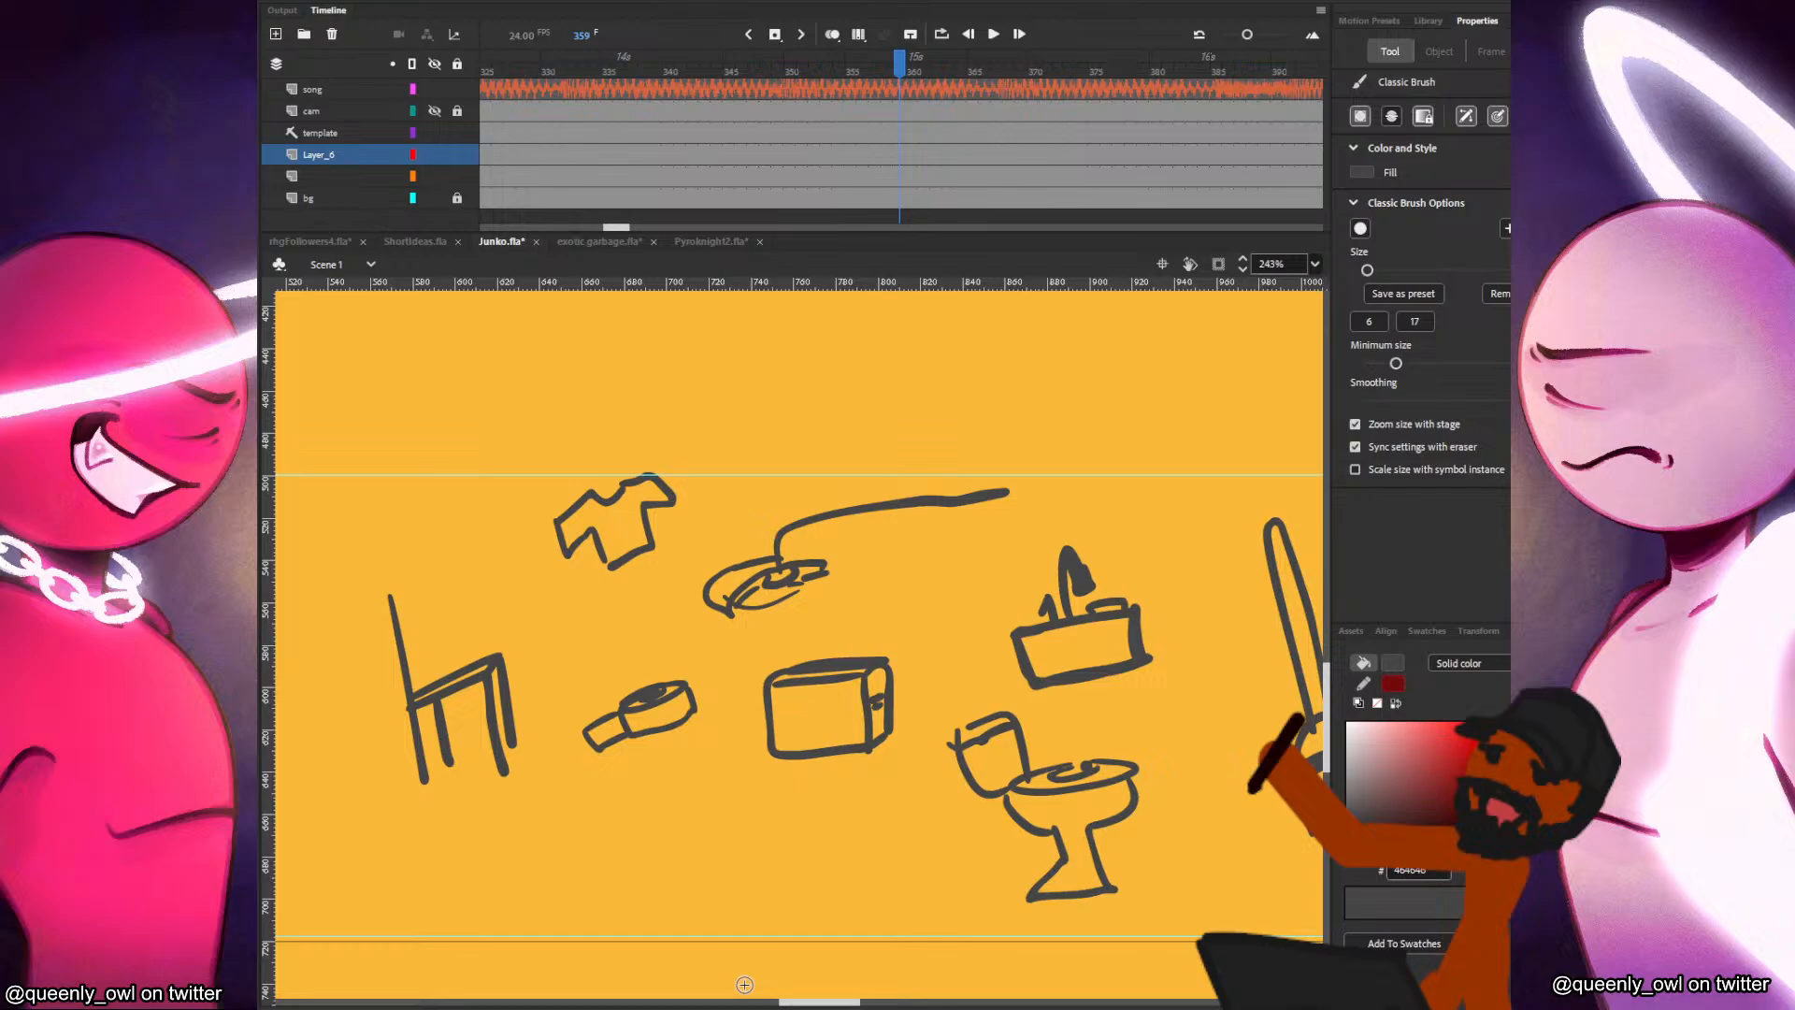
Sketch a curved boomerang in the empty space above the sink.
left_click_drag(1043, 396, 1024, 542)
mouse_move(1003, 477)
left_mouse_down()
mouse_move(1002, 570)
mouse_move(1019, 499)
mouse_move(1105, 516)
left_mouse_up()
left_click_drag(1001, 479, 1113, 508)
key("ctrl+z")
mouse_move(1002, 477)
left_mouse_down()
mouse_move(1048, 475)
mouse_move(1106, 515)
left_mouse_up()
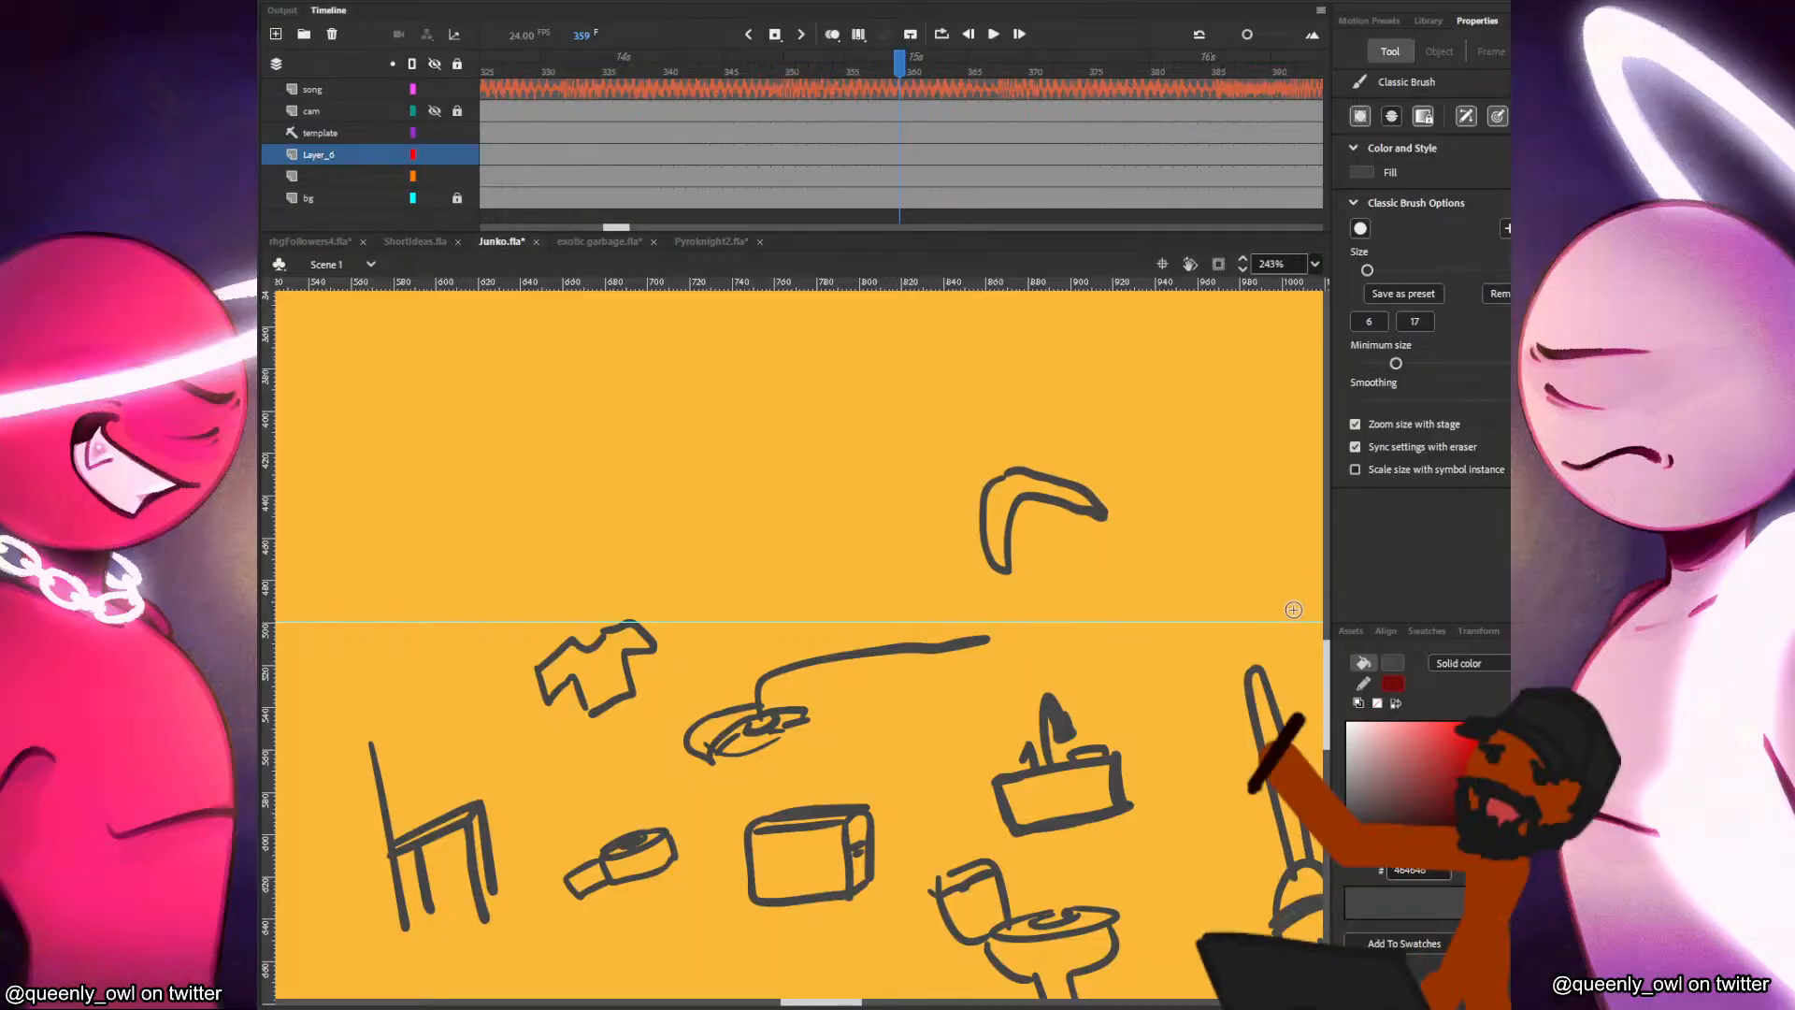
Sketch a tilted rectangular frame with an inner border above the corded object.
mouse_move(633, 456)
left_mouse_down()
mouse_move(733, 501)
mouse_move(837, 458)
mouse_move(810, 364)
mouse_move(847, 457)
left_mouse_up()
mouse_move(652, 463)
left_mouse_down()
mouse_move(681, 520)
mouse_move(825, 450)
left_mouse_up()
mouse_move(652, 455)
left_mouse_down()
mouse_move(795, 383)
mouse_move(822, 445)
left_mouse_up()
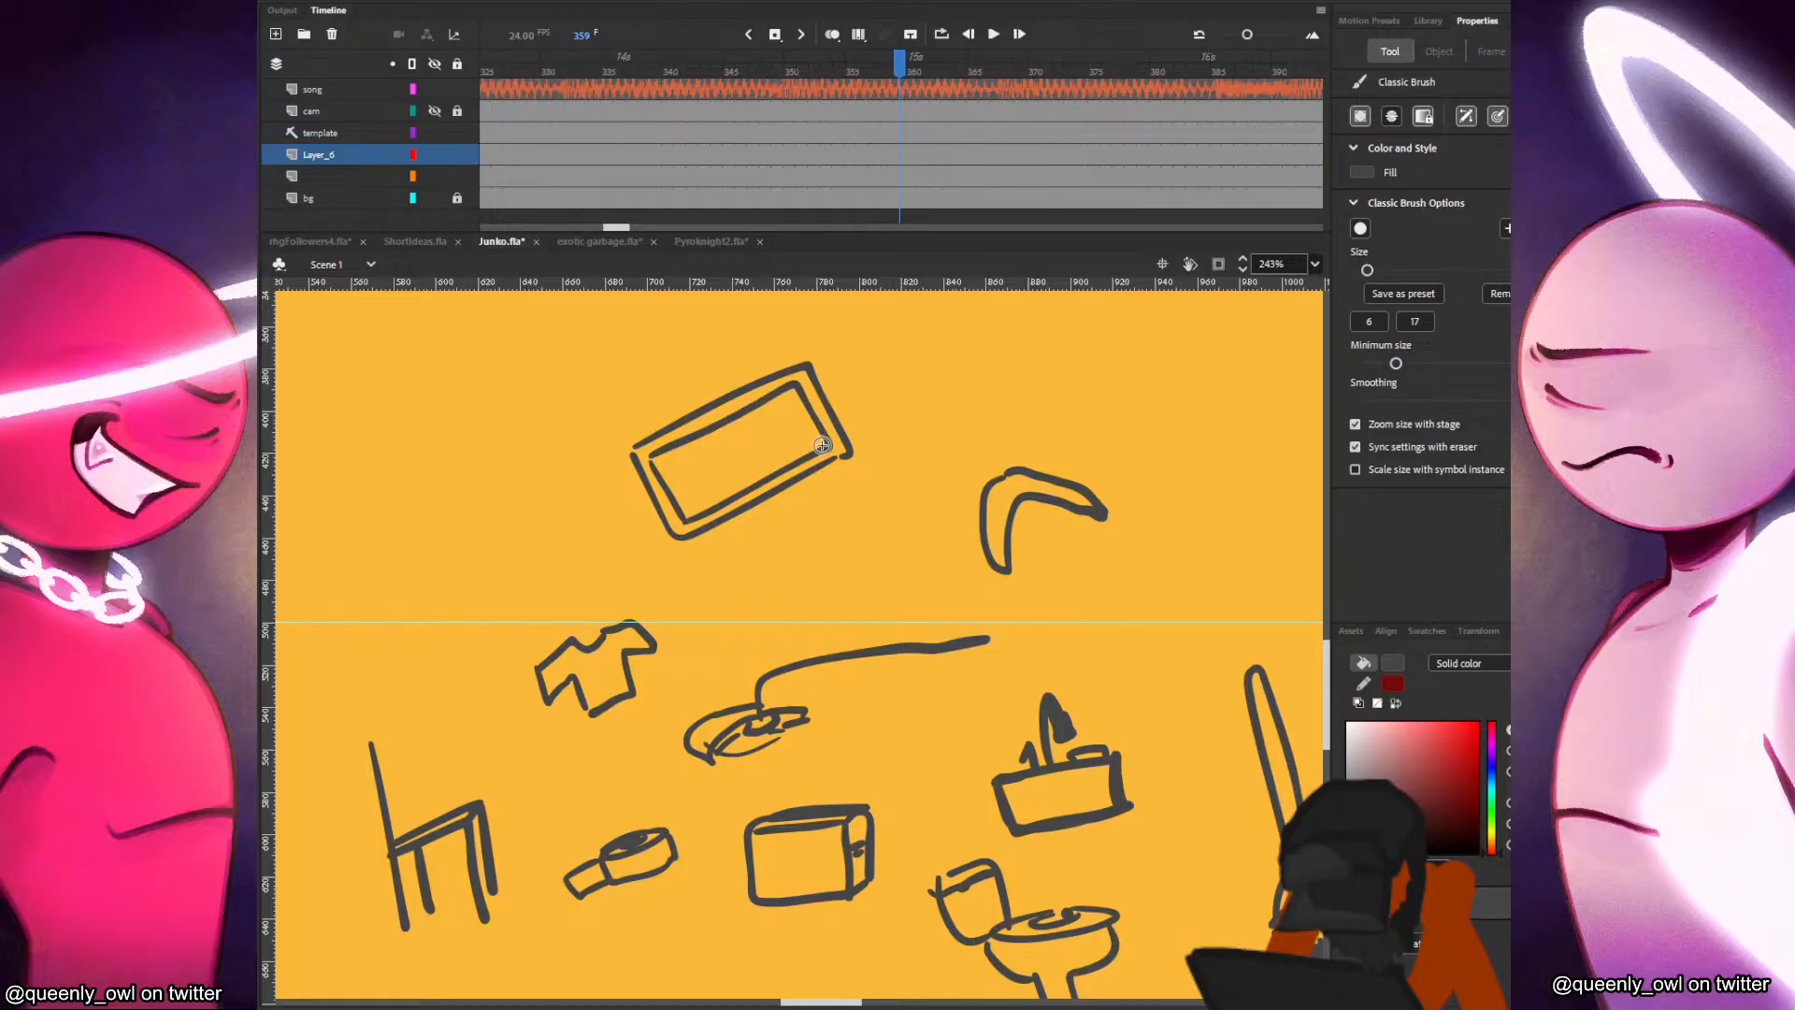
Sketch a low, jagged-topped shape with a flat base above the boomerang.
mouse_move(1164, 368)
left_mouse_down()
mouse_move(1107, 389)
mouse_move(1198, 419)
mouse_move(1251, 397)
mouse_move(1173, 393)
mouse_move(1208, 385)
left_mouse_up()
left_click_drag(1104, 417, 1257, 415)
key("ctrl+z")
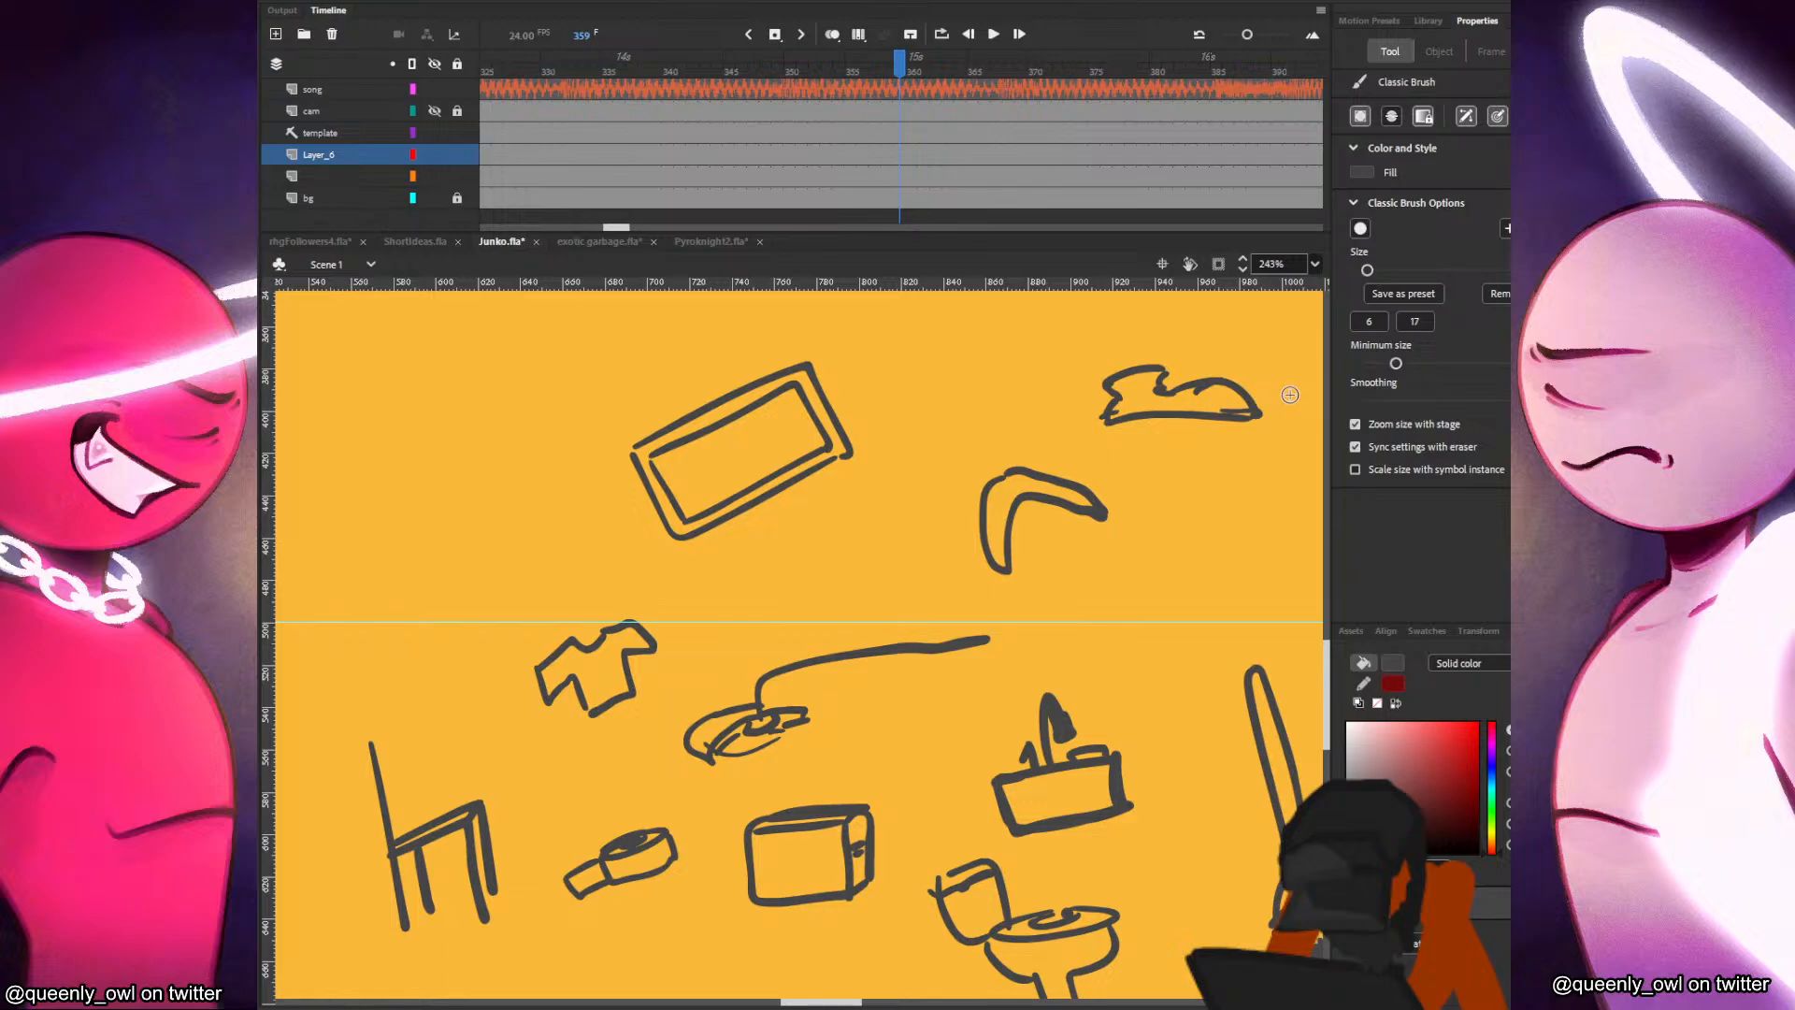
left_click_drag(1163, 708, 892, 635)
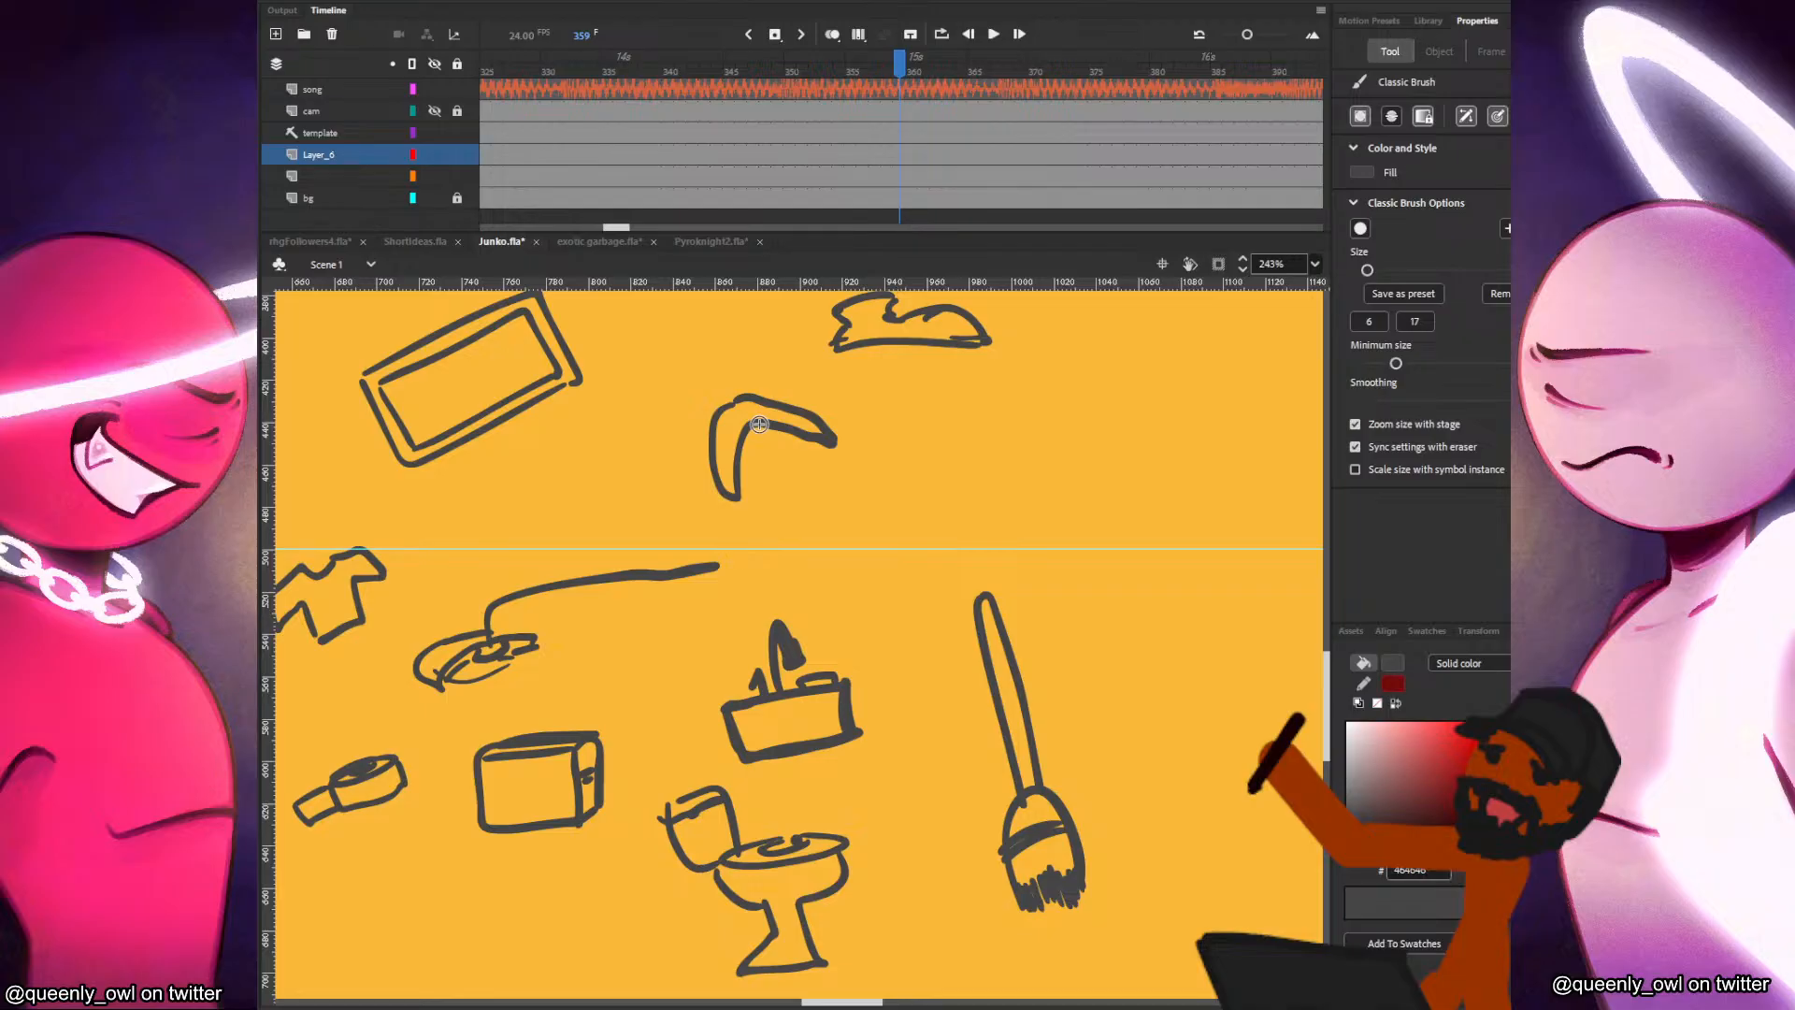
Sketch a tilted bazooka-like tube with a grip underneath and a scope on top, beside the boomerang.
key("v")
key("b")
mouse_move(876, 495)
left_mouse_down()
mouse_move(884, 519)
mouse_move(1044, 430)
mouse_move(1051, 452)
mouse_move(1071, 421)
left_mouse_up()
mouse_move(1084, 426)
left_mouse_down()
mouse_move(1021, 460)
mouse_move(1082, 434)
left_mouse_up()
mouse_move(950, 487)
left_mouse_down()
mouse_move(997, 520)
mouse_move(993, 472)
left_mouse_up()
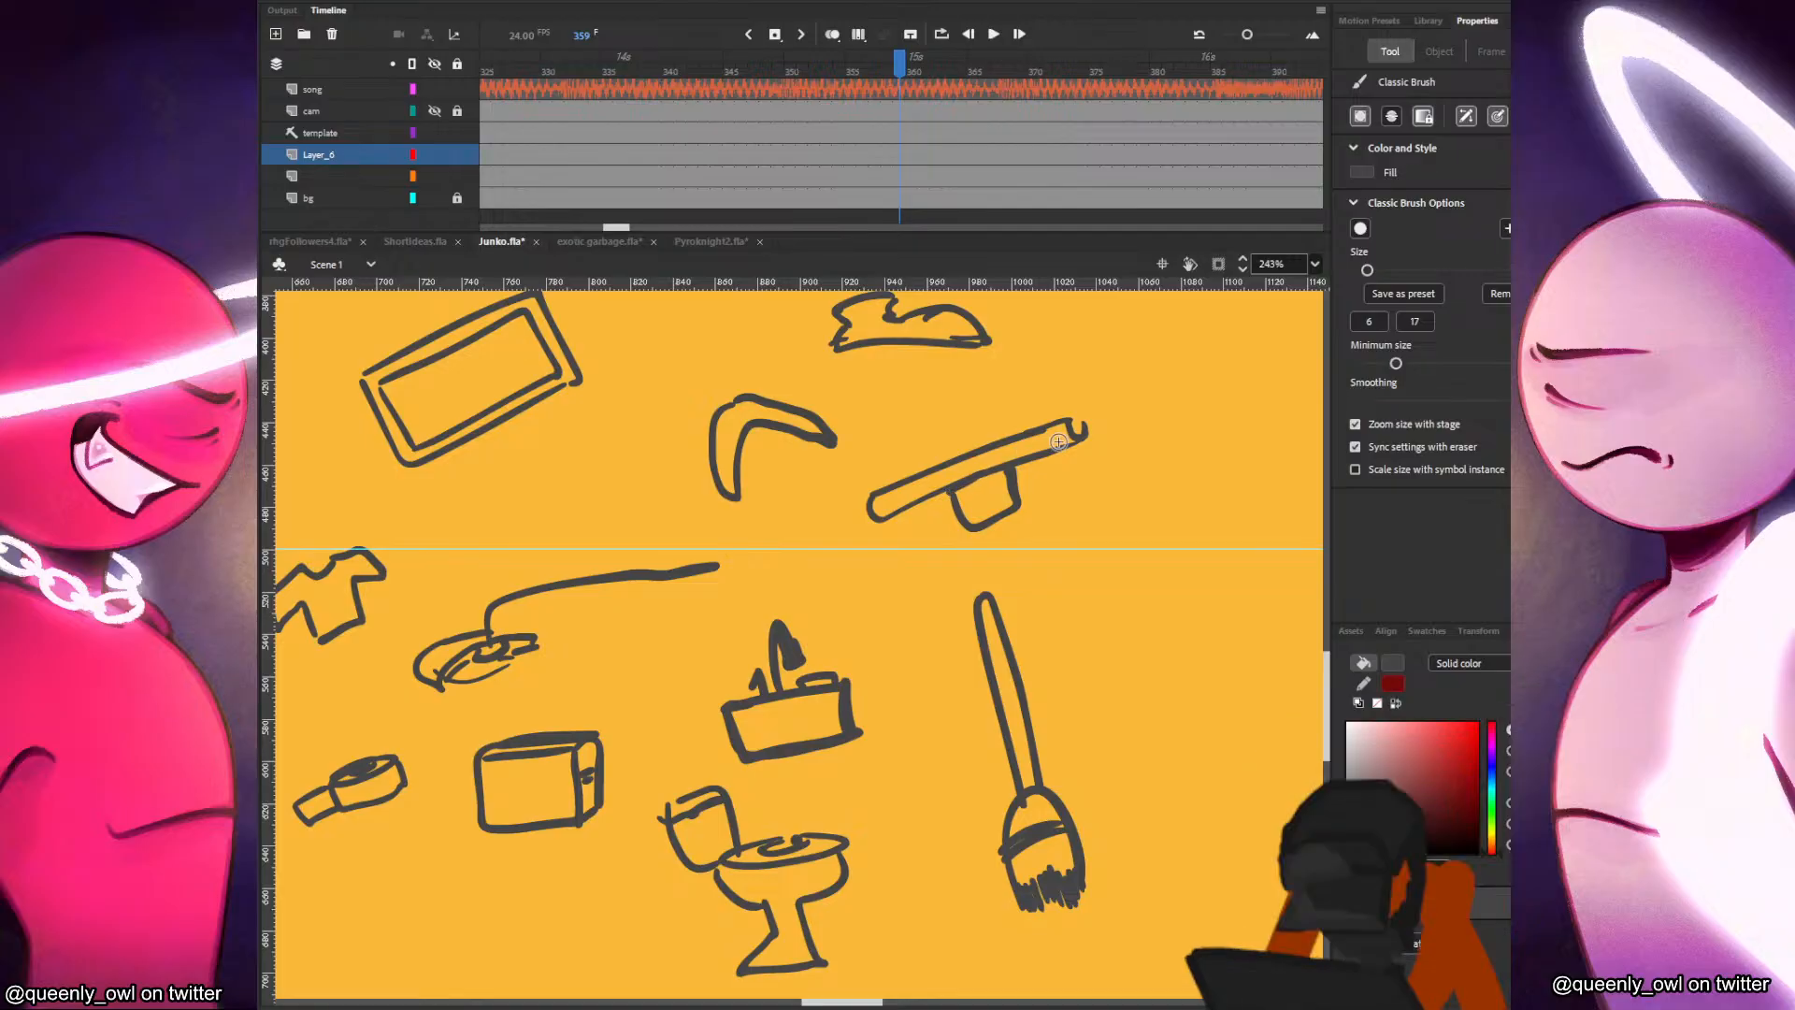
mouse_move(1072, 419)
left_mouse_down()
mouse_move(1086, 435)
mouse_move(991, 440)
mouse_move(1071, 439)
left_mouse_up()
Sketch a small spoon above the paintbrush's far side and an anvil below the spoon.
mouse_move(1109, 531)
left_mouse_down()
mouse_move(1169, 619)
mouse_move(1147, 549)
left_mouse_up()
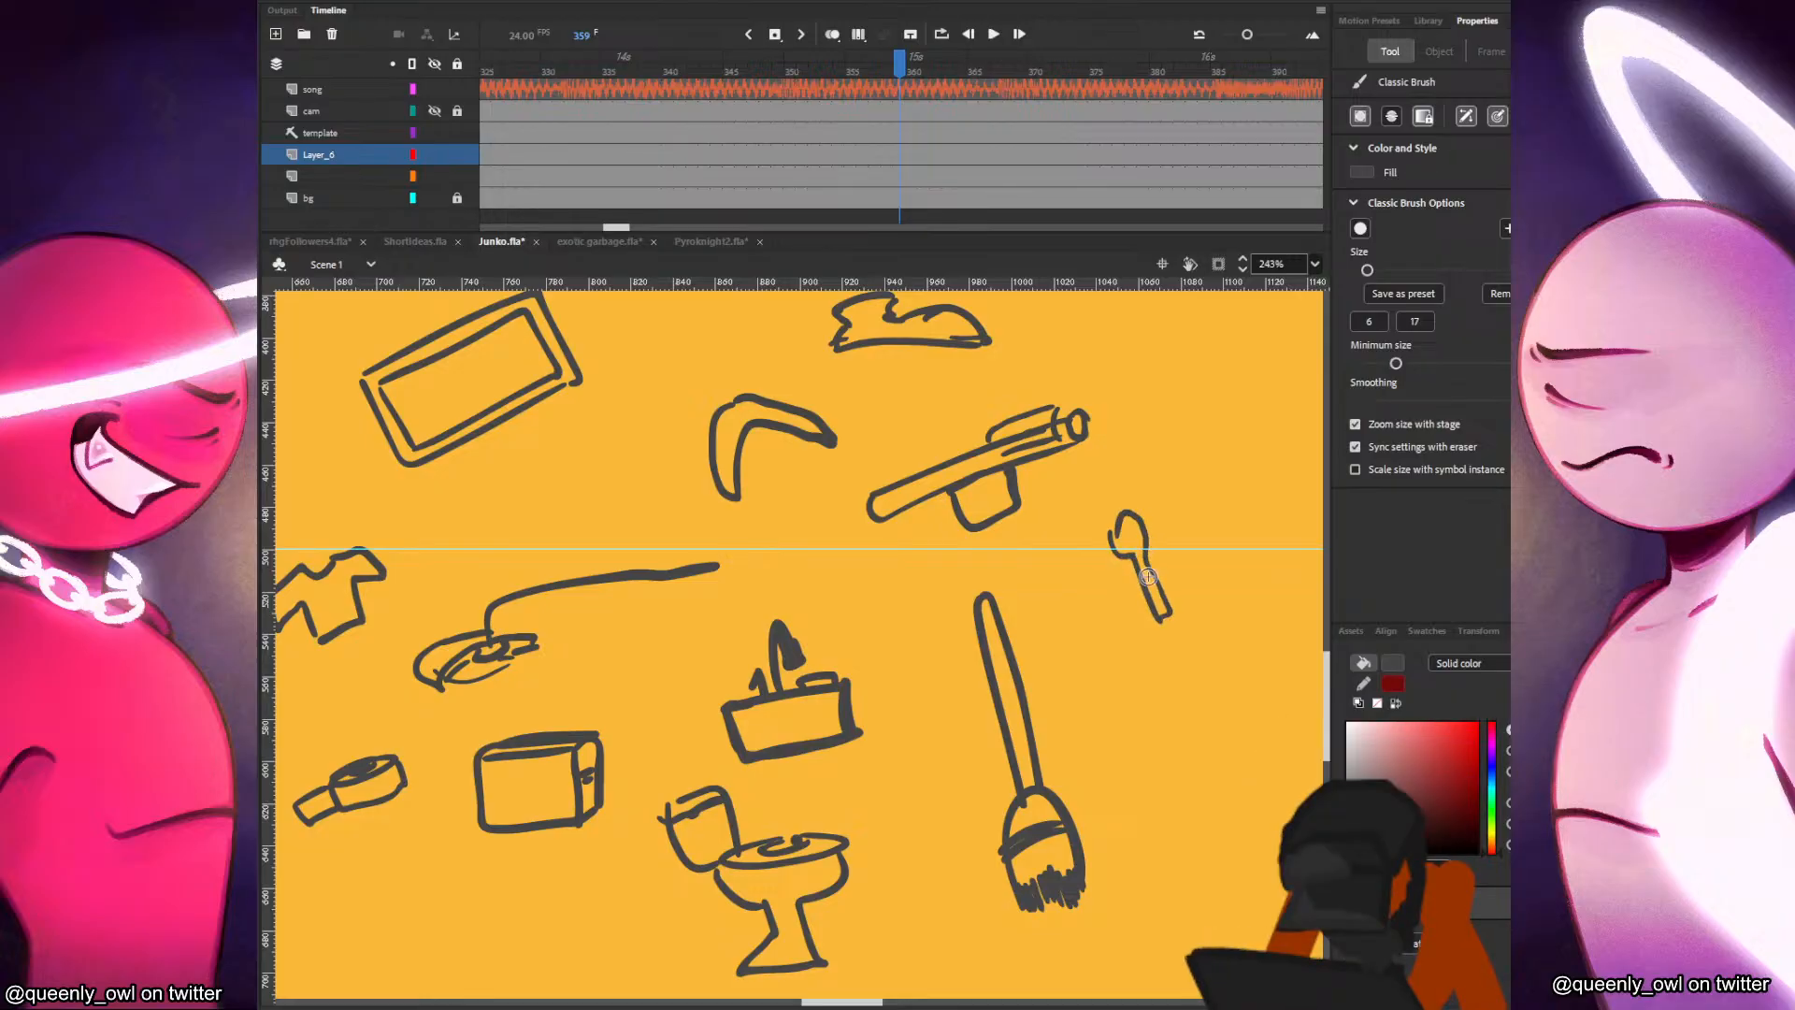
mouse_move(1171, 758)
left_mouse_down()
mouse_move(1074, 704)
mouse_move(1184, 635)
left_mouse_up()
mouse_move(1045, 660)
left_mouse_down()
mouse_move(1182, 707)
mouse_move(1154, 669)
mouse_move(1190, 660)
mouse_move(1156, 672)
mouse_move(1191, 725)
left_mouse_up()
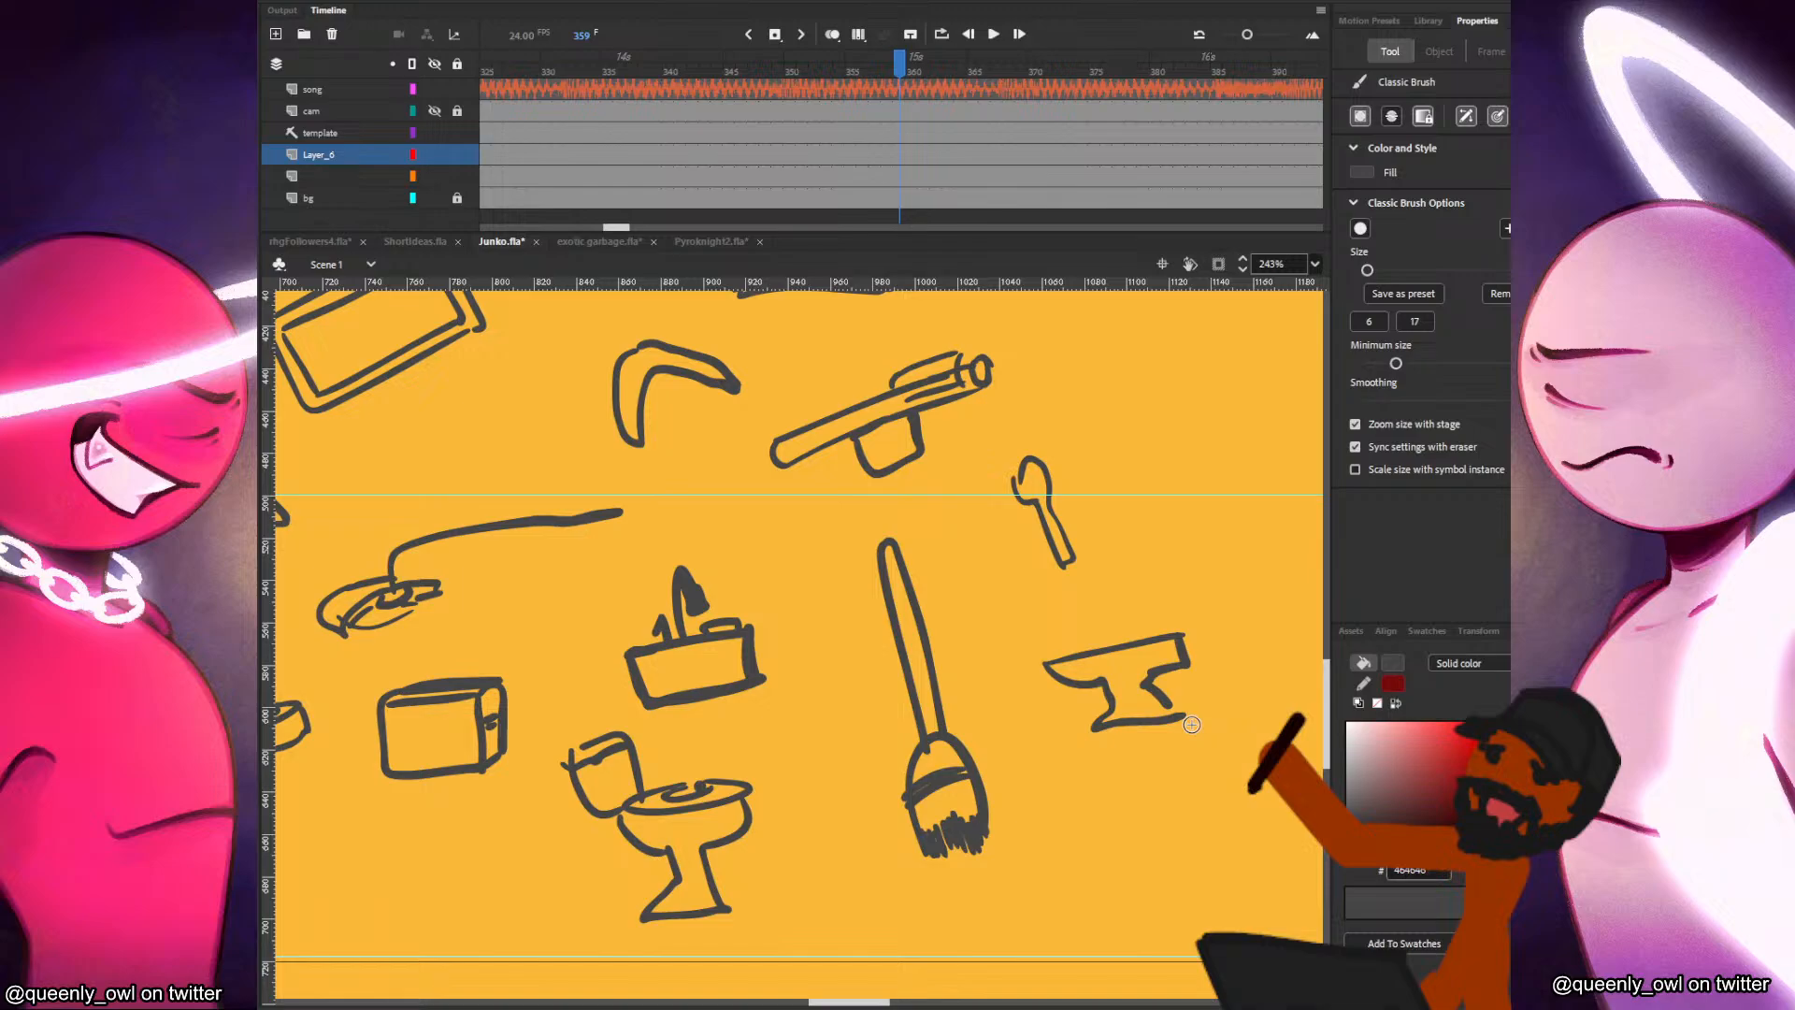
Sketch a dome-shaped object with a small dotted window and a tail line, plus a rounded bulb shape beneath it.
mouse_move(1029, 546)
left_mouse_down()
mouse_move(1146, 512)
mouse_move(1037, 567)
mouse_move(1145, 517)
left_mouse_up()
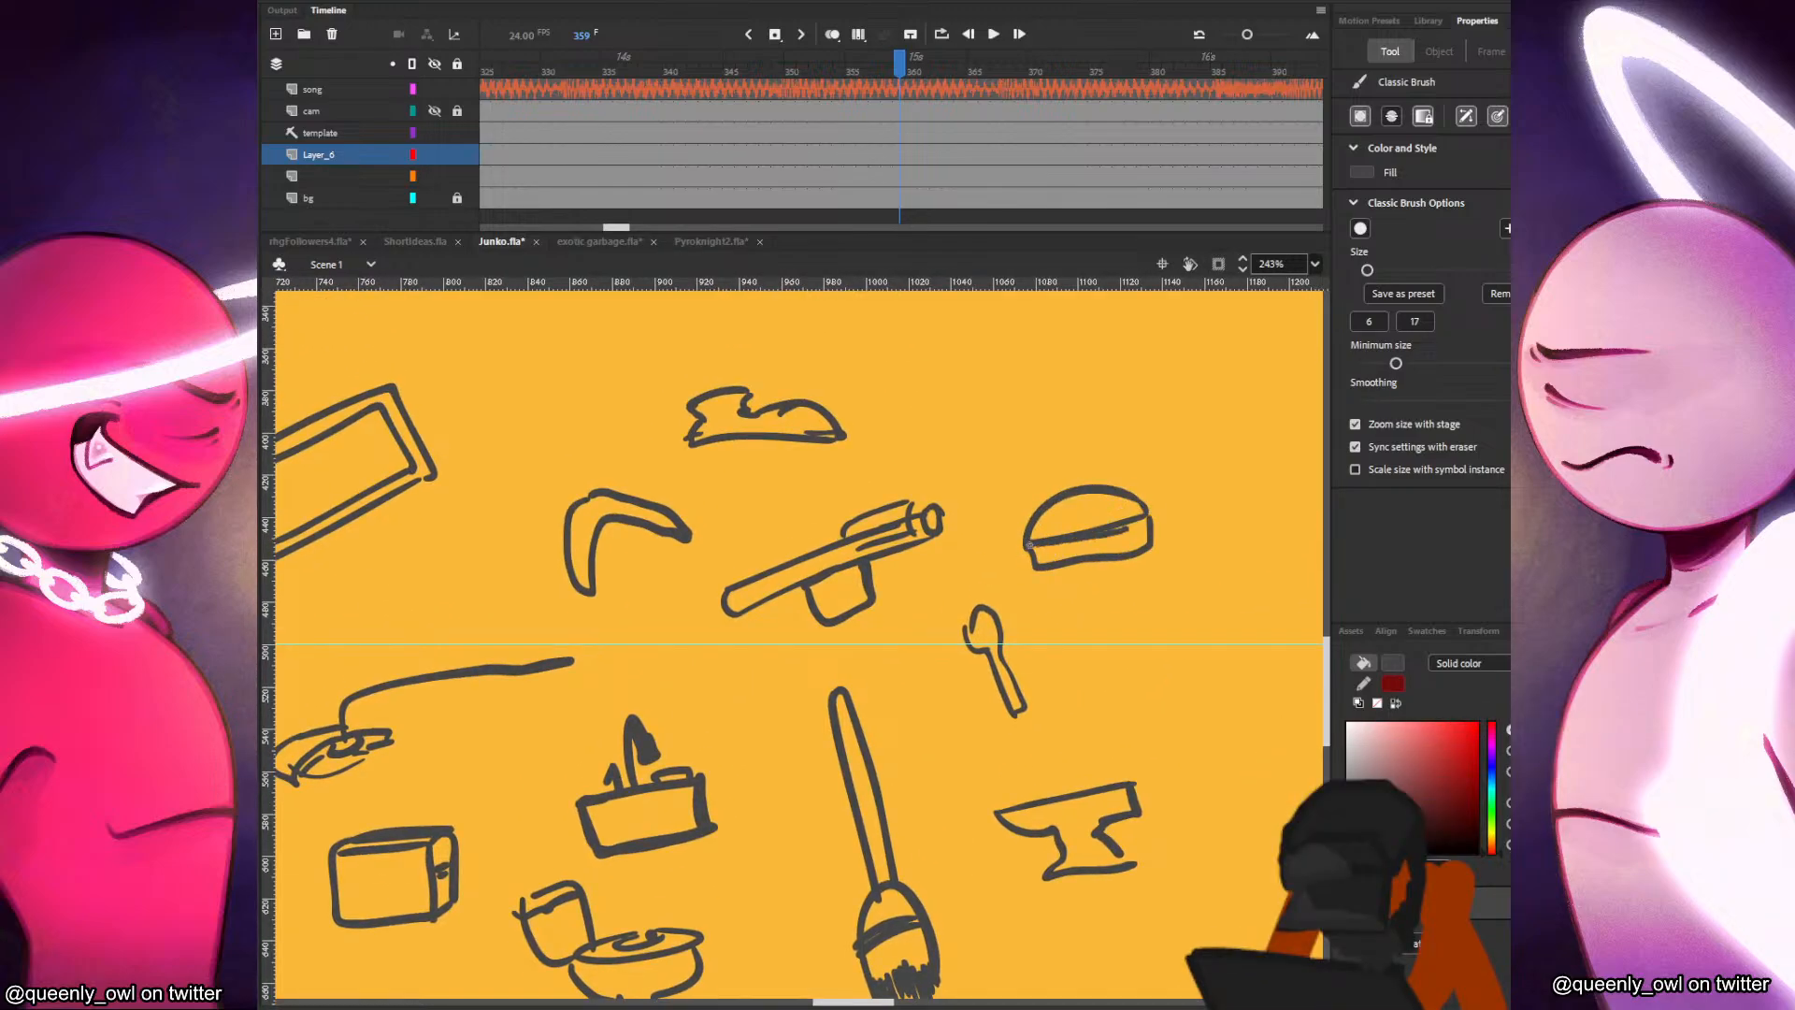
left_click_drag(1032, 548, 991, 564)
mouse_move(1080, 529)
left_mouse_down()
mouse_move(1146, 514)
mouse_move(1130, 511)
left_mouse_up()
key("ctrl+z")
left_click(1114, 512)
left_click(1124, 510)
mouse_move(1136, 619)
left_mouse_down()
mouse_move(1127, 636)
mouse_move(1160, 617)
mouse_move(1164, 641)
mouse_move(1116, 662)
mouse_move(1140, 669)
mouse_move(1085, 632)
mouse_move(1109, 665)
mouse_move(1188, 625)
mouse_move(973, 431)
left_mouse_up()
key("ctrl+z")
key("ctrl+z")
Draw a tall tilted door with a round knob beyond the anvil, and a coiled scribble next to the door.
mouse_move(1045, 543)
left_mouse_down()
mouse_move(985, 628)
mouse_move(1034, 873)
mouse_move(1128, 861)
mouse_move(1142, 793)
mouse_move(1050, 542)
left_mouse_up()
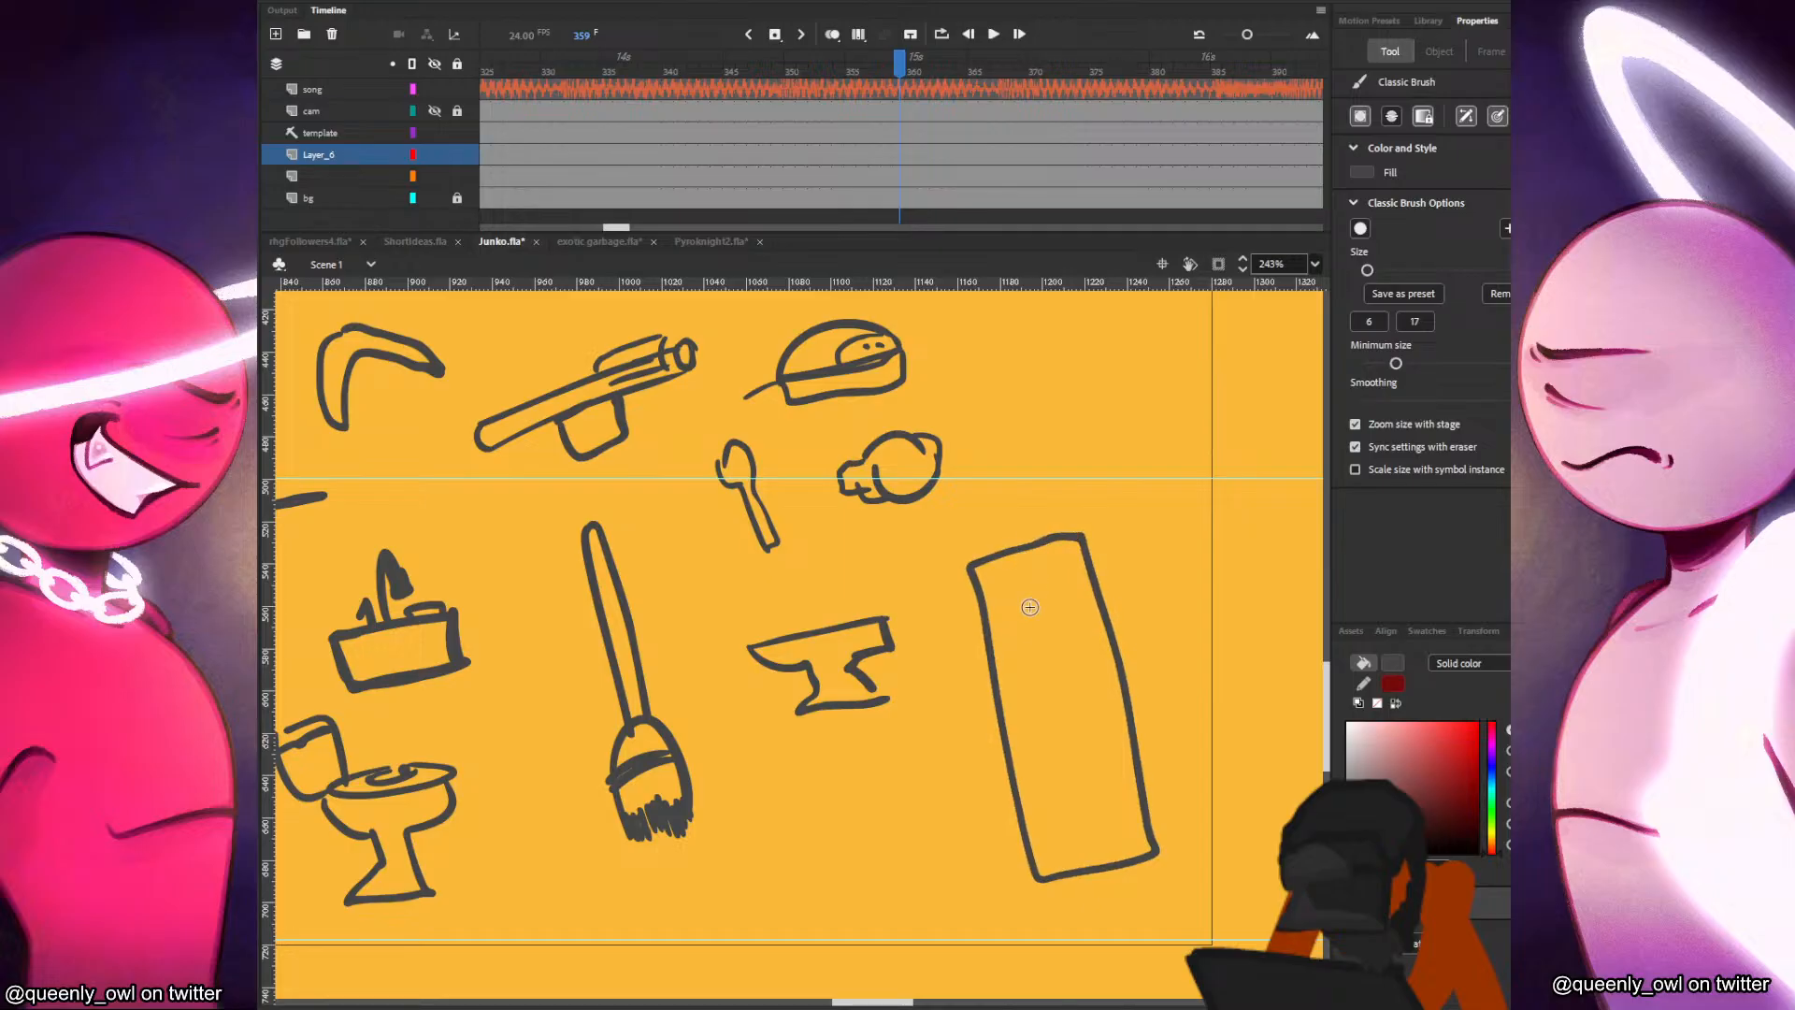
left_click_drag(1098, 706, 1100, 708)
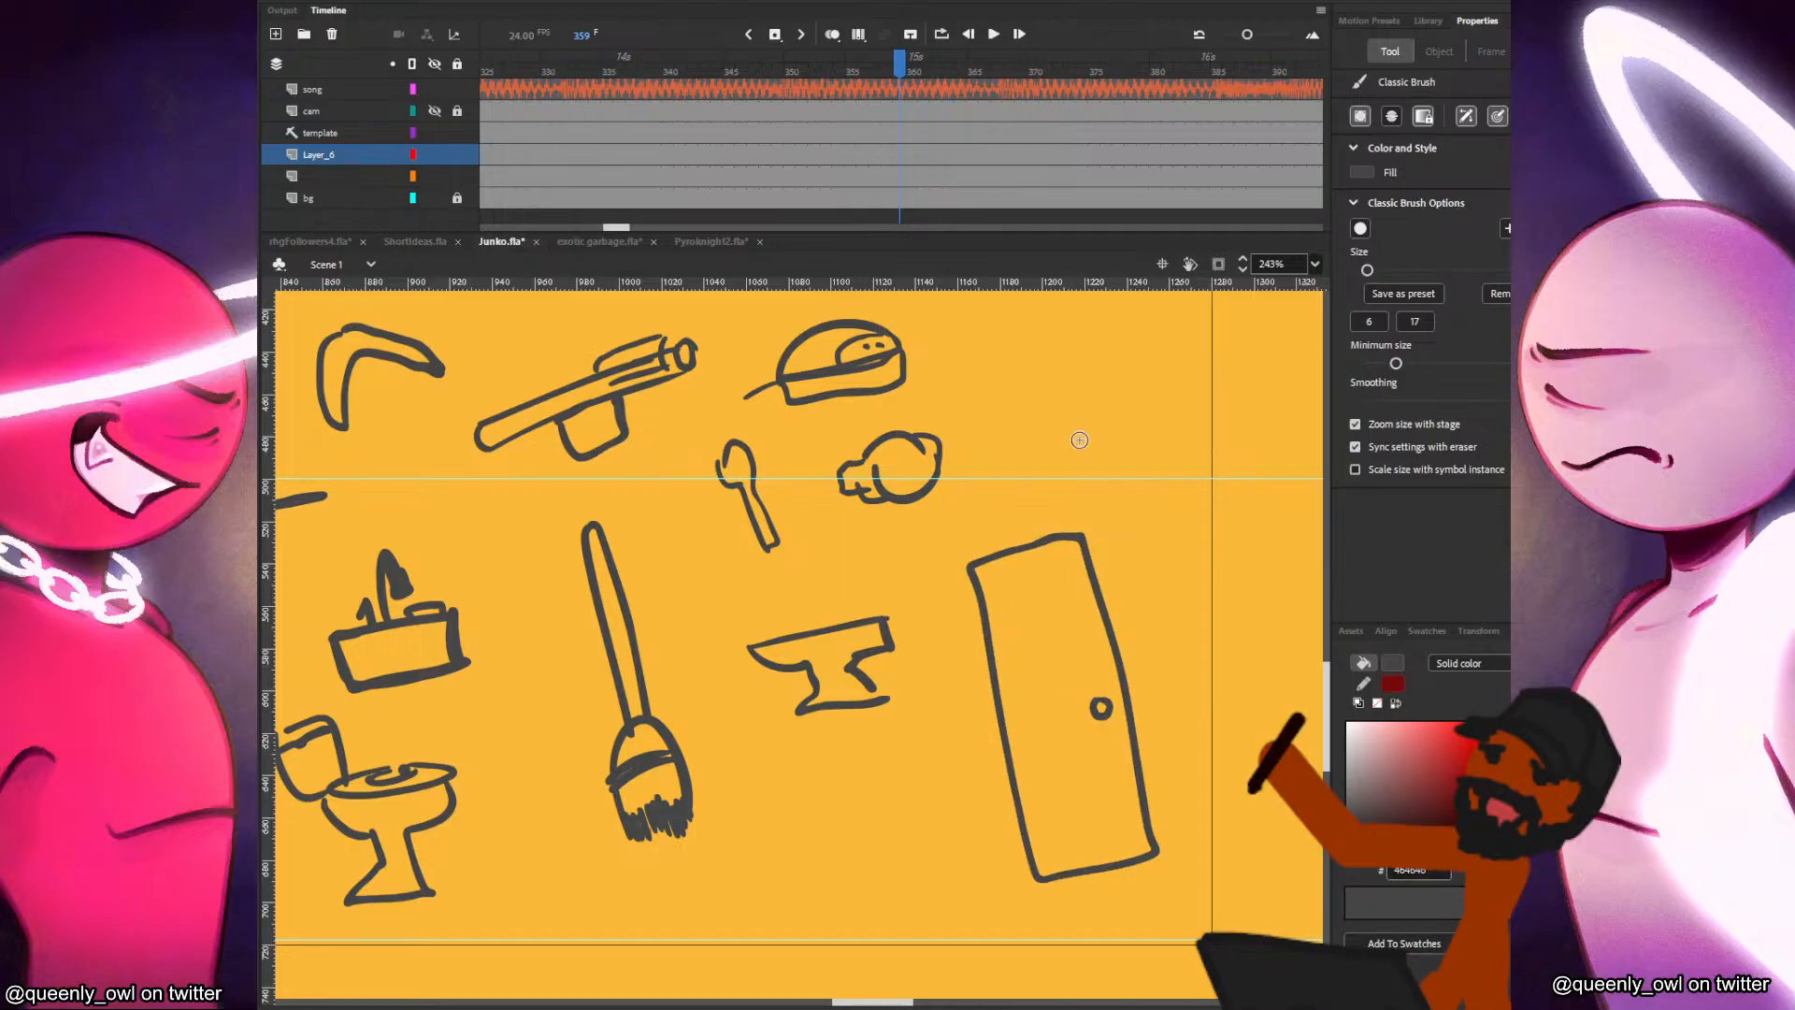
scroll(815, 785, "down", 3)
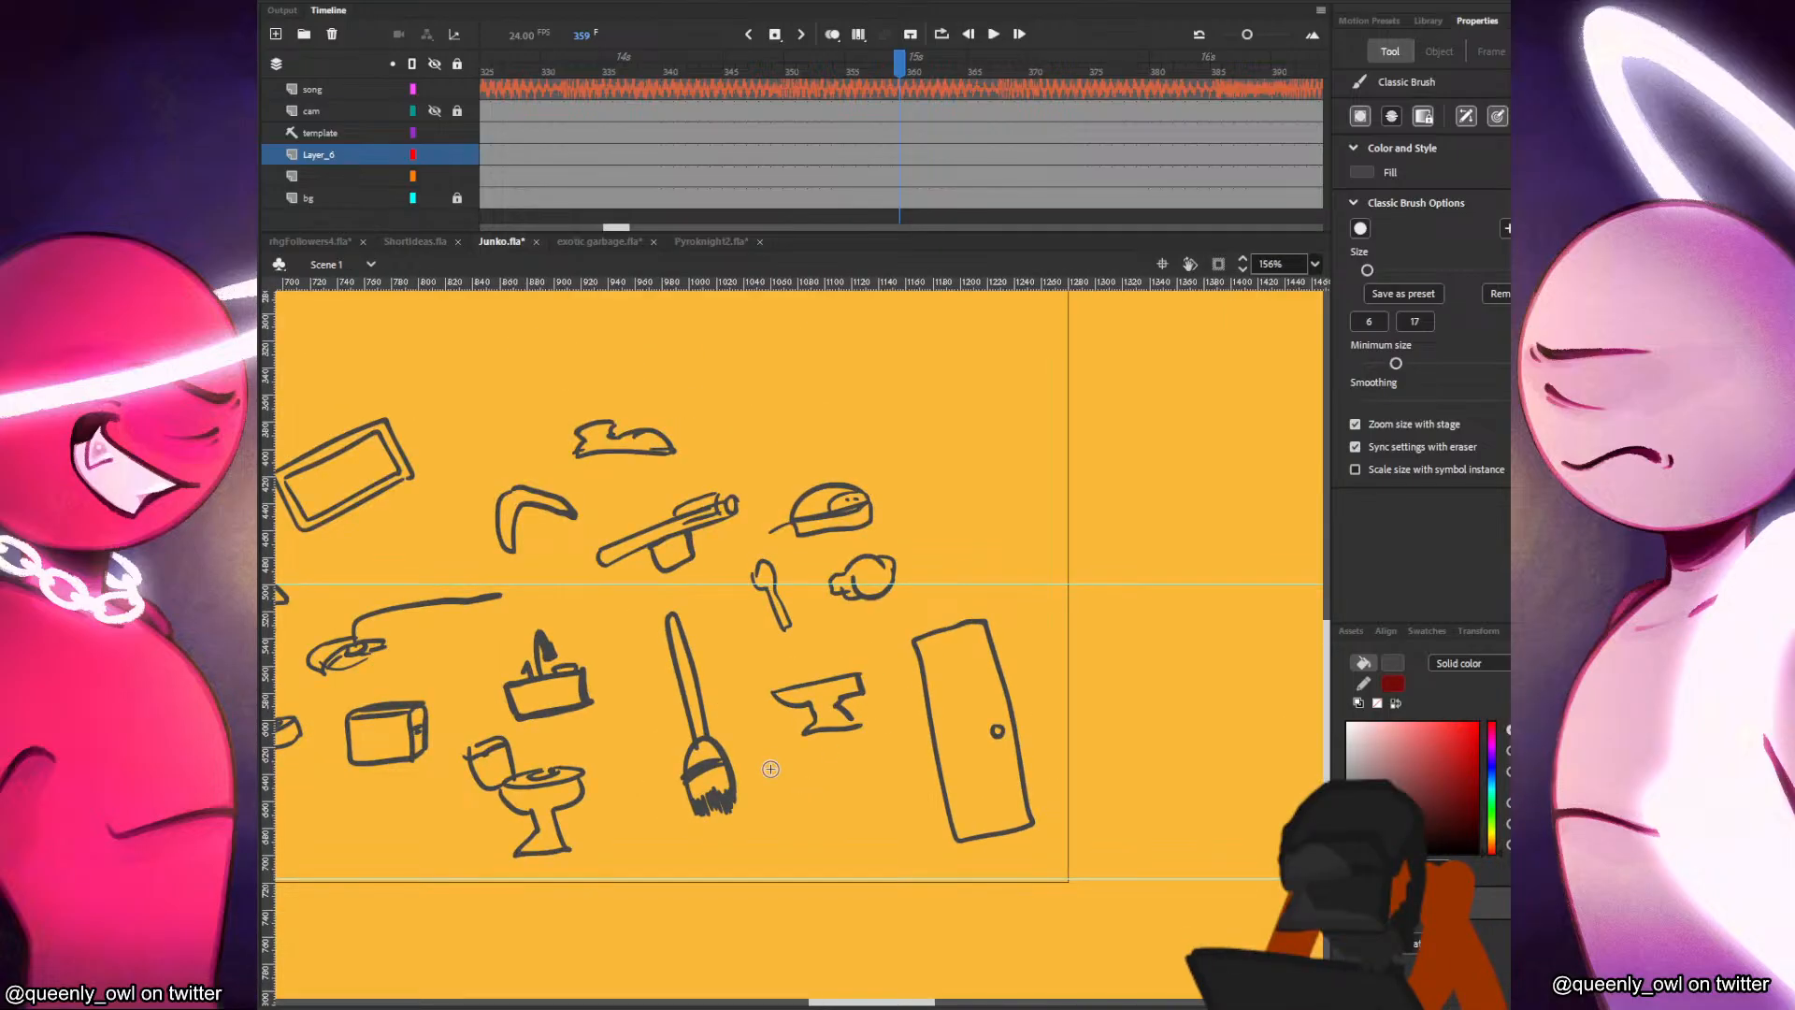
mouse_move(1057, 739)
left_mouse_down()
mouse_move(1115, 718)
mouse_move(1063, 751)
mouse_move(1113, 775)
mouse_move(1124, 753)
mouse_move(1097, 795)
mouse_move(1133, 749)
left_mouse_up()
Select the large axe, rotate it upright with Free Transform and move it below the small axe.
left_click_drag(942, 777, 1385, 803)
left_click_drag(792, 895, 1046, 837)
key("v")
left_click_drag(593, 600, 363, 826)
key("q")
mouse_move(601, 783)
left_mouse_down()
mouse_move(617, 675)
mouse_move(599, 703)
left_mouse_up()
left_click(599, 699)
mouse_move(549, 578)
left_mouse_down()
mouse_move(528, 697)
mouse_move(763, 460)
mouse_move(531, 782)
left_mouse_up()
mouse_move(499, 657)
left_mouse_down()
mouse_move(640, 412)
mouse_move(509, 650)
left_mouse_up()
Try to enlarge the small axe.
left_click(570, 601)
left_click_drag(601, 461, 628, 437)
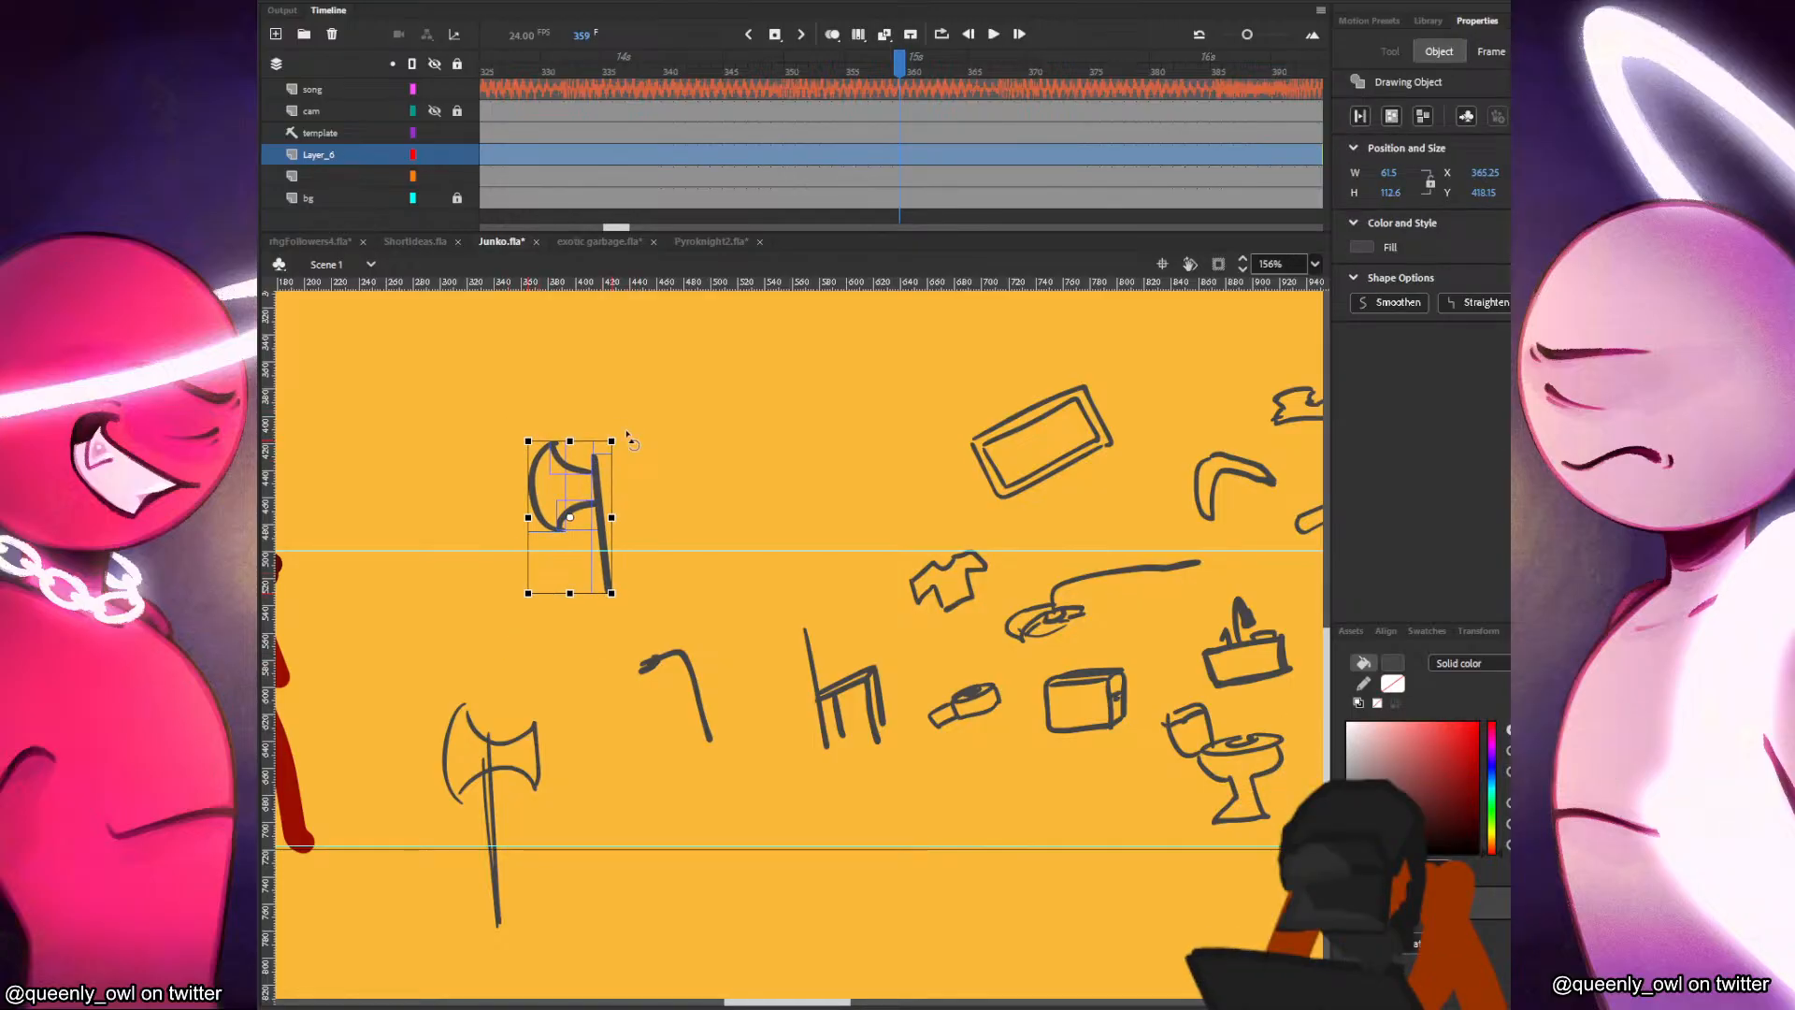
key("ctrl+z")
Move the large axe up beside the small axe and delete the small axe.
left_click_drag(575, 611, 438, 931)
left_click_drag(531, 784, 758, 444)
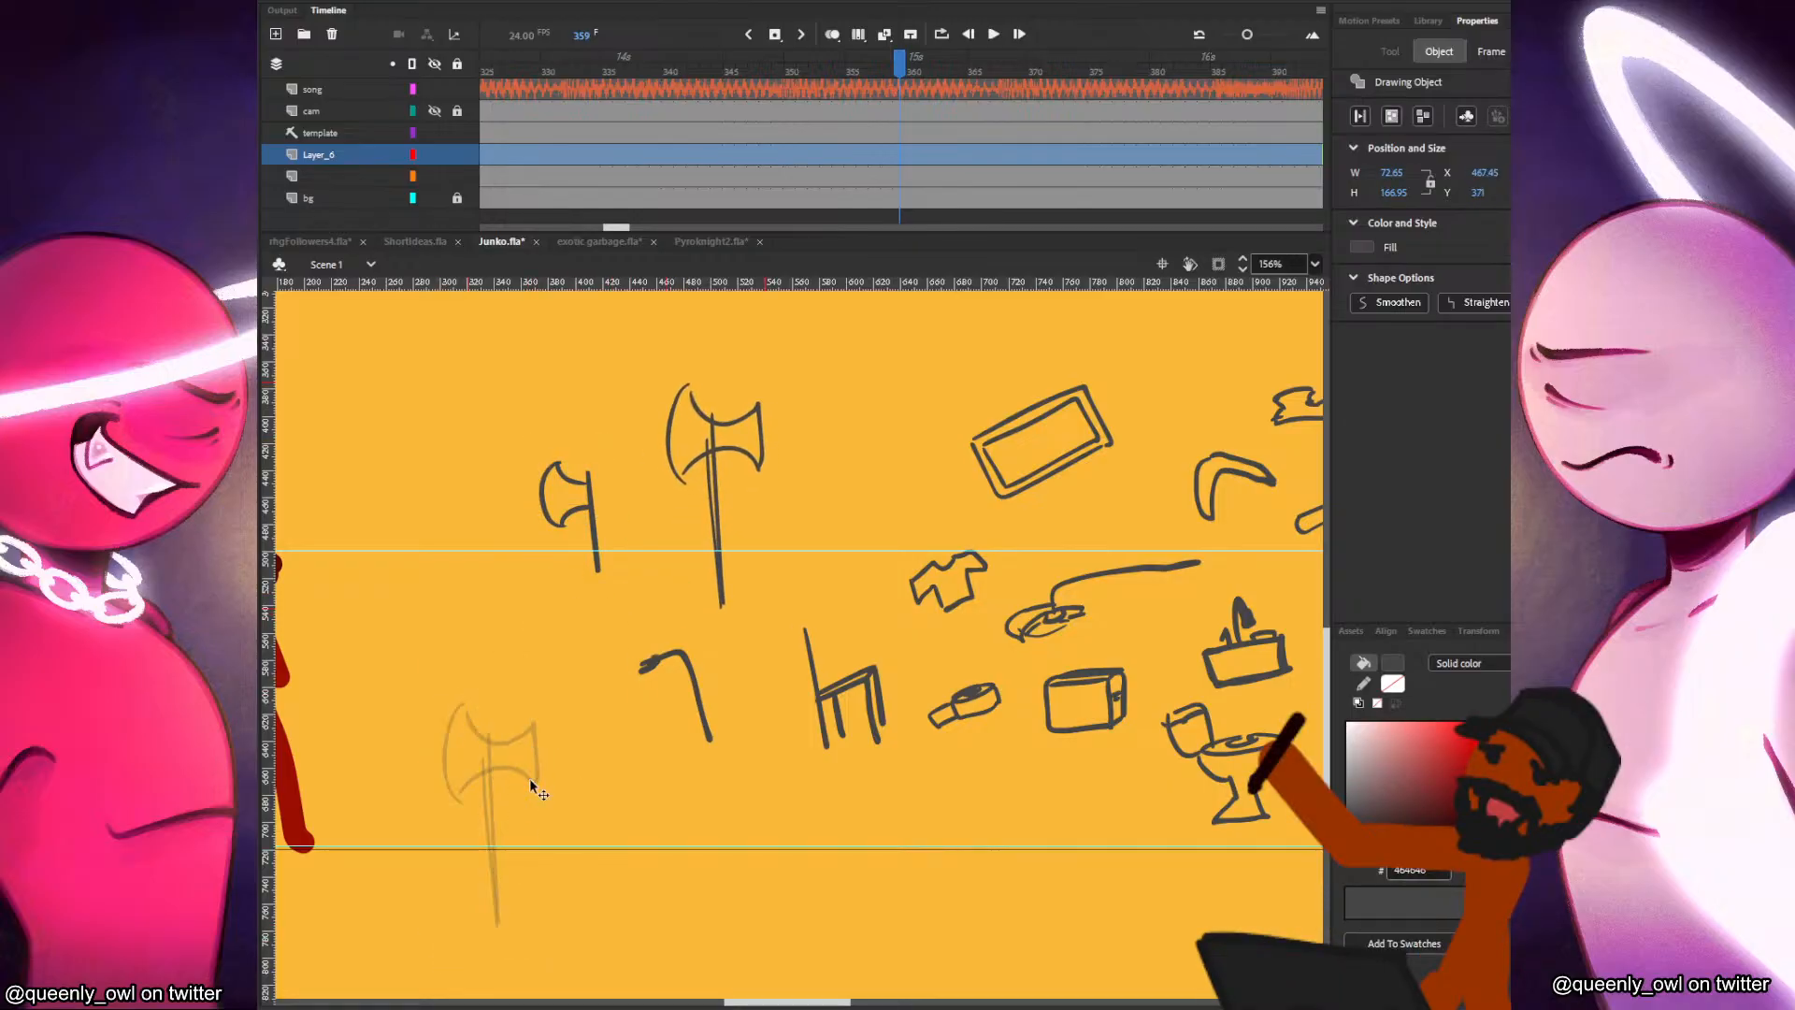
left_click_drag(625, 430, 488, 628)
key("Delete")
Move the remaining double-bladed axe up above the chair, clear of the other sketches, and deselect it.
left_click_drag(614, 572, 791, 329)
left_click_drag(715, 471, 767, 436)
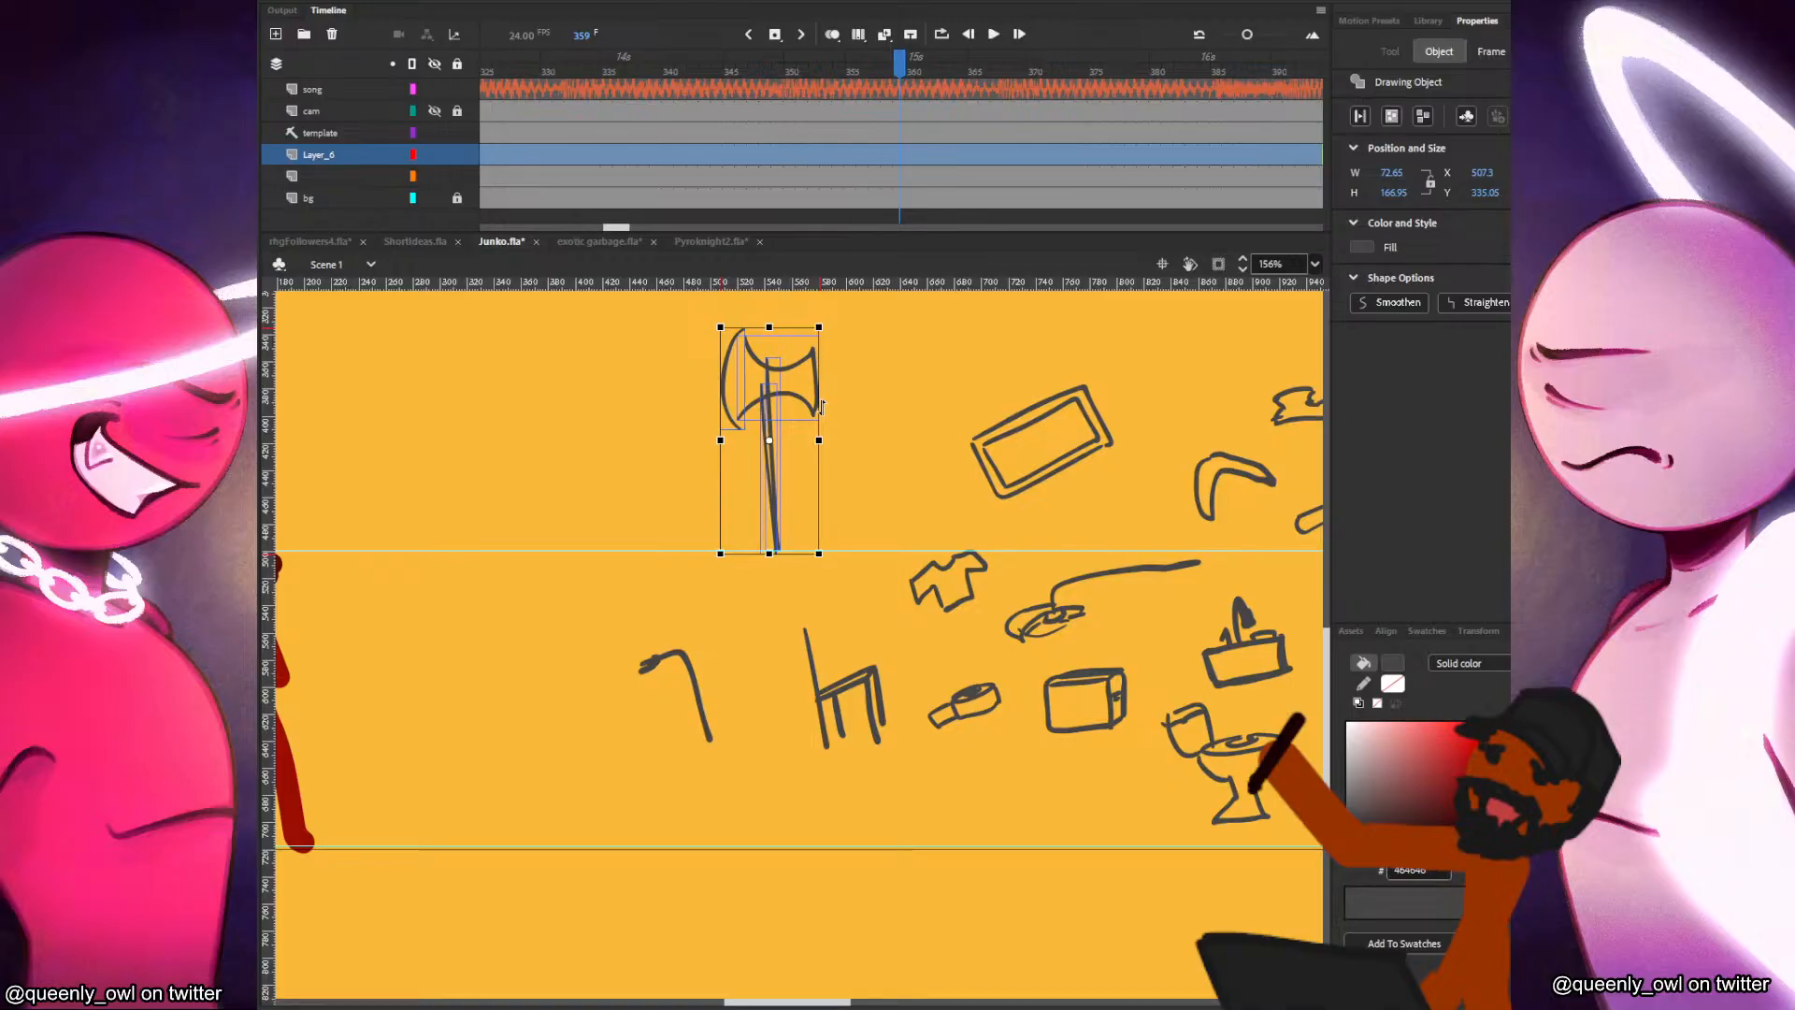
scroll(822, 406, "down", 3)
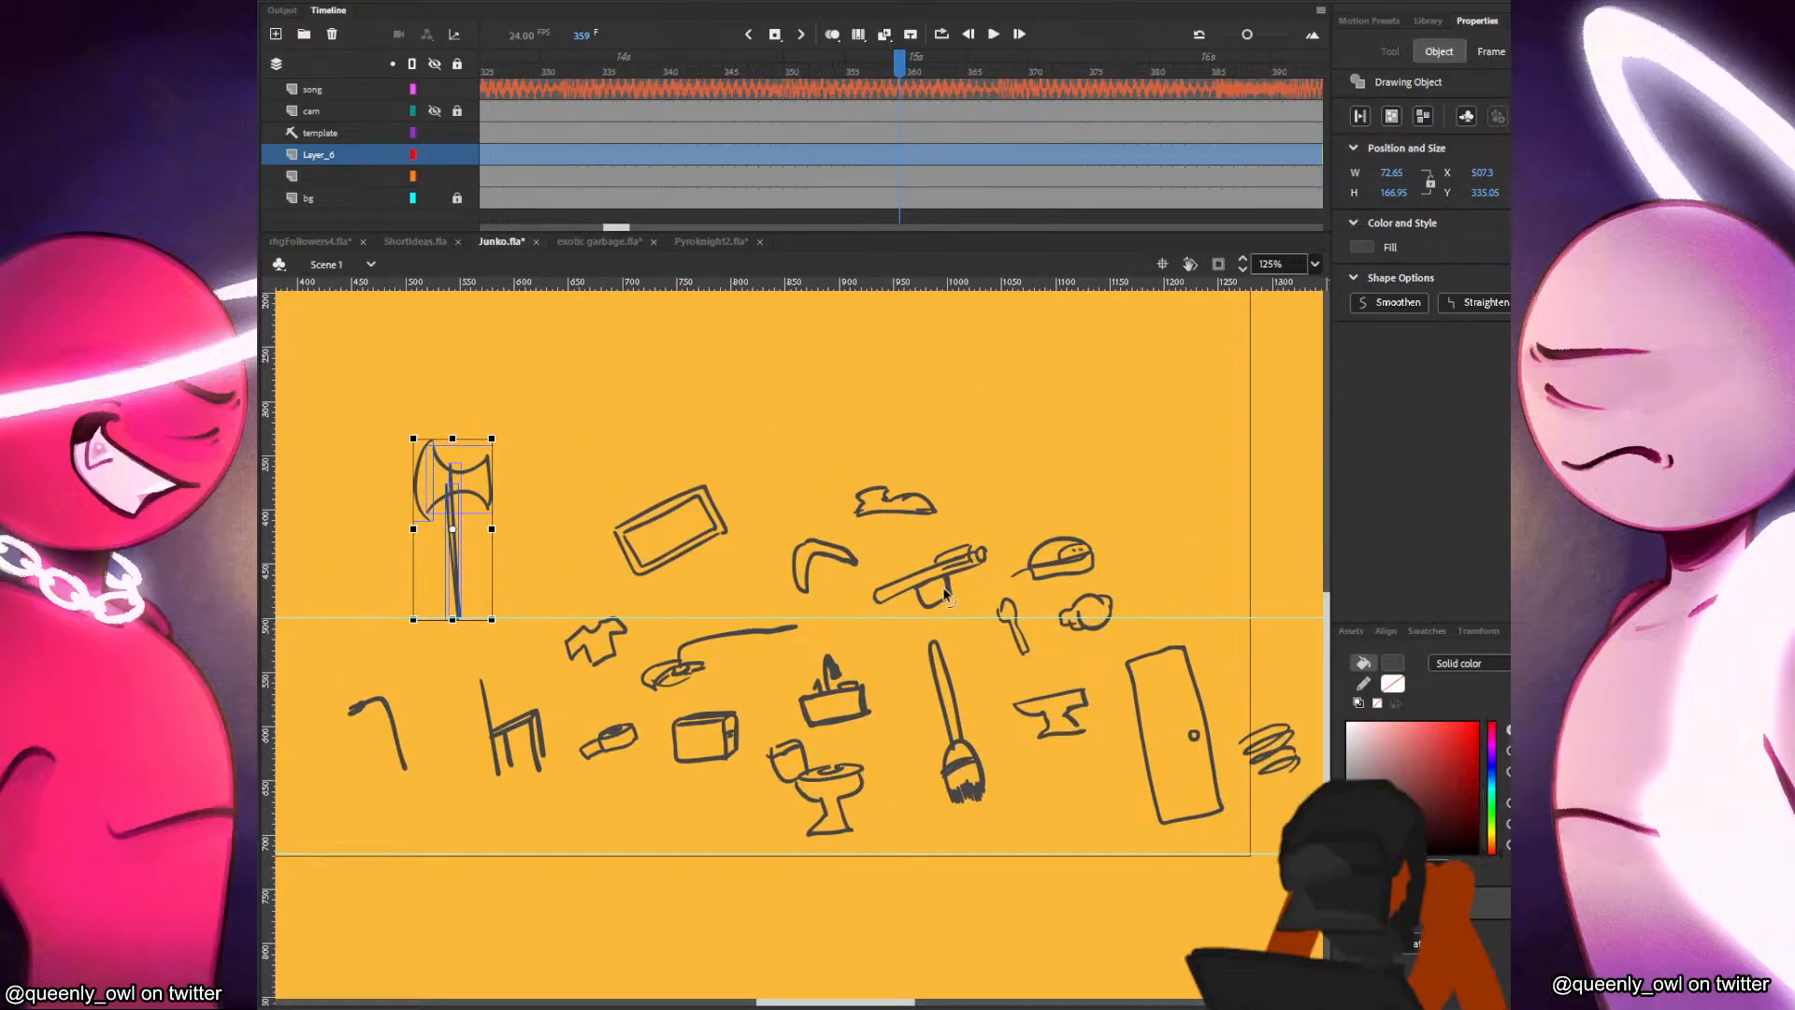
left_click(807, 423)
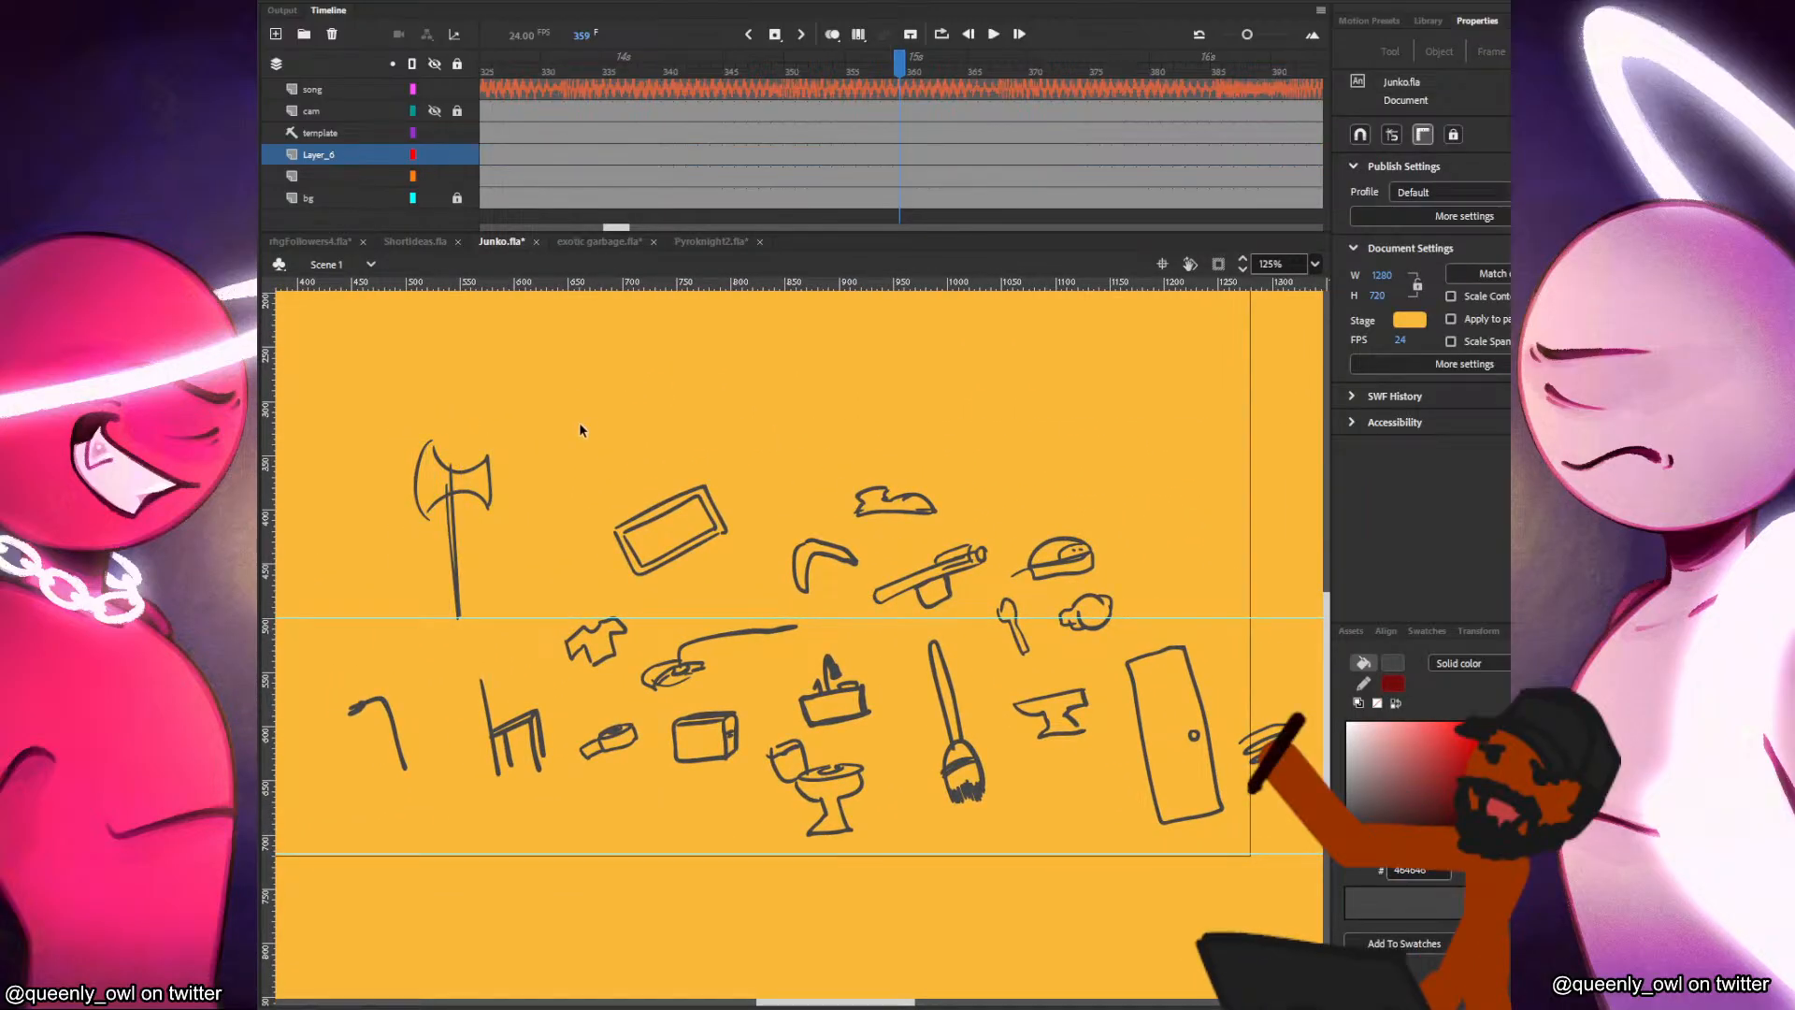
key("b")
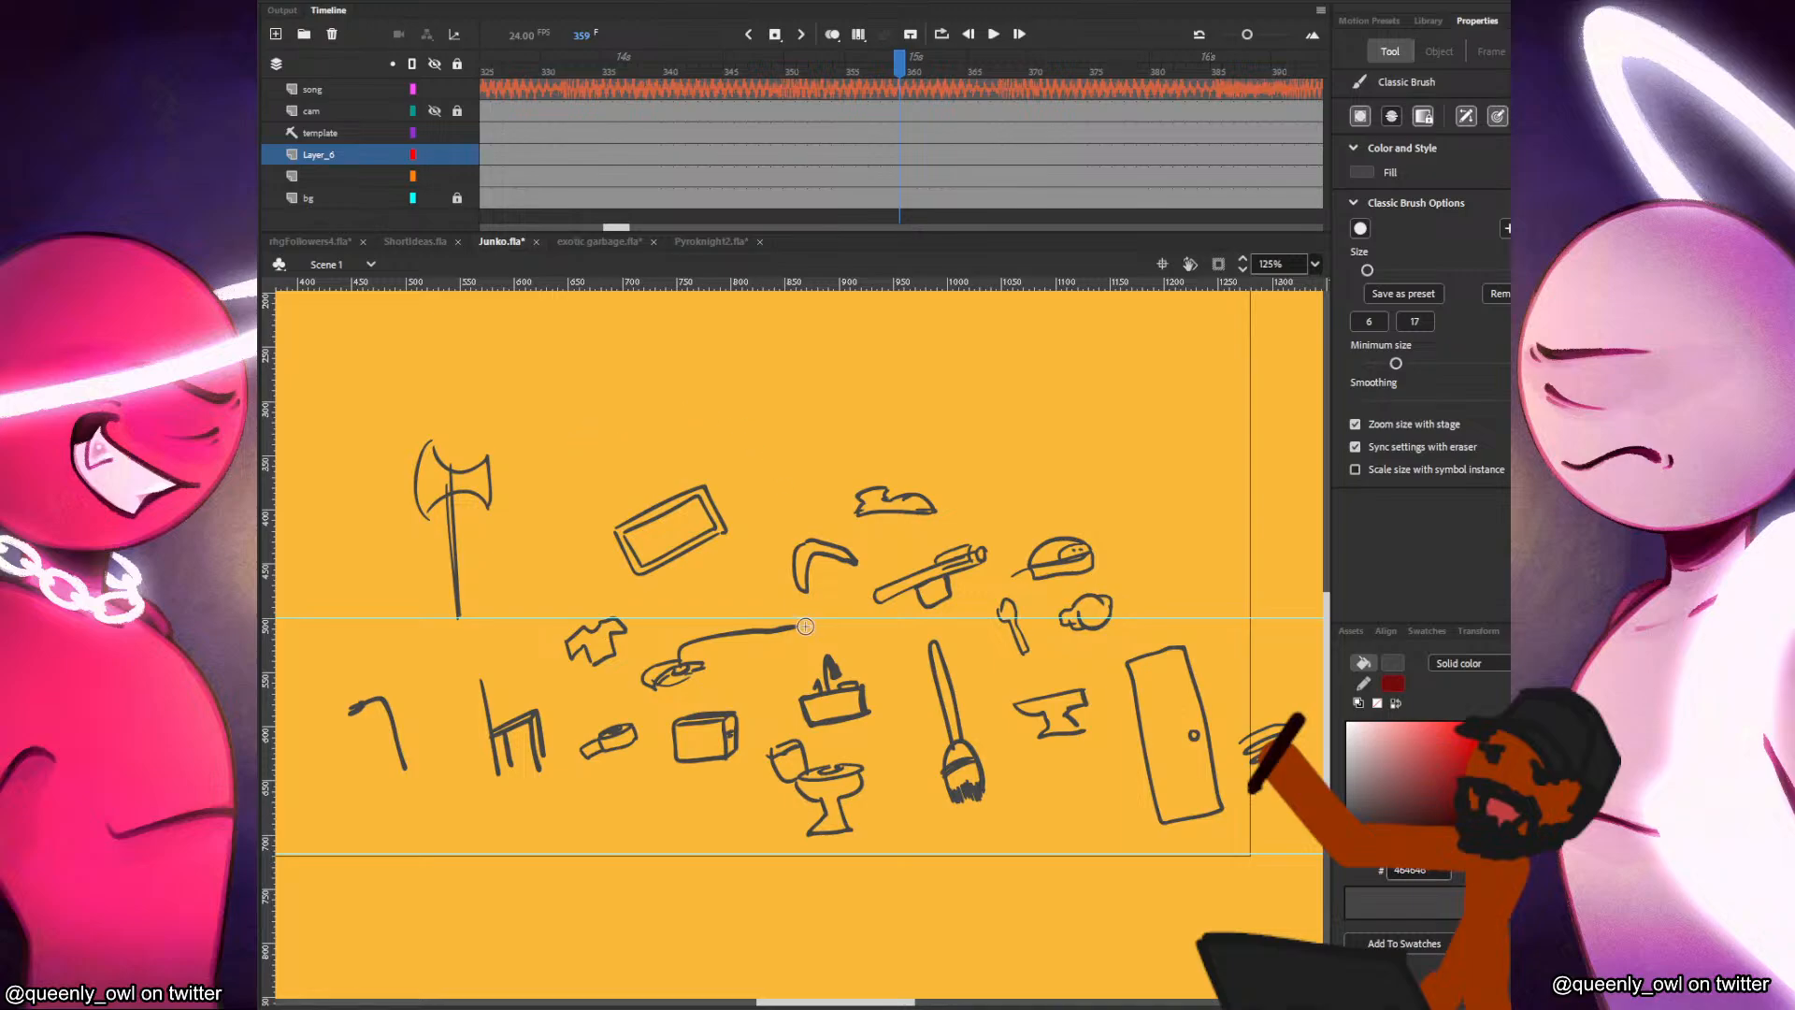
mouse_move(408, 571)
left_mouse_down()
mouse_move(403, 618)
mouse_move(470, 707)
left_mouse_up()
key("ctrl+z")
mouse_move(498, 579)
left_mouse_down()
mouse_move(584, 719)
mouse_move(590, 694)
left_mouse_up()
key("ctrl+z")
mouse_move(524, 492)
left_mouse_down()
mouse_move(692, 392)
mouse_move(883, 533)
mouse_move(828, 656)
mouse_move(875, 615)
left_mouse_up()
key("ctrl+z")
Sketch a ticked checkbox above the double-bladed axe with a plus sign beside it.
left_click_drag(444, 396, 436, 394)
left_click_drag(451, 393, 506, 343)
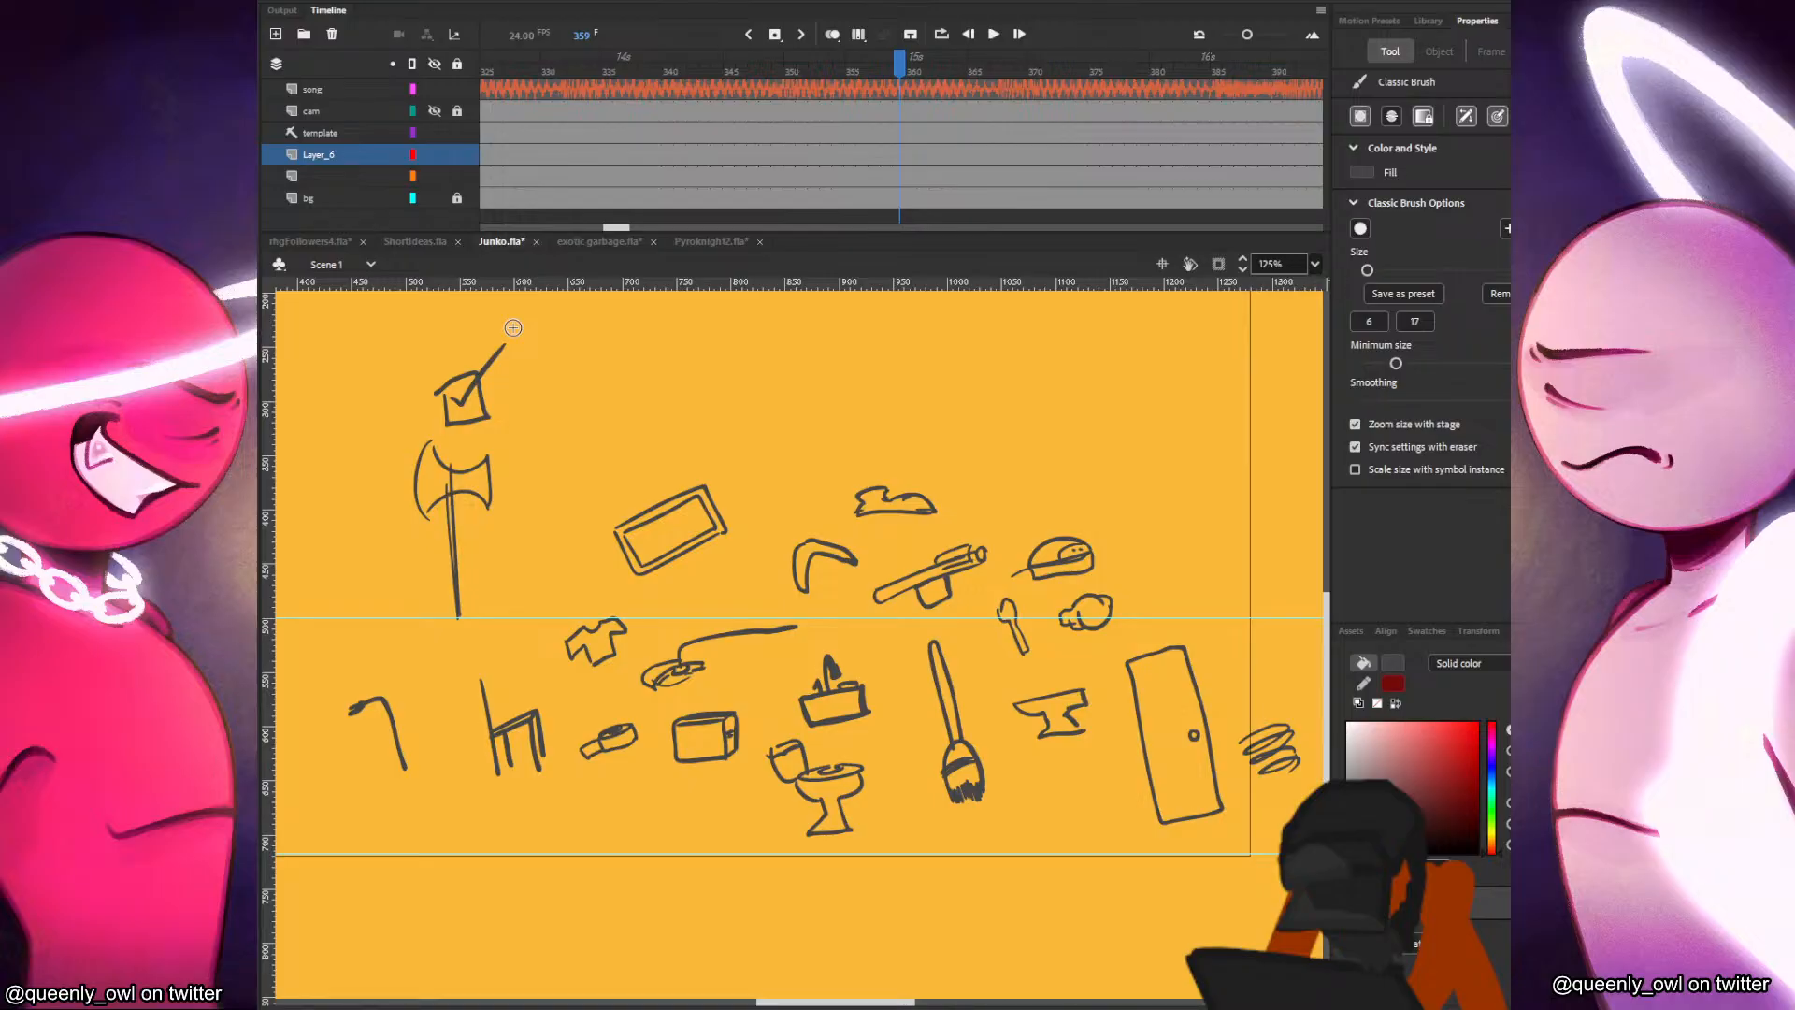
left_click_drag(511, 385, 526, 390)
left_click_drag(535, 393, 538, 382)
Move the anvil sketch next to the double-bladed axe and rotate it level.
key("v")
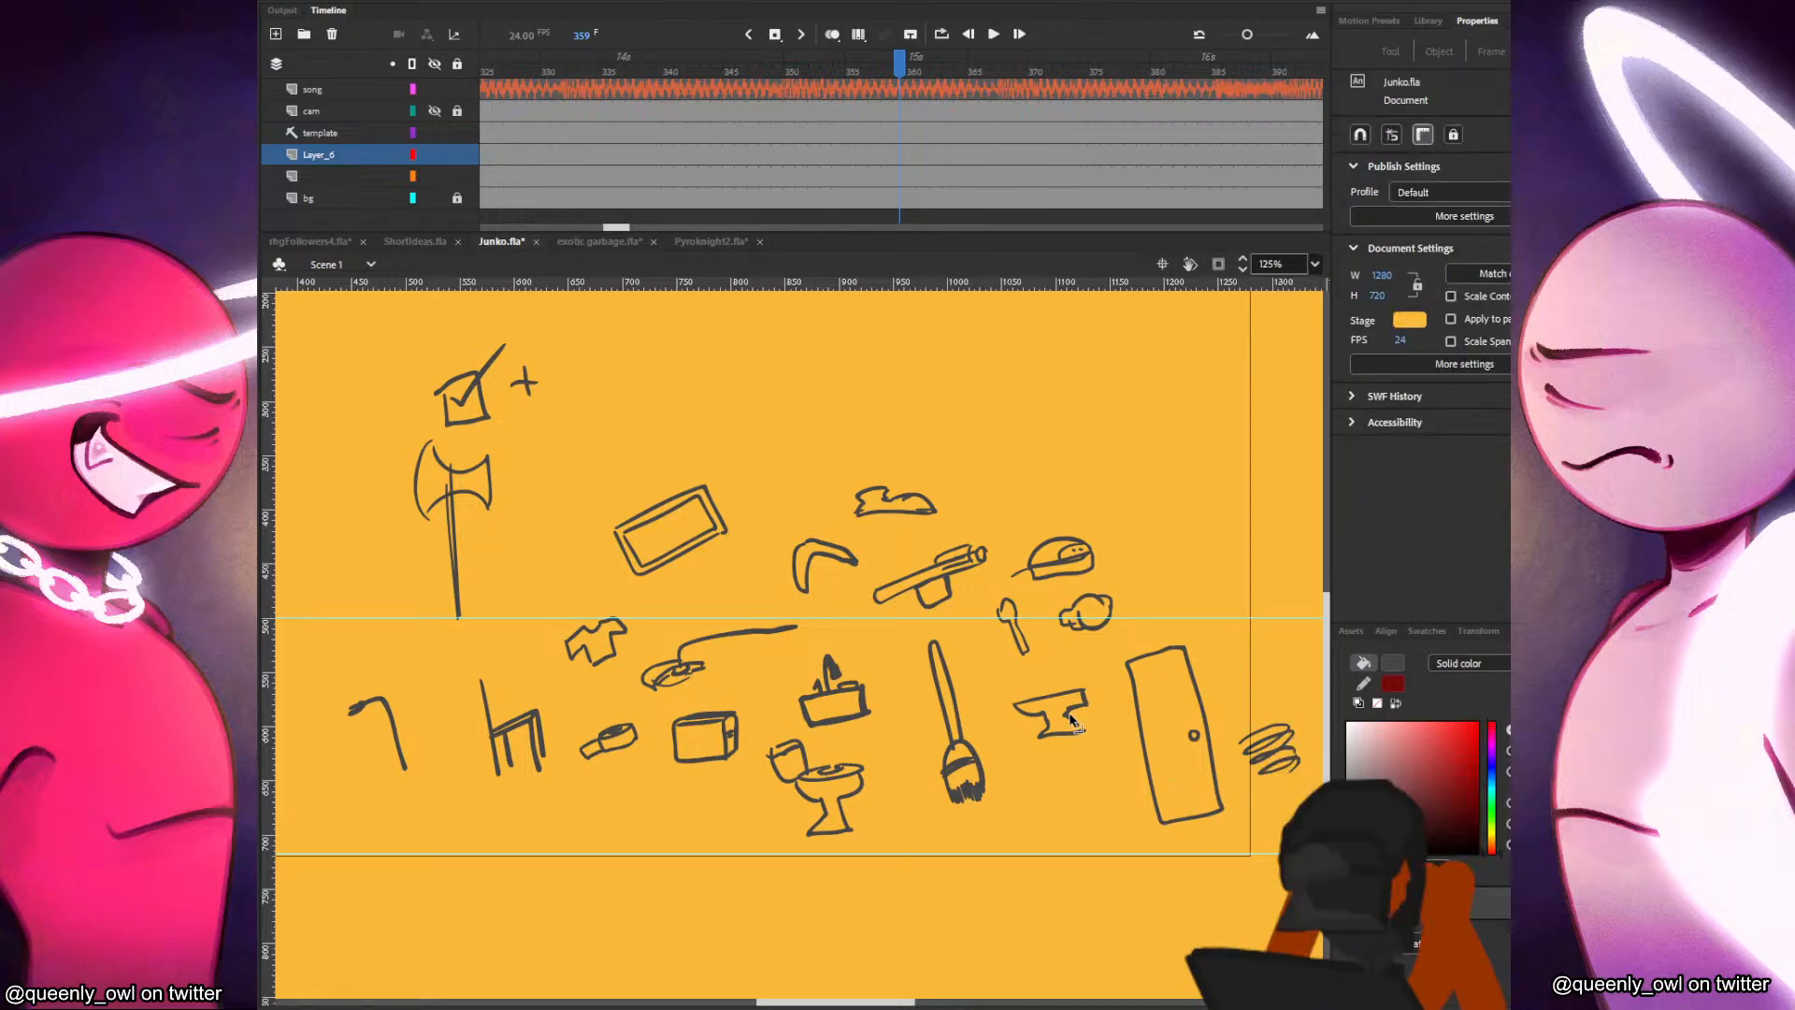
key("b")
key("v")
mouse_move(1089, 670)
left_mouse_down()
mouse_move(1004, 758)
mouse_move(870, 604)
mouse_move(580, 478)
mouse_move(608, 451)
mouse_move(573, 465)
left_mouse_up()
key("q")
key("v")
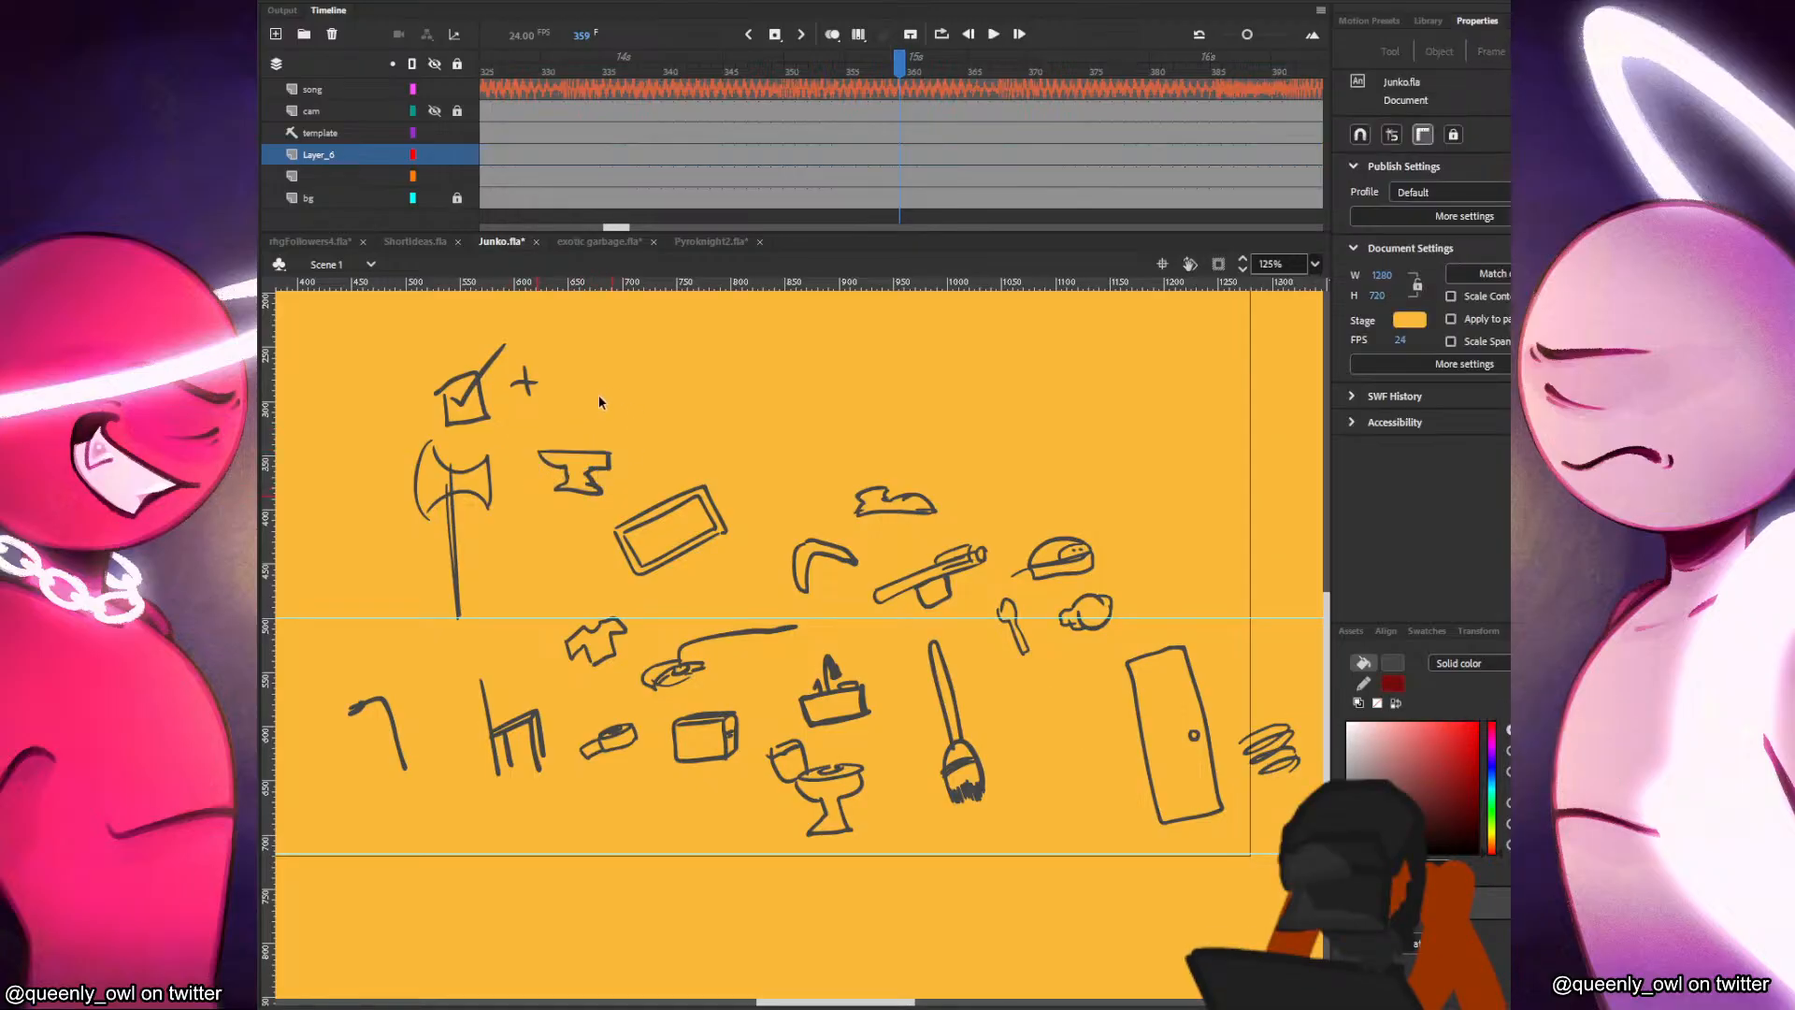
Sketch an empty checkbox beside the plus sign, above the anvil.
key("b")
left_click_drag(554, 361, 559, 397)
mouse_move(559, 397)
left_mouse_down()
mouse_move(607, 388)
mouse_move(608, 355)
mouse_move(609, 397)
left_mouse_up()
left_click(643, 395)
key("ctrl+z")
key("ctrl+z")
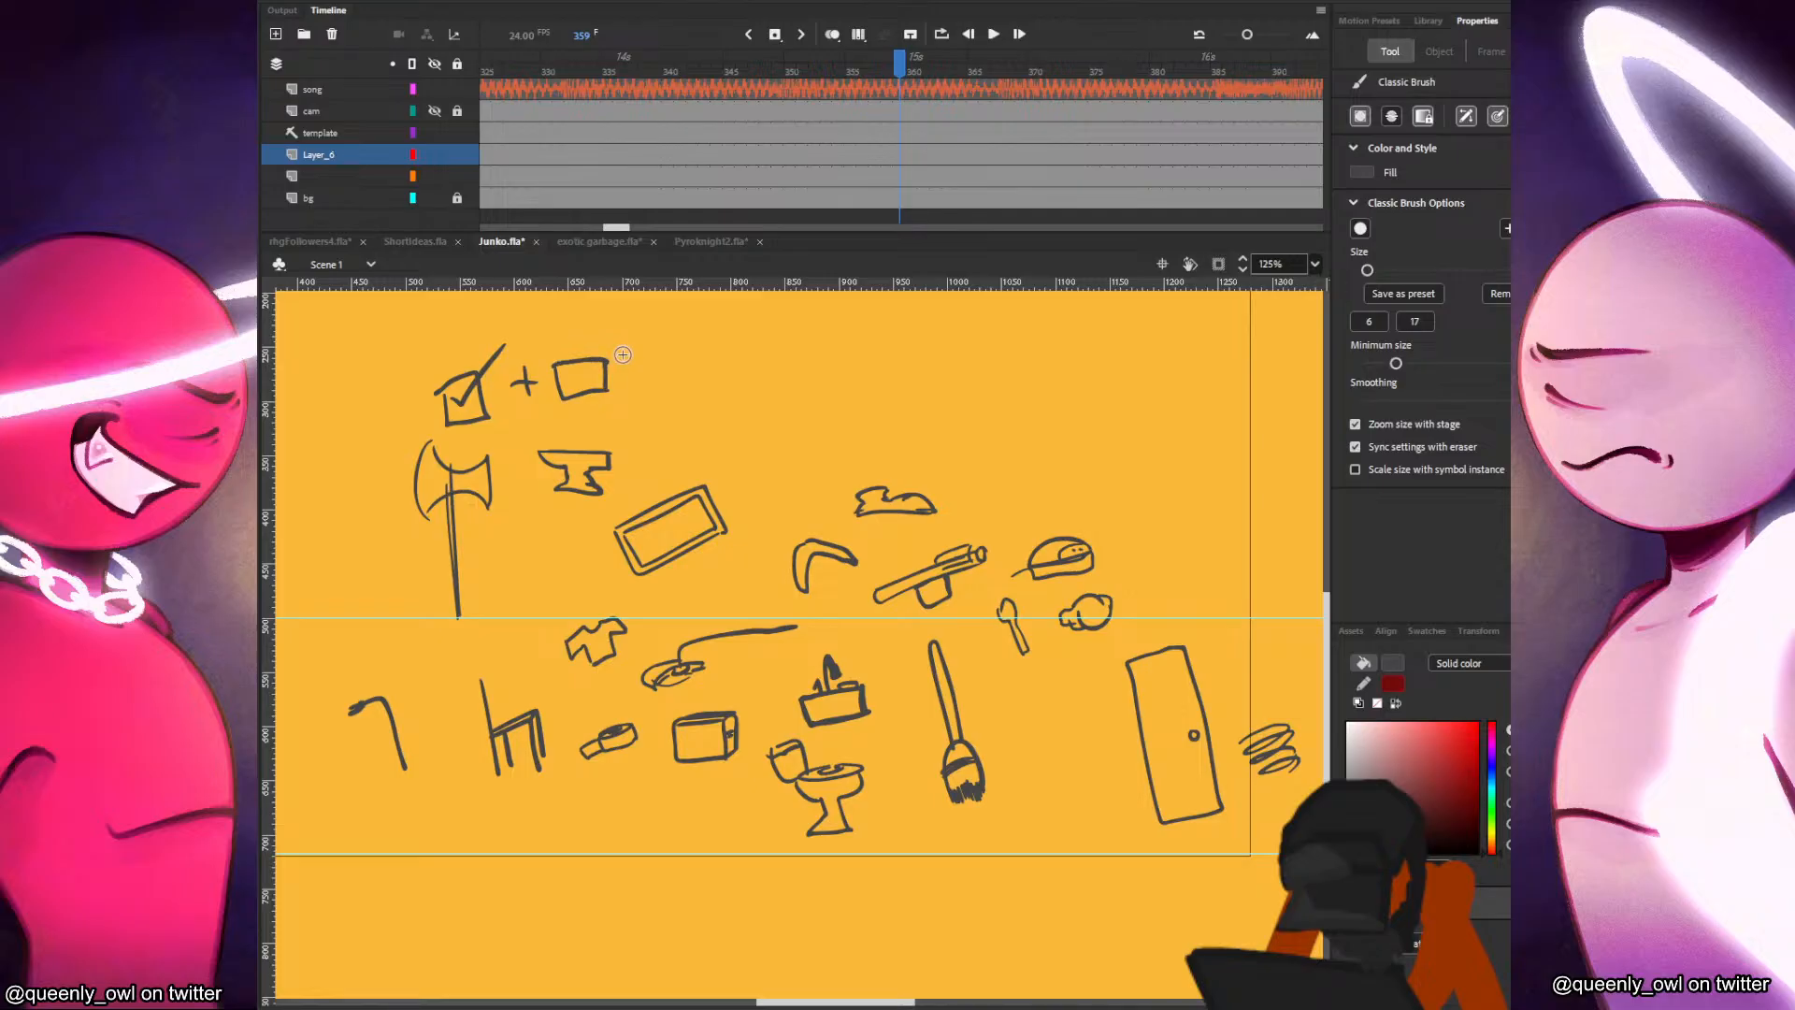
Move the tilted double-outlined rectangle to the stage's upper right, clear of the other sketches, and deselect it.
key("v")
mouse_move(742, 473)
left_mouse_down()
mouse_move(617, 576)
mouse_move(753, 502)
mouse_move(1111, 414)
left_mouse_up()
key("q")
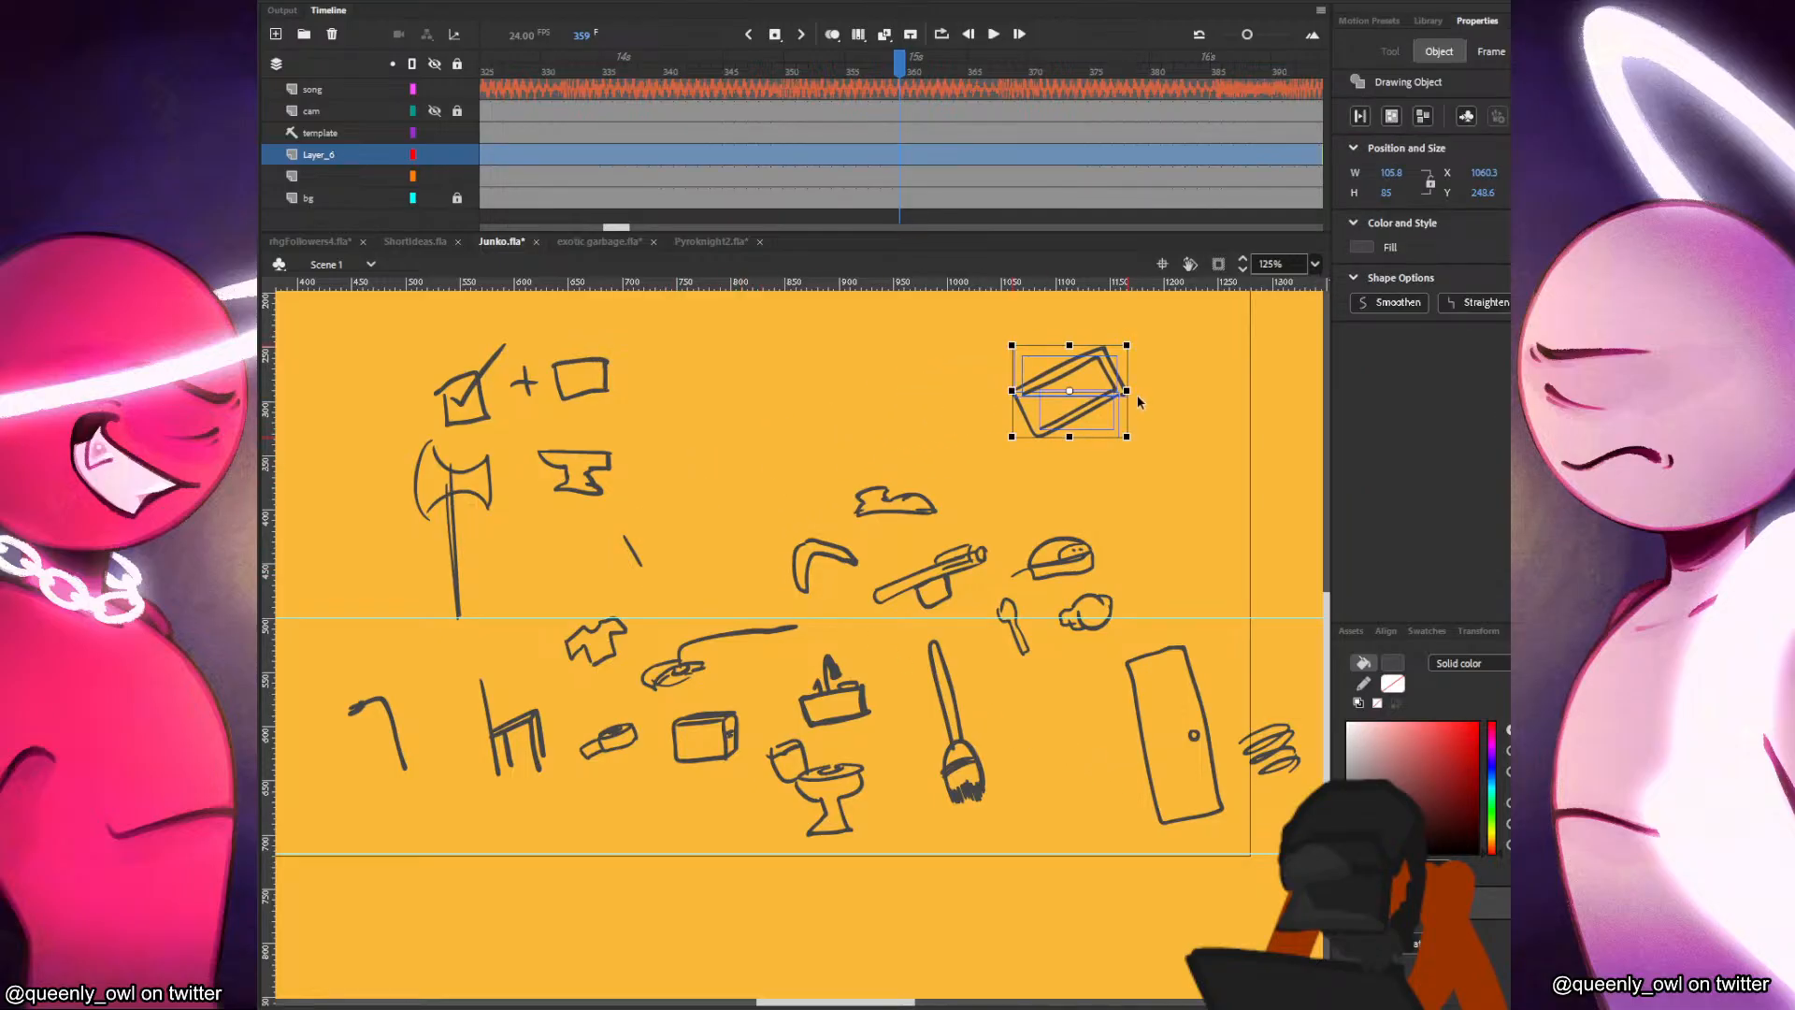
left_click(1153, 431)
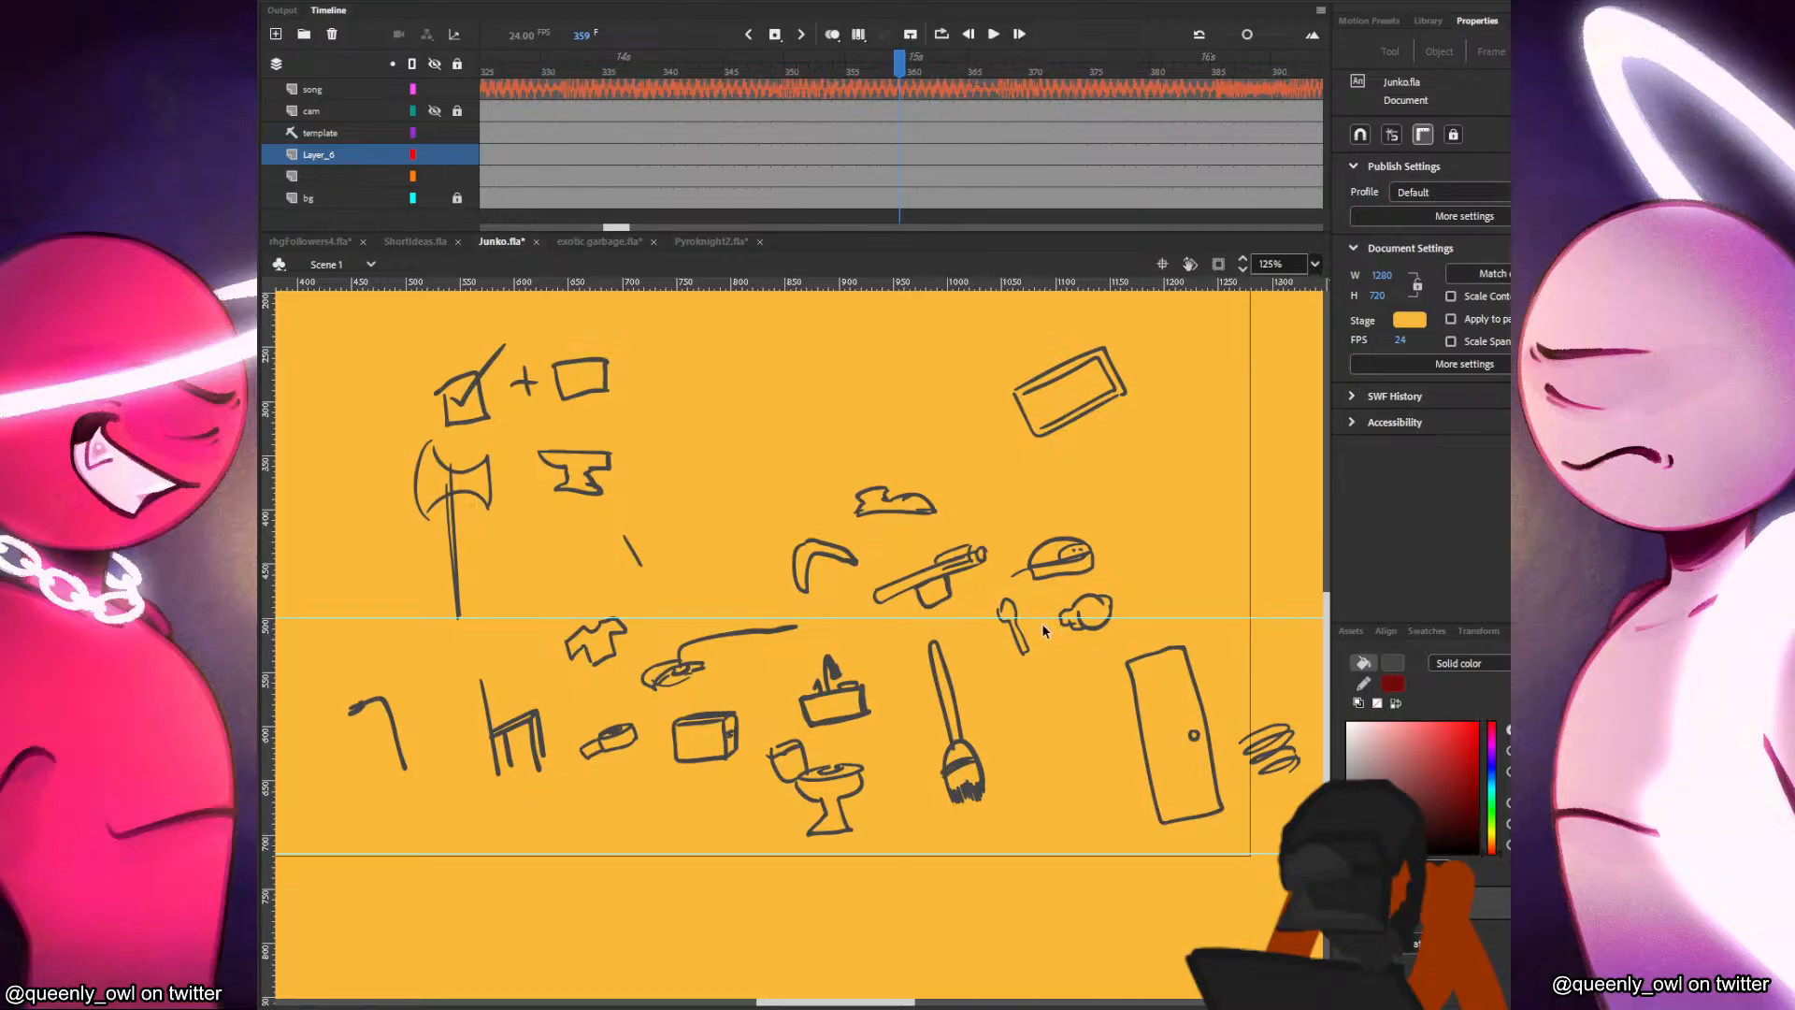
Sketch a shovel between the broom and the door.
key("b")
mouse_move(1036, 682)
left_mouse_down()
mouse_move(1055, 790)
mouse_move(1033, 823)
mouse_move(1056, 794)
mouse_move(1040, 812)
mouse_move(1085, 812)
left_mouse_up()
key("ctrl+z")
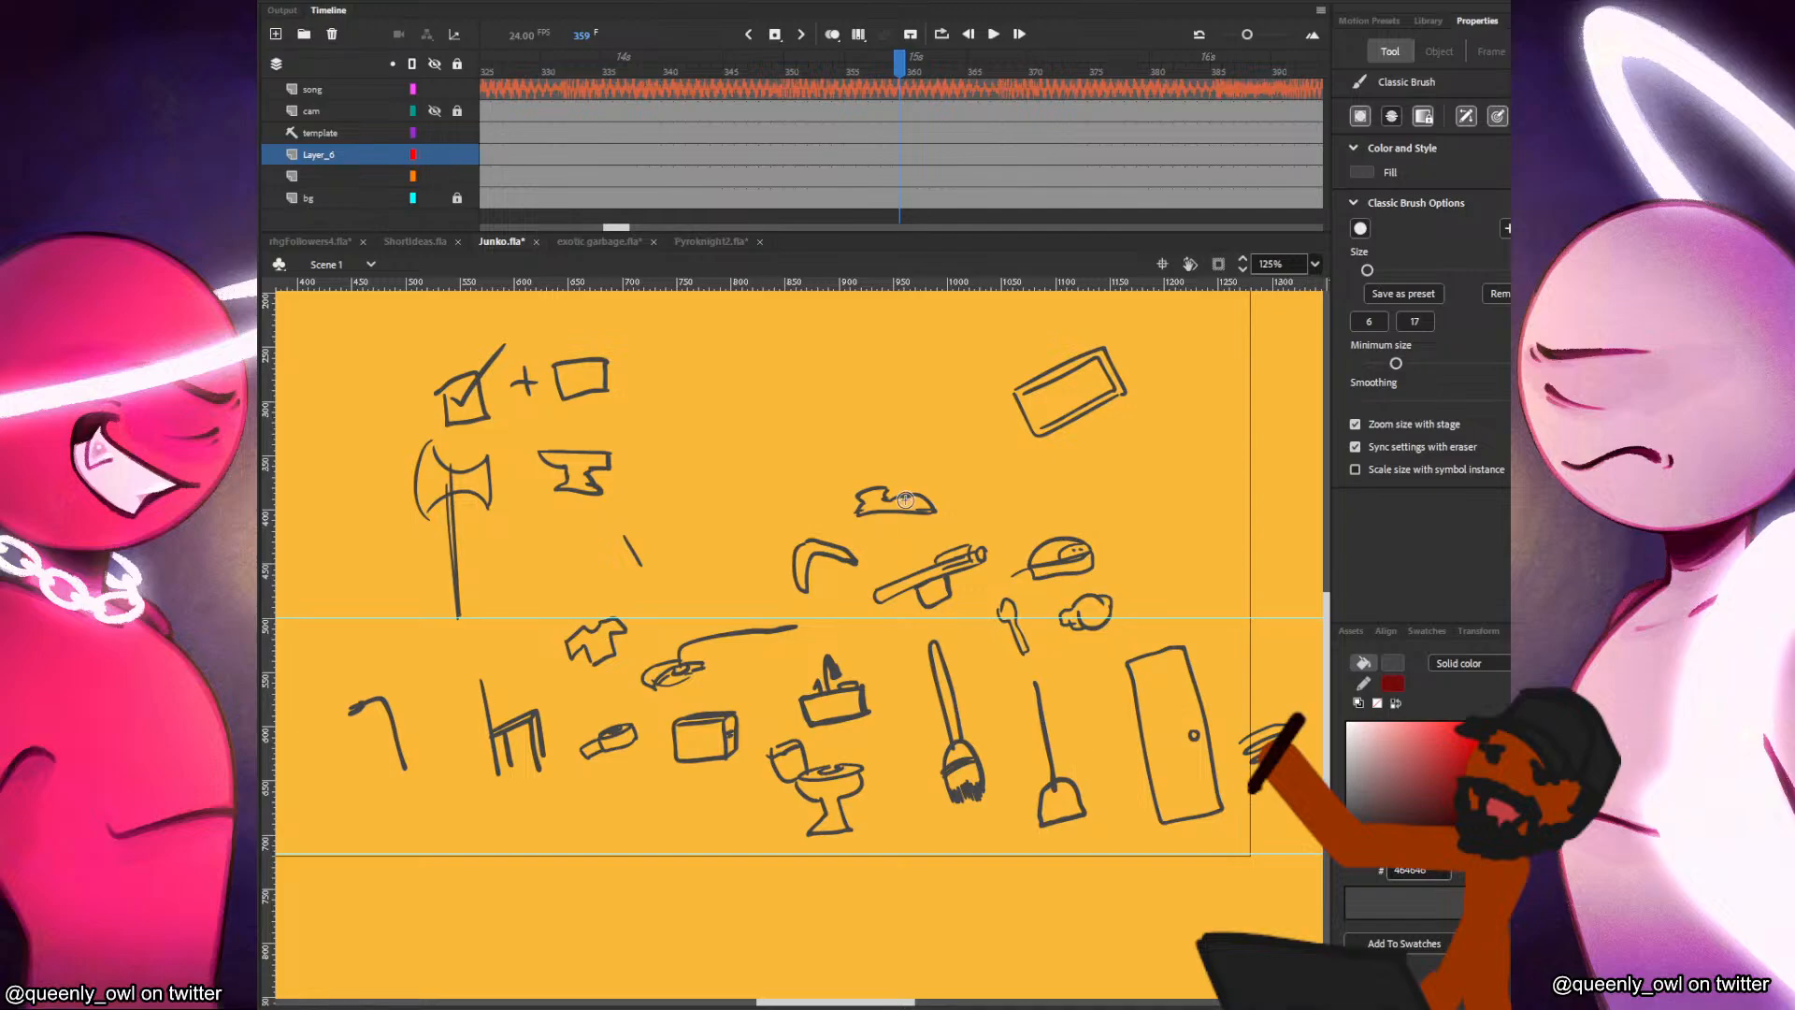
Move the jagged flat sketch below the anvil and delete the stray line left near the old rectangle spot.
key("v")
mouse_move(921, 502)
left_mouse_down()
mouse_move(622, 542)
mouse_move(517, 588)
mouse_move(616, 584)
mouse_move(557, 515)
left_mouse_up()
left_click(642, 558)
key("Delete")
Add an empty checkbox above the jagged sketch and move the anvil up closer to its own checkbox.
key("b")
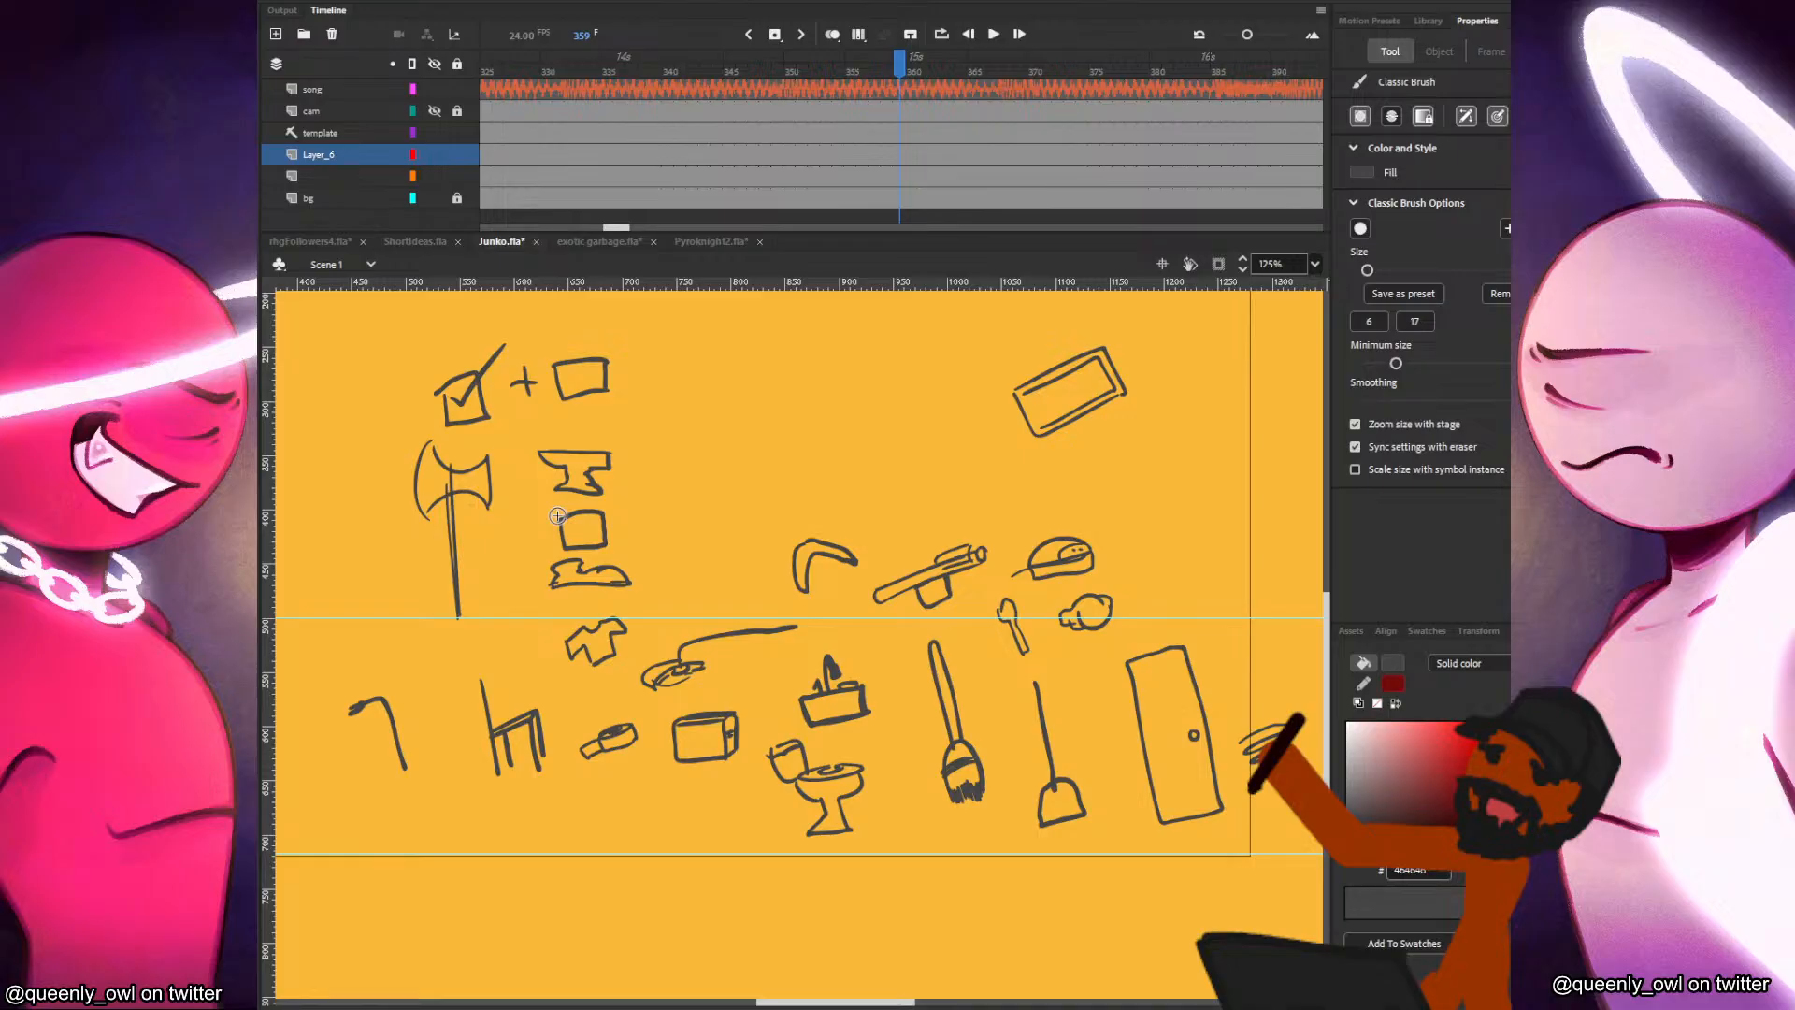
key("v")
left_click_drag(530, 508, 632, 412)
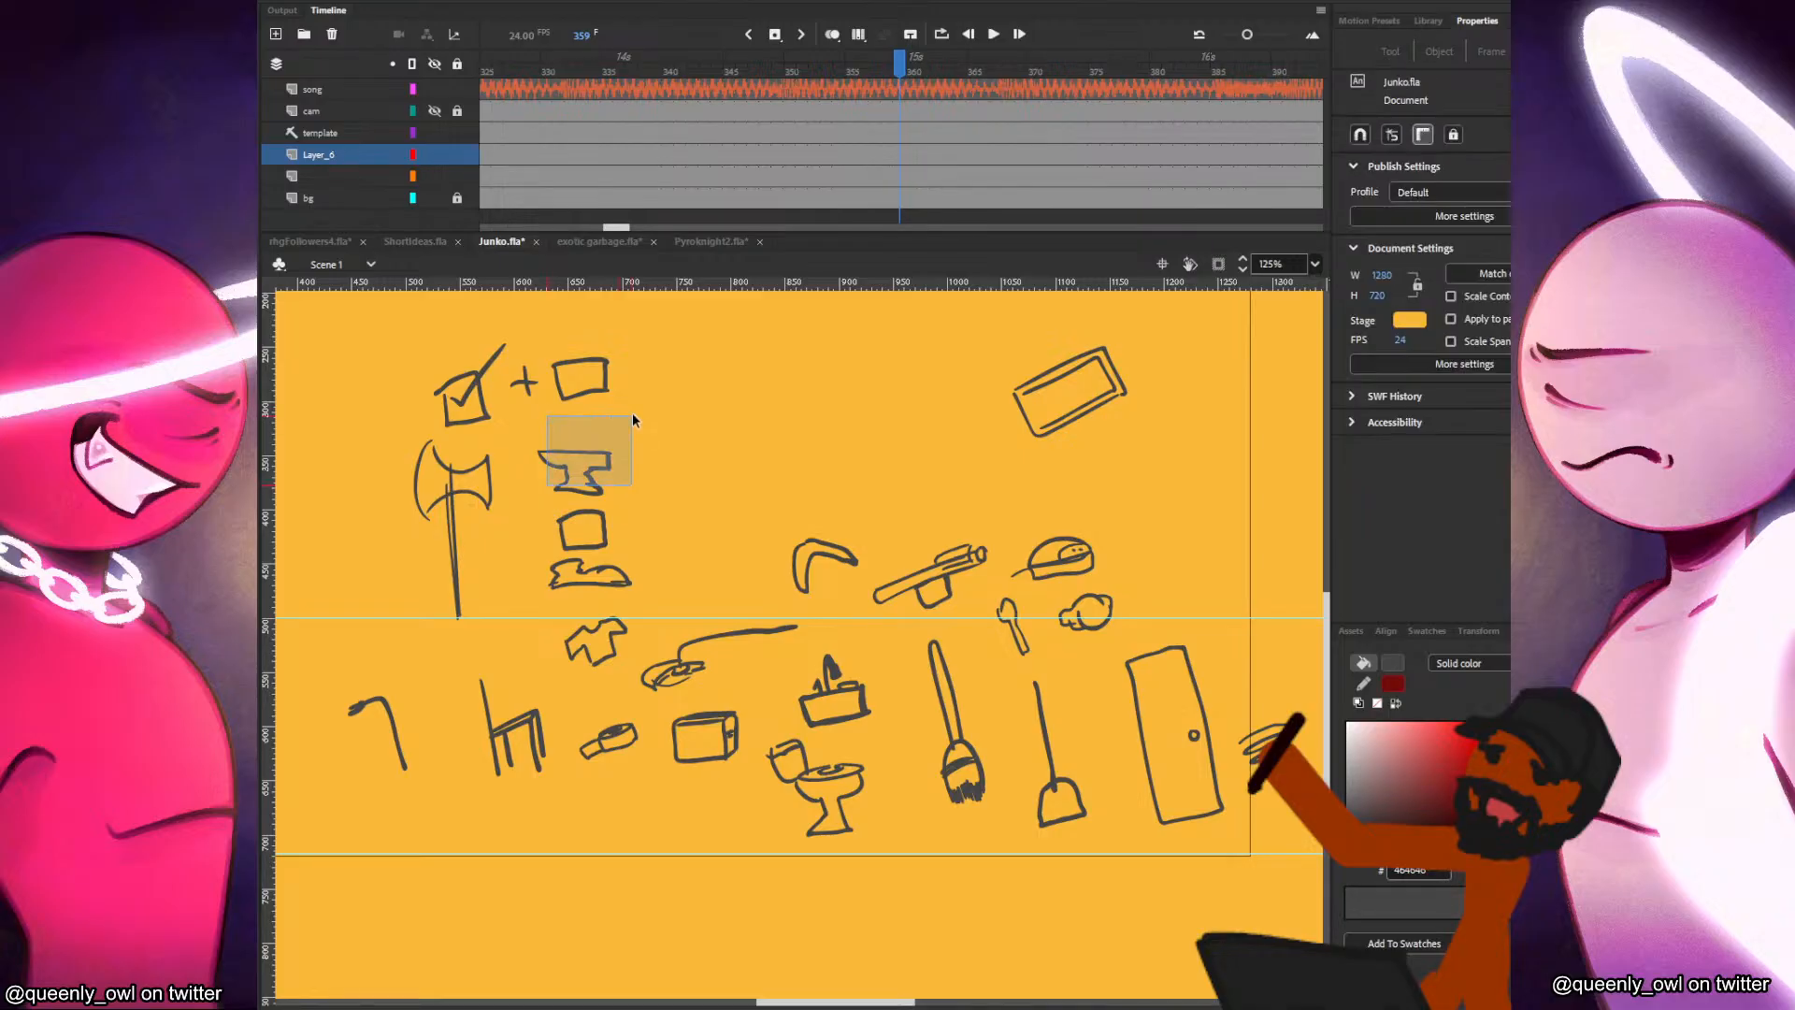
mouse_move(597, 494)
left_mouse_down()
mouse_move(598, 461)
mouse_move(529, 606)
mouse_move(615, 559)
left_mouse_up()
left_click(645, 413)
left_click(640, 501)
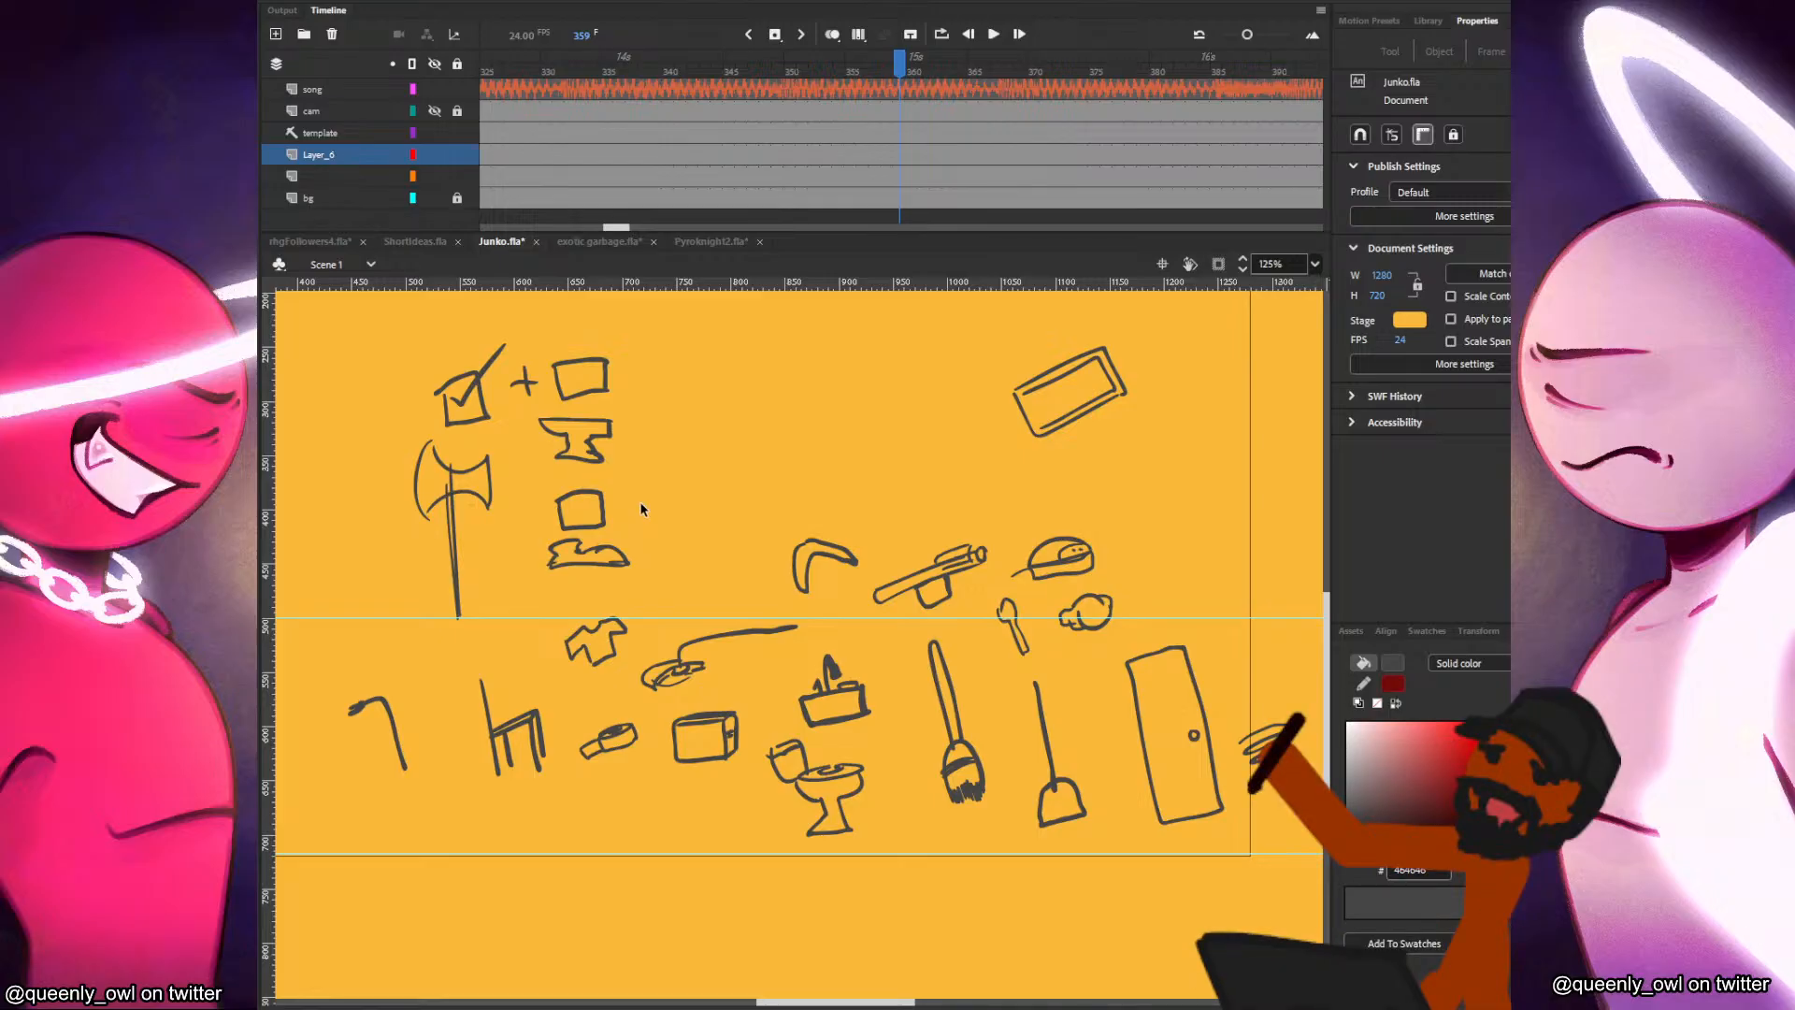
Move the door next to the anvil and jagged sketch, rotate it upright and deselect it.
left_click_drag(1237, 612, 1113, 834)
left_click_drag(1229, 645, 1262, 670)
mouse_move(1211, 715)
left_mouse_down()
mouse_move(711, 456)
mouse_move(724, 500)
mouse_move(754, 424)
left_mouse_up()
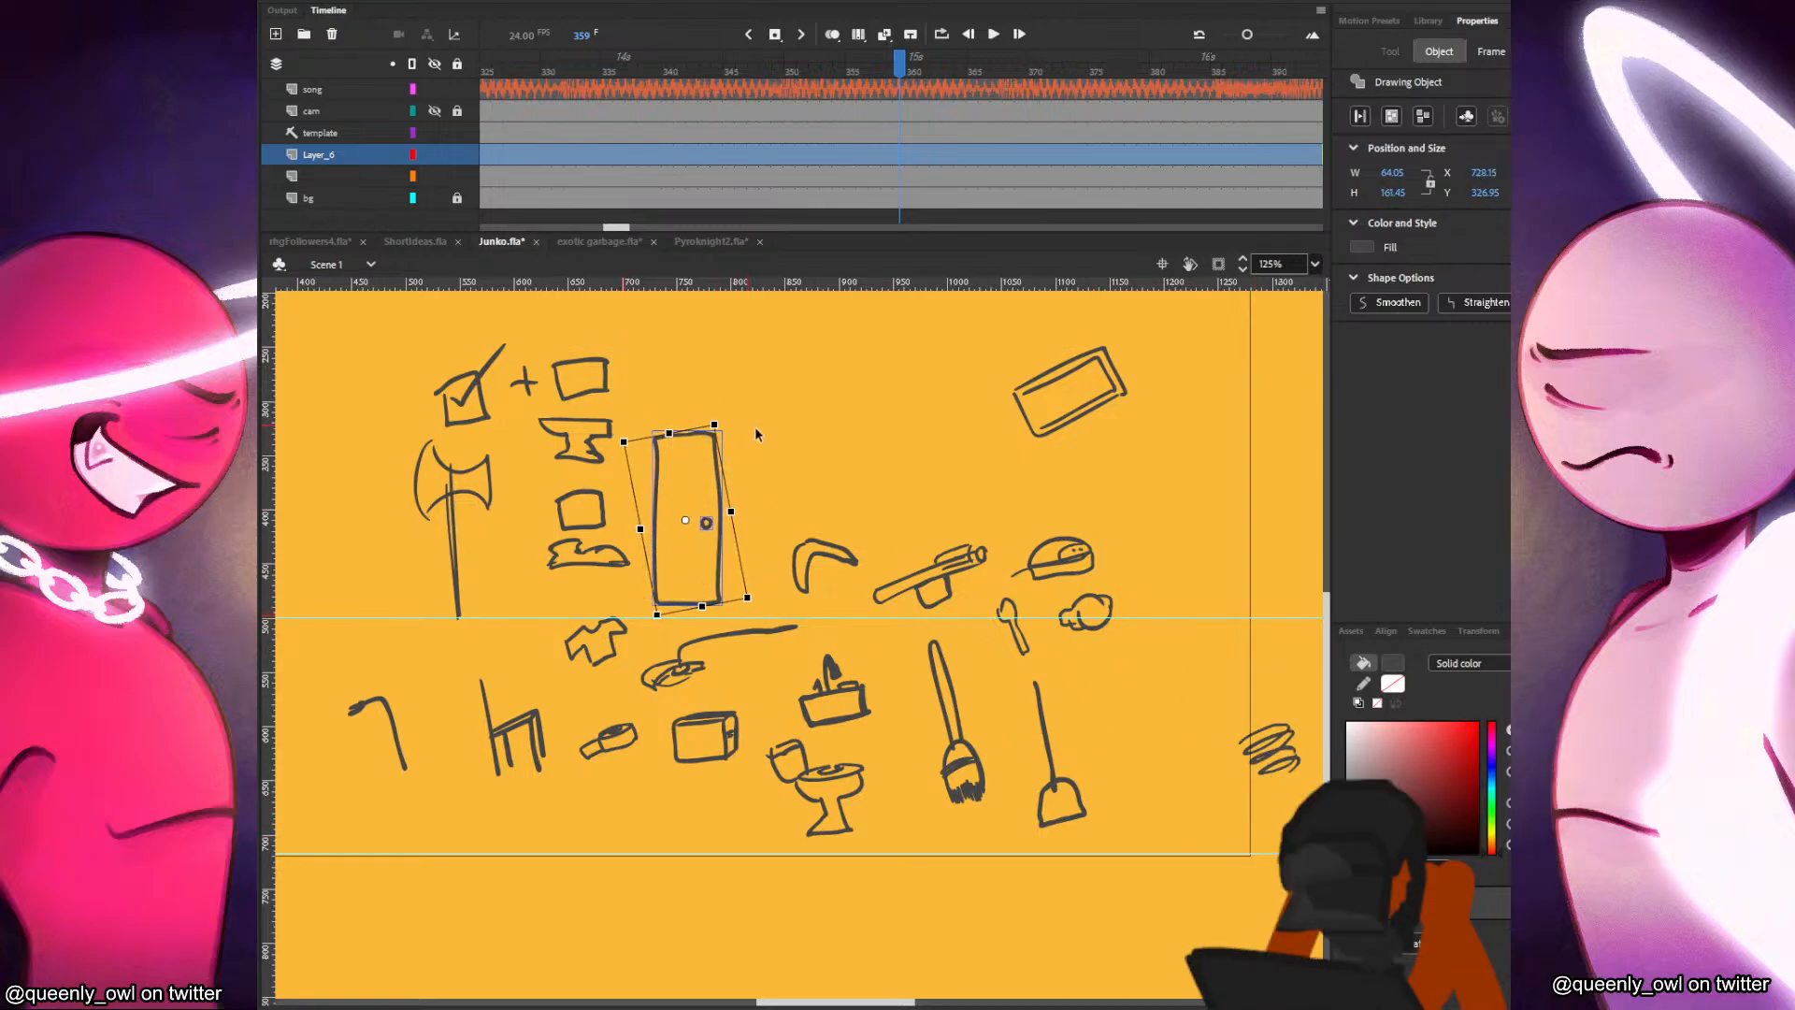
left_click(762, 442)
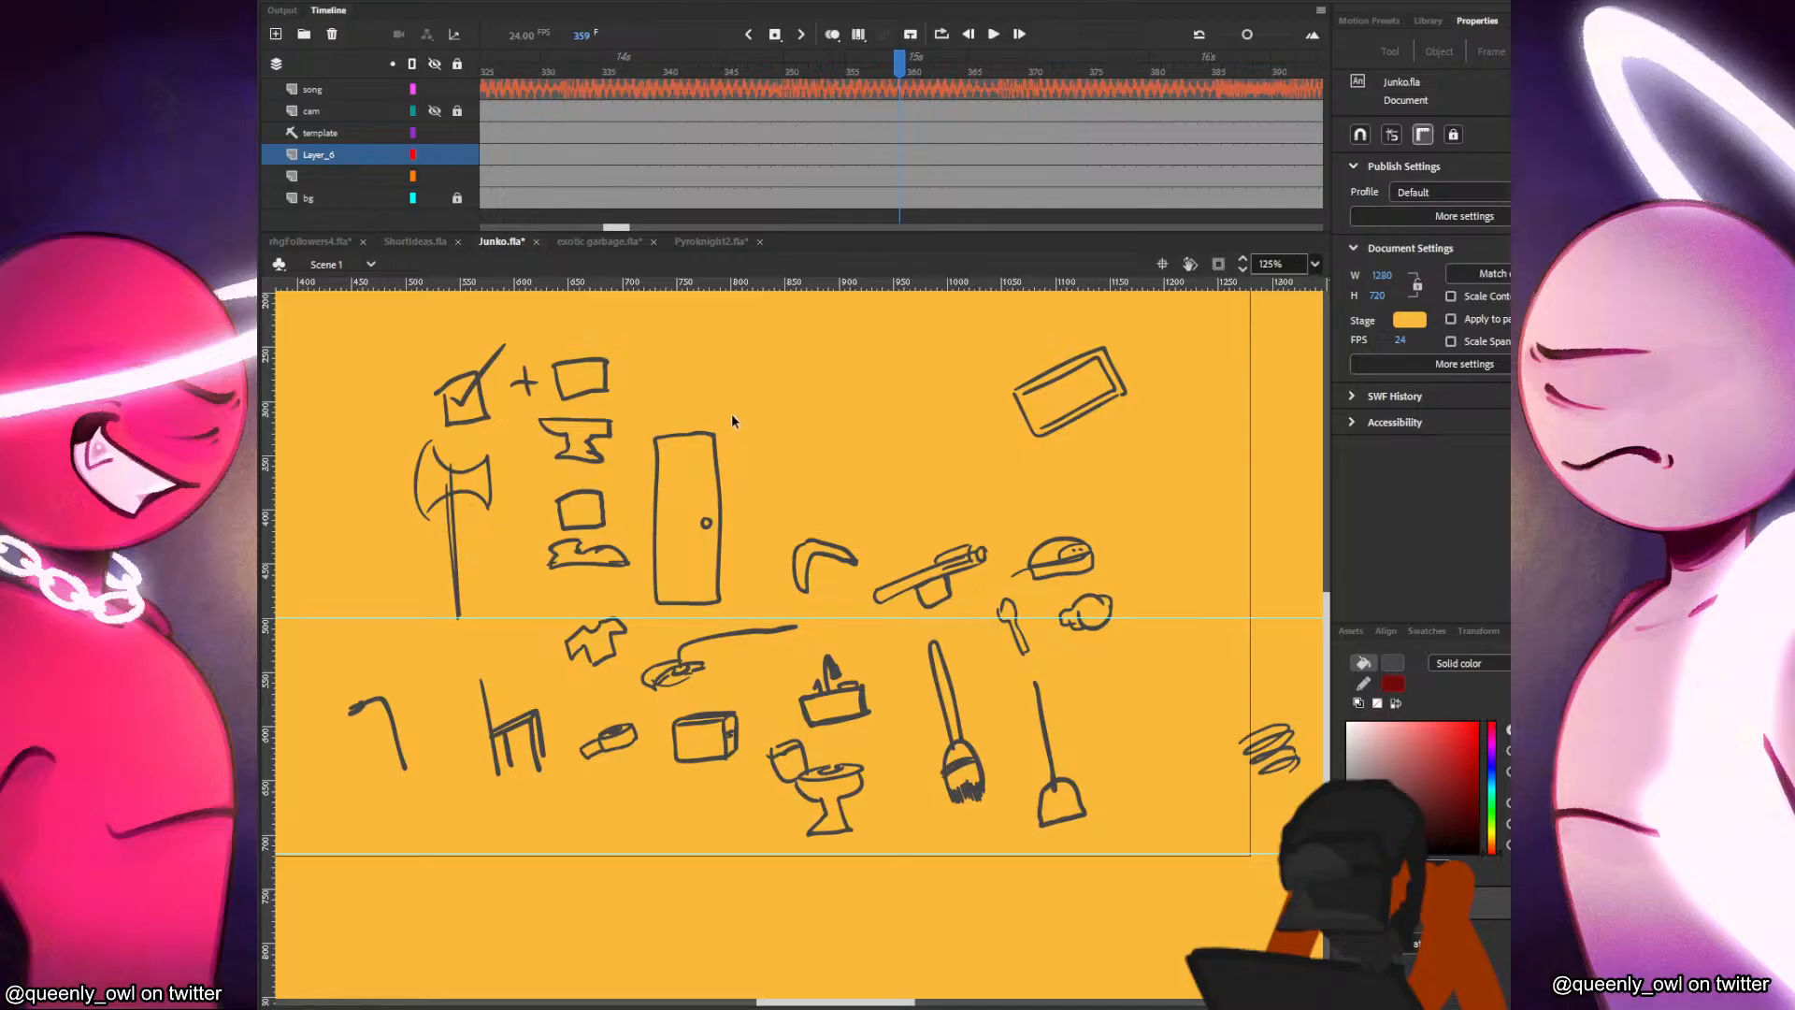
Move the upright door back down to the lower row, between the shovel and the coil scribble.
left_click_drag(744, 388, 645, 629)
mouse_move(739, 435)
left_mouse_down()
mouse_move(757, 520)
mouse_move(533, 541)
left_mouse_up()
key("ctrl+z")
key("ctrl+z")
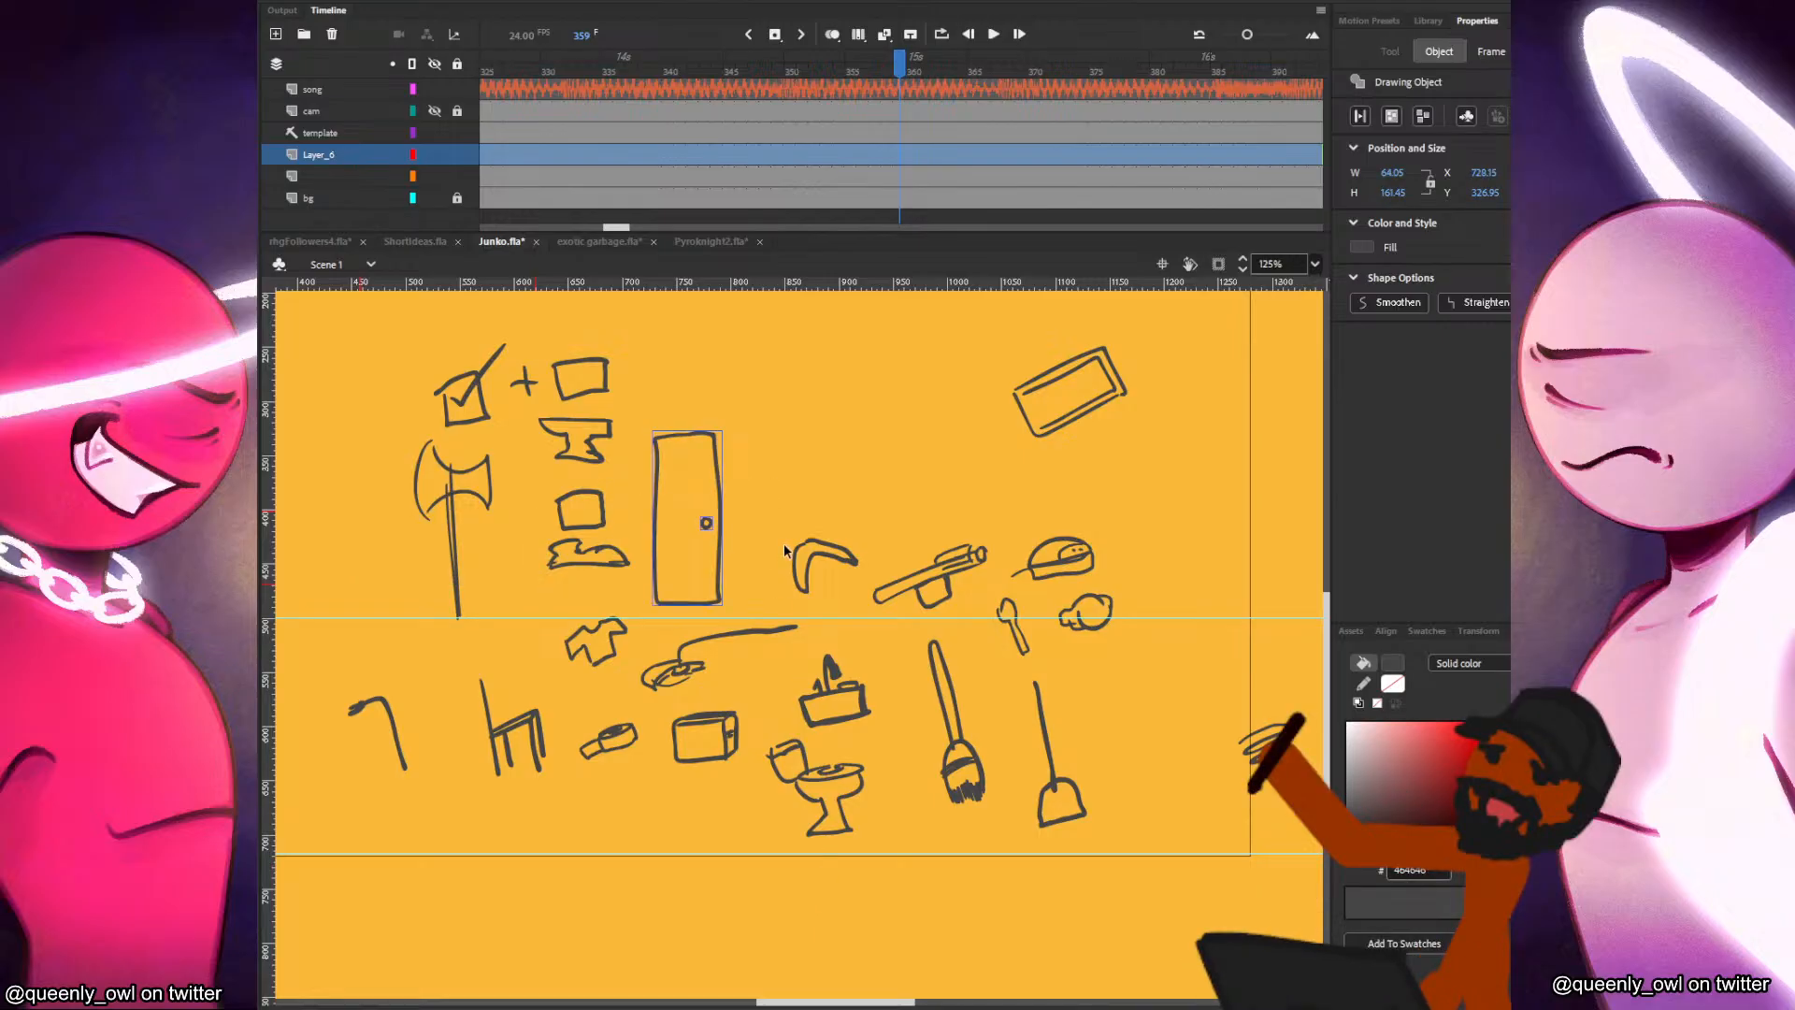
mouse_move(712, 486)
left_mouse_down()
mouse_move(1248, 615)
mouse_move(1187, 733)
mouse_move(1177, 714)
left_mouse_up()
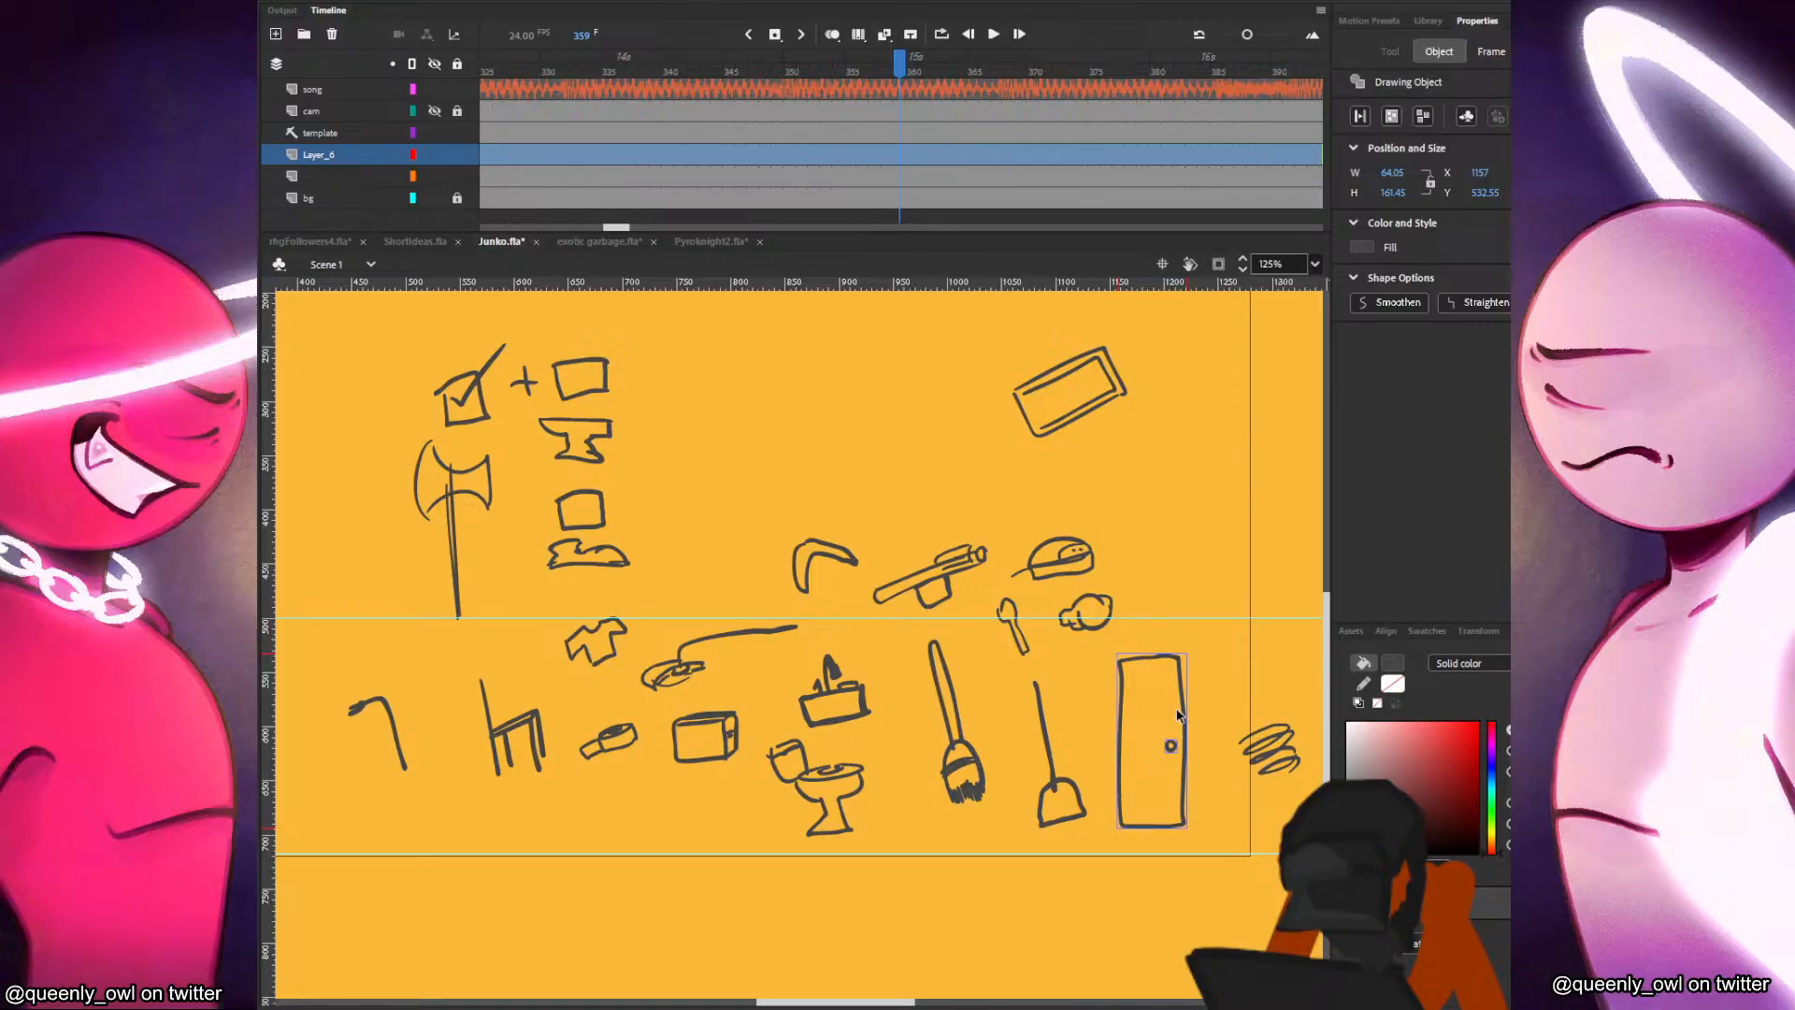
Move the light bulb beside the jagged sketch and place a copy of the empty checkbox above it.
mouse_move(1128, 594)
left_mouse_down()
mouse_move(1054, 645)
mouse_move(1137, 588)
mouse_move(848, 585)
mouse_move(708, 559)
left_mouse_up()
mouse_move(628, 479)
left_mouse_down()
mouse_move(557, 533)
mouse_move(708, 513)
left_mouse_up()
Place a copy of the chair beside the anvil with a duplicated empty checkbox above it.
left_click_drag(562, 669, 465, 815)
mouse_move(532, 732)
left_mouse_down()
mouse_move(700, 401)
mouse_move(700, 418)
left_mouse_up()
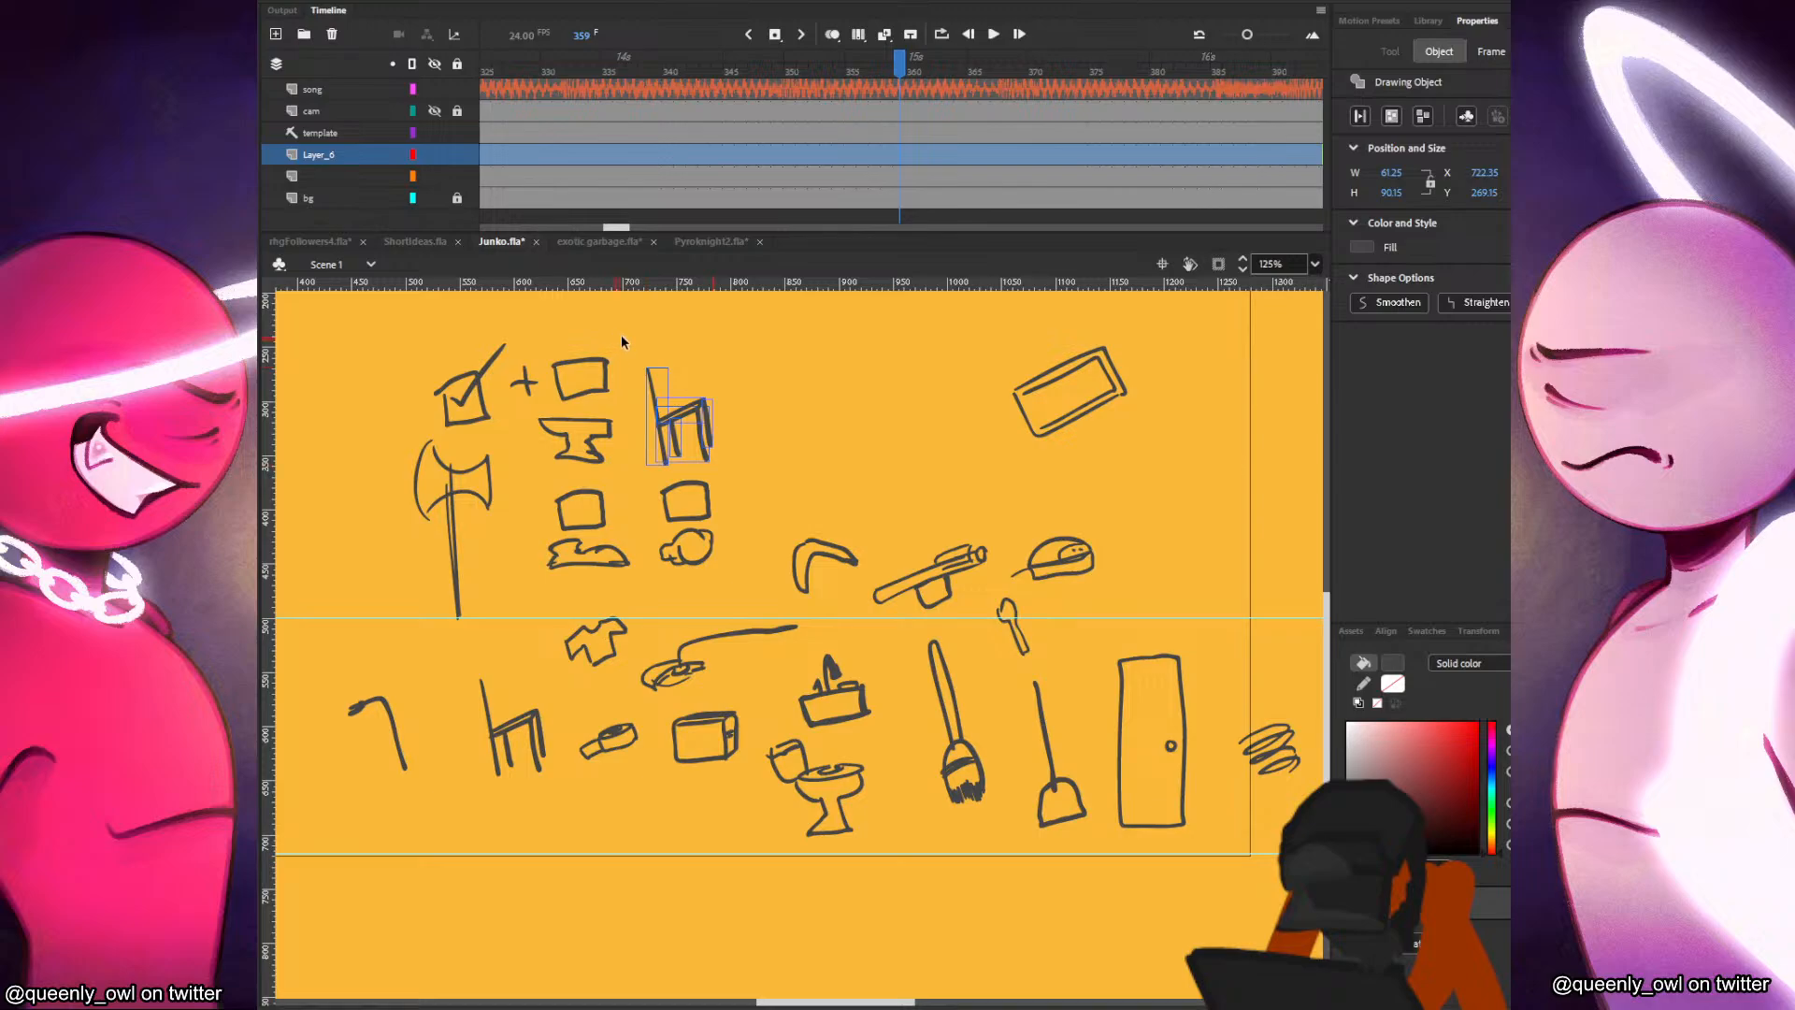
left_click(701, 506)
left_click_drag(701, 506, 699, 370)
left_click(735, 374)
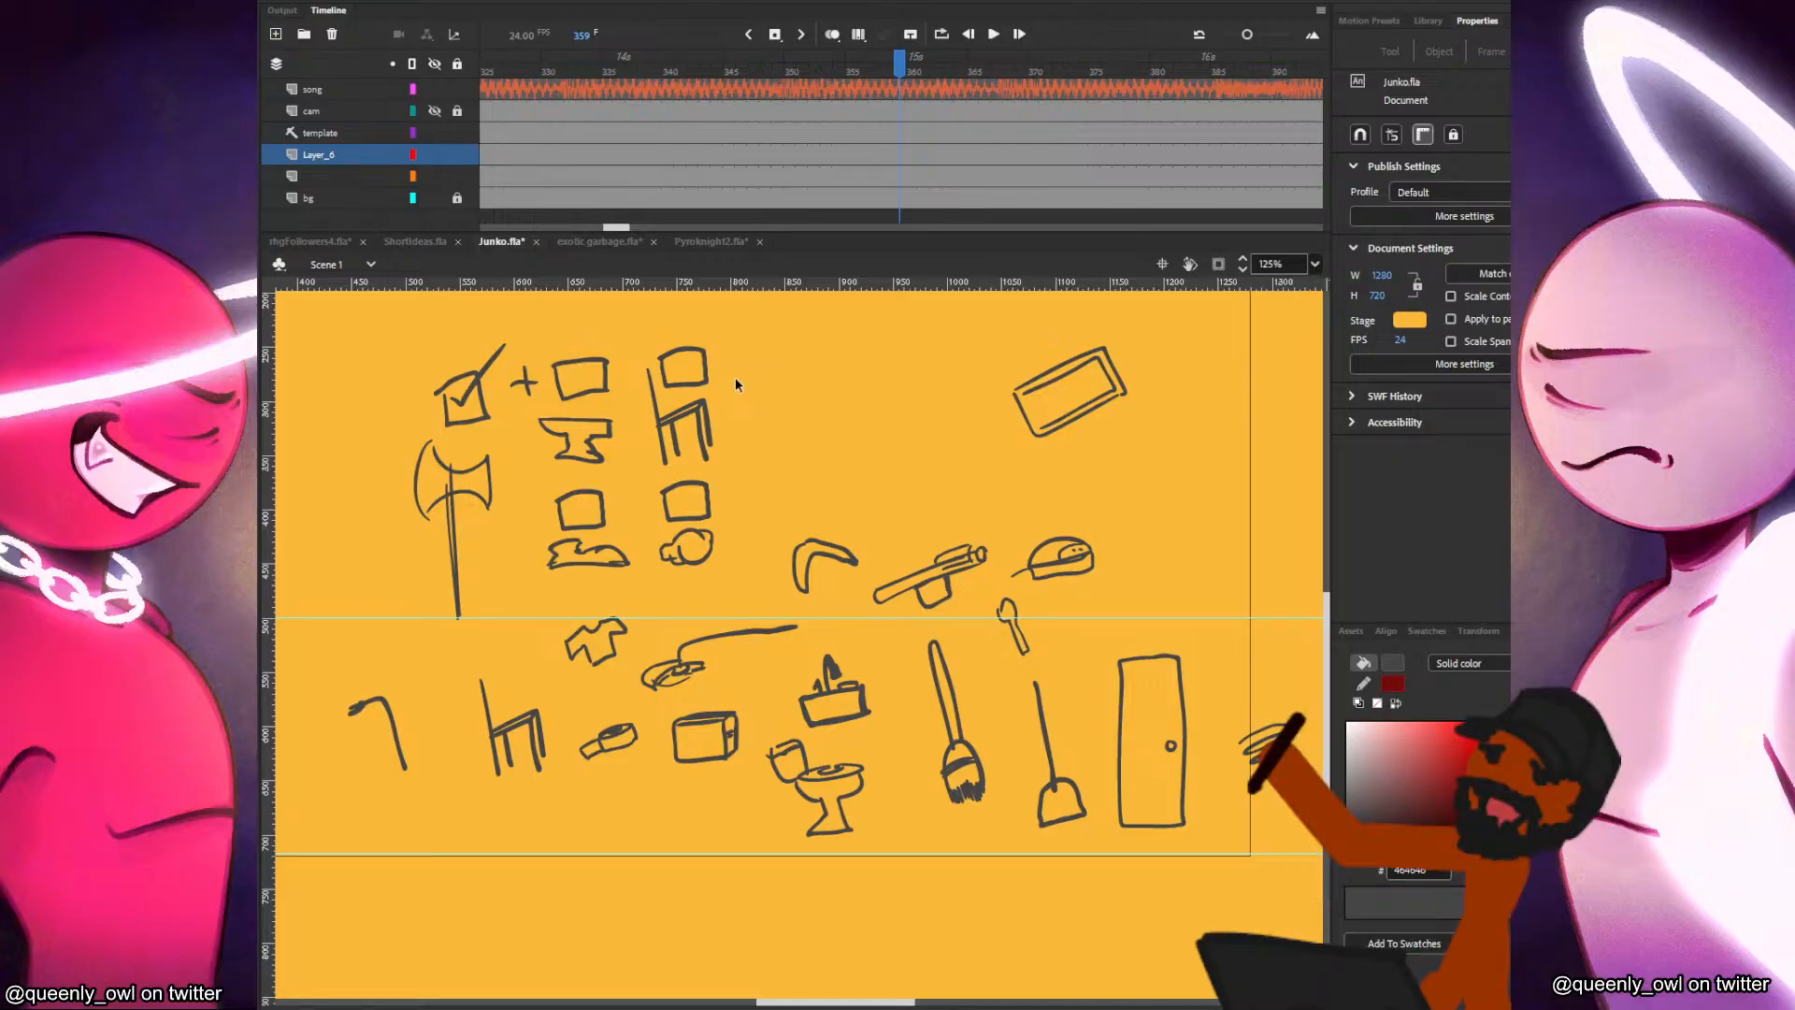
key("b")
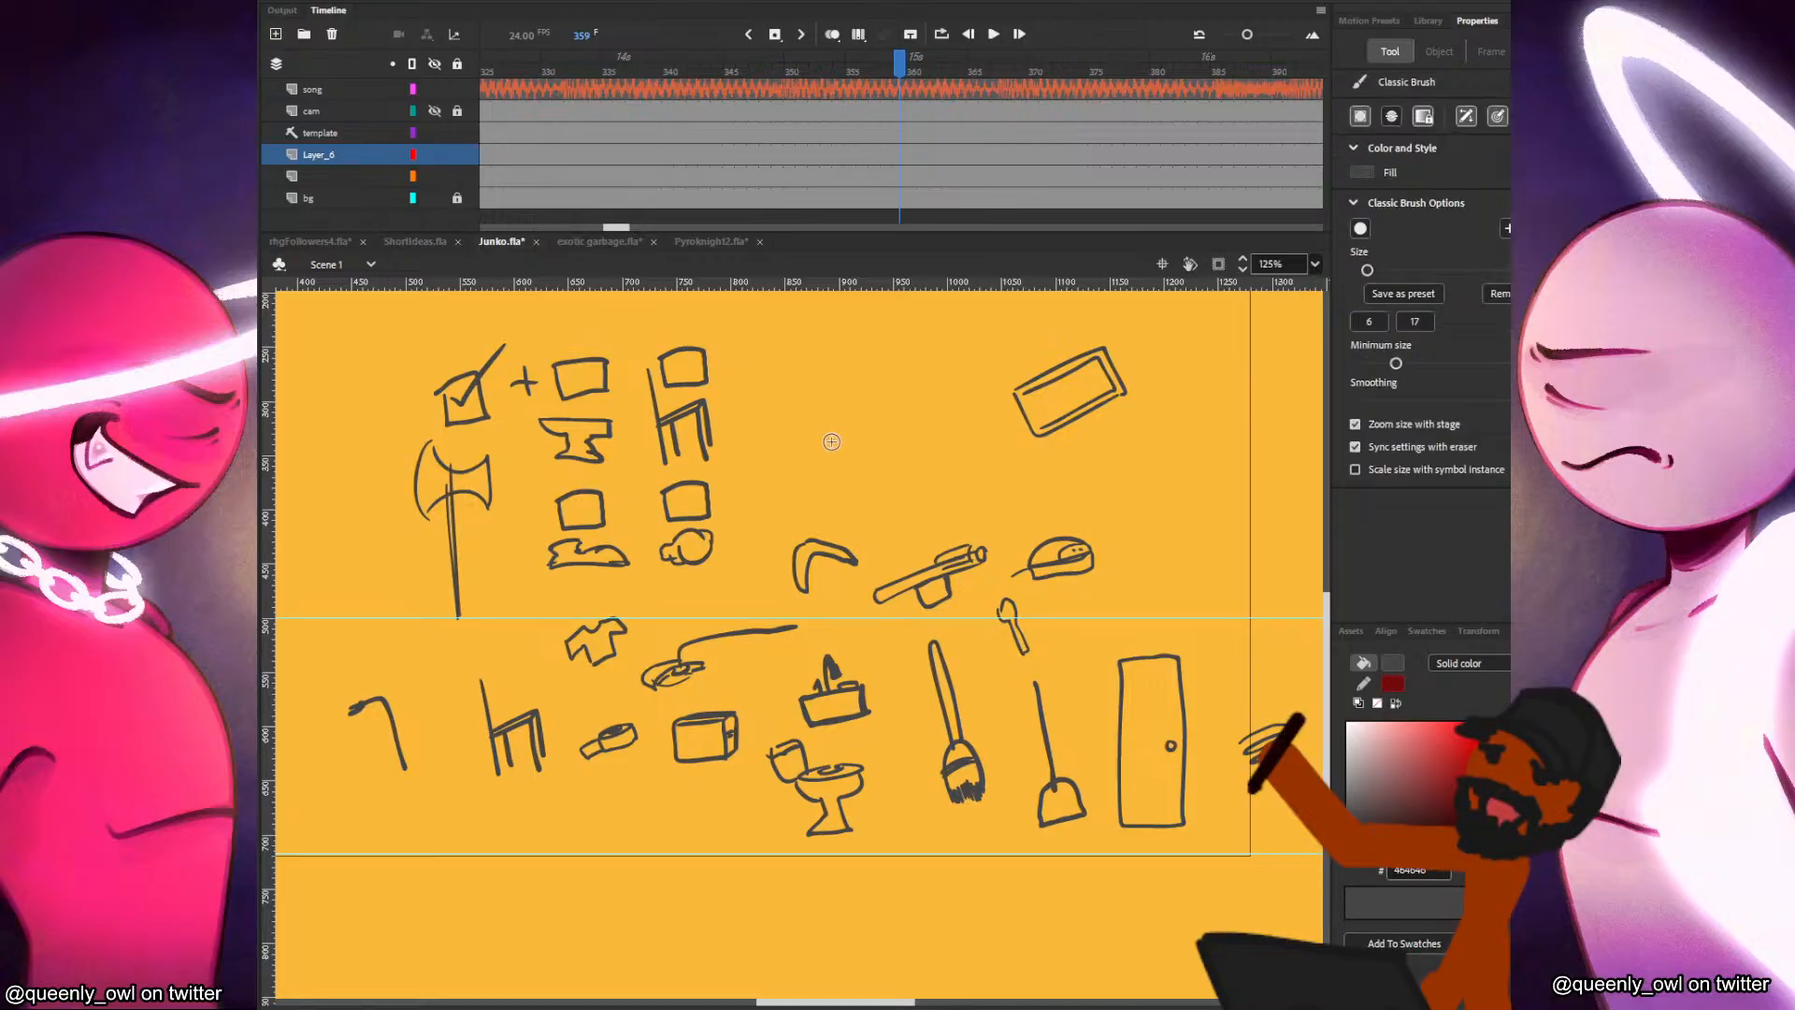
mouse_move(853, 410)
left_mouse_down()
mouse_move(921, 428)
mouse_move(888, 450)
mouse_move(833, 432)
mouse_move(861, 457)
left_mouse_up()
mouse_move(855, 441)
left_mouse_down()
mouse_move(891, 451)
mouse_move(864, 402)
left_mouse_up()
mouse_move(849, 368)
left_mouse_down()
mouse_move(896, 343)
mouse_move(921, 467)
left_mouse_up()
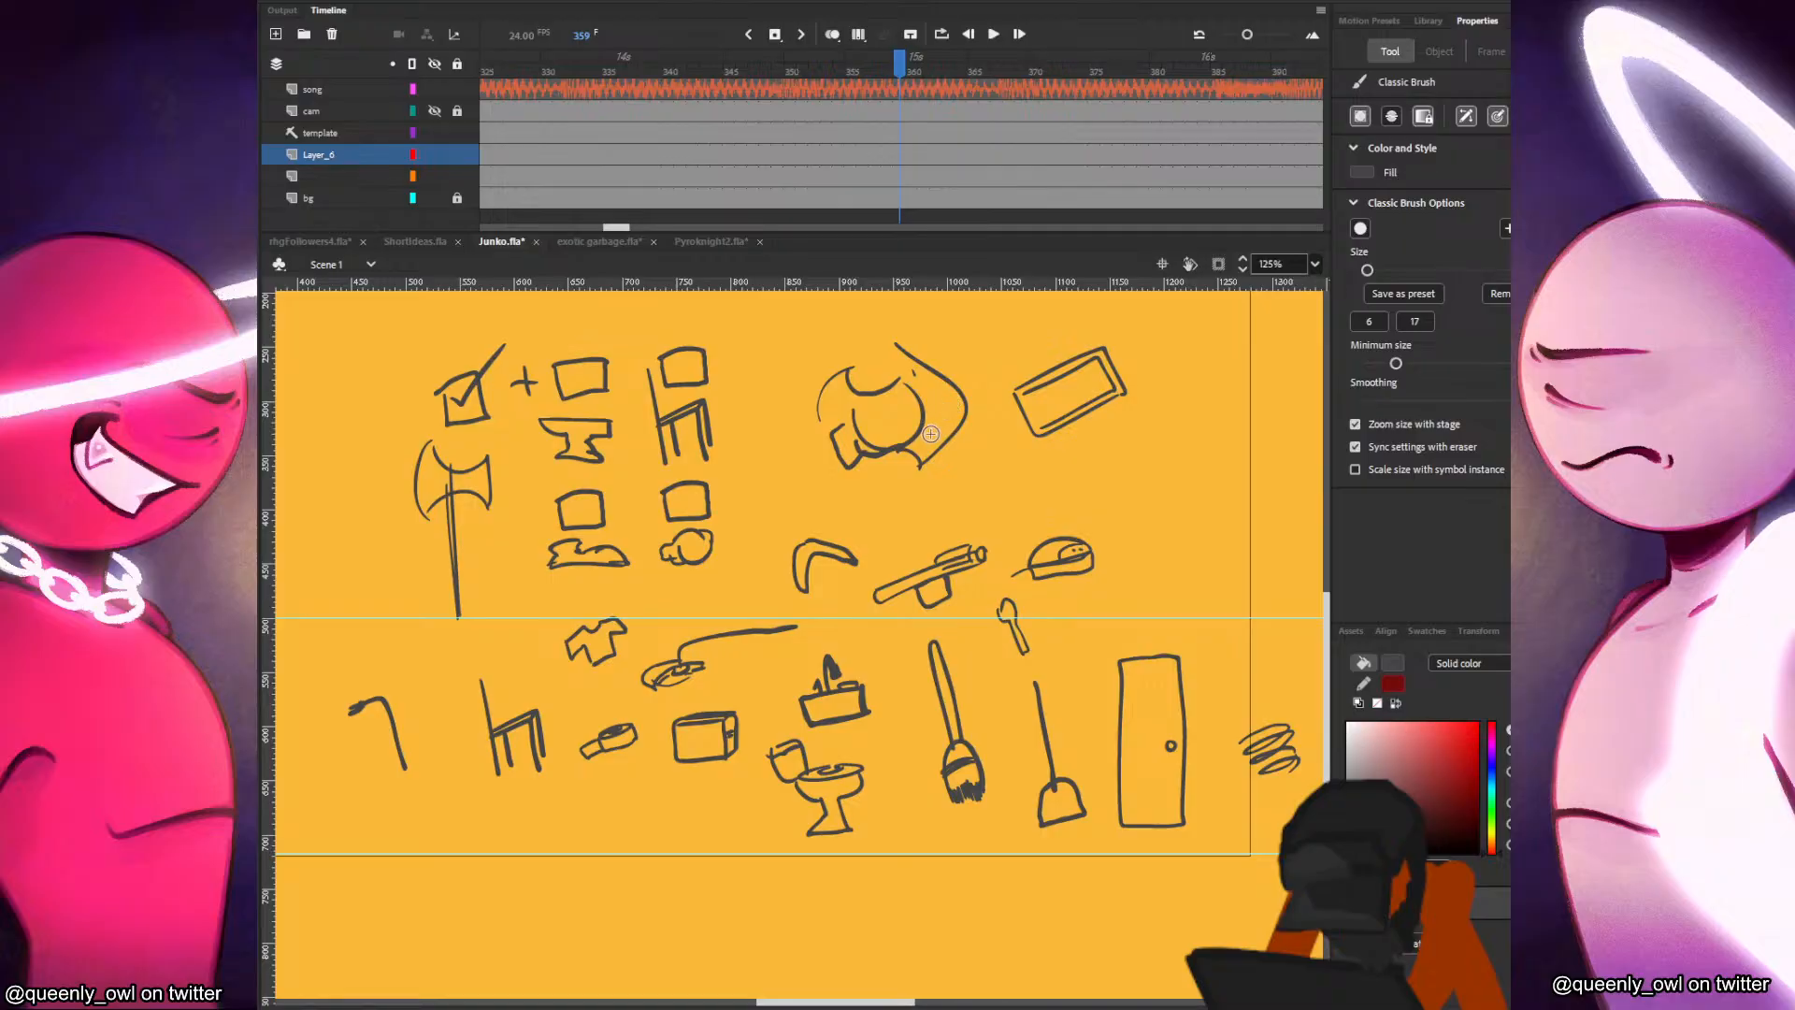
left_click_drag(913, 439, 918, 467)
left_click_drag(818, 420, 833, 438)
mouse_move(872, 354)
left_mouse_down()
mouse_move(916, 522)
mouse_move(909, 390)
left_mouse_up()
key("ctrl+z")
key("ctrl+z")
key("ctrl+z")
key("ctrl+z")
key("ctrl+z")
key("ctrl+z")
key("ctrl+z")
key("ctrl+z")
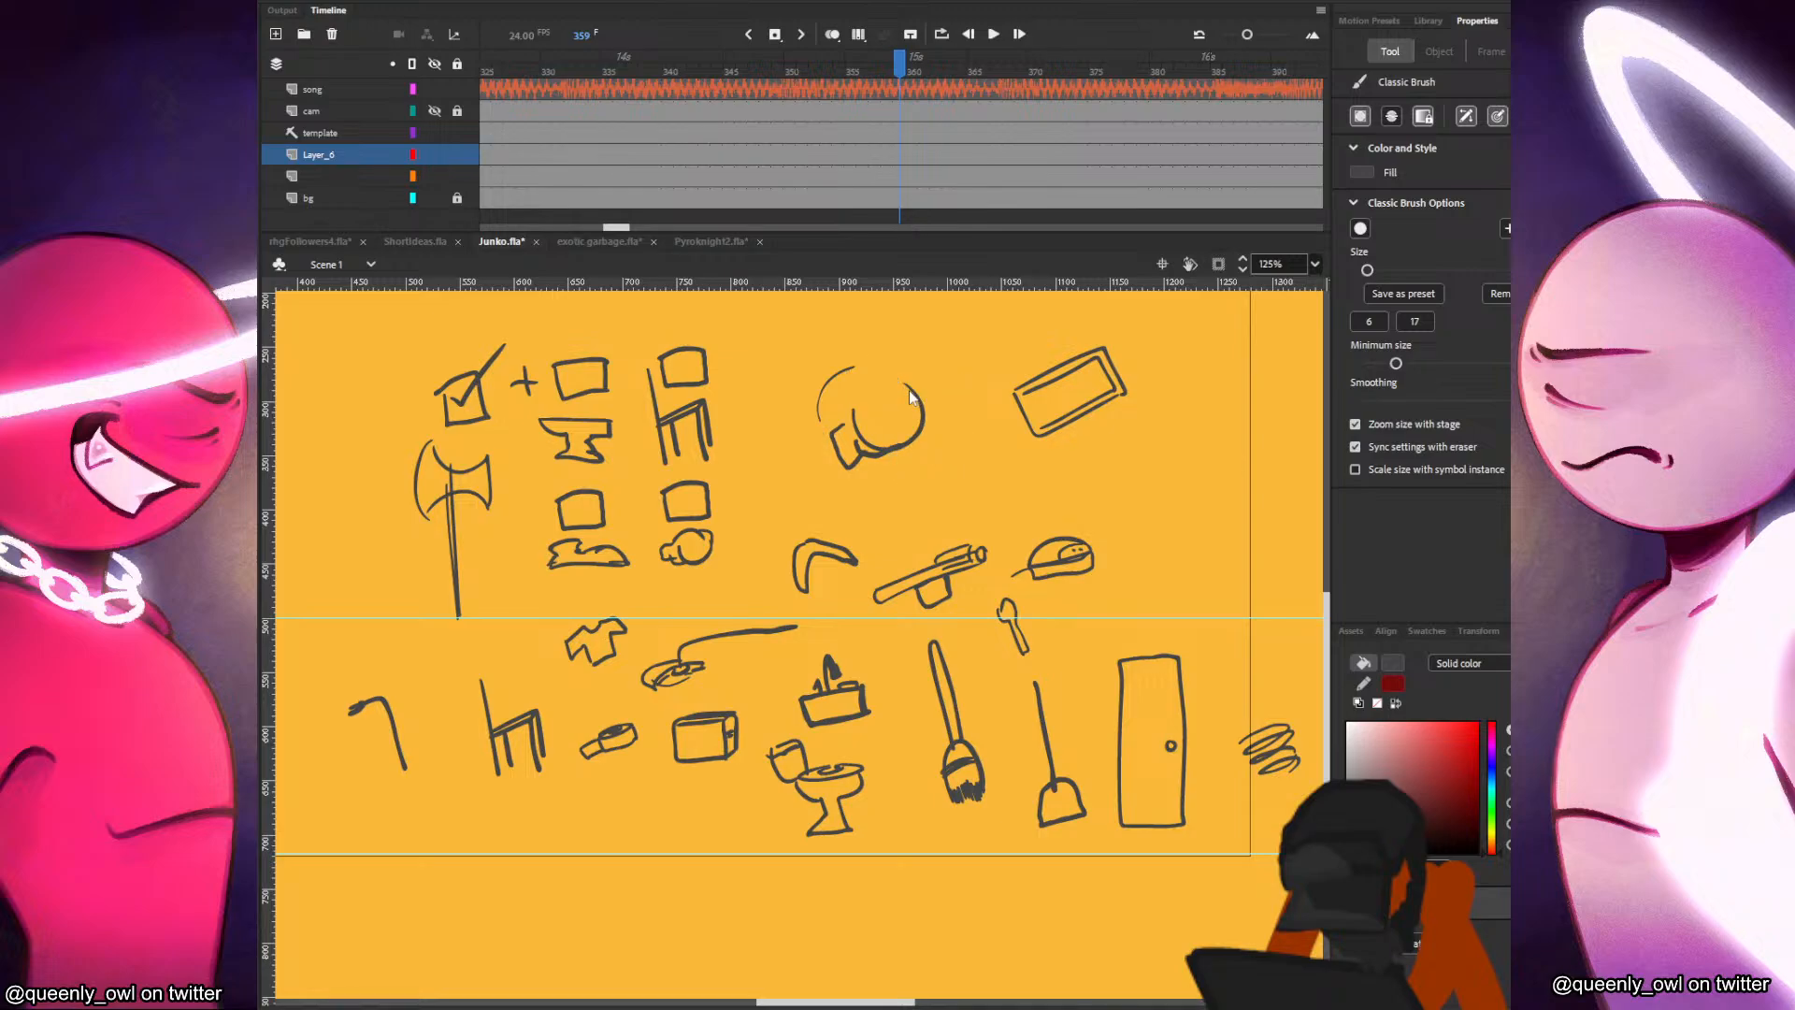
key("ctrl+z")
key("ctrl+z")
mouse_move(840, 440)
left_mouse_down()
mouse_move(910, 455)
mouse_move(909, 475)
mouse_move(915, 461)
mouse_move(837, 503)
mouse_move(868, 487)
mouse_move(862, 502)
mouse_move(826, 437)
mouse_move(866, 416)
mouse_move(910, 443)
left_mouse_up()
key("ctrl+z")
key("ctrl+z")
key("ctrl+z")
key("ctrl+z")
key("ctrl+z")
Move the coil scribble beside the light bulb and the boomerang down above the sink sketch.
key("v")
left_click_drag(1219, 809, 1309, 699)
mouse_move(1279, 768)
left_mouse_down()
mouse_move(772, 505)
mouse_move(835, 624)
left_mouse_up()
left_click(832, 543)
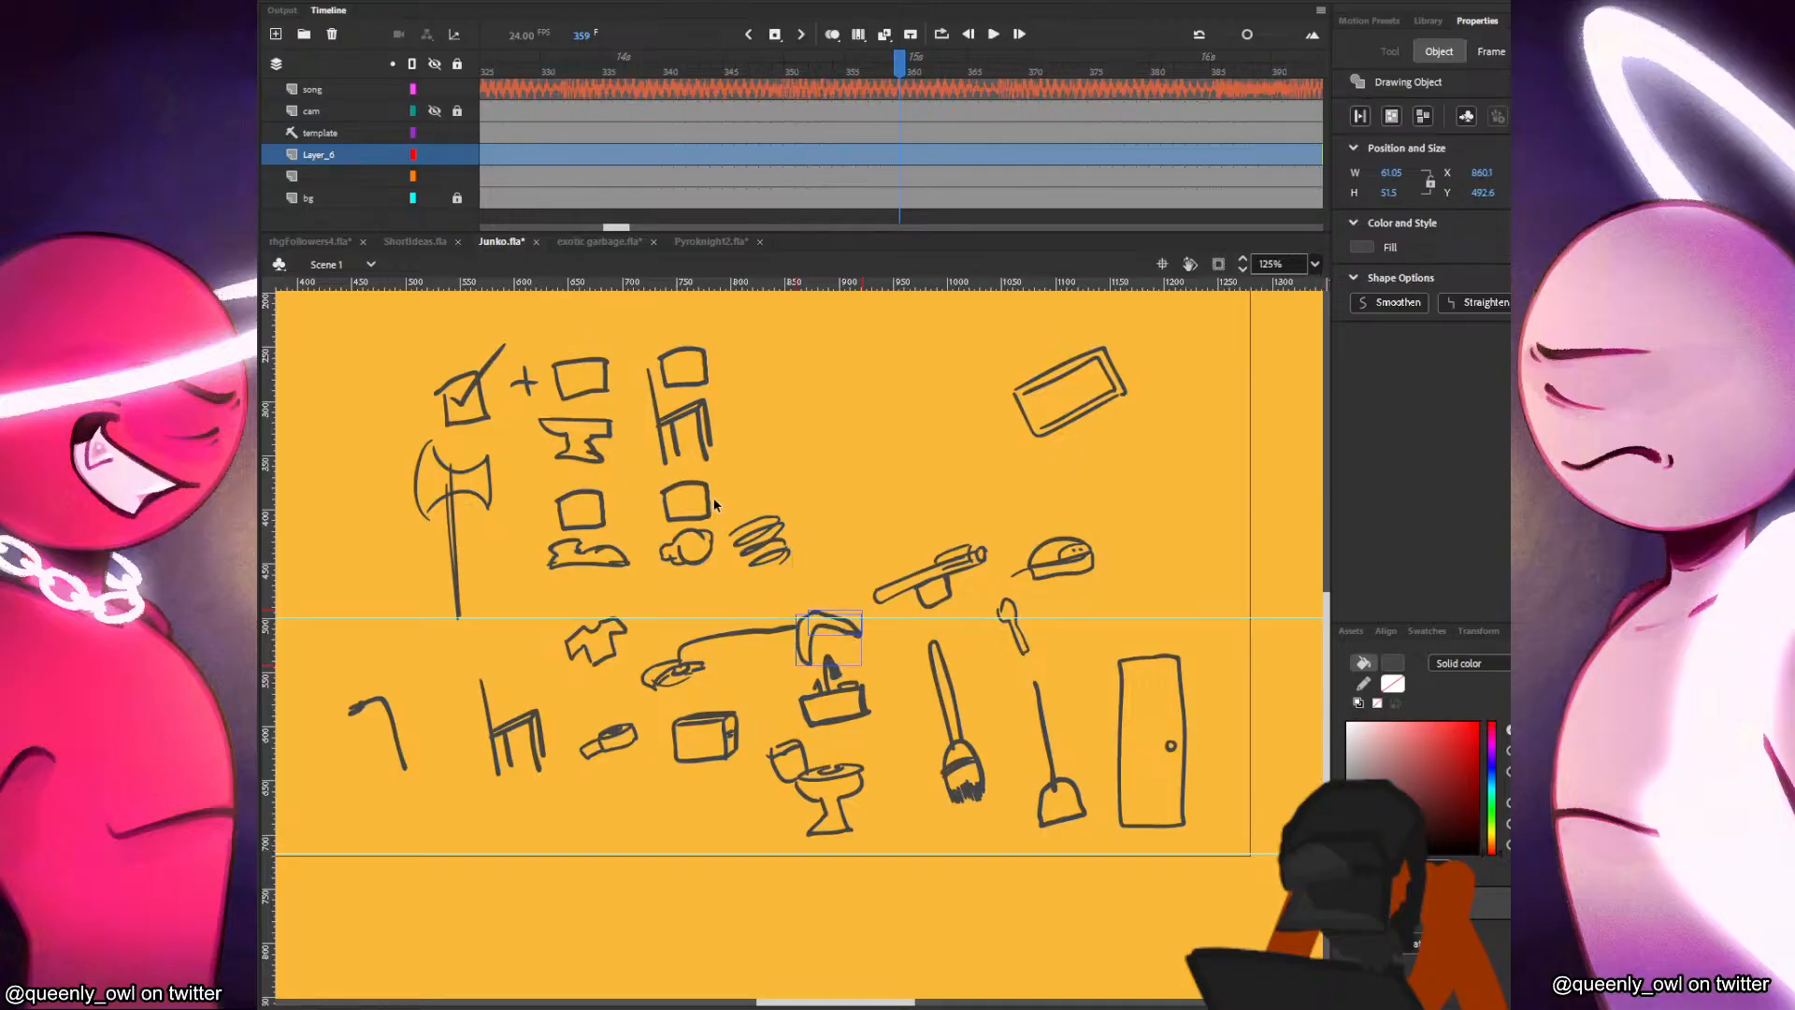
Duplicate the light bulb's checkbox above the coil scribble and tick both of those checkboxes.
left_click_drag(709, 503, 778, 498)
left_click(732, 433)
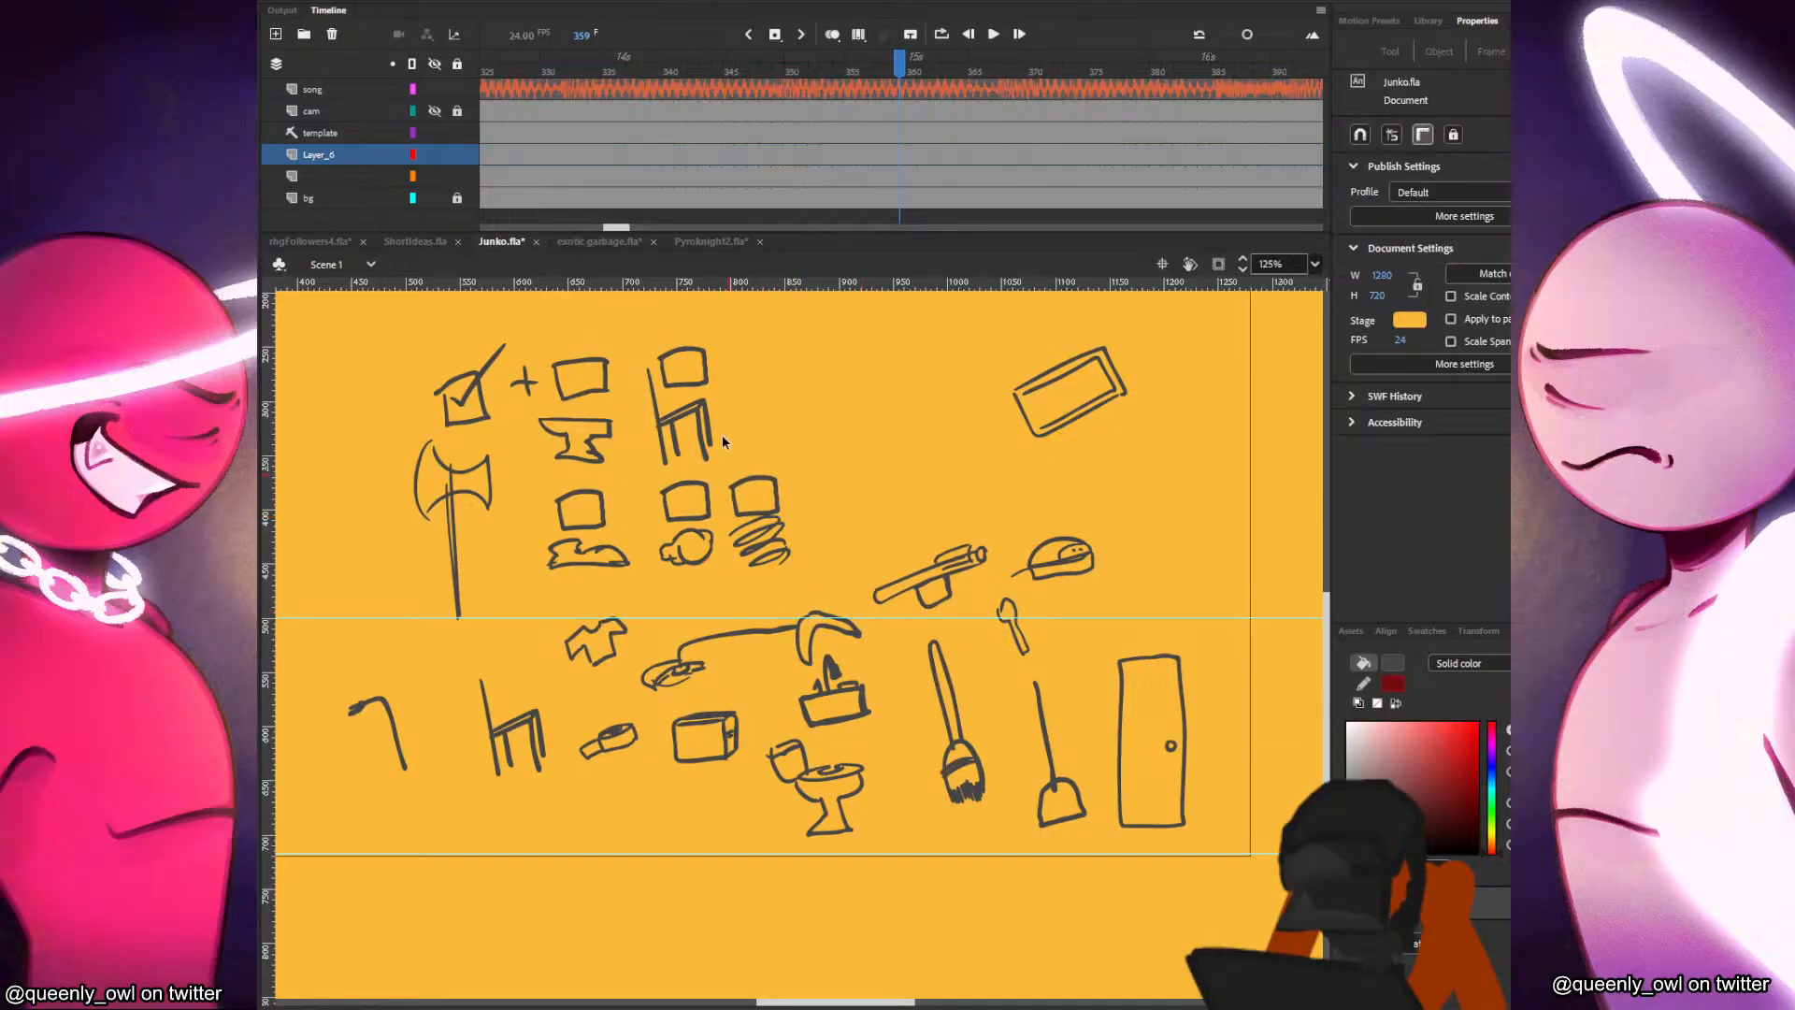
key("b")
left_click_drag(670, 494, 802, 457)
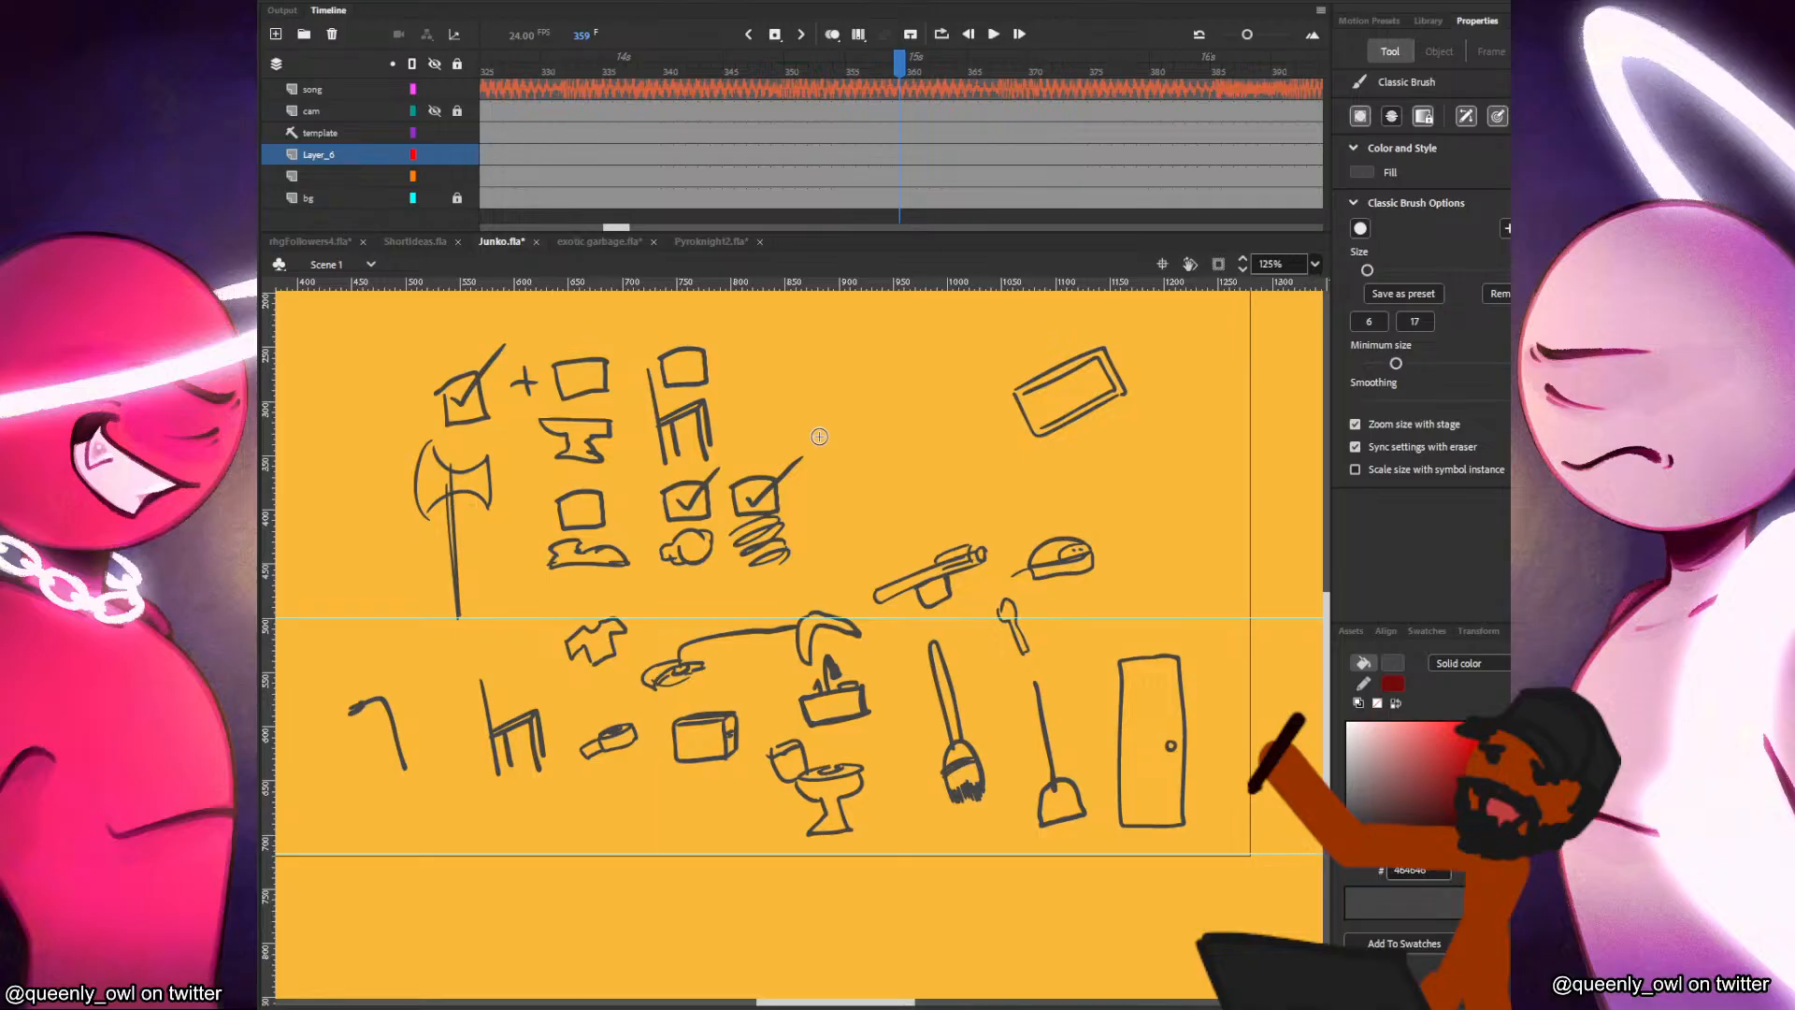
Sketch a combined weapon beside the checklist with a straight handle, coiled spring neck, light bulb head and two axe blades.
left_click_drag(862, 401, 897, 516)
left_click_drag(862, 409, 898, 516)
mouse_move(858, 404)
left_mouse_down()
mouse_move(897, 519)
mouse_move(883, 551)
mouse_move(900, 533)
mouse_move(872, 550)
mouse_move(894, 576)
left_mouse_up()
scroll(869, 441, "up", 5)
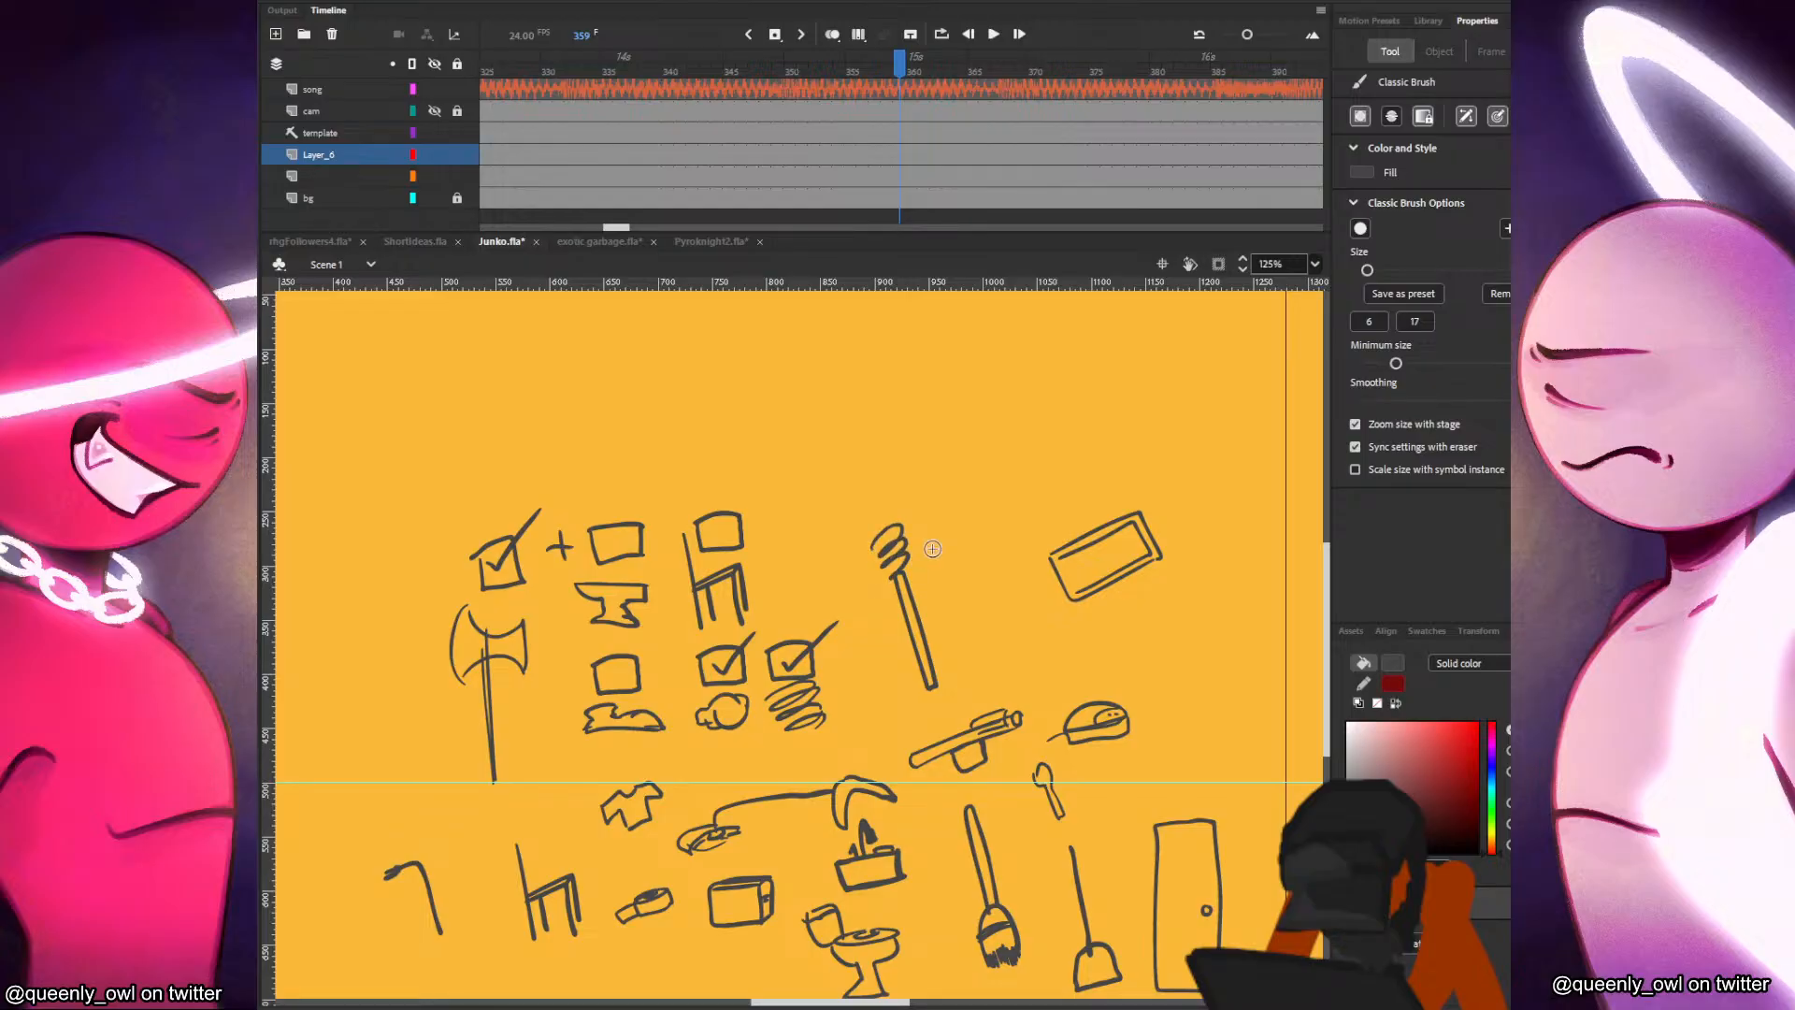
mouse_move(868, 507)
left_mouse_down()
mouse_move(872, 549)
mouse_move(871, 506)
mouse_move(833, 488)
mouse_move(866, 565)
mouse_move(879, 457)
mouse_move(927, 518)
mouse_move(907, 521)
left_mouse_up()
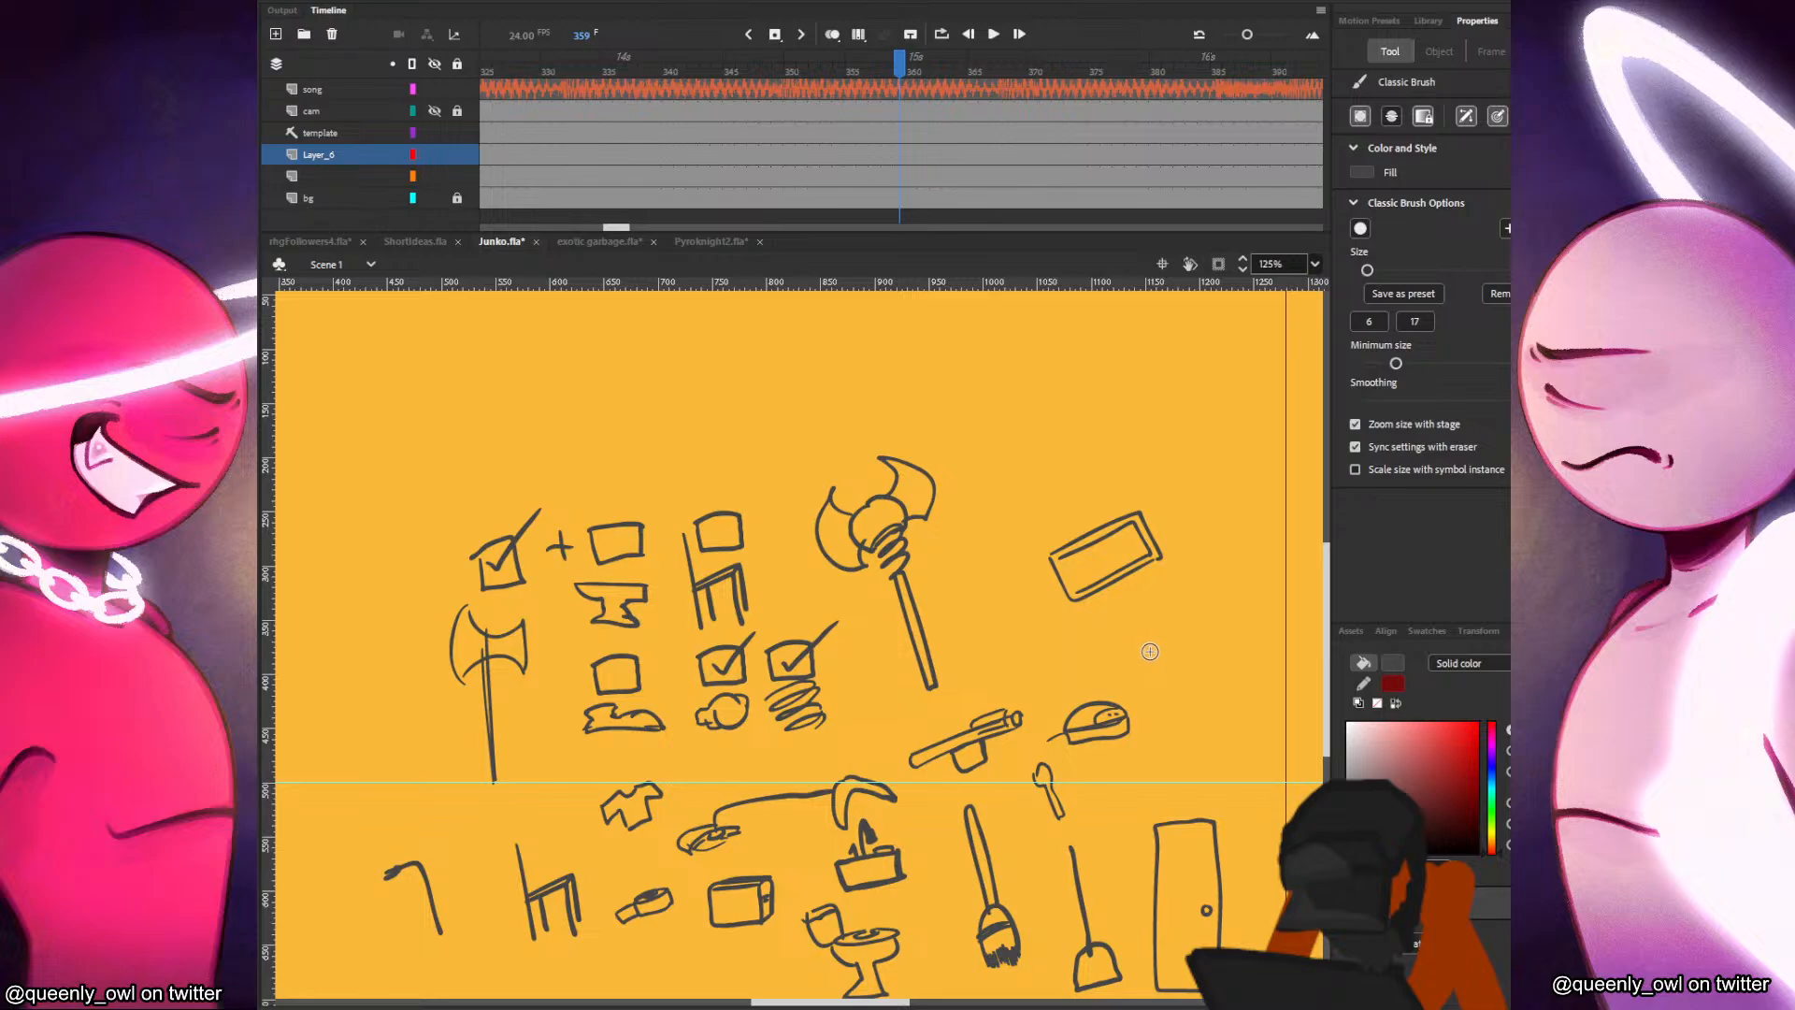
Draw inner edge lines along both blades of the spring-necked axe.
left_click_drag(832, 491, 865, 565)
key("ctrl+z")
left_click_drag(831, 497, 860, 561)
left_click_drag(903, 464, 912, 520)
scroll(991, 597, "up", 5)
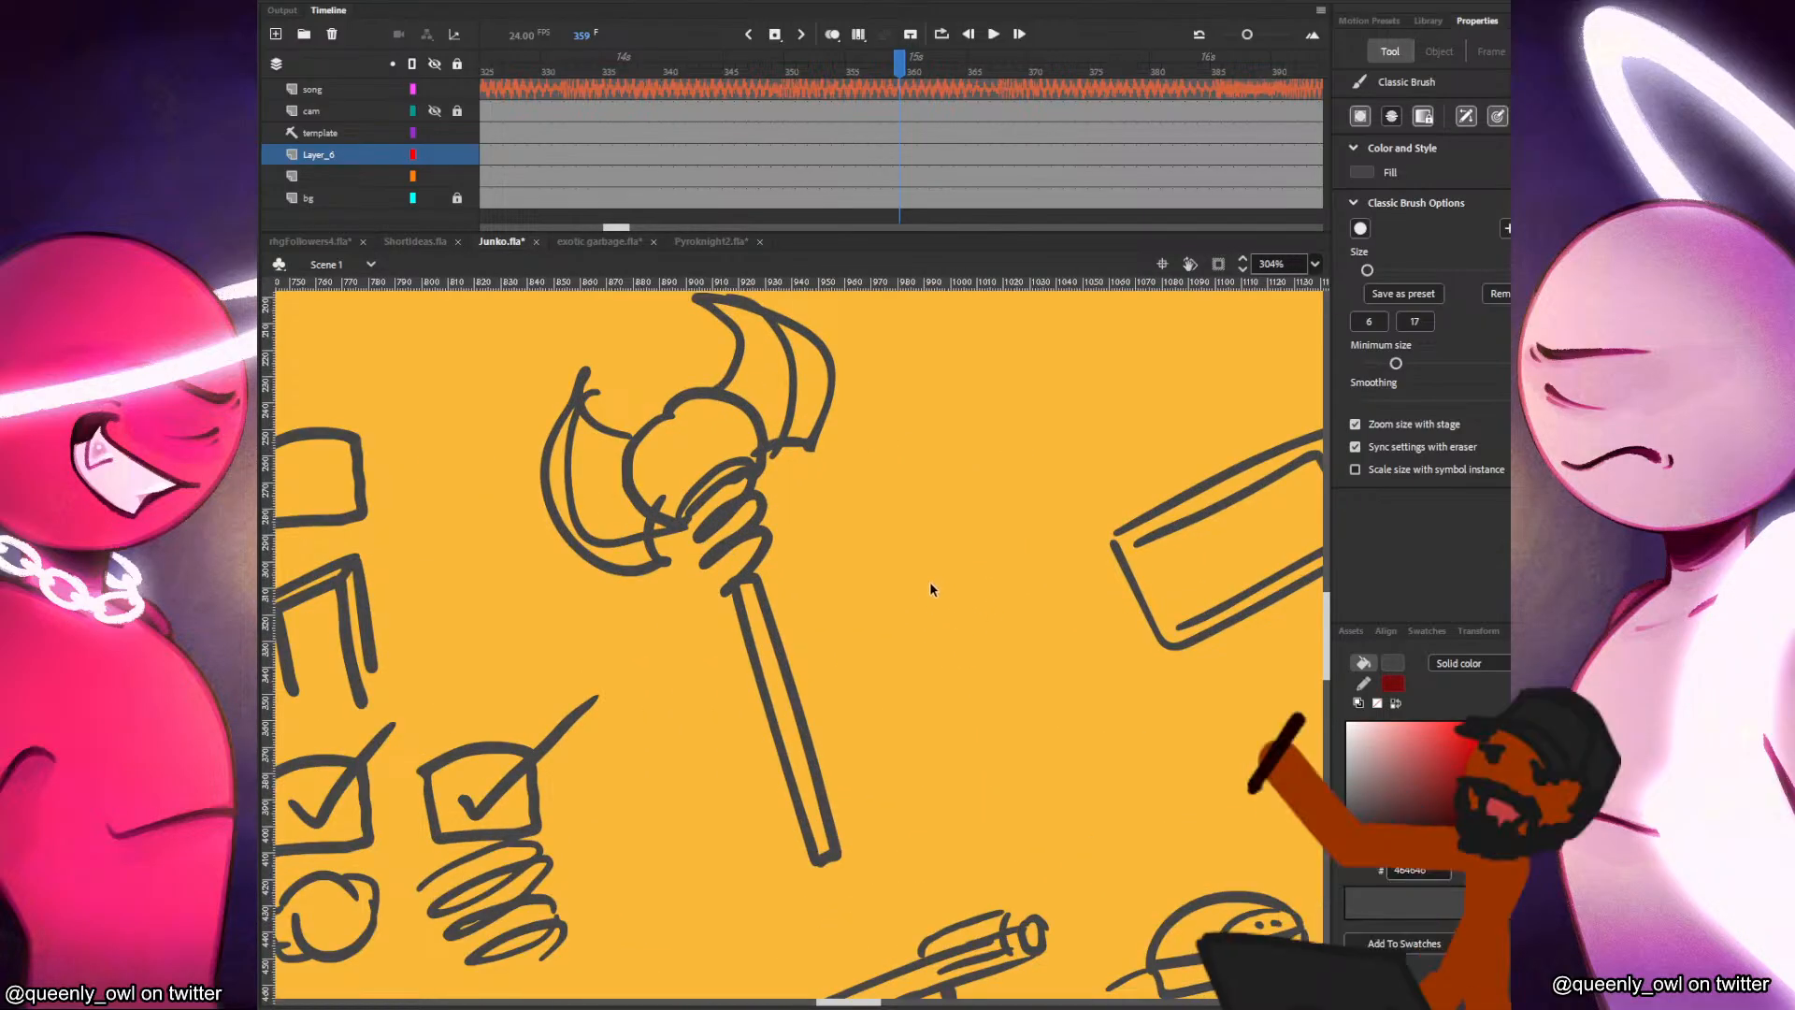
scroll(931, 588, "down", 1)
left_click_drag(929, 588, 927, 671)
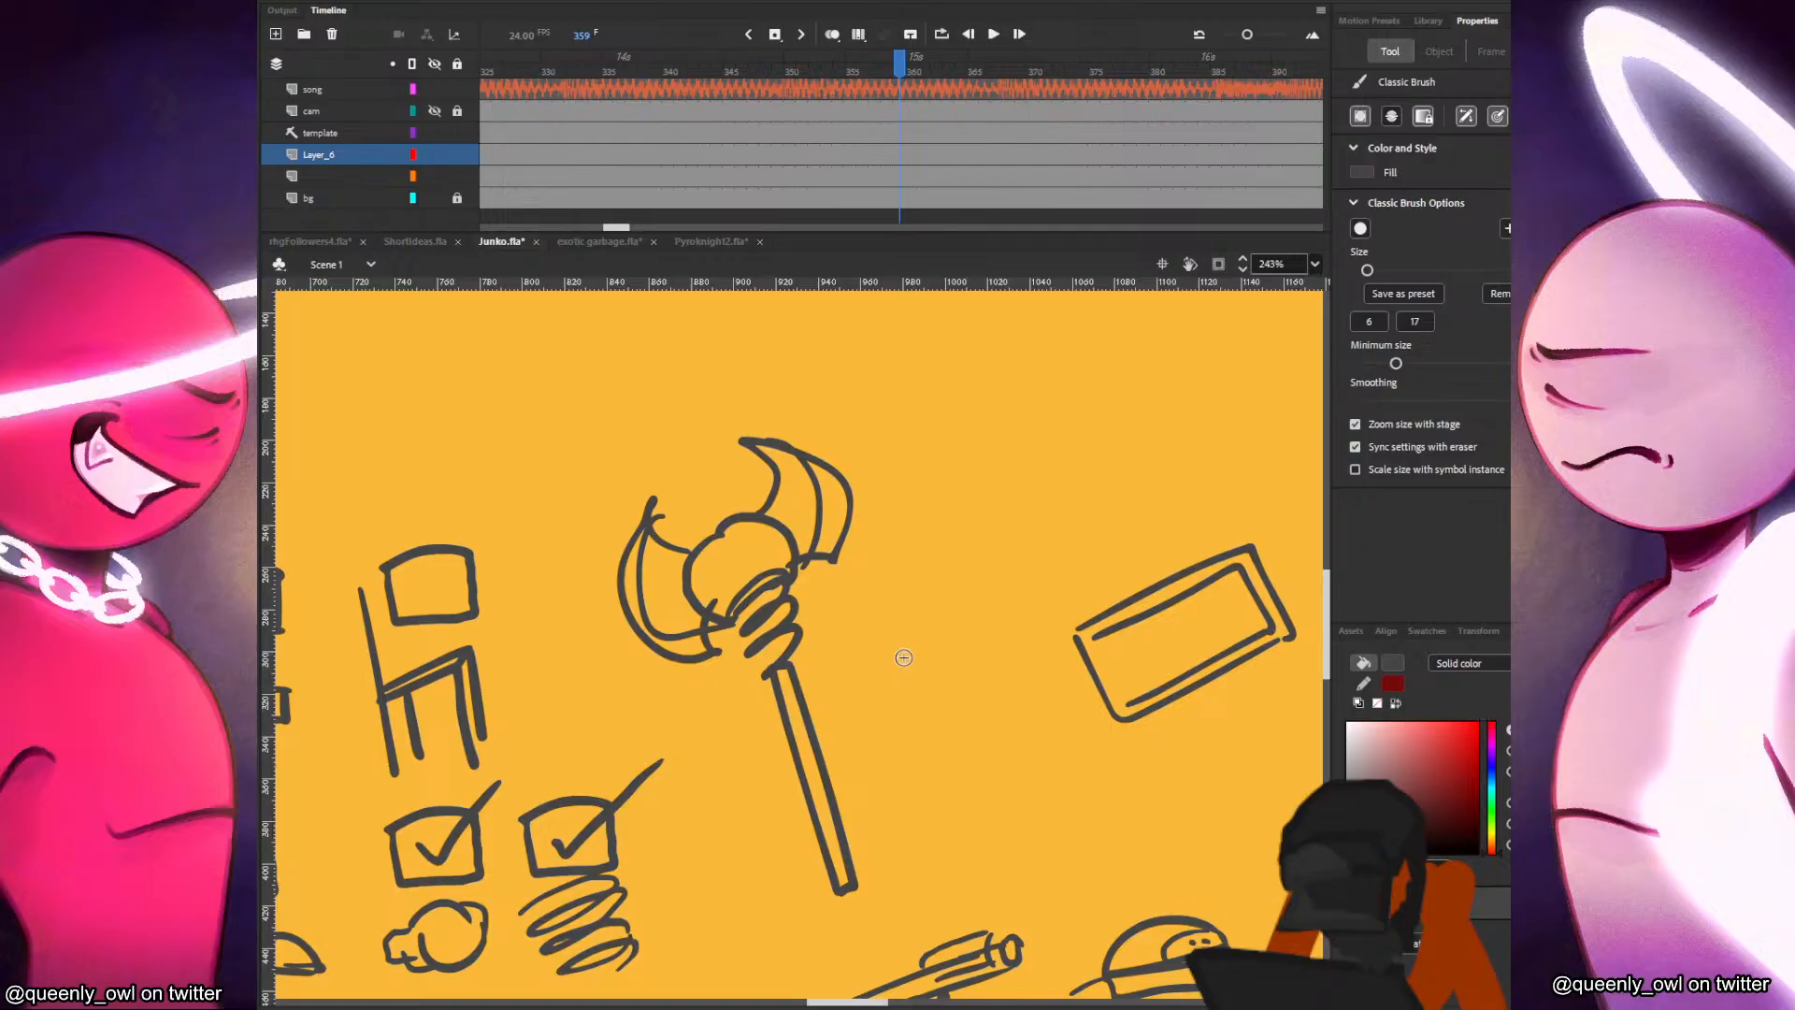
Sketch the weapon above the tilted rectangle with a slanted handle, its bladed head springing upward and a curved motion line.
left_click_drag(1207, 471, 1001, 653)
left_click_drag(870, 619, 1066, 549)
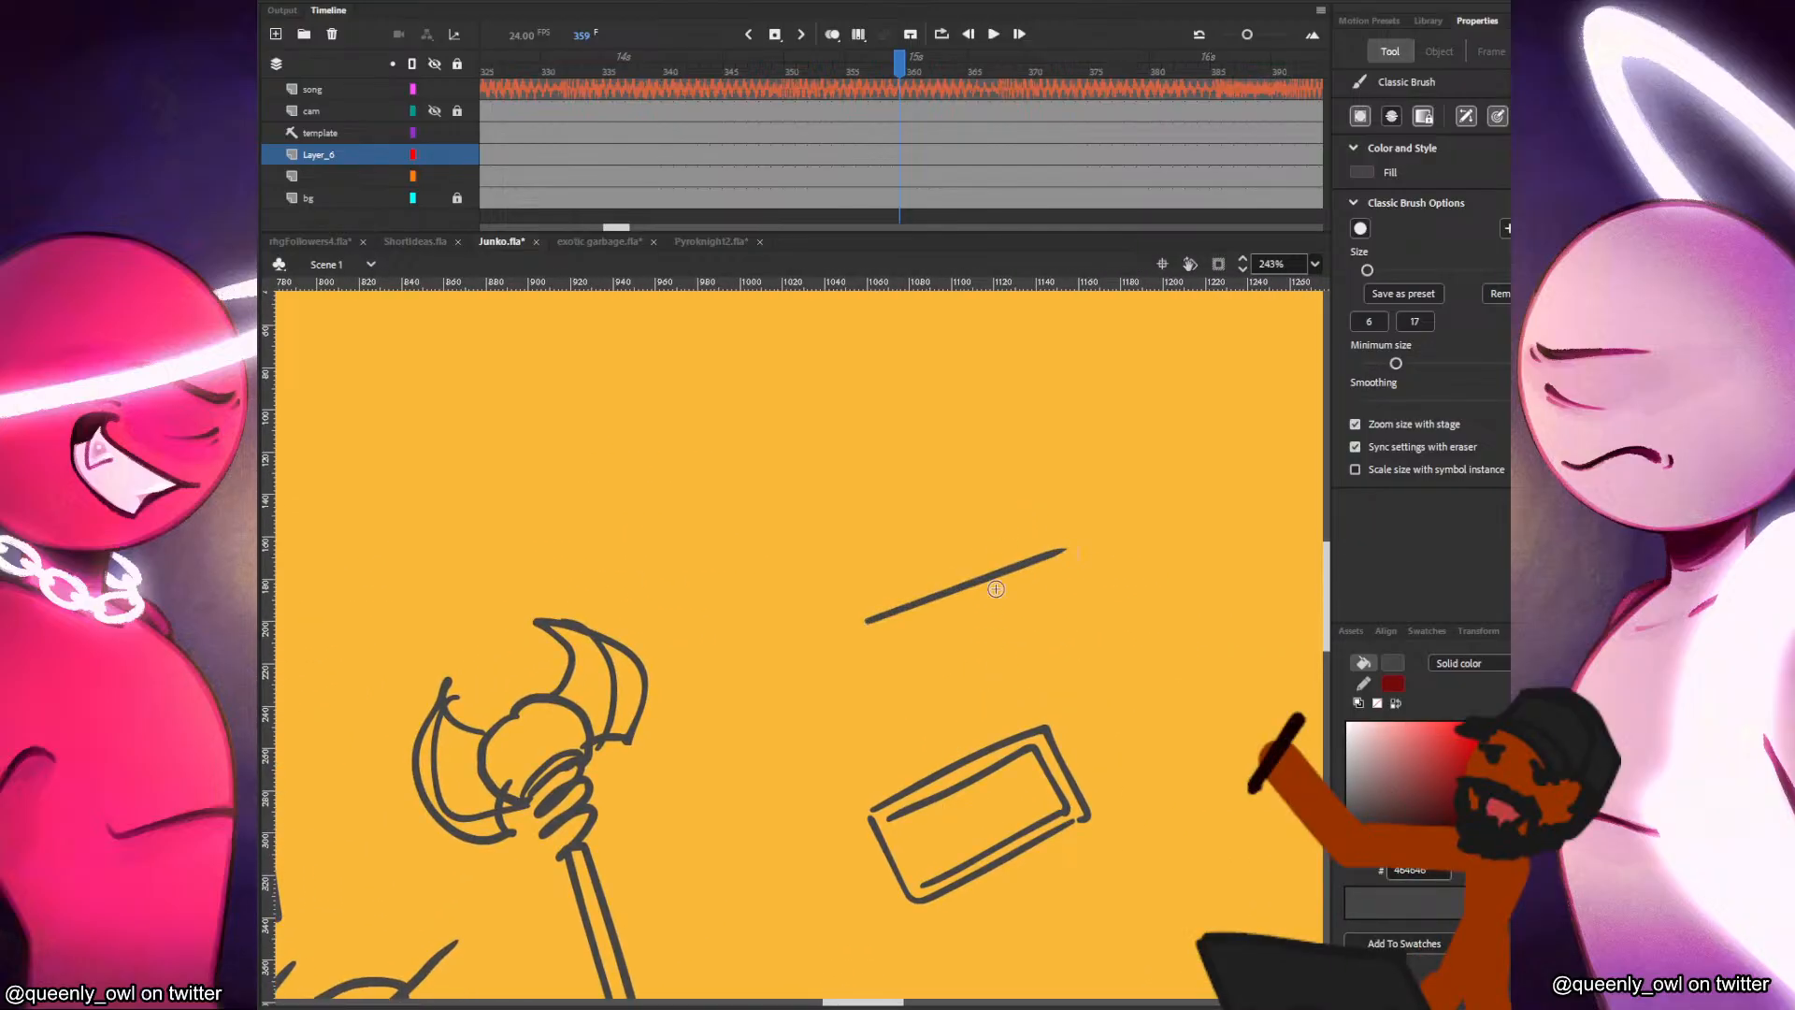
left_click_drag(863, 628, 1072, 553)
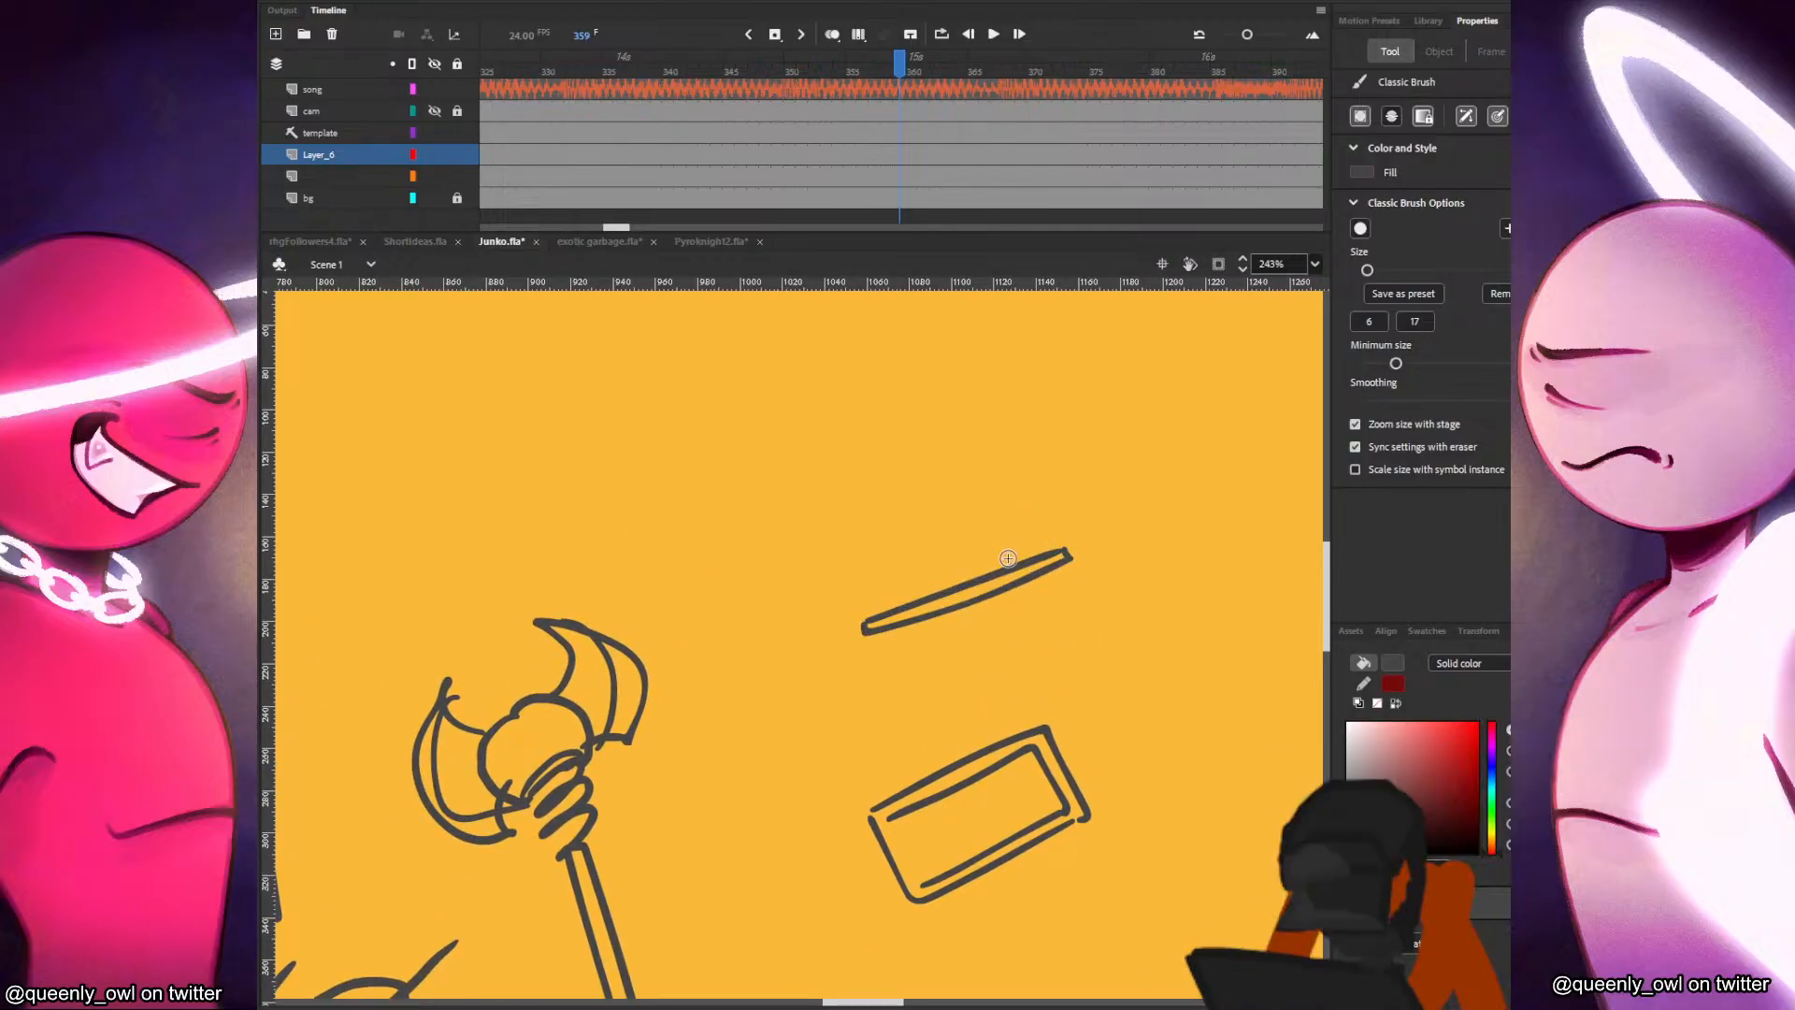
left_click_drag(726, 470, 982, 423)
mouse_move(1022, 468)
left_mouse_down()
mouse_move(1030, 503)
mouse_move(969, 545)
mouse_move(991, 569)
mouse_move(1081, 543)
mouse_move(1051, 439)
left_mouse_up()
key("ctrl+z")
mouse_move(1057, 436)
left_mouse_down()
mouse_move(1083, 397)
mouse_move(973, 397)
mouse_move(1026, 468)
left_mouse_up()
mouse_move(1083, 383)
left_mouse_down()
mouse_move(1086, 345)
mouse_move(1116, 448)
left_mouse_up()
Sketch a second weapon pose past the first with a nearly level handle and a bladed head joined by a spring.
left_click_drag(1269, 636, 1060, 644)
mouse_move(849, 621)
left_mouse_down()
mouse_move(1113, 587)
mouse_move(987, 616)
mouse_move(1112, 588)
mouse_move(1102, 622)
mouse_move(1150, 652)
mouse_move(1180, 626)
left_mouse_up()
mouse_move(1121, 563)
left_mouse_down()
mouse_move(1186, 603)
mouse_move(1165, 562)
mouse_move(1180, 509)
mouse_move(1184, 572)
left_mouse_up()
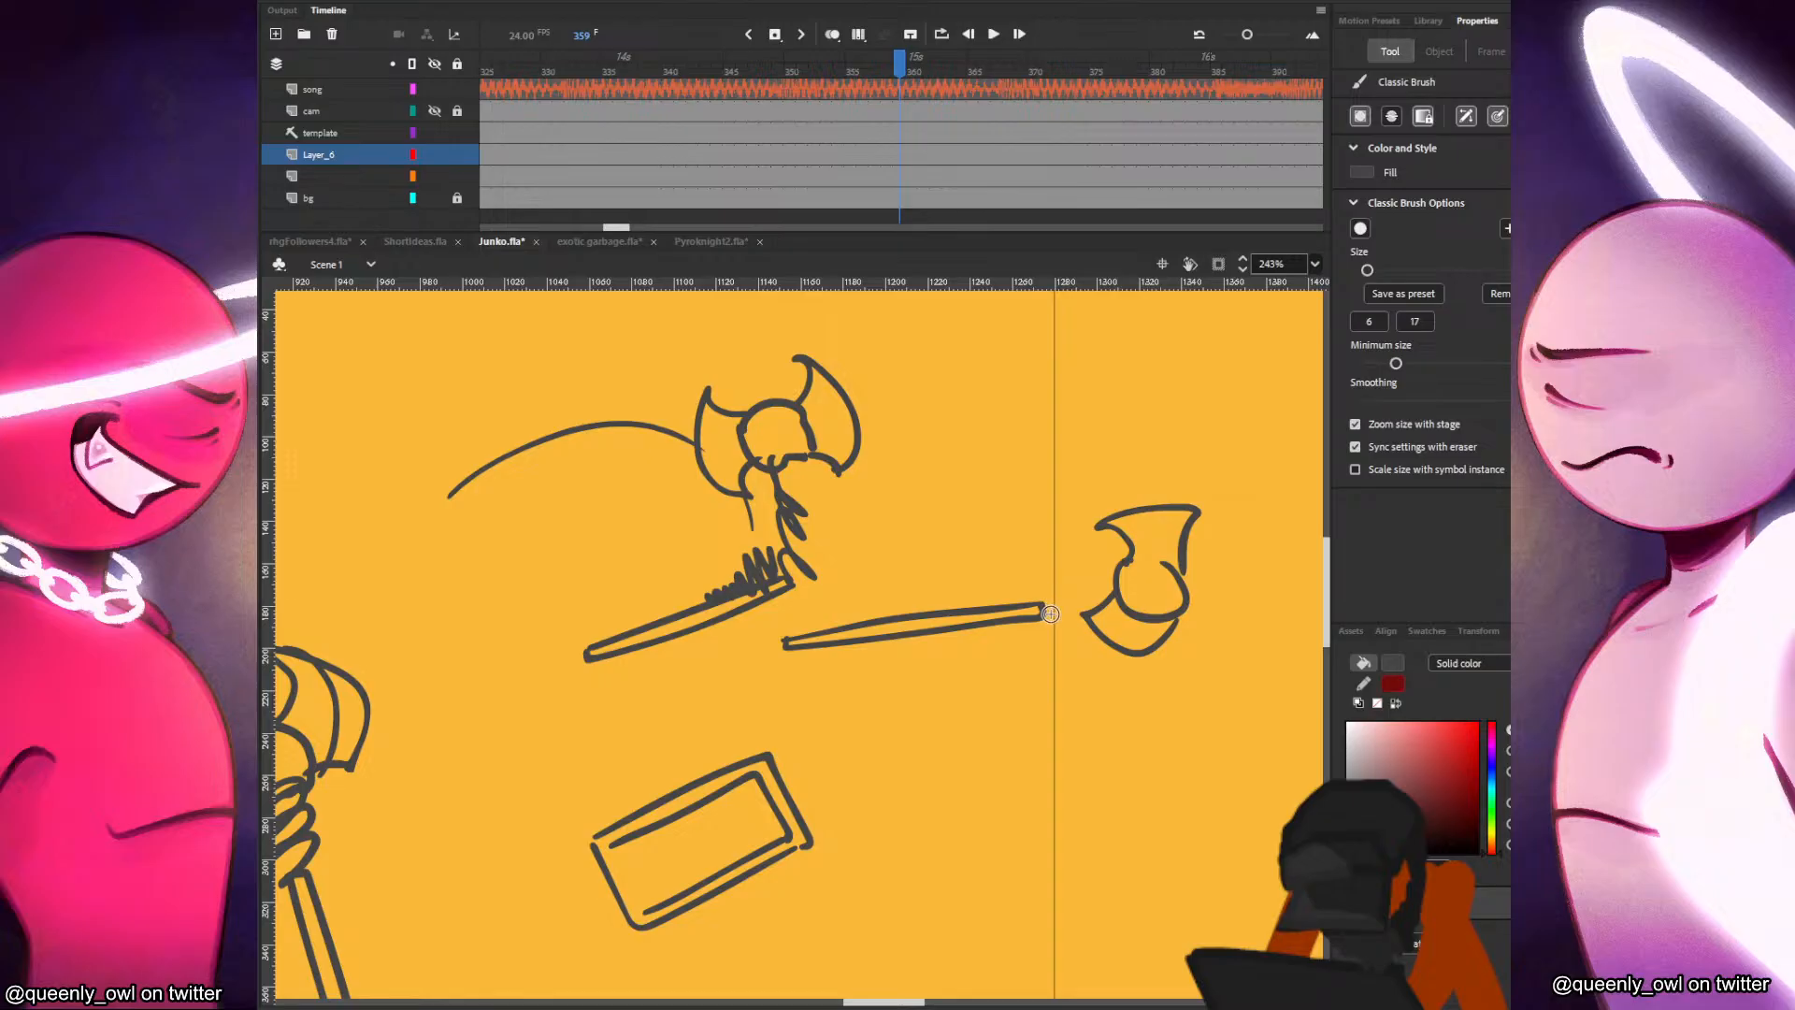
left_click_drag(1043, 615, 1126, 582)
Add two curved motion lines above the second weapon's head, scribble shading on its blades and handle, and complete its bulb circle.
mouse_move(978, 410)
left_mouse_down()
mouse_move(1019, 416)
mouse_move(1101, 526)
left_mouse_up()
mouse_move(1075, 403)
left_mouse_down()
mouse_move(1153, 515)
mouse_move(1200, 525)
left_mouse_up()
mouse_move(999, 629)
left_mouse_down()
mouse_move(1033, 612)
mouse_move(1104, 660)
mouse_move(1159, 651)
left_mouse_up()
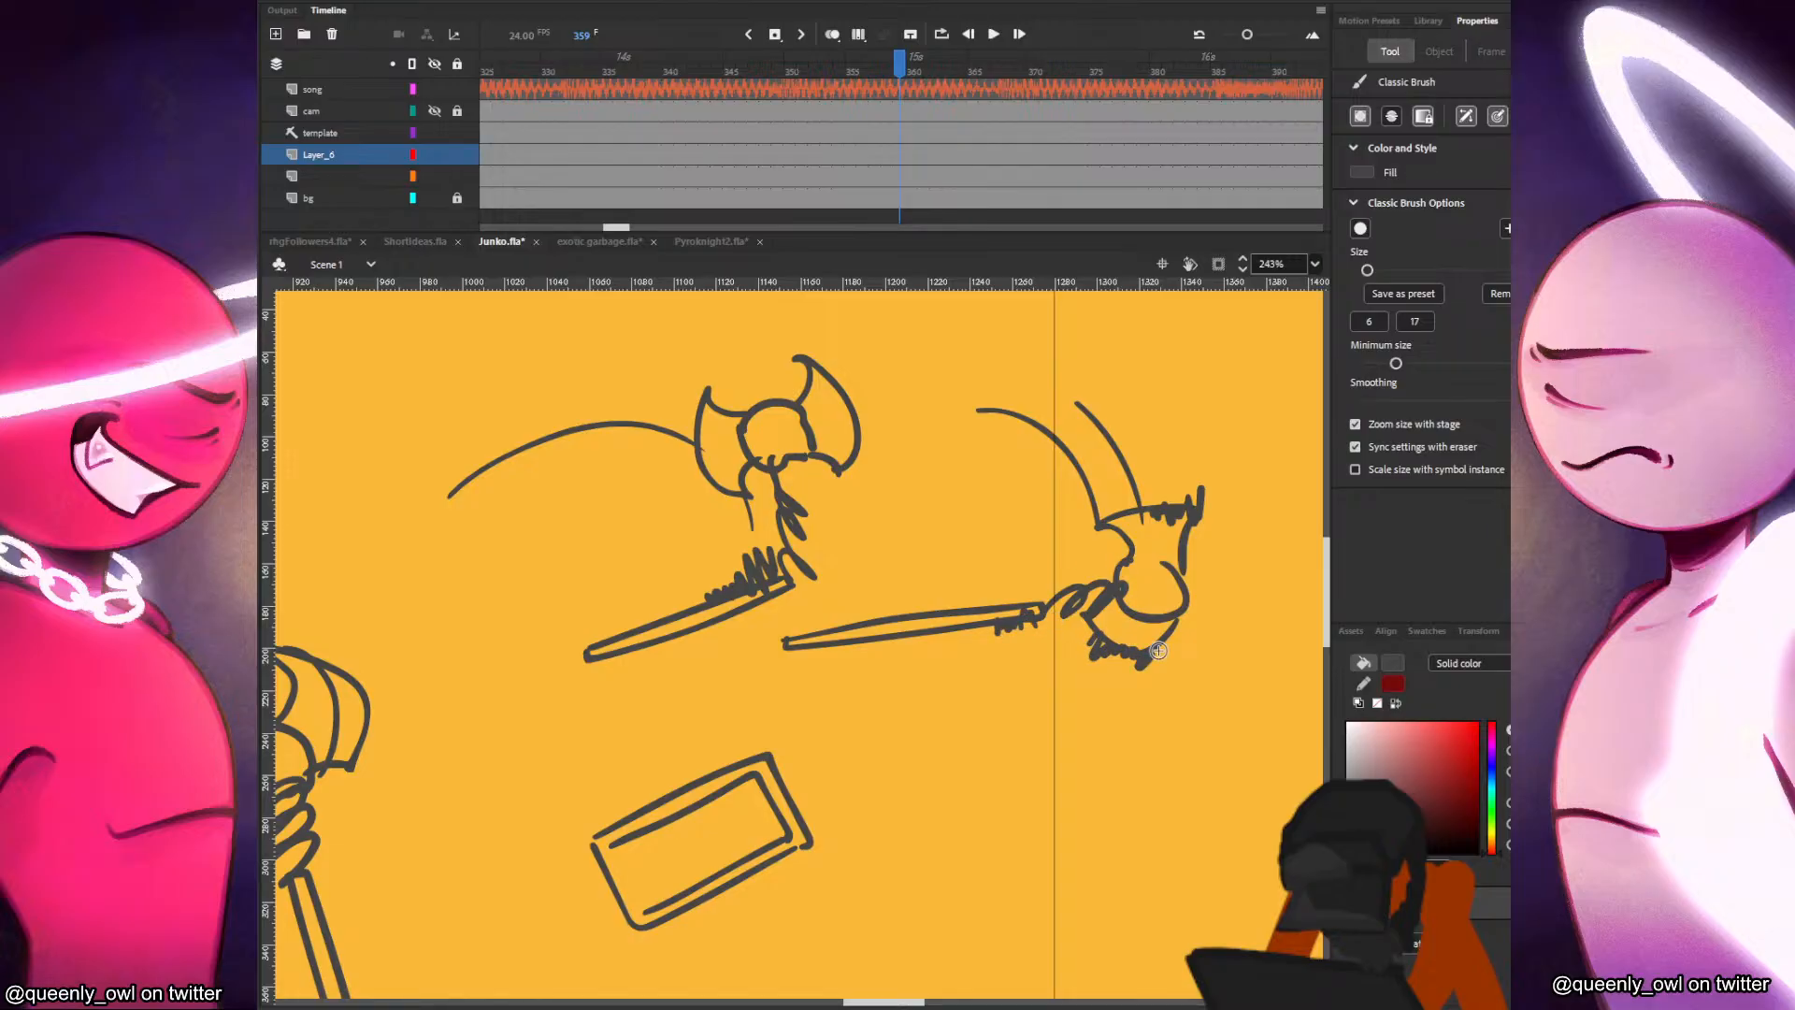
mouse_move(1121, 566)
left_mouse_down()
mouse_move(1169, 562)
mouse_move(1183, 605)
left_mouse_up()
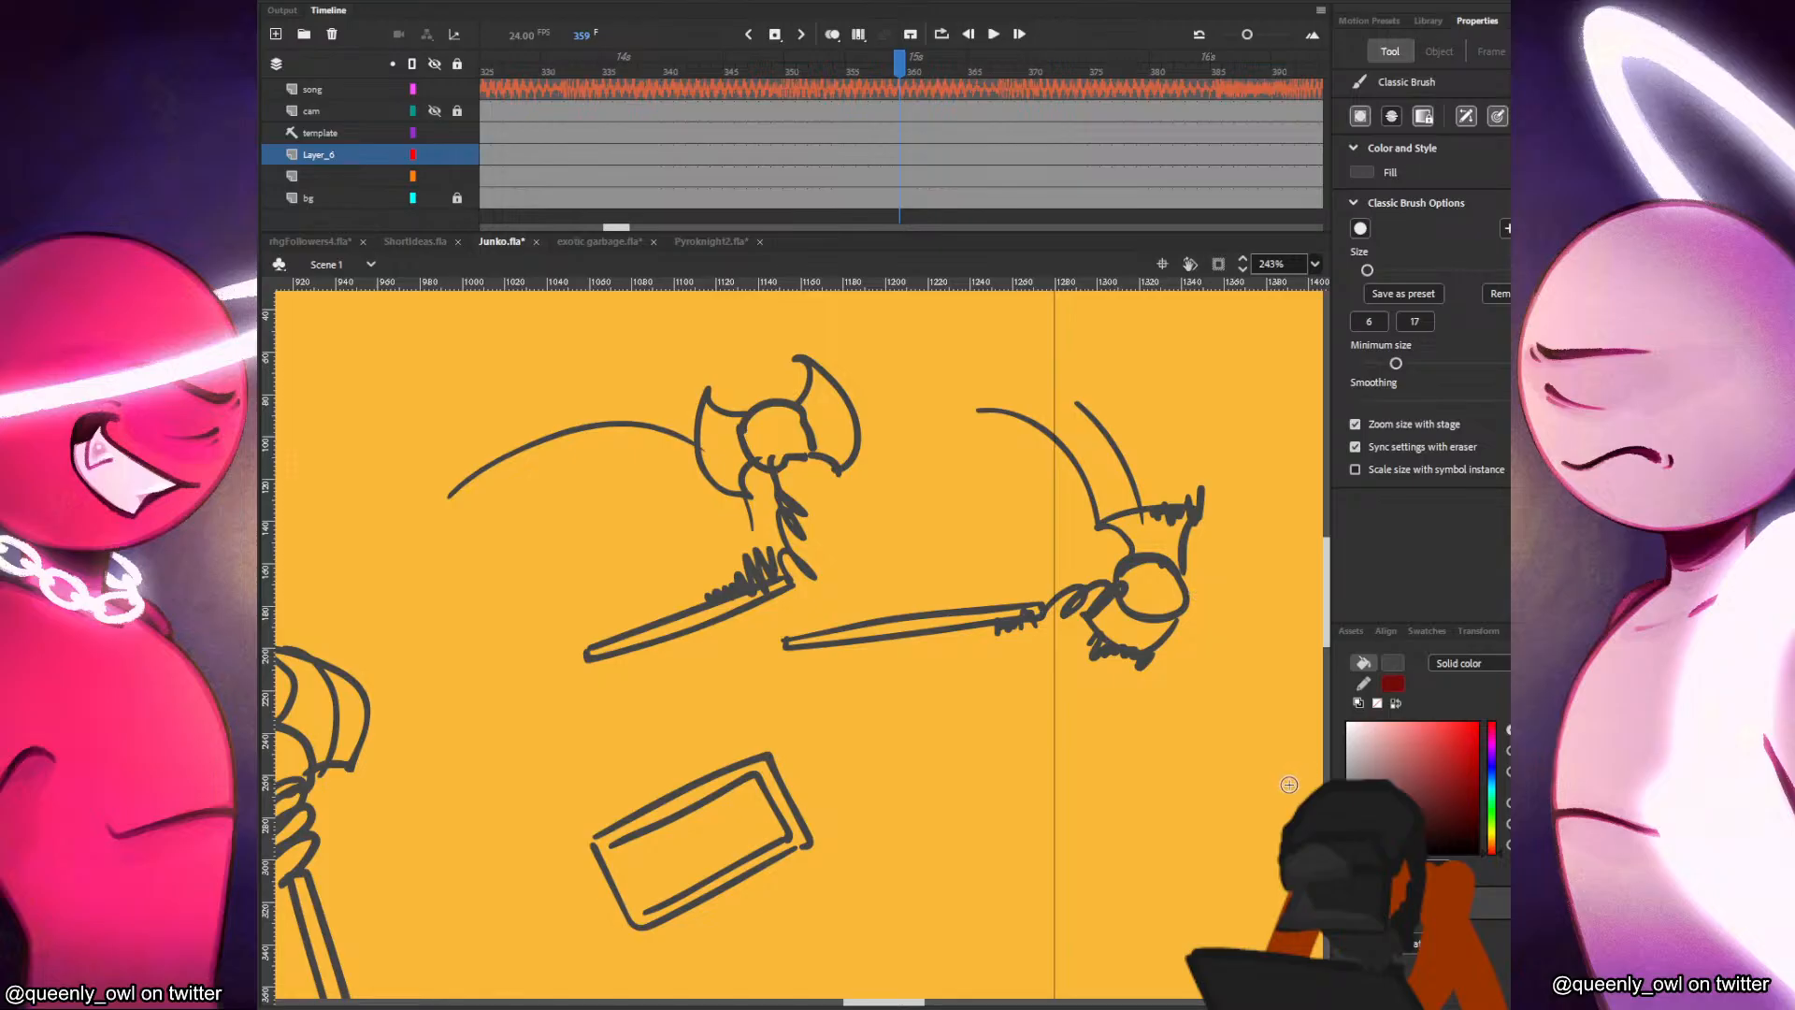
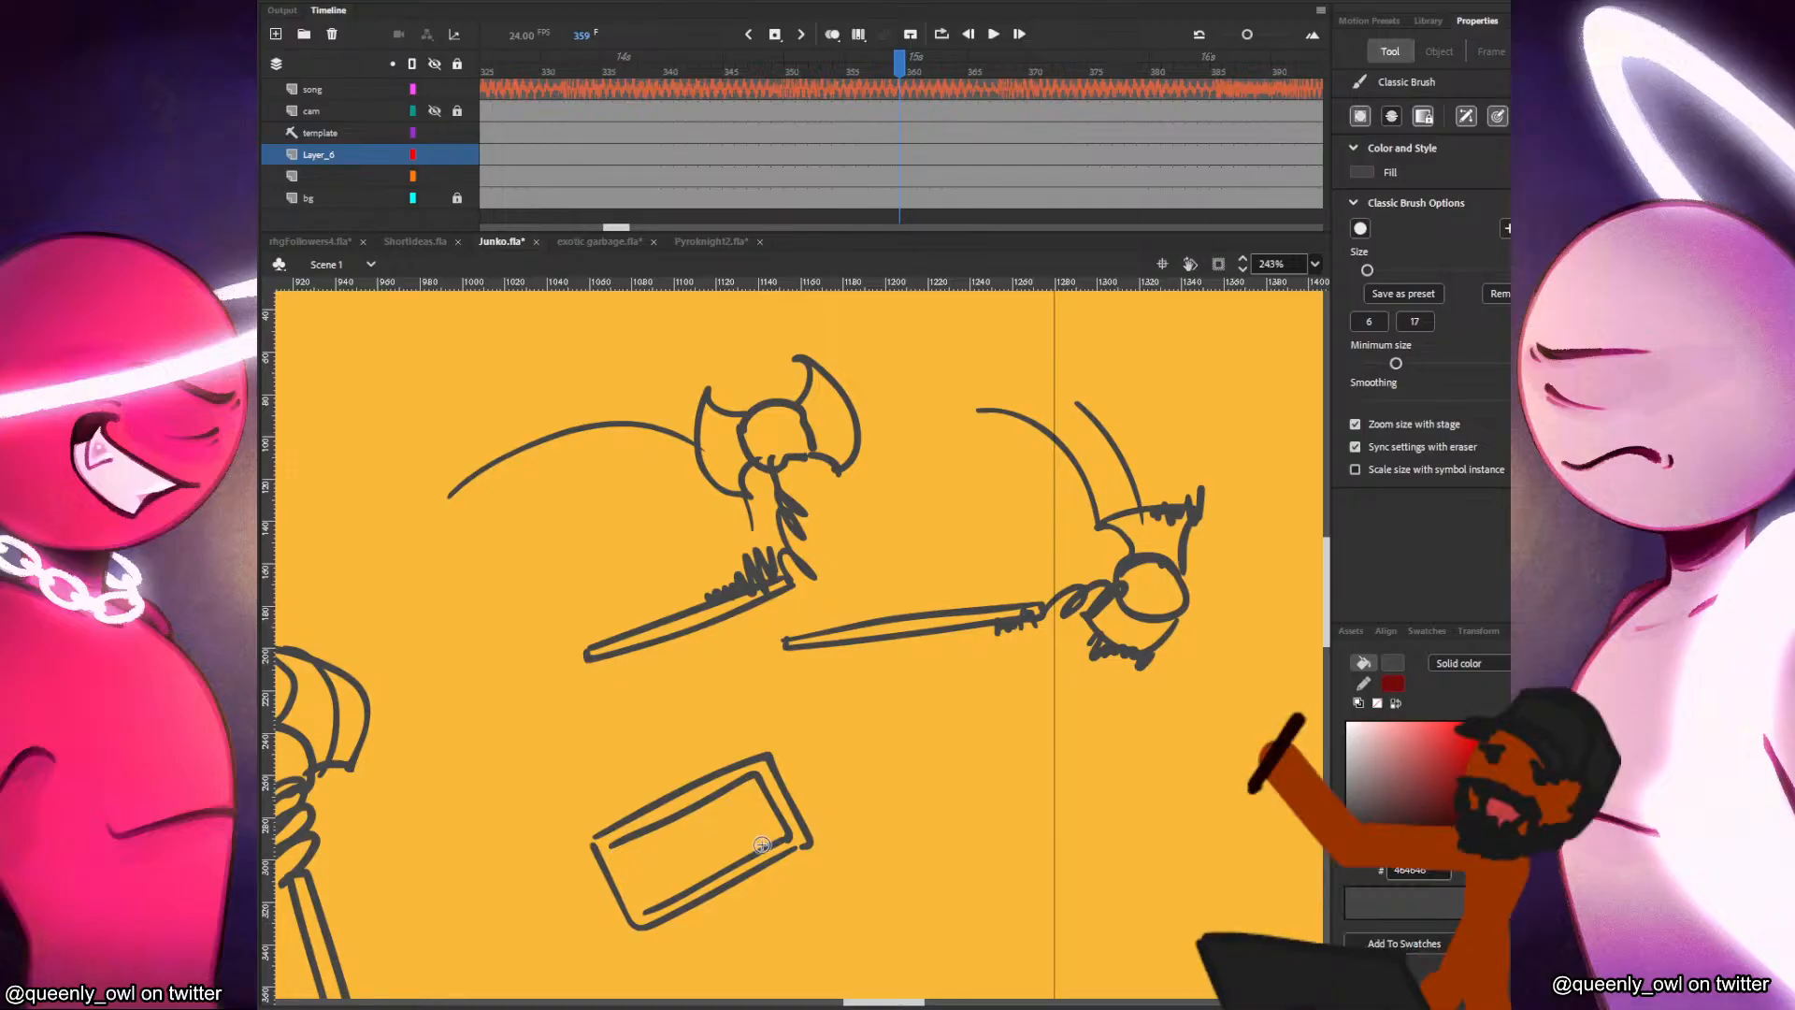
Sample the tan of the sword's hilt below the JUNKO title and outline a narrow slanted axe handle beside it.
mouse_move(509, 802)
left_mouse_down()
mouse_move(1157, 606)
mouse_move(1281, 367)
left_mouse_up()
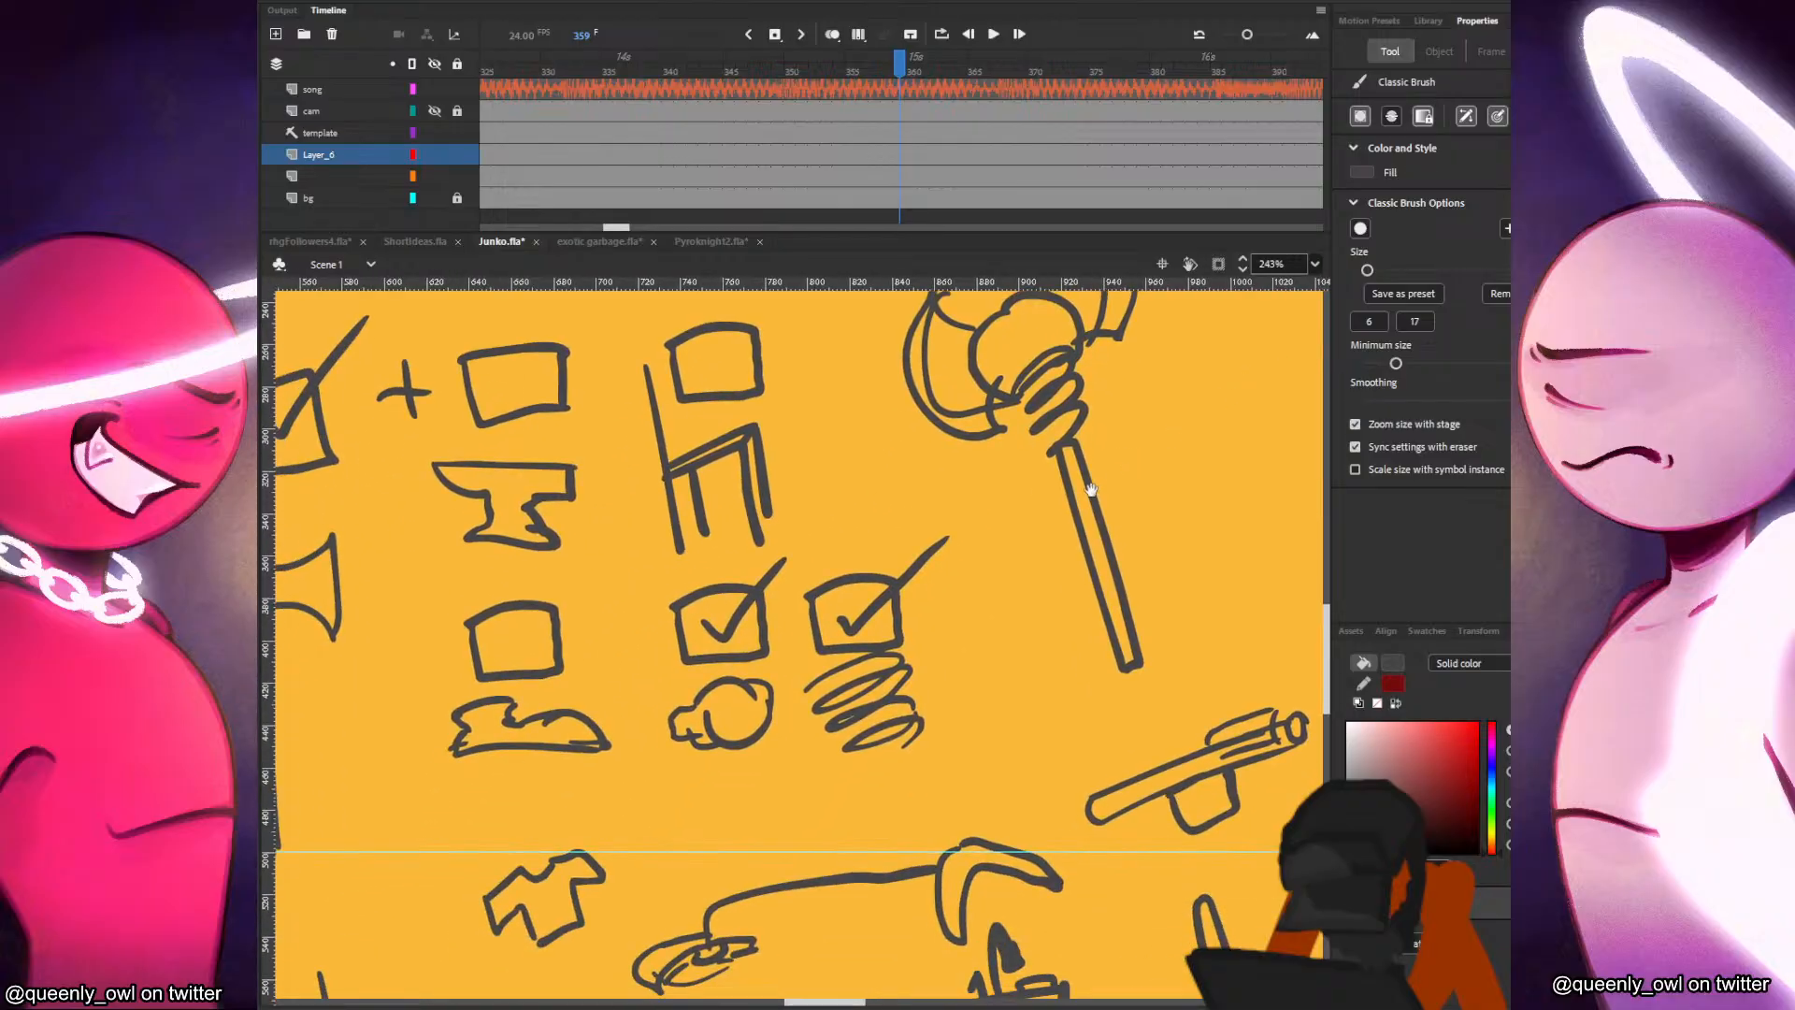
scroll(1090, 538, "down", 3)
left_click_drag(1153, 550, 700, 744)
left_click_drag(1113, 632, 966, 633)
left_click_drag(322, 692, 1054, 349)
left_click_drag(551, 510, 1174, 551)
scroll(748, 582, "up", 3)
left_click_drag(1141, 706, 693, 539)
key("i")
left_click(962, 620)
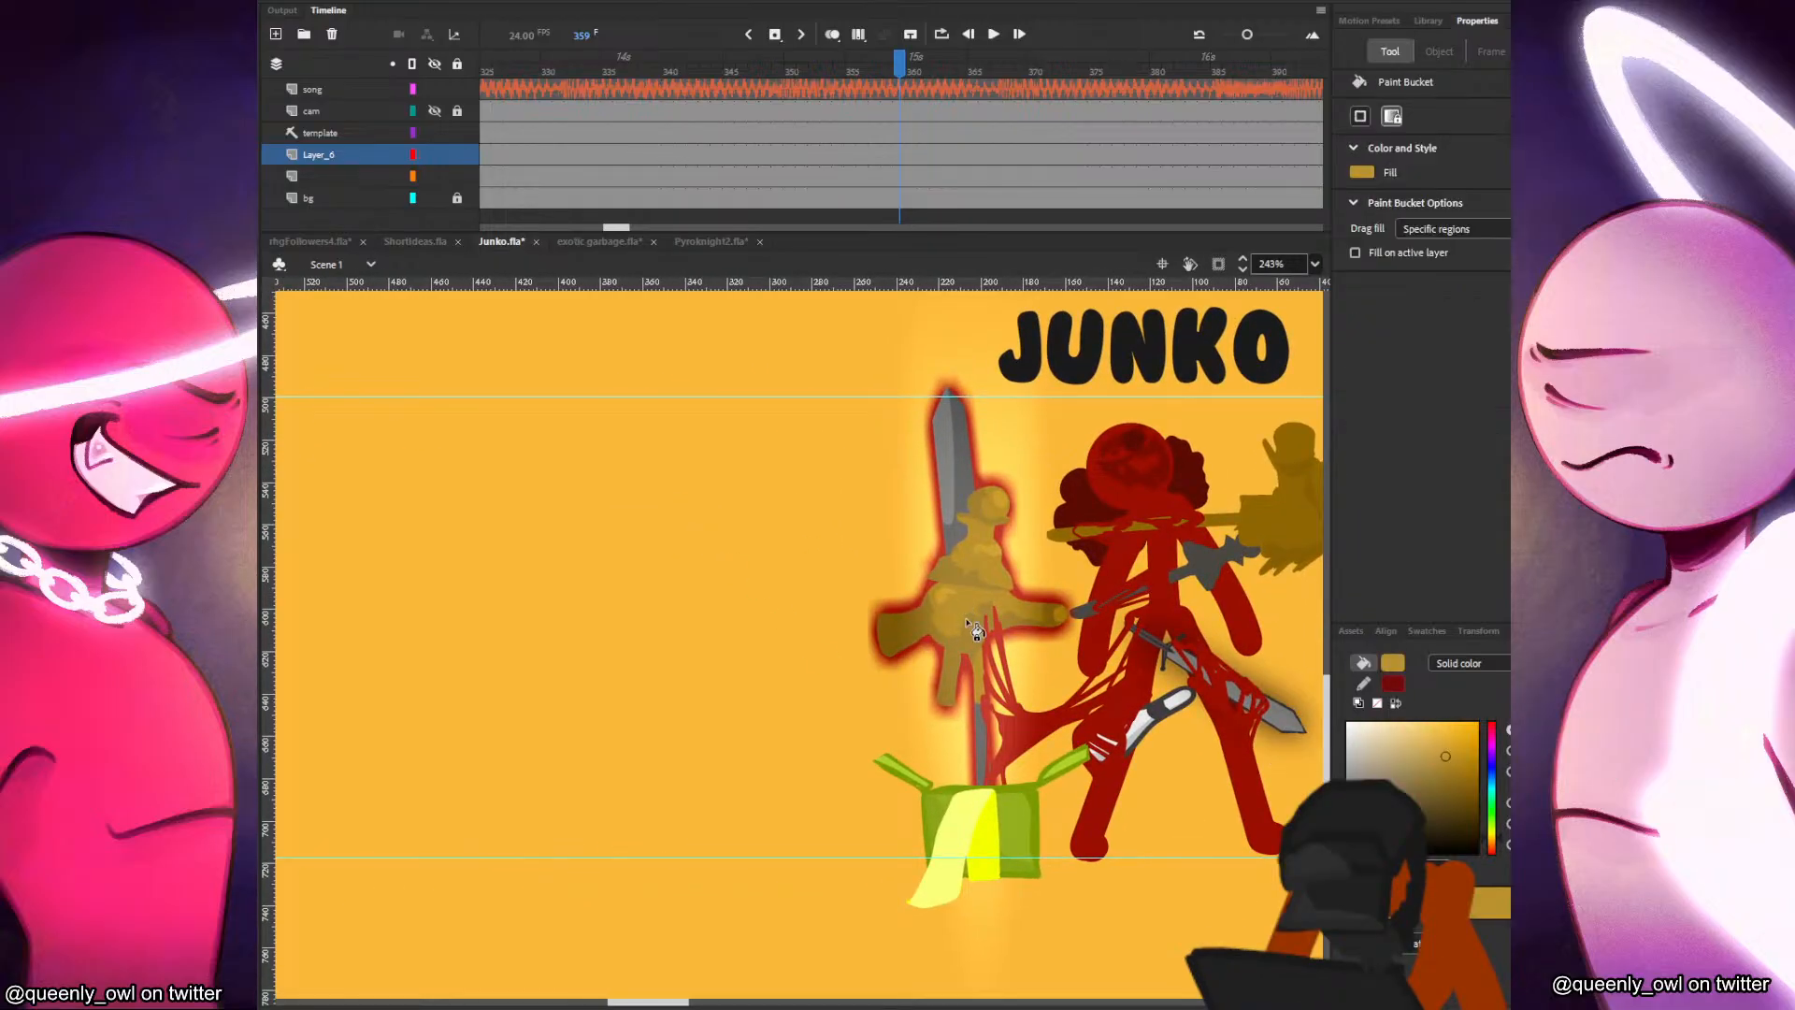
key("b")
mouse_move(632, 688)
left_mouse_down()
mouse_move(688, 833)
mouse_move(642, 677)
mouse_move(639, 708)
left_mouse_up()
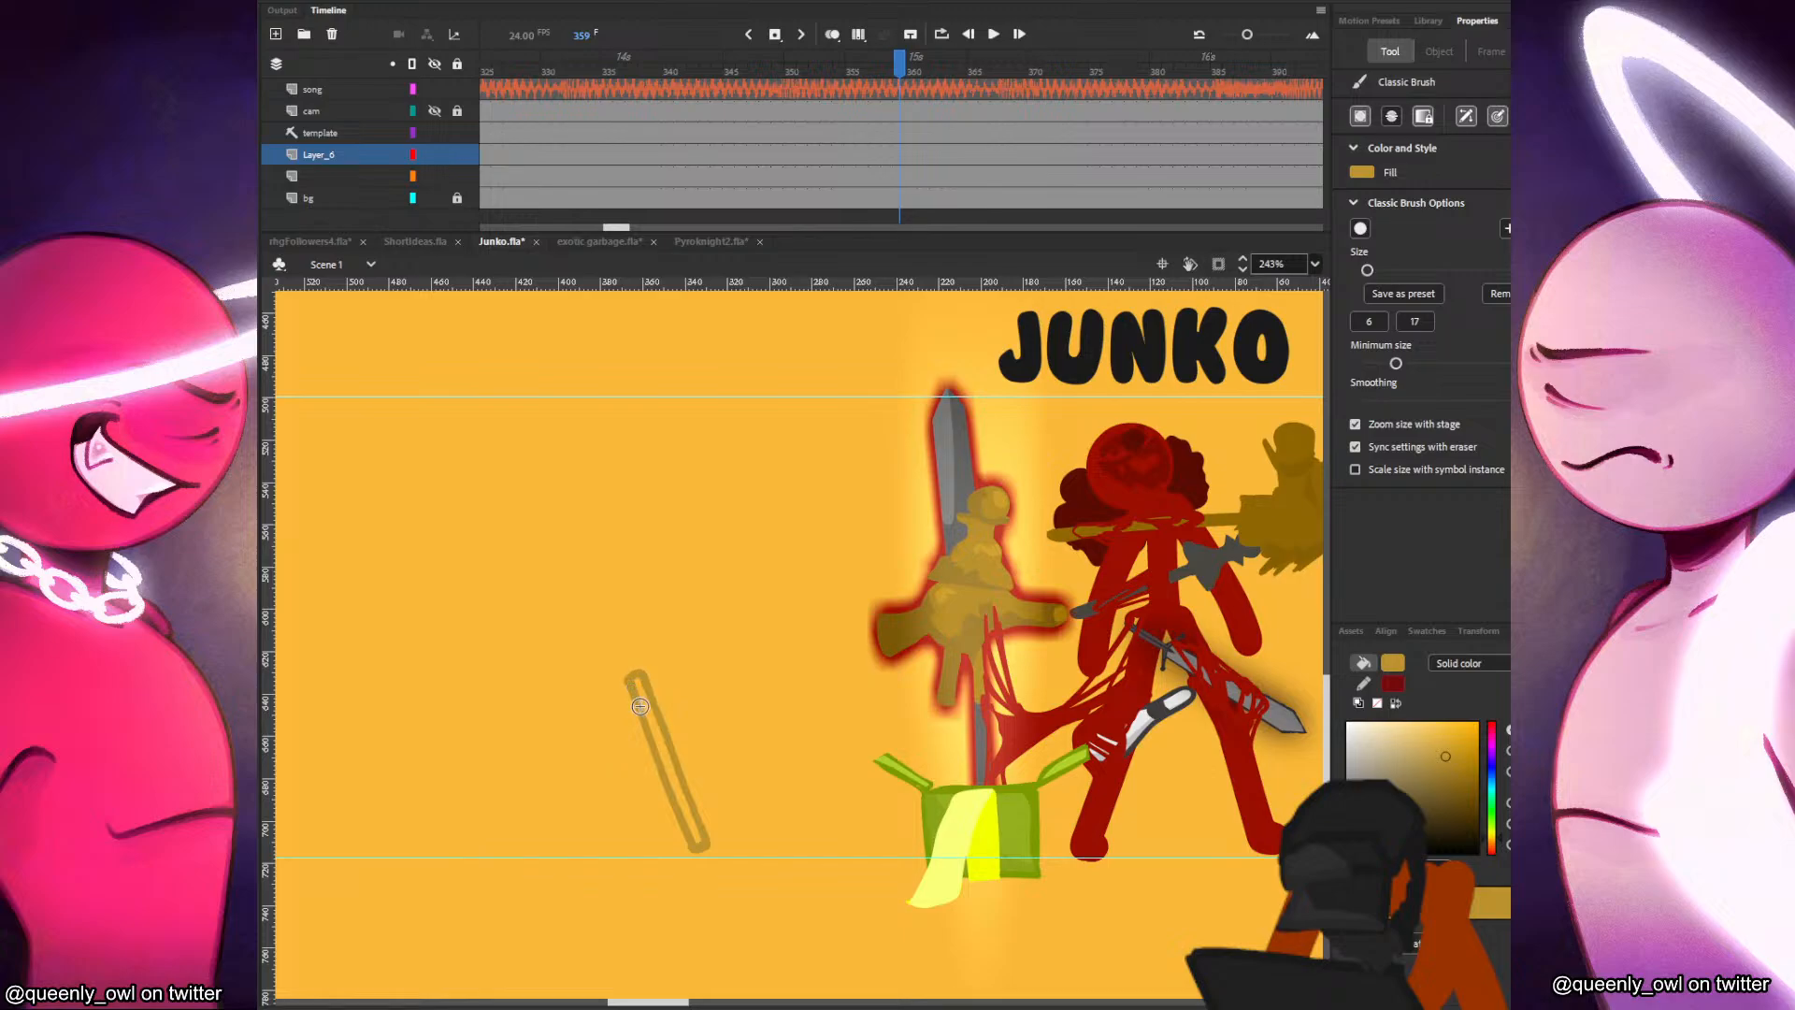
Fill the slanted handle with the tan and combine its outline and fill into one drawing object.
key("k")
left_click(662, 737)
key("v")
left_click_drag(688, 607, 618, 937)
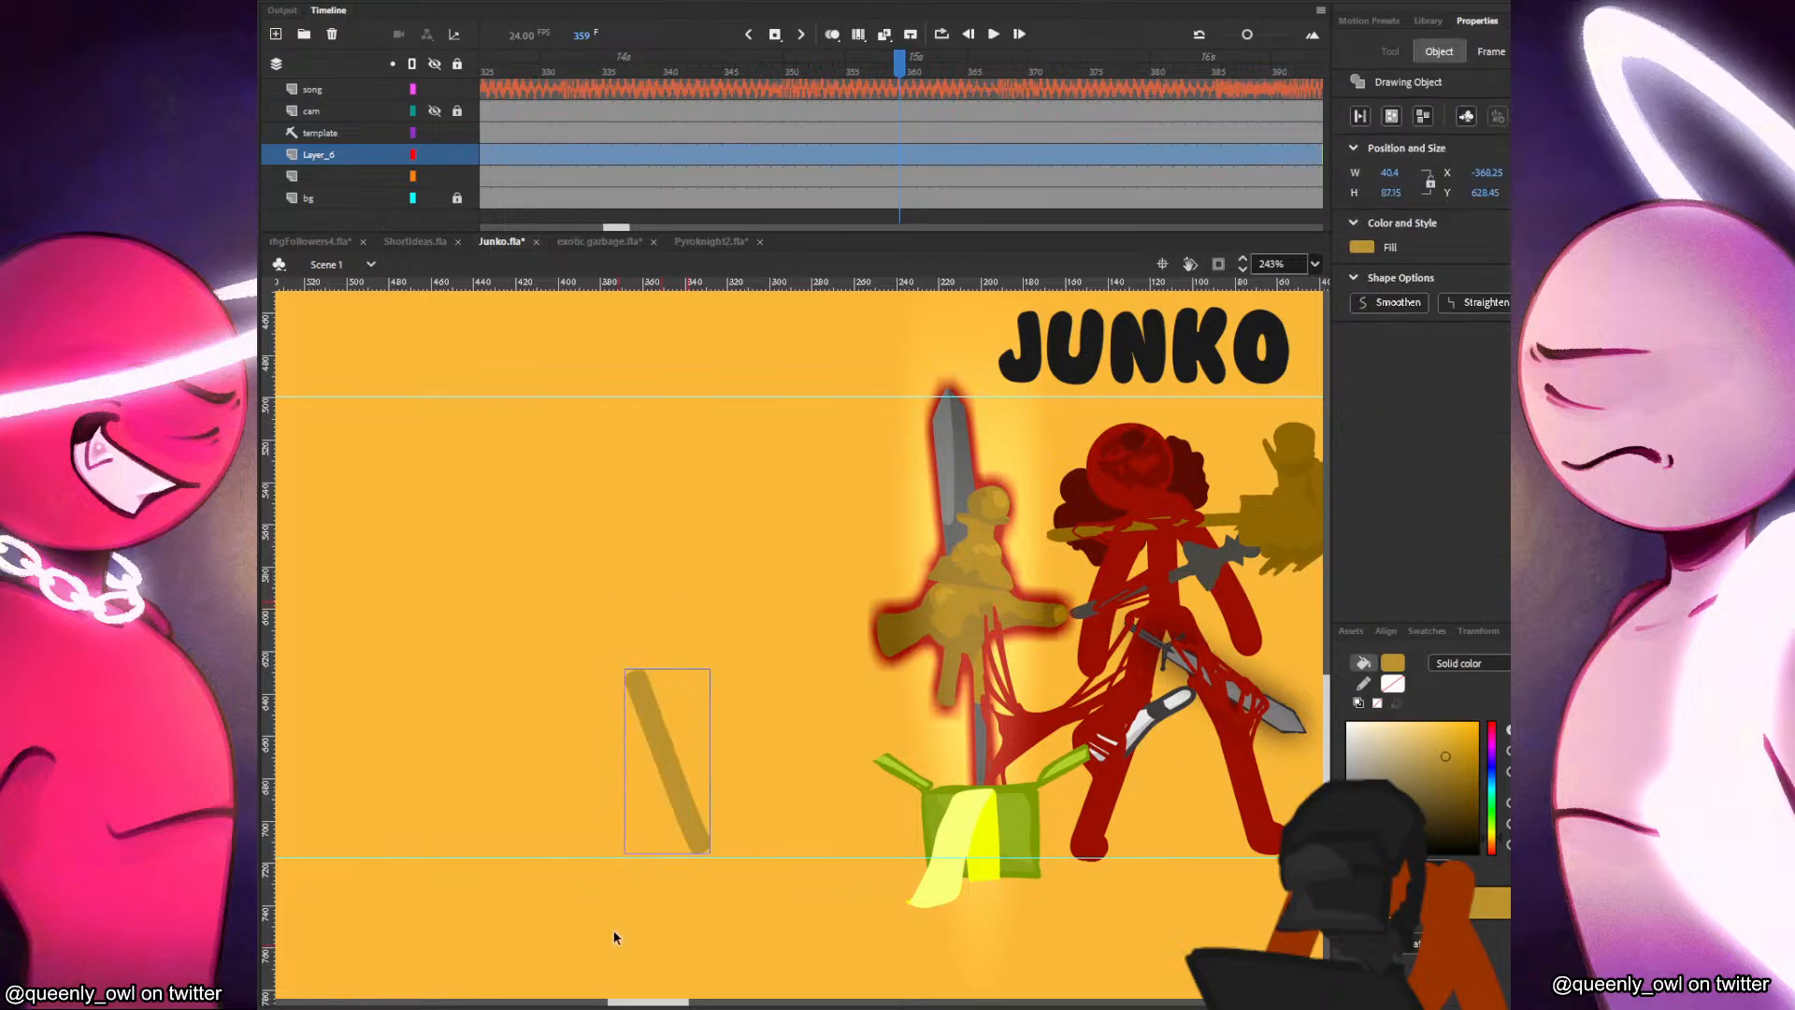
Rotate the handle until it stands nearly upright and lengthen it to about 108 px.
key("q")
mouse_move(719, 662)
left_mouse_down()
mouse_move(769, 661)
mouse_move(756, 681)
left_mouse_up()
left_click_drag(749, 746, 889, 699)
left_click(898, 666)
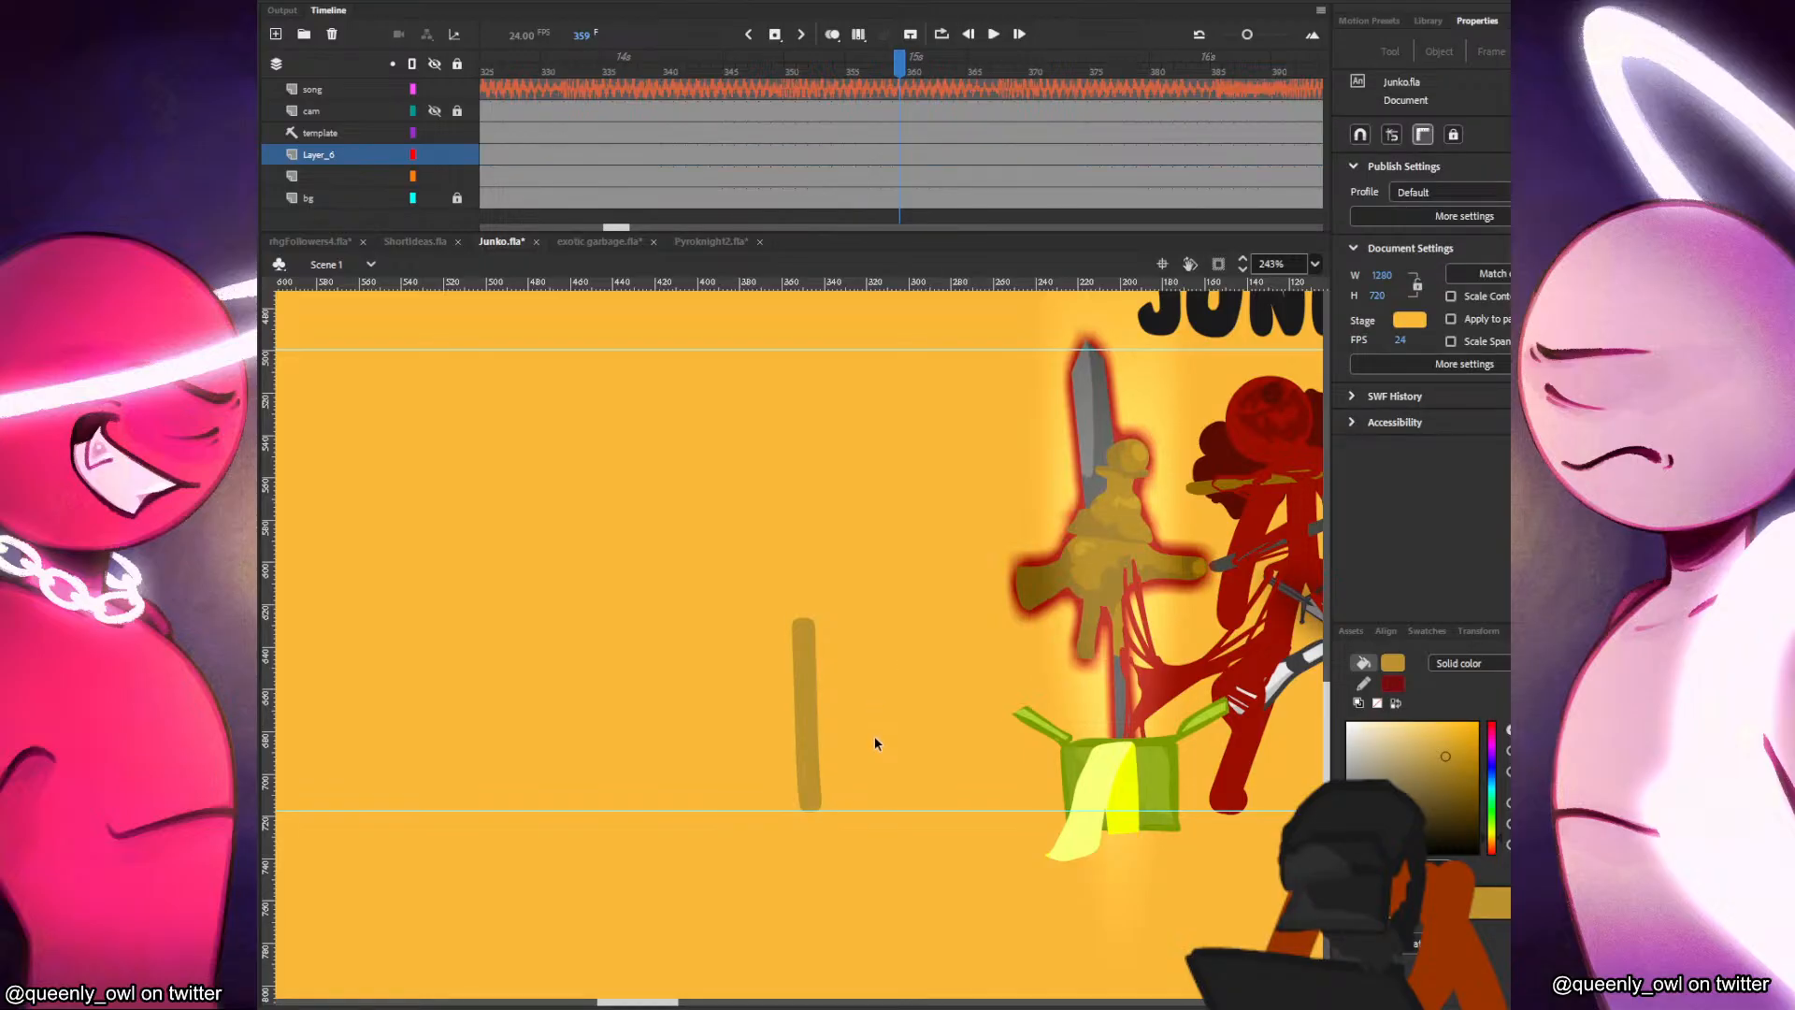
left_click(820, 673)
left_click_drag(878, 636, 868, 609)
left_click(838, 669)
Sample the grey of the sword blade, then convert the tan handle to a symbol and open it for editing.
key("i")
left_click(1091, 448)
key("v")
left_click(810, 664)
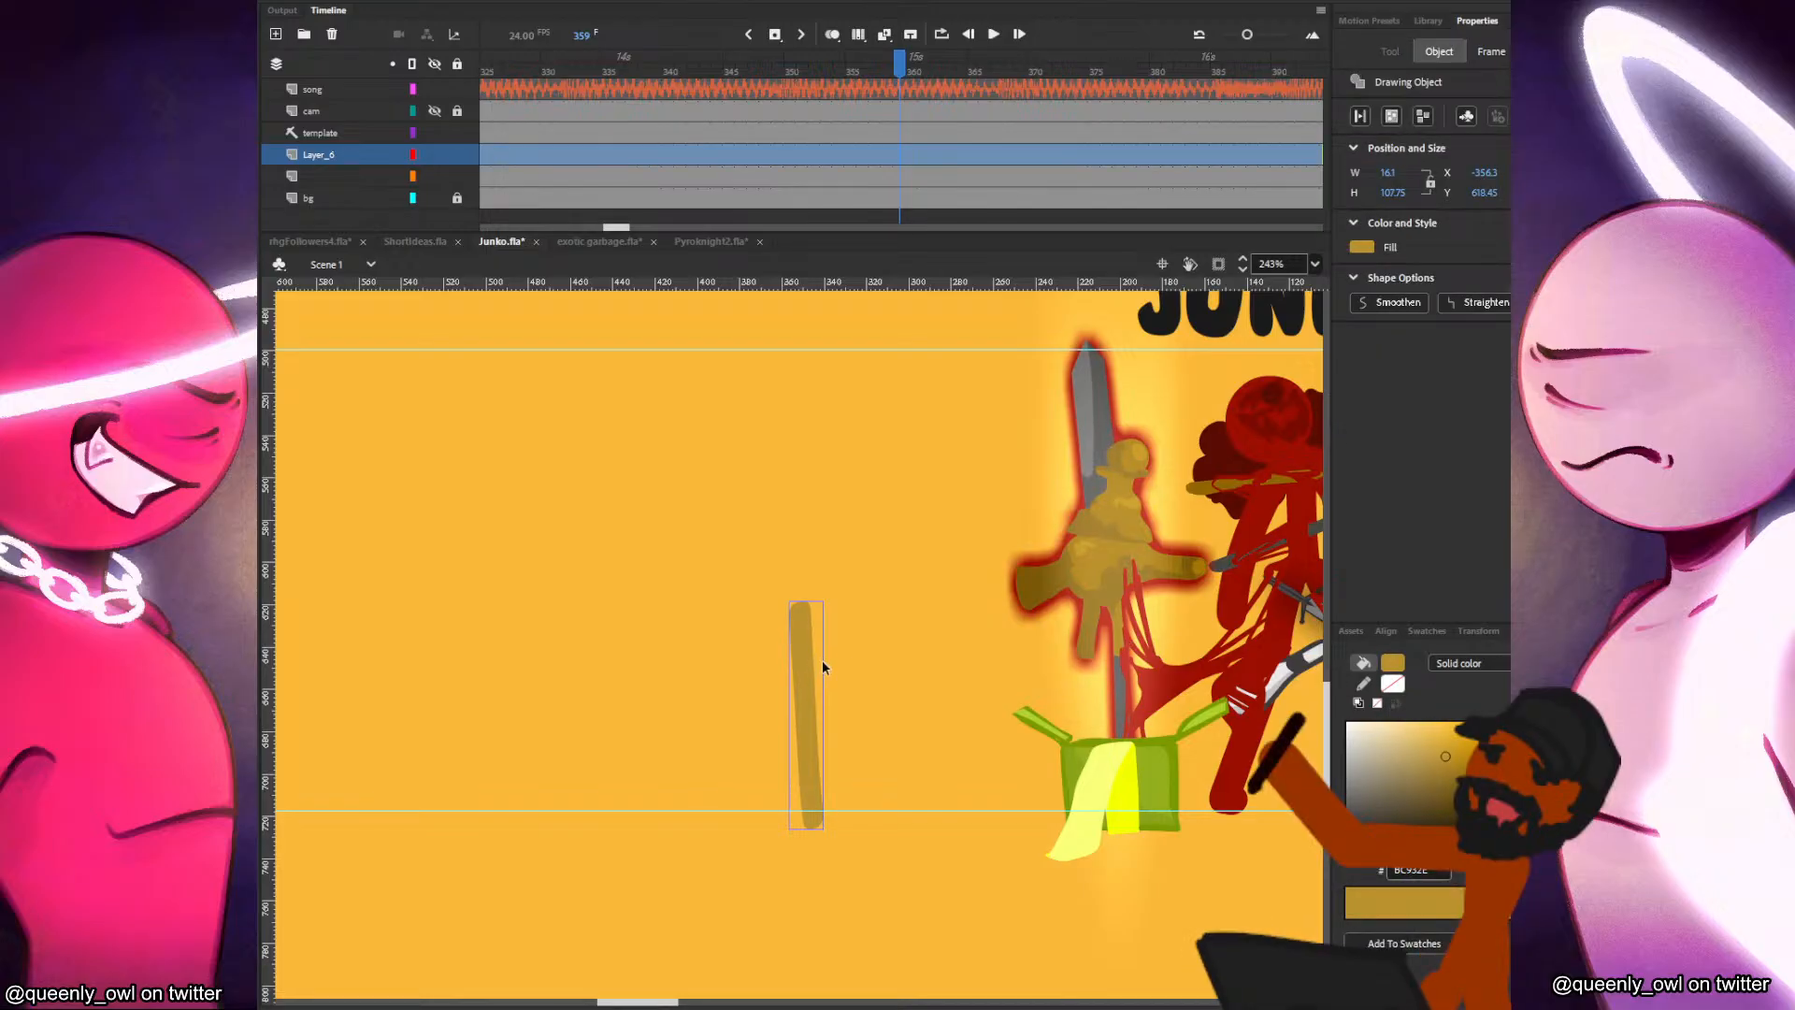
key("F8")
key("Return")
double_click(814, 659)
double_click(810, 660)
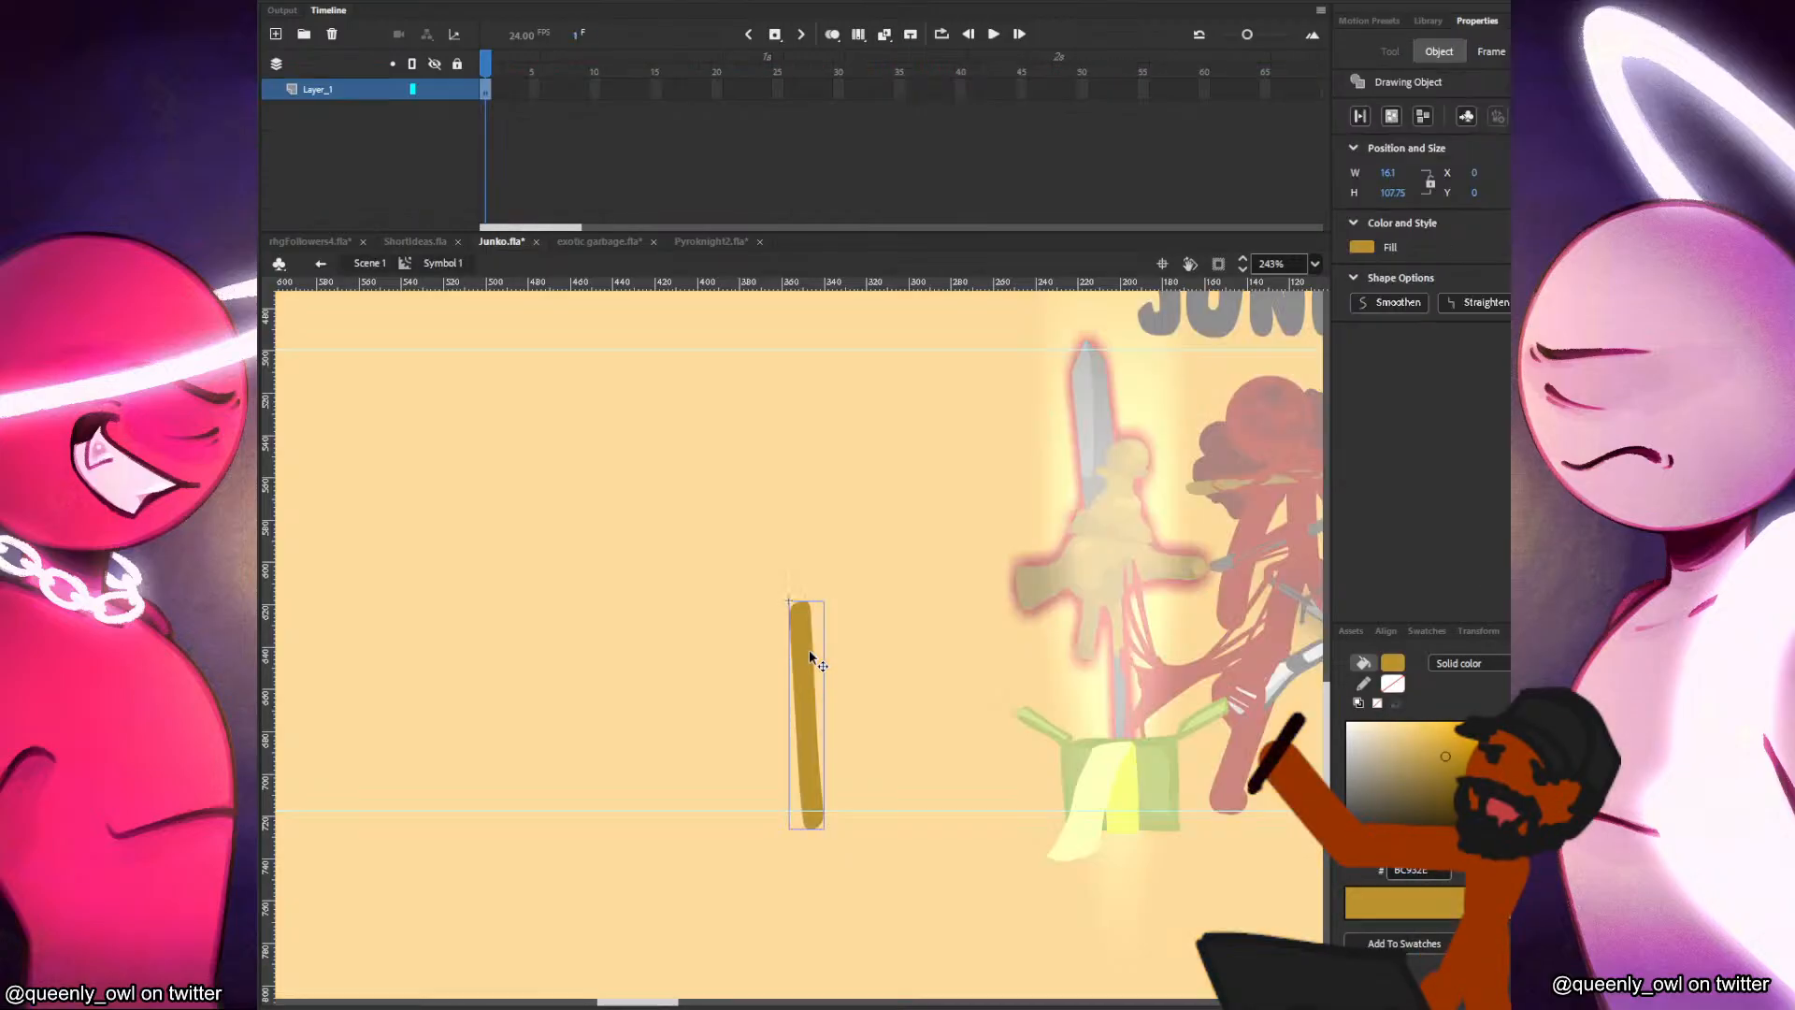
Add a layer beneath the handle and outline a curved grey axe blade against the handle's upper end.
left_click(276, 34)
left_click_drag(365, 101, 366, 120)
key("b")
mouse_move(746, 567)
left_mouse_down()
mouse_move(772, 619)
mouse_move(798, 611)
mouse_move(745, 599)
mouse_move(747, 569)
mouse_move(769, 684)
left_mouse_up()
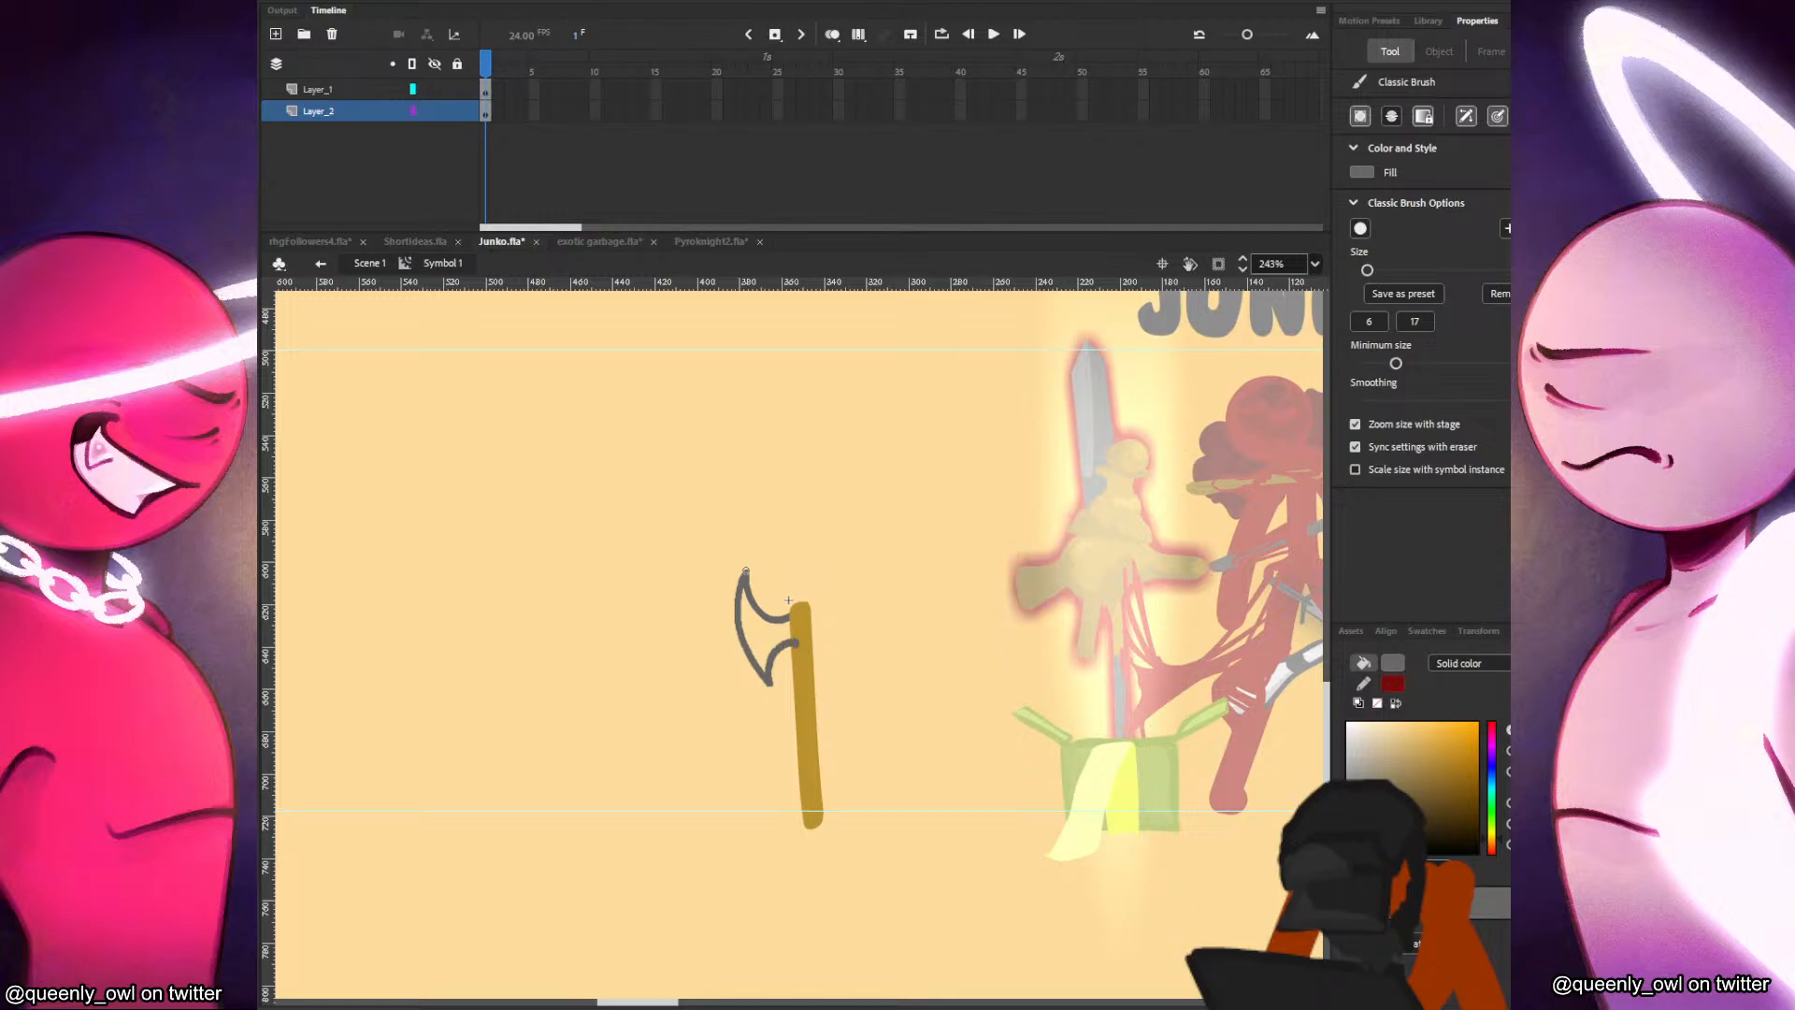
Lock the handle layer, move the blade outline clear of the handle, and fill it grey as an editable shape.
key("v")
left_click(769, 615)
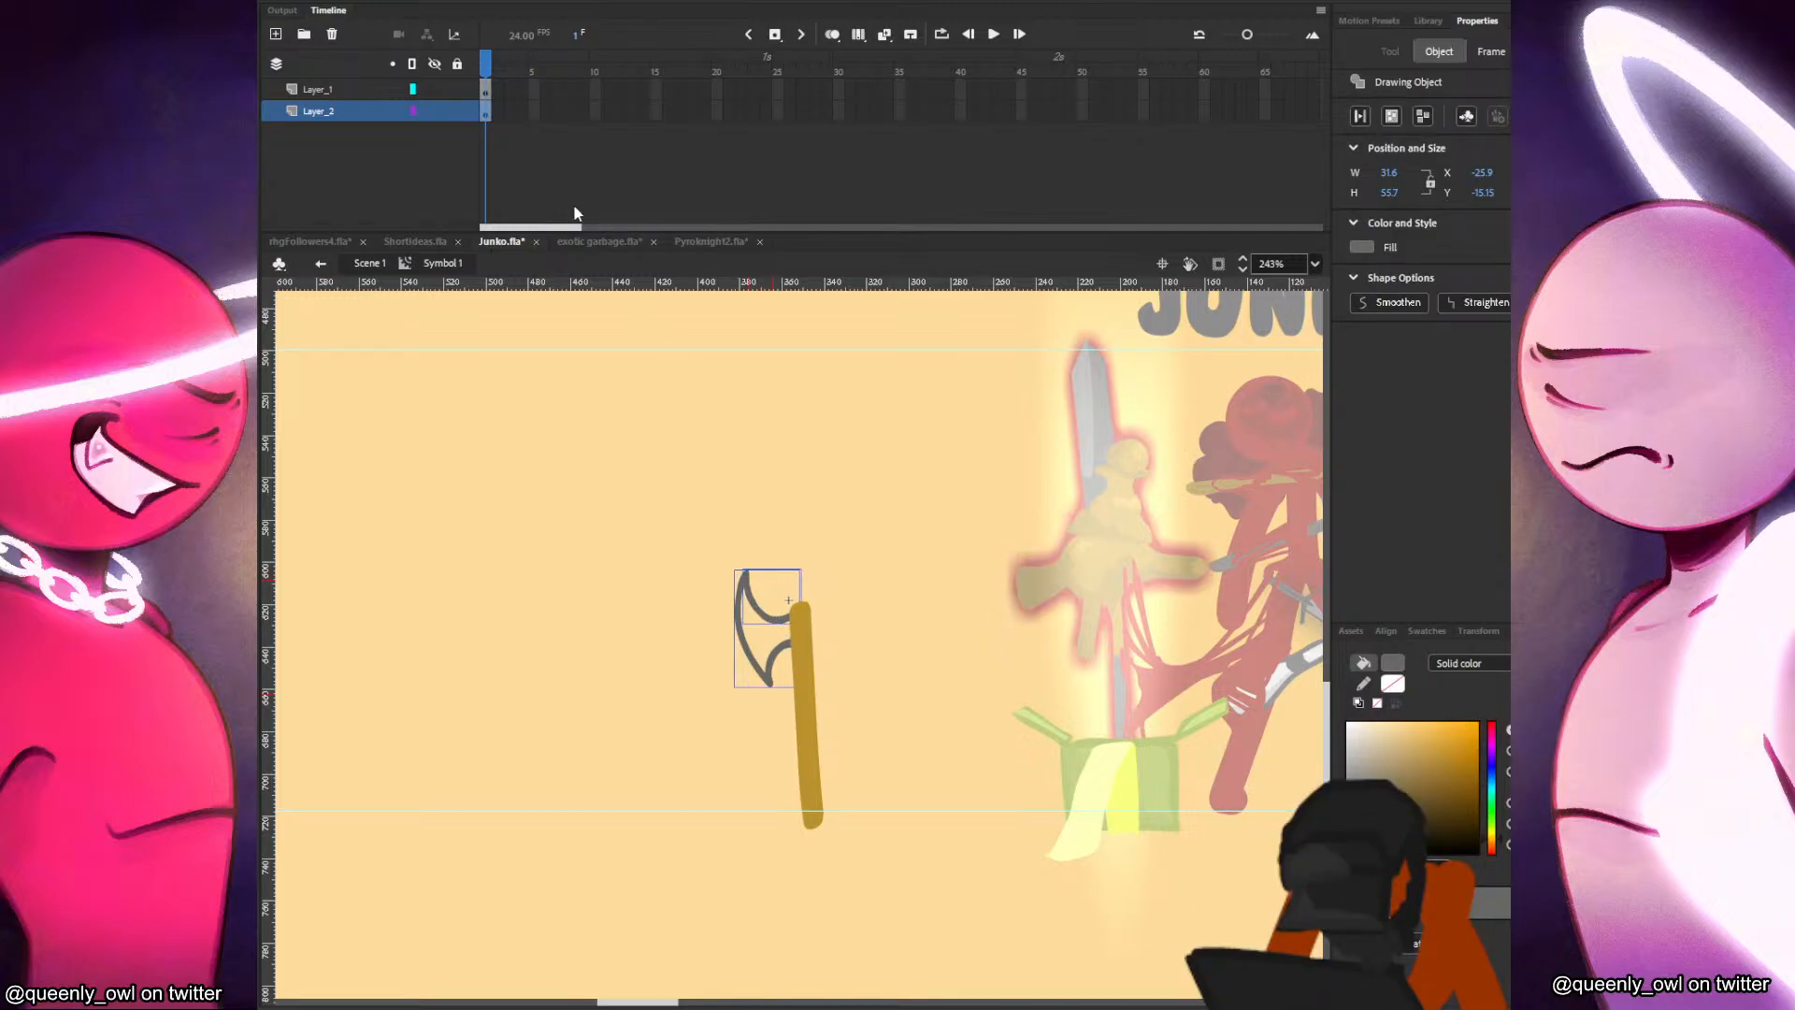
left_click(457, 89)
left_click_drag(796, 615, 713, 625)
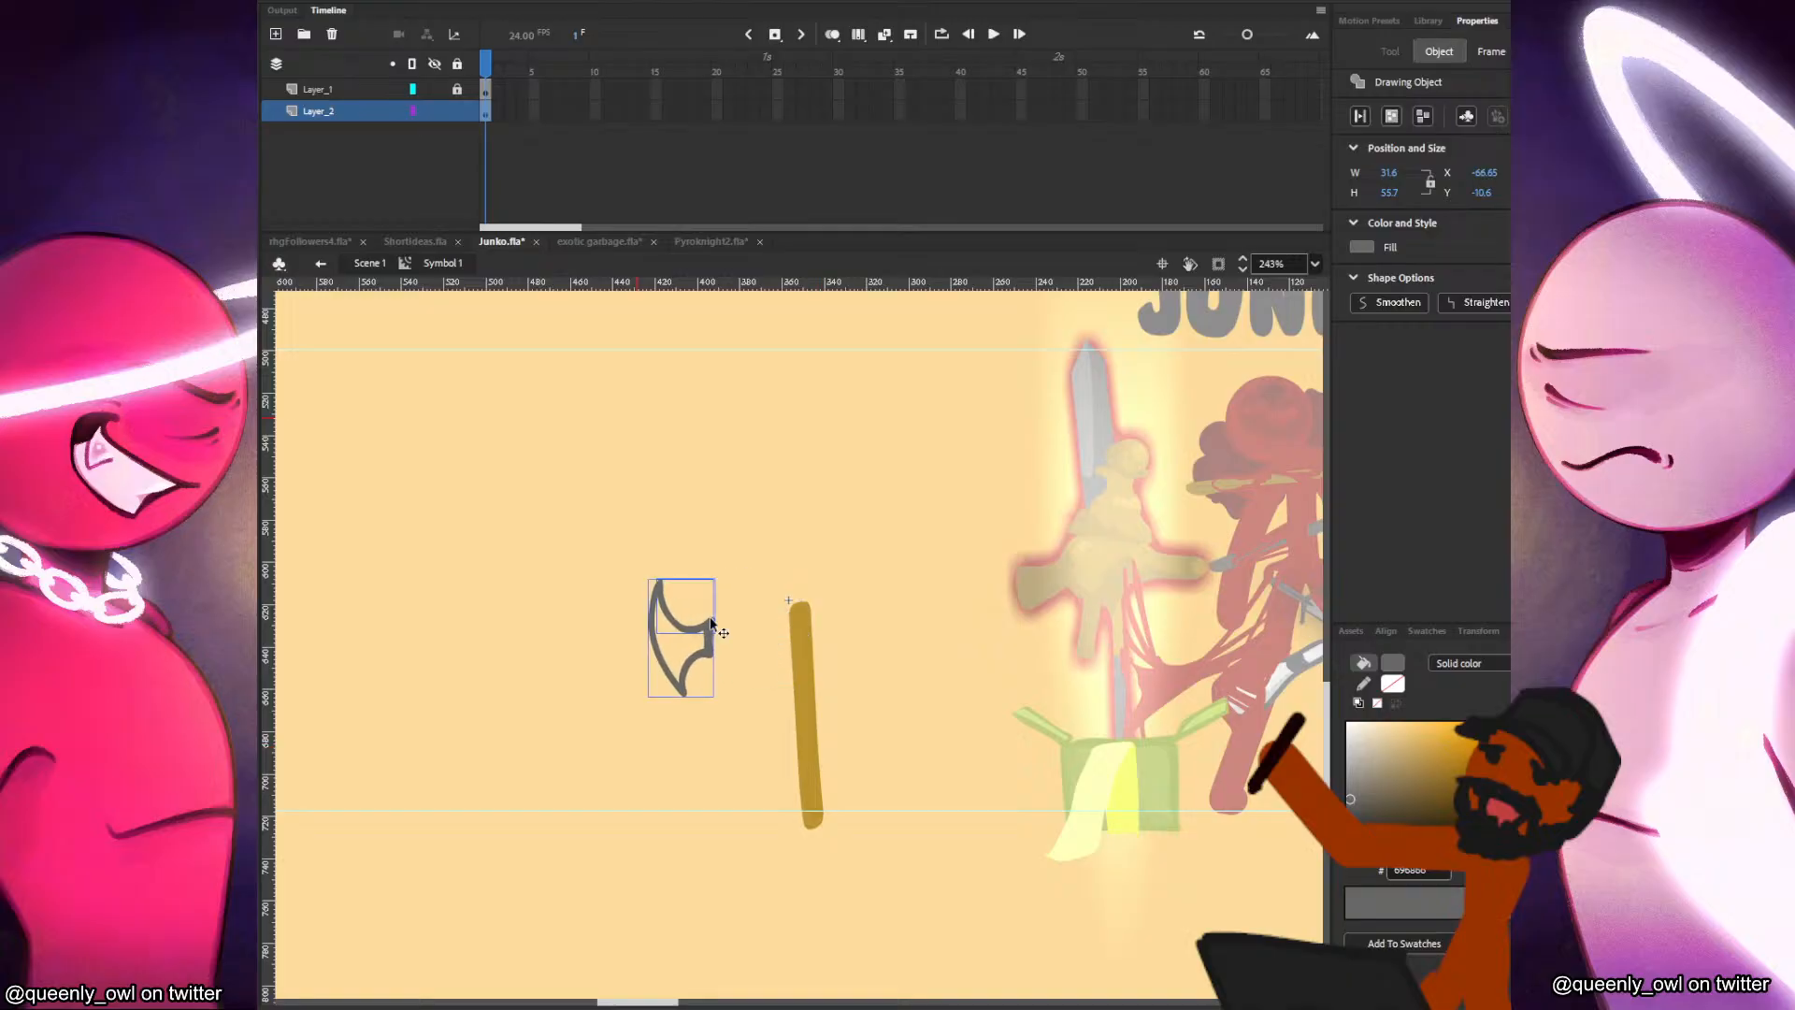
left_click(772, 639)
key("k")
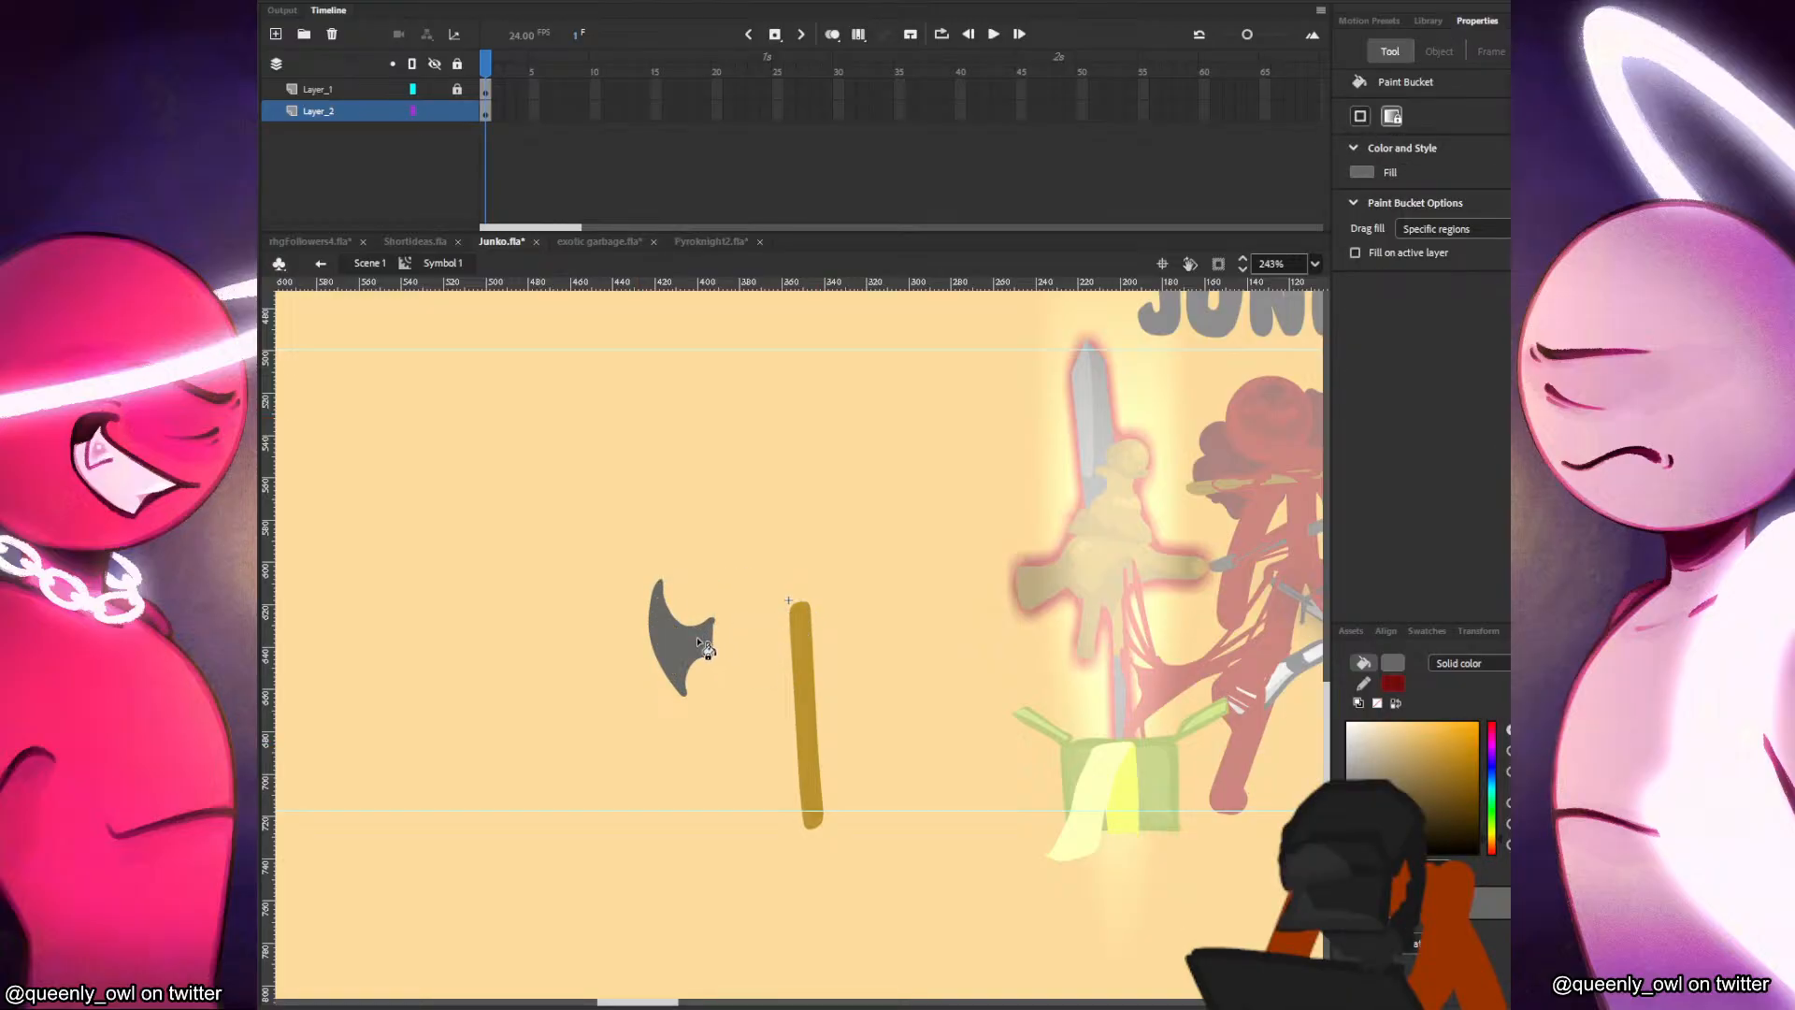
left_click(700, 647)
key("v")
left_click(691, 632)
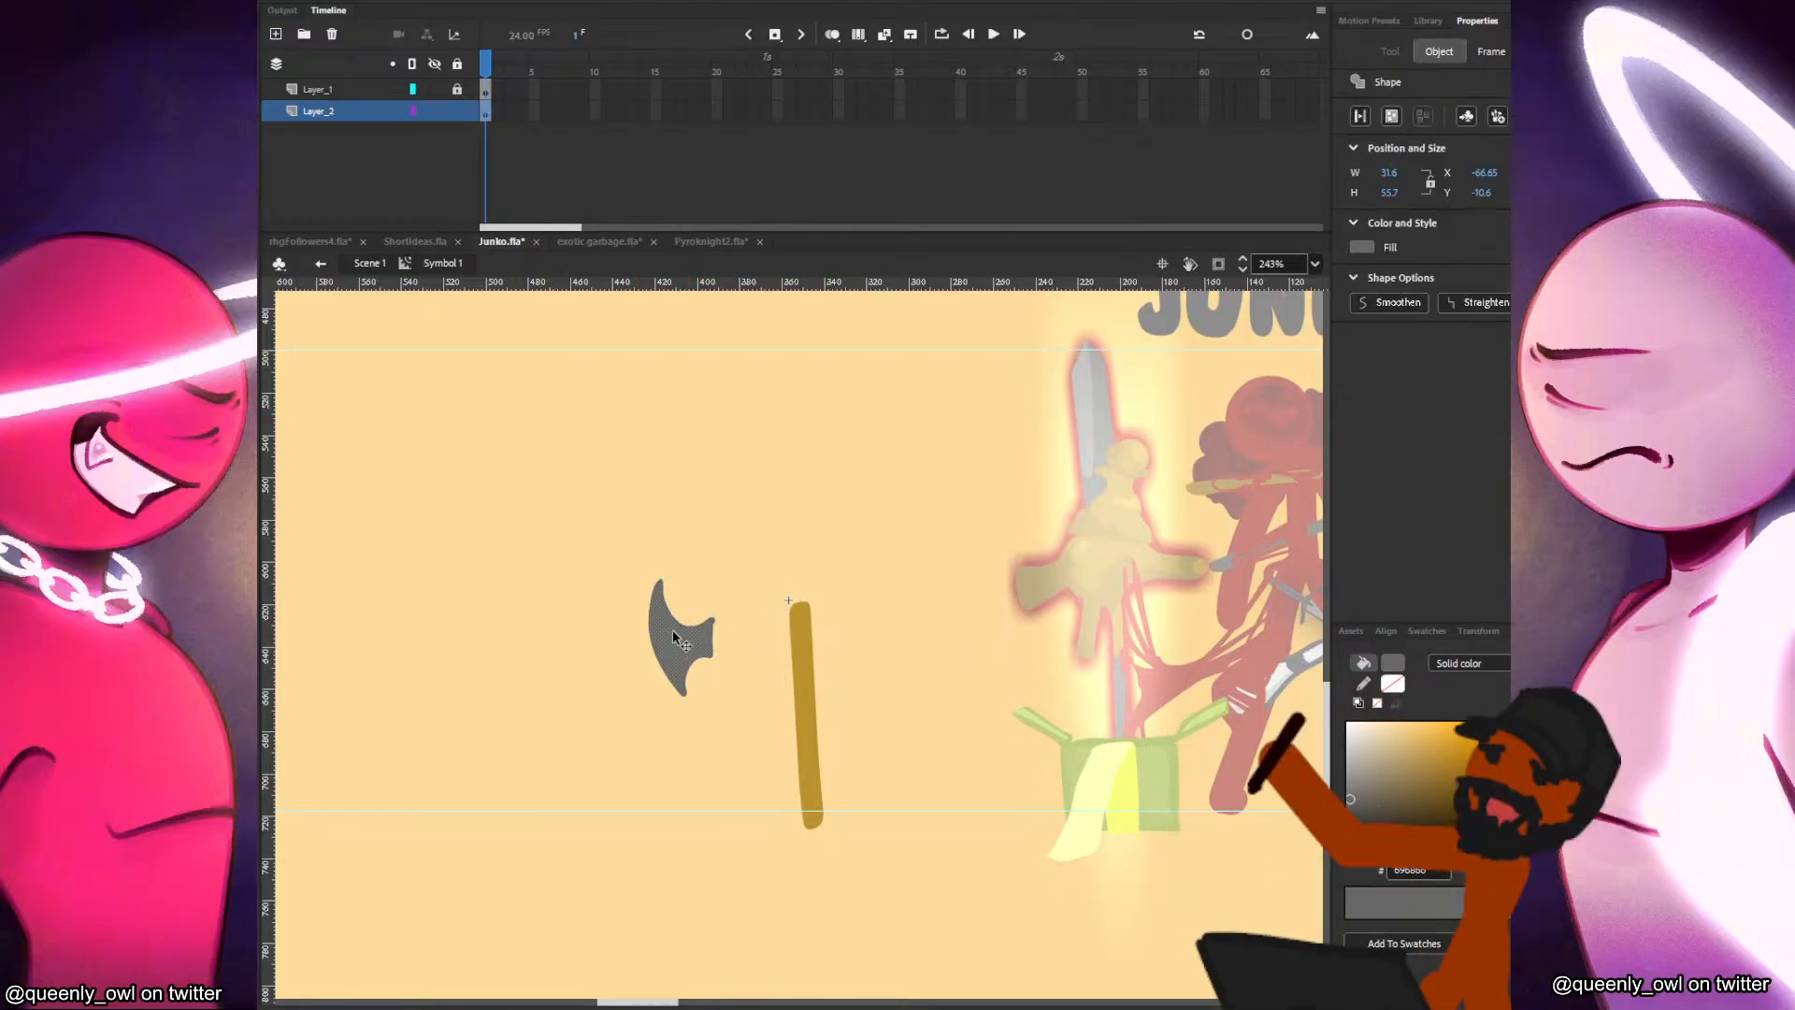
left_click(252, 647)
left_click(255, 652)
Divide off the blade's cutting edge with a curved guide line, fill that strip lighter grey, and delete the line.
key("y")
mouse_move(667, 583)
left_mouse_down()
mouse_move(658, 620)
mouse_move(718, 690)
left_mouse_up()
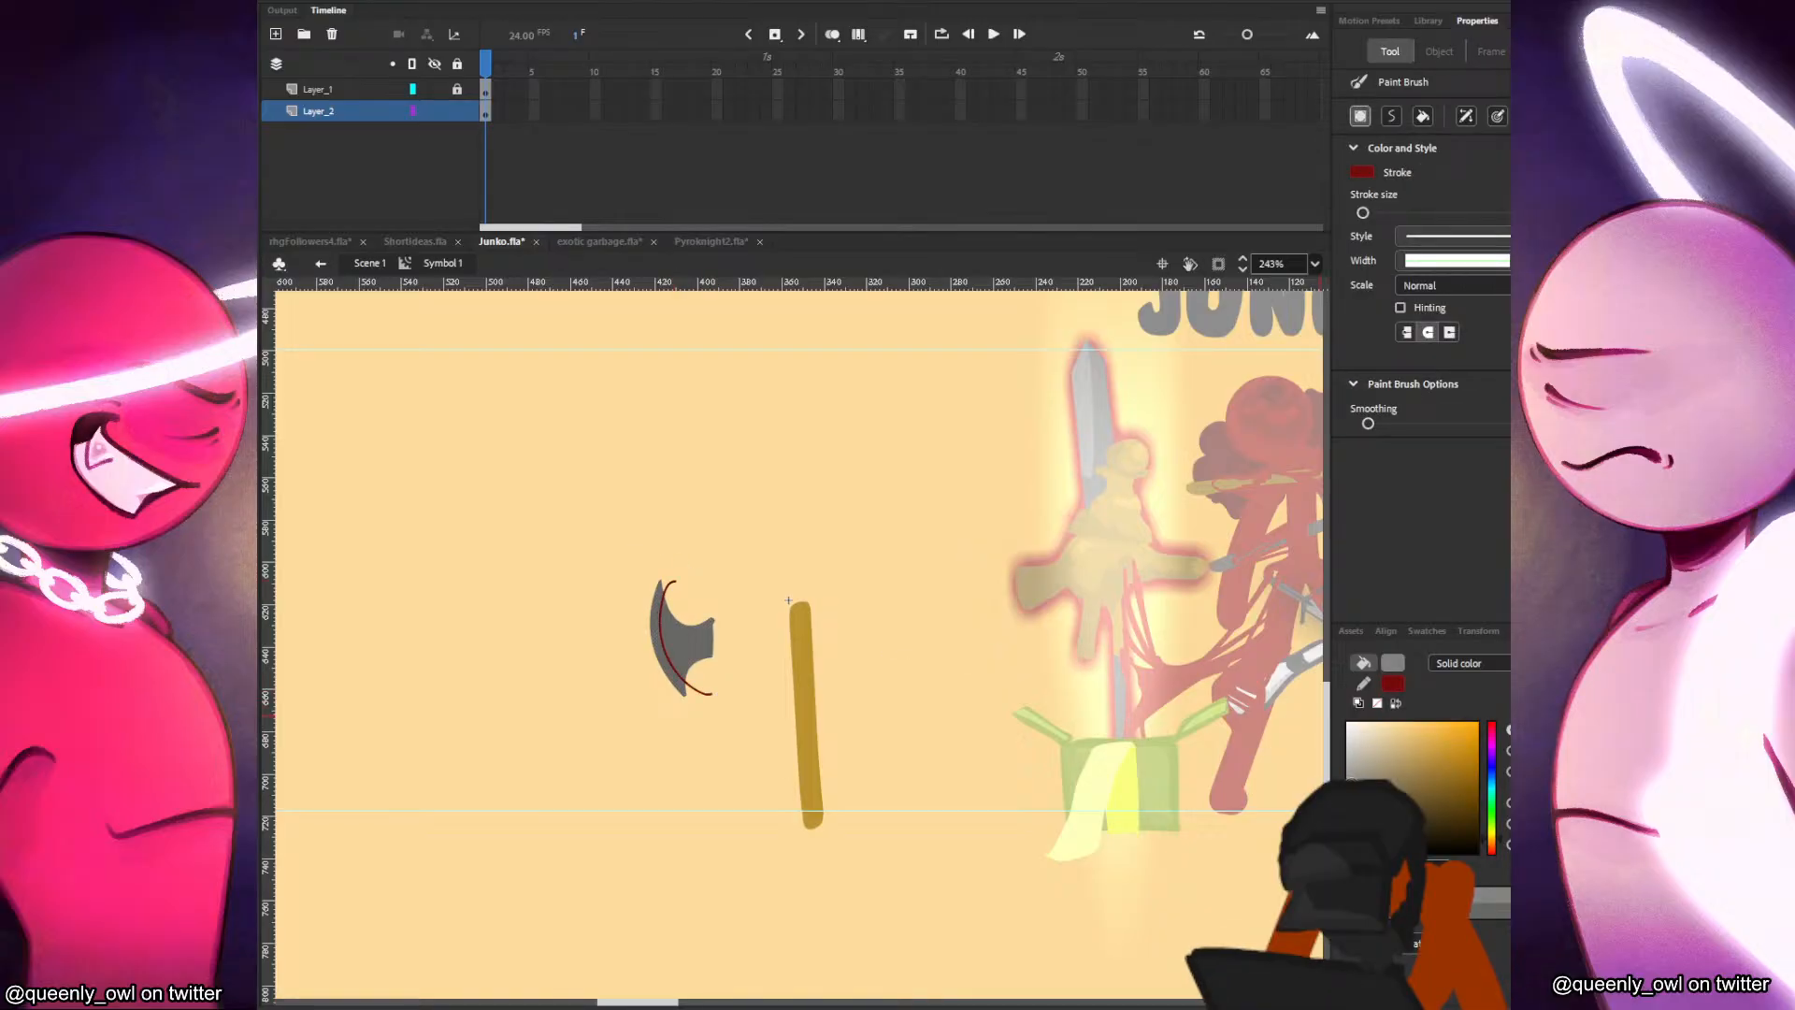
key("k")
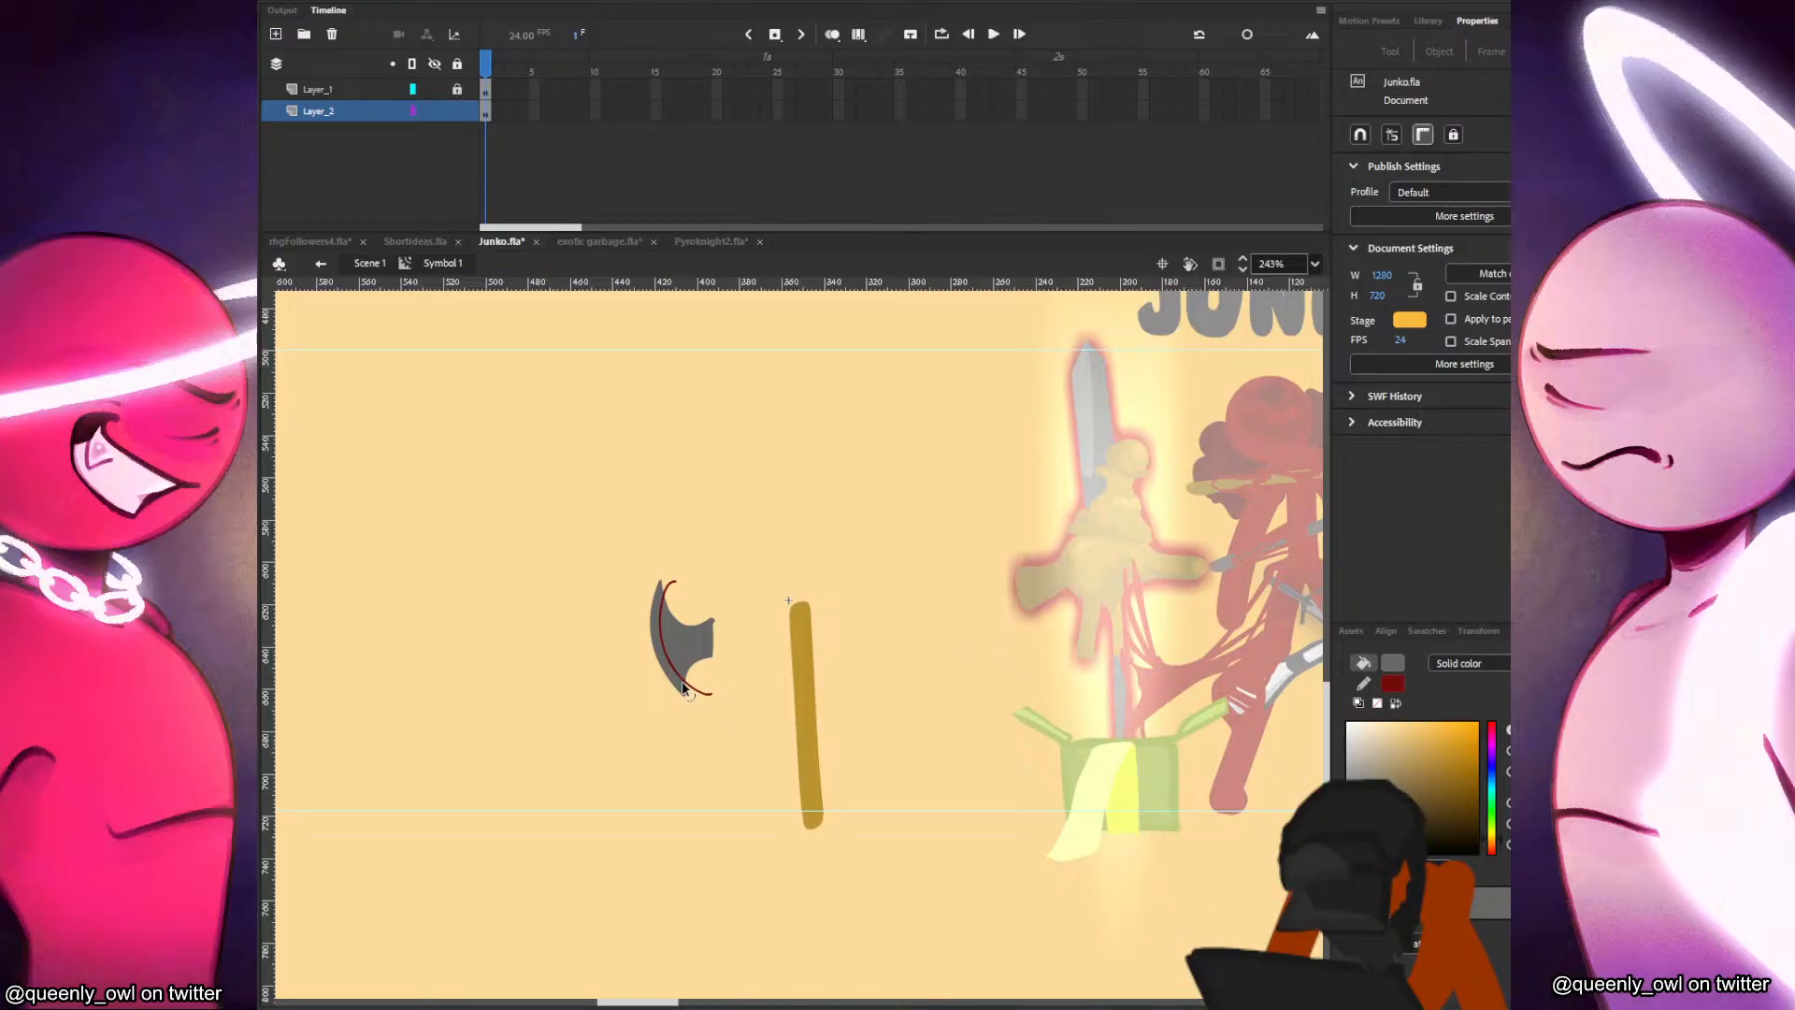
key("v")
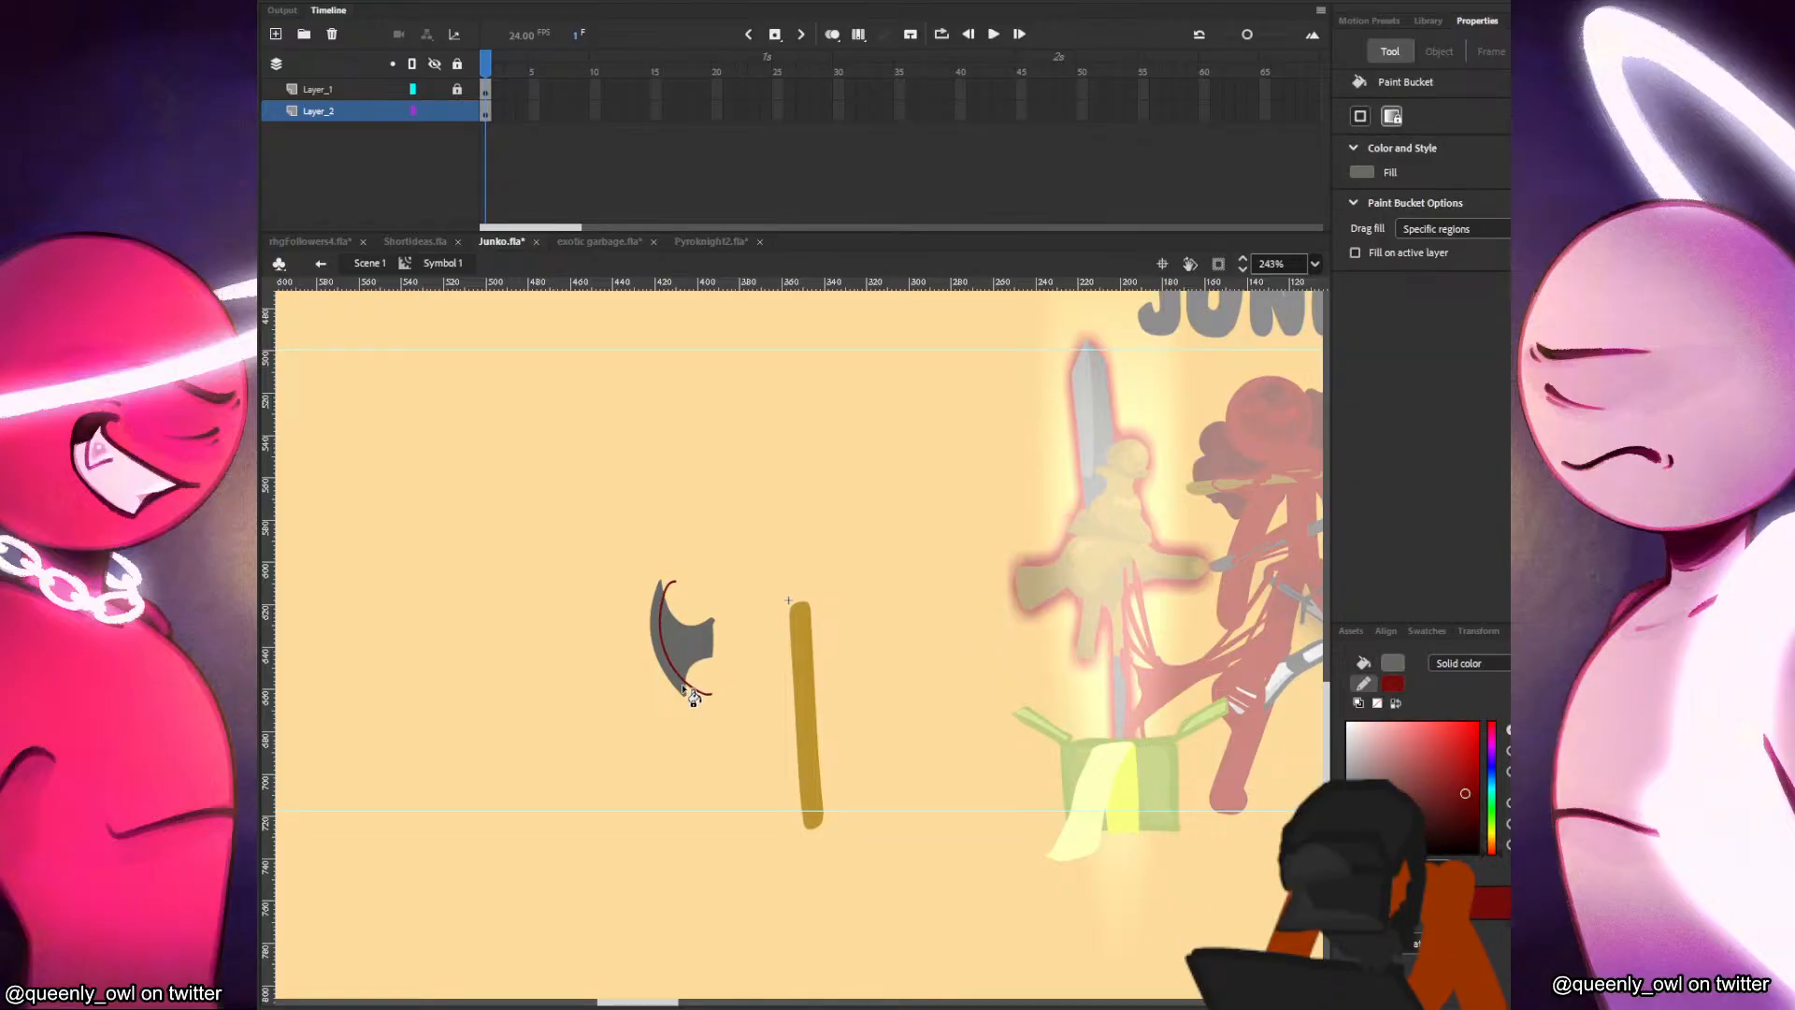
left_click(708, 675)
key("k")
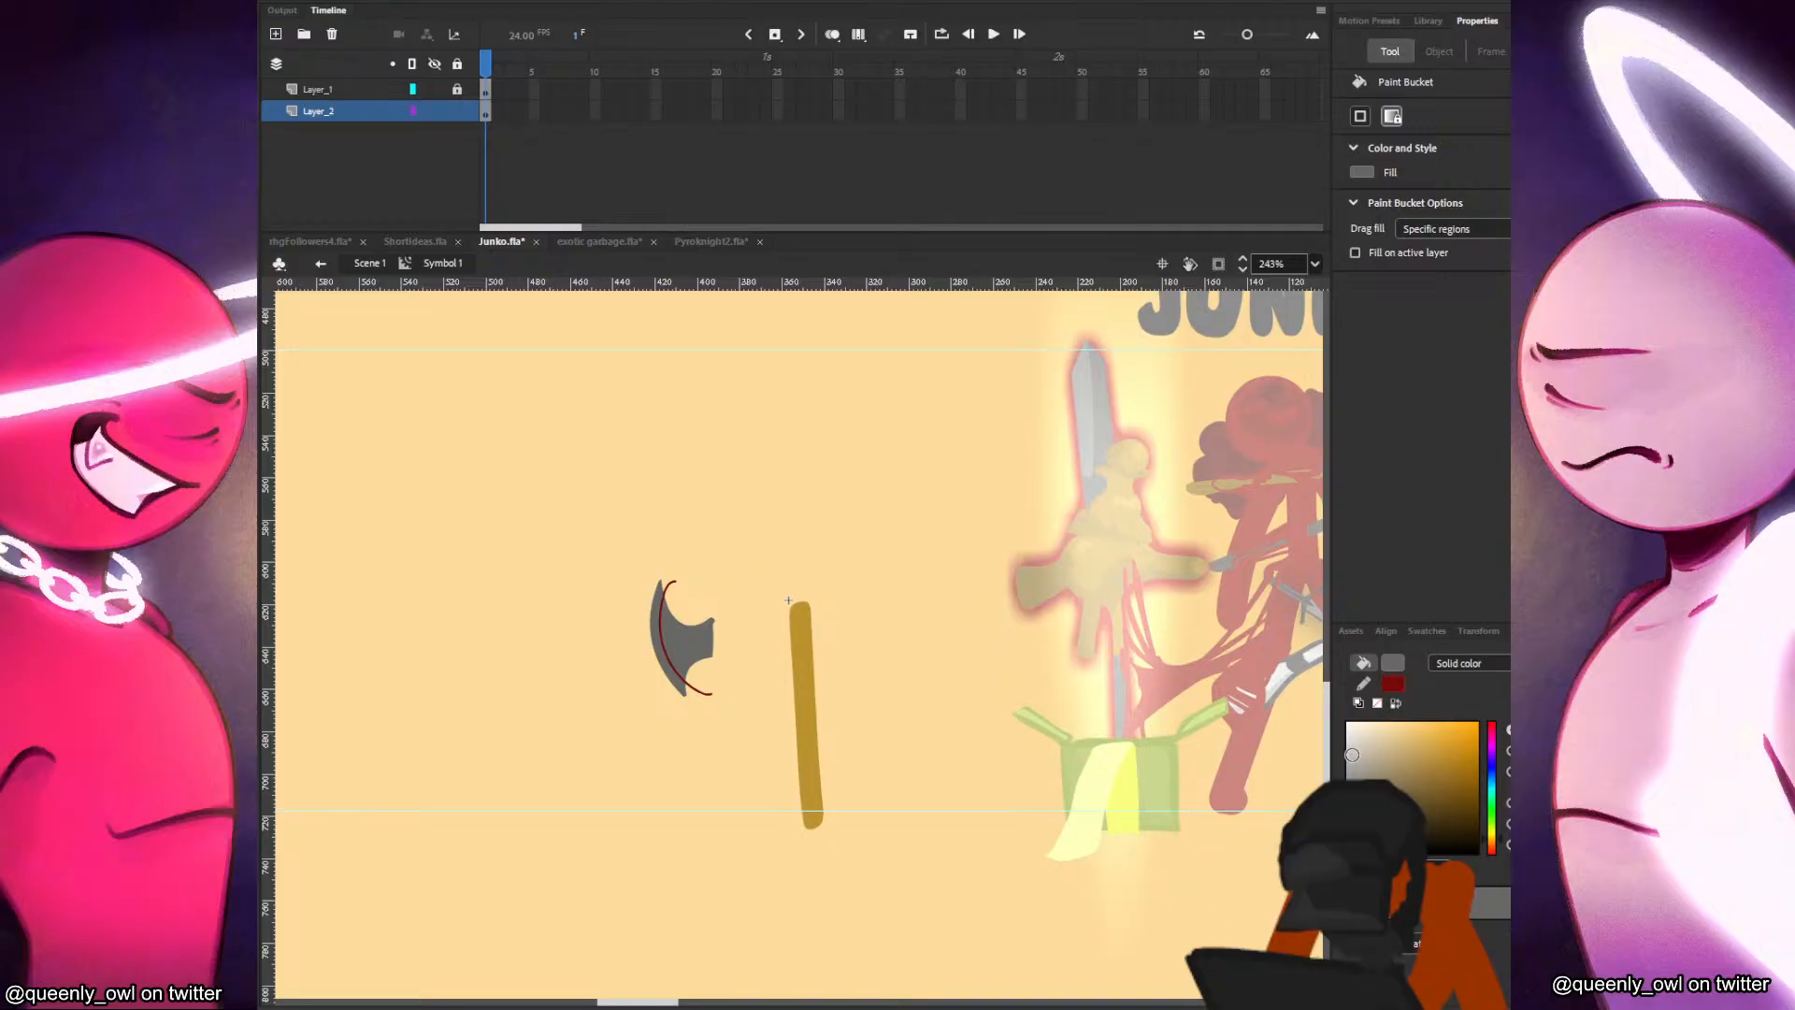
key("v")
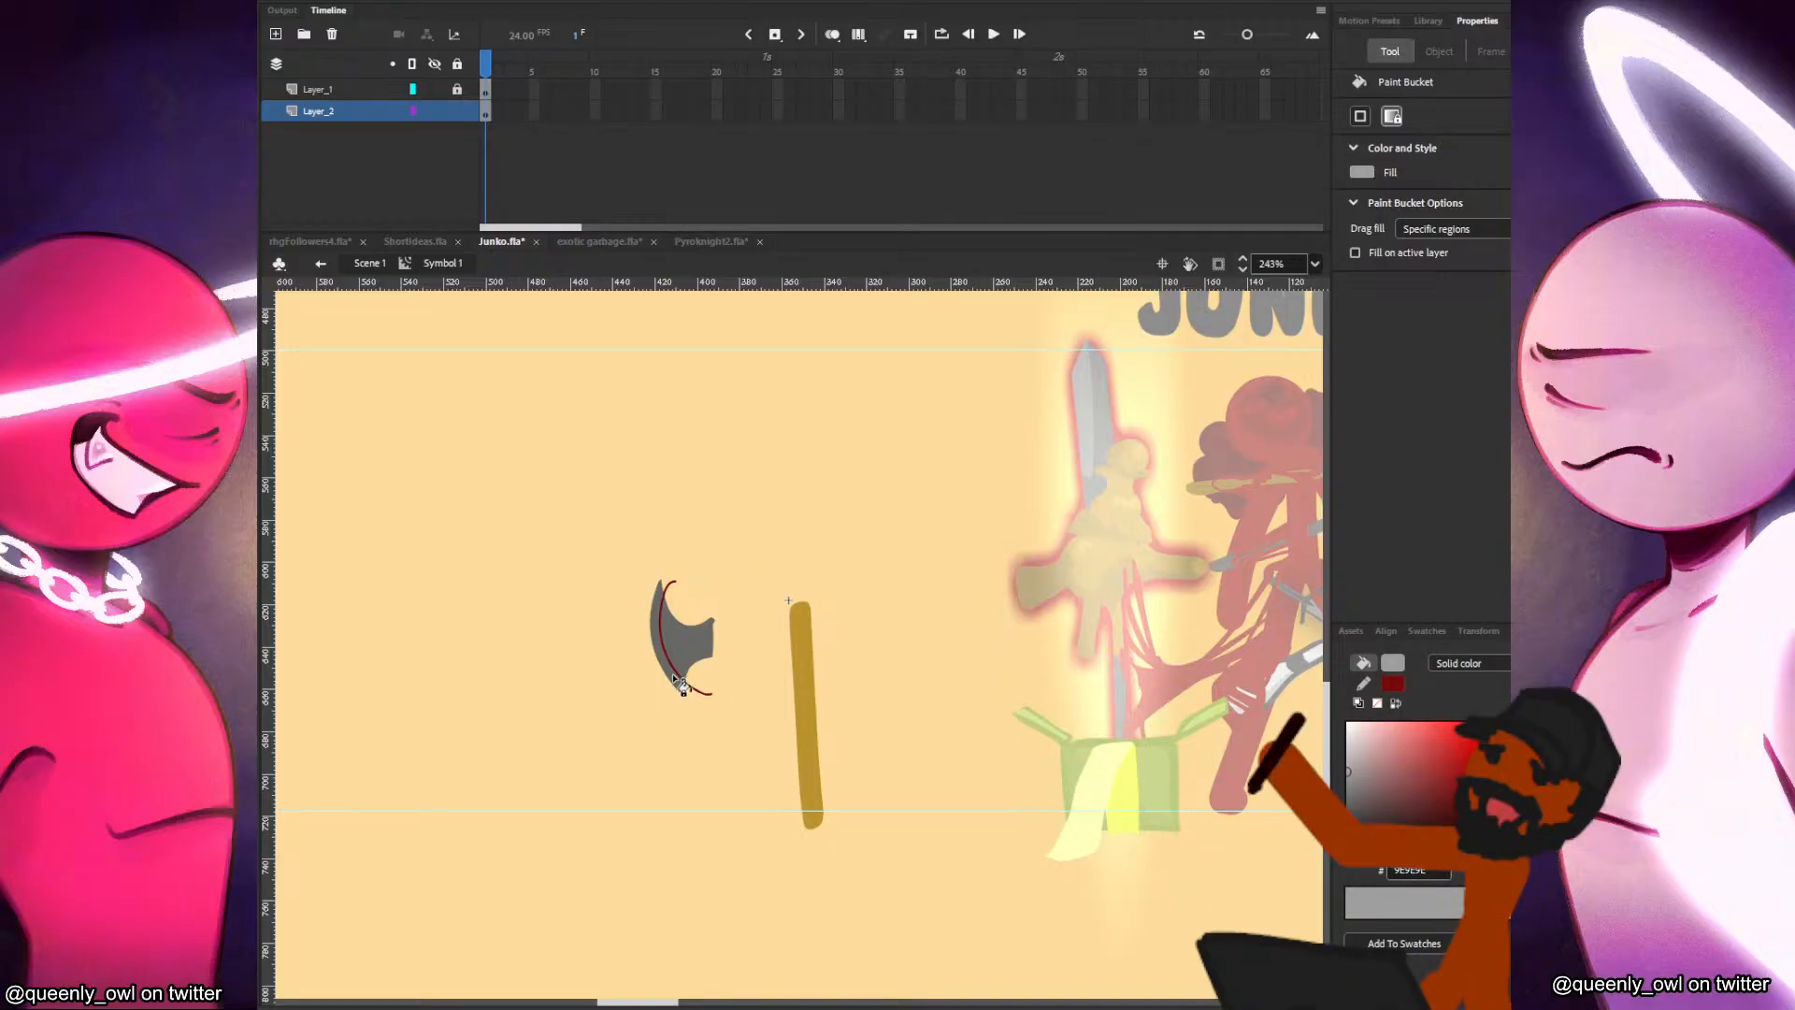
left_click(697, 691)
left_click(702, 681)
double_click(702, 694)
key("Delete")
Divide off the blade's neck with a wavy guide line, fill that part darker grey, and delete the line.
key("y")
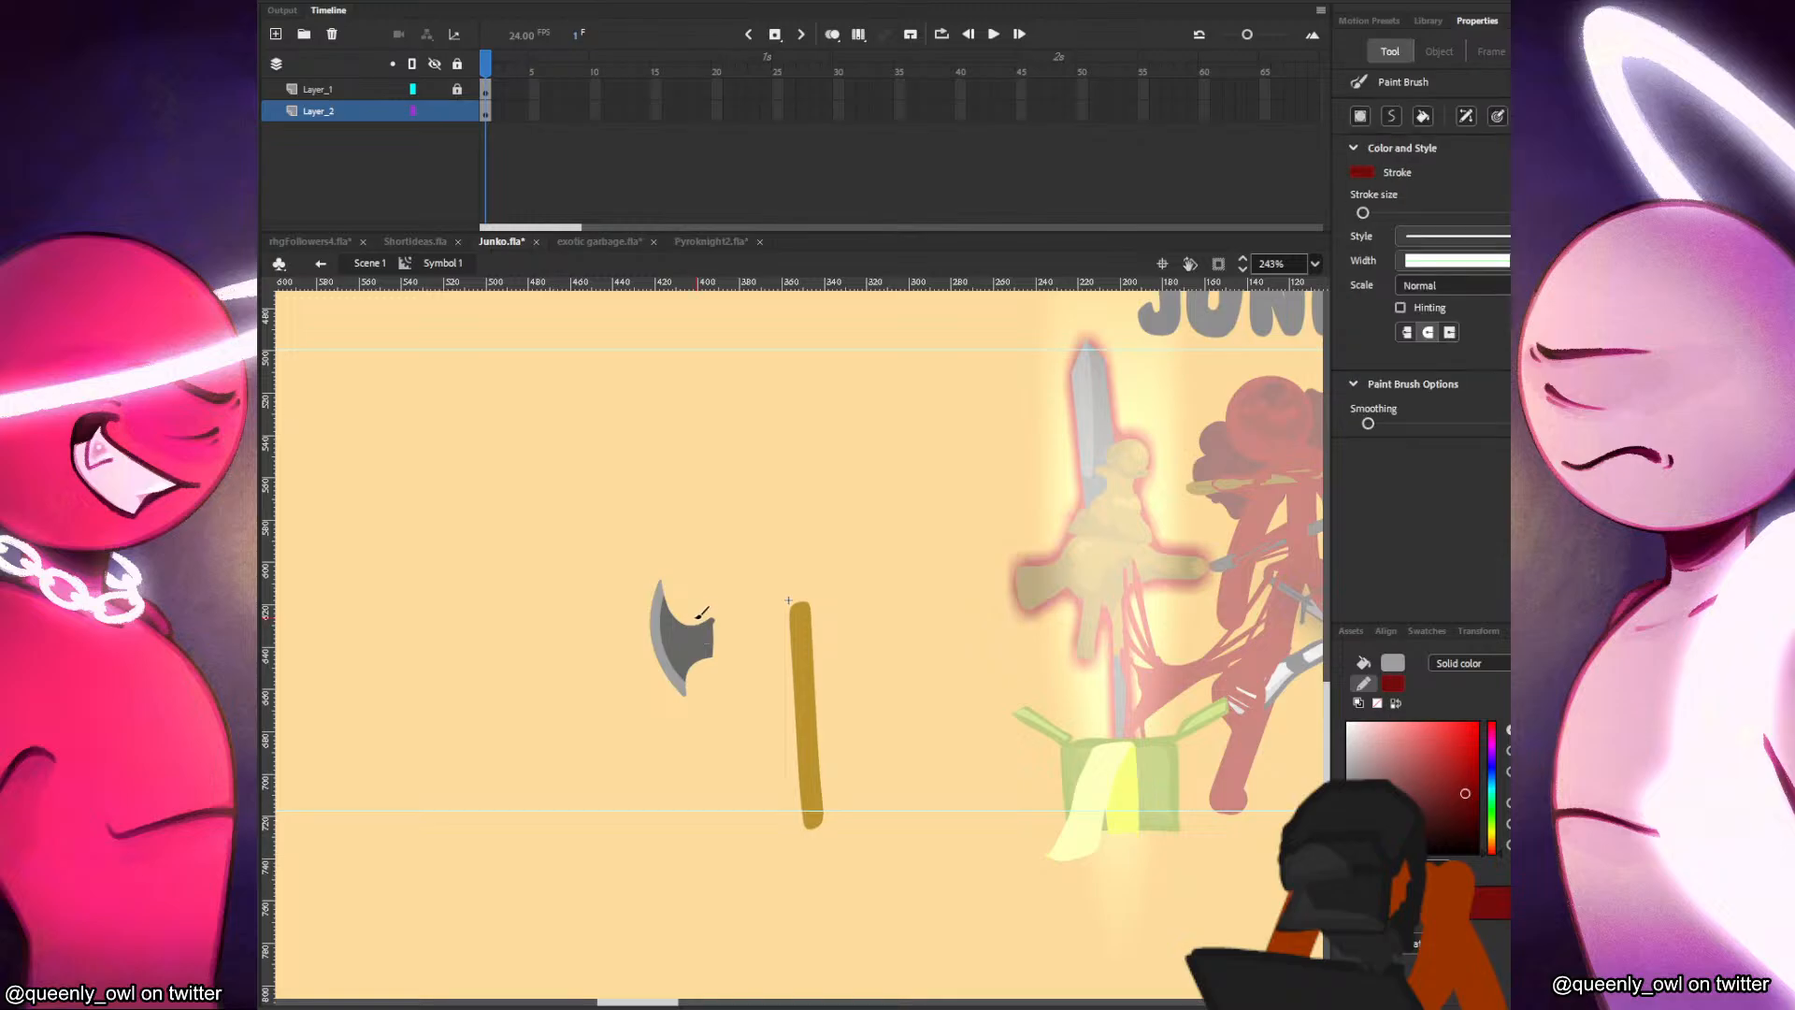
left_click_drag(695, 610, 706, 671)
key("k")
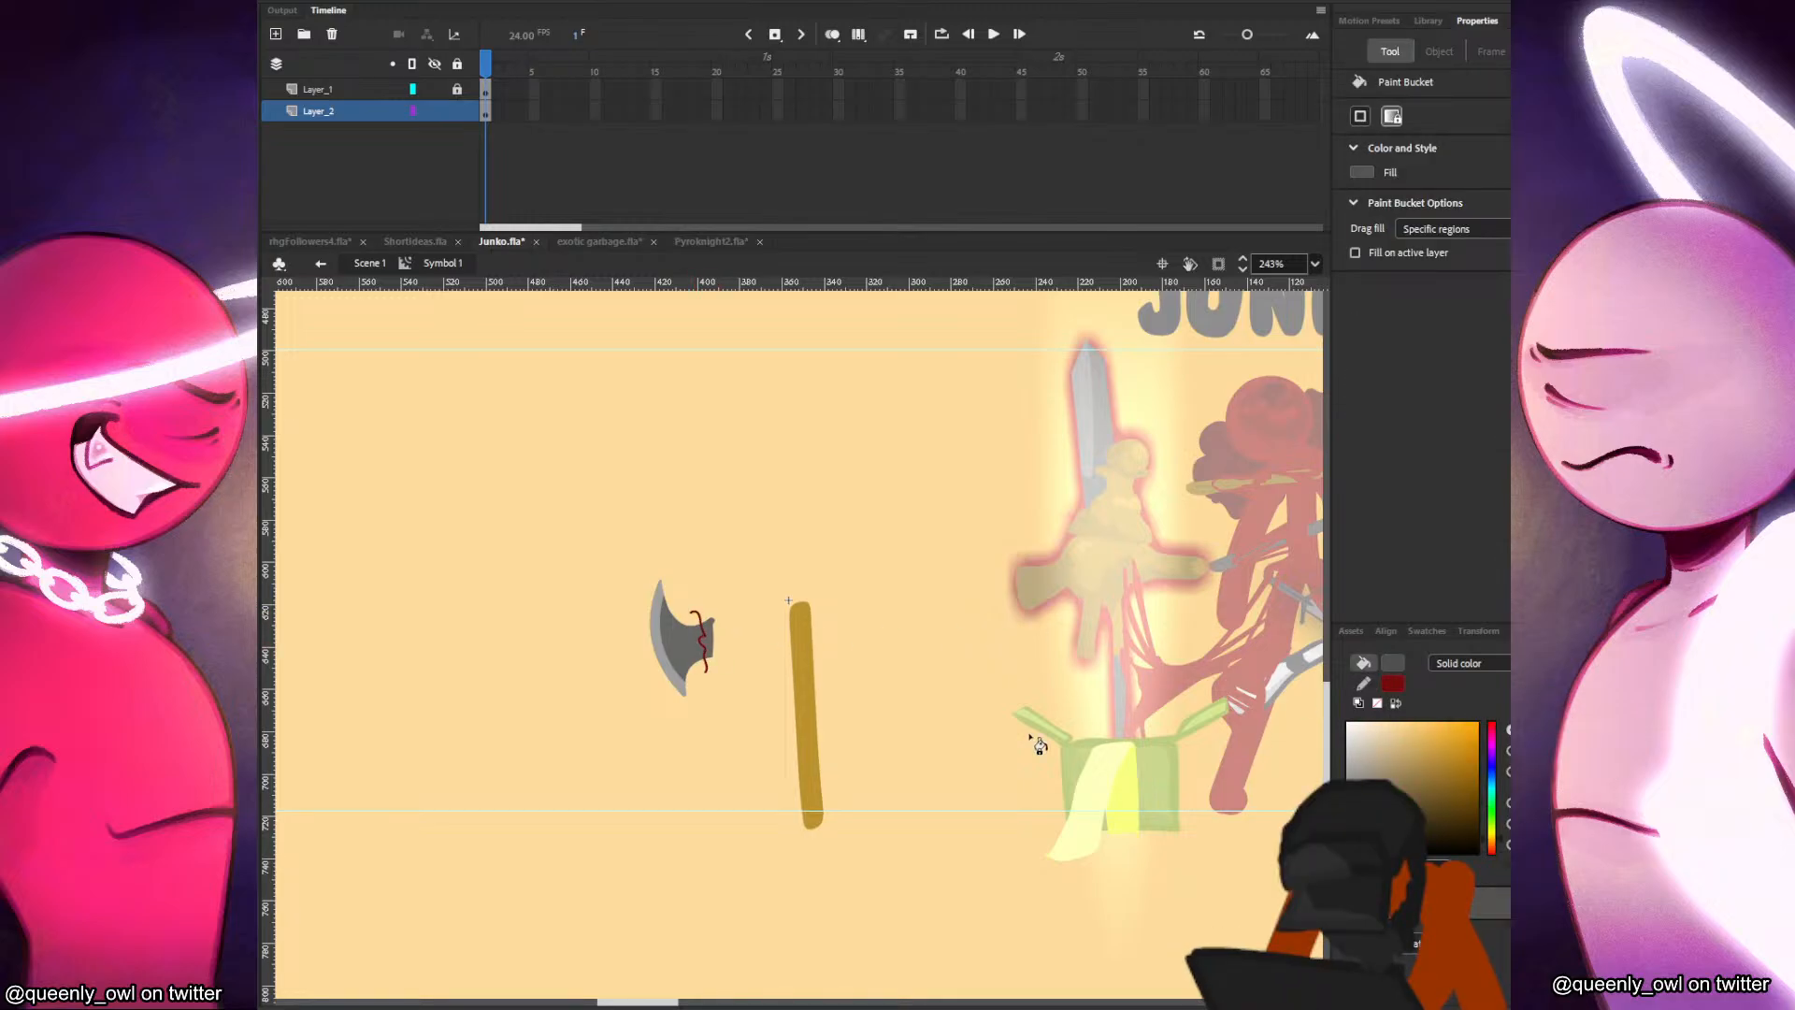
left_click(710, 643)
key("v")
double_click(703, 627)
key("Delete")
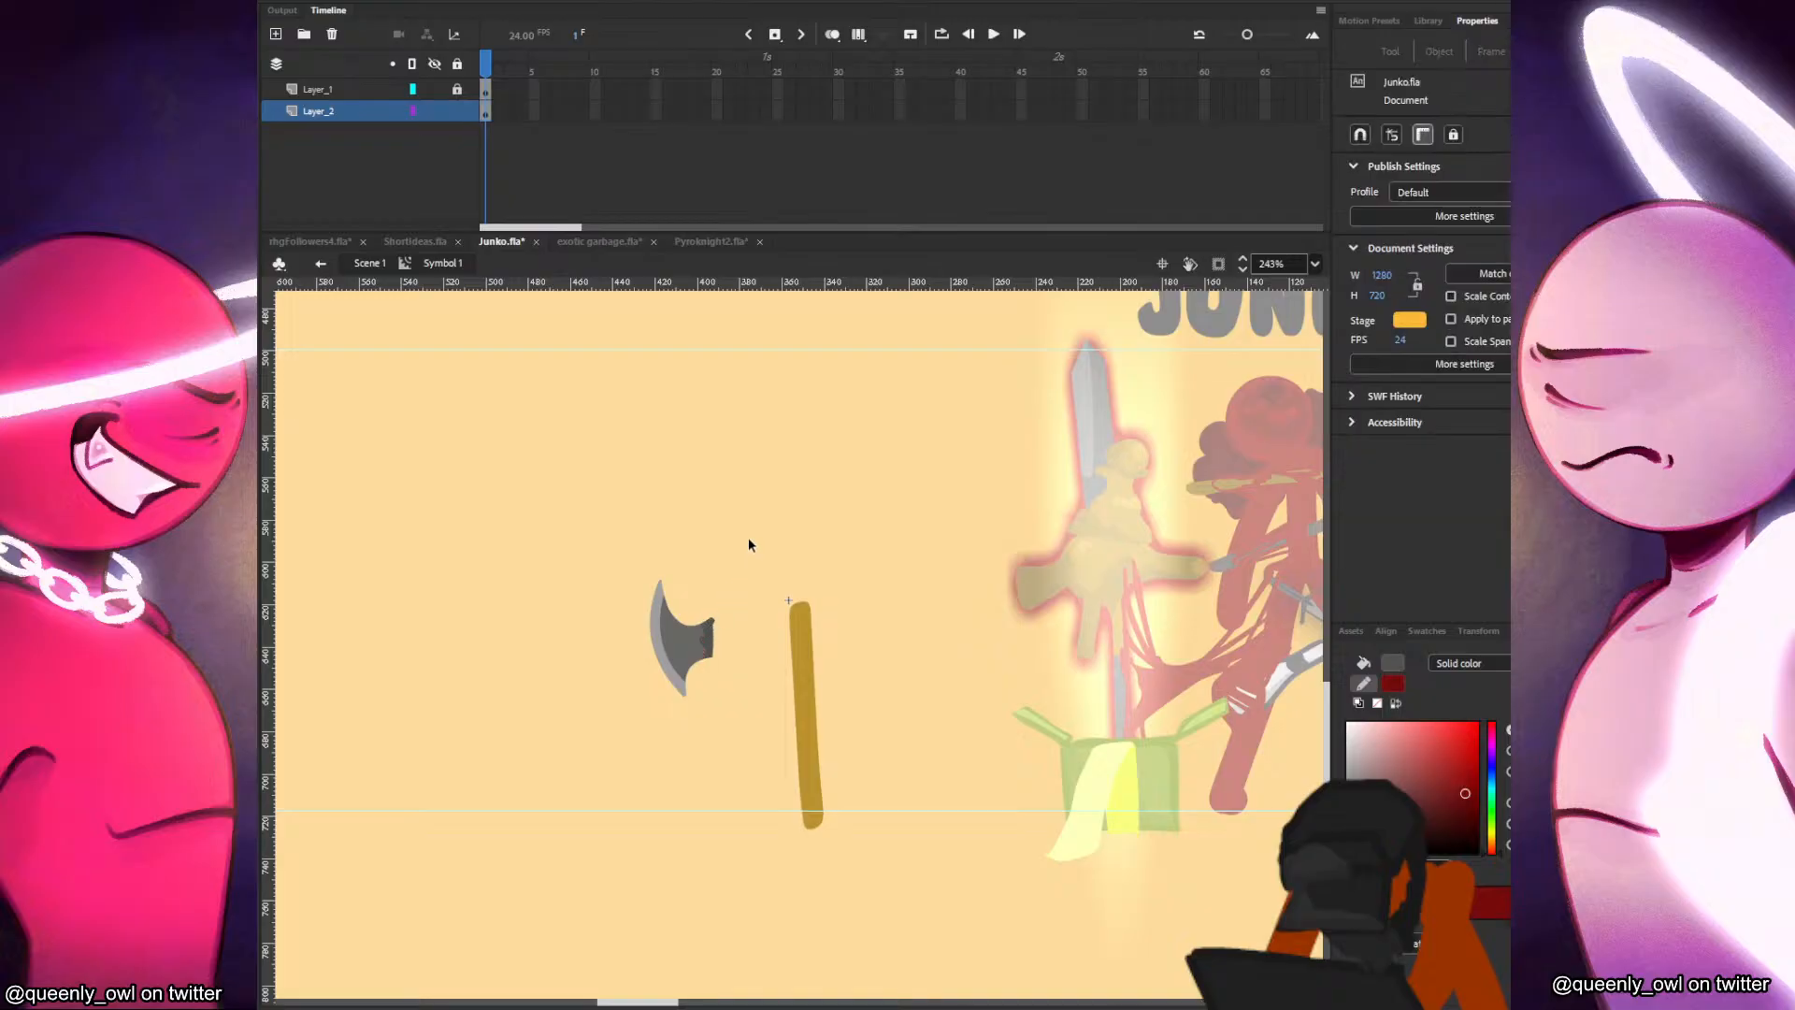
Group the shaded blade, attach it to the handle's upper end, and place a copy on the opposite side.
left_click_drag(748, 547, 599, 774)
key("ctrl+g")
left_click_drag(707, 651, 890, 597)
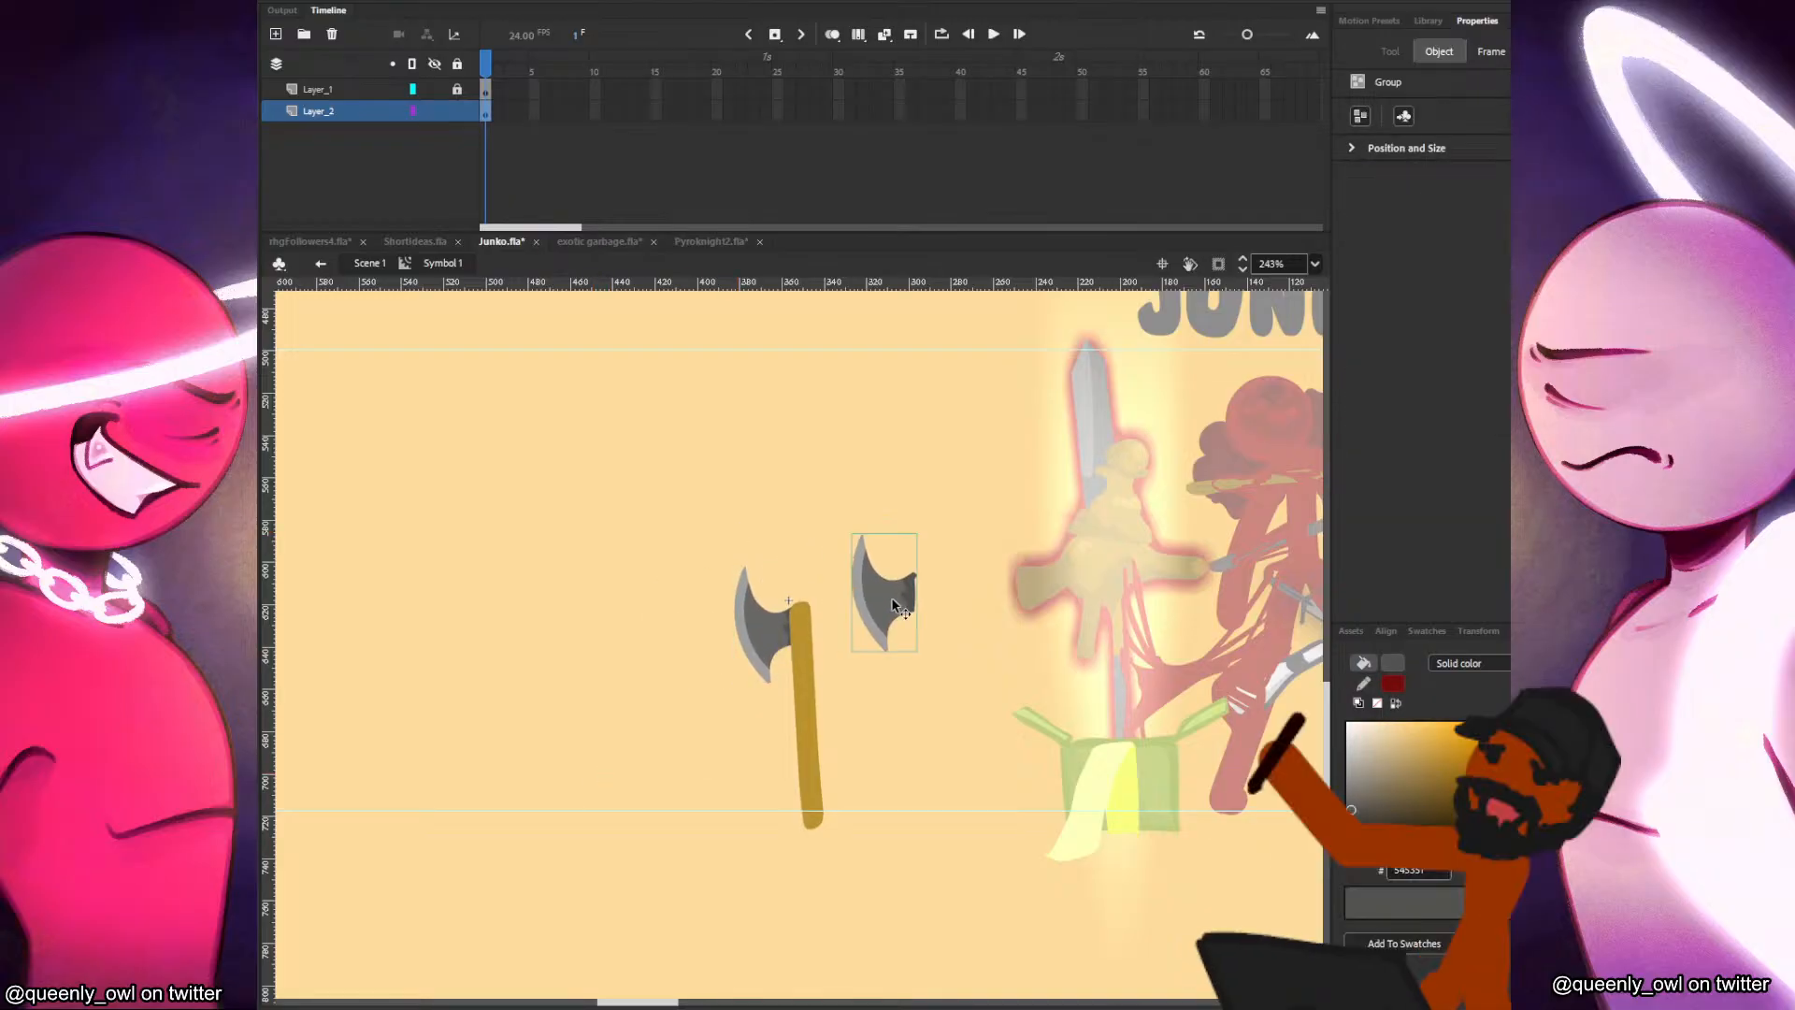
Flip the copied blade horizontally and align it against the handle opposite the first blade.
left_click(477, 2)
mouse_move(609, 226)
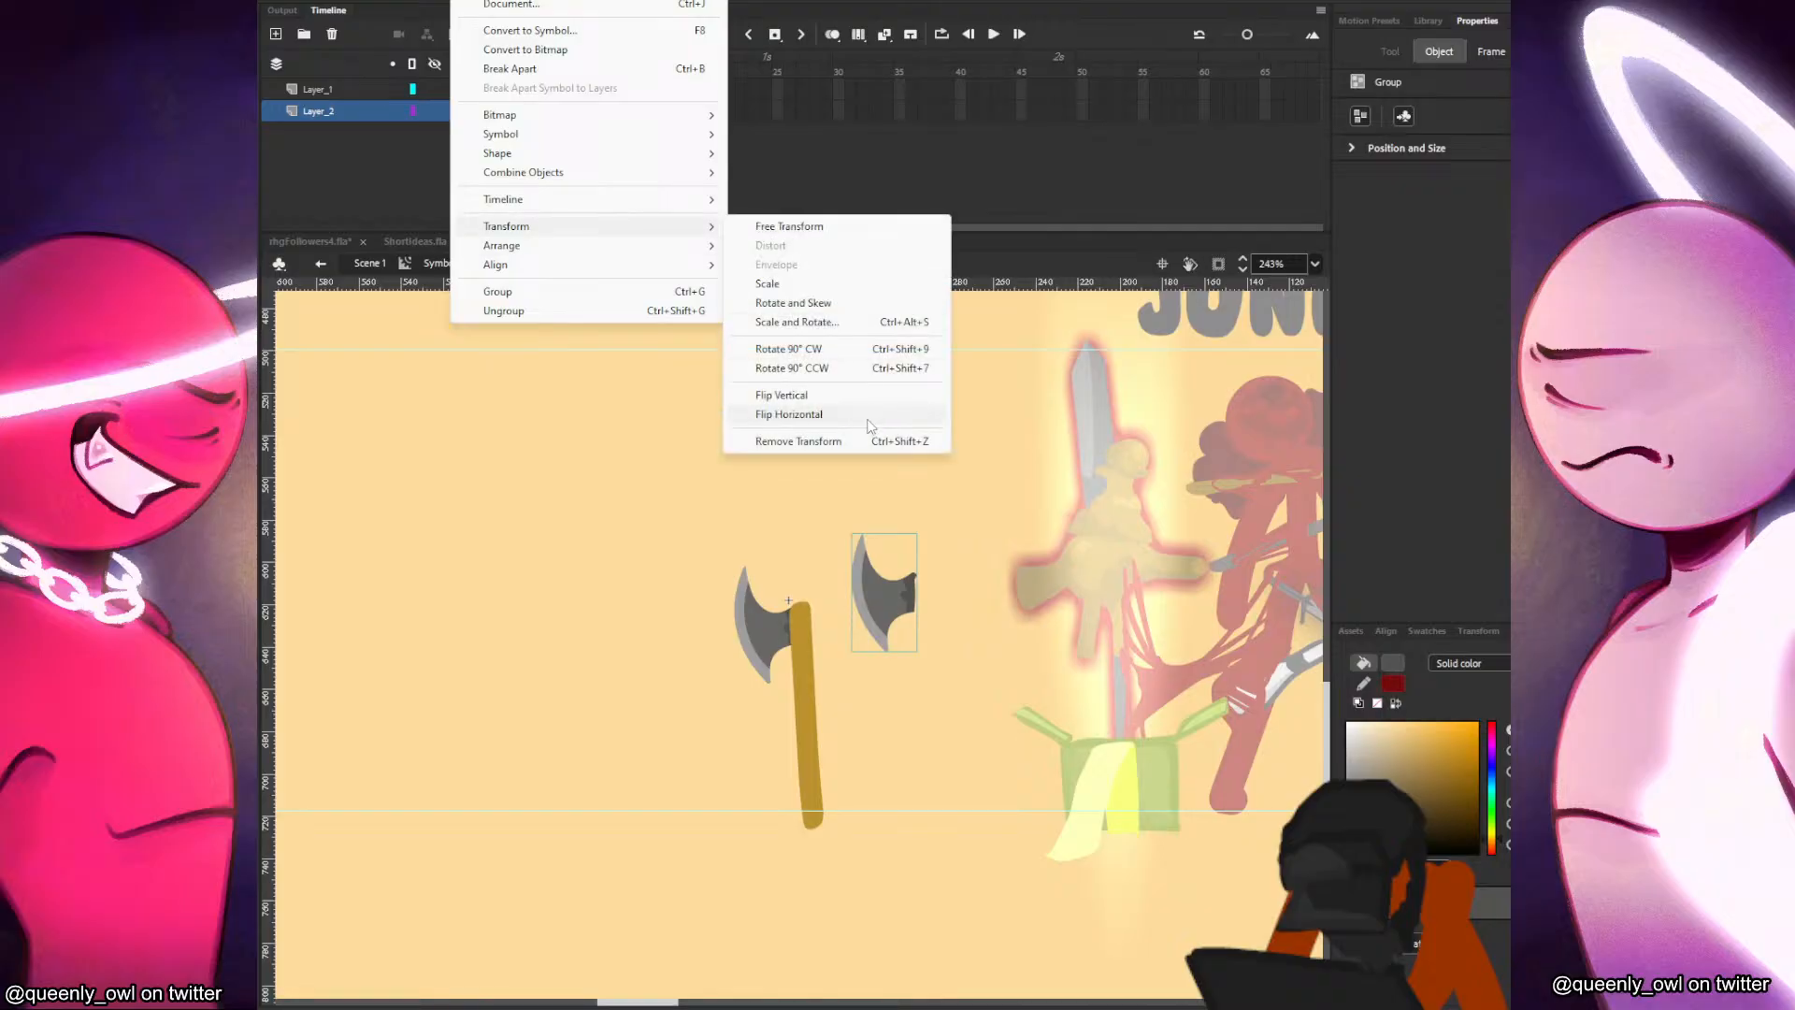
left_click(869, 417)
left_click_drag(914, 531, 888, 581)
key("Up")
key("Down")
key("Up")
key("Left")
left_click(912, 605)
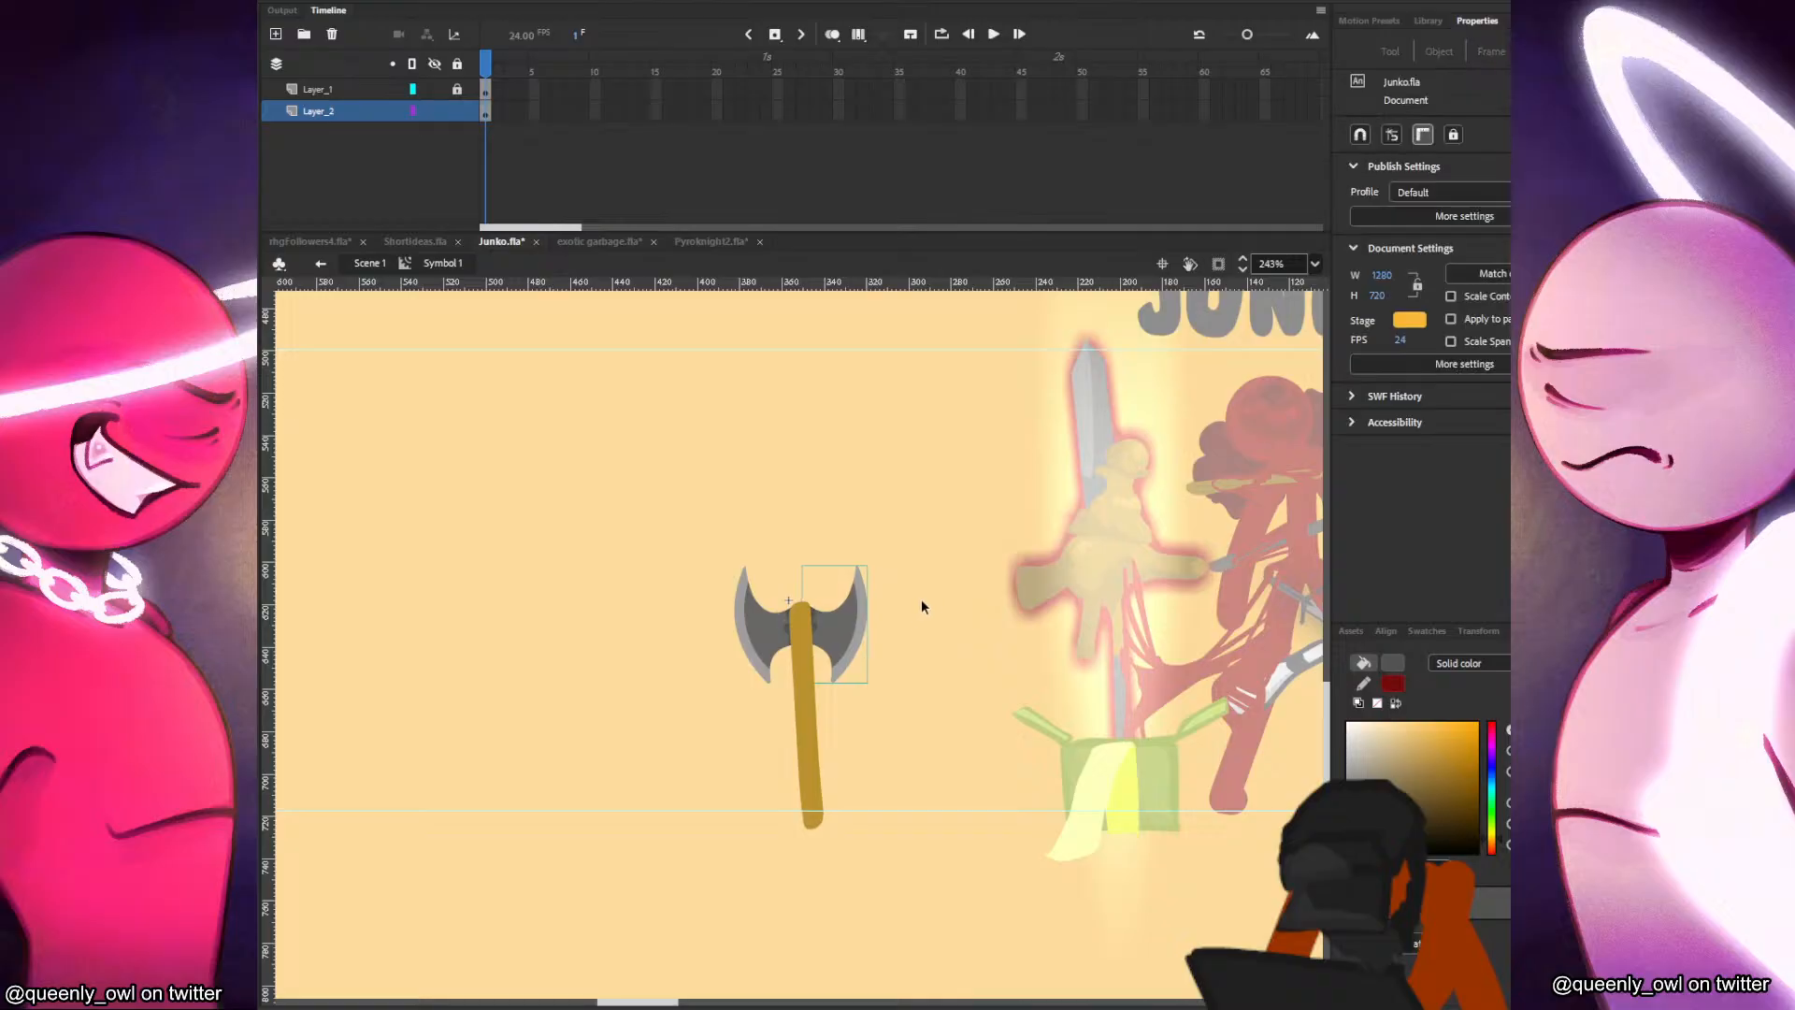
Return to Scene 1 and move the finished double-bladed axe slightly upward.
left_click(369, 263)
left_click(806, 710)
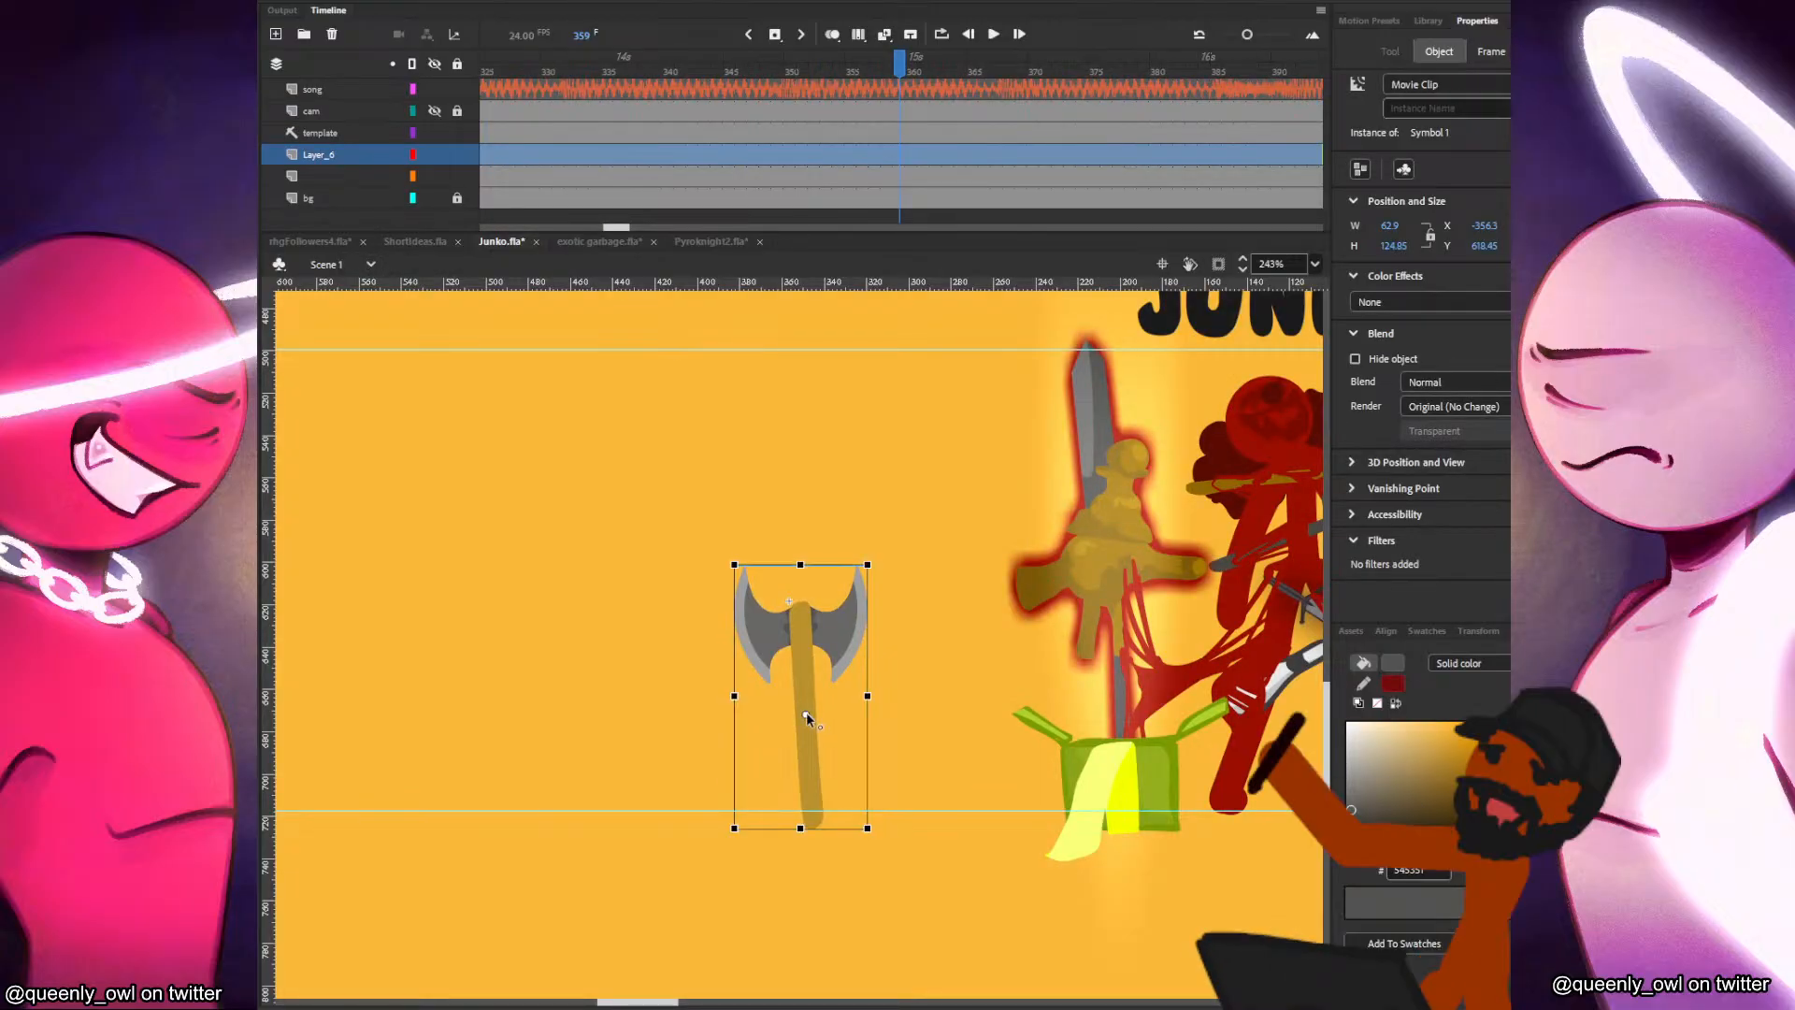
mouse_move(806, 711)
left_mouse_down()
mouse_move(812, 690)
mouse_move(810, 730)
left_mouse_up()
left_click(968, 727)
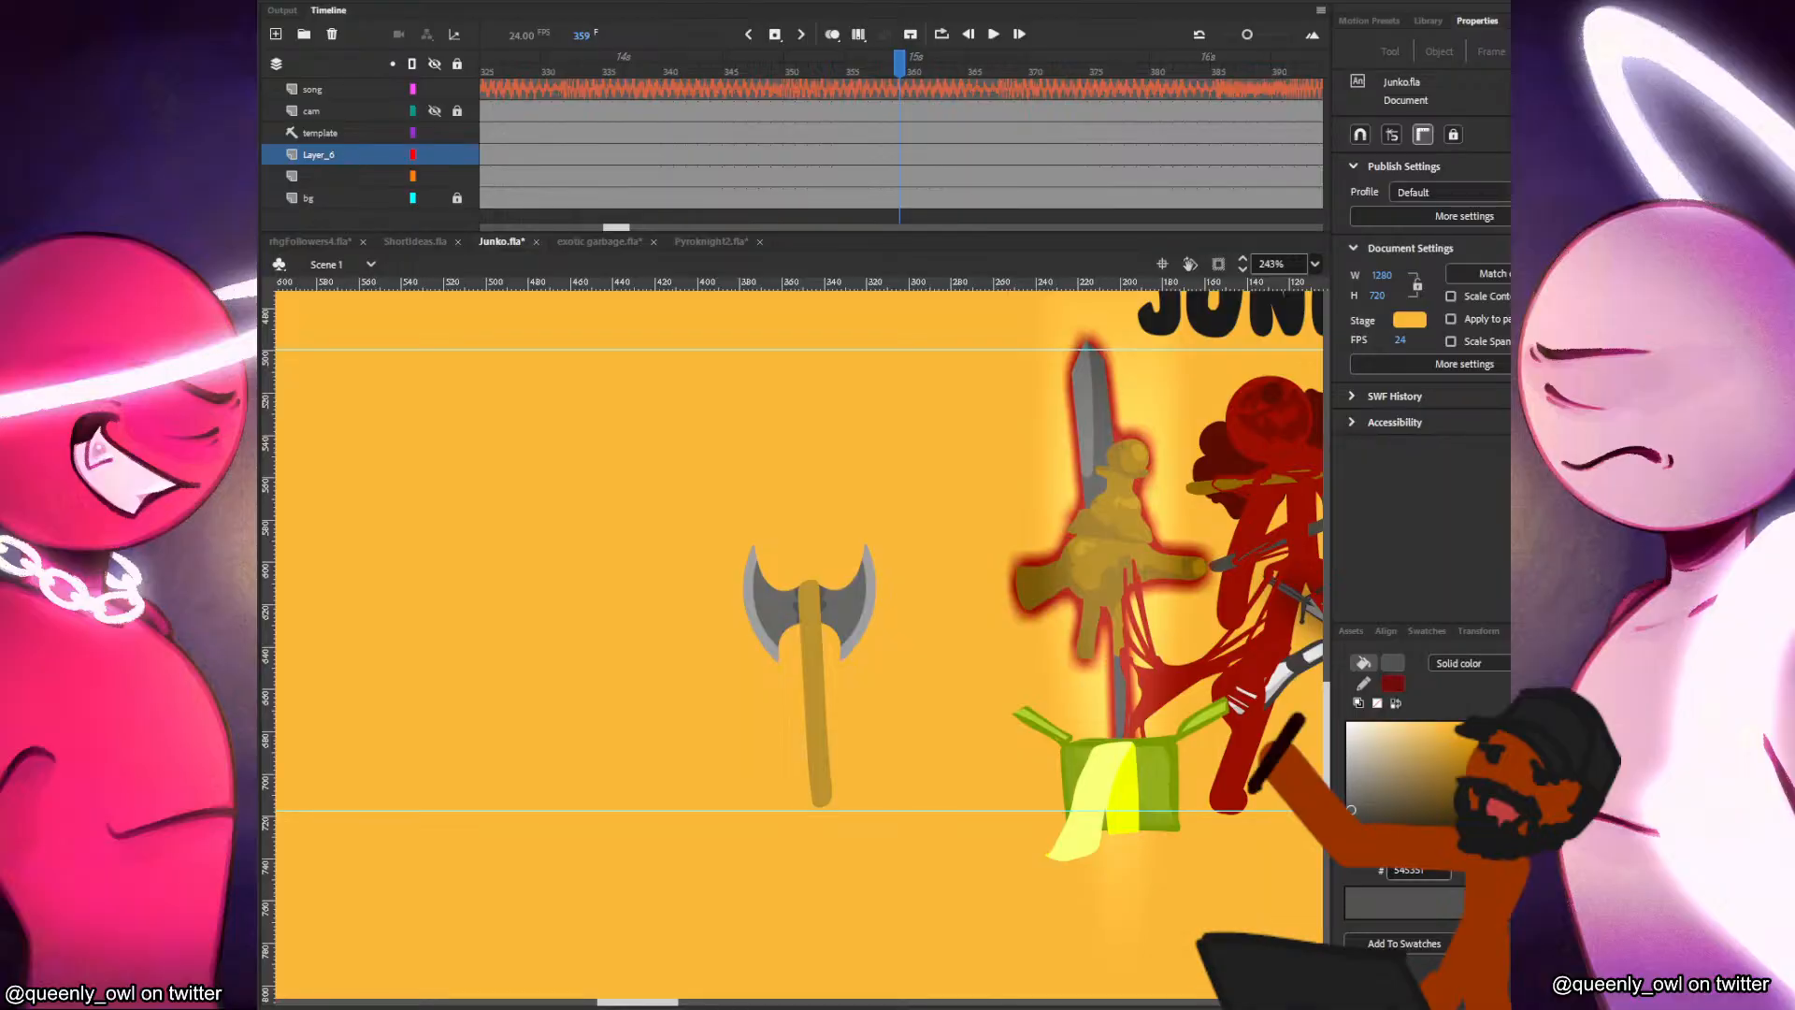
Choose a dark red fill and draw a boxing glove outline with a cuff beside the axe, undoing unwanted strokes.
left_click(1349, 840)
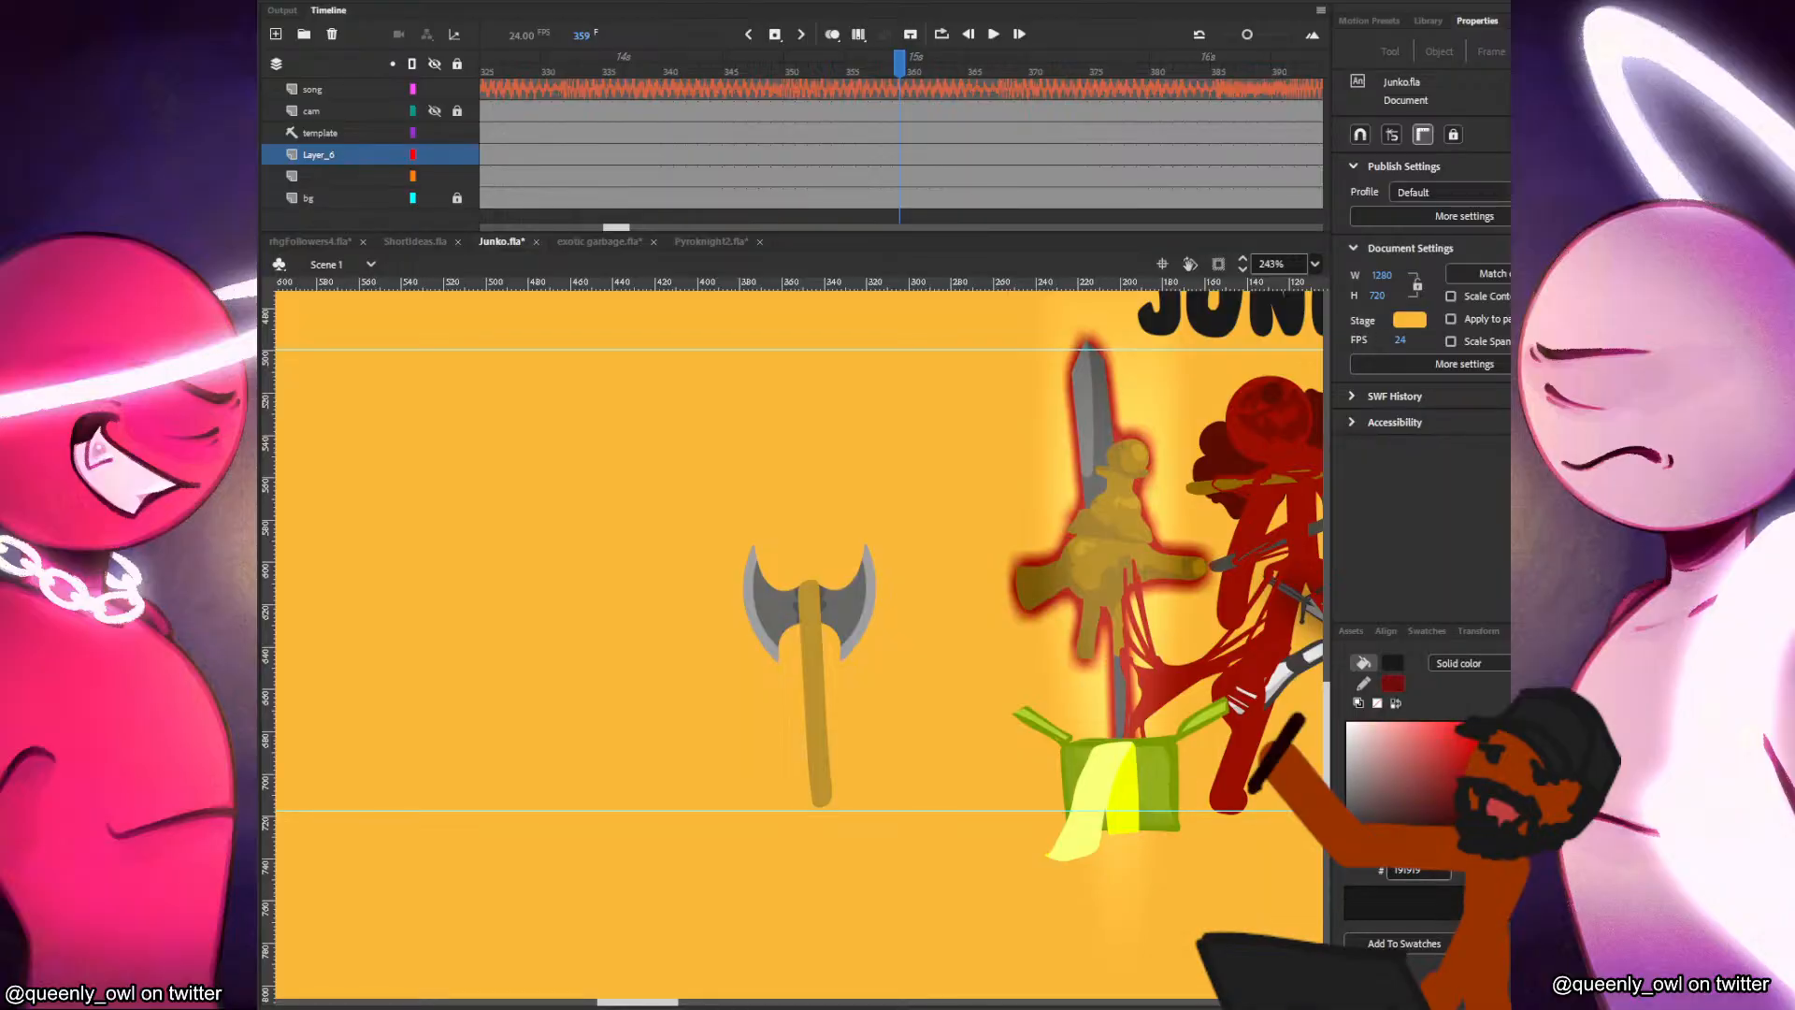
left_click(1493, 852)
left_click(1478, 783)
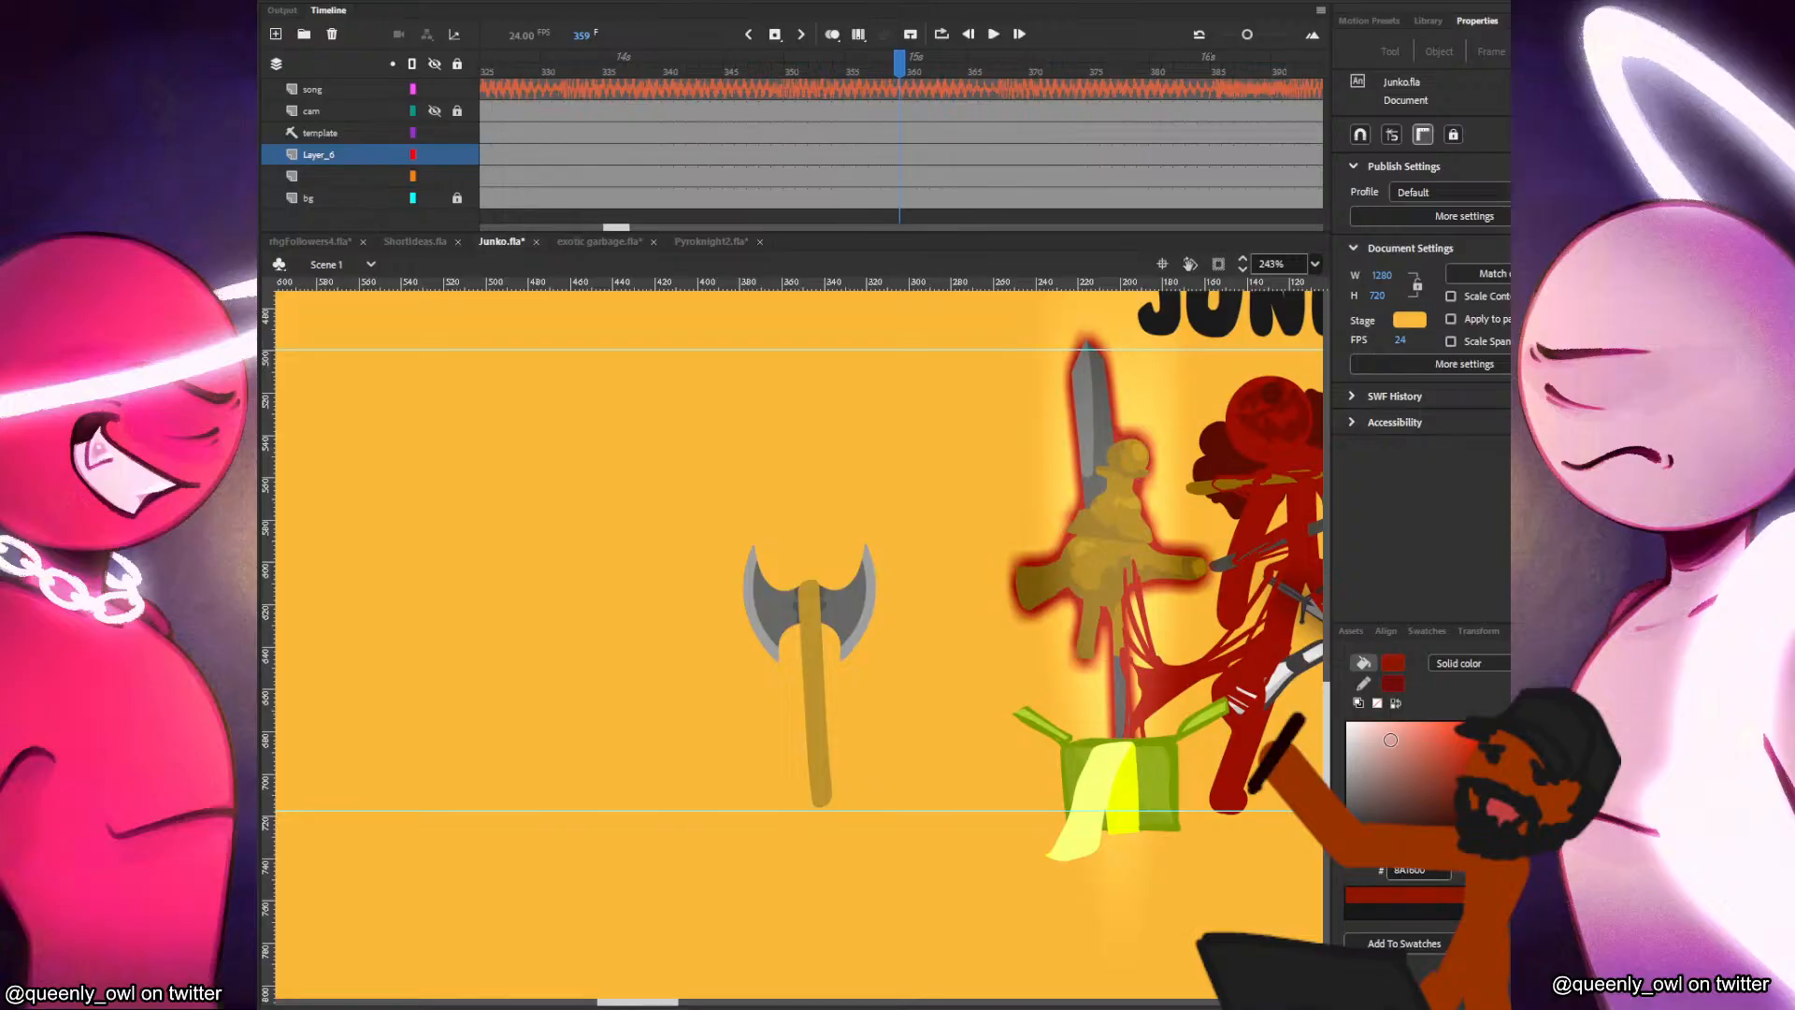
key("b")
left_click_drag(593, 638, 641, 716)
key("ctrl+z")
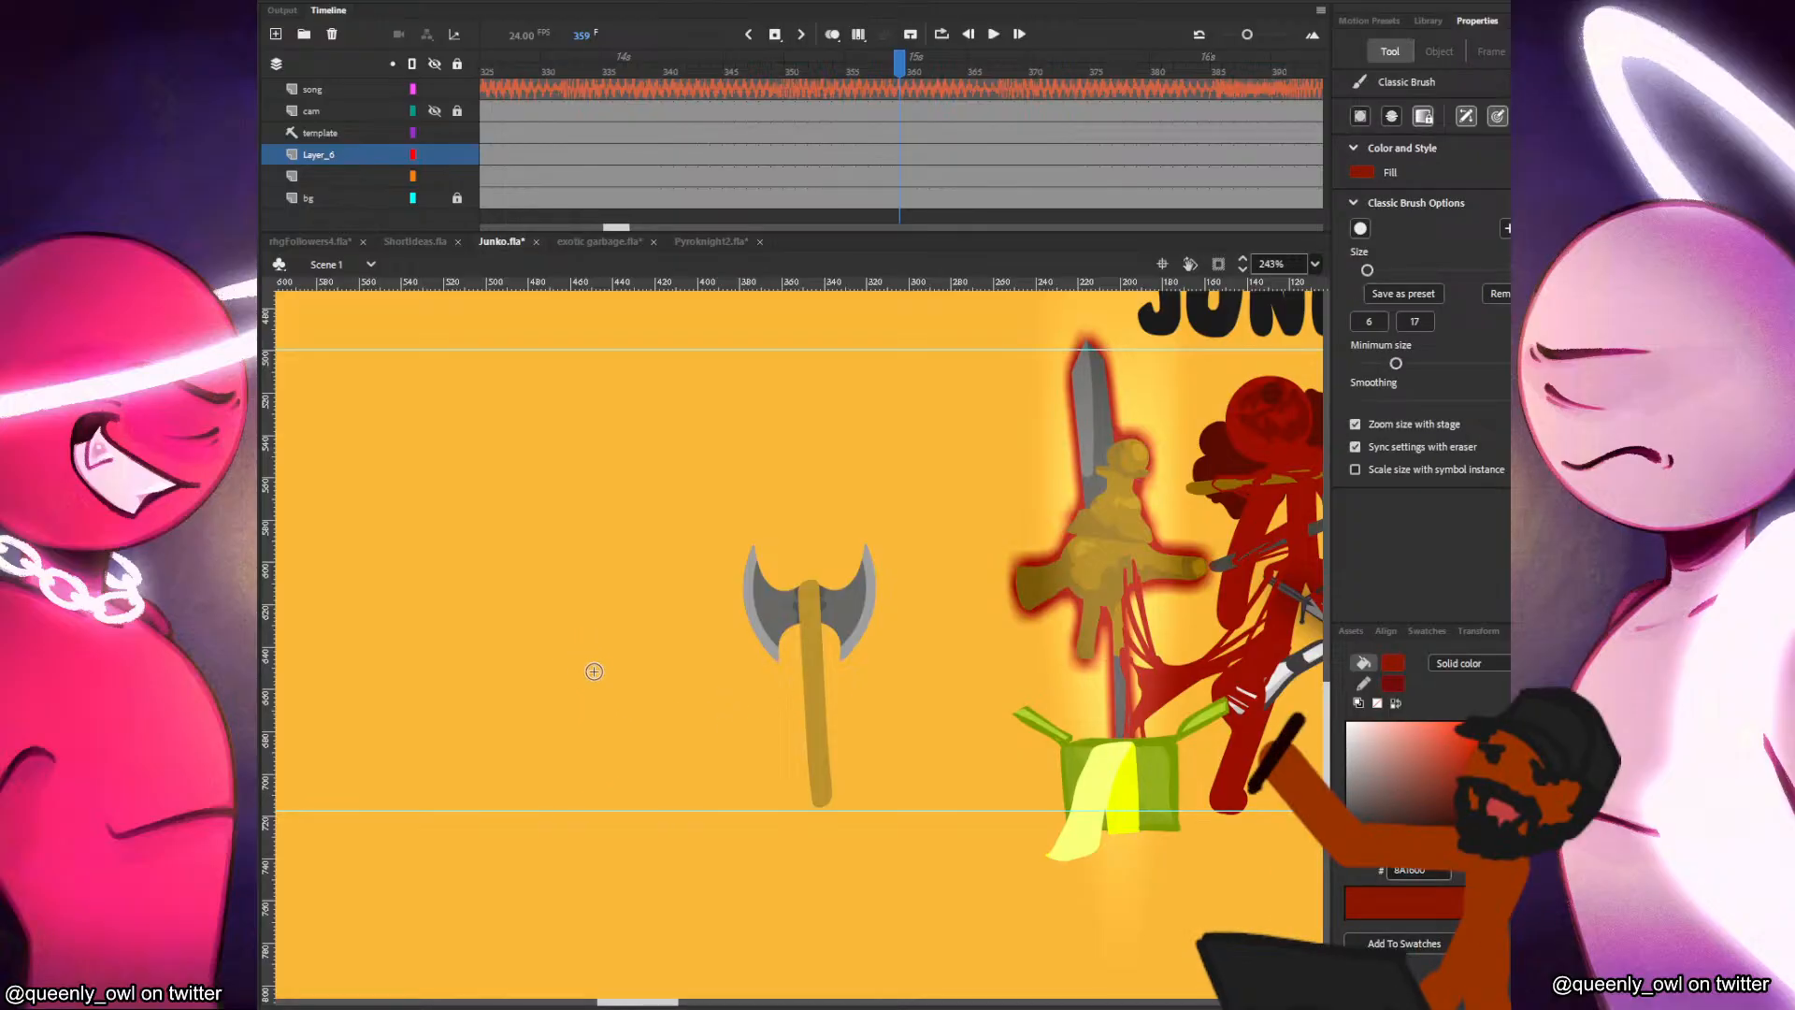
mouse_move(568, 706)
left_mouse_down()
mouse_move(647, 649)
mouse_move(579, 656)
mouse_move(566, 707)
mouse_move(611, 723)
mouse_move(581, 732)
mouse_move(668, 713)
mouse_move(648, 738)
mouse_move(610, 739)
mouse_move(664, 720)
mouse_move(656, 669)
mouse_move(671, 677)
mouse_move(654, 669)
mouse_move(654, 720)
mouse_move(646, 661)
mouse_move(690, 670)
mouse_move(656, 719)
left_mouse_up()
key("ctrl+z")
key("ctrl+z")
key("ctrl+z")
key("ctrl+z")
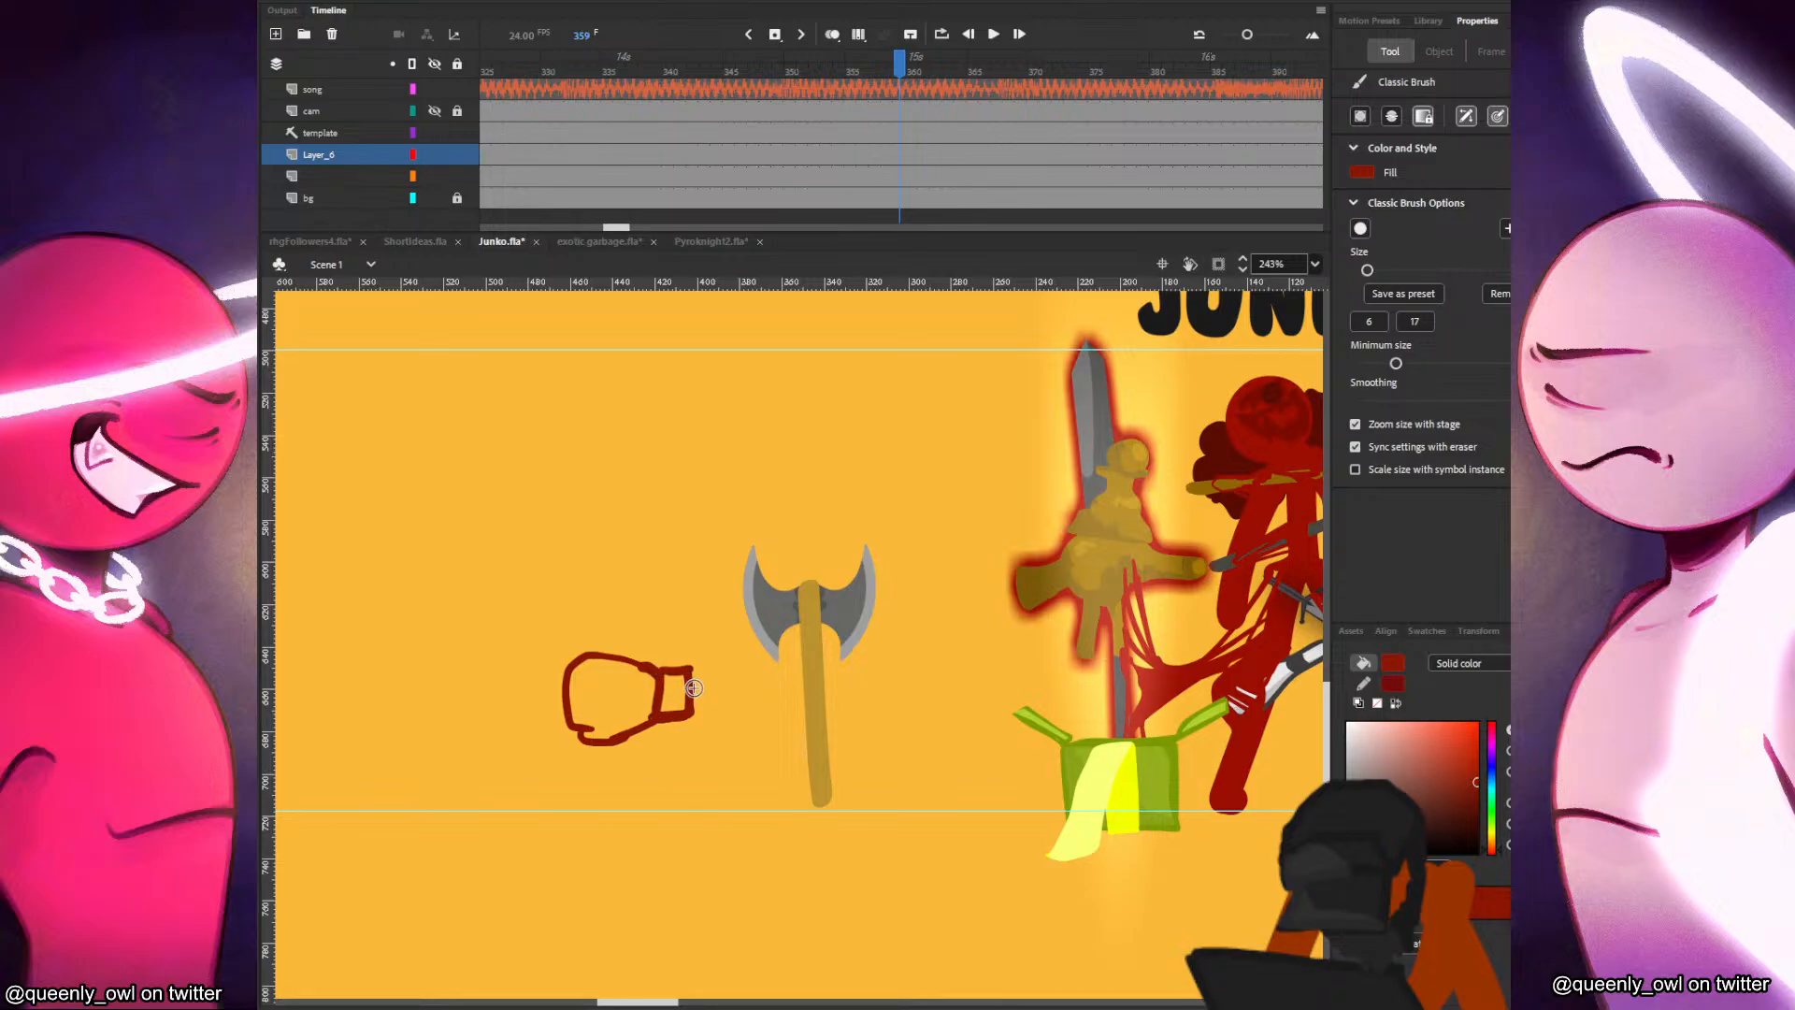
Fill the boxing glove outline with a slightly lighter red than its line.
key("v")
left_click_drag(699, 617, 548, 806)
left_click_drag(727, 797, 798, 782)
left_click(778, 749)
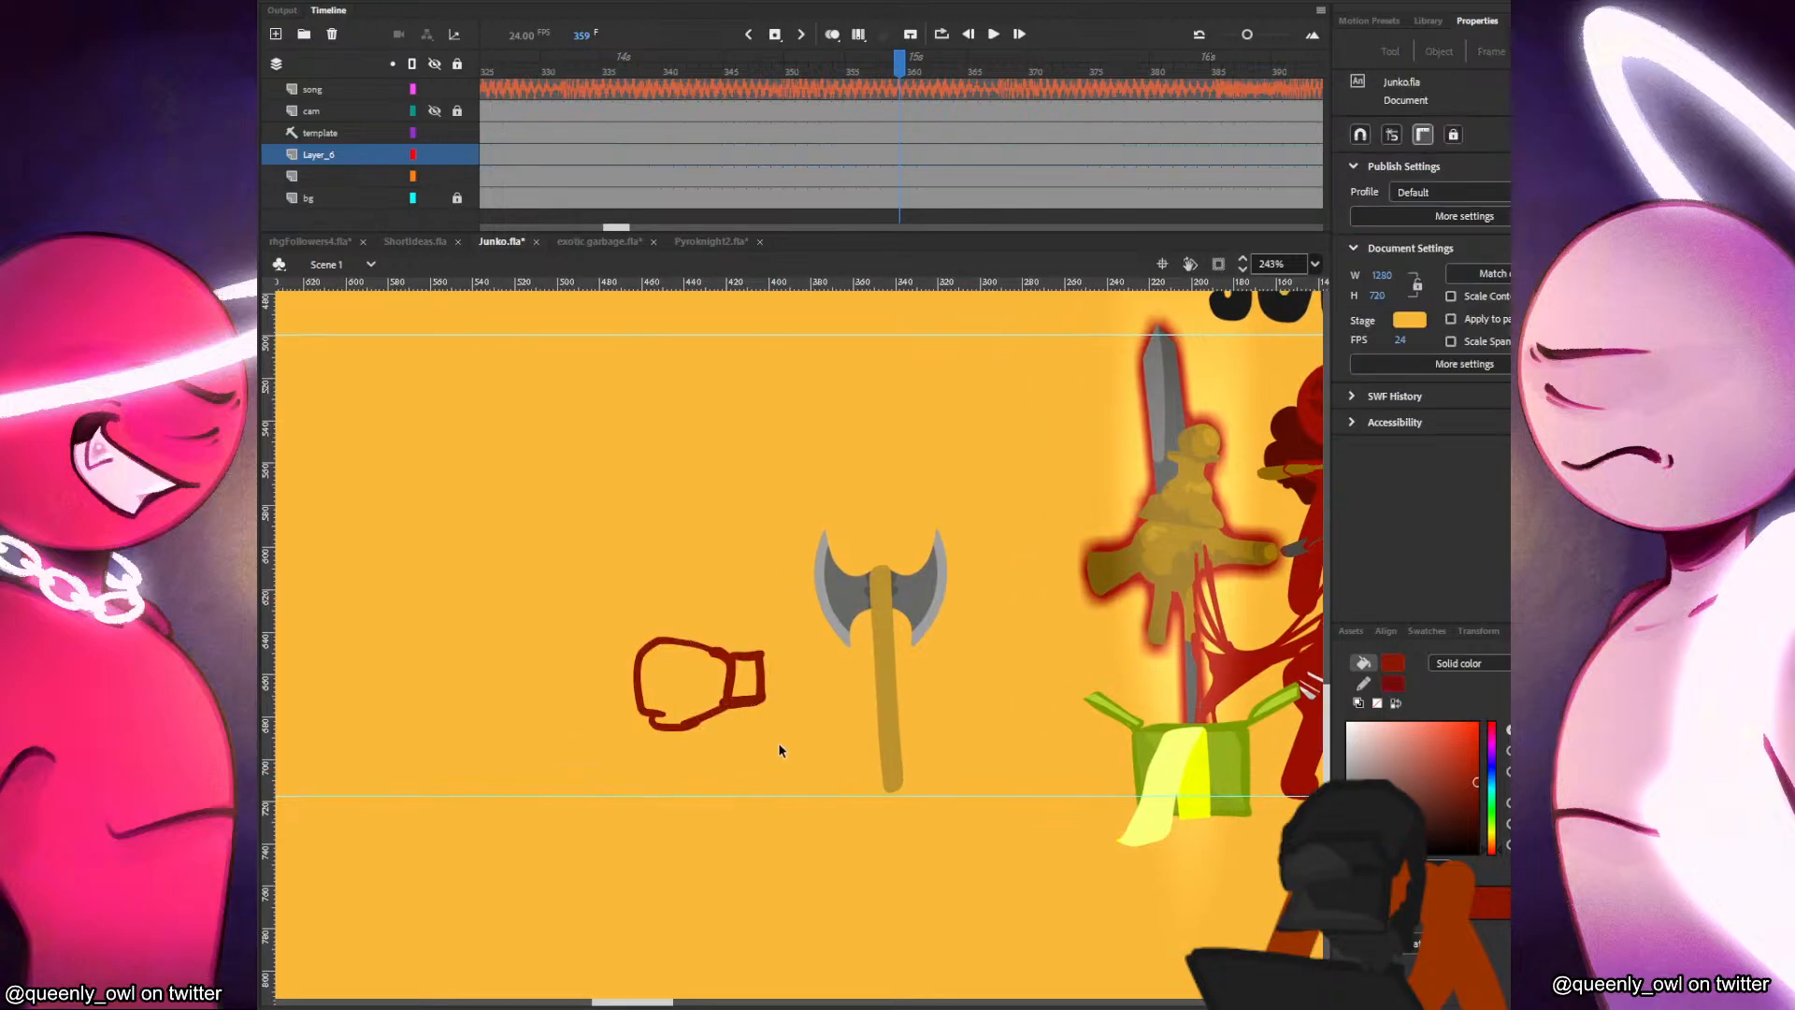
key("k")
left_click(746, 690)
key("ctrl+z")
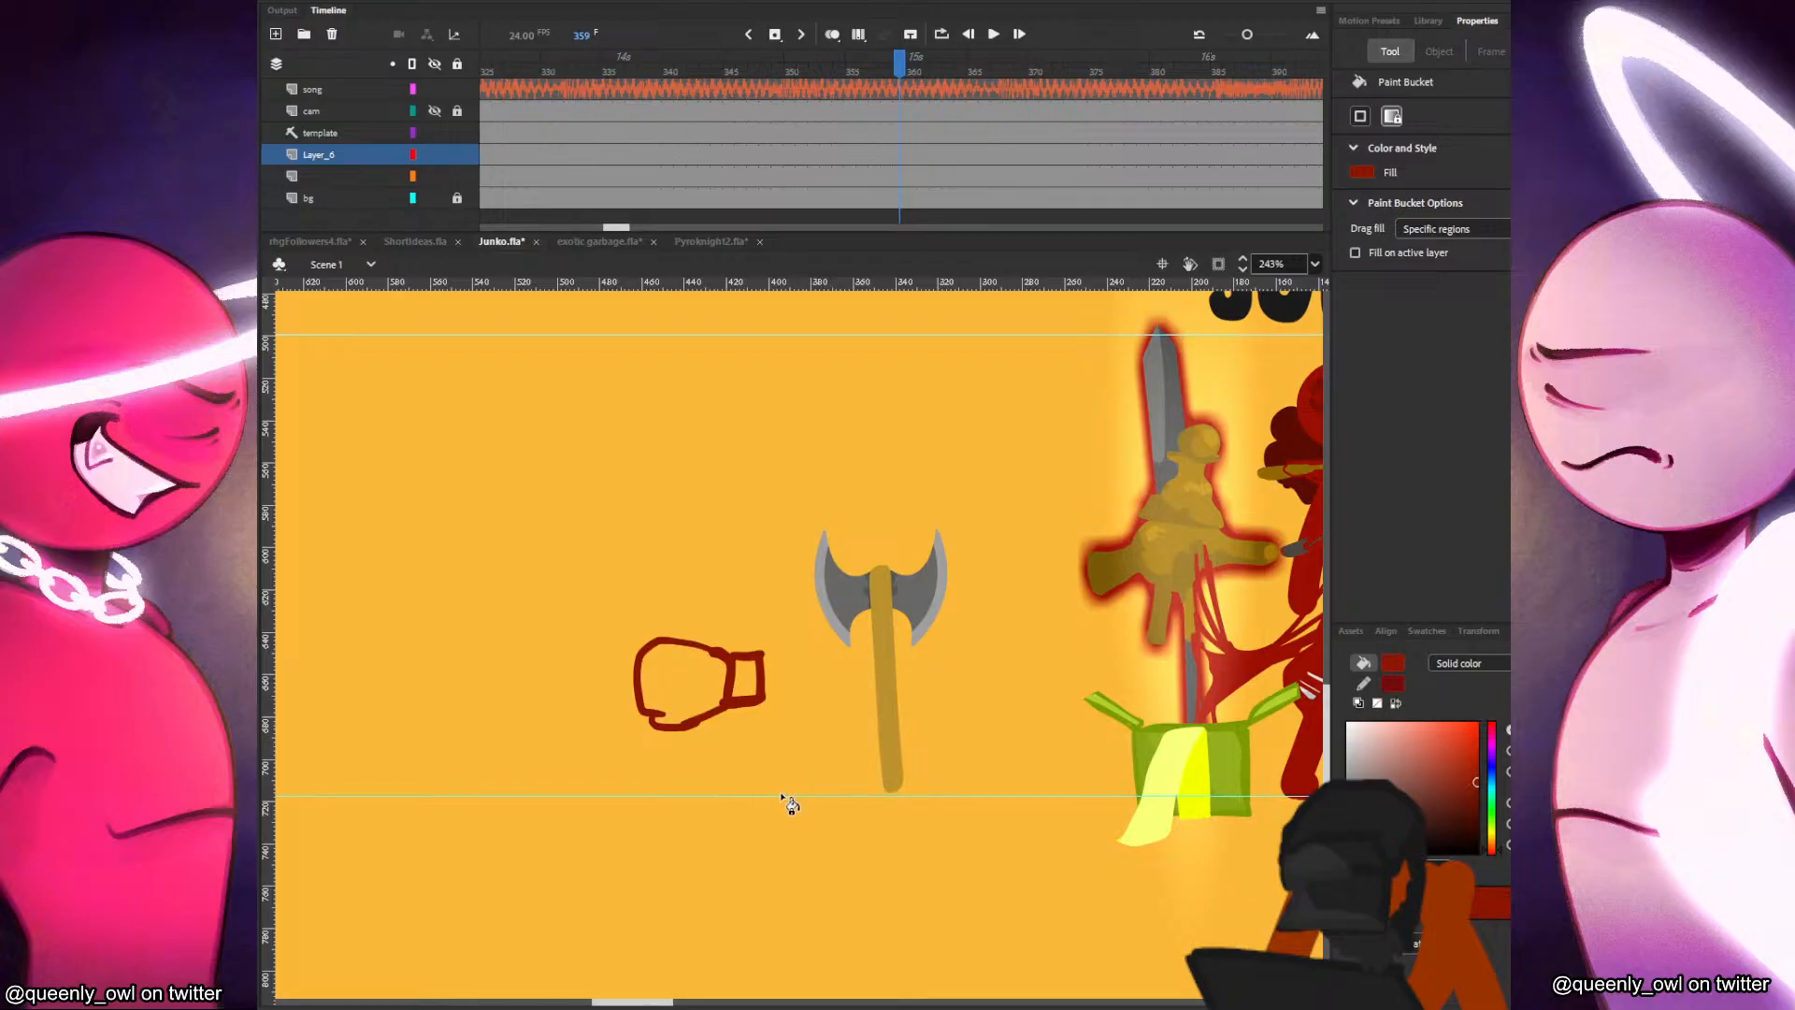
left_click_drag(1474, 785, 1466, 777)
left_click(746, 699)
Select the whole boxing glove and break it apart into an editable shape.
key("v")
mouse_move(774, 609)
left_mouse_down()
mouse_move(677, 648)
mouse_move(548, 792)
left_mouse_up()
left_click(242, 683)
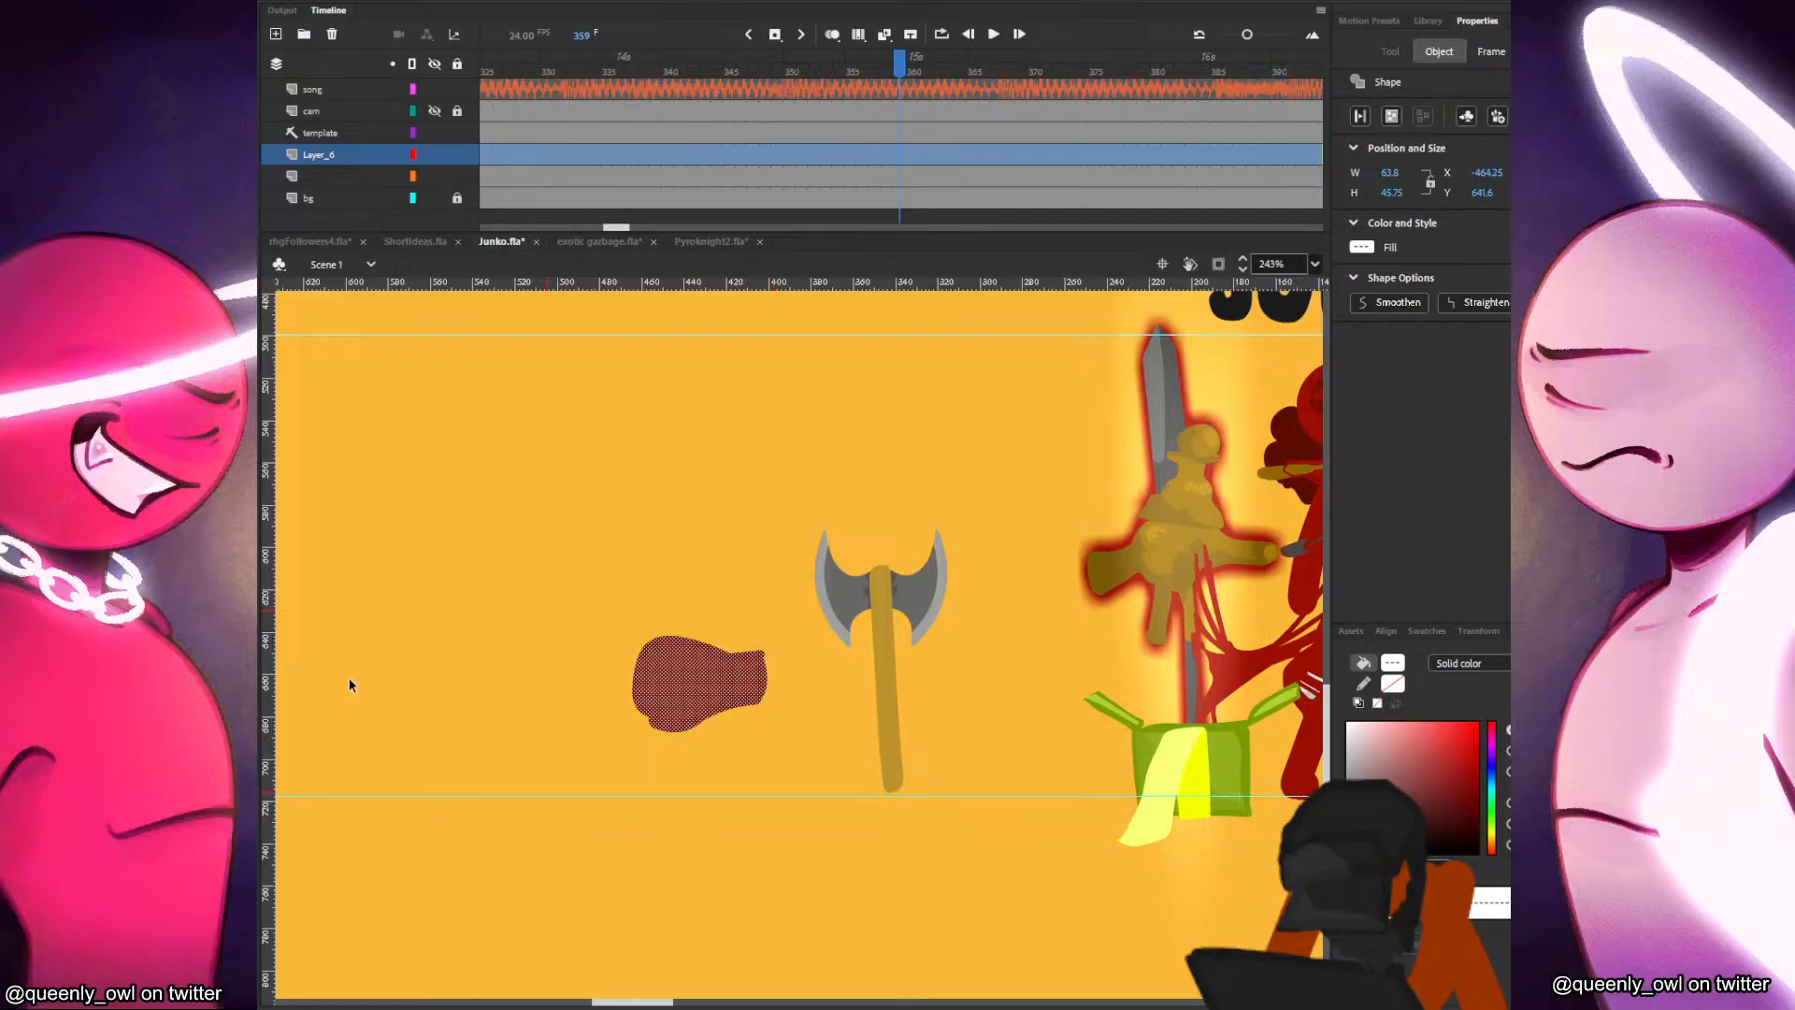
left_click(668, 843)
Outline a rounded highlight area on the upper part of the glove and fill it with a lighter red.
key("b")
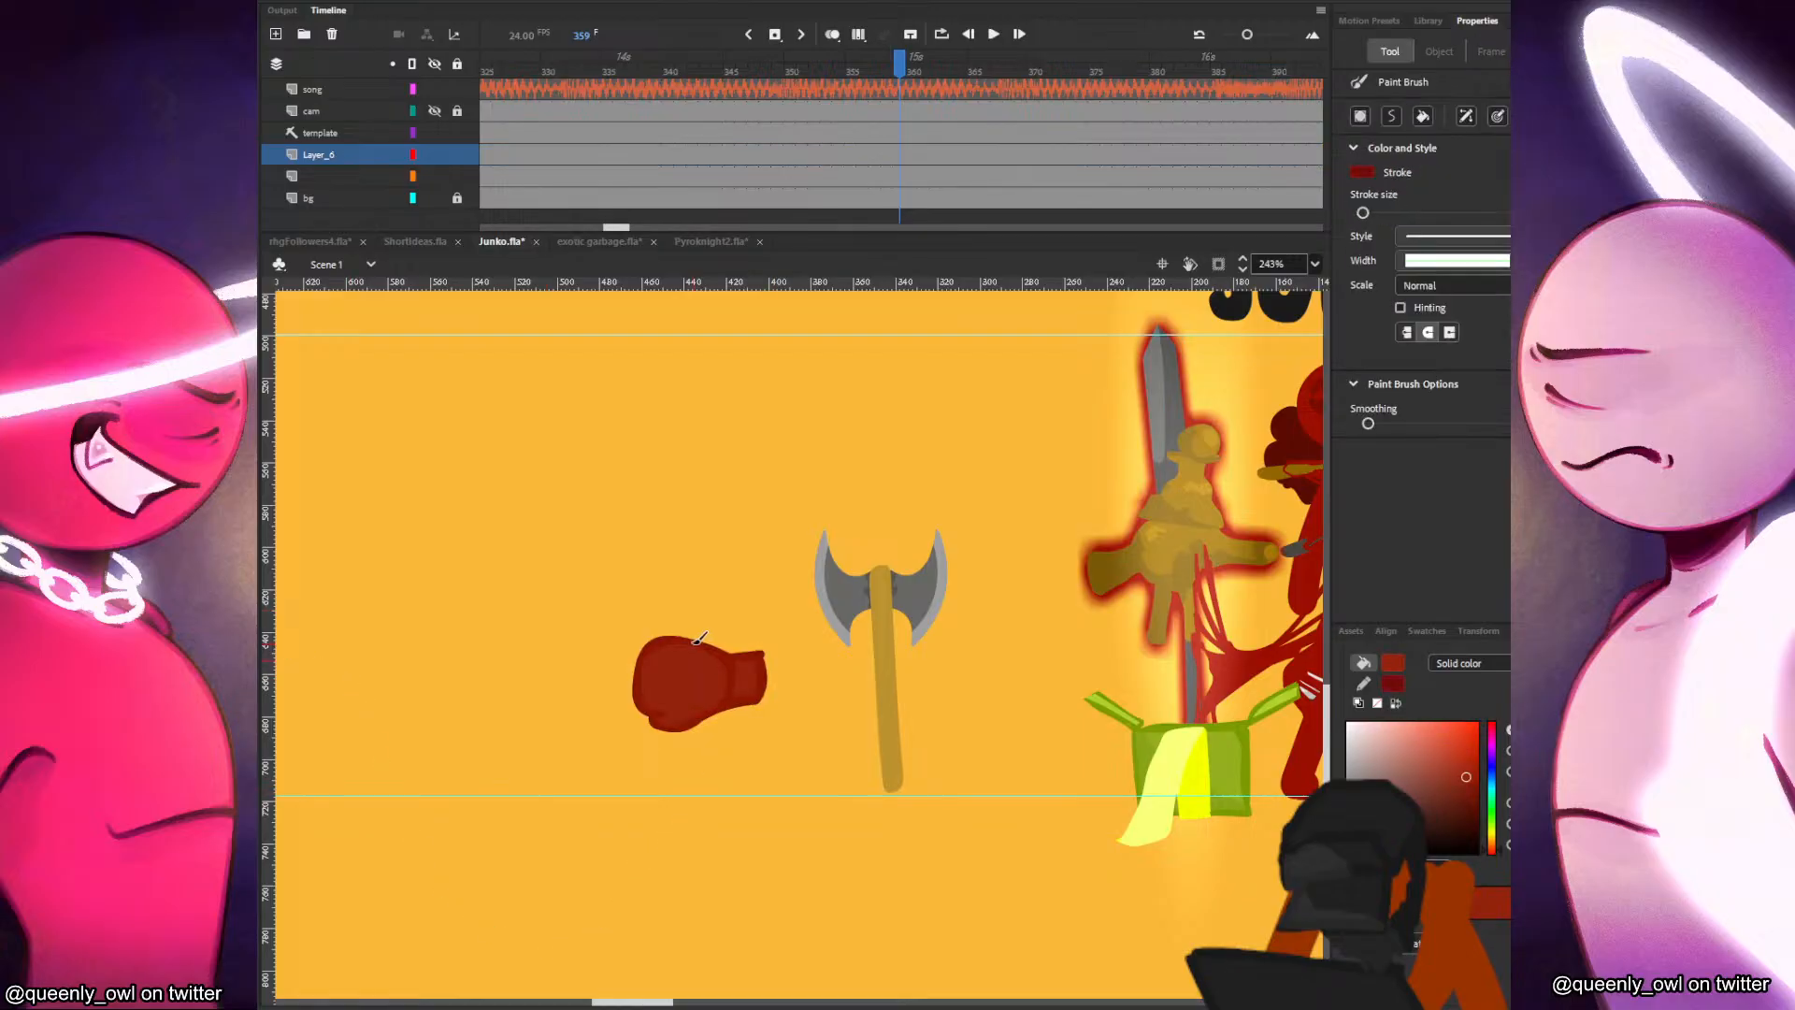
left_click_drag(678, 633, 672, 636)
key("k")
left_click_drag(1466, 778, 1451, 767)
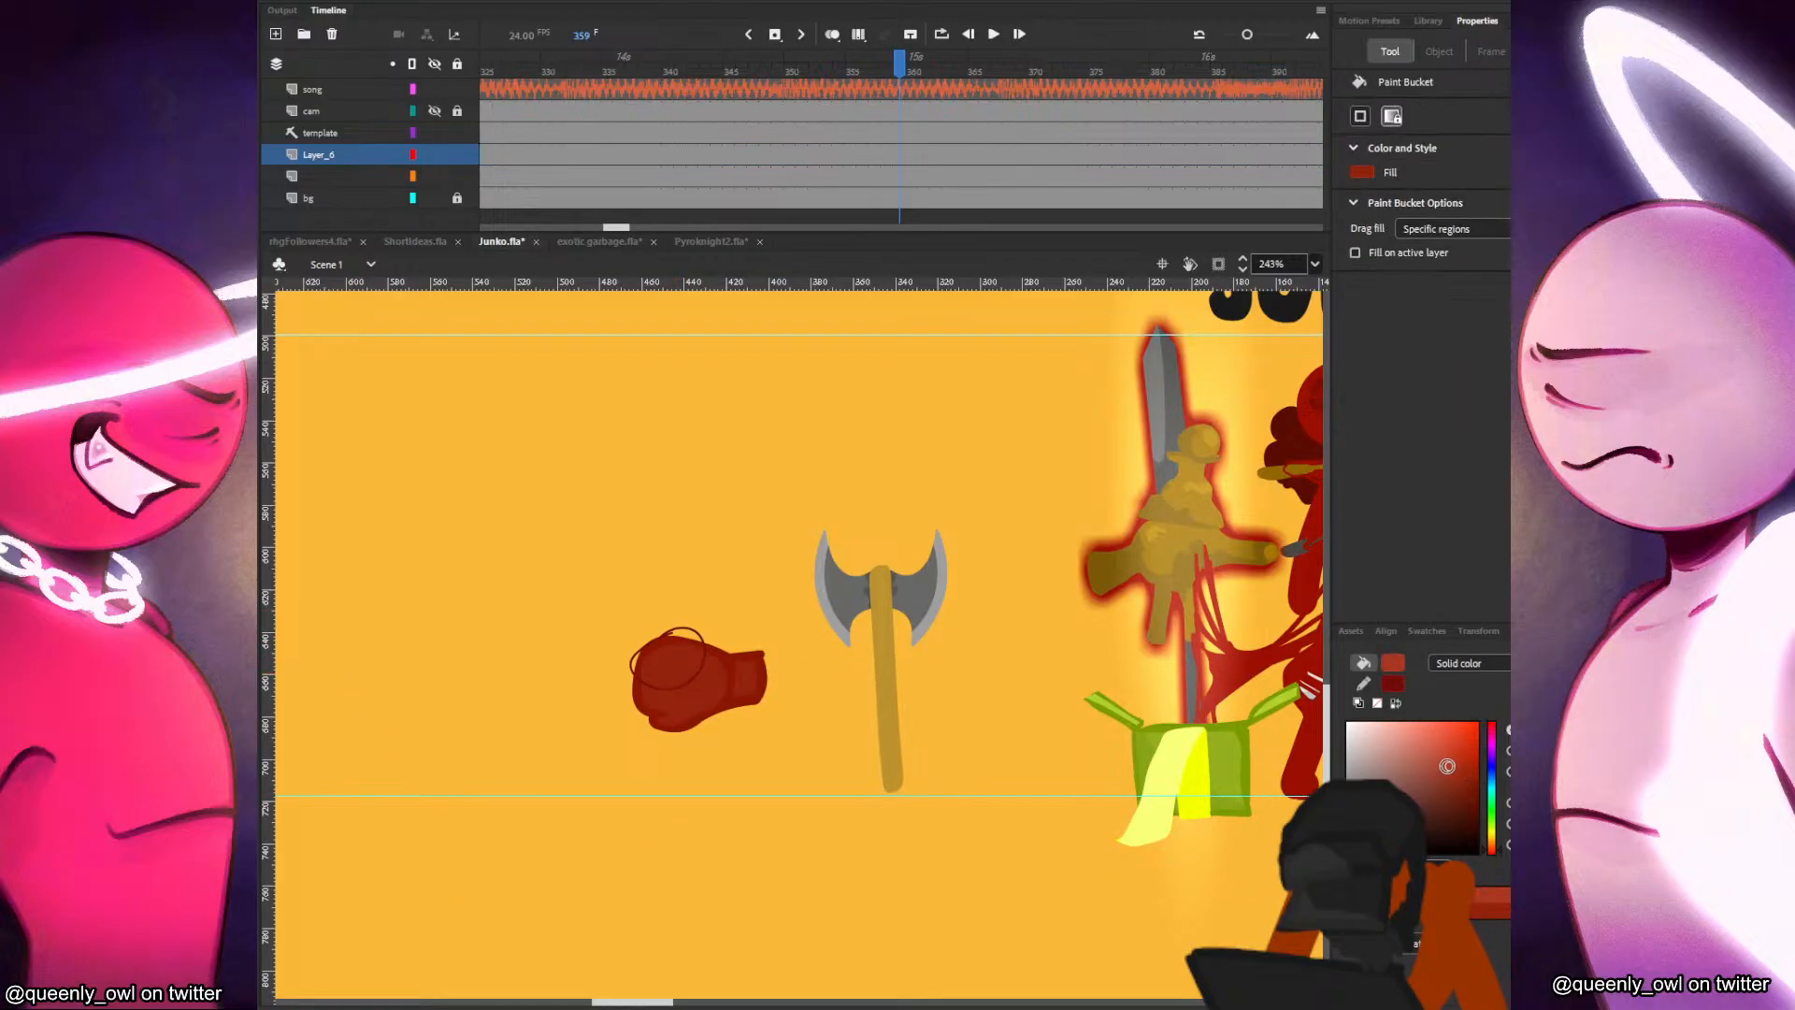
left_click(674, 669)
Outline further shading areas across the glove's lower body and cuff, and mix a slightly darker red fill than the highlight's.
key("b")
left_click_drag(644, 722, 690, 748)
left_click_drag(752, 643, 784, 681)
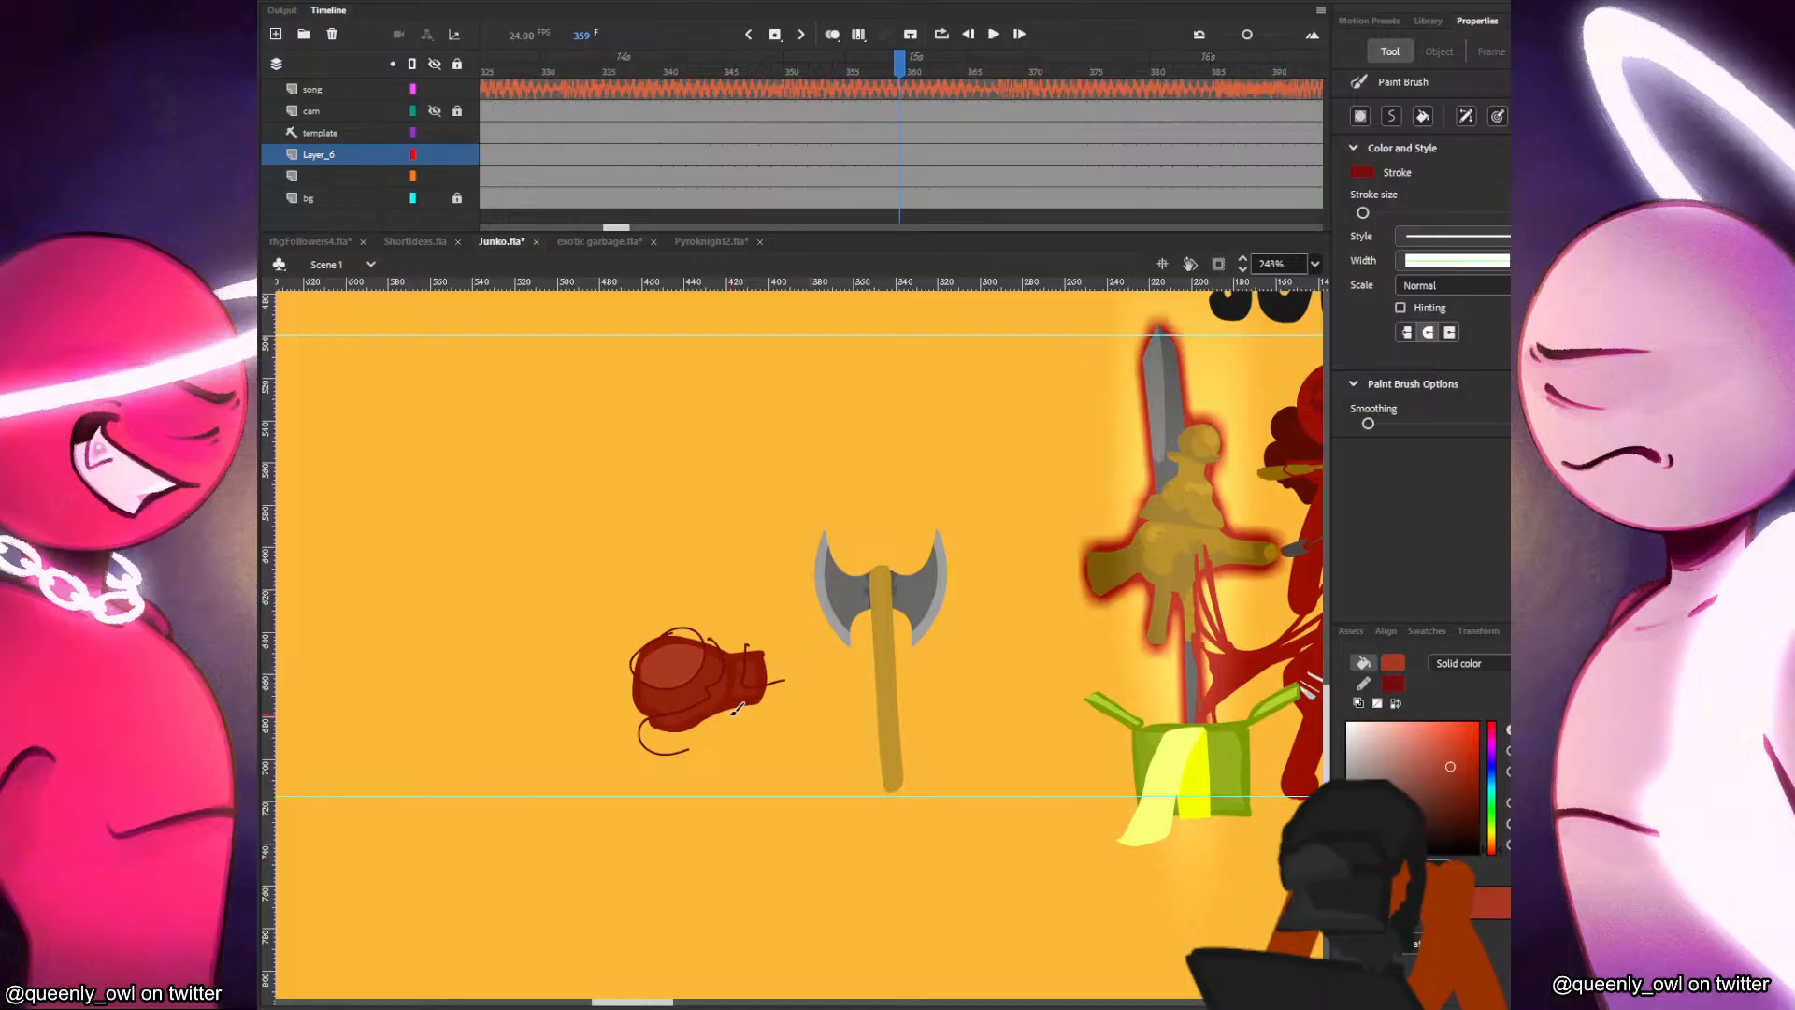
key("k")
left_click(1462, 789)
left_click_drag(1462, 789, 1465, 783)
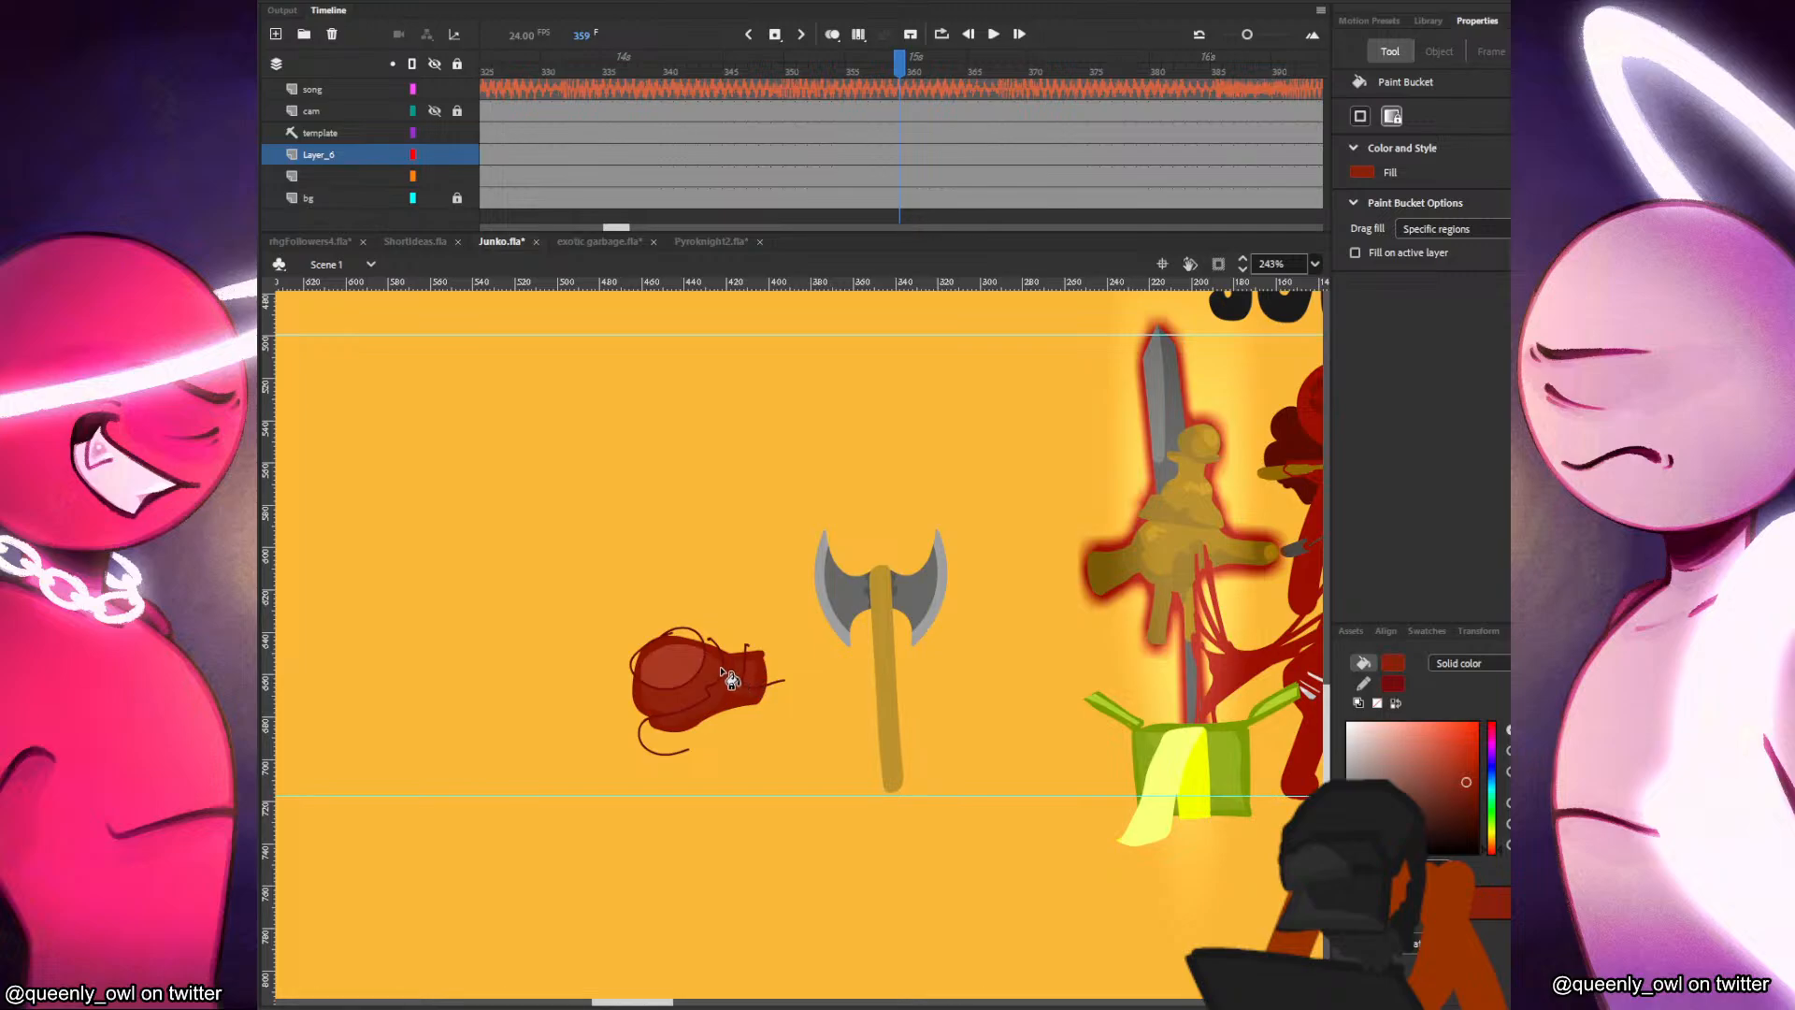
Finish the cuff's shading on the boxing glove and delete the leftover guide strokes around it.
key("y")
left_click_drag(643, 634, 825, 623)
key("v")
double_click(795, 671)
key("Delete")
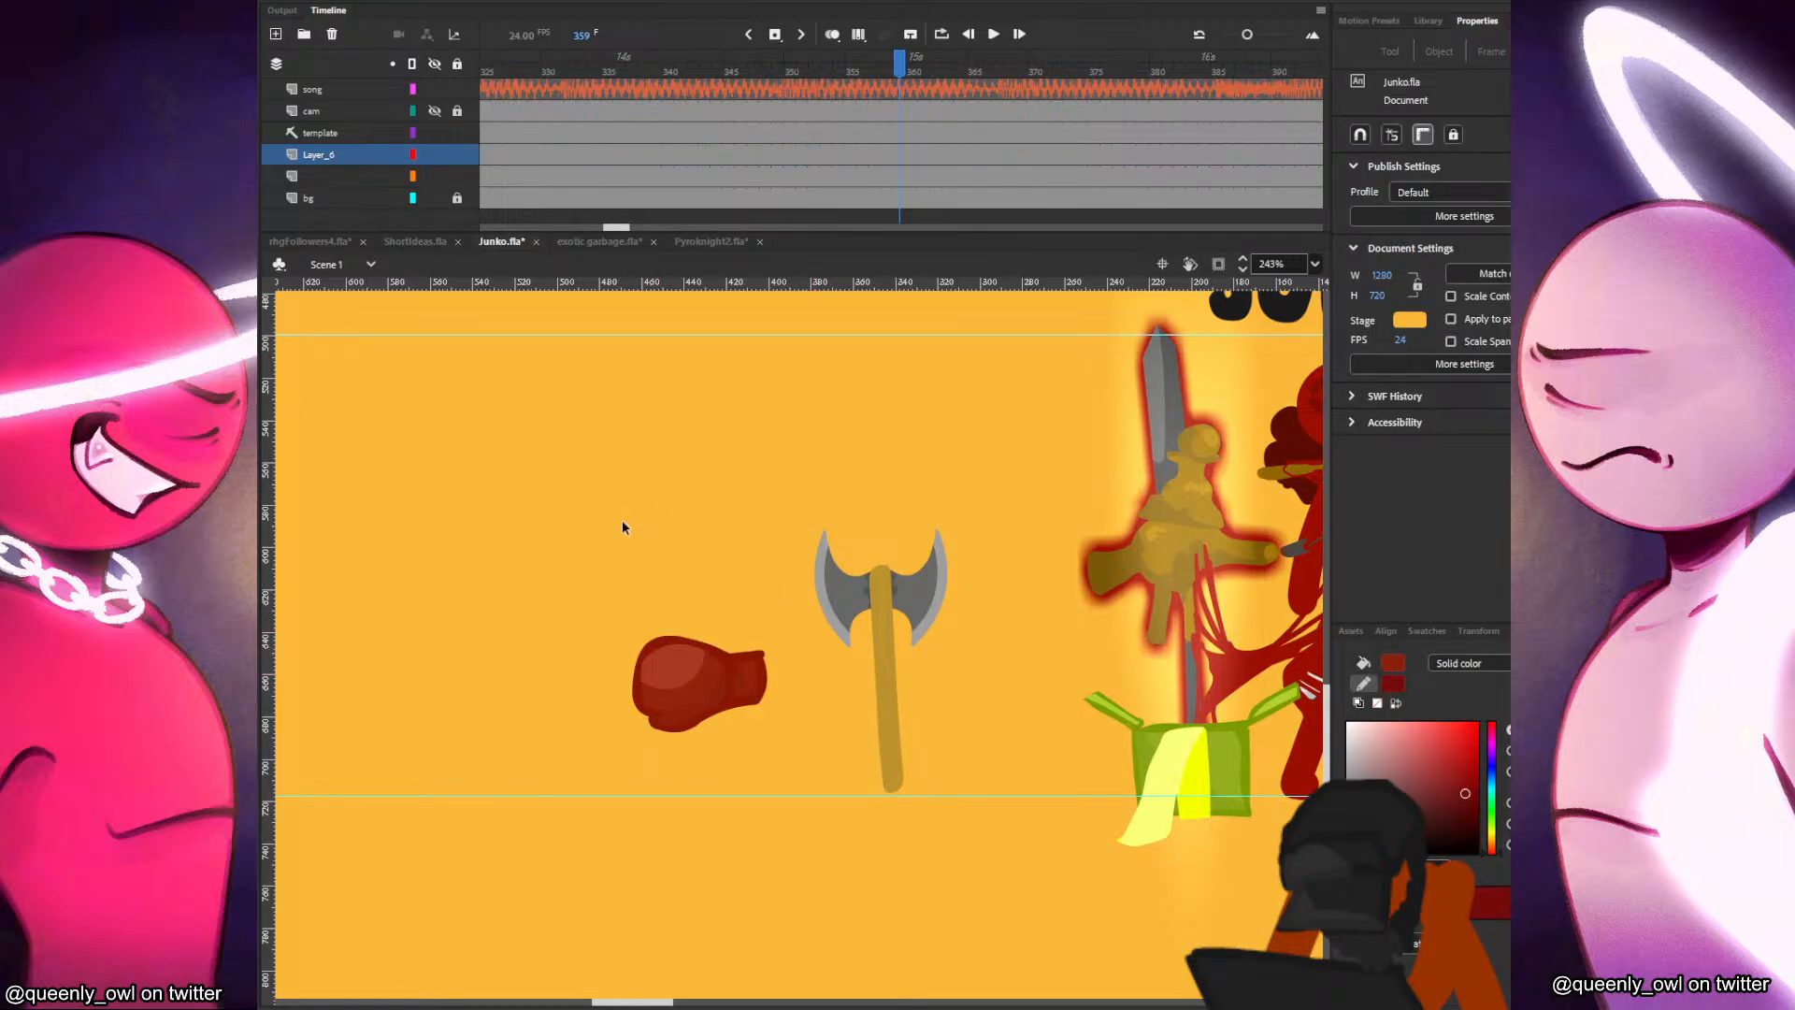
Trim the rough outer edges of the boxing glove's cuff and underside, undoing stray strokes.
mouse_move(764, 628)
left_mouse_down()
mouse_move(767, 688)
mouse_move(766, 632)
left_mouse_up()
key("ctrl+z")
left_click_drag(641, 750, 641, 751)
key("ctrl+z")
Convert the whole boxing glove into a movie clip symbol and move it down beside the base of the axe handle.
left_click_drag(780, 577, 522, 863)
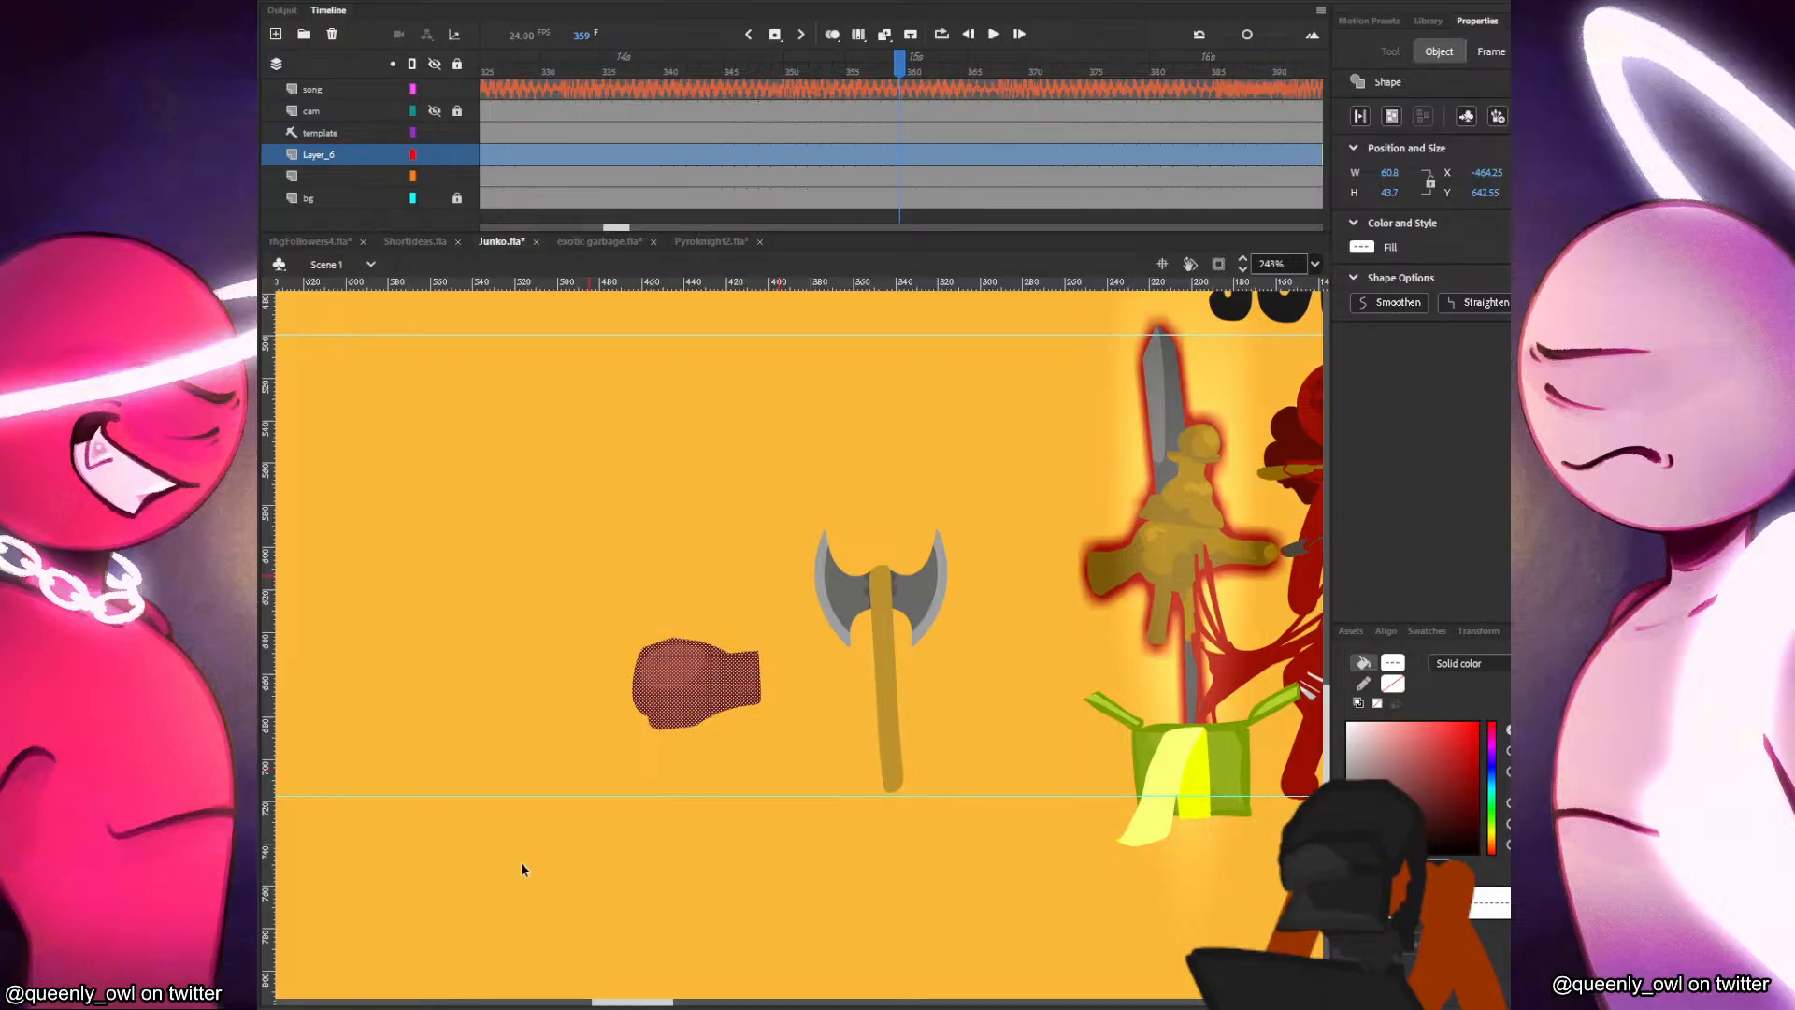
key("F8")
left_click_drag(737, 687, 783, 786)
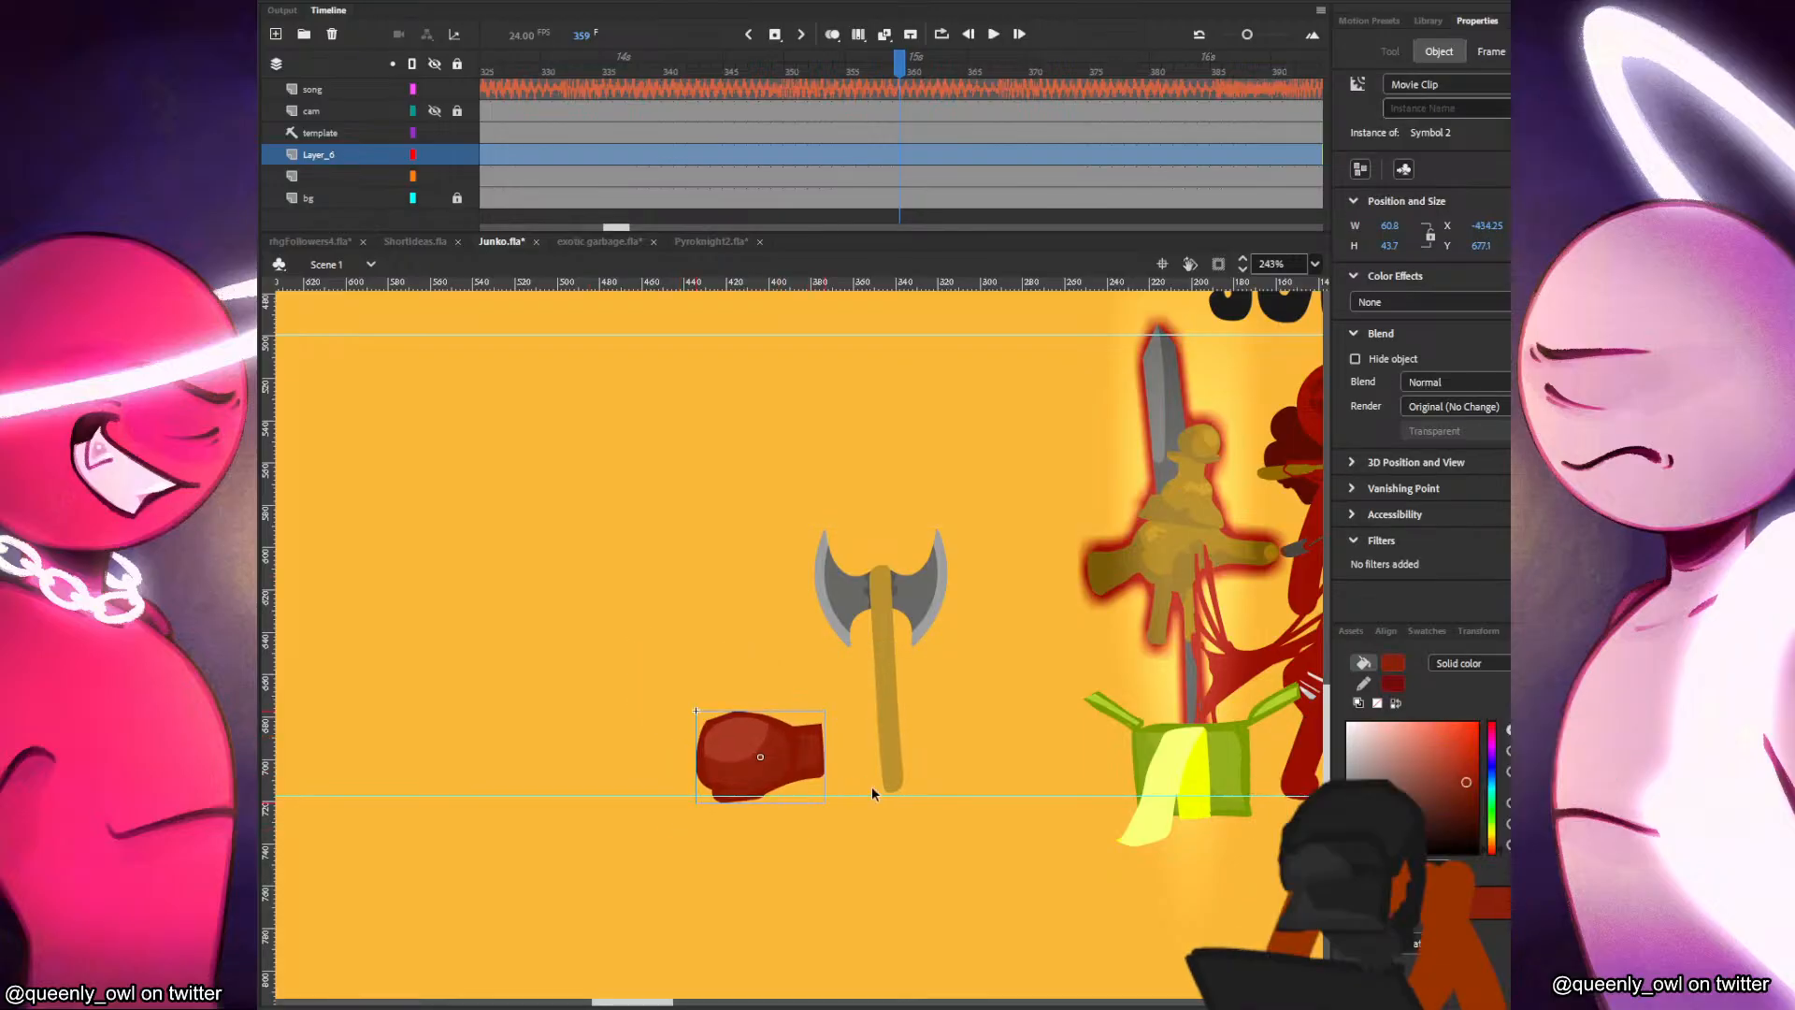
left_click(867, 795)
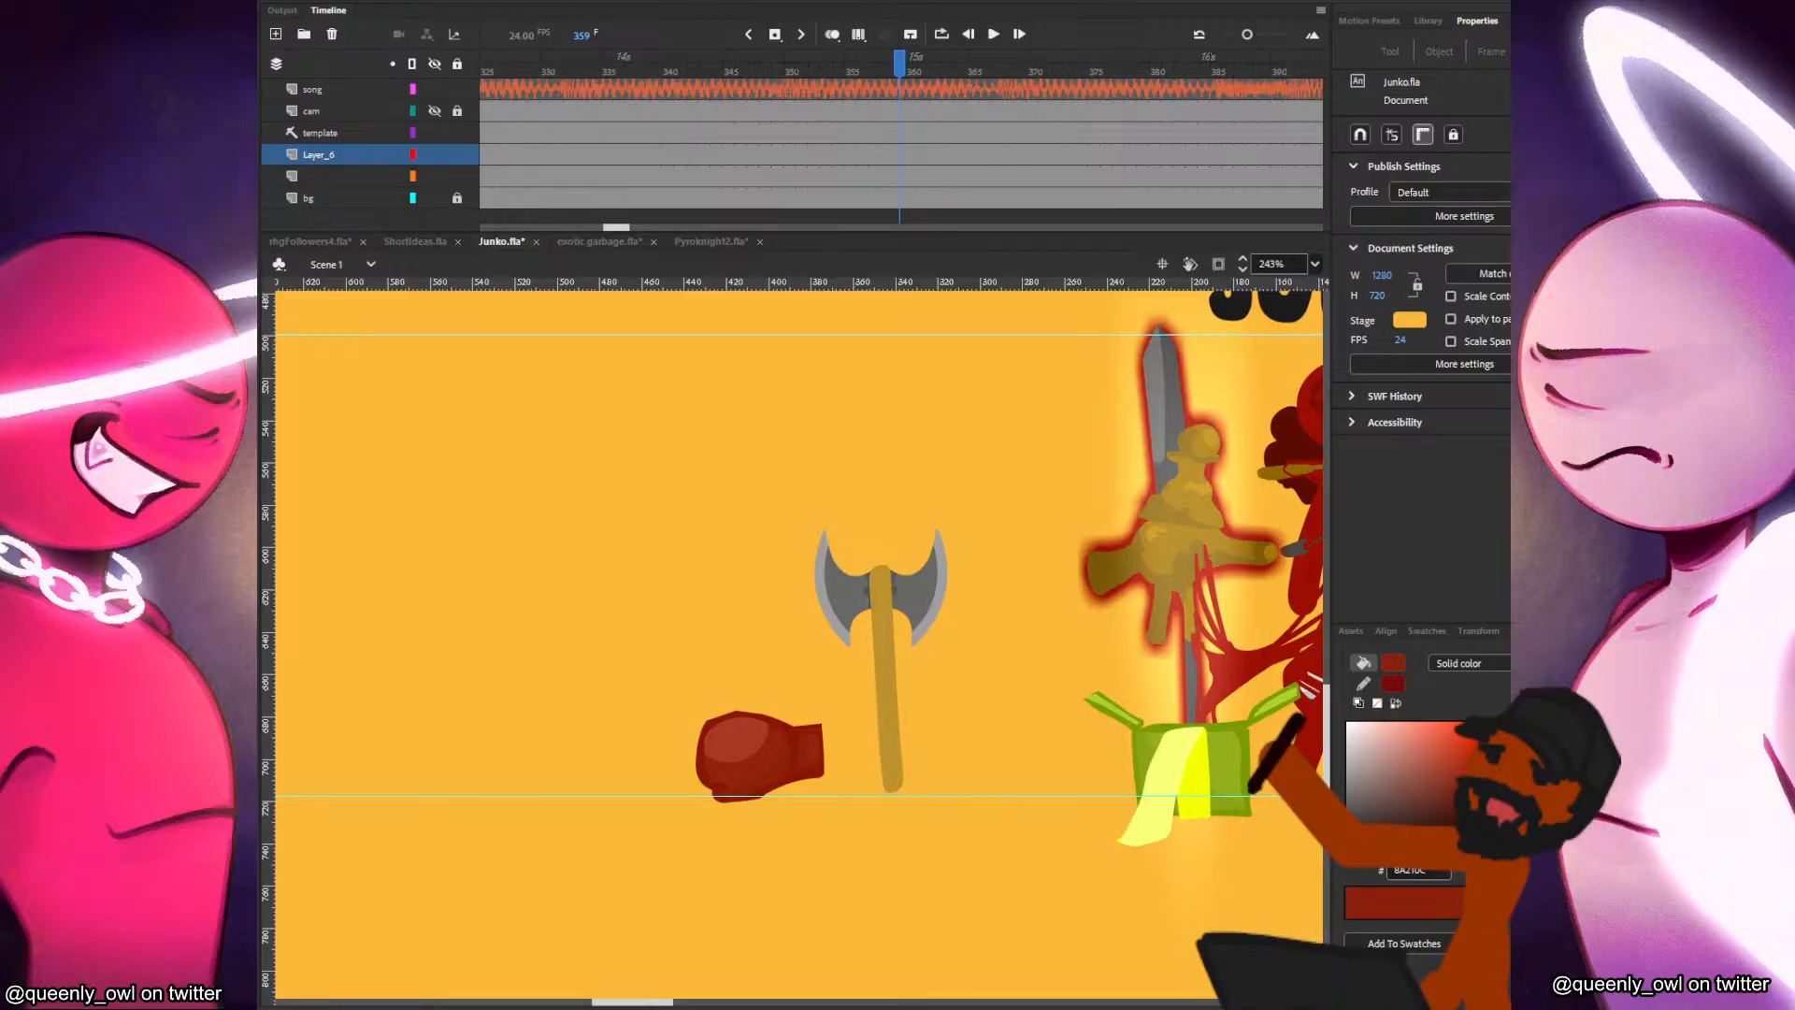
Move the boxing glove across to the other side of the axe handle and rotate it slightly clockwise.
left_click_drag(815, 776, 1006, 749)
key("q")
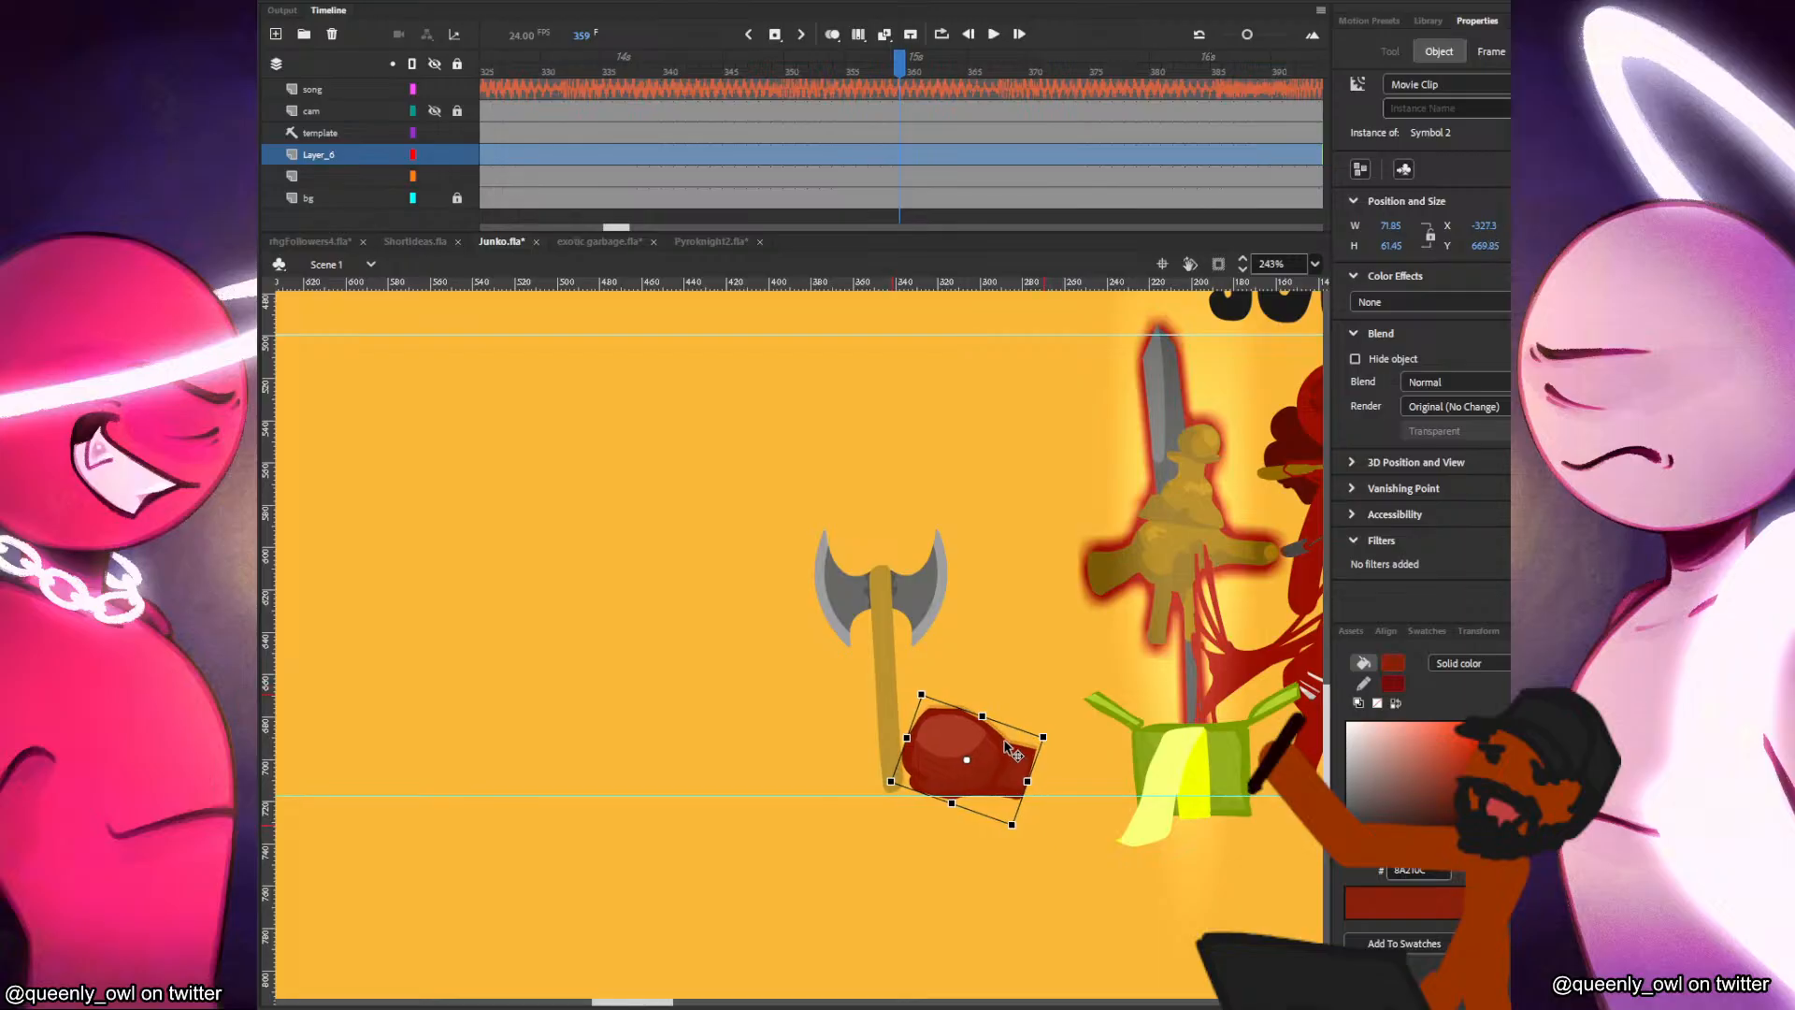
left_click(1060, 738)
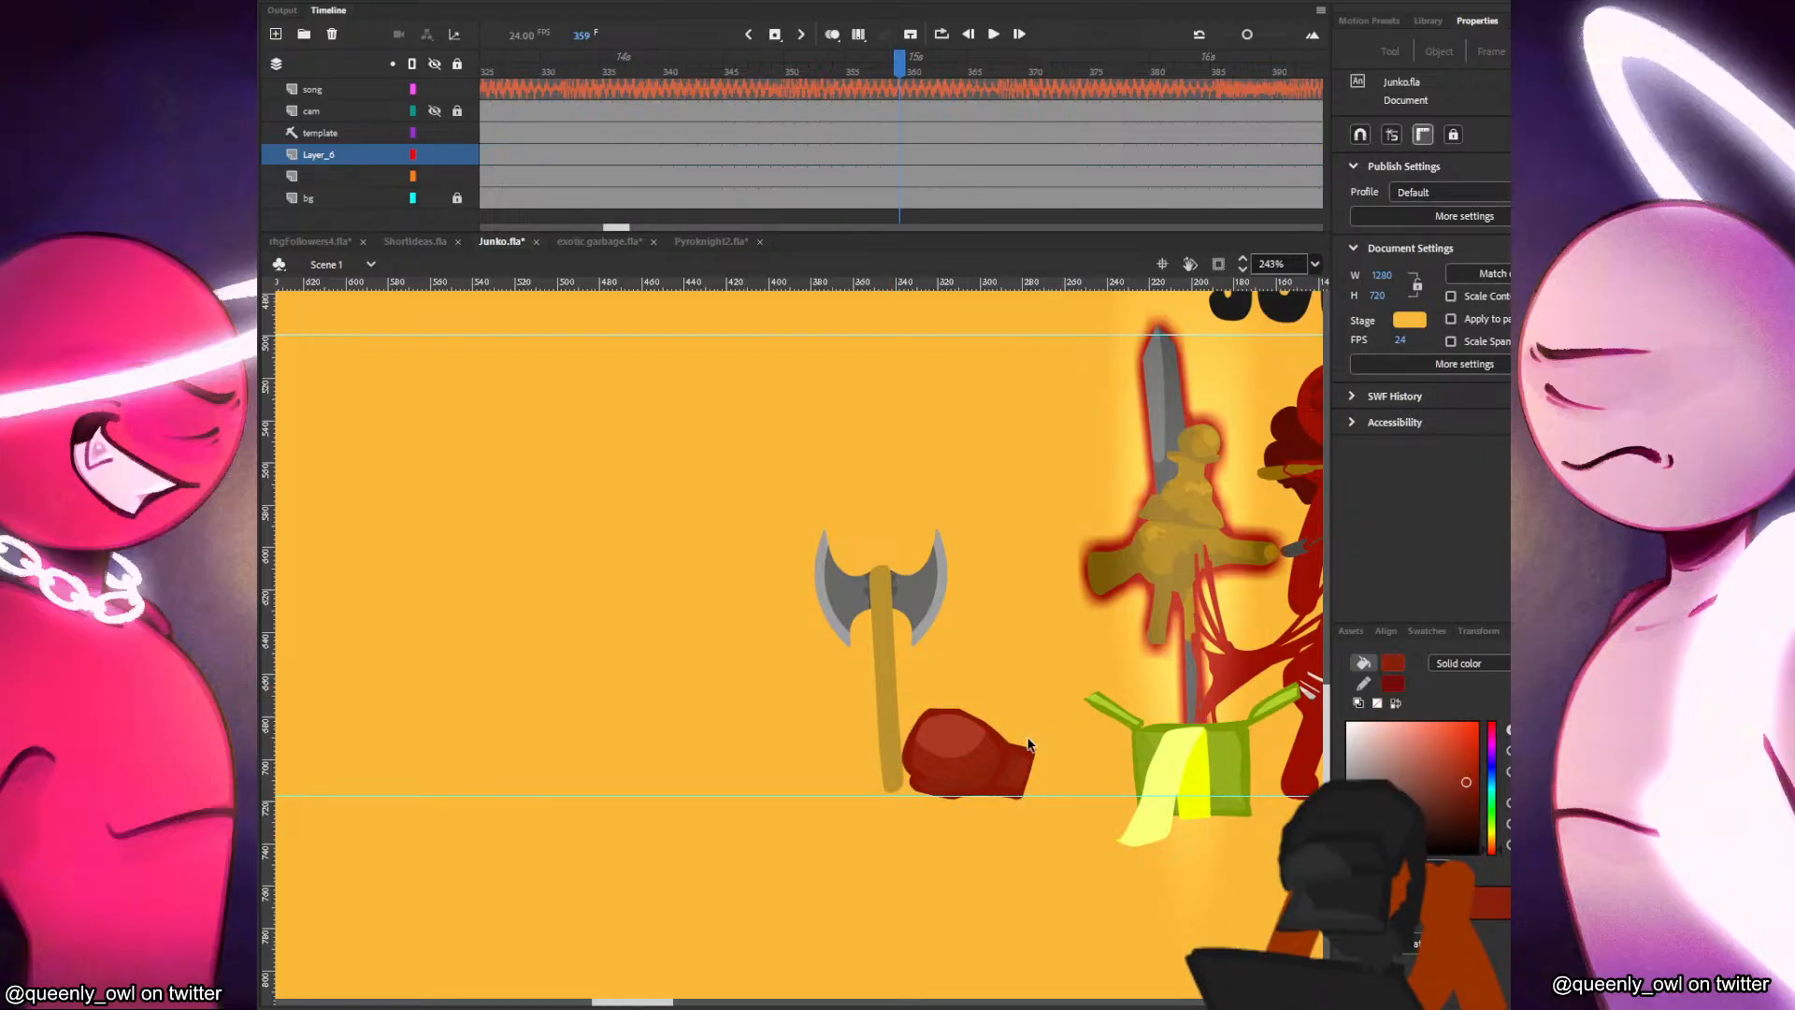
key("space")
left_click_drag(958, 759, 852, 751)
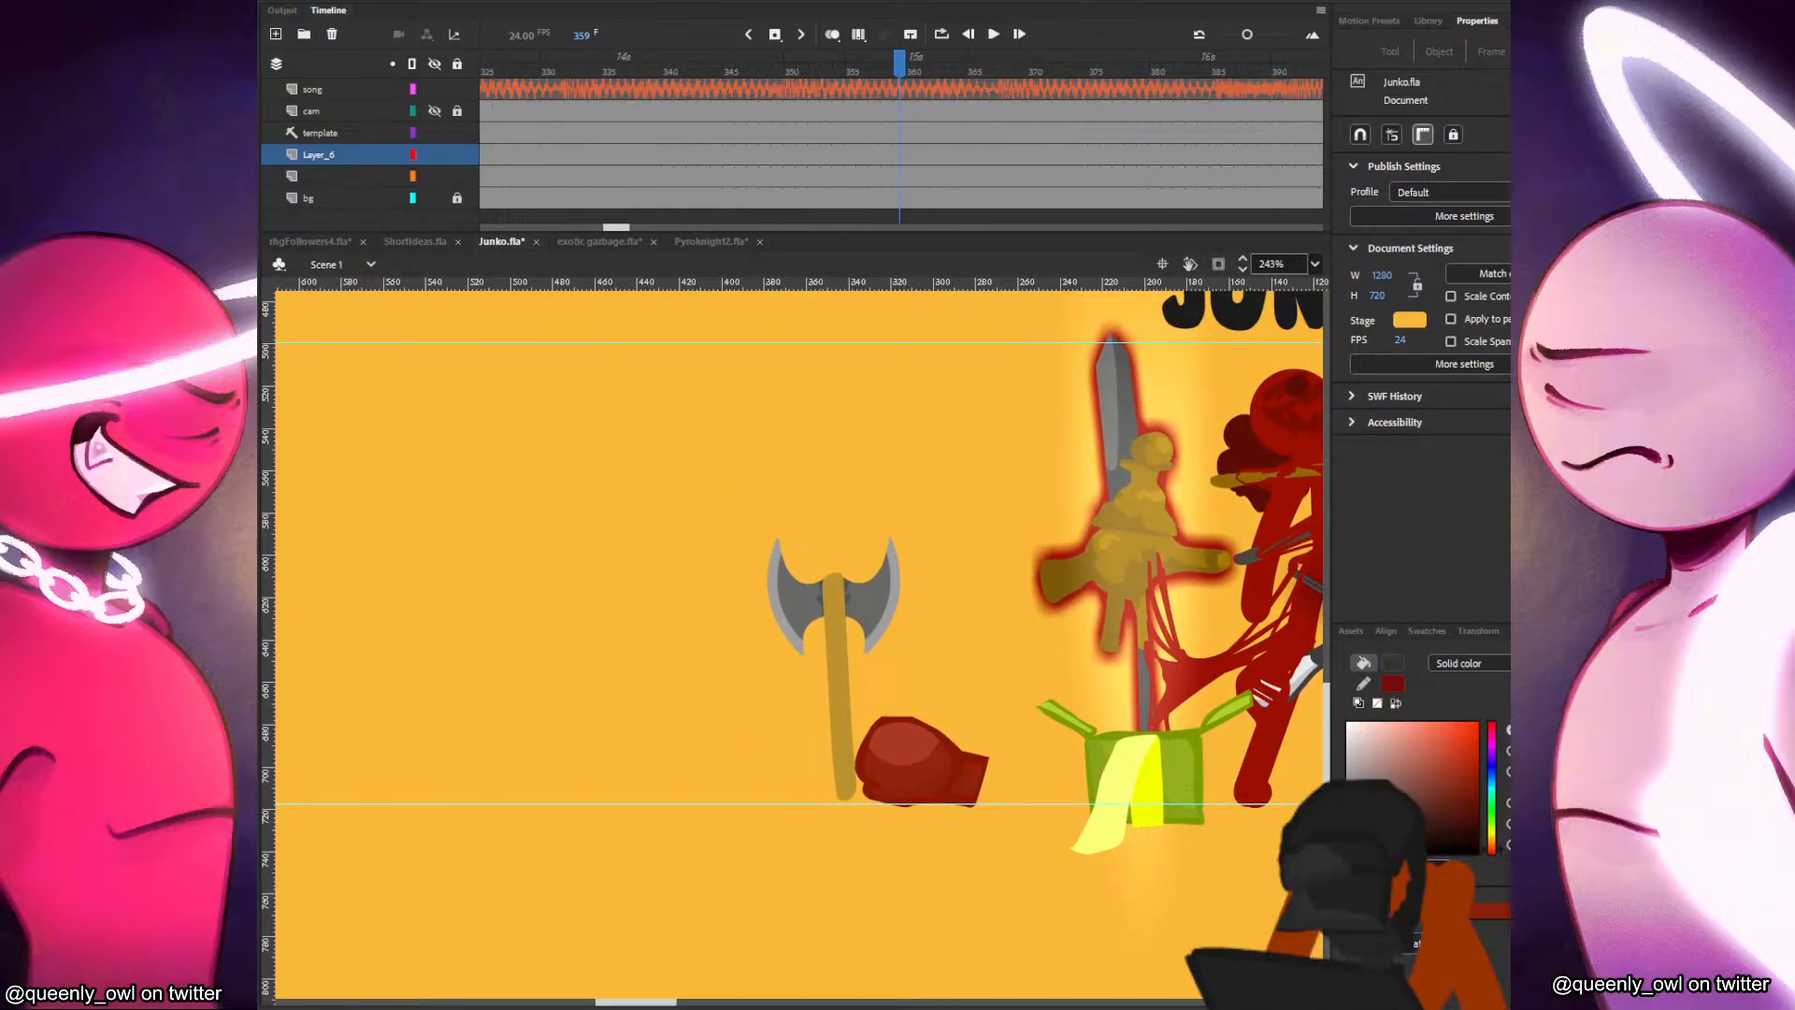
key("b")
mouse_move(658, 721)
left_mouse_down()
mouse_move(738, 694)
mouse_move(656, 738)
mouse_move(733, 736)
mouse_move(666, 760)
mouse_move(753, 751)
left_mouse_up()
key("ctrl+z")
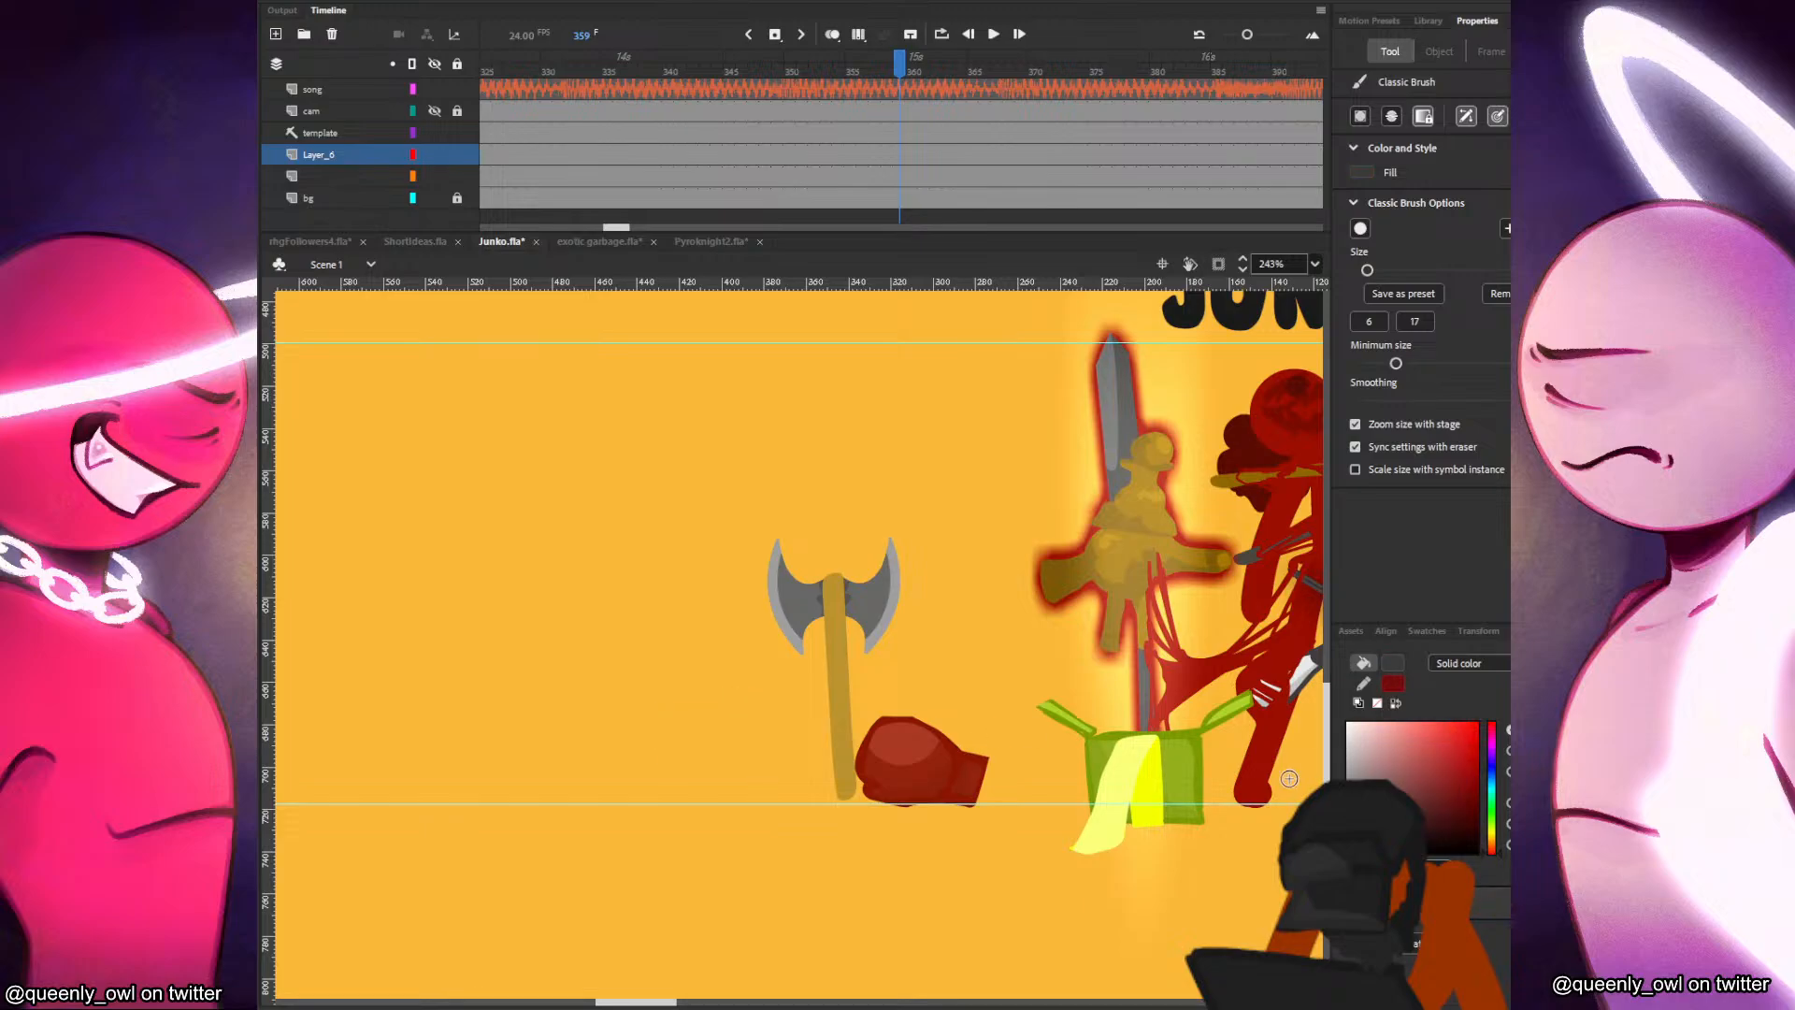
mouse_move(660, 719)
left_mouse_down()
mouse_move(738, 736)
mouse_move(671, 768)
mouse_move(685, 818)
left_mouse_up()
key("v")
key("q")
left_click_drag(768, 690, 787, 718)
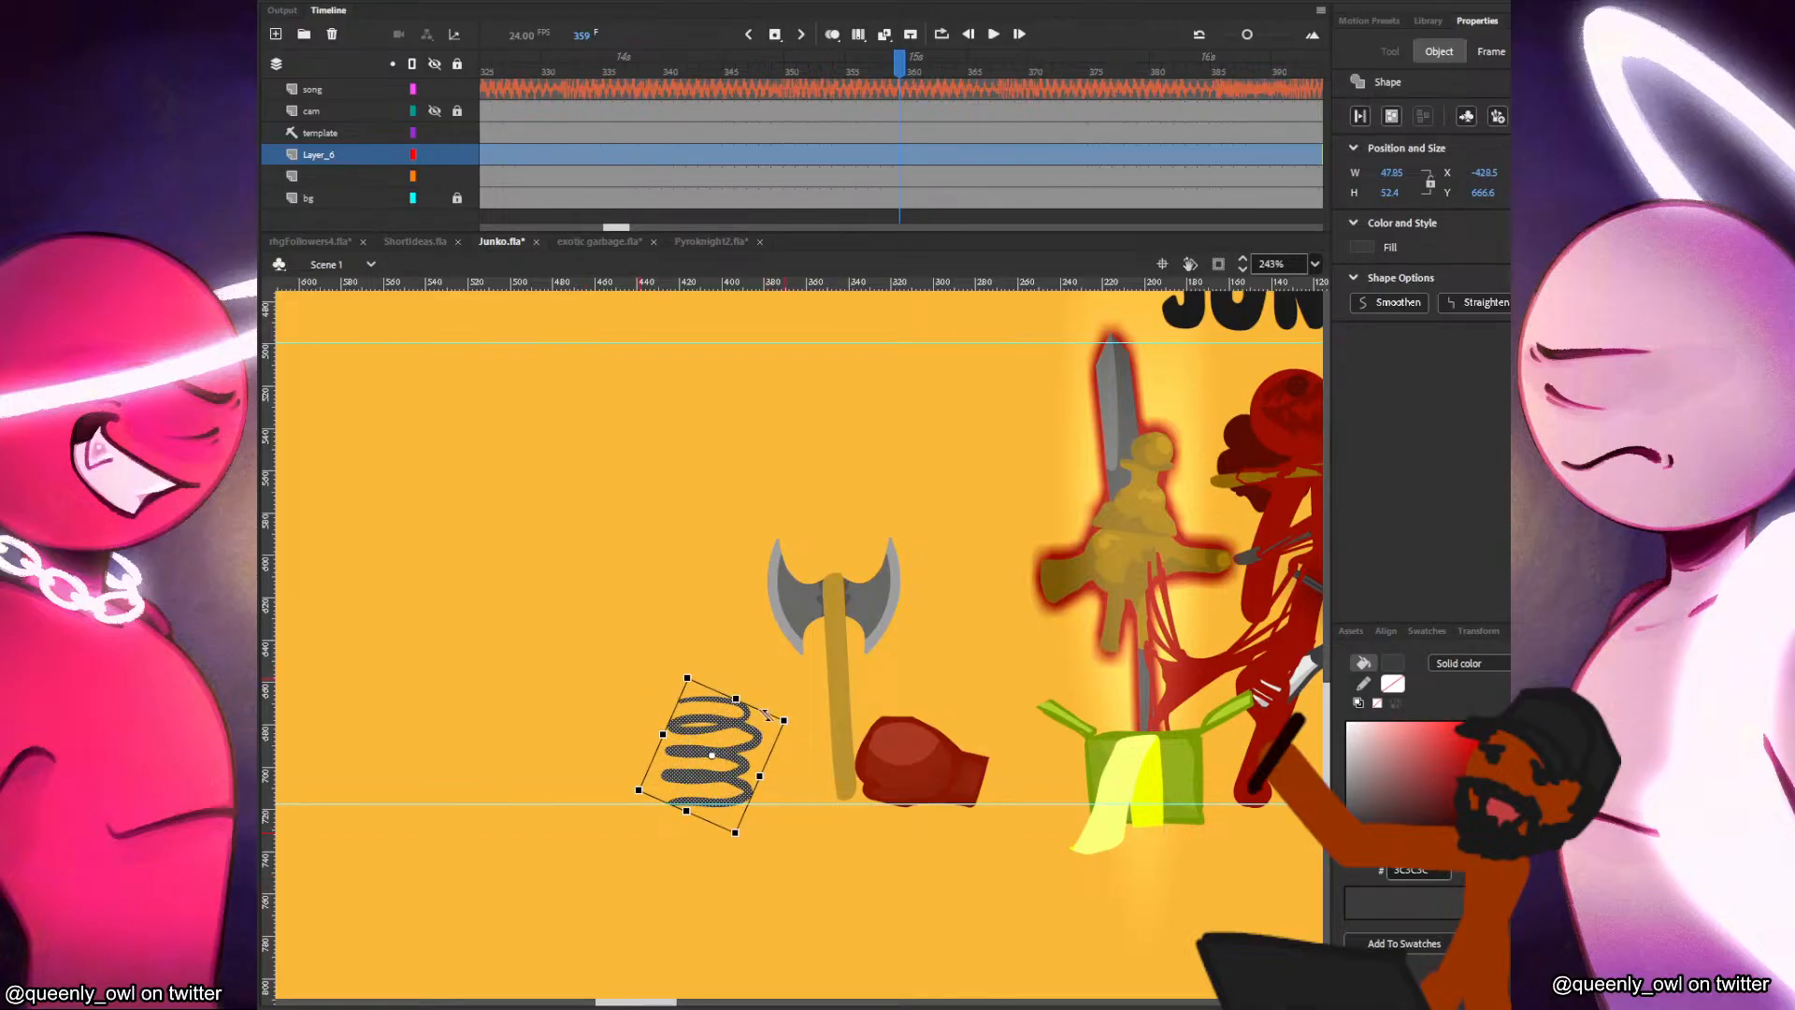
key("ctrl+z")
left_click(415, 789)
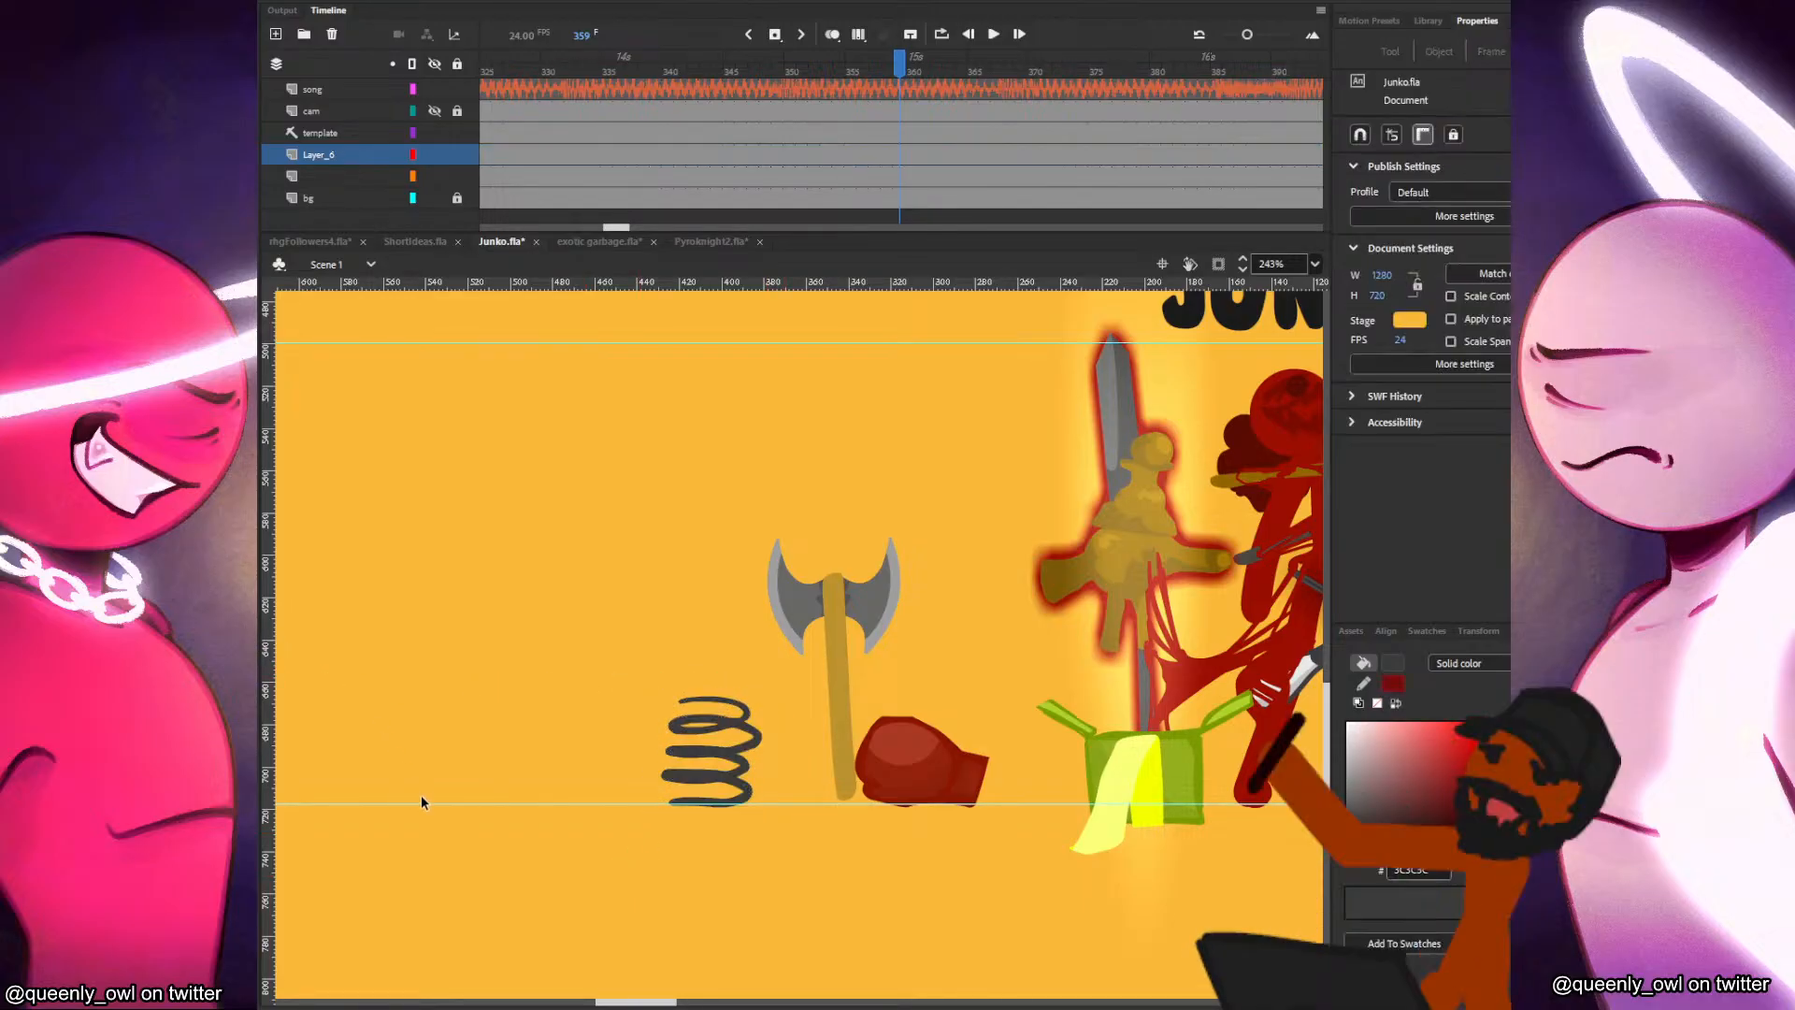
key("ctrl+a")
key("Delete")
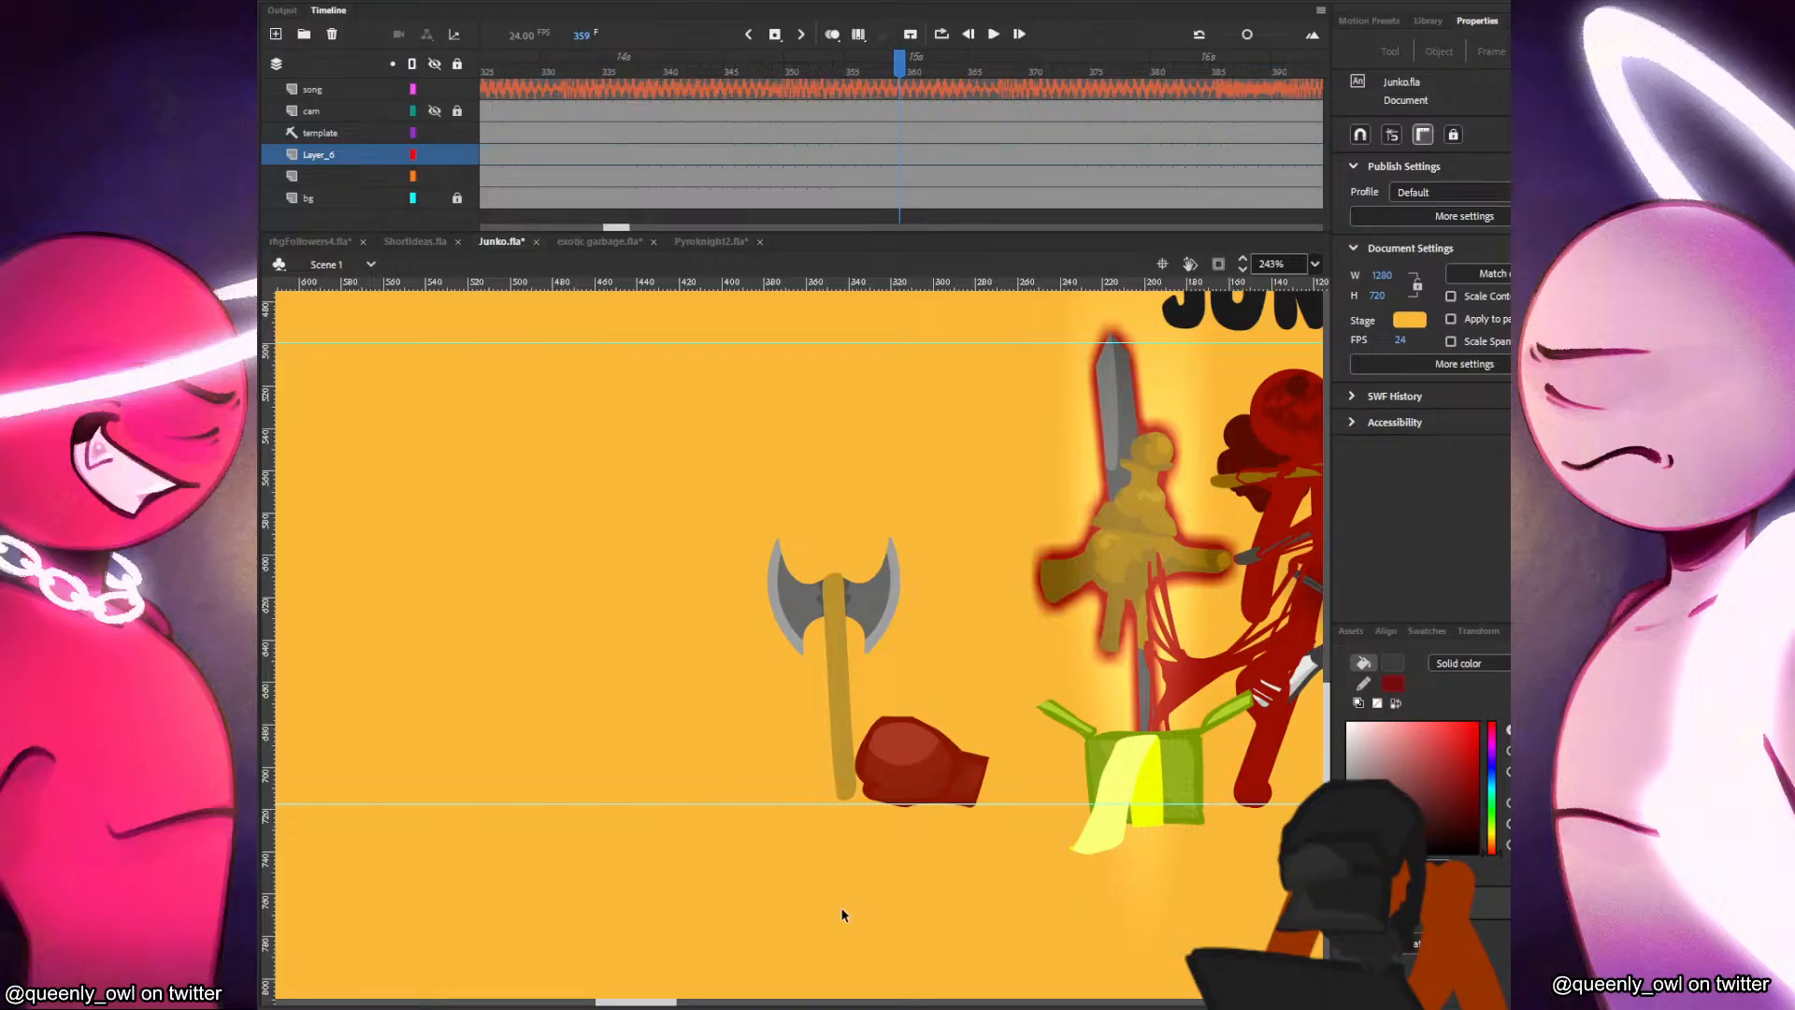
Paint a dark grey coil spring about 39 by 51 px to the left of the axe and rotate it upright.
key("b")
mouse_move(525, 734)
left_mouse_down()
mouse_move(572, 667)
mouse_move(545, 740)
mouse_move(565, 747)
mouse_move(625, 686)
mouse_move(614, 745)
mouse_move(647, 694)
left_mouse_up()
key("v")
left_click_drag(682, 604, 515, 772)
key("q")
mouse_move(662, 685)
left_mouse_down()
mouse_move(585, 599)
mouse_move(667, 662)
mouse_move(513, 790)
mouse_move(552, 629)
mouse_move(516, 656)
mouse_move(606, 633)
mouse_move(629, 677)
mouse_move(624, 651)
left_mouse_up()
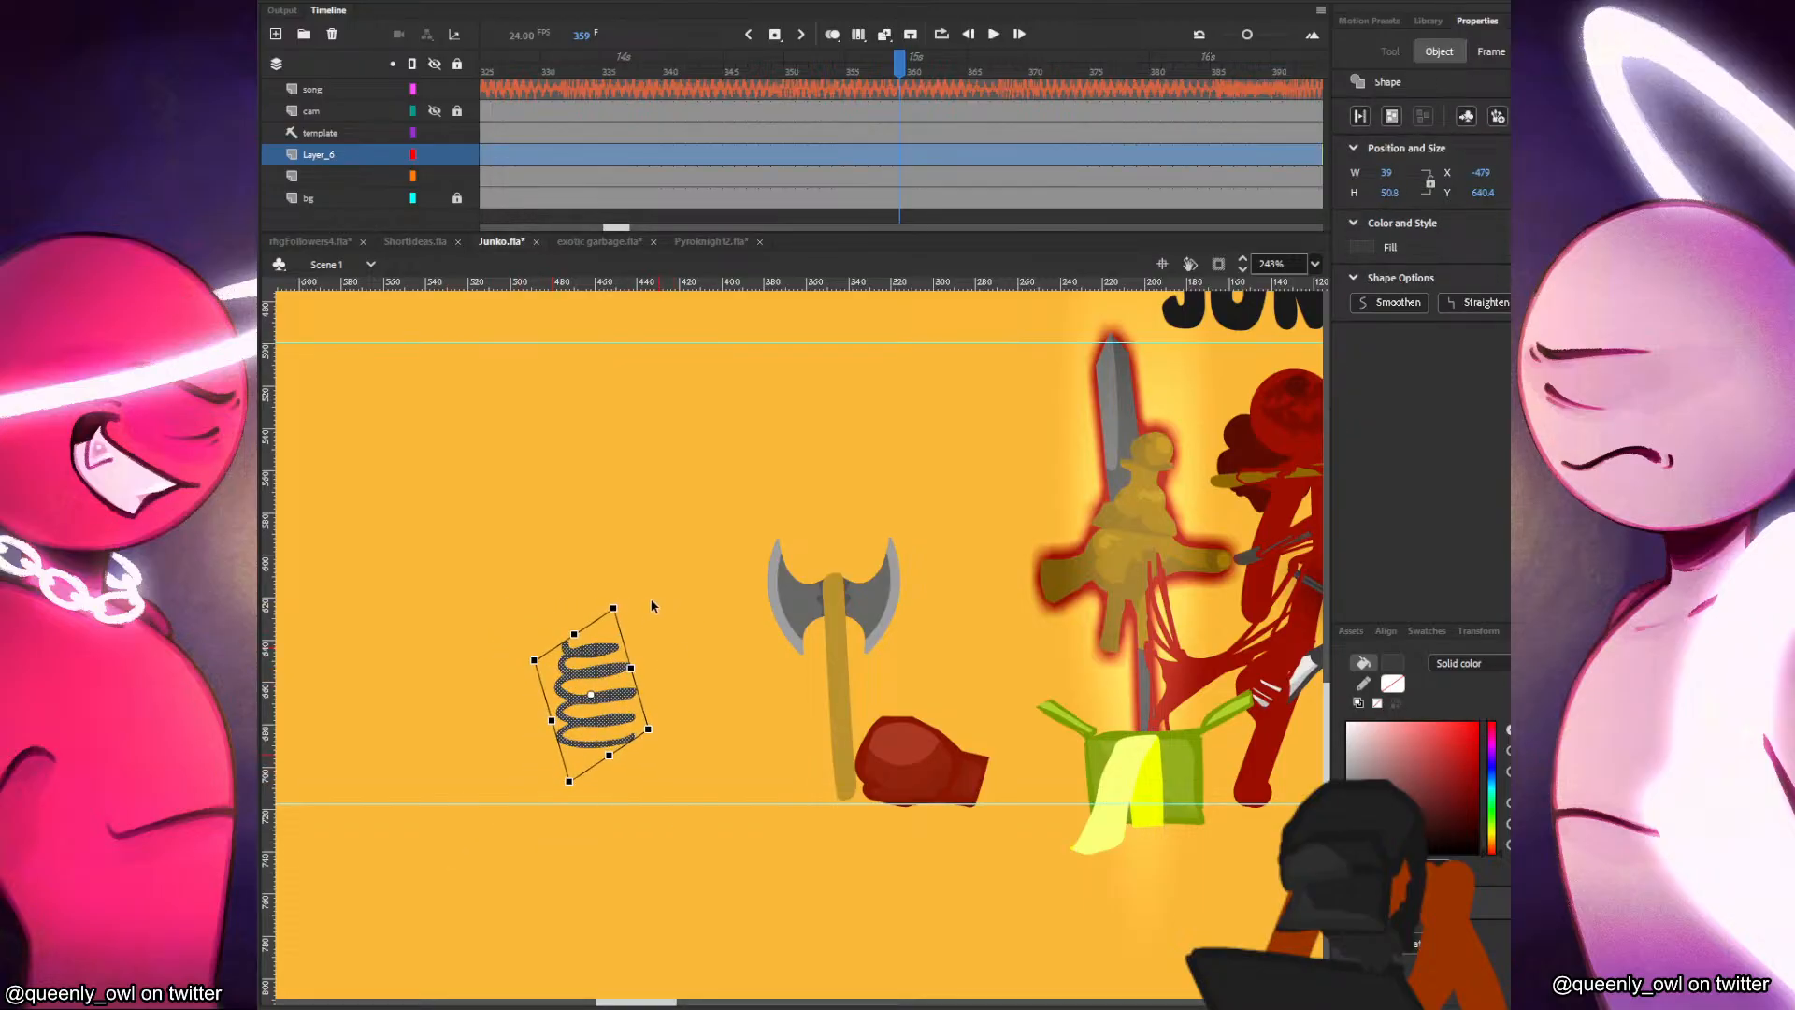
Convert the coil spring into a movie clip symbol and place it beside the base of the axe handle, opposite the glove.
left_click(680, 557)
left_click_drag(680, 557, 464, 867)
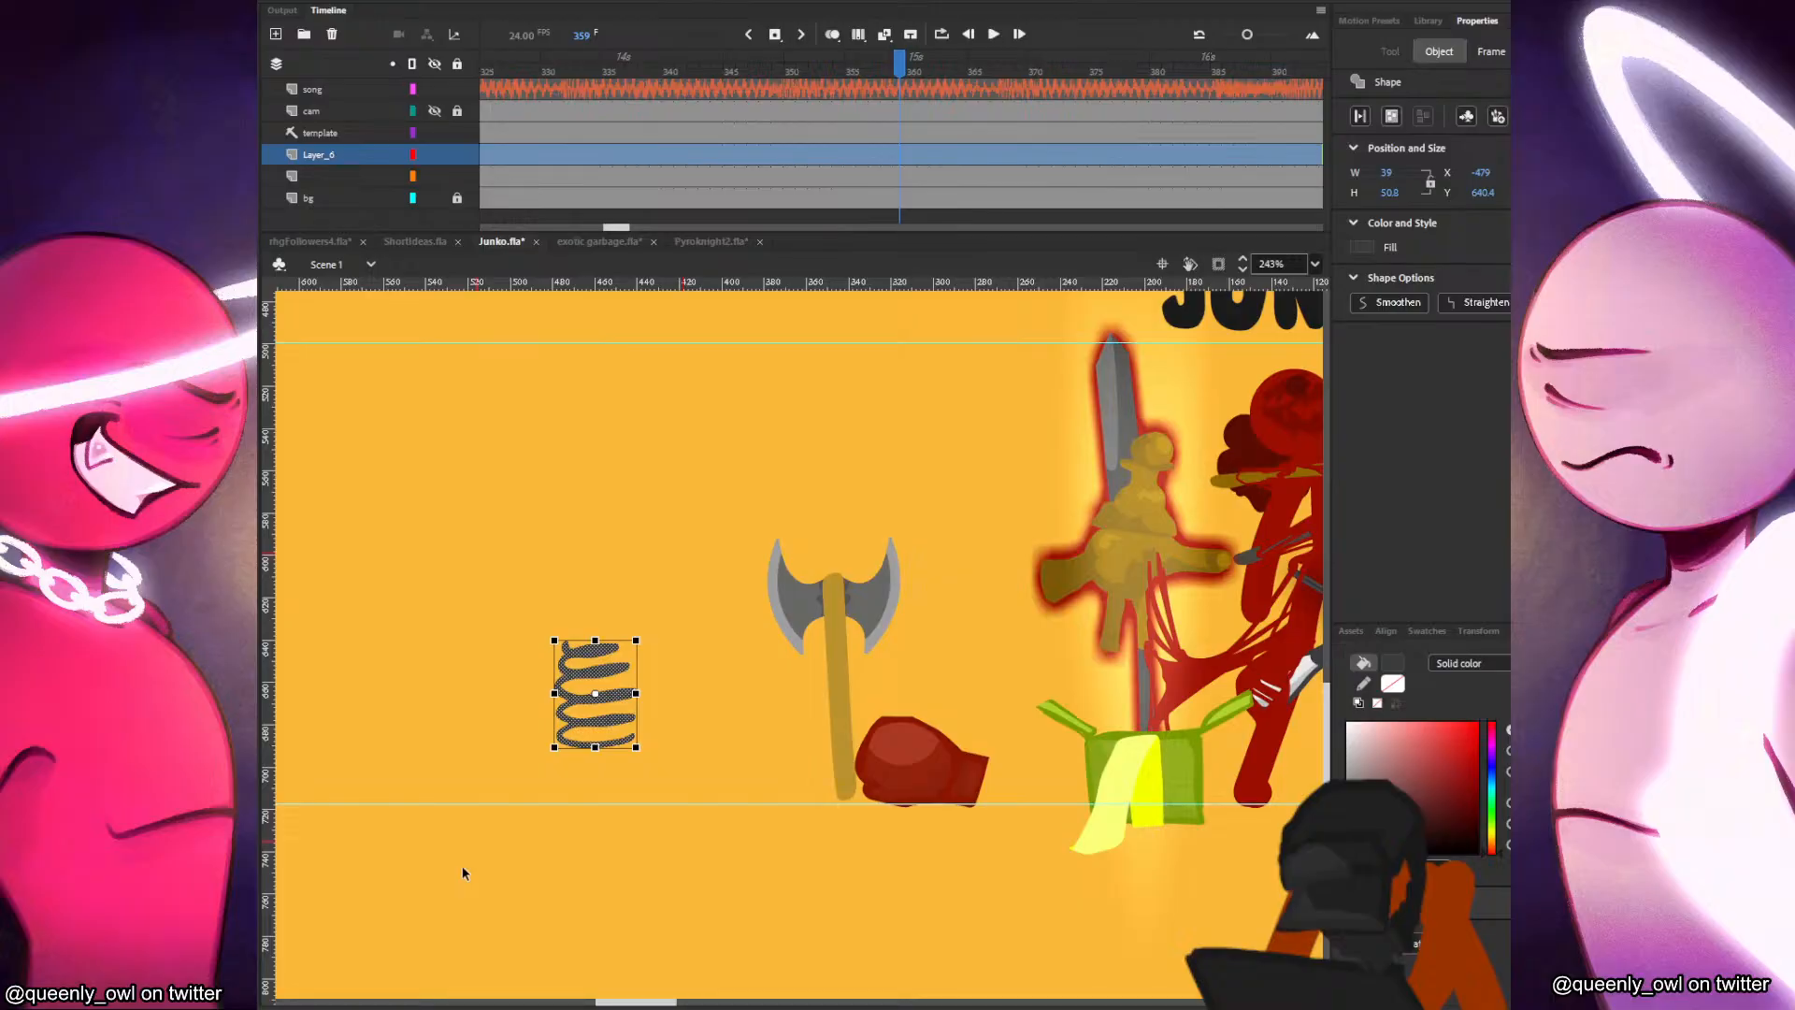
key("F8")
left_click_drag(624, 716, 795, 784)
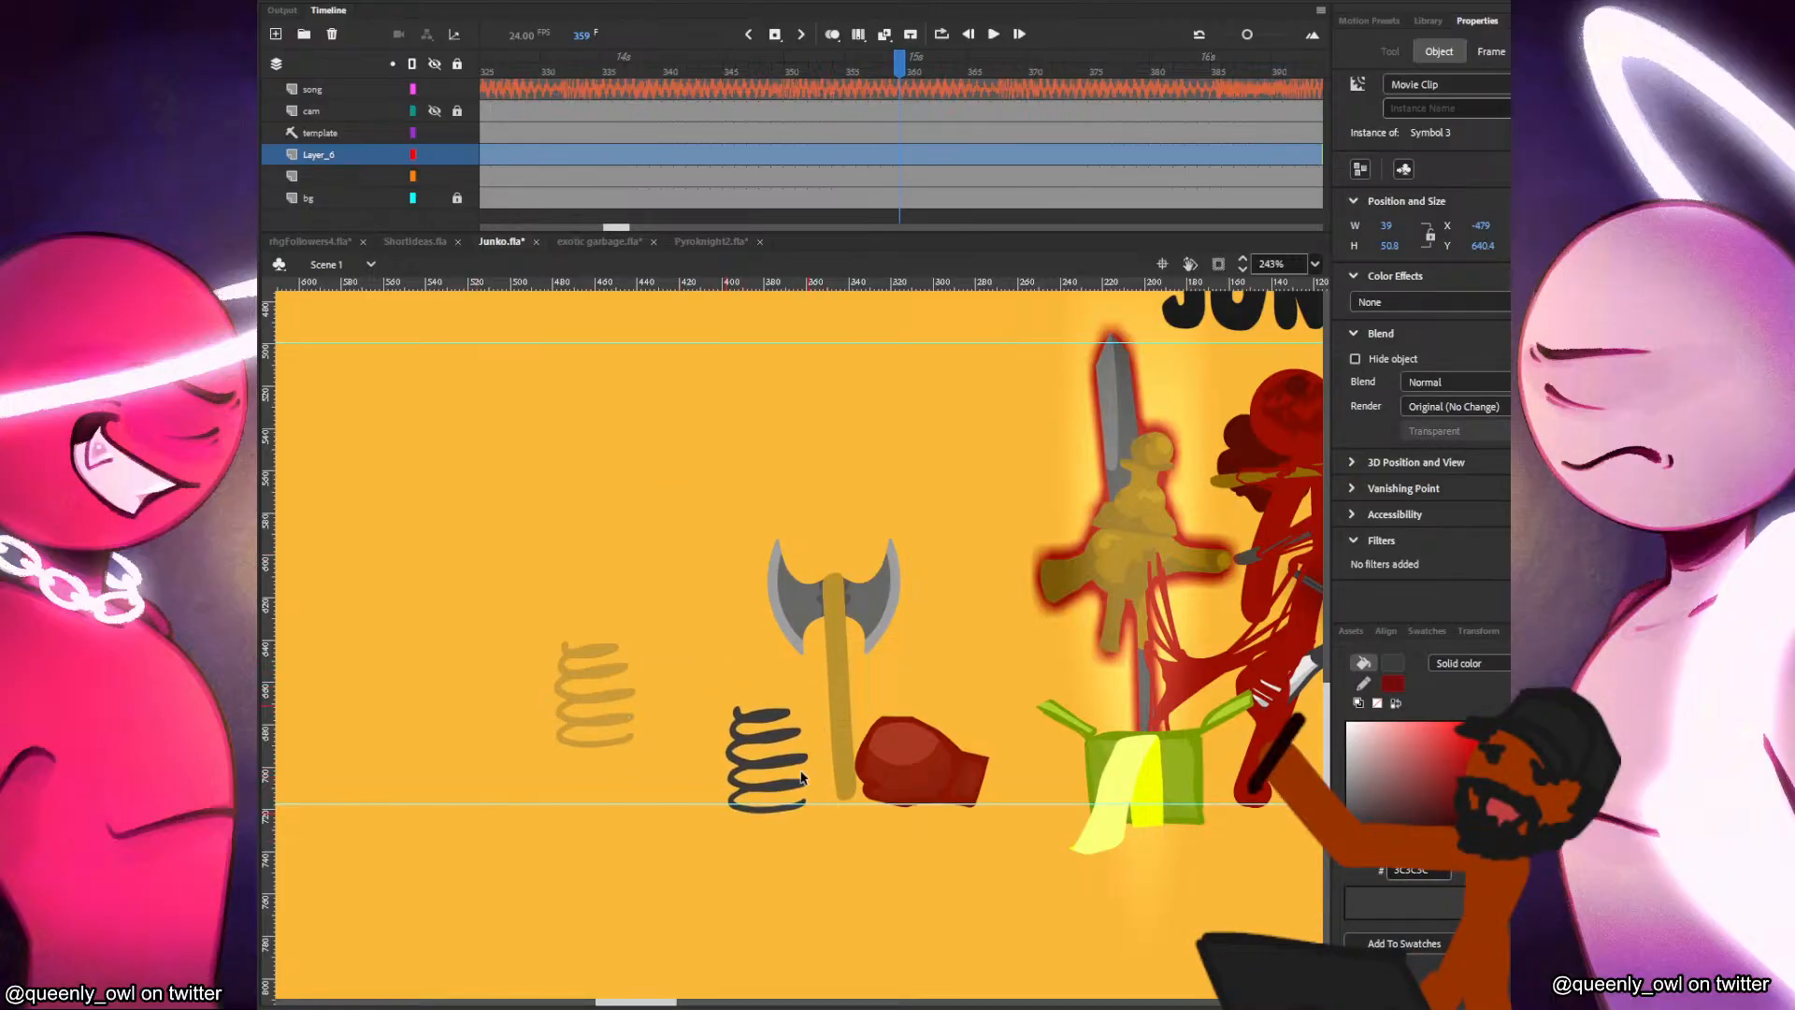
left_click(887, 713)
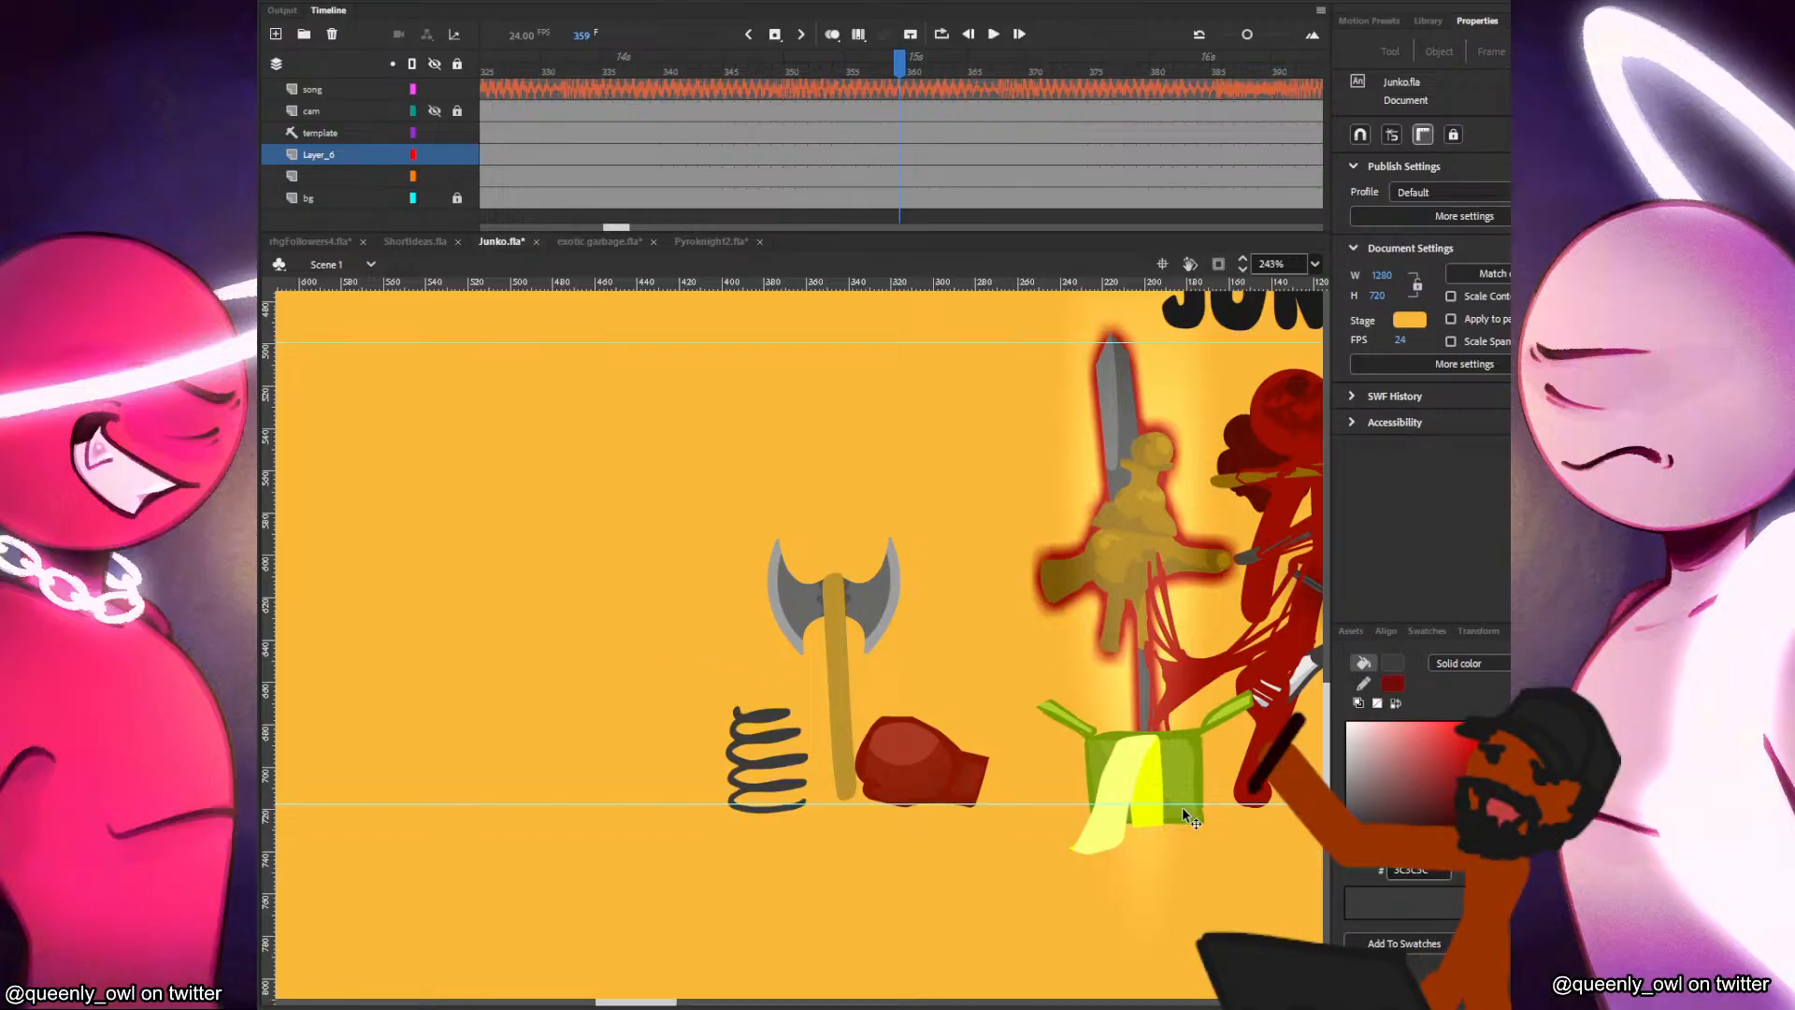
Move the axe, boxing glove and spring together to just above the head of the standing Junko figure inside the stage.
scroll(1183, 808, "down", 3)
left_click_drag(1183, 810, 807, 819)
left_click_drag(717, 617, 495, 889)
left_click_drag(665, 802, 762, 606)
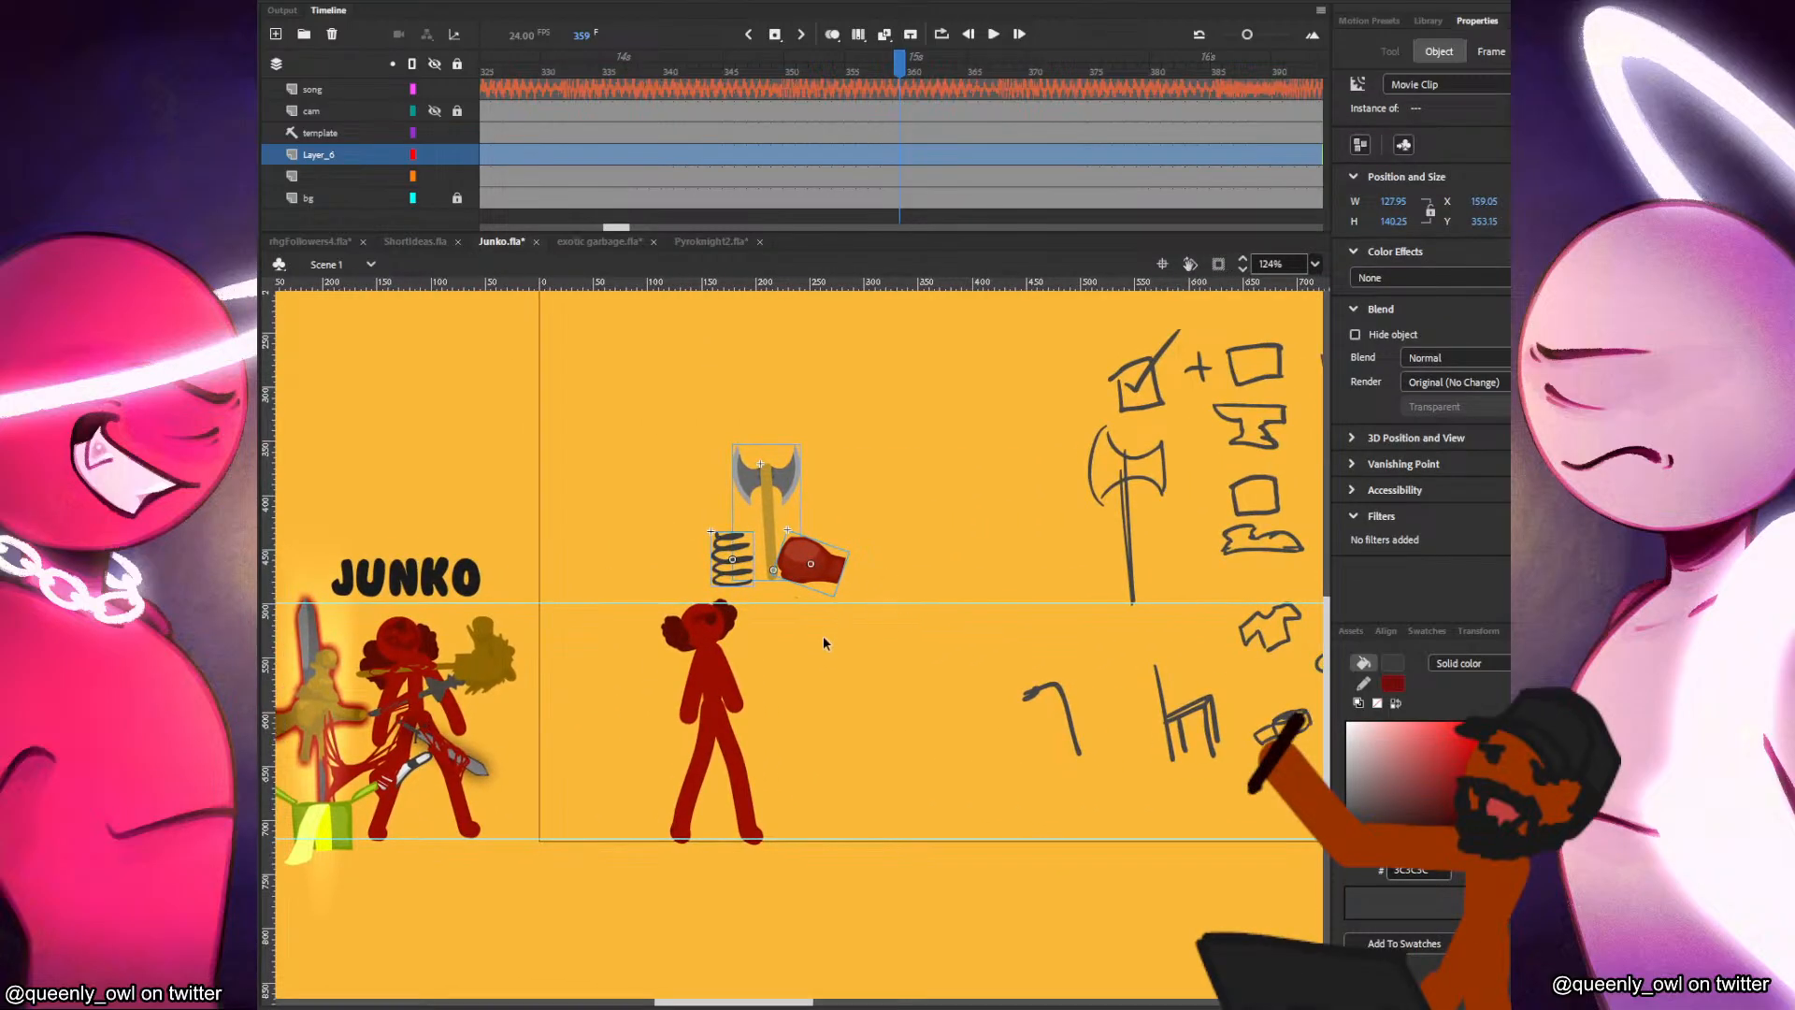
left_click(720, 636)
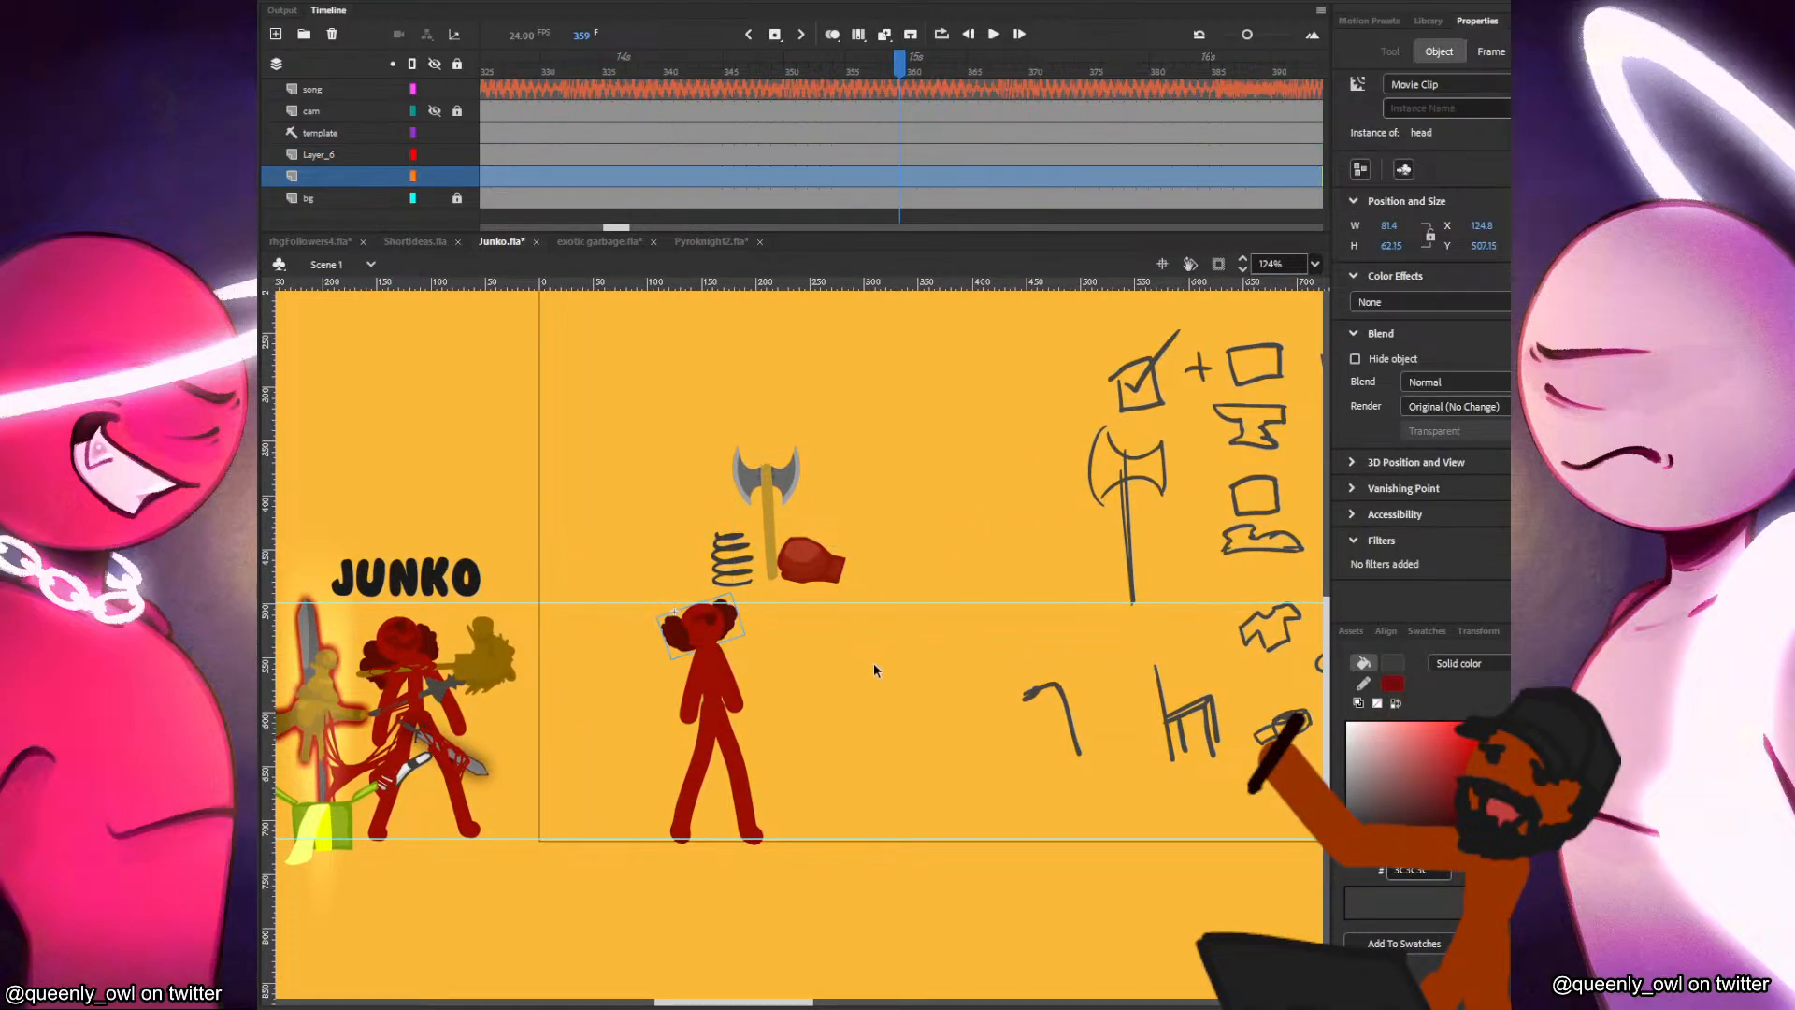
left_click(876, 667)
Delete all the black weapon idea sketches to the right of the standing Junko figure.
left_click_drag(1008, 718, 556, 752)
scroll(844, 860, "down", 2)
left_click_drag(898, 699, 854, 726)
mouse_move(1259, 376)
left_mouse_down()
mouse_move(1190, 399)
mouse_move(558, 917)
left_mouse_up()
key("Delete")
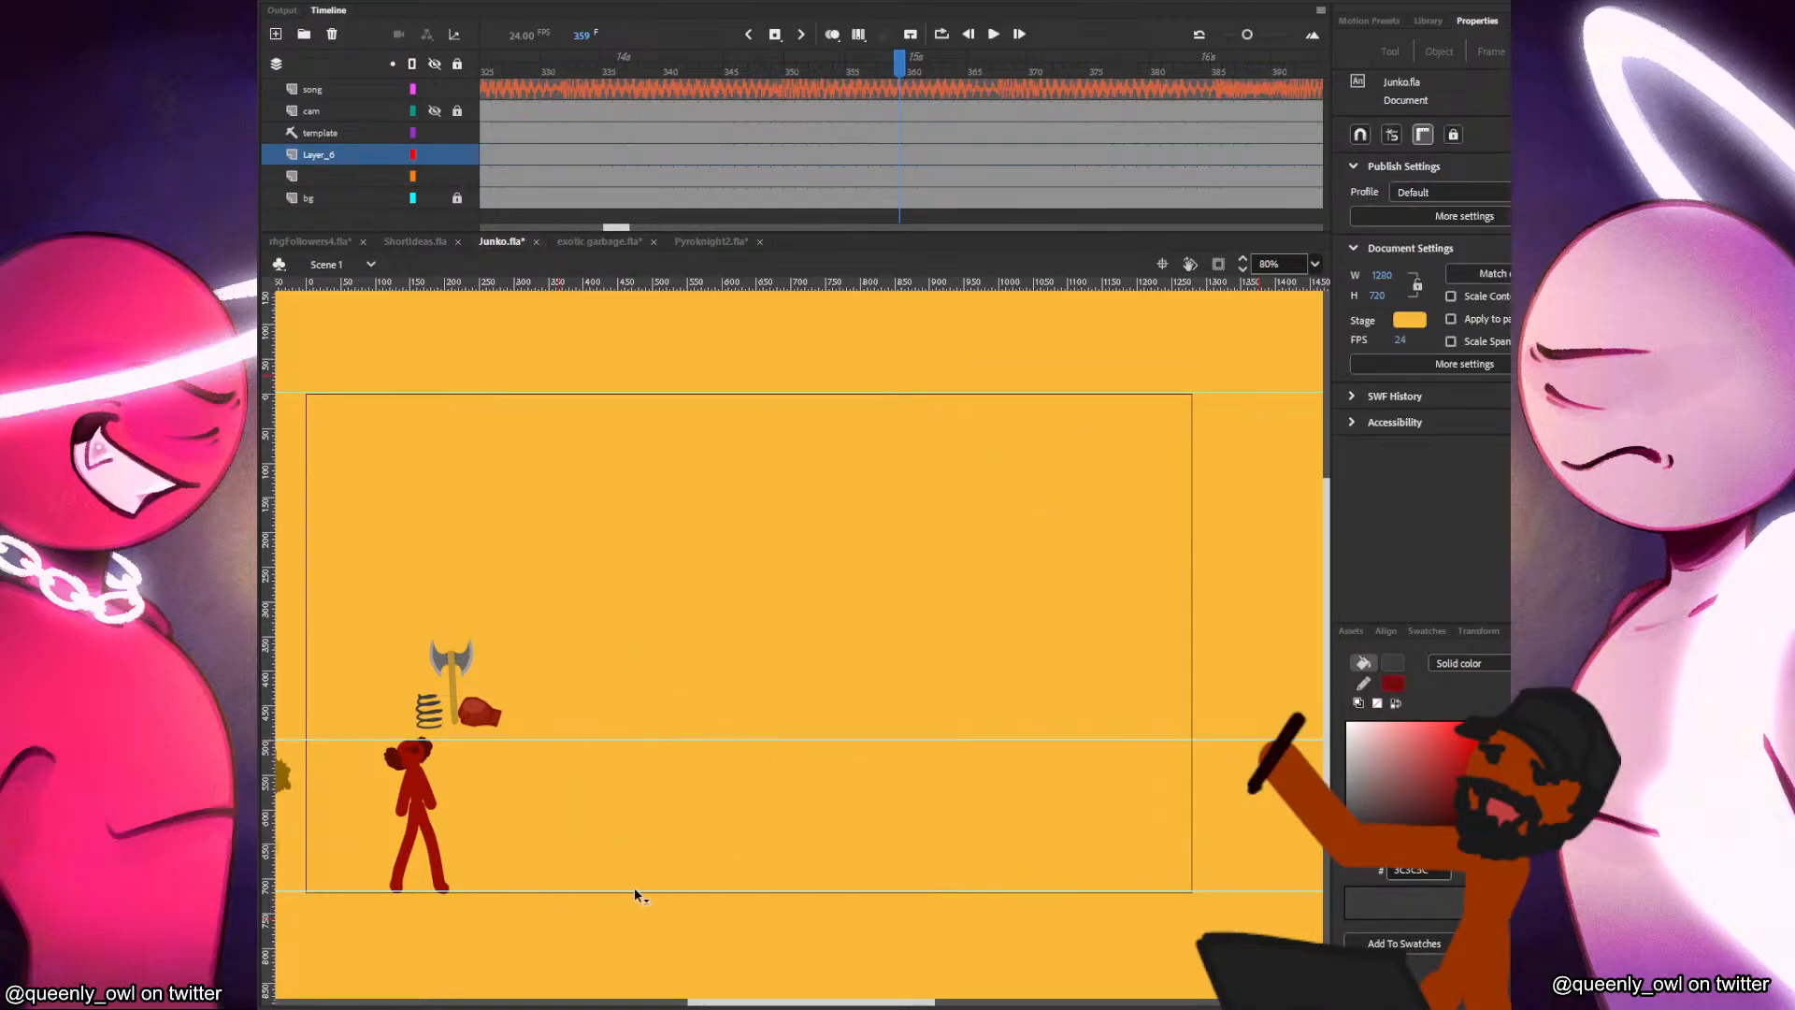
Sample the axe handle's brown (BC932E) and brush the outline of a long narrow bar to the right of Junko.
scroll(608, 804, "up", 4)
mouse_move(400, 801)
left_mouse_down()
mouse_move(914, 742)
mouse_move(1056, 654)
mouse_move(1071, 612)
mouse_move(1079, 725)
left_mouse_up()
key("i")
left_click(811, 458)
key("b")
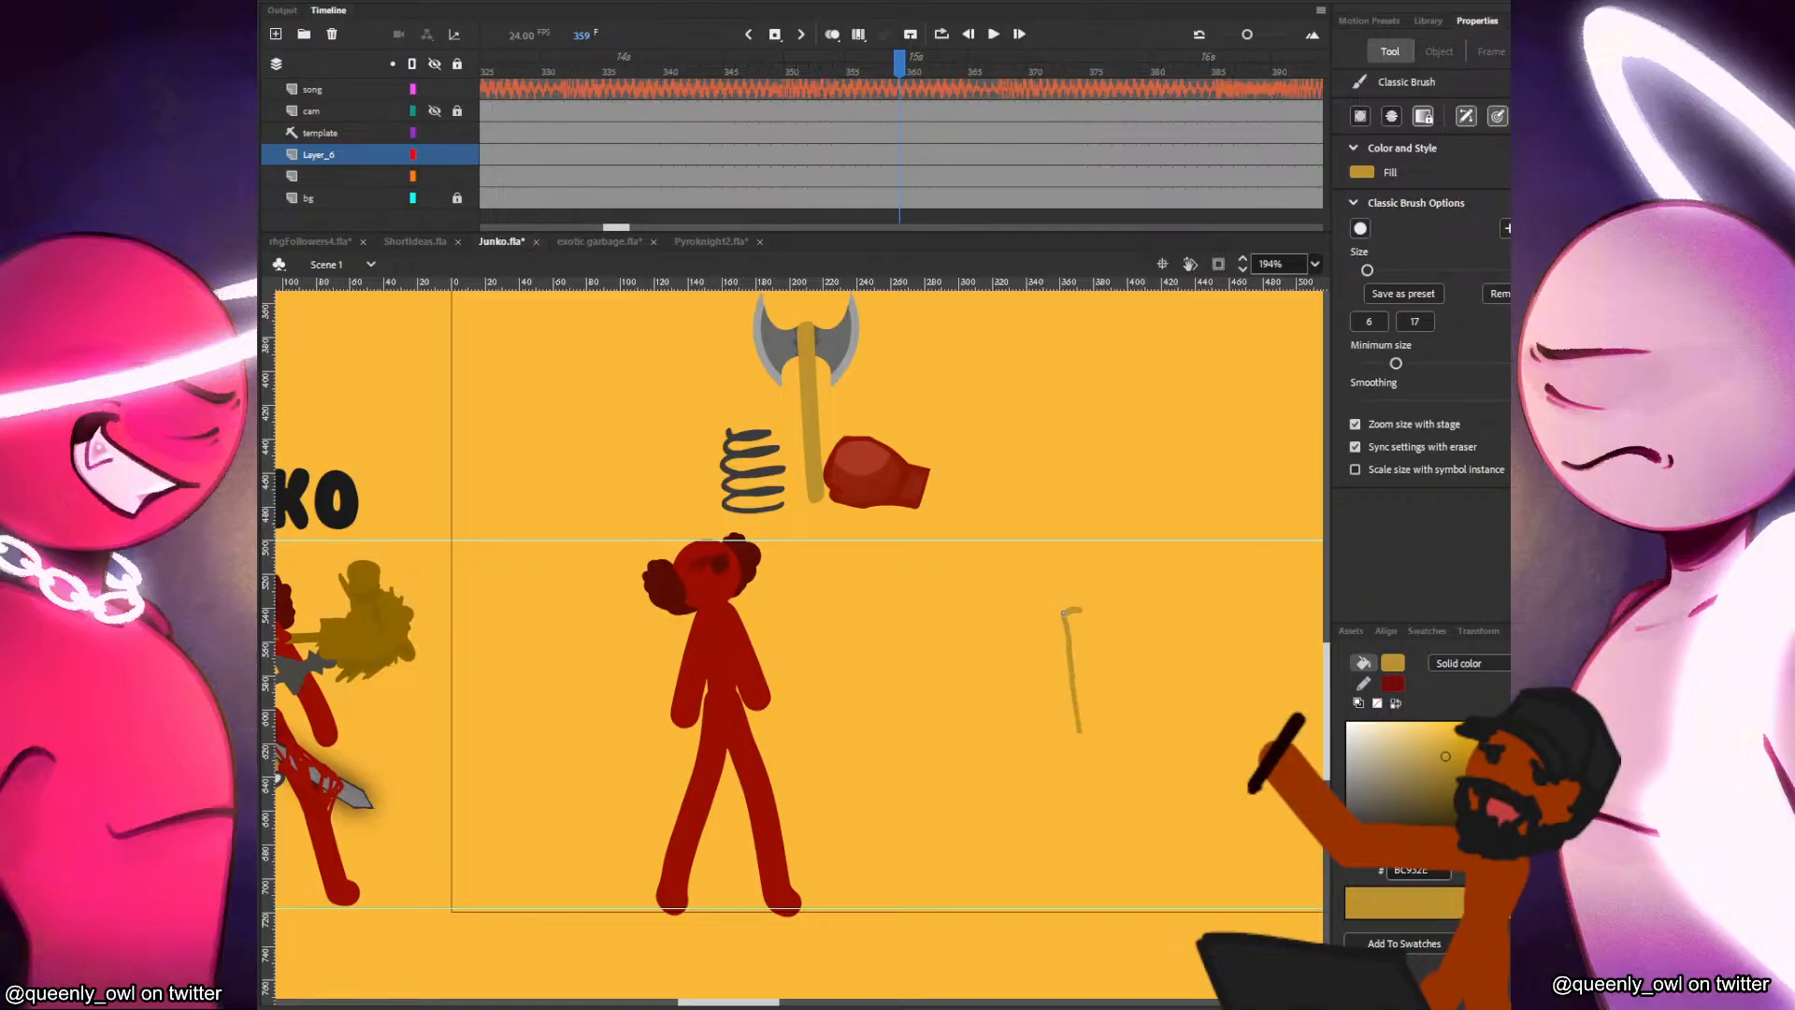
key("ctrl+z")
left_click_drag(1065, 614, 1087, 738)
left_click_drag(1077, 613, 1107, 795)
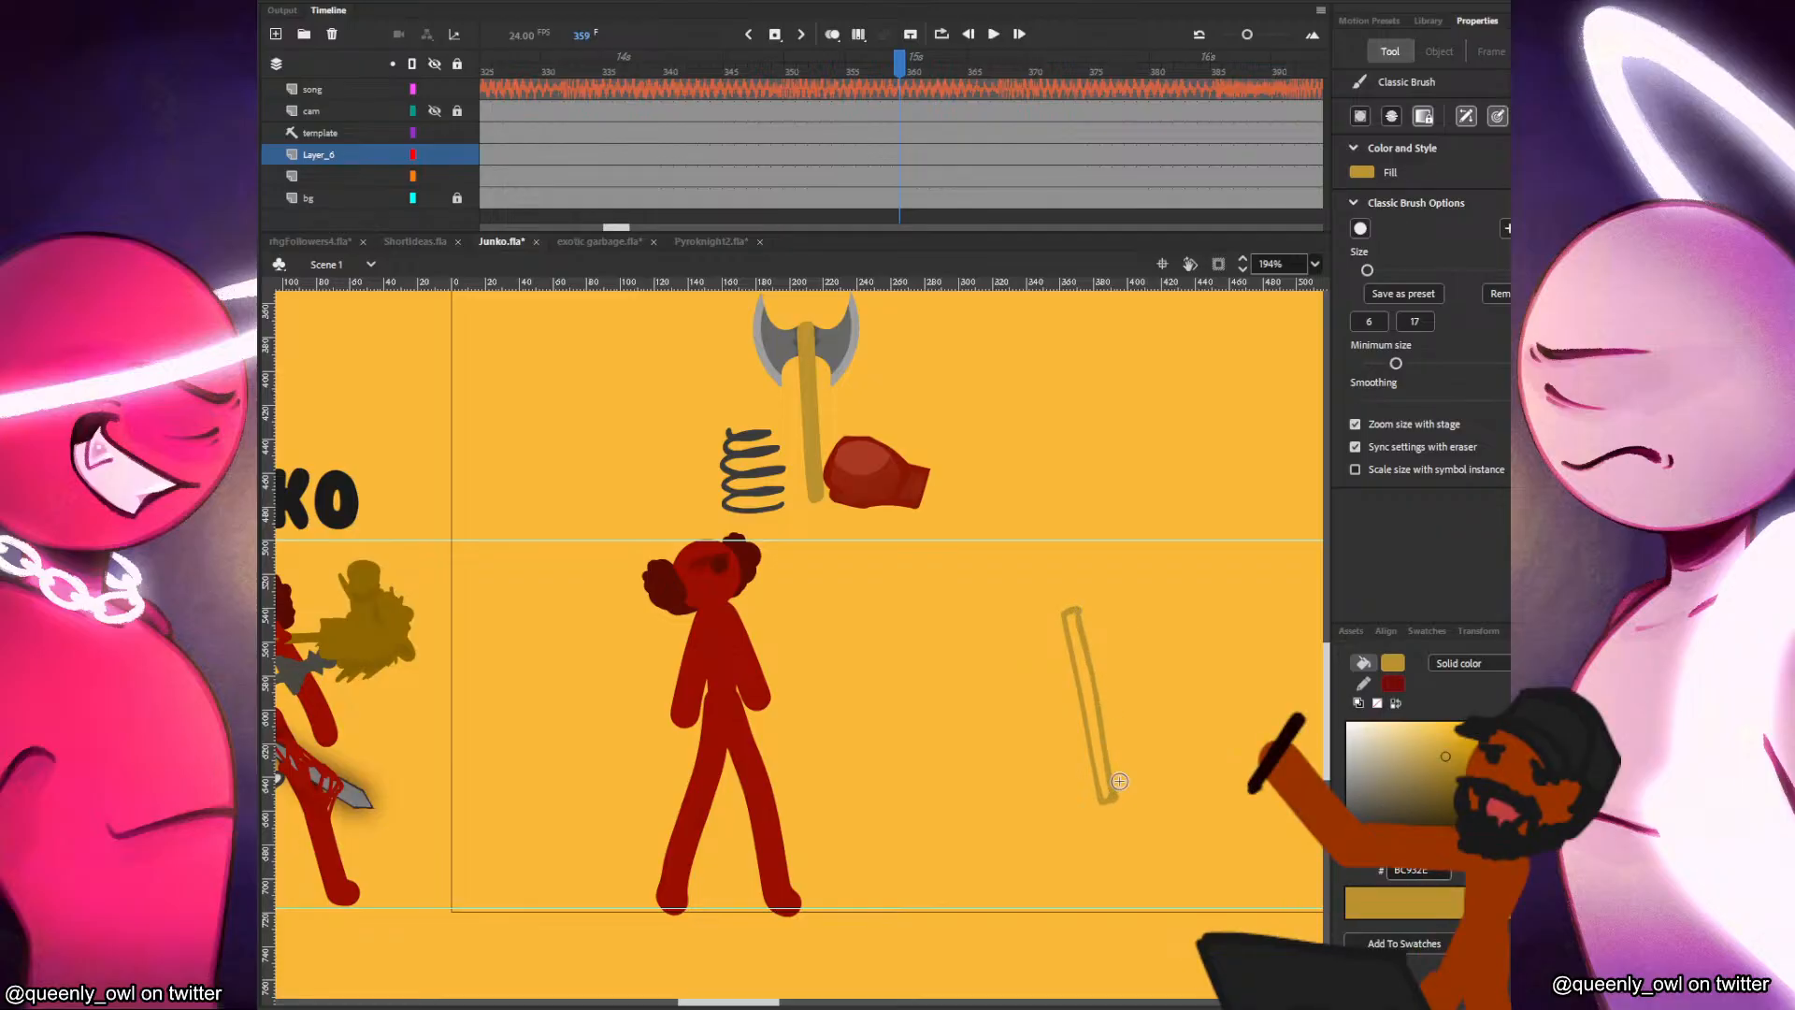
Fill the narrow bar outline with the same brown, BC932E, as its line.
mouse_move(1120, 723)
left_mouse_down()
mouse_move(1140, 767)
mouse_move(1329, 832)
mouse_move(1374, 800)
mouse_move(1054, 695)
left_mouse_up()
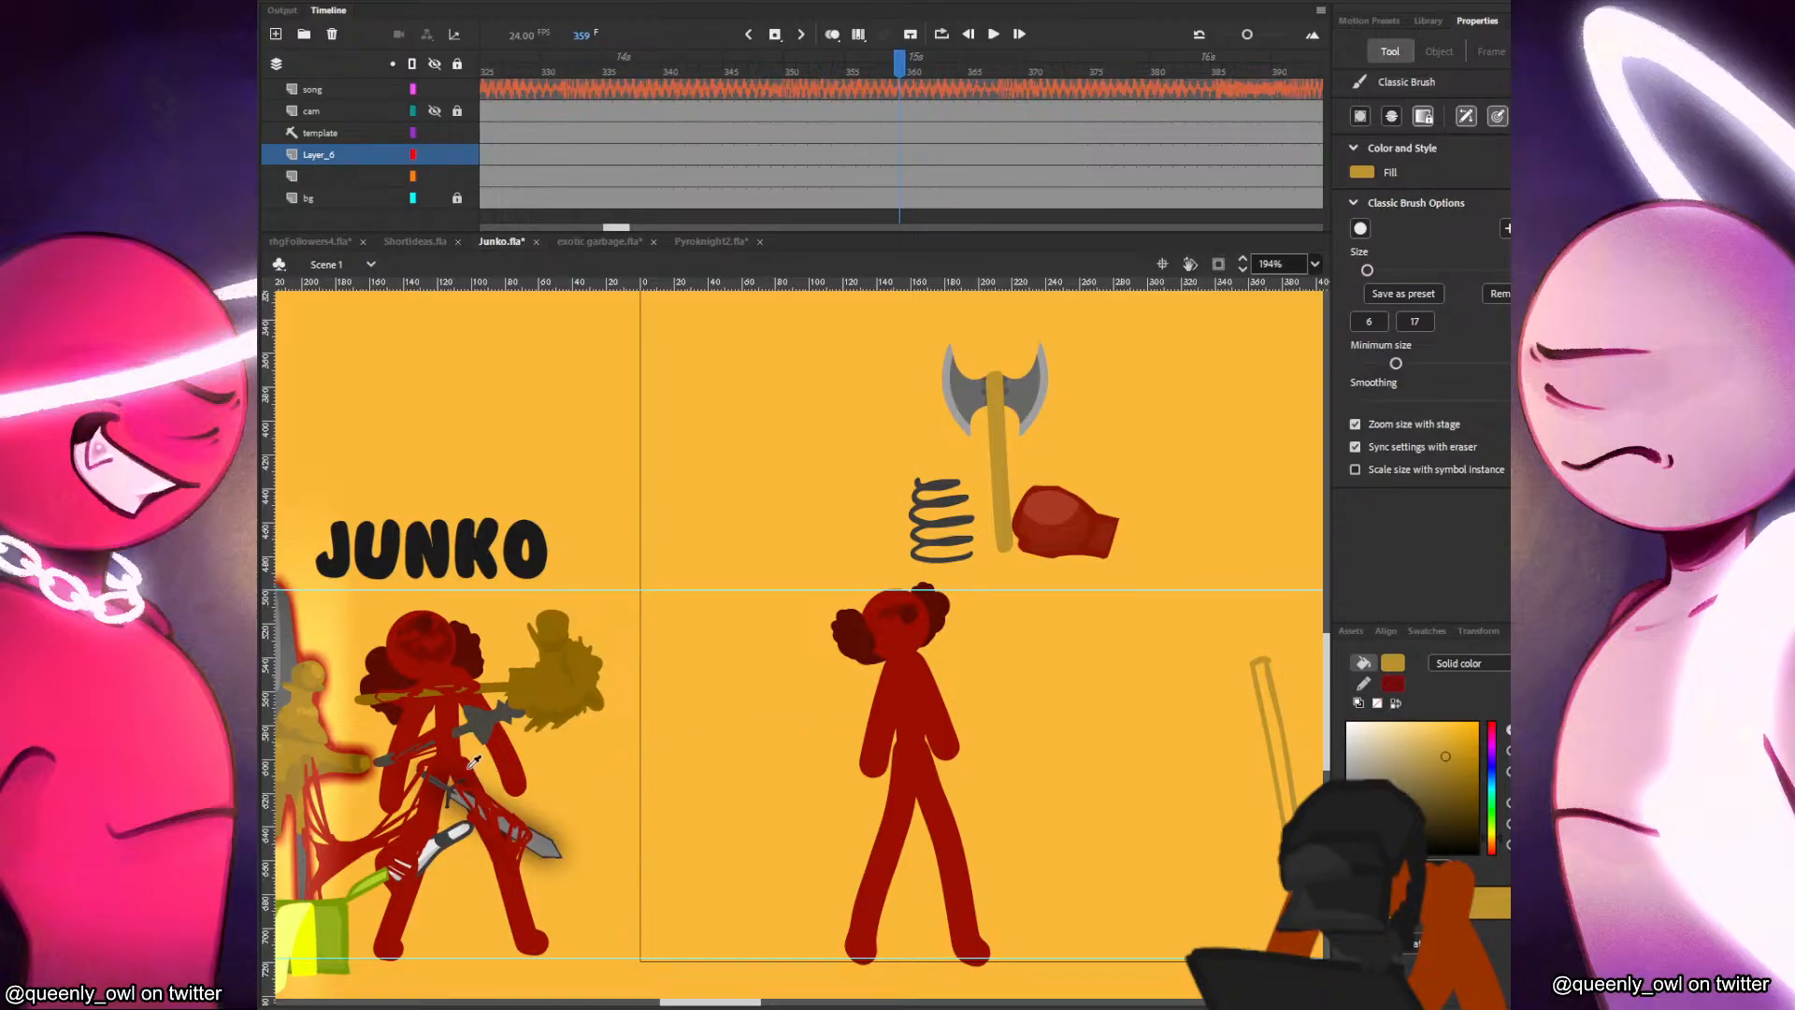
key("i")
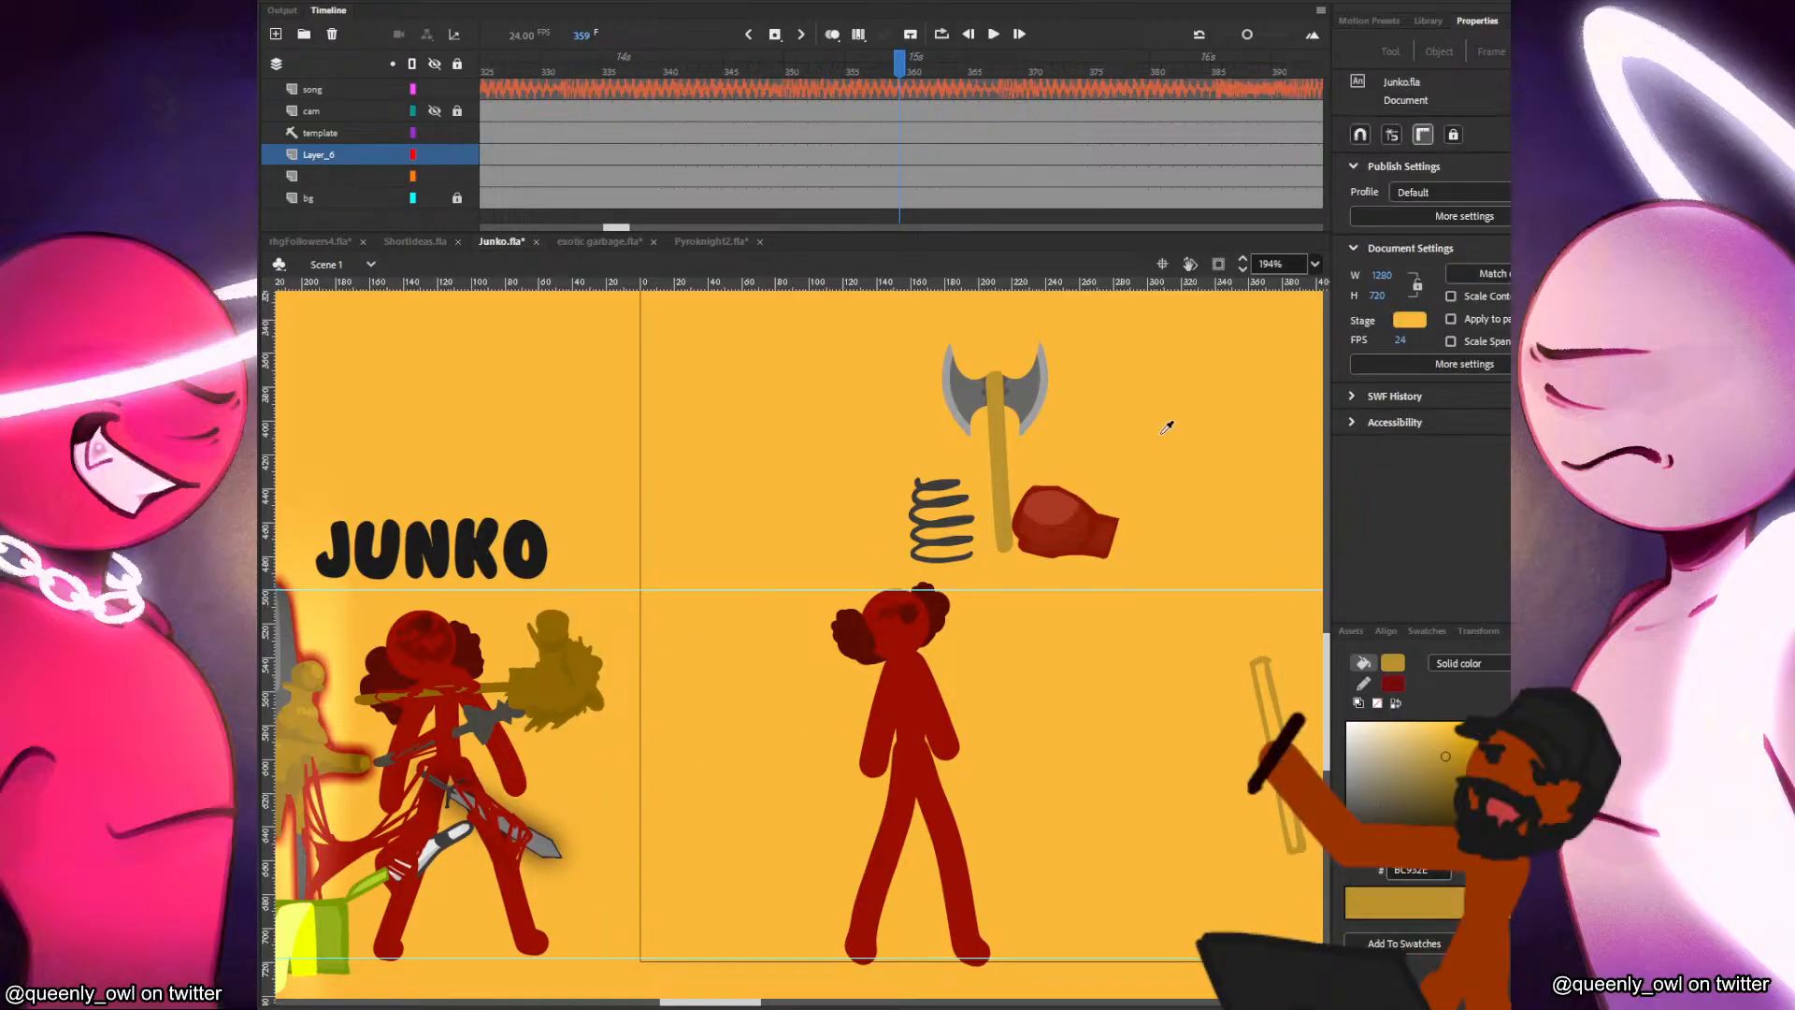
left_click(978, 509)
left_click_drag(1200, 561, 1019, 640)
left_click(1109, 810)
key("ctrl+z")
key("i")
left_click(1111, 794)
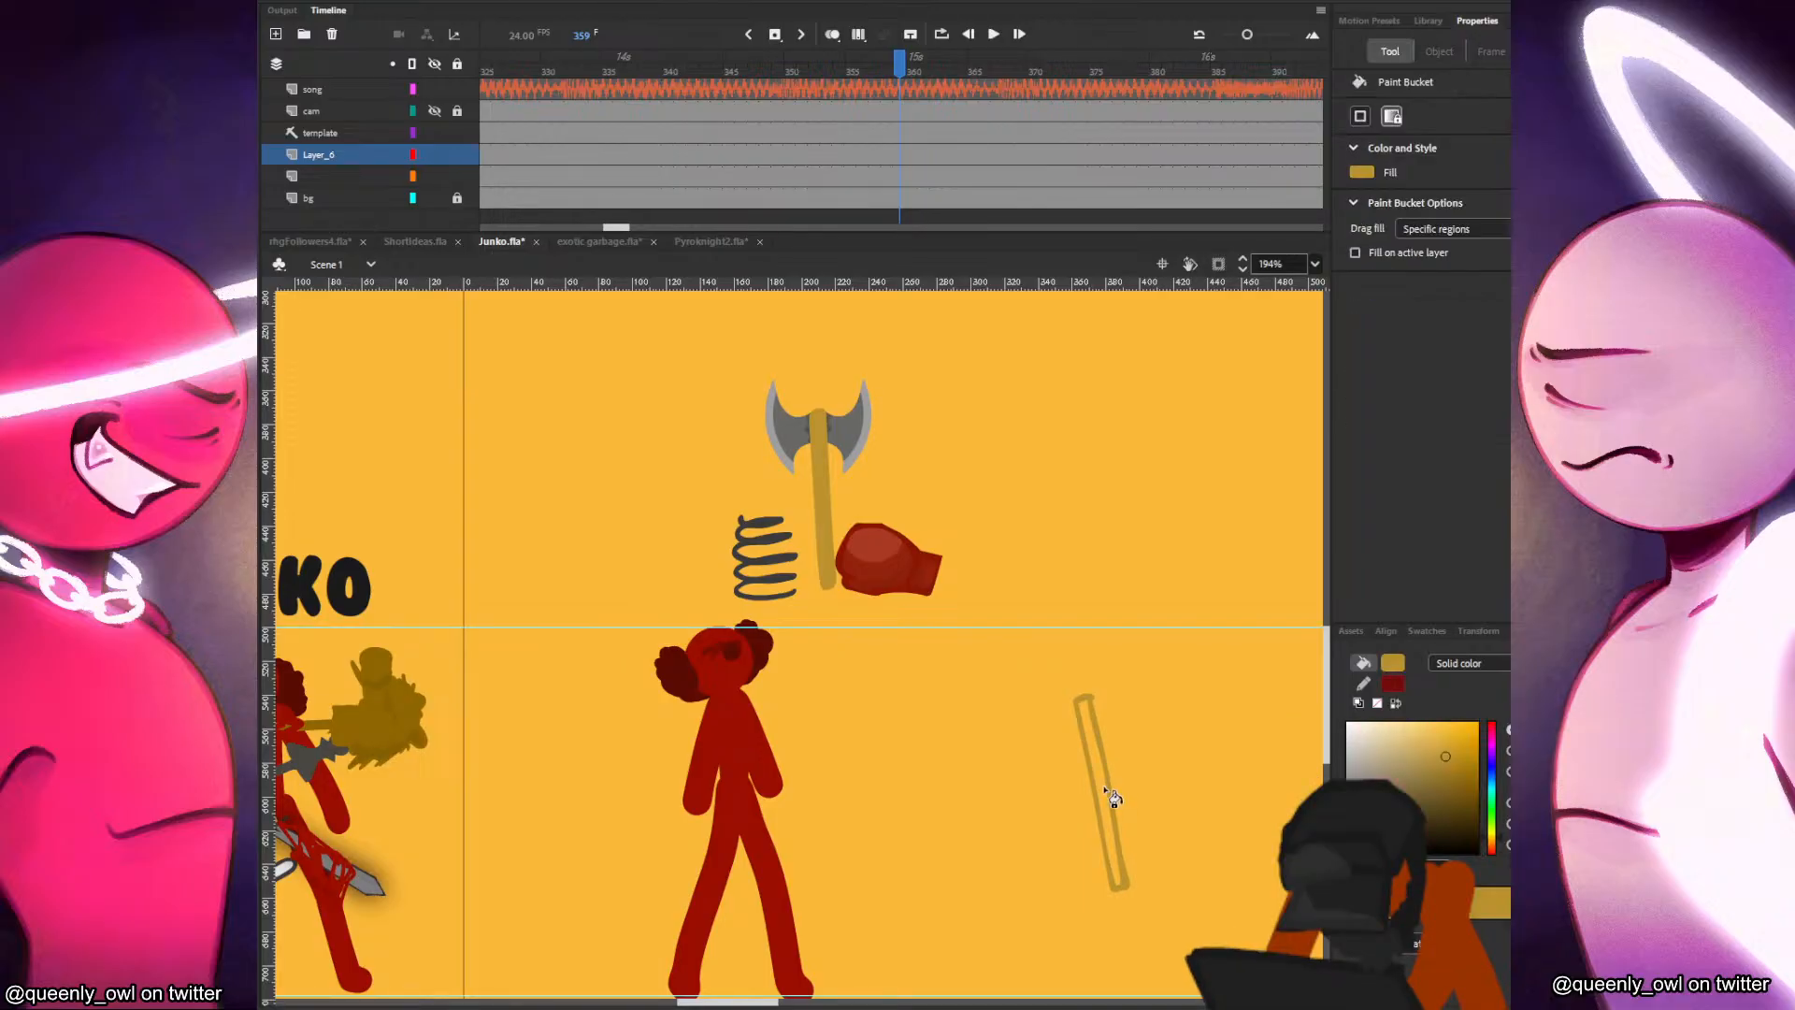
key("v")
left_click_drag(1036, 970, 1158, 627)
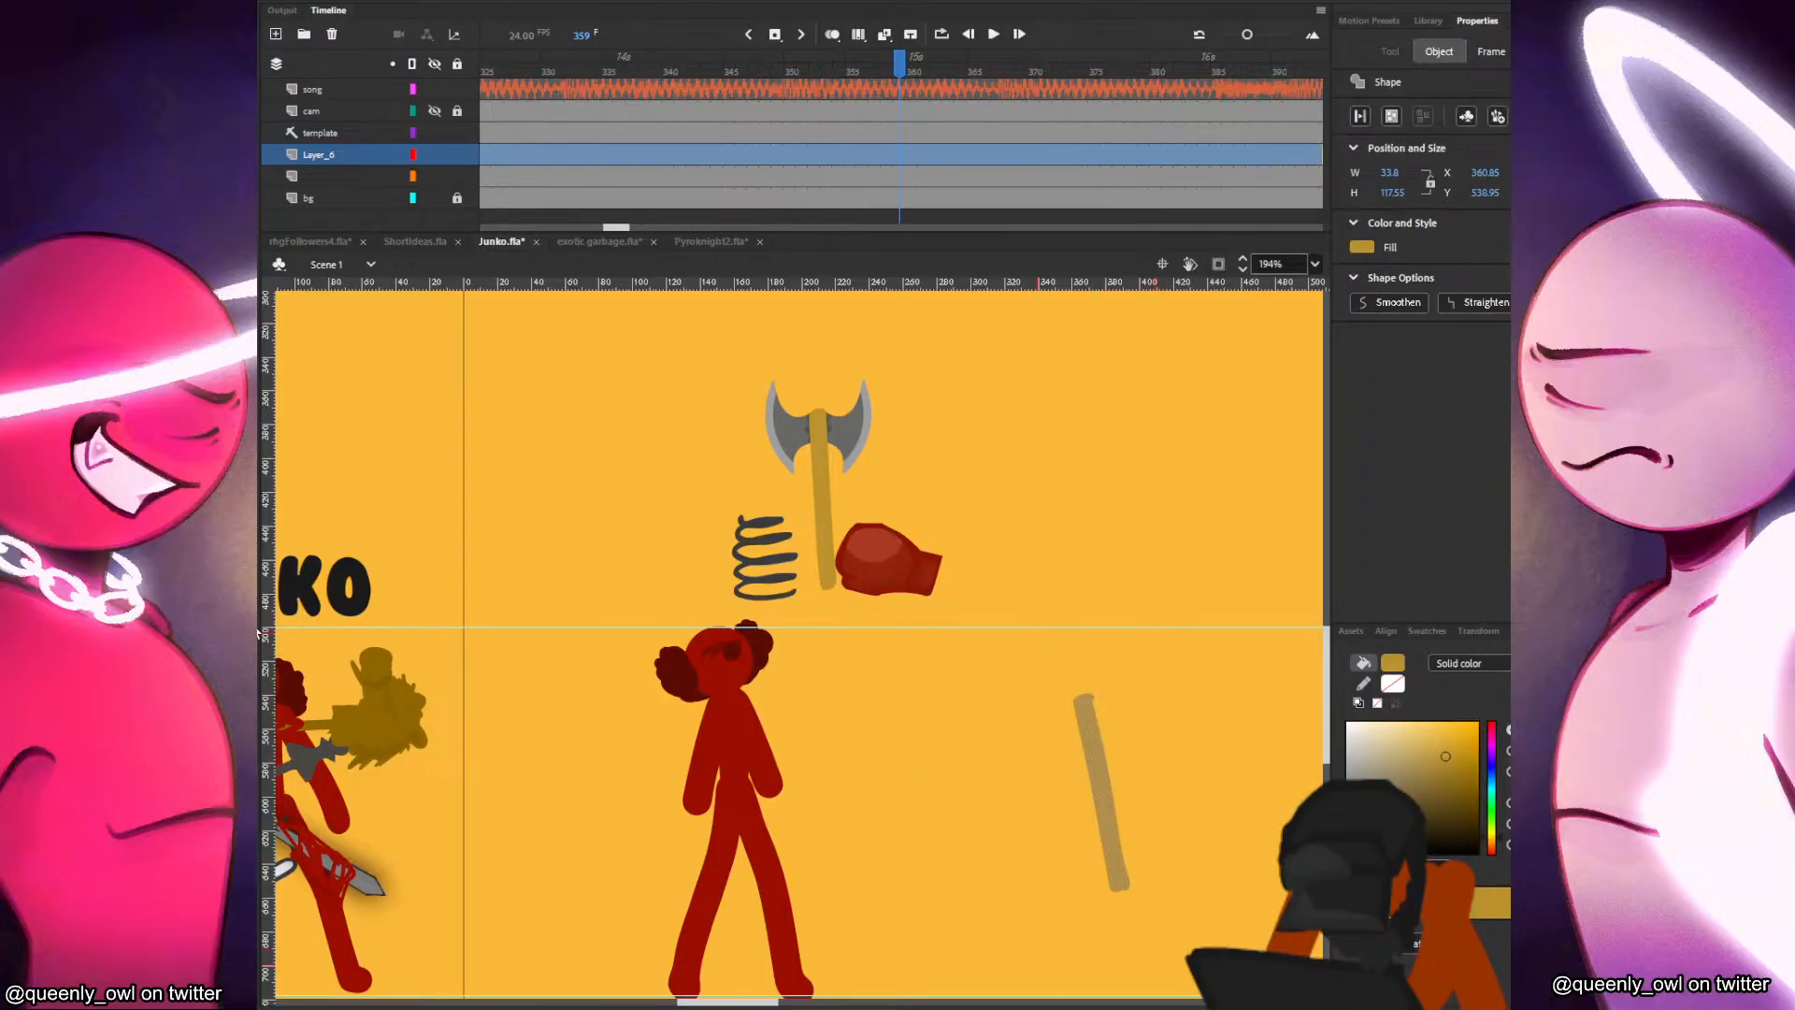
left_click(1113, 656)
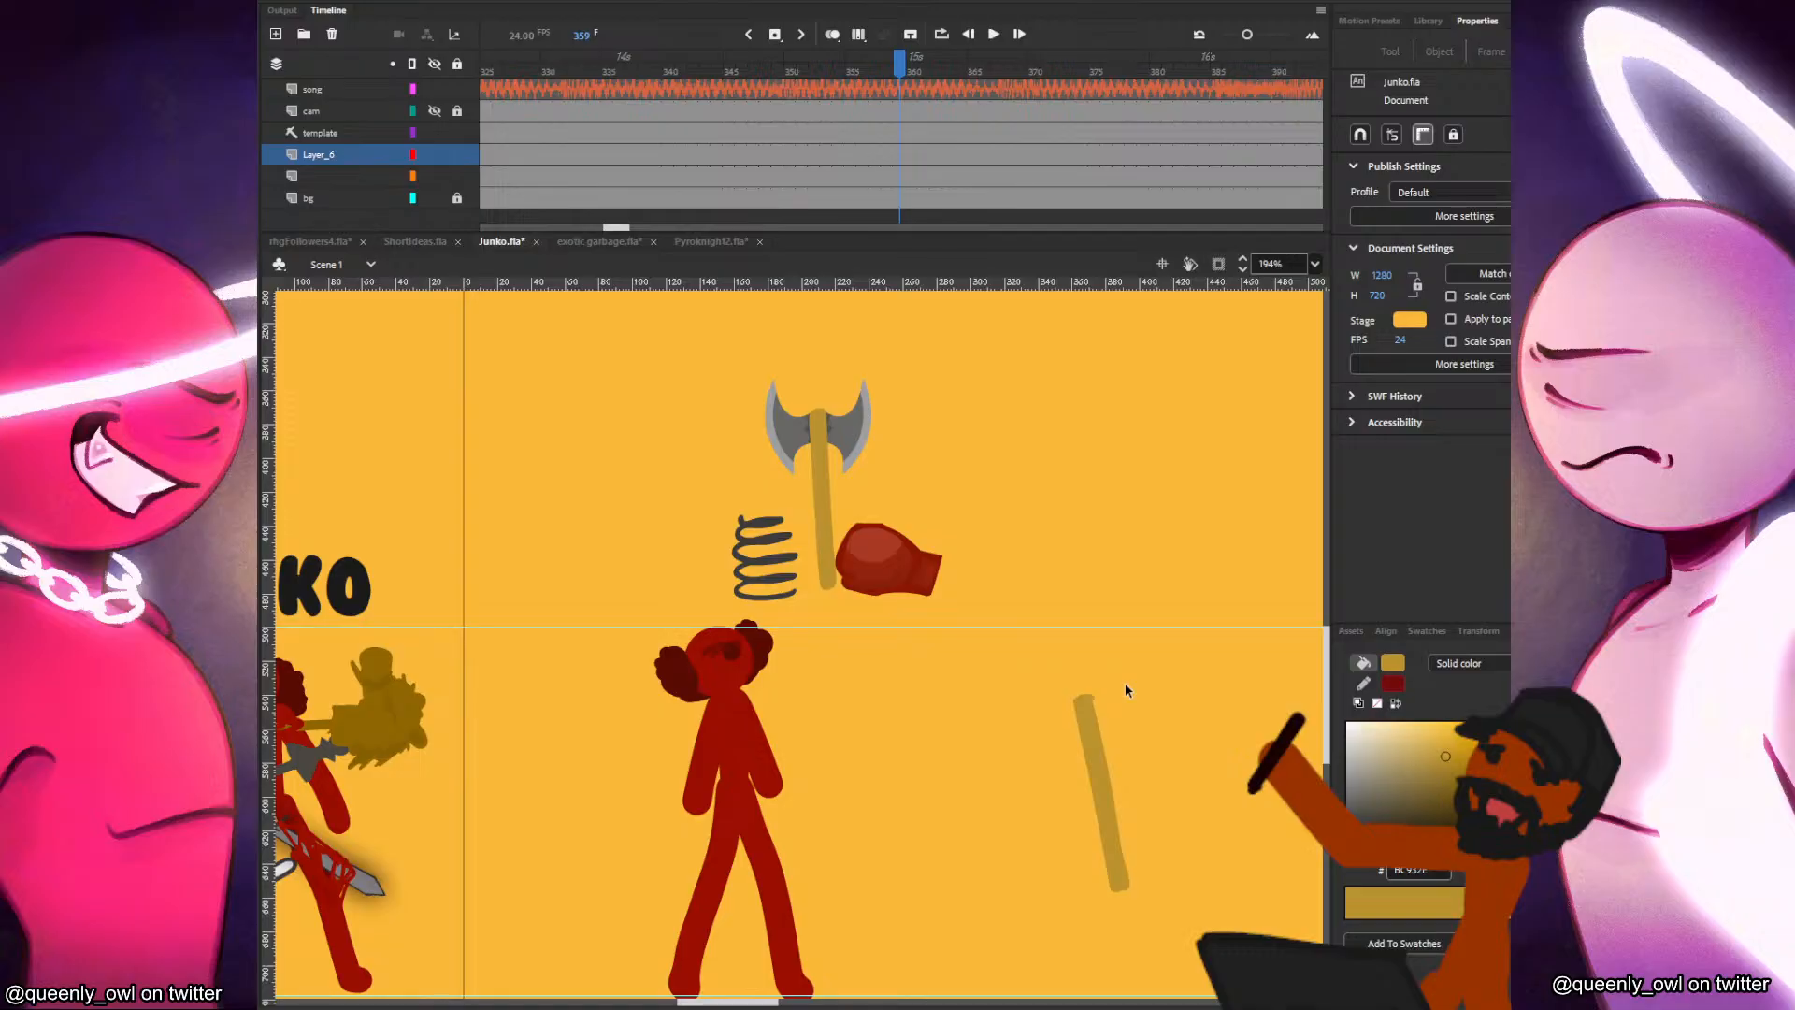
Erase the uneven edges at both ends of the brown bar.
key("e")
left_click_drag(1099, 699, 1091, 673)
mouse_move(1096, 903)
left_mouse_down()
mouse_move(1156, 901)
mouse_move(1124, 894)
left_mouse_up()
Rotate the brown bar upright and convert it into a movie clip symbol, ending in Scene 1.
left_click_drag(1149, 624, 1005, 963)
key("q")
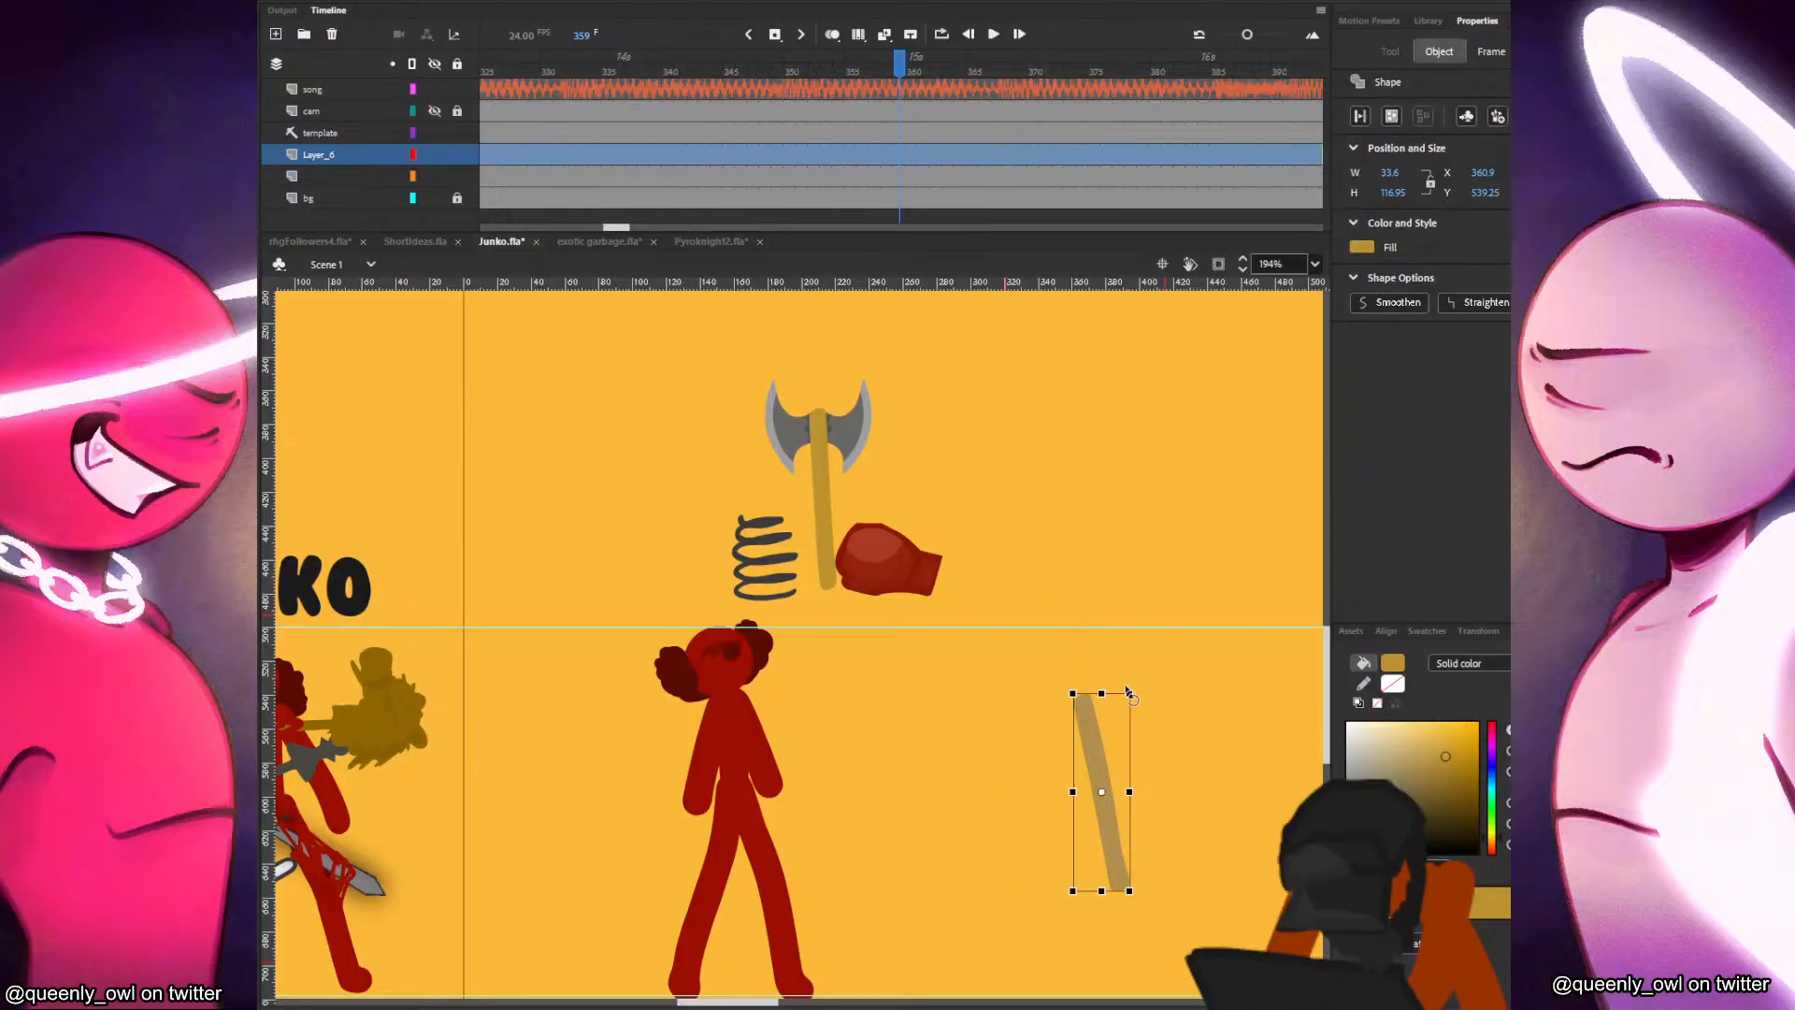
left_click_drag(1140, 693, 1174, 699)
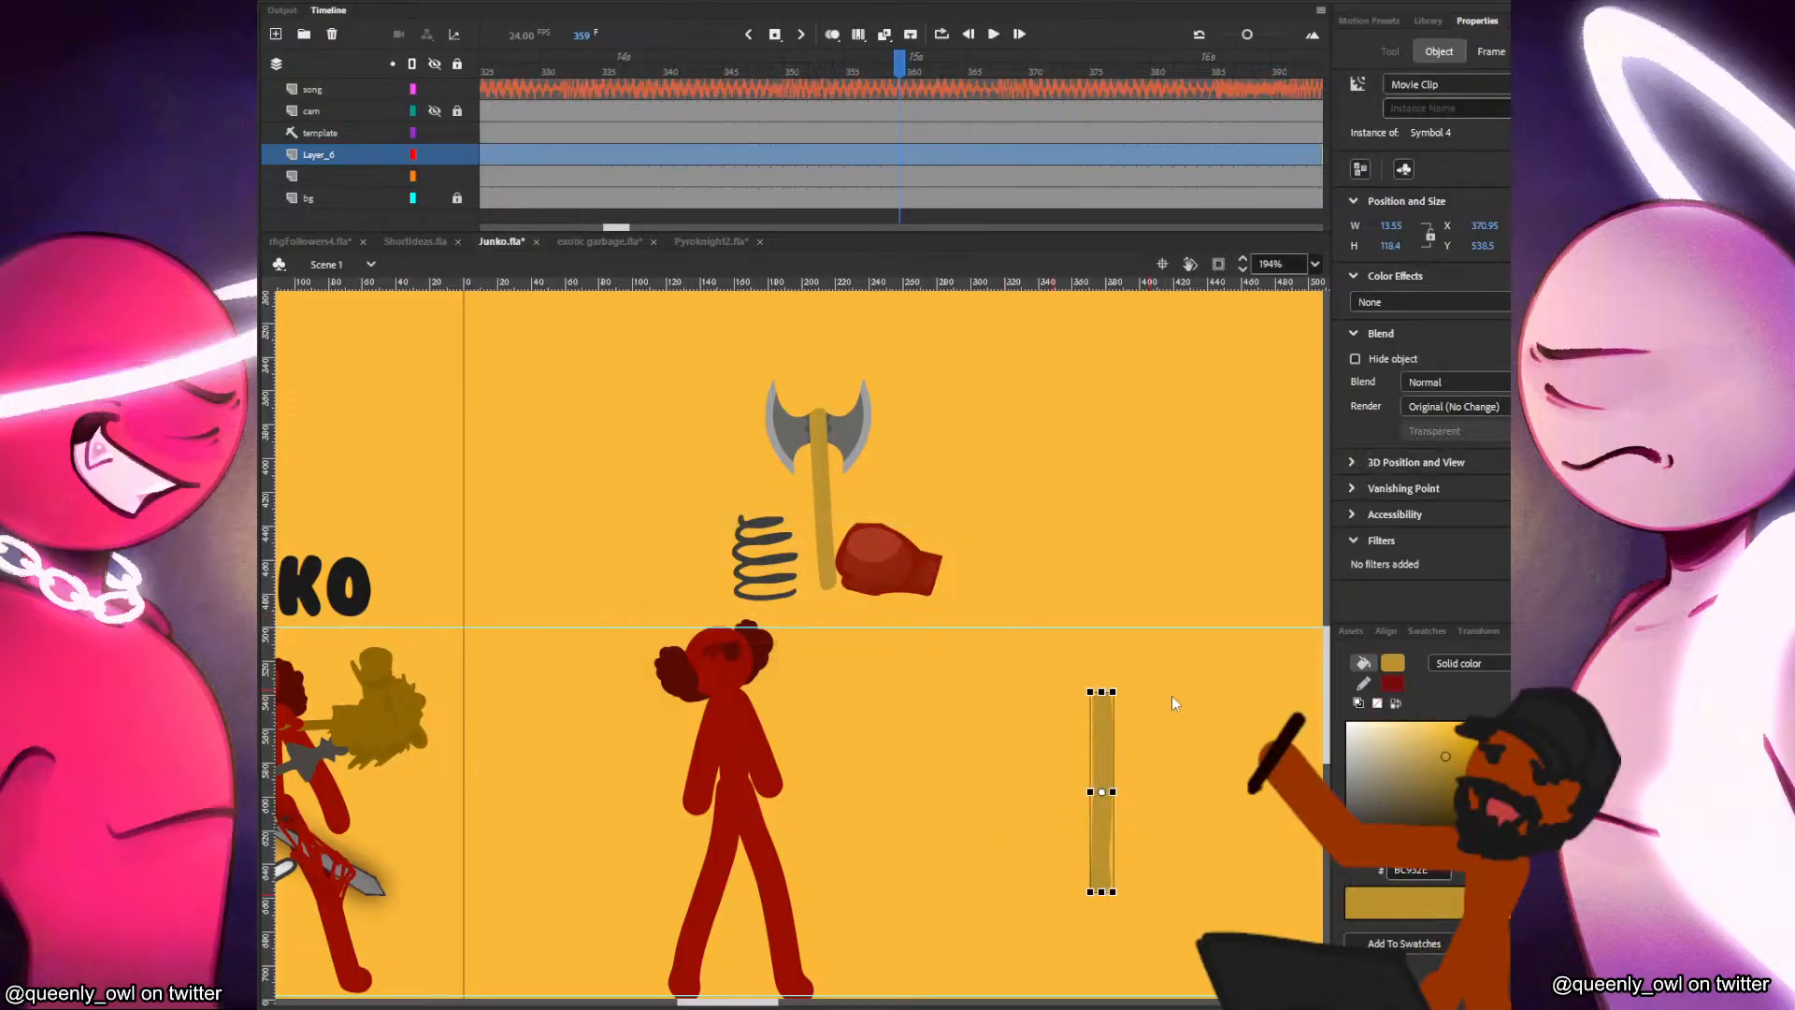
left_click(1157, 818)
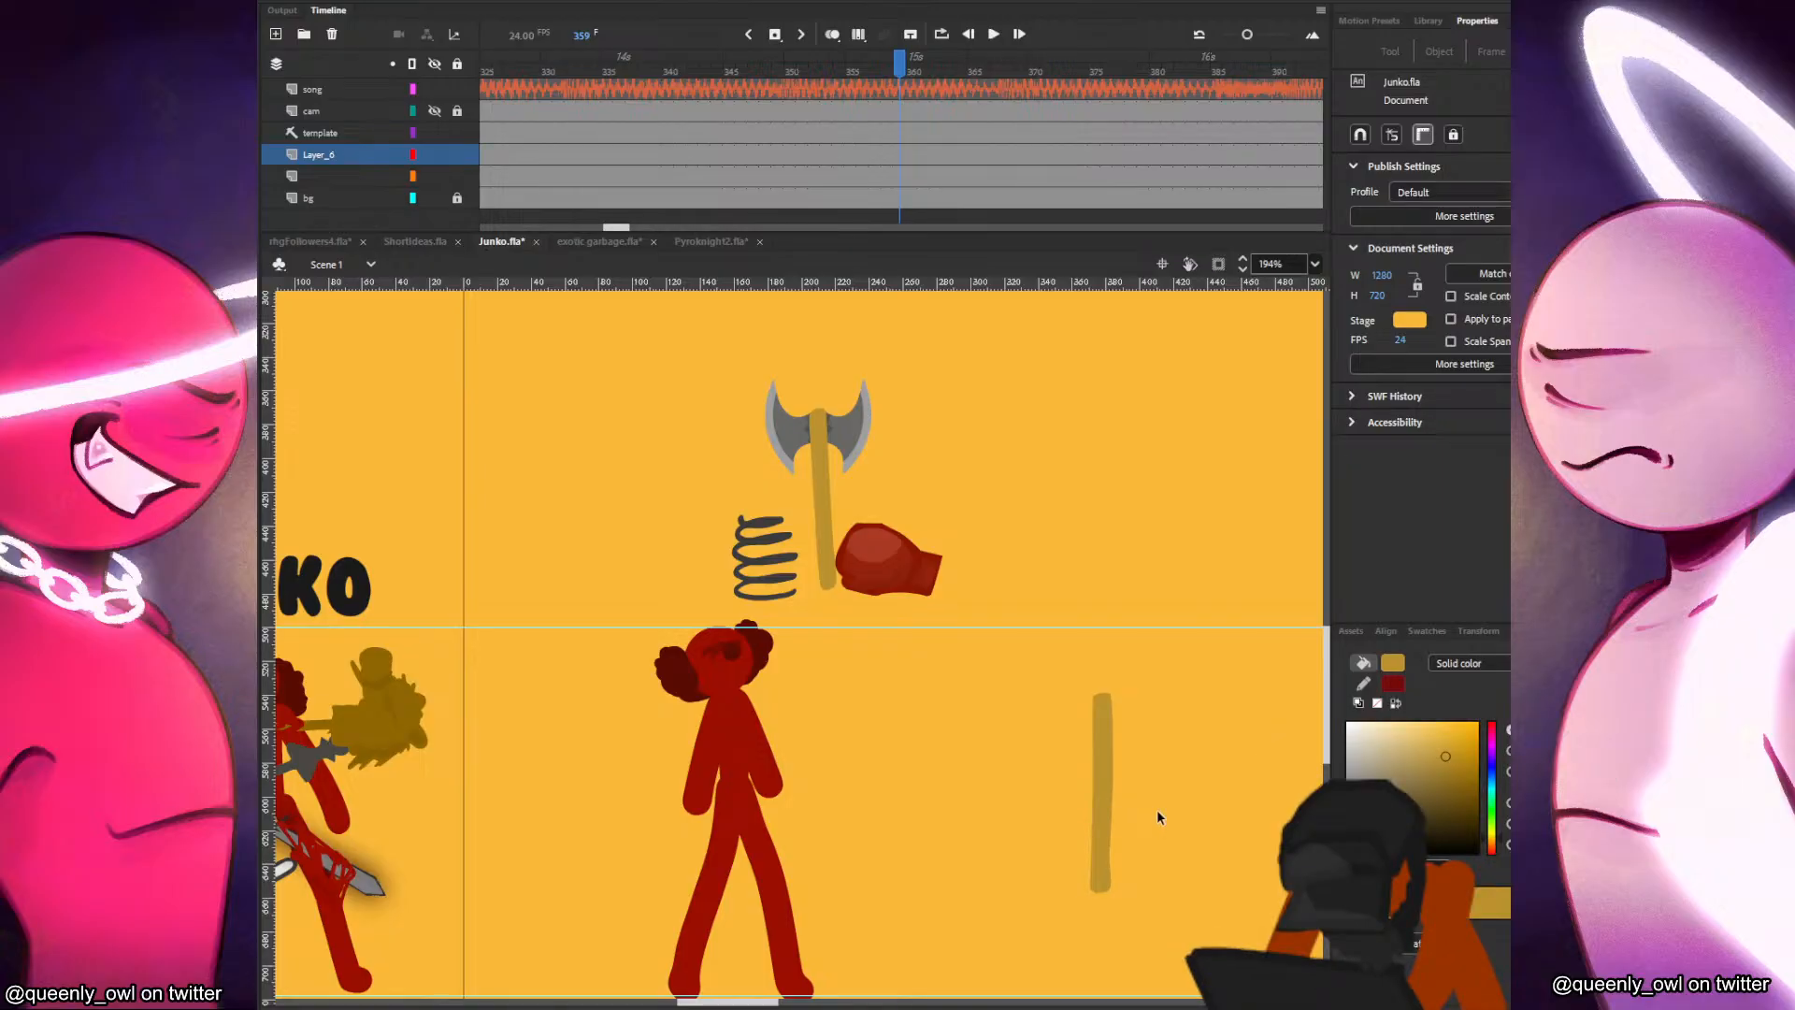
left_click(1105, 780)
key("F8")
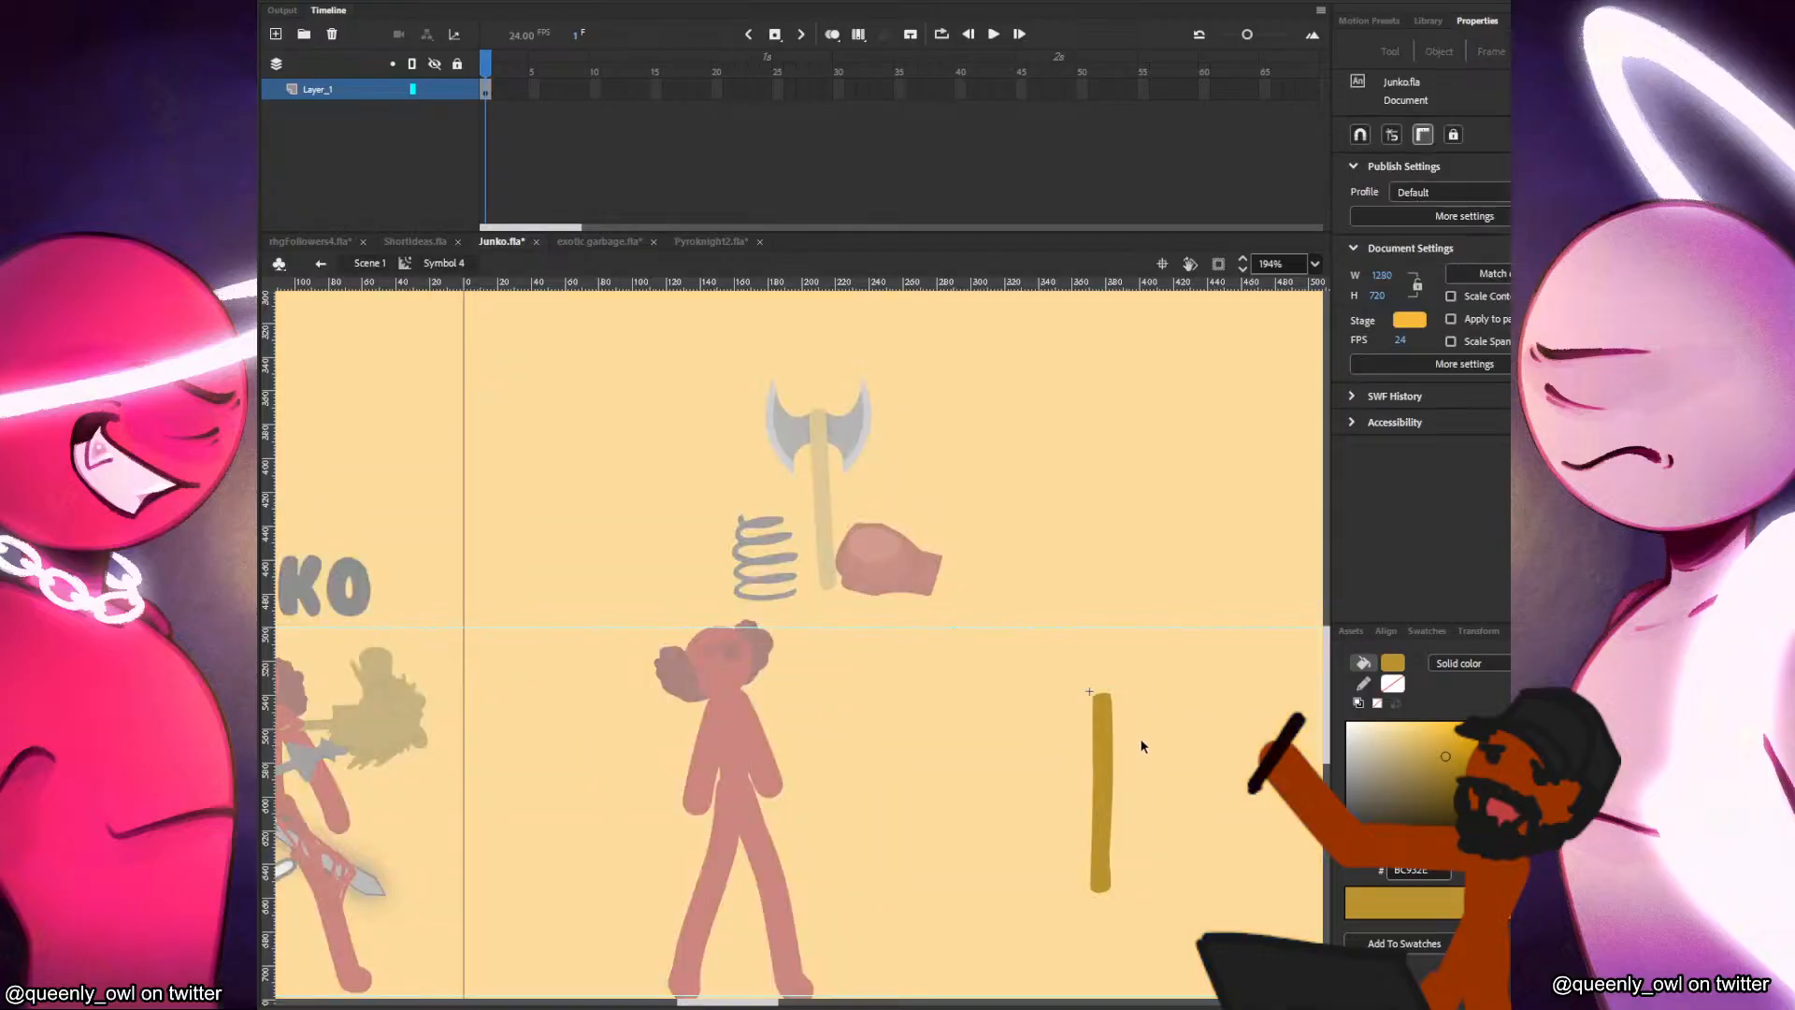
left_click(367, 263)
Sample the existing spring's dark grey, paint a coil spring about 38 by 50 px on top of the brown bar, and select it.
left_click(789, 568)
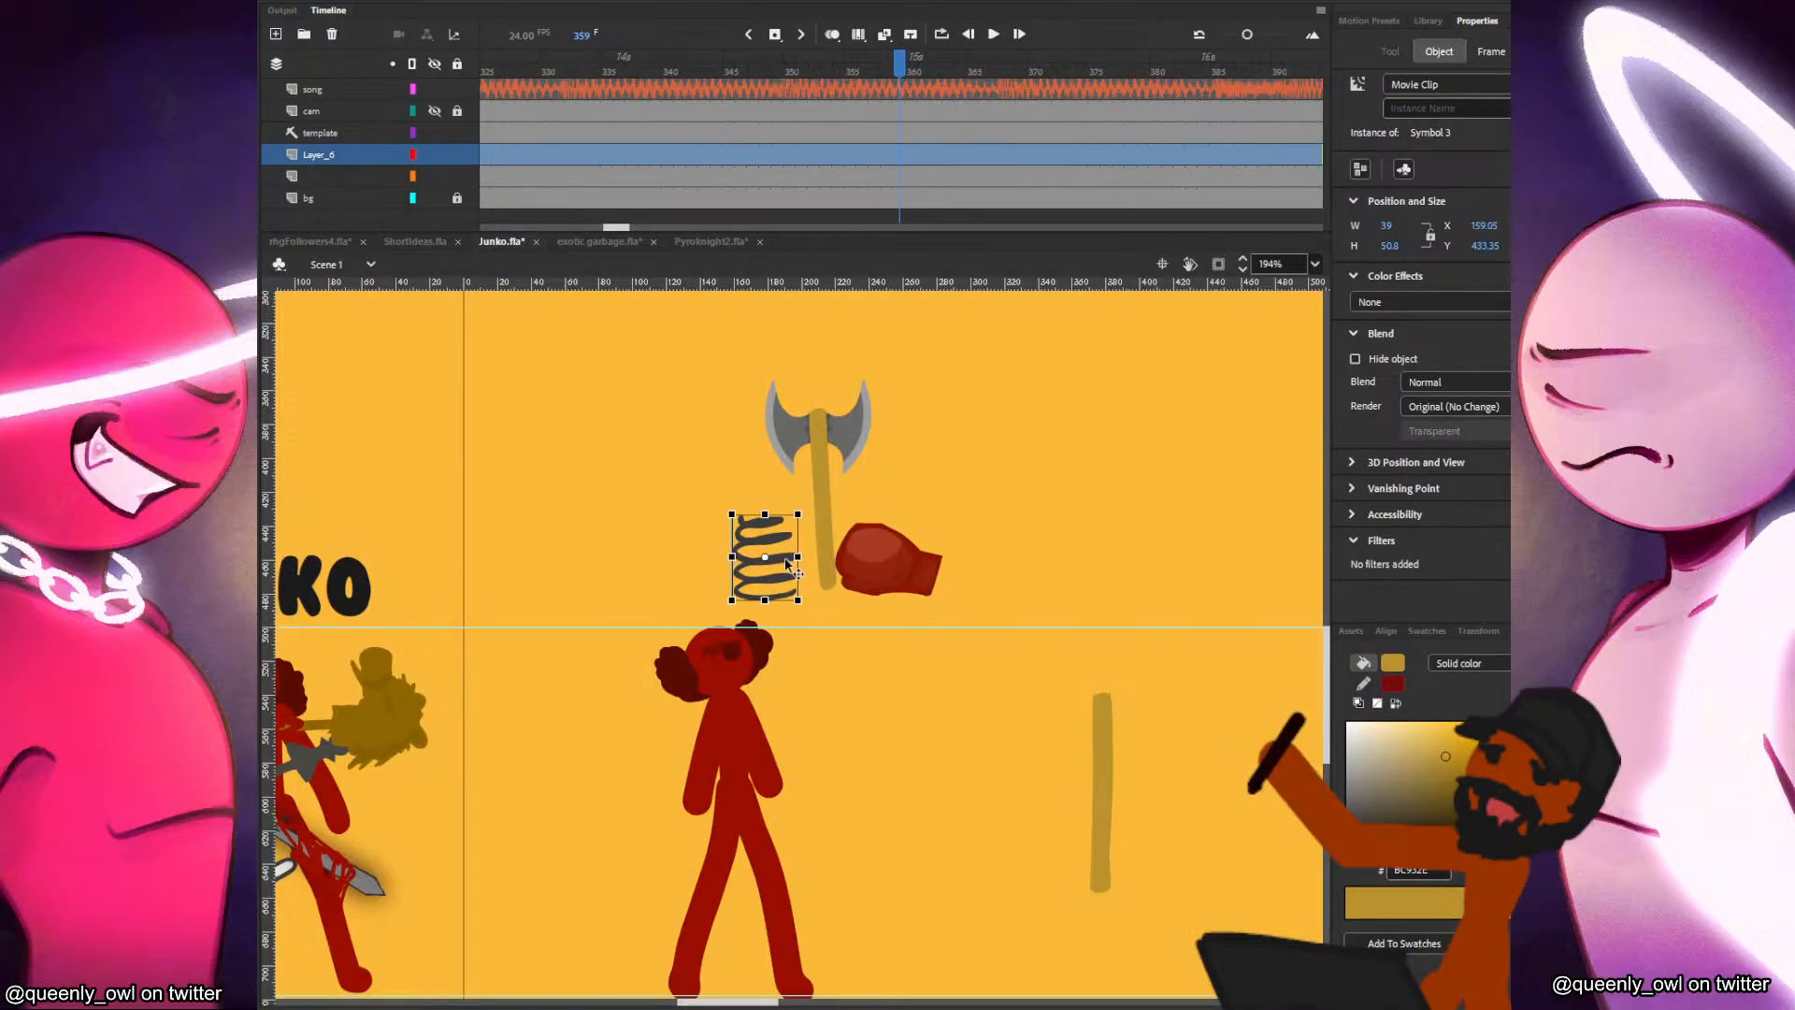
double_click(787, 562)
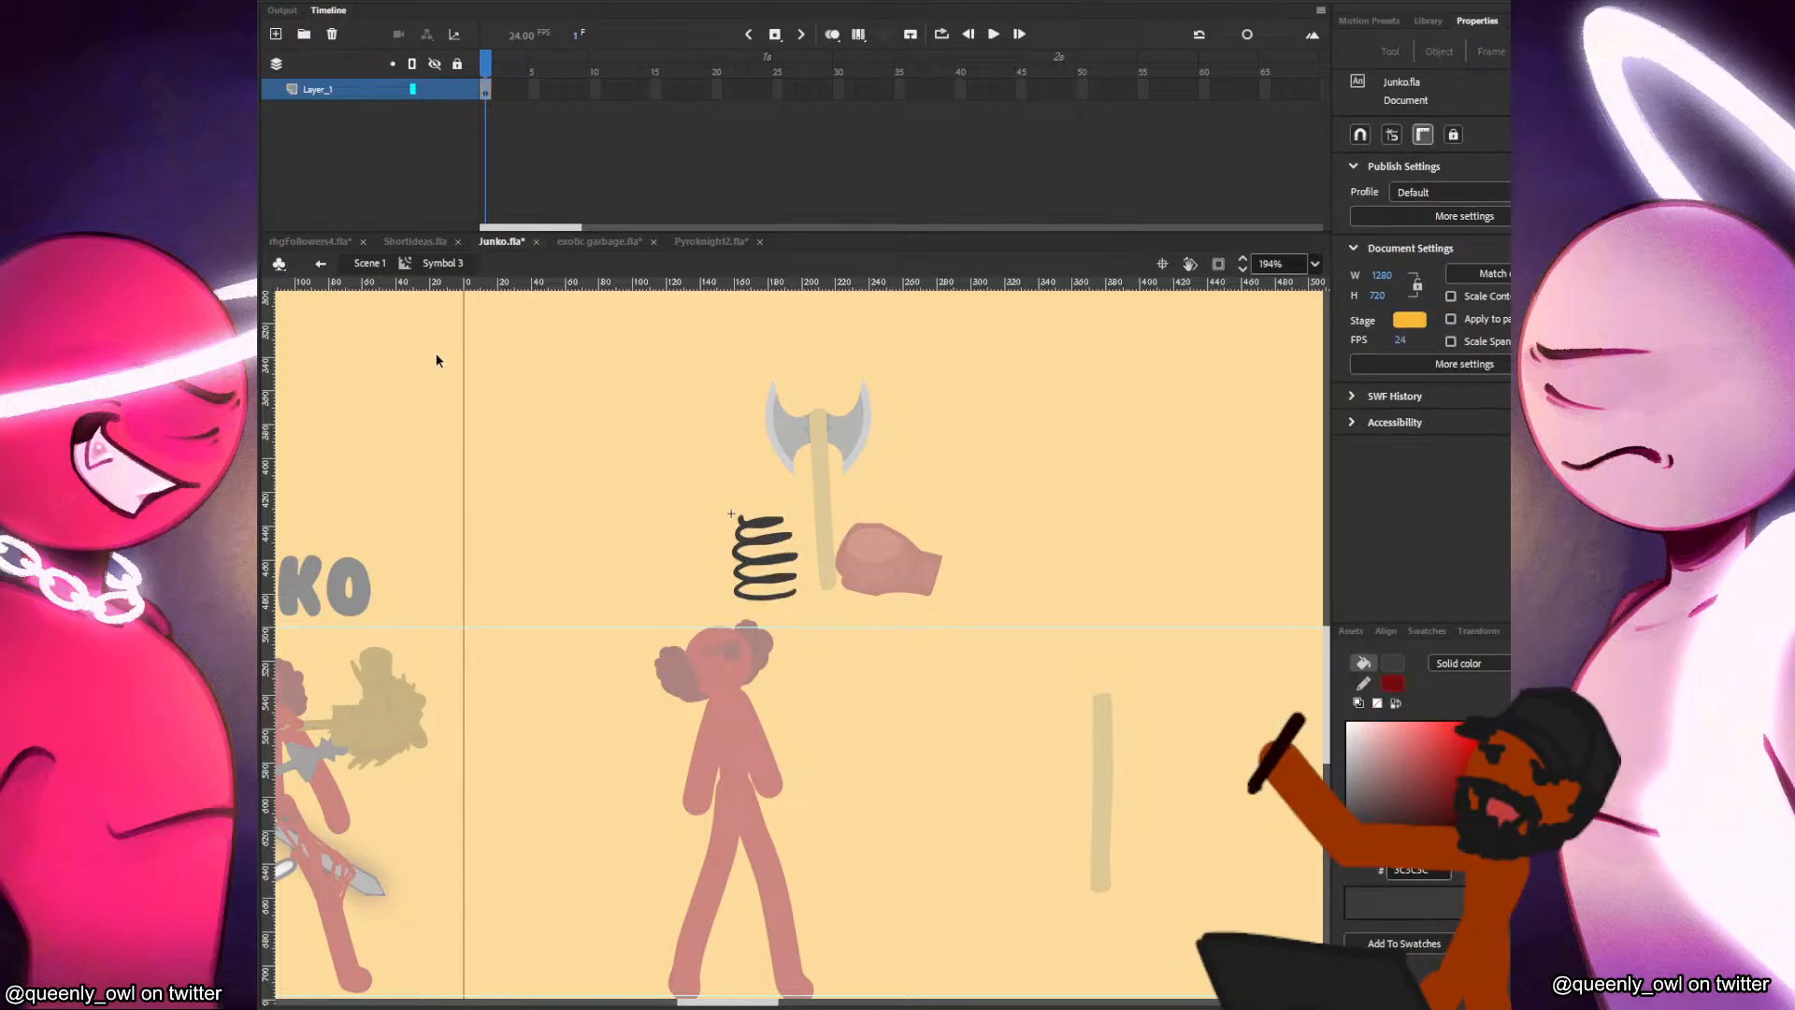
left_click(370, 265)
key("b")
mouse_move(1072, 623)
left_mouse_down()
mouse_move(1113, 650)
mouse_move(1076, 677)
mouse_move(1136, 675)
mouse_move(1085, 700)
mouse_move(1132, 682)
left_mouse_up()
key("ctrl+z")
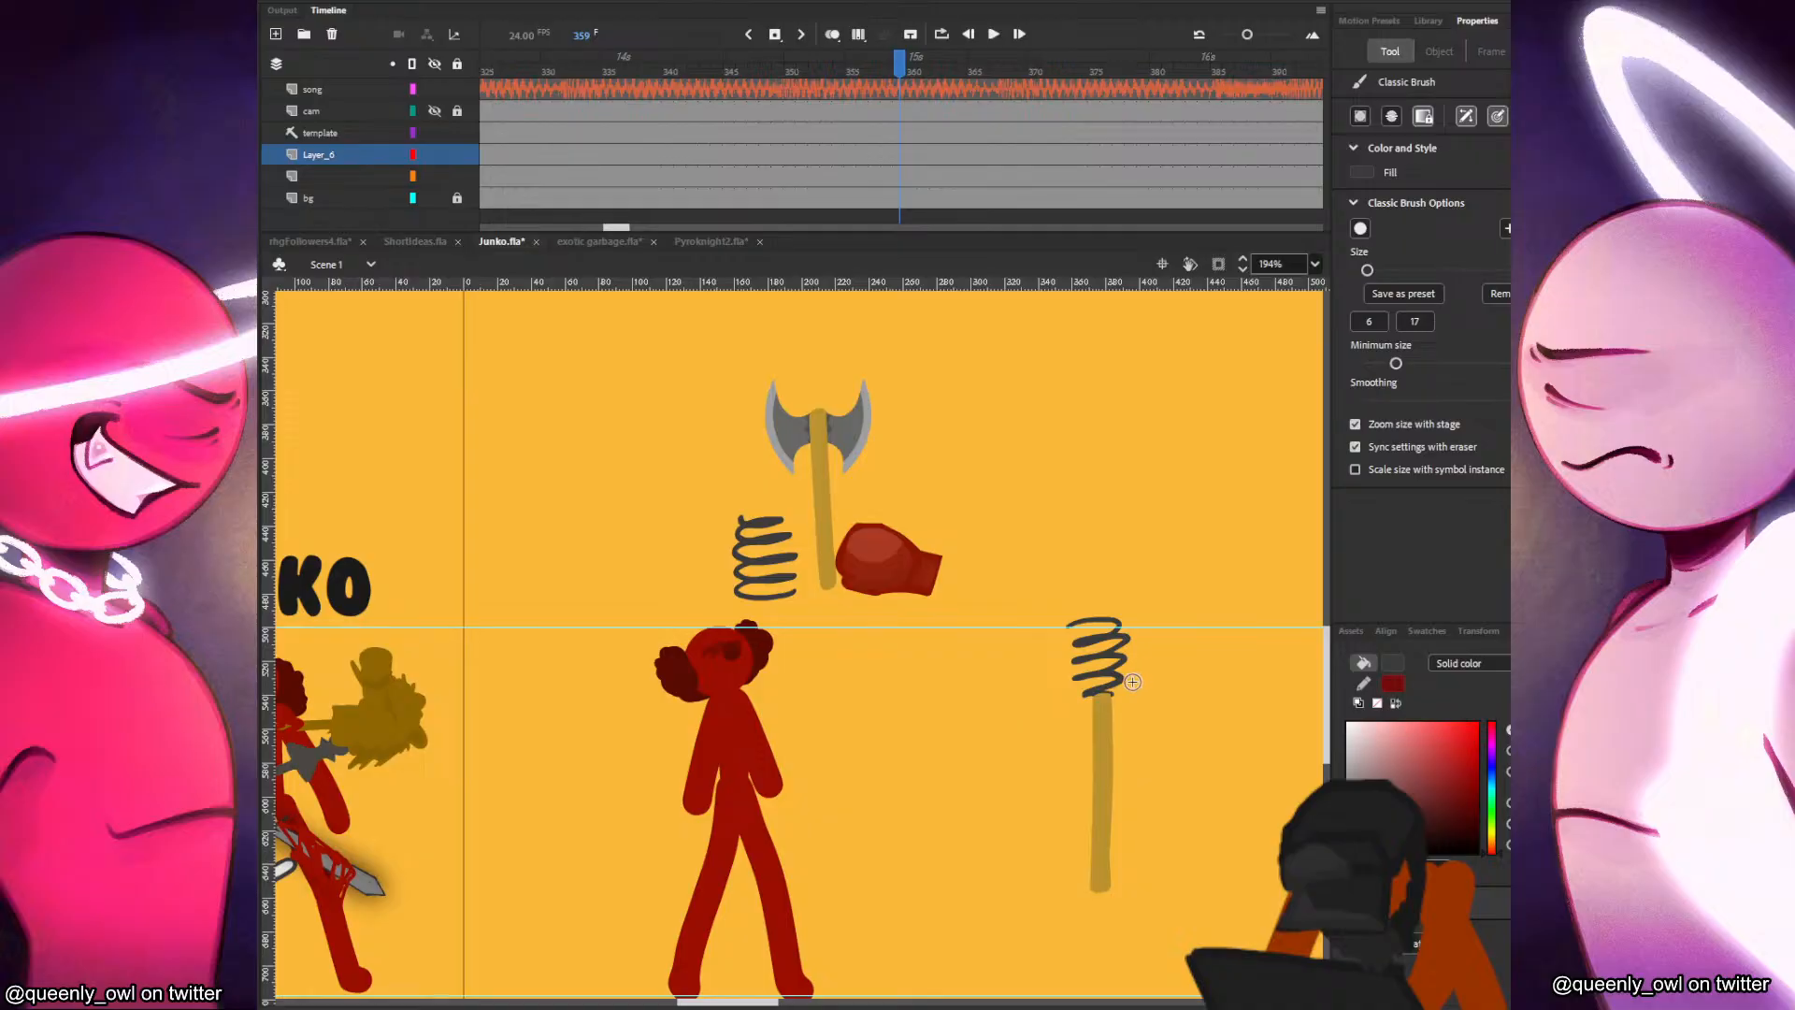
key("v")
left_click(1121, 671)
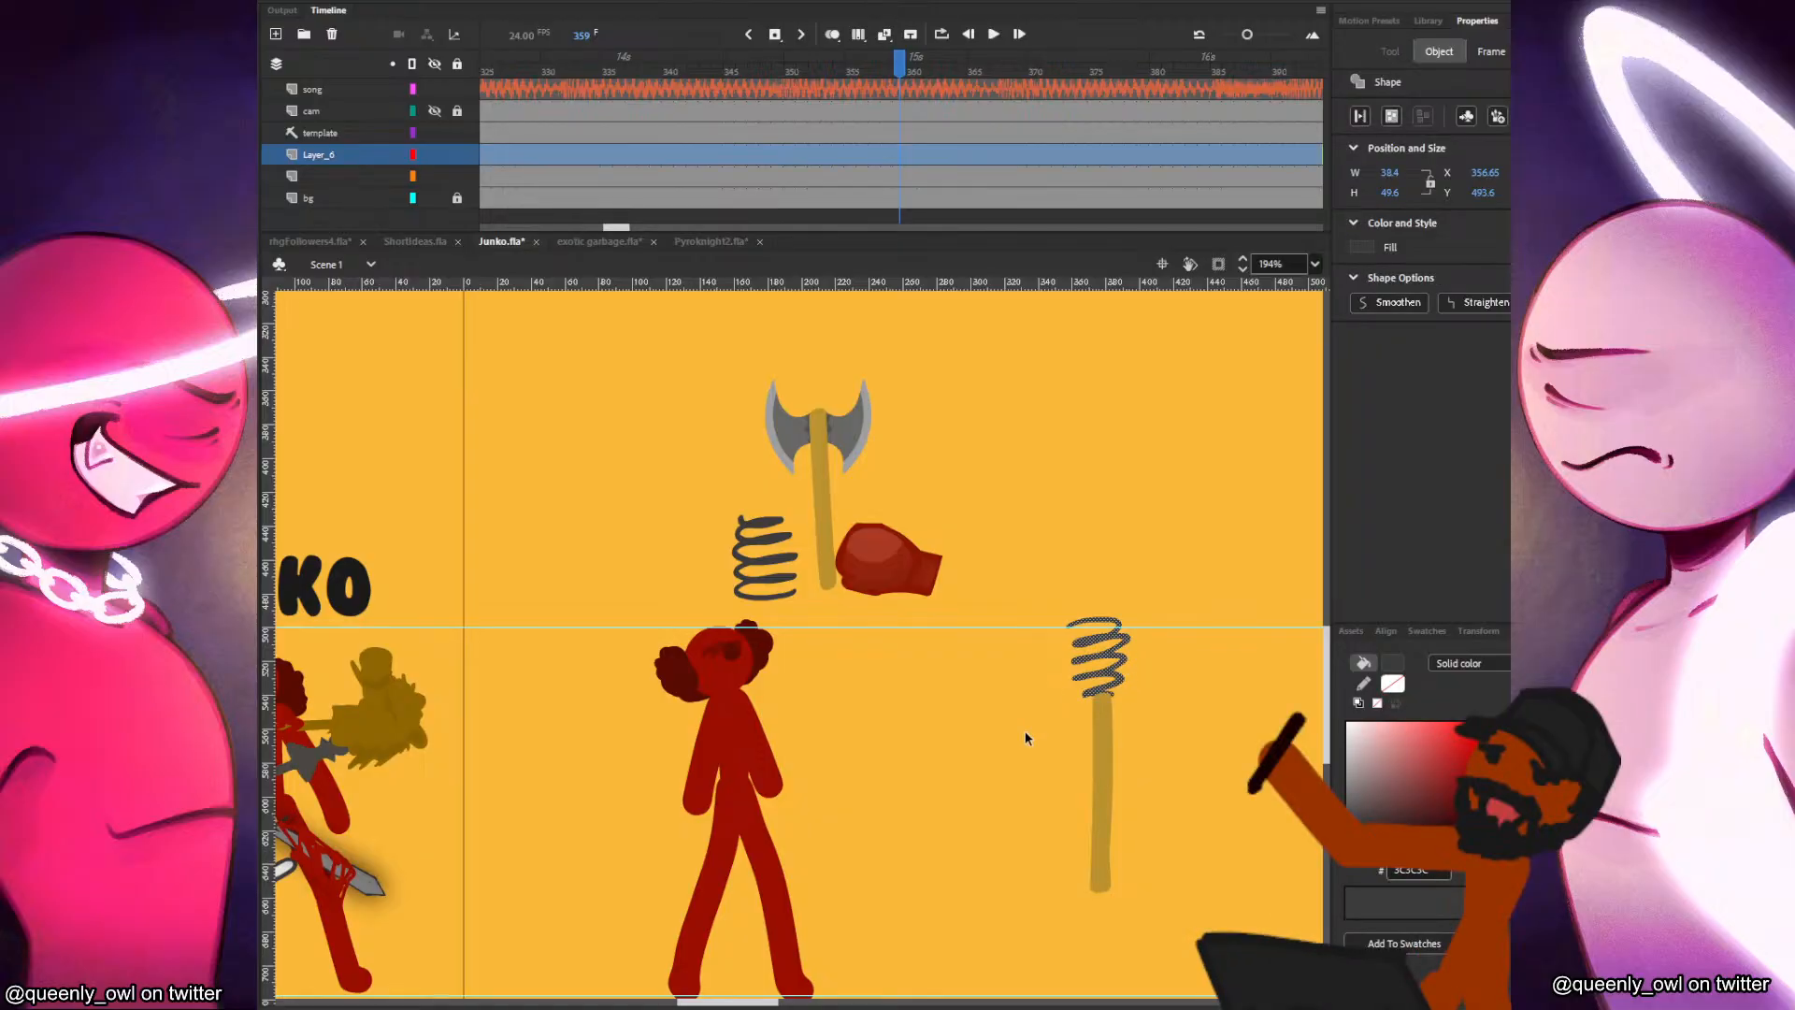
Cut the newly painted coil spring, paste it back into Scene 1 and convert it into a movie clip symbol.
left_click(1164, 677)
left_click(1119, 681)
key("Delete")
double_click(1107, 745)
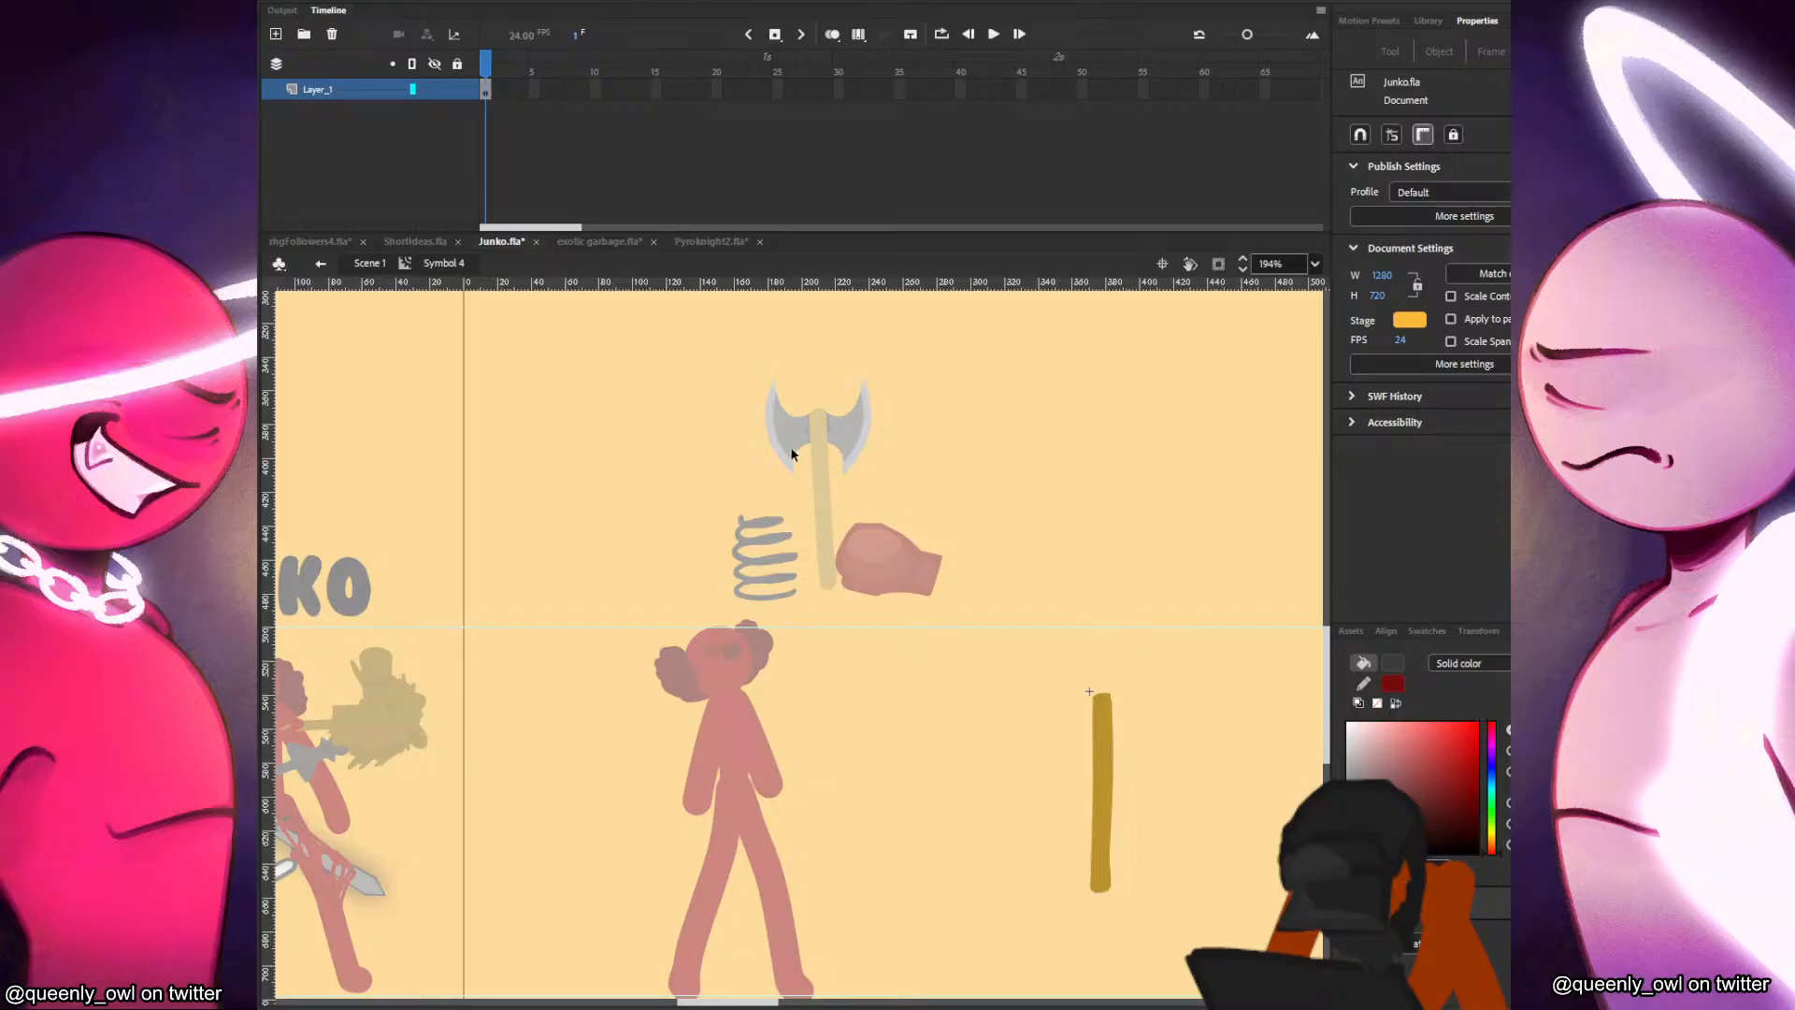
left_click(369, 263)
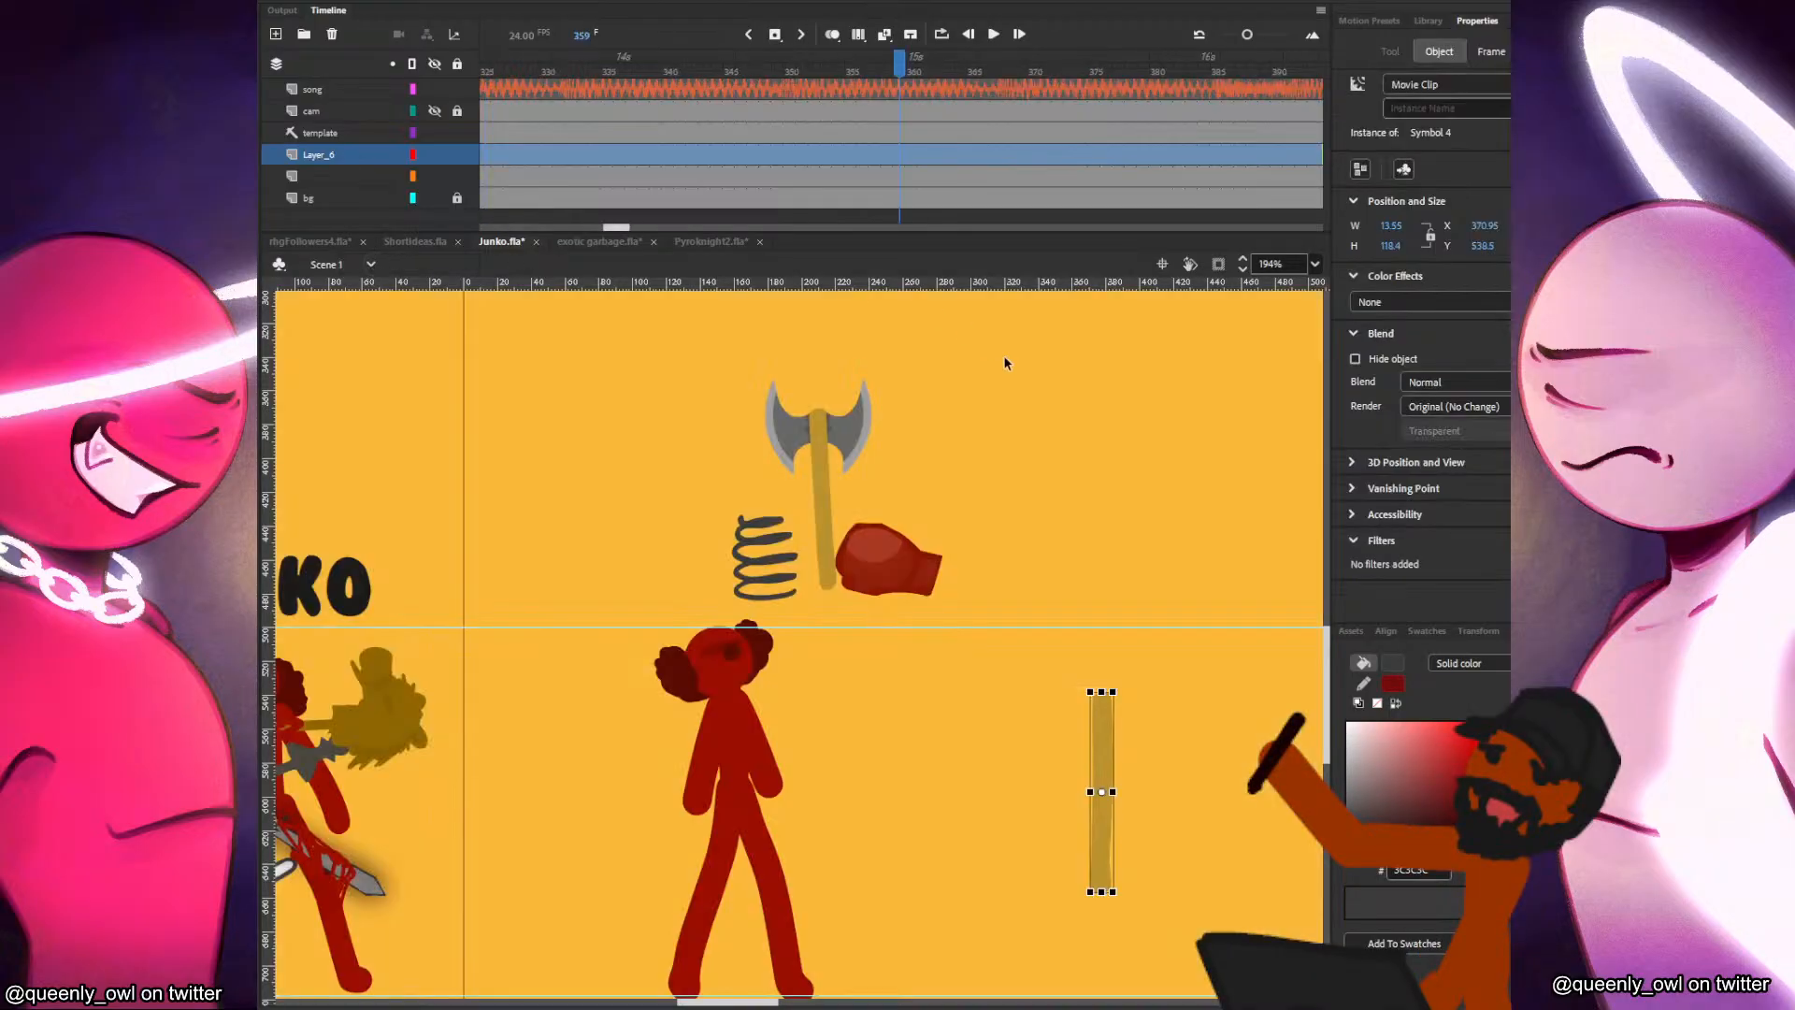
key("ctrl+v")
key("F8")
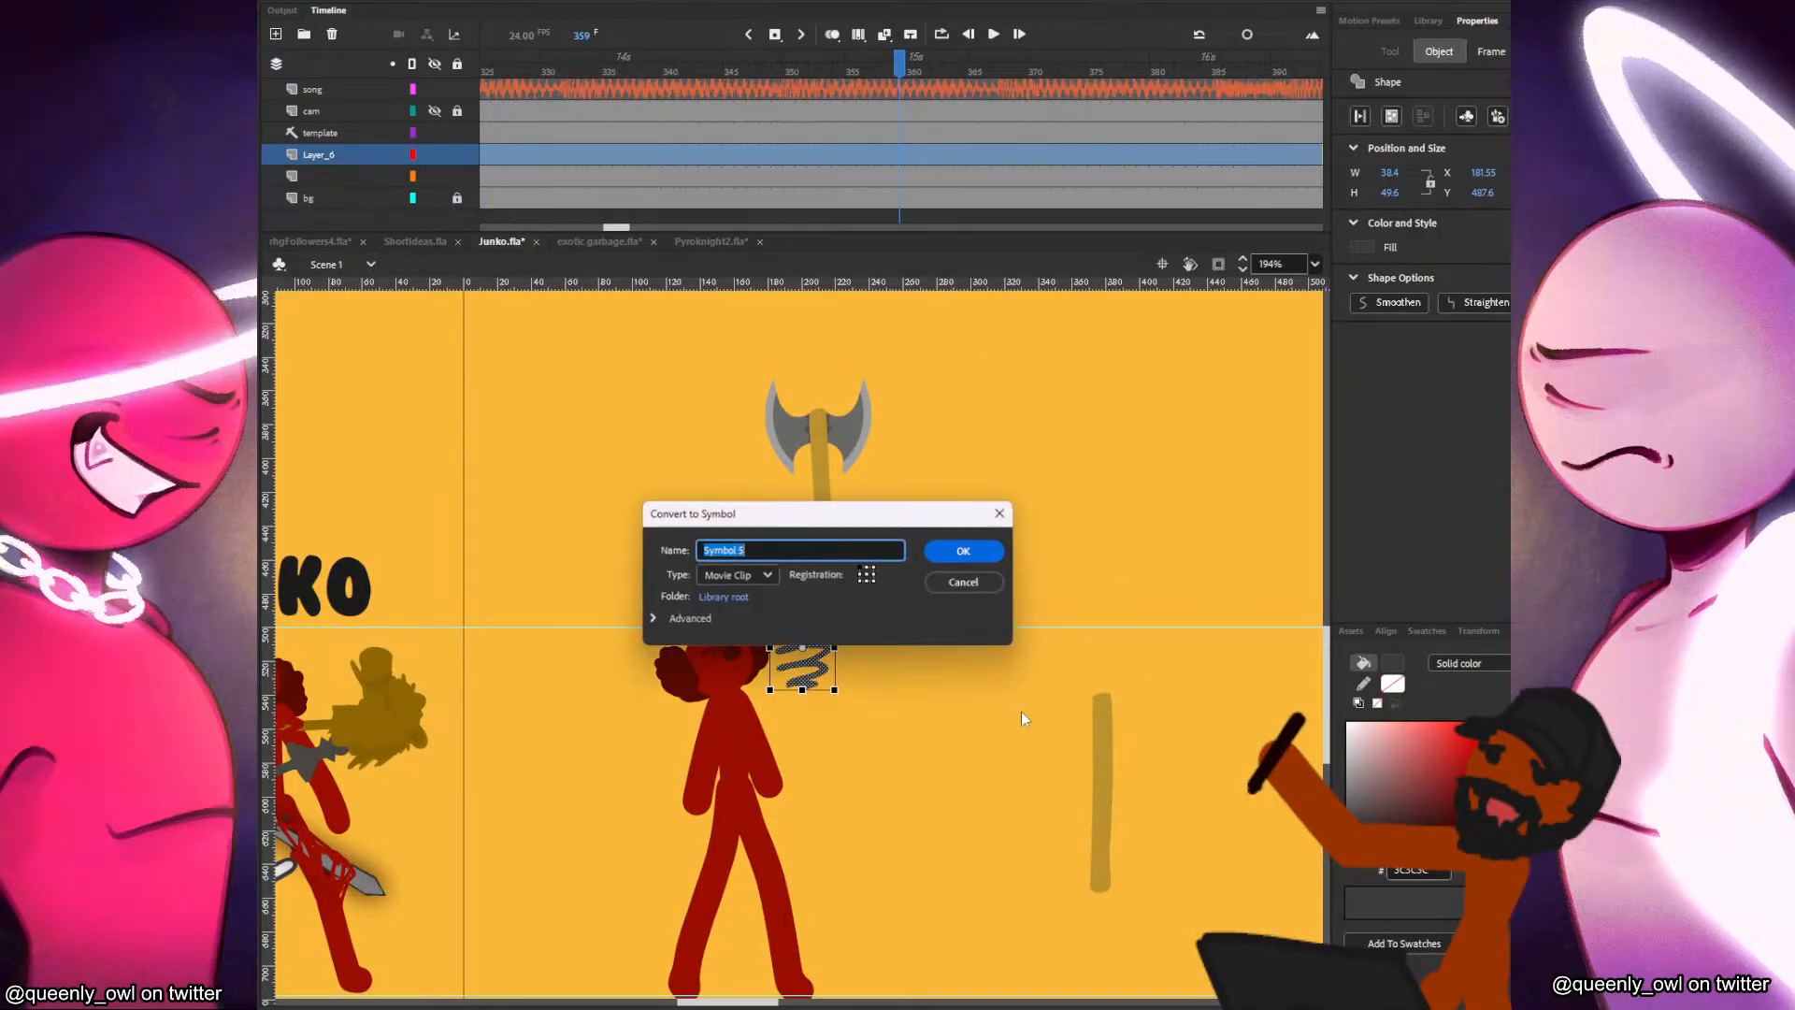
key("Return")
Move the spring symbol onto the upper end of the brown handle and nudge the handle to meet it.
left_click_drag(815, 605, 753, 606)
key("ctrl+z")
left_click_drag(817, 664, 1115, 669)
left_click(1107, 732)
left_click_drag(1111, 744, 1107, 754)
left_click(1142, 708)
left_click(935, 562)
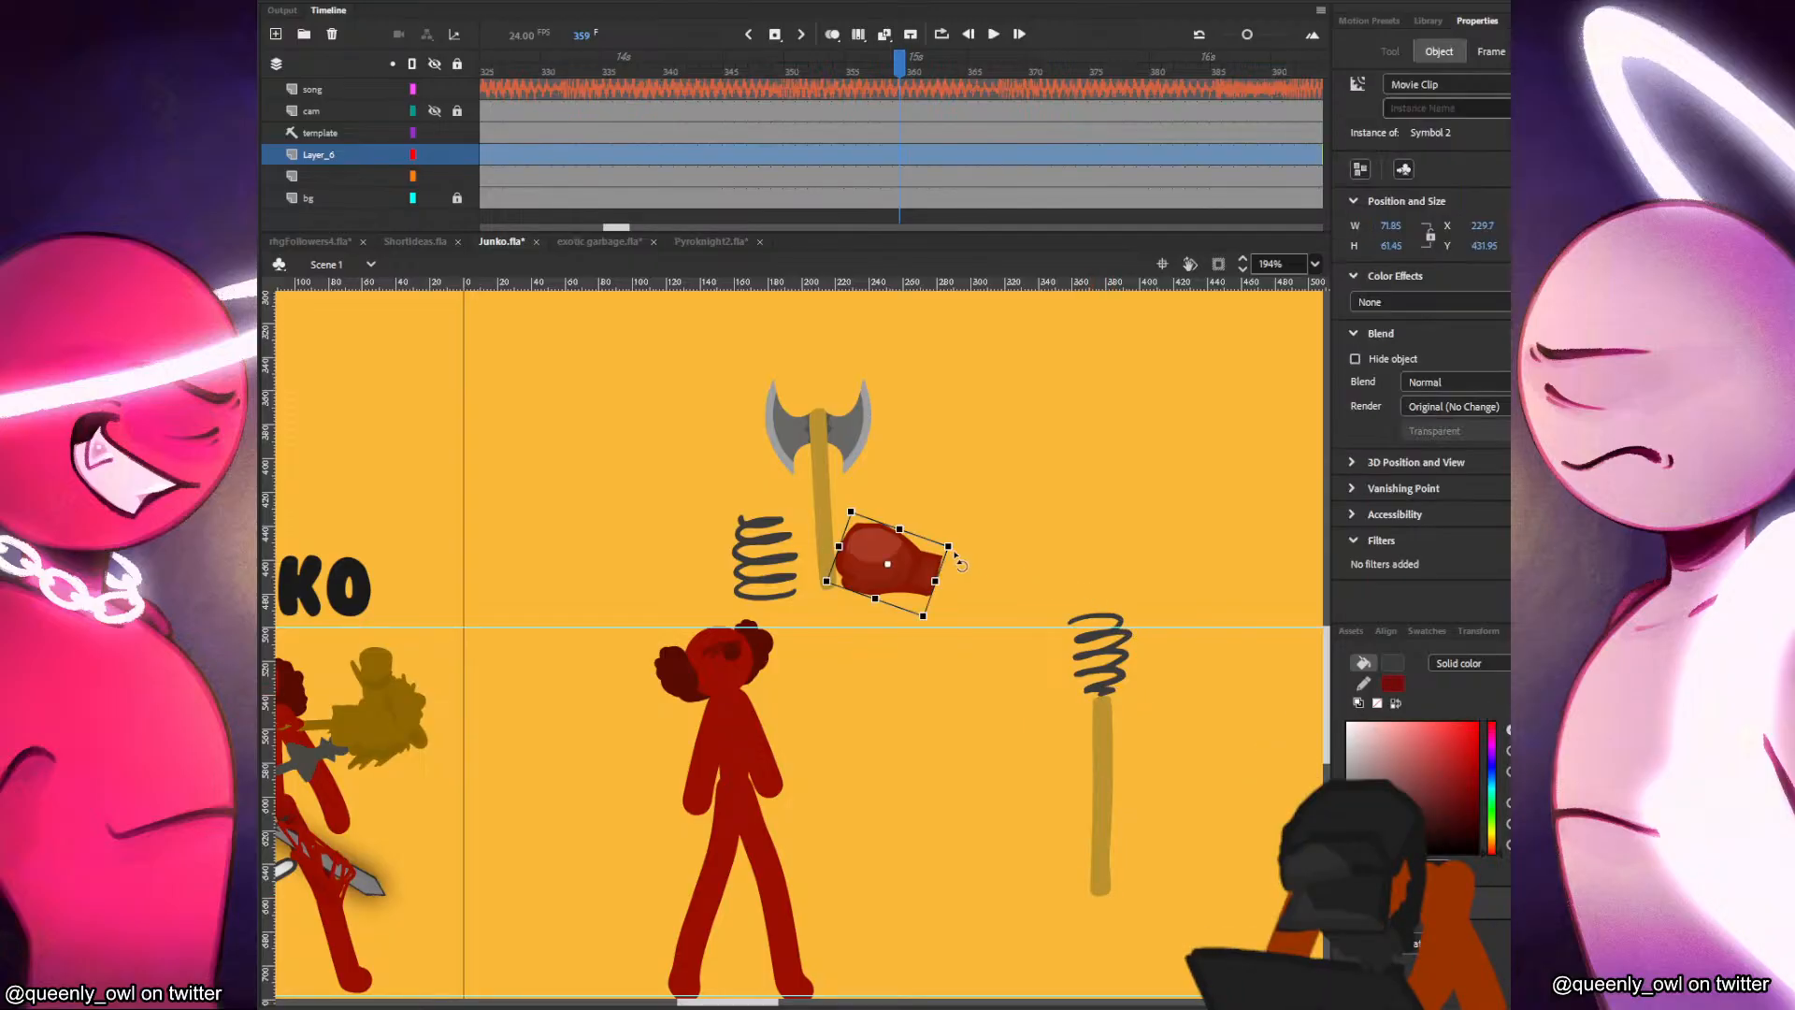
left_click_drag(936, 563, 1117, 591)
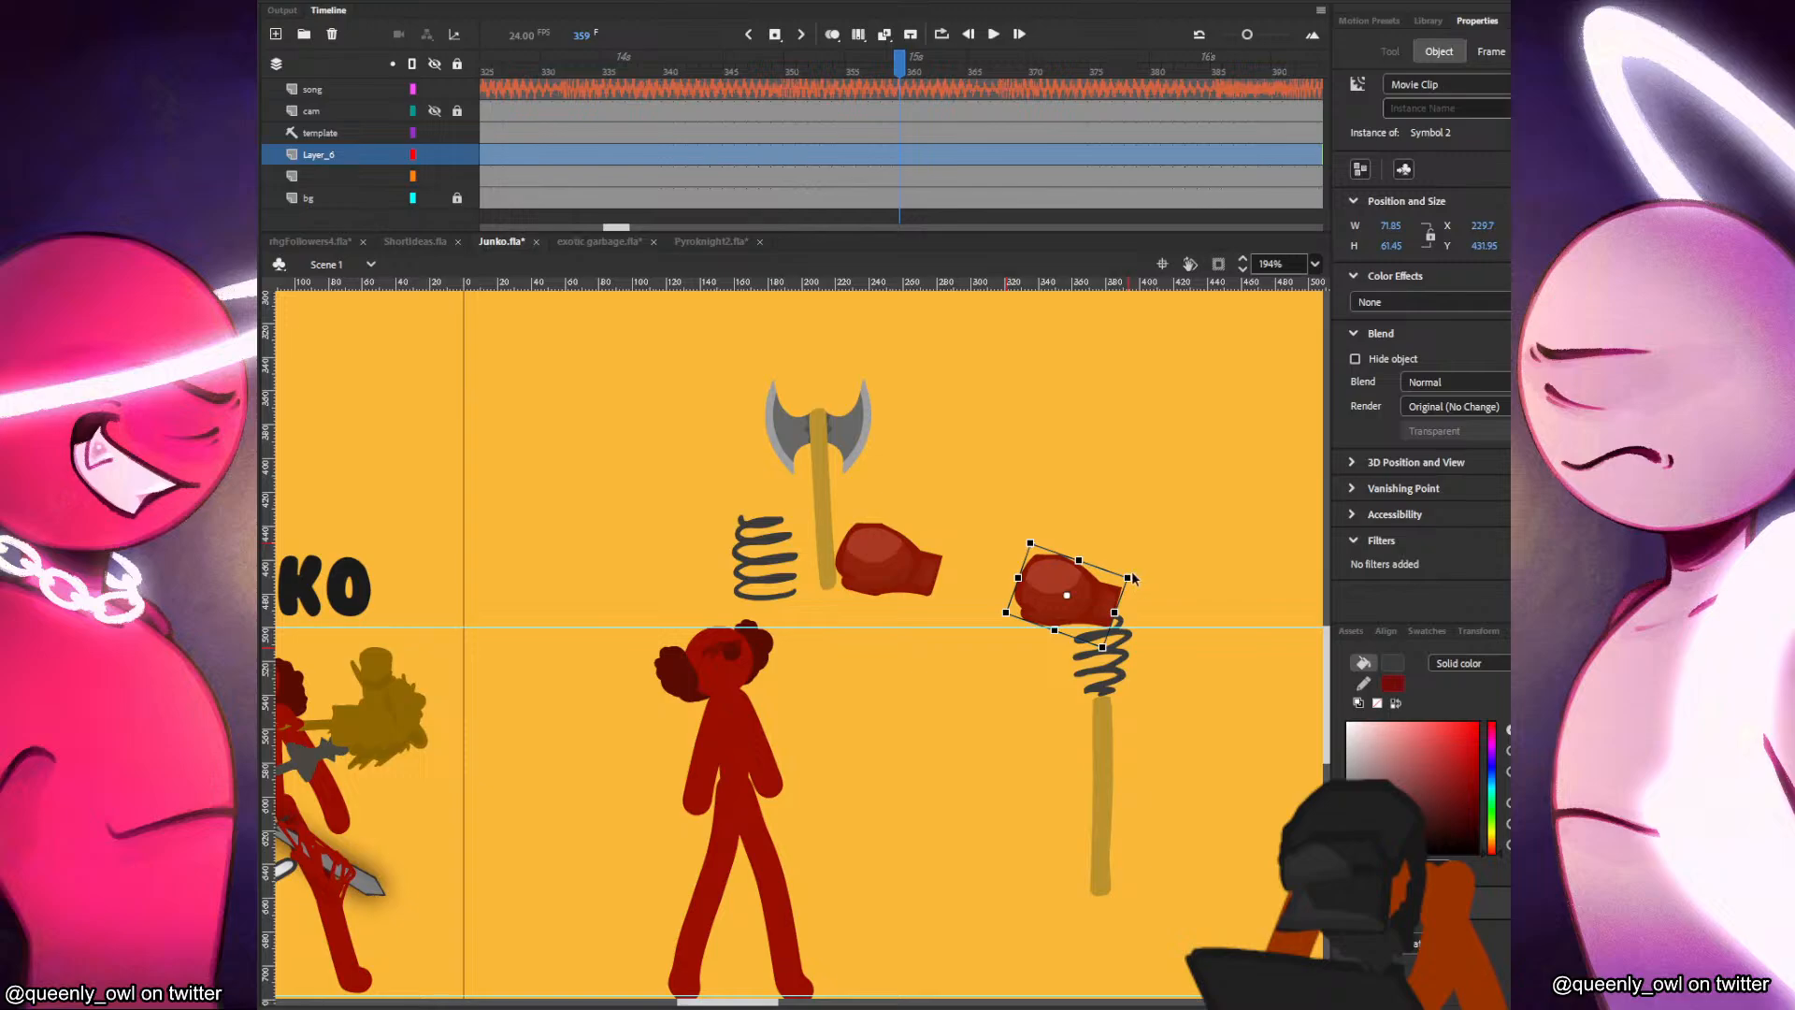
key("ctrl+z")
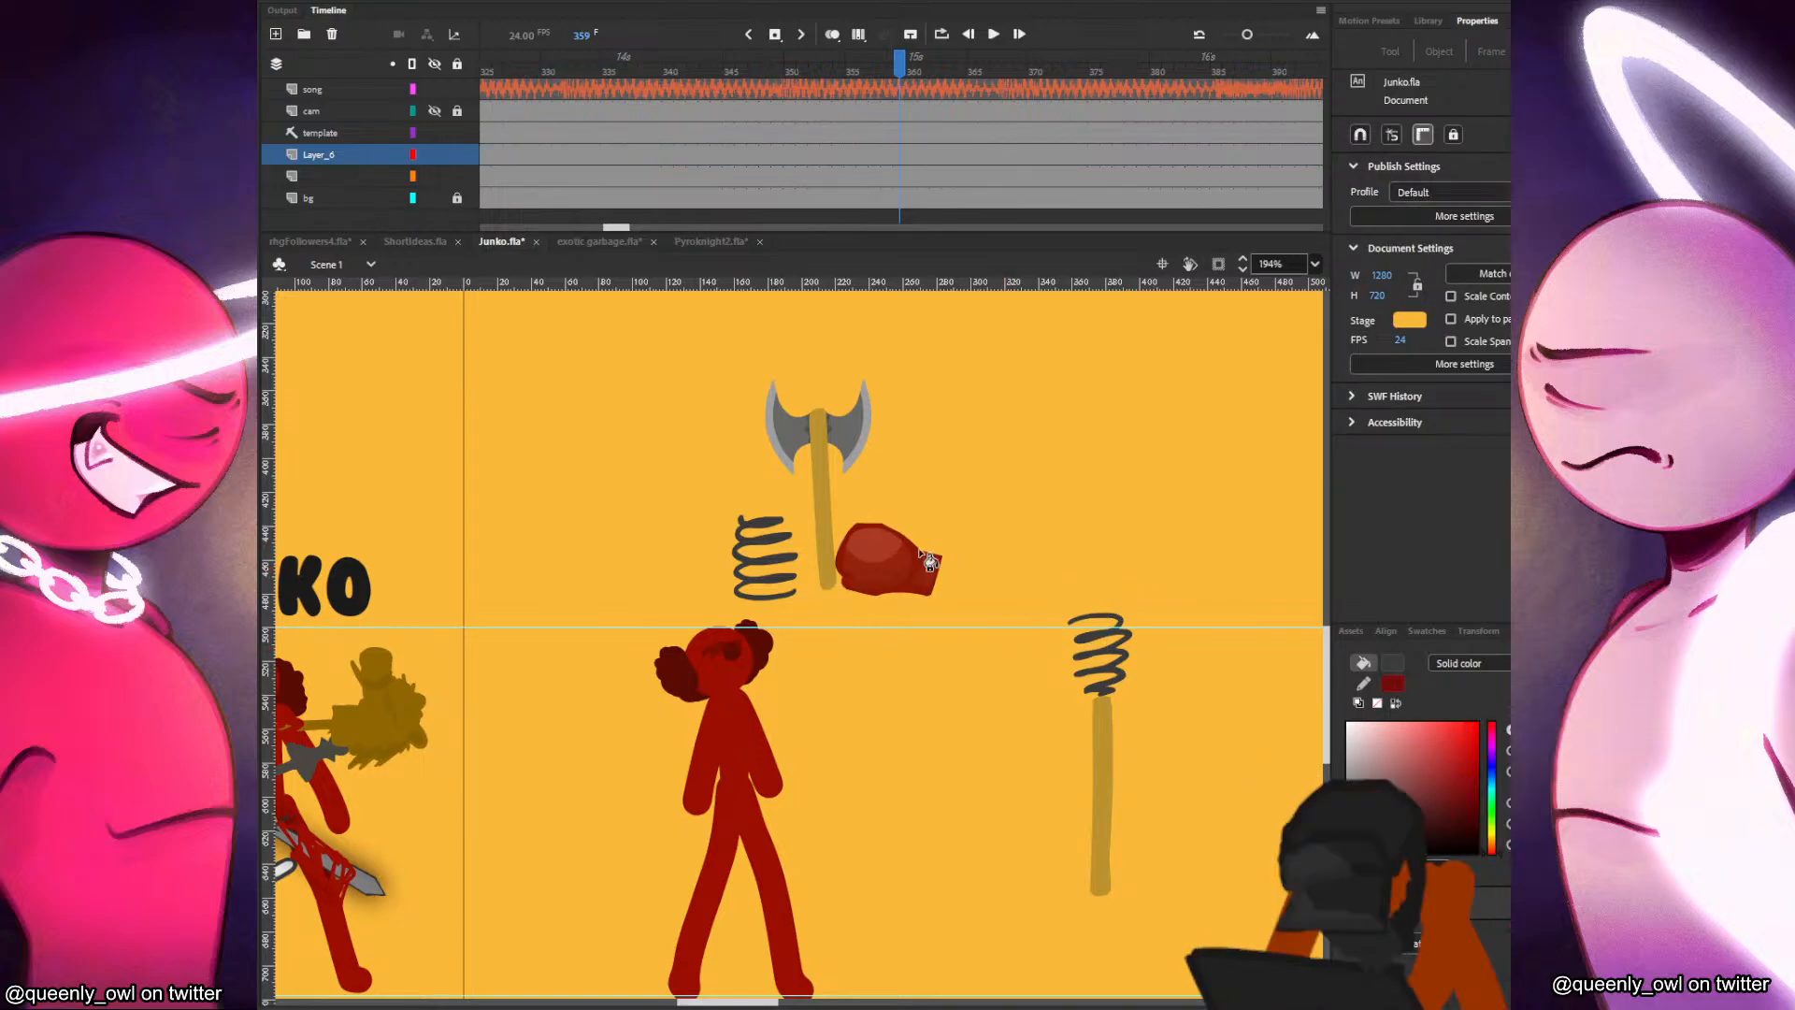
Paint a red boxing glove outline about 53 by 54 px above the spring and fill it with the existing glove's red.
key("b")
mouse_move(1089, 553)
left_mouse_down()
mouse_move(1061, 611)
mouse_move(1074, 631)
mouse_move(1124, 627)
mouse_move(1134, 569)
left_mouse_up()
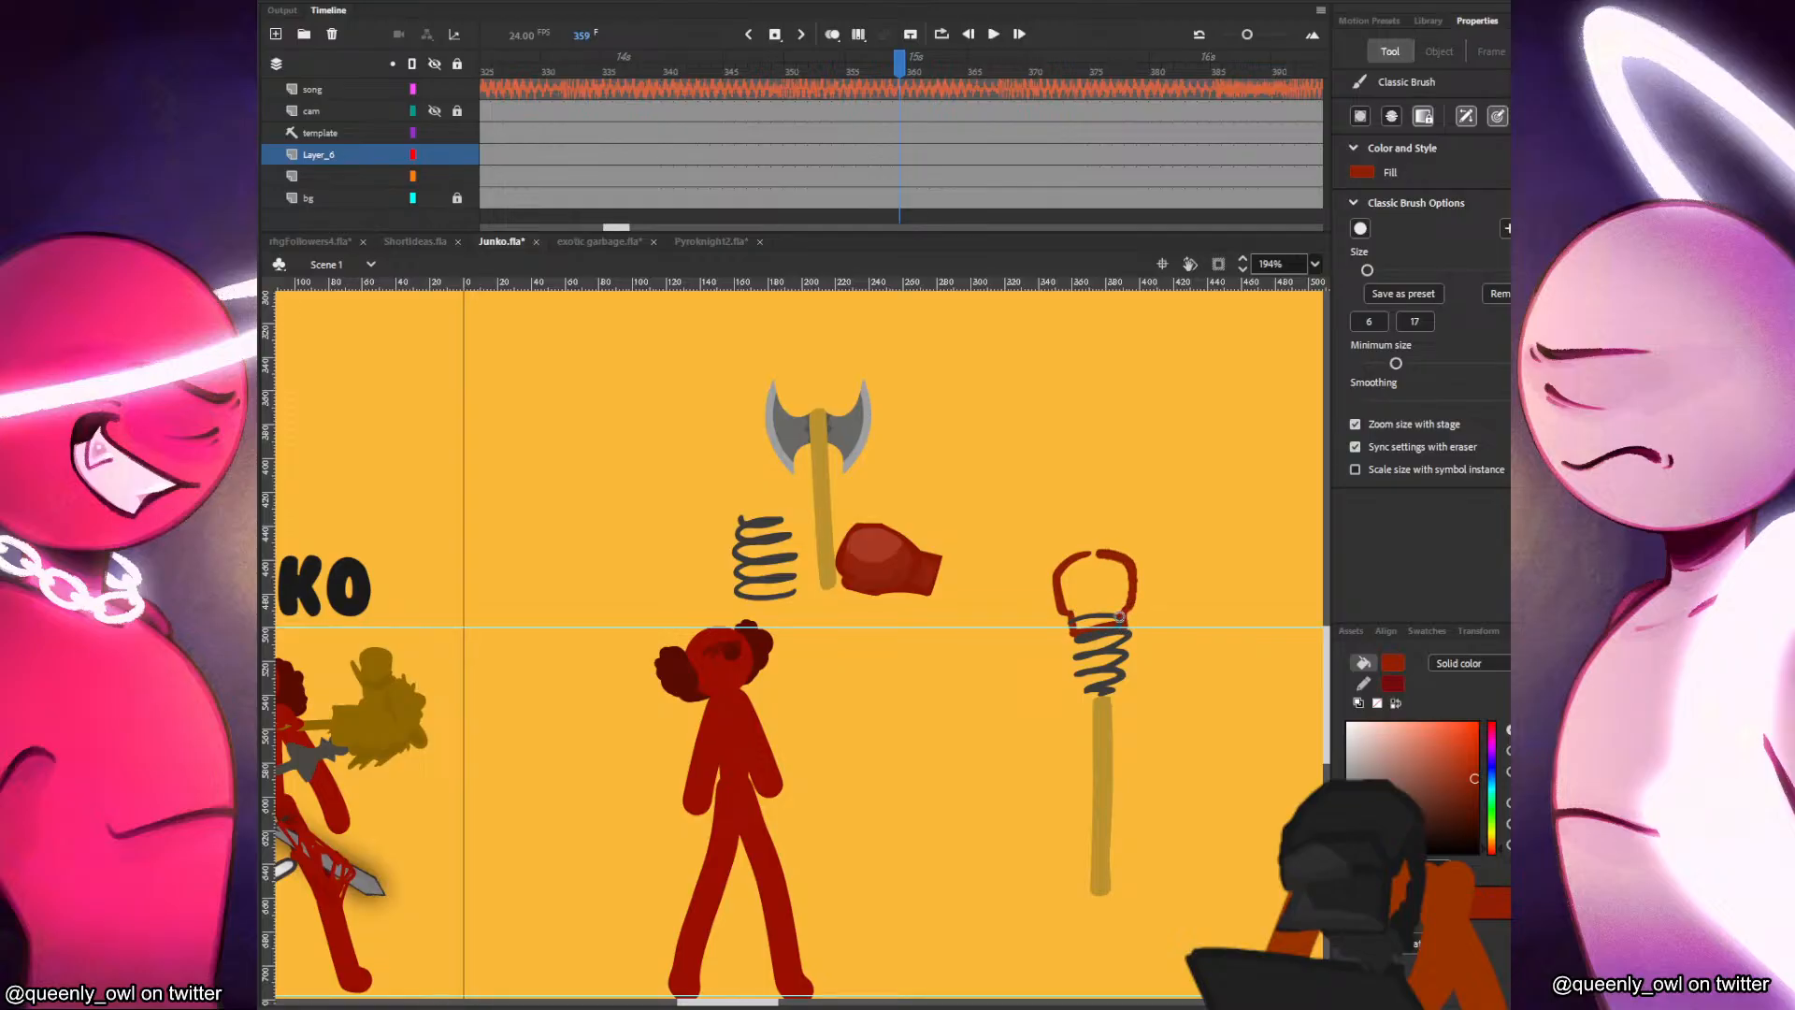
key("ctrl+z")
mouse_move(1121, 614)
left_mouse_down()
mouse_move(1123, 559)
mouse_move(1088, 551)
mouse_move(1043, 592)
mouse_move(1053, 608)
mouse_move(1054, 584)
mouse_move(1100, 593)
mouse_move(1050, 606)
left_mouse_up()
key("ctrl+z")
key("ctrl+z")
key("v")
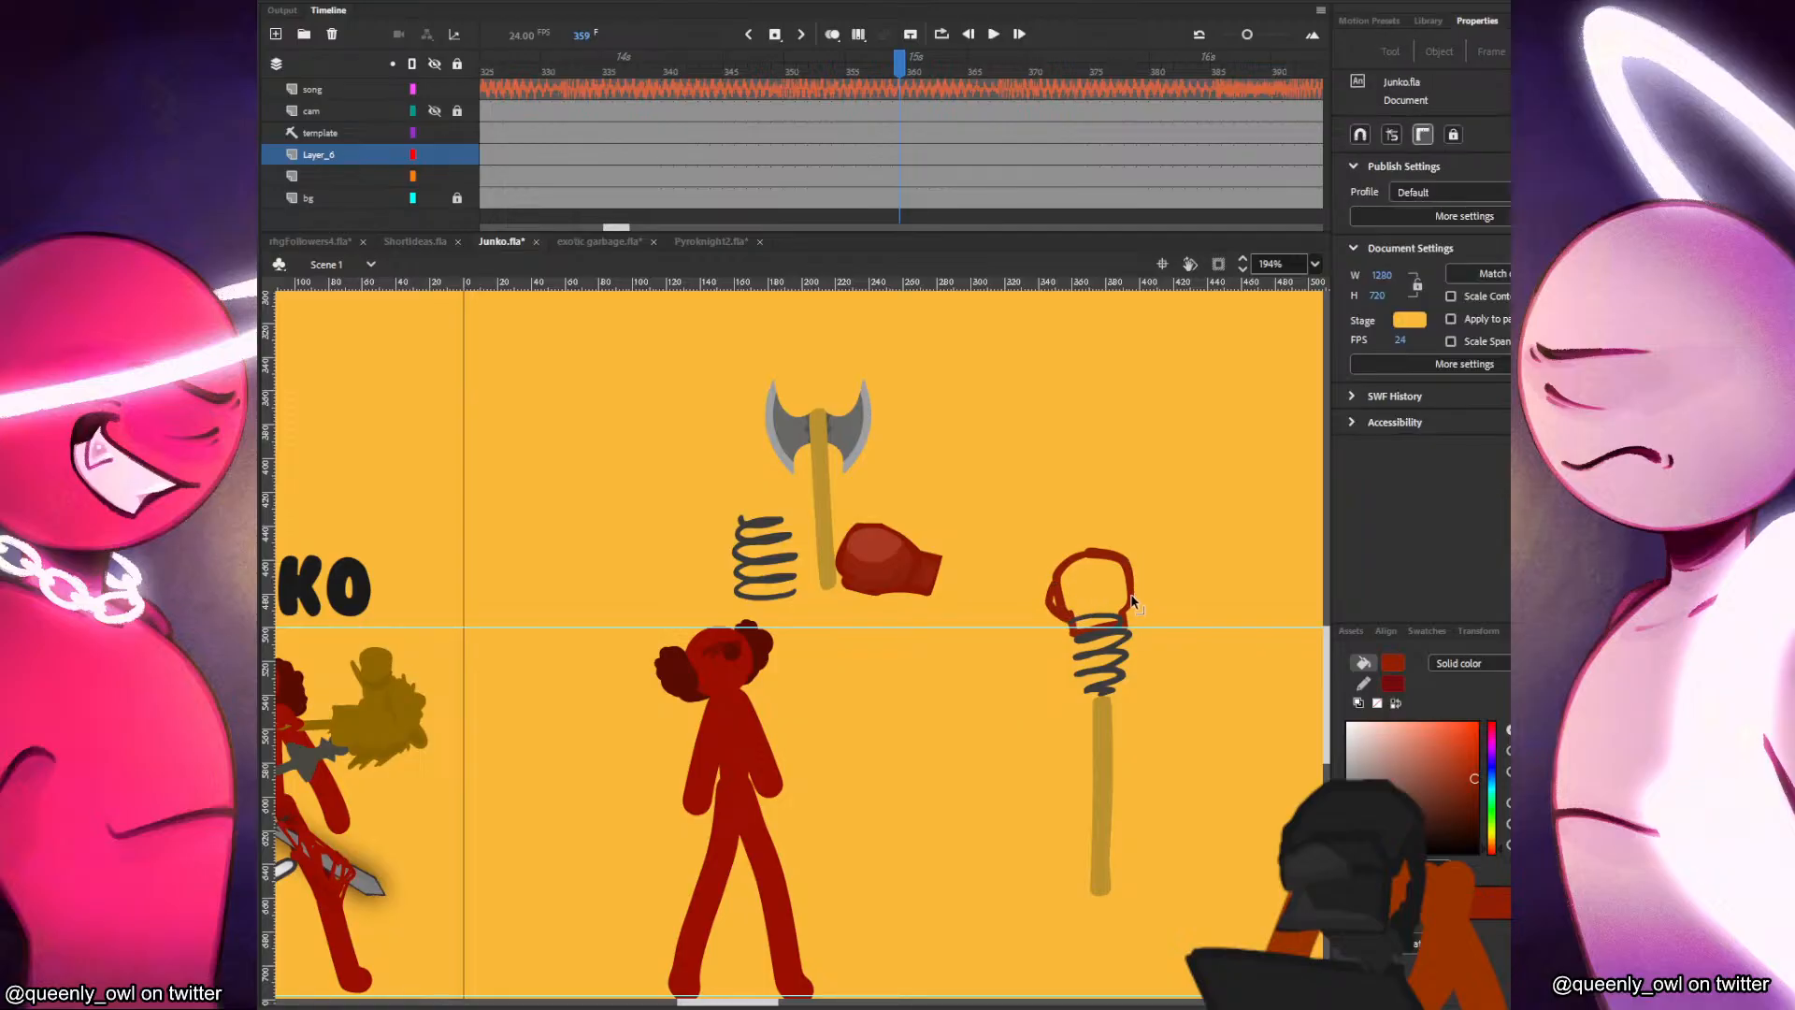
left_click(1130, 598)
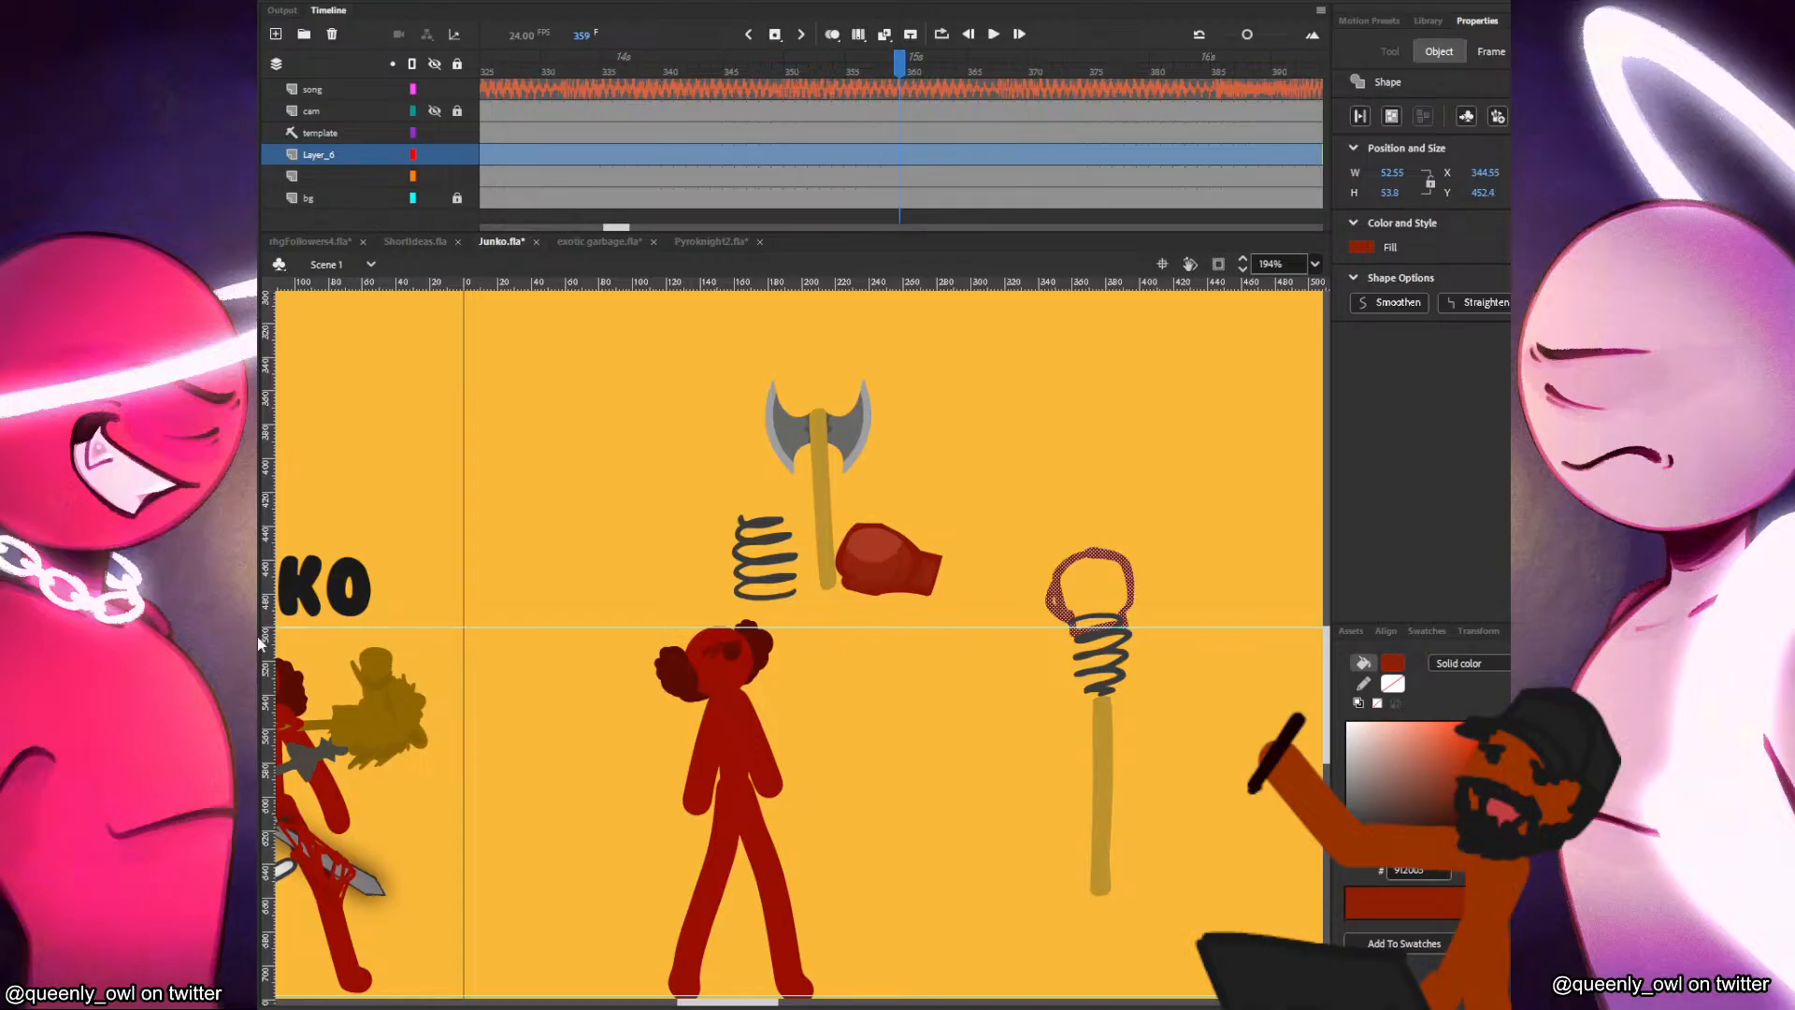
left_click(1090, 545)
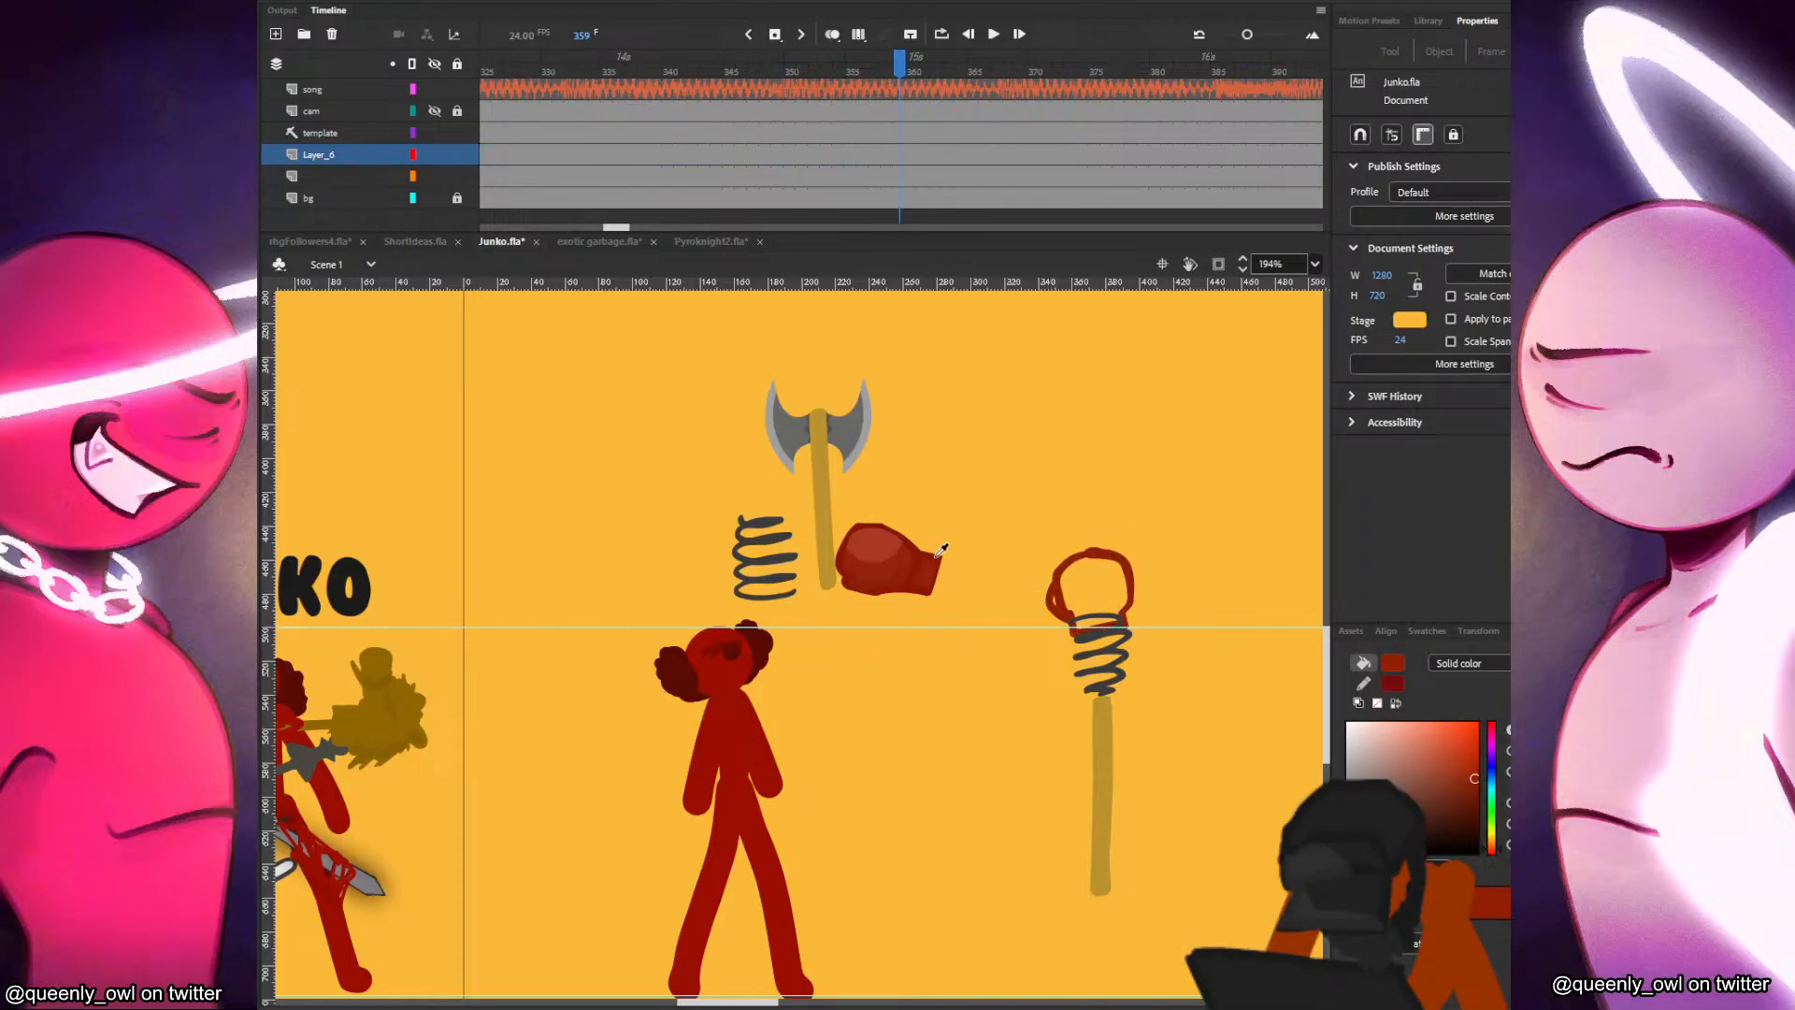
left_click(883, 566)
left_click(1101, 601)
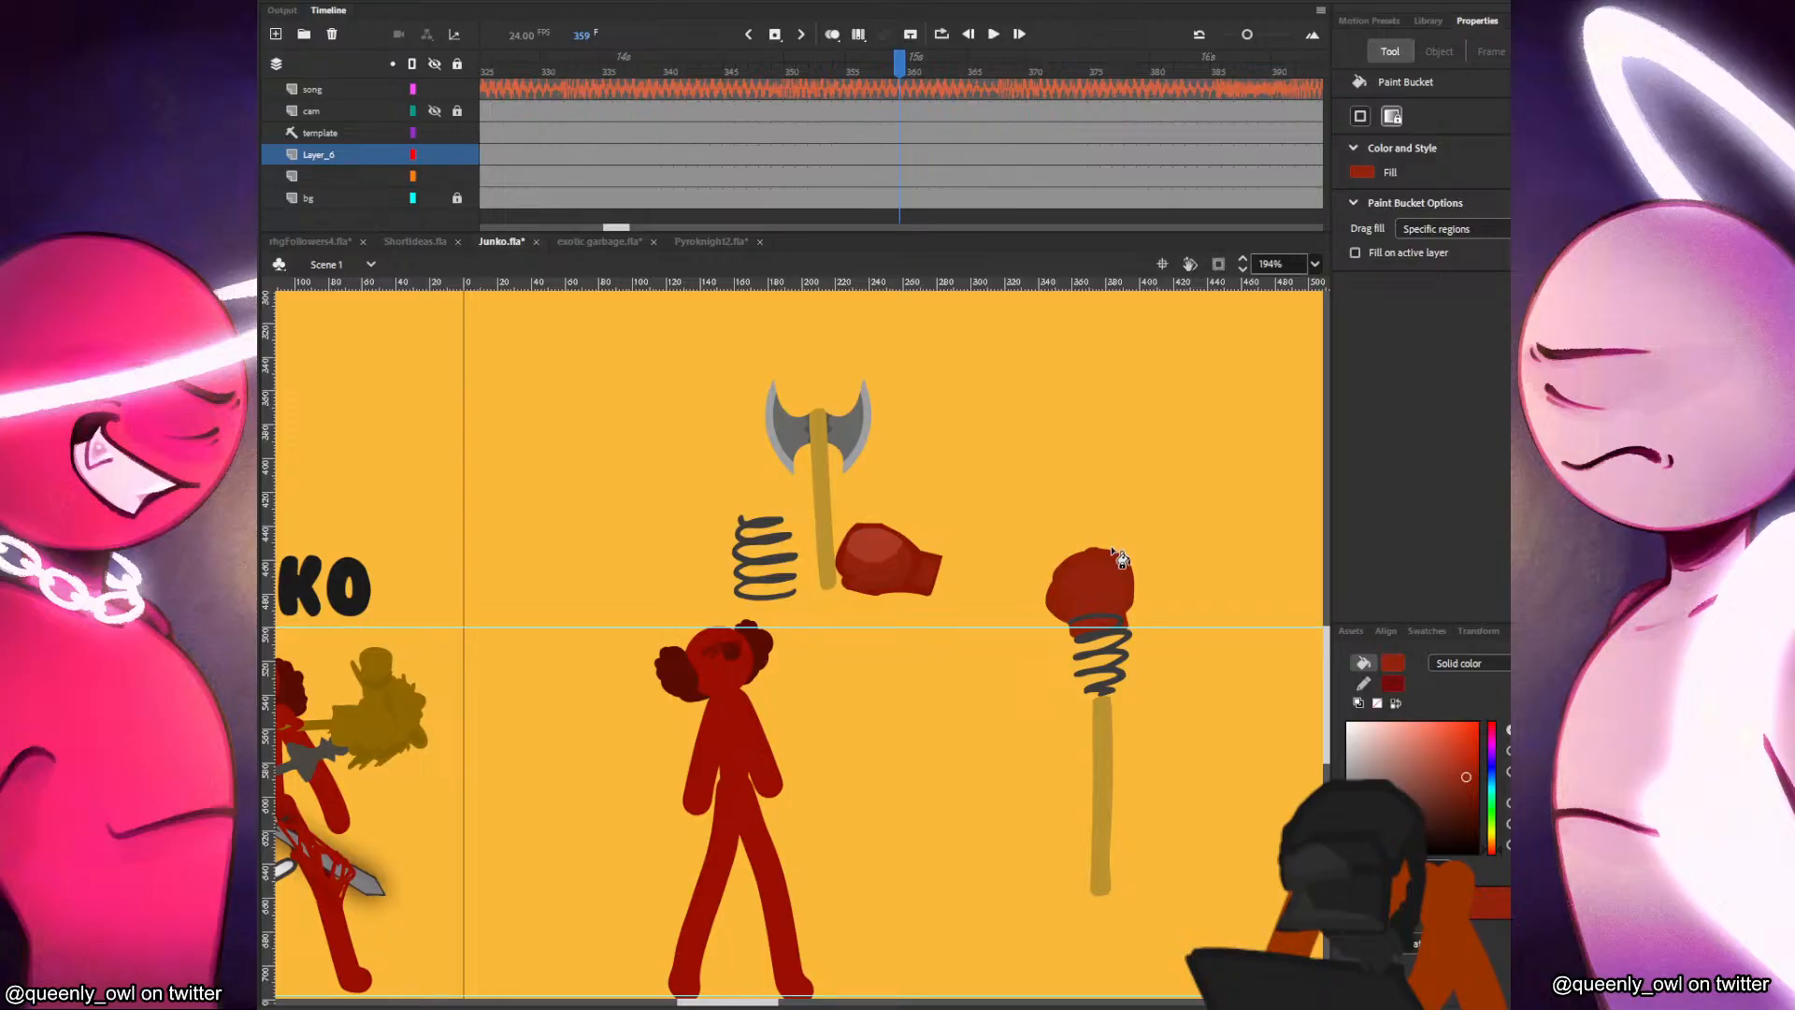
Add a lighter red highlight to the new glove, bounded by a temporary curved line that is deleted after filling.
key("y")
left_click_drag(1137, 543, 1136, 592)
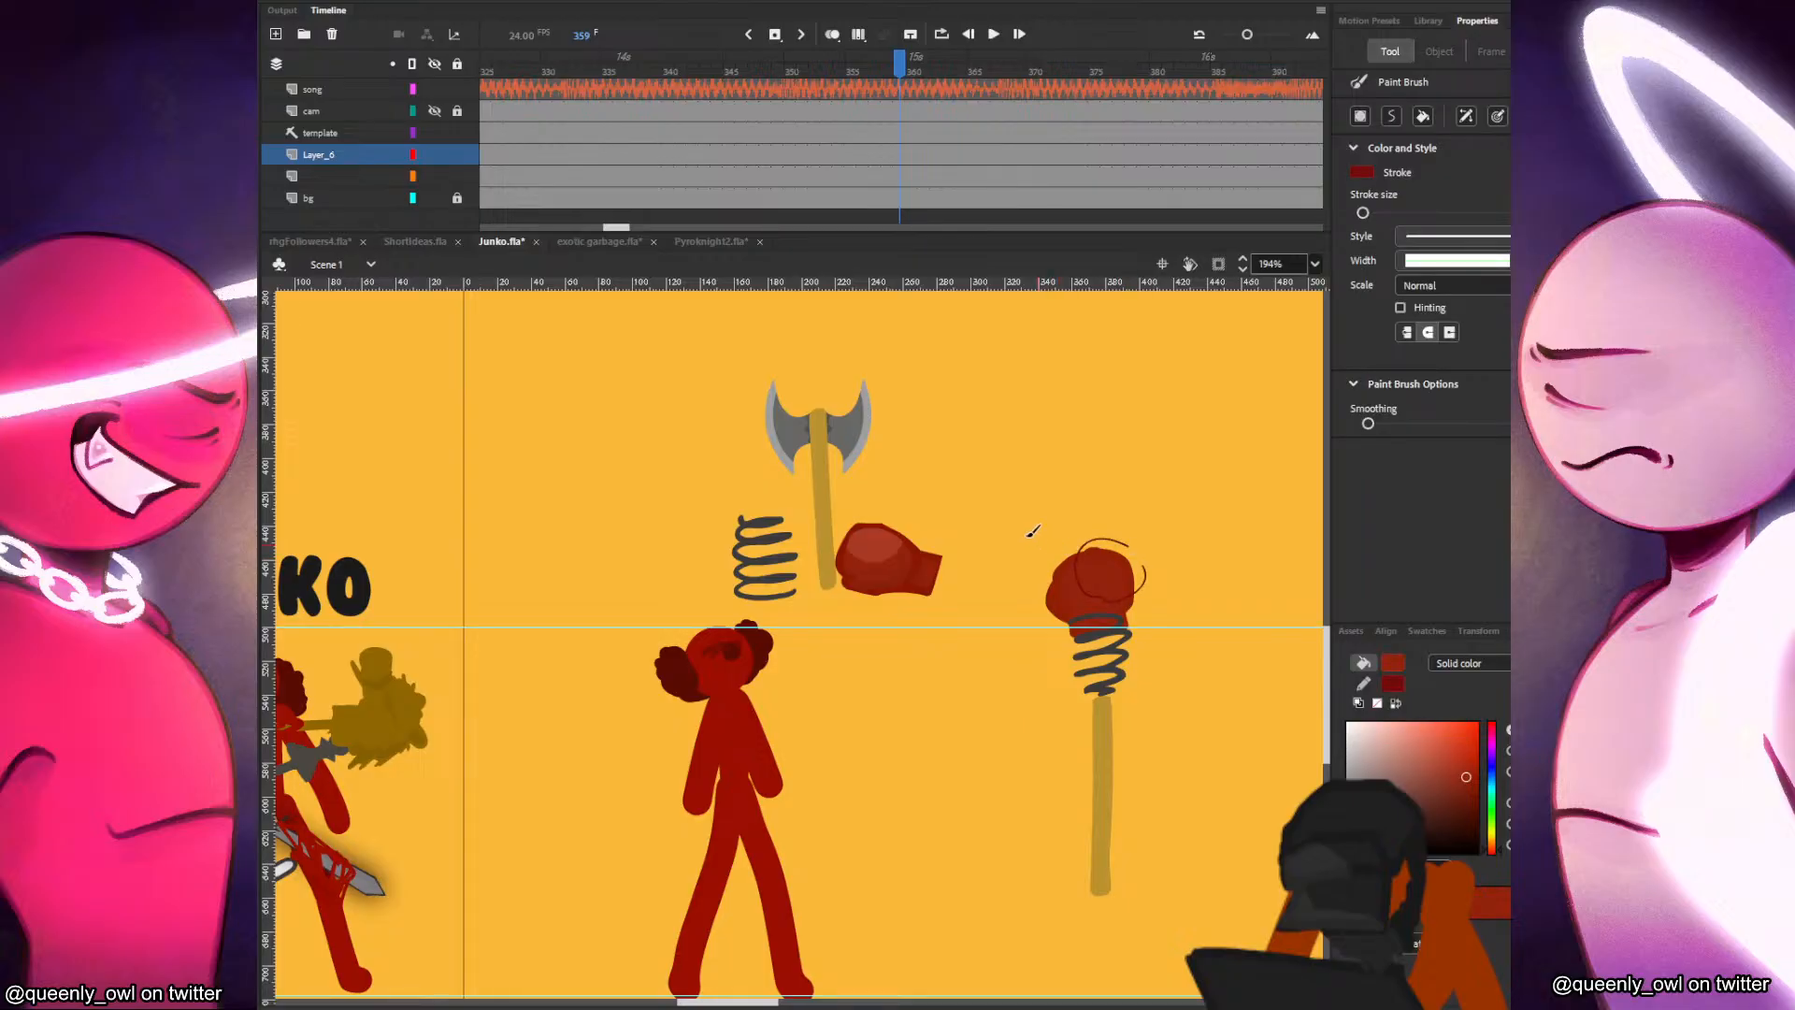
key("o")
key("v")
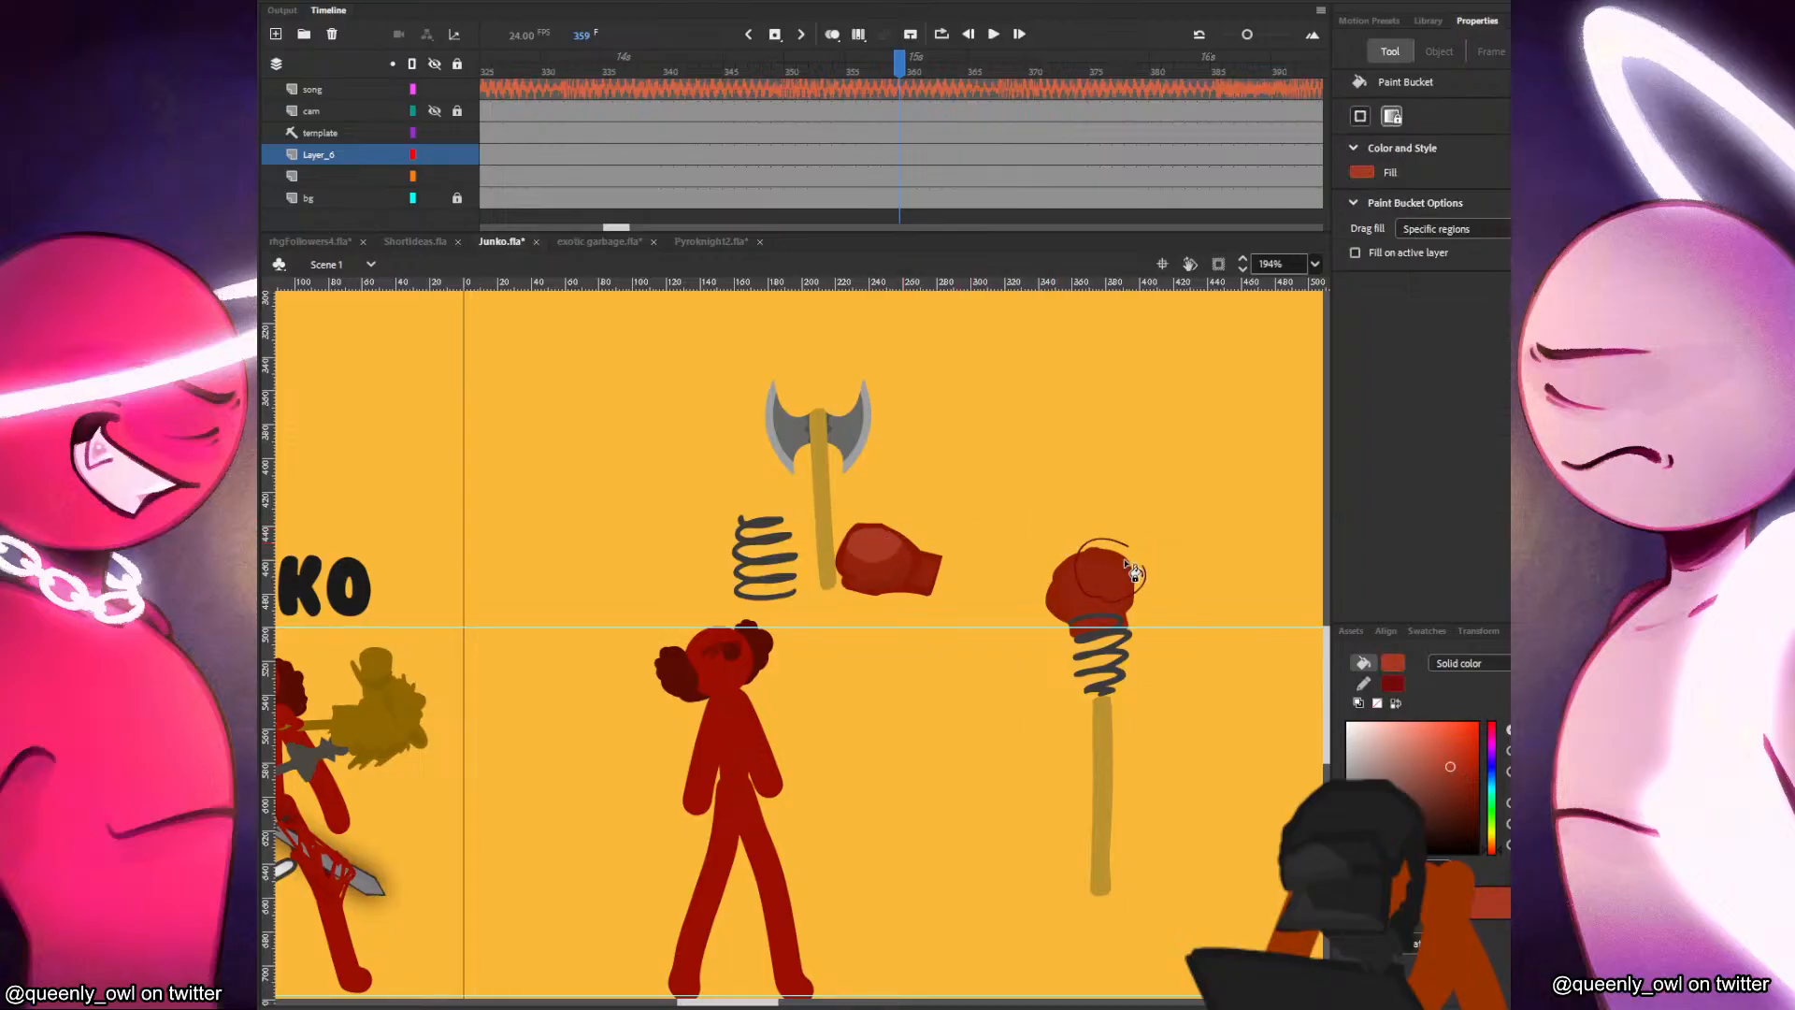
left_click(1141, 591)
key("Delete")
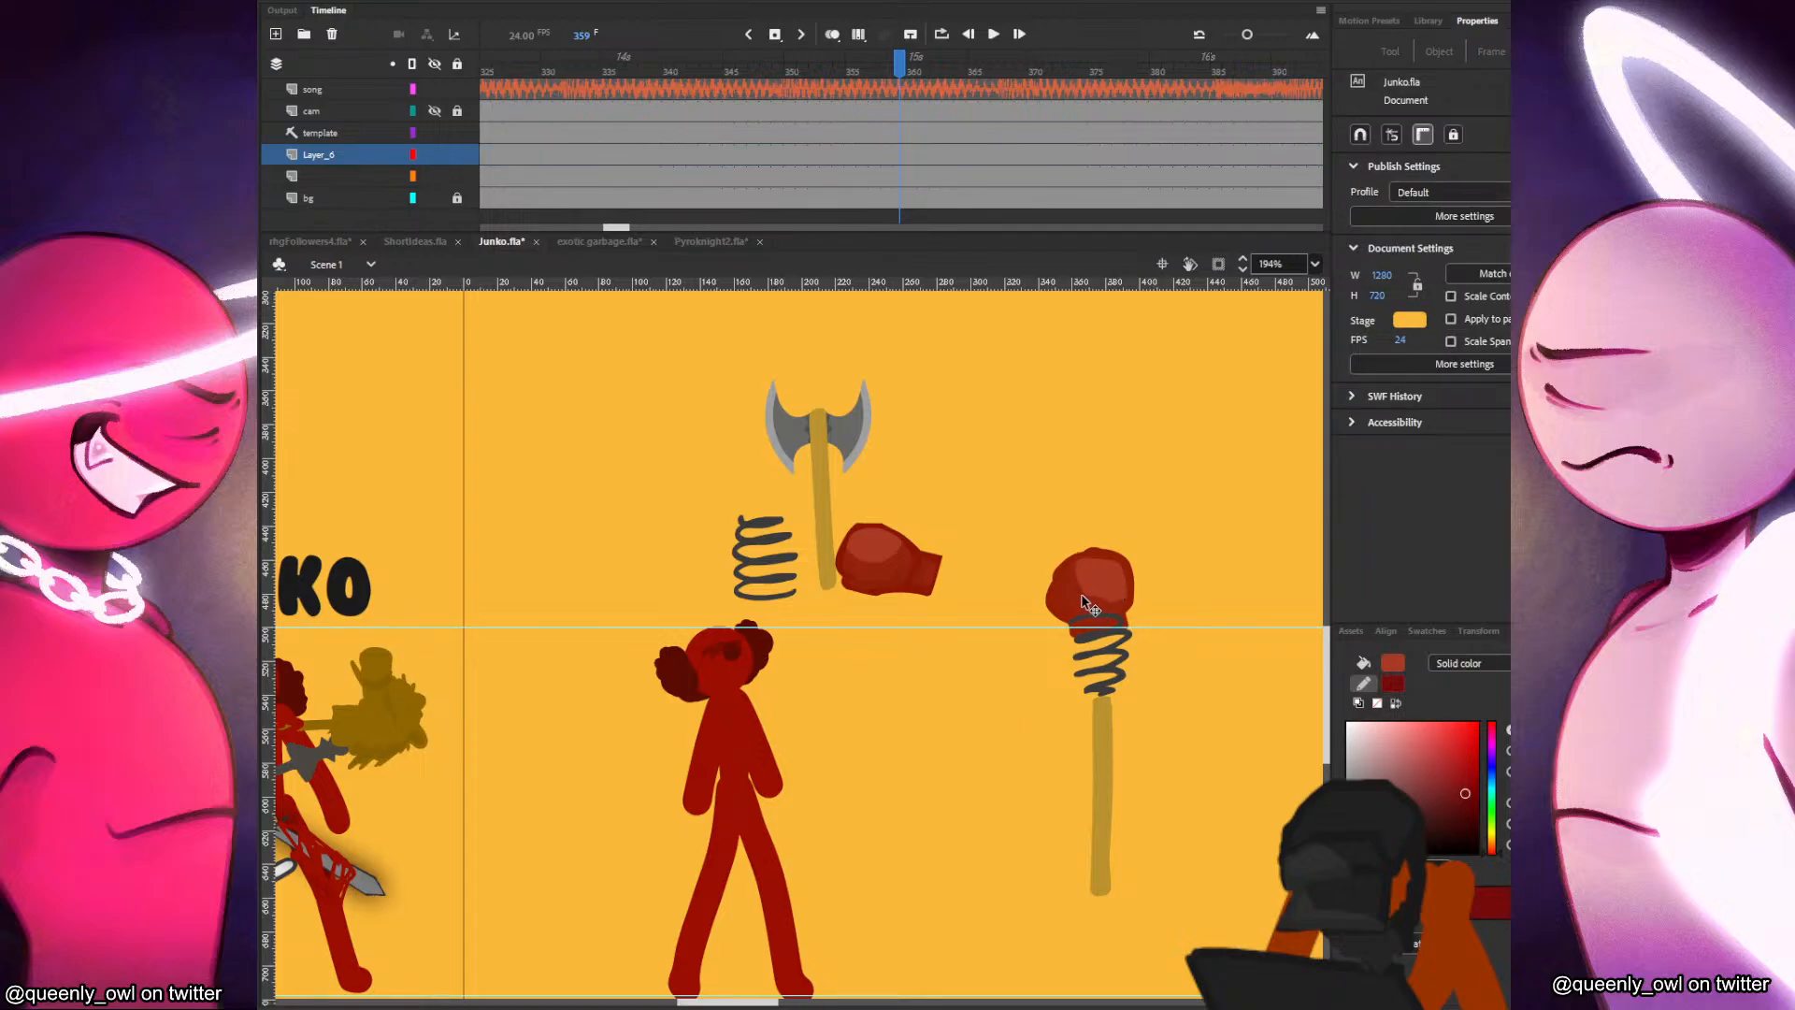
Shade the new glove's lower edge with red sampled from the existing glove, using a guide line and deleting it after filling.
left_click(917, 570)
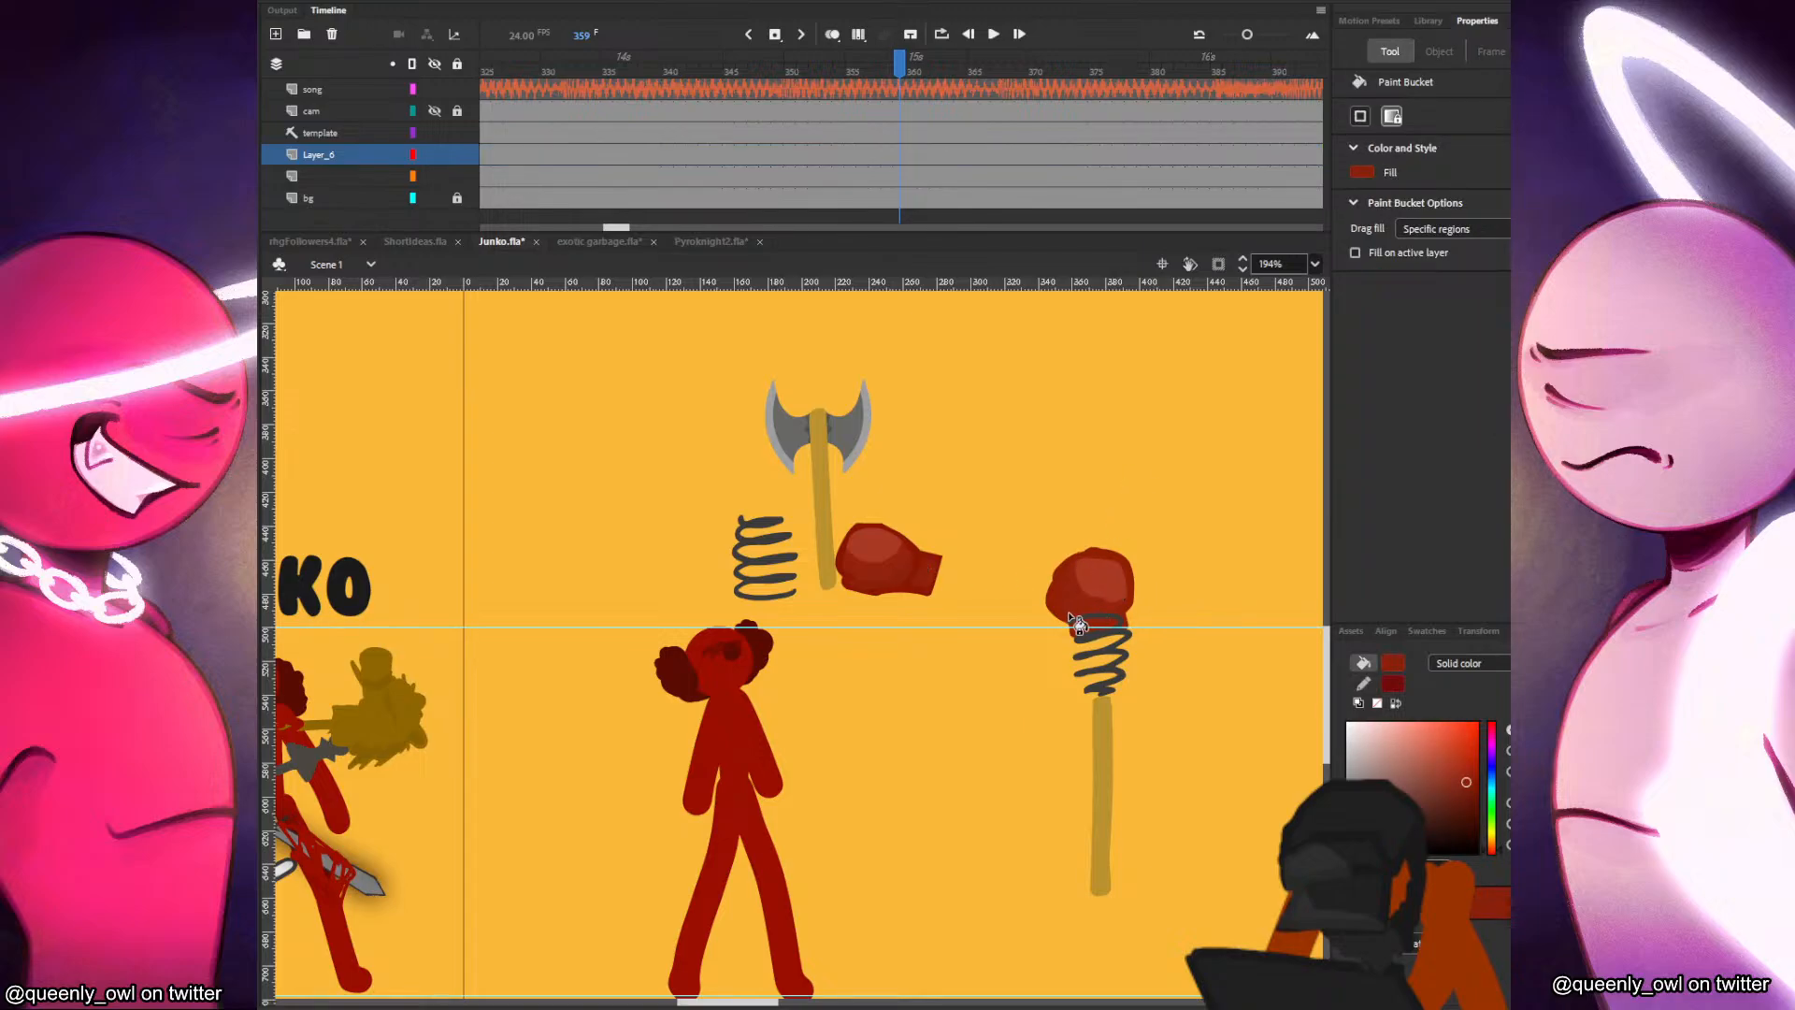
key("i")
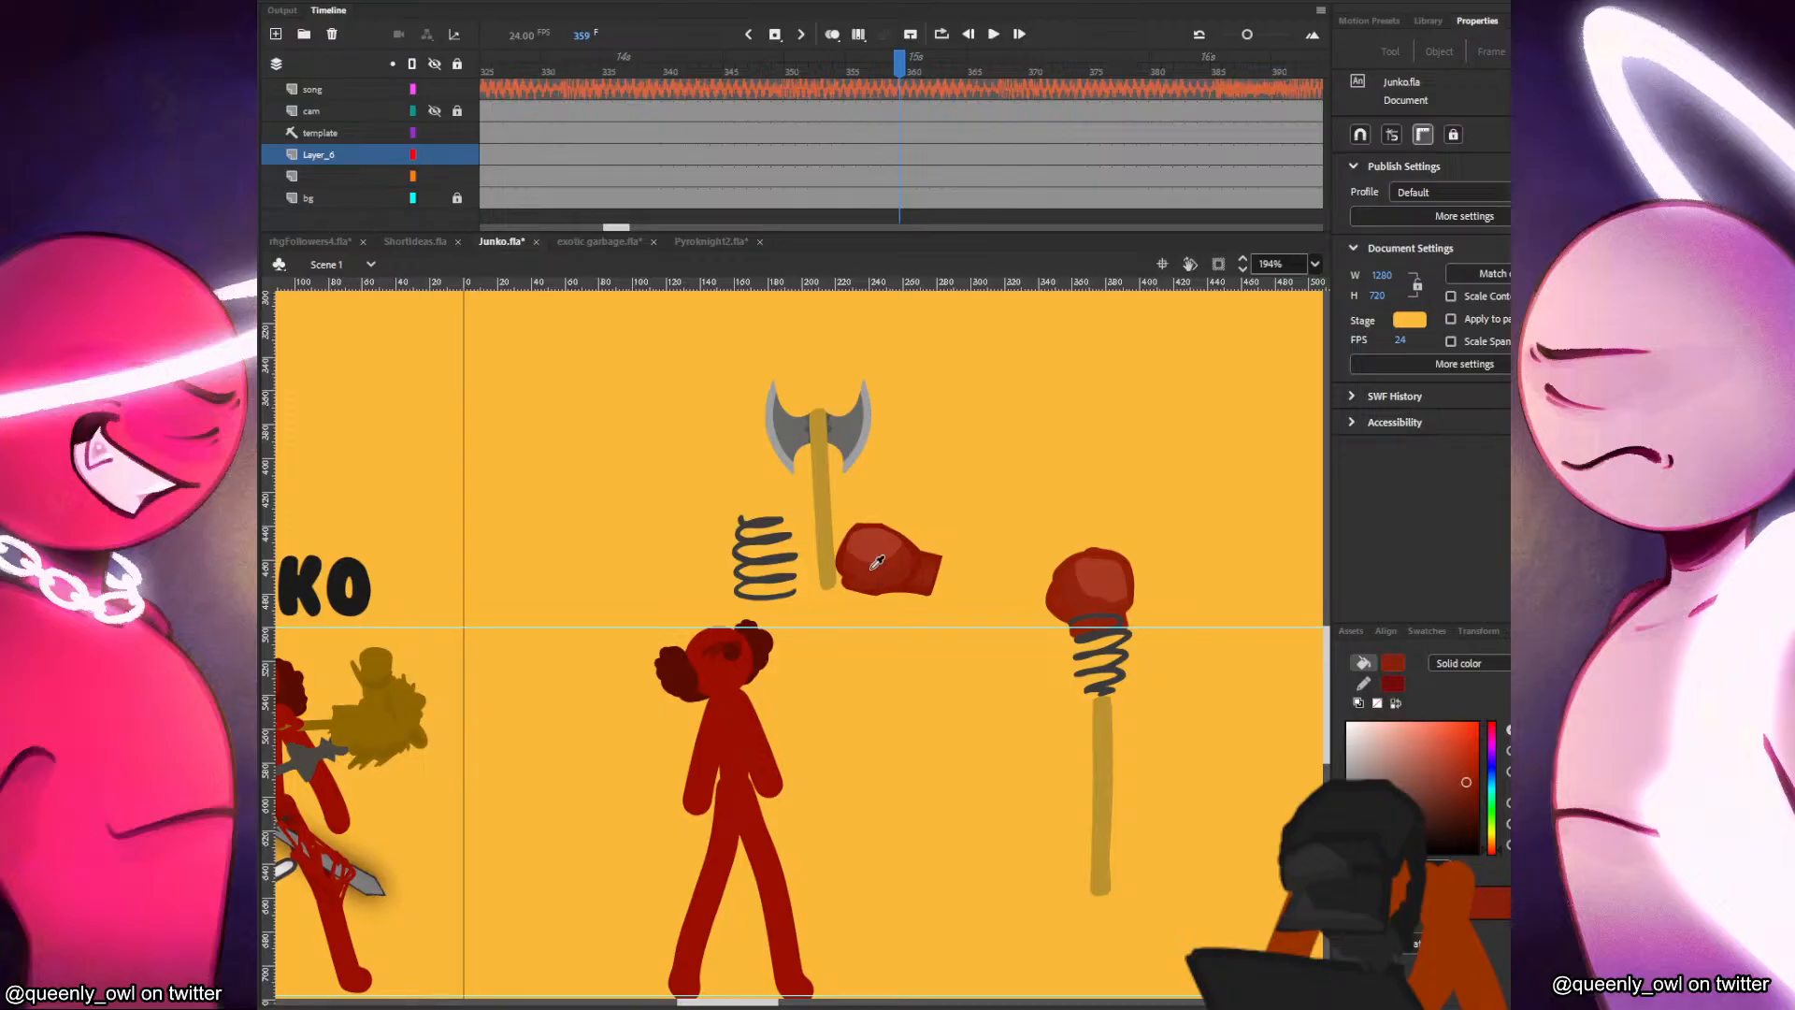
left_click(875, 569)
left_click(1109, 581)
key("ctrl+z")
key("b")
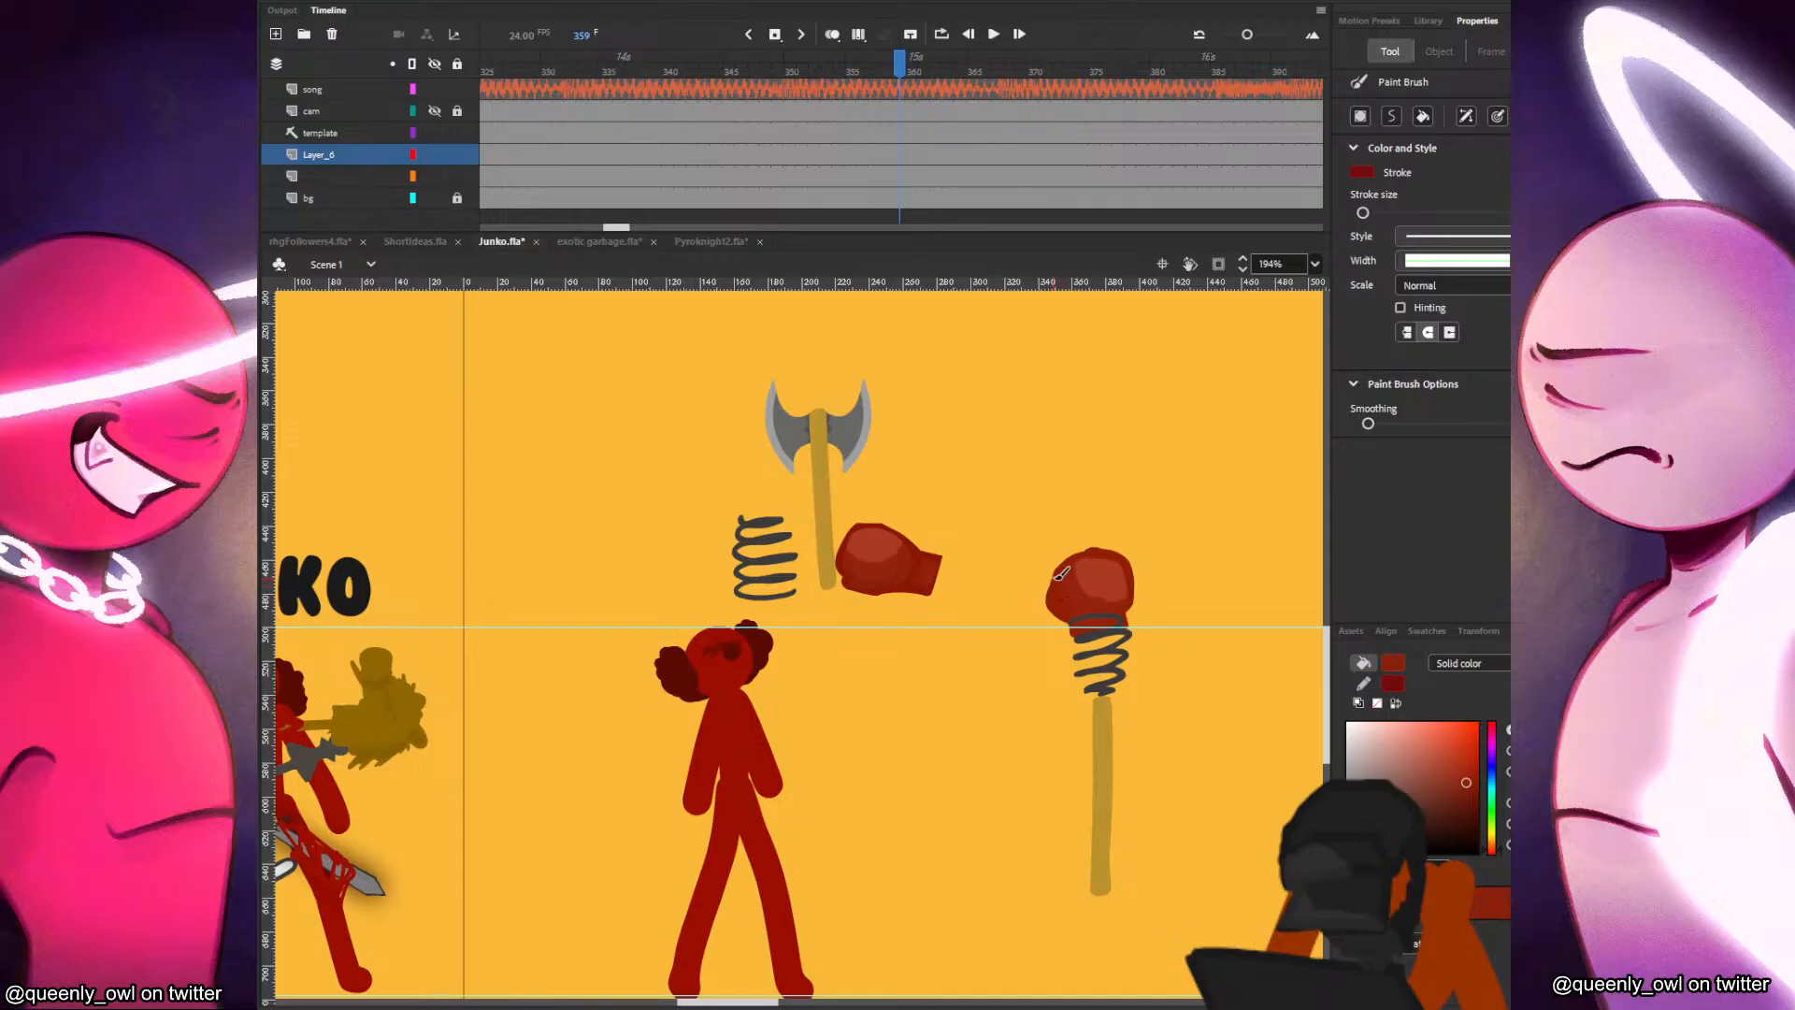
left_click_drag(1043, 647, 1089, 617)
key("k")
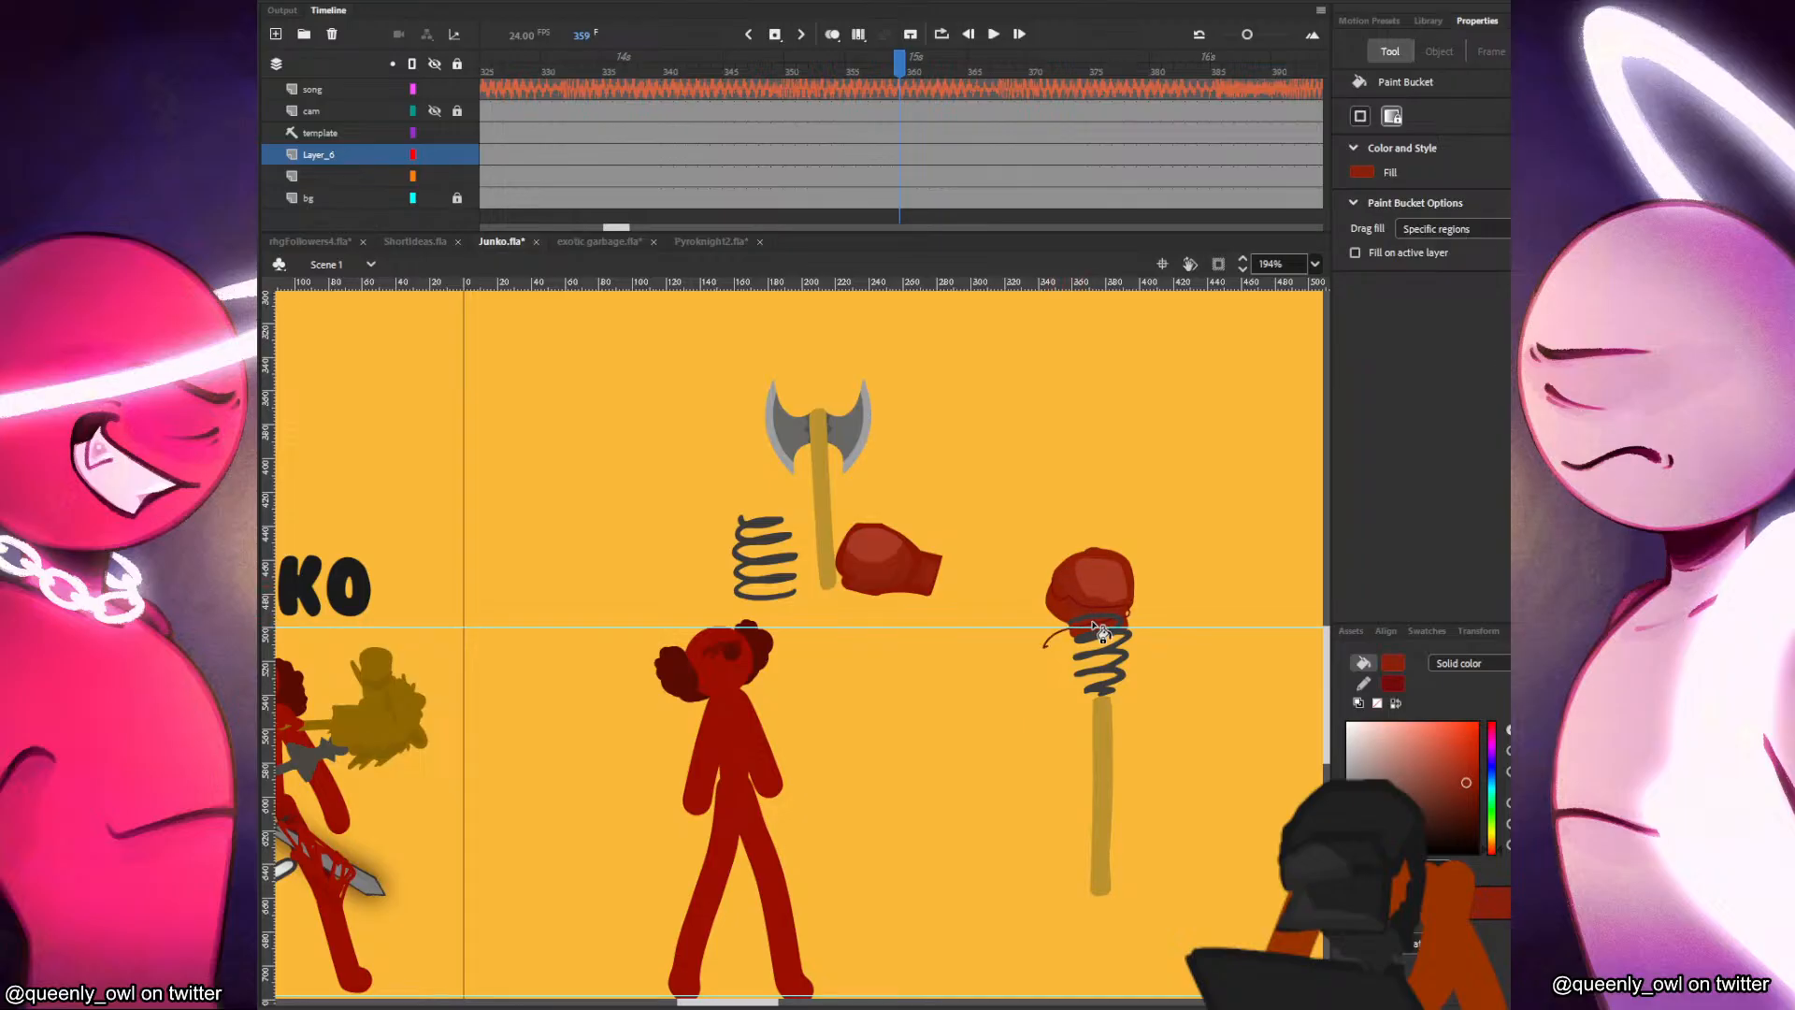
key("v")
left_click(1129, 616)
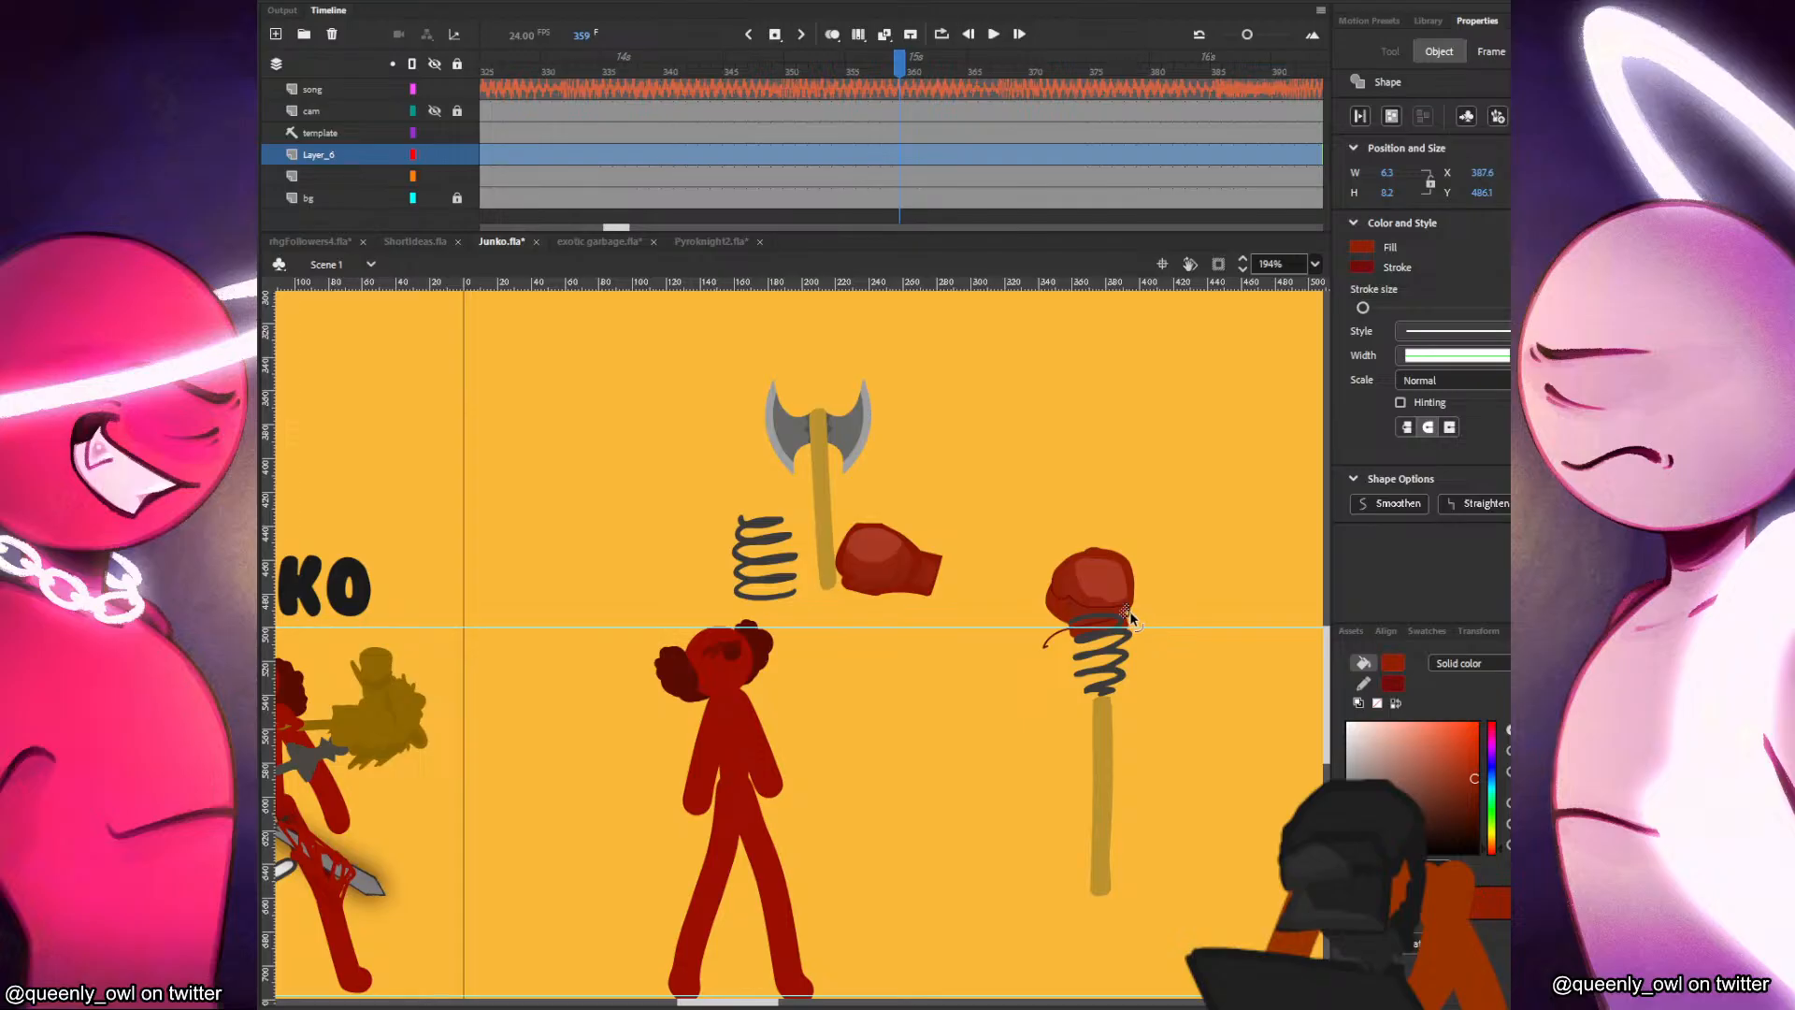
double_click(1130, 610)
key("Delete")
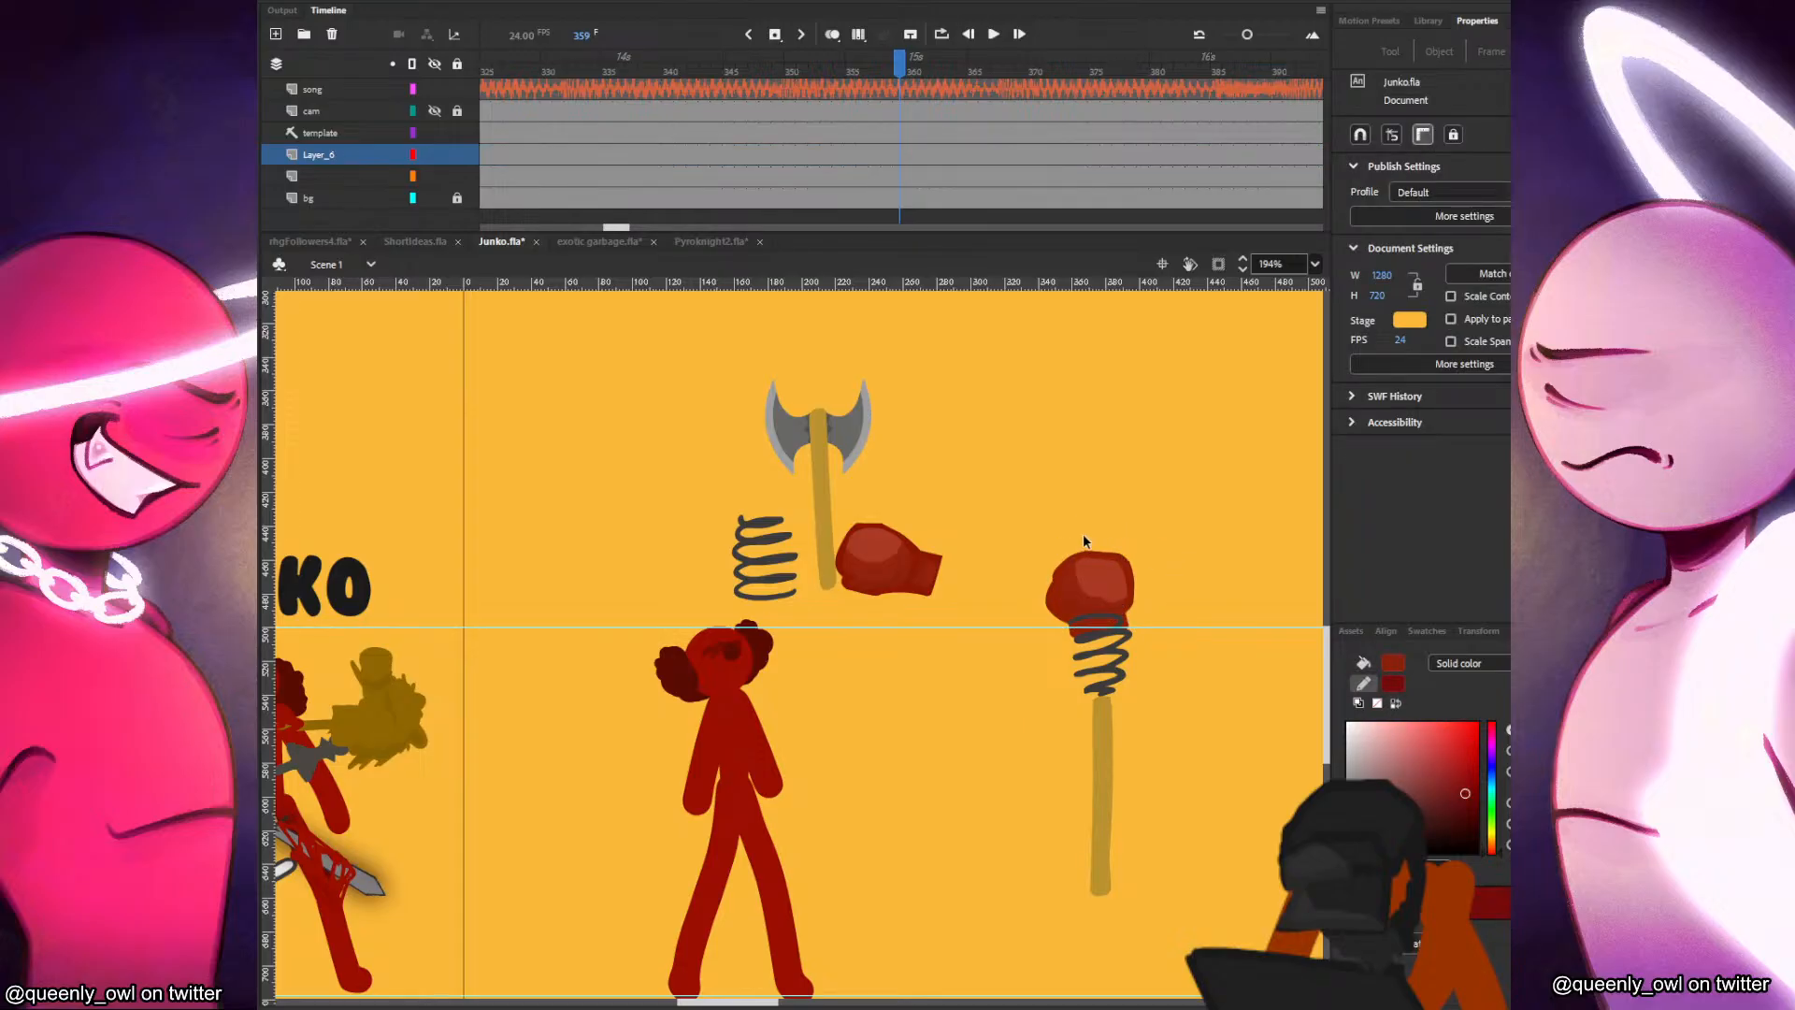
Convert the new glove shapes, without the spring, into a movie clip symbol and seat it on the spring's upper end.
left_click_drag(1143, 565, 1102, 541)
left_click_drag(1170, 496, 1034, 623)
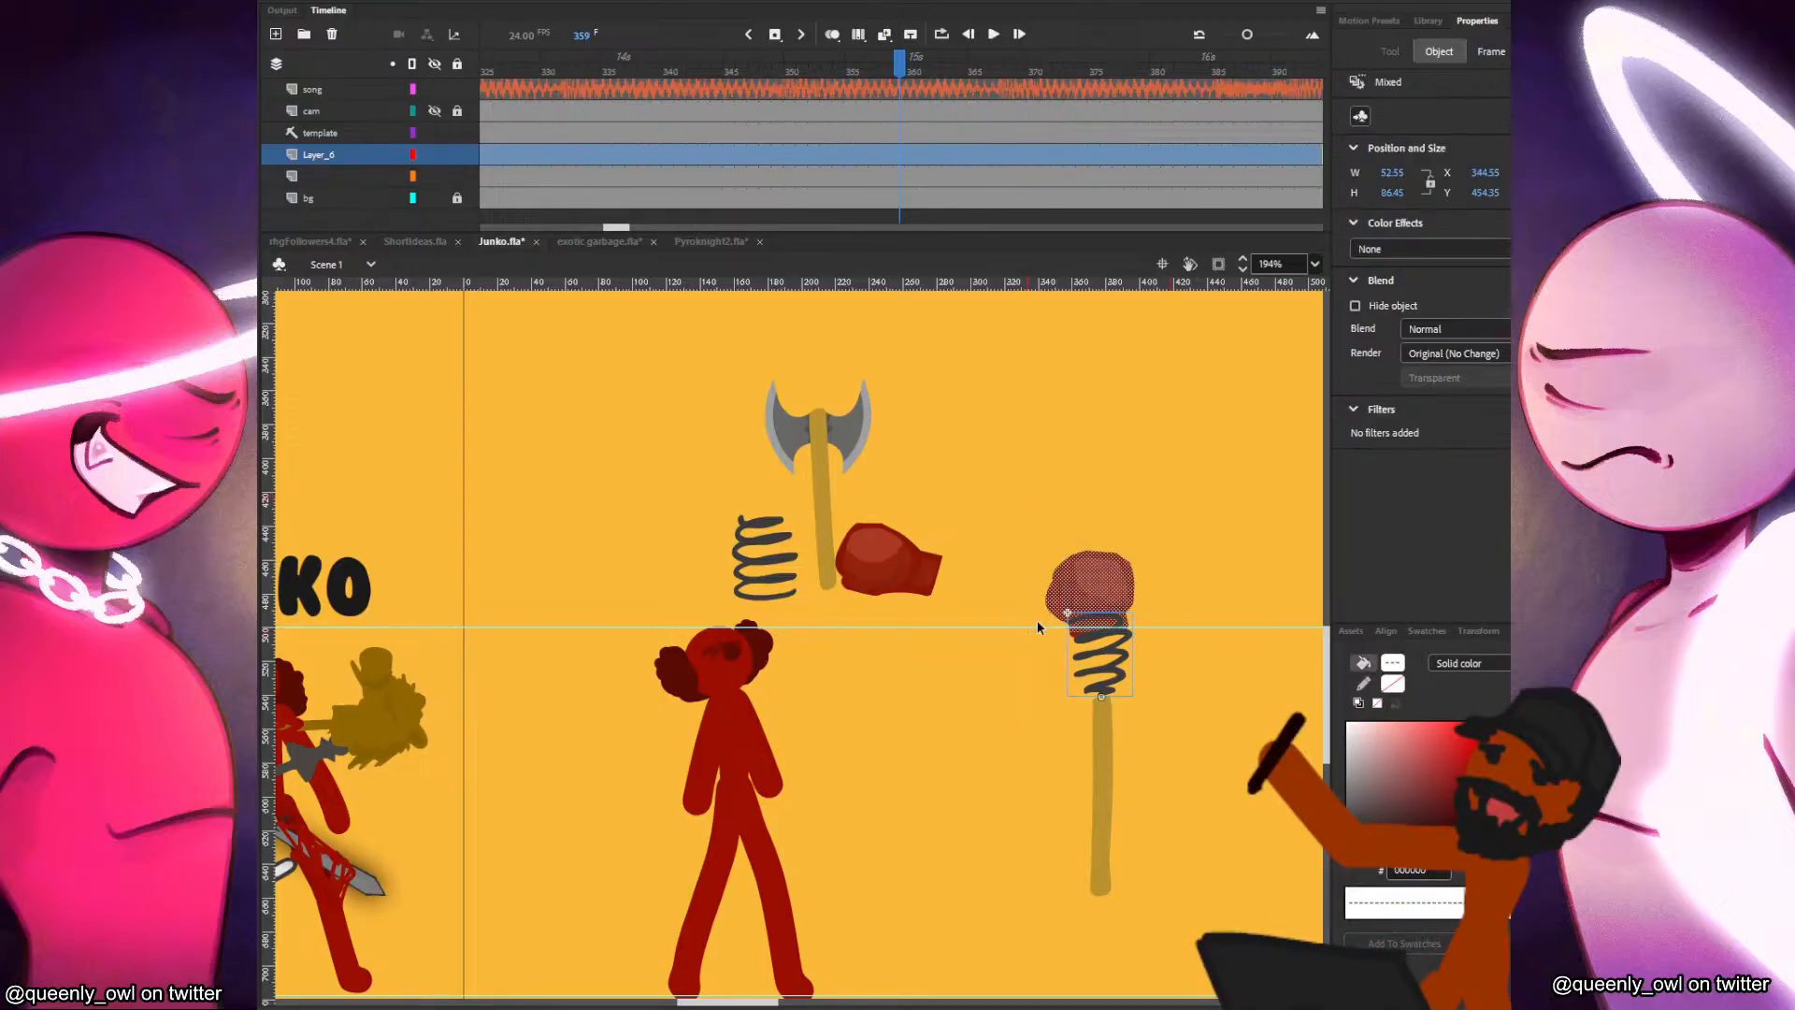
left_click(1124, 661, "shift")
left_click_drag(1167, 517, 1032, 656)
left_click(1123, 664, "shift")
key("F8")
key("Return")
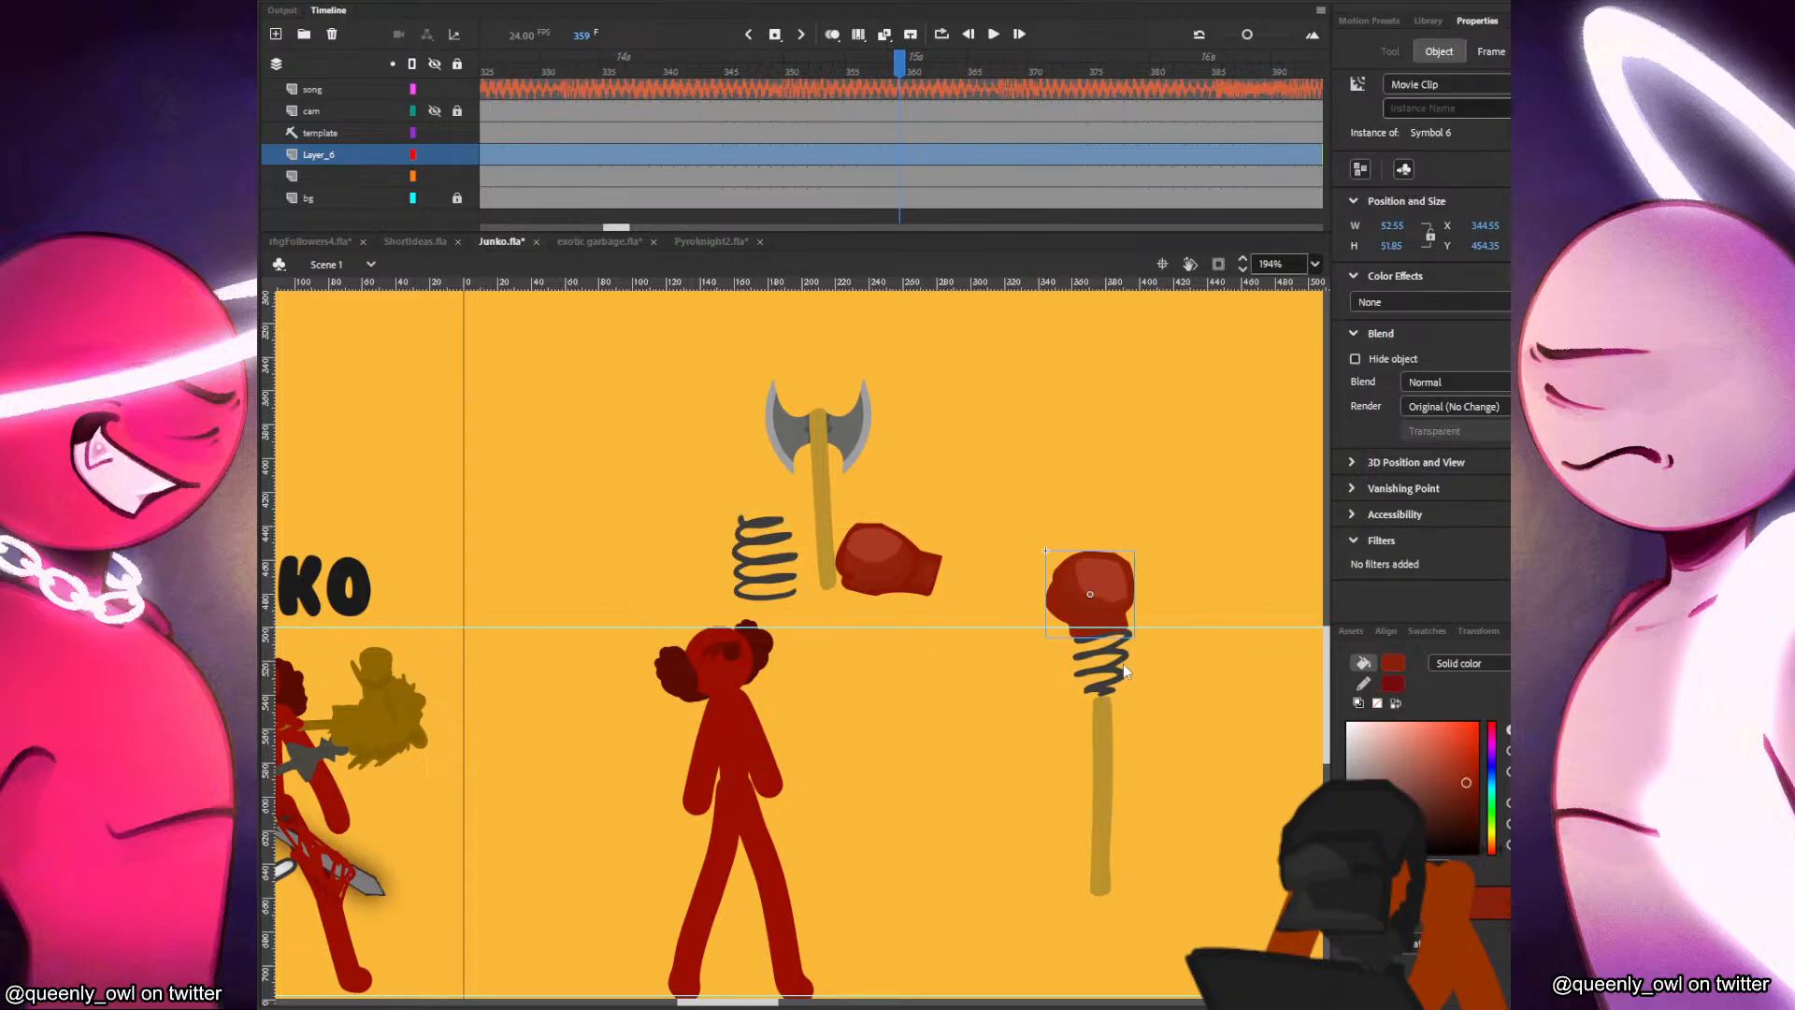
left_click_drag(1109, 562, 1117, 599)
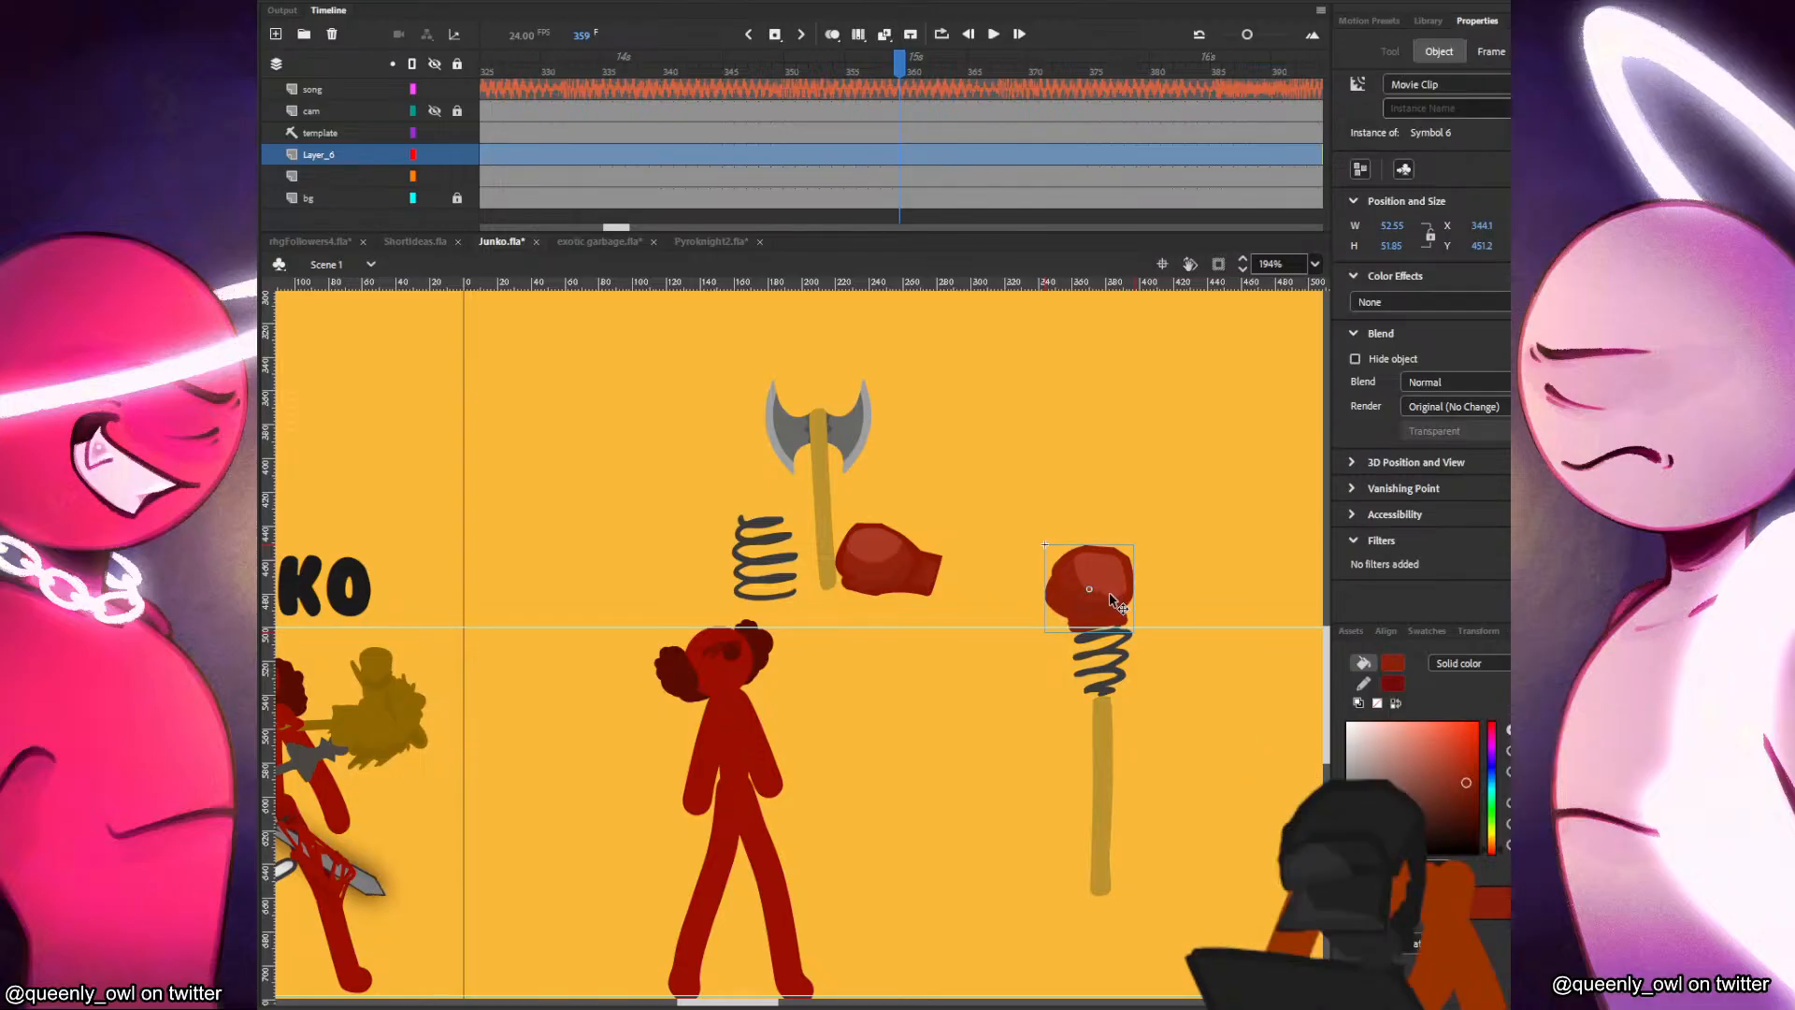
left_click(1094, 505)
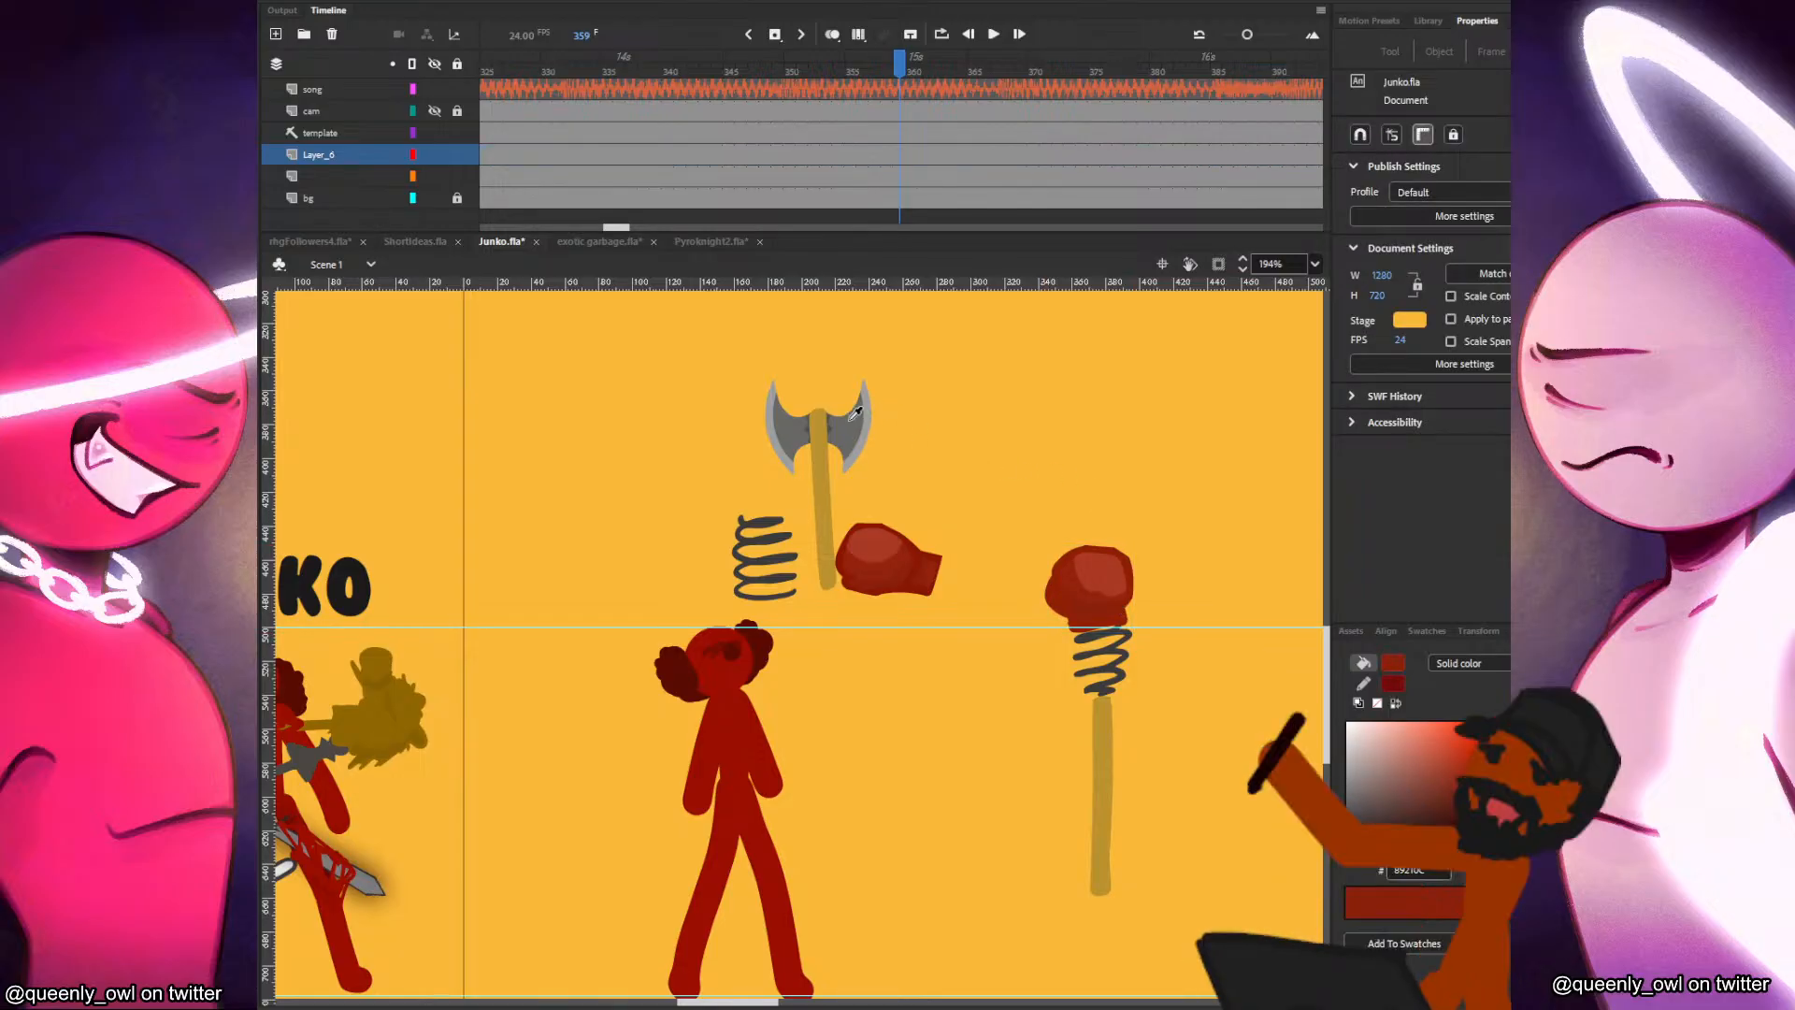
Open the new glove symbol for editing and add a layer beneath its artwork for brush painting.
double_click(1113, 608)
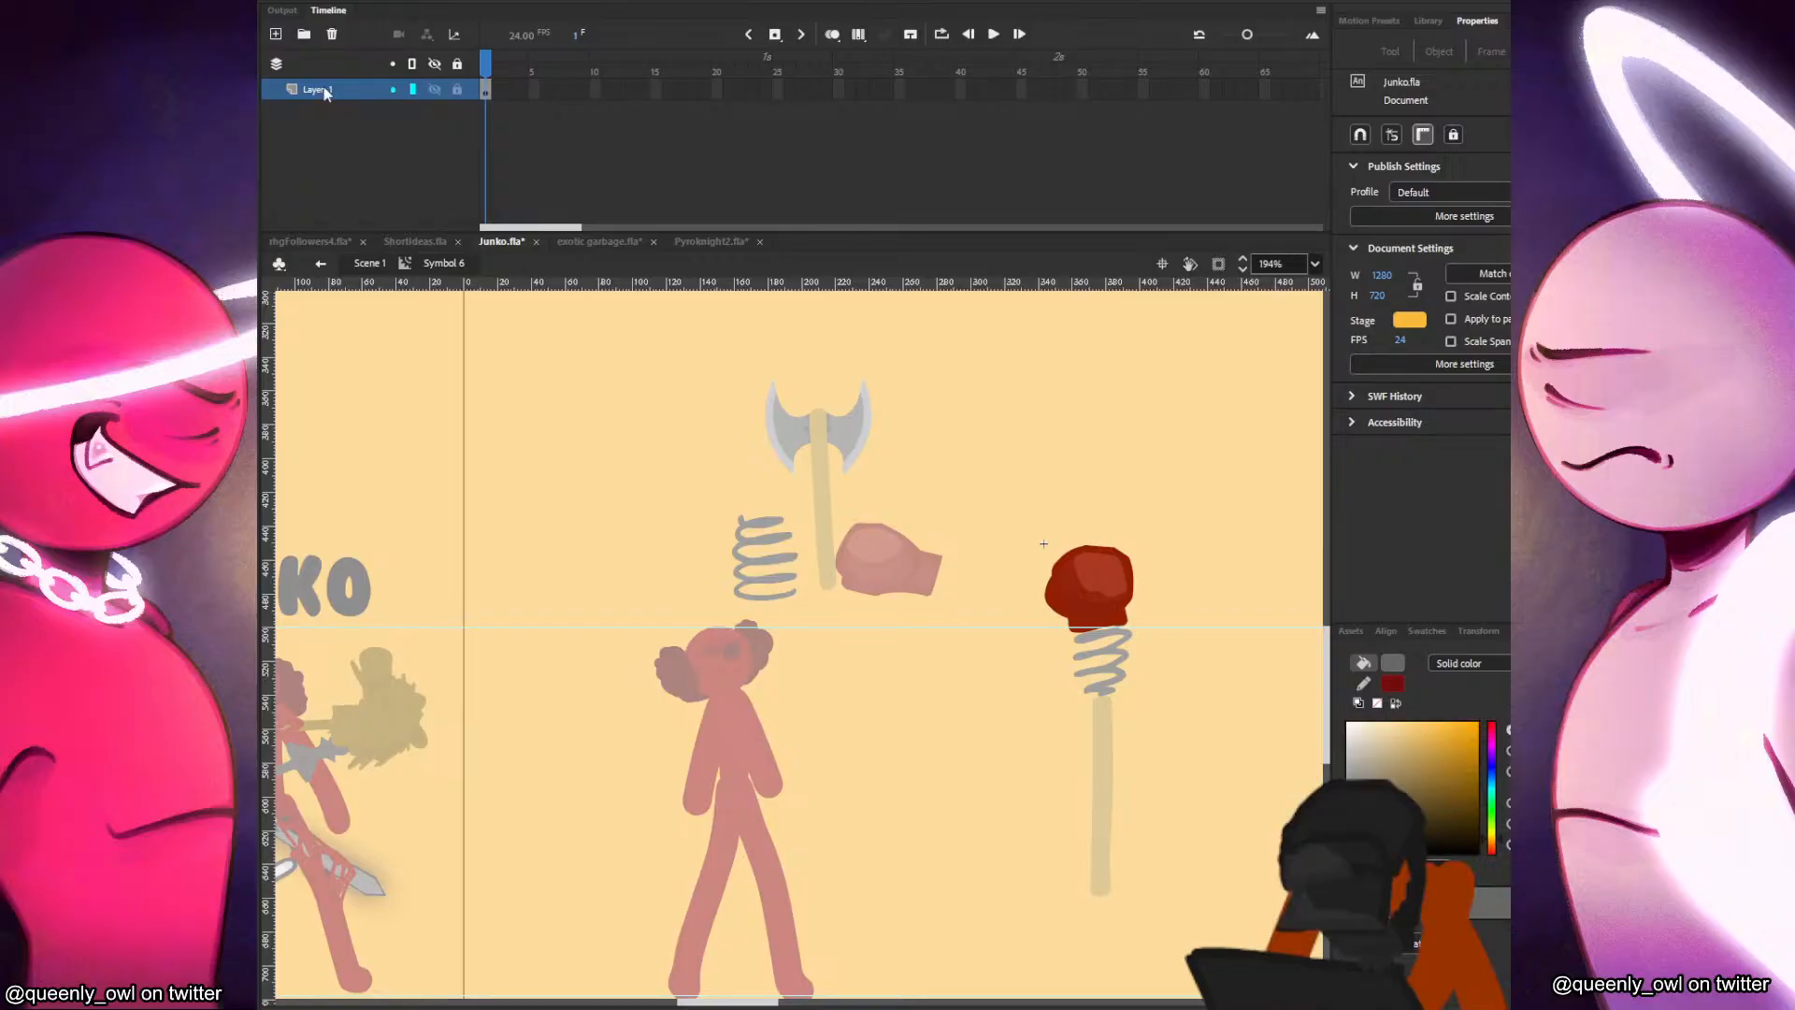
left_click_drag(313, 84, 361, 181)
key("b")
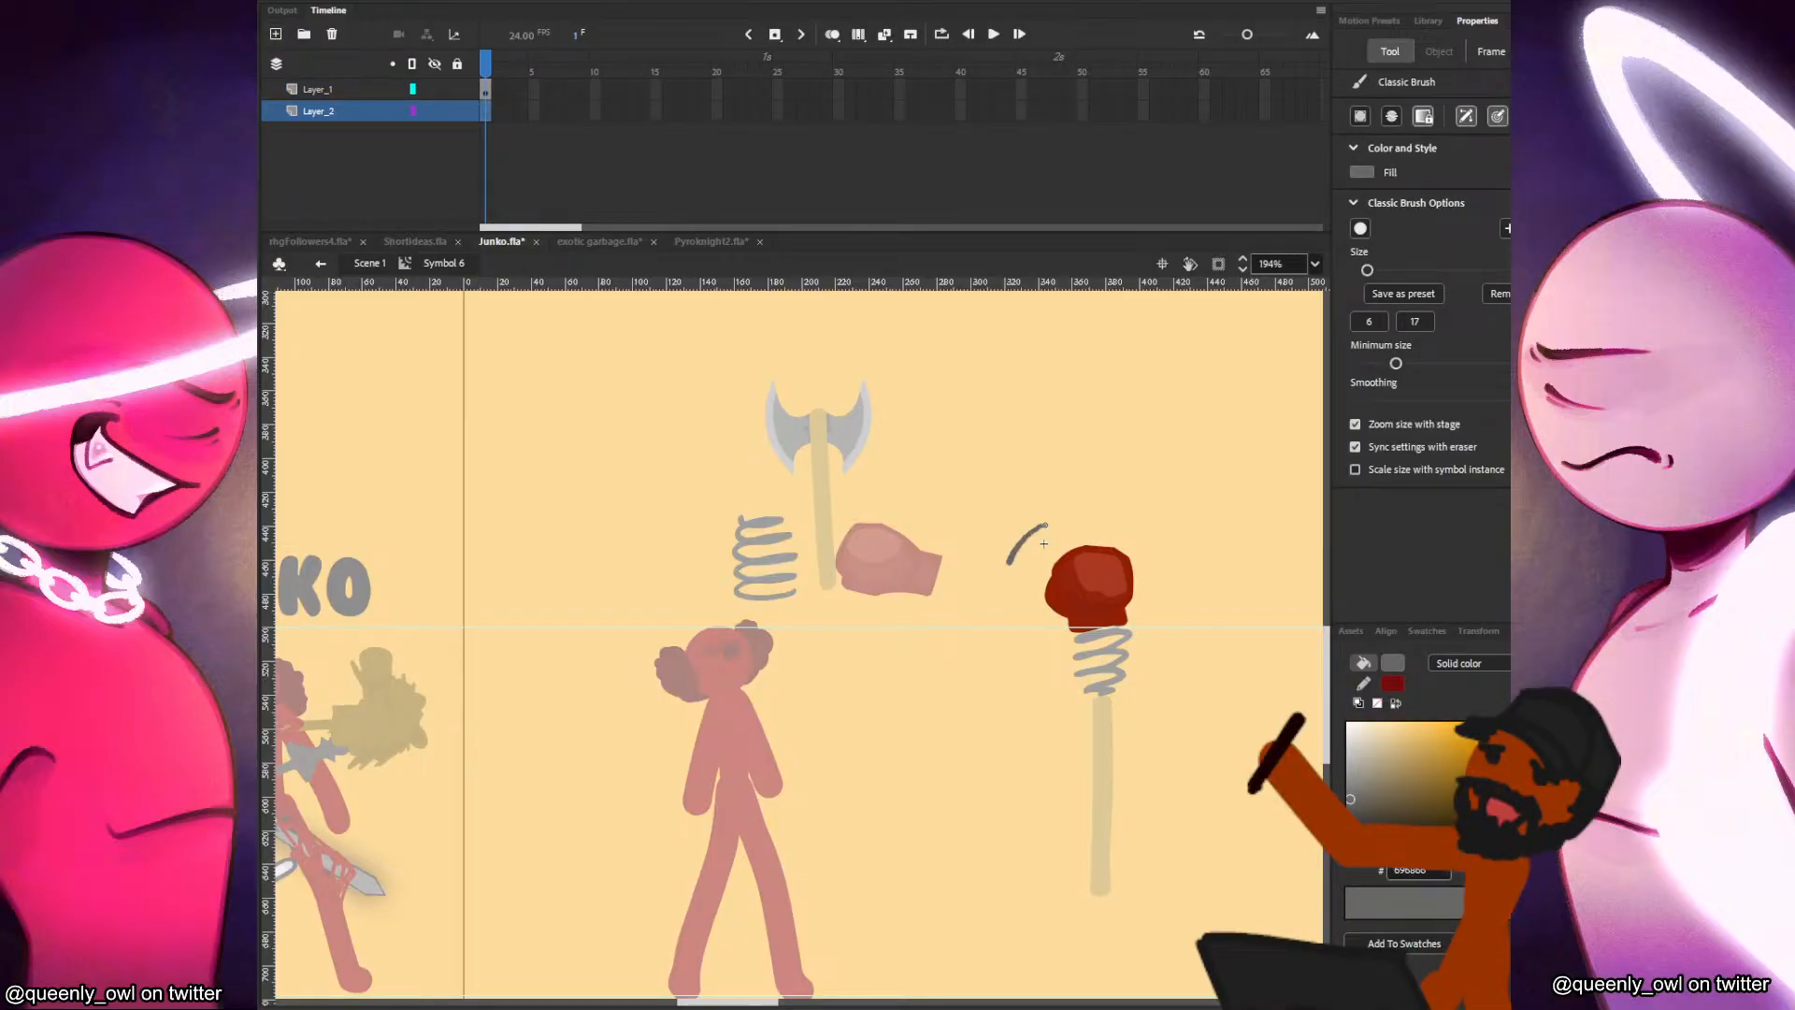
Paint a crescent axe blade about 58 by 78 px behind the glove in the axe's grey, fill it and return to Scene 1.
left_click_drag(1034, 518, 1035, 661)
key("ctrl+z")
left_click_drag(1030, 521, 1041, 657)
key("ctrl+z")
key("ctrl+z")
left_click_drag(1021, 517, 1053, 614)
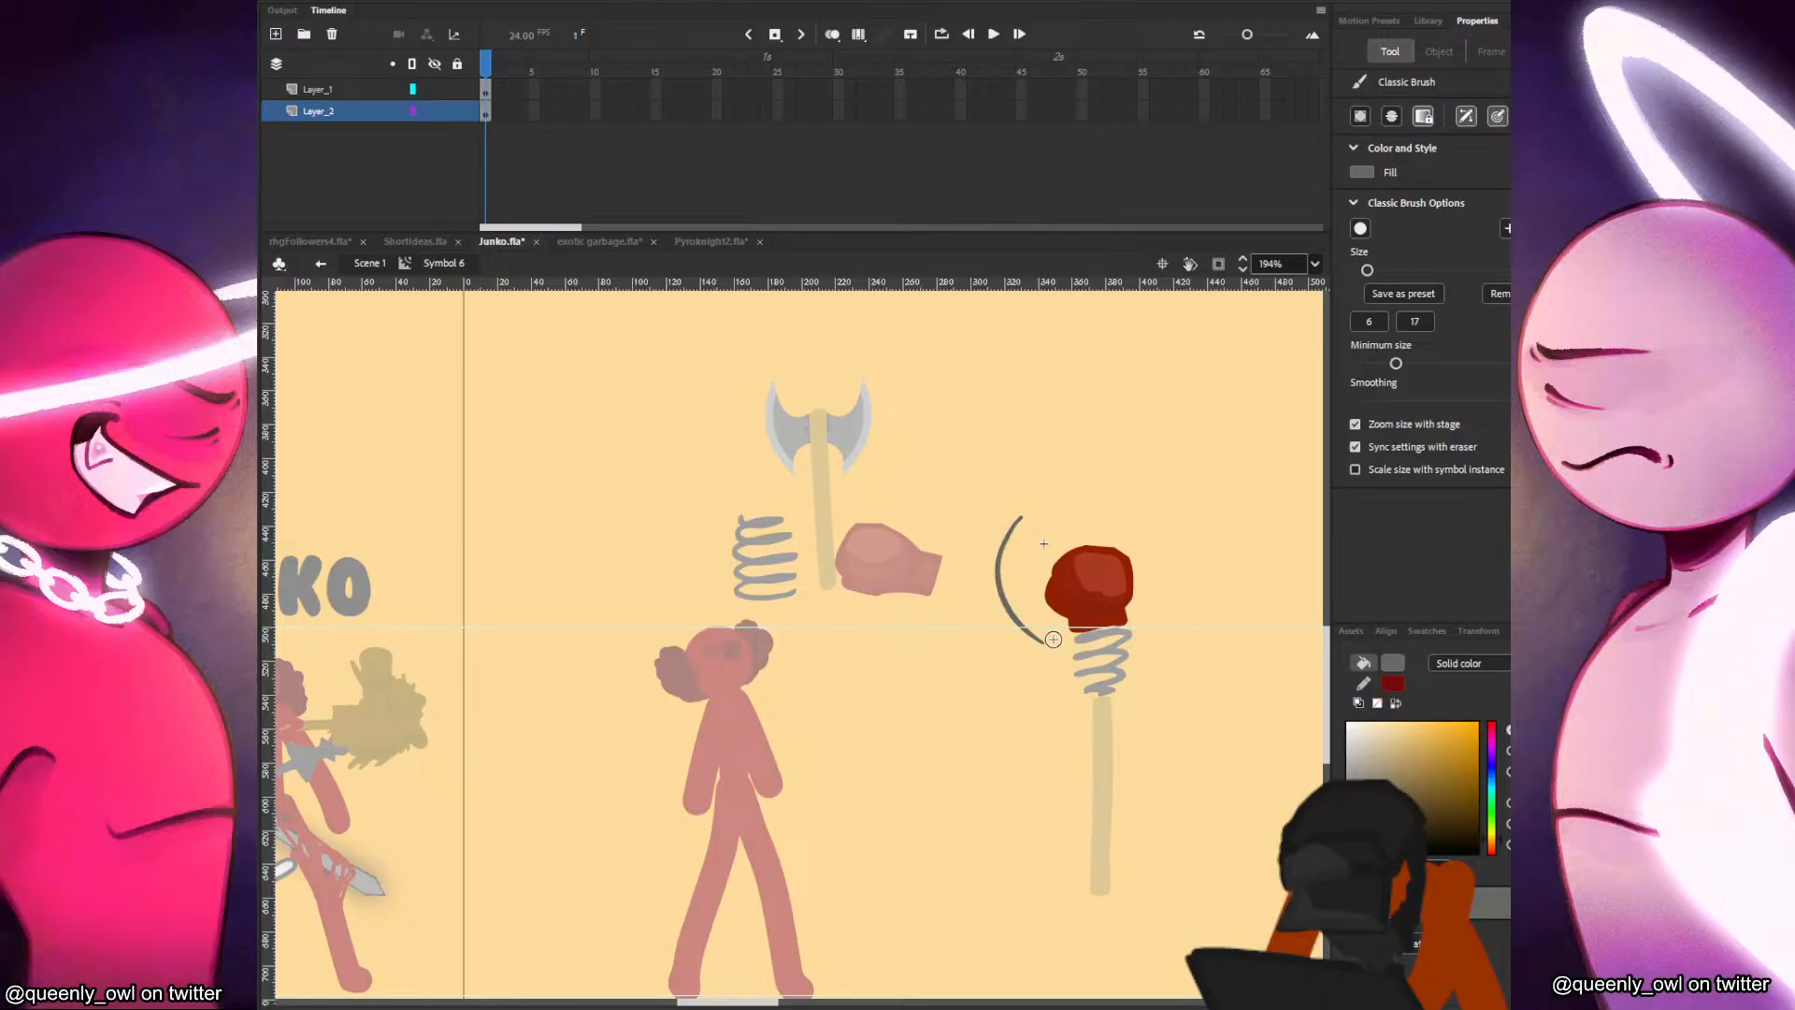
left_click_drag(1022, 515, 1064, 610)
key("v")
left_click(1040, 553)
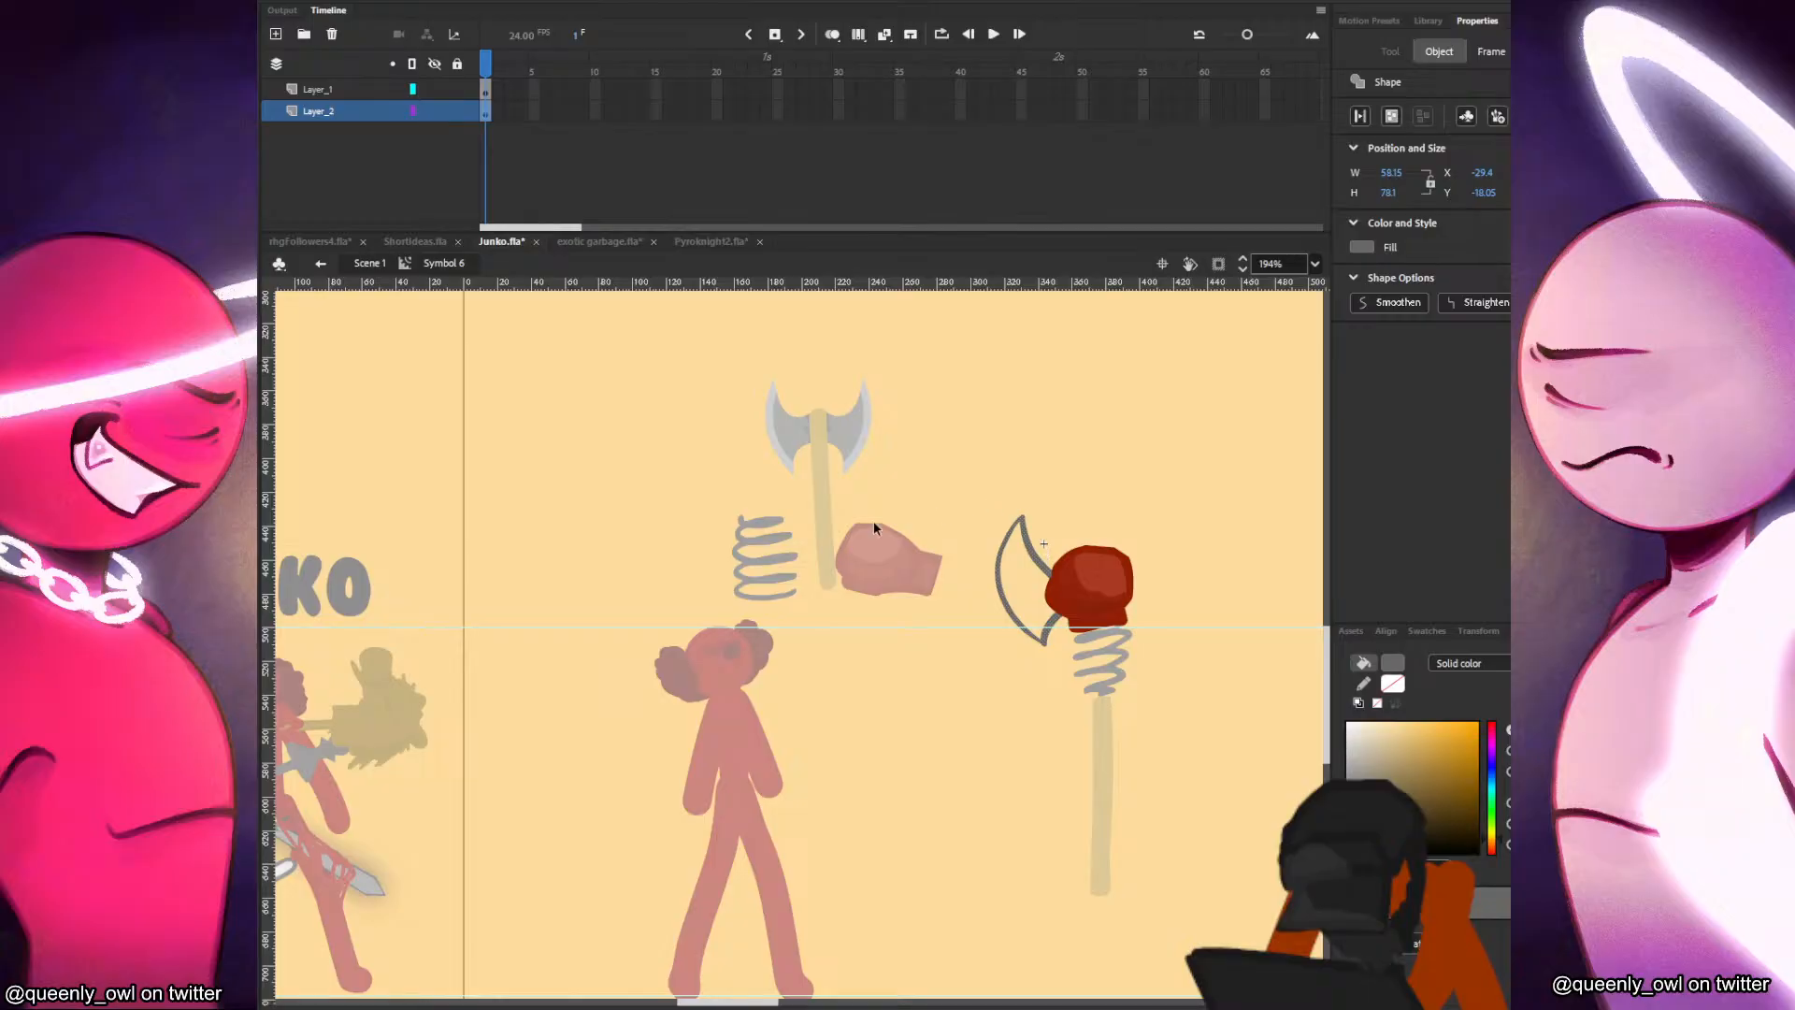
left_click(1004, 478)
double_click(1038, 499)
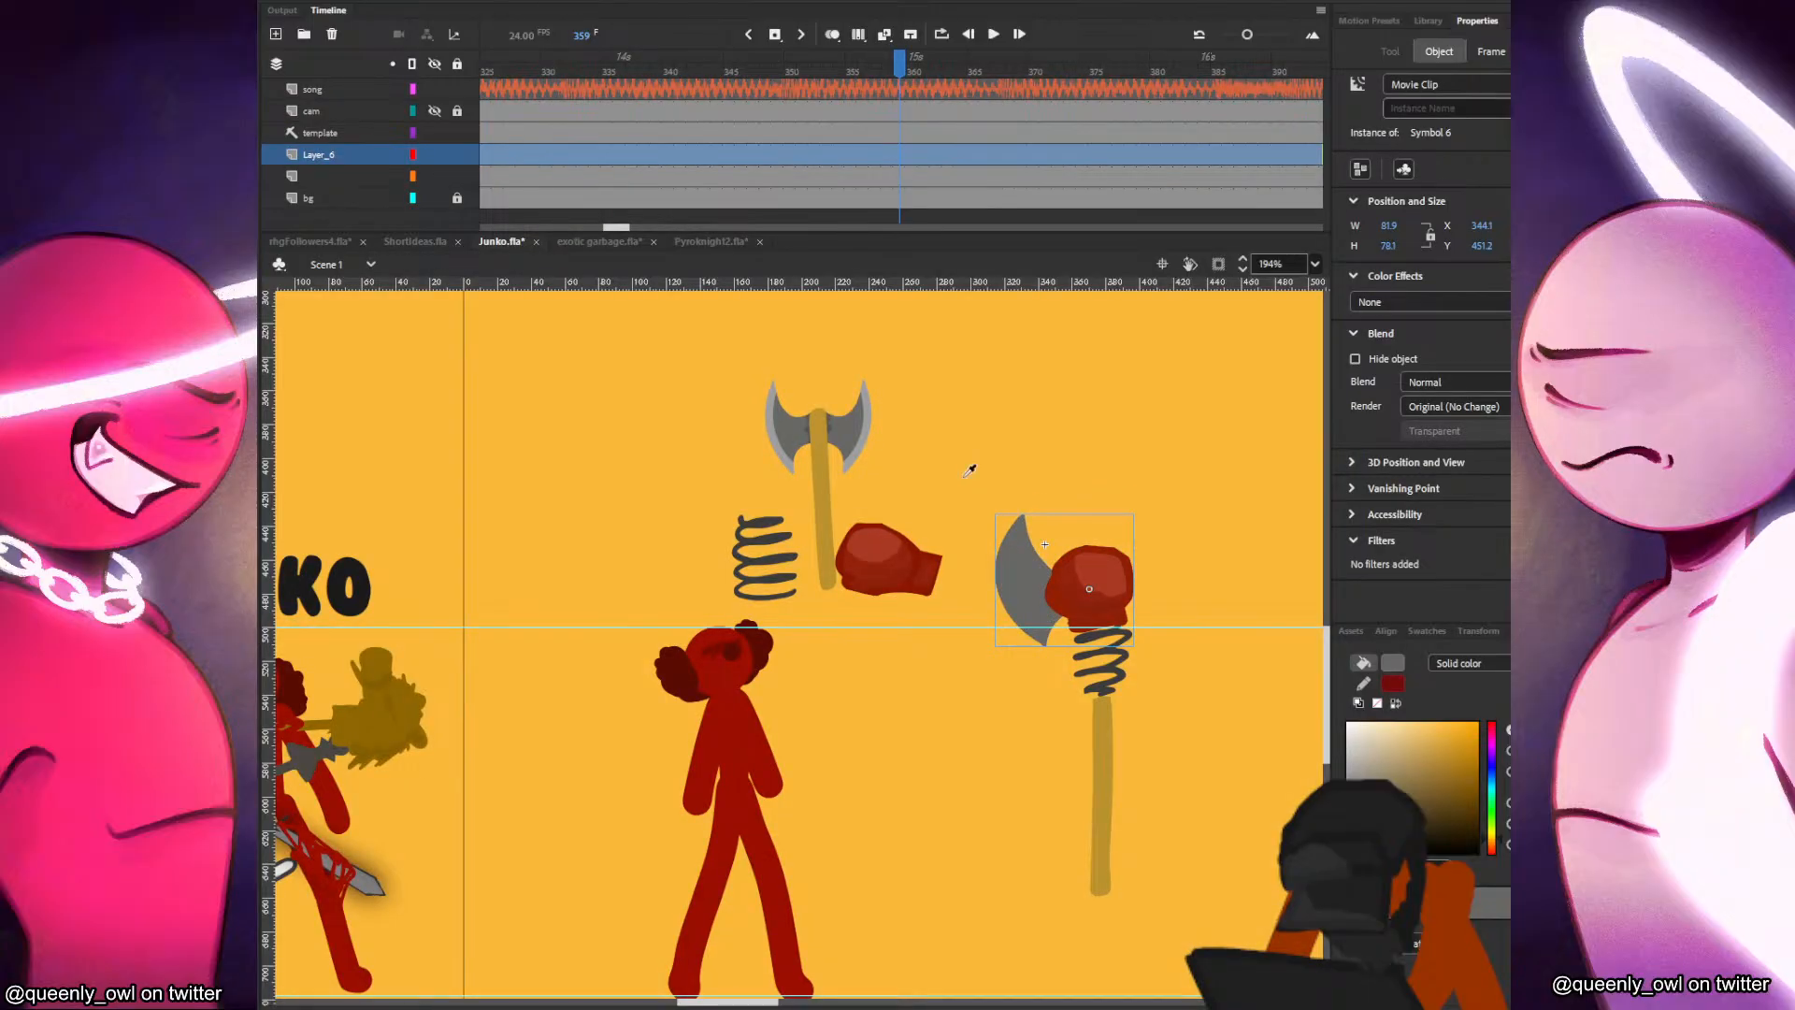
Reopen the glove symbol and fill the blade's outer cutting edge with light grey along a temporary curve, deleting the curve.
double_click(1036, 592)
left_click(1048, 527)
left_click(1034, 561)
left_click(257, 615)
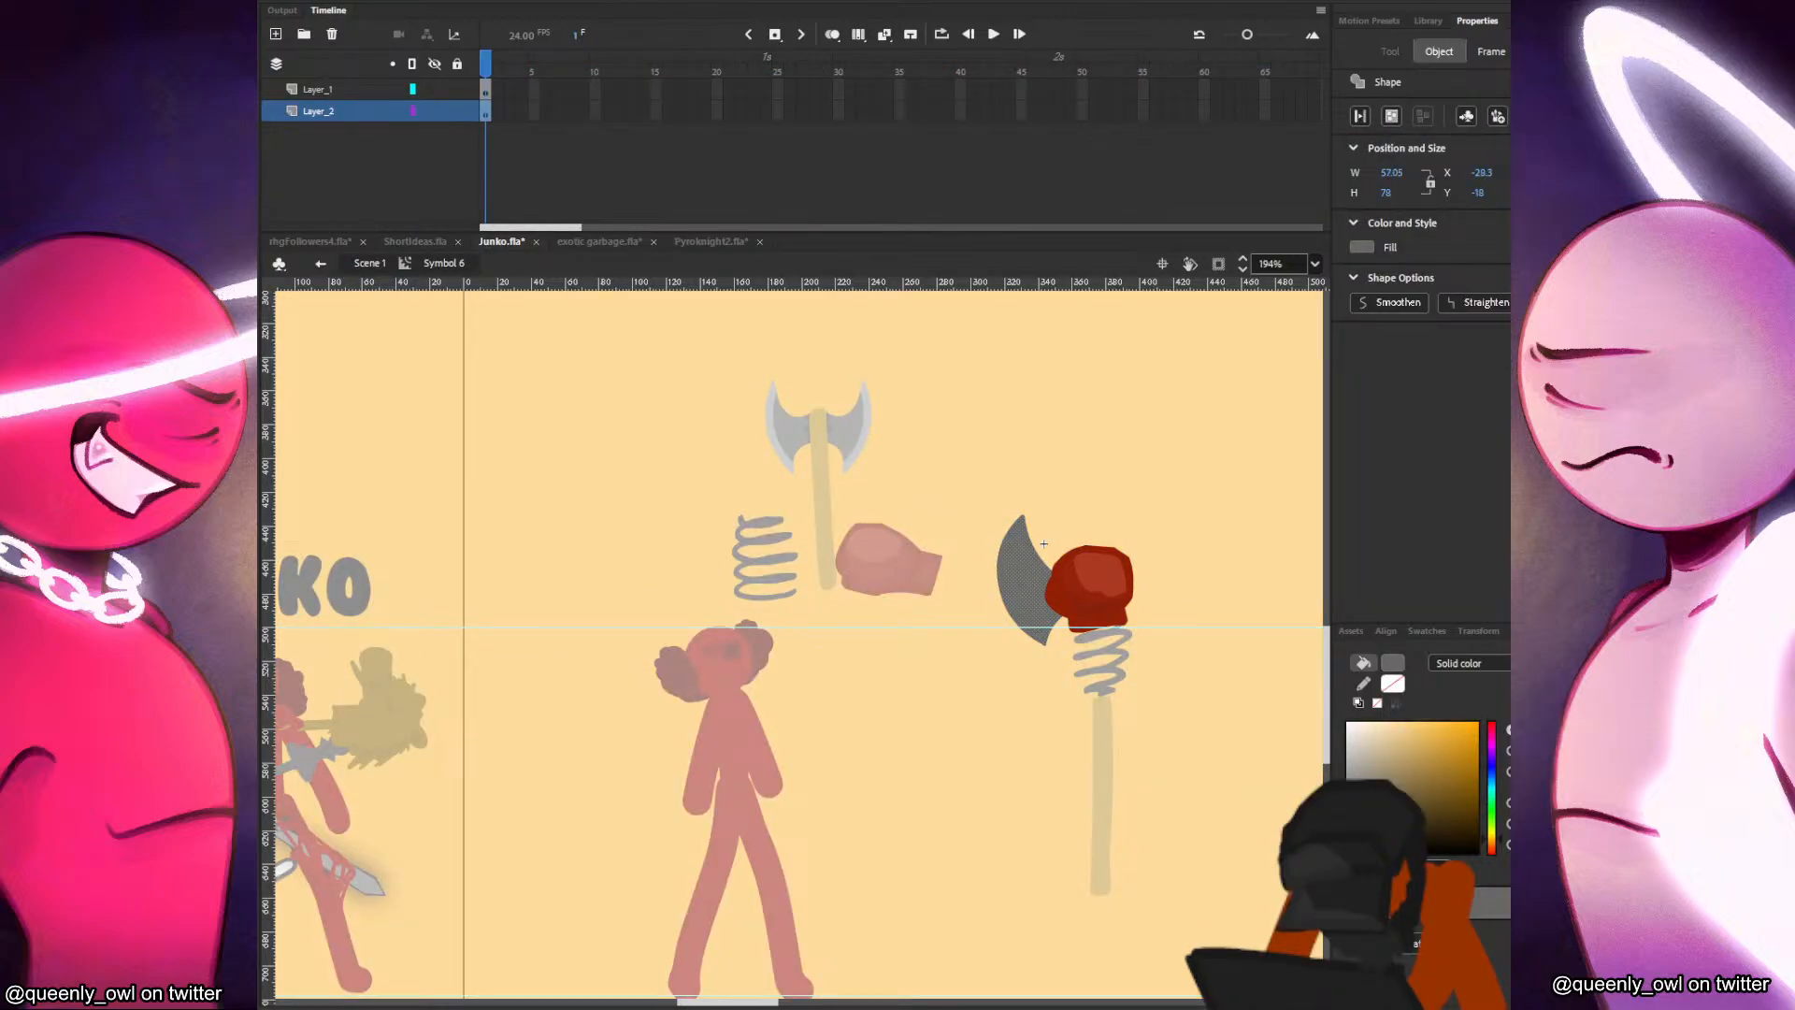
mouse_move(1036, 520)
left_mouse_down()
mouse_move(1015, 605)
mouse_move(1069, 652)
left_mouse_up()
key("k")
left_click(1010, 580)
key("v")
double_click(1012, 584)
key("Delete")
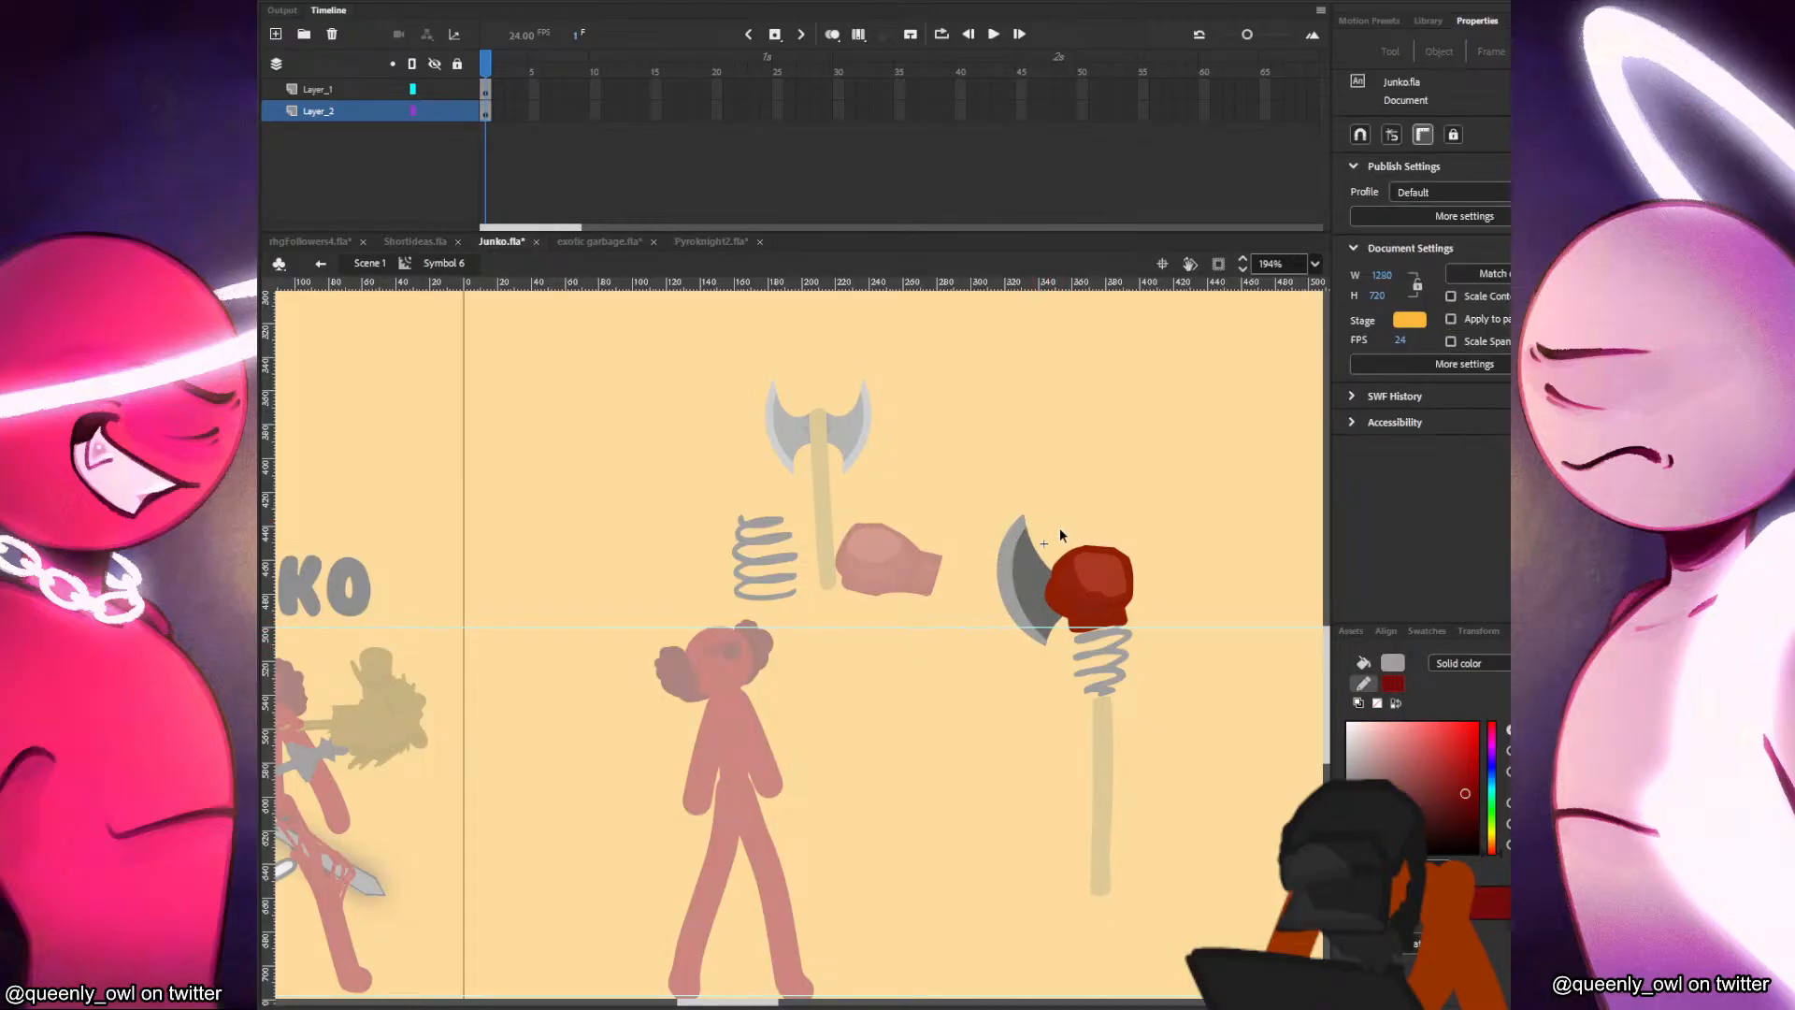
Fill the blade area next to the glove with a darker grey inside a temporary outline, deleting the outline.
key("y")
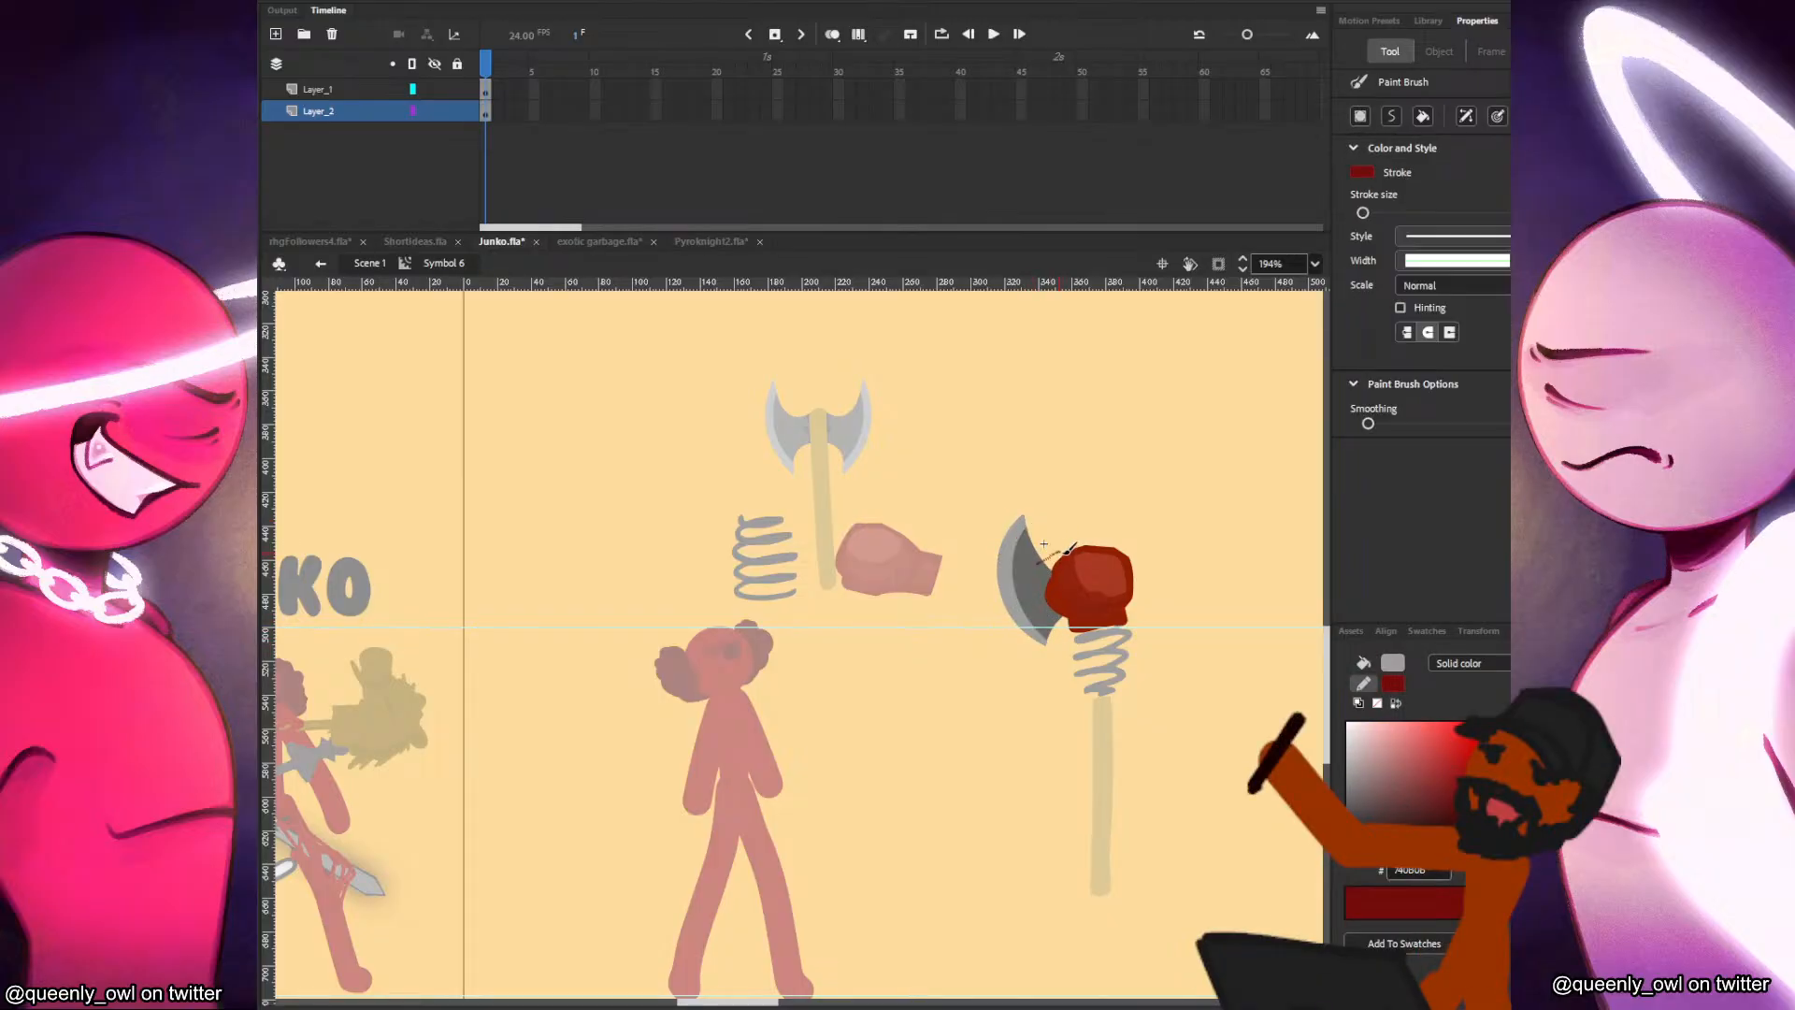
key("k")
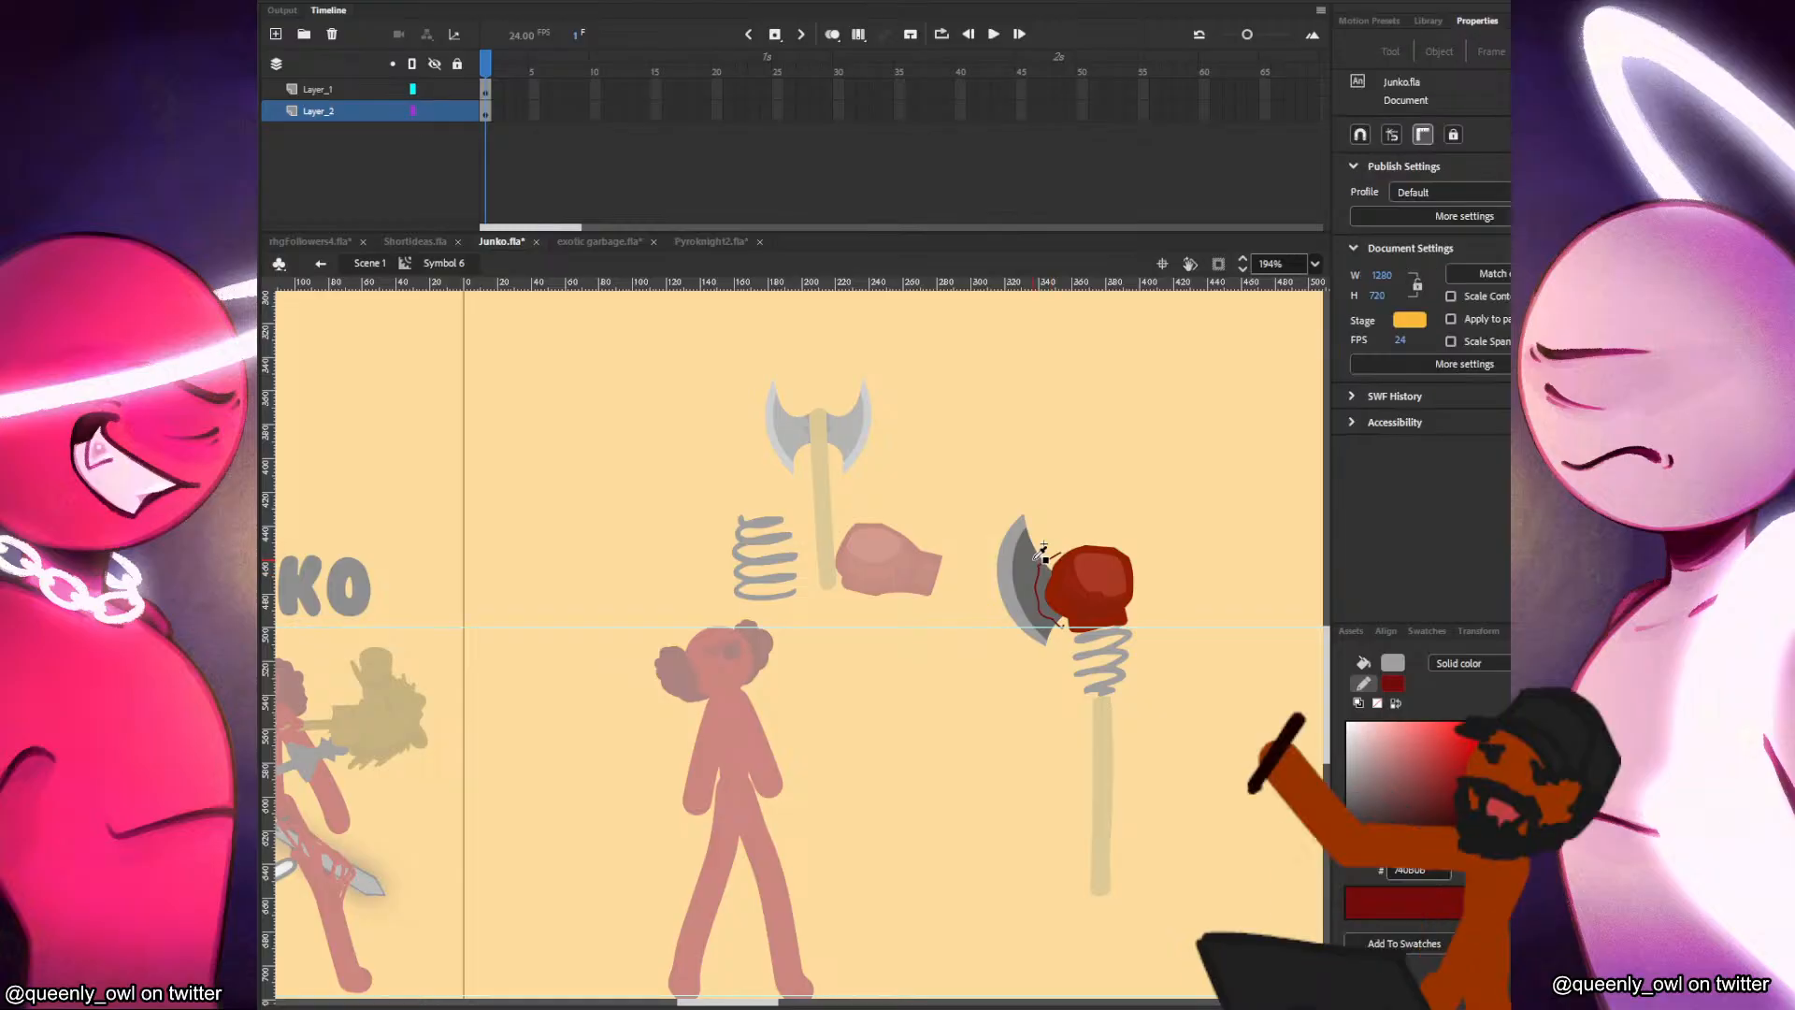
left_click_drag(1351, 799, 1350, 811)
left_click(1047, 607)
key("v")
double_click(1040, 611)
key("Delete")
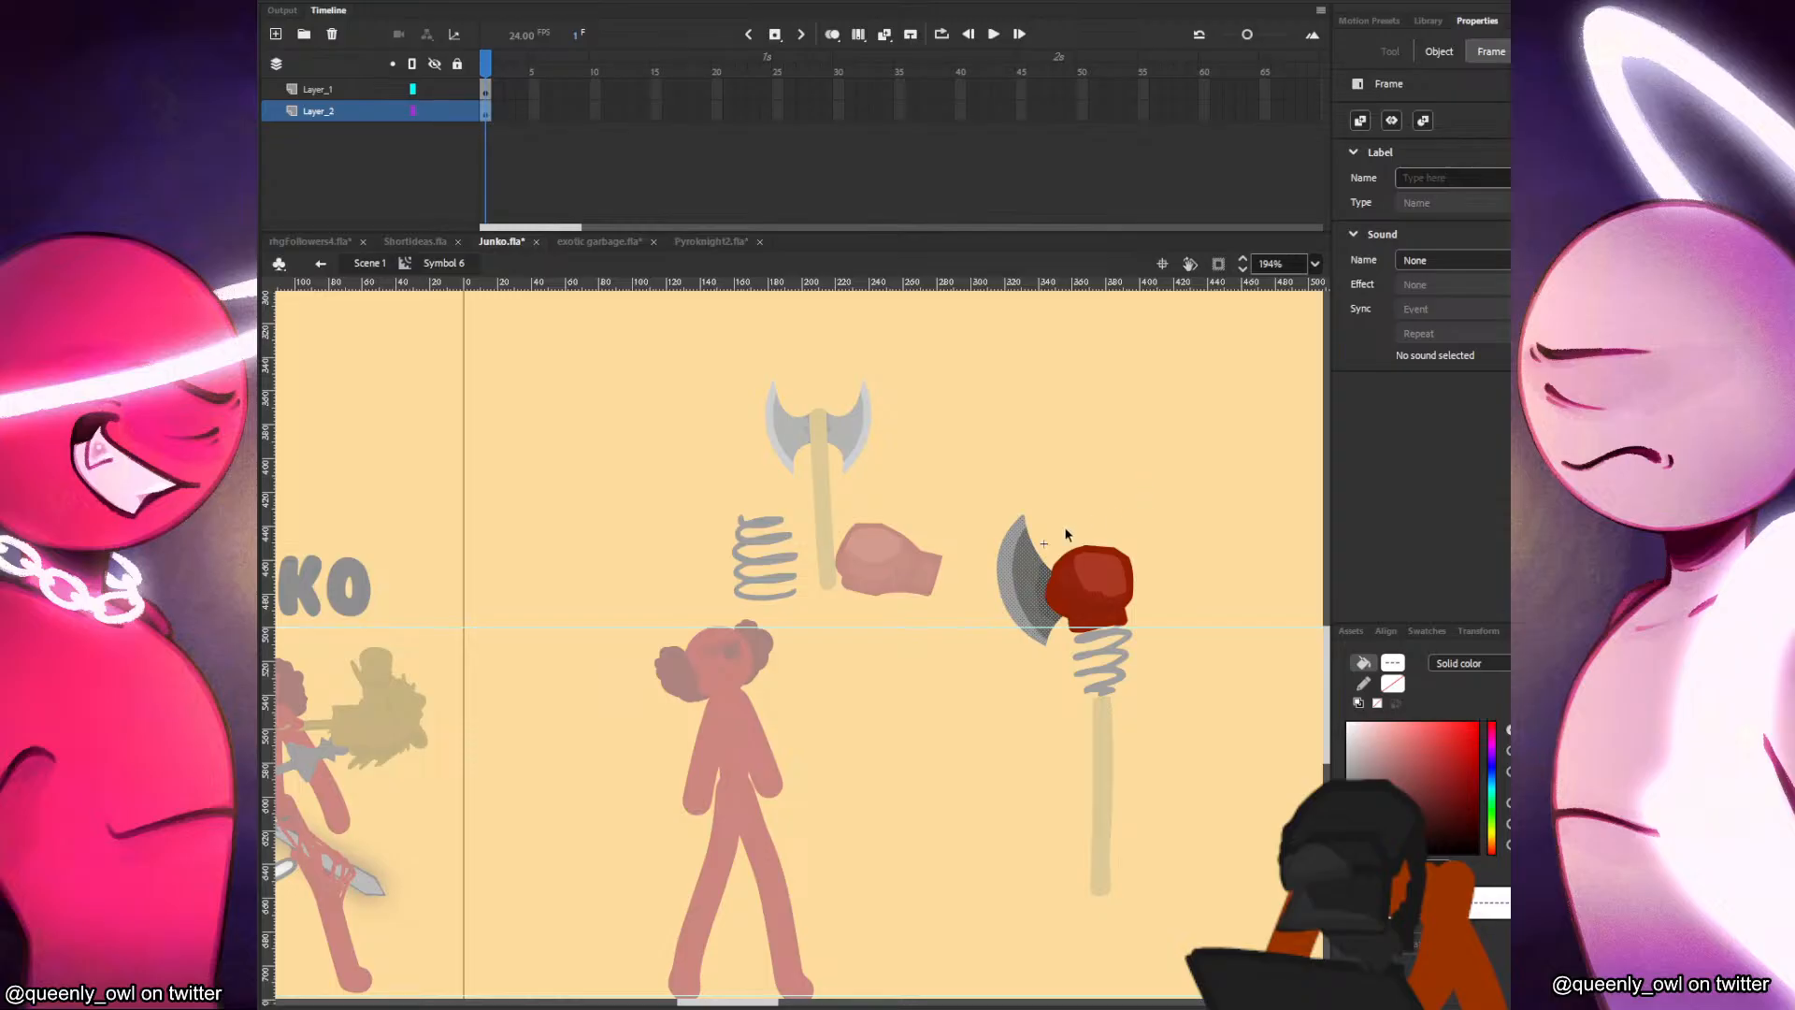
left_click(1028, 566)
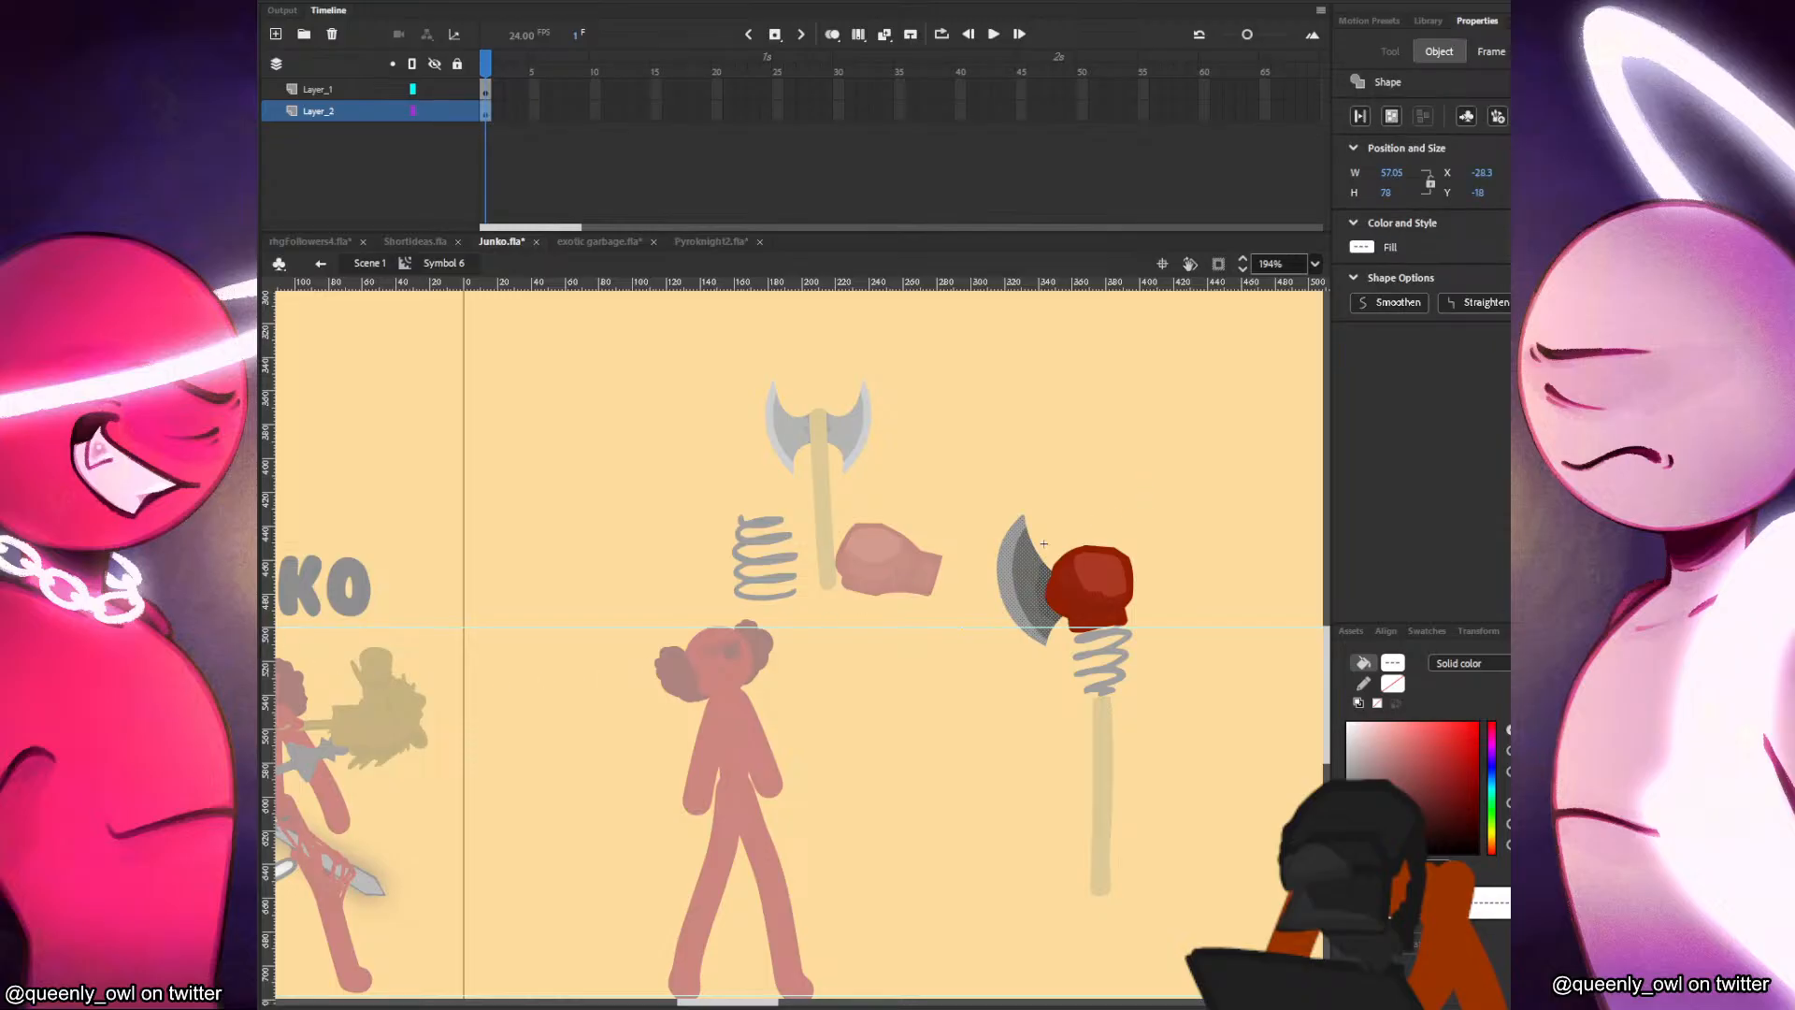
Group the axe blade, copy it, flip the copy horizontally and fit it behind the glove's opposite side with a slight rotation.
key("ctrl+g")
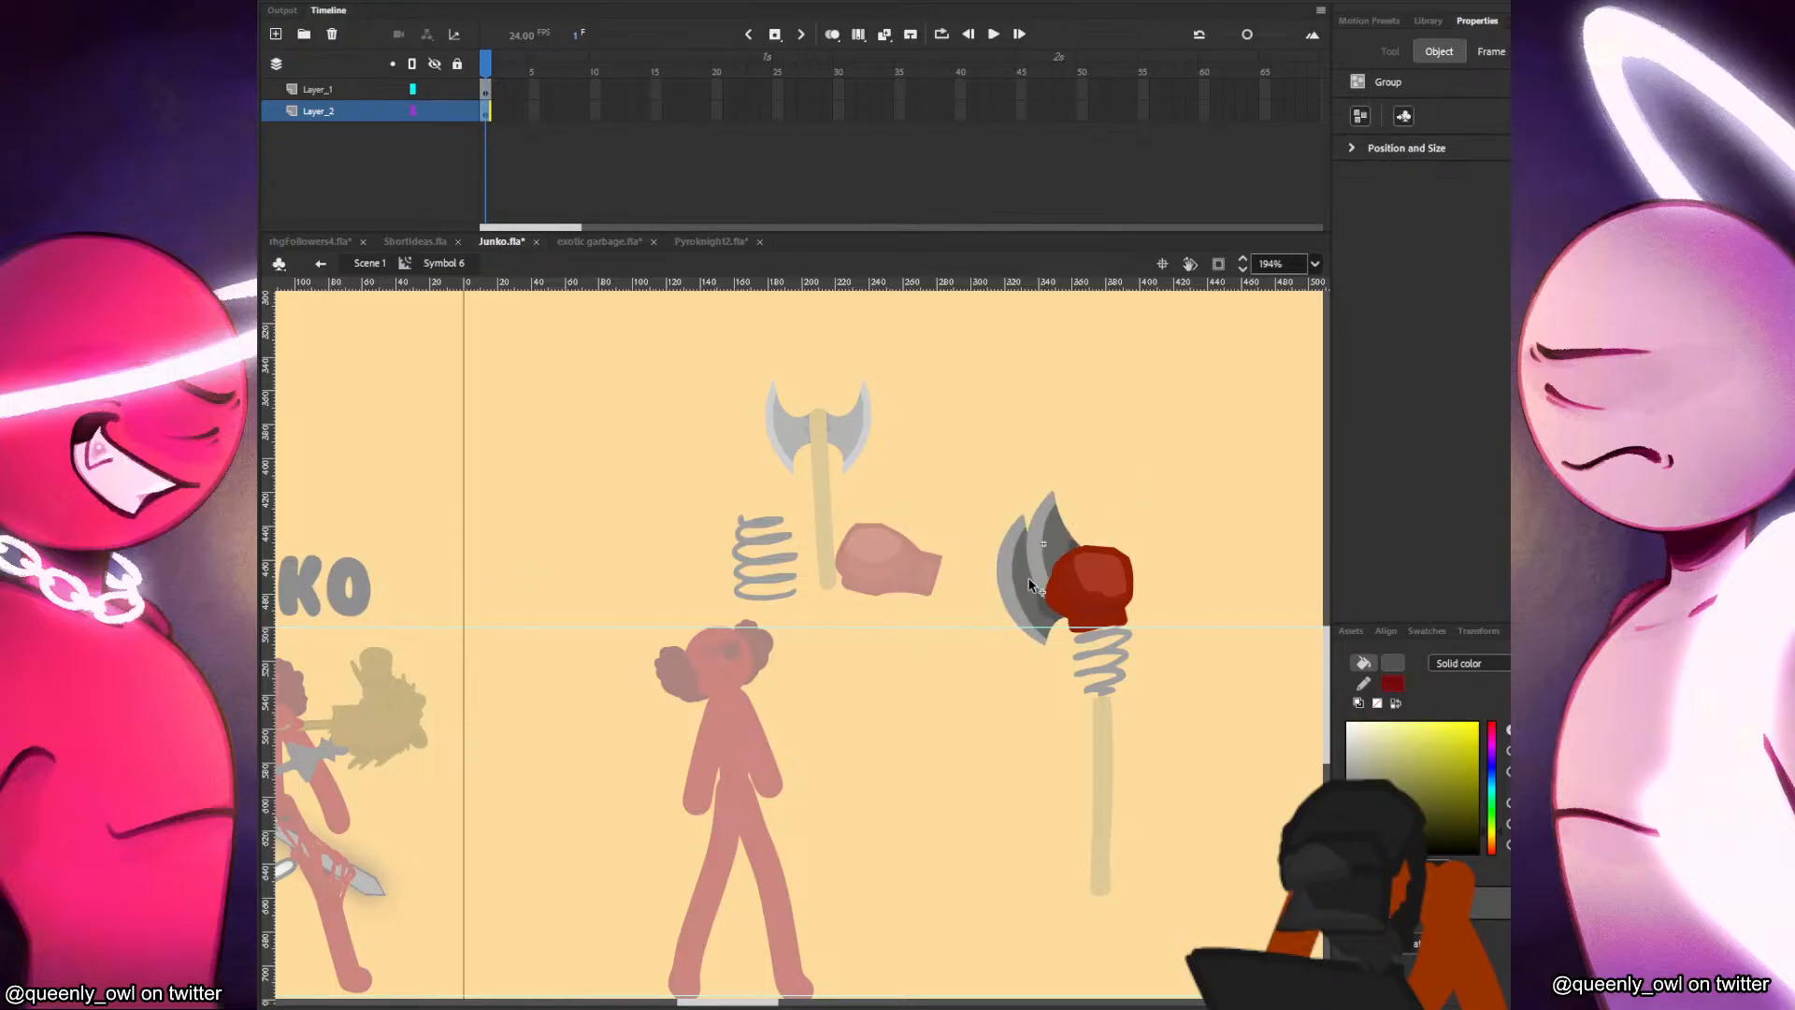
left_click_drag(1023, 542, 1163, 517)
left_click(470, 3)
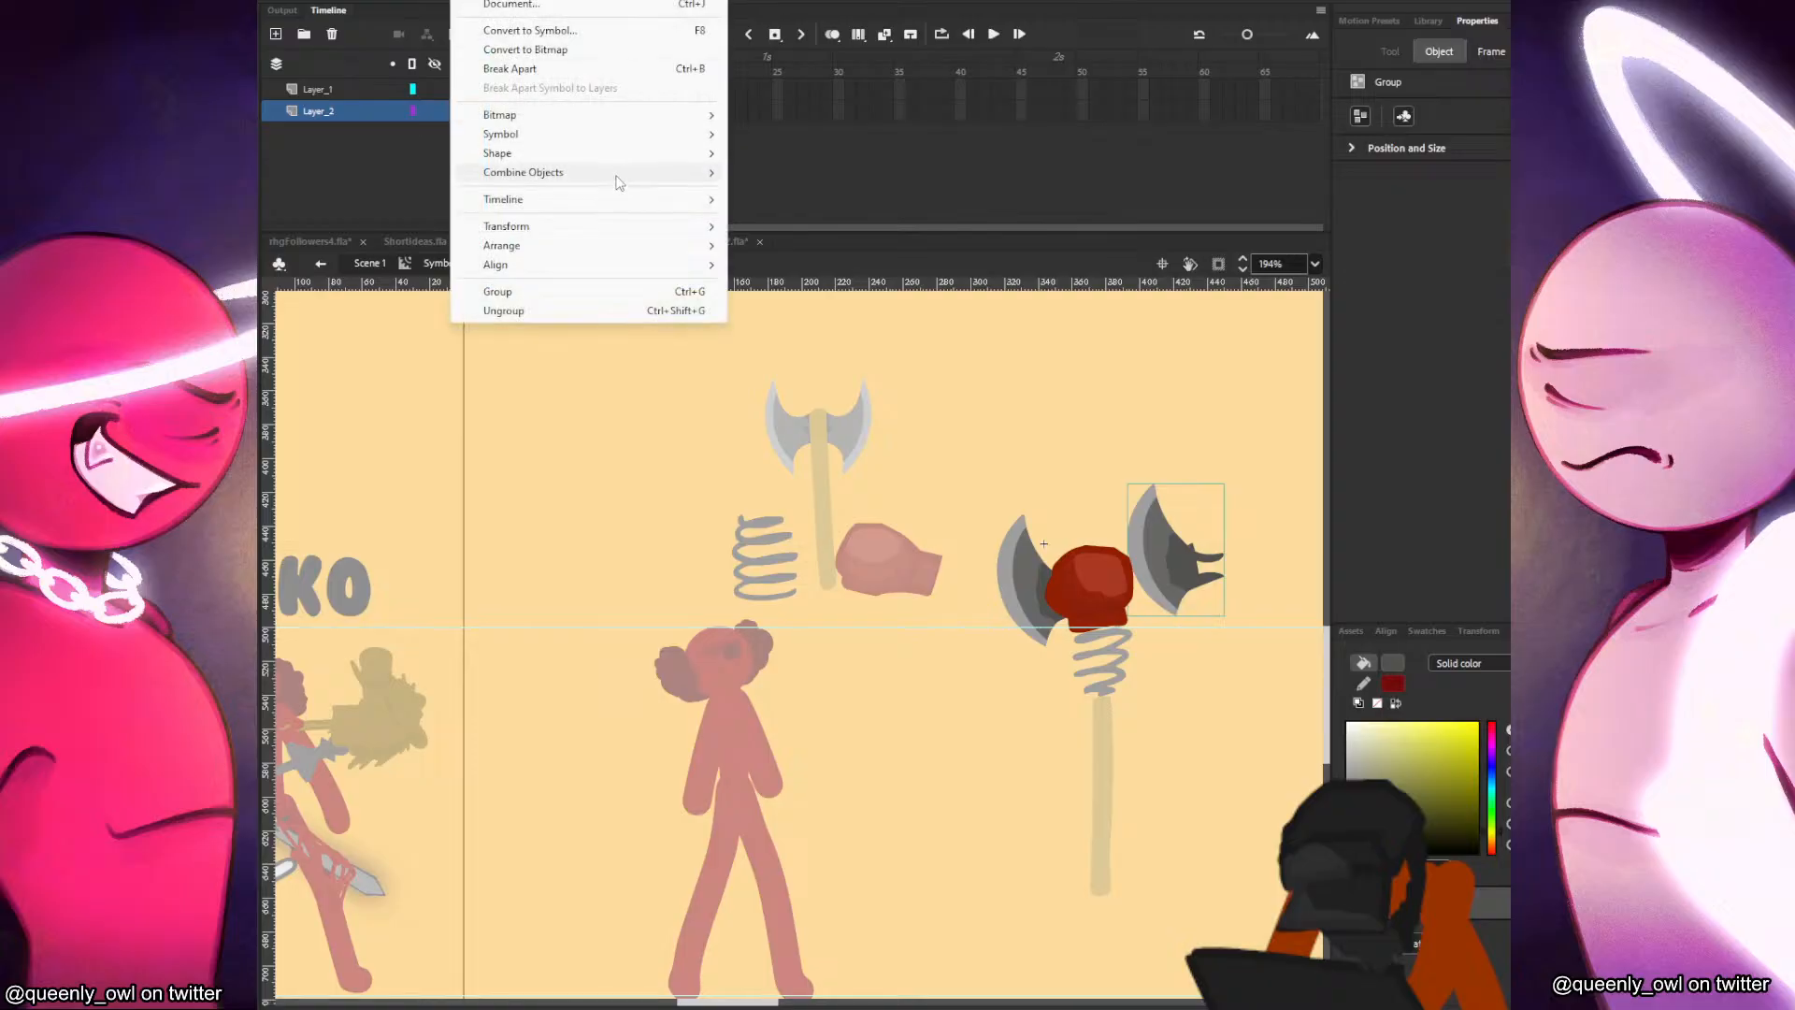
mouse_move(613, 228)
left_click(846, 416)
left_click_drag(1218, 550, 1193, 578)
key("Left")
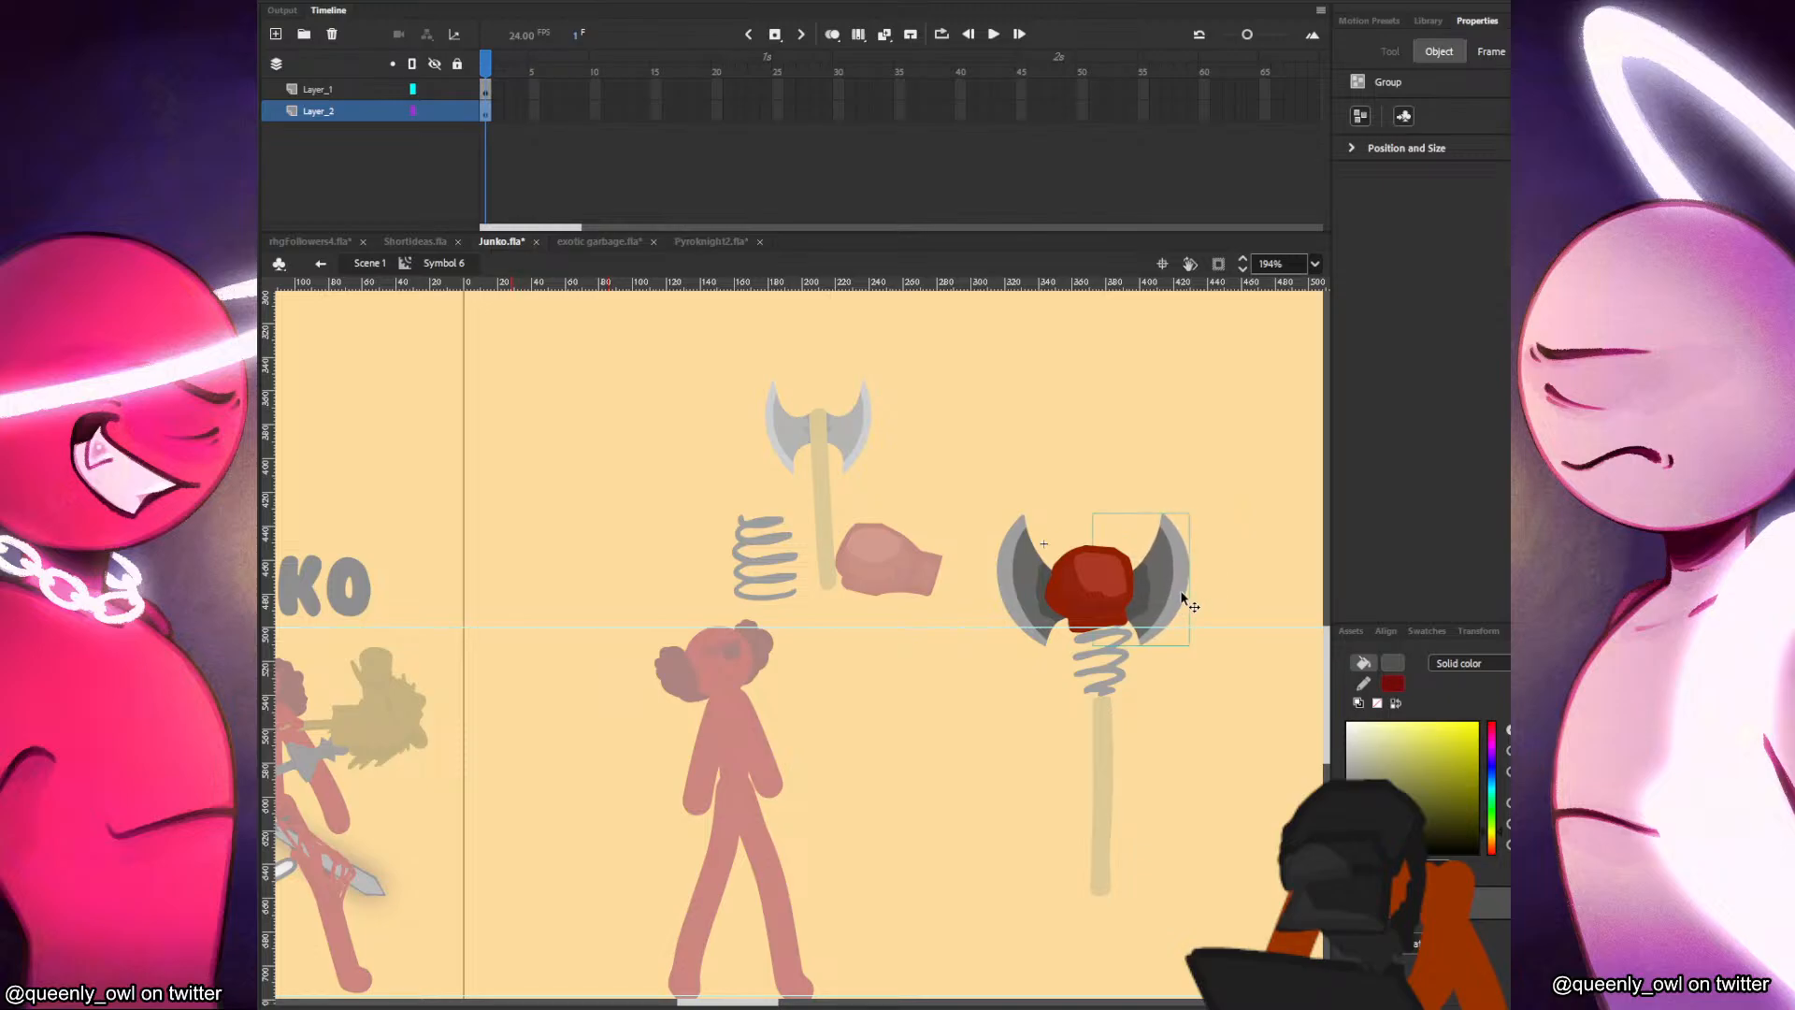
key("q")
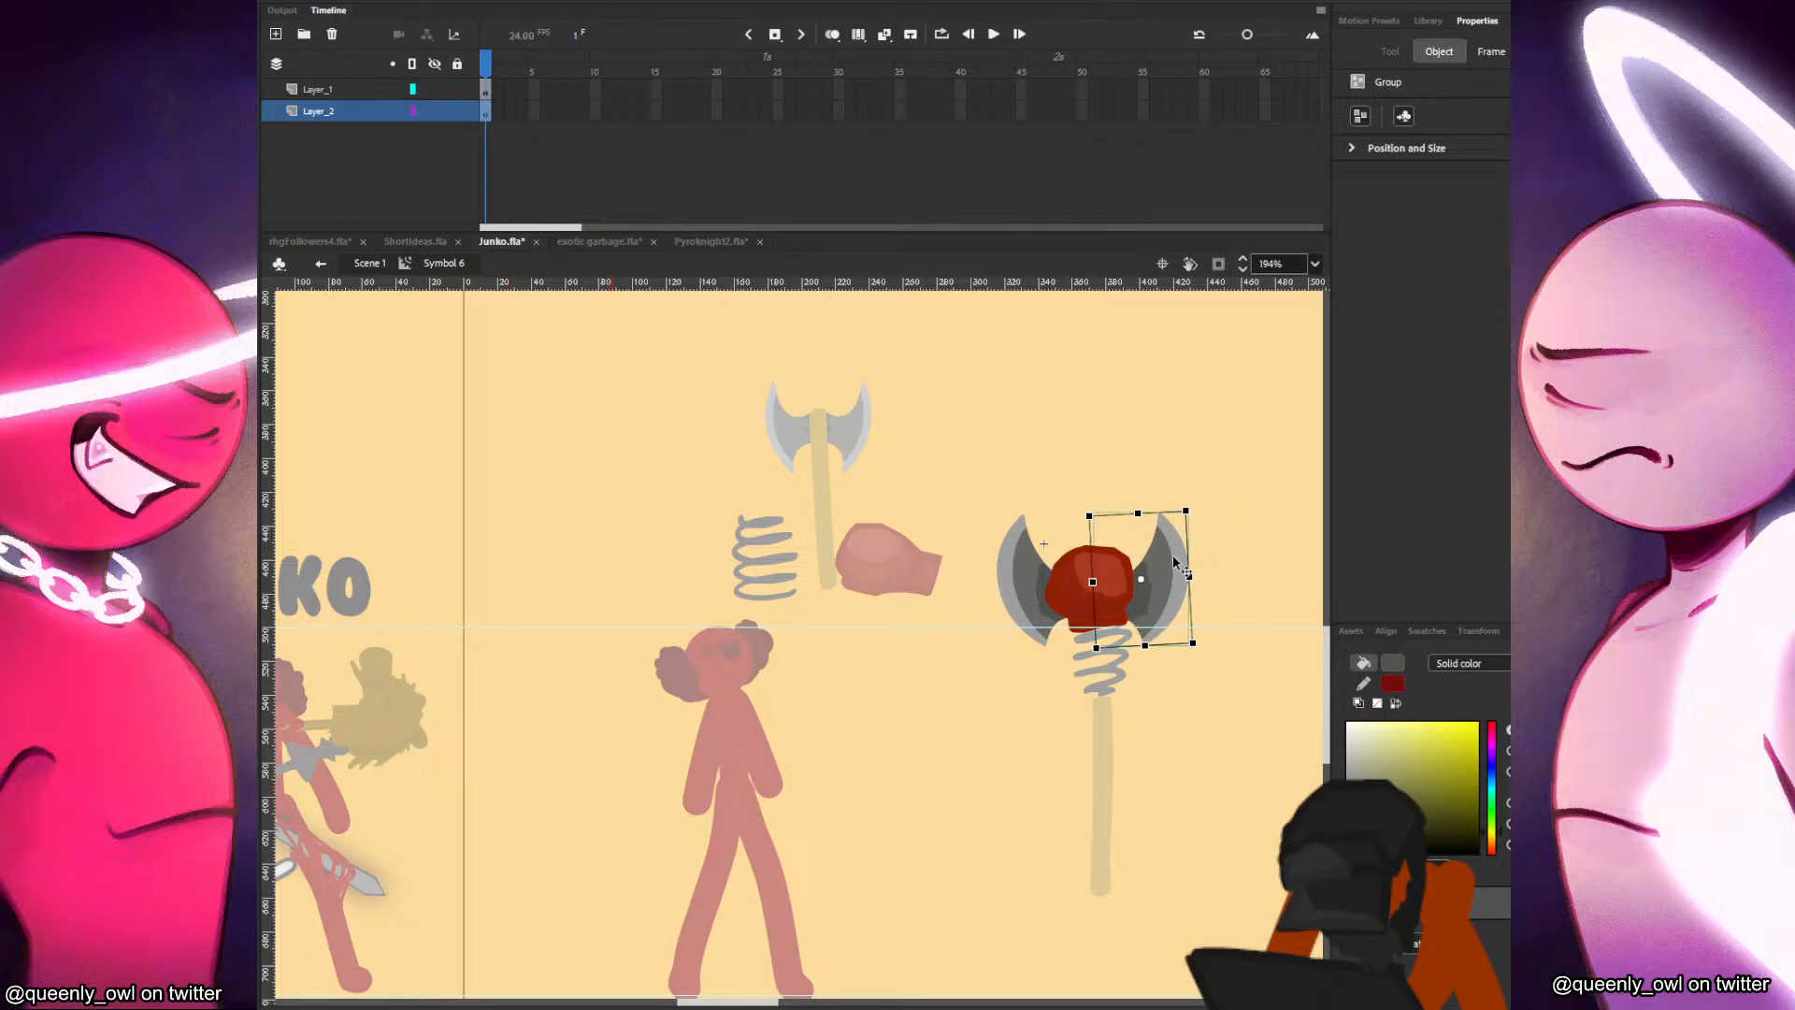
left_click(1222, 564)
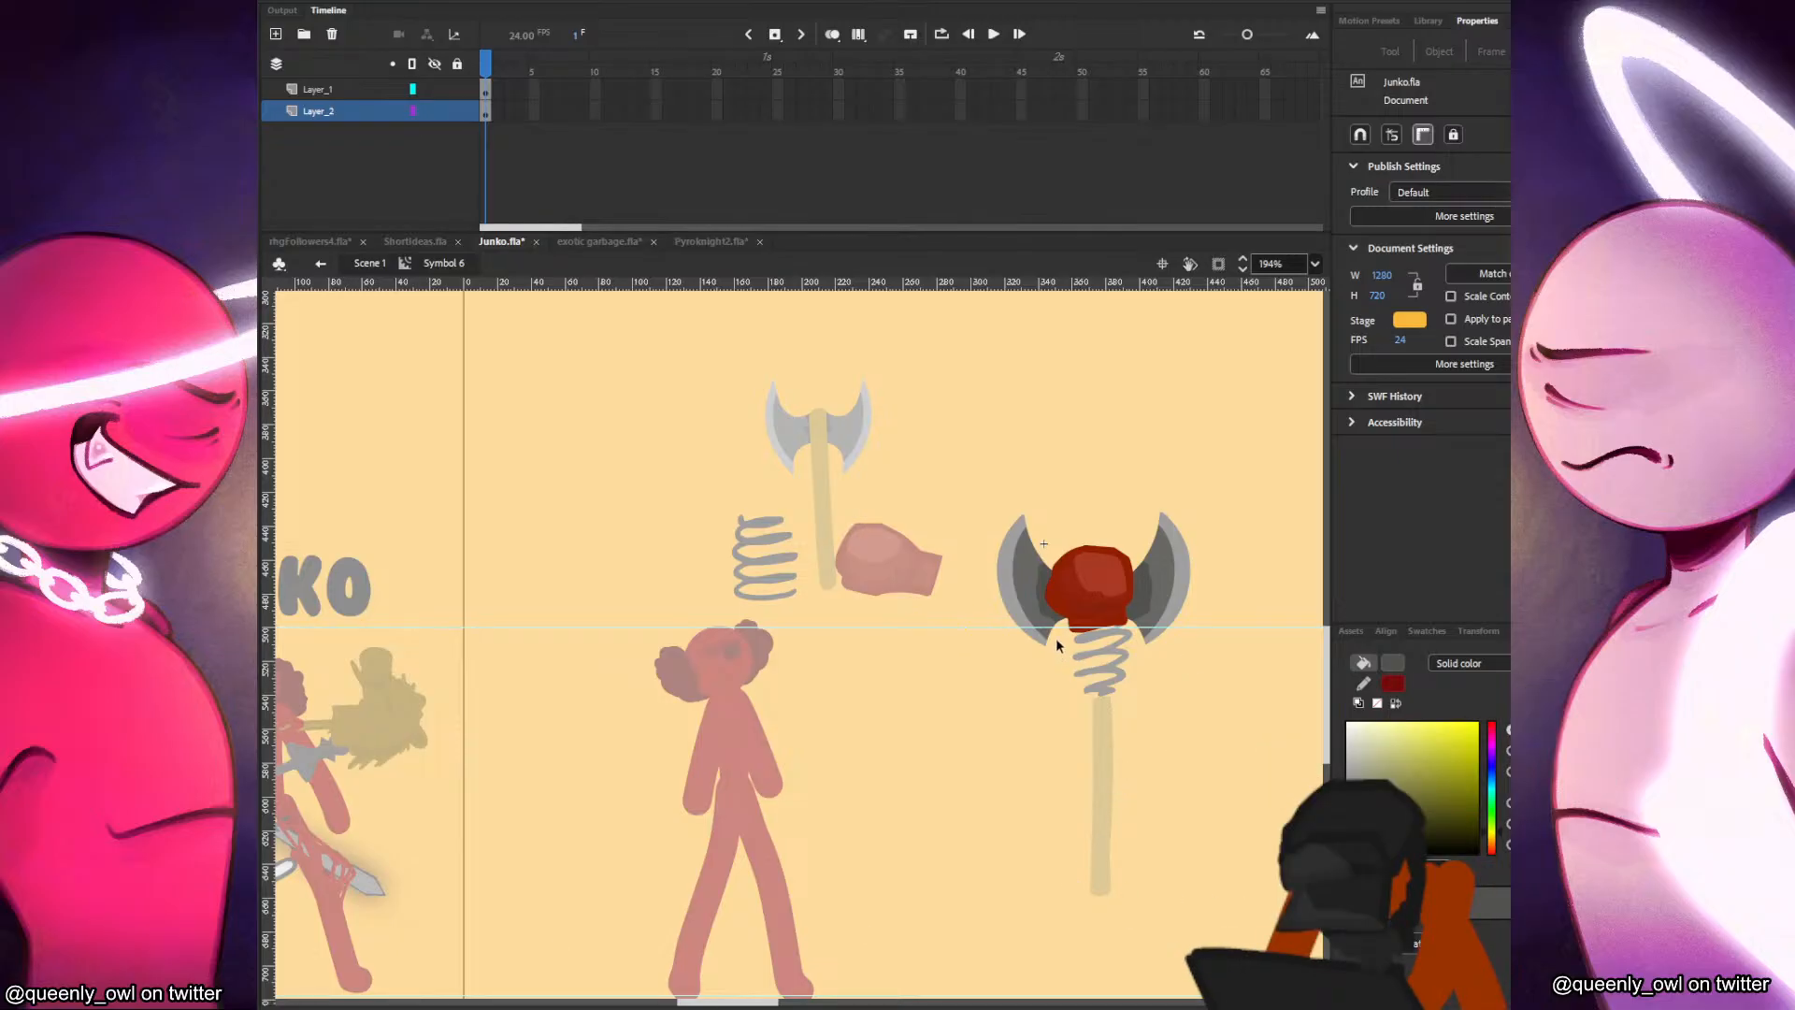
Erase small notches from the upper inner edge of the left axe blade to make it look chipped.
key("e")
left_click_drag(1037, 531, 1040, 527)
key("v")
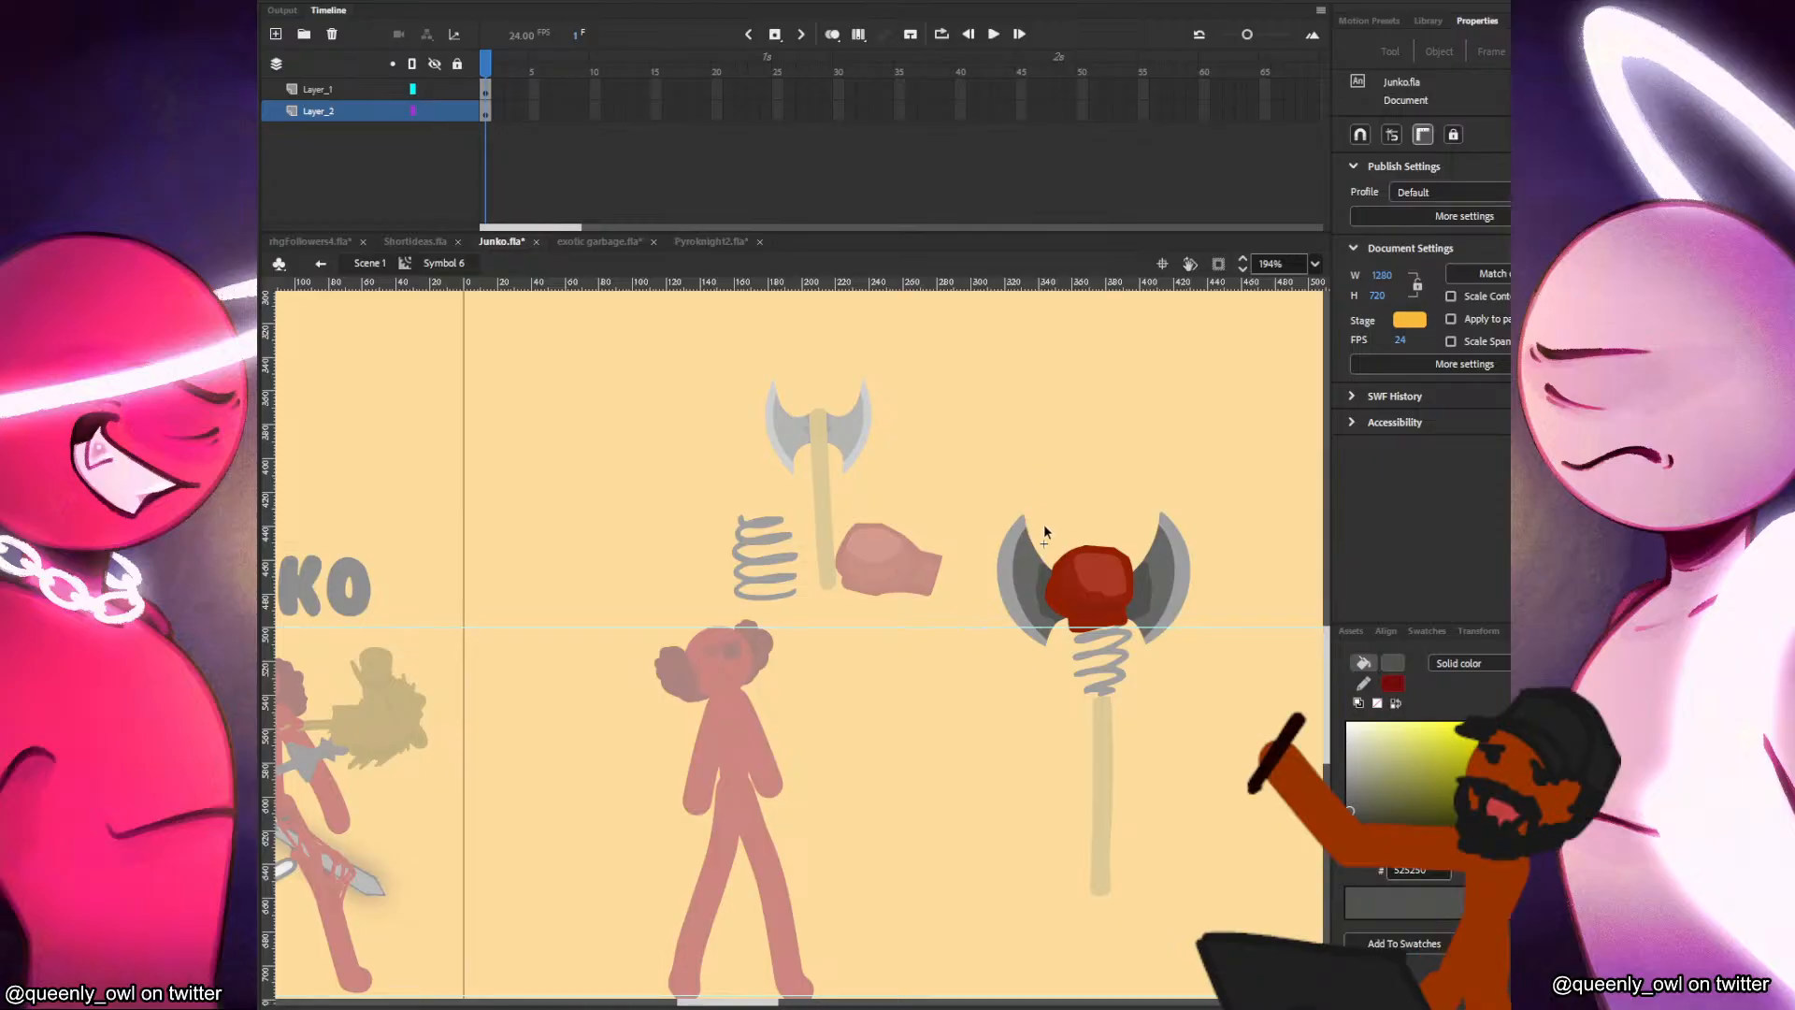
left_click(1160, 570)
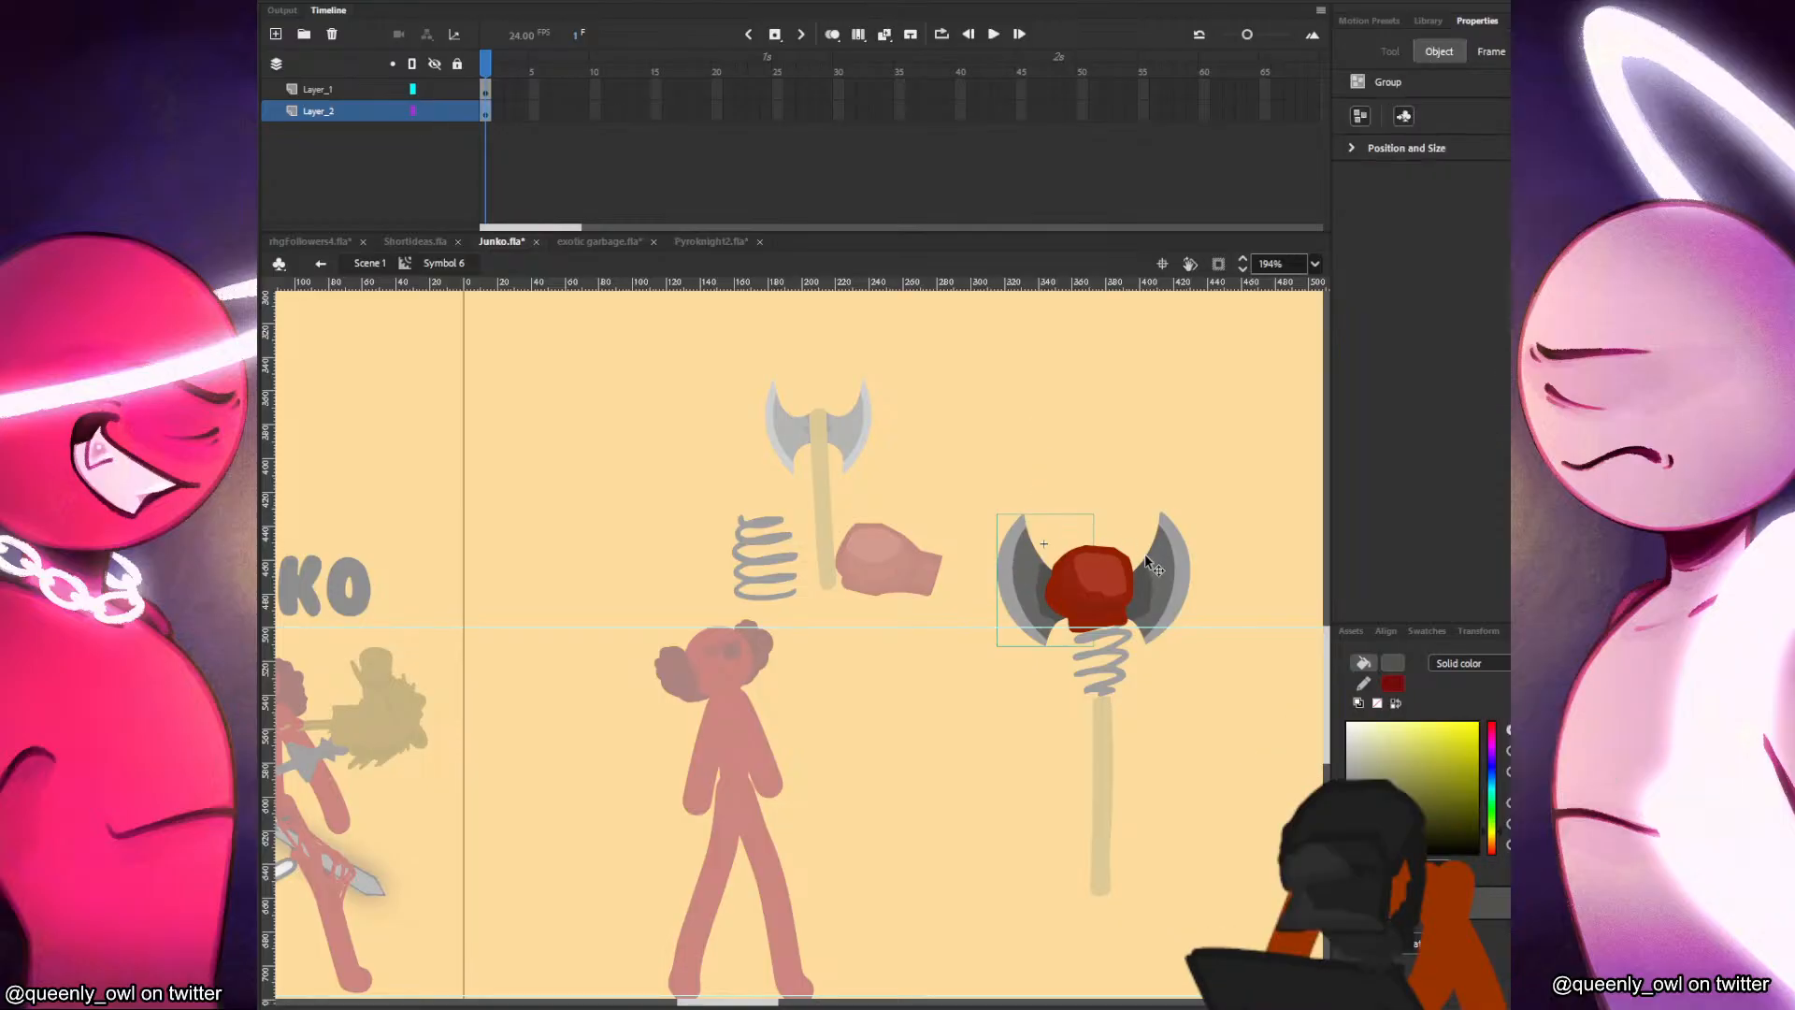
left_click(1203, 486)
key("e")
left_click_drag(1045, 542, 1040, 493)
key("v")
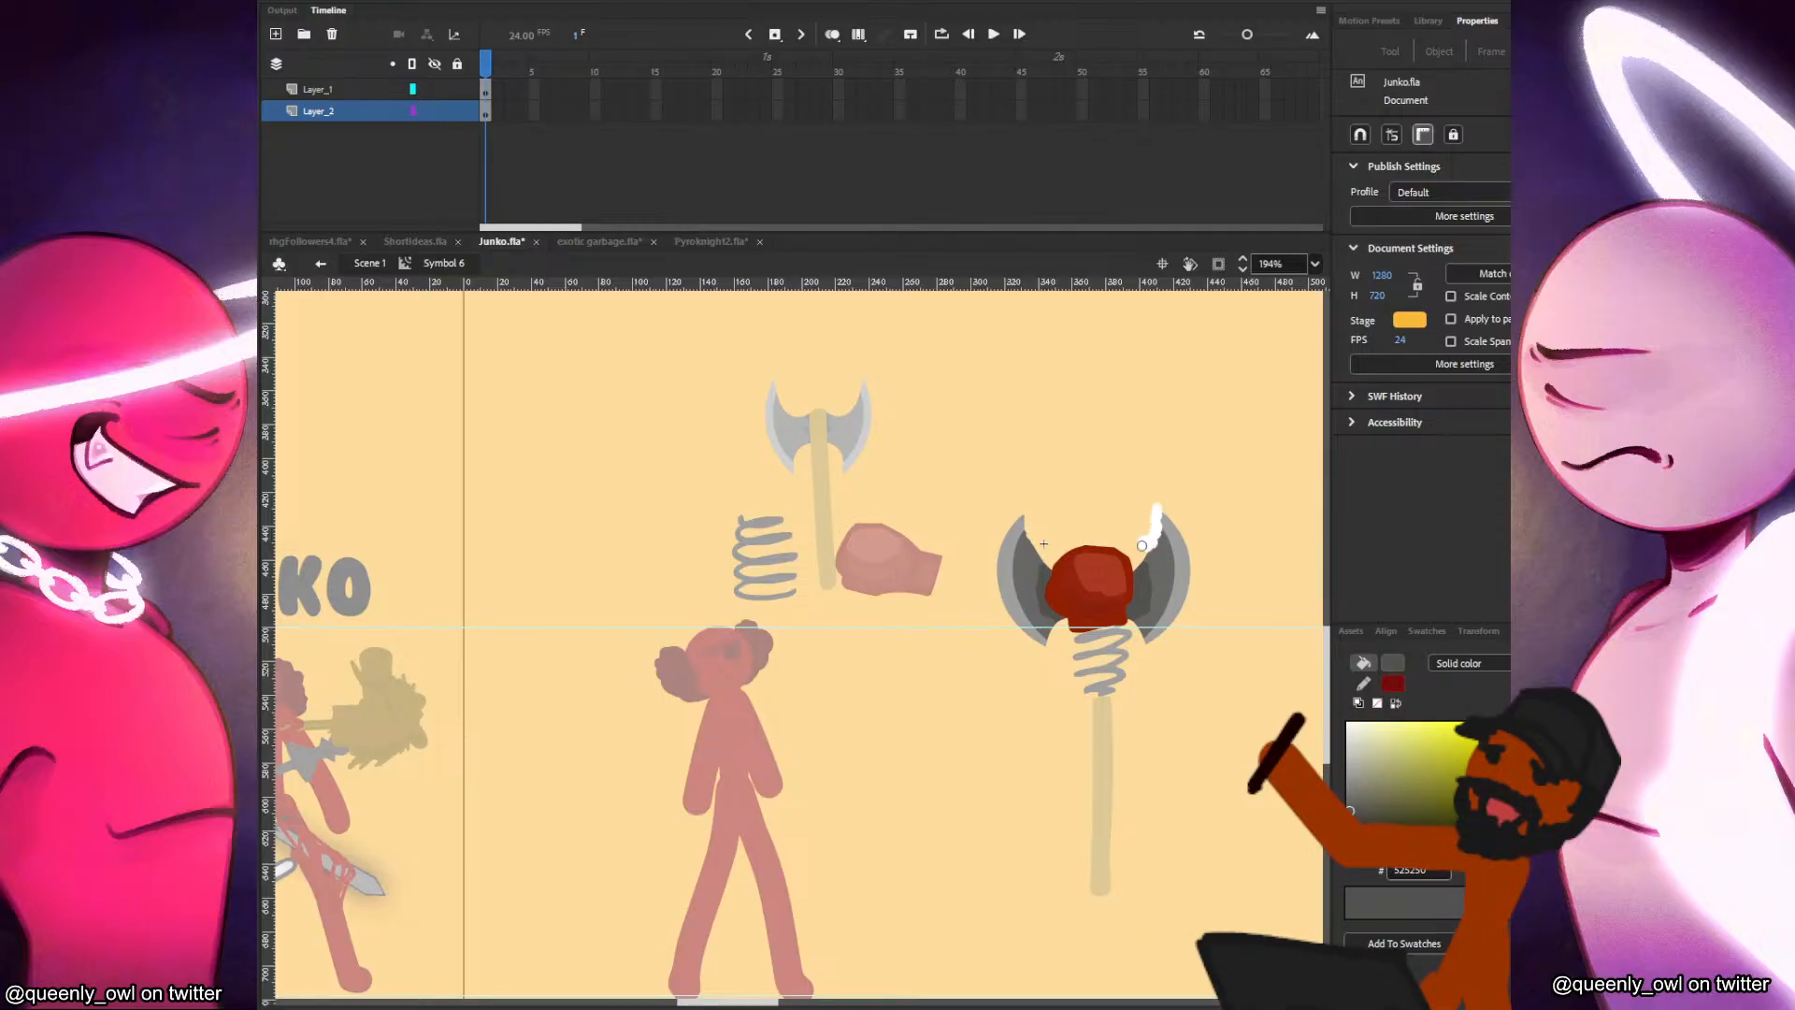
Erase matching chips along the right blade's inner edge and roughen the lower blade edges beside the spring.
left_click_drag(1142, 546, 1143, 546)
key("v")
key("e")
mouse_move(1057, 672)
left_mouse_down()
mouse_move(1048, 645)
mouse_move(1053, 667)
mouse_move(1151, 609)
left_mouse_up()
mouse_move(1086, 540)
left_mouse_down()
mouse_move(1135, 549)
mouse_move(1104, 529)
left_mouse_up()
key("v")
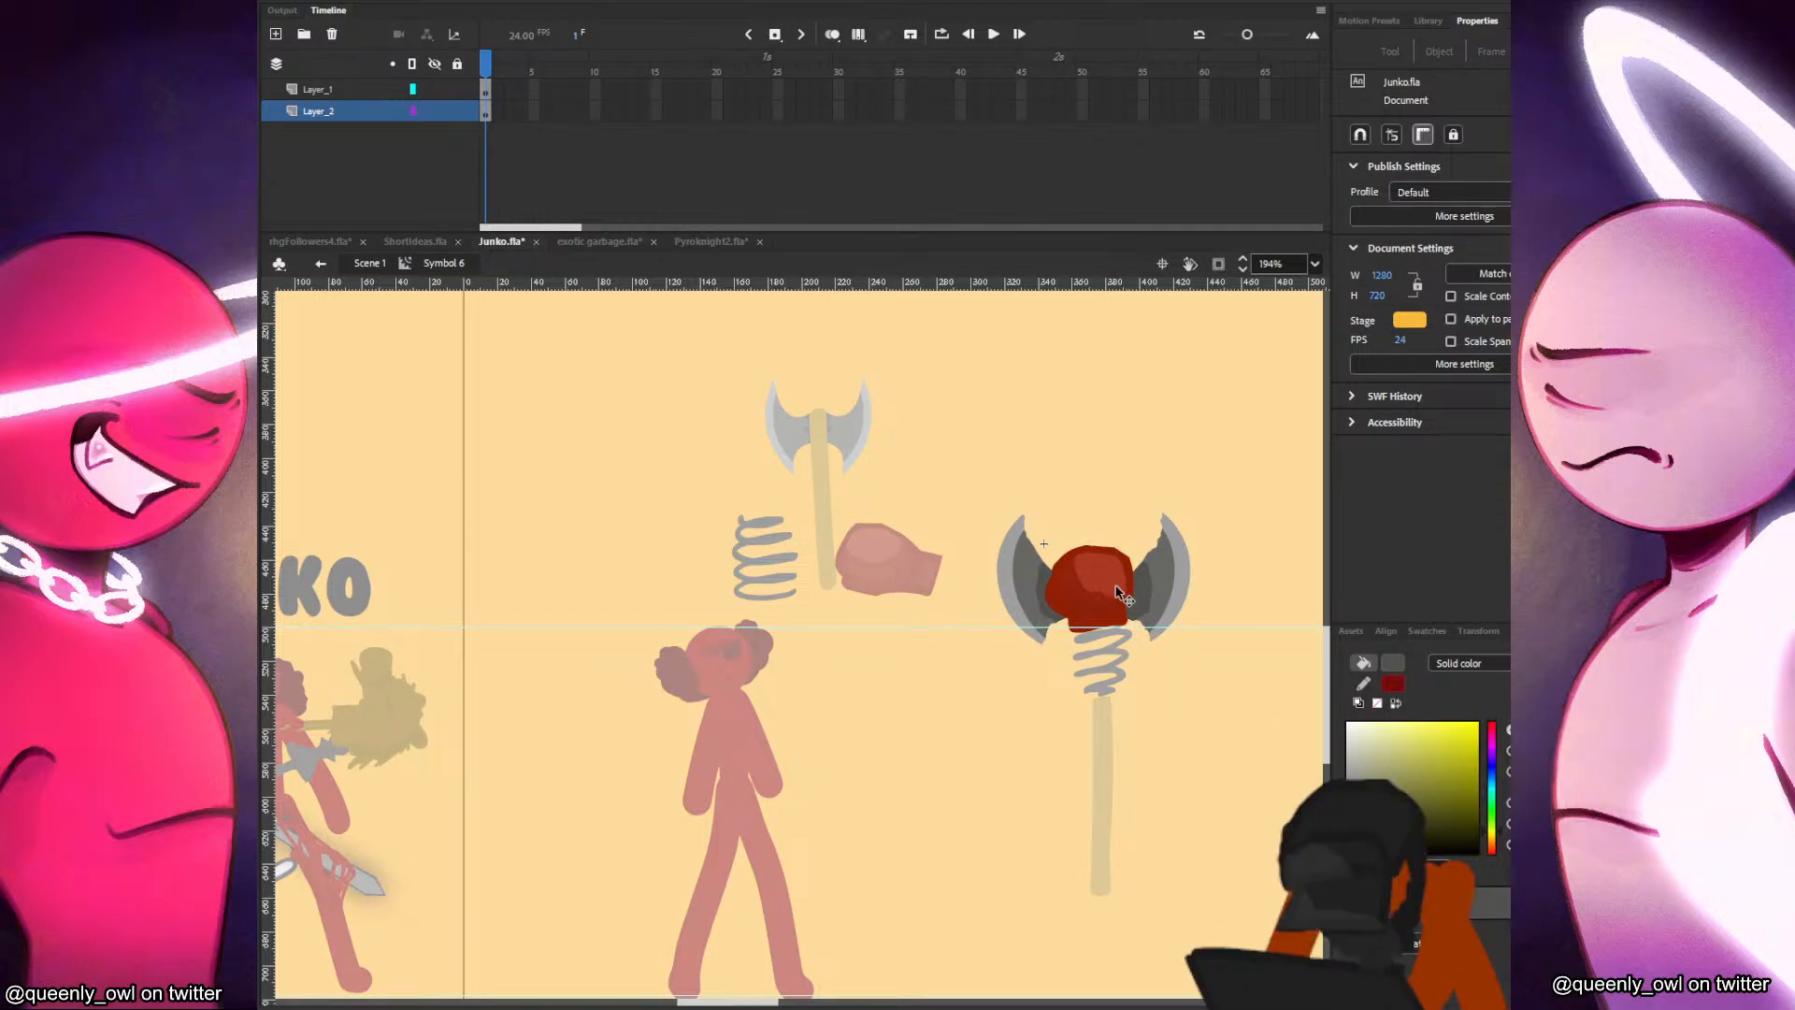
Try erasing along the top edge of the boxing glove, undo it and return to Scene 1.
left_click(1115, 578)
left_click(1119, 542)
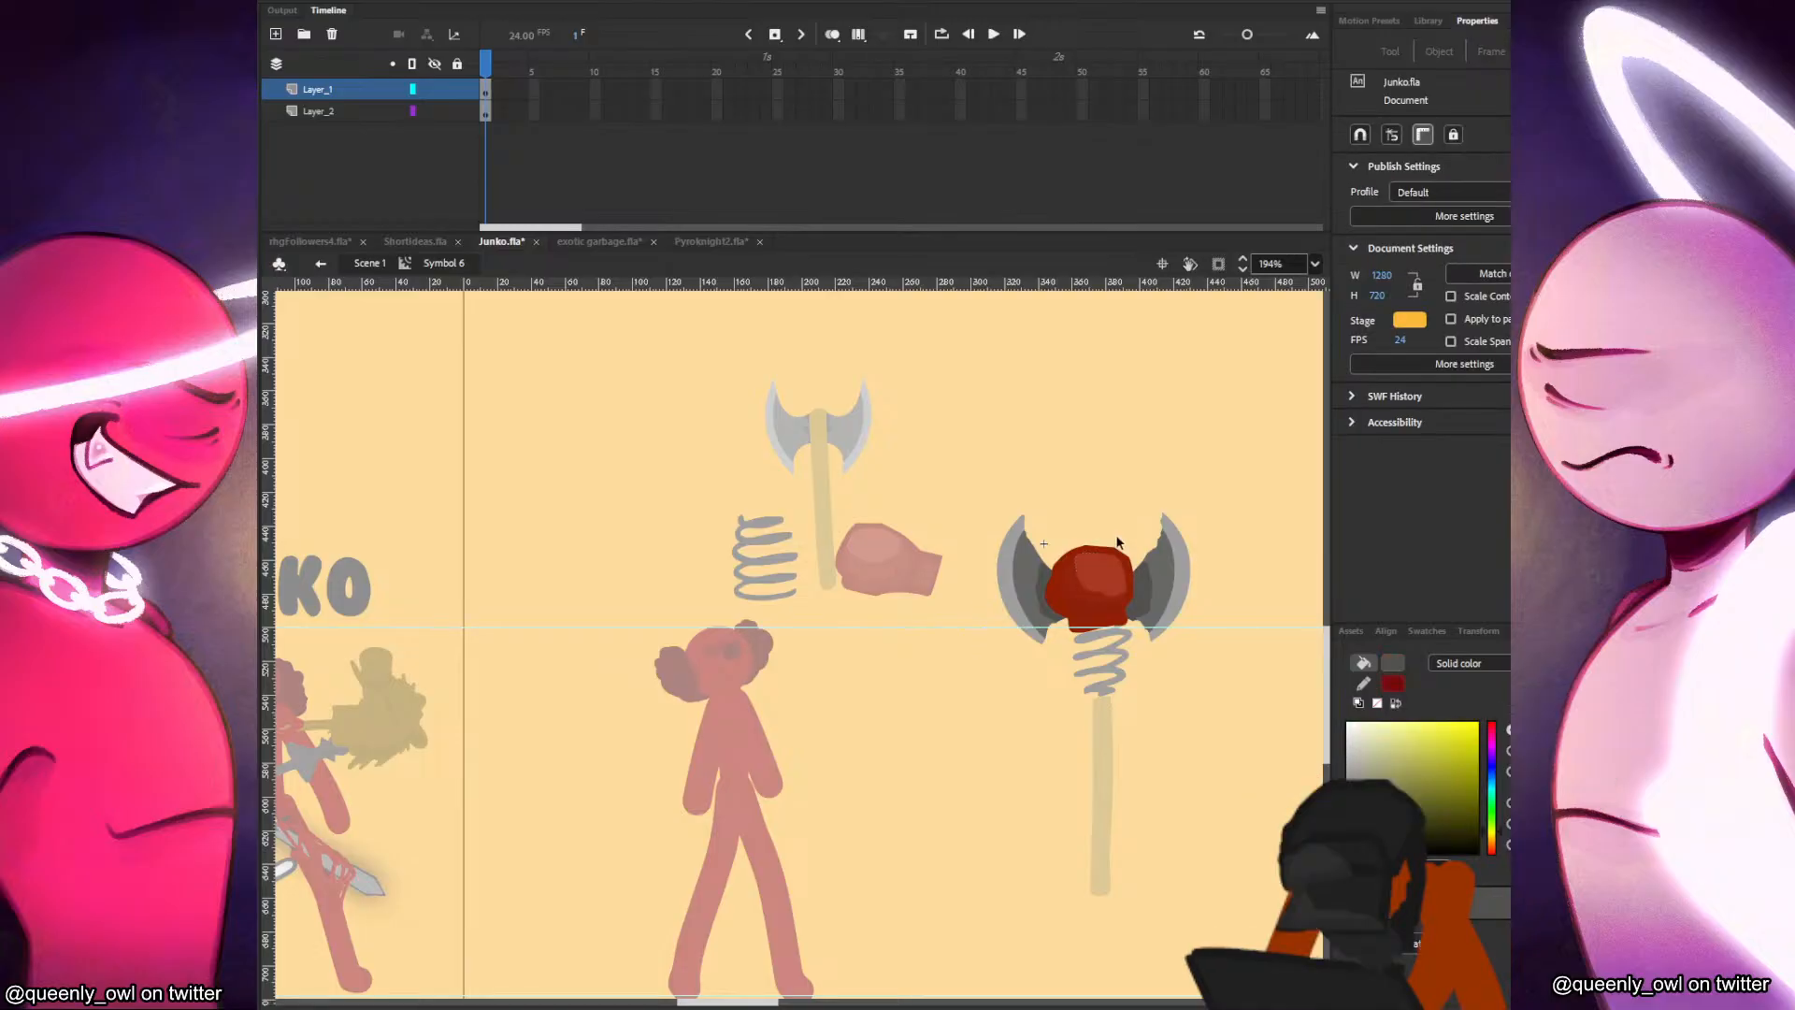
key("e")
left_click_drag(1093, 533, 1133, 550)
key("v")
key("e")
key("v")
key("ctrl+z")
double_click(982, 786)
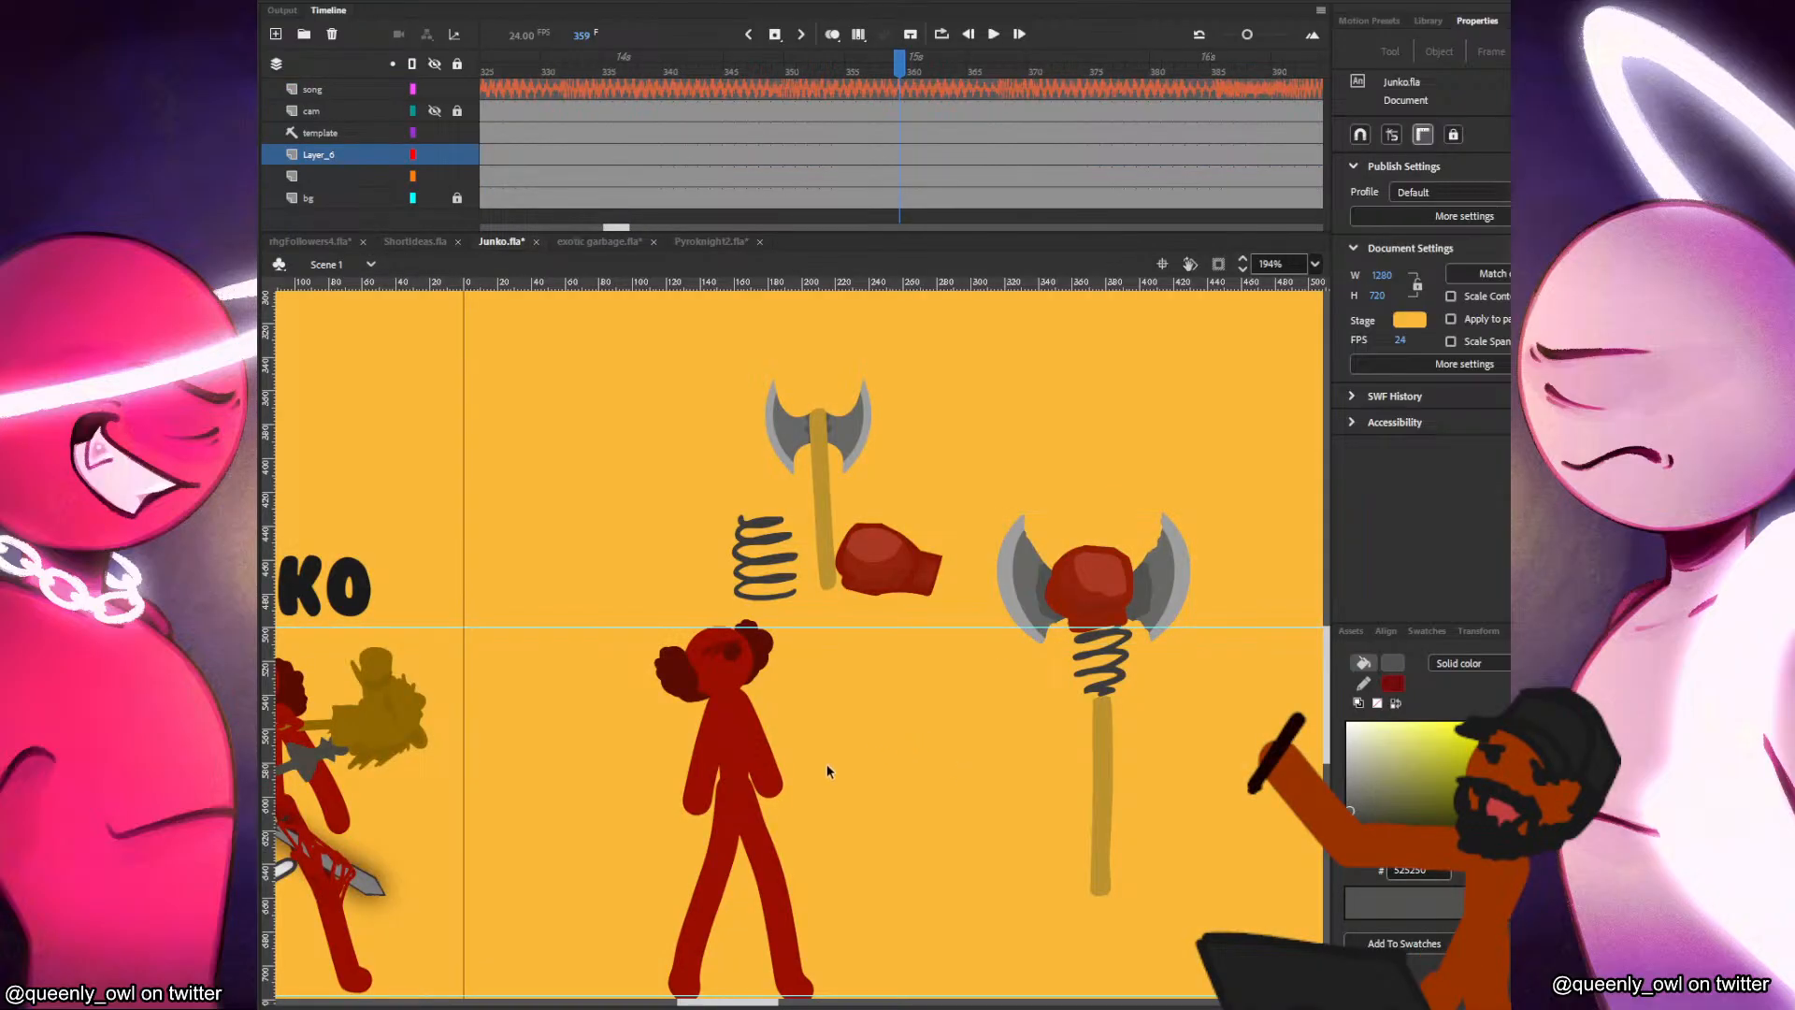
Reopen the glove symbol, paint dark red strands binding the glove to both blades on a new top layer, and return to Scene 1.
left_click(1115, 613)
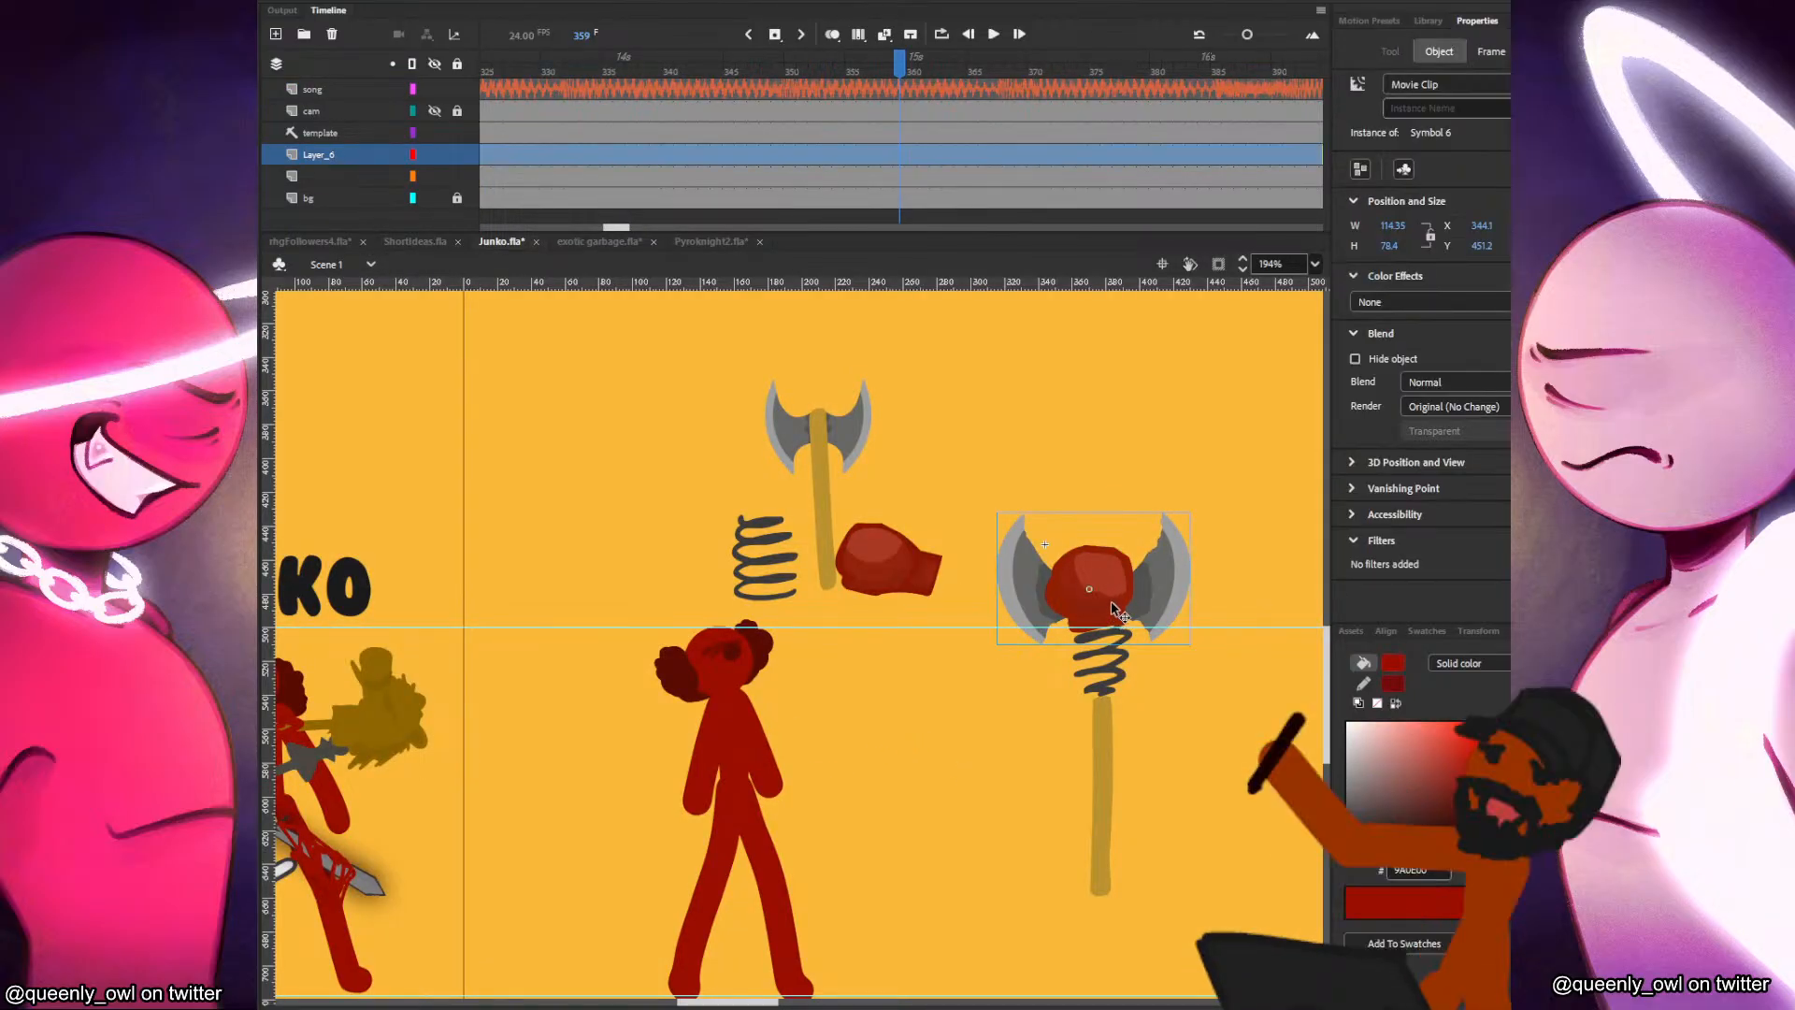
double_click(1115, 610)
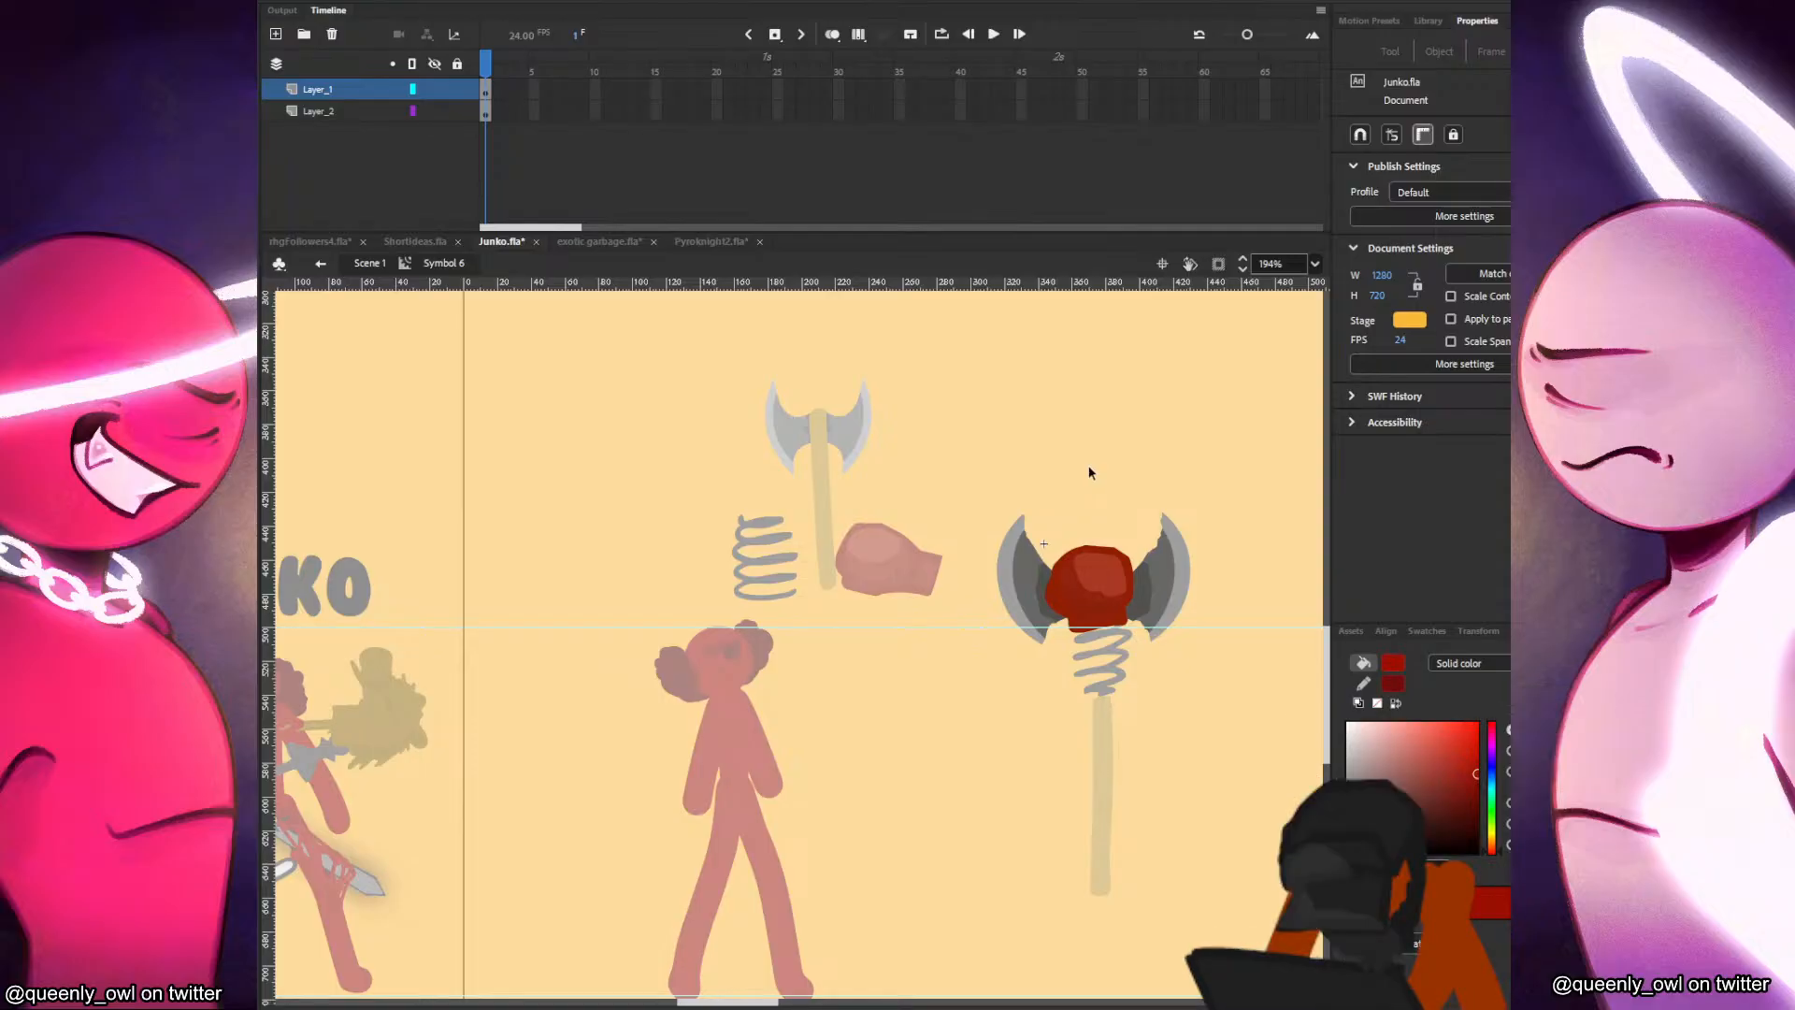
left_click(276, 34)
key("b")
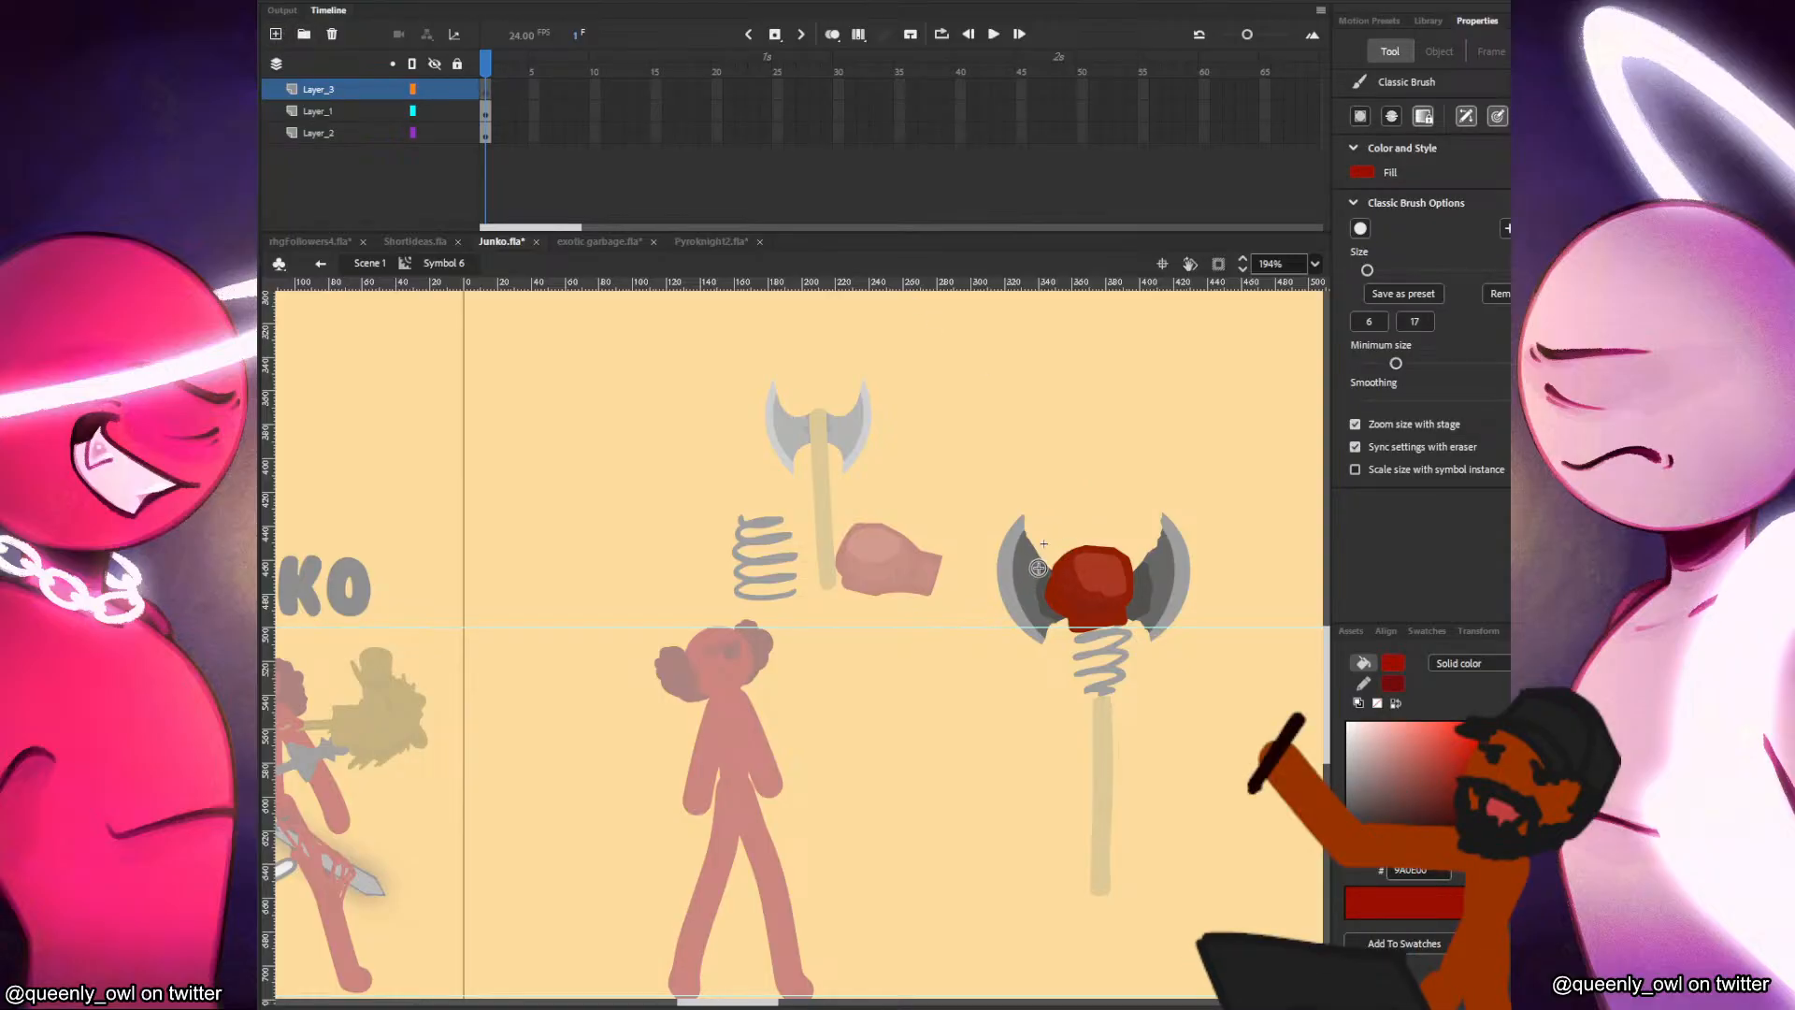
mouse_move(1028, 555)
left_mouse_down()
mouse_move(1050, 577)
mouse_move(1035, 622)
mouse_move(1040, 555)
mouse_move(1069, 590)
mouse_move(1128, 587)
mouse_move(1139, 618)
mouse_move(1139, 593)
left_mouse_up()
key("ctrl+z")
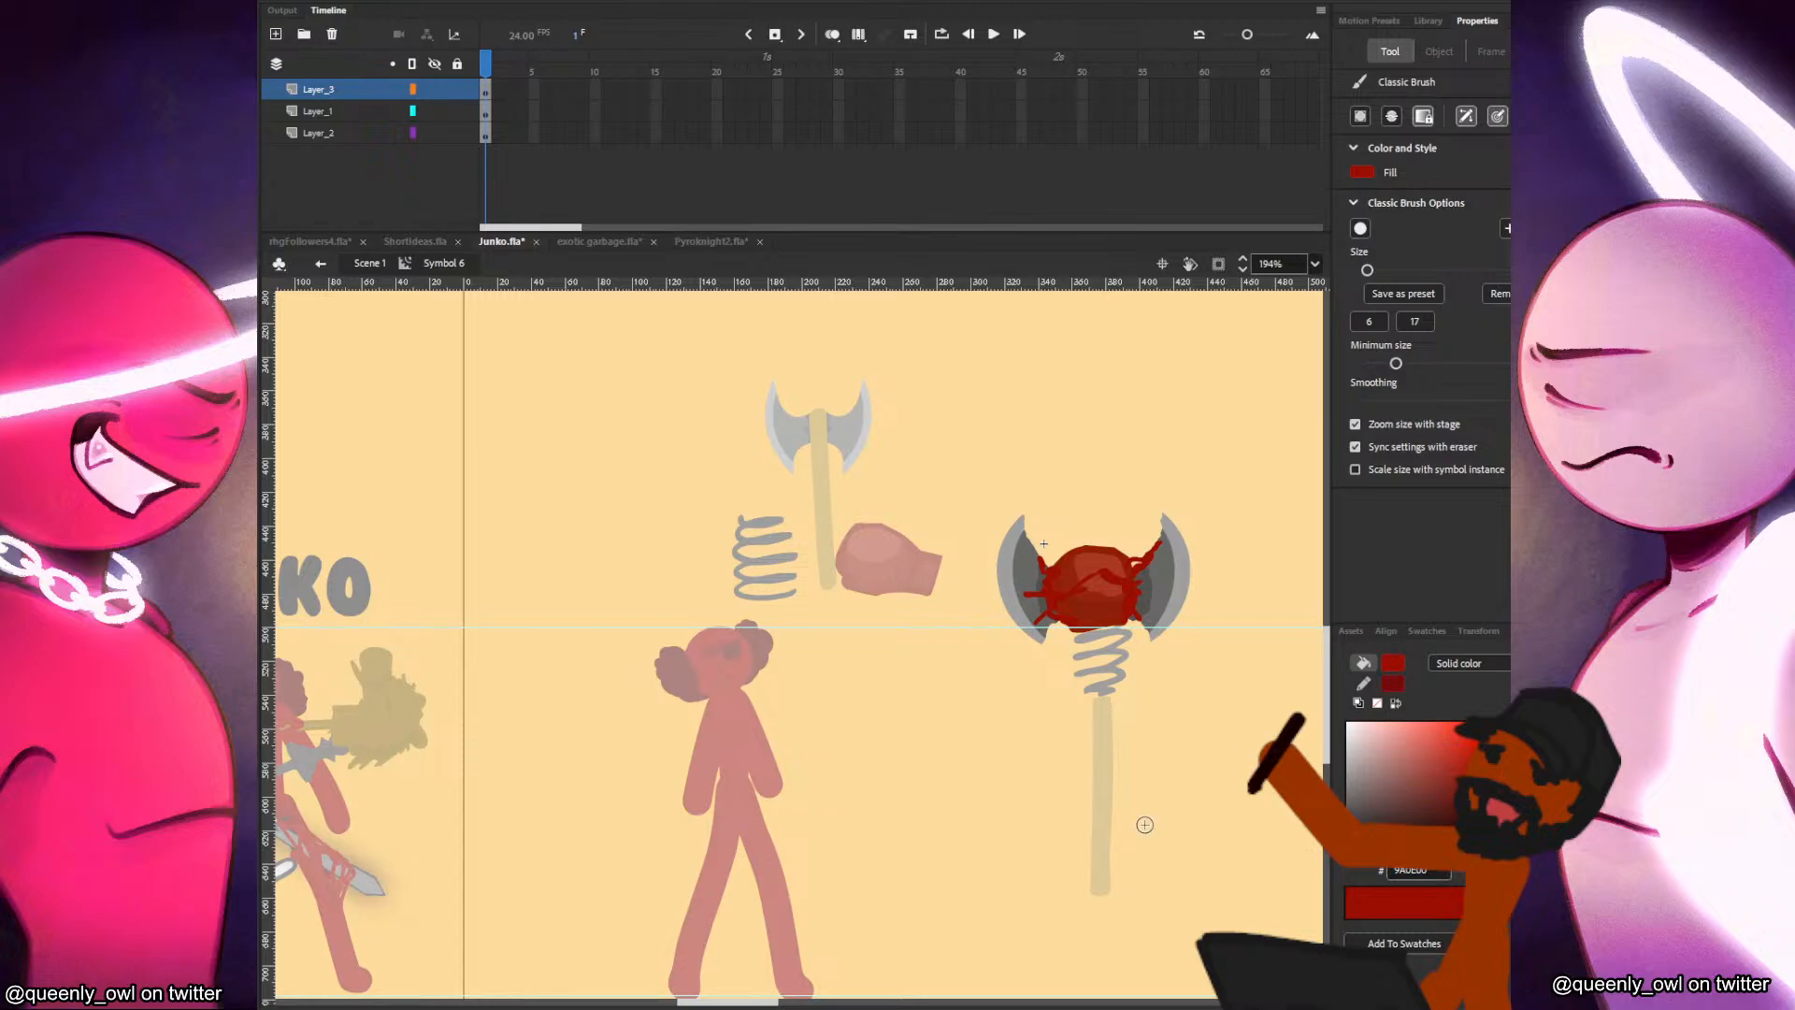
key("v")
double_click(1116, 802)
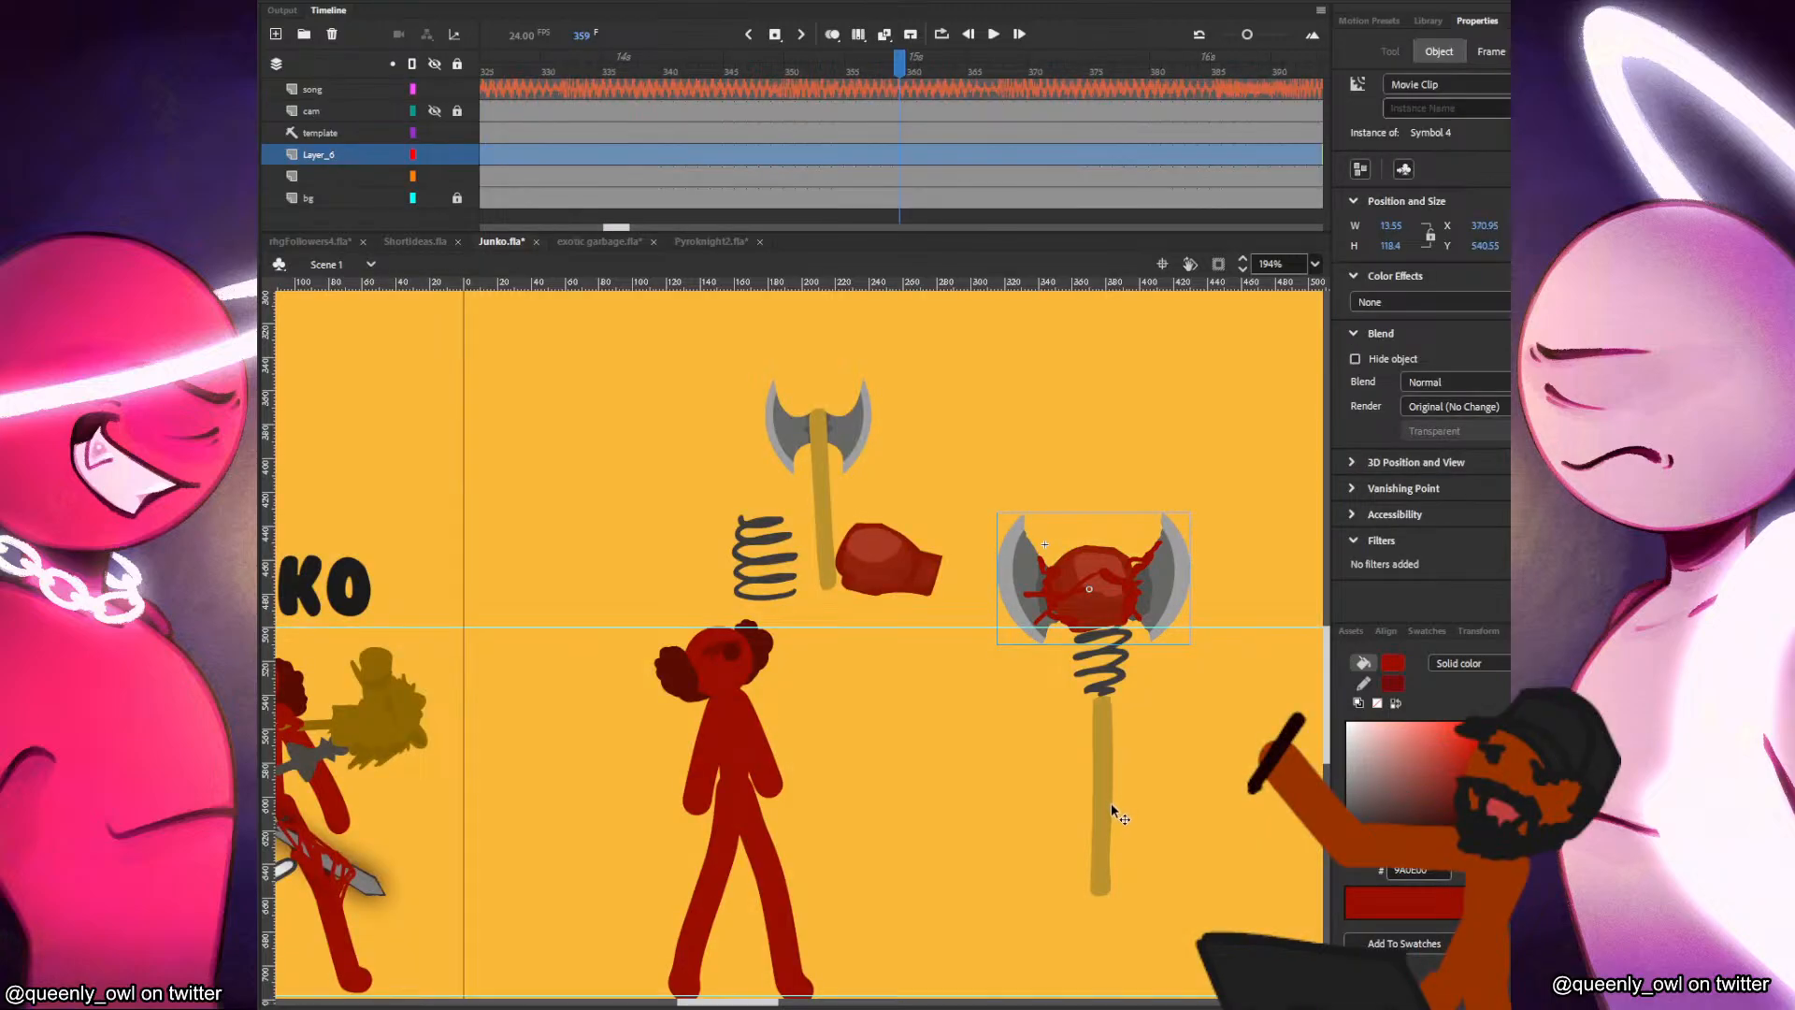
Open the handle symbol, paint dark red strands twisting down the handle on a new top layer, and return to Scene 1.
double_click(1109, 804)
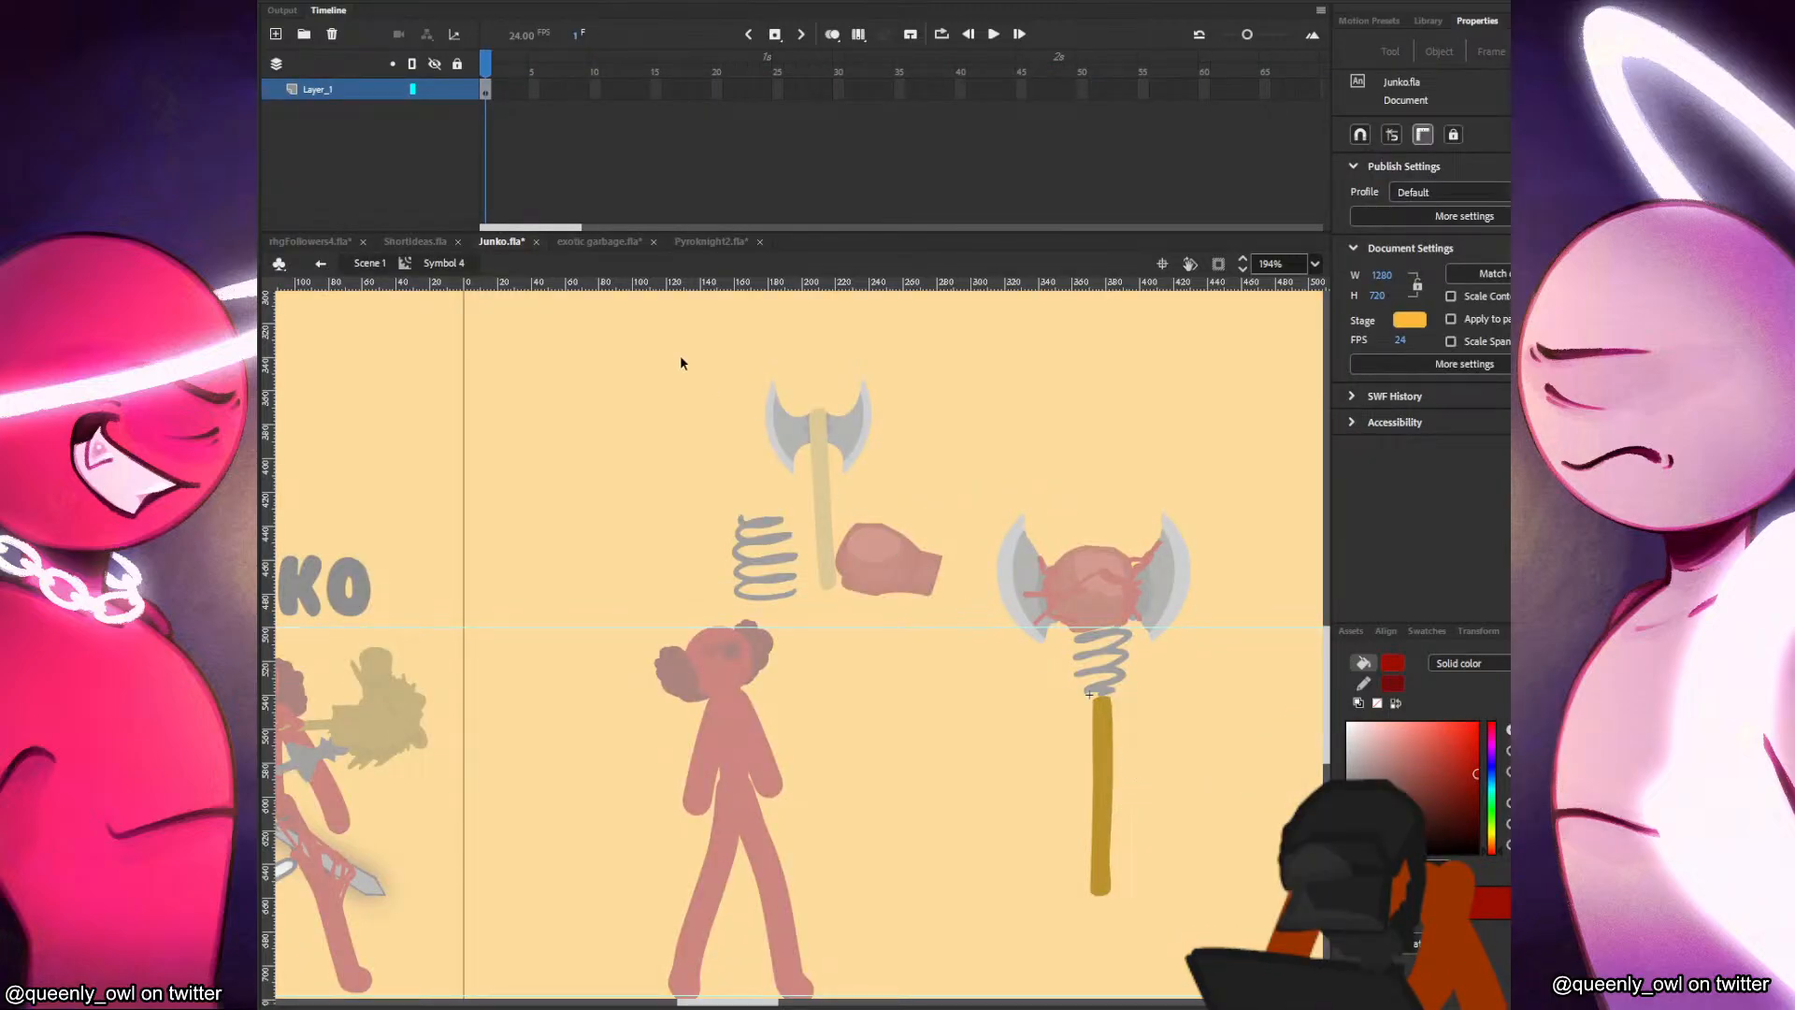
left_click(276, 35)
key("b")
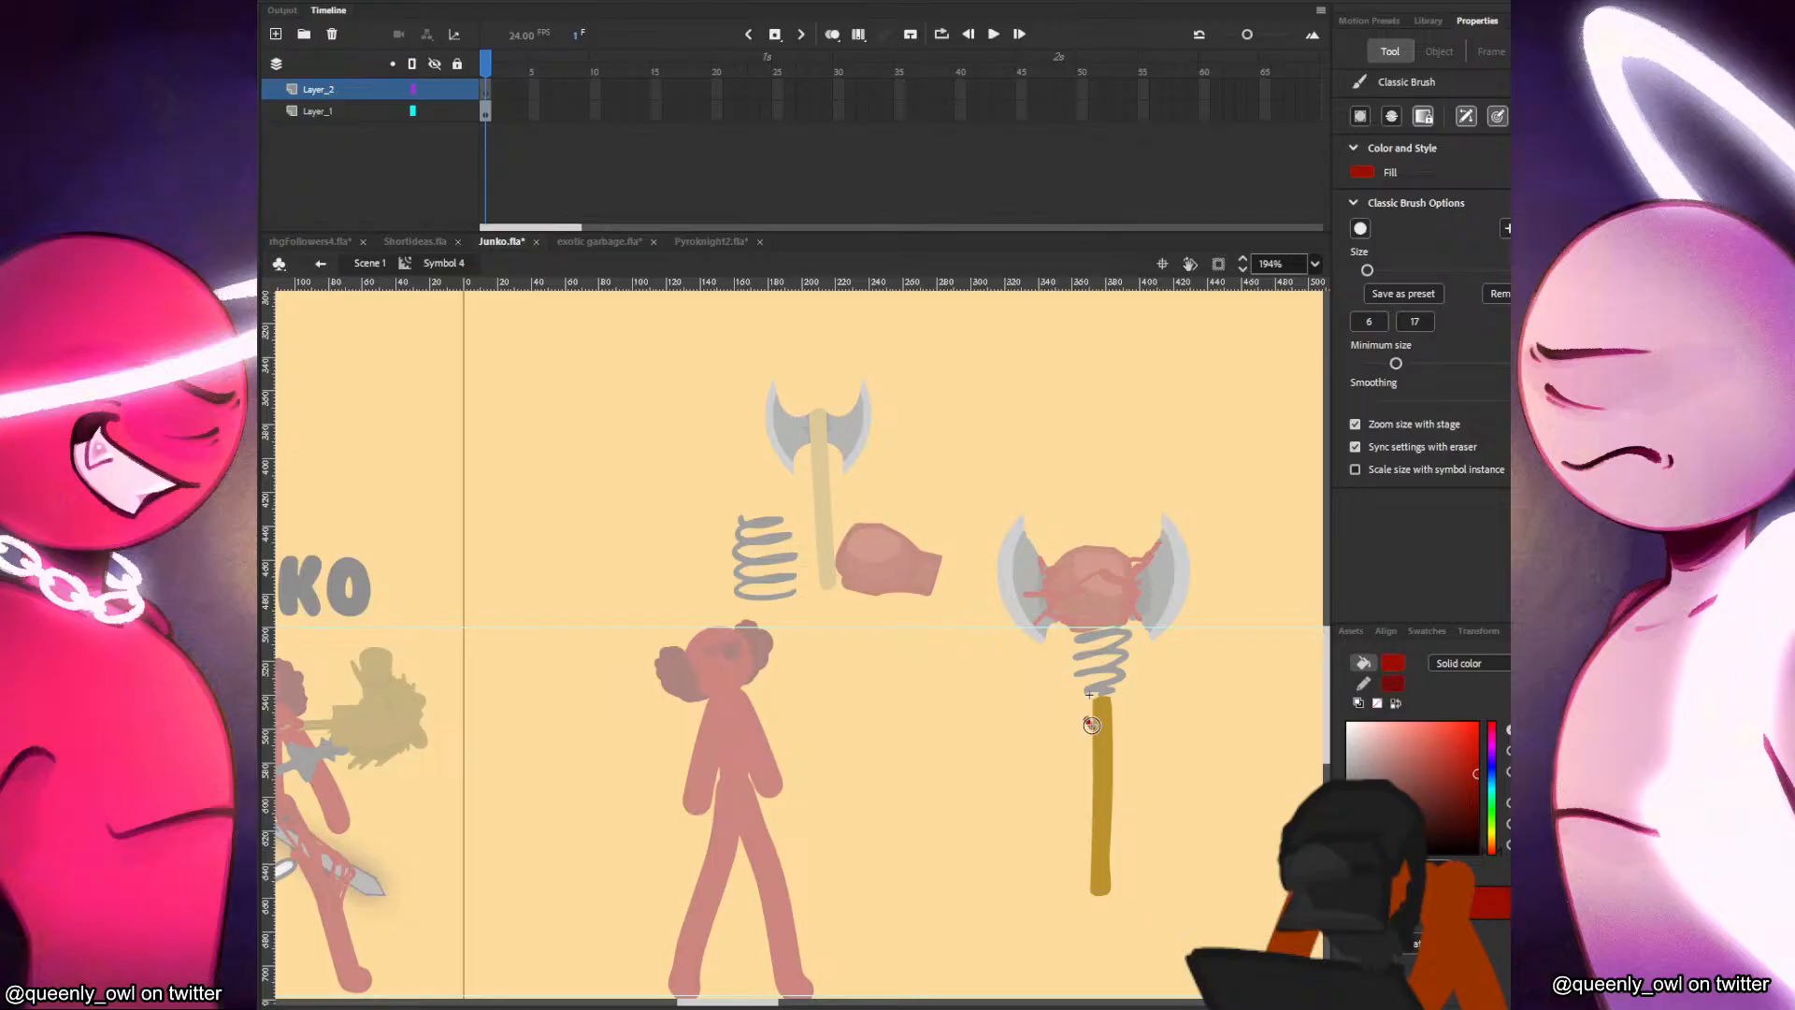
left_click_drag(1092, 723, 1117, 796)
mouse_move(1110, 875)
left_mouse_down()
mouse_move(1089, 778)
mouse_move(1106, 776)
left_mouse_up()
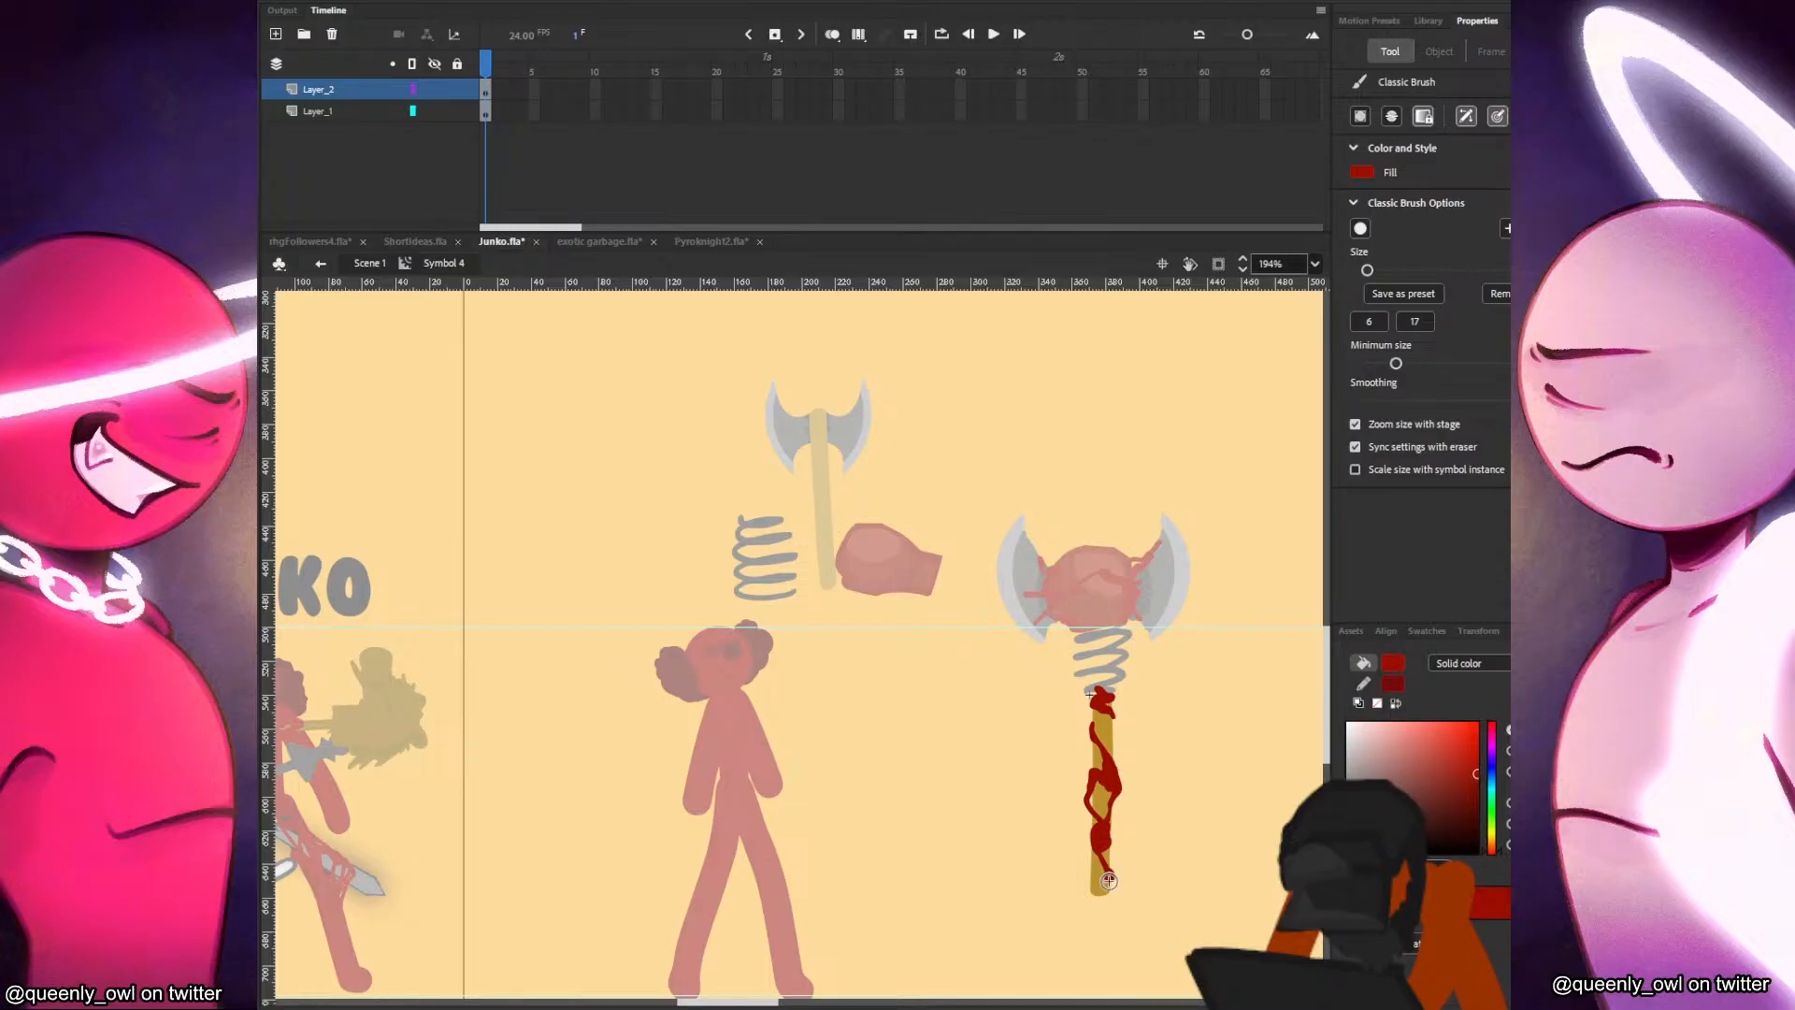
left_click_drag(1092, 889, 1091, 884)
key("v")
double_click(1153, 673)
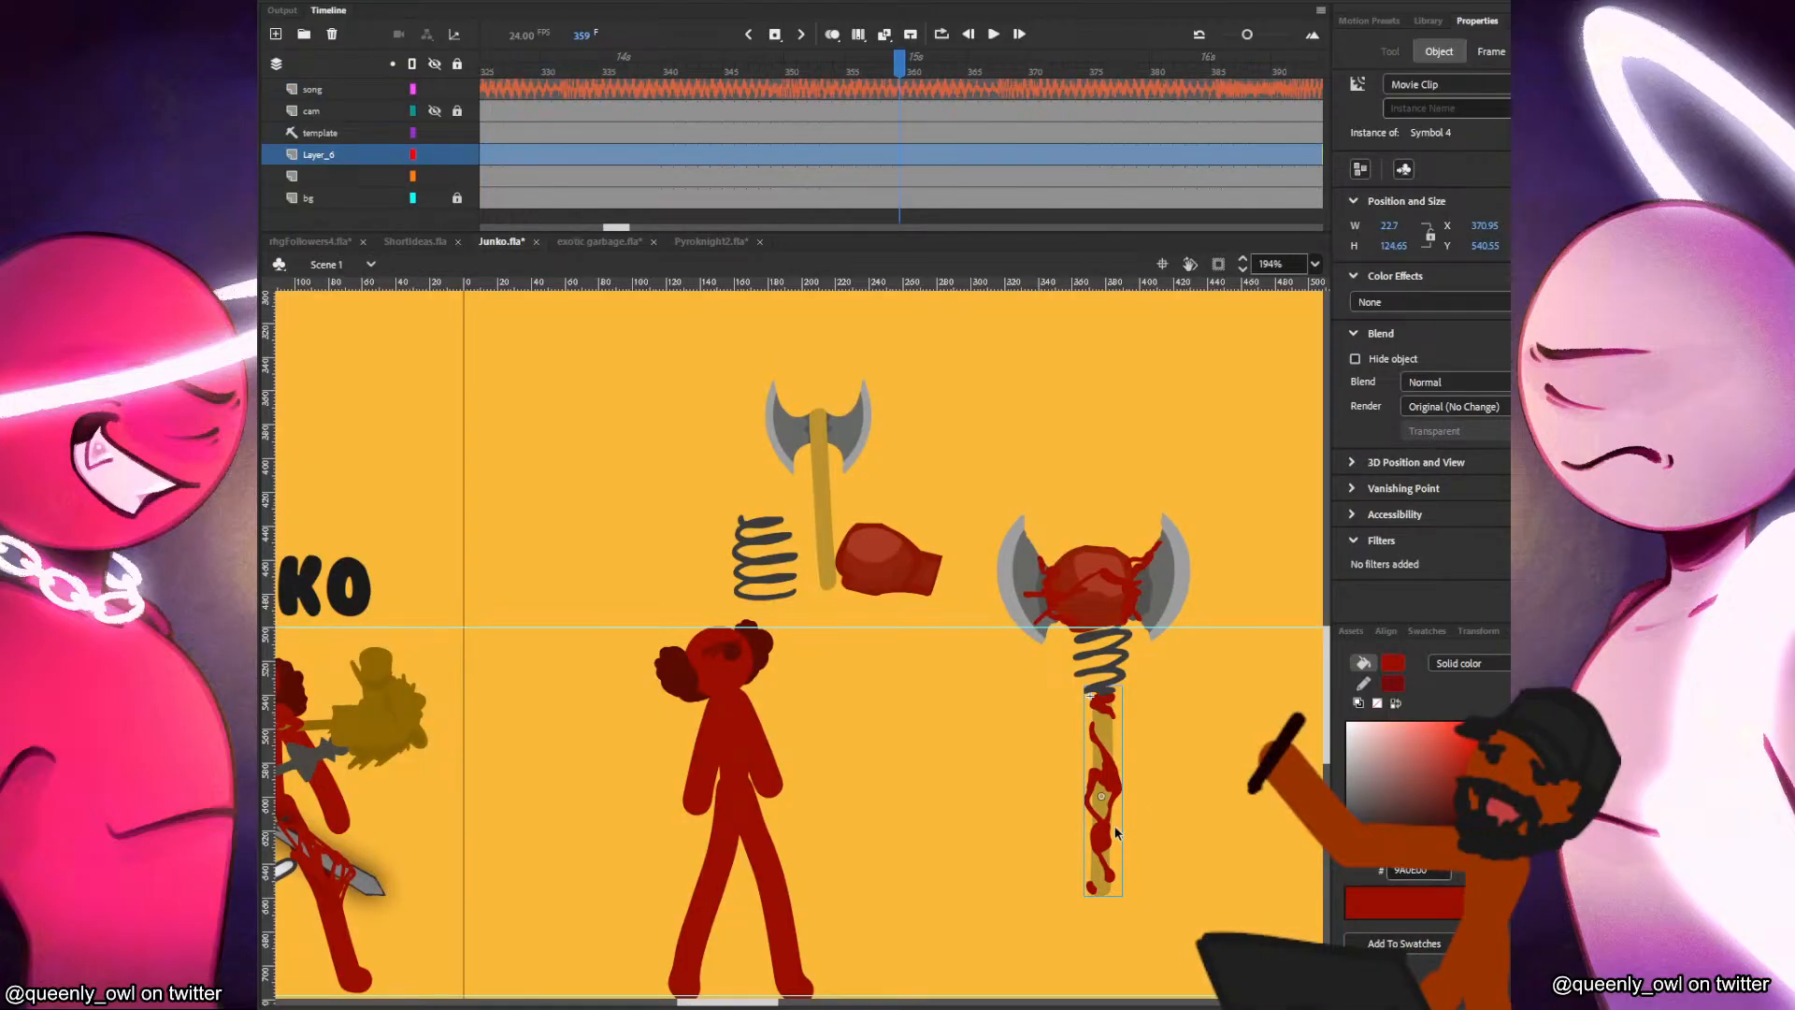
Select all the weapon parts, move them beside the Junko figure and scale them down to about 89 by 177 px.
key("q")
left_click_drag(1249, 504, 1034, 921)
left_click_drag(1138, 587, 947, 647)
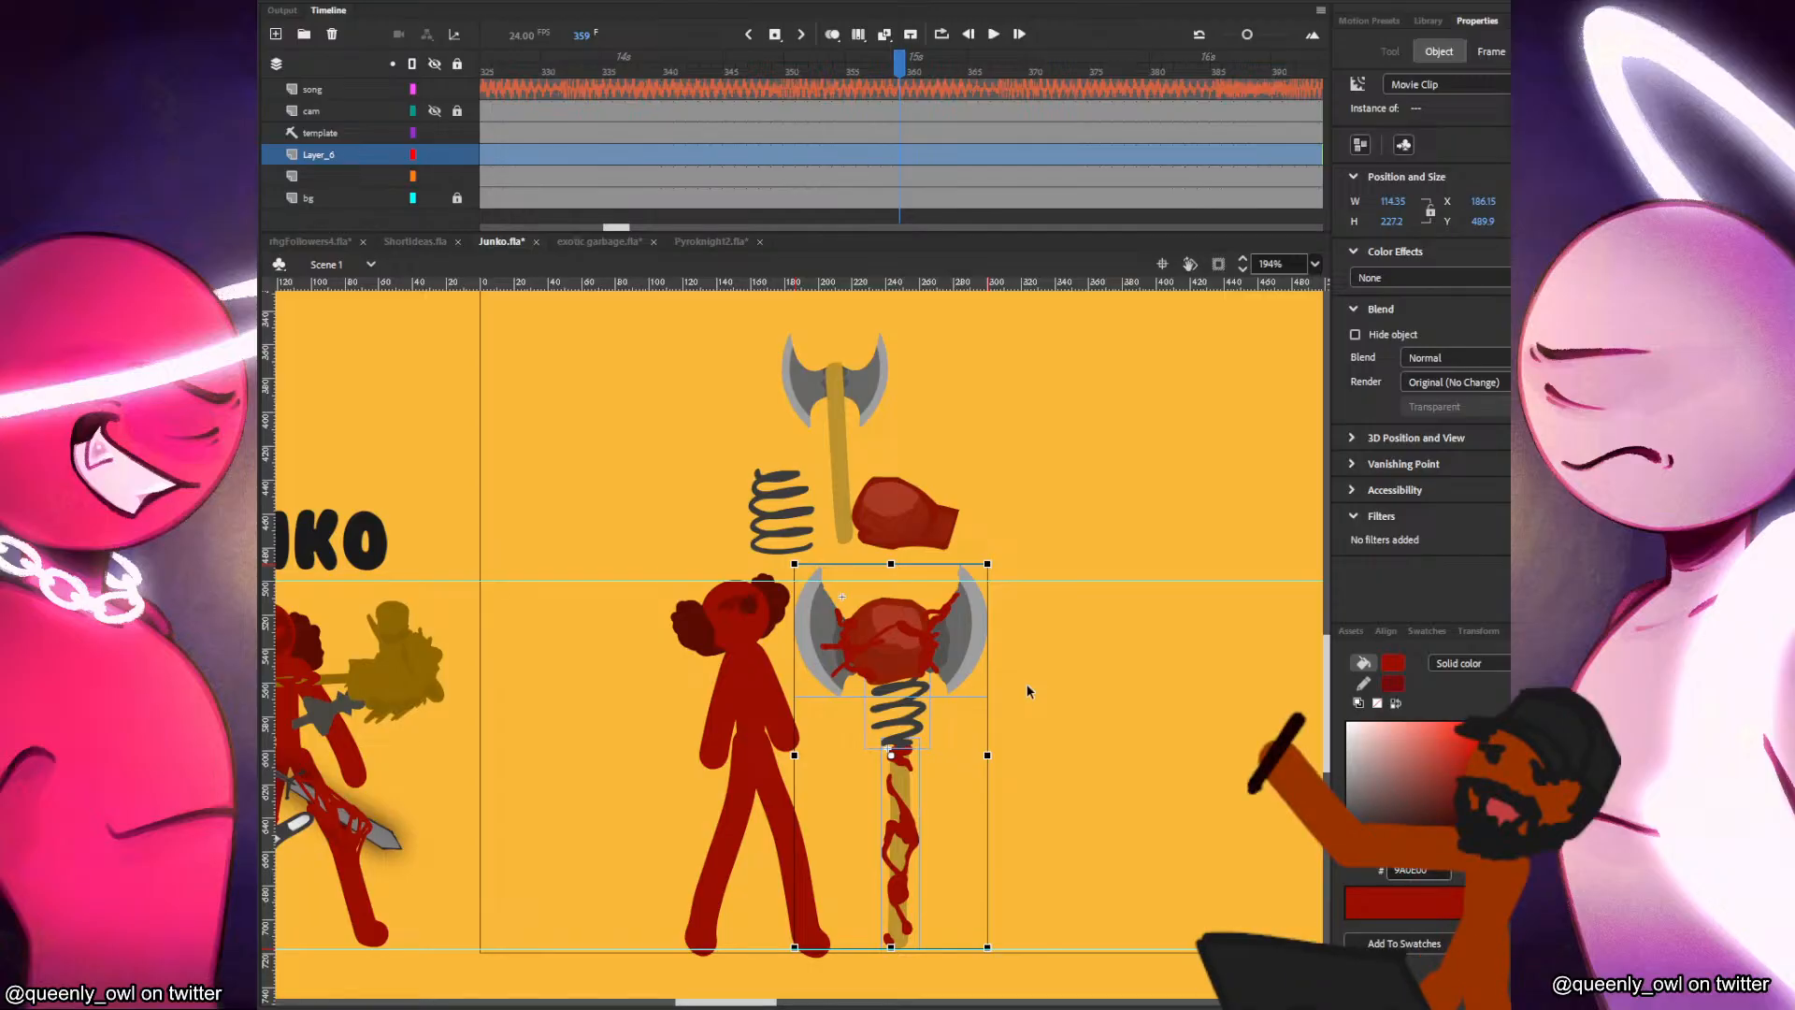
left_click_drag(987, 562, 970, 672)
left_click(1018, 672)
left_click(949, 710)
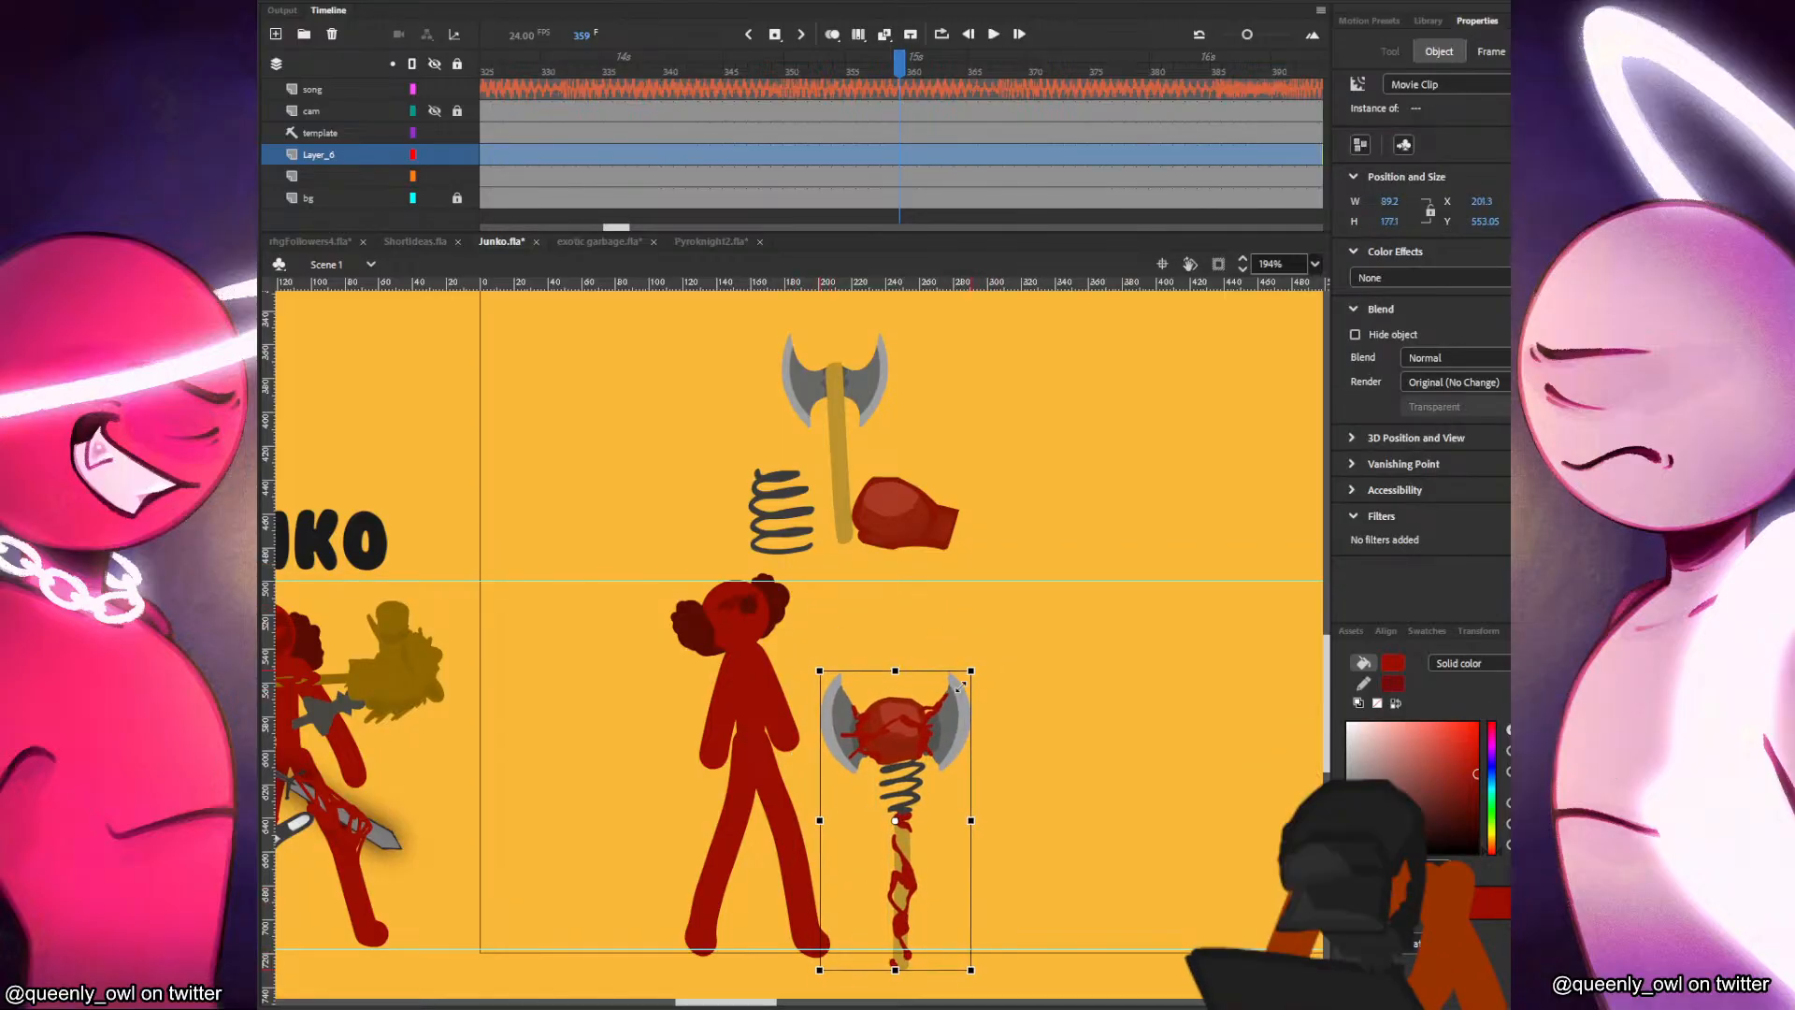
left_click(1032, 662)
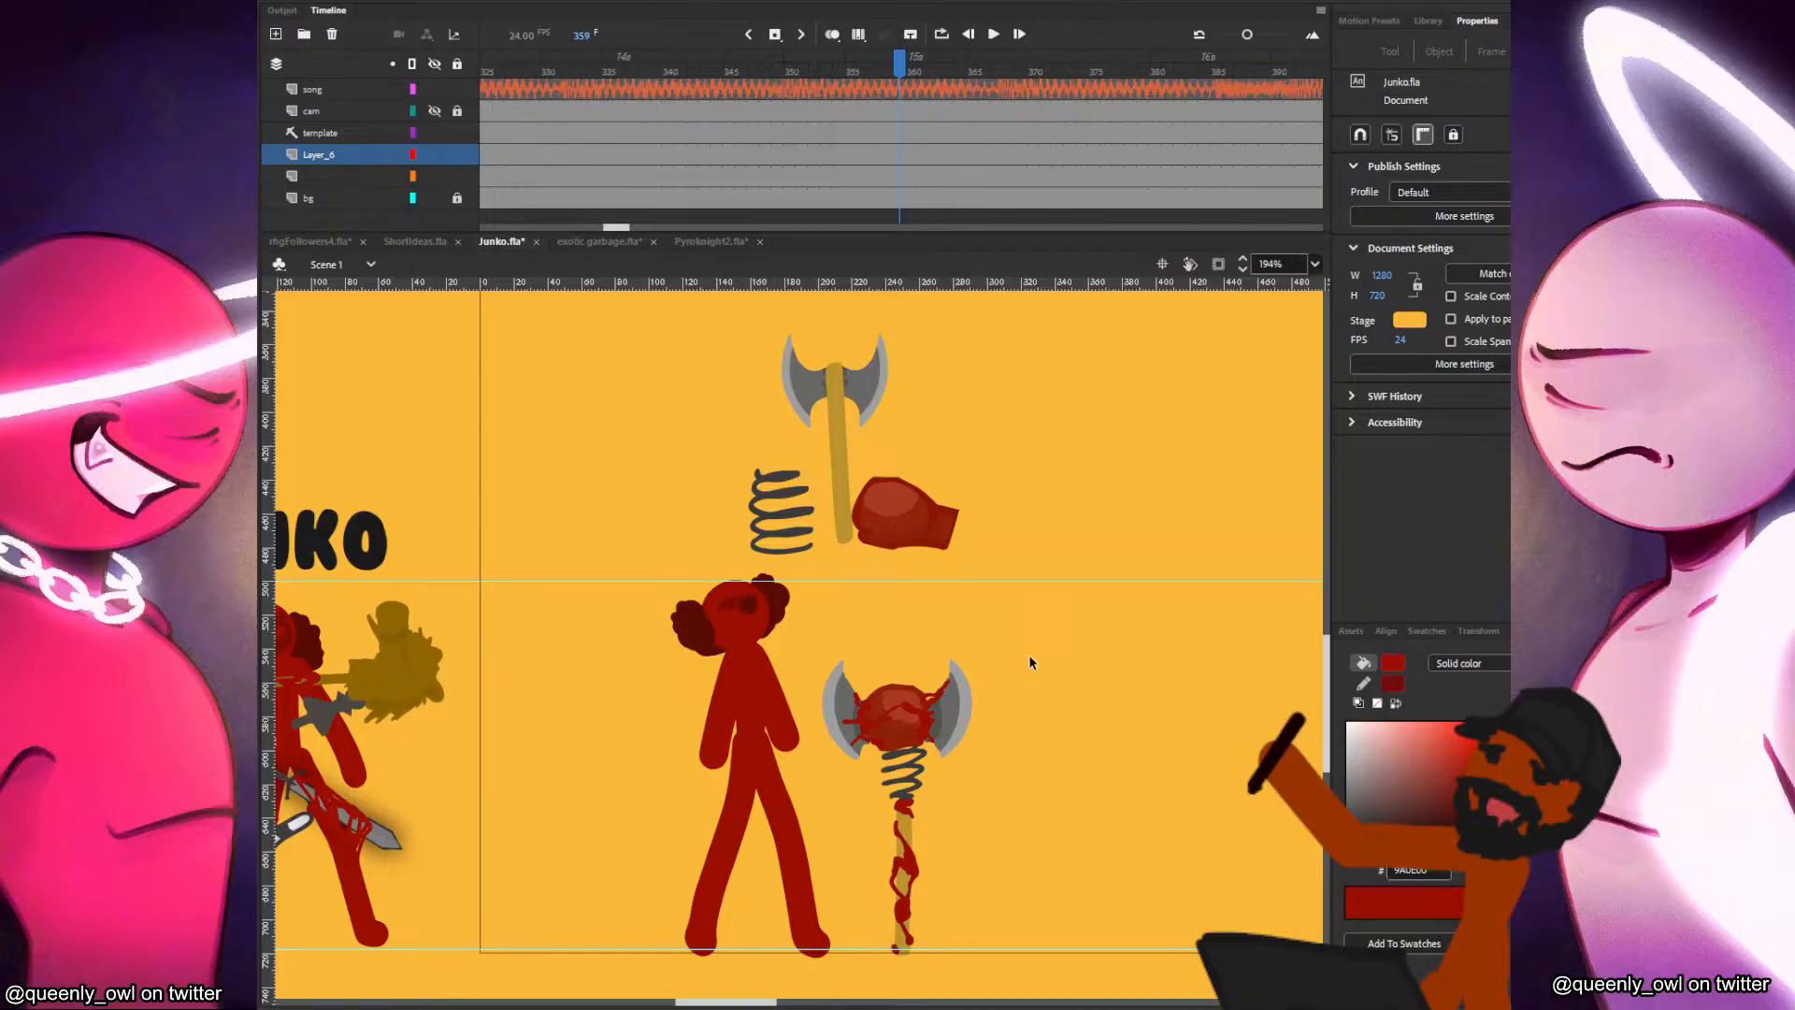
Try enlarging the whole weapon to about 113 by 225 px and undo the scaling.
left_click_drag(954, 697, 1019, 574)
left_click(1098, 580)
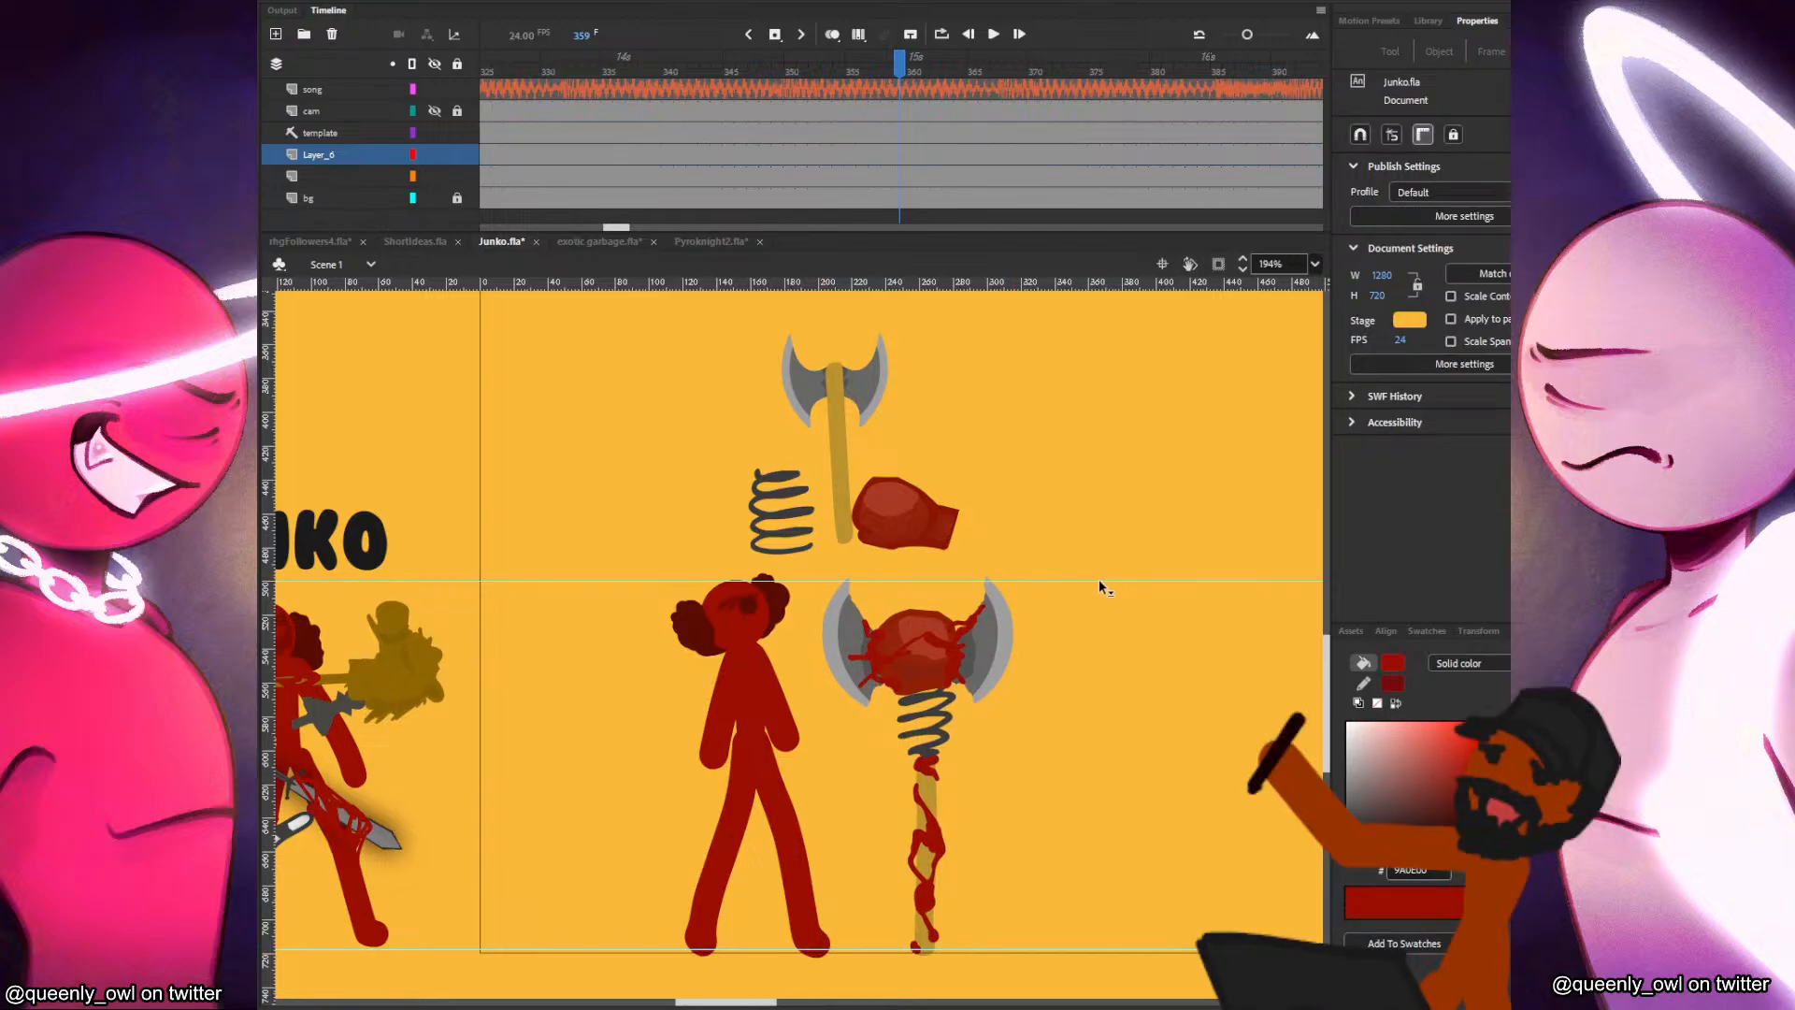
key("ctrl+z")
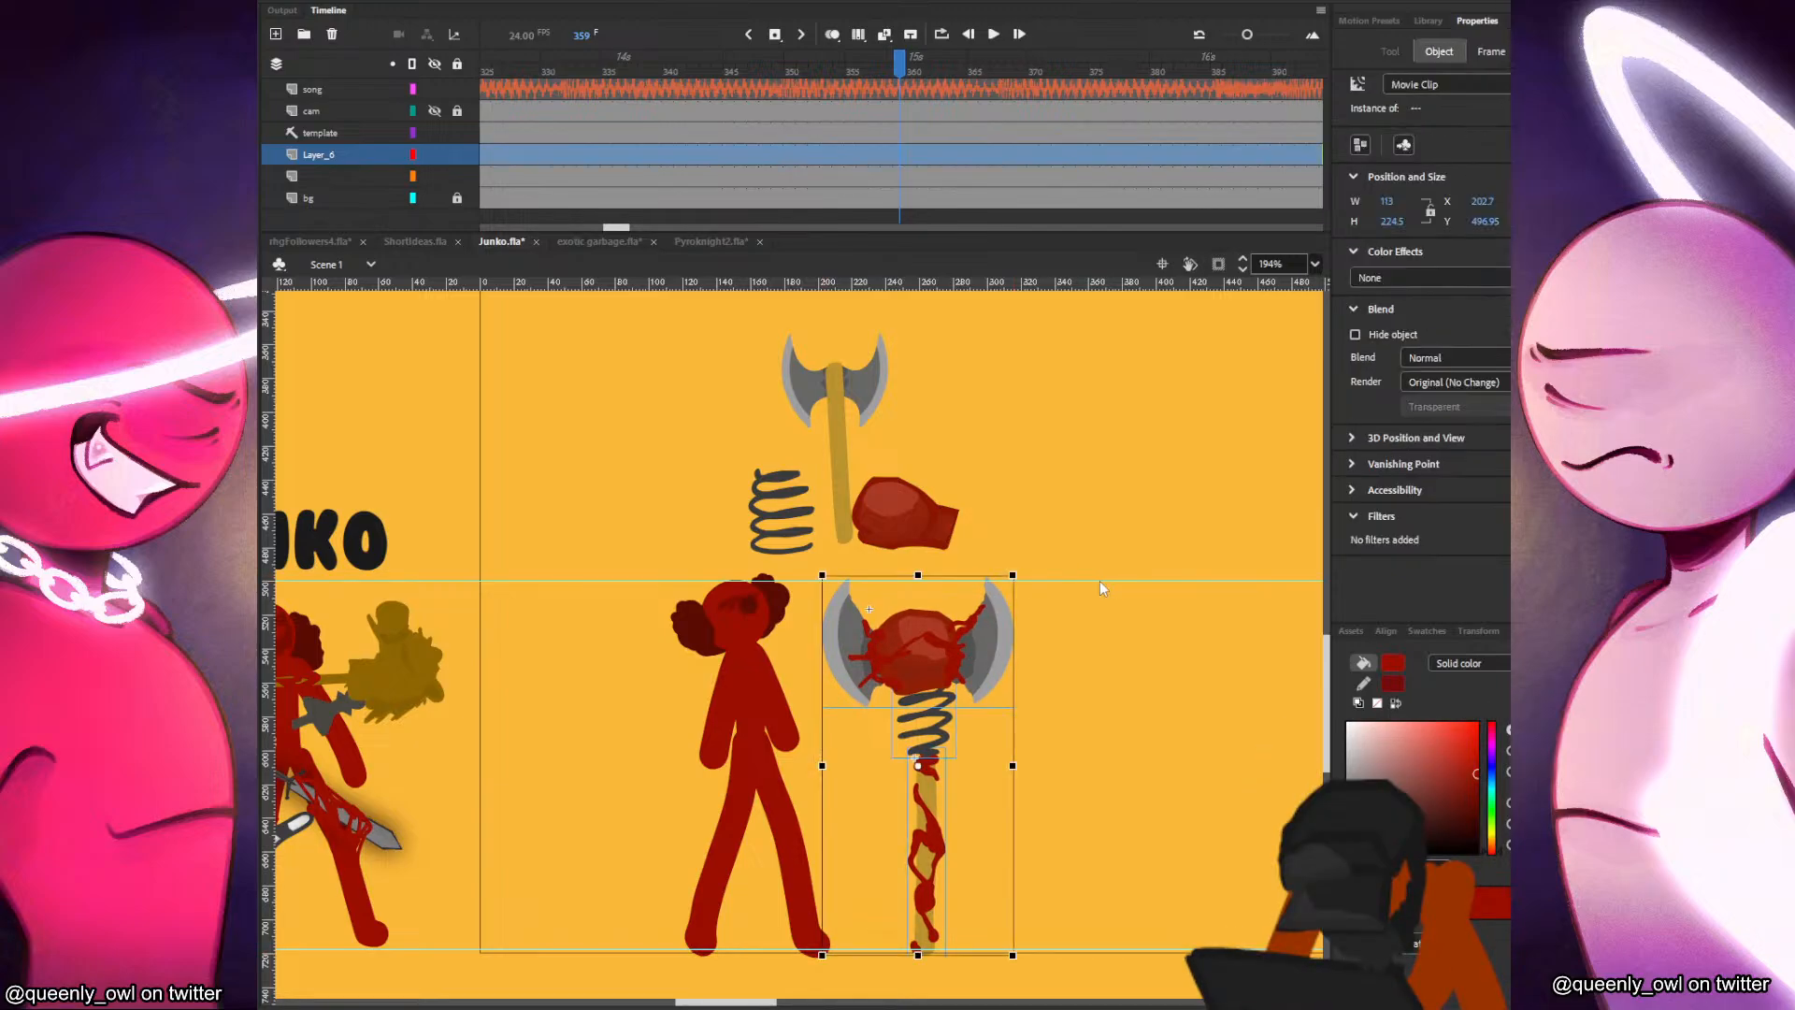
key("ctrl+z")
left_click(997, 676)
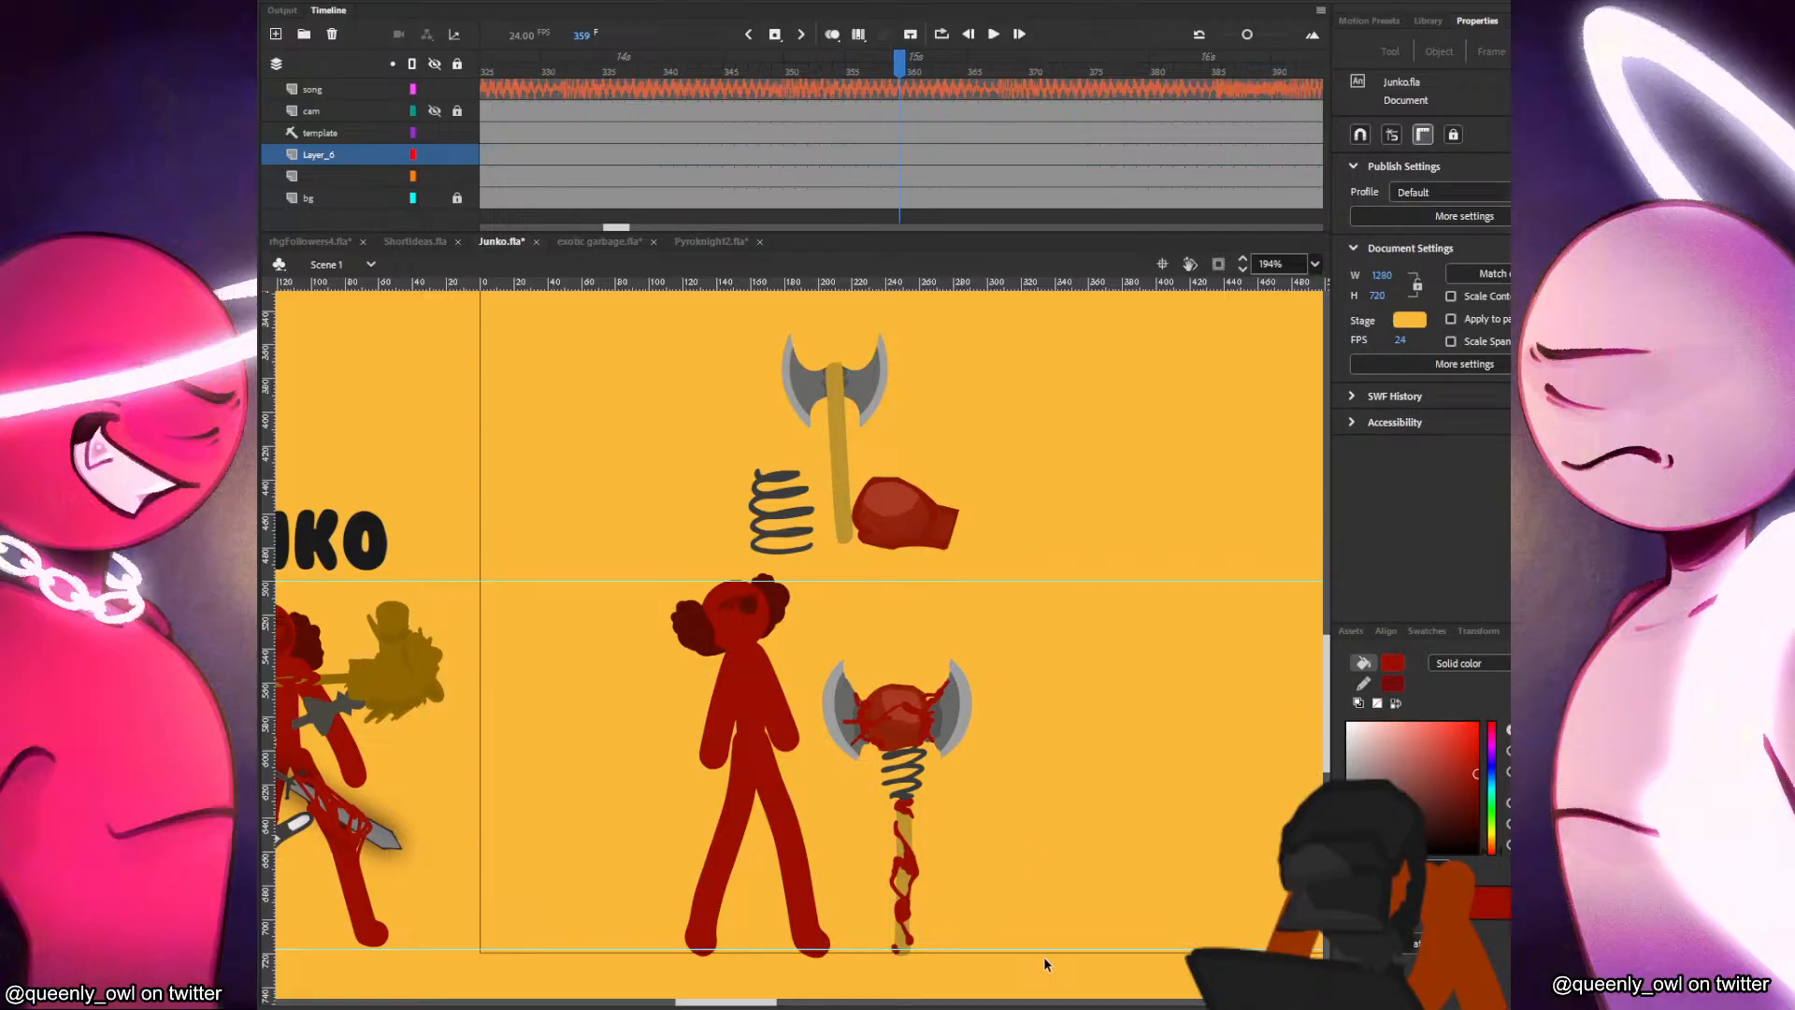
Reopen the glove symbol and brush more dark red strands from the glove out across the right blade.
left_click(961, 708)
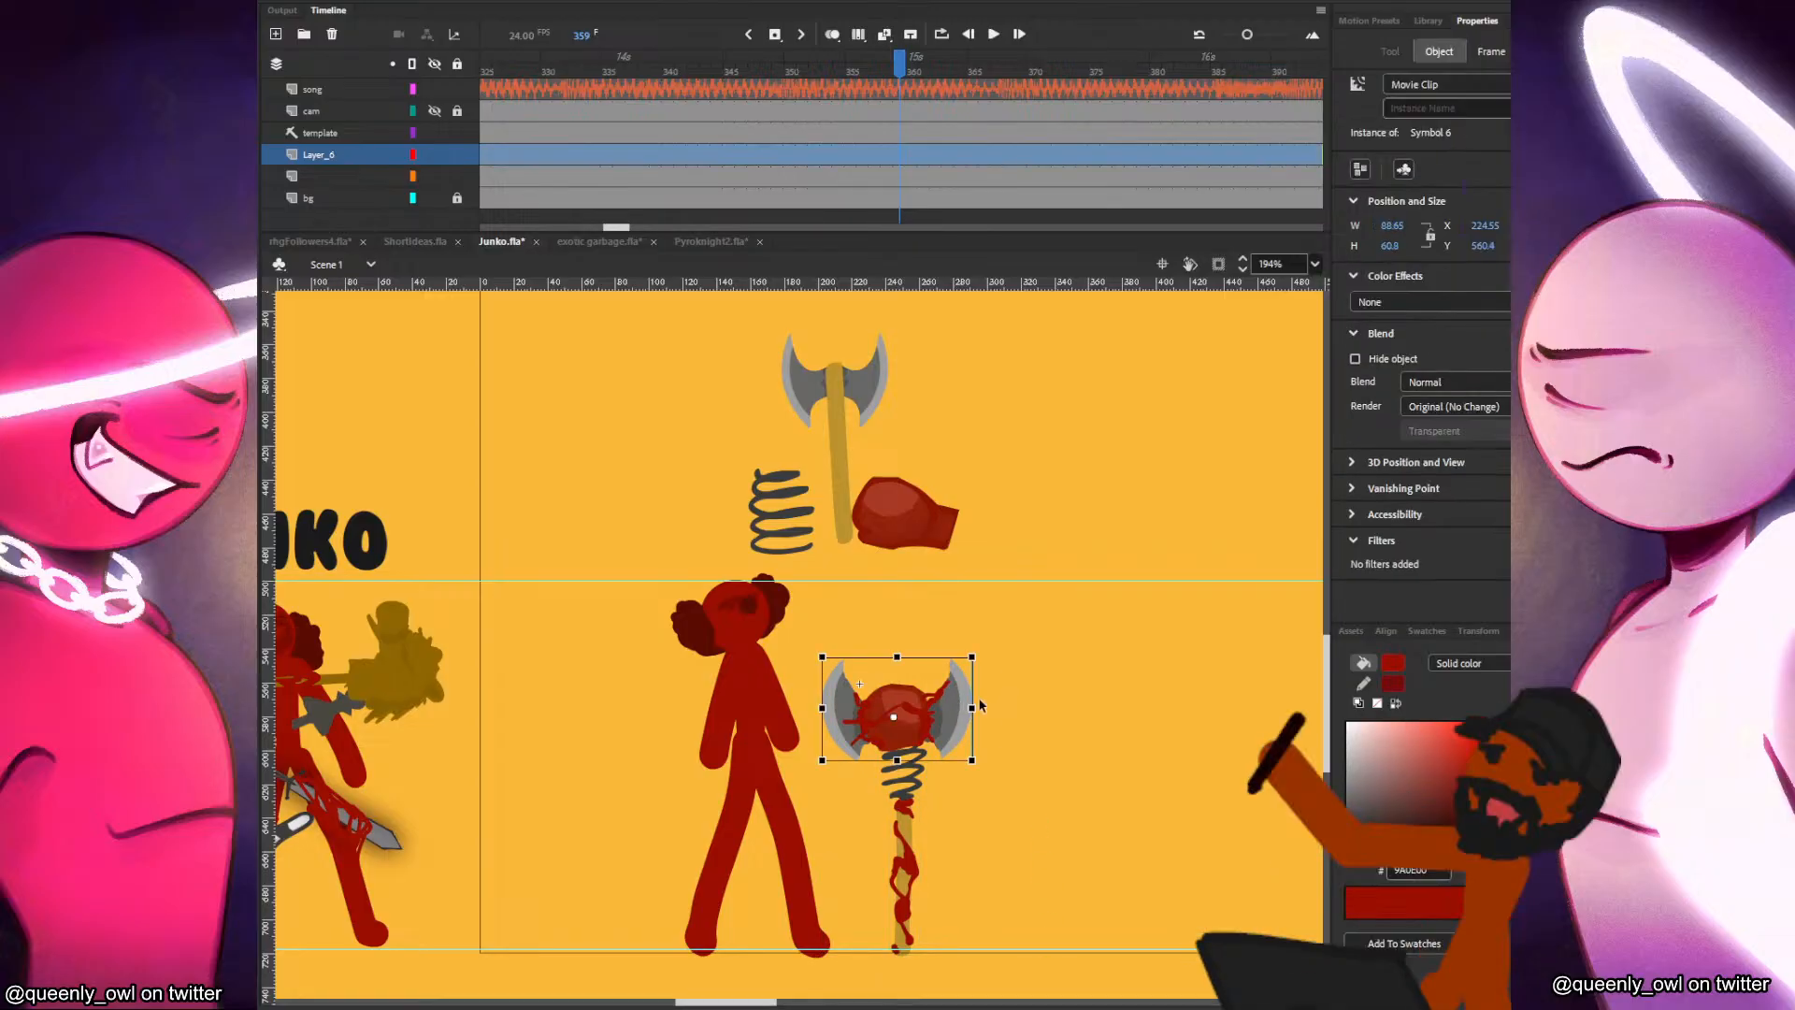
double_click(968, 715)
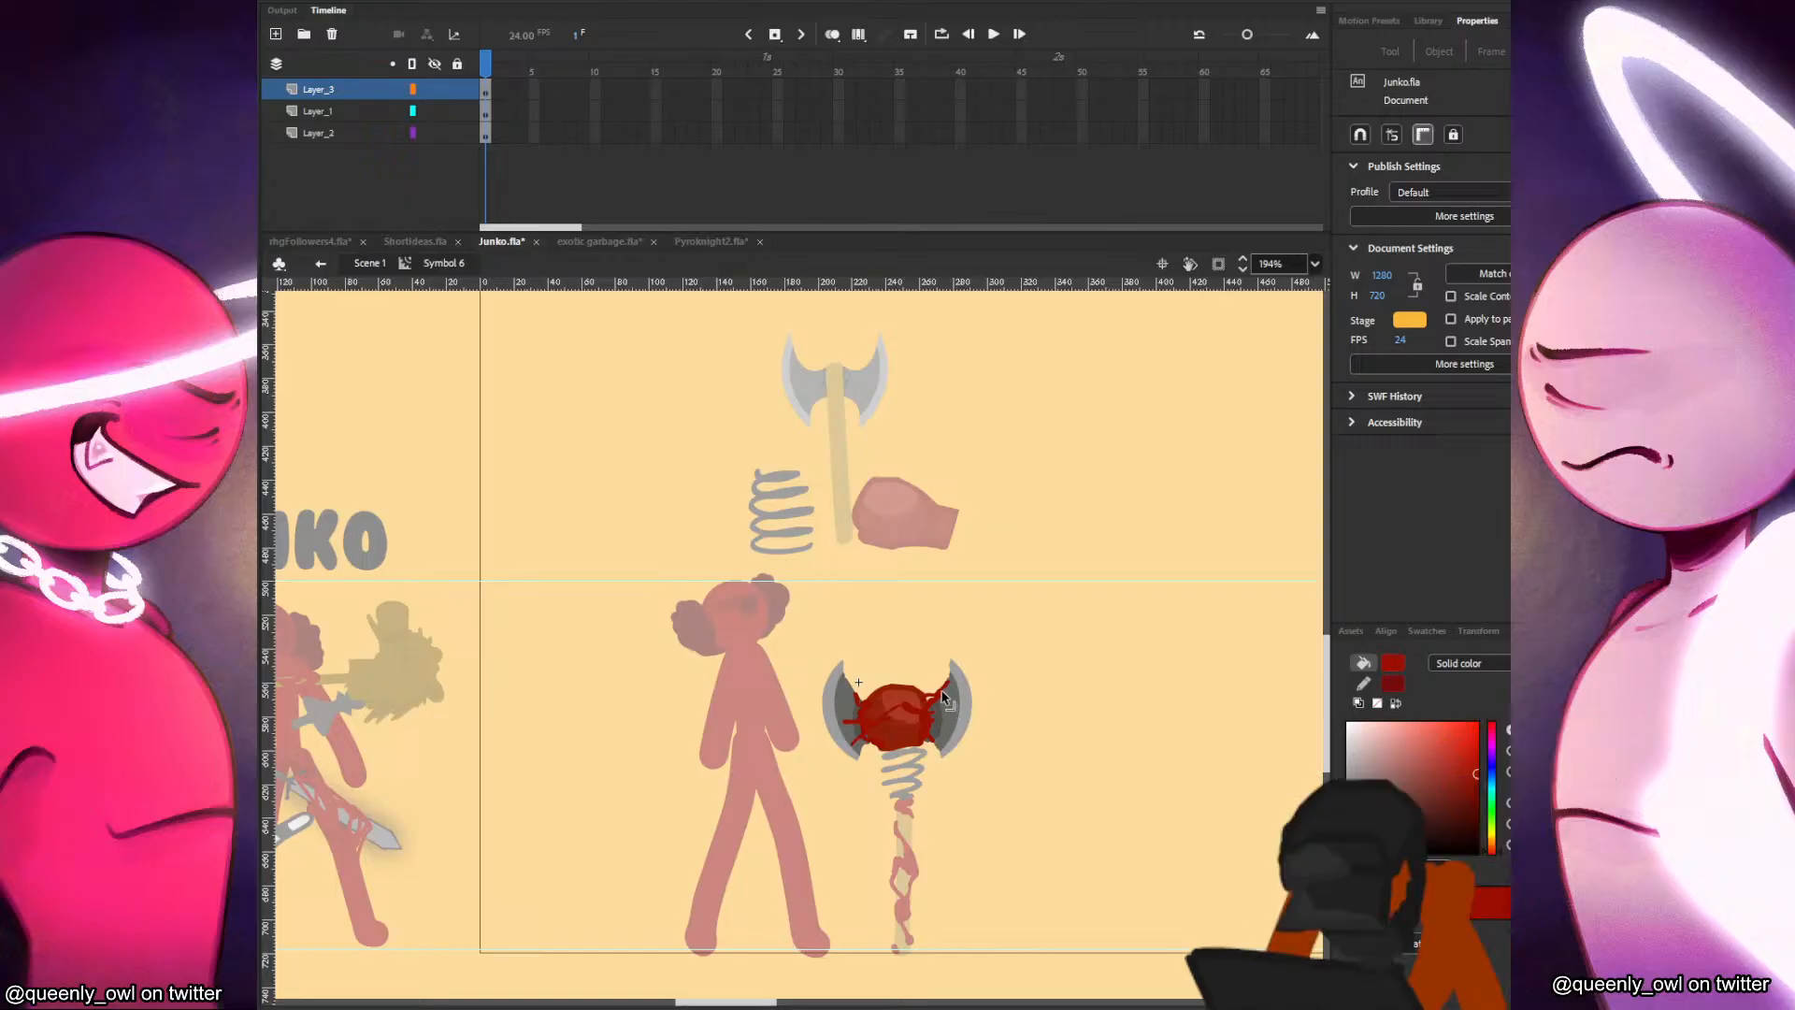
left_click(948, 694)
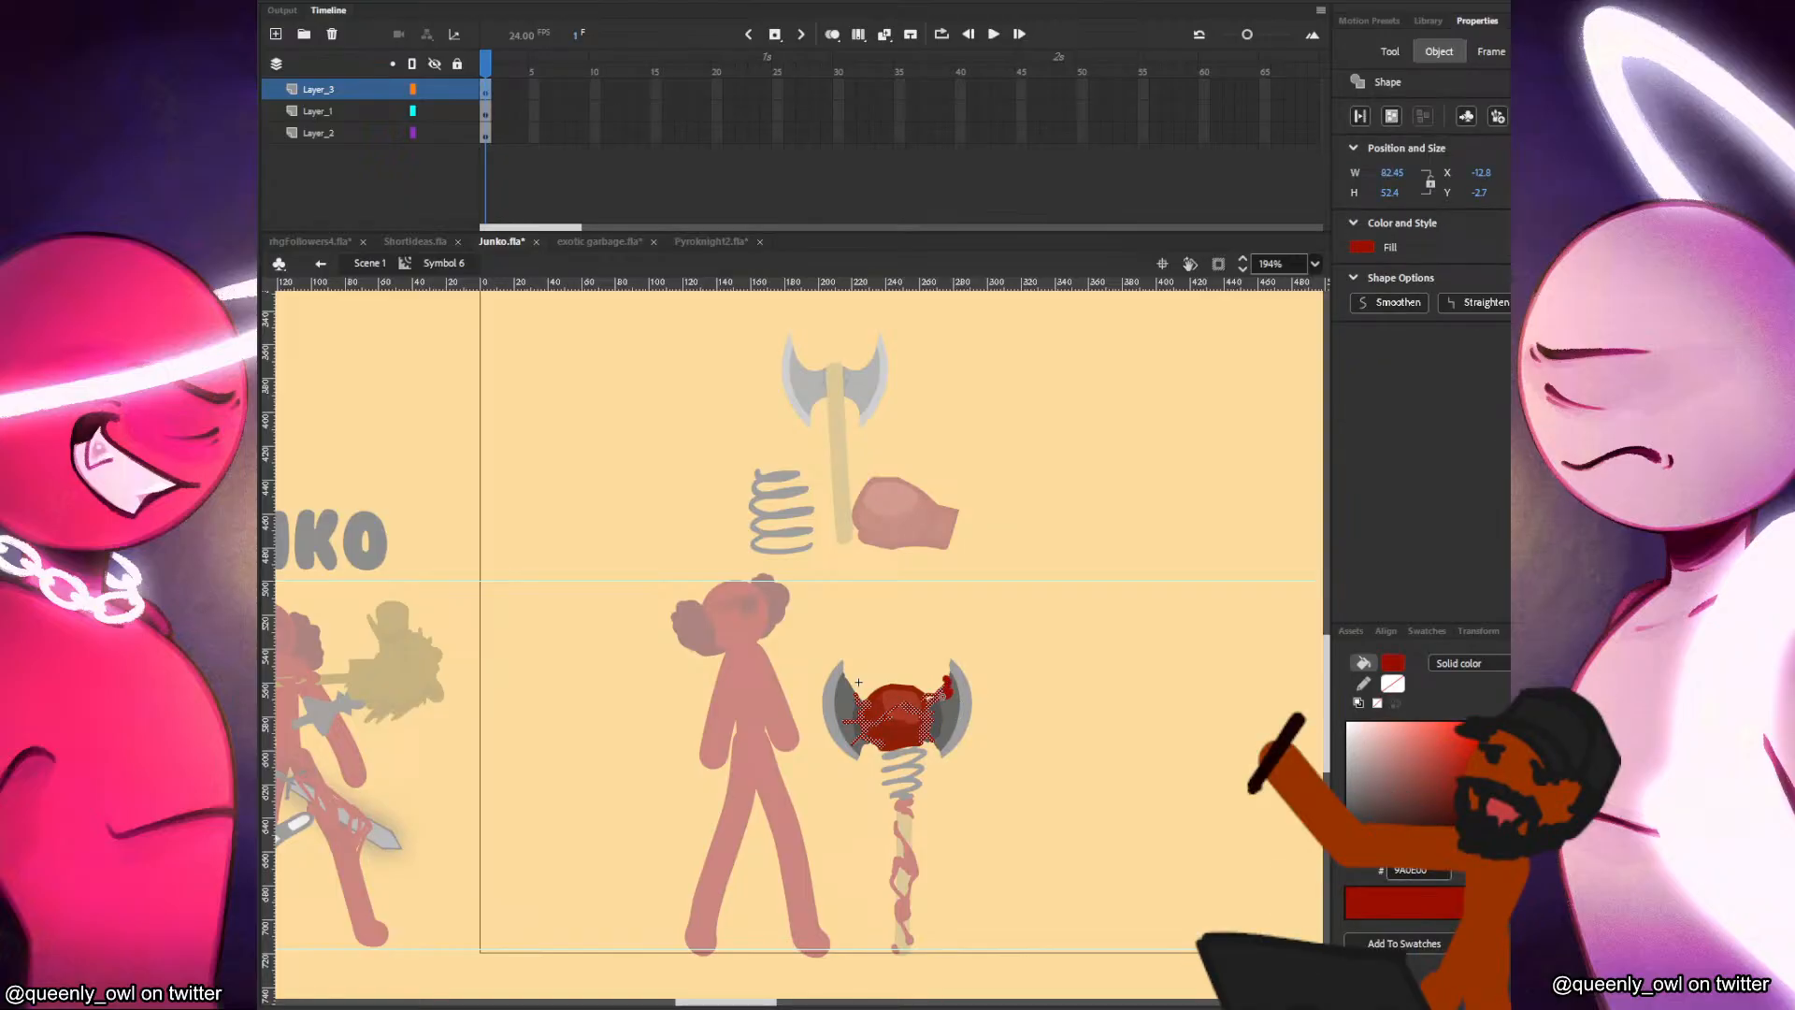
key("b")
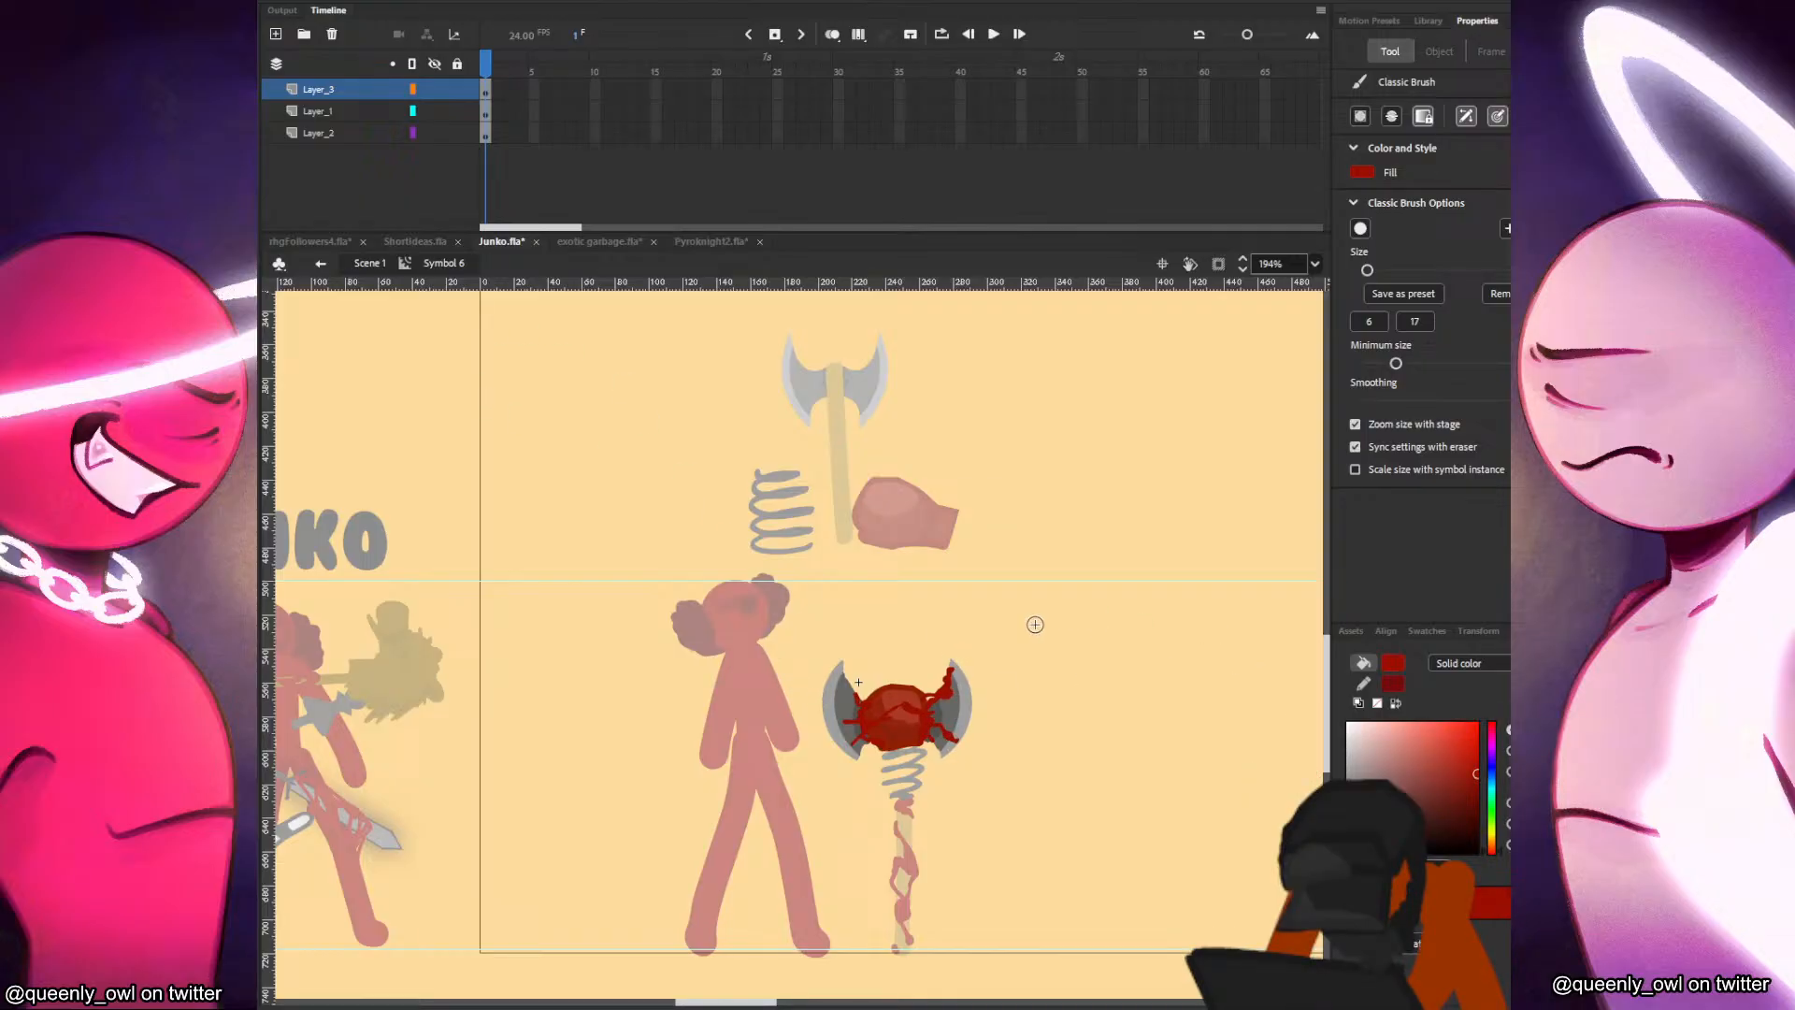
scroll(1061, 617, "up", 5)
left_click_drag(1064, 707, 1088, 647)
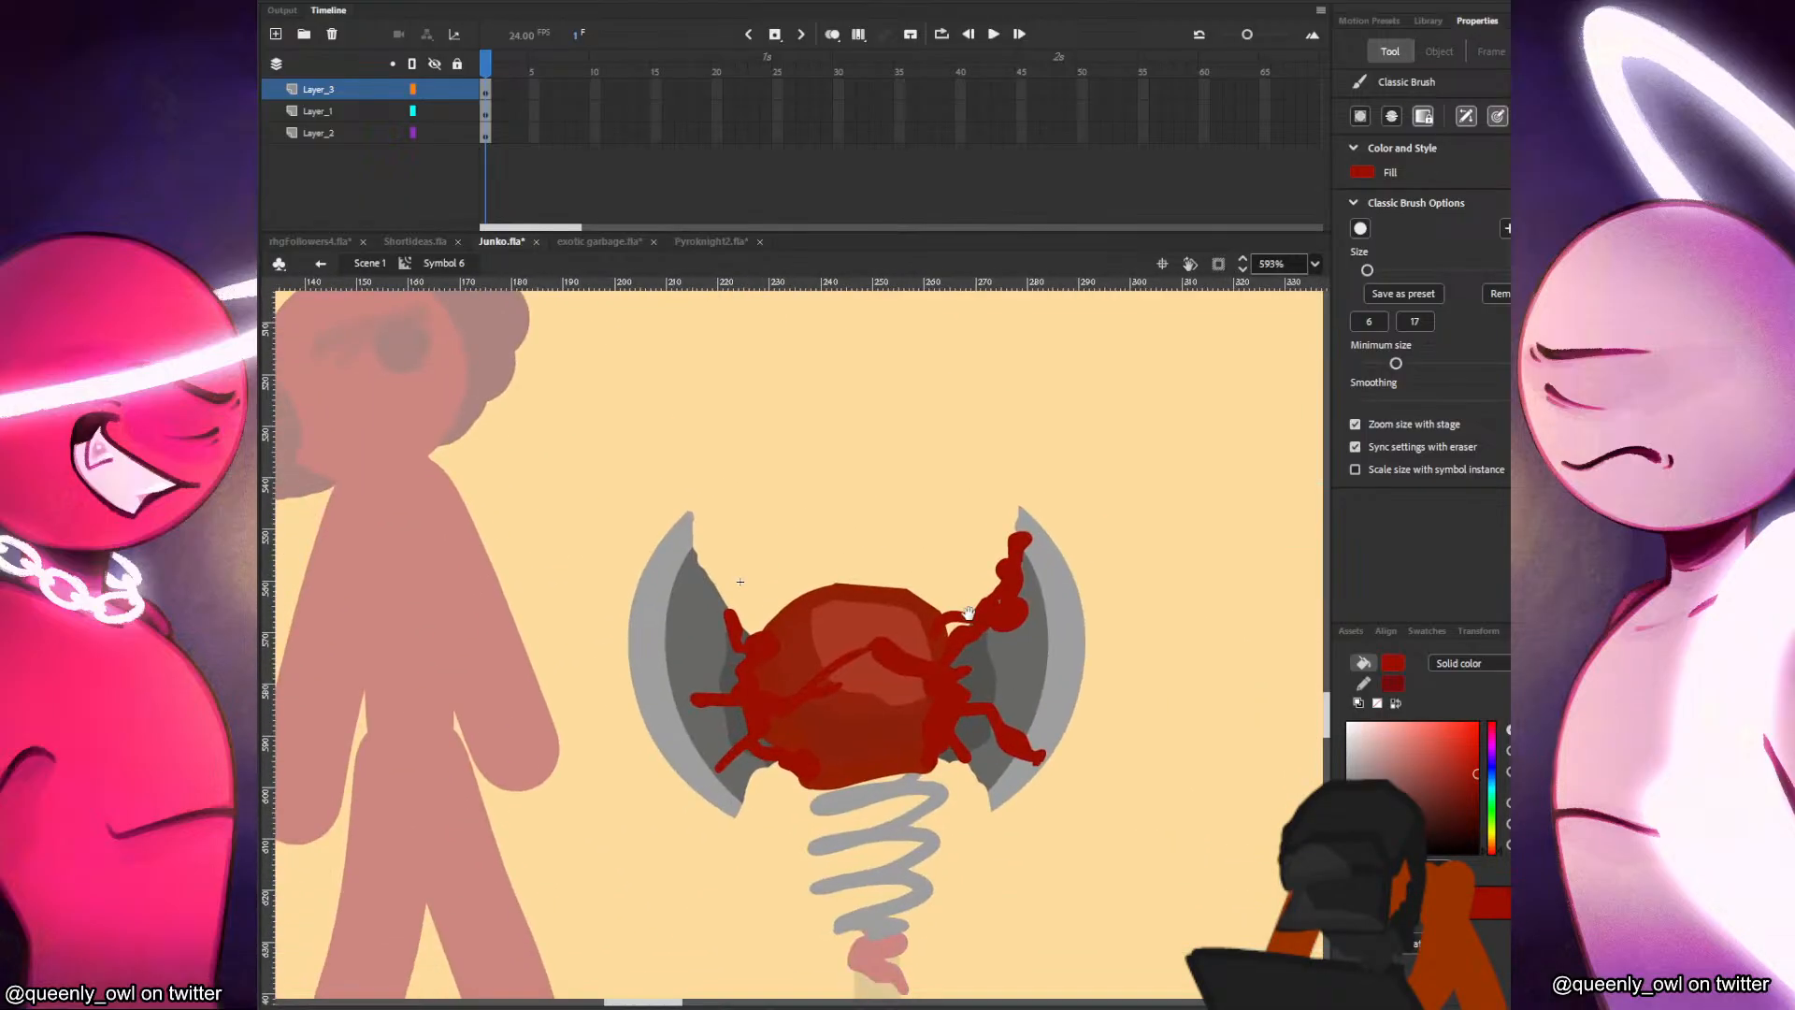
Save brush size 3 as a preset and paint thinner dark red strands over the right blade, undoing unwanted strokes.
left_click(1402, 293)
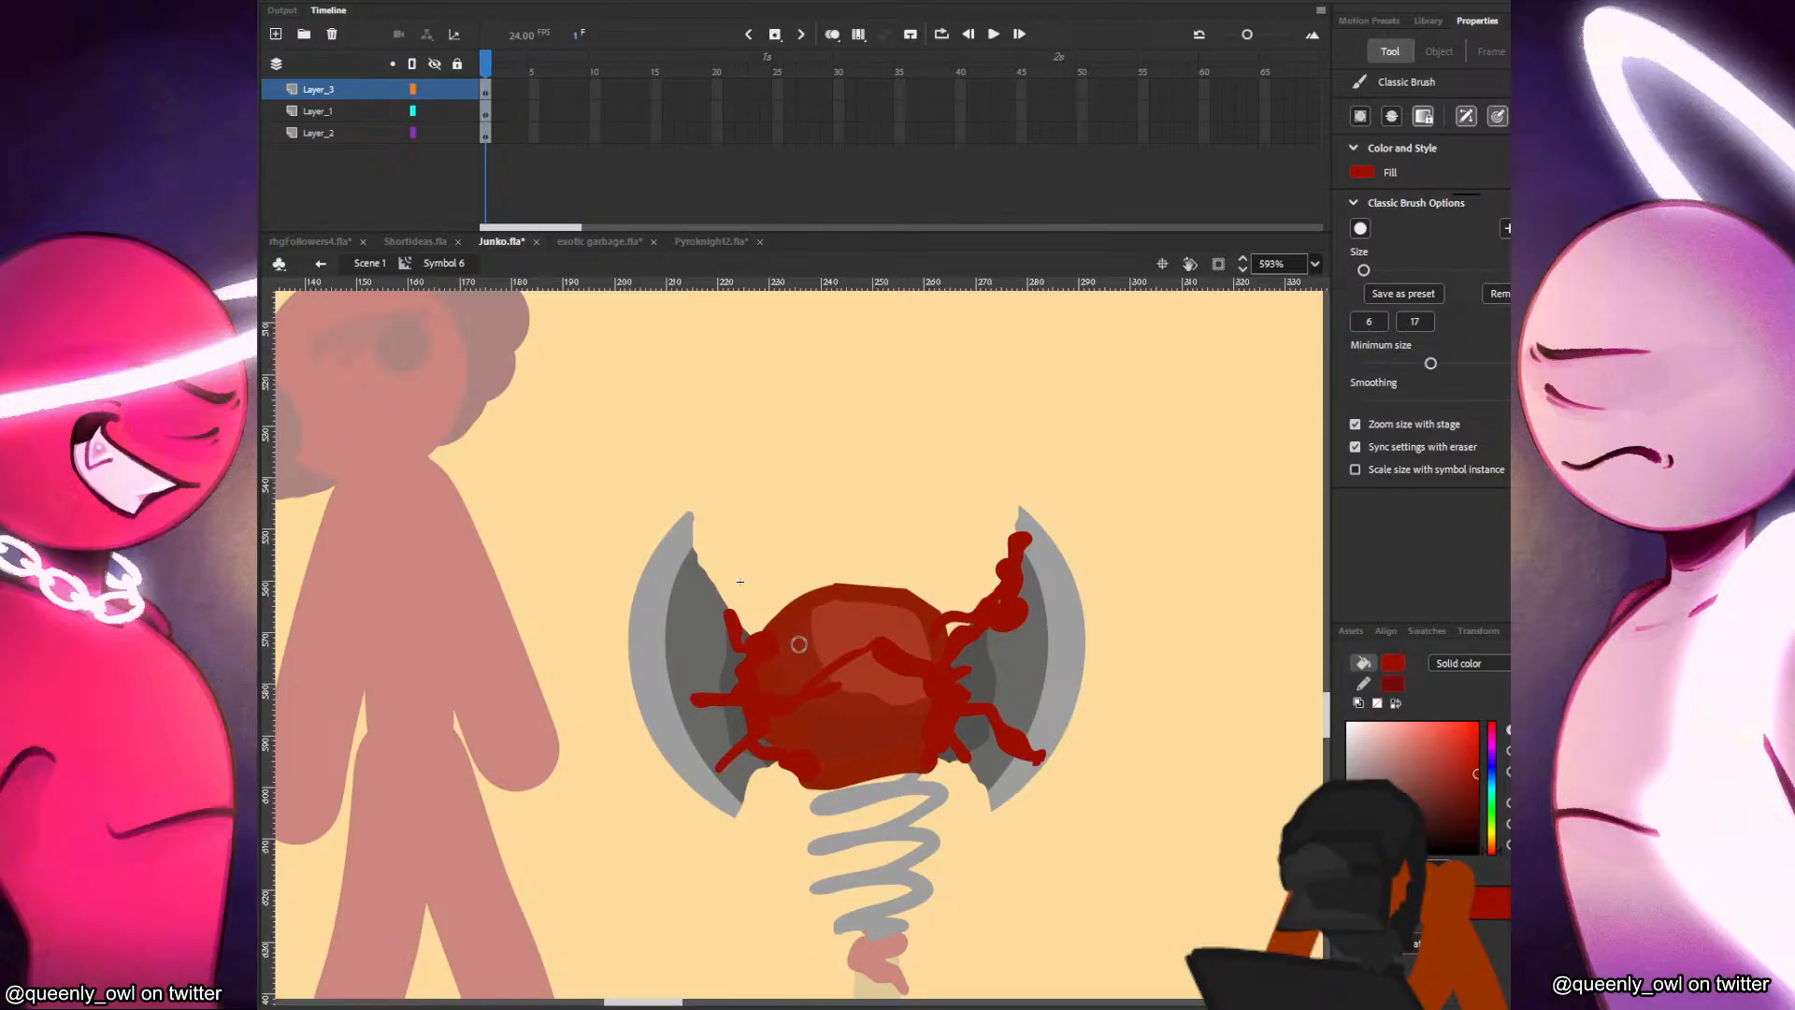
left_click(1372, 323)
mouse_move(969, 640)
left_mouse_down()
mouse_move(971, 697)
mouse_move(1005, 608)
mouse_move(984, 713)
mouse_move(1009, 670)
mouse_move(969, 639)
mouse_move(1042, 644)
left_mouse_up()
key("ctrl+z")
left_click(1370, 325)
key("ctrl+z")
left_click(1370, 324)
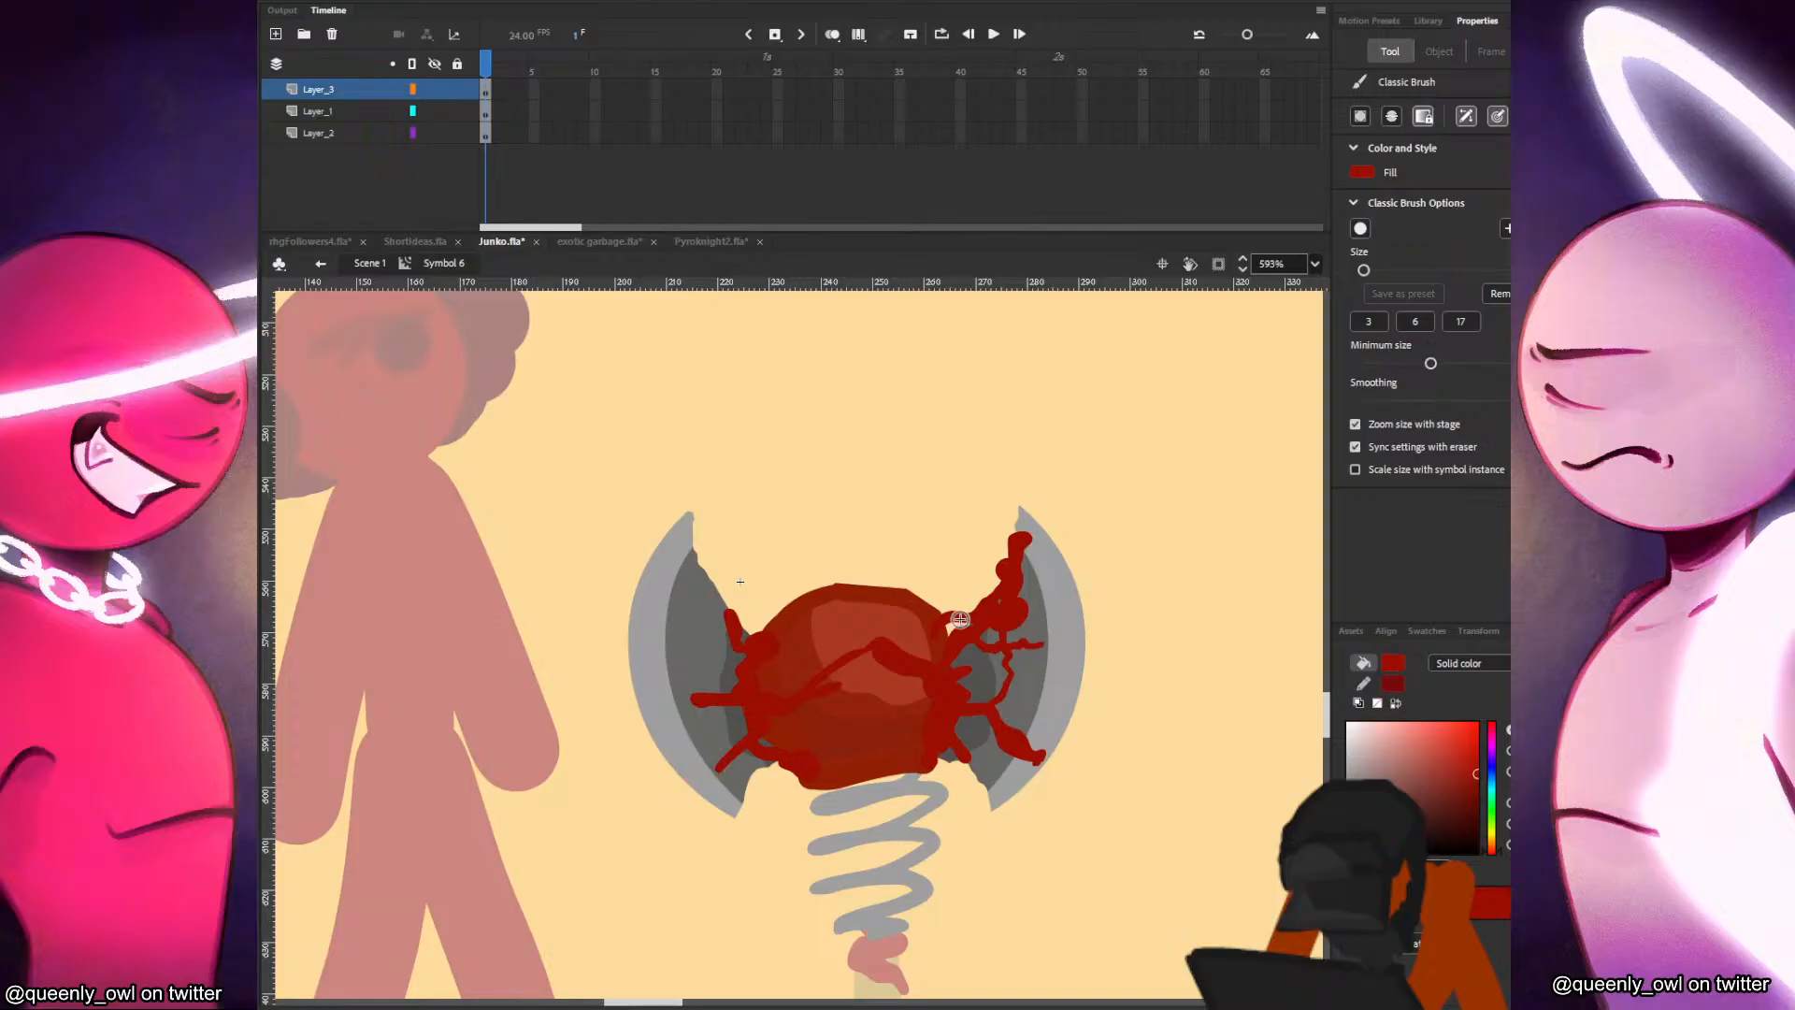
Paint thin dark red strands branching from the glove over the left blade and return to Scene 1.
mouse_move(736, 751)
left_mouse_down()
mouse_move(736, 813)
mouse_move(758, 748)
mouse_move(742, 668)
mouse_move(684, 696)
mouse_move(728, 658)
left_mouse_up()
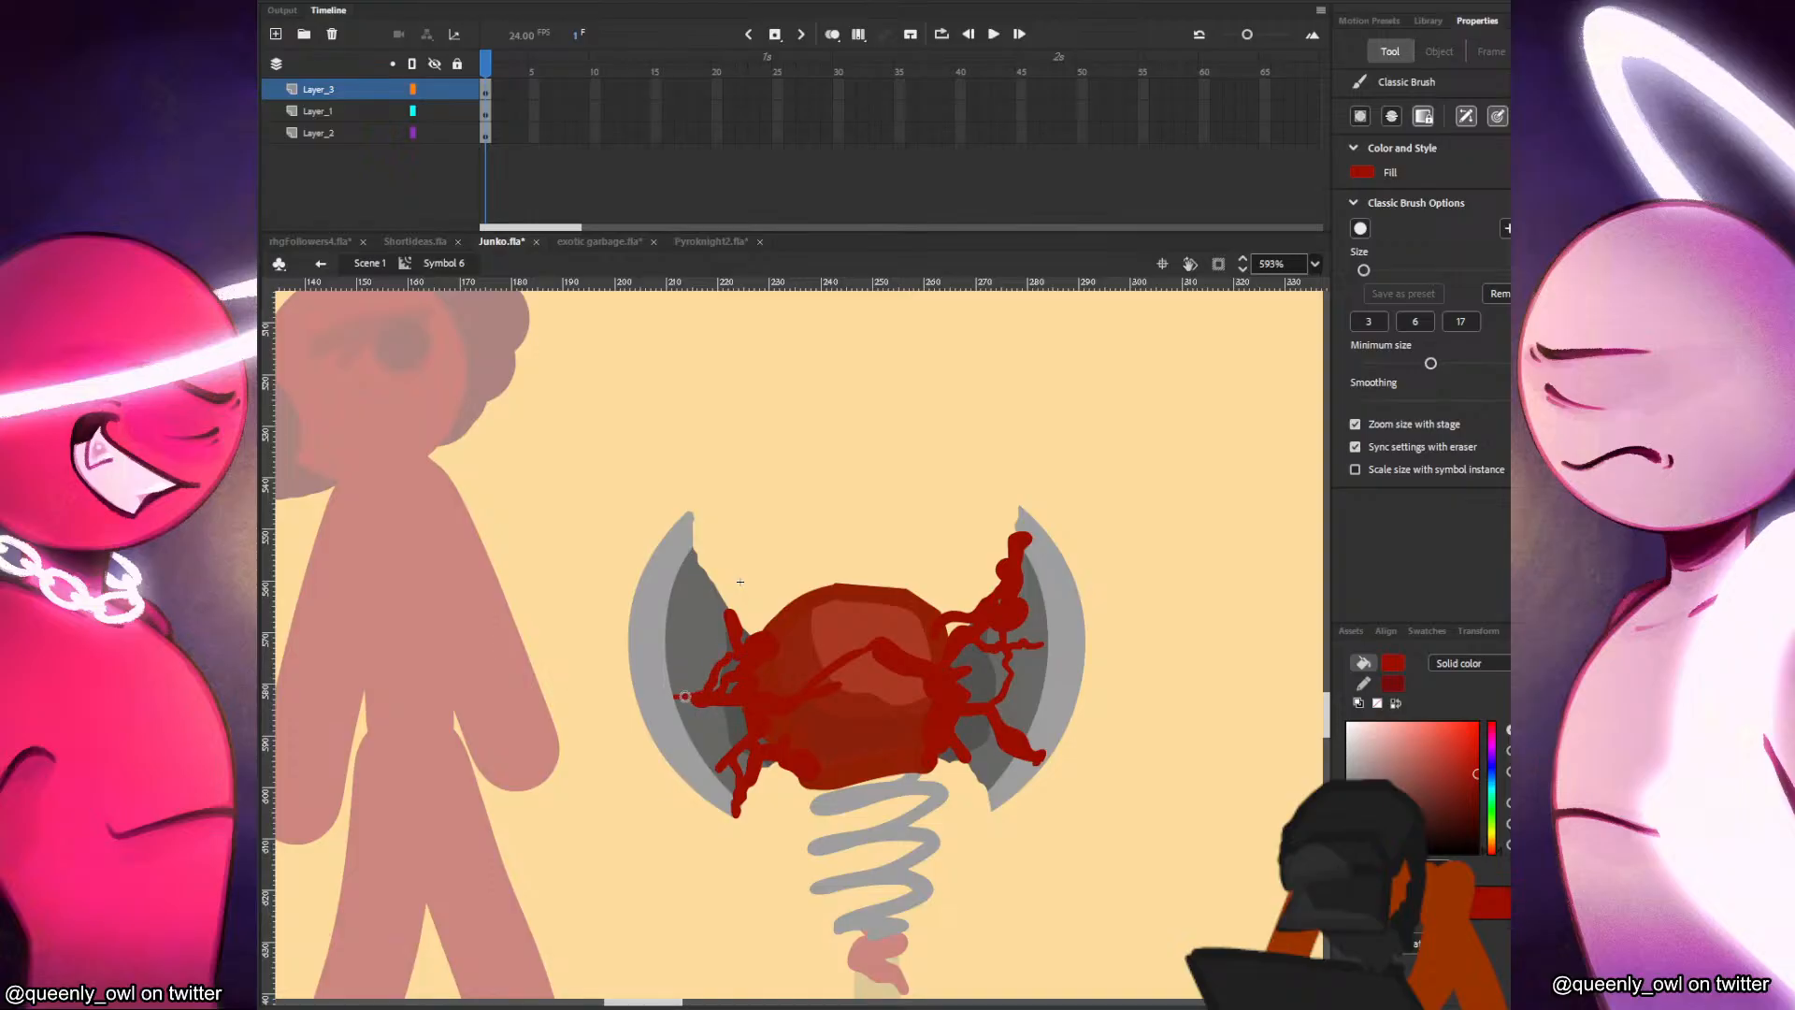
left_click_drag(690, 596, 718, 655)
key("v")
double_click(1136, 683)
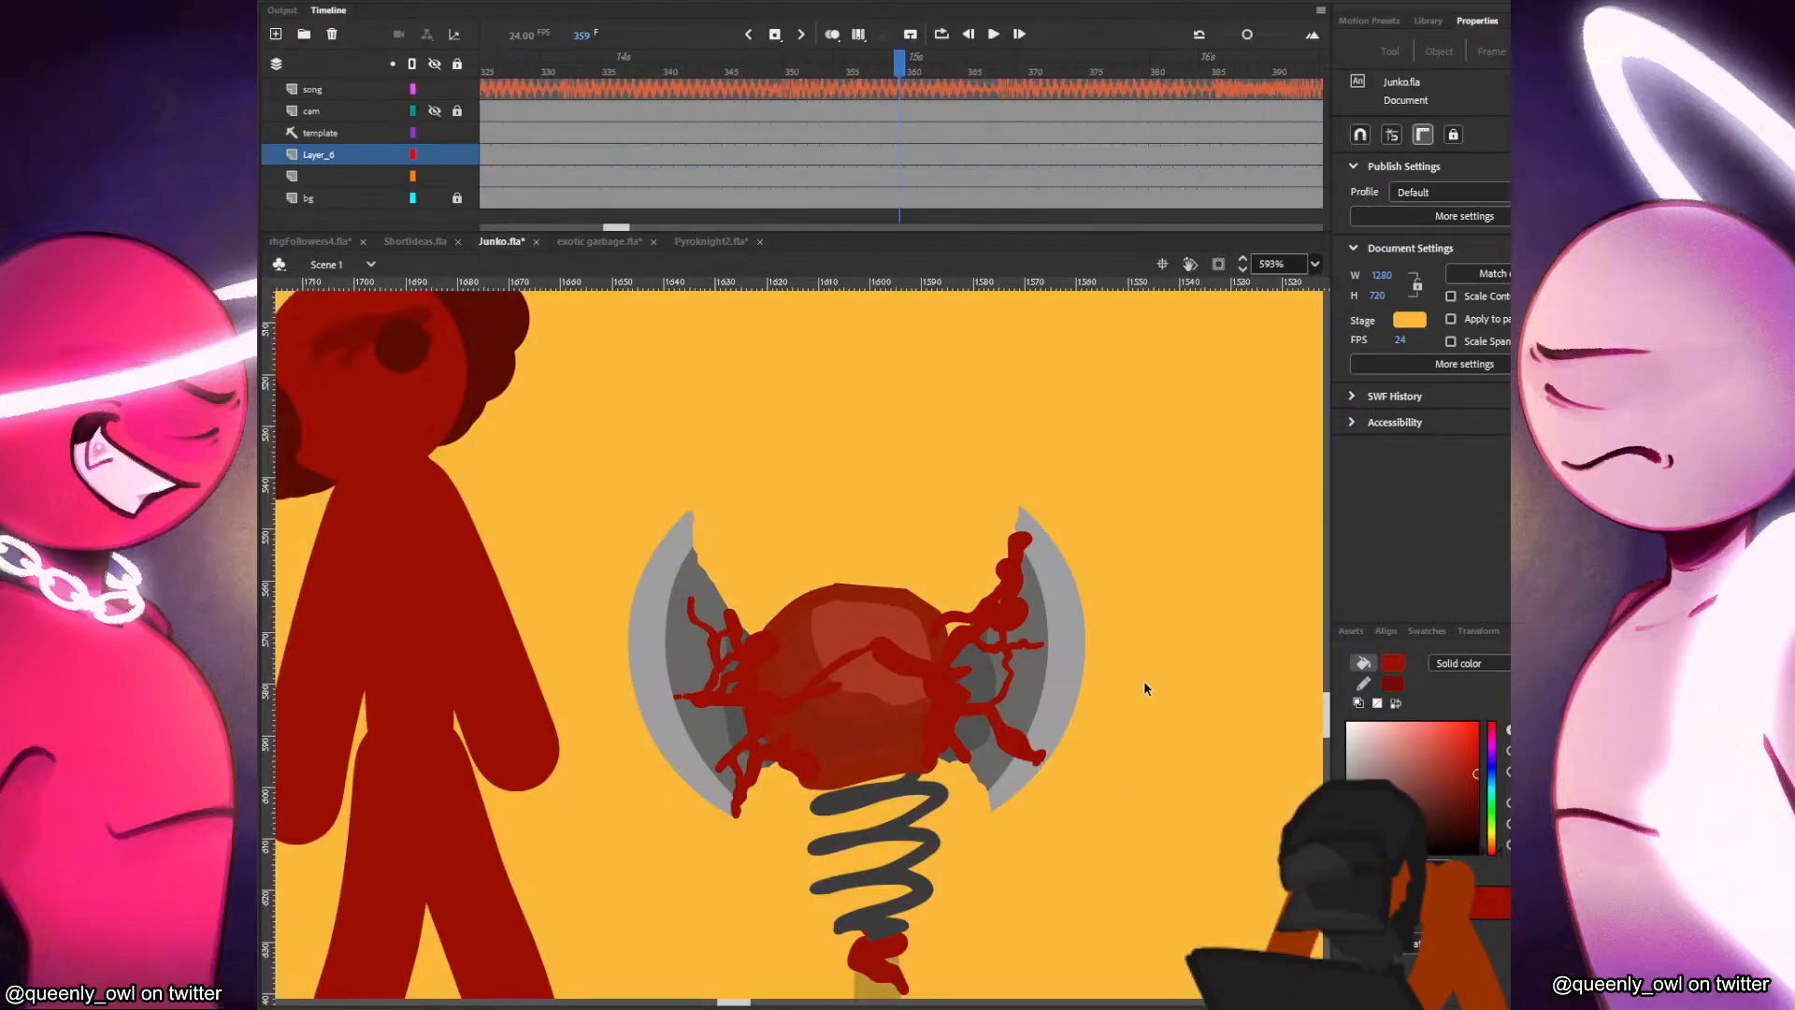
Cut the finished boxing-glove axe from the stage and rename its layer weapon.
scroll(969, 805, "down", 5)
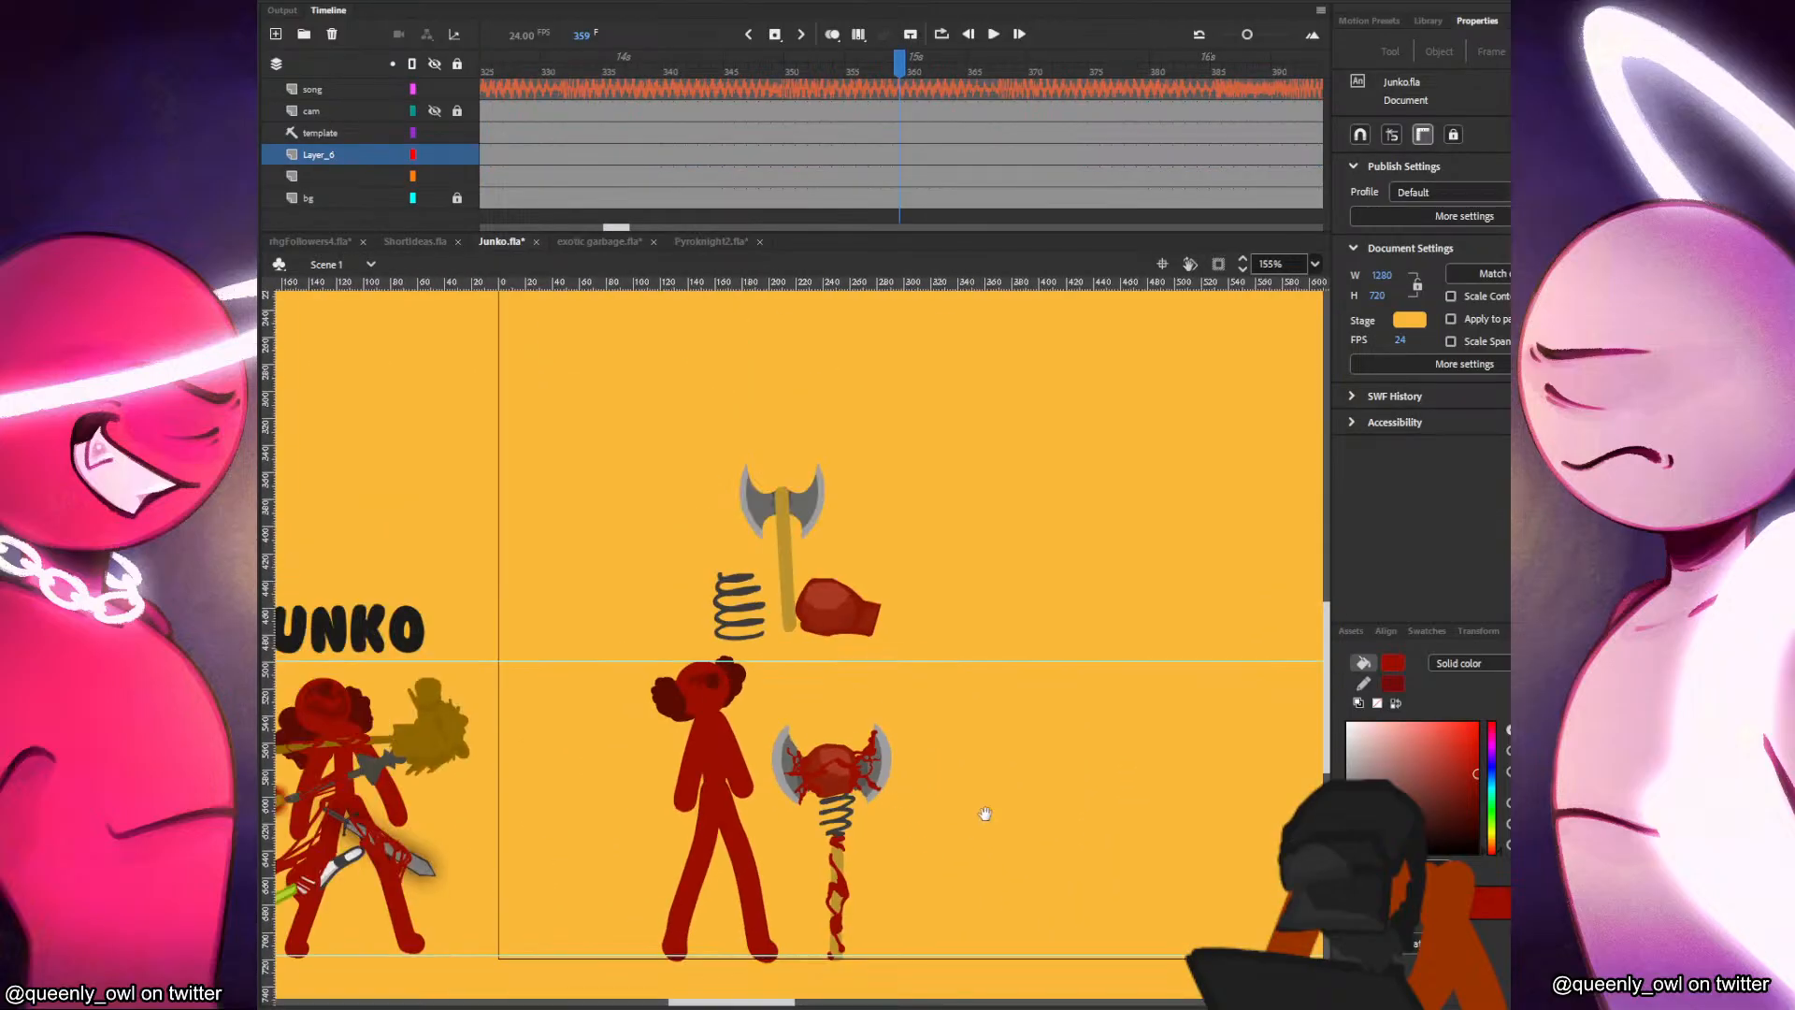
left_click_drag(861, 801, 1006, 731)
left_click_drag(1105, 513, 976, 823)
key("ctrl+x")
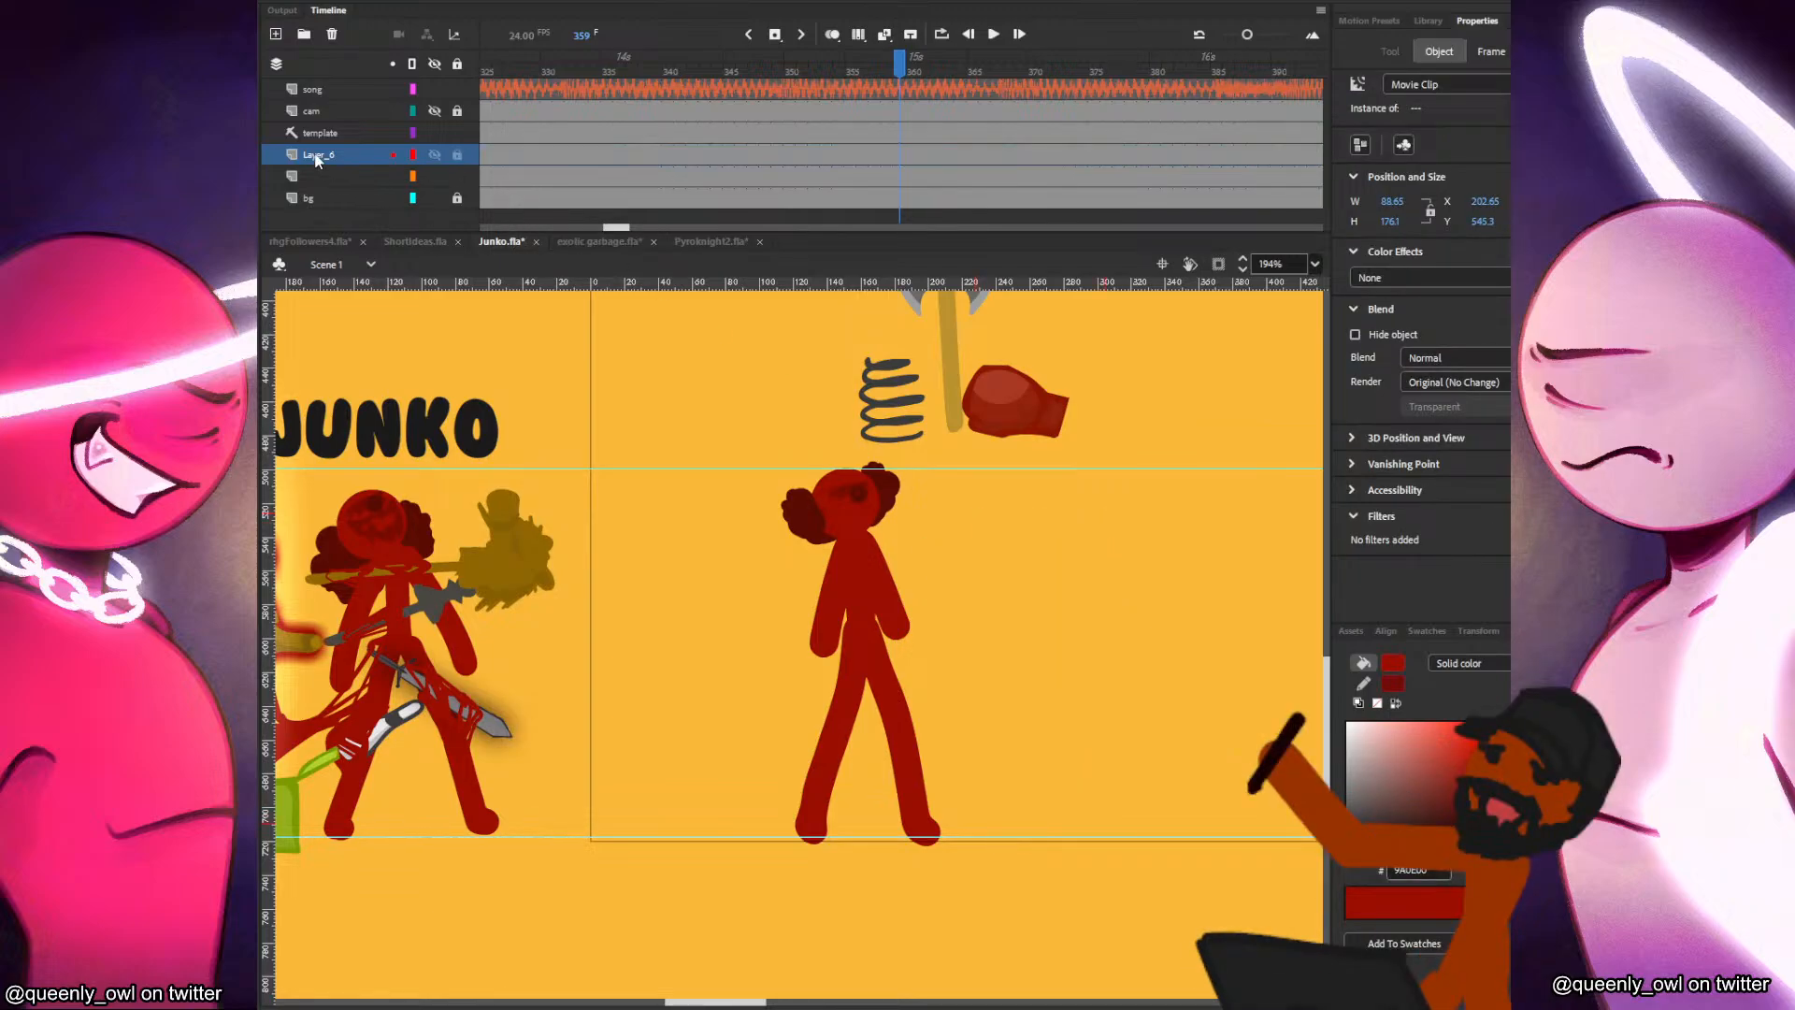
double_click(316, 157)
type("wea")
key("Return")
Paste the finished weapon at frame 326 and place it left of the JUNKO reference drawing, below its loose source parts.
left_click(500, 161)
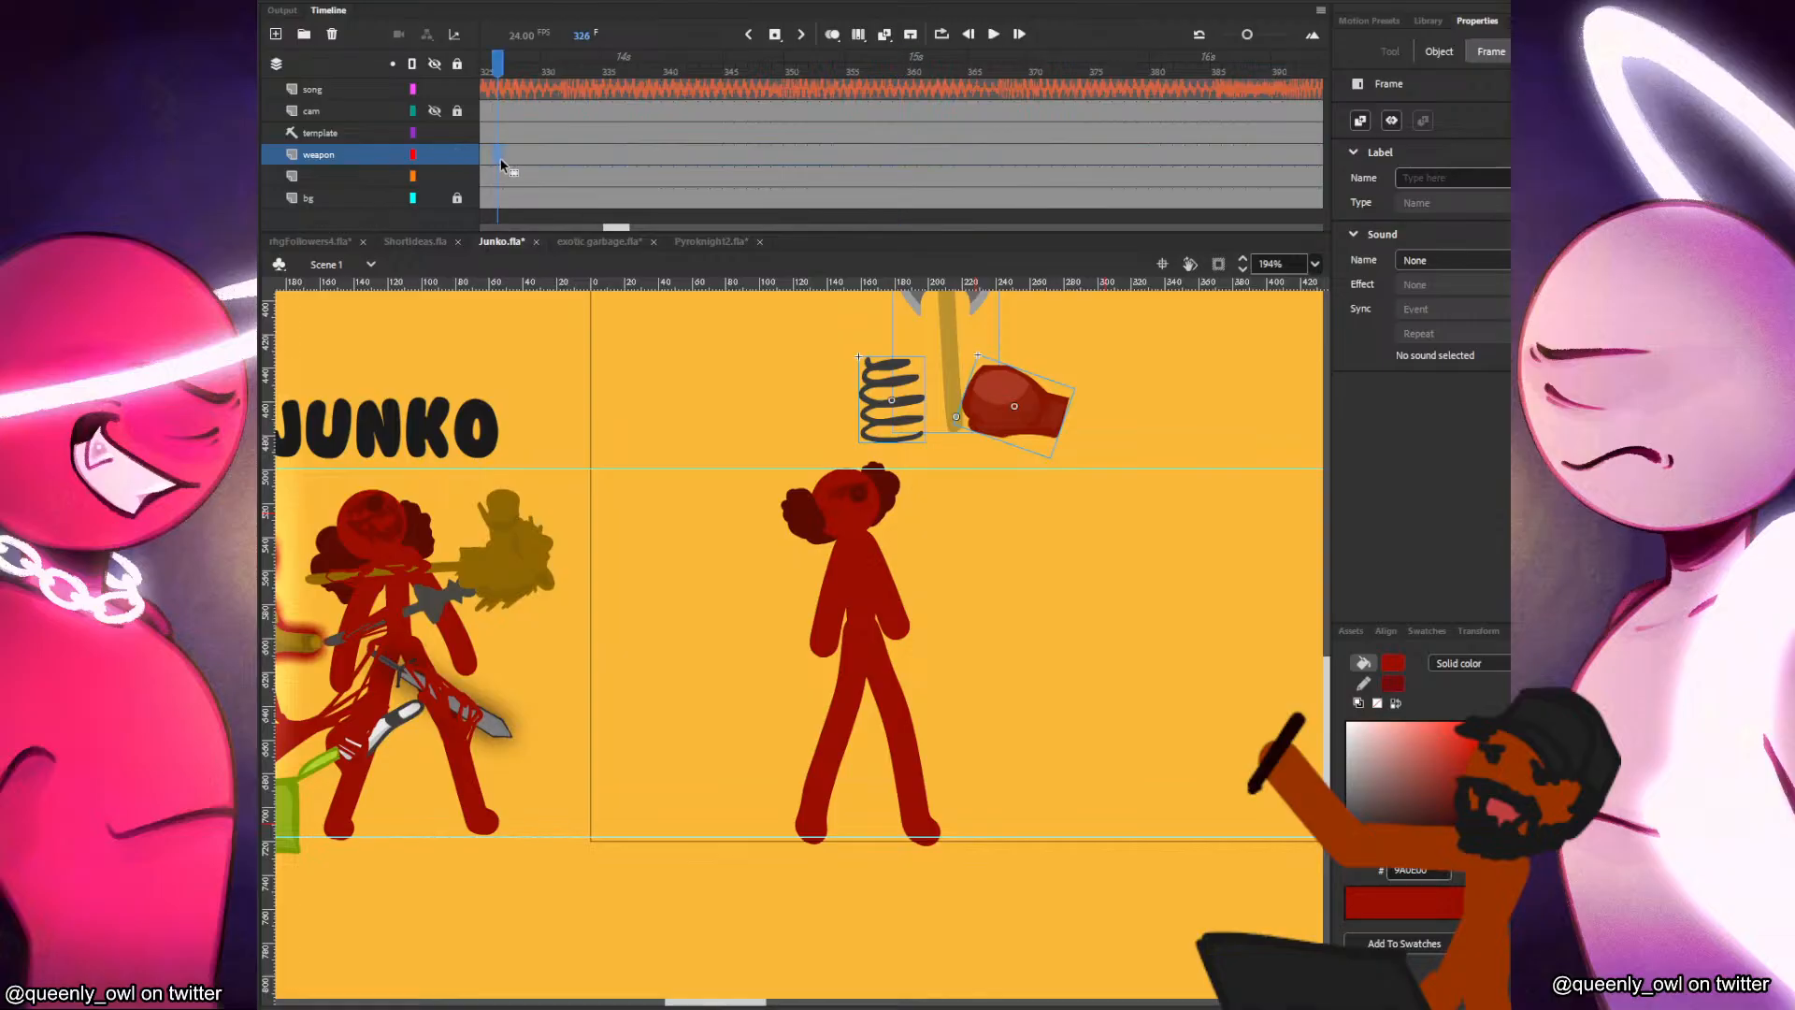
scroll(654, 627, "down", 3)
left_click_drag(839, 501, 481, 511)
left_click(550, 525)
key("ctrl+v")
left_click_drag(844, 603, 393, 598)
left_click(514, 530)
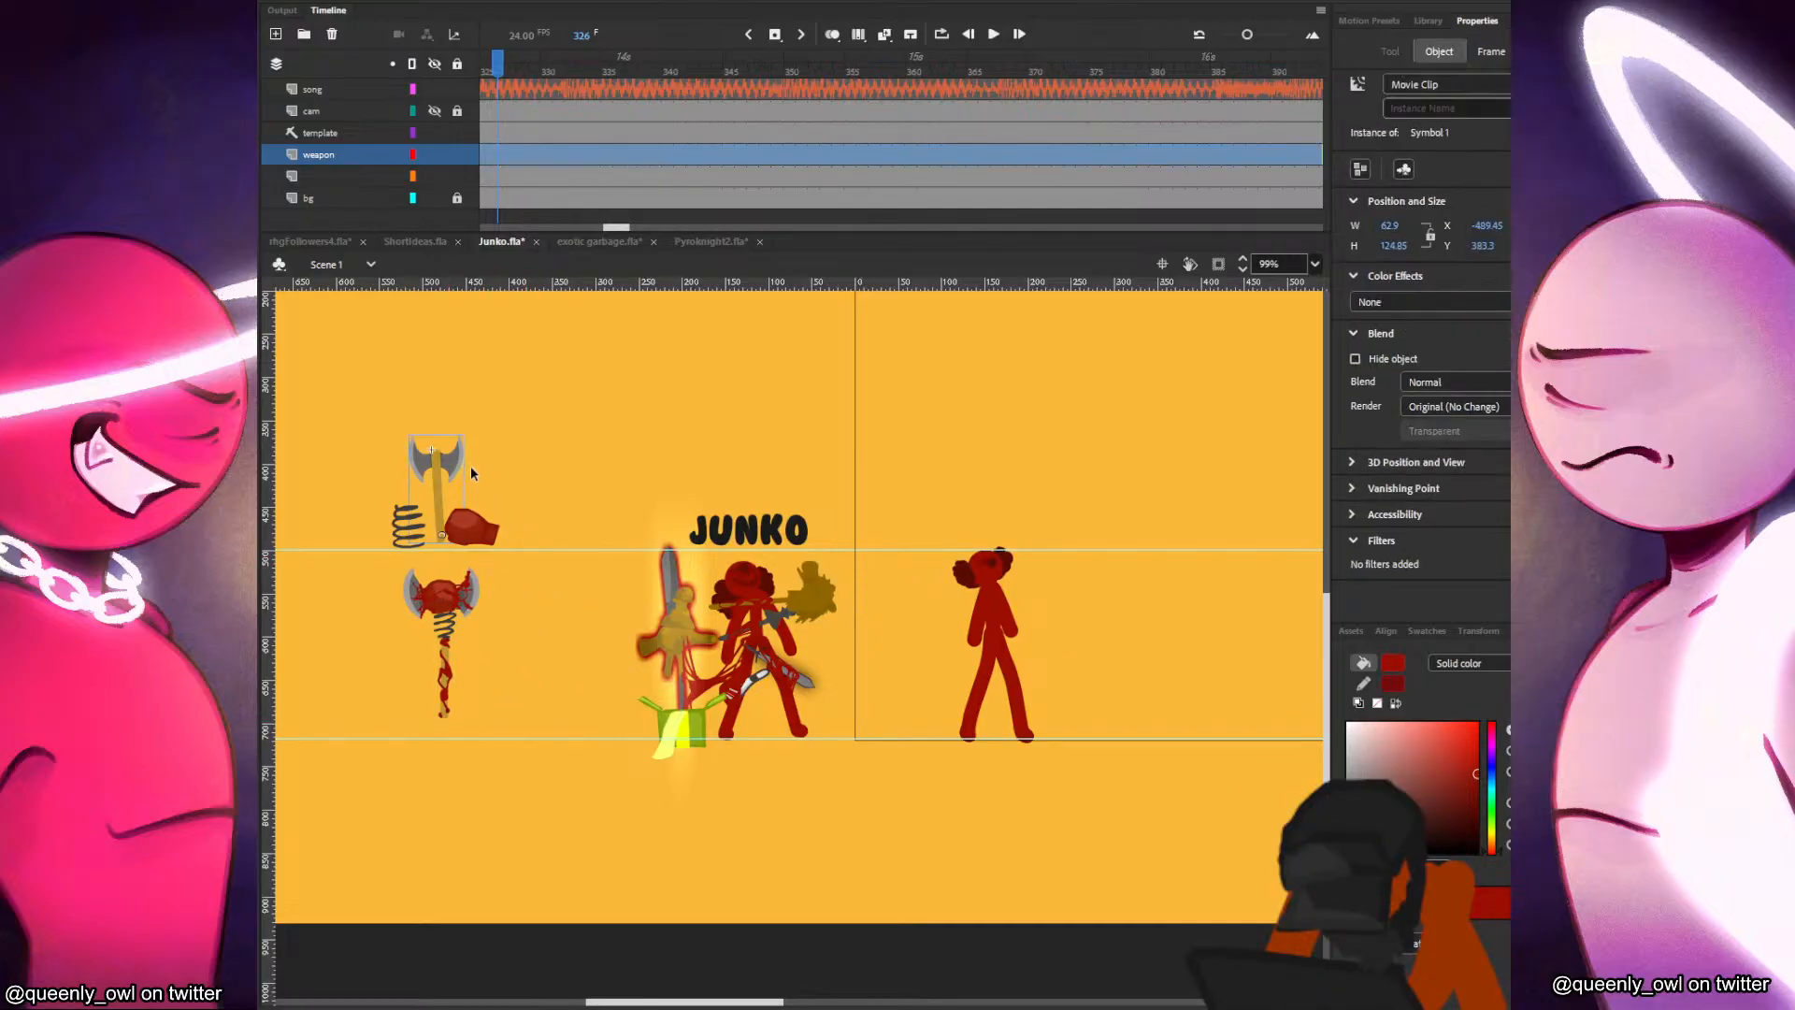
left_click(441, 596)
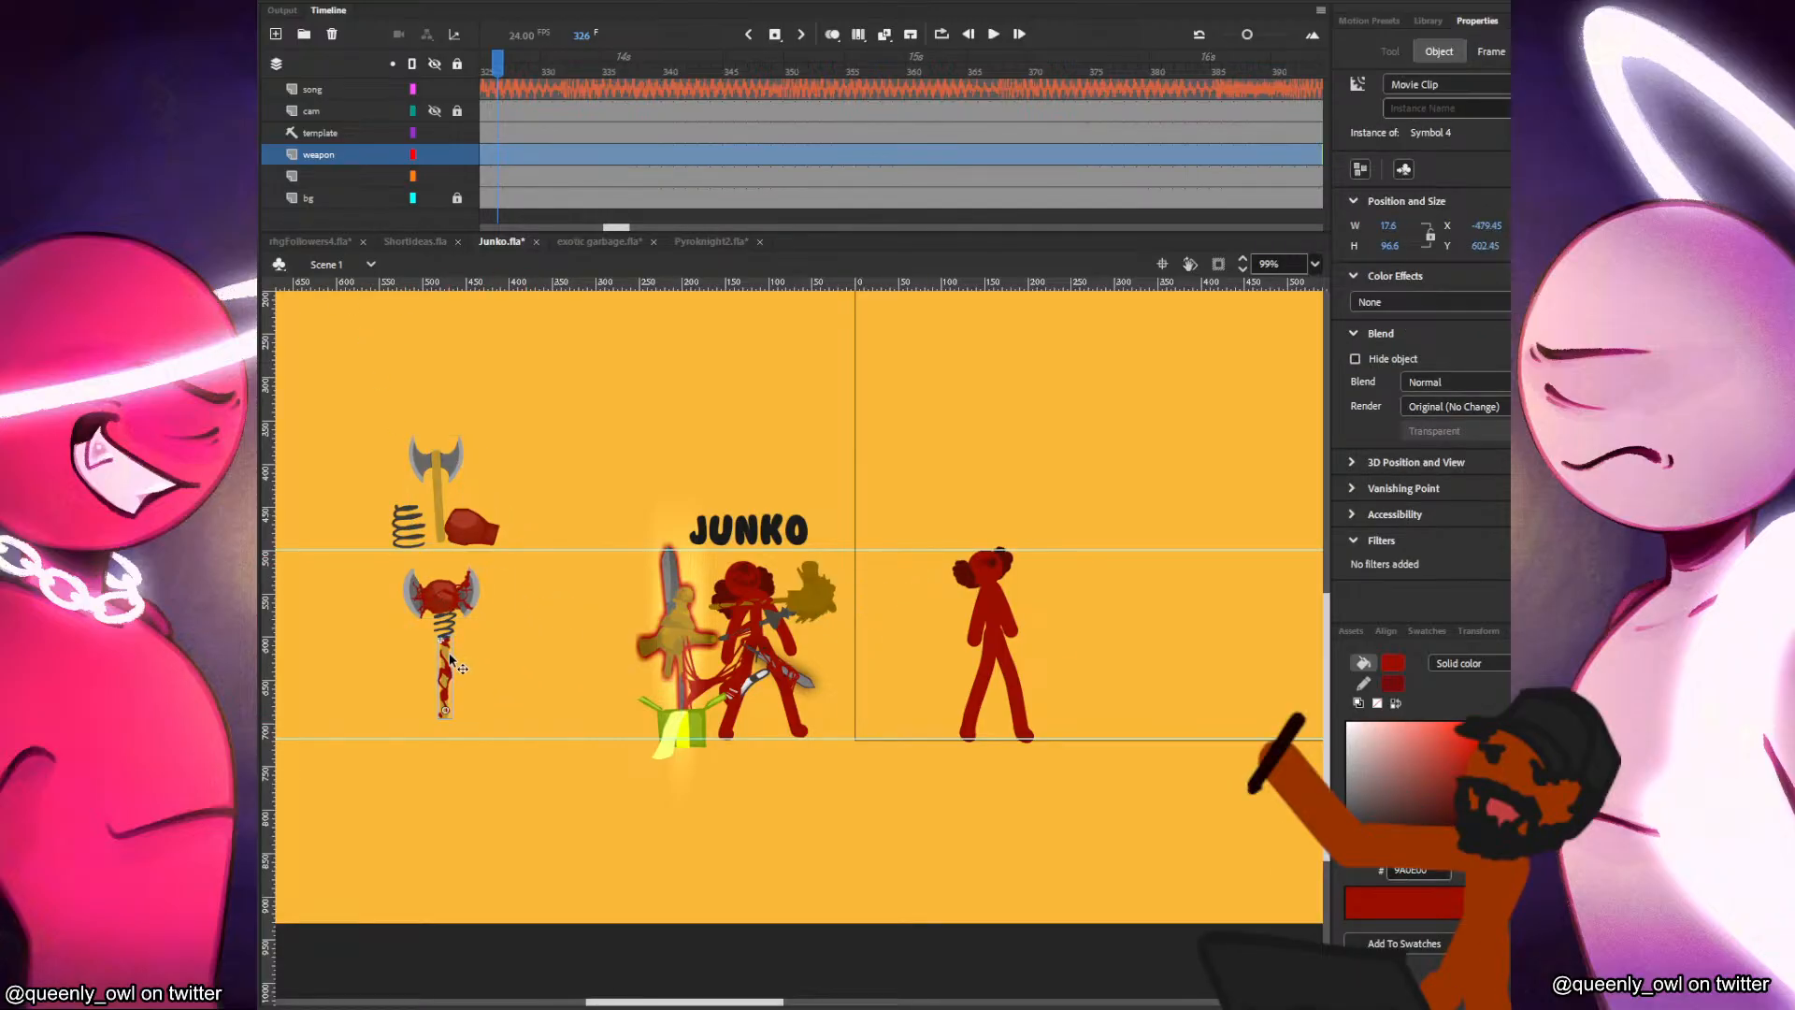
left_click(452, 628)
left_click(446, 660)
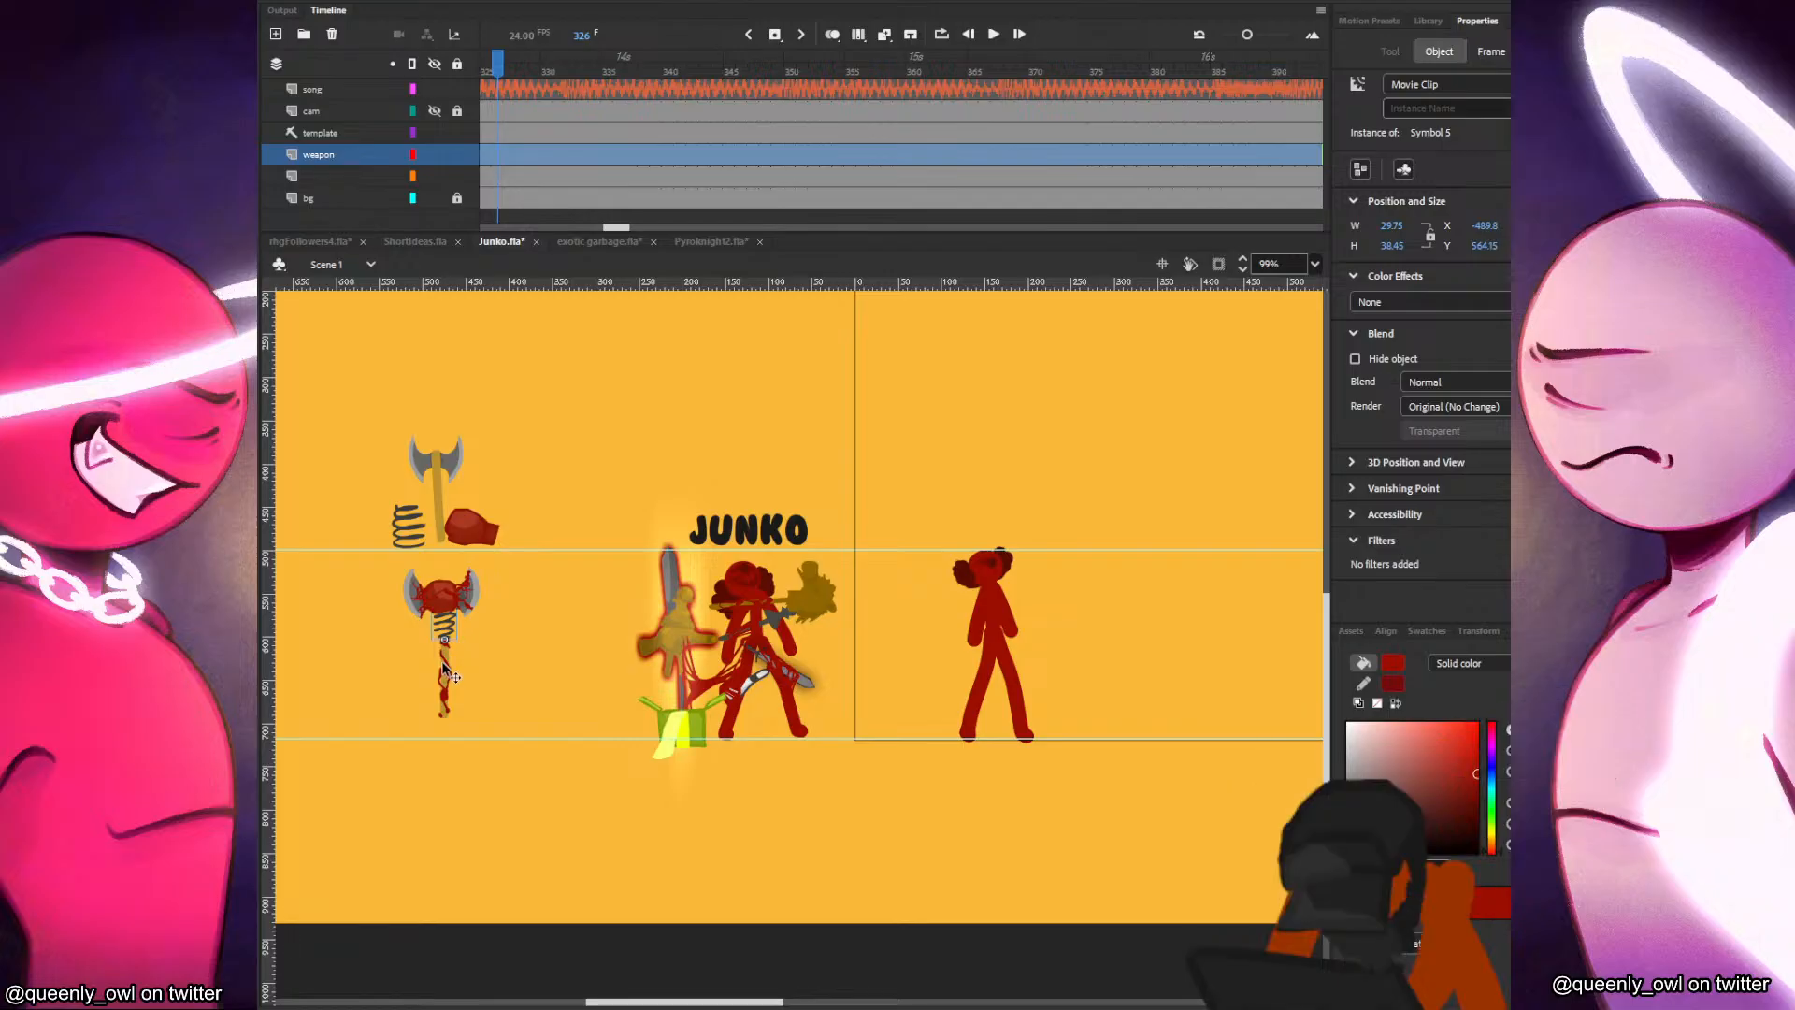
Rename the character's layer junko and add three new layers above it.
left_click(322, 178)
double_click(322, 182)
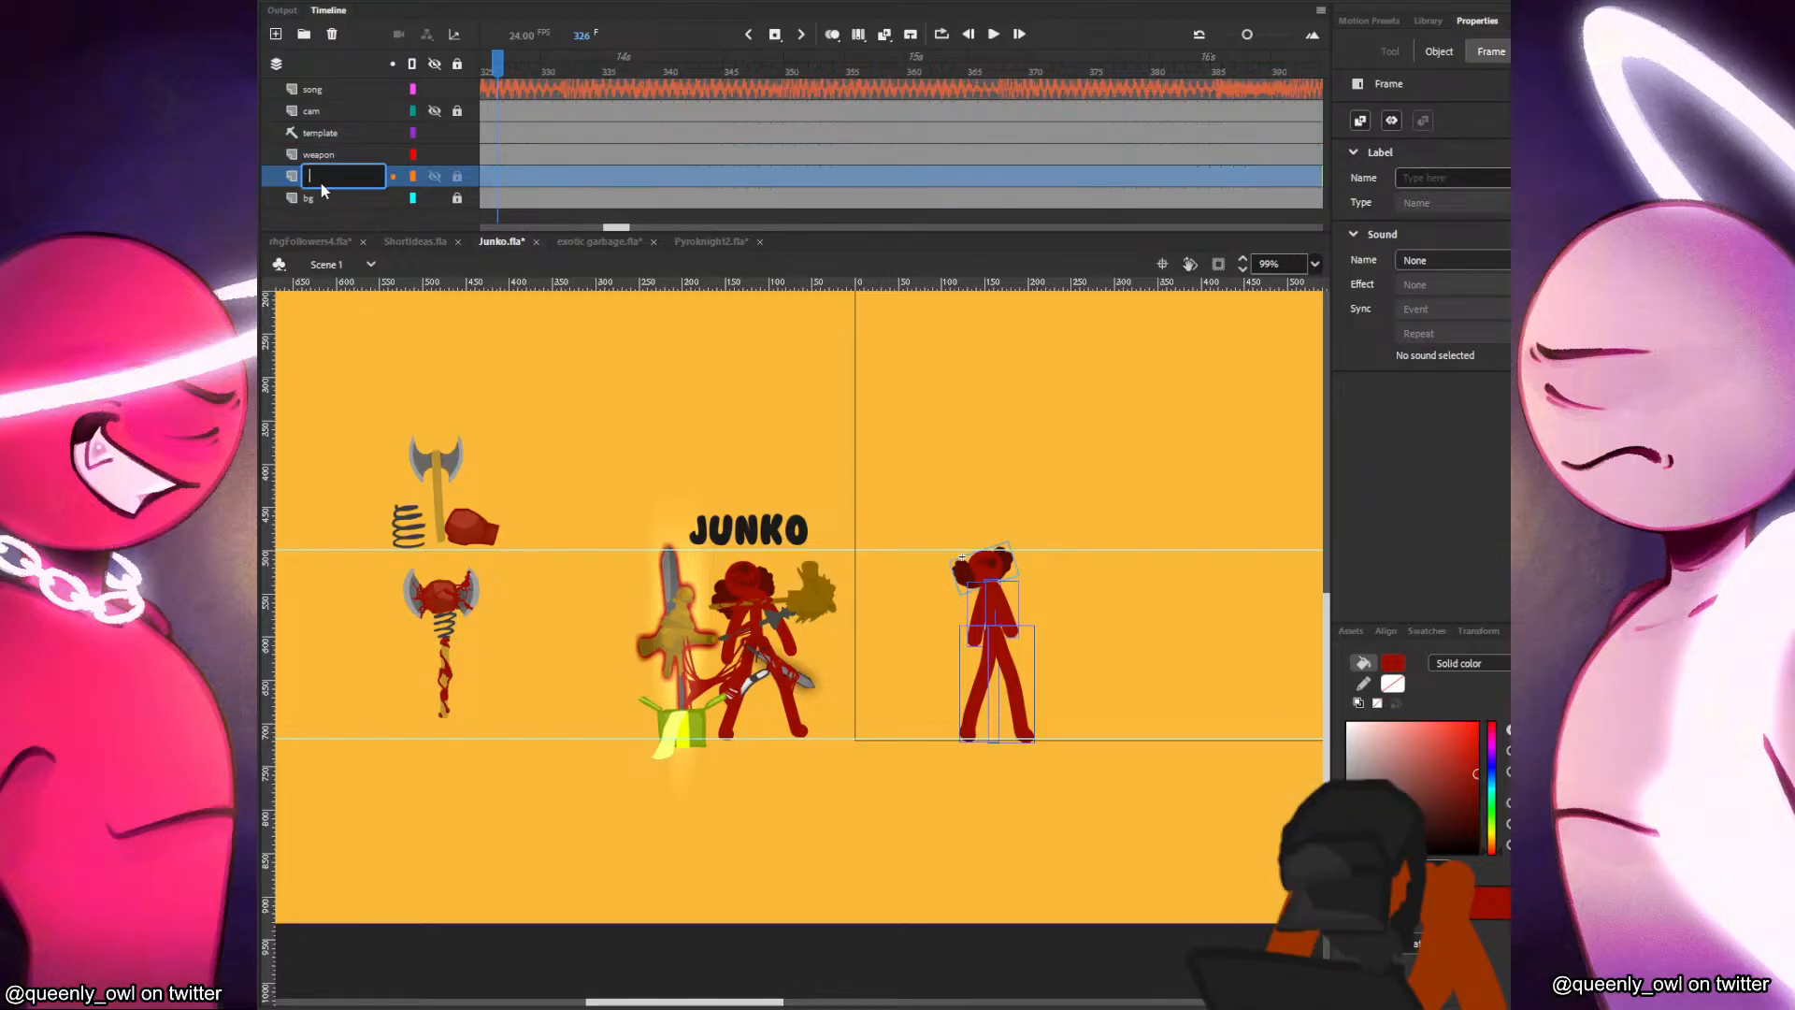
type("junko")
key("Return")
left_click(276, 33)
left_click(276, 34)
left_click(276, 34)
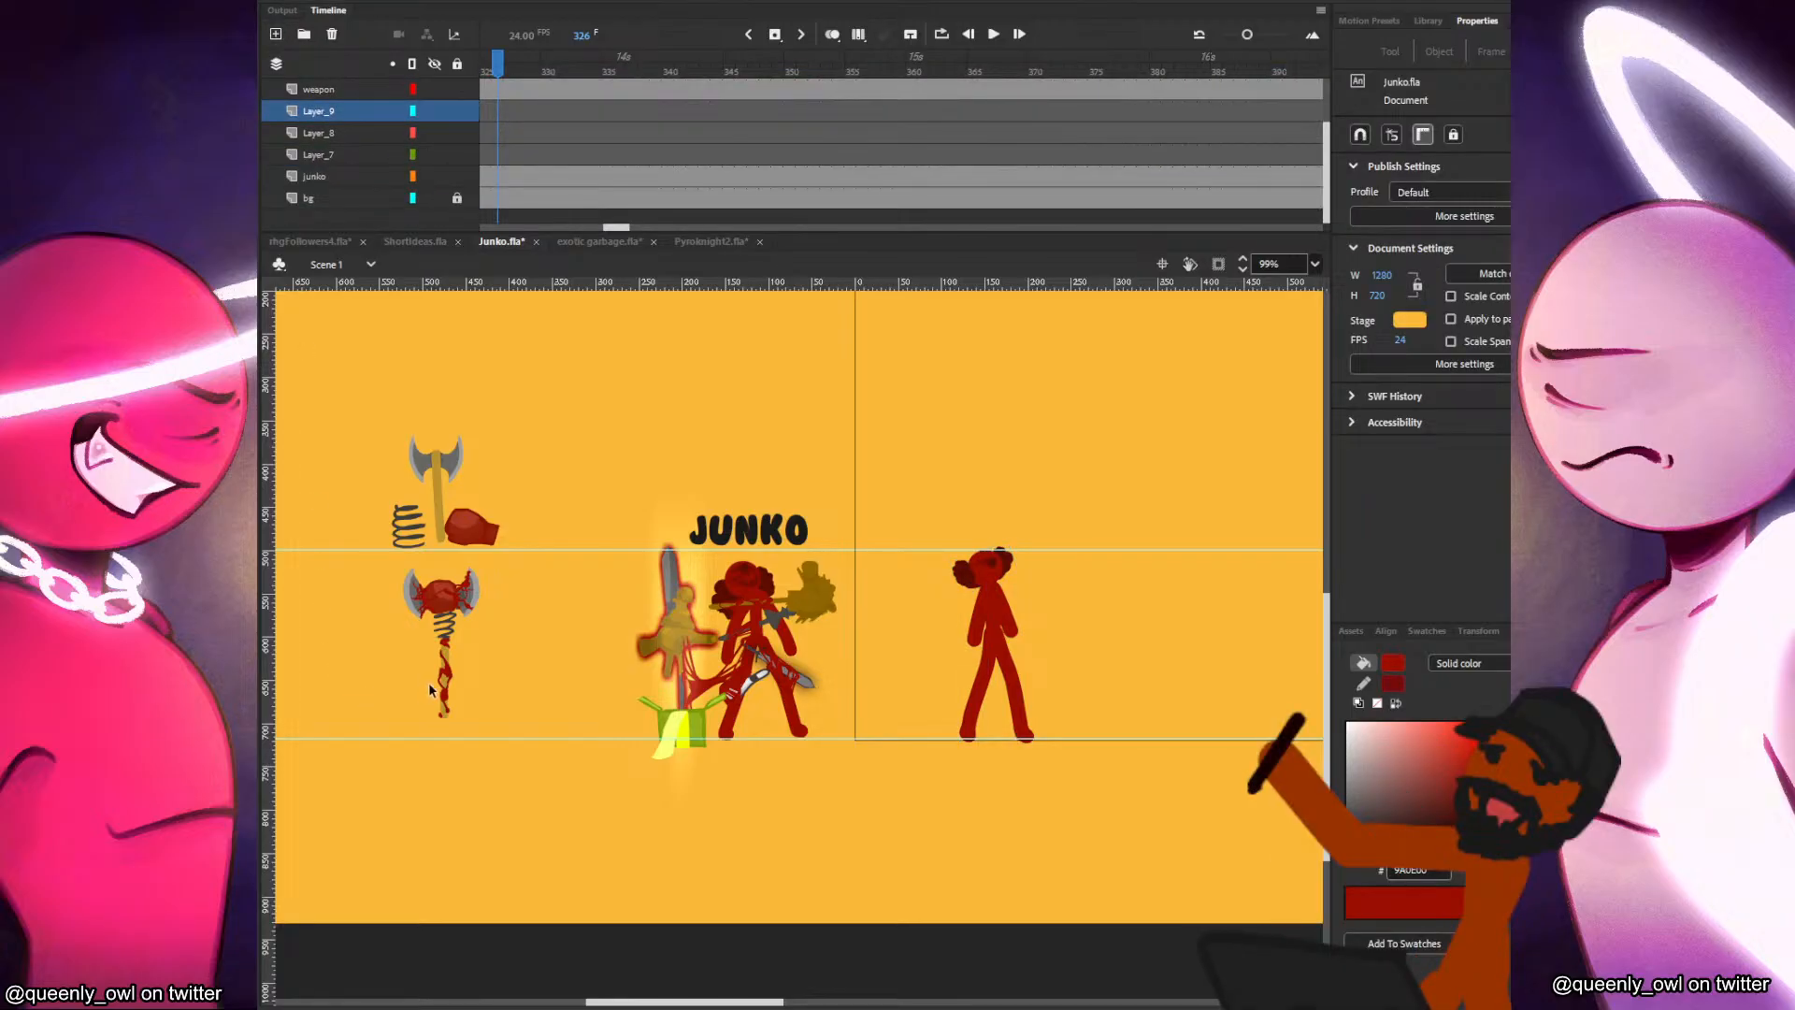
Move the weapon's handle in place onto the lowest new layer and name that layer base.
left_click(444, 690)
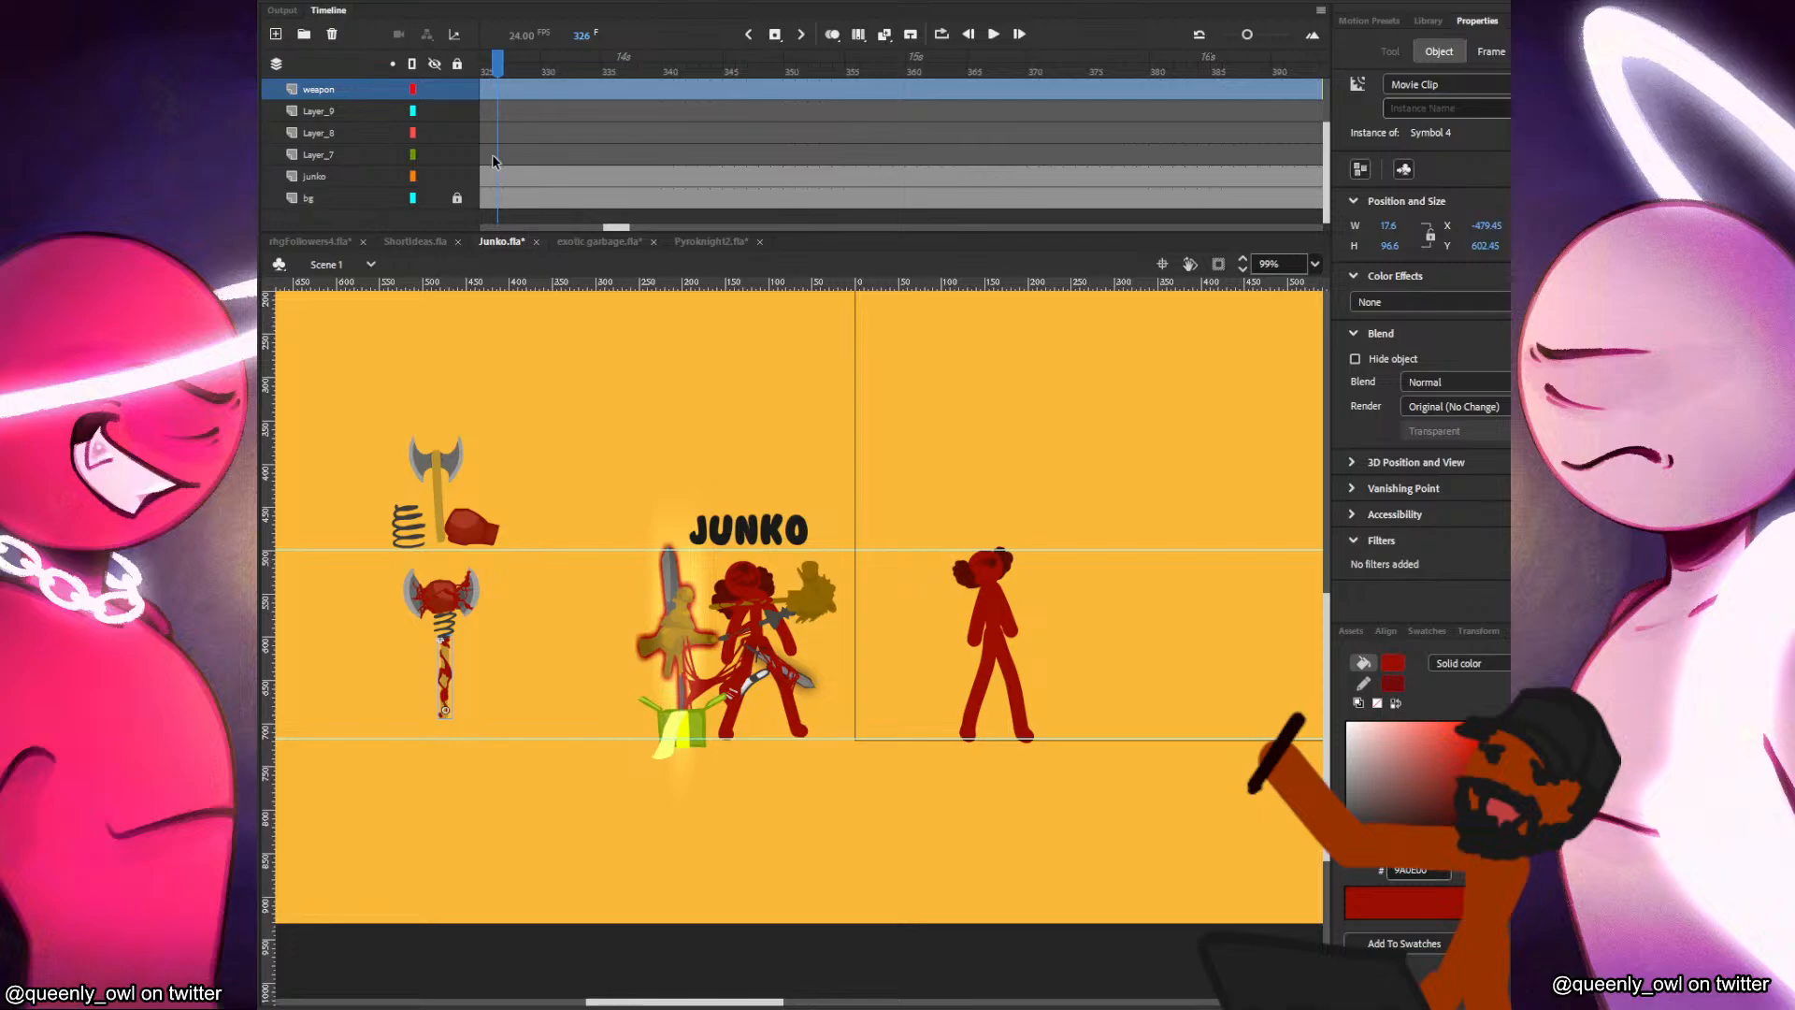
right_click(493, 391)
left_click(324, 157)
double_click(318, 155)
type("base")
left_click(531, 372)
Move the weapon's spring in place onto the layer above base and name that layer spring.
left_click(446, 637)
key("ctrl+x")
left_click(491, 136)
right_click(554, 414)
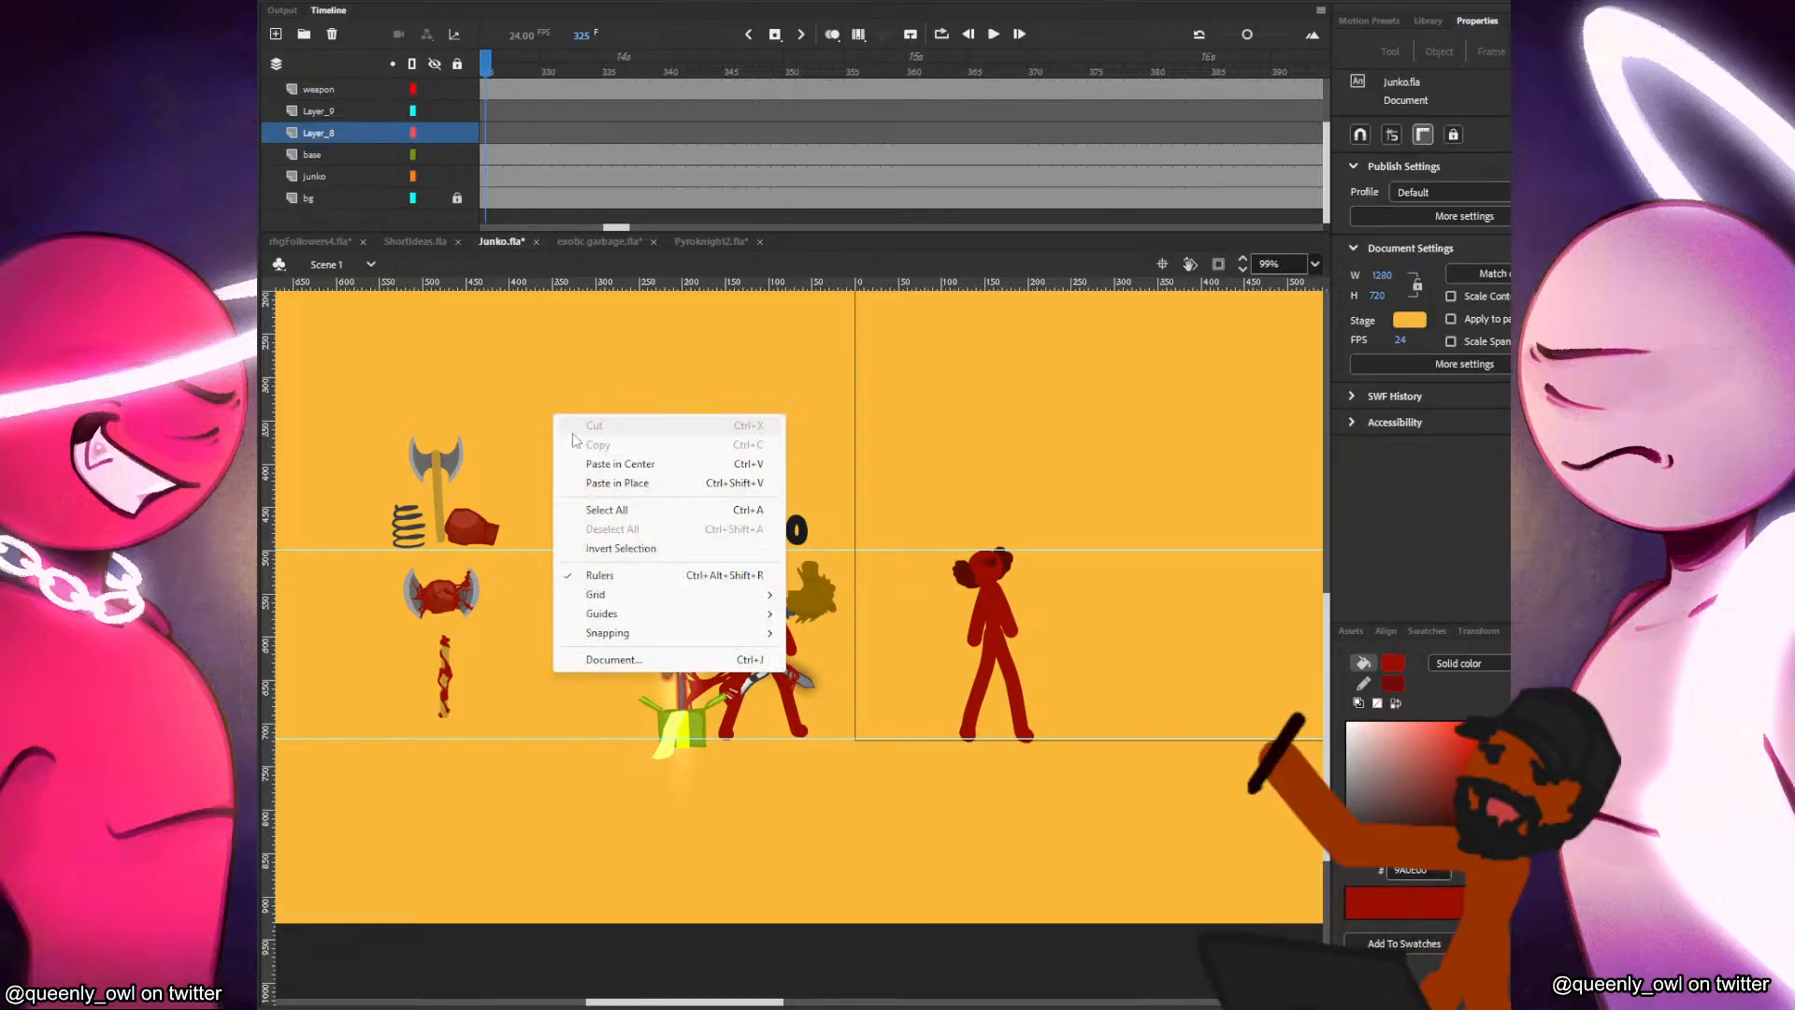
left_click(609, 477)
left_click(469, 677)
double_click(338, 131)
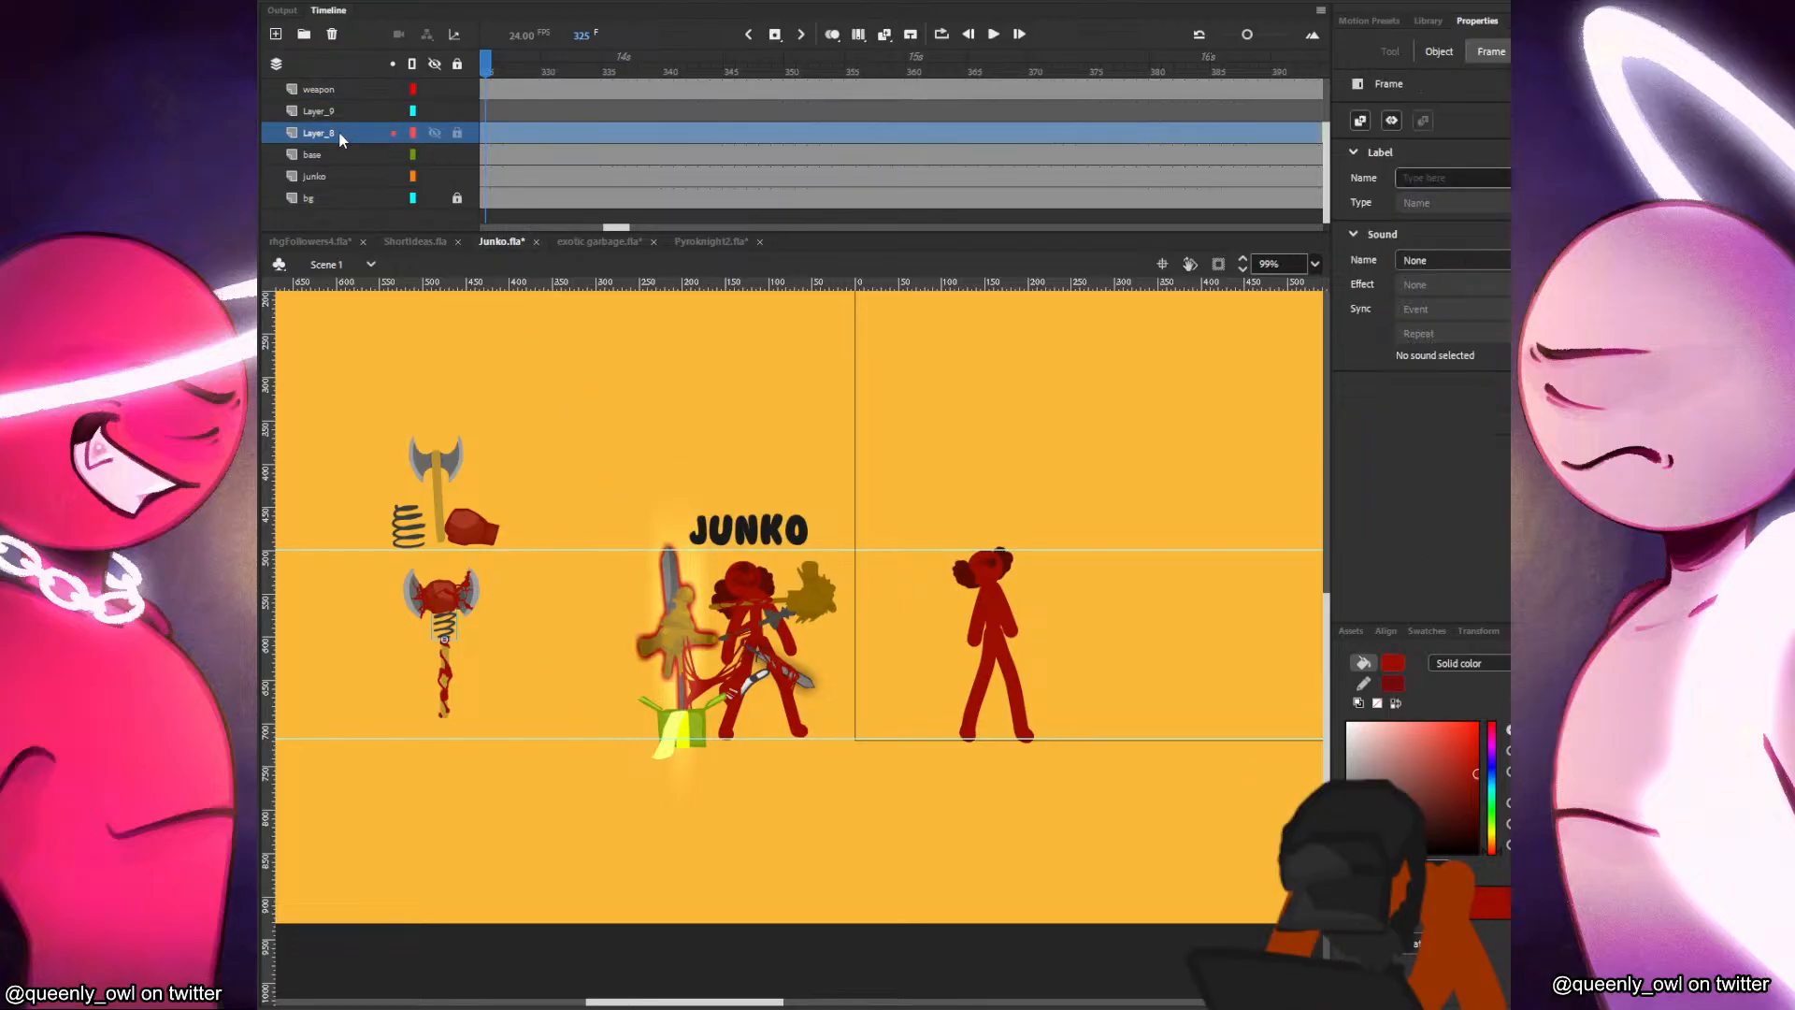
type("spring")
key("Return")
Move the weapon's bladed glove head in place onto the remaining new layer and name that layer axe.
left_click(440, 591)
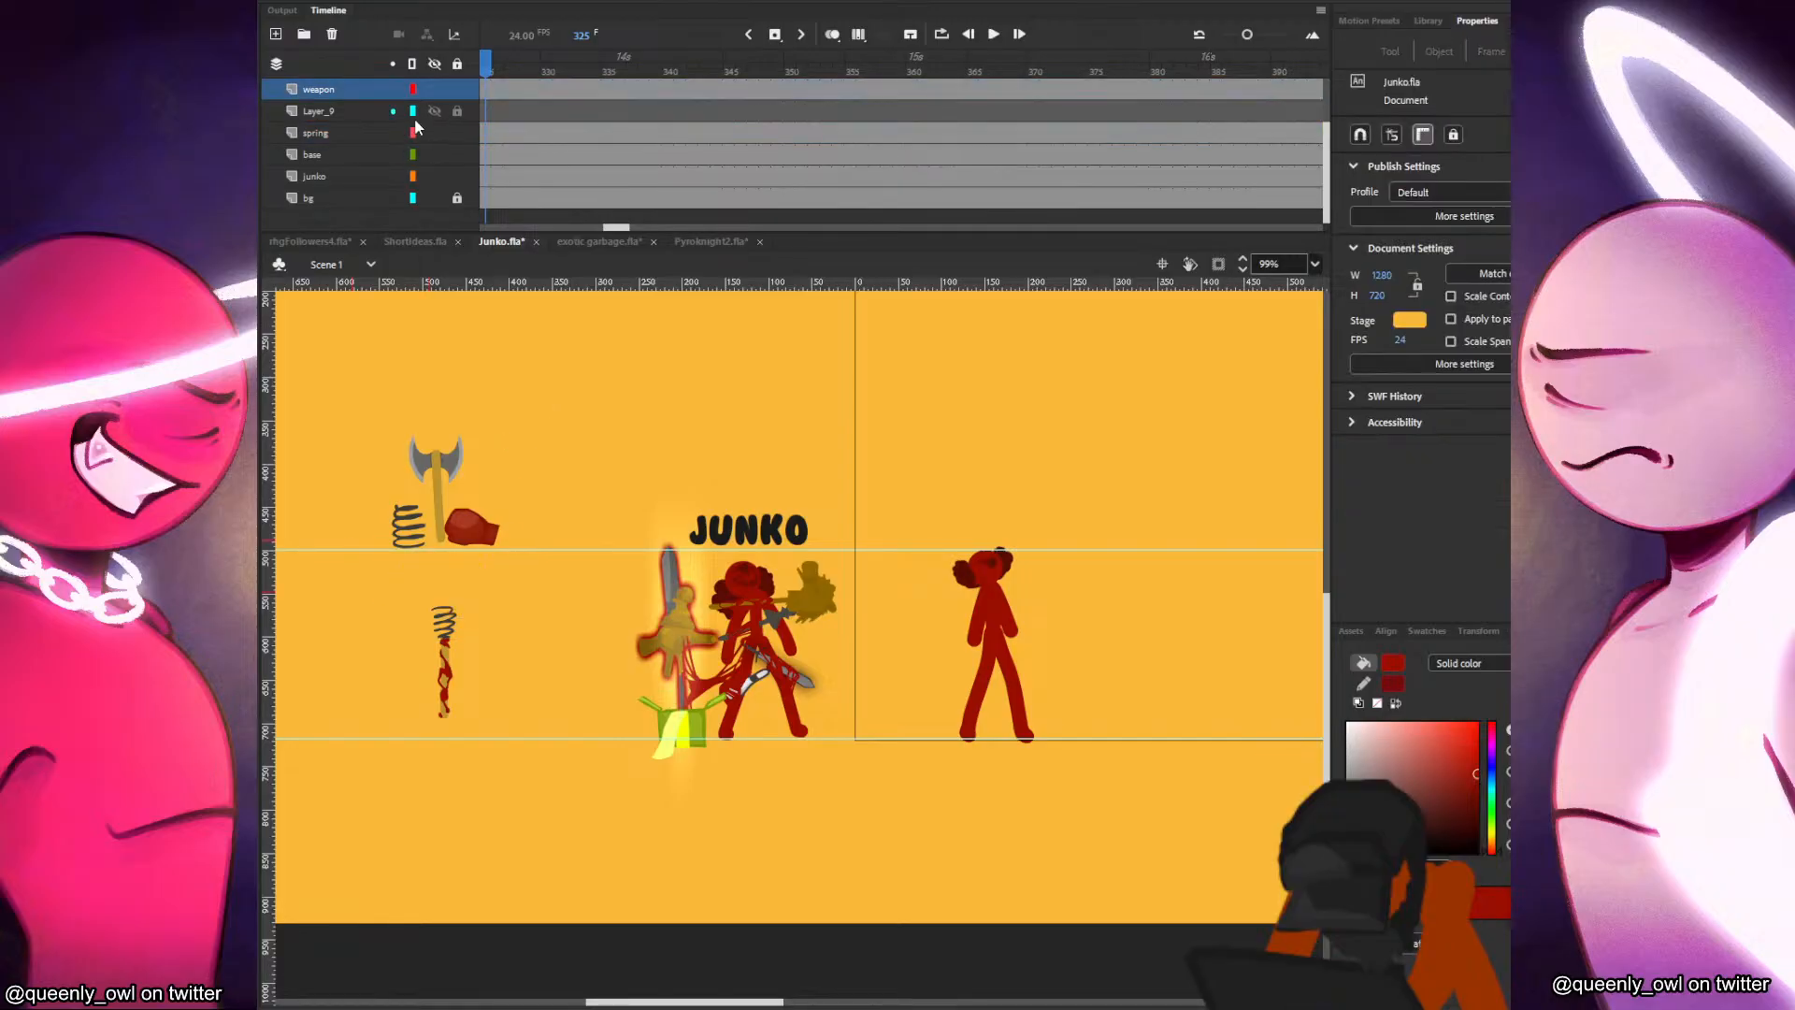
left_click(346, 114)
double_click(344, 111)
type("axe")
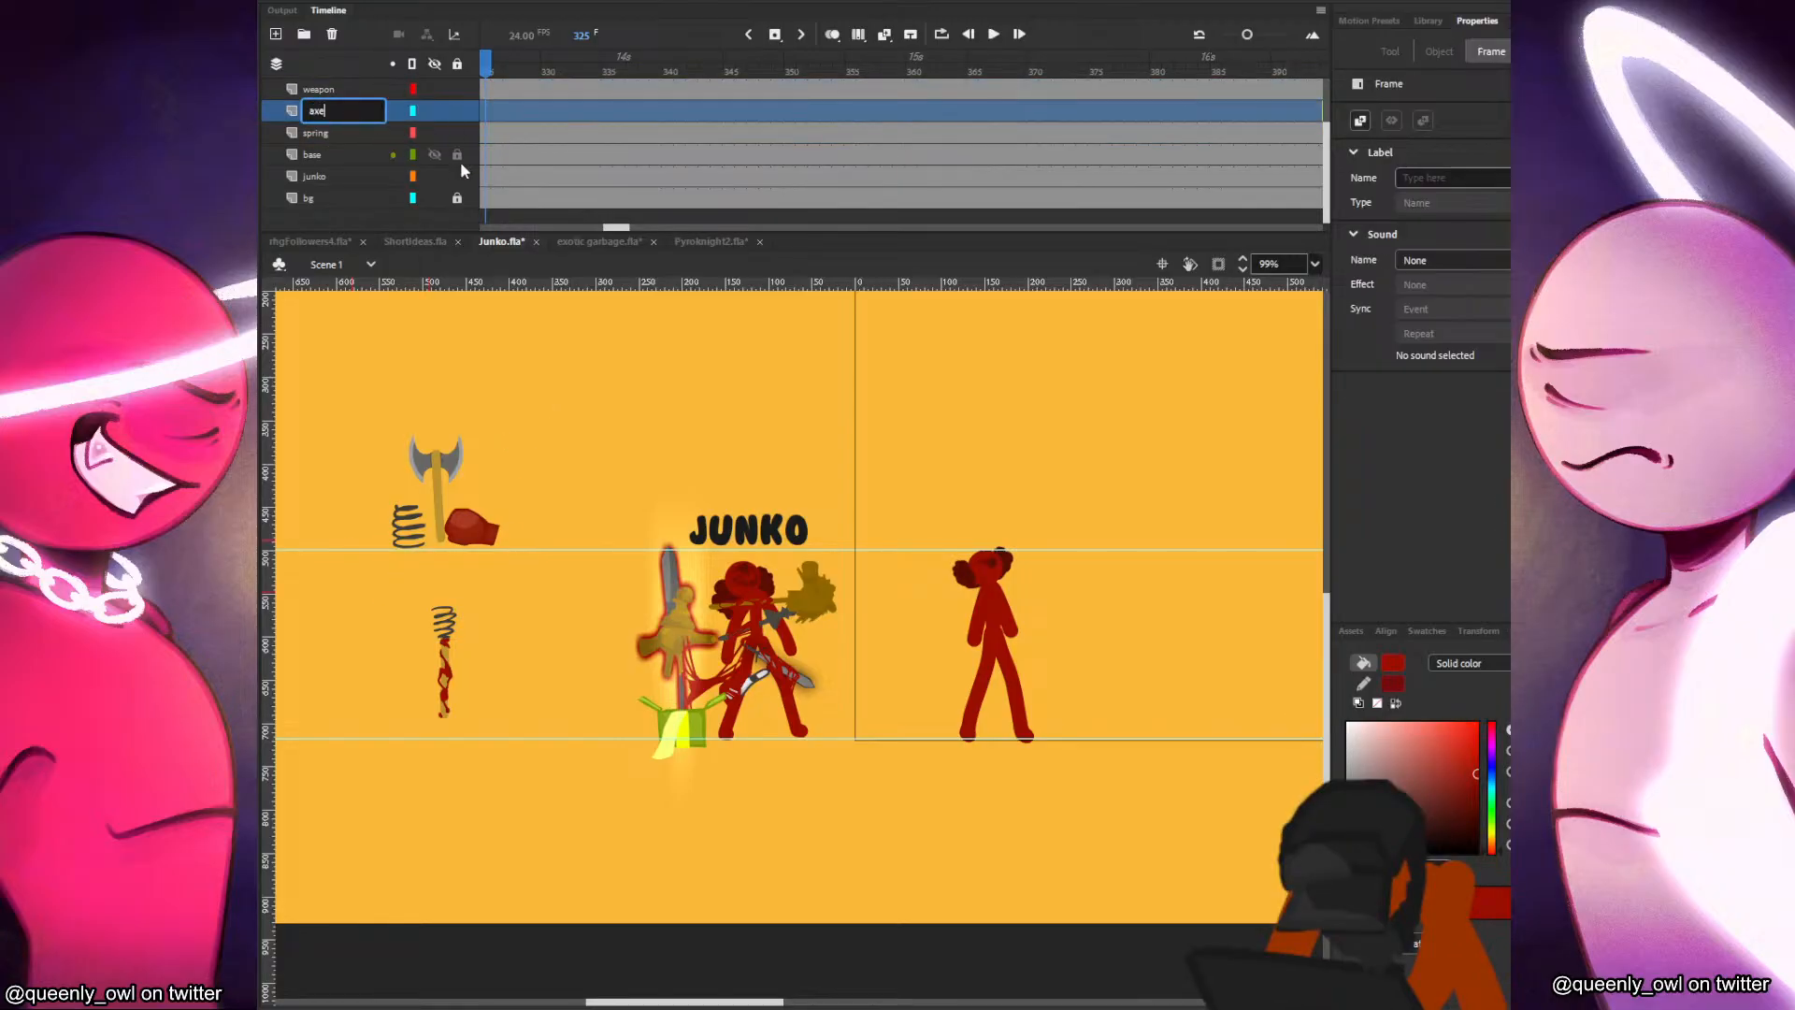
left_click(548, 441)
right_click(548, 436)
left_click(606, 455)
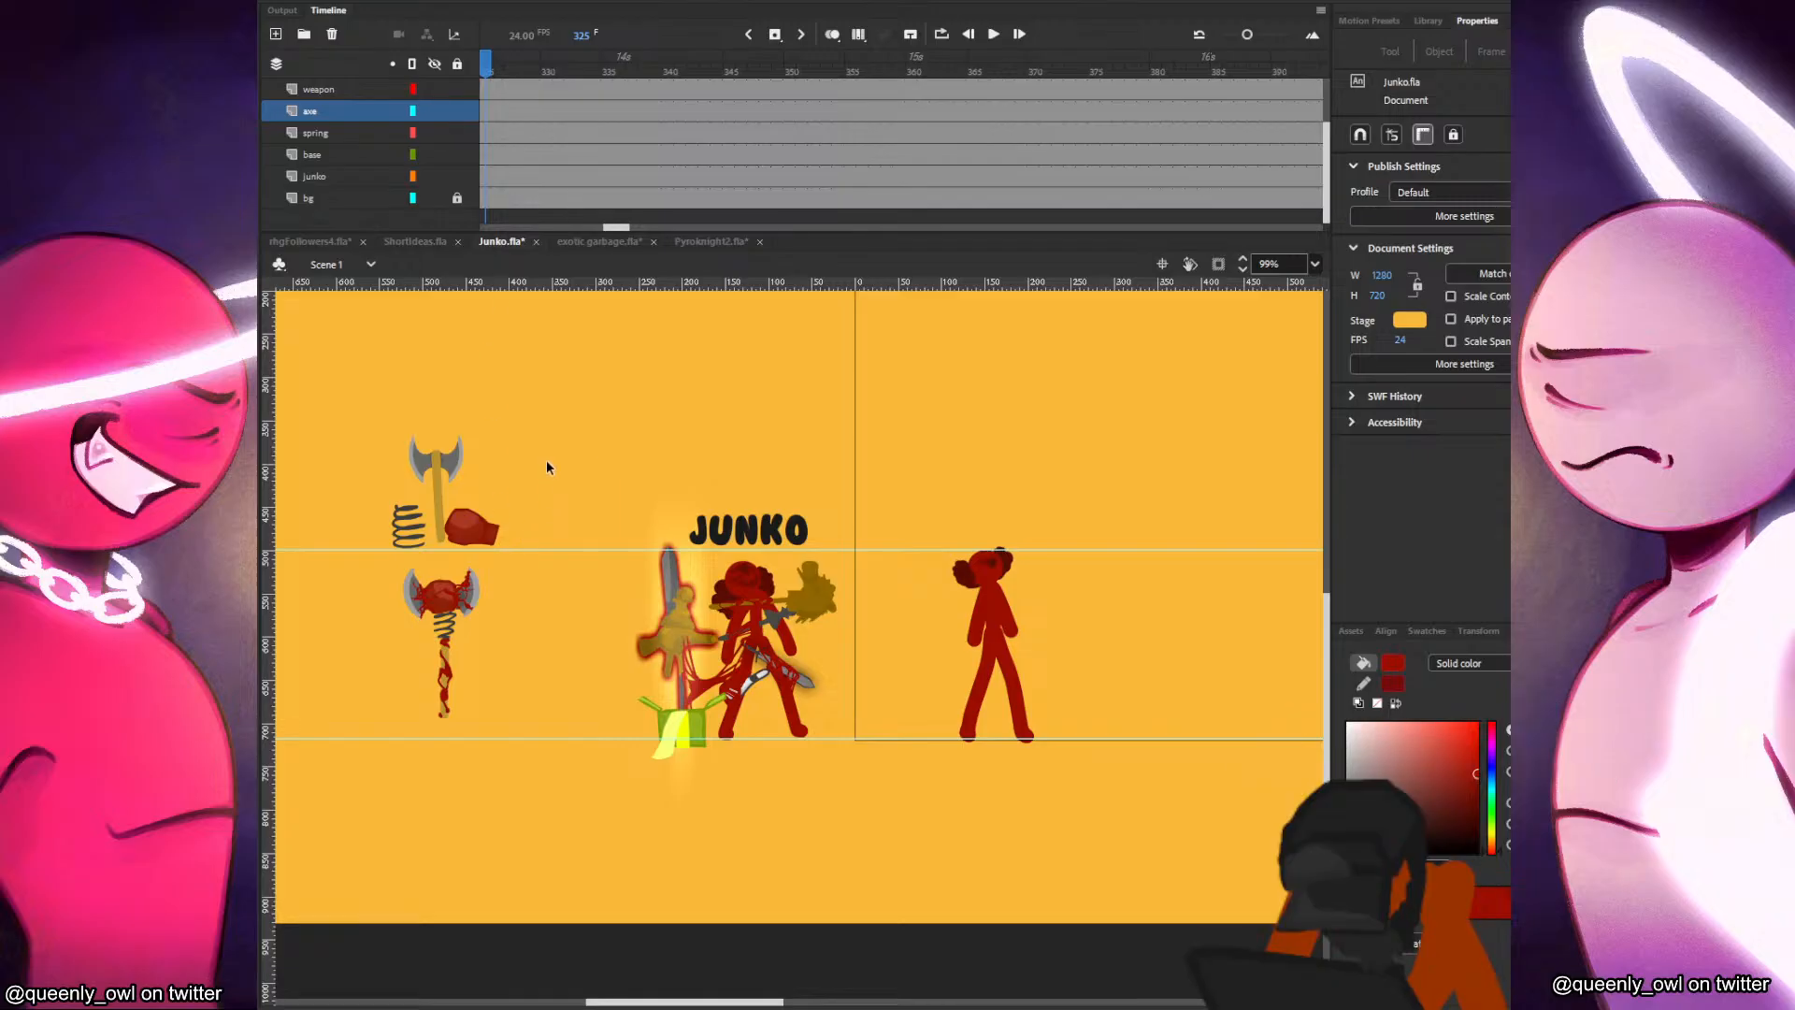
Spread the loose weapon parts apart, setting the plain axe aside and turning the spring sideways against the glove's cuff.
left_click(331, 92)
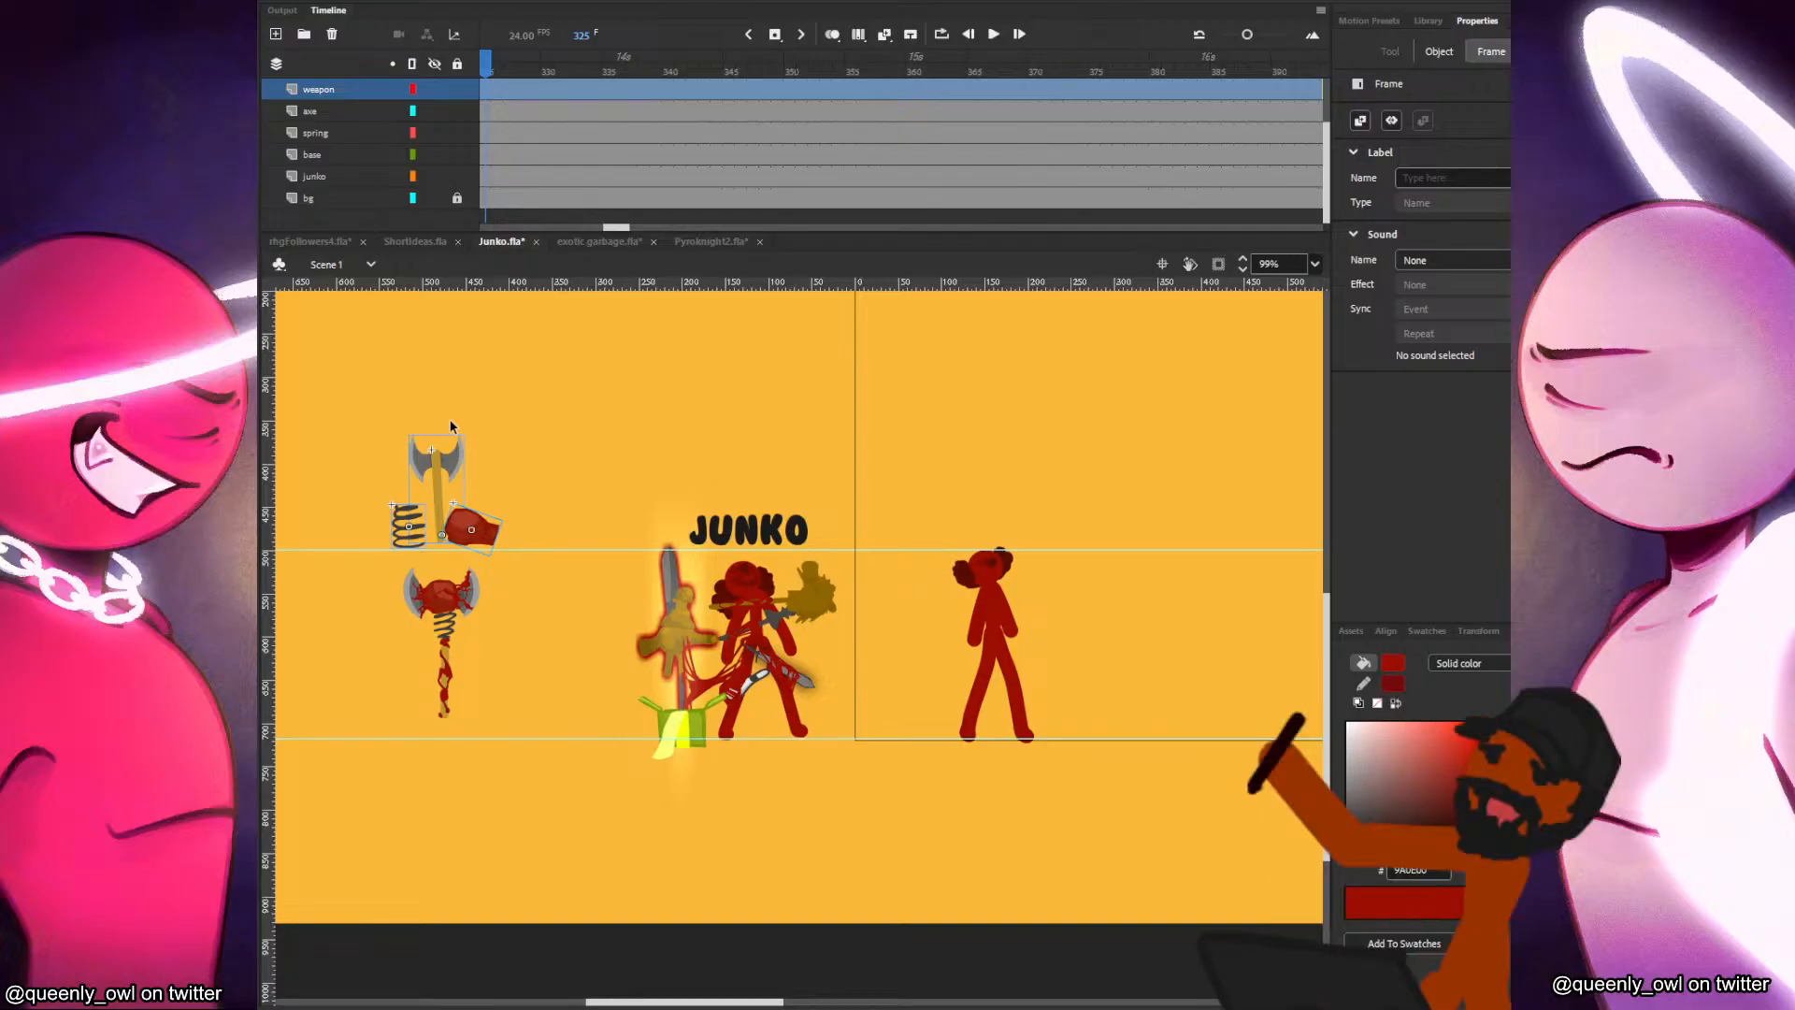
left_click_drag(486, 531, 613, 453)
left_click(598, 444)
left_click_drag(491, 481, 638, 437)
key("q")
left_click(591, 456)
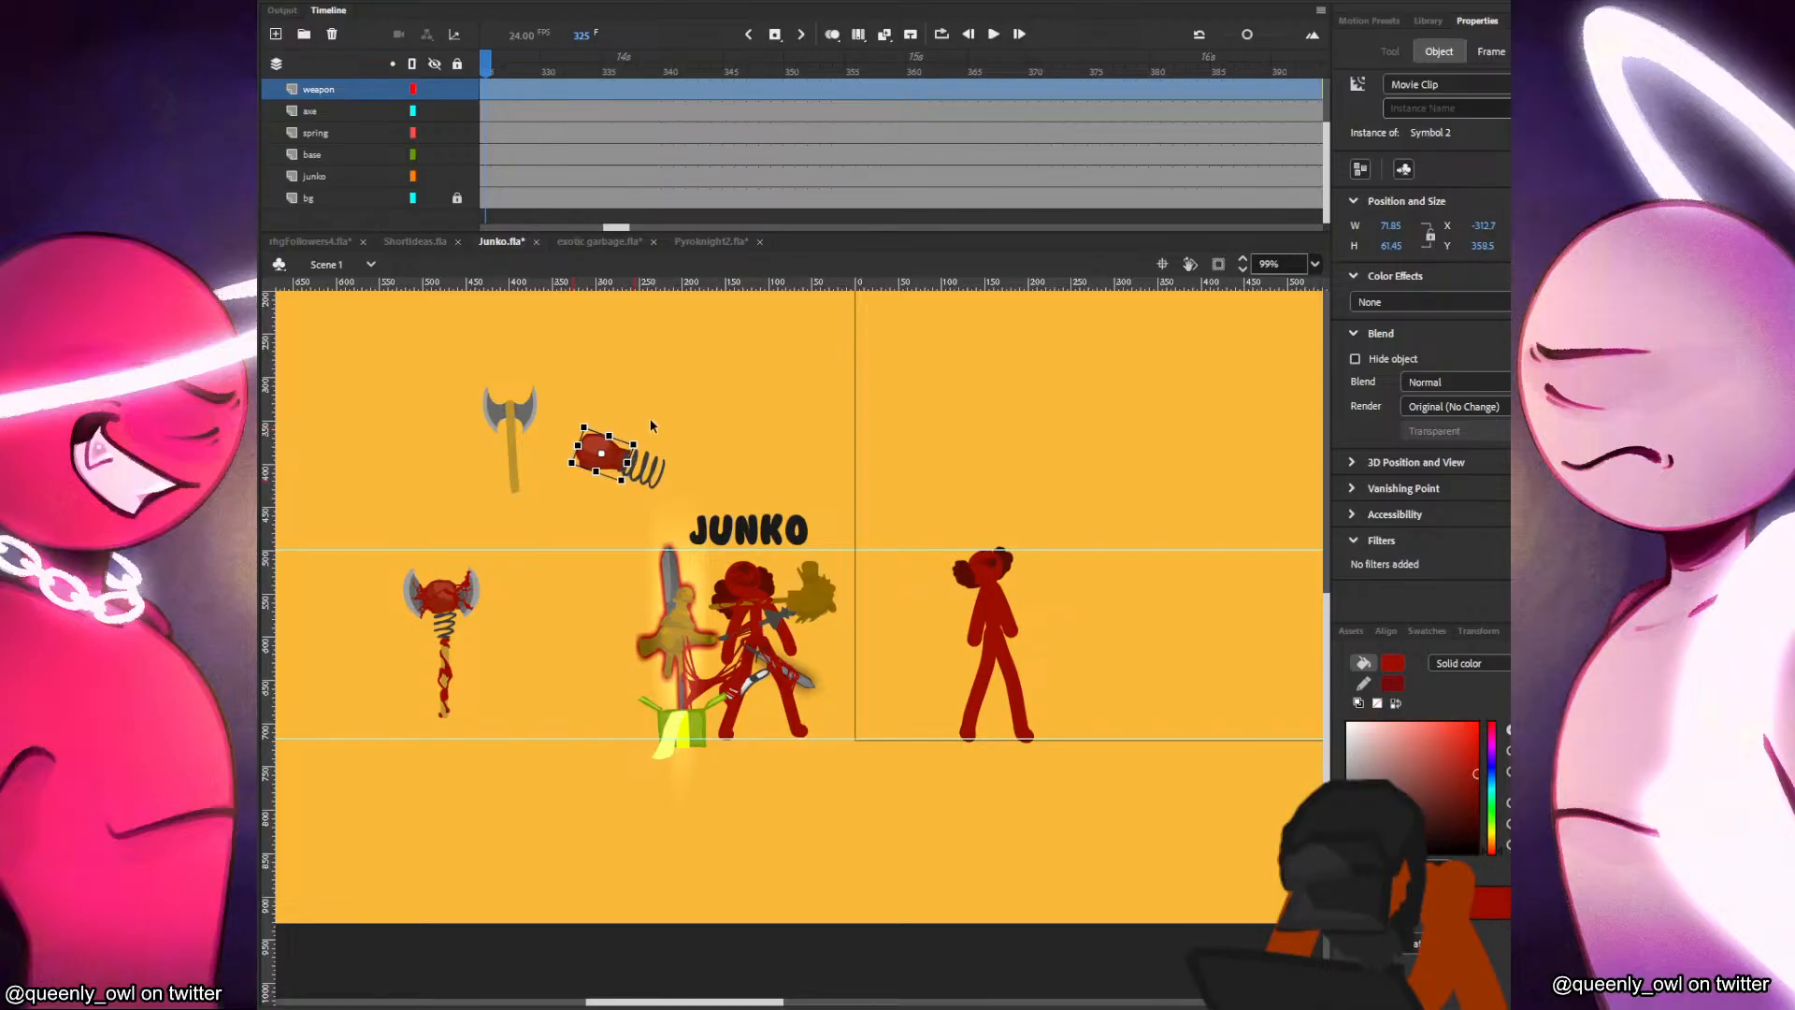
left_click(650, 418)
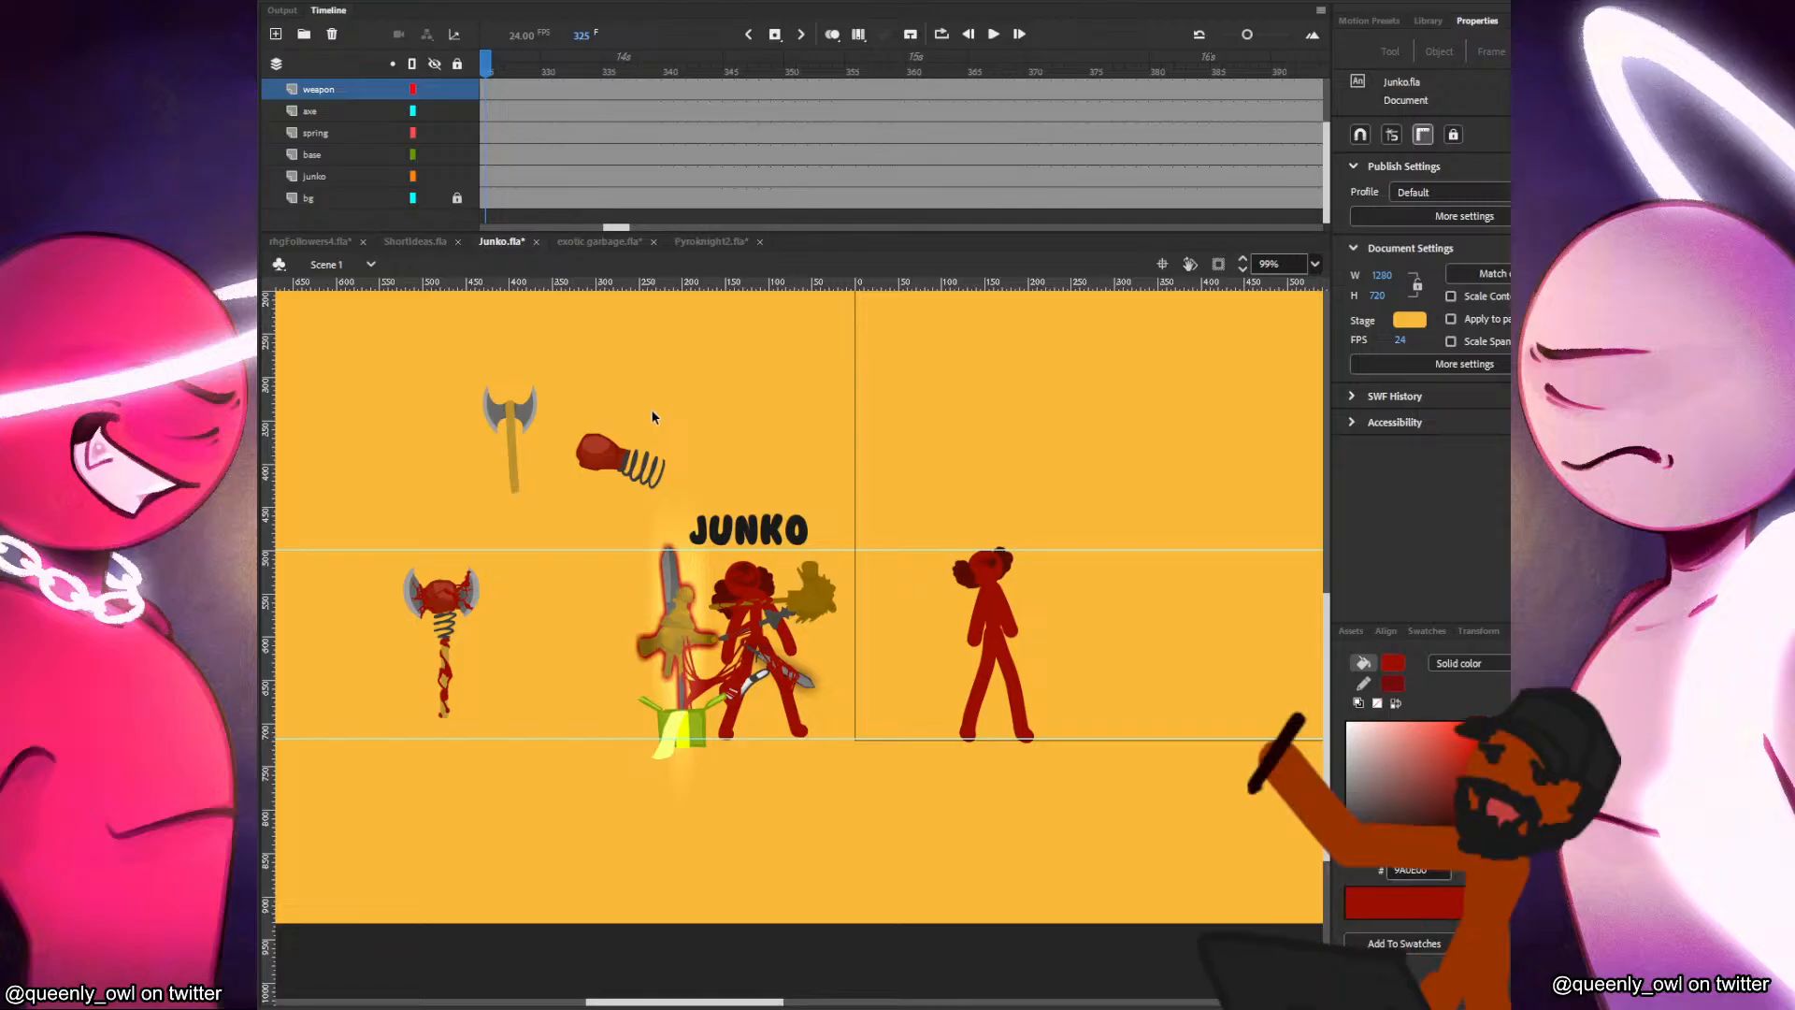
Sketch a thin dark red stick figure above the JUNKO title and move the glove and spring against its outstretched arm.
key("b")
mouse_move(733, 403)
left_mouse_down()
mouse_move(751, 472)
mouse_move(743, 438)
mouse_move(709, 464)
mouse_move(759, 427)
left_mouse_up()
key("v")
left_click(645, 458)
left_click(674, 421)
key("ctrl+z")
mouse_move(678, 428)
left_mouse_down()
mouse_move(665, 413)
mouse_move(681, 455)
mouse_move(712, 456)
mouse_move(727, 514)
mouse_move(789, 503)
left_mouse_up()
key("b")
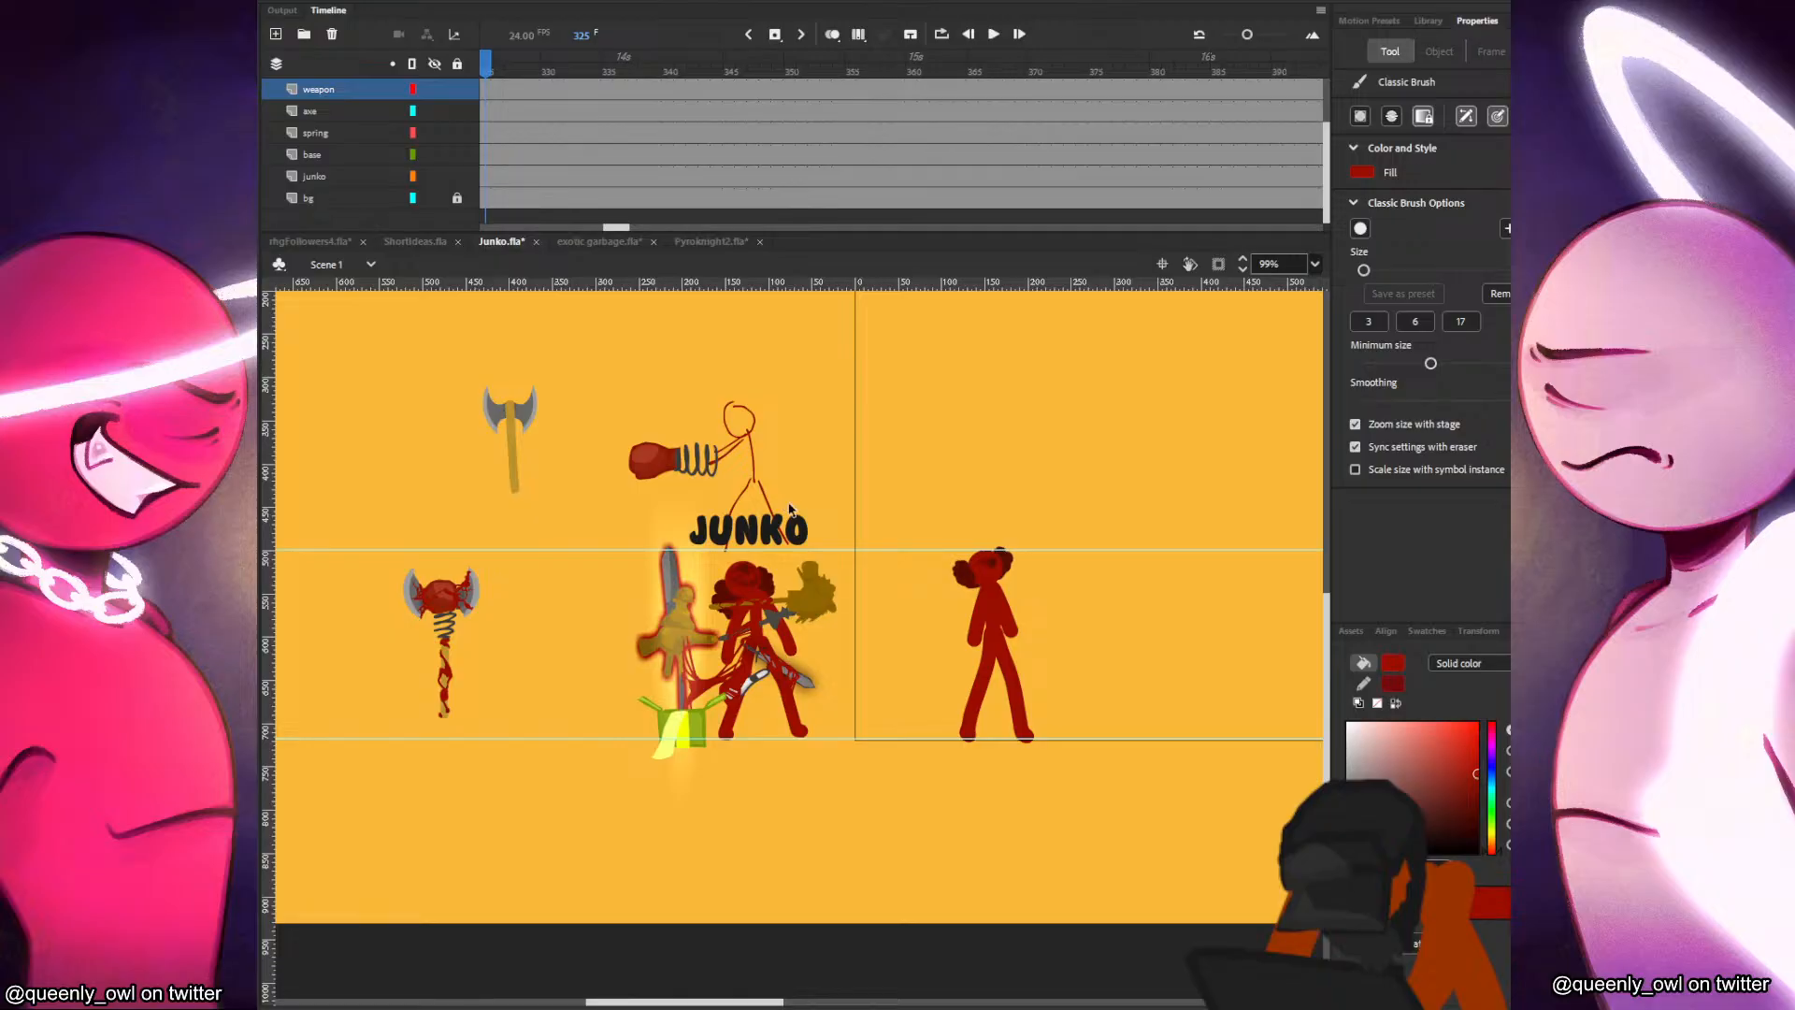
Try a limb stroke beside Junko with a brush slightly smaller than the size 17 preset and undo it.
left_click(989, 615)
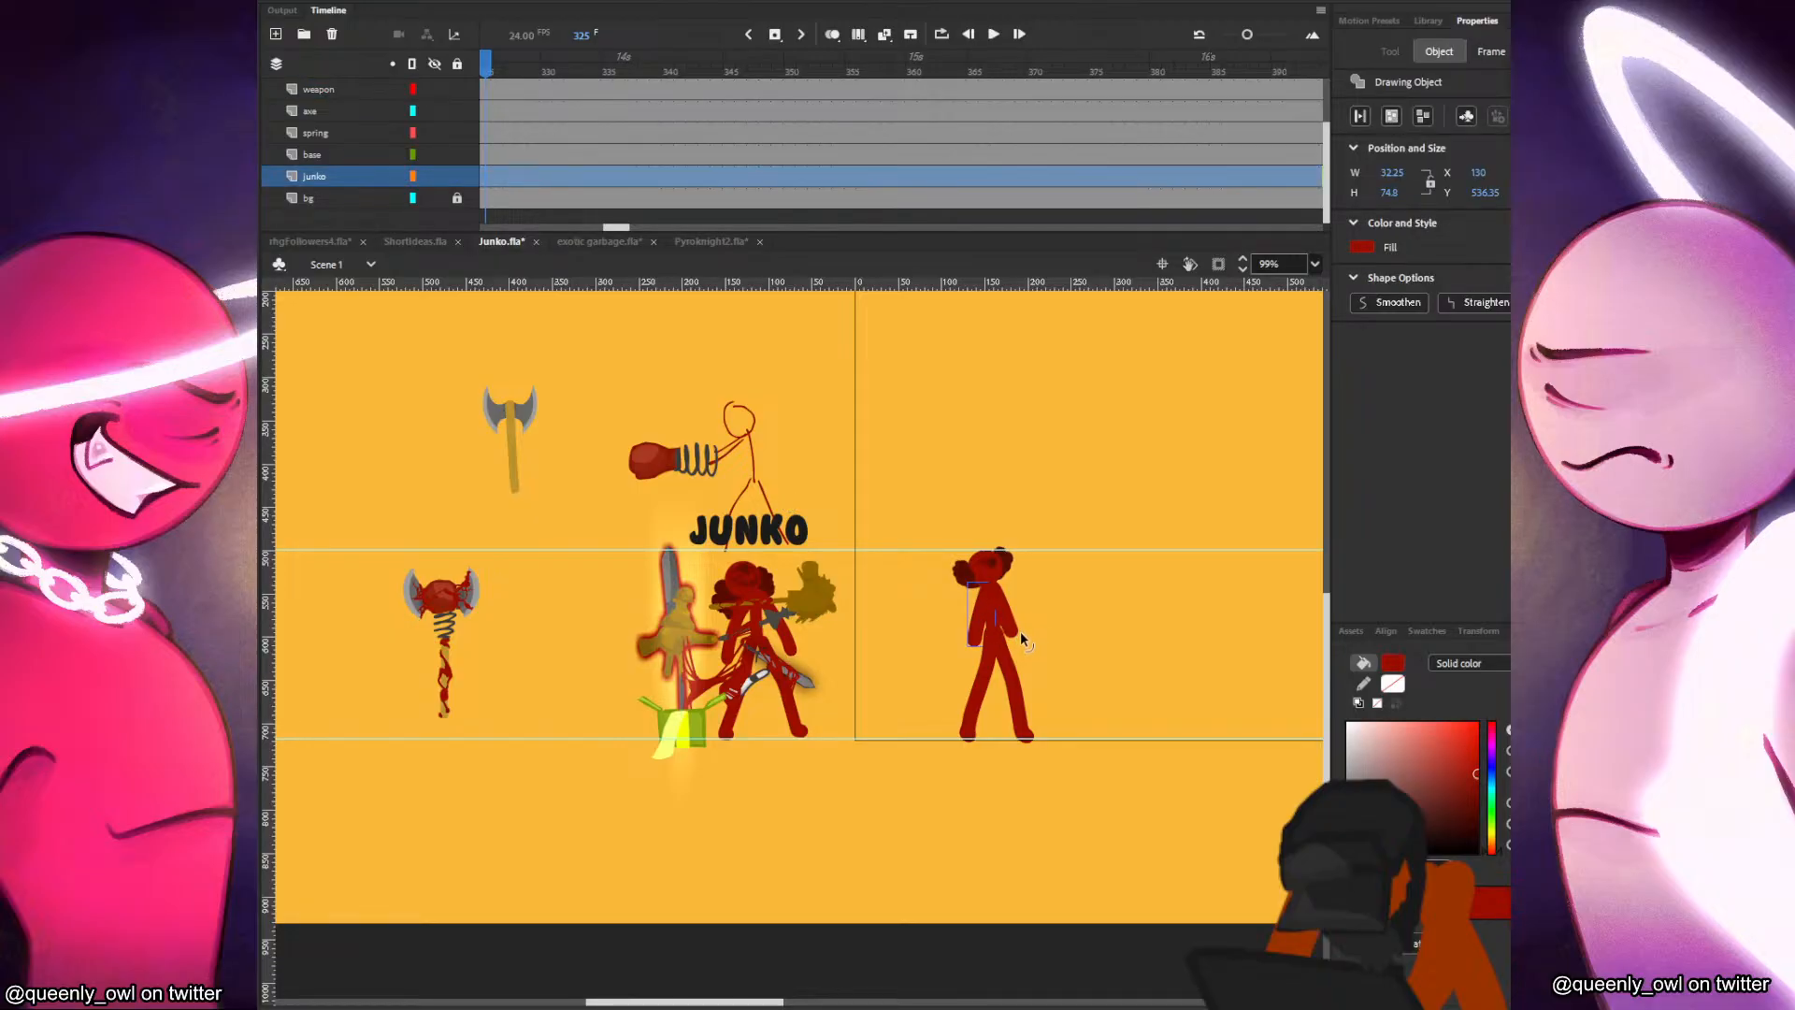
left_click(1038, 600)
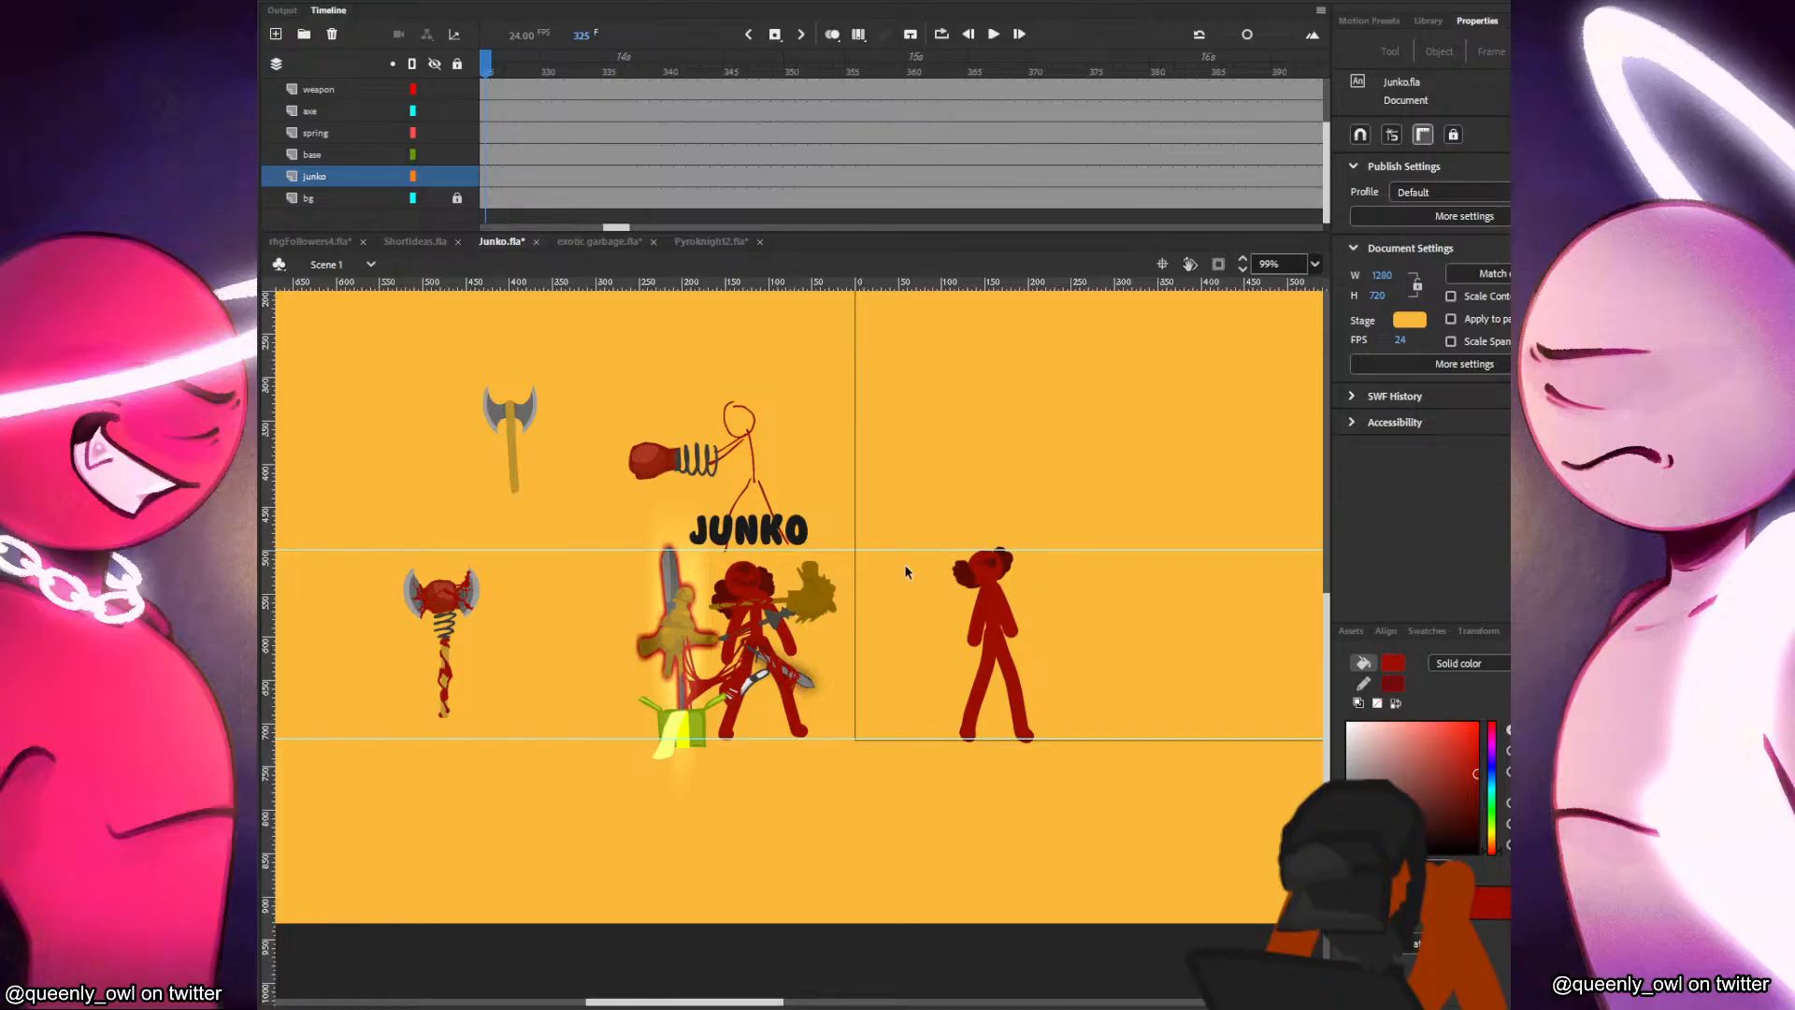
scroll(1037, 593, "up", 3)
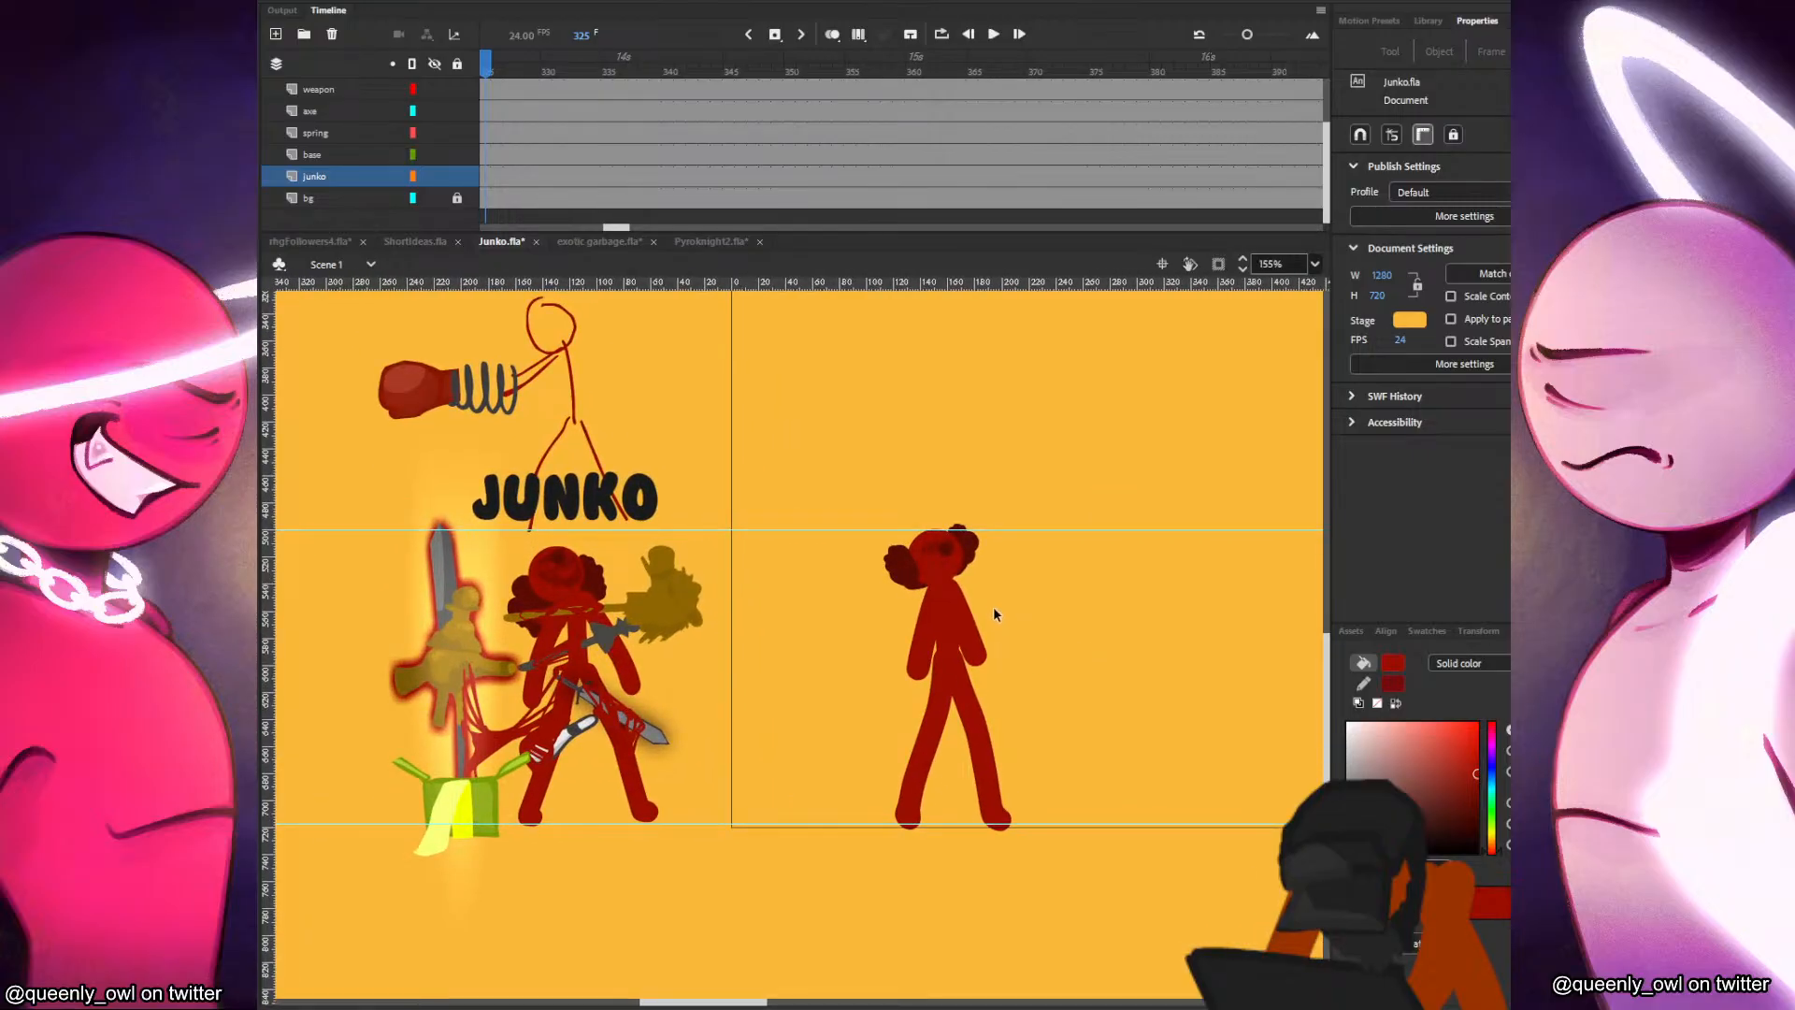
key("b")
left_click(245, 701)
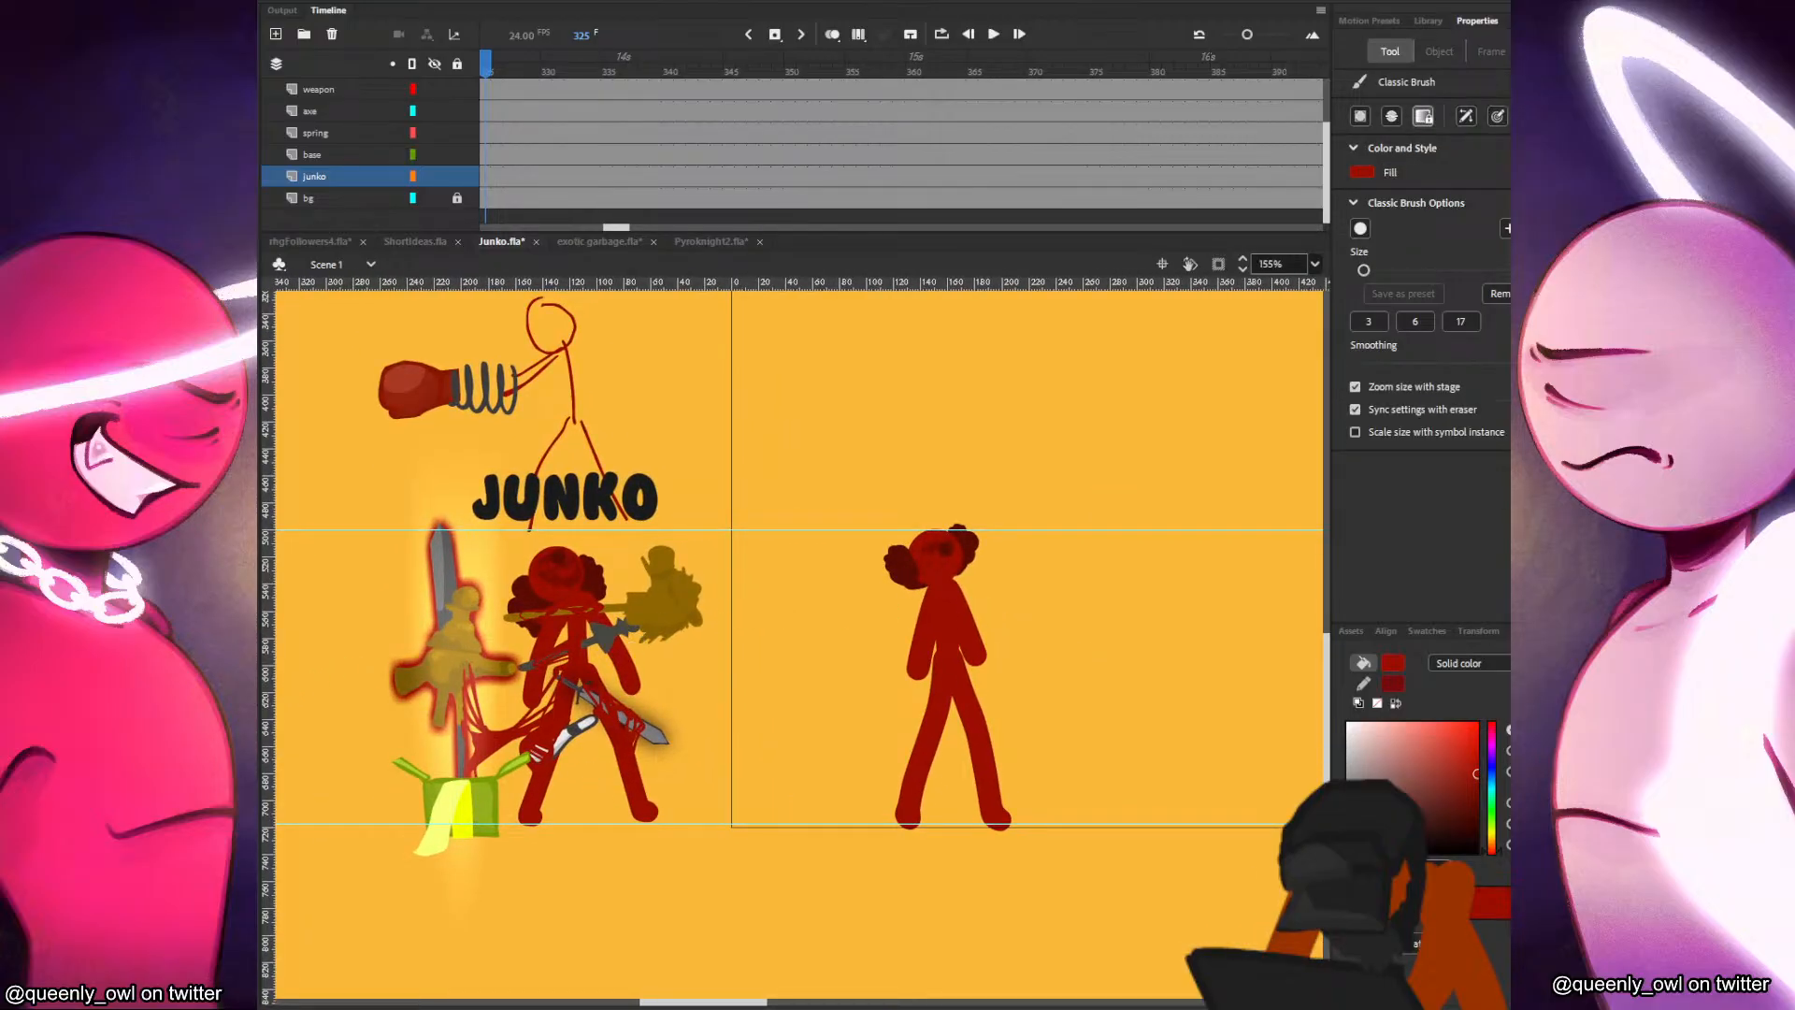
left_click(1465, 325)
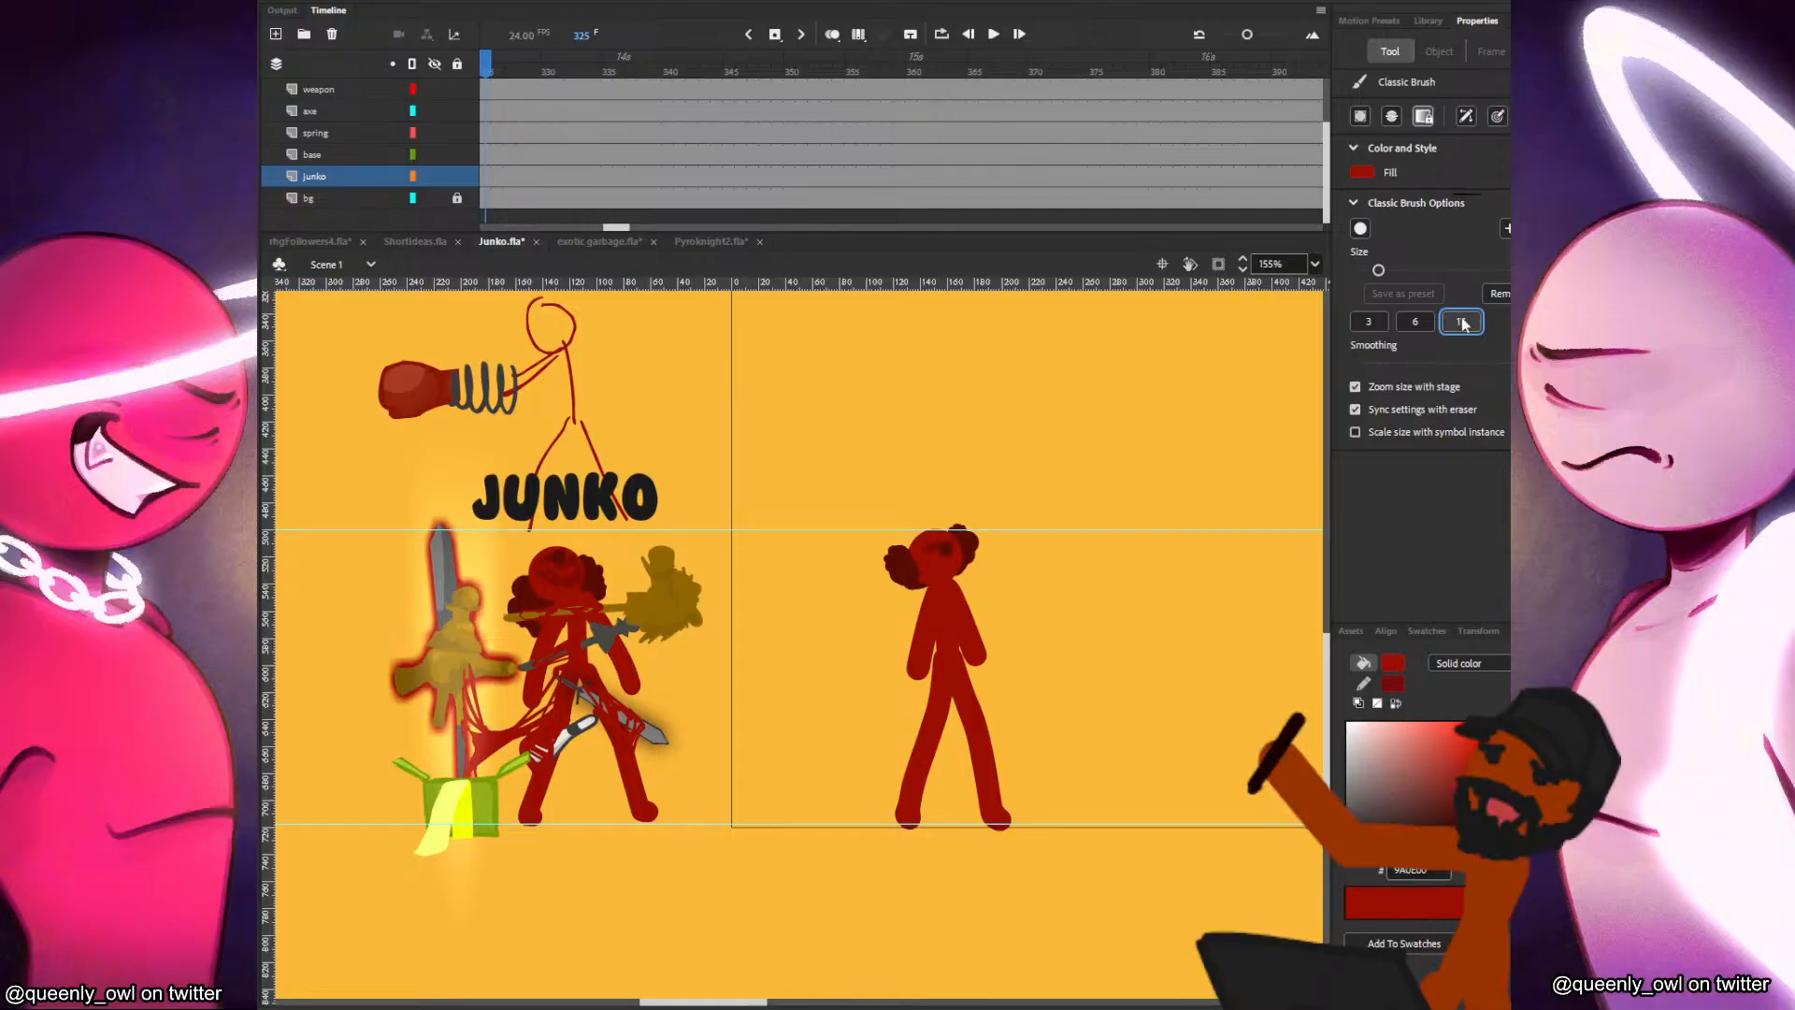
key("bracketleft")
key("bracketleft")
left_click_drag(1054, 616, 1111, 772)
key("ctrl+z")
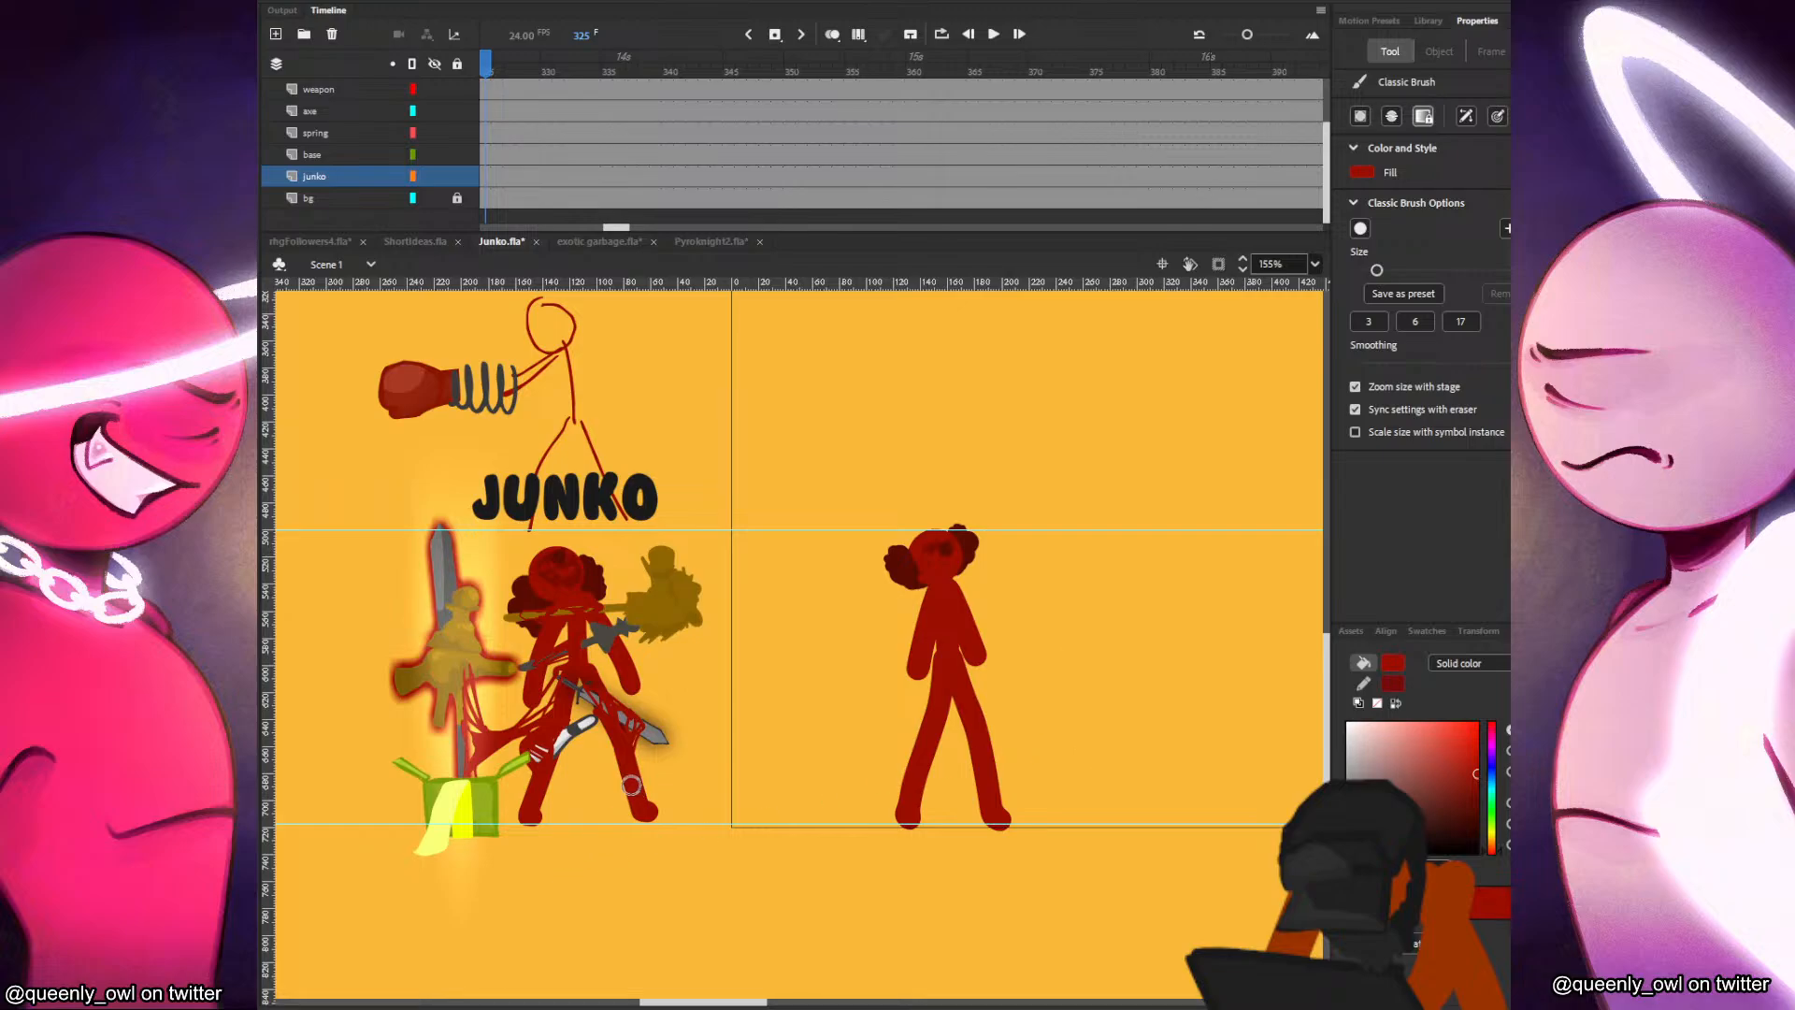
Replace the size 17 brush preset with a new size 15 preset.
left_click(1466, 324)
left_click(1498, 294)
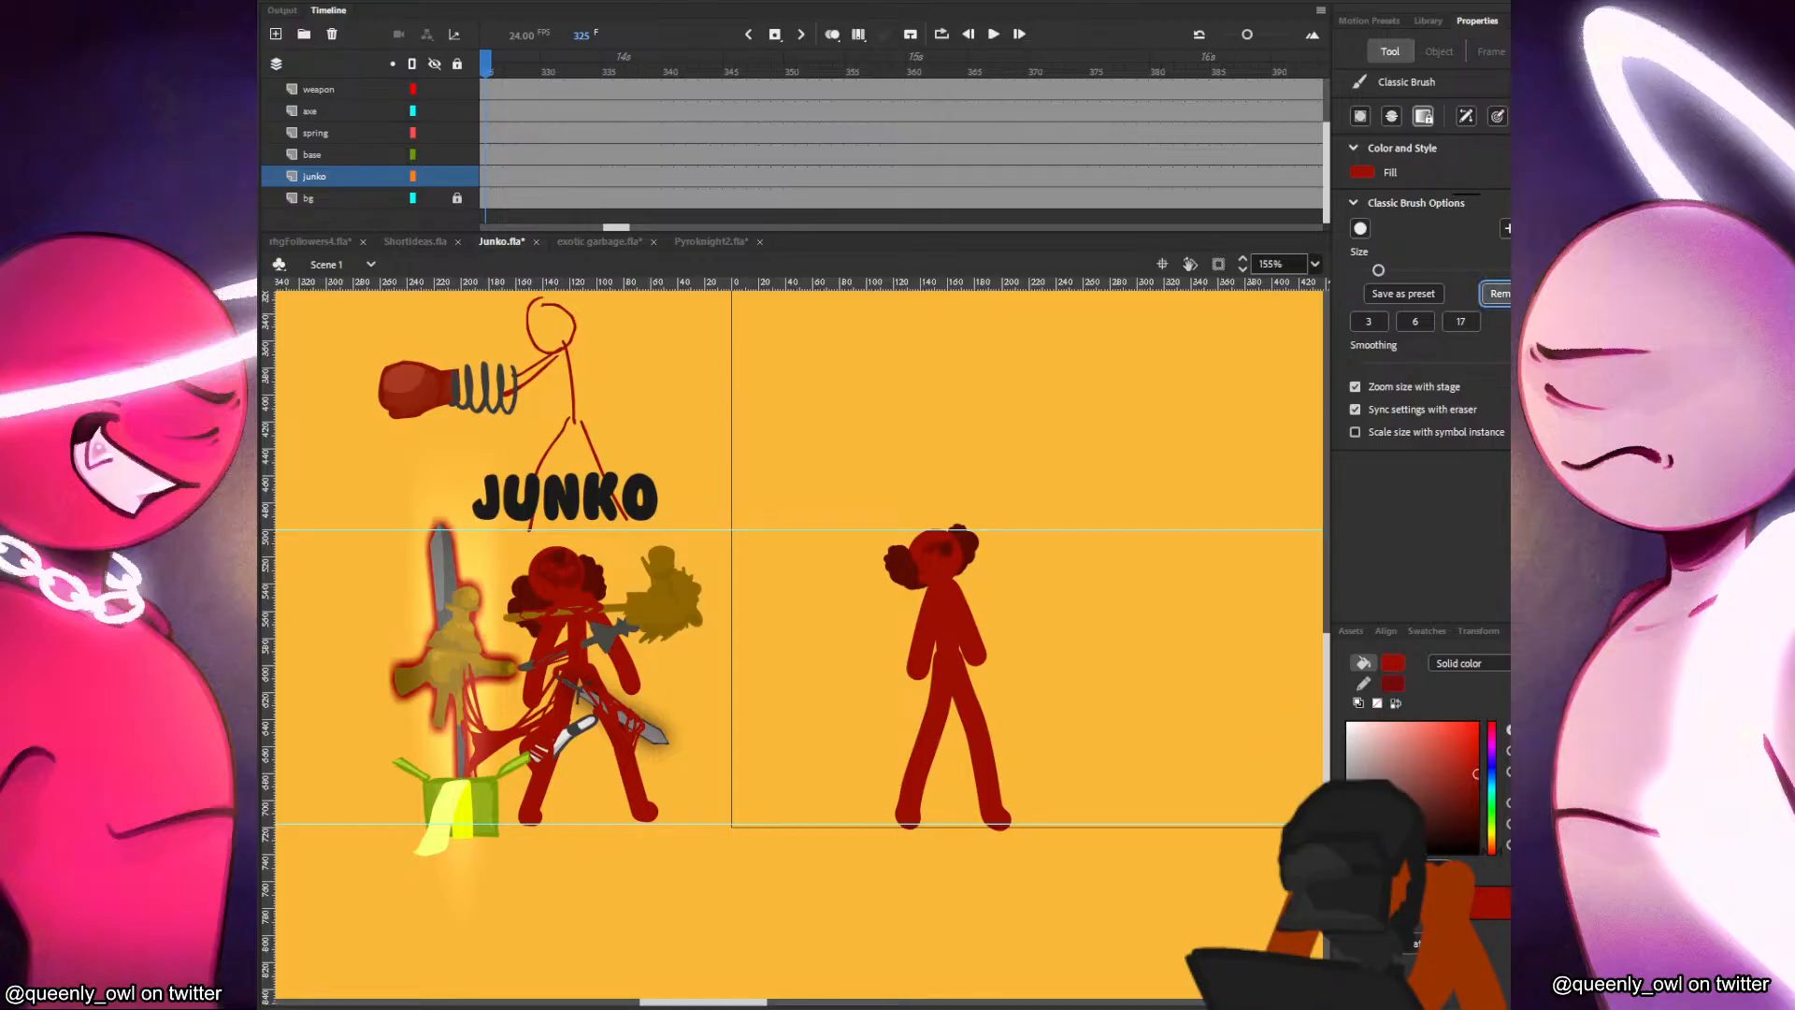
left_click(1436, 295)
left_click(1538, 270)
type("15")
left_click(1506, 363)
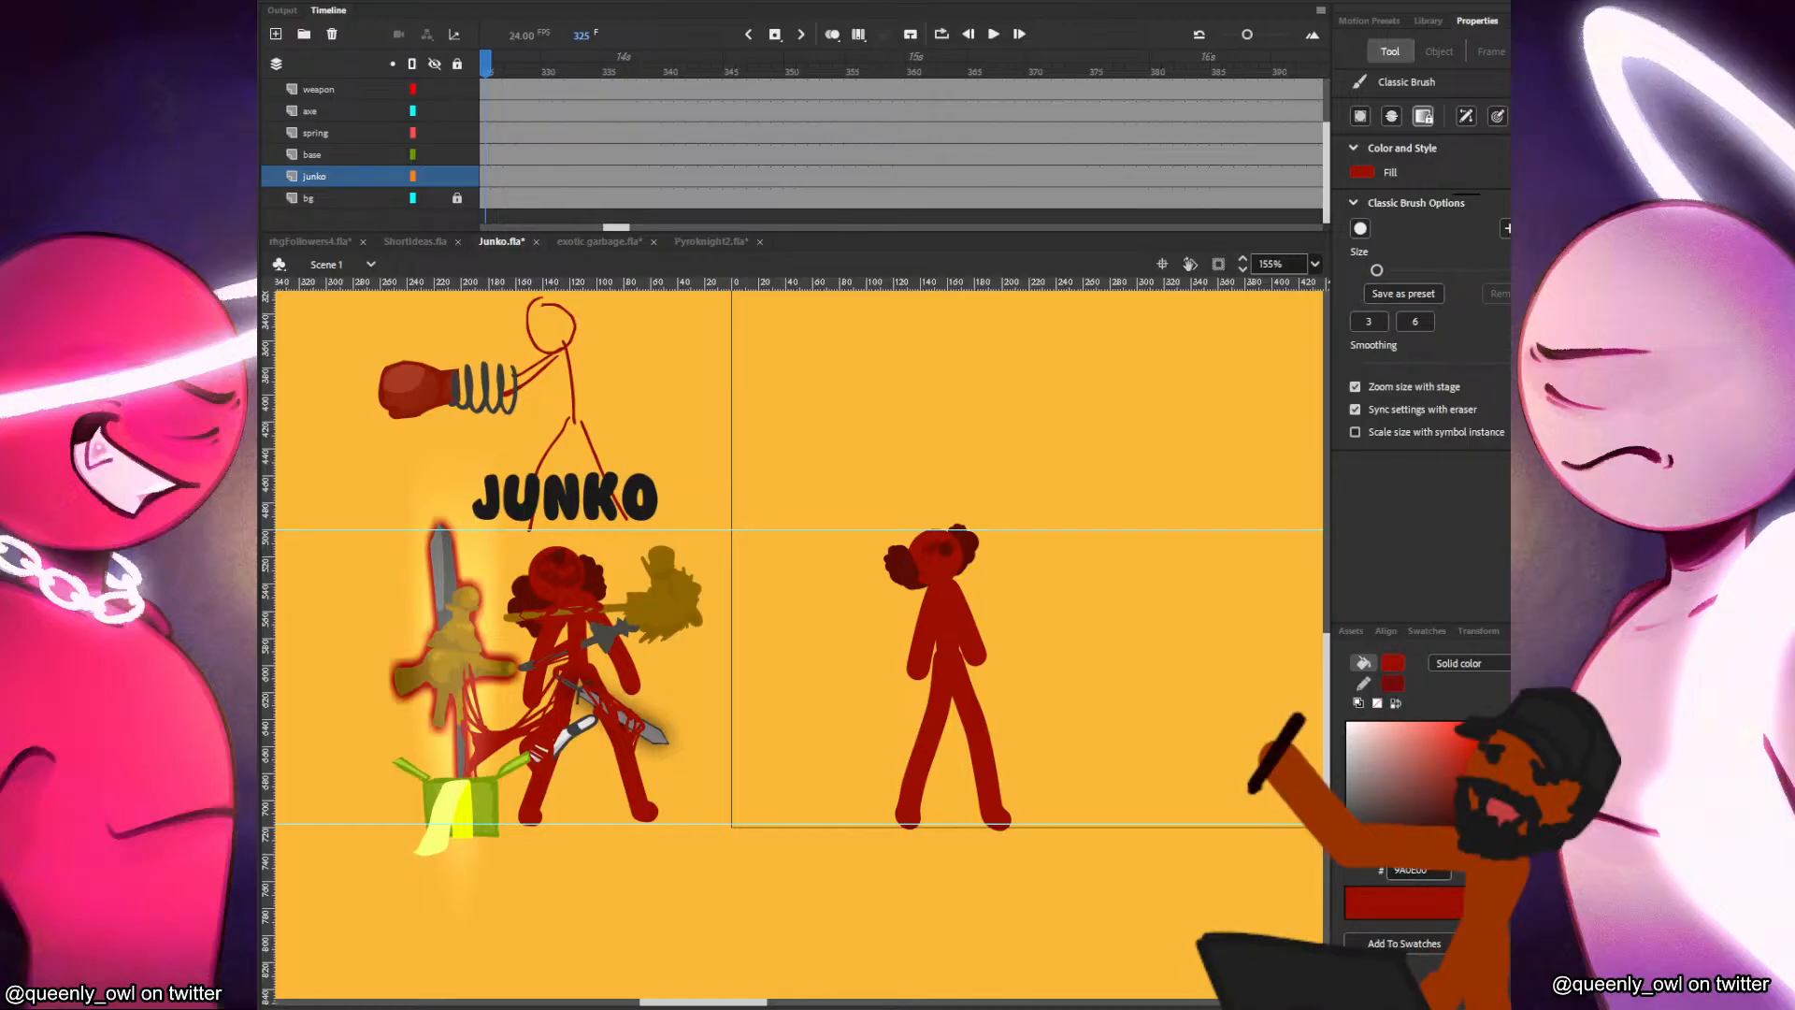
left_click_drag(938, 592, 919, 667)
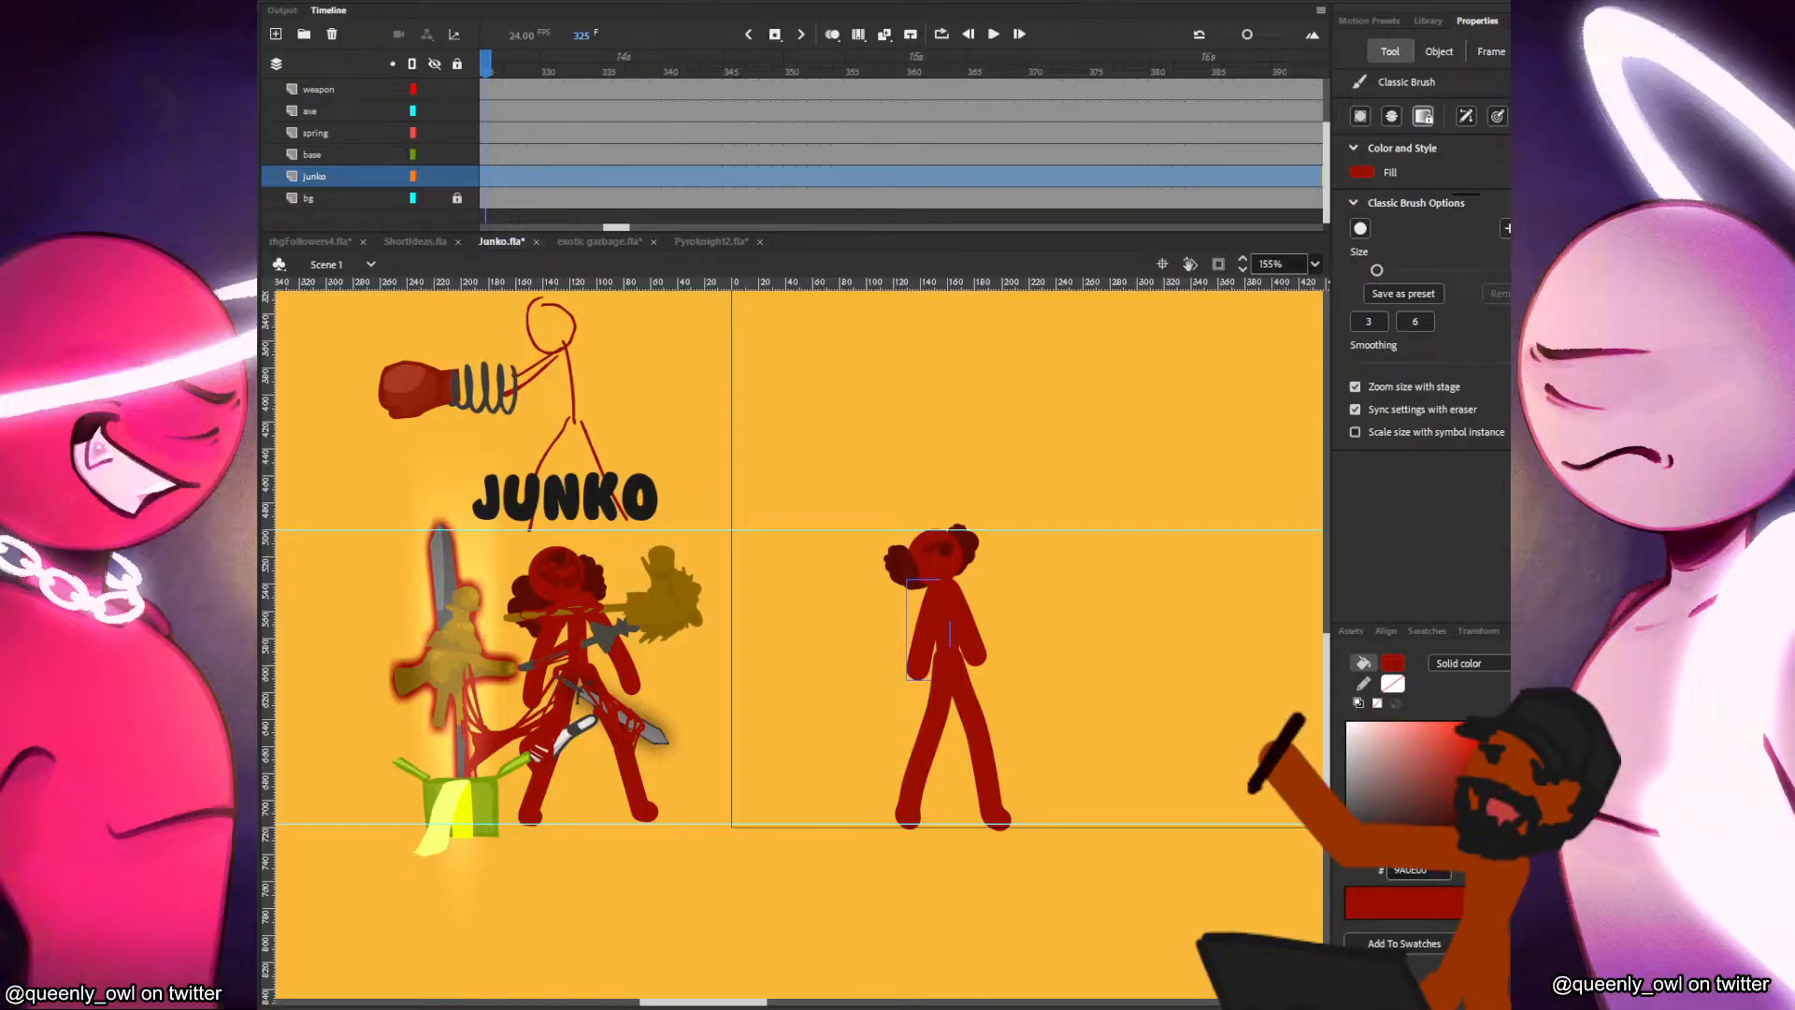
left_click(1403, 294)
Increase the brush smoothing while testing limb strokes beside Junko, undoing each test stroke.
left_click(1241, 504)
left_click_drag(1177, 544, 1194, 634)
key("ctrl+z")
key("ctrl+z")
left_click_drag(1184, 458, 1169, 645)
key("ctrl+z")
left_click_drag(1490, 363, 1500, 363)
left_click_drag(1232, 470, 1197, 600)
key("ctrl+z")
key("ctrl+z")
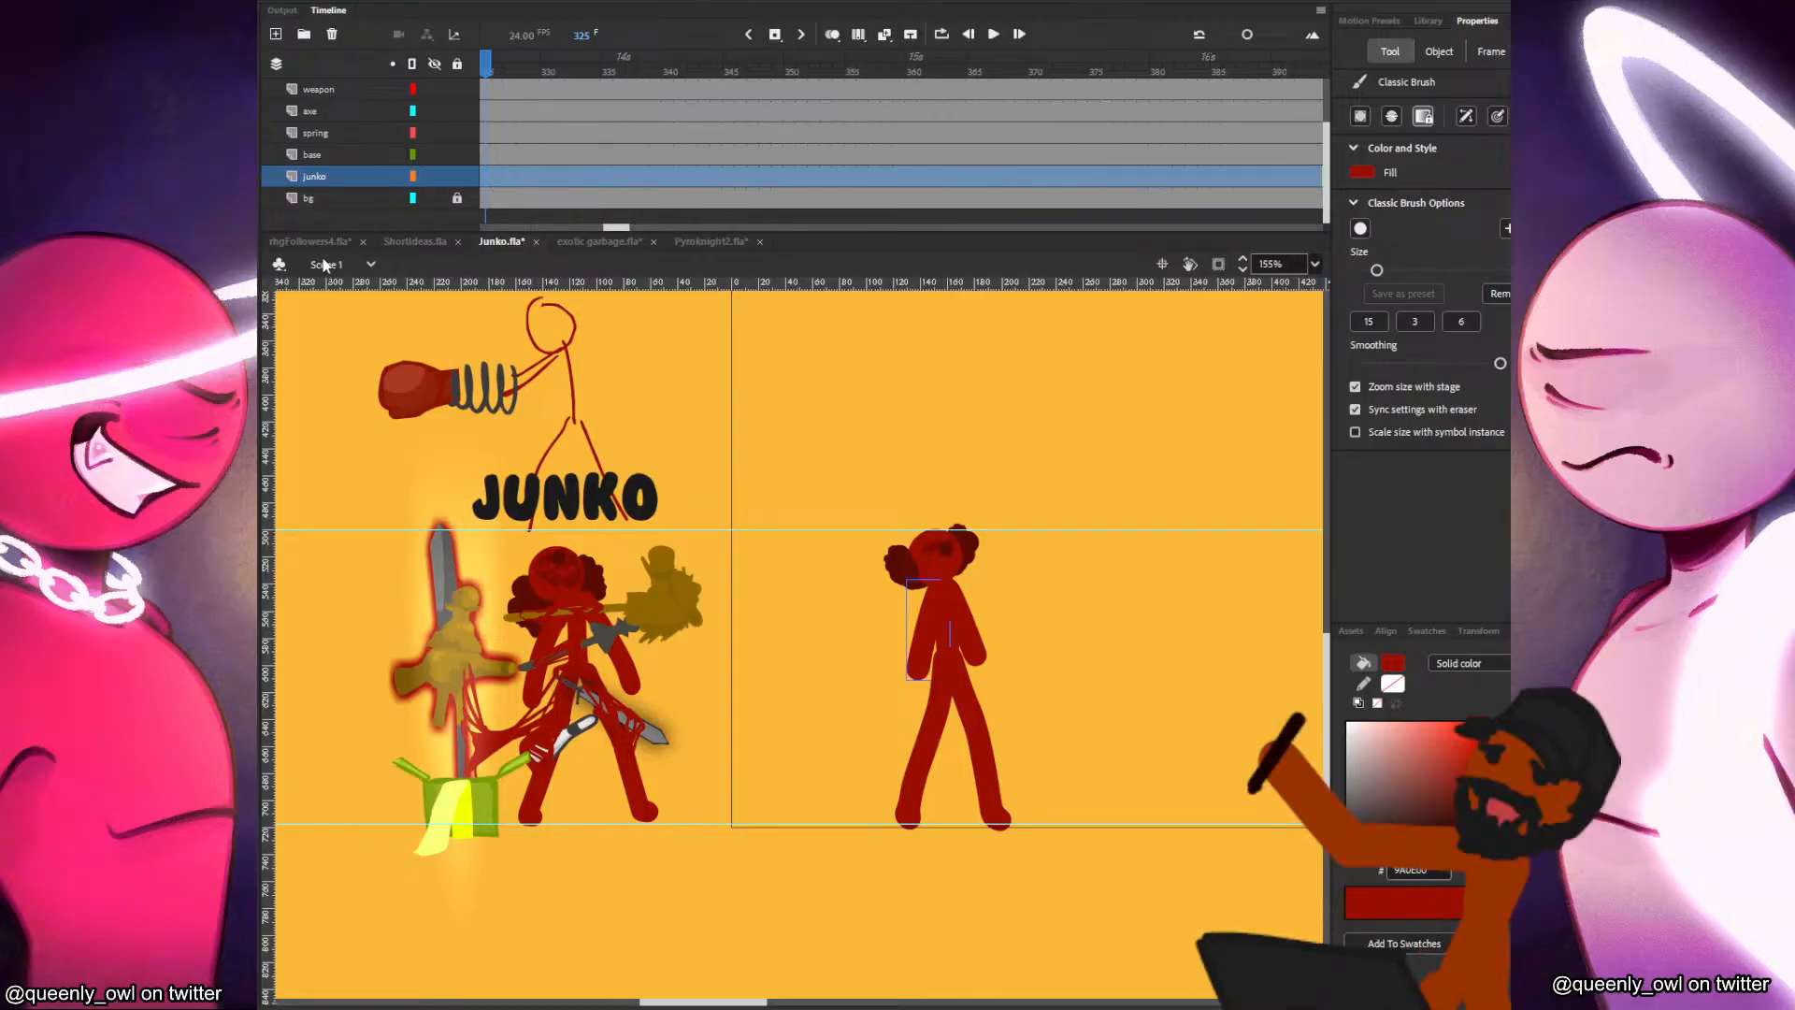
Check the brush settings in the Shortideas, exotic garbage and Pyroknight2 documents and return to Junko.fla.
left_click(393, 238)
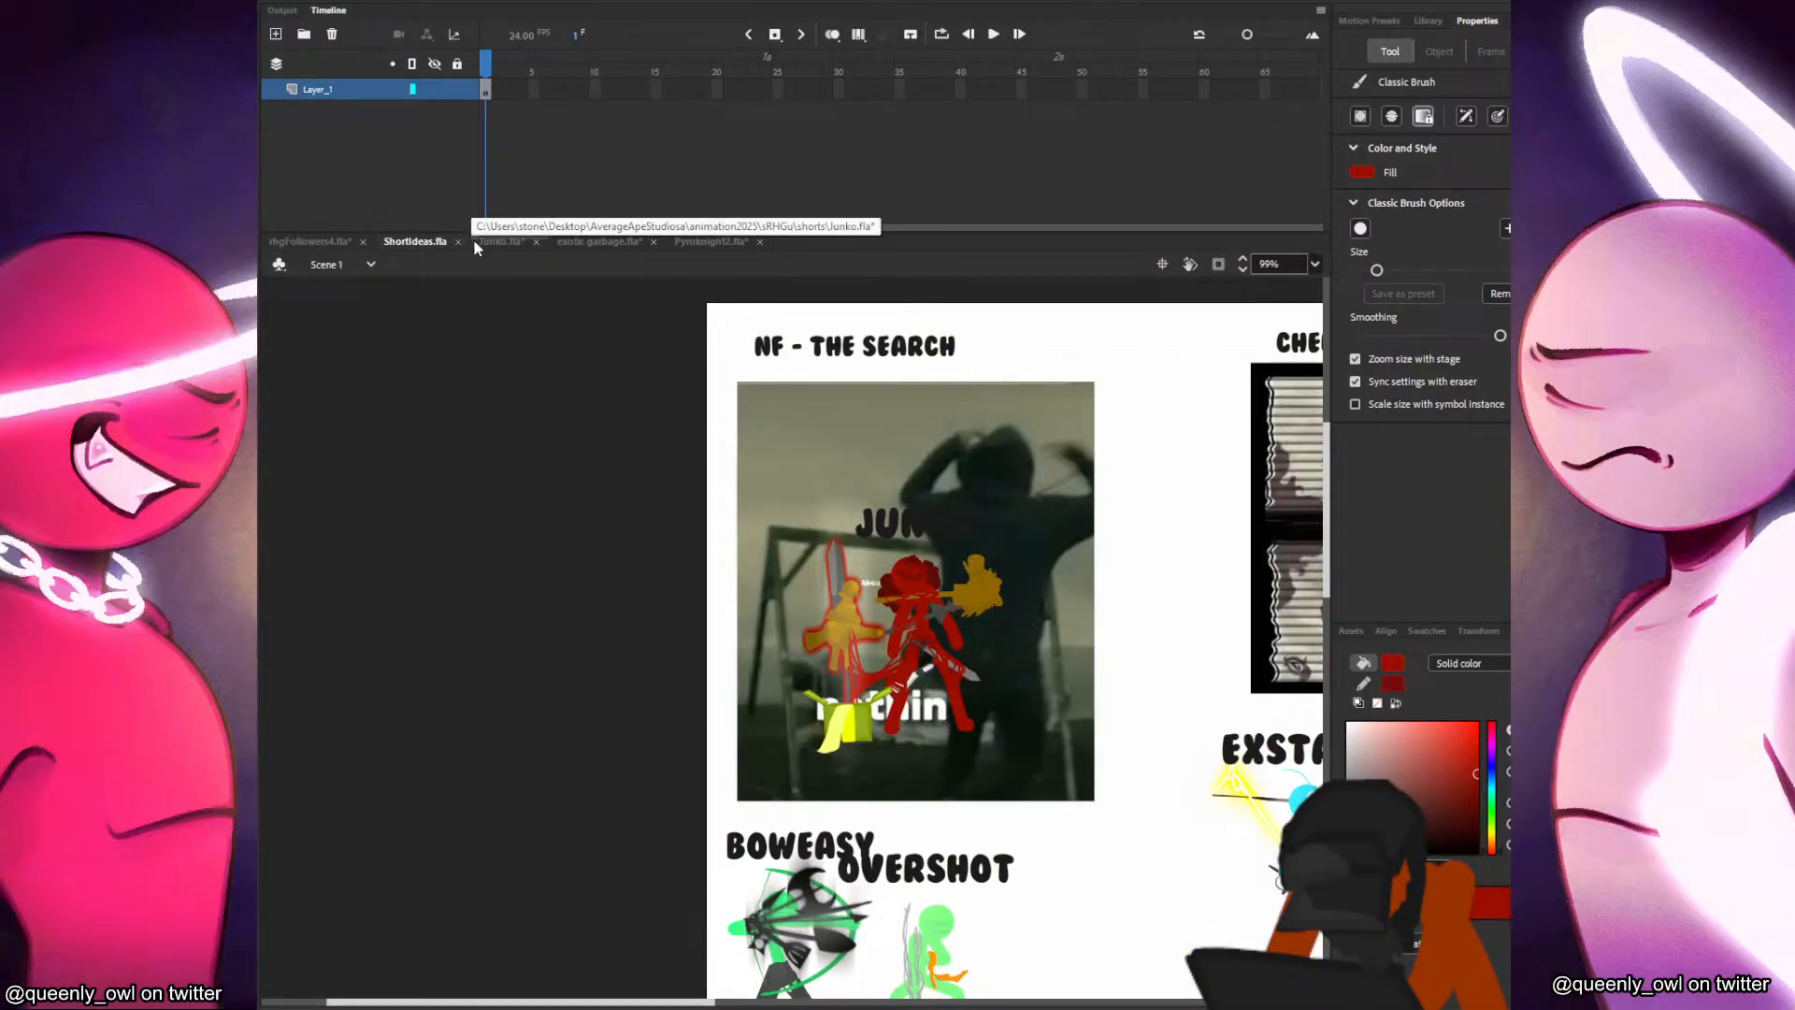
left_click(577, 242)
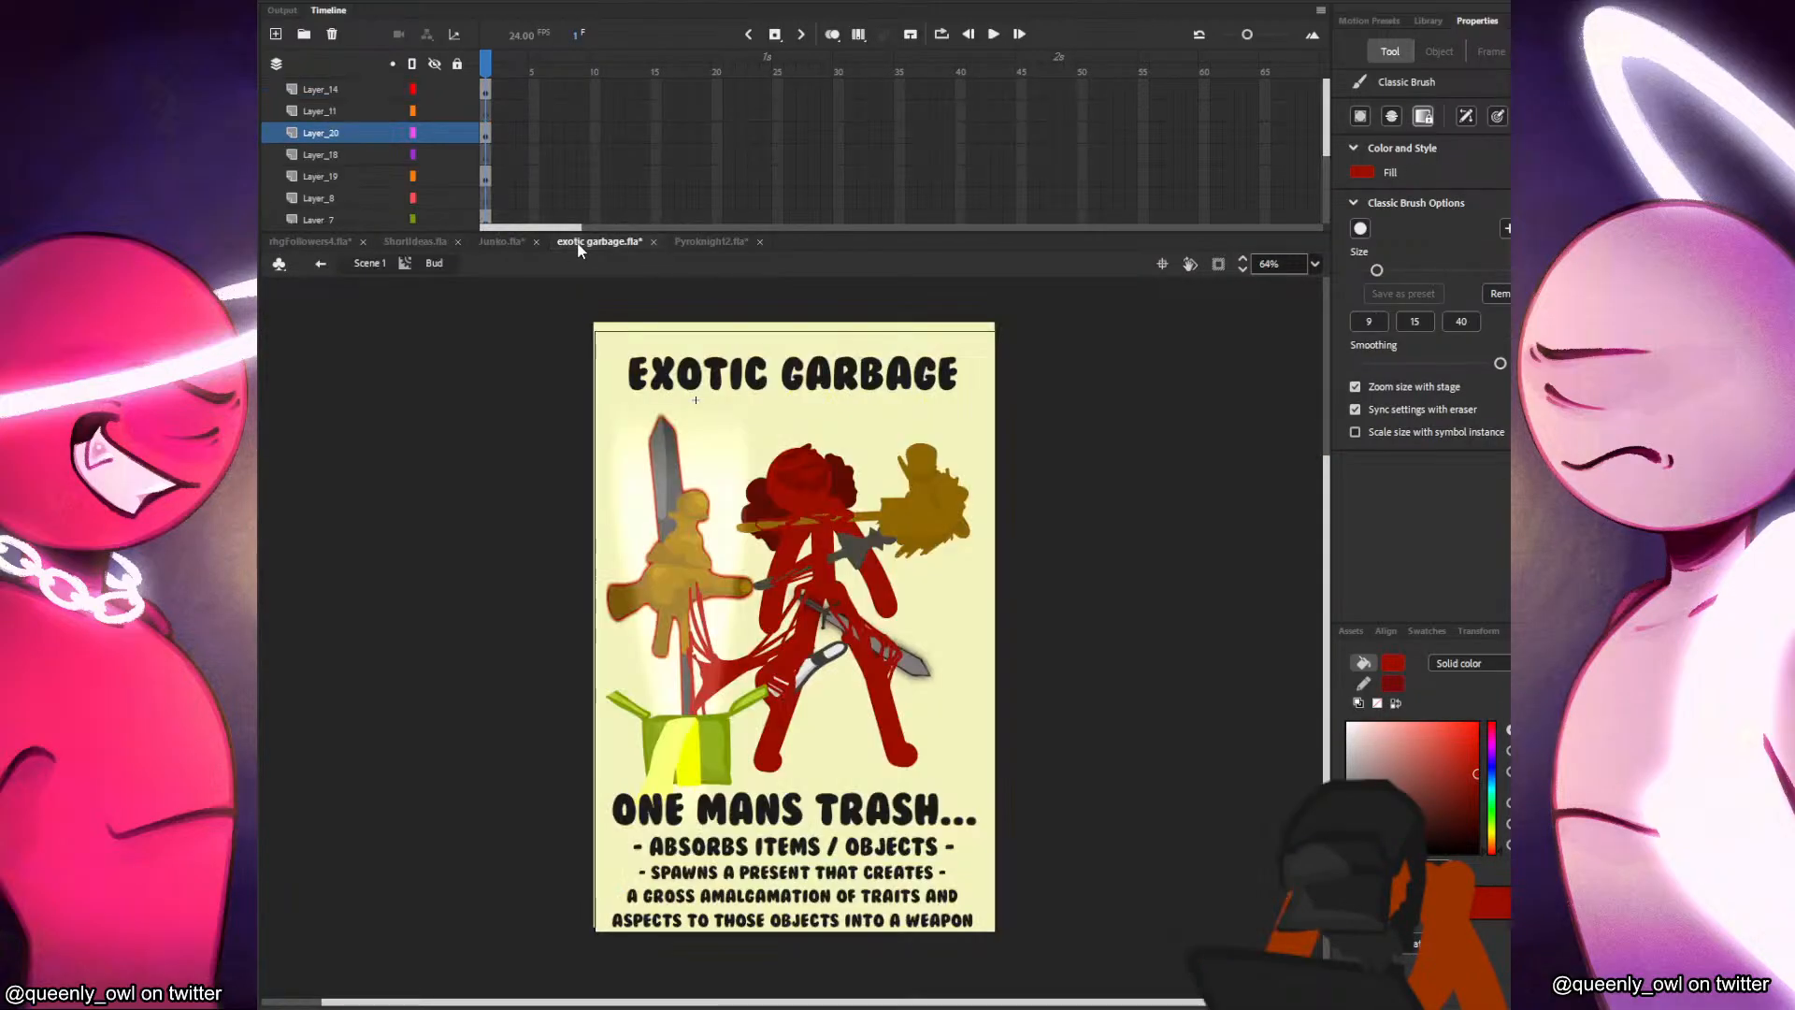
left_click(493, 241)
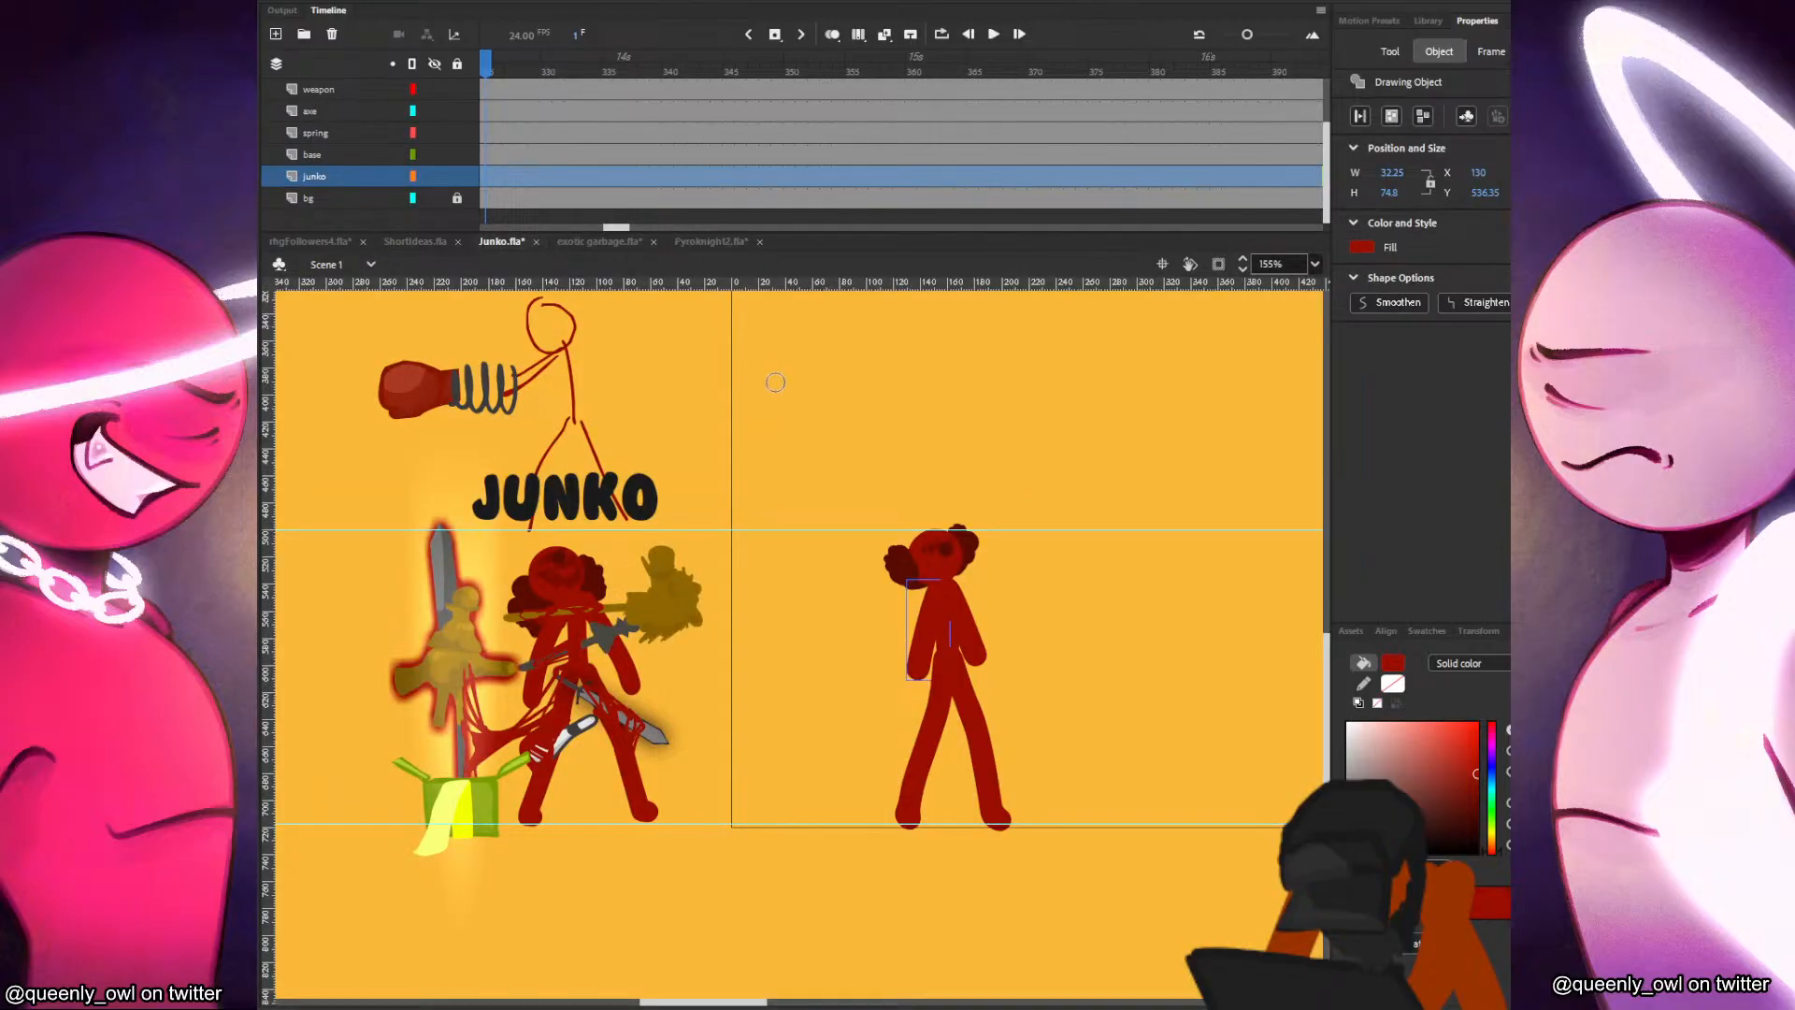
key("b")
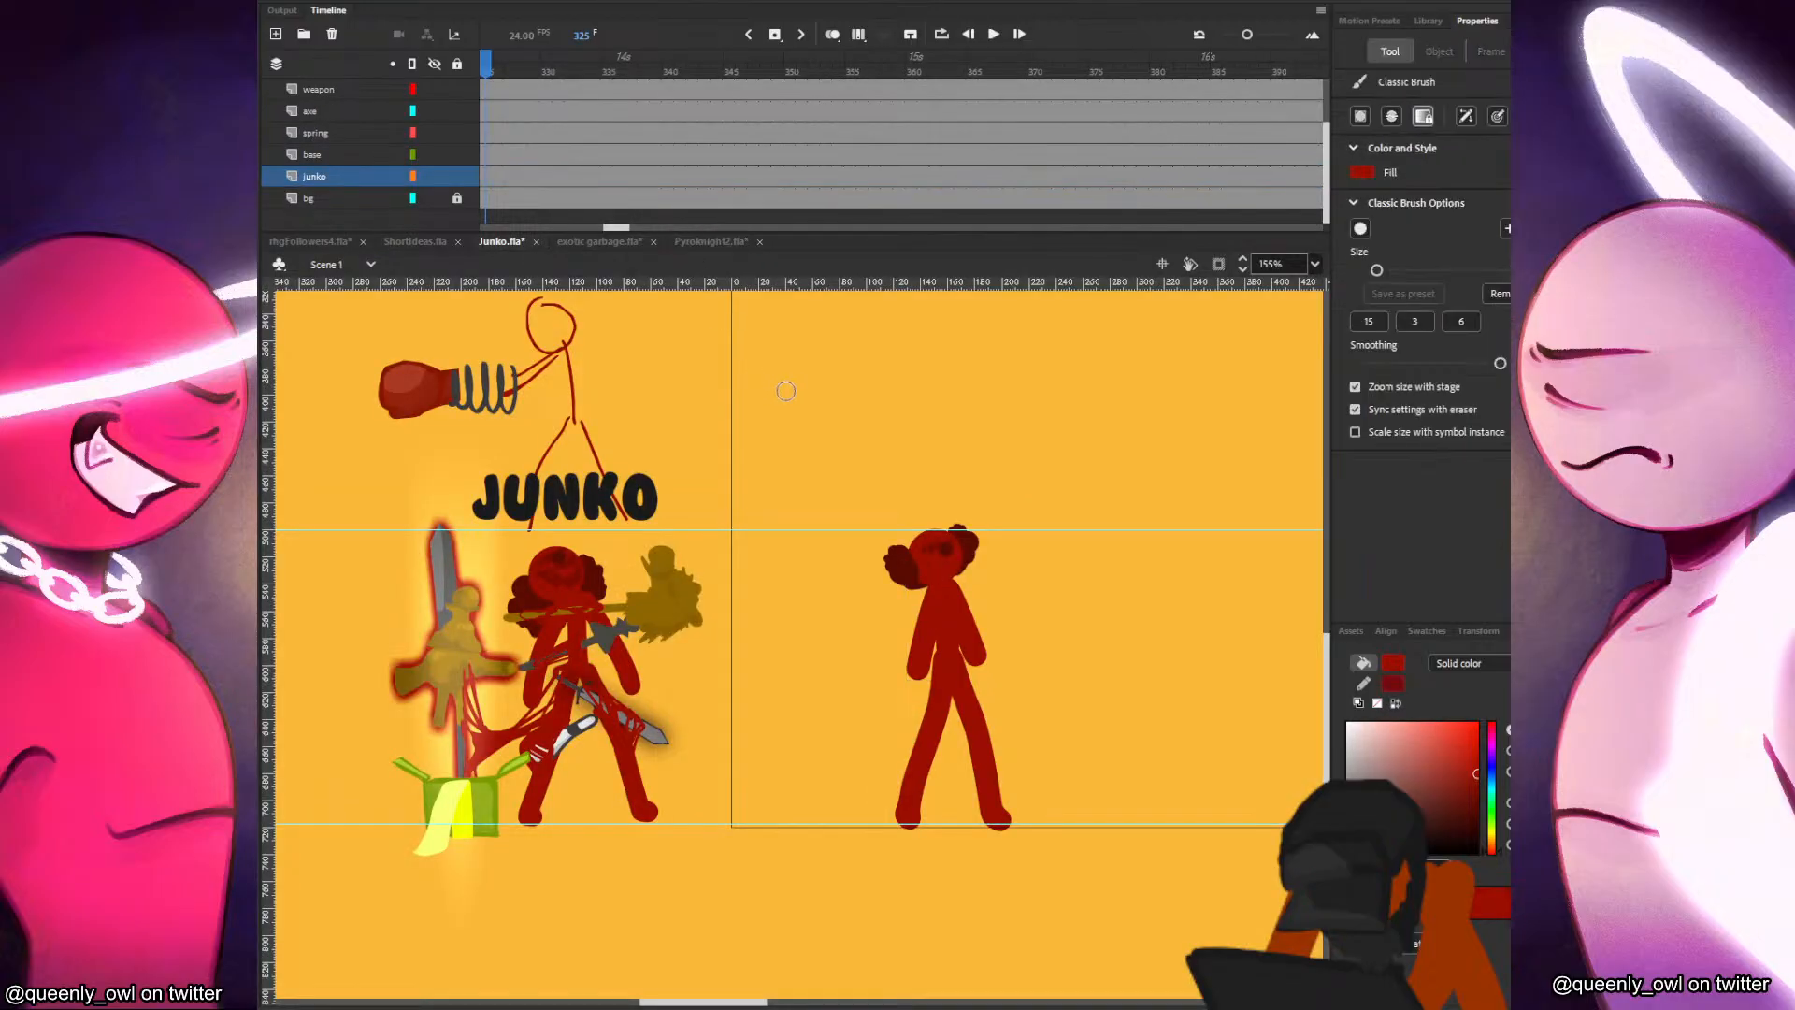
left_click(739, 243)
key("b")
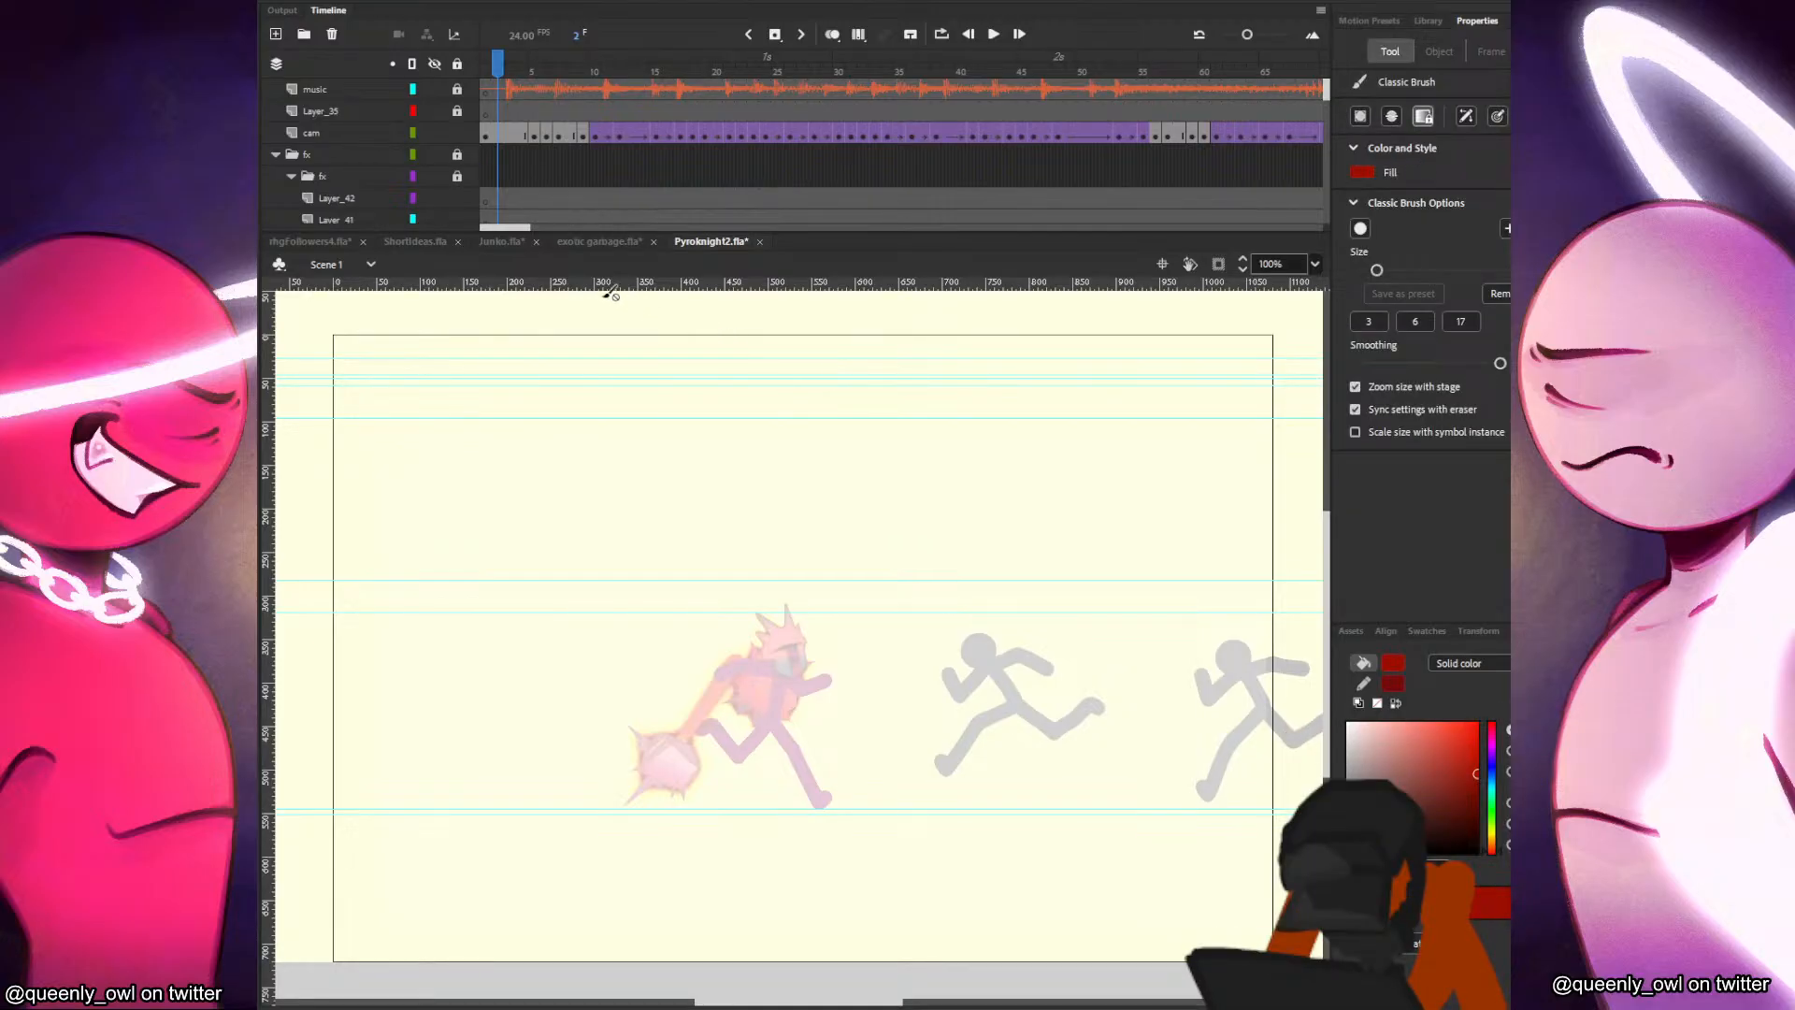
left_click(500, 241)
Try several short size 15 limb strokes beside Junko's body and undo them.
mouse_move(1028, 567)
left_mouse_down()
mouse_move(1064, 646)
mouse_move(1054, 703)
left_mouse_up()
key("ctrl+z")
key("ctrl+z")
left_click_drag(1066, 617, 1089, 711)
key("ctrl+z")
left_click_drag(1058, 647, 1101, 723)
left_click_drag(1060, 619, 1054, 703)
key("ctrl+z")
Delete Junko's torso, arms and legs on the junko layer, keeping only the head, and undo a trial body stroke.
key("ctrl+z")
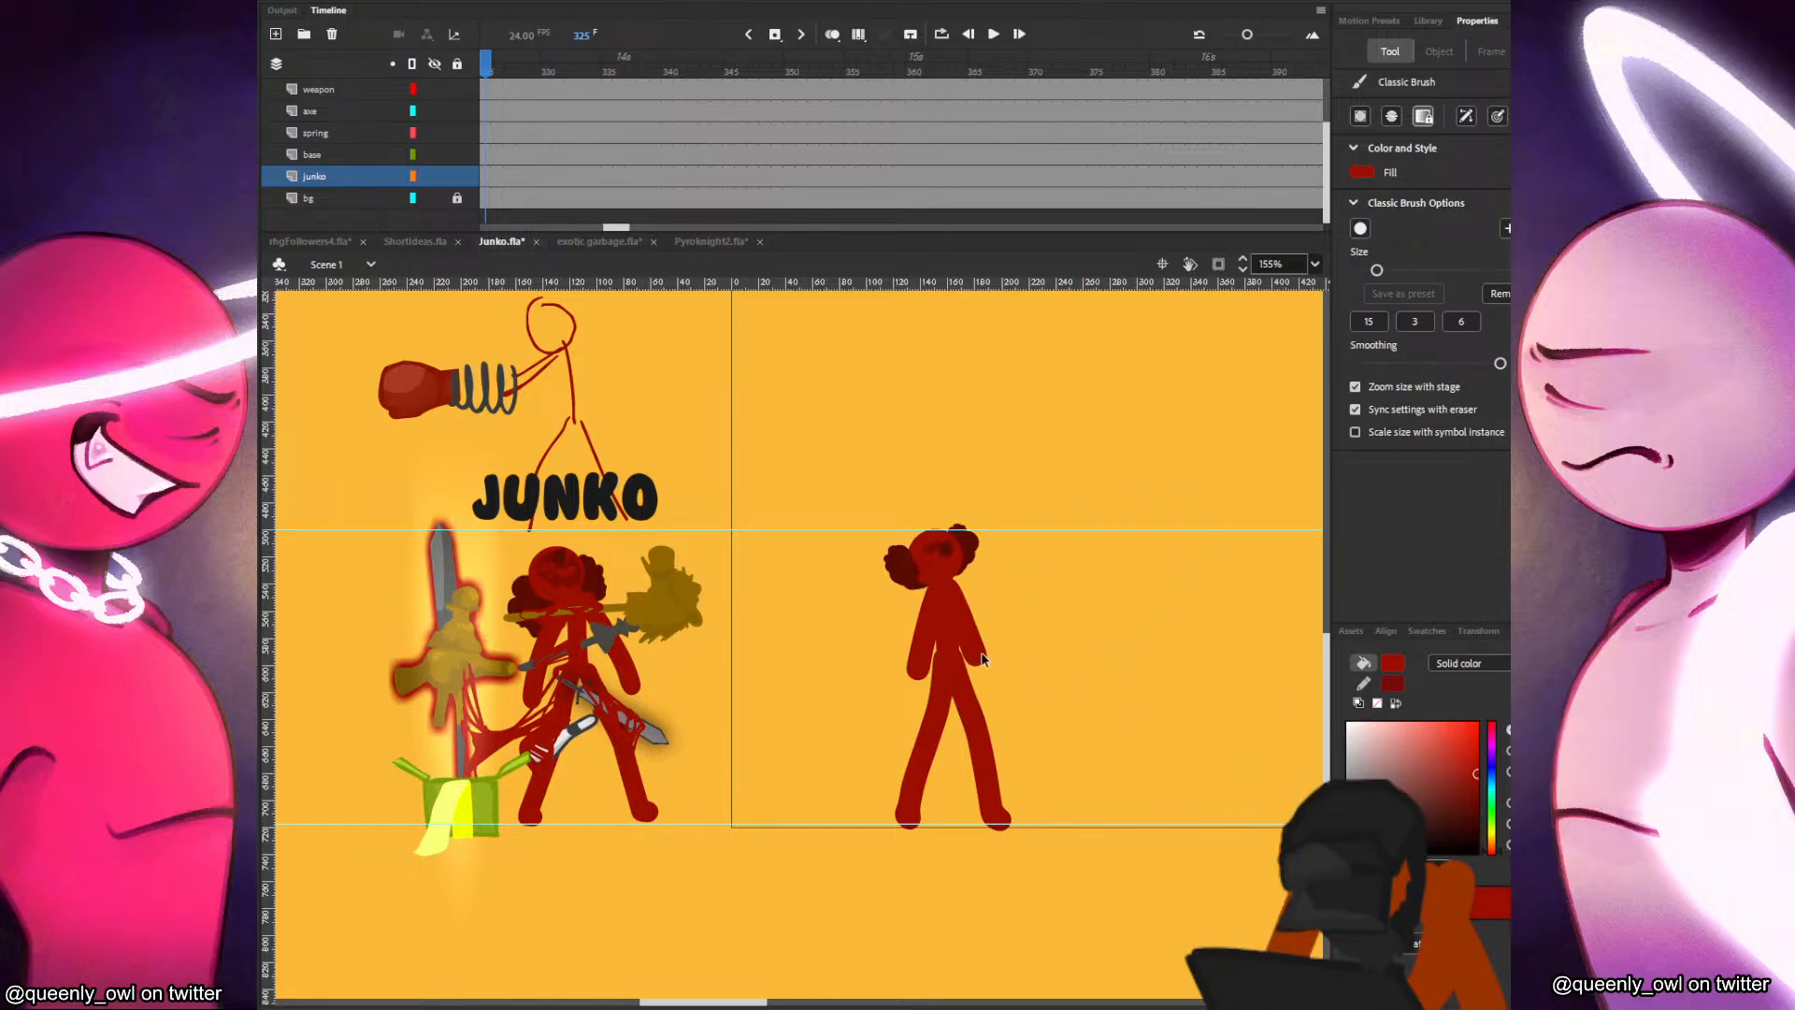
key("v")
left_click(982, 649)
left_click_drag(1066, 630, 855, 771)
key("Delete")
key("b")
left_click_drag(940, 701, 1064, 718)
key("ctrl+z")
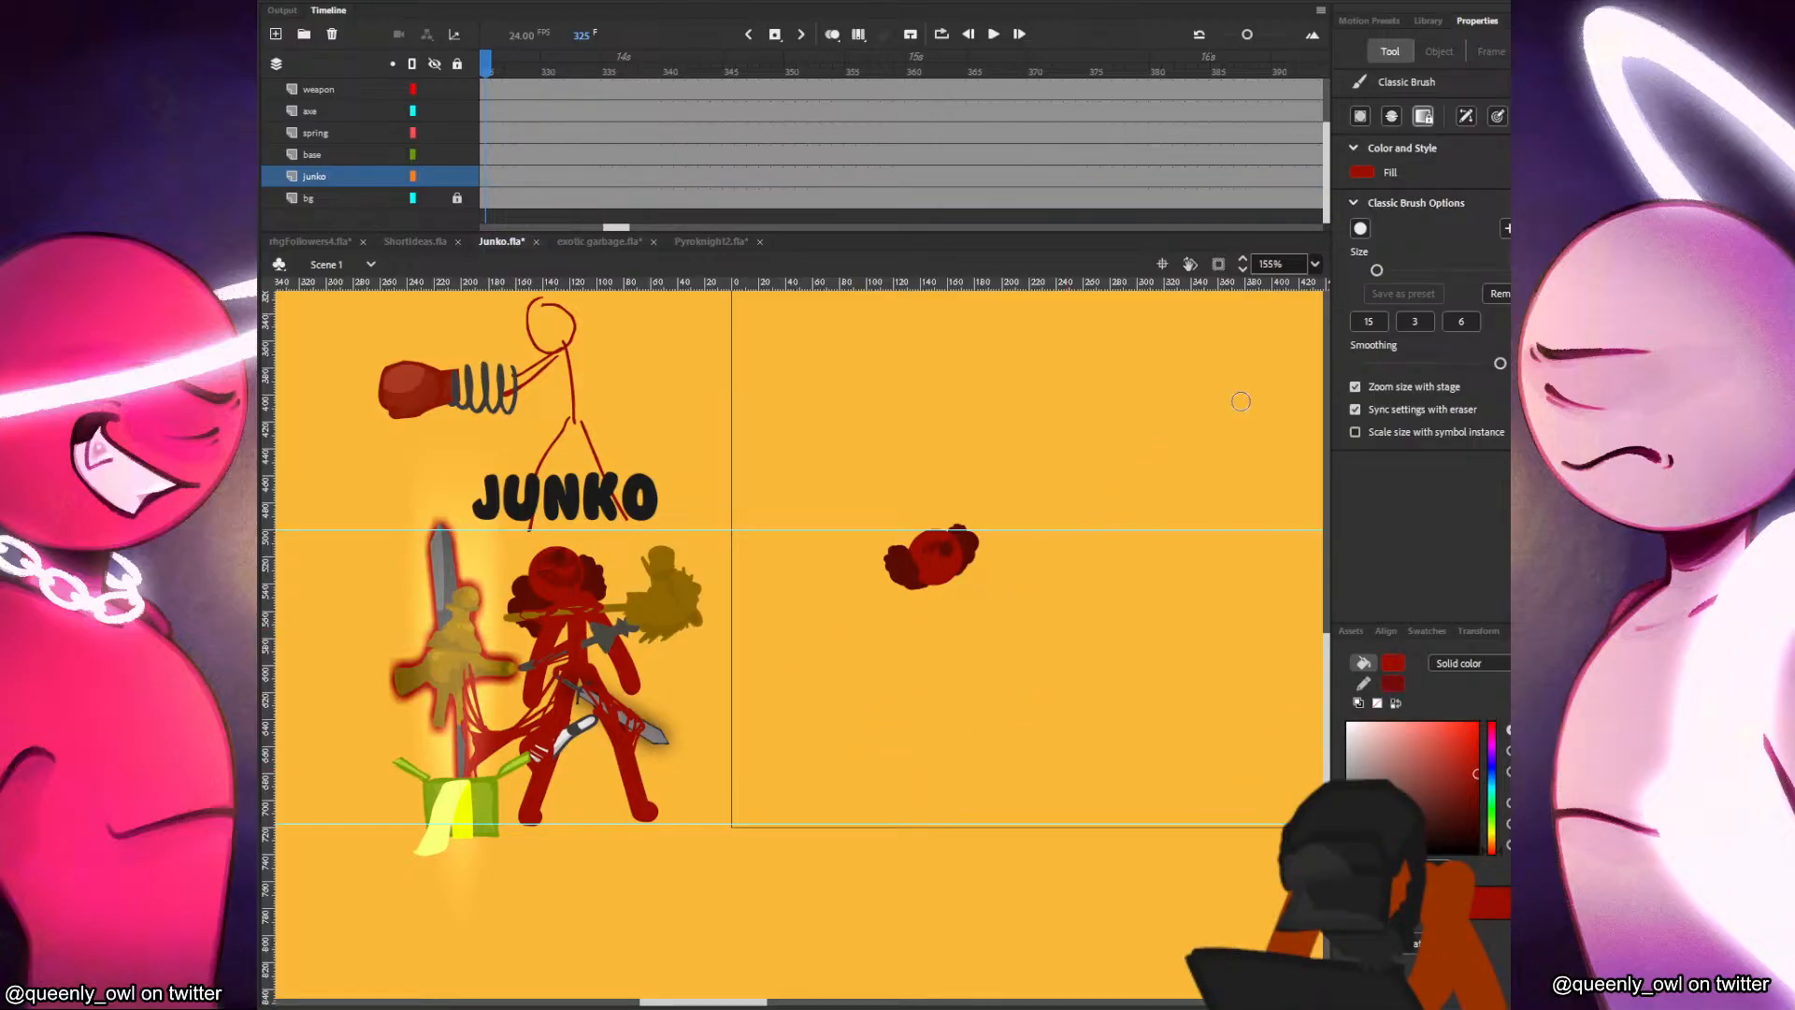
Try a diagonal dark red limb stroke about 69 by 86 px beside Junko's head and delete it.
key("k")
key("b")
left_click_drag(1021, 569, 1099, 670)
key("v")
left_click(1076, 654)
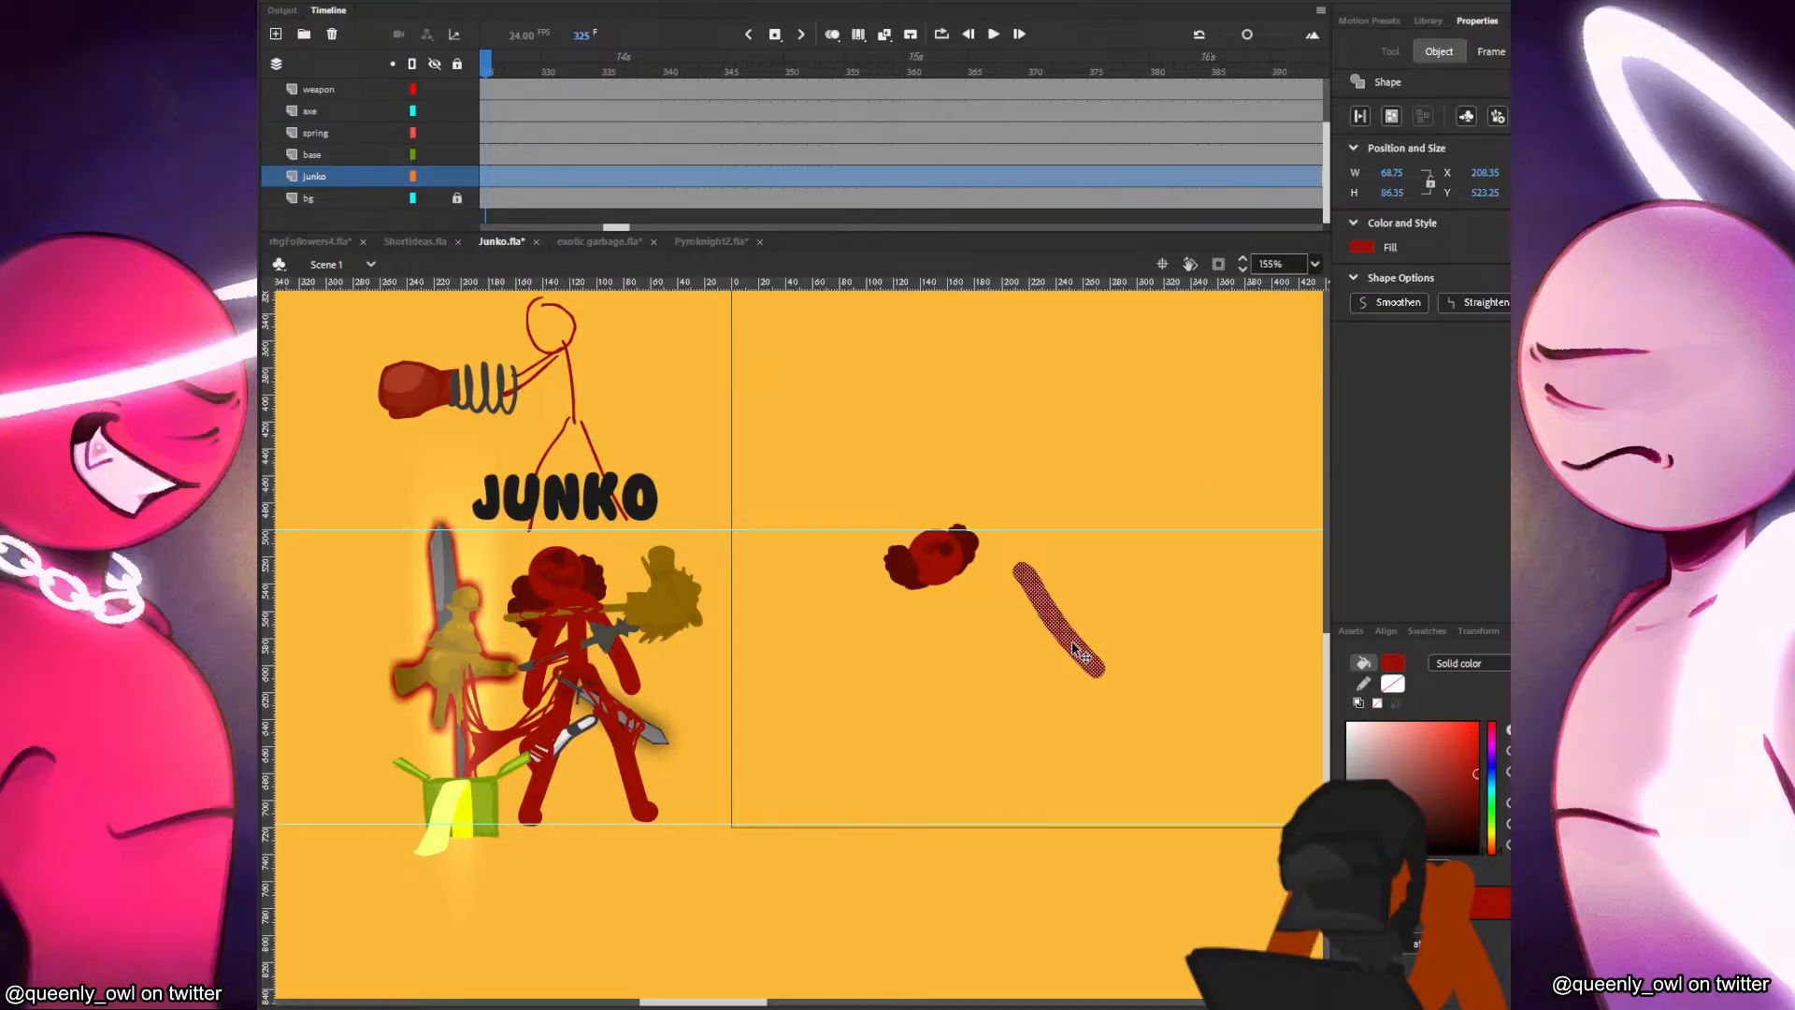
key("Delete")
Switch the Classic Brush to object drawing mode with the size 15 preset.
key("b")
key("j")
key("v")
key("b")
scroll(1029, 589, "up", 1)
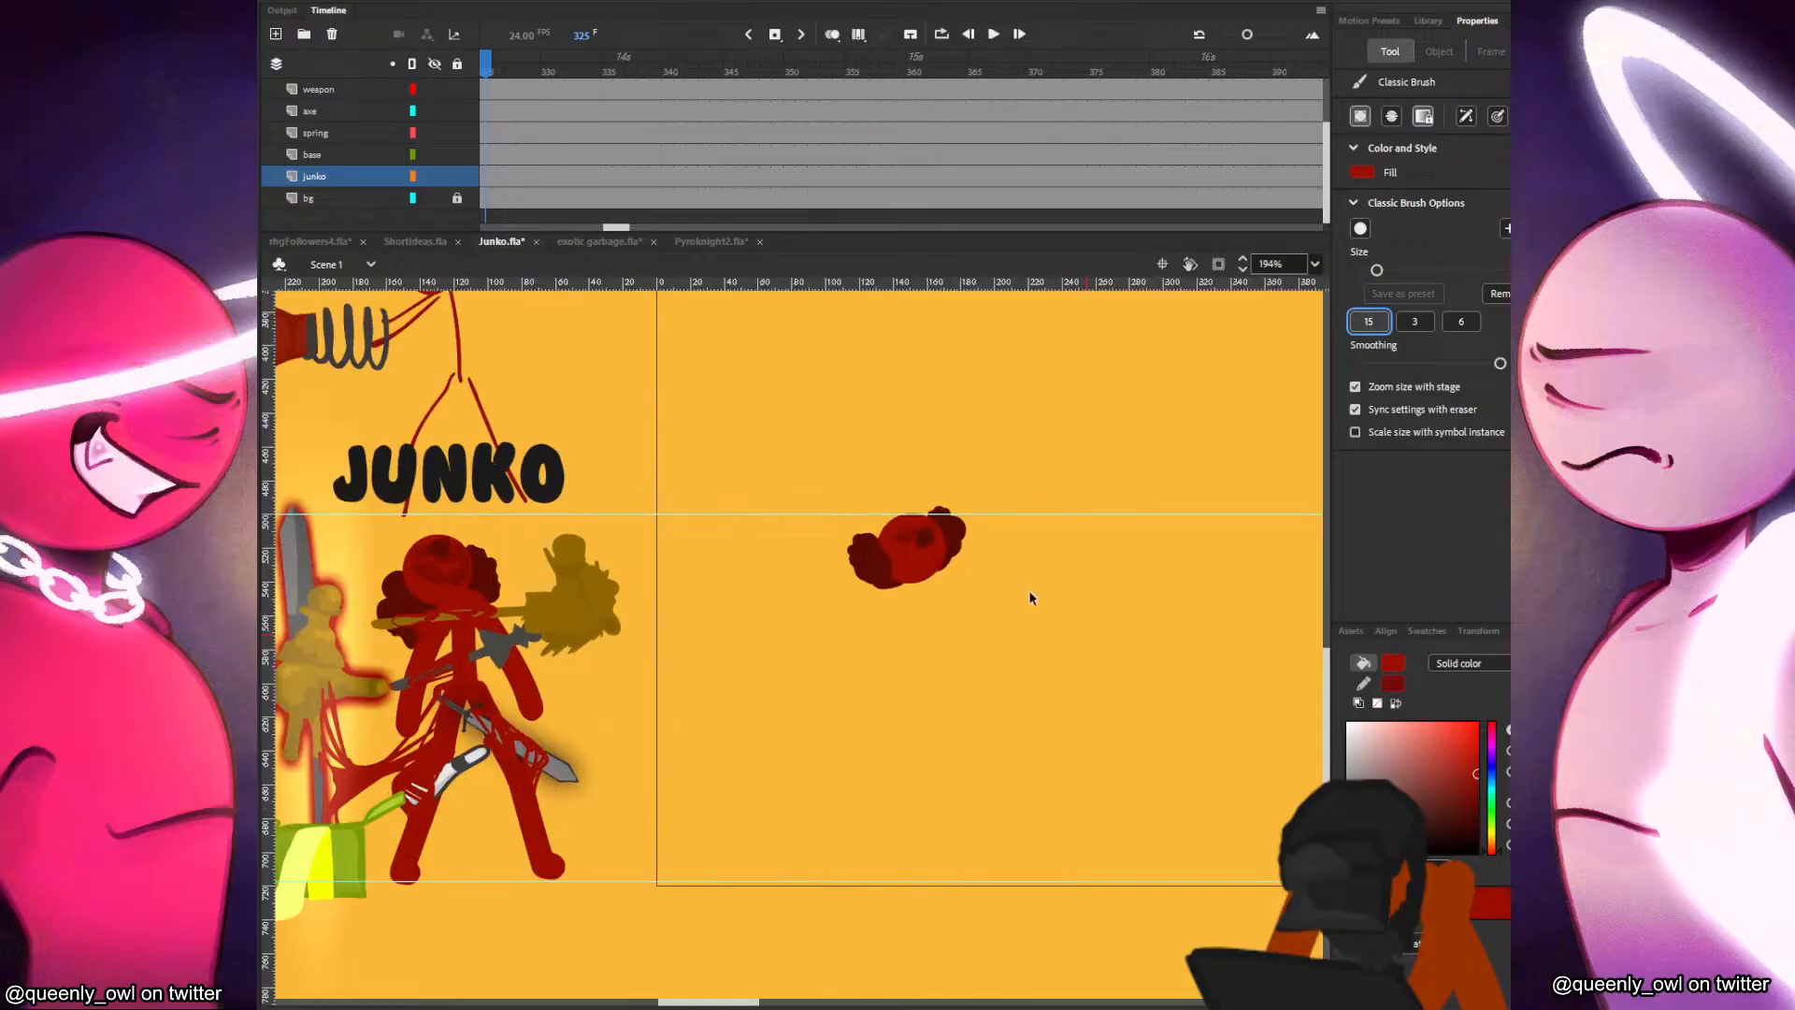
Undo a trial body stroke and nudge Junko's head slightly left and down with Free Transform.
left_click_drag(915, 559, 917, 634)
key("ctrl+z")
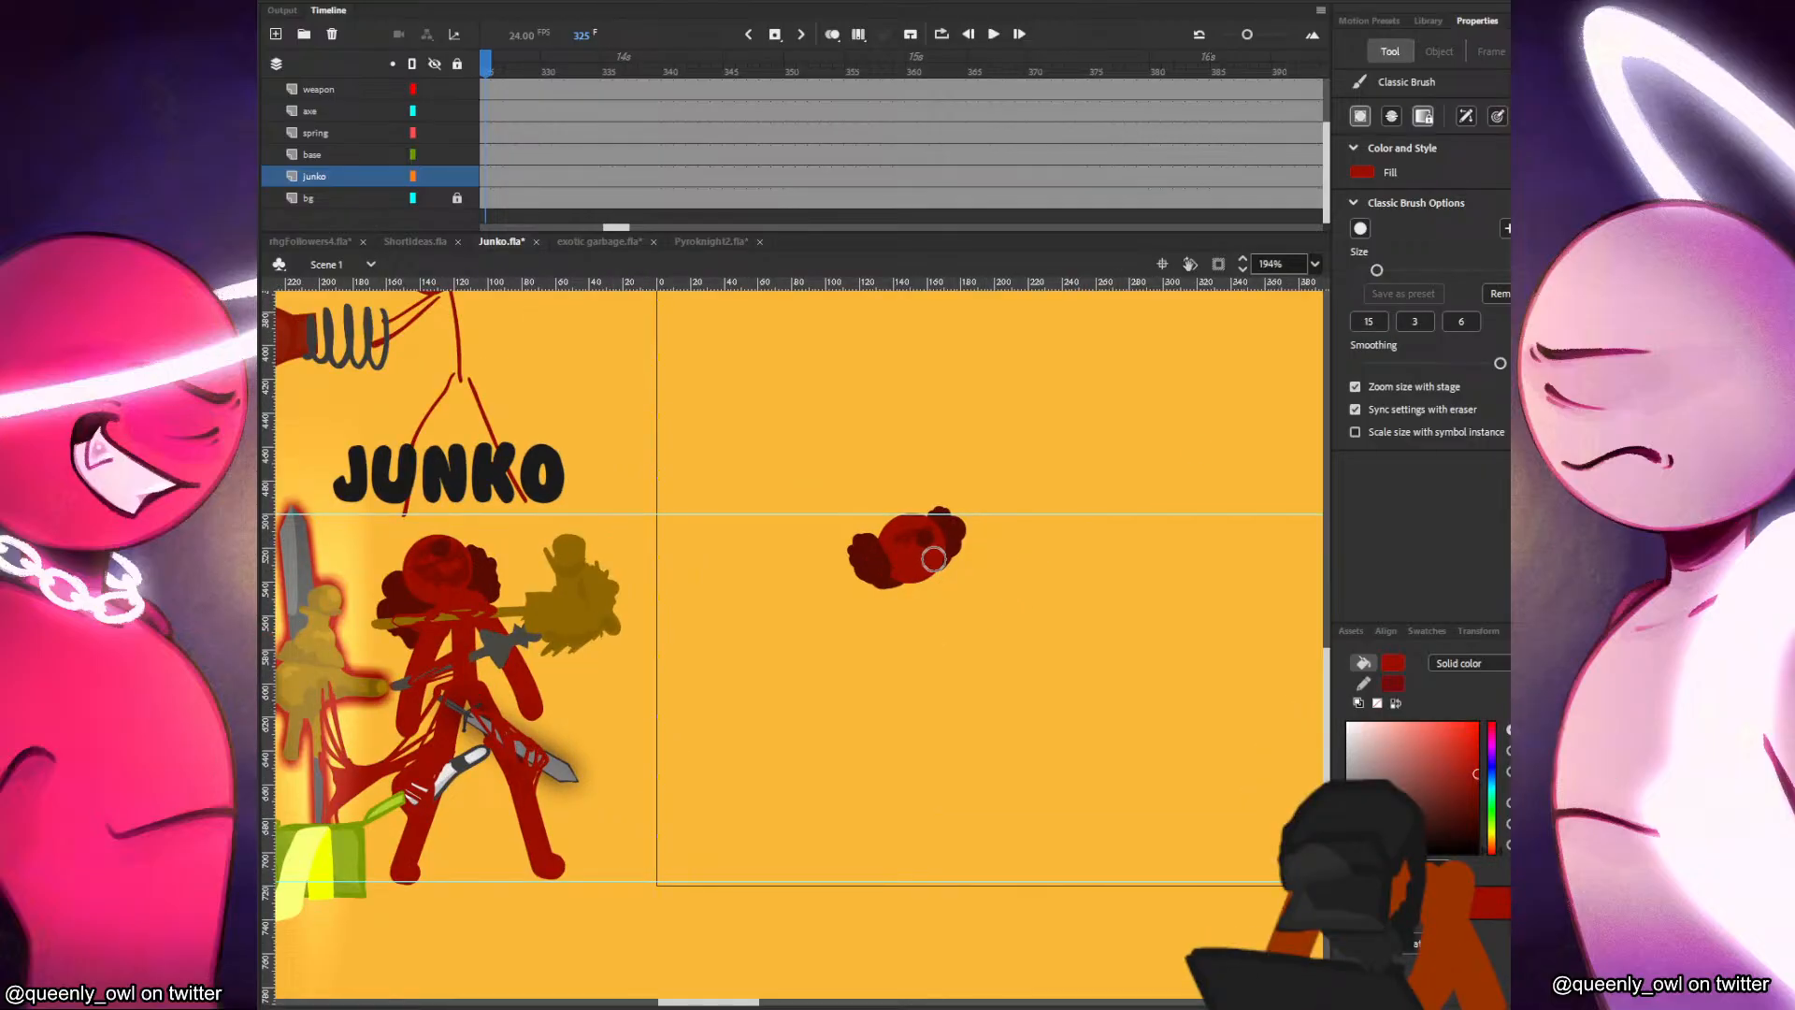
key("q")
left_click(933, 552)
Try several short dark red torso strokes directly below Junko's head and undo them.
key("b")
left_click_drag(921, 584, 931, 651)
key("ctrl+z")
left_click_drag(920, 582, 930, 646)
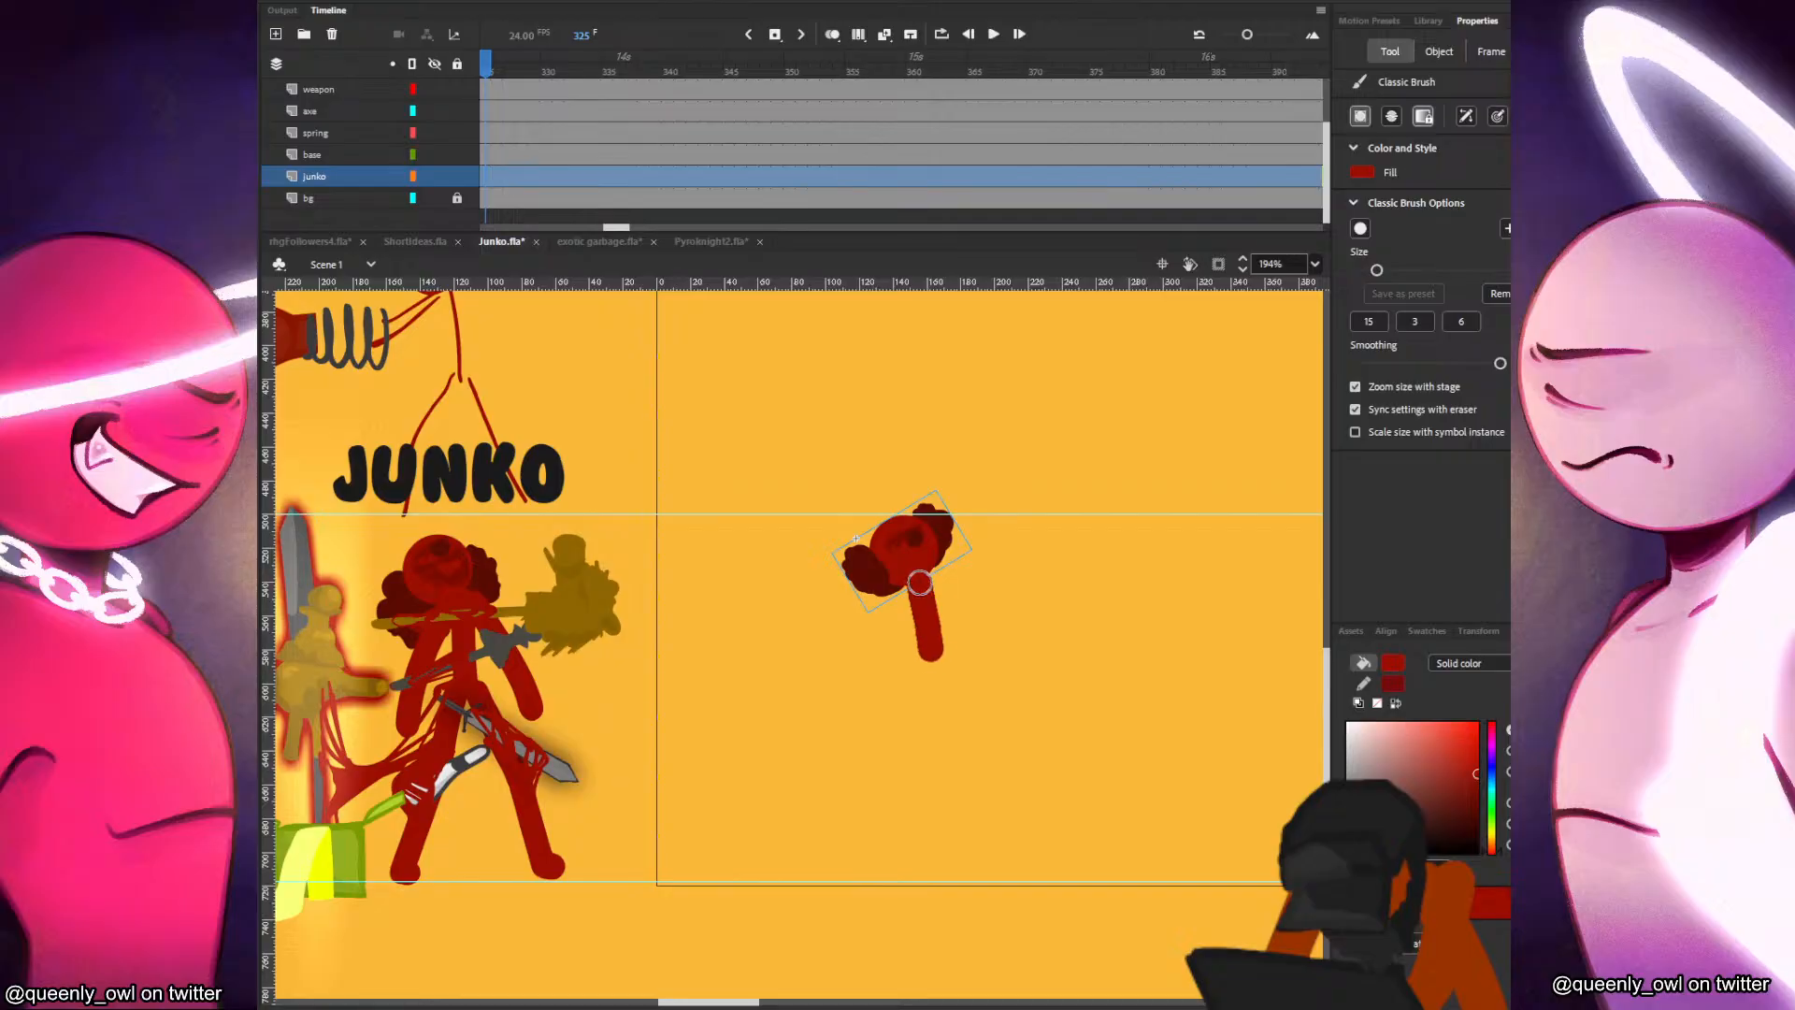
key("ctrl+z")
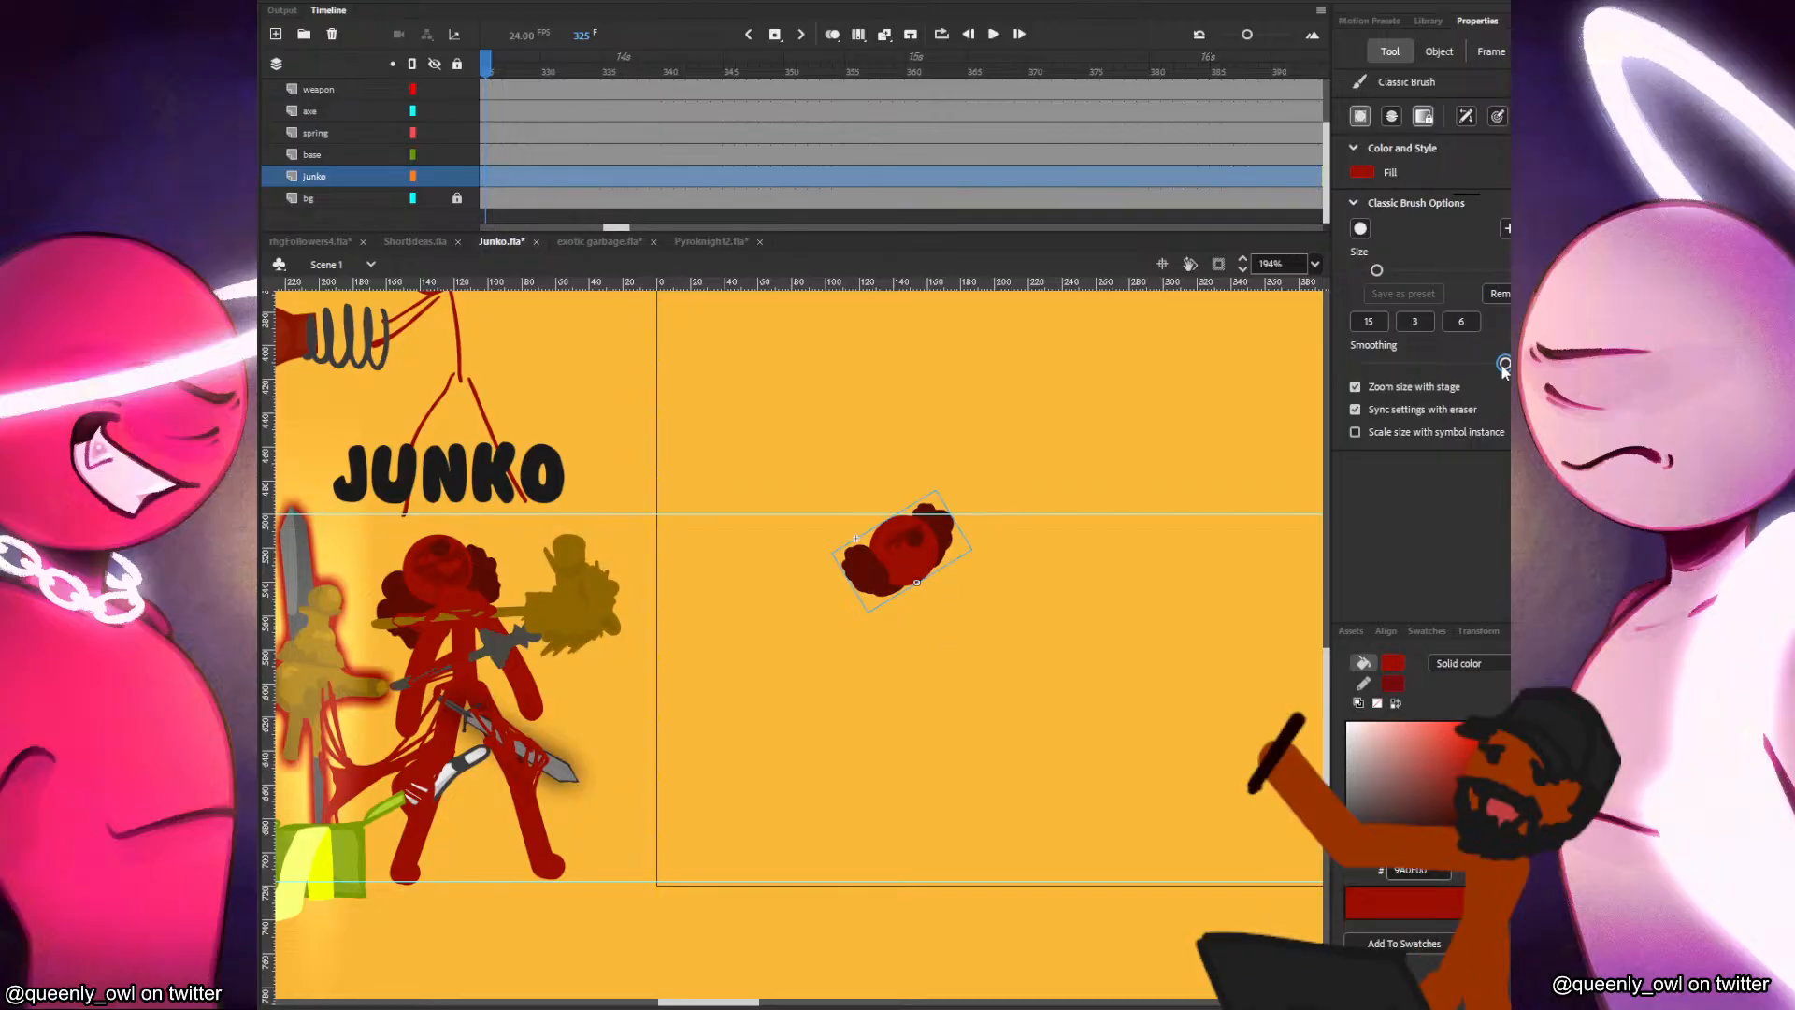
left_click_drag(920, 584, 930, 659)
key("ctrl+z")
left_click_drag(920, 583, 939, 665)
key("ctrl+z")
left_click_drag(921, 582, 935, 659)
key("ctrl+z")
left_click_drag(926, 589, 936, 687)
key("ctrl+z")
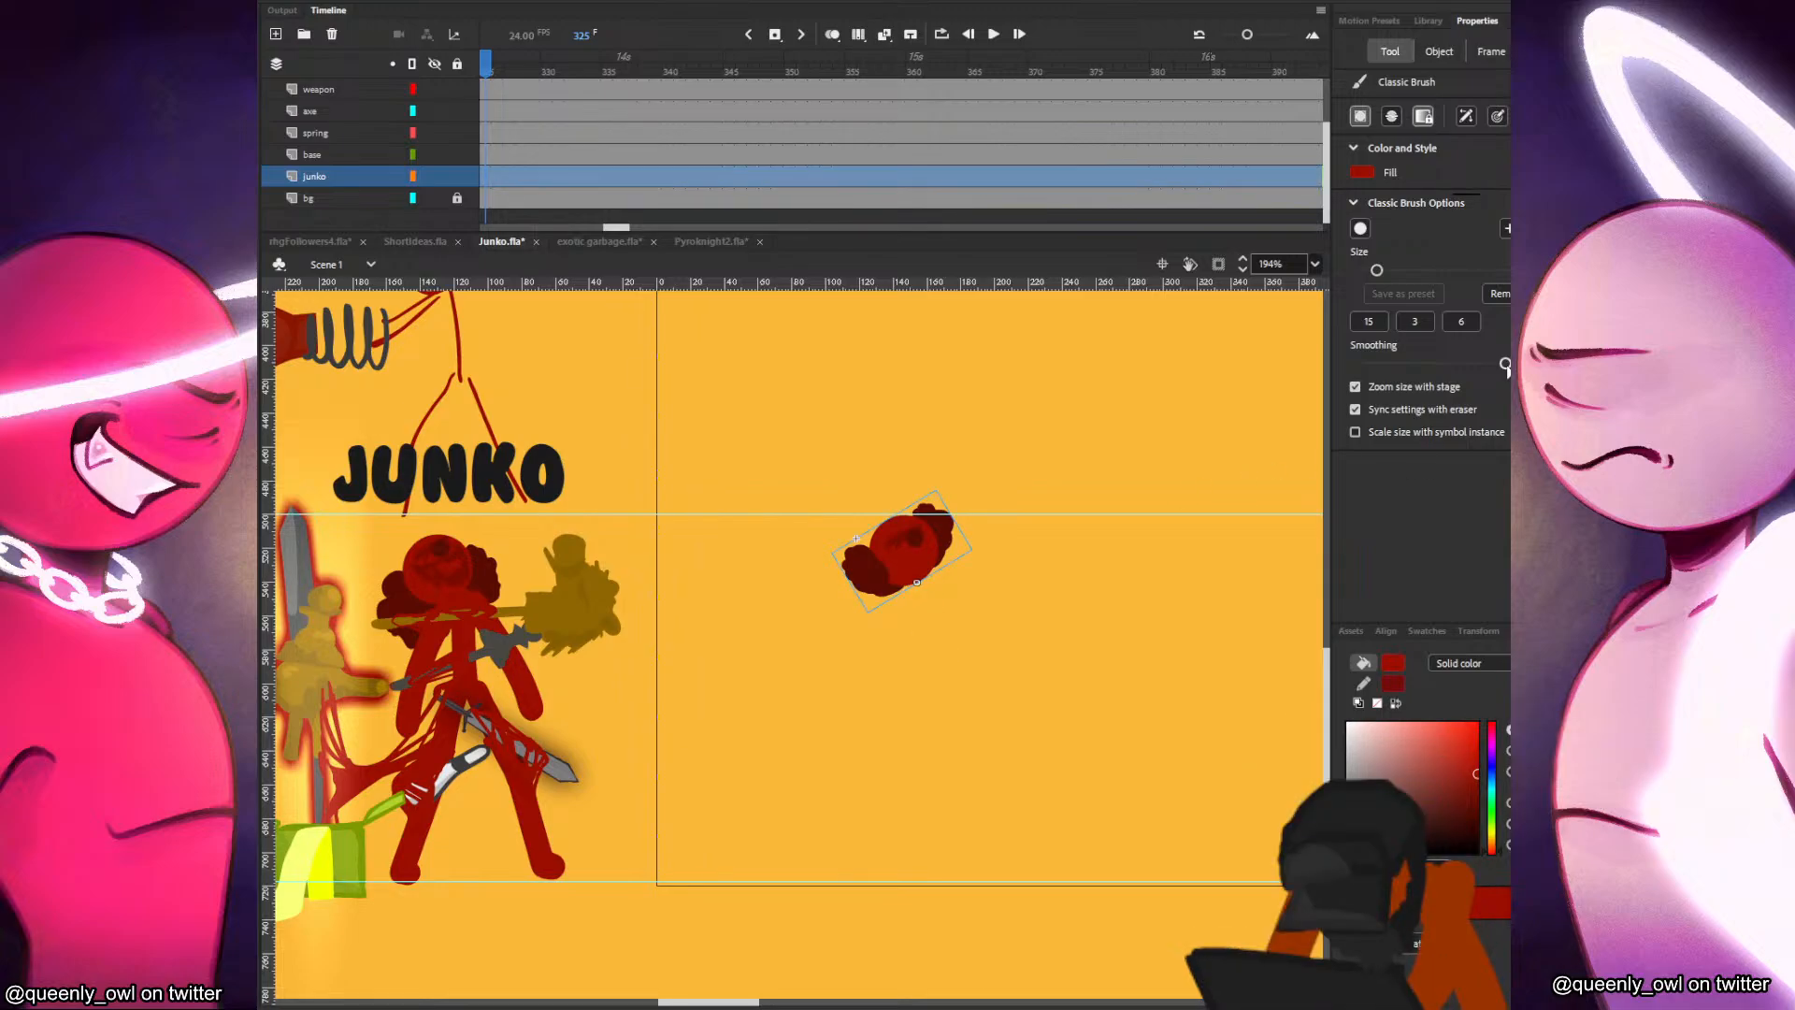
left_click_drag(920, 584, 934, 686)
key("ctrl+z")
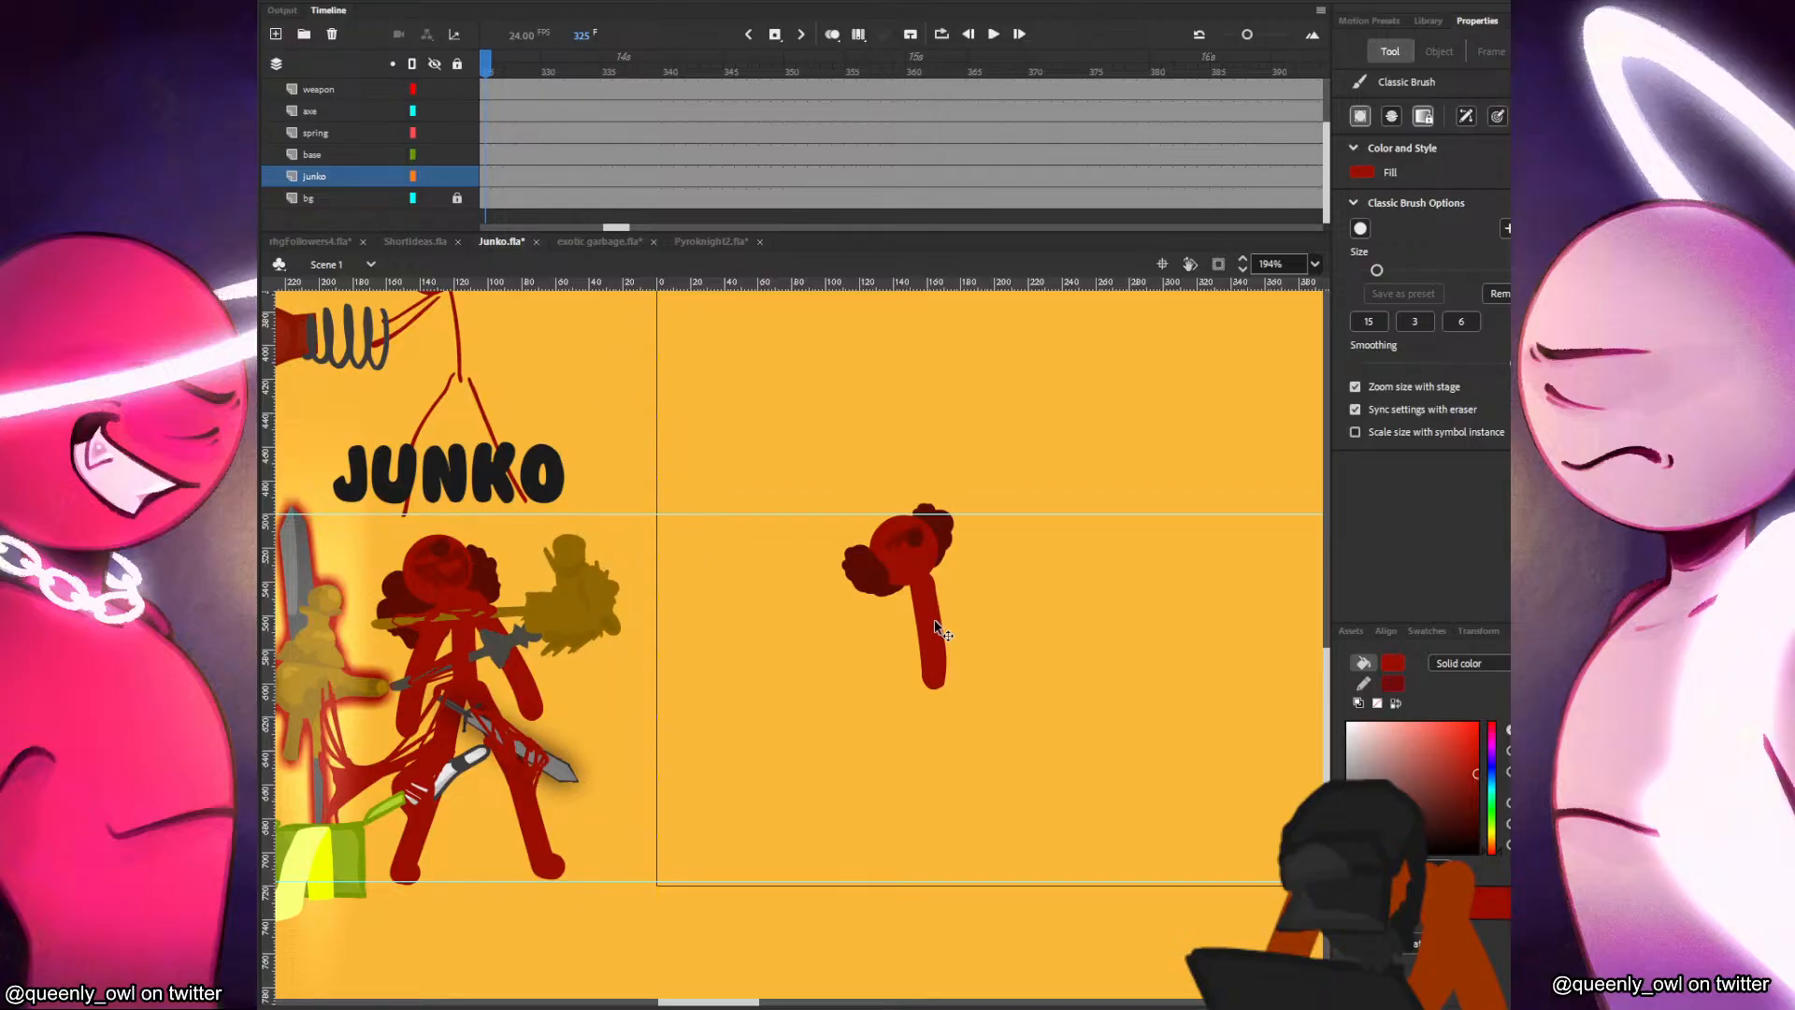
key("ctrl+z")
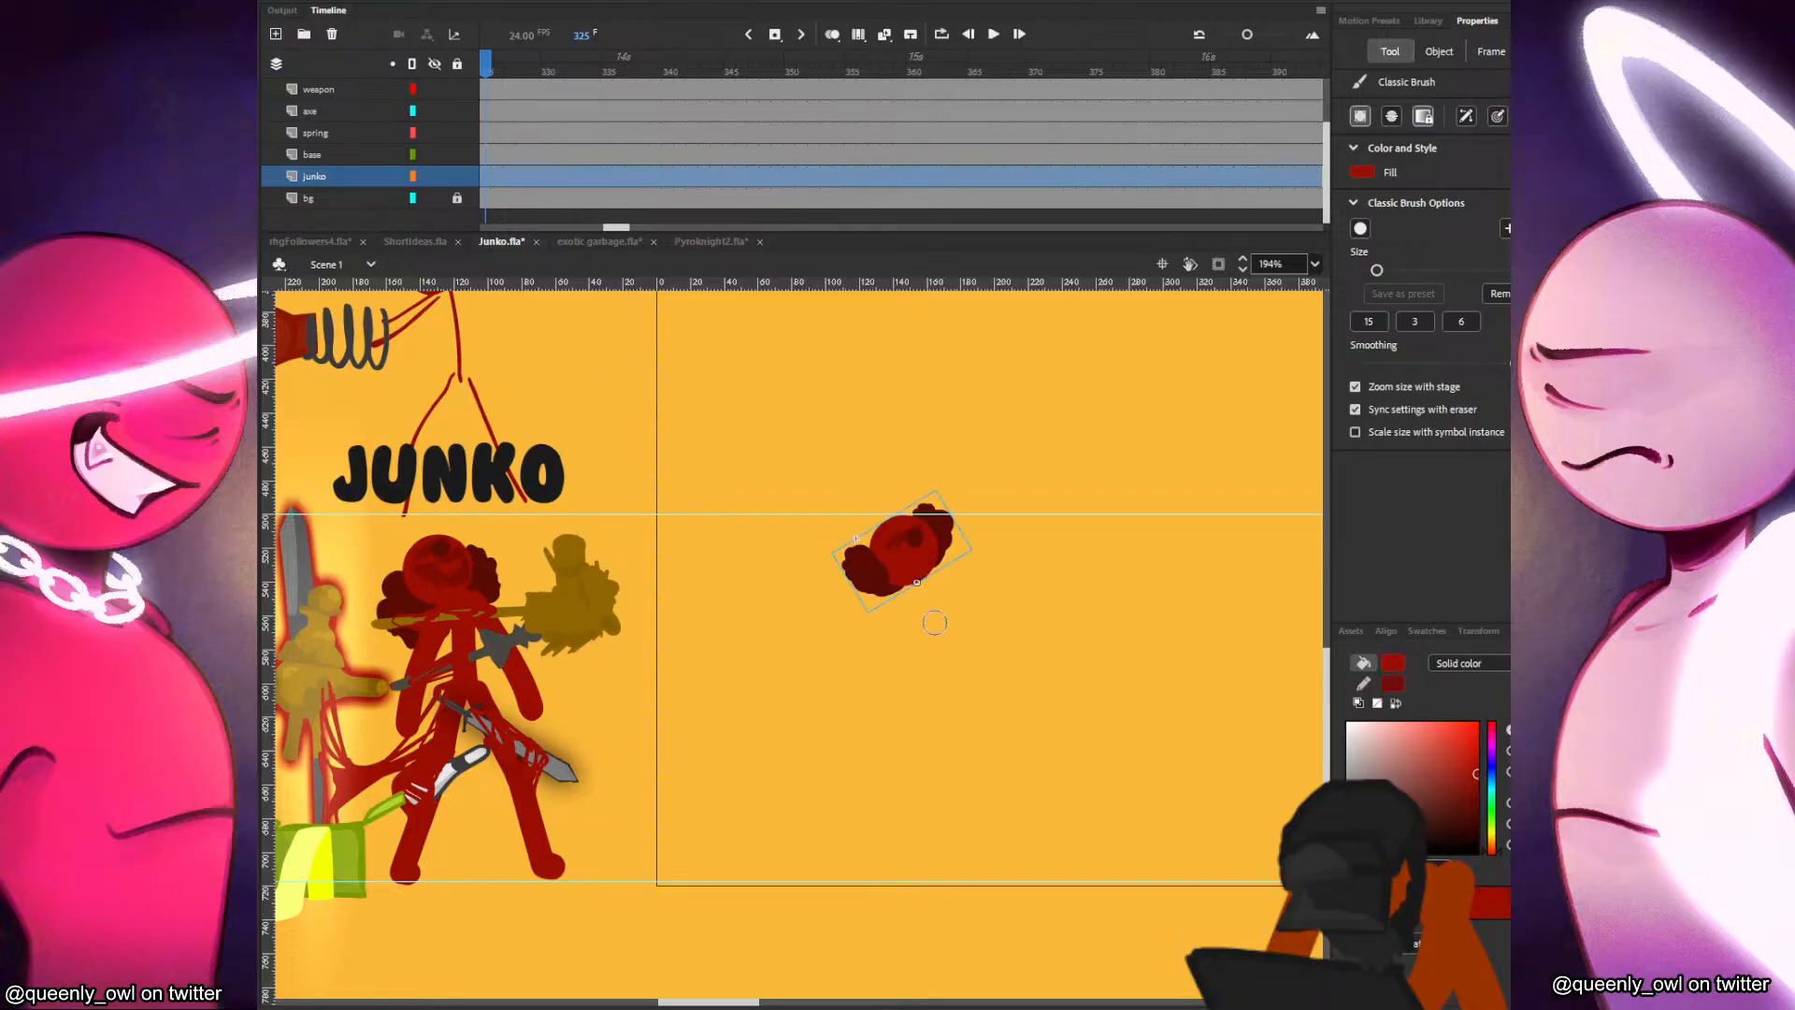
Test the brush with a dot and rough zigzag strokes on the empty area beside Junko's head and undo them.
left_click(1031, 590)
mouse_move(1134, 589)
left_mouse_down()
mouse_move(1300, 552)
mouse_move(1109, 619)
left_mouse_up()
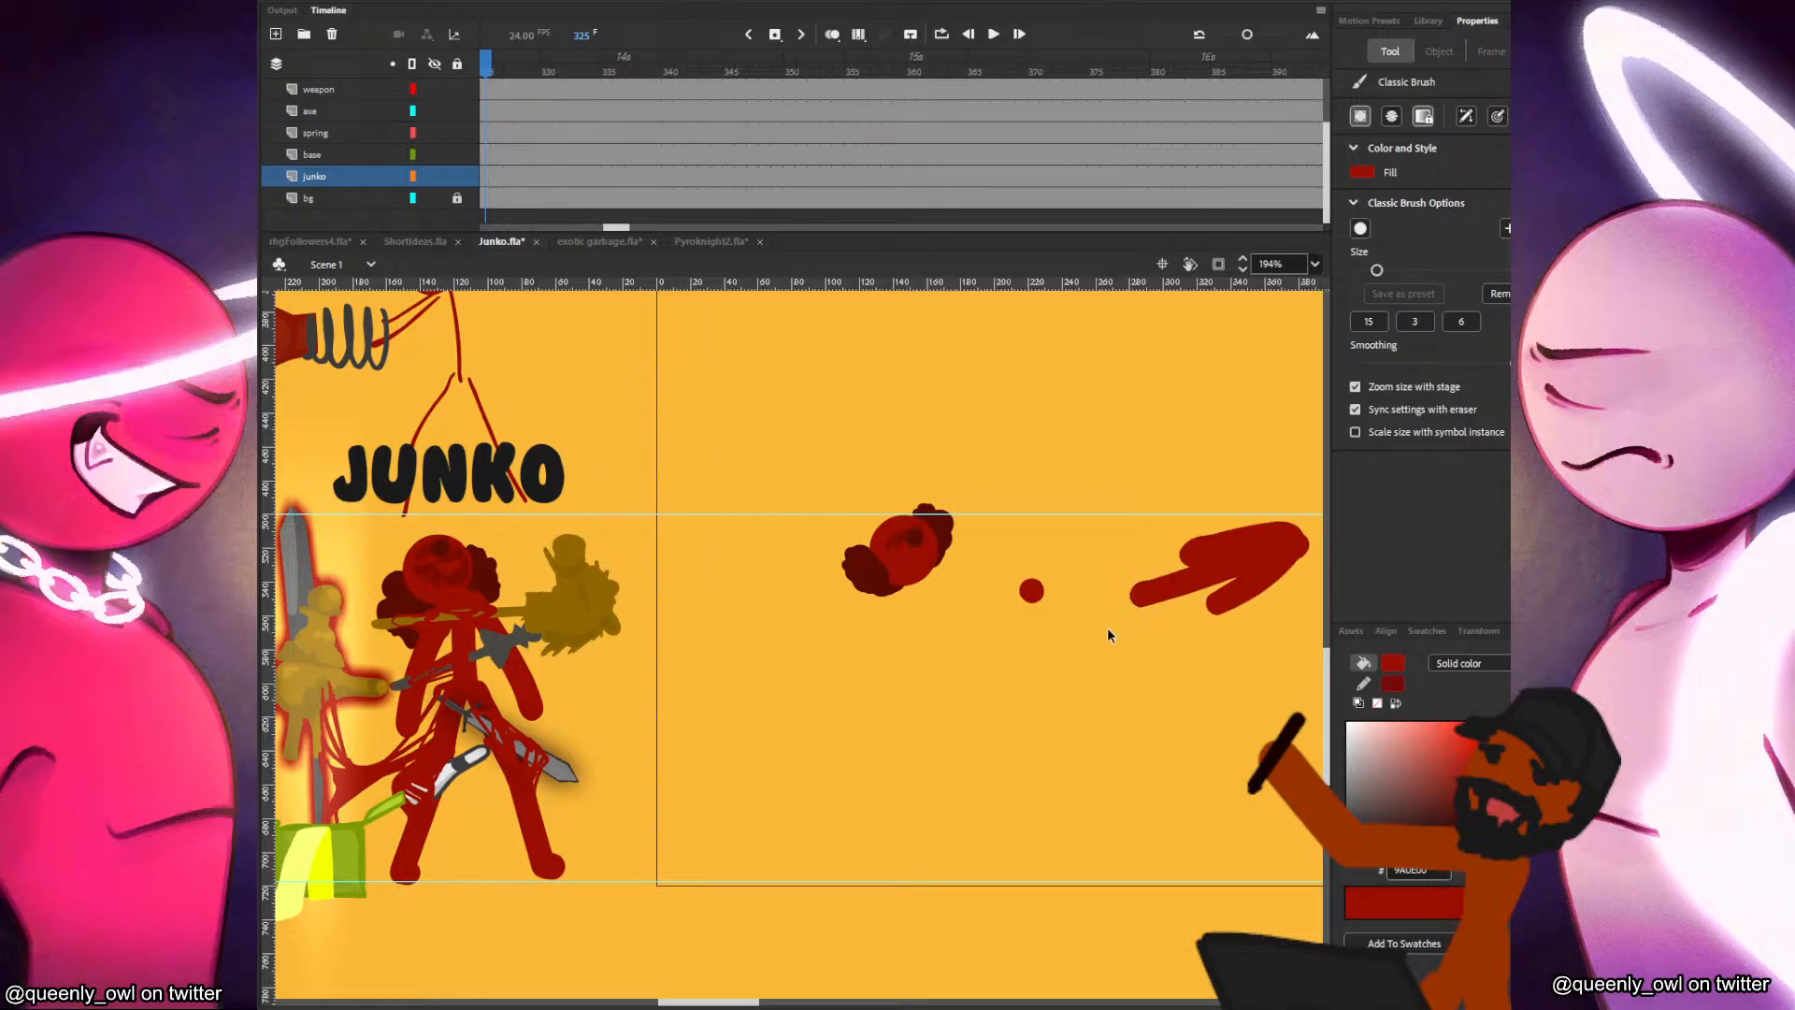
key("ctrl+z")
key("ctrl+z")
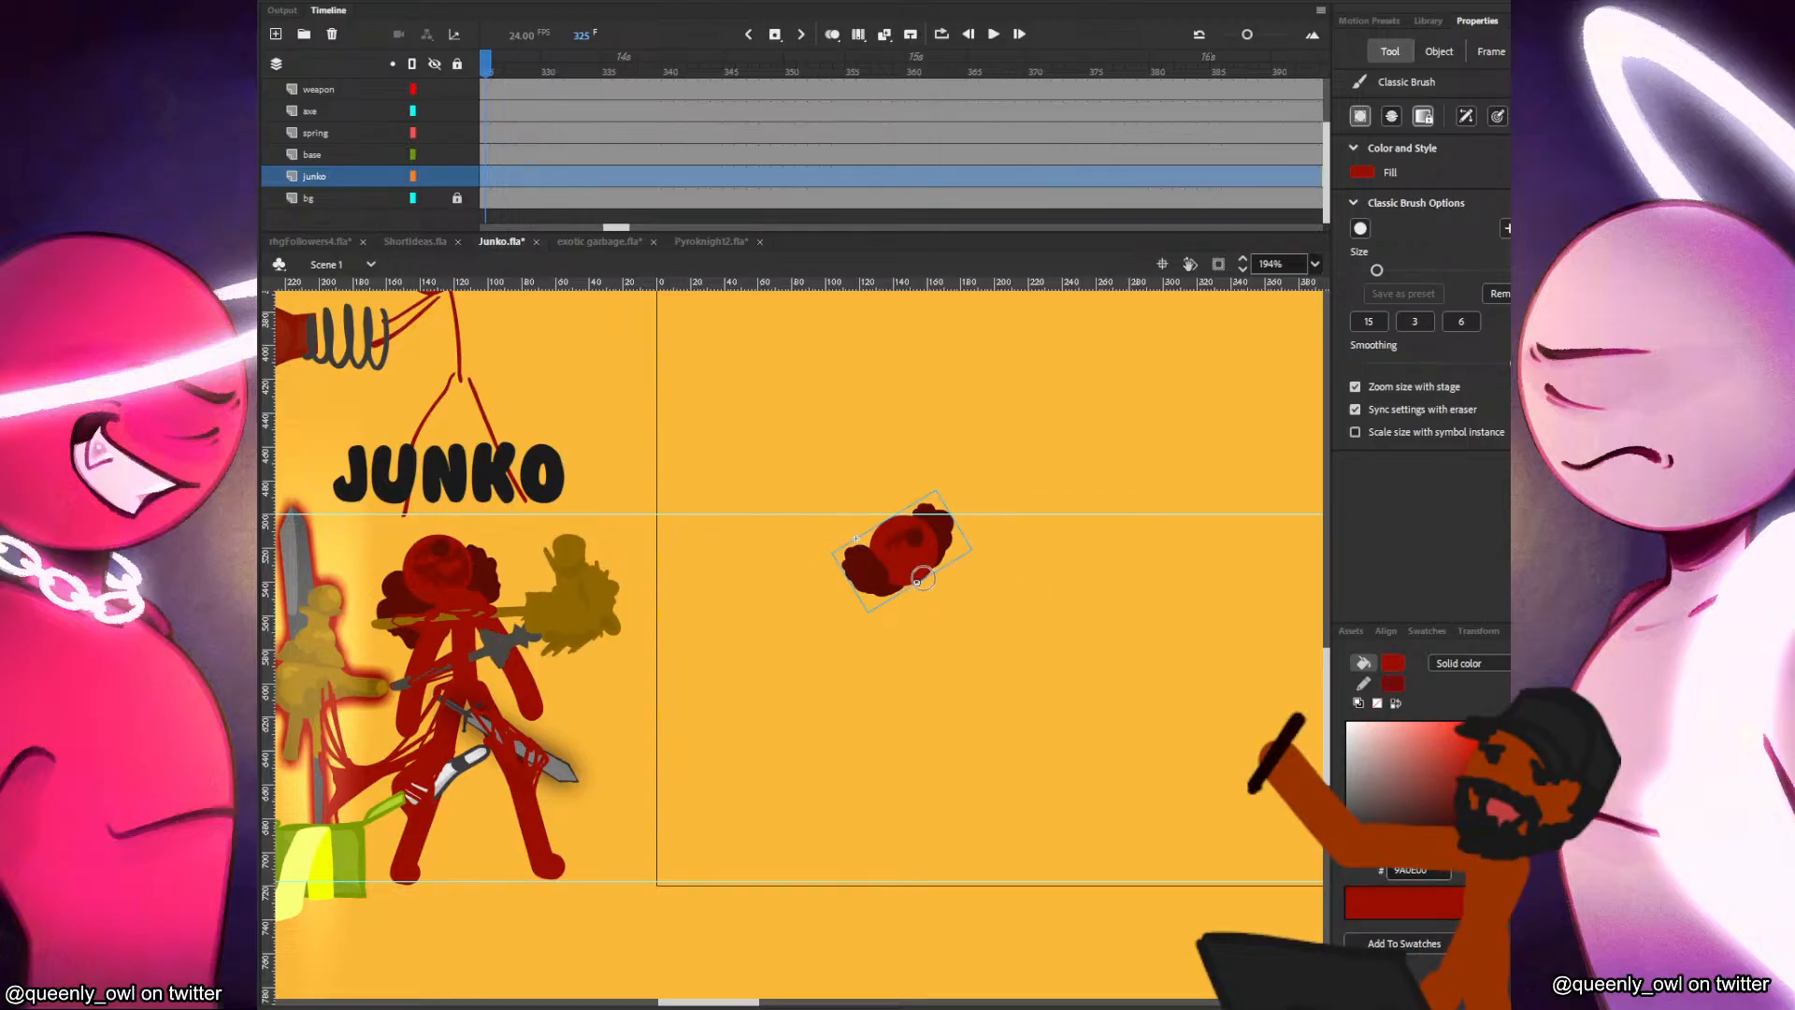
Draw a short torso and one arm below Junko's head, try a second arm and undo it.
left_click_drag(921, 572, 932, 666)
key("ctrl+z")
left_click_drag(919, 577, 932, 676)
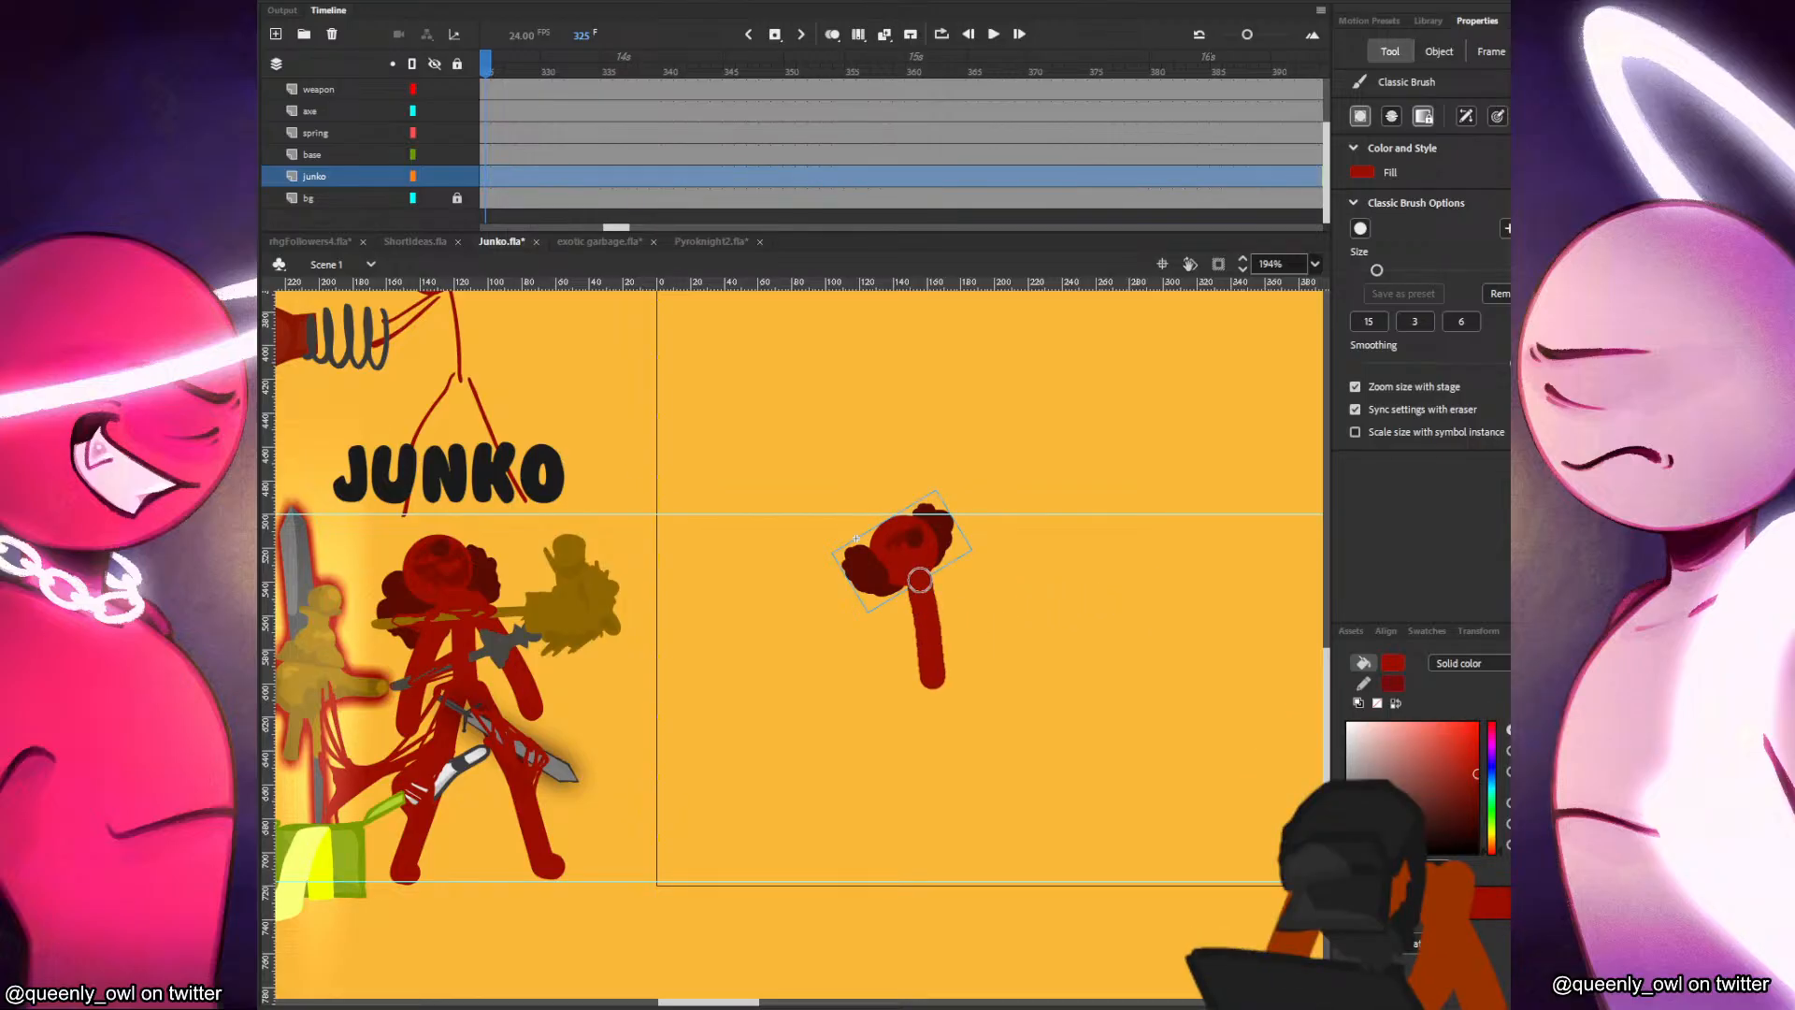
left_click_drag(911, 589, 888, 686)
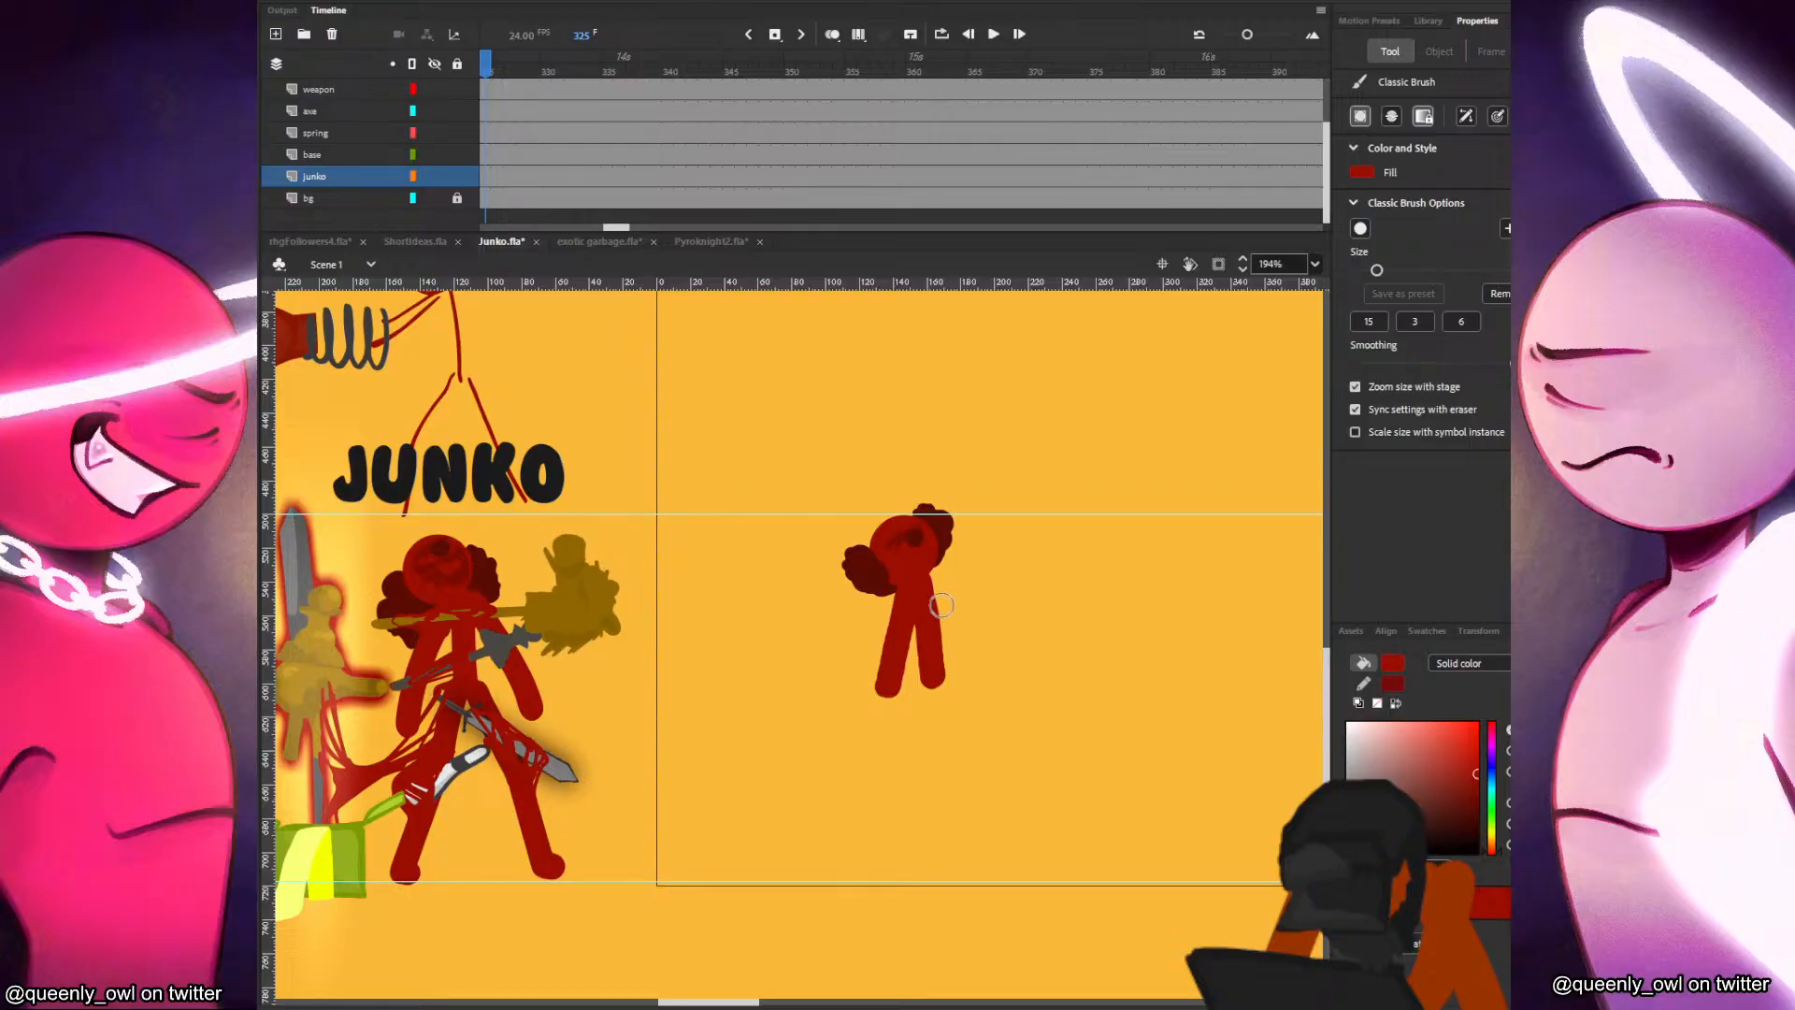
mouse_move(923, 576)
left_mouse_down()
mouse_move(975, 671)
mouse_move(889, 865)
mouse_move(926, 681)
left_mouse_up()
key("ctrl+z")
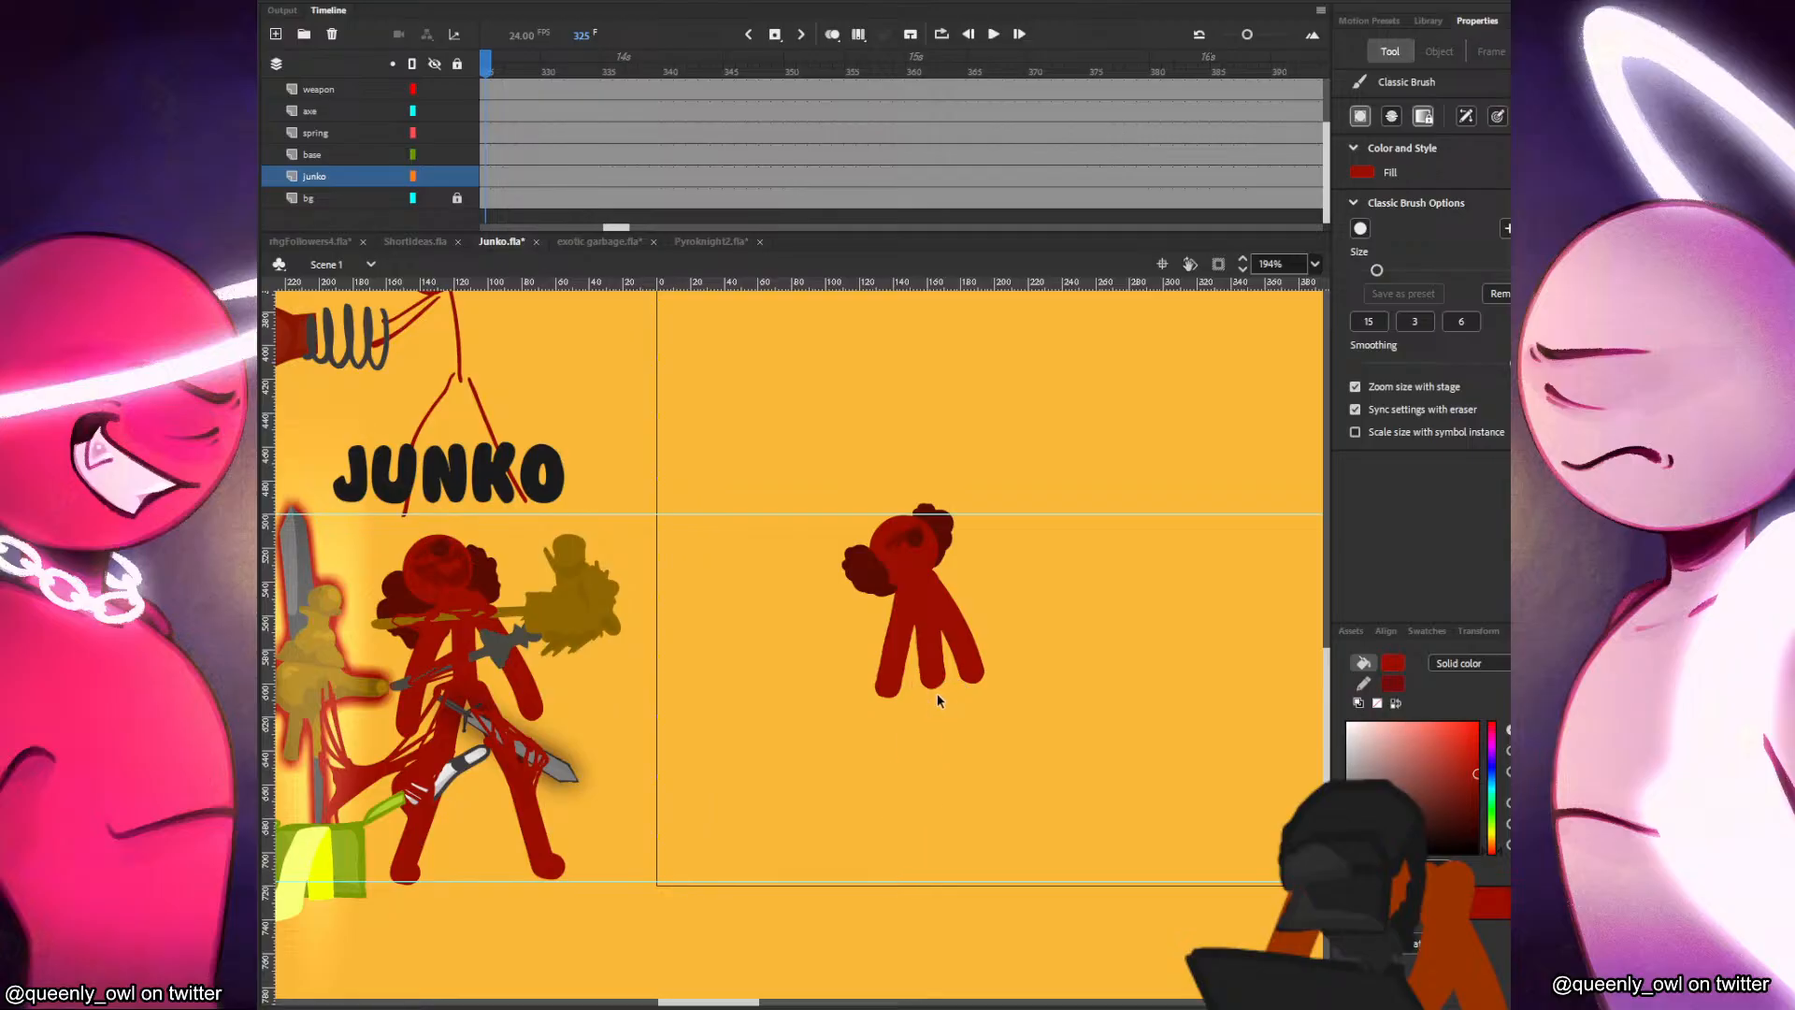
key("ctrl+z")
Try several long leg strokes with a foot reaching the lower guide, beside Junko's body, and undo them.
left_click_drag(1066, 687, 1036, 875)
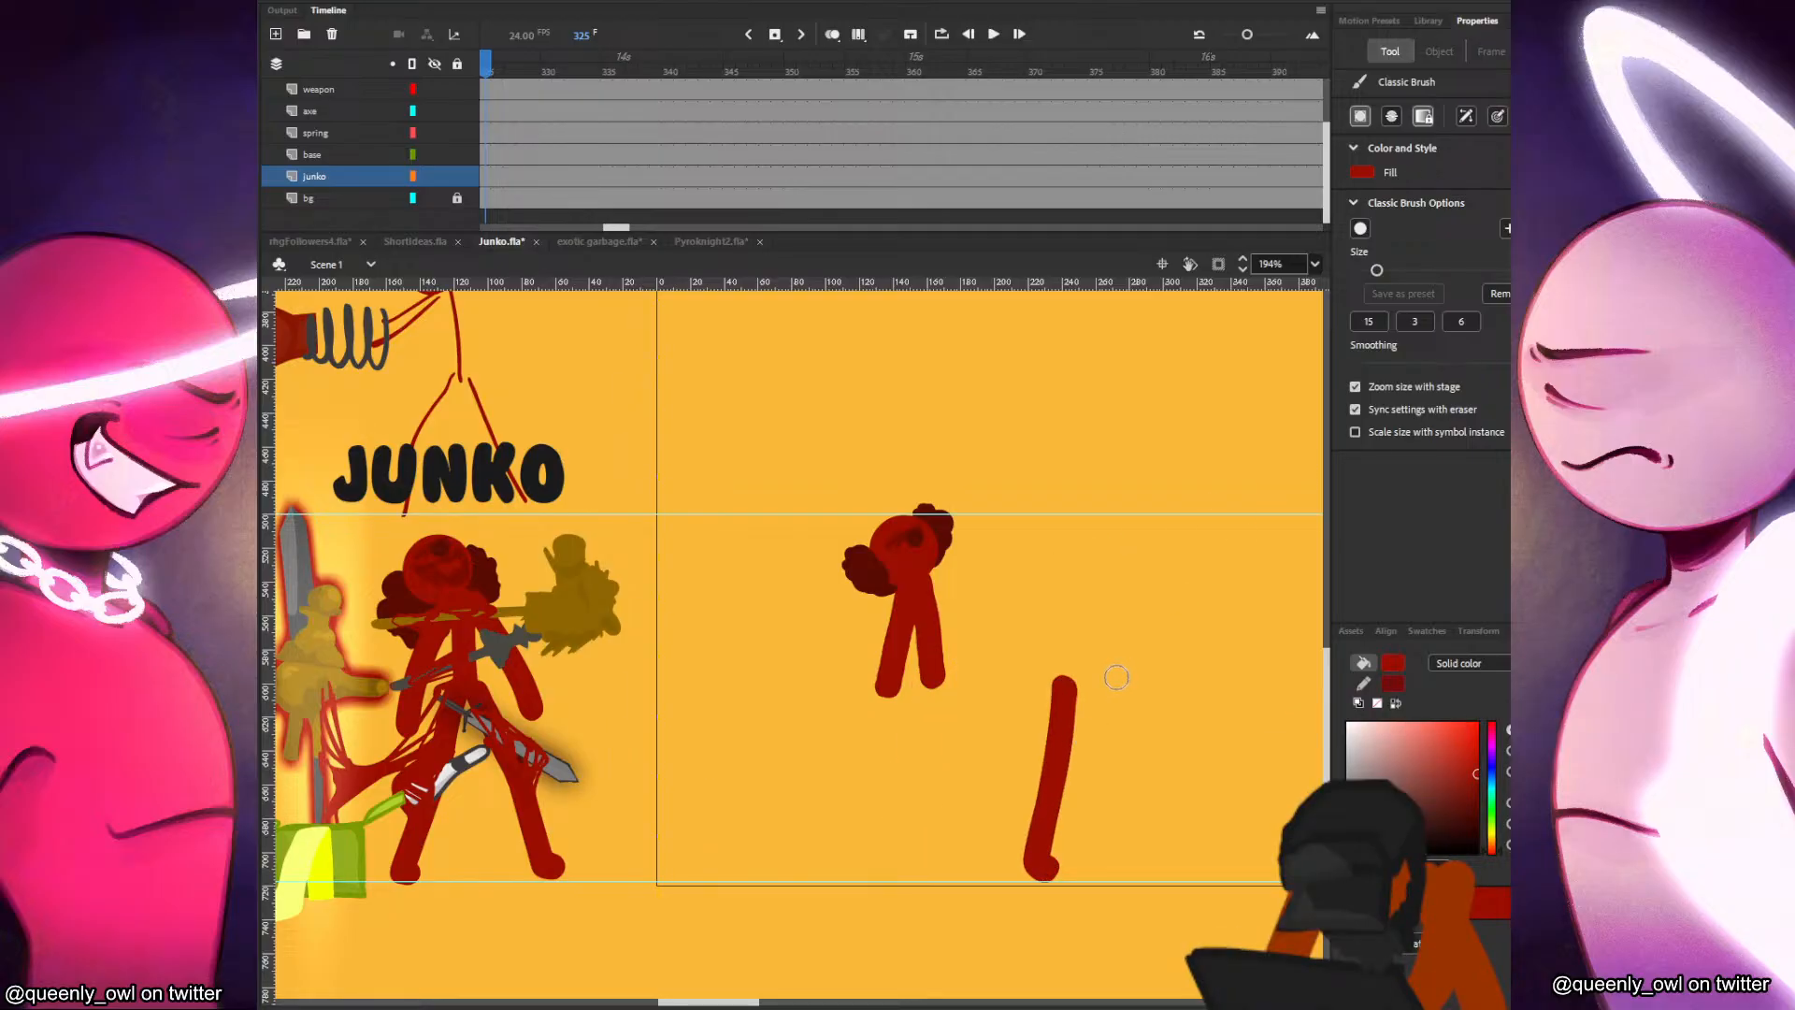
key("ctrl+z")
left_click_drag(1057, 697, 1008, 871)
key("ctrl+z")
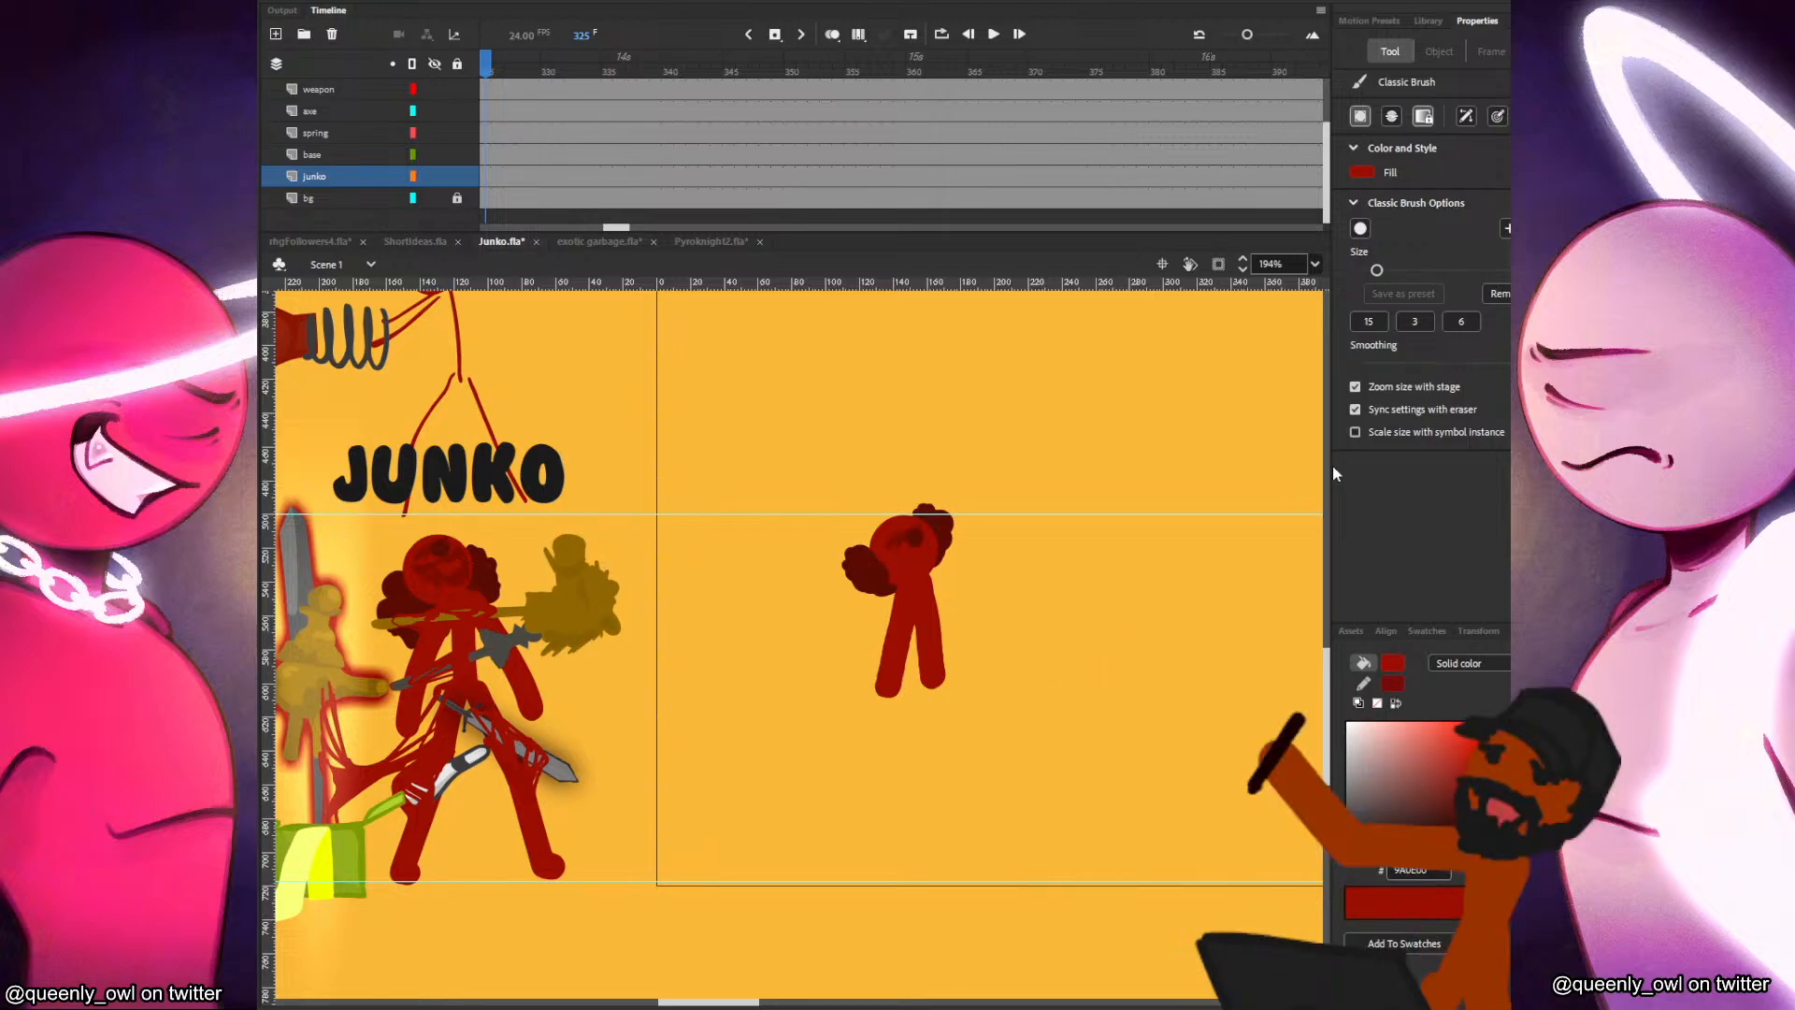
left_click_drag(1055, 702, 1033, 877)
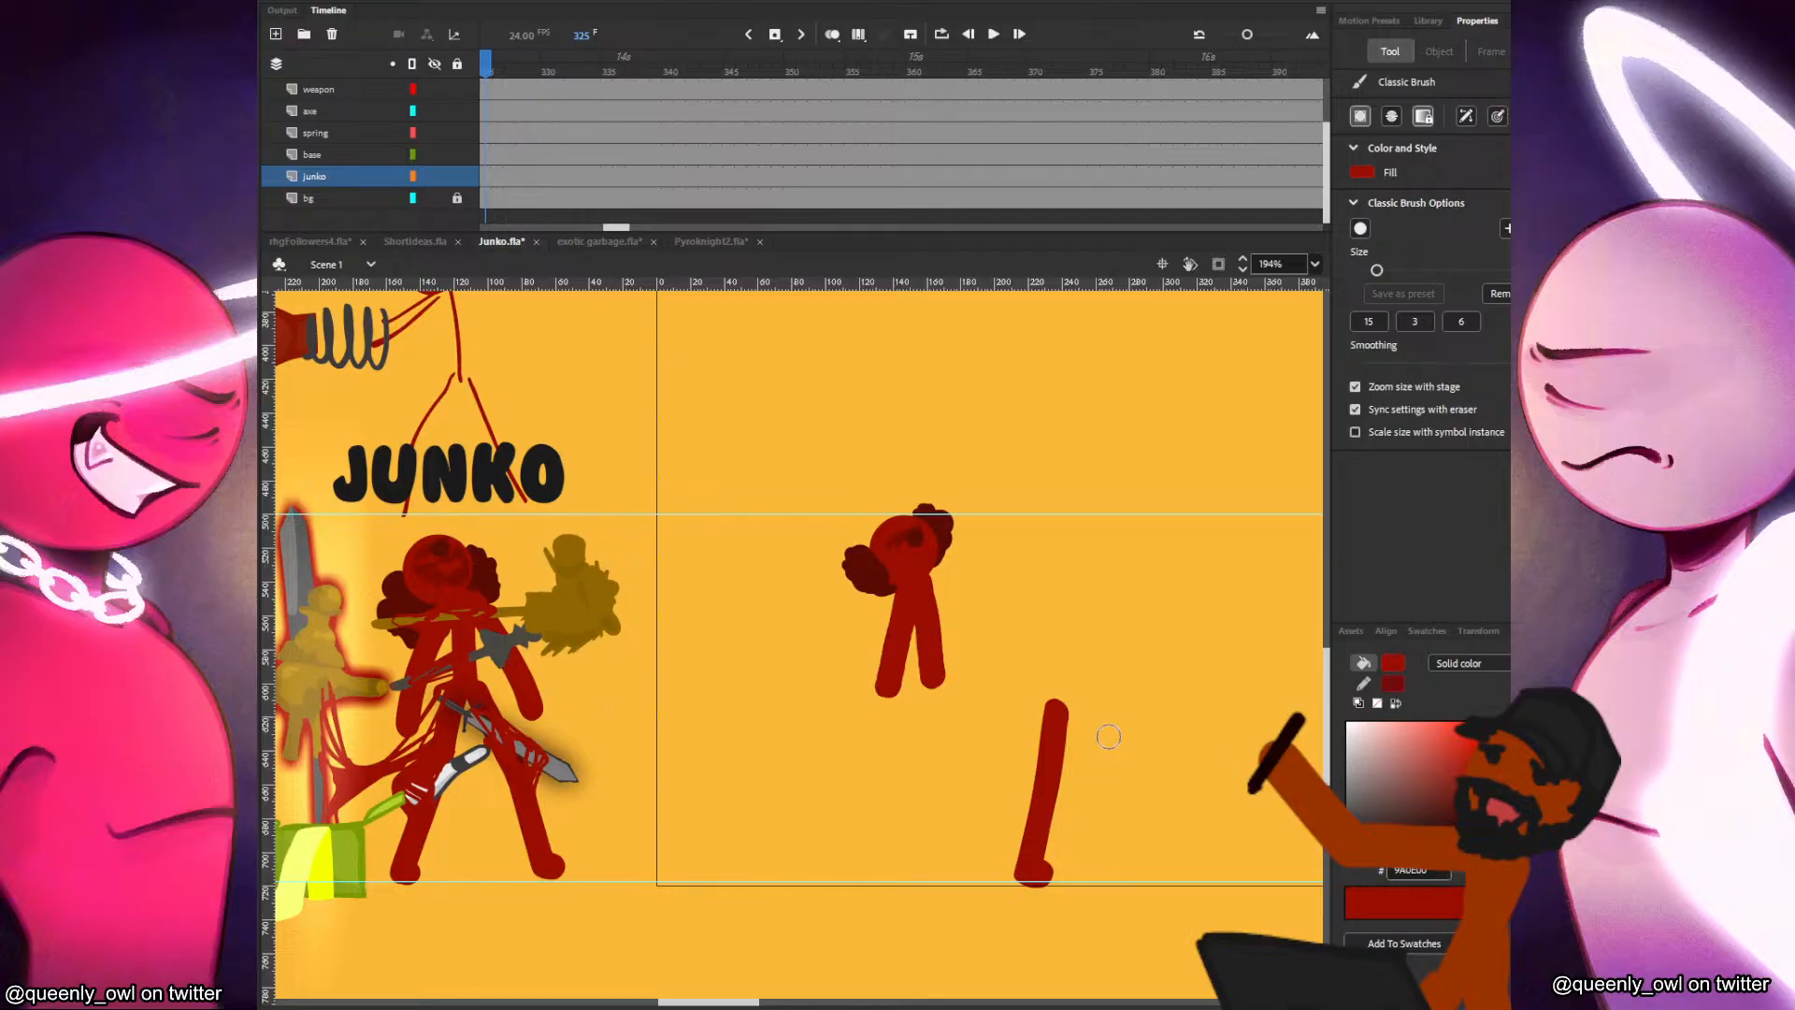
key("ctrl+z")
left_click_drag(1063, 681, 1040, 879)
key("ctrl+z")
left_click_drag(1066, 700, 1028, 881)
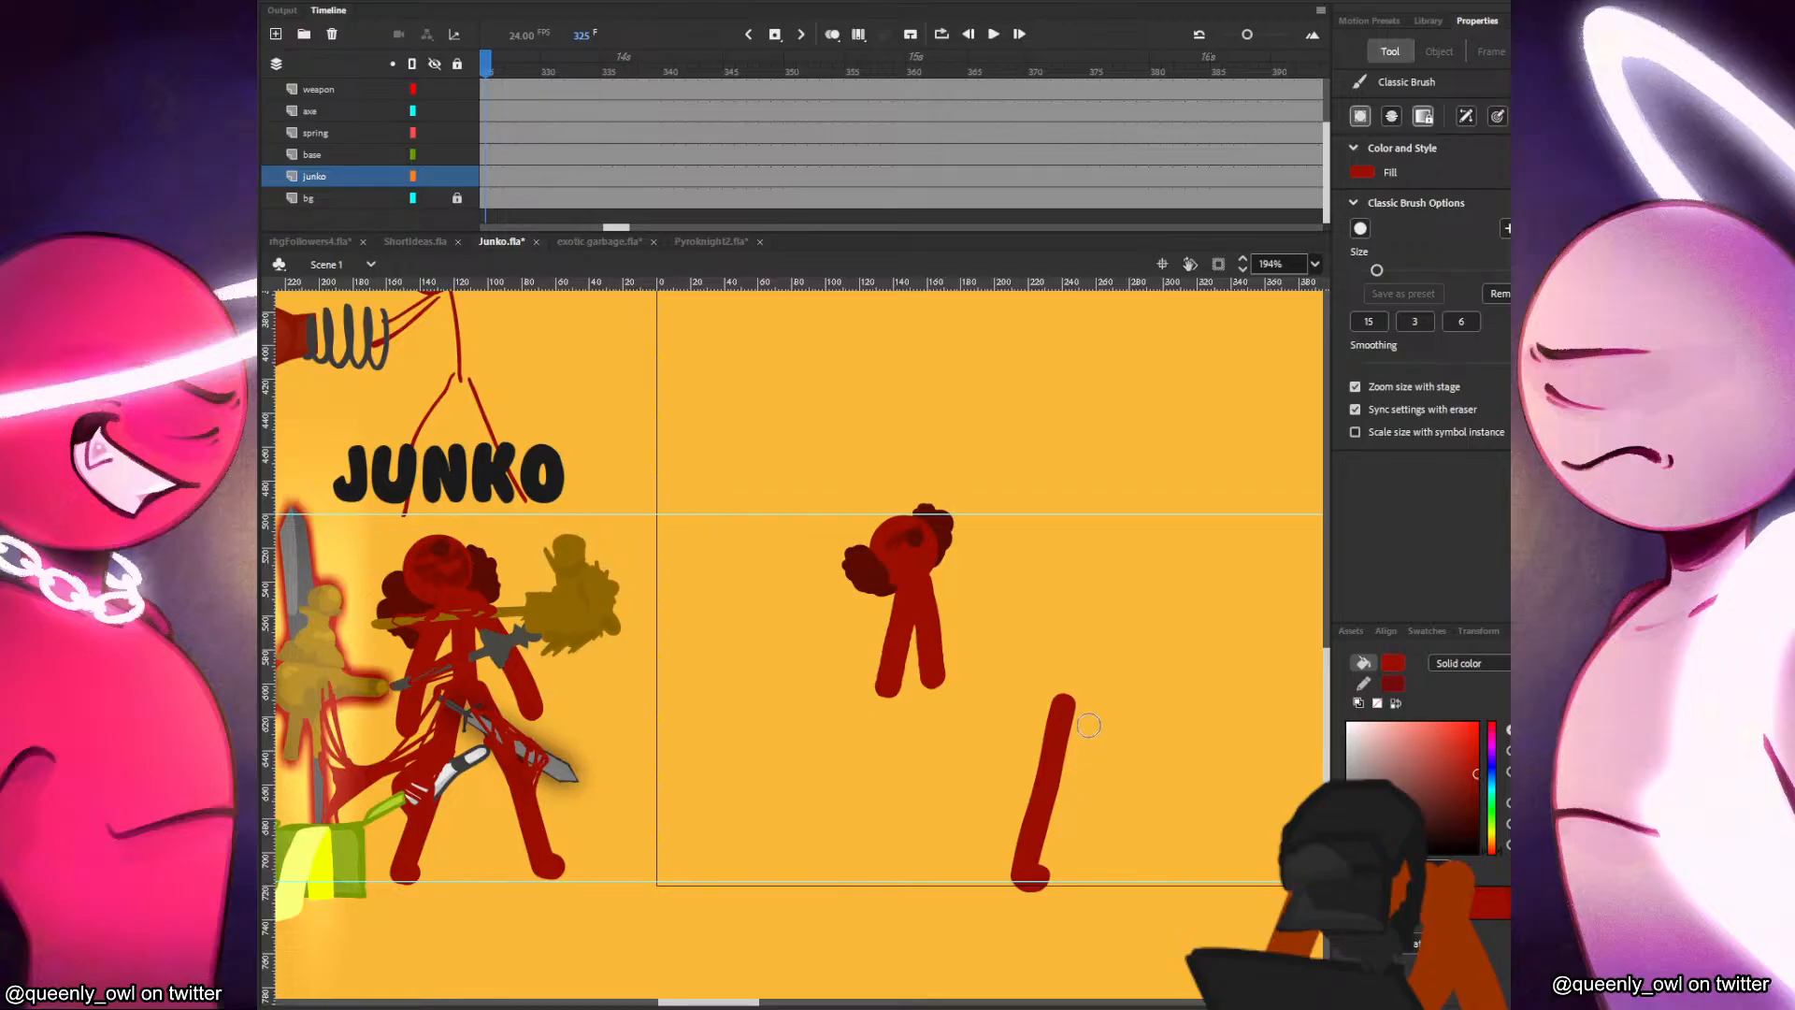
key("ctrl+z")
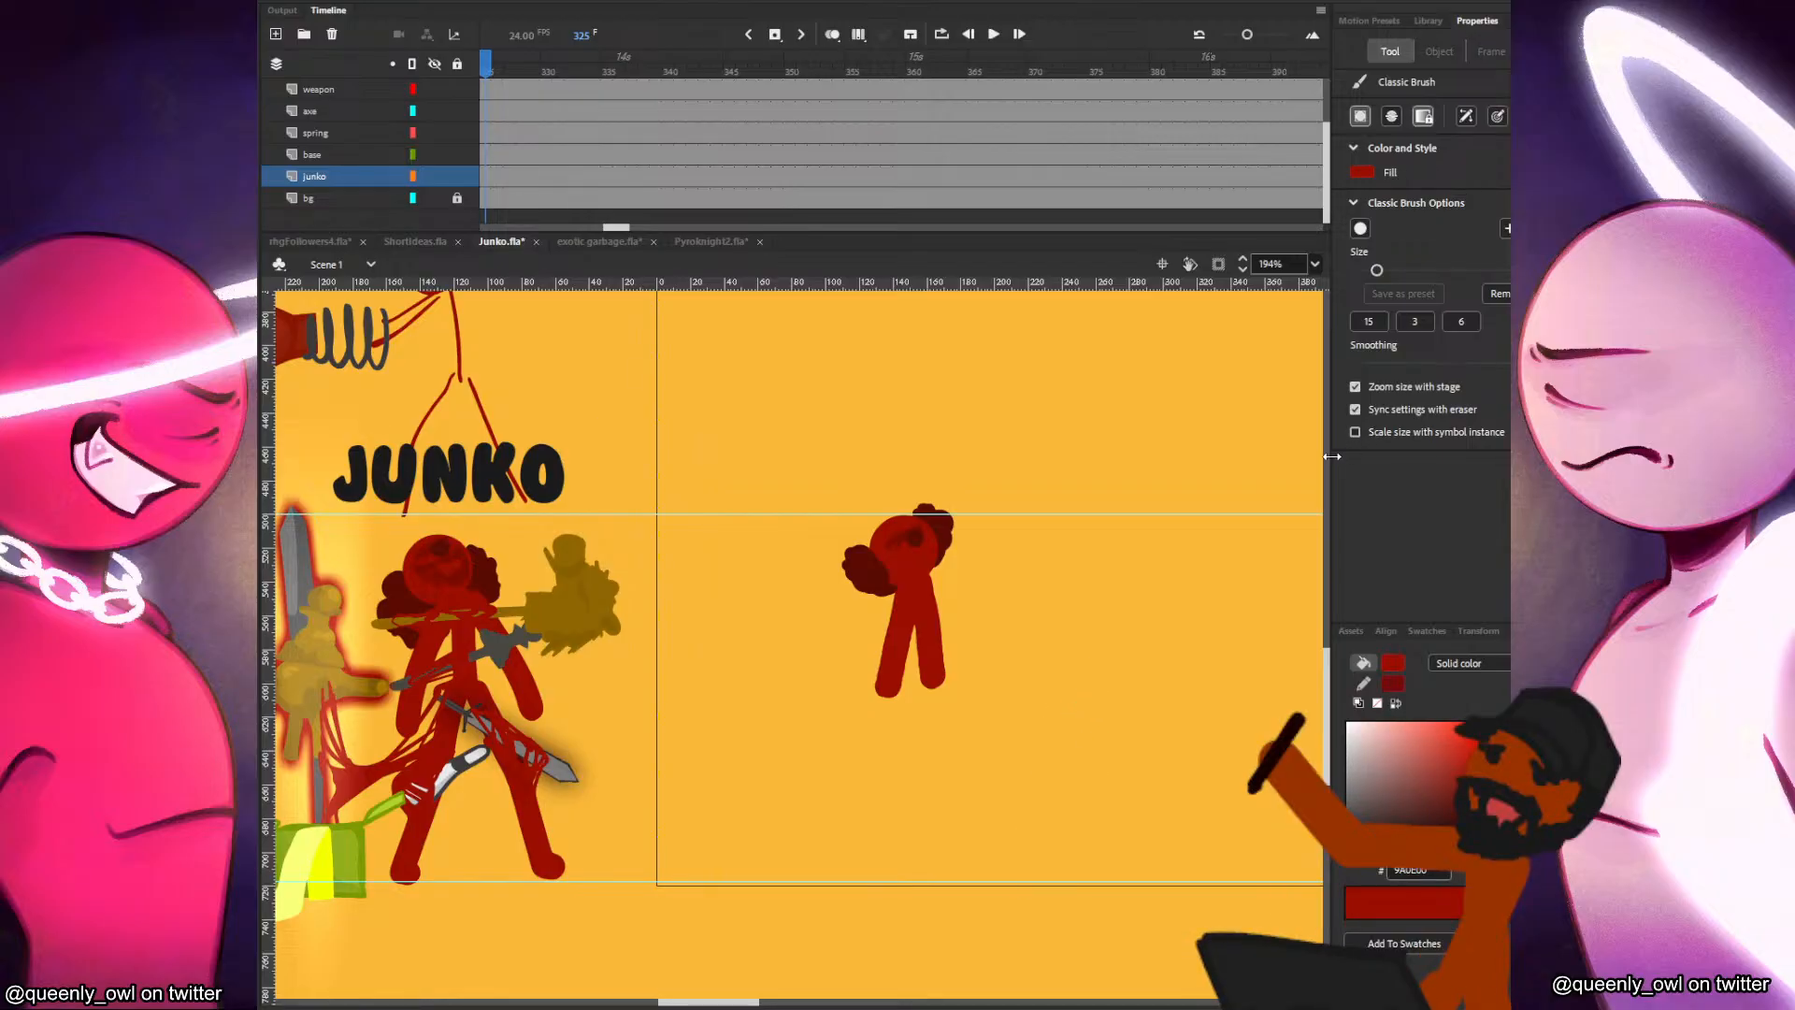
Delete the torso and arm strokes below Junko's head.
key("v")
left_click_drag(976, 637, 874, 731)
key("Delete")
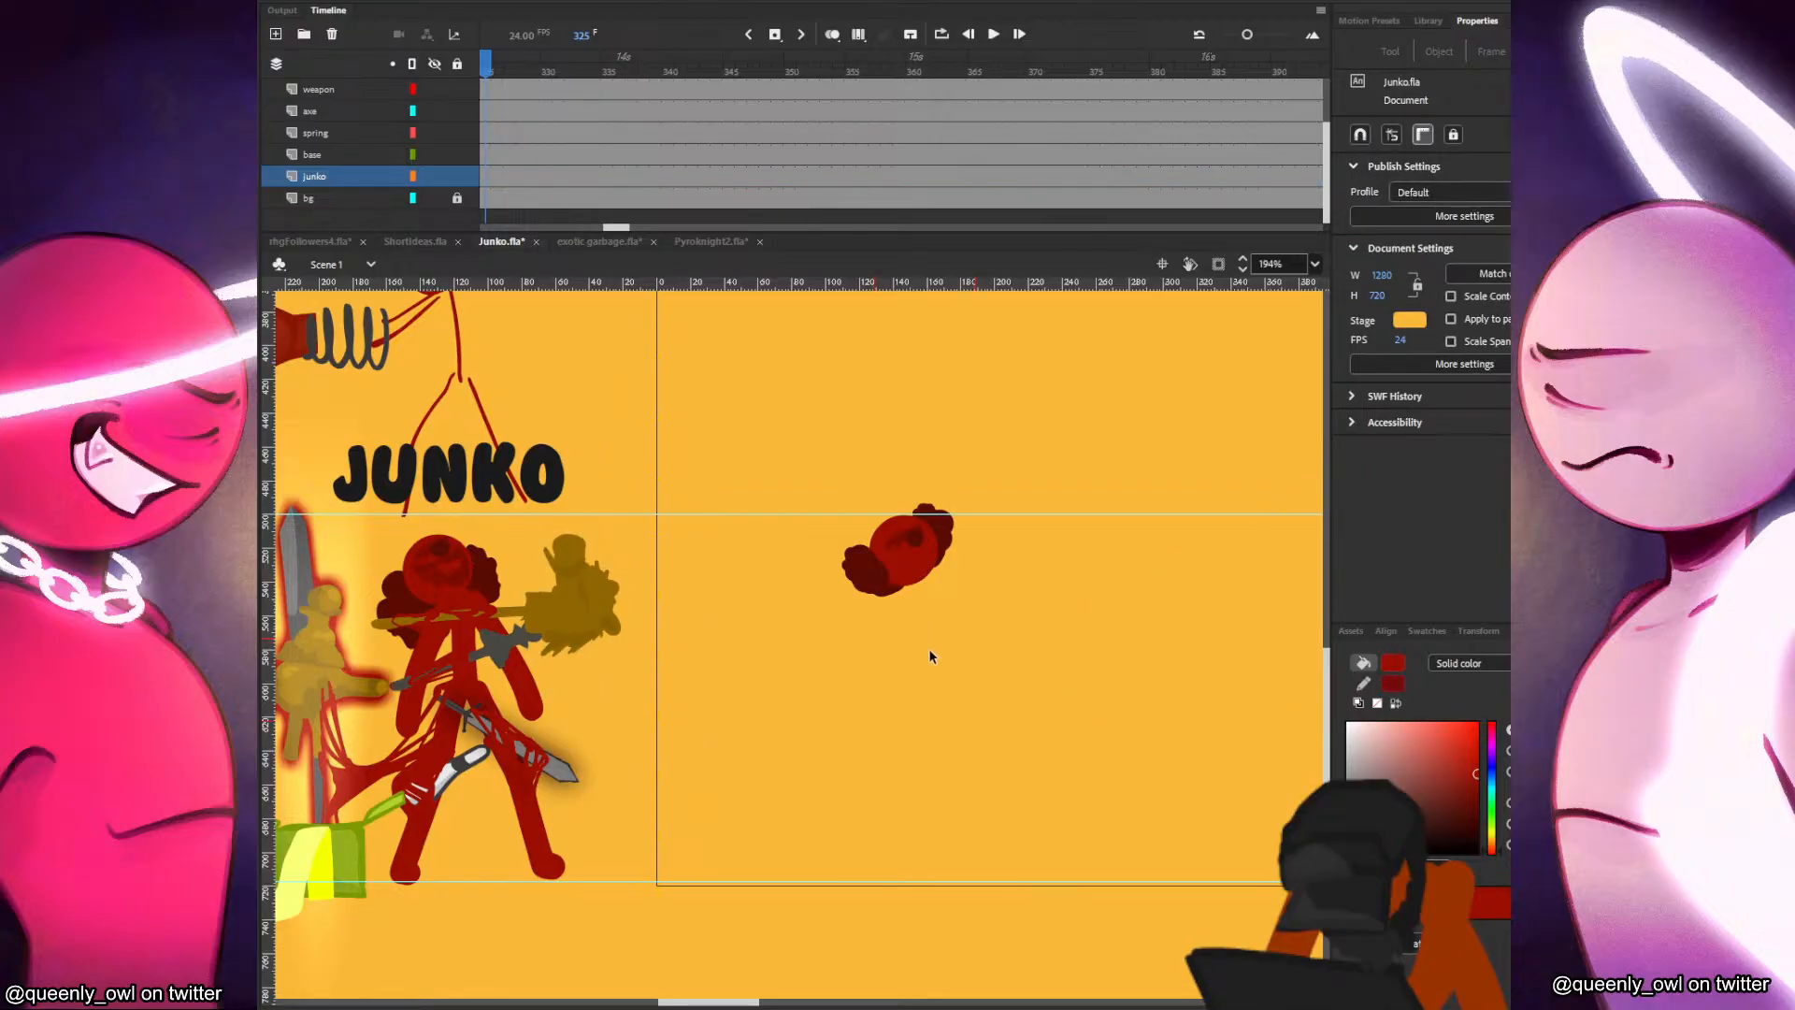
Try two long, nearly vertical leg strokes on the empty area beside Junko's head and undo them.
key("b")
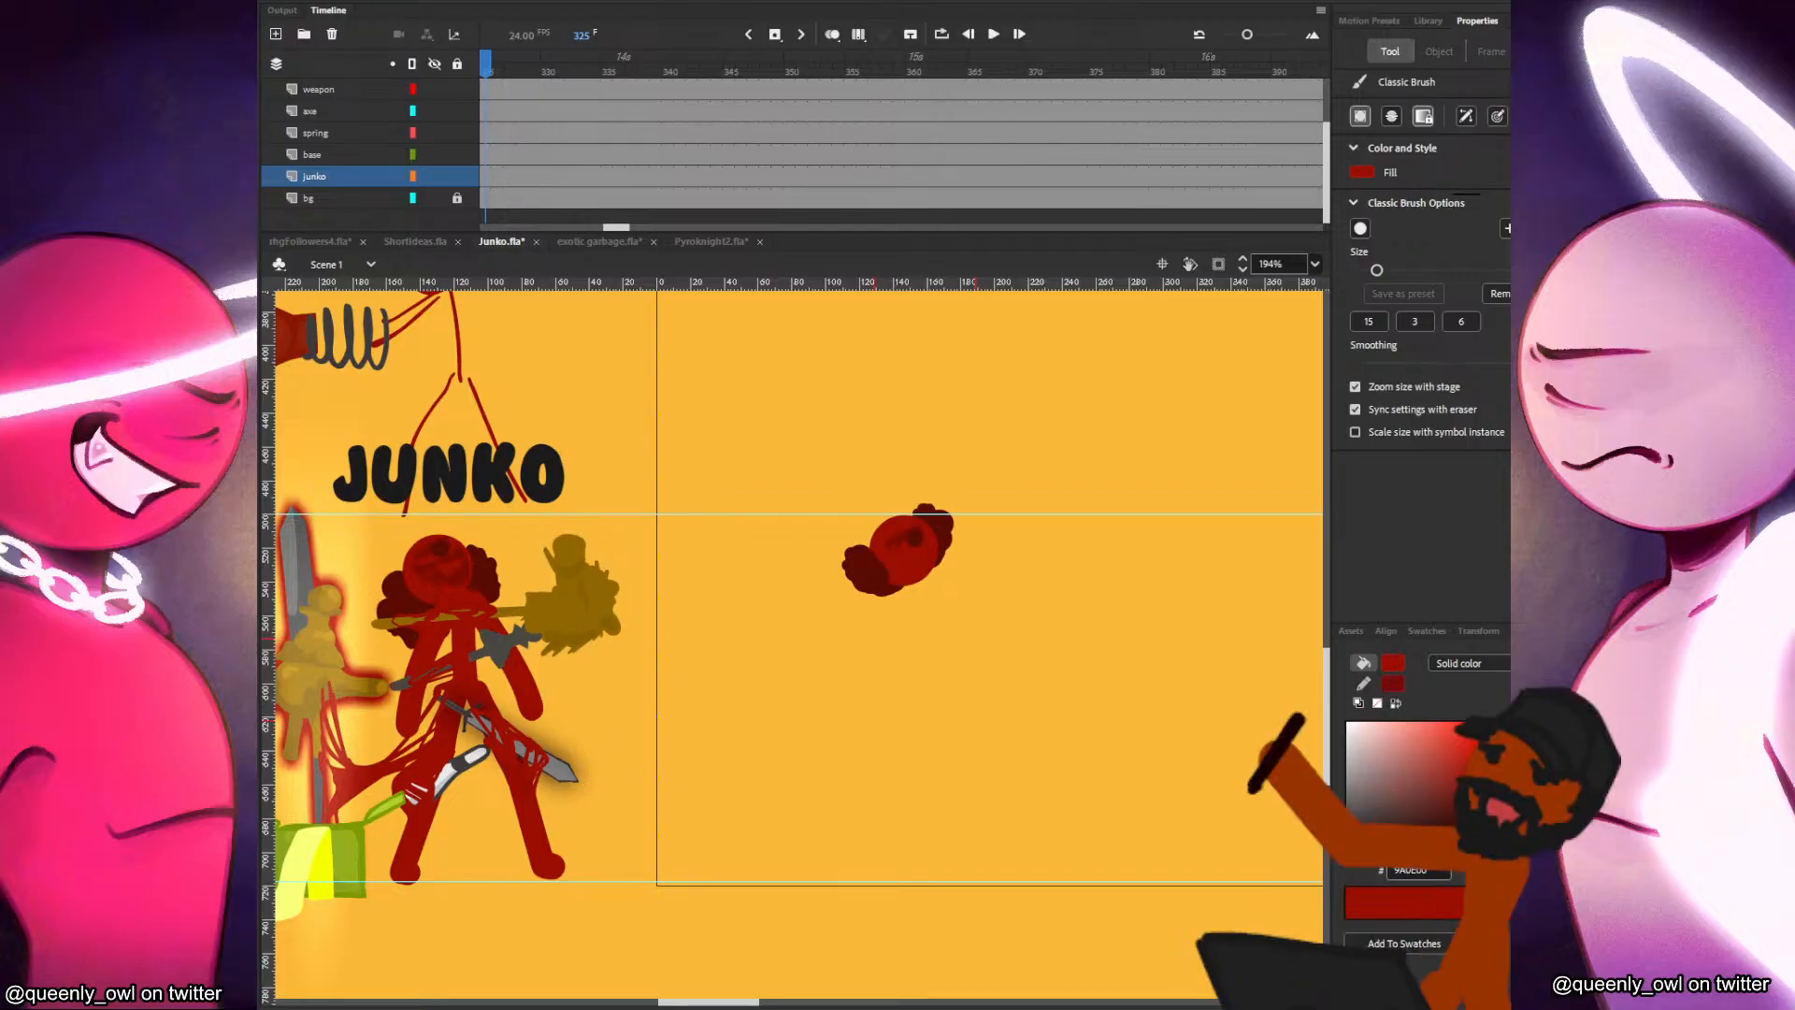
left_click_drag(1004, 647, 996, 821)
key("ctrl+z")
left_click_drag(1002, 683, 996, 868)
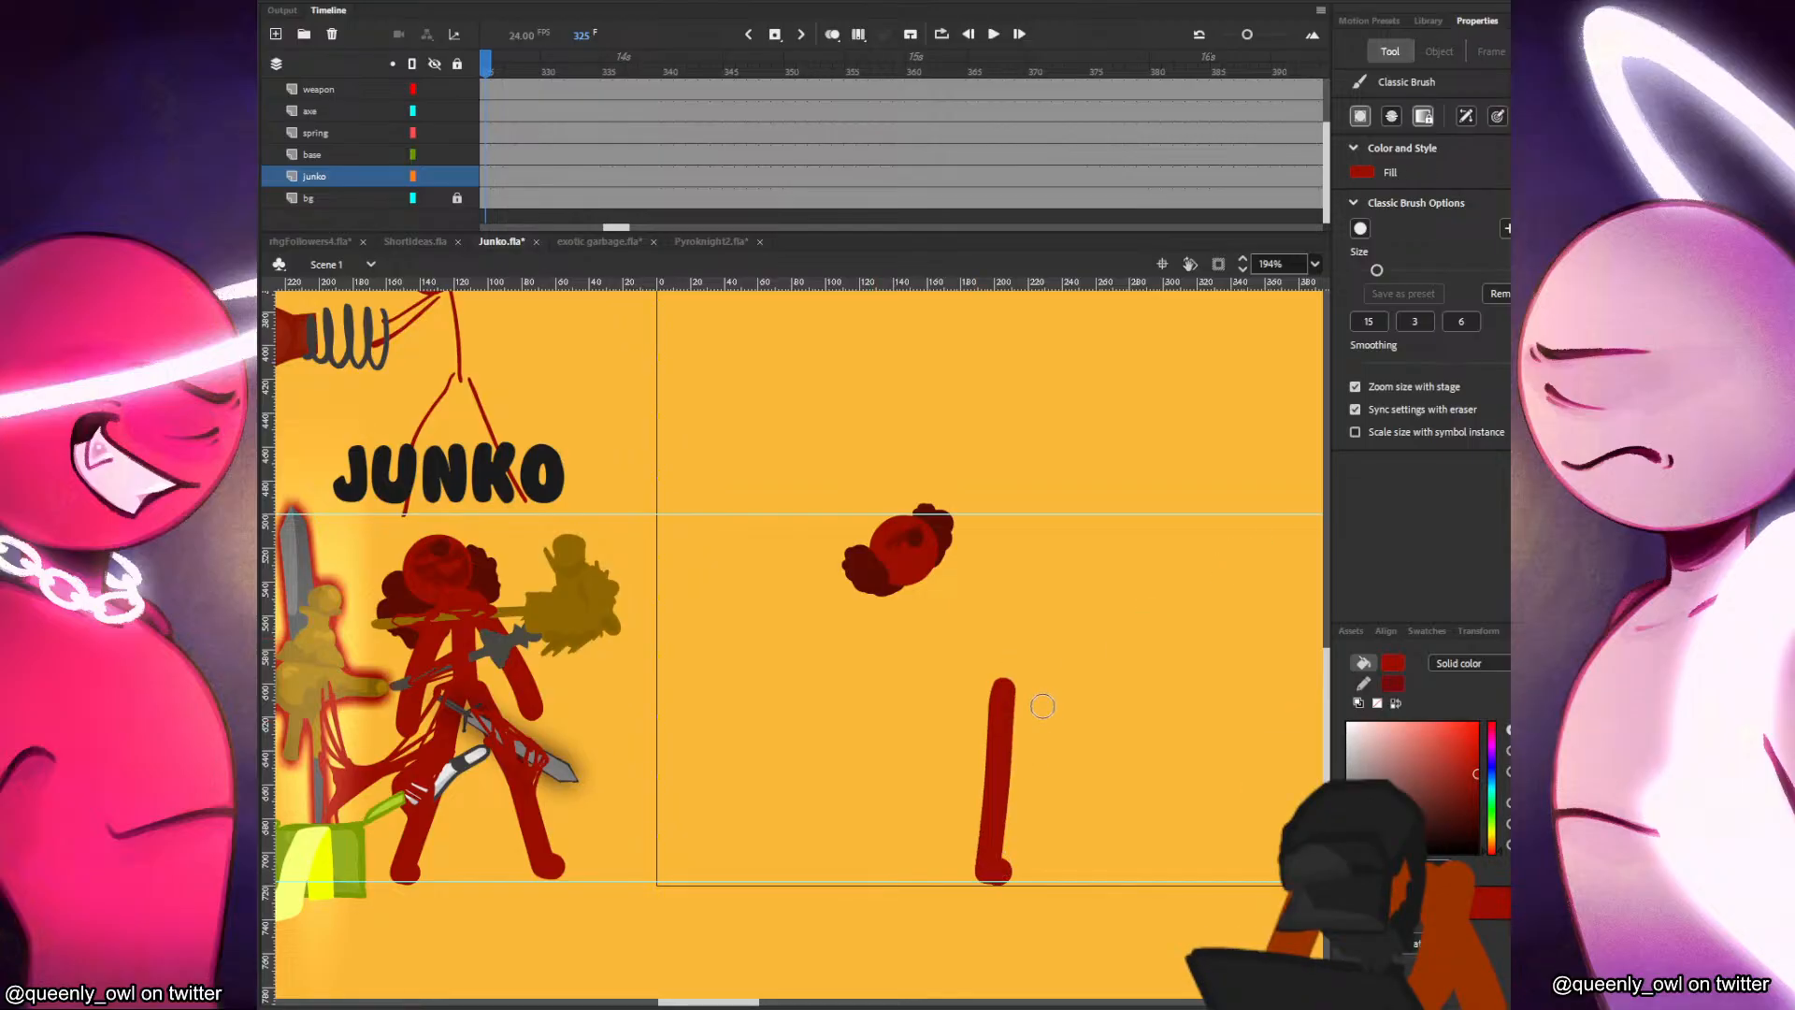
key("ctrl+z")
Draw Junko's slightly slanted torso and two hanging arms with dark red Classic Brush strokes below the head.
left_click_drag(923, 578, 930, 683)
key("ctrl+z")
mouse_move(923, 578)
left_mouse_down()
mouse_move(931, 683)
mouse_move(912, 585)
mouse_move(884, 691)
left_mouse_up()
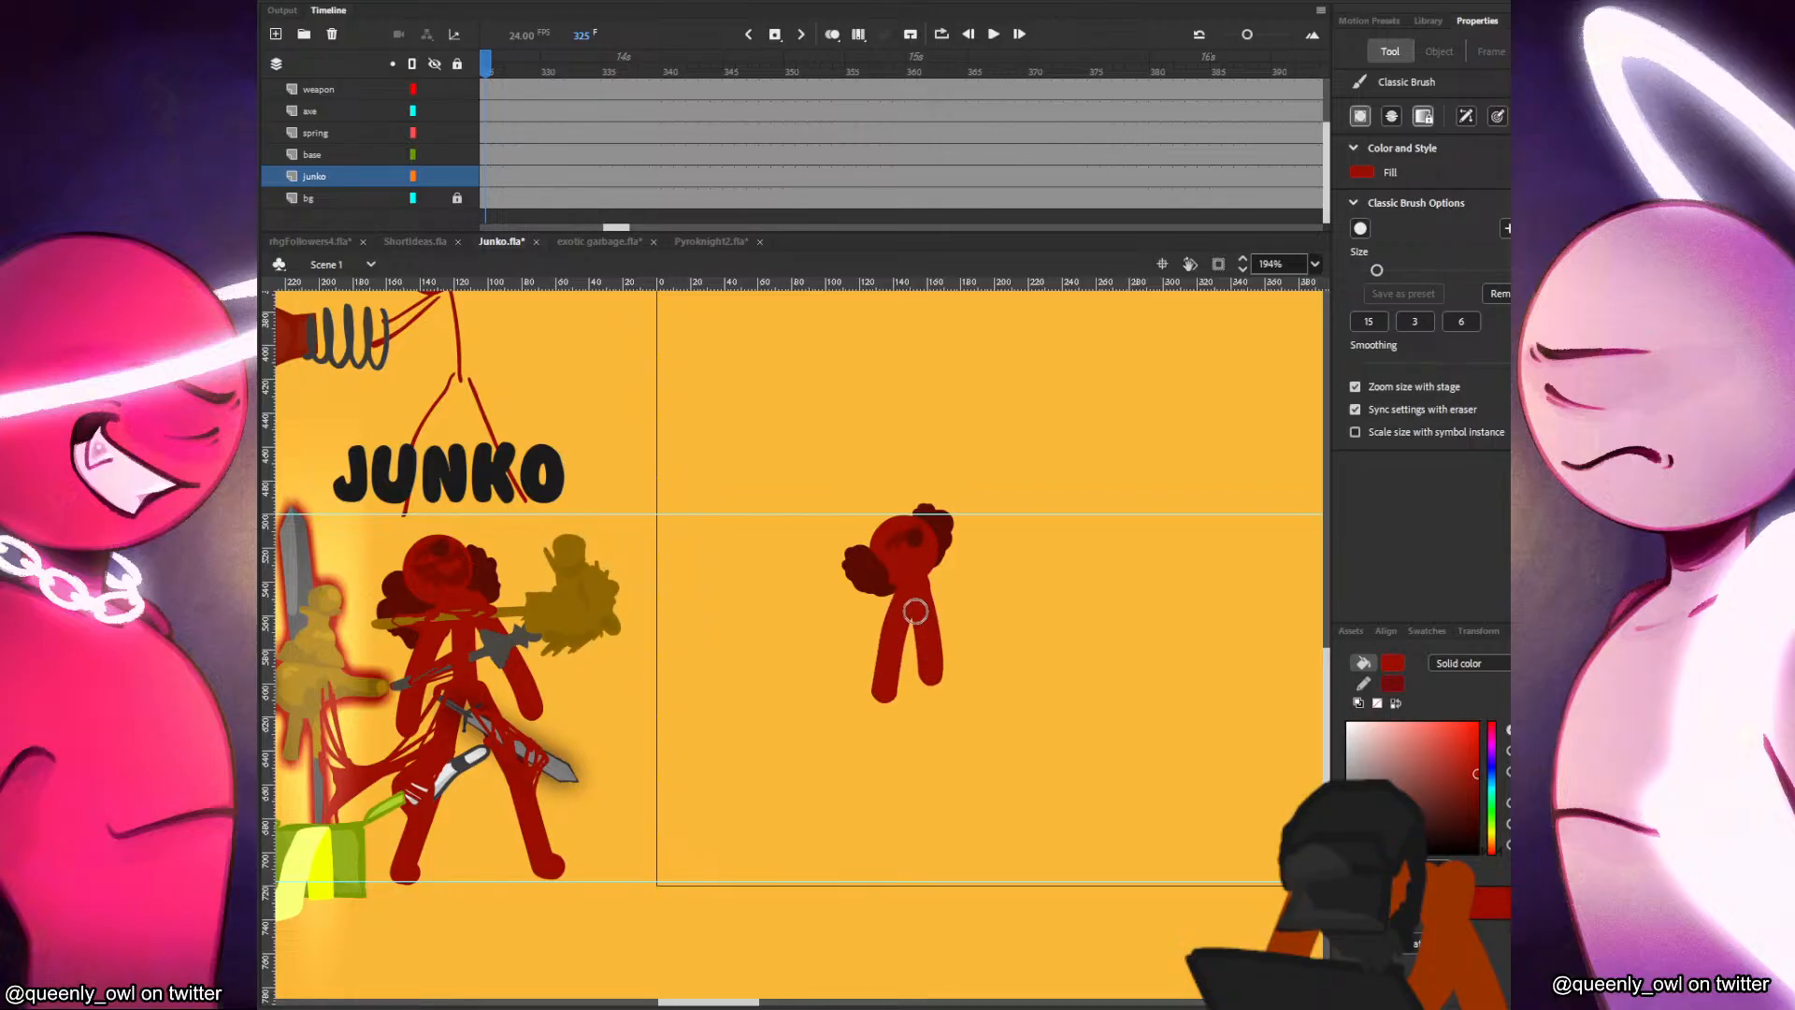
mouse_move(923, 586)
left_mouse_down()
mouse_move(971, 663)
mouse_move(905, 782)
left_mouse_up()
key("ctrl+z")
Draw Junko's two legs spread apart from the hip, with the feet resting on the lower guide.
left_click_drag(923, 679, 895, 871)
left_click_drag(938, 682, 998, 872)
key("ctrl+z")
key("ctrl+z")
left_click_drag(927, 684, 896, 877)
left_click_drag(939, 682, 1008, 874)
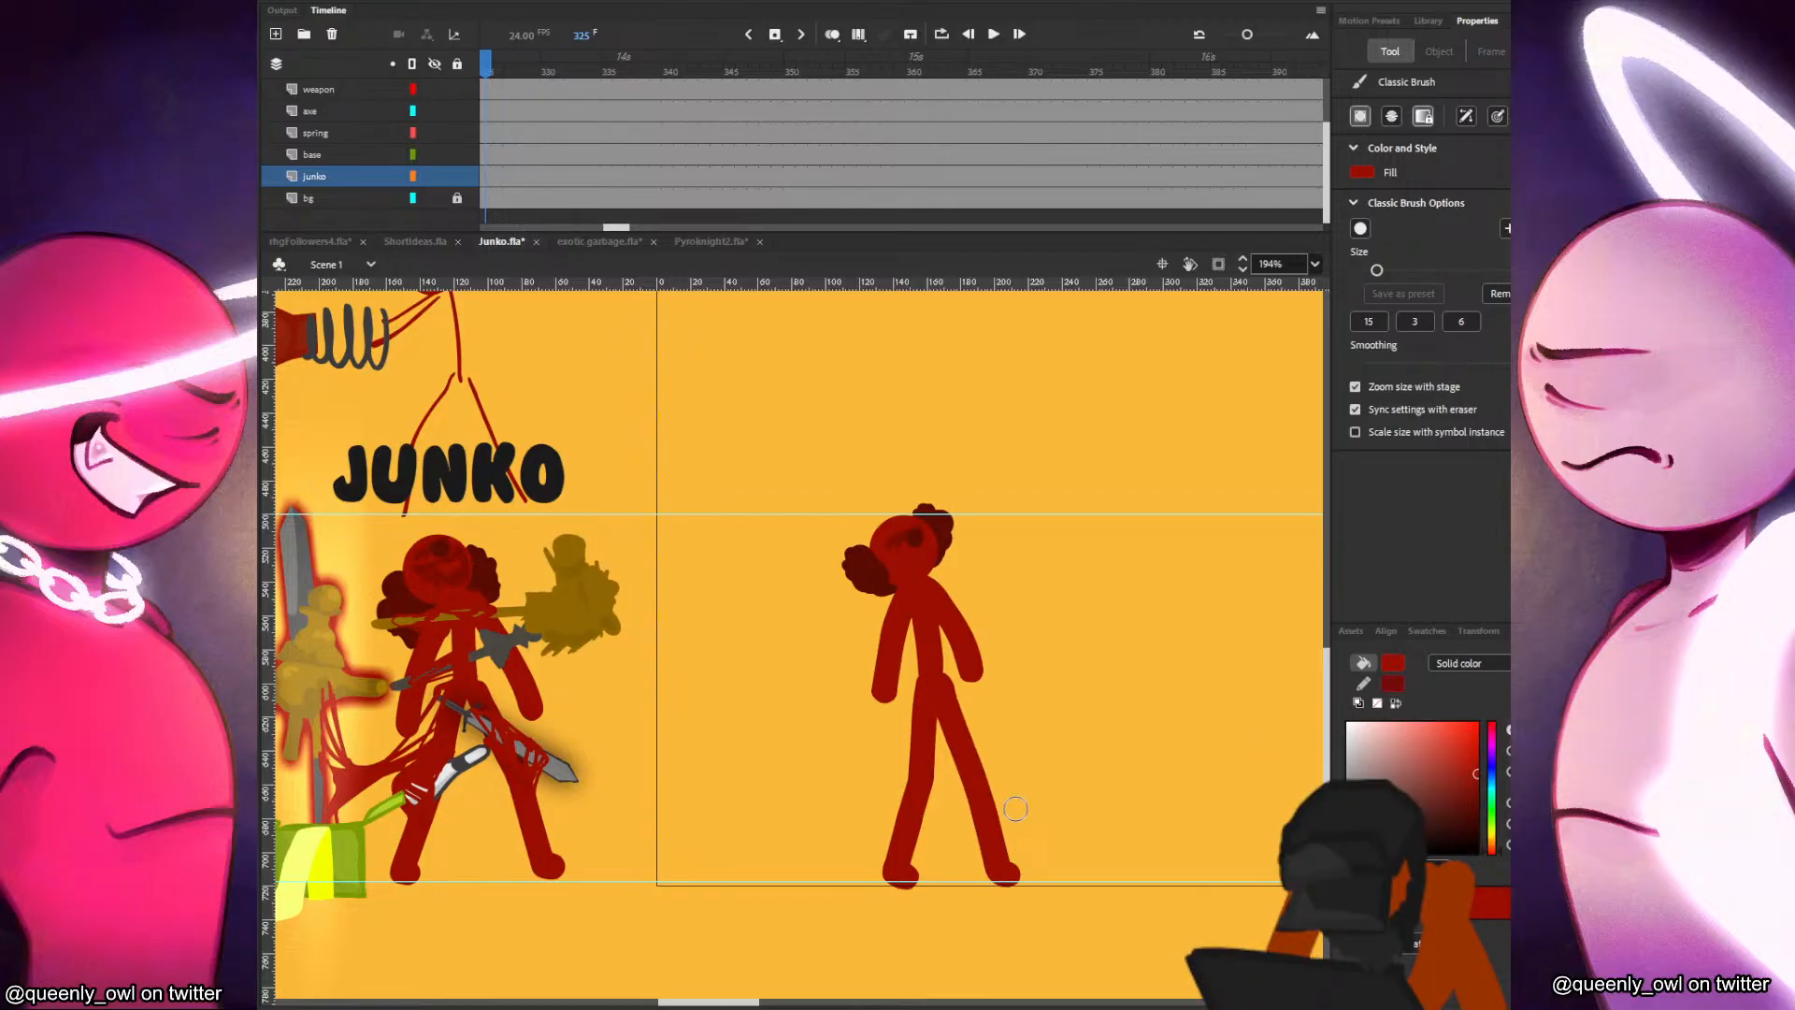
Select Junko's head, nudge it very slightly to the left and deselect it.
key("v")
left_click_drag(991, 733, 1081, 711)
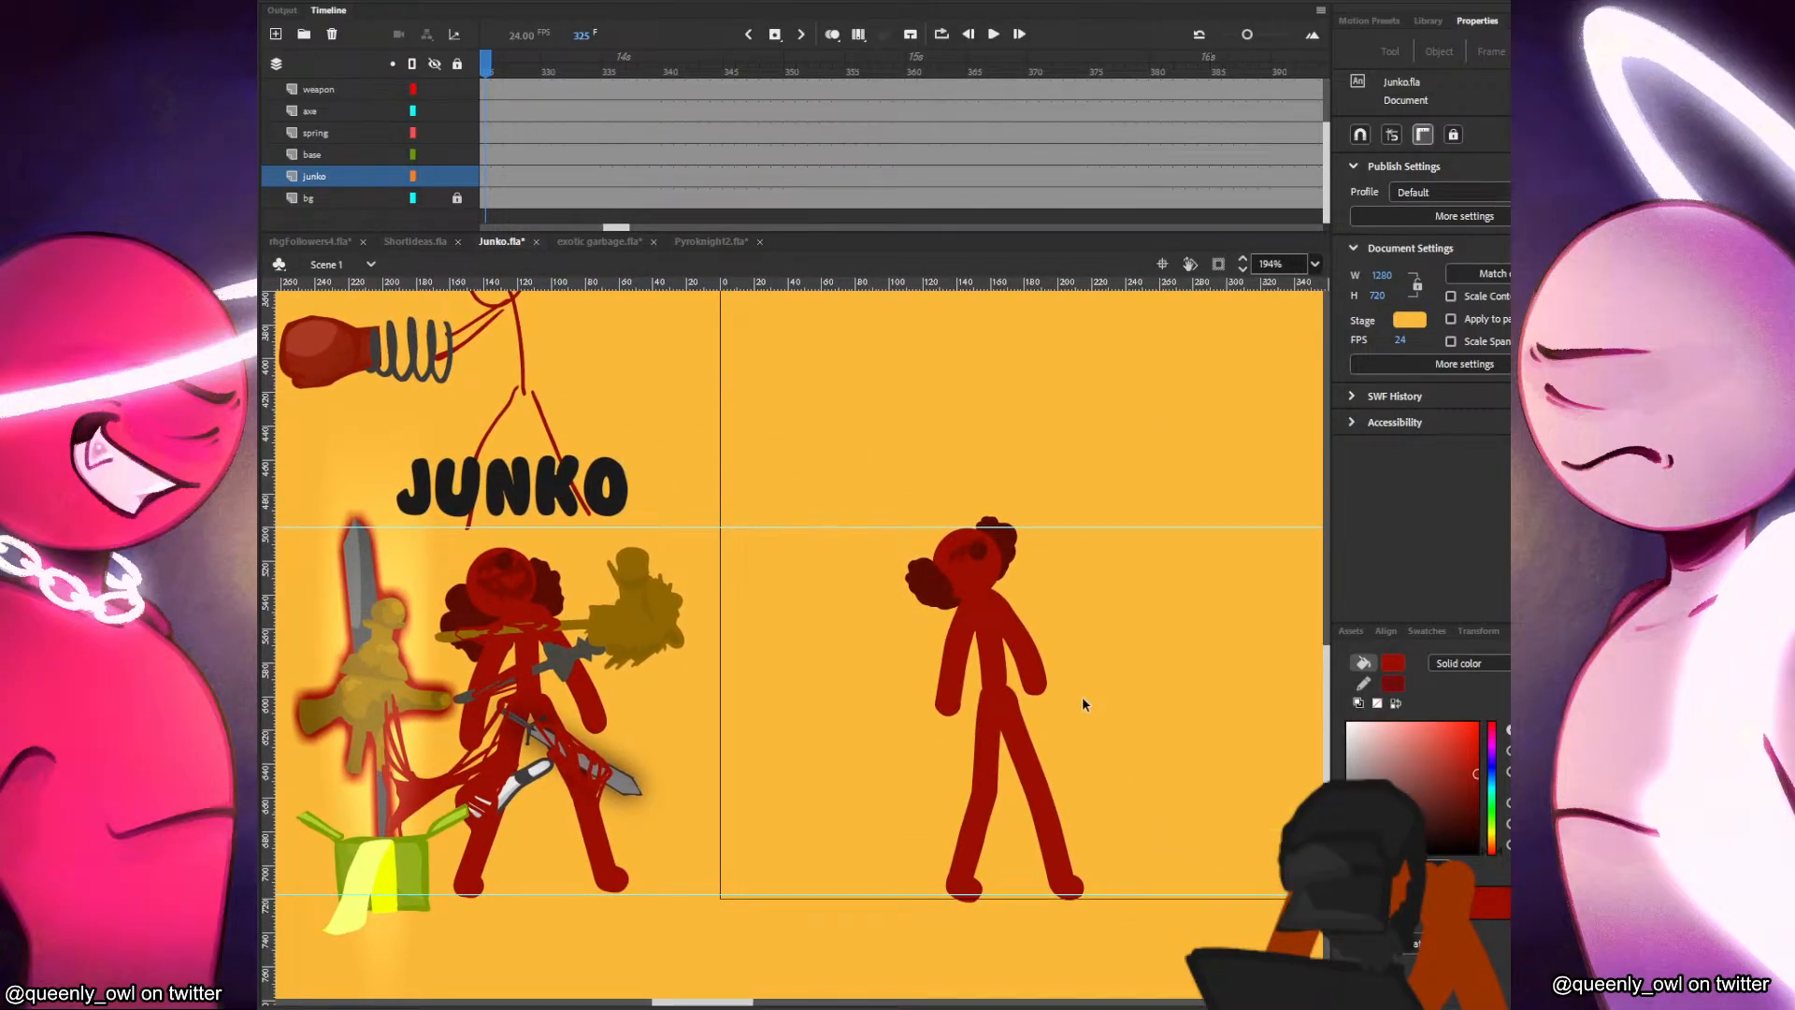
left_click(984, 550)
left_click_drag(1001, 534, 1000, 534)
left_click(1063, 571)
Play the animation from the start of the timeline and park the playhead at frame 14.
scroll(657, 142, "up", 1)
left_click_drag(629, 140, 323, 151)
left_click_drag(603, 227, 497, 224)
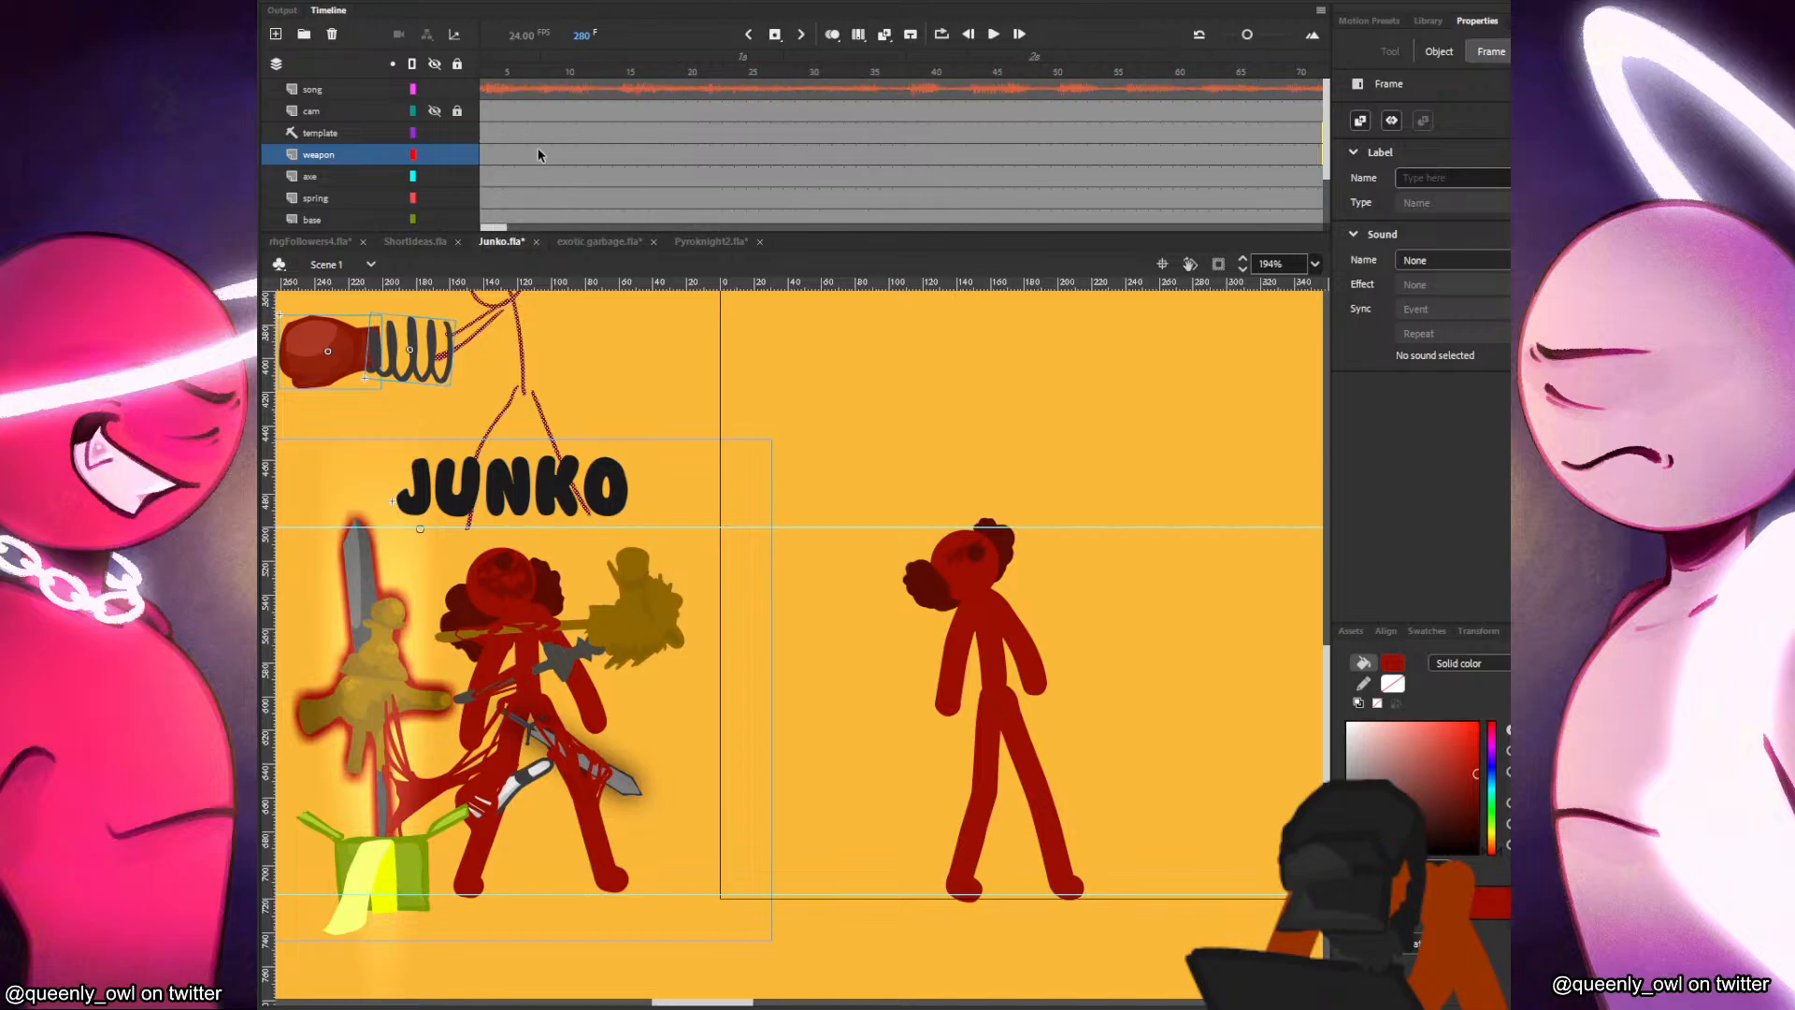
left_click(521, 130)
key("Return")
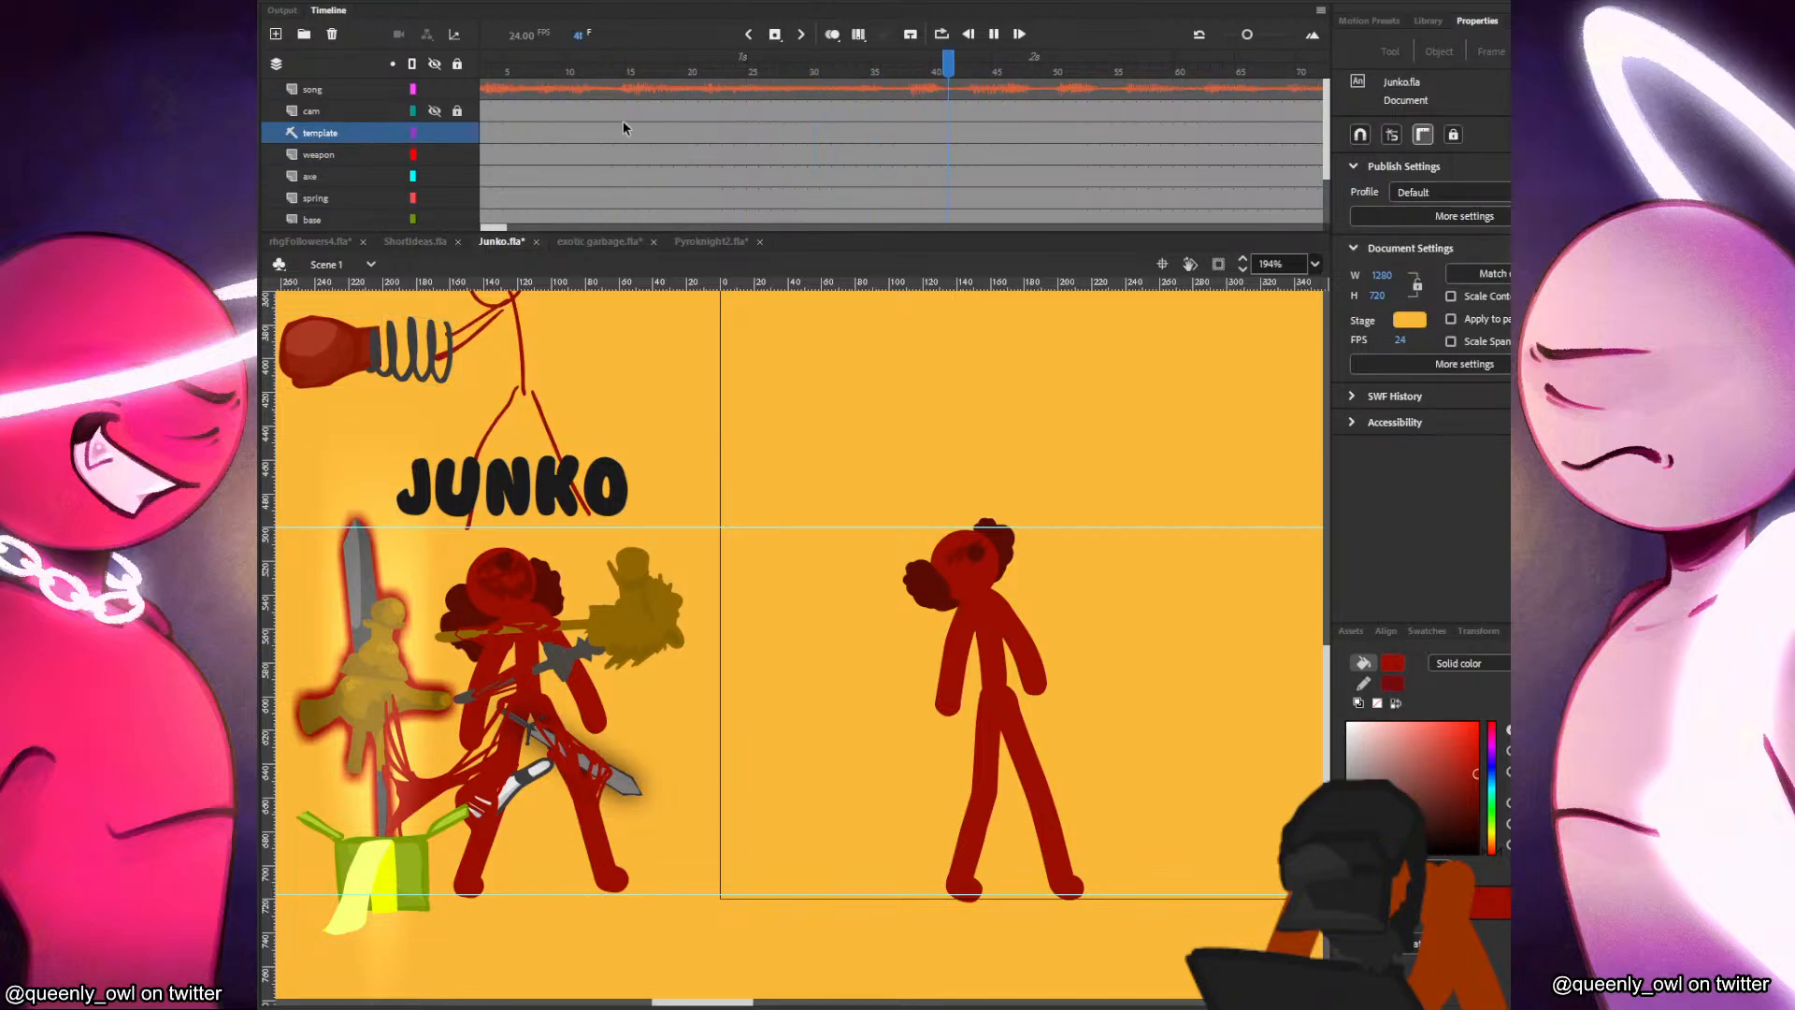
left_click(623, 124)
Show the cam layer and move the whole Junko figure to about X 41.25, Y 485.6, near the stage's left edge.
left_click_drag(1136, 466, 857, 912)
left_click_drag(1111, 750, 1036, 745)
scroll(606, 90, "up", 3)
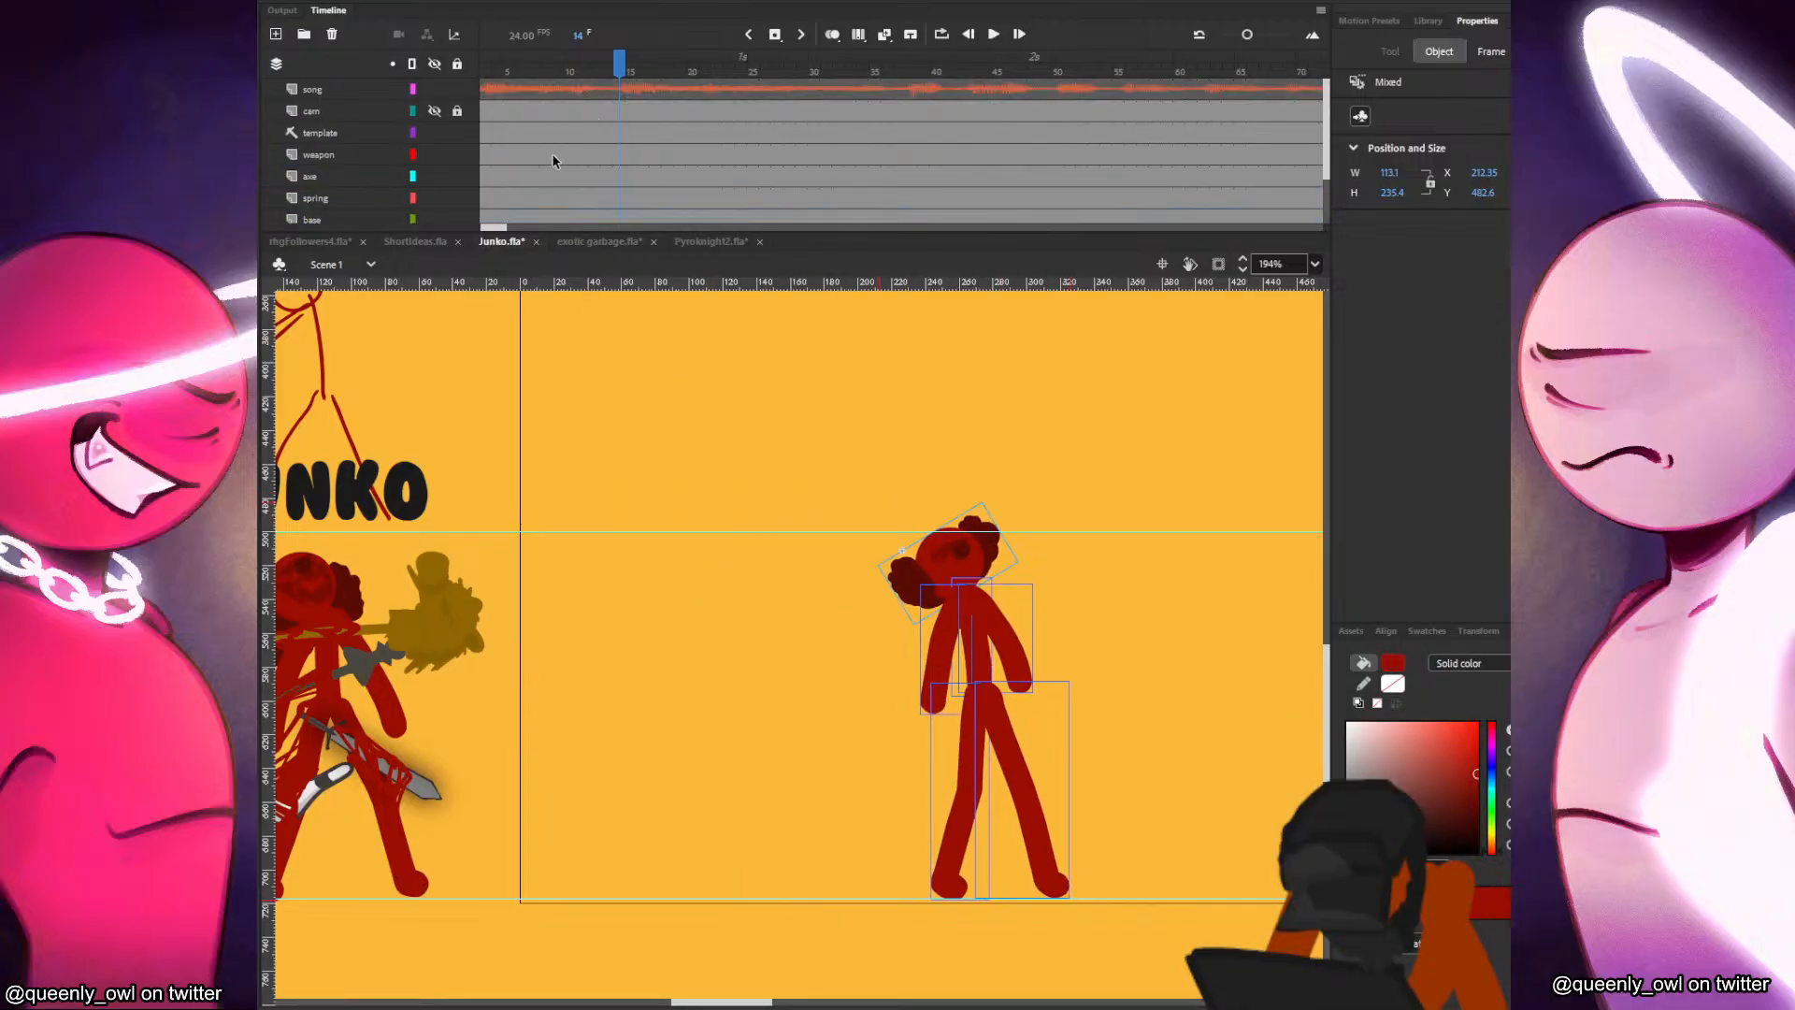
left_click(435, 113)
scroll(929, 500, "down", 3)
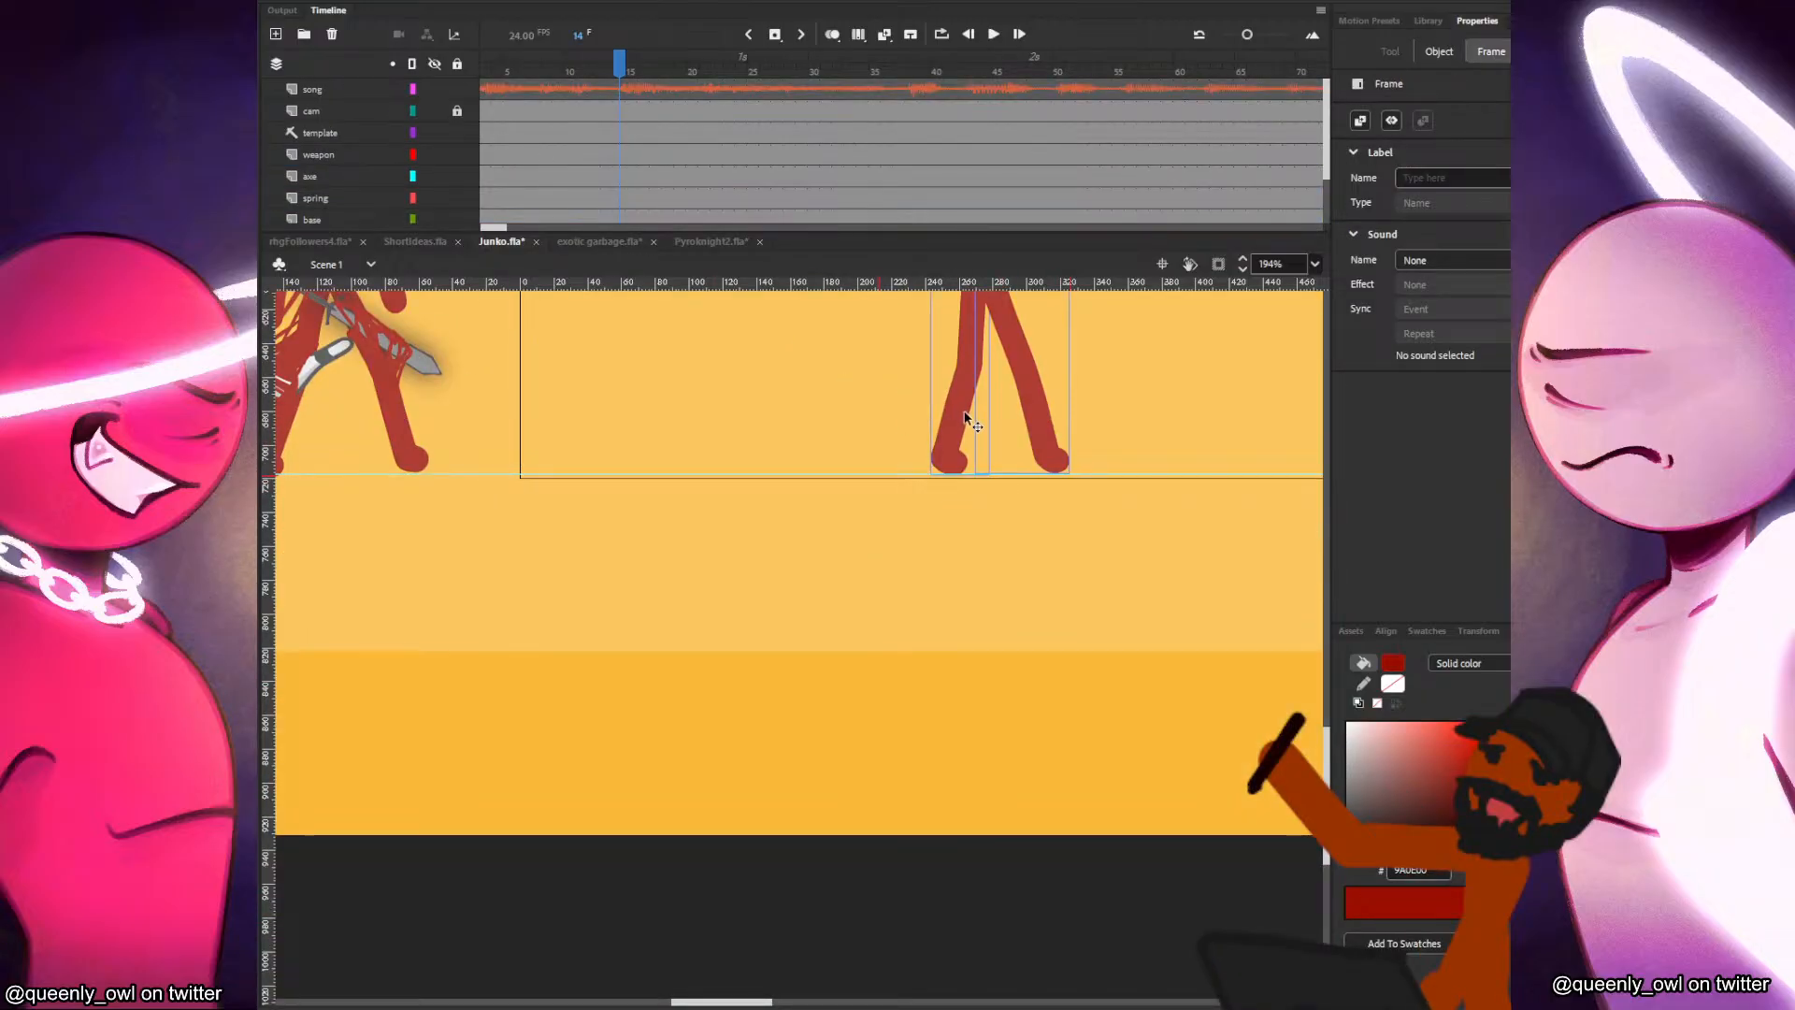
scroll(952, 549, "down", 2)
left_click_drag(952, 549, 773, 879)
scroll(874, 759, "down", 2)
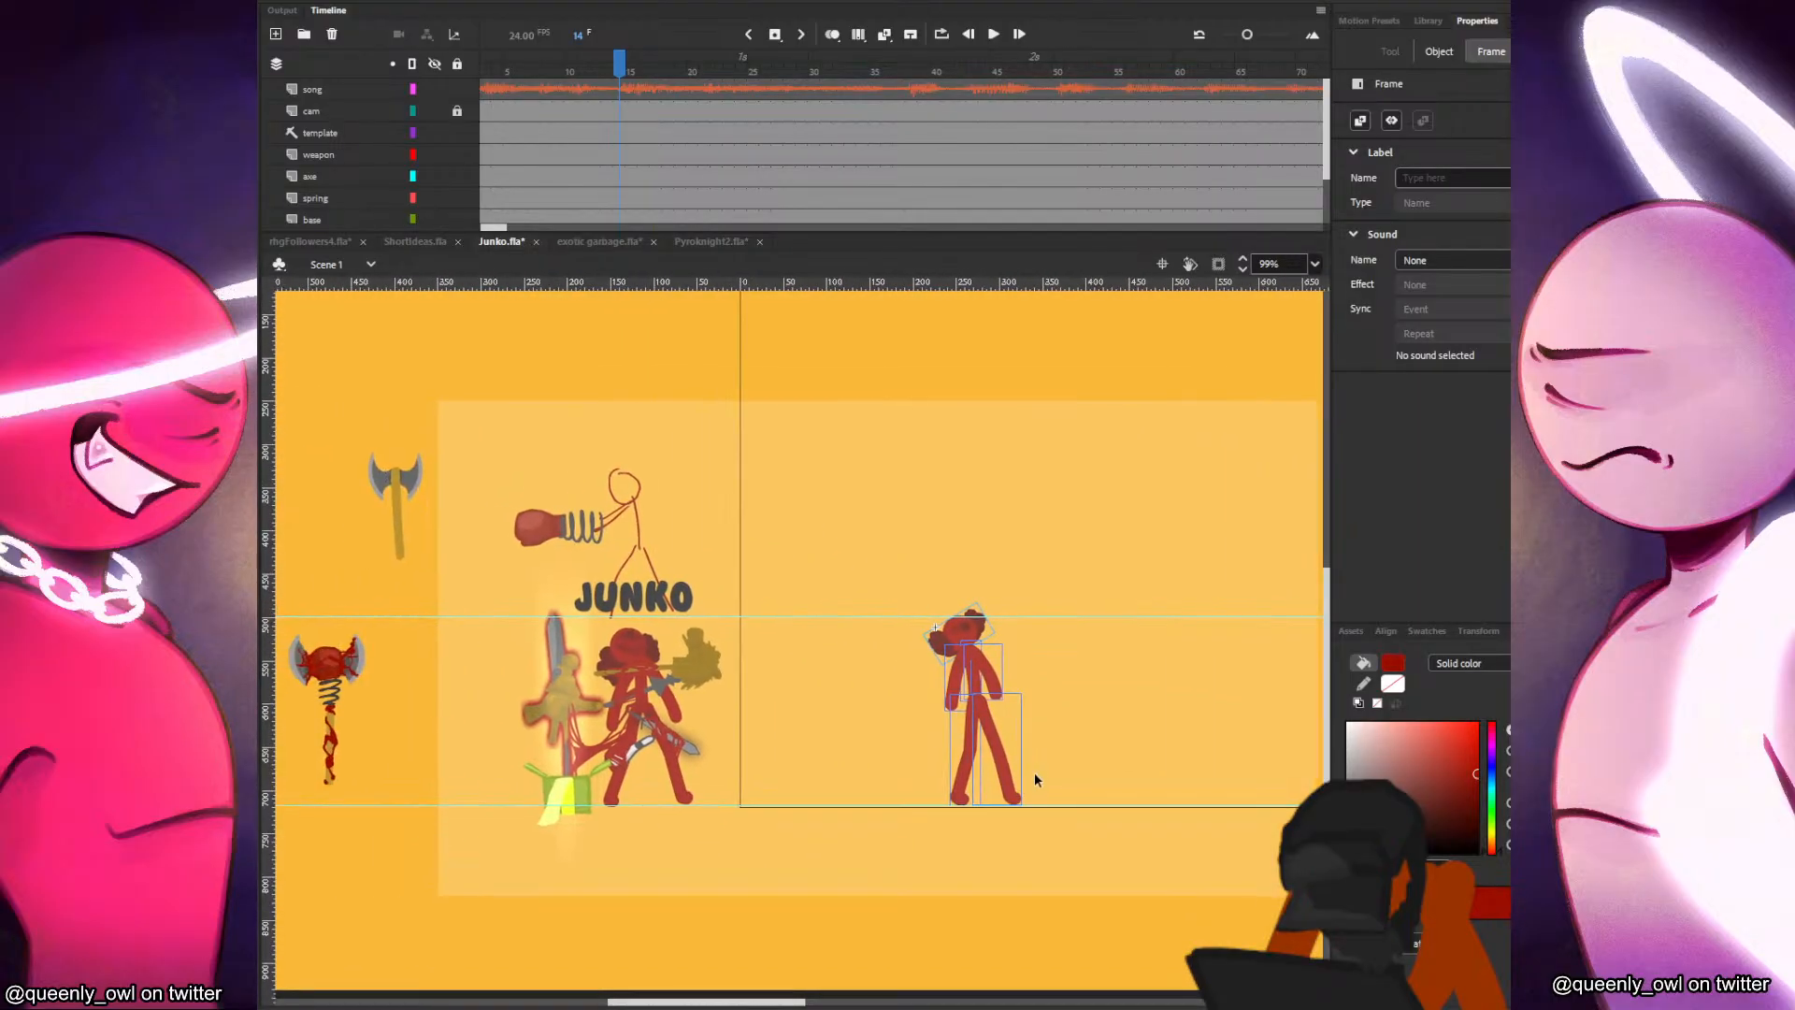
left_click_drag(1010, 772, 862, 772)
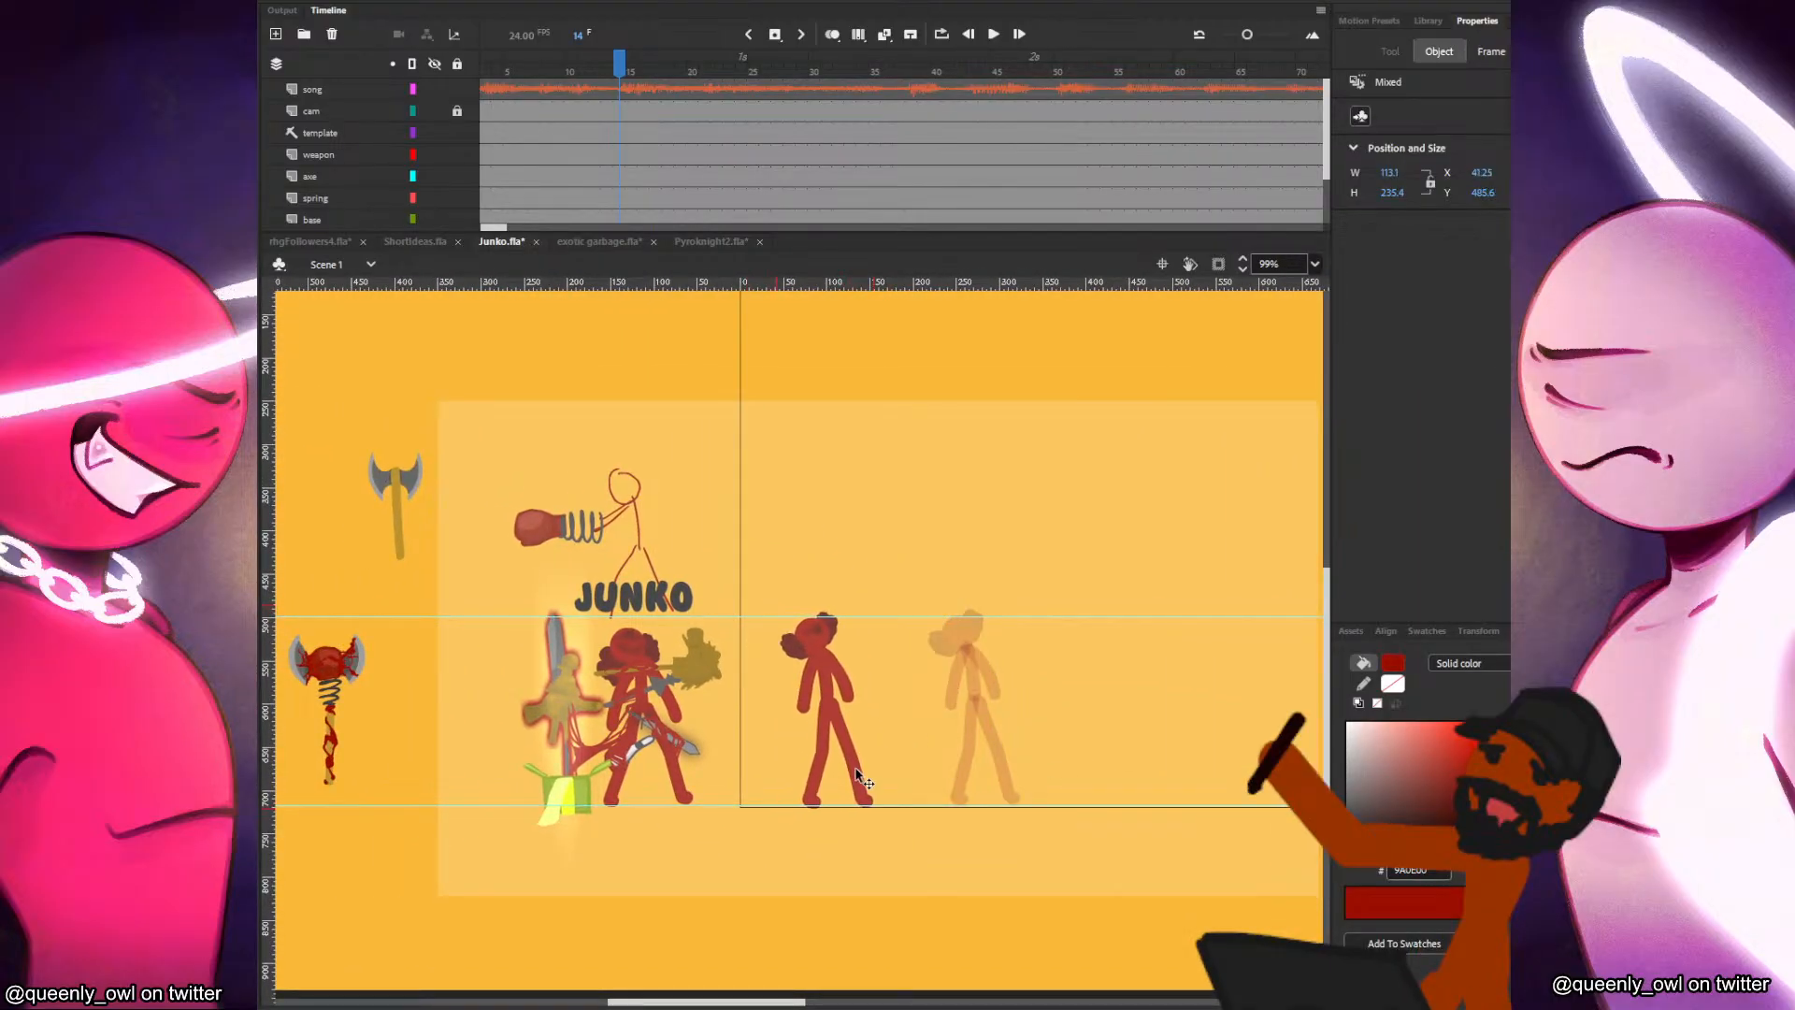
left_click(871, 720)
Hide the template layer that holds the Junko reference art.
scroll(453, 214, "down", 3)
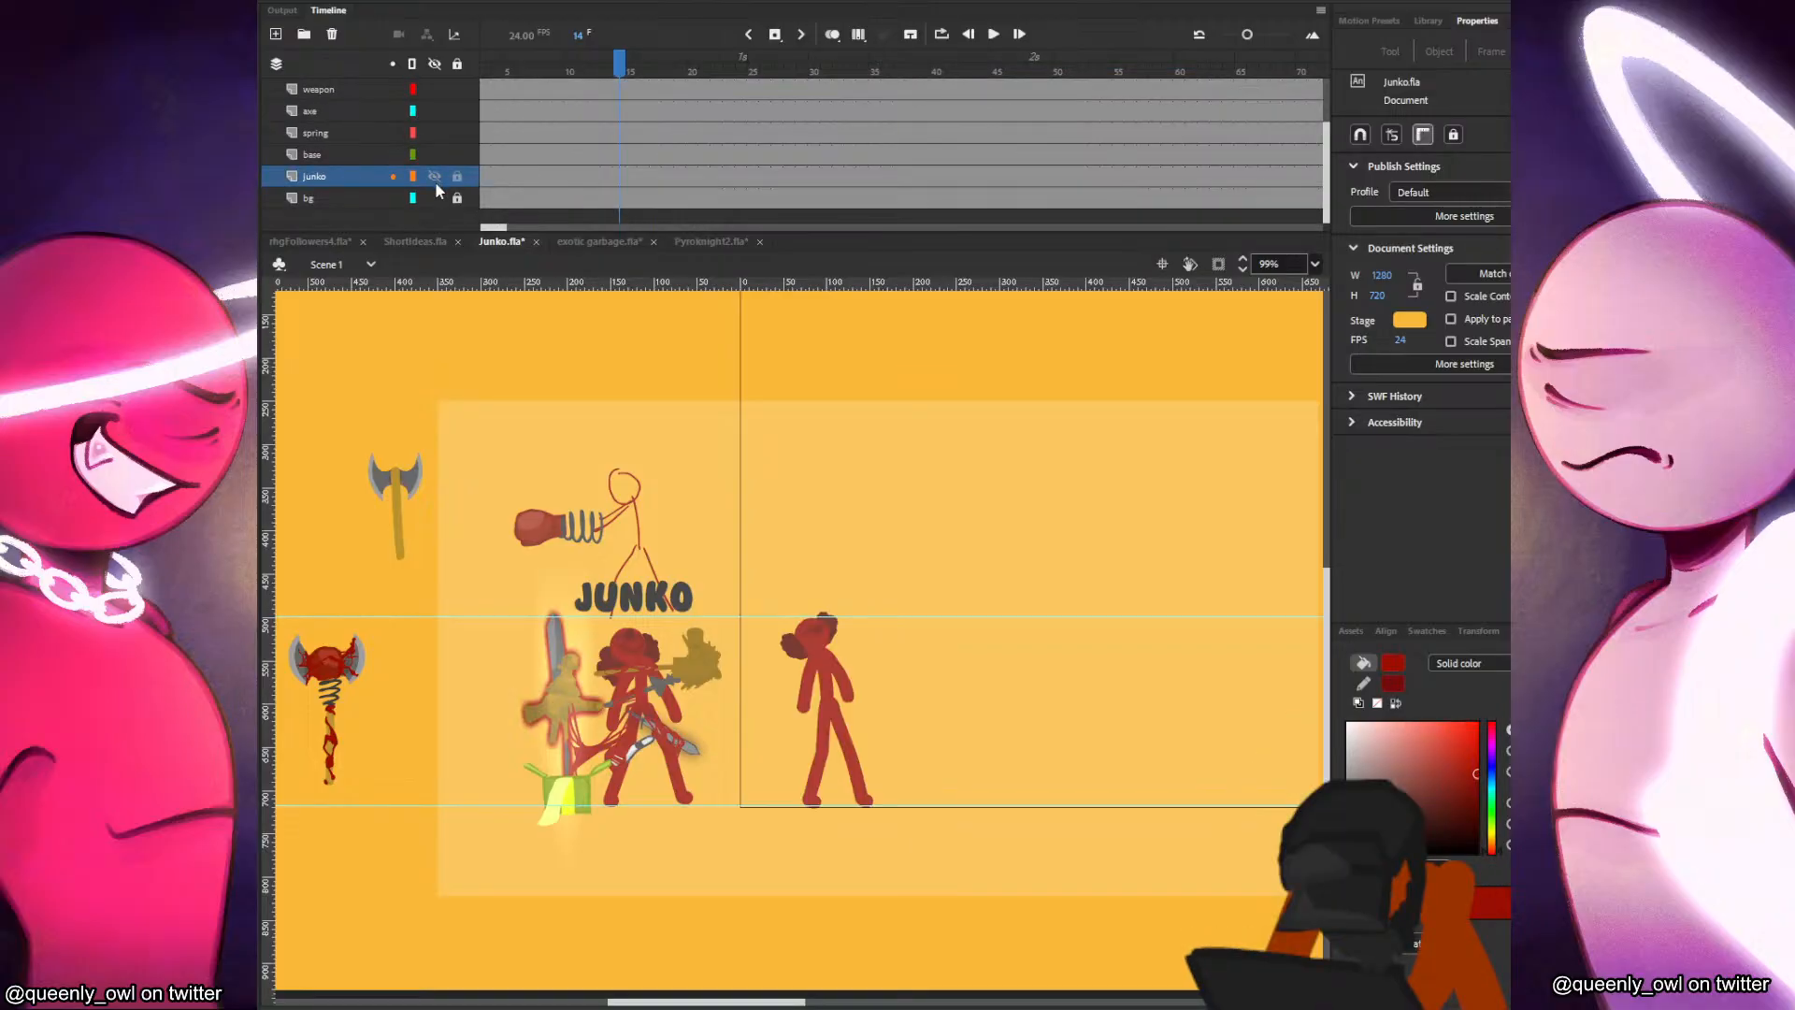
scroll(449, 177, "up", 2)
left_click(434, 112)
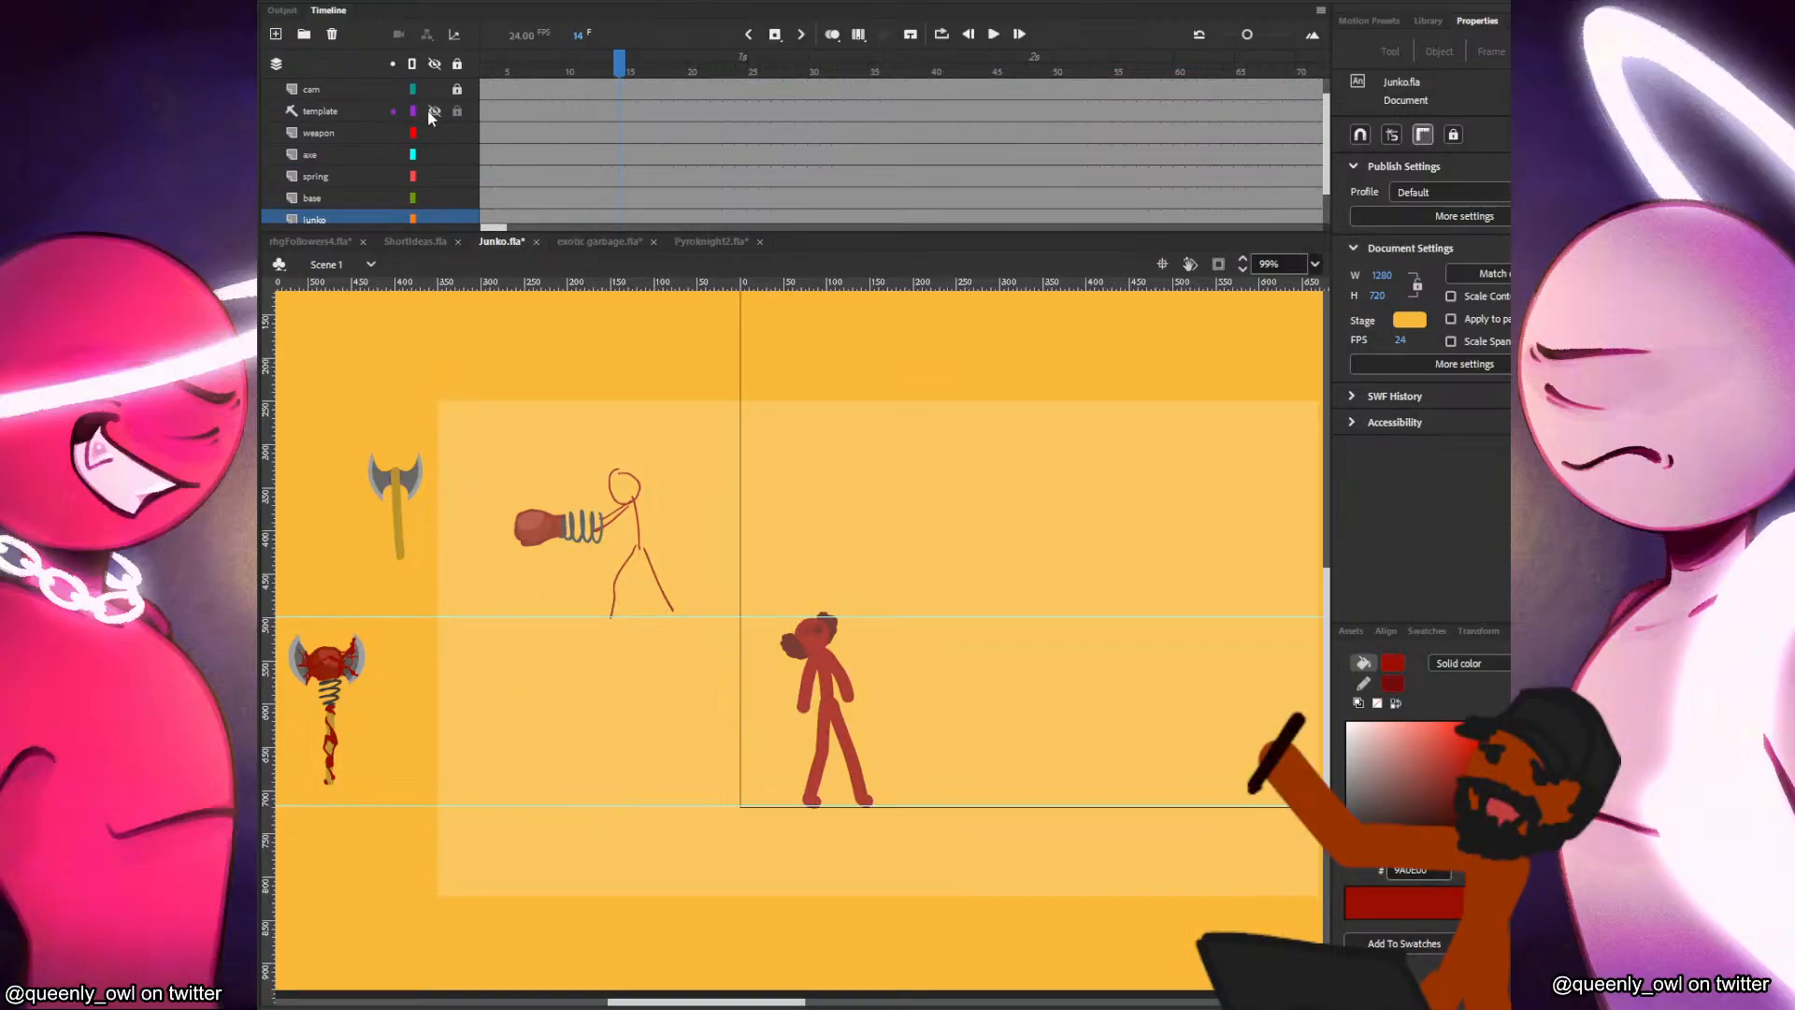
Delete the line-drawn stick figure beside the spring glove and move the glove off the camera area, between the two axe props.
left_click_drag(626, 512, 773, 531)
left_click(723, 542)
left_click(762, 531)
left_click_drag(814, 469, 791, 696)
key("Delete")
left_click(816, 624)
key("Delete")
left_click(773, 579)
key("Delete")
left_click(783, 541)
key("Delete")
left_click(773, 525)
key("Delete")
left_click_drag(761, 504, 408, 609)
Add a layer named baddy between the weapon and axe layers, and display the cam layer as outlines.
left_click(540, 510)
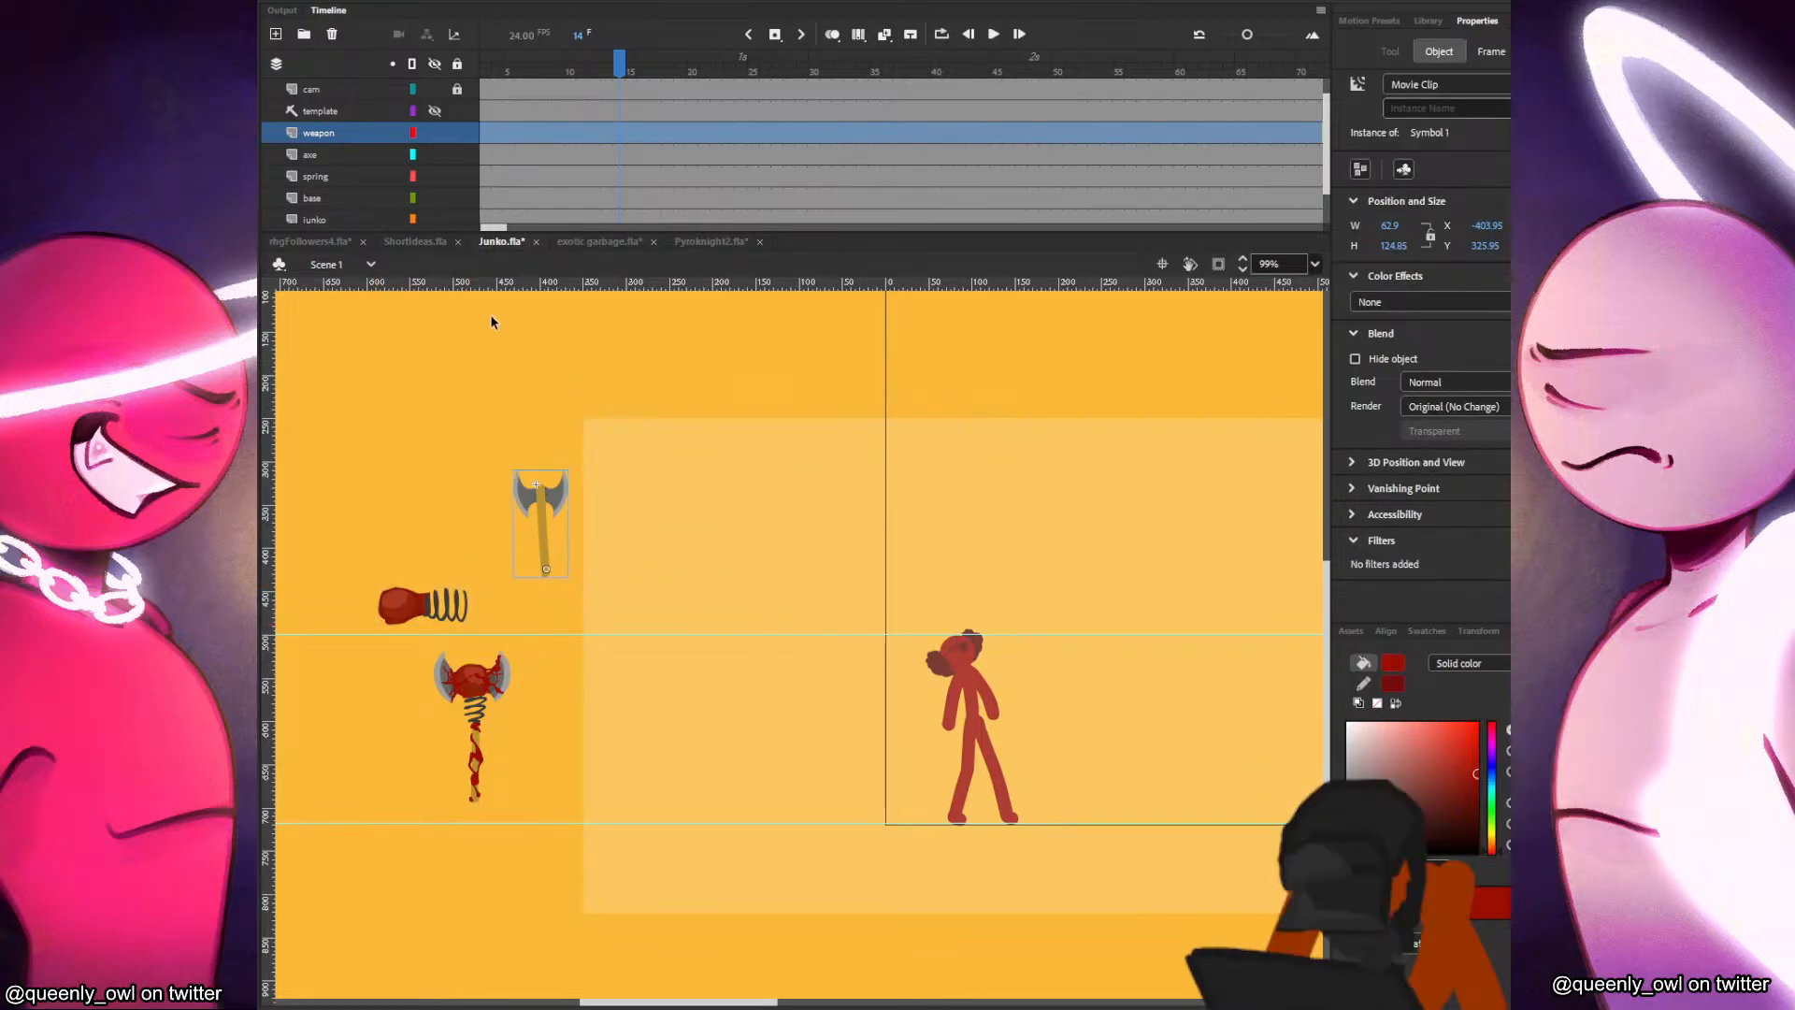
left_click(326, 154)
left_click(276, 35)
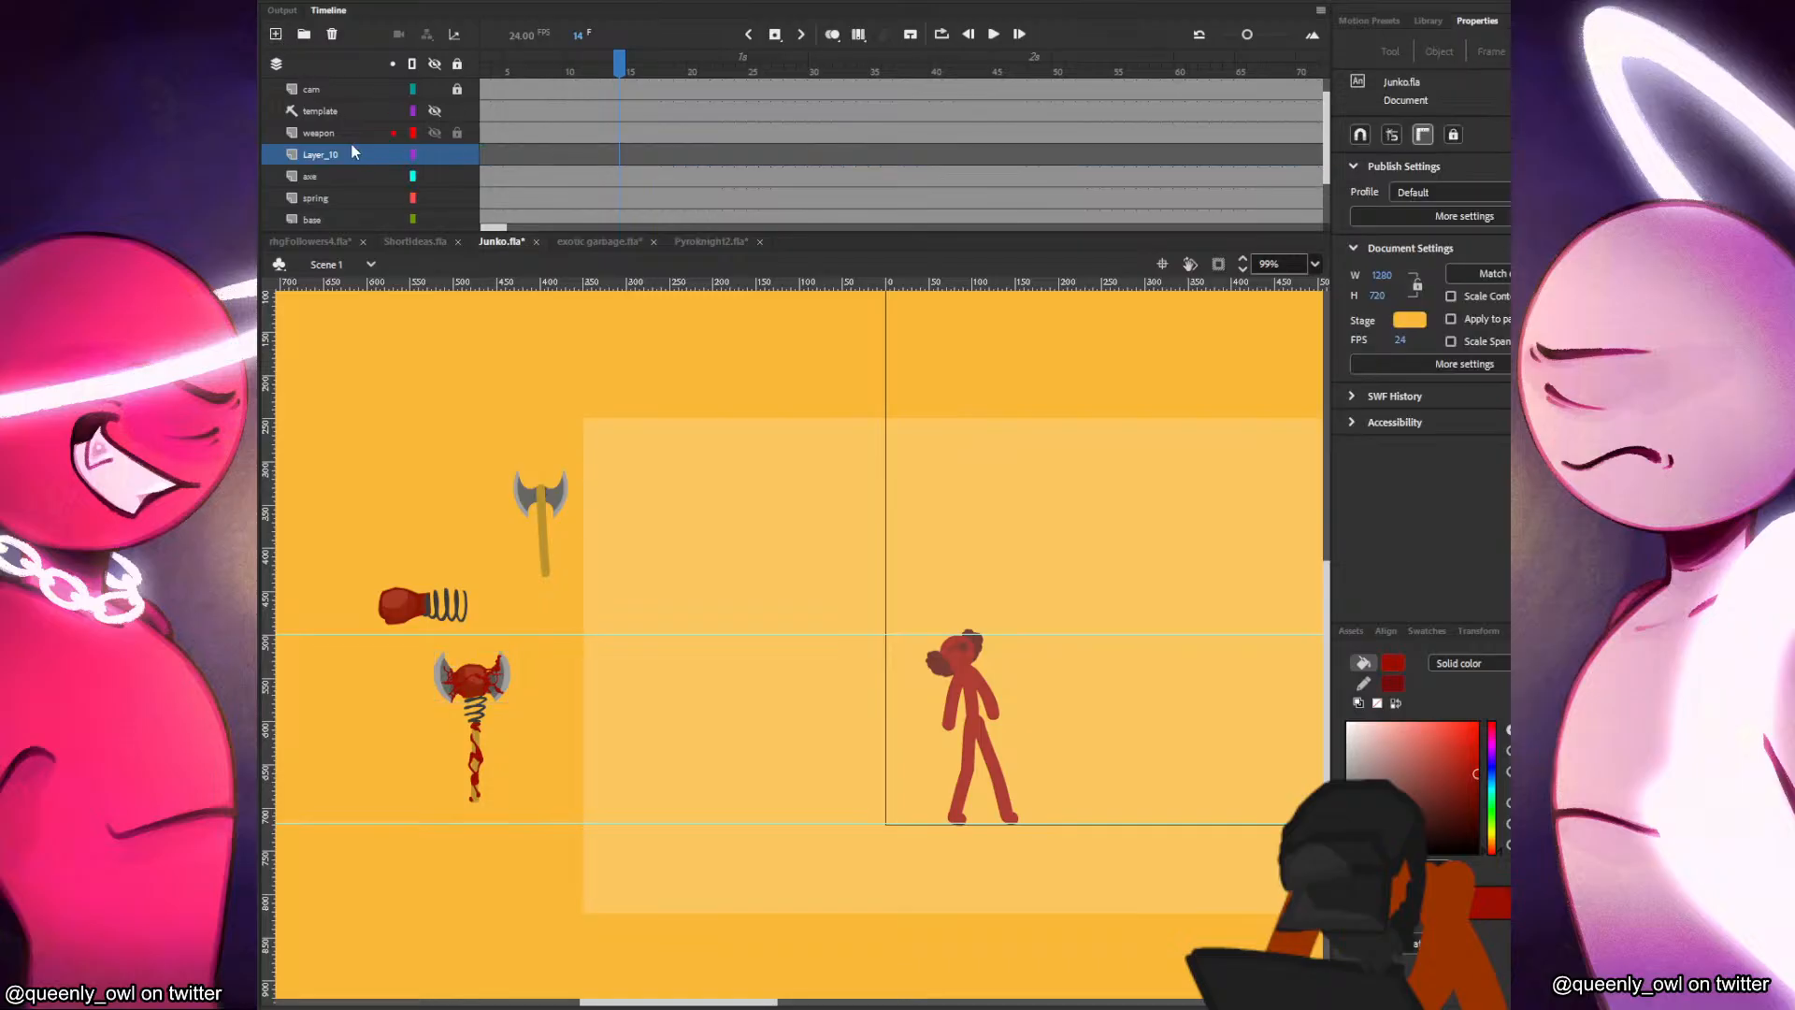
double_click(327, 155)
type("badd")
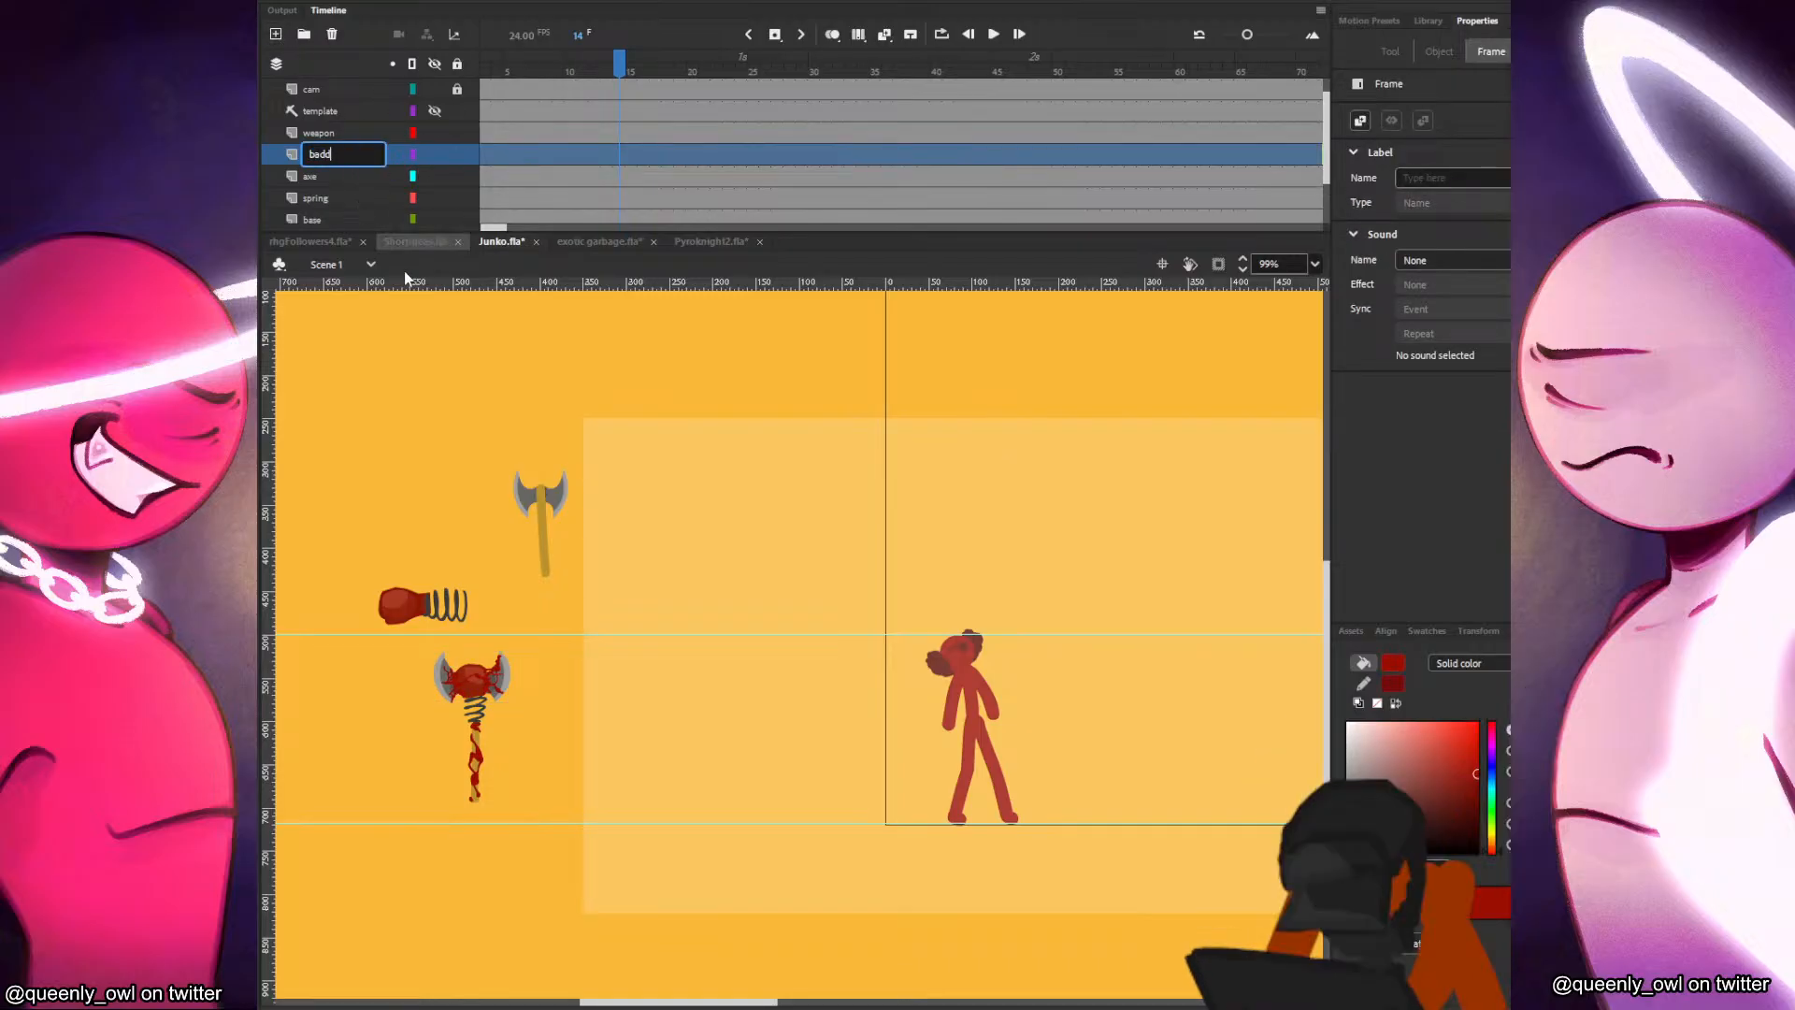
left_click(510, 433)
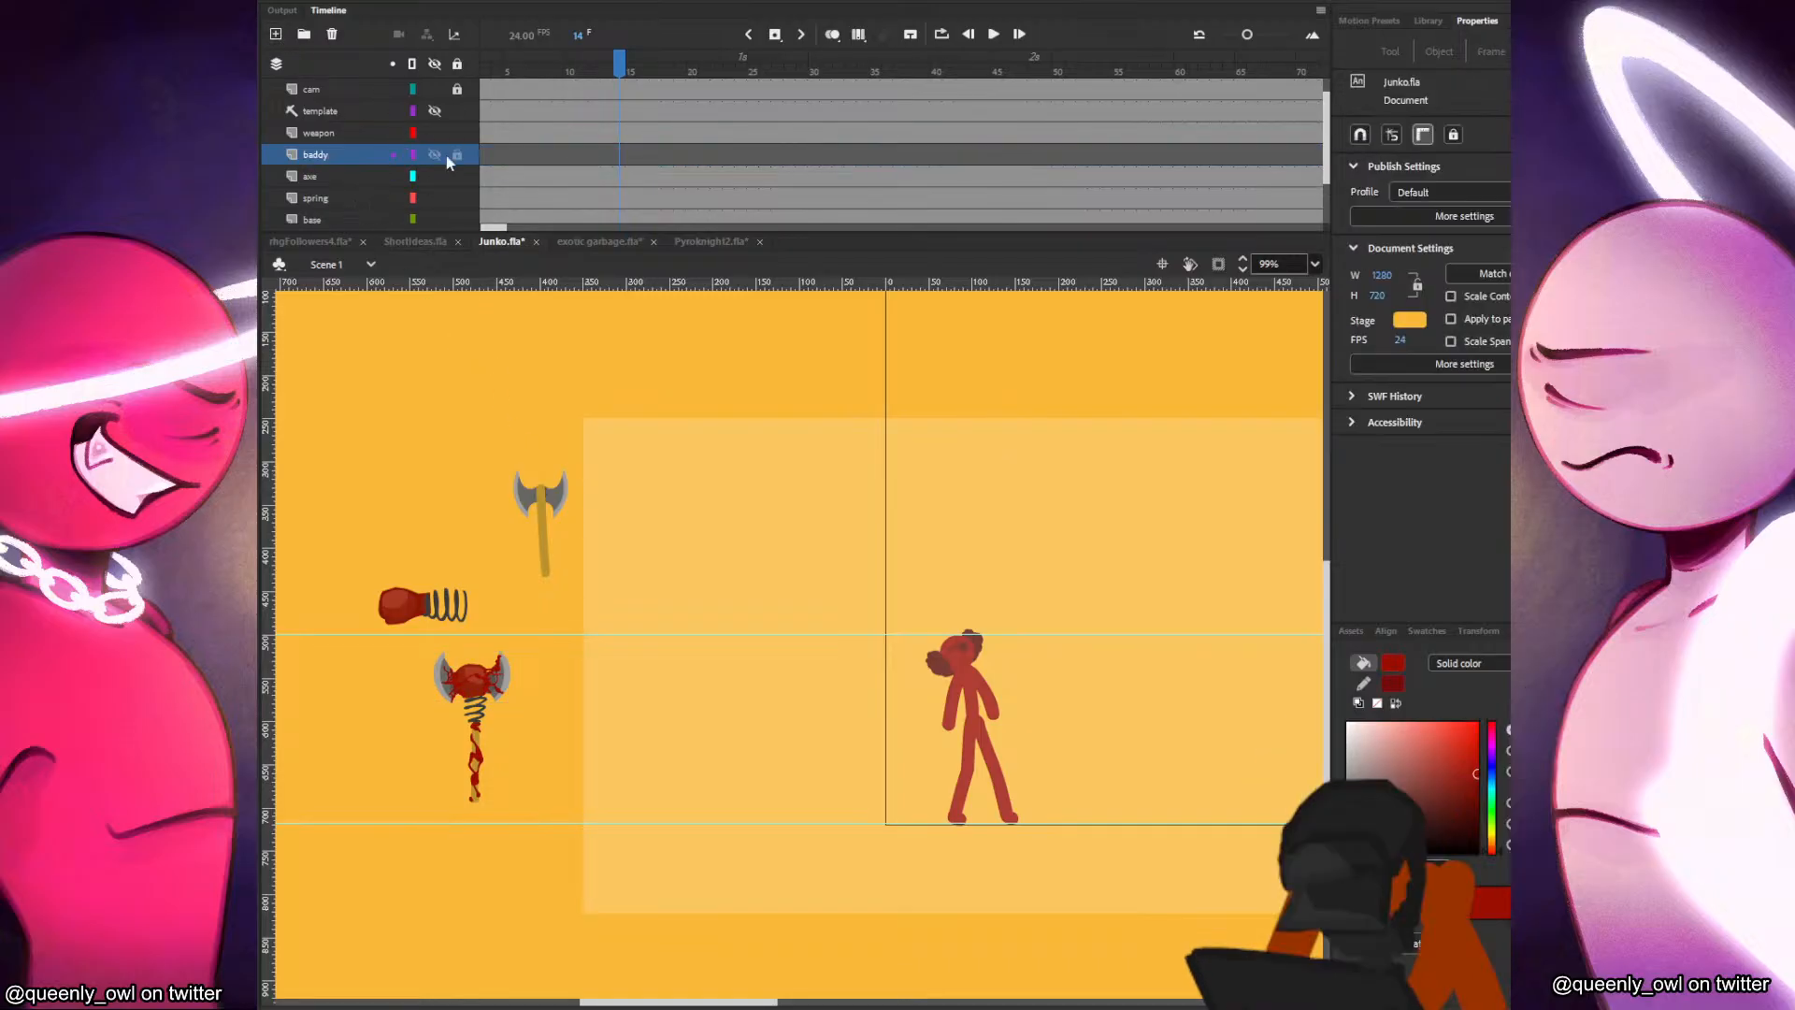
left_click(412, 89)
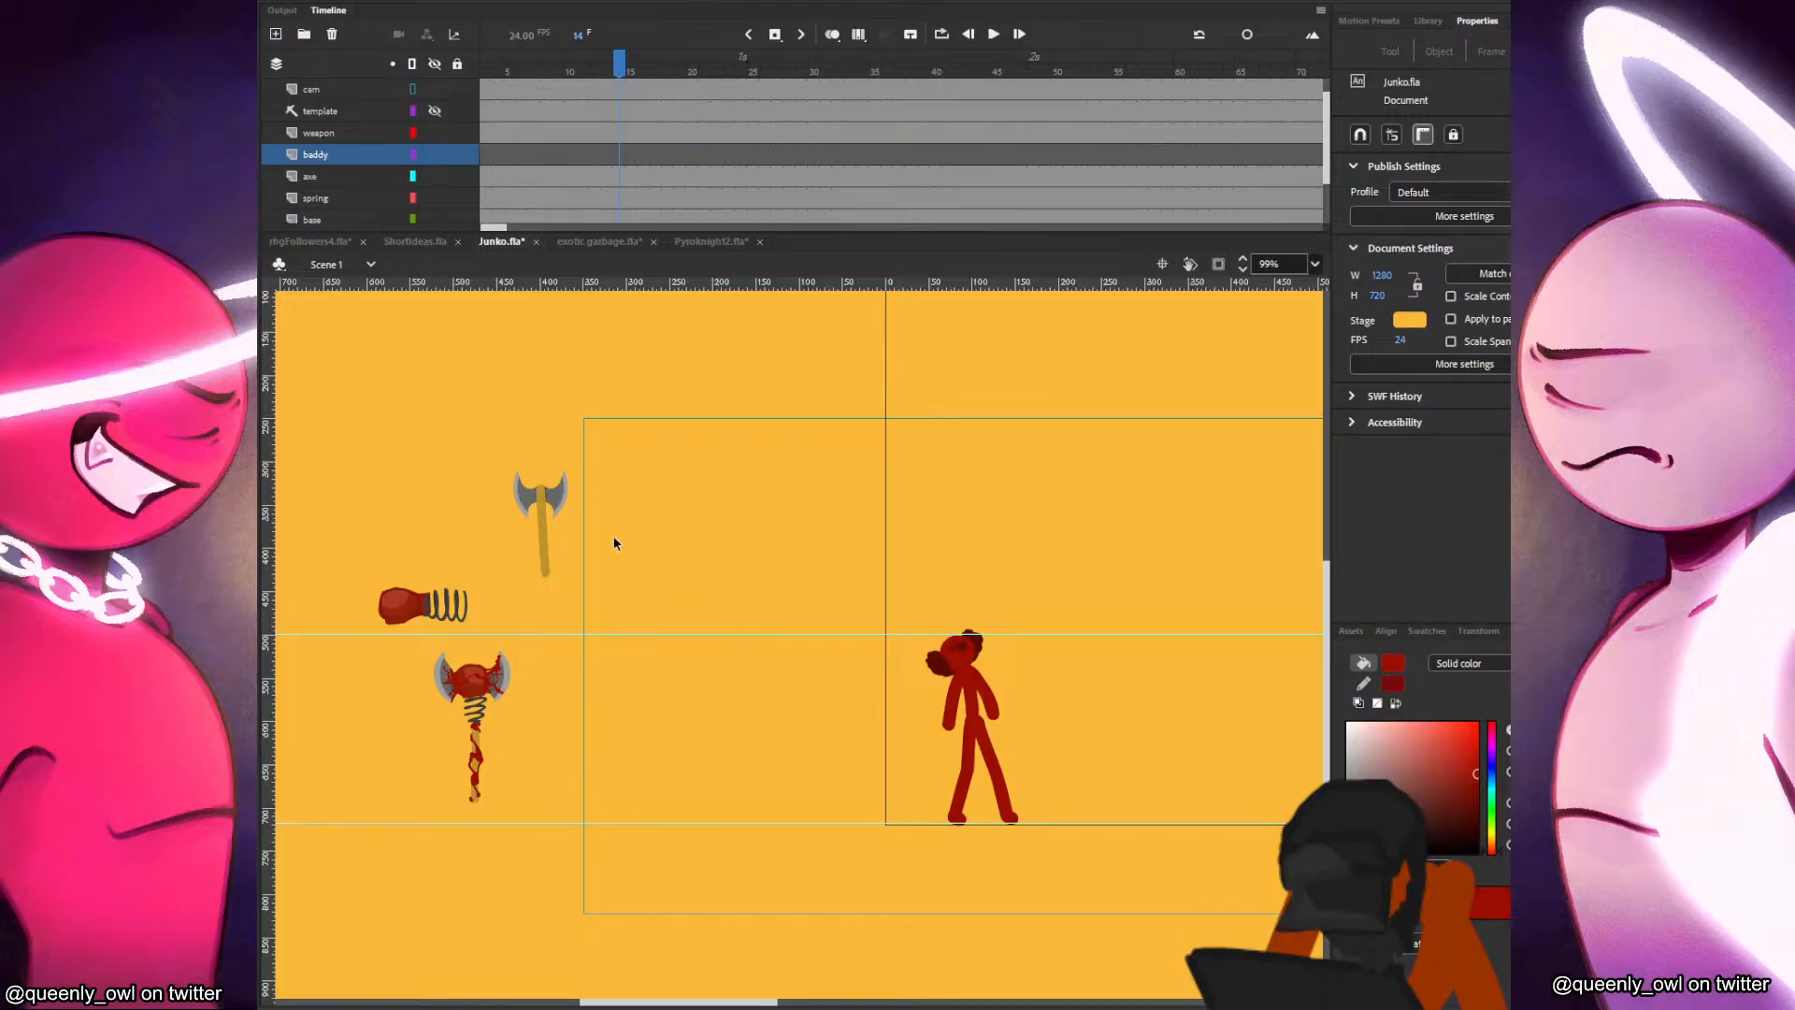
Move the plain axe inside the camera frame to Junko's right, tilt its blade toward the upper right, and save the document.
left_click_drag(550, 503, 1235, 656)
key("q")
key("space")
left_click_drag(1190, 689, 997, 661)
left_click(517, 454)
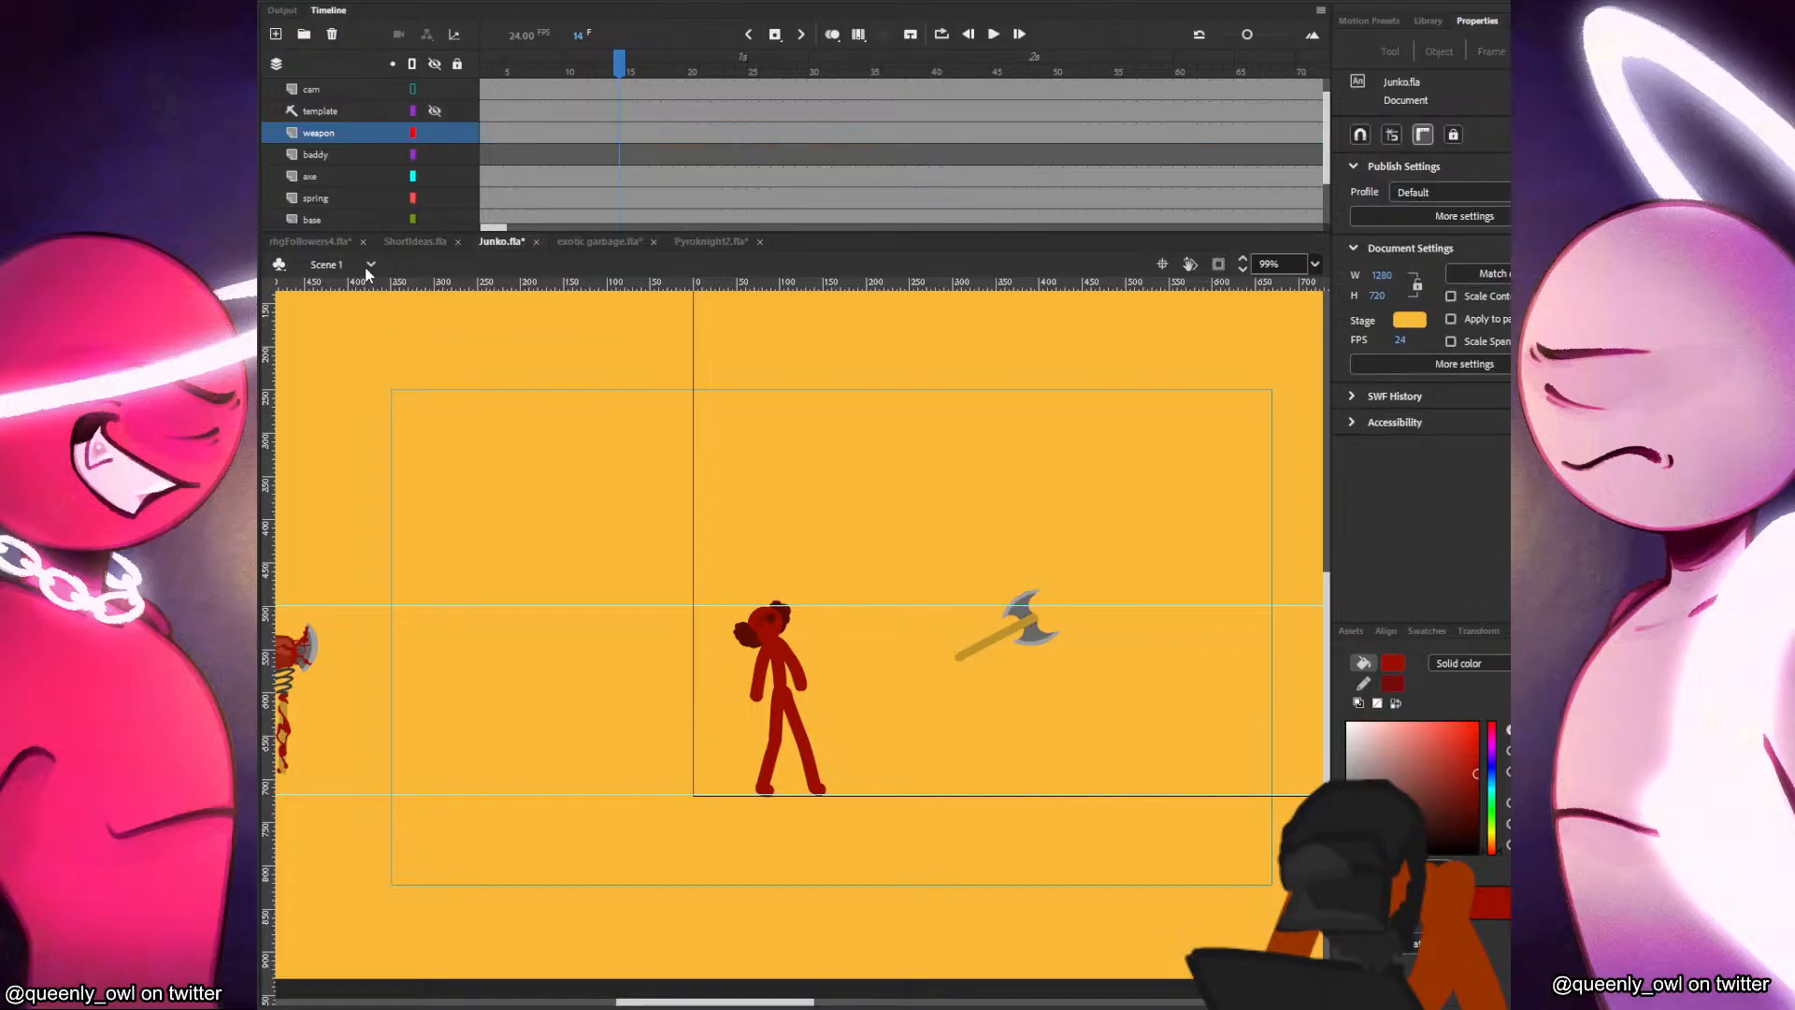
key("ctrl+s")
Close the exotic garbage.fla document without saving its changes.
left_click(560, 245)
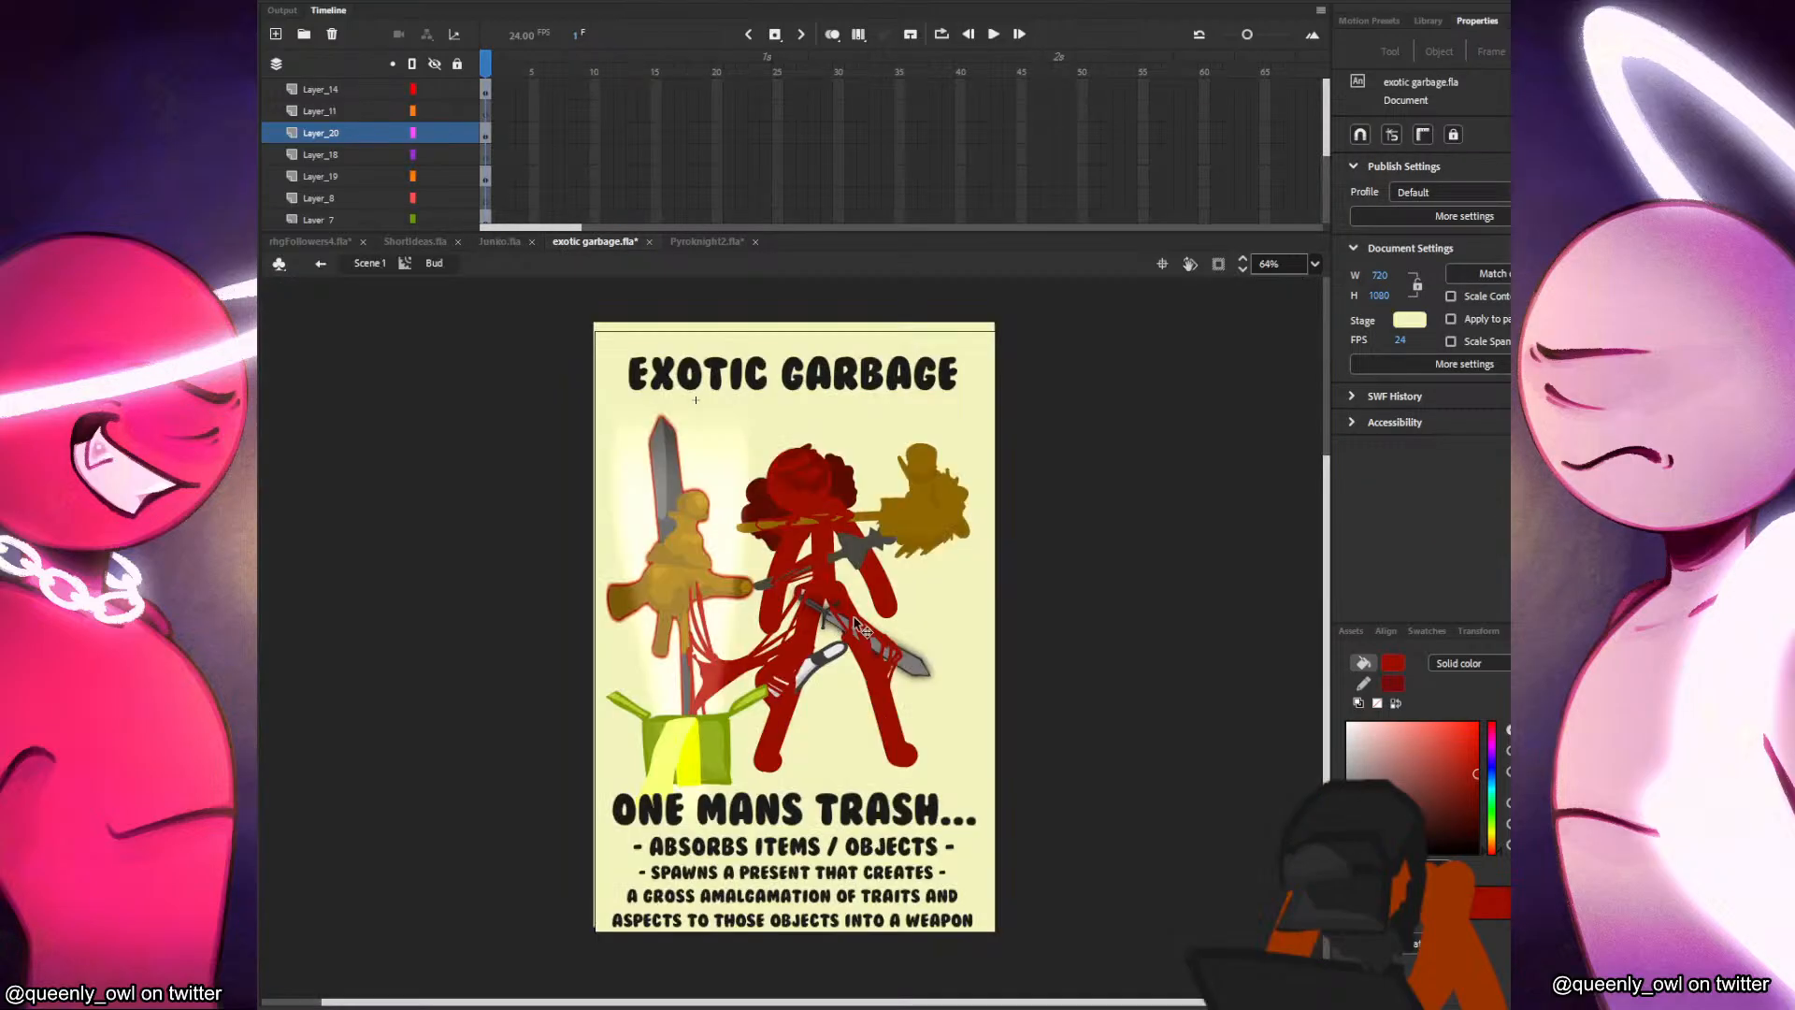
left_click(648, 243)
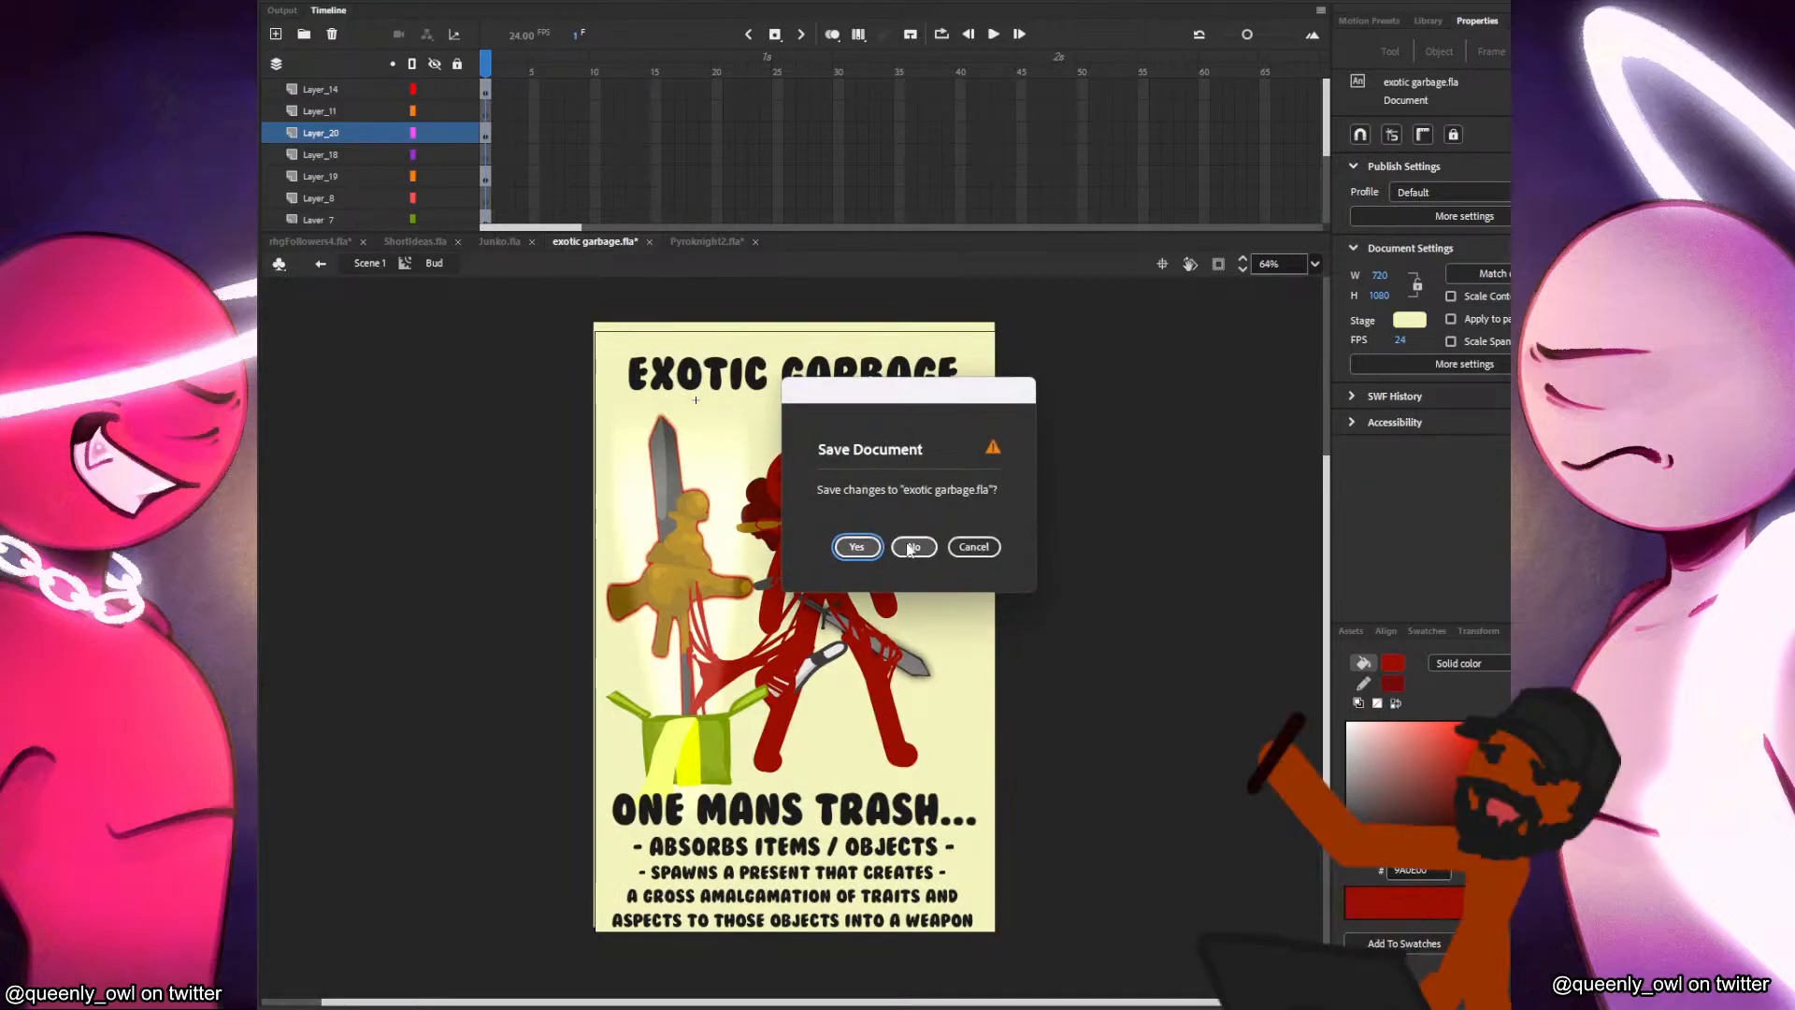
left_click(904, 544)
Switch to Pyroknight2.fla, go to frame 17, and hide its cam layer.
left_click(567, 242)
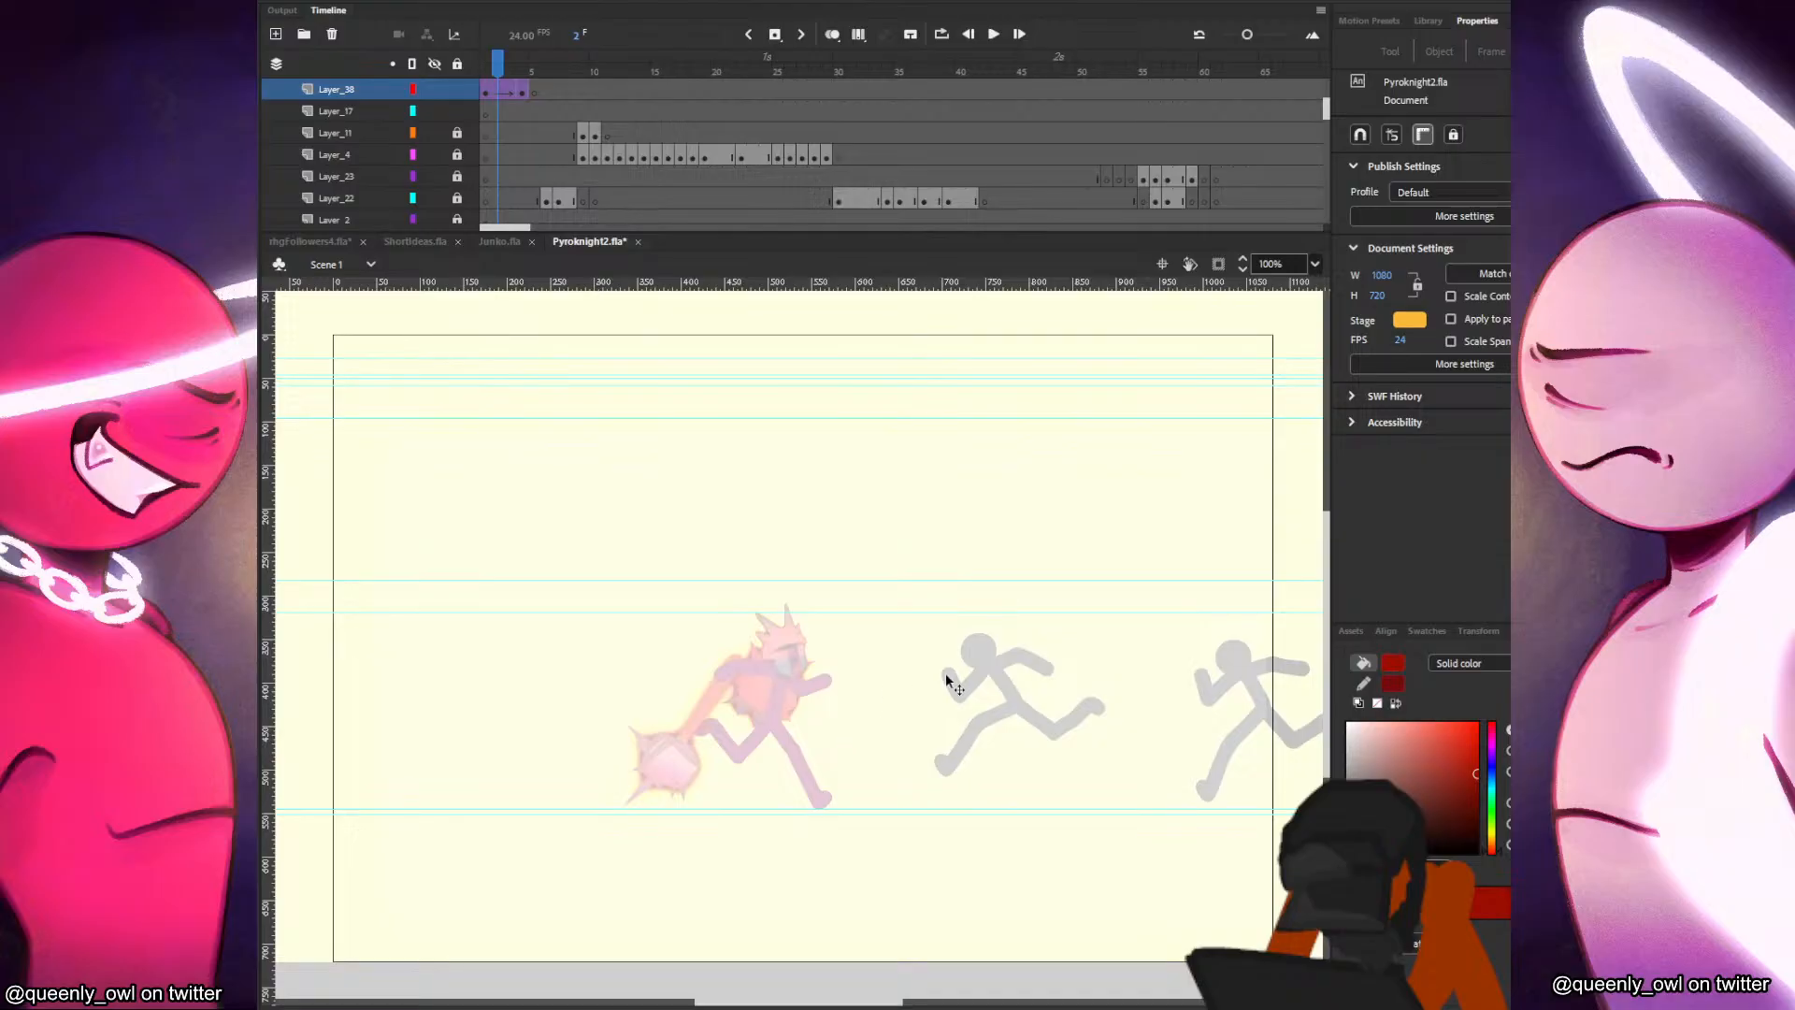
left_click_drag(591, 203, 682, 200)
scroll(649, 112, "up", 5)
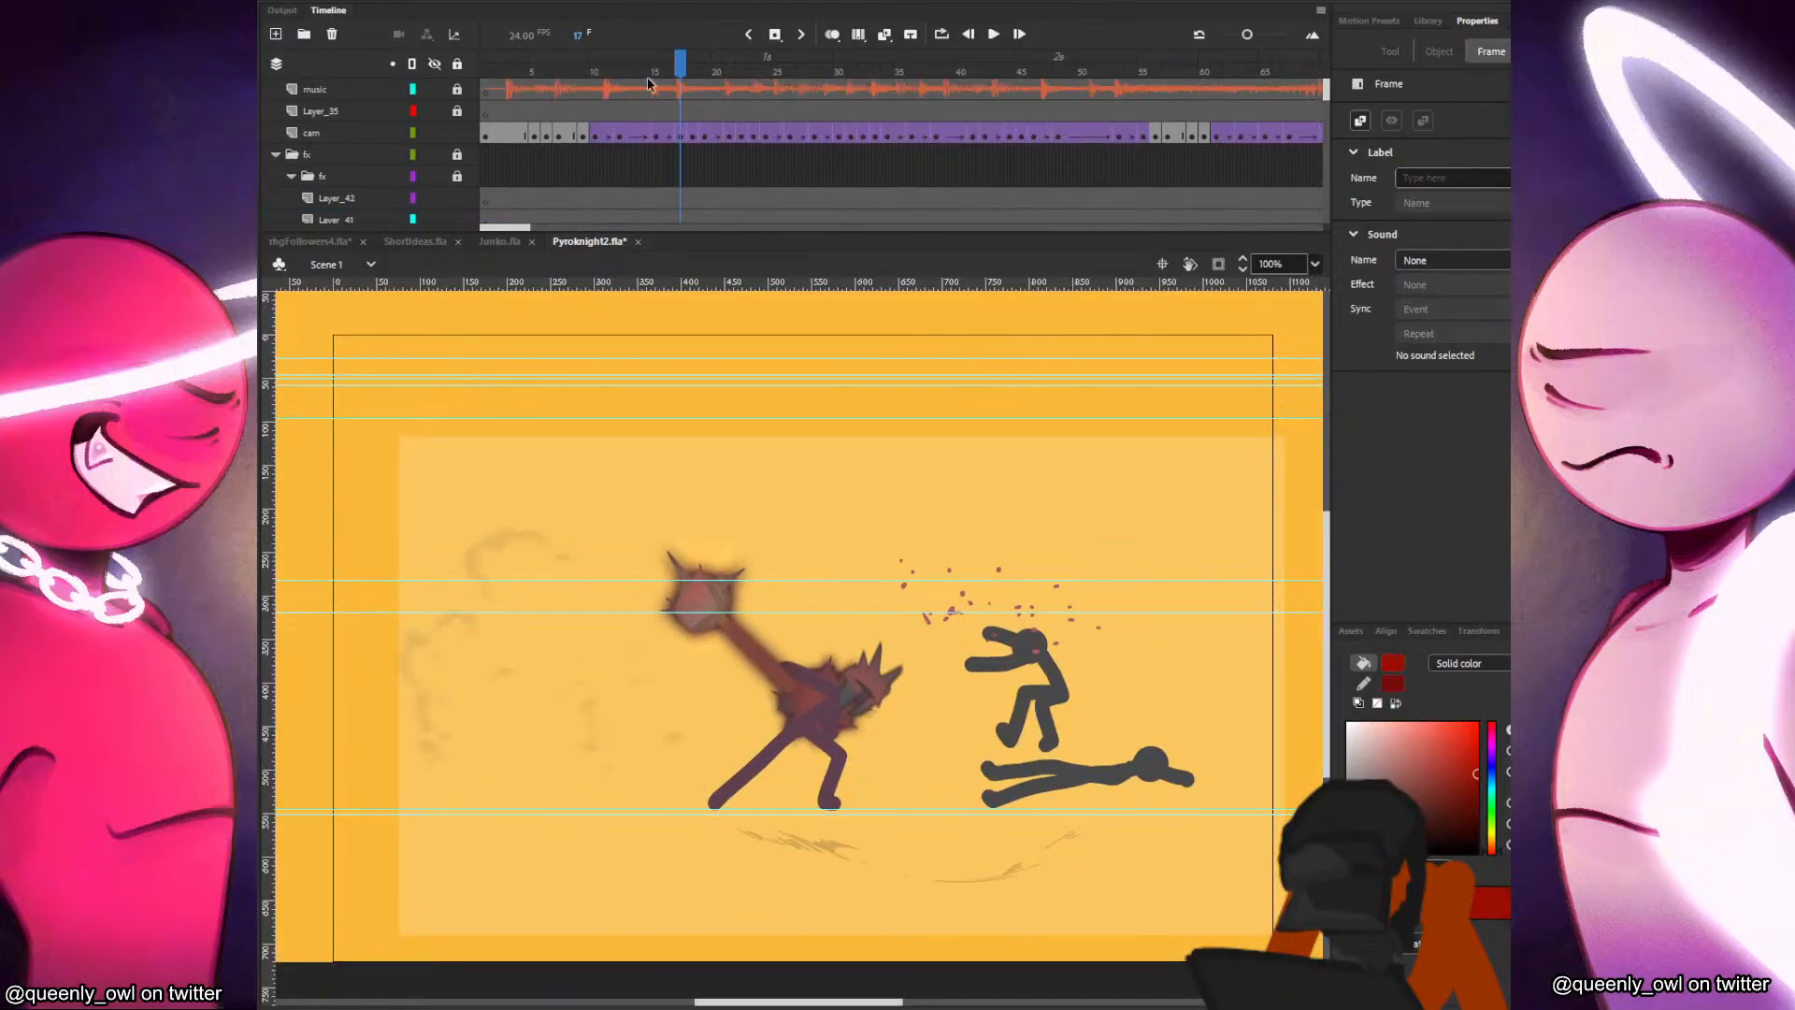
left_click(443, 132)
left_click(953, 514)
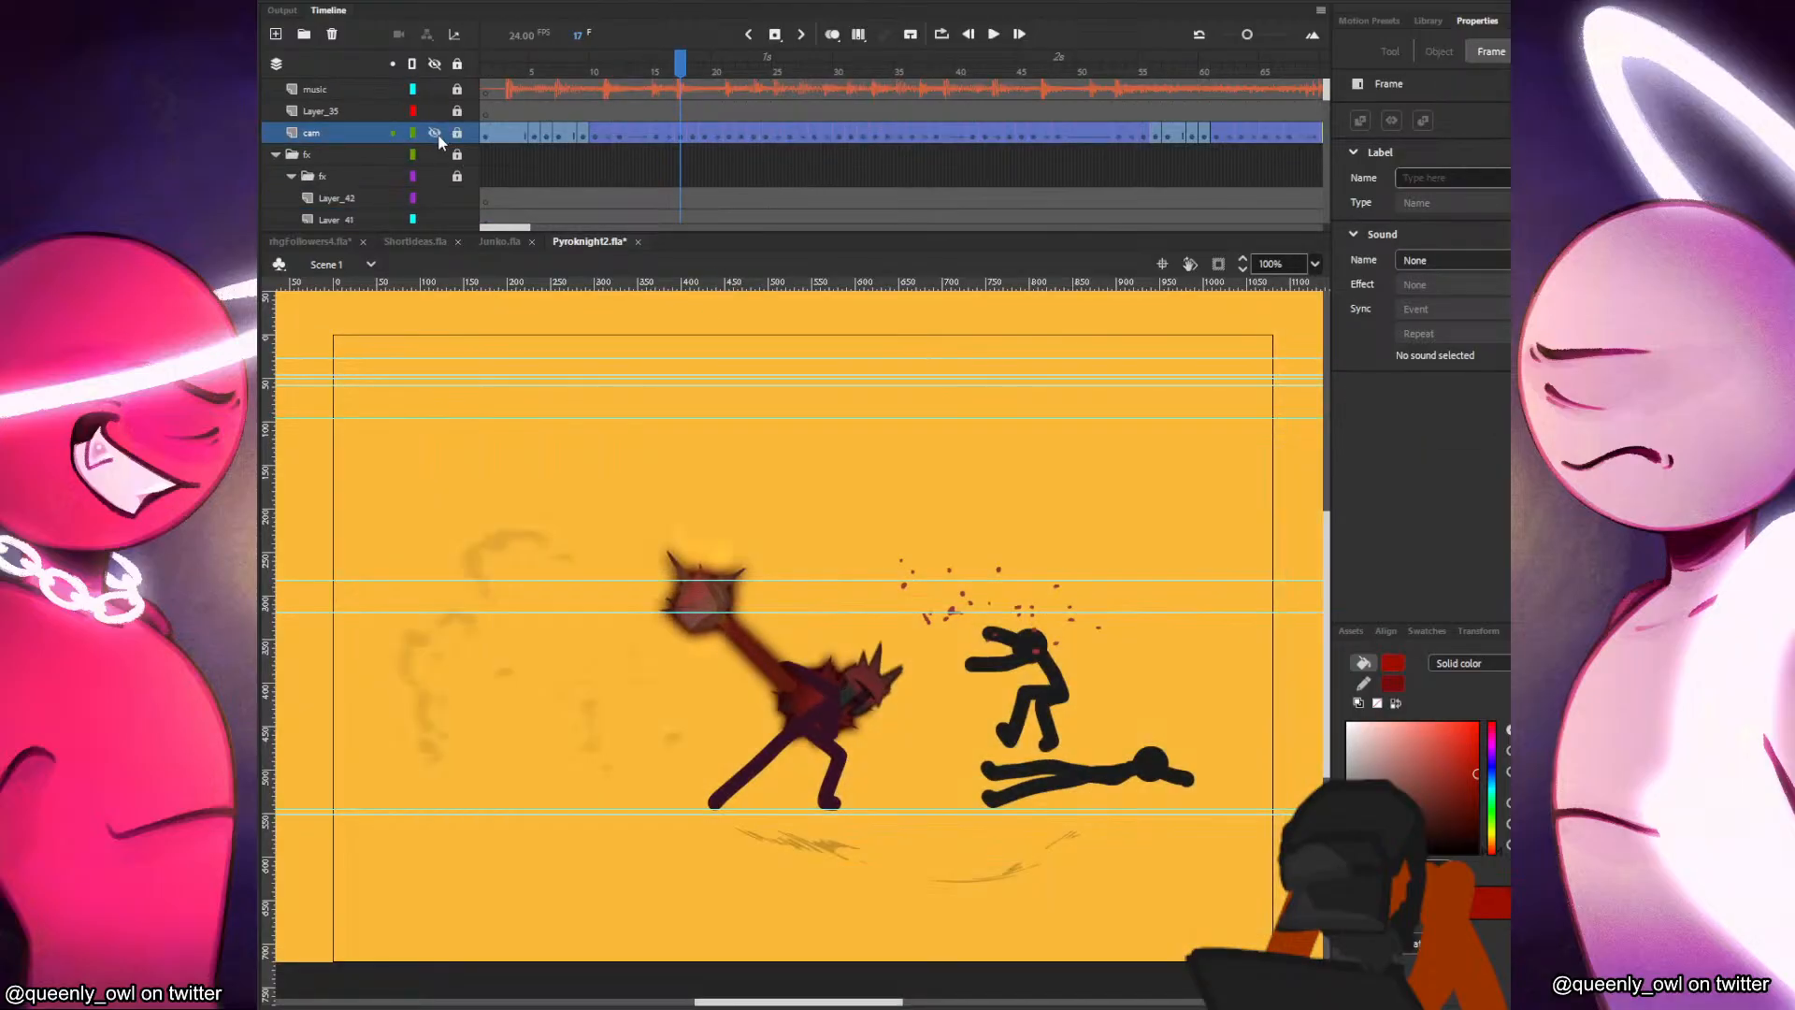
Copy the lying black stick figure's head from Pyroknight2.fla into Junko.fla and place it at the lower end of the axe handle.
scroll(607, 150, "down", 6)
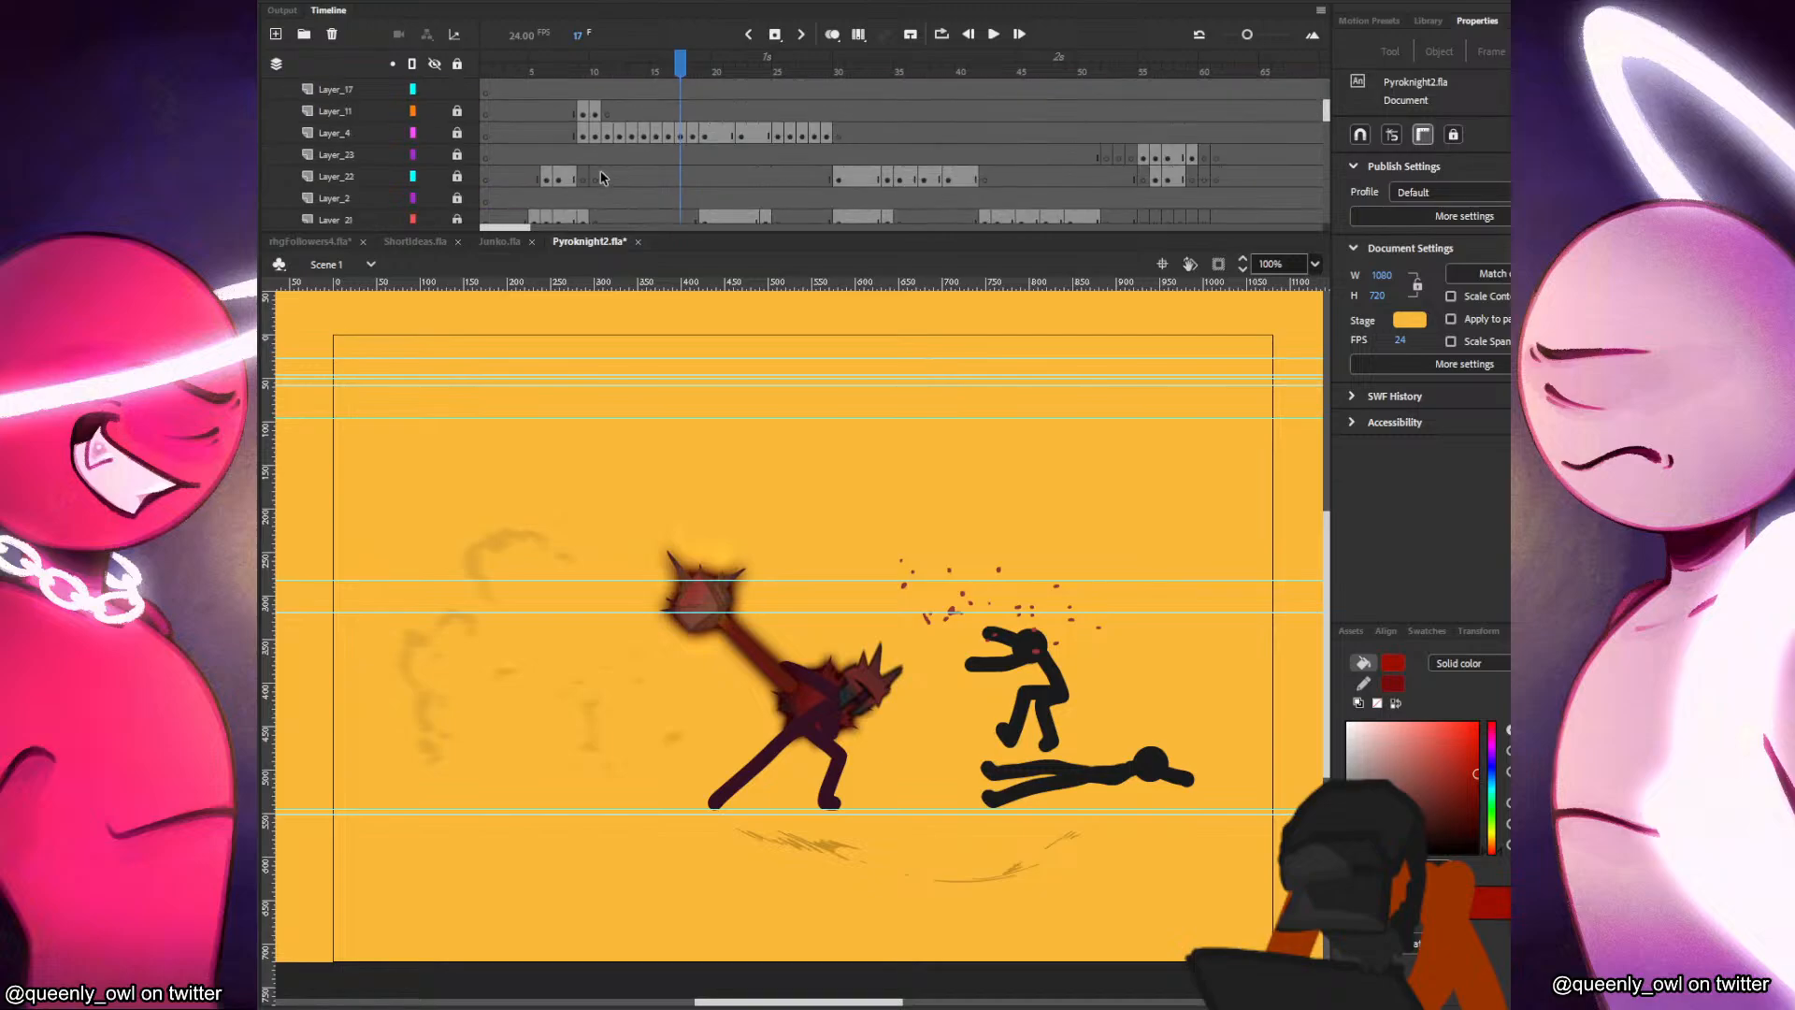
left_click(1042, 646)
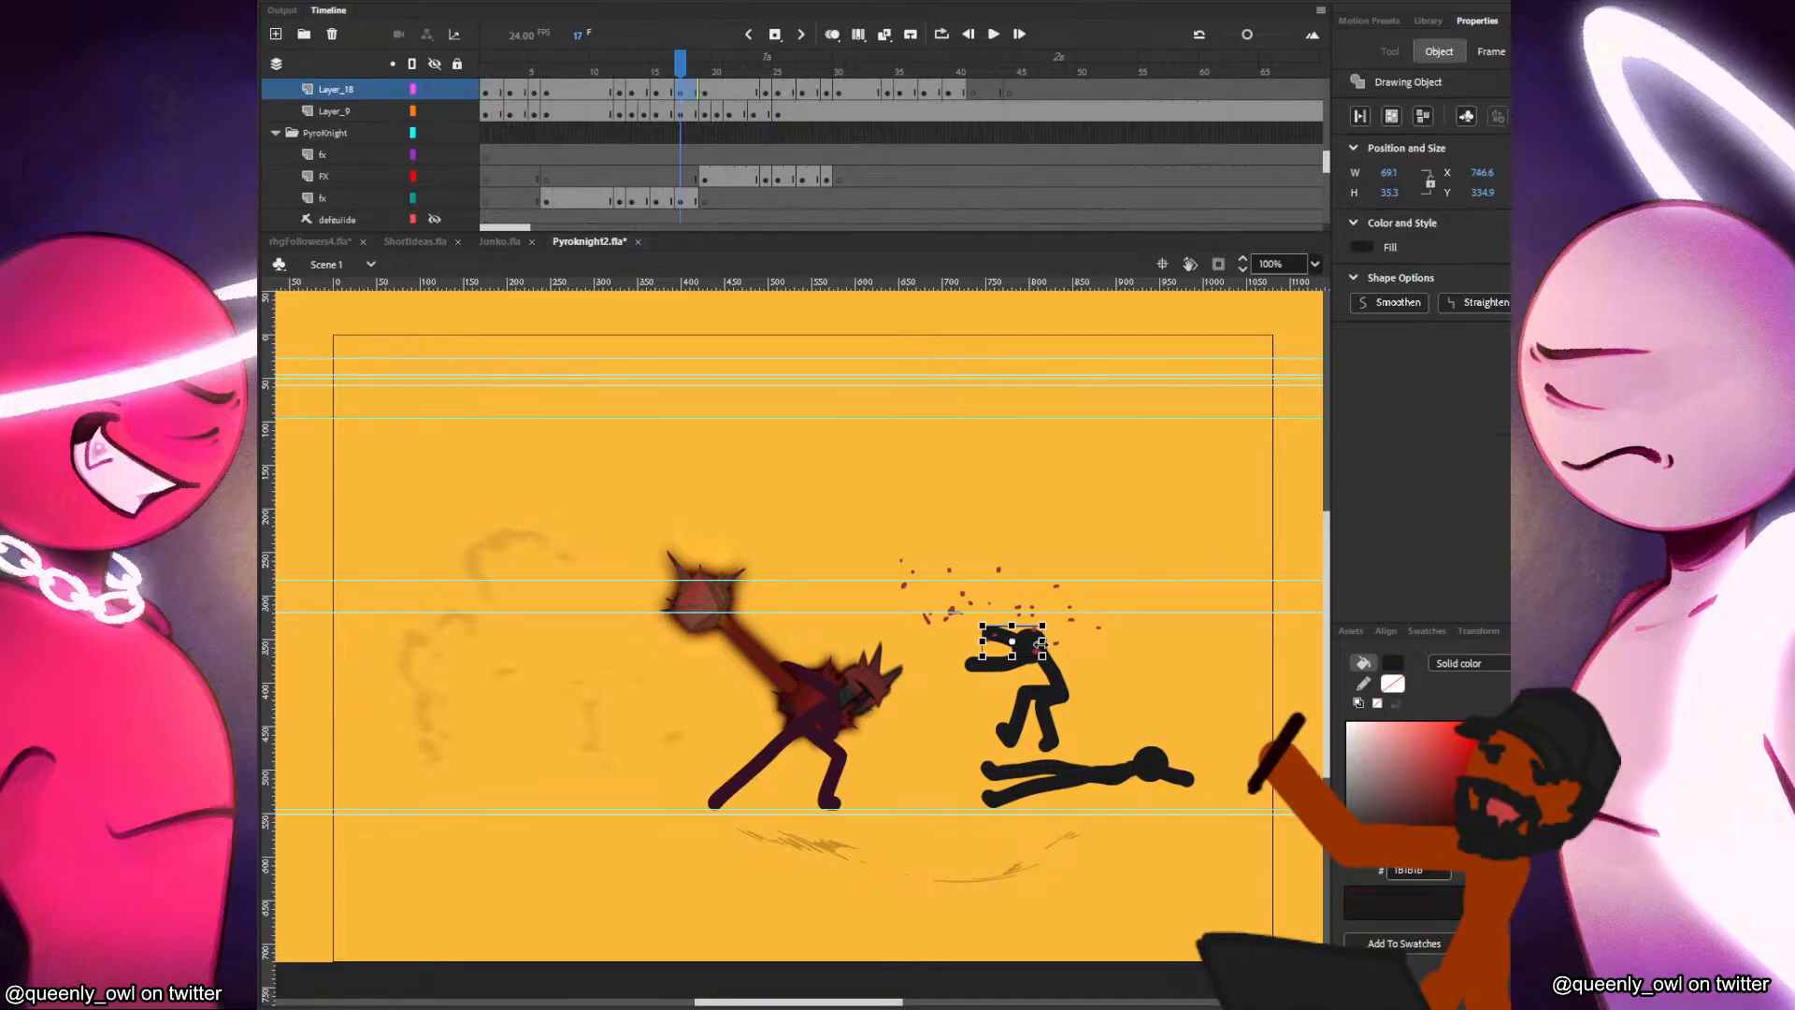
left_click(1148, 759)
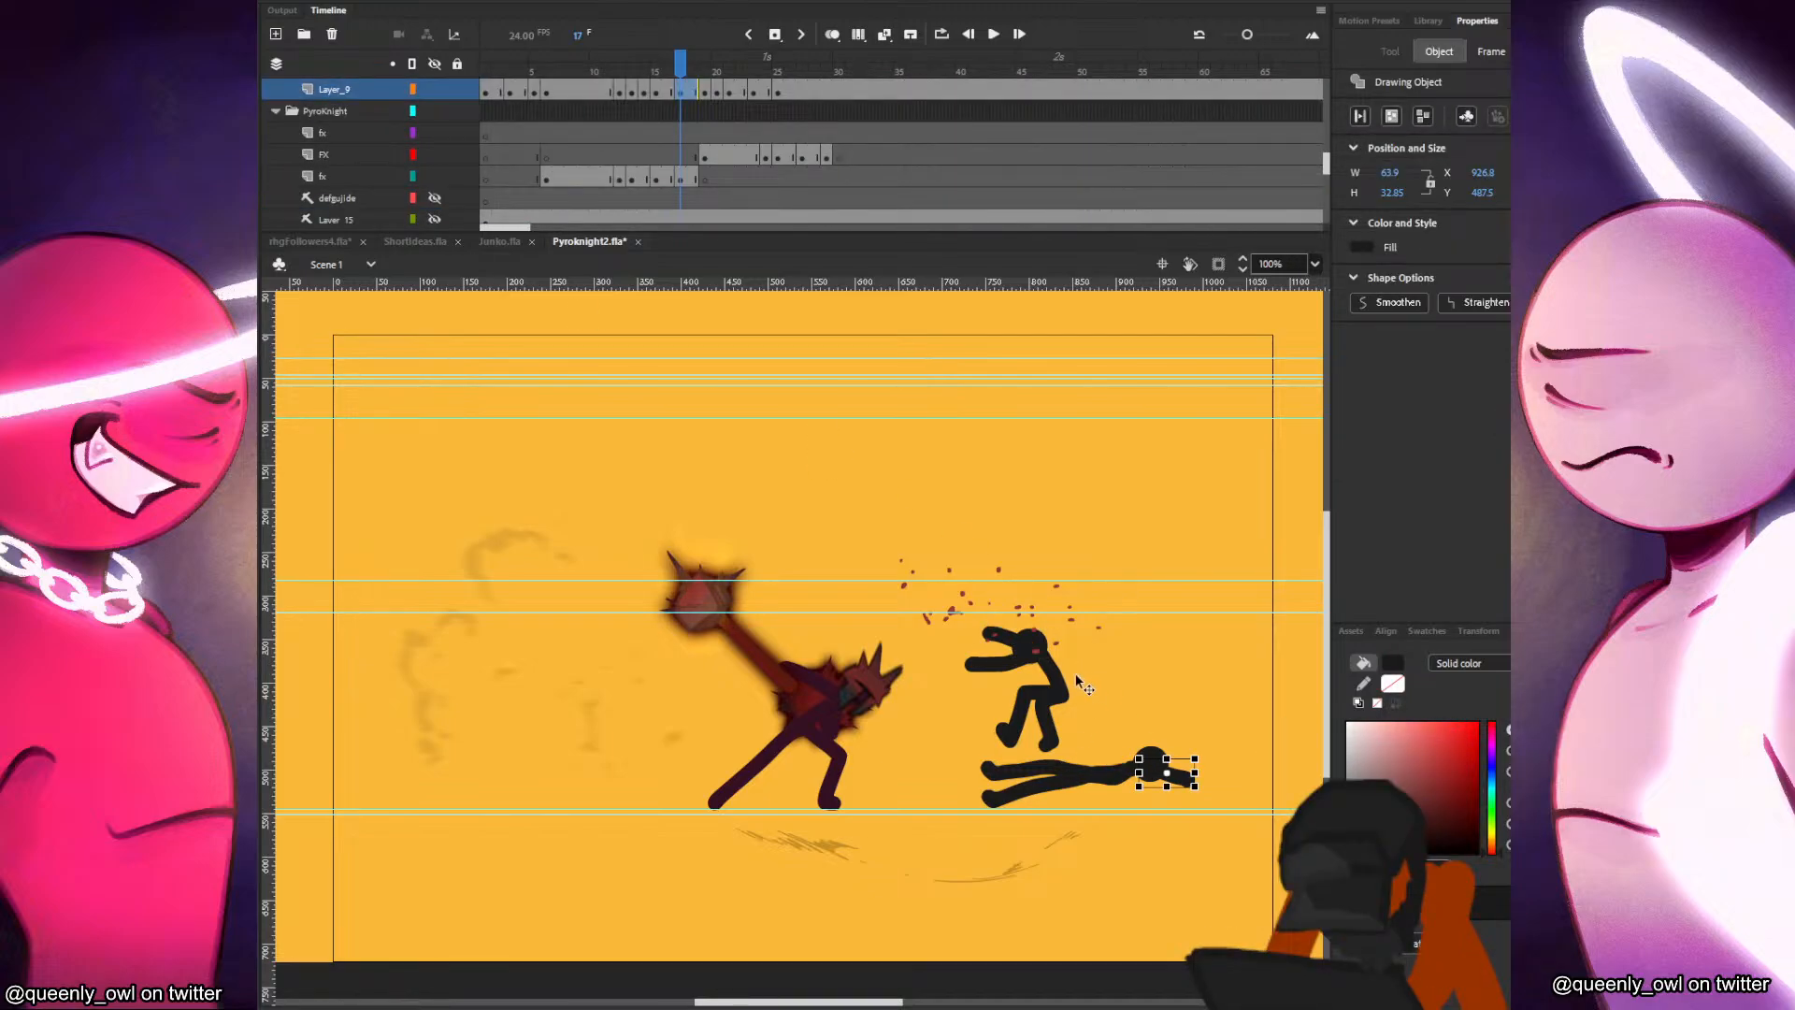
scroll(1078, 677, "up", 5)
left_click(1270, 858)
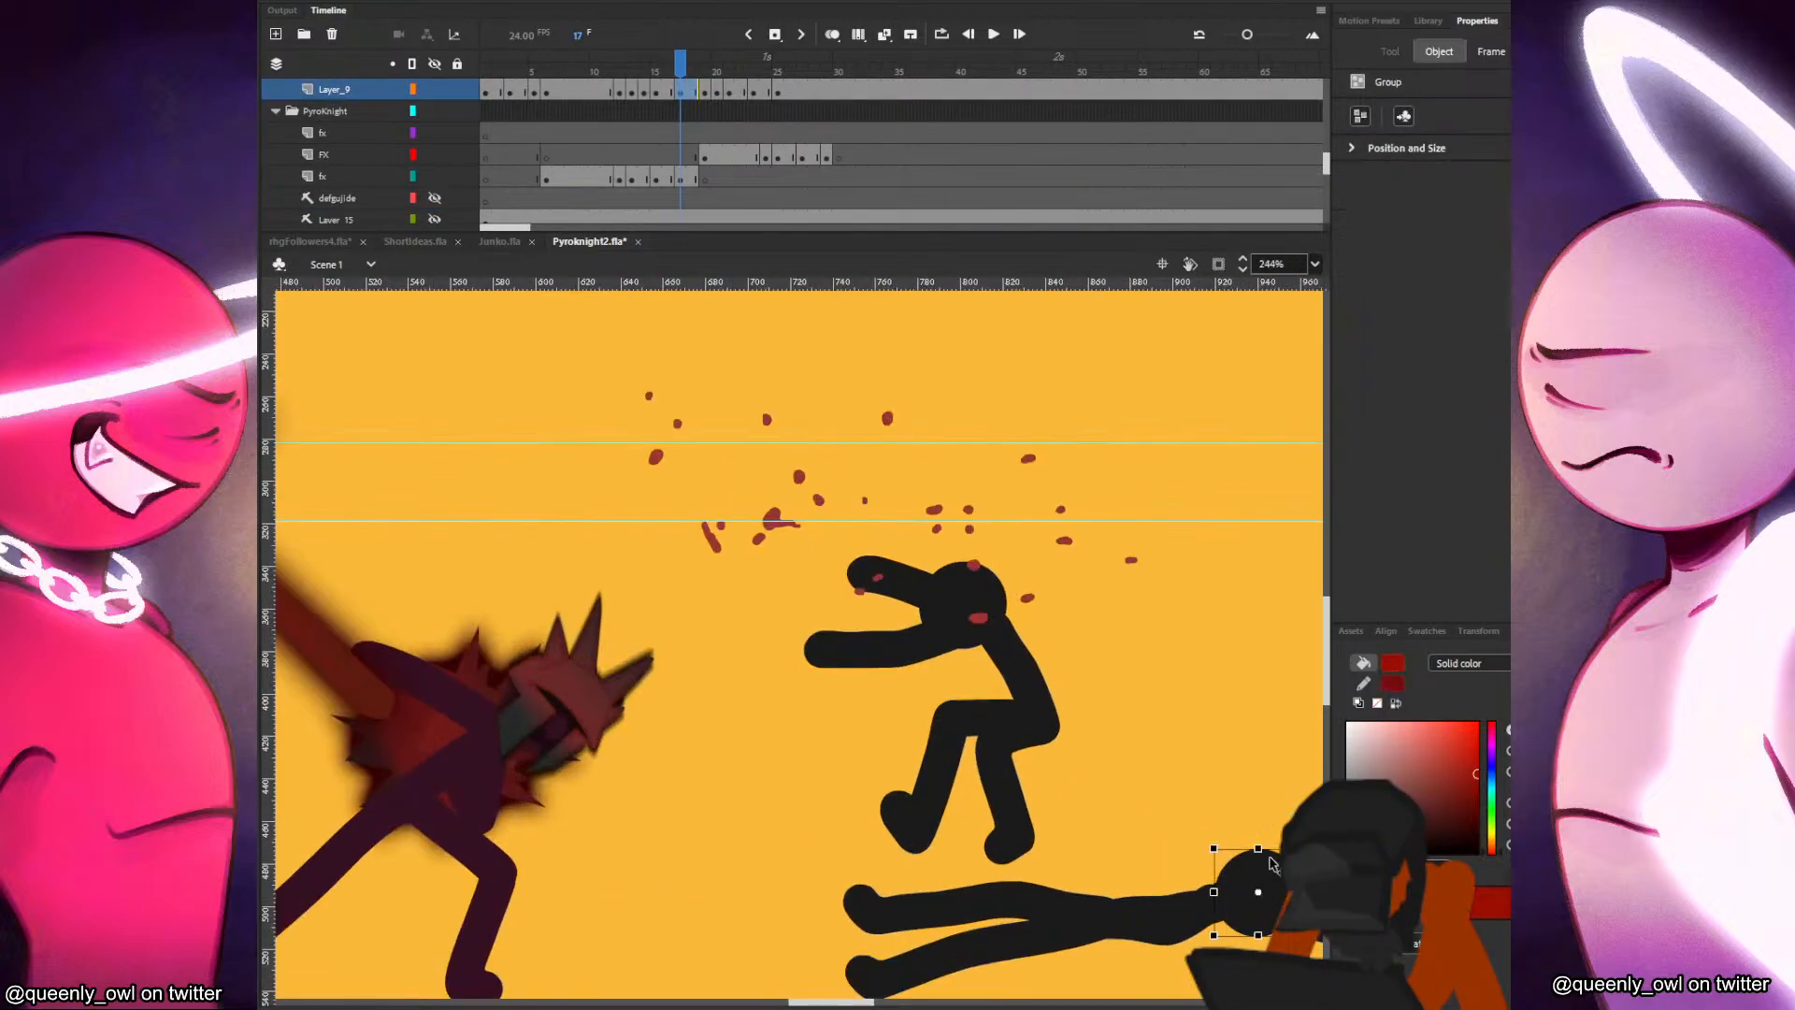
left_click(498, 244)
mouse_move(820, 648)
left_mouse_down()
mouse_move(949, 646)
mouse_move(896, 606)
mouse_move(896, 532)
mouse_move(908, 553)
left_mouse_up()
scroll(957, 646, "up", 3)
Remove the Classic Brush's size 3 preset and save size 17 as a new preset.
key("b")
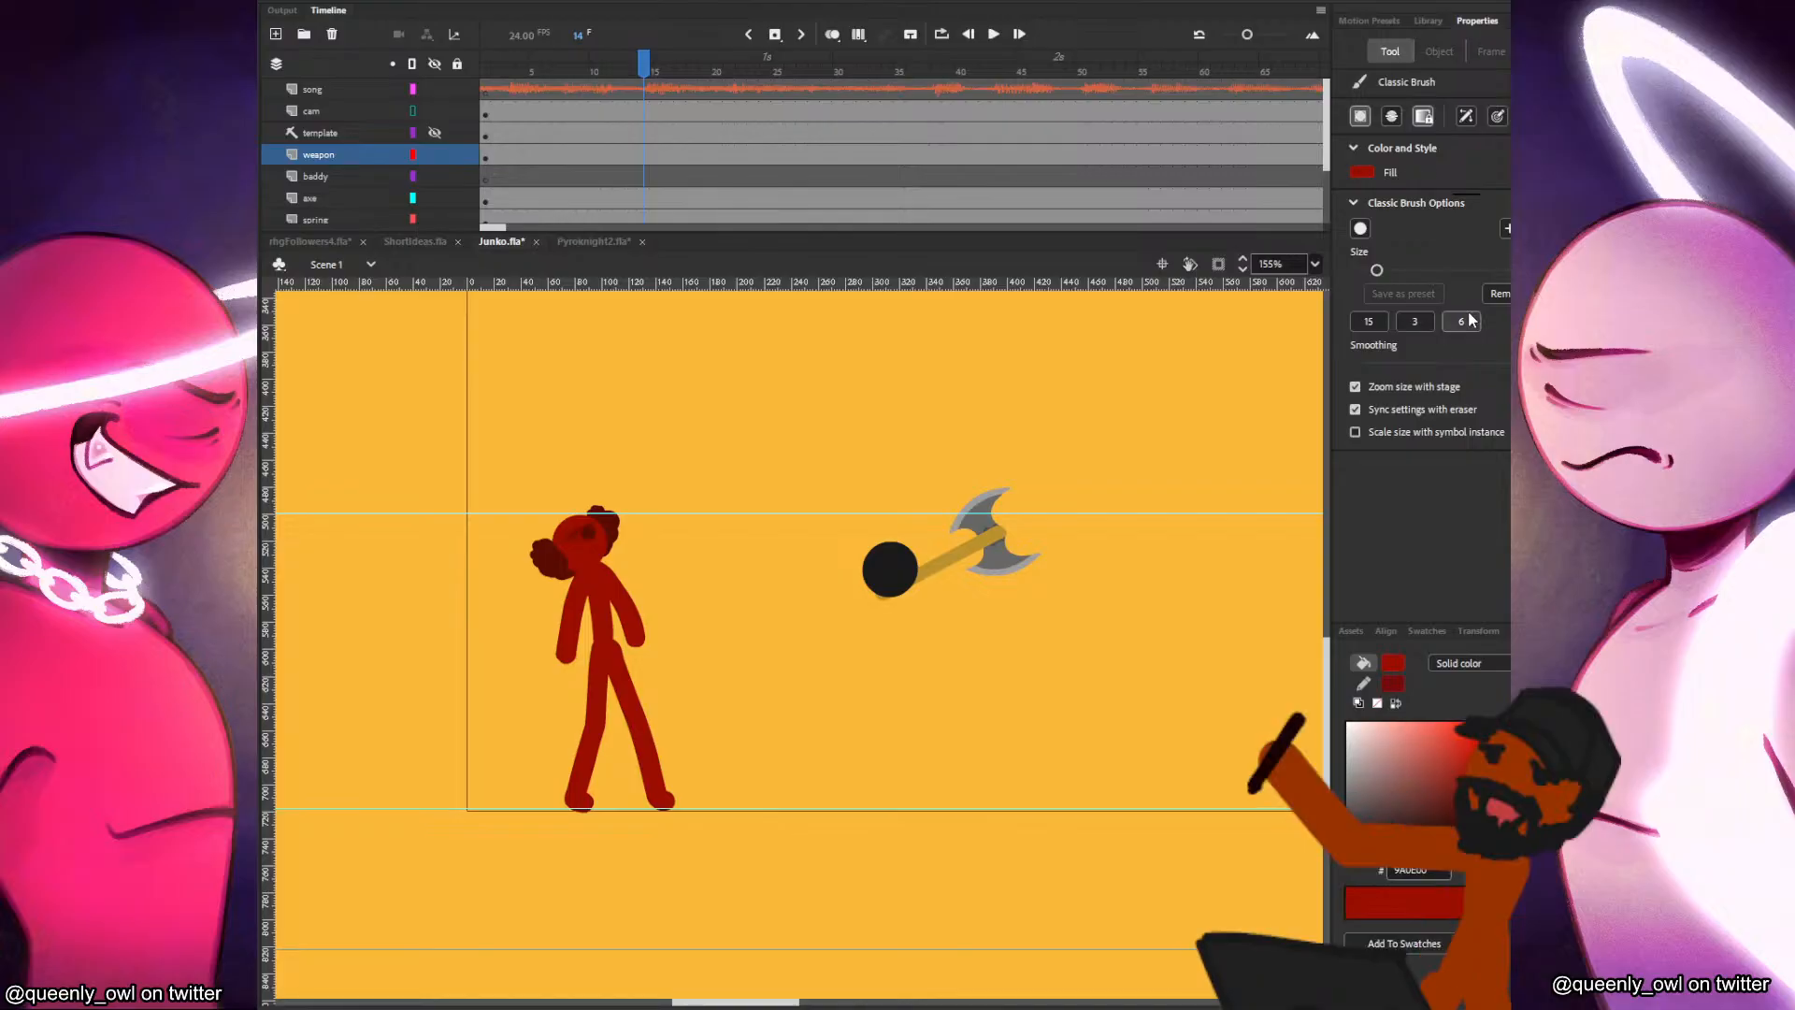
left_click(1417, 318)
left_click(1498, 293)
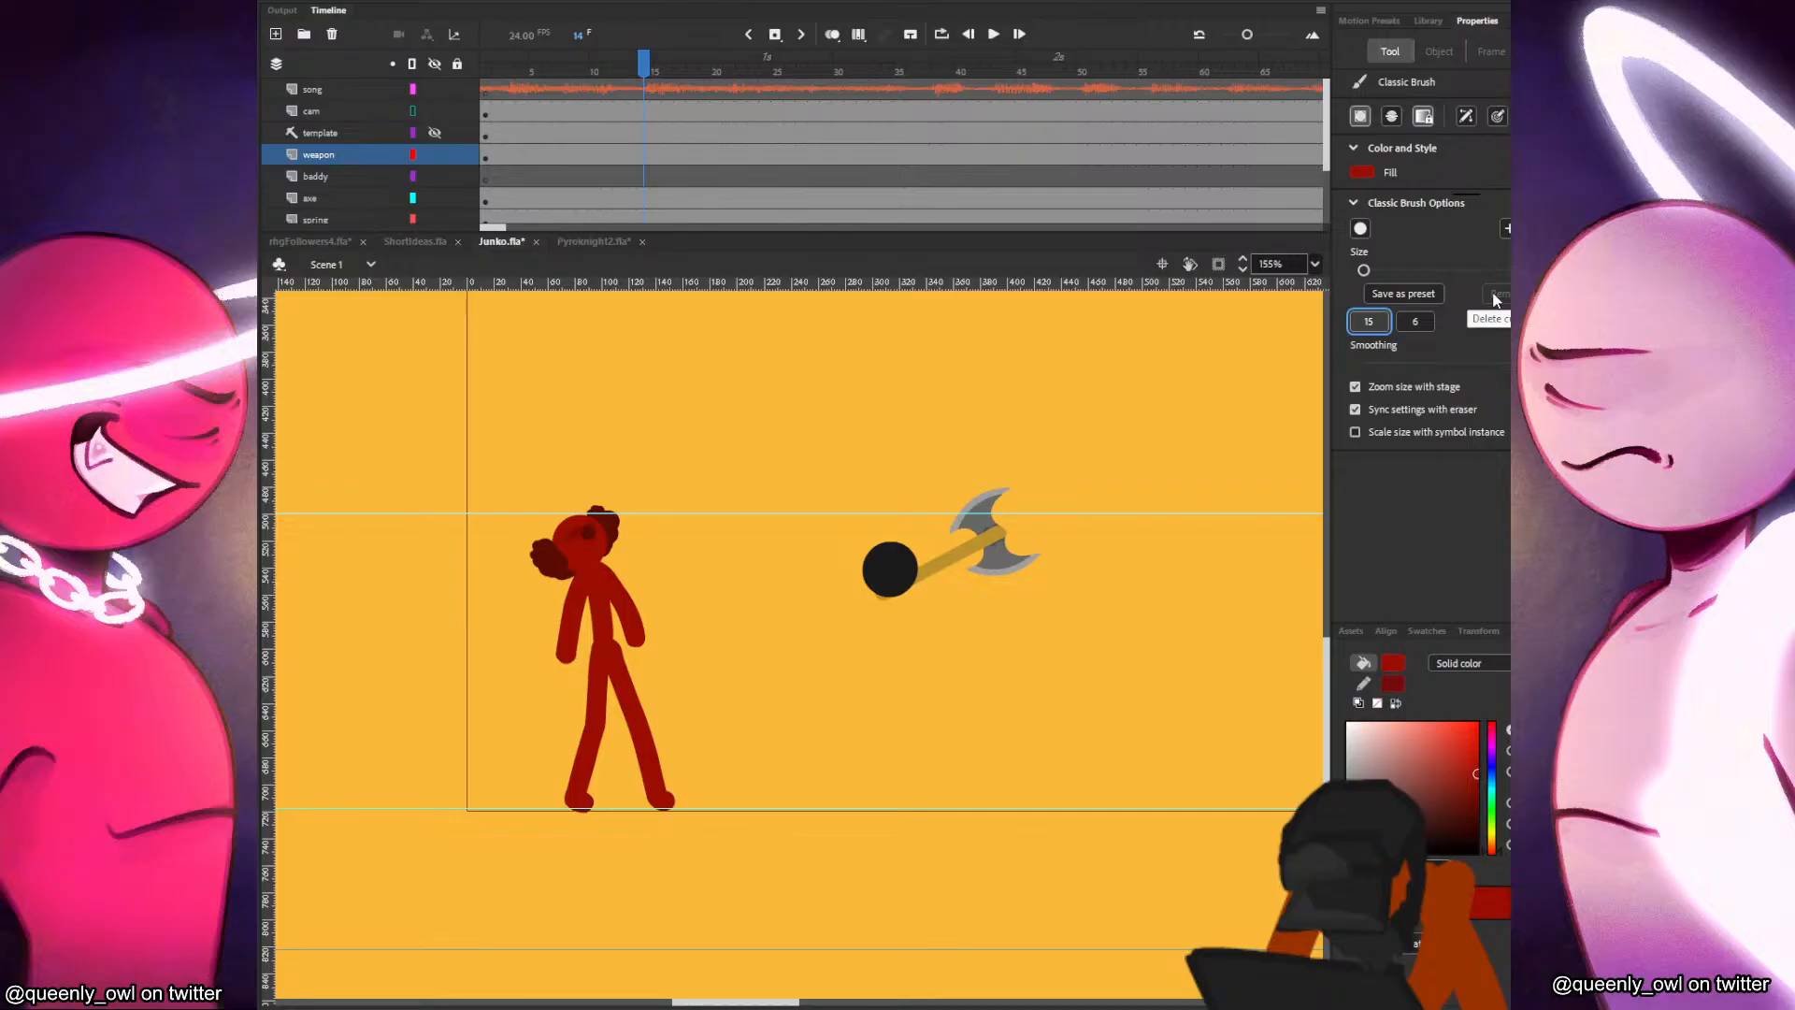
left_click(1374, 323)
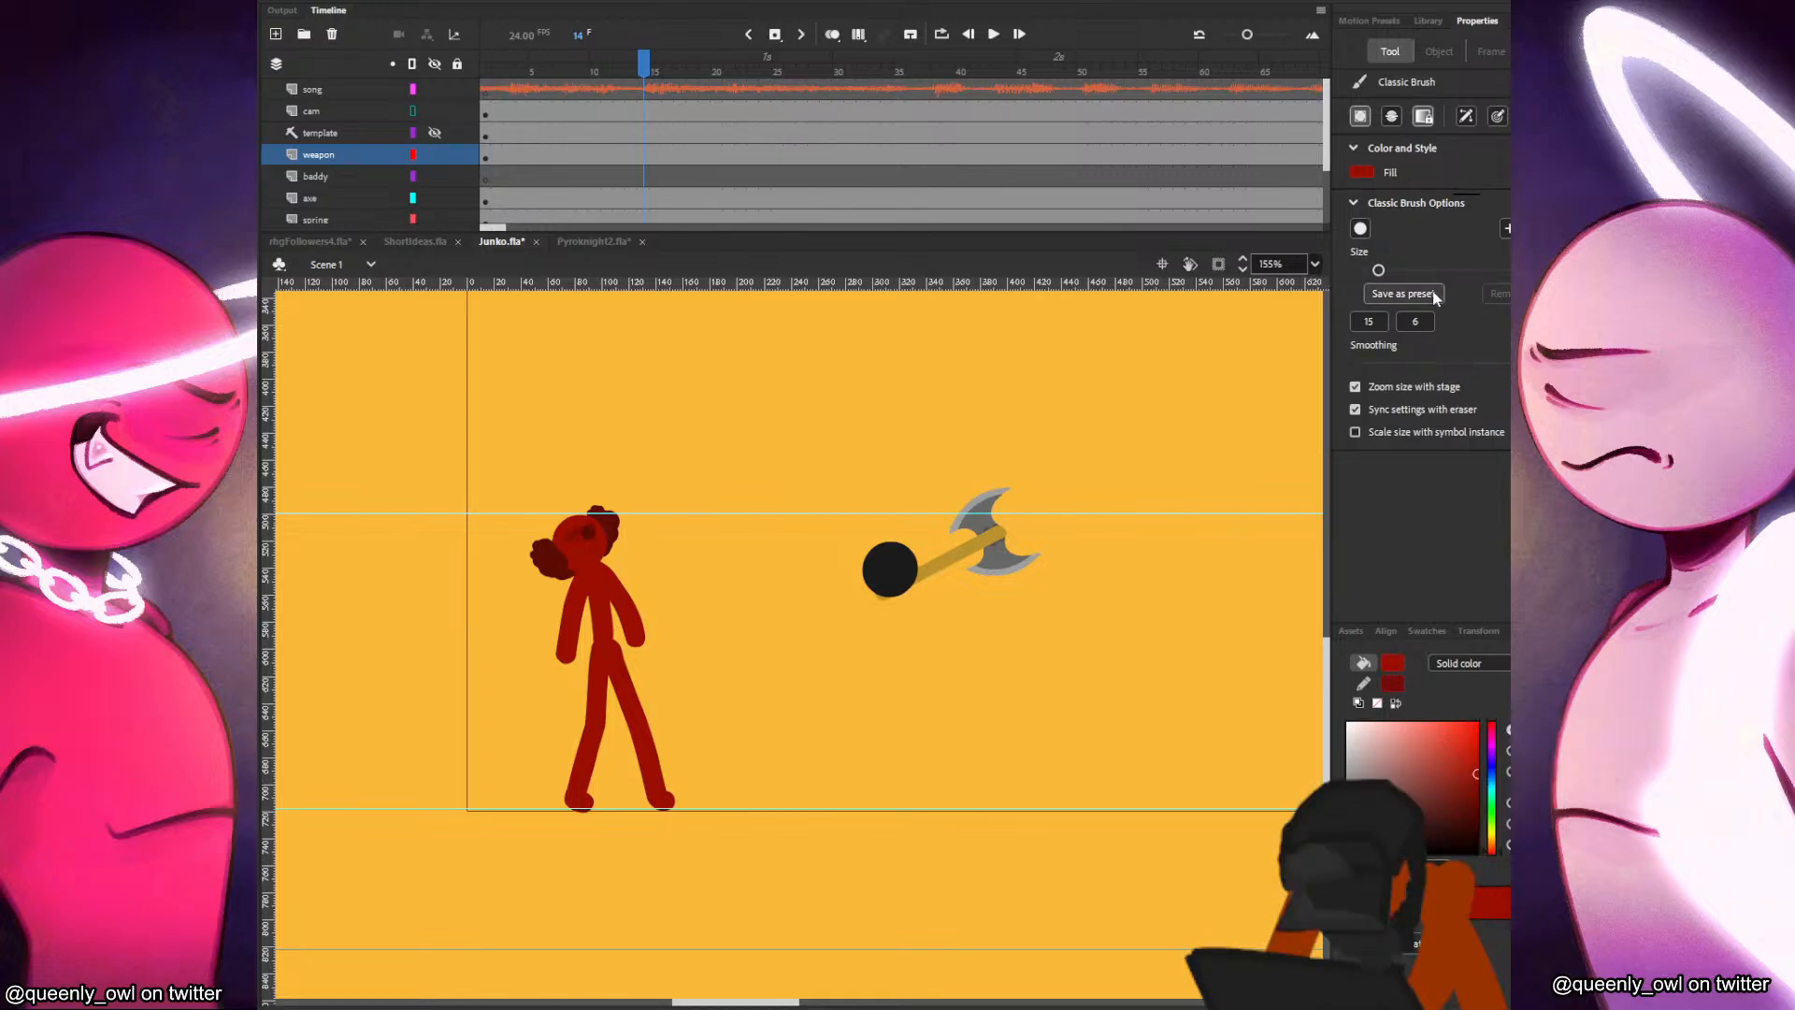
Sample the head's black and brush in the baddy's leaning torso, pointed face, bent front leg, and extended back leg.
left_click_drag(896, 585, 925, 654)
key("ctrl+z")
key("i")
left_click(903, 578)
key("b")
left_click_drag(901, 587, 934, 659)
mouse_move(898, 592)
left_mouse_down()
mouse_move(855, 612)
mouse_move(853, 591)
left_mouse_up()
key("ctrl+z")
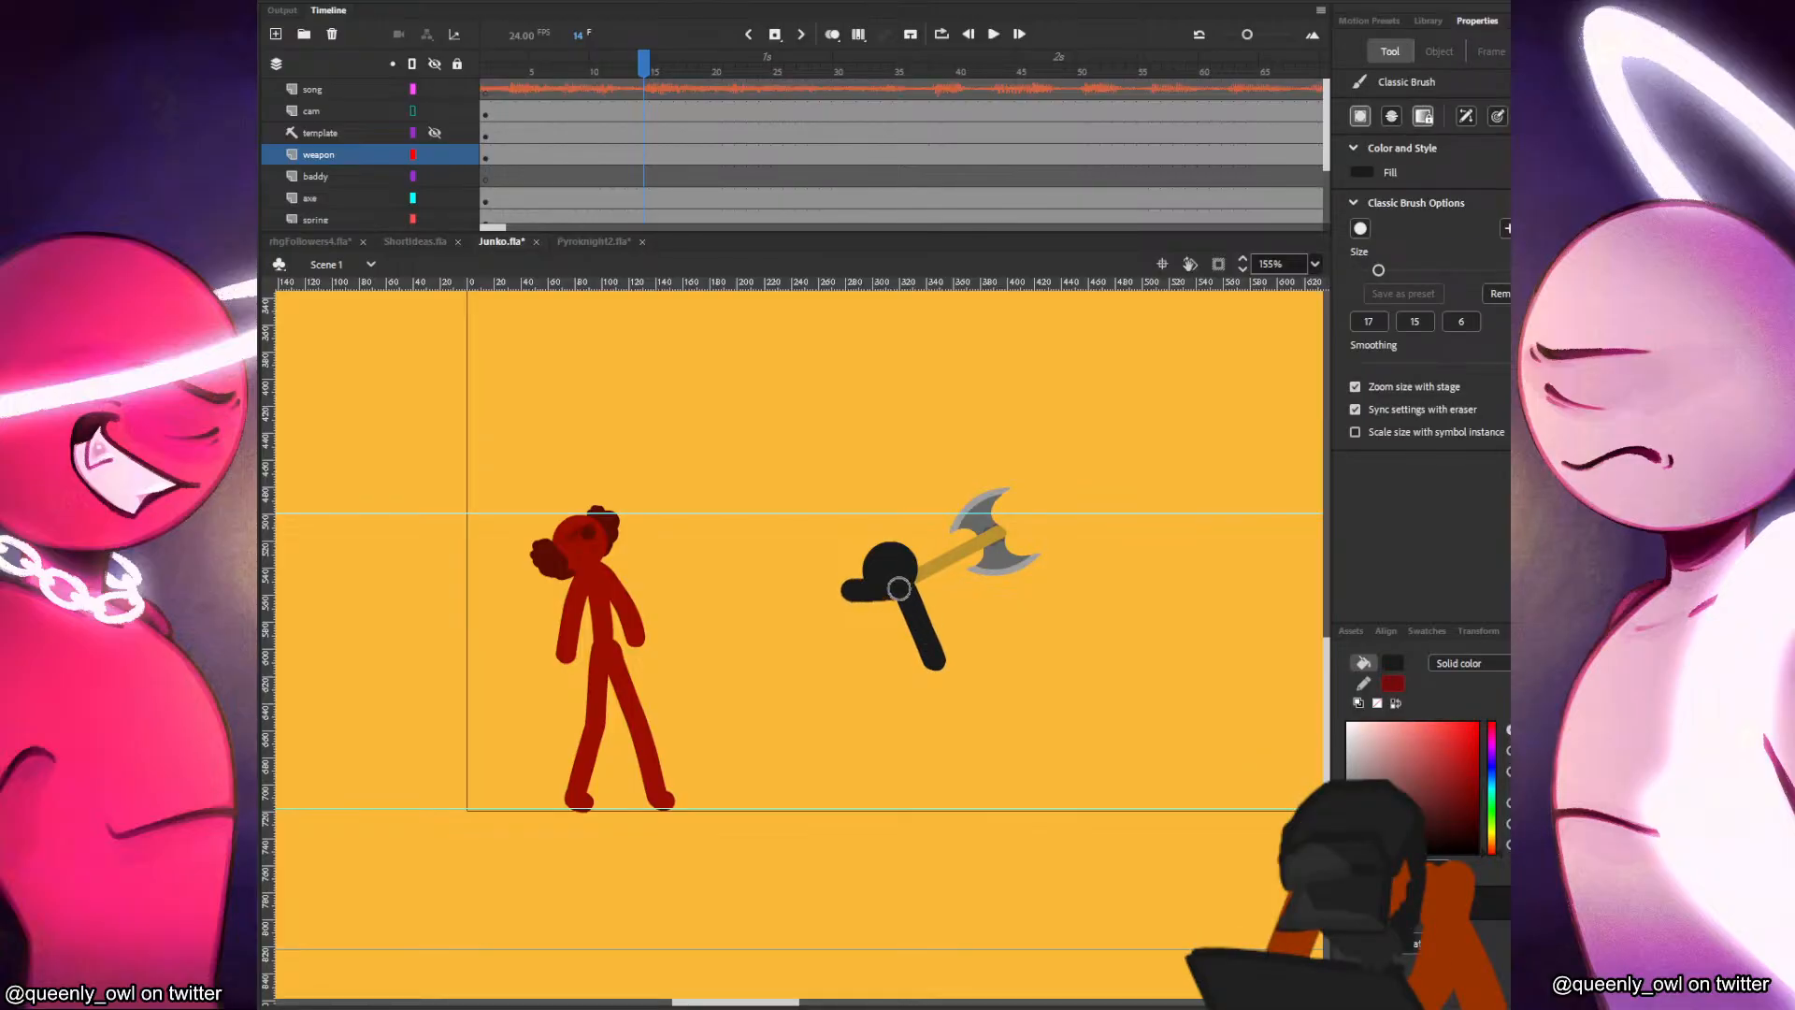
mouse_move(887, 687)
left_mouse_down()
mouse_move(932, 663)
mouse_move(876, 700)
mouse_move(903, 771)
left_mouse_up()
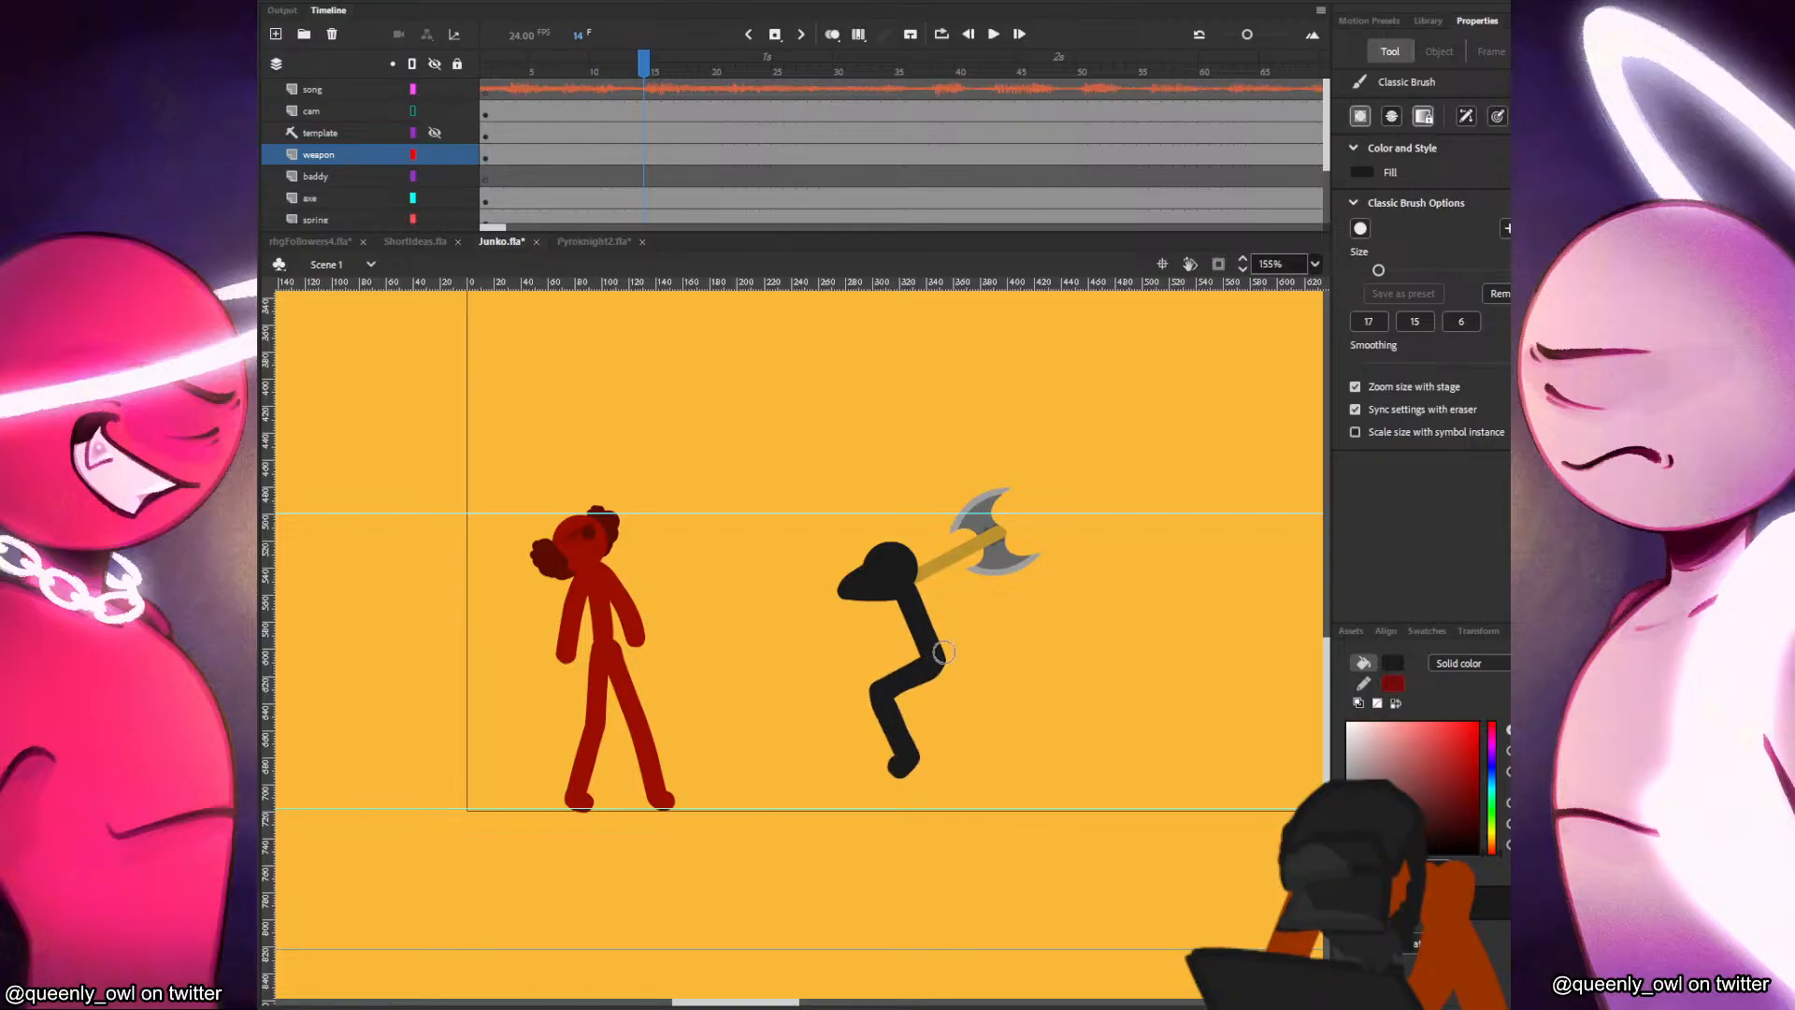
left_click_drag(936, 661, 1049, 801)
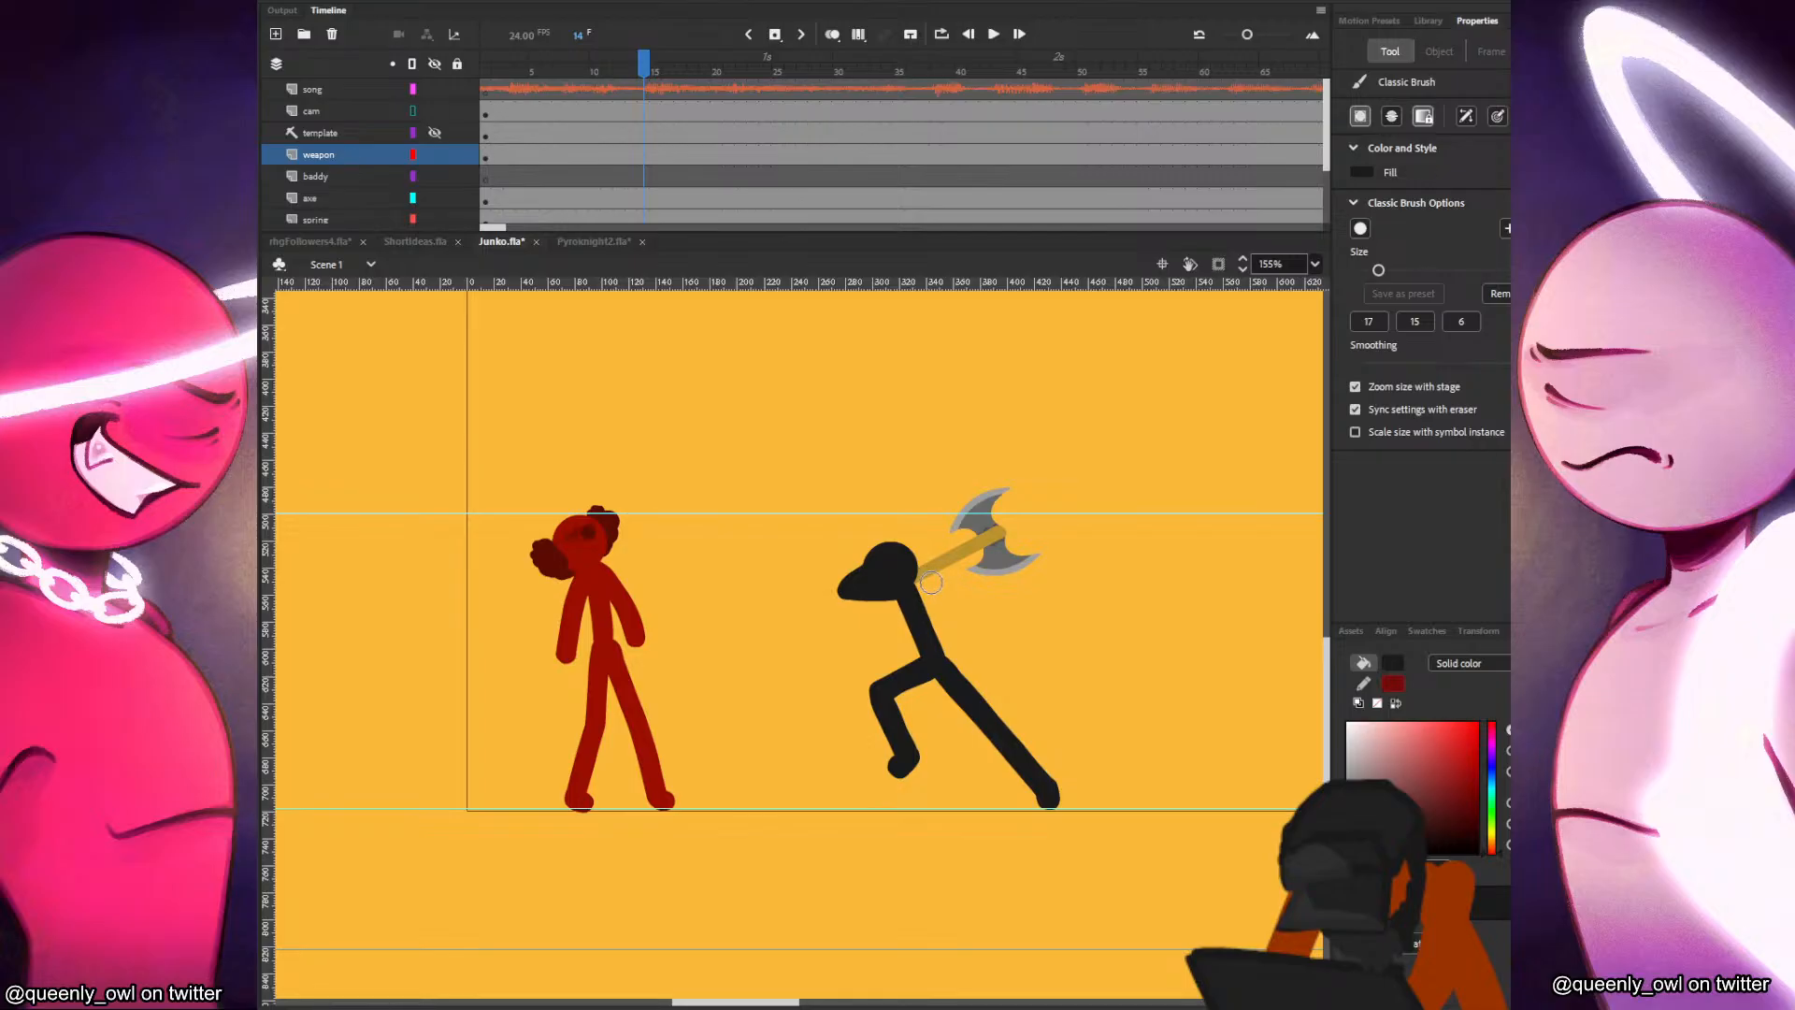
Brush the baddy's bent arm from the shoulder, with the hand raised to the axe handle.
mouse_move(914, 591)
left_mouse_down()
mouse_move(953, 611)
mouse_move(935, 575)
left_mouse_up()
key("ctrl+z")
key("ctrl+z")
mouse_move(914, 591)
left_mouse_down()
mouse_move(958, 622)
mouse_move(949, 578)
left_mouse_up()
key("ctrl+z")
key("ctrl+z")
key("ctrl+z")
left_click(947, 572)
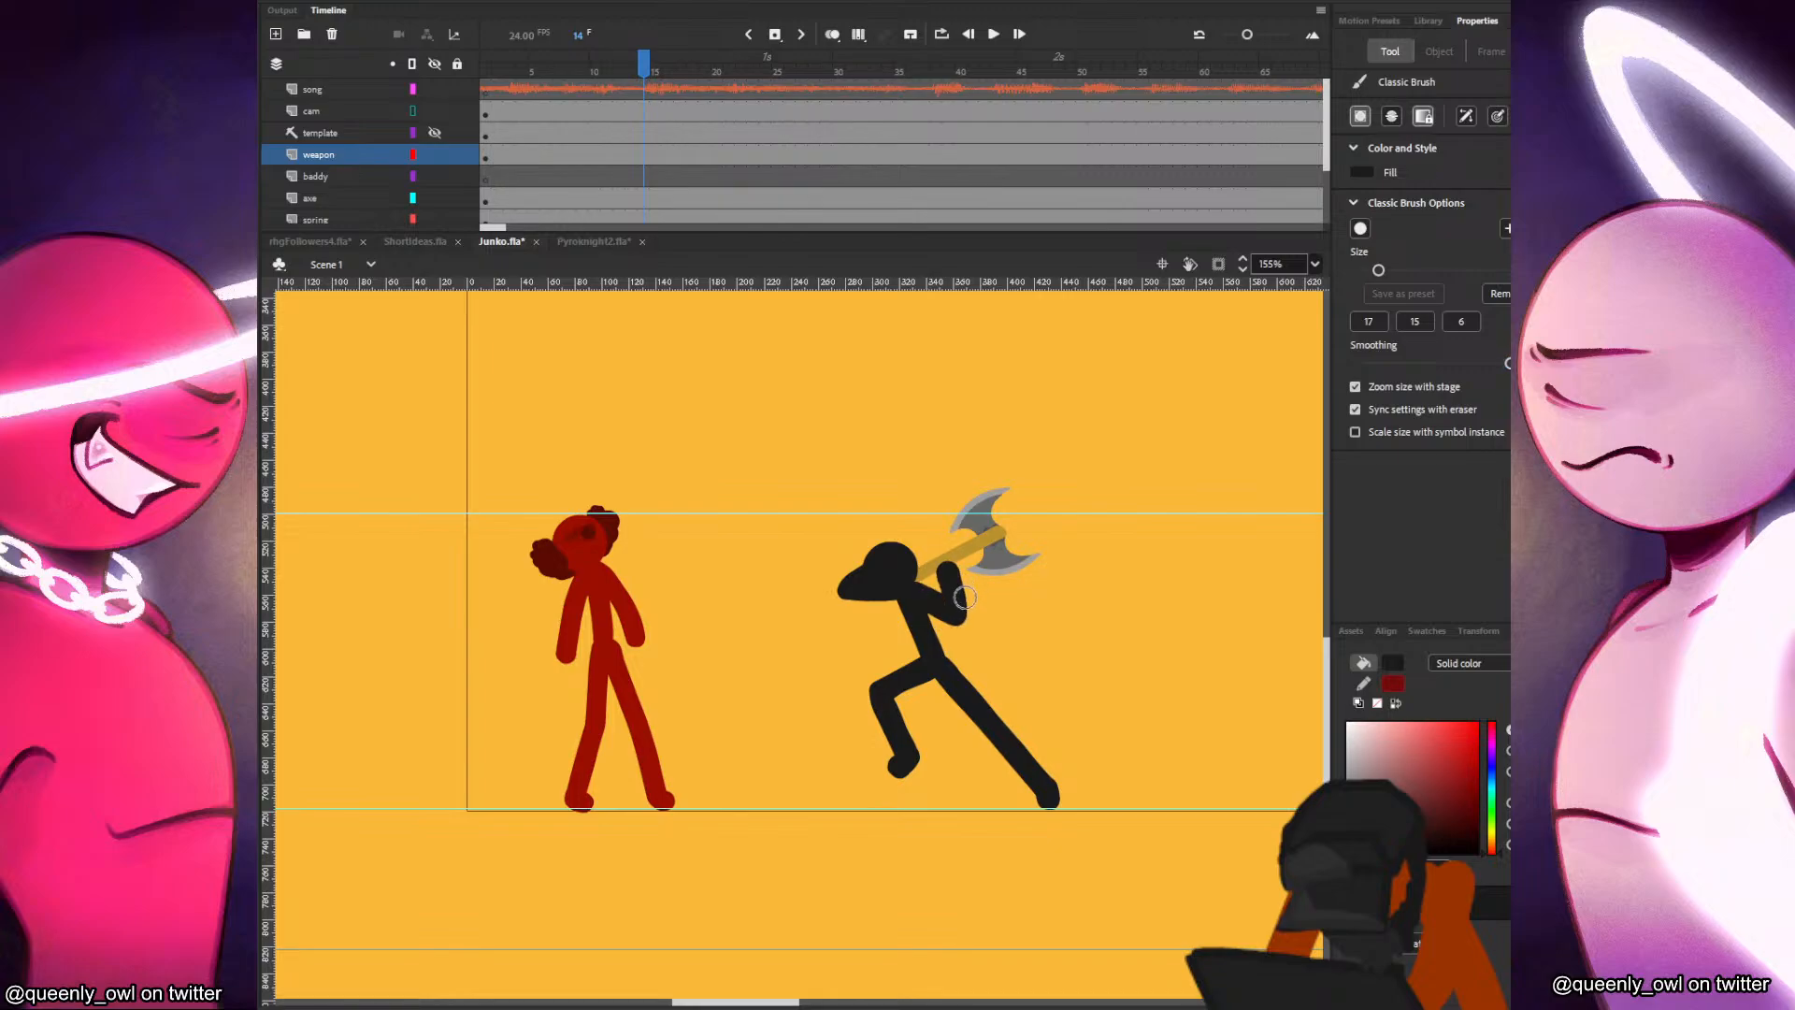
Rotate the axe to nearly horizontal so its handle rests on the baddy's shoulder in the raised hand.
key("q")
left_click(1006, 558)
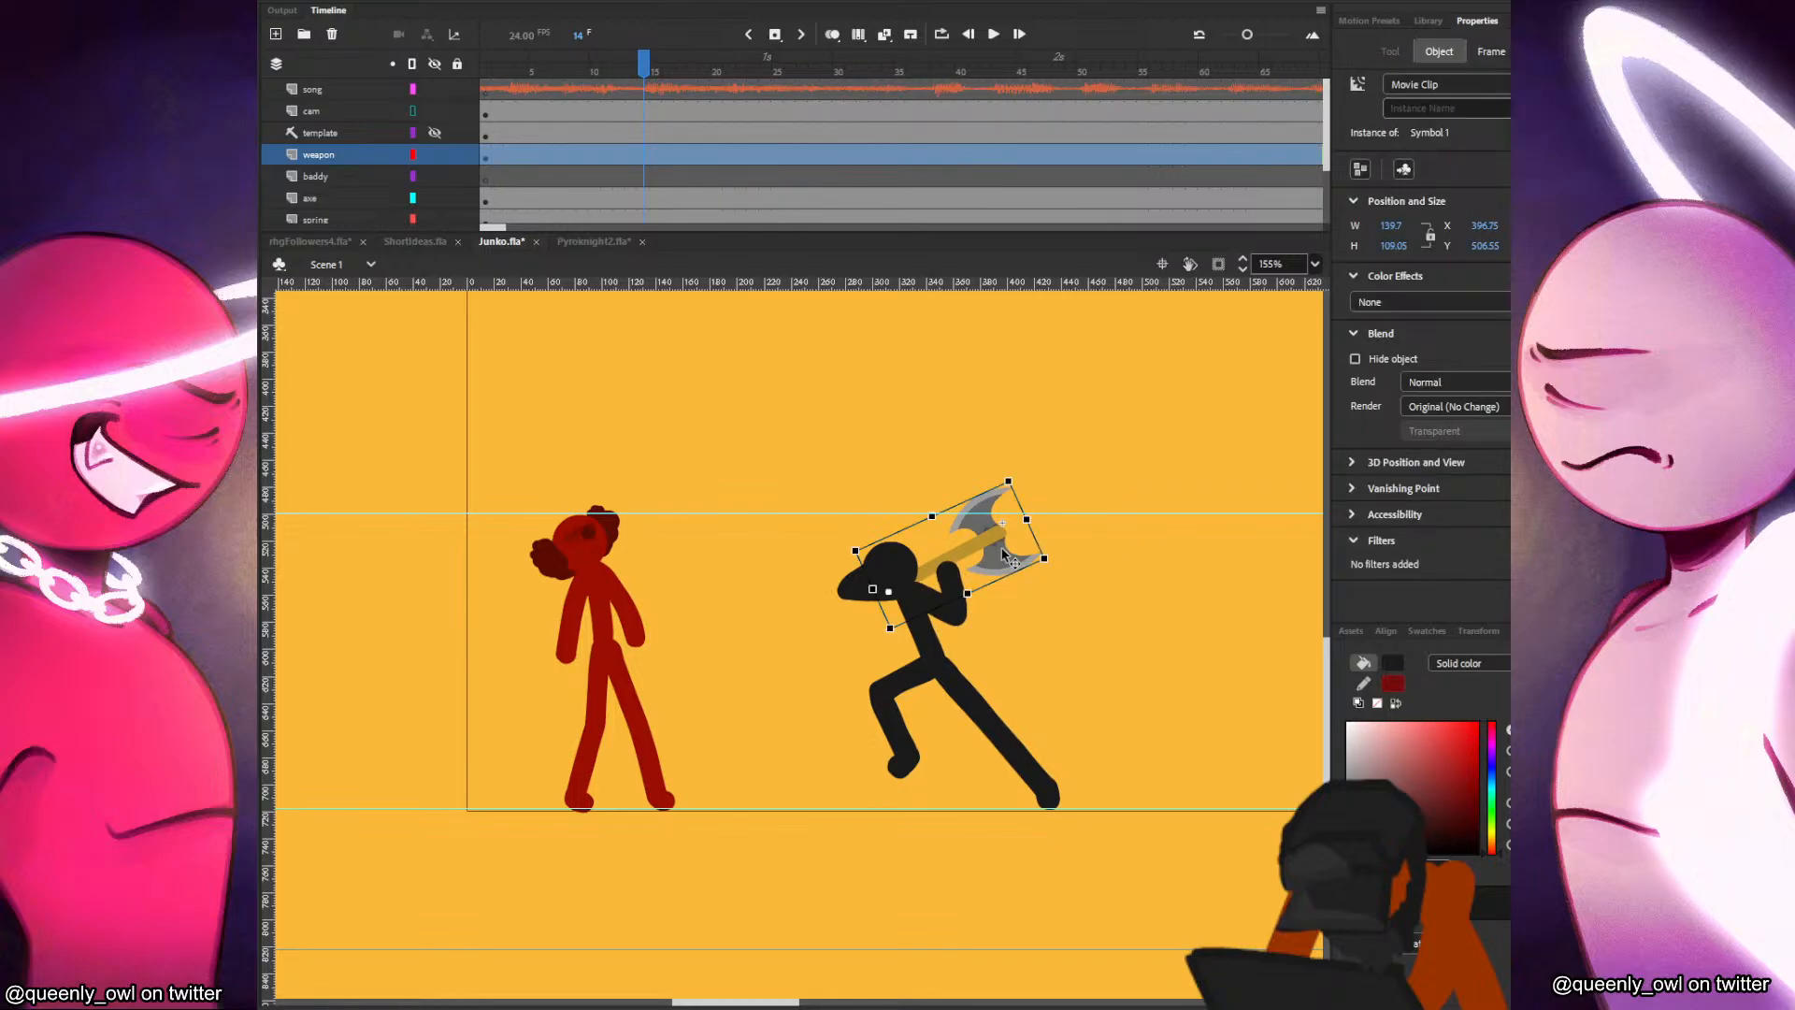
left_click_drag(1003, 555, 1072, 522)
left_click(1051, 597)
Delete Junko's torso, arms, and legs from the junko layer, keeping only the head.
key("space")
left_click_drag(1051, 599, 1168, 567)
left_click_drag(935, 606, 1186, 599)
left_click(992, 563)
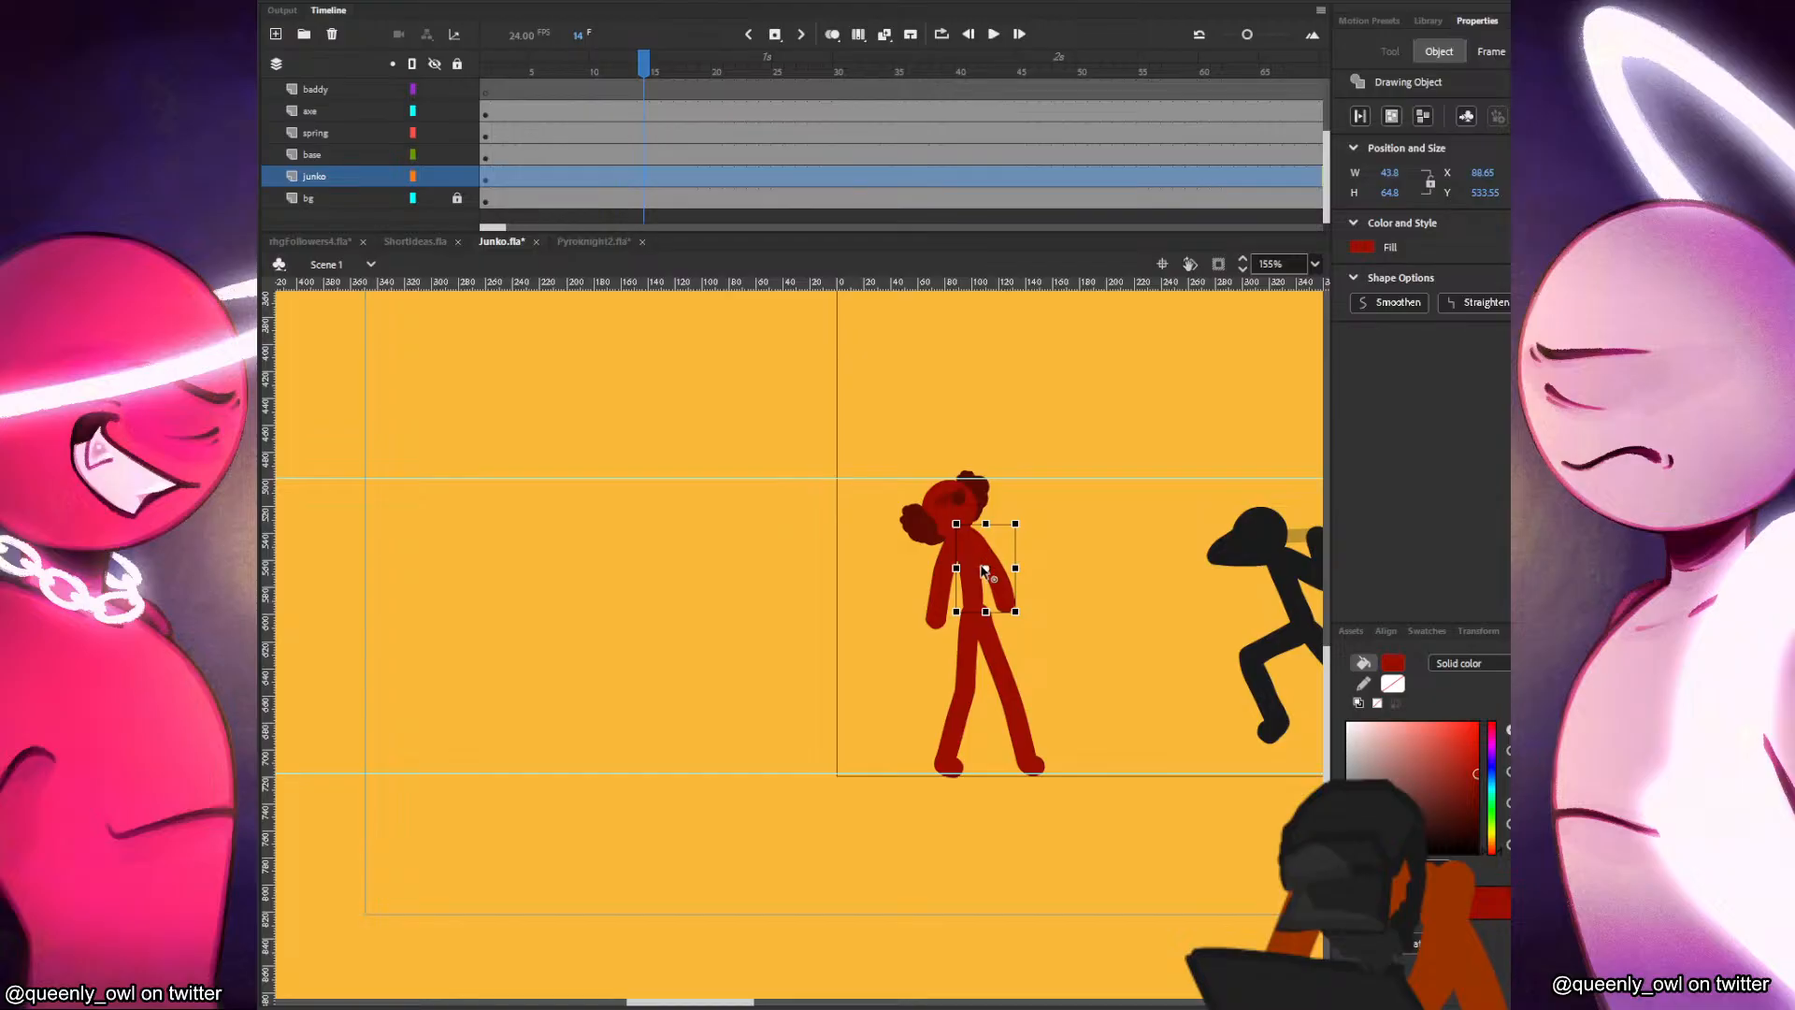
key("Delete")
left_click(970, 575)
key("Delete")
left_click(949, 580)
key("Delete")
left_click(977, 628)
key("Delete")
left_click(974, 631)
key("Delete")
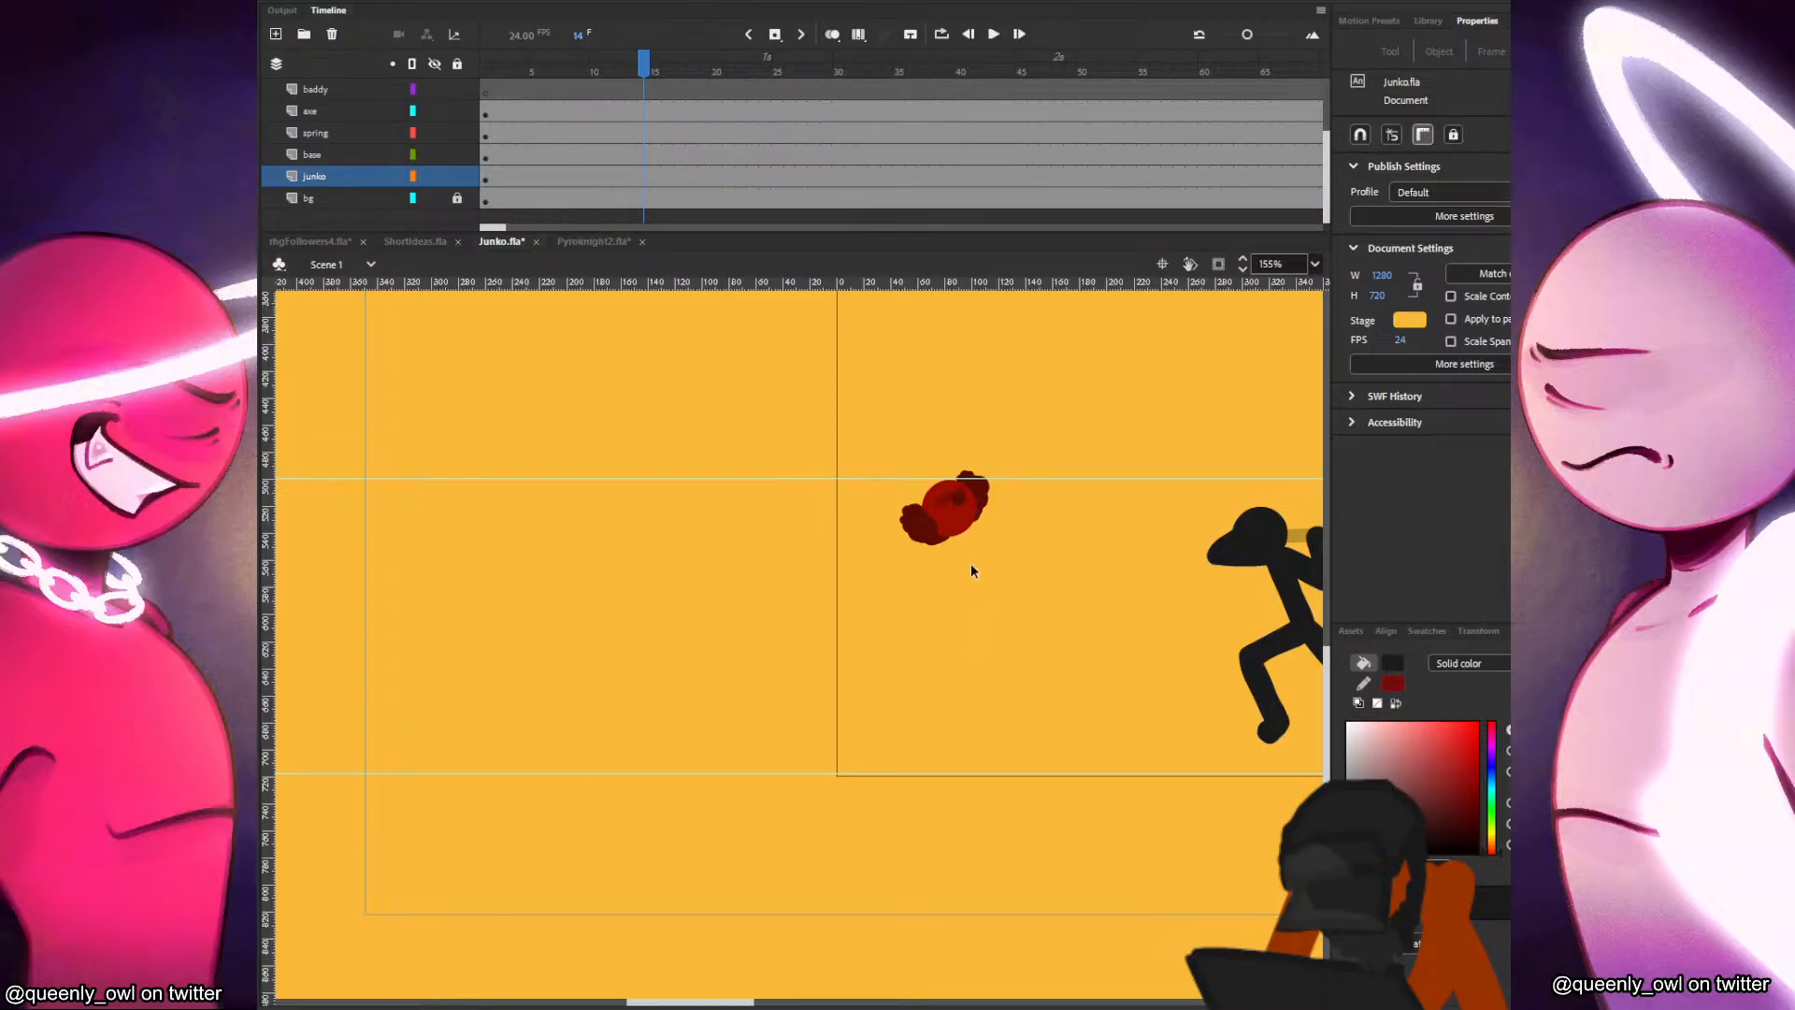
Brush Junko's torso and hanging arm in dark red beneath the head on the junko layer.
left_click(958, 521)
key("v")
double_click(960, 530)
key("b")
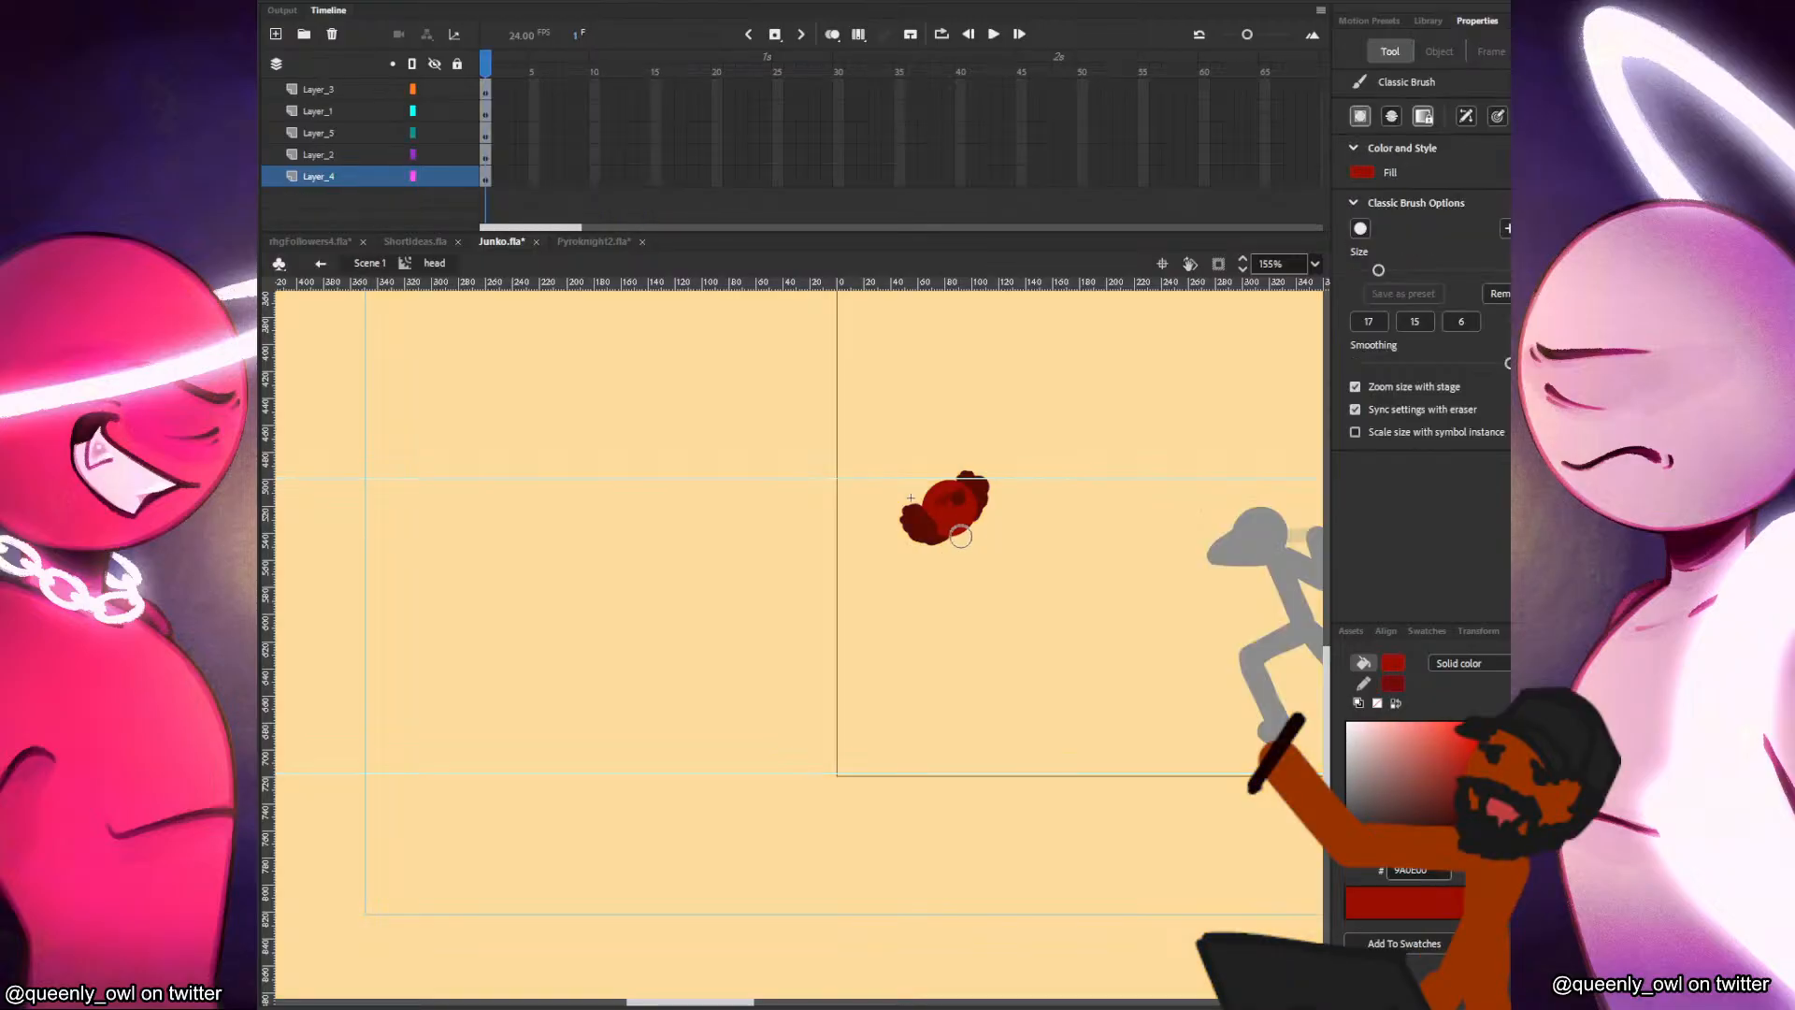
left_click(368, 264)
left_click_drag(961, 522, 952, 628)
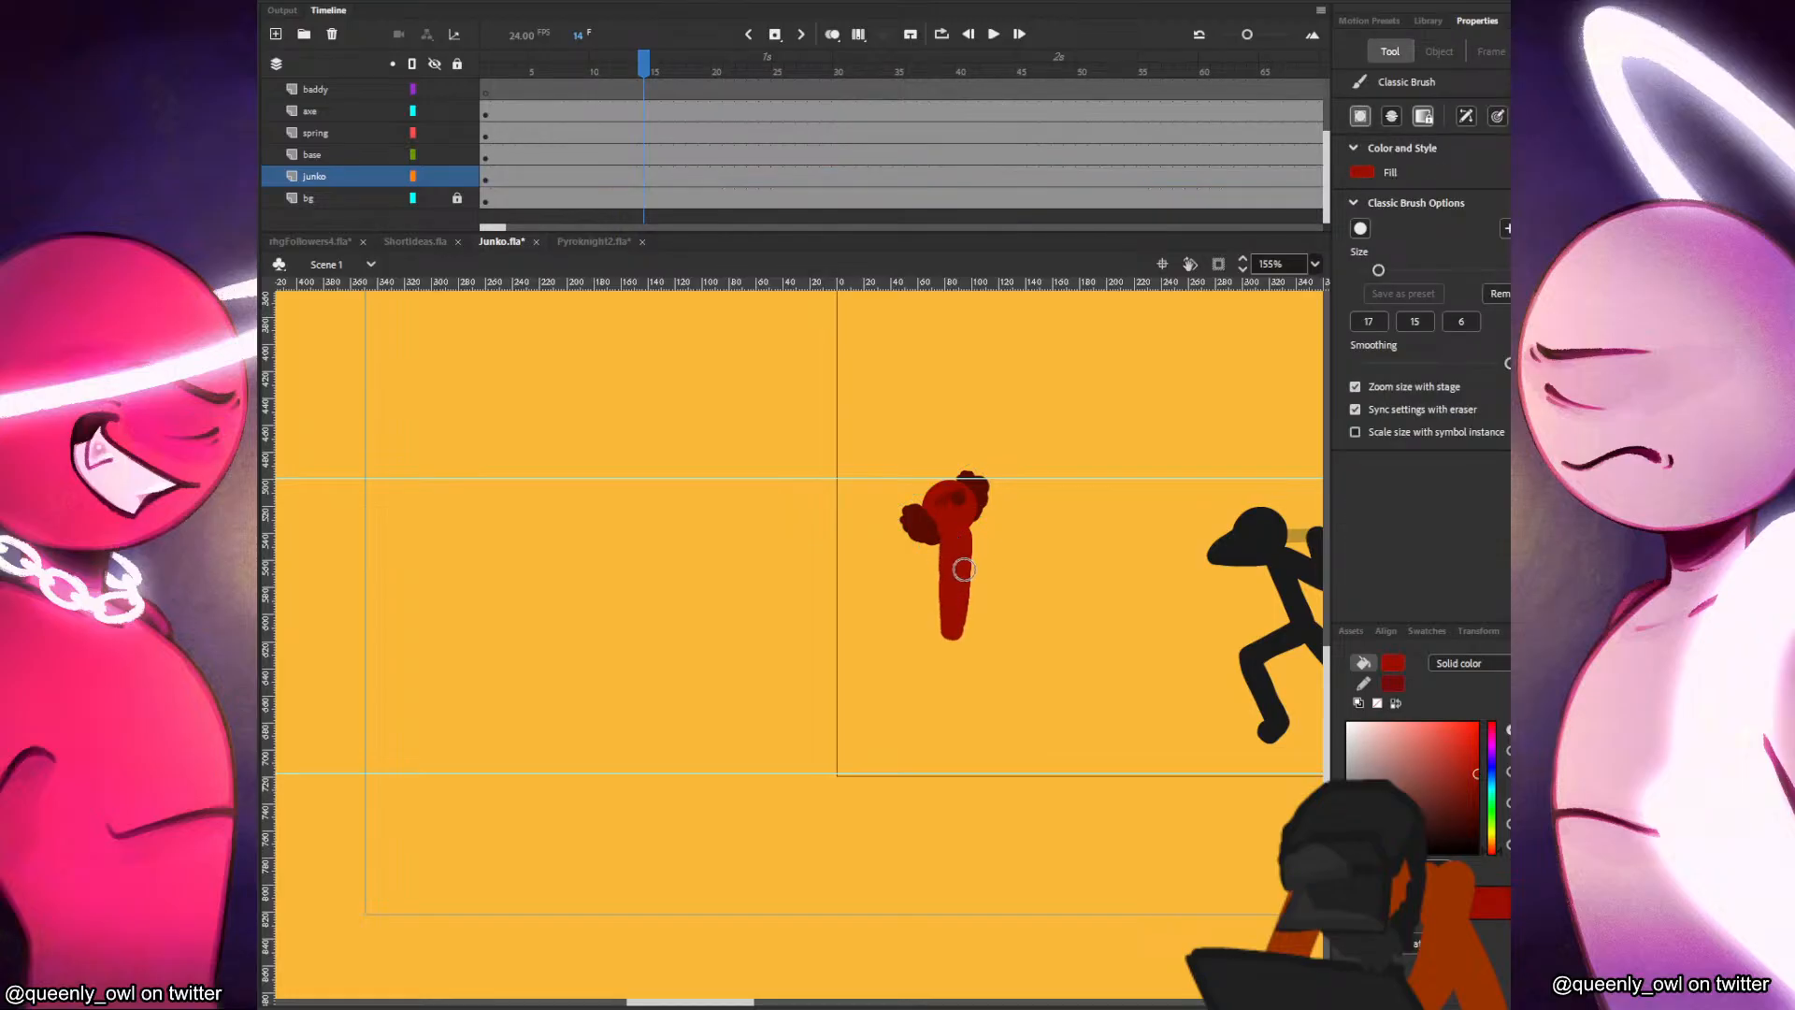
mouse_move(966, 537)
left_mouse_down()
mouse_move(991, 630)
mouse_move(966, 644)
mouse_move(985, 759)
left_mouse_up()
key("ctrl+z")
Brush Junko's two legs in a walking stance, with both feet on the ground guide.
mouse_move(958, 615)
left_mouse_down()
mouse_move(1003, 772)
mouse_move(1023, 765)
left_mouse_up()
left_click_drag(950, 610, 915, 739)
key("ctrl+z")
key("ctrl+z")
key("ctrl+z")
mouse_move(950, 609)
left_mouse_down()
mouse_move(911, 762)
mouse_move(928, 767)
left_mouse_up()
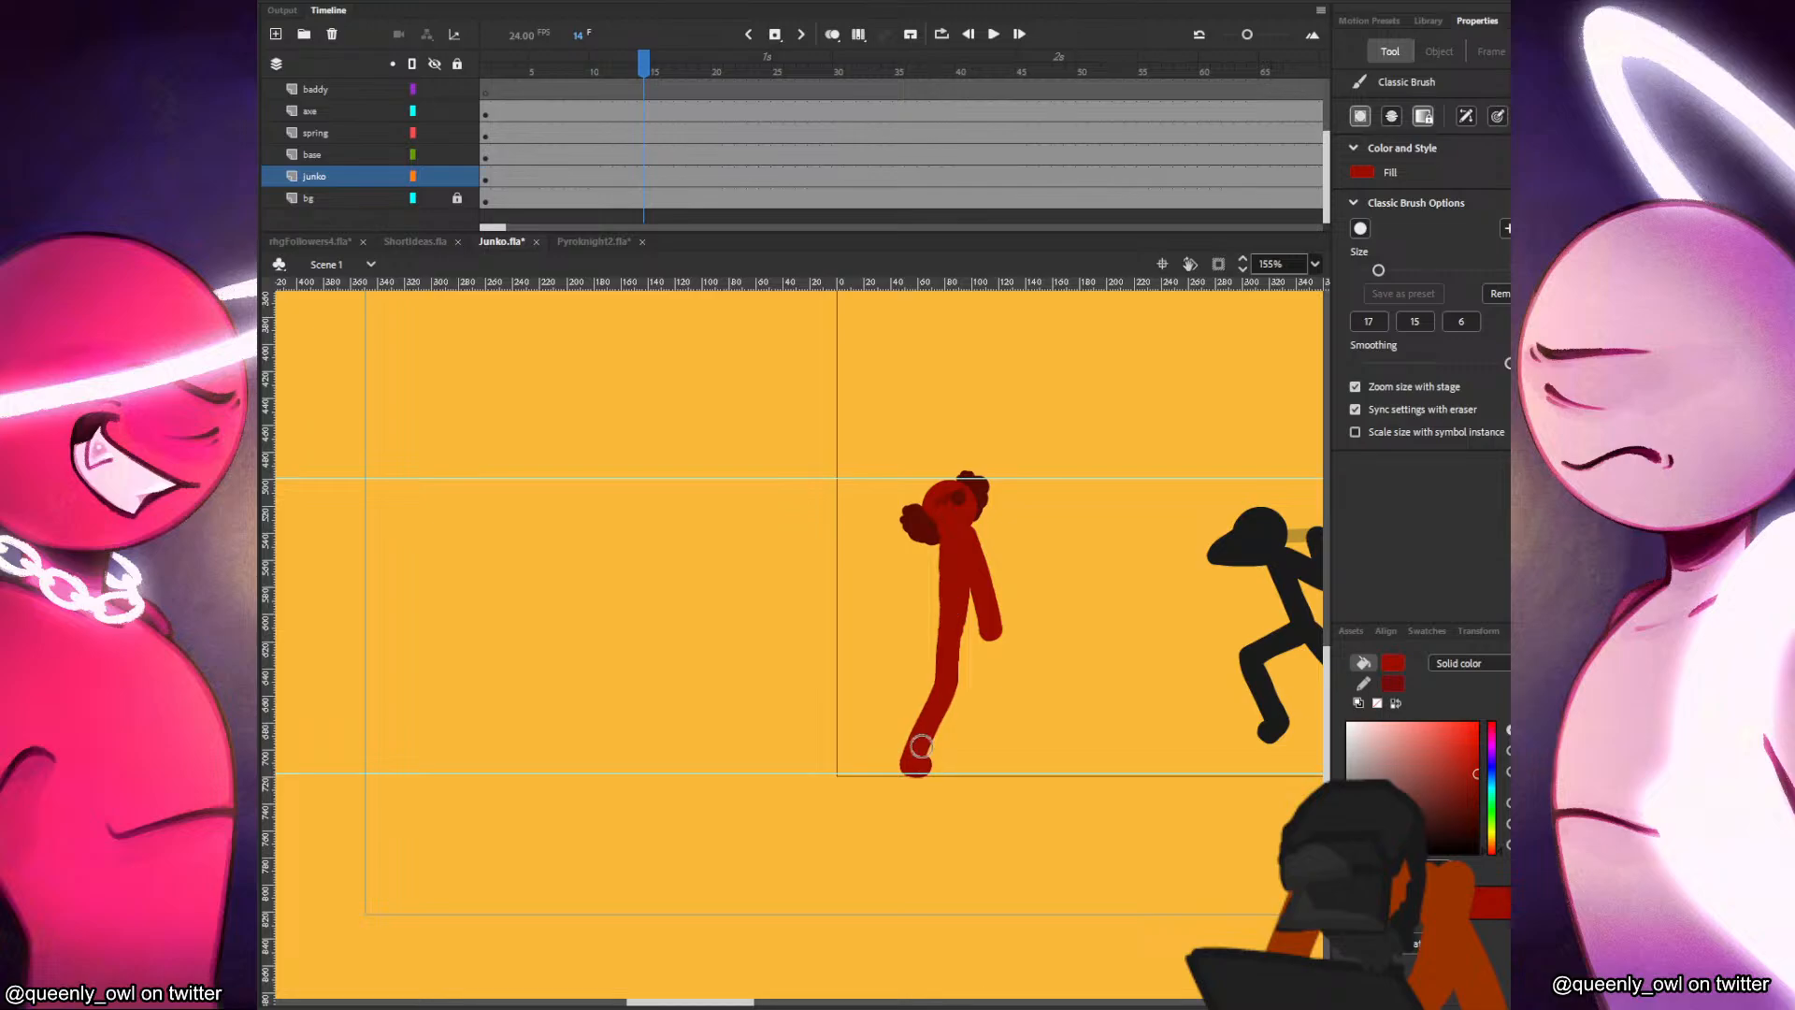
left_click_drag(954, 621, 1019, 764)
Nudge Junko's head slightly left over the redrawn torso.
left_click_drag(1126, 651, 1038, 665)
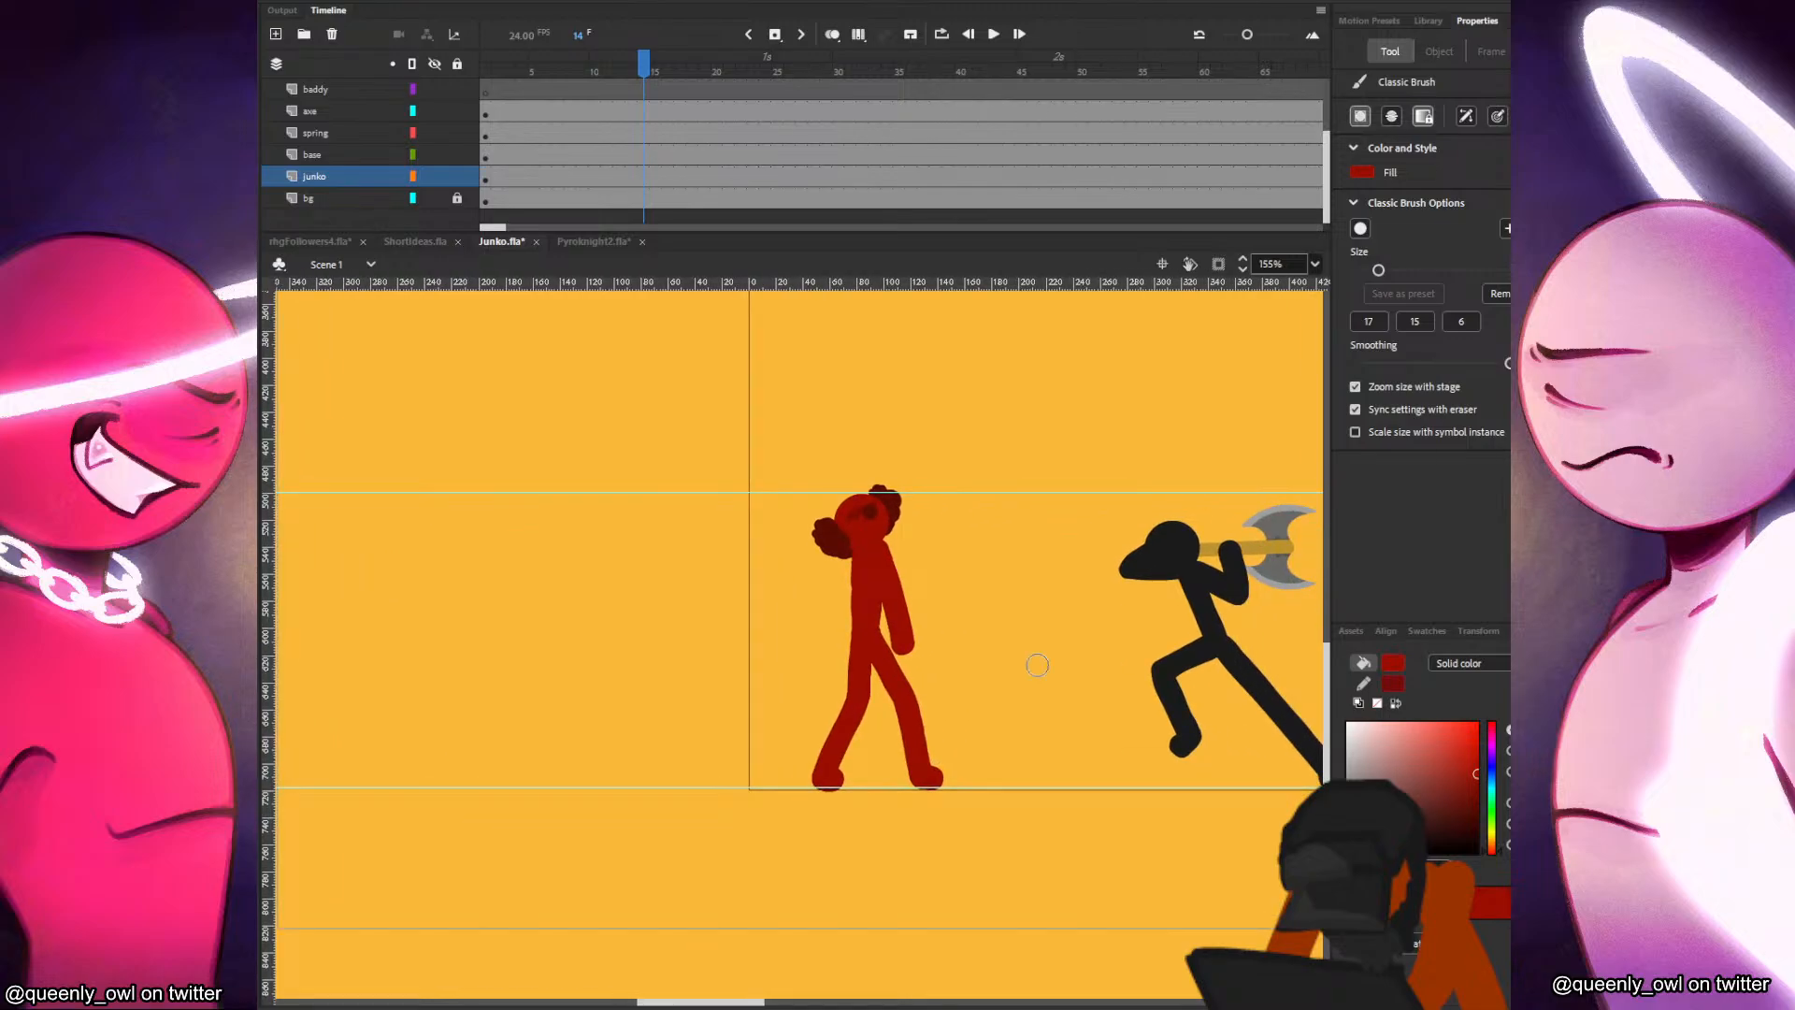
key("v")
left_click_drag(856, 523, 852, 522)
left_click(934, 520)
Examine the baddy's artwork on the weapon layer and review the timeline and song waveform through frame 164.
left_click_drag(1316, 637, 1092, 640)
left_click(969, 544)
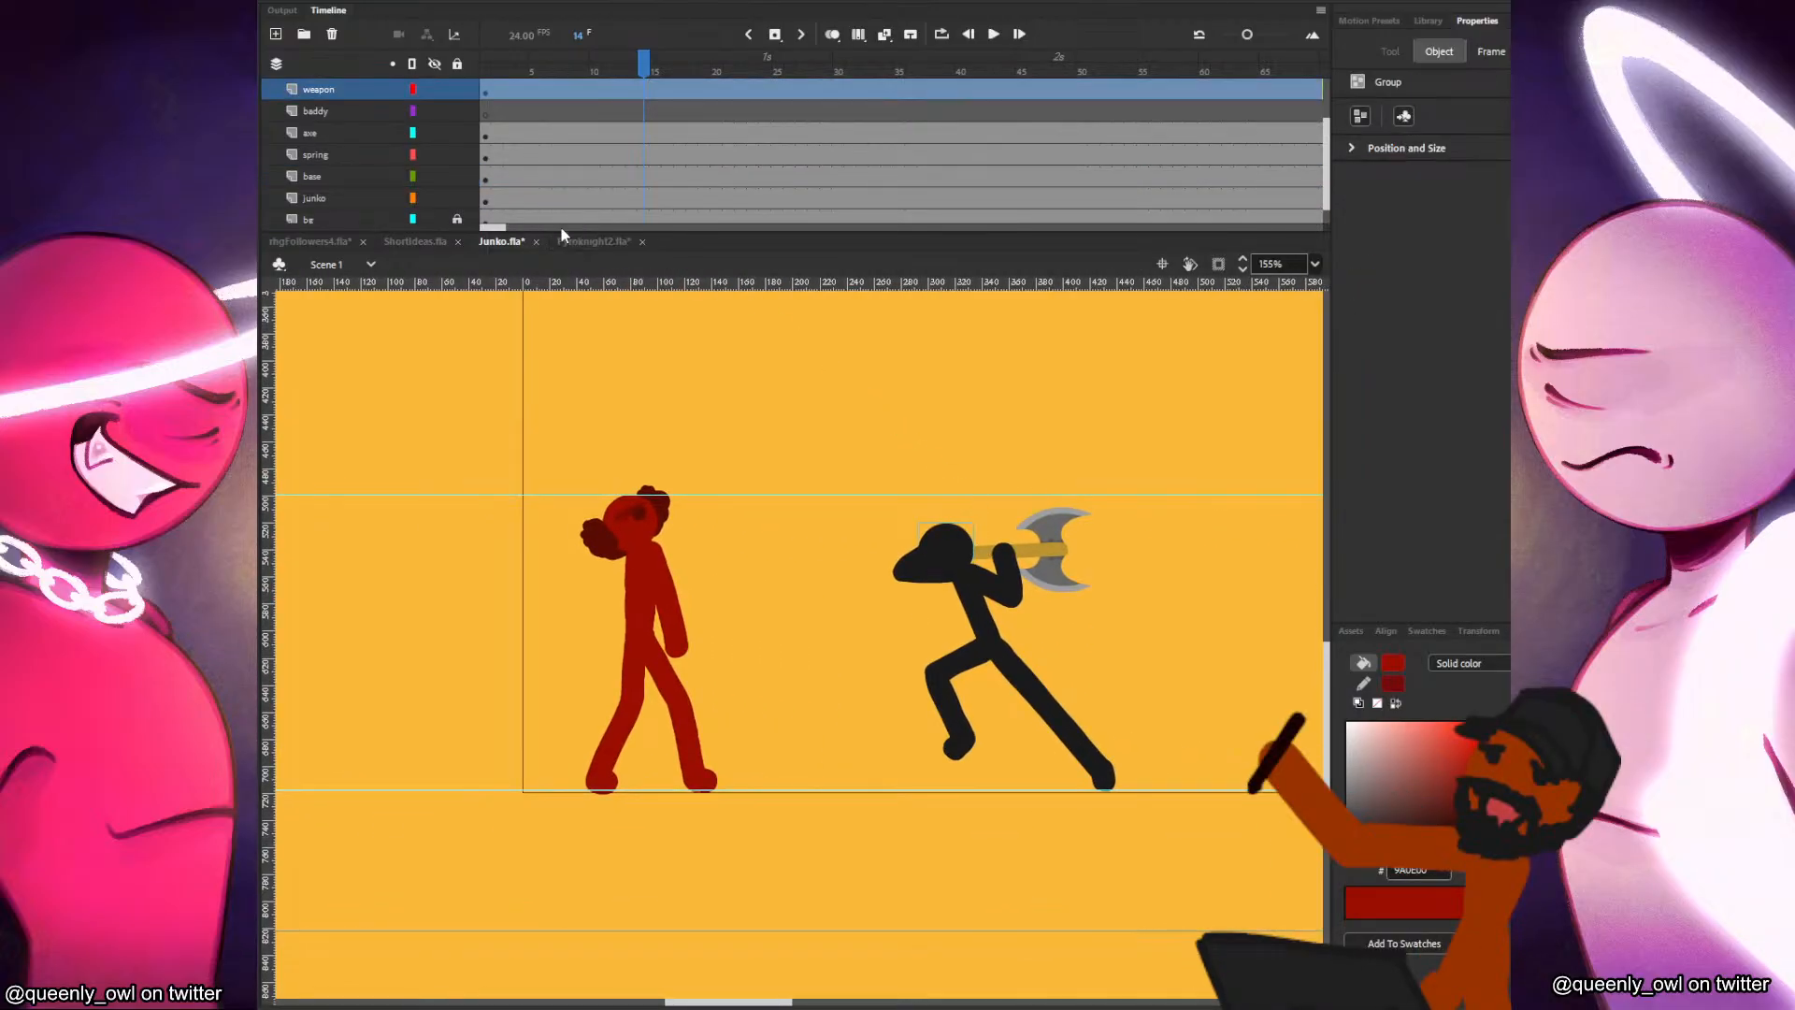
left_click(486, 91)
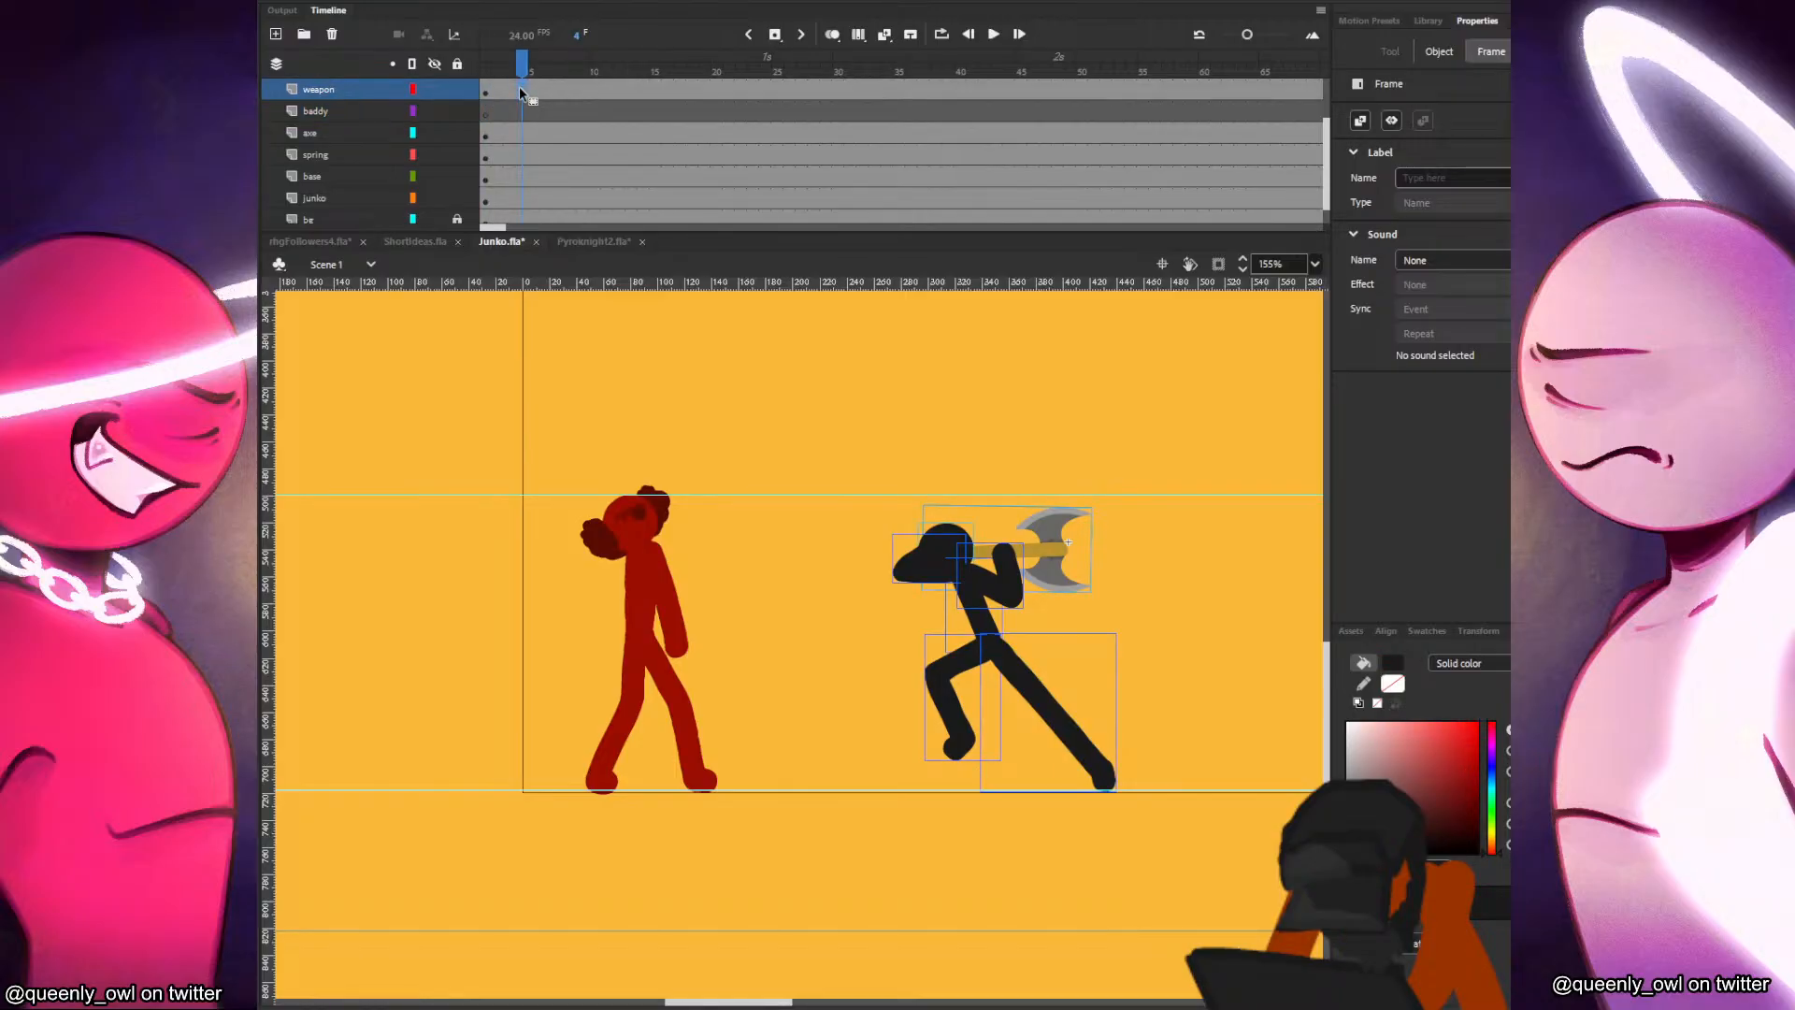
left_click(555, 97)
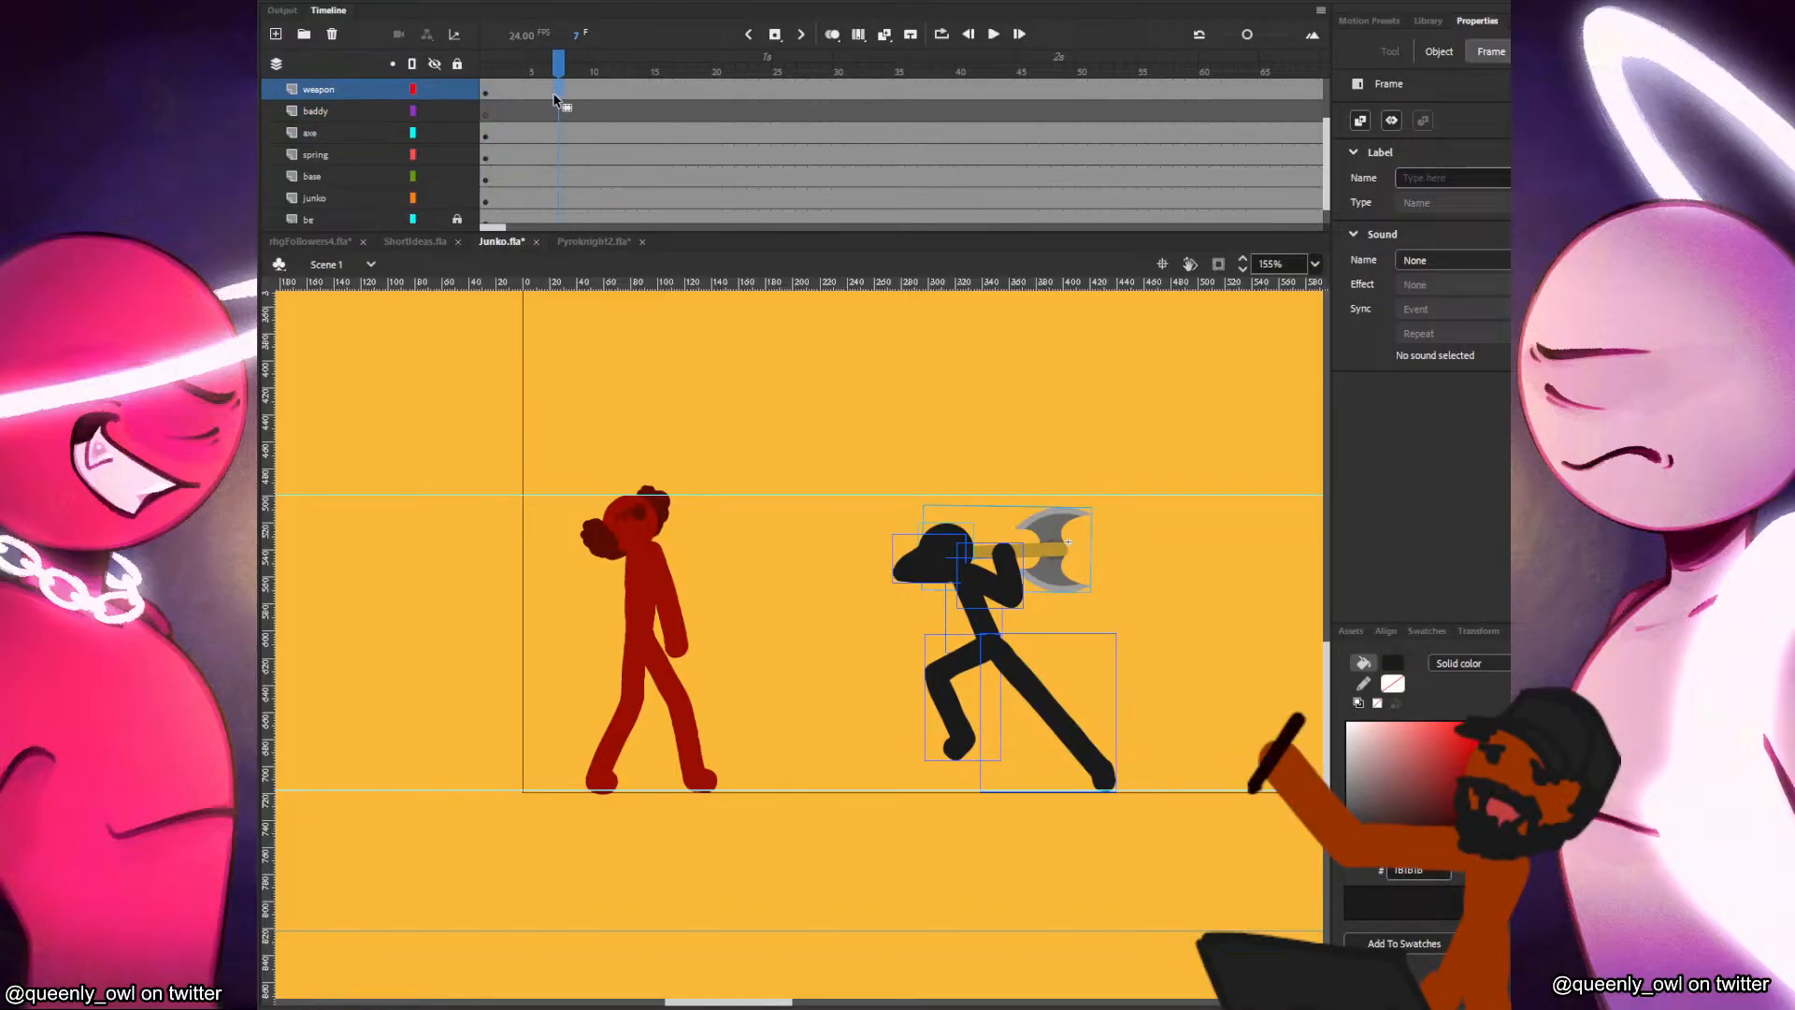
scroll(877, 565, "down", 2)
left_click_drag(501, 228, 509, 228)
left_click(520, 174)
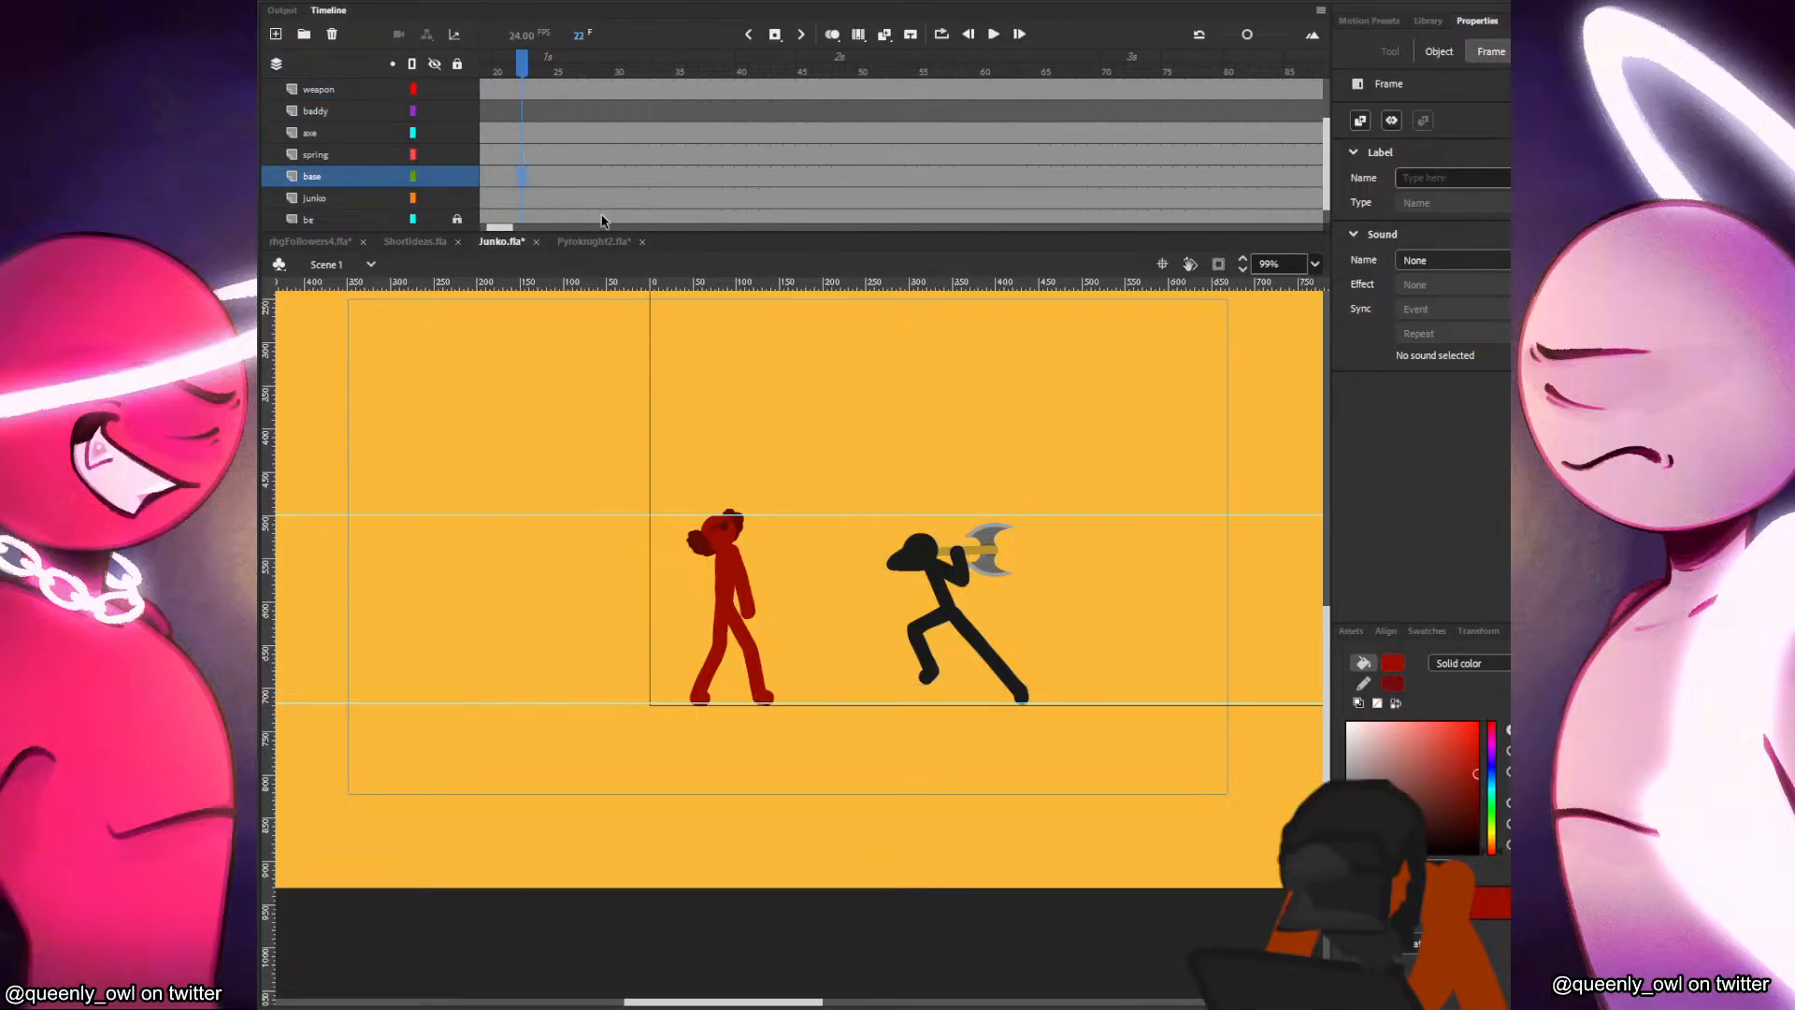
scroll(711, 183, "up", 2)
left_click_drag(1008, 133, 852, 138)
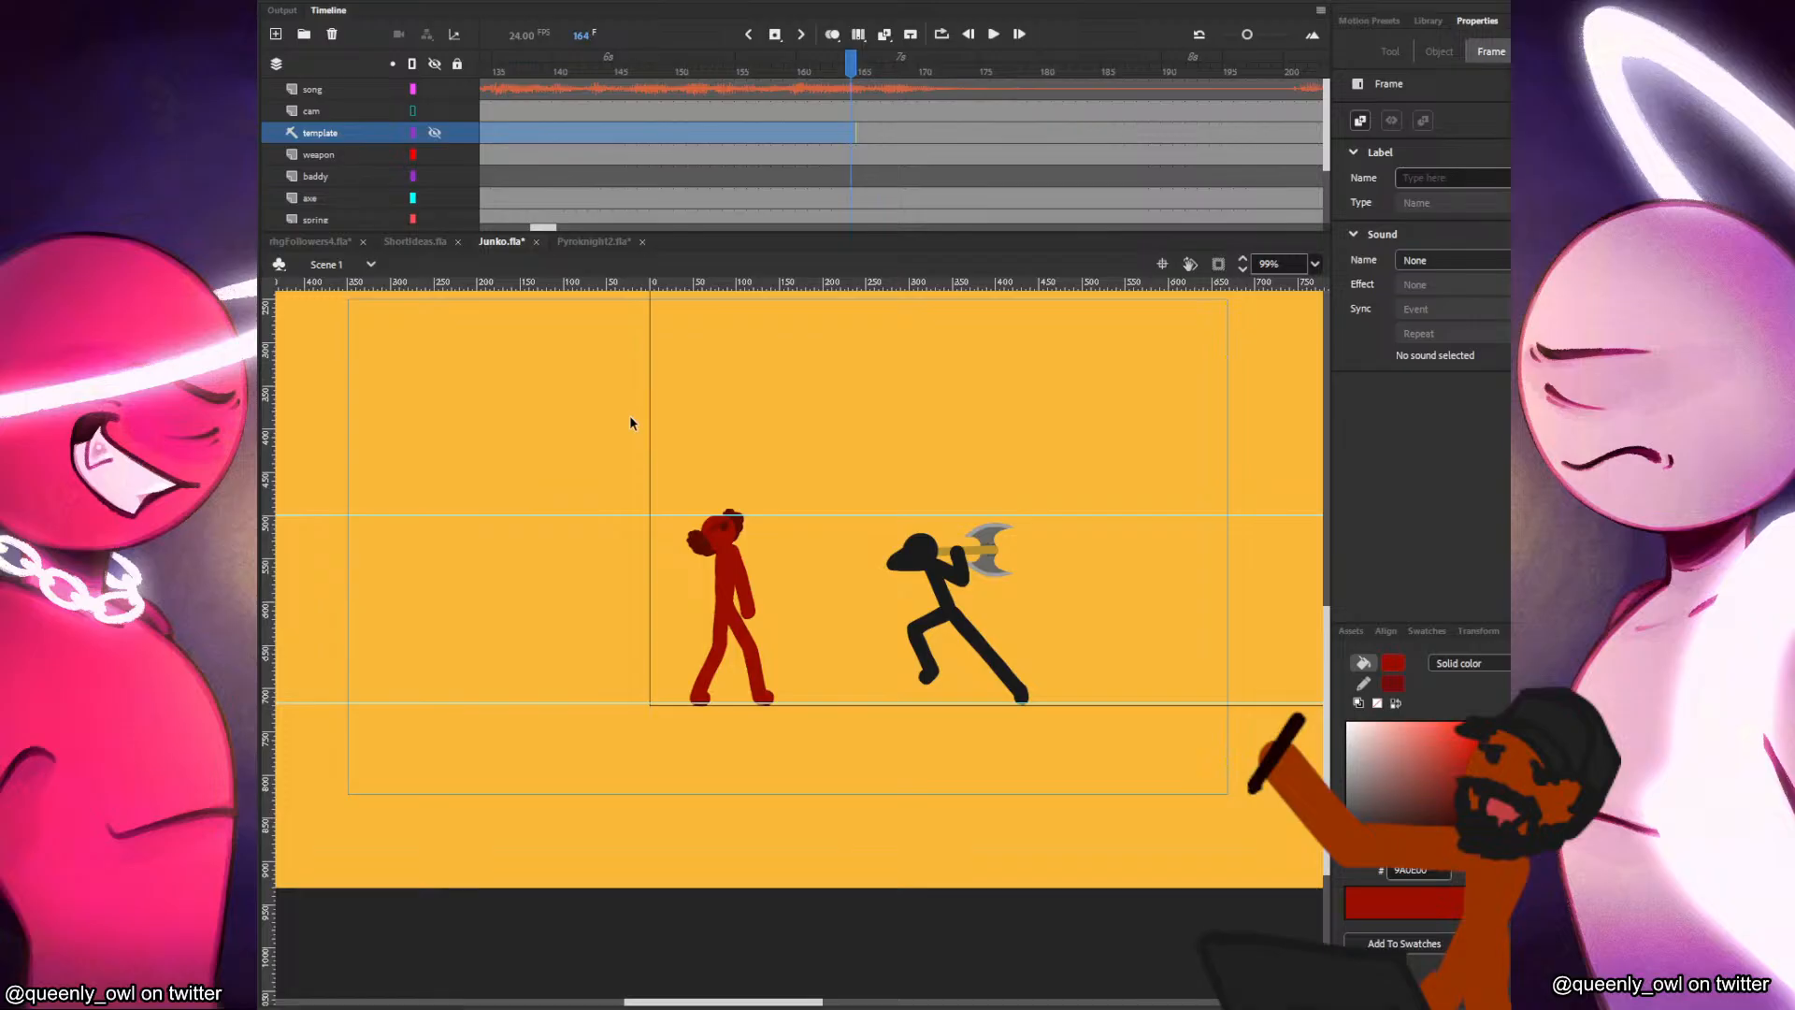
left_click_drag(1100, 448, 860, 747)
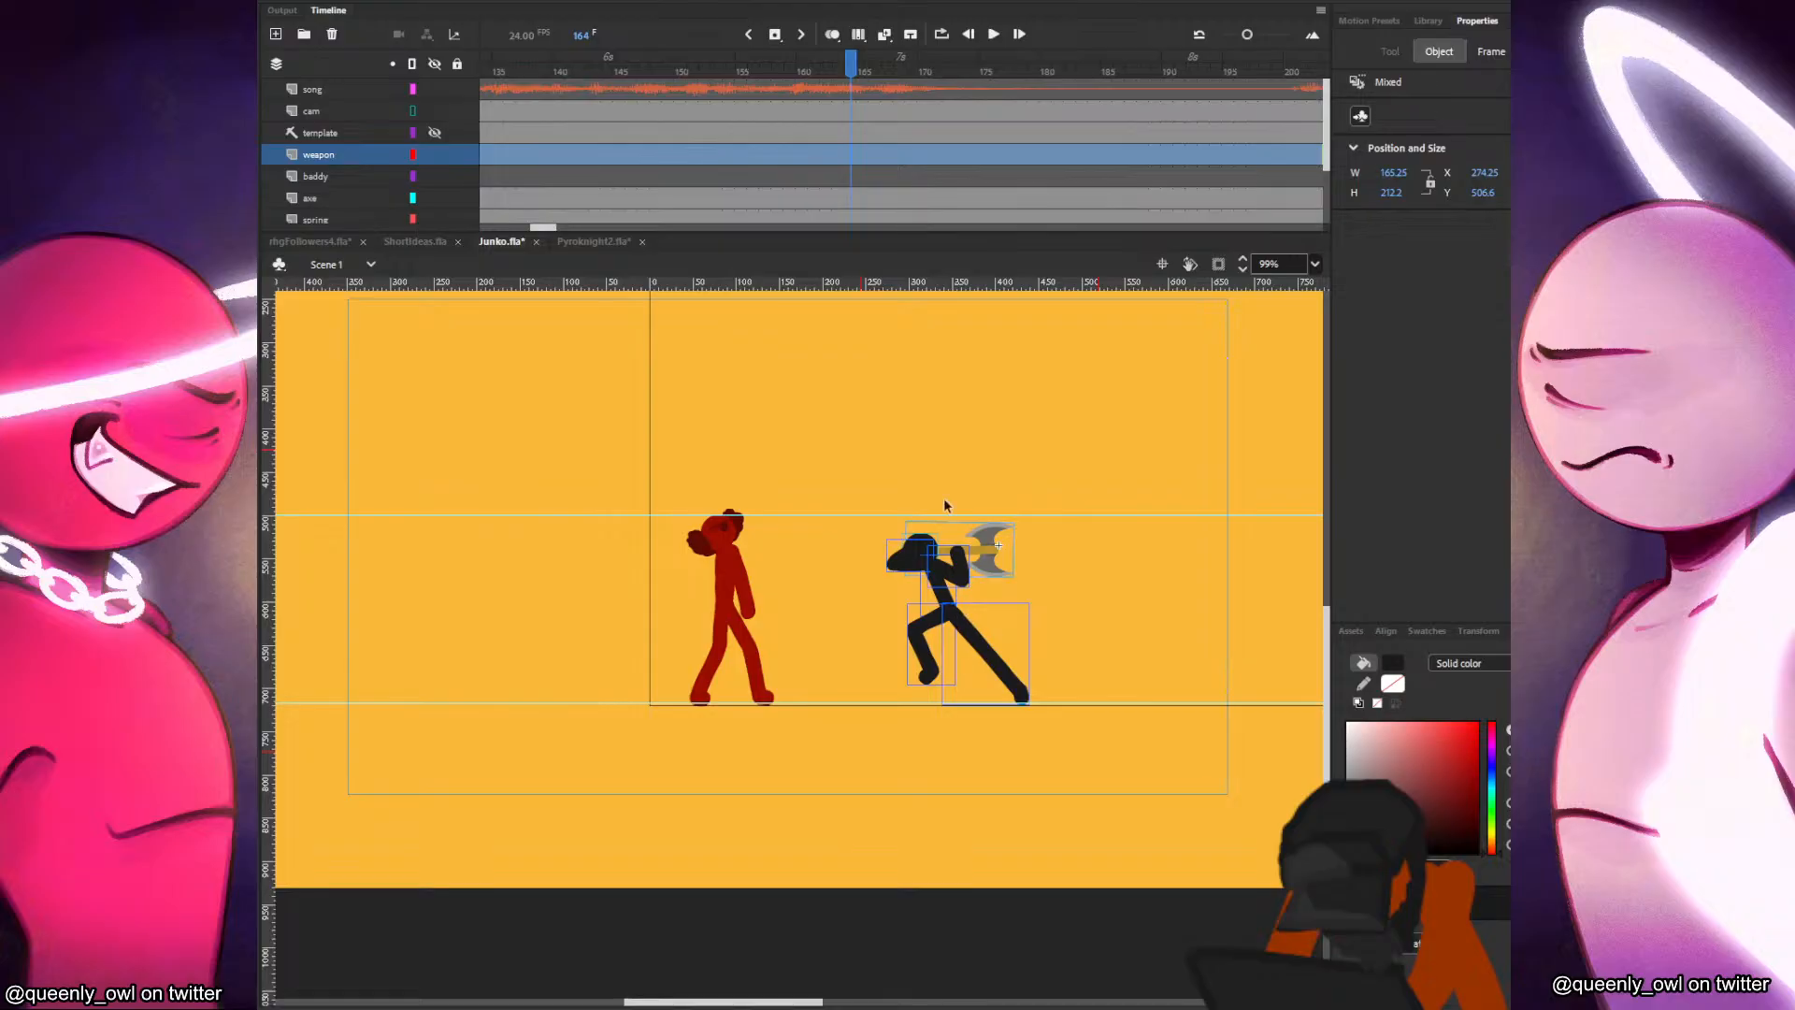
Add a layer named map between the song and cam layers, and return to frame 14.
left_click_drag(539, 230, 494, 229)
left_click(324, 118)
left_click(276, 34)
double_click(316, 119)
type("map")
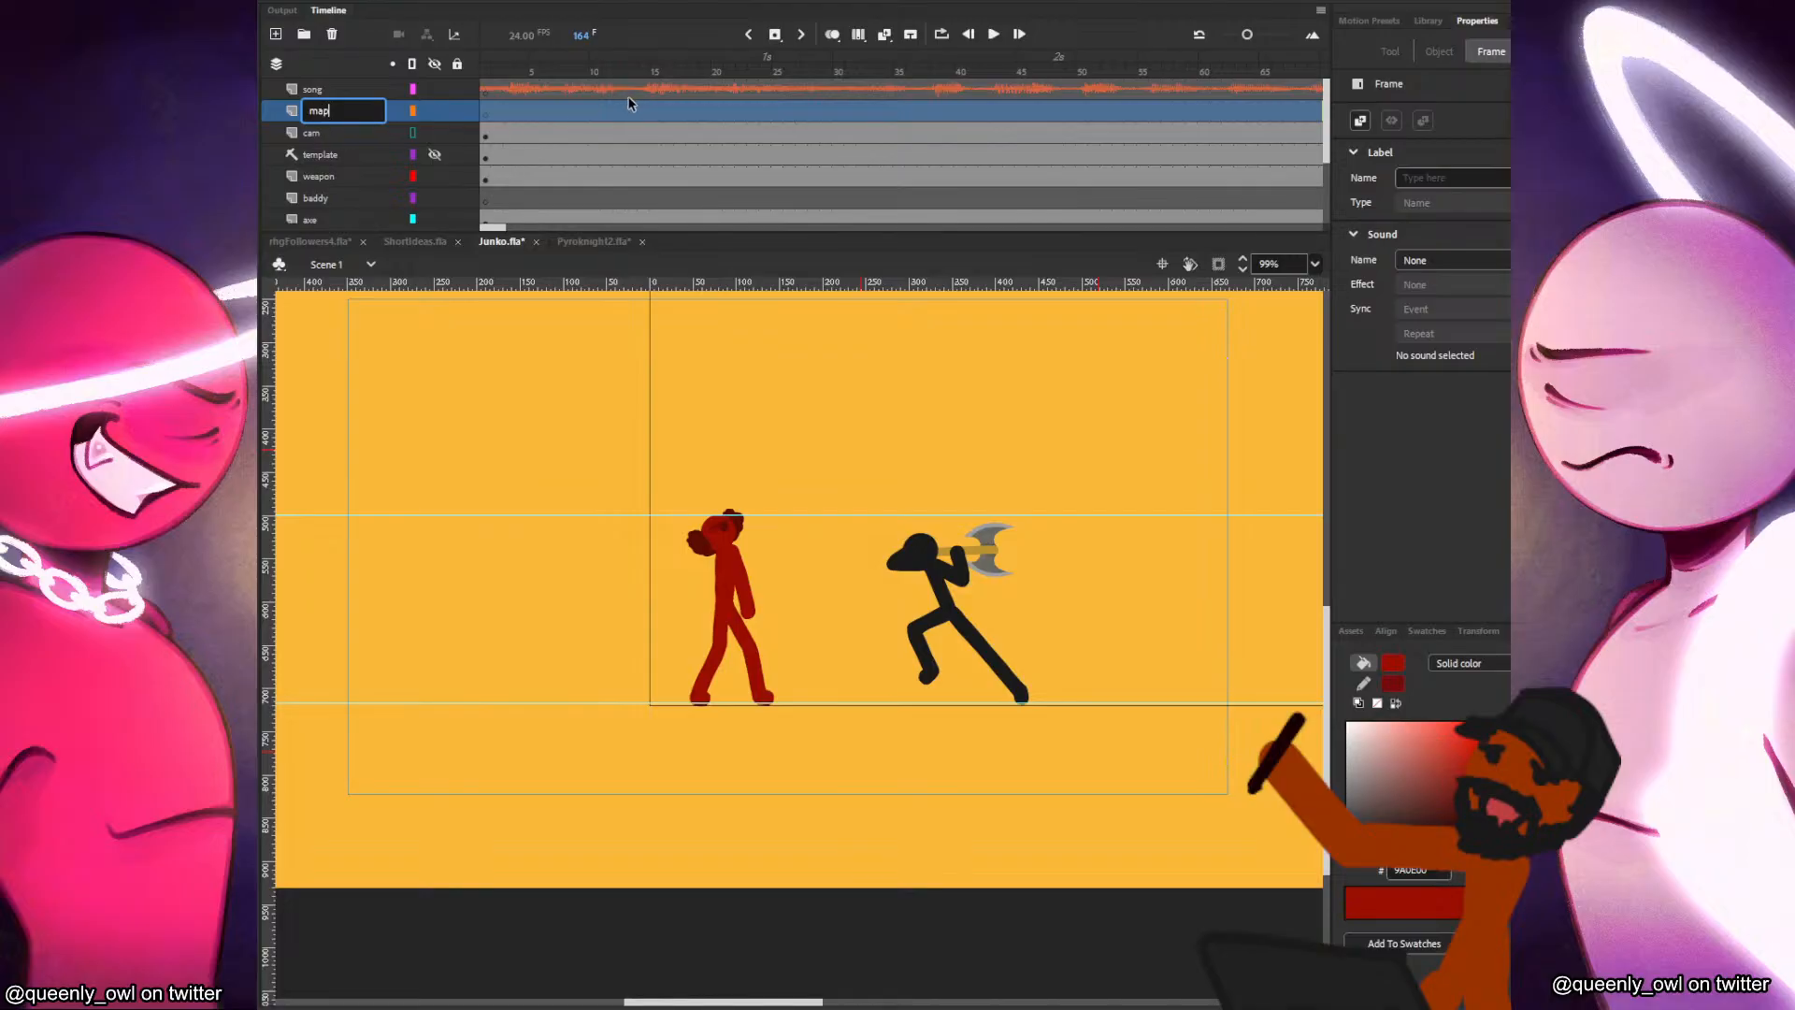
left_click(644, 104)
Shift the whole Junko figure slightly to the right along the ground.
left_click_drag(1187, 449, 806, 759)
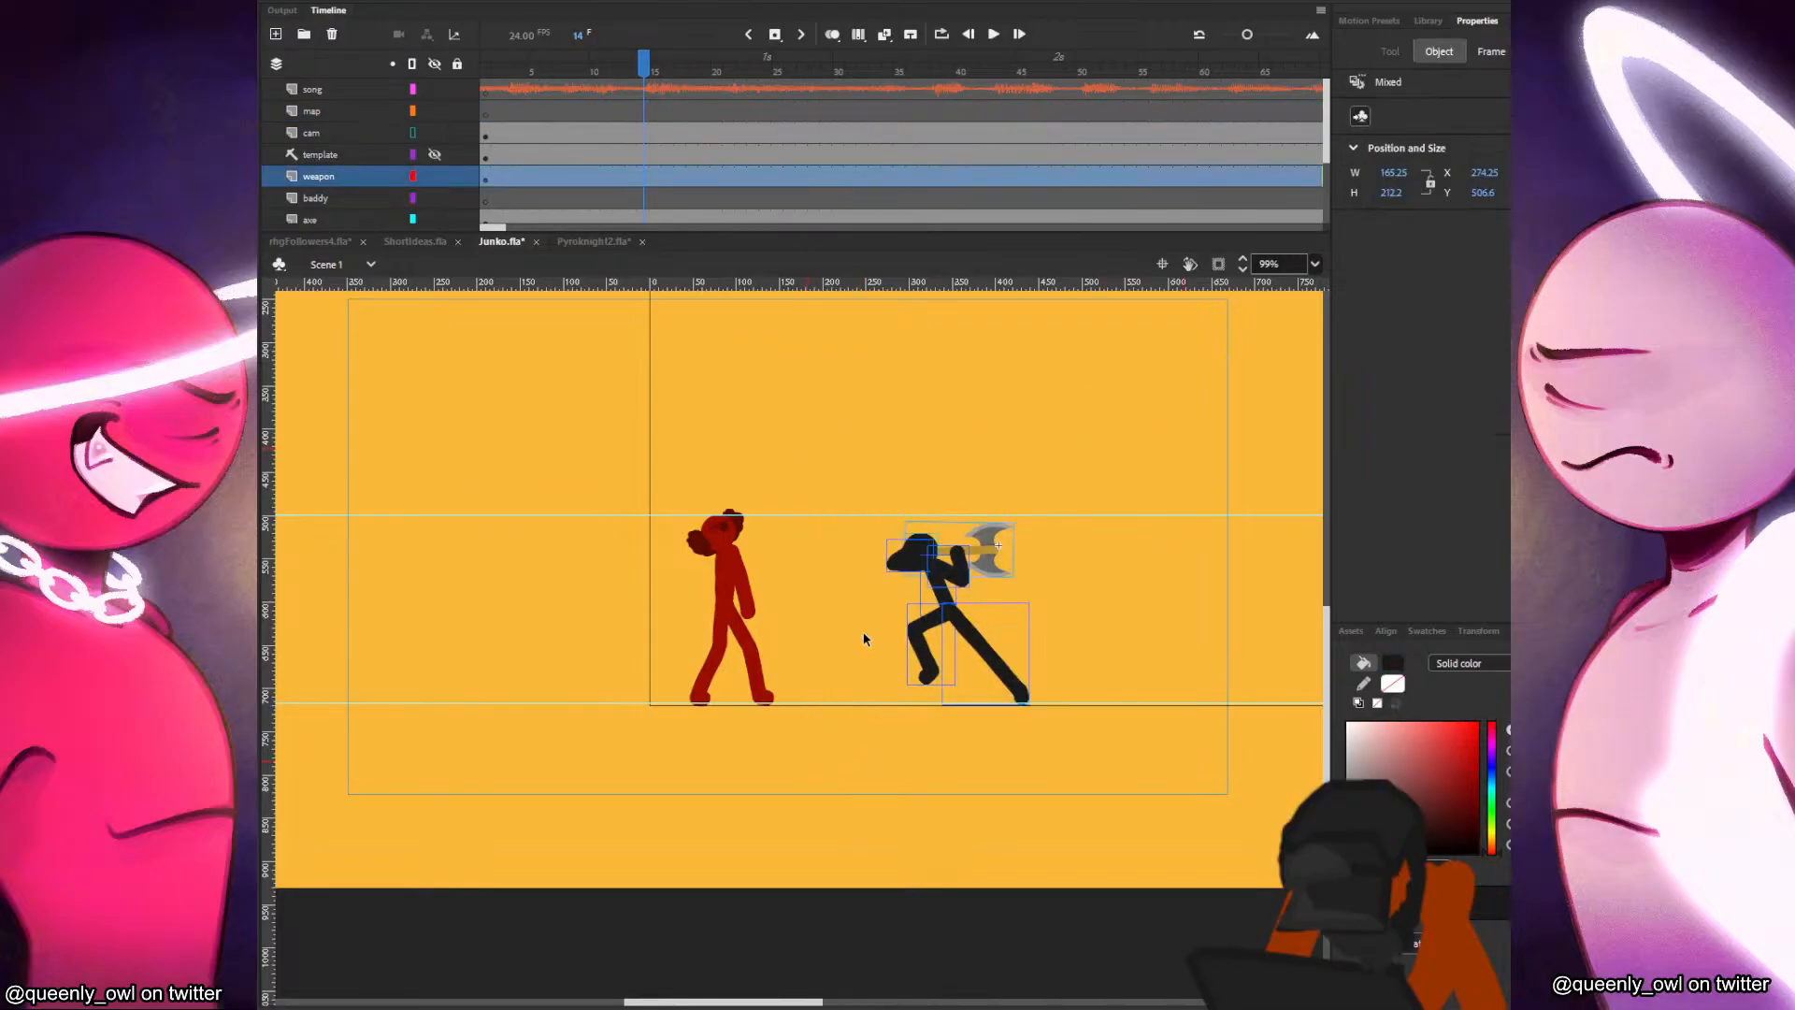
left_click_drag(854, 453, 592, 765)
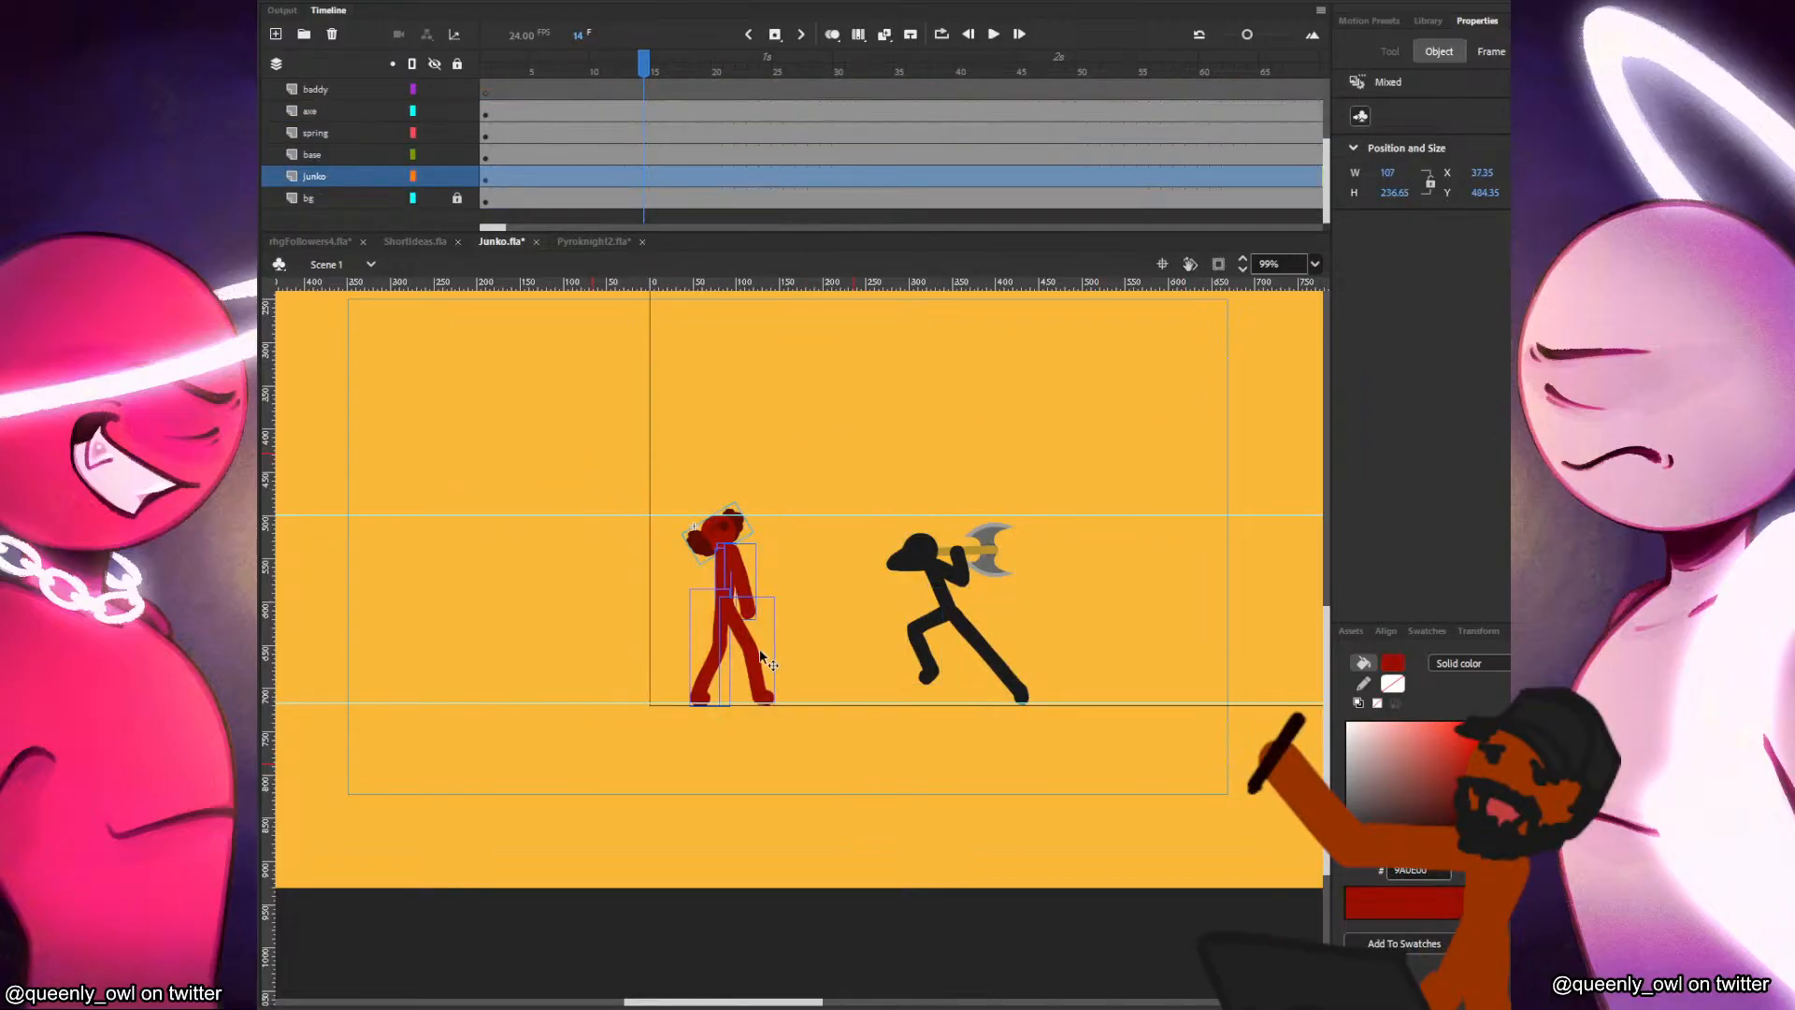
left_click_drag(751, 646, 764, 645)
Move the baddy and its axe horizontally to about X 678.95, Y 506.6, just beyond the camera frame's right edge.
left_click(1094, 511)
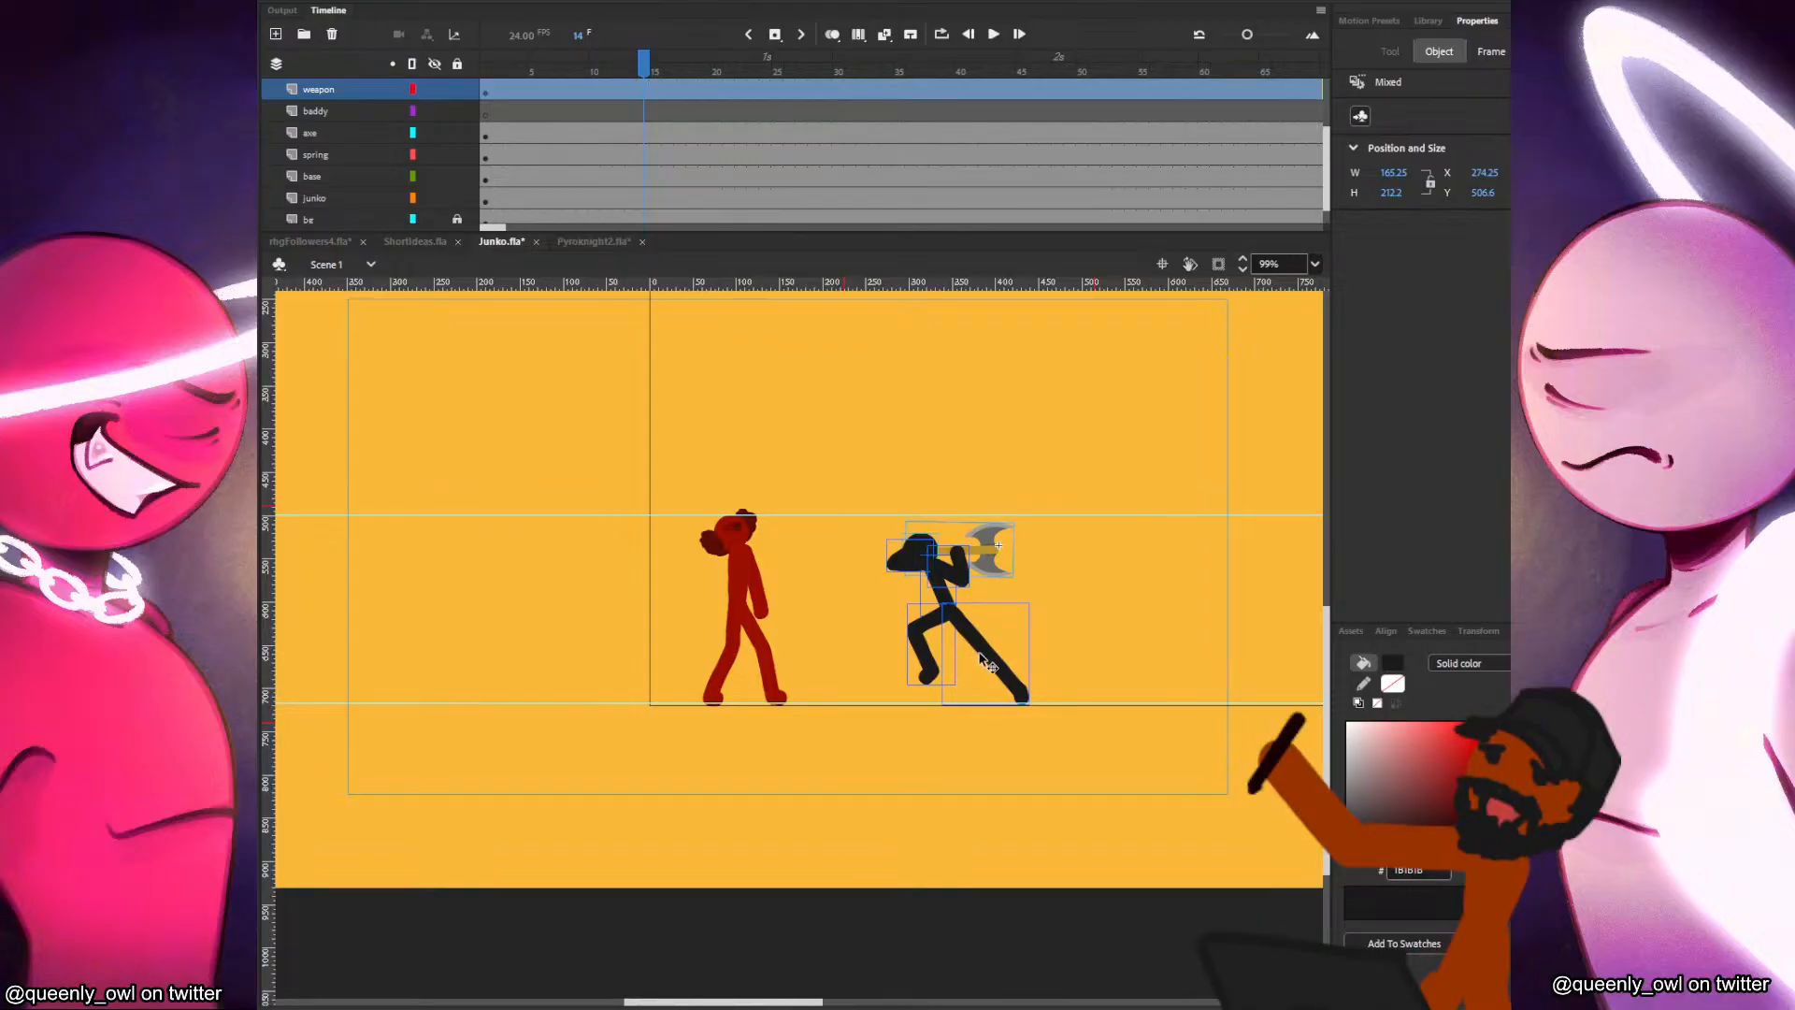
left_click_drag(972, 625, 1323, 624)
left_click_drag(807, 613, 629, 622)
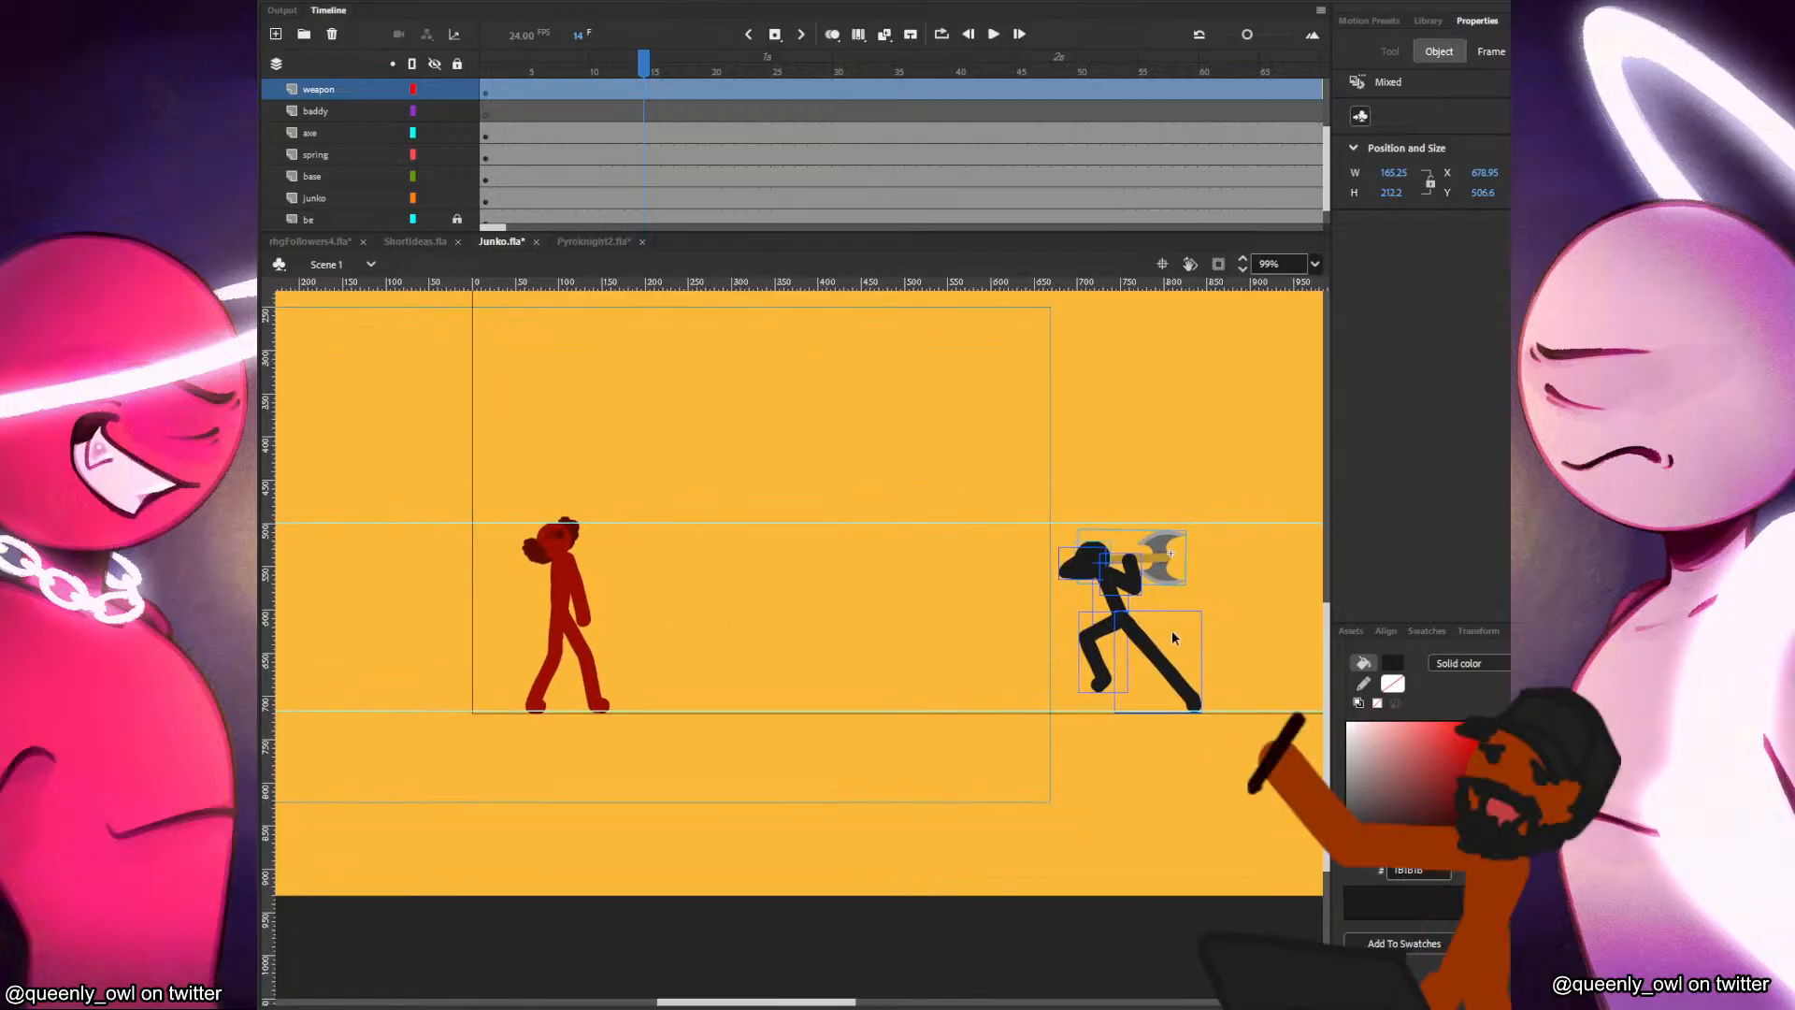
Move the baddy and its axe horizontally away from the camera frame to X 721.25, Y 506.6, and deselect them.
left_click_drag(1160, 636, 1197, 636)
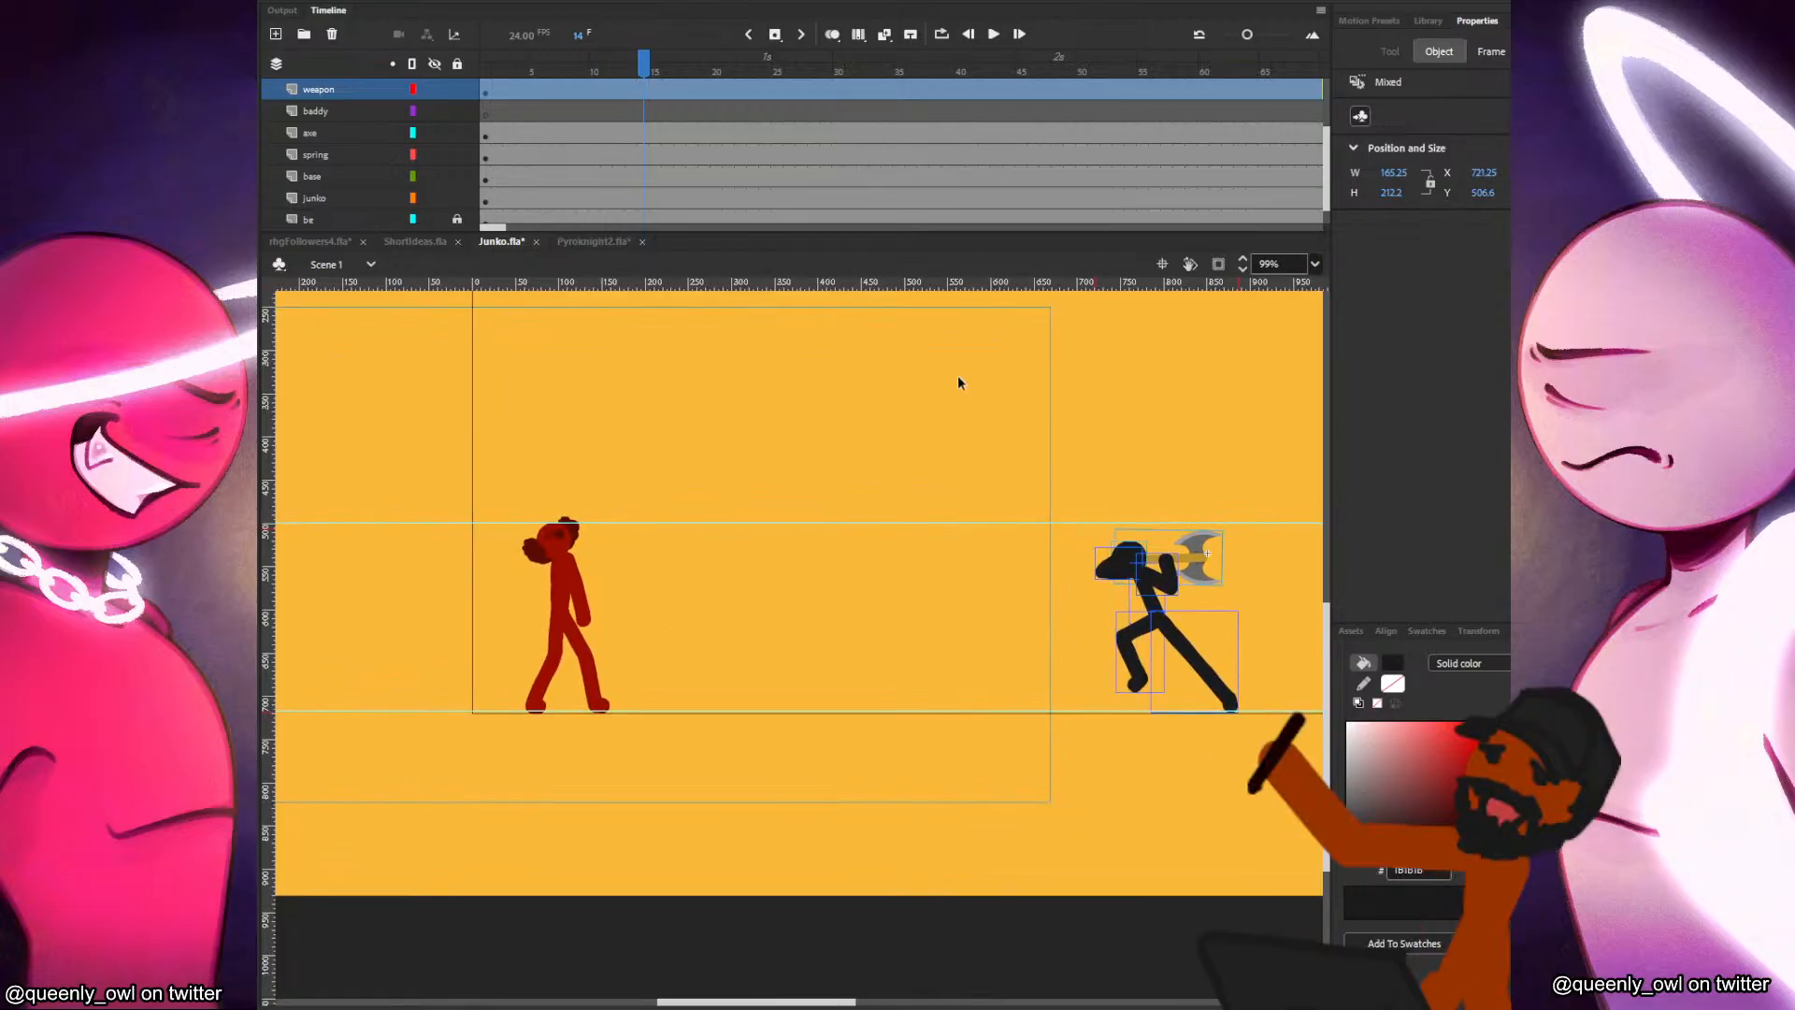
left_click(1053, 436)
left_click(1140, 553)
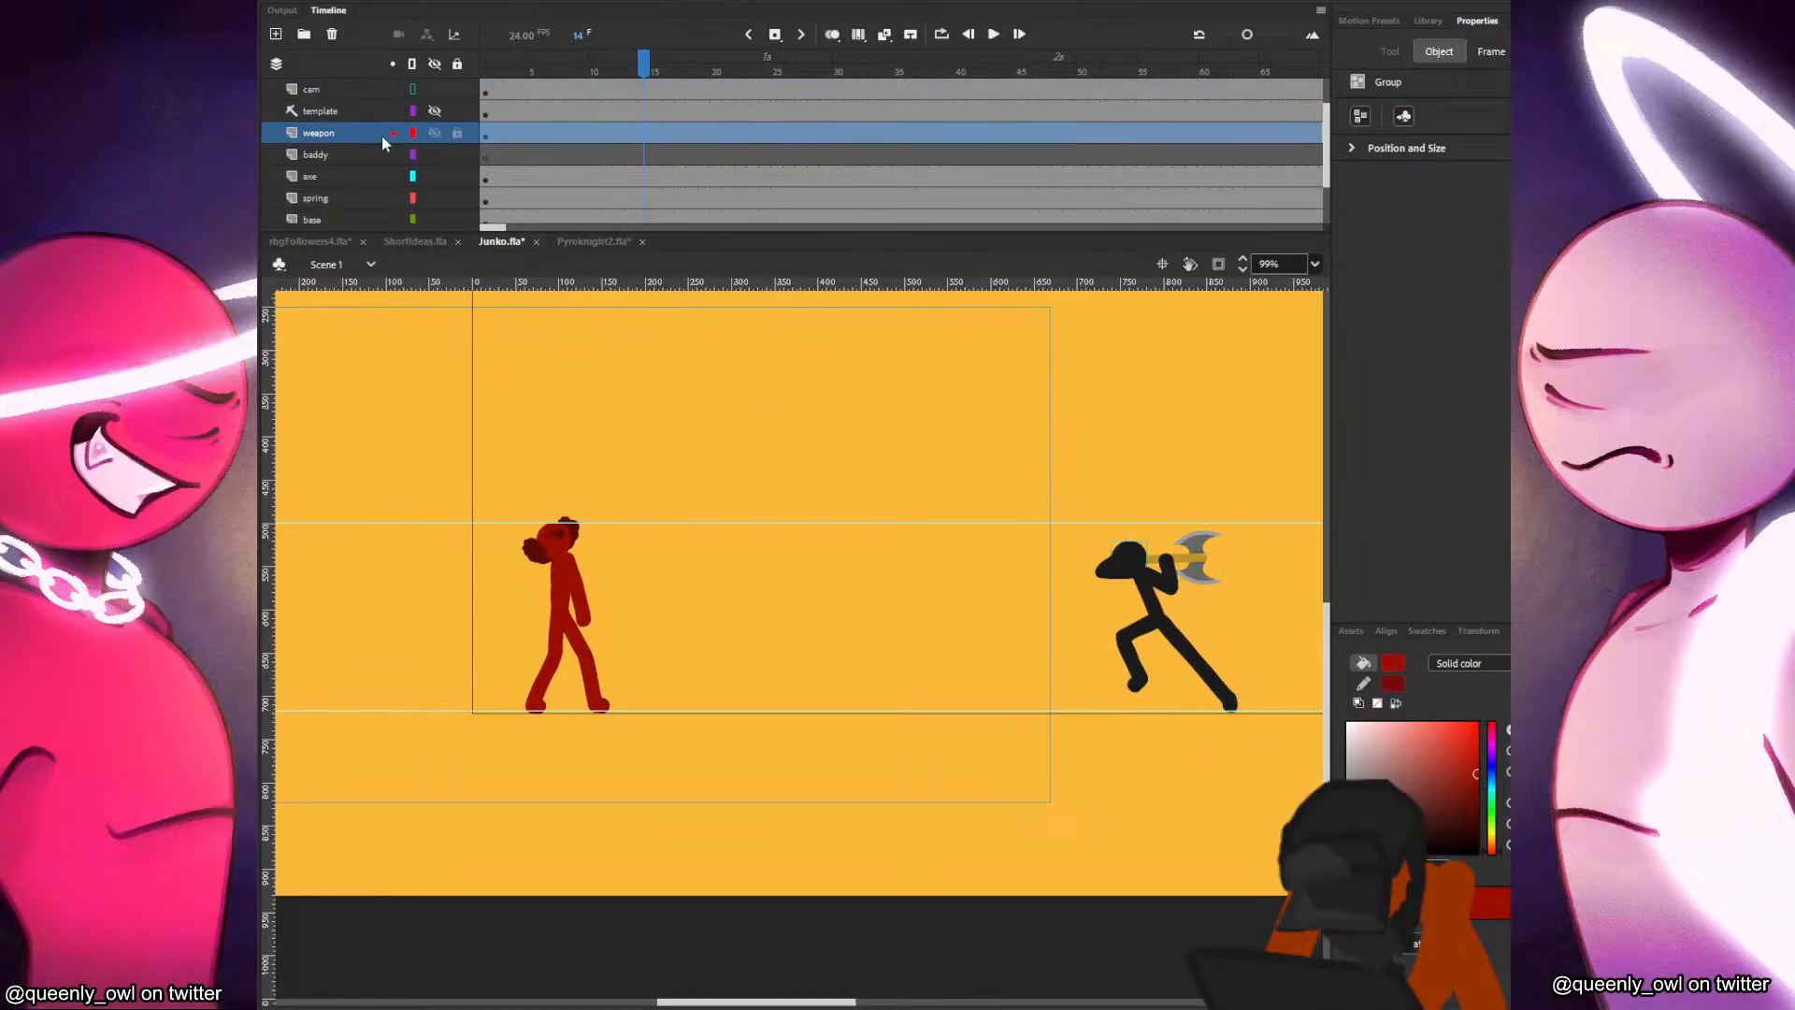
Label the opening frame span of the map layer "melee guy".
scroll(531, 135, "up", 1)
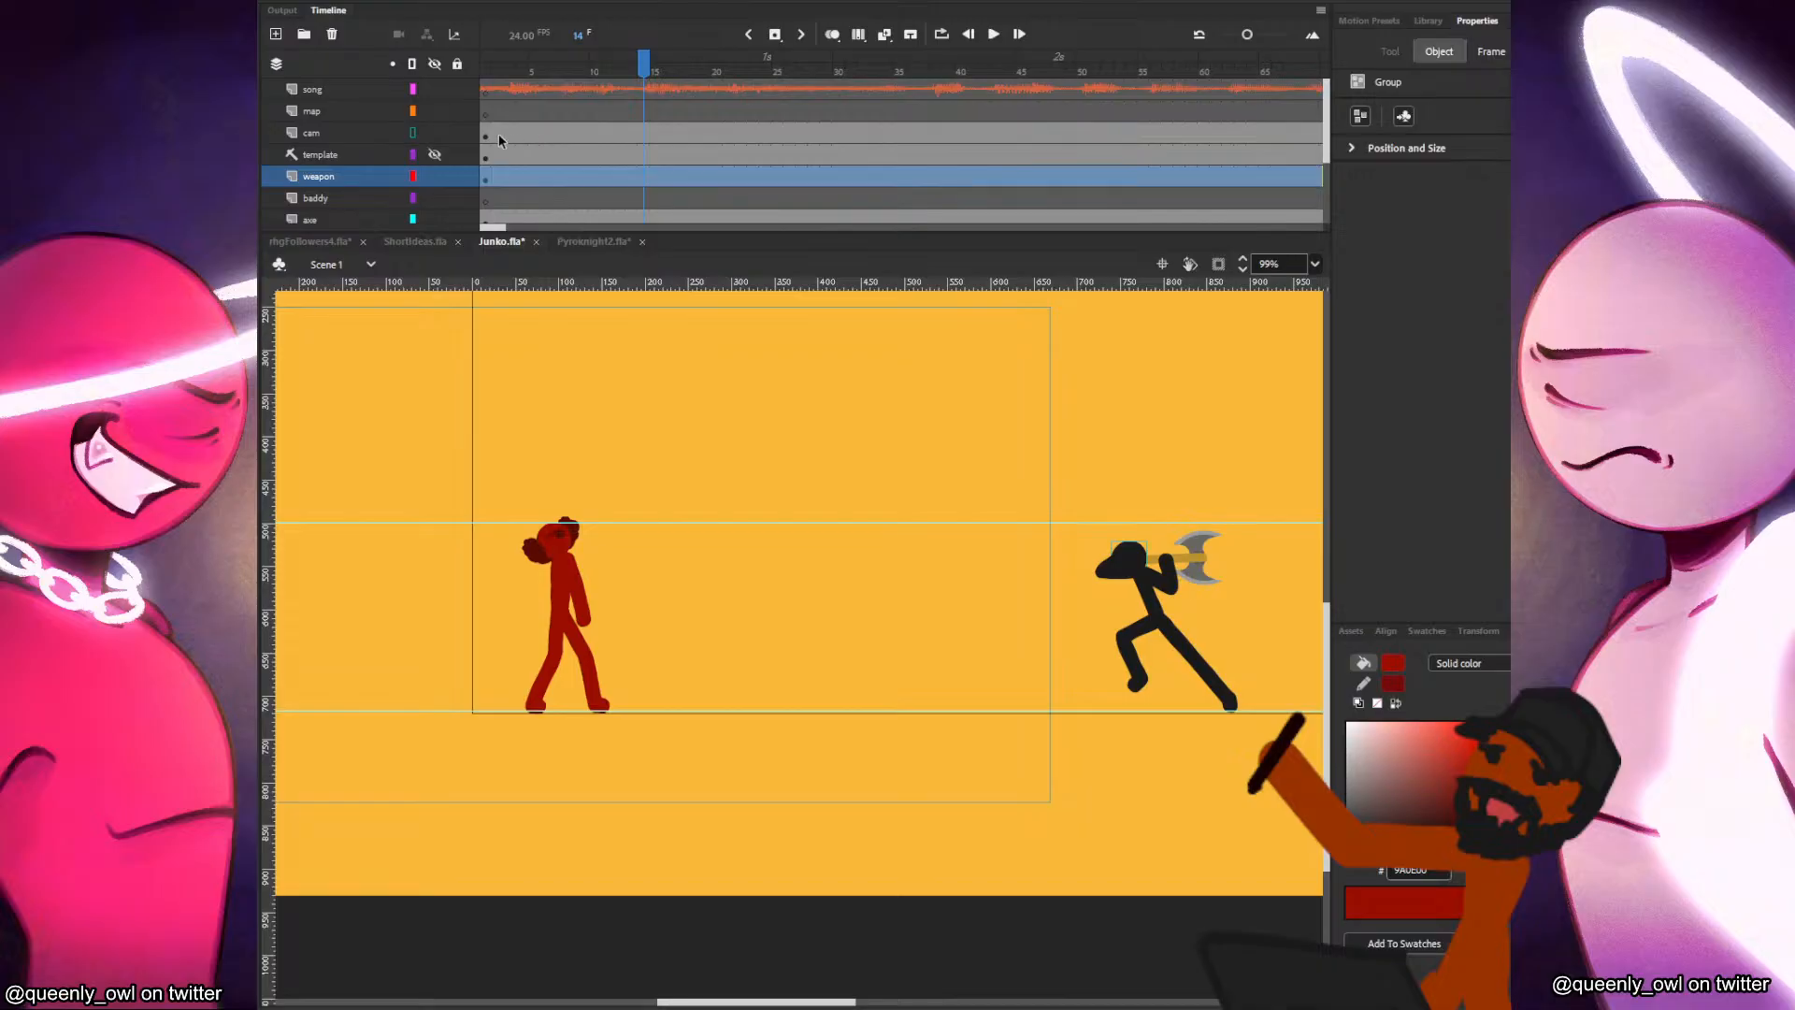
left_click_drag(491, 111, 586, 114)
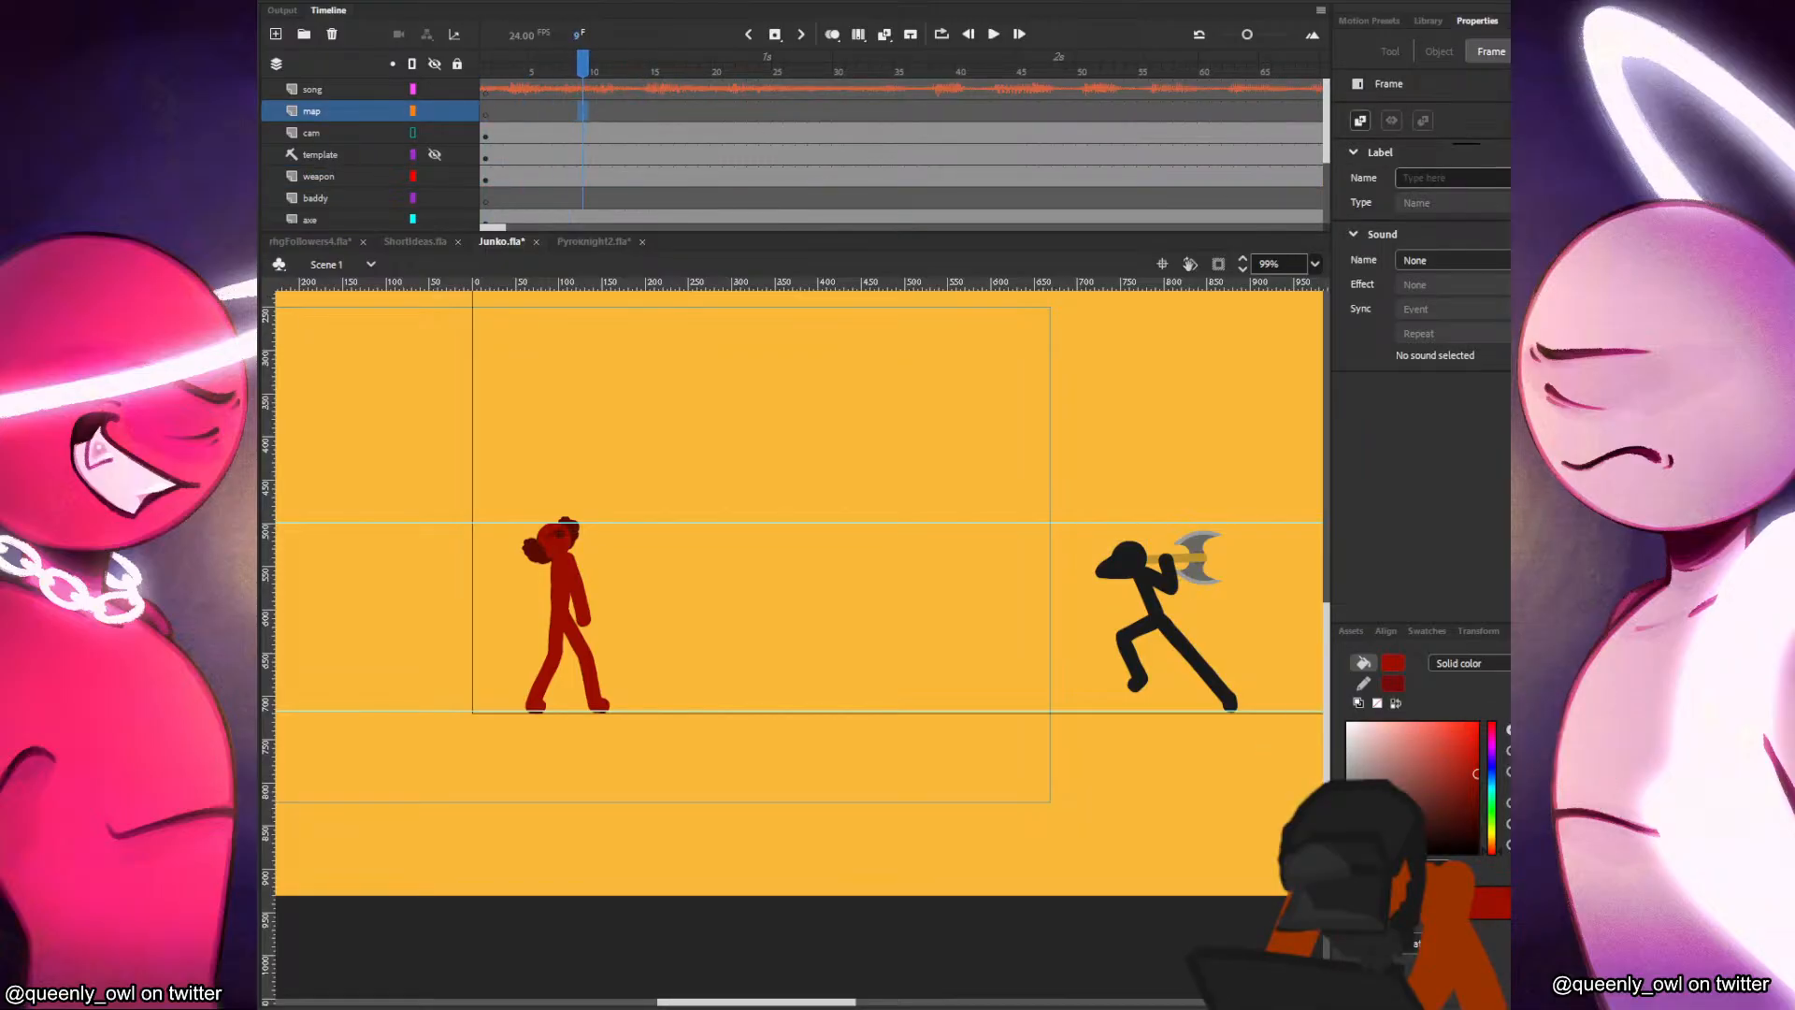
left_click(1459, 177)
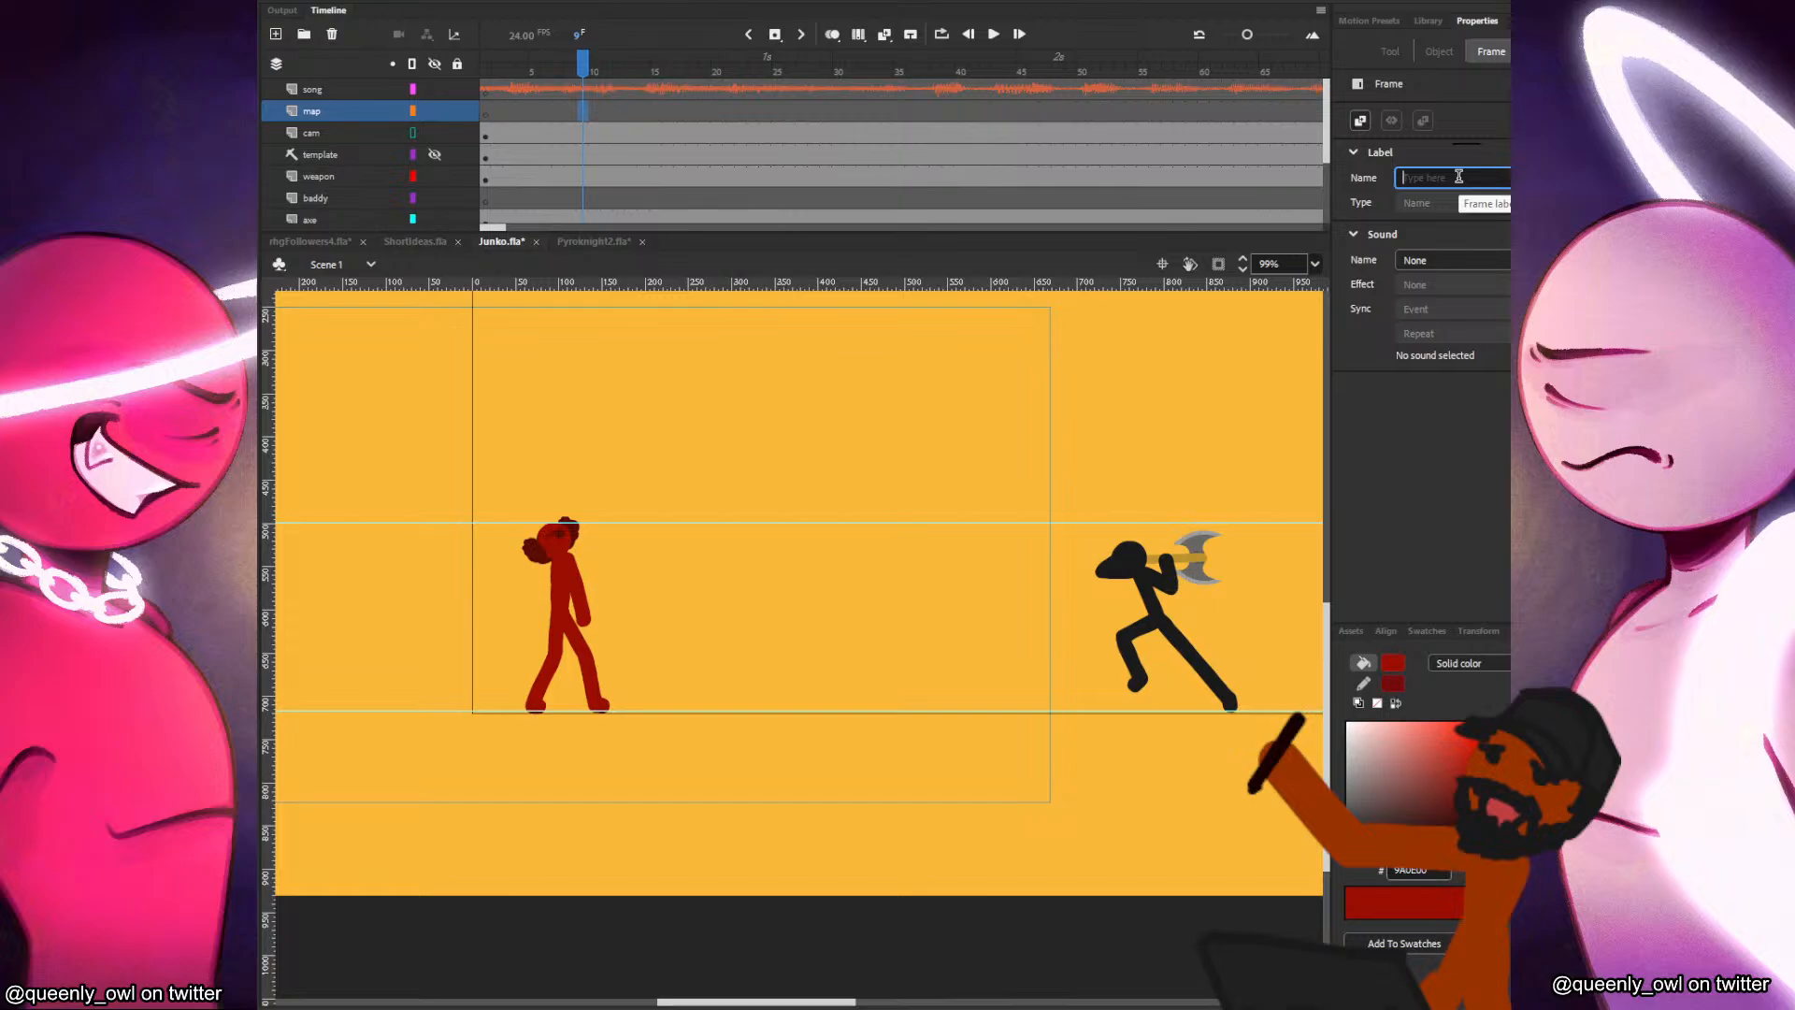
type("fight")
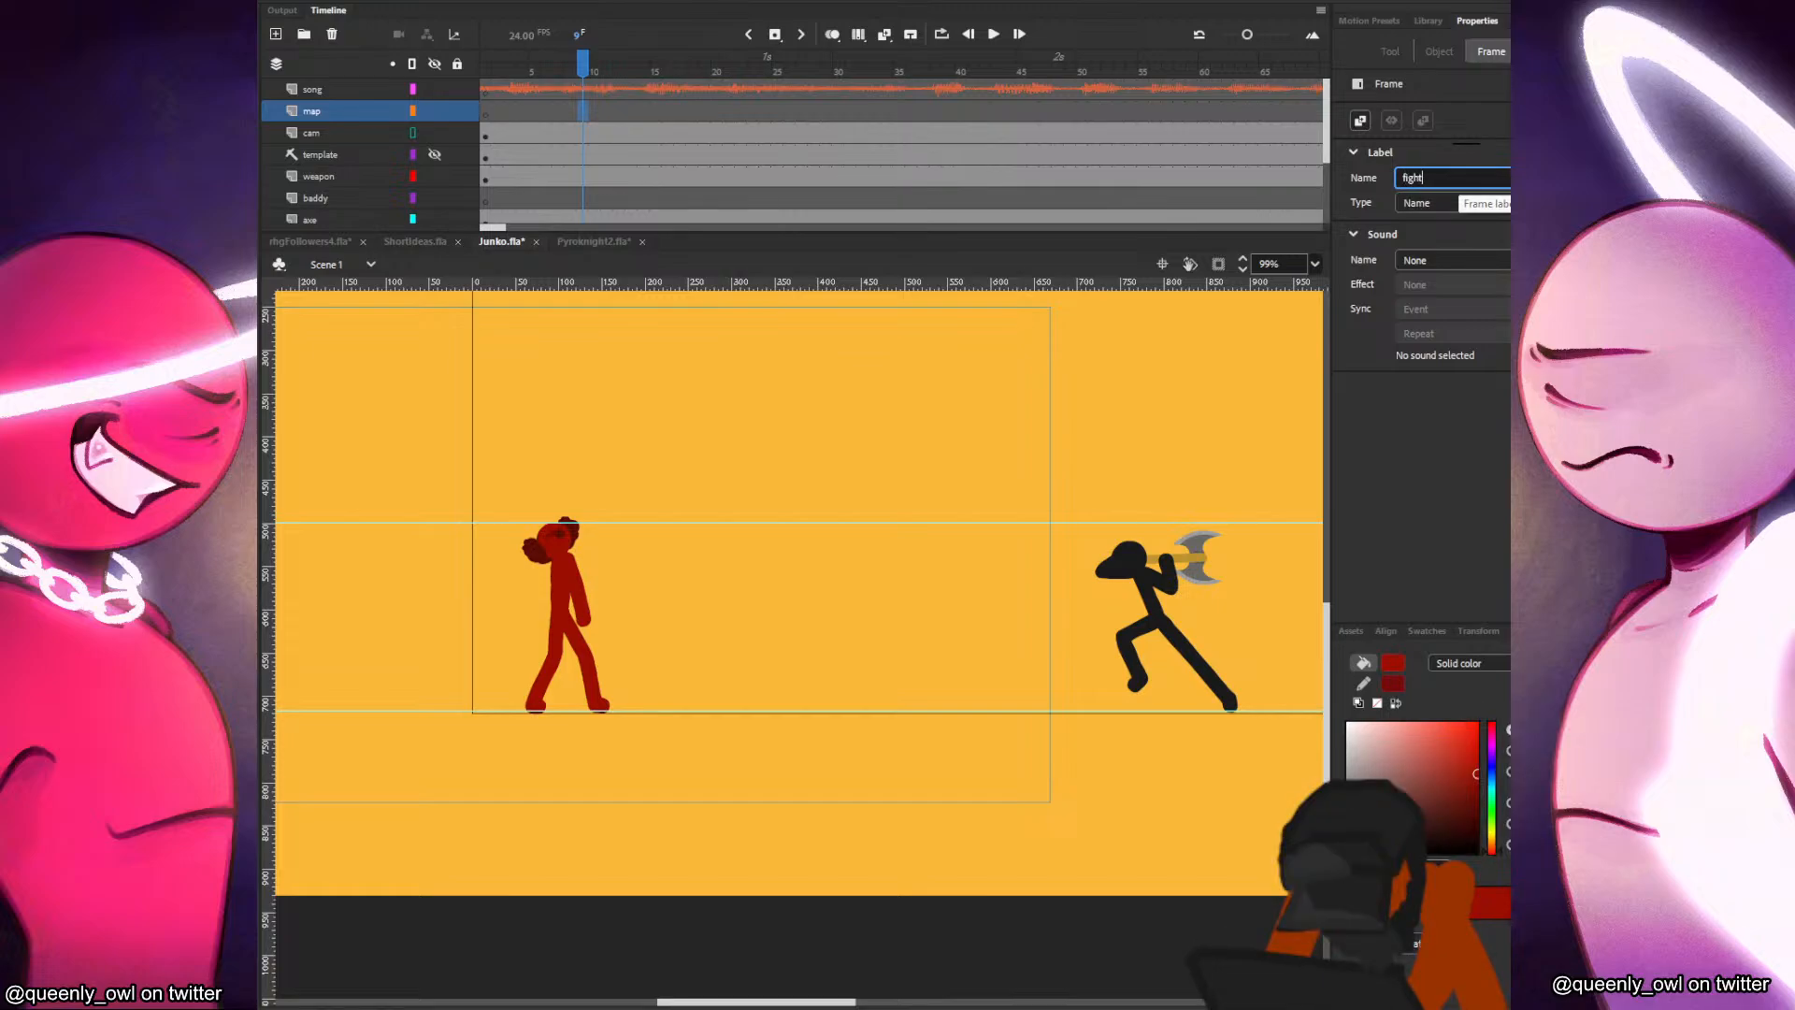
key("BackSpace")
key("BackSpace")
type("melee guy")
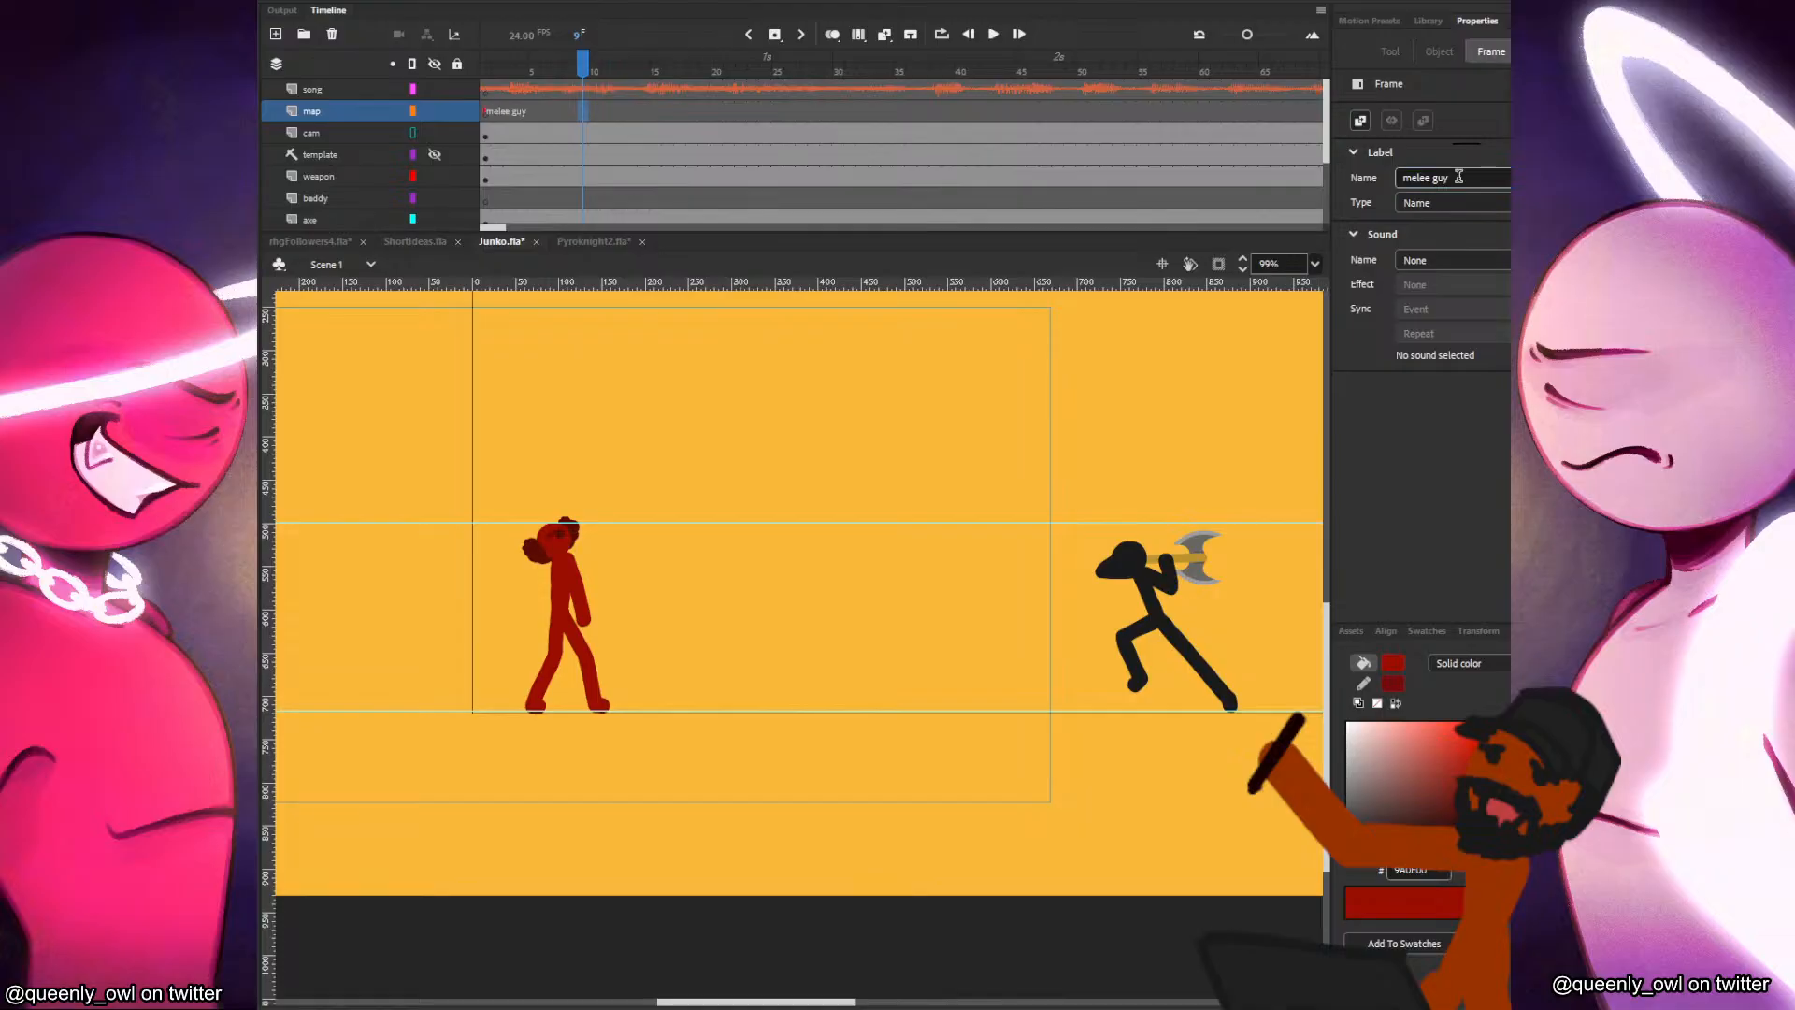
key("Return")
Add a keyframe at frame 32 of the map layer and label it "boxing glove guy".
left_click(862, 111)
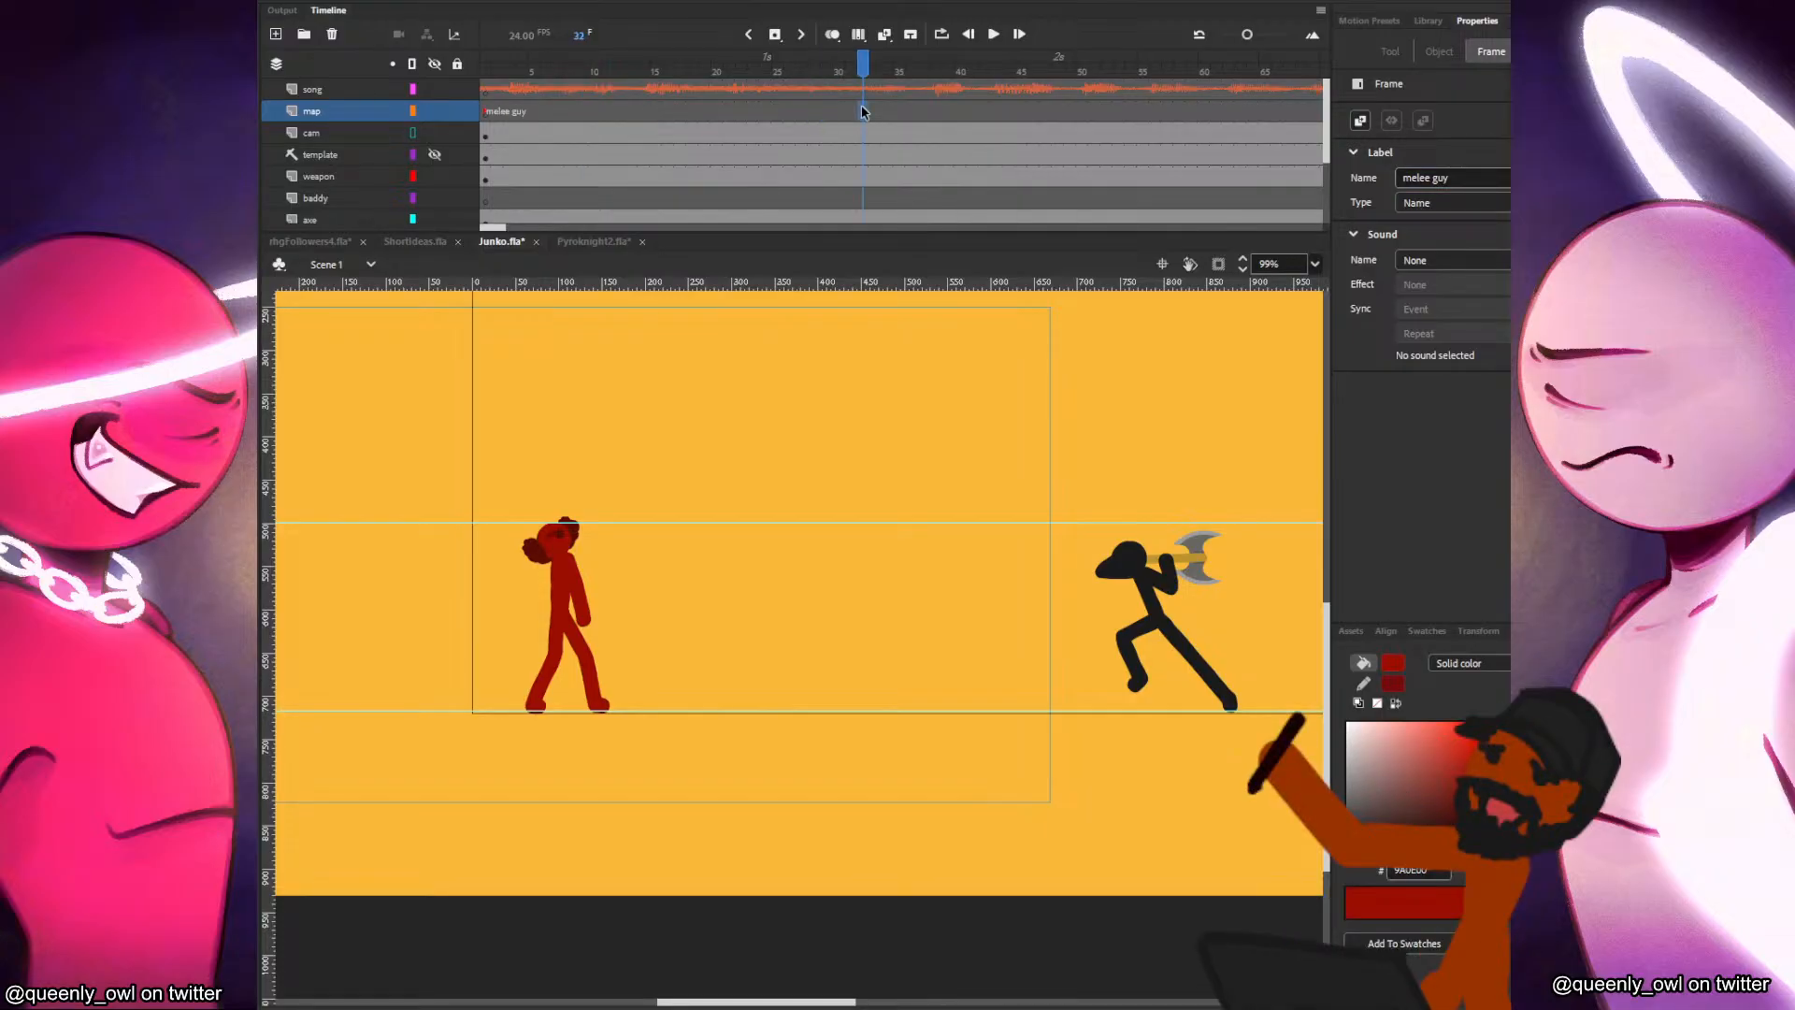
key("F6")
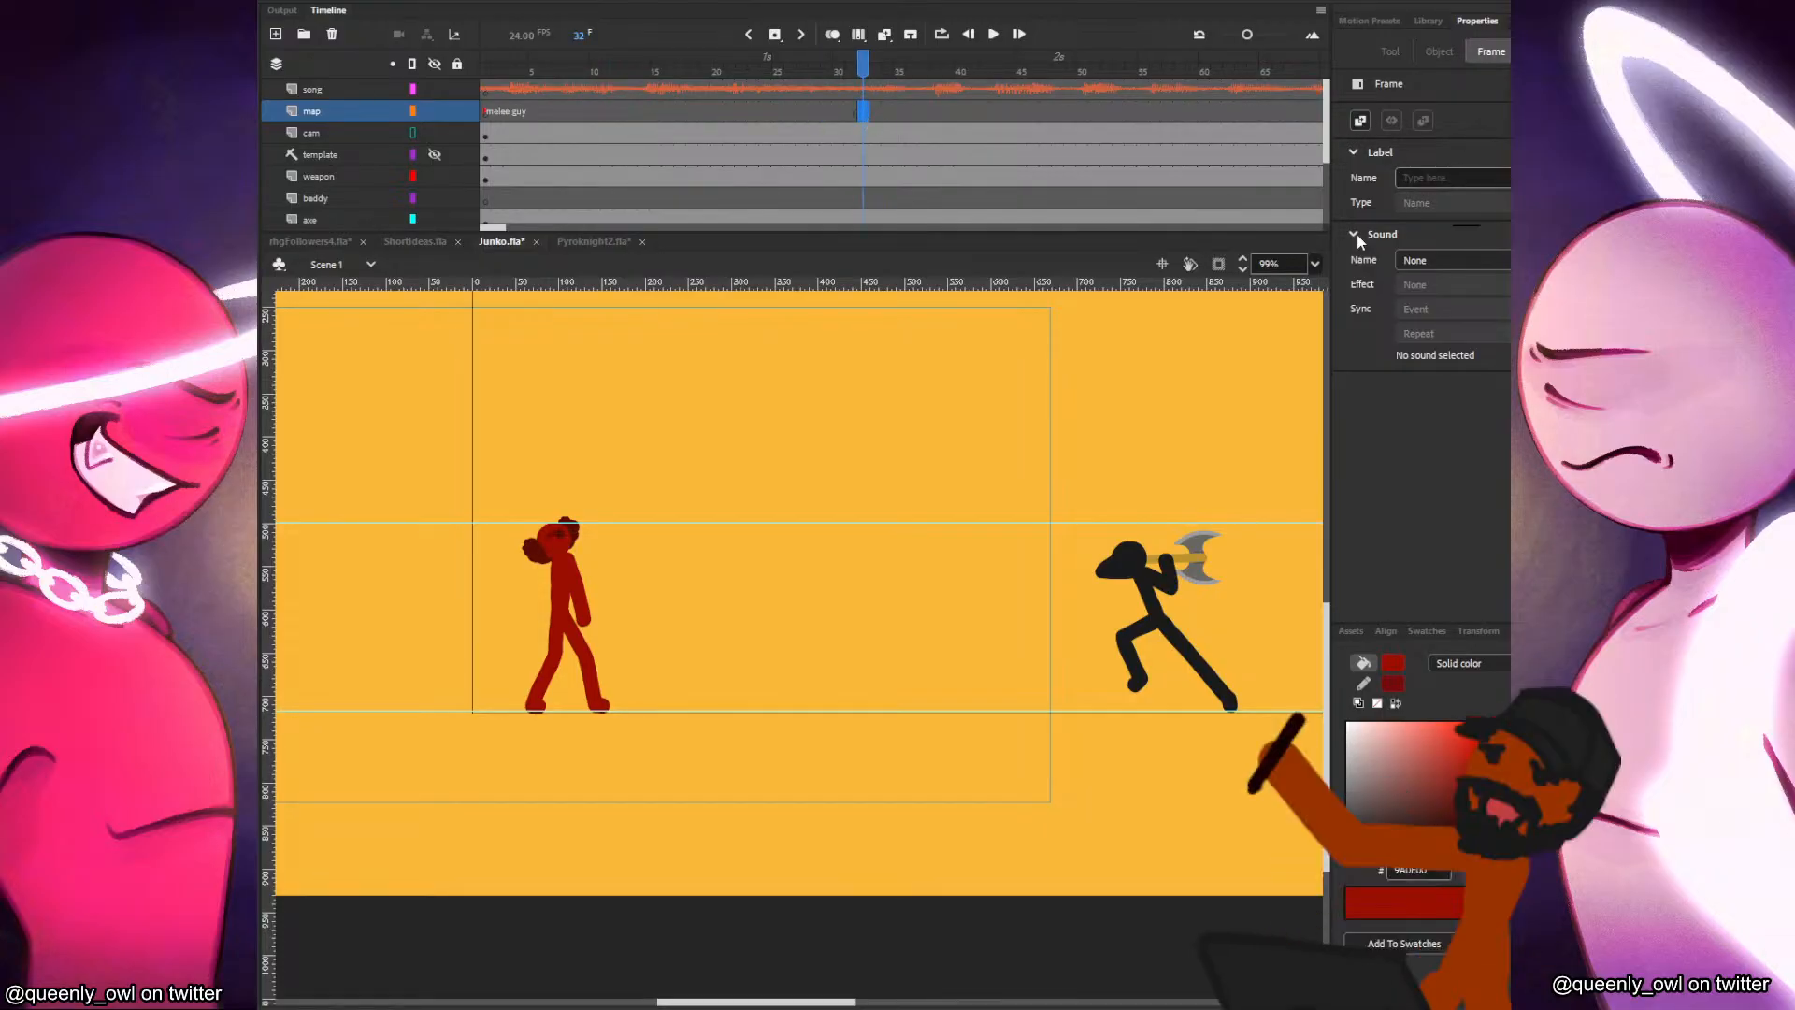
left_click(1432, 178)
type("boxing glove guy")
key("Return")
left_click(1487, 179)
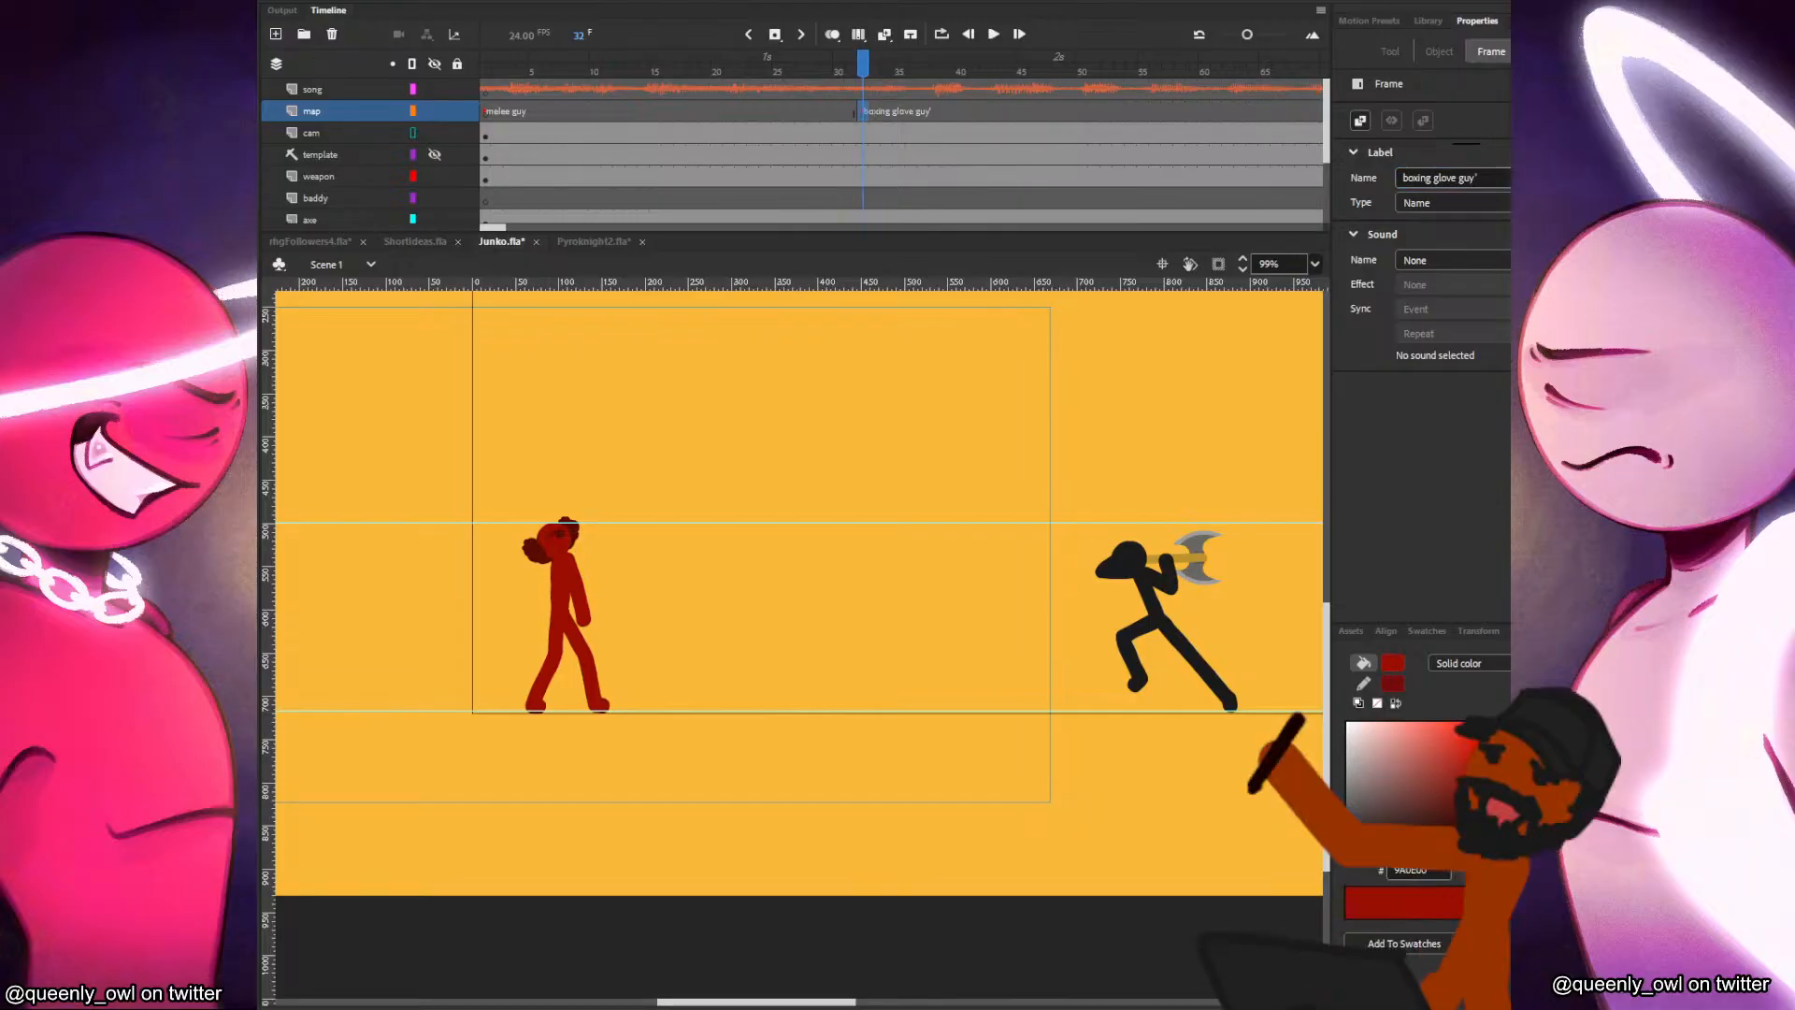
key("BackSpace")
Add a keyframe at frame 77 of the map layer and label it "enter axe".
left_click(1003, 118)
left_click_drag(815, 95, 1050, 107)
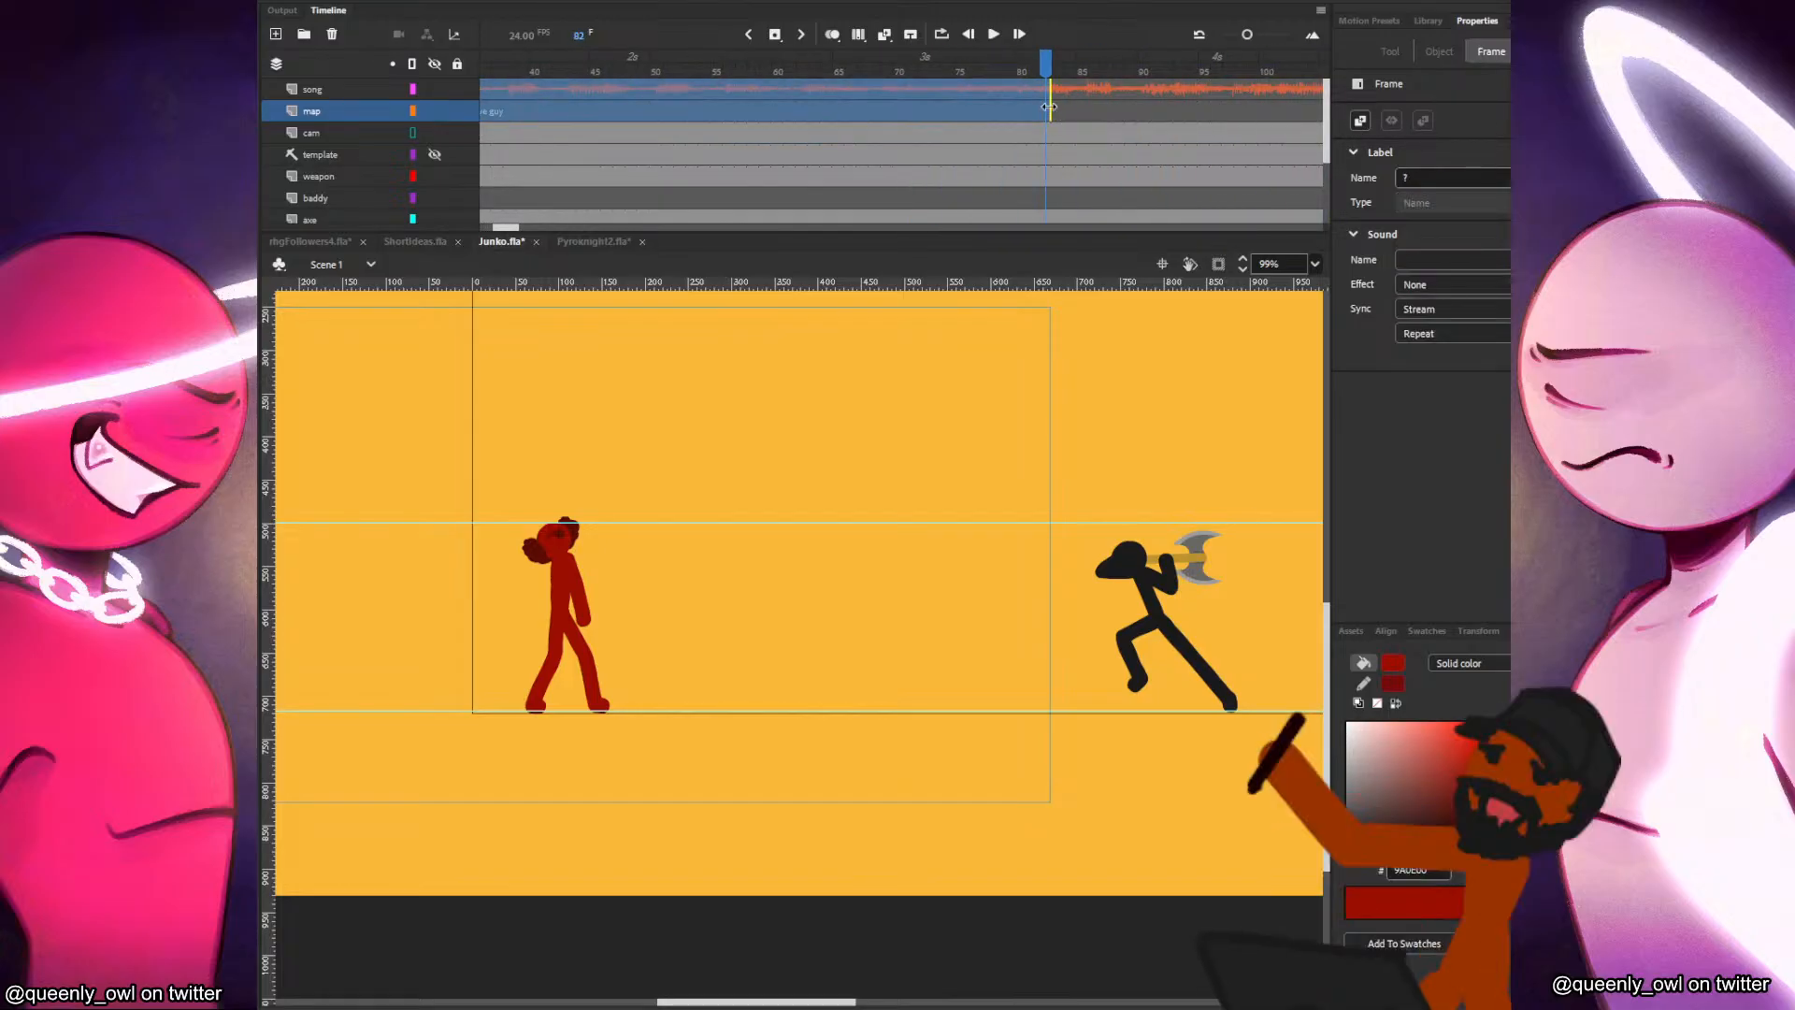
left_click(1035, 110)
left_click(984, 105)
key("F6")
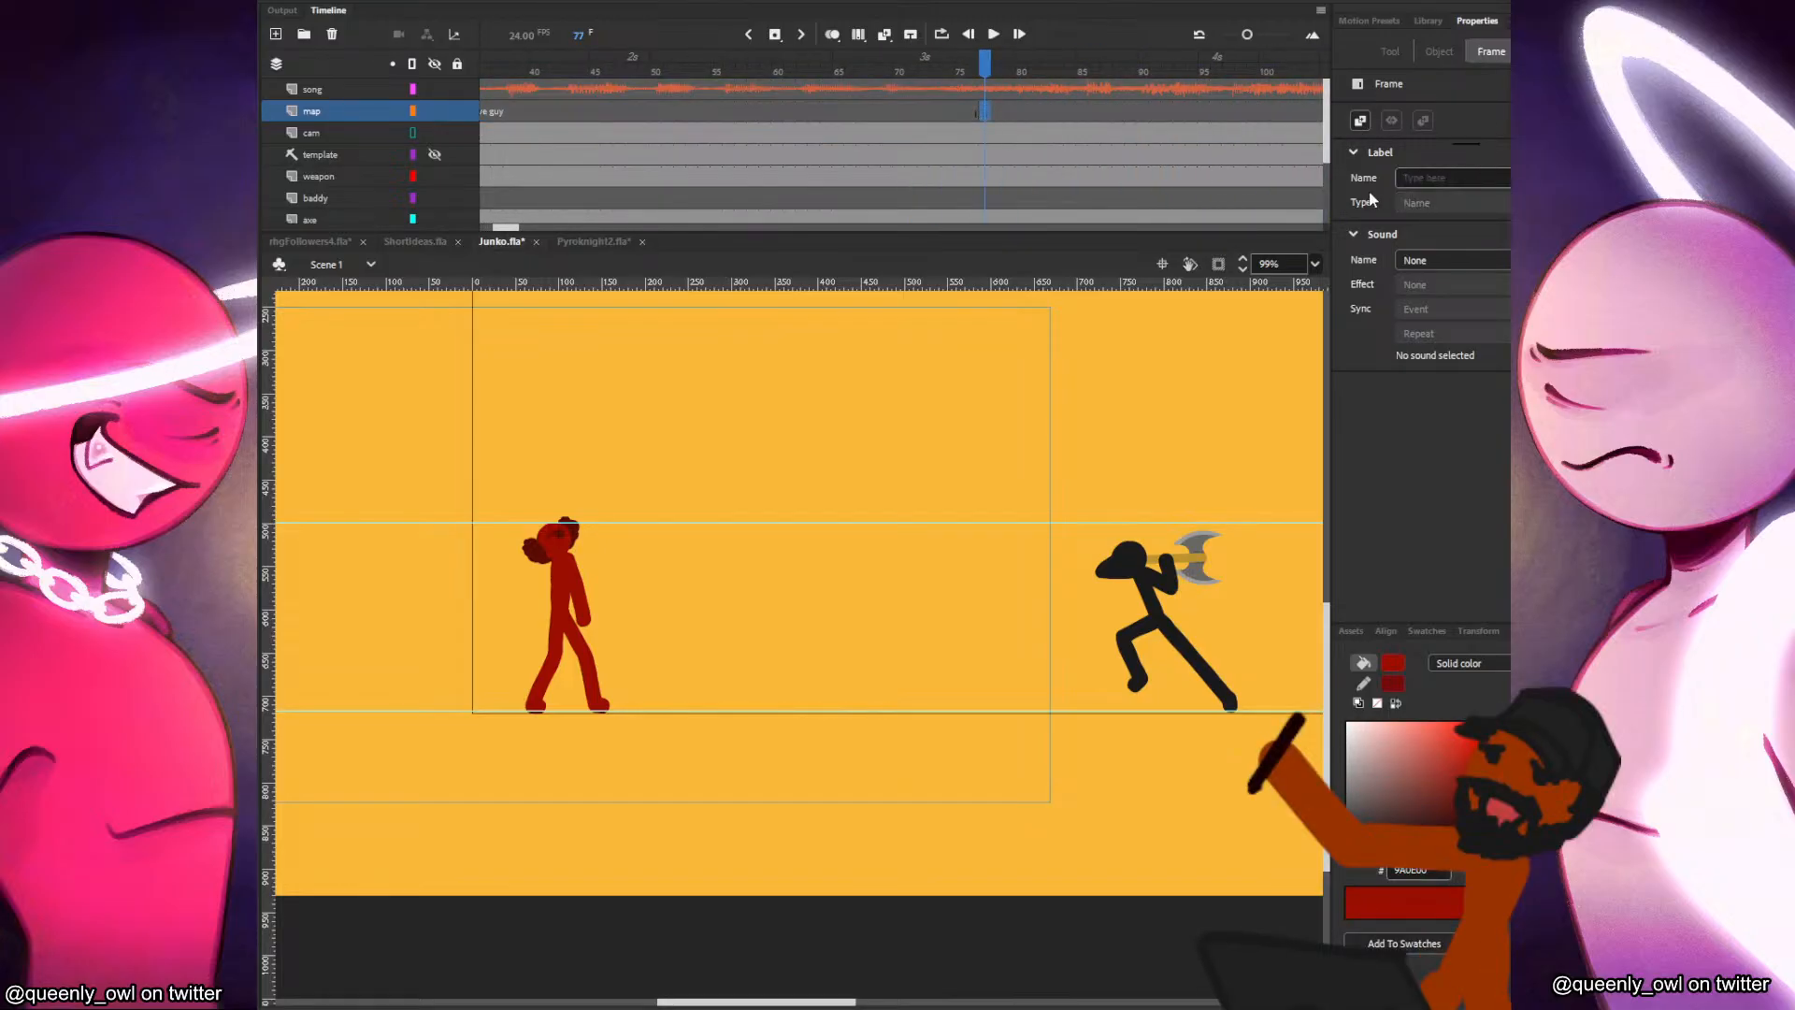
left_click(1418, 173)
type("enter axe")
key("Return")
Add a keyframe at frame 136 of the map layer and label it "weapons absorbed".
mouse_move(1042, 110)
left_mouse_down()
mouse_move(1130, 120)
mouse_move(1053, 133)
mouse_move(1077, 139)
mouse_move(1456, 144)
mouse_move(869, 133)
mouse_move(1015, 122)
left_mouse_up()
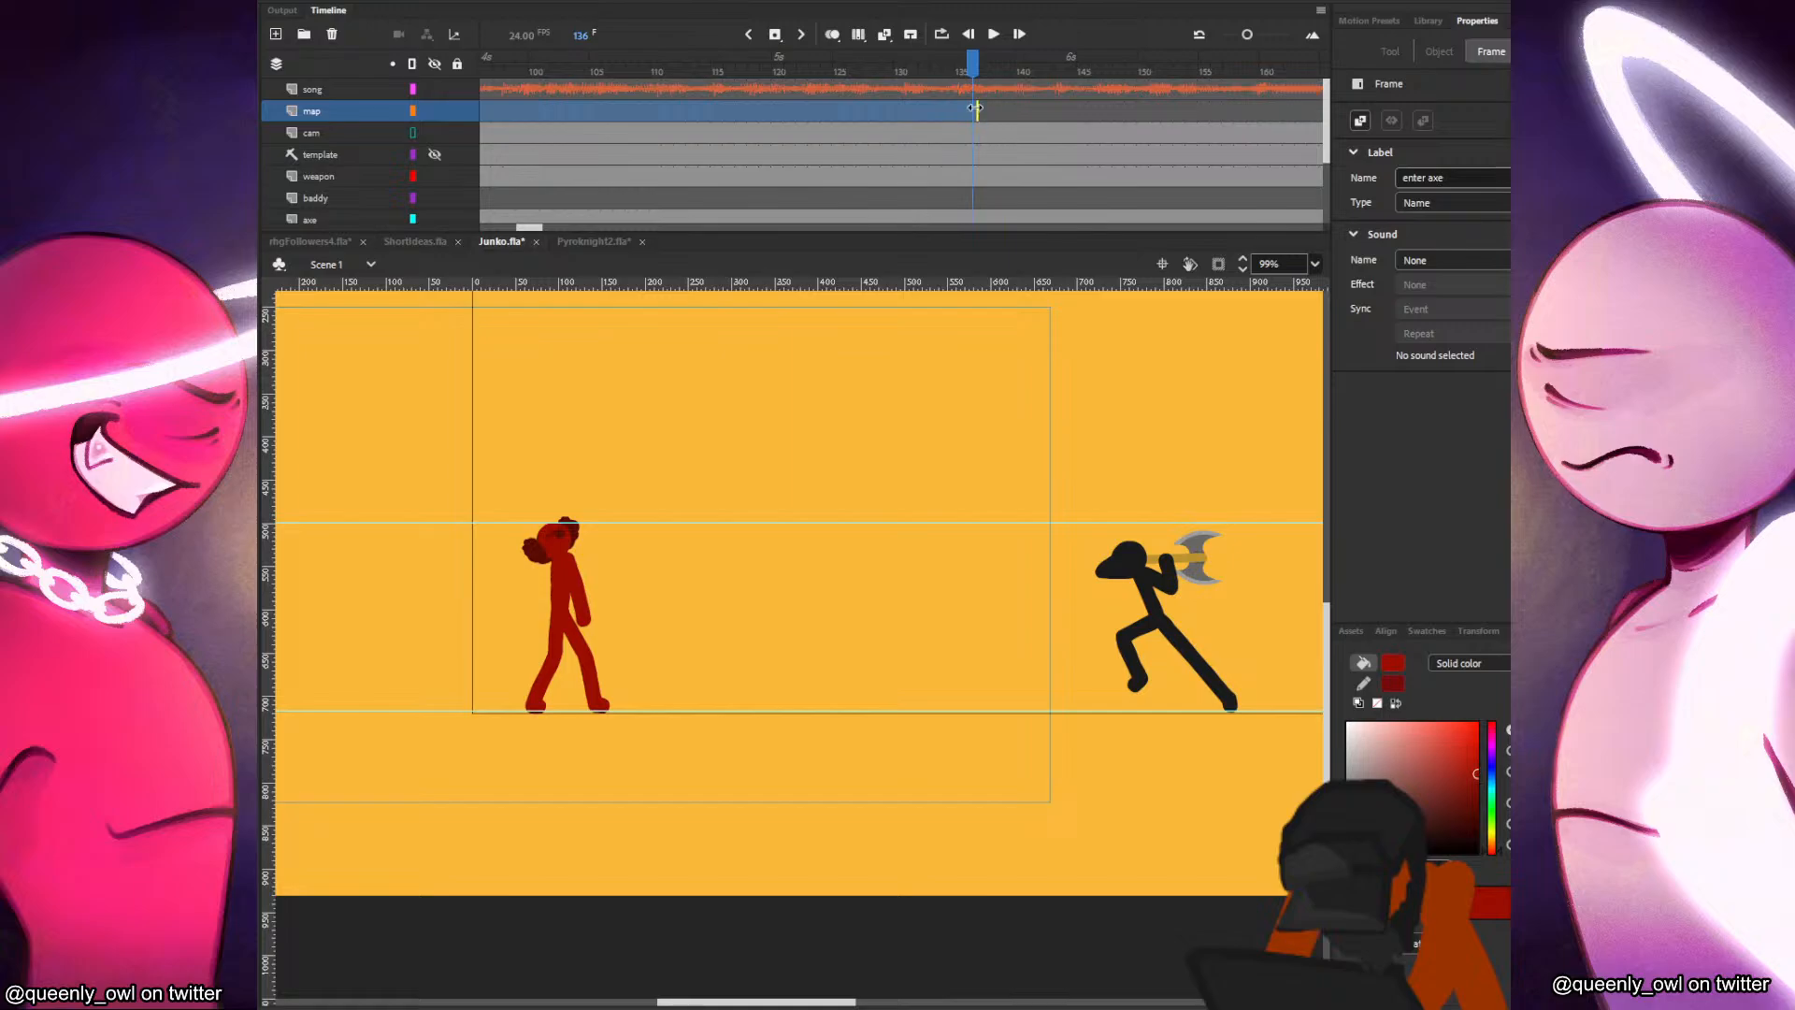
left_click(973, 110)
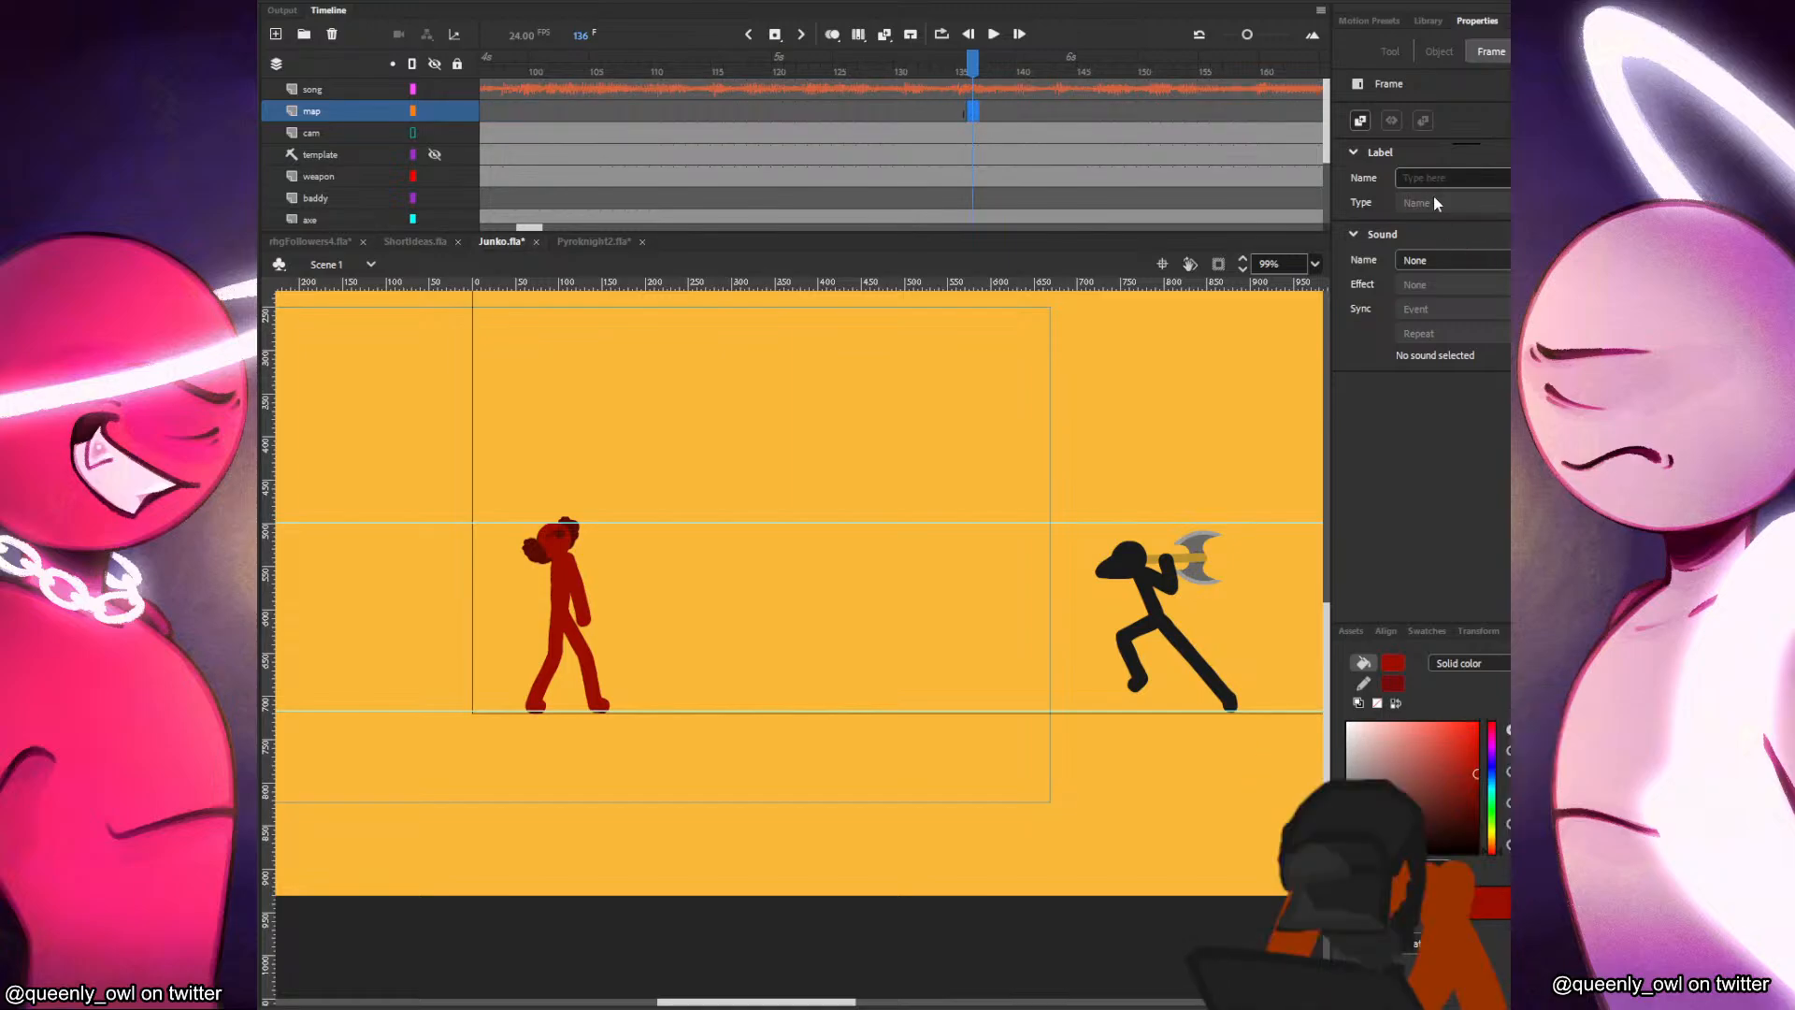
type("weapons")
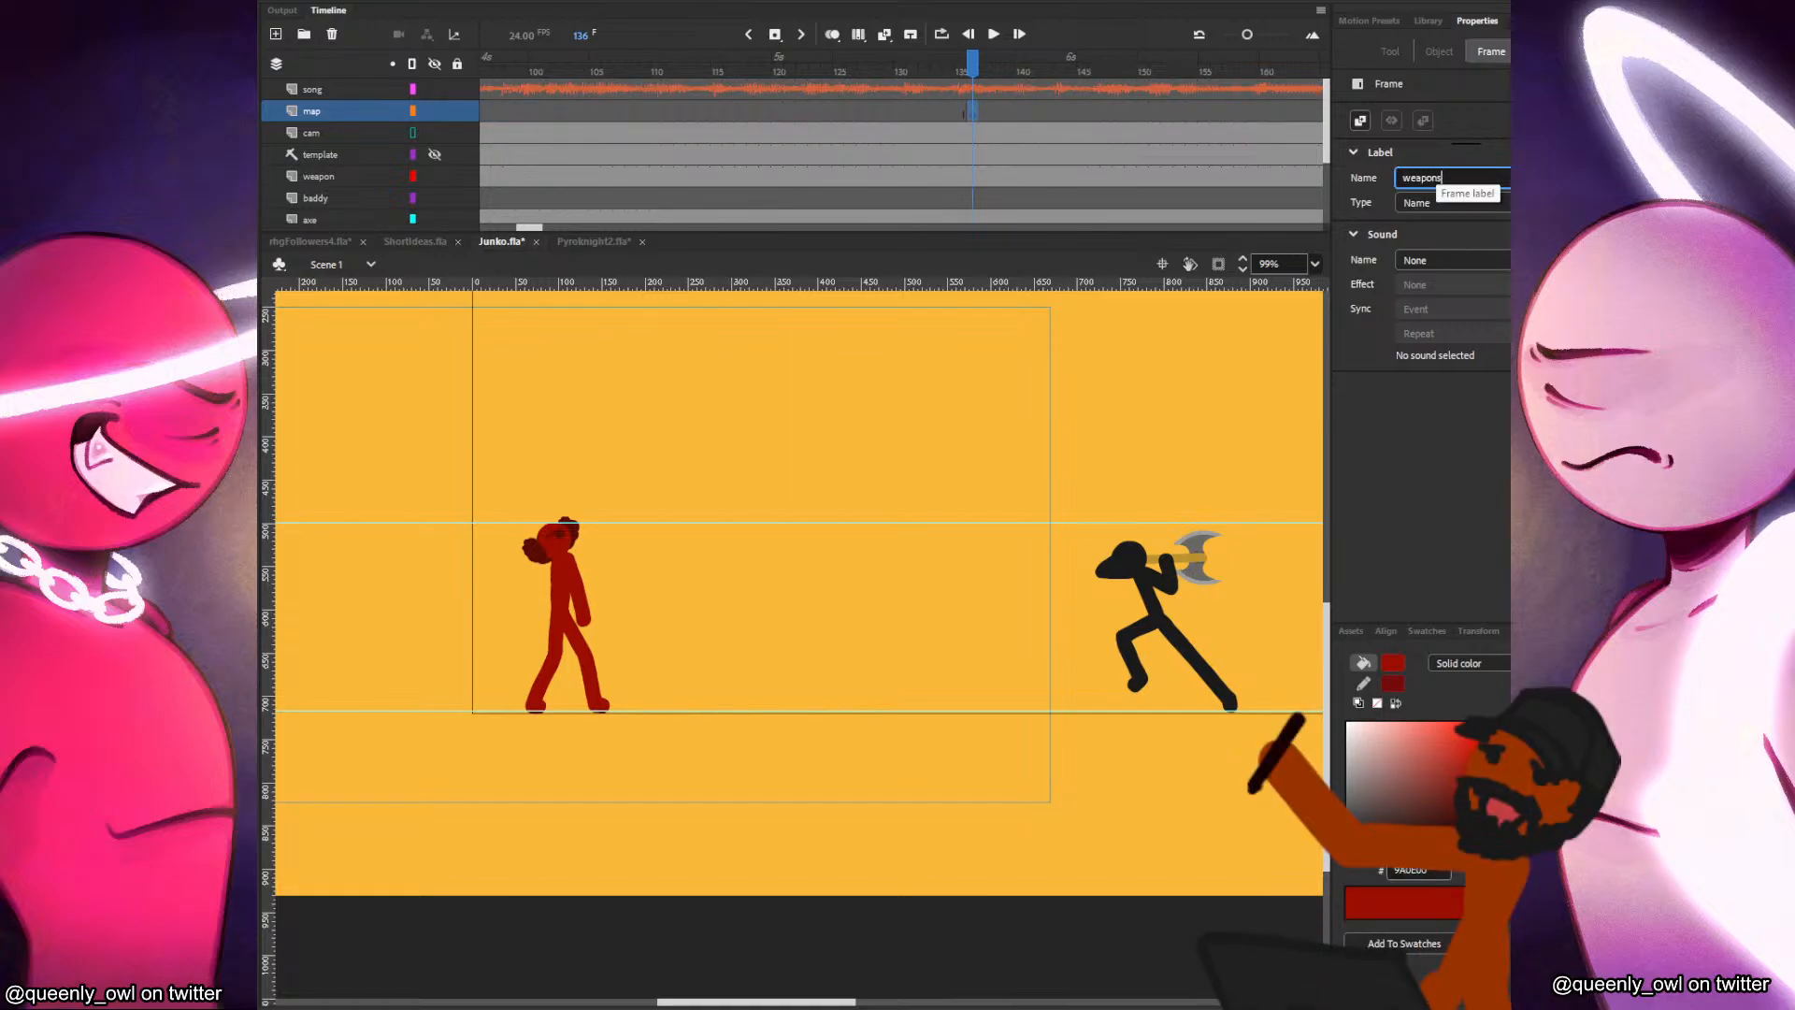
type(" ob")
key("BackSpace")
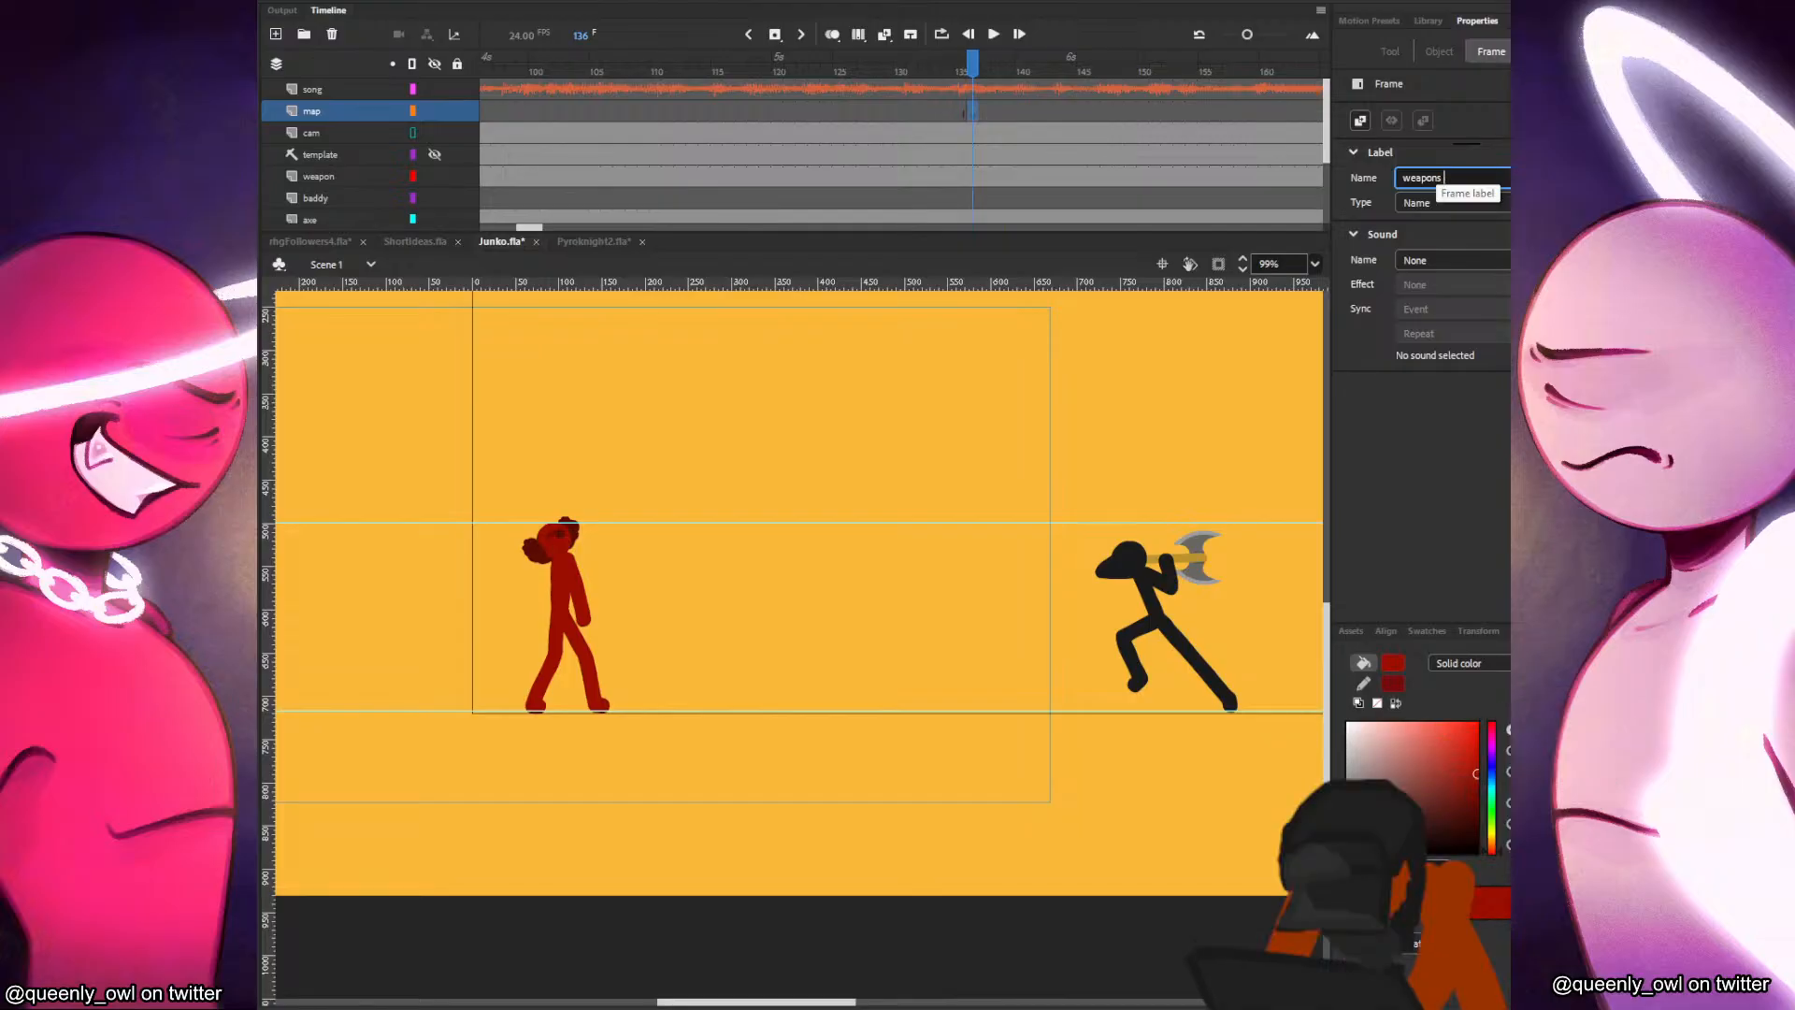
type("ed")
key("Return")
Add a keyframe at frame 170 of the map layer and label it "present".
mouse_move(994, 111)
left_mouse_down()
mouse_move(1393, 125)
mouse_move(1352, 140)
mouse_move(1001, 113)
left_mouse_up()
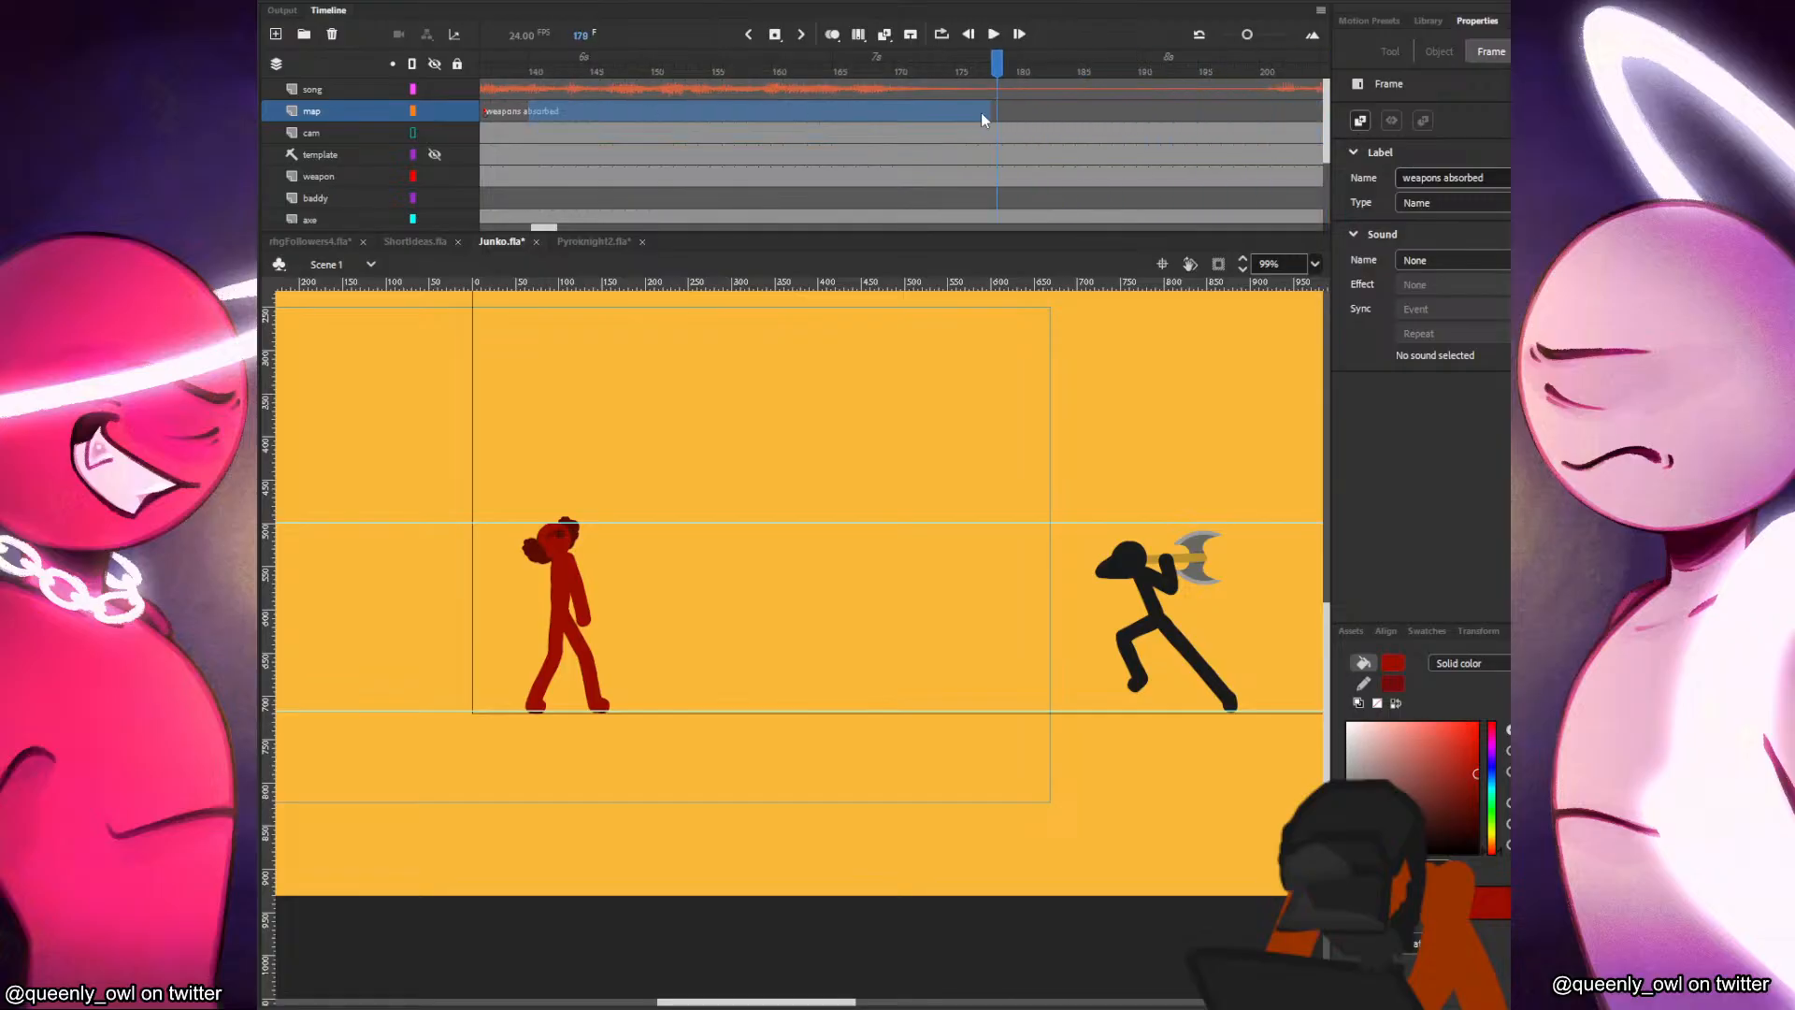
left_click(956, 110)
left_click(915, 110)
left_click(861, 114)
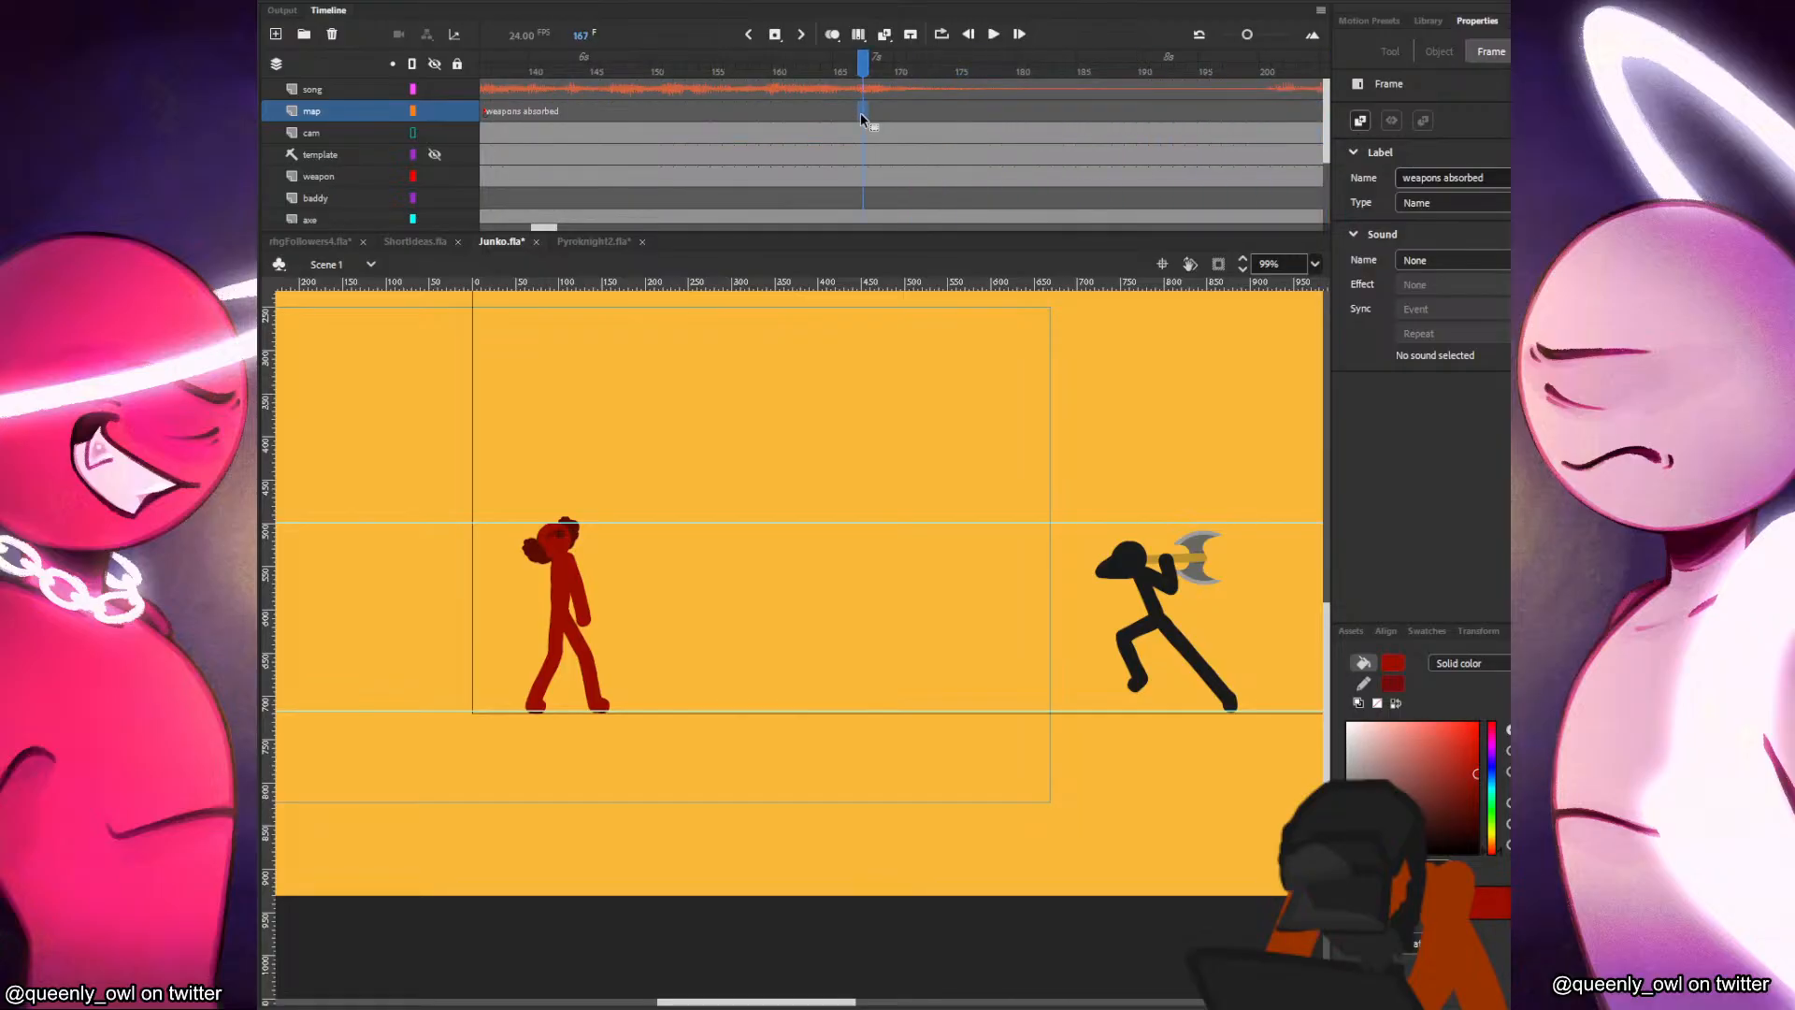
left_click(868, 111)
left_click(899, 113)
key("F6")
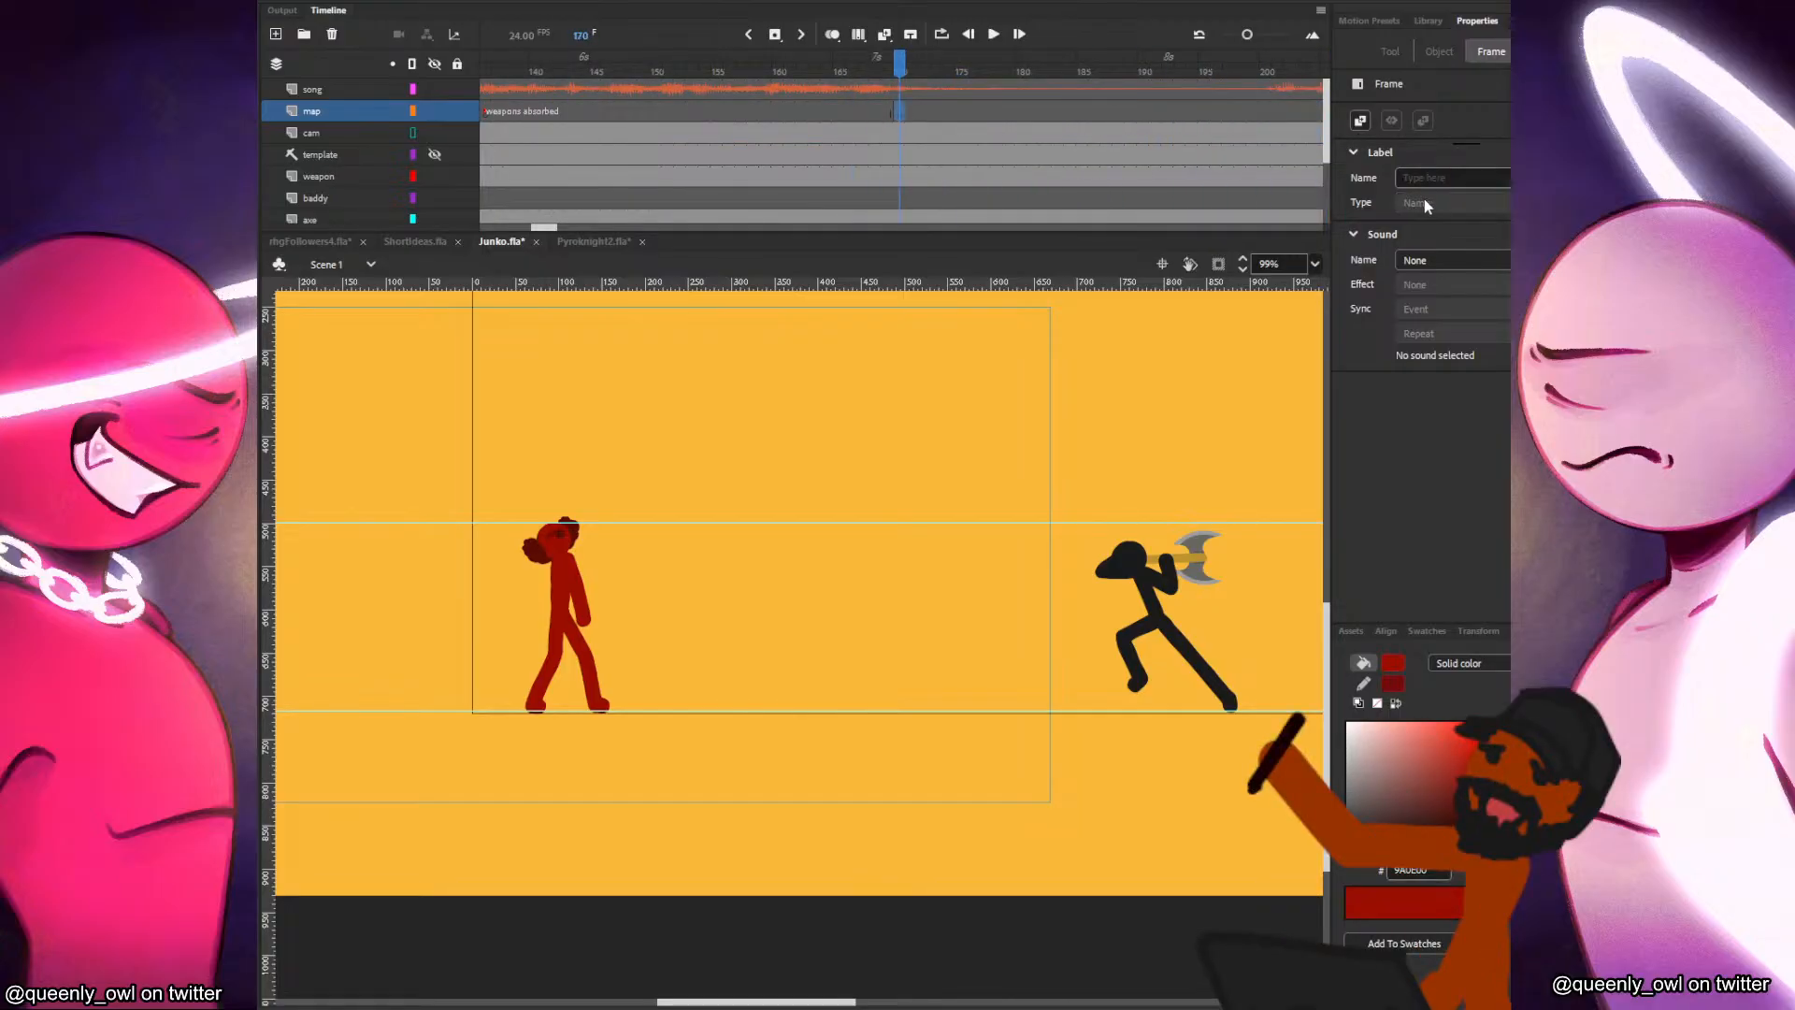
left_click(1437, 178)
type("g")
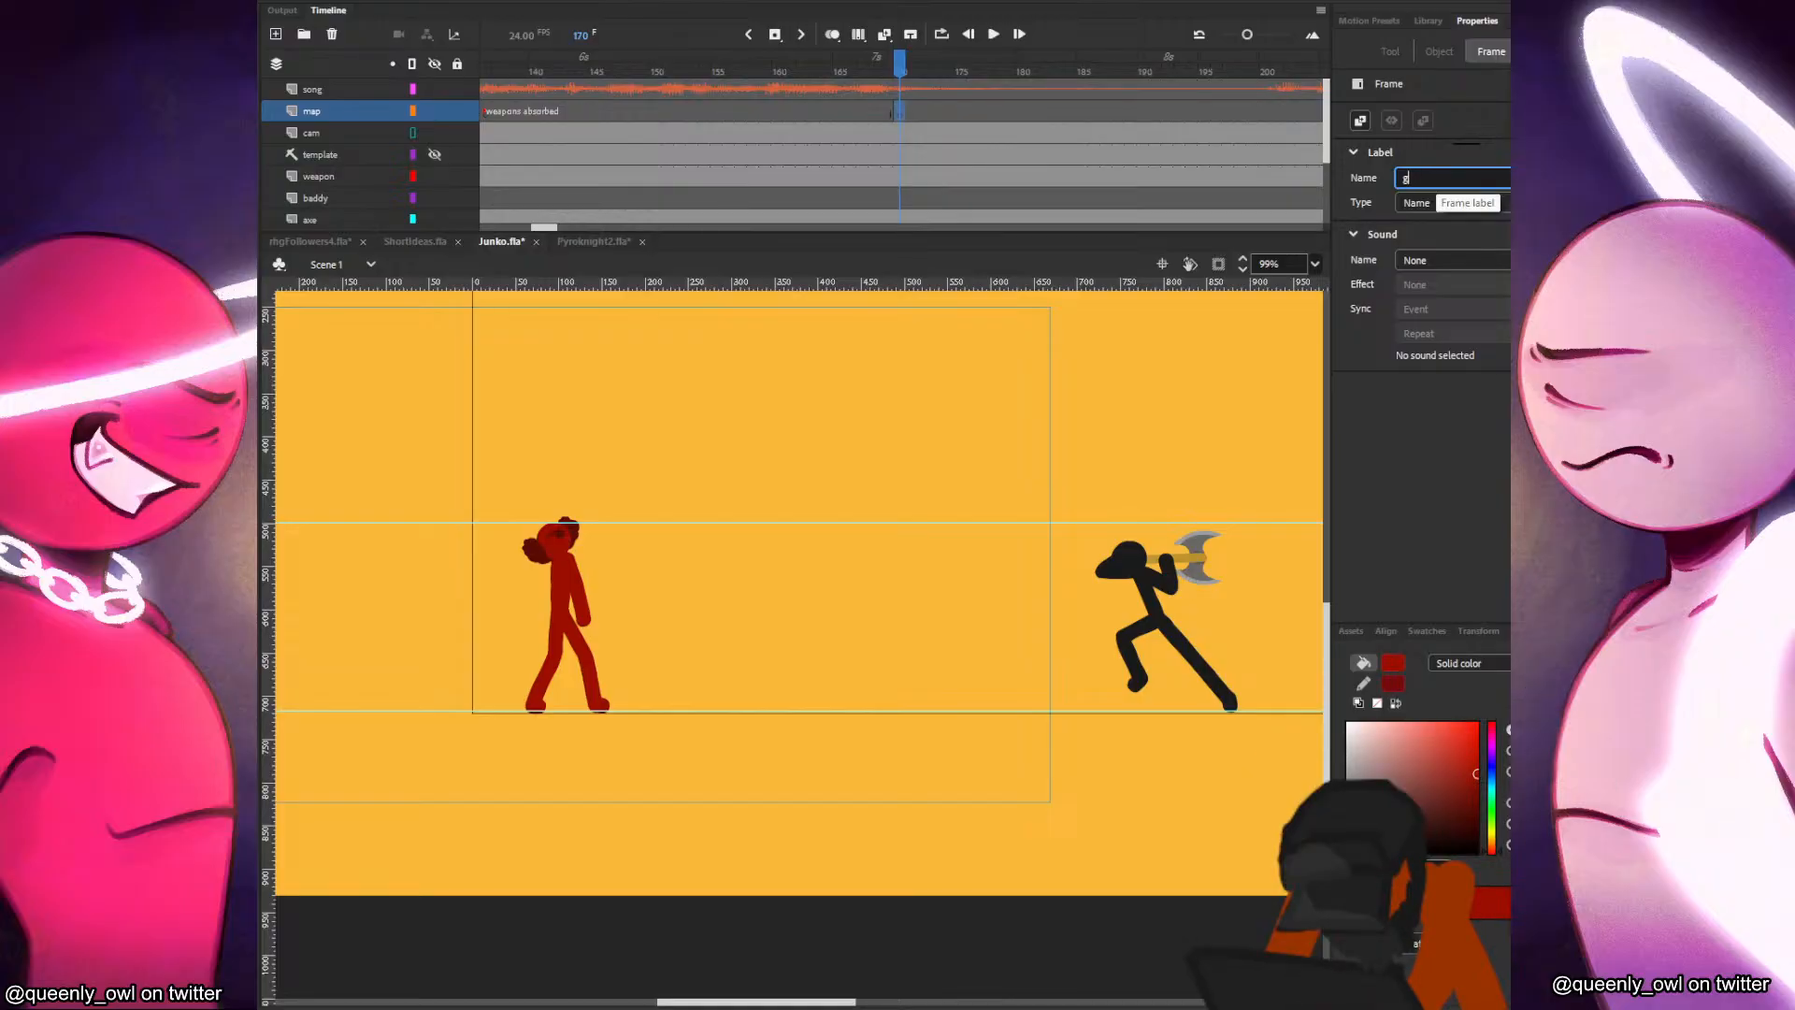
key("BackSpace")
type("present")
key("Return")
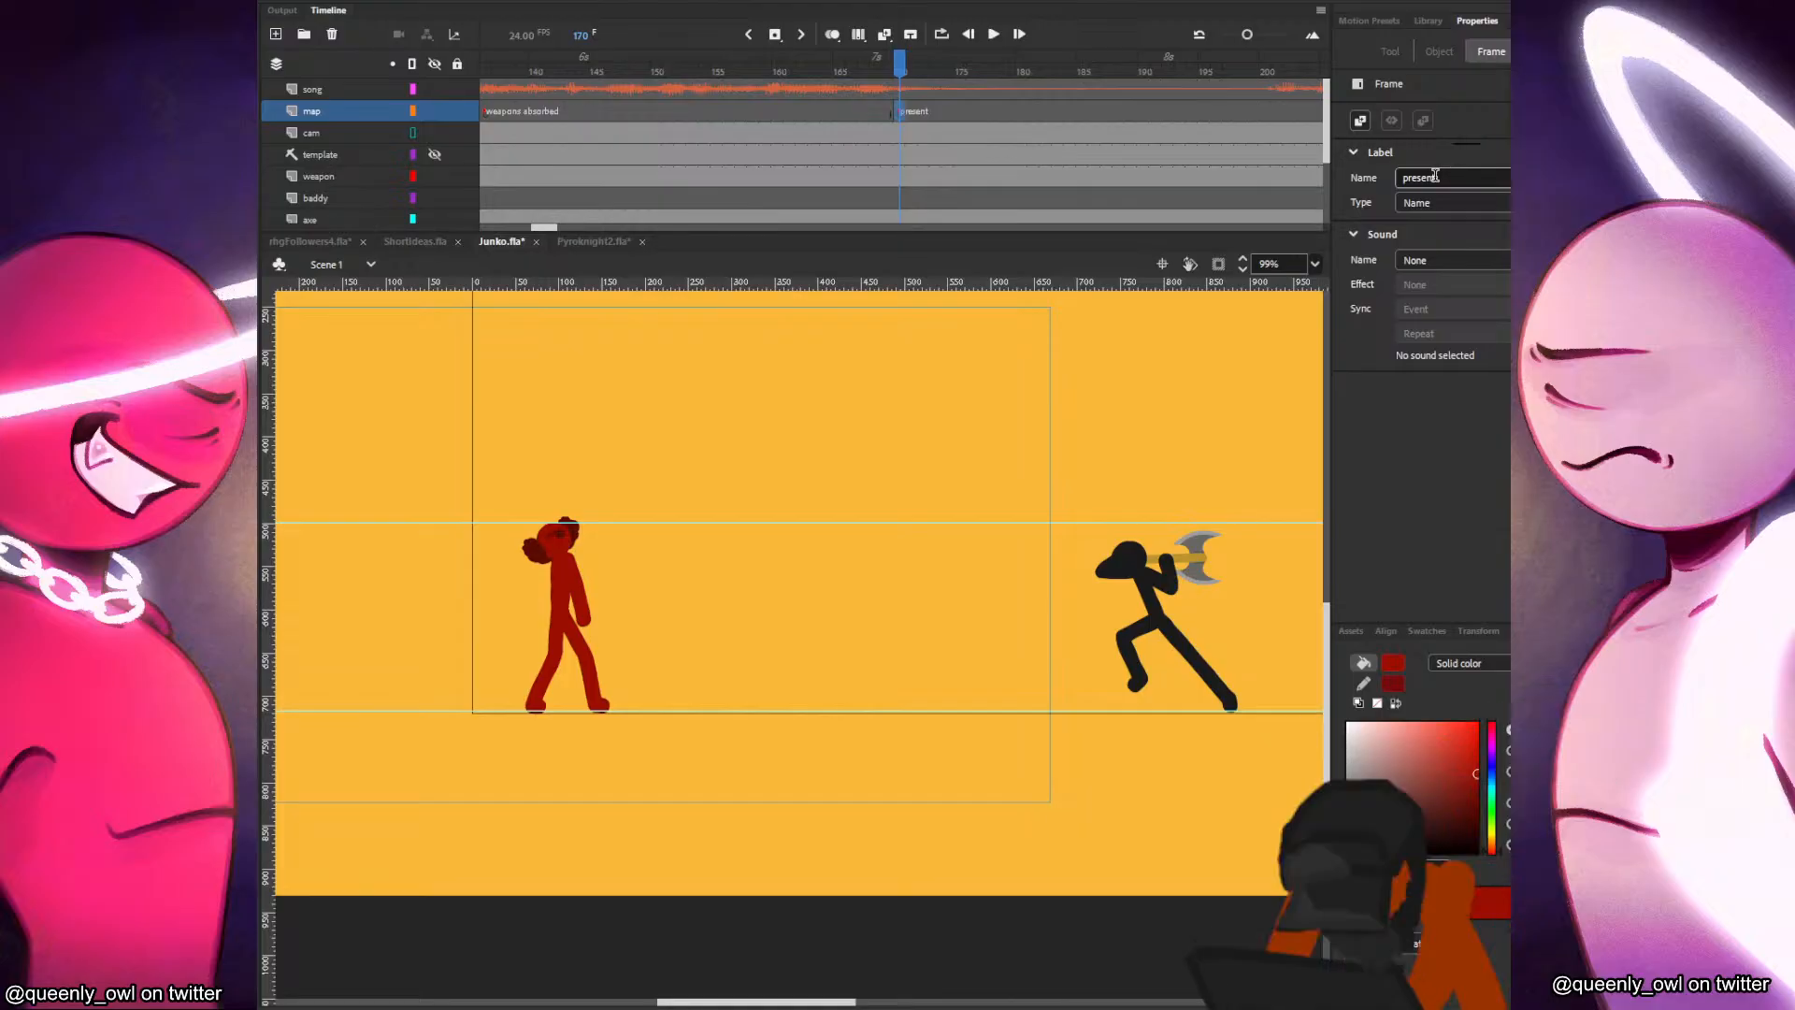
Add a keyframe at frame 188 of the map layer and label it "spawn".
key("Return")
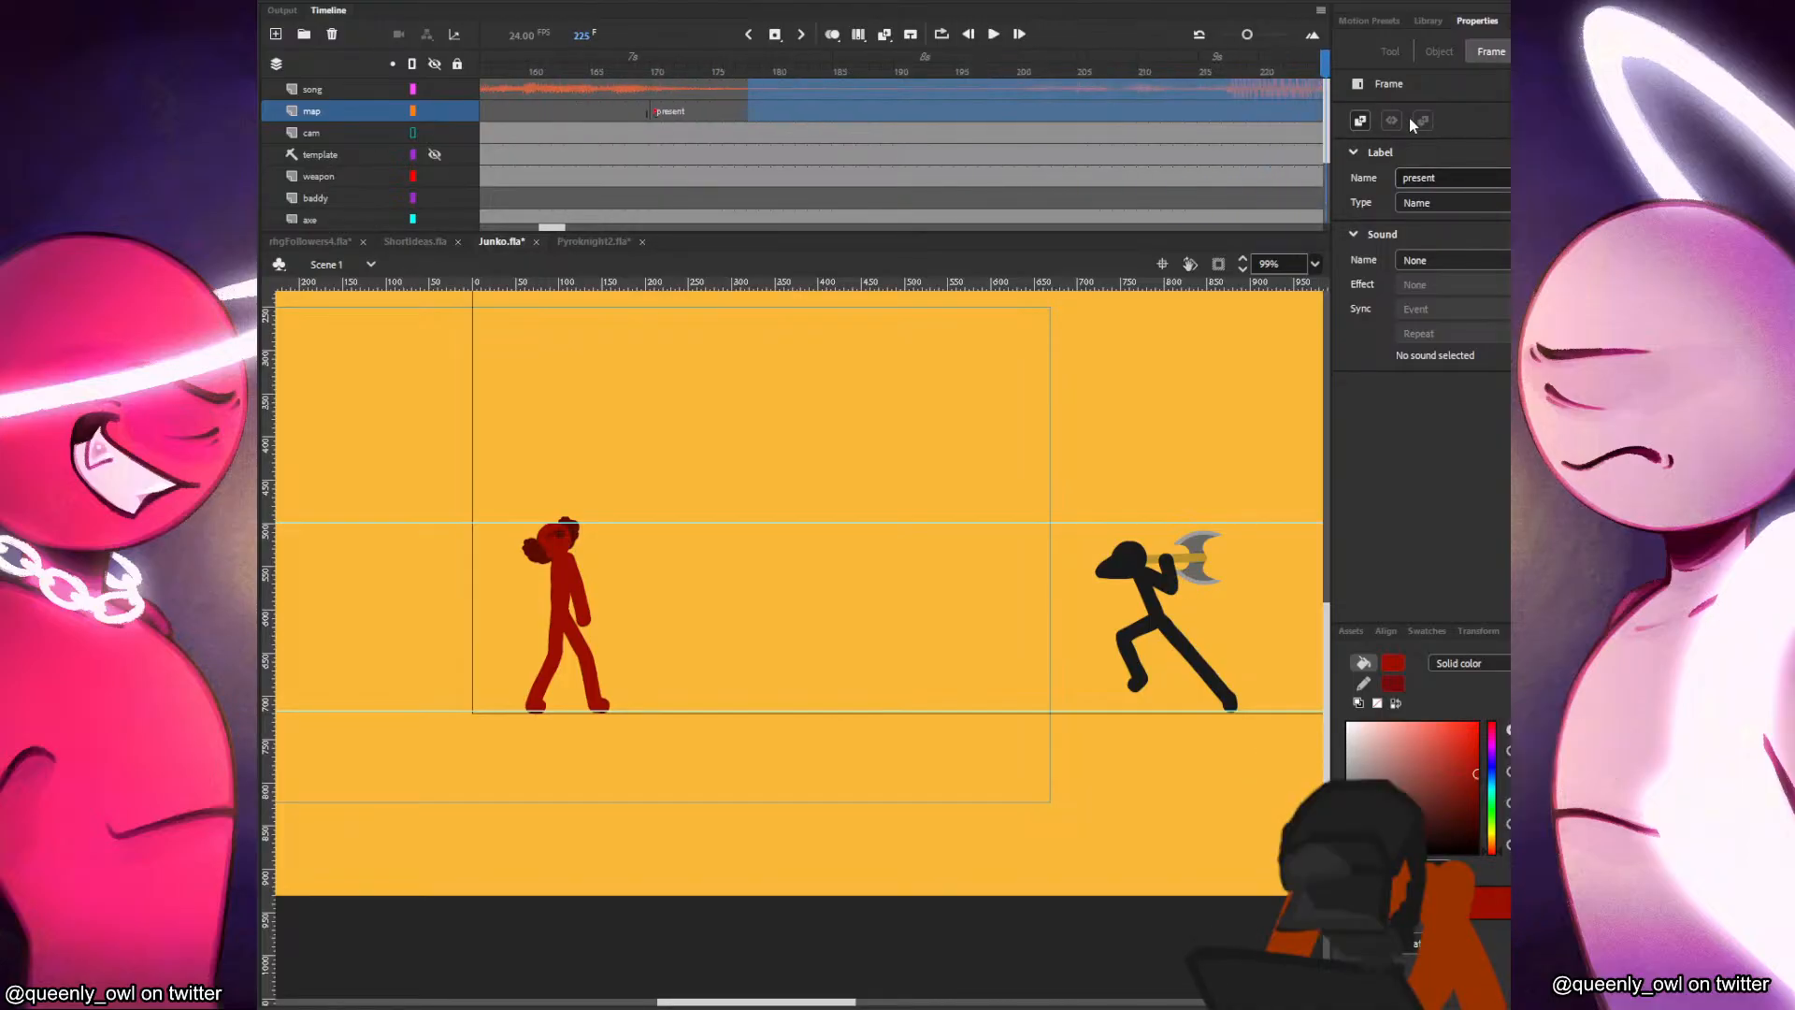
left_click(813, 108)
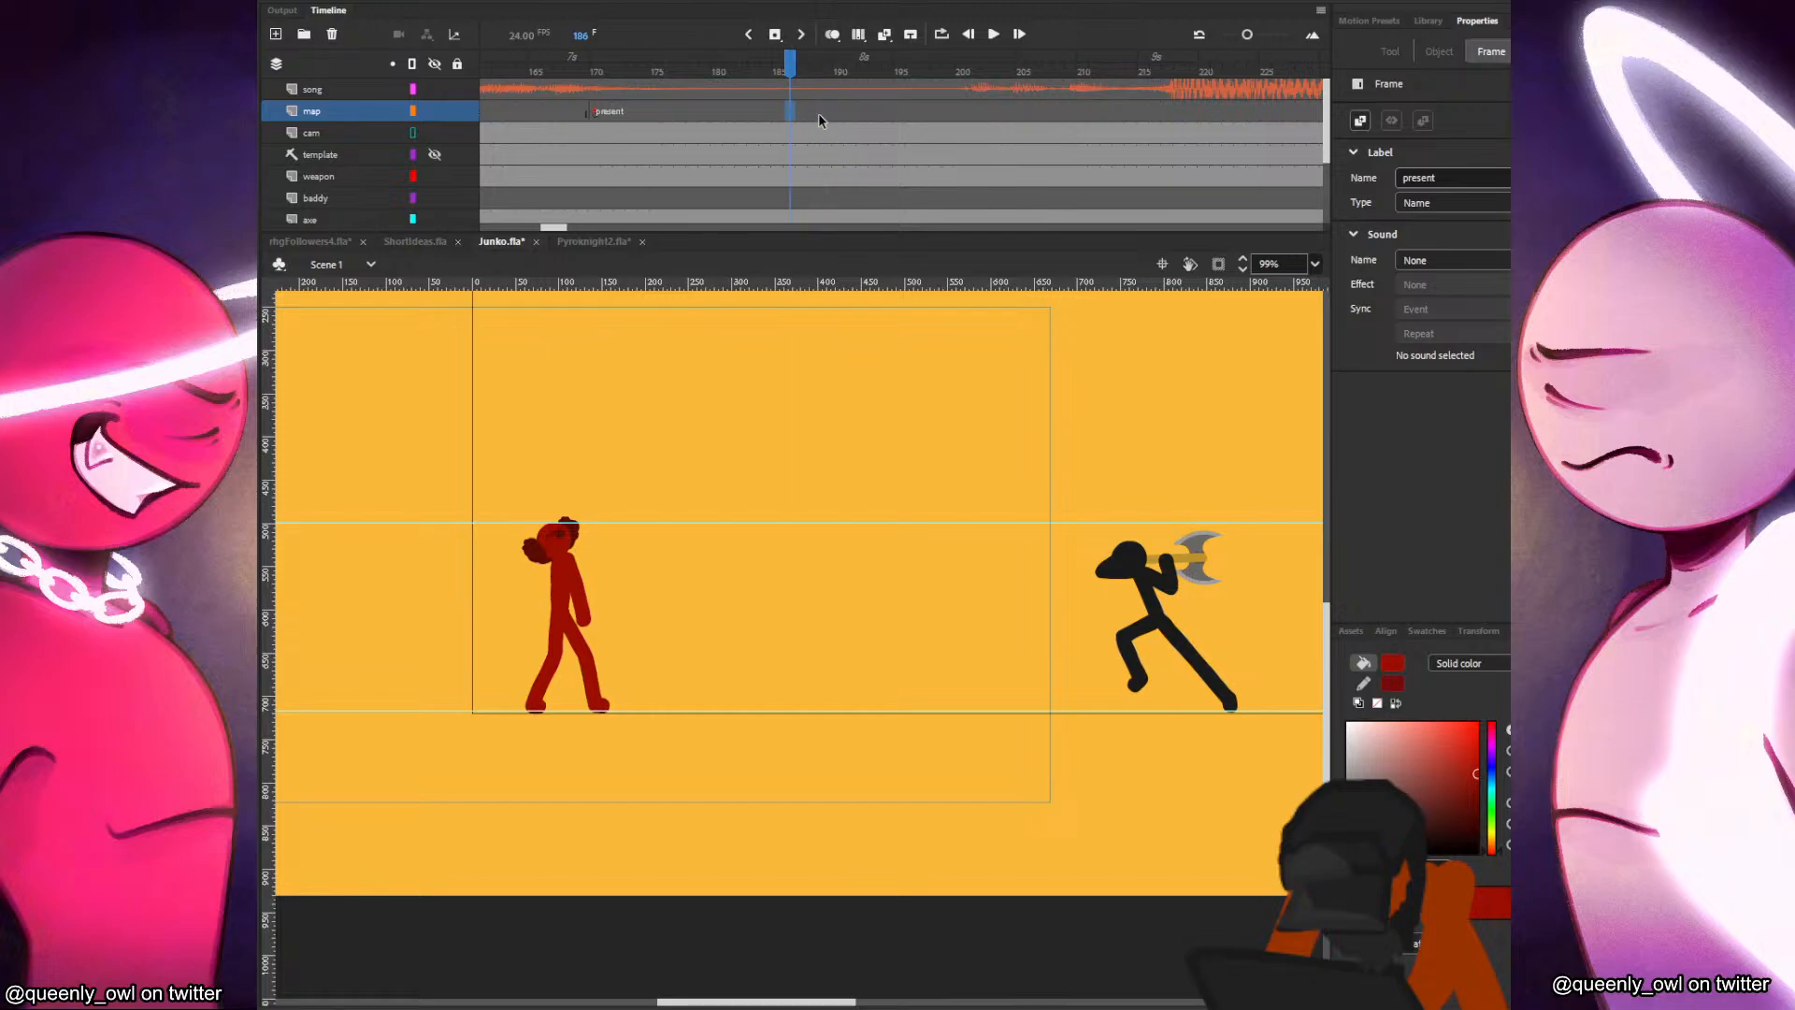
left_click(1452, 176)
type("spawn")
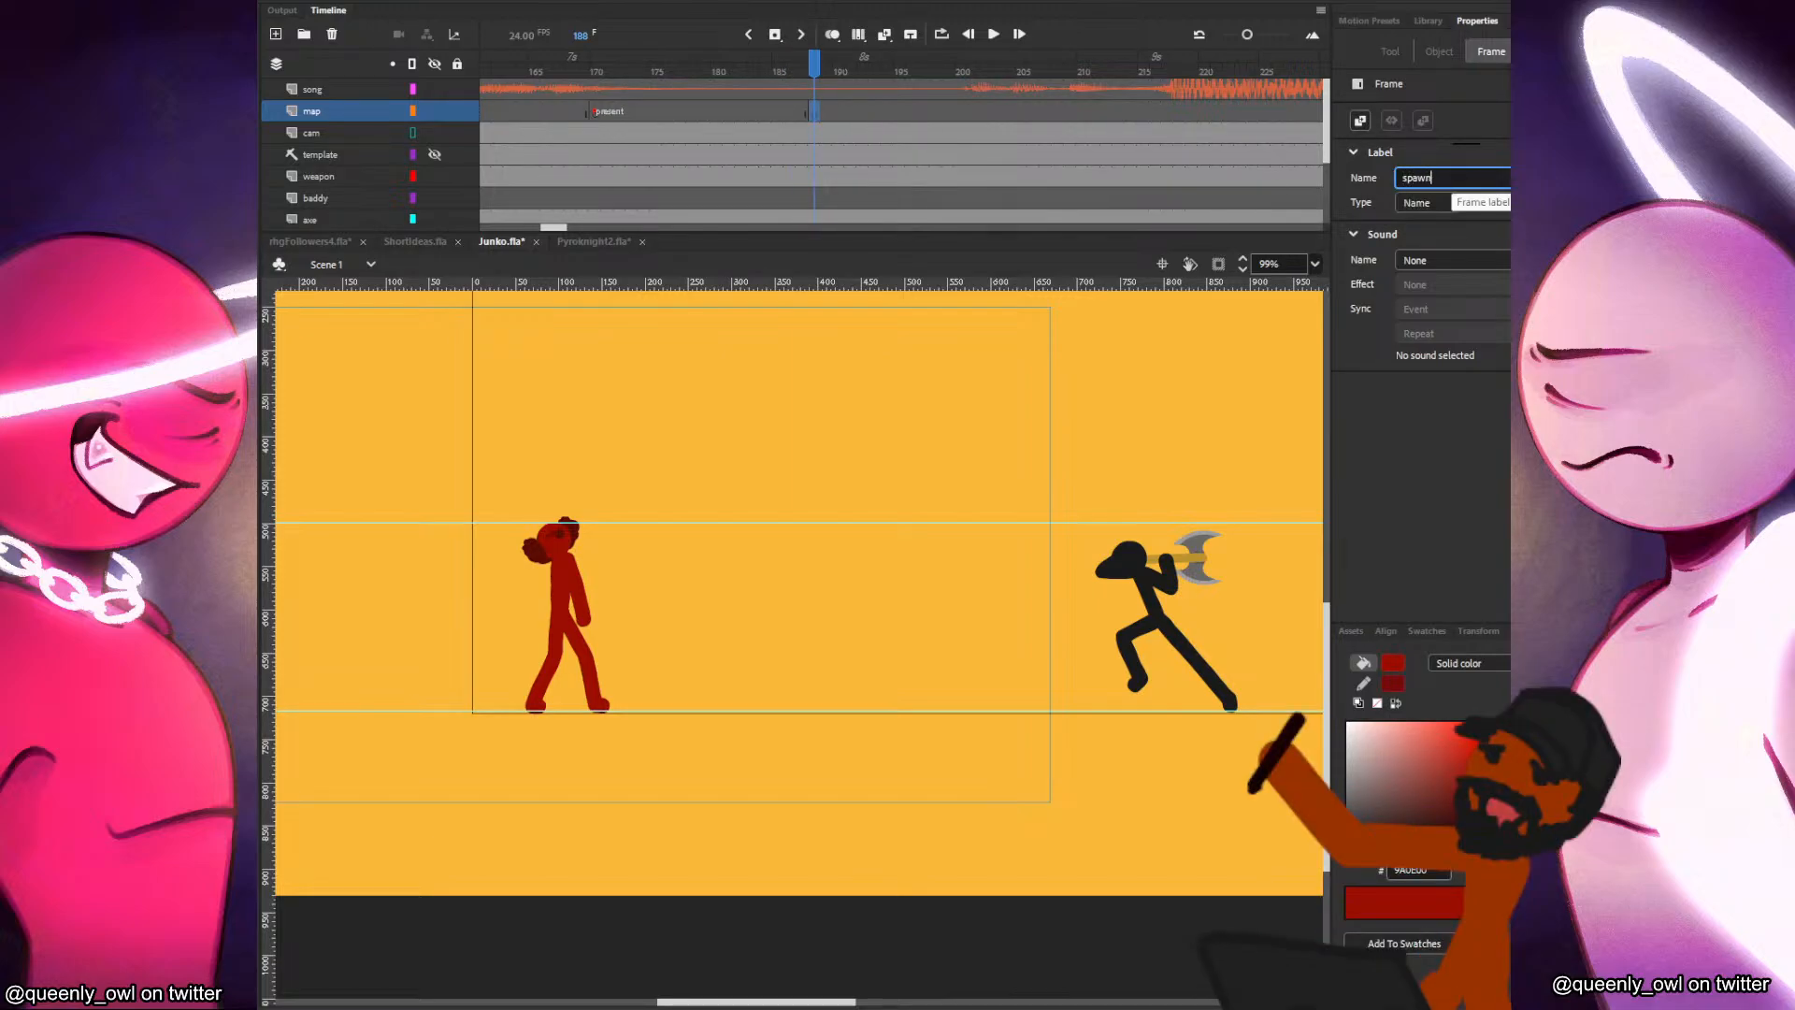
key("Return")
Add a keyframe at frame 216 of the map layer and label it "attack".
left_click(1146, 112)
left_click(1157, 112)
key("F6")
left_click(1463, 177)
type("attack")
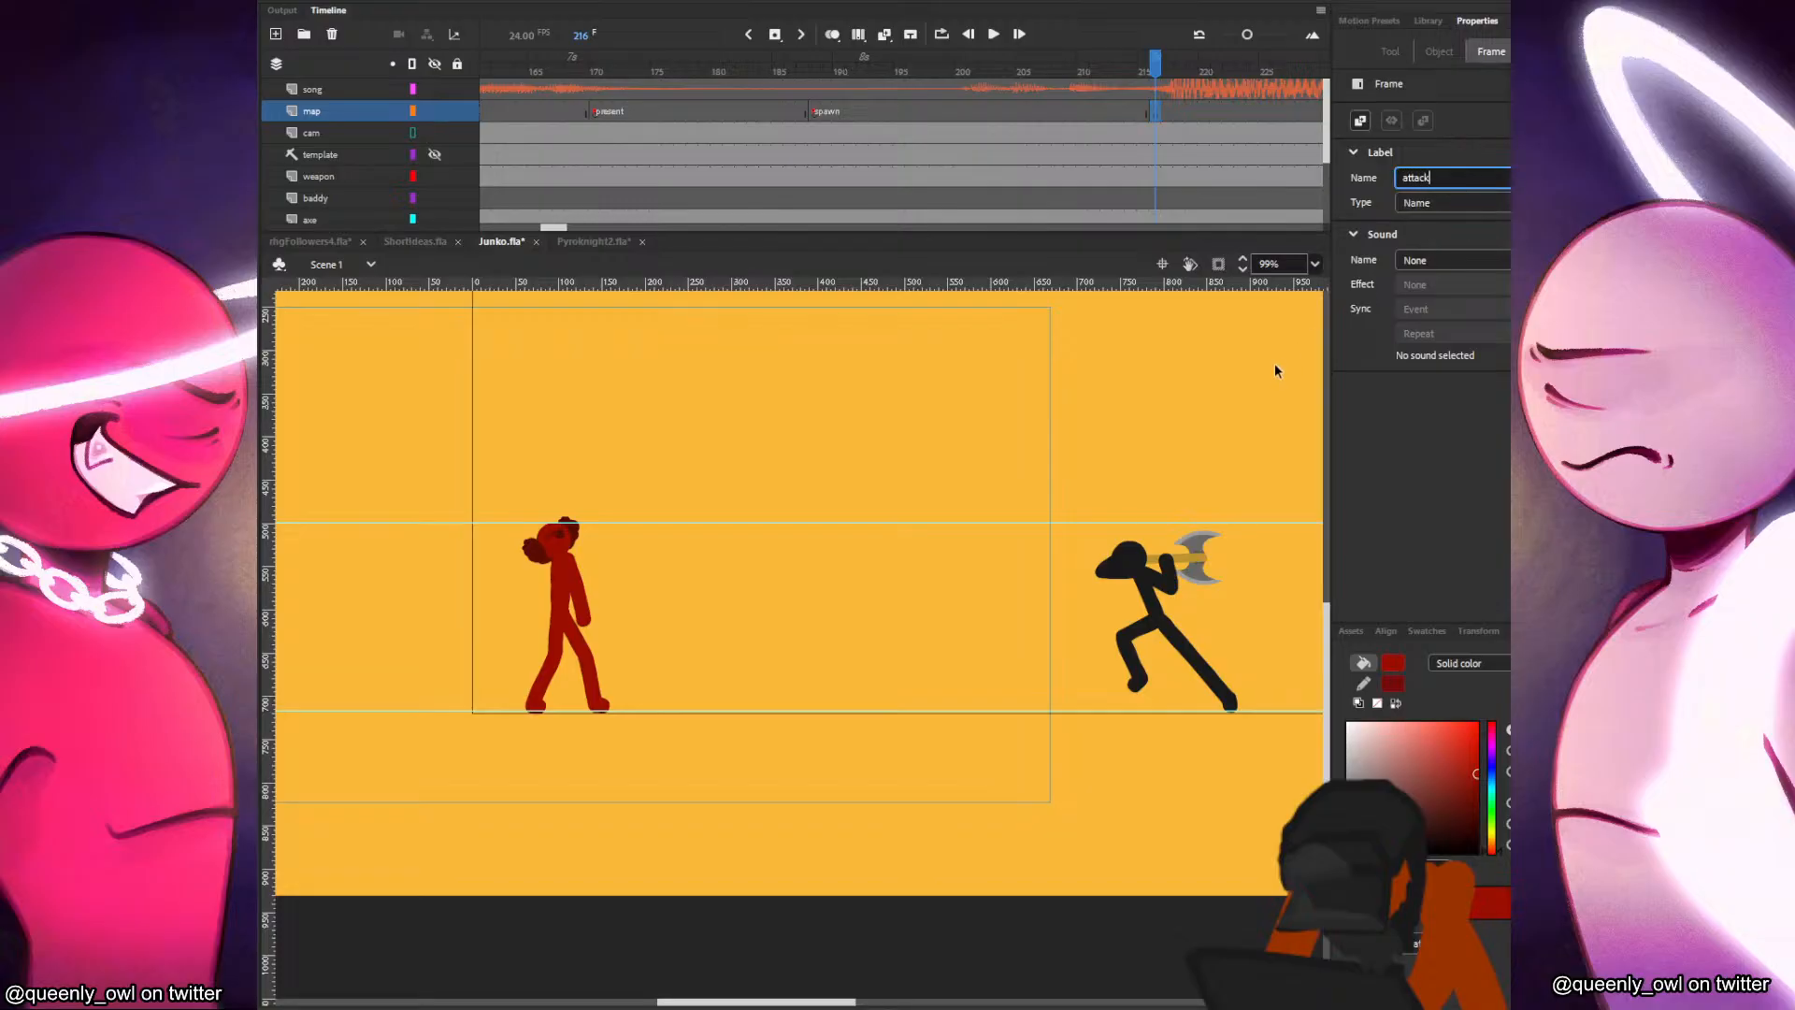
left_click(1275, 372)
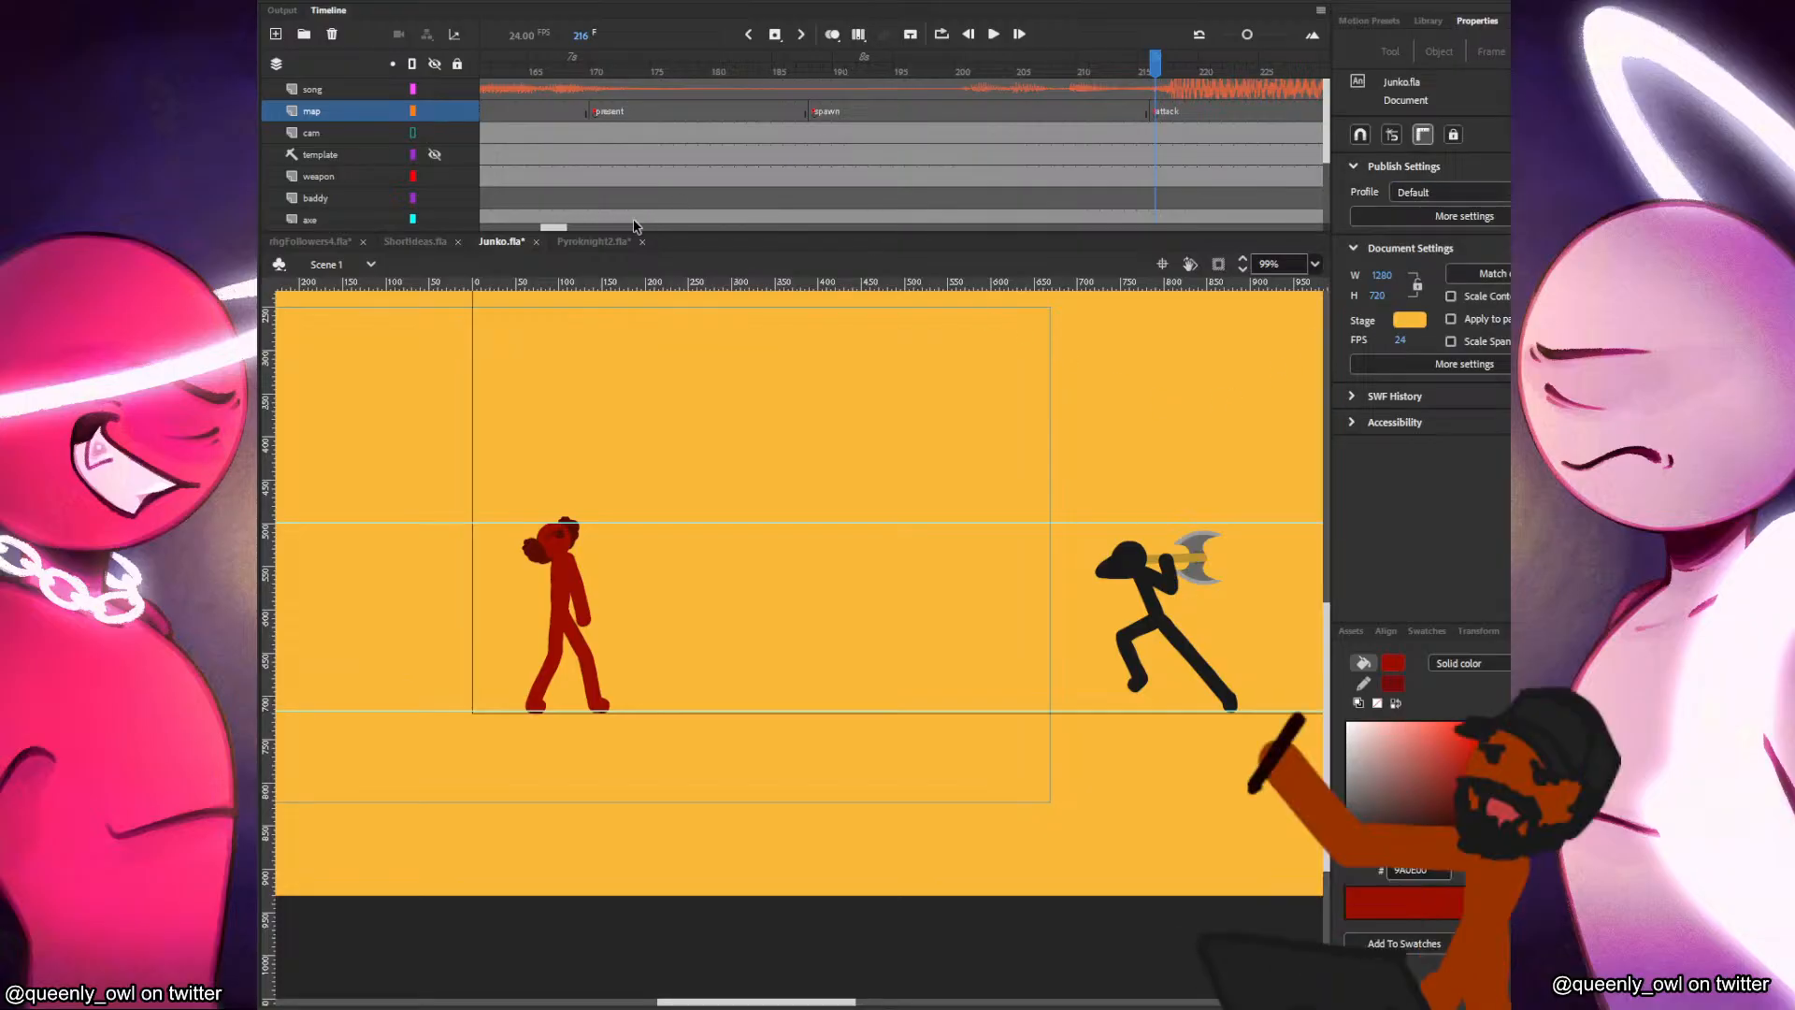
Review the first map labels, the baddy with its axe, Junko, and the off-stage spring axe weapon.
left_click_drag(554, 227, 493, 227)
left_click_drag(781, 433, 992, 392)
left_click_drag(627, 541, 374, 465)
left_click(649, 510)
left_click(595, 546)
left_click_drag(1153, 588, 718, 533)
left_click(1000, 479)
scroll(1014, 484, "up", 5)
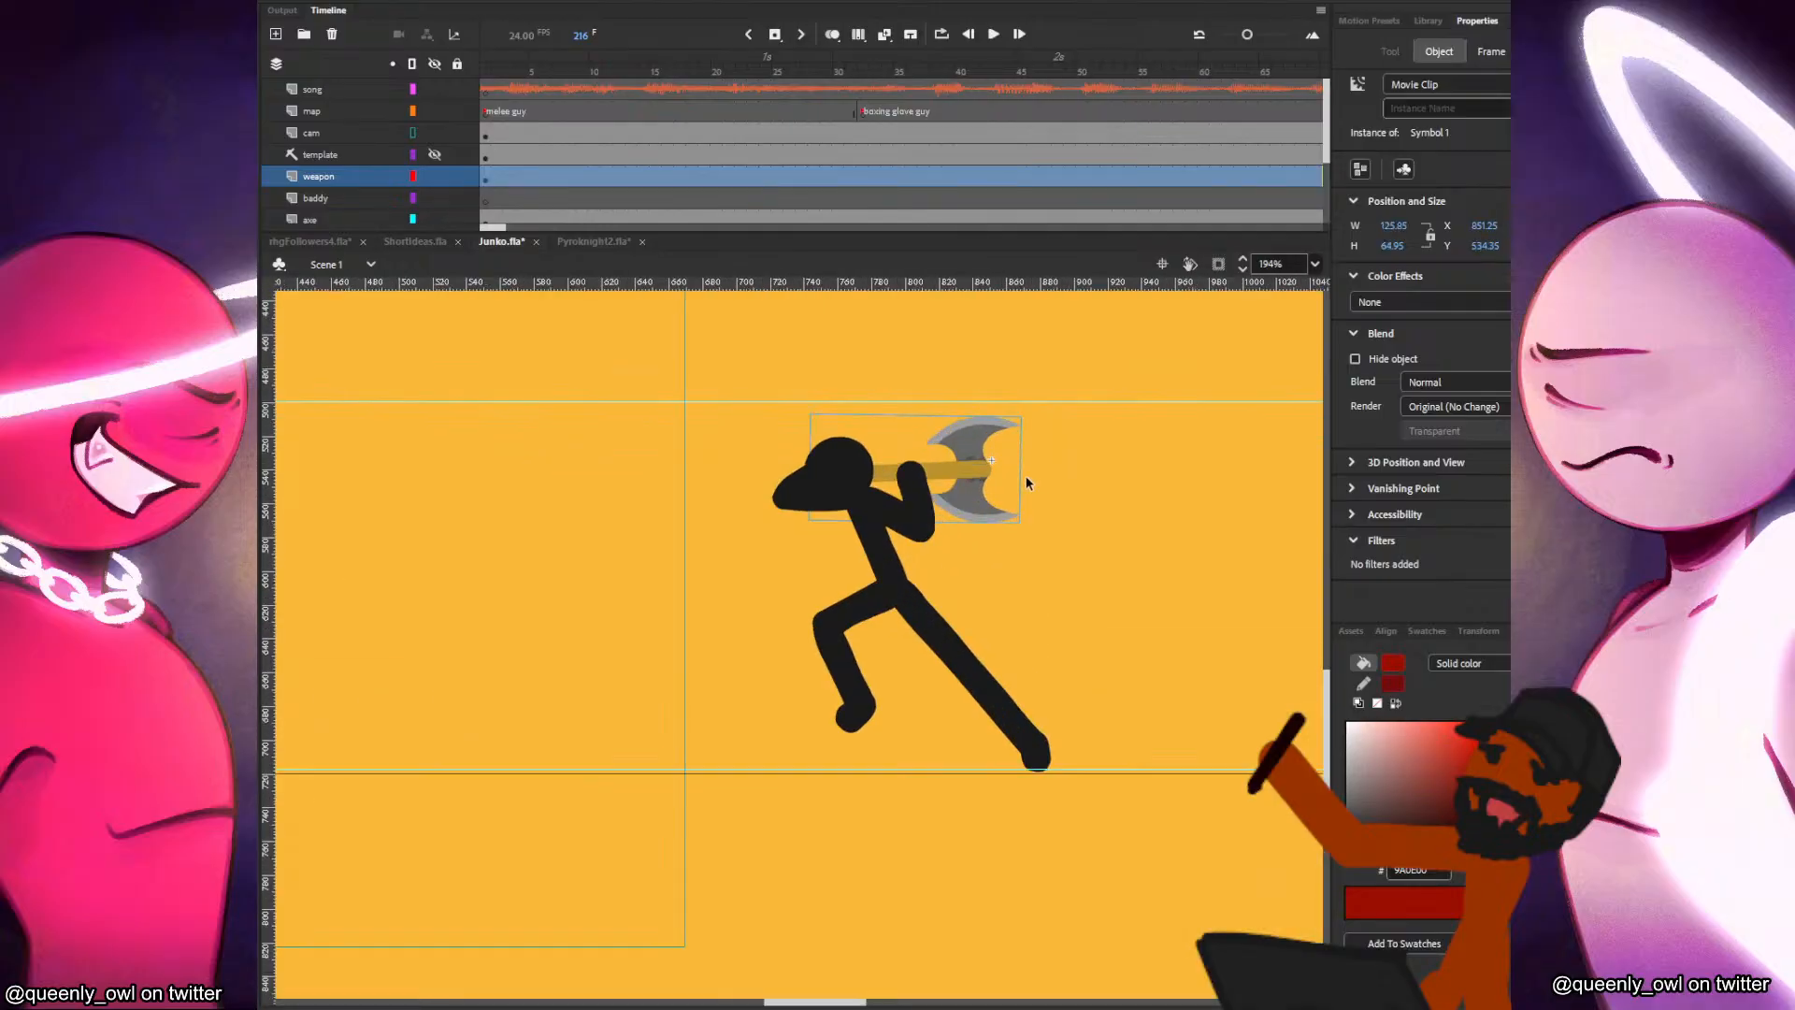
scroll(885, 480, "down", 3)
left_click_drag(886, 480, 969, 491)
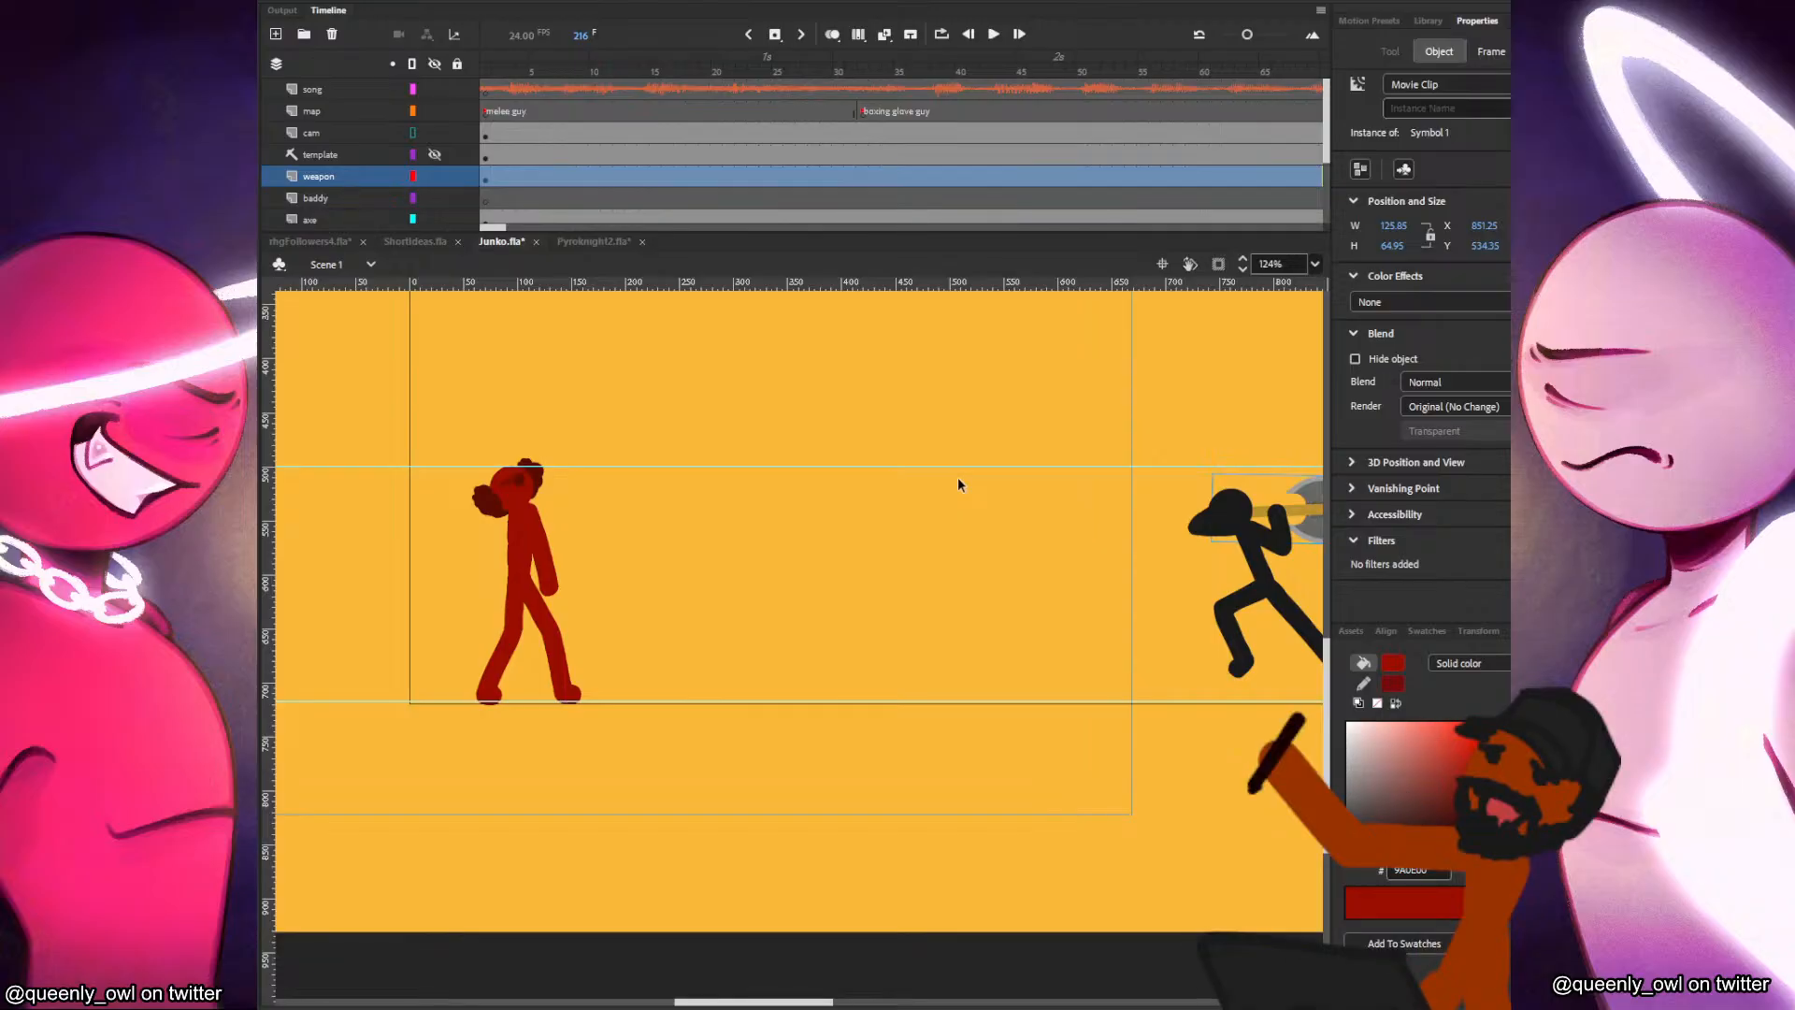
left_click_drag(701, 482, 1001, 556)
left_click_drag(524, 559, 895, 565)
Rotate the spring weapon's axe head counterclockwise and shift it to about X -548, Y 550, so the spring bends sideways from the handle.
scroll(737, 625, "up", 5)
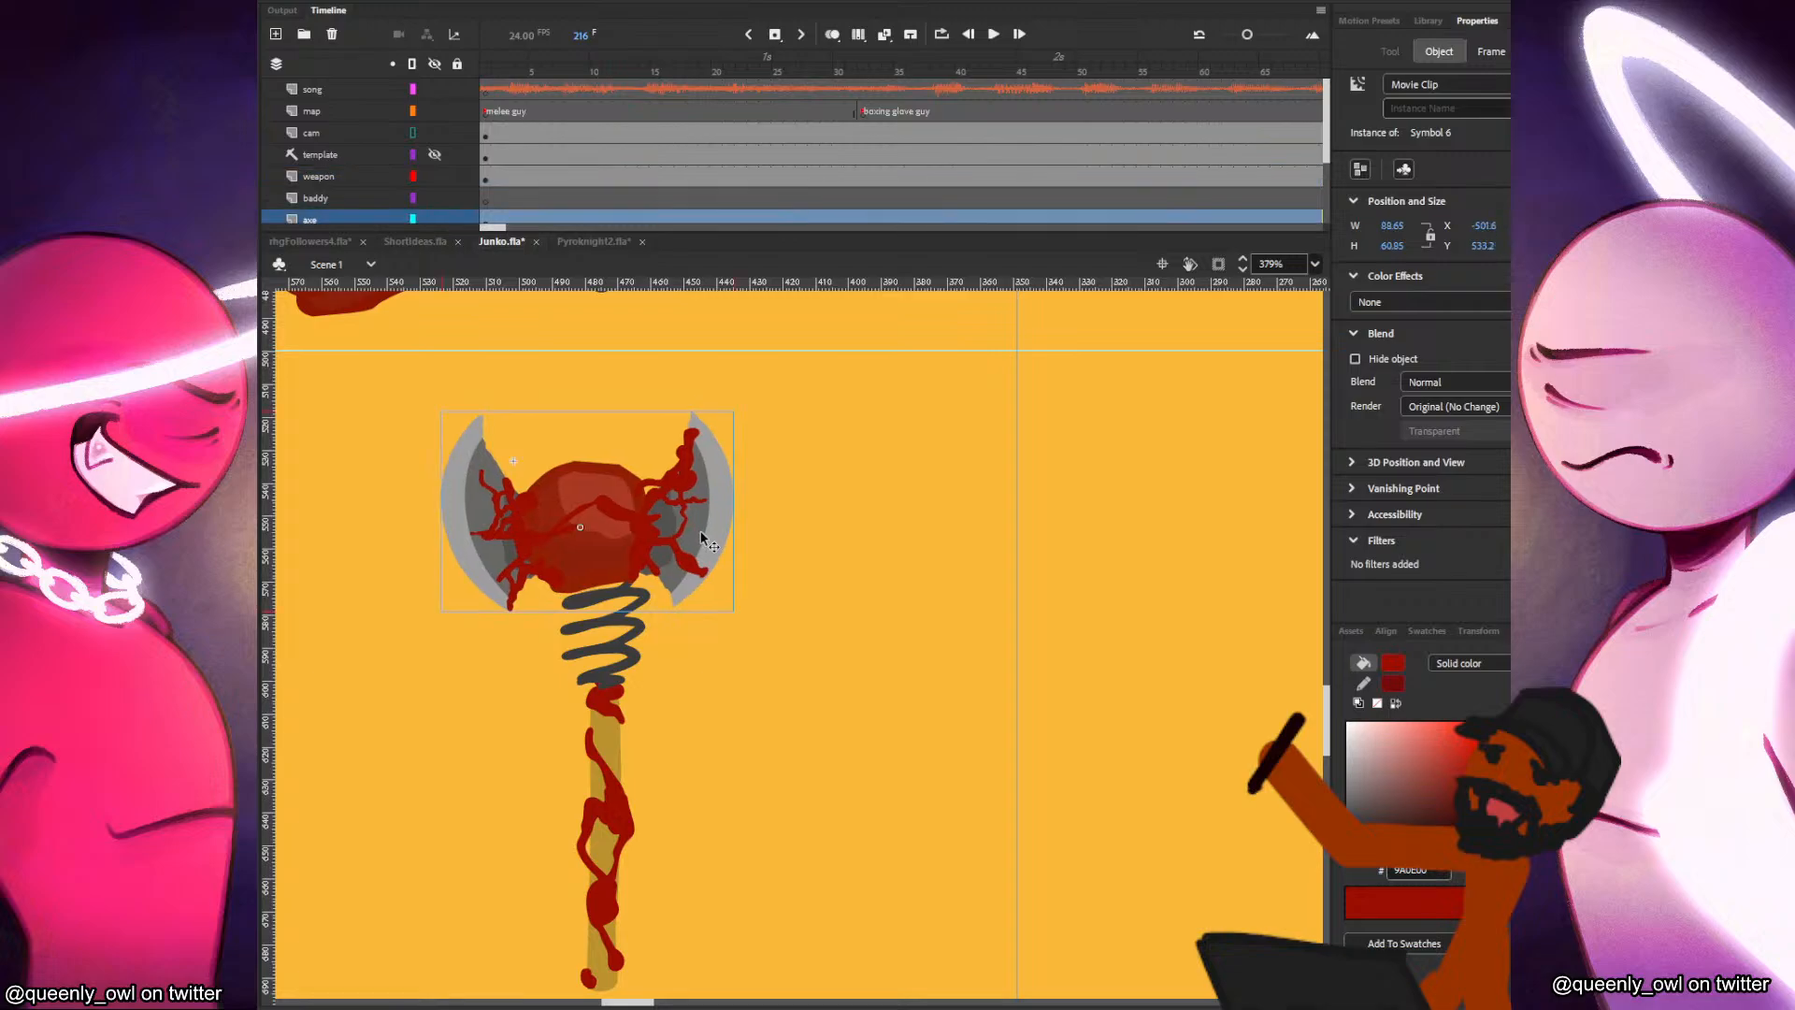
left_click(603, 535)
key("q")
left_click_drag(603, 534, 500, 491)
left_click(601, 566)
left_click_drag(617, 564, 532, 558)
left_click(509, 547)
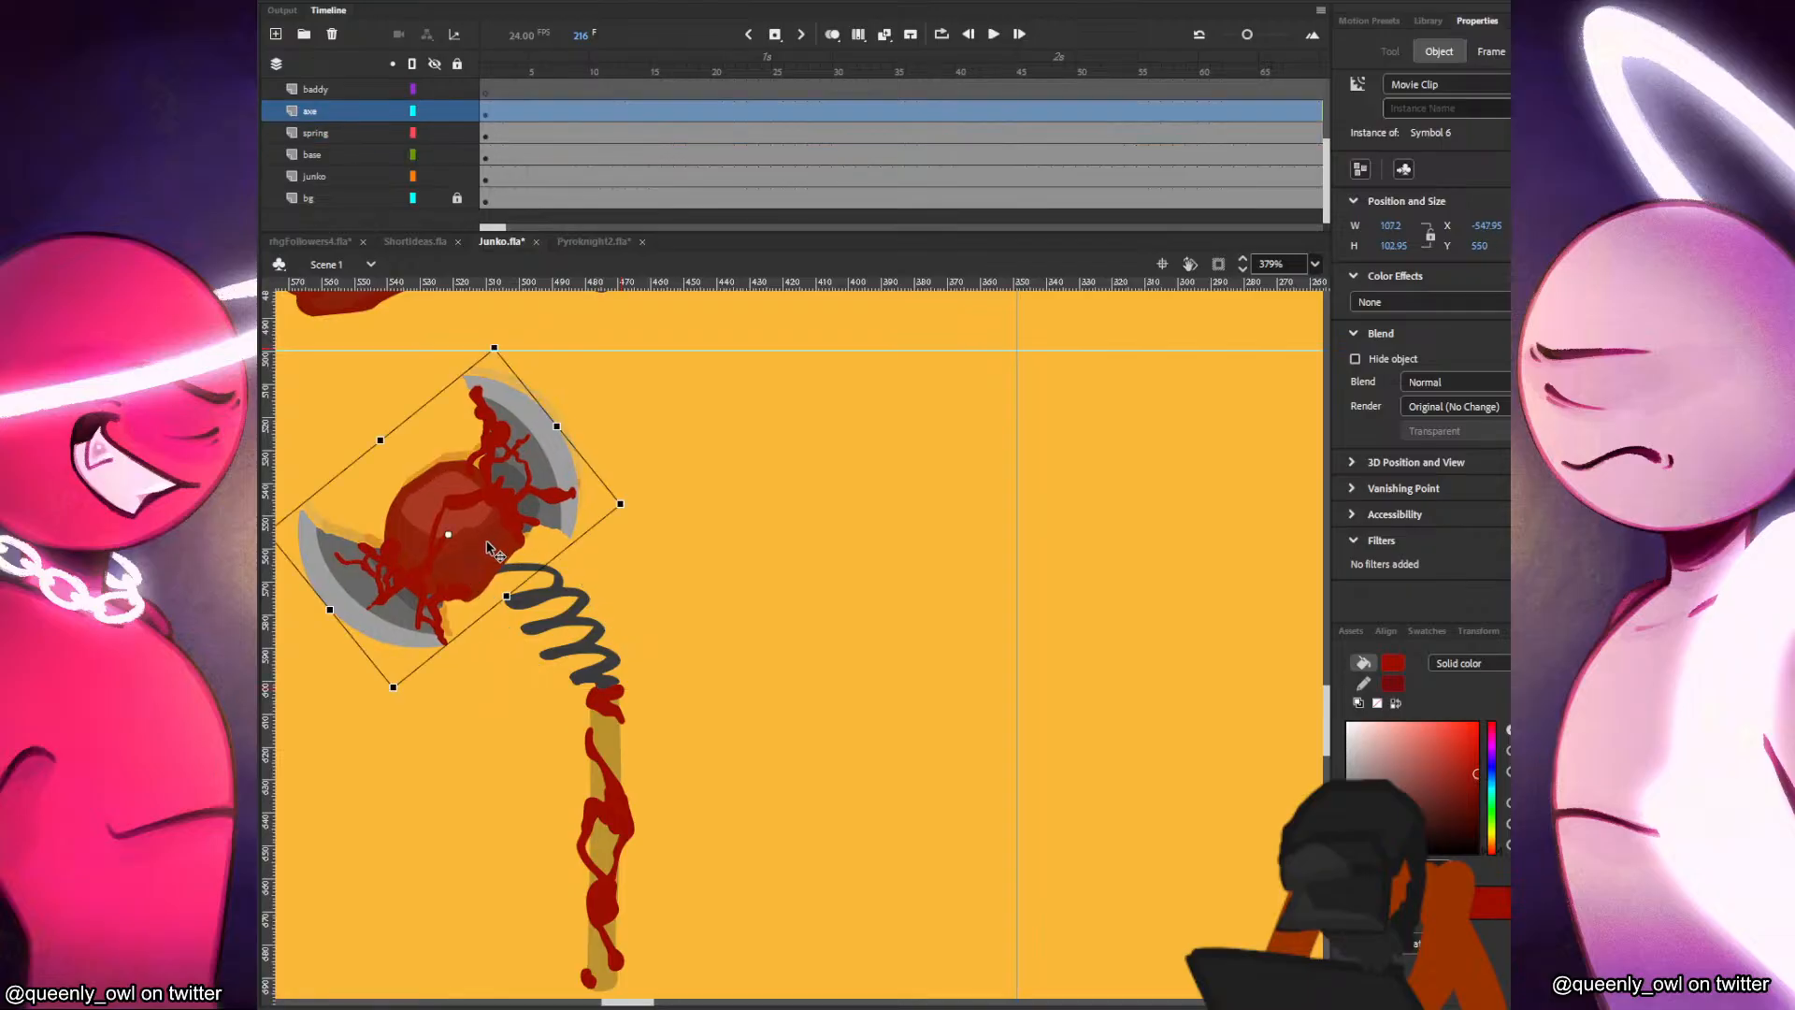
left_click(689, 625)
left_click_drag(690, 625, 893, 539)
scroll(832, 481, "down", 3)
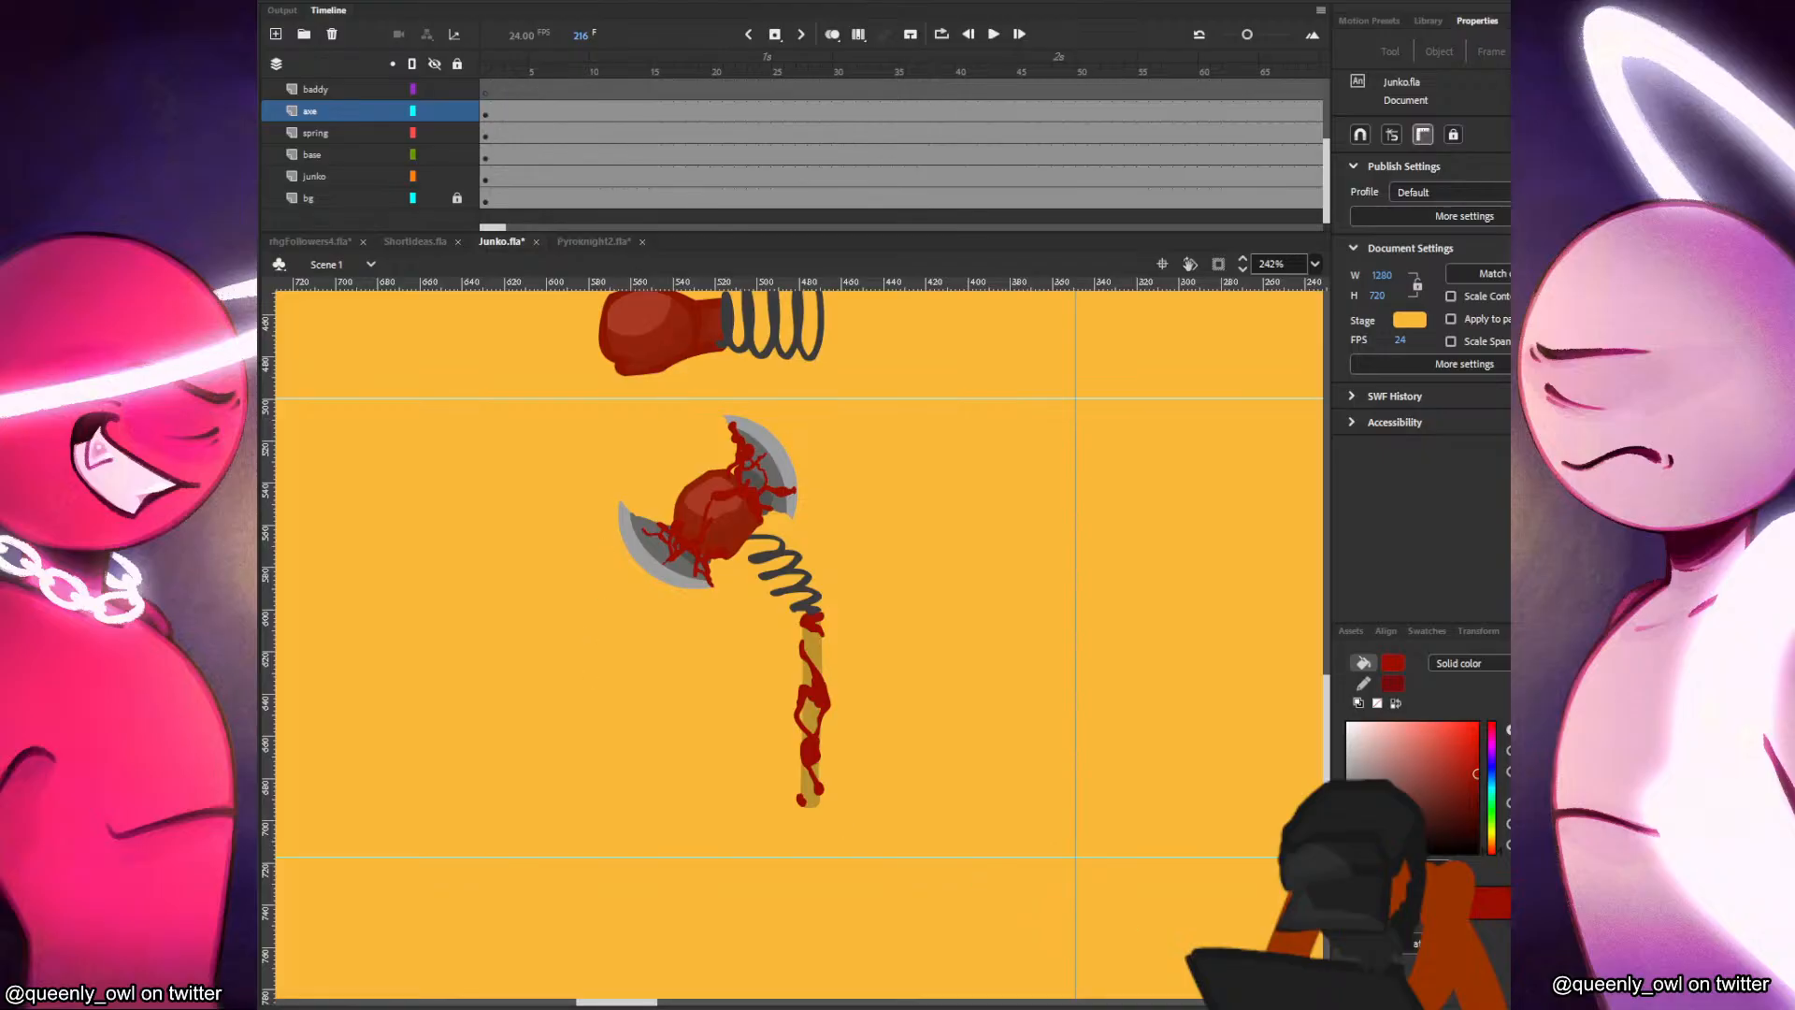
Paste the black baddy head into frame 1 of the baddy layer and place it at head height in front of Junko.
scroll(1023, 756, "down", 2)
left_click_drag(1122, 743, 533, 718)
left_click_drag(945, 742, 503, 714)
left_click(601, 499)
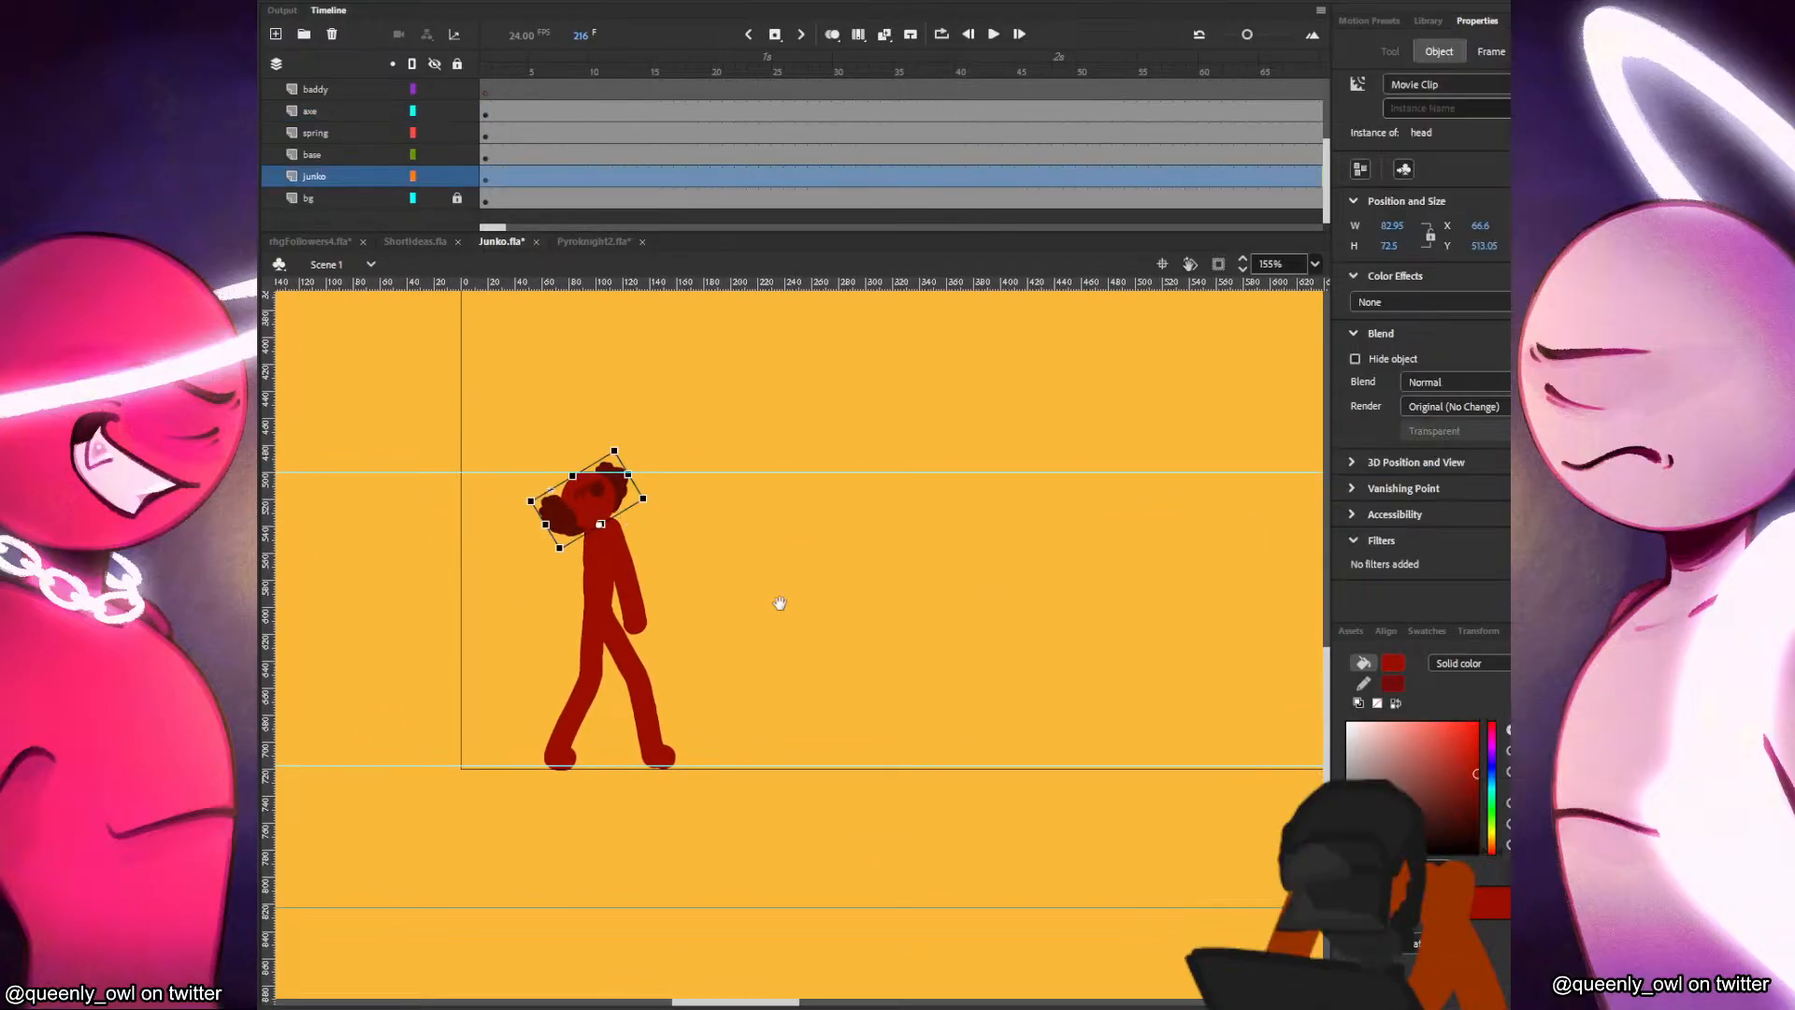
left_click_drag(861, 605, 415, 635)
left_click_drag(547, 571, 1063, 575)
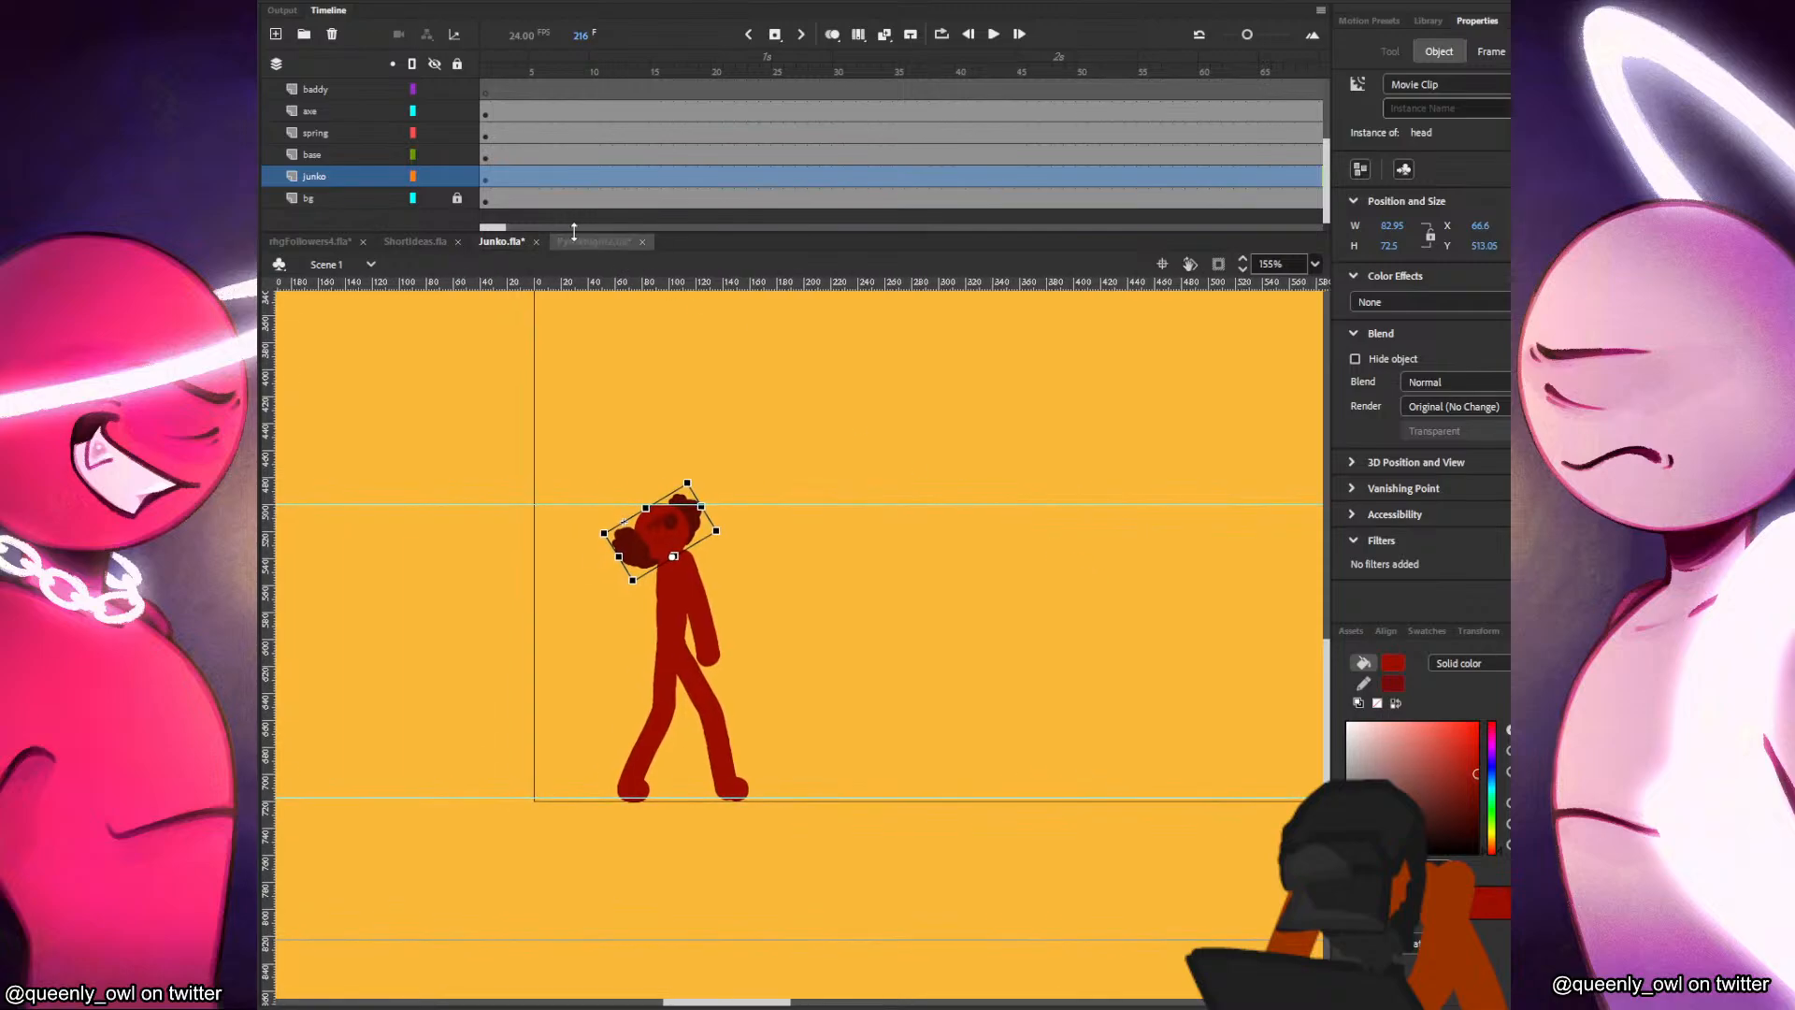
left_click(497, 176)
scroll(482, 156, "up", 2)
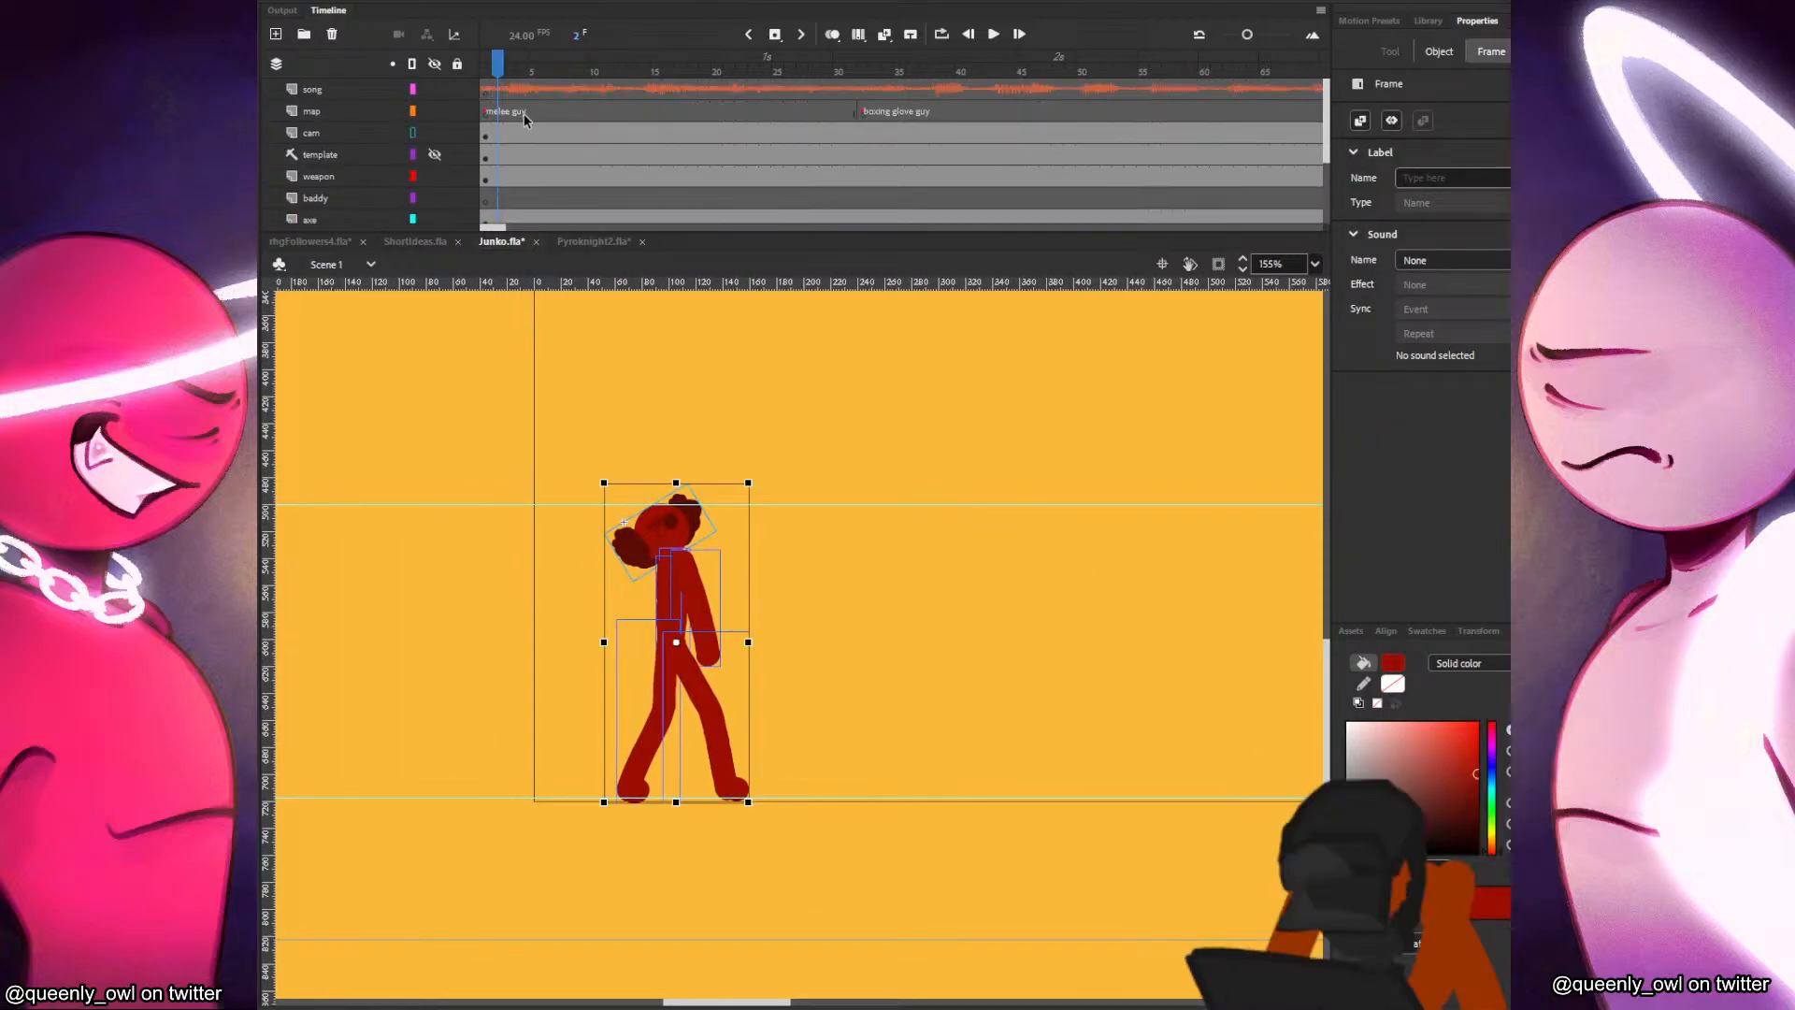
left_click(491, 157)
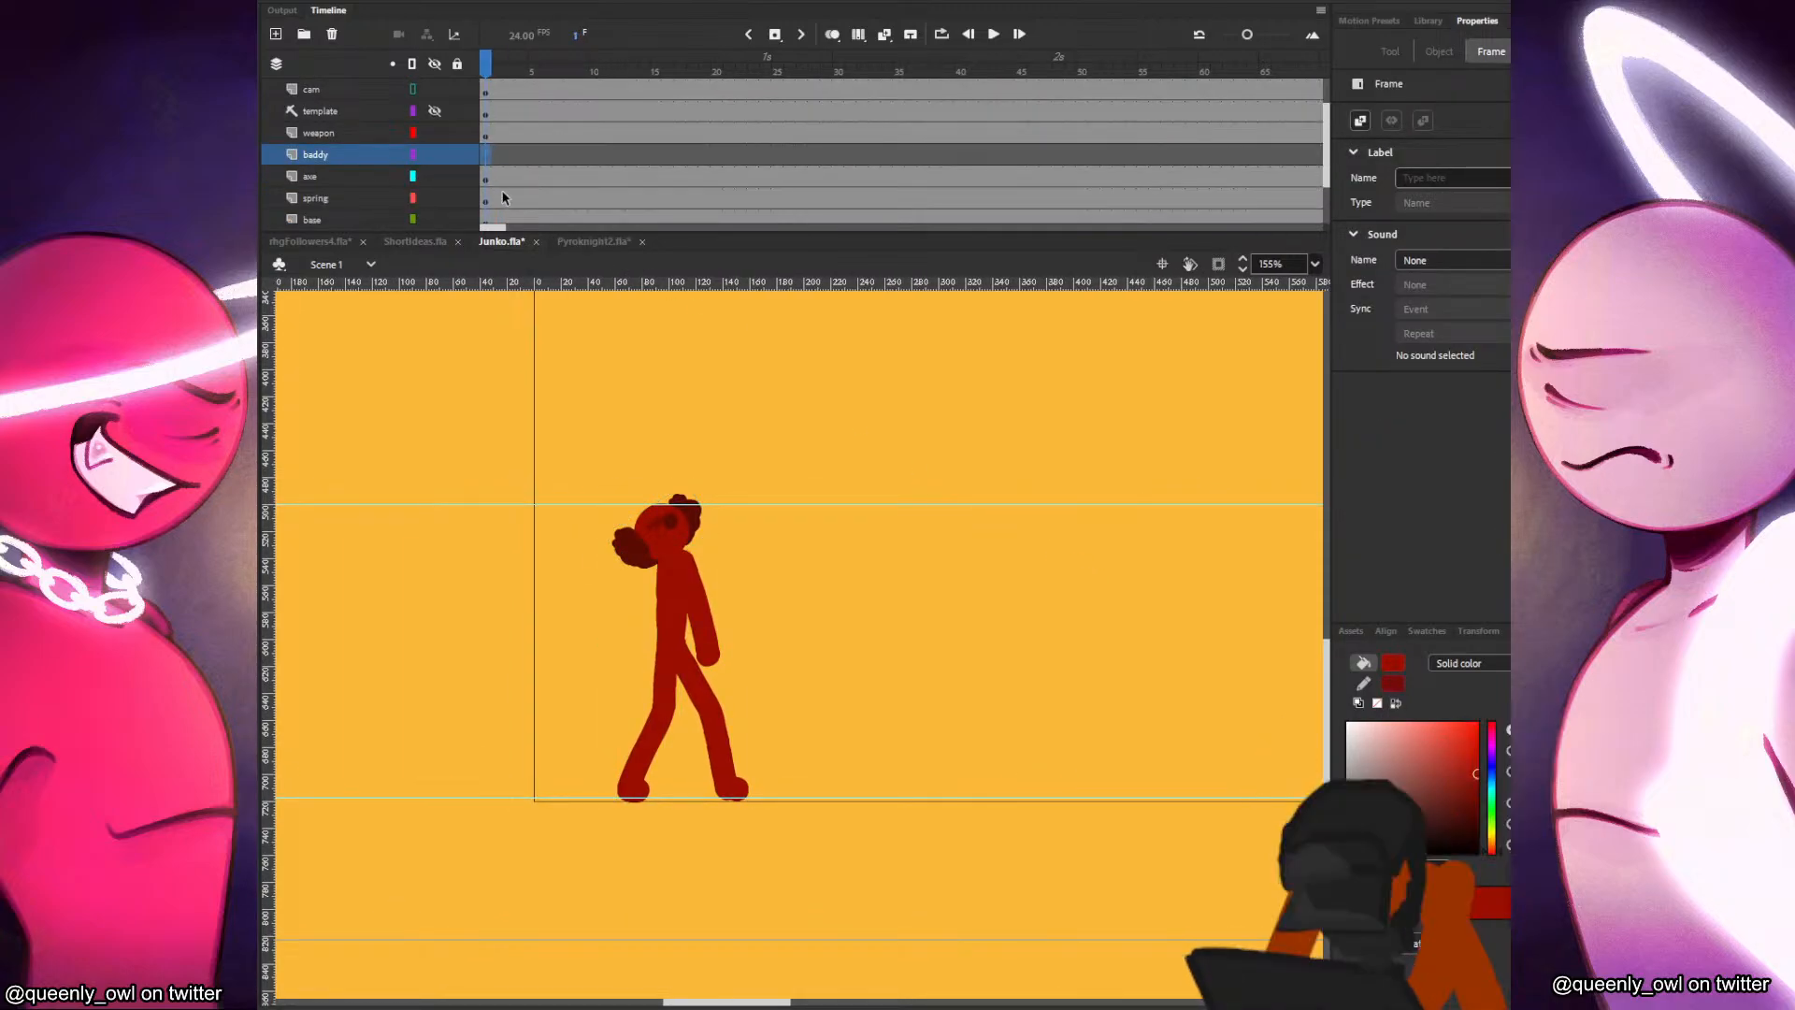
key("ctrl+v")
left_click_drag(813, 645, 931, 548)
scroll(843, 621, "up", 2)
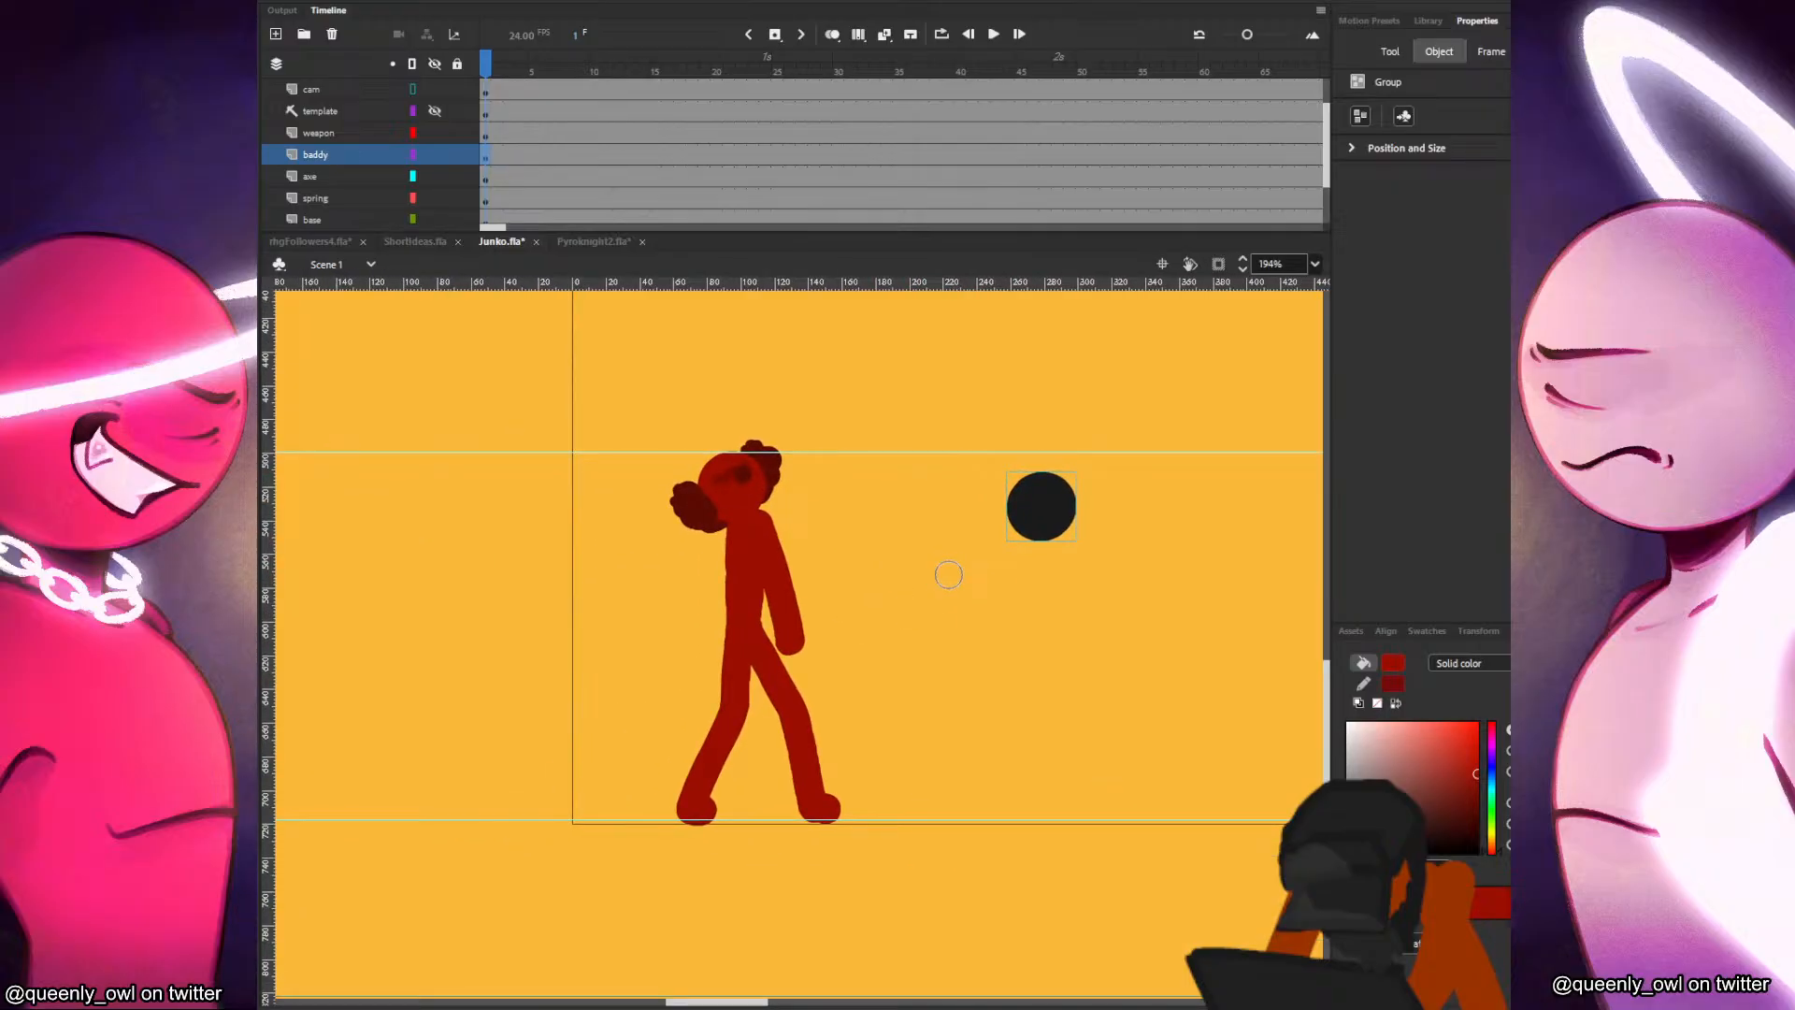
Sample the head's black colour and brush in the baddy's torso, bent arms and legs as a leaping run toward Junko.
left_click(1034, 503)
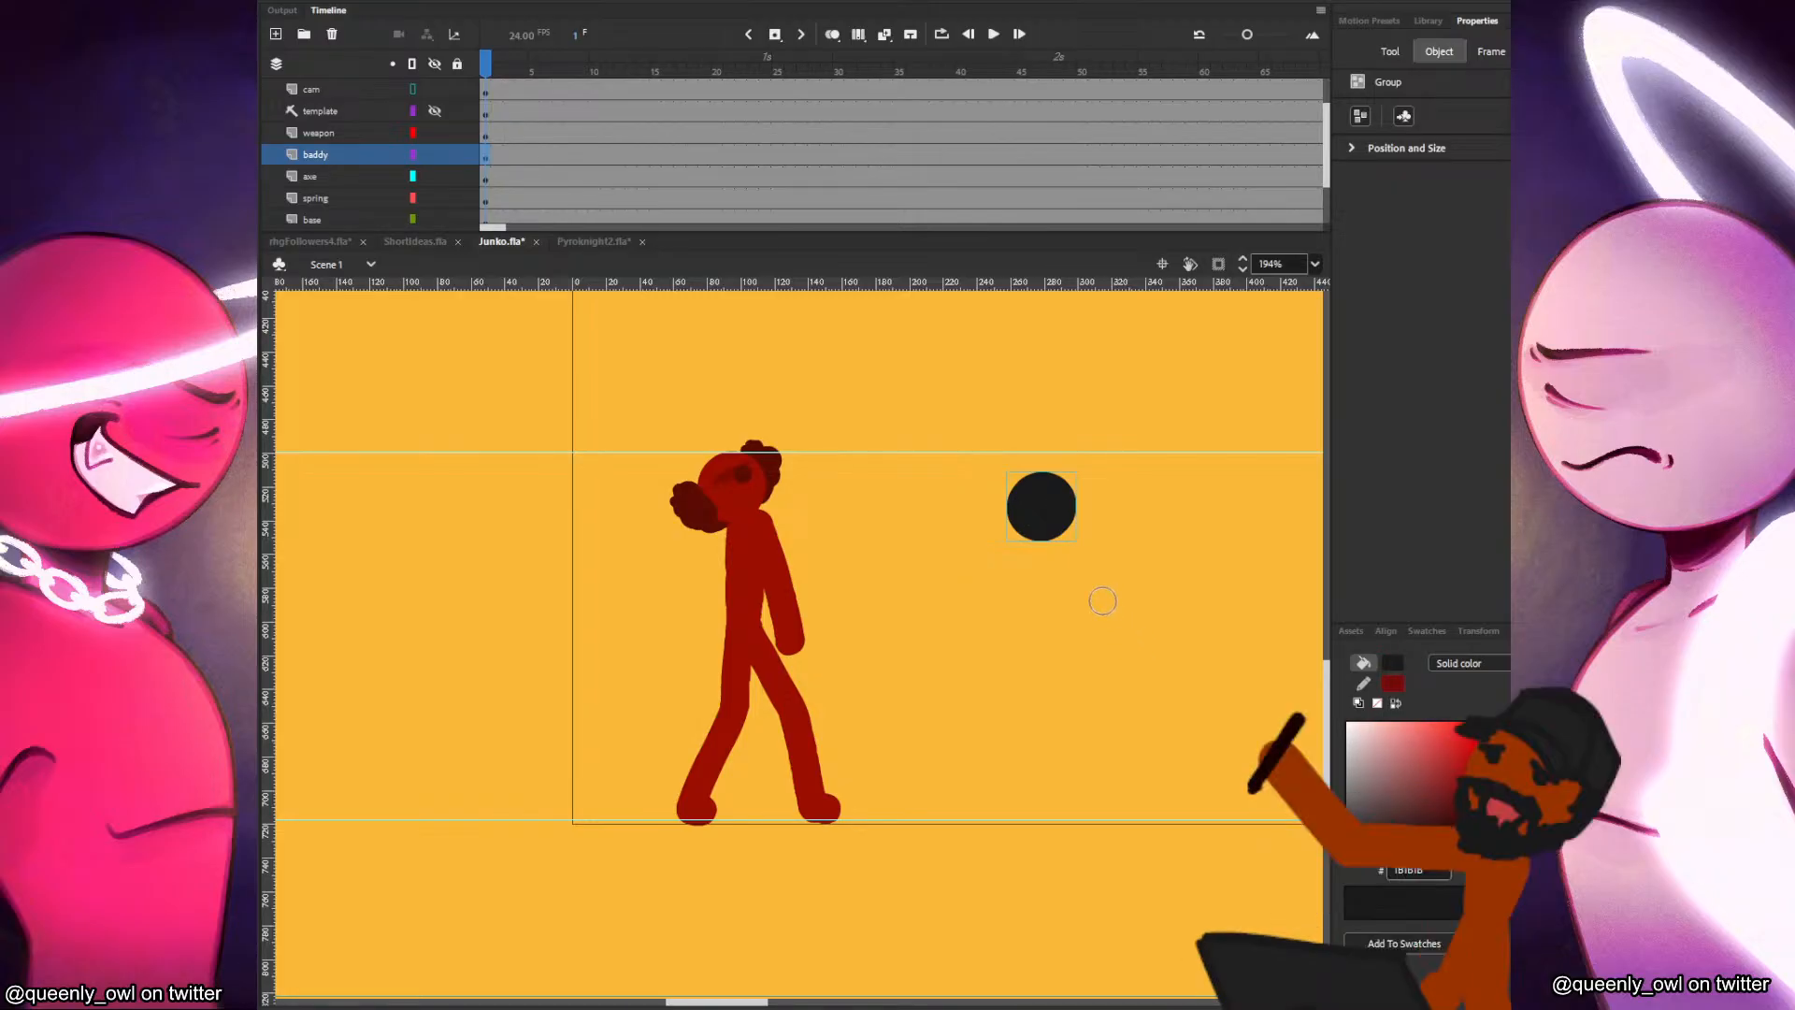
left_click_drag(1053, 537, 1083, 629)
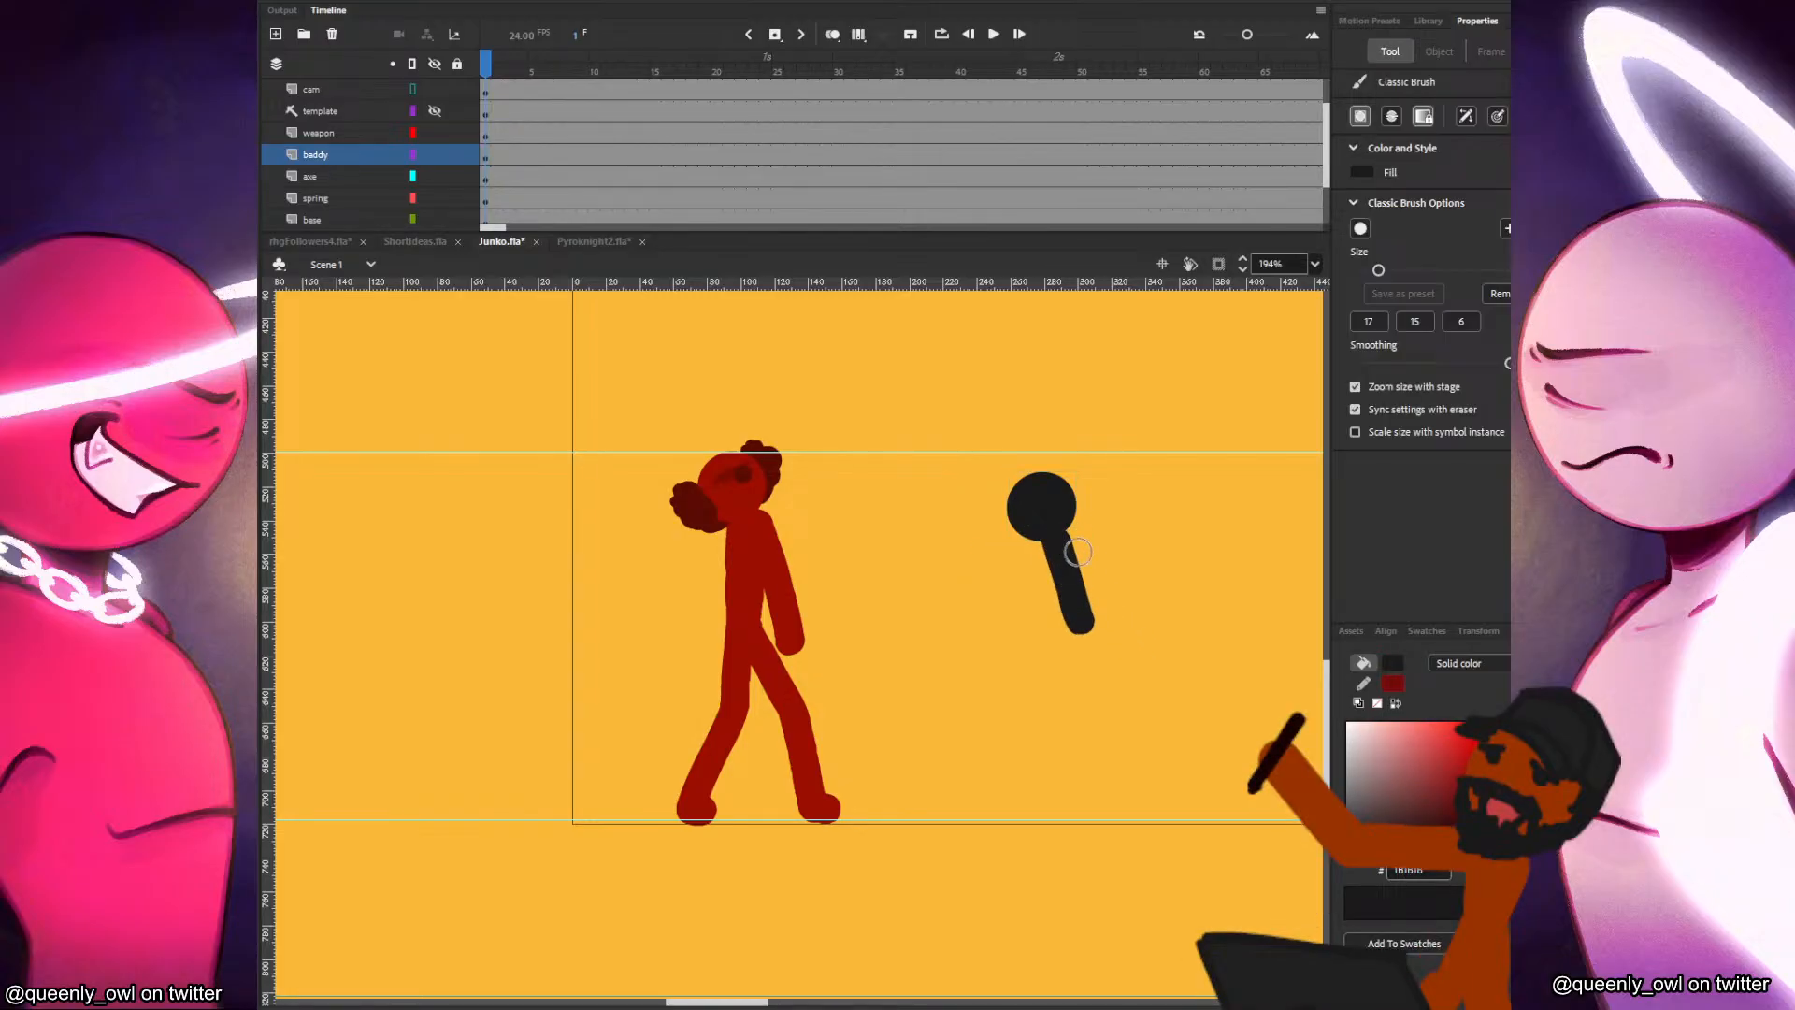
mouse_move(1070, 538)
left_mouse_down()
mouse_move(1152, 533)
mouse_move(1115, 510)
mouse_move(996, 594)
mouse_move(966, 581)
left_mouse_up()
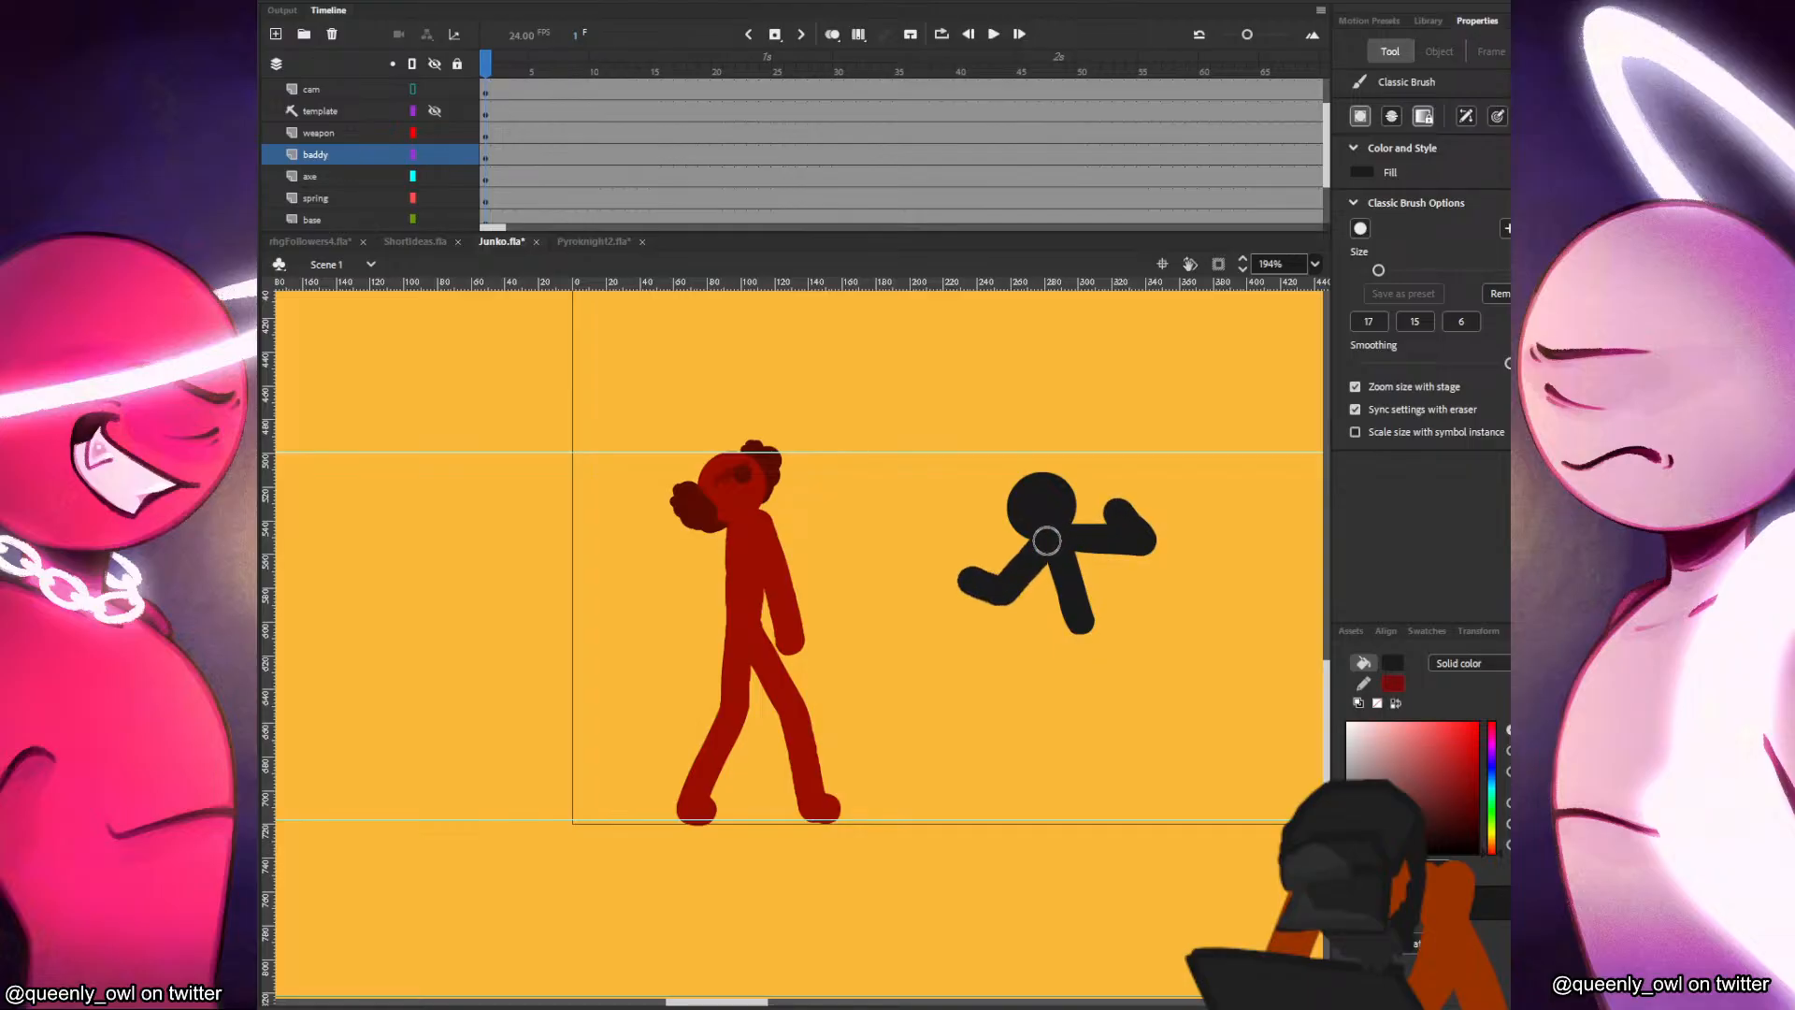
mouse_move(1078, 622)
left_mouse_down()
mouse_move(1012, 659)
mouse_move(1047, 738)
left_mouse_up()
left_click_drag(1080, 624, 1229, 785)
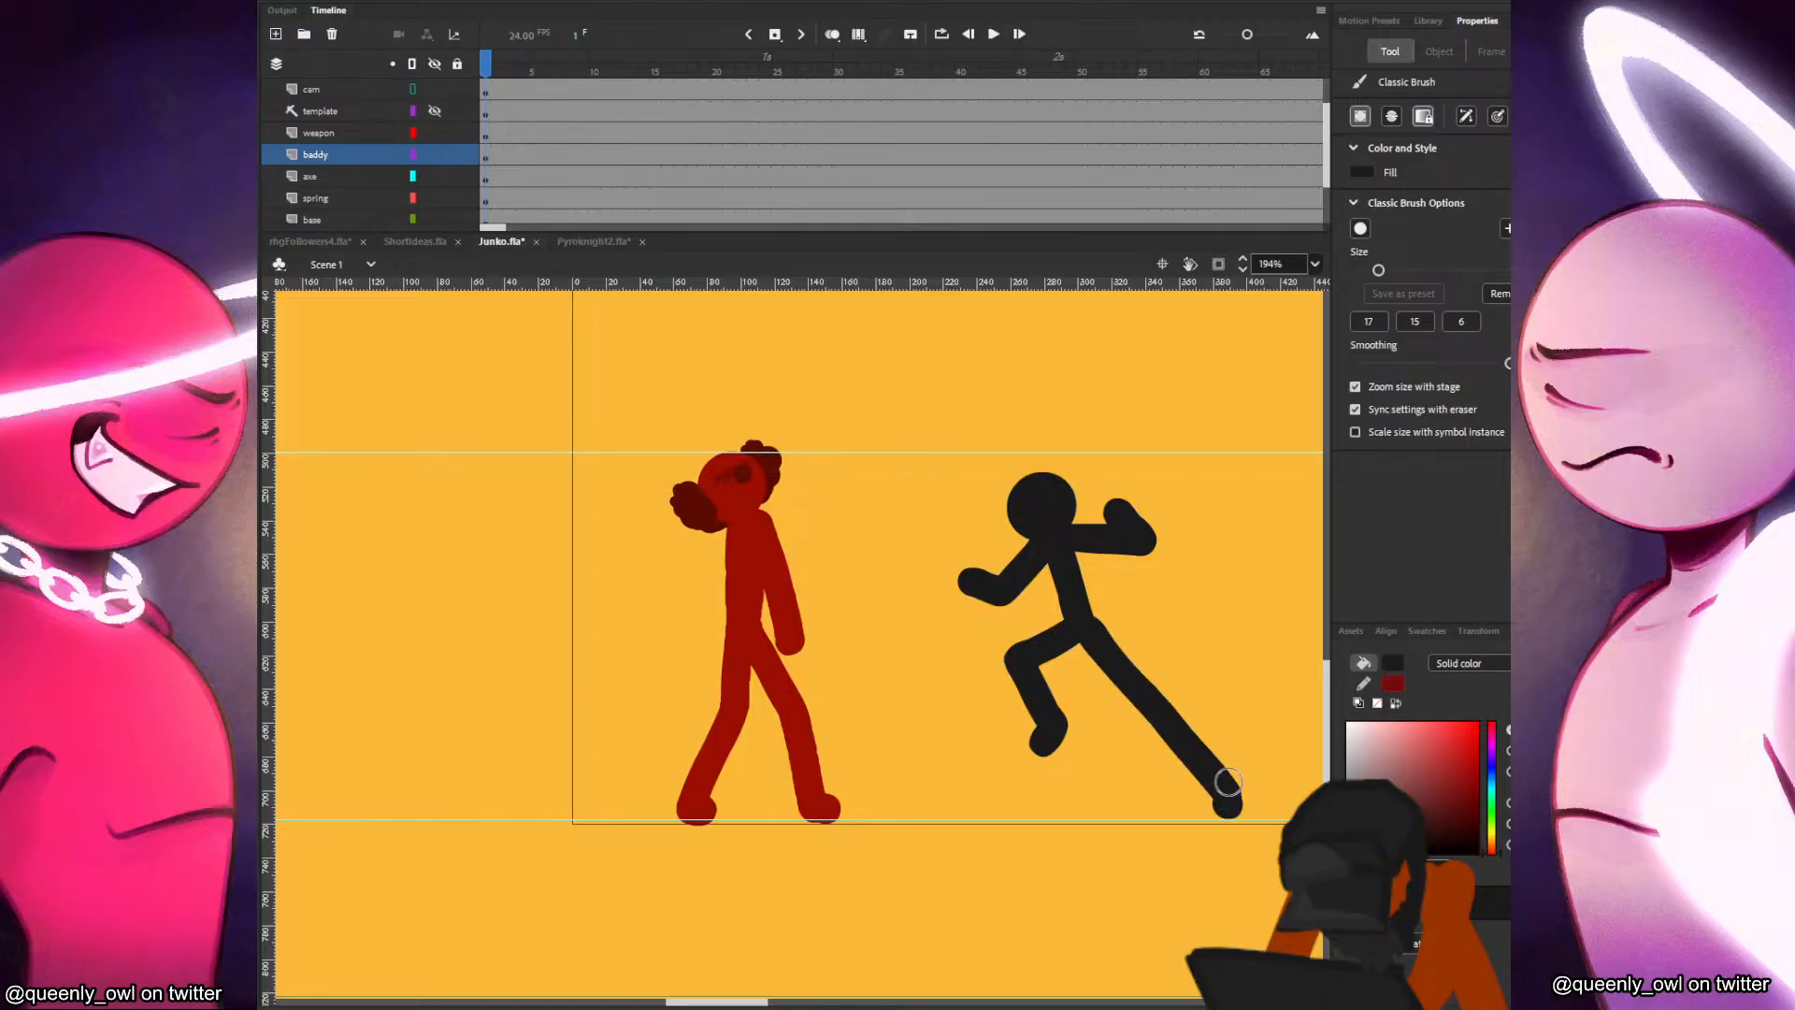
Insert a continuous run of blank keyframes in the baddy layer directly after frame 1.
left_click(484, 150)
key("F7")
key("F7")
key("F7")
key("F7")
key("F7")
key("F7")
key("F7")
key("F7")
key("F7")
key("F7")
key("F7")
key("F7")
key("F7")
key("F7")
key("F7")
key("F7")
scroll(1328, 176, "up", 1)
scroll(1326, 170, "down", 2)
left_click(485, 137)
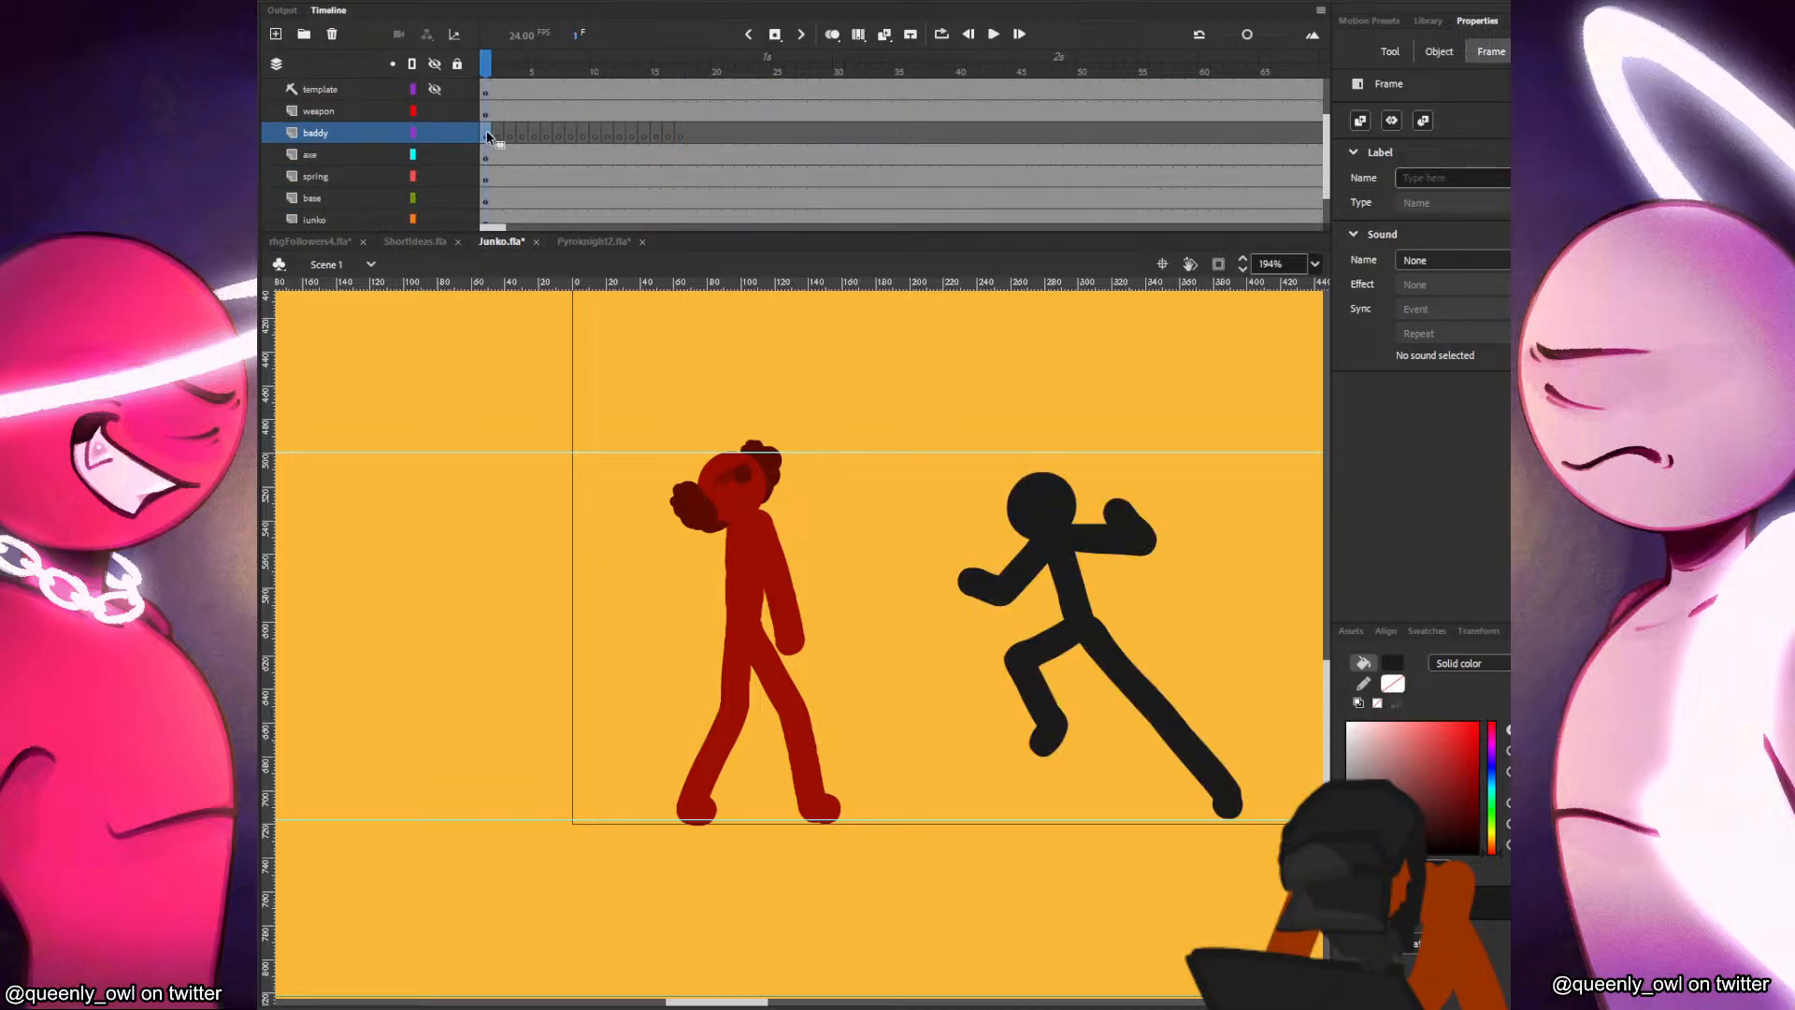
Turn on onion skinning at frame 2 of the baddy layer and save the document.
left_click(498, 136)
left_click(832, 35)
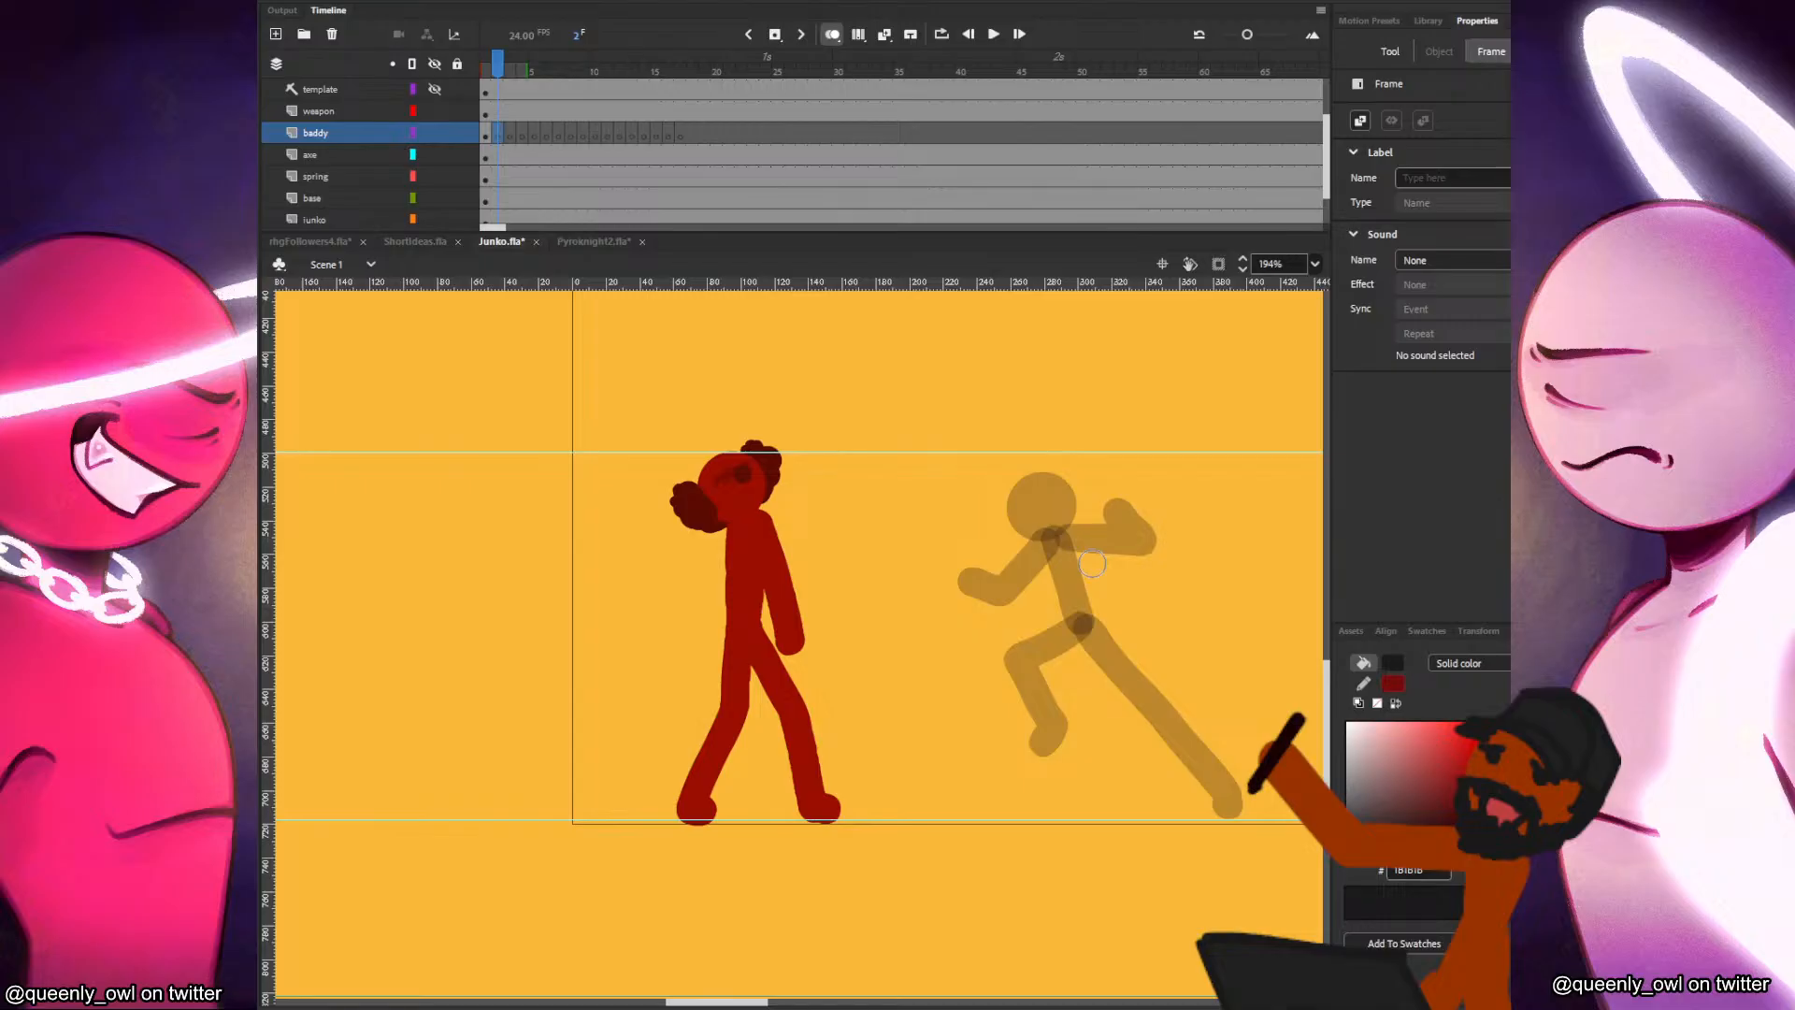
key("ctrl+s")
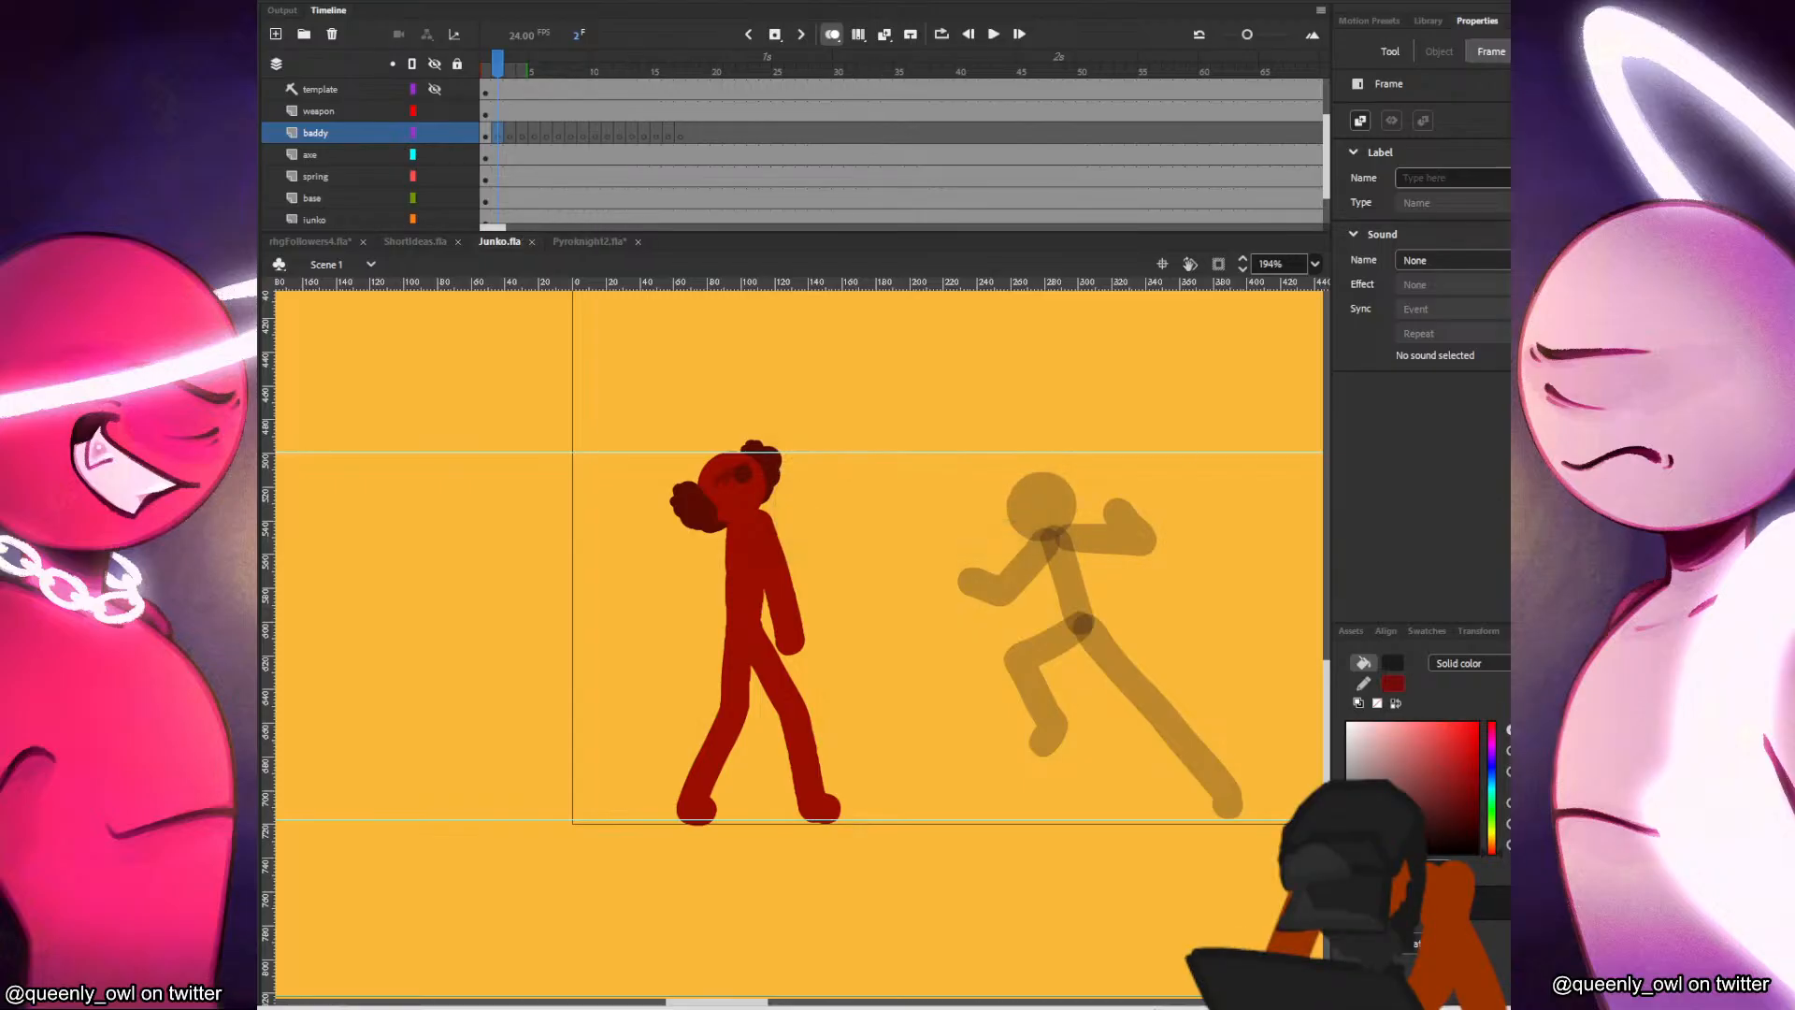
In frame 2, place the baddy's head closer to Junko and draw the forward-leaning torso and striding legs.
key("comma")
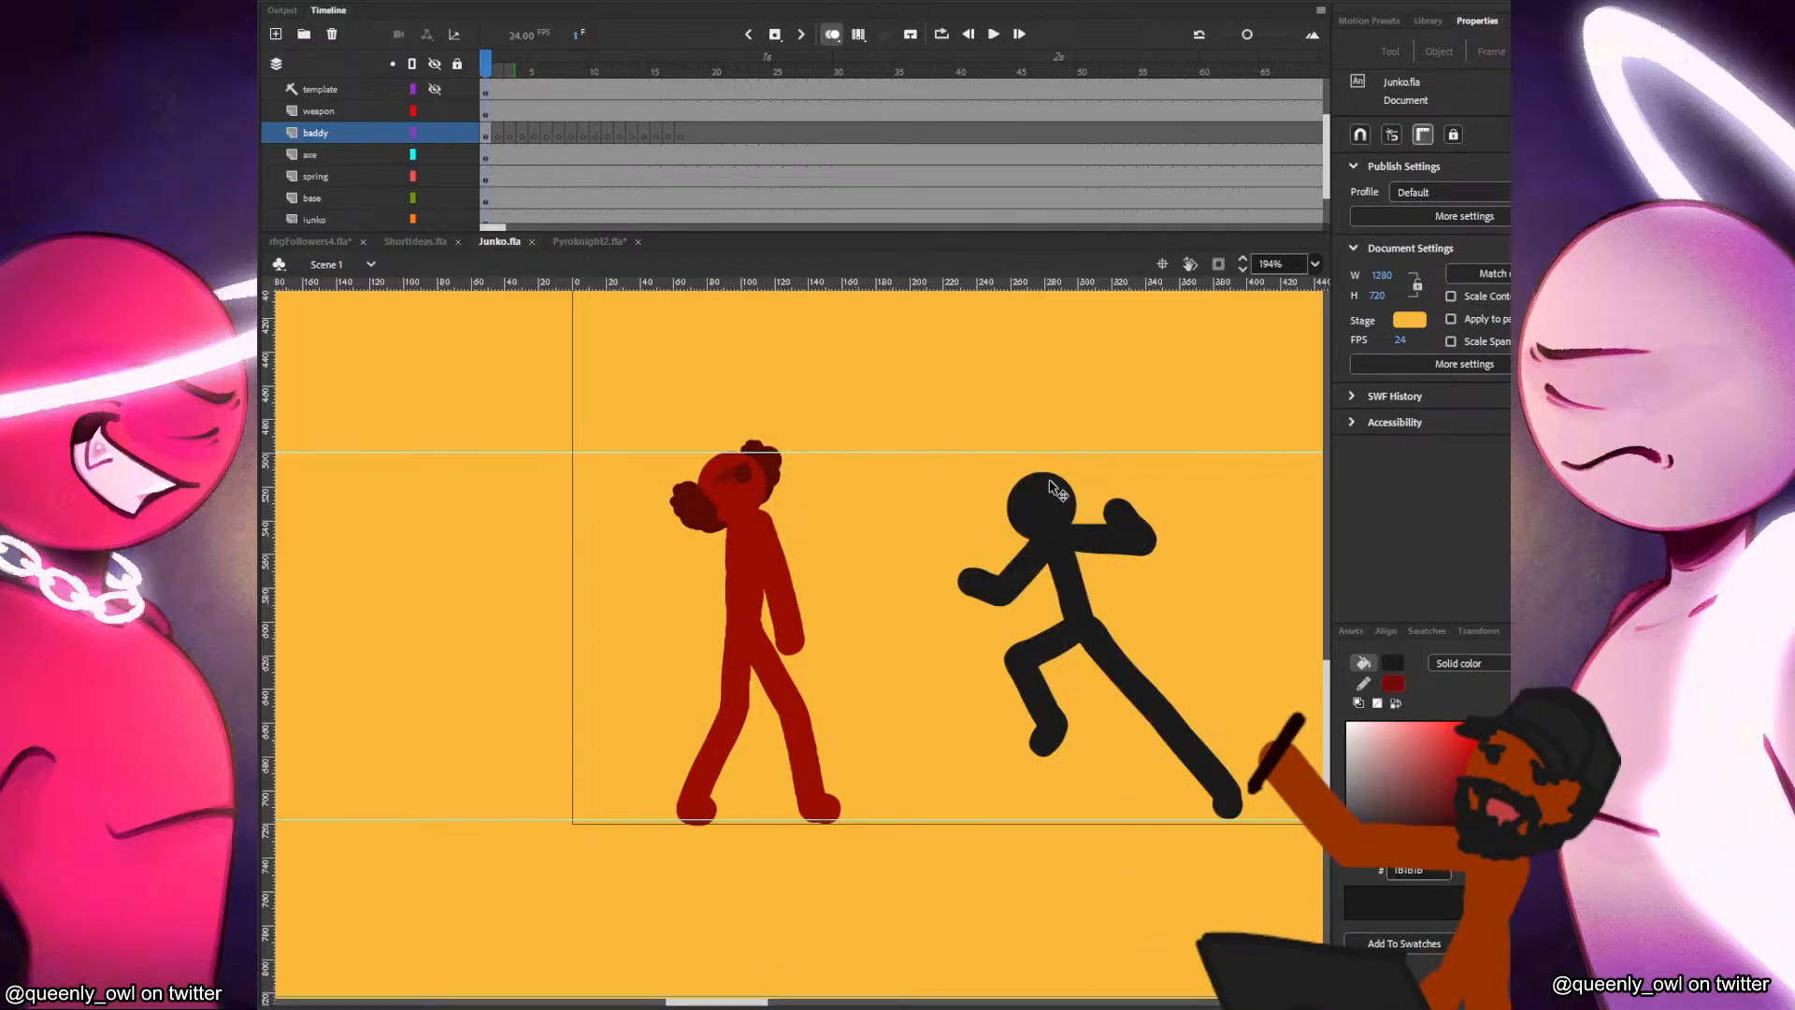
key("period")
mouse_move(803, 643)
left_mouse_down()
mouse_move(987, 514)
mouse_move(1027, 617)
mouse_move(960, 660)
mouse_move(935, 753)
left_mouse_up()
key("comma")
key("period")
key("comma")
key("period")
key("comma")
key("period")
left_click_drag(1021, 618, 1167, 761)
key("comma")
key("period")
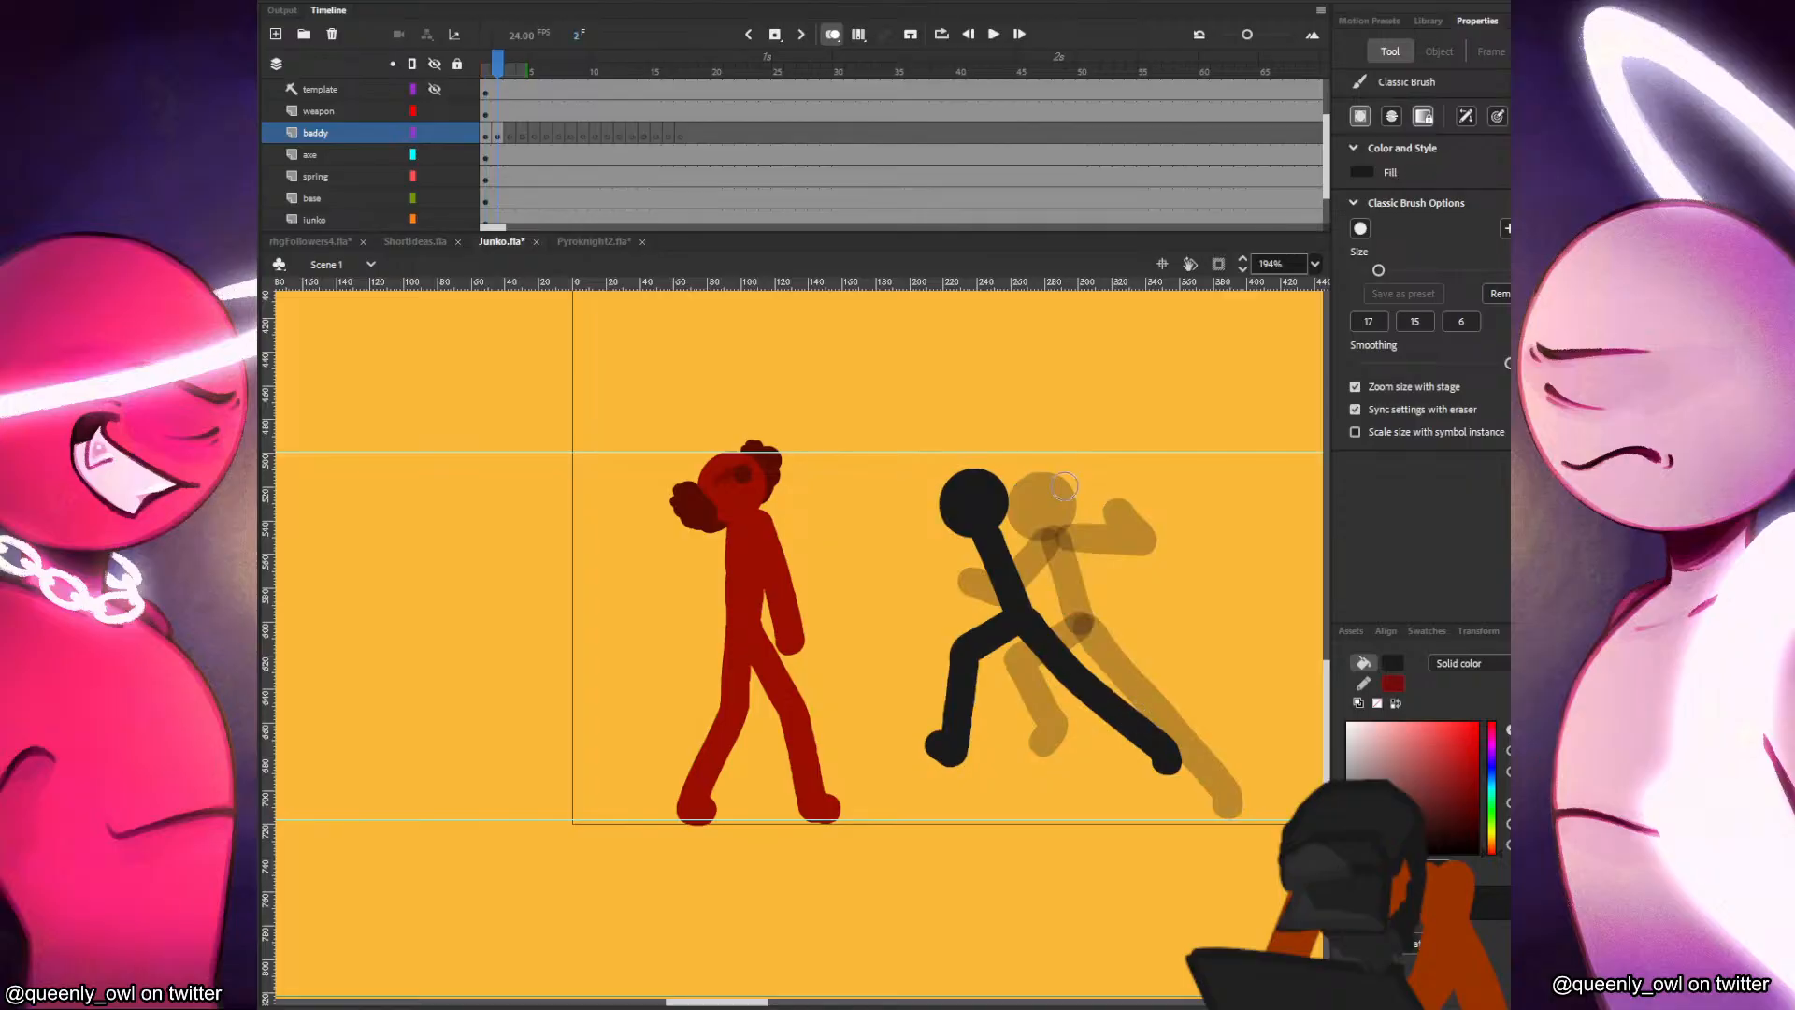
Draw the baddy's arms in frame 2, the front forearm bent forward and the rear arm bent behind the body.
key("comma")
key("period")
mouse_move(980, 535)
left_mouse_down()
mouse_move(977, 606)
mouse_move(938, 611)
left_mouse_up()
key("comma")
key("period")
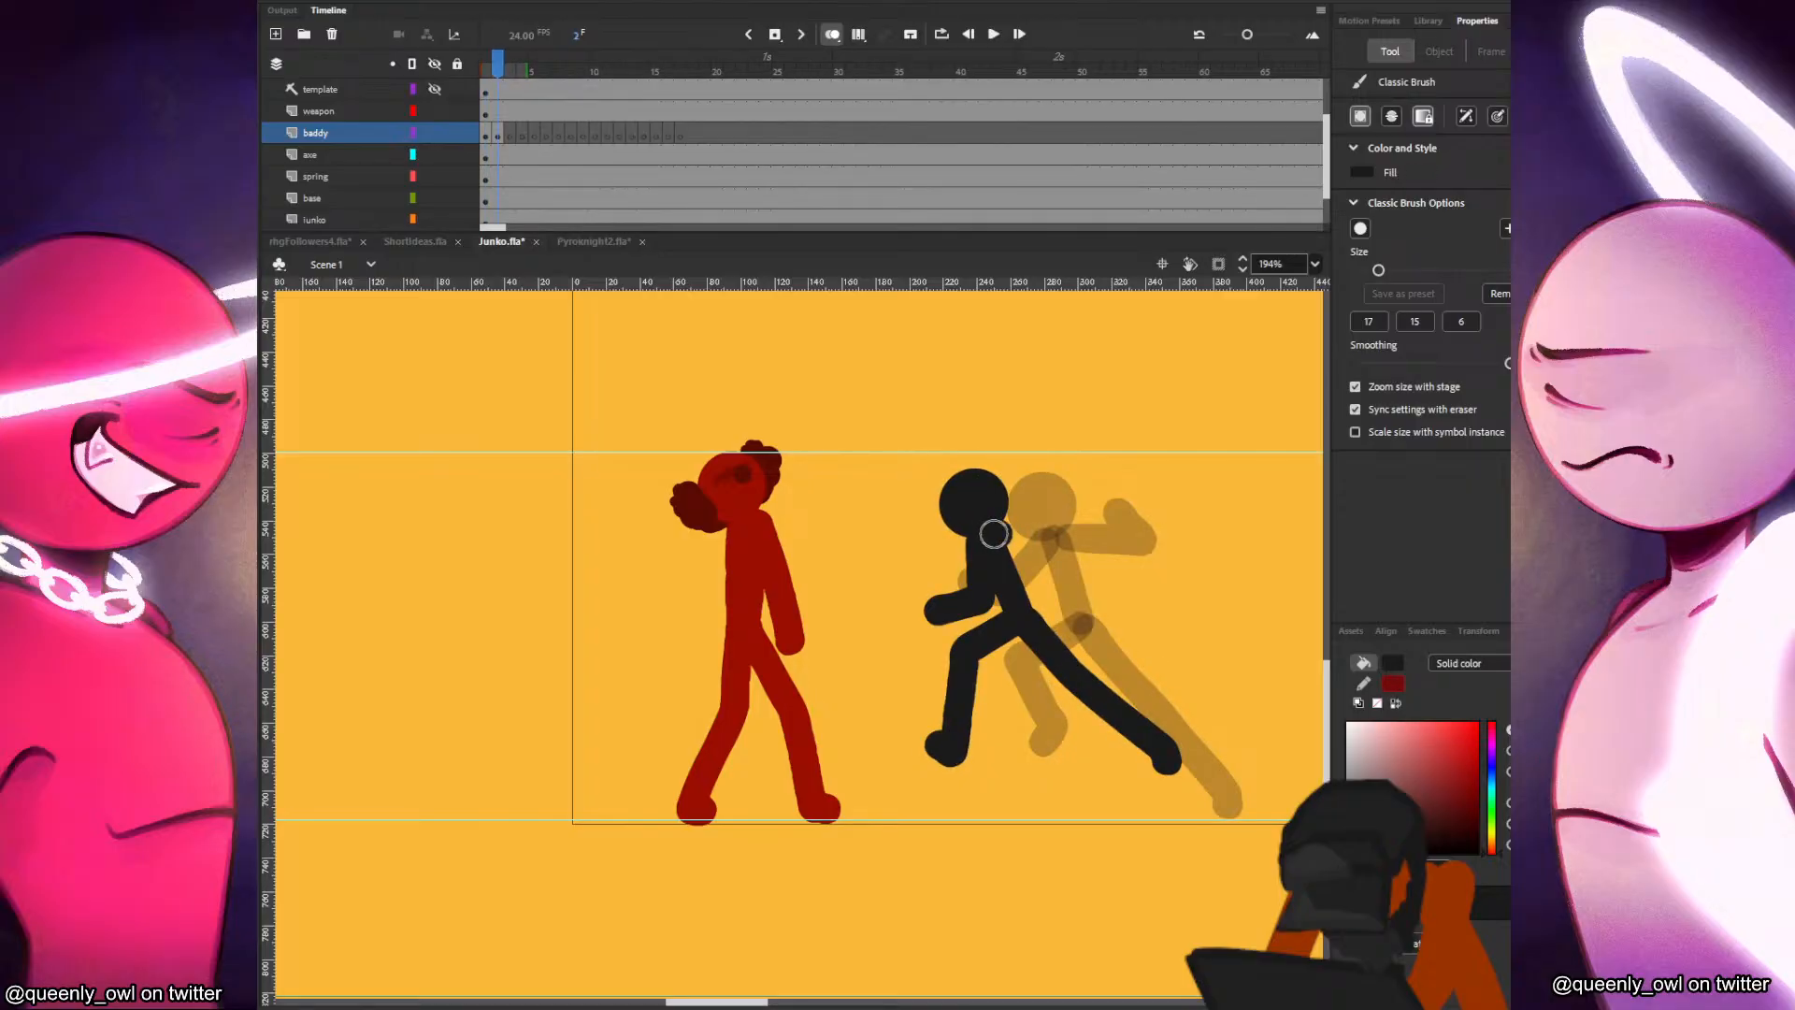
left_click_drag(995, 534, 1067, 532)
key("comma")
key("period")
key("ctrl+z")
key("ctrl+y")
key(".")
left_click_drag(1001, 536, 1072, 550)
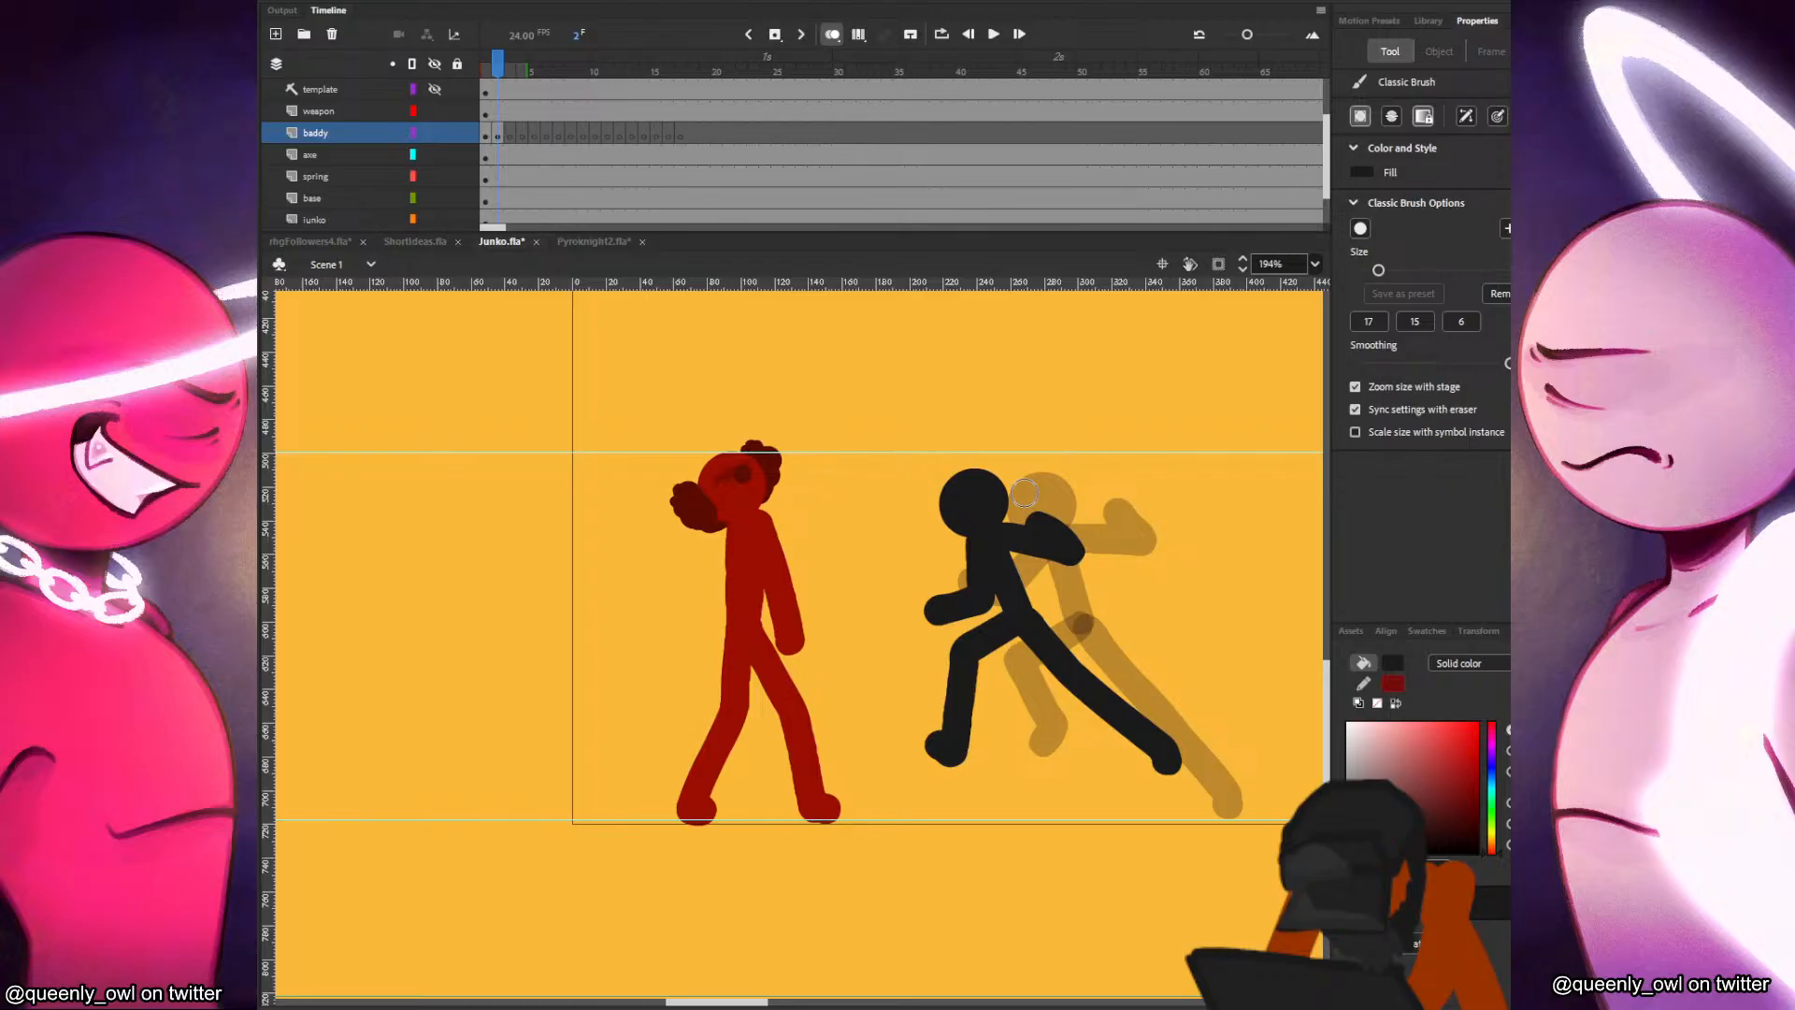
Hold the baddy's second pose through frame 3 and place a pasted head ahead of it in frame 4.
left_click(507, 135)
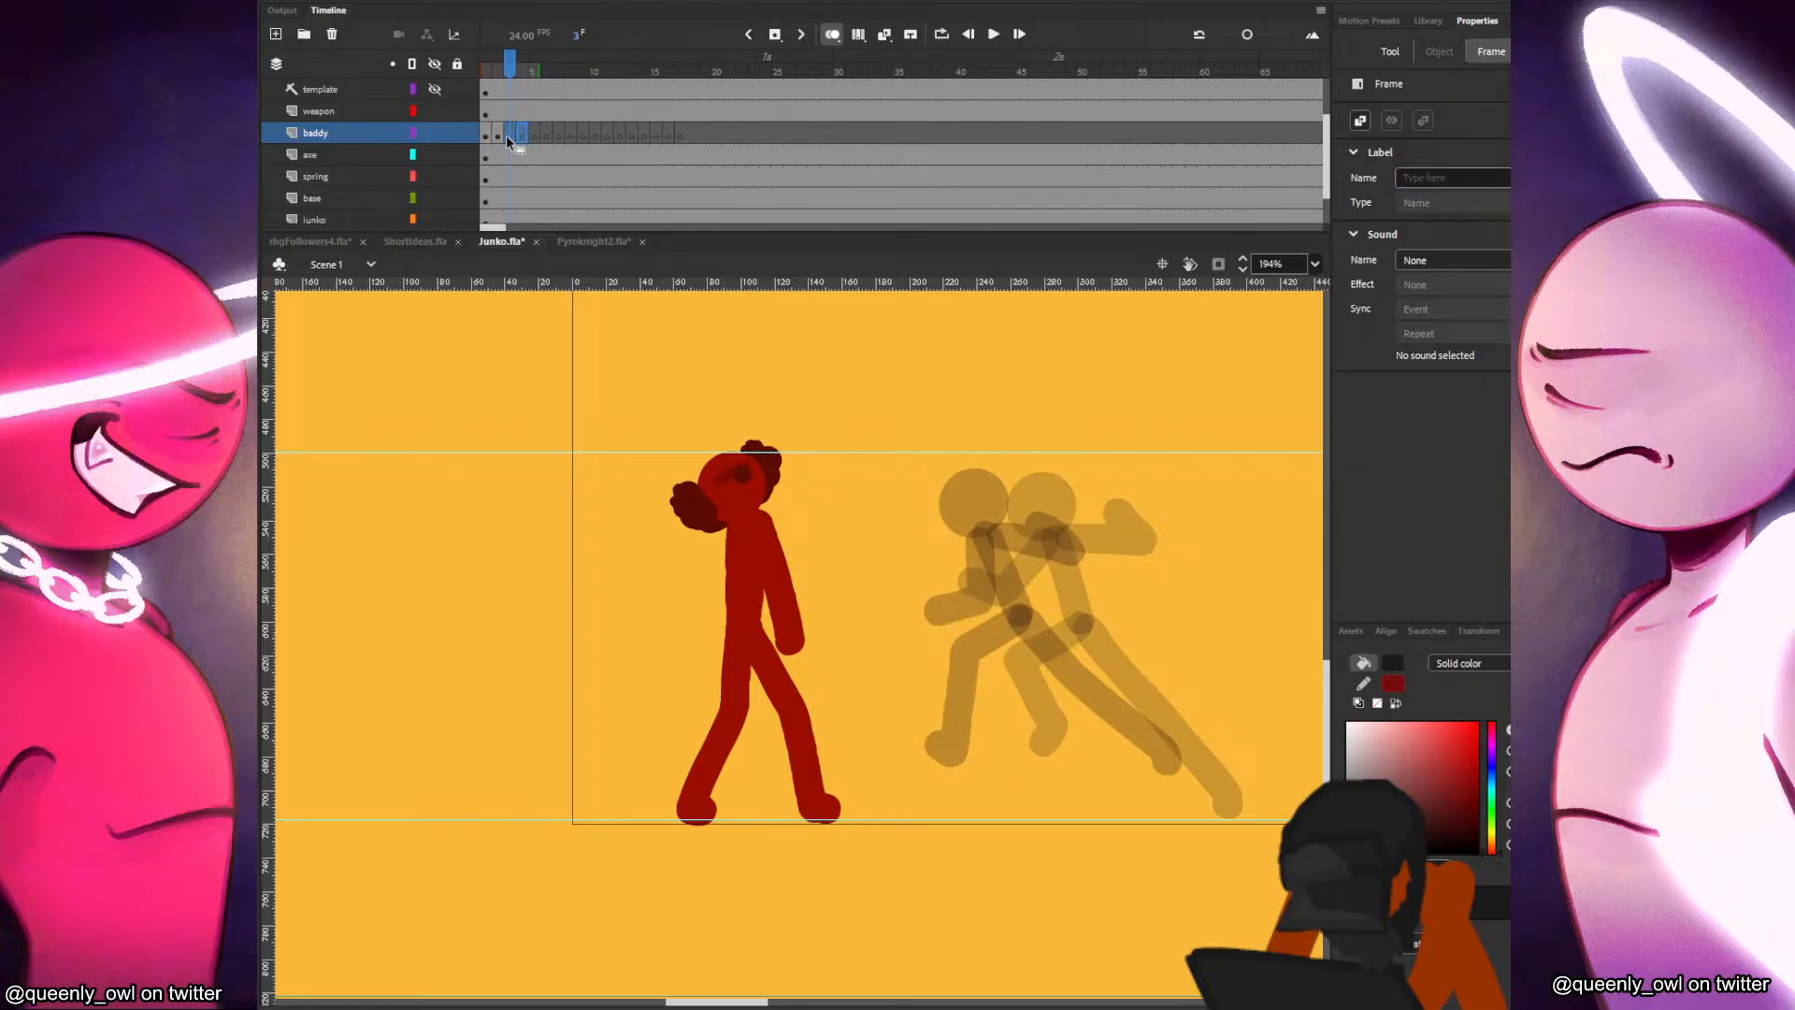
left_click(521, 132)
key("ctrl+v")
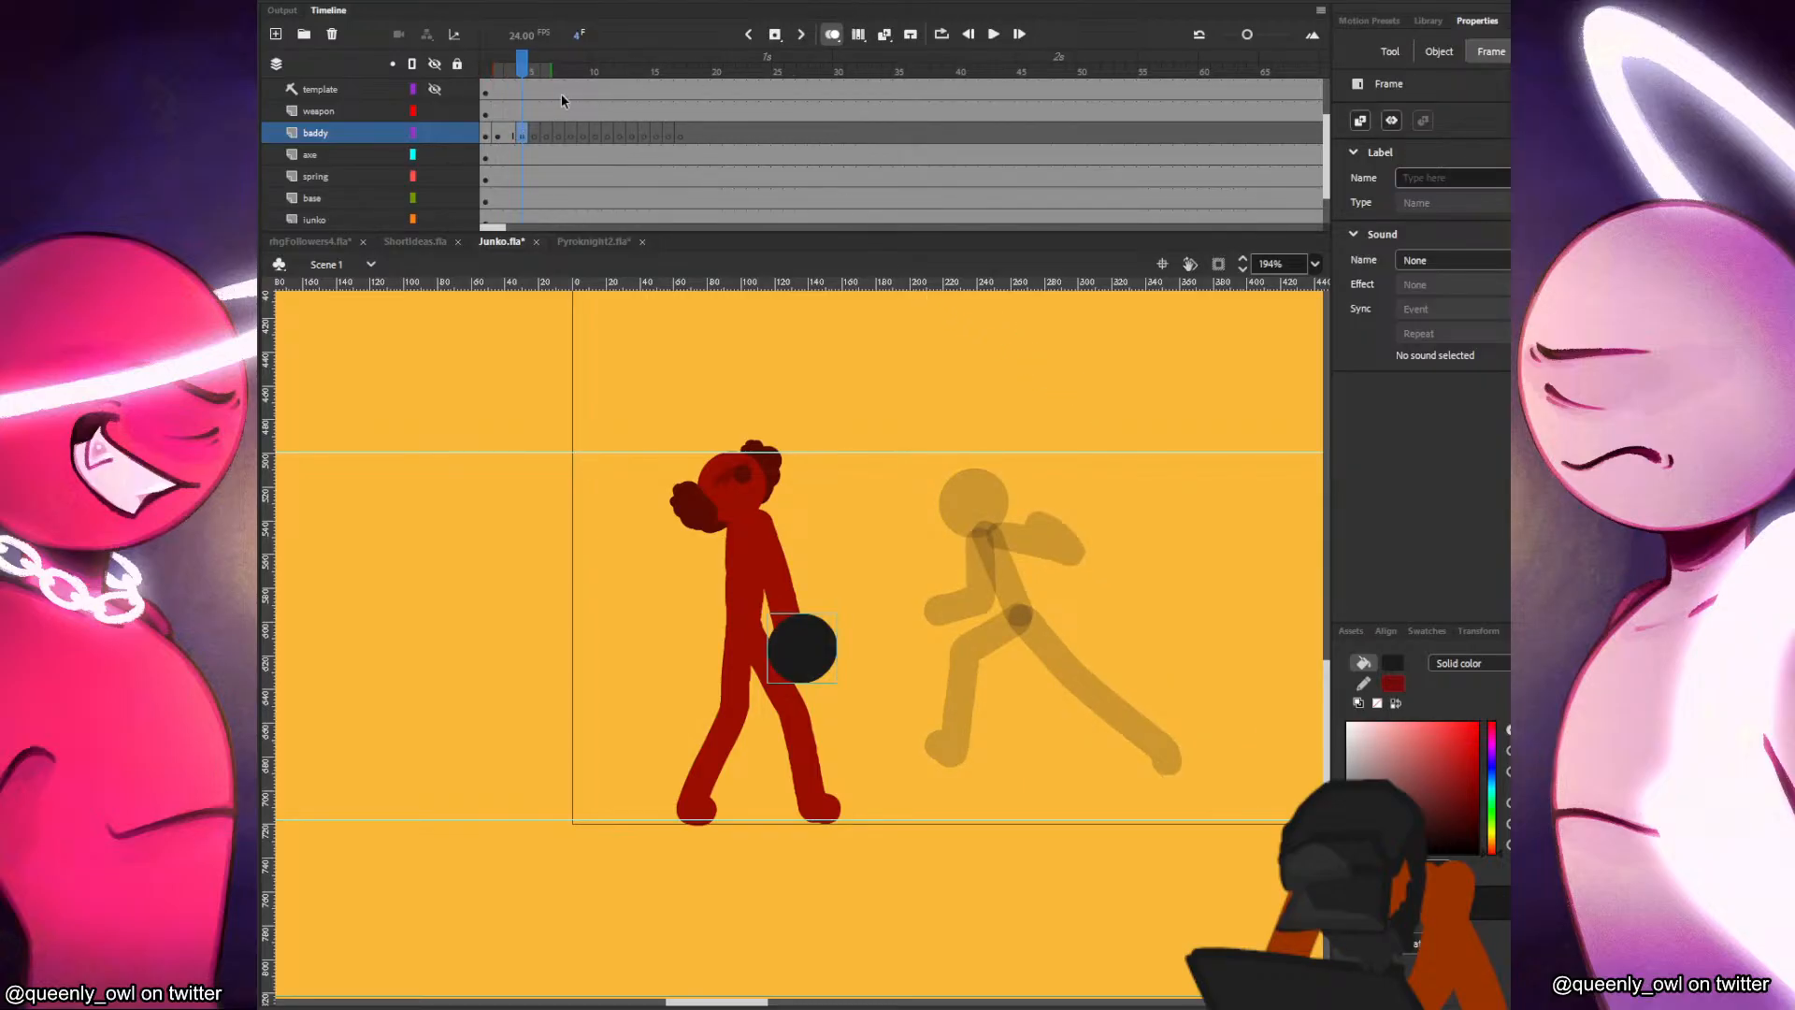
mouse_move(825, 648)
left_mouse_down()
mouse_move(949, 497)
mouse_move(920, 496)
mouse_move(907, 543)
left_mouse_up()
key("b")
key("v")
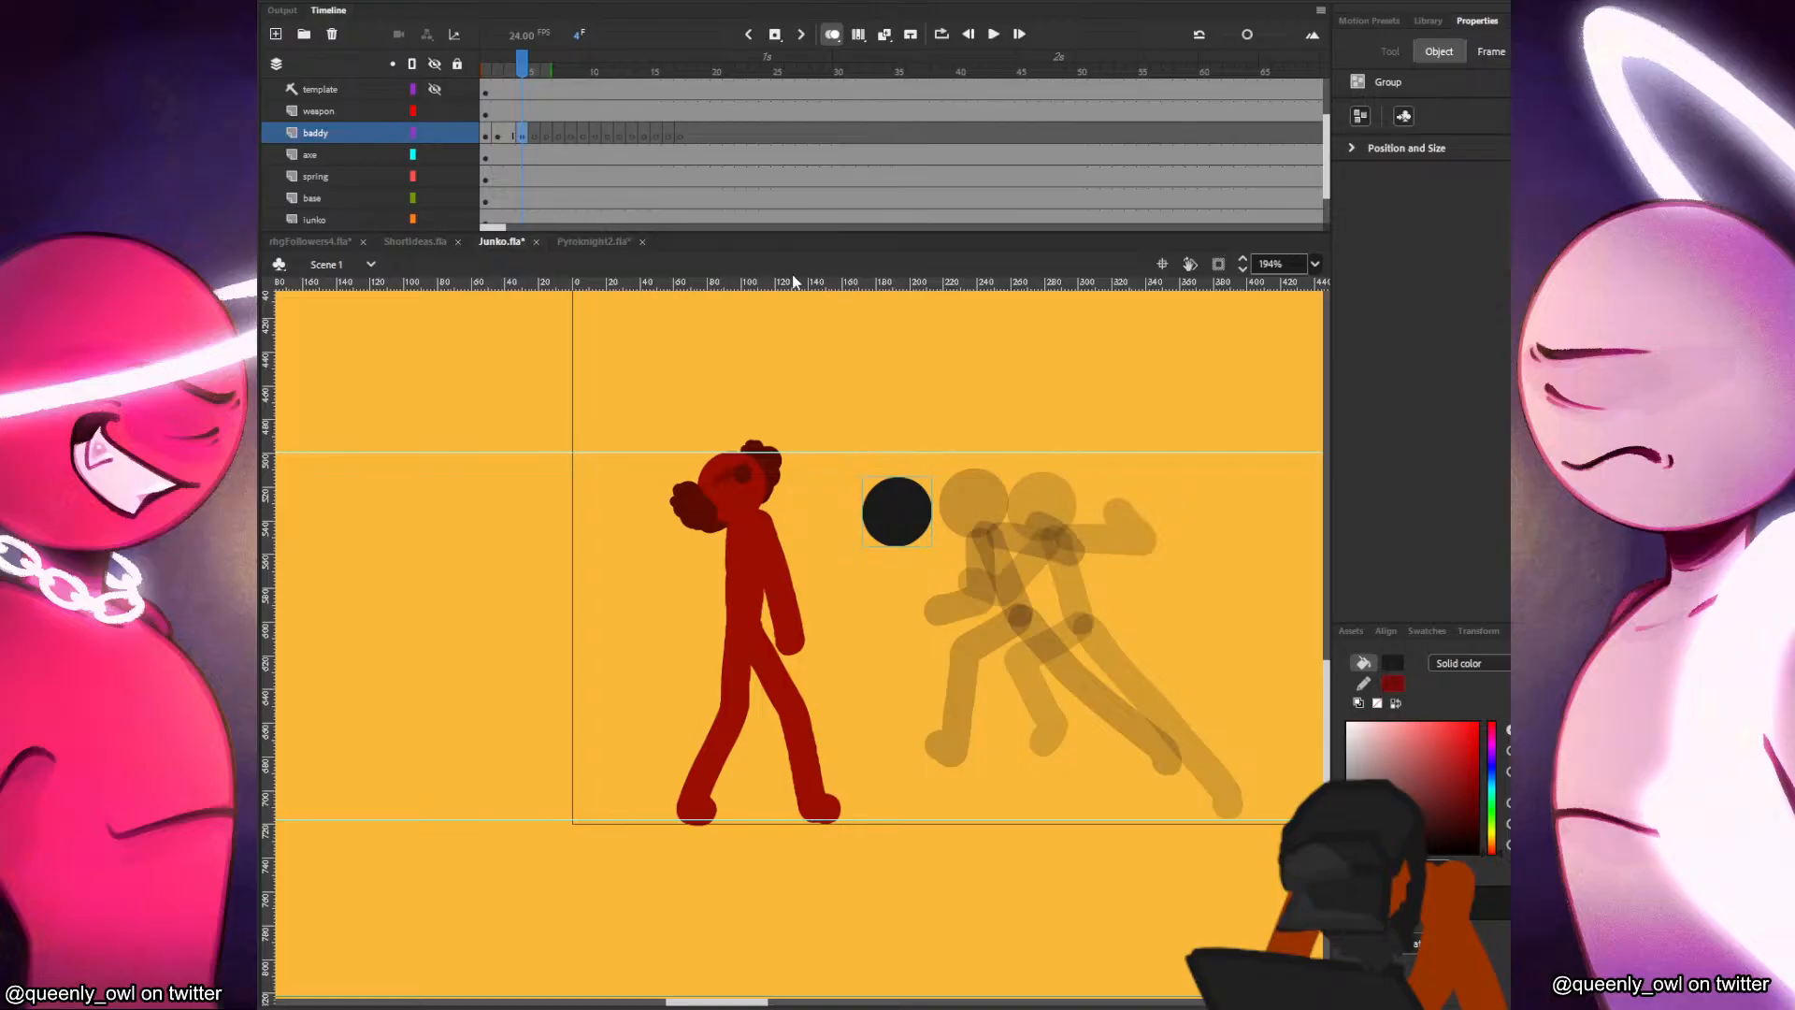
Shift the frame 2 pose slightly toward Junko, and in frame 4 lower the head and draw the torso and wide-striding legs.
left_click(510, 135)
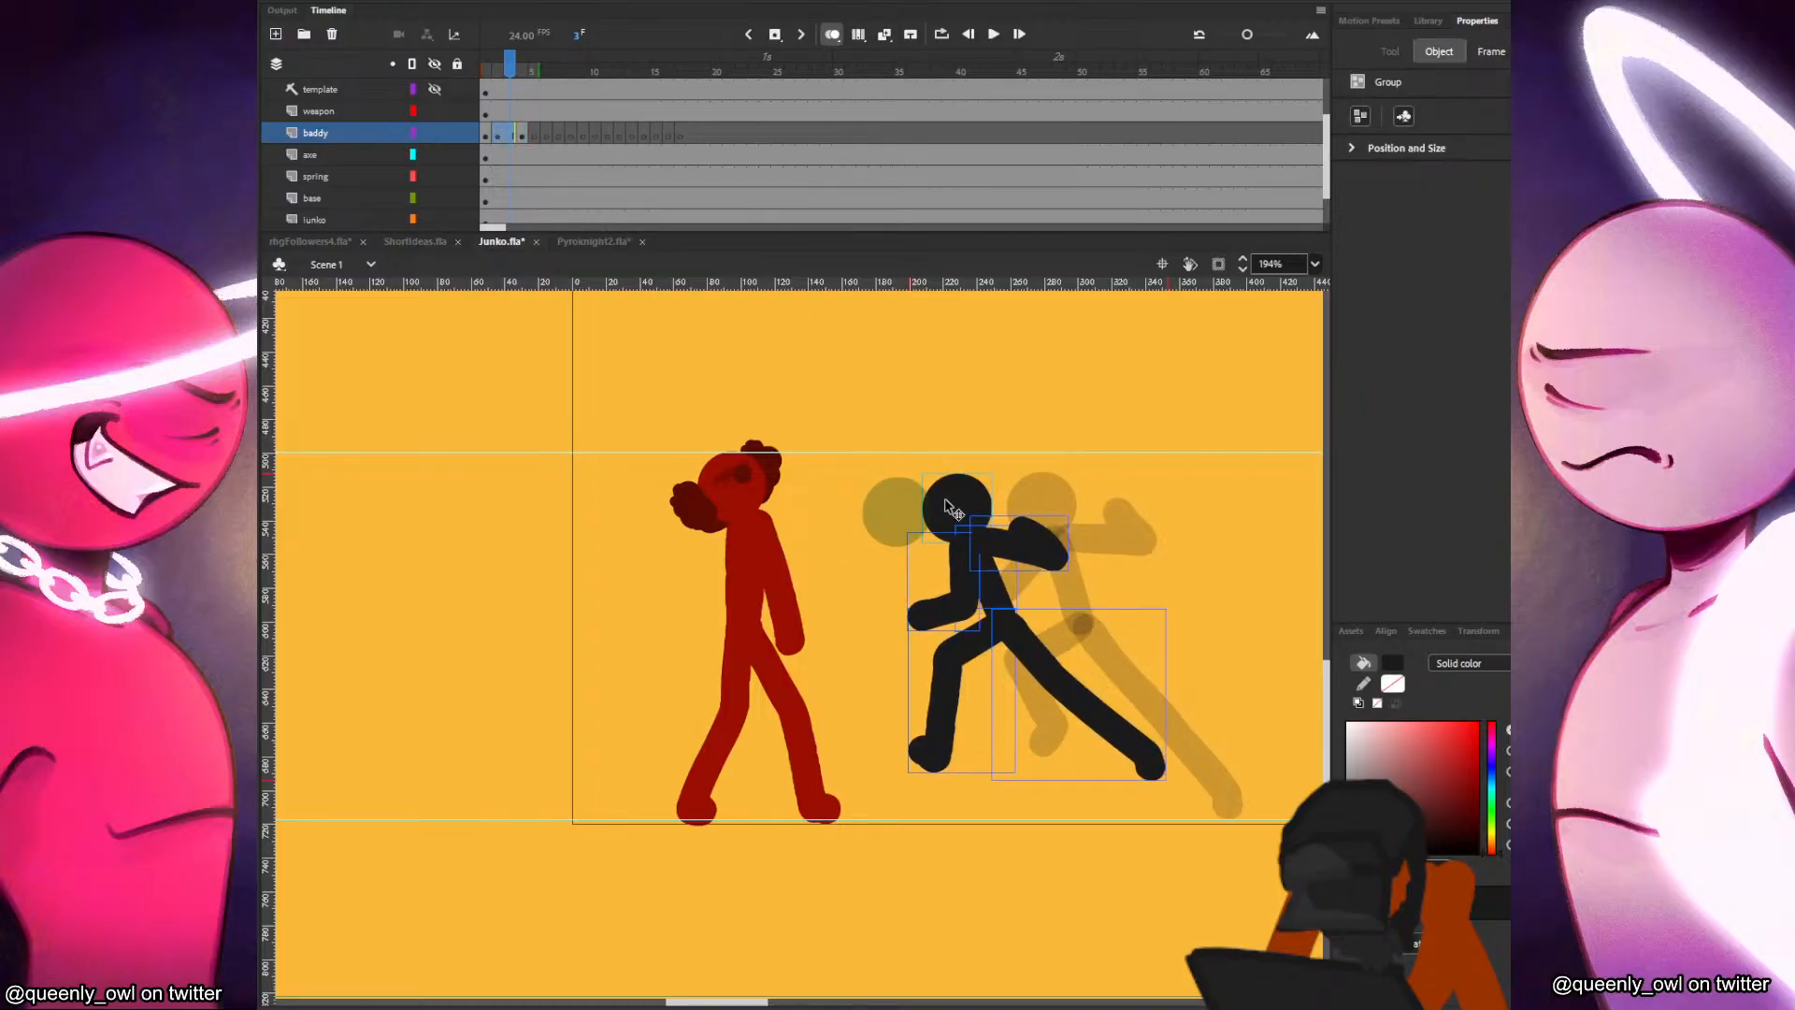
left_click(521, 135)
mouse_move(910, 519)
left_mouse_down()
mouse_move(887, 528)
mouse_move(935, 619)
left_mouse_up()
key("v")
left_click_drag(926, 477, 861, 634)
left_click_drag(912, 566, 853, 712)
key("ctrl+z")
left_click_drag(911, 645, 796, 812)
left_click_drag(928, 654, 1055, 799)
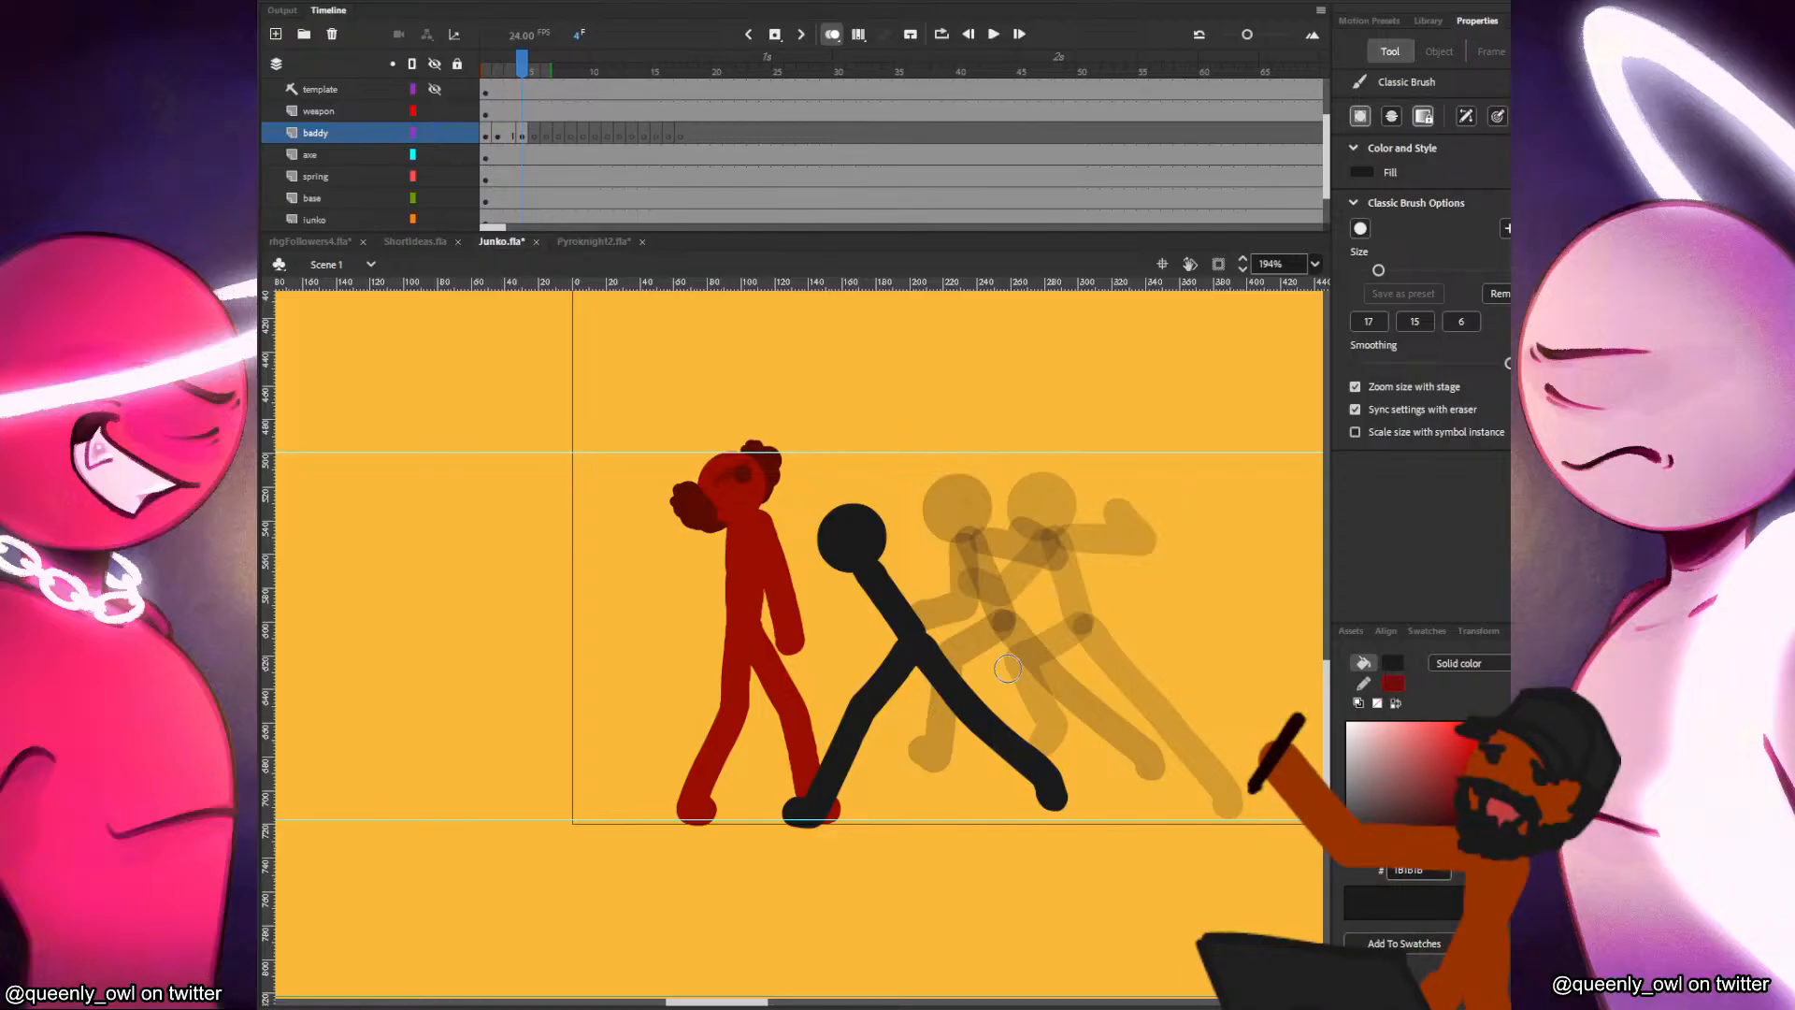
key("comma")
key("period")
Draw the baddy's arms in frame 4, the front arm bent low and the rear arm cocked back.
mouse_move(860, 579)
left_mouse_down()
mouse_move(877, 638)
mouse_move(849, 666)
left_mouse_up()
key("comma")
key("period")
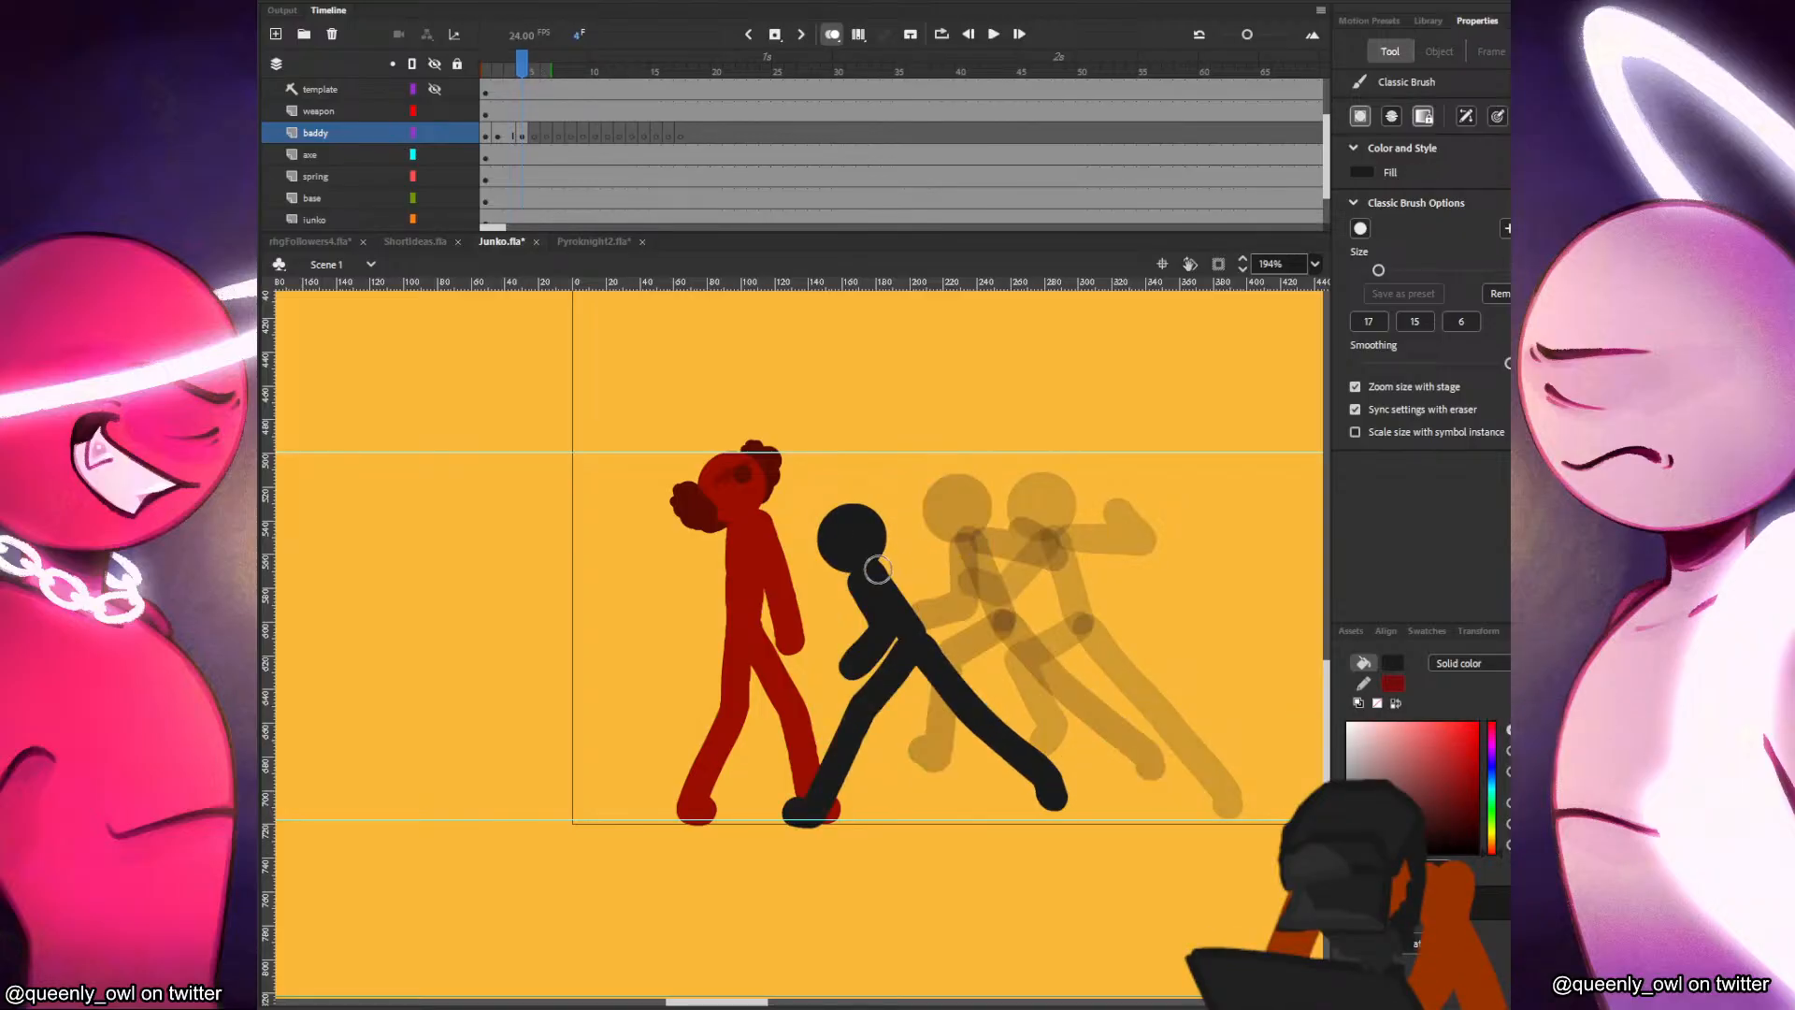
left_click_drag(876, 569, 952, 578)
key("comma")
key("period")
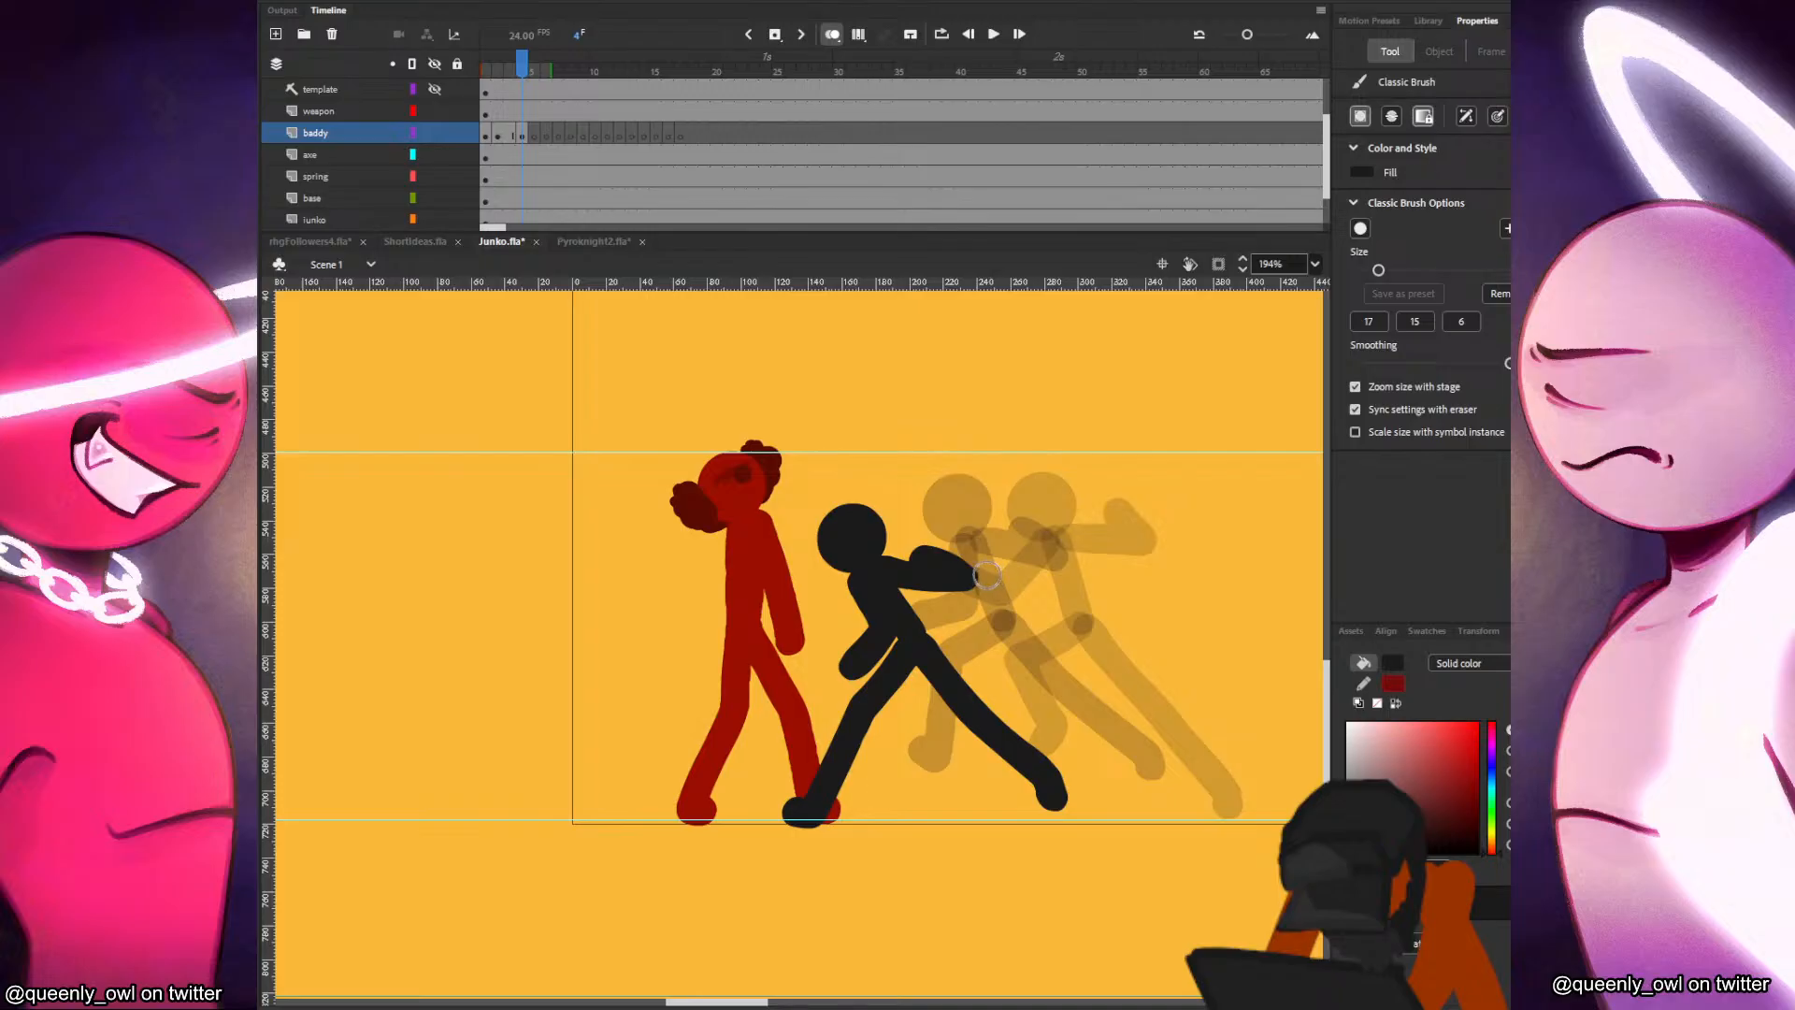
Place the baddy's head against Junko's chest in frame 5 and draw a deeply leaning torso behind it.
key("period")
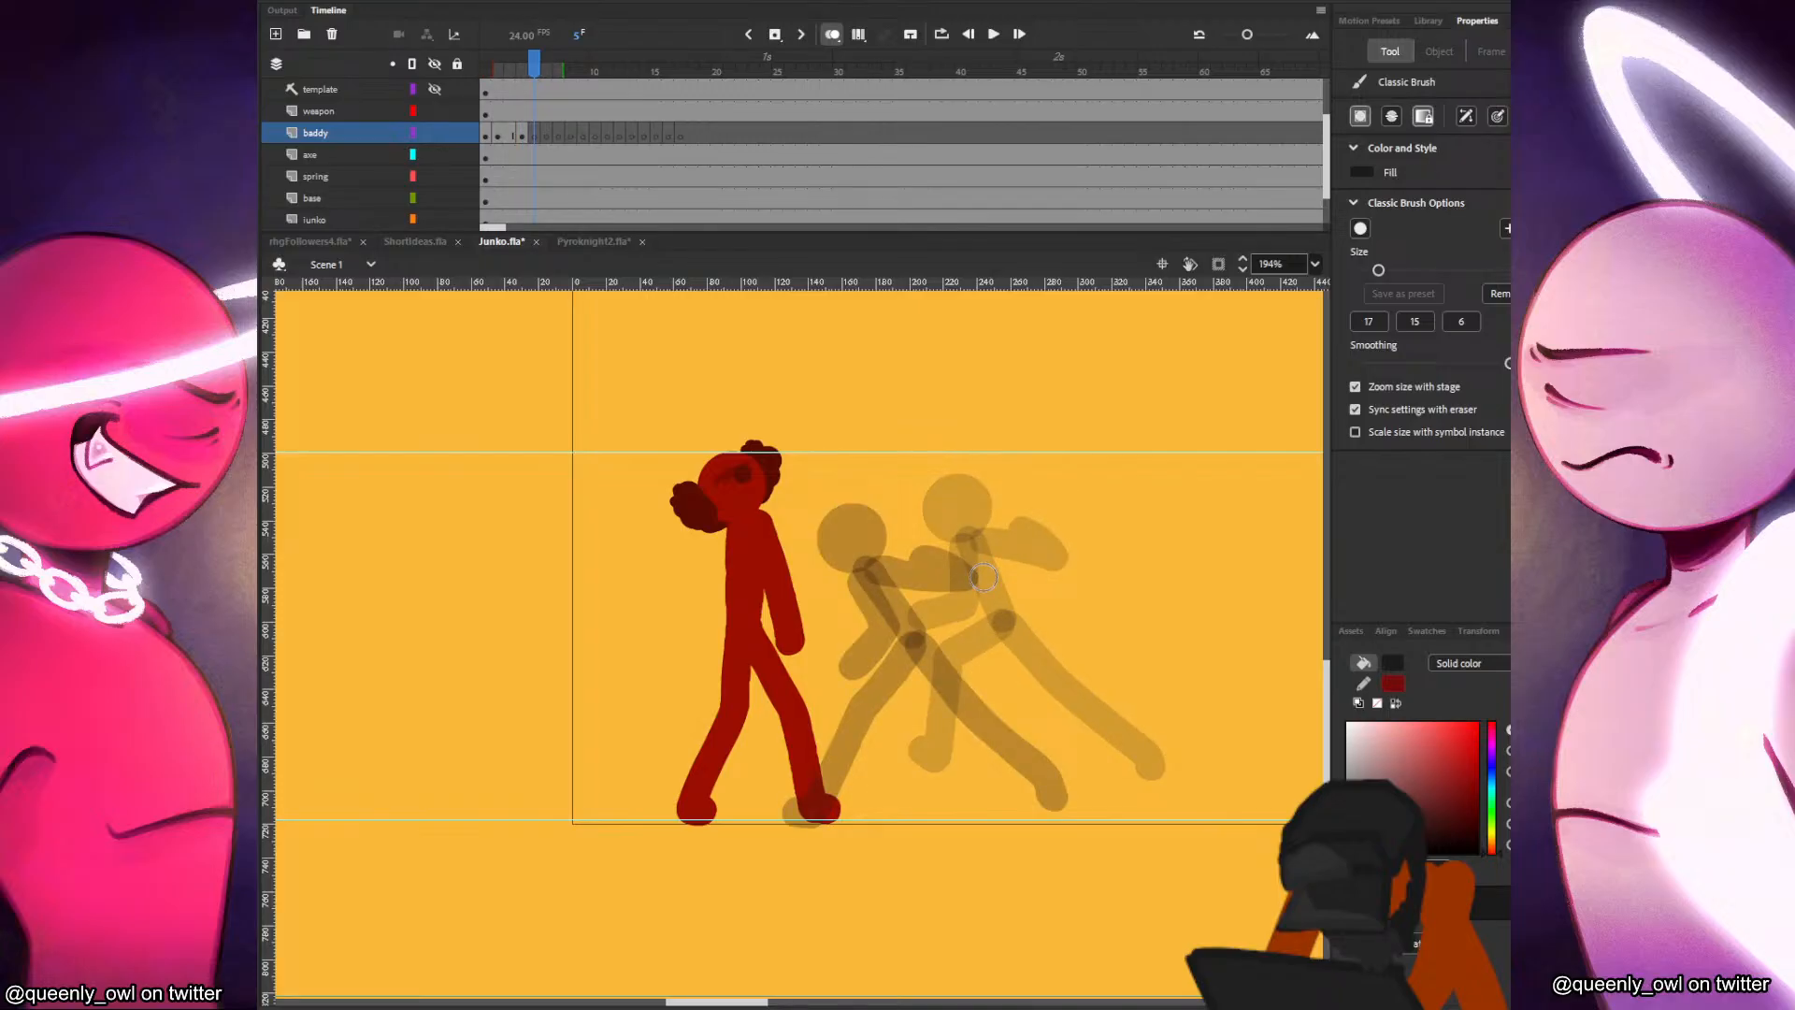
key("ctrl+shift+v")
mouse_move(1036, 496)
left_mouse_down()
mouse_move(834, 591)
mouse_move(790, 578)
mouse_move(893, 657)
left_mouse_up()
key("b")
key("ctrl+z")
mouse_move(812, 589)
left_mouse_down()
mouse_move(893, 657)
mouse_move(835, 597)
left_mouse_up()
Draw the baddy's legs in frame 5, the front knee bent and the rear leg stretched back, both feet grounded.
mouse_move(887, 657)
left_mouse_down()
mouse_move(824, 708)
mouse_move(887, 660)
mouse_move(808, 813)
left_mouse_up()
key("ctrl+z")
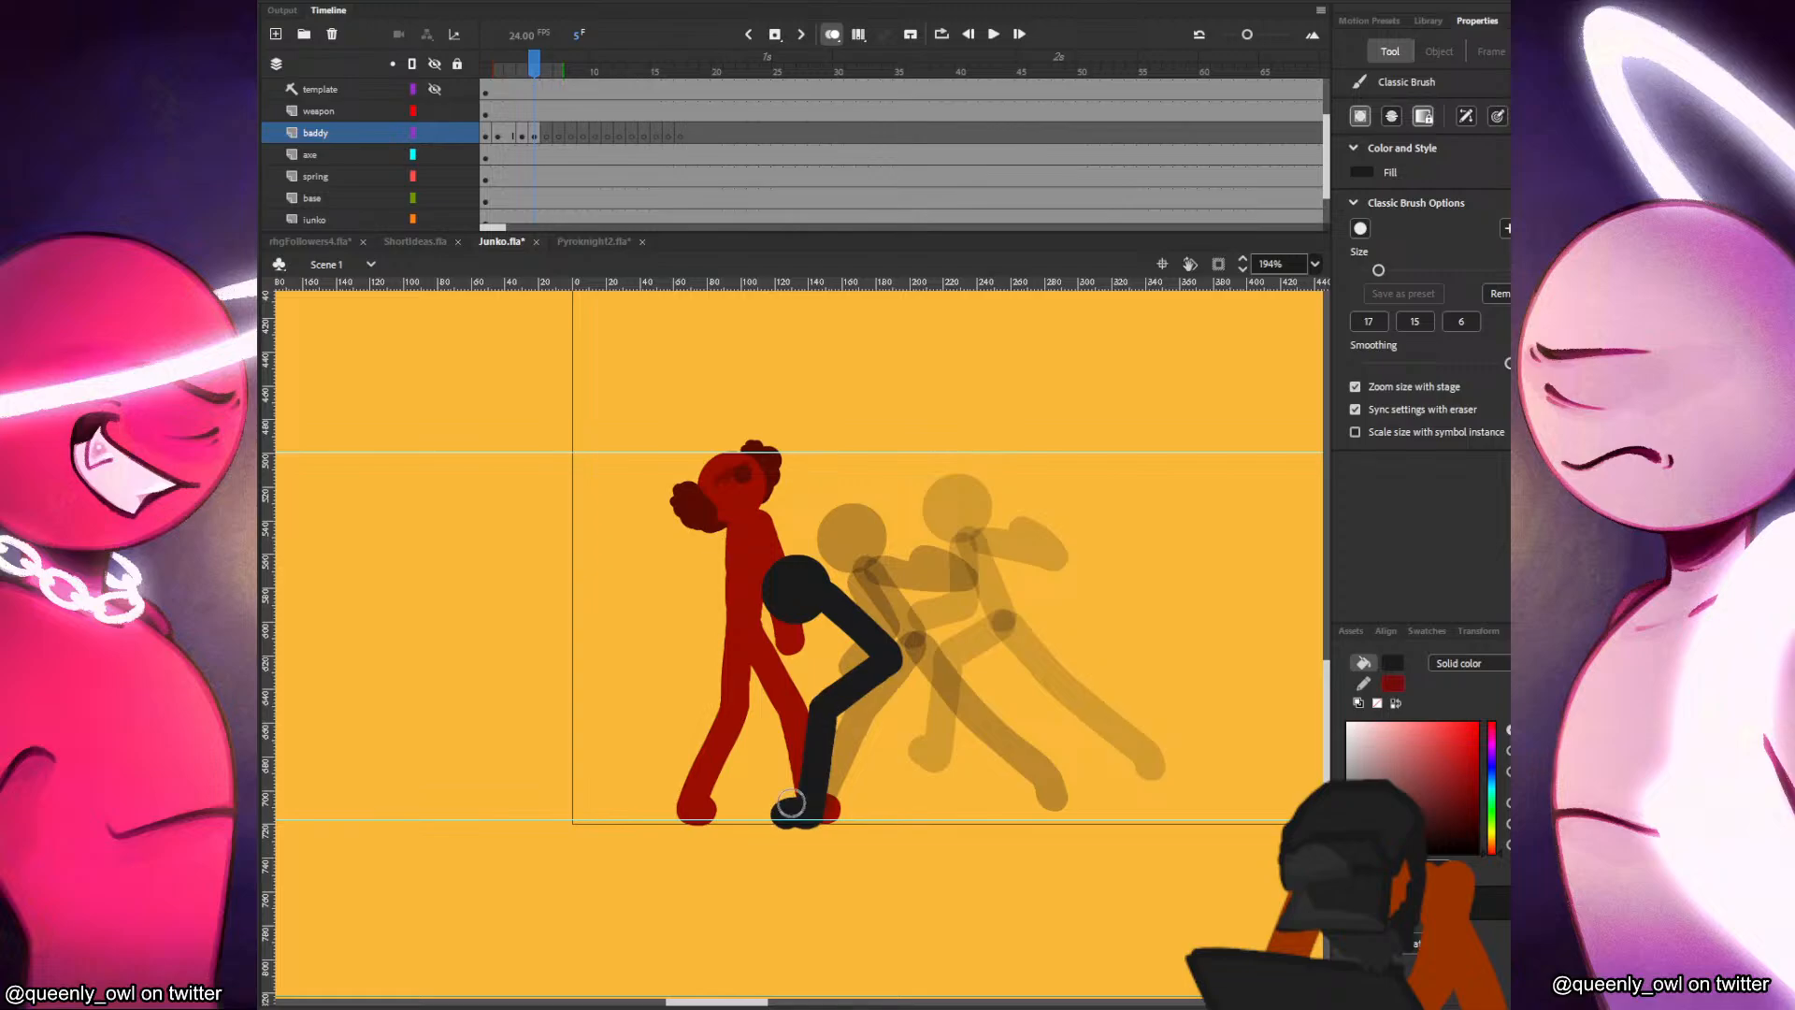
key("ctrl+z")
left_click_drag(824, 708, 806, 812)
left_click_drag(825, 713, 790, 806)
left_click_drag(892, 661, 1015, 790)
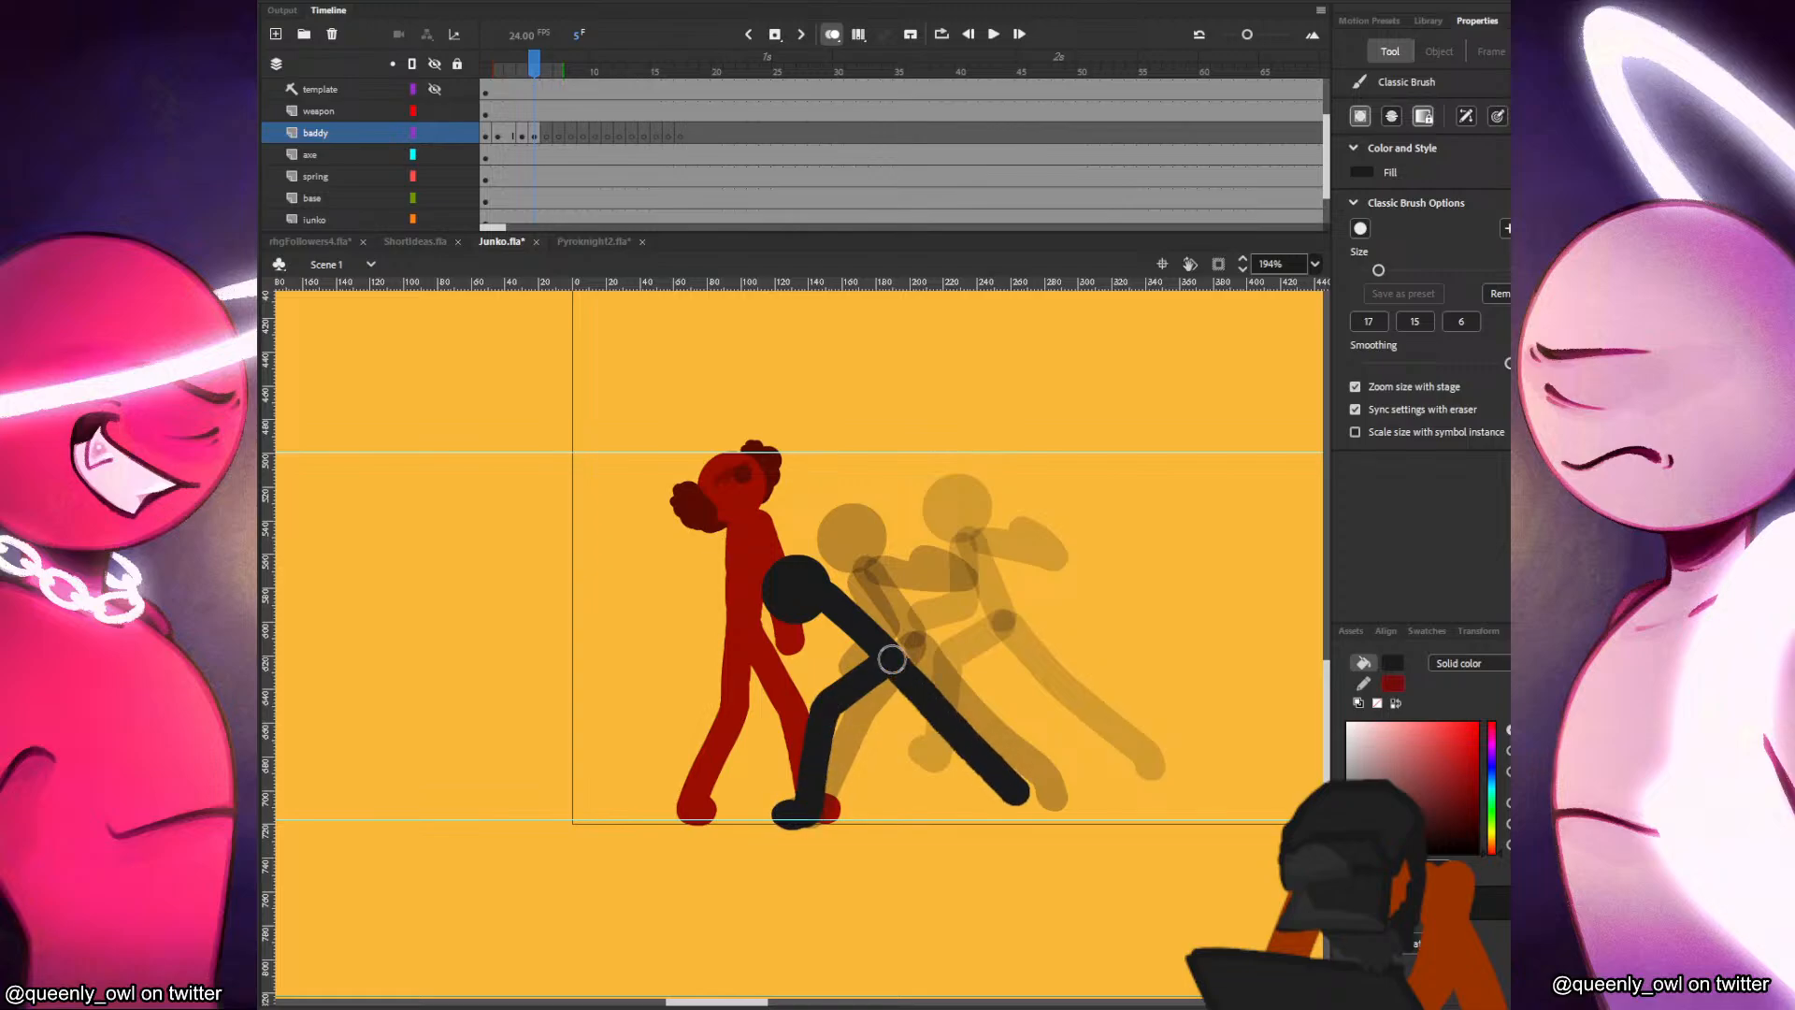
left_click_drag(892, 659, 1026, 806)
key("comma")
key("period")
Draw the baddy's front arm swung across Junko and the rear arm bent behind the body in frame 5.
left_click_drag(692, 548, 806, 589)
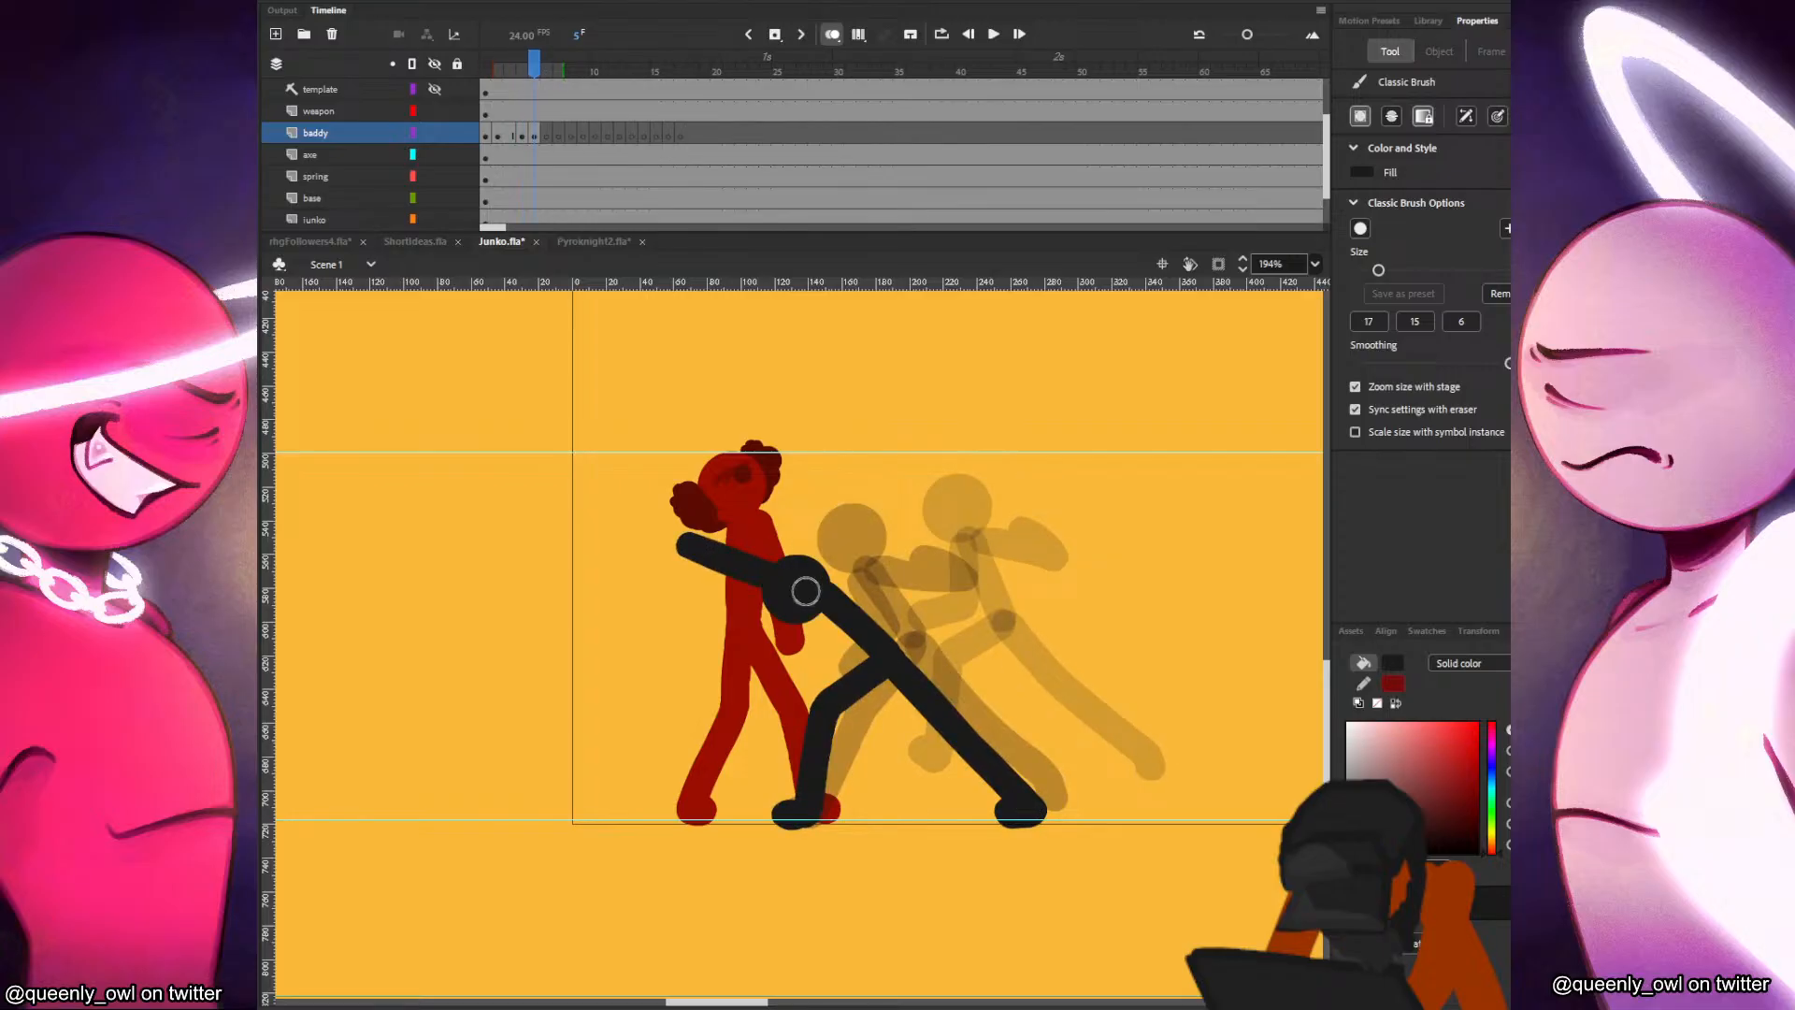
key("ctrl+z")
mouse_move(705, 548)
left_mouse_down()
mouse_move(819, 579)
mouse_move(896, 563)
mouse_move(913, 589)
left_mouse_up()
key("comma")
key("period")
key("comma")
key("period")
key("comma")
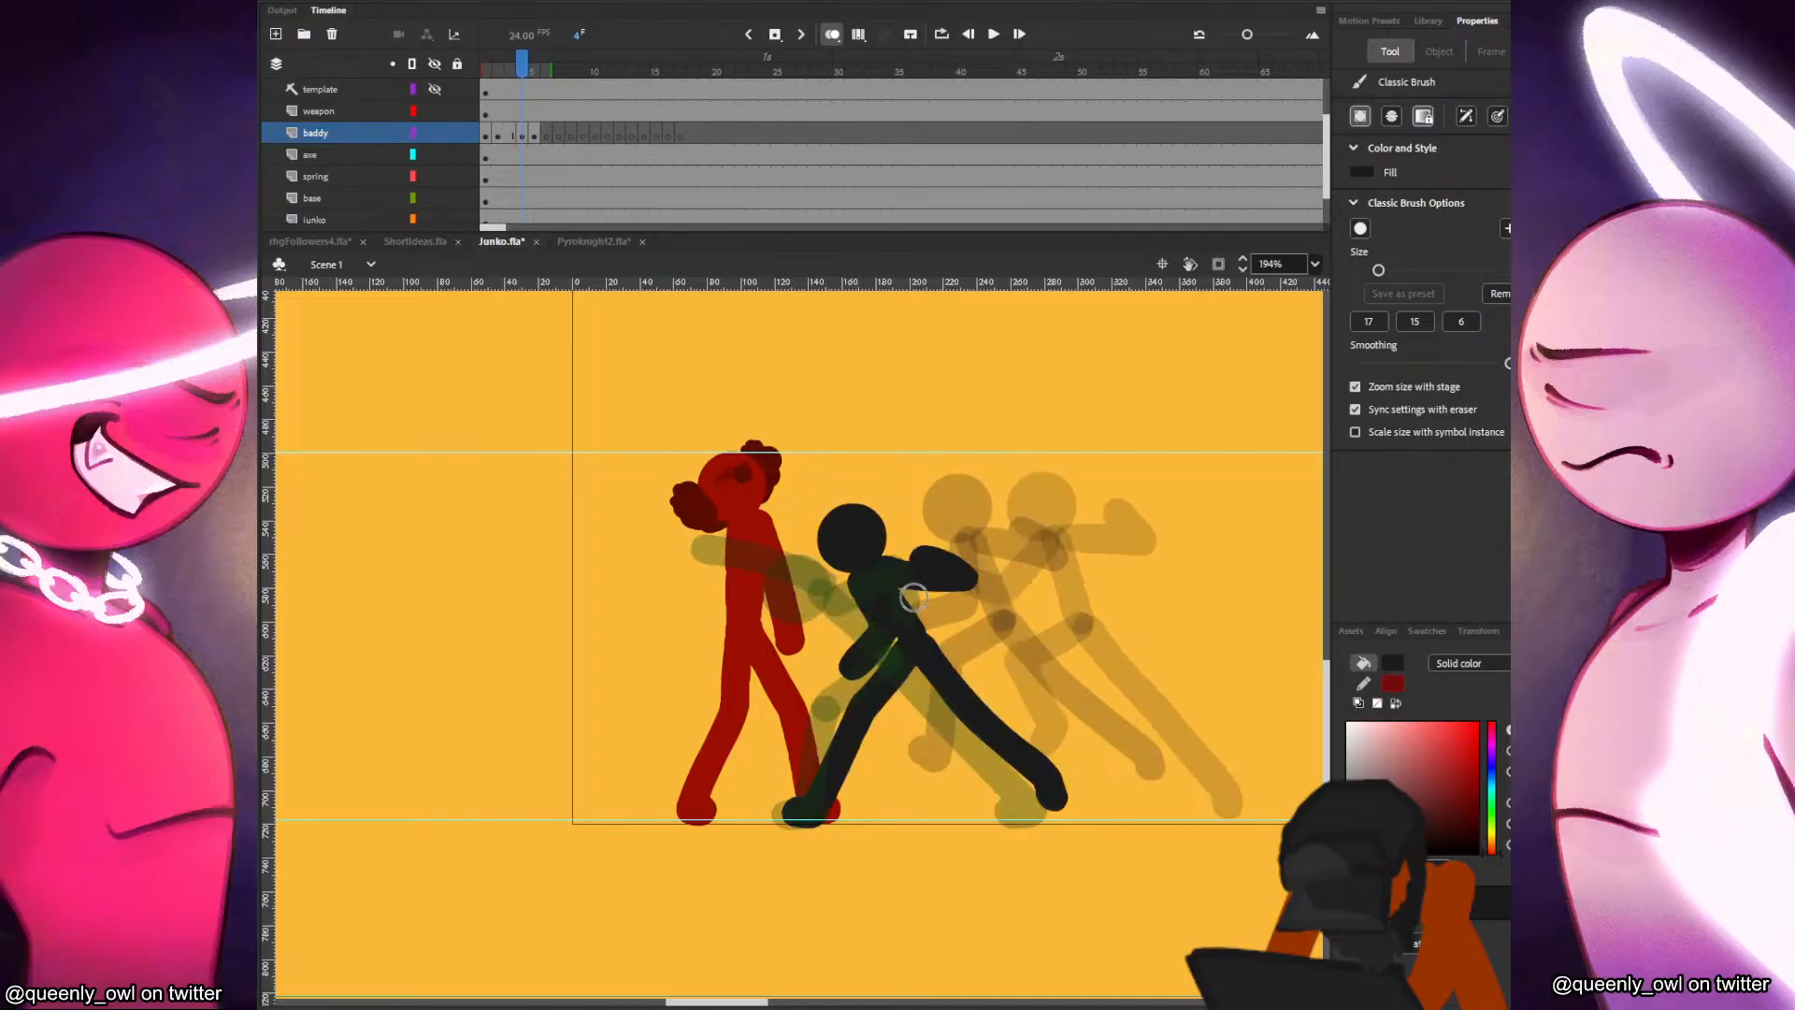
key("period")
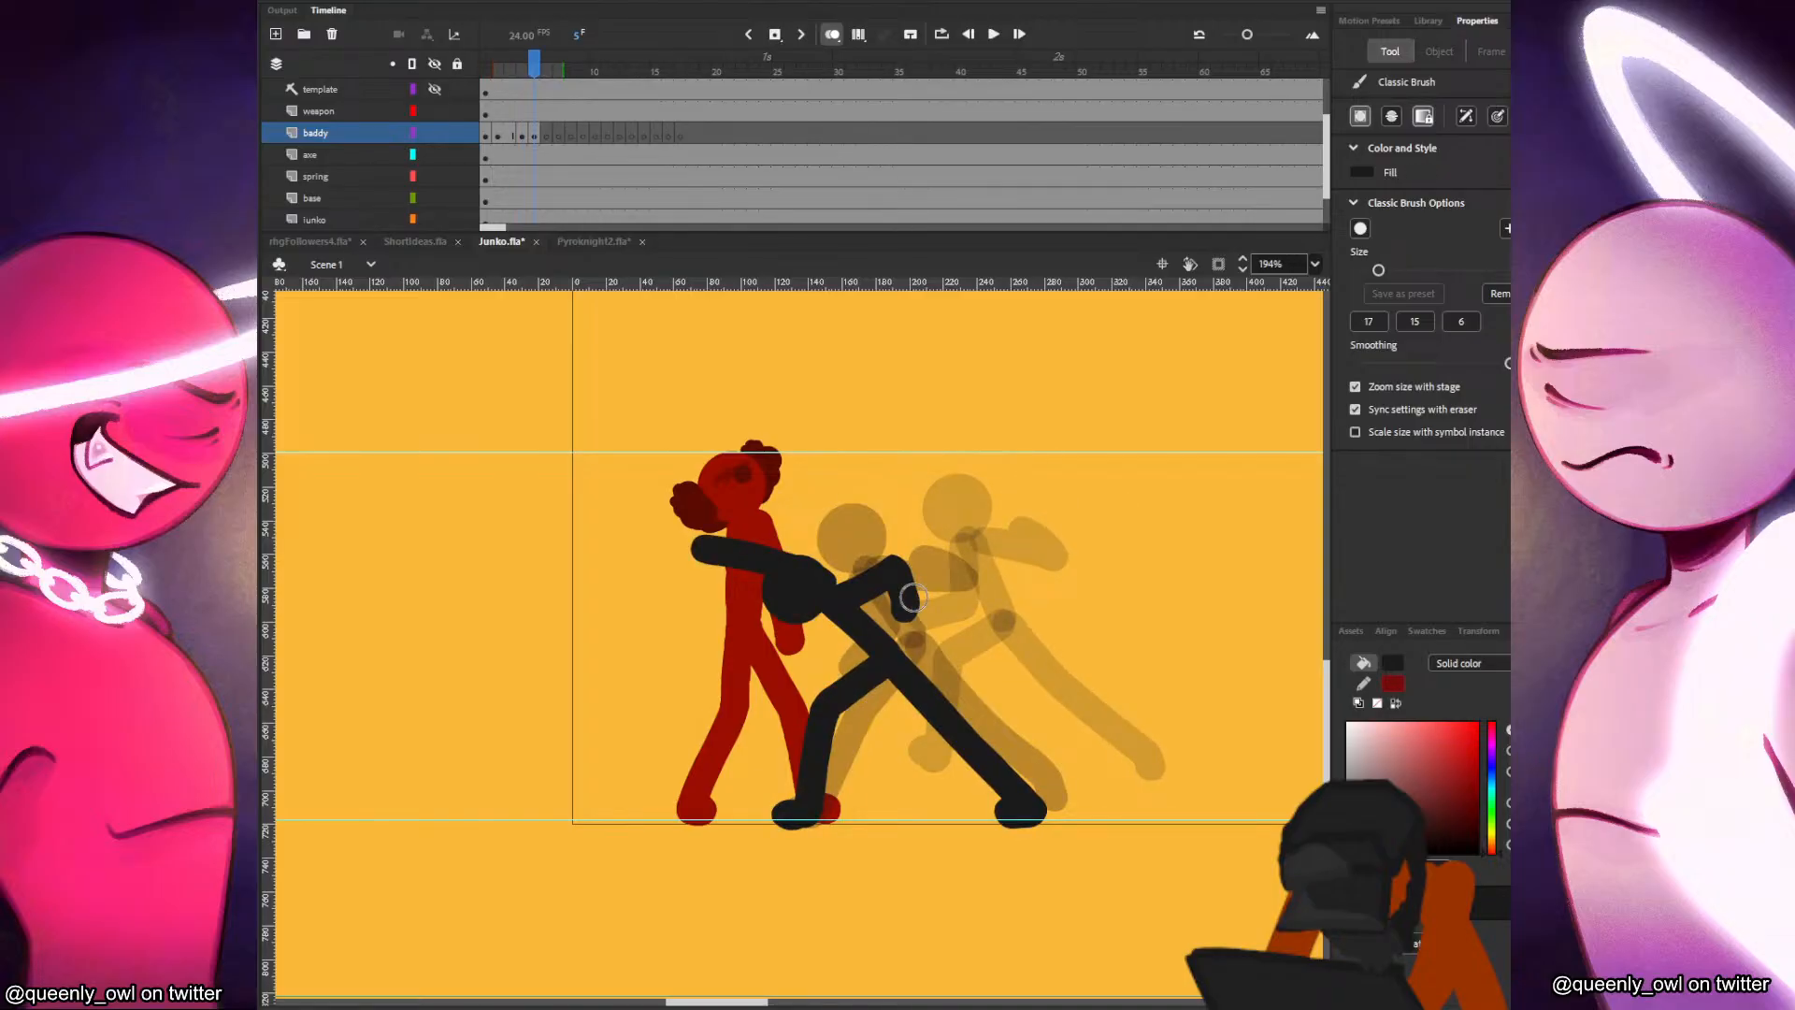
Extend the frame 4 pose by one frame and shift the baddy's poses in frames 4 and 1 slightly away from Junko.
left_click(524, 135)
left_click_drag(931, 567, 945, 559)
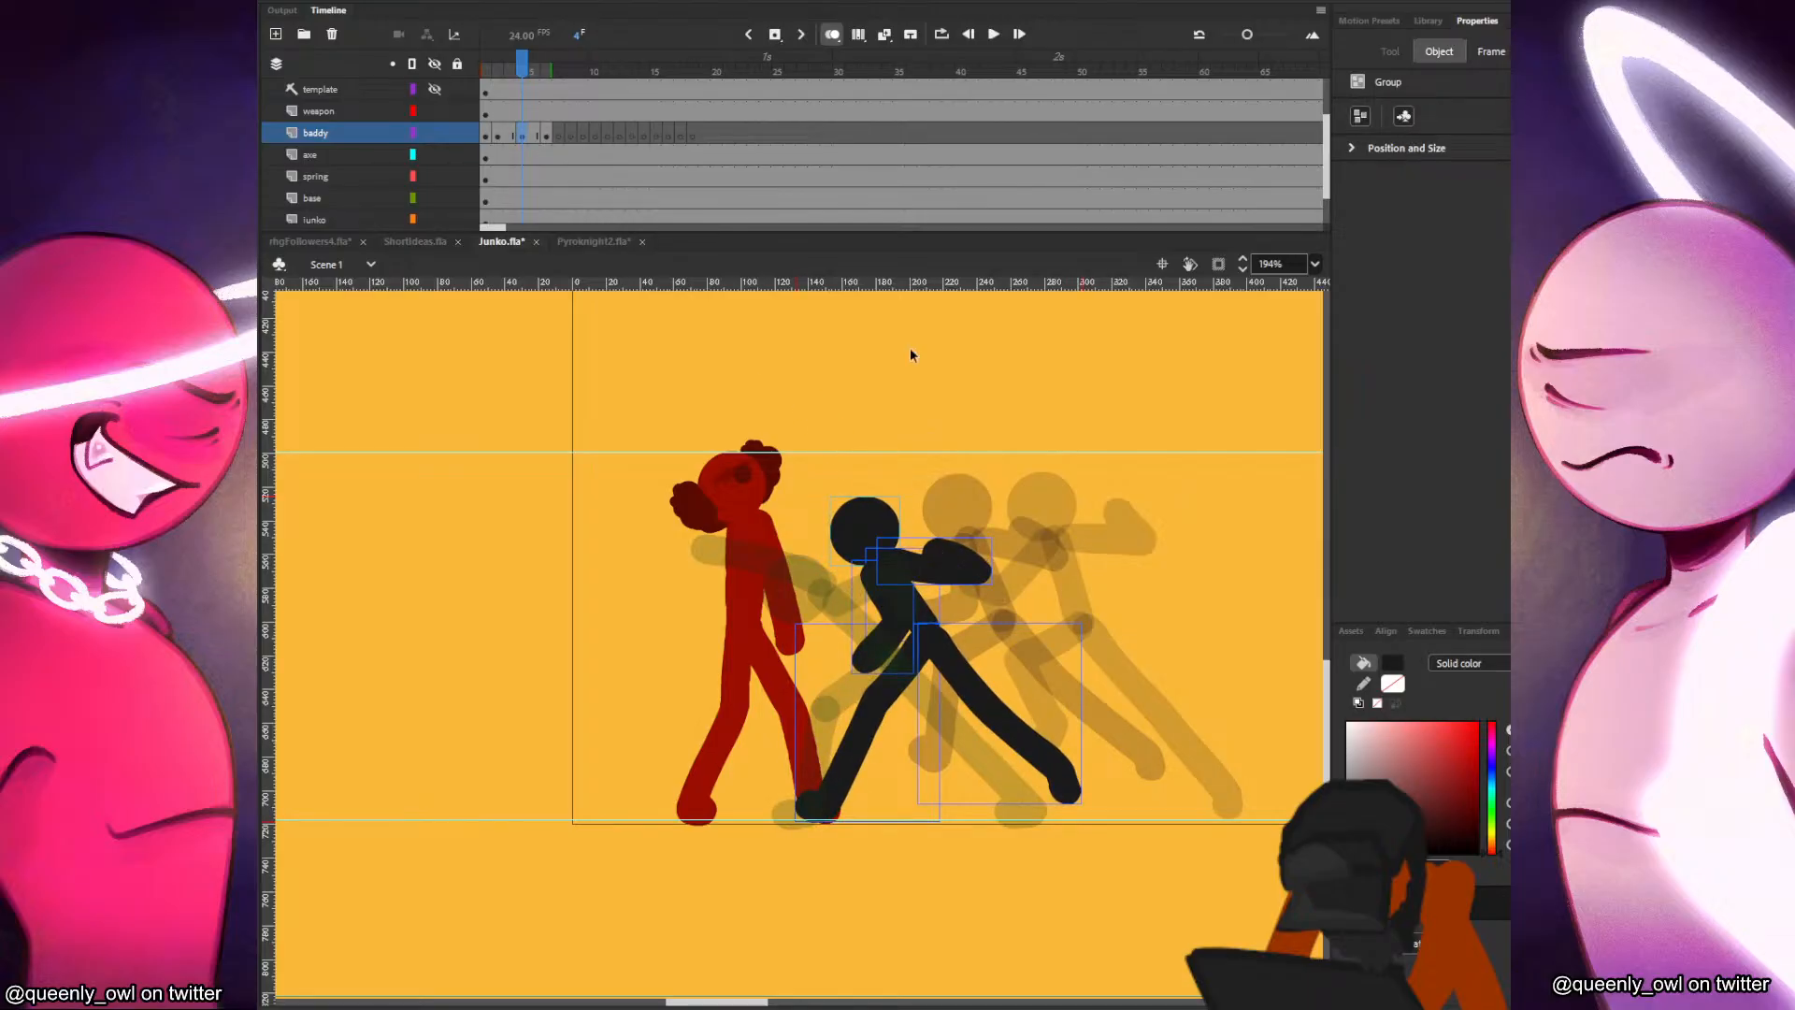
left_click(489, 138)
left_click_drag(1061, 538, 1071, 541)
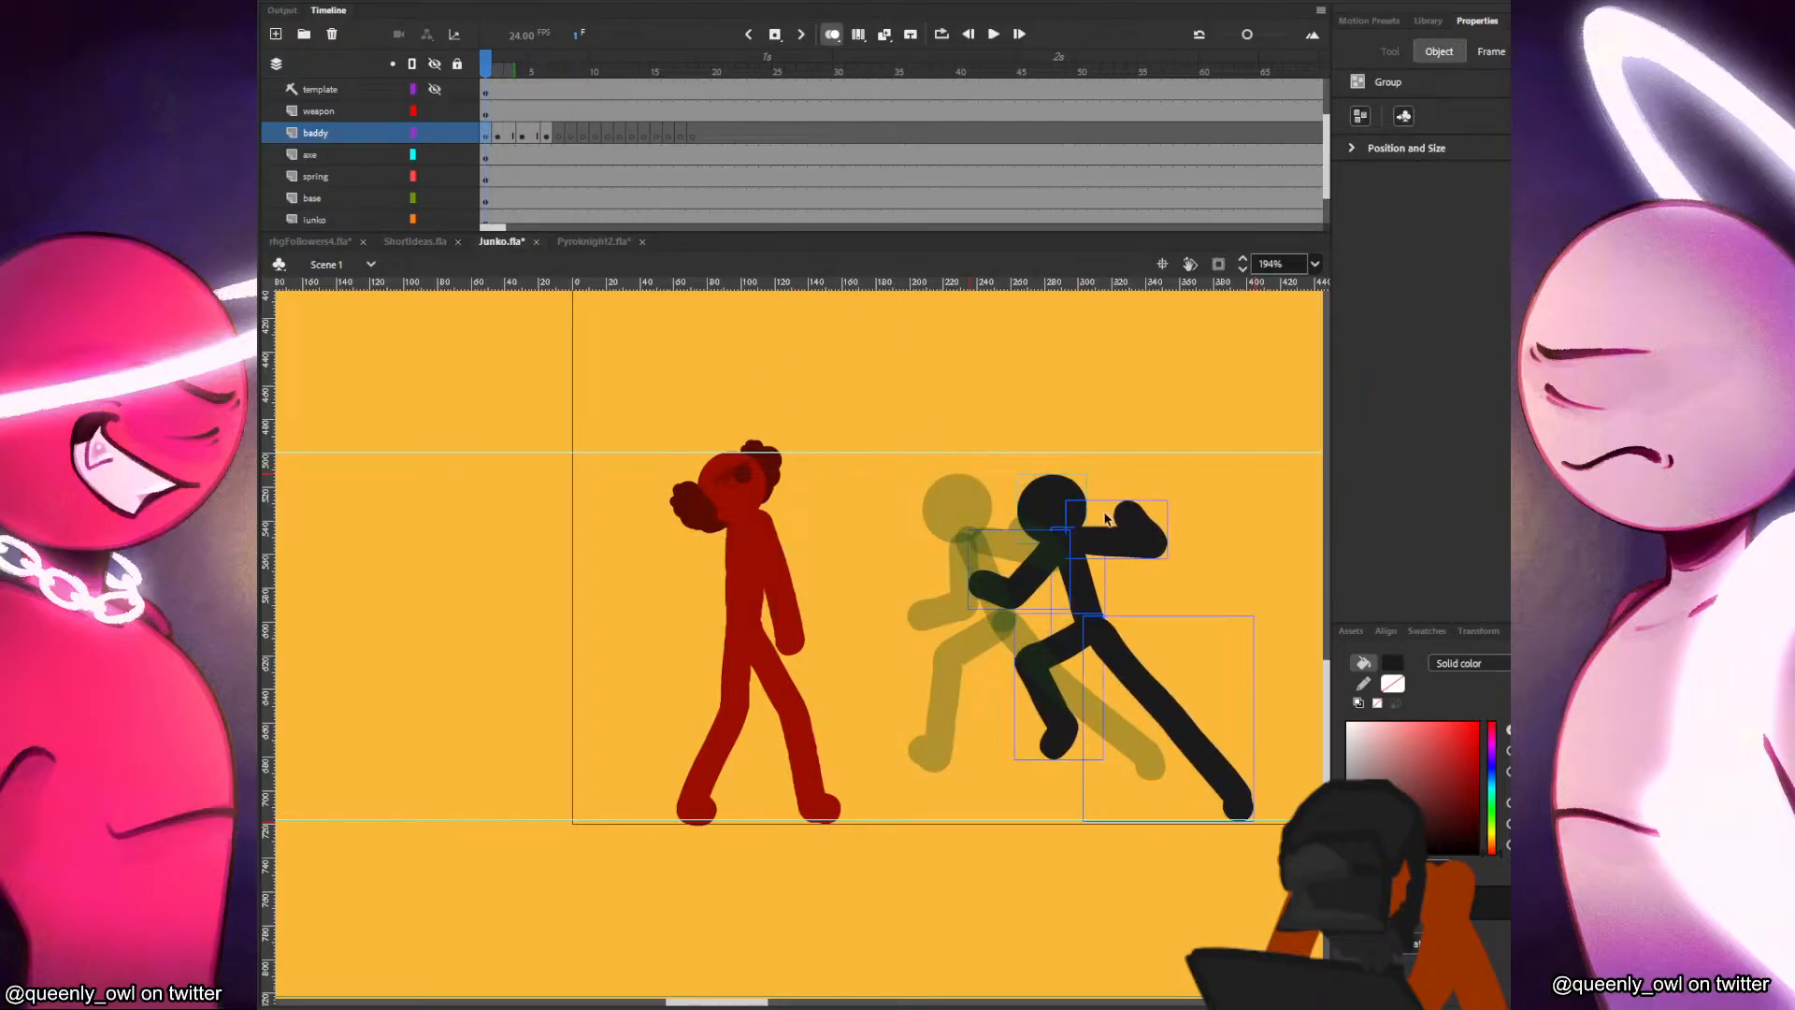
key("period")
key("period")
key("period")
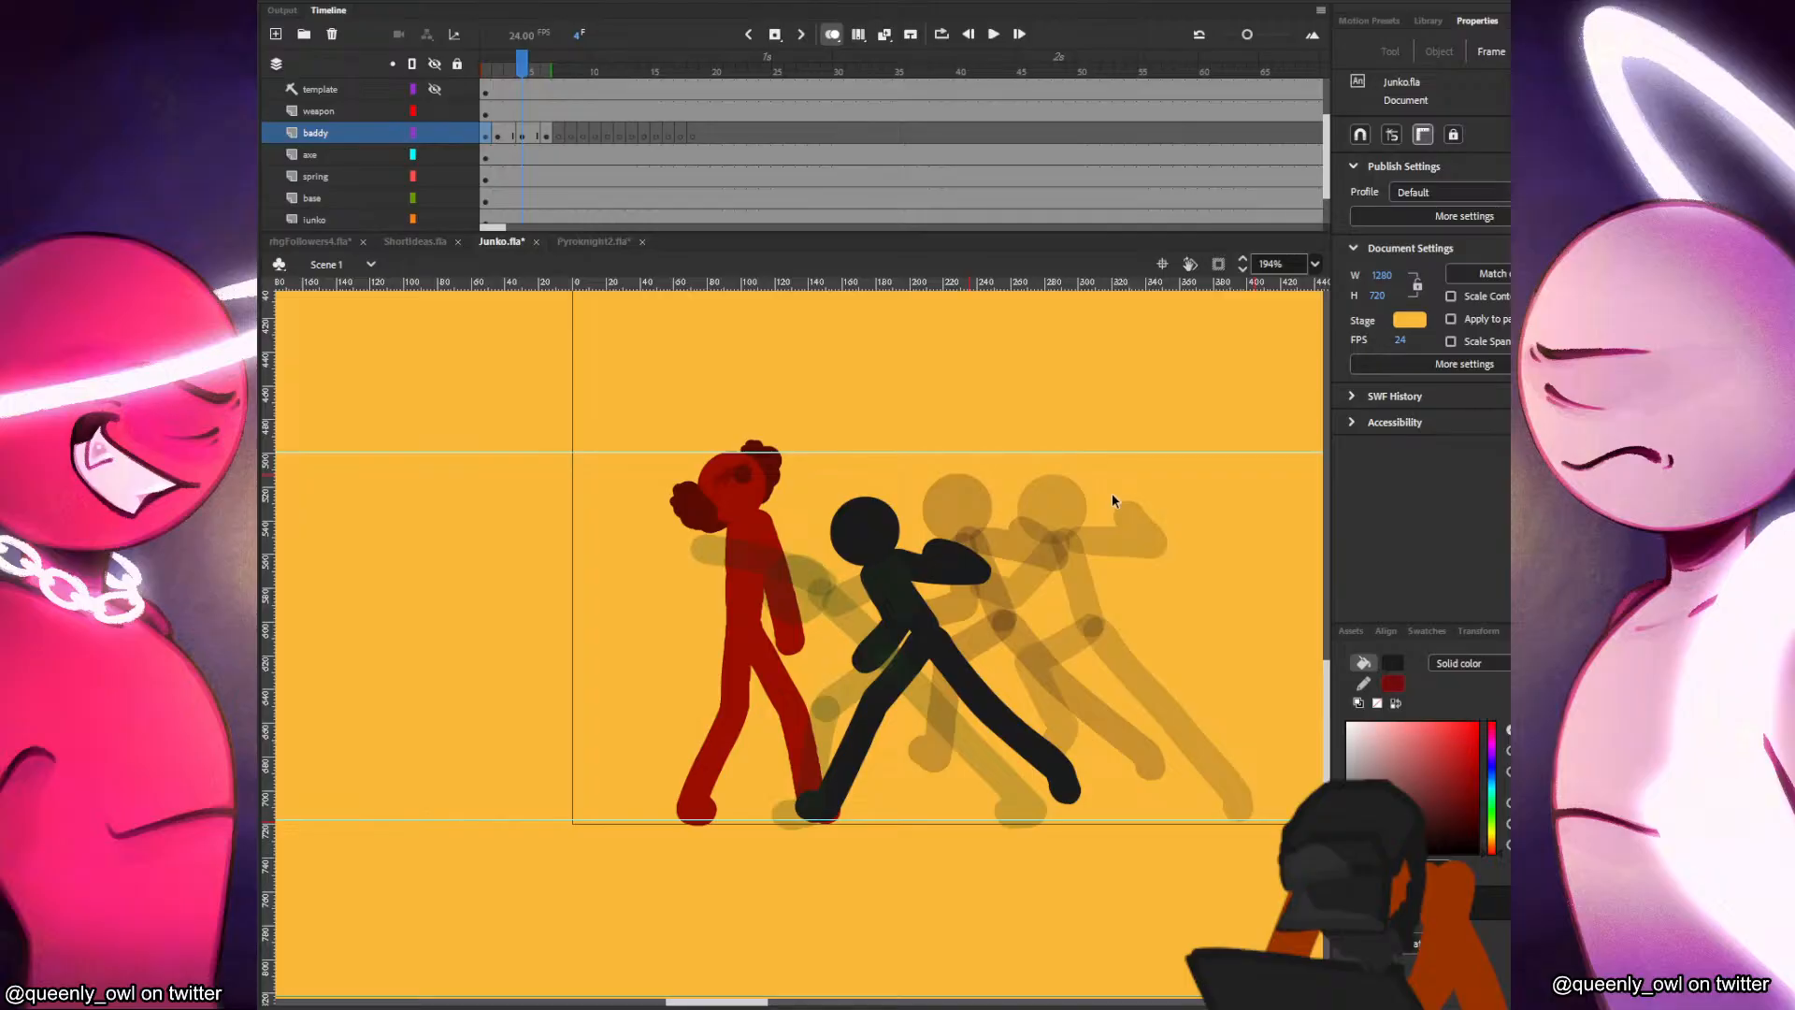
Paste the baddy's head into frame 7 and position it close to its frame 6 position.
key("period")
key("period")
left_click(559, 137)
key("ctrl+shift+v")
mouse_move(1074, 505)
left_mouse_down()
mouse_move(830, 560)
mouse_move(858, 580)
mouse_move(976, 567)
mouse_move(1080, 649)
left_mouse_up()
key("ctrl+b")
key("b")
key("comma")
key("period")
key("comma")
Draw the baddy's torso and both arms in frame 7, with the front arm bent and drawn back from Junko.
key("period")
mouse_move(942, 534)
left_mouse_down()
mouse_move(1007, 529)
mouse_move(1089, 559)
left_mouse_up()
key("comma")
key("period")
key("comma")
key("period")
key("comma")
key("period")
key("comma")
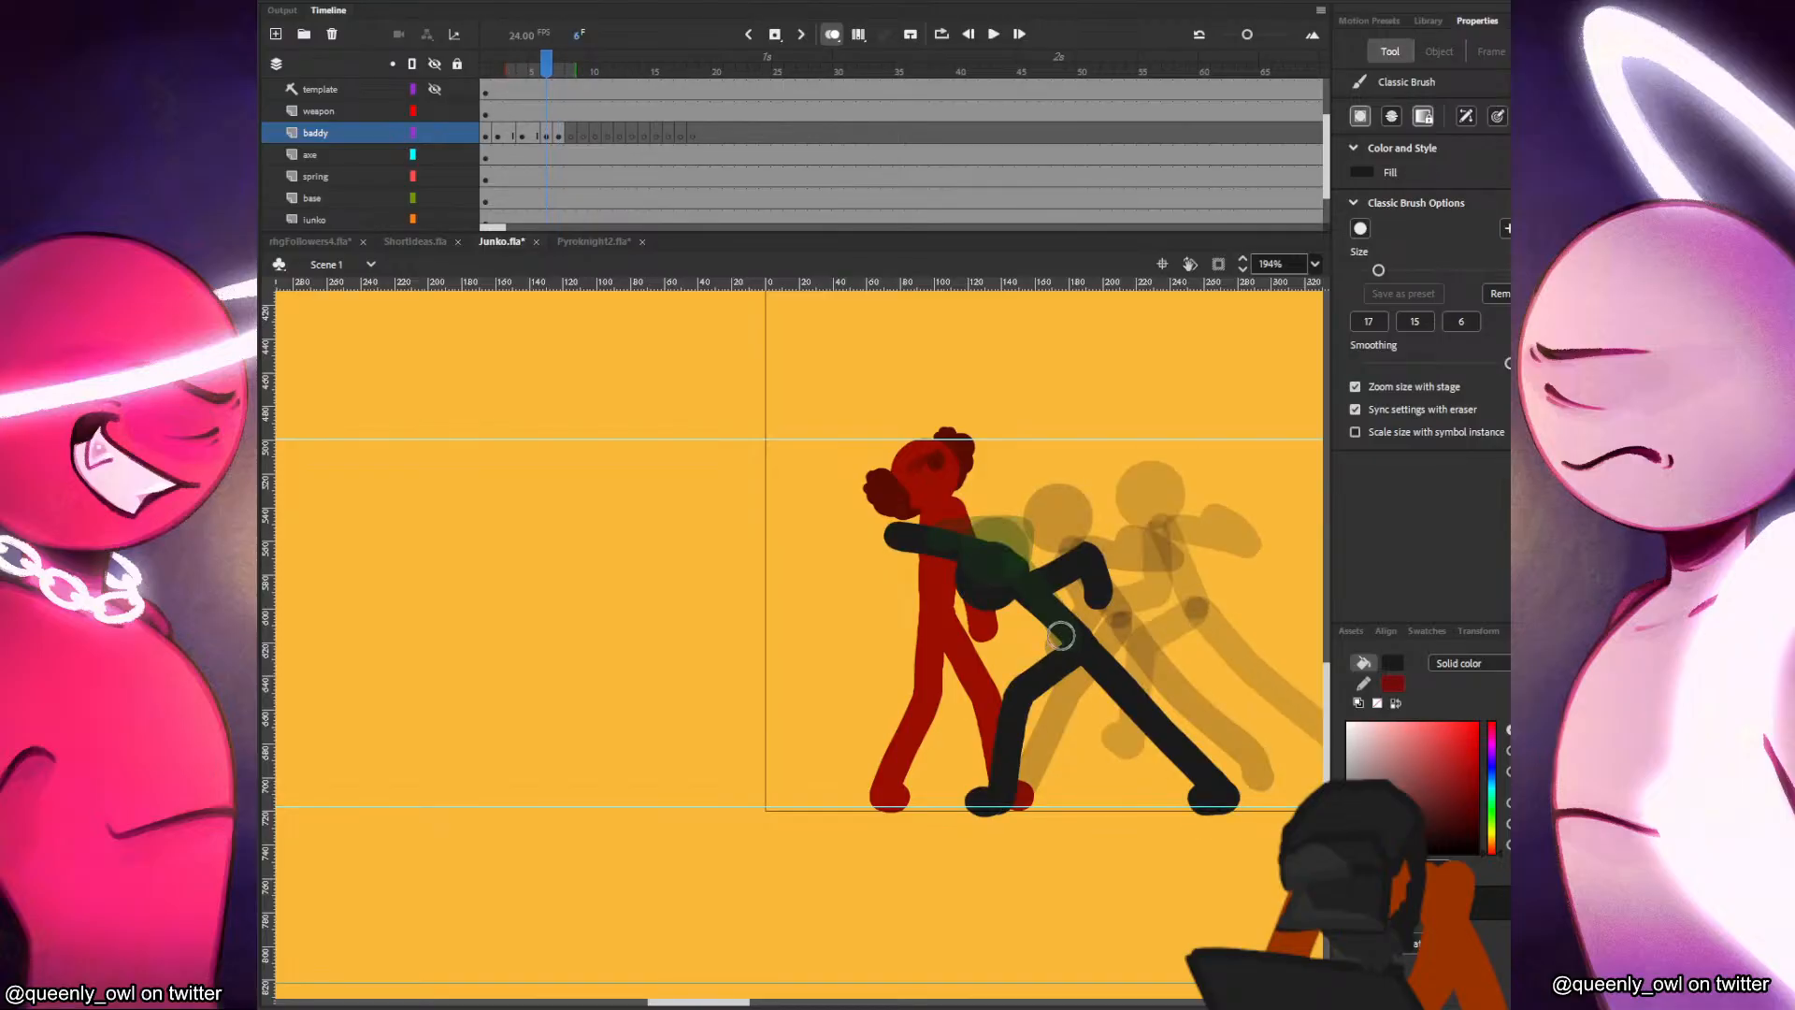
key("comma")
key("period")
key("period")
mouse_move(1027, 577)
left_mouse_down()
mouse_move(1095, 558)
mouse_move(1091, 613)
left_mouse_up()
key("comma")
key("period")
key("comma")
key("period")
key("comma")
Draw the baddy's bent front leg in frame 7, with the foot planted on the ground guide.
key("period")
left_click_drag(1000, 696, 1081, 645)
key("comma")
key("period")
left_click_drag(1008, 697, 999, 799)
key("comma")
key("period")
key("ctrl+z")
key("ctrl+z")
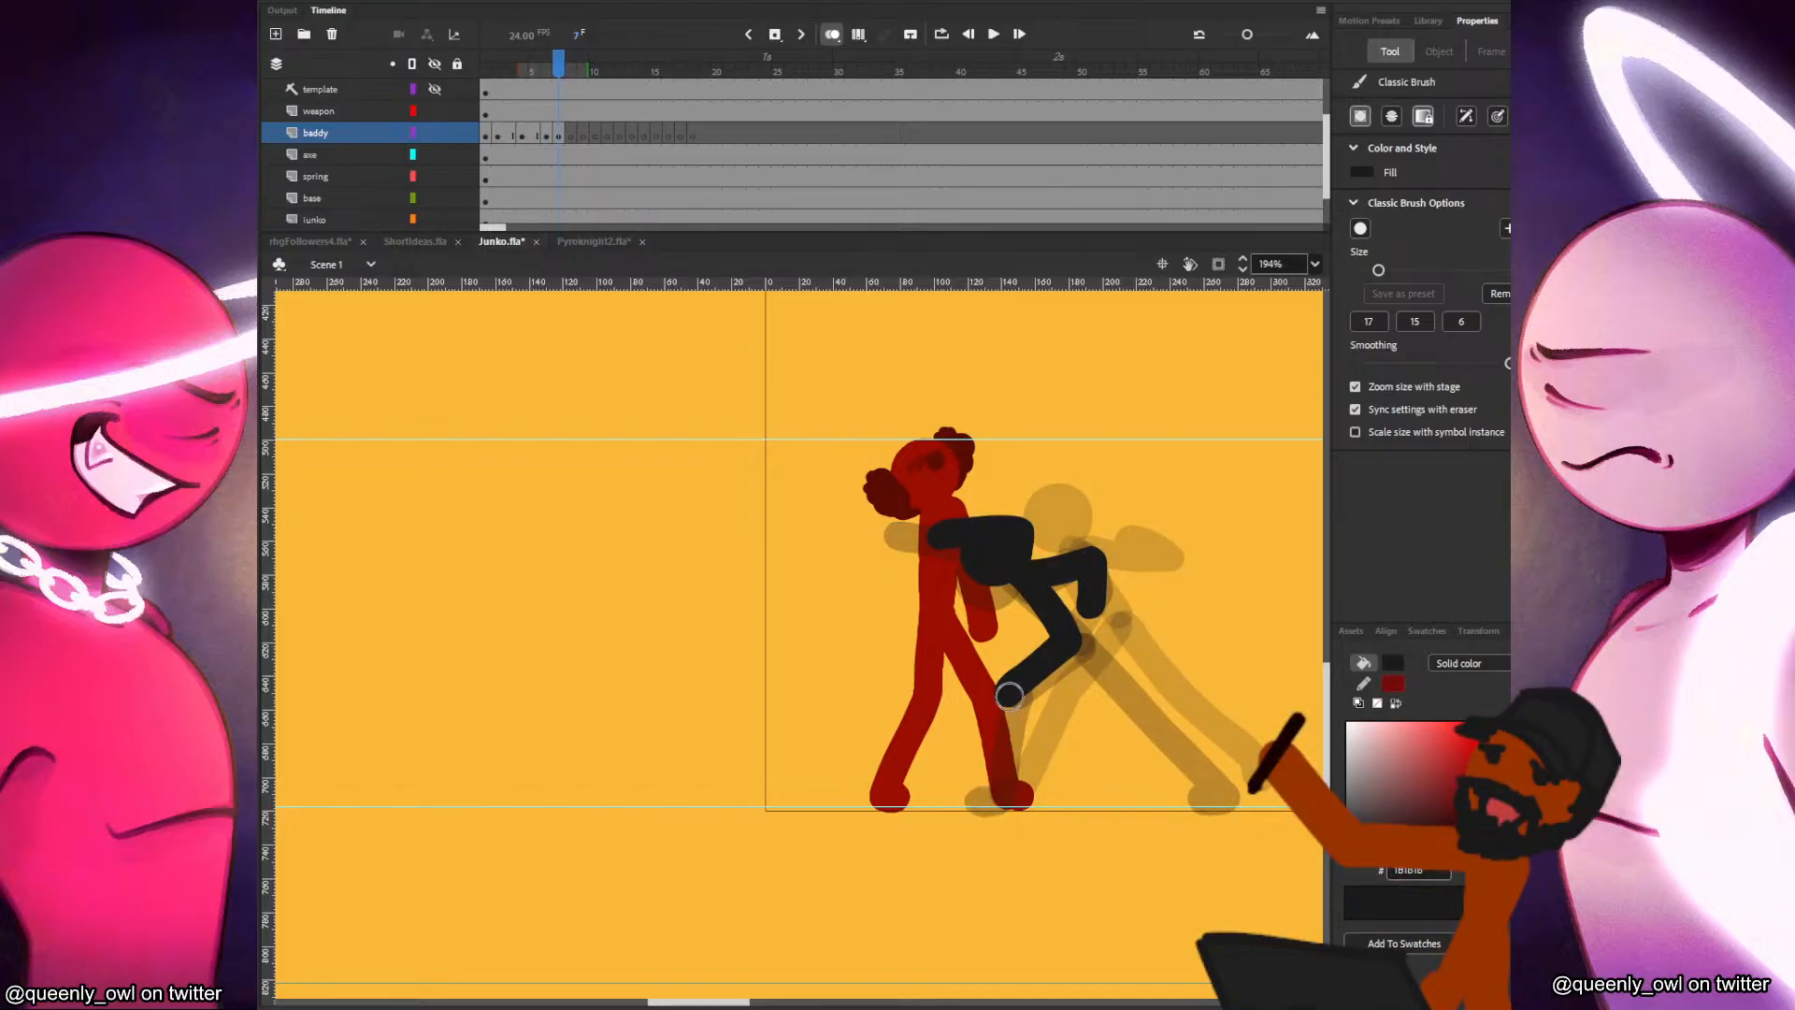
mouse_move(1007, 694)
left_mouse_down()
mouse_move(999, 791)
mouse_move(978, 801)
left_mouse_up()
key("comma")
key("period")
Draw the baddy's rear leg in frame 7, bent at the knee and trailing back to the ground.
mouse_move(1071, 636)
left_mouse_down()
mouse_move(1118, 730)
mouse_move(1199, 791)
left_mouse_up()
key("comma")
key("period")
key("comma")
key("period")
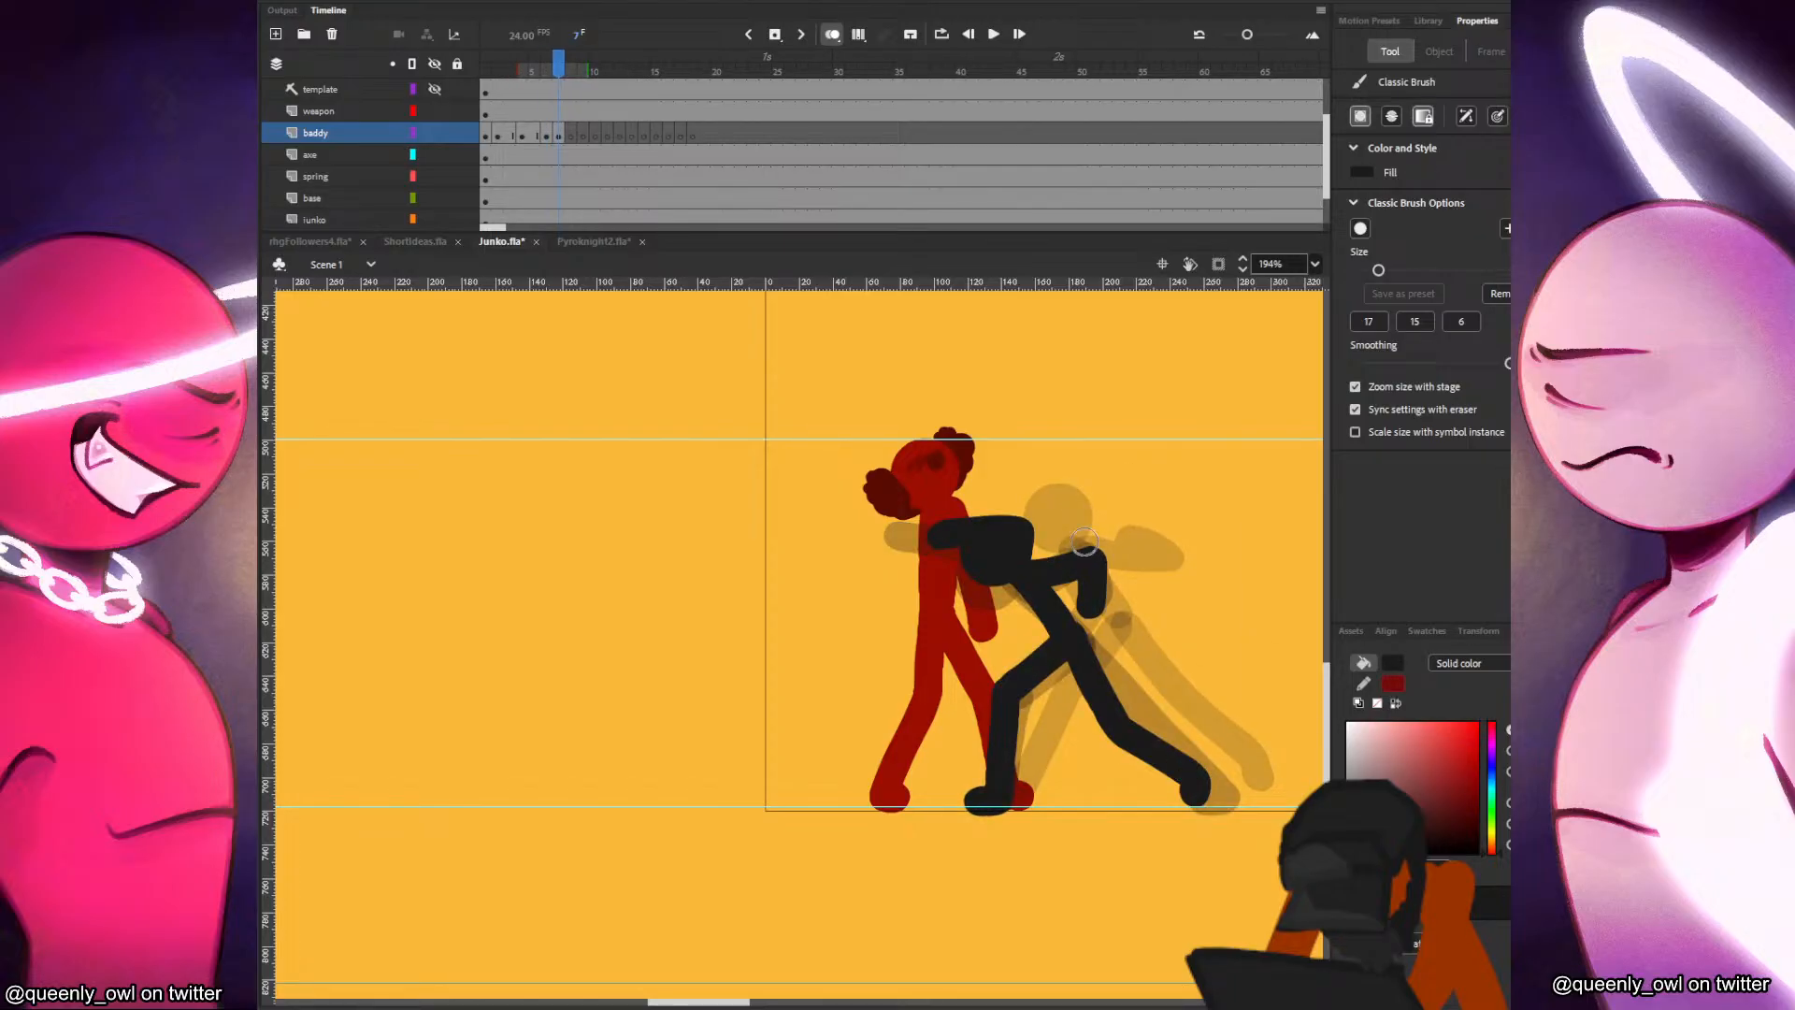
Paste the baddy's head into frame 9 at its frame 7 position and draw the forward-leaning torso.
left_click(572, 135)
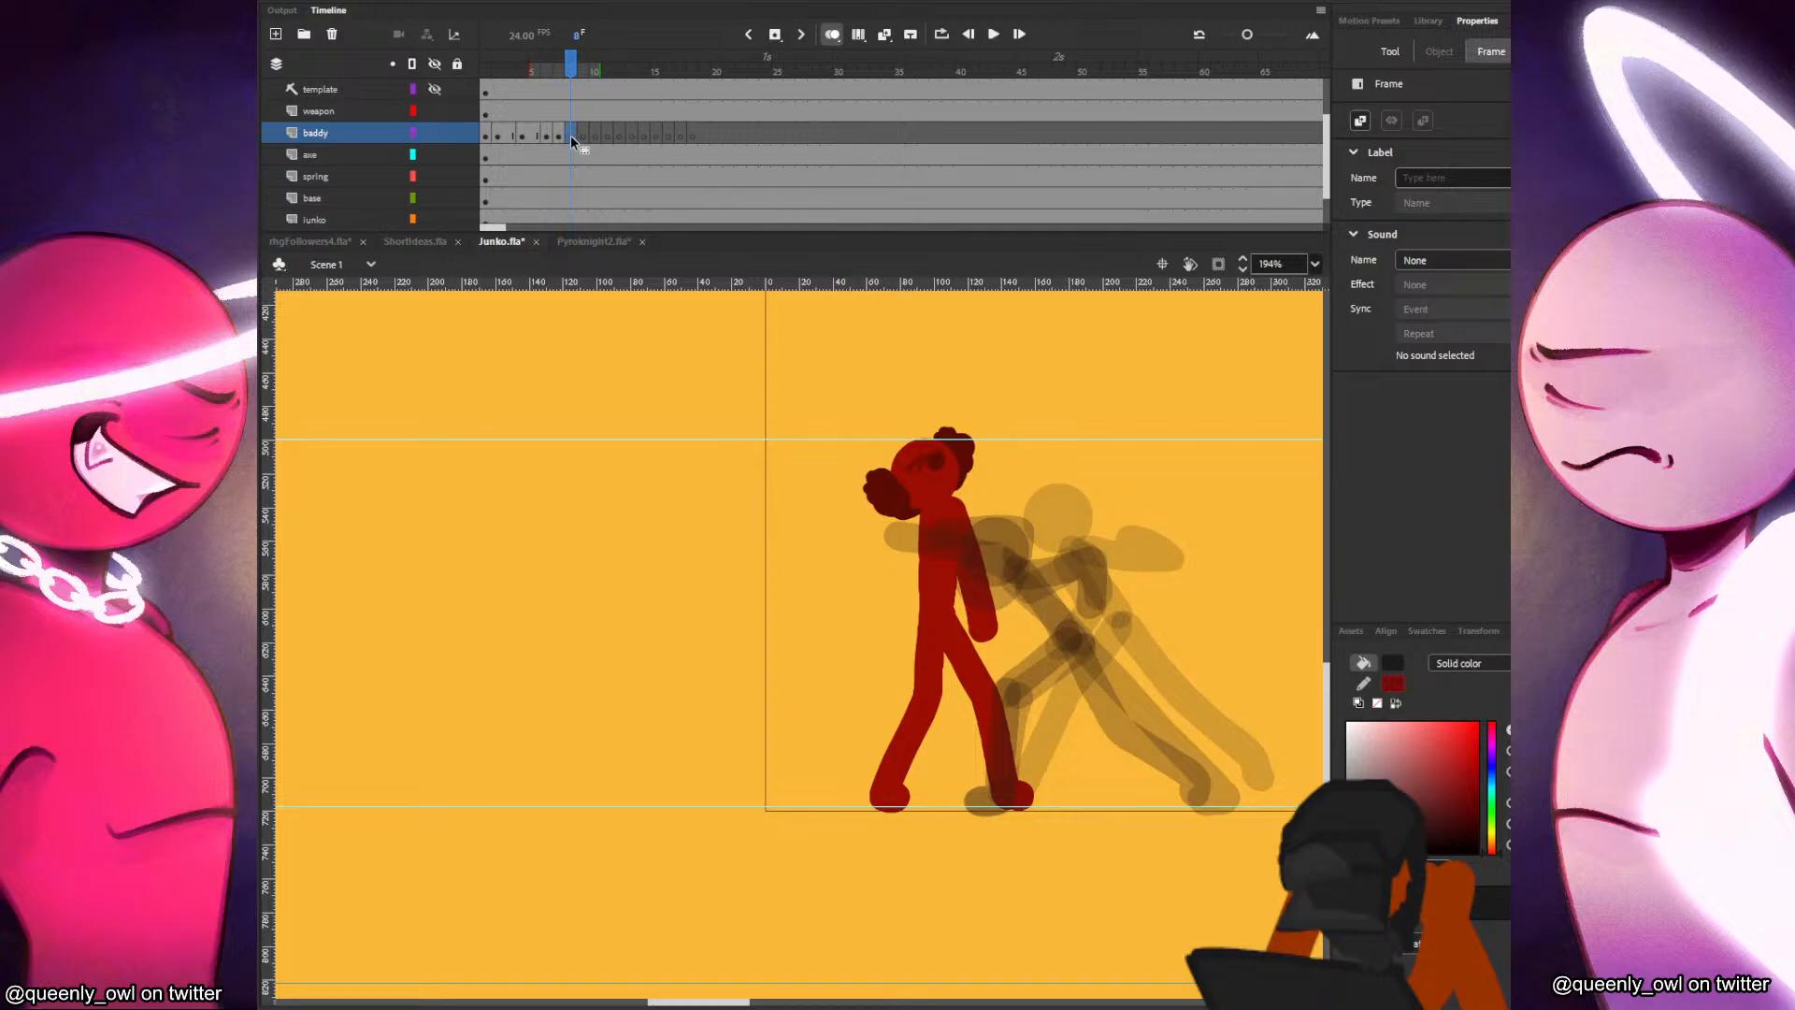
left_click(585, 135)
key("ctrl+shift+v")
key("ctrl+z")
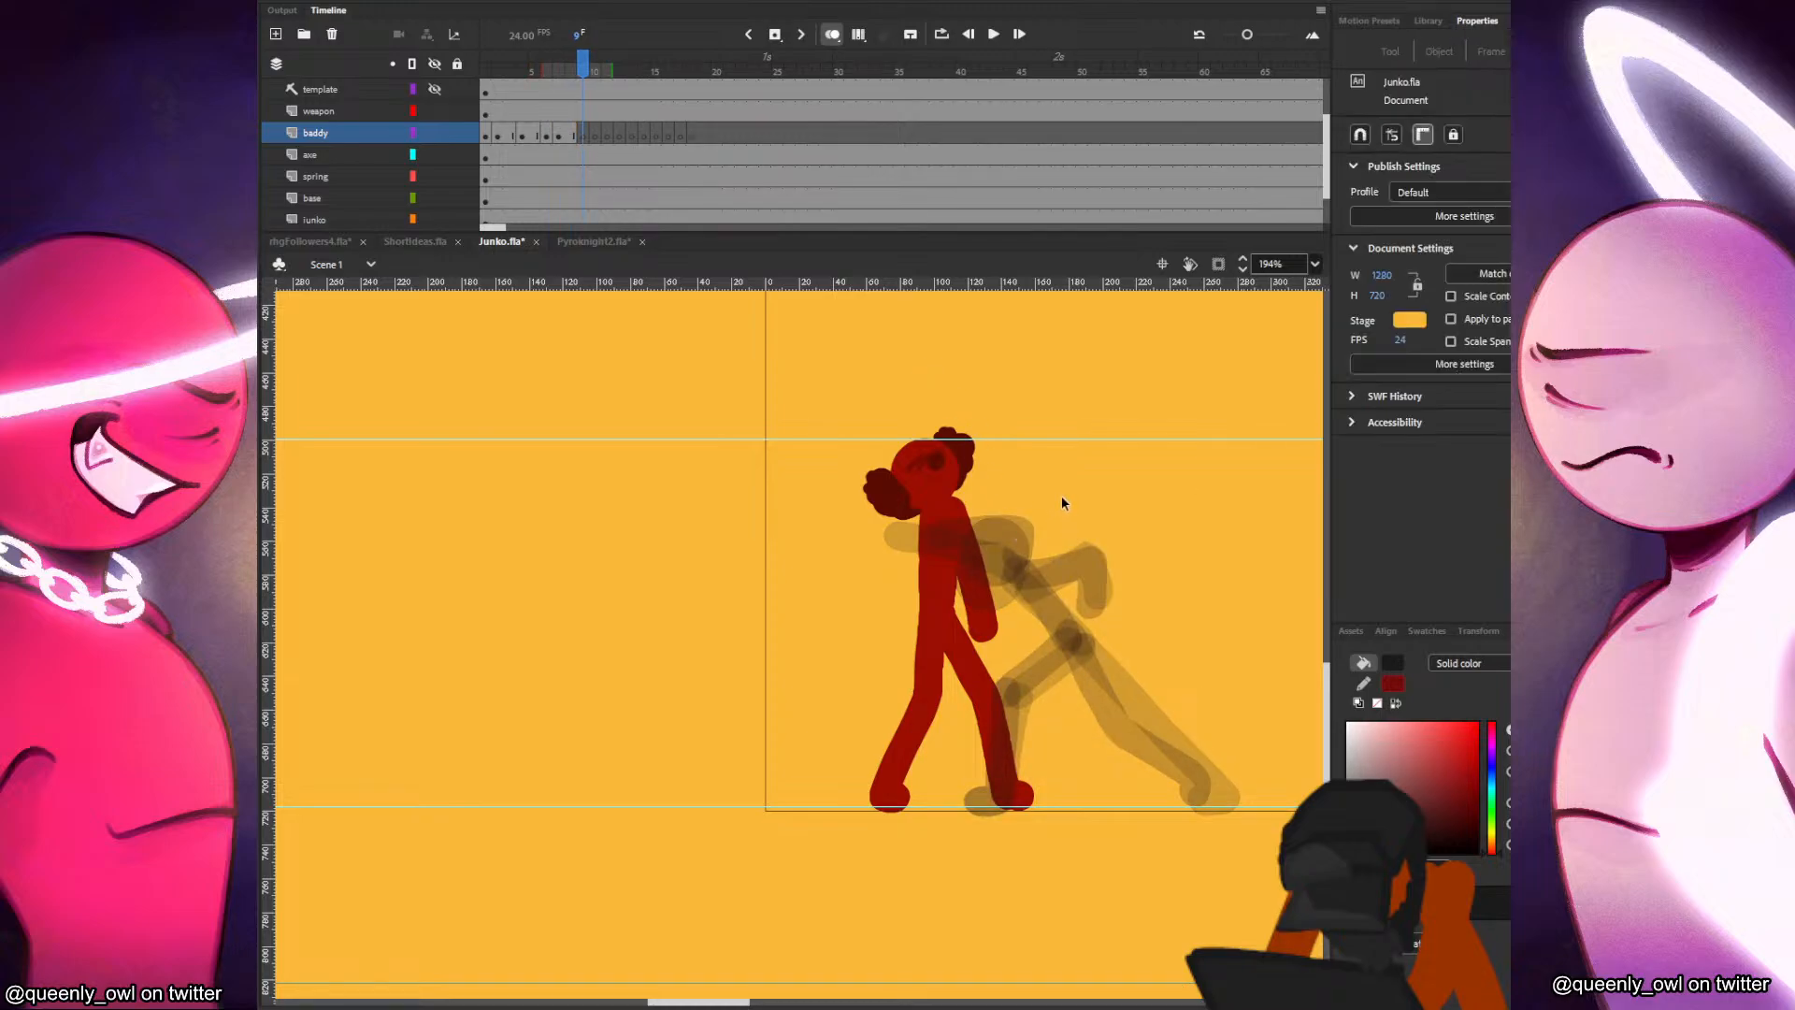
key("ctrl+v")
mouse_move(804, 649)
left_mouse_down()
mouse_move(998, 543)
mouse_move(1080, 722)
mouse_move(1149, 796)
mouse_move(1134, 800)
left_mouse_up()
key(".")
key(".")
left_click_drag(1064, 655, 974, 709)
key("ctrl+z")
mouse_move(1058, 658)
left_mouse_down()
mouse_move(985, 690)
mouse_move(960, 775)
left_mouse_up()
key(".")
key("ctrl+z")
mouse_move(1057, 656)
left_mouse_down()
mouse_move(978, 699)
mouse_move(965, 788)
left_mouse_up()
key(".")
key("ctrl+z")
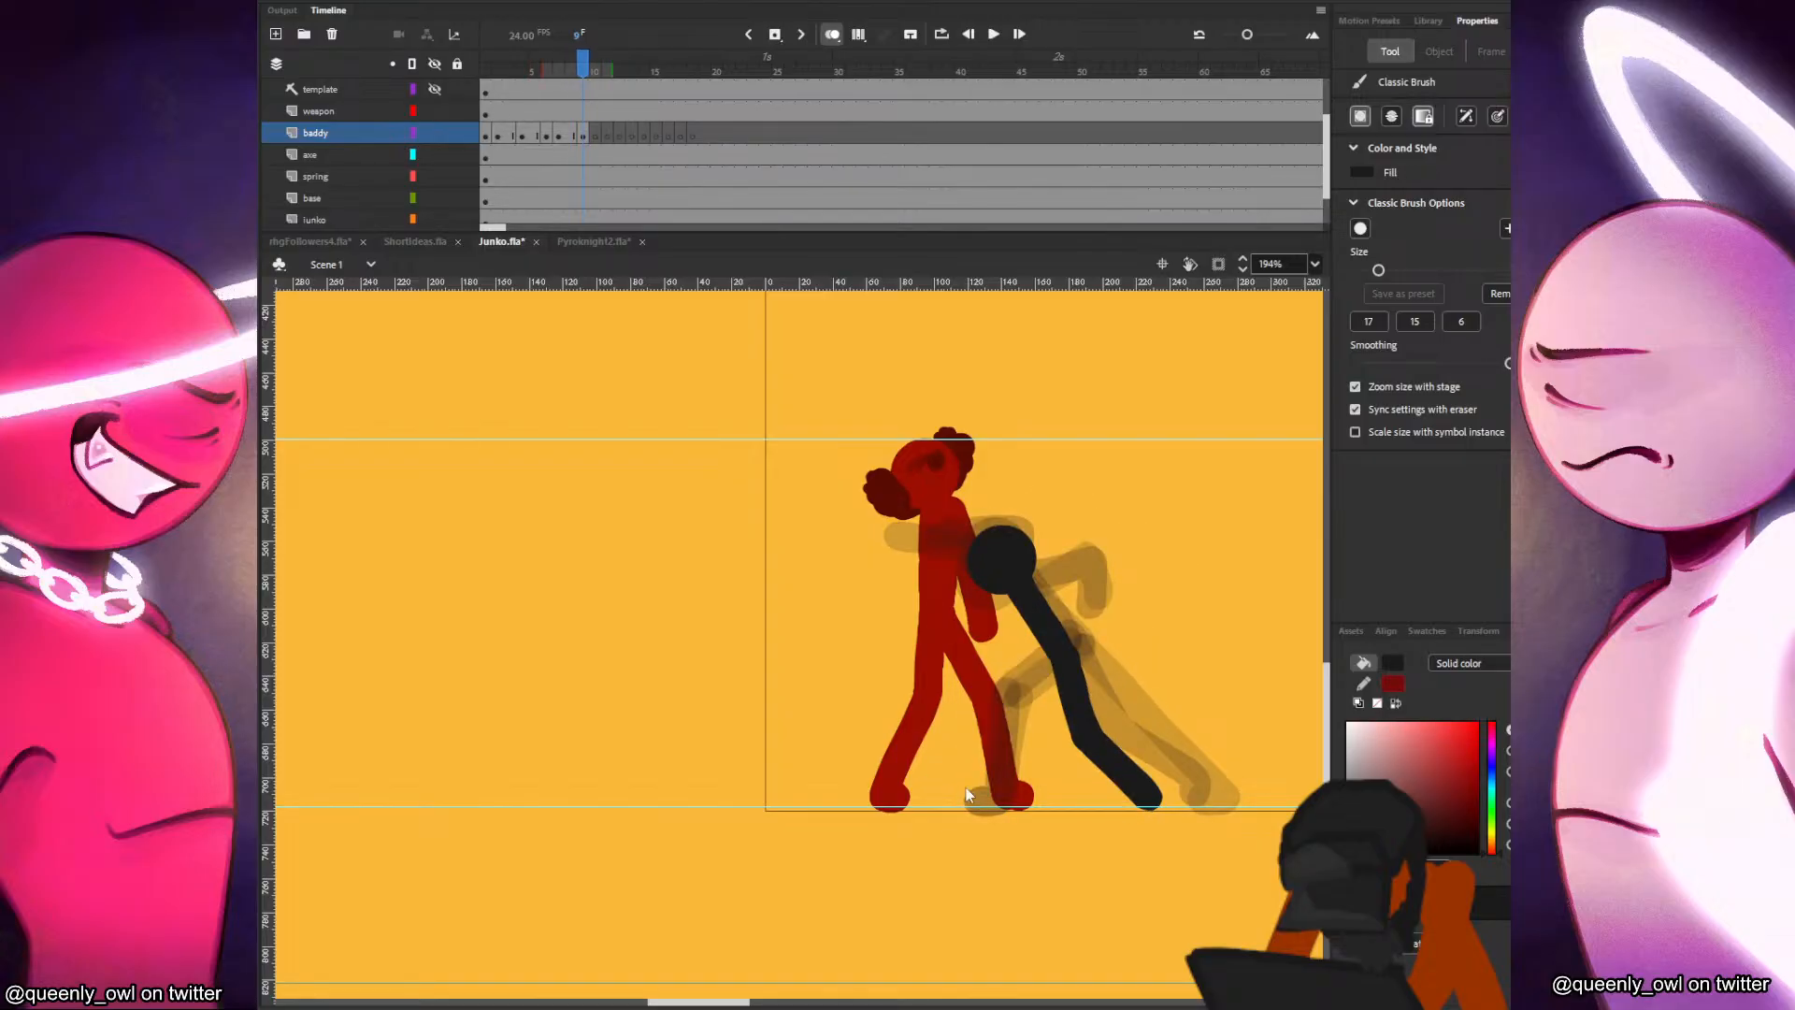
key("ctrl+z")
key(".")
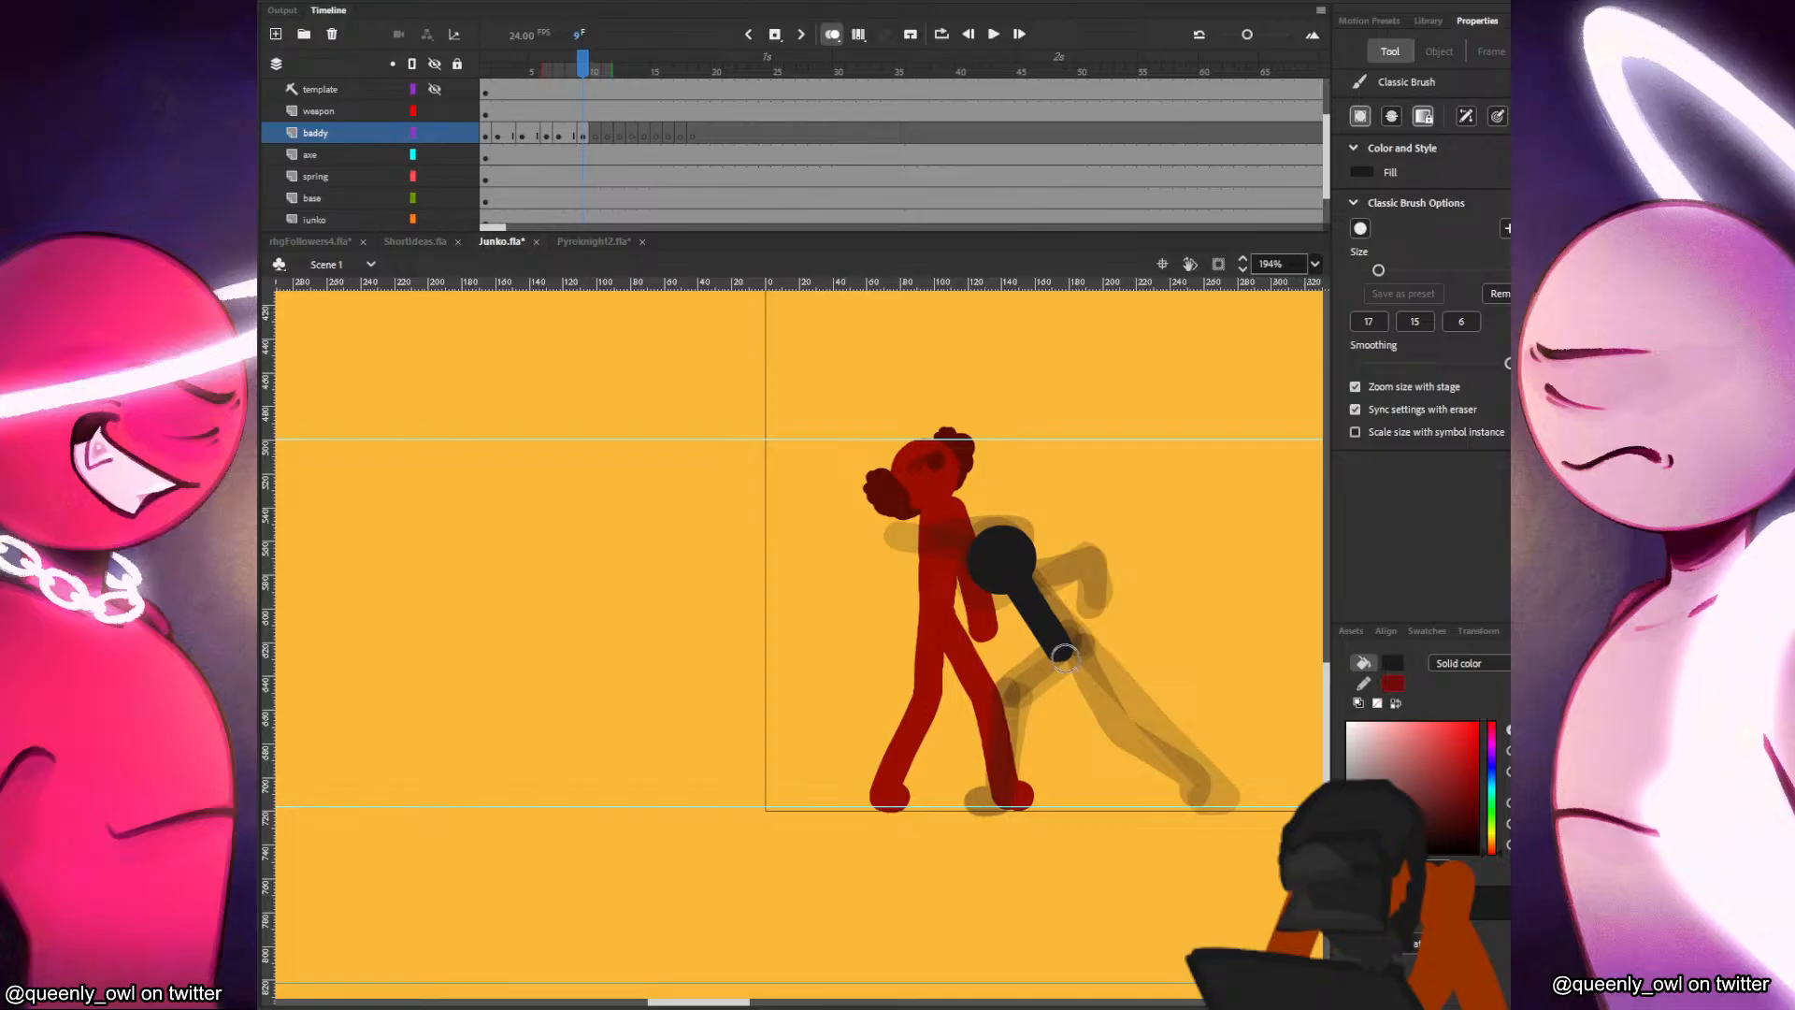
Draw the baddy's bent rear leg and bent front leg in frame 9, with both feet on the ground guide.
mouse_move(1062, 649)
left_mouse_down()
mouse_move(1080, 737)
mouse_move(1145, 797)
left_mouse_up()
key(".")
mouse_move(1060, 652)
left_mouse_down()
mouse_move(985, 700)
mouse_move(963, 790)
left_mouse_up()
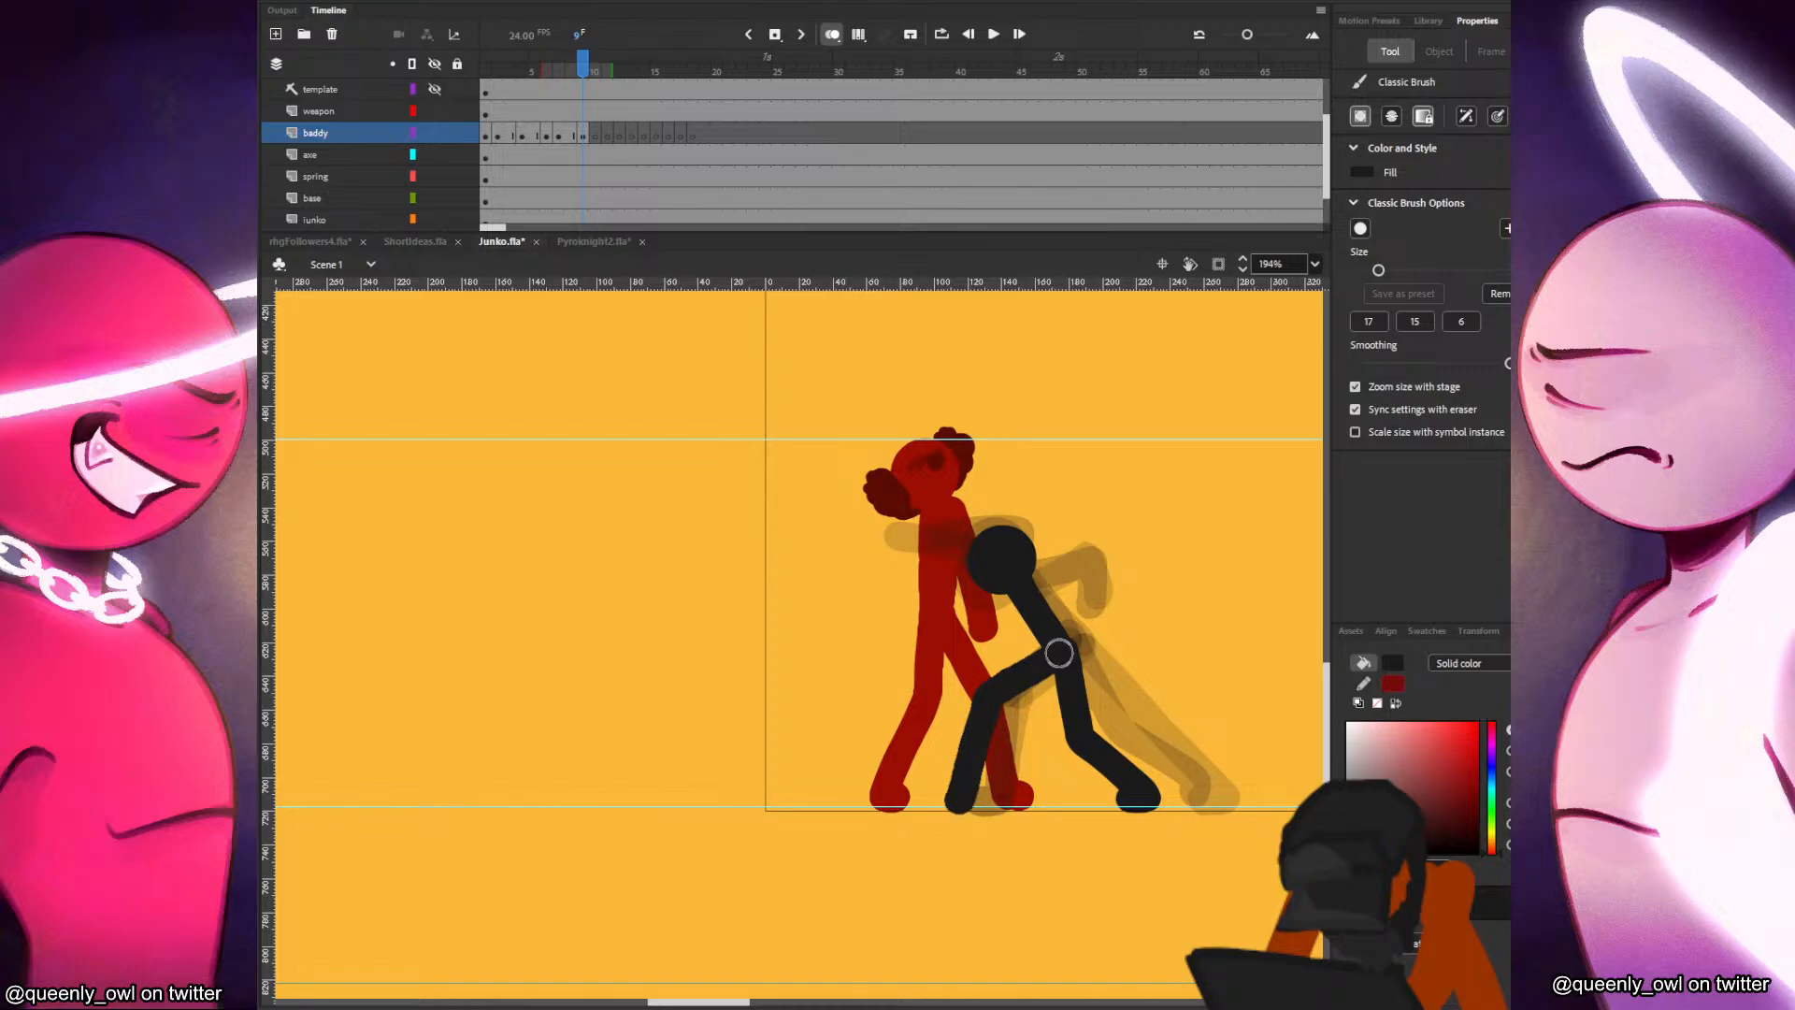
key(".")
Draw both of the baddy's arms in frame 9, bent and drawn back behind the head and torso.
key(".")
key(".")
left_click_drag(992, 538, 1050, 563)
key(".")
key(".")
key(".")
key(".")
mouse_move(1027, 588)
left_mouse_down()
mouse_move(1084, 570)
mouse_move(1056, 602)
left_mouse_up()
key(".")
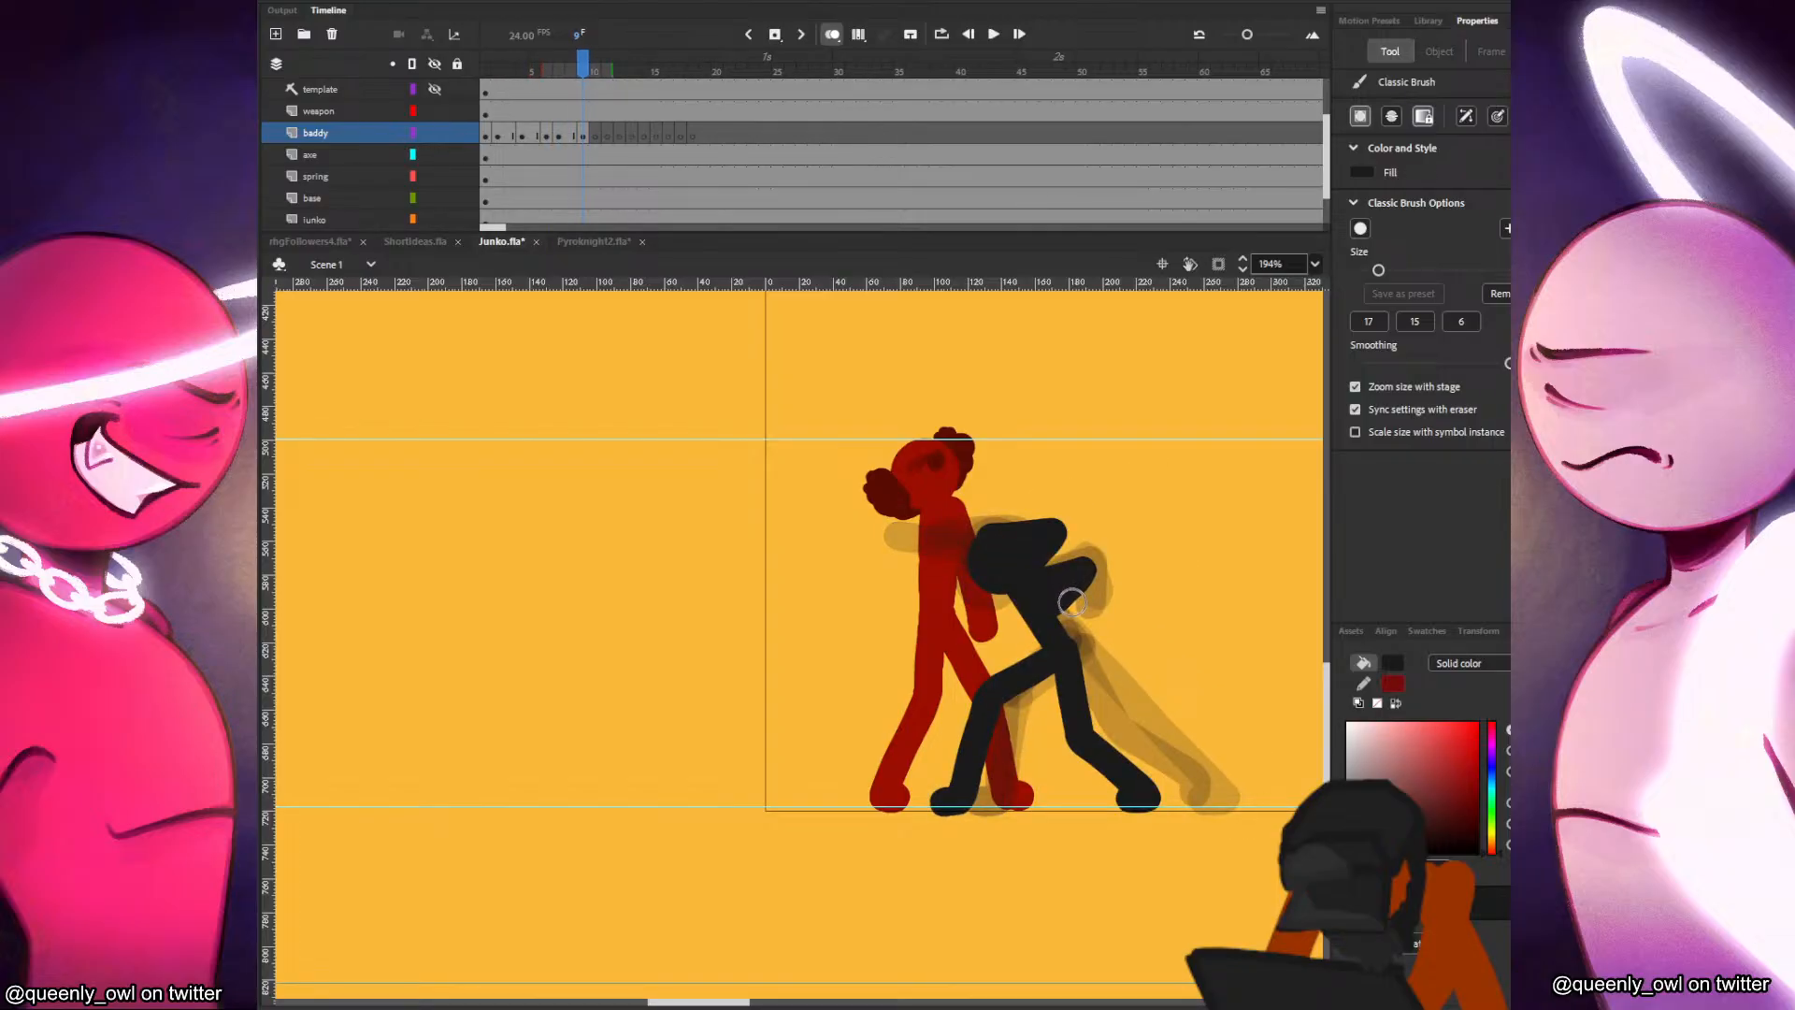
Paste the baddy's head into frame 11, placed lower and further forward over Junko's midsection.
key("v")
left_click(593, 137)
left_click_drag(593, 136, 609, 137)
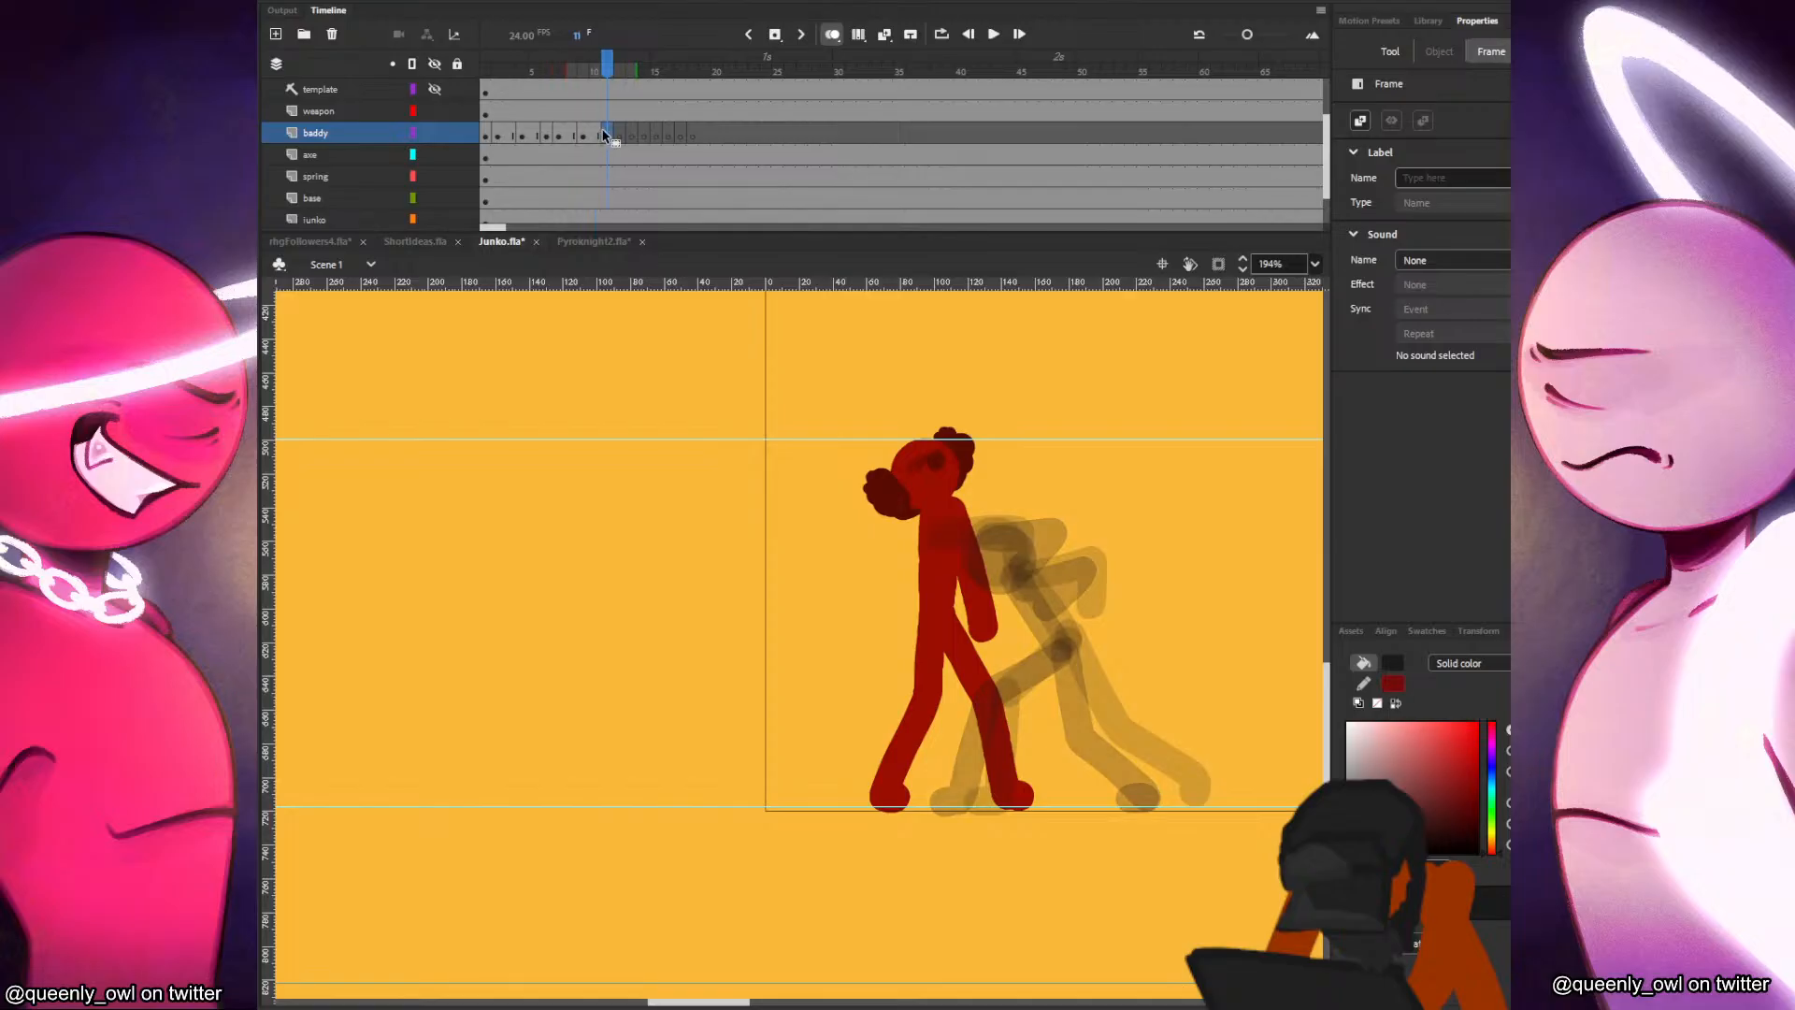
key("ctrl+shift+v")
key("ctrl+z")
key("ctrl+v")
mouse_move(816, 625)
left_mouse_down()
mouse_move(998, 562)
mouse_move(963, 582)
mouse_move(1022, 661)
left_mouse_up()
key(".")
Draw the baddy's torso in frame 11, slanting from the head down and back to the hips.
key("b")
key(".")
key("ctrl+z")
left_click_drag(968, 602, 1027, 653)
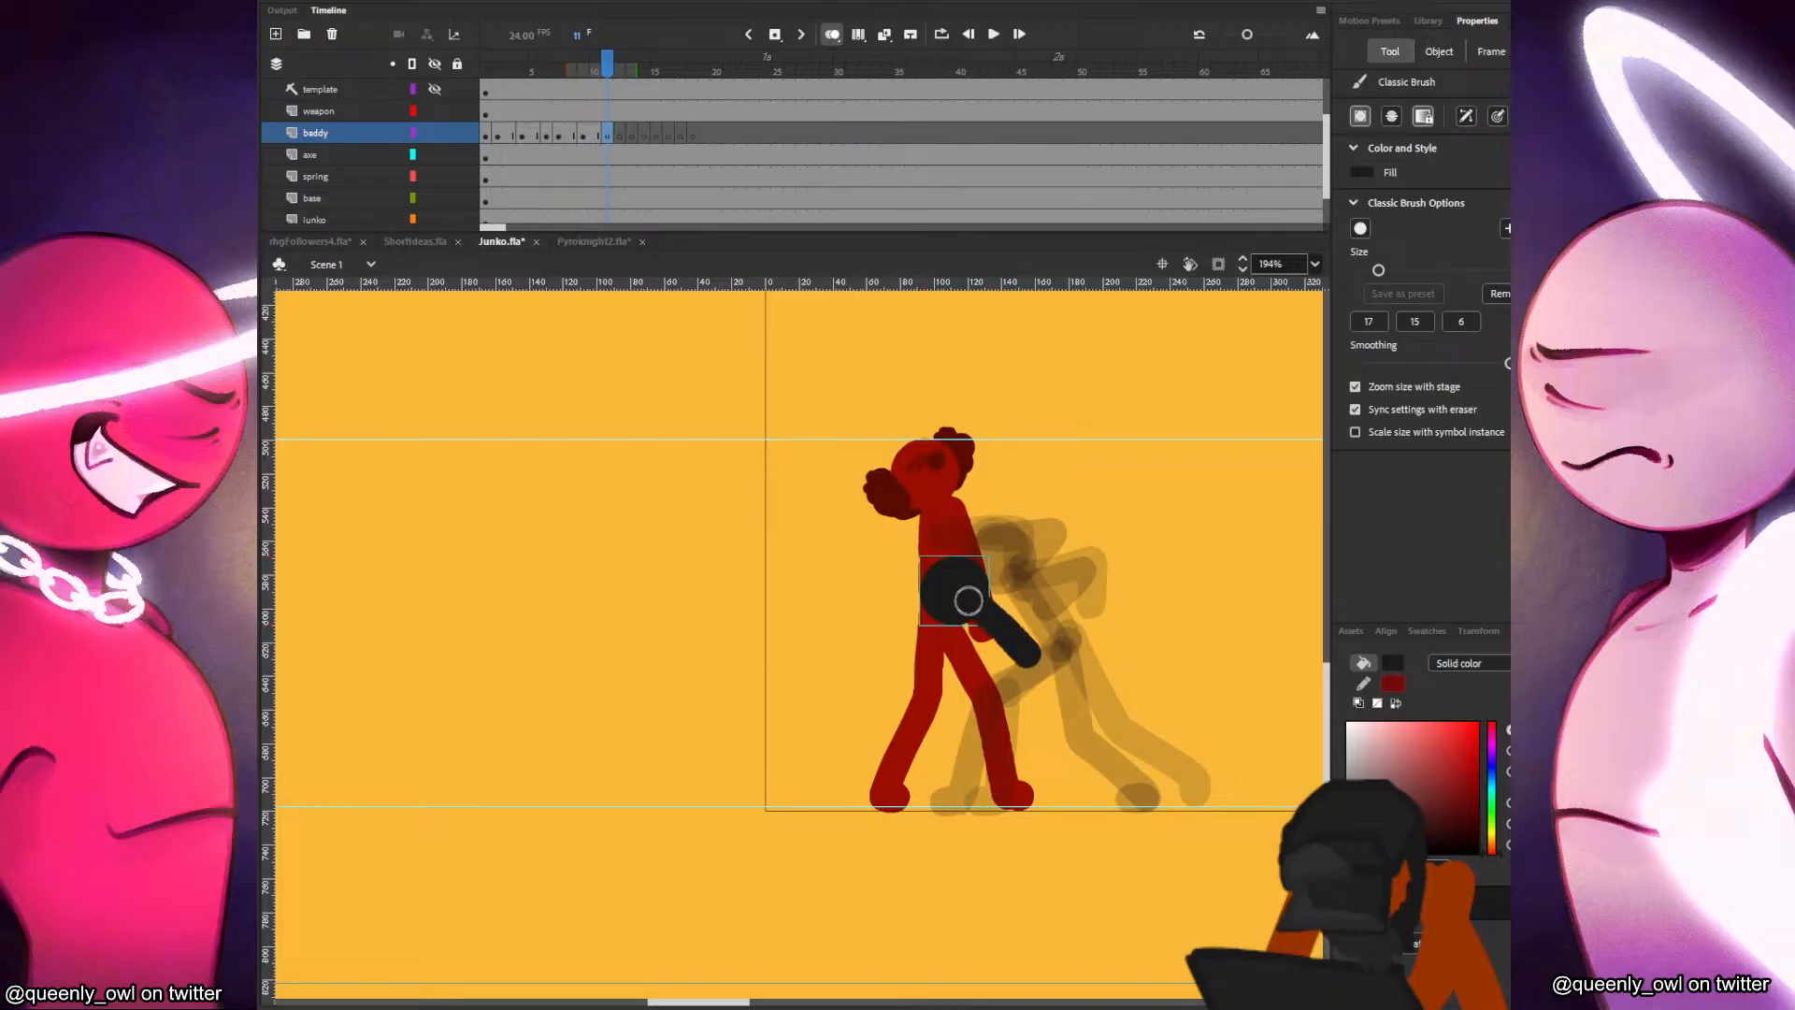
left_click_drag(969, 600, 974, 591)
Draw the baddy's front arm in frame 11, stretched straight out horizontally past Junko as the strike.
left_click_drag(847, 617, 983, 606)
key("ctrl+z")
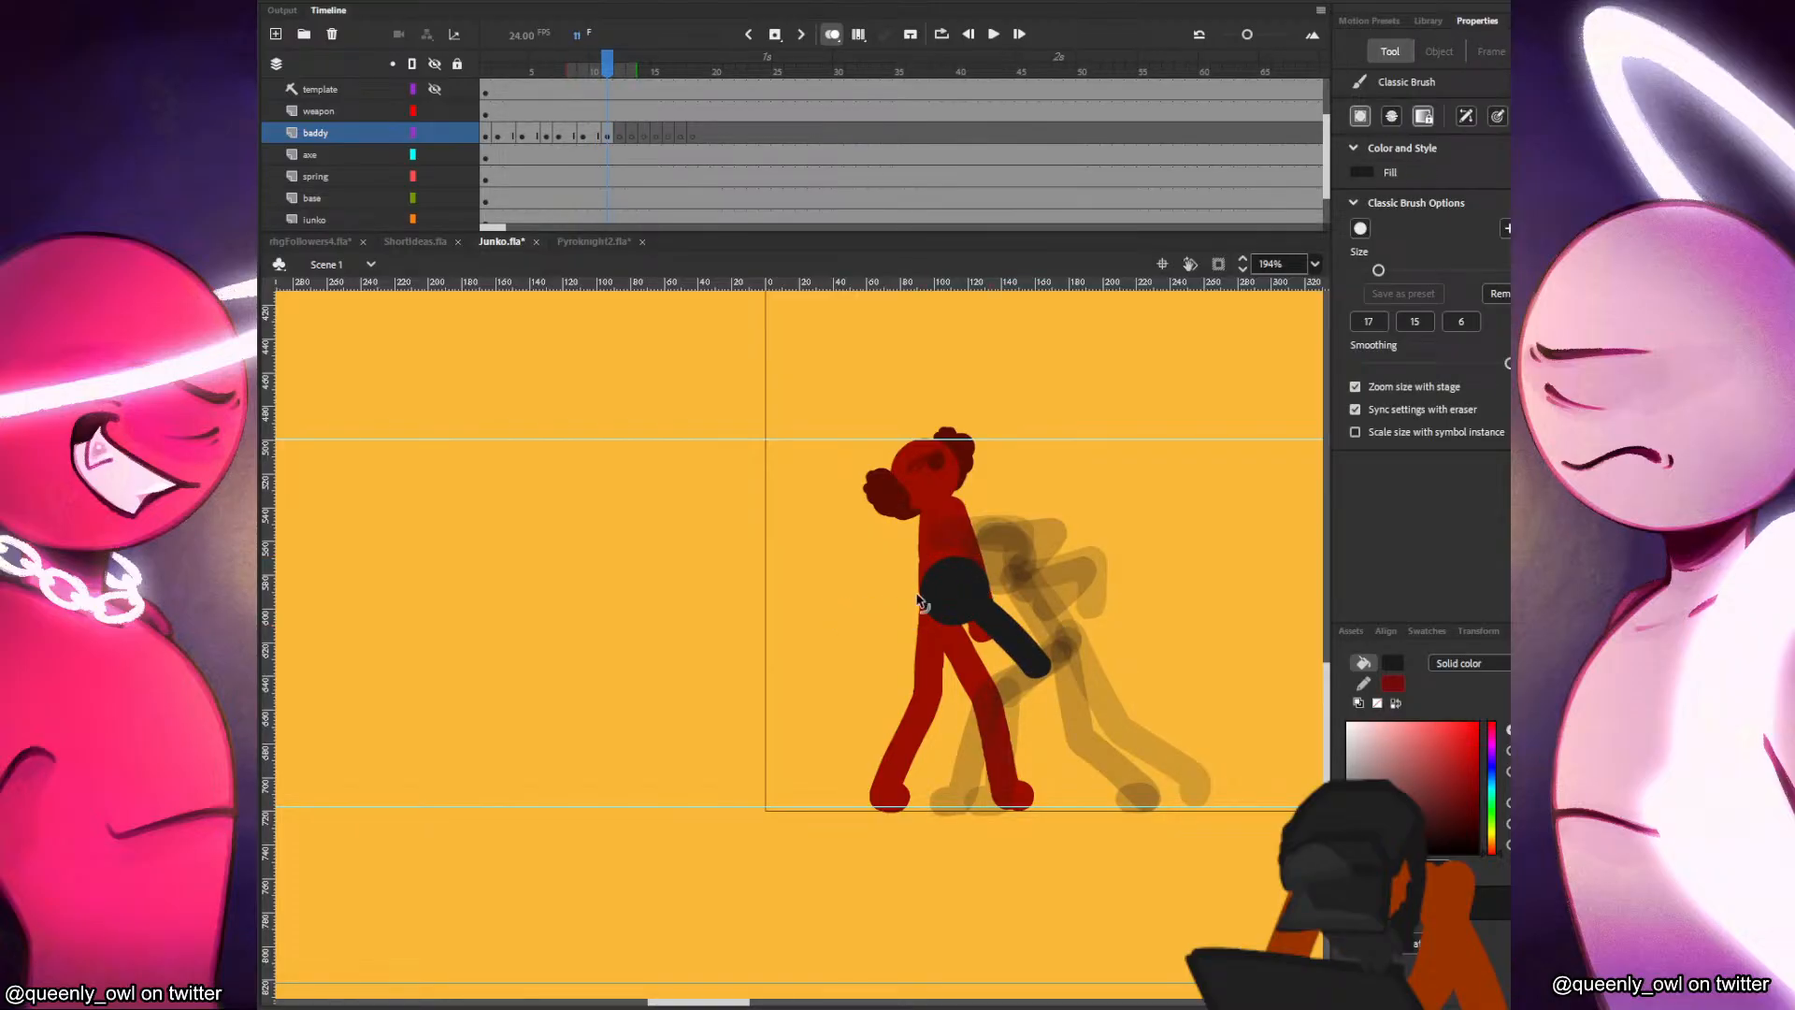
left_click_drag(814, 598, 963, 604)
key("ctrl+z")
key("ctrl+z")
left_click_drag(836, 602, 966, 608)
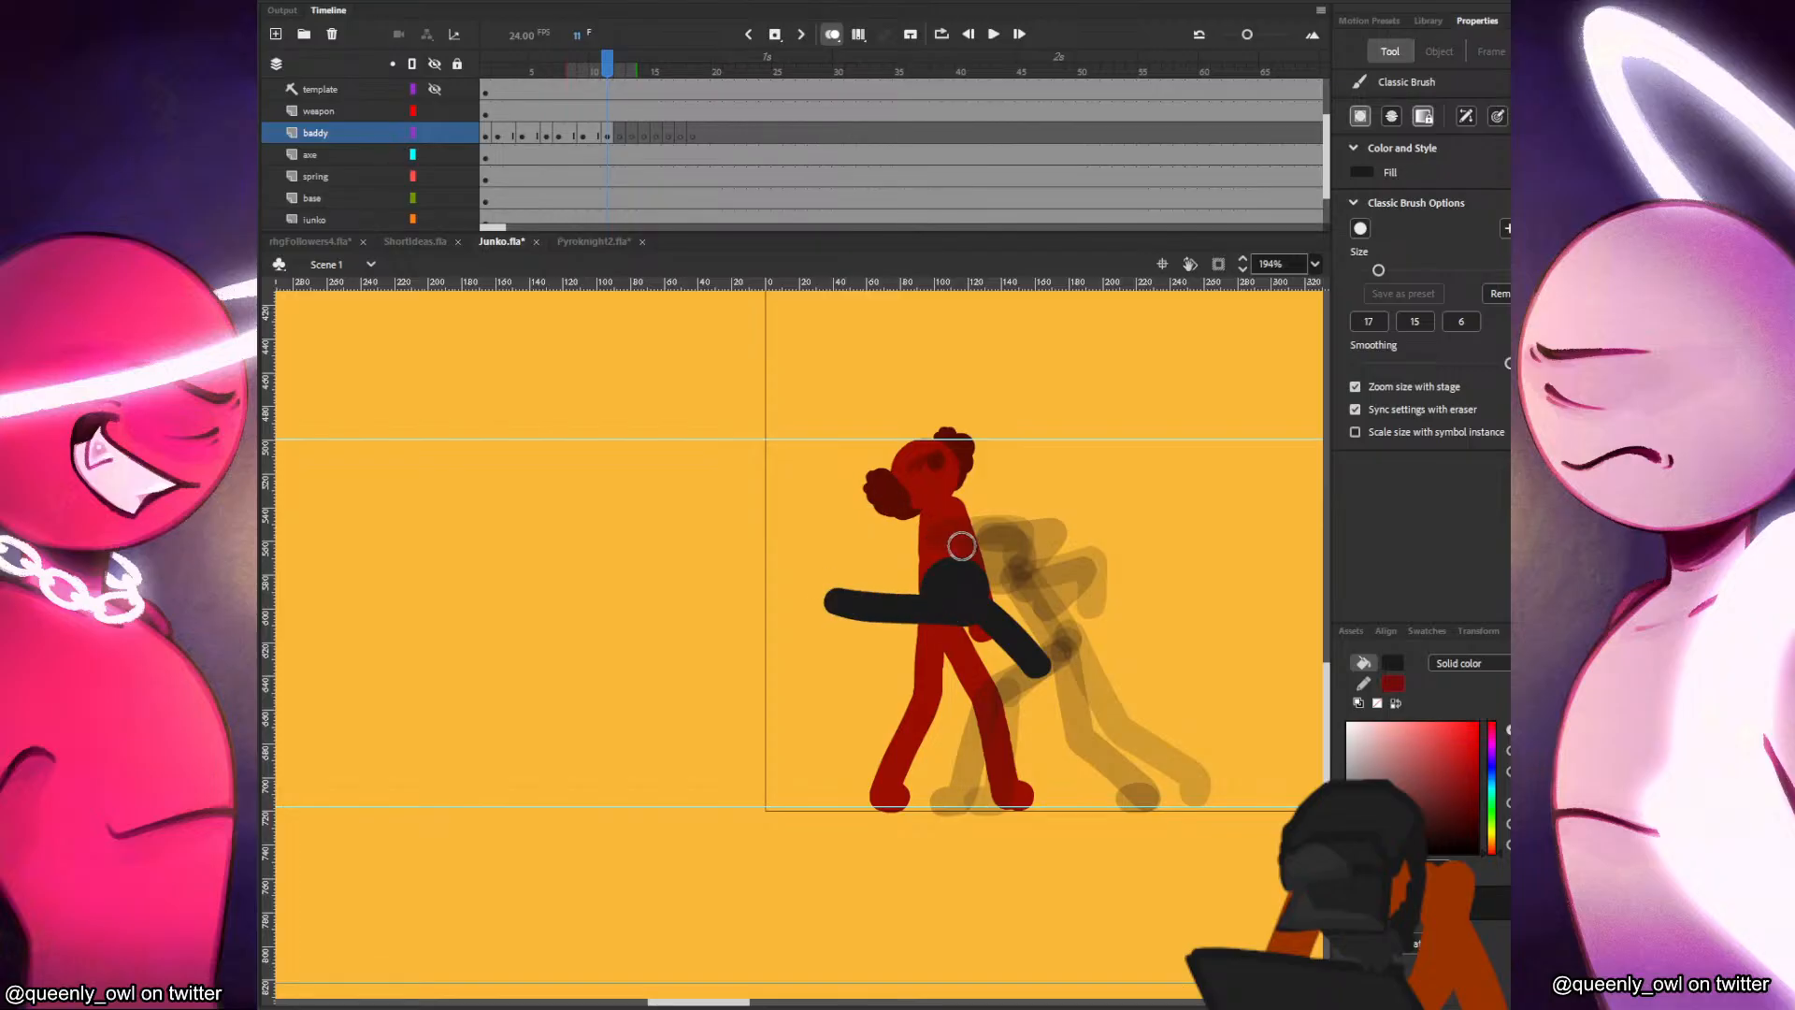
Draw the baddy's rear arm in frame 11, bent tightly behind the torso.
key("comma")
key("period")
key("comma")
key("period")
mouse_move(987, 598)
left_mouse_down()
mouse_move(1045, 594)
mouse_move(1017, 581)
left_mouse_up()
key("comma")
key("period")
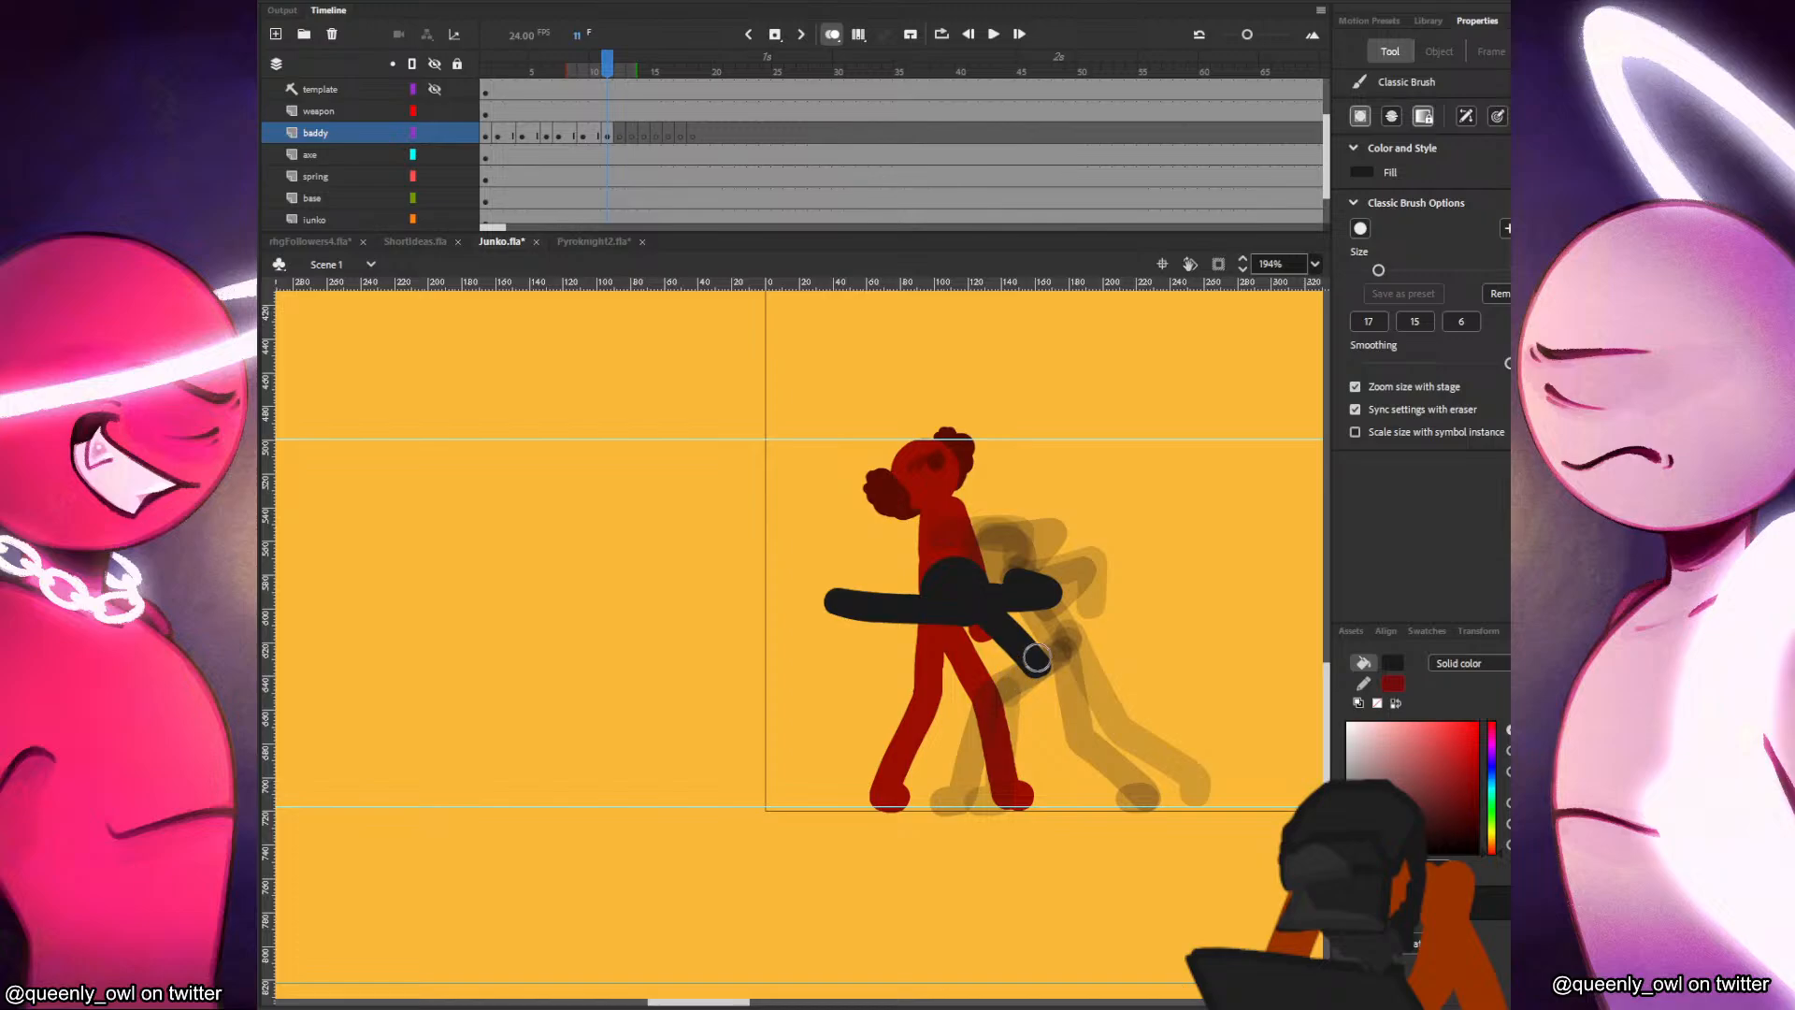
Select all the baddy's parts in frame 11 and nudge them slightly forward and up.
left_click(608, 133)
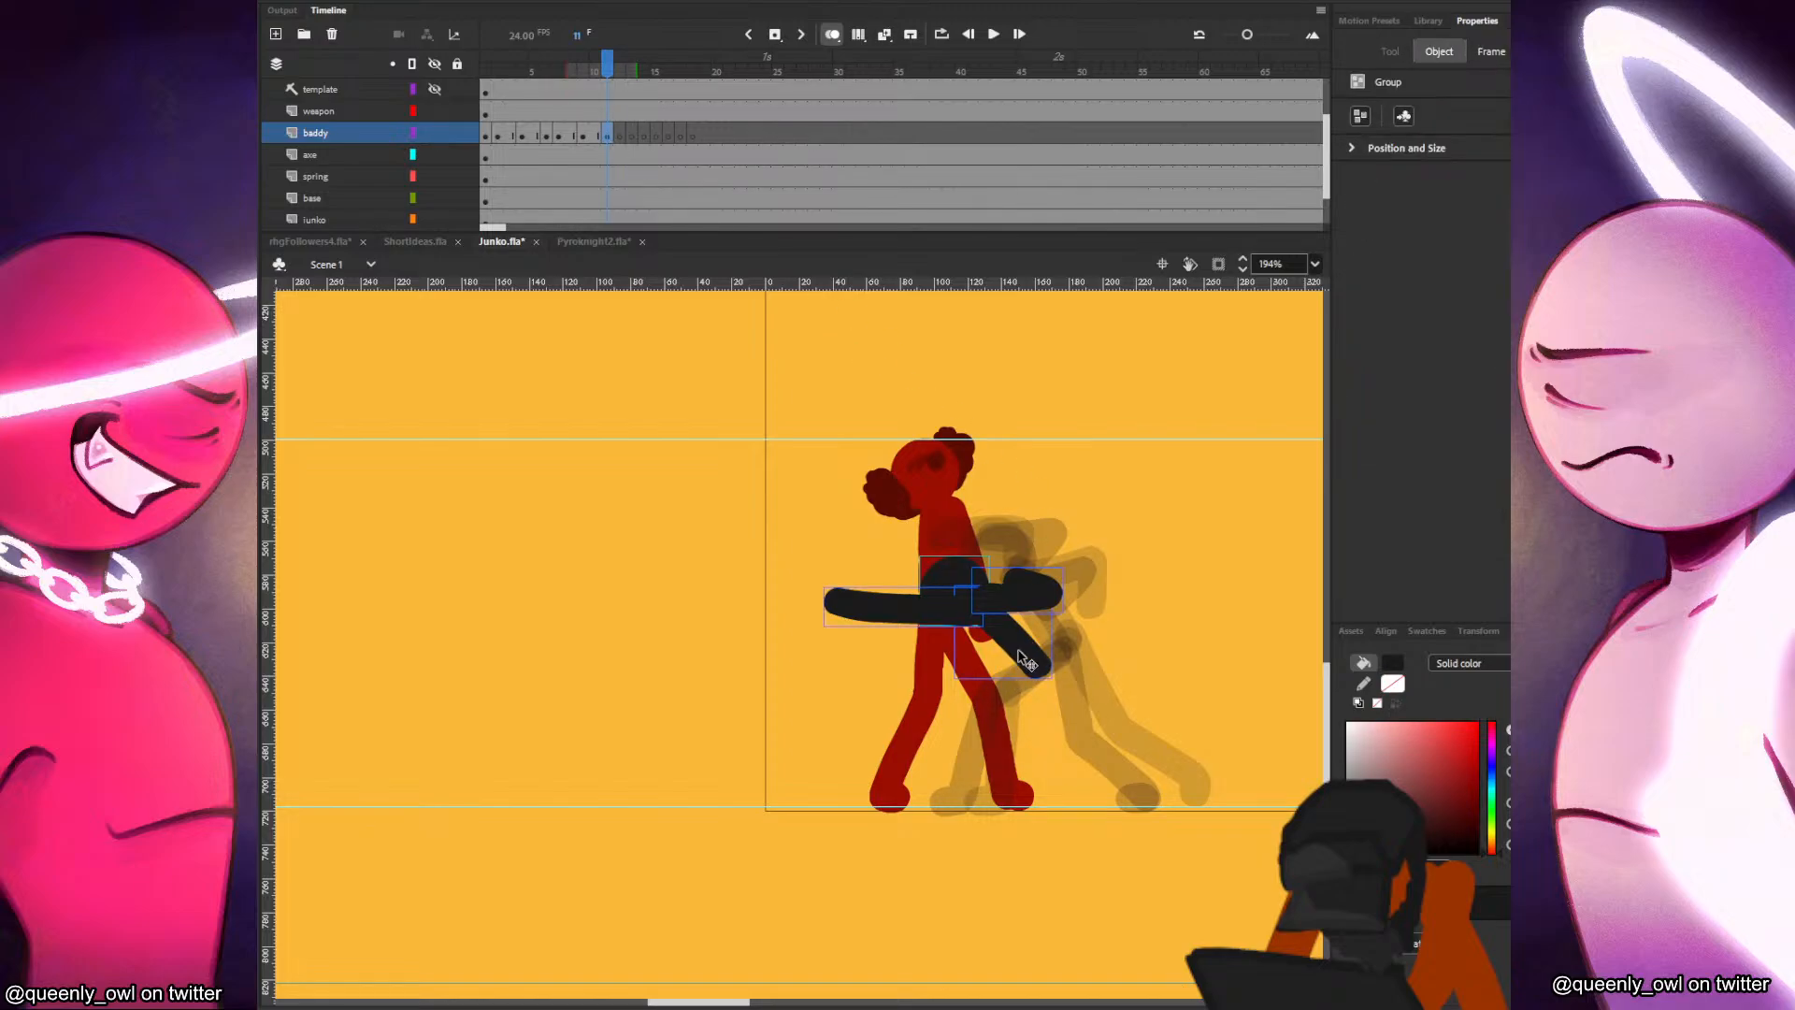
left_click_drag(1026, 660, 1013, 651)
key("b")
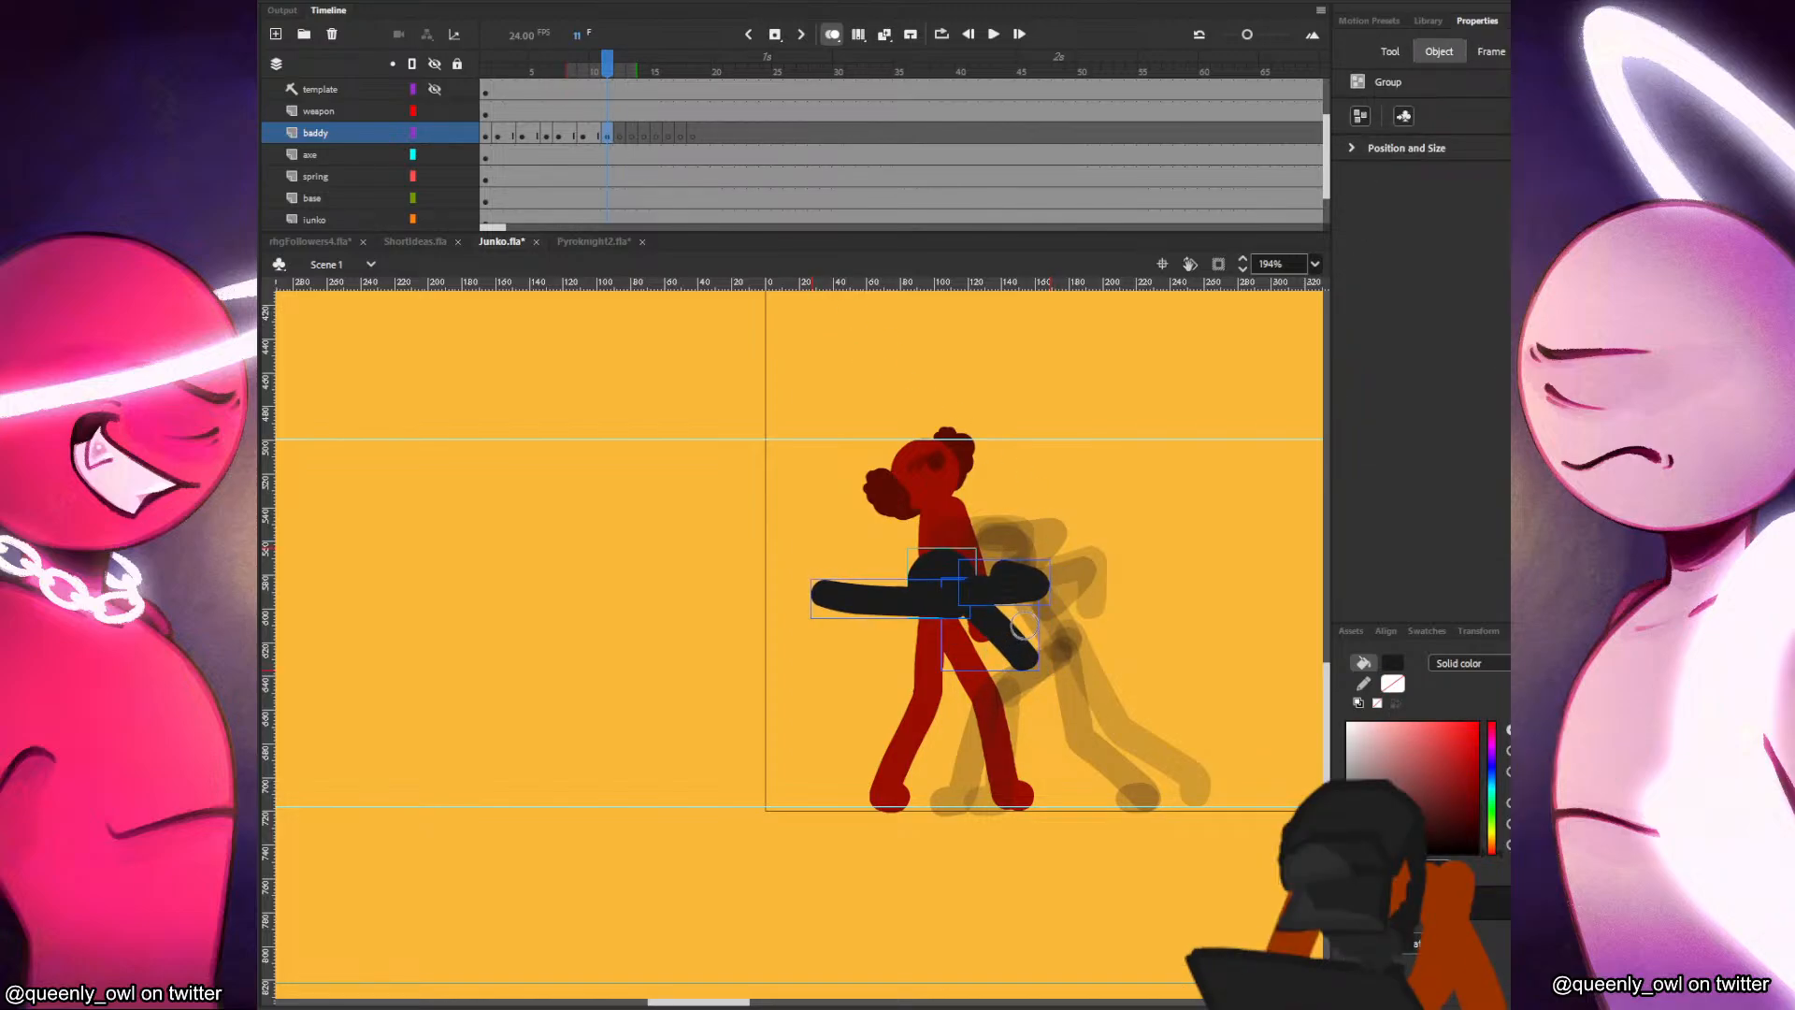
Draw the baddy's bent front leg in frame 11 with the foot on the ground guide, and save the file.
mouse_move(1024, 660)
left_mouse_down()
mouse_move(977, 690)
mouse_move(945, 749)
mouse_move(990, 683)
mouse_move(951, 712)
mouse_move(922, 798)
left_mouse_up()
key("ctrl+z")
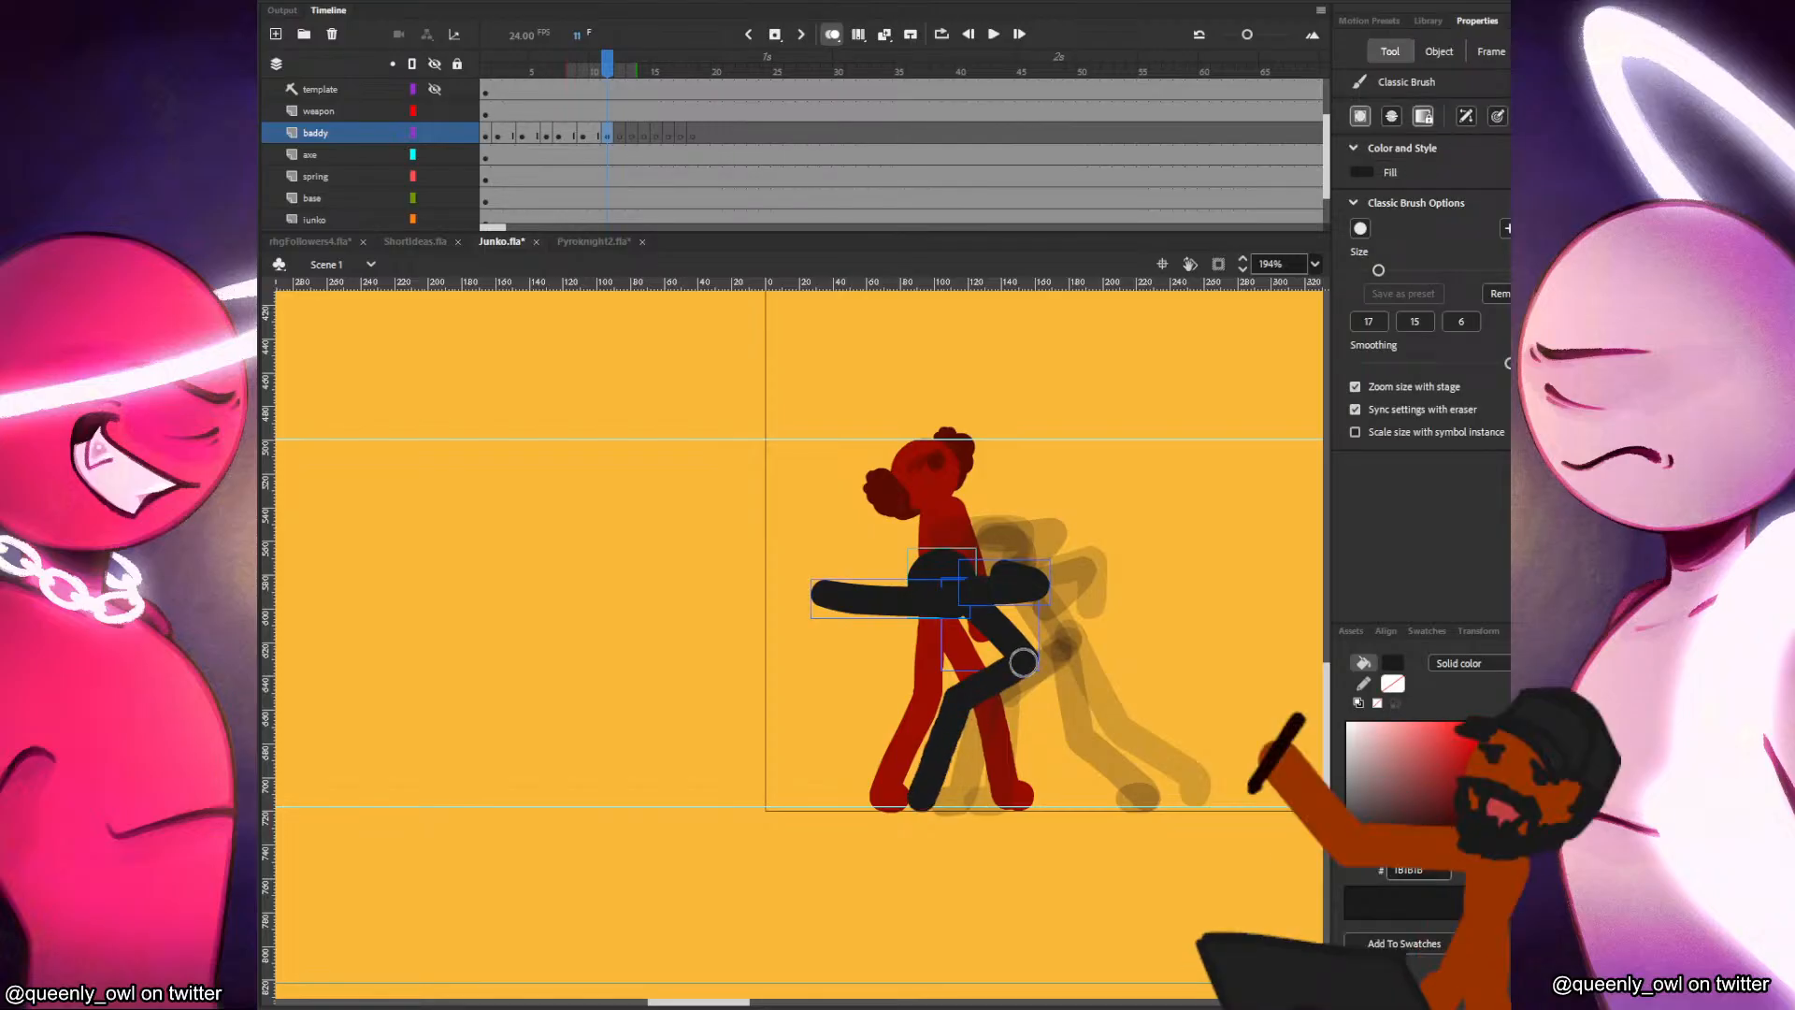
key("ctrl+z")
mouse_move(1024, 662)
left_mouse_down()
mouse_move(953, 718)
mouse_move(935, 795)
left_mouse_up()
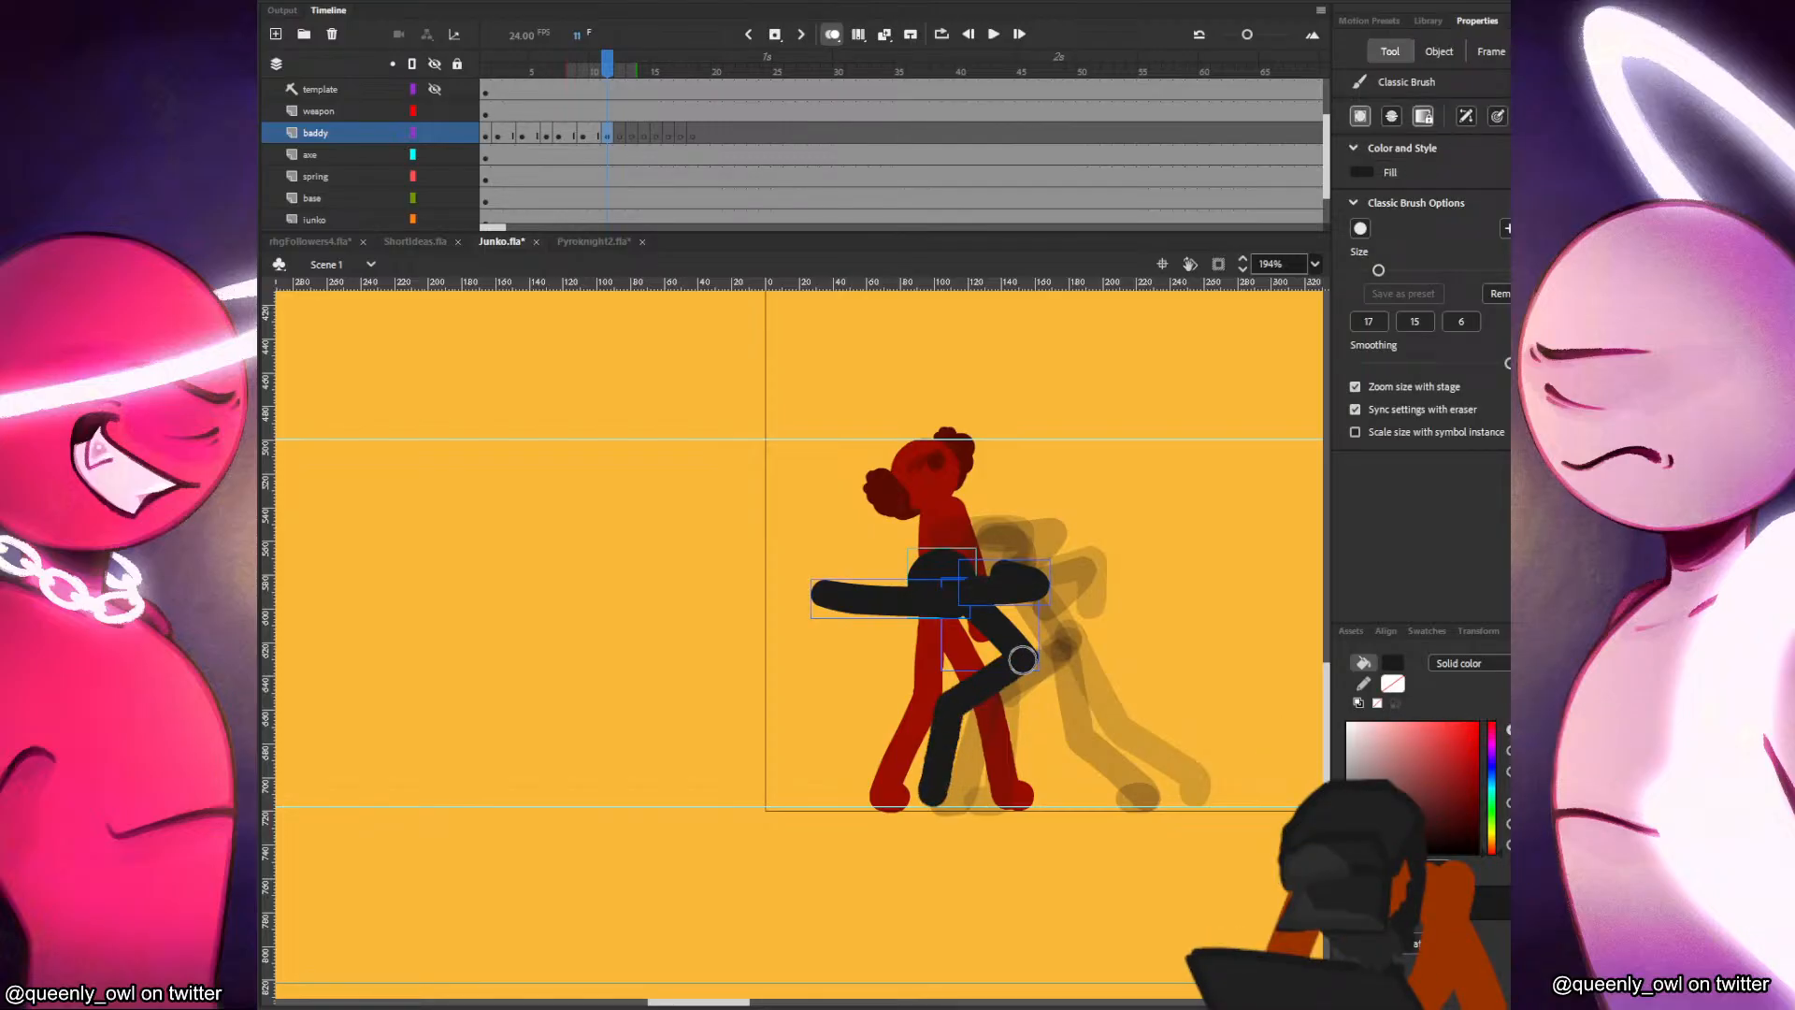
key("ctrl+z")
mouse_move(1022, 660)
left_mouse_down()
mouse_move(947, 715)
mouse_move(934, 793)
left_mouse_up()
key("ctrl+z")
left_click_drag(1023, 659, 911, 797)
key("ctrl+s")
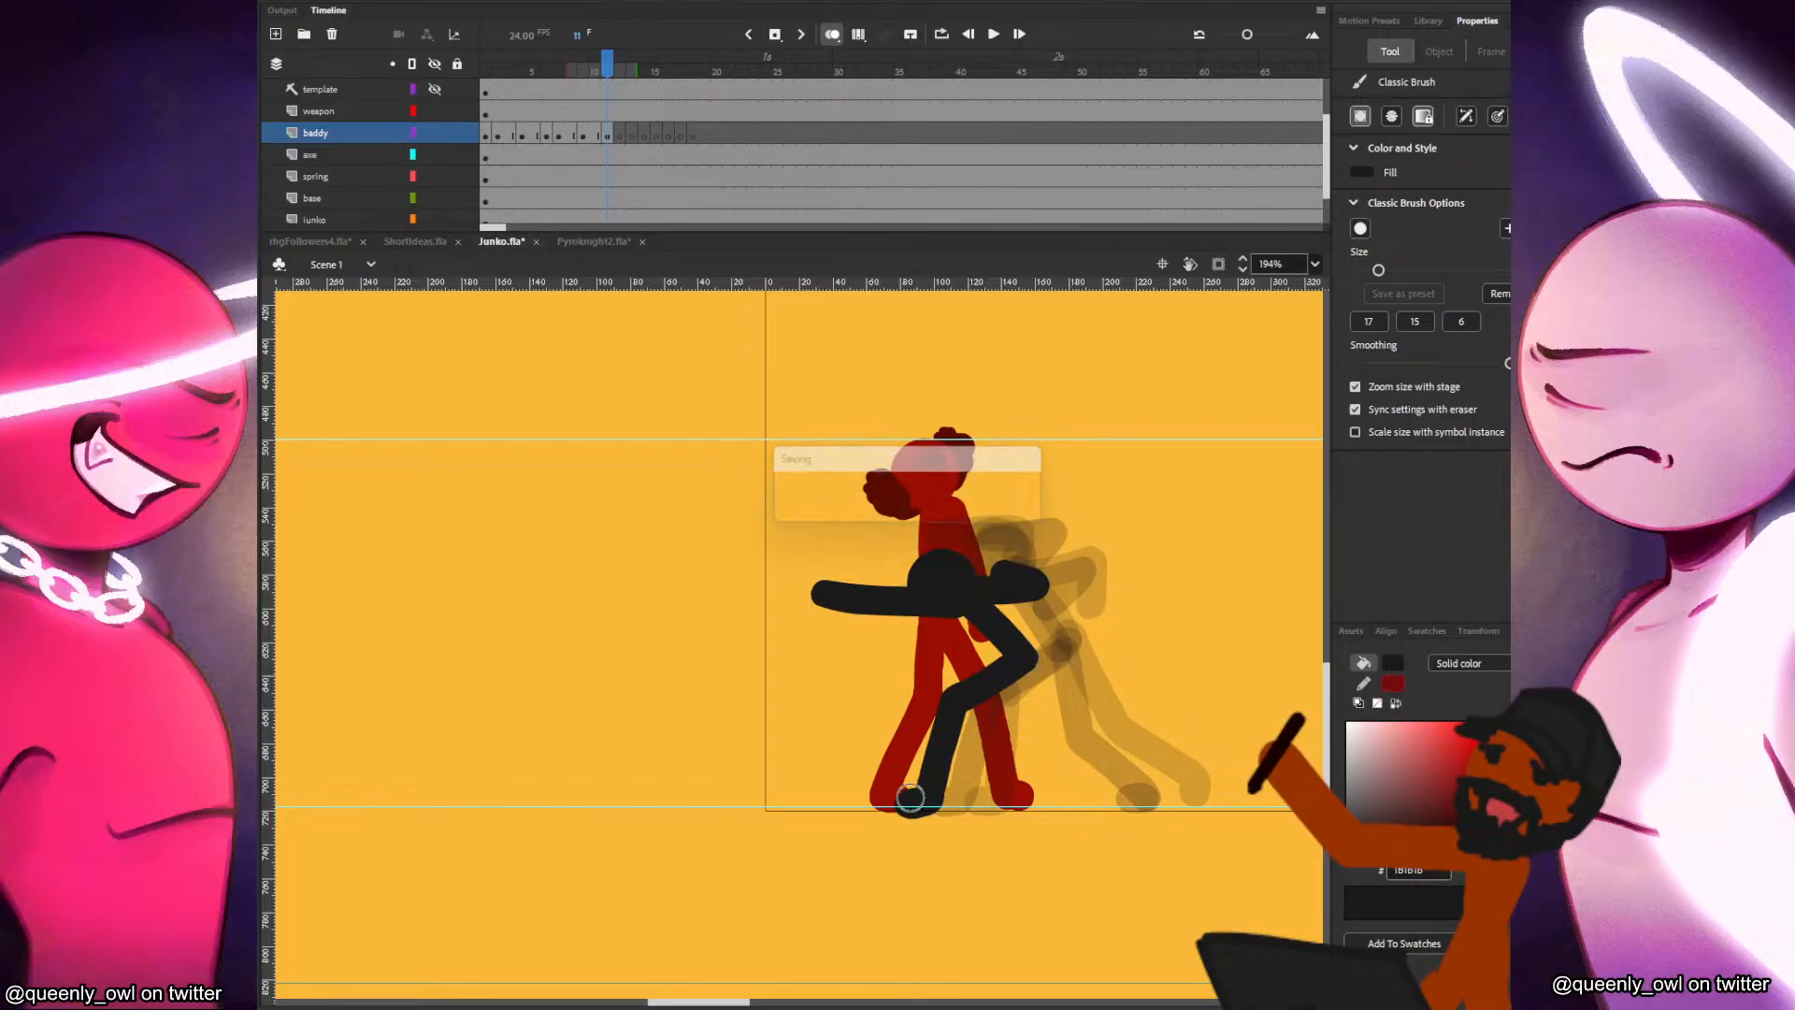
Draw the baddy's rear leg in frame 11, stretched straight back to the ground, and compare the pose with frame 9.
key("period")
key("comma")
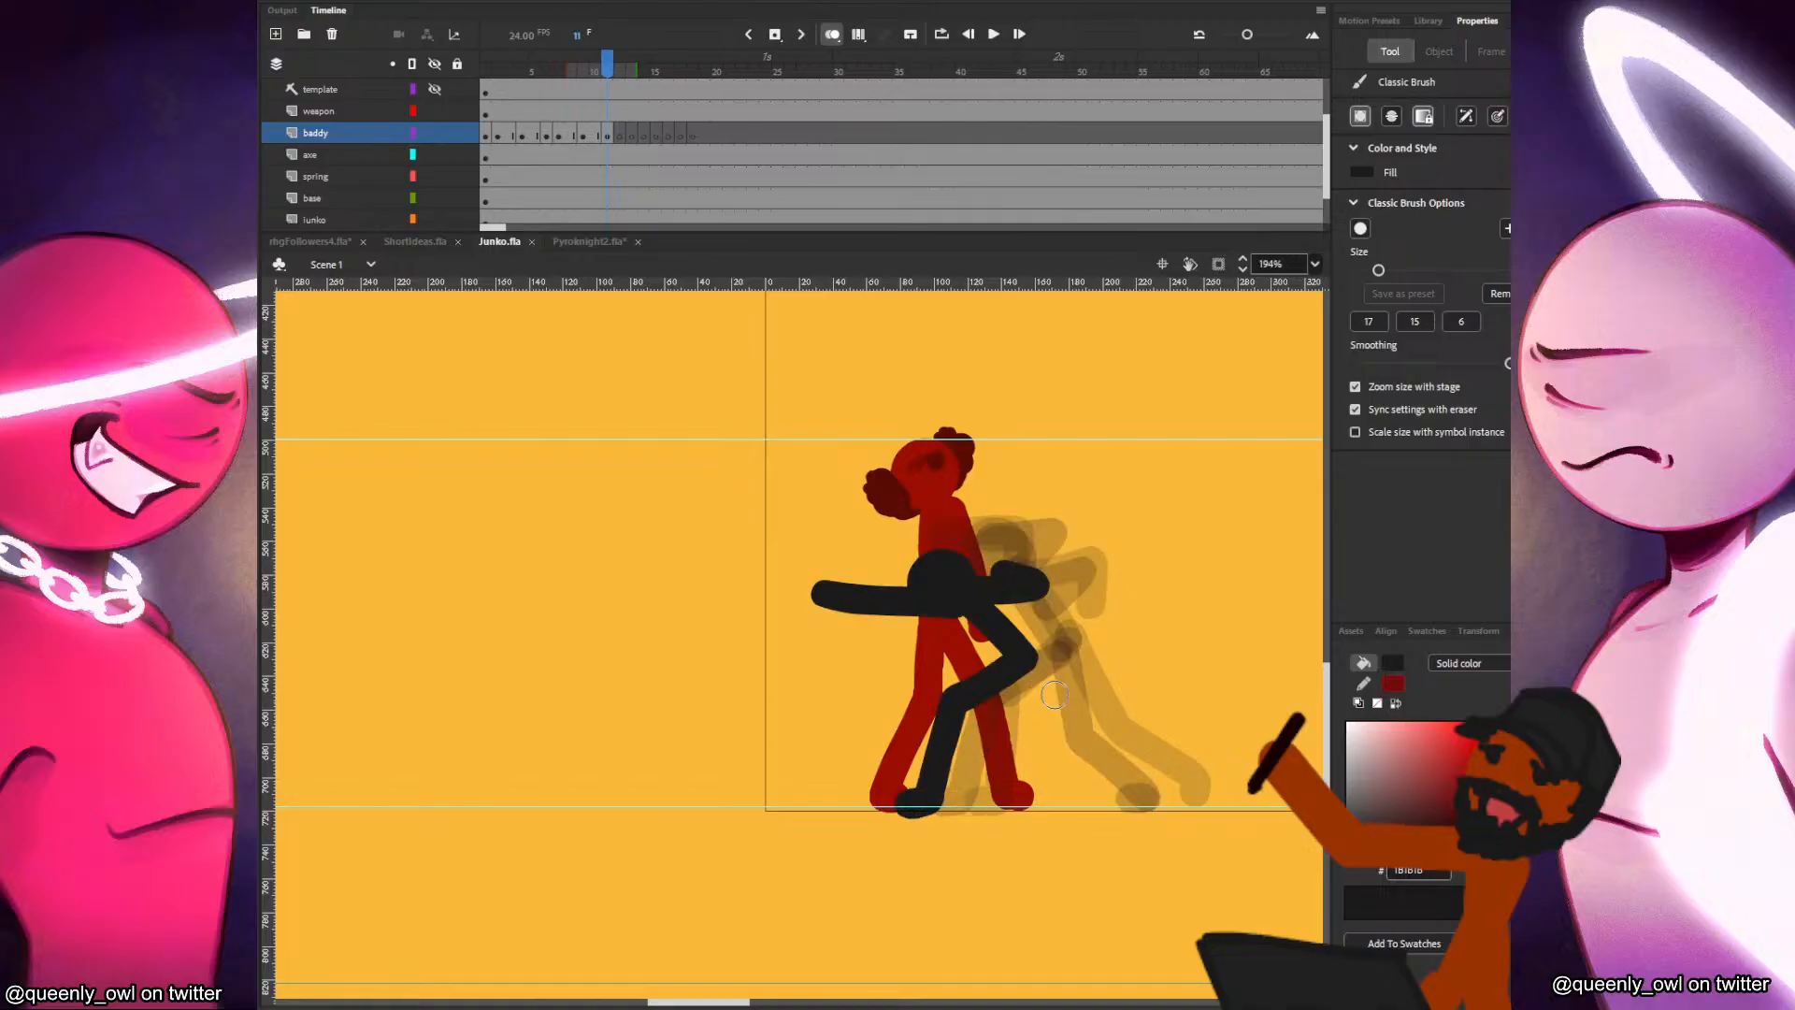
mouse_move(1026, 660)
left_mouse_down()
mouse_move(1113, 772)
mouse_move(1159, 795)
left_mouse_up()
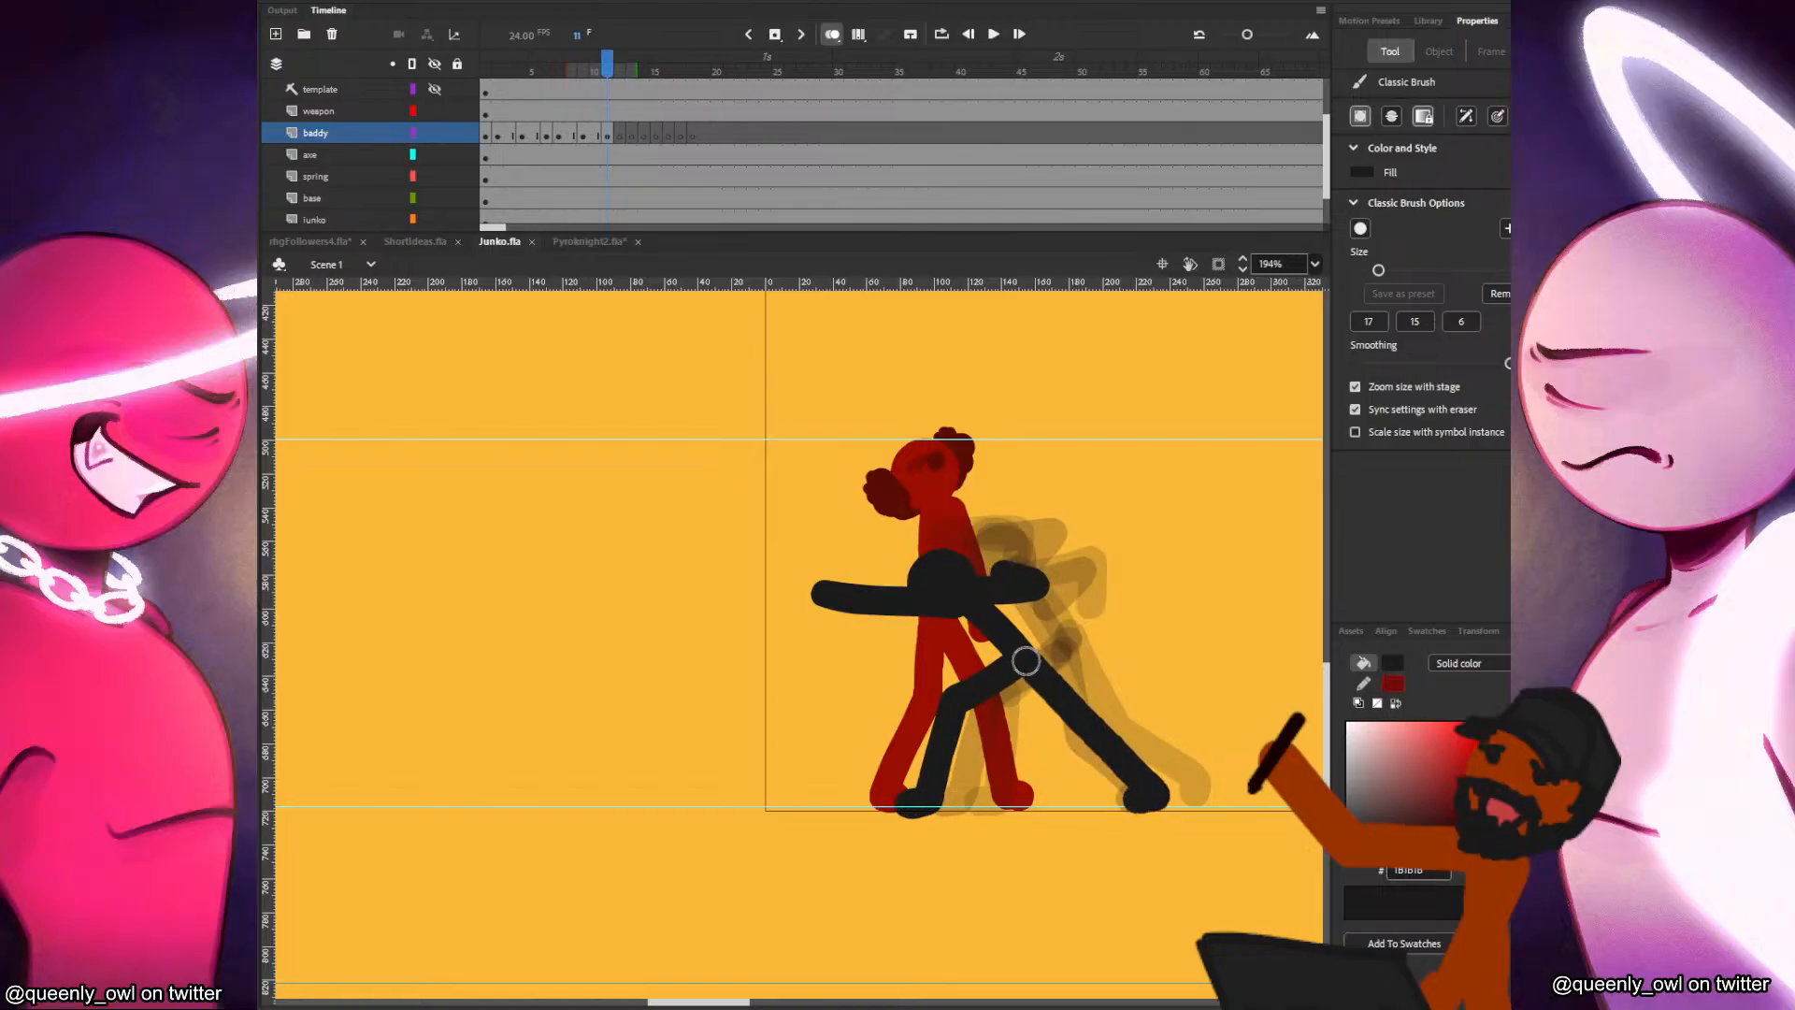
key("comma")
key("comma")
key("comma")
key("comma")
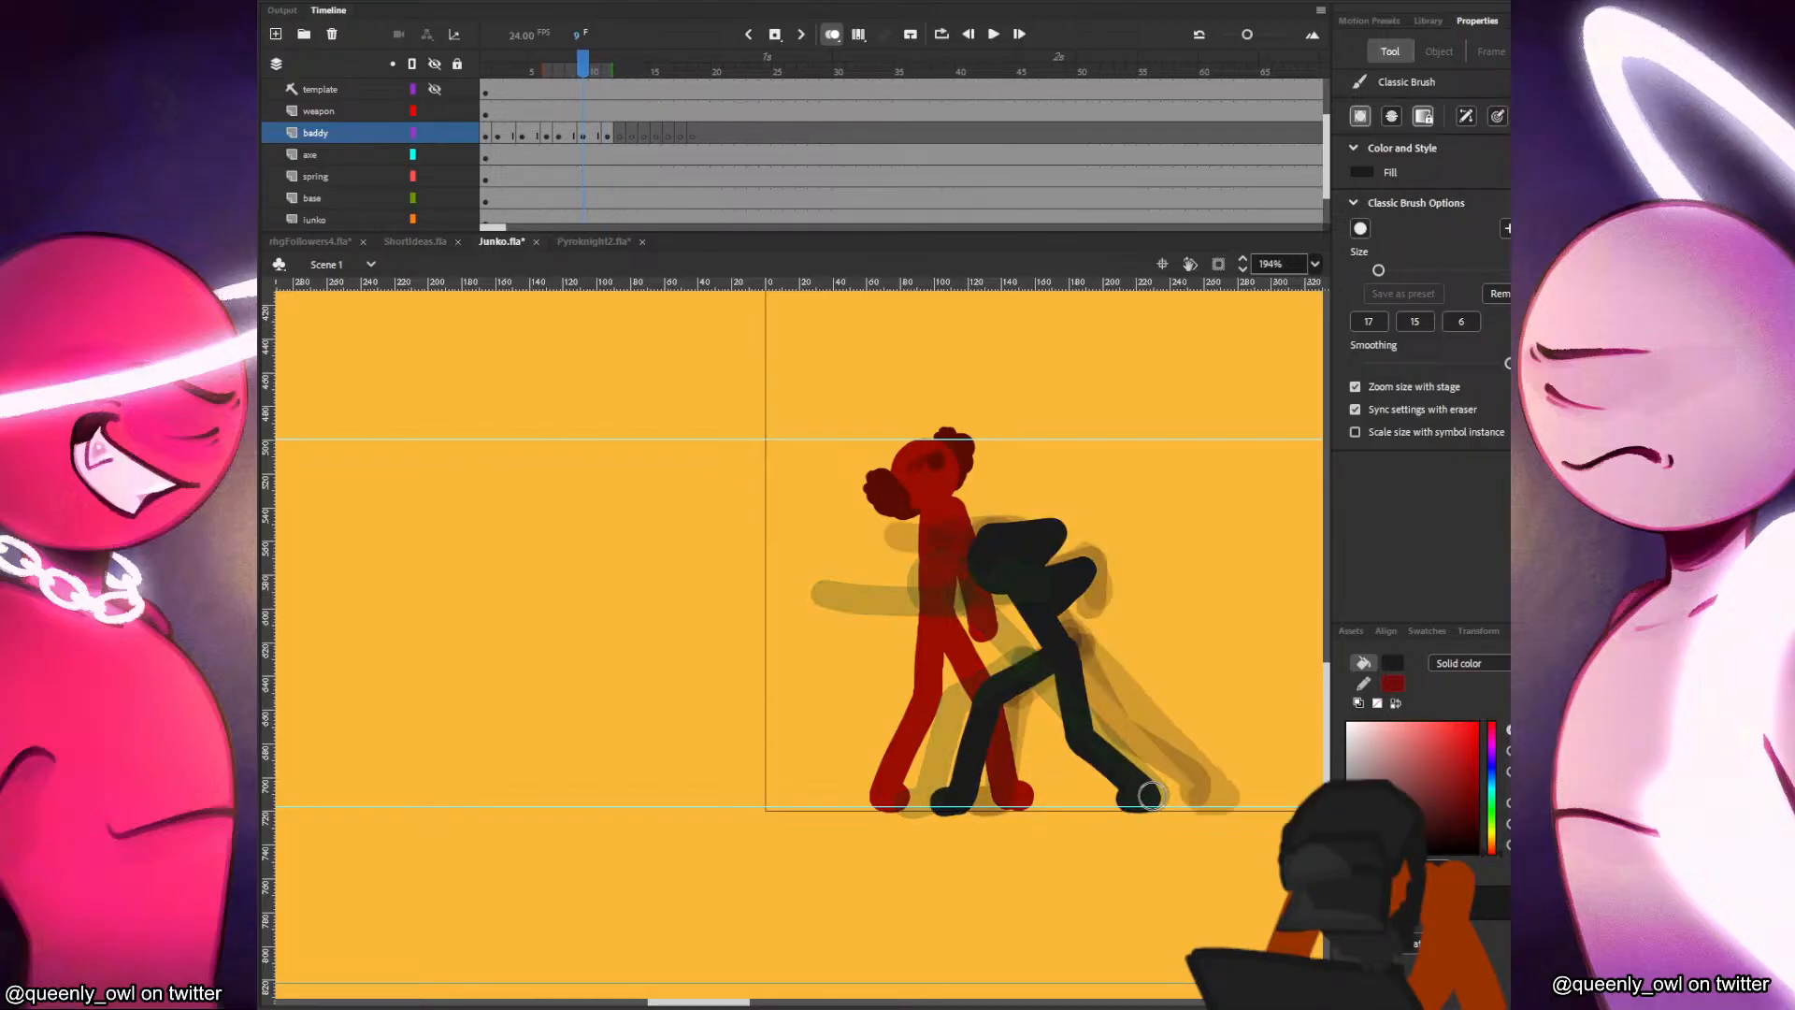
key("period")
key("period")
key("period")
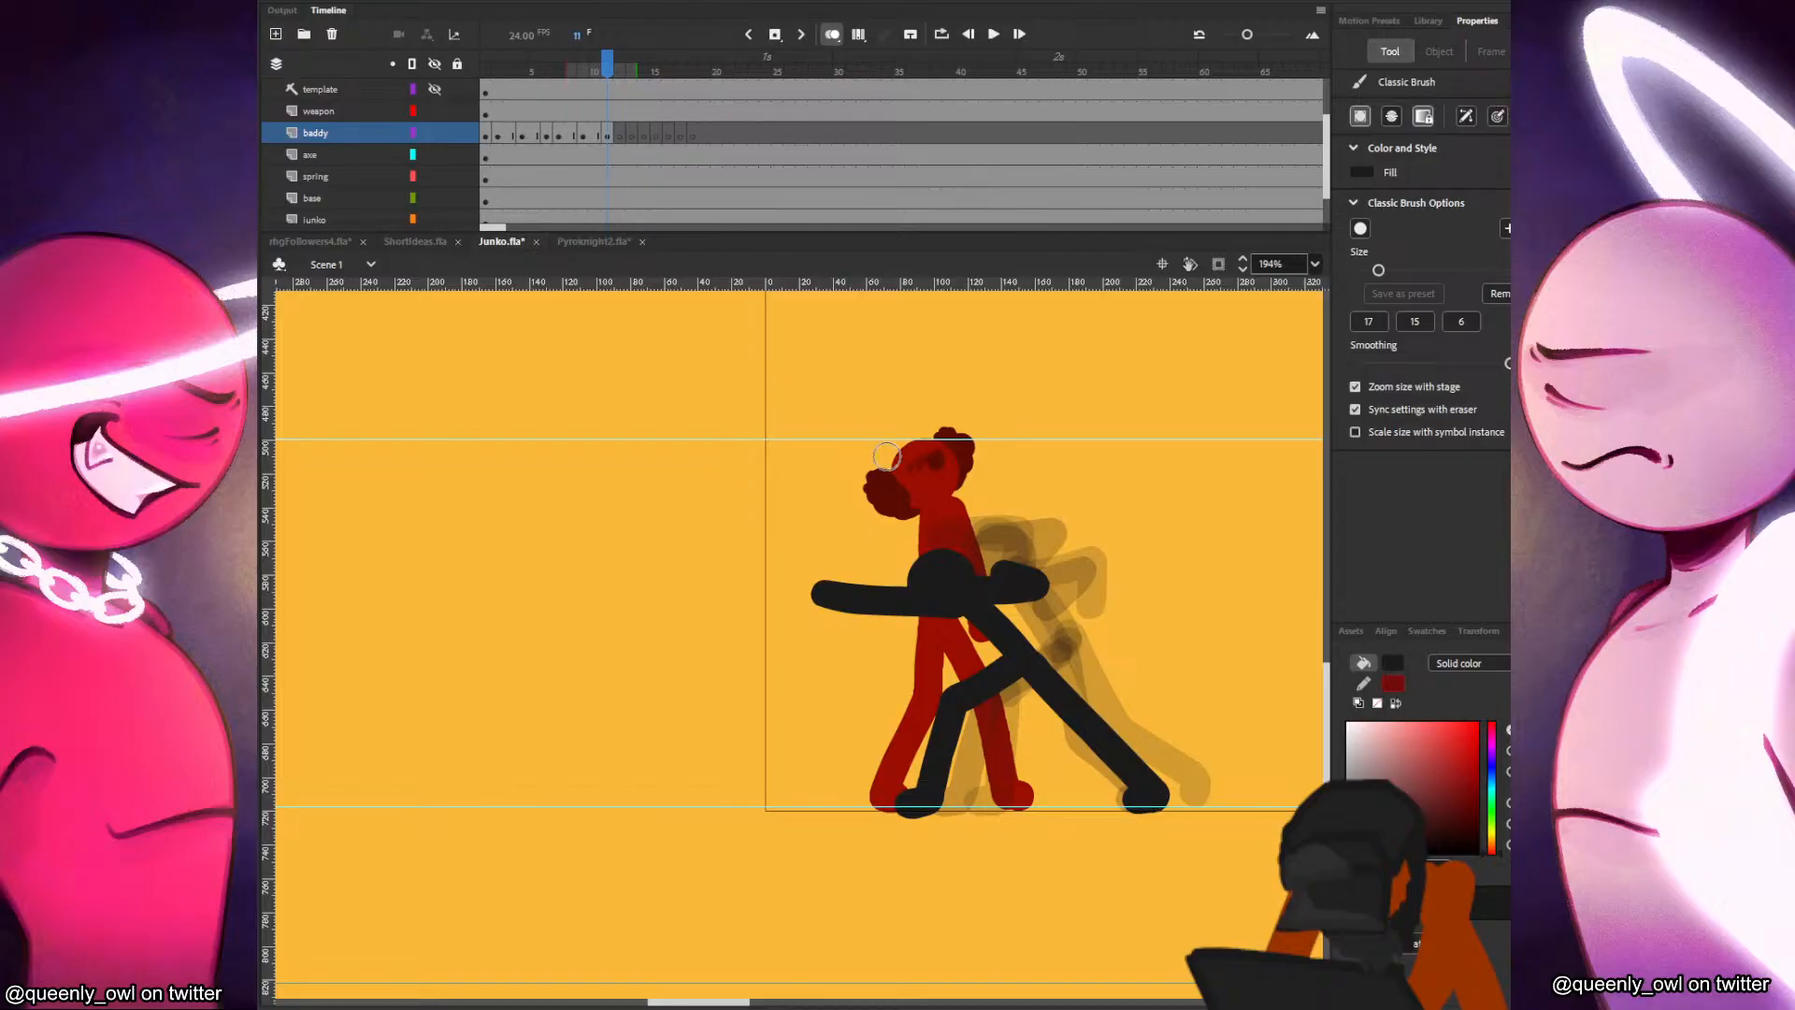
Paste the baddy's head into frame 12 and position it slightly above its frame 11 position.
left_click(621, 138)
key("v")
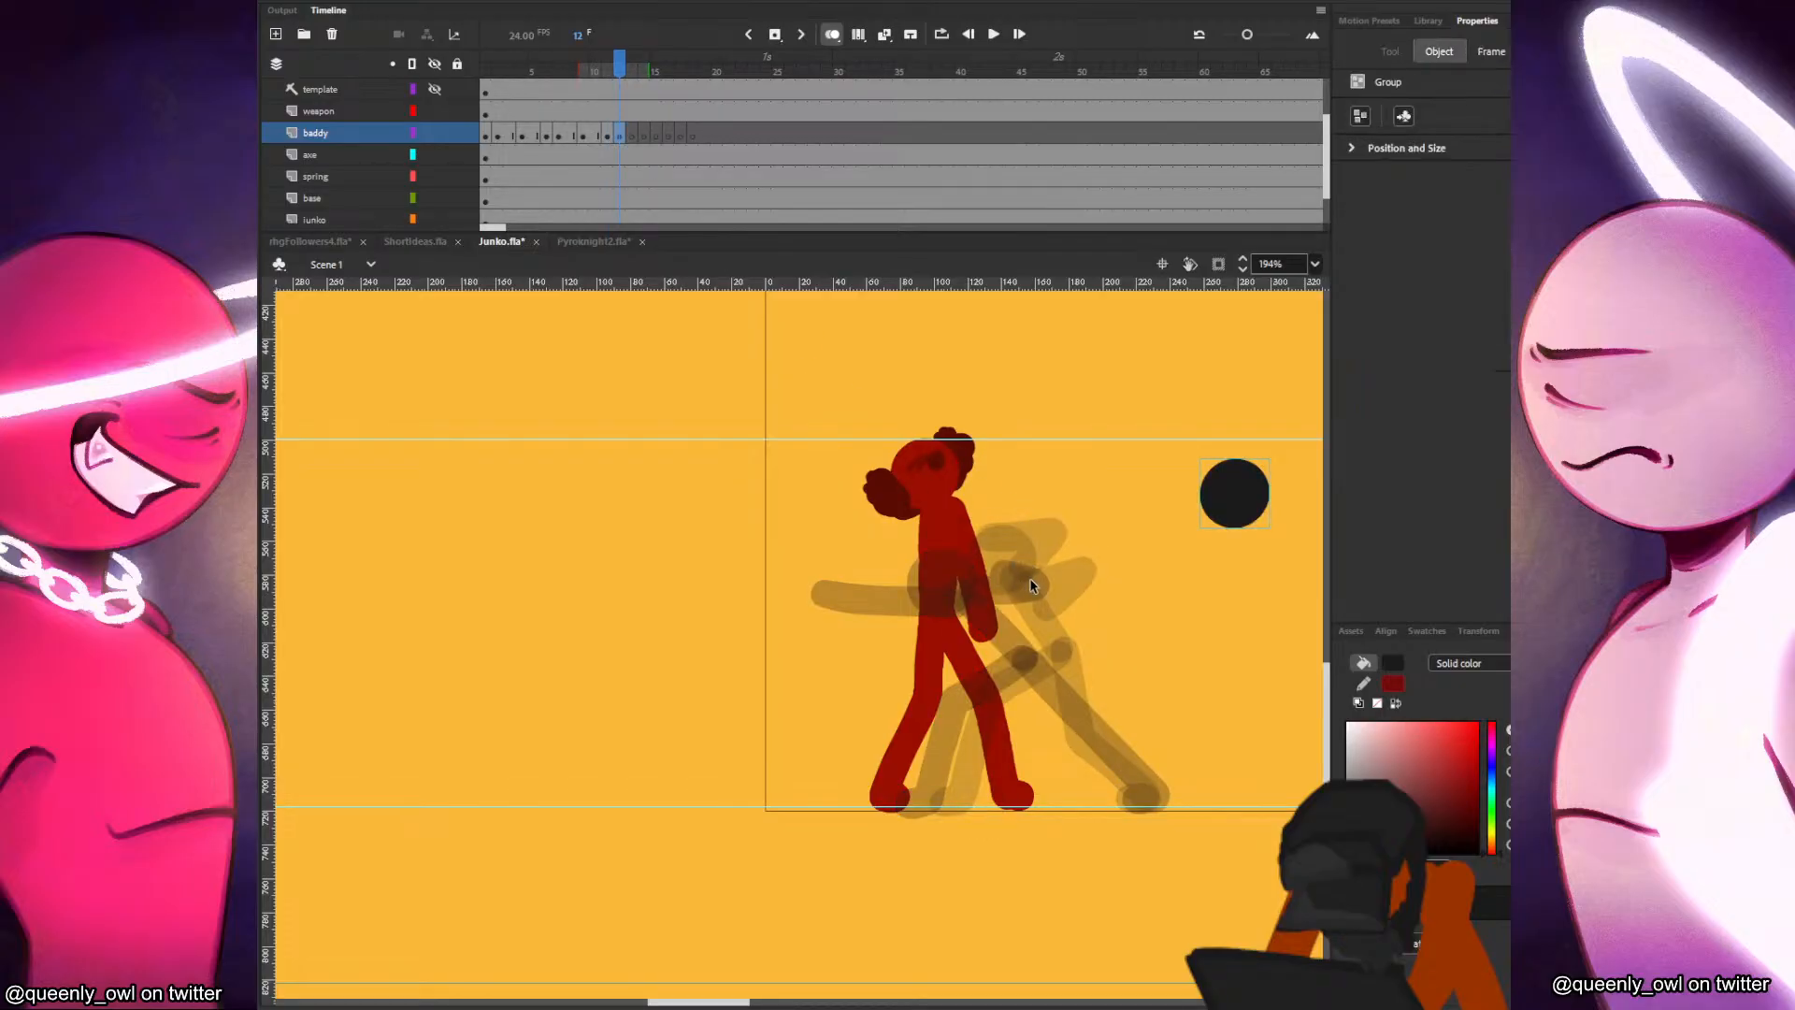
key("ctrl+v")
mouse_move(810, 645)
left_mouse_down()
mouse_move(977, 565)
mouse_move(963, 550)
left_mouse_up()
key("b")
key("comma")
key("period")
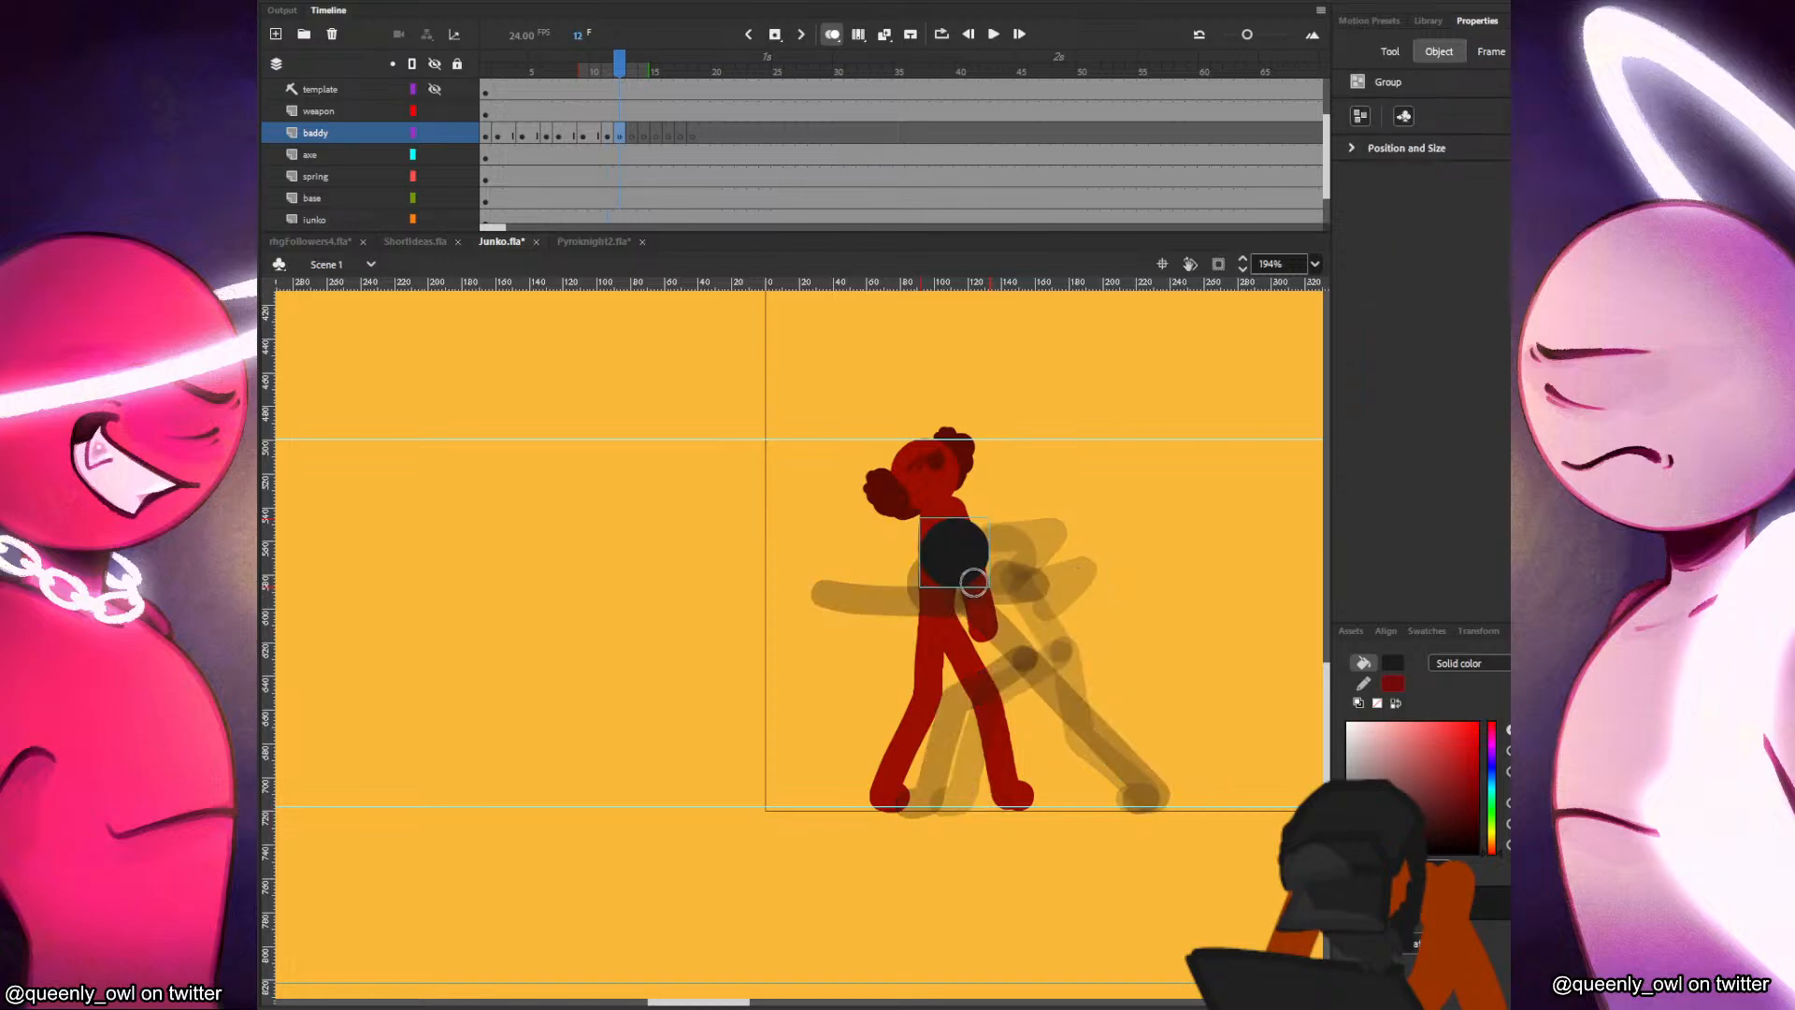
Draw the baddy's torso and bent front leg in frame 12, keeping the foot planted on the ground guide.
key("ctrl+shift+a")
key("comma")
key("period")
key("v")
left_click(972, 566)
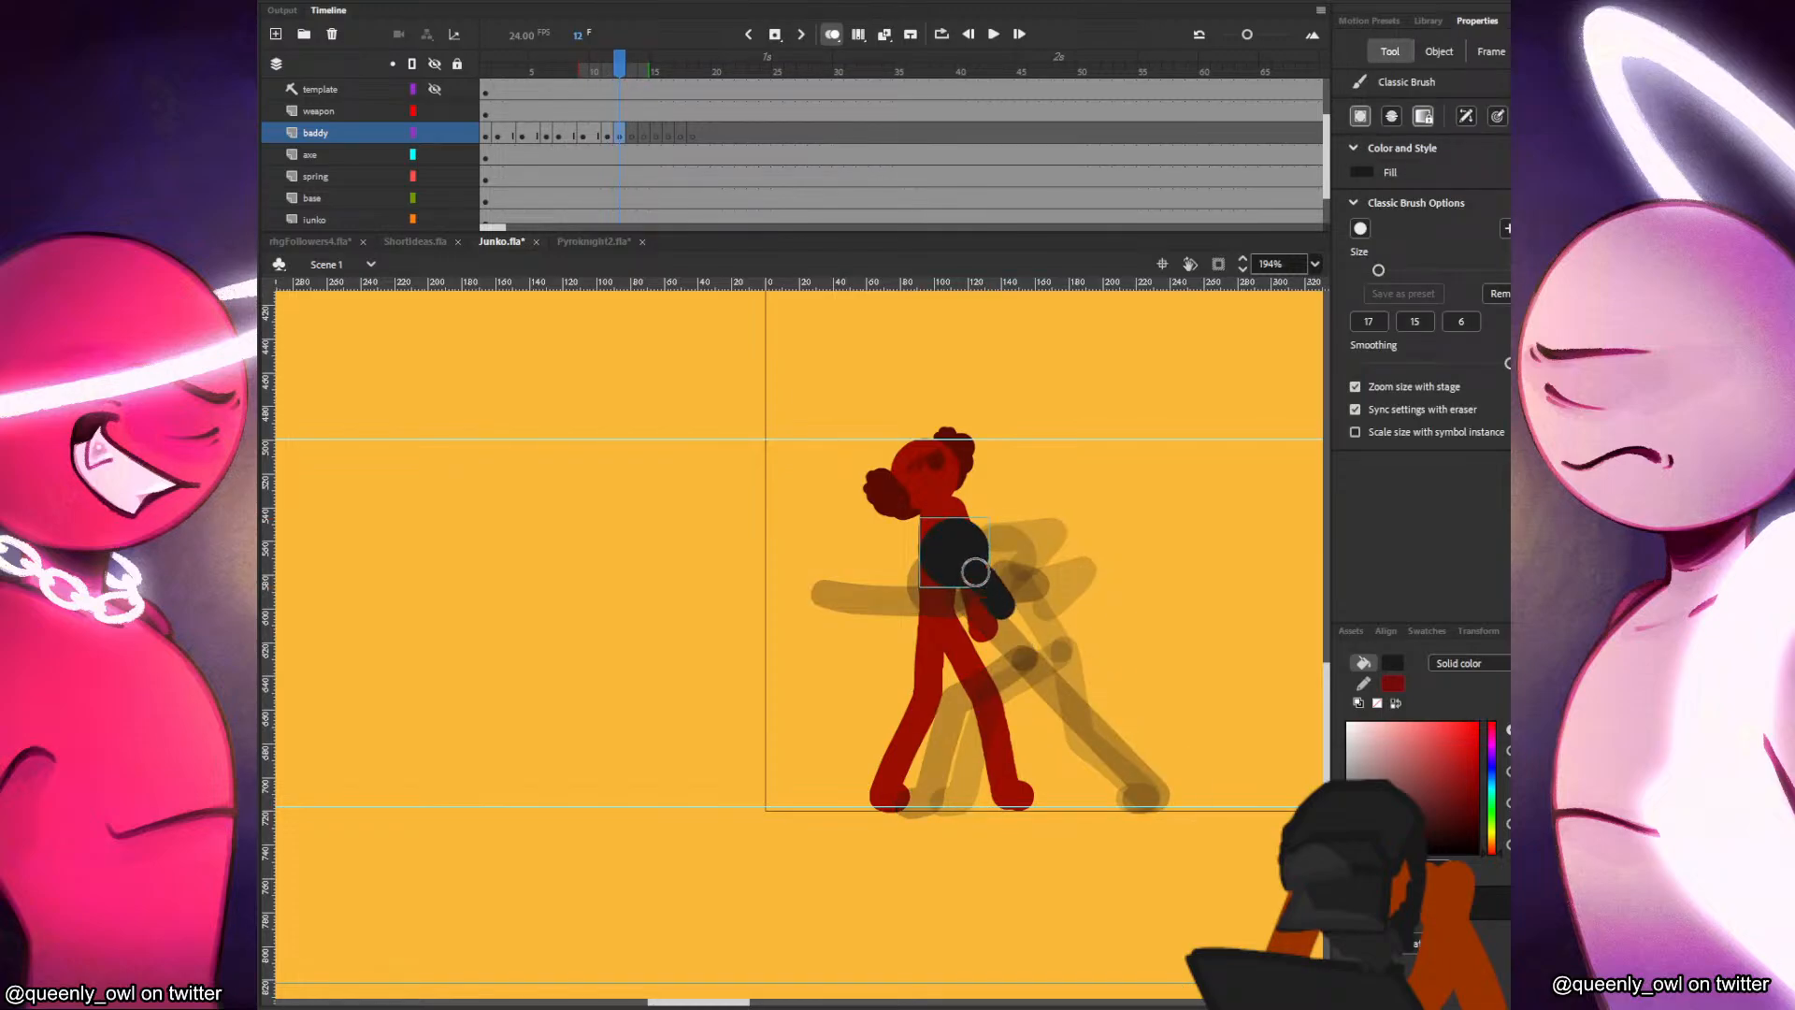
mouse_move(975, 557)
left_mouse_down()
mouse_move(1010, 646)
mouse_move(931, 701)
mouse_move(930, 793)
mouse_move(910, 805)
left_mouse_up()
key("comma")
key("period")
key("comma")
key("period")
Rework the baddy's head, torso and front leg pose in frame 12 by comparing it with frame 11.
key("ctrl+z")
key("ctrl+z")
key("comma")
key("period")
key("ctrl+z")
key("comma")
key("period")
key("comma")
key("period")
key("comma")
key("period")
key("comma")
key("comma")
key("period")
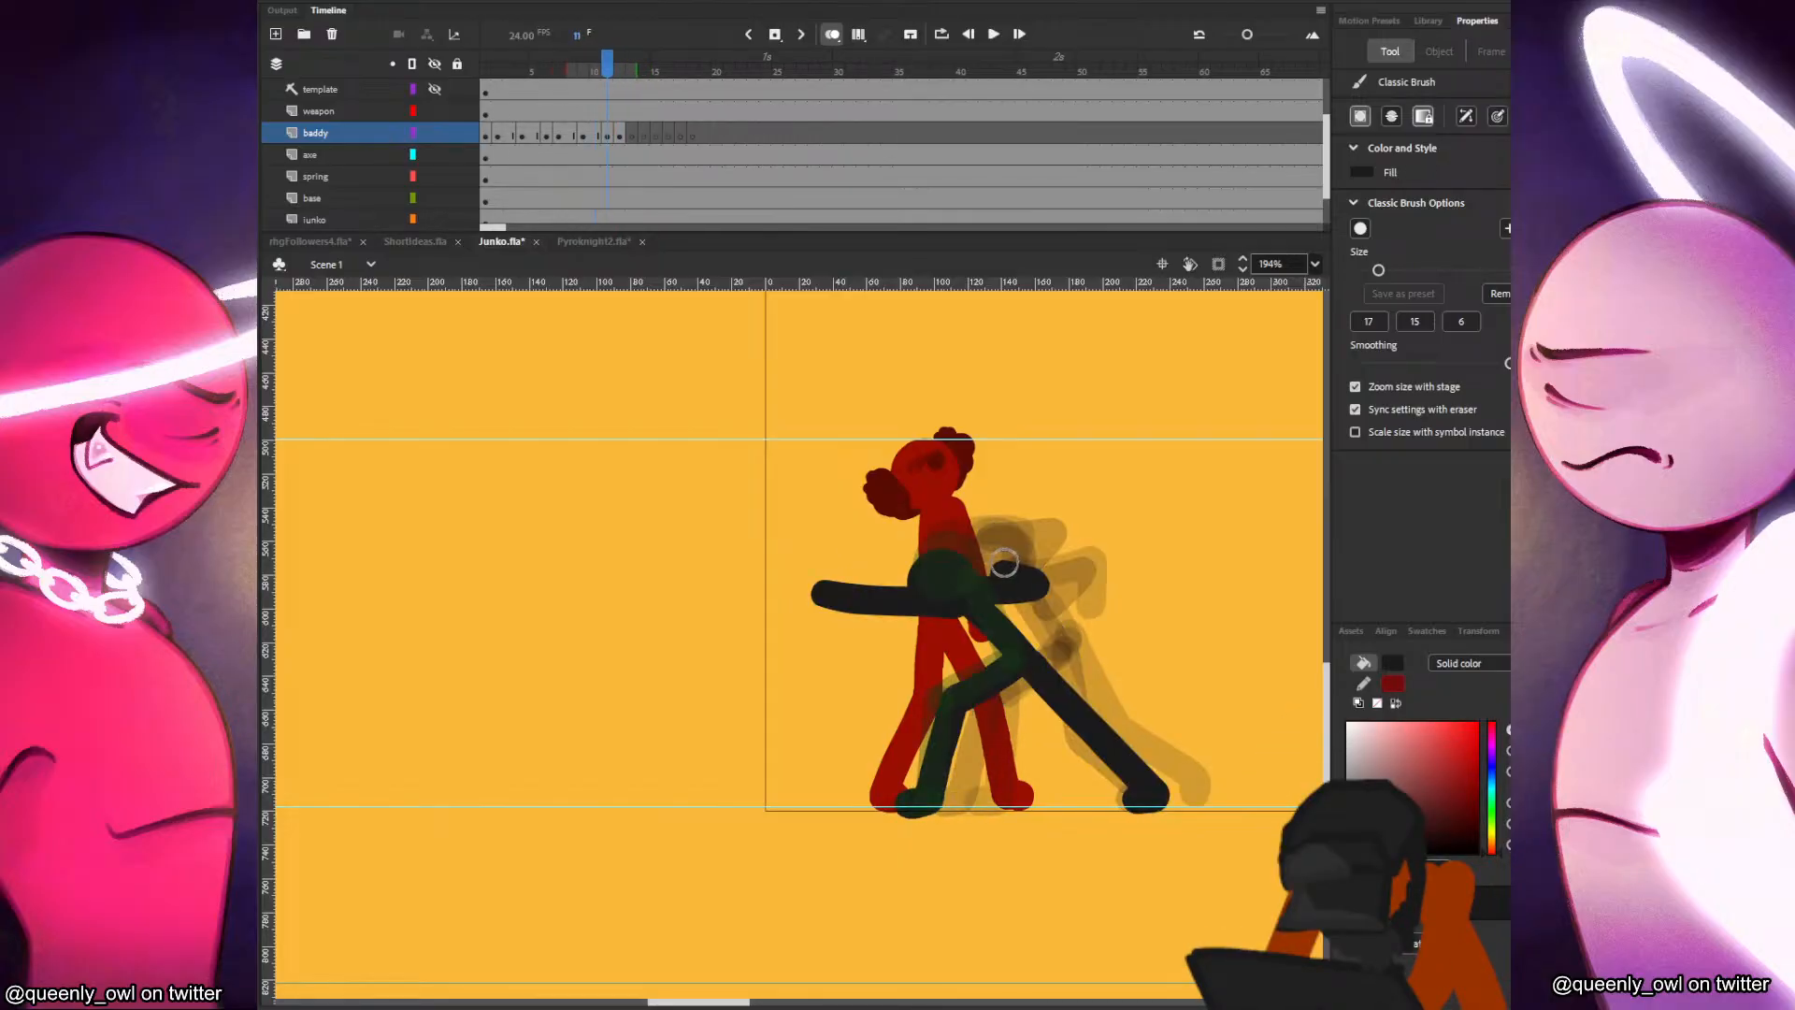
Draw the baddy's front arm in frame 12, bent at the elbow with the forearm pulled back from the strike.
key("period")
key("ctrl+z")
mouse_move(971, 587)
left_mouse_down()
mouse_move(926, 633)
mouse_move(972, 586)
mouse_move(927, 633)
mouse_move(897, 606)
left_mouse_up()
key("ctrl+z")
key("comma")
key("period")
key("comma")
key("comma")
key("period")
Draw the baddy's rear arm bent behind the torso and the rear leg trailing back to the ground in frame 12.
key("period")
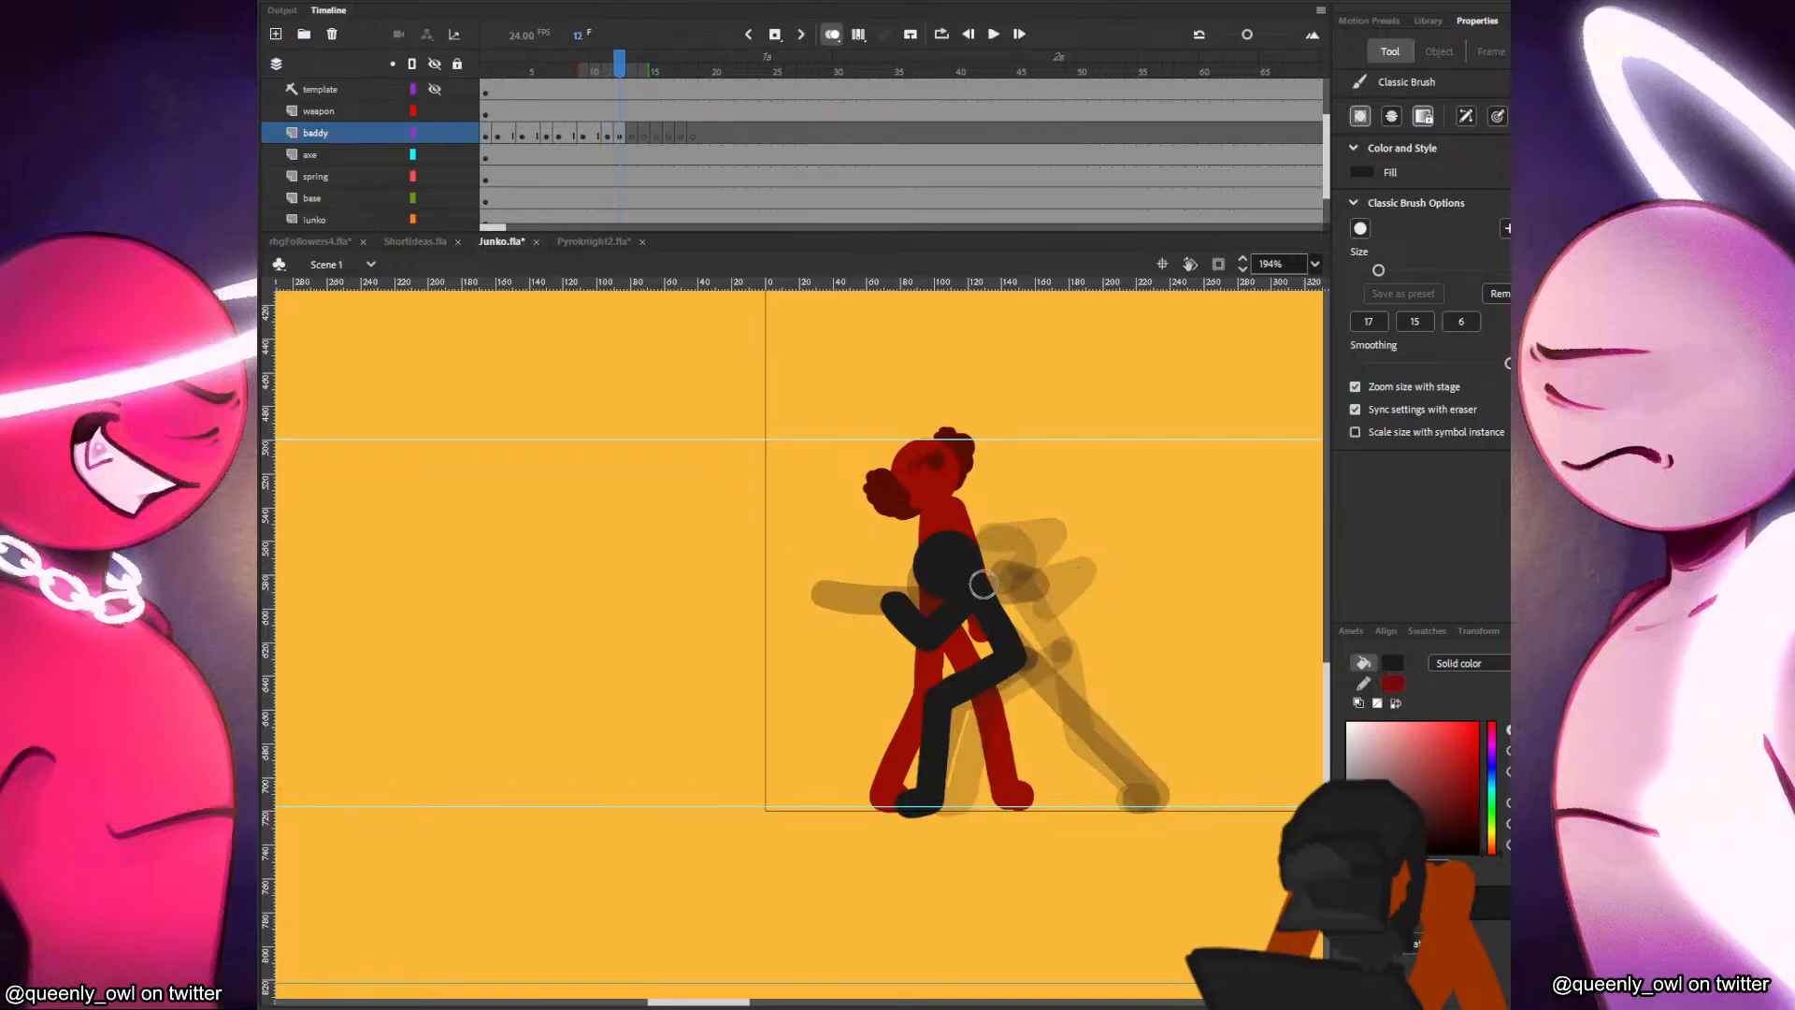
left_click_drag(1040, 580, 1011, 556)
key("comma")
key("period")
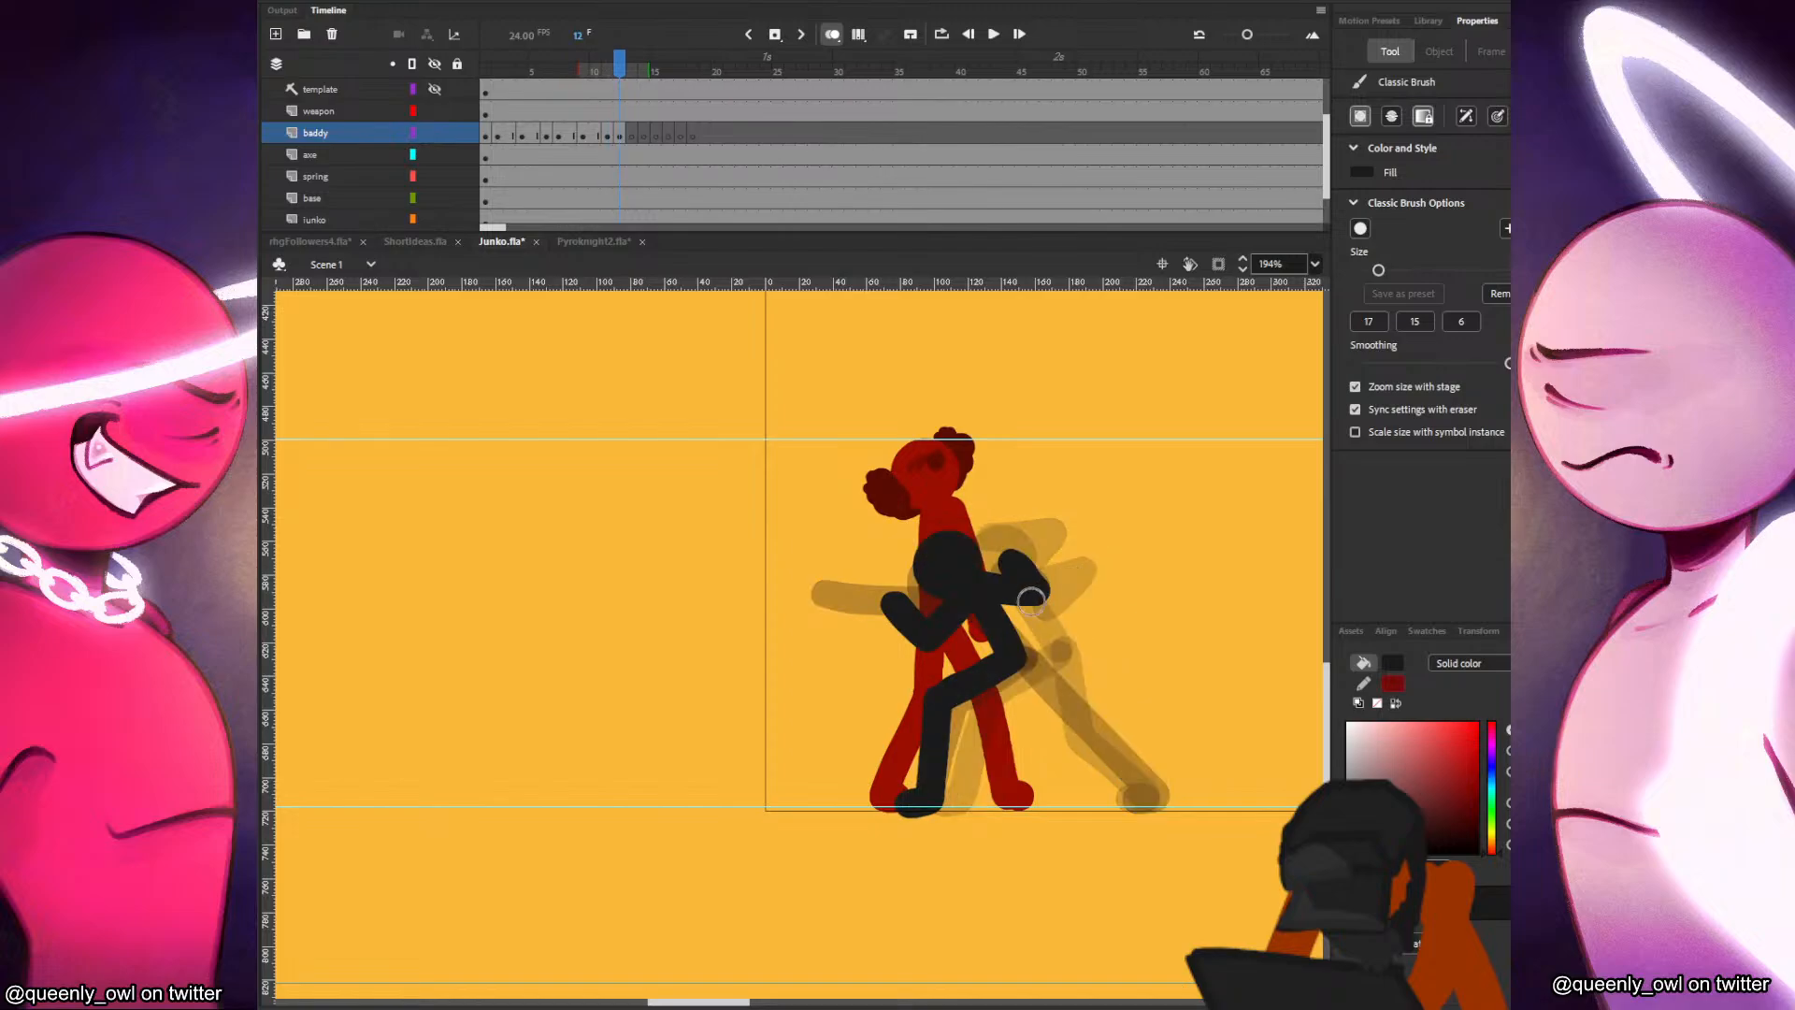
left_click_drag(1019, 659, 1133, 795)
key("comma")
key("period")
key("comma")
key("period")
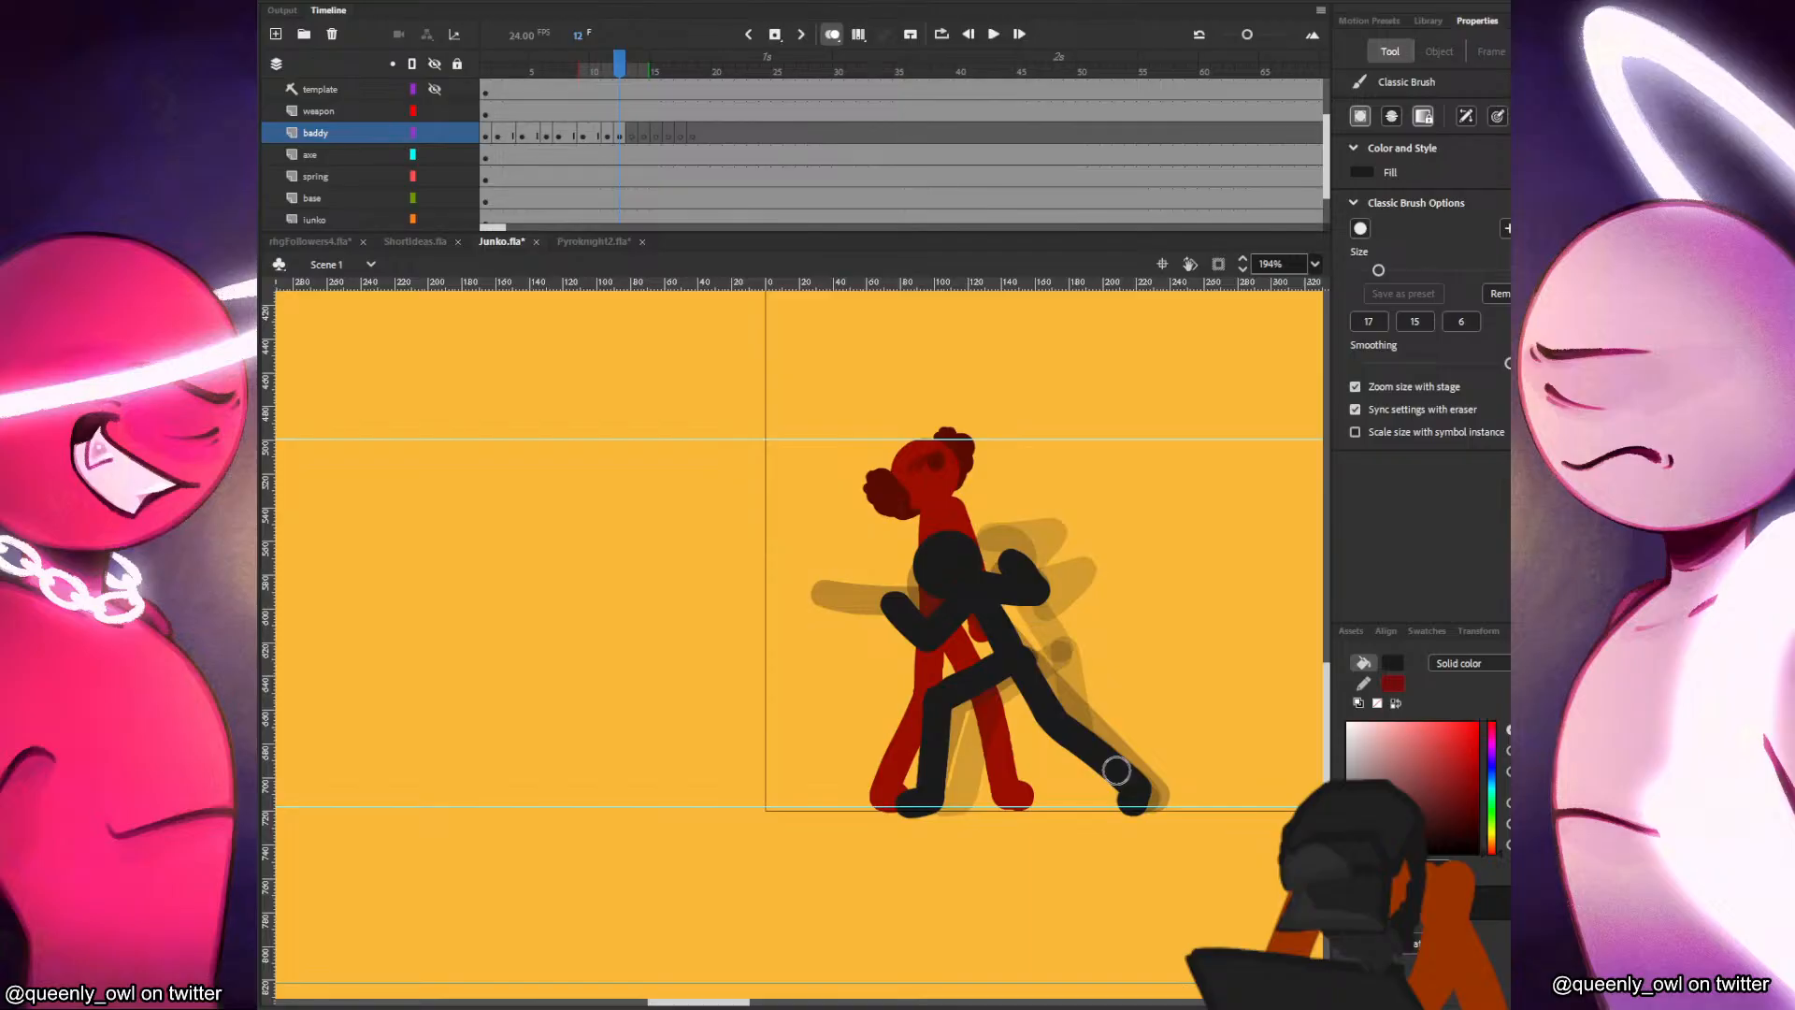
Paste the baddy's head into frame 13 and position it slightly higher and further back than in frame 12.
left_click(631, 132)
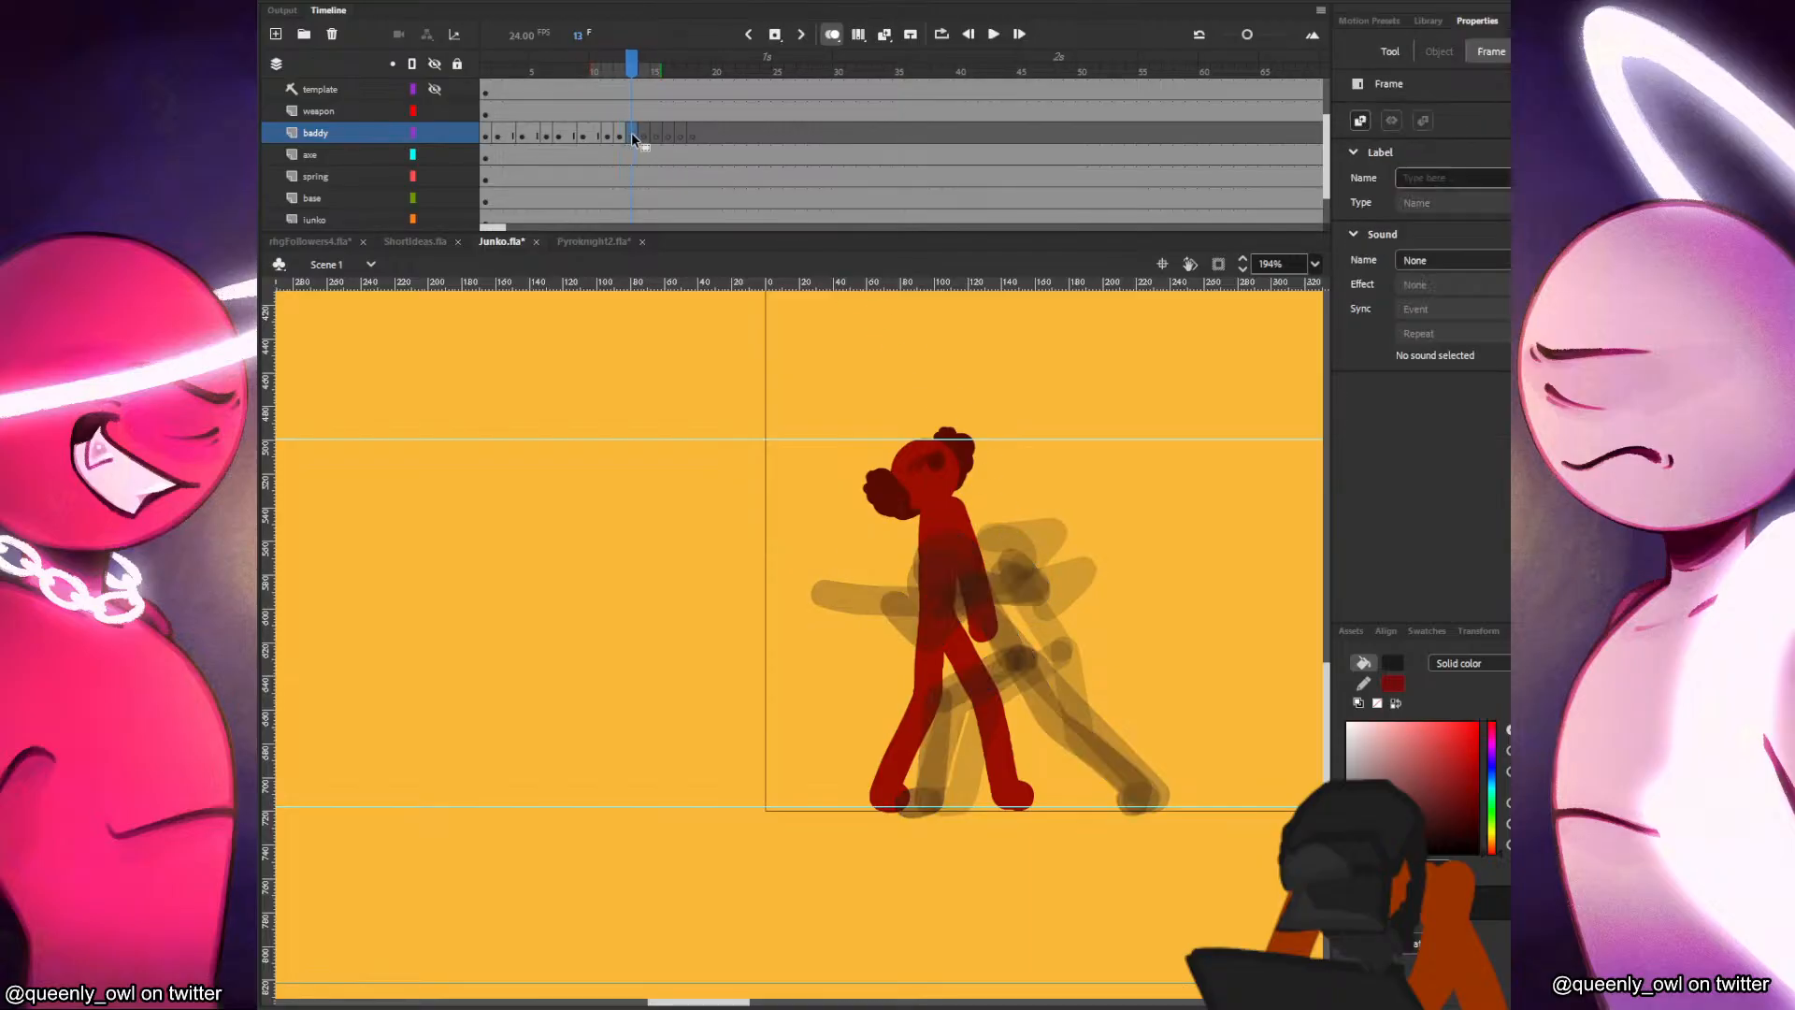
key("ctrl+v")
key("v")
left_click_drag(802, 645, 960, 547)
key("b")
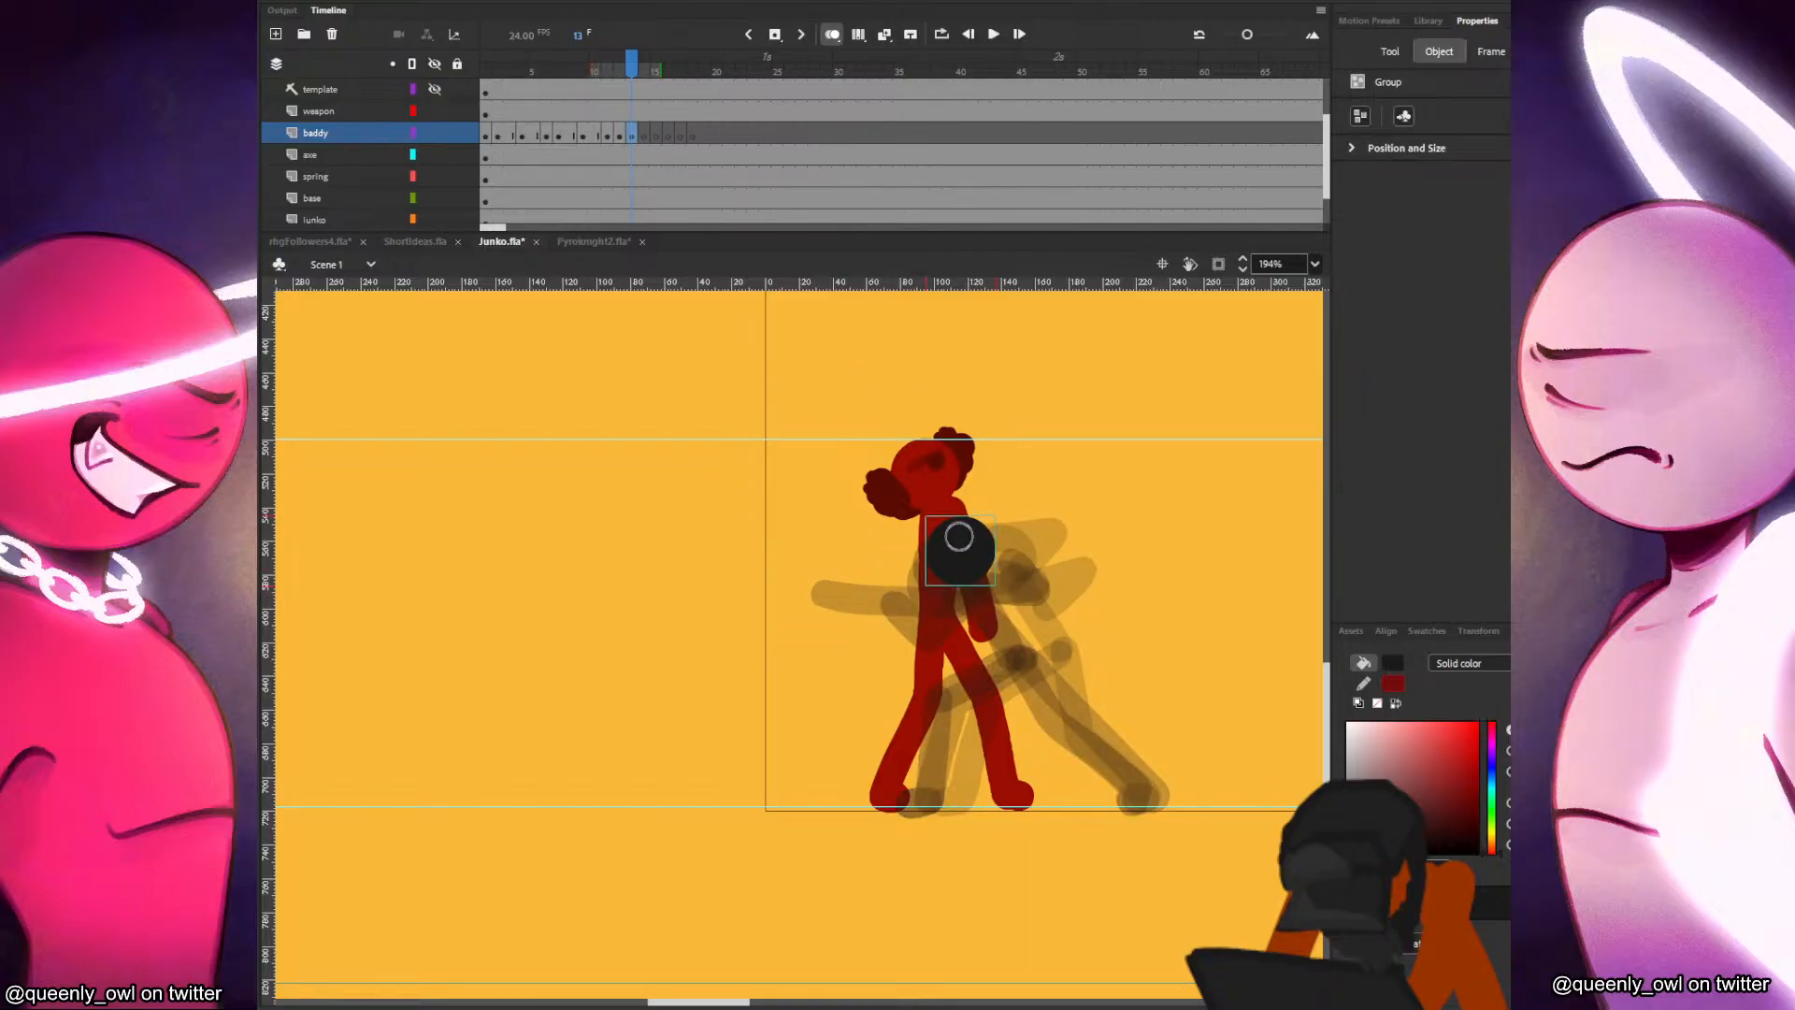
key("comma")
key("period")
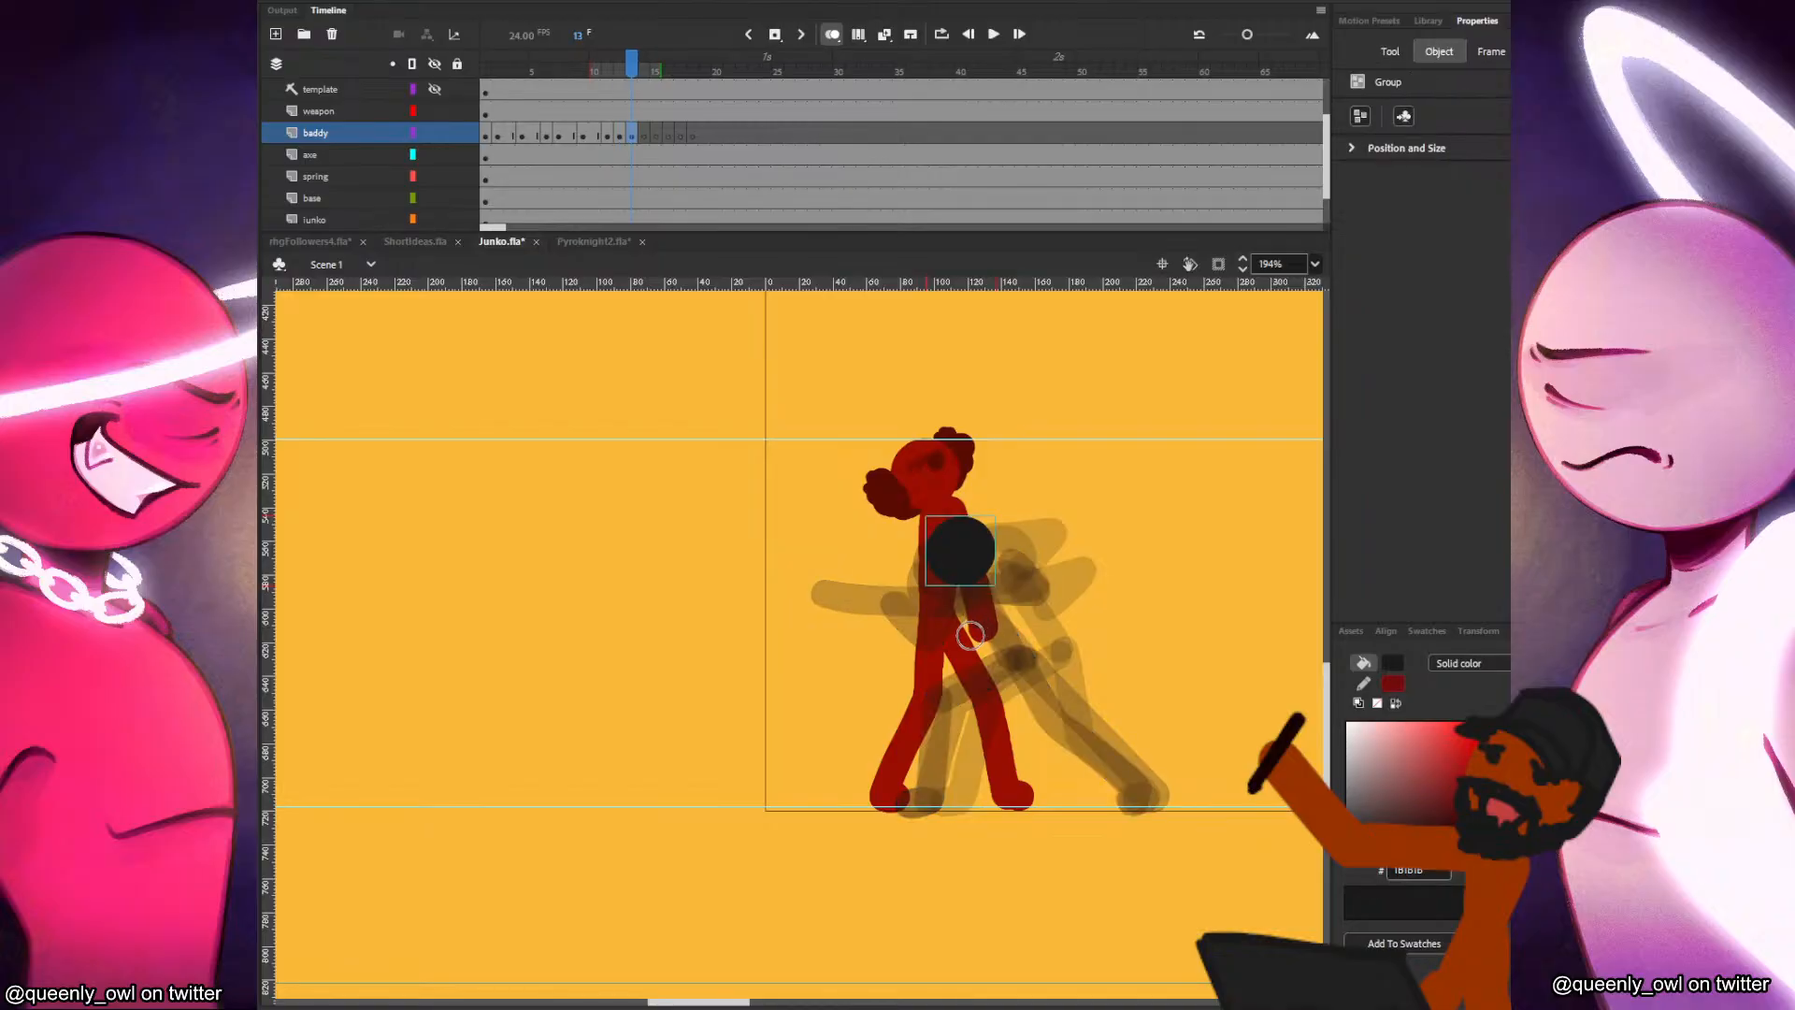
key("comma")
key("period")
Draw the baddy's upright torso in frame 13, with the front arm raised forward and the rear arm bent behind.
mouse_move(974, 587)
left_mouse_down()
mouse_move(1029, 603)
mouse_move(982, 643)
mouse_move(915, 802)
left_mouse_up()
key("comma")
key("period")
key("comma")
key("period")
key("comma")
key("period")
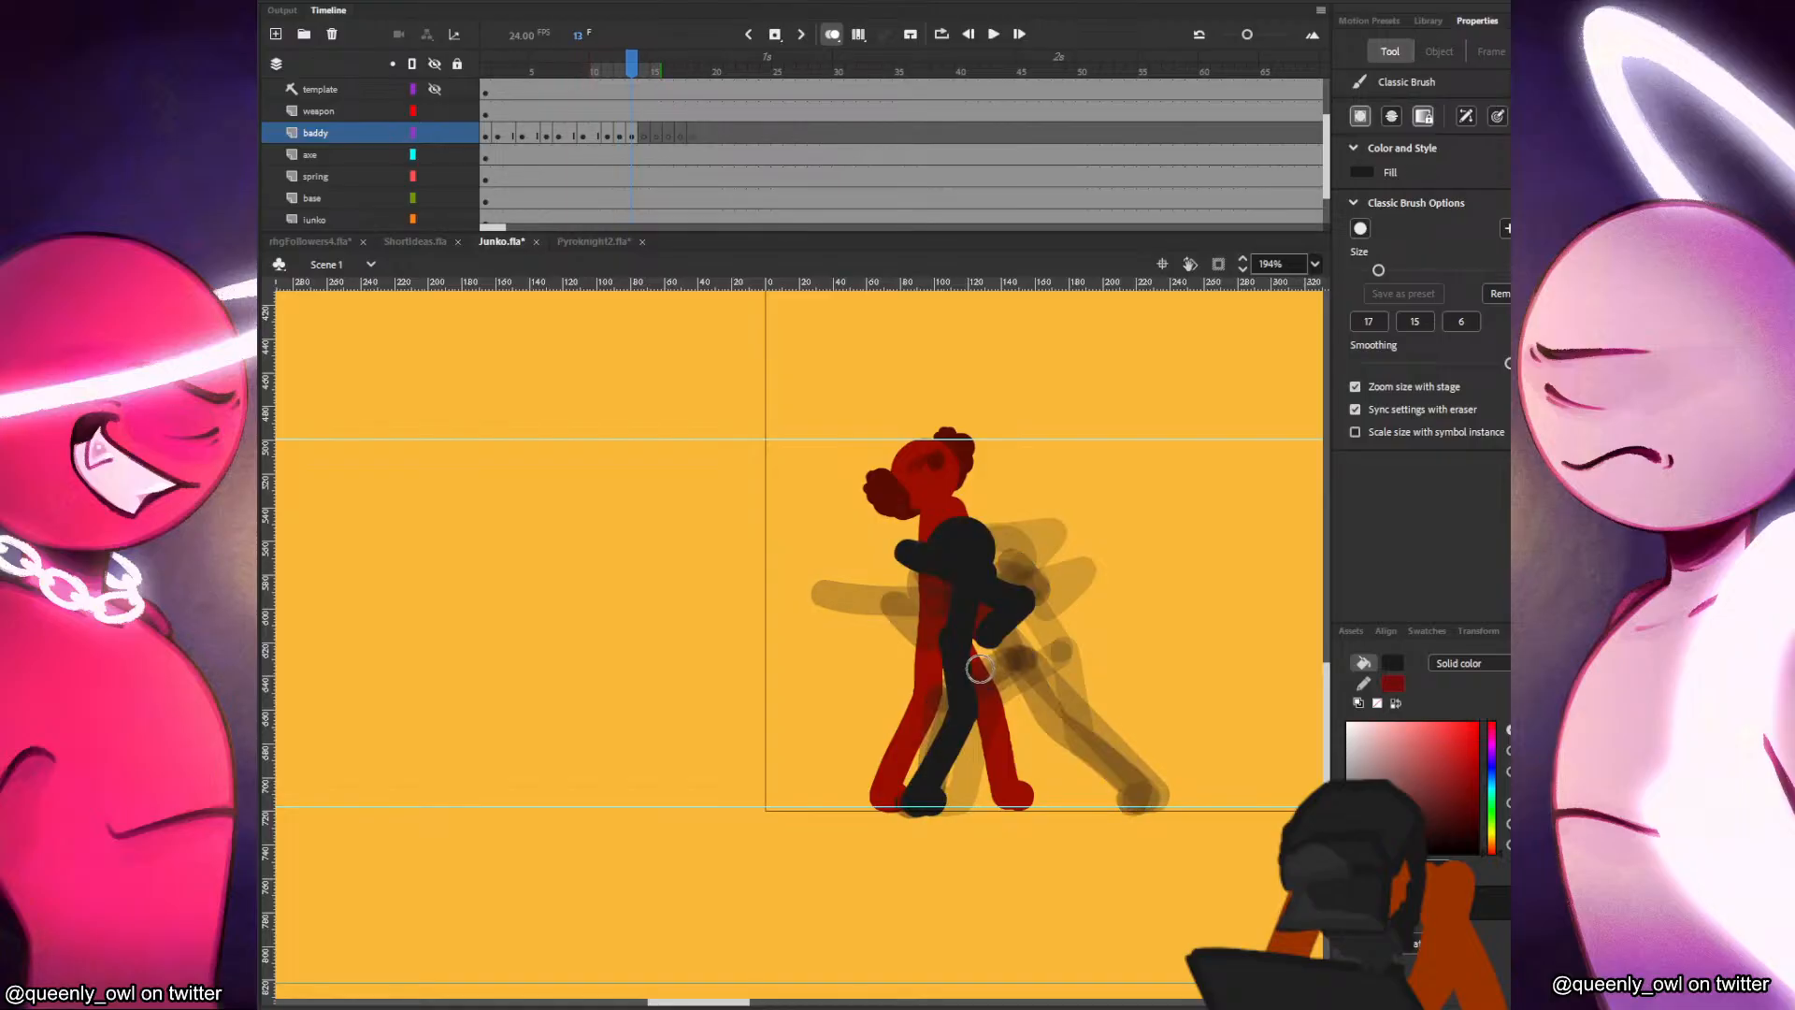
Redraw the baddy's front leg in frame 13 with the knee bent forward and the foot planted on the ground guide.
key("comma")
key("period")
key("comma")
key("period")
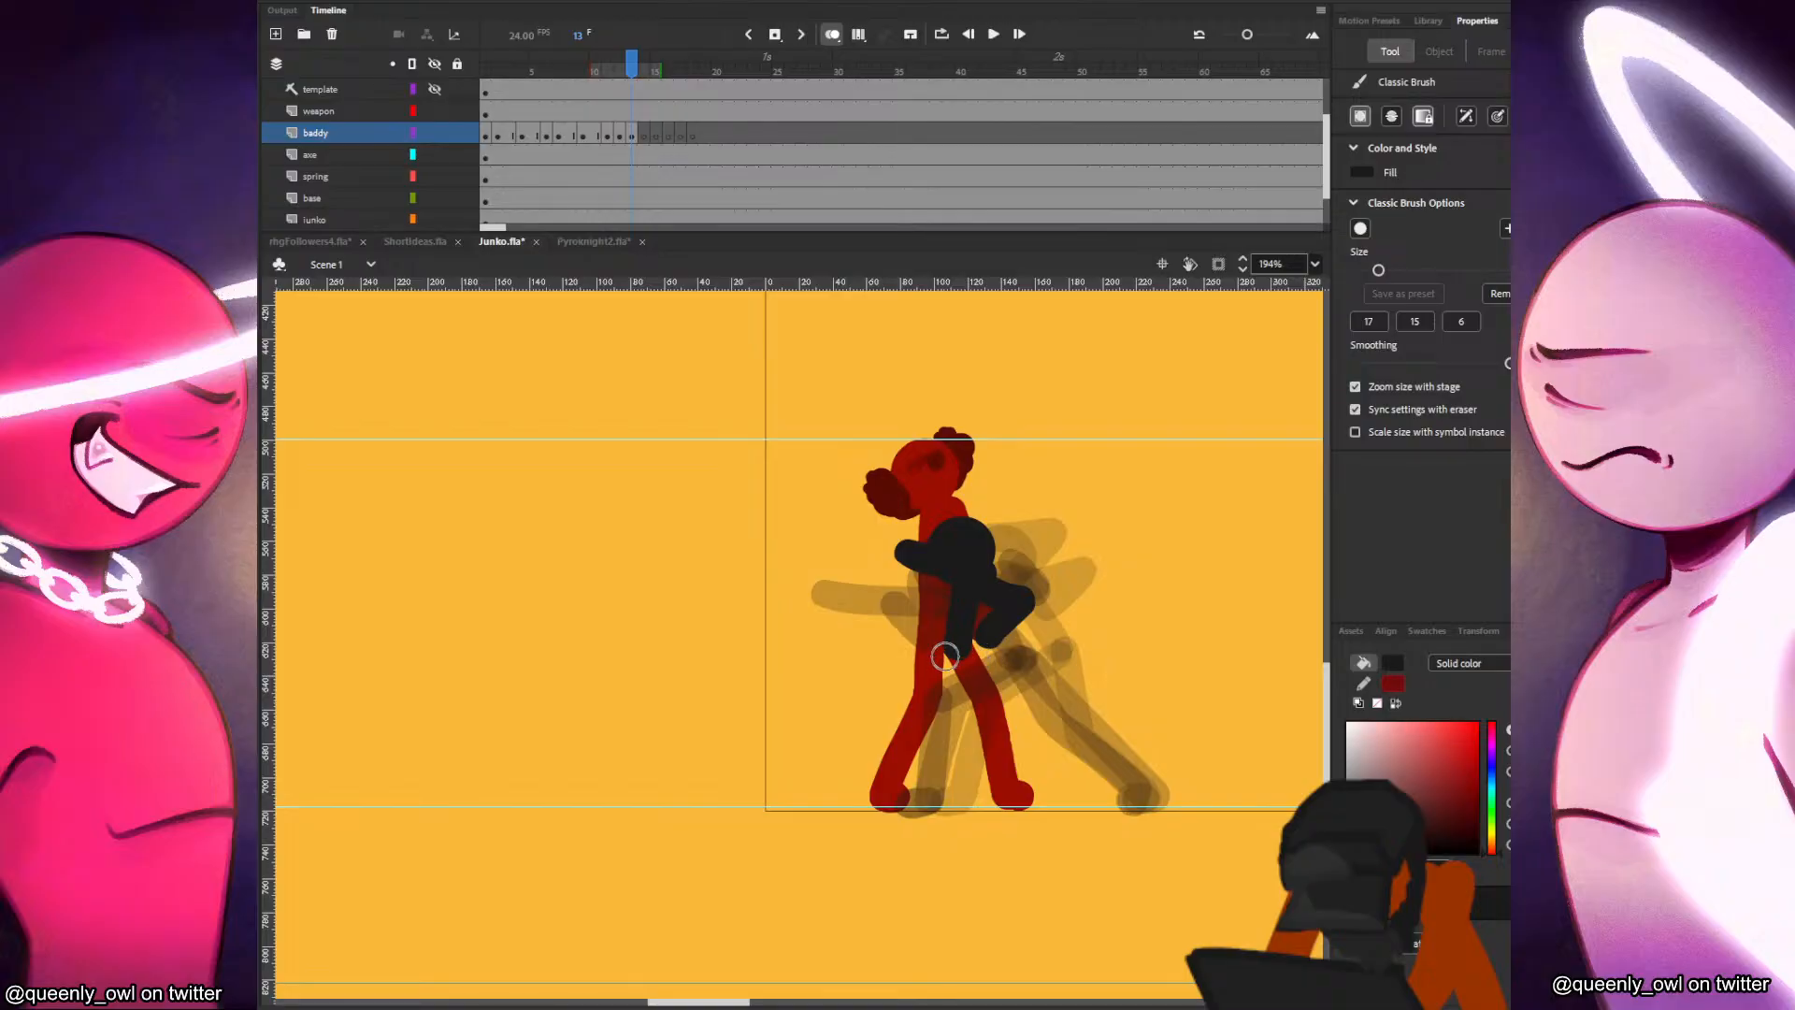
mouse_move(950, 647)
left_mouse_down()
mouse_move(915, 740)
mouse_move(930, 801)
mouse_move(910, 803)
left_mouse_up()
key("comma")
key("period")
Draw the baddy's rear leg in frame 13, angled back from the hips and ending above the ground.
left_click_drag(969, 644, 977, 727)
key("ctrl+z")
key("comma")
key("period")
left_click_drag(965, 643, 1002, 737)
key("comma")
key("period")
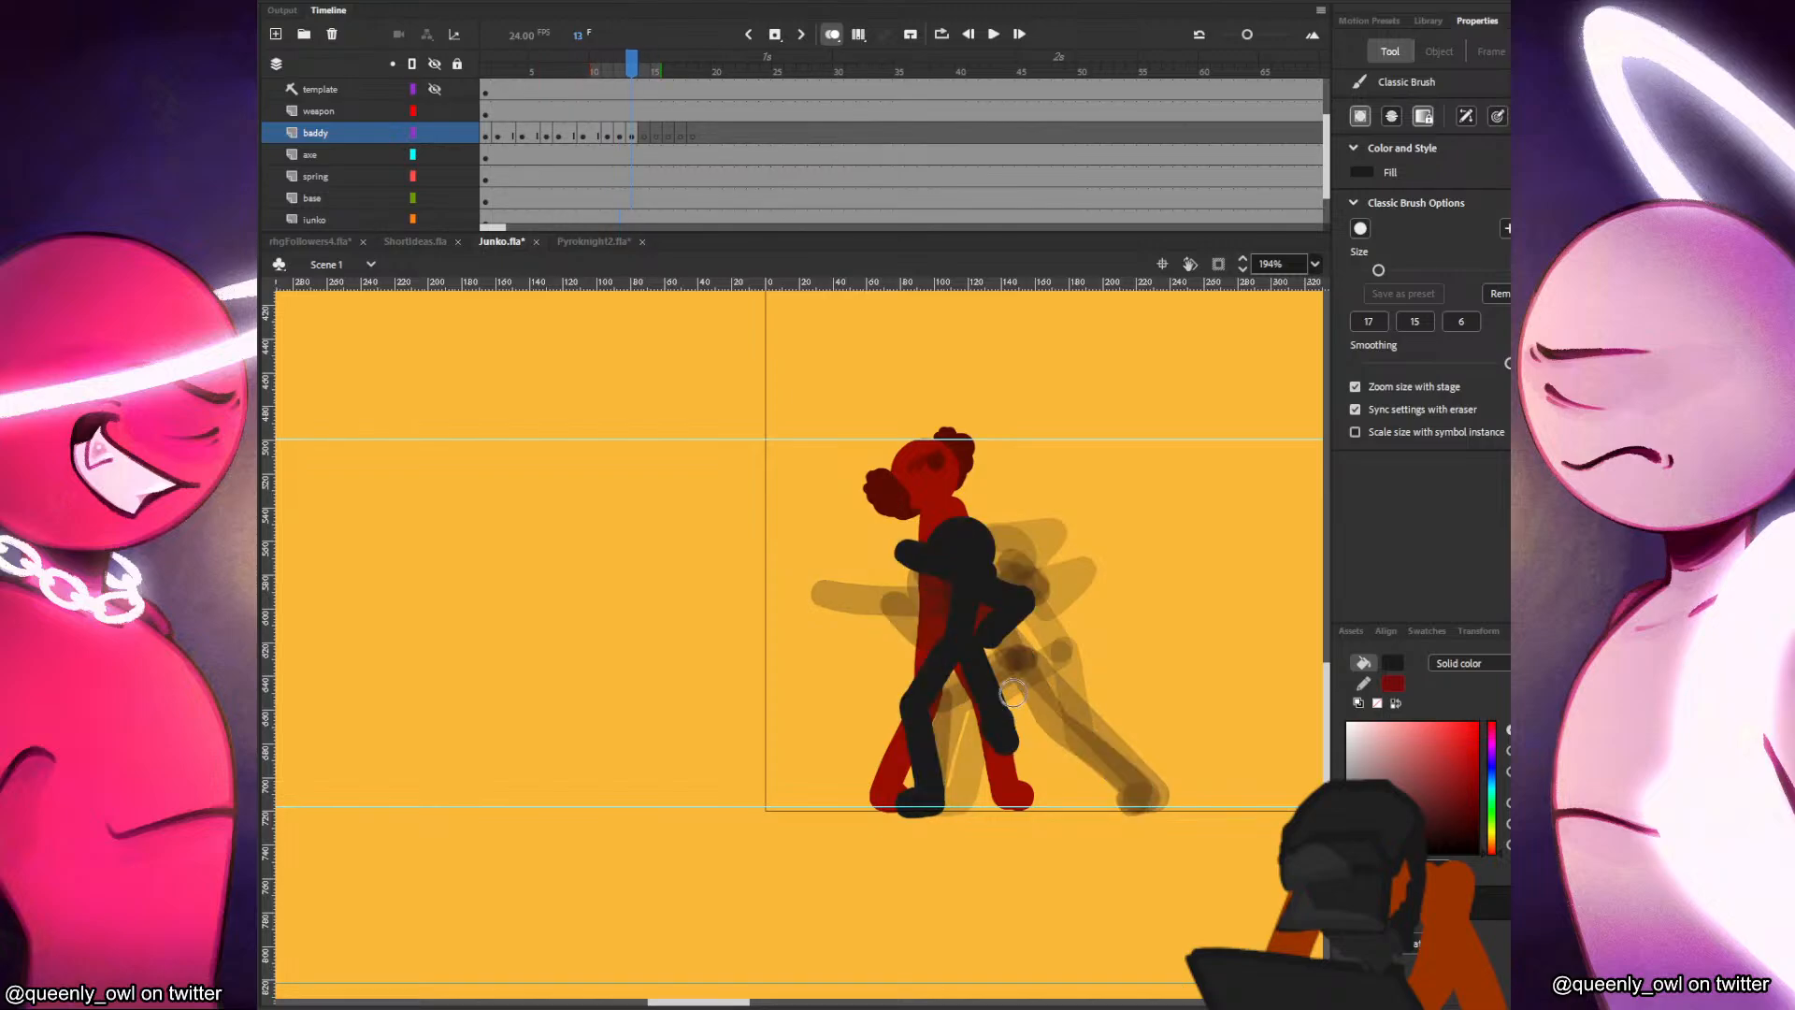
Draw the baddy's head, forward-bent torso and front leg planted on the ground guide in frame 14.
left_click(631, 137)
left_click(642, 136)
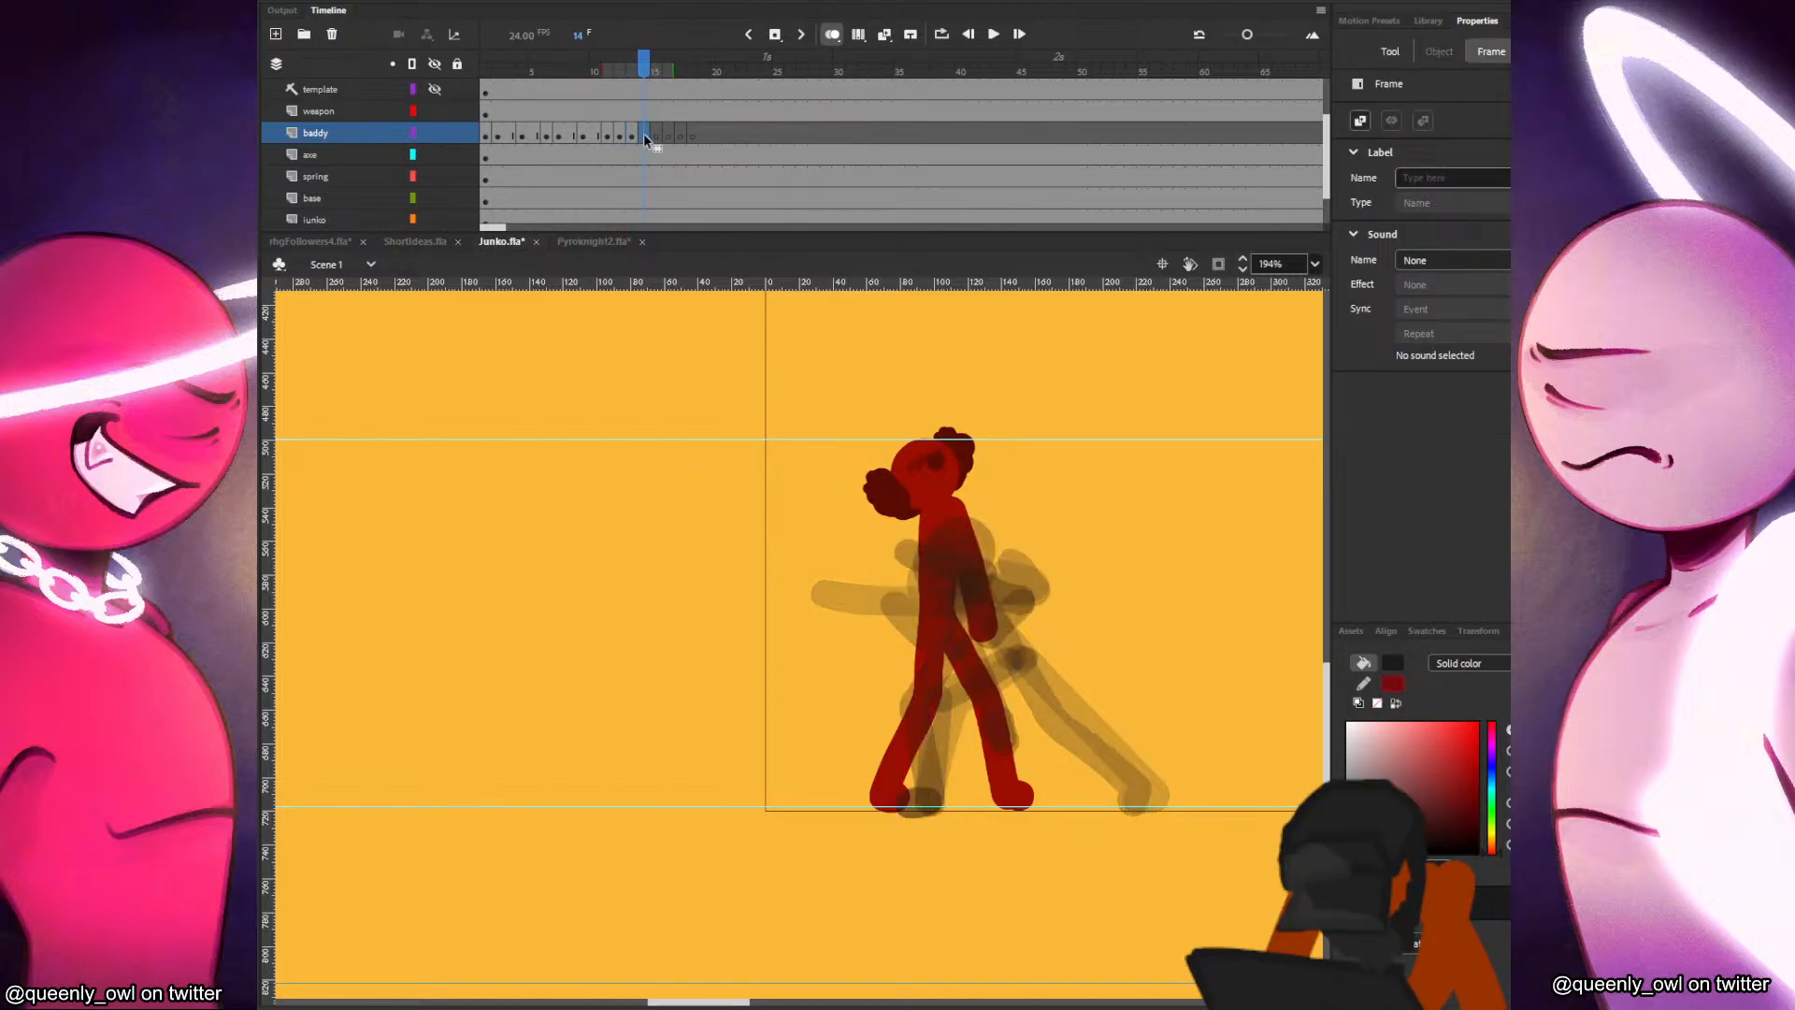
mouse_move(971, 553)
left_mouse_down()
mouse_move(898, 634)
mouse_move(927, 717)
mouse_move(893, 803)
mouse_move(915, 803)
left_mouse_up()
key("comma")
key("period")
key("comma")
key("period")
key("comma")
key("period")
Draw the baddy's other leg in frame 14 as a short foreshortened limb lifted forward from the hips.
left_click_drag(899, 614, 870, 667)
key("ctrl+z")
key("comma")
key("period")
key("comma")
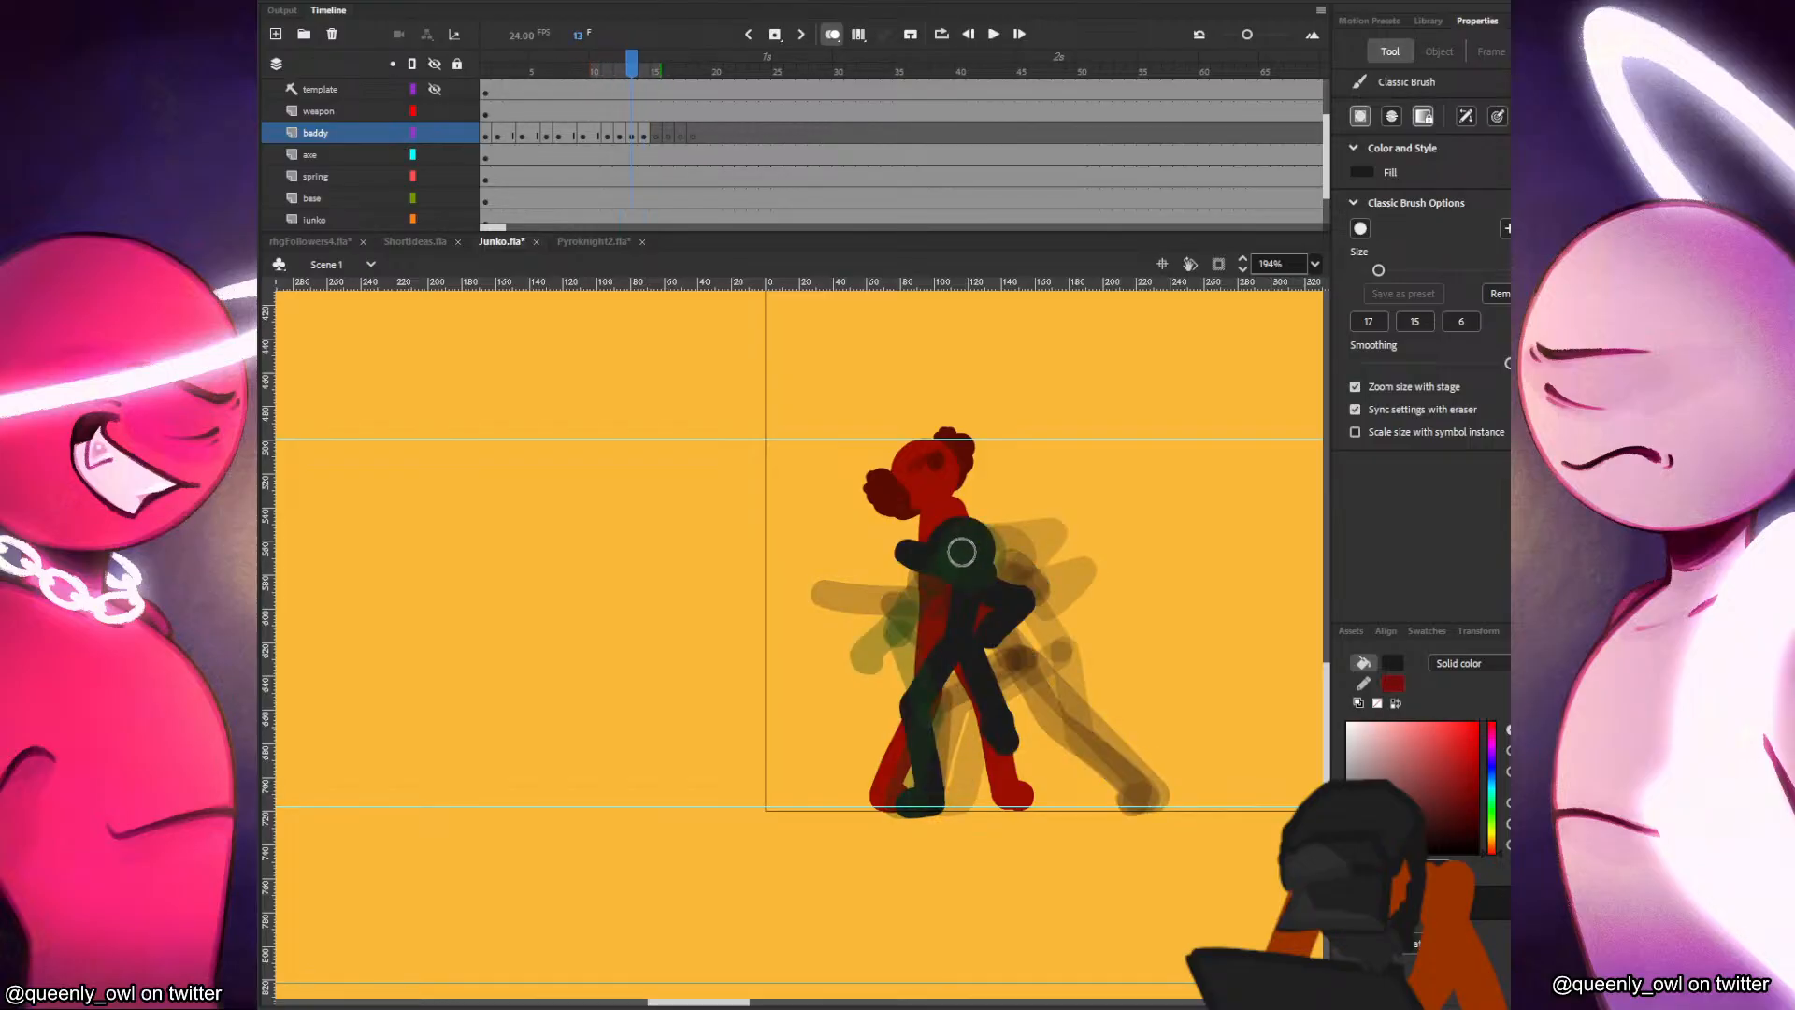
key("period")
Draw the baddy's arms in frame 14, the front arm reaching forward at shoulder height and the rear arm bent down behind.
mouse_move(982, 565)
left_mouse_down()
mouse_move(1017, 565)
mouse_move(1027, 585)
mouse_move(848, 559)
left_mouse_up()
key("comma")
key("period")
key("comma")
key("period")
key("comma")
key("period")
Hold the frame 14 pose through frame 15 with a blank keyframe at frame 16 on the baddy layer, and save the file.
left_click(655, 132)
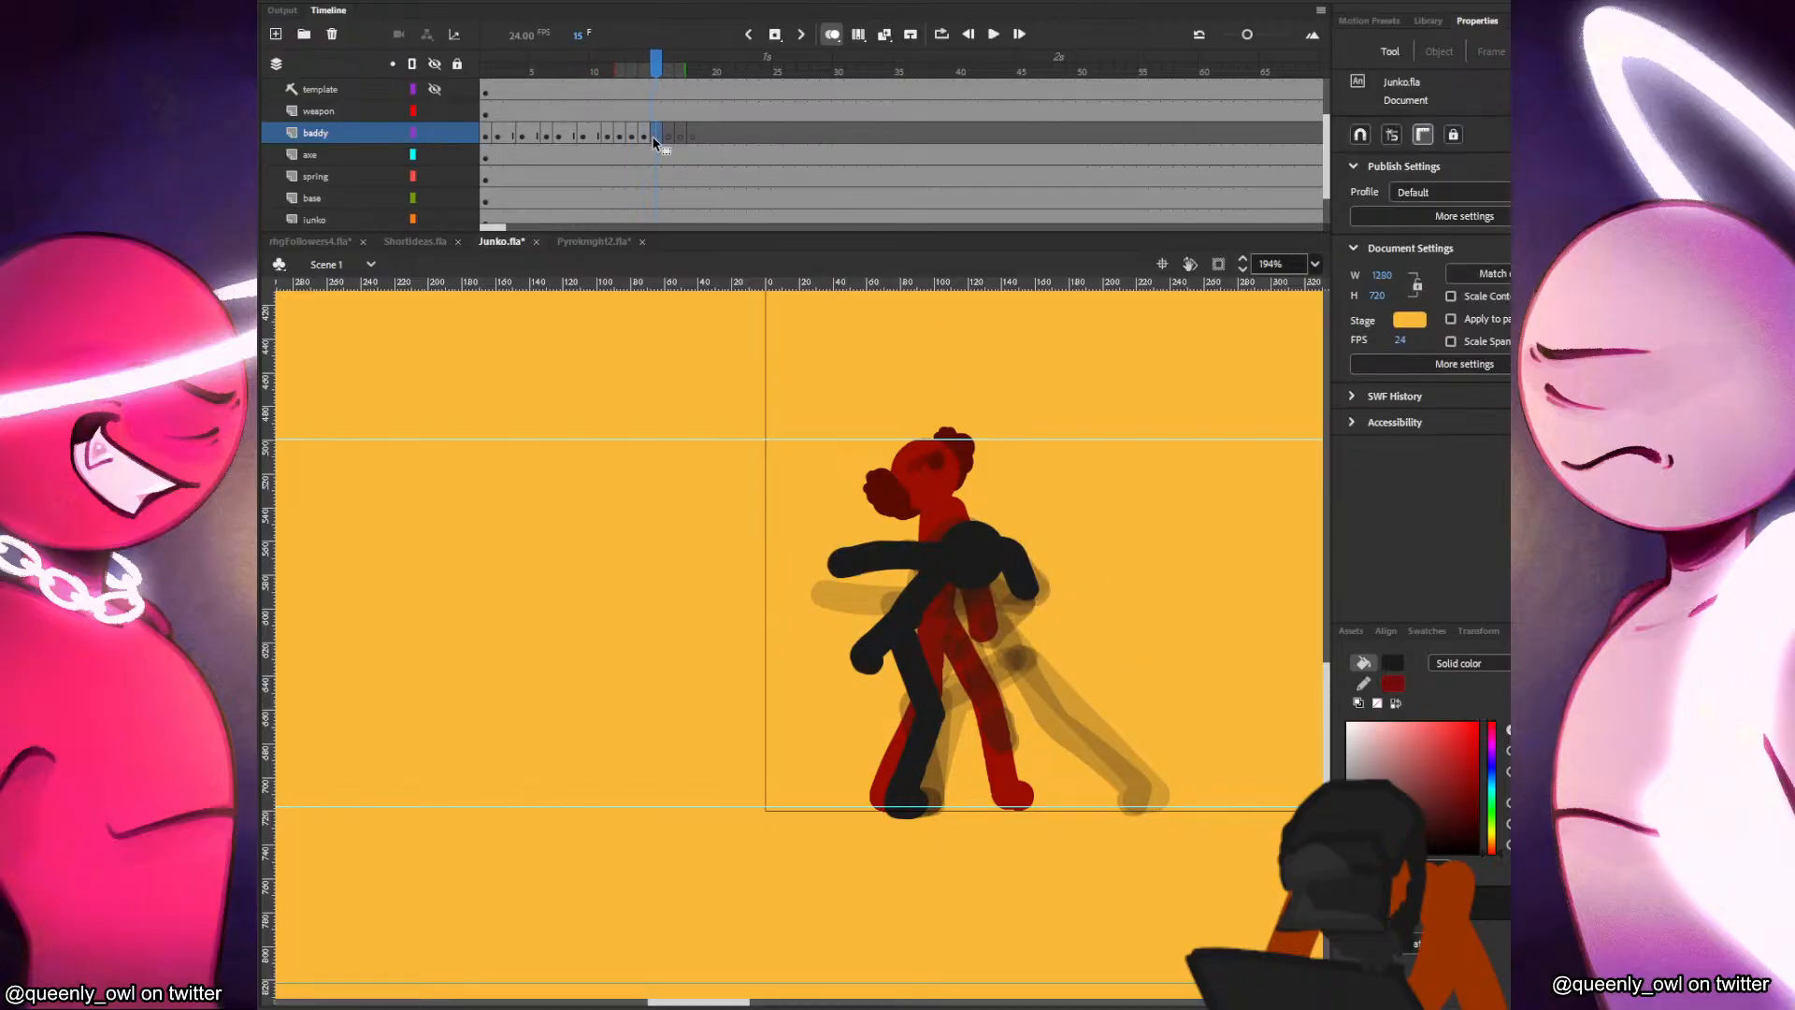
left_click(667, 133)
key("ctrl+s")
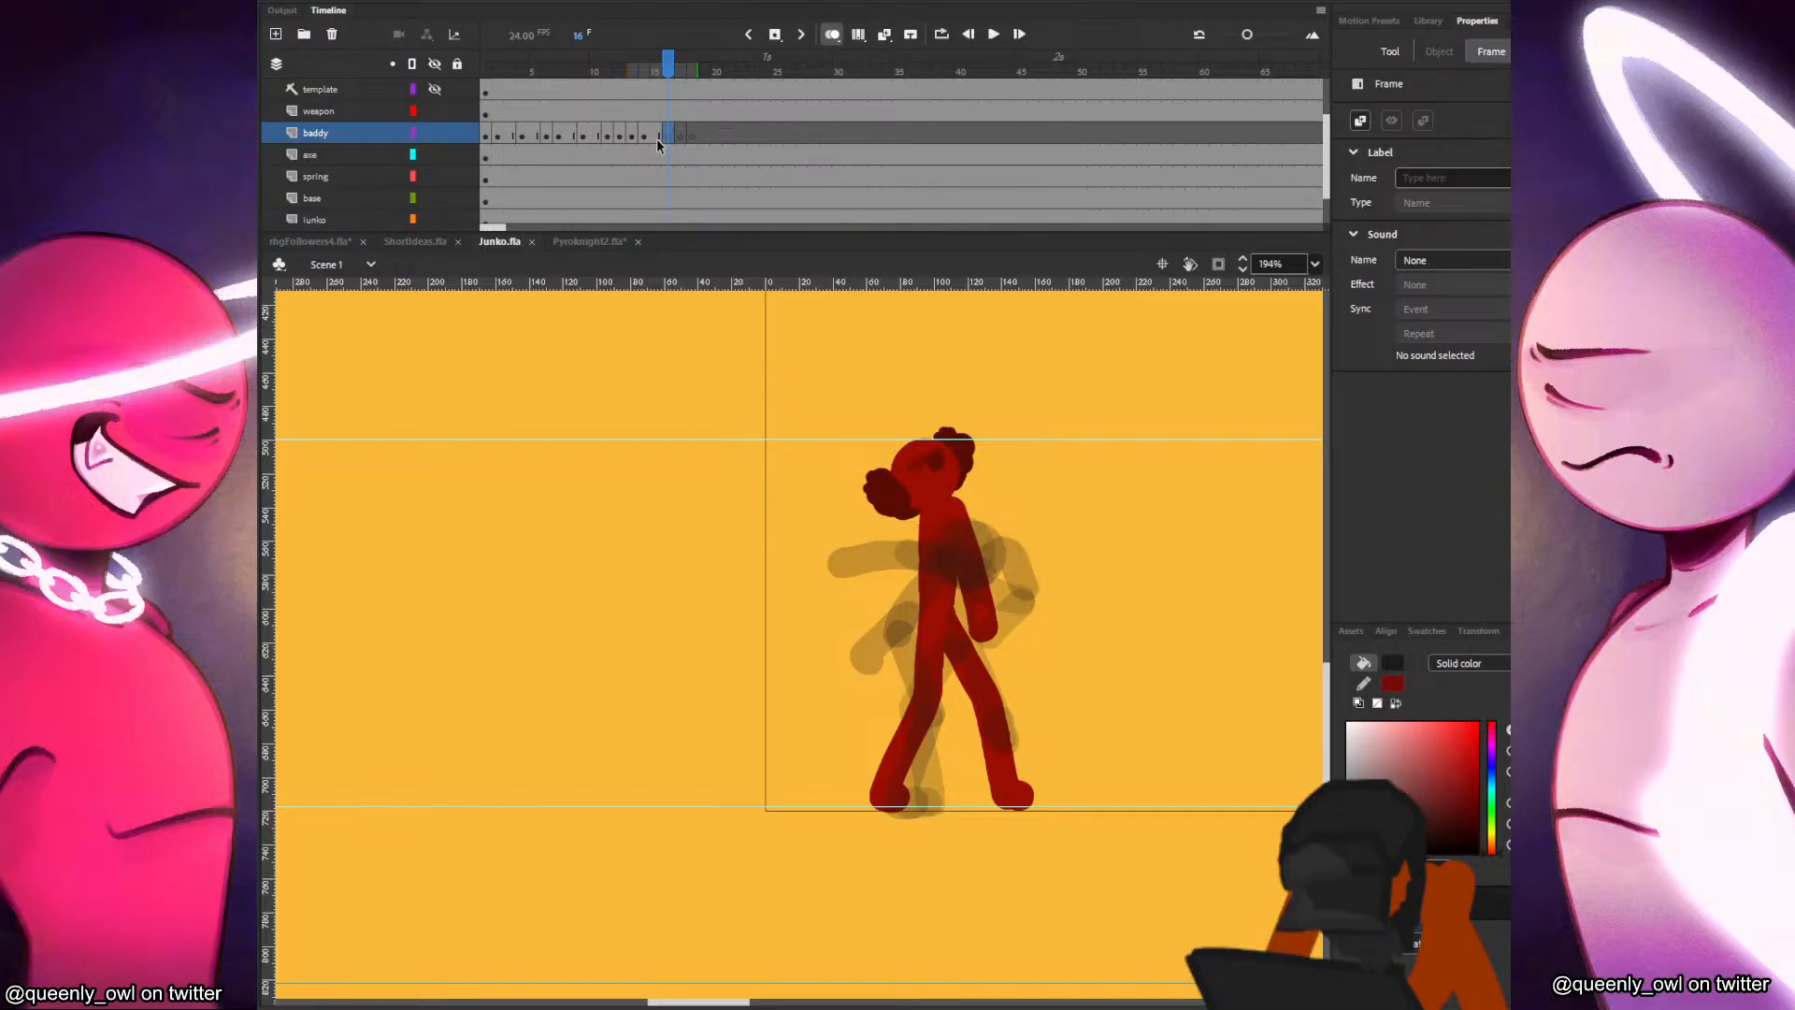
left_click(659, 136)
left_click(669, 135)
Paste the baddy's head into frame 16 and draw a nearly horizontal torso running forward from it.
key("ctrl+v")
mouse_move(791, 632)
left_mouse_down()
mouse_move(978, 557)
mouse_move(982, 597)
mouse_move(857, 600)
mouse_move(926, 612)
mouse_move(956, 594)
left_mouse_up()
key("b")
key("ctrl+z")
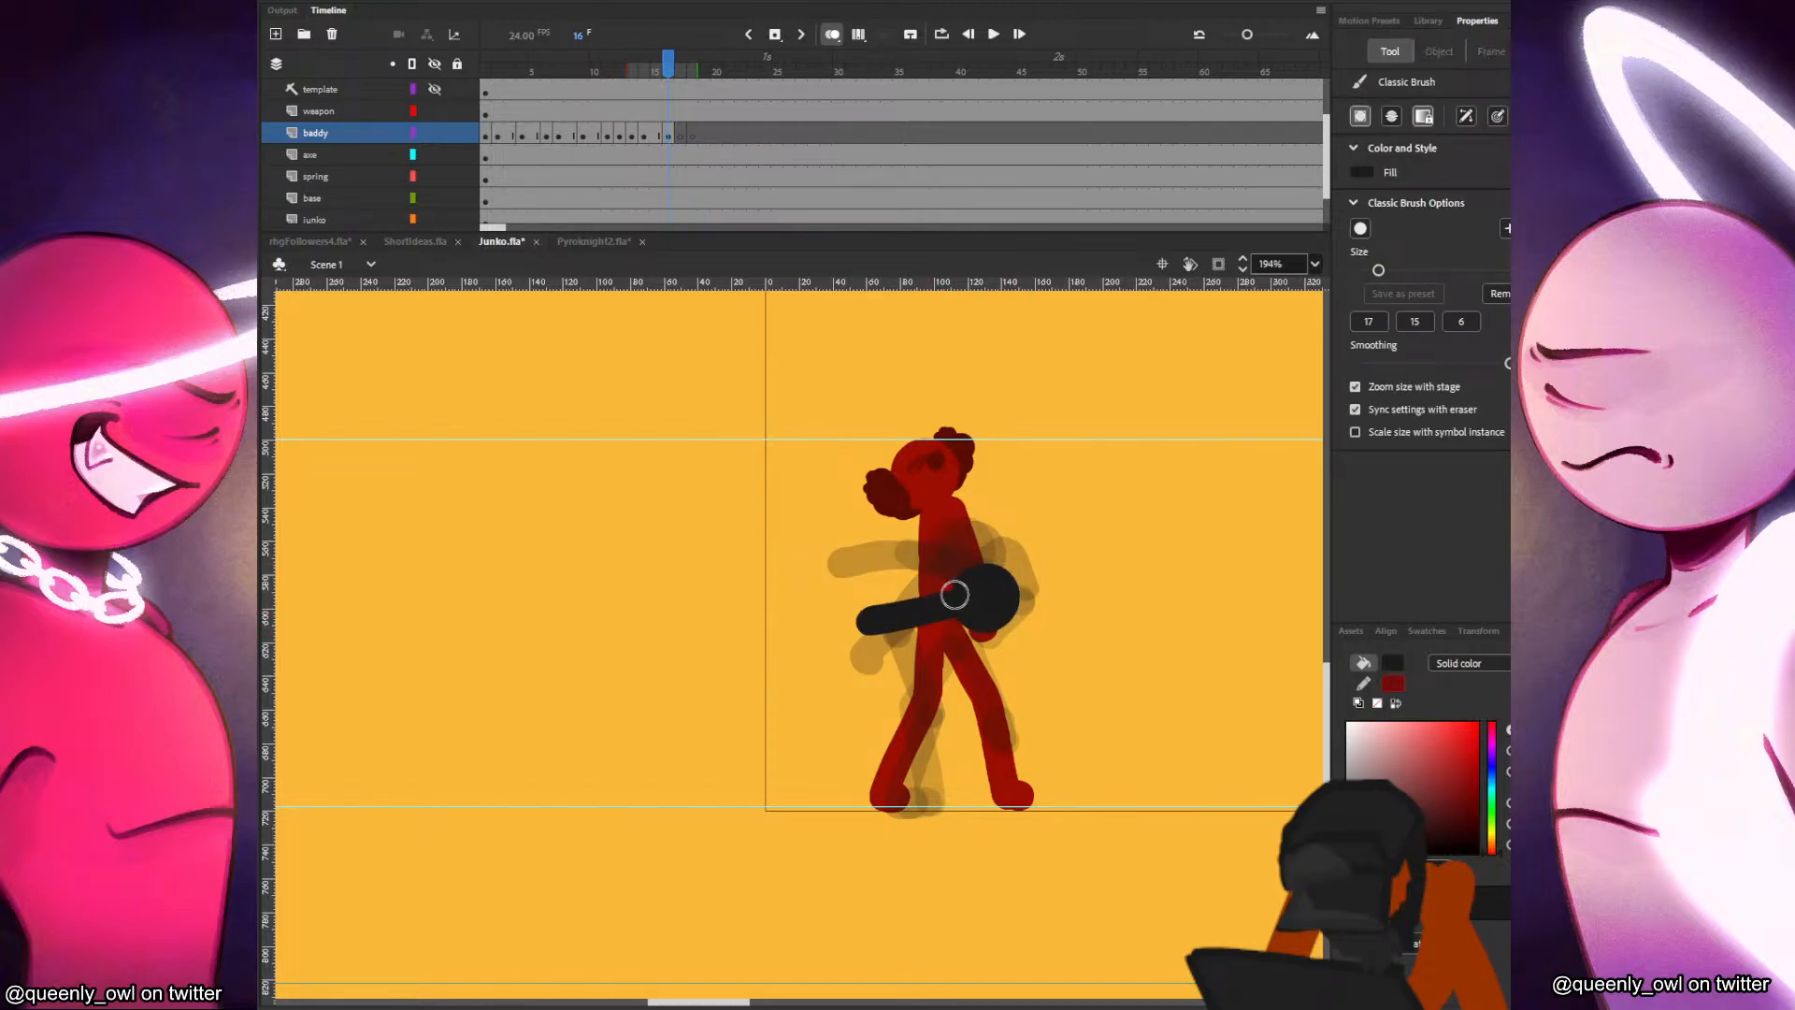
key("comma")
key("period")
left_click_drag(869, 622, 926, 817)
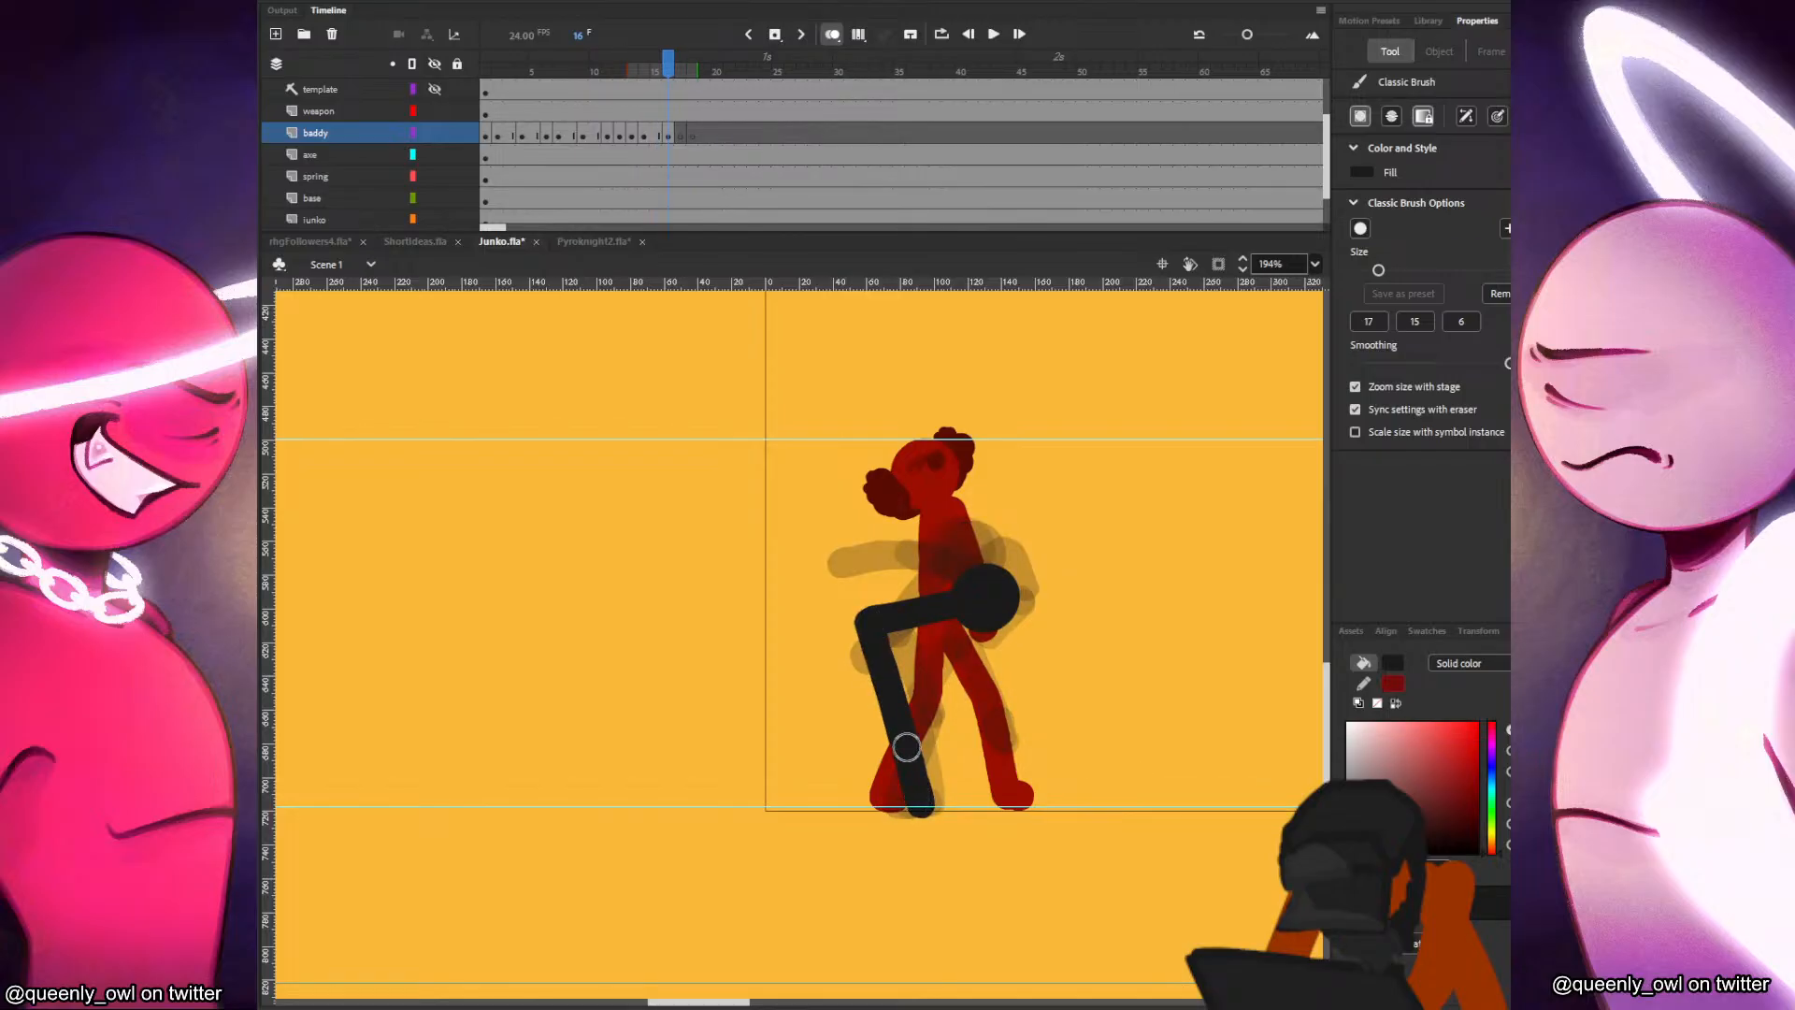
key("ctrl+z")
key("comma")
key("period")
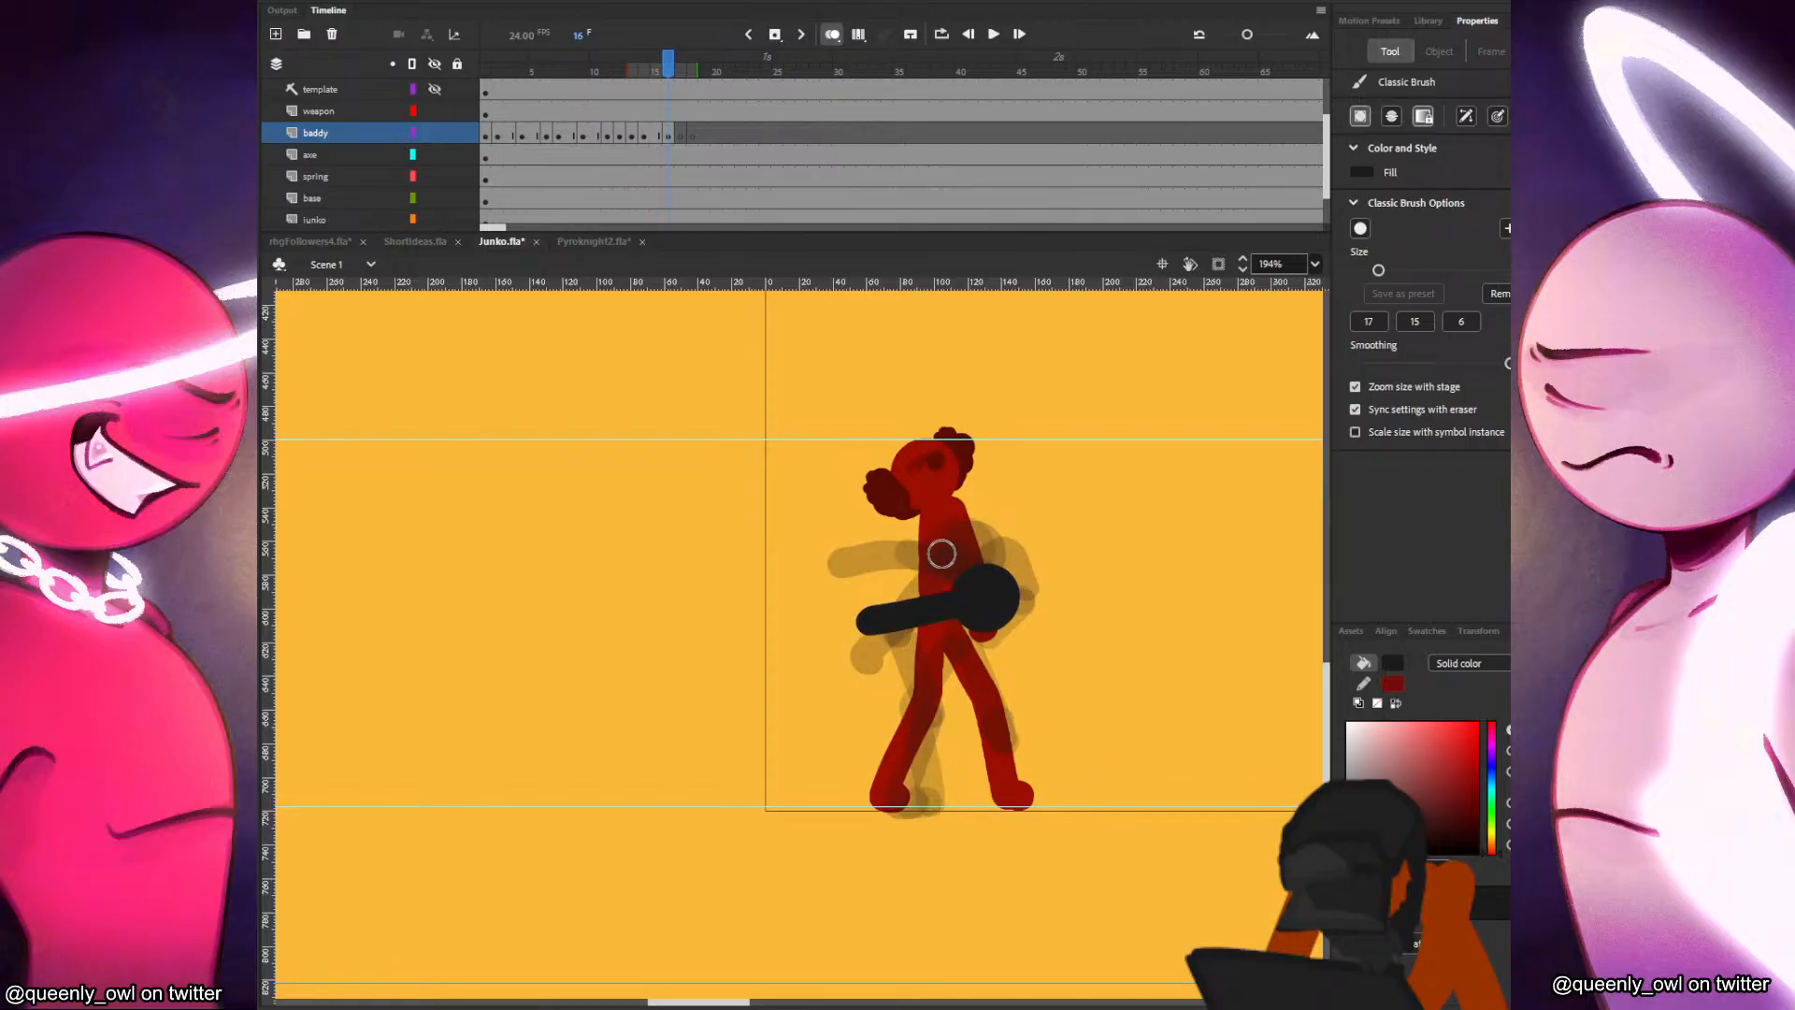
Move the baddy's head and torso slightly higher in frame 16.
key("v")
left_click(935, 607)
left_click(998, 607, "shift")
left_click_drag(999, 608, 990, 580)
key("b")
key("comma")
key("period")
left_click_drag(863, 599, 905, 804)
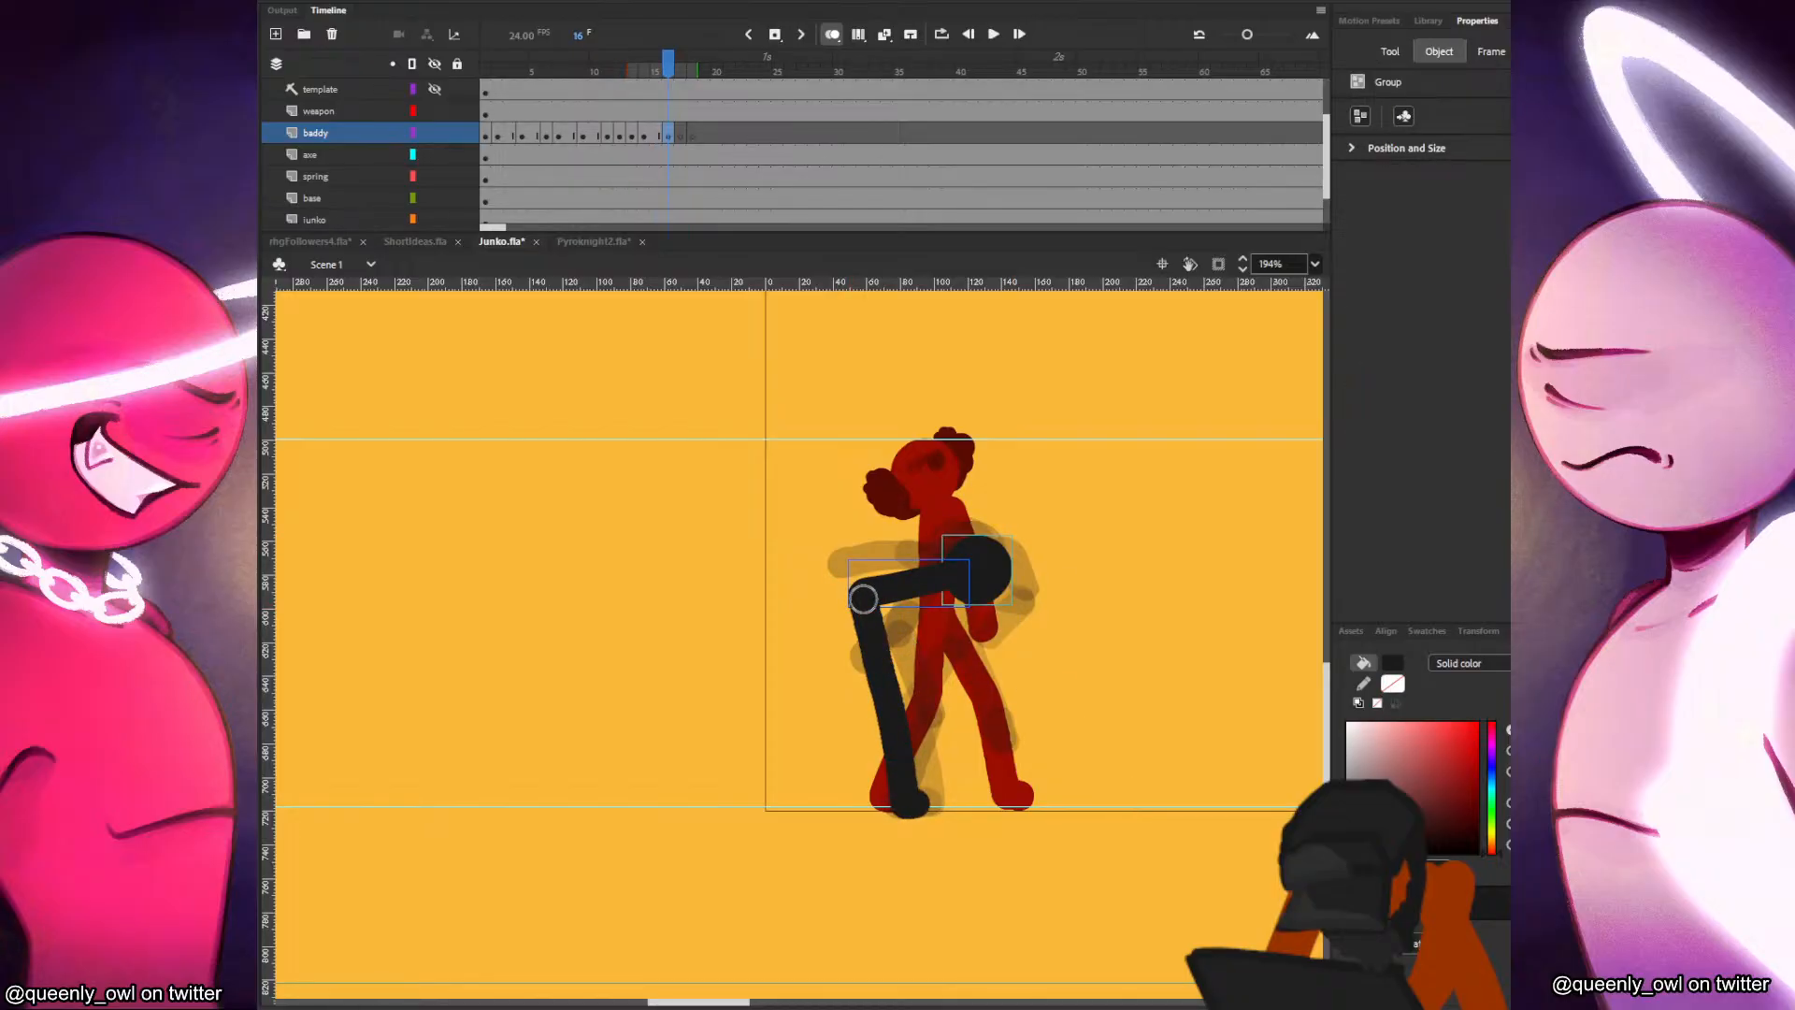
key("comma")
key("period")
key("comma")
key("period")
key("ctrl+z")
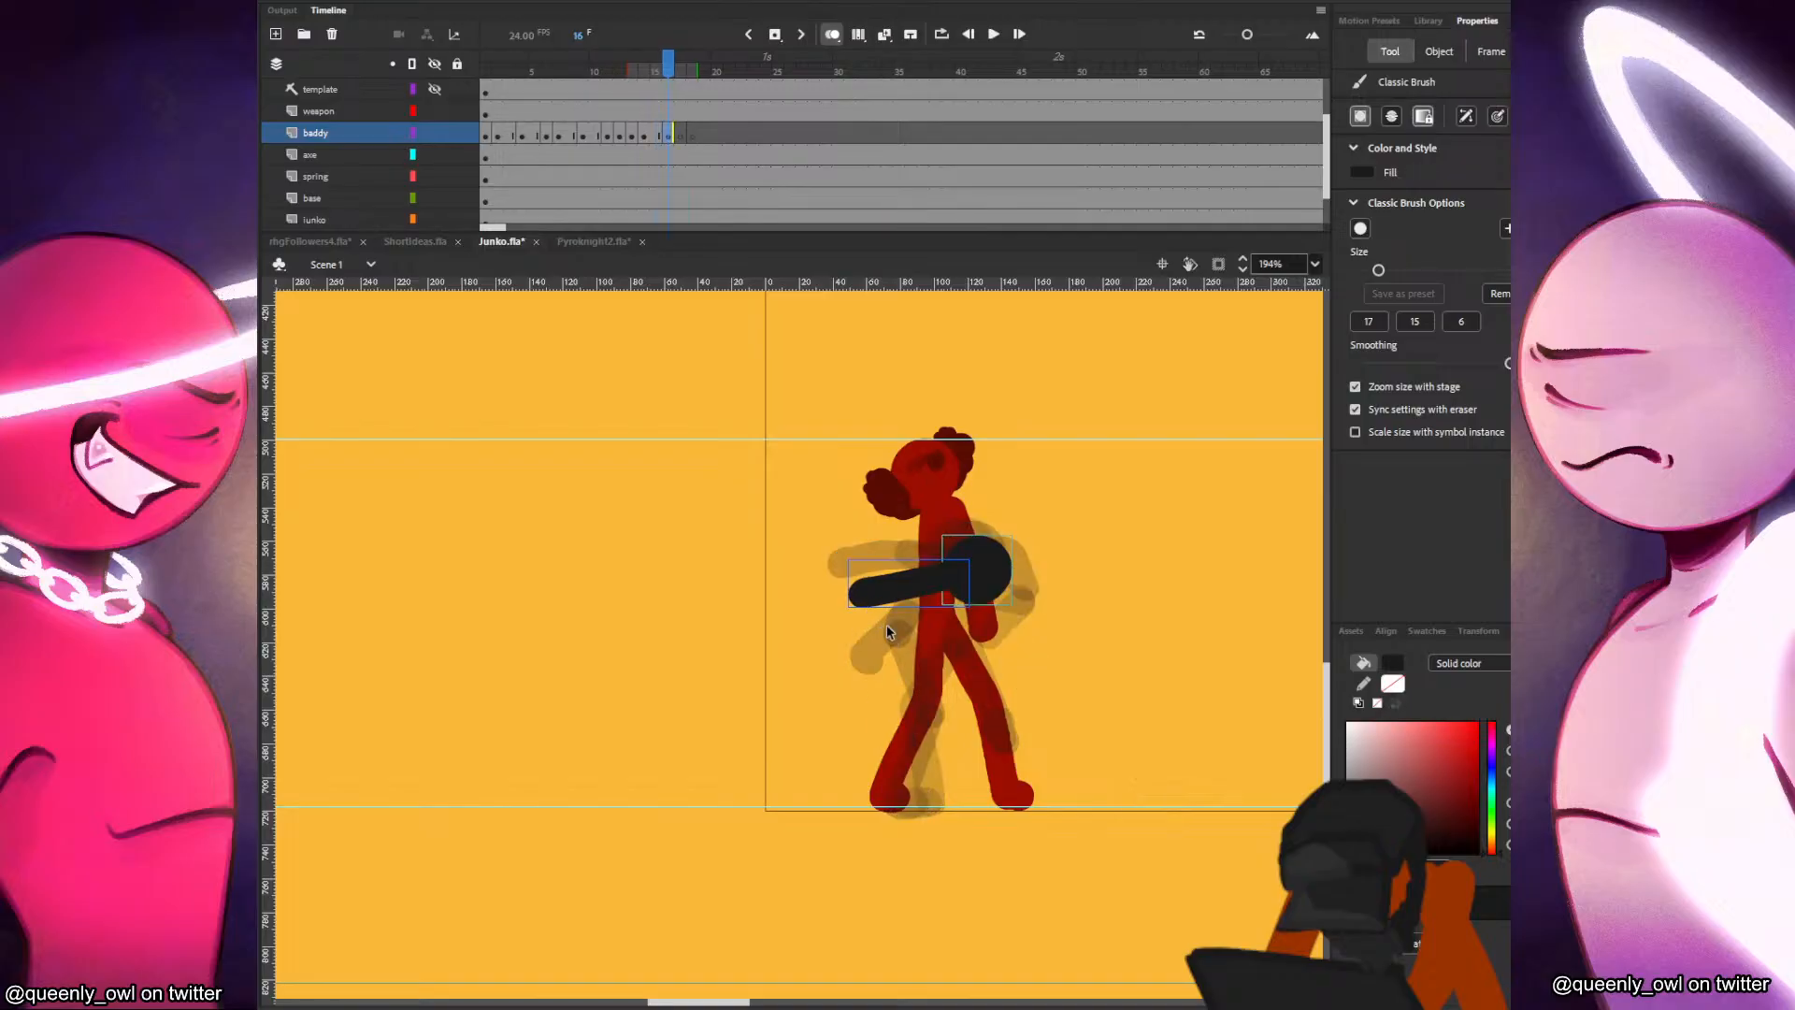
Draw the baddy's standing leg in frame 16, nearly straight down from the hips to the ground guide.
left_click_drag(863, 595, 888, 797)
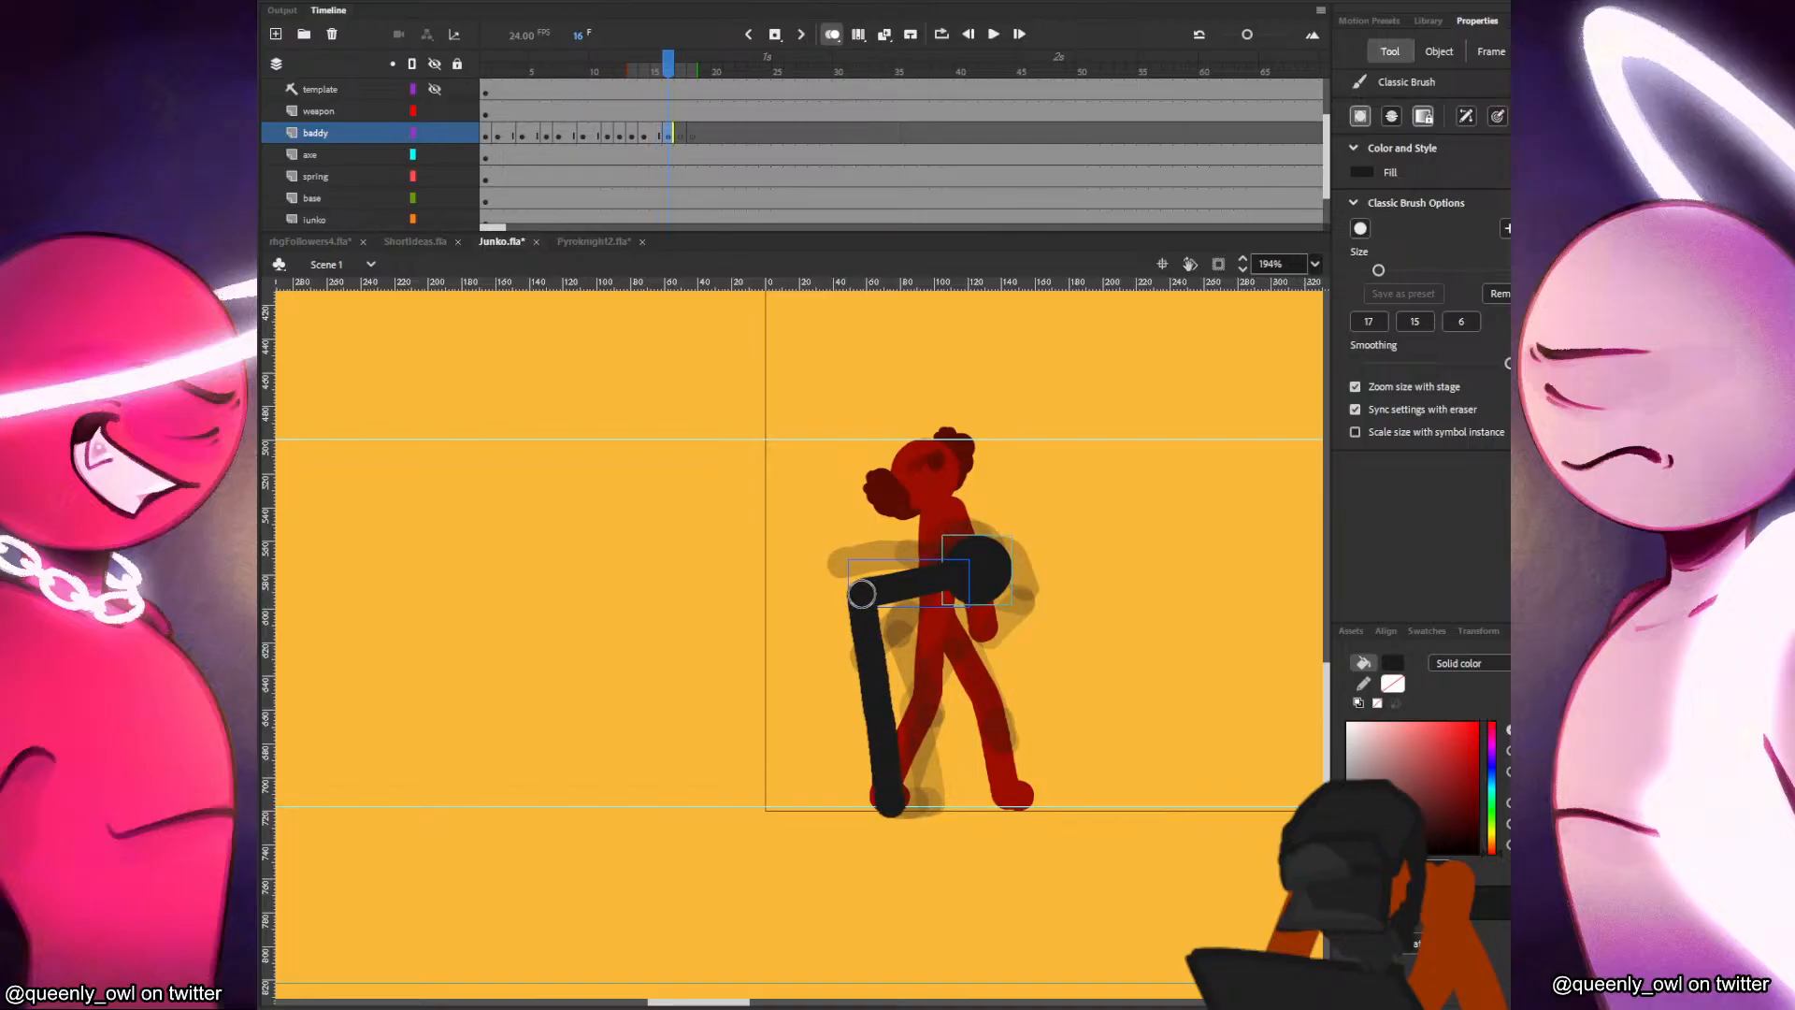
key("comma")
key("period")
Draw the baddy's kicking leg in frame 16, fully extended forward and upward from the hips.
left_click_drag(853, 586, 680, 509)
key("comma")
key("period")
key("comma")
key("comma")
key("comma")
key("period")
key("period")
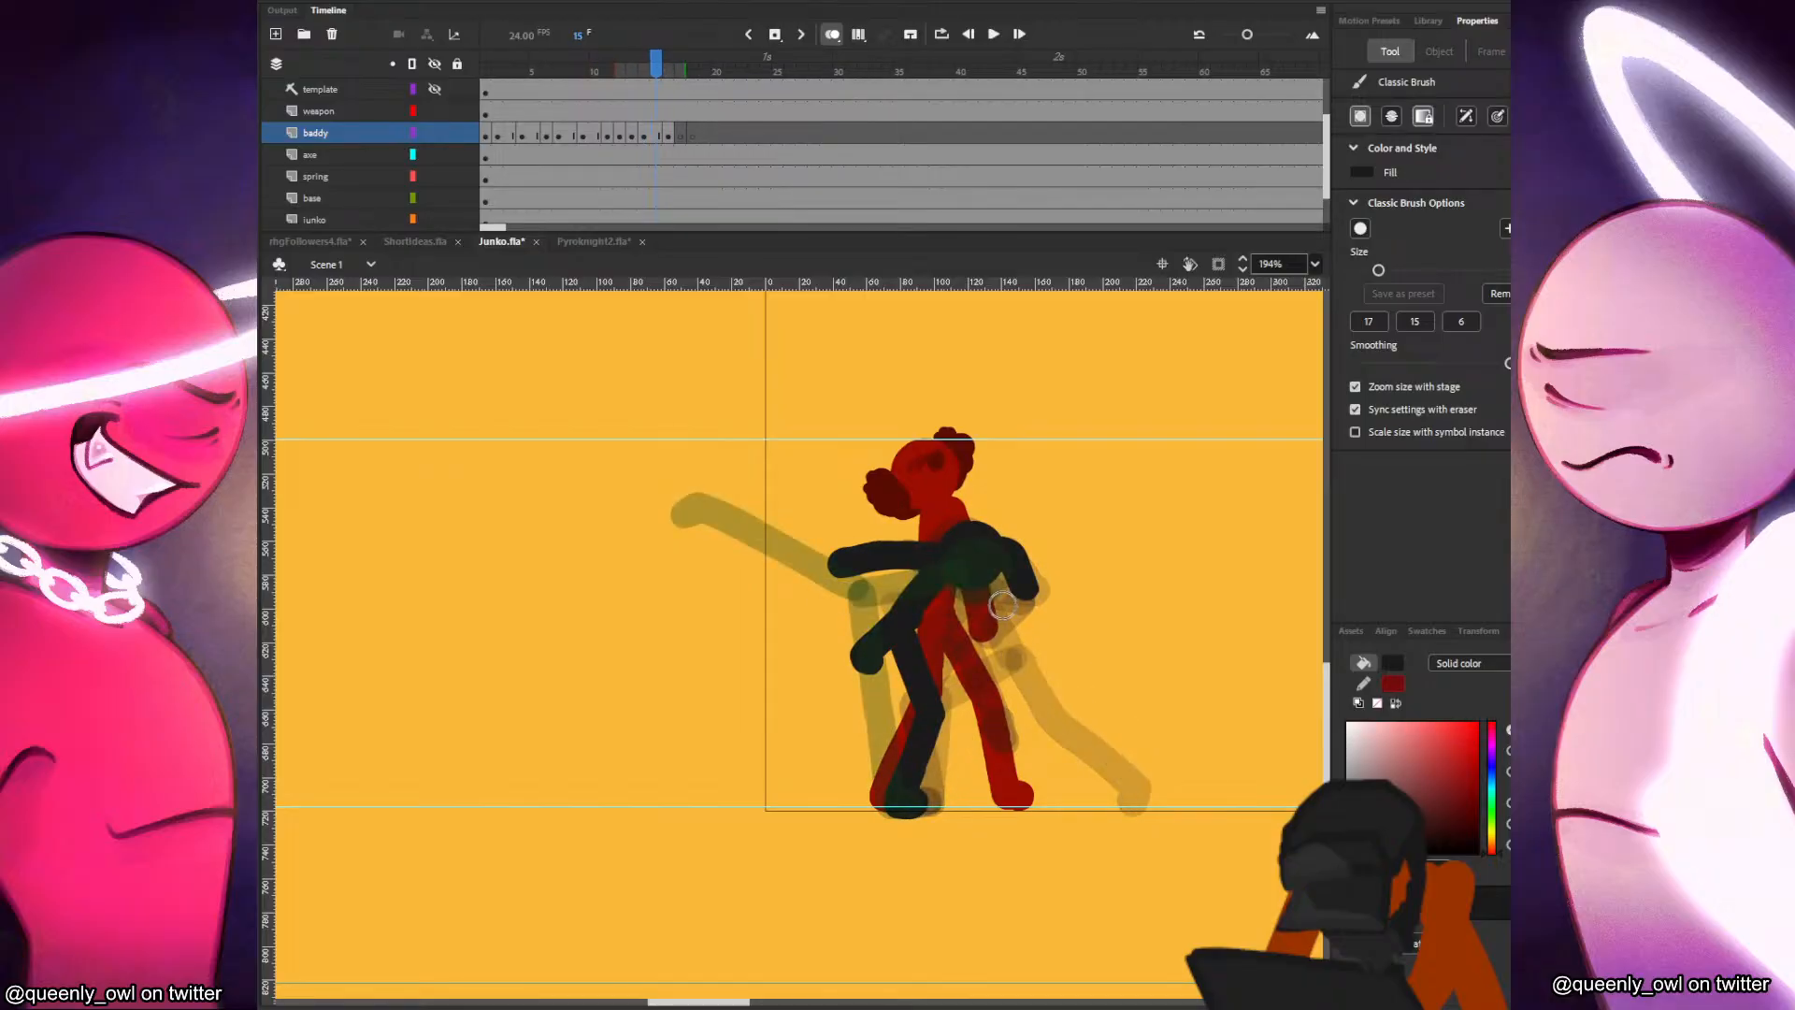
key("period")
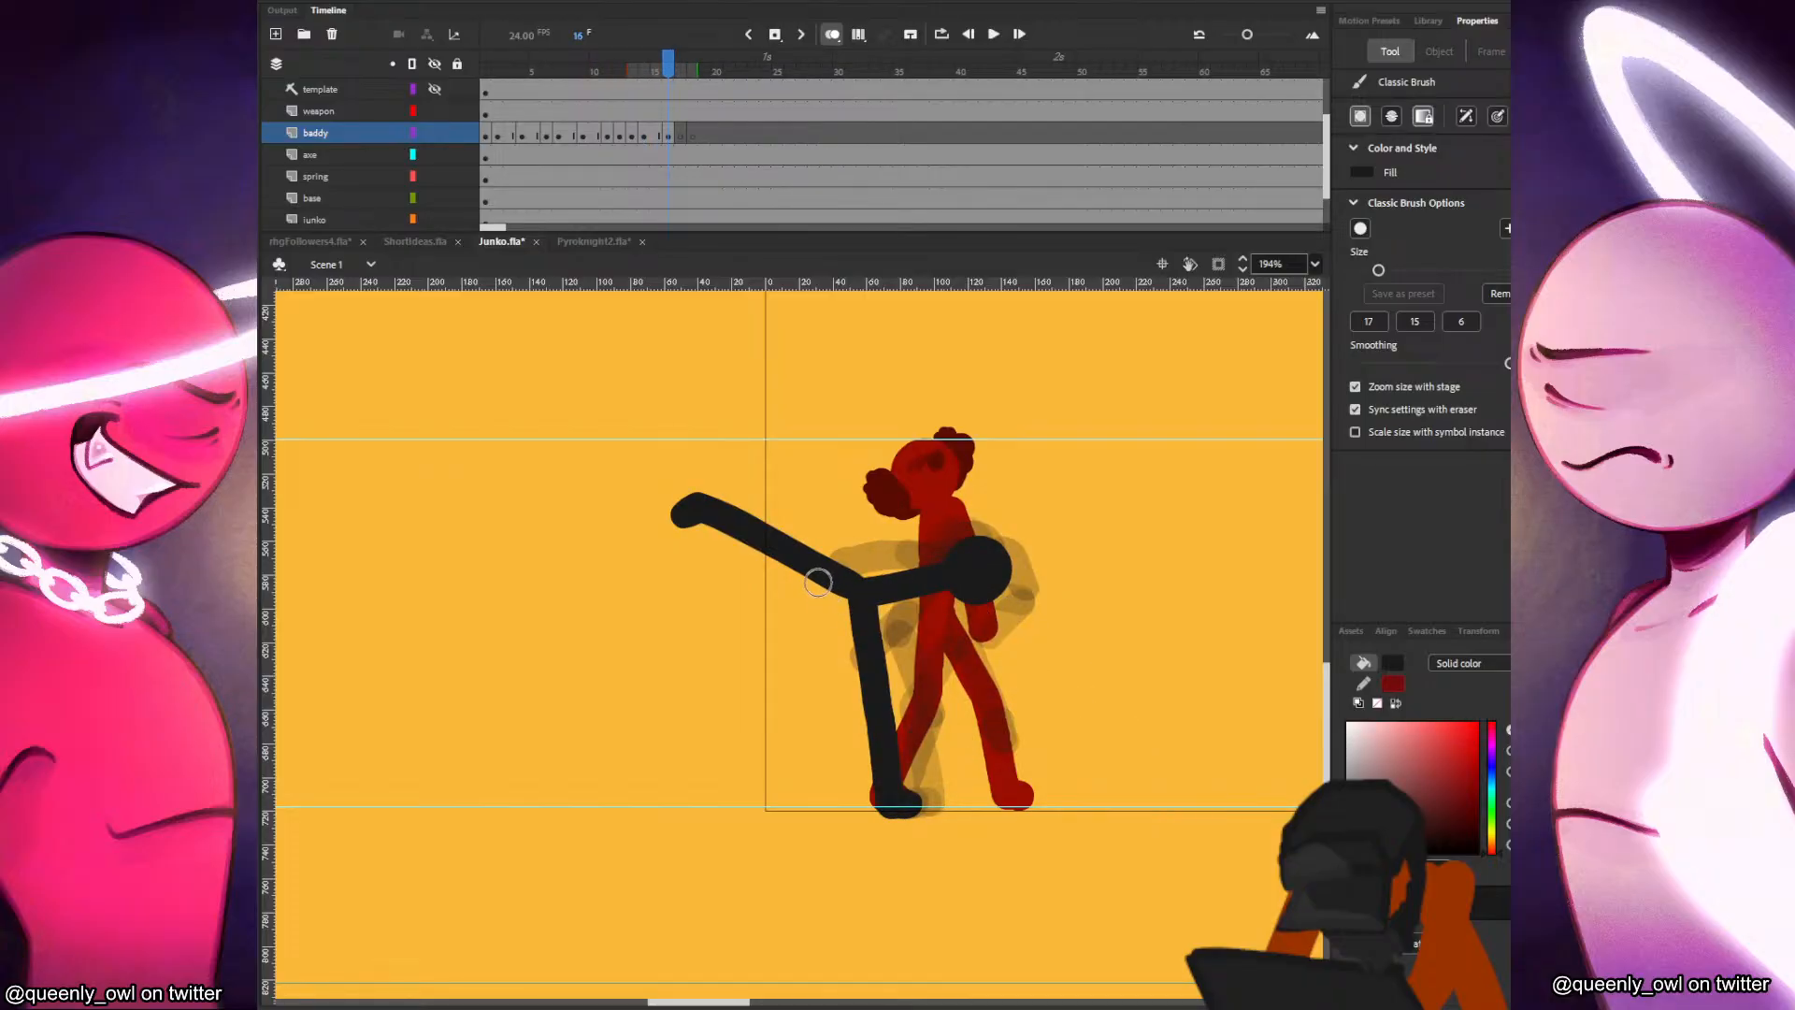
key("comma")
key("comma")
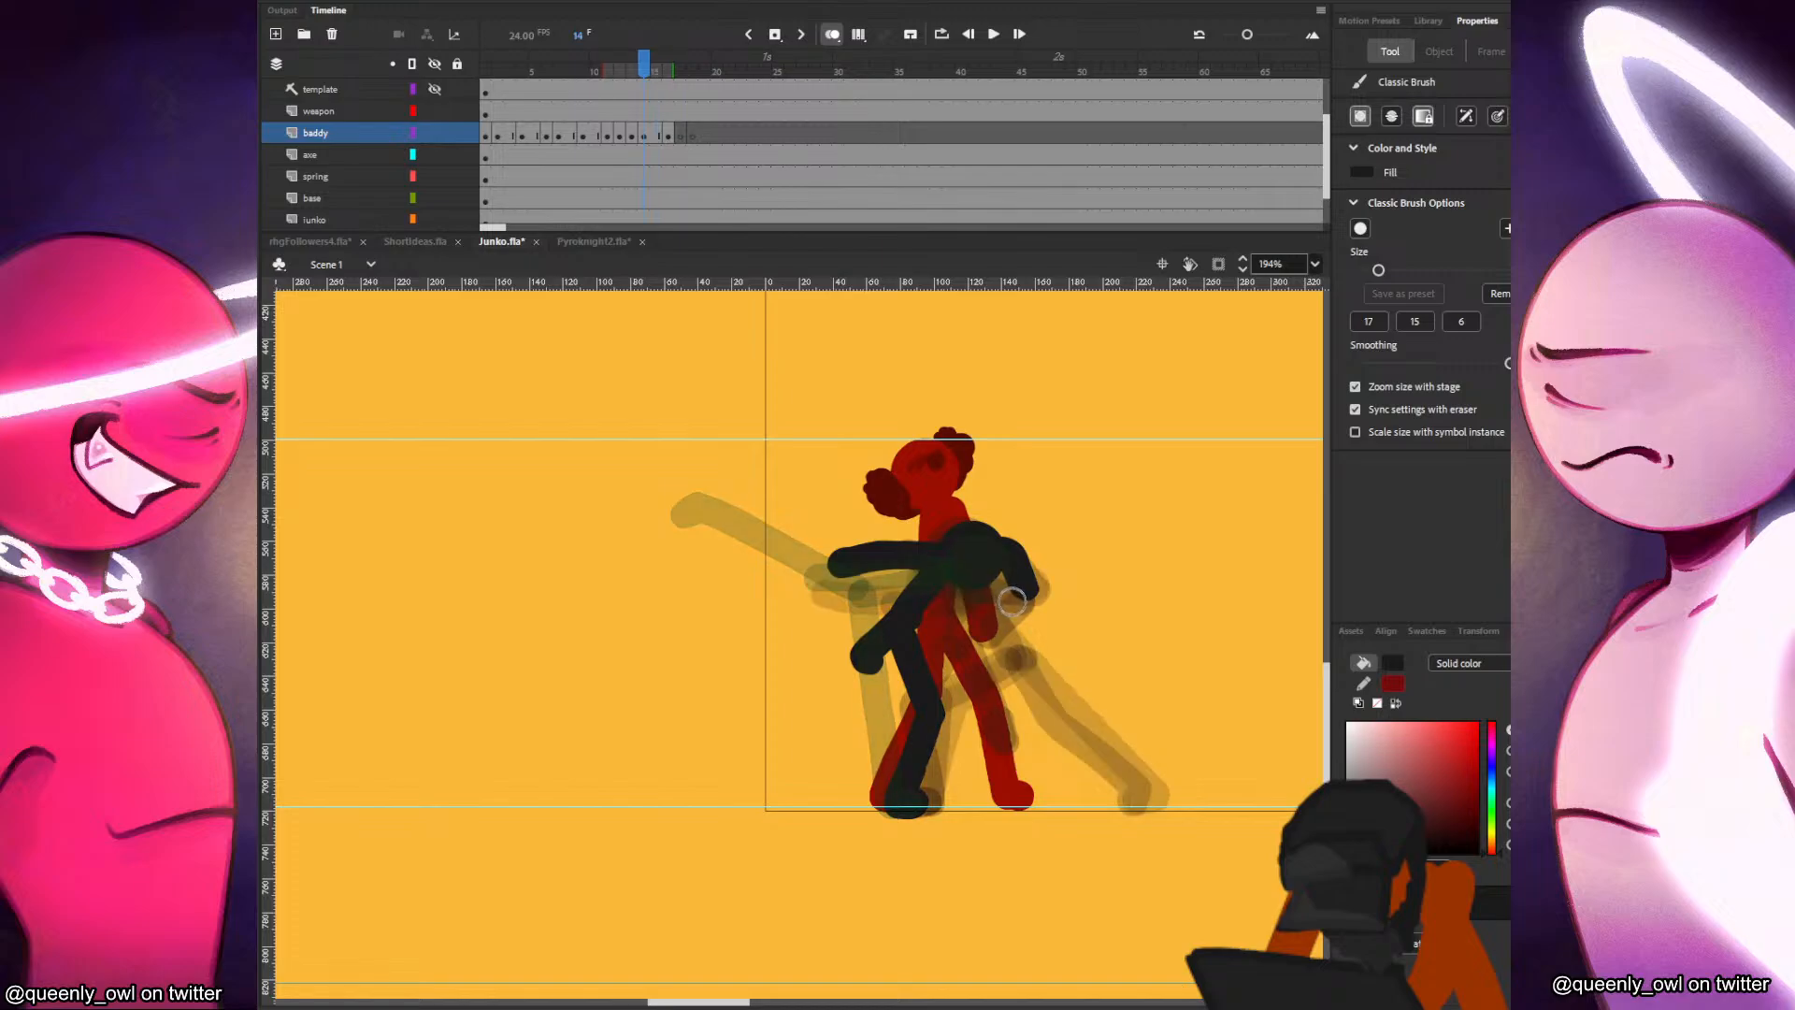
key("period")
key("period")
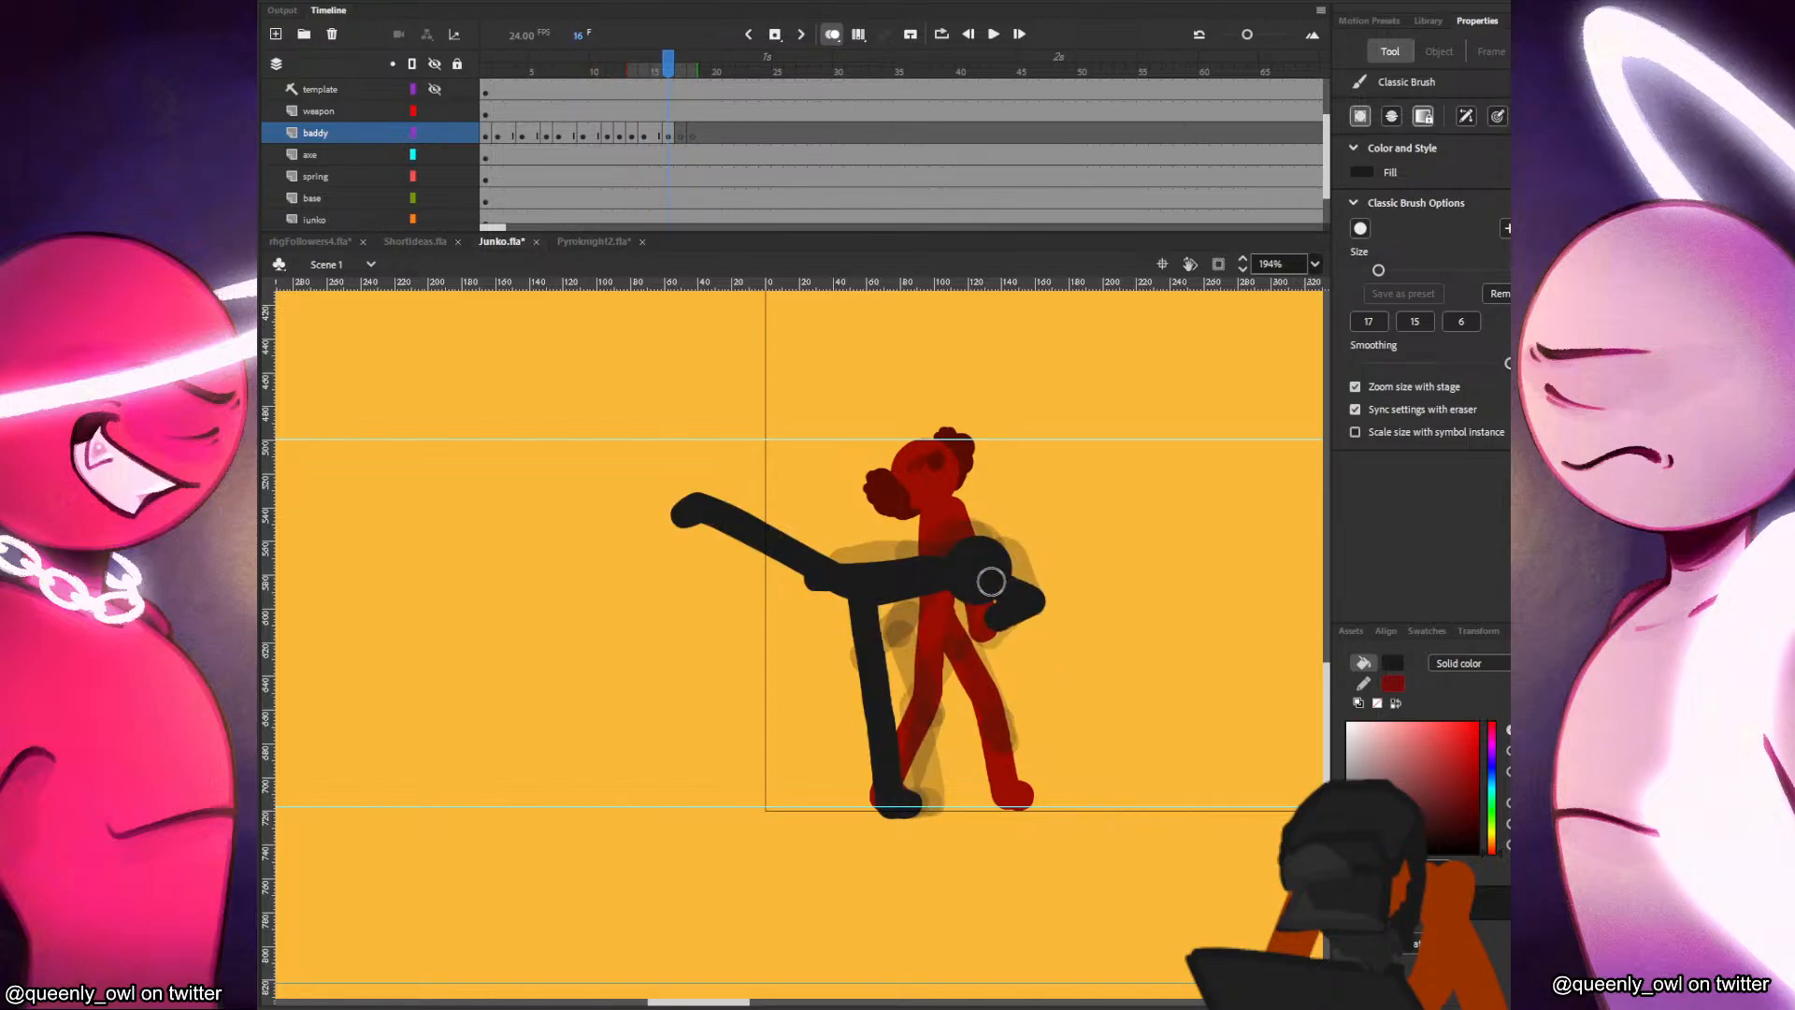
key("comma")
key("period")
key("ctrl+z")
key("ctrl+z")
Draw the baddy's arms in frame 16, the front arm angled up and forward and the rear arm down and back.
key("comma")
key("period")
left_click_drag(851, 523, 1028, 629)
key("comma")
key("period")
key("comma")
key("period")
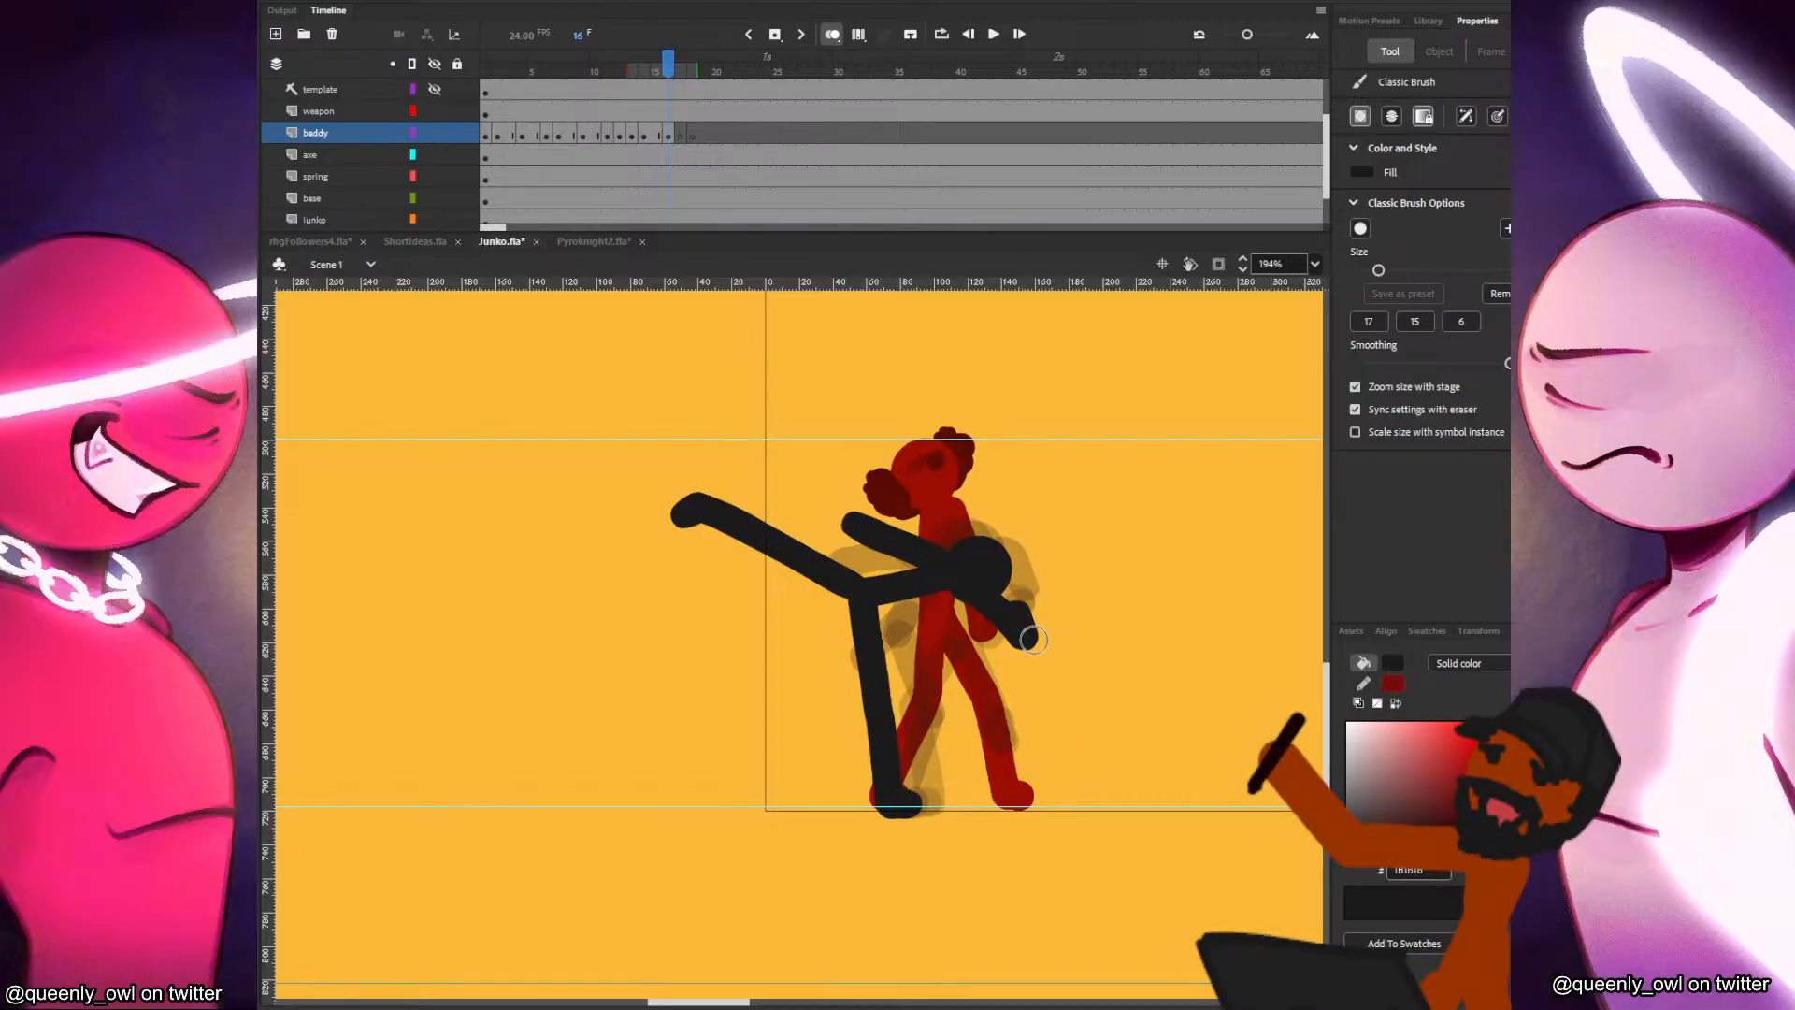
key("comma")
Paste the baddy's head into a new keyframe at frame 17, slightly higher than in frame 16, and draw the leaning torso.
left_click(671, 135)
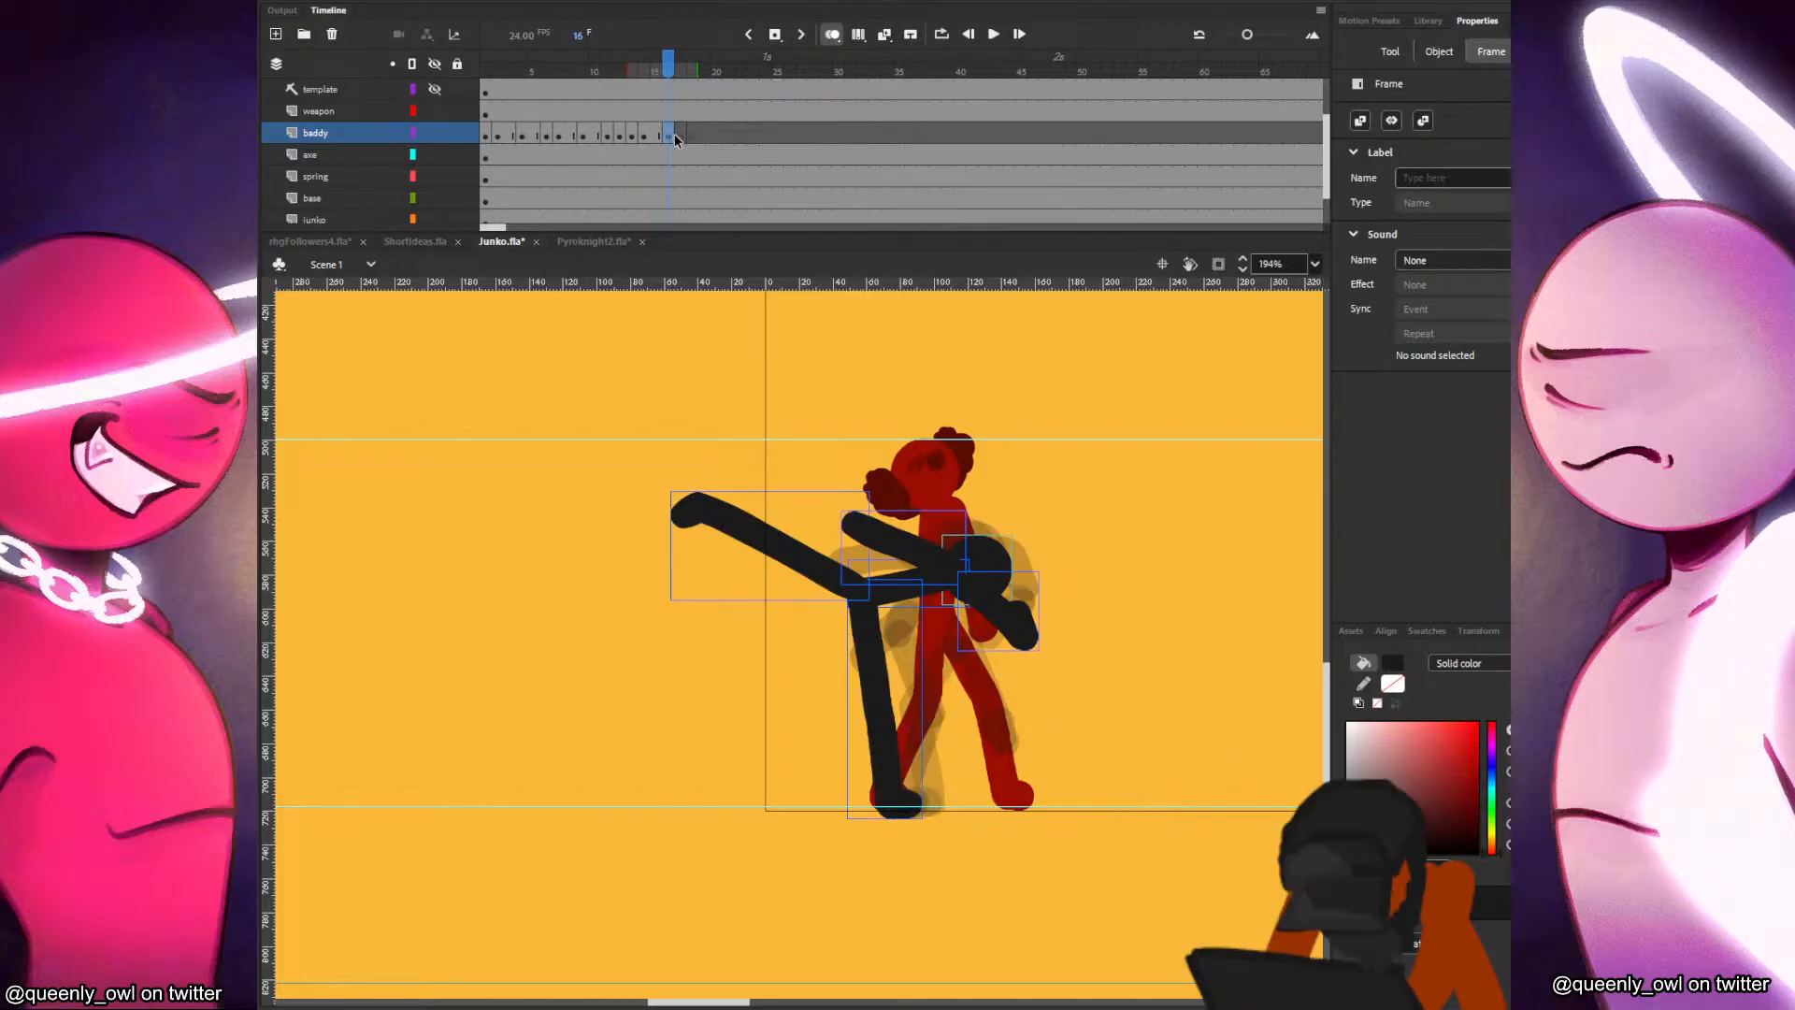
left_click(679, 136)
key("ctrl+shift+v")
key("ctrl+v")
left_click_drag(805, 649, 979, 568)
left_click(1246, 499)
key("Delete")
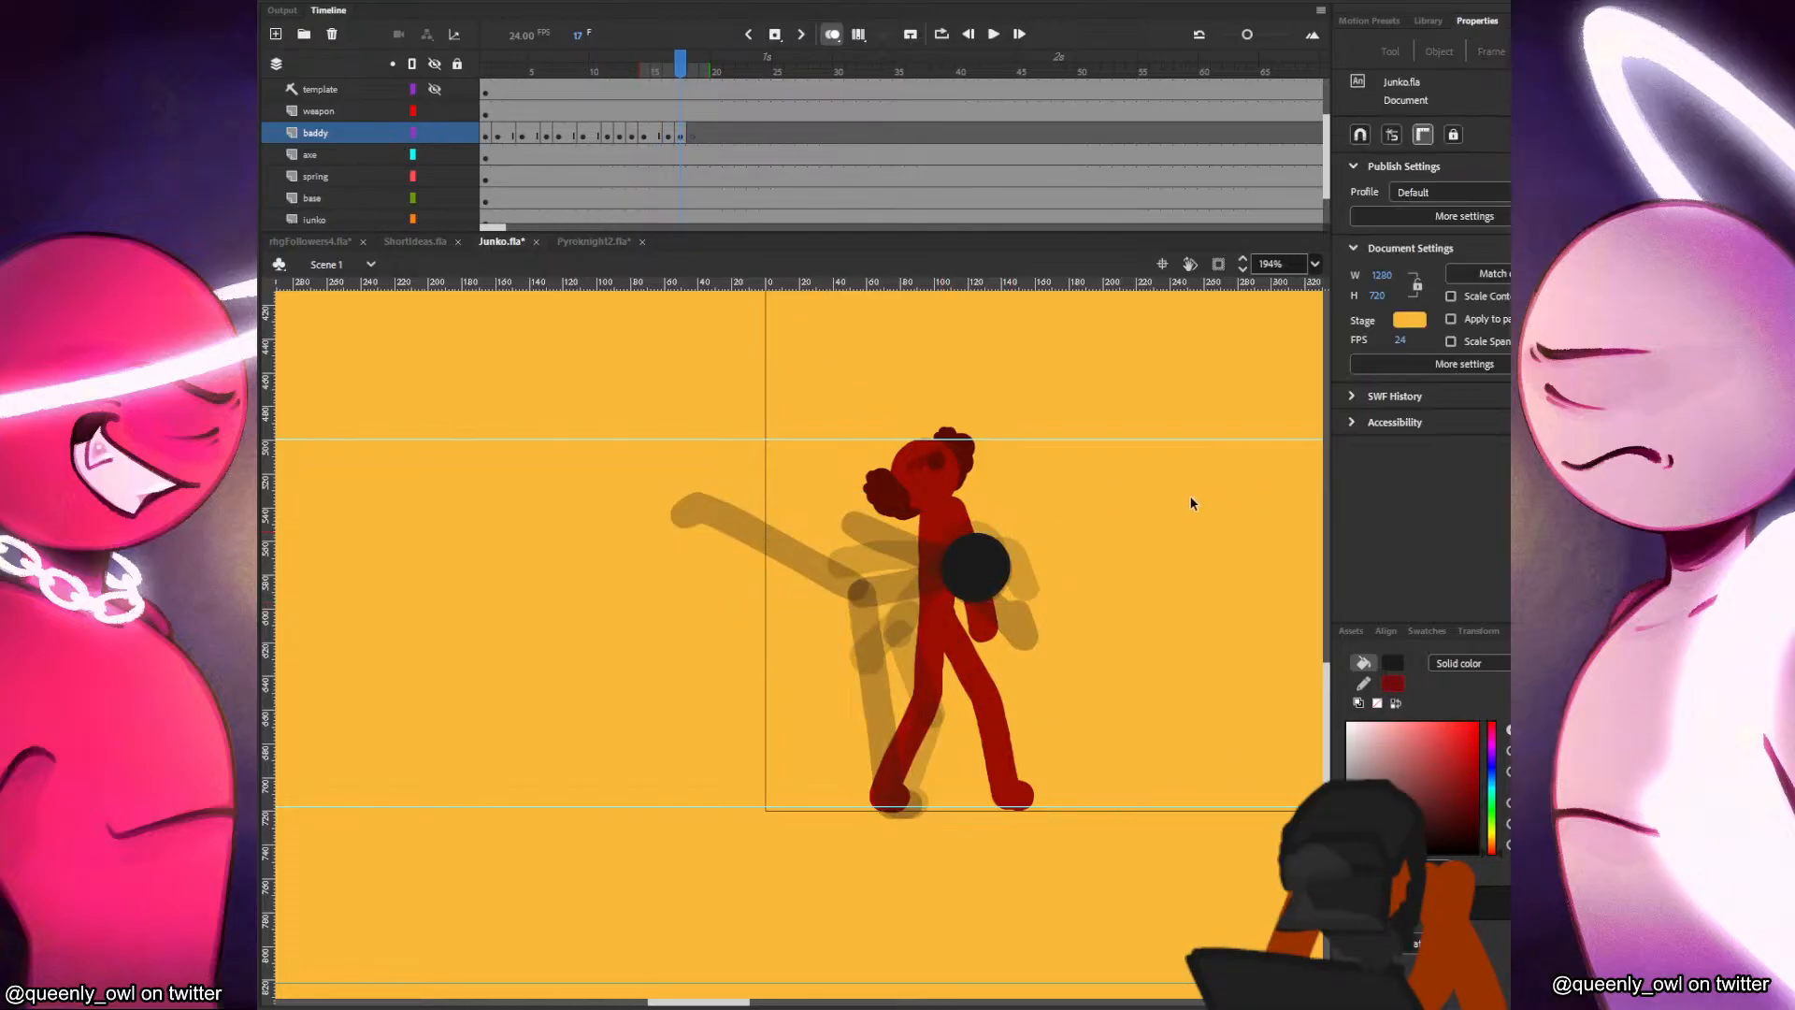
left_click(968, 559)
key(".")
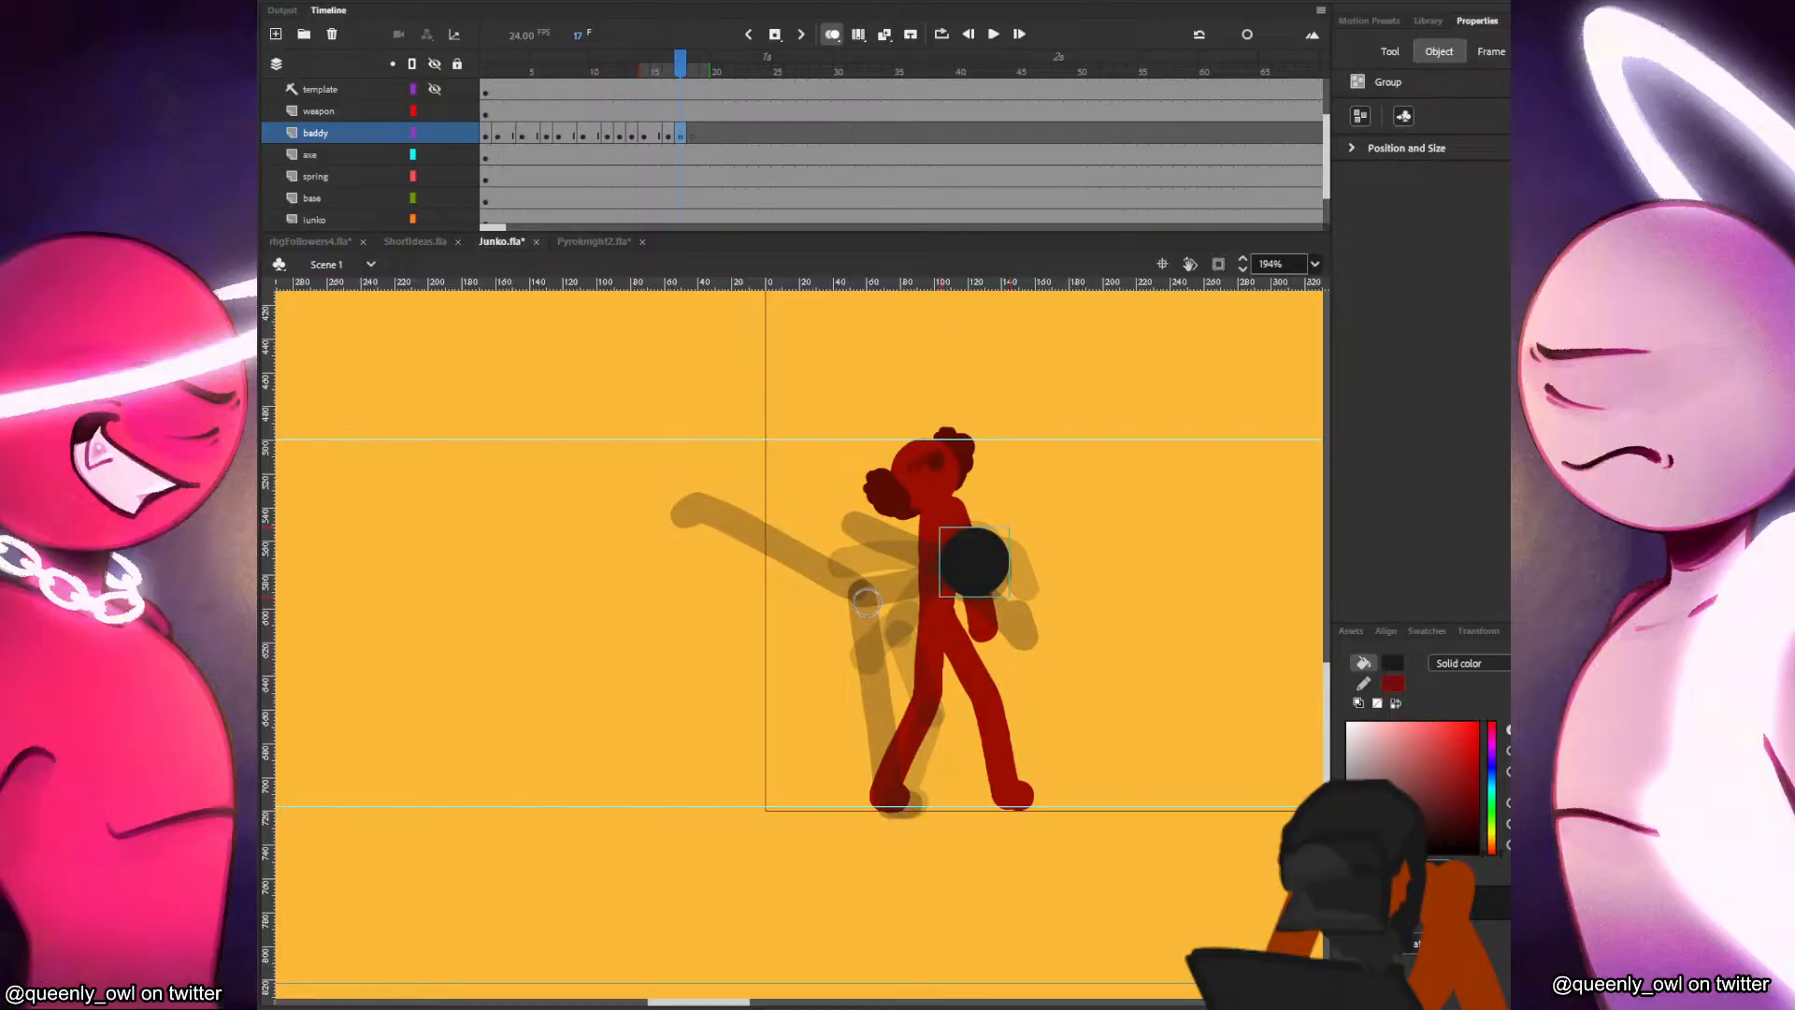
left_click_drag(864, 598, 977, 563)
key(".")
mouse_move(737, 535)
left_mouse_down()
mouse_move(716, 526)
mouse_move(856, 599)
left_mouse_up()
key(".")
key("ctrl+z")
key("ctrl+z")
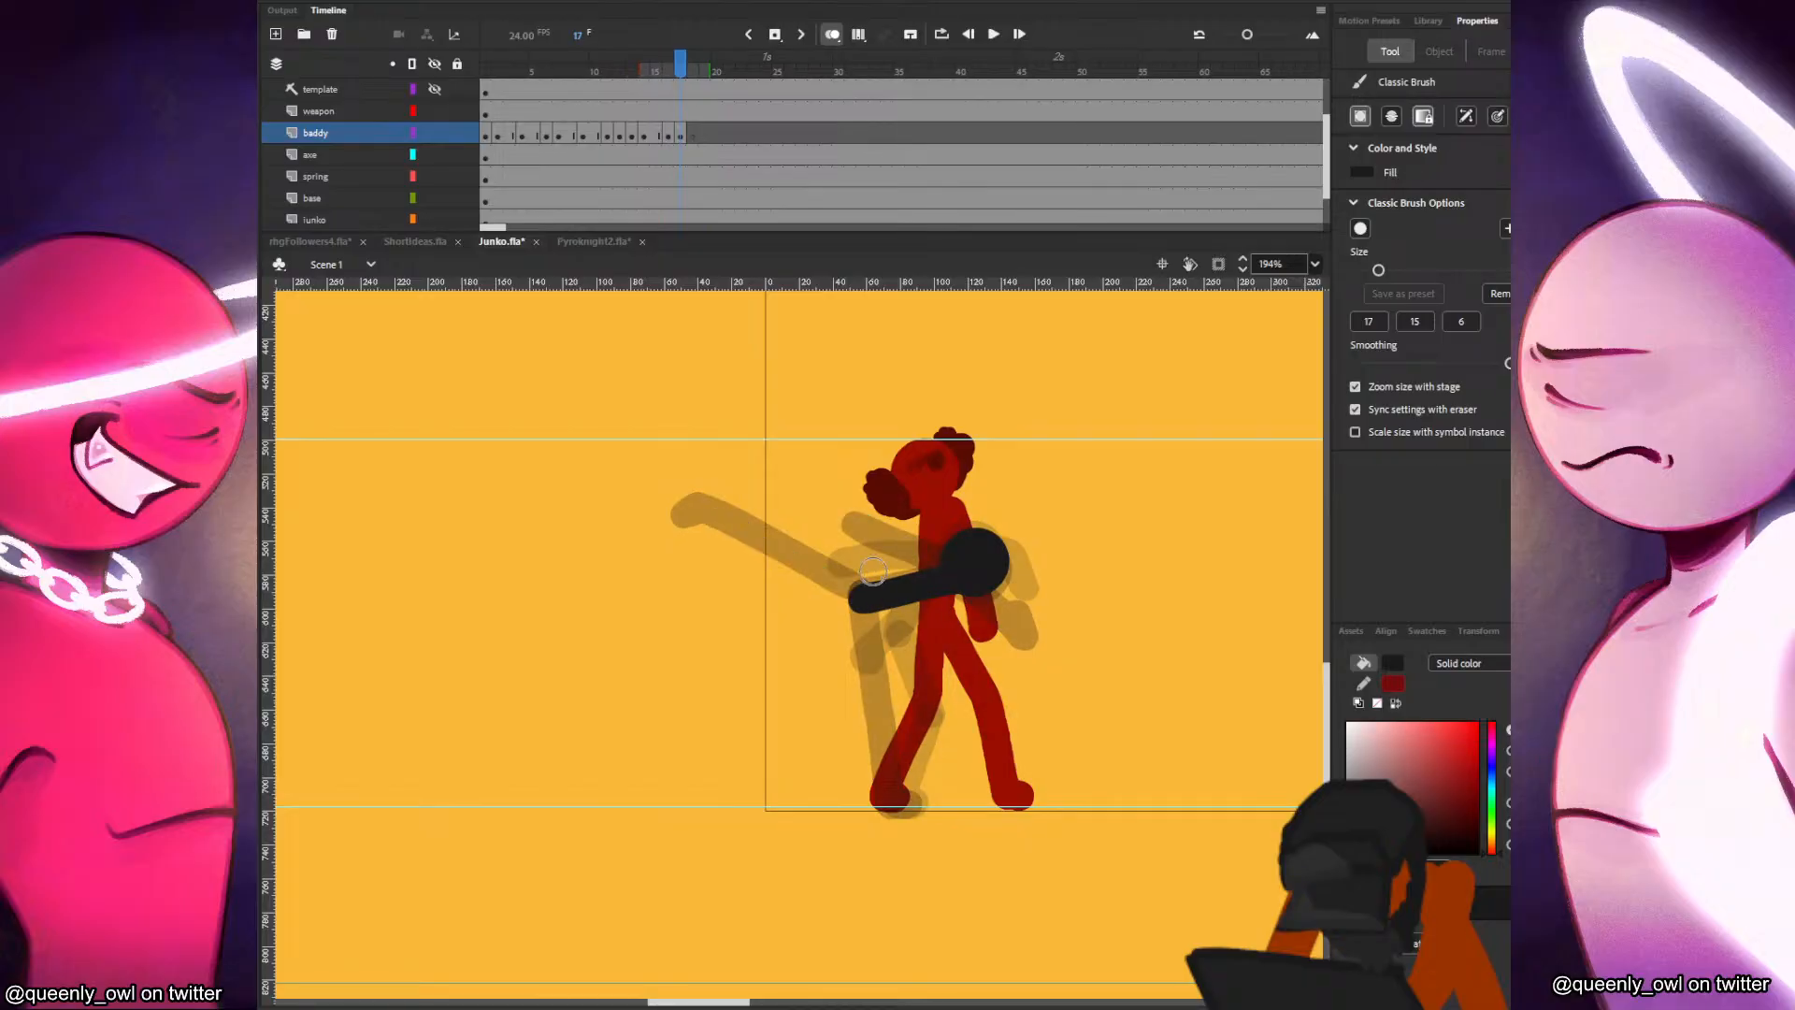
key(".")
mouse_move(714, 546)
left_mouse_down()
mouse_move(748, 577)
mouse_move(849, 599)
left_mouse_up()
key("ctrl+z")
key("ctrl+z")
Draw the baddy's kicking leg in frame 17, shorter and lower than in frame 16, with the foot flexed upward.
mouse_move(727, 544)
left_mouse_down()
mouse_move(856, 605)
mouse_move(753, 577)
mouse_move(855, 607)
left_mouse_up()
key("ctrl+z")
key("ctrl+z")
key("ctrl+z")
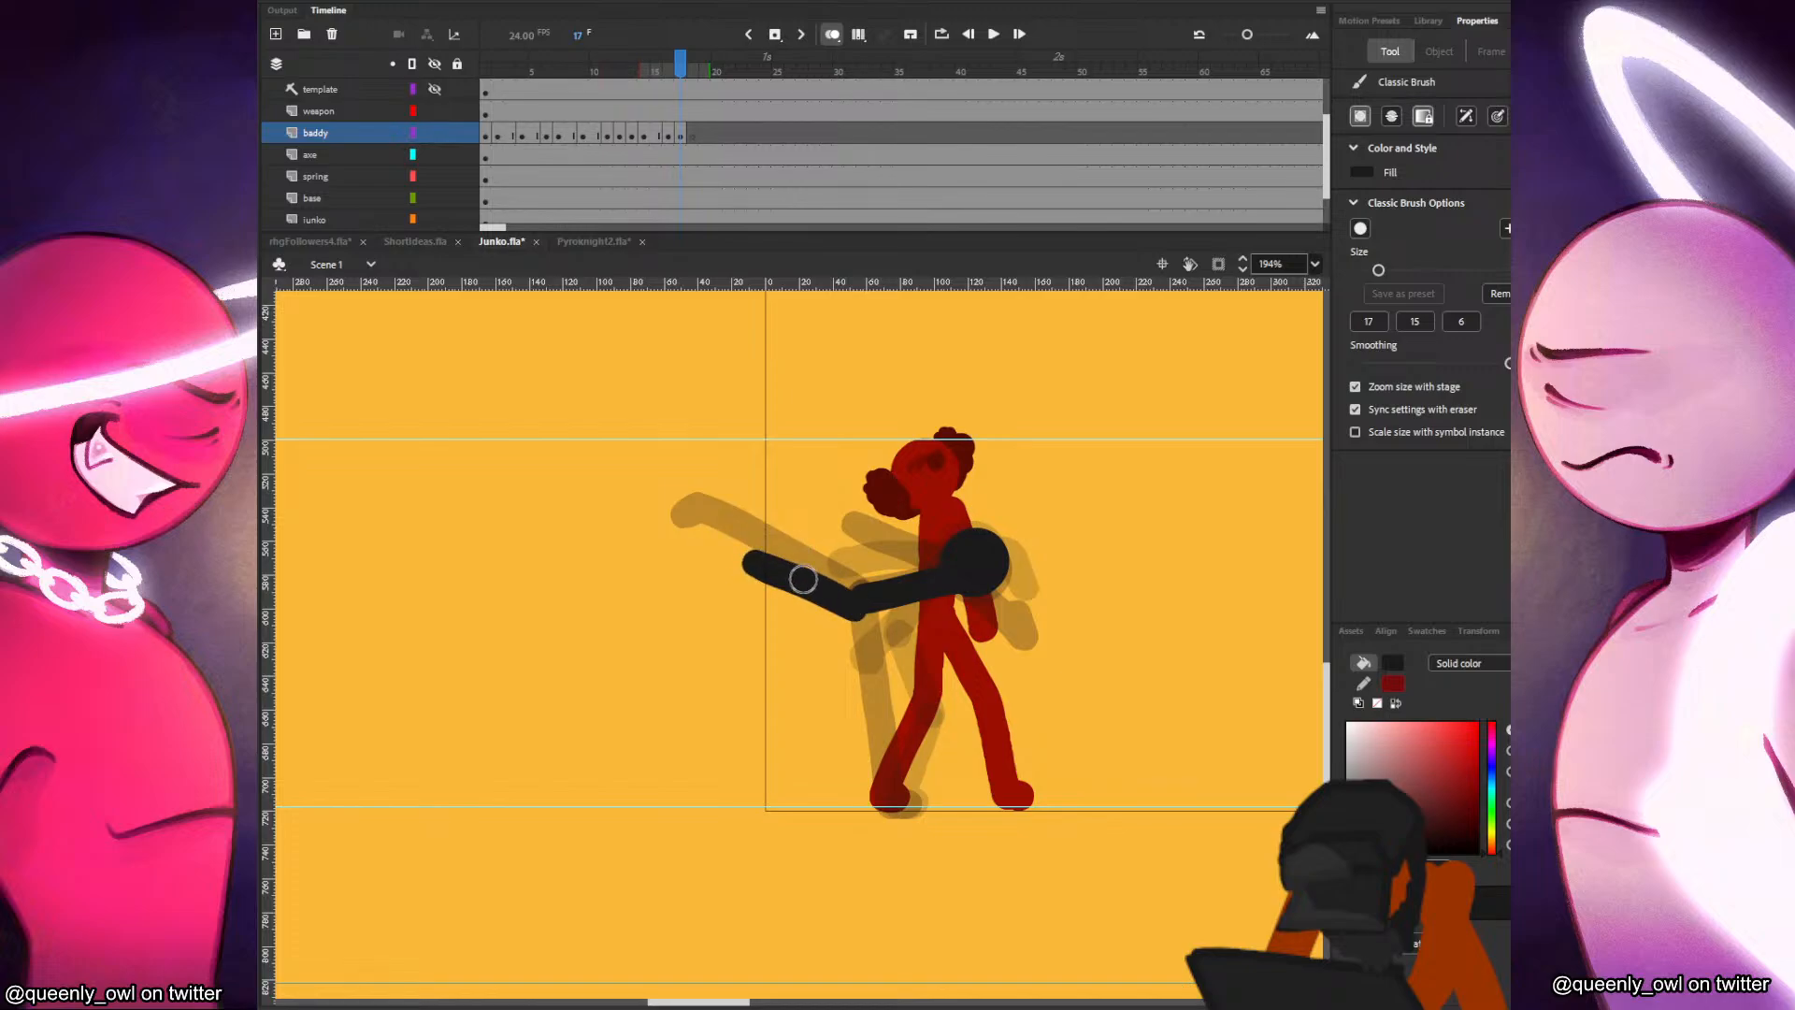
key("comma")
key("period")
key("comma")
key("period")
key("ctrl+z")
Draw the baddy's standing leg in frame 17 with a slightly bent knee and the foot on the ground guide.
mouse_move(862, 610)
left_mouse_down()
mouse_move(890, 681)
mouse_move(875, 648)
mouse_move(891, 794)
left_mouse_up()
key("comma")
key("period")
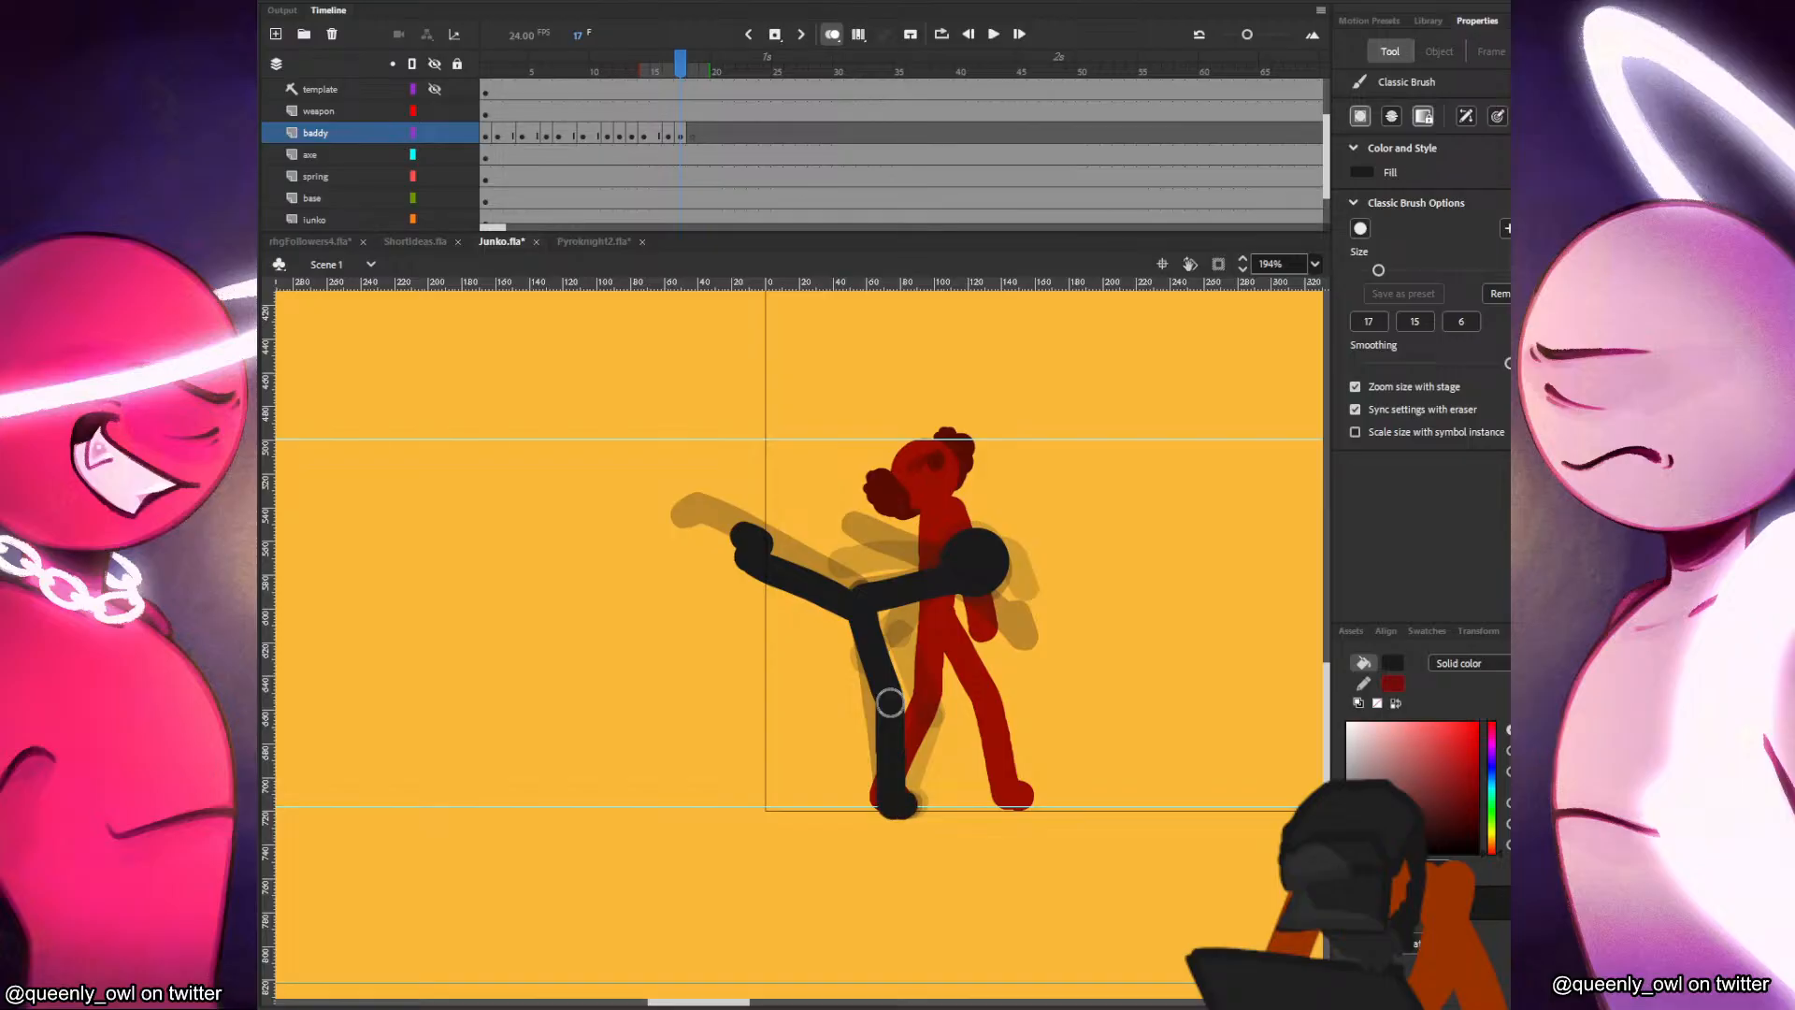
key("comma")
key("period")
key("comma")
key("period")
key("comma")
key("period")
key("comma")
key("period")
key("comma")
key("period")
Draw the baddy's arms in frame 17, the front arm curved forward and the rear arm bent below and behind the head.
mouse_move(842, 541)
left_mouse_down()
mouse_move(959, 580)
mouse_move(1000, 639)
mouse_move(1017, 627)
mouse_move(1001, 638)
left_mouse_up()
key("comma")
key("period")
key("comma")
key("period")
key("ctrl+z")
key("comma")
key("period")
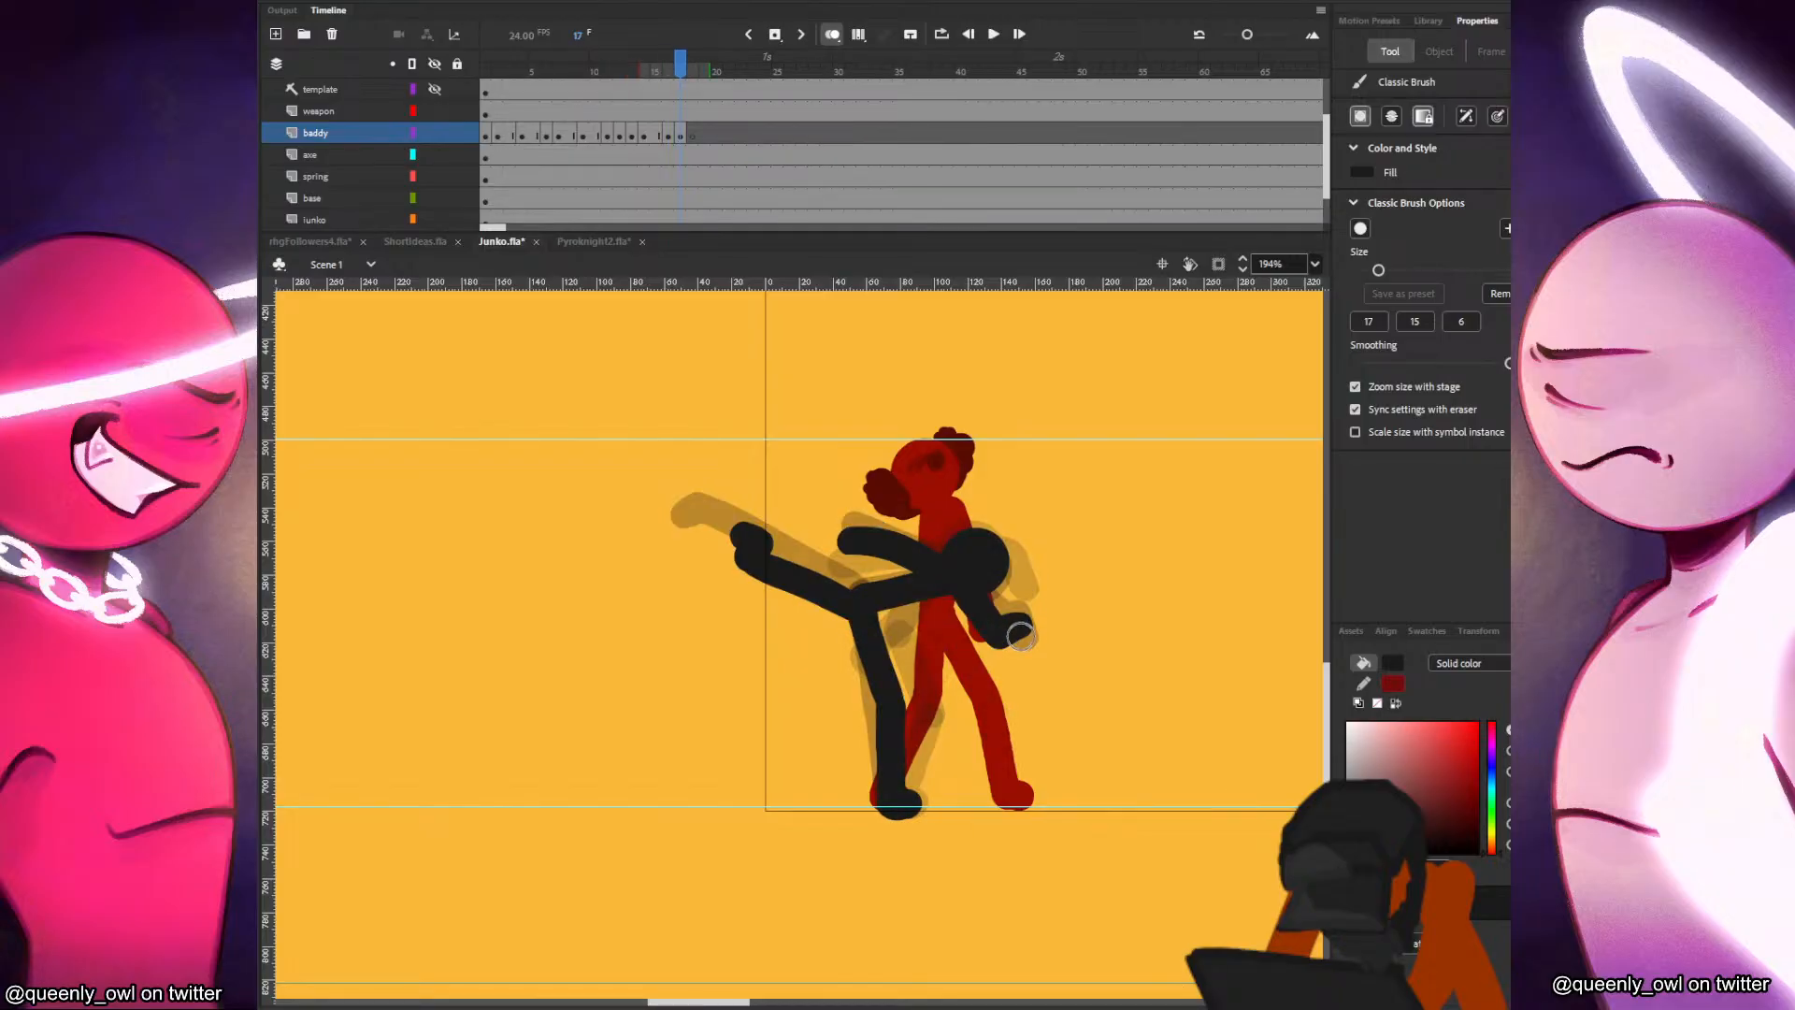
Hold the frame 17 pose through frame 18 and end it with a blank keyframe at frame 19.
key("period")
left_click(697, 141)
left_click_drag(697, 141, 705, 140)
Play back the baddy's animation from the opening frames to review the run, strike and kick.
left_click(496, 107)
key("Return")
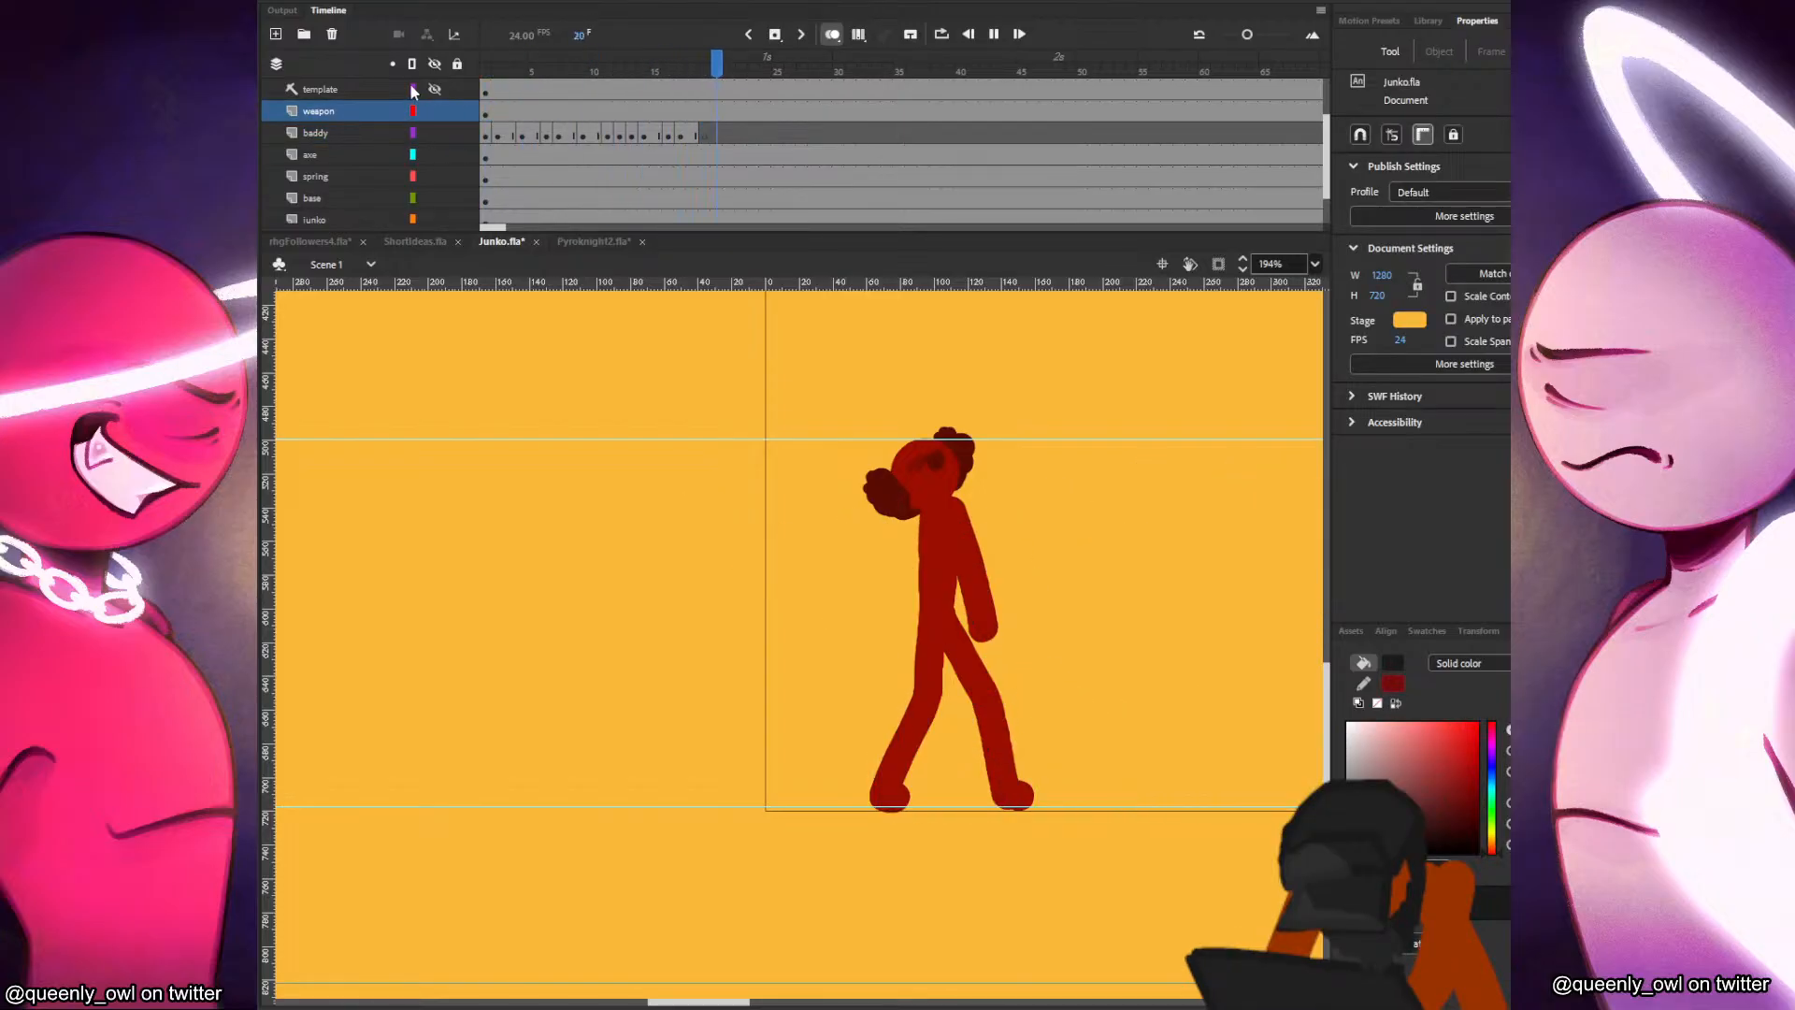
left_click(508, 114)
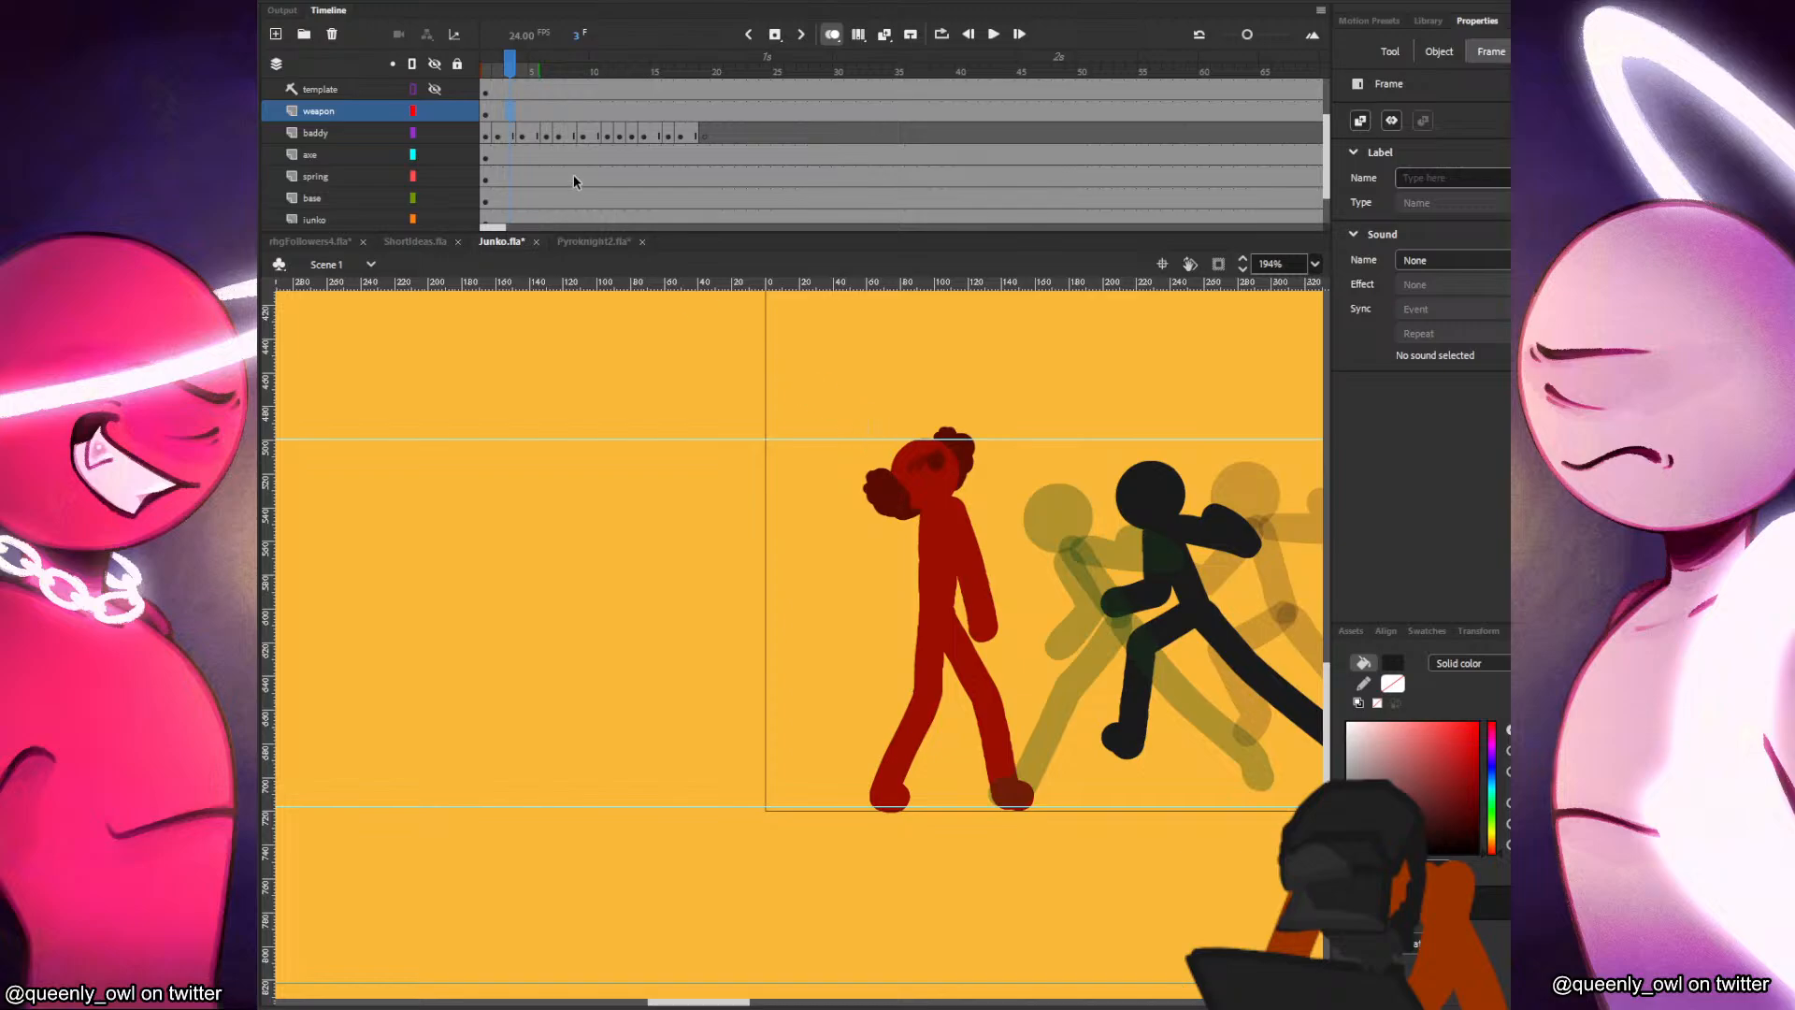
left_click(503, 133)
key("Return")
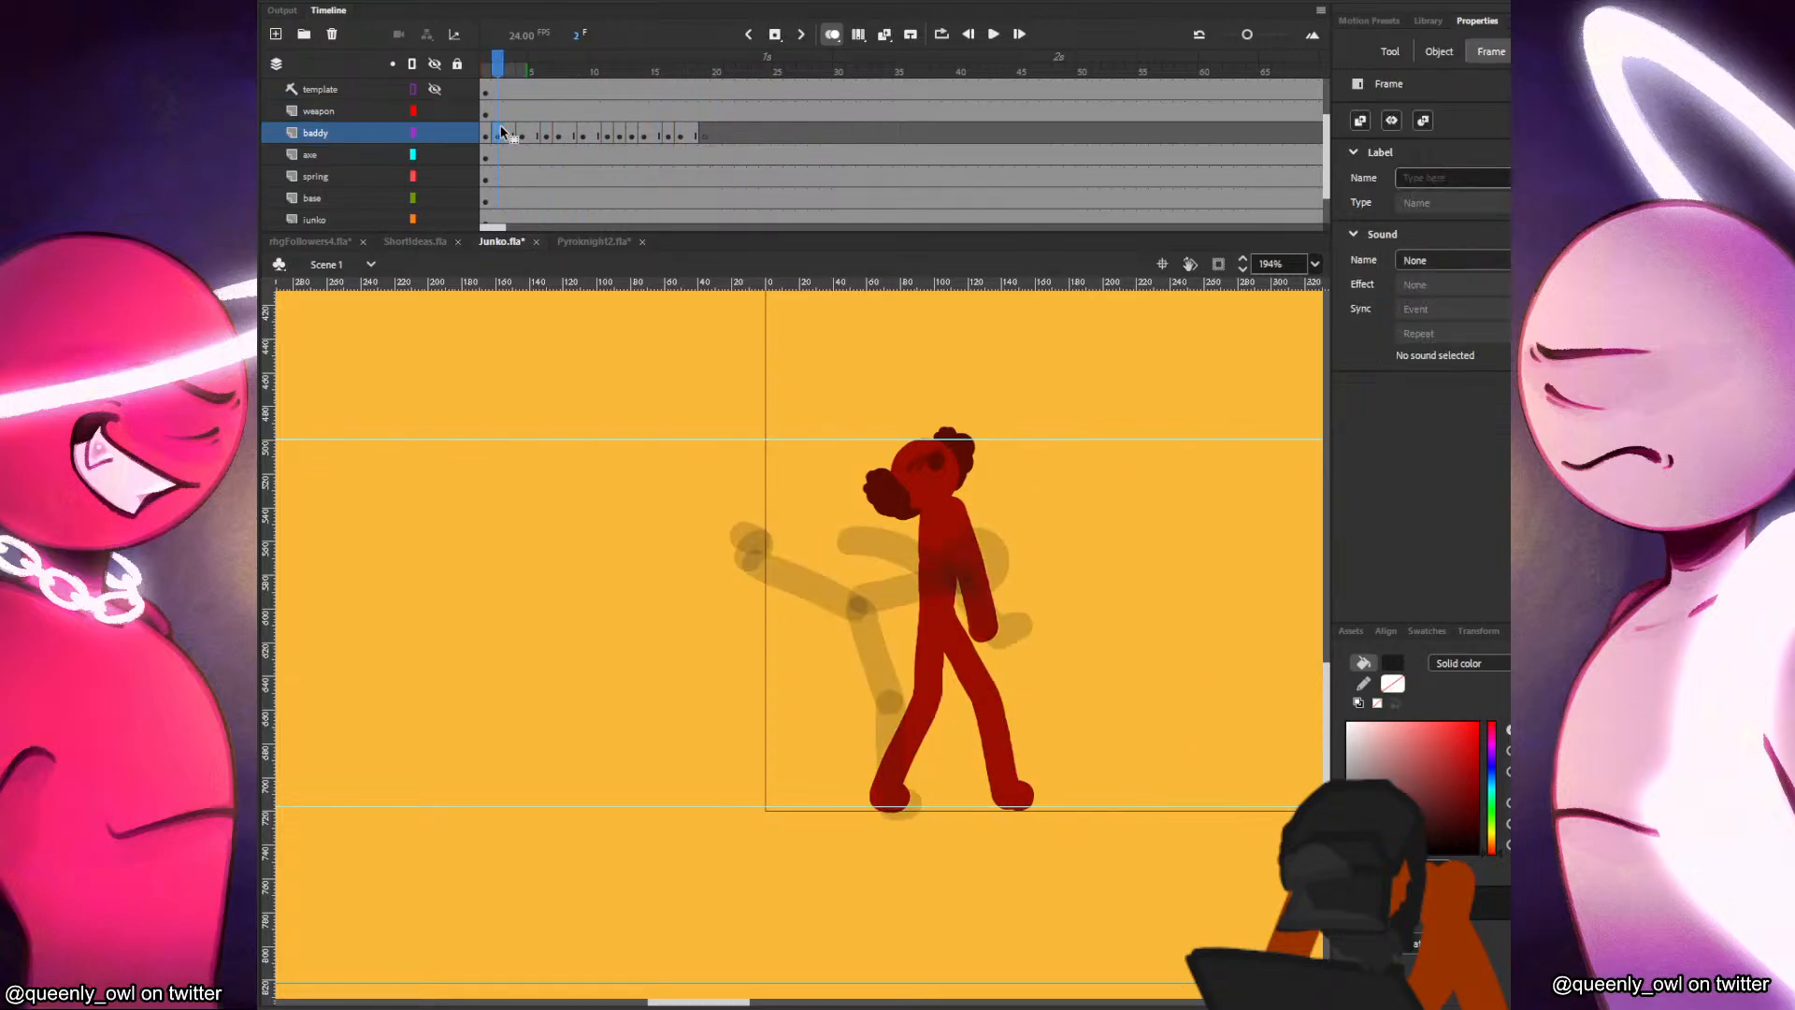
left_click(503, 133)
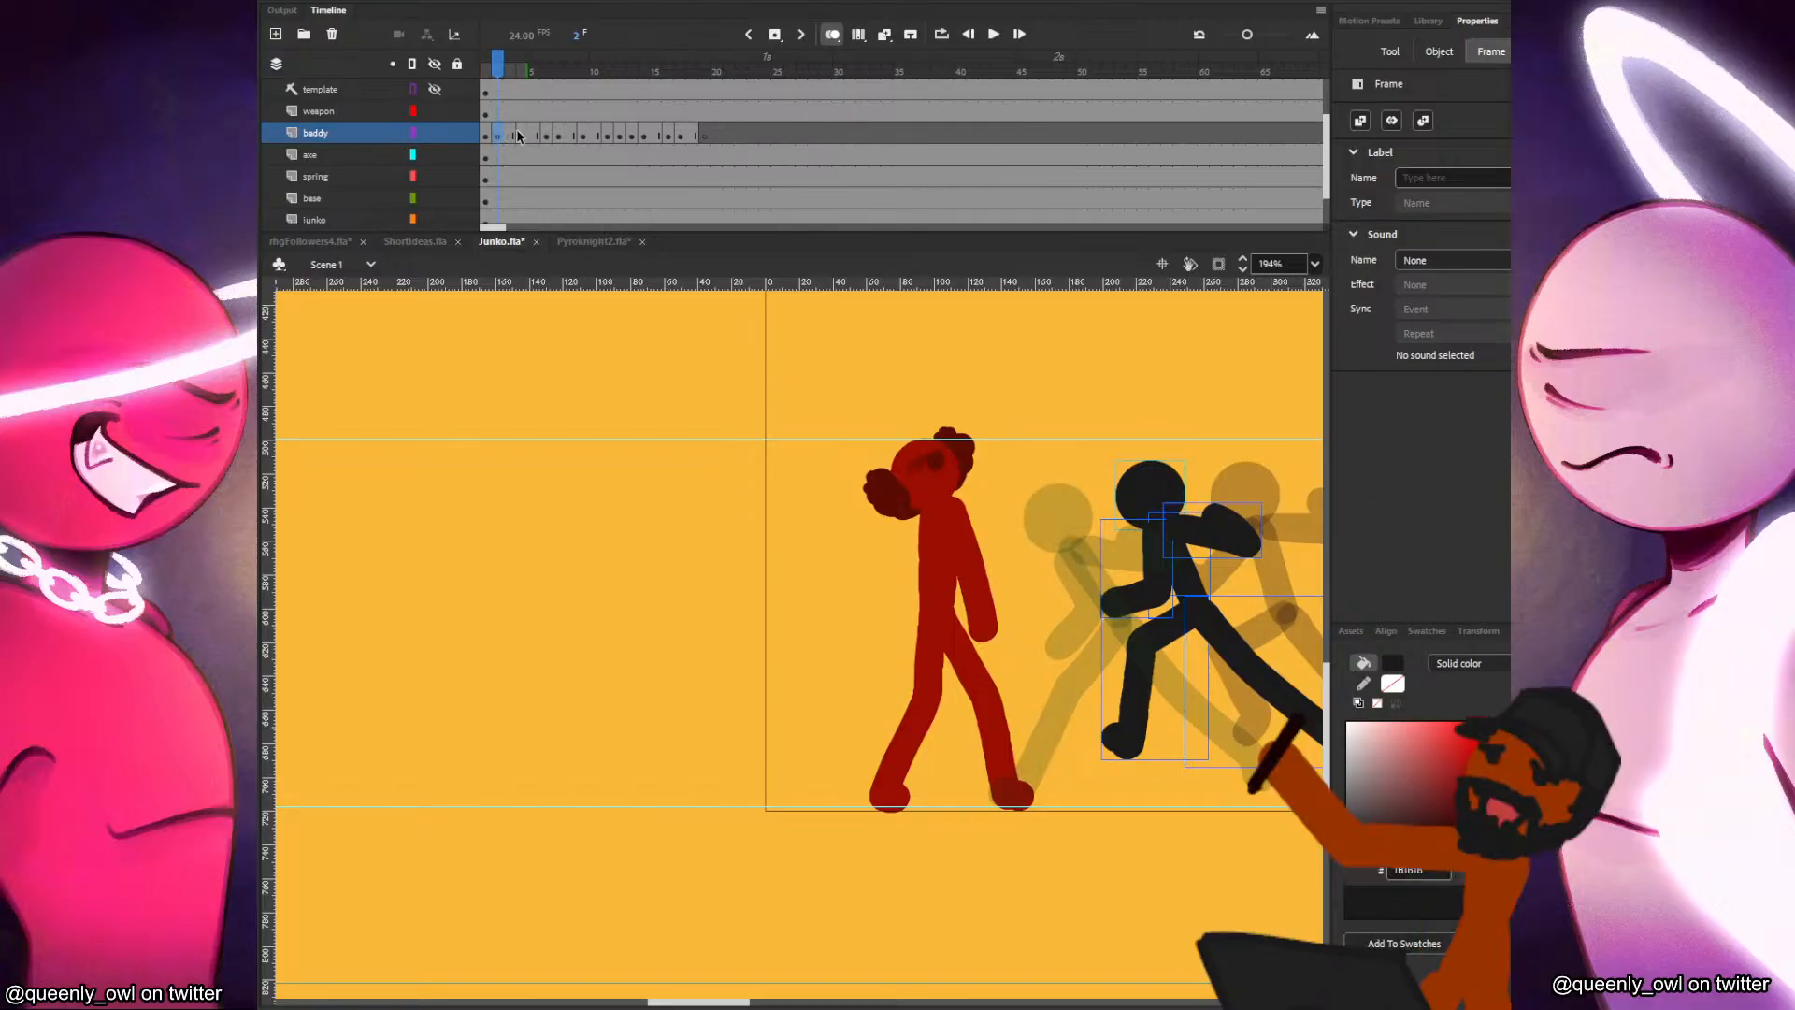
Save the file and set the Classic Brush to a pressure-sensitive tip slightly thinner than the 6 preset.
key("b")
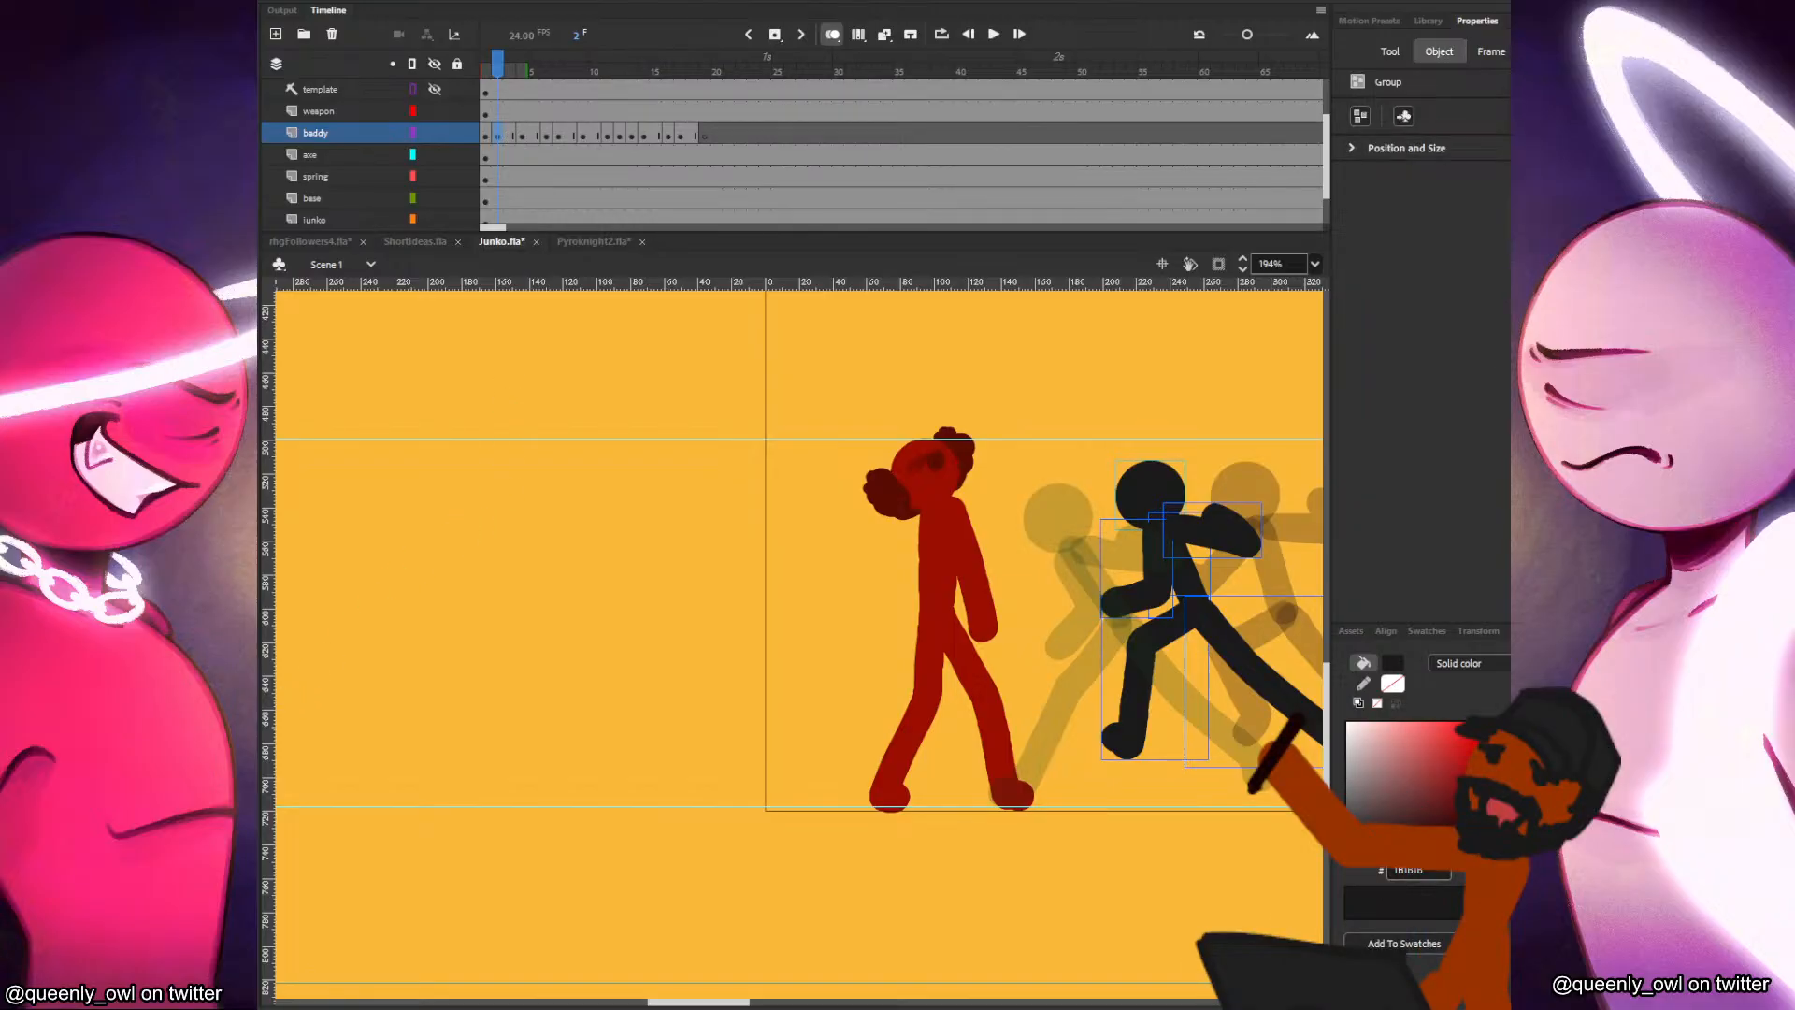
left_click(377, 679)
key("b")
key("ctrl+s")
left_click(1461, 323)
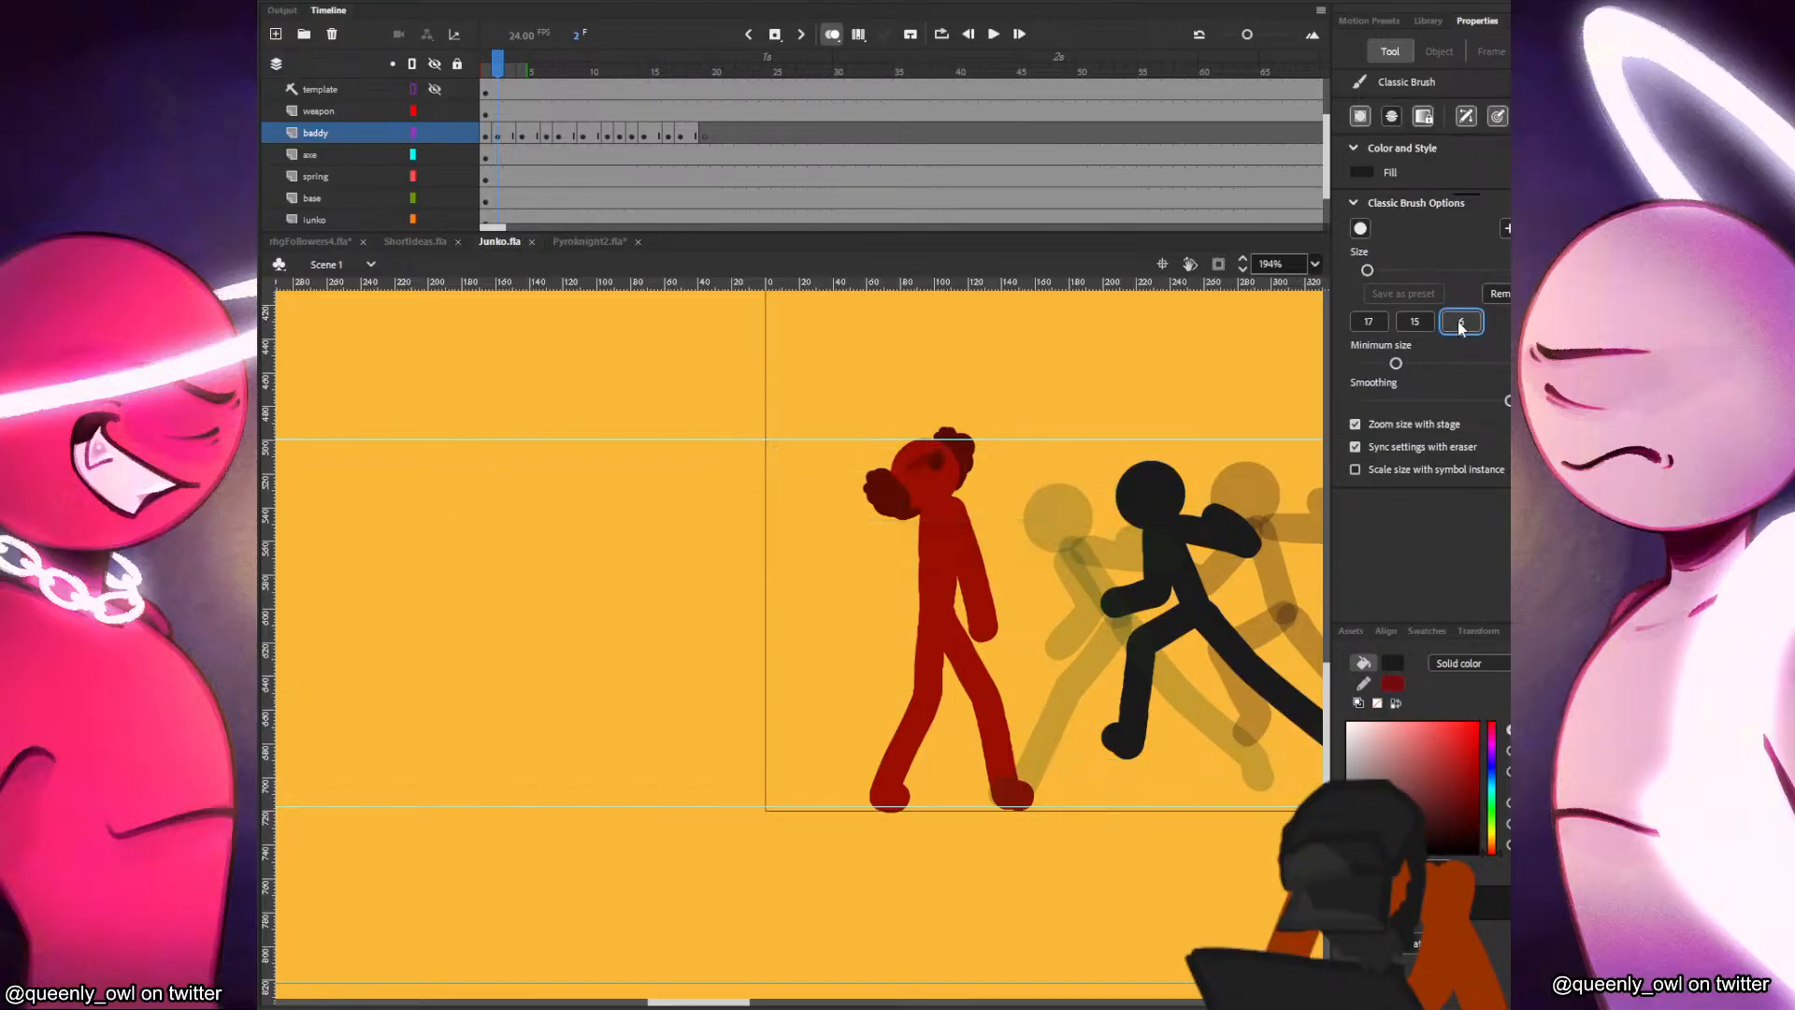
left_click(1366, 270)
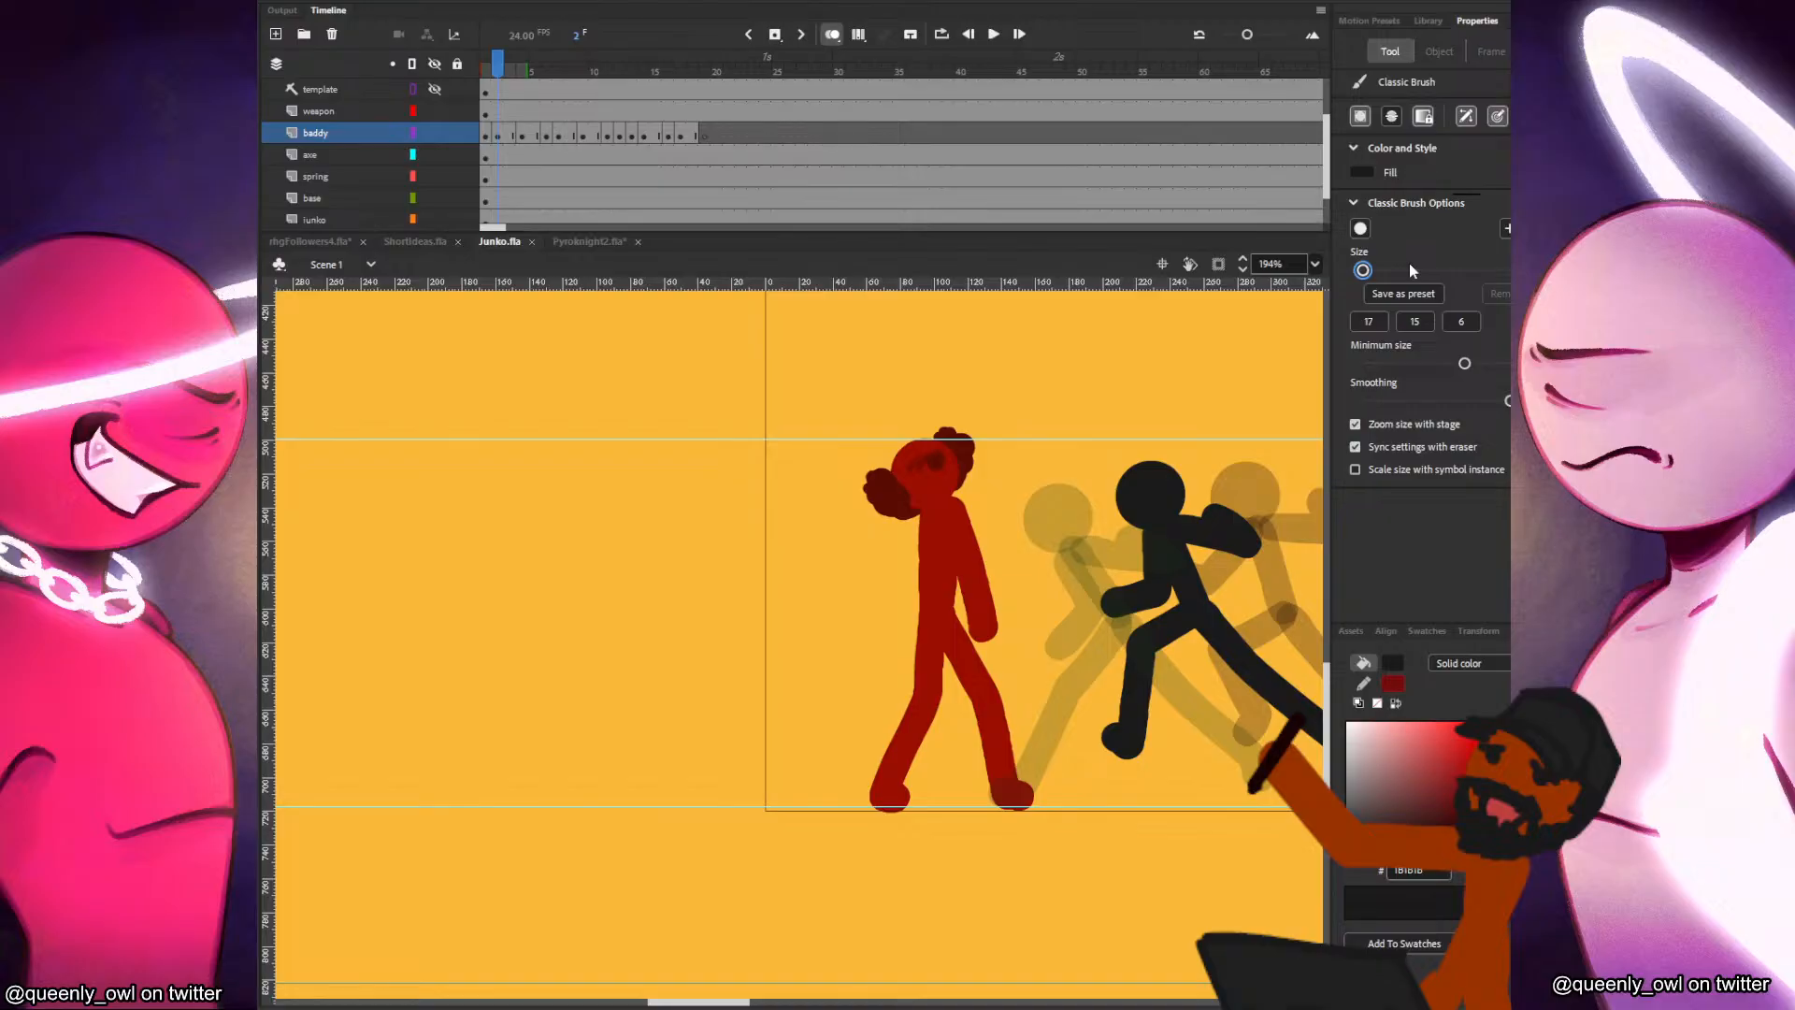
Add jagged motion strokes along the upper edge of the baddy's drawn-back arm in frame 4.
key("period")
key("period")
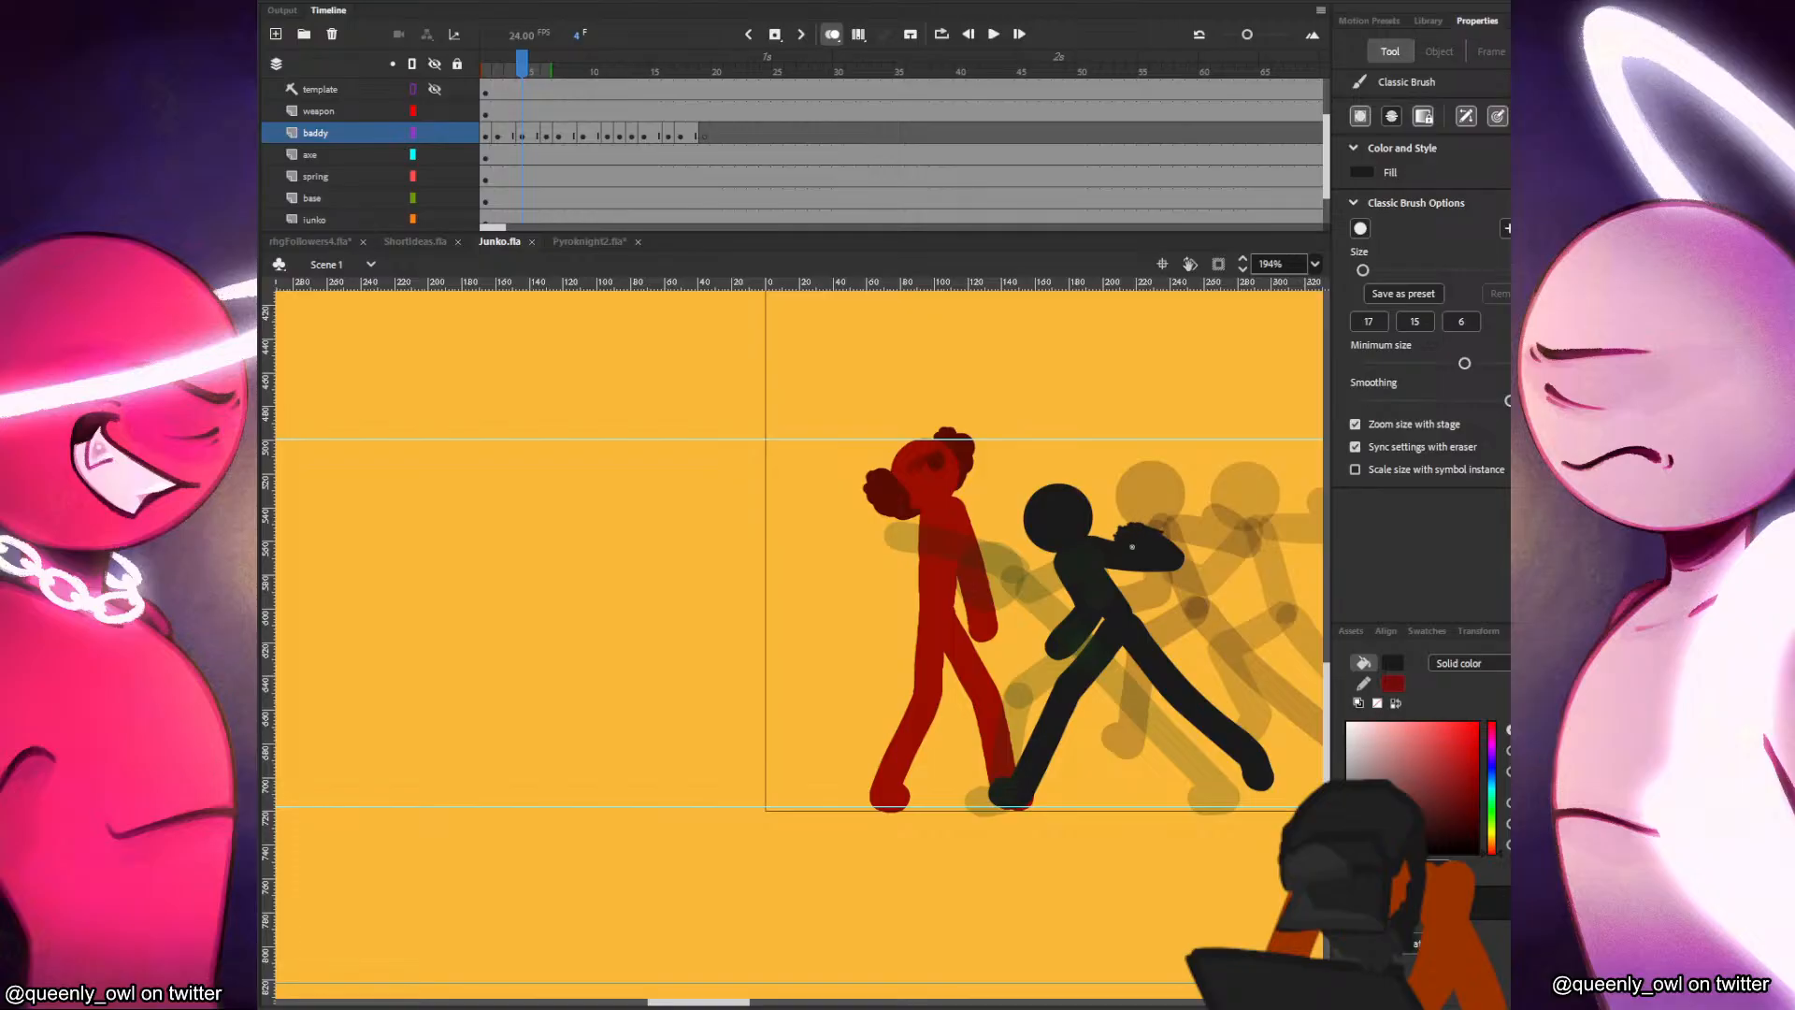
key("comma")
key("period")
key("period")
key("period")
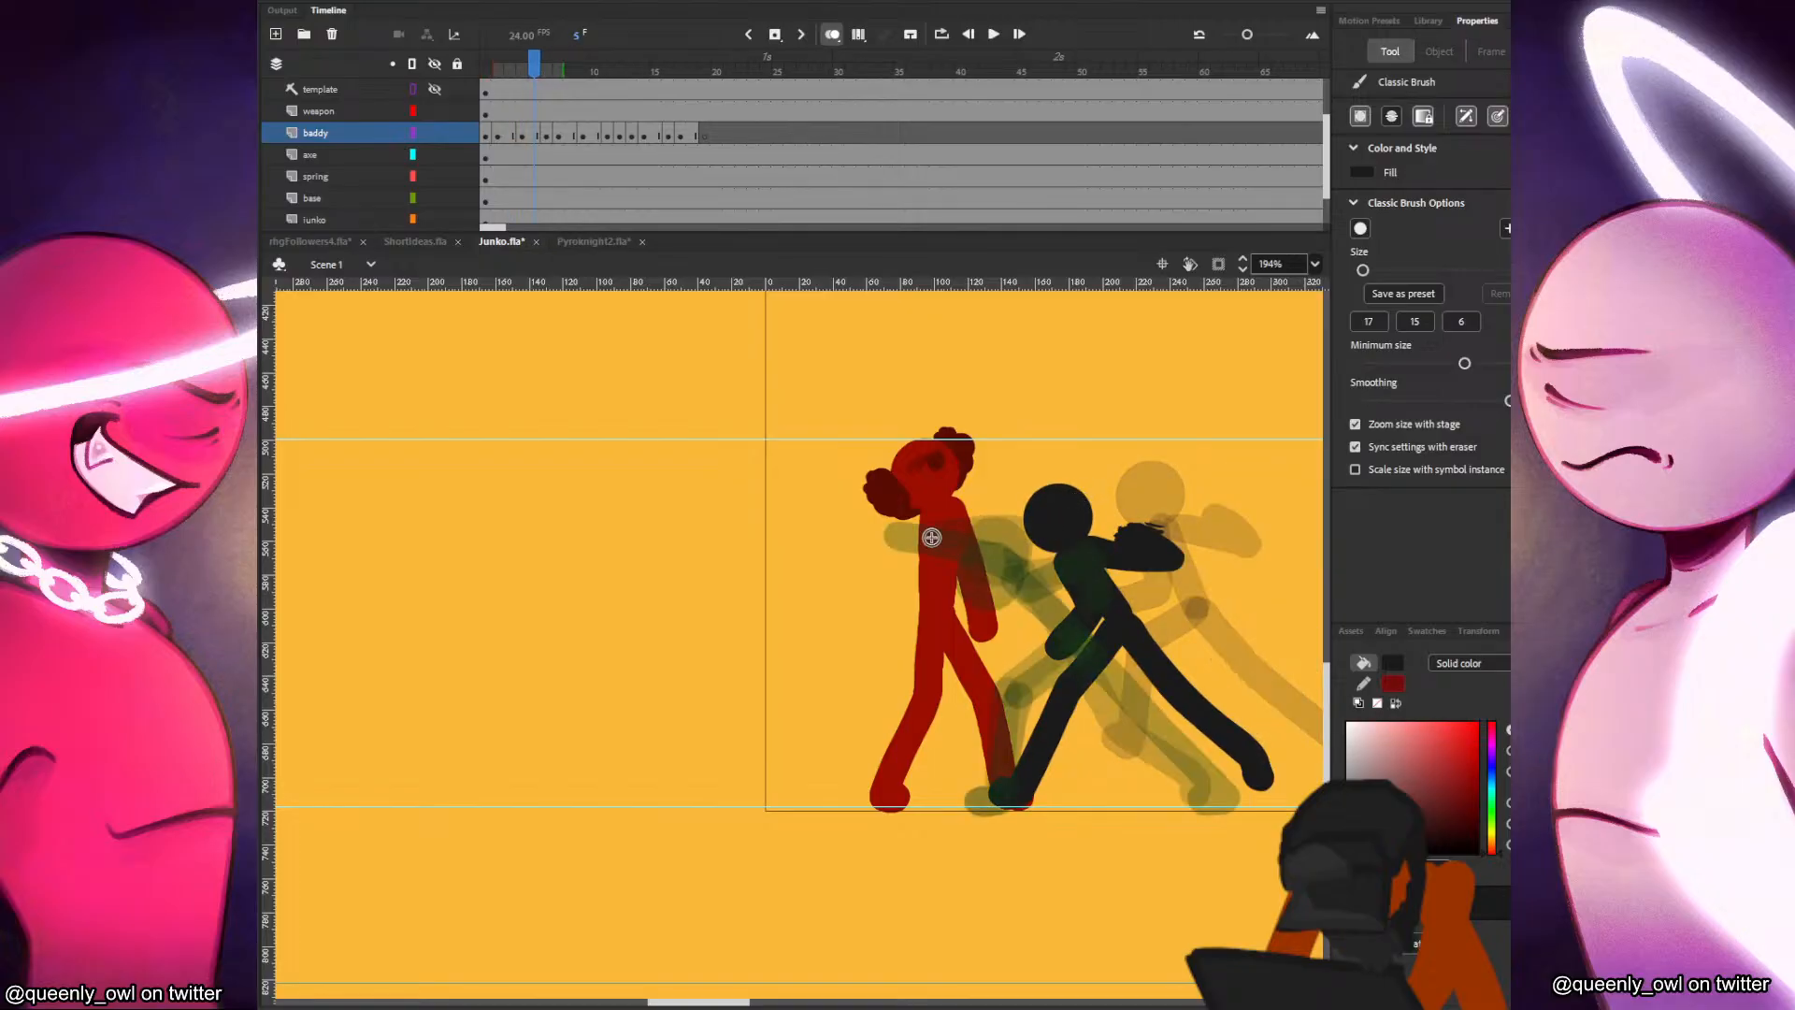
Draw a thin curved motion line in frame 6 from the baddy's striking fist back to its previous position.
key("comma")
key("period")
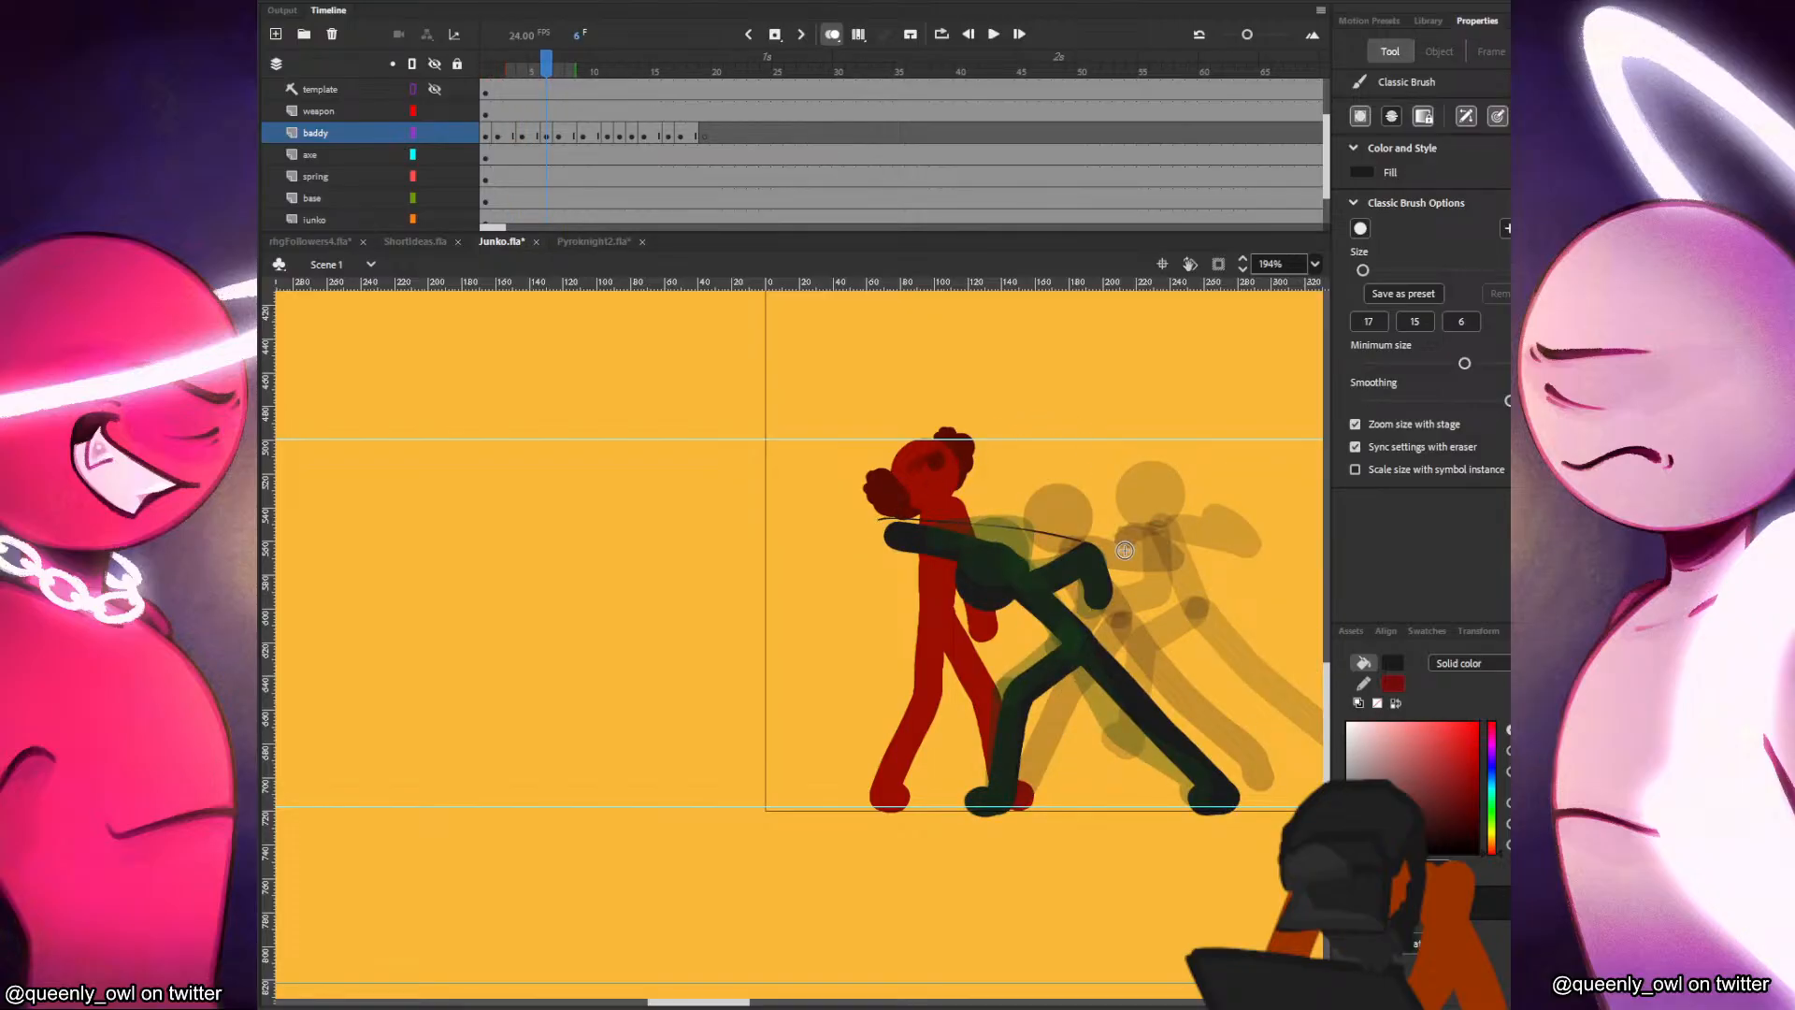
left_click_drag(883, 519, 1143, 530)
key("comma")
key("period")
key("comma")
key("period")
Add jagged smear strokes at the trailing end of the motion line and around the striking fist in frame 6.
mouse_move(1086, 533)
left_mouse_down()
mouse_move(1148, 524)
mouse_move(1116, 520)
mouse_move(1131, 509)
left_mouse_up()
key("comma")
key("period")
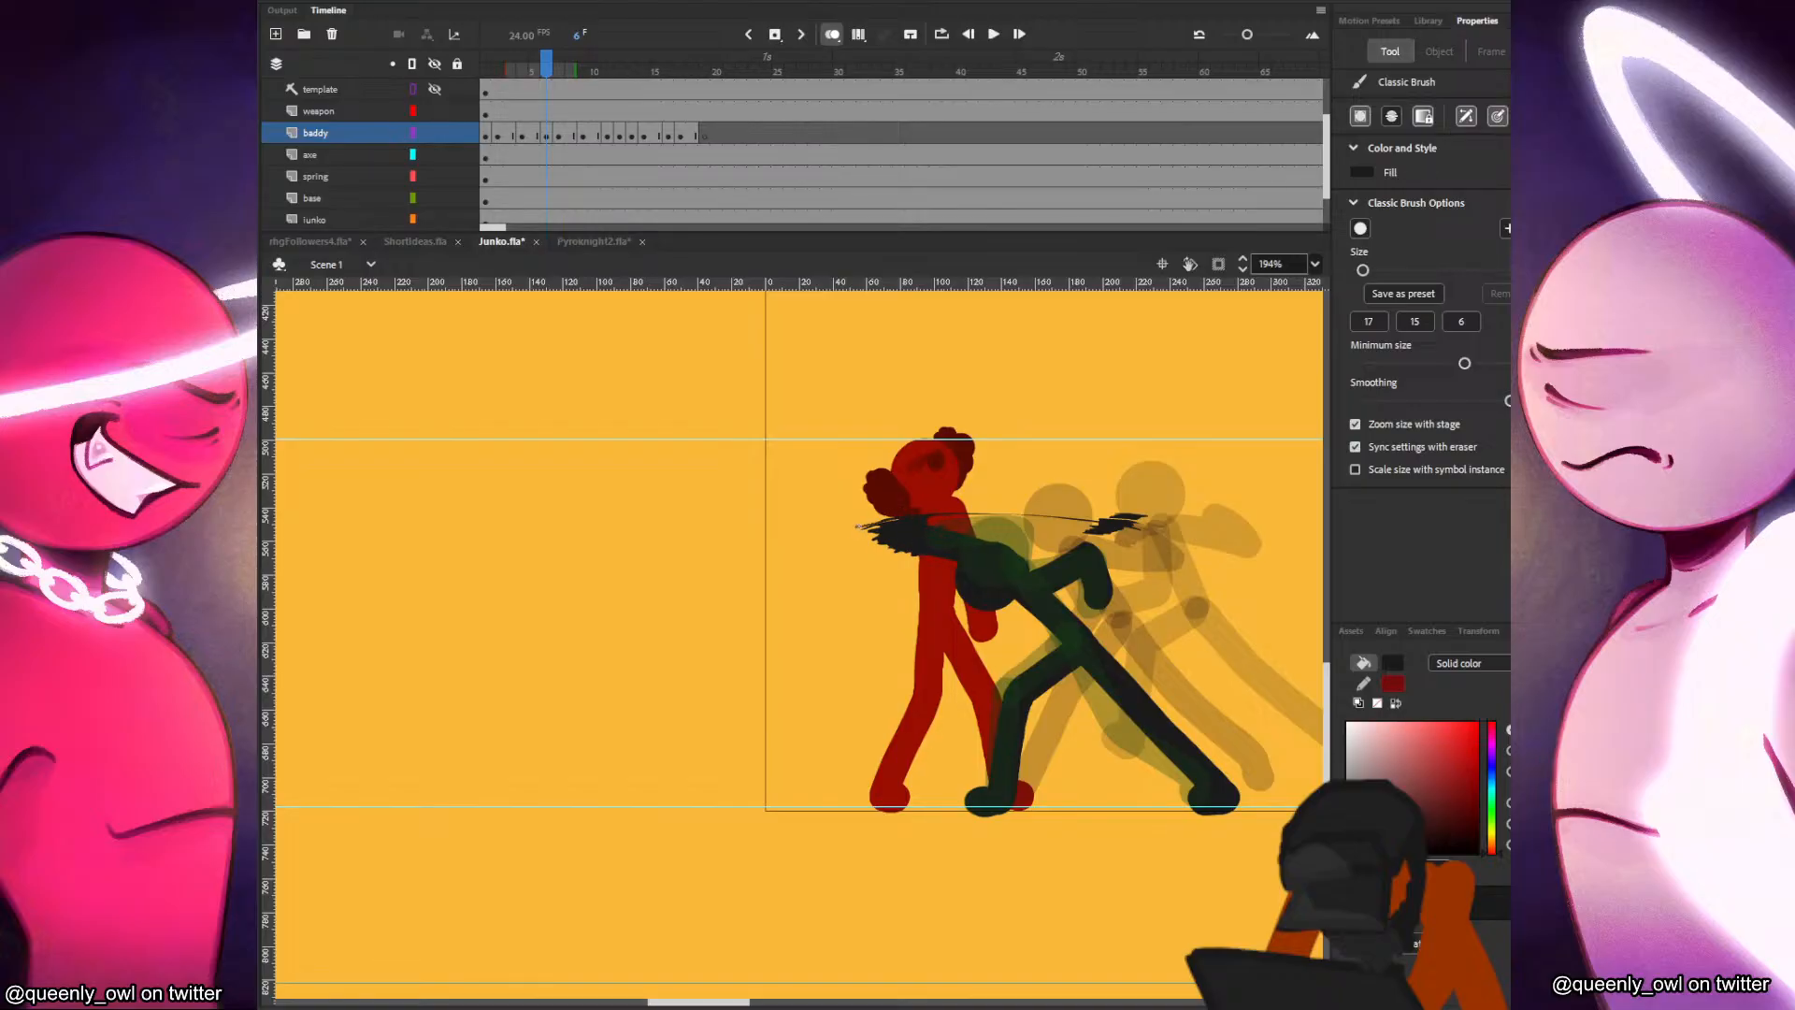
Compare frames 5 and 6 repeatedly to examine how the baddy's striking-arm smear reads in motion.
key("period")
key("comma")
key("comma")
key("period")
key("comma")
key("period")
key("comma")
key("period")
key("comma")
key("period")
key("comma")
key("period")
key("comma")
key("period")
key("comma")
key("period")
key("comma")
key("period")
left_click_drag(968, 573, 1013, 533)
Save the file while checking the strike across frames 5 to 8.
key("comma")
key("period")
key("ctrl+z")
key("comma")
key("period")
key("comma")
key("period")
key("comma")
key("period")
key("ctrl+s")
key("comma")
key("period")
key("period")
key("comma")
key("period")
Draw a thin curved motion line in frame 11 beneath the baddy's extended arm, trailing back from the fist past the torso.
key("period")
key("comma")
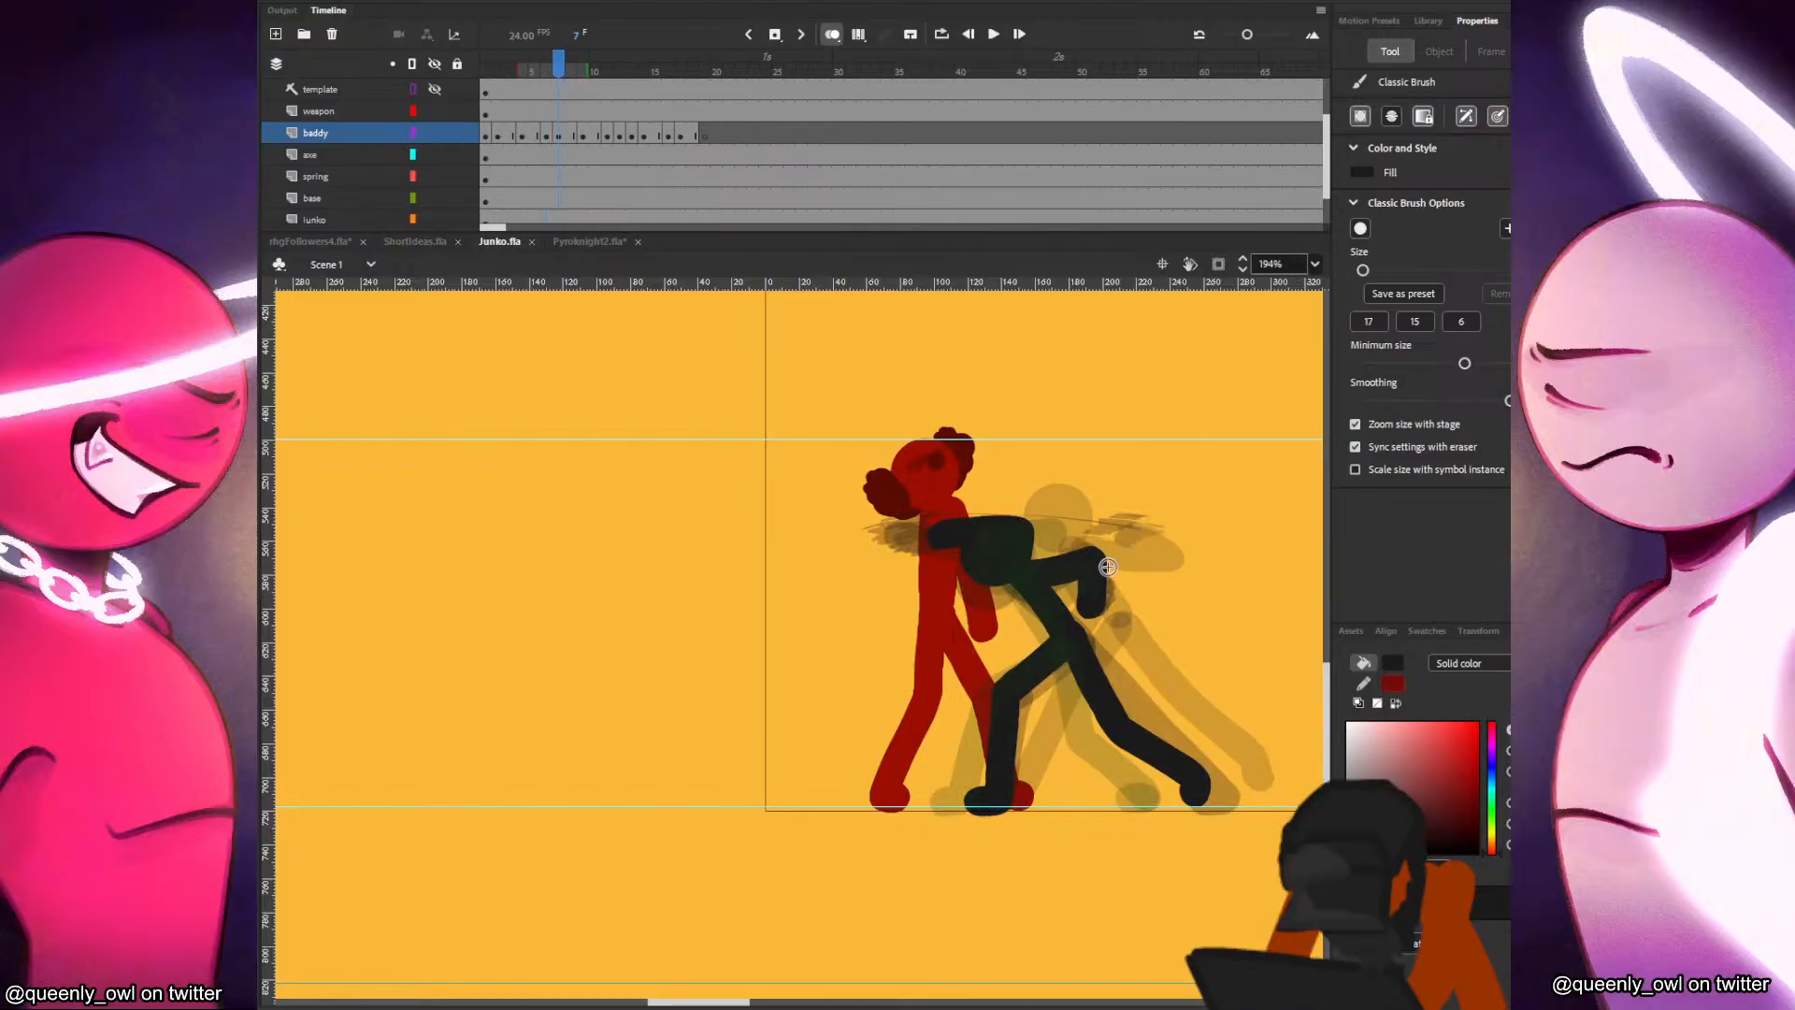
key("period")
key("period")
key("period")
key("period")
key("comma")
key("period")
left_click_drag(811, 615, 1038, 619)
key("ctrl+z")
key("period")
key("comma")
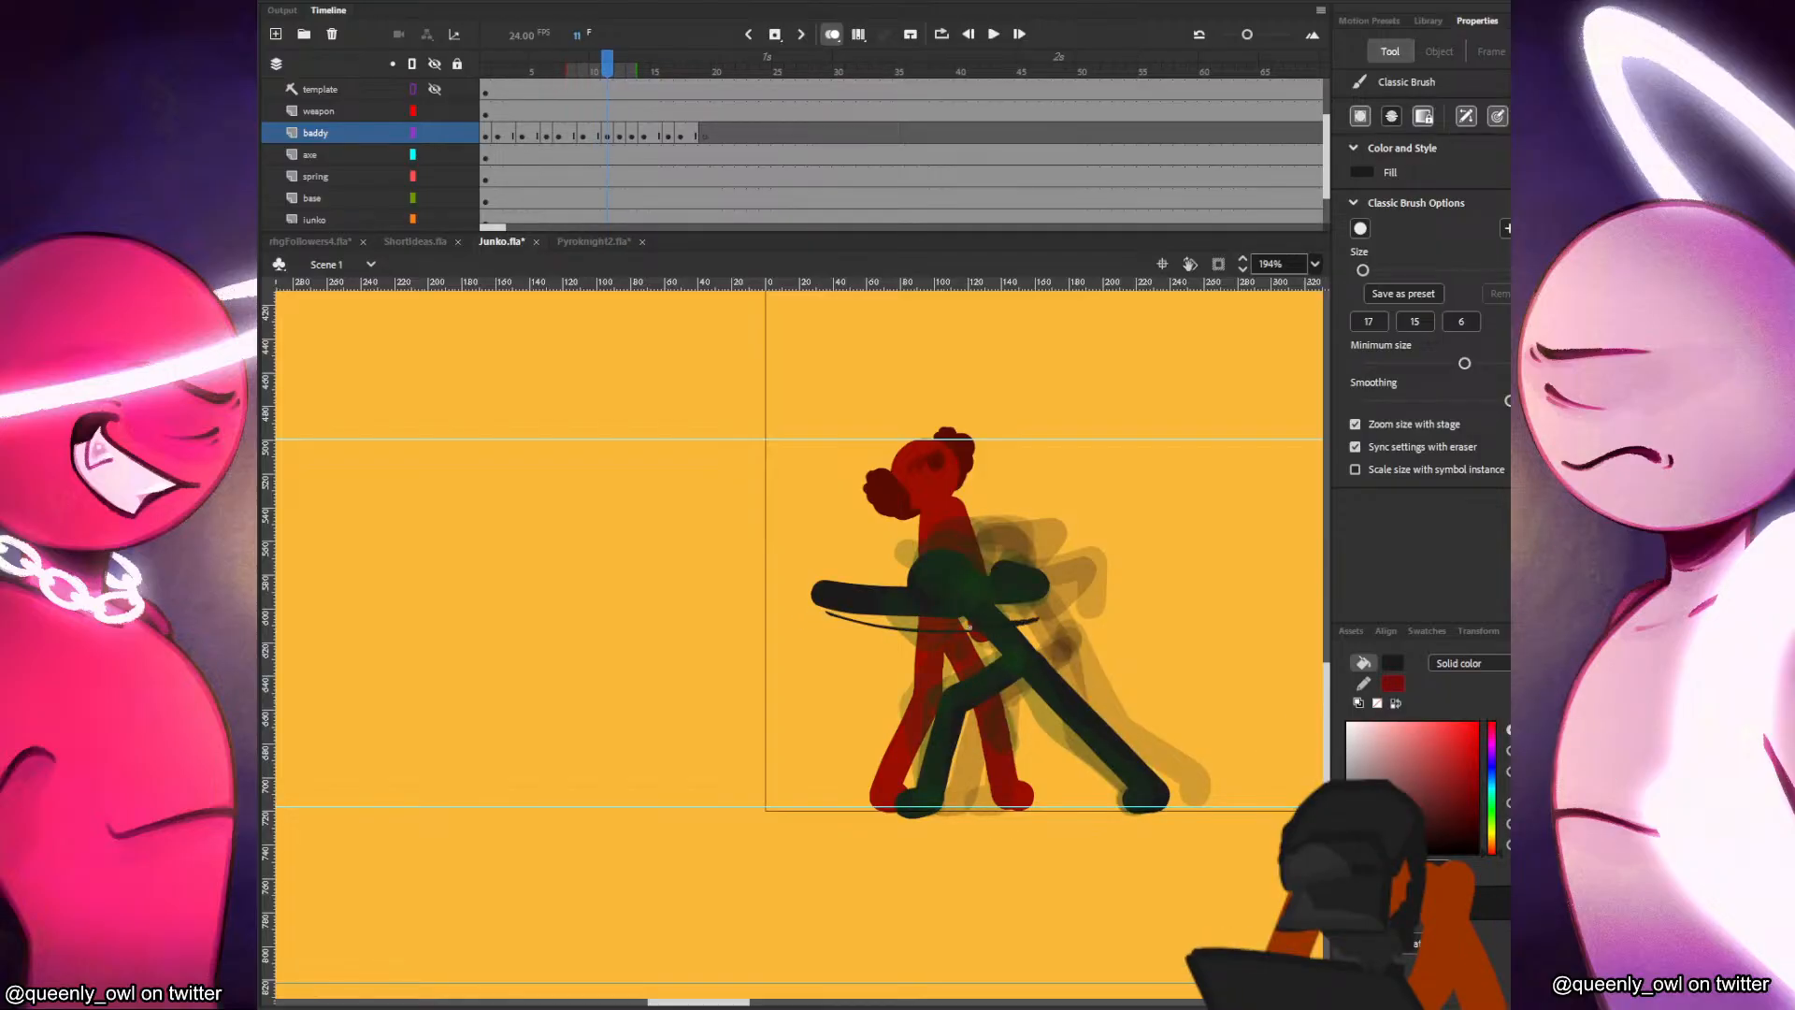
Add jagged smear strokes at the trailing end of the motion line in frame 11.
key("comma")
key("period")
left_click_drag(1049, 611, 1066, 588)
key("comma")
key("period")
Add jagged smear strokes below and around the baddy's extended fist in frame 11, checking them against frame 10.
left_click_drag(823, 614, 881, 634)
mouse_move(819, 612)
left_mouse_down()
mouse_move(905, 636)
mouse_move(856, 621)
mouse_move(864, 585)
left_mouse_up()
key("comma")
key("period")
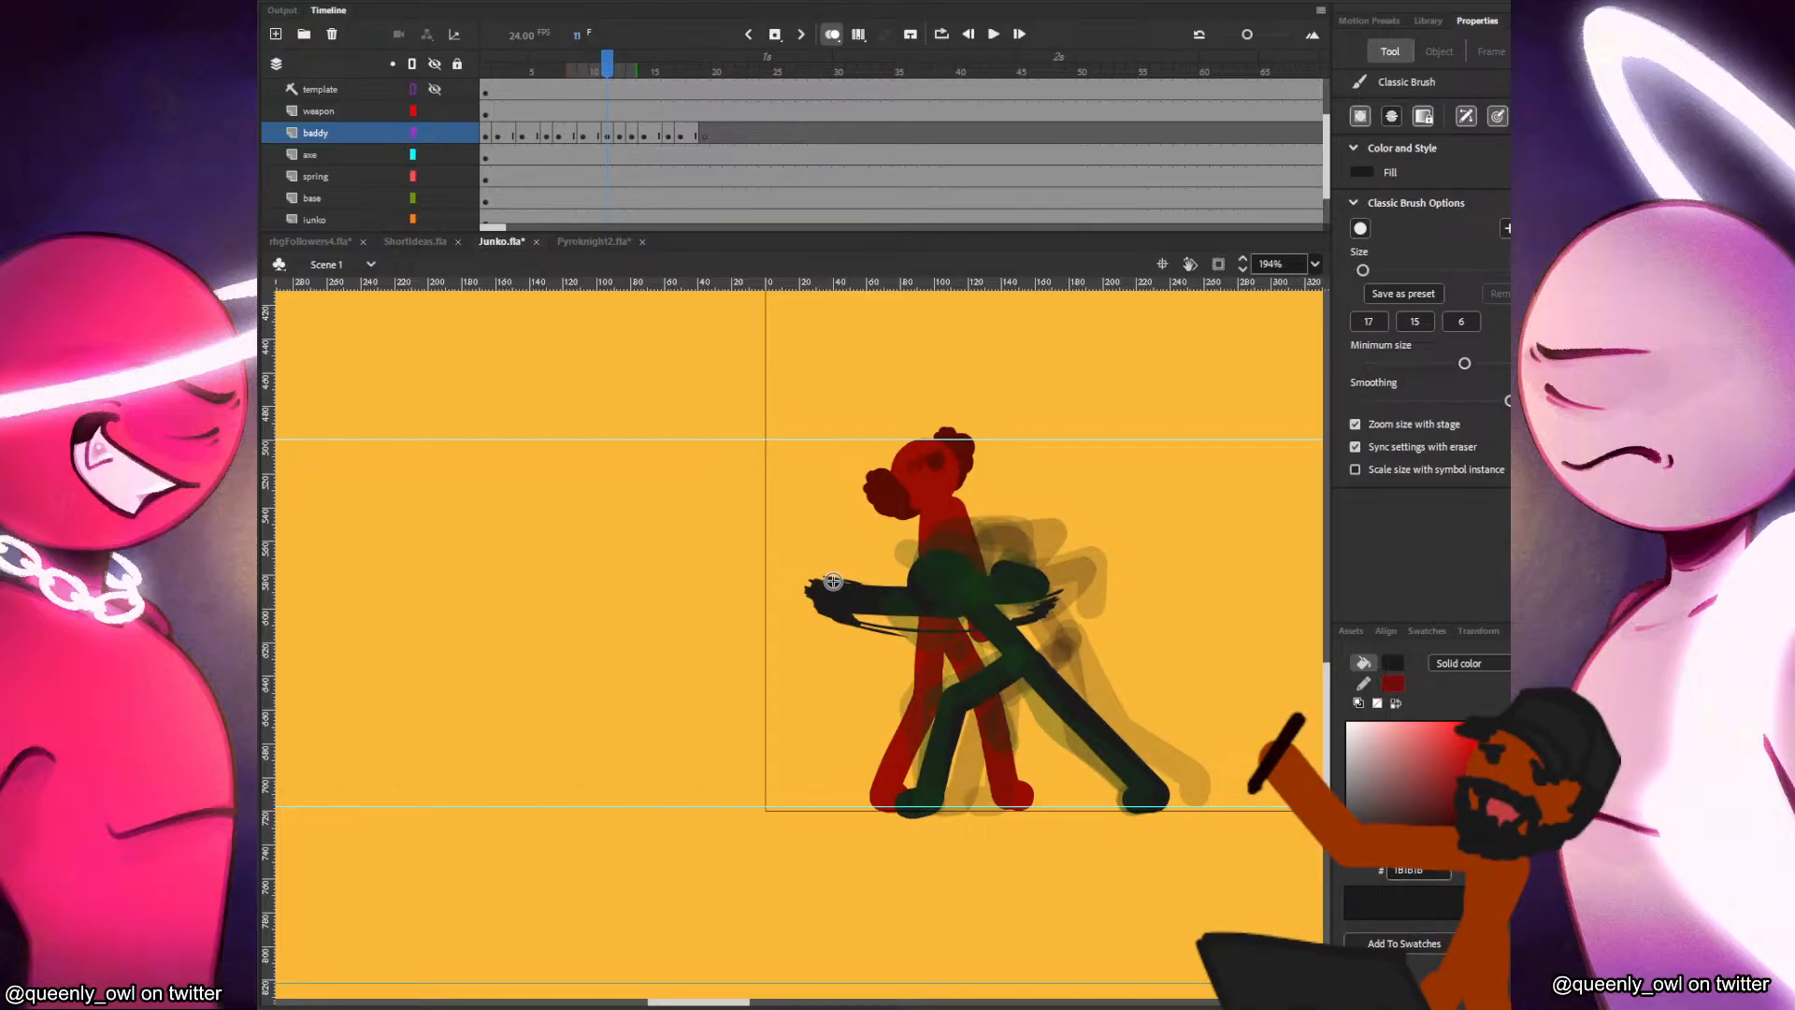
key("comma")
key("period")
key("comma")
key("period")
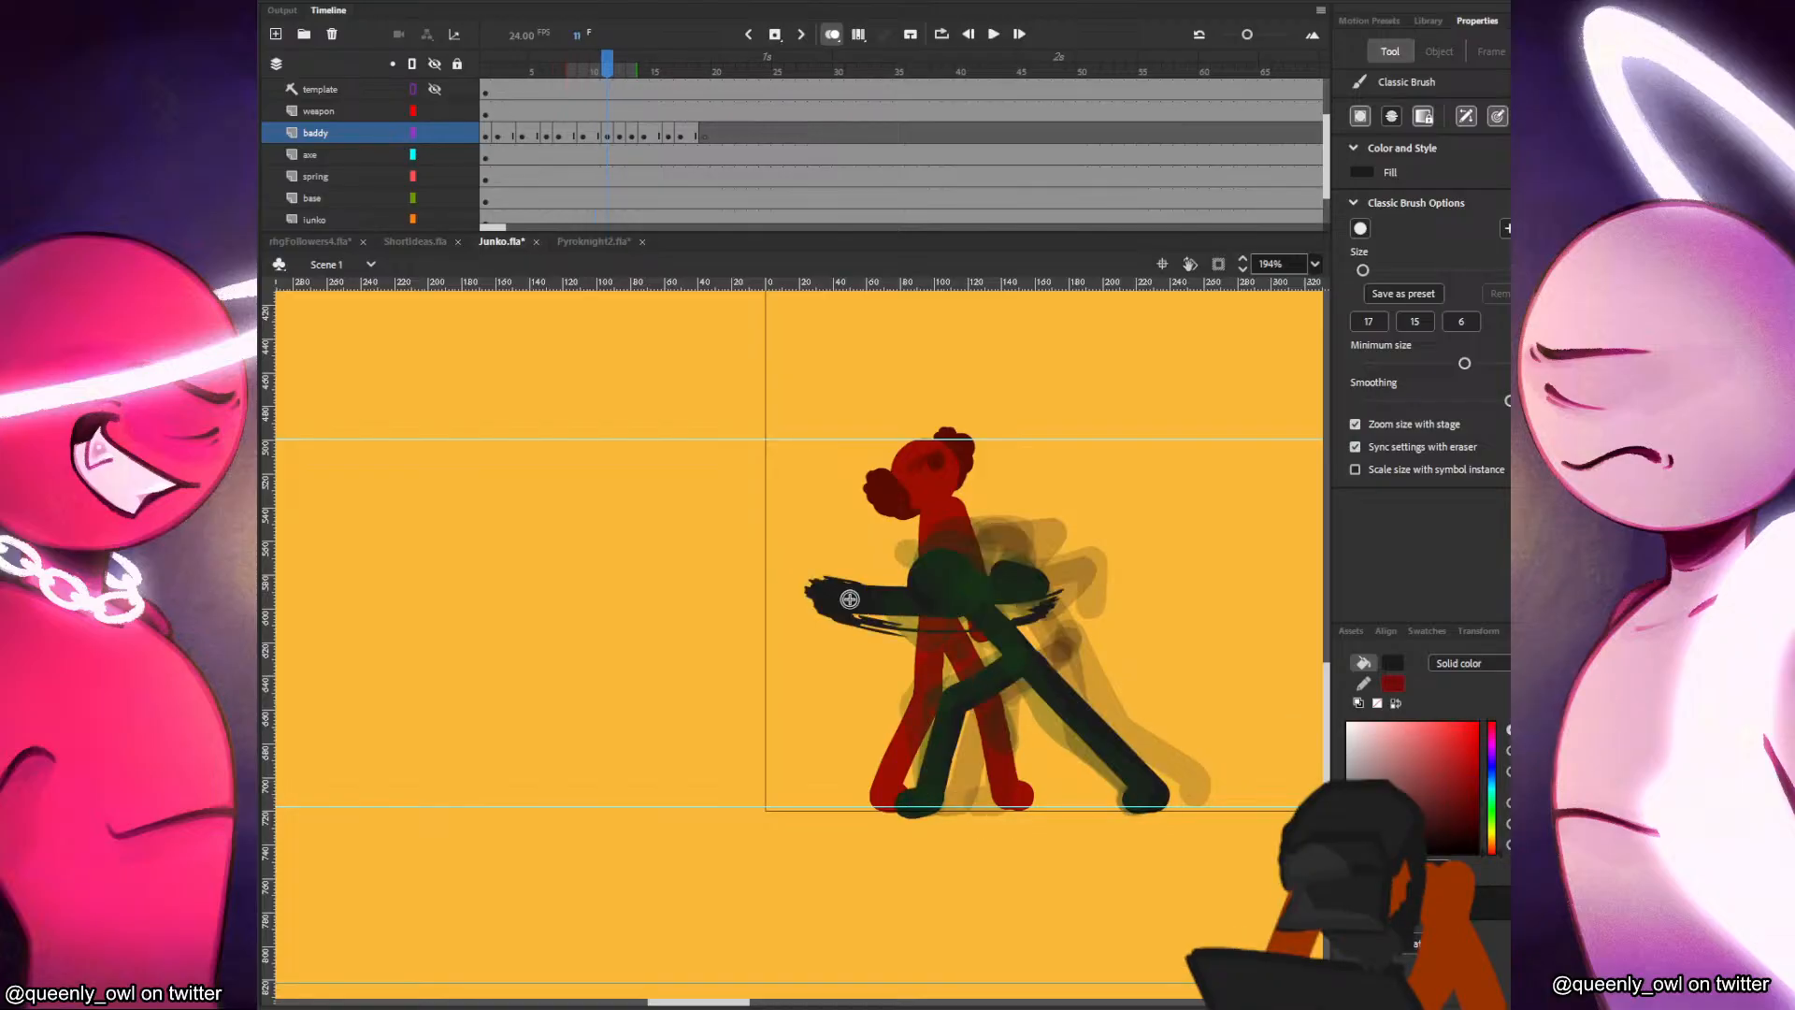
key("comma")
key("period")
key("comma")
key("period")
key("comma")
key("period")
Draw a thin motion line in frame 14 from the baddy's raised foot back to its previous position.
key("period")
key("period")
key("comma")
key("period")
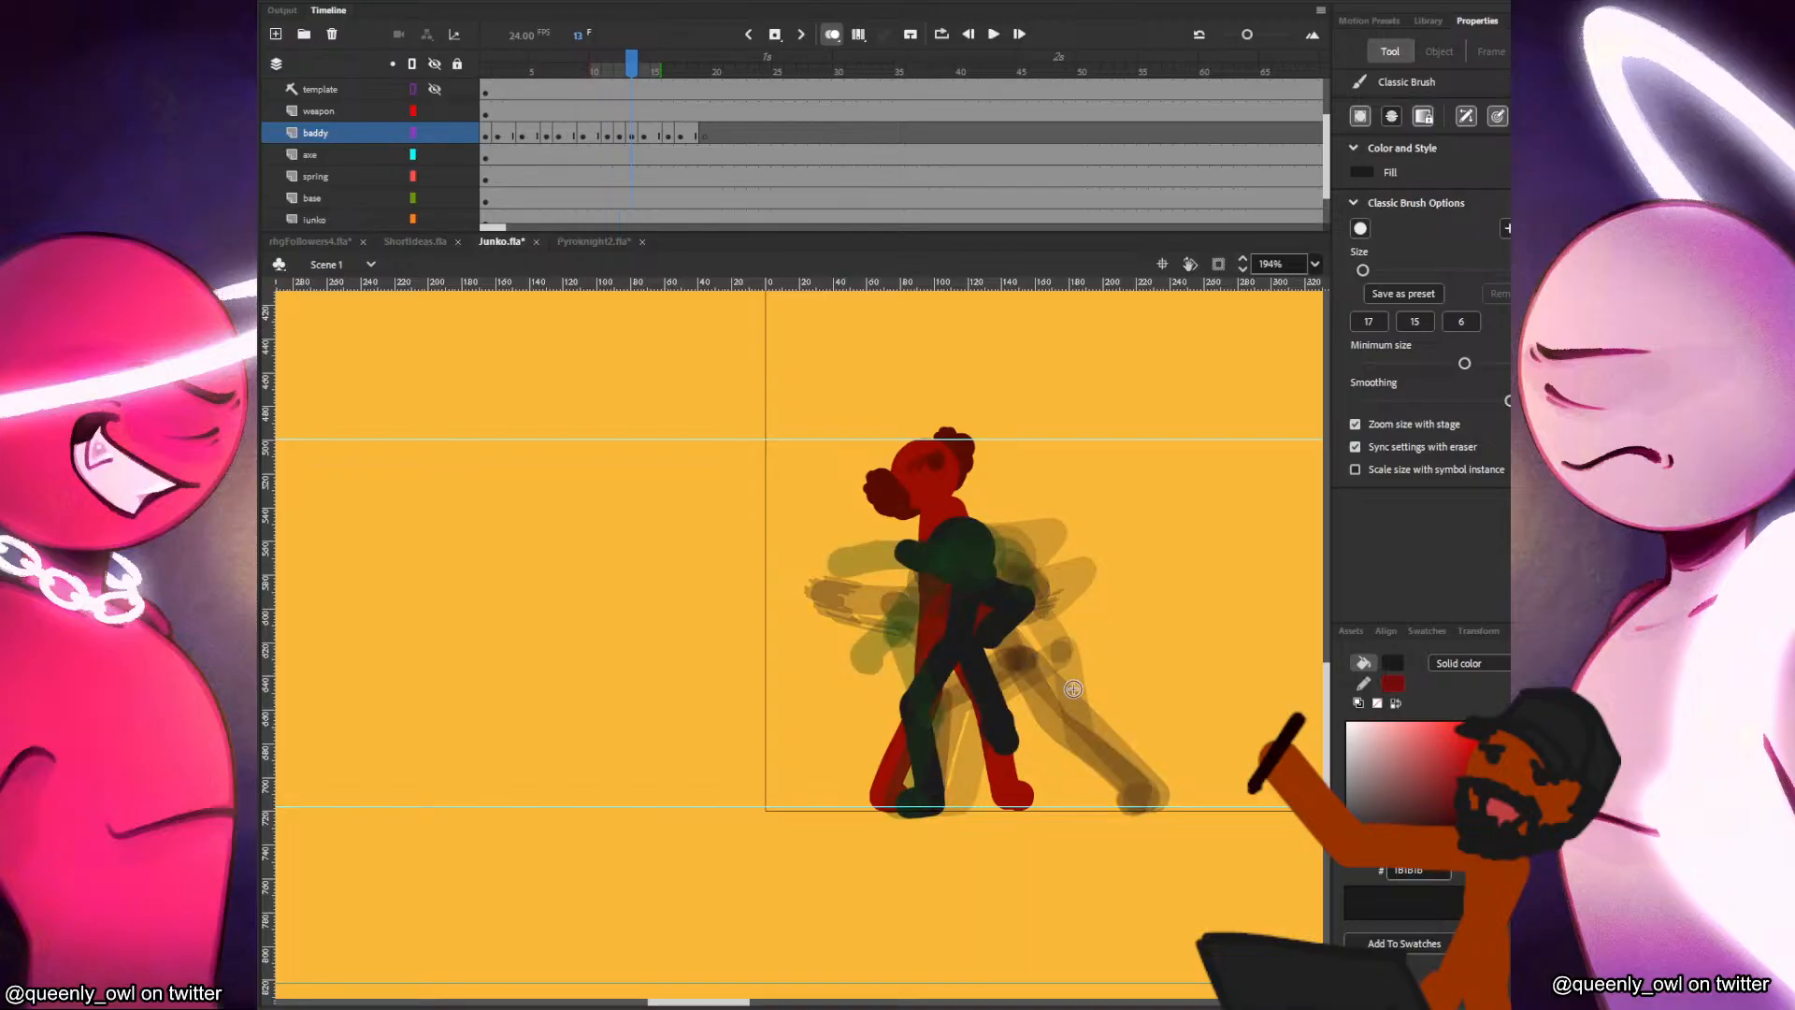
key("period")
key("comma")
key("period")
left_click_drag(859, 665, 978, 735)
key("ctrl+z")
left_click_drag(872, 671, 974, 747)
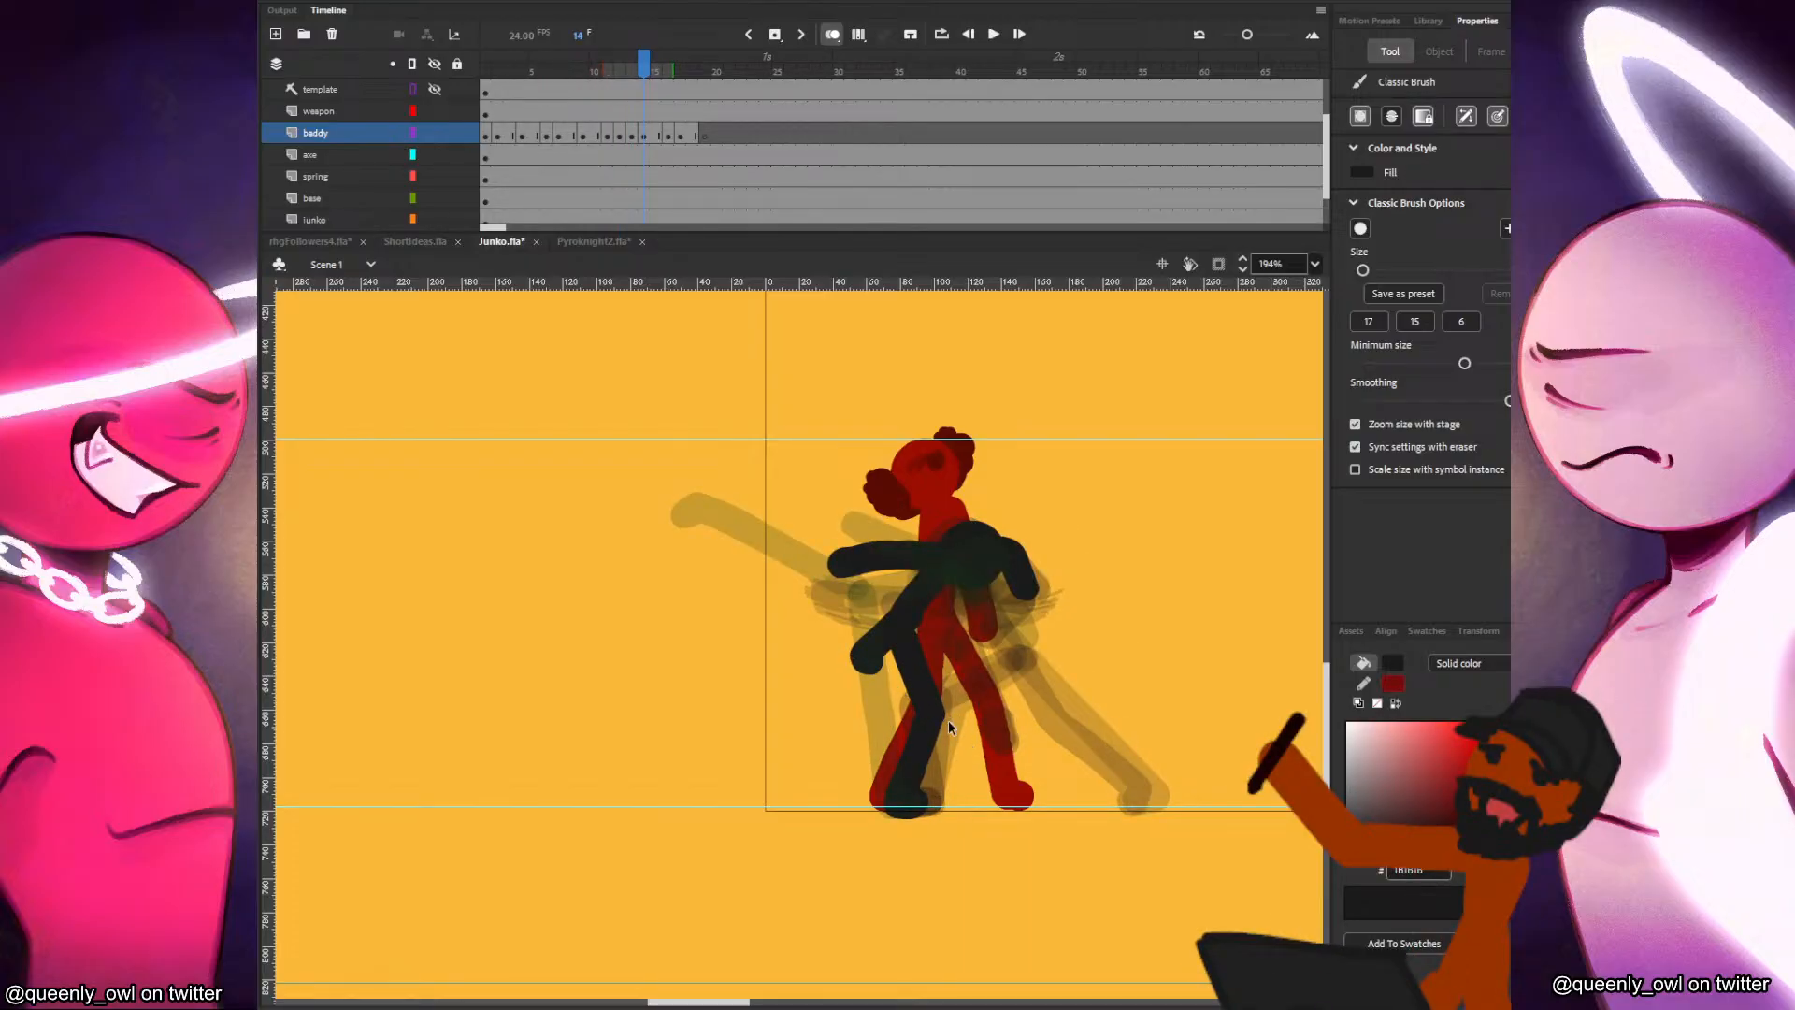
key("ctrl+z")
key("comma")
key("period")
left_click_drag(874, 671, 975, 738)
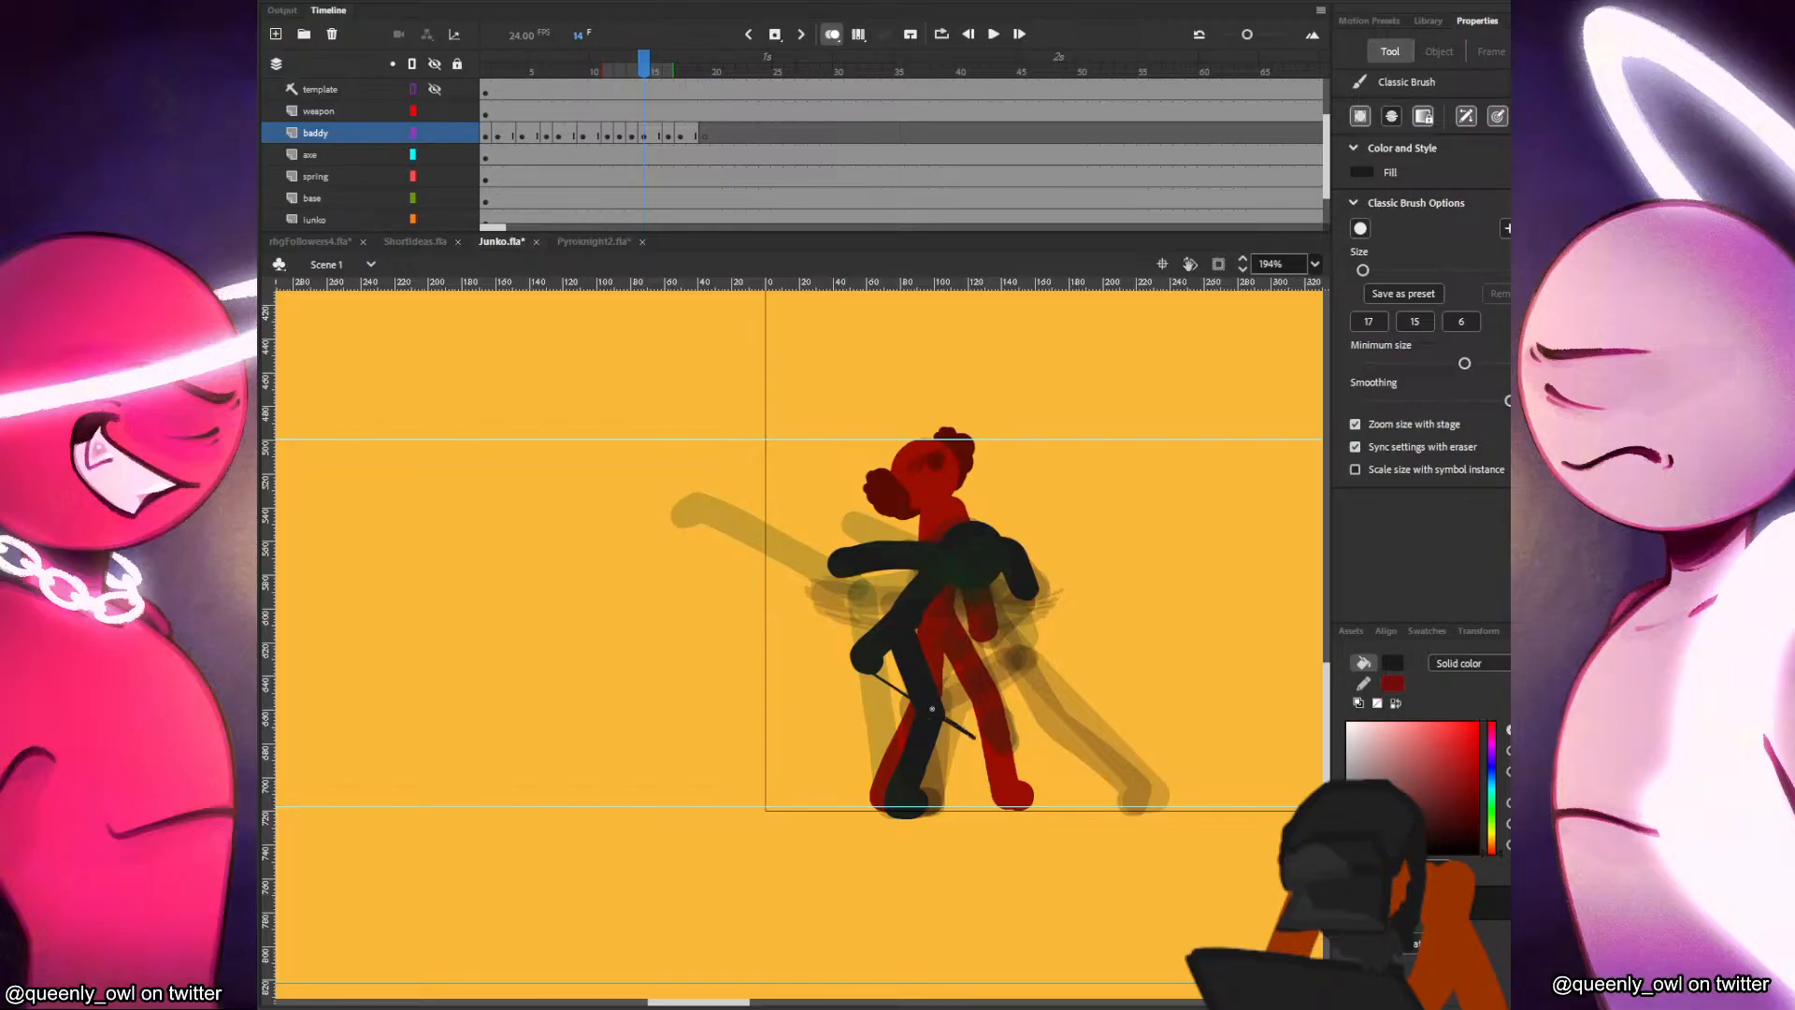
Add jagged smear strokes by the raised foot and at the trailing end of the motion line in frame 14.
left_click_drag(846, 663, 896, 690)
key("comma")
key("period")
left_click_drag(936, 670, 980, 713)
Draw a thin motion line in frame 16 from the baddy's high kicking foot down to its previous position.
key("period")
key("comma")
key("period")
key("period")
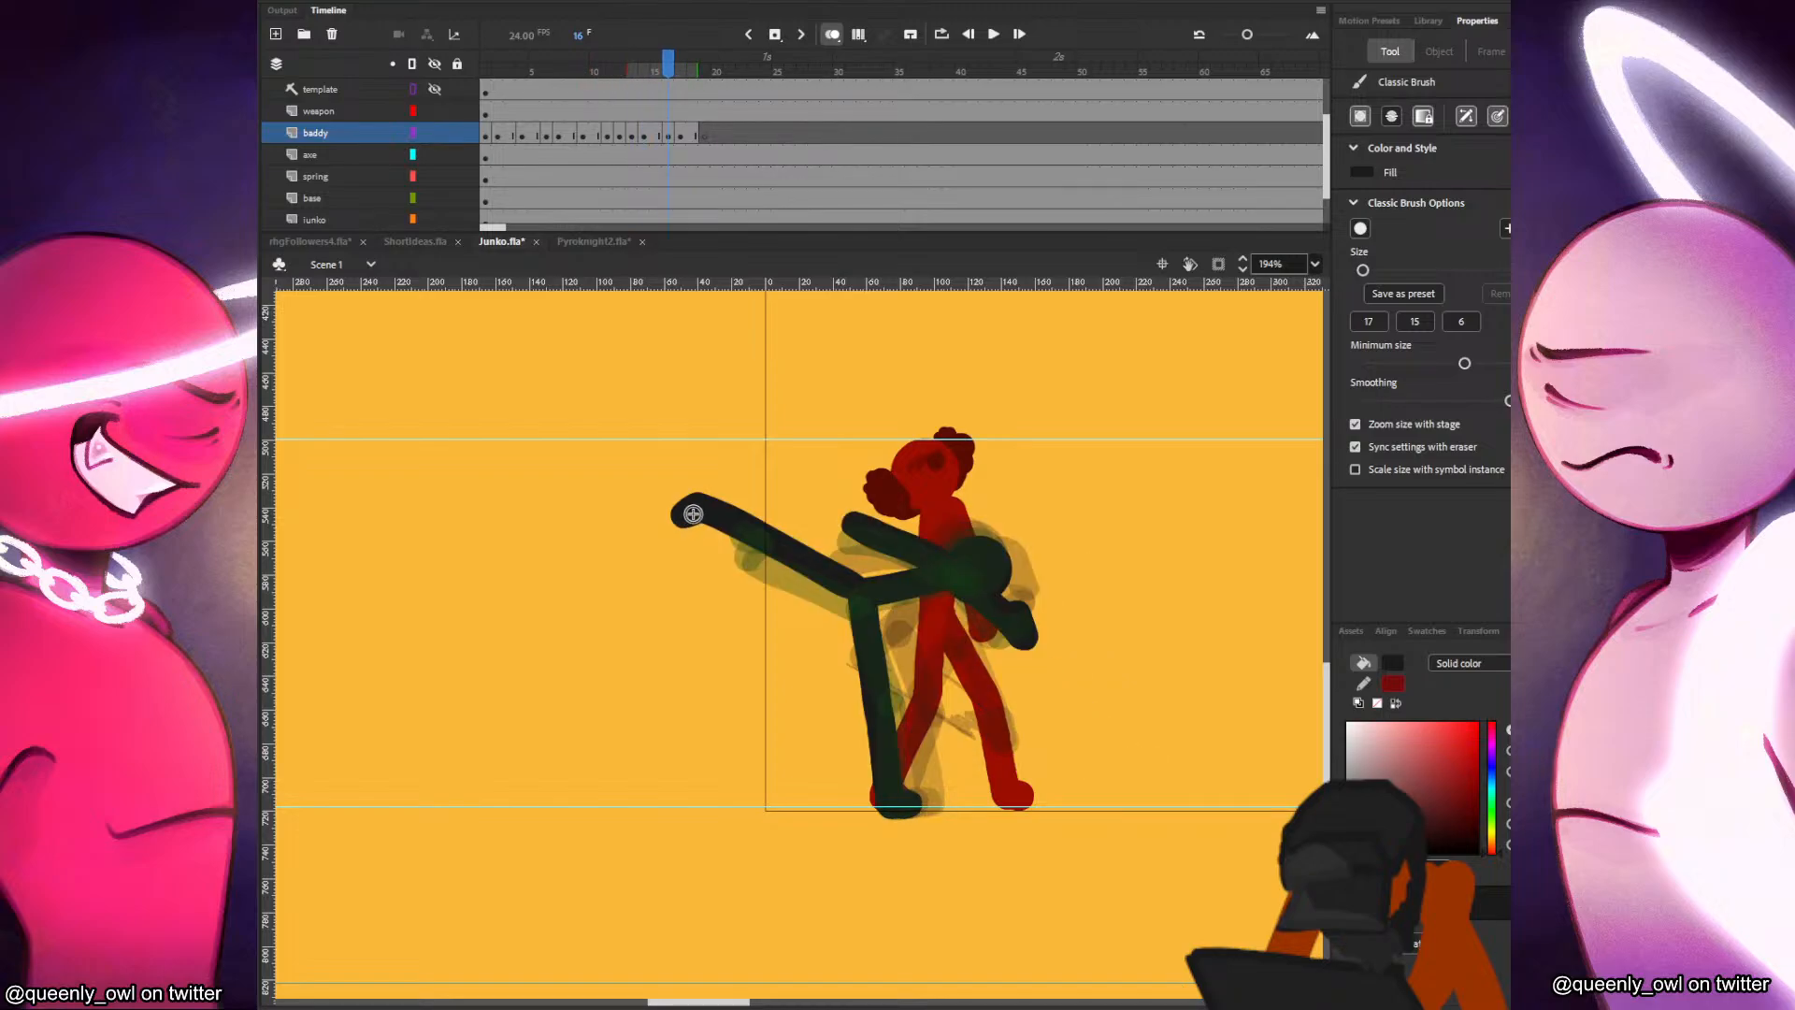
left_click_drag(670, 533, 858, 681)
key("comma")
key("period")
key("ctrl+z")
left_click_drag(662, 512, 862, 690)
key("comma")
key("period")
key("ctrl+z")
key("comma")
key("period")
left_click_drag(670, 524, 853, 654)
key("ctrl+z")
left_click_drag(686, 526, 837, 652)
key("ctrl+z")
left_click_drag(667, 522, 855, 669)
Add jagged smear strokes around the baddy's kicking foot in frame 16 and check them against frame 15.
left_click_drag(707, 561, 662, 520)
key("comma")
key("period")
key("comma")
key("period")
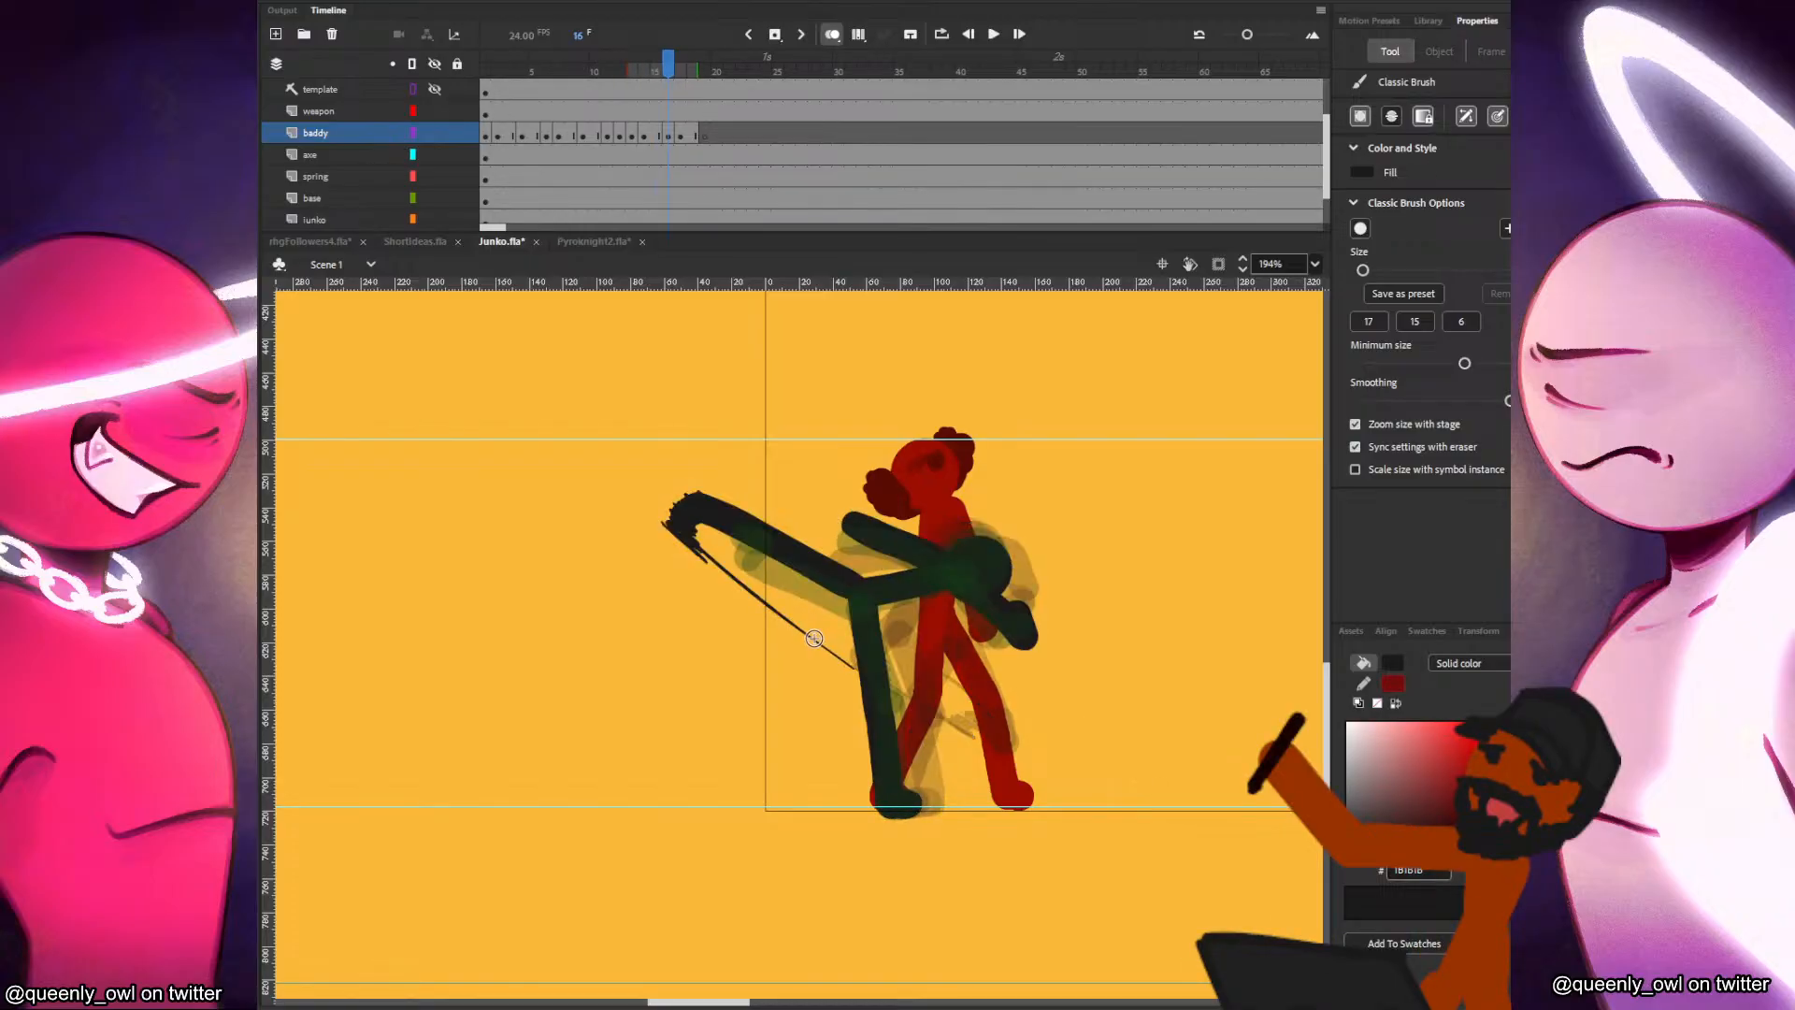
key("comma")
key("period")
key("comma")
key("period")
Add jagged smear strokes at the lower, trailing end of the kick's motion line in frame 16.
mouse_move(810, 645)
left_mouse_down()
mouse_move(861, 681)
mouse_move(803, 637)
mouse_move(845, 668)
left_mouse_up()
key("ctrl+z")
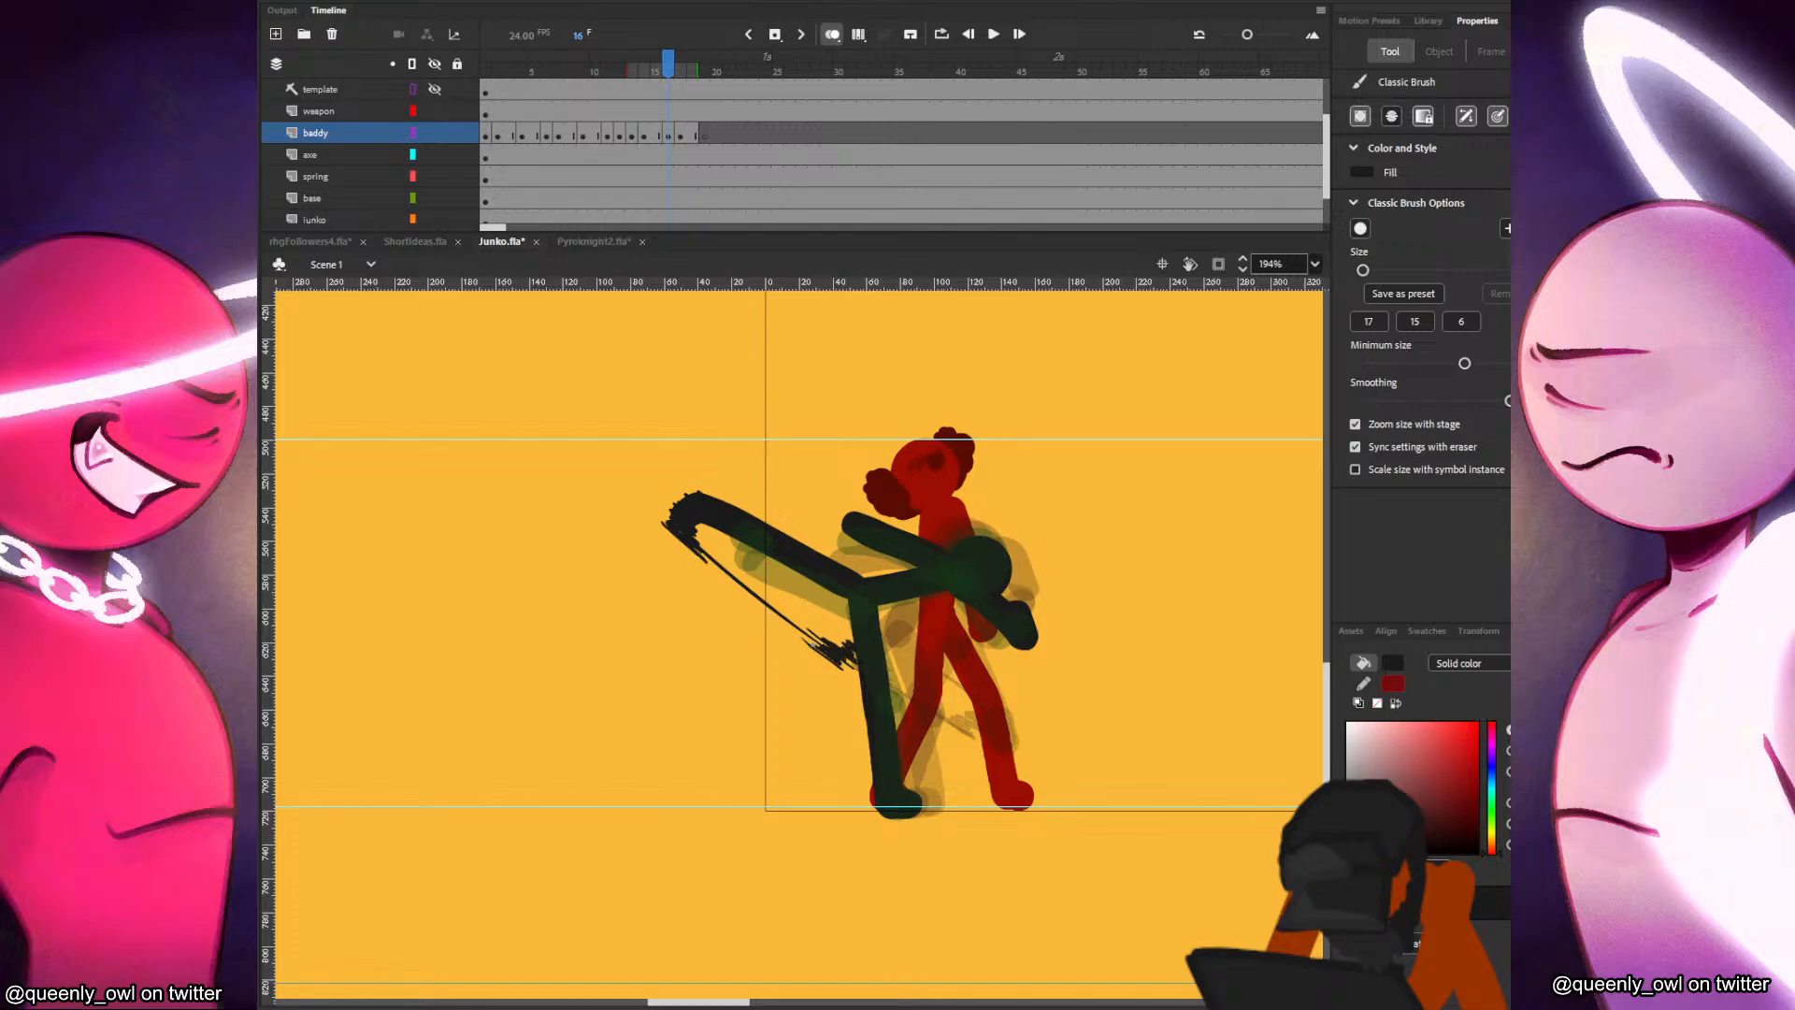
key("comma")
key("period")
key("comma")
key("period")
key("comma")
key("period")
Refine the motion strokes along the line beneath the kicking leg in frame 16, comparing with frame 15.
key("ctrl+z")
key("comma")
key("period")
left_click_drag(754, 602, 807, 627)
key("ctrl+z")
key("ctrl+z")
key("ctrl+z")
left_click_drag(751, 596, 775, 614)
key("comma")
key("period")
key("ctrl+z")
left_click_drag(760, 599, 760, 601)
key("comma")
key("period")
key("comma")
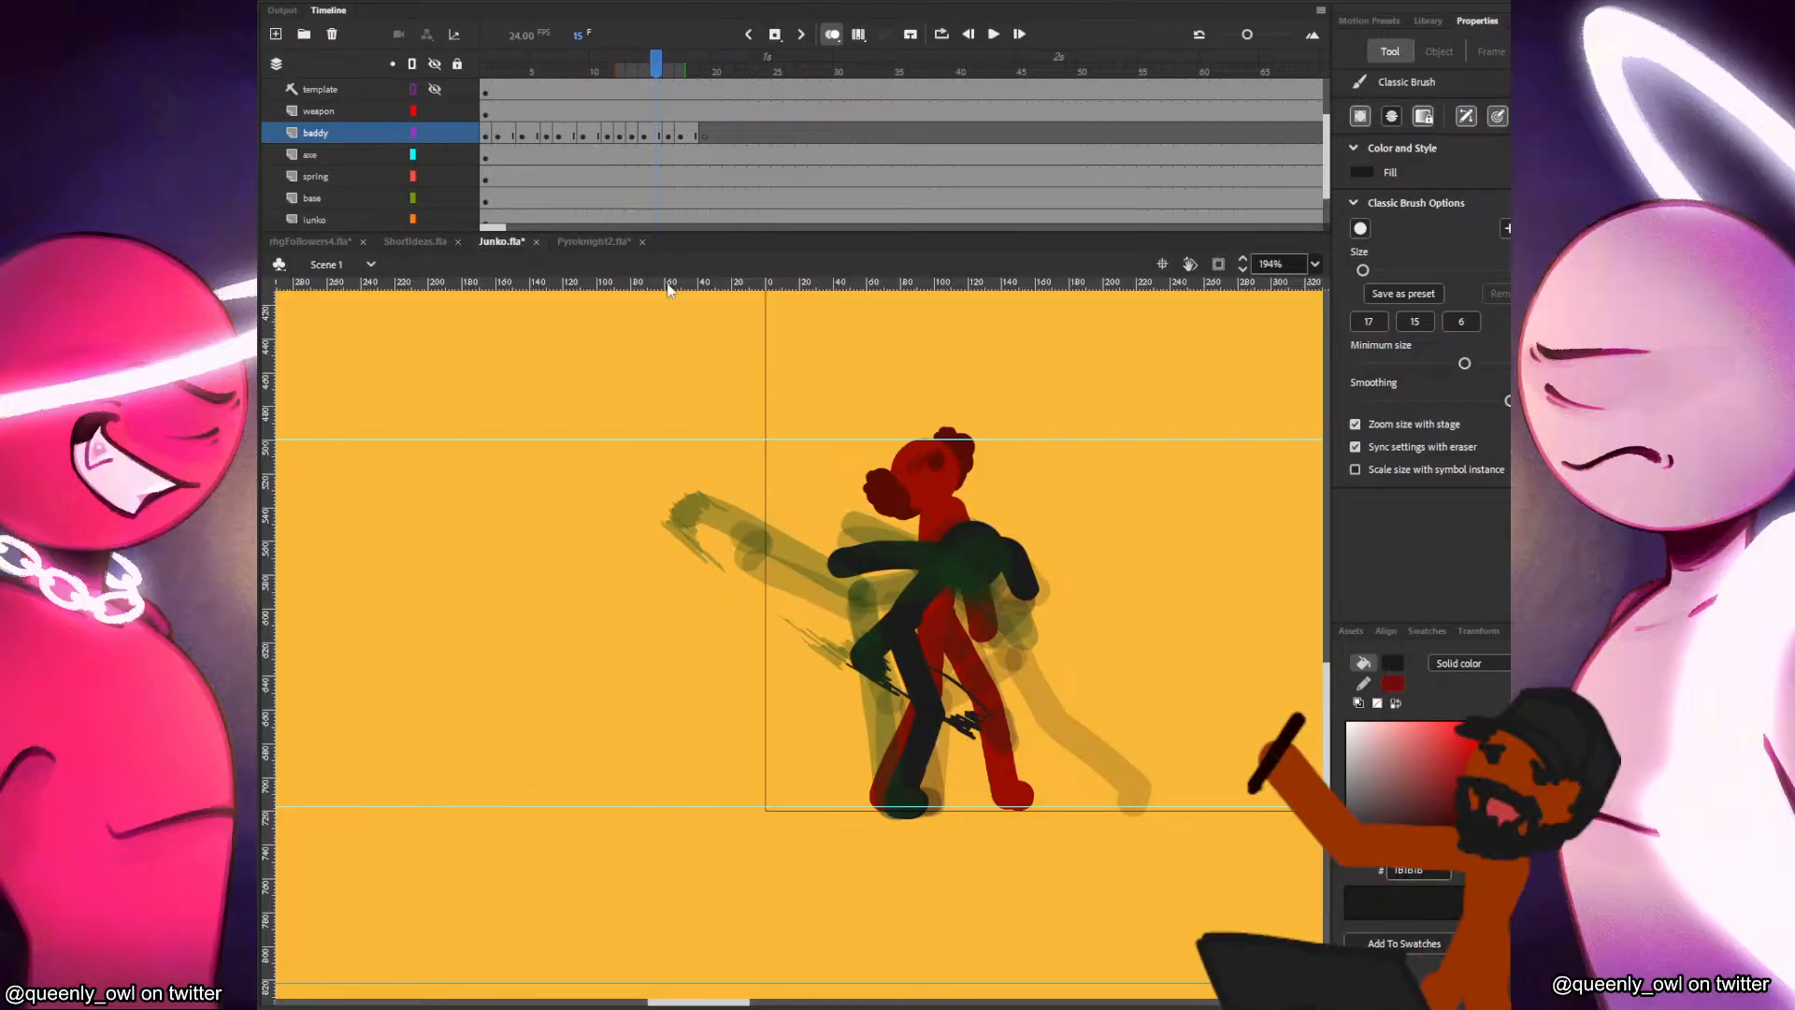
Play the strike-and-kick sequence several times from its opening frames to review the motion smears.
left_click(533, 131)
key("Return")
left_click(532, 131)
key("Return")
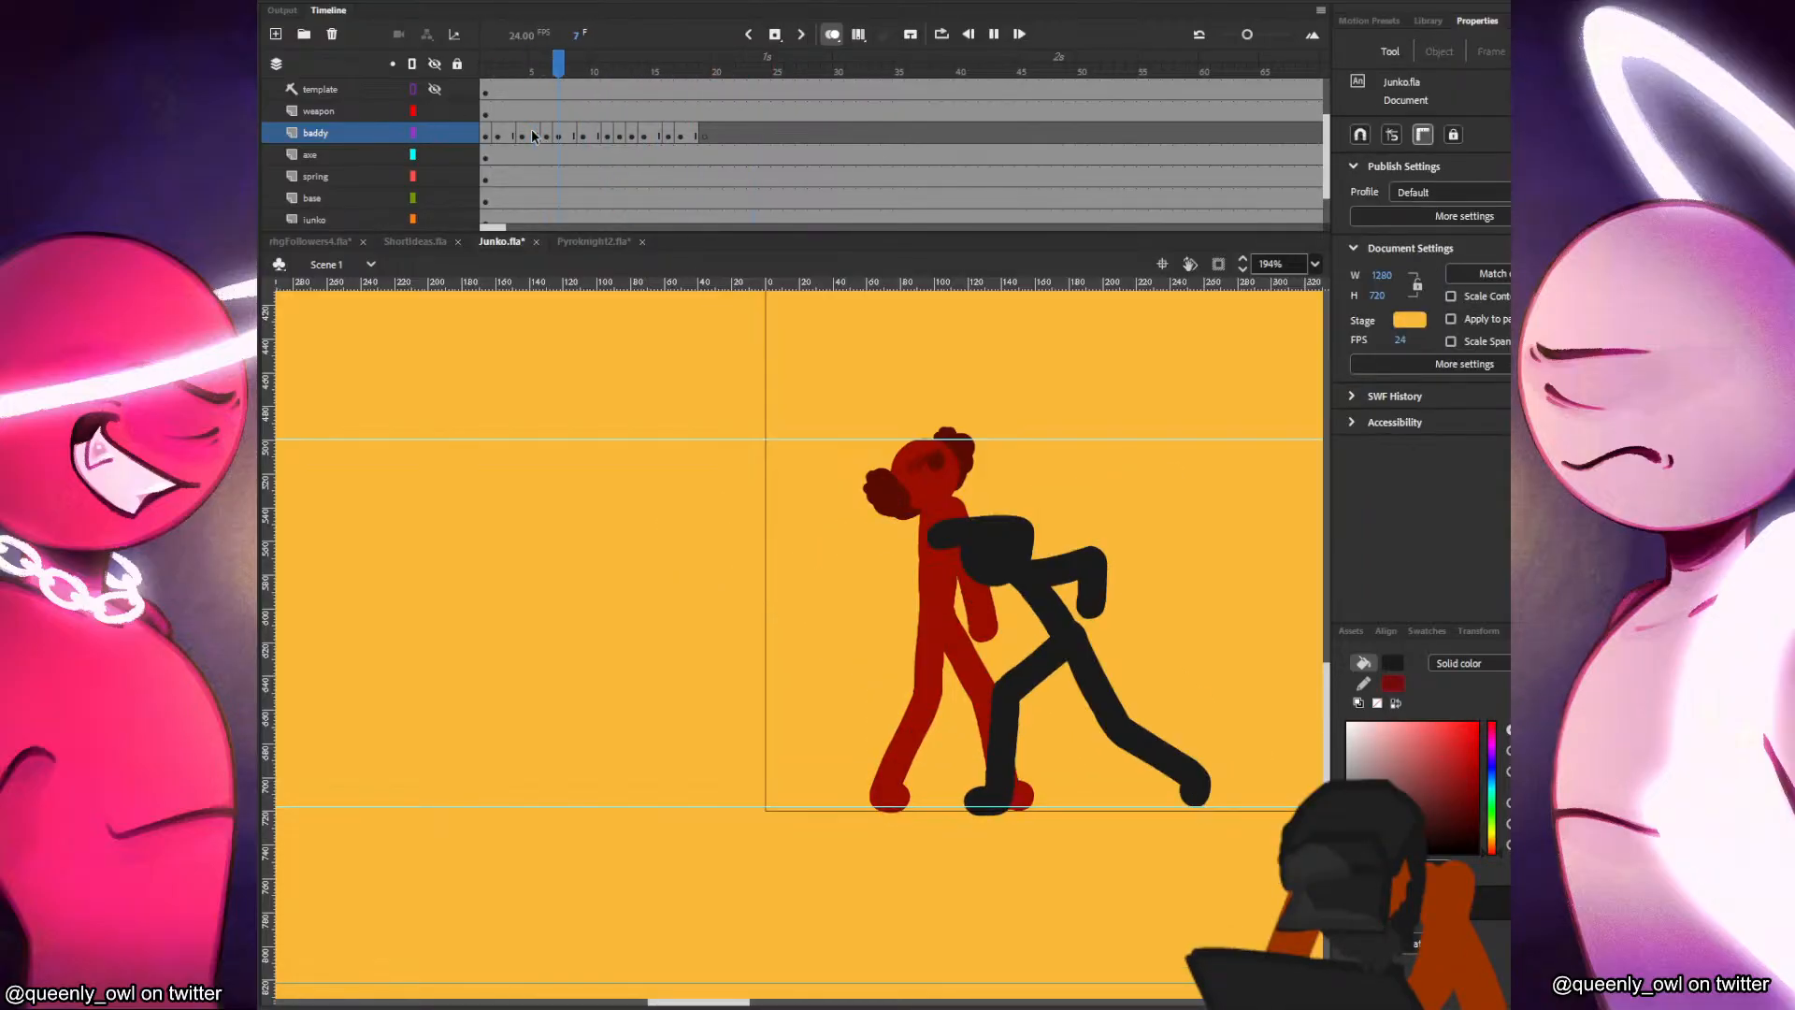
left_click(497, 132)
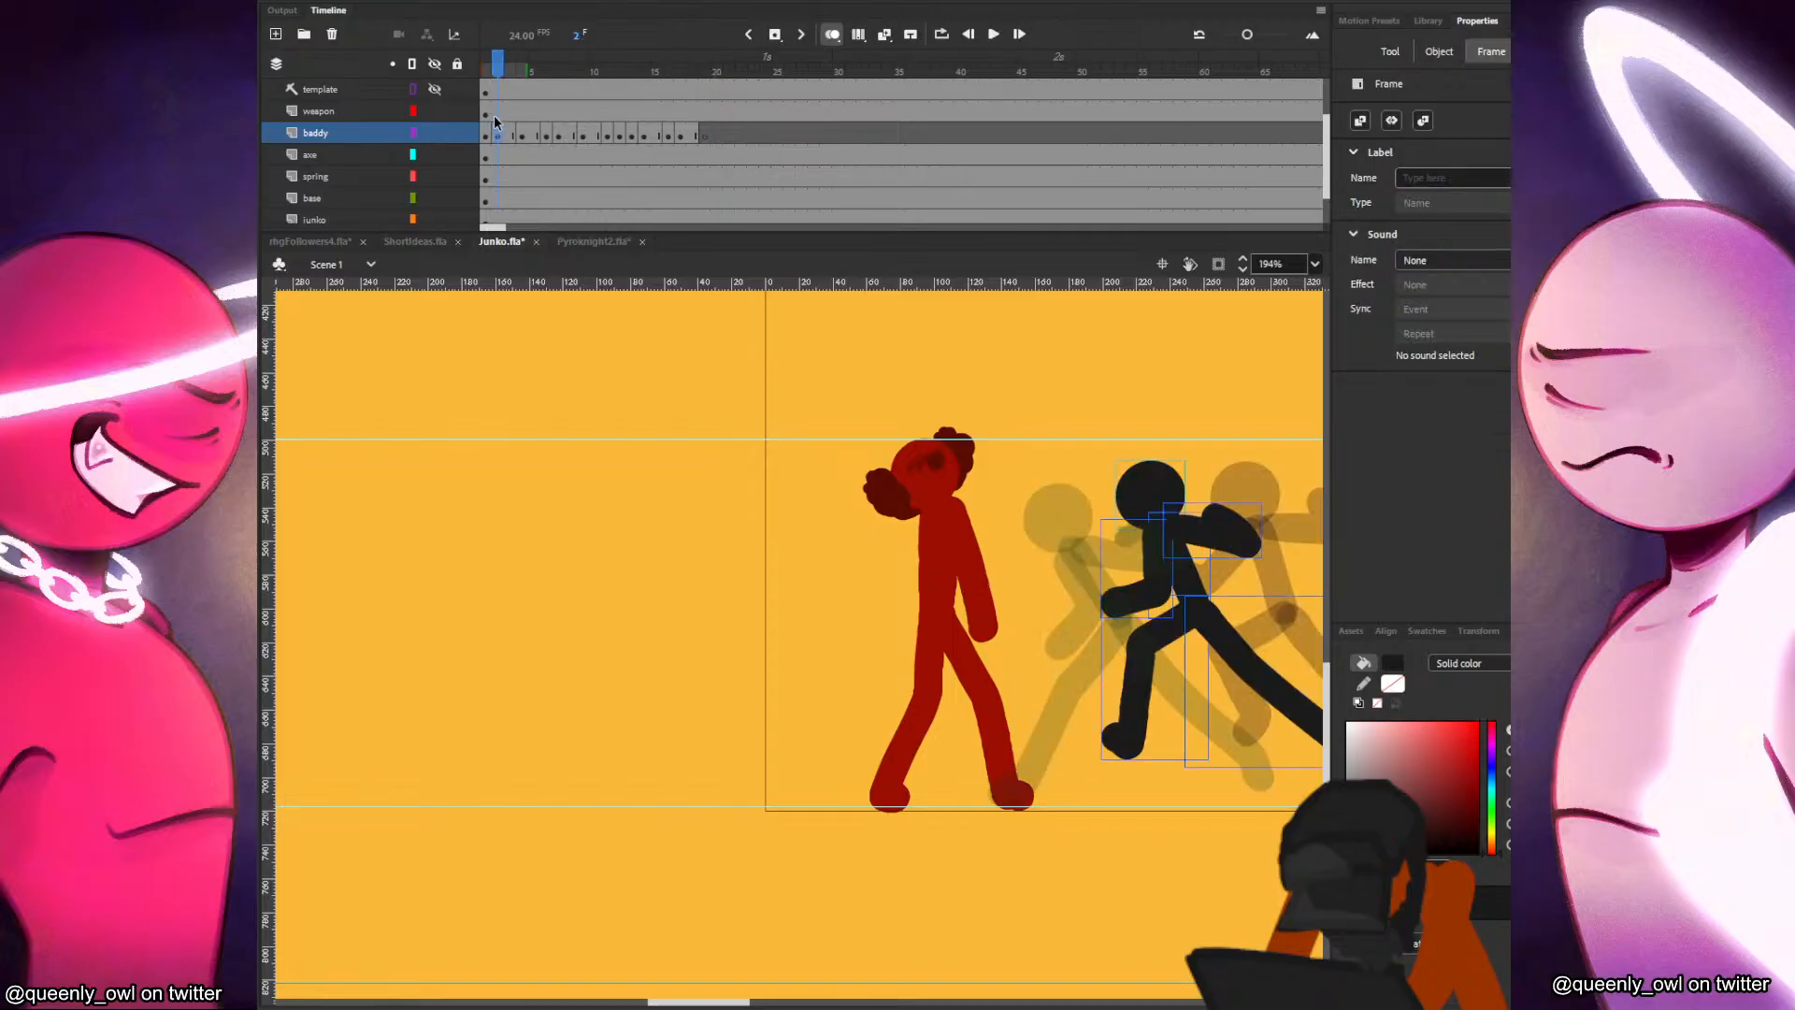
key("Return")
left_click(497, 131)
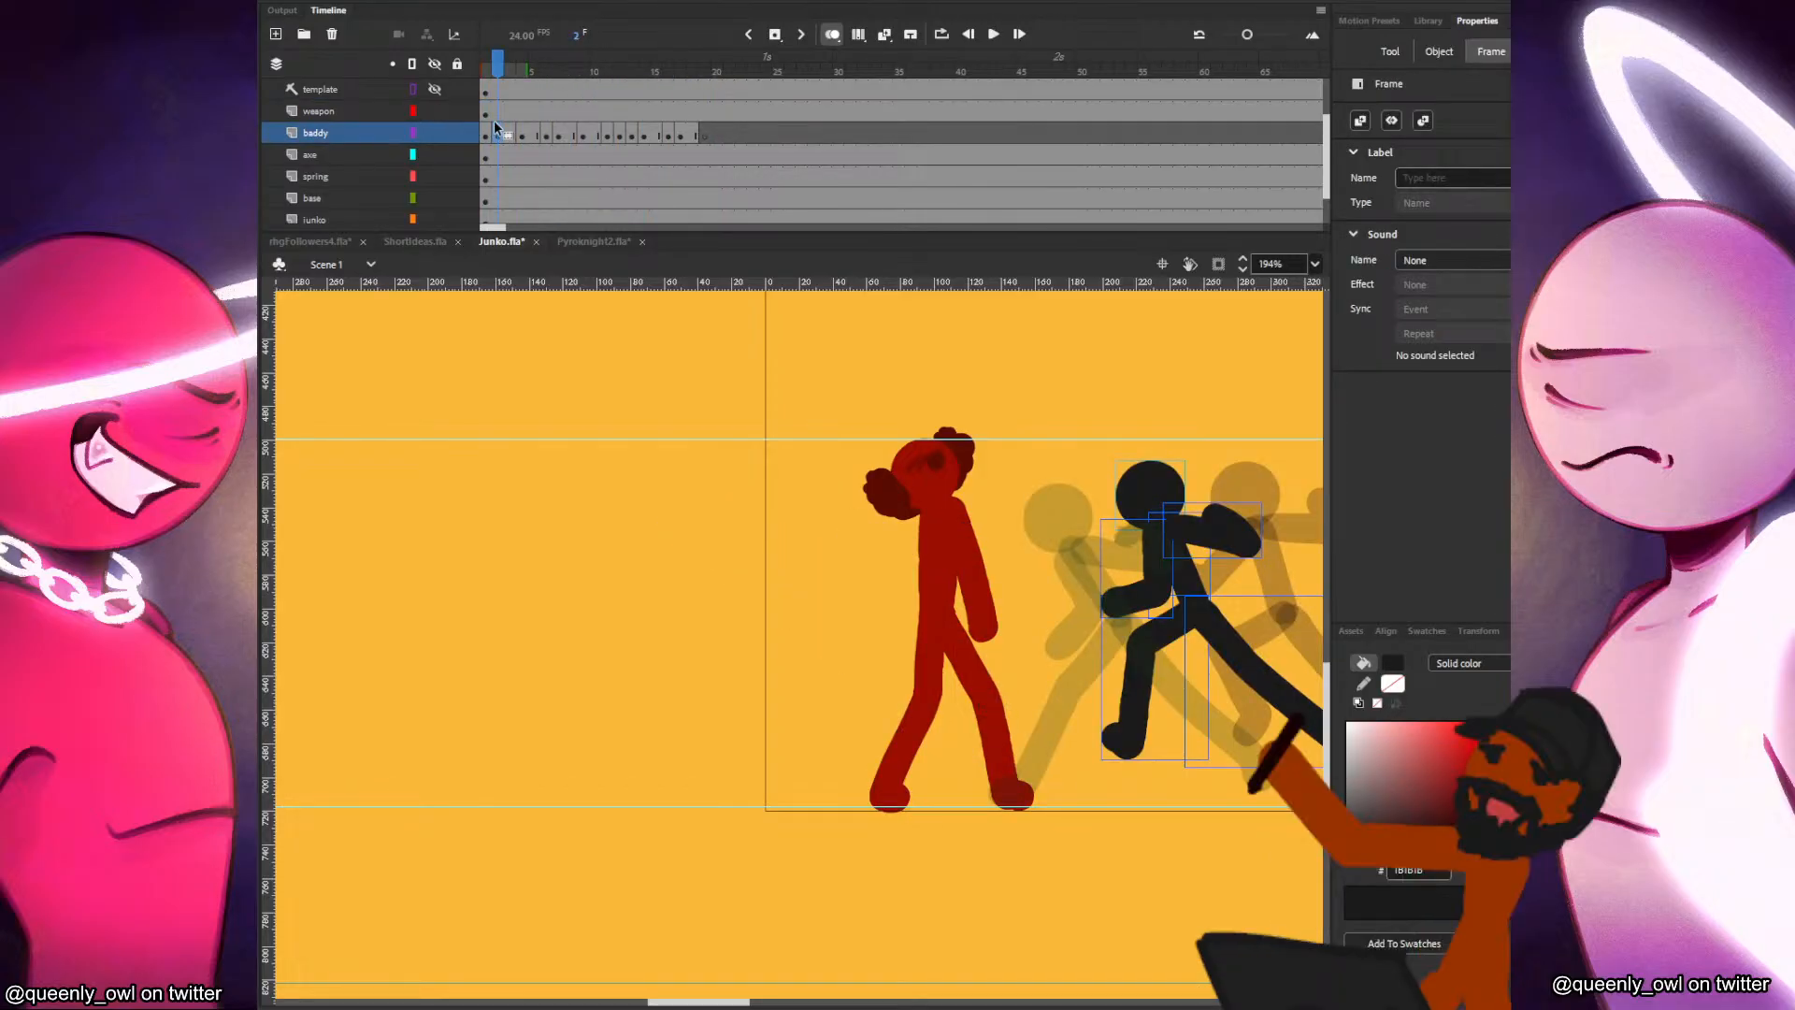
key("Return")
left_click(496, 128)
key("Return")
left_click(496, 127)
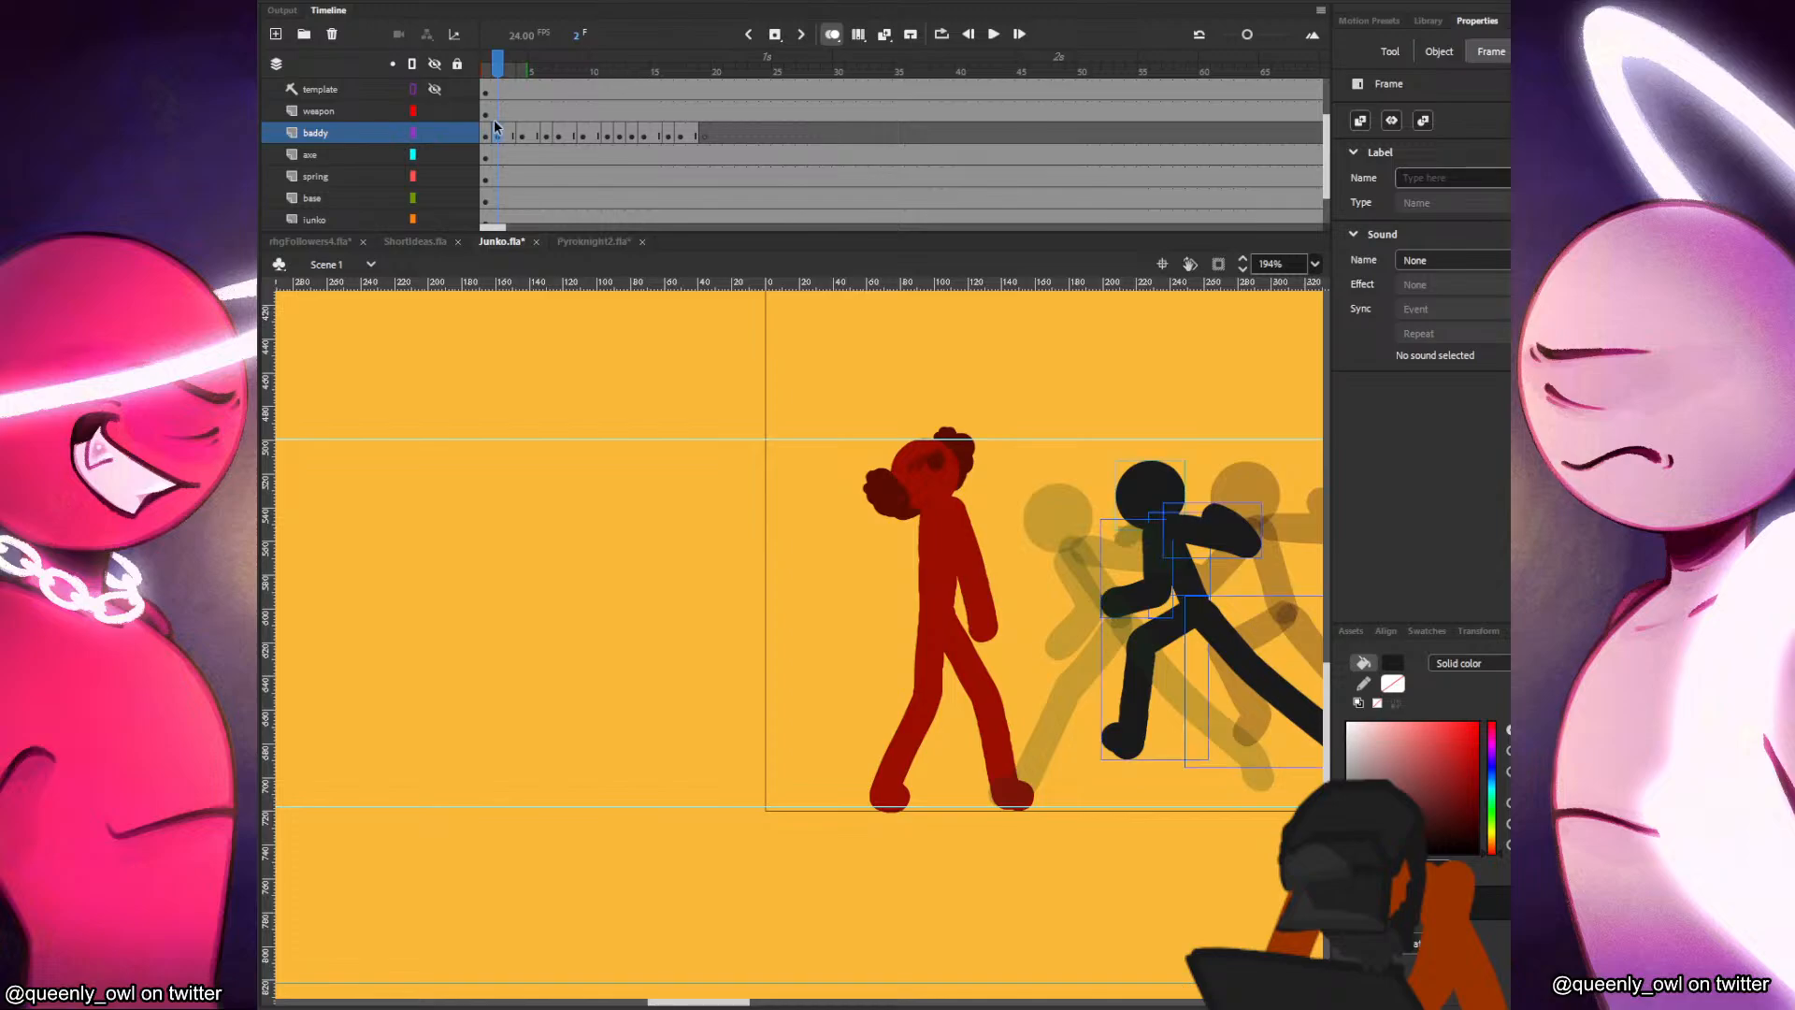
left_click(489, 115)
key("Return")
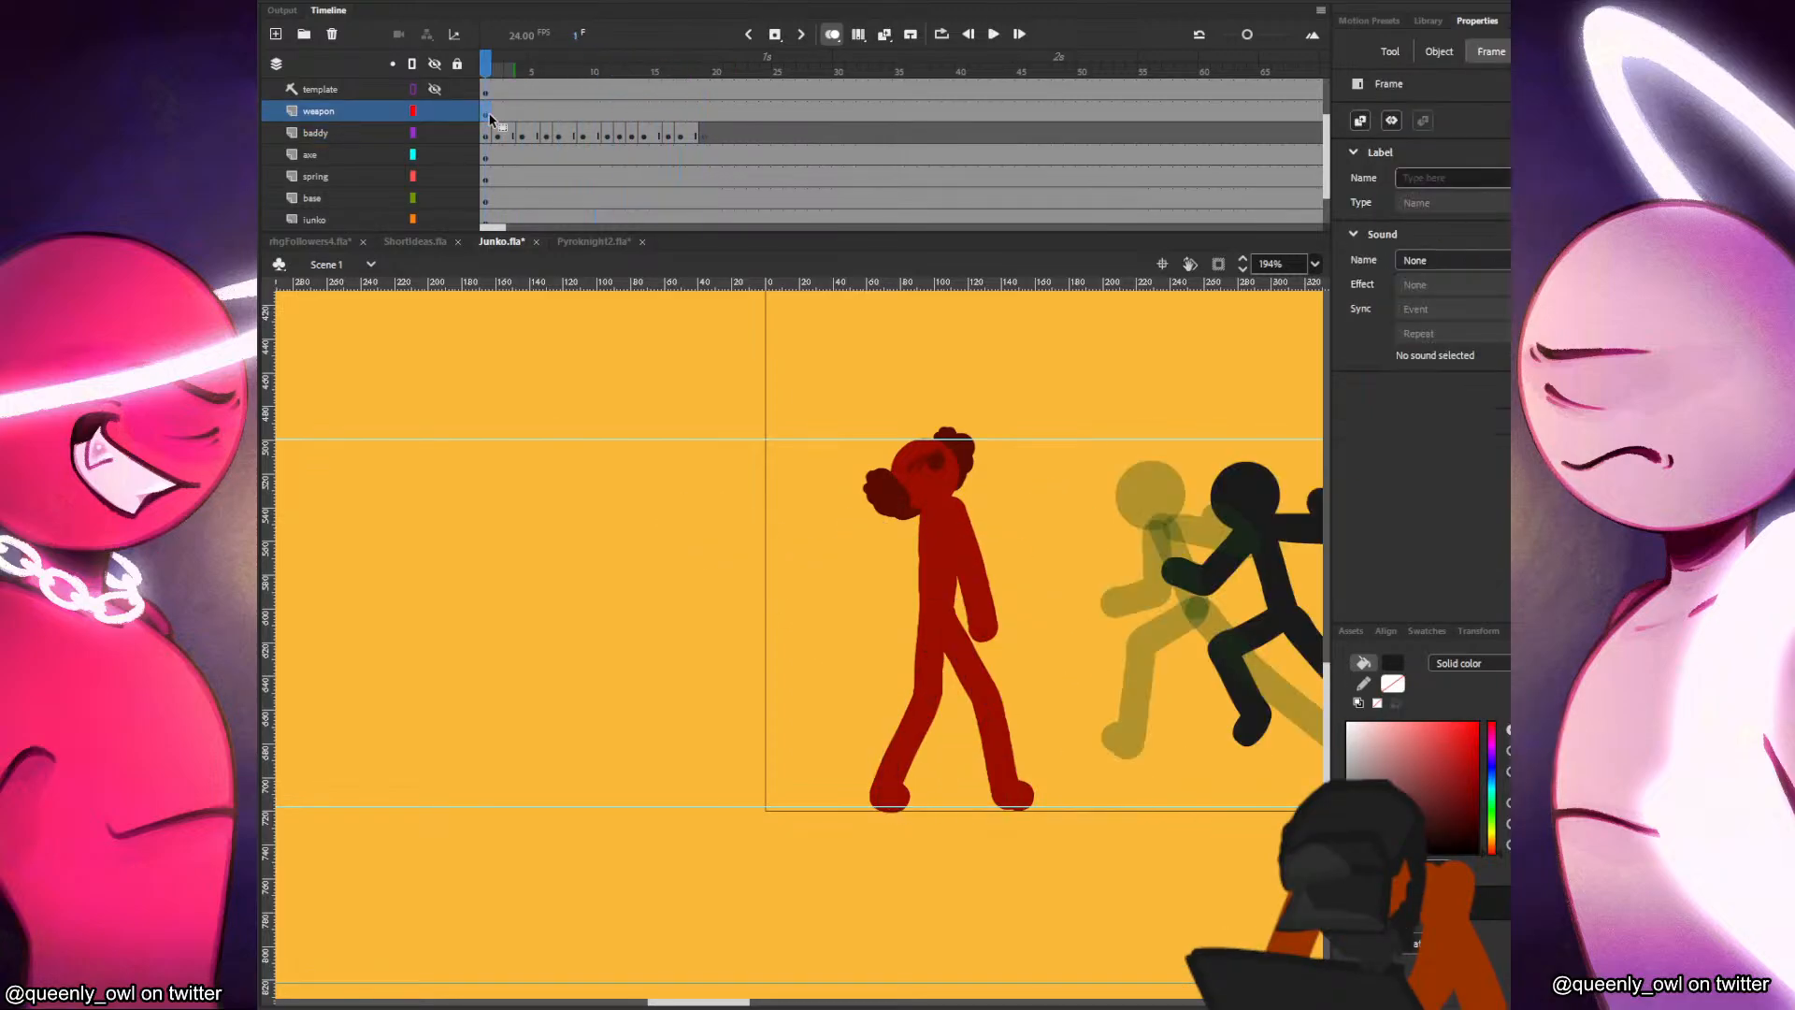
Examine the baddy's kick poses in frames 14, 16 and 17, ending with the weapon layer active.
left_click(644, 135)
left_click(666, 133)
left_click(681, 134)
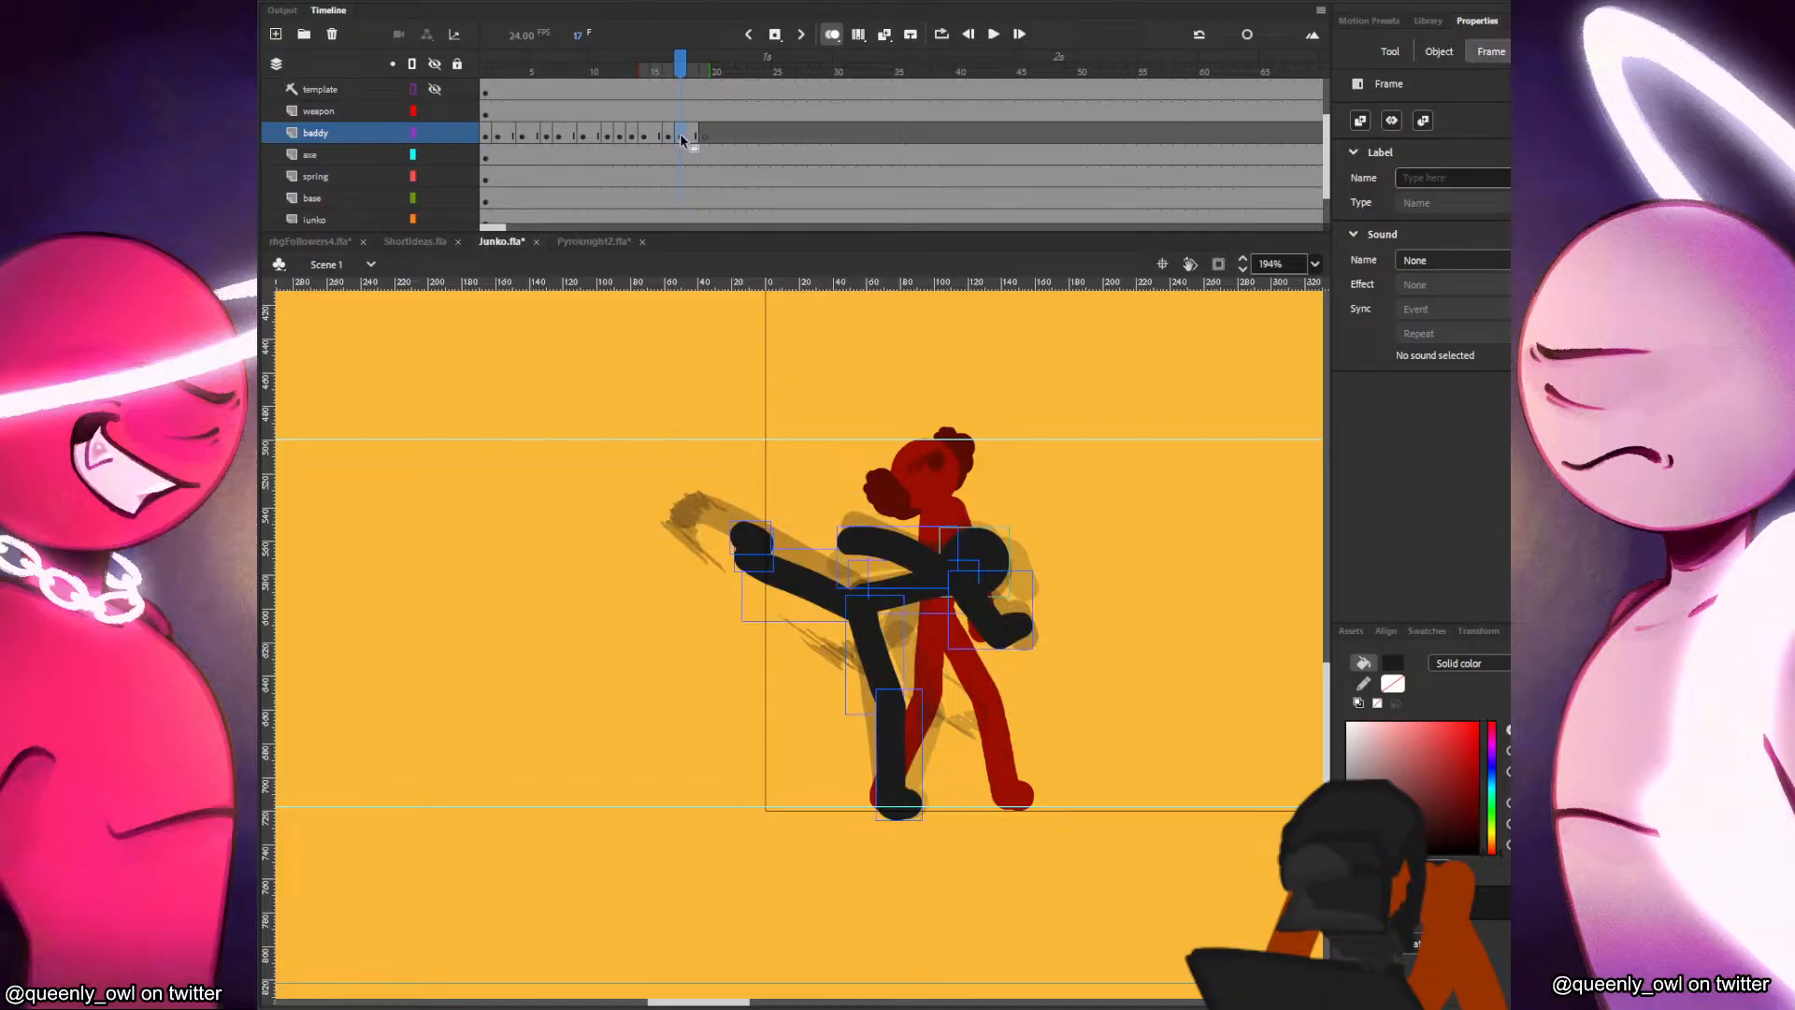
left_click(991, 343)
key("ctrl+z")
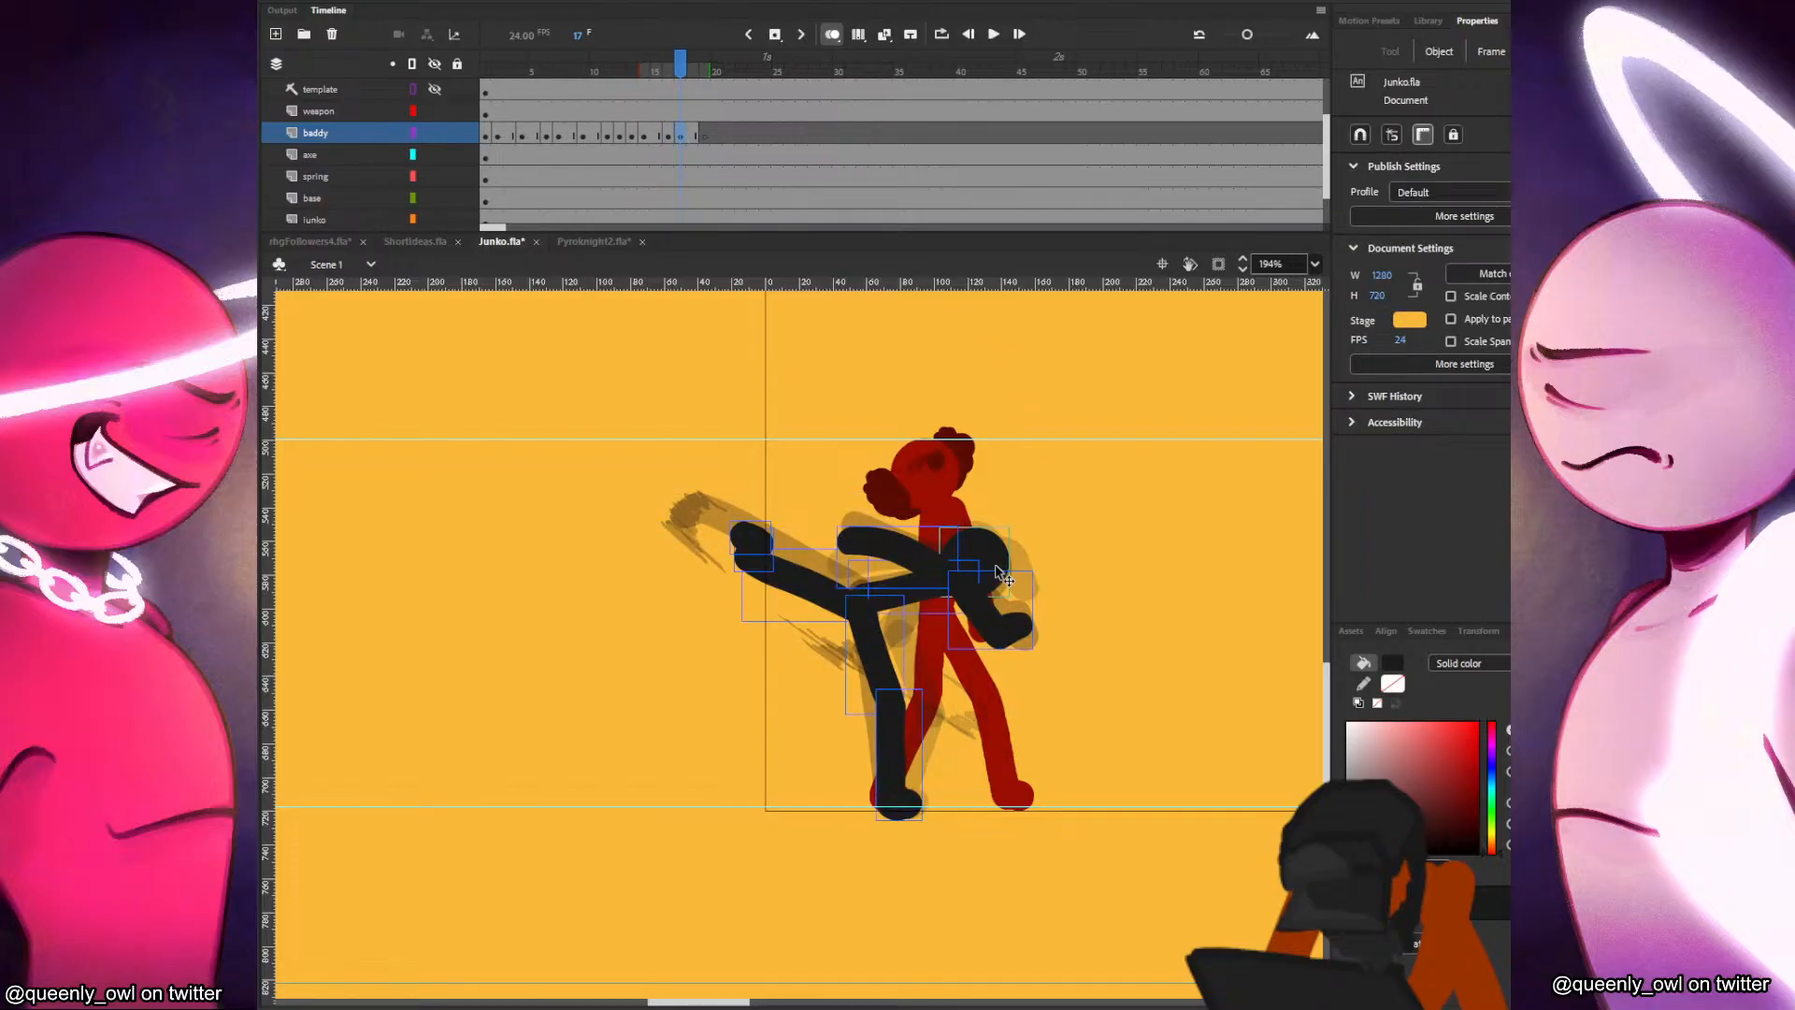
left_click(1005, 556)
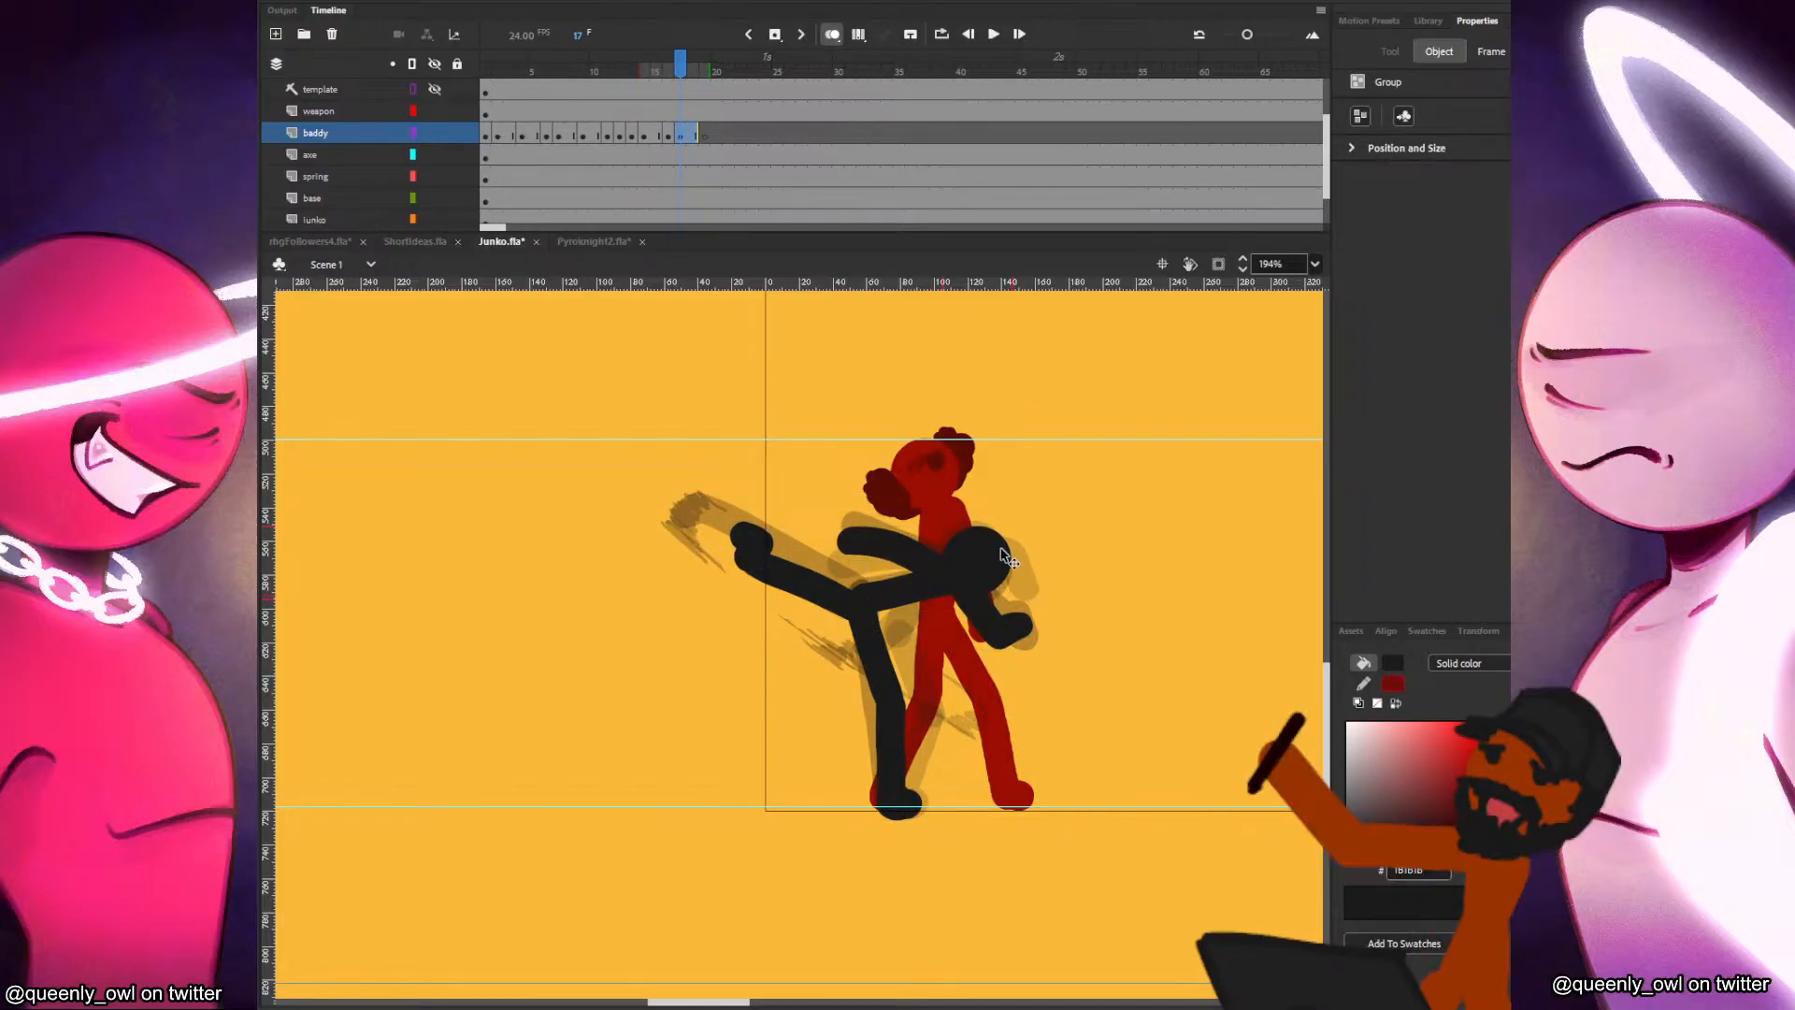
left_click(1040, 531)
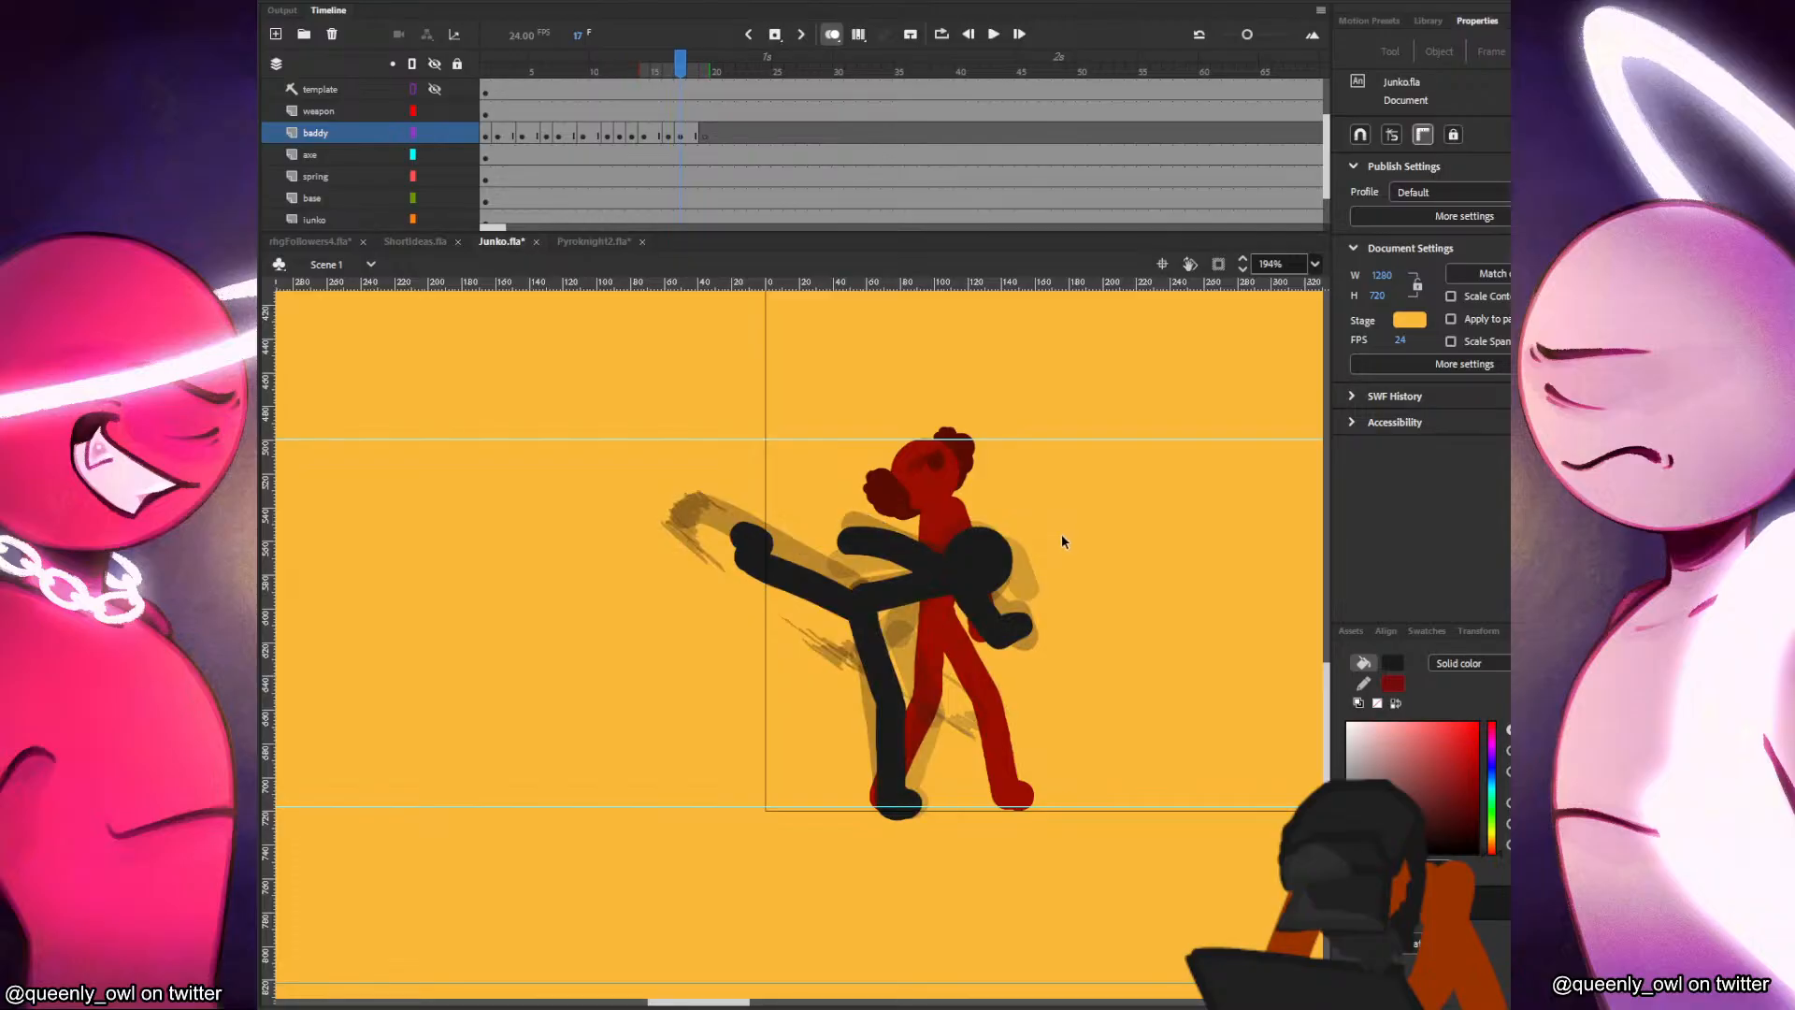
left_click(474, 116)
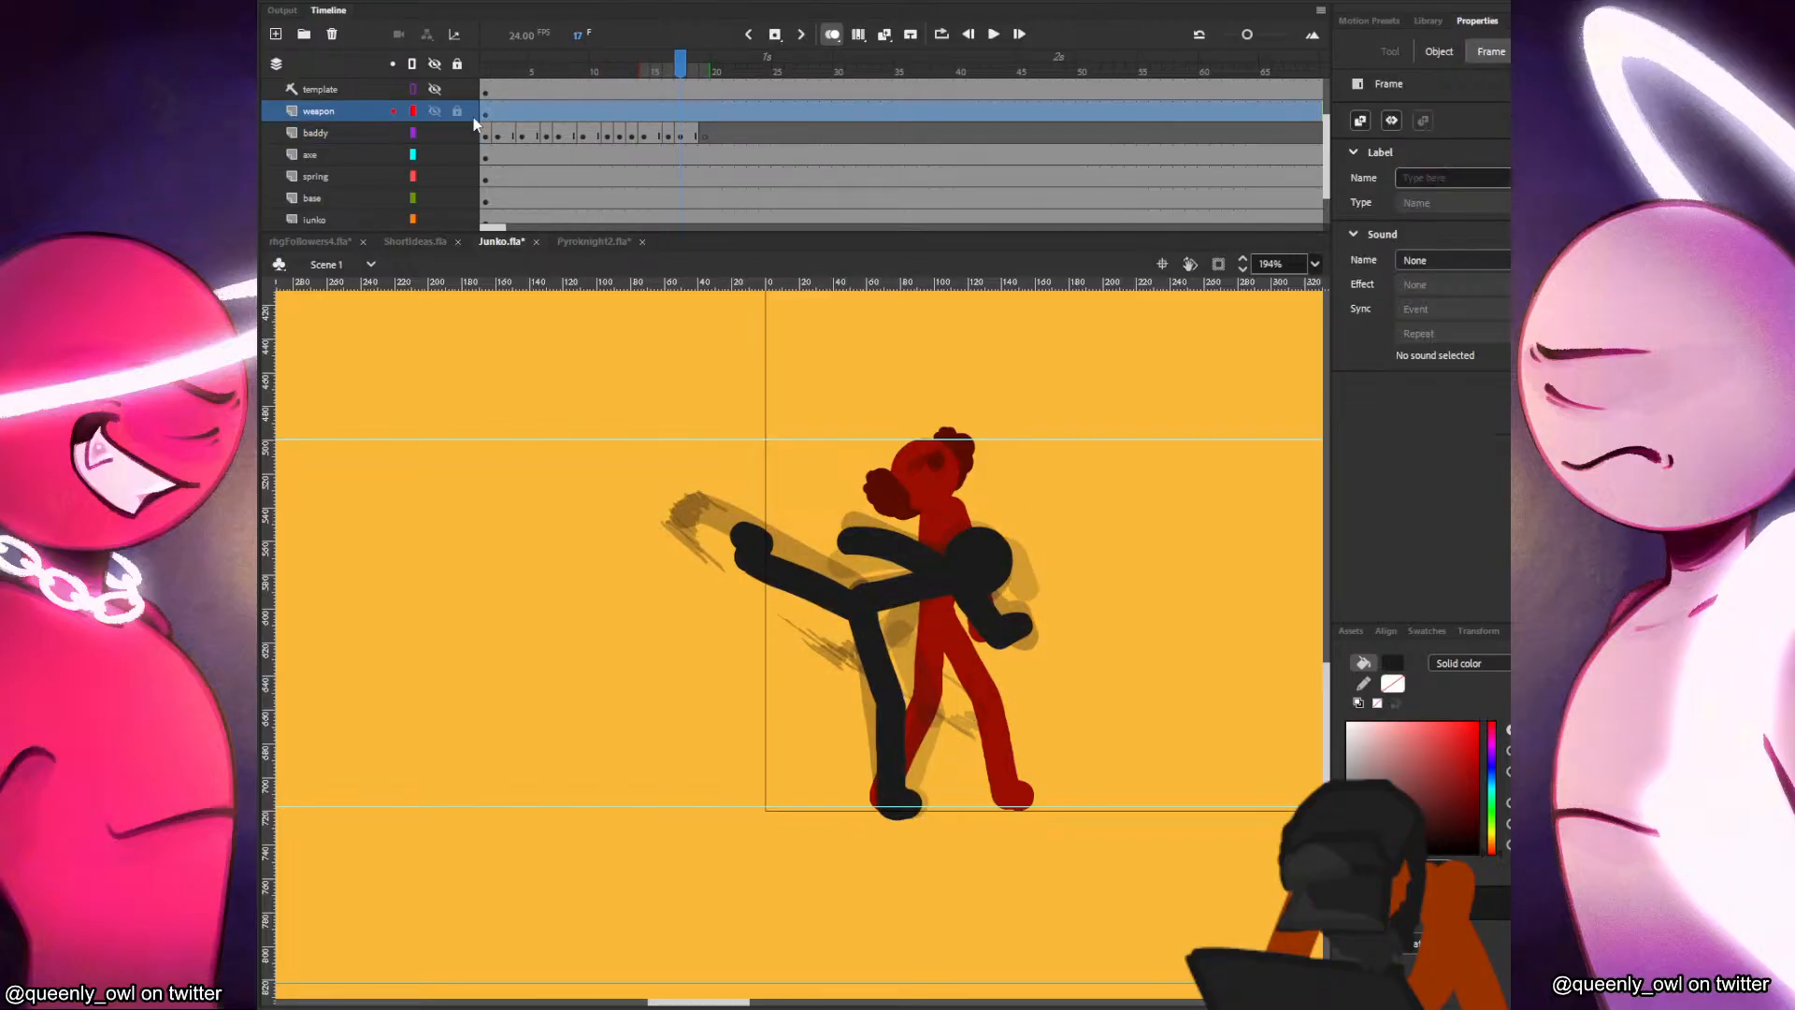
Play the kick back briefly and select Junko's head symbol by itself in frame 1 of the junko layer.
left_click(483, 114)
key("Return")
left_click(482, 114)
key("Return")
left_click(671, 141)
left_click(682, 138)
left_click(948, 472)
scroll(630, 184, "down", 2)
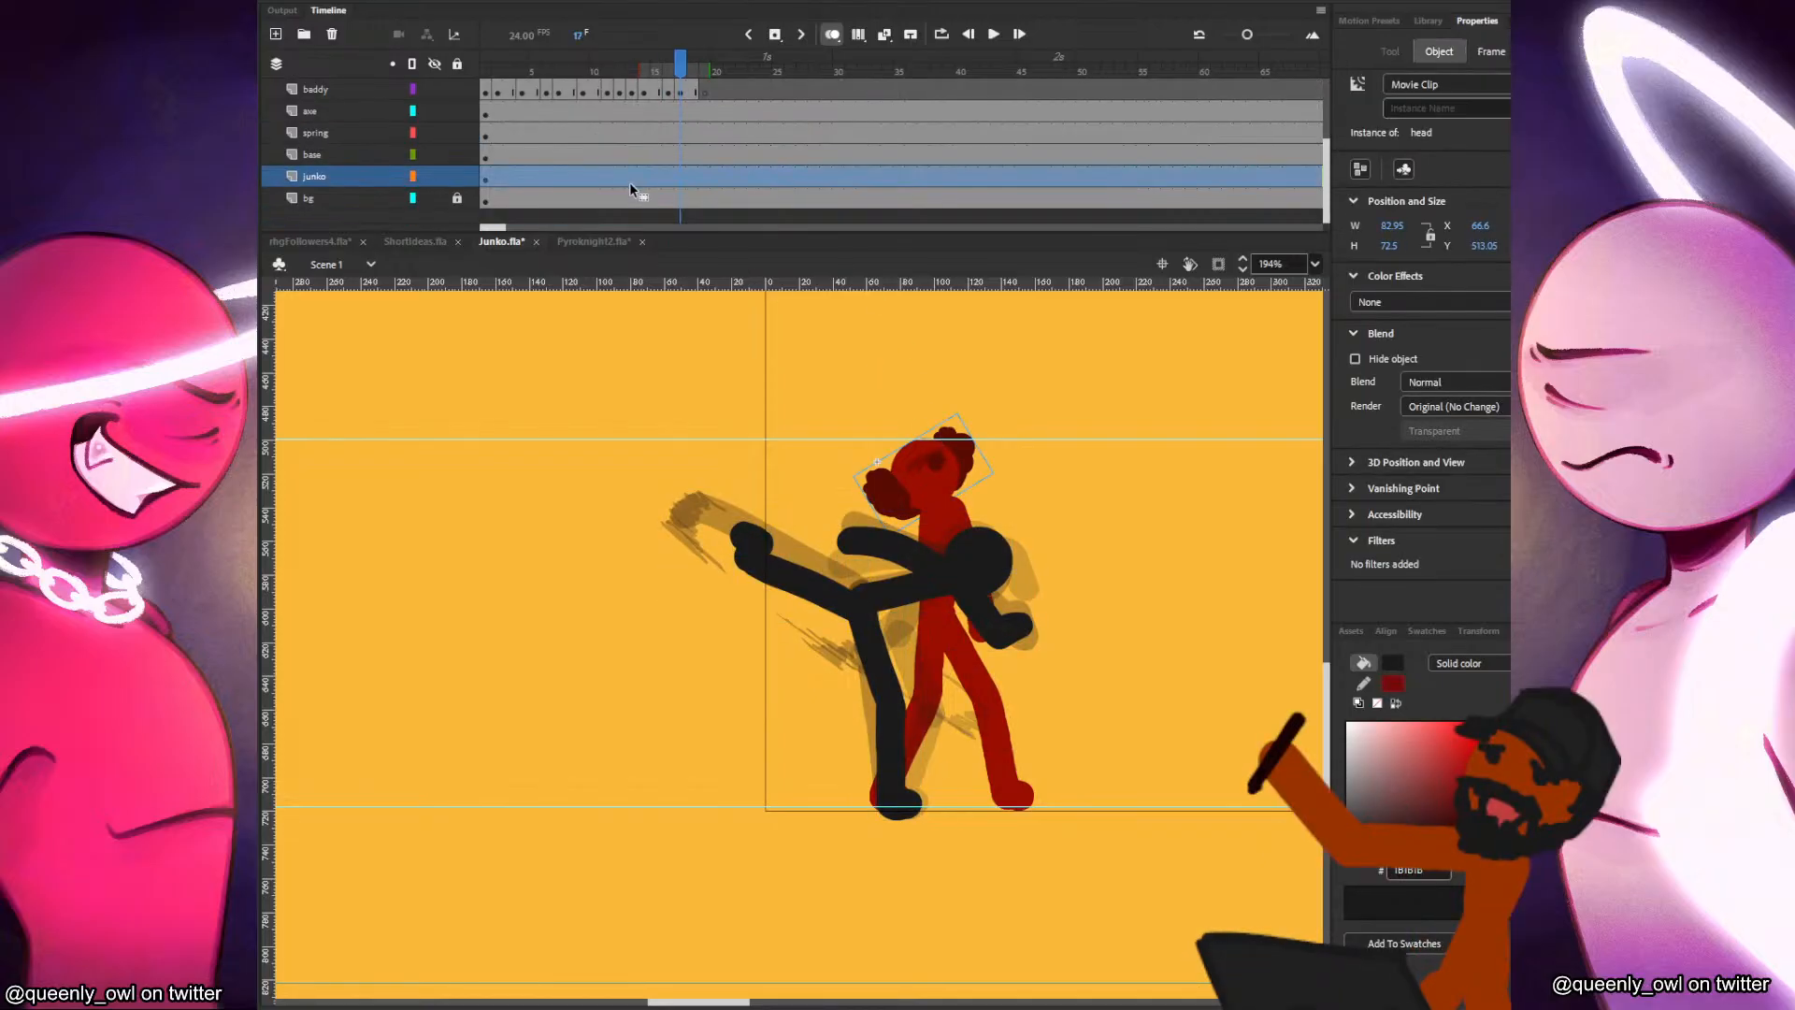
left_click(486, 175)
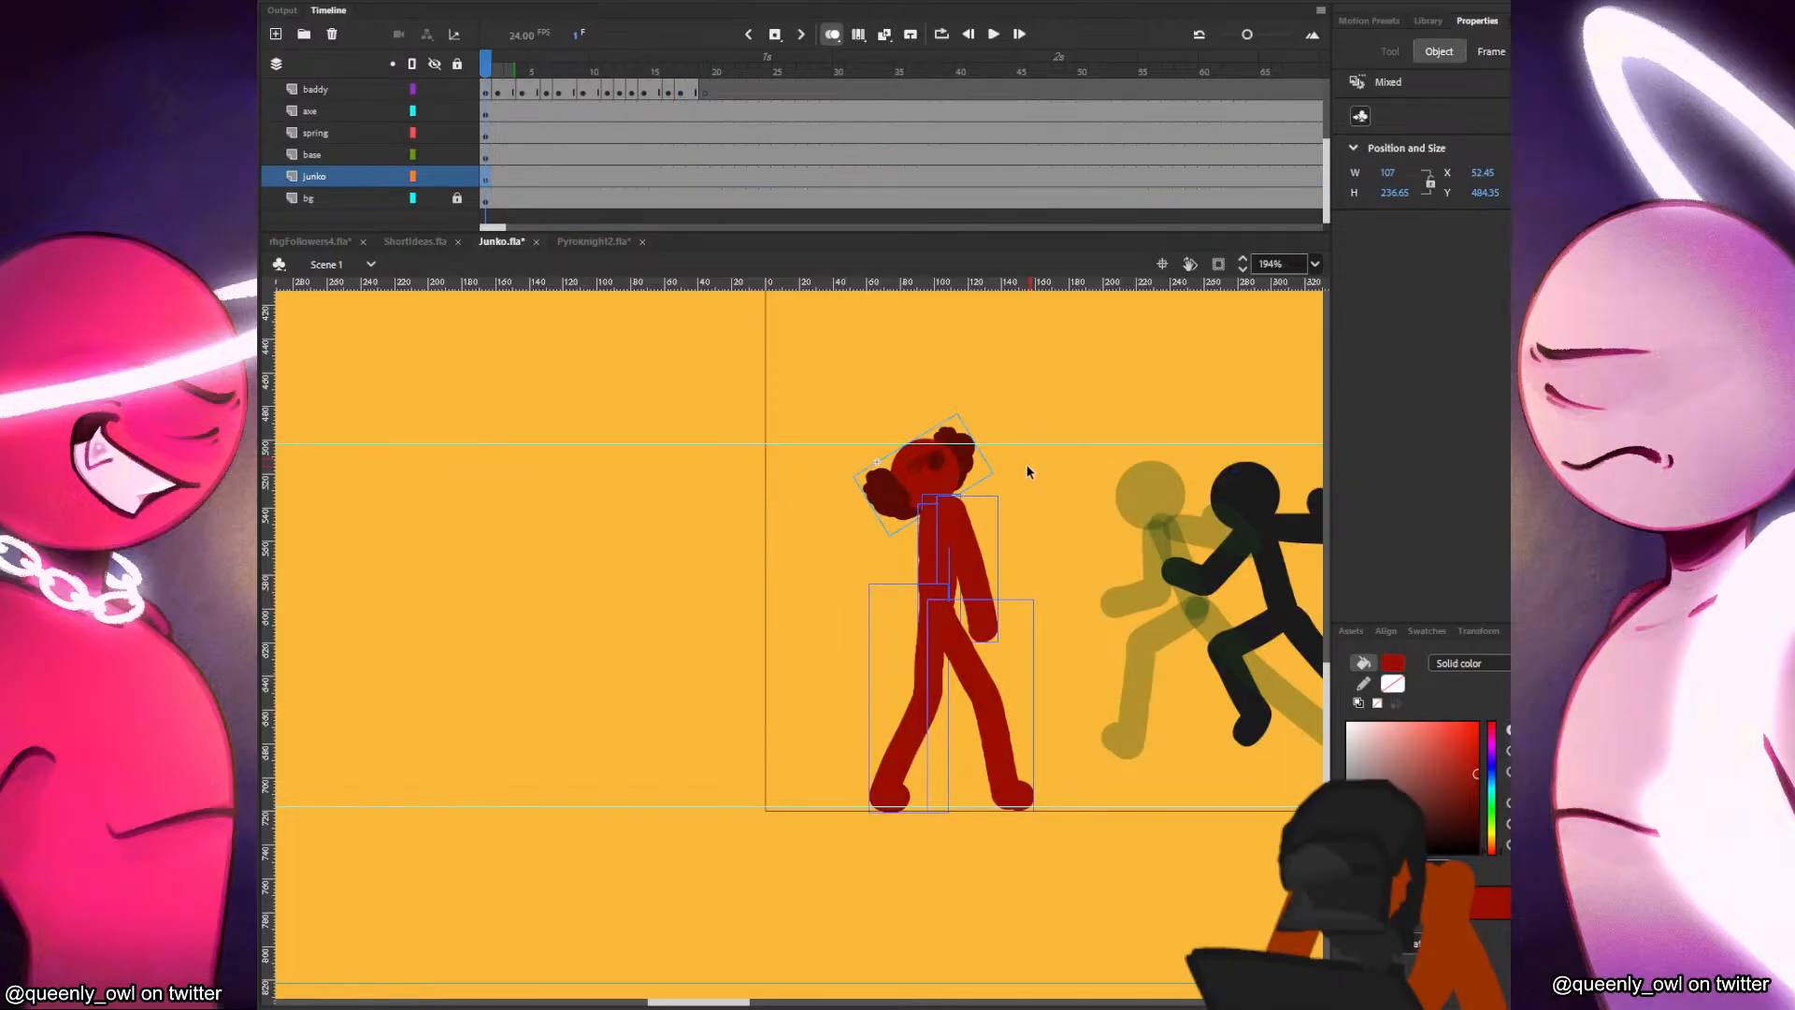
left_click(971, 483)
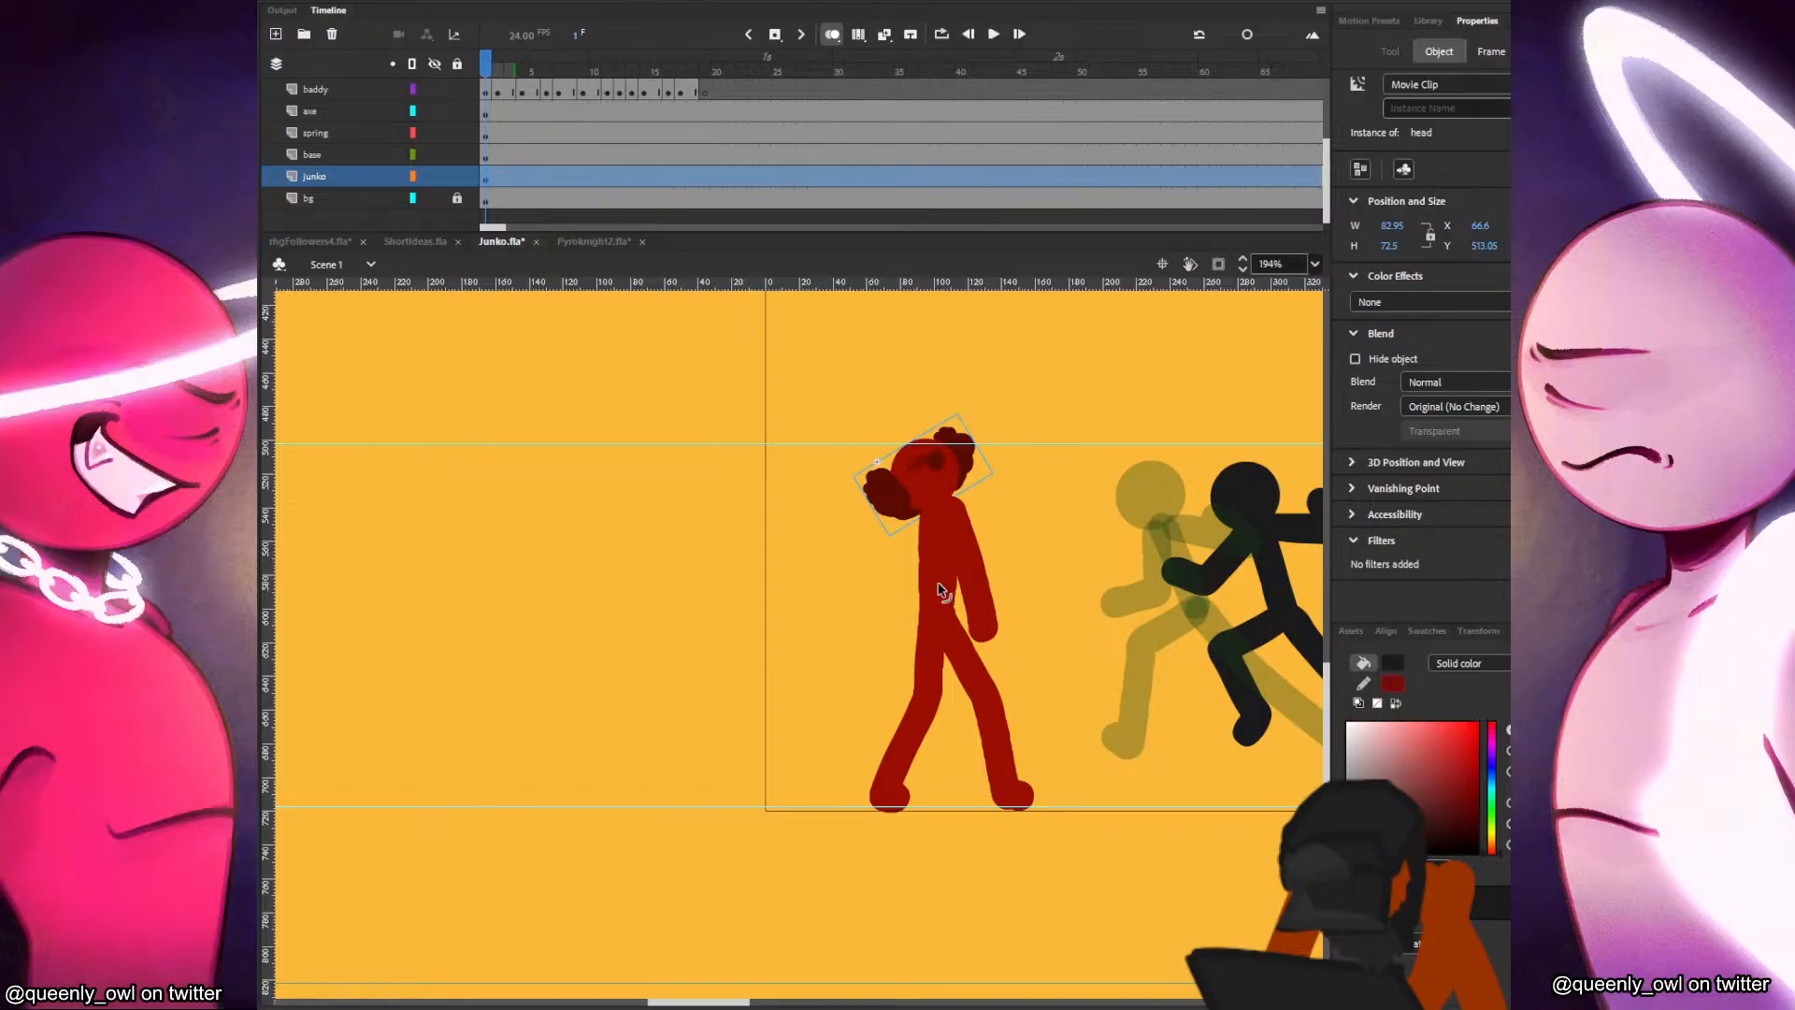
Set up the Classic Brush at size 17 with Junko's dark red fill.
key("b")
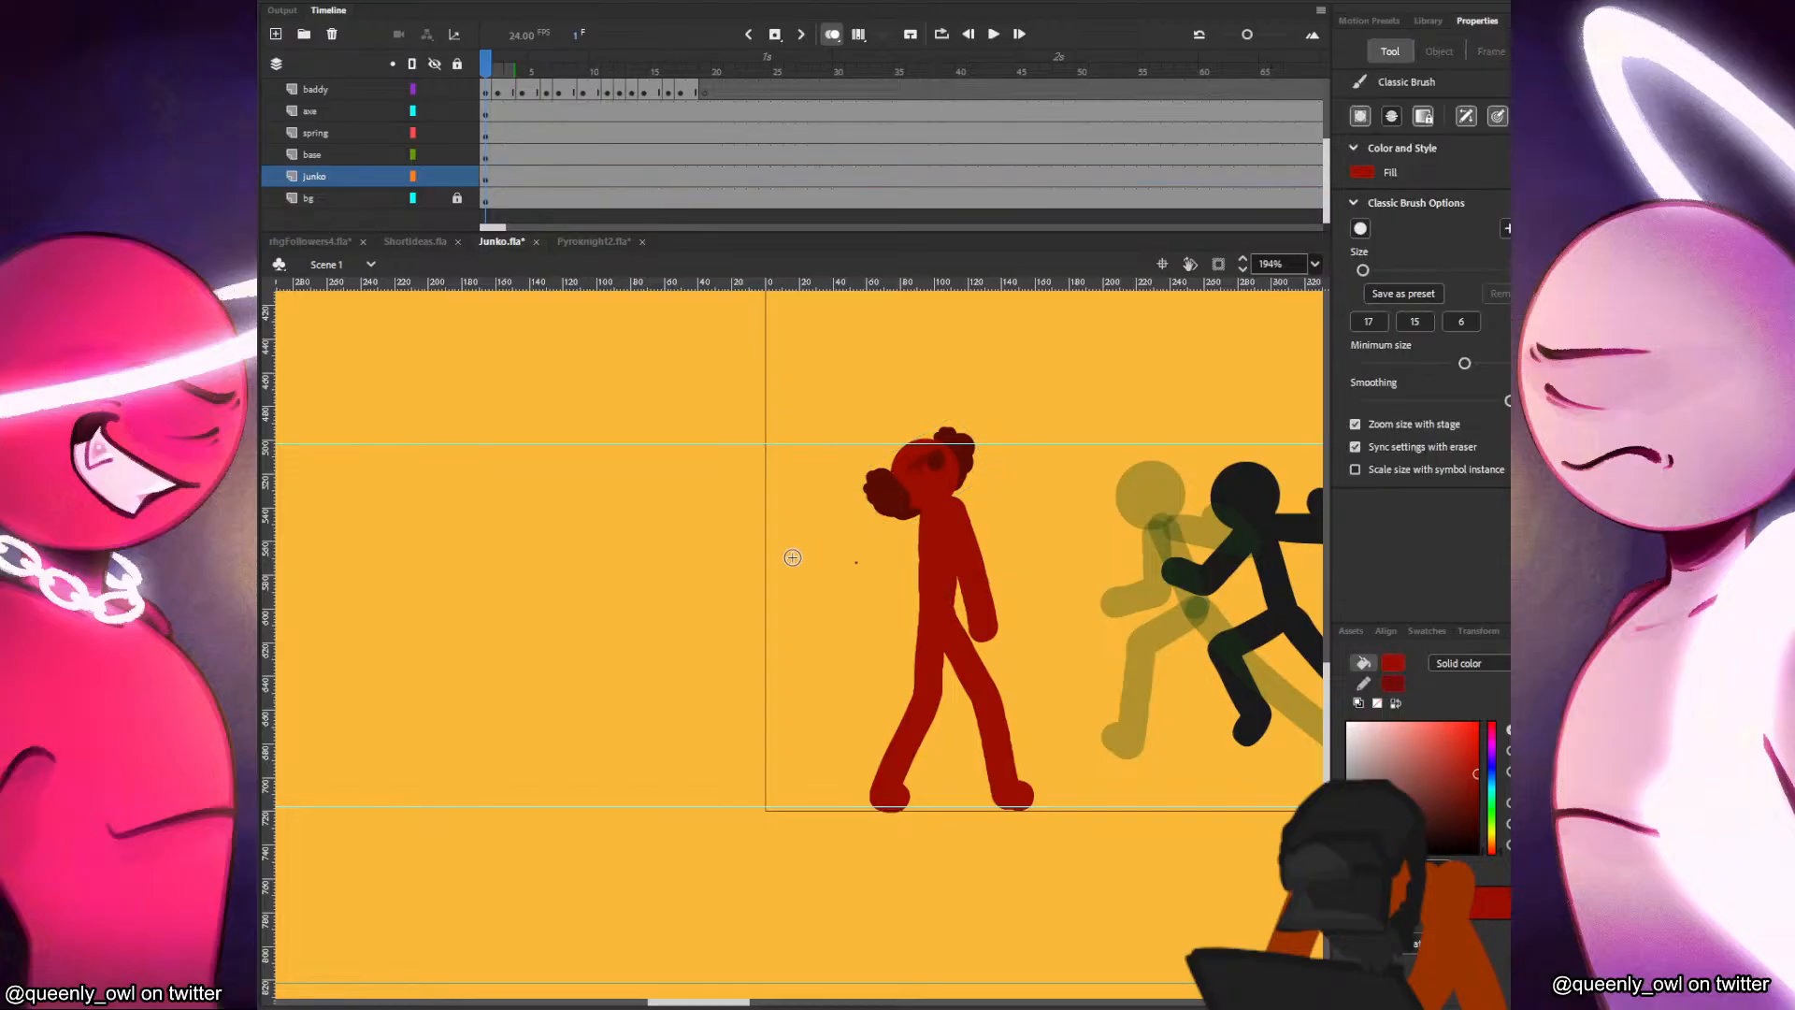
left_click(1372, 322)
key("ctrl+z")
left_click(614, 443)
key("b")
Start a blank keyframe in frame 2 of the junko layer and place Junko's head slightly left of its frame 1 position.
left_click(514, 192)
left_click(491, 173)
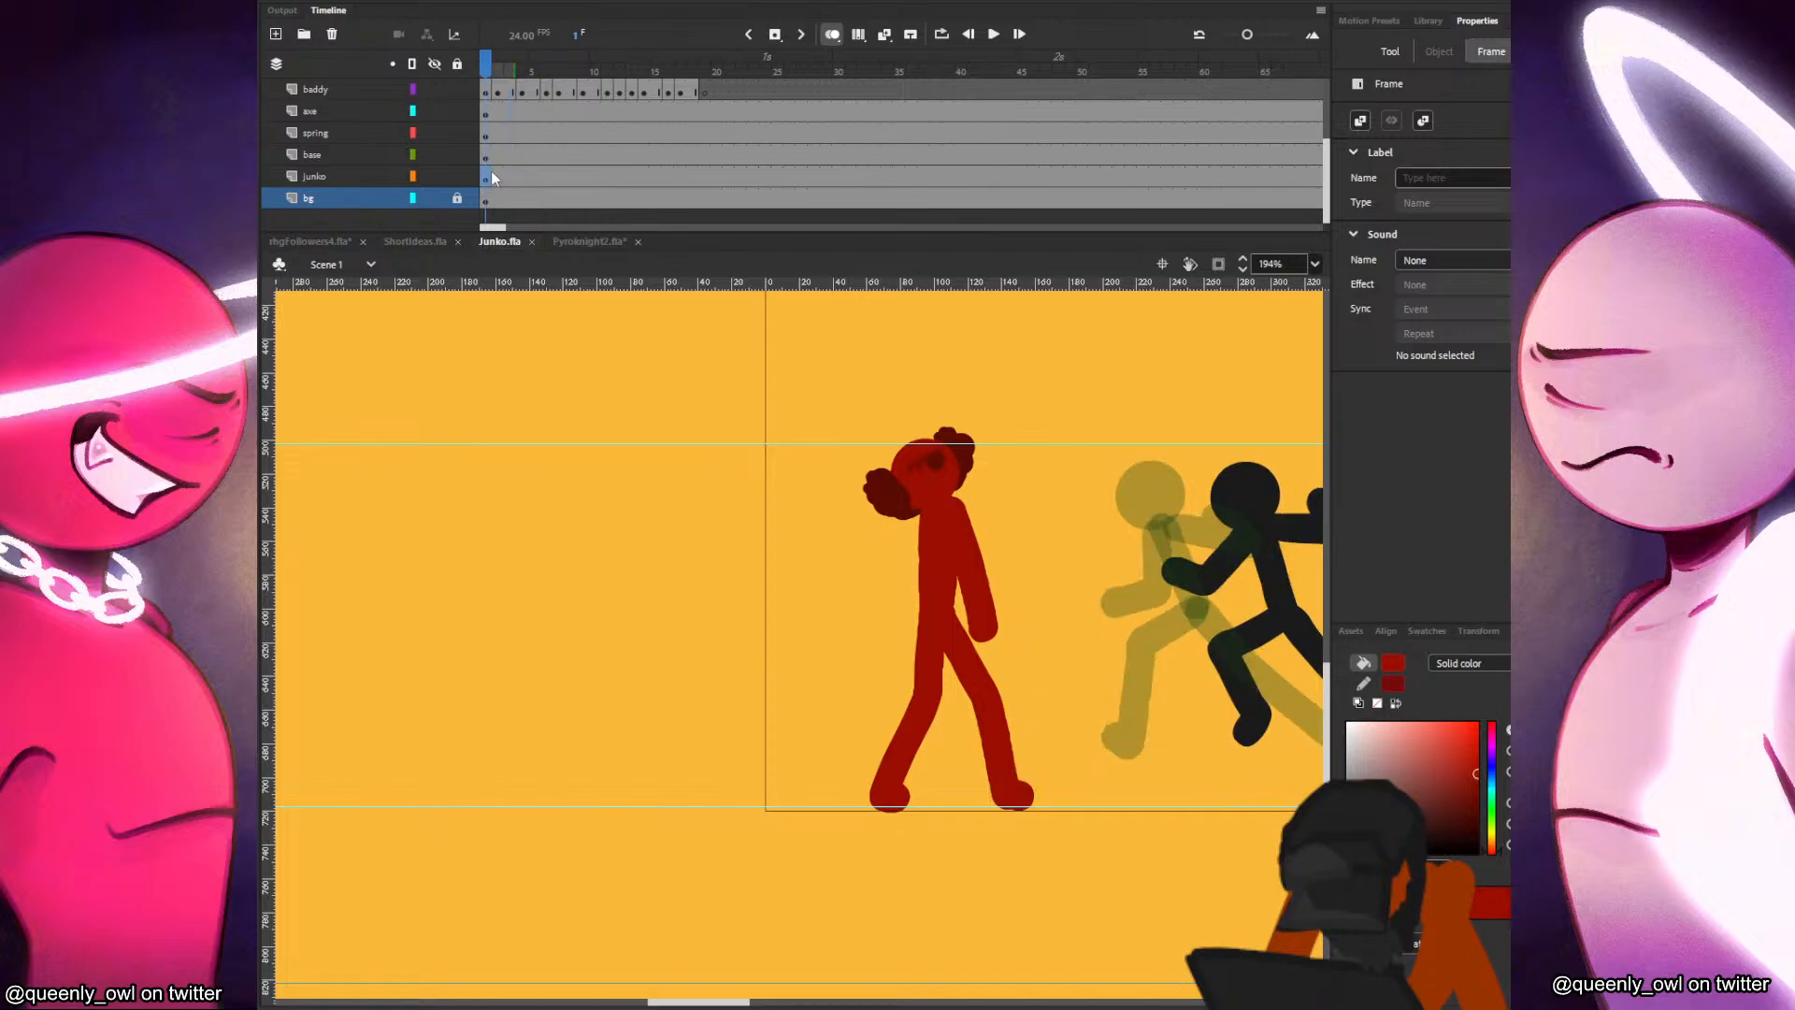
left_click(490, 176)
left_click(924, 495)
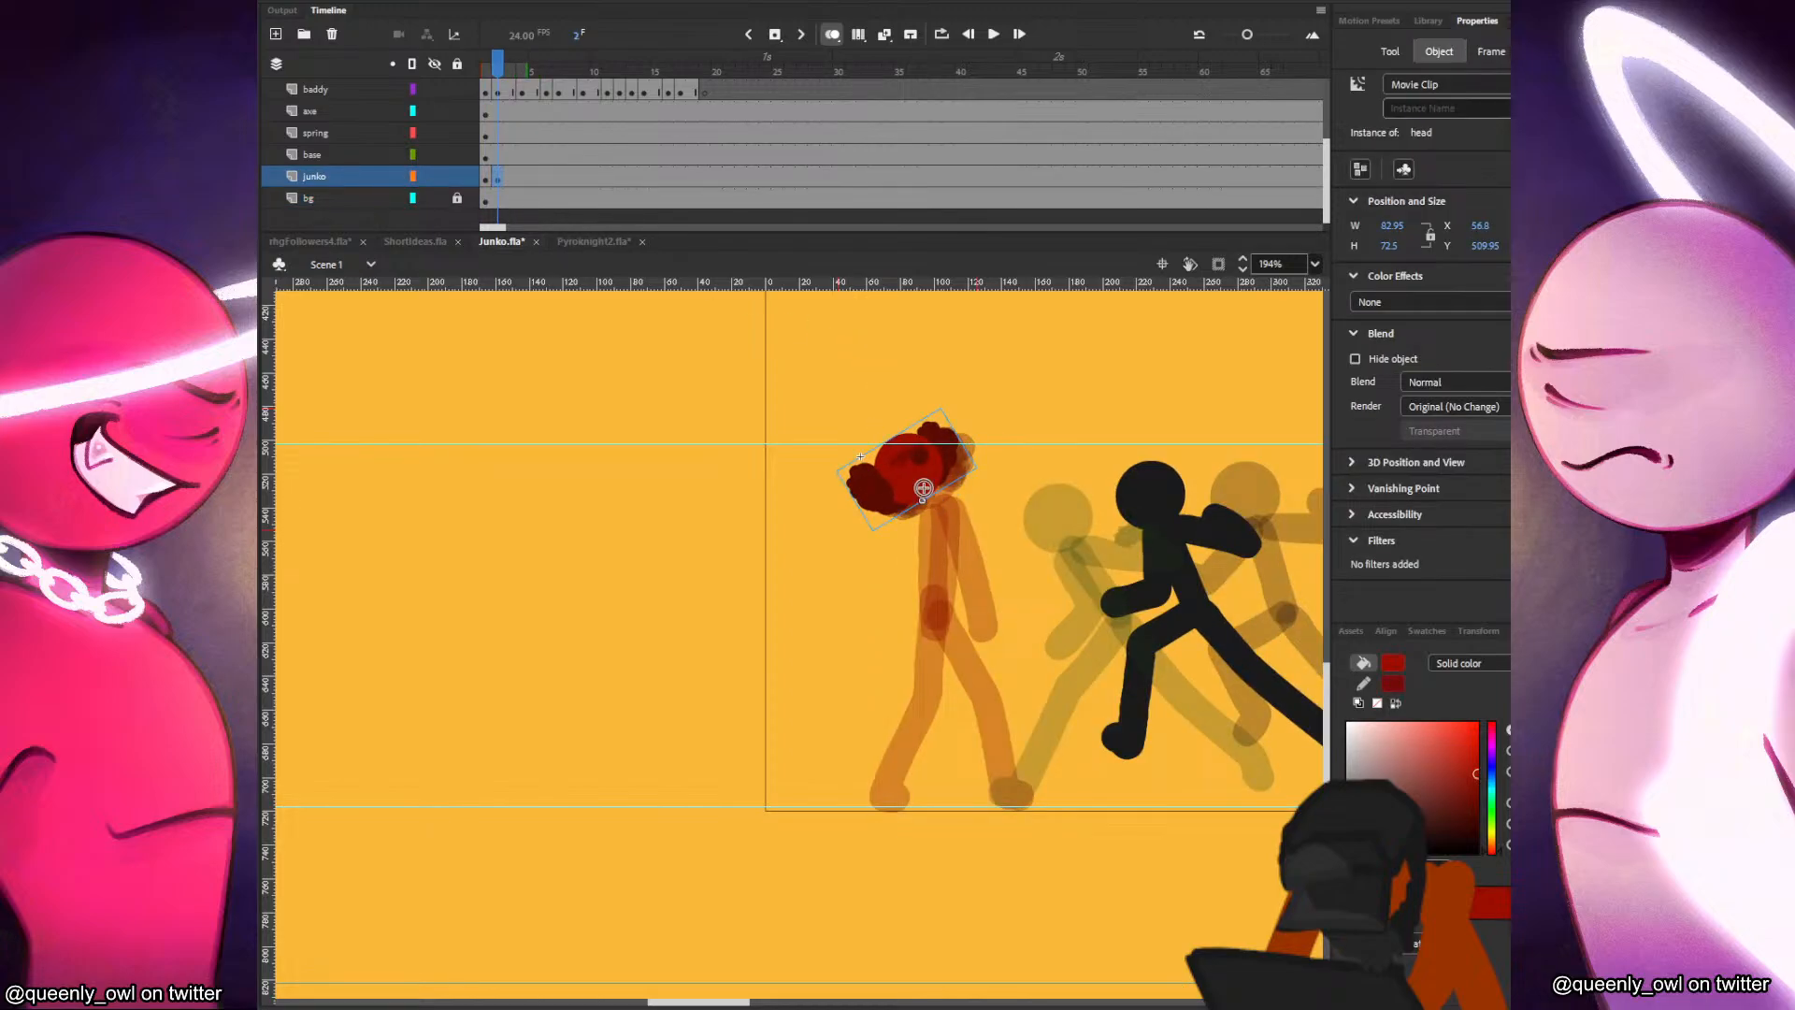
left_click_drag(764, 609, 772, 739)
key("ctrl+z")
key("comma")
key("period")
key("comma")
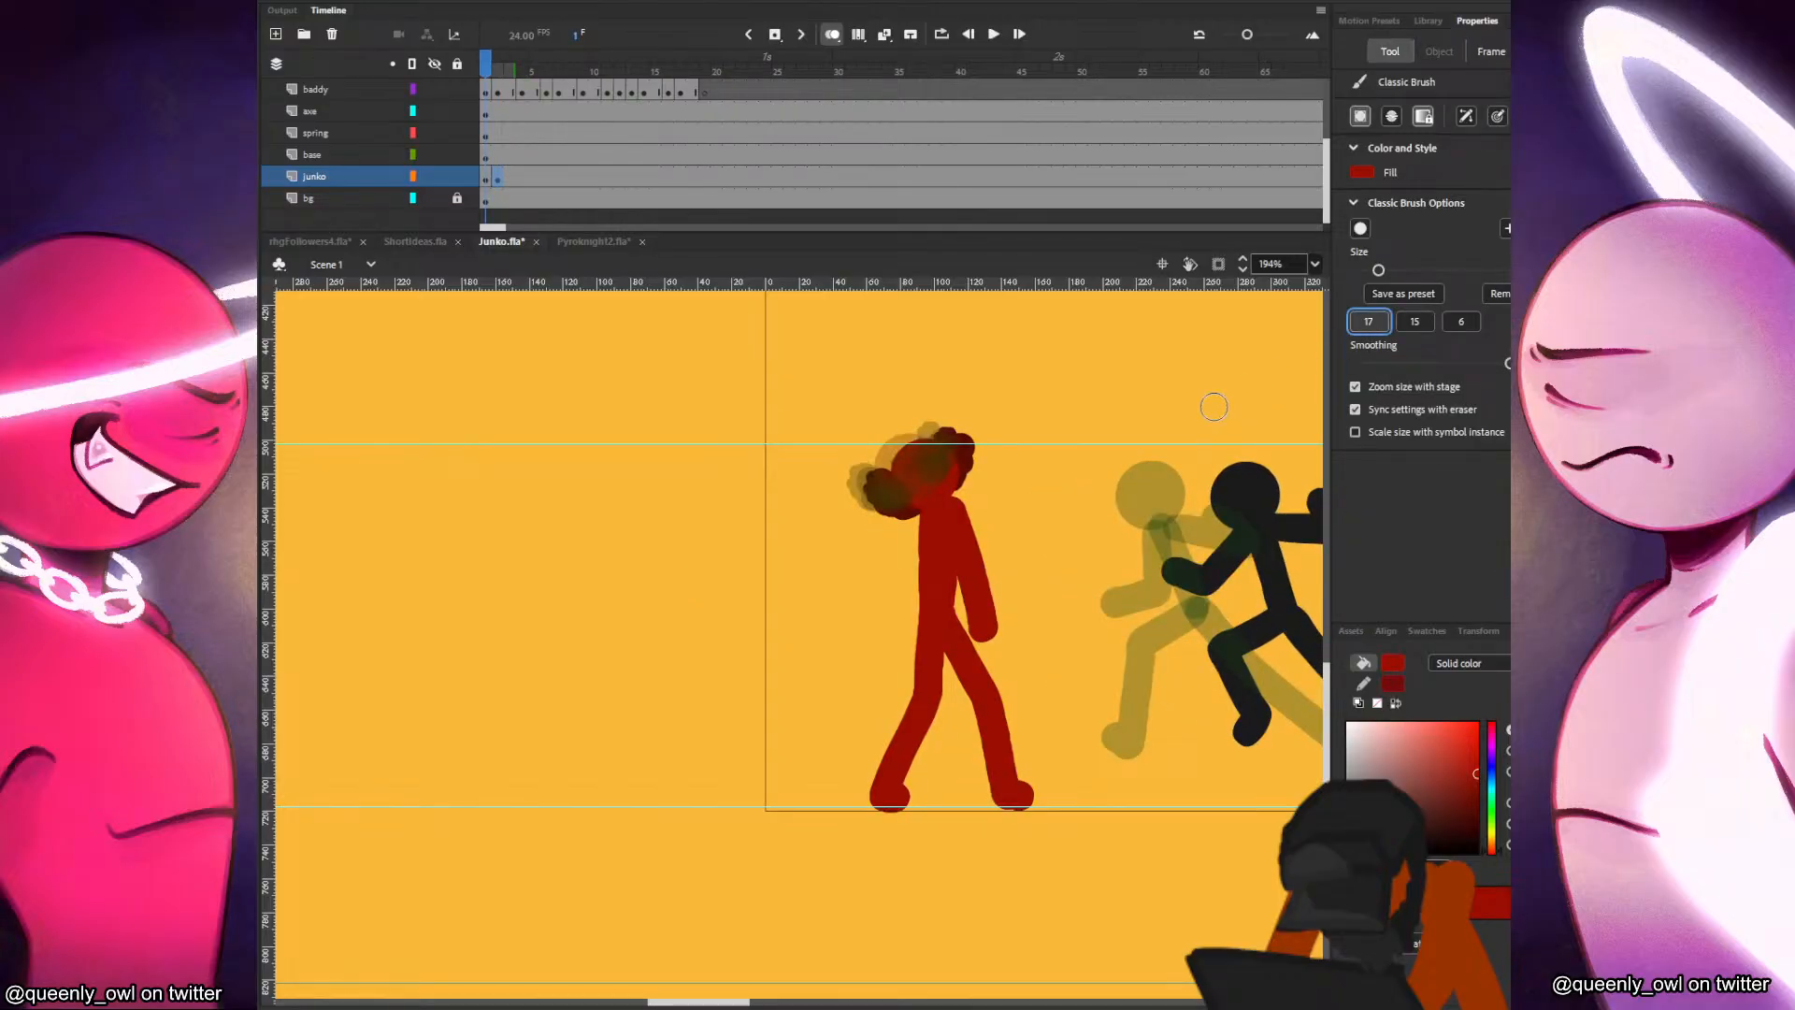
Paint Junko's torso below the shifted head in frame 2, checking it against frame 1.
key("period")
left_click_drag(918, 505, 927, 600)
key("ctrl+z")
left_click_drag(919, 503, 922, 609)
key("comma")
key("period")
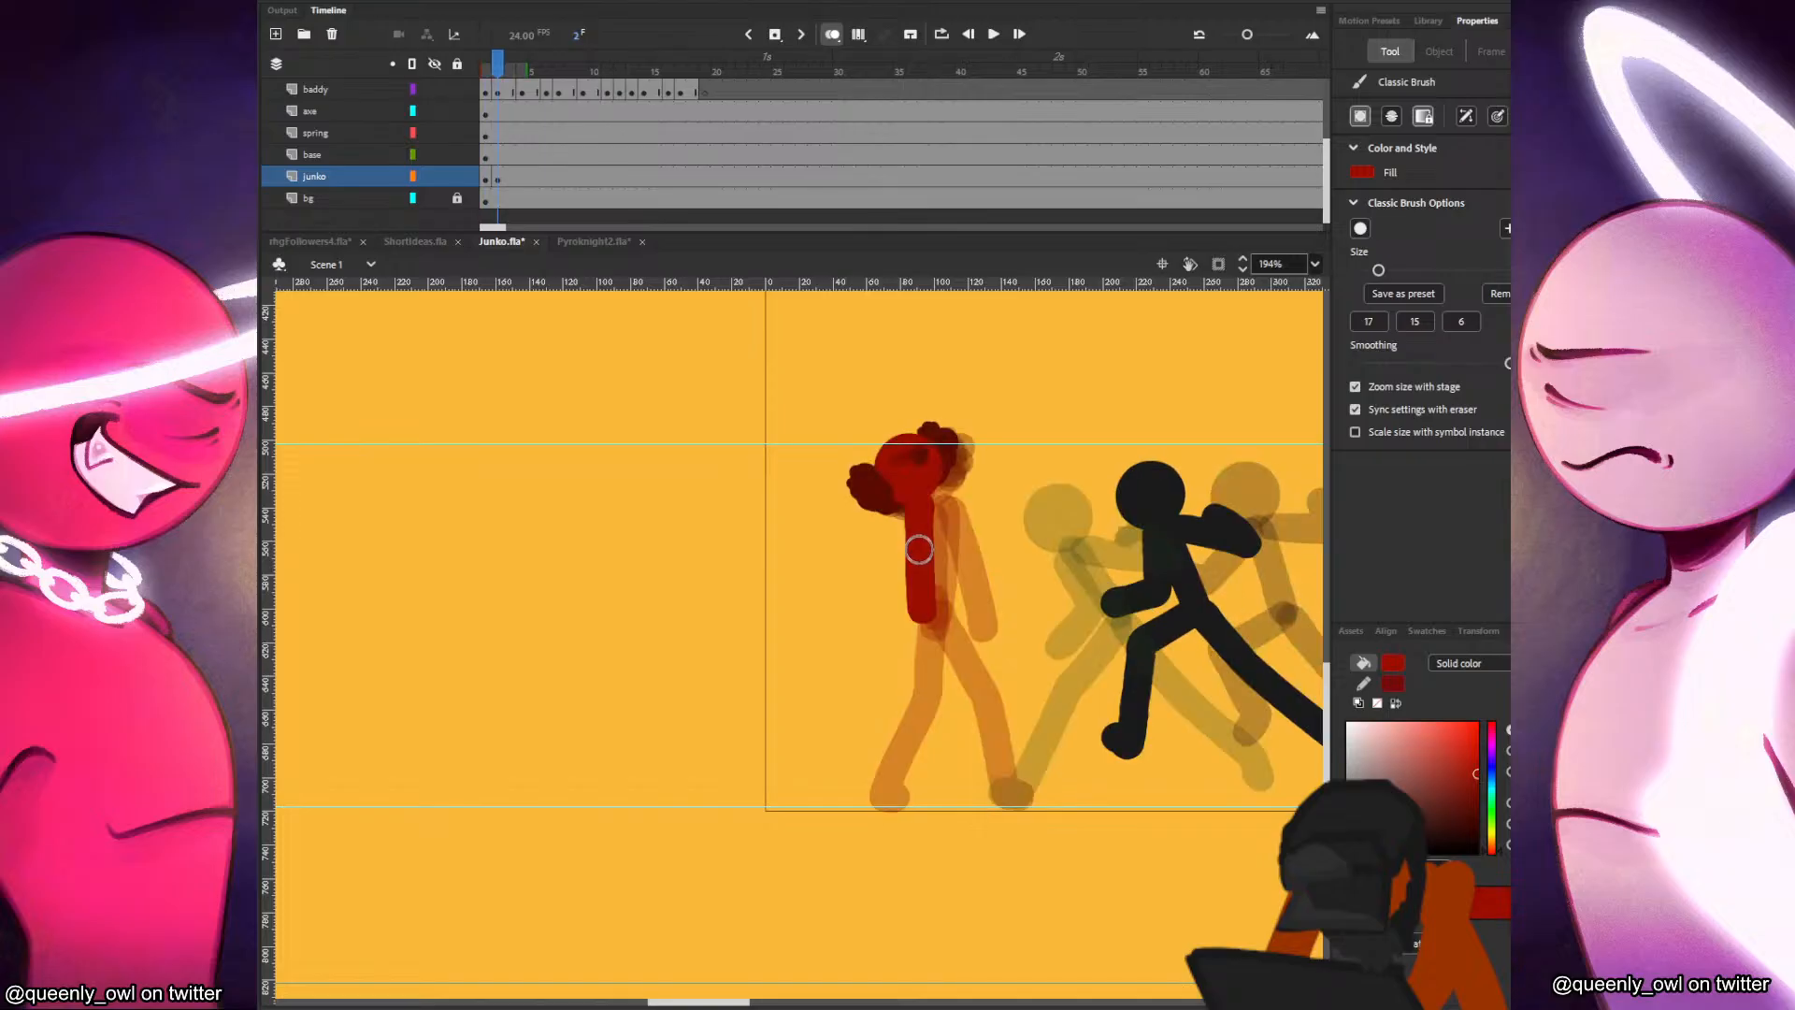
left_click_drag(909, 512, 934, 613)
key("comma")
key("period")
Paint Junko's hanging arm and the leg on the figure's left side in frame 2.
left_click_drag(930, 508, 956, 617)
key("ctrl+z")
mouse_move(929, 507)
left_mouse_down()
mouse_move(971, 629)
mouse_move(916, 669)
mouse_move(884, 778)
left_mouse_up()
key("comma")
key("period")
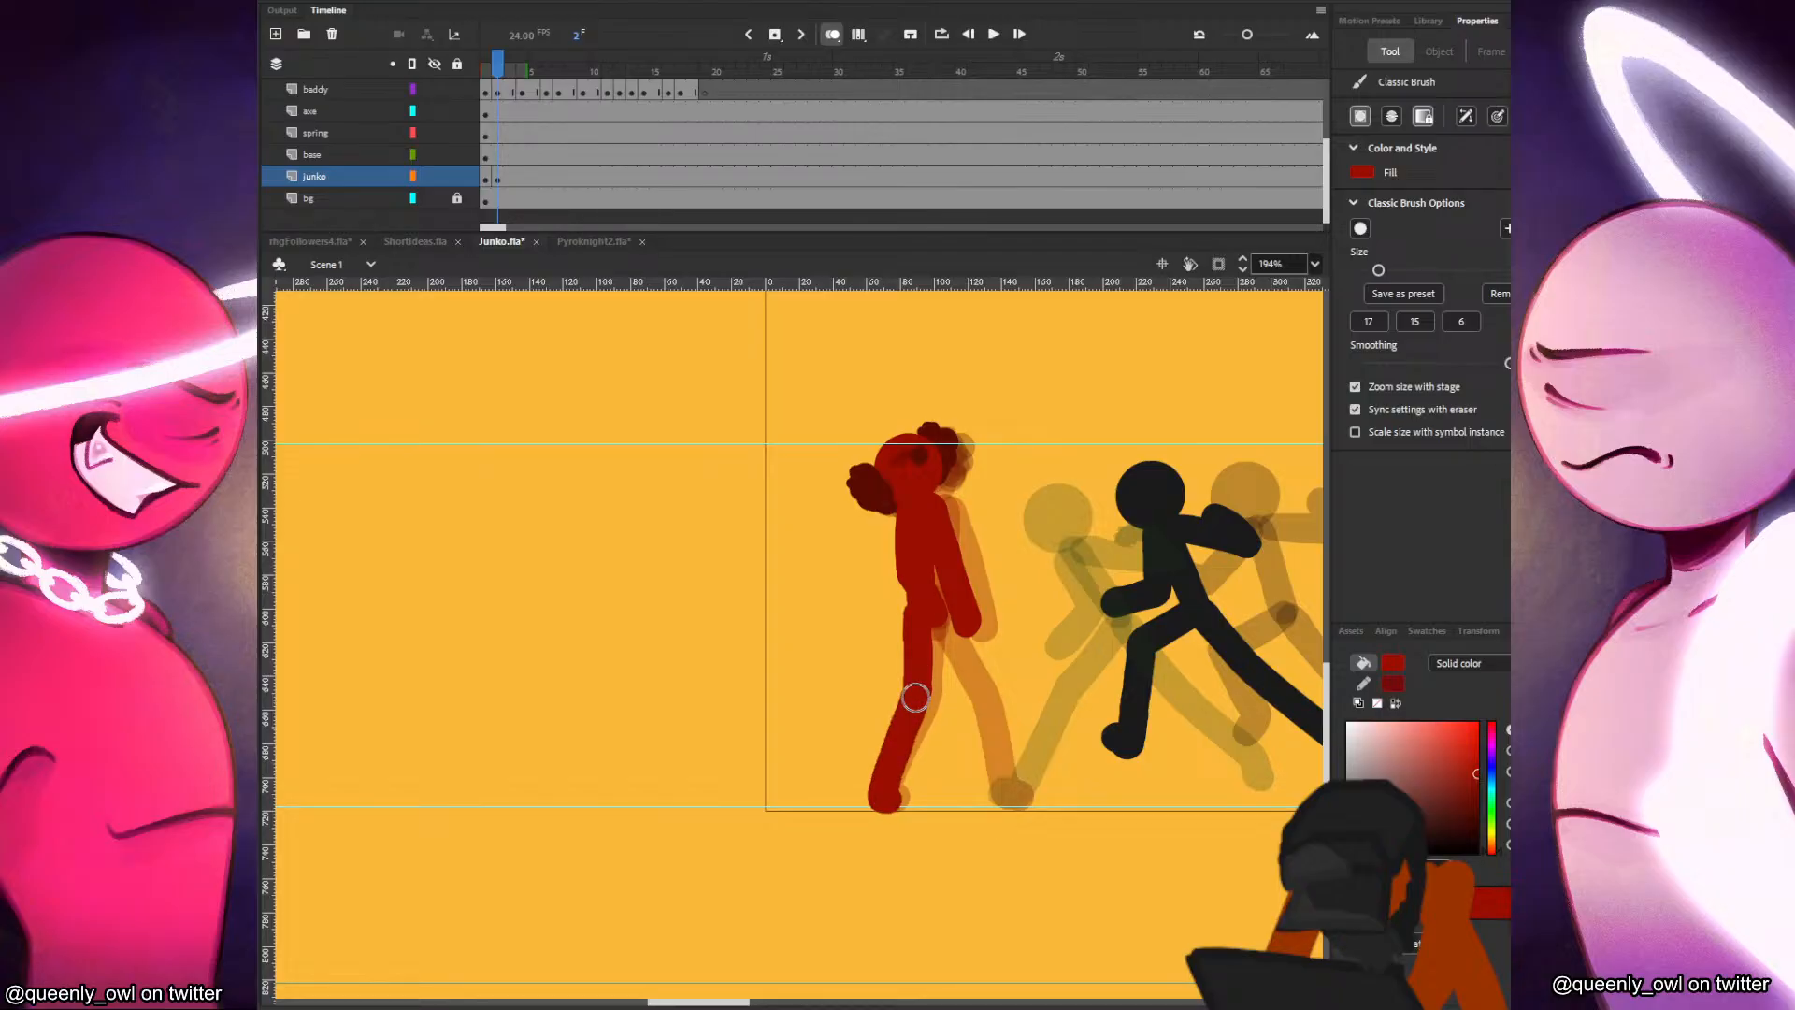
Paint Junko's other leg stretched toward the attacker in frame 2, comparing it with frame 1.
key("comma")
key("period")
left_click_drag(931, 616, 995, 786)
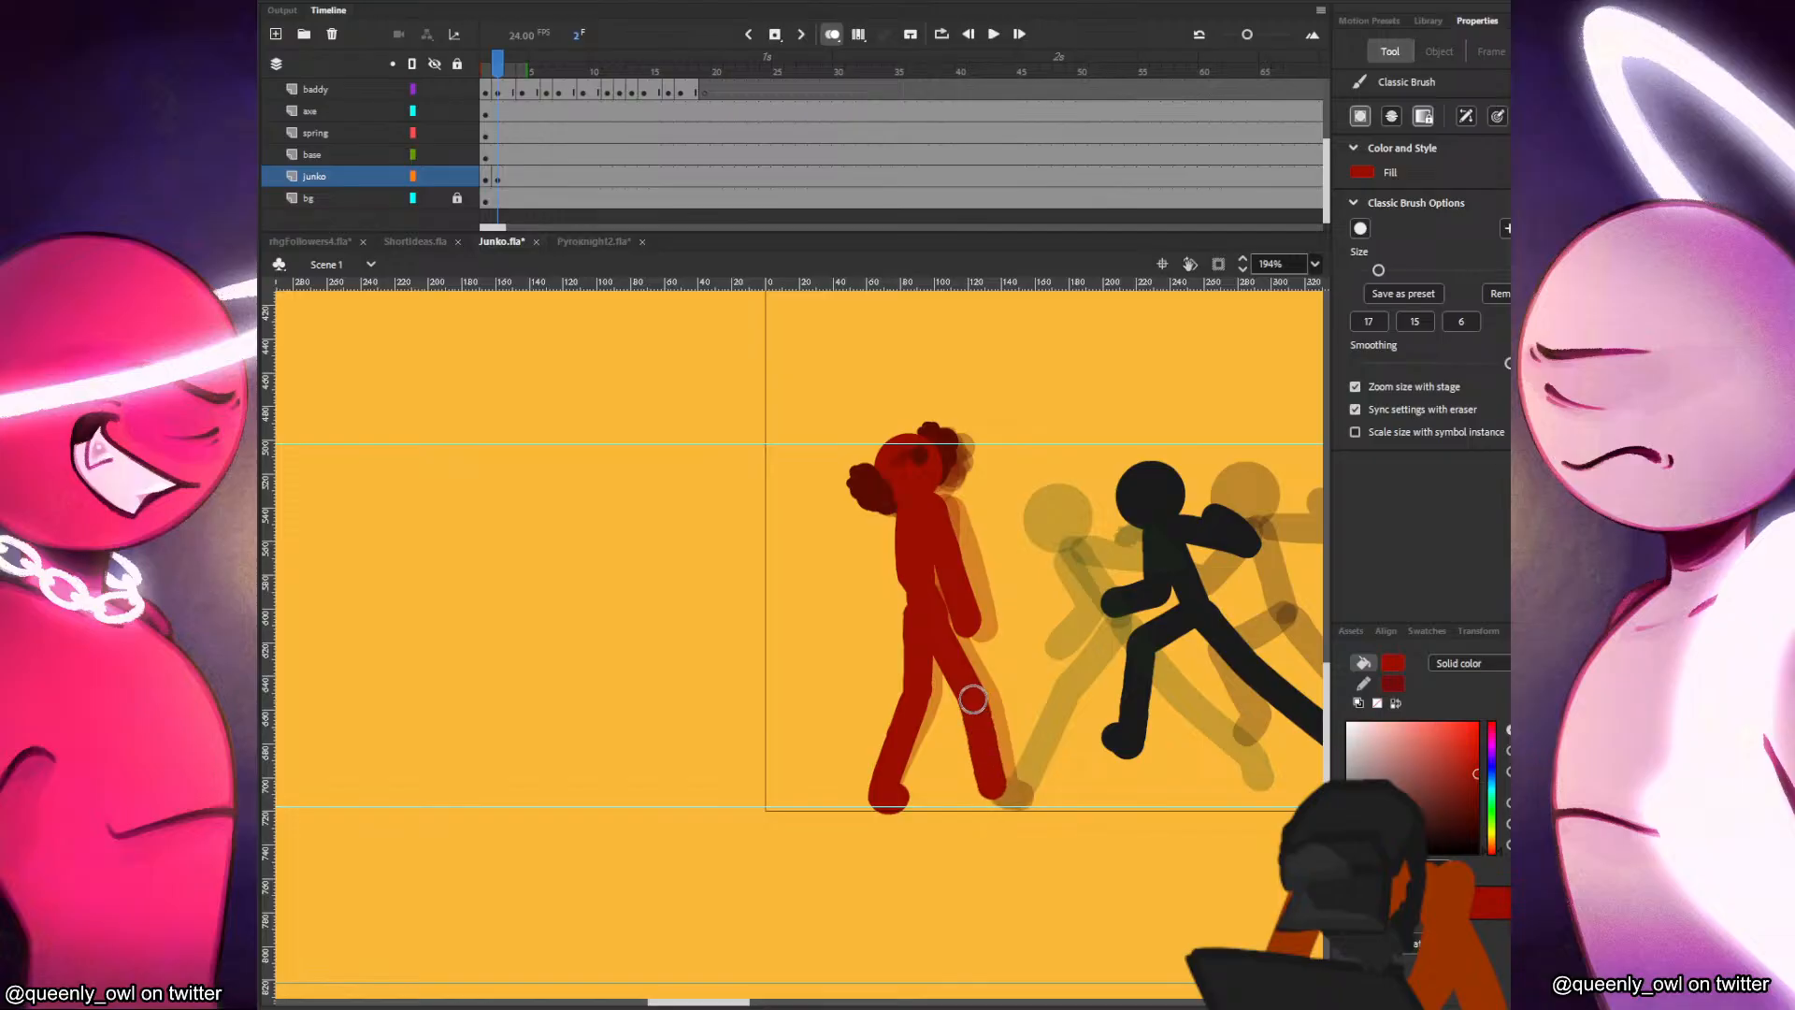
key("comma")
key("period")
key("period")
Start a blank keyframe in frame 4 for Junko and paste the head farther left, leaning away from the attacker.
key("period")
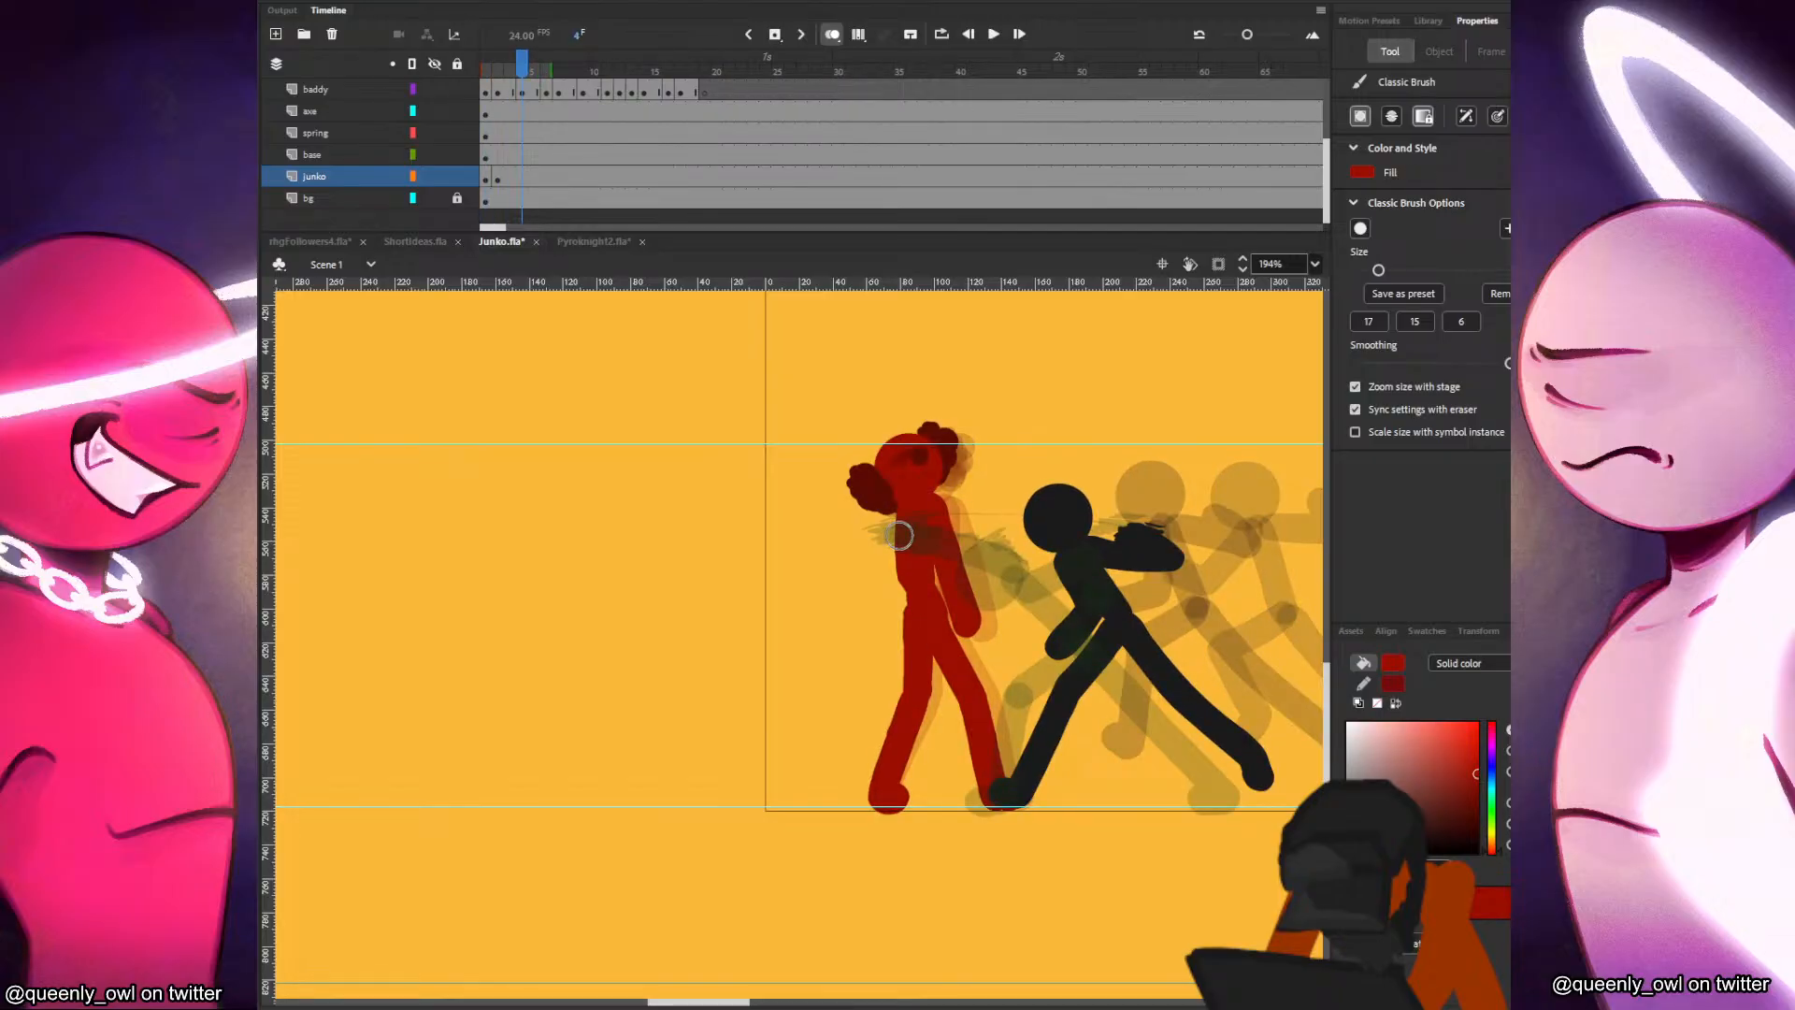
key("F7")
key("ctrl+shift+v")
left_click_drag(968, 479, 916, 470)
key("q")
key("comma")
key("period")
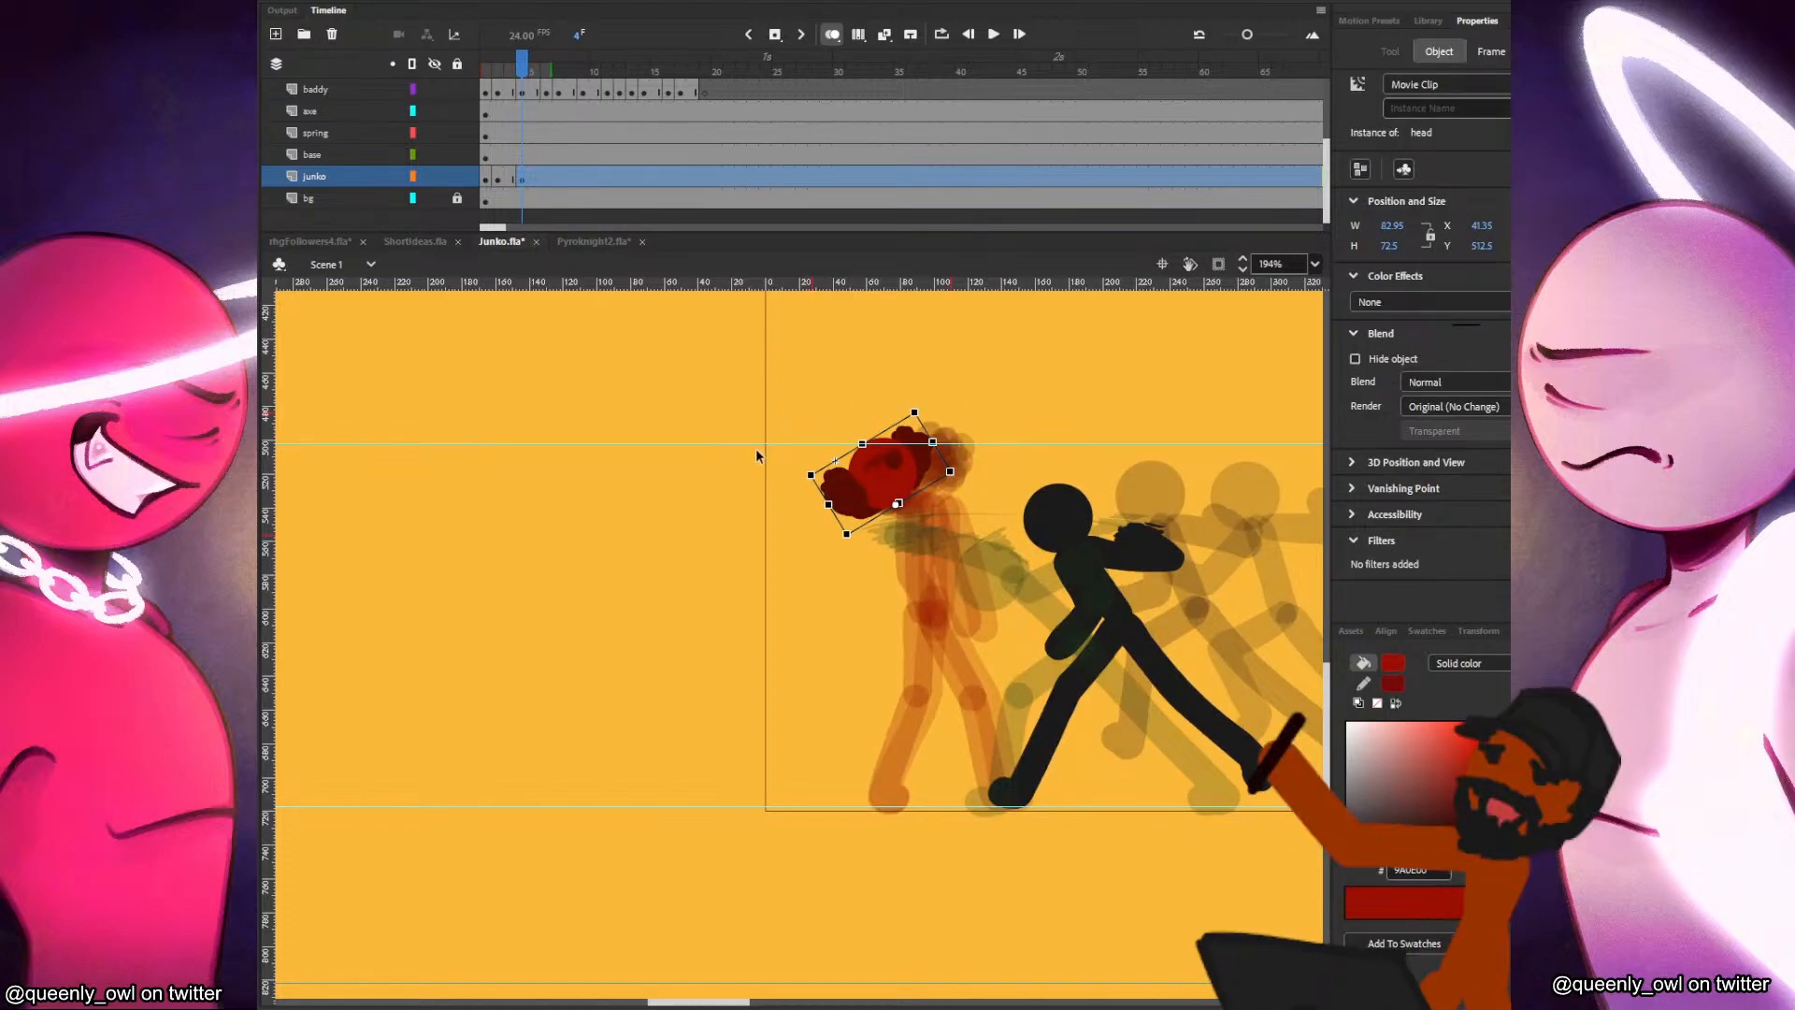
Try a torso stroke in frame 4 and shorten the onion-skin range before the playhead.
key("b")
key("comma")
key("period")
left_click_drag(896, 504, 911, 599)
key("ctrl+z")
left_click_drag(484, 72, 510, 72)
key("comma")
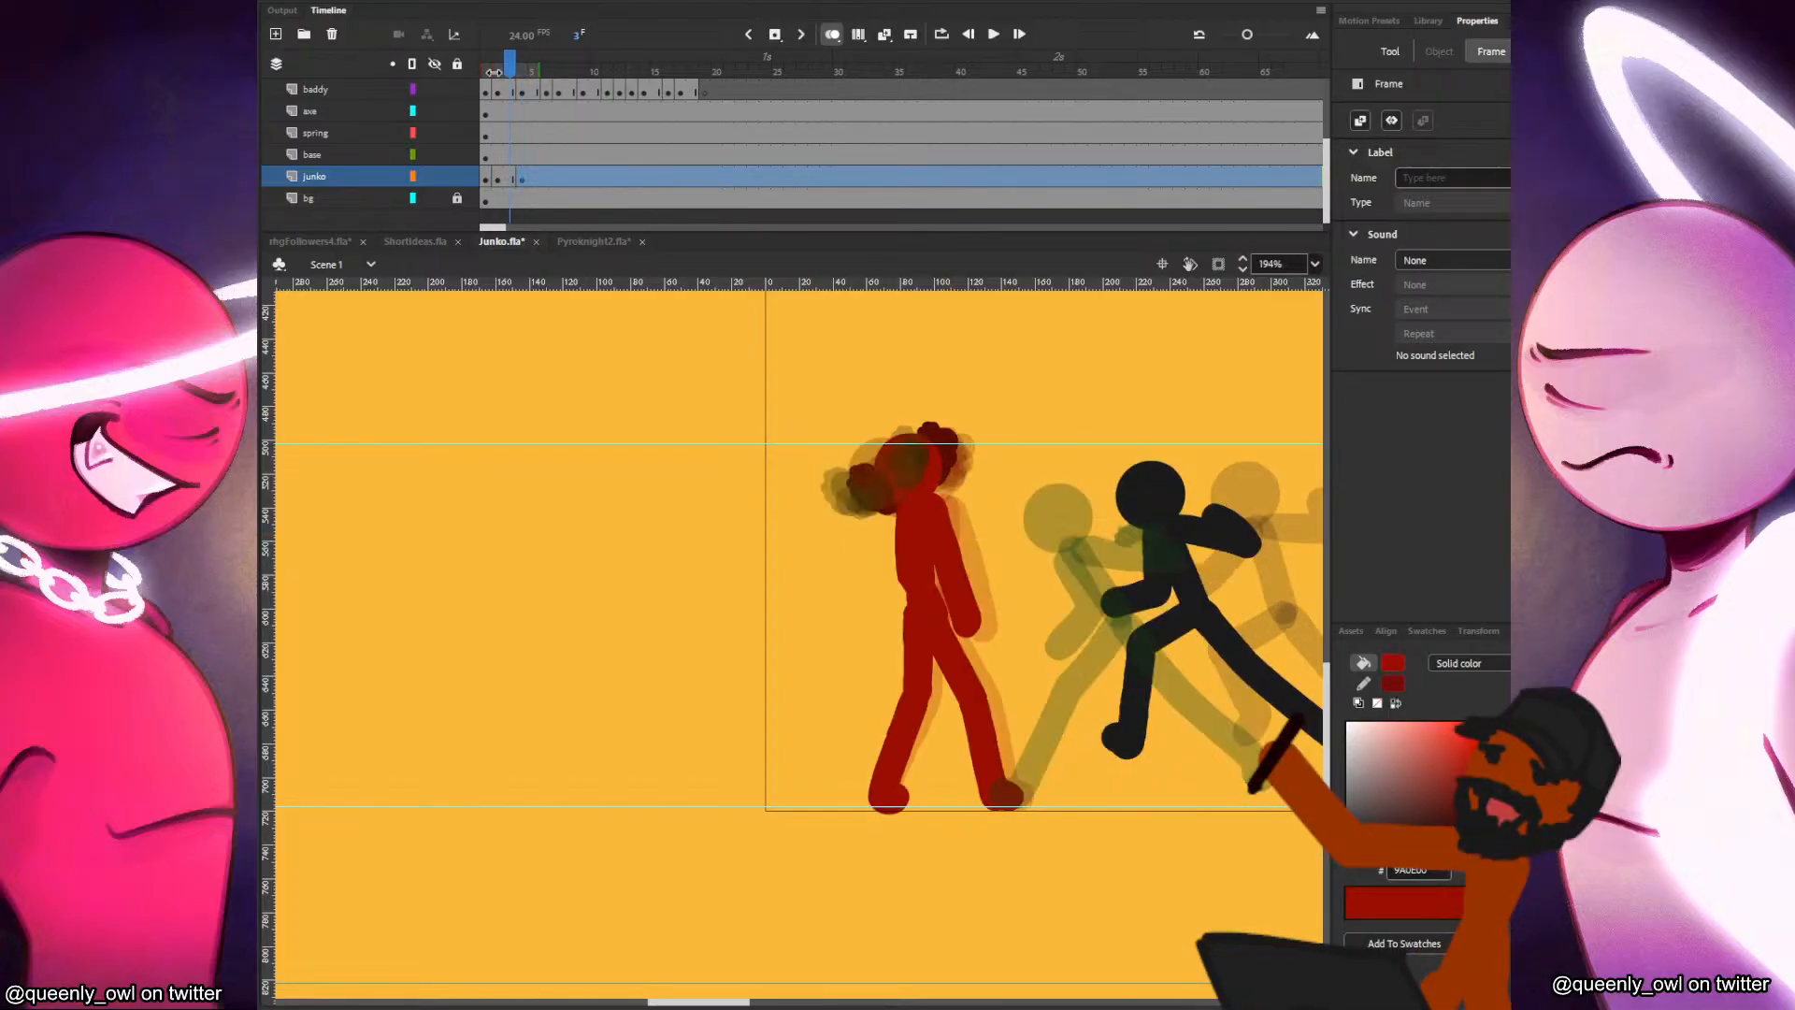
Paint Junko's leaning torso and the leg on the figure's left side in frame 4.
key("period")
left_click_drag(896, 504, 913, 699)
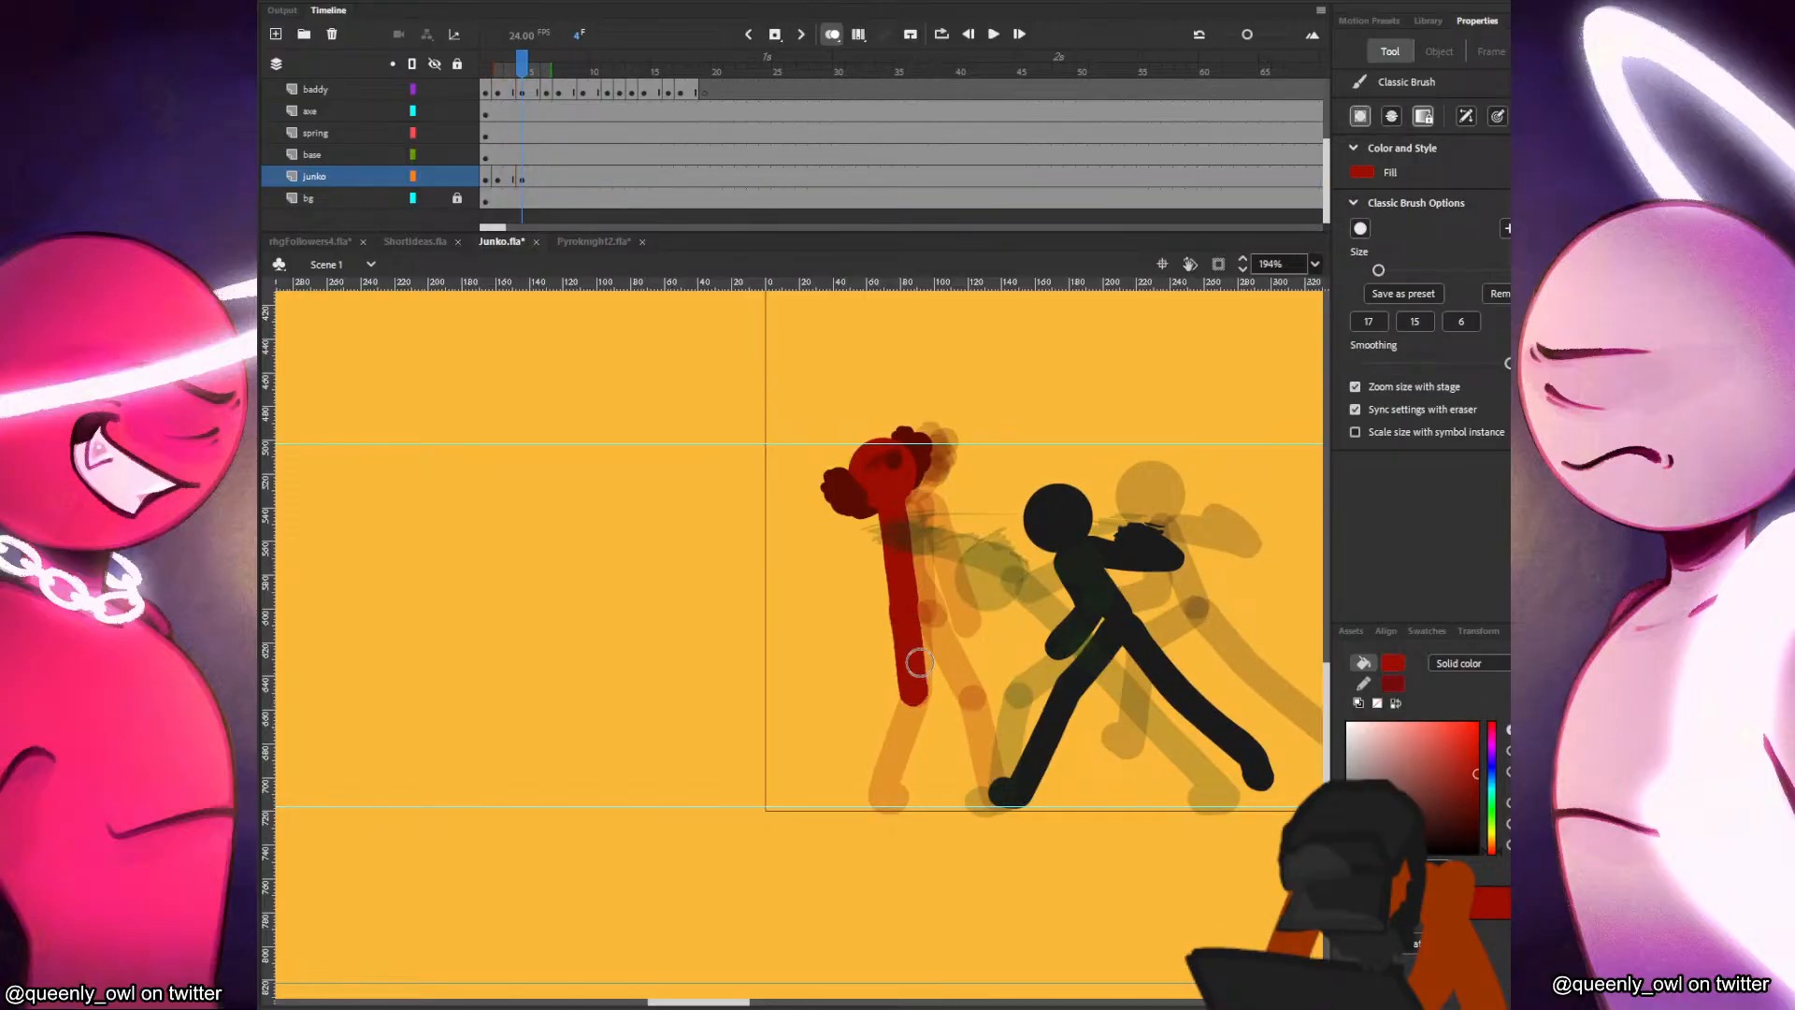
key("ctrl+z")
mouse_move(903, 601)
left_mouse_down()
mouse_move(910, 693)
mouse_move(887, 774)
left_mouse_up()
key("comma")
key("period")
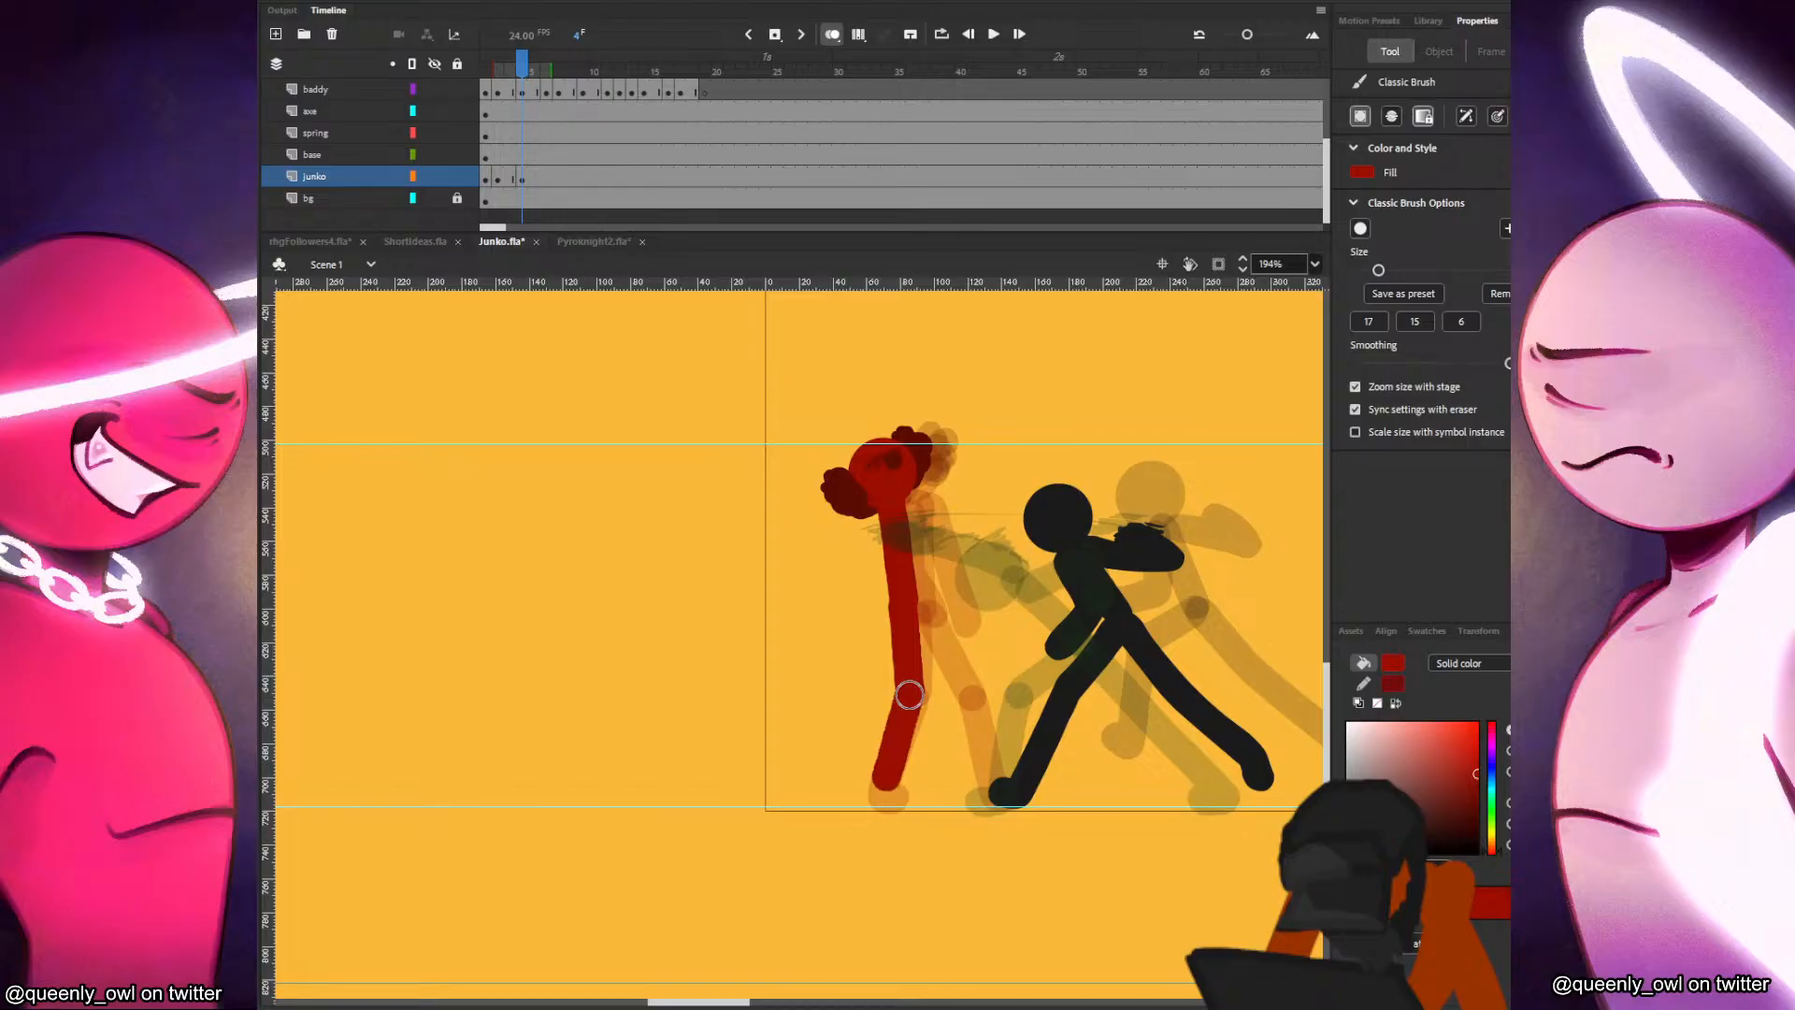
key("comma")
key("period")
Paint Junko's other leg reaching toward the attacker's foot in frame 4, flipping against the previous frame.
left_click_drag(911, 606, 991, 797)
key("comma")
key("period")
key("comma")
key("period")
Thicken Junko's upper torso in frame 4, redoing the chest stroke until it matches the earlier poses.
mouse_move(879, 511)
left_mouse_down()
mouse_move(884, 581)
mouse_move(924, 574)
left_mouse_up()
key("comma")
key("period")
key("comma")
key("comma")
key("period")
key("period")
key("ctrl+z")
left_click_drag(885, 514, 881, 577)
key("ctrl+z")
left_click_drag(882, 516, 891, 577)
key("comma")
key("period")
key("ctrl+z")
left_click_drag(885, 514, 895, 574)
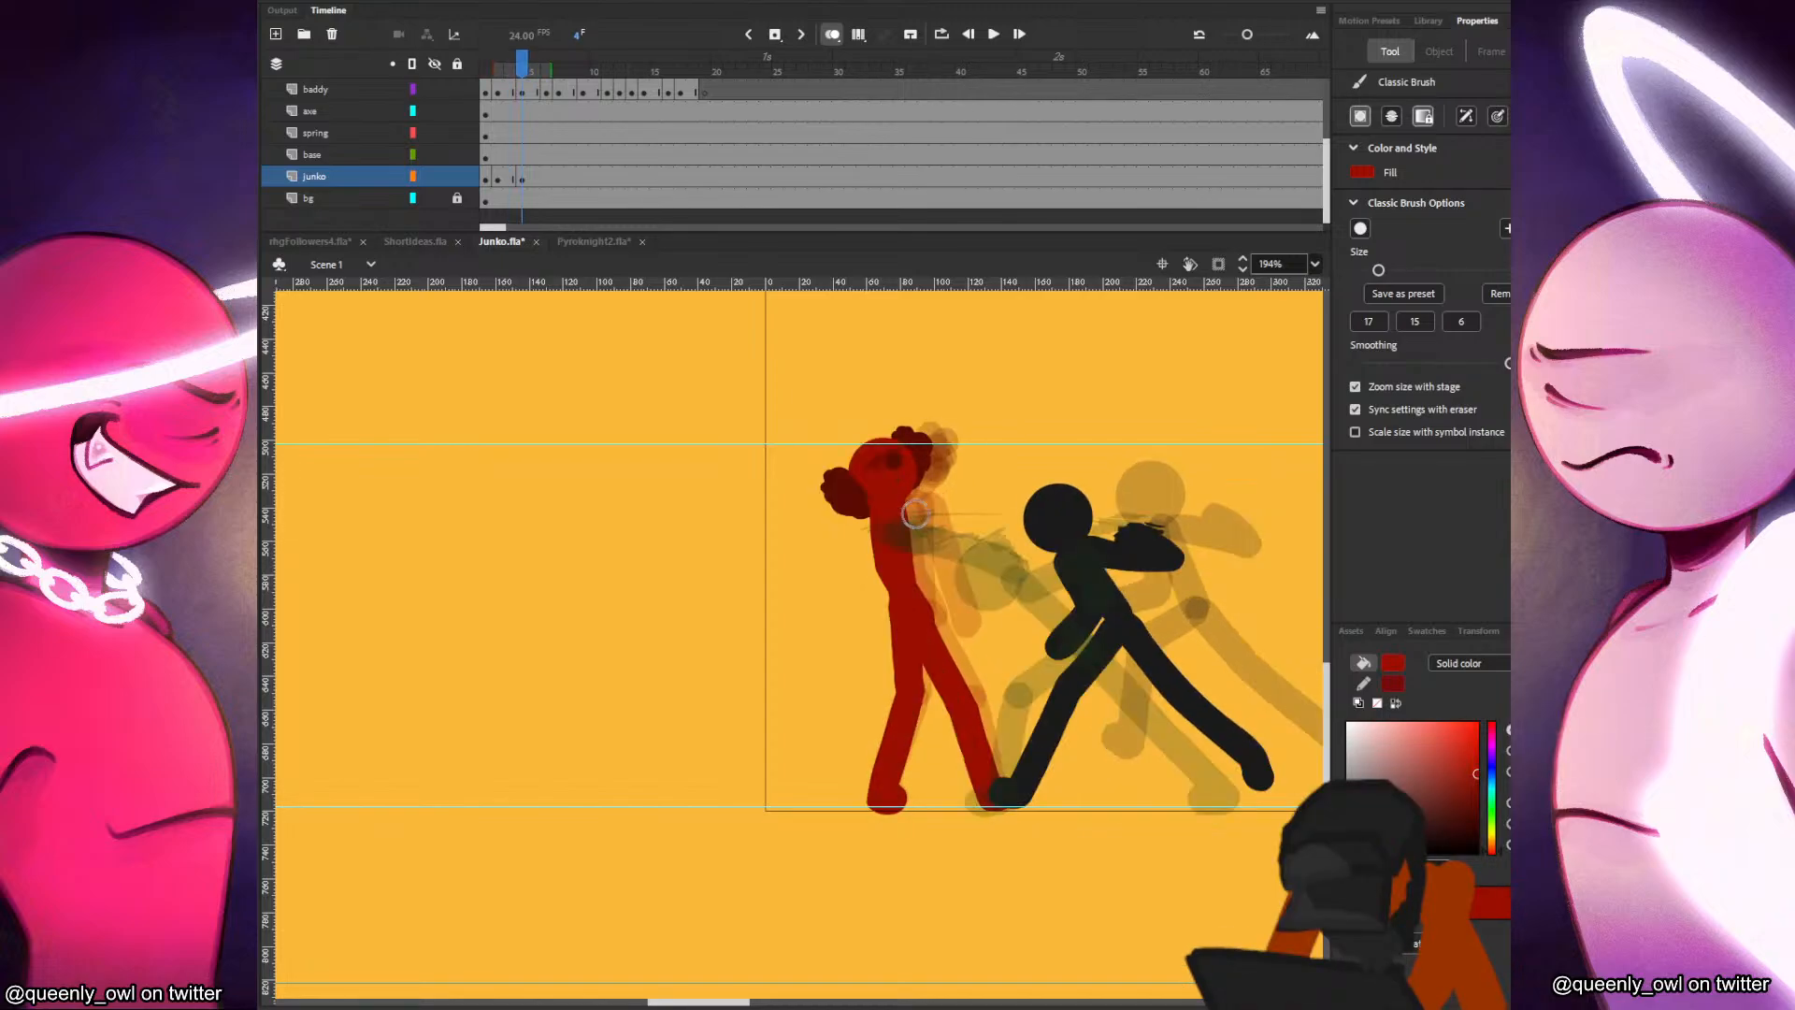
Paint Junko's hanging arm in frame 4 and compare it with the preceding pose.
left_click_drag(909, 509, 964, 619)
key("comma")
key("comma")
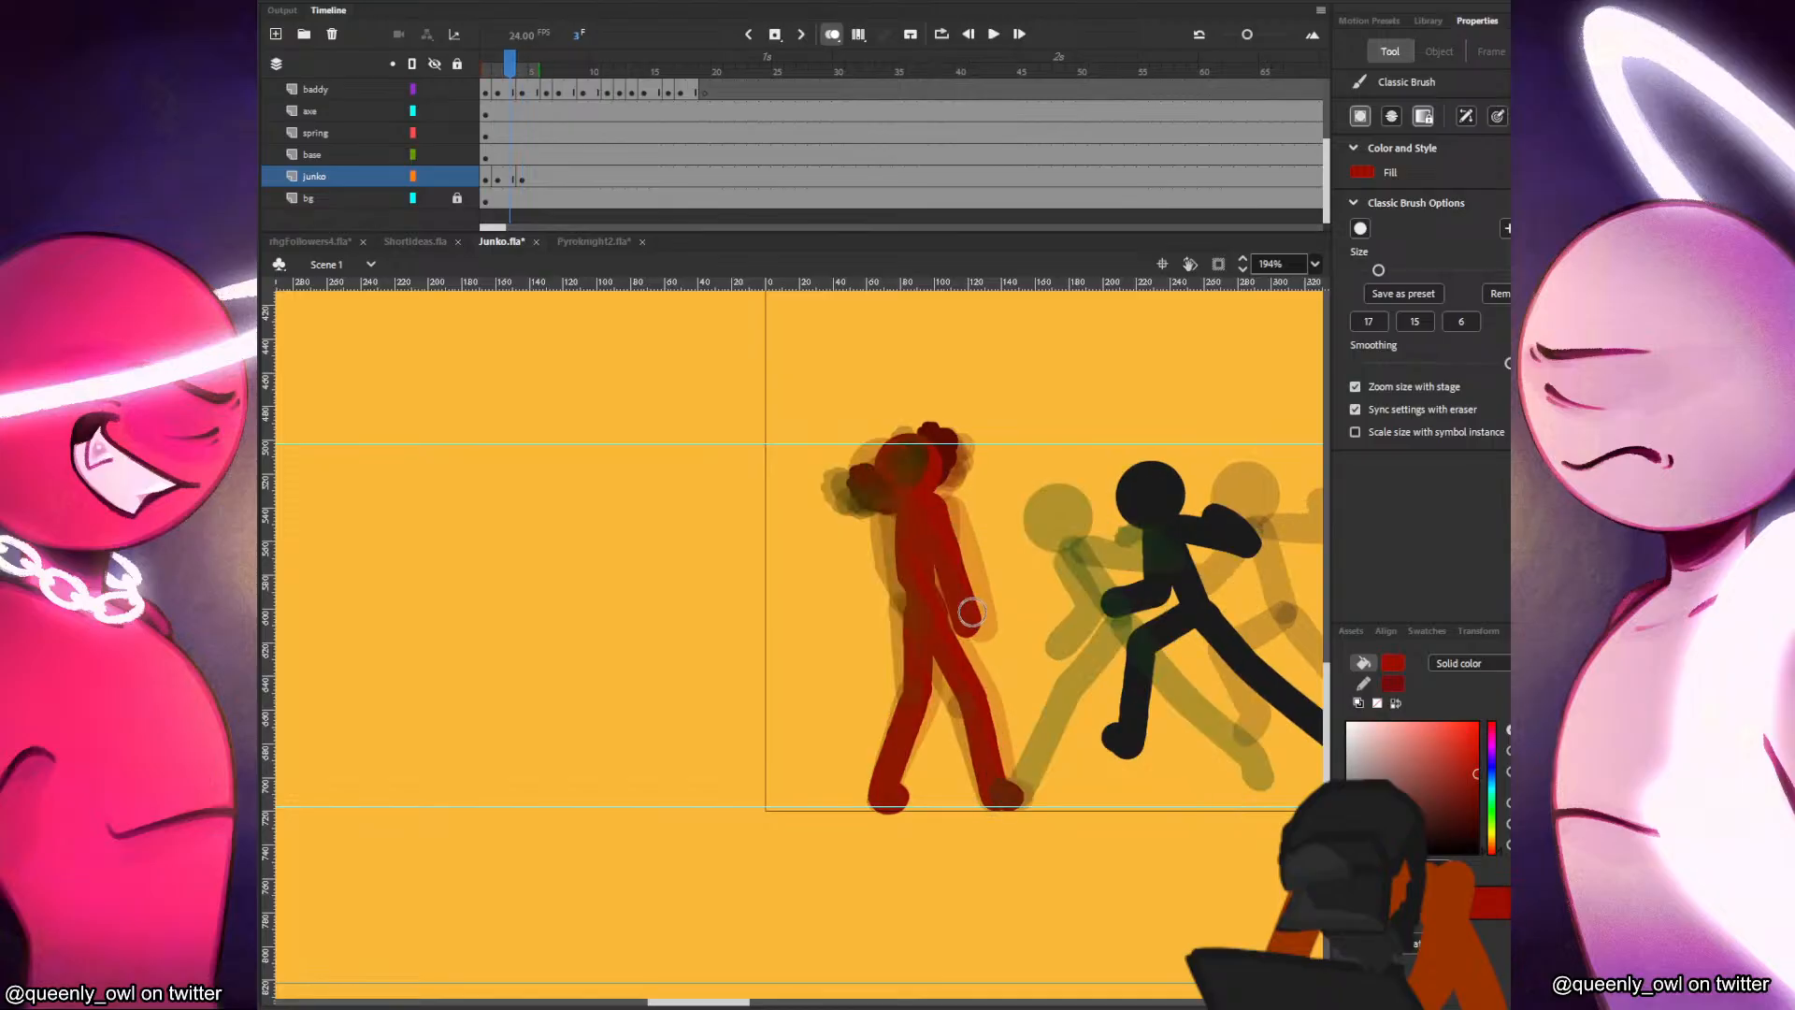
key("period")
Start a blank keyframe in frame 6 for Junko and paste the head, rotated downward above the incoming strike.
key("period")
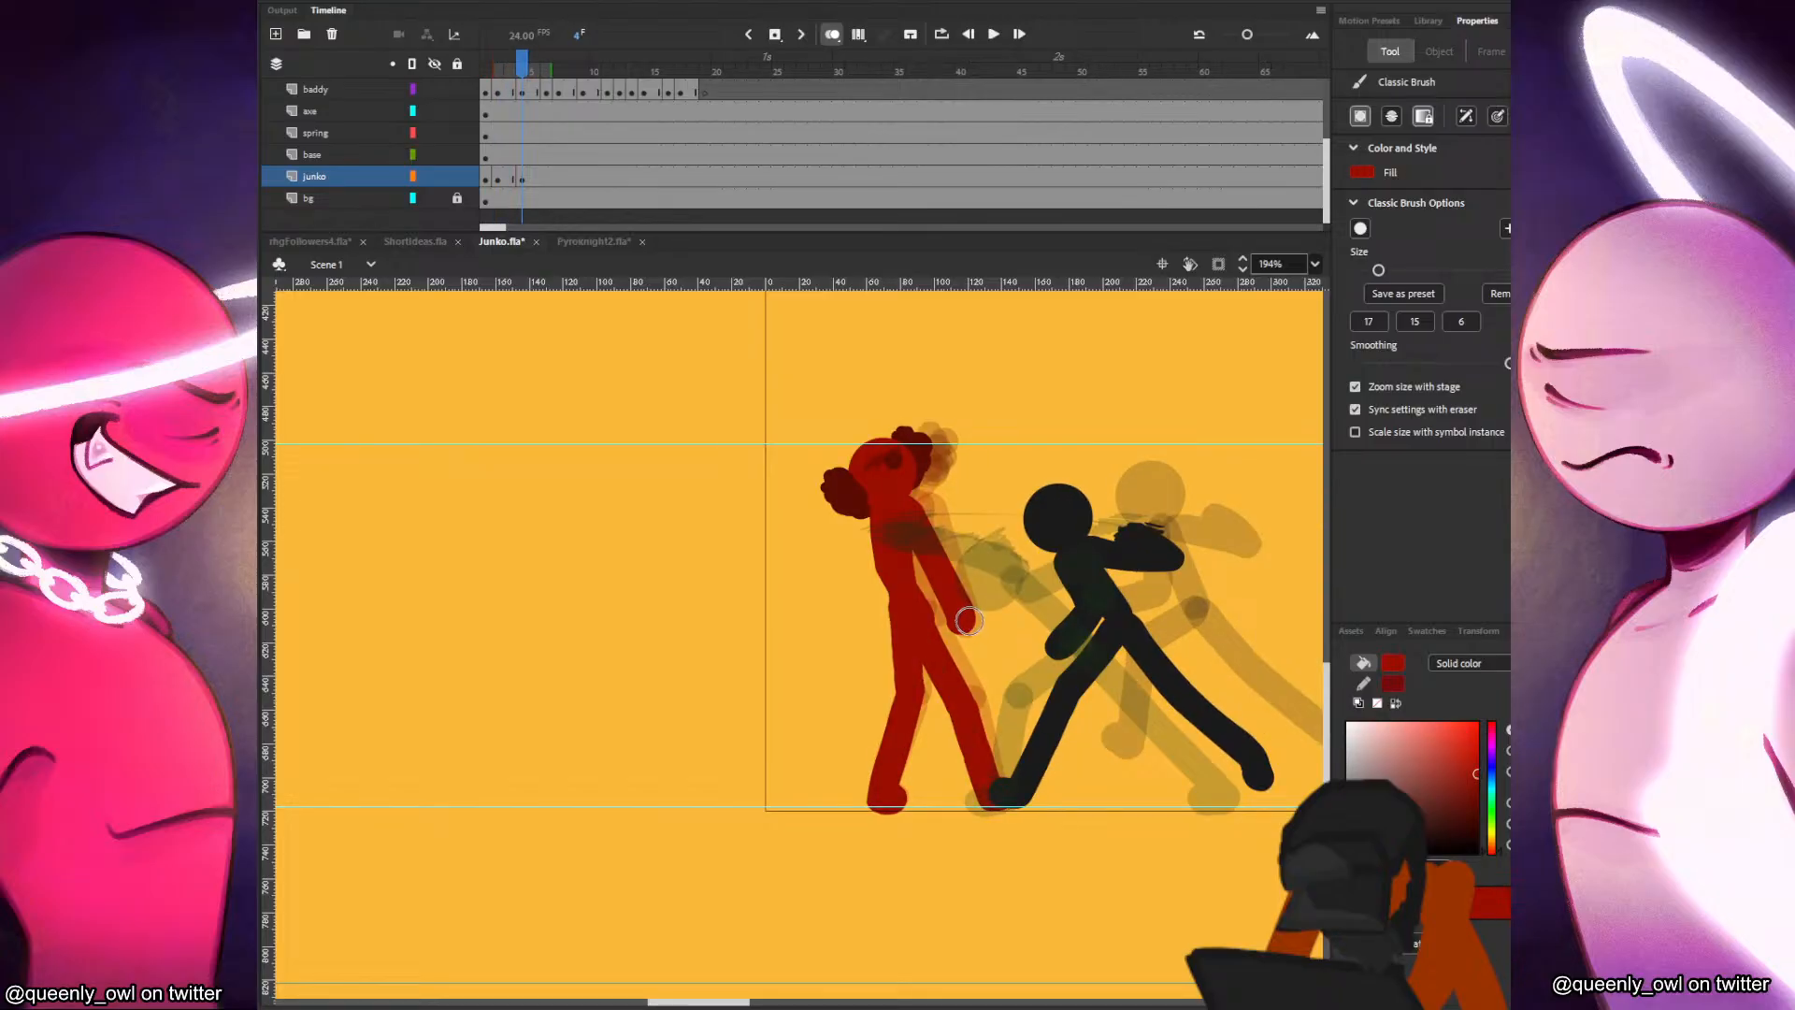
key("period")
key("period")
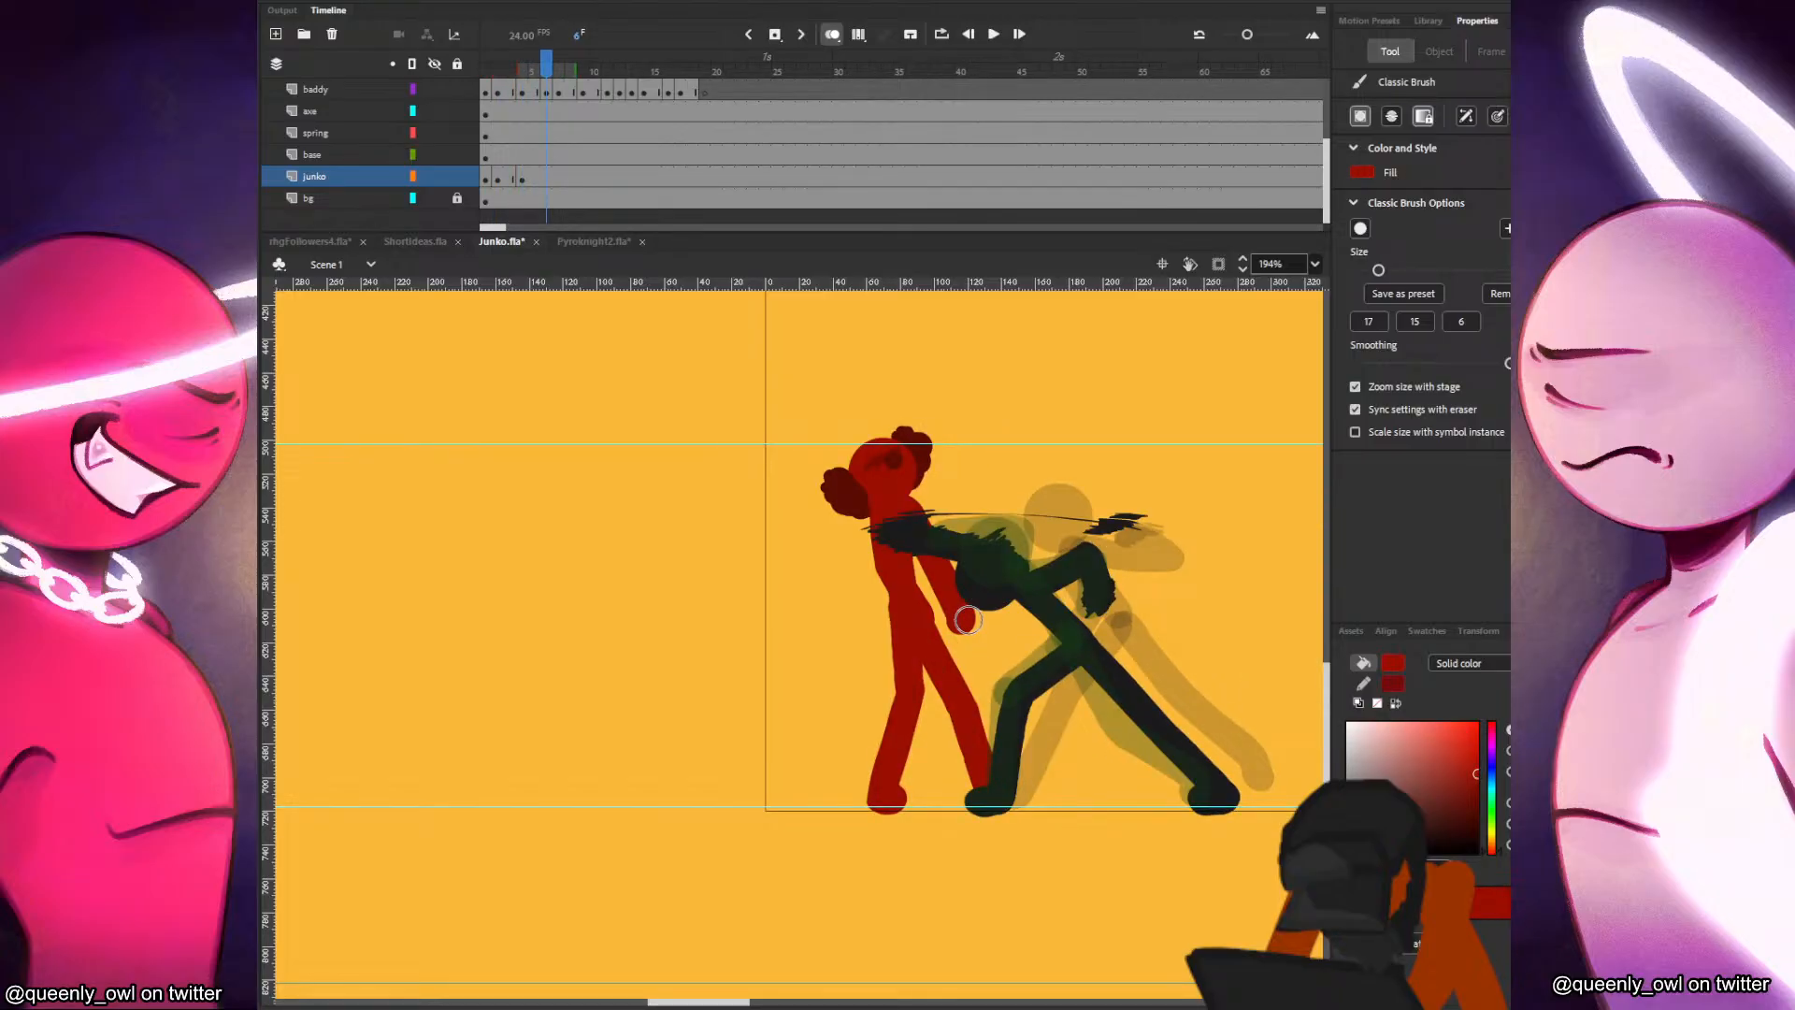
key("F7")
key("ctrl+shift+v")
key("q")
mouse_move(962, 416)
left_mouse_down()
mouse_move(1003, 474)
mouse_move(871, 512)
mouse_move(883, 610)
left_mouse_up()
Paint Junko's torso bending back from the strike in frame 6, redoing the stroke below the head.
key("b")
left_click_drag(861, 500, 885, 588)
key("ctrl+z")
mouse_move(876, 509)
left_mouse_down()
mouse_move(886, 600)
mouse_move(870, 524)
mouse_move(880, 586)
left_mouse_up()
key("ctrl+z")
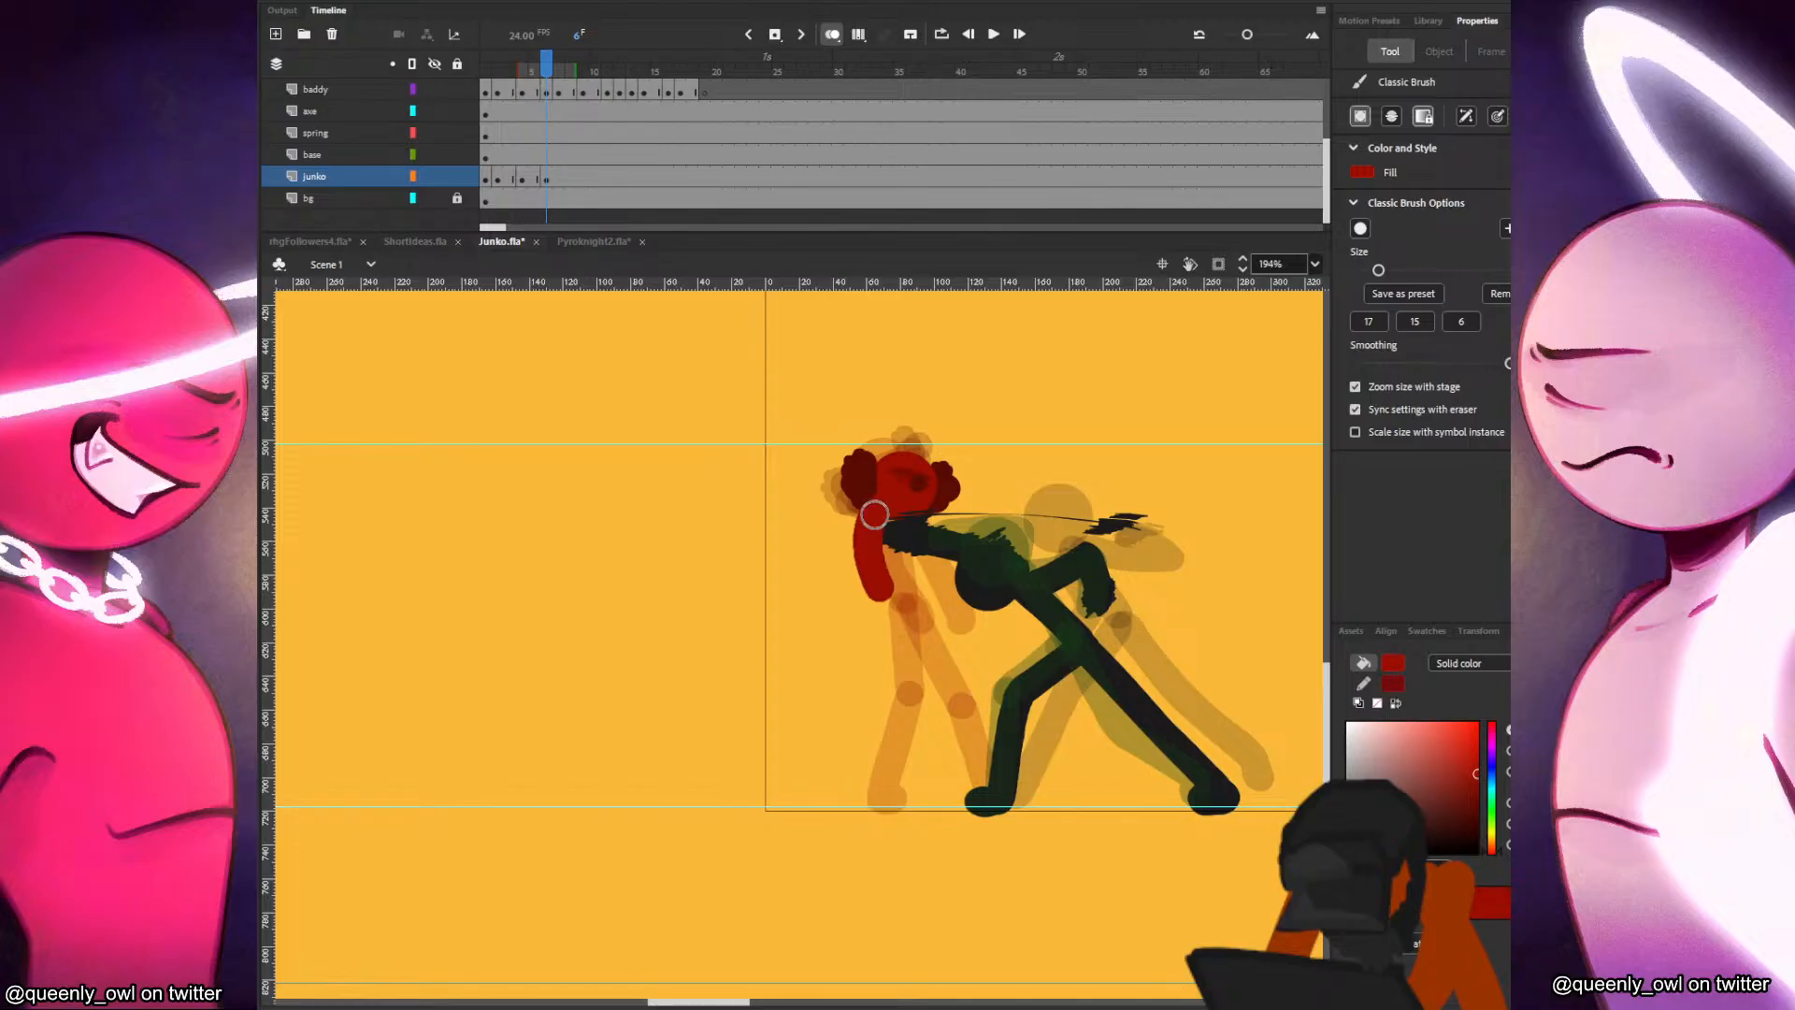
left_click_drag(875, 514, 875, 531)
key("comma")
key("period")
Paint both of Junko's legs in frame 6, with the one nearer the attacker bent at the knee.
mouse_move(884, 603)
left_mouse_down()
mouse_move(900, 689)
mouse_move(879, 786)
left_mouse_up()
key("comma")
key("period")
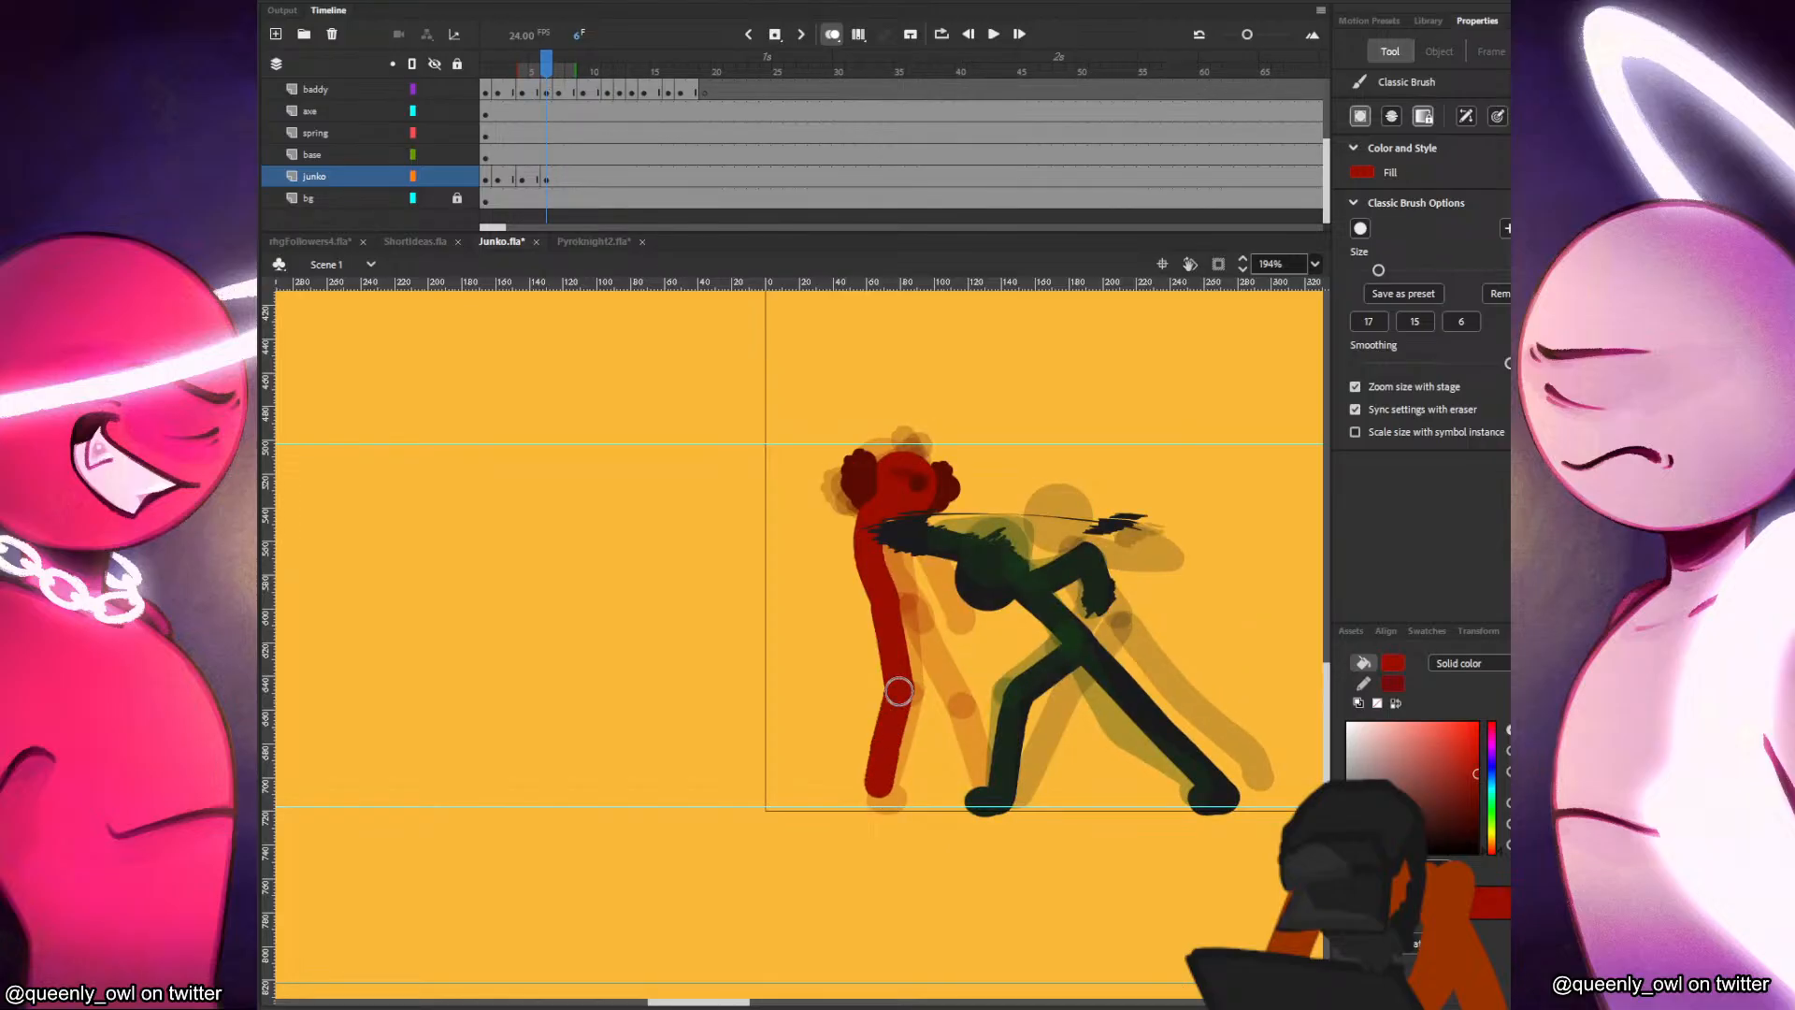
key("comma")
key("period")
mouse_move(896, 608)
left_mouse_down()
mouse_move(952, 702)
mouse_move(944, 776)
left_mouse_up()
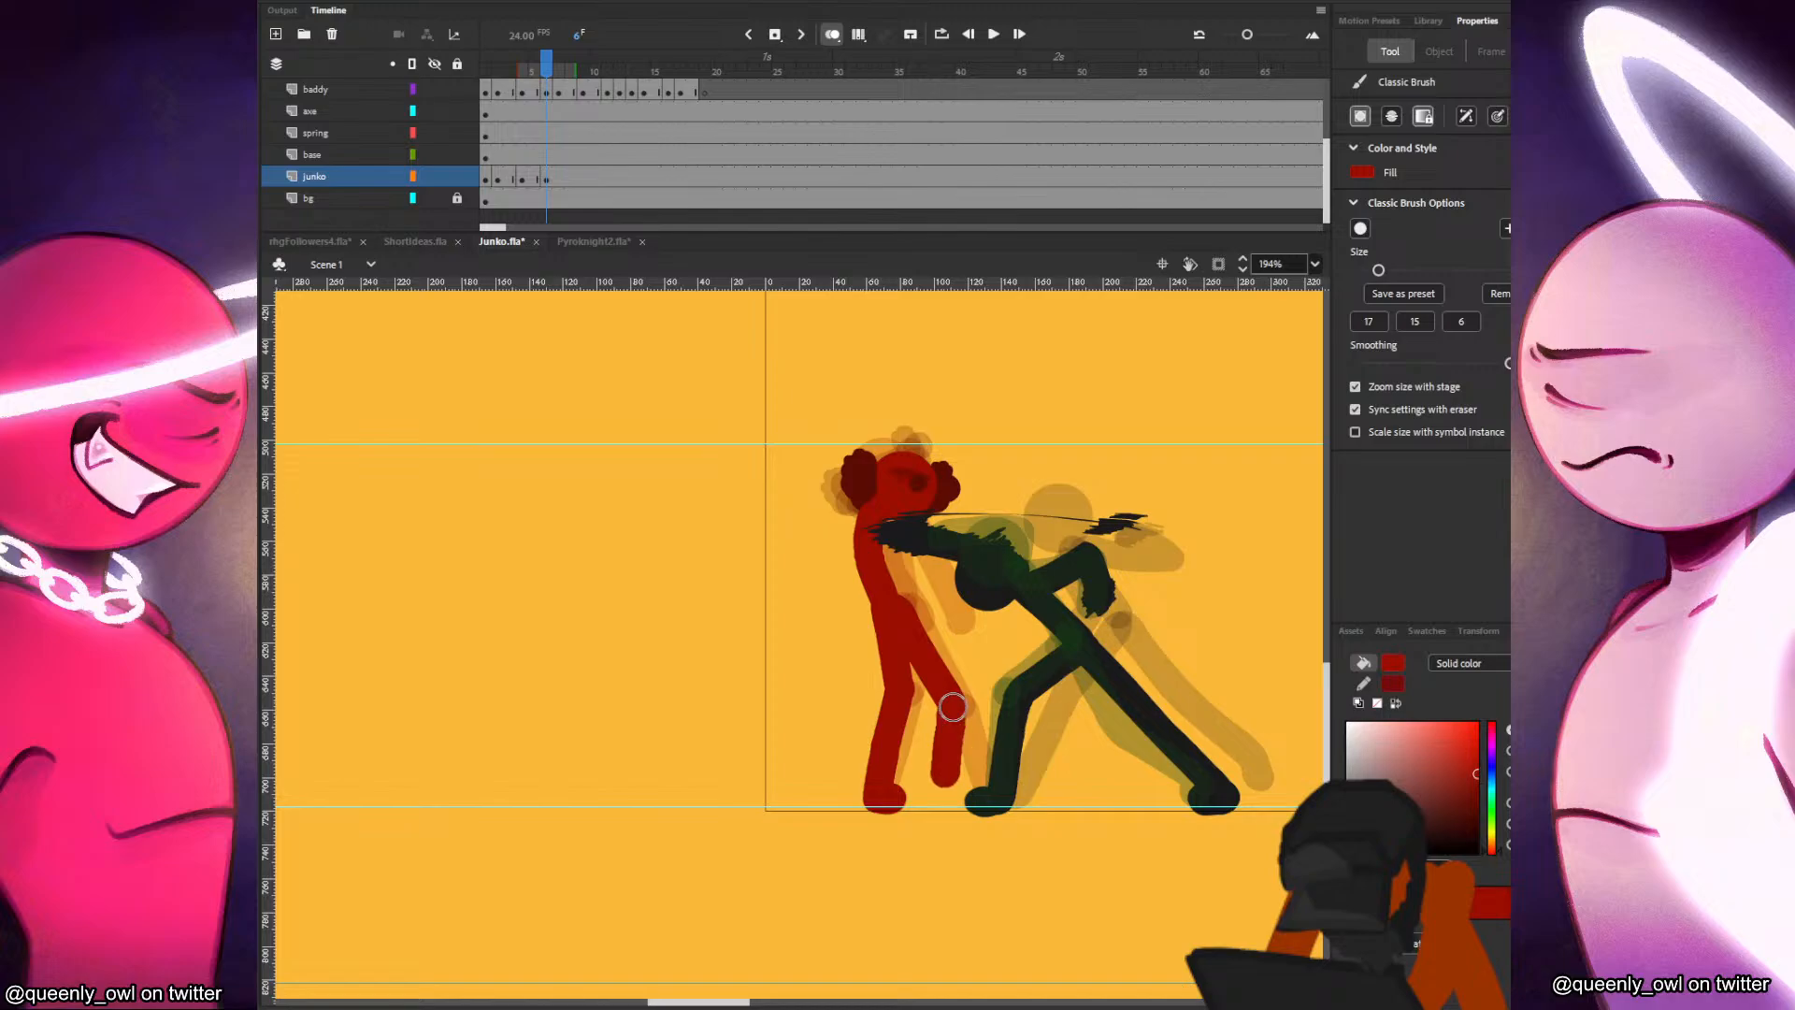
key("comma")
key("period")
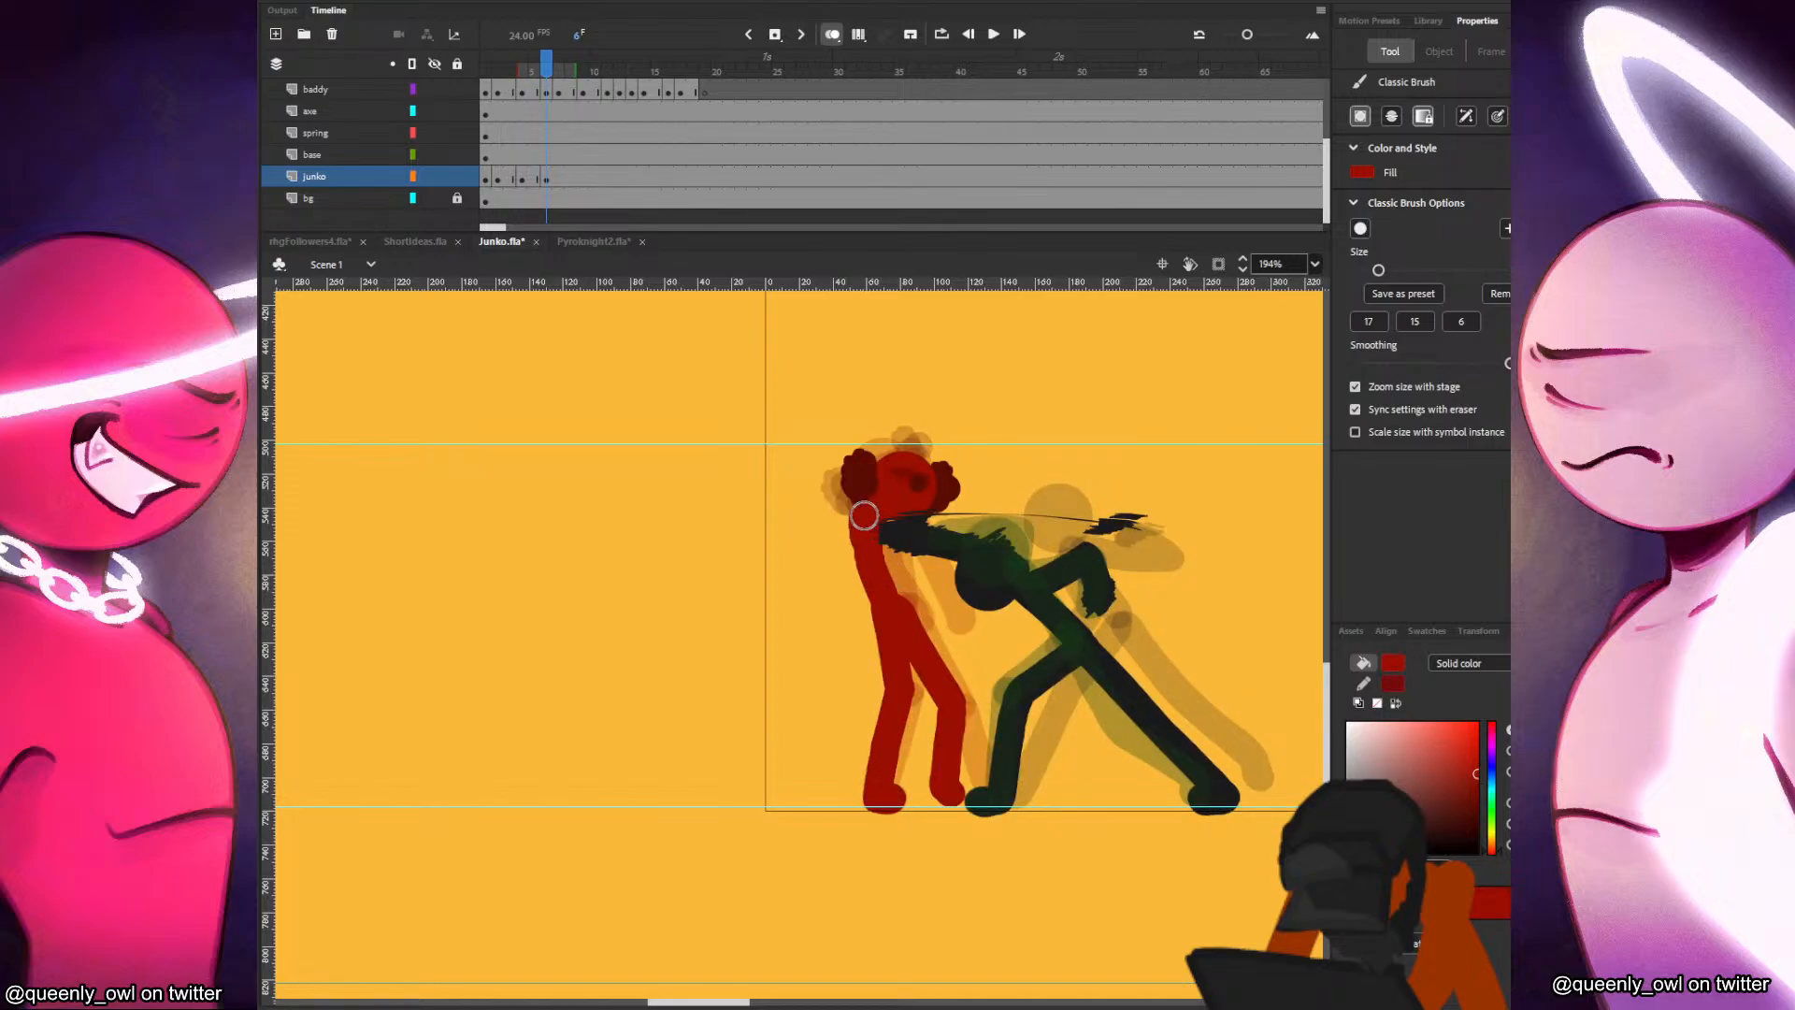
Fill out Junko's torso and paint the arm behind the attacker's strike in frame 6.
key("comma")
key("period")
left_click_drag(884, 520, 965, 597)
key("comma")
key("period")
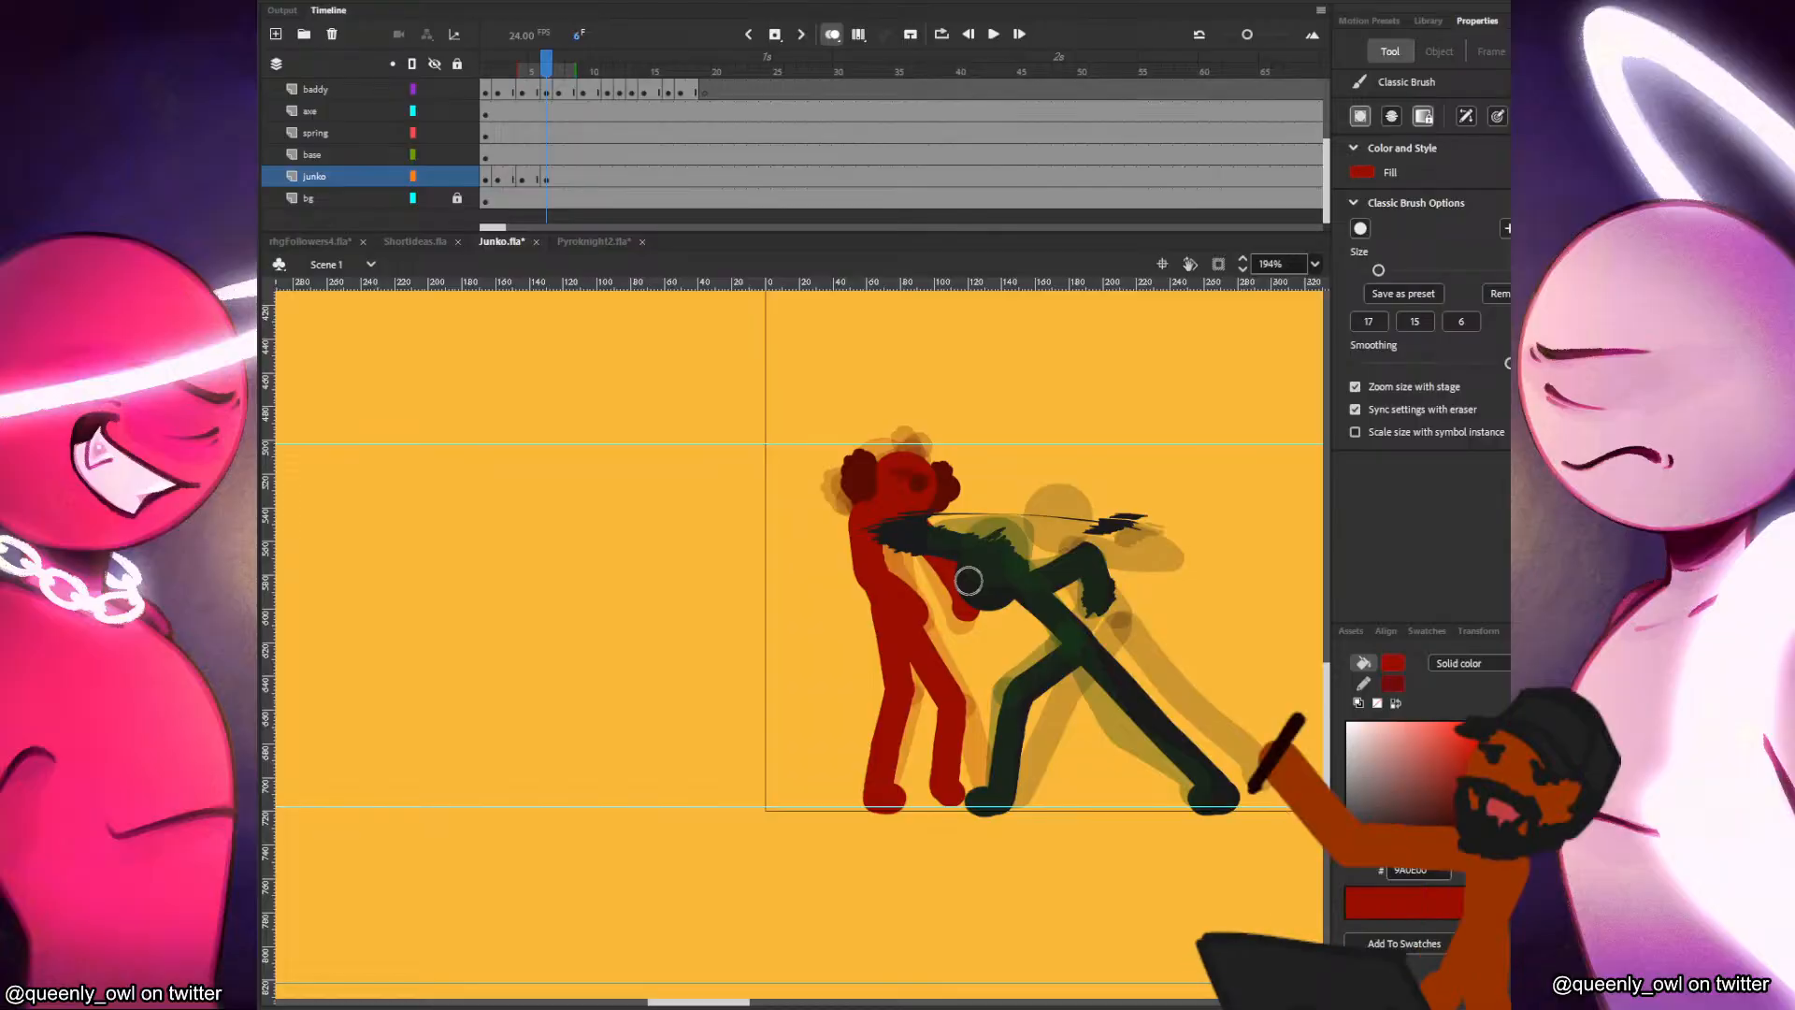
key("period")
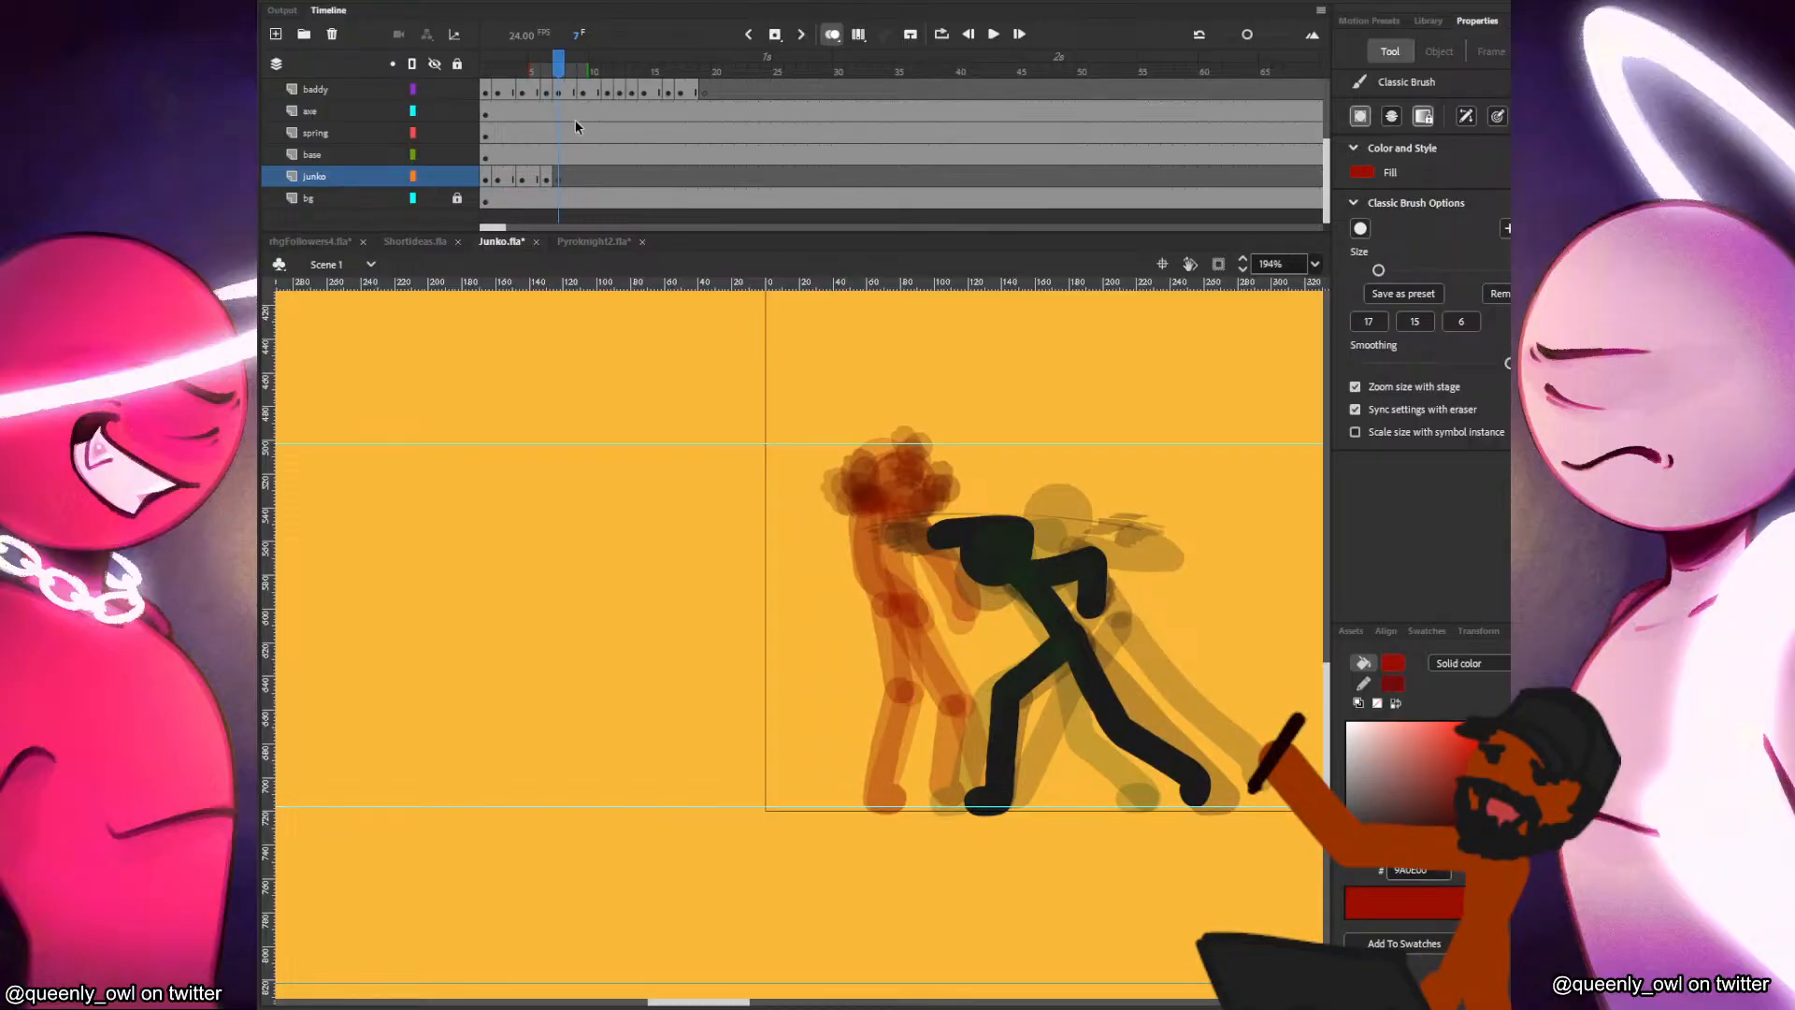
key("ctrl+shift+v")
key("q")
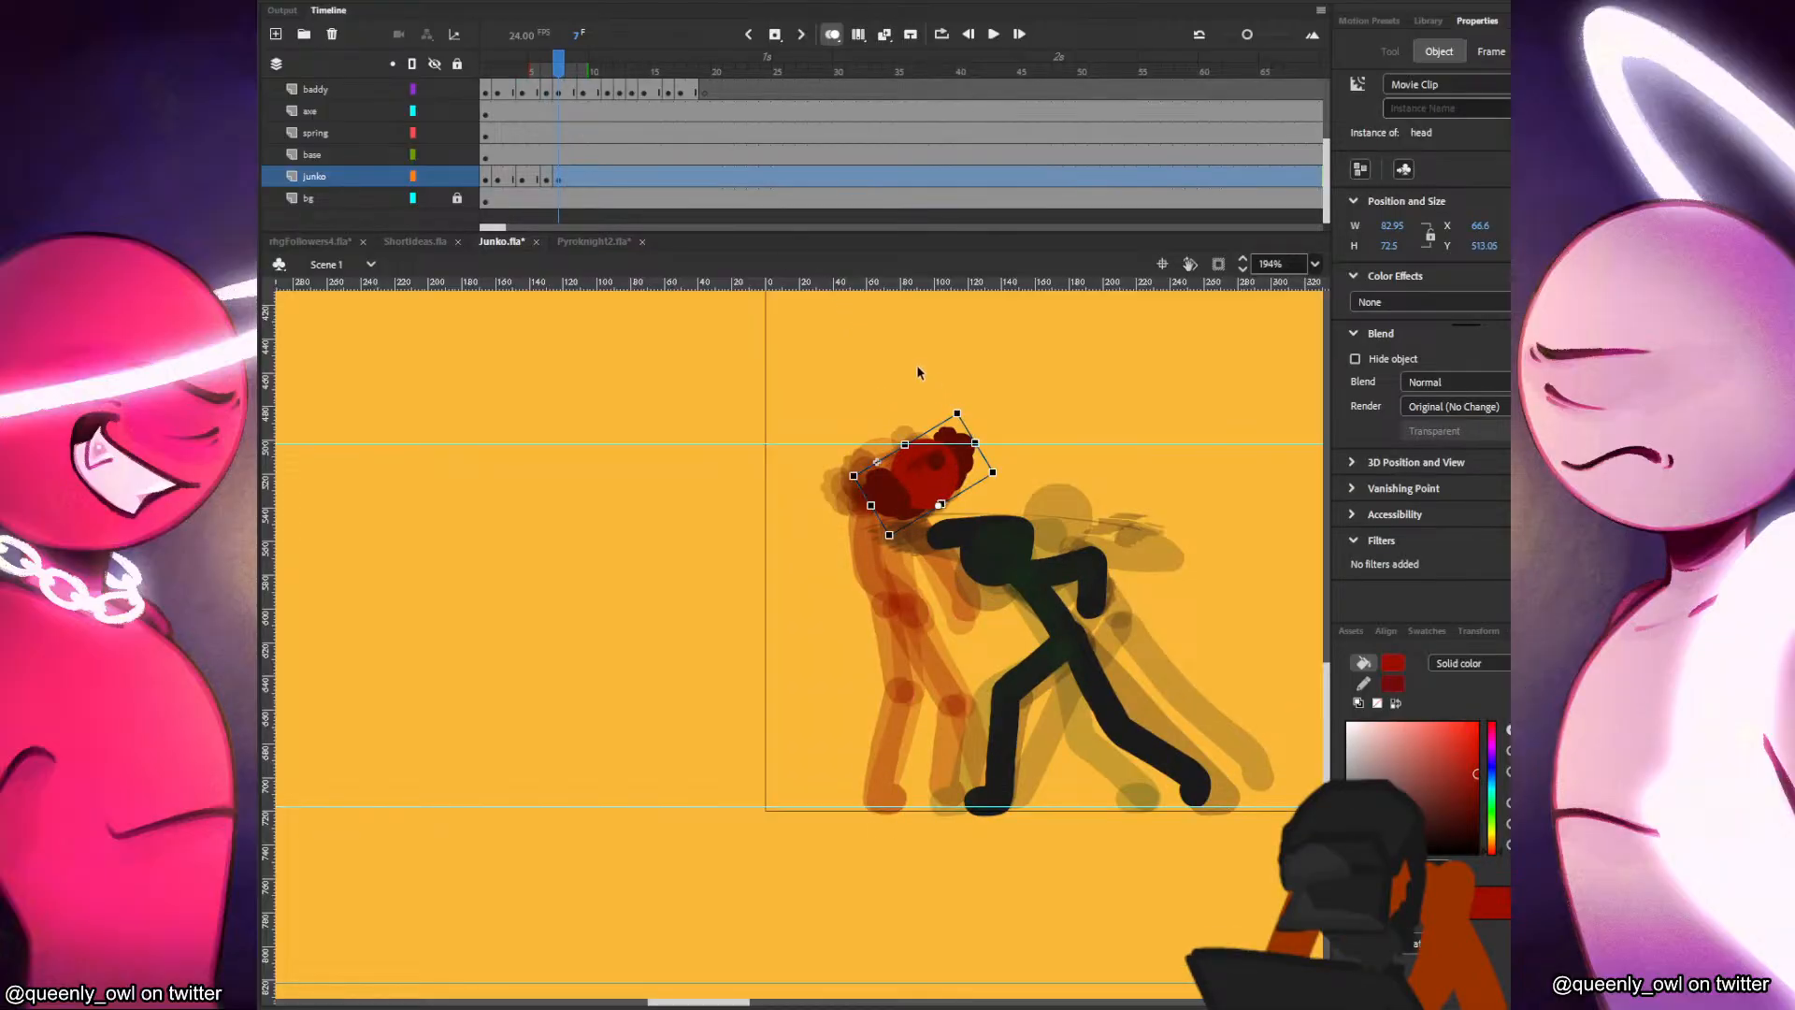
key("ctrl+z")
key("ctrl+z")
Pick up Junko's head from frame 6, start a blank keyframe in frame 7 and limit the preceding onion skin to one frame.
left_click(938, 459)
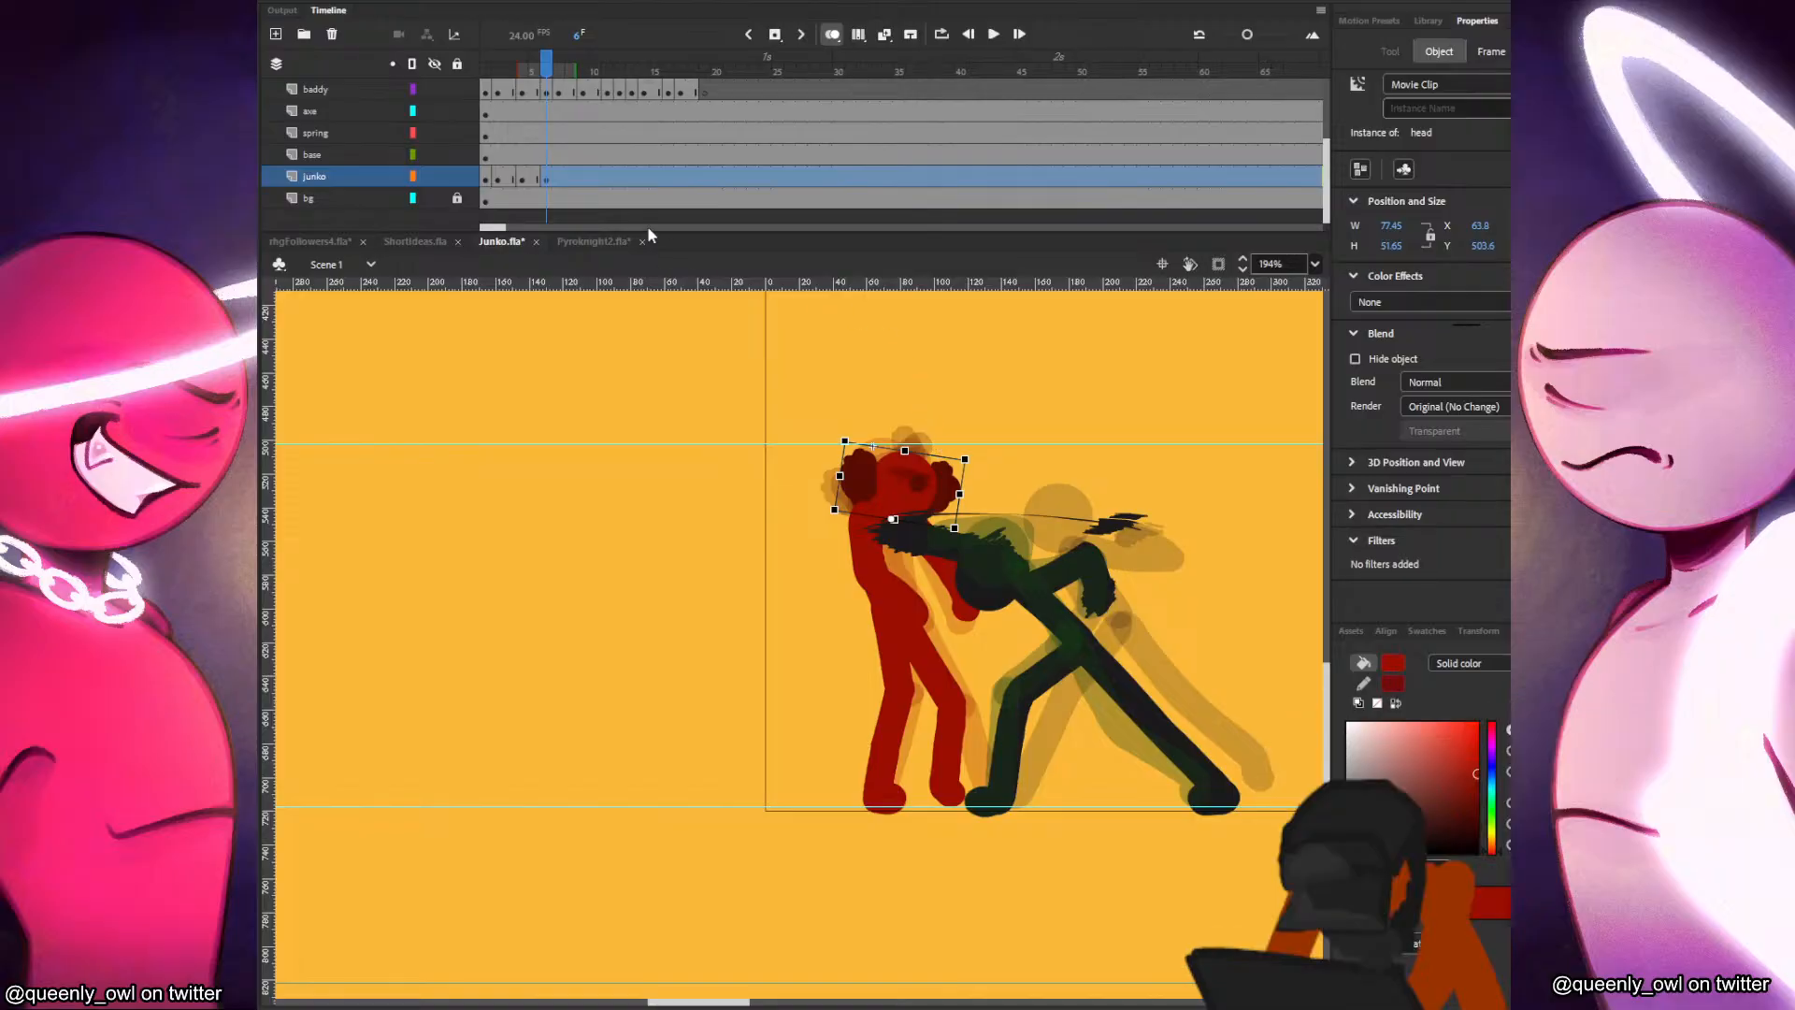
left_click(538, 178)
left_click(547, 178)
left_click(546, 161)
left_click(544, 176)
key("q")
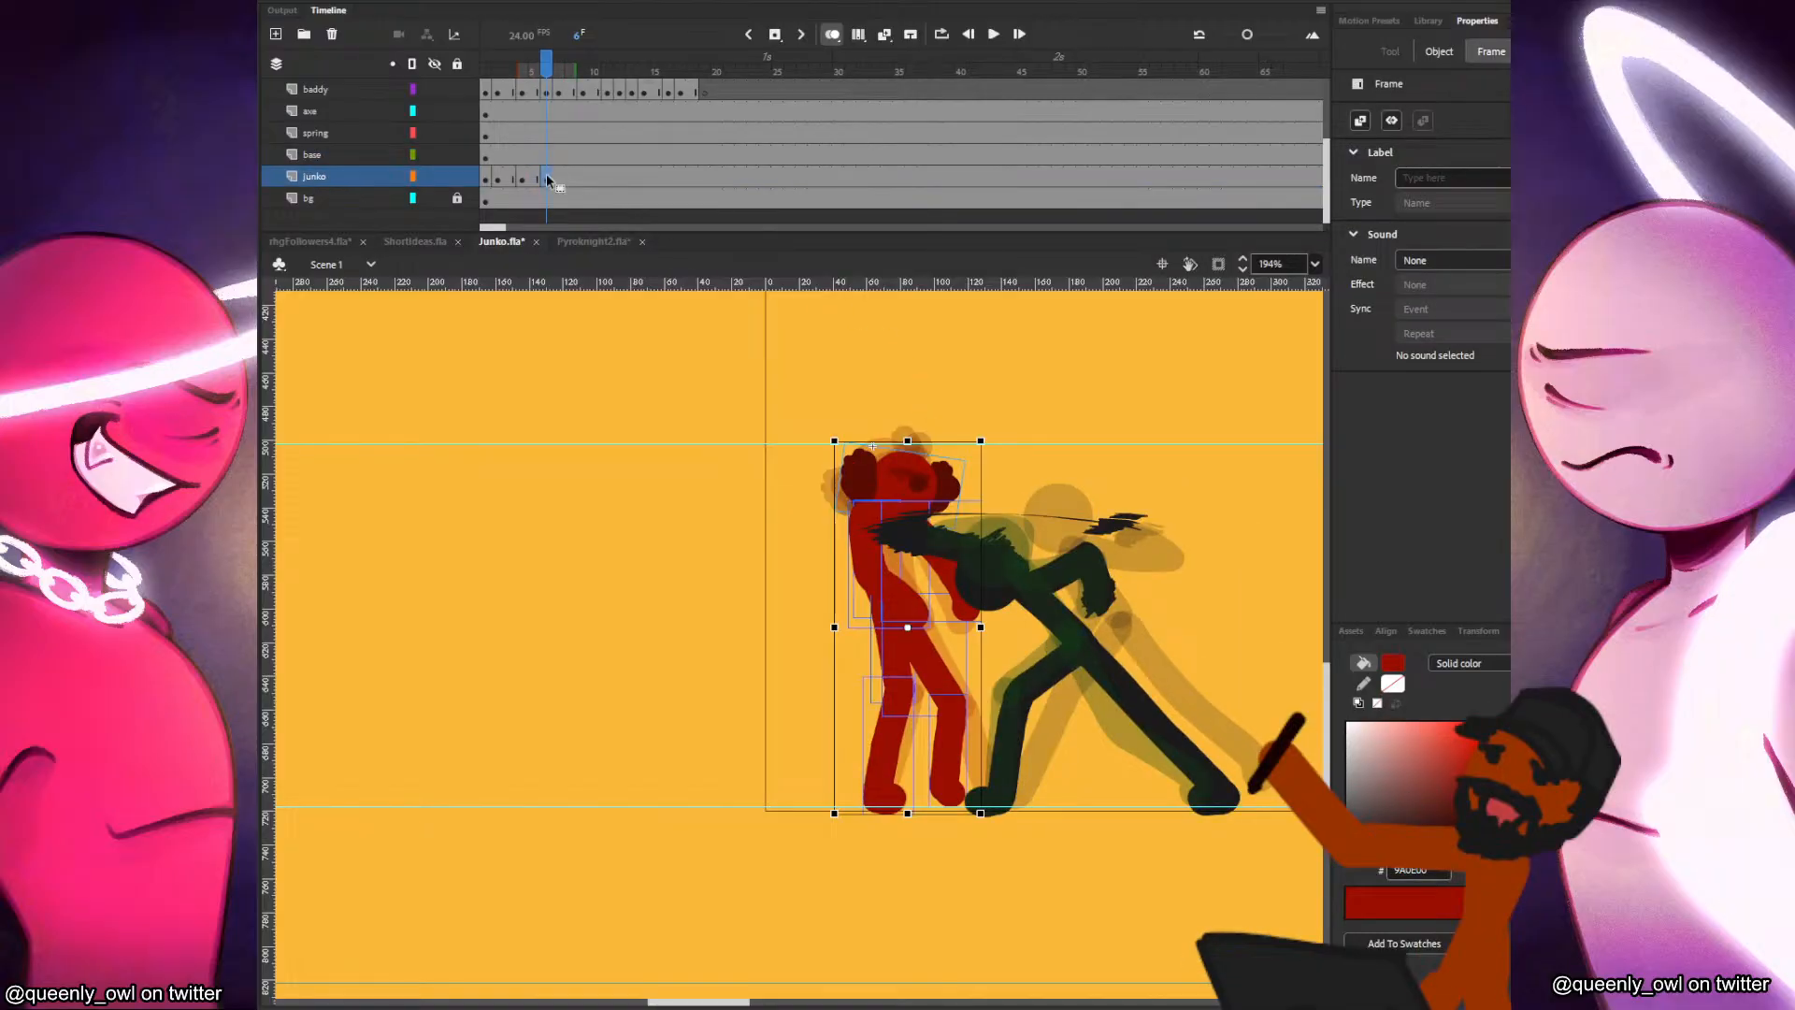
key("F7")
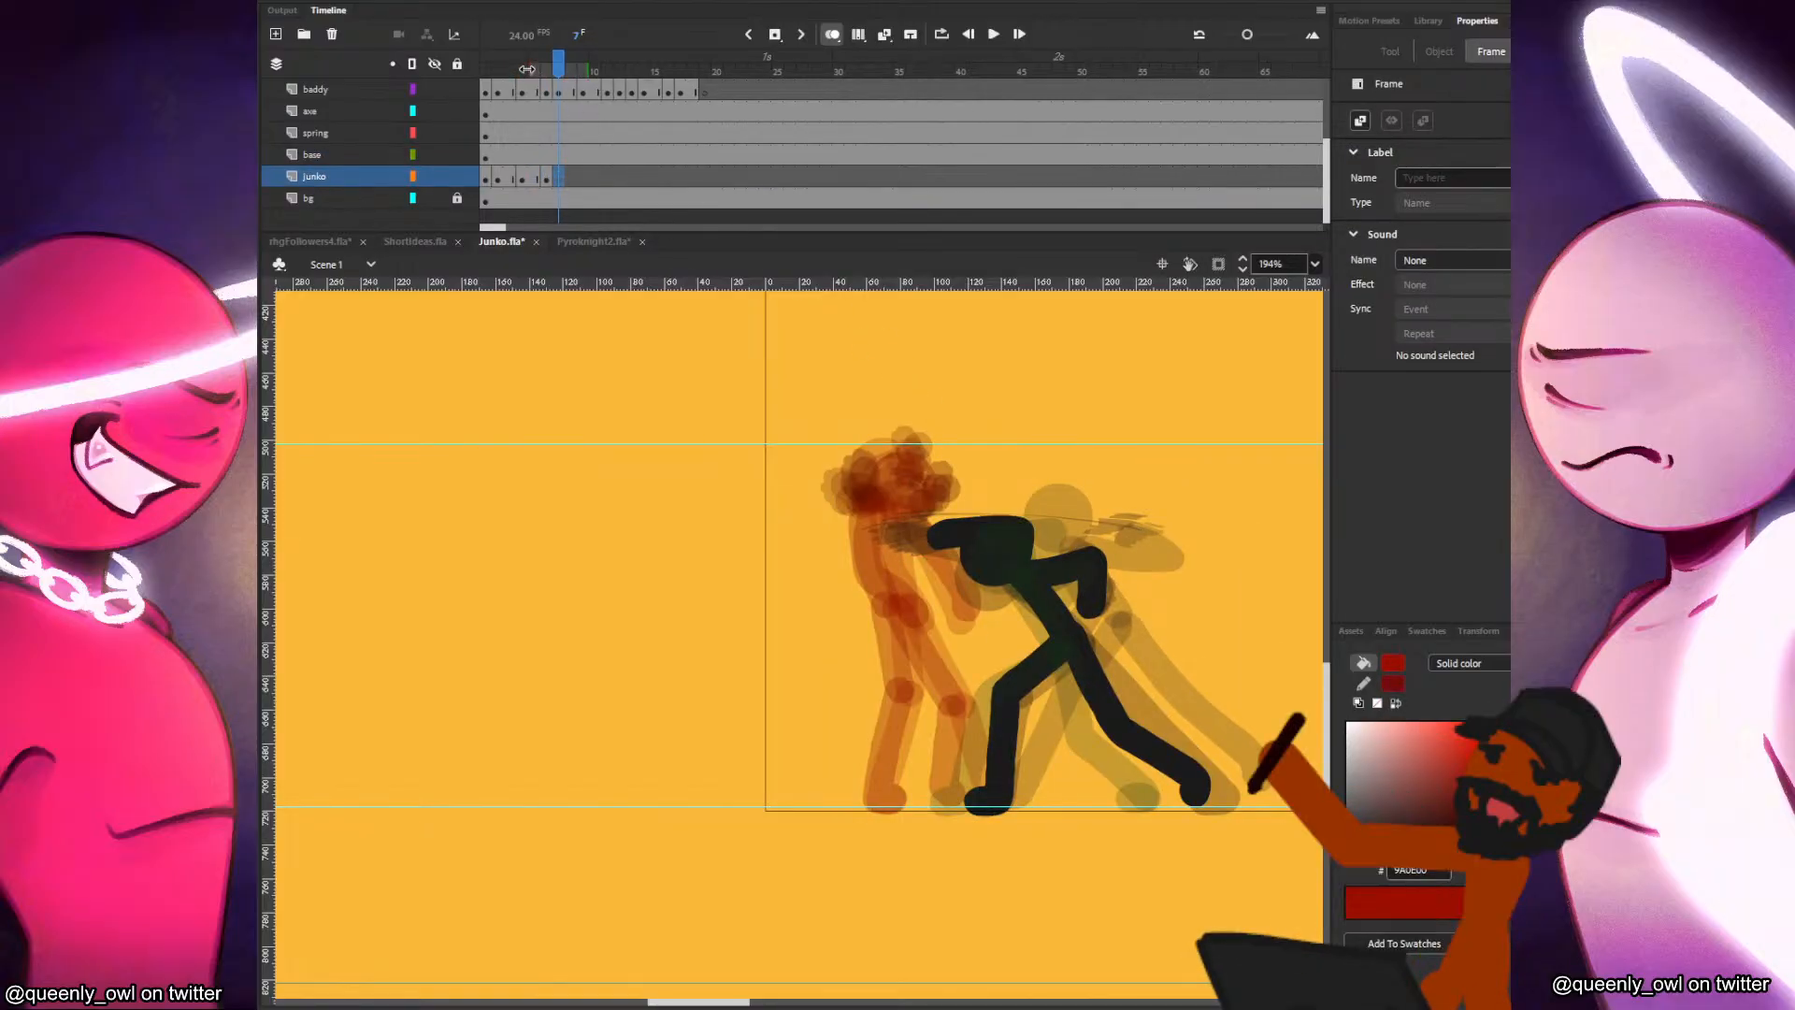
left_click_drag(533, 68, 543, 68)
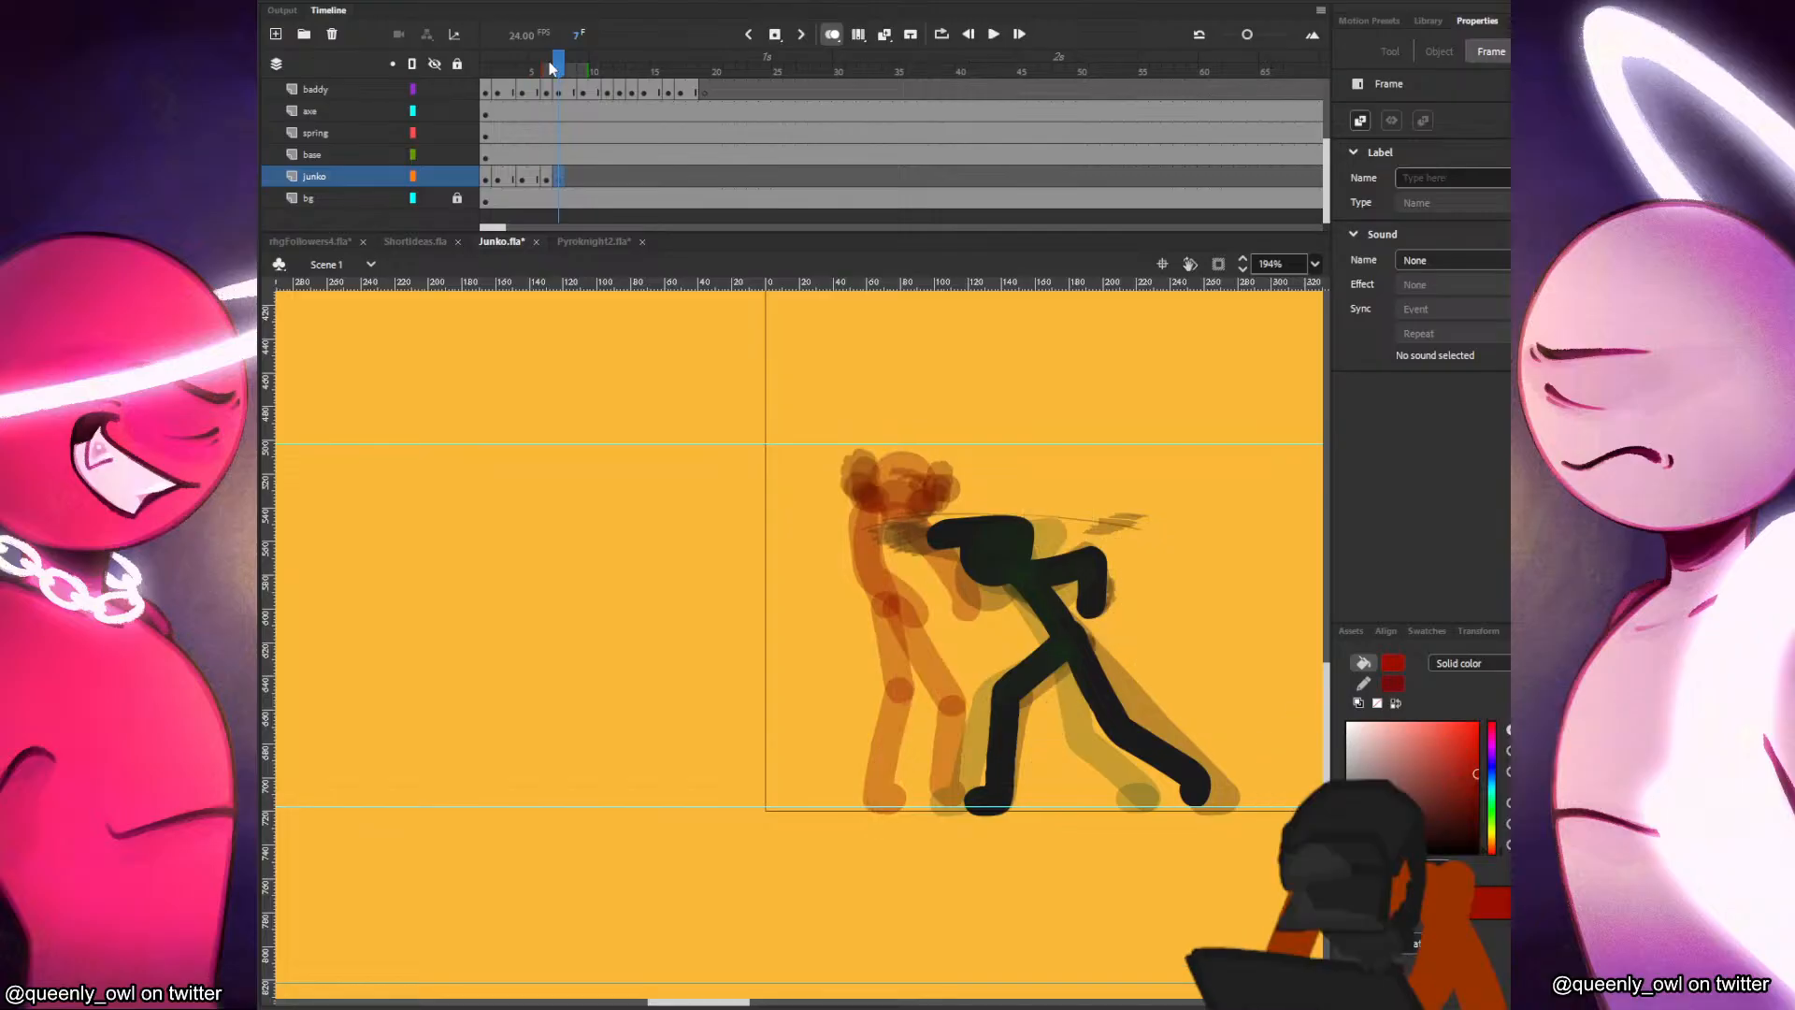
Paste Junko's head into frame 7 and adjust its placement against the frame 6 pose.
key("ctrl+shift+v")
left_click_drag(933, 458, 949, 455)
key("Return")
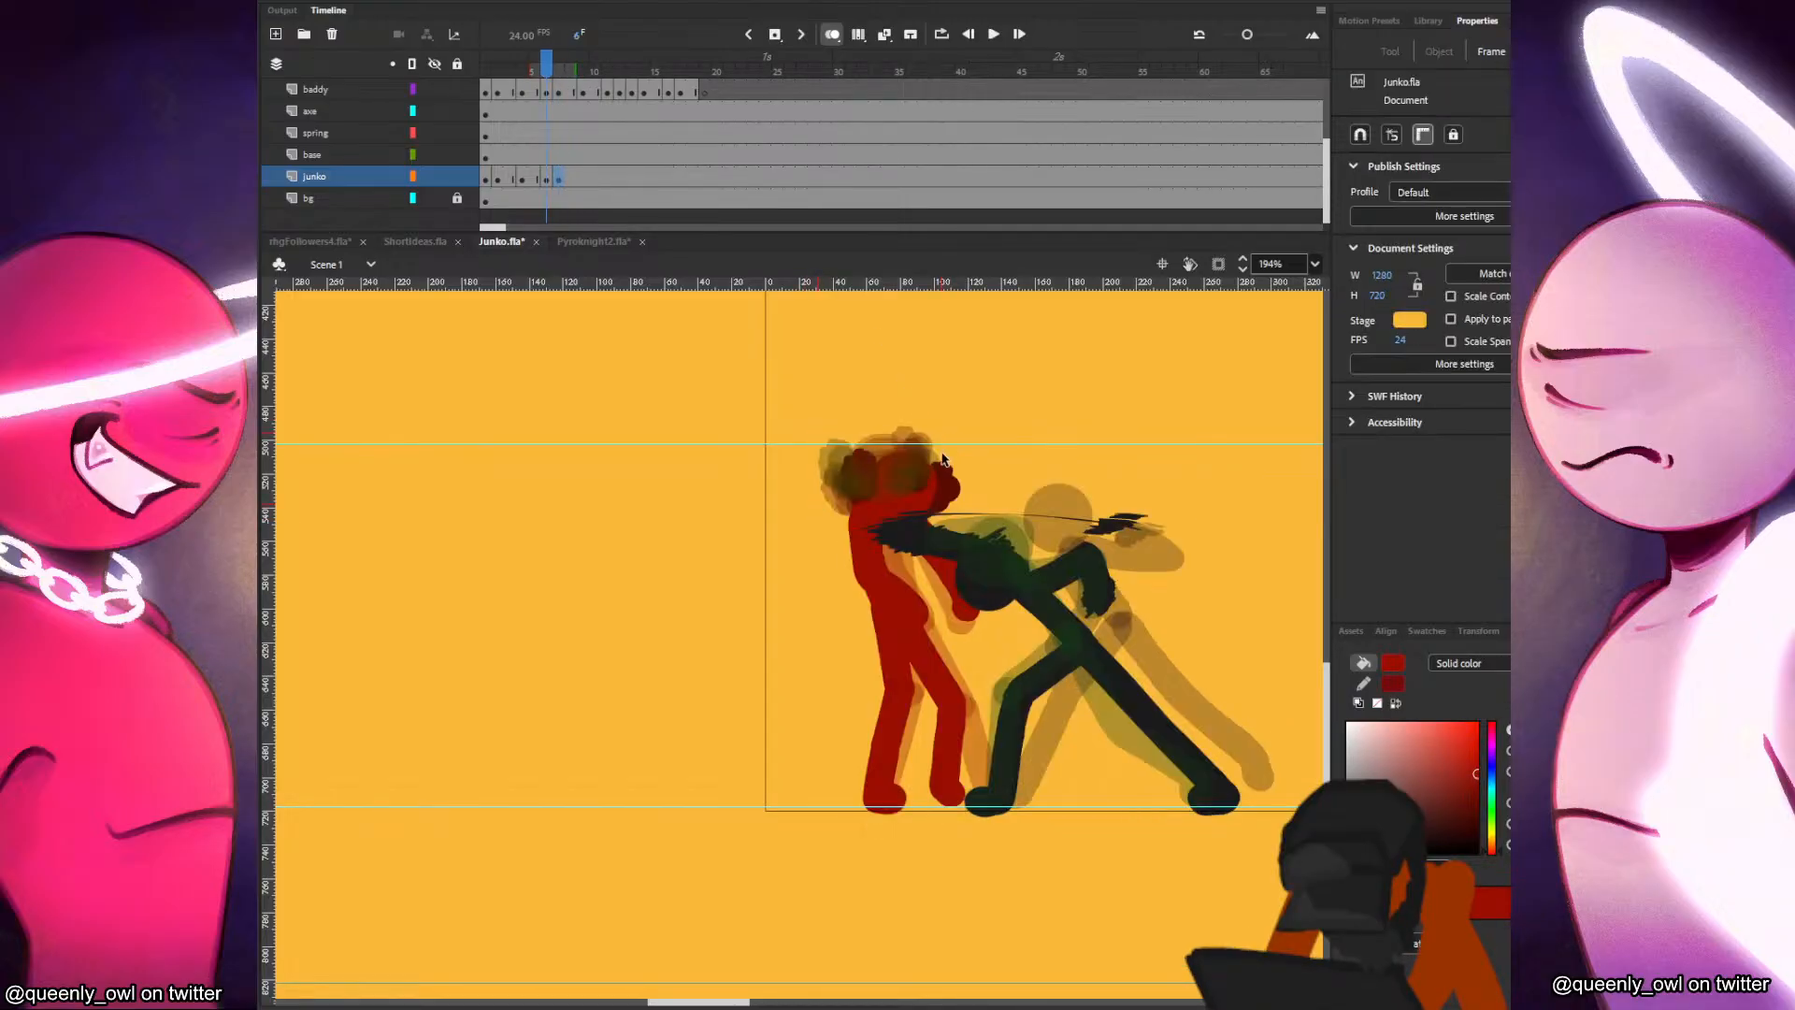
key("Return")
left_click_drag(908, 477, 954, 442)
key("comma")
key("period")
Level Junko's head in frame 7 and set it slightly above its frame 6 position.
key("v")
key("comma")
key("comma")
key("period")
key("period")
key("comma")
key("period")
left_click_drag(903, 455, 969, 430)
key("q")
key("v")
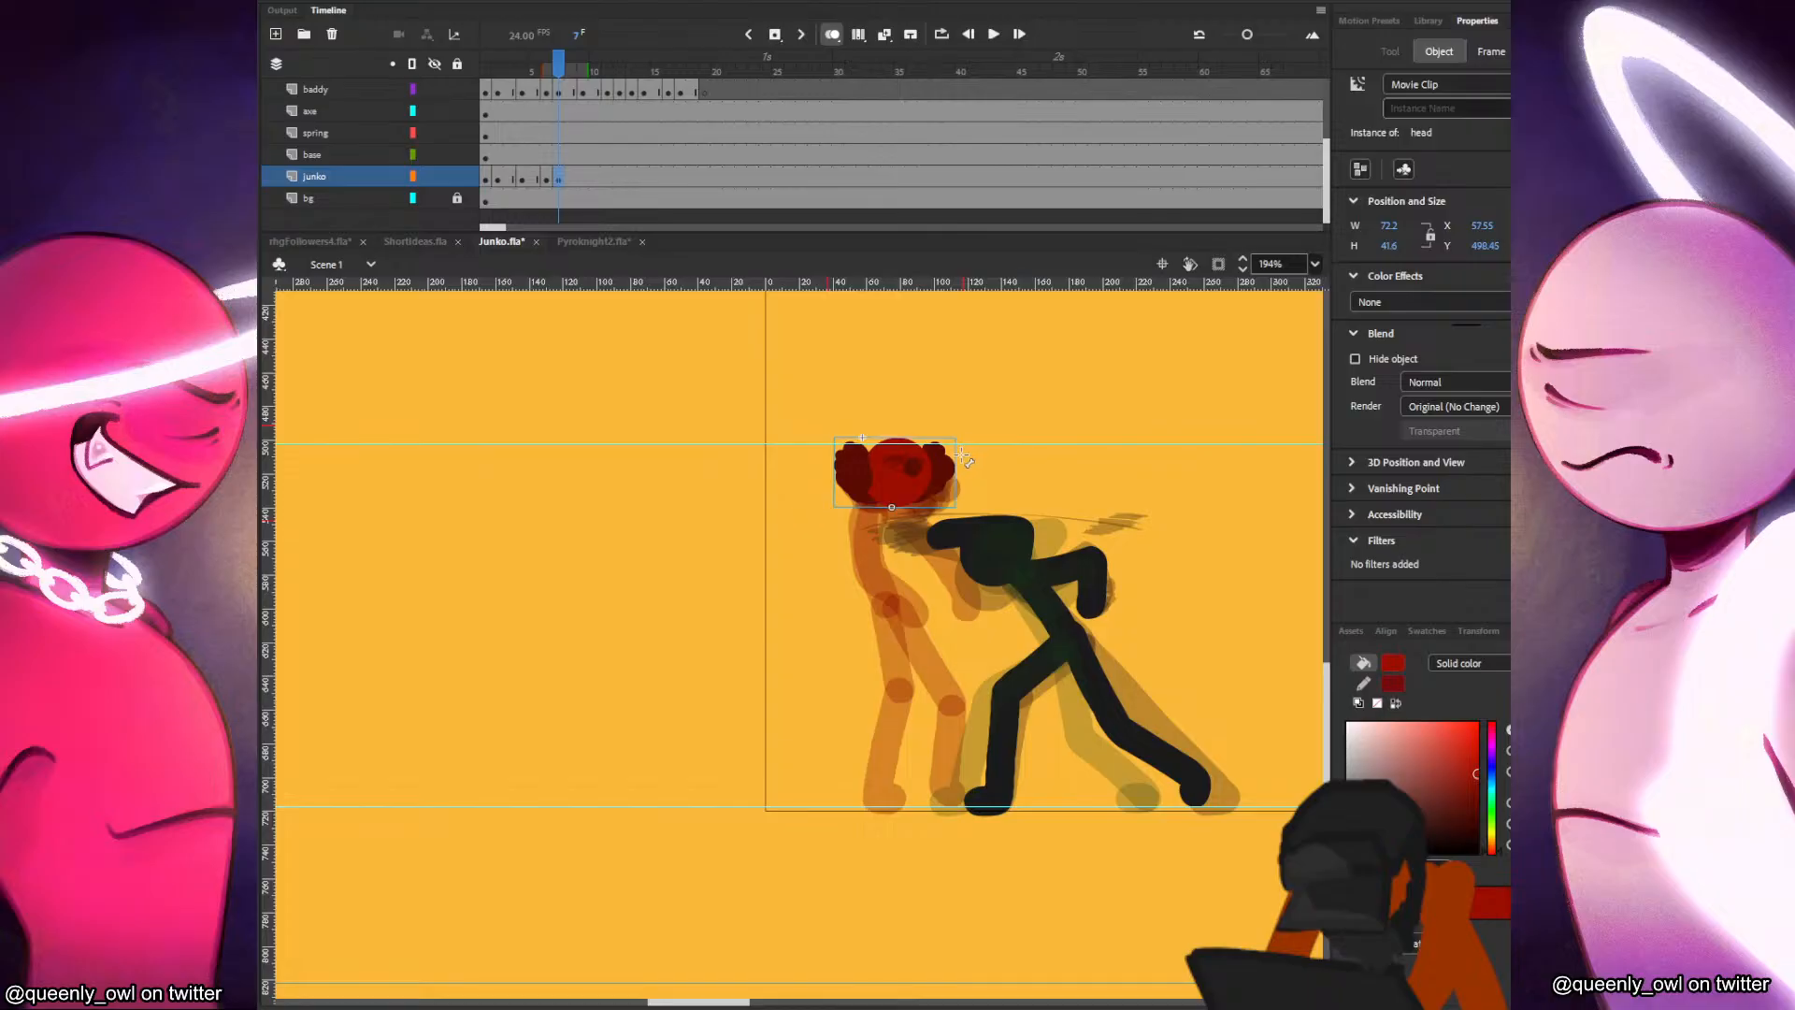
Examine the head's movement by flipping between frame 7 and the neighbouring frames.
key("comma")
key("period")
key("comma")
key("period")
key("period")
key("period")
key("comma")
key("comma")
key("comma")
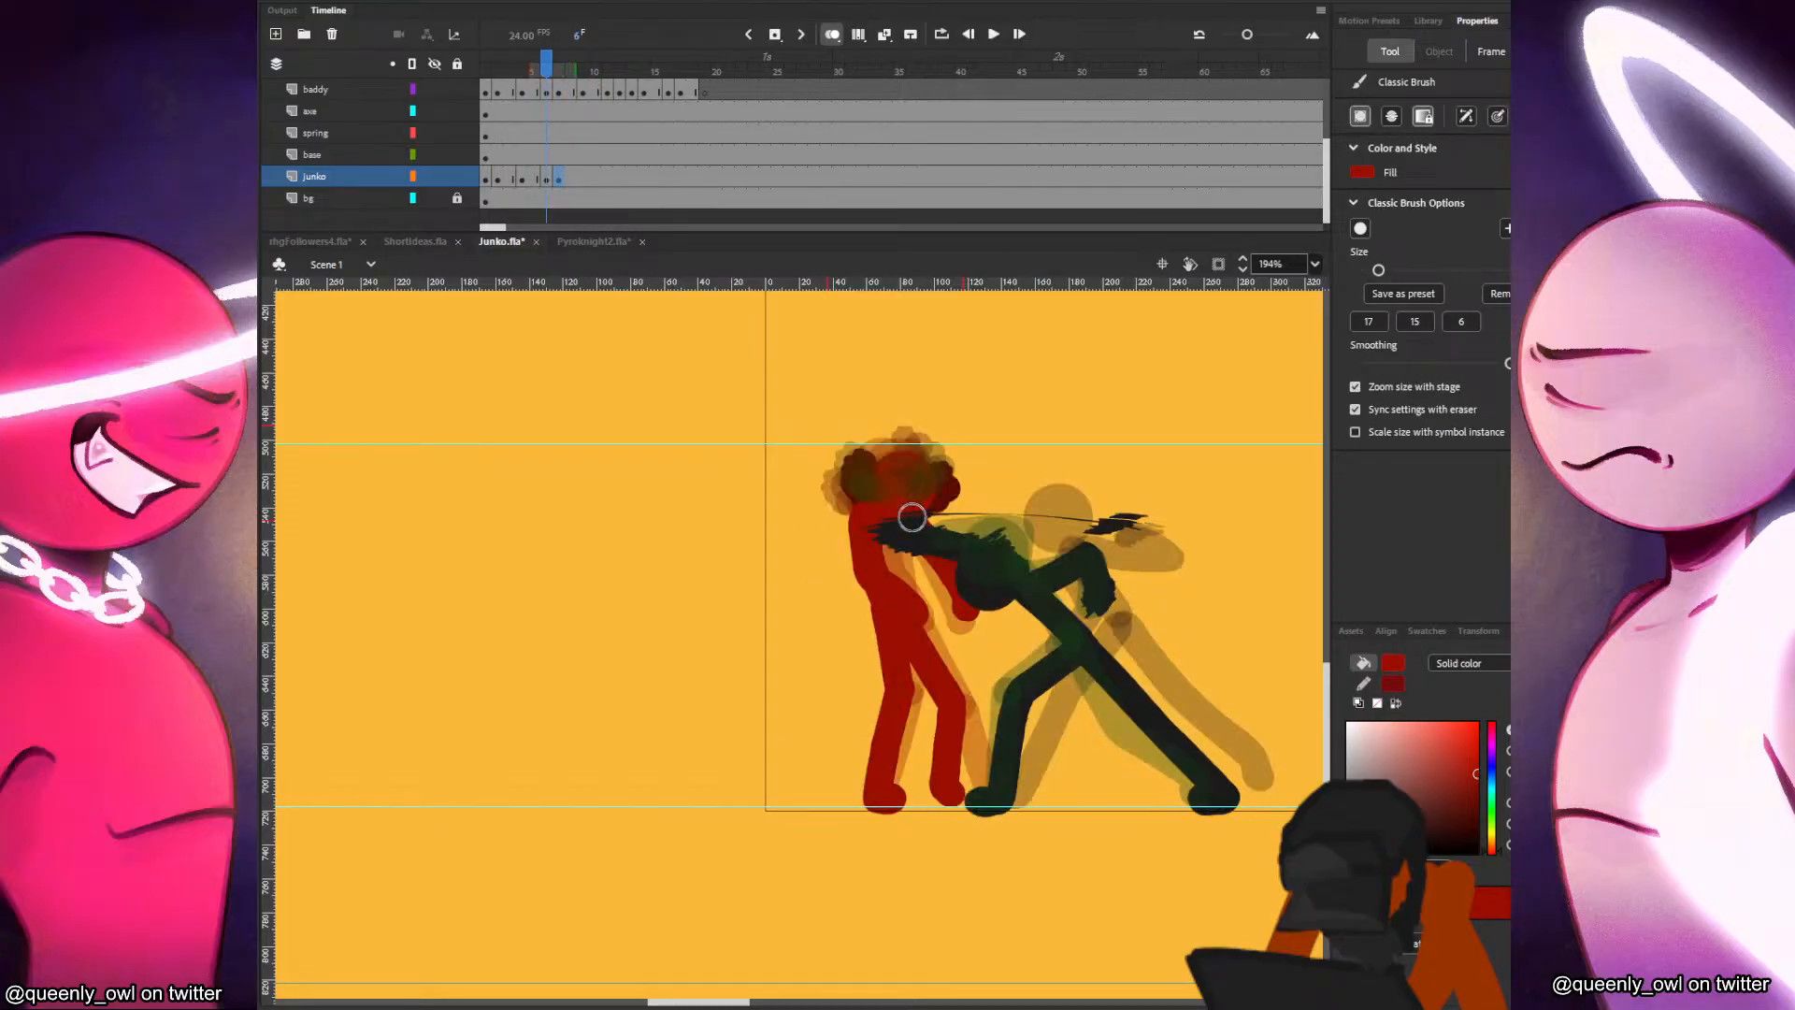
Draw Junko's torso below the head in frame 7 and compare it with the frame 6 pose.
key("period")
left_click_drag(874, 506, 887, 596)
key("ctrl+z")
left_click_drag(882, 506, 891, 599)
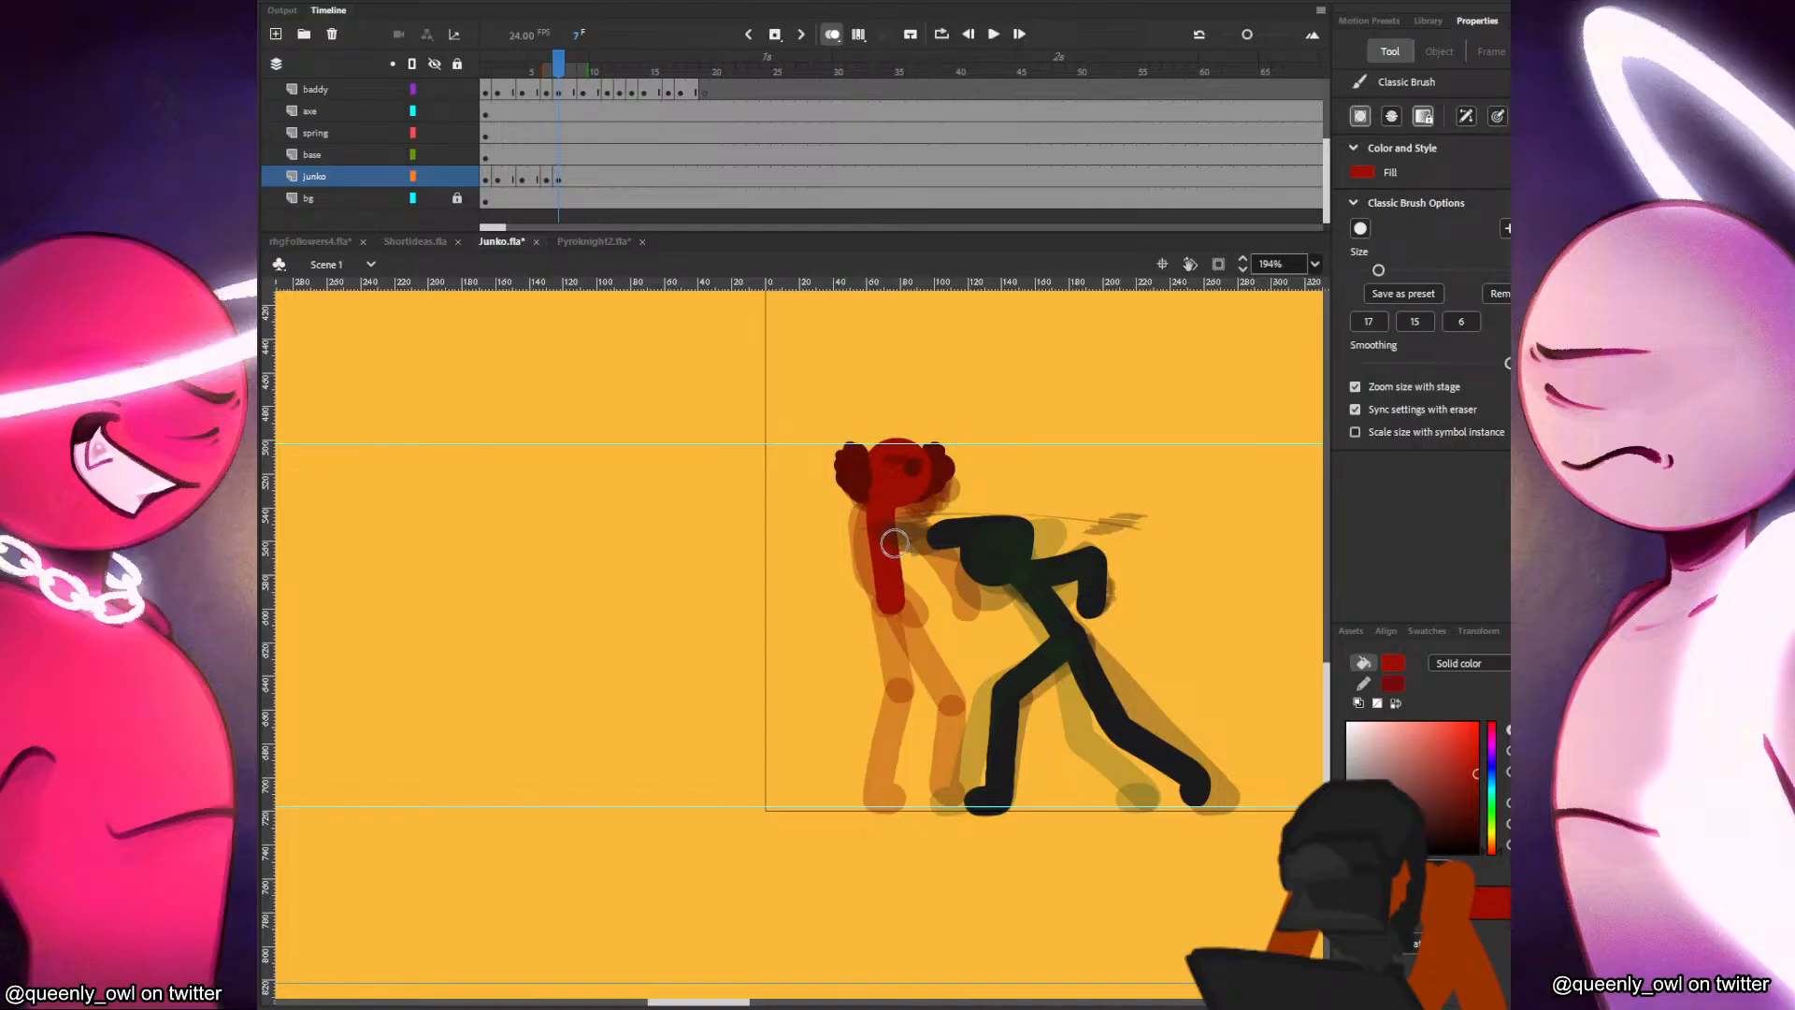
key("comma")
key("period")
key("comma")
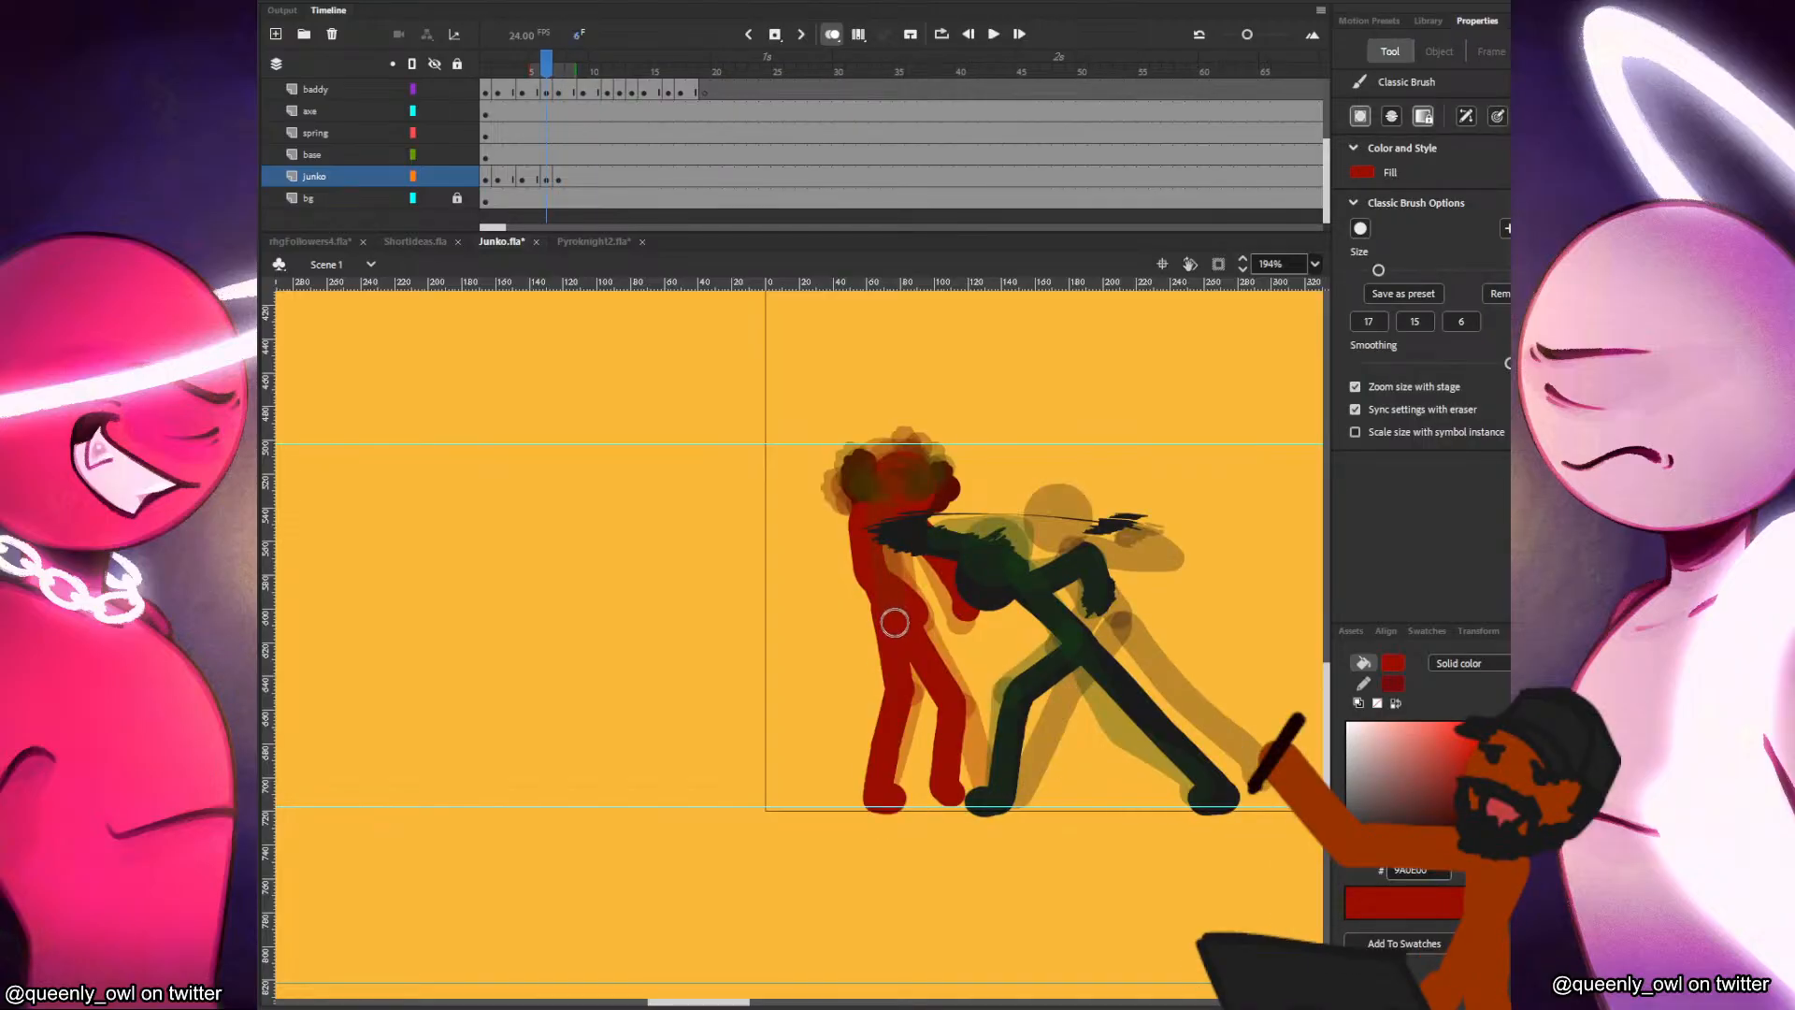
key("period")
key("comma")
key("period")
key("comma")
key("period")
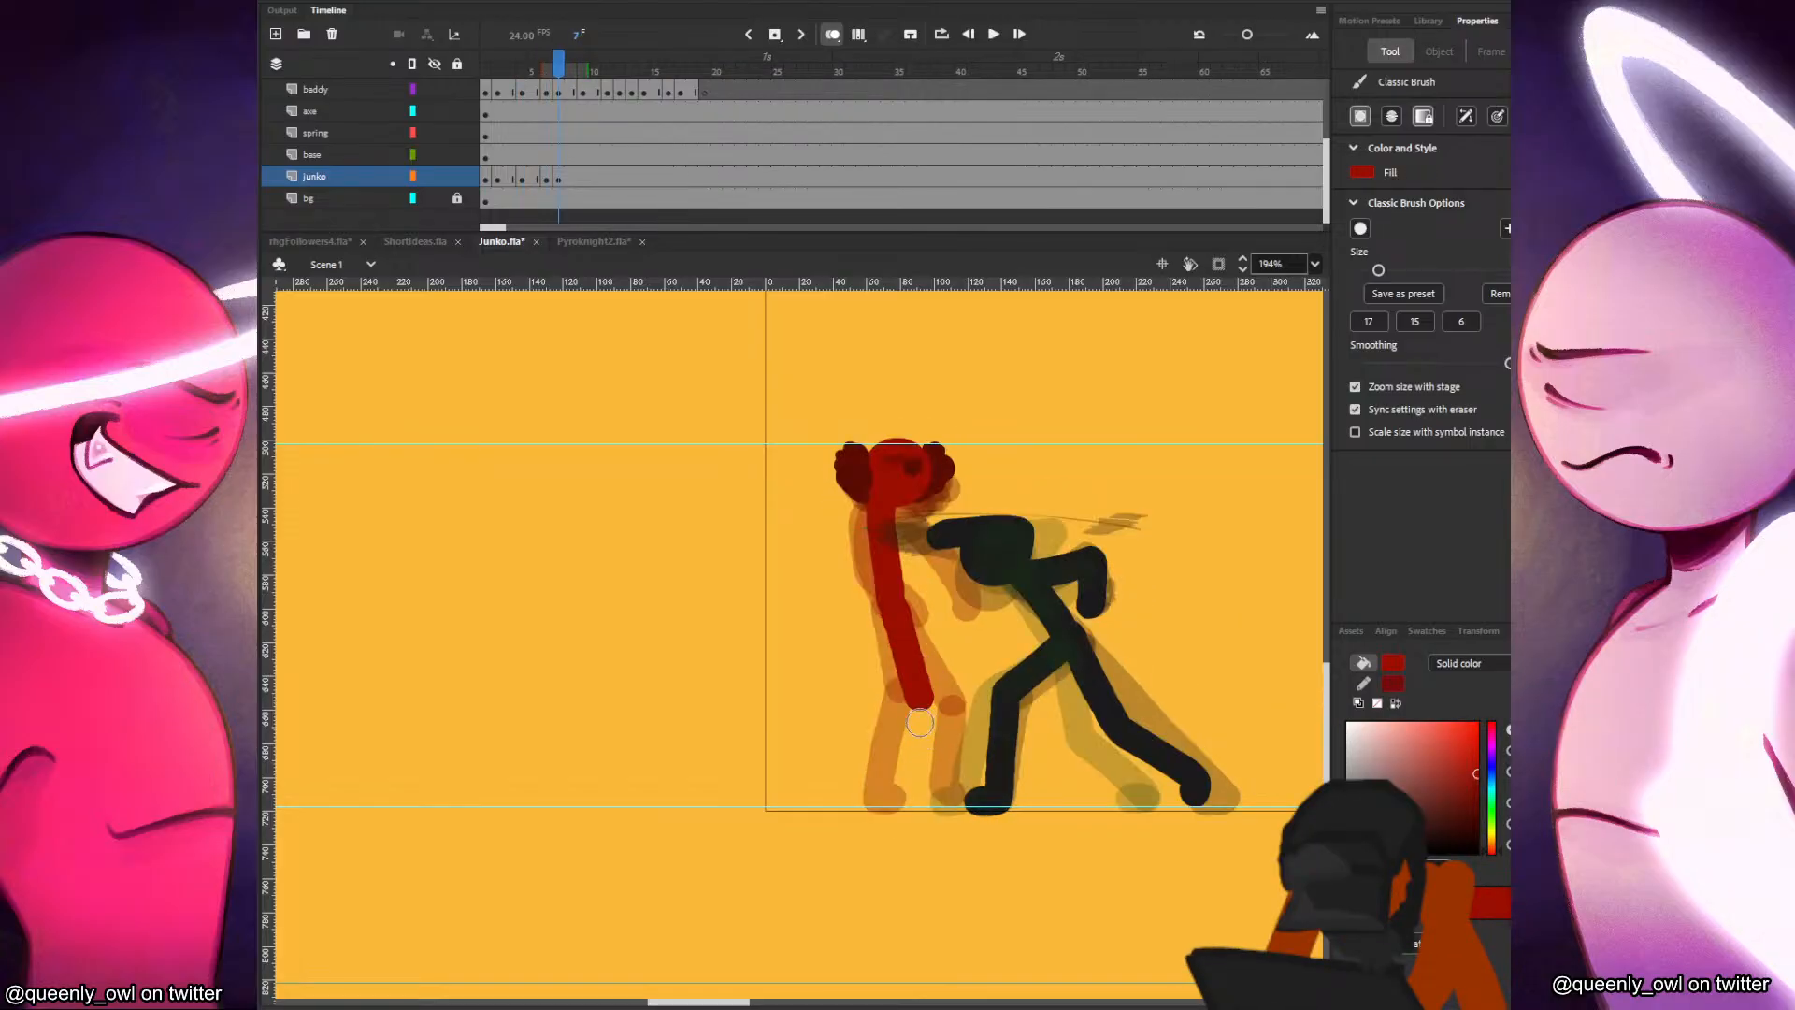
left_click_drag(918, 699, 935, 802)
key("comma")
key("period")
key("ctrl+z")
key("ctrl+z")
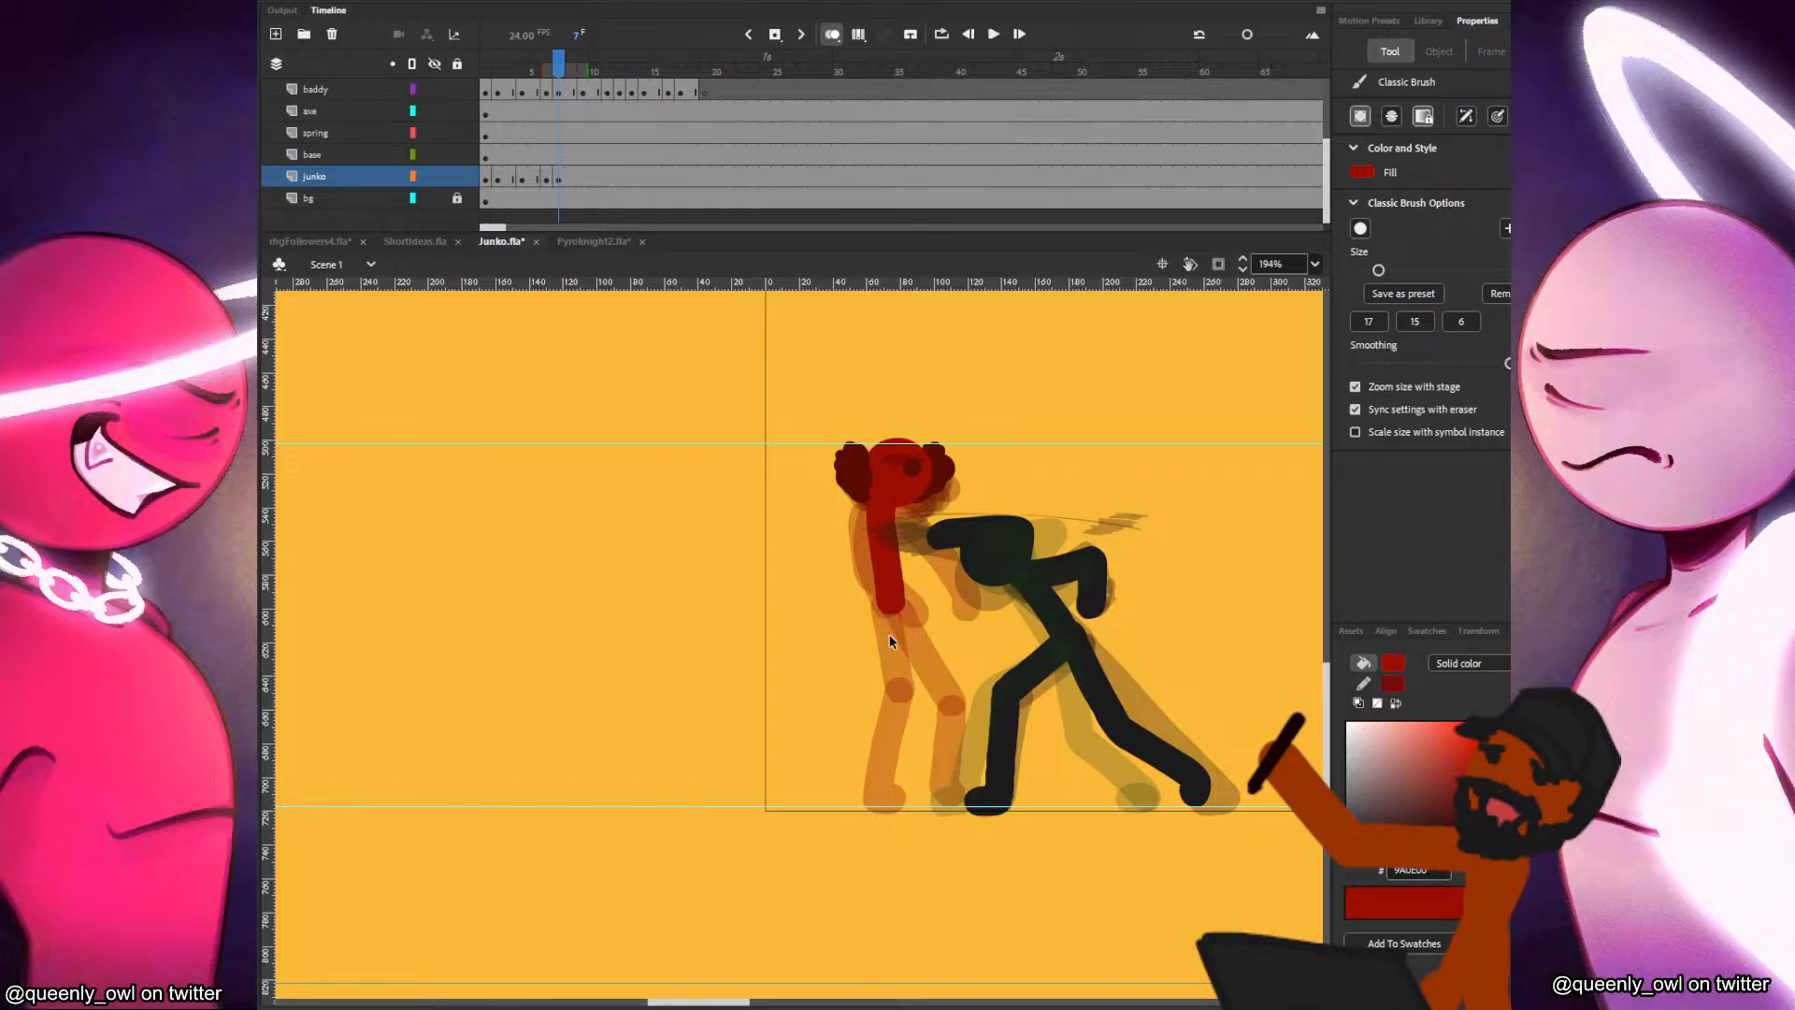
Draw Junko's front leg in frame 7 with a bent knee and the foot on the ground line, checking it against frame 6.
key("comma")
key("period")
left_click_drag(895, 610, 931, 691)
key("ctrl+z")
left_click_drag(900, 611, 936, 791)
key("comma")
key("period")
key("ctrl+z")
left_click_drag(934, 703, 937, 796)
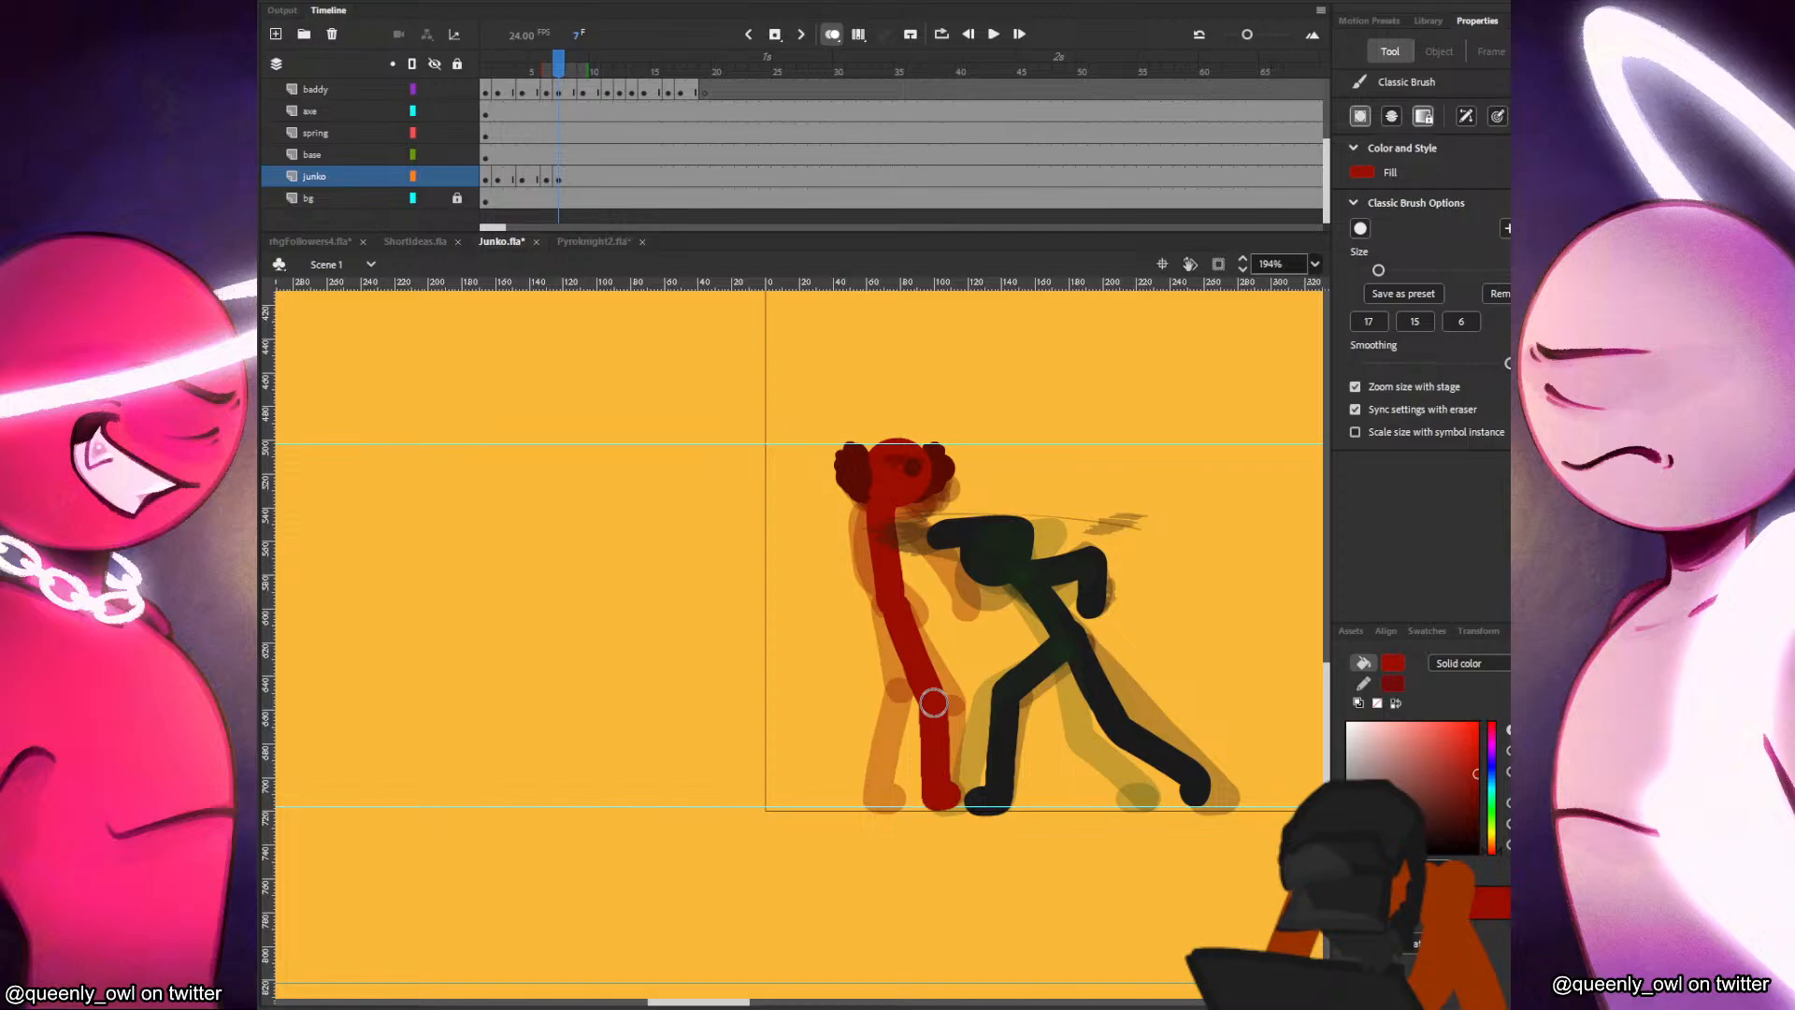
key("comma")
key("period")
Draw Junko's rear leg in frame 7 stepping backward and check the motion against the preceding frames.
left_click_drag(887, 602, 869, 801)
key("comma")
key("period")
key("comma")
key("comma")
key("period")
Draw Junko's front arm in frame 7 reaching down toward the baddy and compare it with frame 6.
key("period")
left_click_drag(890, 510, 973, 608)
key("comma")
key("period")
Draw Junko's rear arm bent behind the torso in frame 7, using the preceding frames as reference, and save the file.
left_click_drag(875, 505, 871, 506)
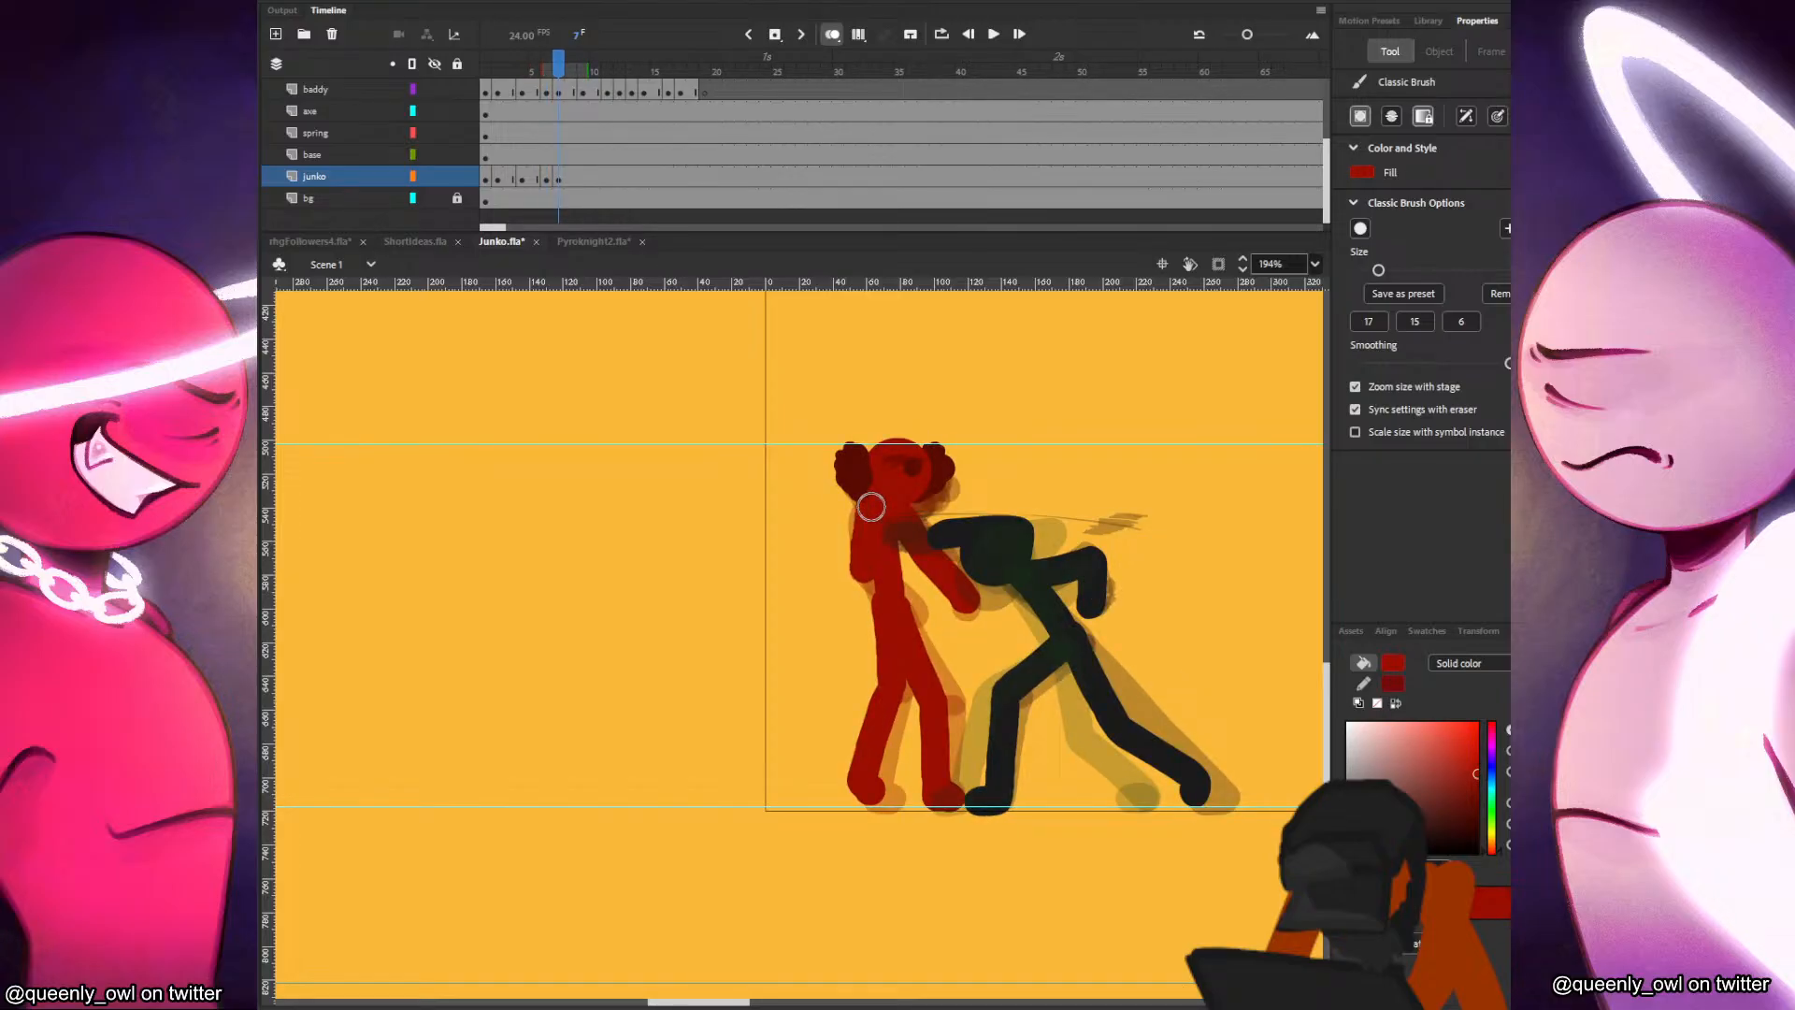
key("ctrl+z")
key("comma")
key("comma")
key("period")
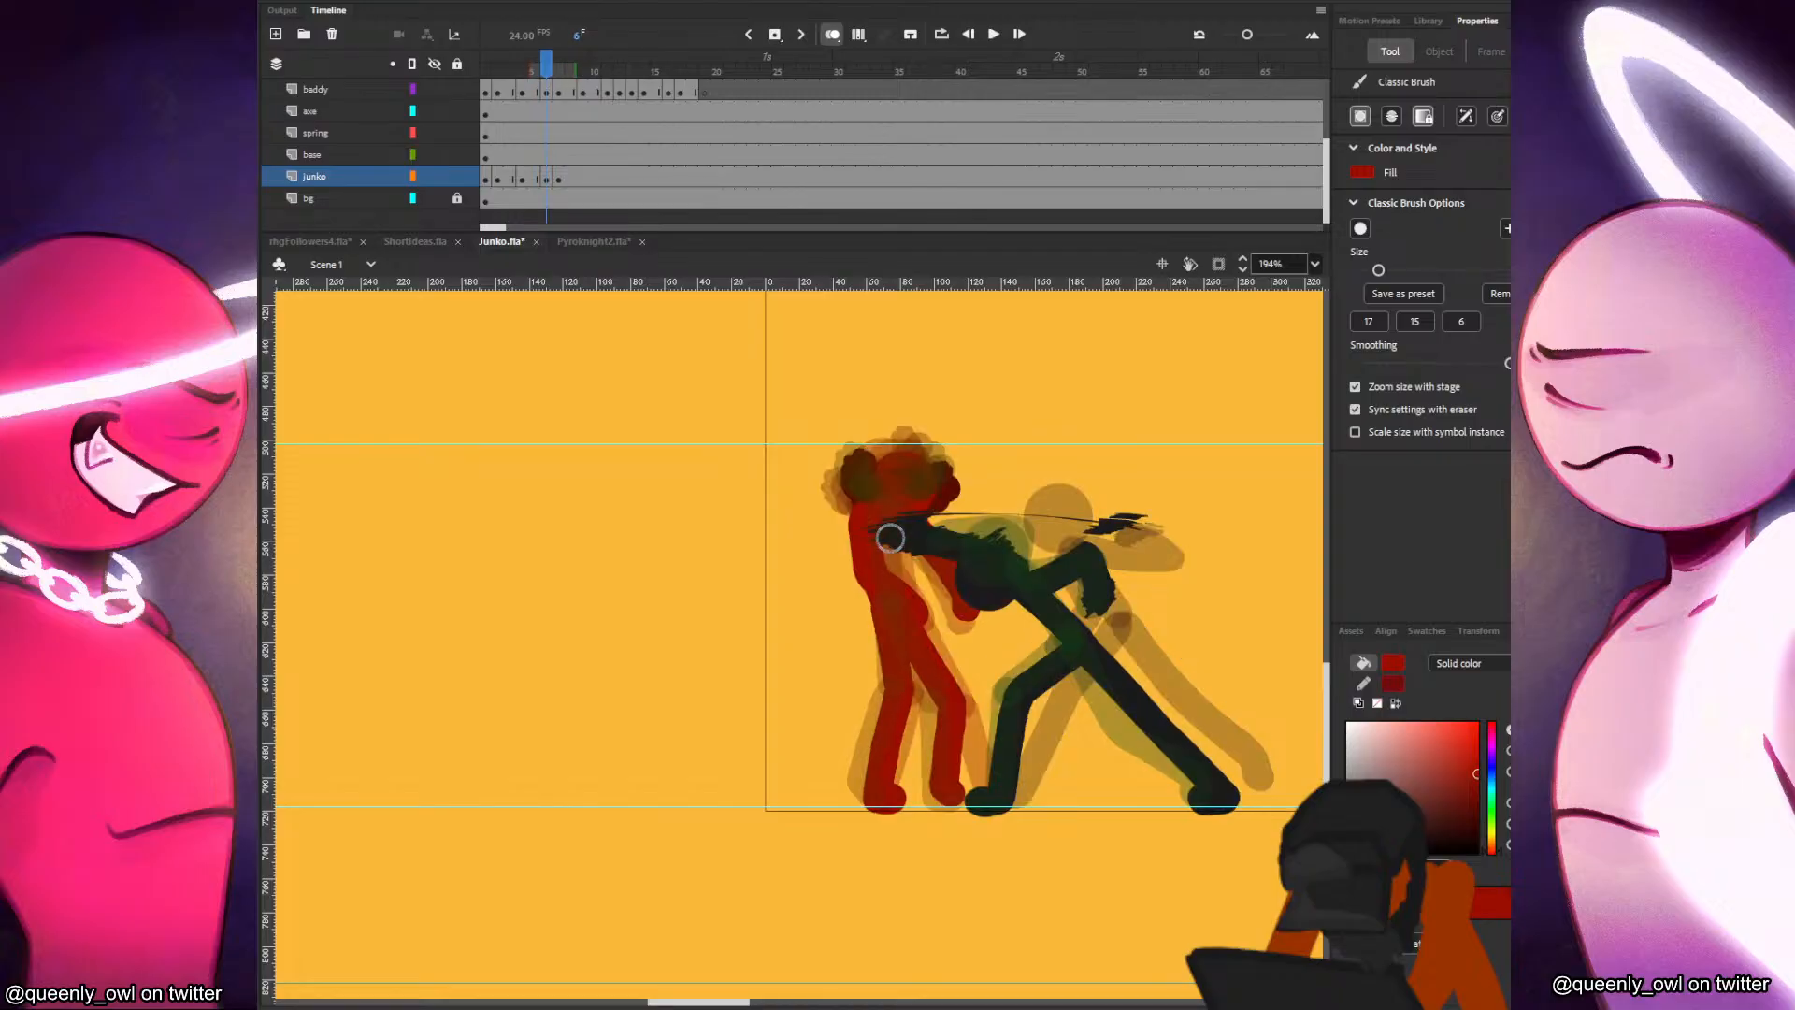
key("period")
mouse_move(875, 551)
left_mouse_down()
mouse_move(854, 489)
mouse_move(876, 508)
left_mouse_up()
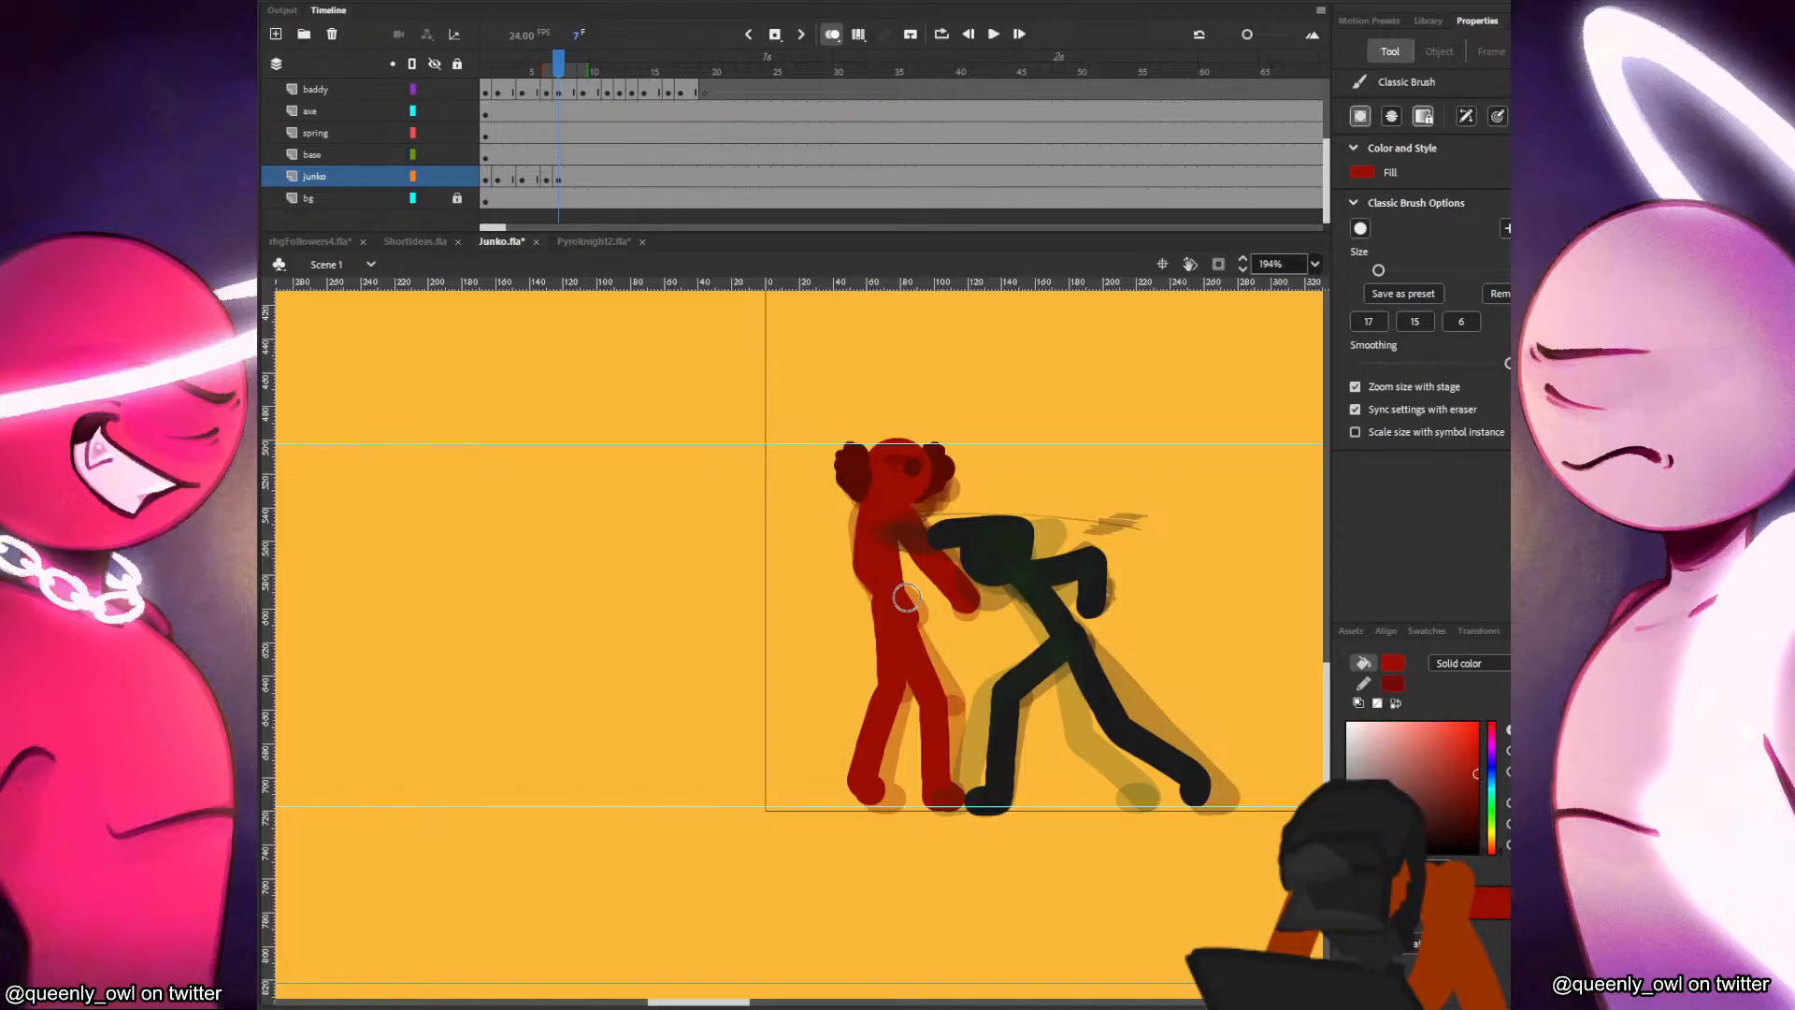
key("ctrl+s")
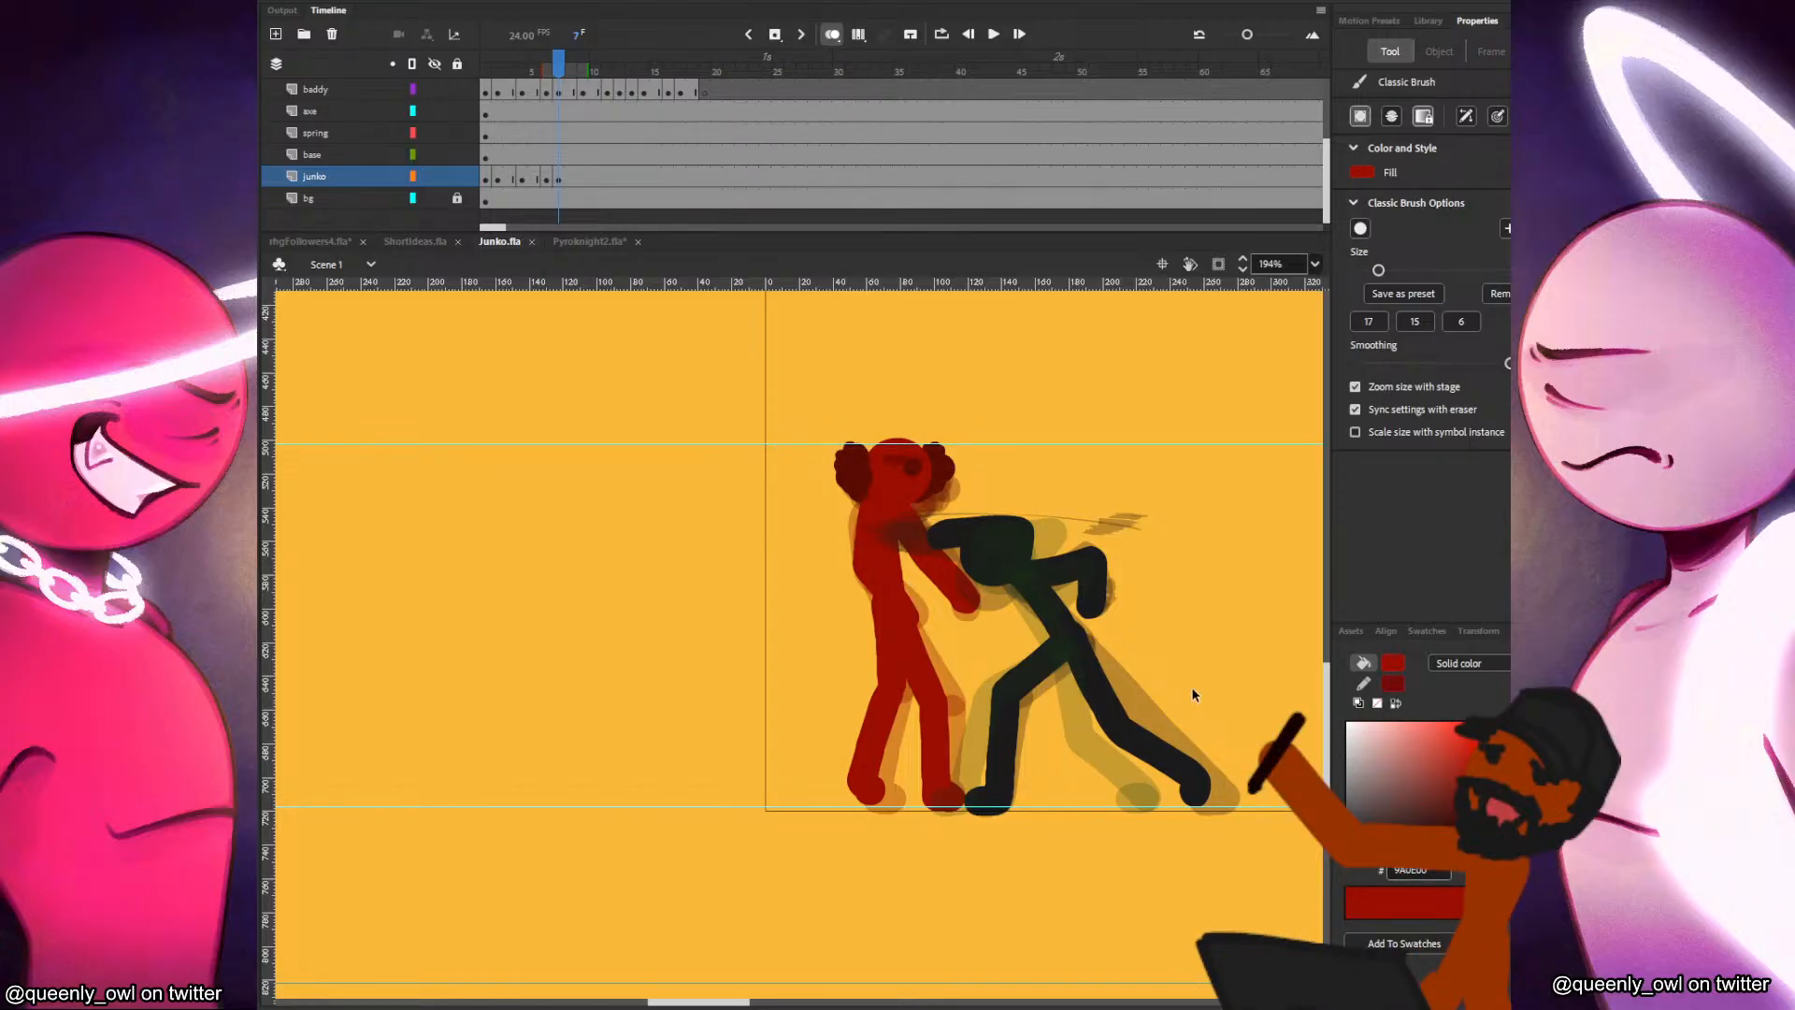
Examine the axe-carrying baddy, the spring boxing glove and the combined bloody axe-glove weapon placed outside the stage.
scroll(1216, 704, "down", 3)
left_click_drag(1088, 550, 649, 620)
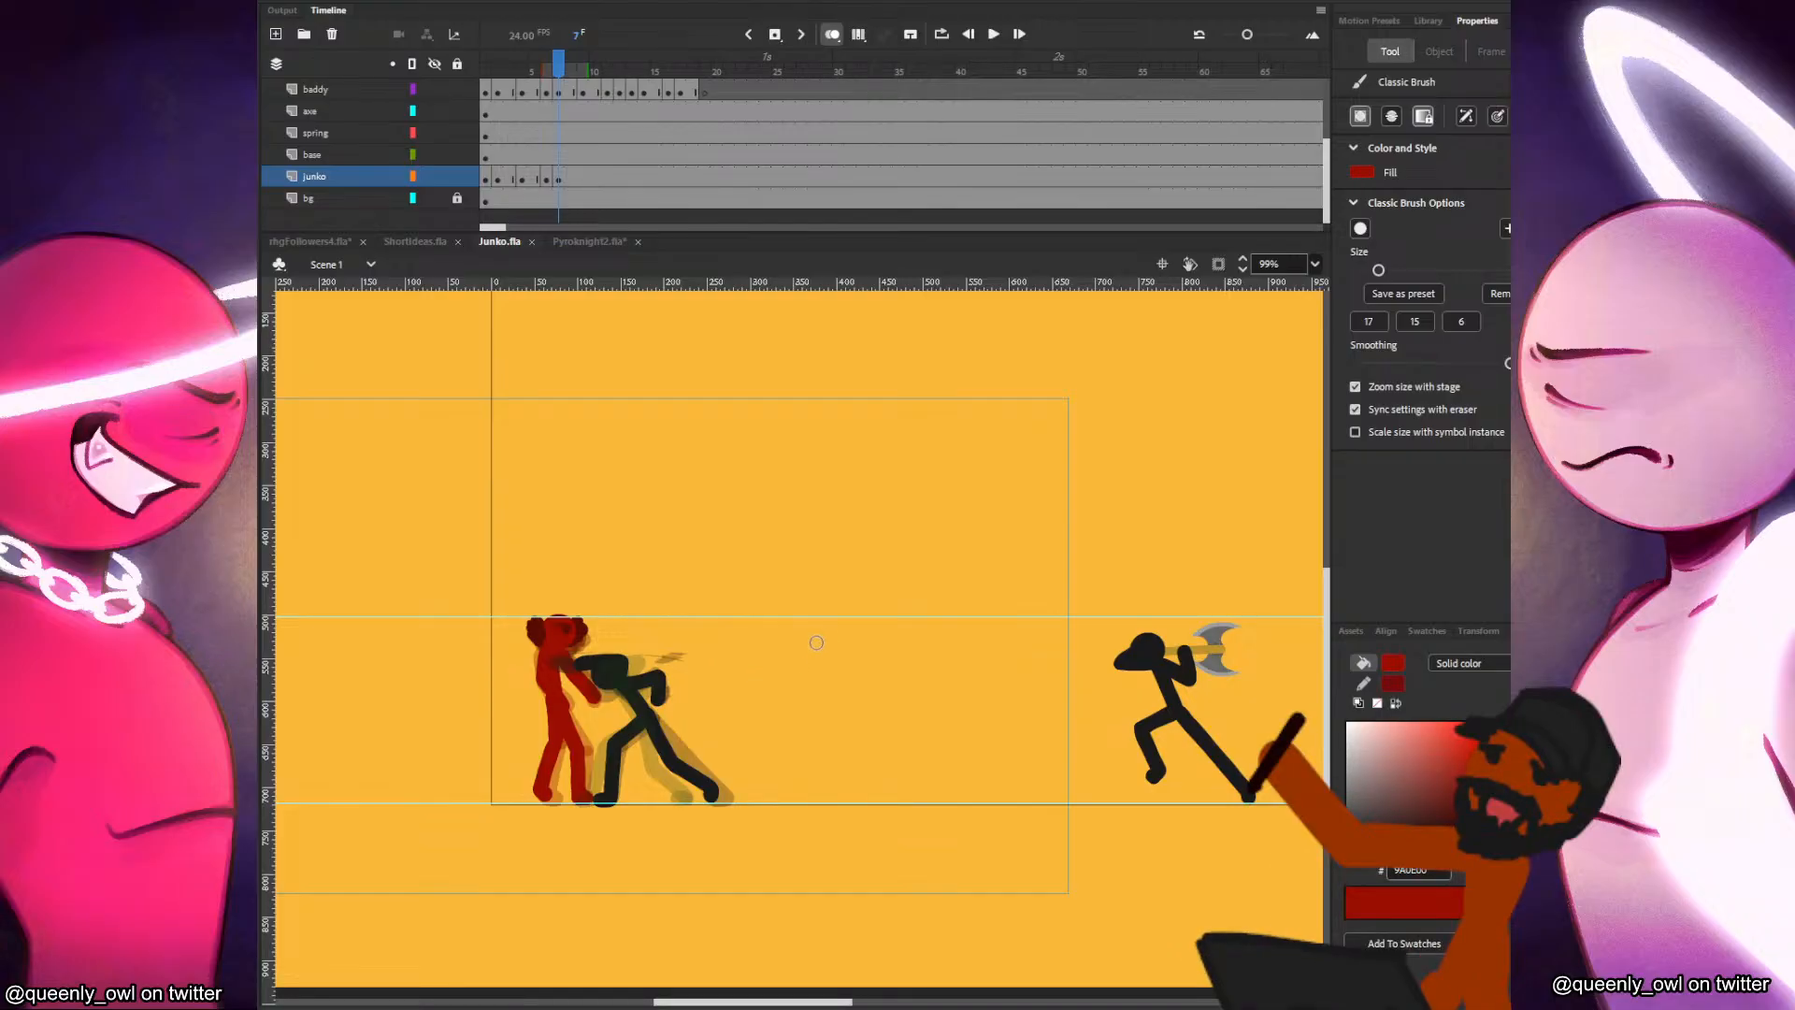
left_click_drag(958, 570, 721, 523)
scroll(1045, 597, "up", 4)
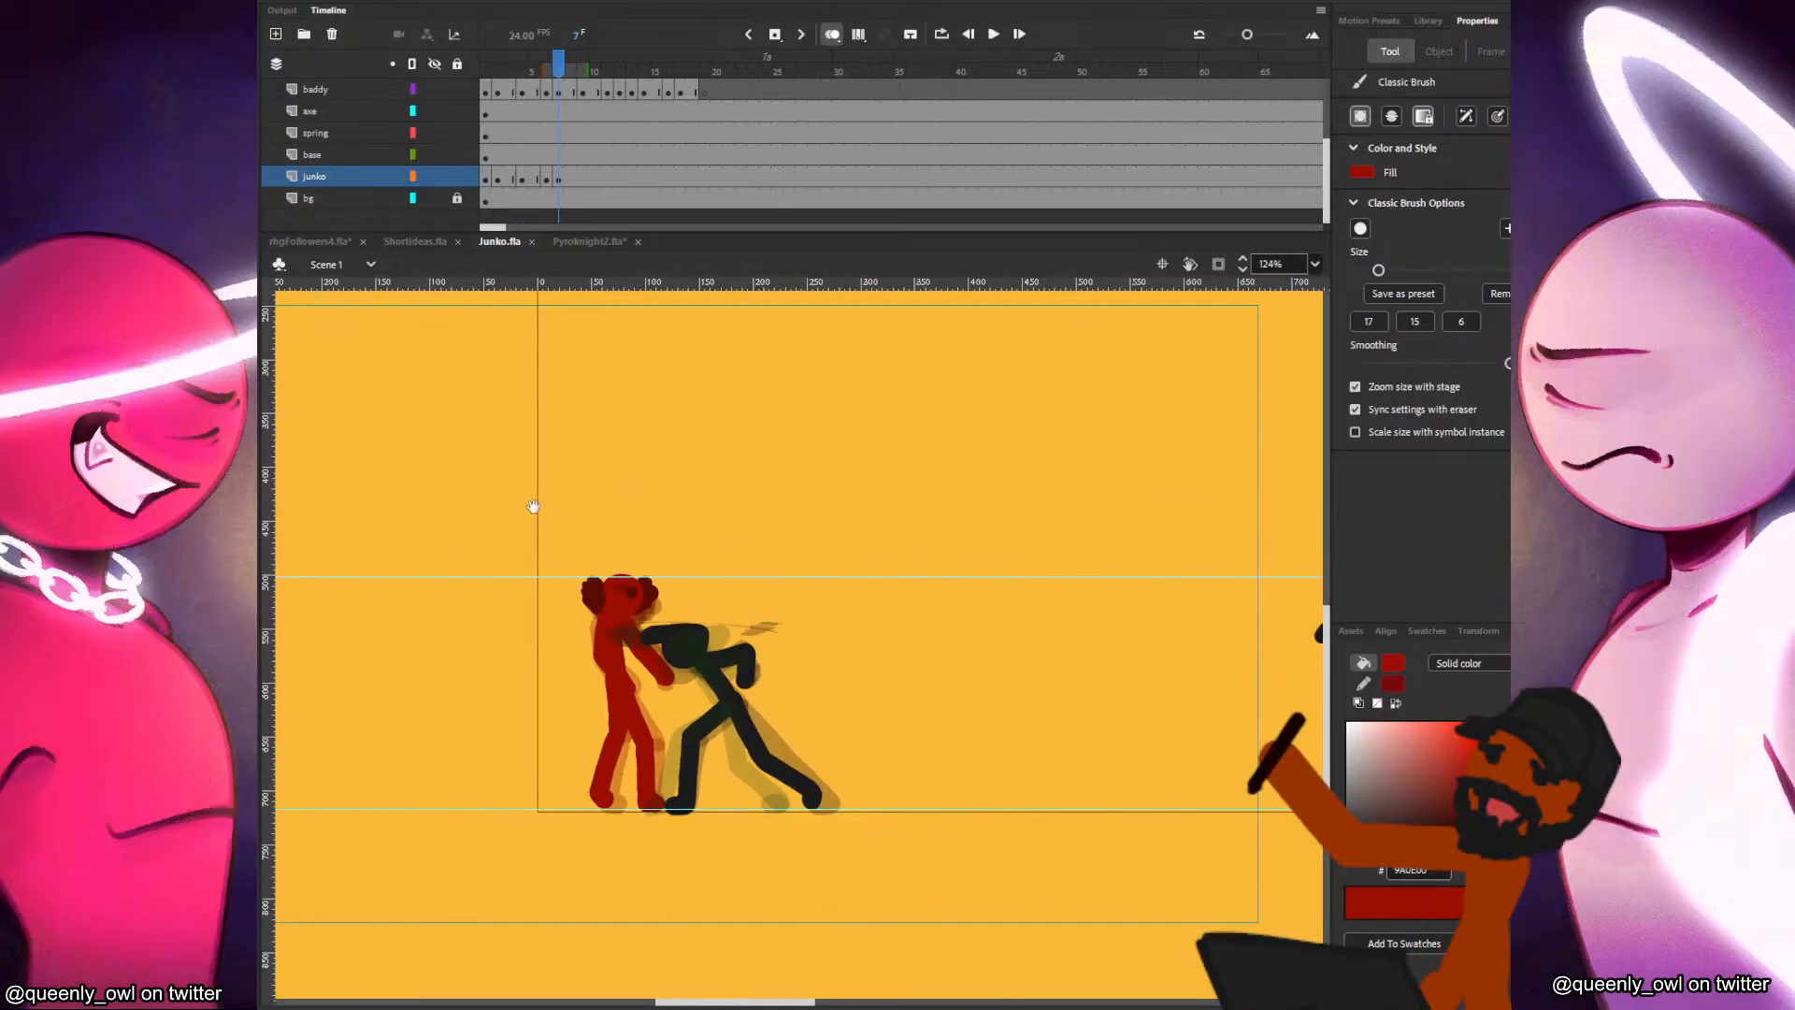
left_click_drag(533, 507, 1321, 929)
scroll(971, 841, "up", 2)
left_click_drag(852, 848, 969, 747)
key("v")
left_click_drag(910, 877, 746, 751)
left_click(907, 800)
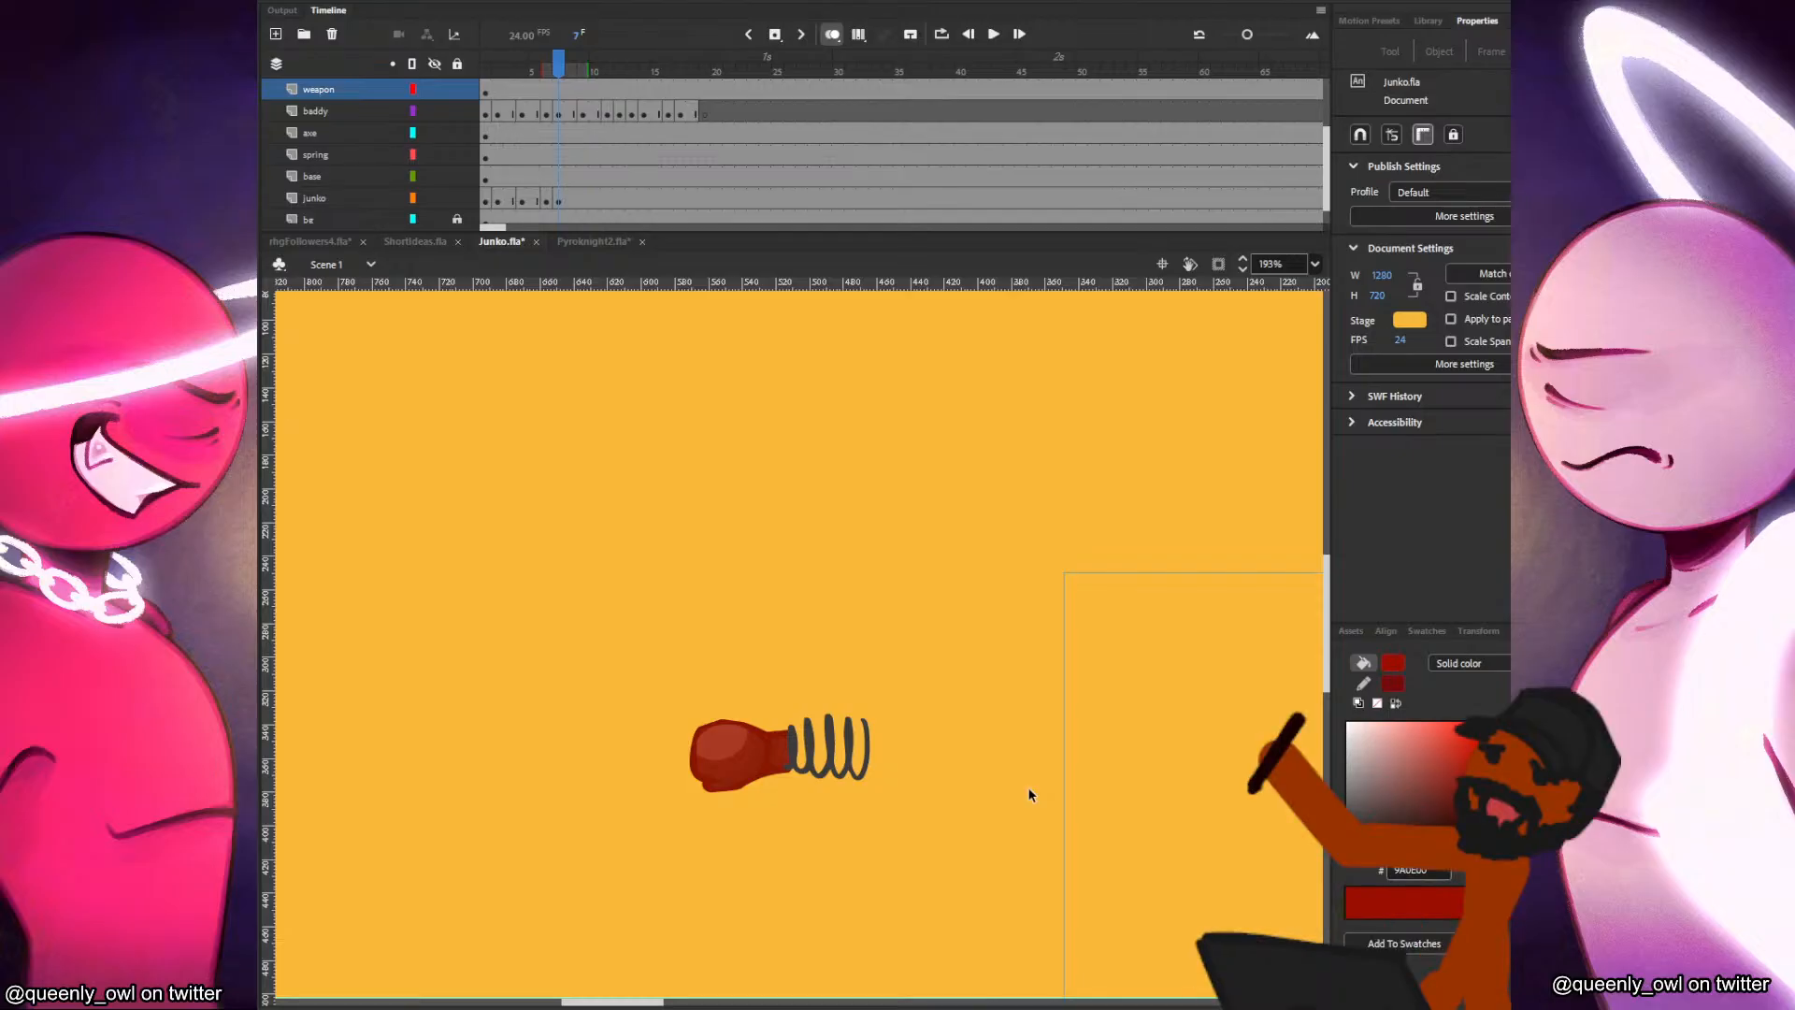
left_click_drag(1009, 738, 1022, 432)
scroll(918, 706, "up", 3)
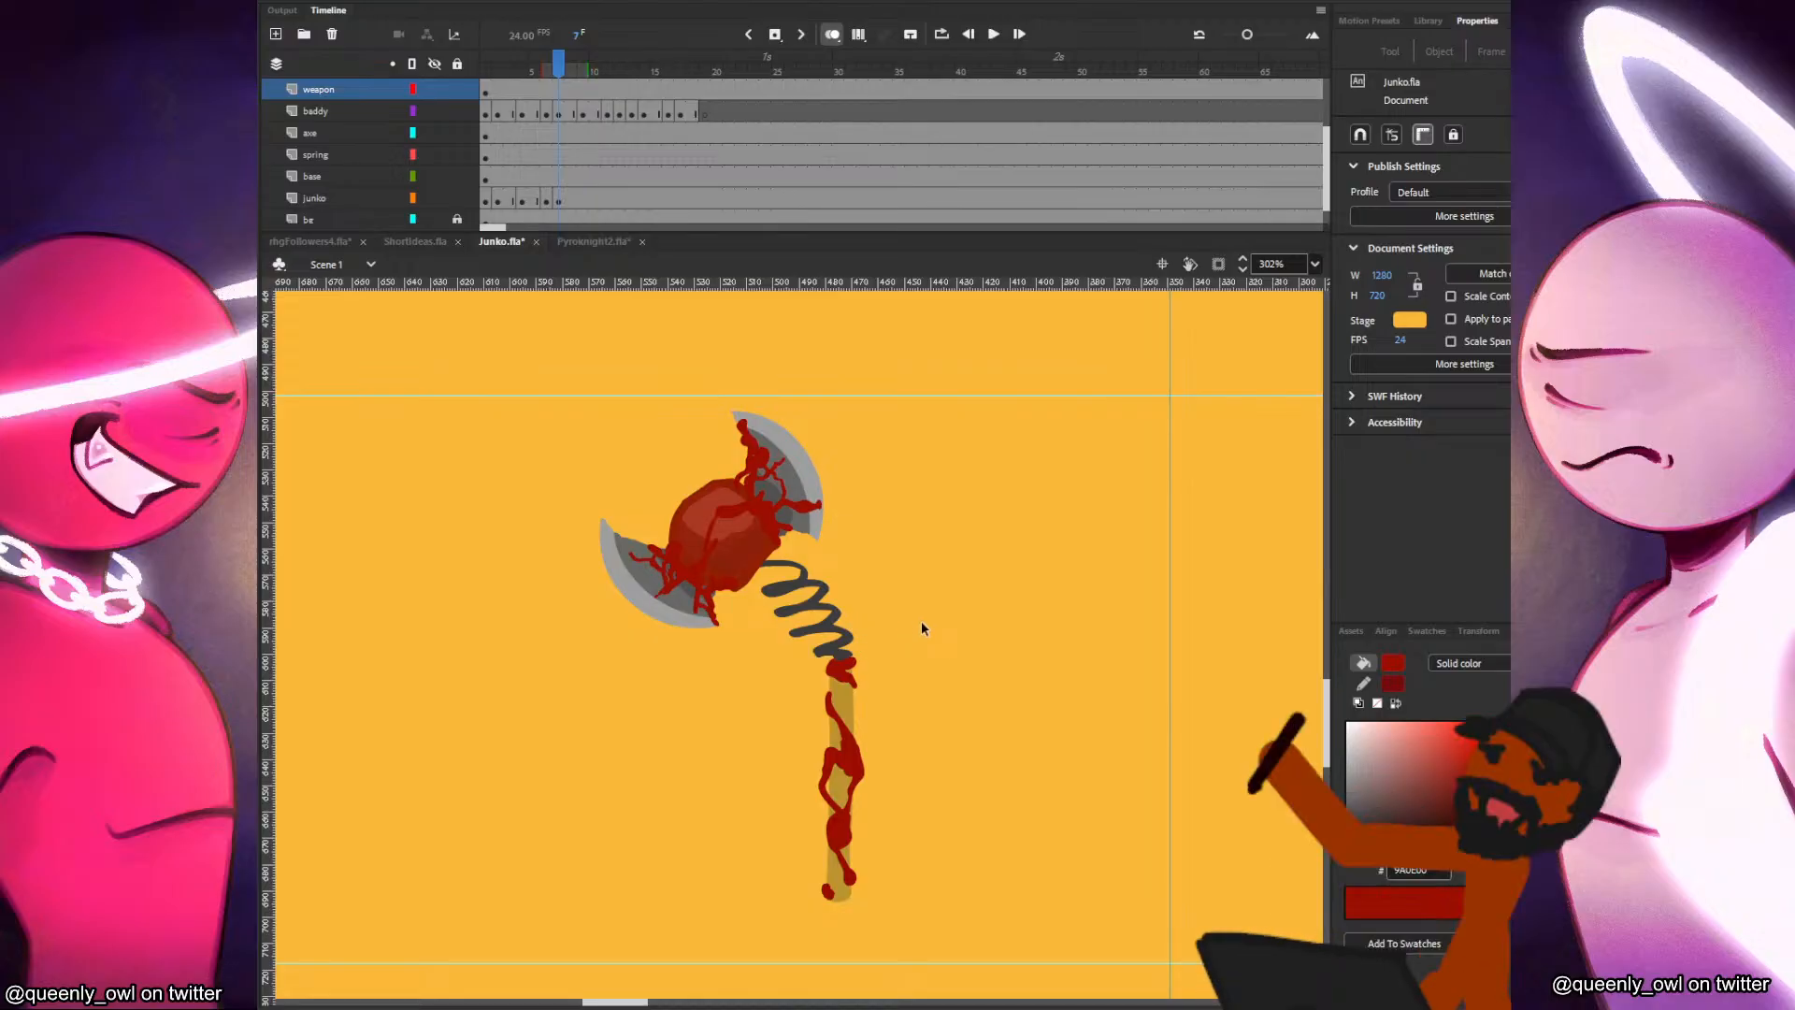
scroll(1060, 658, "down", 2)
scroll(1174, 673, "down", 1)
left_click_drag(1175, 673, 571, 650)
left_click_drag(1057, 667, 822, 674)
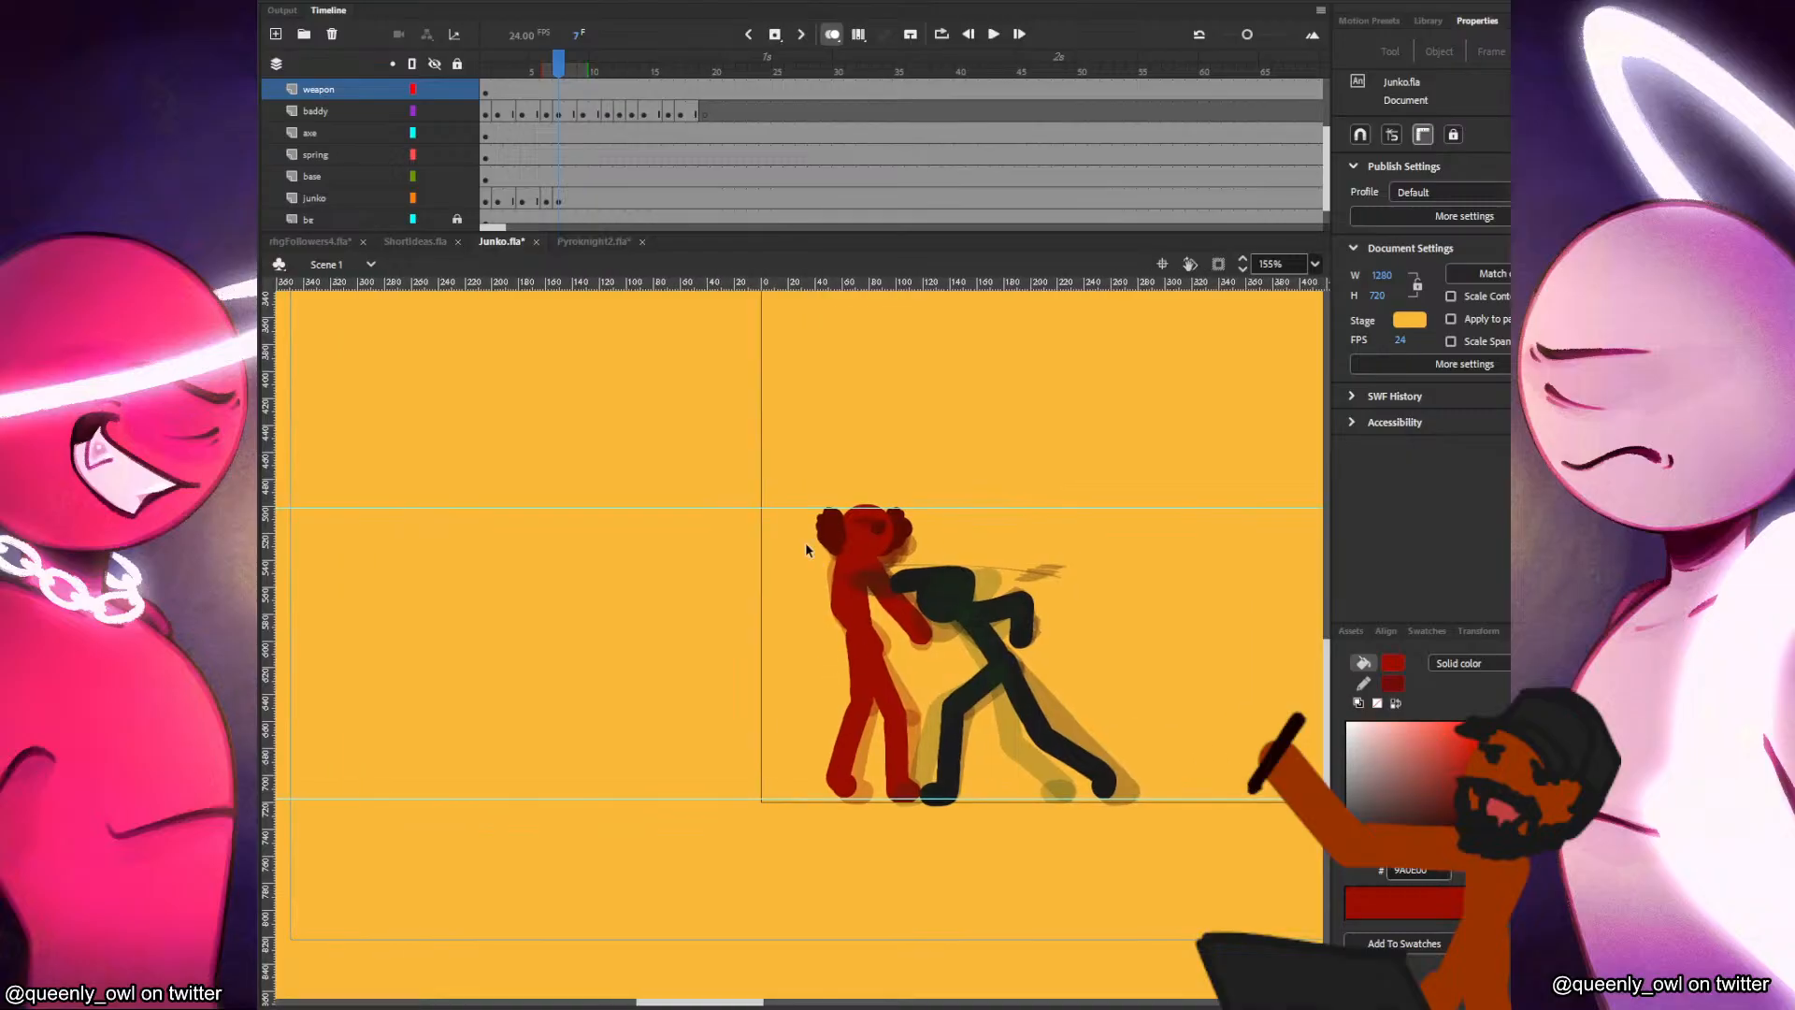
Play the timeline from frame 1 to review the song's length and upcoming sections, and return to the opening frames.
left_click_drag(486, 177, 485, 177)
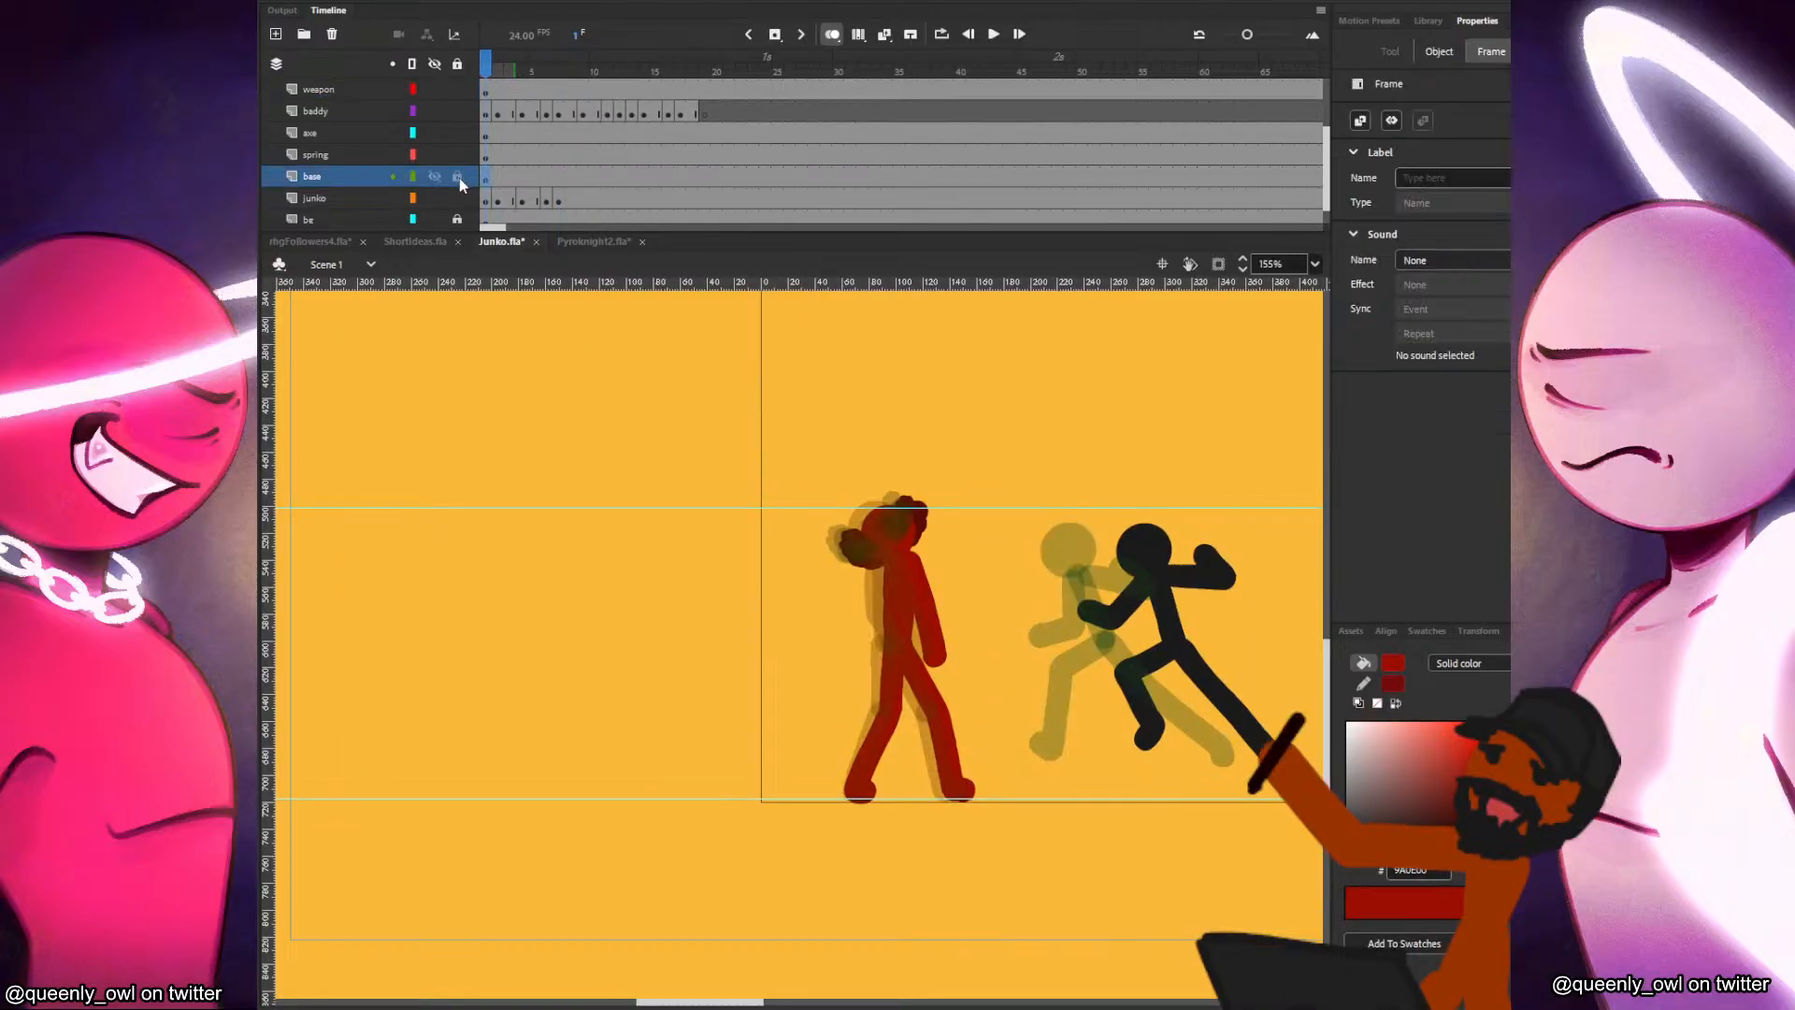
key("Return")
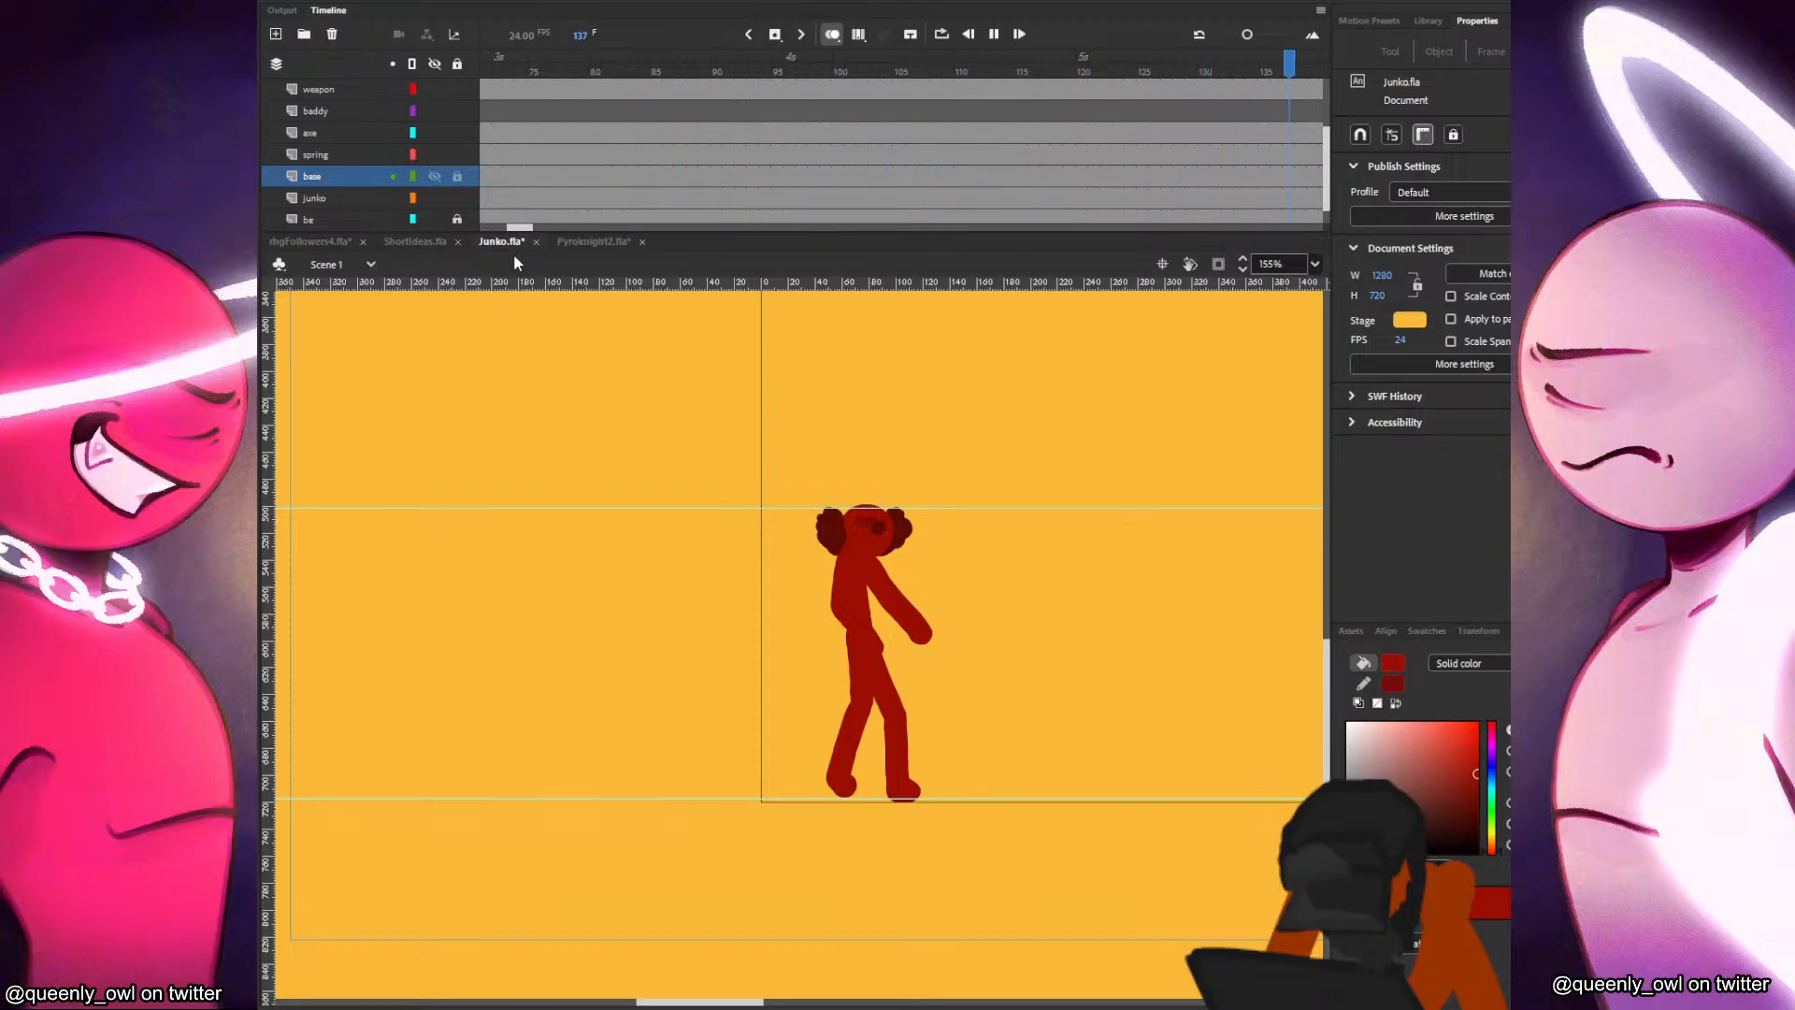
left_click(741, 133)
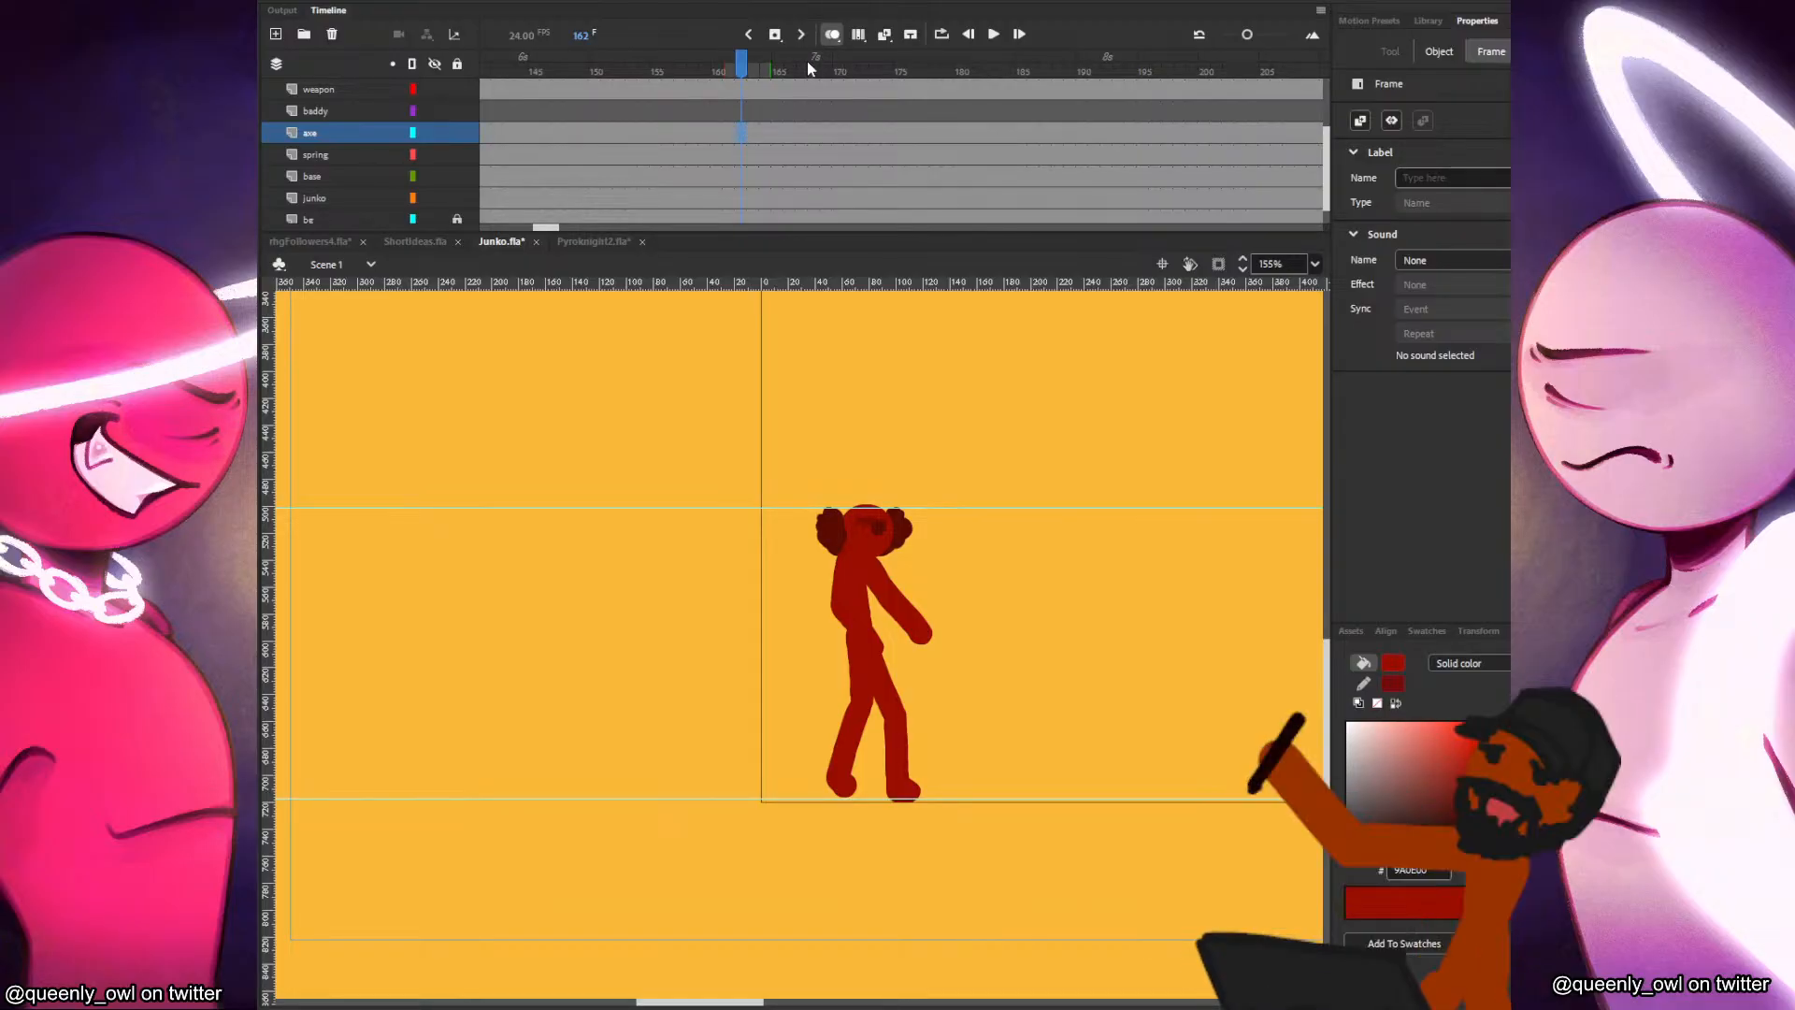
key("Return")
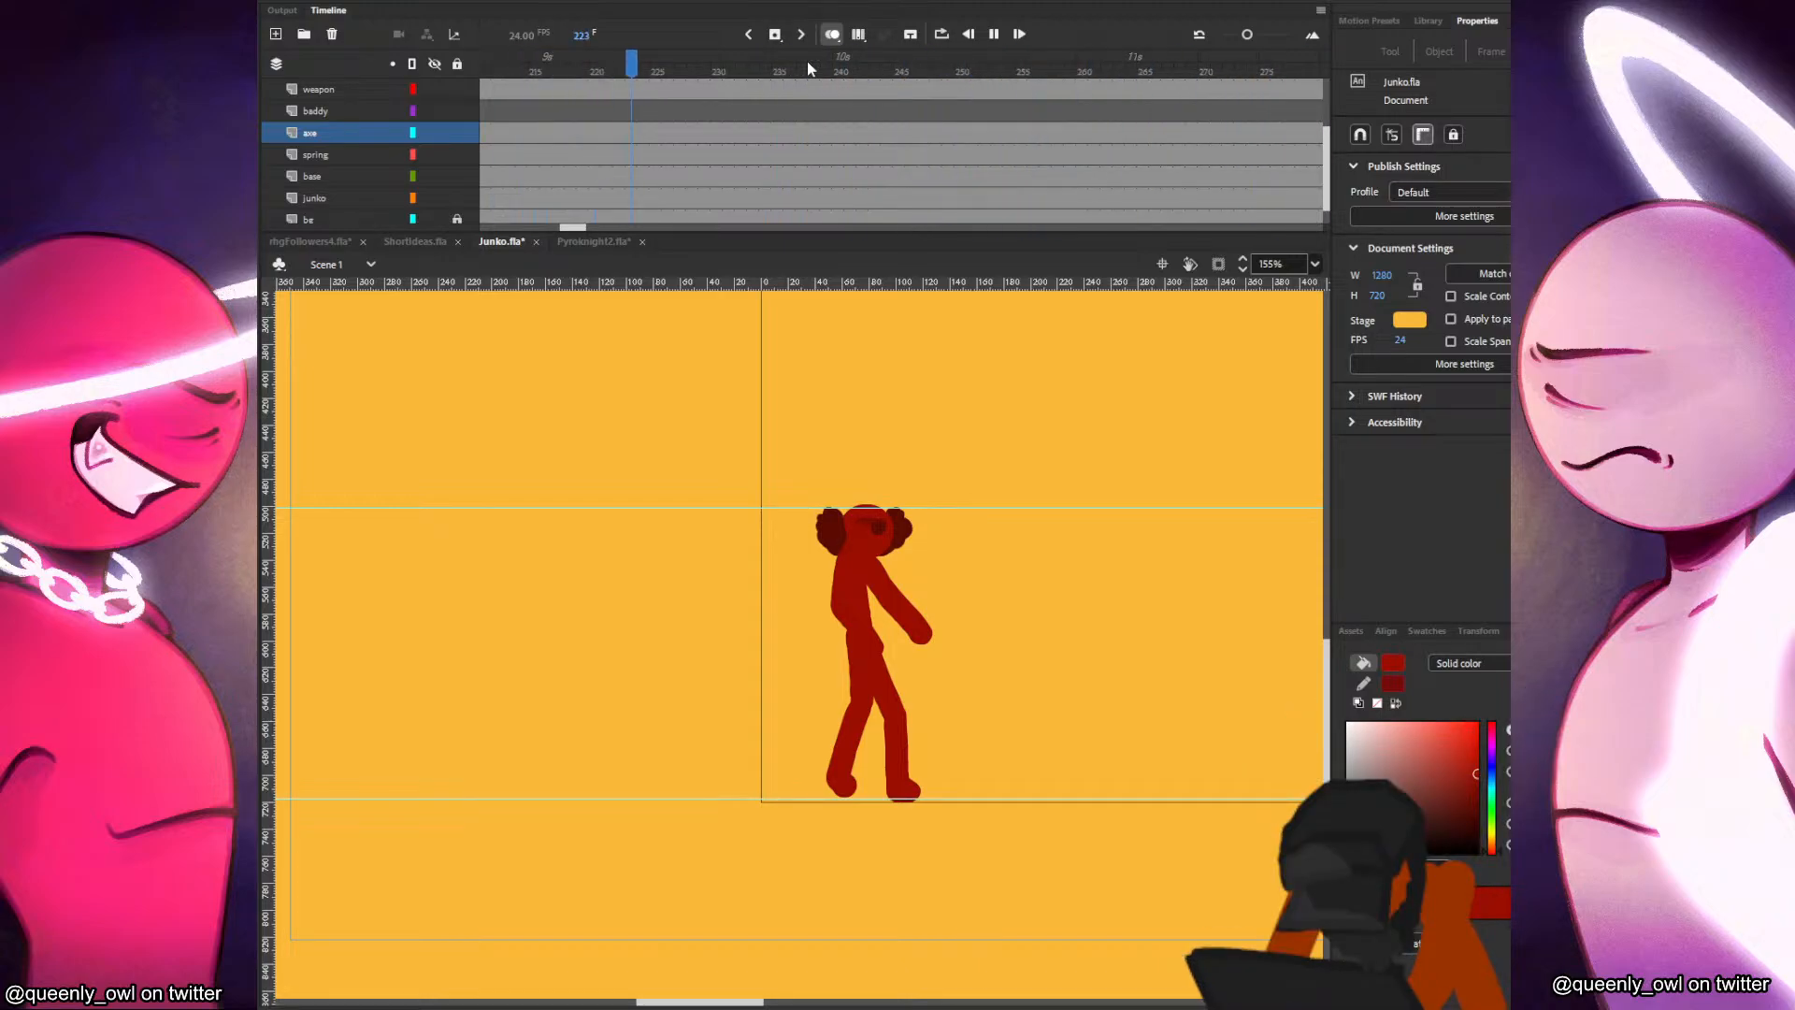
left_click(817, 116)
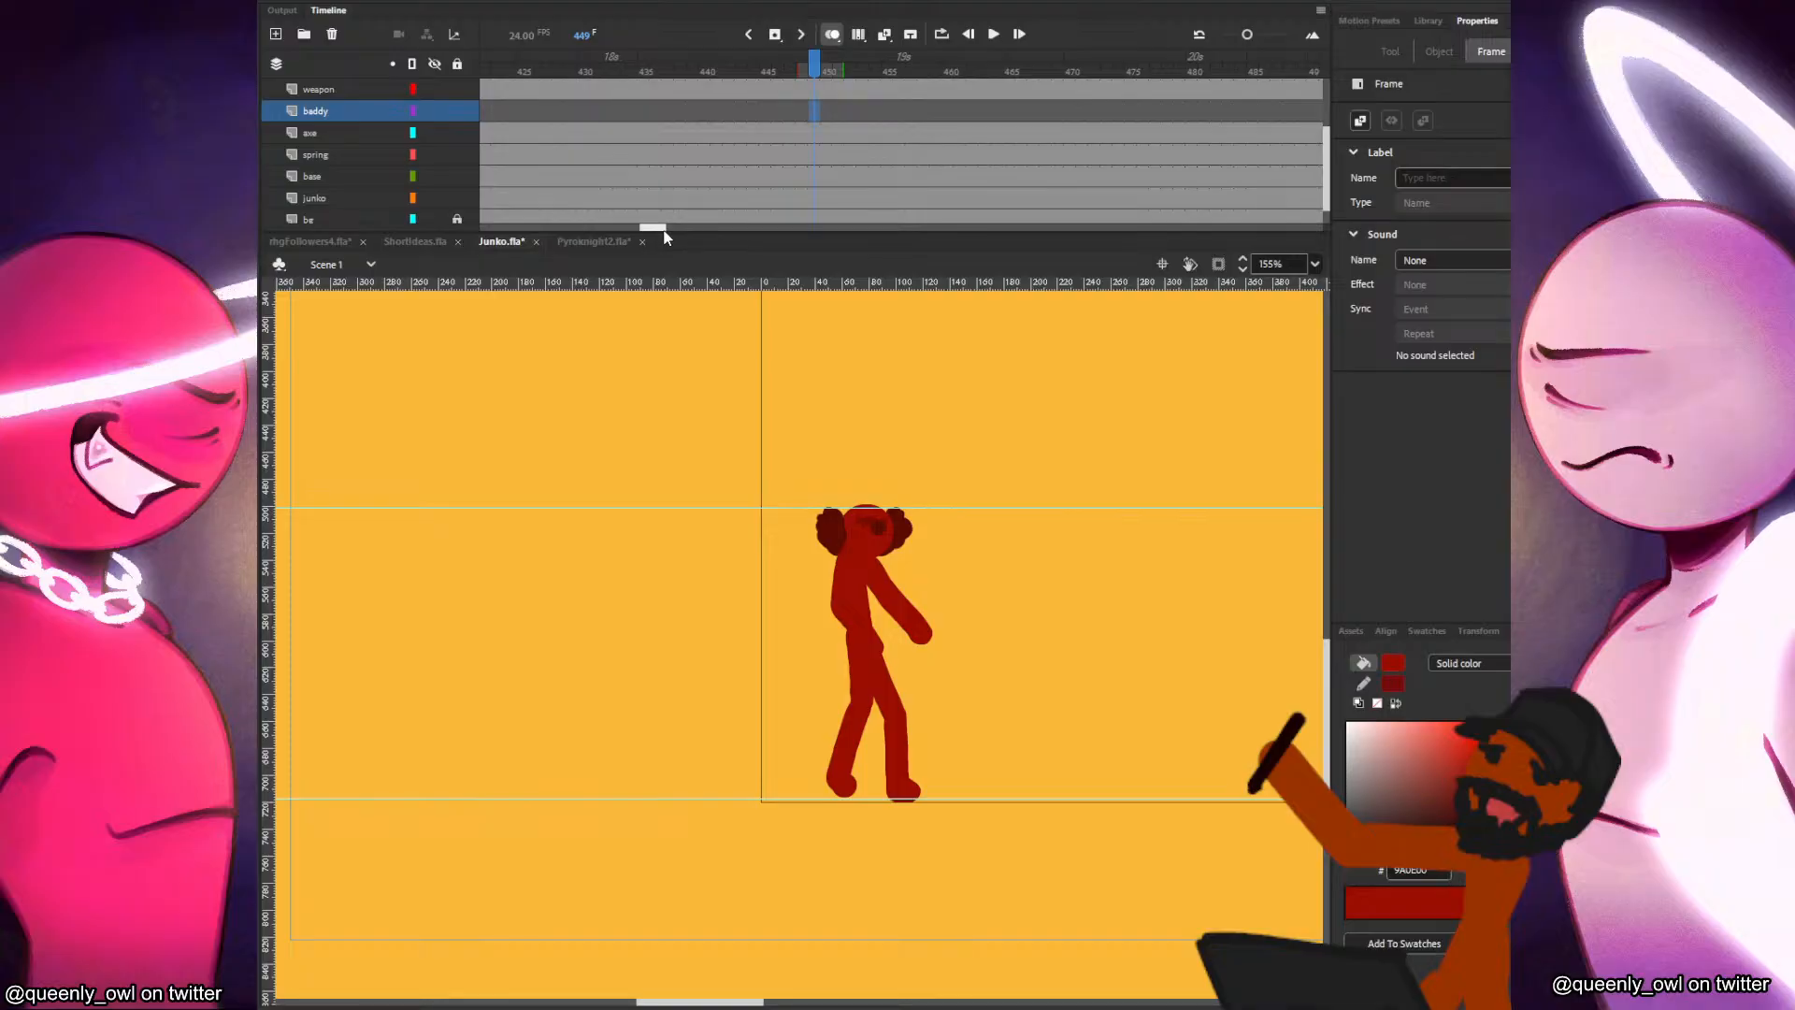
left_click_drag(663, 230, 503, 229)
left_click(496, 133)
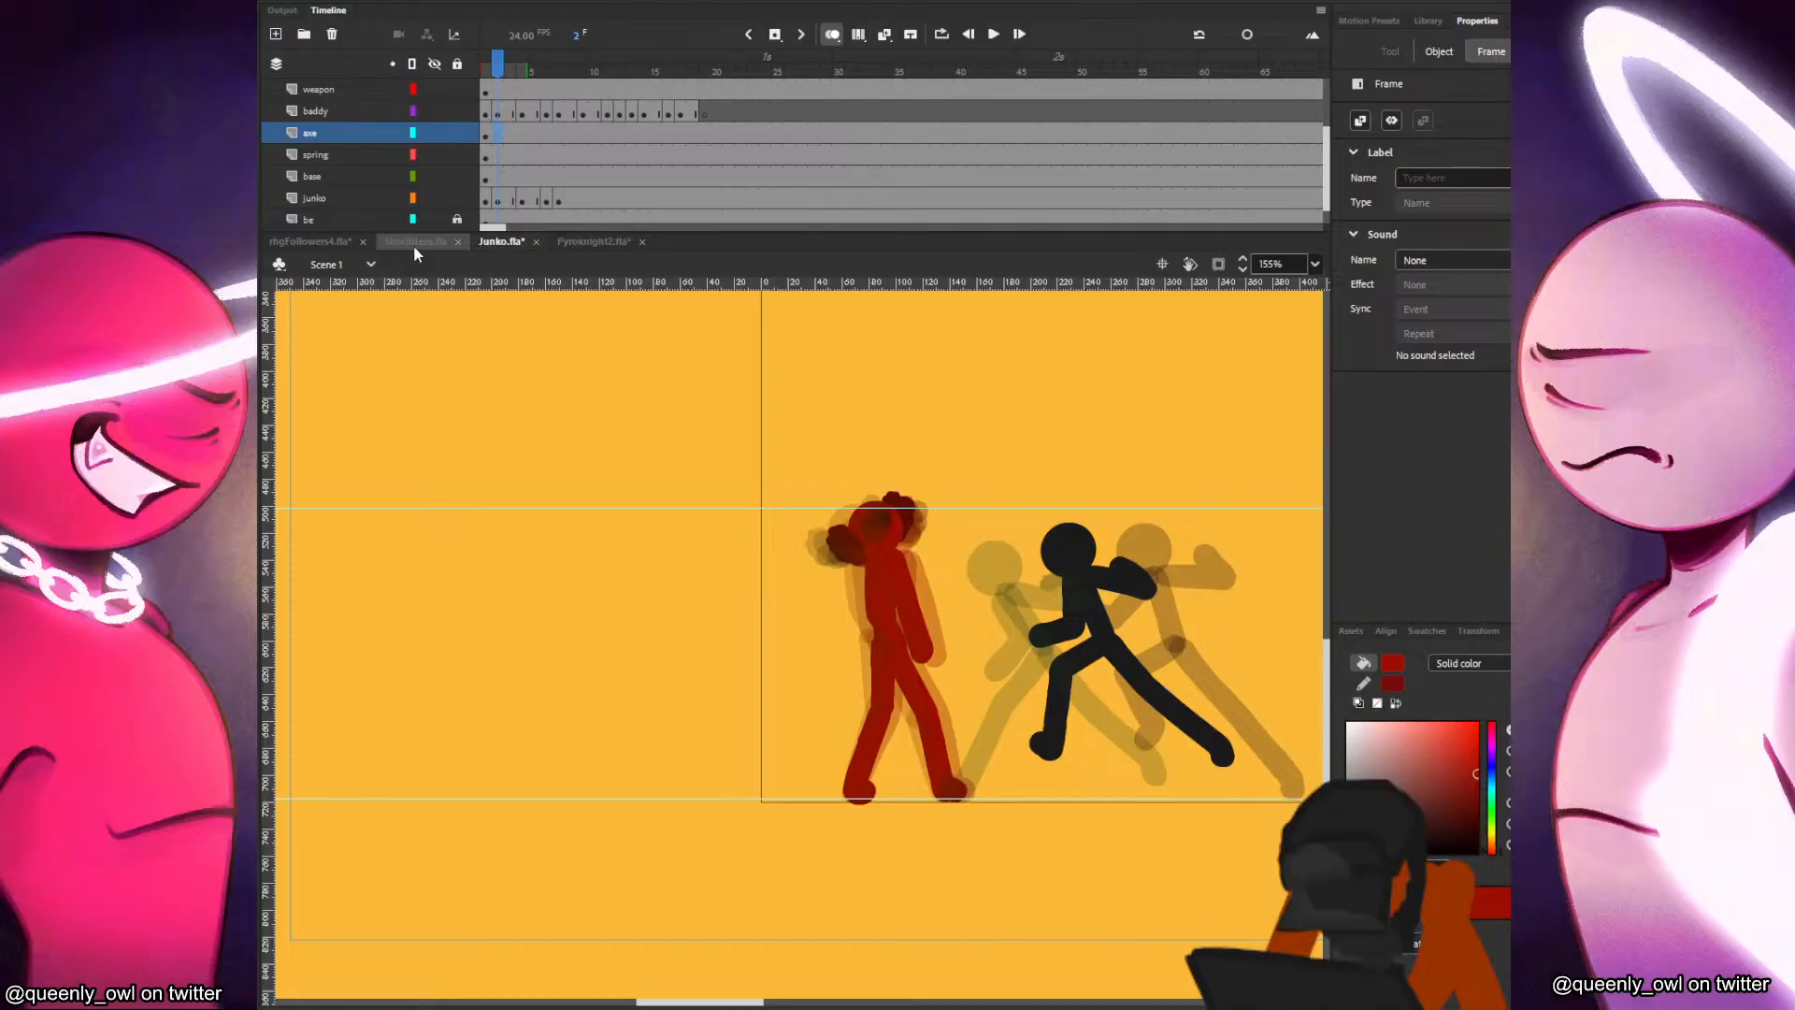
Save Junko.fla and open exotic garbage.fla from the RHGfollowers folder.
key("ctrl+s")
left_click(332, 0)
left_click(362, 42)
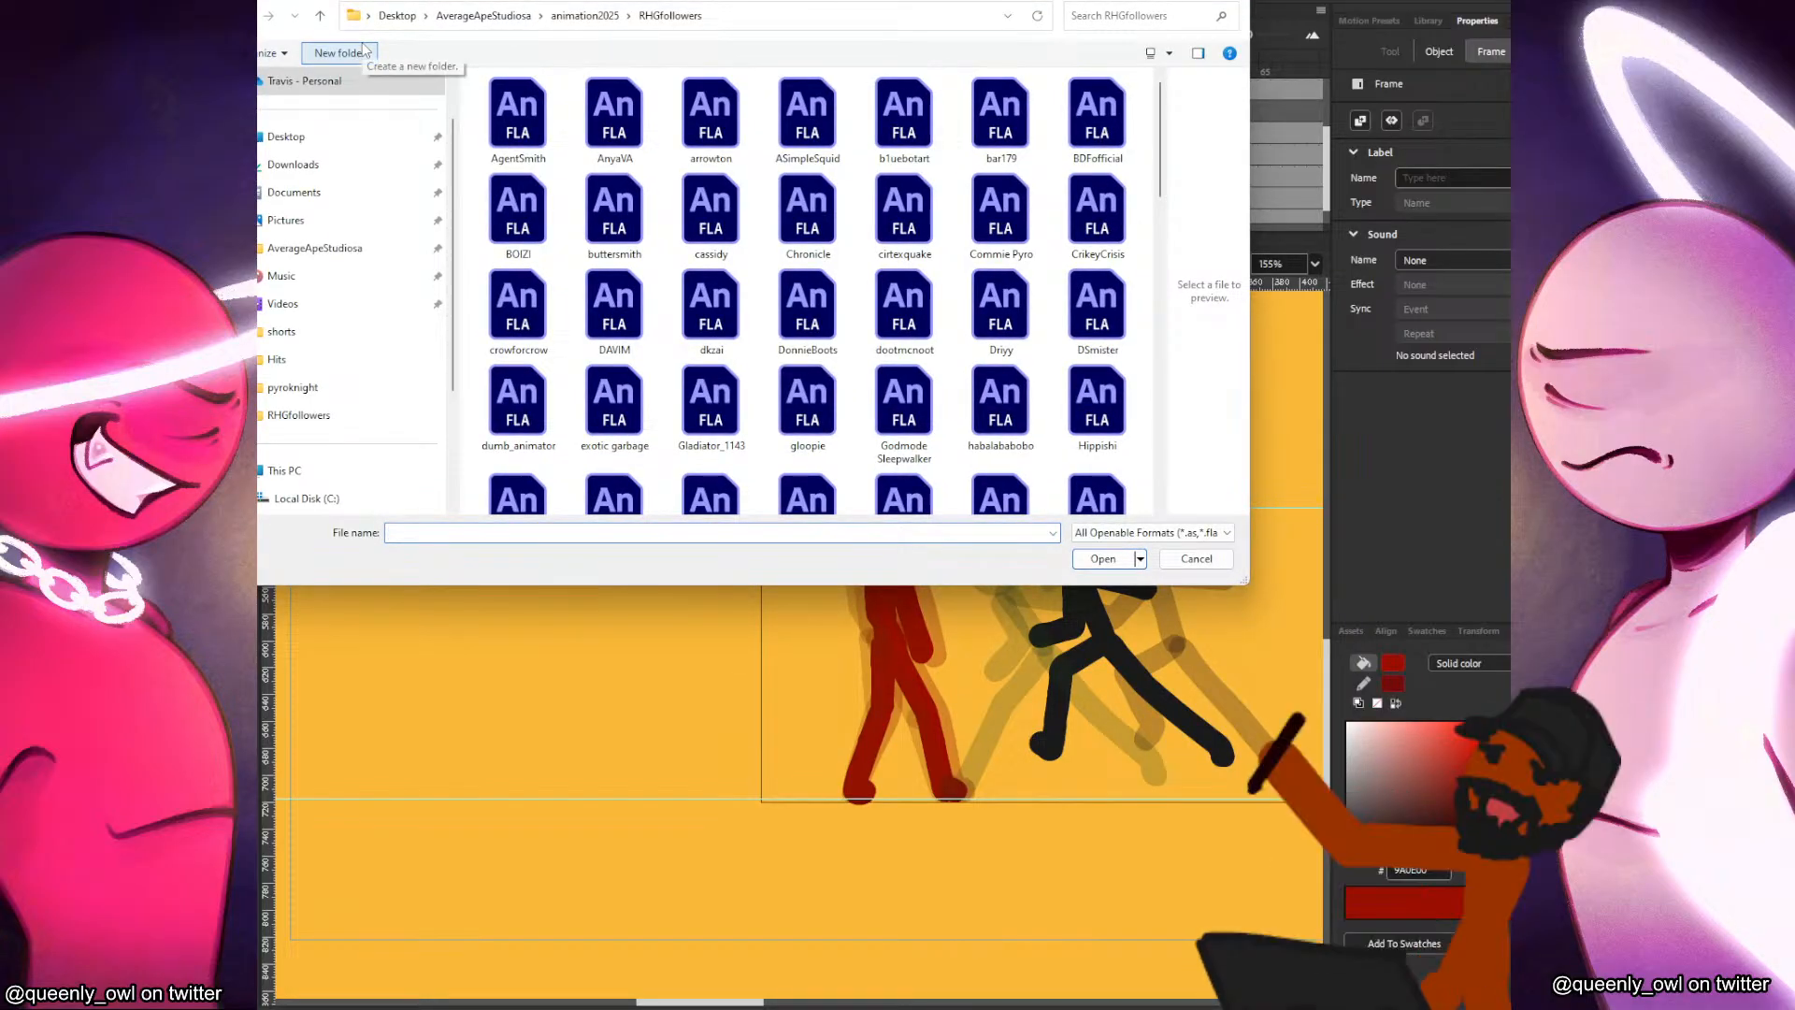
type("exo")
key("Up")
key("Up")
key("Up")
key("Up")
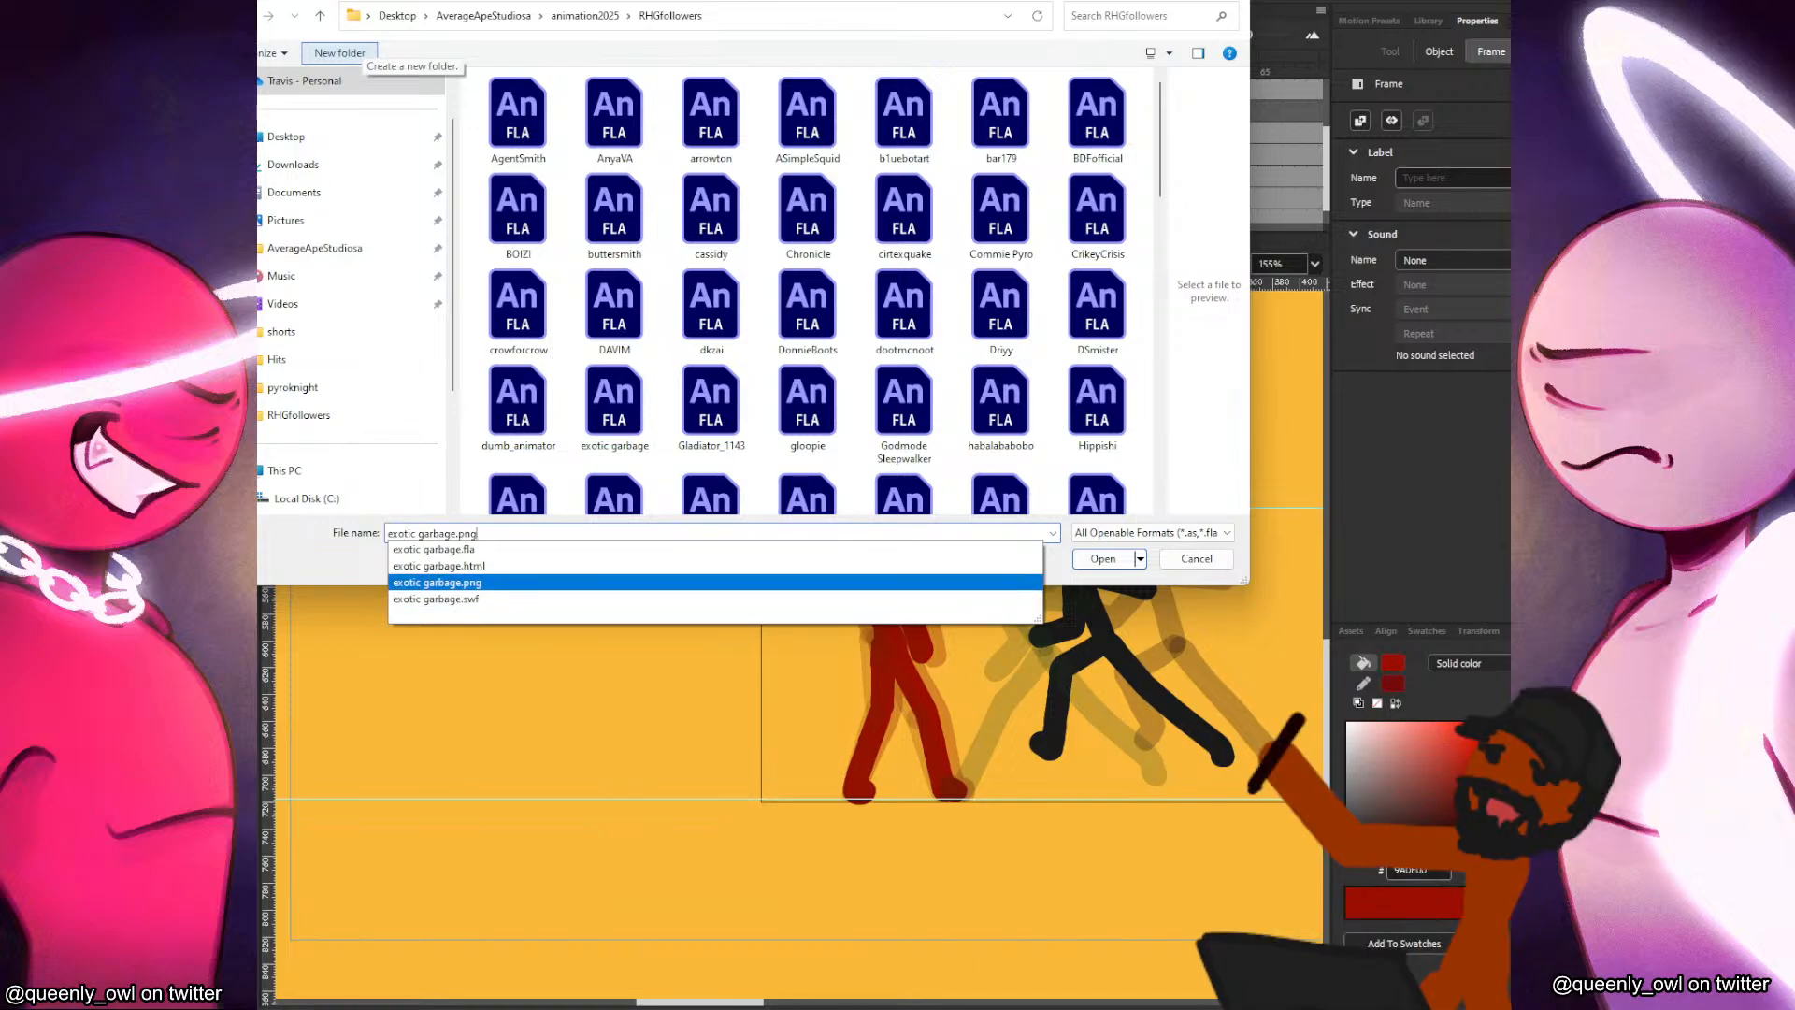
key("Return")
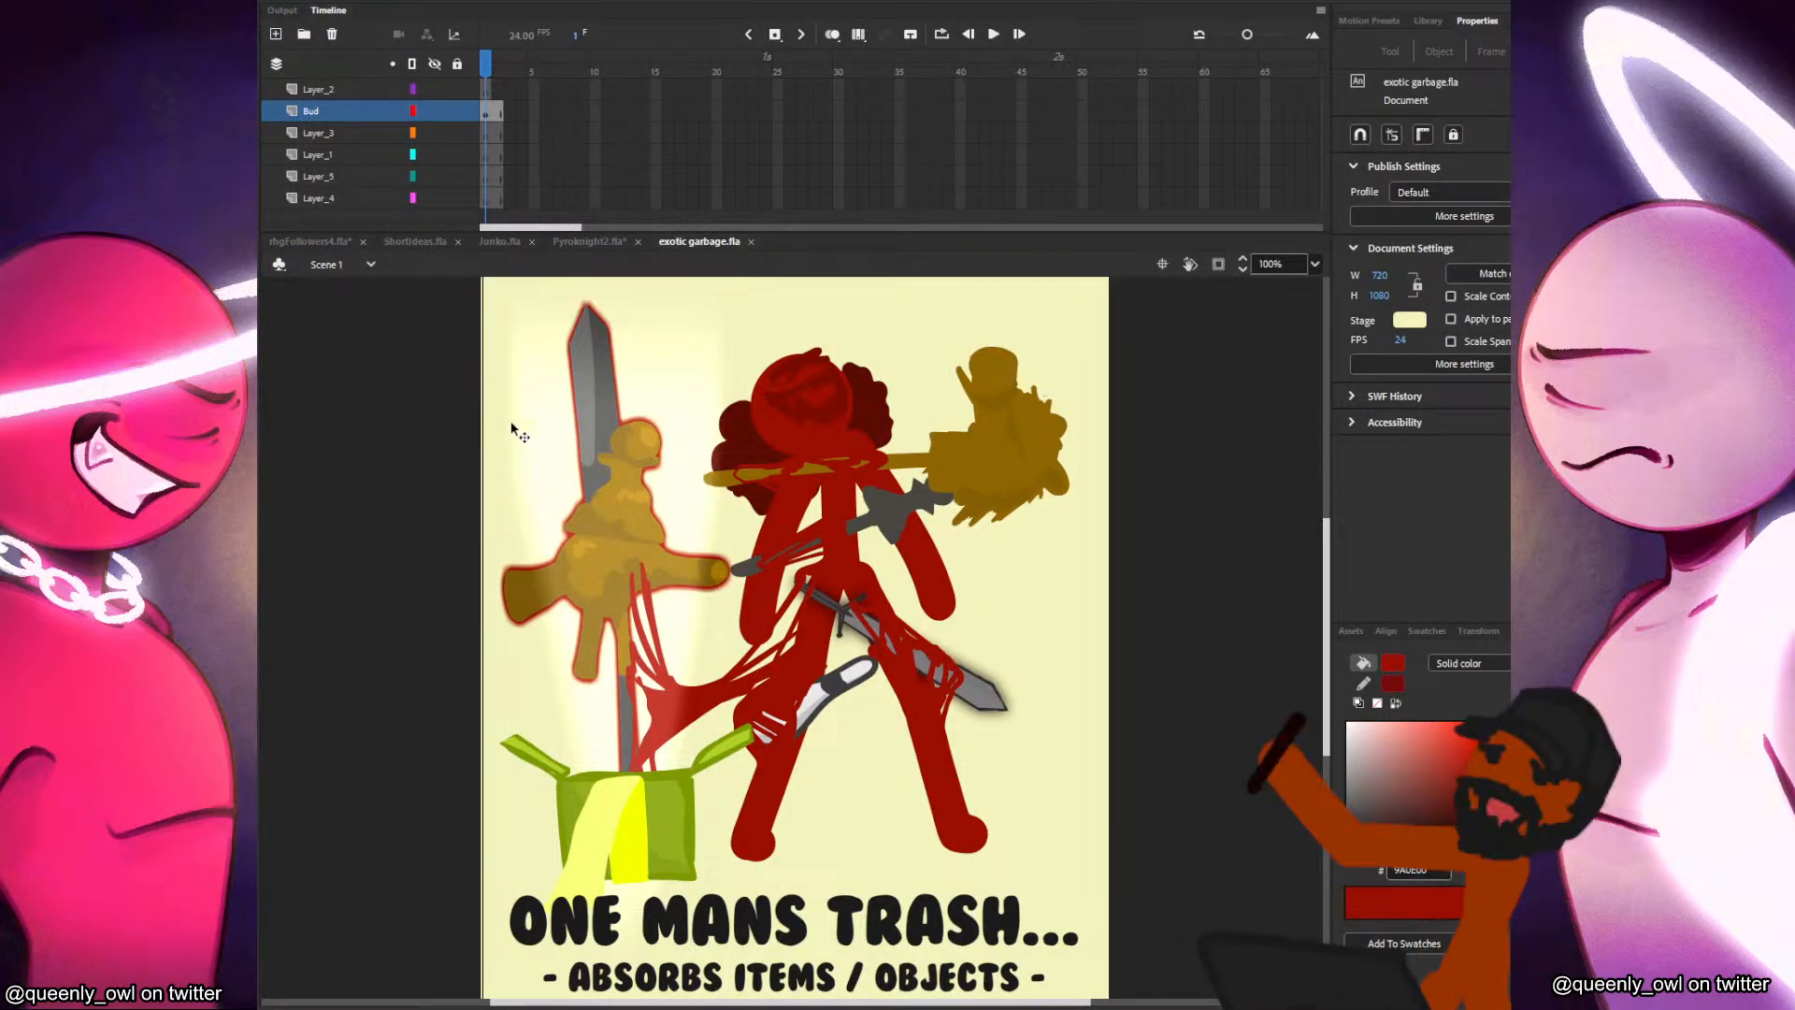
Enter the Bud symbol on the character card and inspect the individual weapons attached to the red figure.
left_click_drag(713, 599, 713, 612)
left_click(923, 493)
mouse_move(923, 494)
left_mouse_down()
mouse_move(1037, 500)
mouse_move(943, 513)
left_mouse_up()
key("ctrl+z")
double_click(929, 508)
left_click(930, 509)
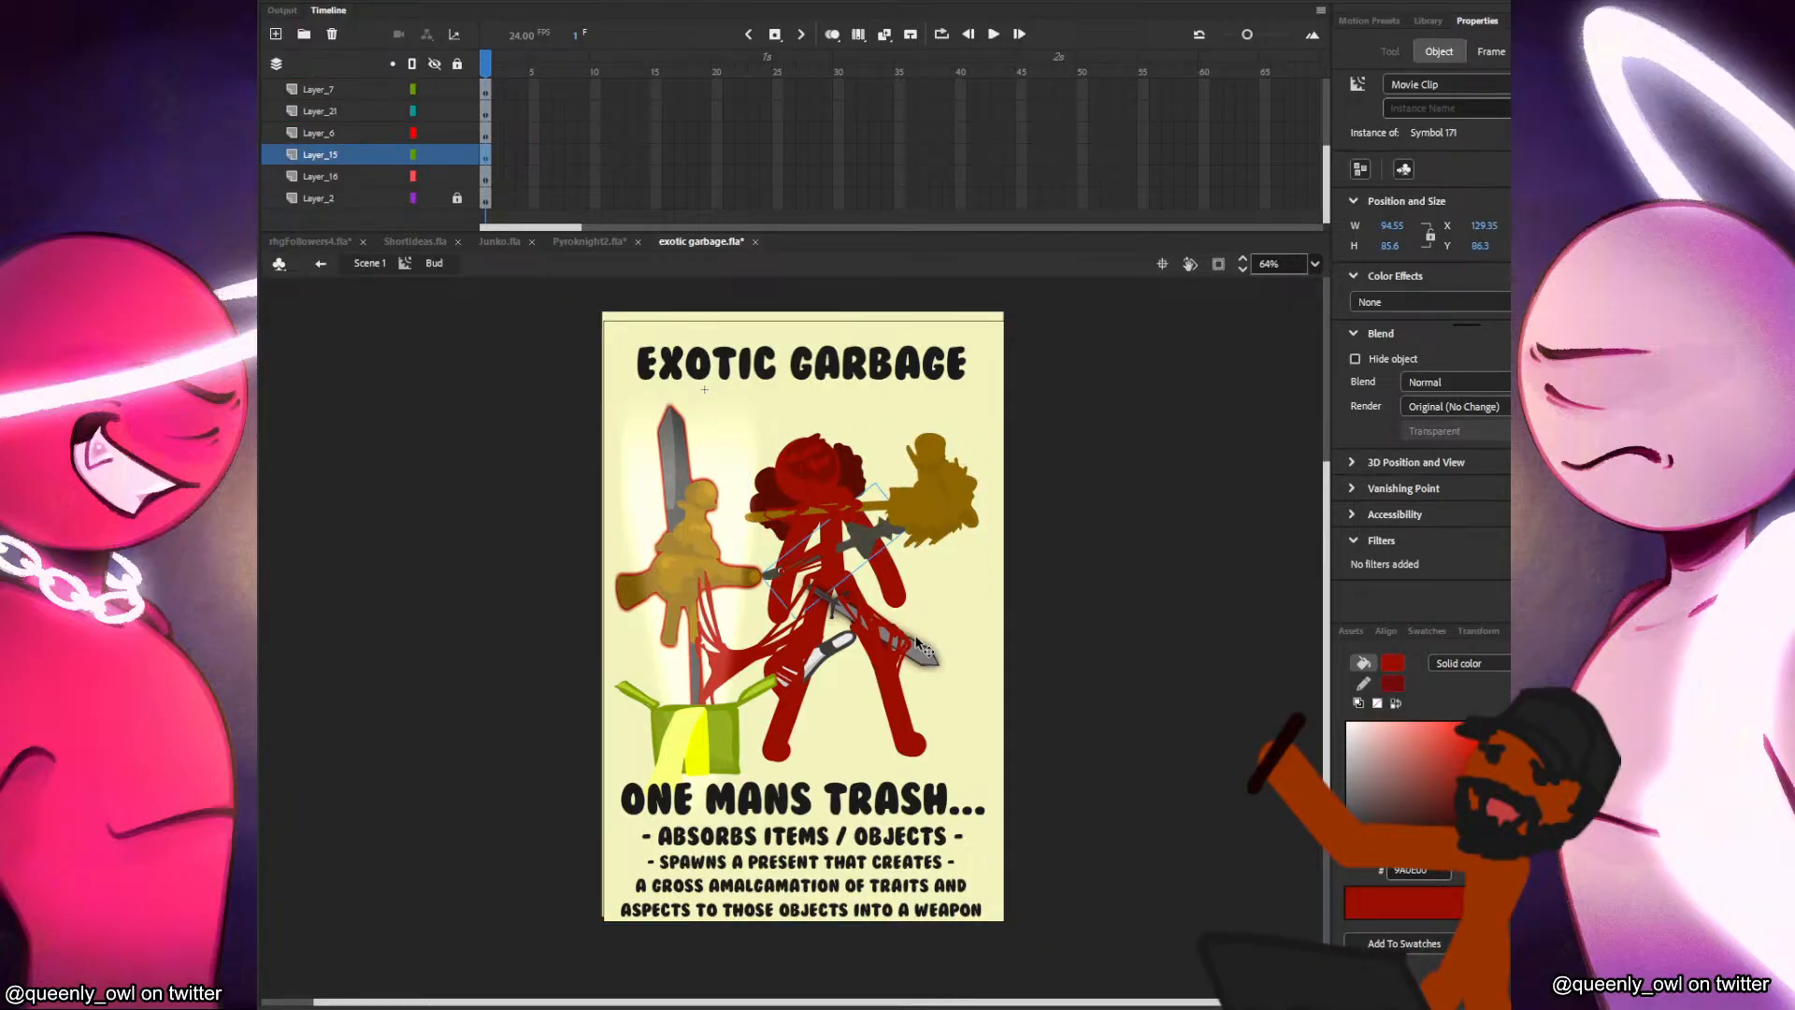
left_click(953, 666)
left_click(837, 647)
scroll(841, 654, "up", 3)
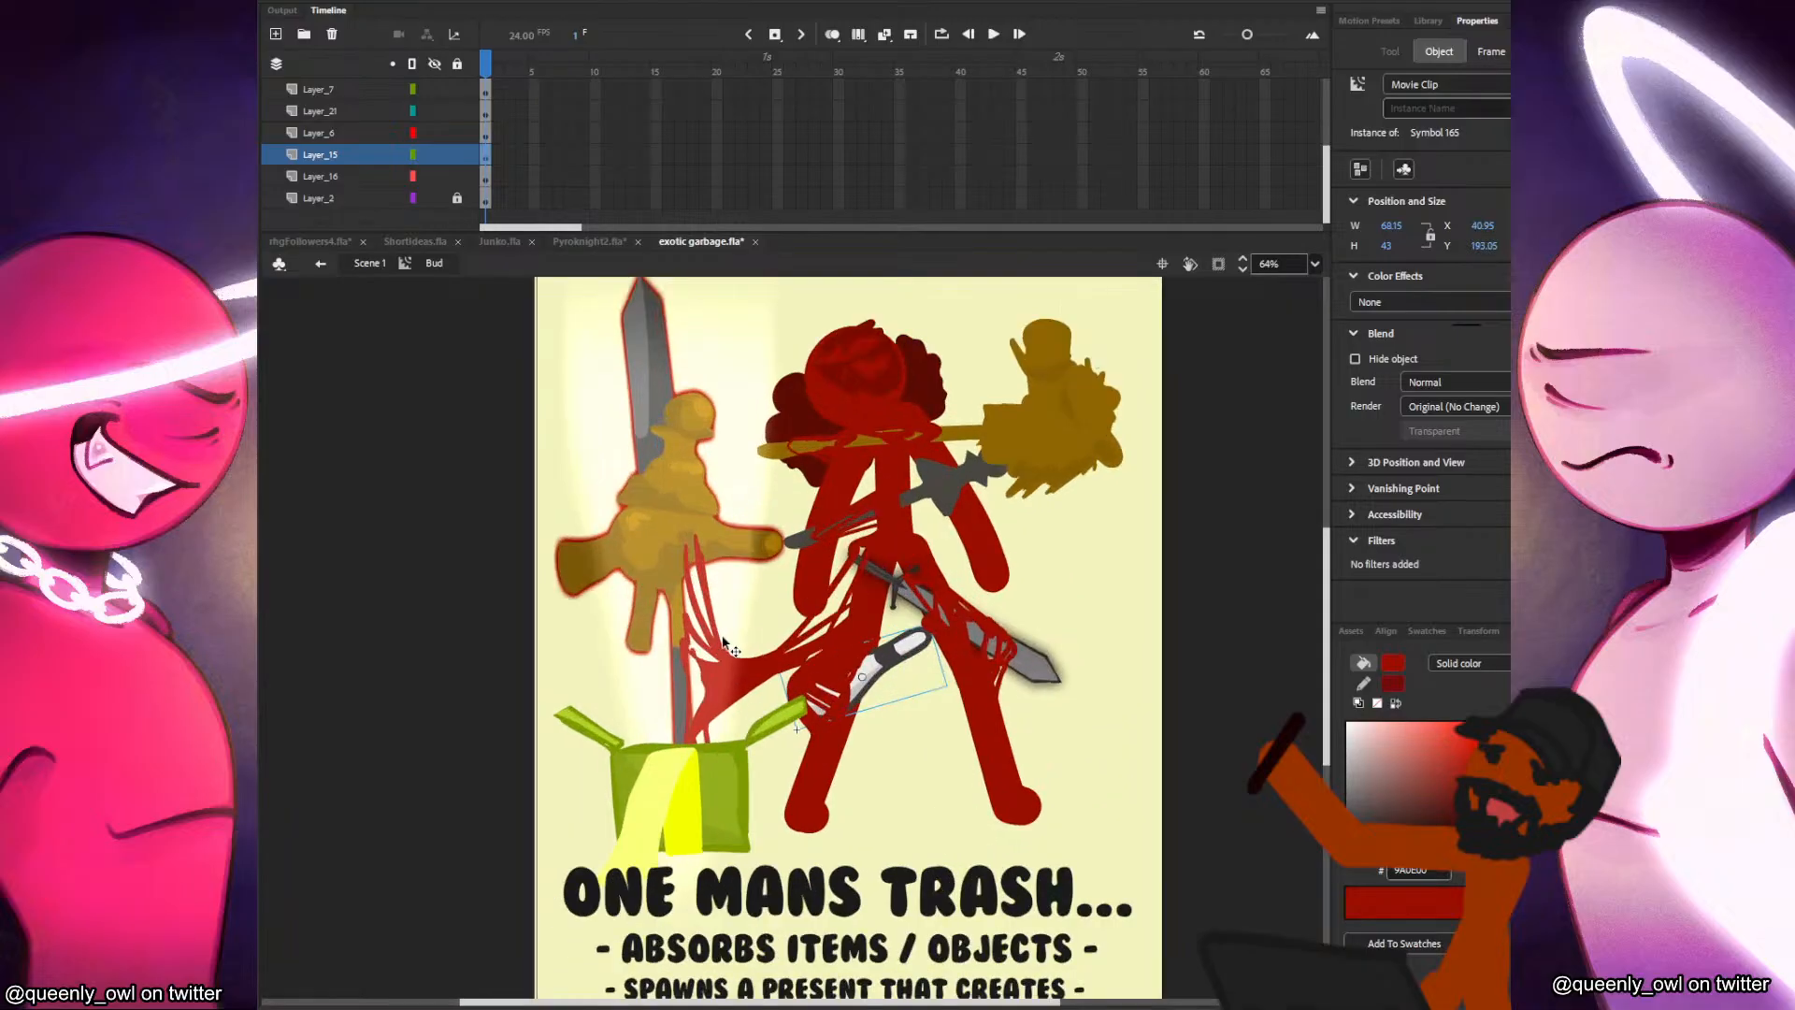
Pull the light beam, present box and golden sword aside from the red figure, and undo the moves.
left_click_drag(874, 694, 910, 705)
left_click_drag(841, 570, 547, 568)
left_click_drag(697, 608, 557, 608)
left_click_drag(898, 595, 781, 622)
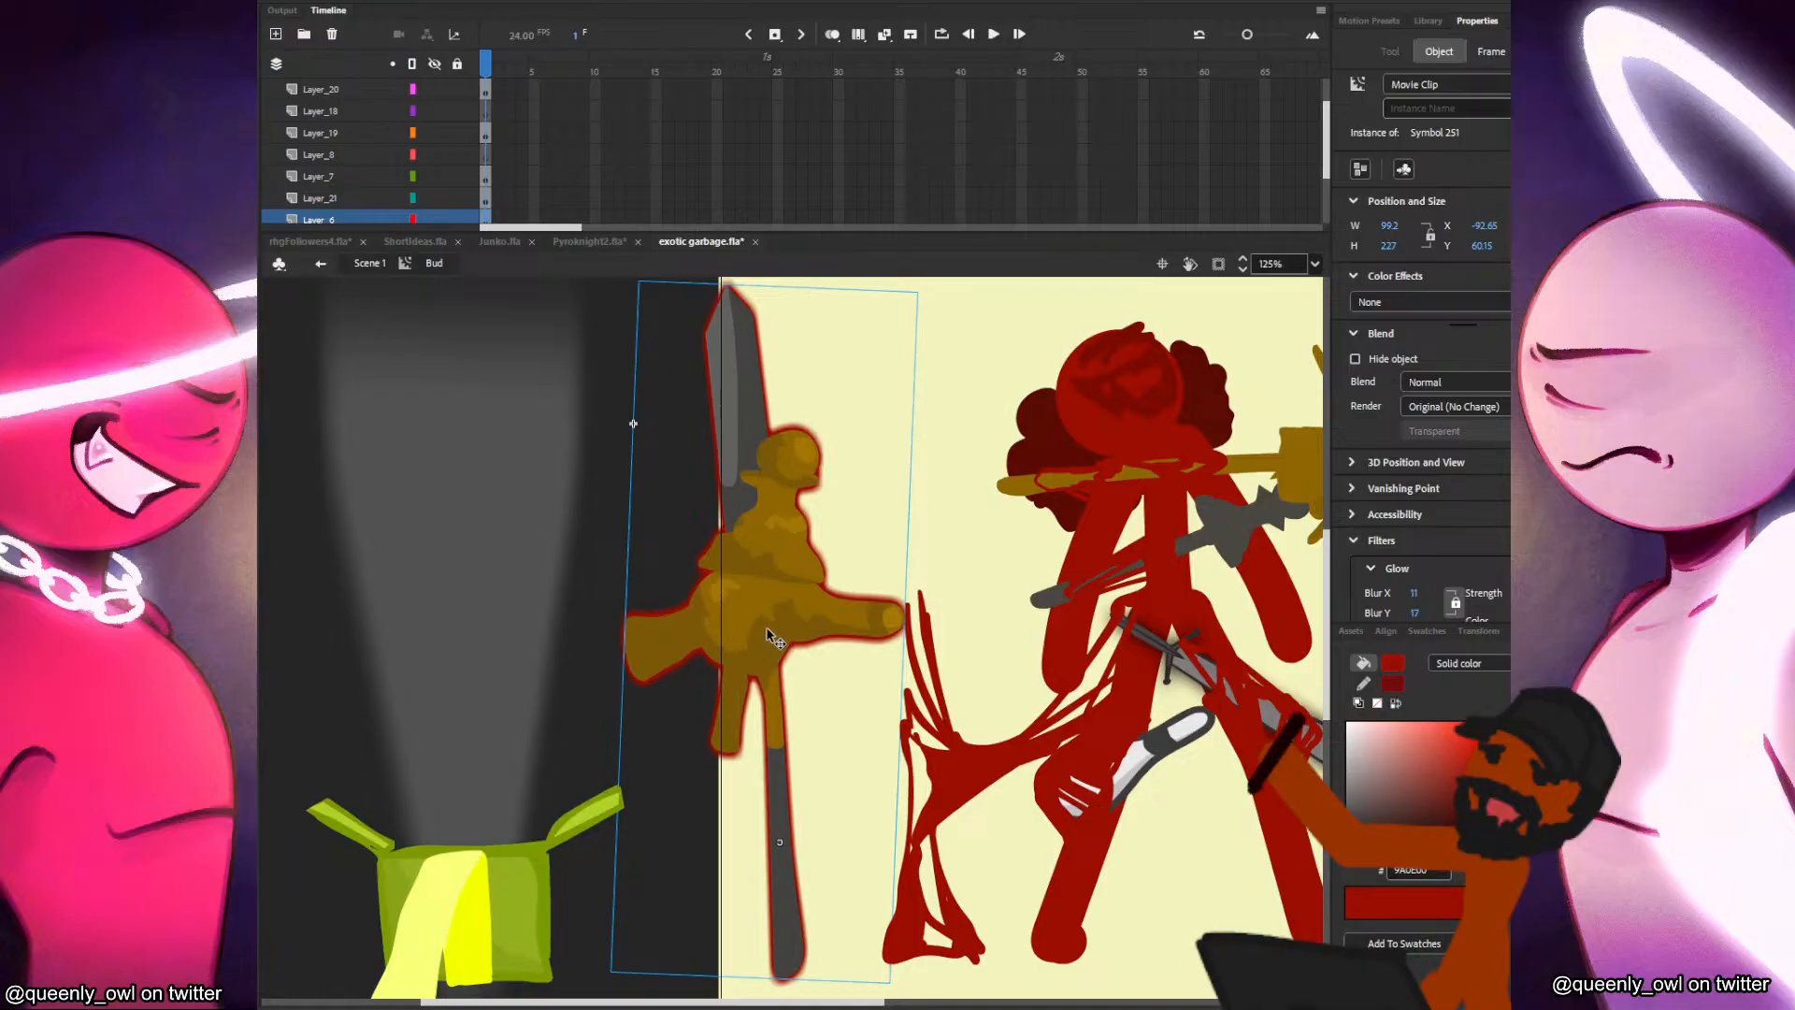
key("ctrl+z")
key("ctrl+z")
key("ctrl+z")
key("ctrl+z")
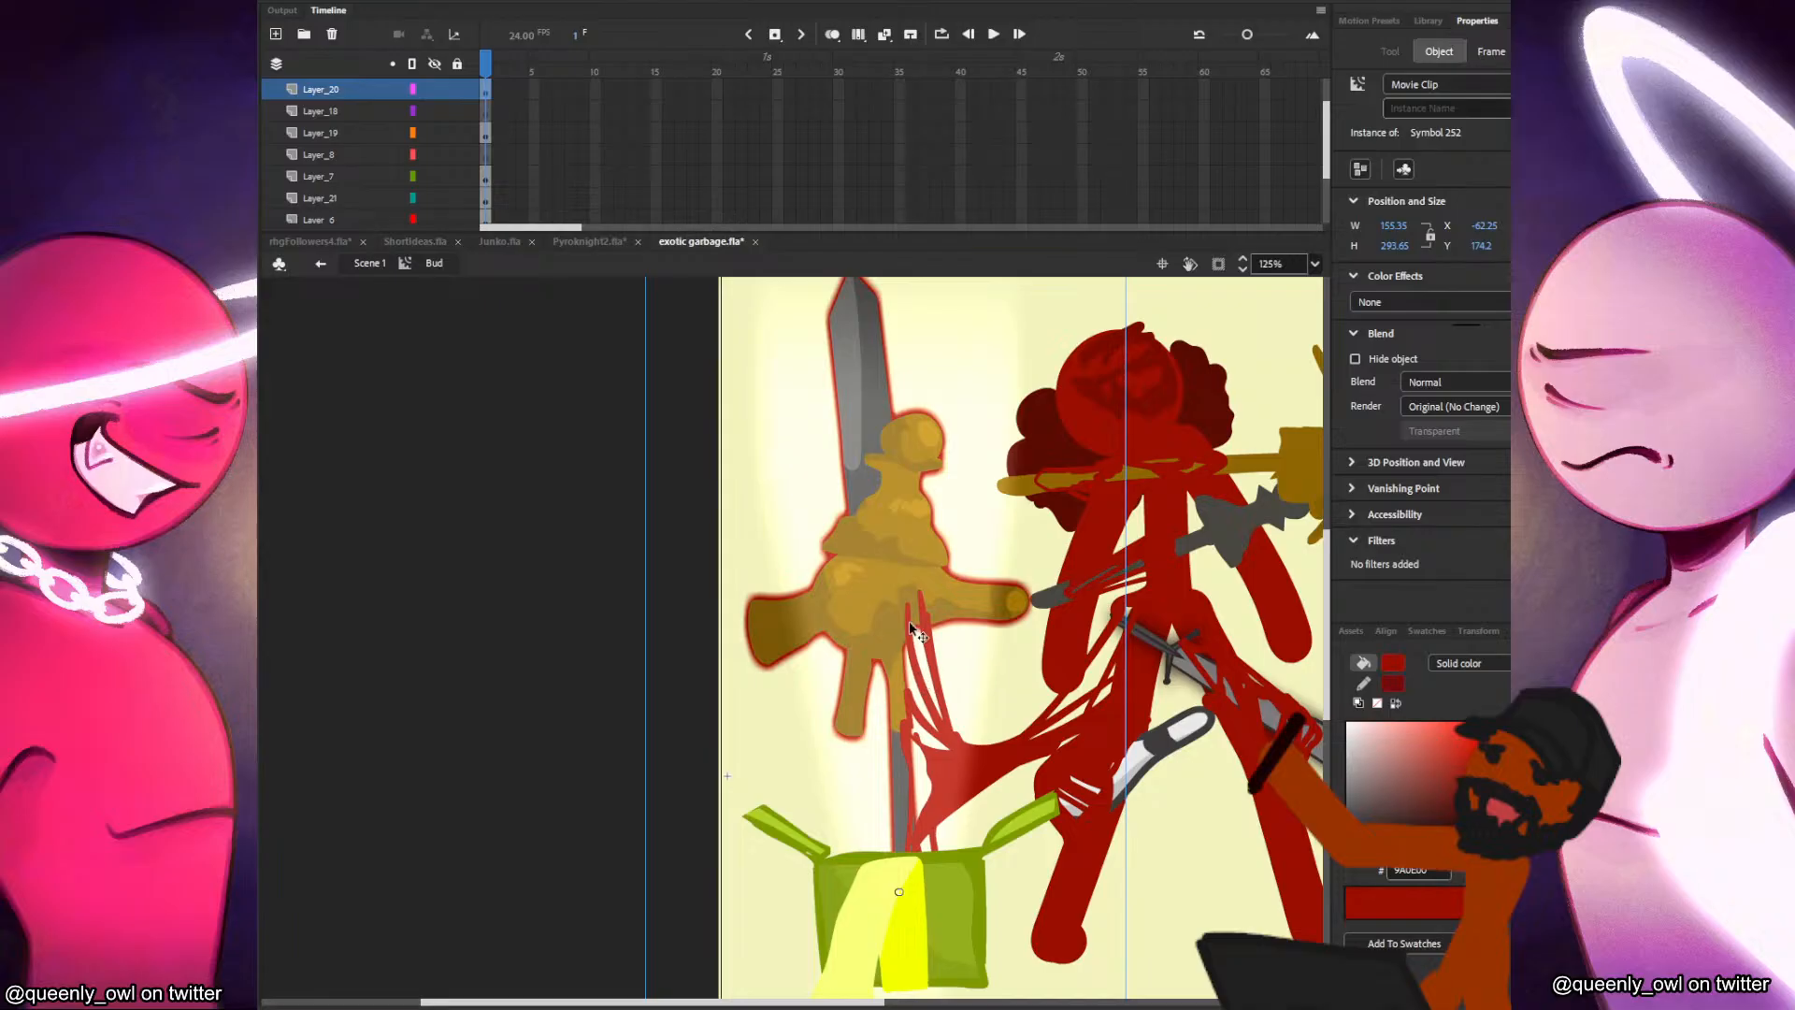
Clear the selection, view the Exotic Garbage card as a whole and save exotic garbage.fla.
left_click(471, 377)
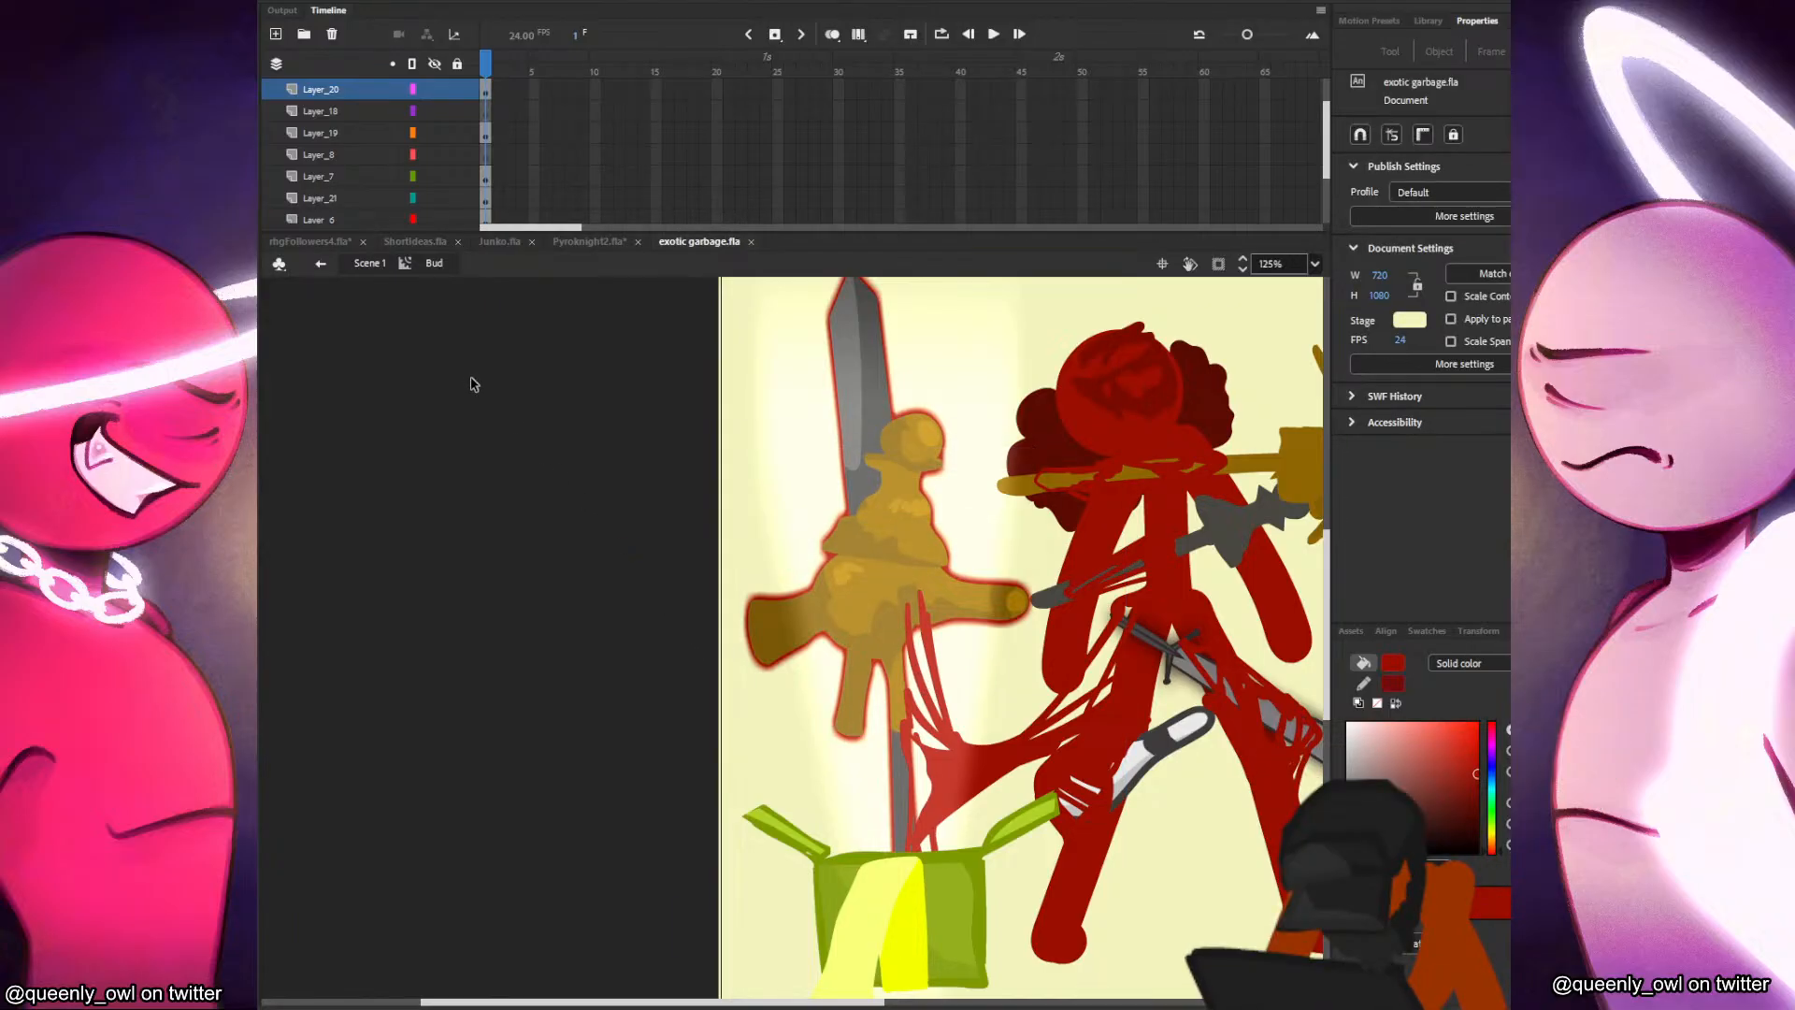
scroll(659, 567, "down", 2)
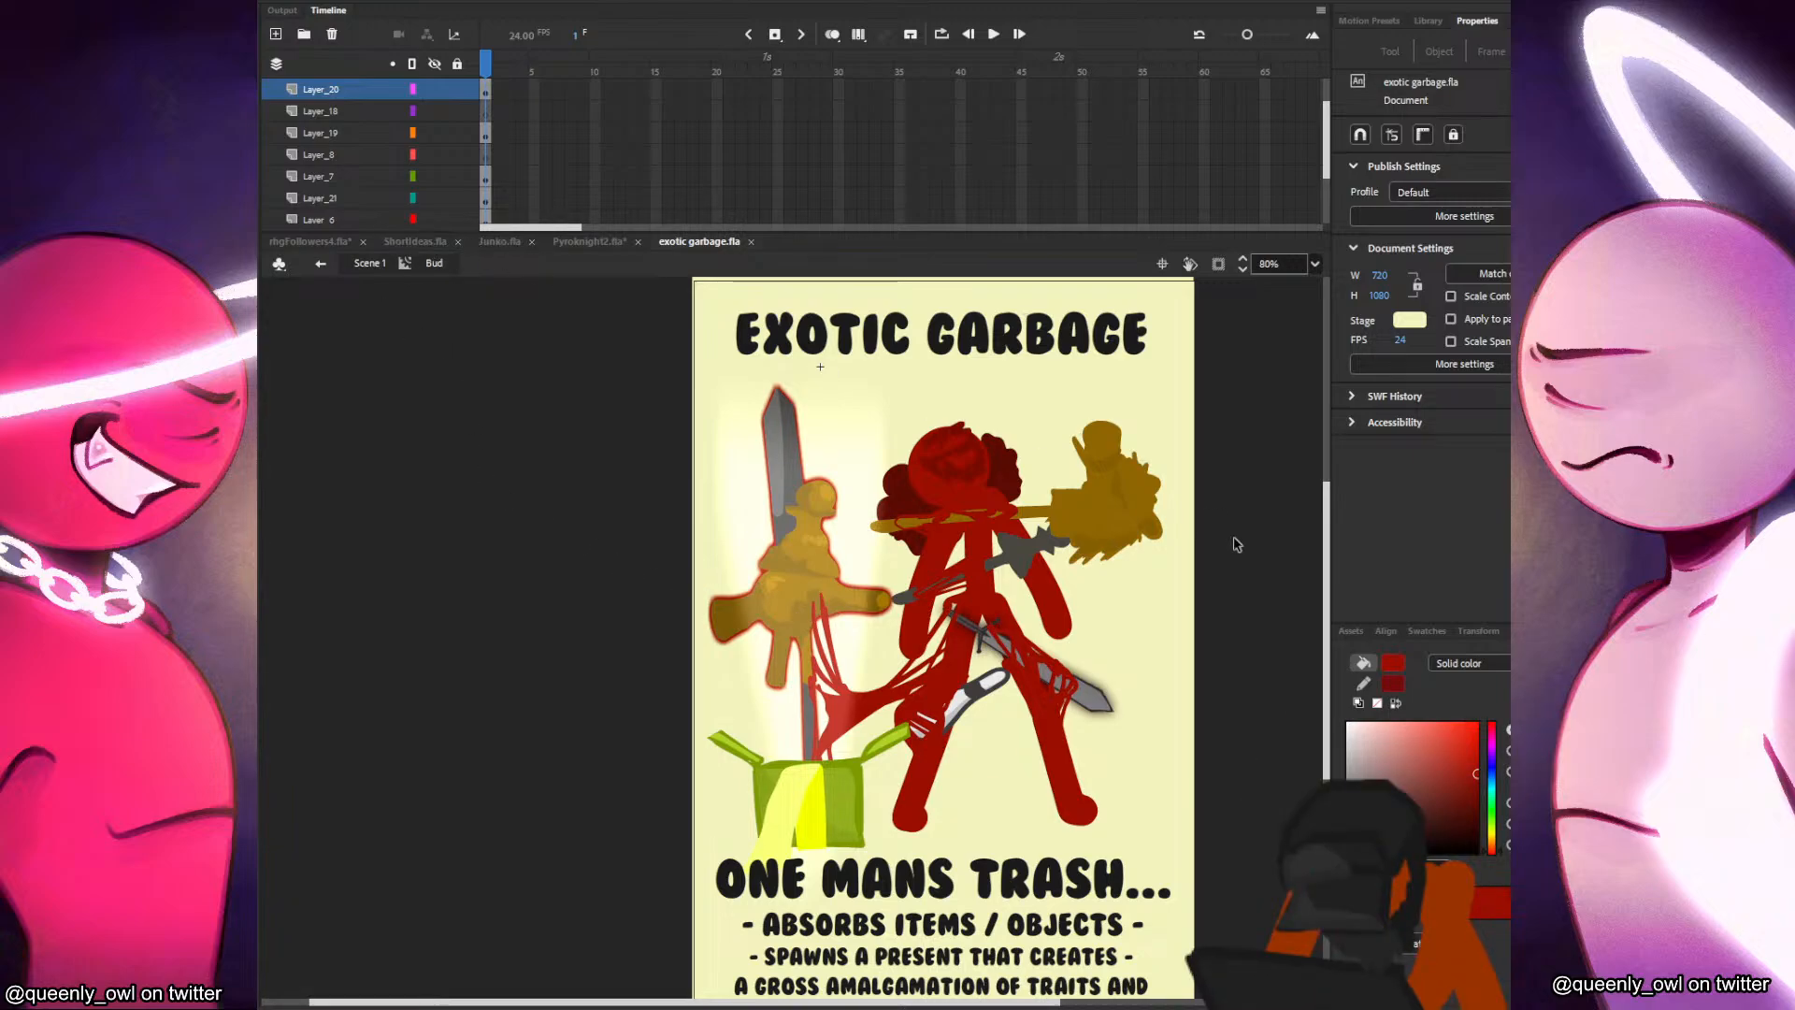
left_click_drag(995, 539, 1017, 542)
key("ctrl+s")
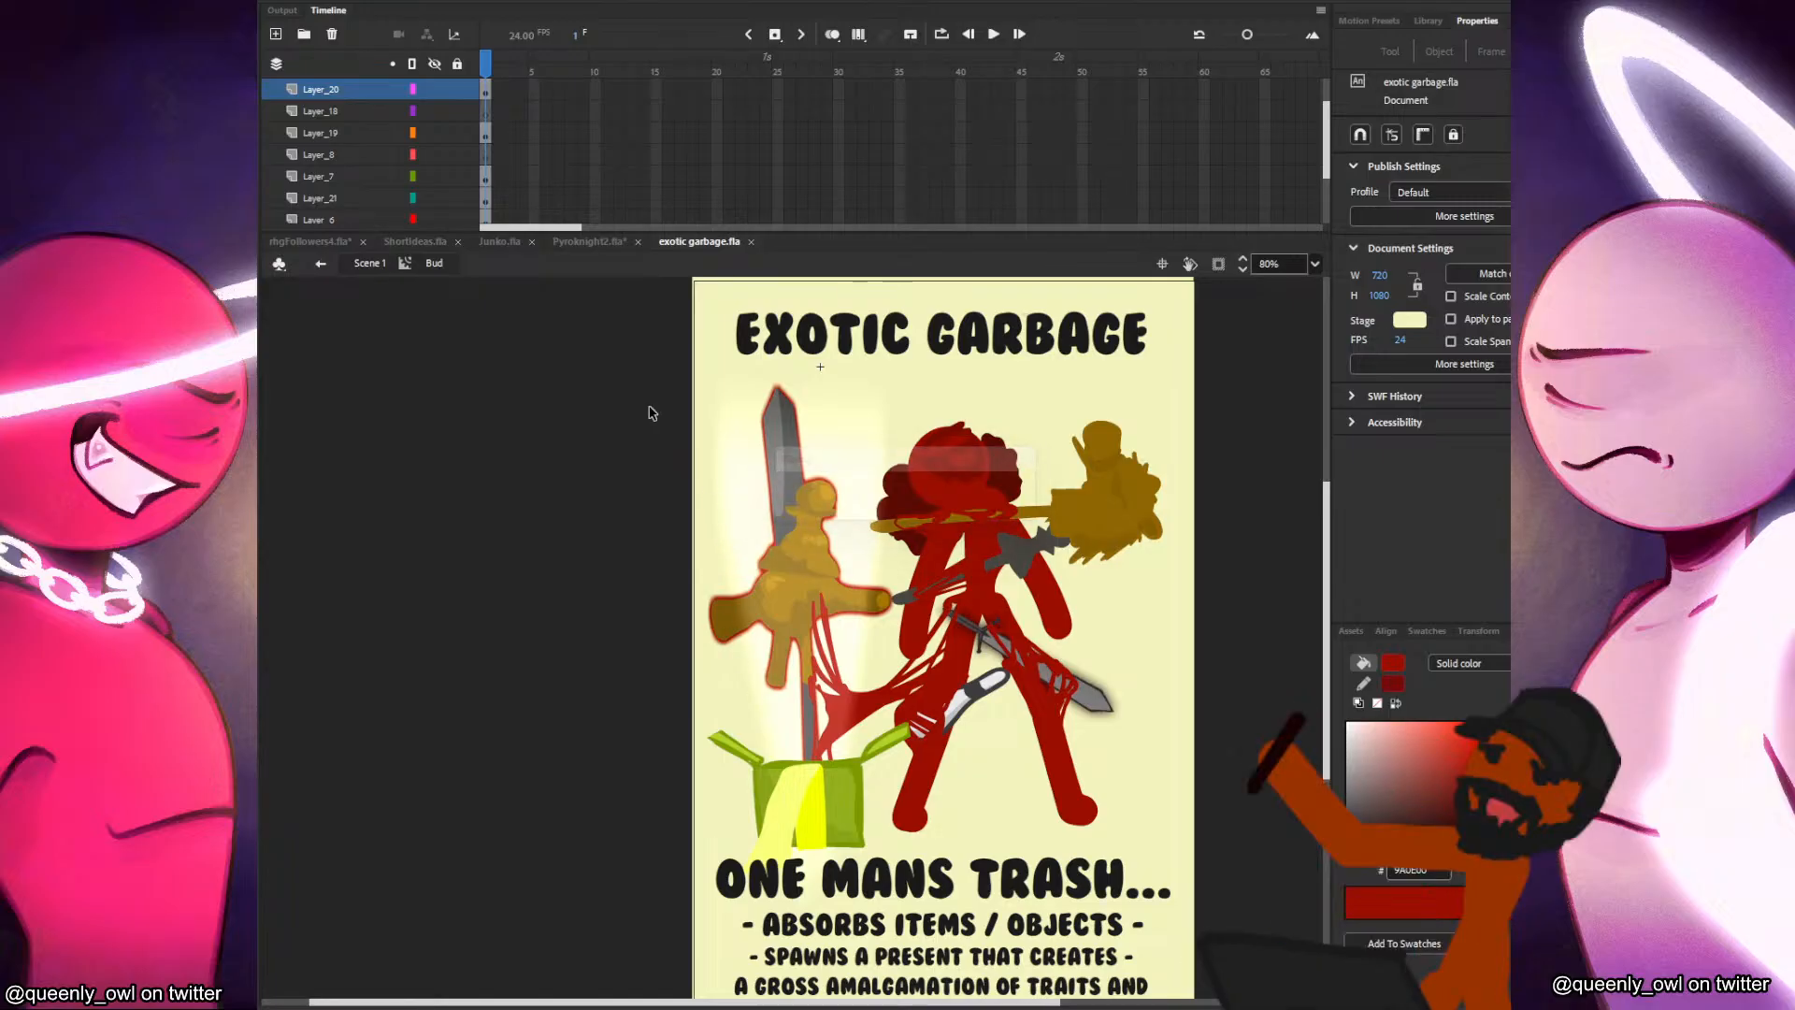
Switch back to Junko.fla and step through the junko layer's poses to frame 7.
left_click(495, 245)
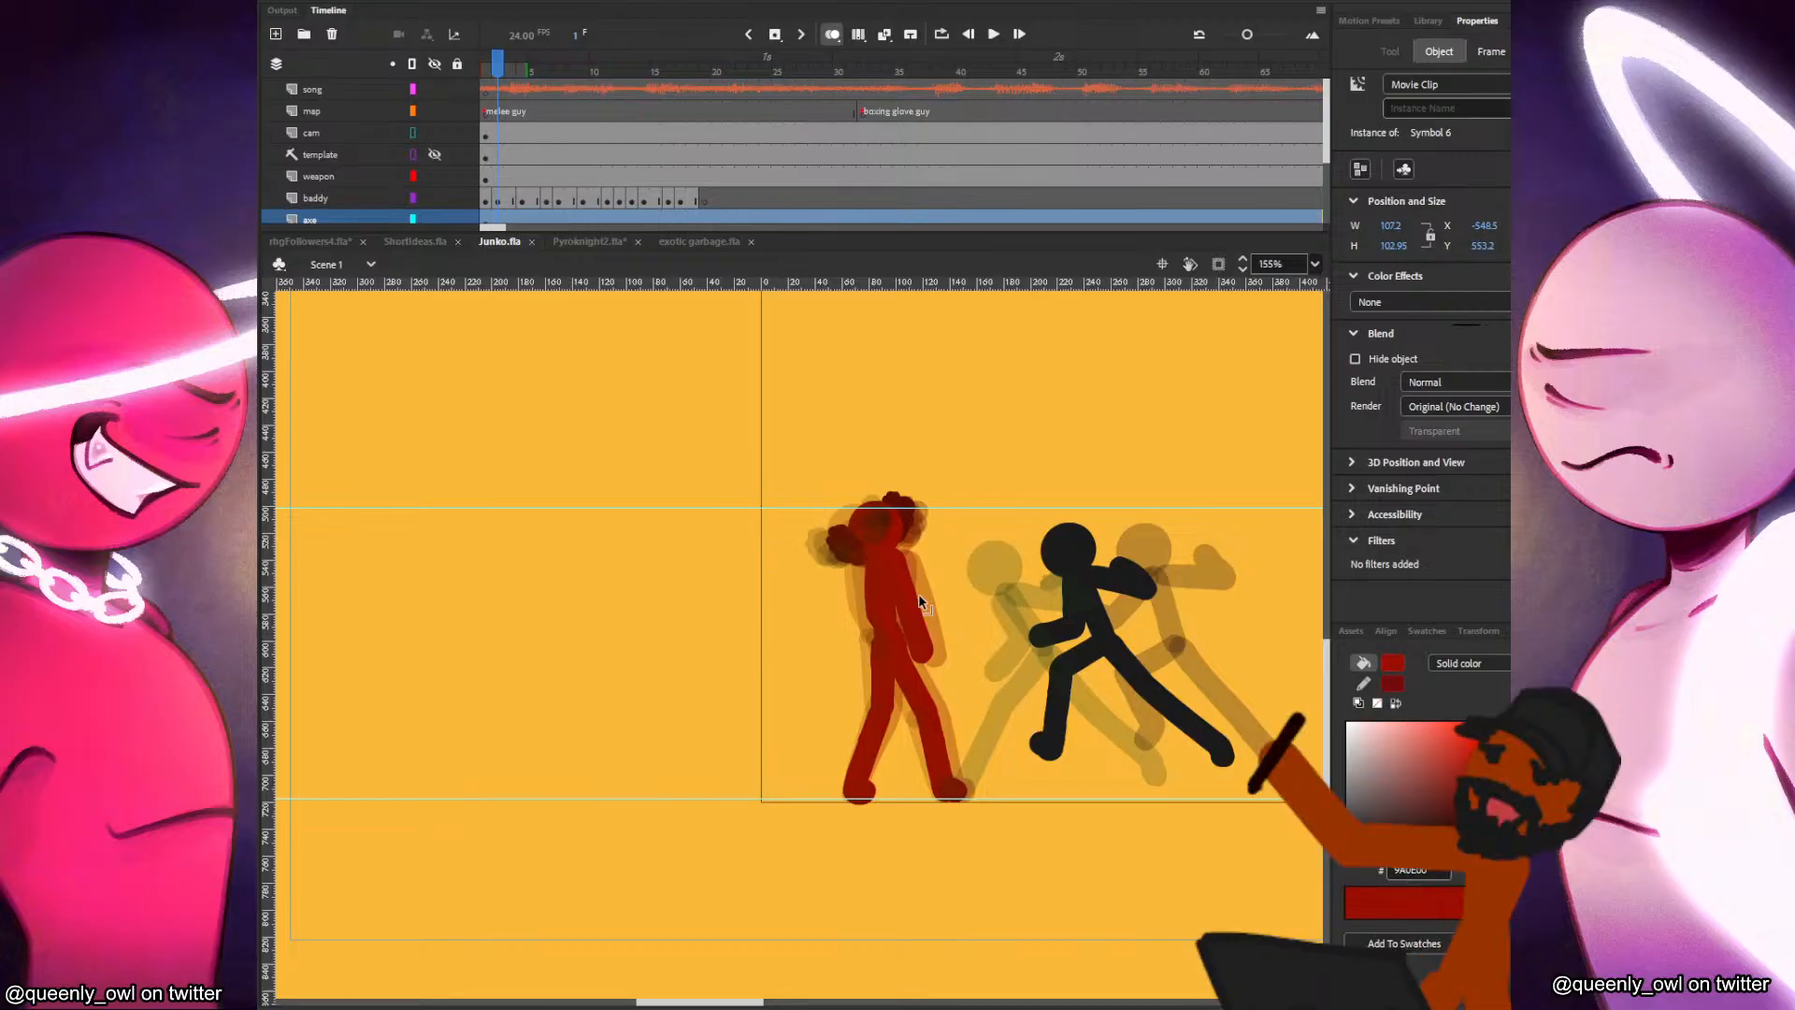
left_click(895, 597)
scroll(895, 597, "up", 1)
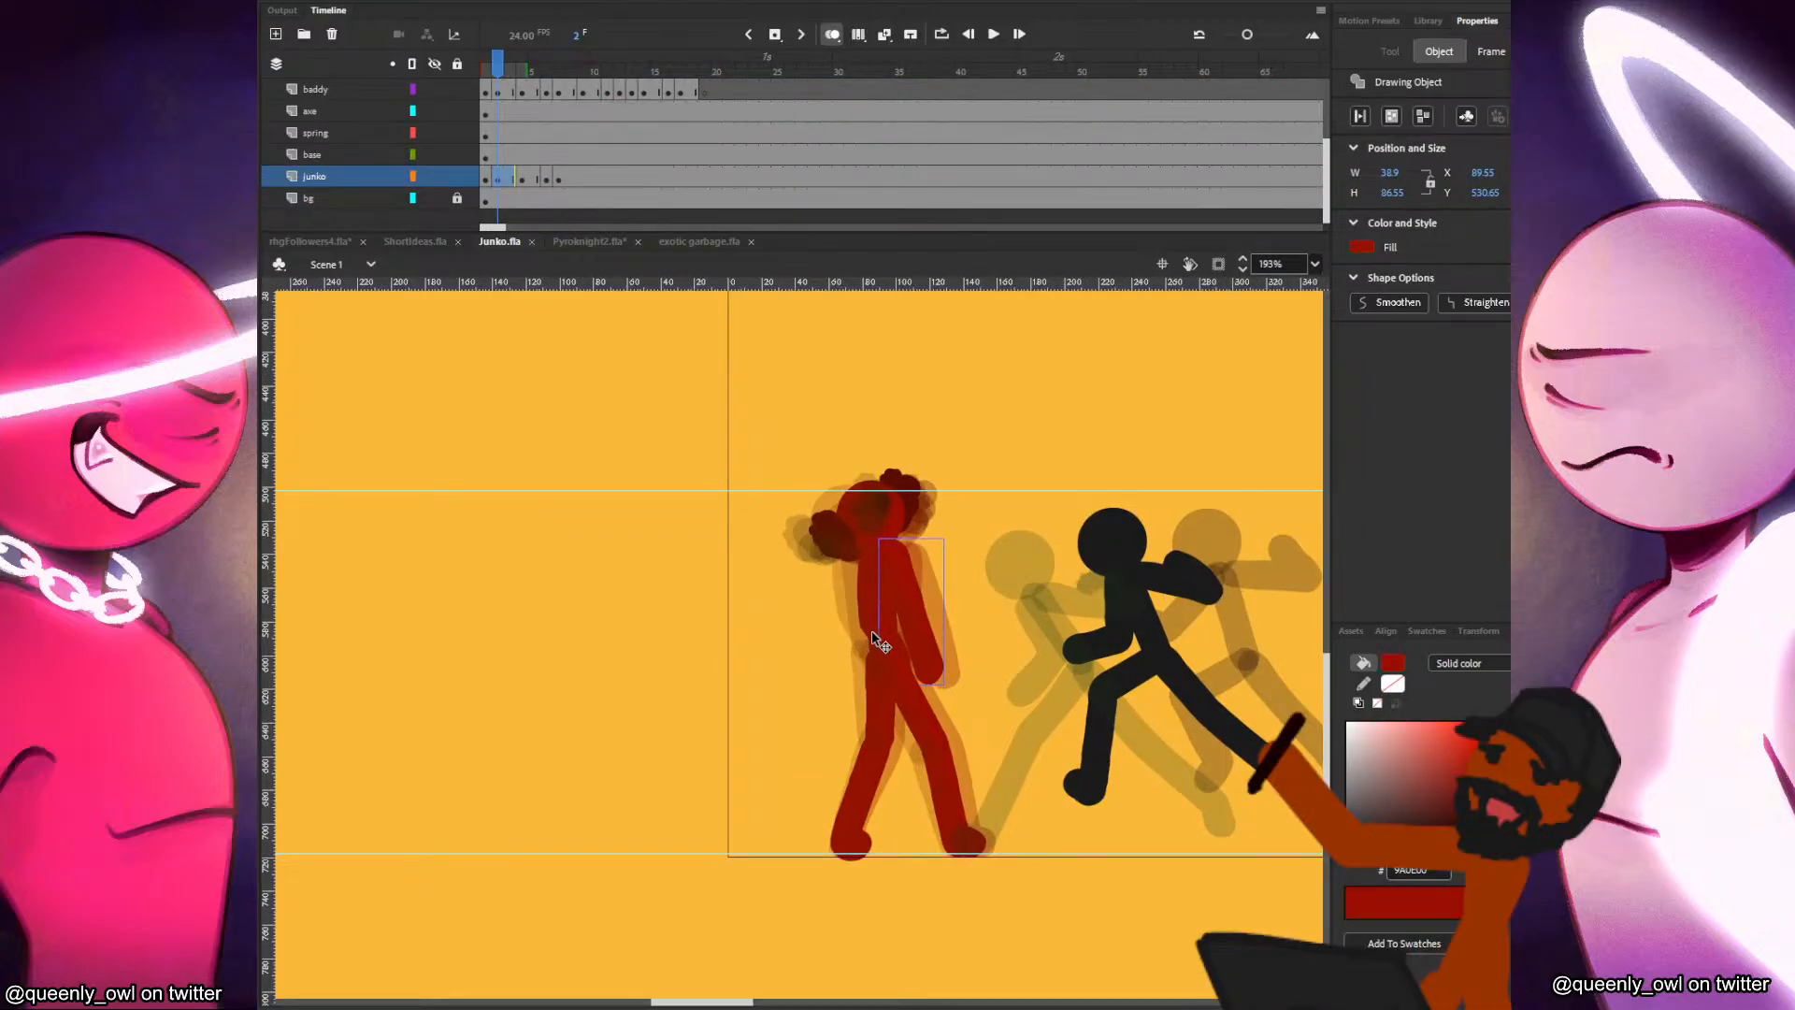
left_click(532, 180)
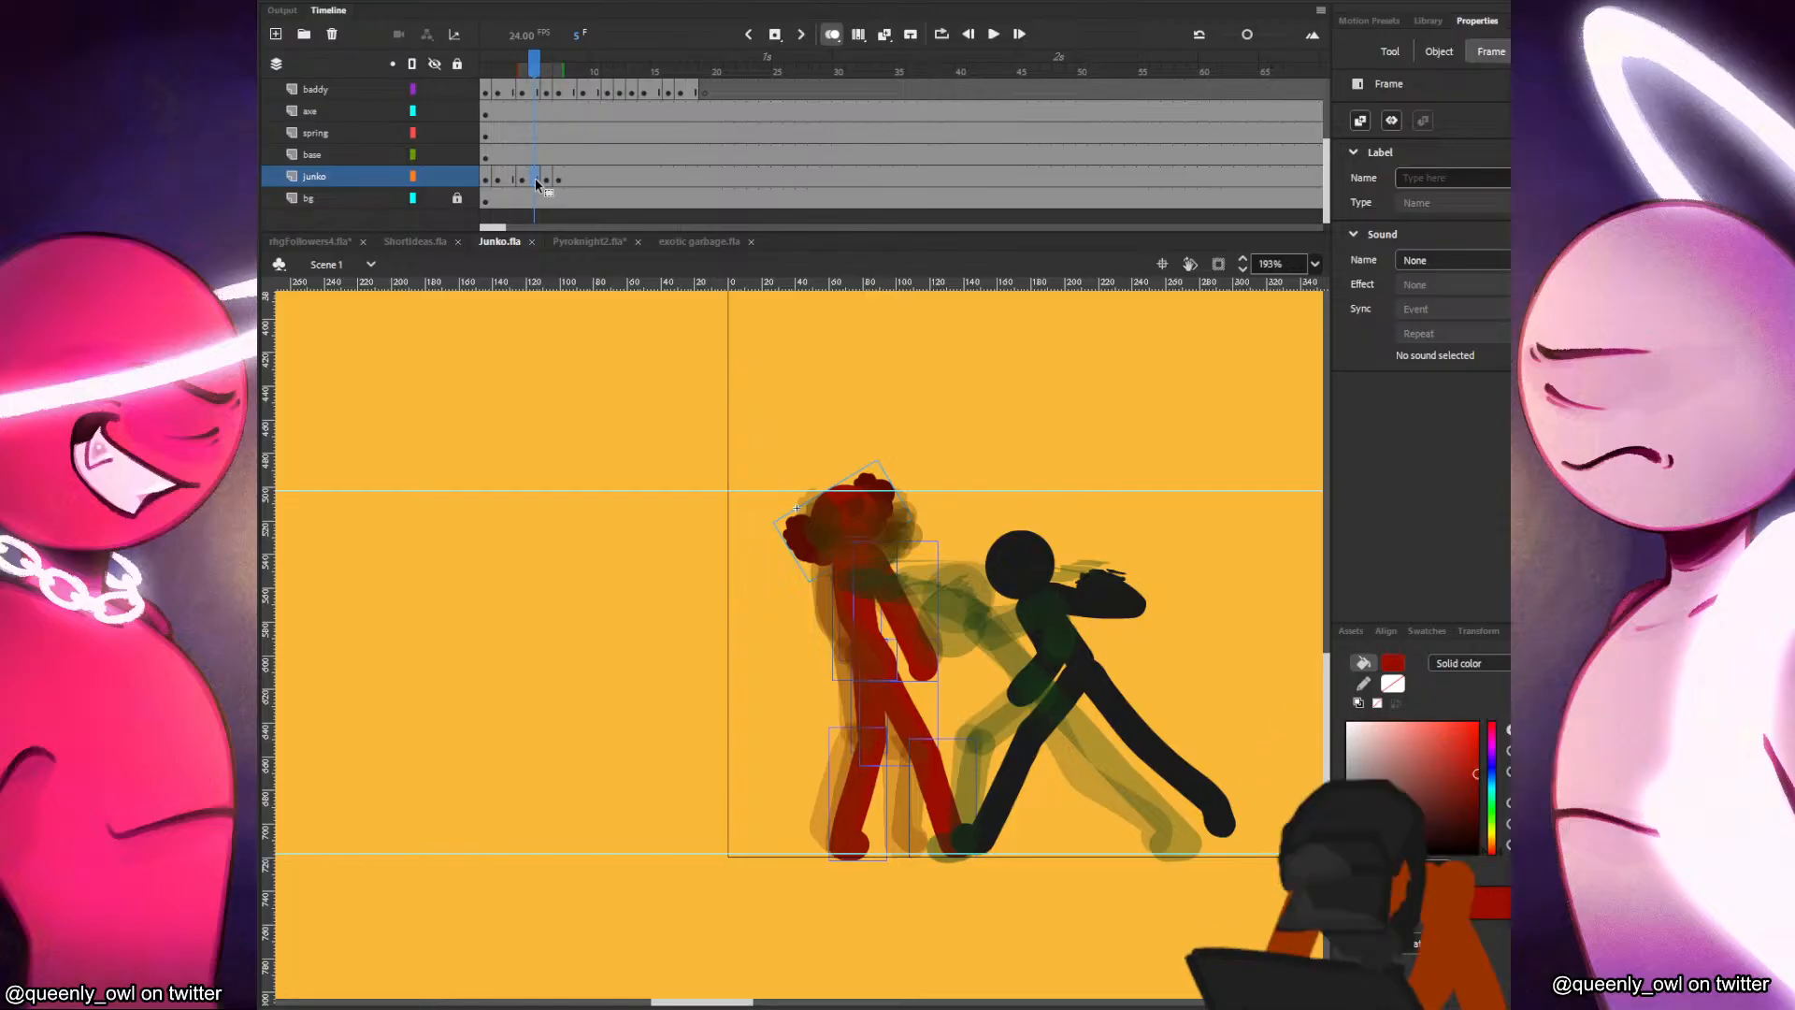
left_click(552, 181)
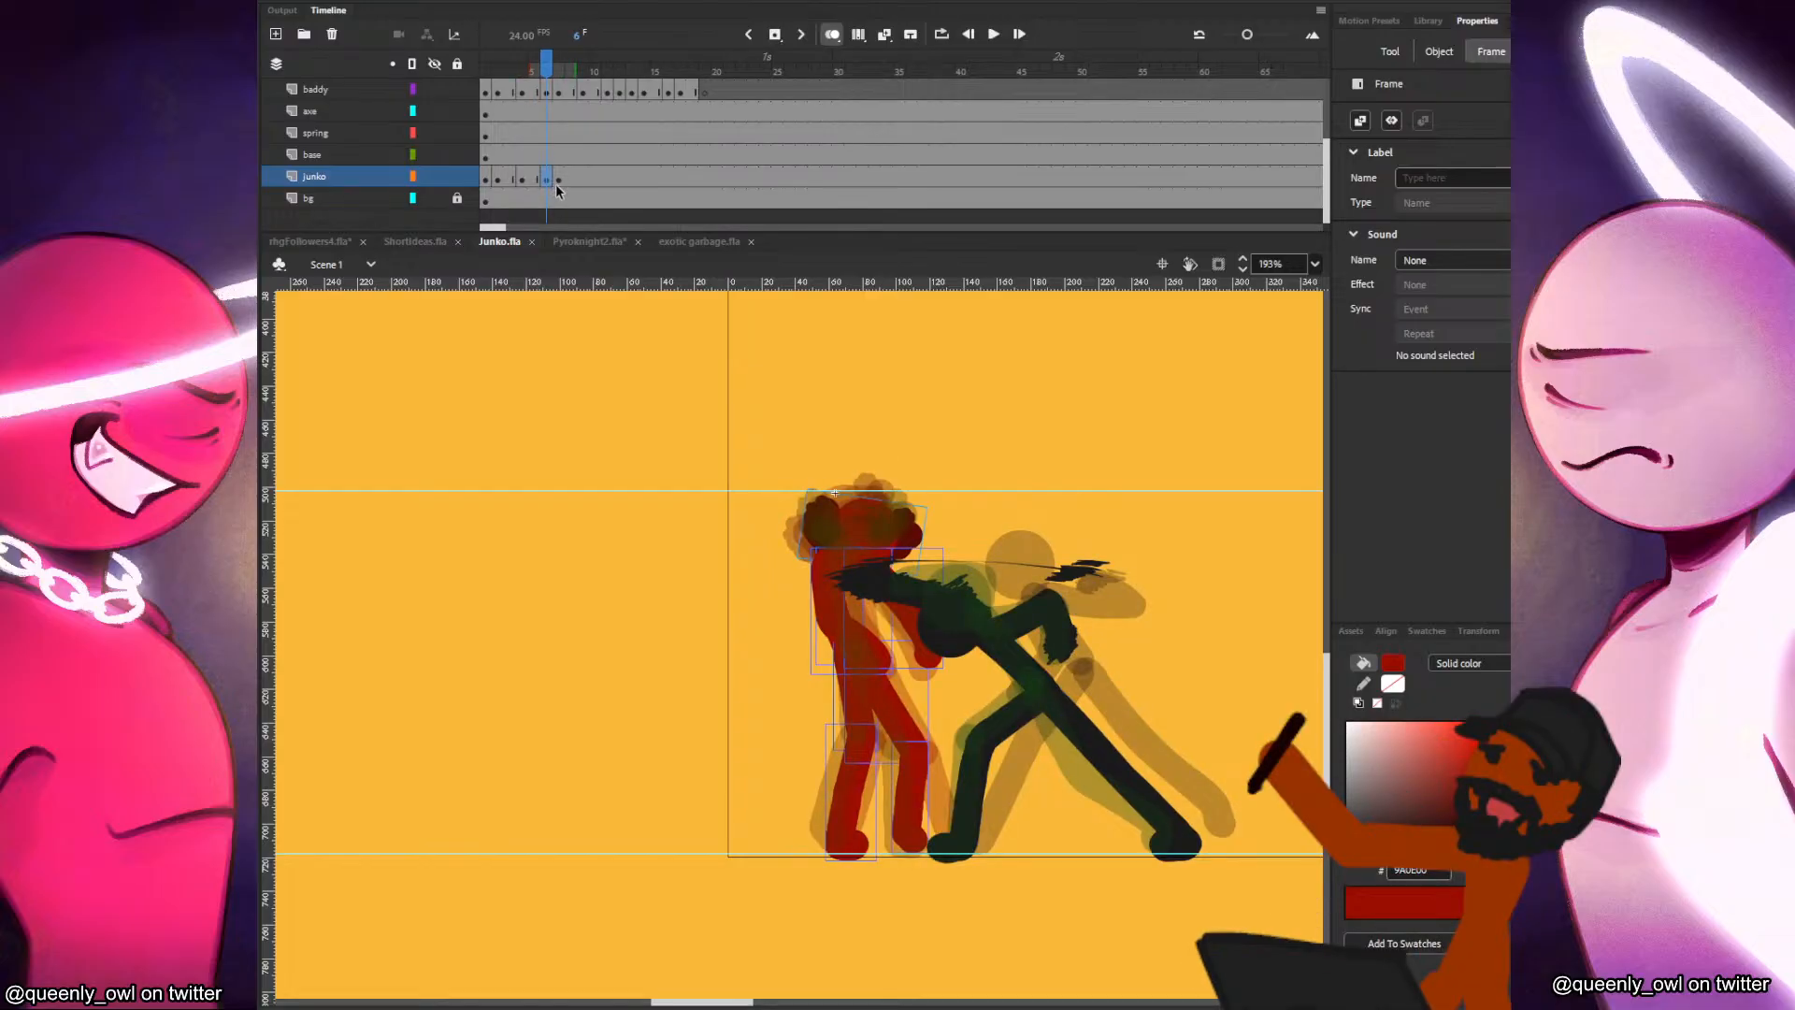
left_click(558, 179)
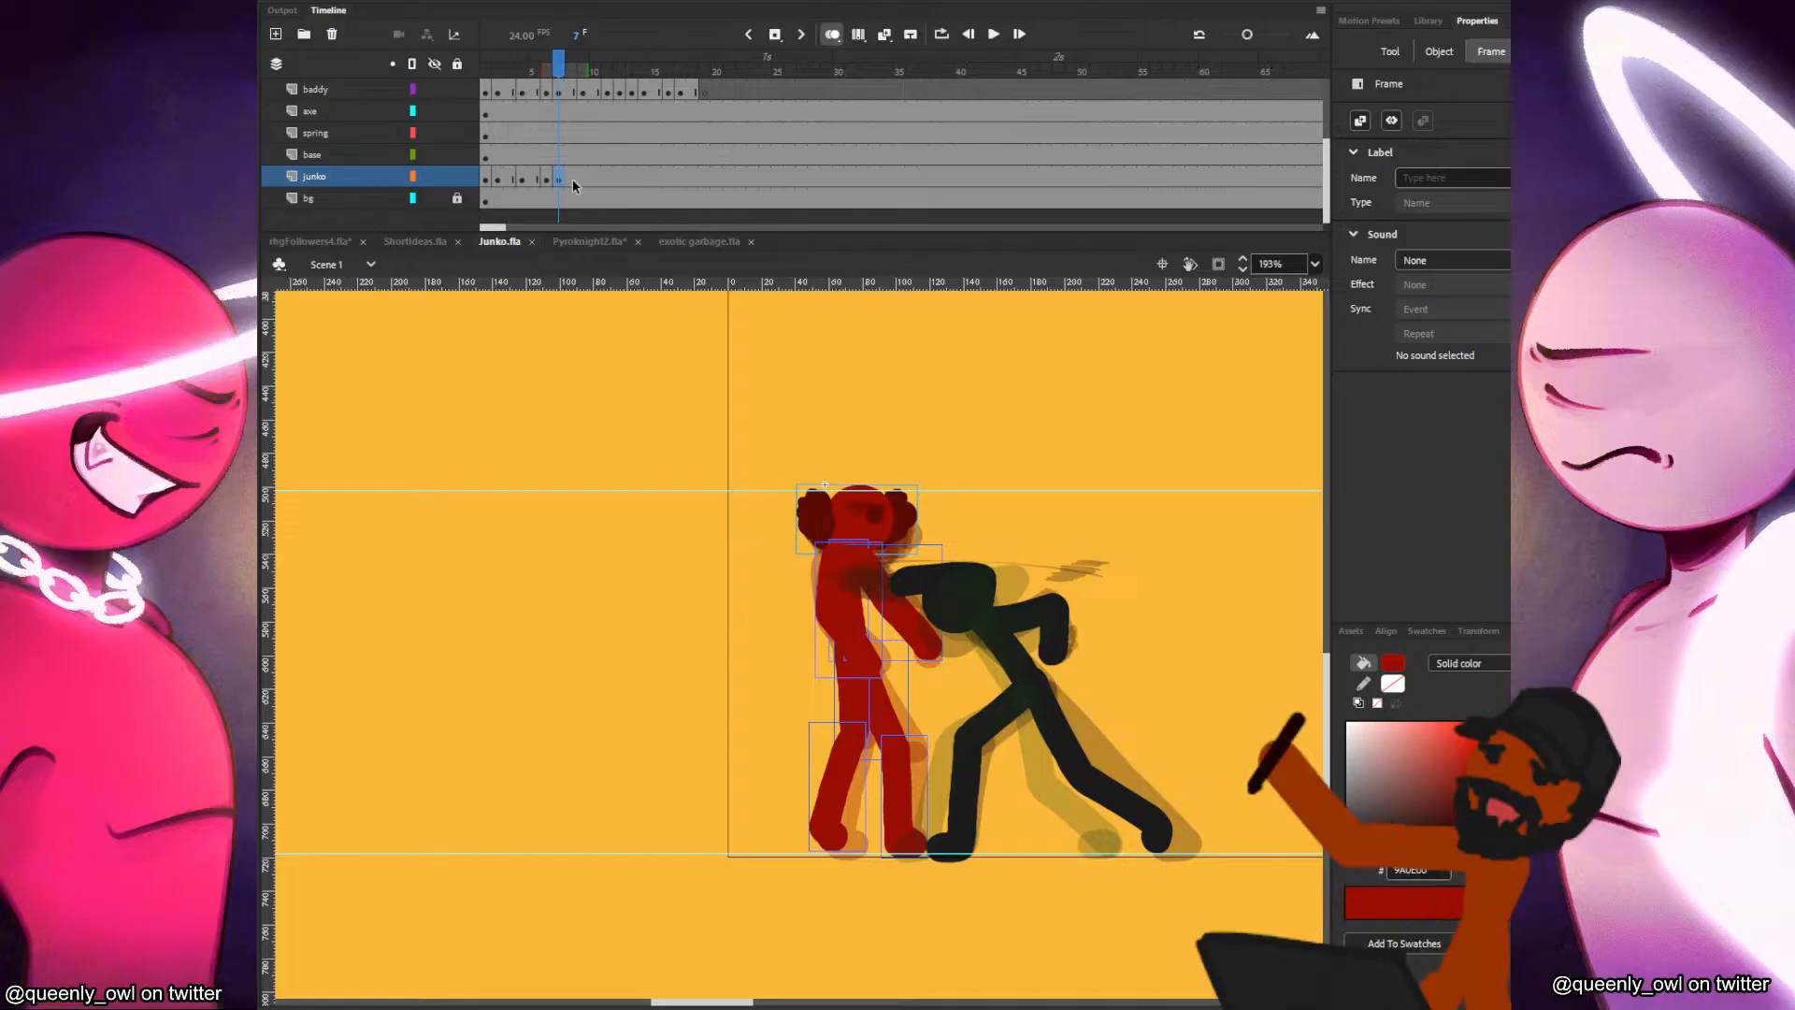
Insert a blank keyframe at frame 9 of the junko layer, paste Junko's head in place and extend the onion skin to earlier frames.
left_click(582, 175)
key("F7")
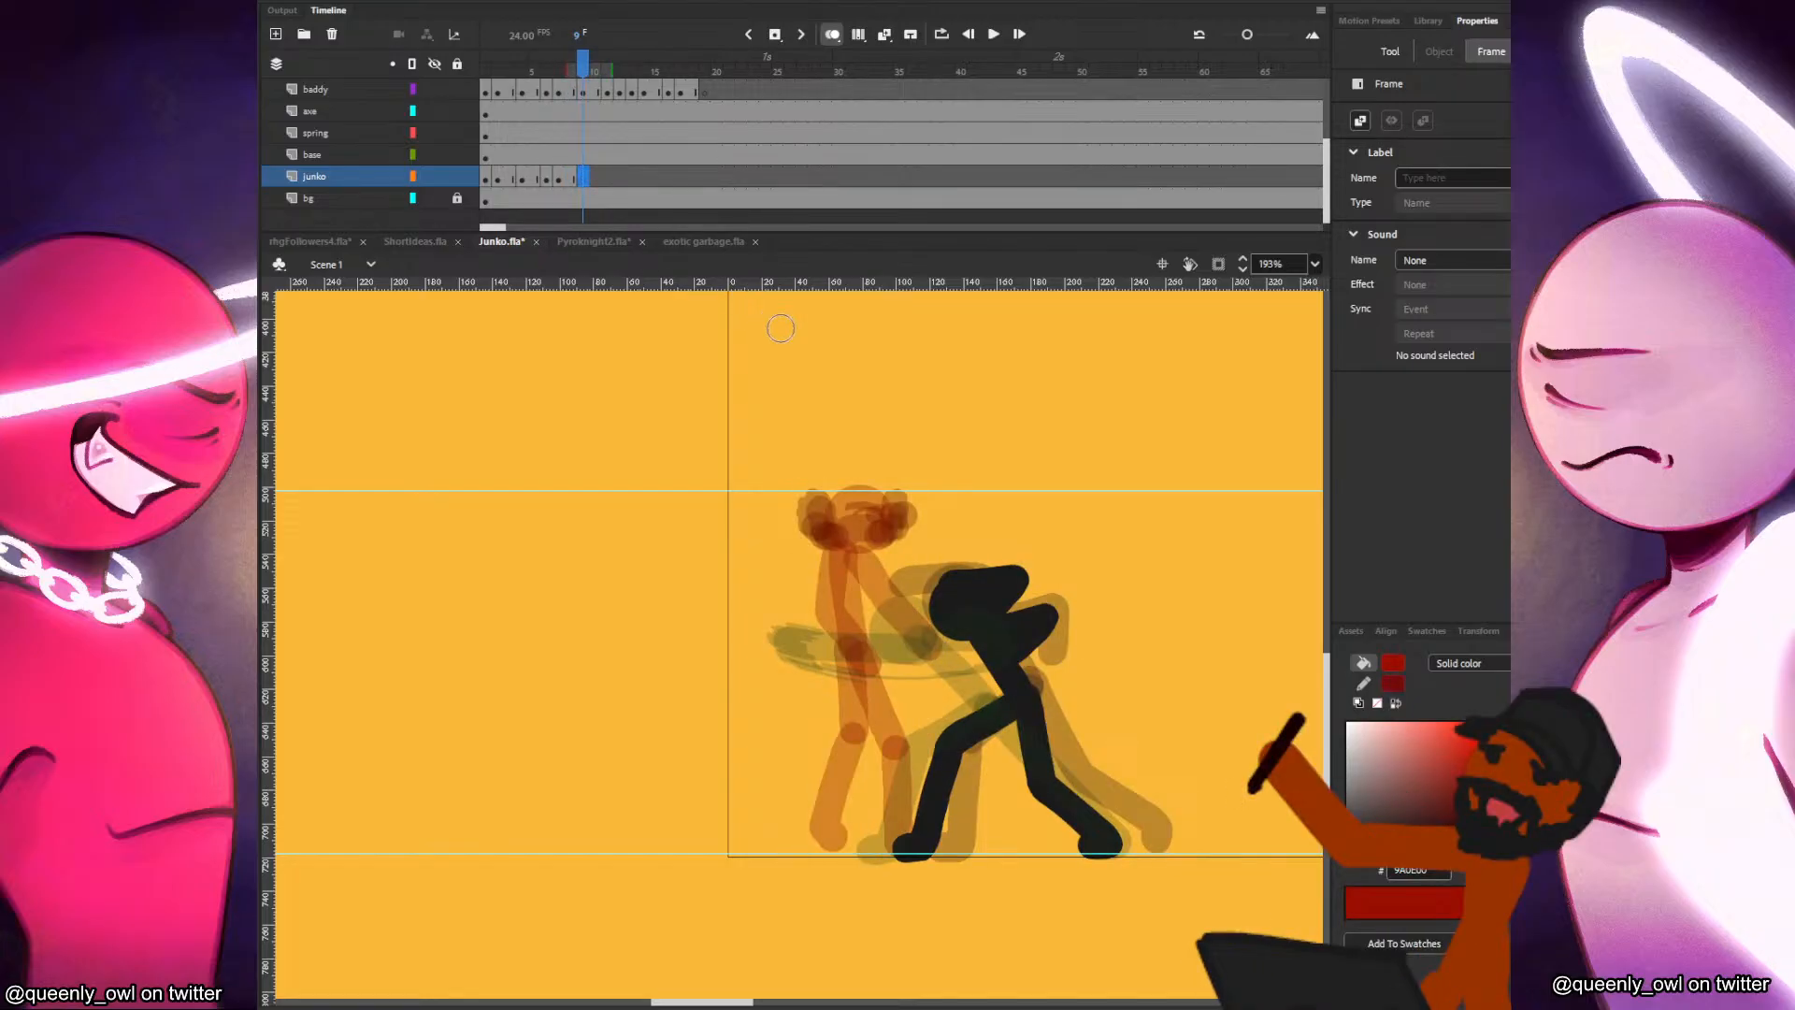
key("ctrl+shift+v")
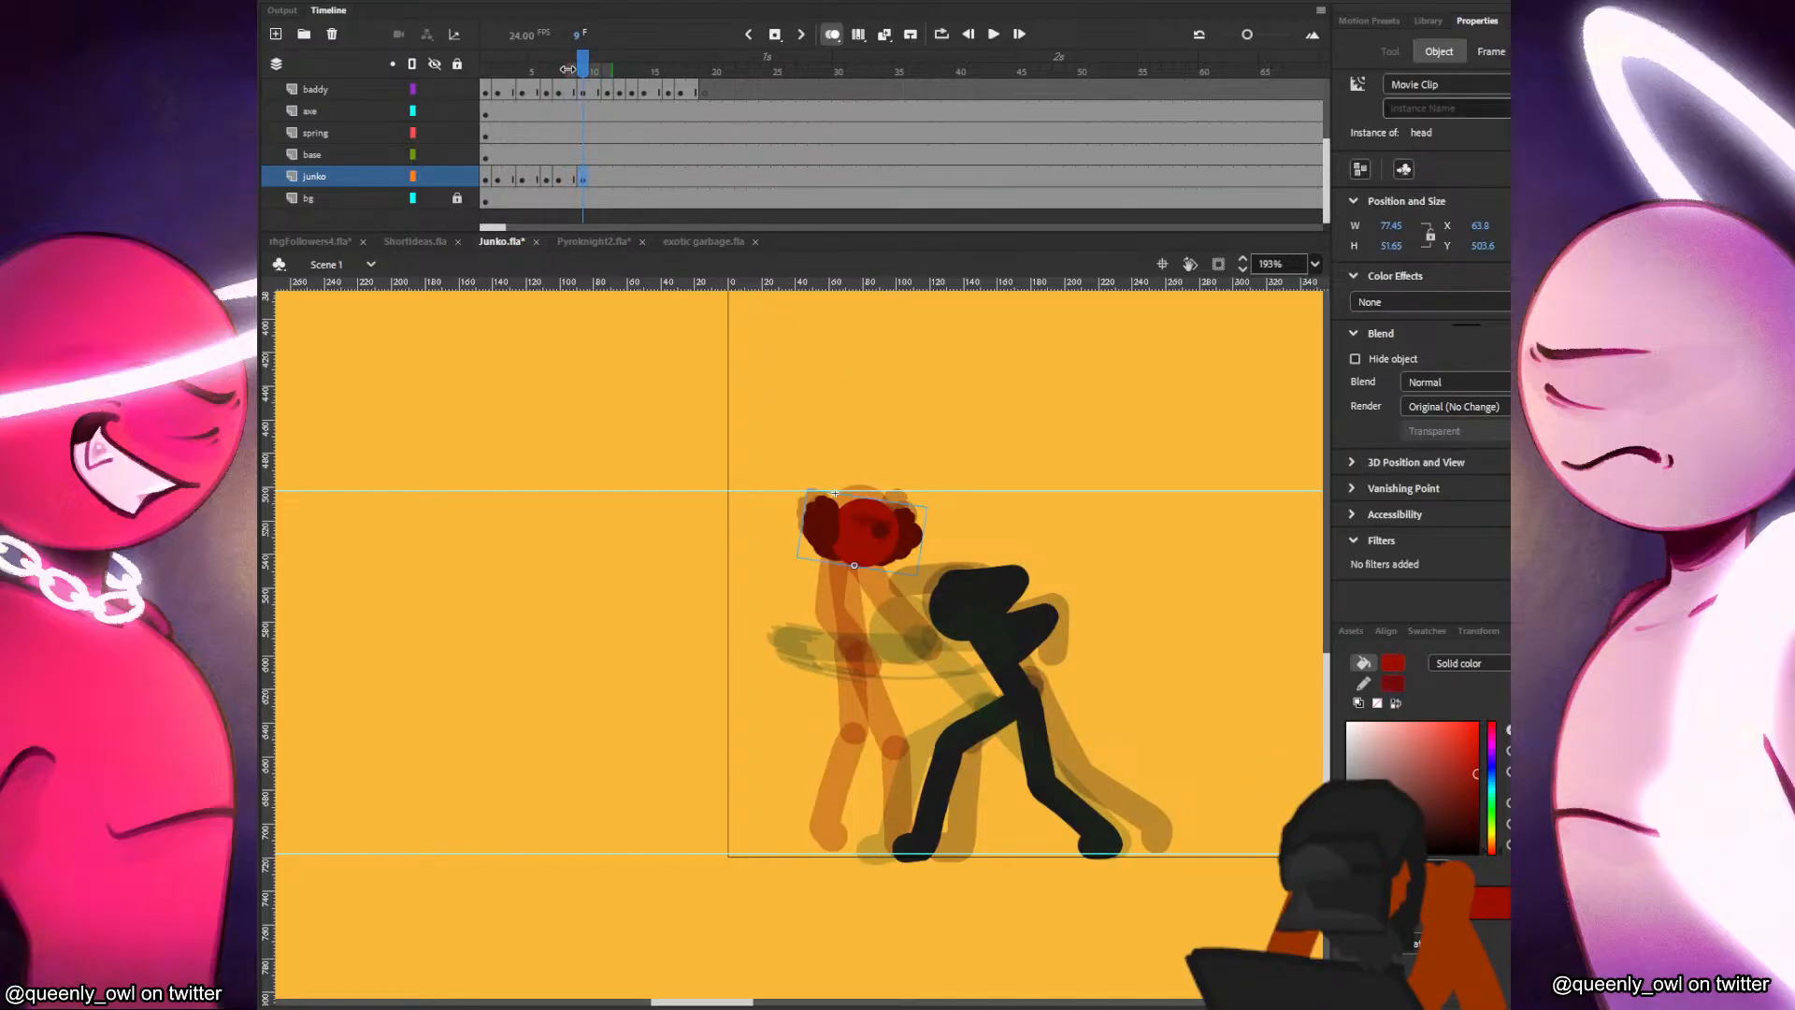
left_click_drag(568, 70, 544, 70)
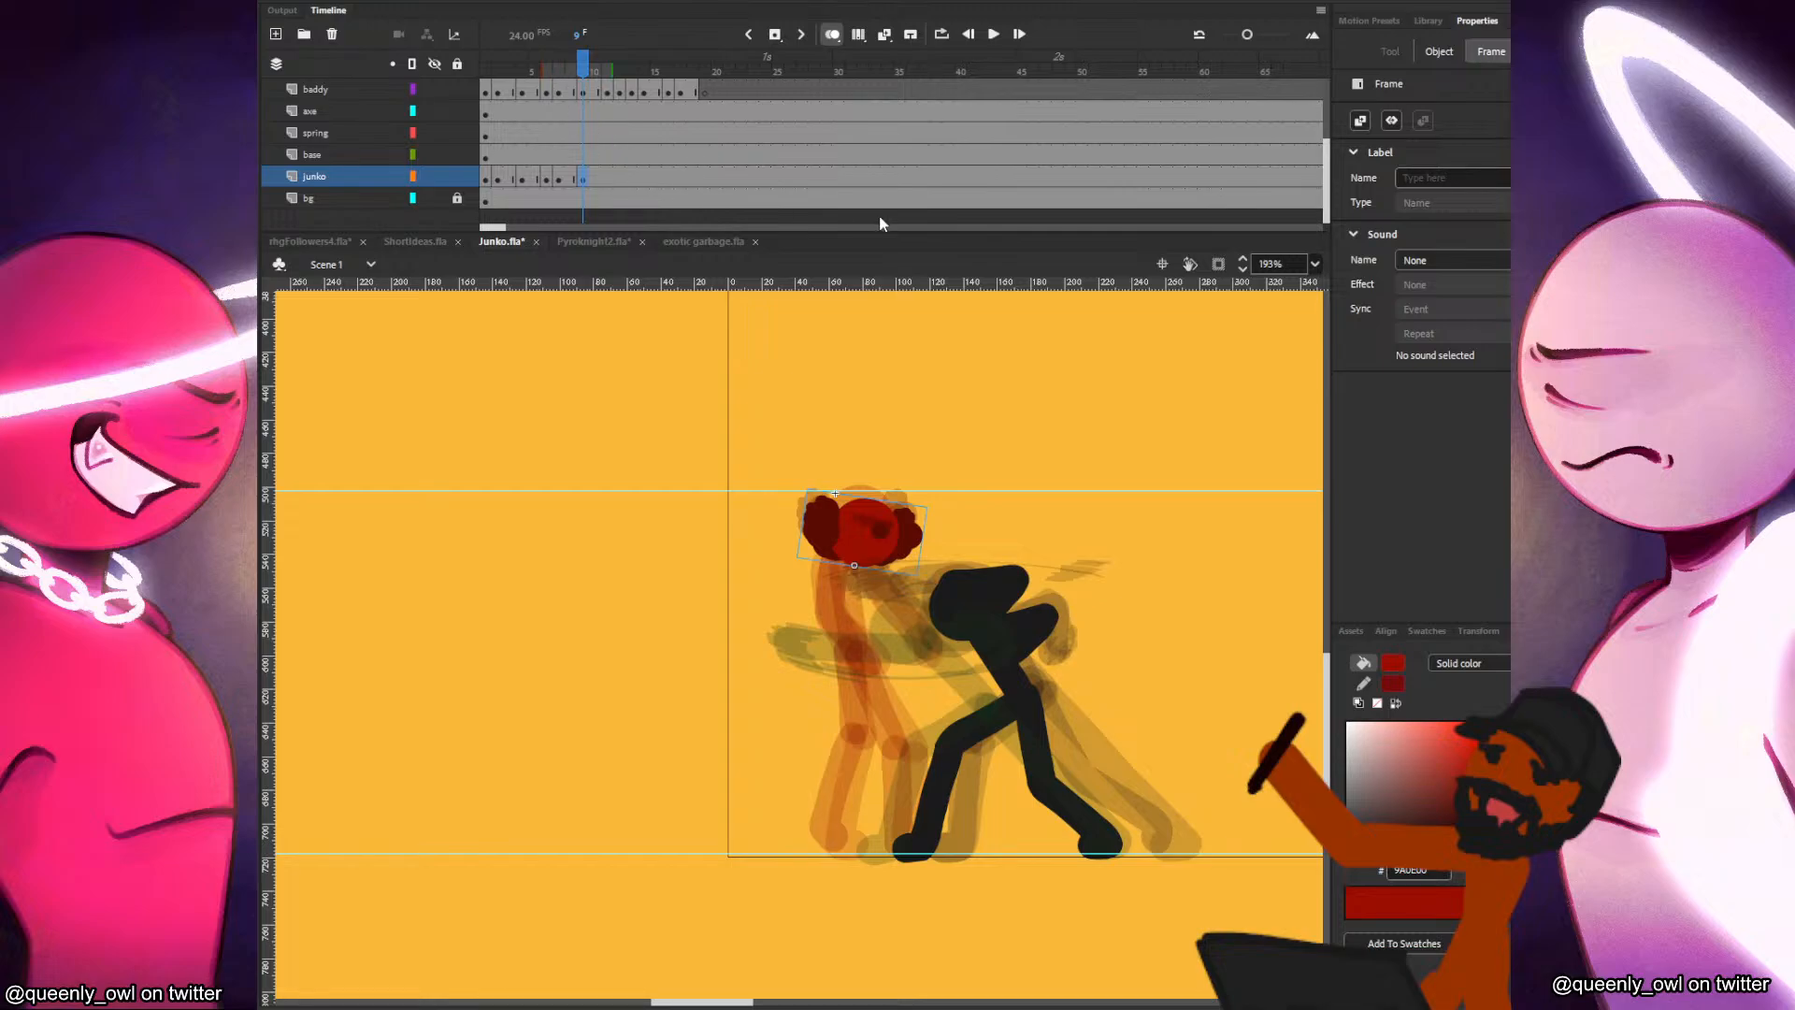
scroll(1053, 428, "up", 2)
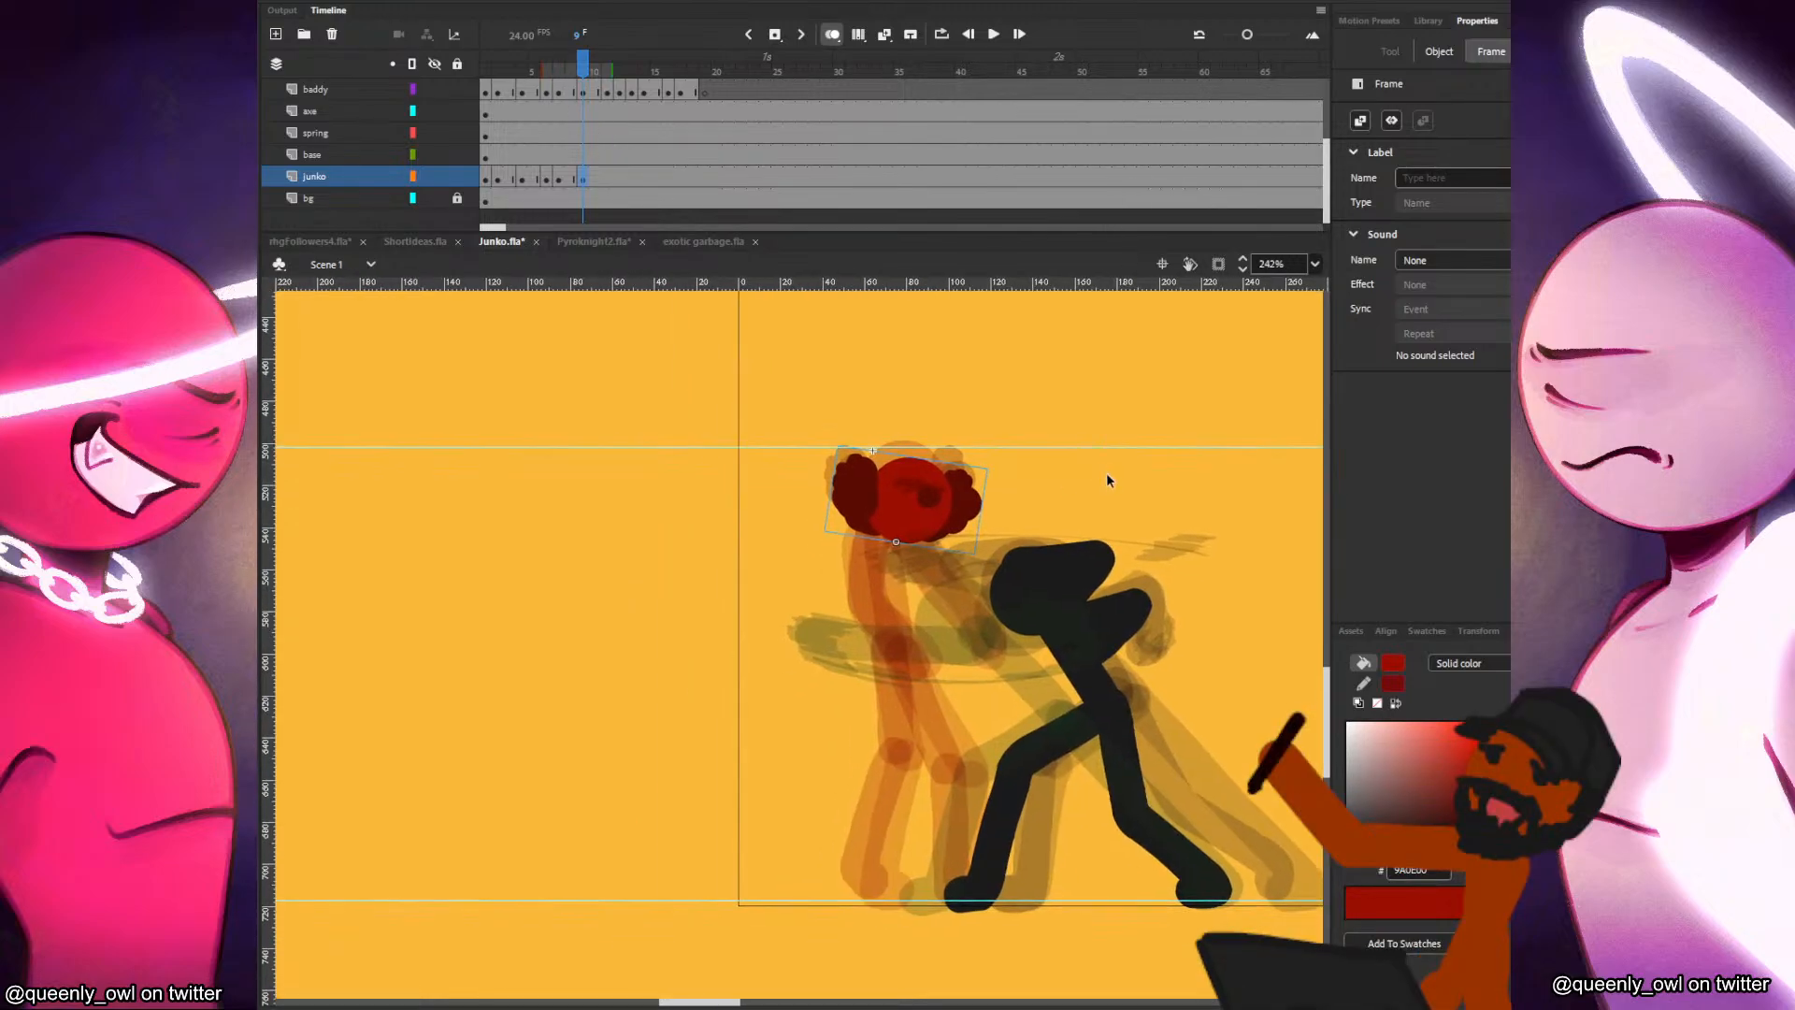
Compare frame 9 with the preceding poses and try shifting Junko's pasted head up and back, away from the baddy.
key("comma")
key("period")
key("comma")
key("comma")
key("comma")
key("period")
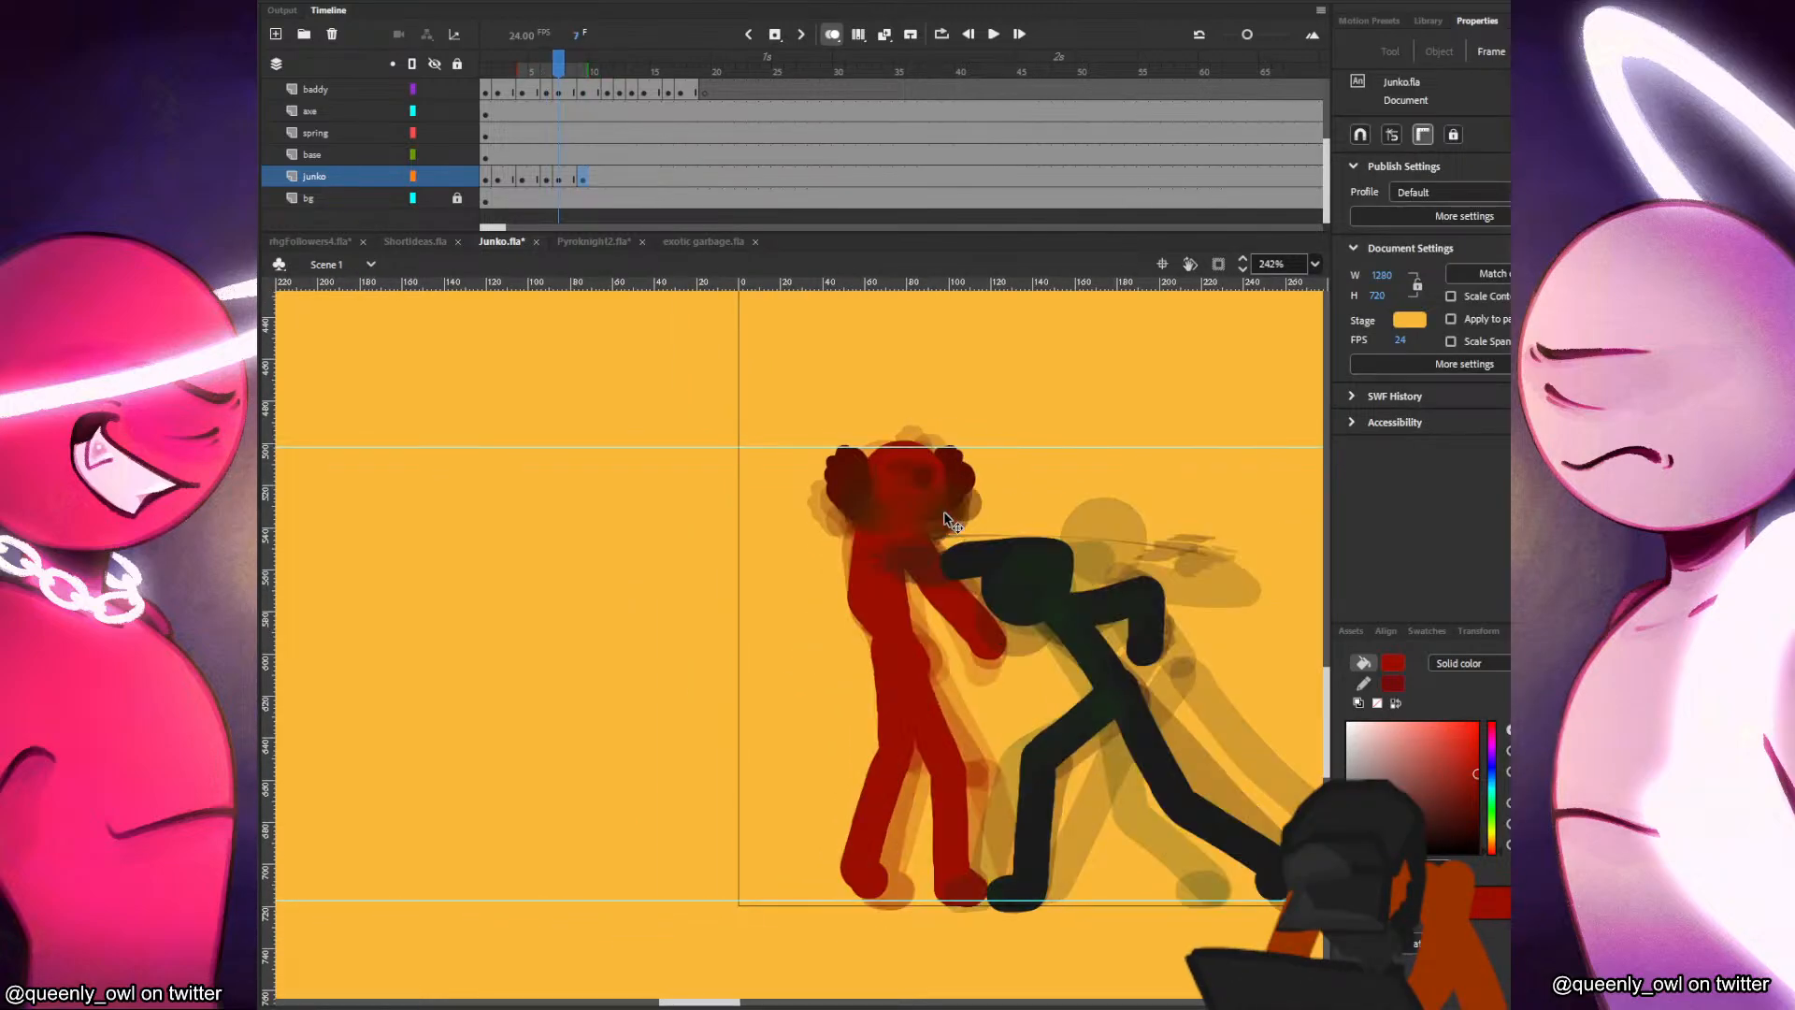
key("period")
key("period")
left_click(934, 501)
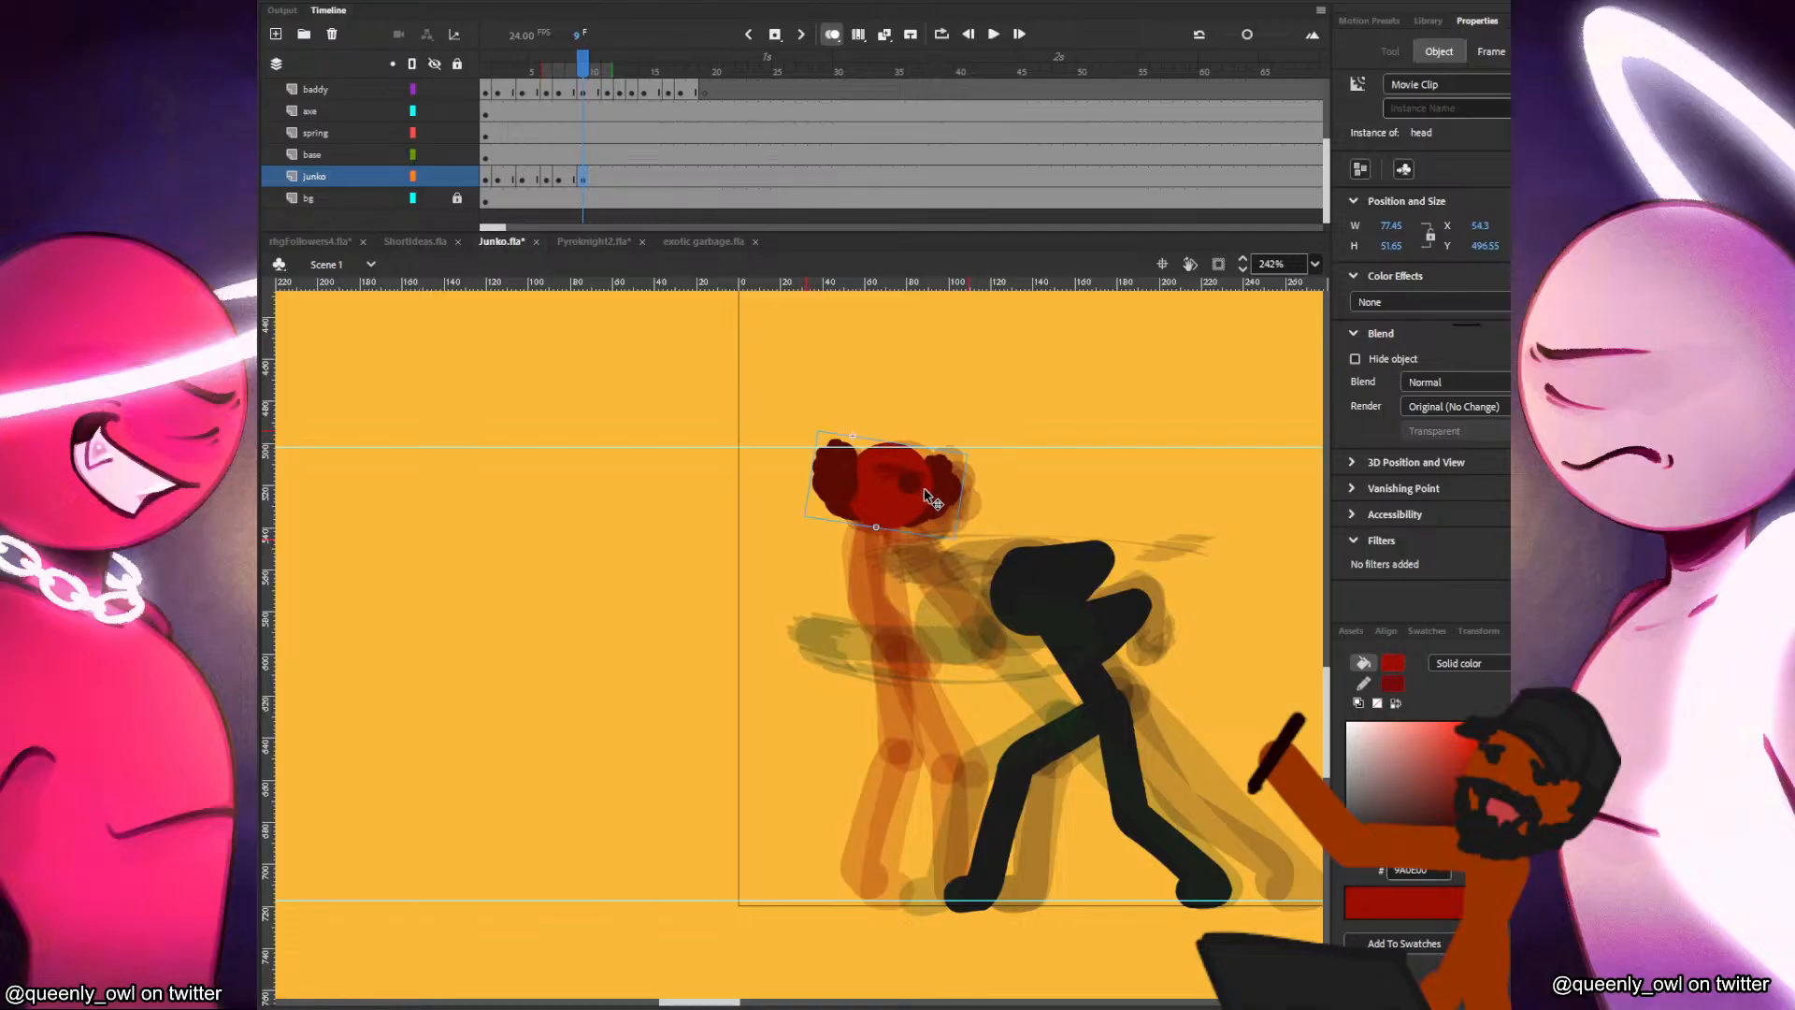
Replace the head on frame 9 with a fresh copy pasted in place, moved back and tilted upward.
left_click(568, 179)
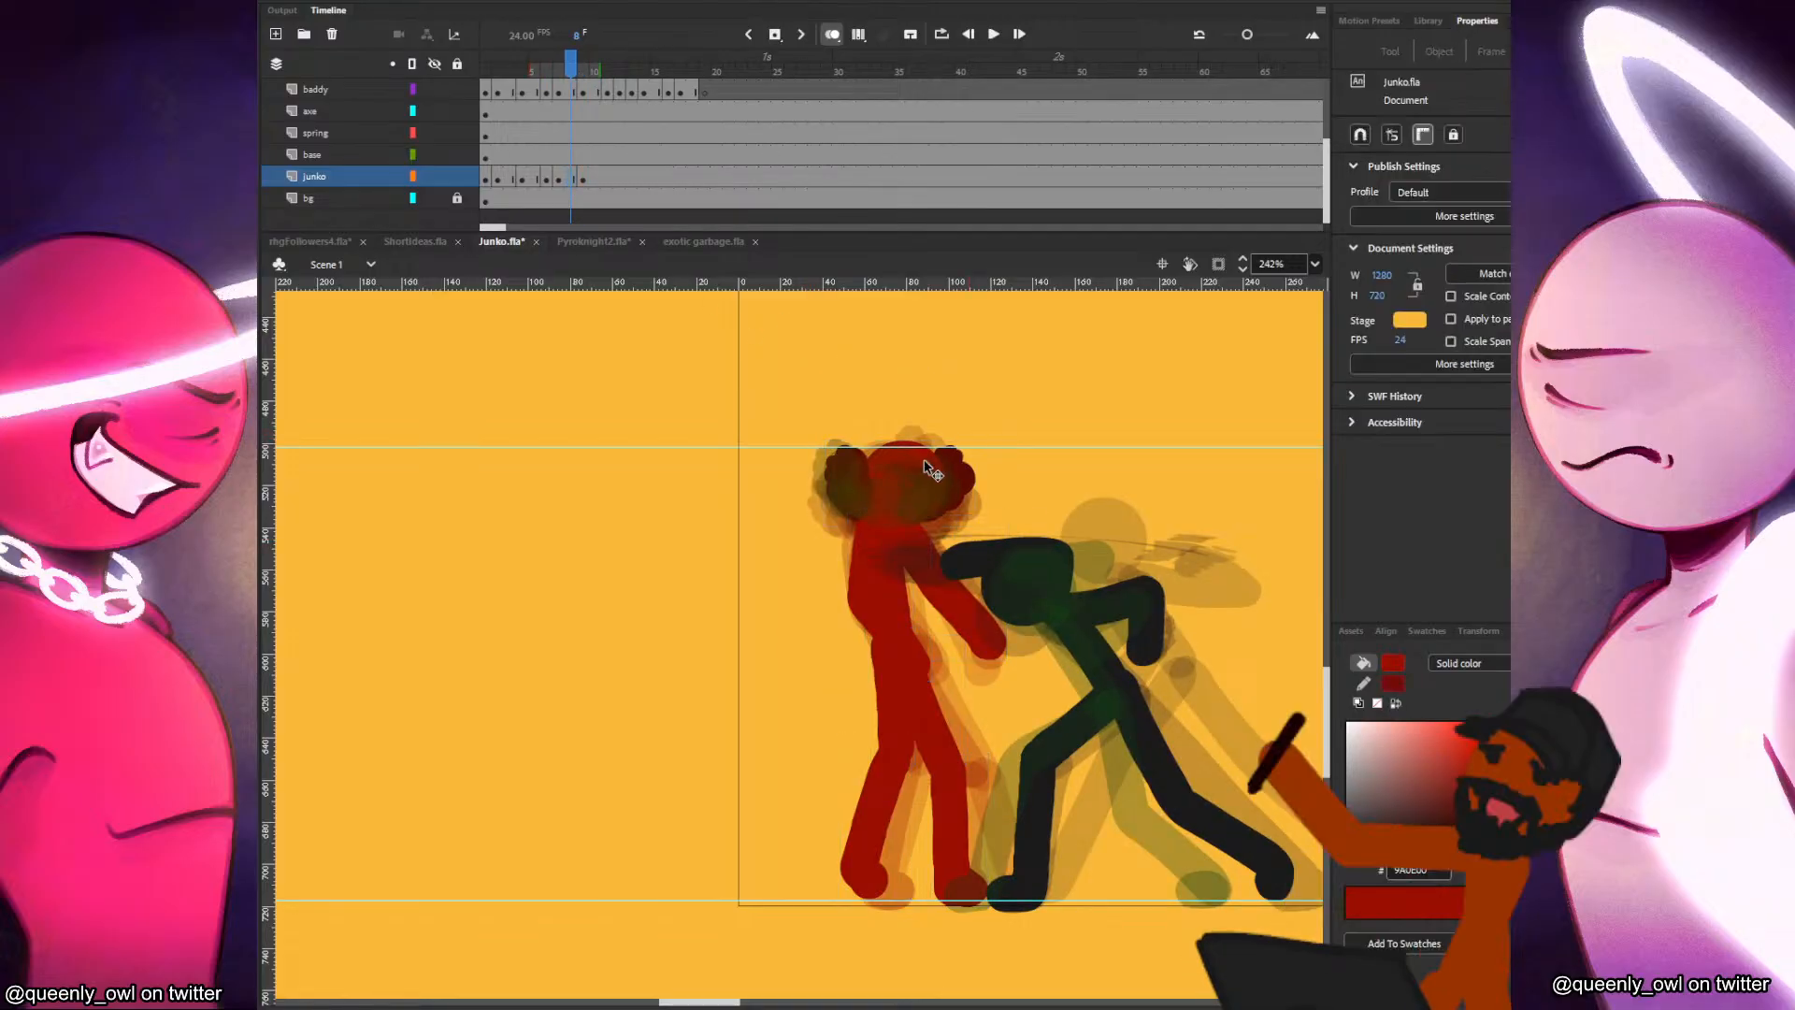
left_click(585, 178)
key("Delete")
right_click(722, 451)
left_click(778, 518)
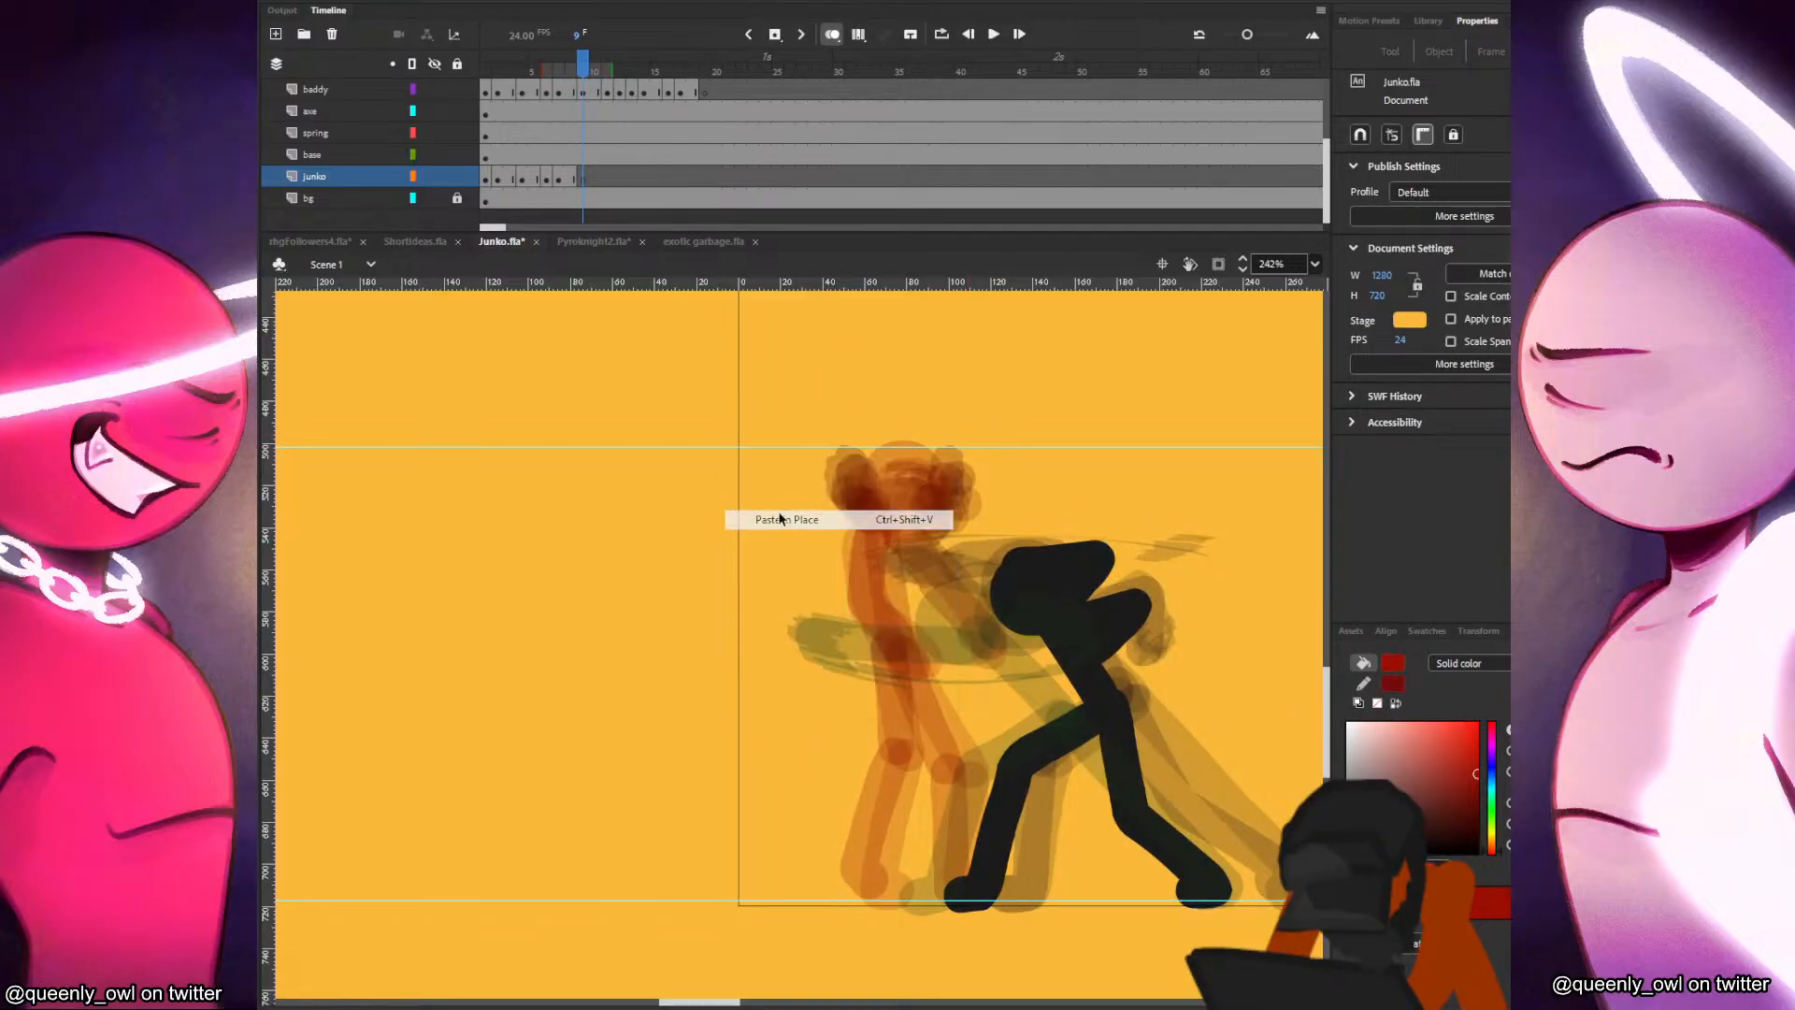
left_click_drag(985, 455, 938, 429)
Paint Junko's torso and rear leg below the head on frame 9 with the Classic Brush, checking against the previous pose.
key("b")
key("comma")
key("period")
key("comma")
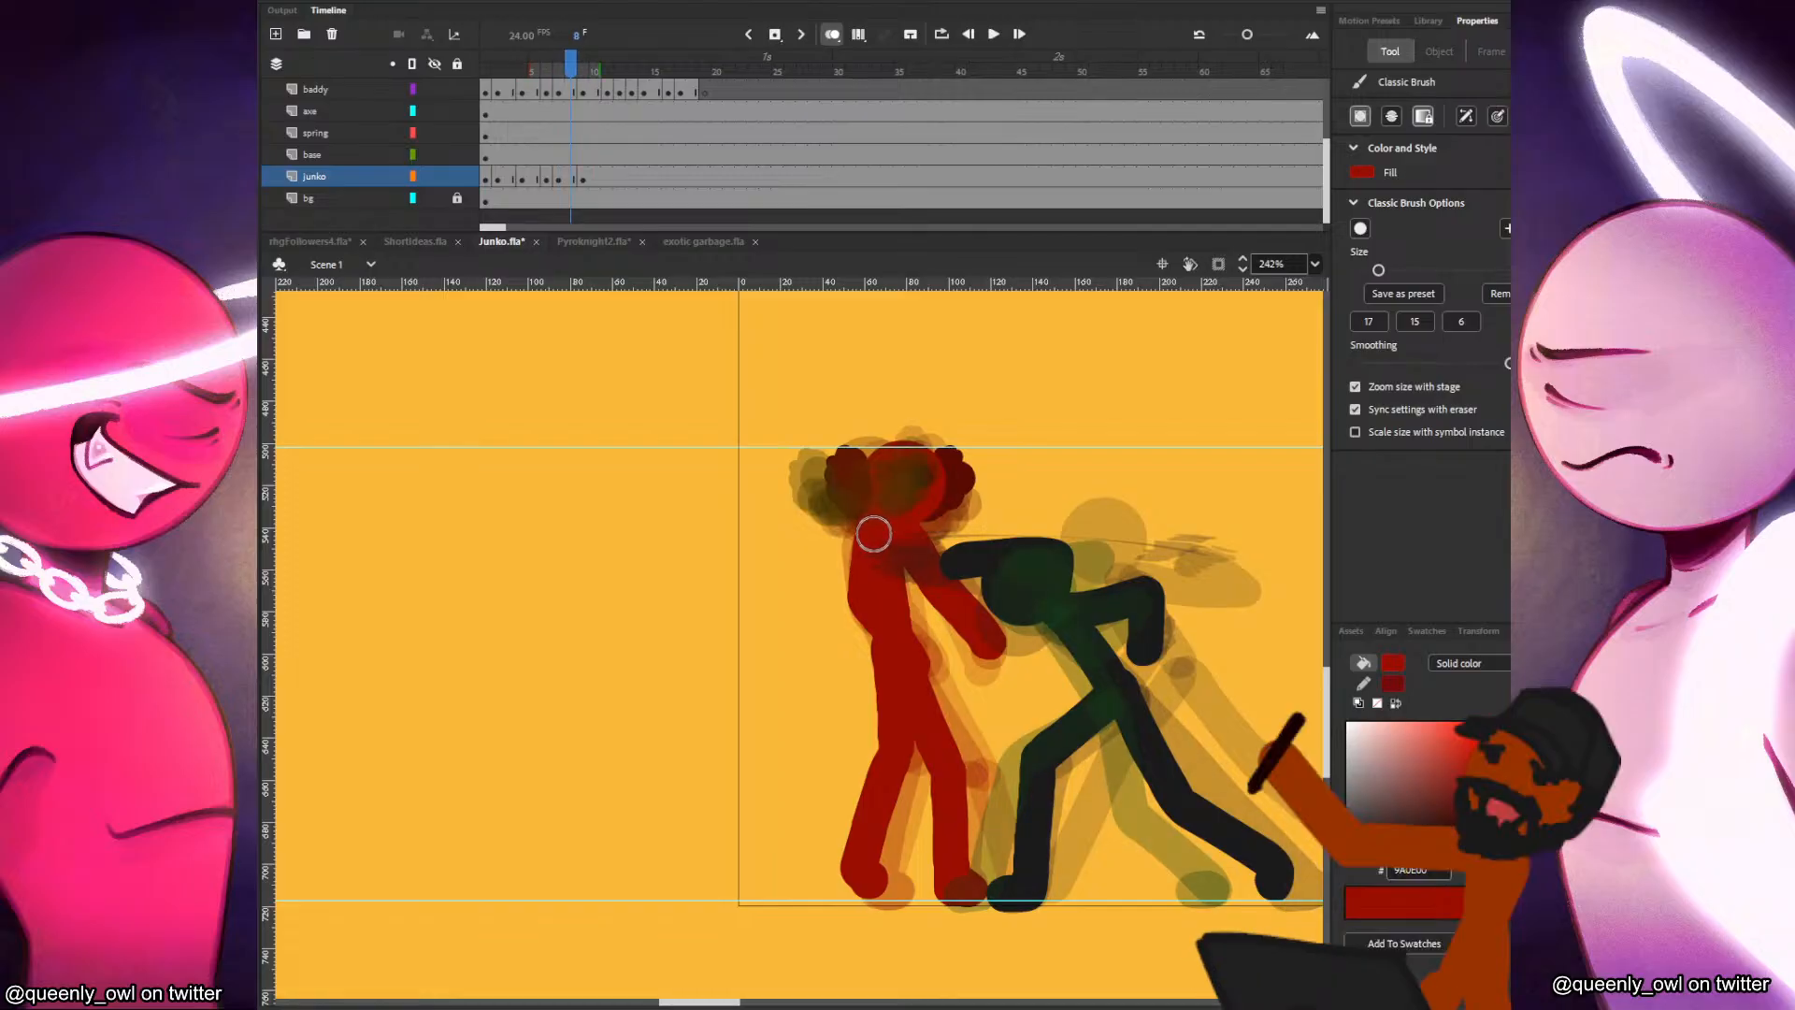
key("period")
key("comma")
key("period")
mouse_move(862, 509)
left_mouse_down()
mouse_move(876, 670)
mouse_move(874, 641)
mouse_move(842, 871)
left_mouse_up()
Paint Junko's front leg from the hip to the foot on frame 9 and compare the pose with the previous frame.
mouse_move(883, 645)
left_mouse_down()
mouse_move(941, 773)
mouse_move(949, 899)
left_mouse_up()
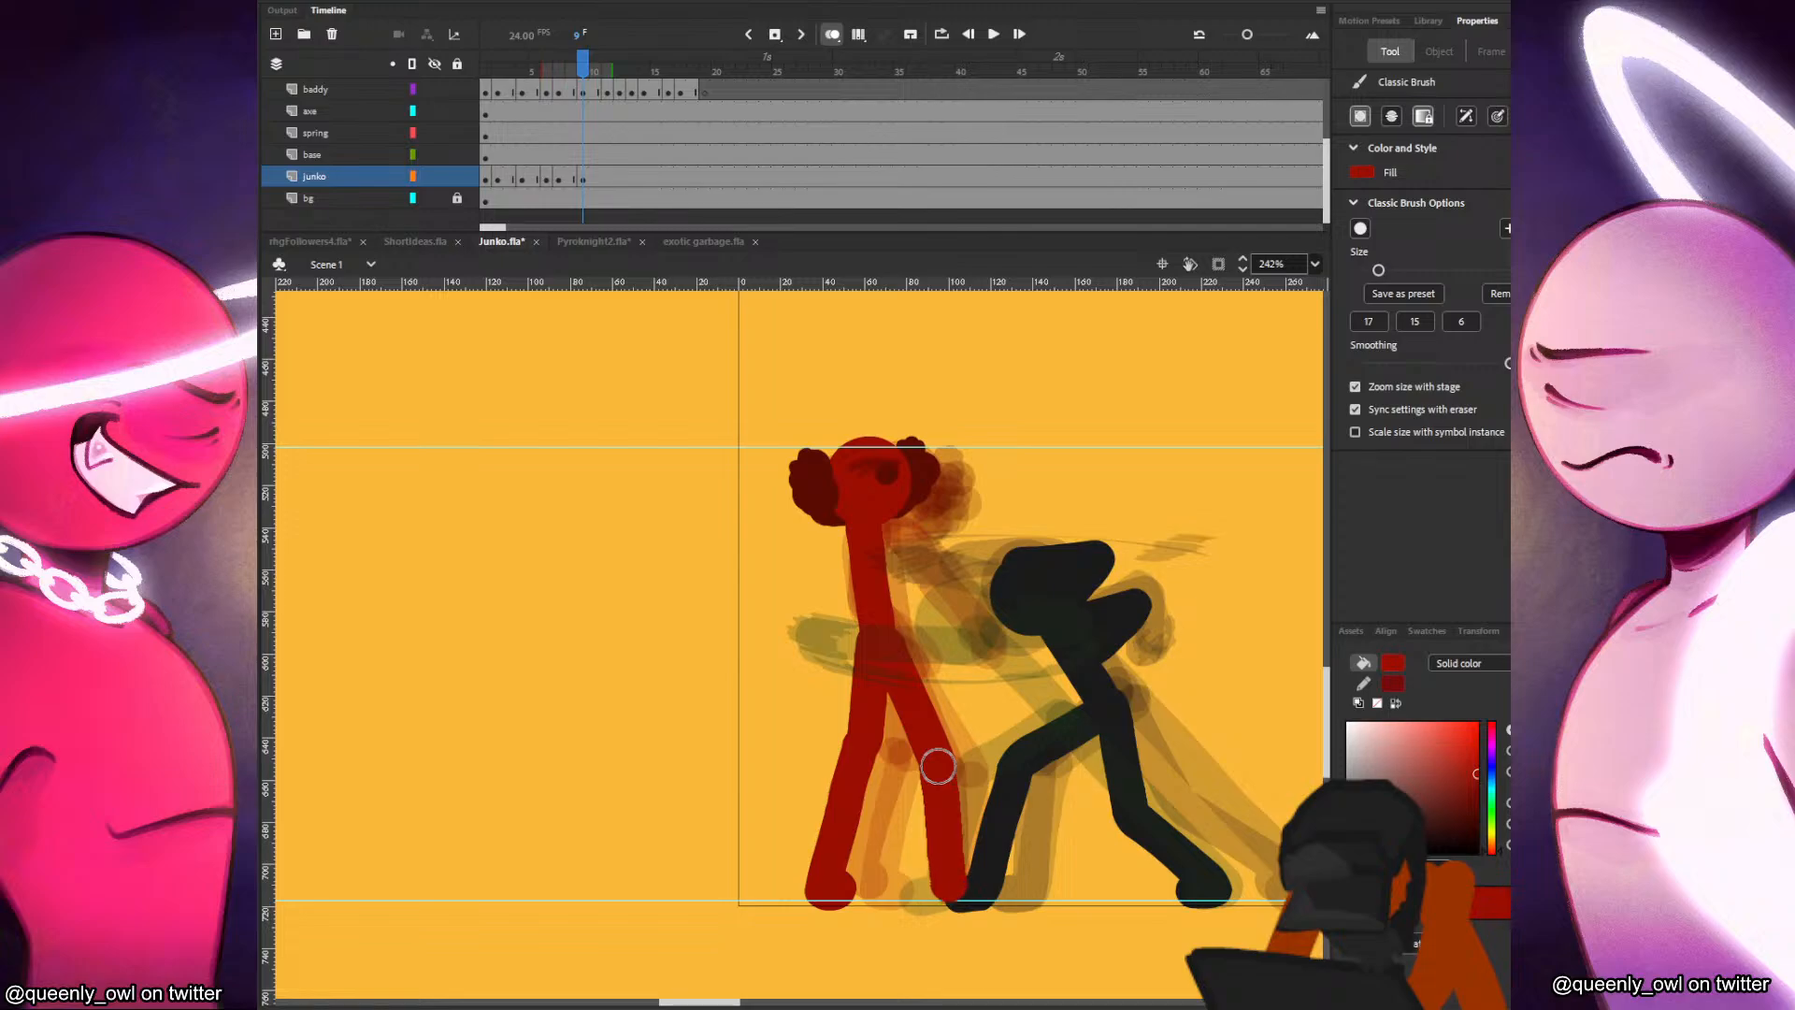
left_click_drag(938, 766, 966, 882)
key("comma")
key("period")
key("comma")
key("period")
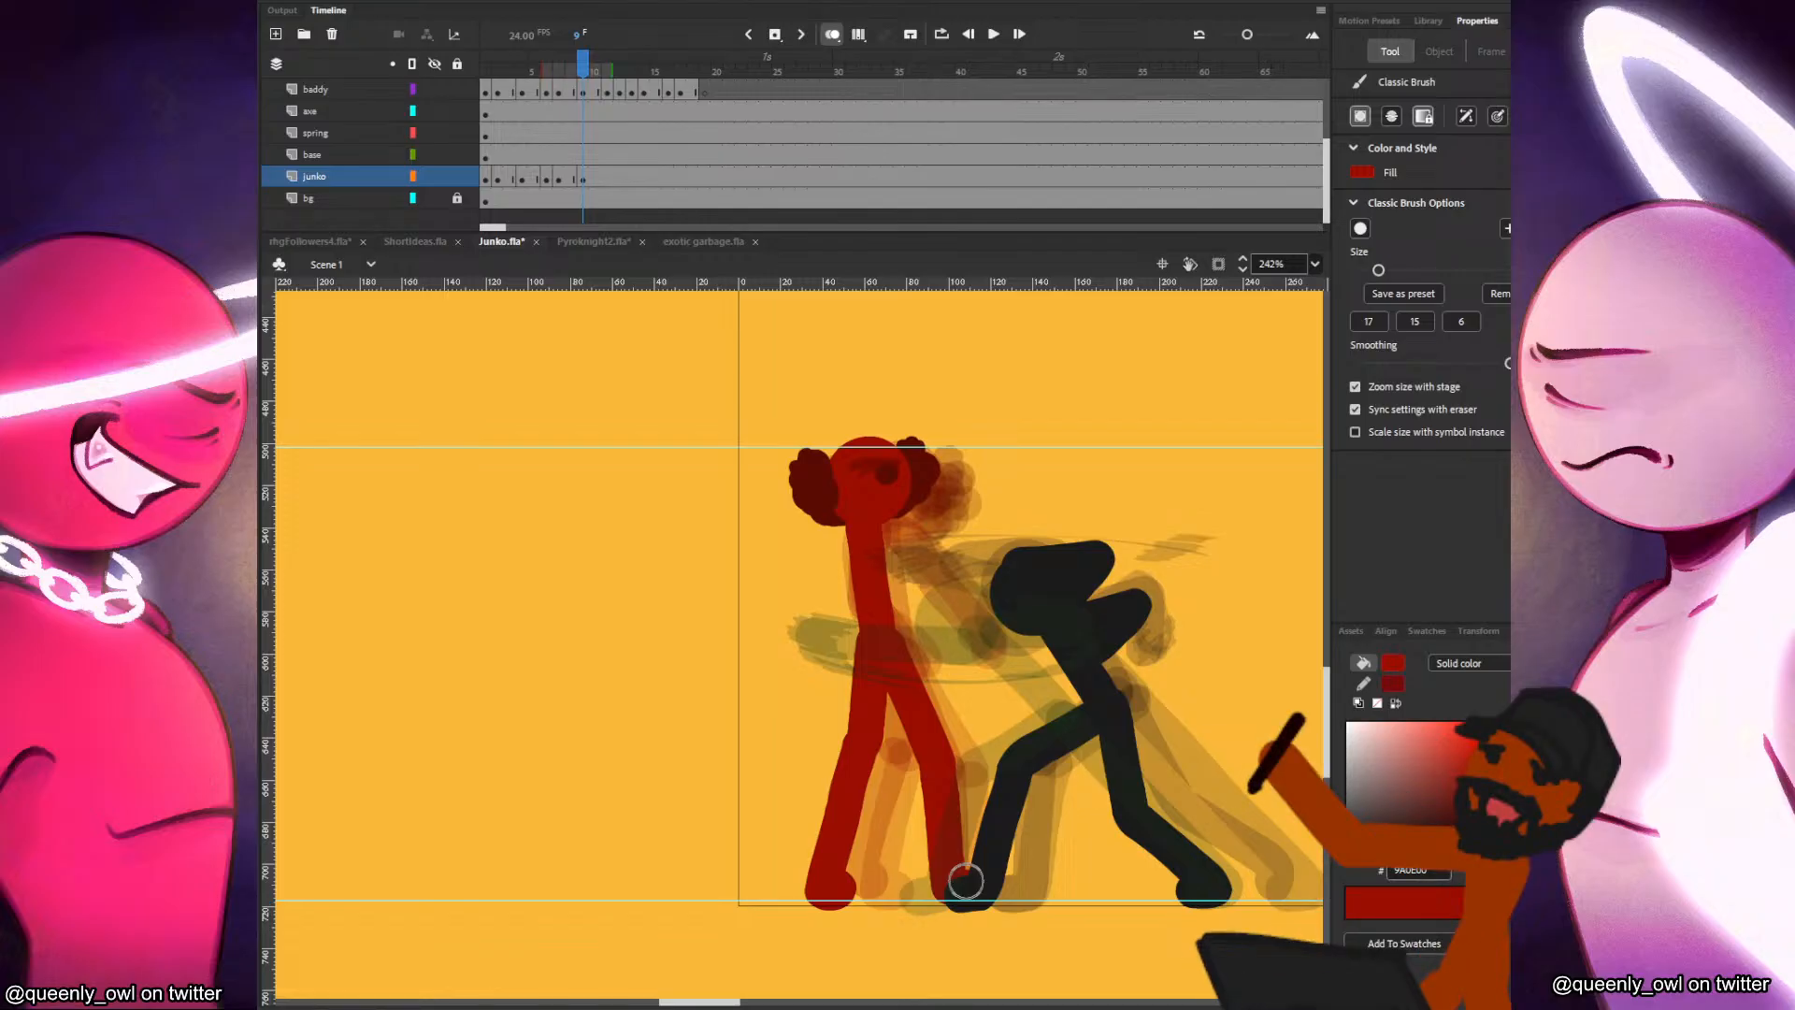
Paint Junko's back arm from the shoulder down along the torso on frame 9, checking the motion against neighbouring frames.
key("comma")
key("comma")
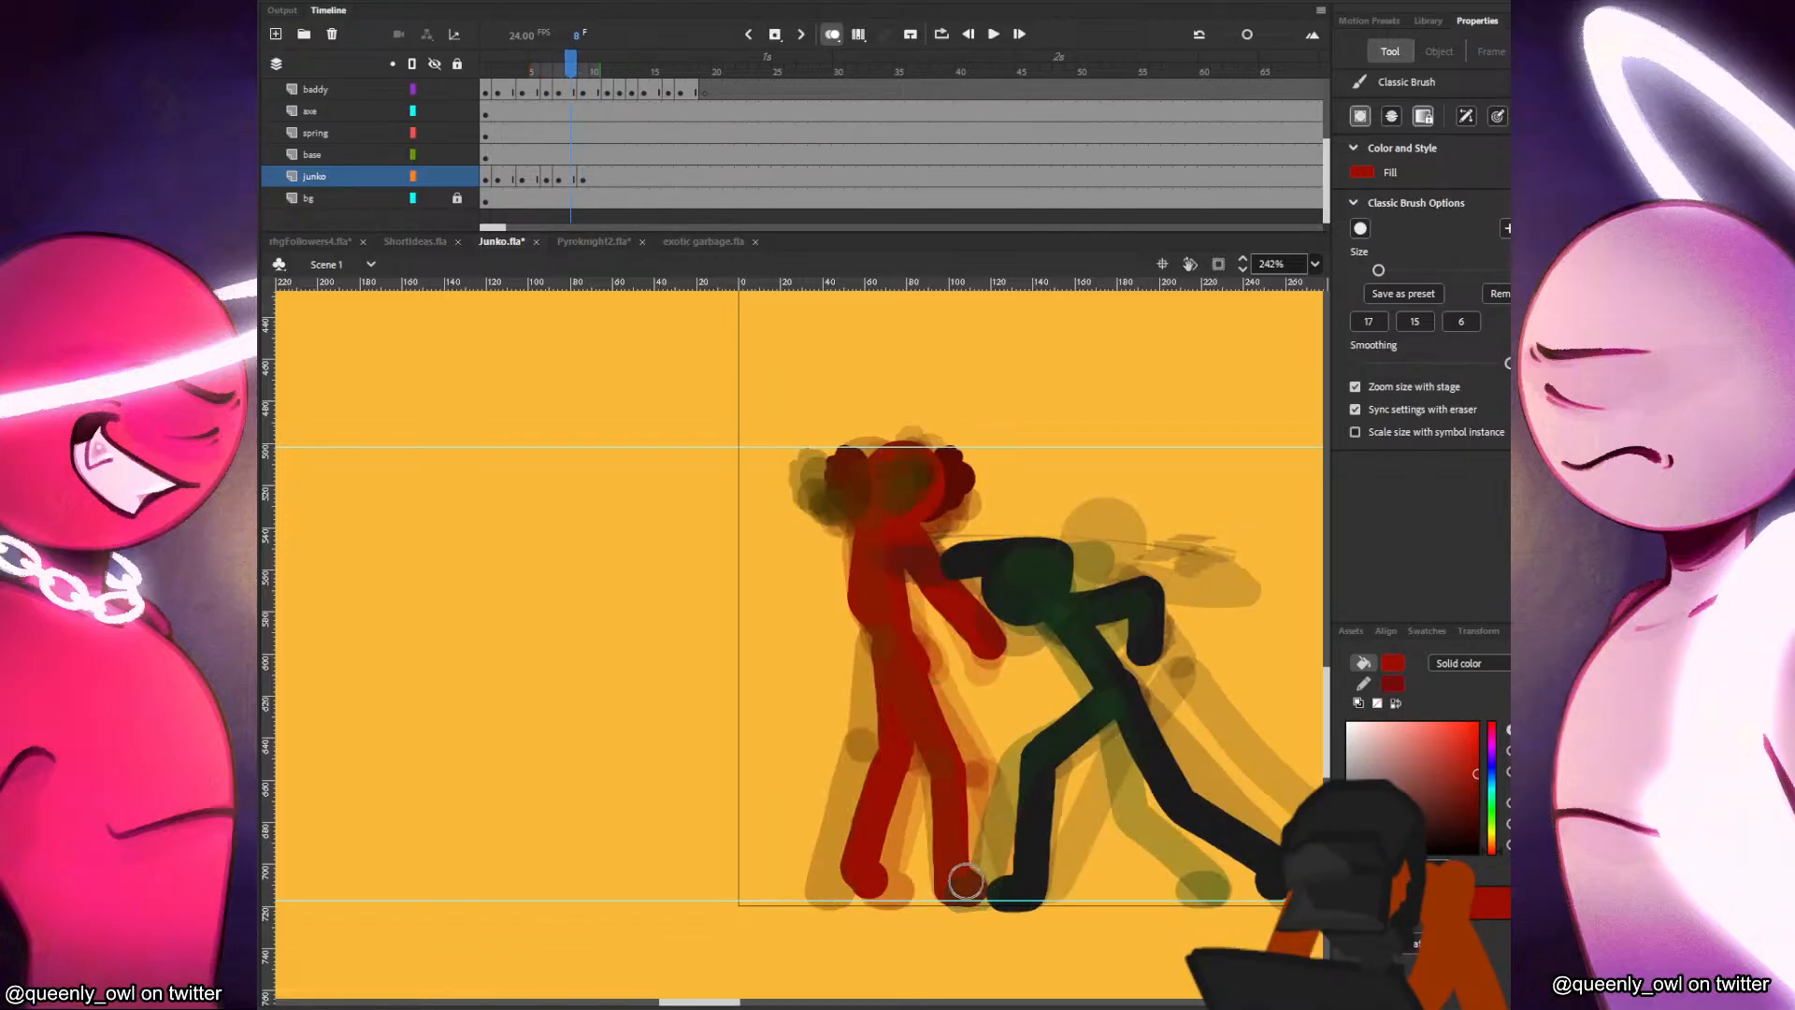
key("period")
key("period")
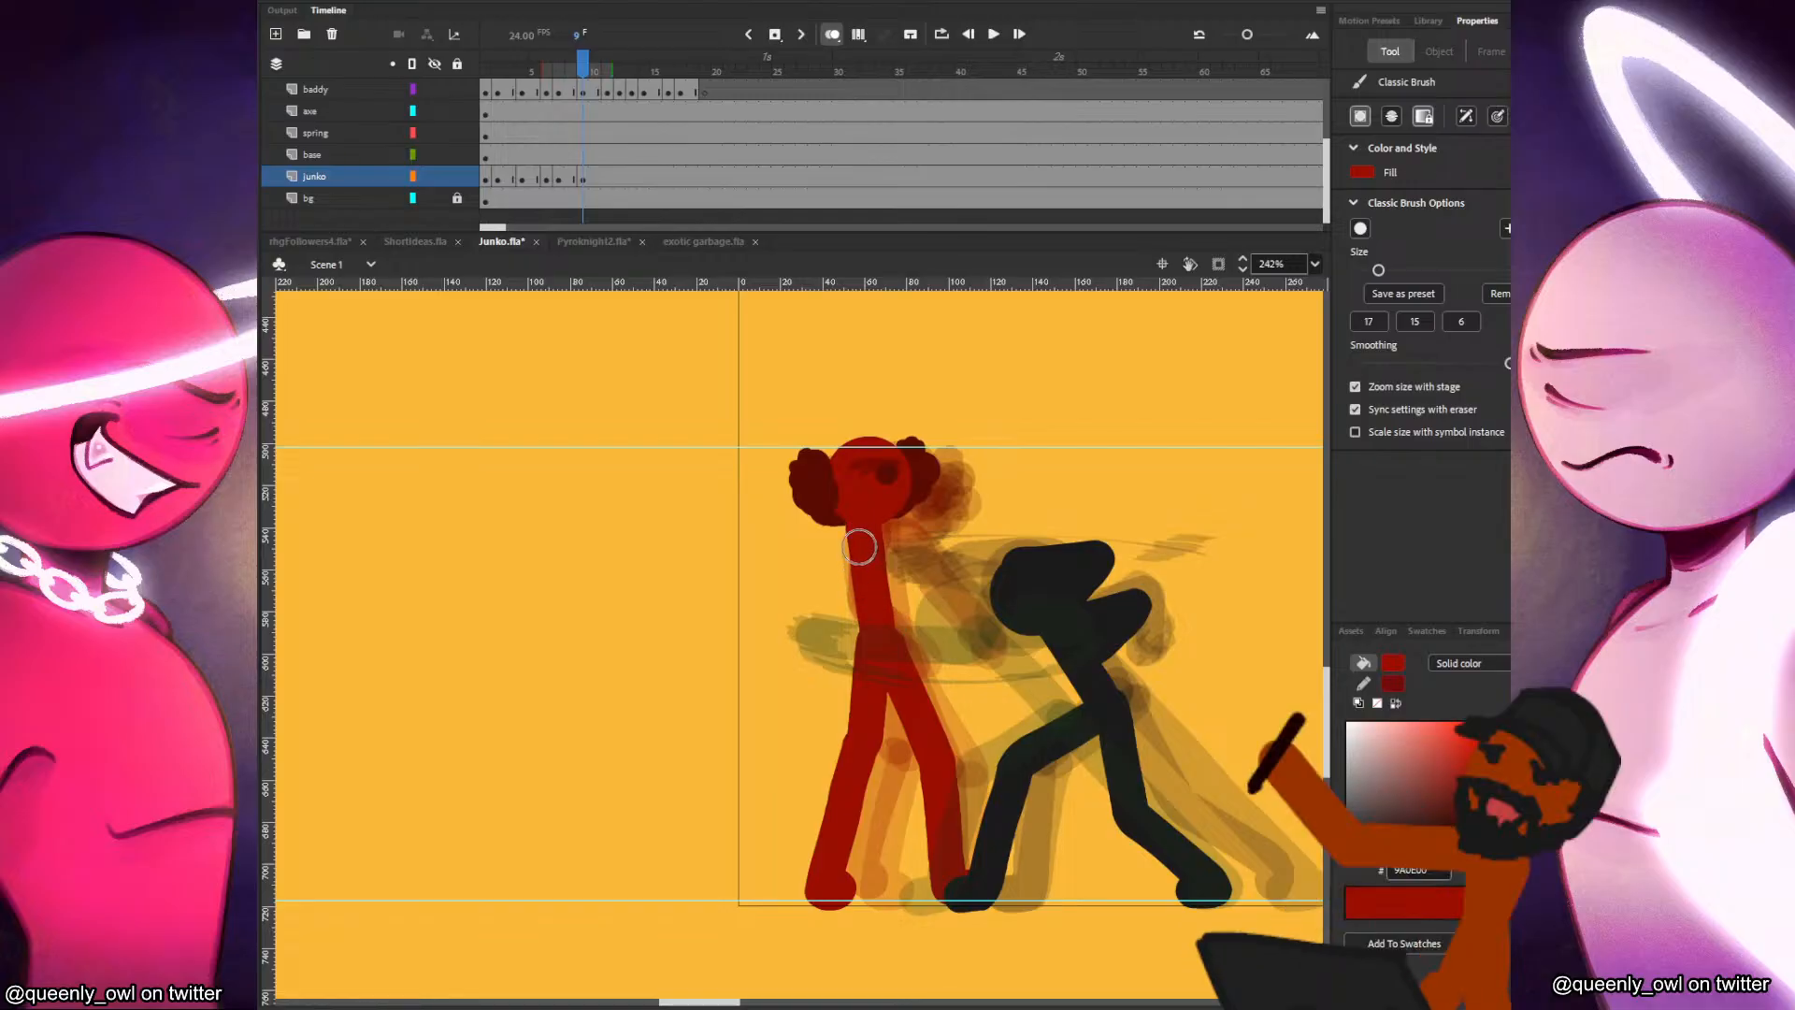
left_click_drag(860, 529, 843, 653)
key("ctrl+z")
left_click_drag(858, 532, 842, 582)
key("comma")
key("comma")
key("period")
key("period")
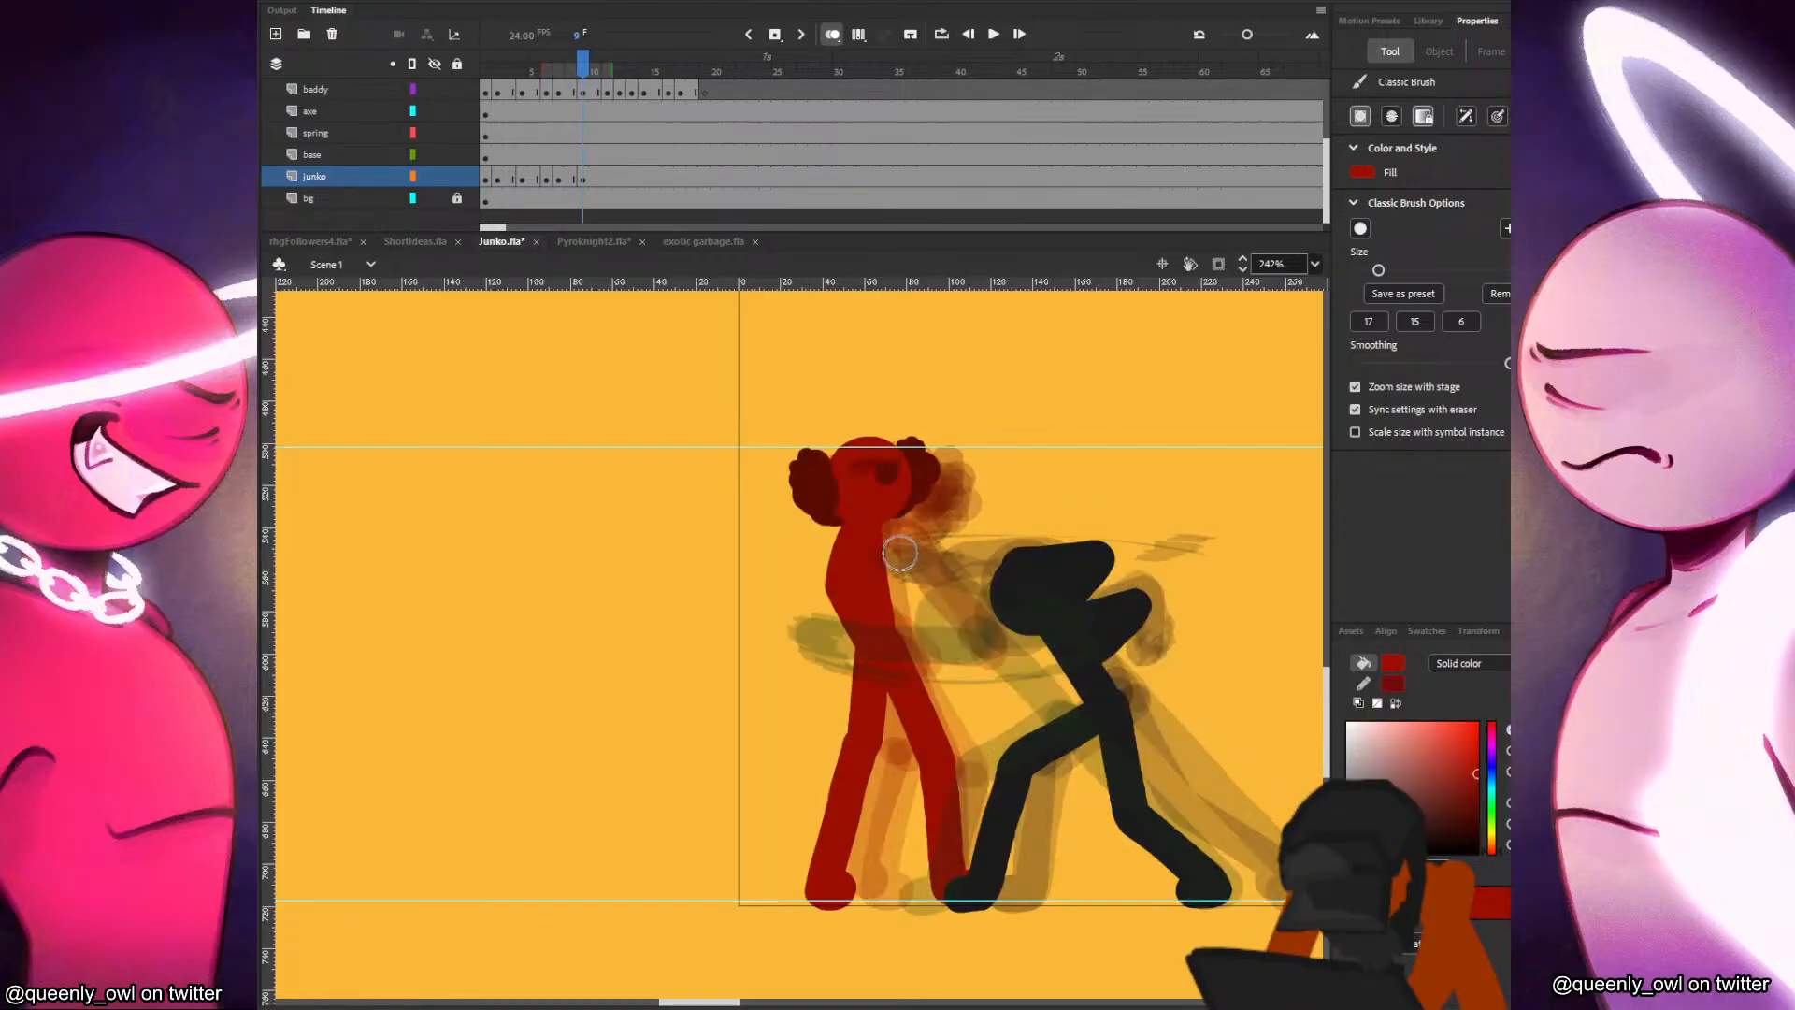
Paint Junko's front arm on frame 9, reaching forward and down toward the black figure.
key("comma")
key("comma")
key("comma")
key("period")
key("period")
key("period")
left_click_drag(878, 533, 978, 638)
key("comma")
key("period")
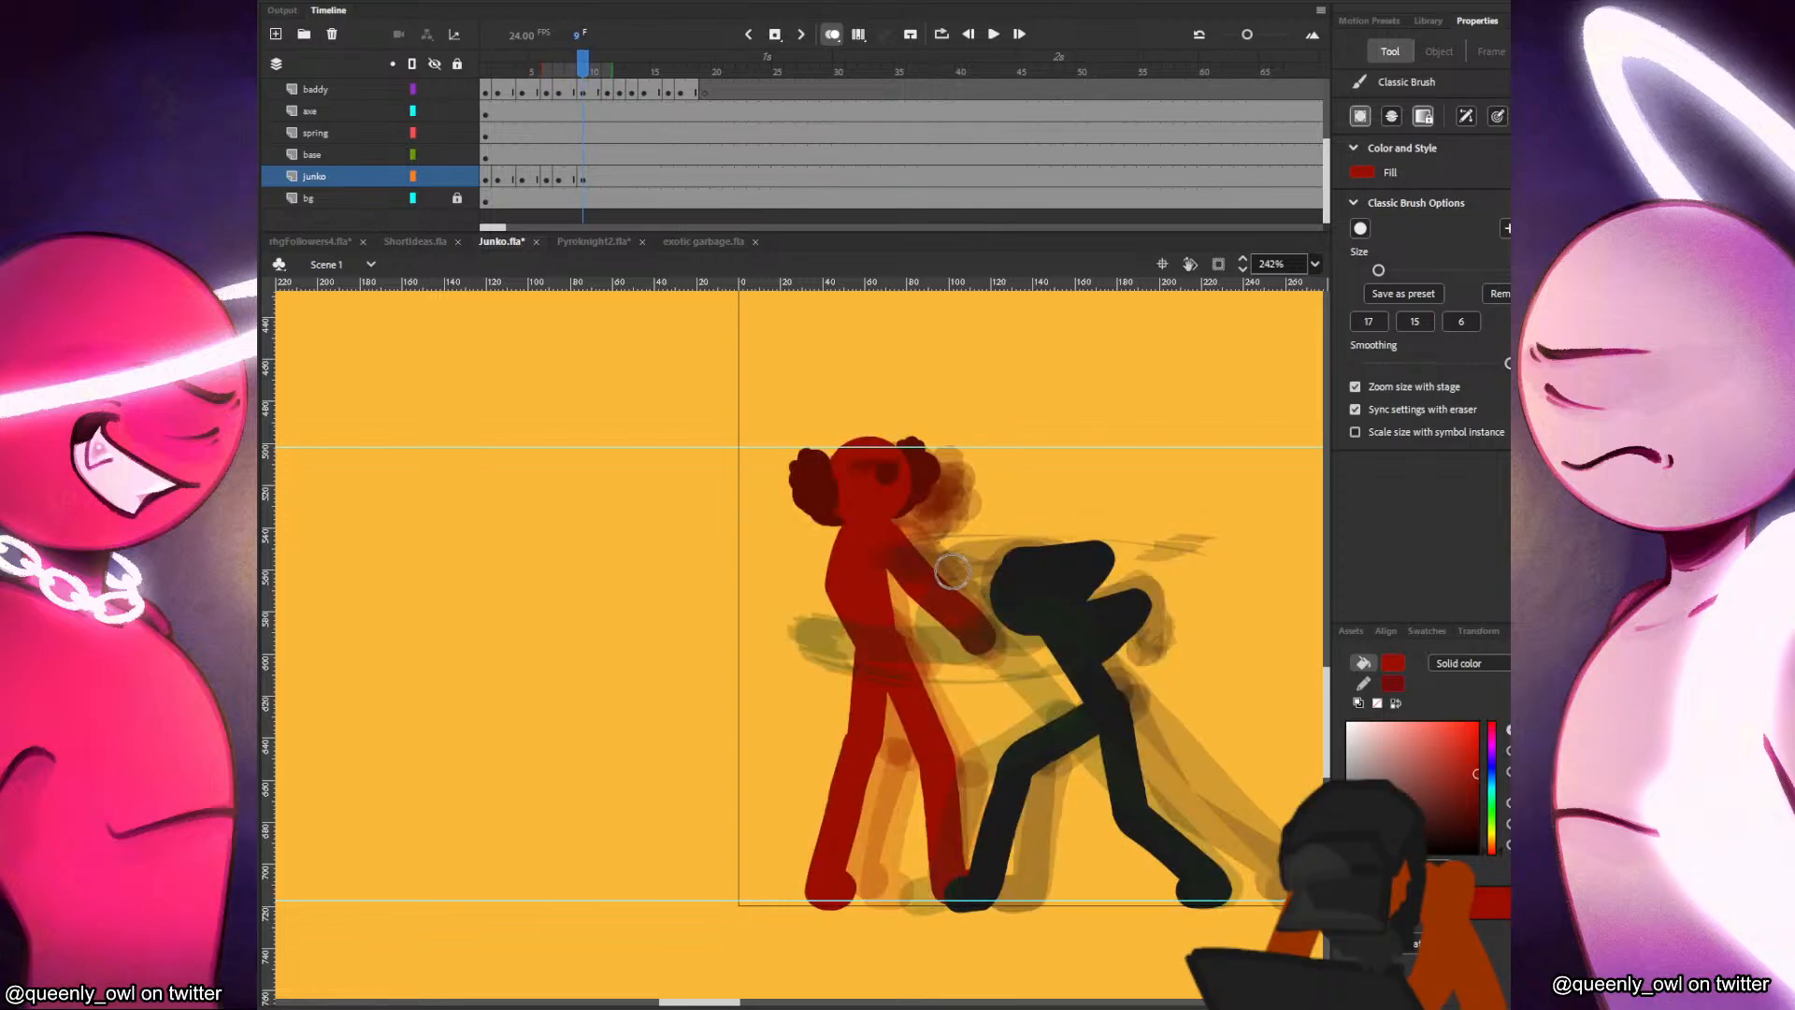
Insert a blank keyframe at frame 11 of the junko layer, paste the head in place and shift it back to about X 29, Y 504.
key("period")
key("period")
key("F7")
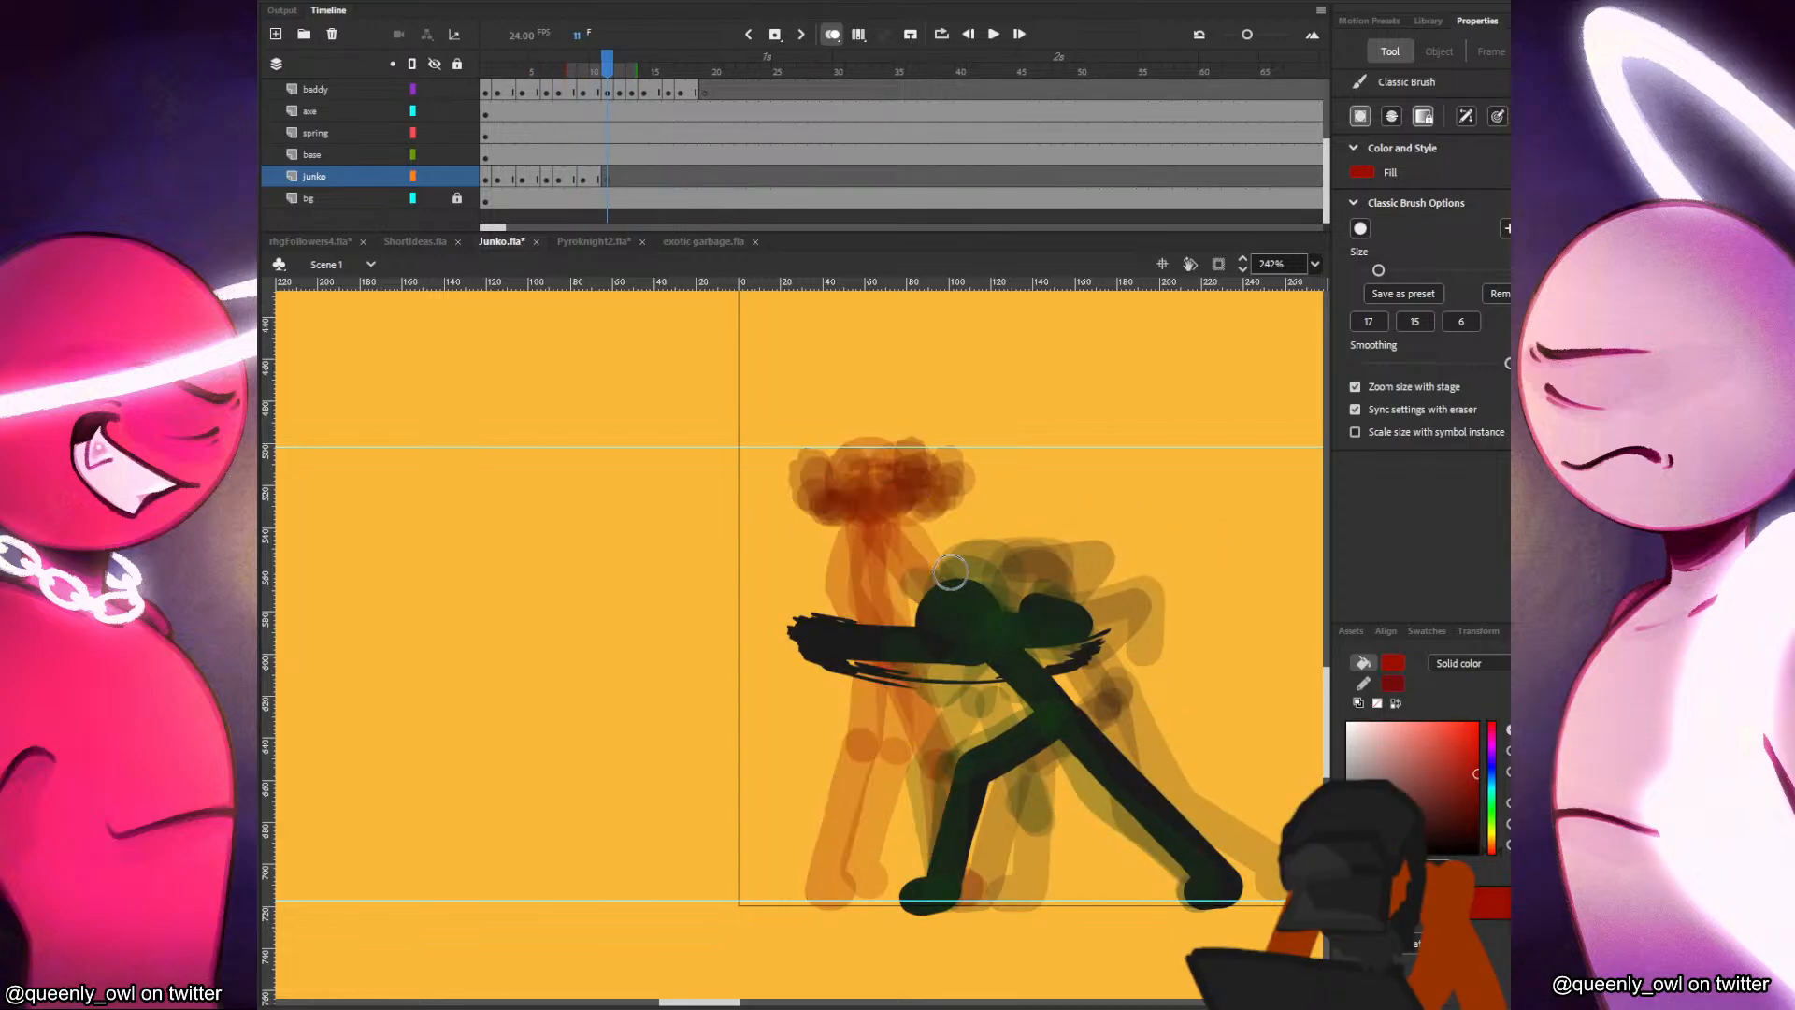
key("ctrl+shift+v")
left_click_drag(963, 467, 919, 481)
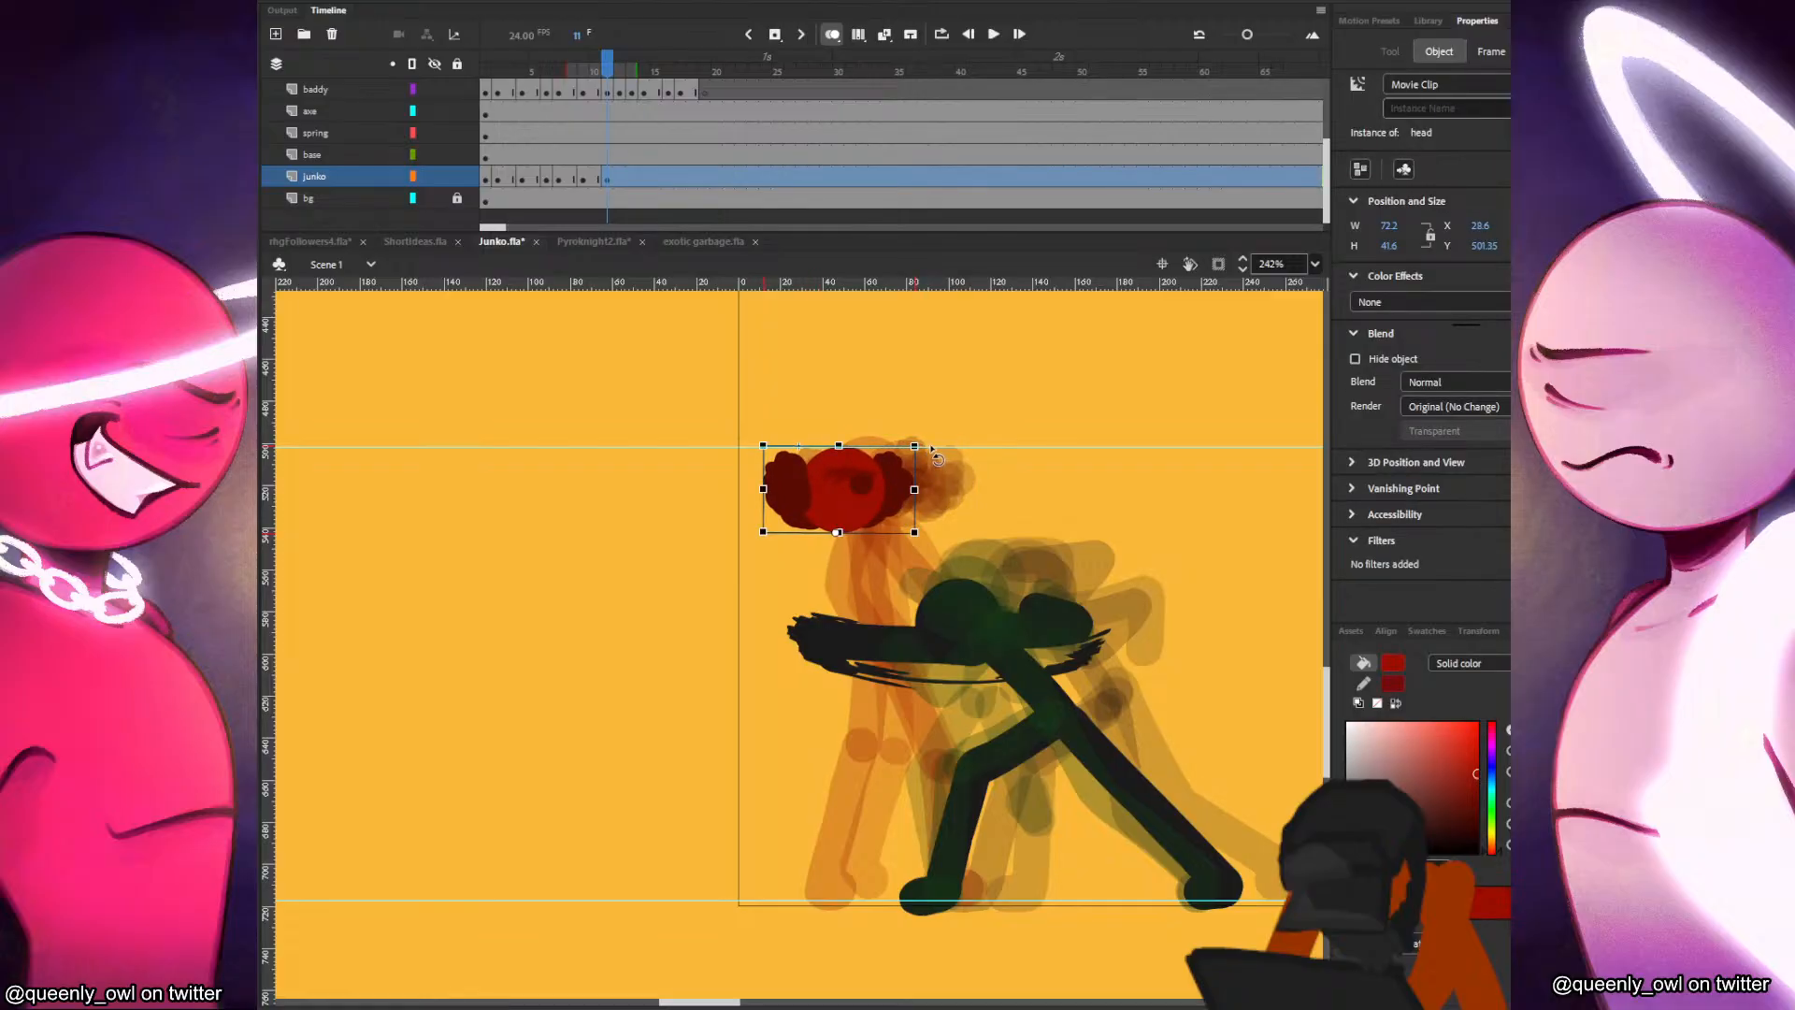
key("comma")
key("comma")
key("period")
key("period")
left_click_drag(917, 463, 898, 482)
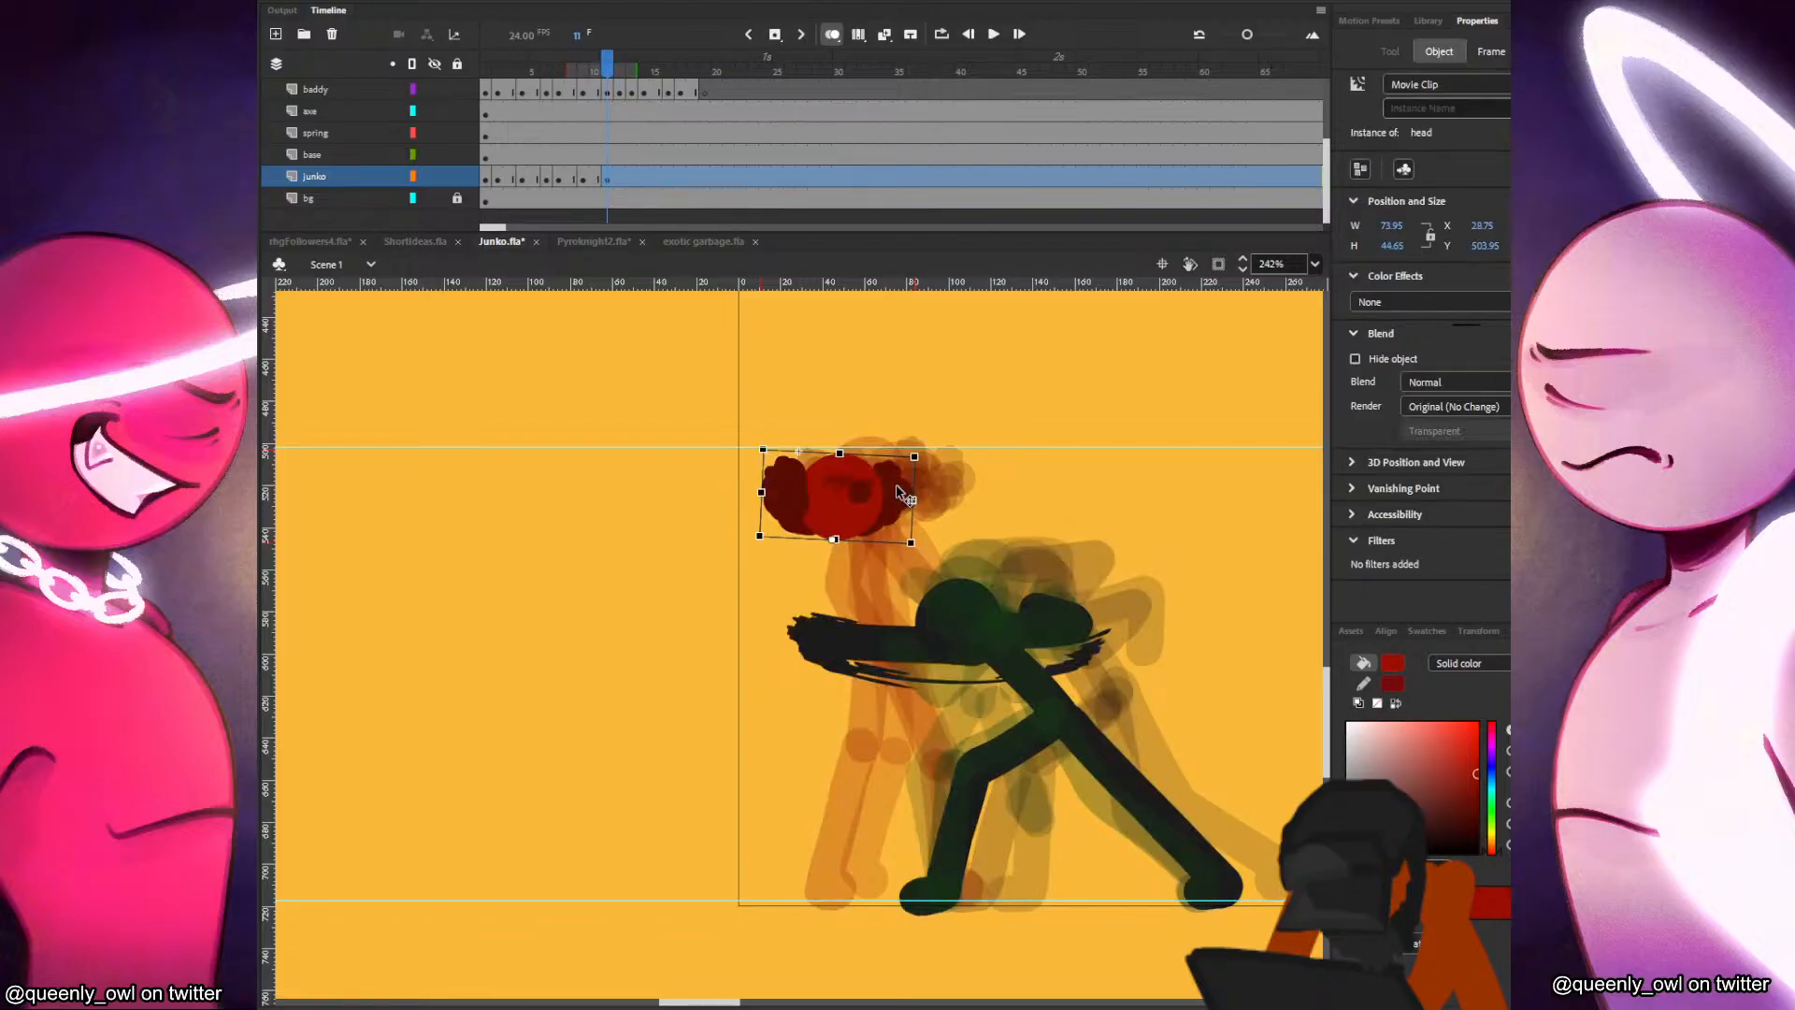
Tilt the head clip clockwise on frame 11 and place it at about X 44, Y 506.
key("v")
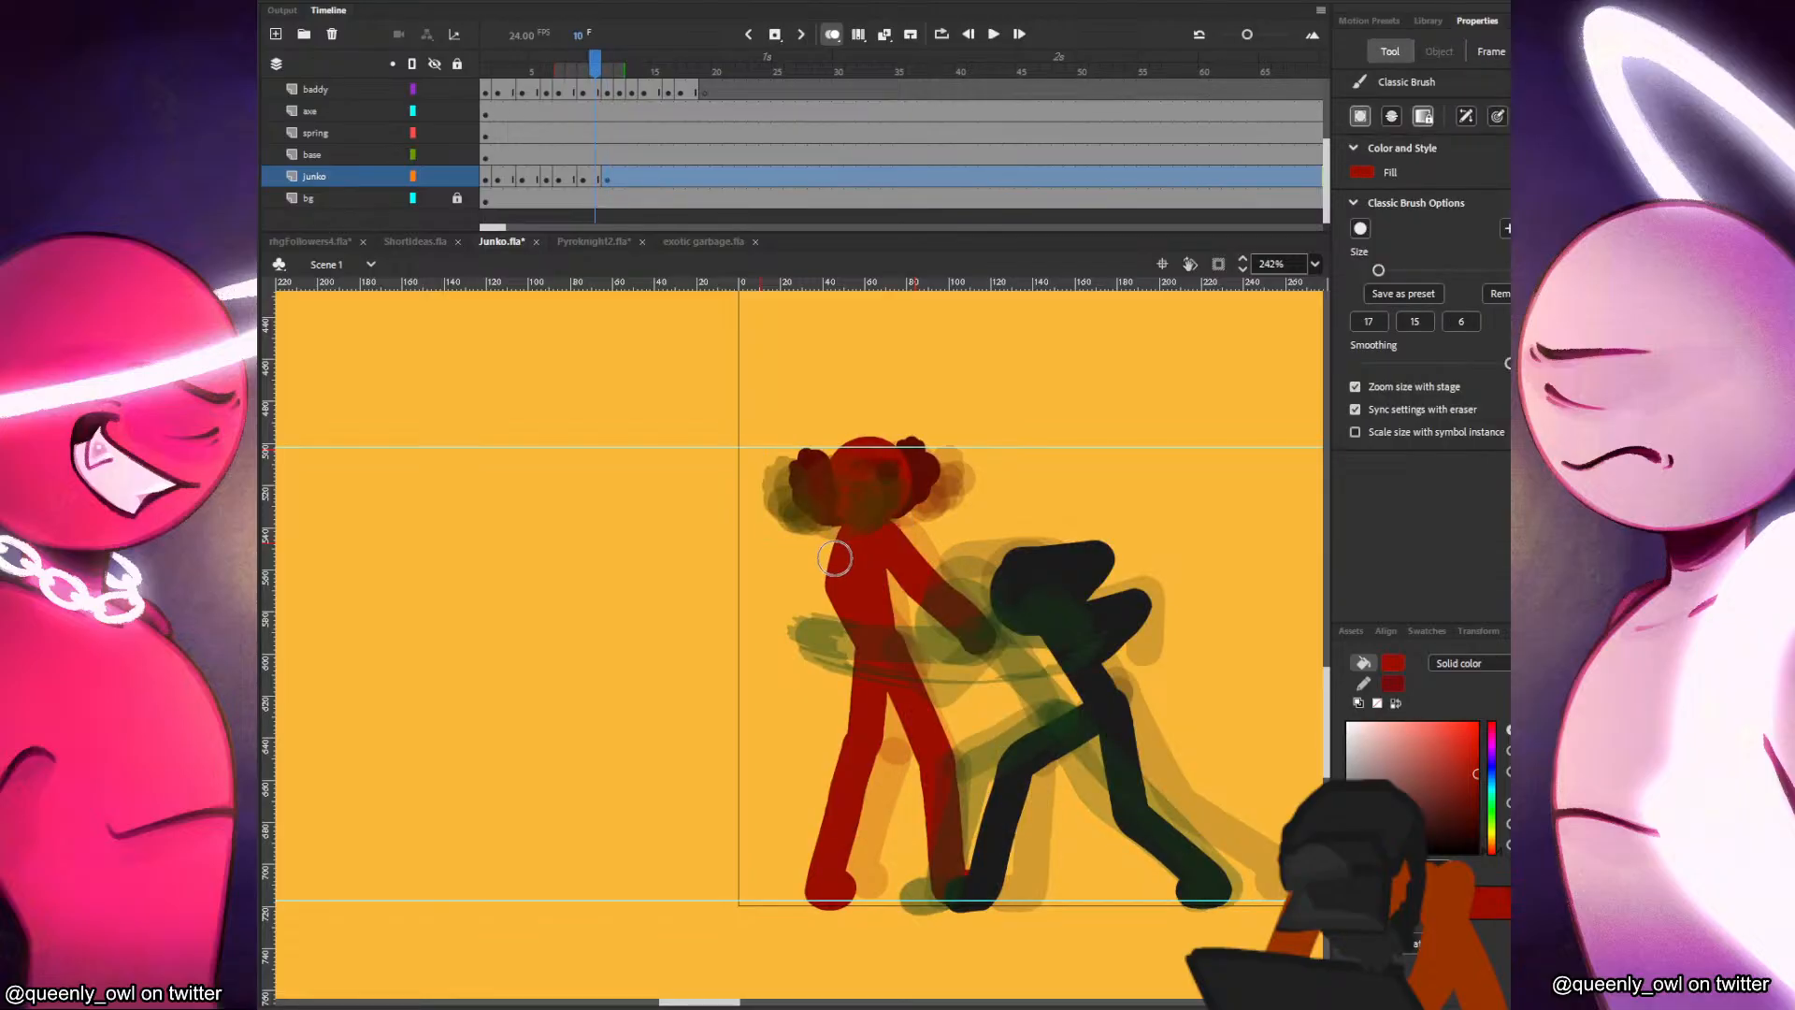
key("b")
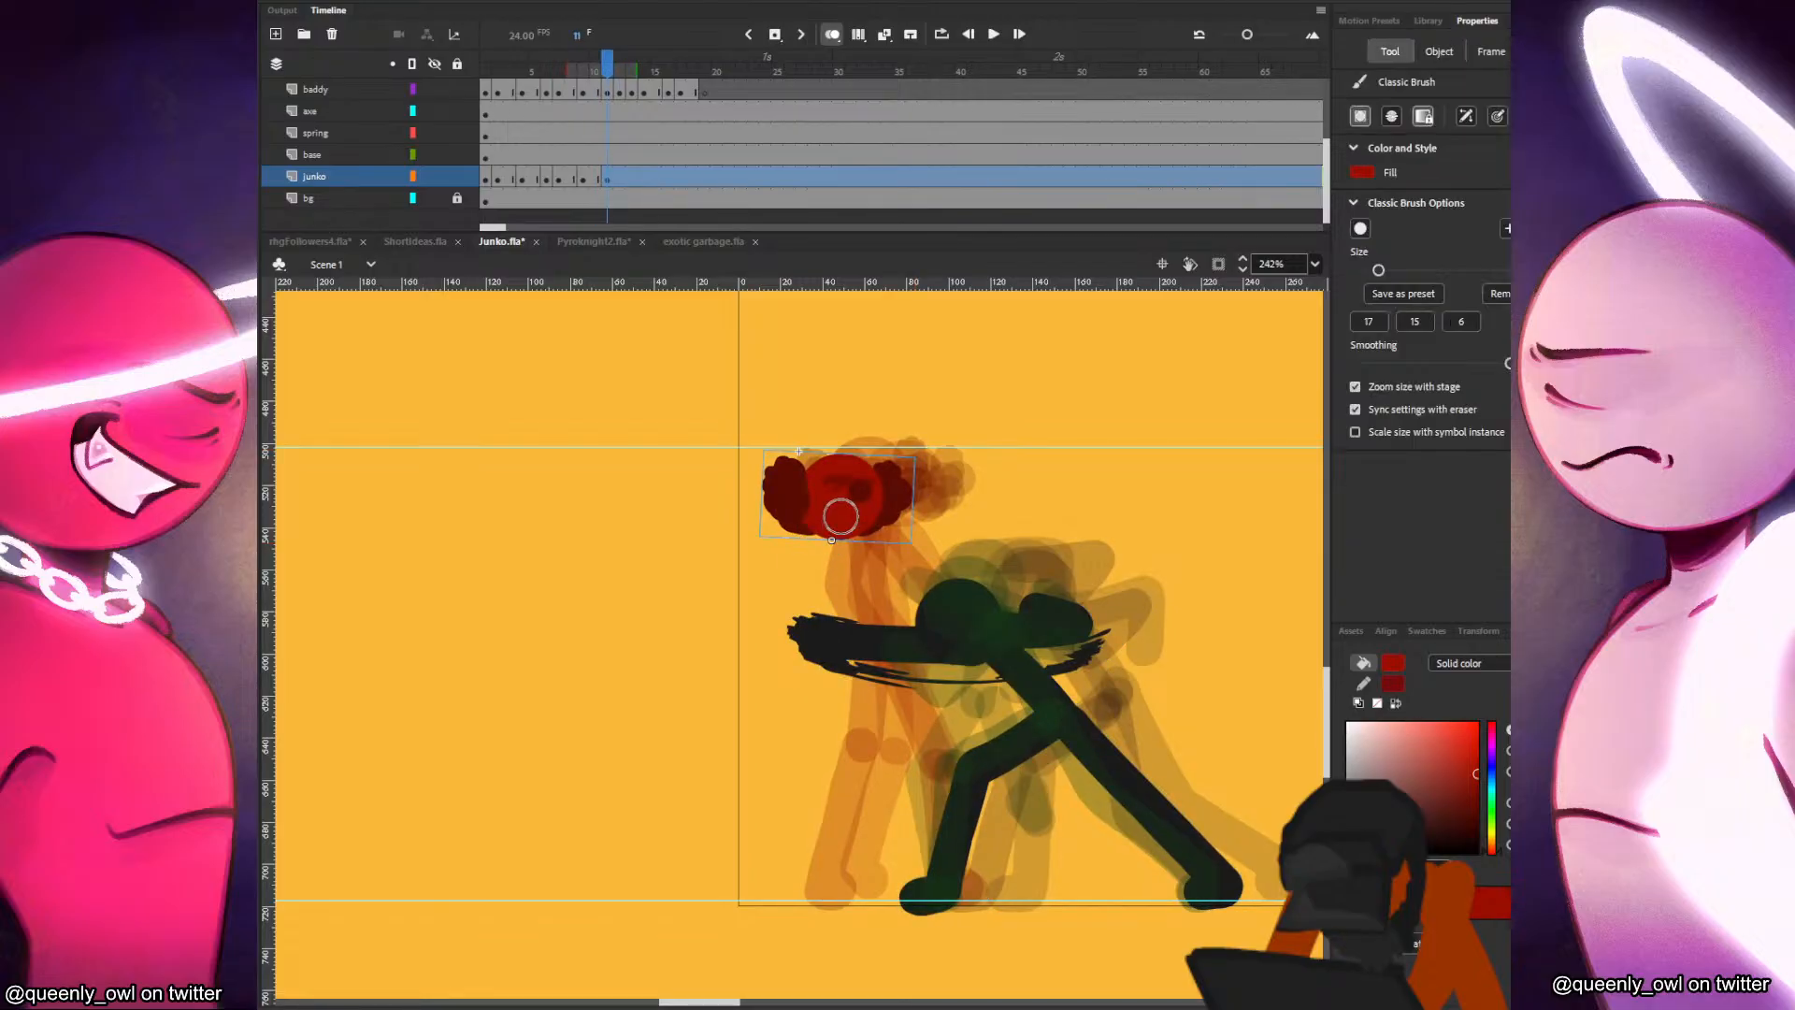
key("q")
mouse_move(922, 452)
left_mouse_down()
mouse_move(943, 481)
mouse_move(896, 511)
left_mouse_up()
key("b")
key("v")
key("q")
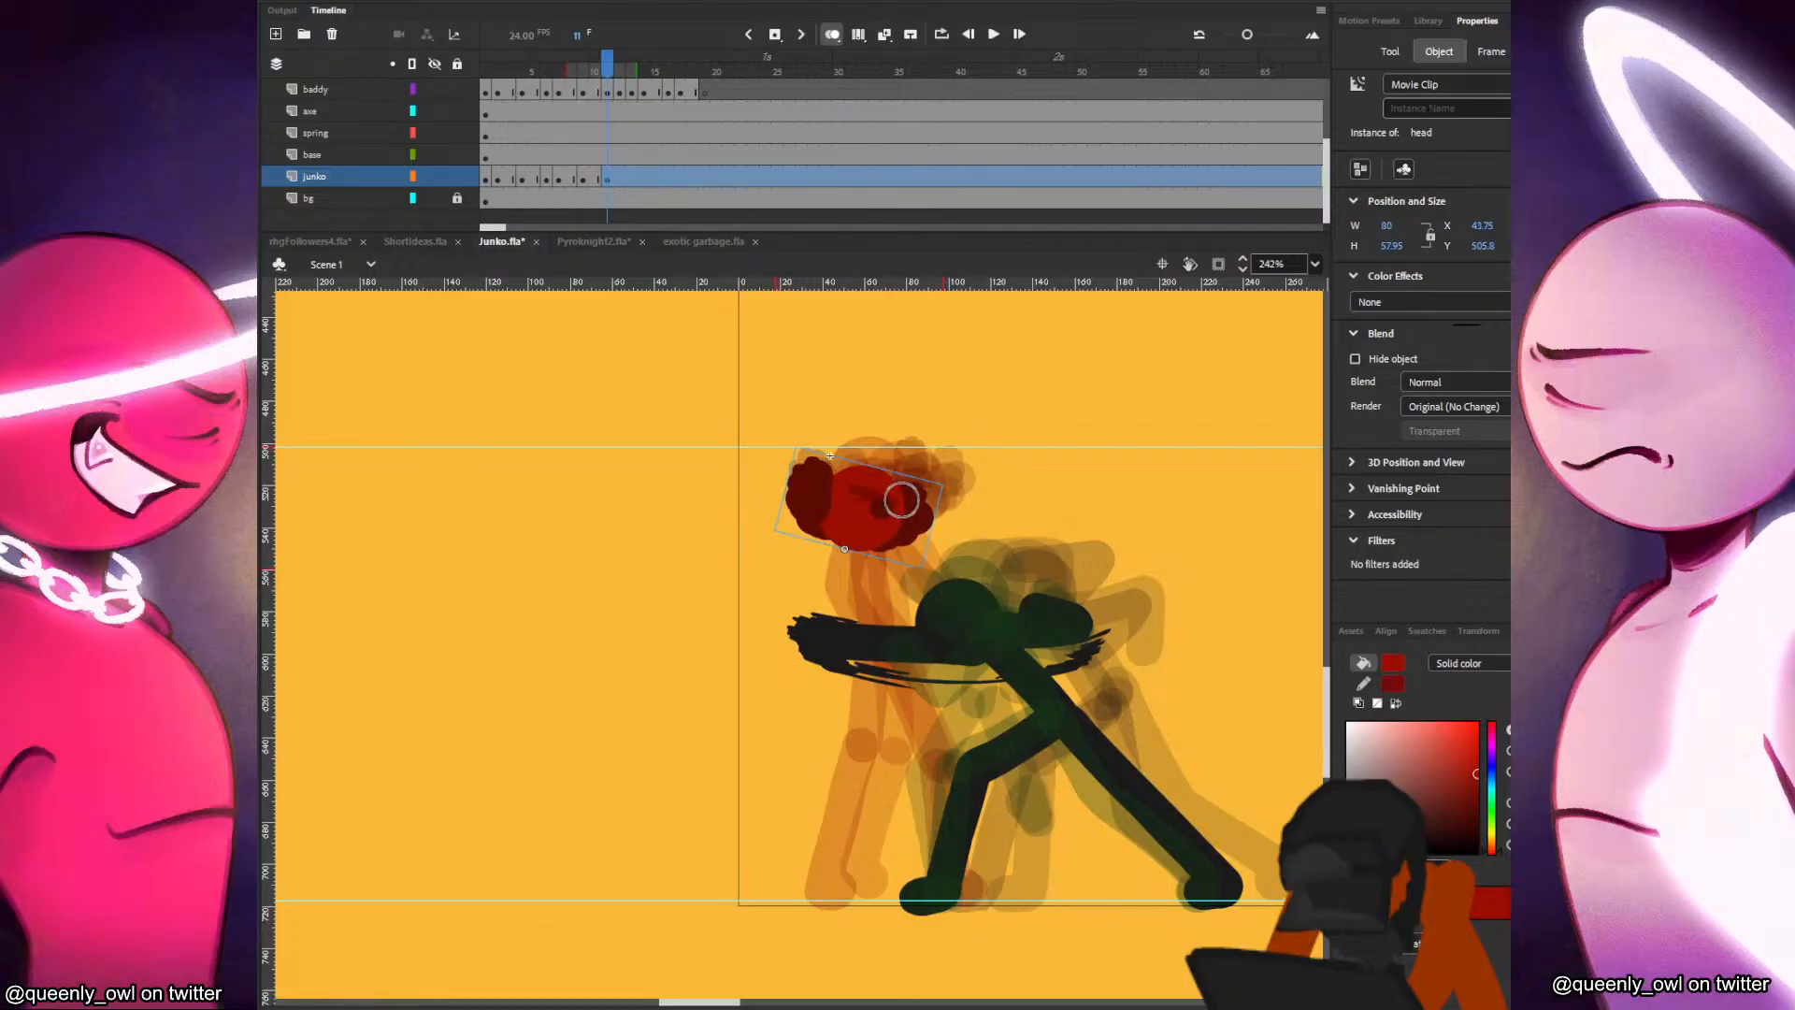
key("comma")
key("period")
key("b")
key("comma")
key("period")
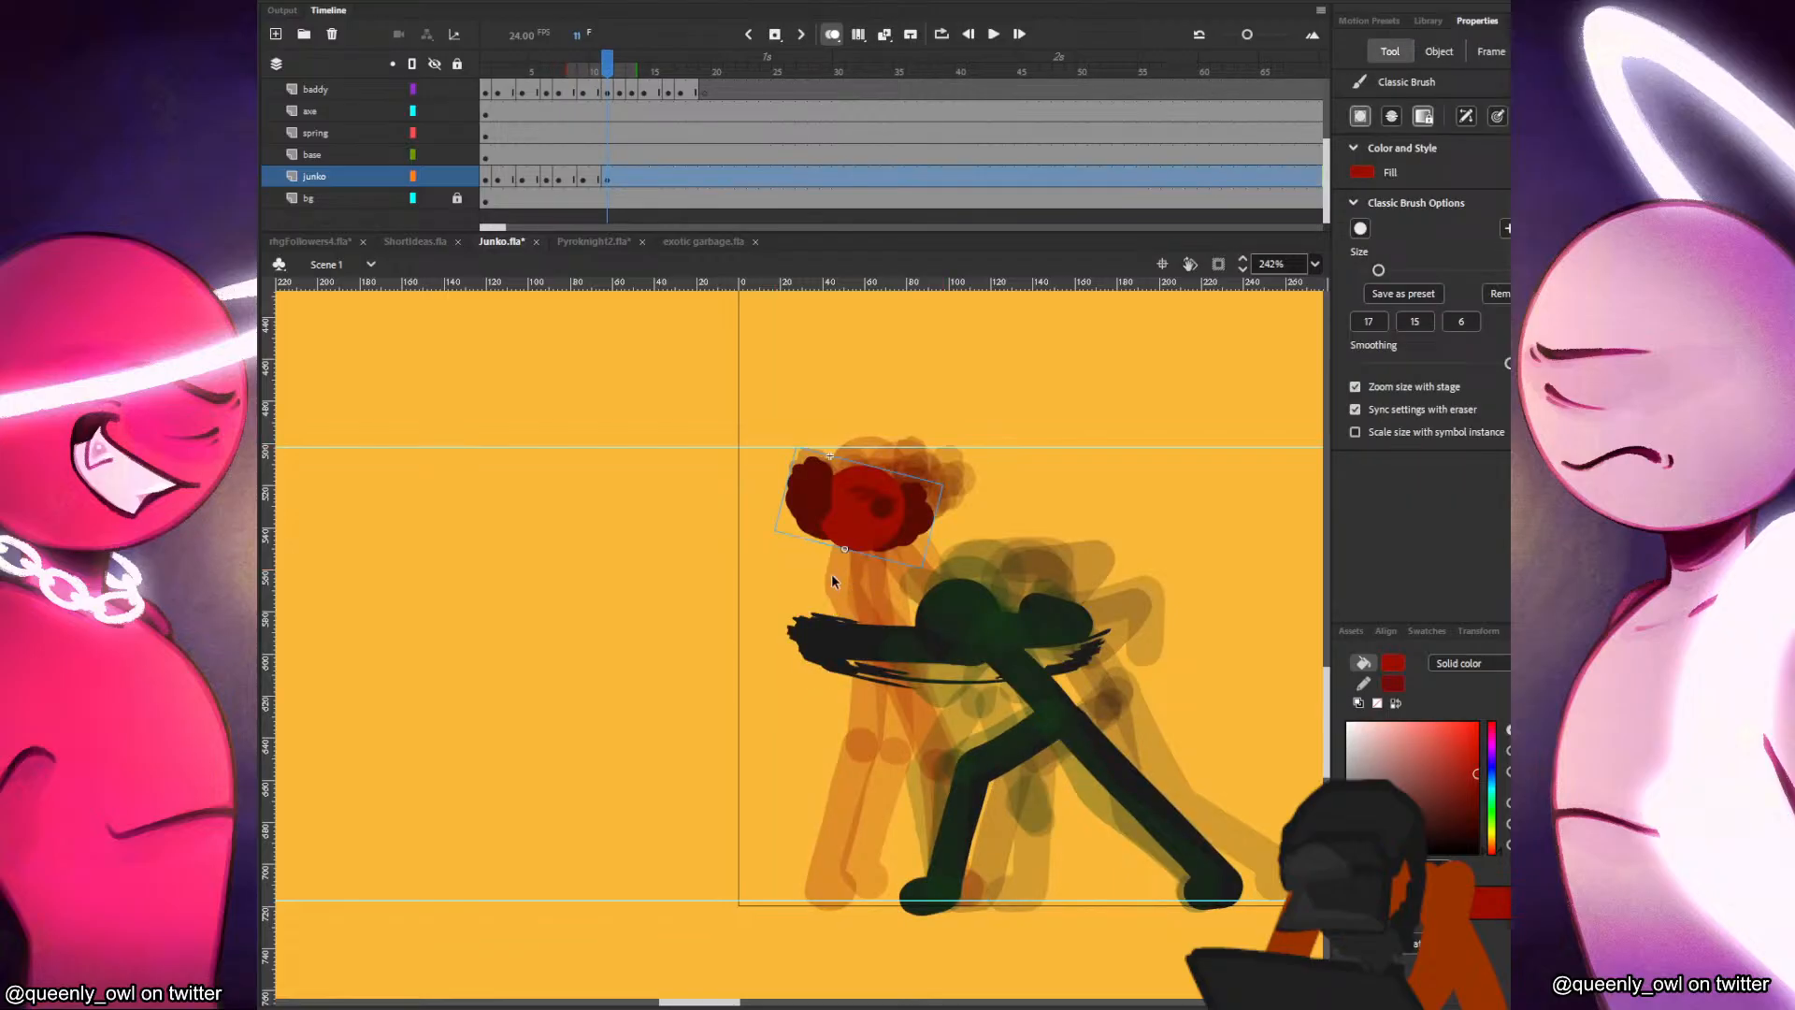
Paint Junko's torso on frame 11, running from below the head to behind the black figure's punching arm.
mouse_move(838, 547)
left_mouse_down()
mouse_move(819, 589)
mouse_move(827, 661)
mouse_move(814, 617)
left_mouse_up()
key("ctrl+z")
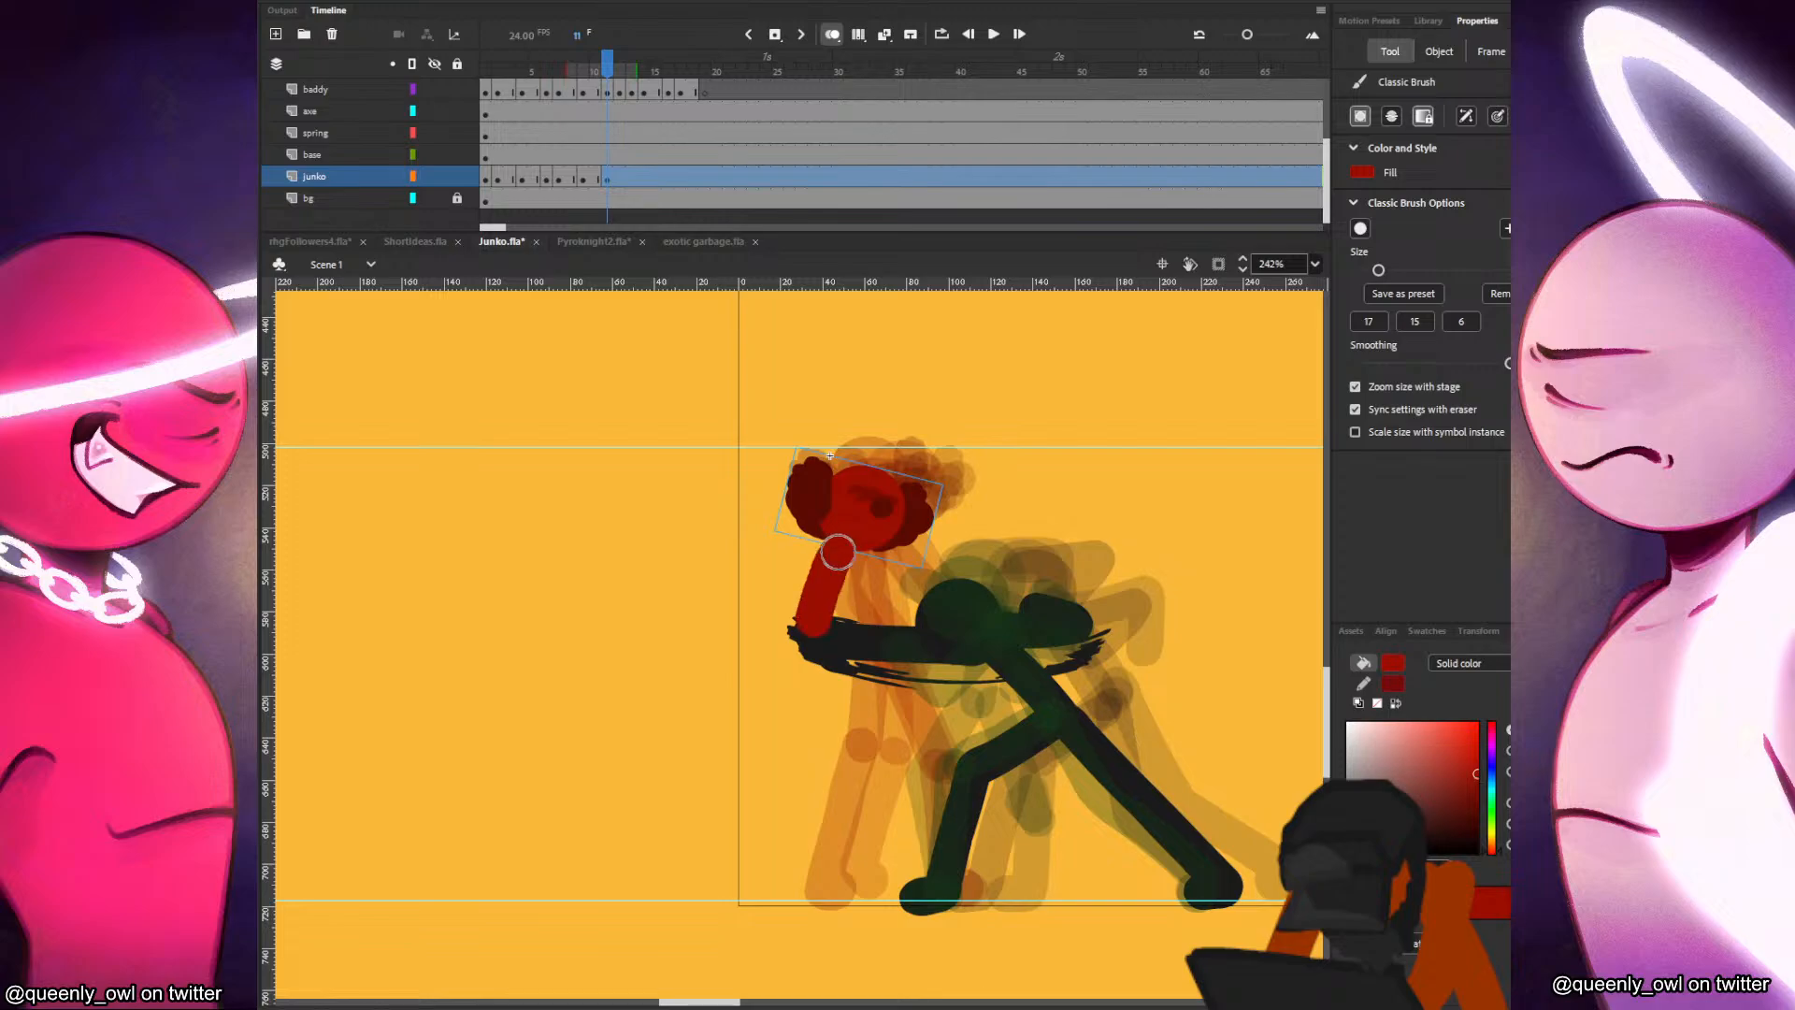
left_click_drag(838, 552, 822, 654)
key("comma")
key("period")
key("comma")
key("period")
key("comma")
key("period")
Paint Junko's two arms on frame 11, with one extended toward the black figure's head.
left_click_drag(823, 545, 877, 648)
key("comma")
key("period")
left_click_drag(858, 549, 941, 603)
key("comma")
key("period")
key("comma")
key("period")
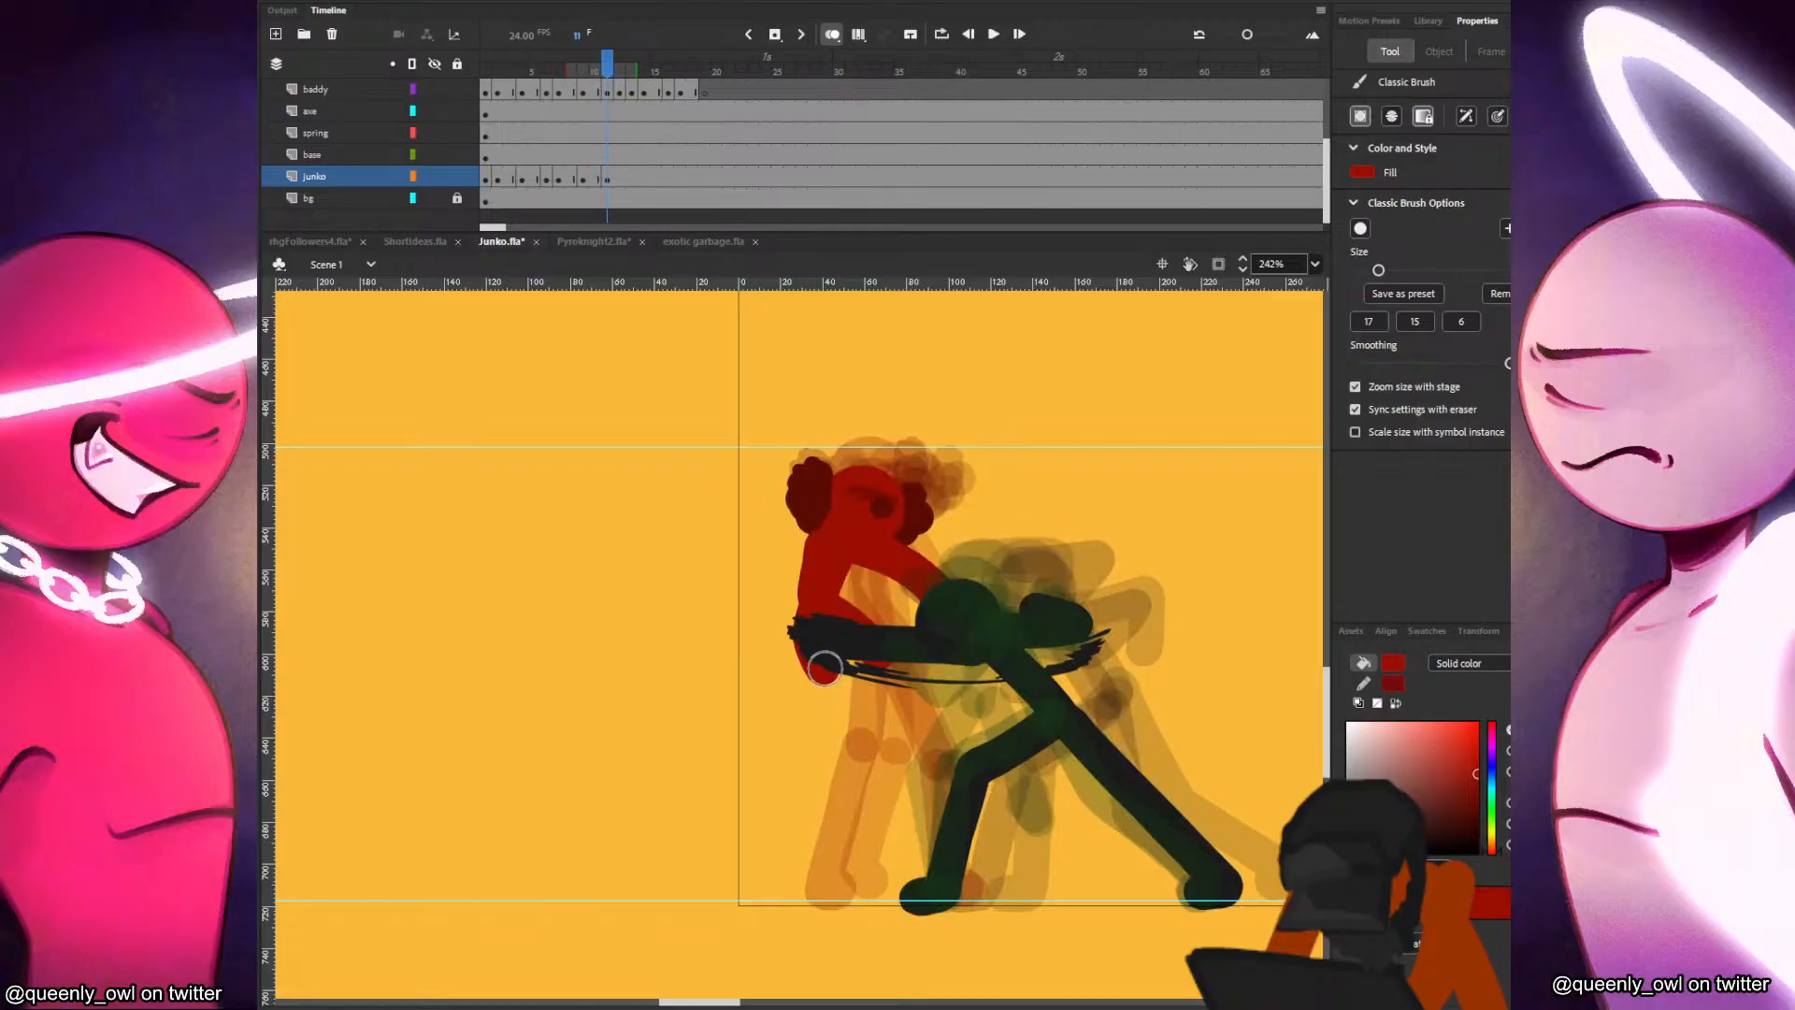
Paint Junko's two legs on frame 11, one nearly straight and the other bent forward at the knee.
mouse_move(821, 669)
left_mouse_down()
mouse_move(850, 754)
mouse_move(816, 890)
left_mouse_up()
key("comma")
key("period")
key("comma")
key("period")
mouse_move(822, 646)
left_mouse_down()
mouse_move(921, 754)
mouse_move(894, 872)
left_mouse_up()
key("comma")
key("period")
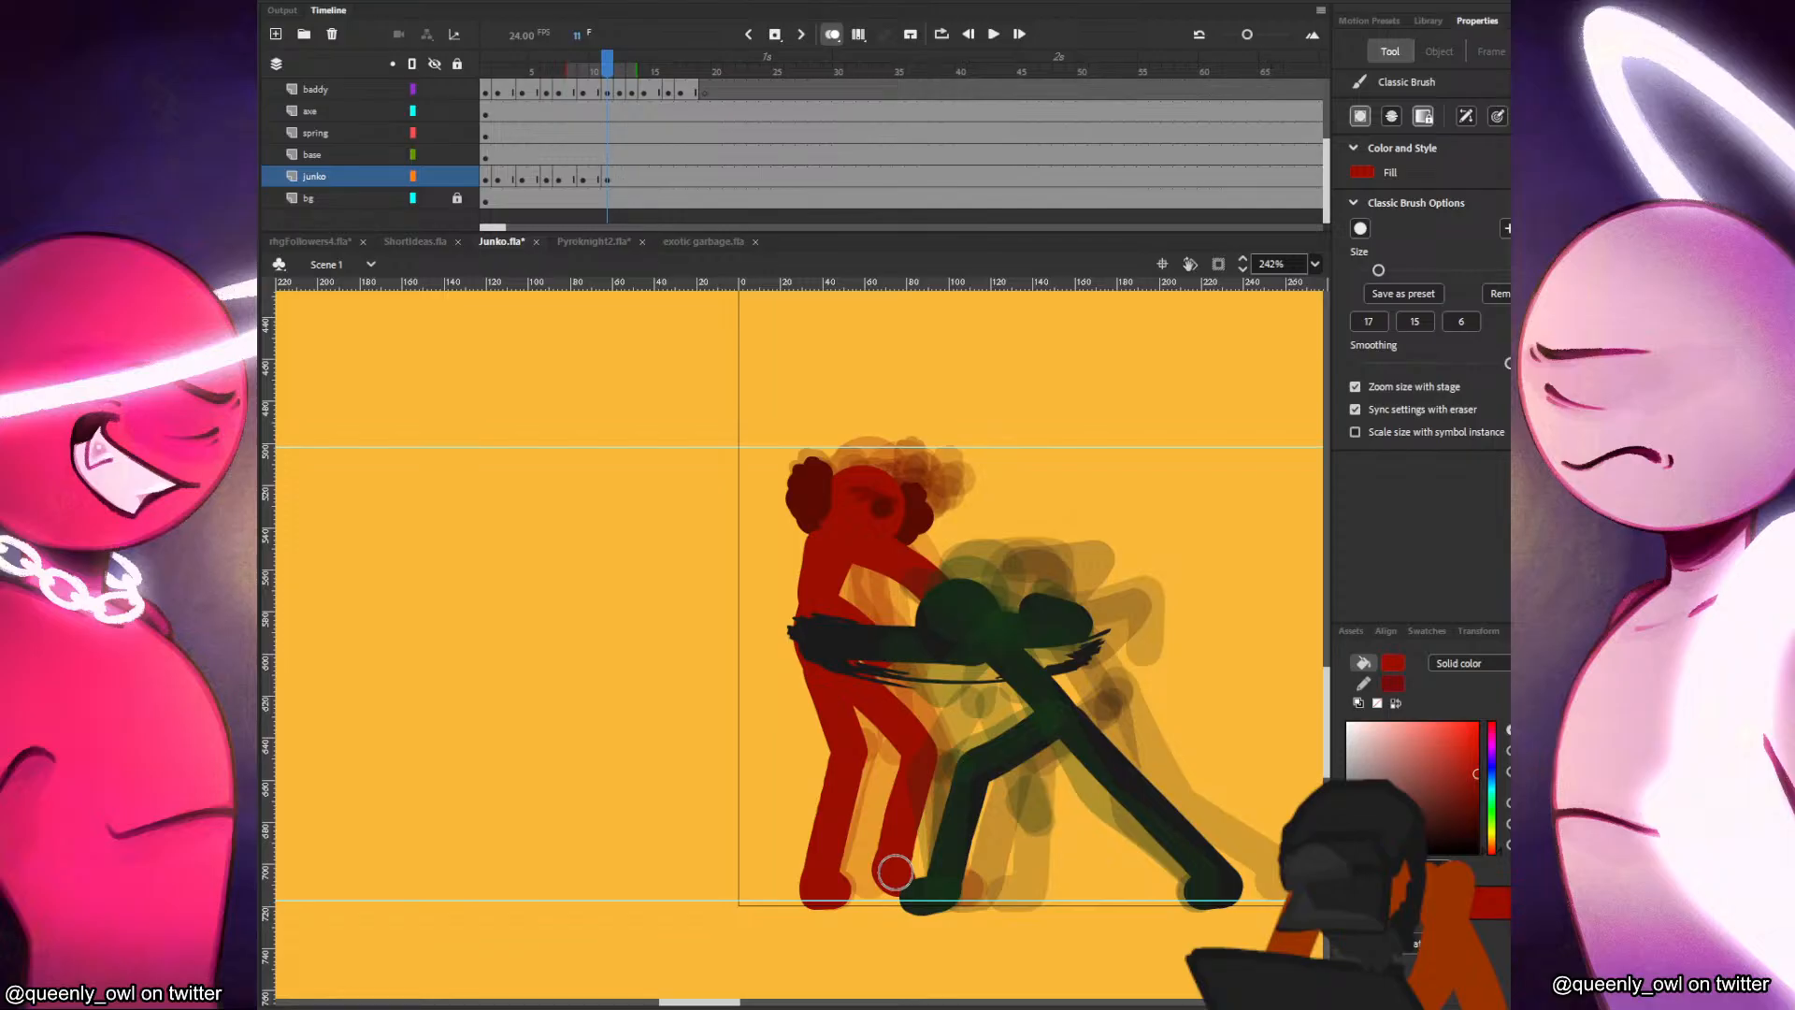
Paste the head in place on a new frame 12 drawing, tilt it slightly counterclockwise and move it farther from the black figure.
key("period")
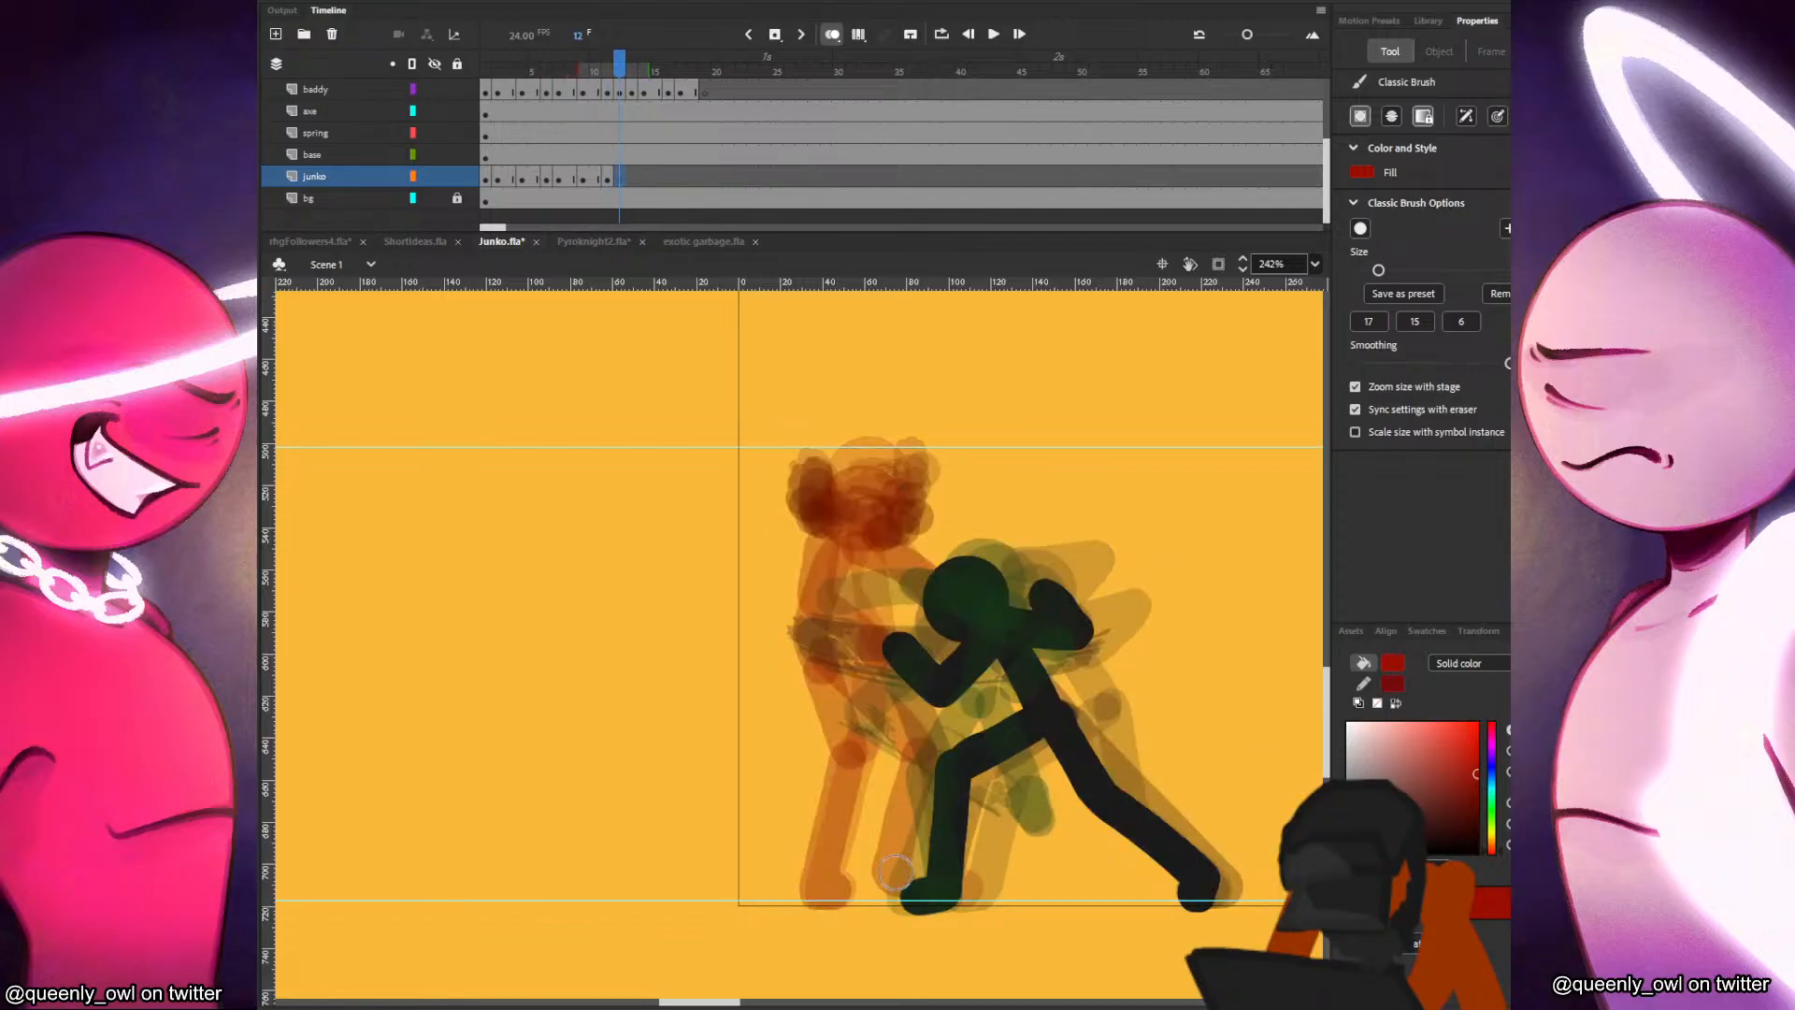
key("comma")
key("v")
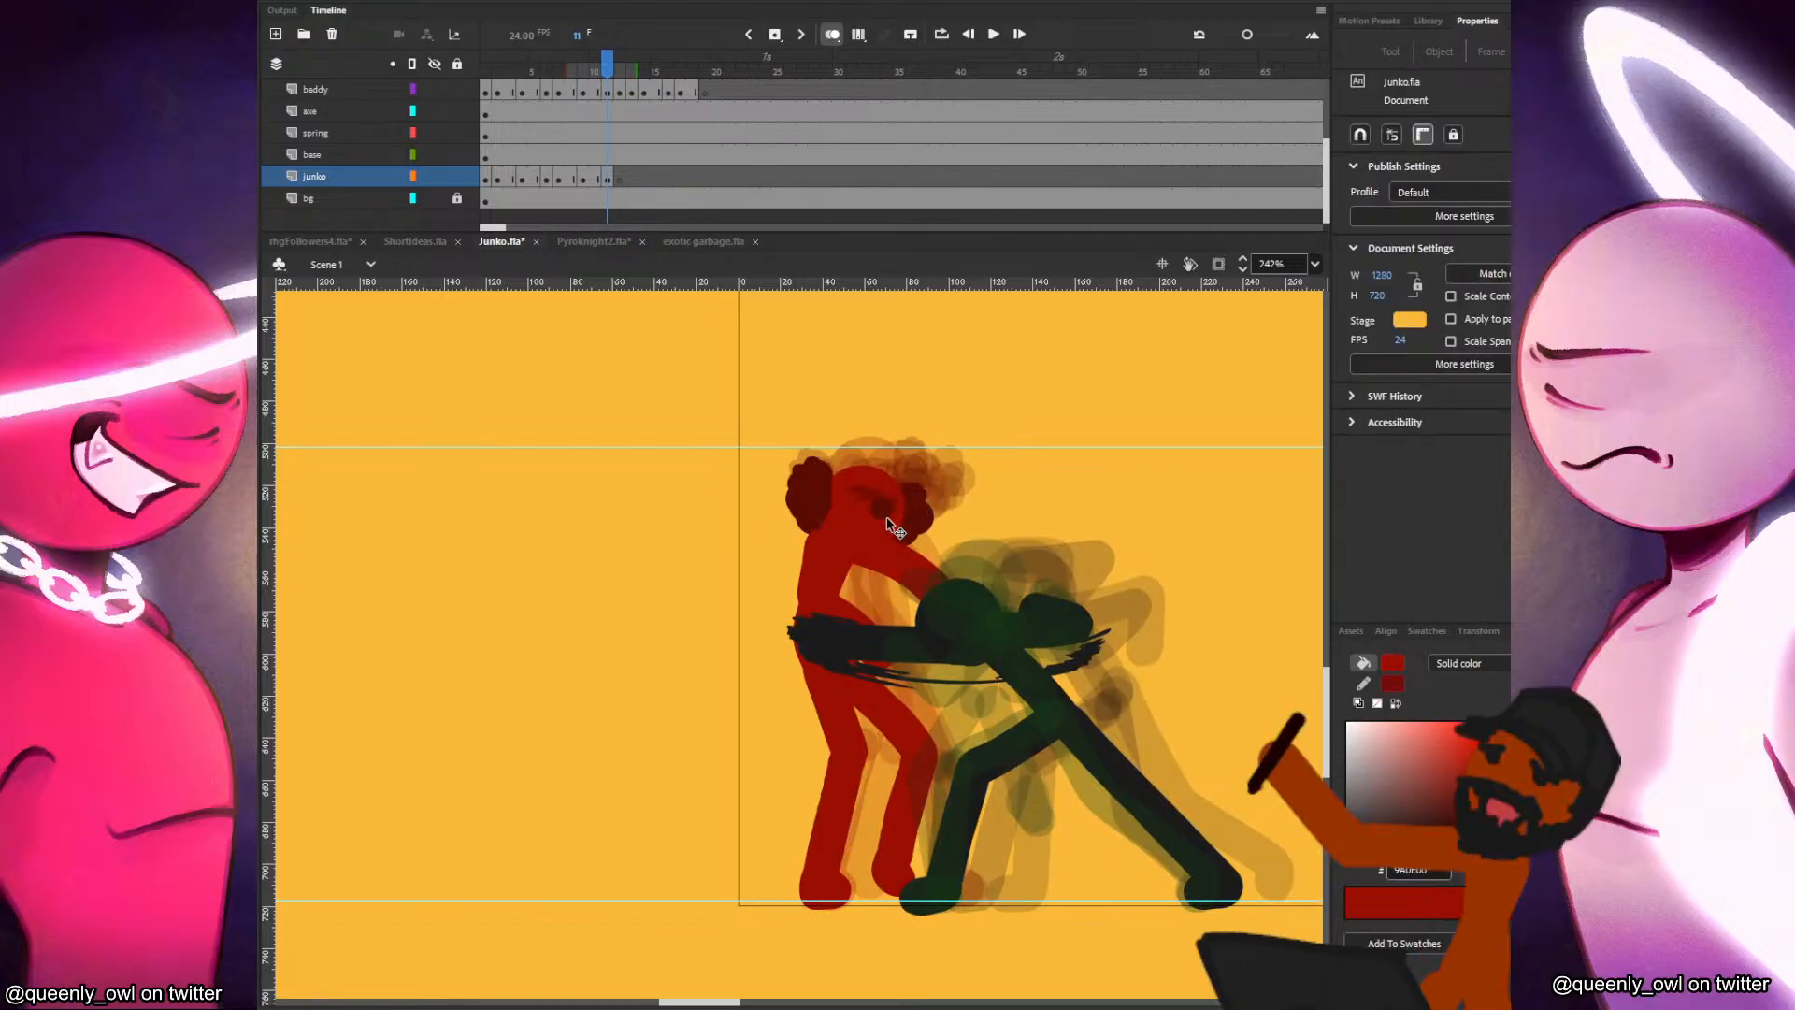
key("period")
key("ctrl+shift+v")
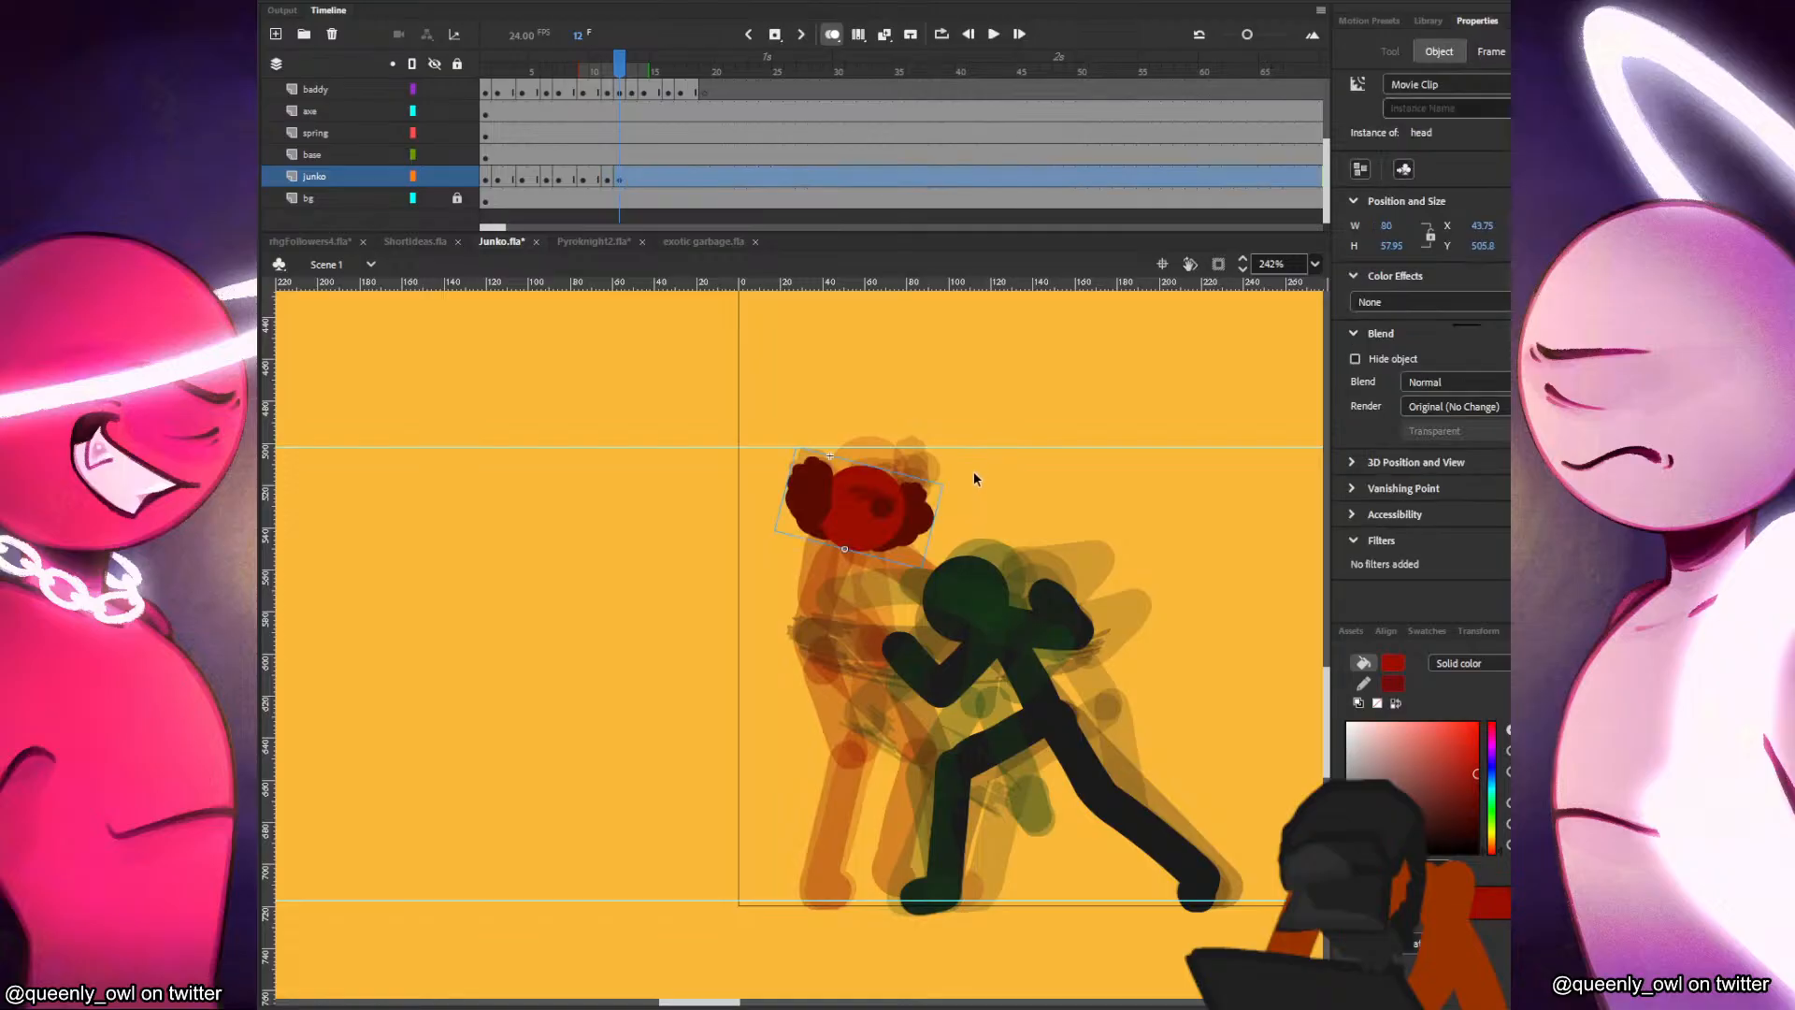
key("q")
left_click_drag(935, 472, 928, 463)
left_click_drag(891, 486, 874, 483)
Paint Junko's torso and planted leg on frame 12, leaning back from the previous pose.
key("b")
key("comma")
key("period")
mouse_move(801, 531)
left_mouse_down()
mouse_move(793, 650)
mouse_move(827, 753)
left_mouse_up()
key("ctrl+z")
mouse_move(793, 645)
left_mouse_down()
mouse_move(822, 751)
mouse_move(816, 885)
left_mouse_up()
key("comma")
key("period")
key("comma")
key("period")
Paint Junko's second leg on frame 12, bent backward behind the planted leg.
mouse_move(805, 649)
left_mouse_down()
mouse_move(843, 743)
mouse_move(790, 854)
left_mouse_up()
key("comma")
key("period")
key("comma")
key("comma")
key("period")
key("period")
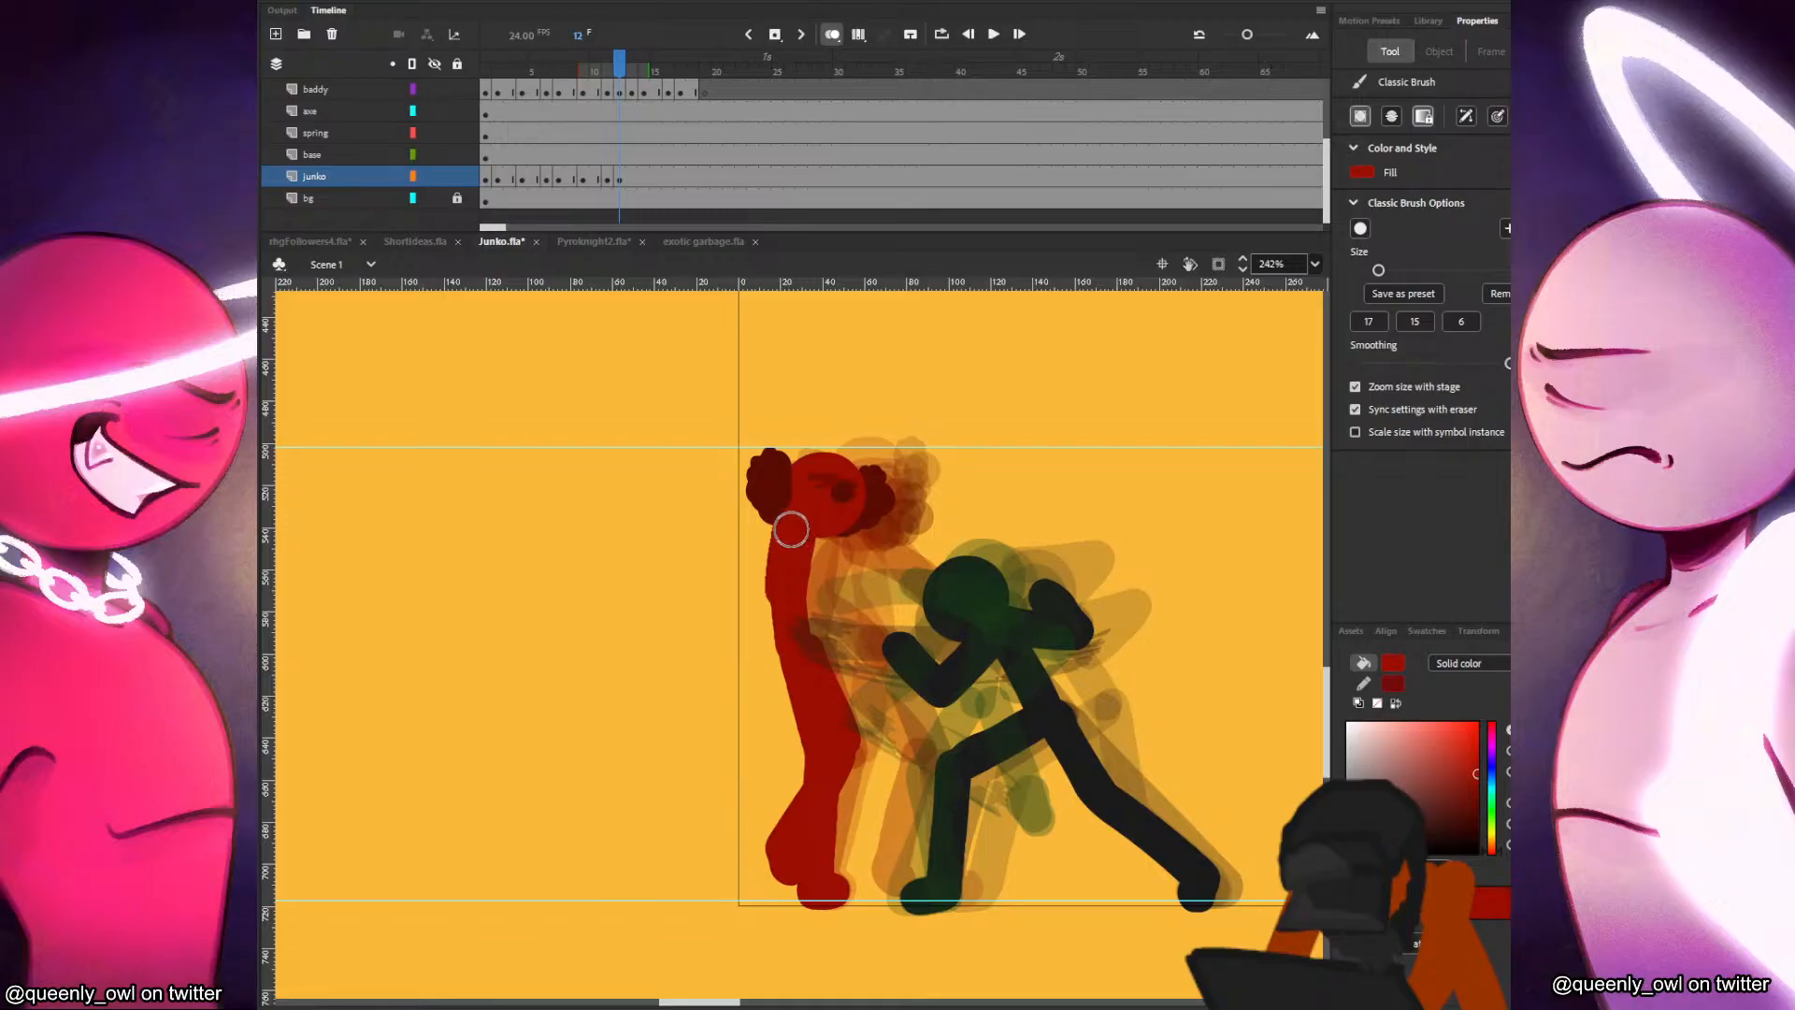
Paint Junko's arms on frame 12, redoing the front arm until it reaches from the shoulder to the black figure's head.
key("comma")
key("period")
left_click_drag(821, 528, 918, 605)
key("comma")
key("period")
key("ctrl+z")
left_click_drag(825, 532, 918, 617)
key("comma")
key("period")
key("ctrl+z")
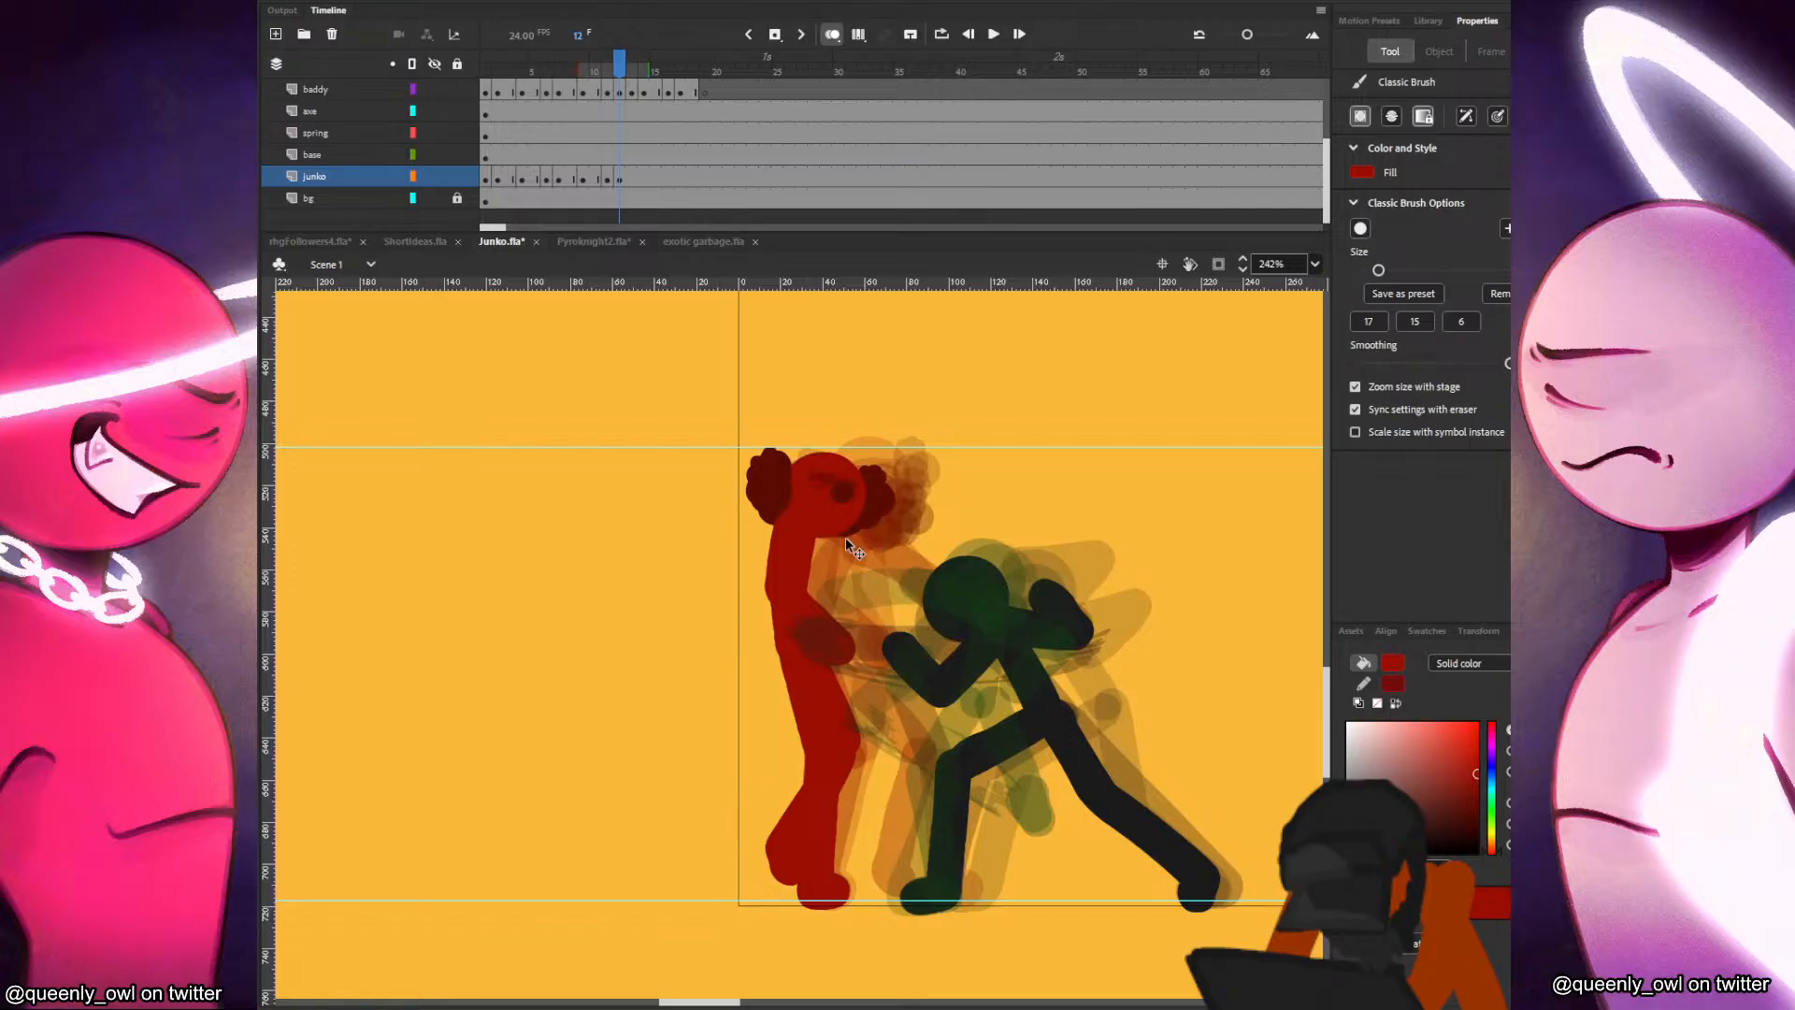
left_click_drag(823, 526, 922, 625)
key("ctrl+z")
key("comma")
key("period")
left_click_drag(823, 530, 921, 606)
key("comma")
key("period")
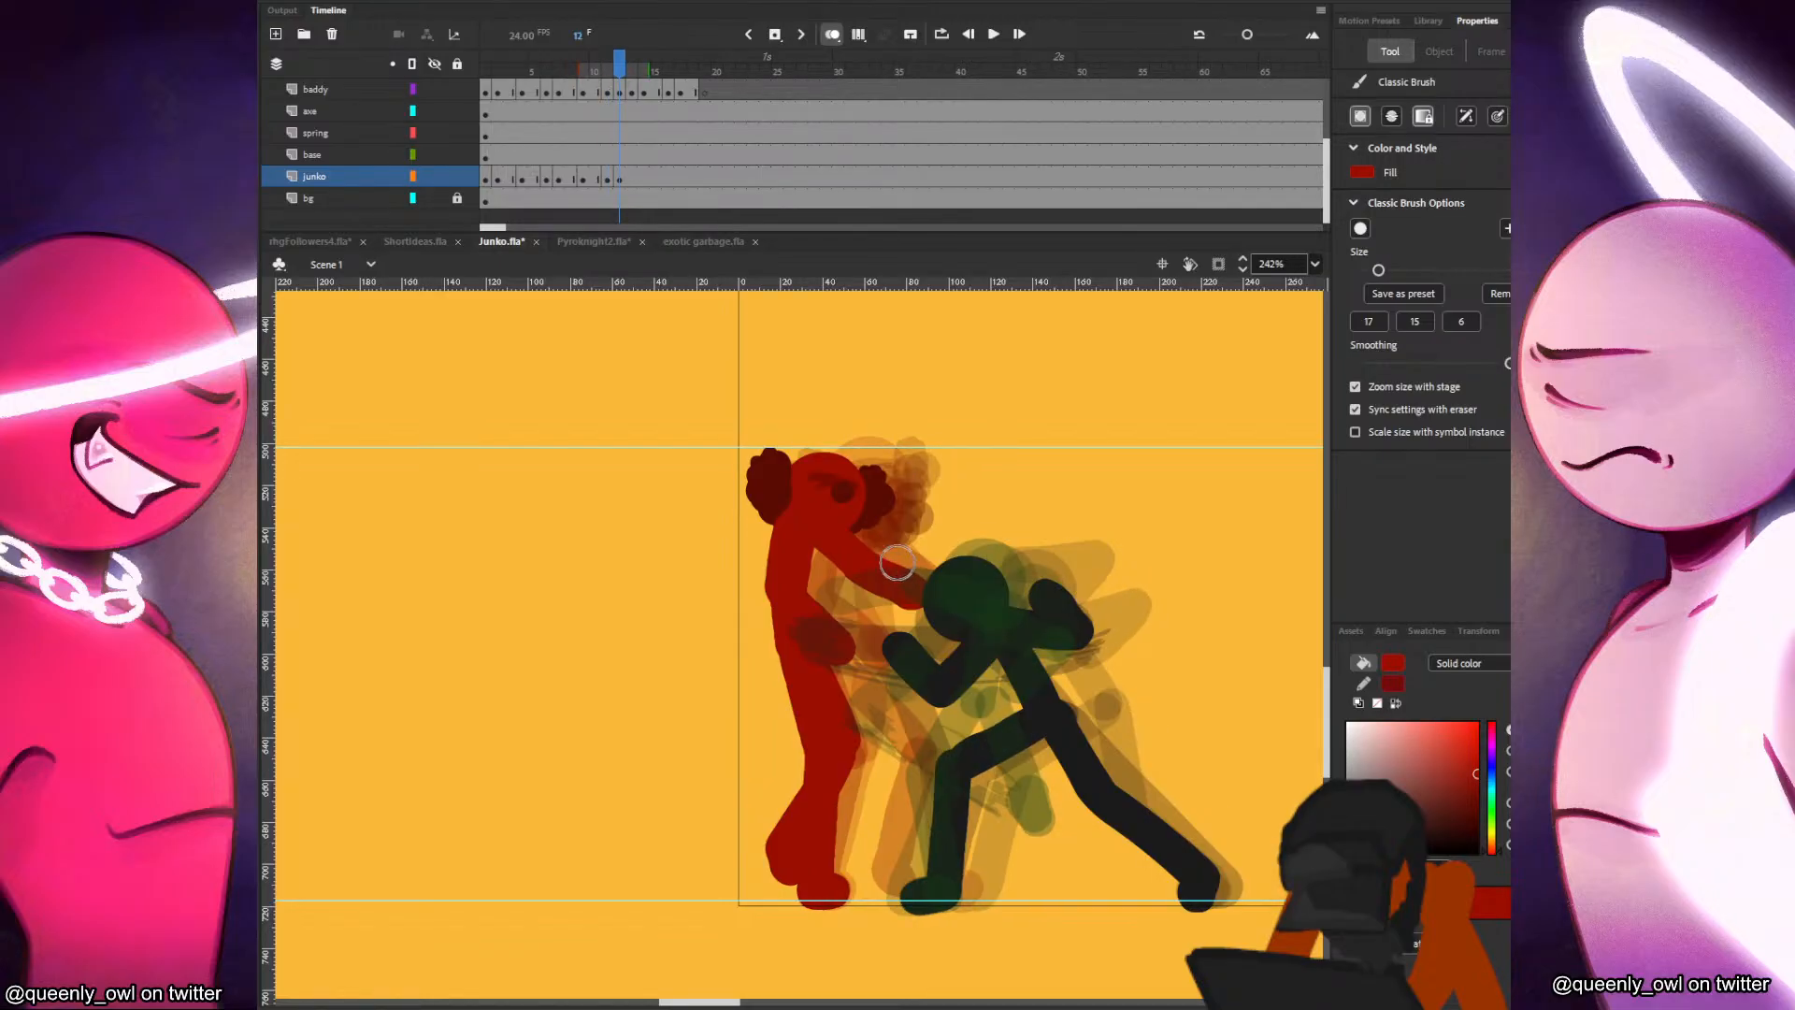
Insert a blank keyframe at frame 14 of the junko layer, paste the head in place and move and rotate it backward.
key("period")
key("period")
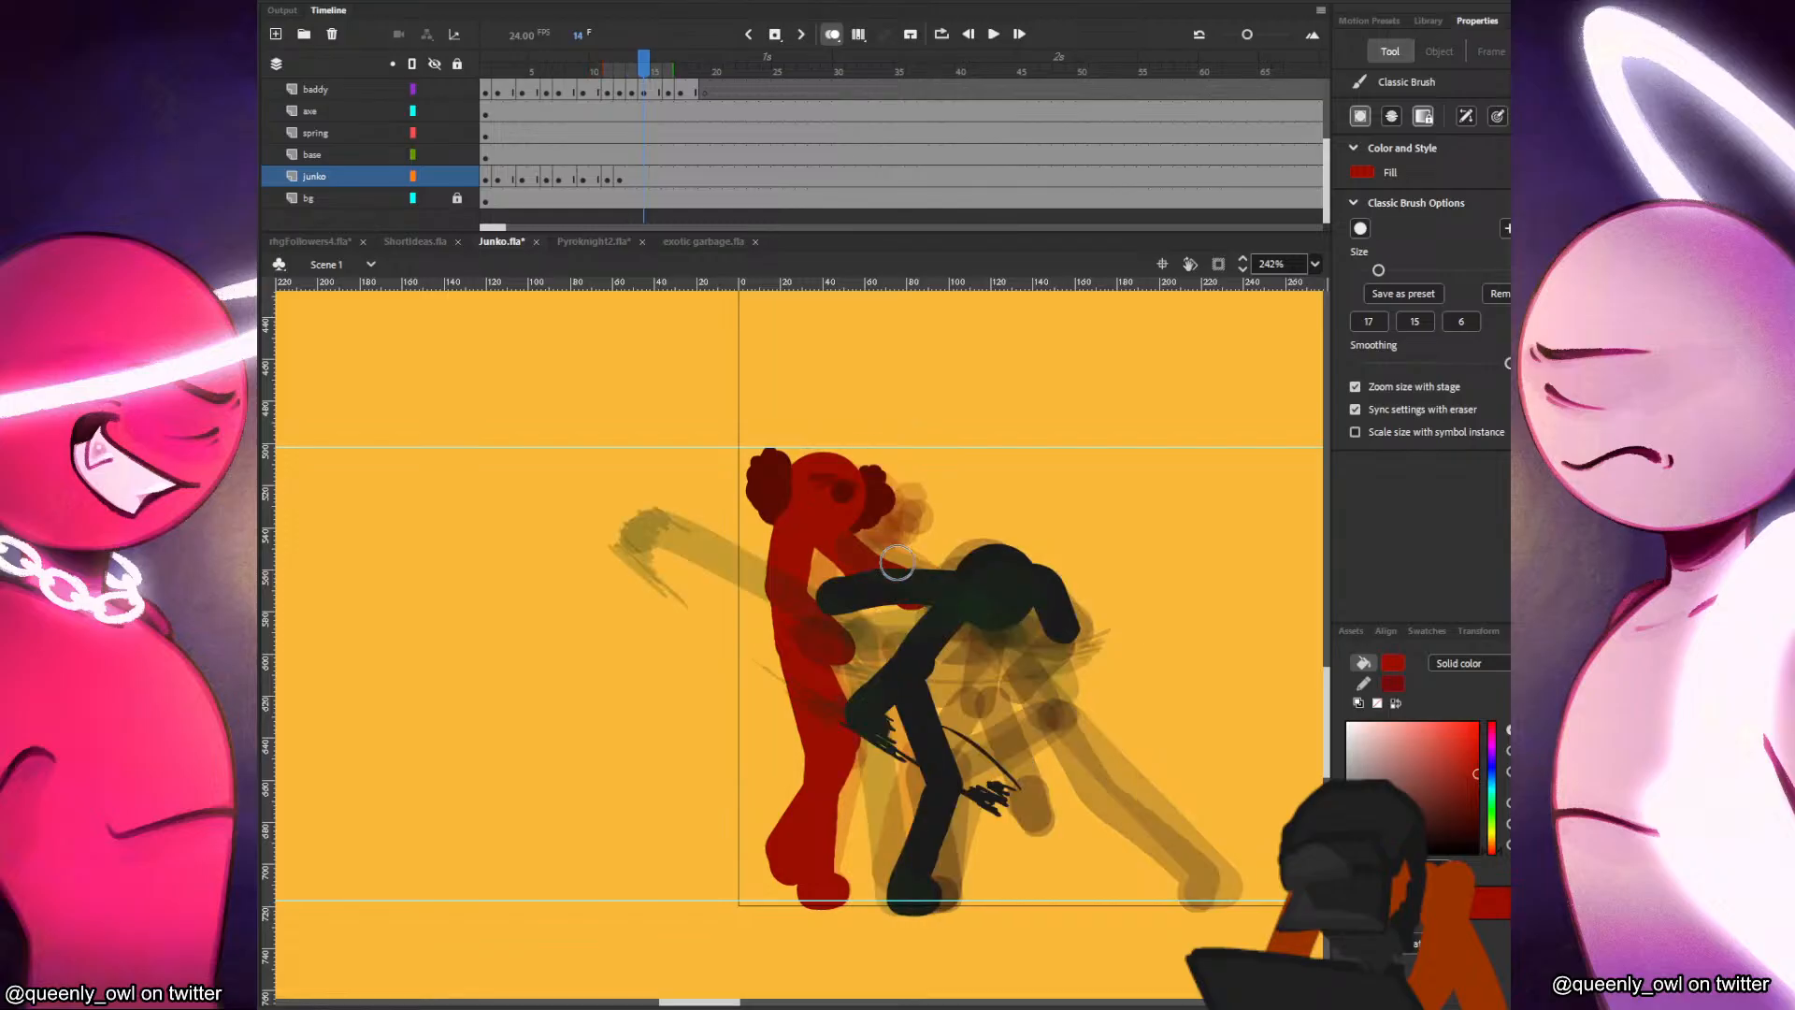
key("F7")
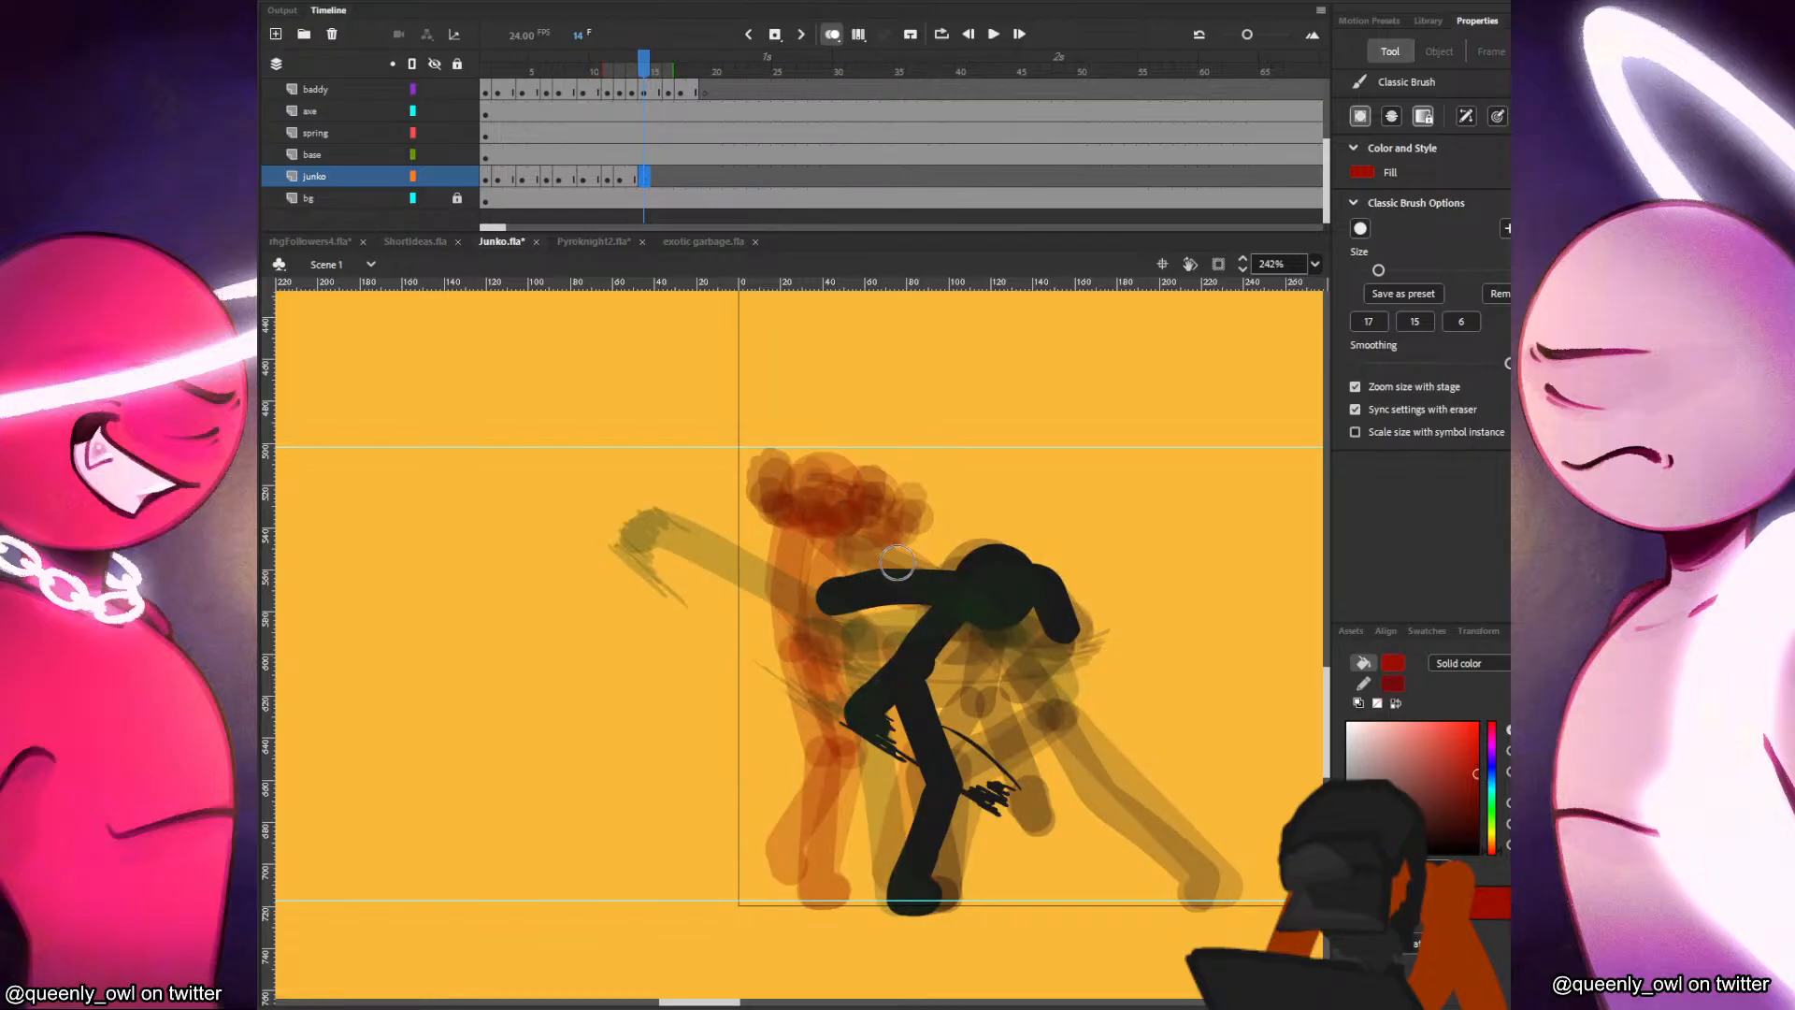
key("ctrl+shift+v")
mouse_move(877, 511)
left_mouse_down()
mouse_move(782, 508)
mouse_move(846, 469)
mouse_move(792, 506)
mouse_move(847, 471)
mouse_move(800, 487)
mouse_move(766, 640)
left_mouse_up()
key("q")
key("b")
key("q")
key("b")
Paint Junko's torso and rear leg on frame 14, with the leg stepping backward.
key("comma")
key("period")
key("ctrl+z")
mouse_move(747, 542)
left_mouse_down()
mouse_move(754, 758)
mouse_move(709, 884)
left_mouse_up()
key("comma")
key("period")
Paint Junko's front leg on frame 14, keeping the foot planted where it stands on frame 12.
mouse_move(773, 648)
left_mouse_down()
mouse_move(814, 758)
mouse_move(818, 889)
left_mouse_up()
key("comma")
key("period")
key("ctrl+z")
left_click_drag(813, 755, 815, 887)
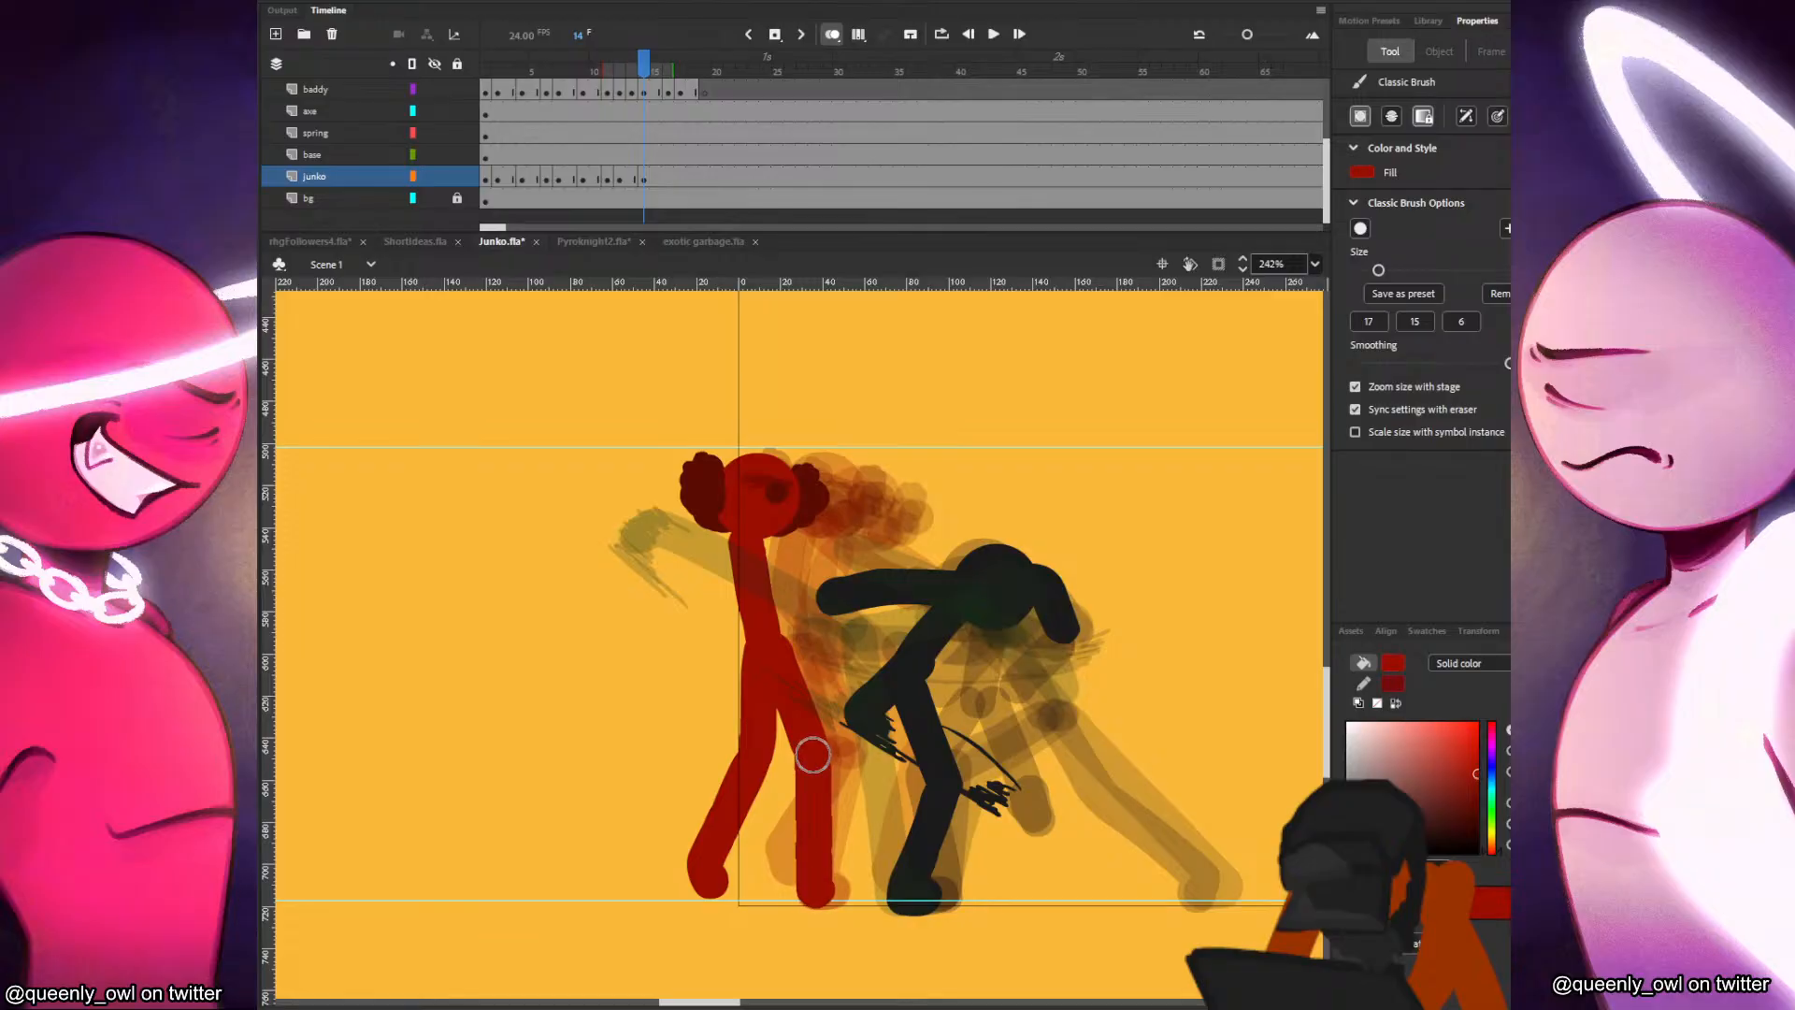
key("comma")
key("period")
Paint Junko's arms on frame 14, one hanging beside the torso and one bent forward toward the black figure.
key("comma")
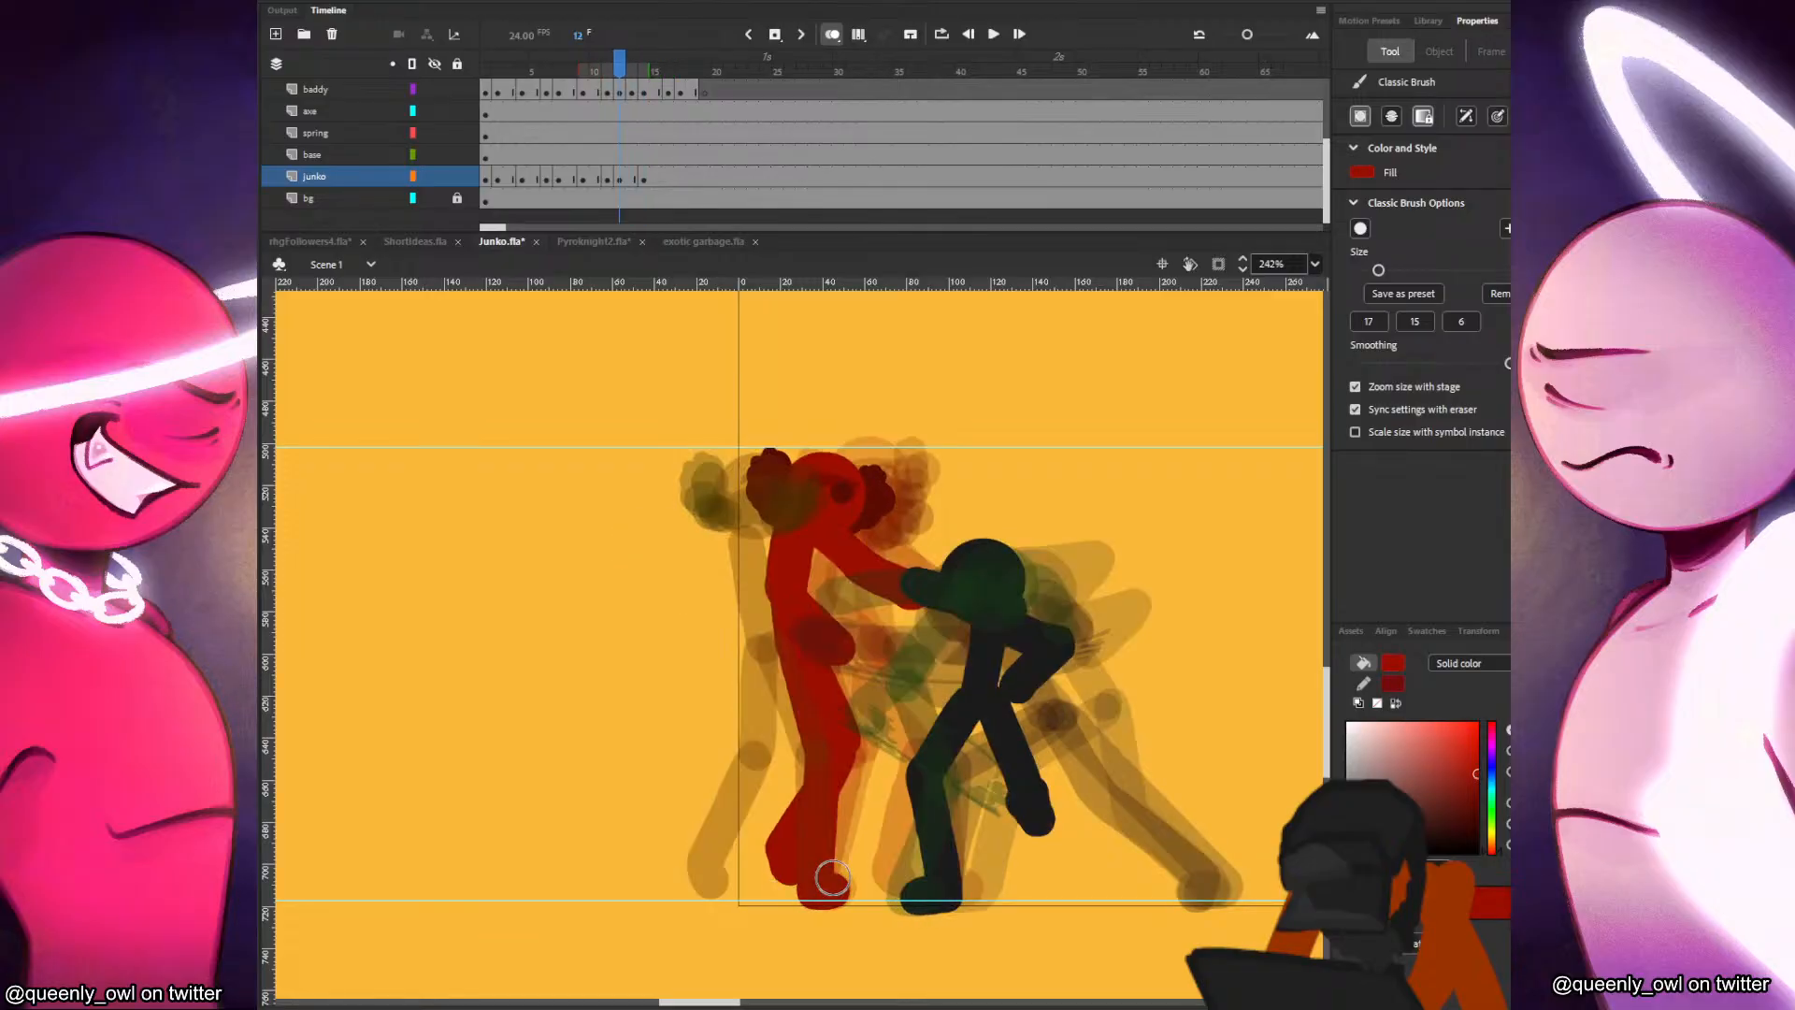
key("comma")
key("period")
key("period")
mouse_move(769, 541)
left_mouse_down()
mouse_move(827, 566)
mouse_move(753, 561)
mouse_move(728, 624)
left_mouse_up()
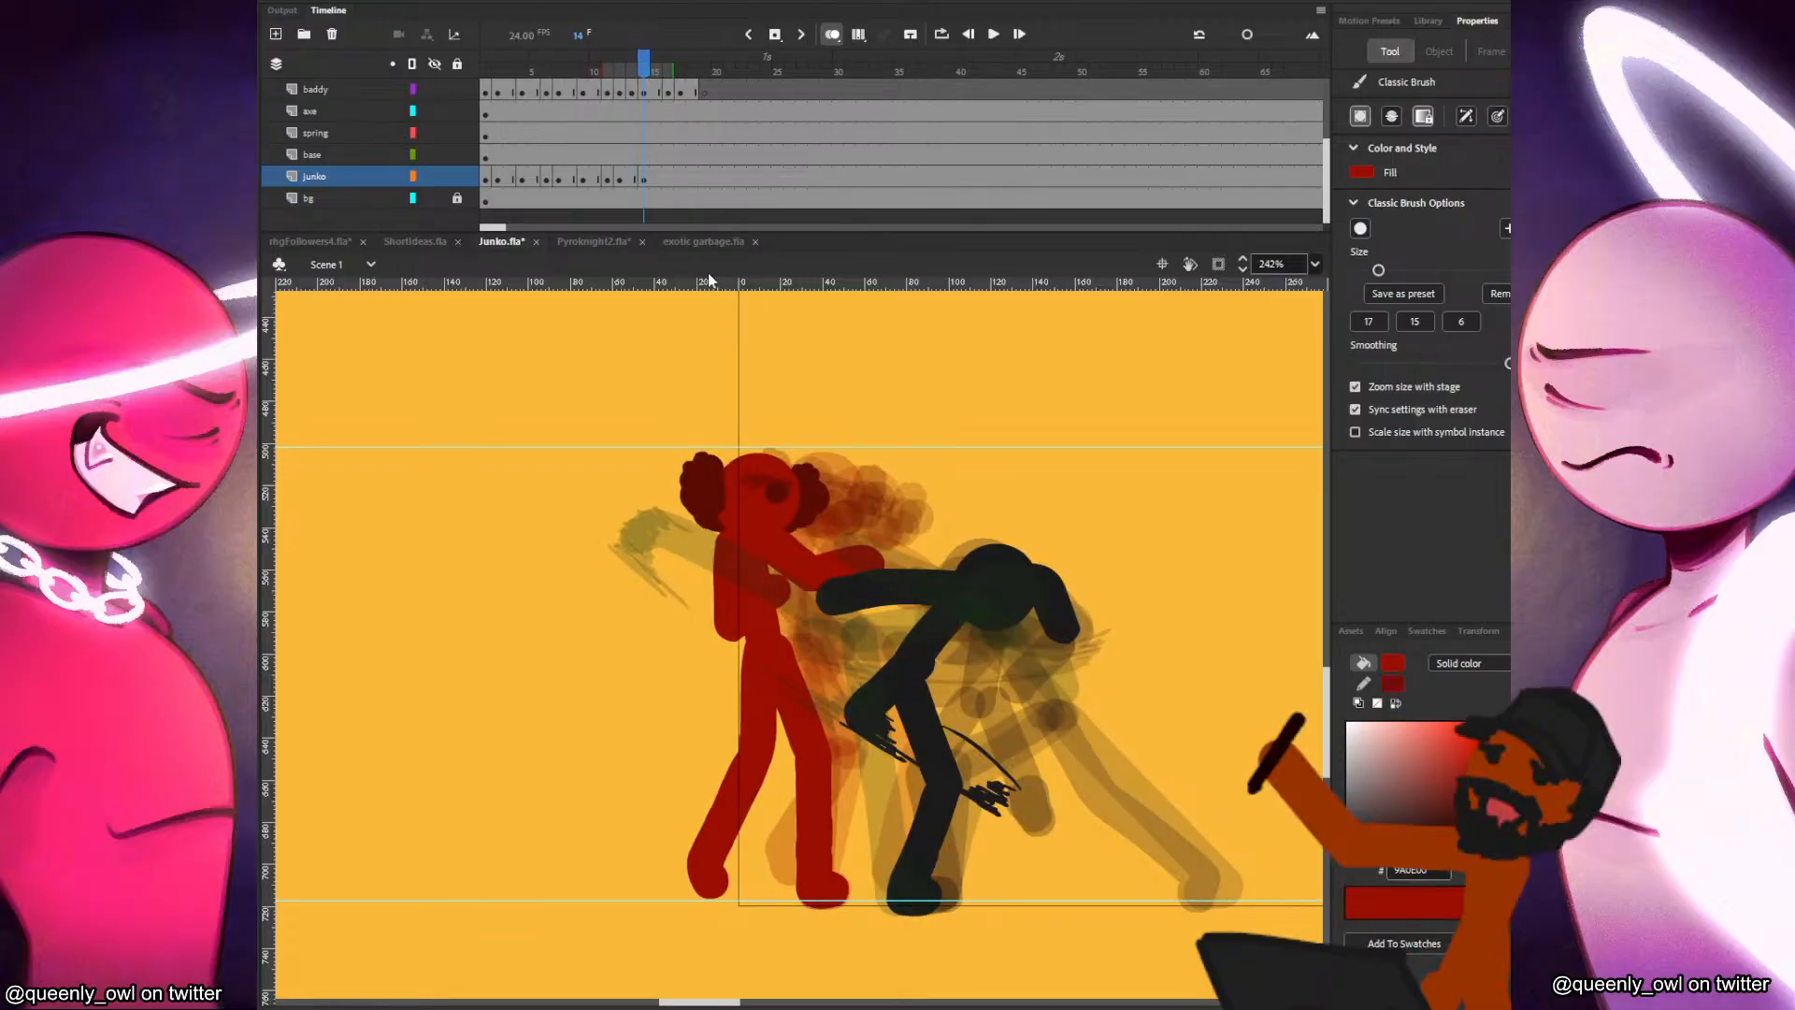
Play back the fight animation to check Junko's motion up to frame 14.
left_click(497, 151)
key("Return")
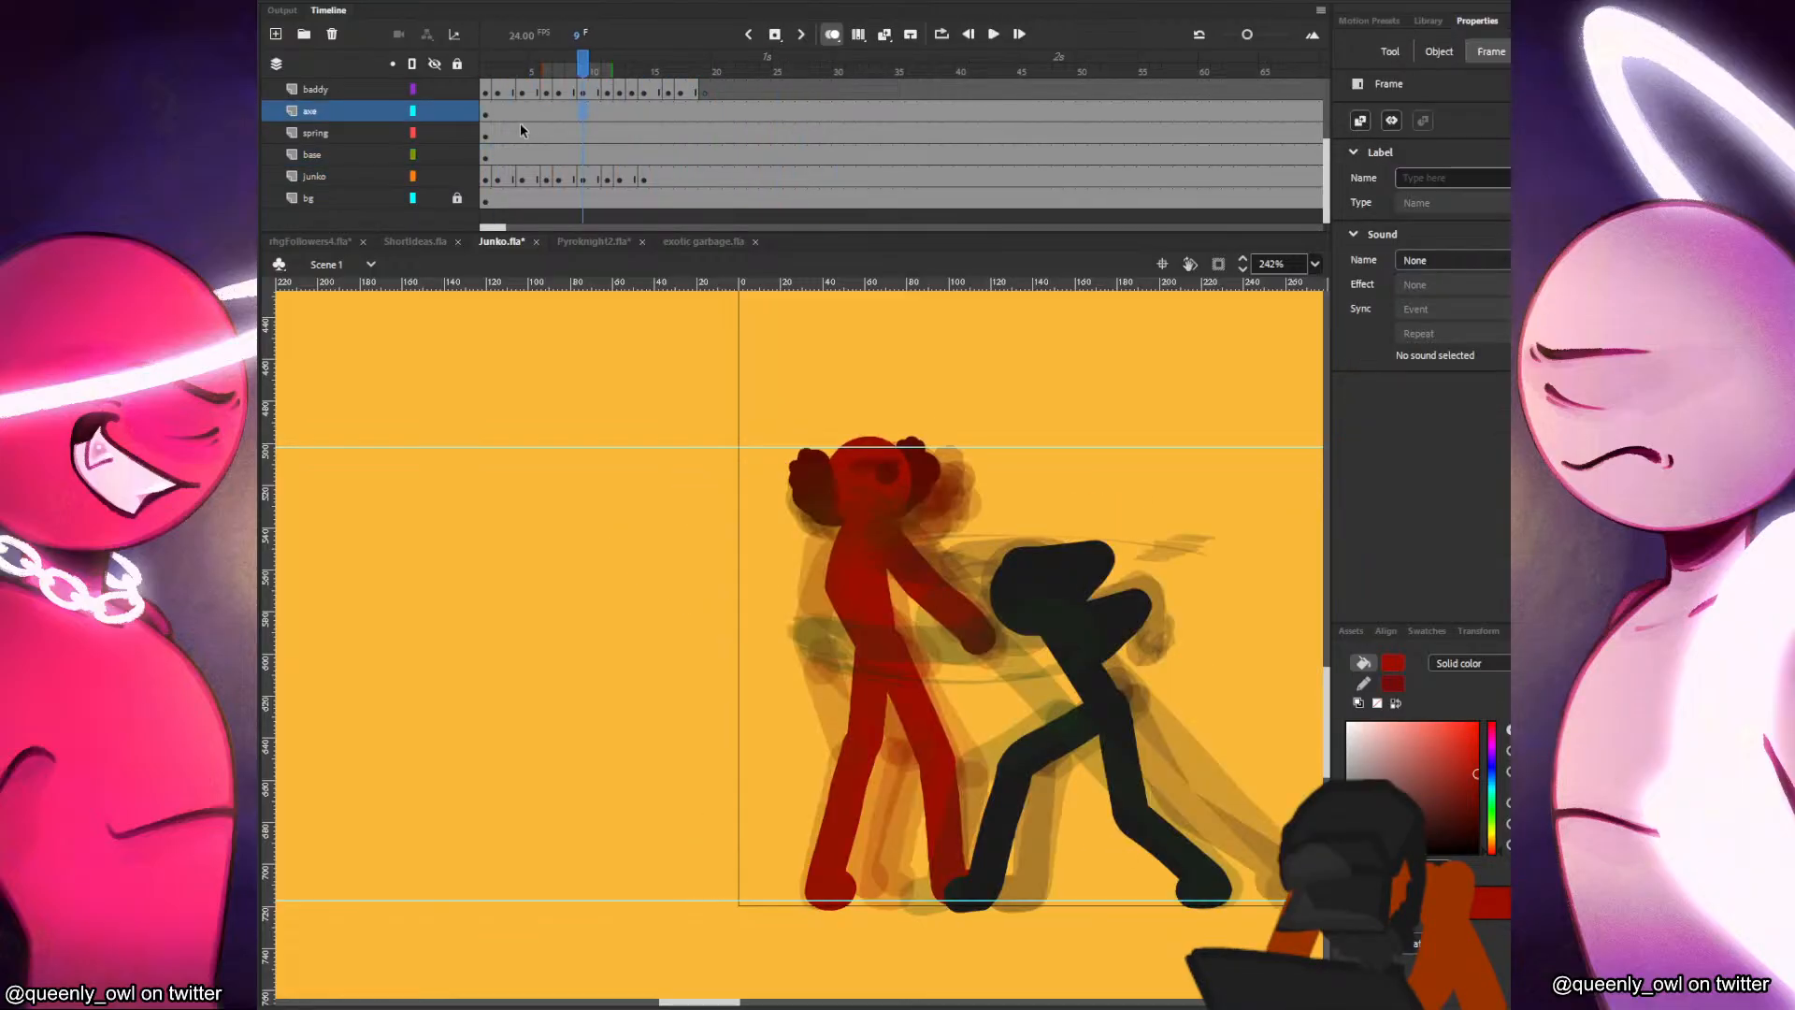
left_click(519, 131)
left_click_drag(569, 136, 653, 144)
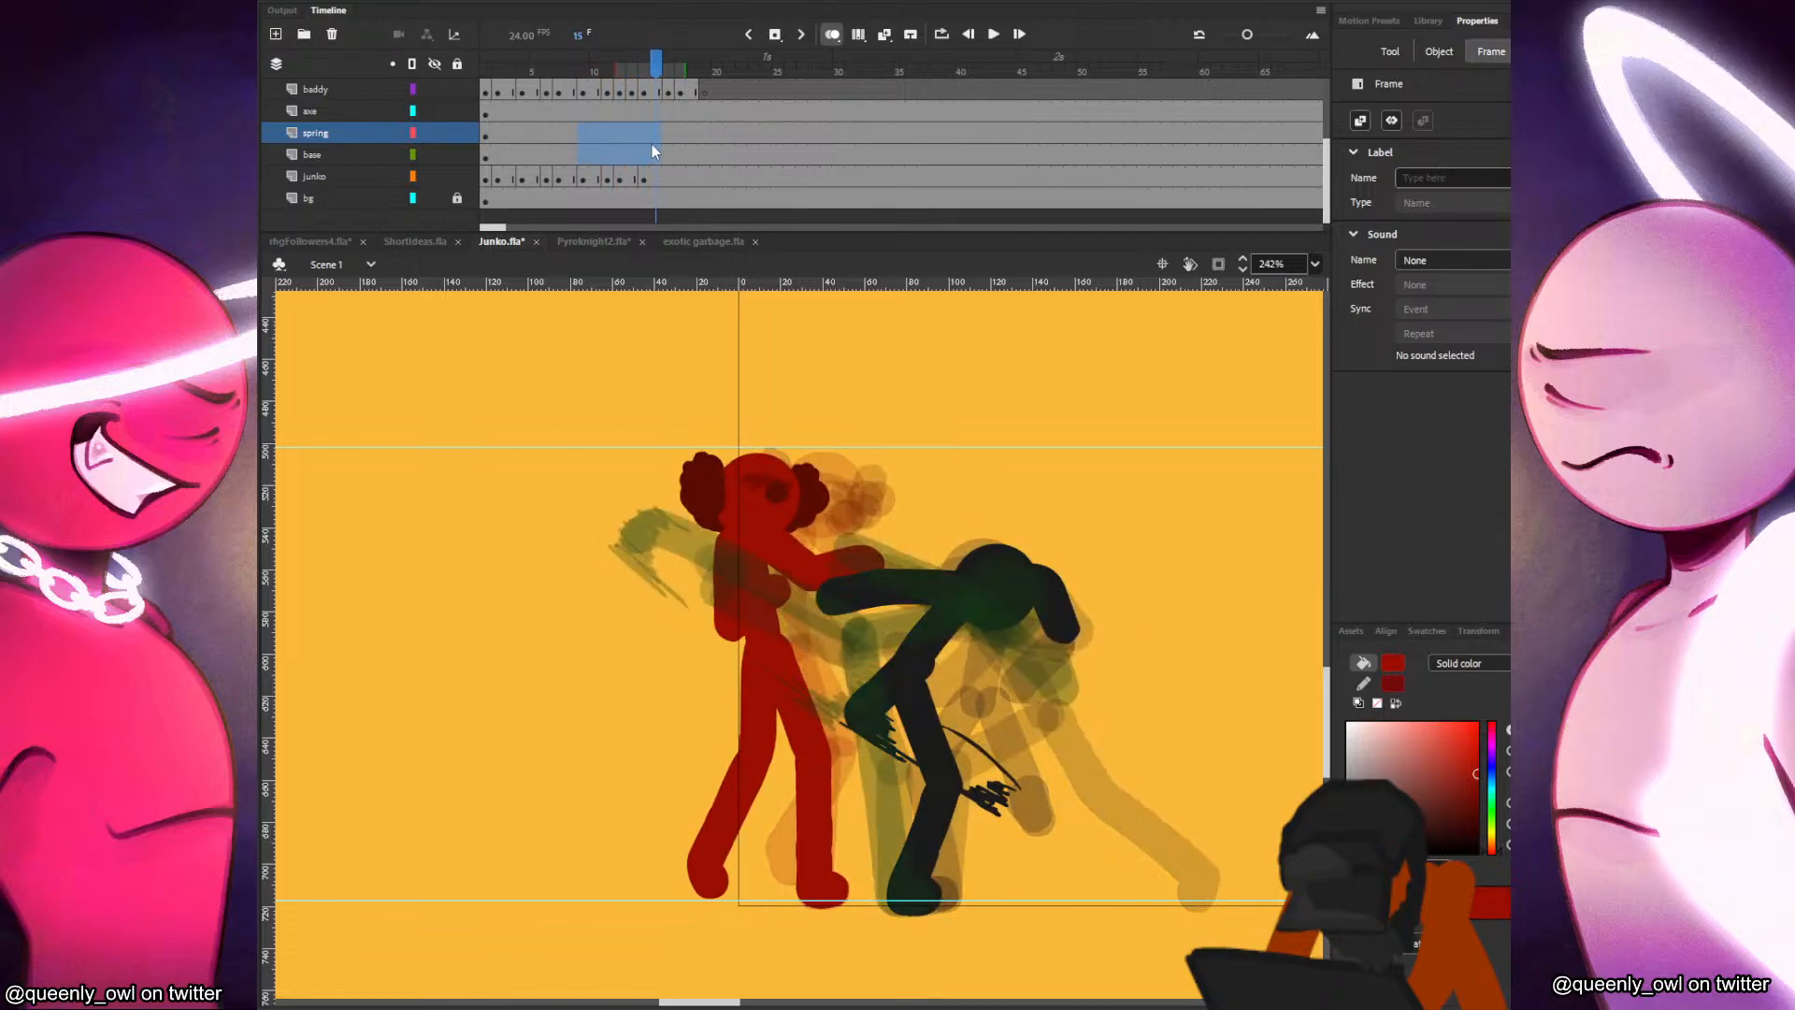
Insert a blank keyframe at frame 16 of the junko layer, paste the head, and lower and tilt it clockwise to about X -5, Y 519.
left_click(657, 175)
left_click(670, 176)
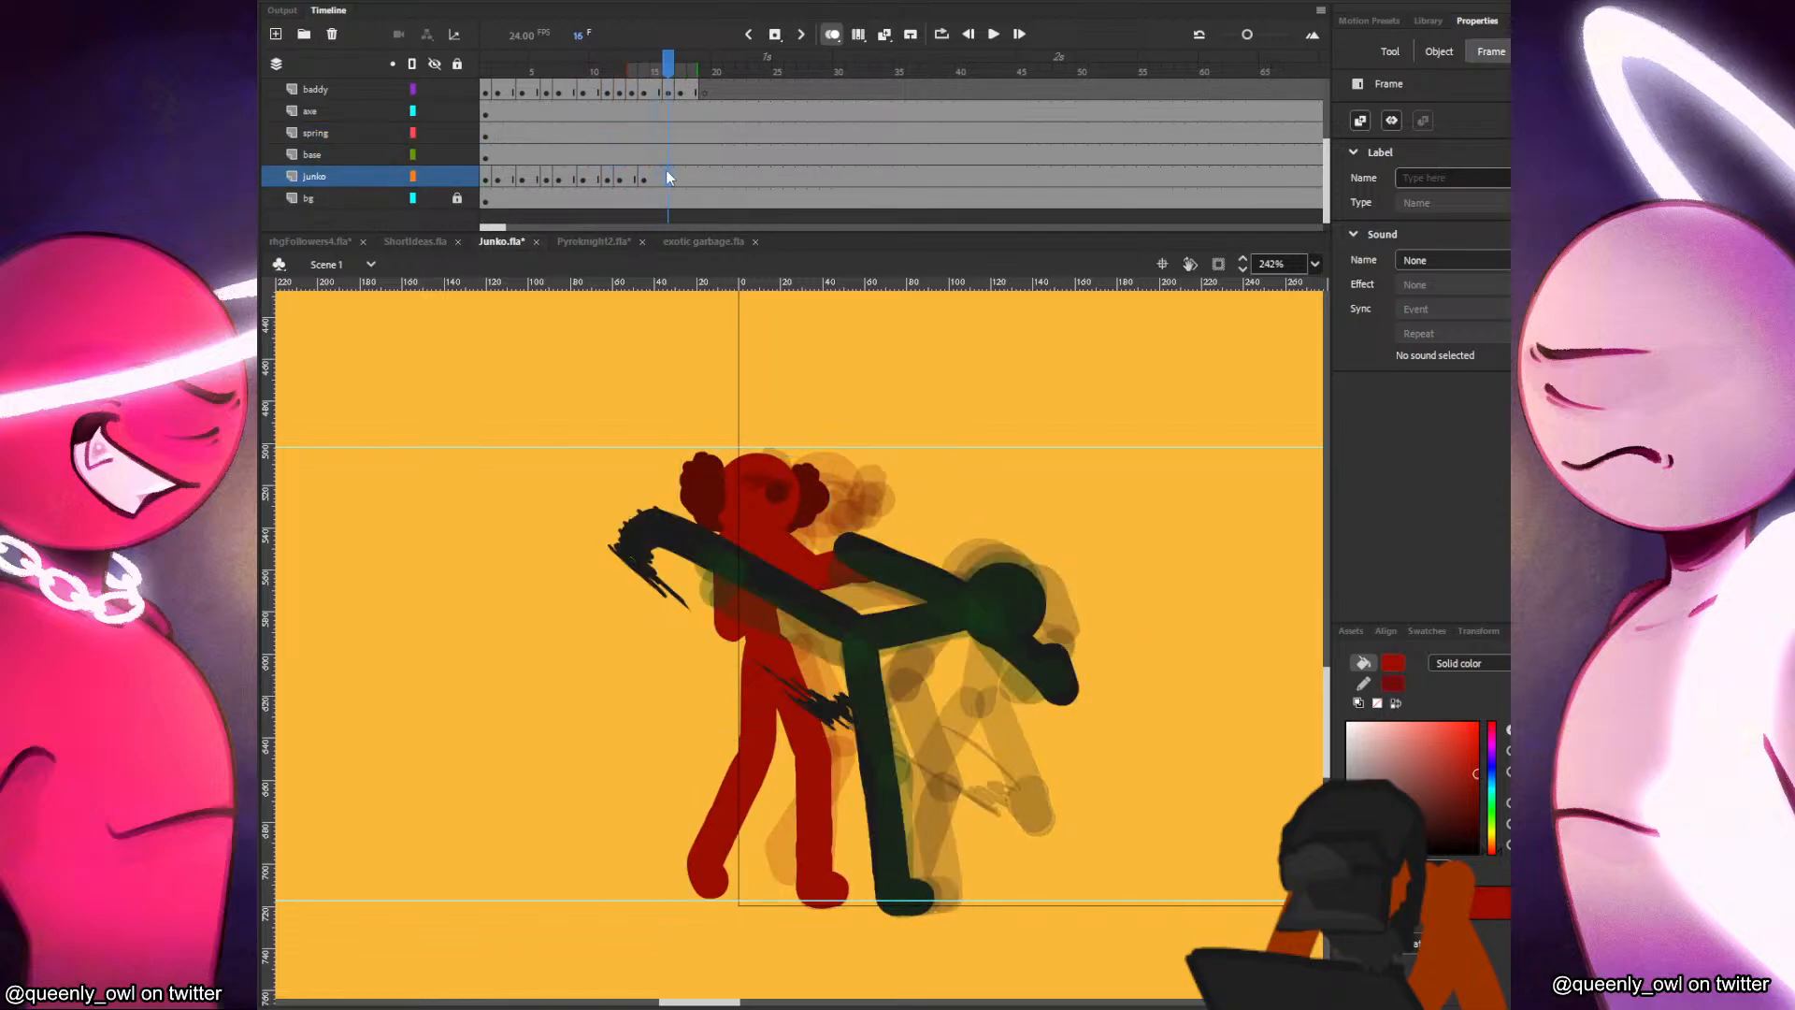
key("F7")
key("ctrl+shift+v")
left_click_drag(847, 473, 836, 546)
key("q")
key(".")
key(".")
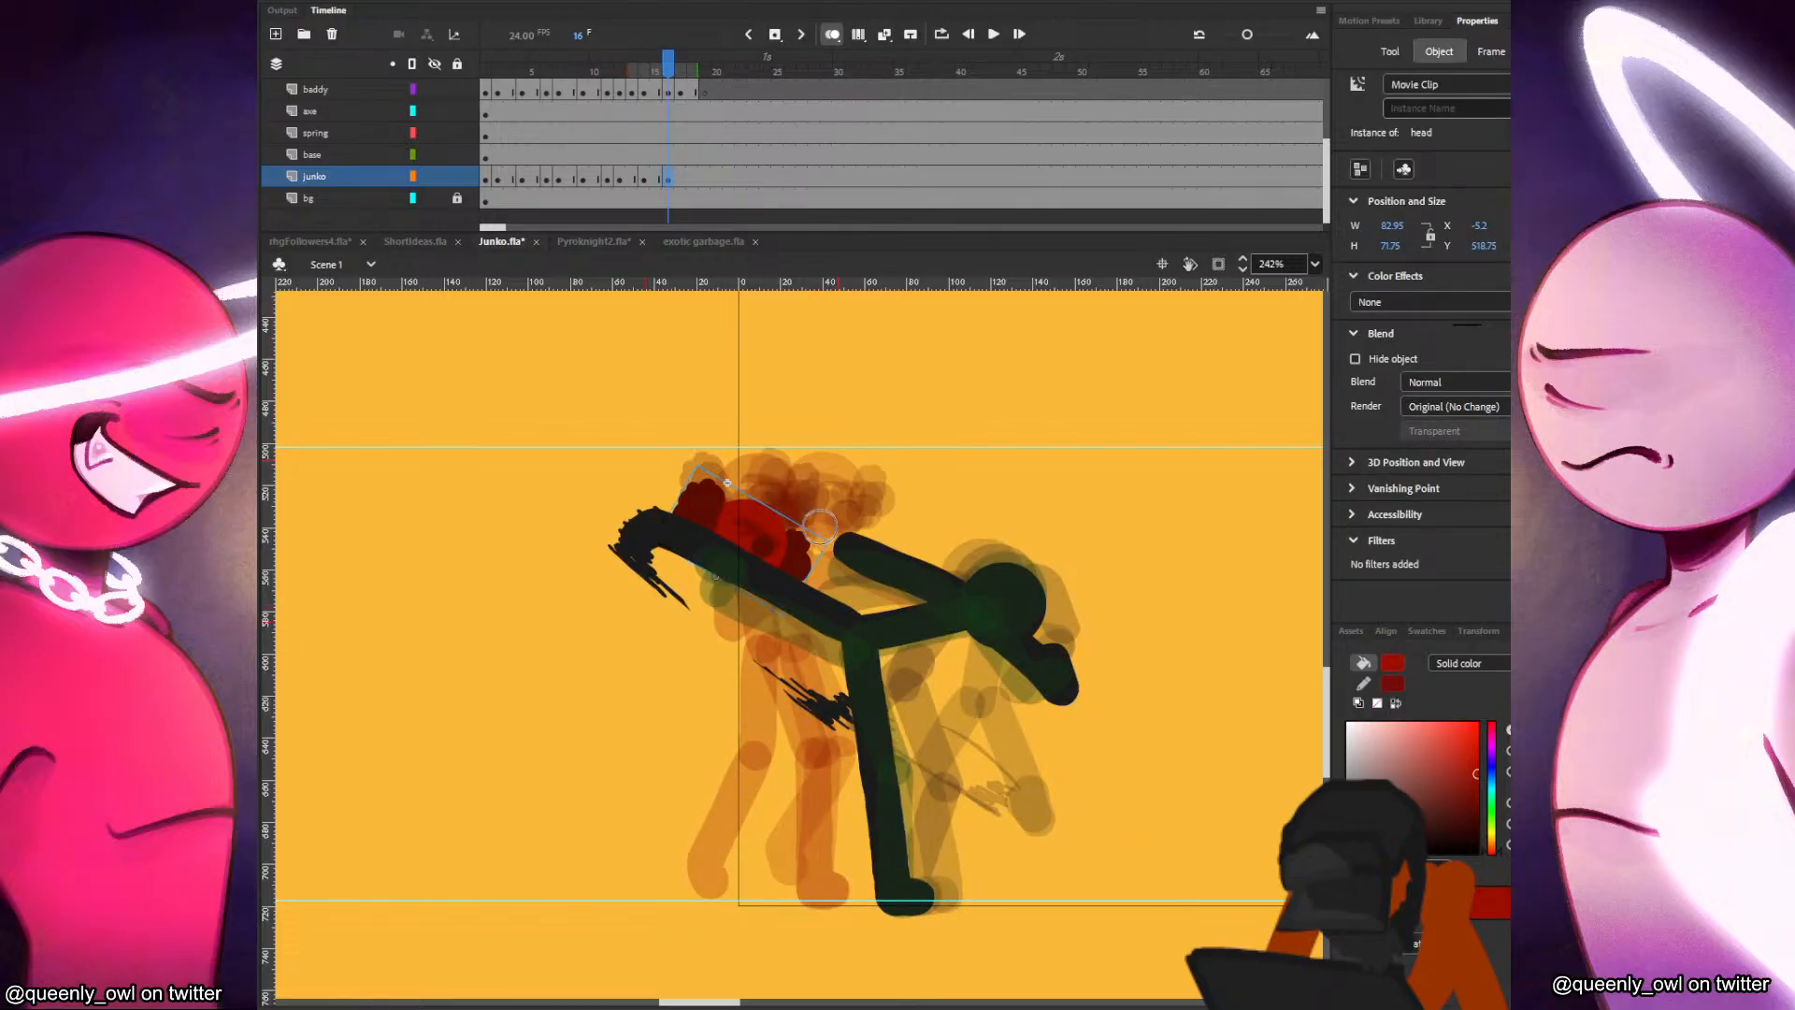
Paint a red body stroke on frame 16 running down from the head behind the black figure's kicking leg.
mouse_move(708, 644)
left_mouse_down()
mouse_move(698, 571)
mouse_move(726, 542)
left_mouse_up()
key("ctrl+z")
mouse_move(710, 645)
left_mouse_down()
mouse_move(699, 572)
mouse_move(726, 544)
left_mouse_up()
key("comma")
key("period")
key("comma")
key("period")
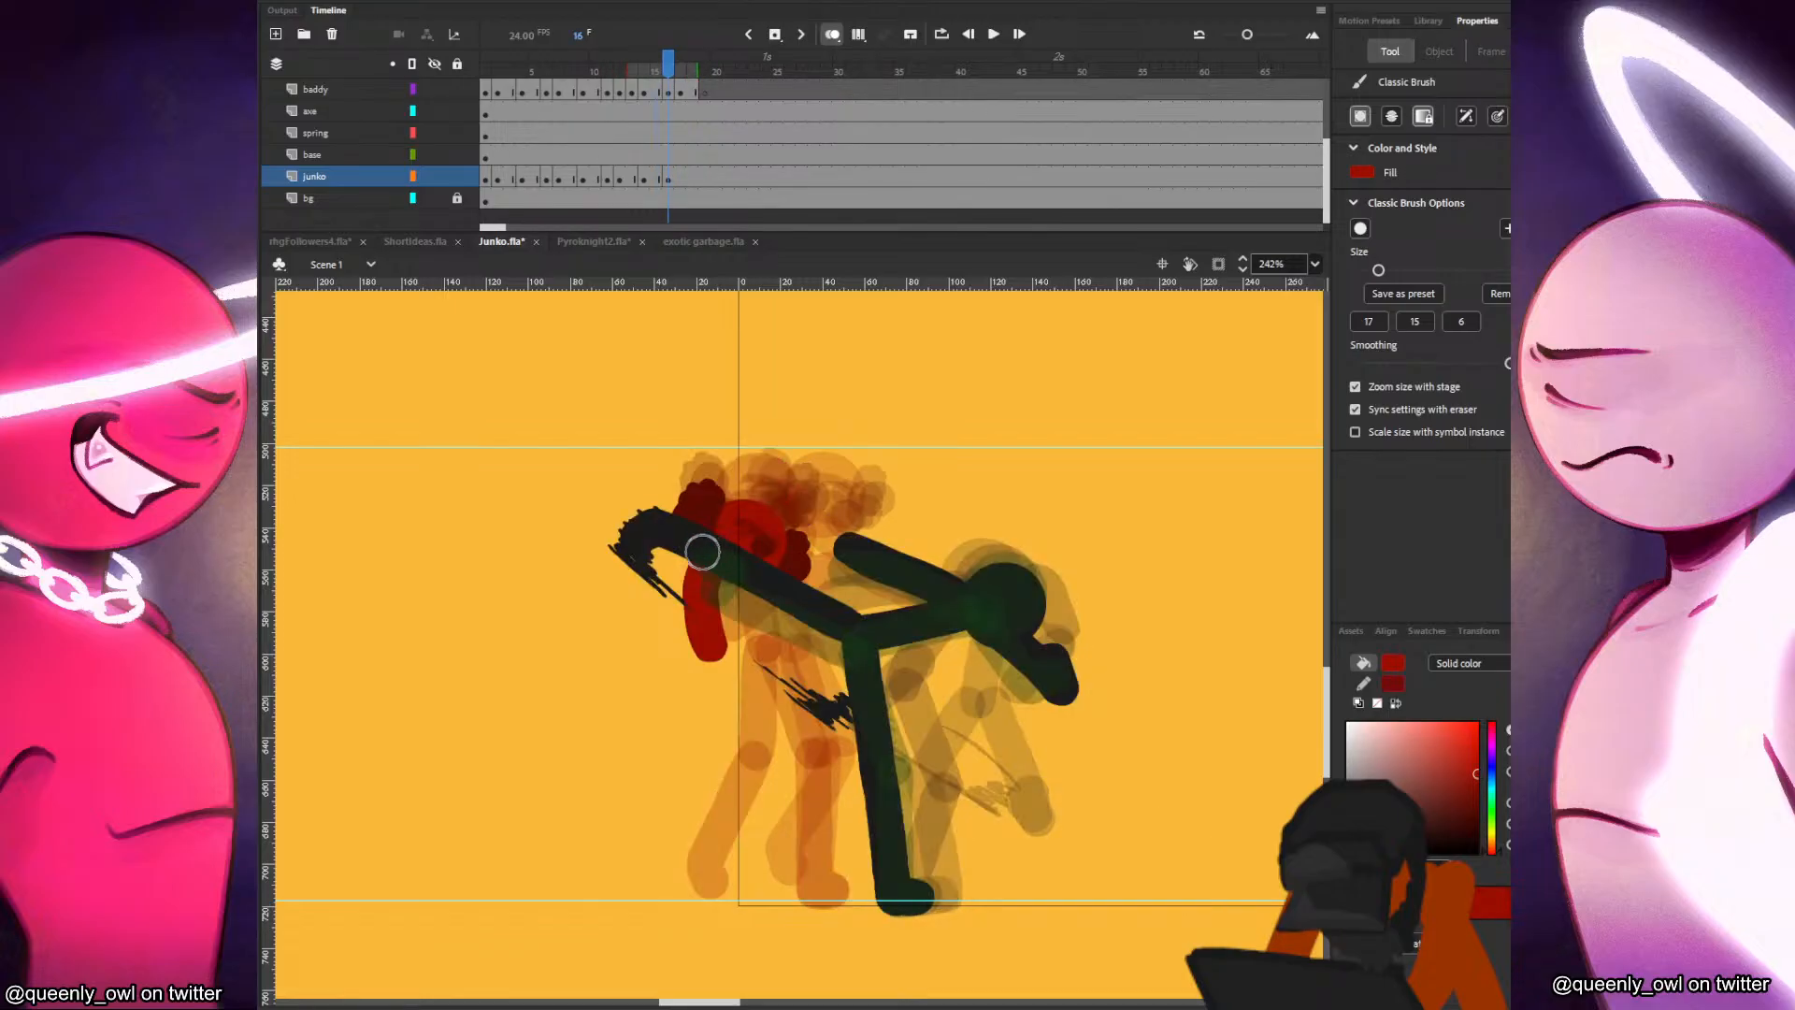
Paint Junko's two legs on frame 16, one slanting back from the hip and one bent forward, both with feet on the ground line.
key("comma")
key("period")
mouse_move(704, 651)
left_mouse_down()
mouse_move(707, 747)
mouse_move(651, 890)
left_mouse_up()
key("comma")
key("period")
key("comma")
key("period")
mouse_move(720, 652)
left_mouse_down()
mouse_move(791, 761)
mouse_move(815, 888)
left_mouse_up()
key("comma")
key("period")
key("comma")
key("period")
key("comma")
key("period")
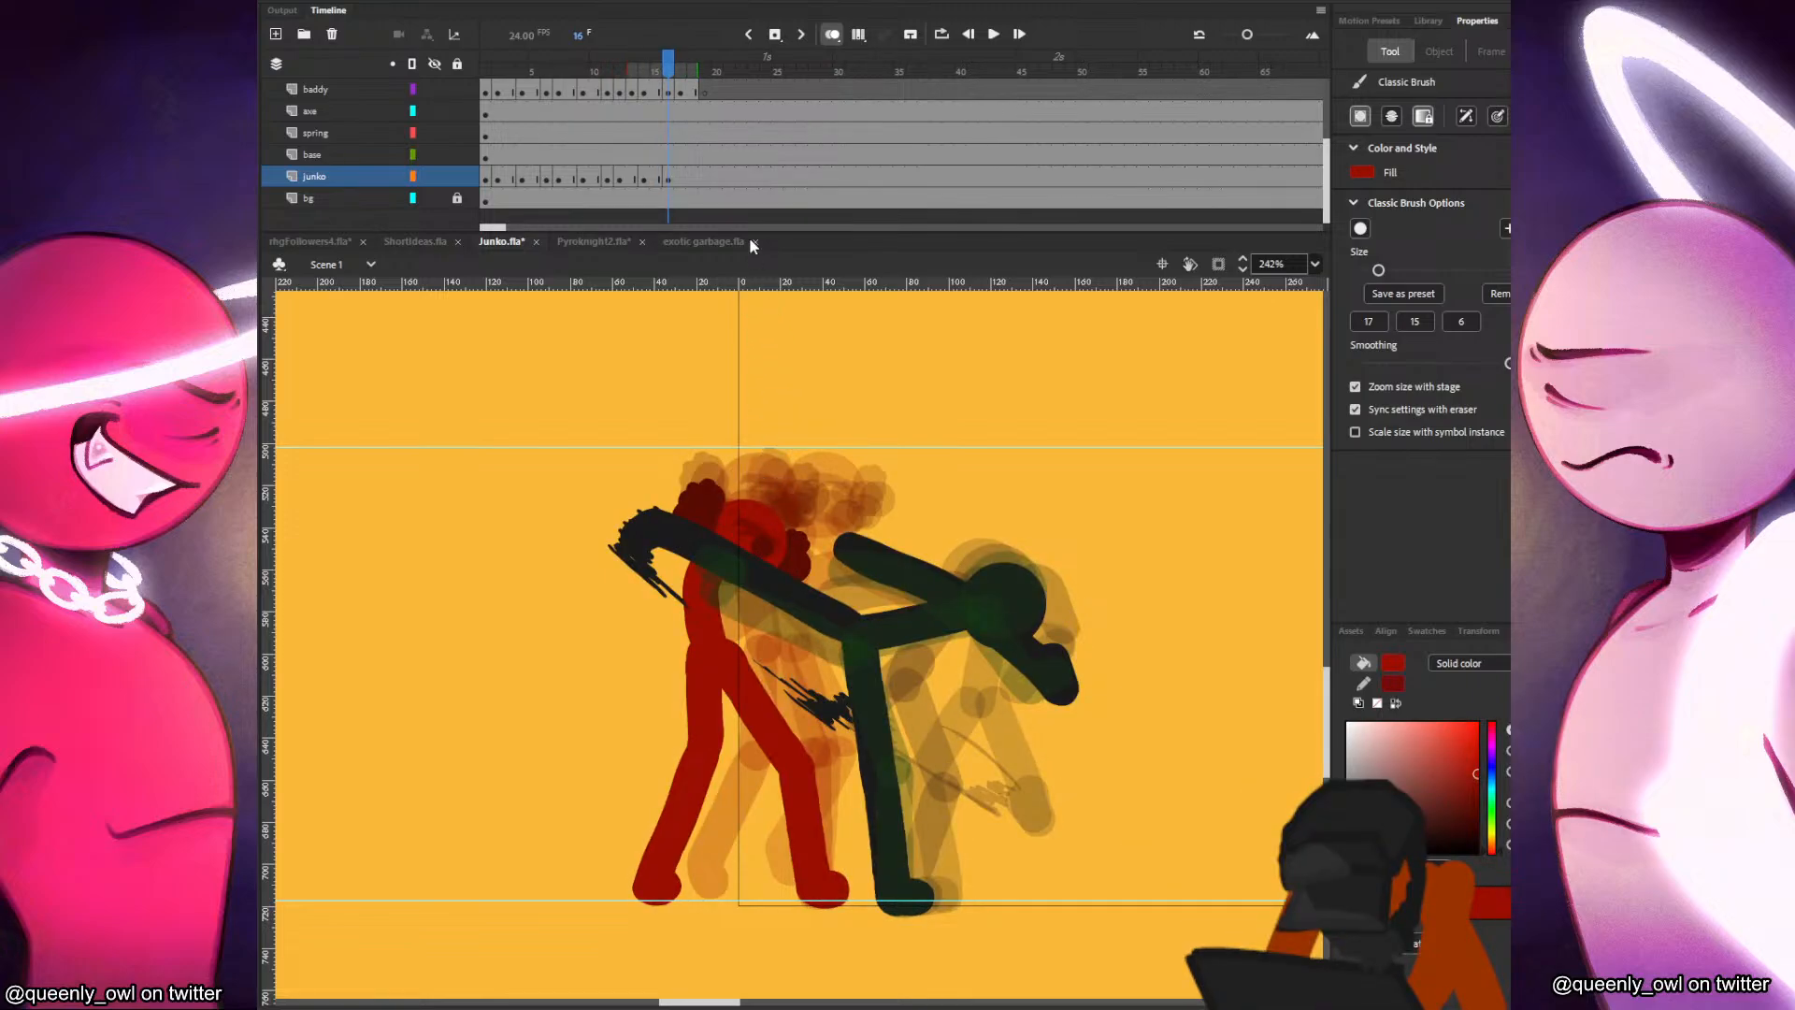
Add a new layer above baddy, name it "uppper", and insert a blank keyframe at frame 16.
left_click(346, 92)
left_click(276, 34)
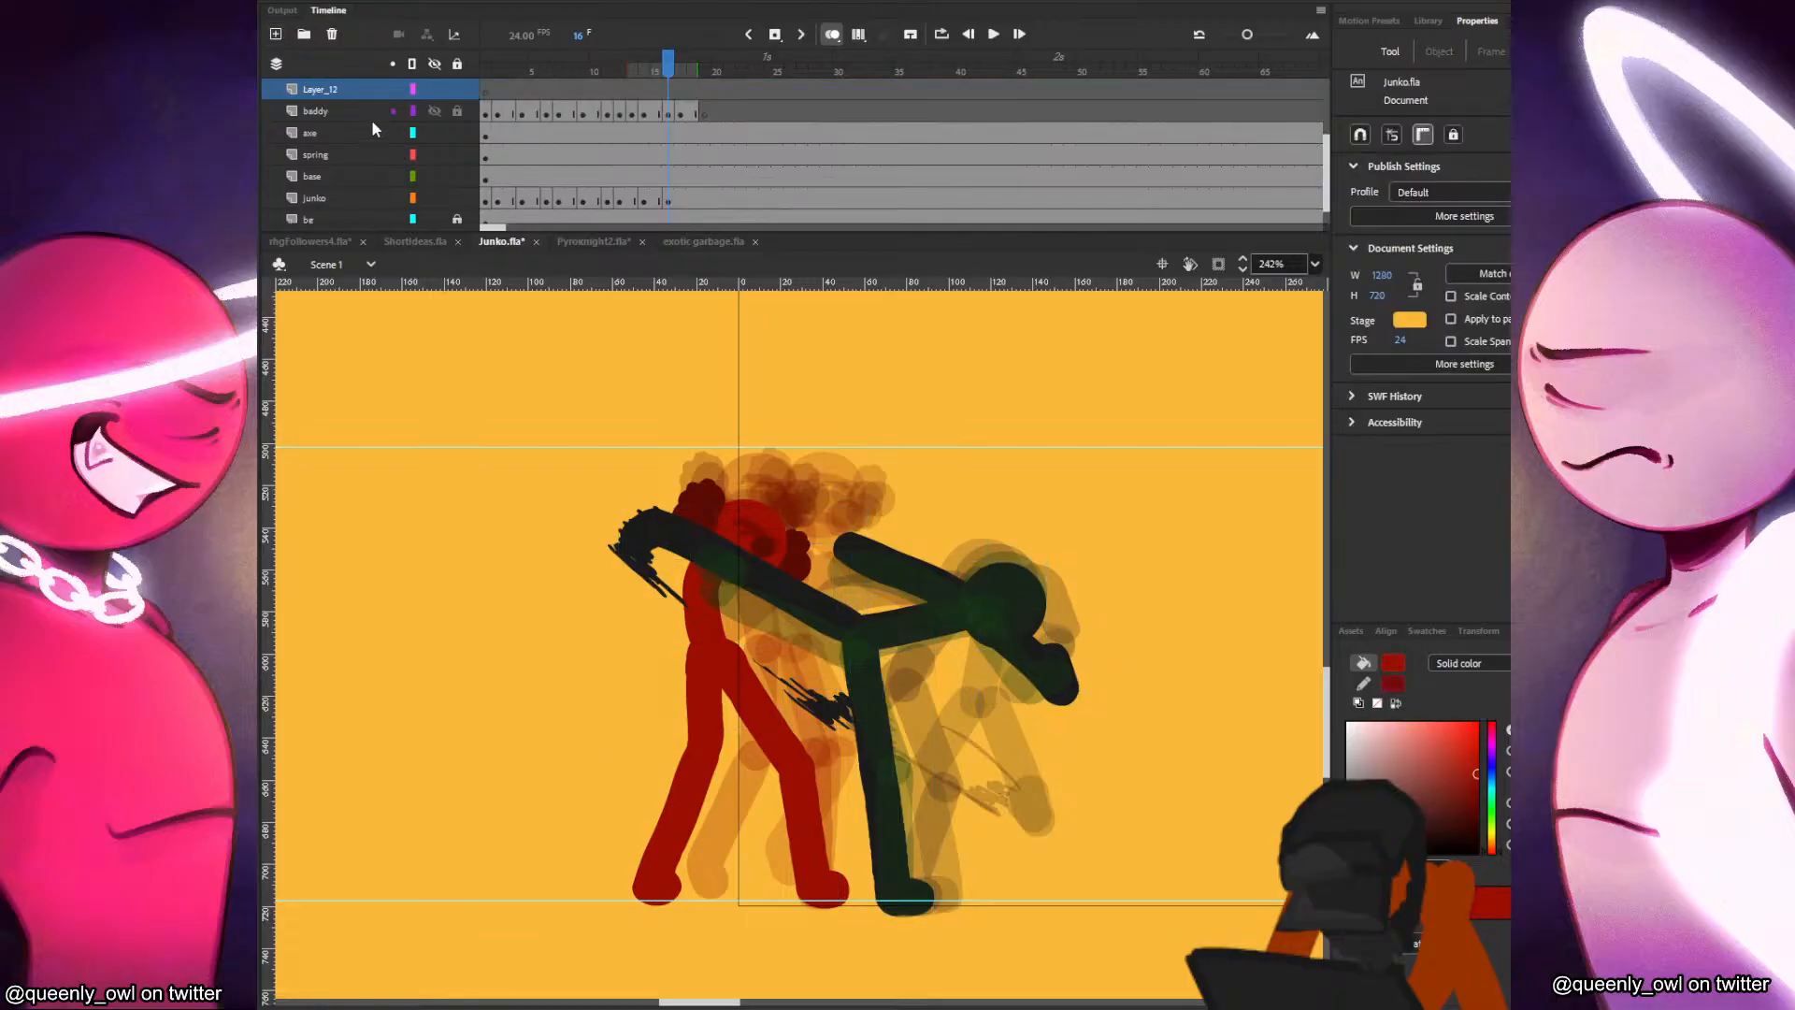
double_click(350, 92)
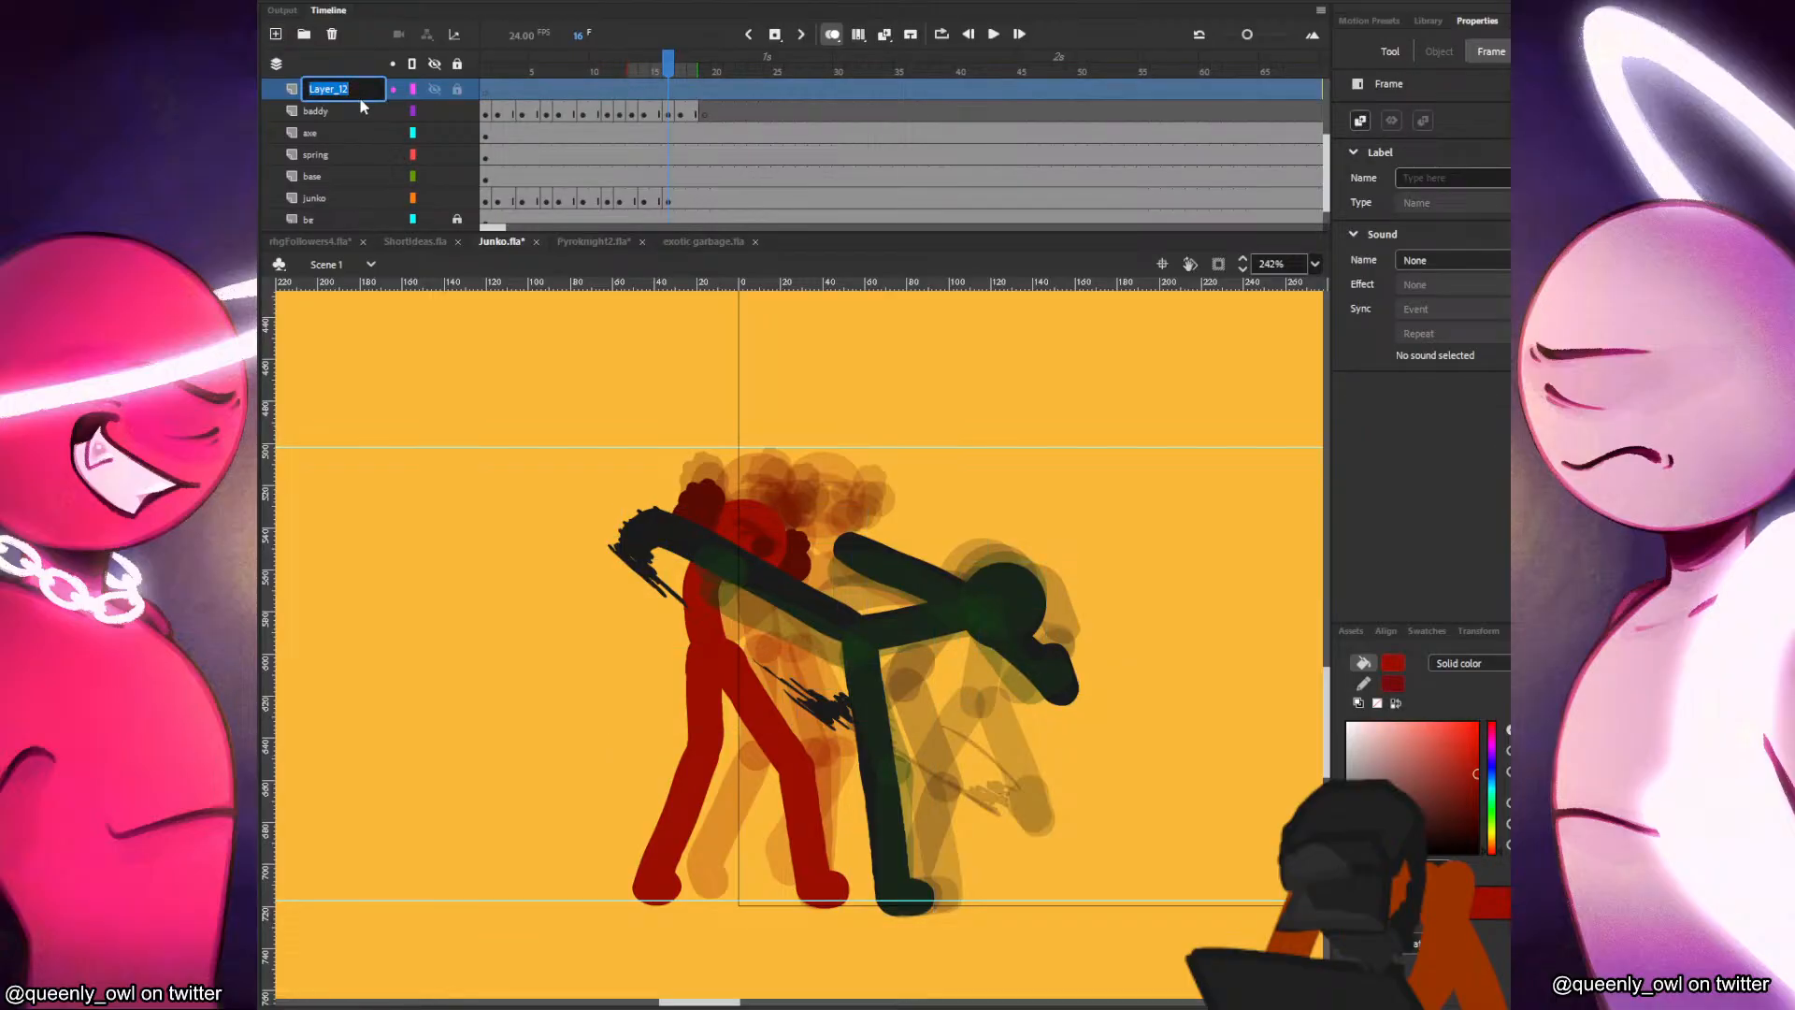
left_click(659, 91)
left_click(672, 91)
key("F7")
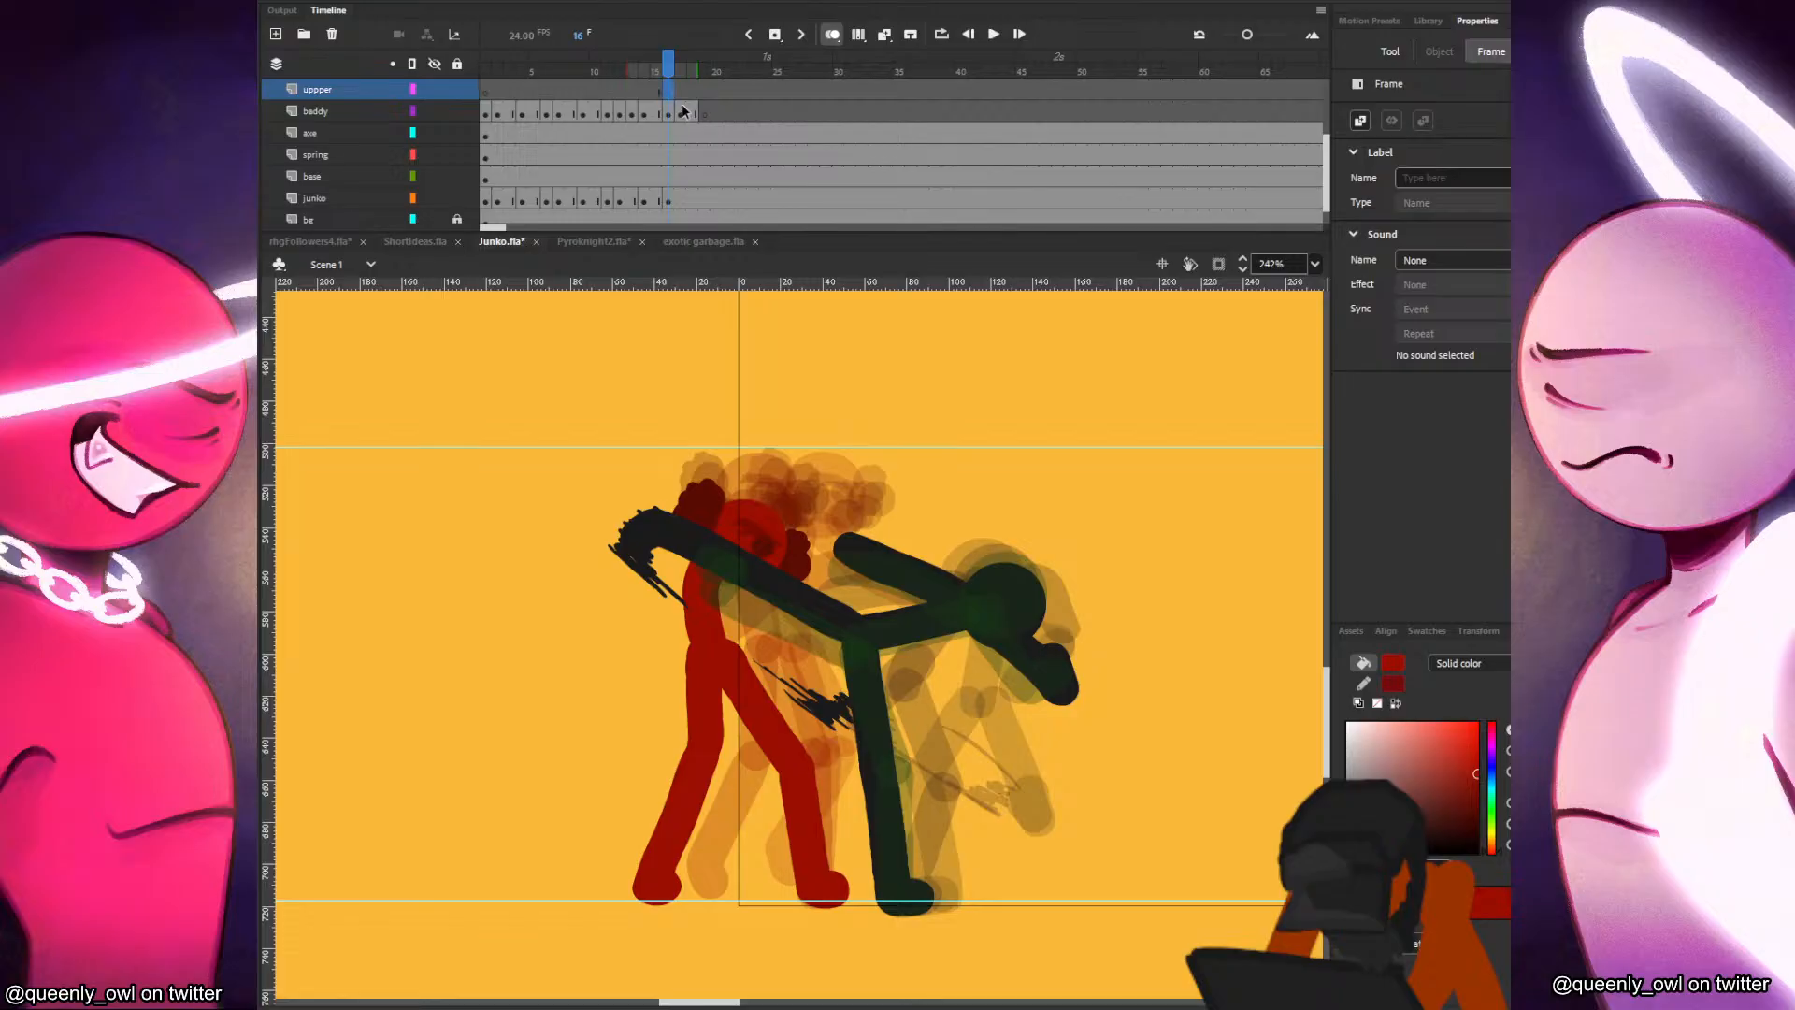
Paint Junko's two forearms on frame 16 of the uppper layer, one across the chest and one raised beside the head.
key("b")
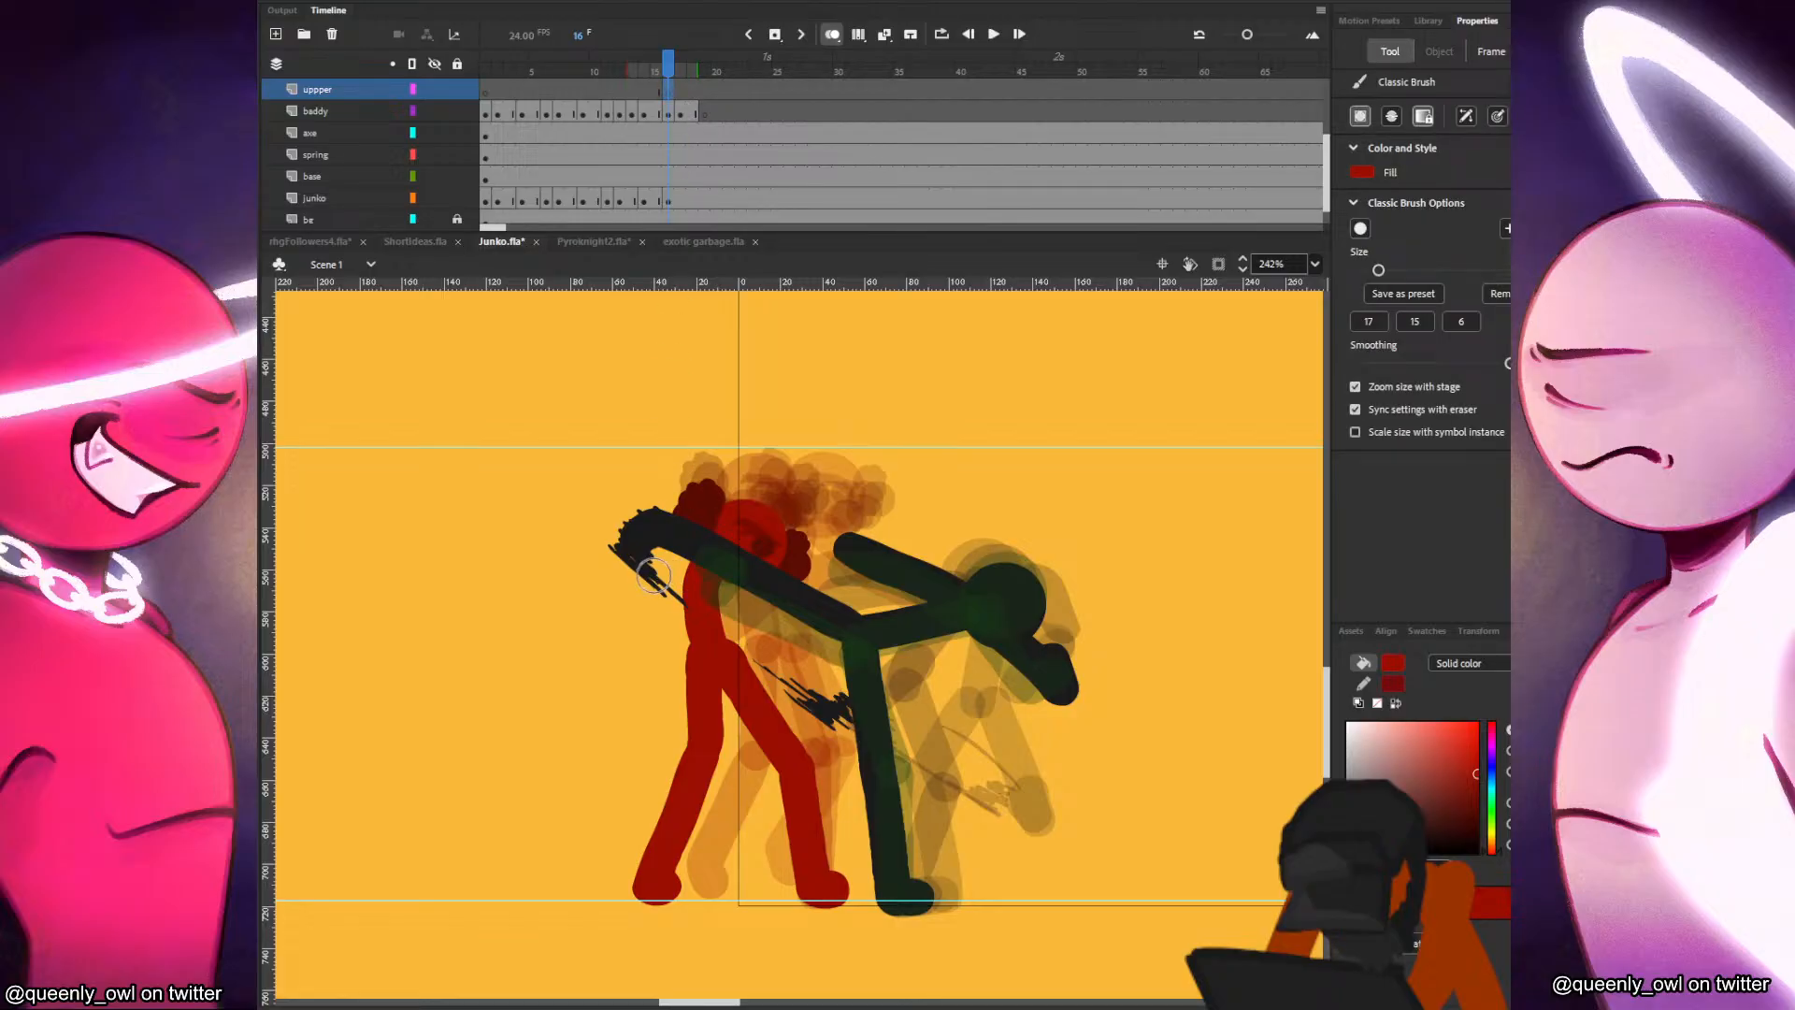
key("comma")
key("period")
left_click_drag(672, 600, 724, 570)
key("ctrl+z")
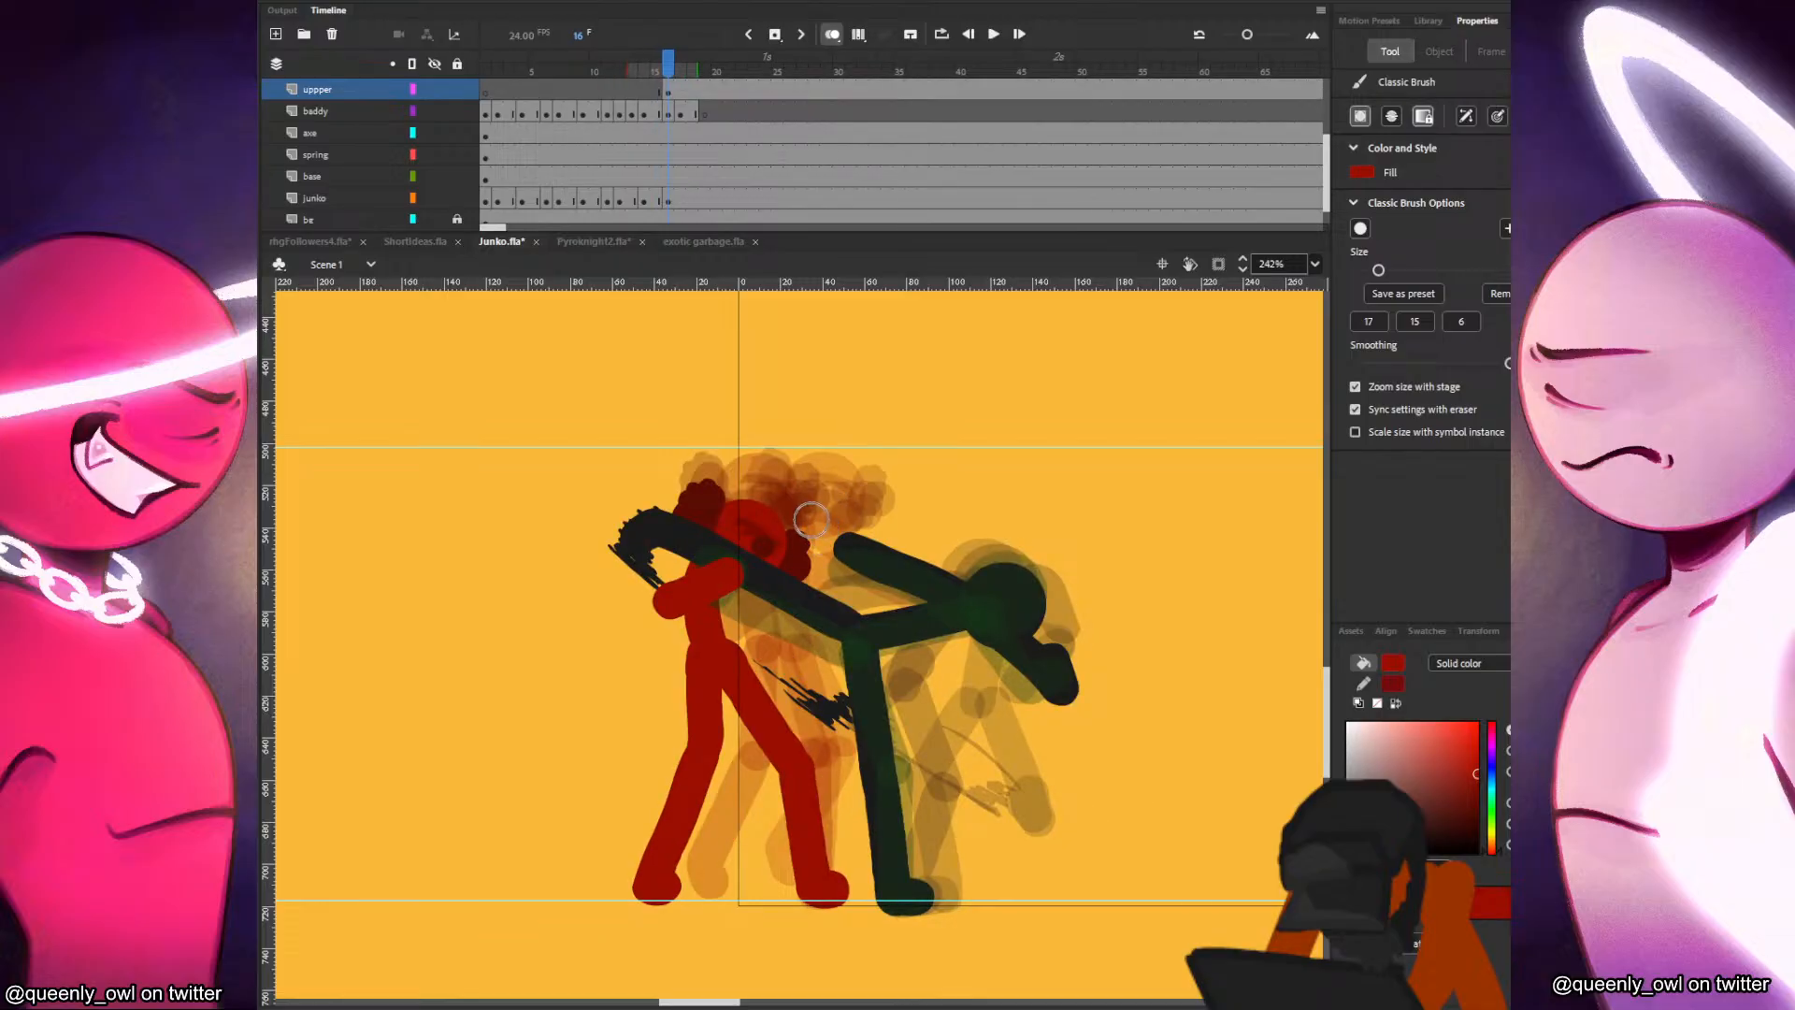
left_click_drag(812, 520, 811, 515)
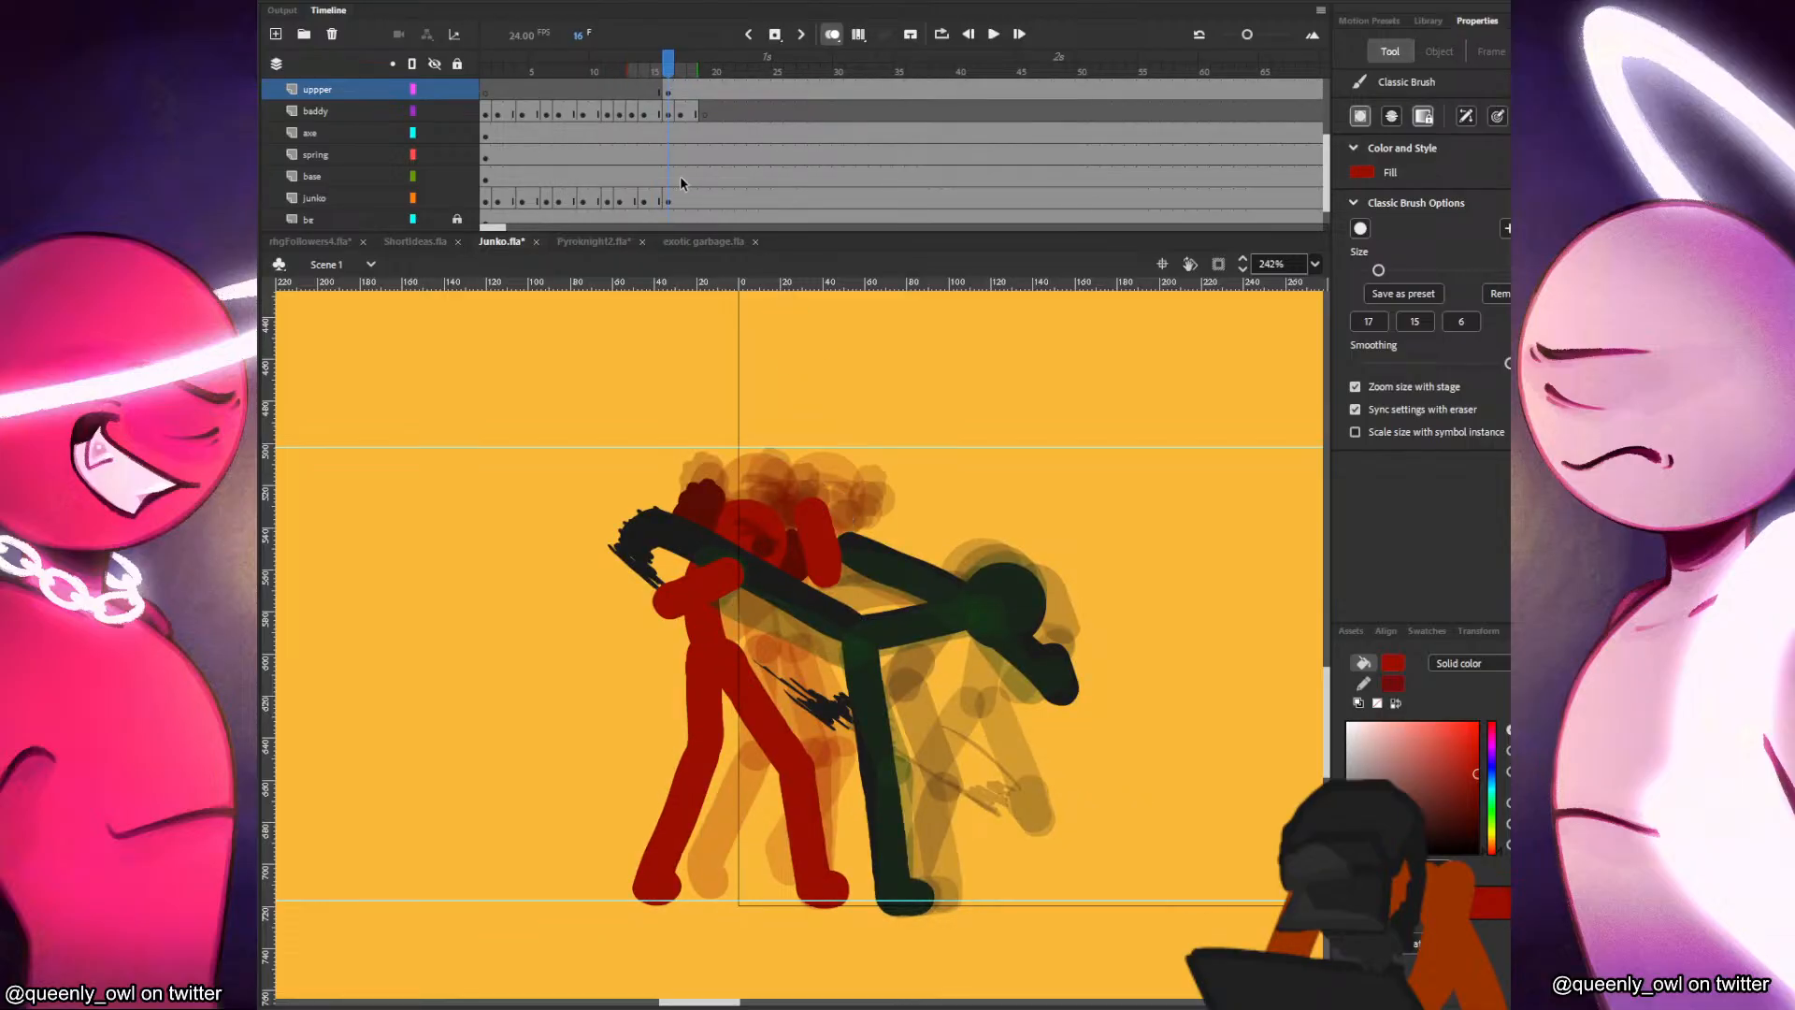
Paint Junko's upper arms on frame 16 of the junko layer, joining the forearms to the body behind the black figure's leg.
left_click(668, 201)
key("comma")
key("period")
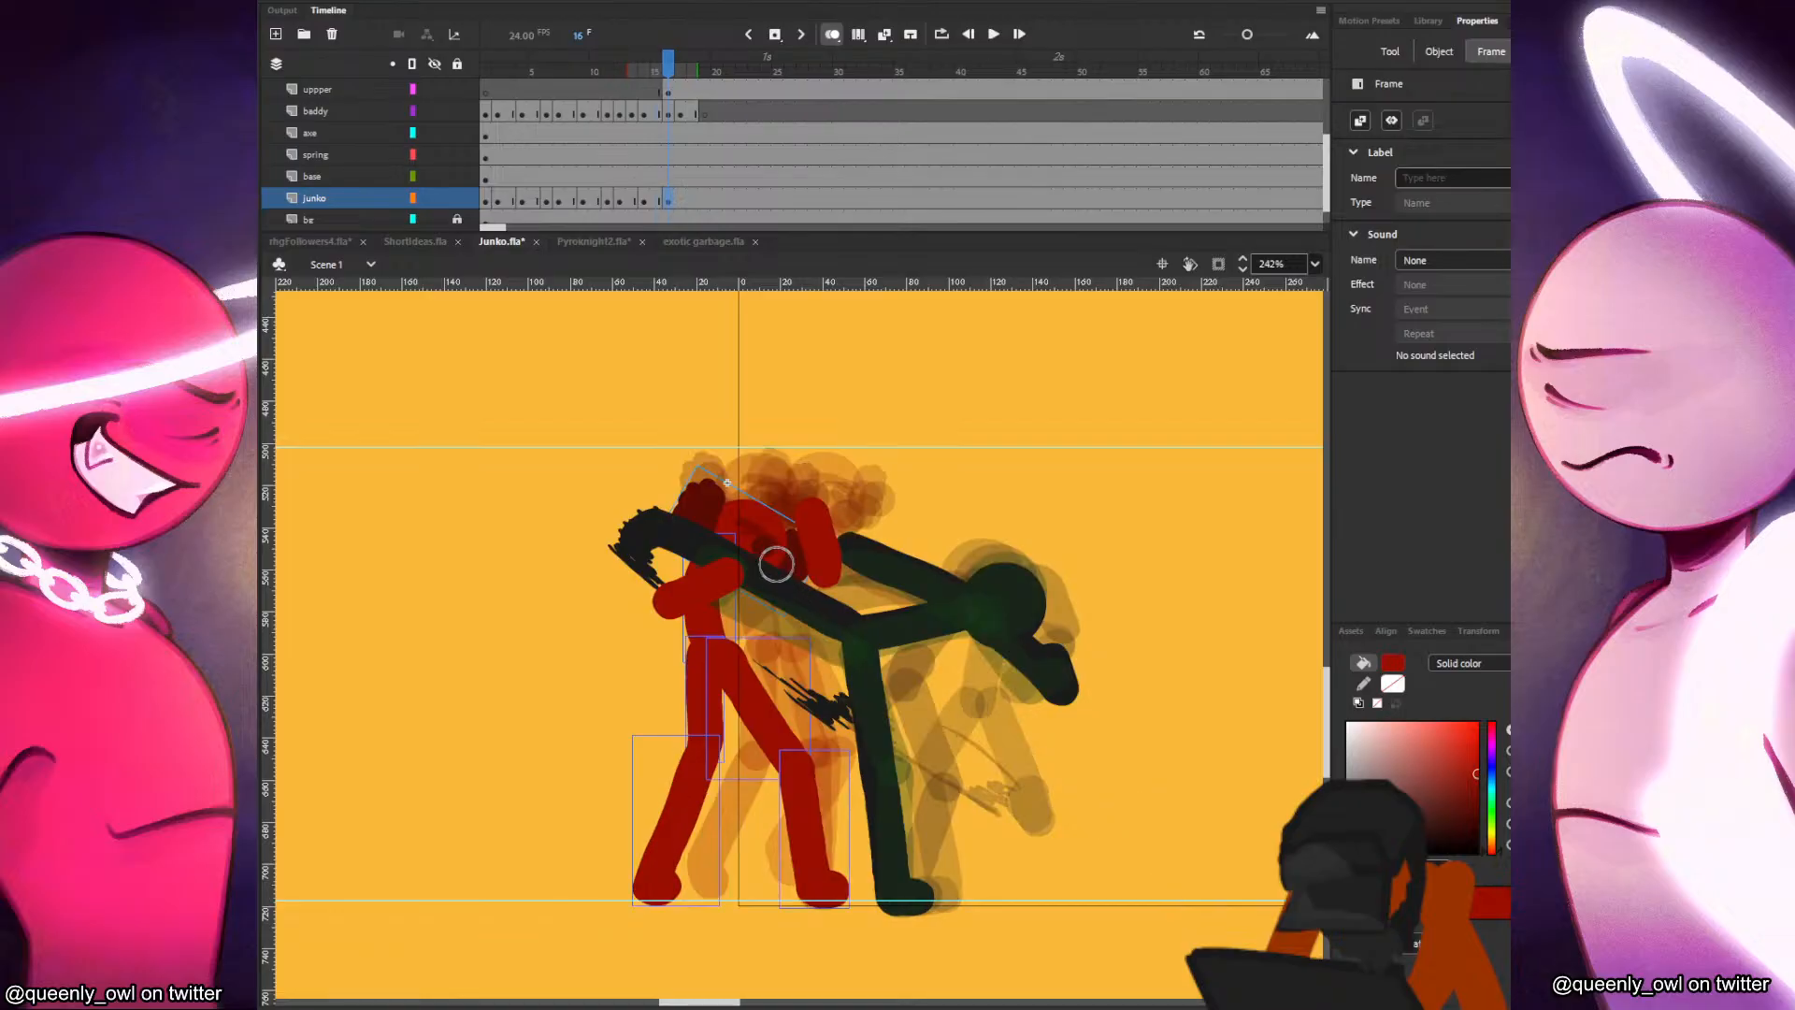
mouse_move(666, 598)
left_mouse_down()
mouse_move(712, 550)
mouse_move(821, 569)
left_mouse_up()
key("comma")
key("period")
key("ctrl+z")
left_click(668, 200)
key("comma")
key("period")
left_click_drag(725, 568, 824, 577)
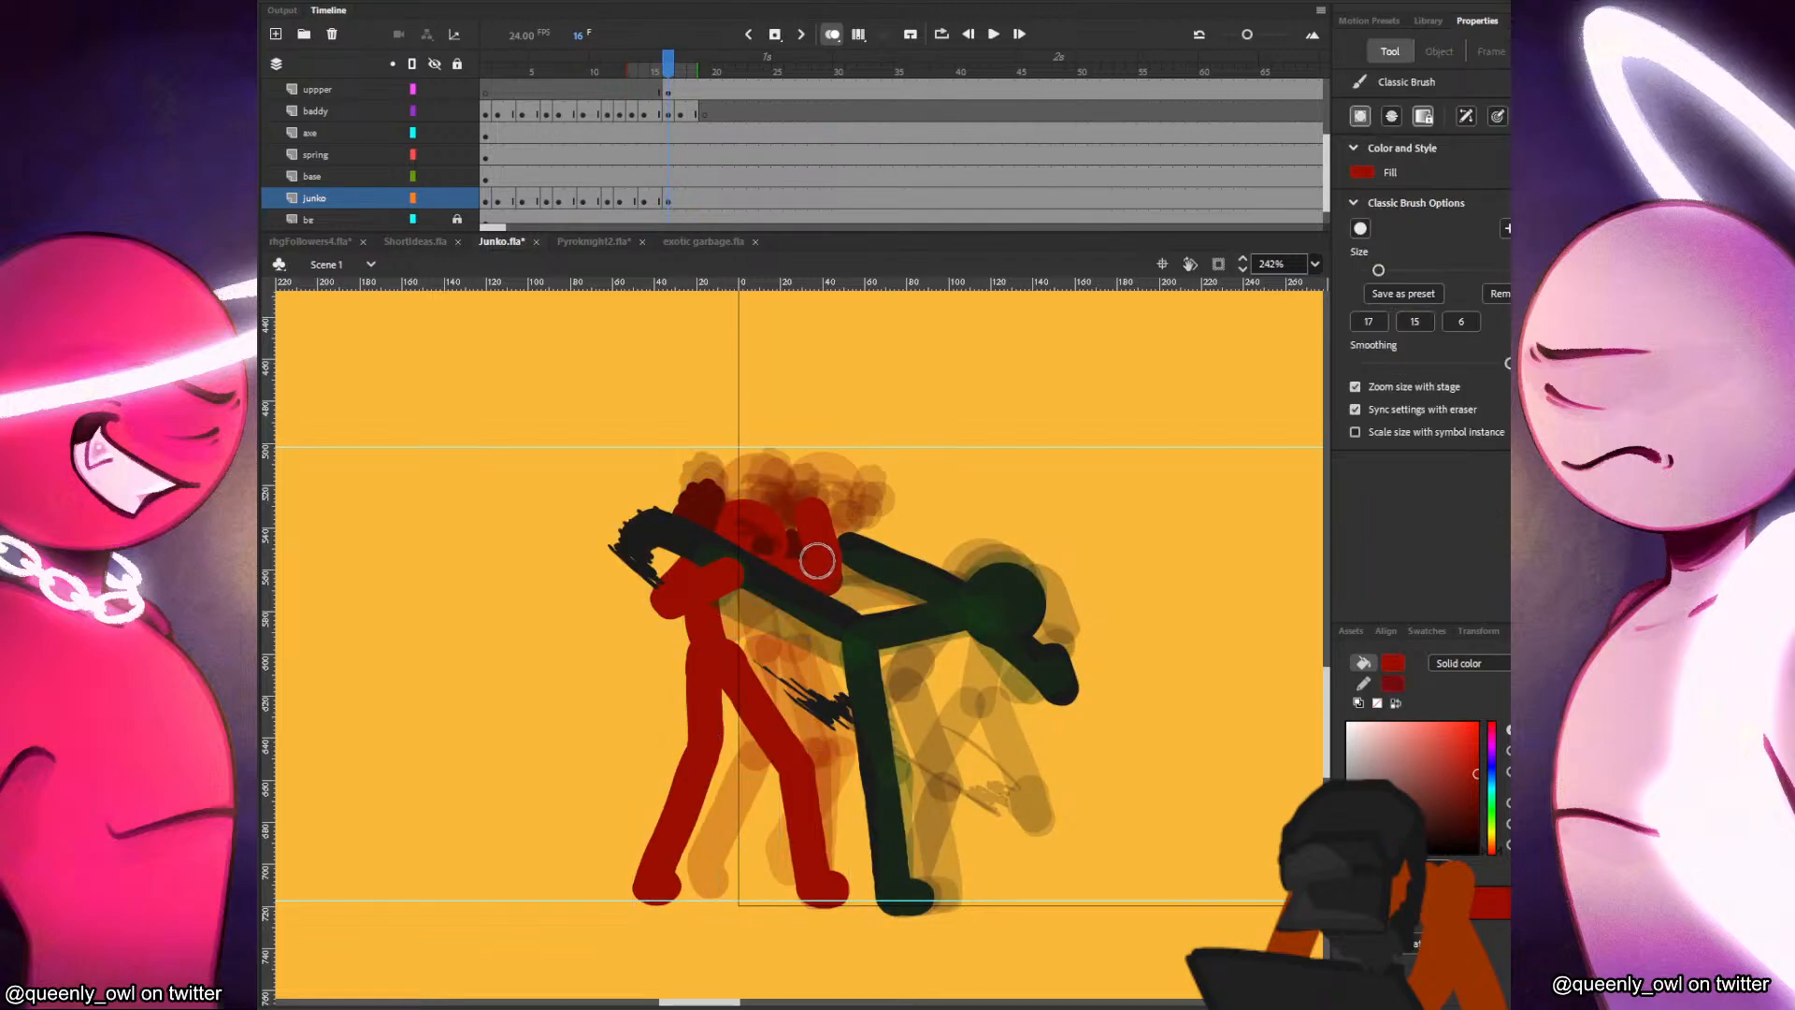
key("comma")
key("period")
Insert blank keyframes at frame 17 of the uppper and junko layers and paste Junko's head slightly higher than on frame 16.
left_click(672, 199)
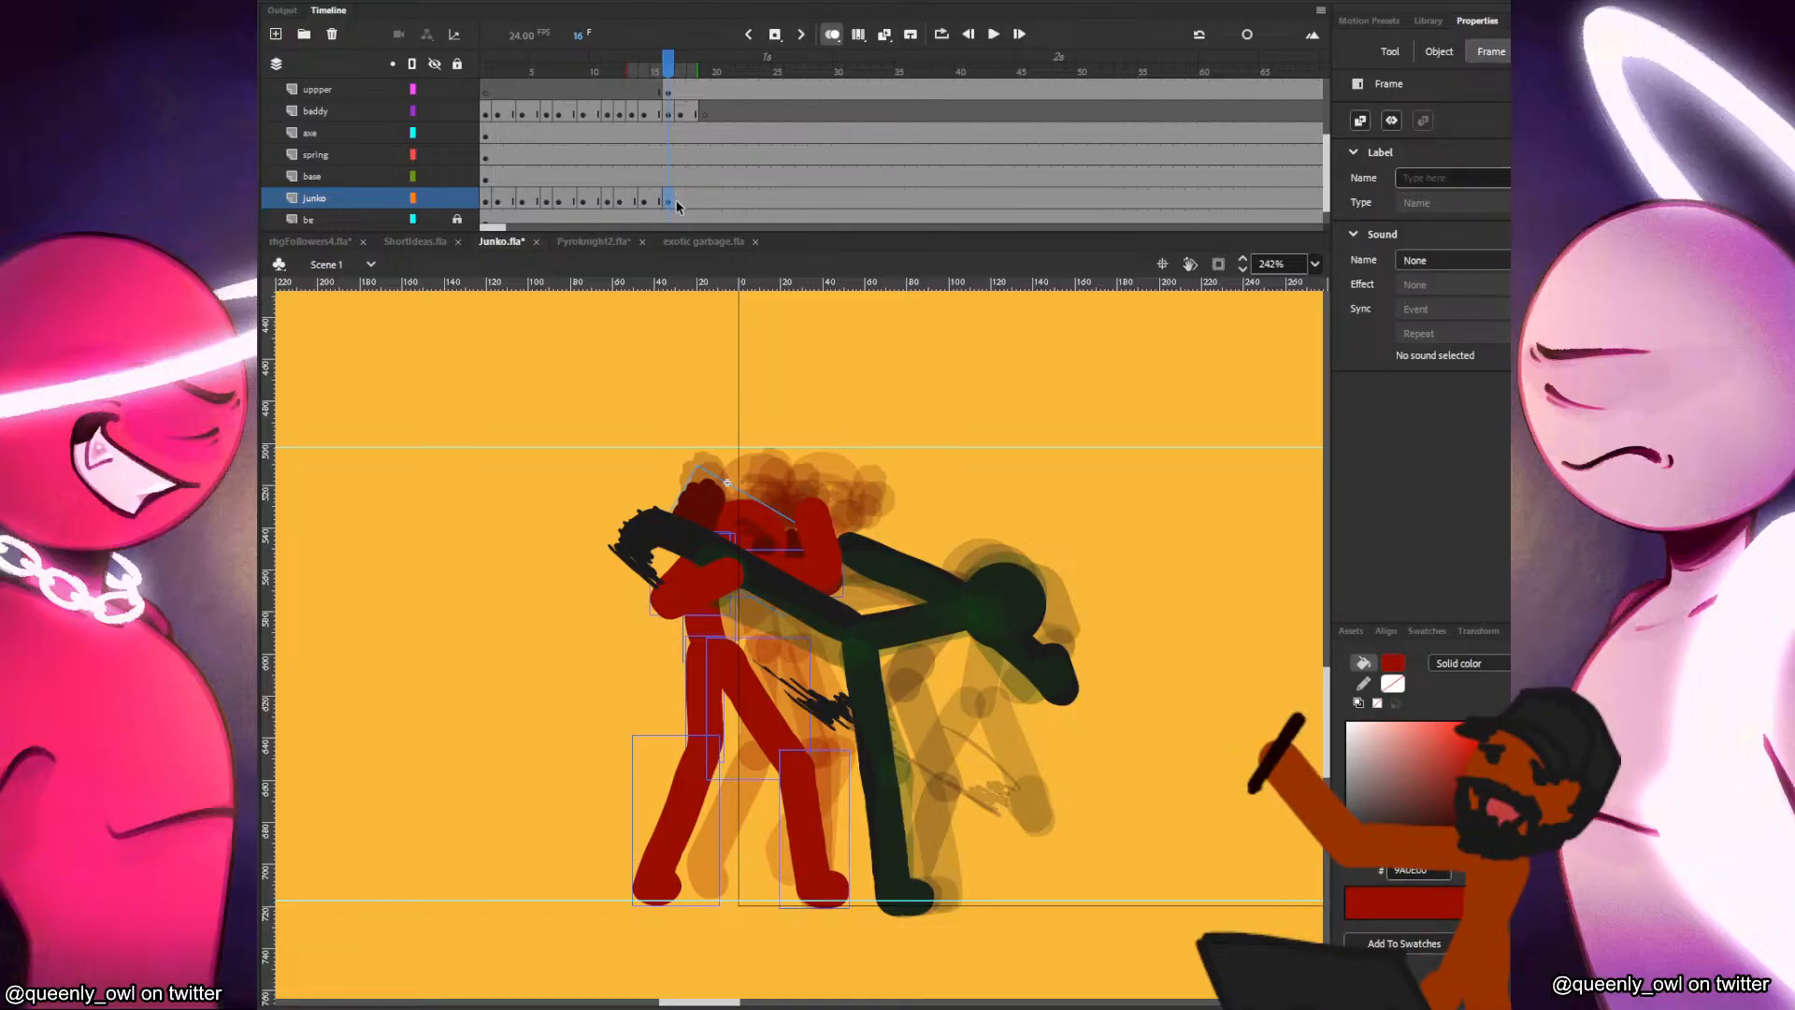
left_click(678, 202)
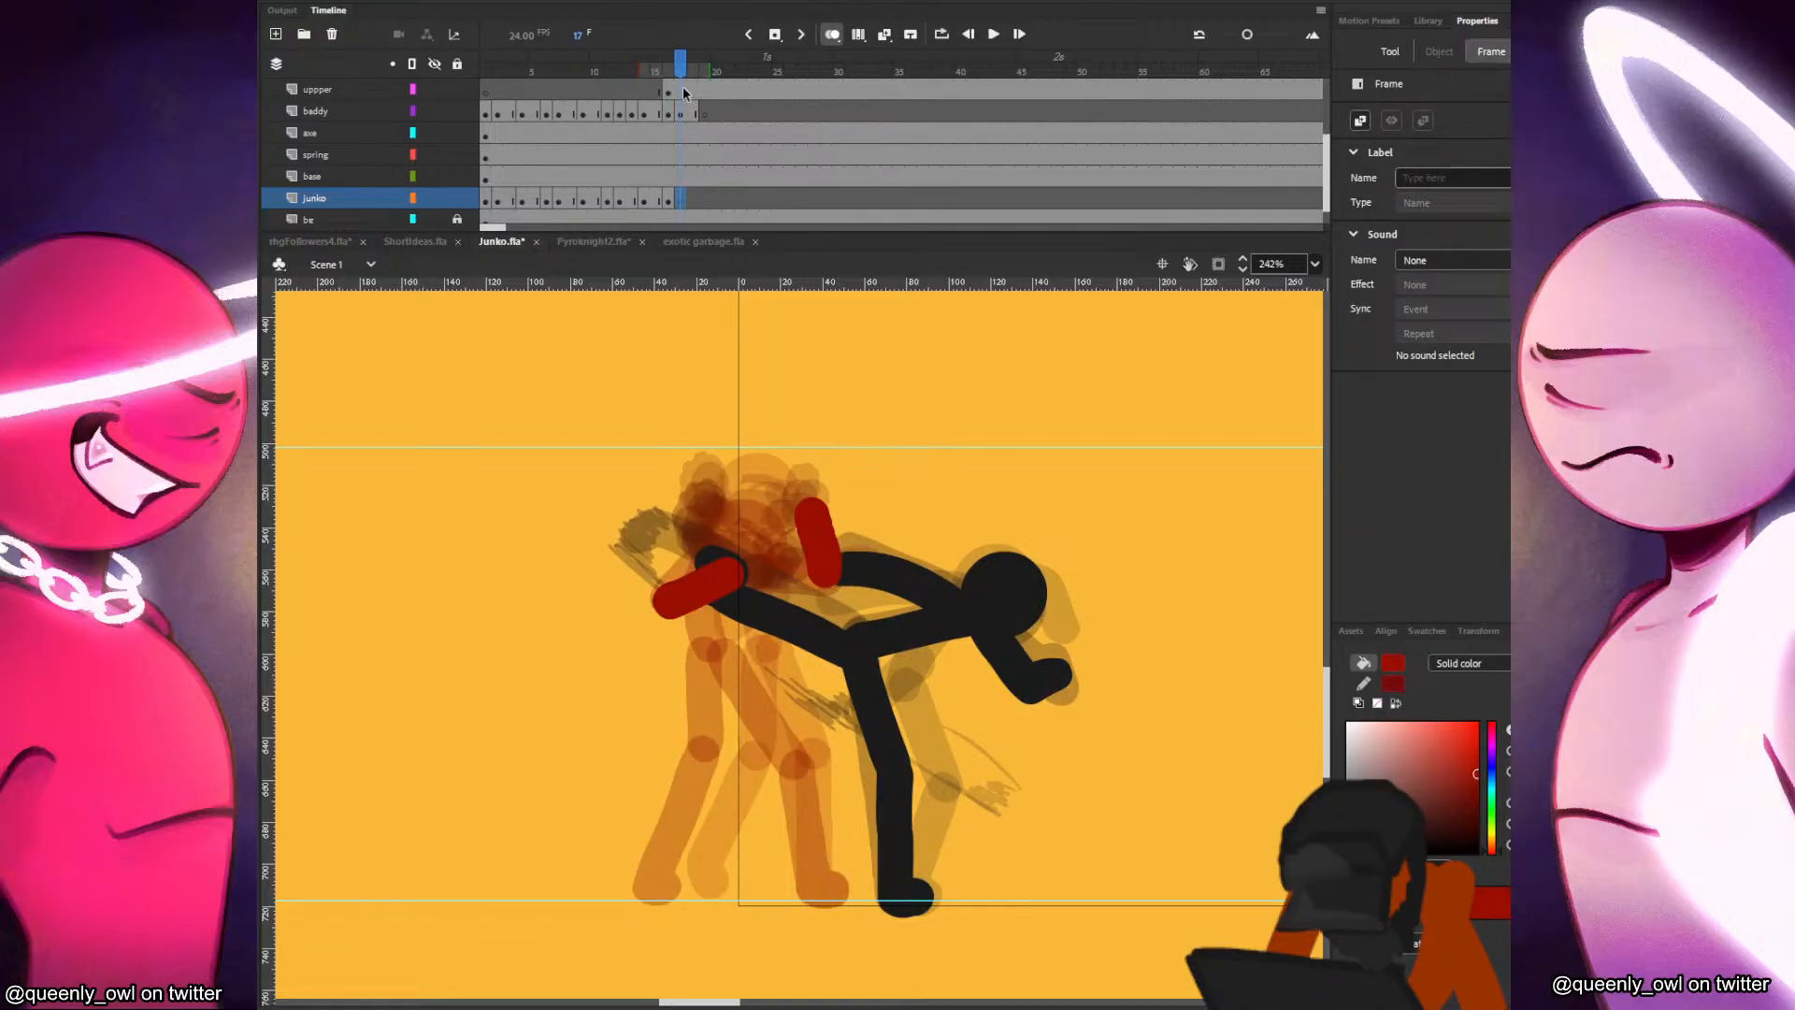
left_click(683, 92)
key("F7")
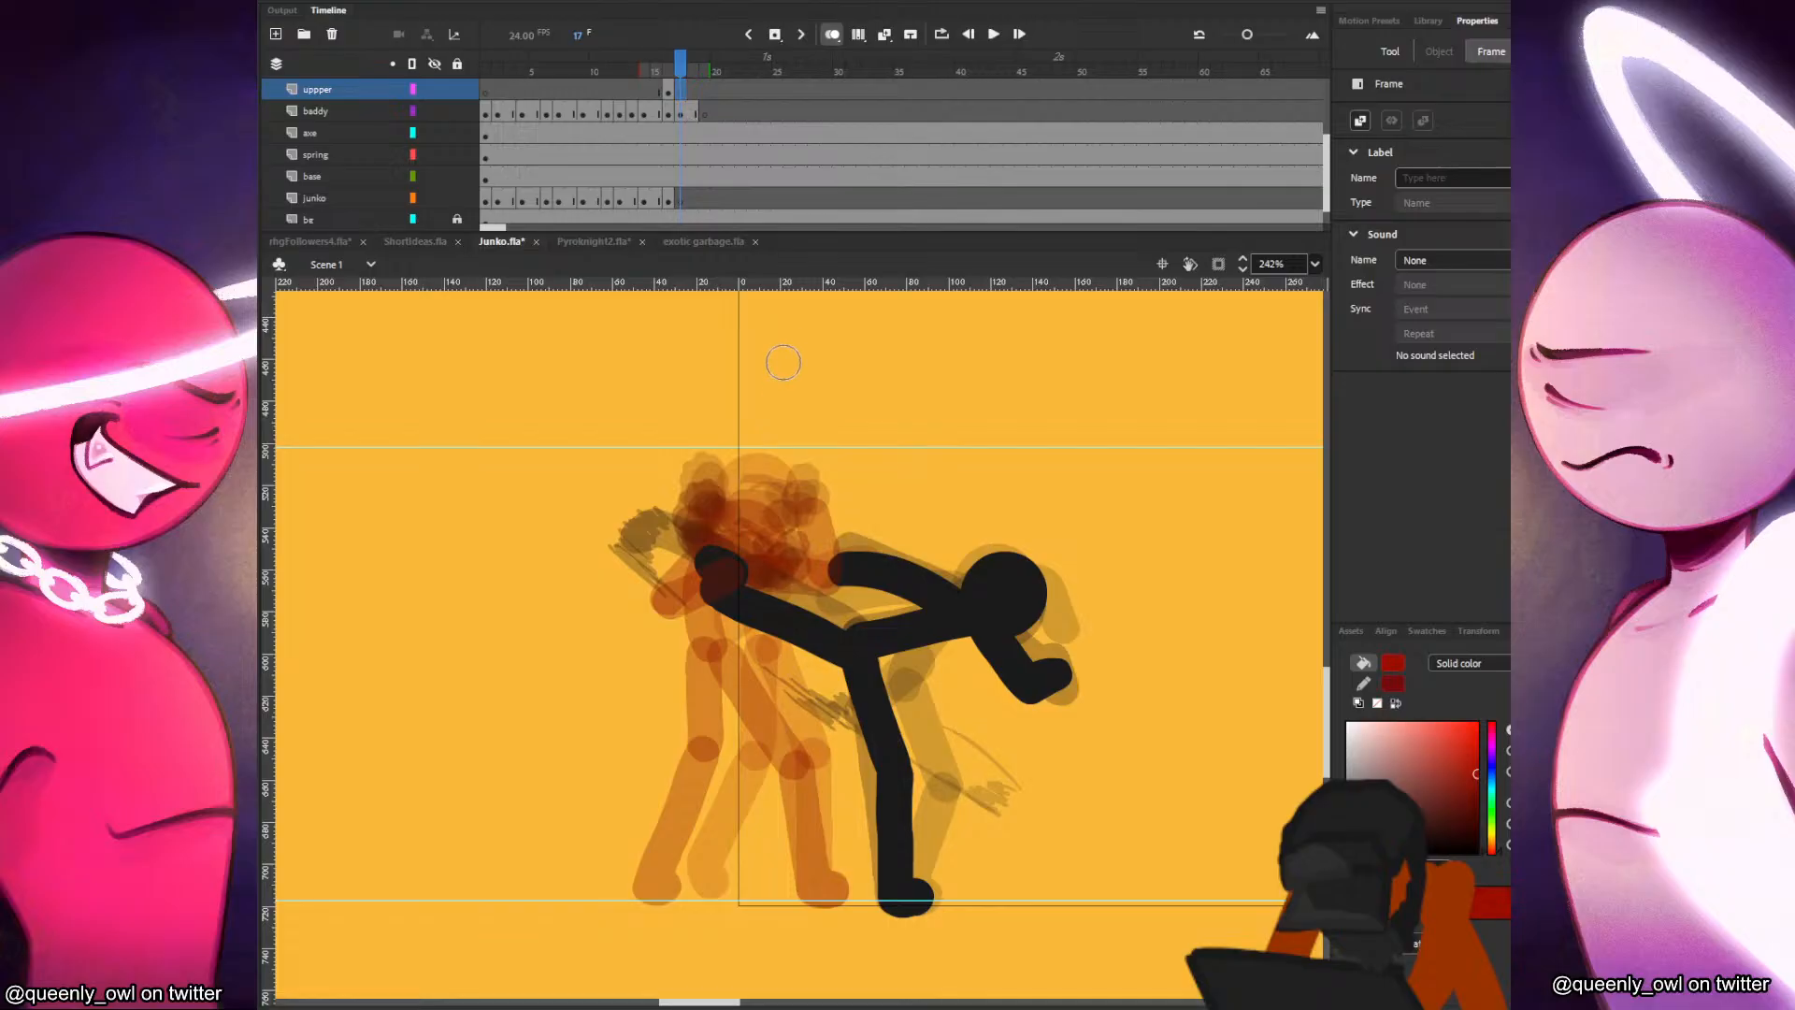
left_click(670, 198)
left_click(681, 200)
key("ctrl+shift+v")
mouse_move(855, 490)
left_mouse_down()
mouse_move(746, 522)
mouse_move(848, 531)
mouse_move(784, 517)
mouse_move(847, 494)
left_mouse_up()
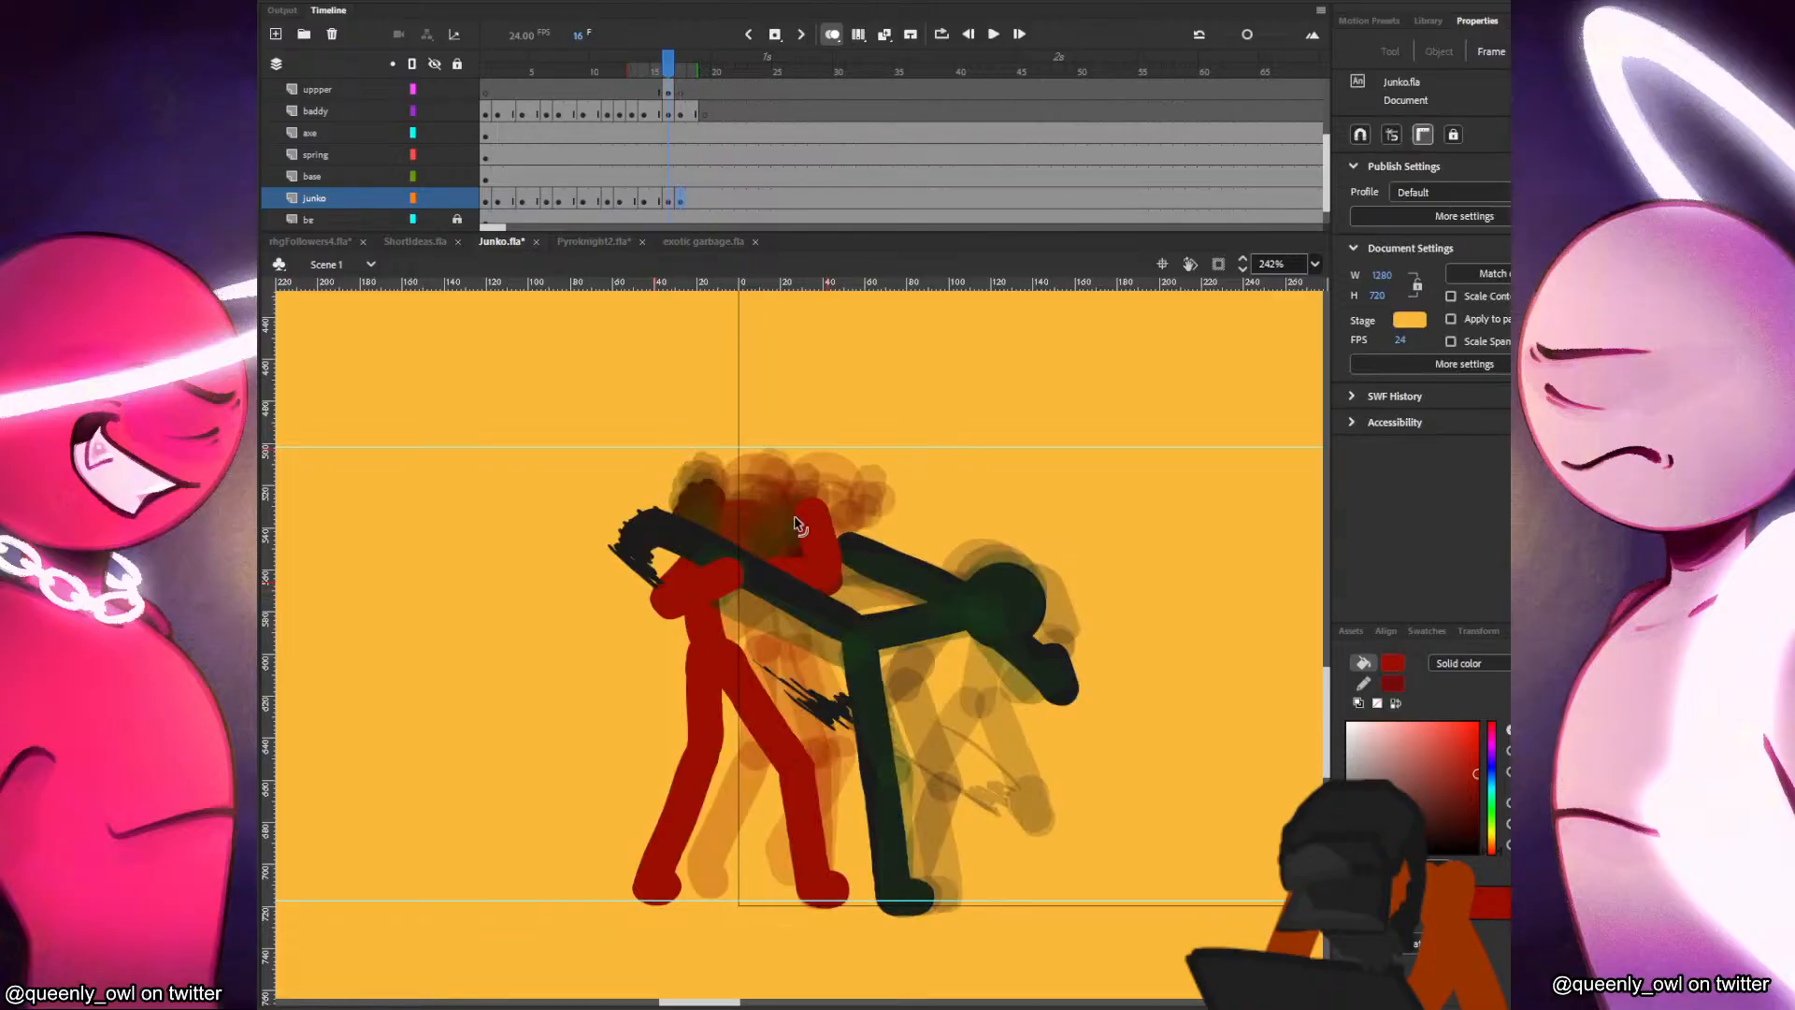
key("comma")
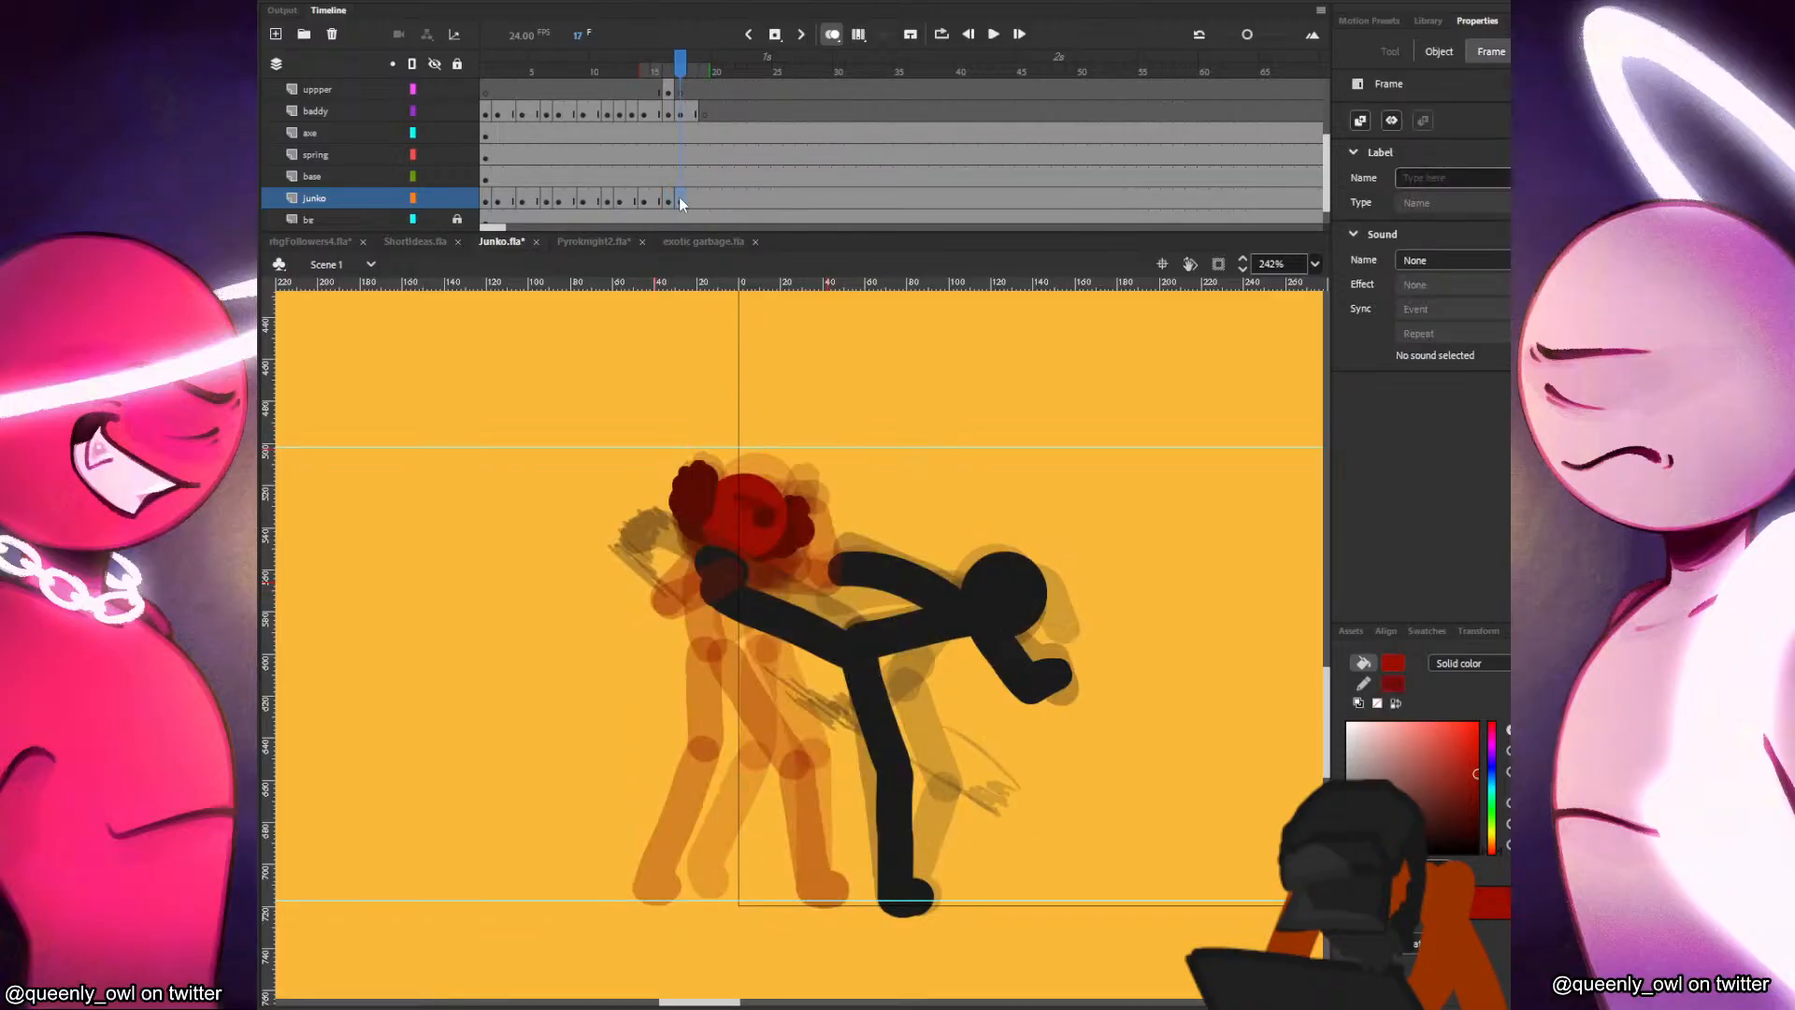
Paint Junko's torso and forward-reaching upper arm on frame 17 of the junko layer.
key("b")
key("period")
key("comma")
key("period")
key("comma")
key("period")
key("comma")
key("period")
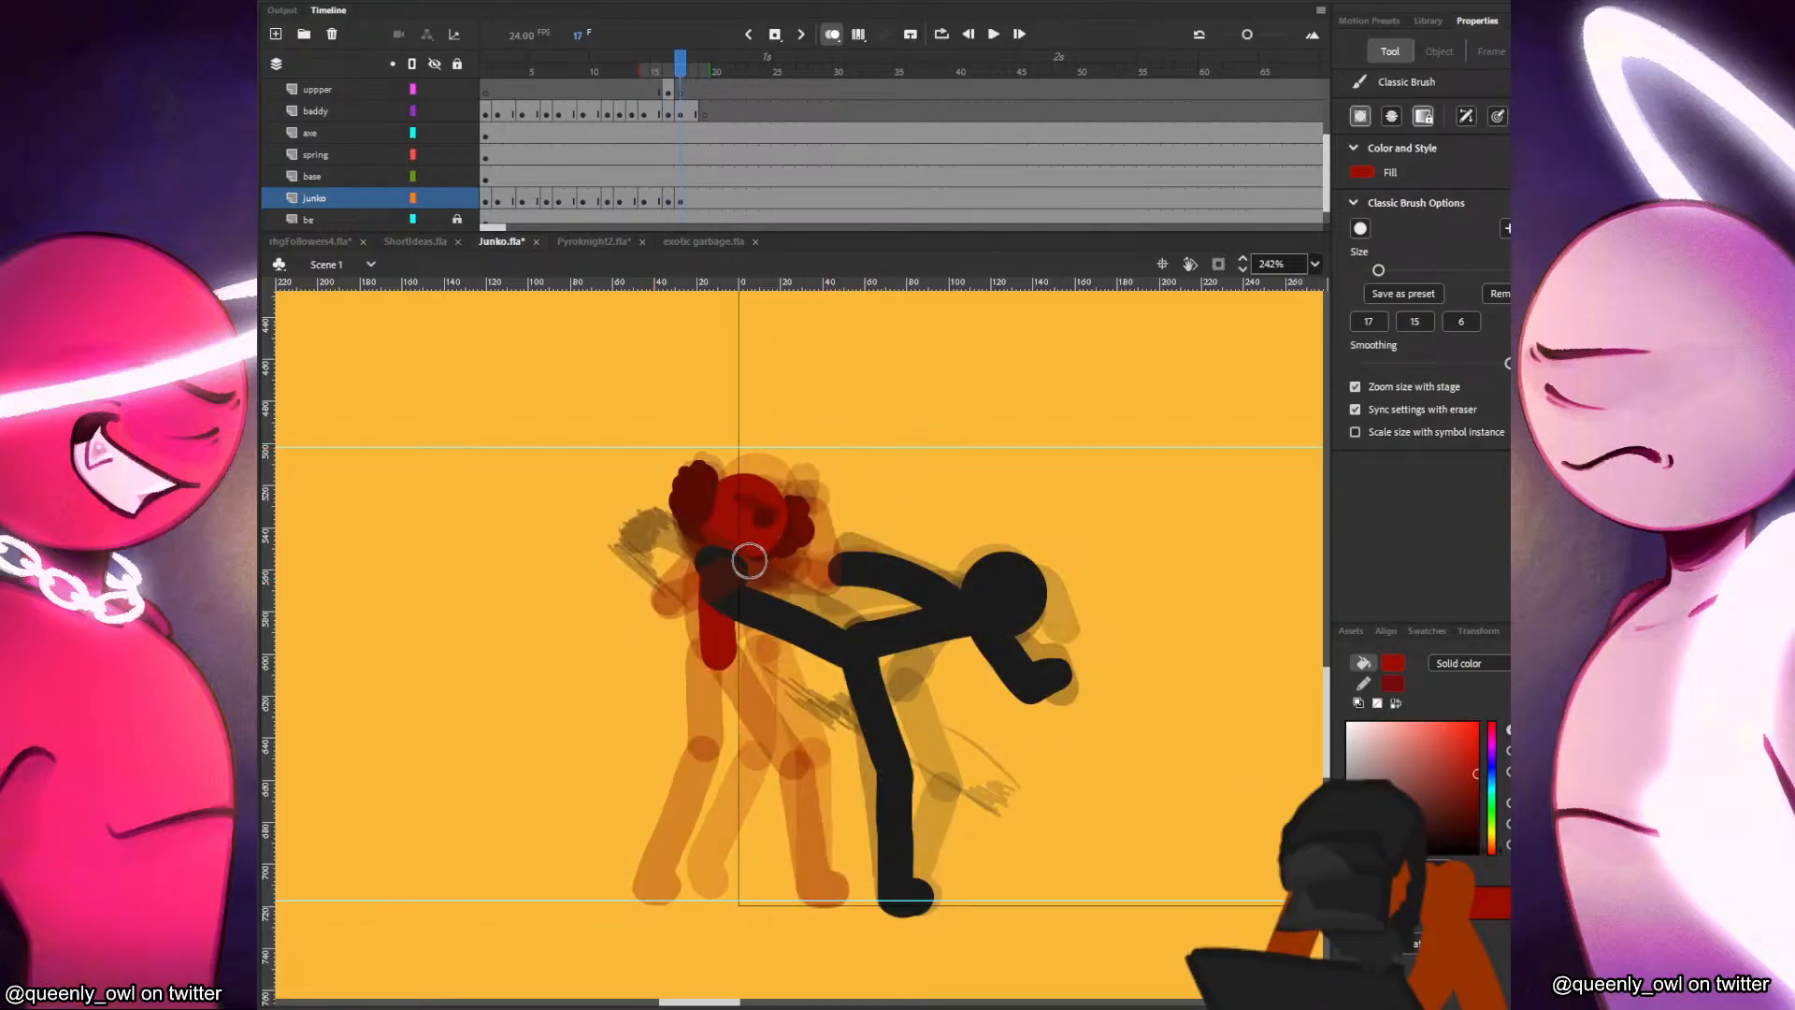
key("comma")
key("period")
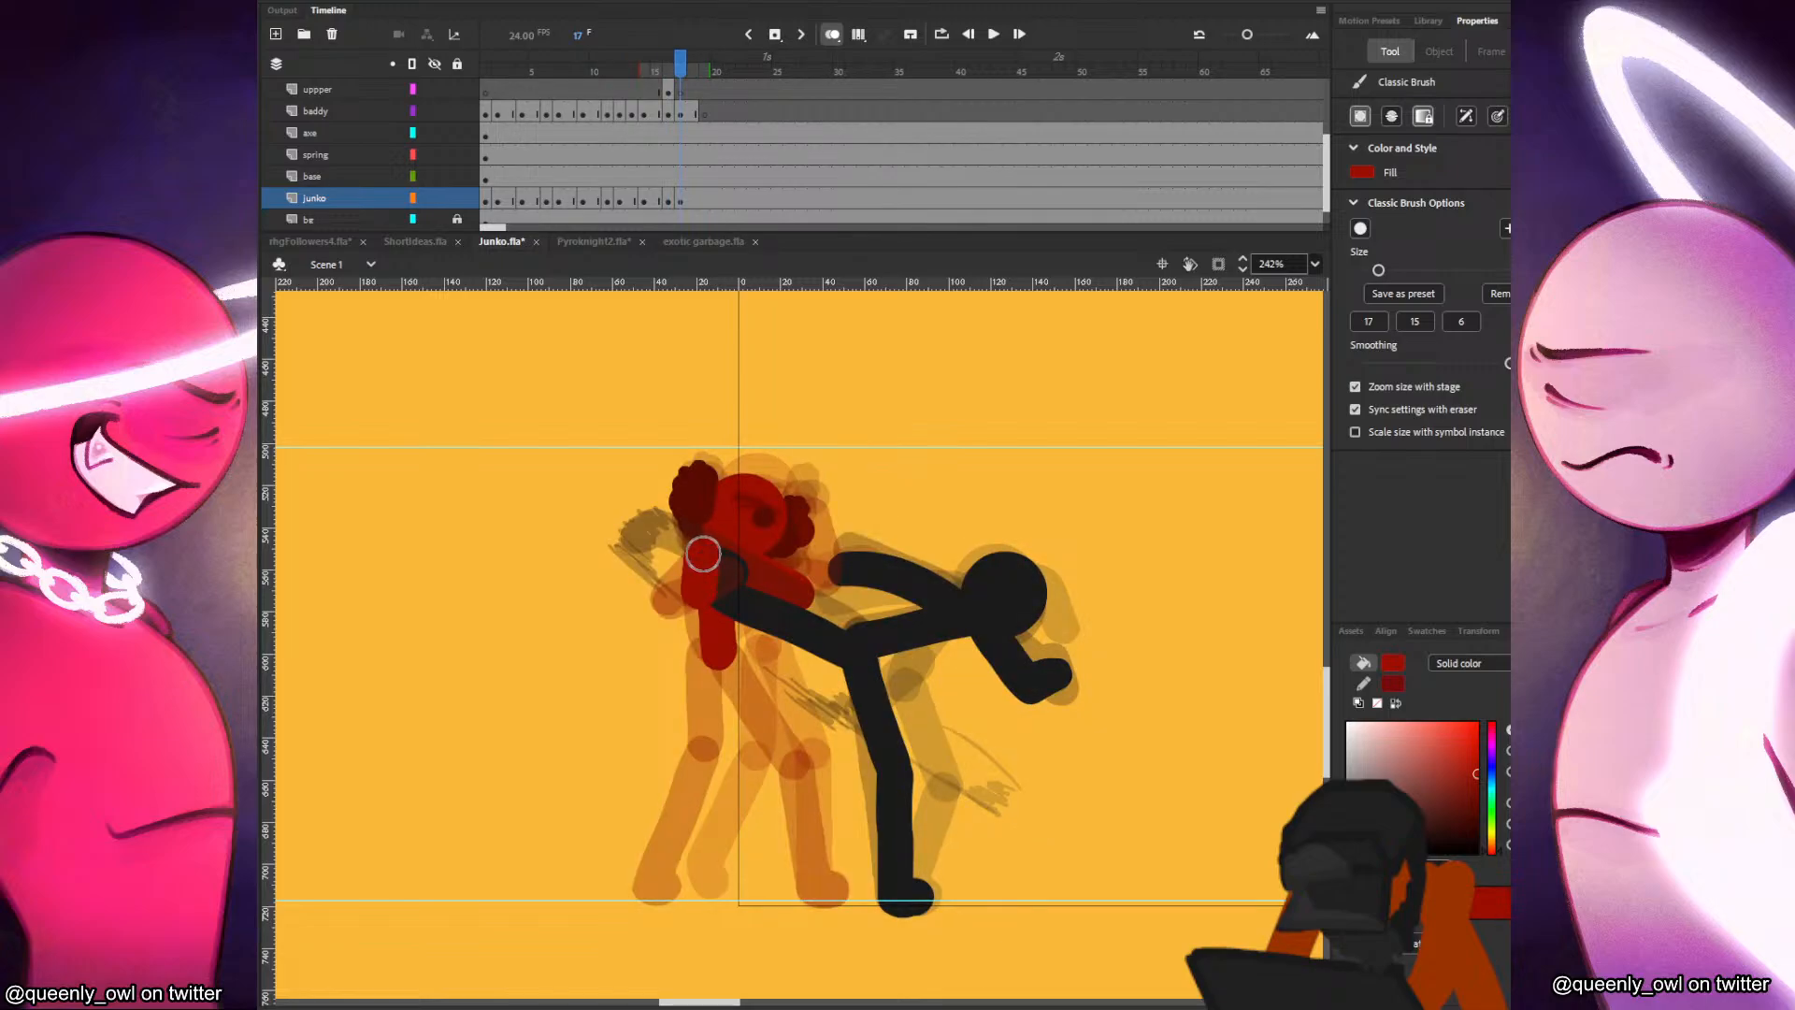
key("comma")
key("period")
left_click_drag(705, 575, 712, 591)
key("comma")
key("period")
key("comma")
key("period")
Paint Junko's two legs on frame 17 in a wide stance, the back foot slightly farther back than on frame 16.
left_click_drag(713, 660, 631, 889)
key("comma")
key("period")
mouse_move(728, 663)
left_mouse_down()
mouse_move(796, 773)
mouse_move(812, 871)
left_mouse_up()
key("comma")
key("period")
key("comma")
key("period")
Paint Junko's horizontal forearm in front of the black figure's kicking leg on frame 17 of the uppper layer.
left_click(669, 93)
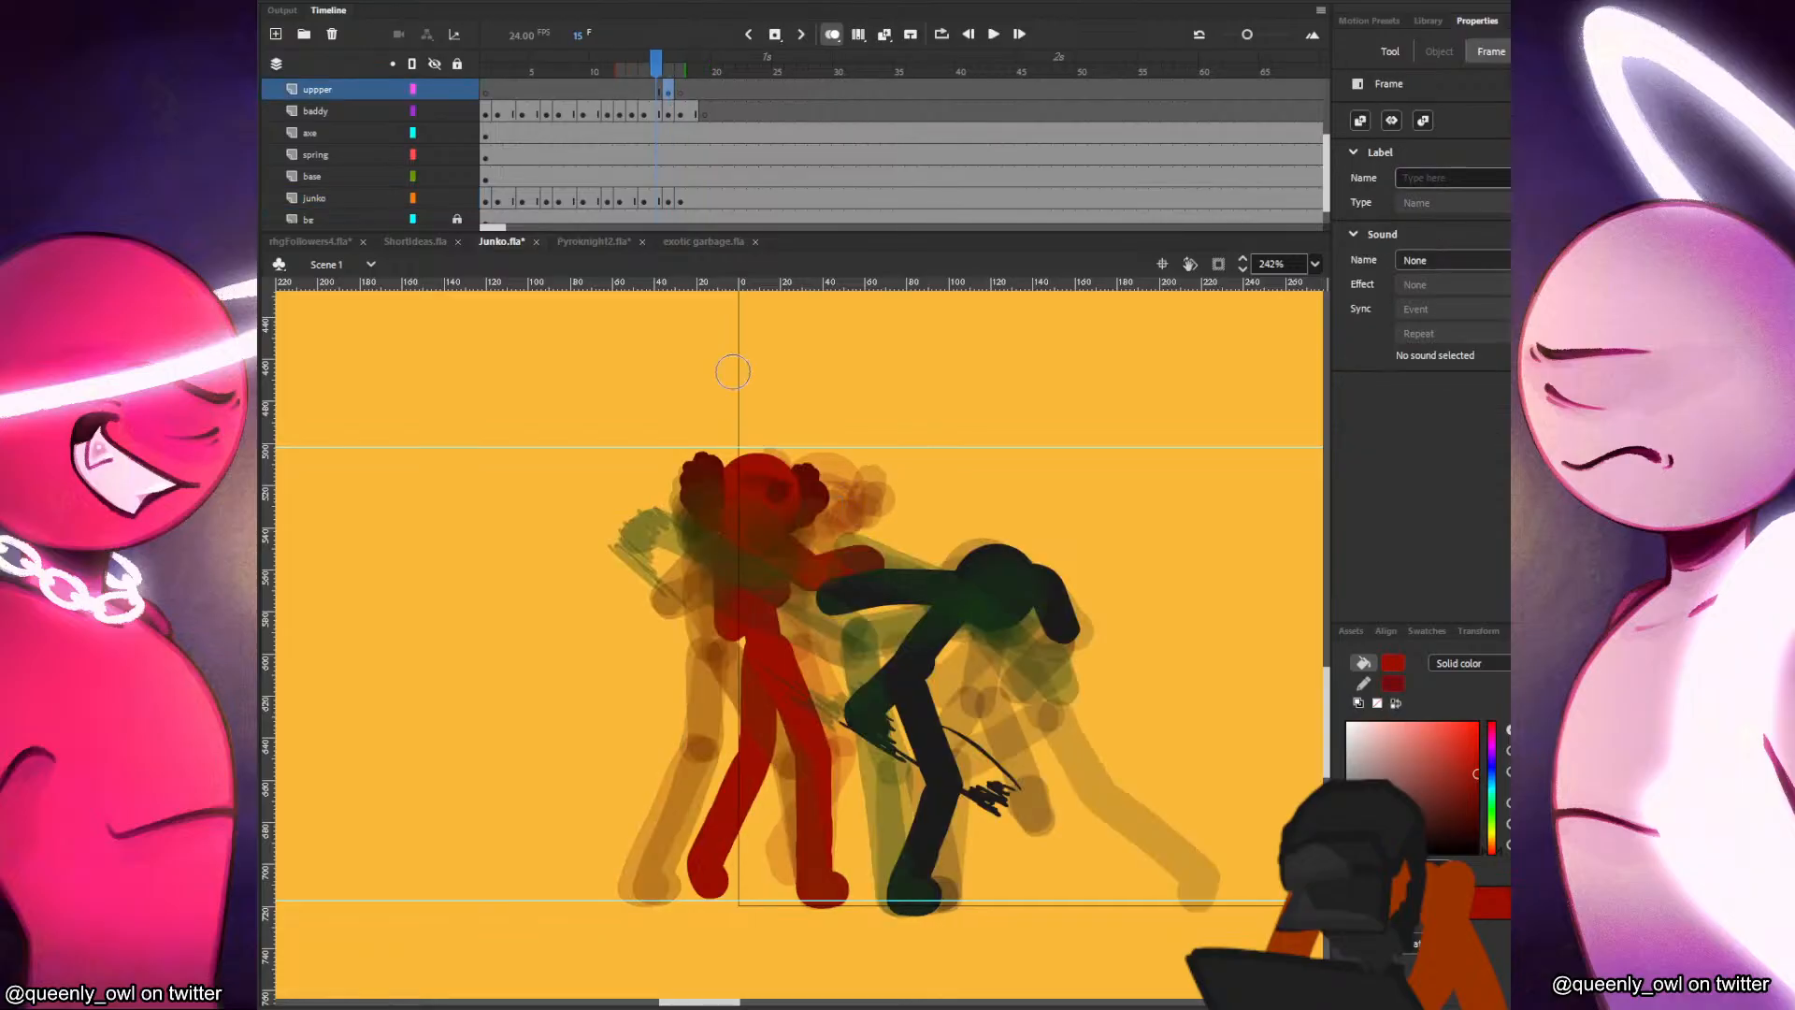
key("period")
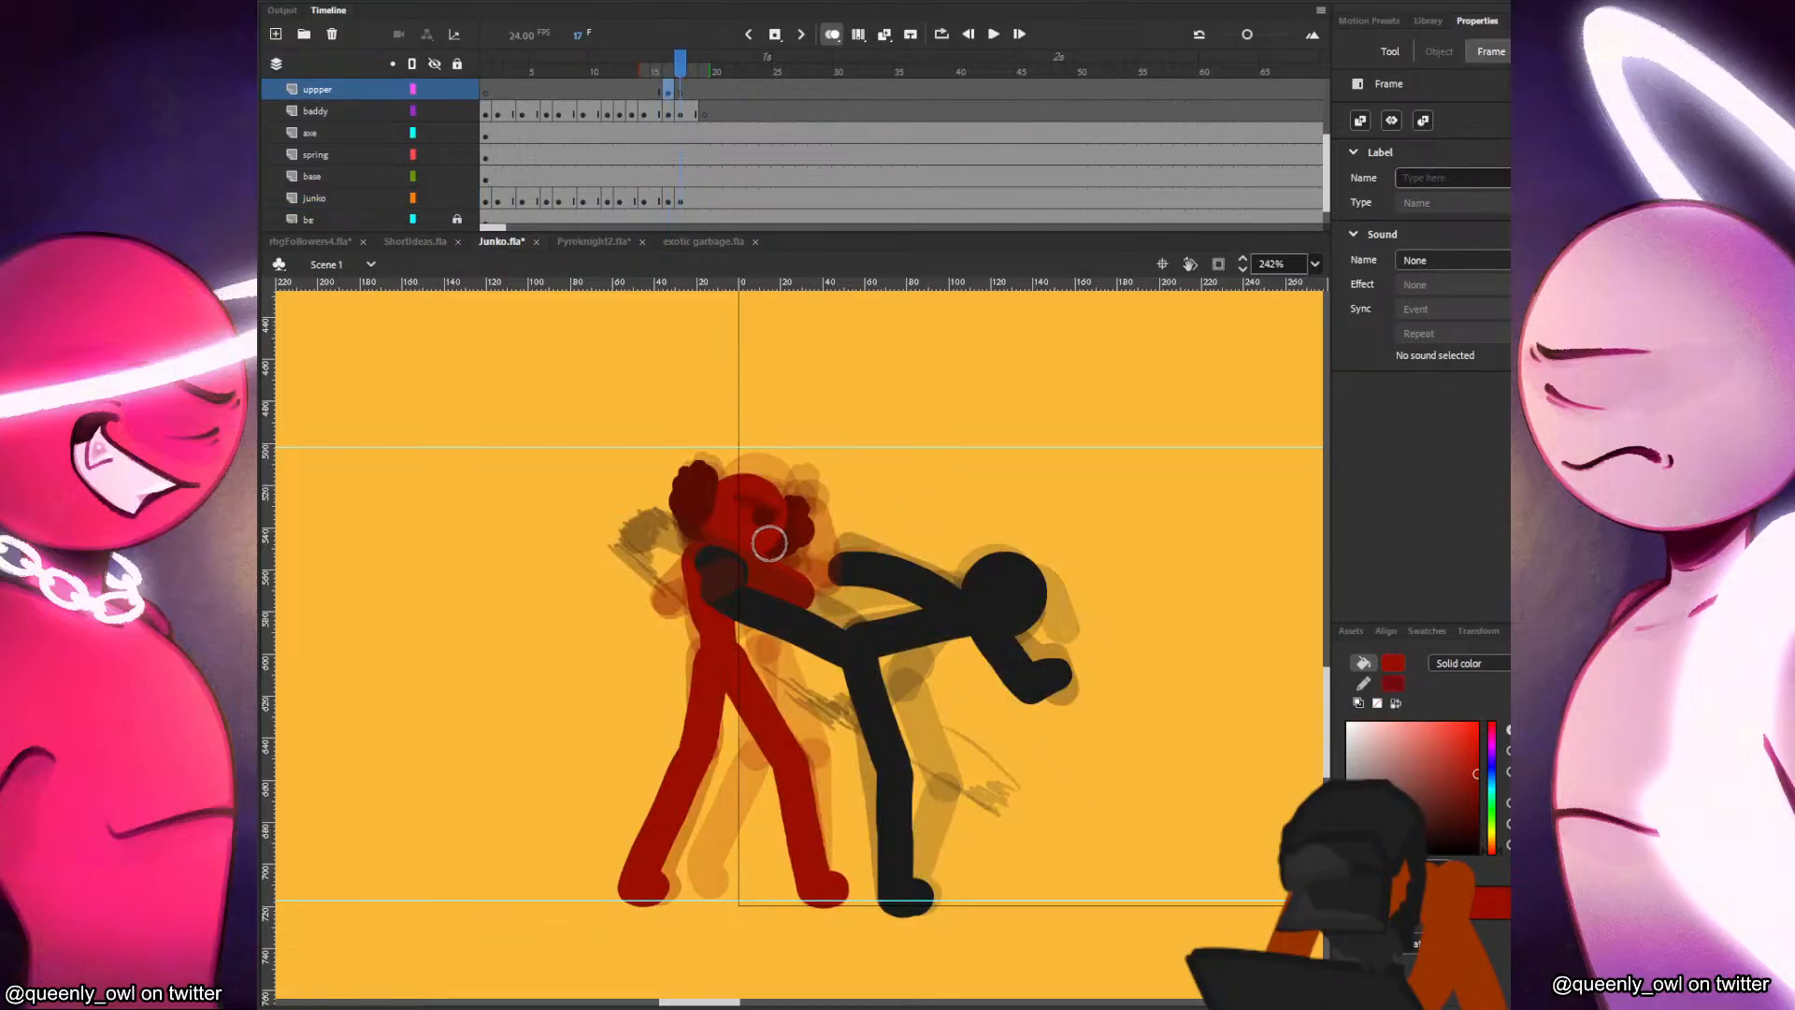
key("comma")
key("period")
key("comma")
key("period")
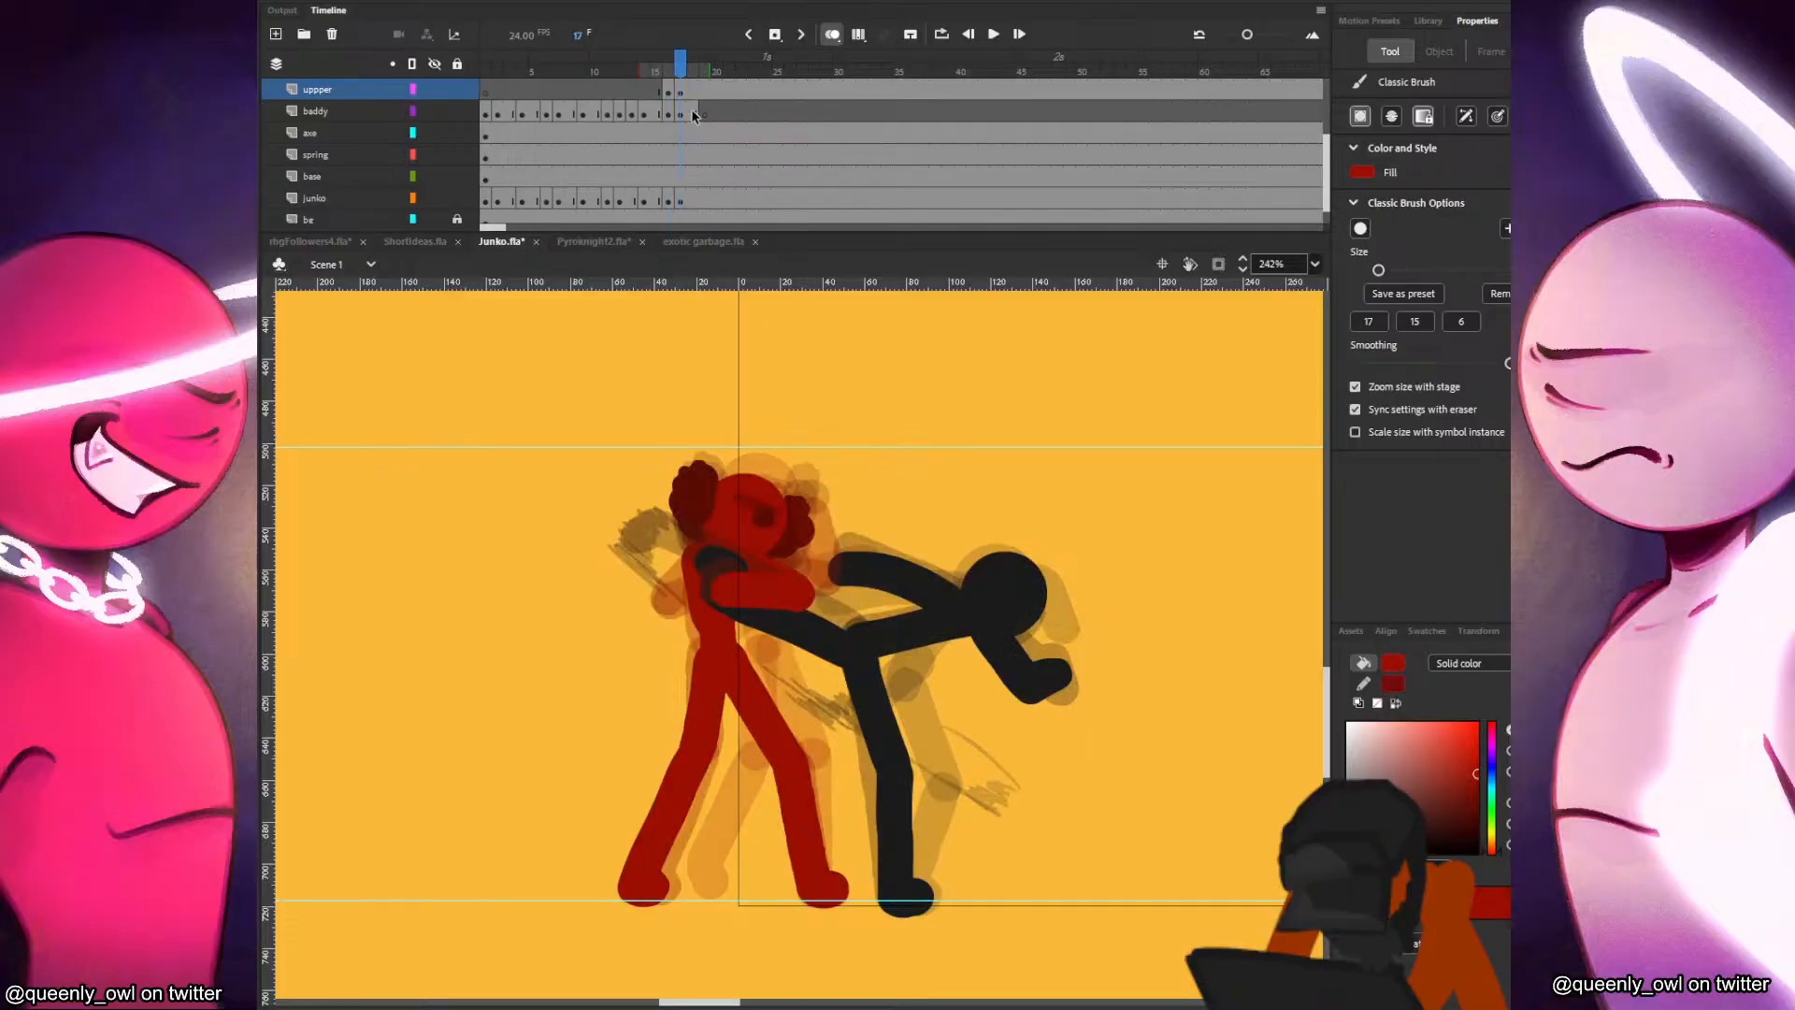
left_click(681, 90)
key("comma")
key("period")
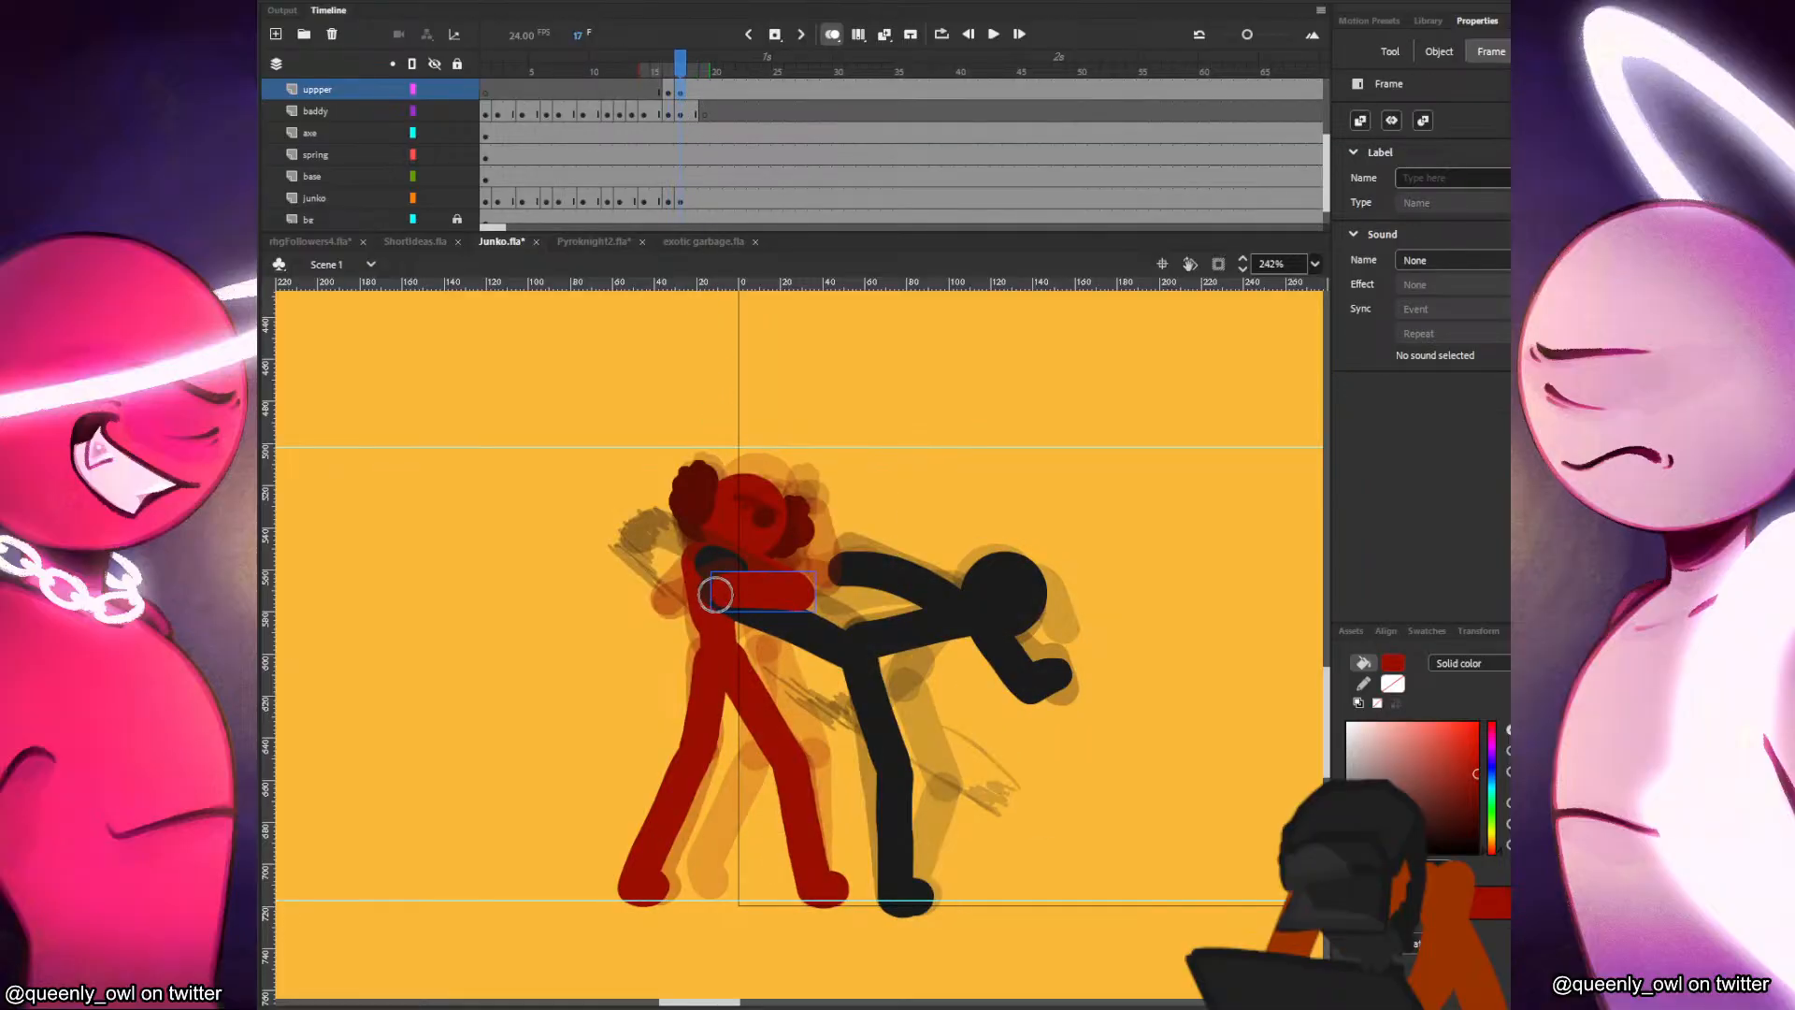
Paint a diagonal arm stroke across the black figure's foot on frame 17, meeting the horizontal forearm.
left_click_drag(711, 623, 712, 621)
key("comma")
key("period")
key("ctrl+z")
key("comma")
key("period")
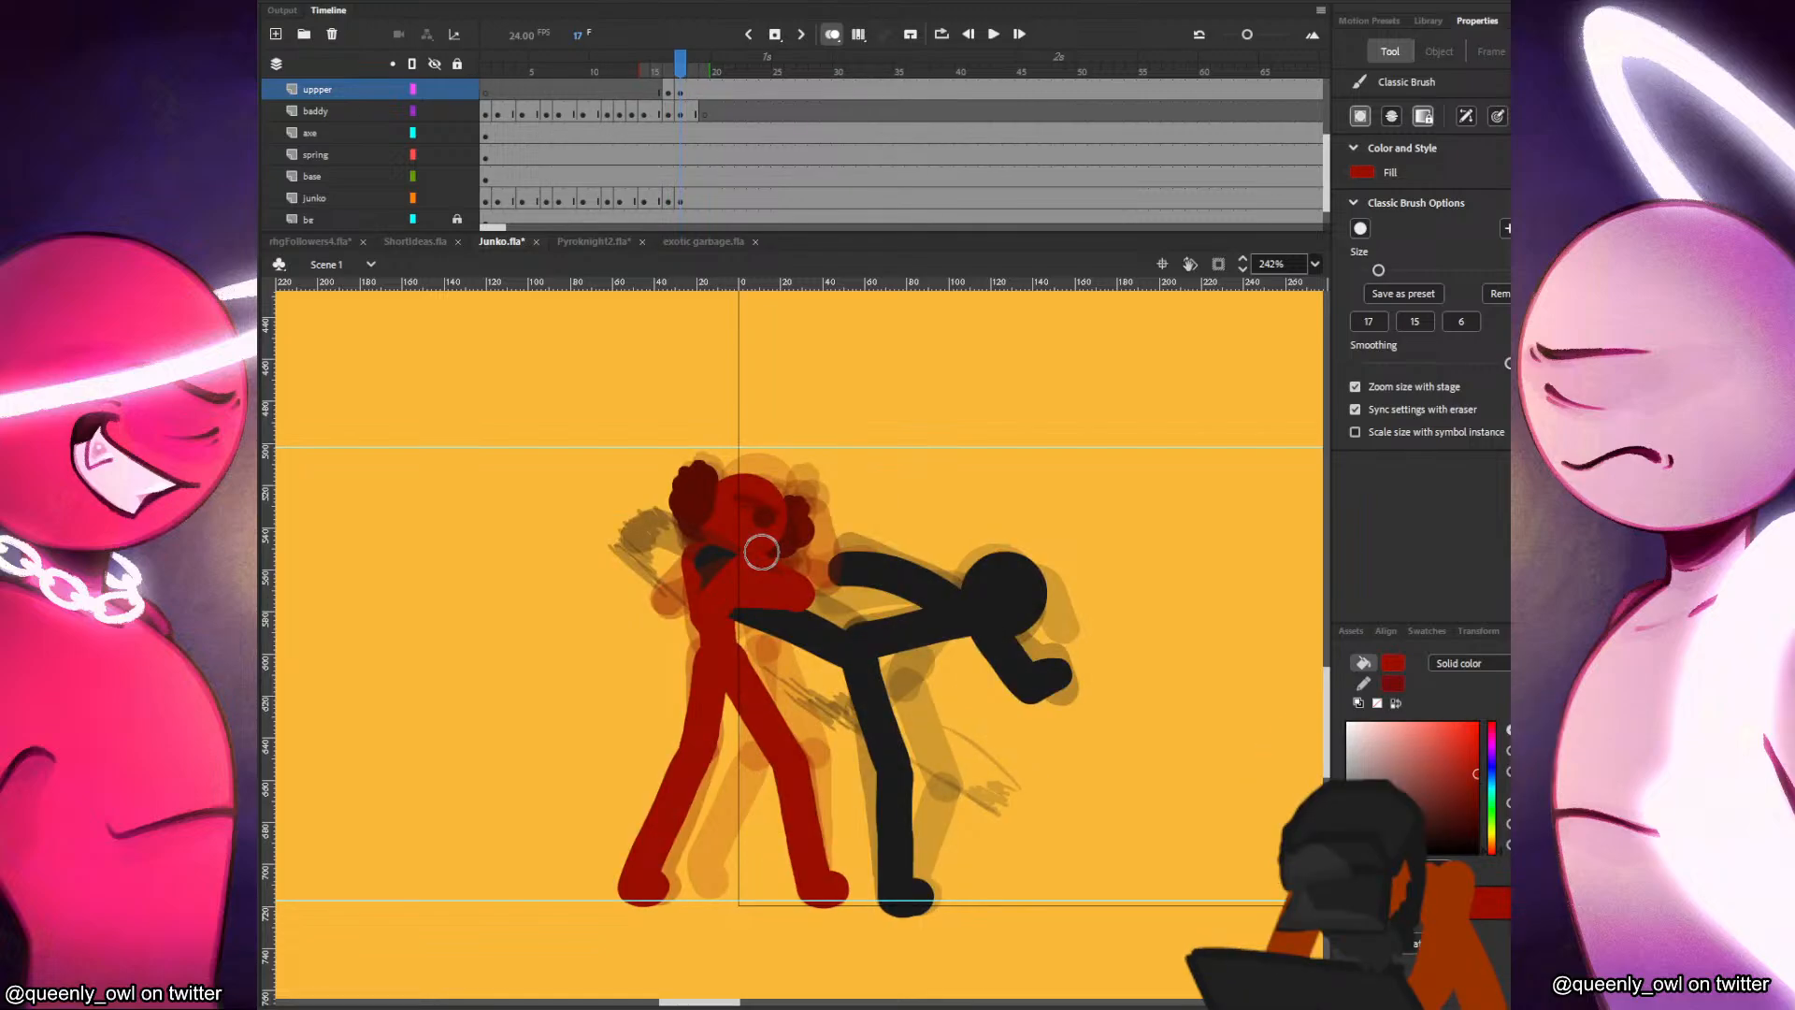
Play back the fight animation and compare frames 16 and 17 to check how Junko catches the kick.
left_click(700, 199)
left_click(599, 161)
key("Return")
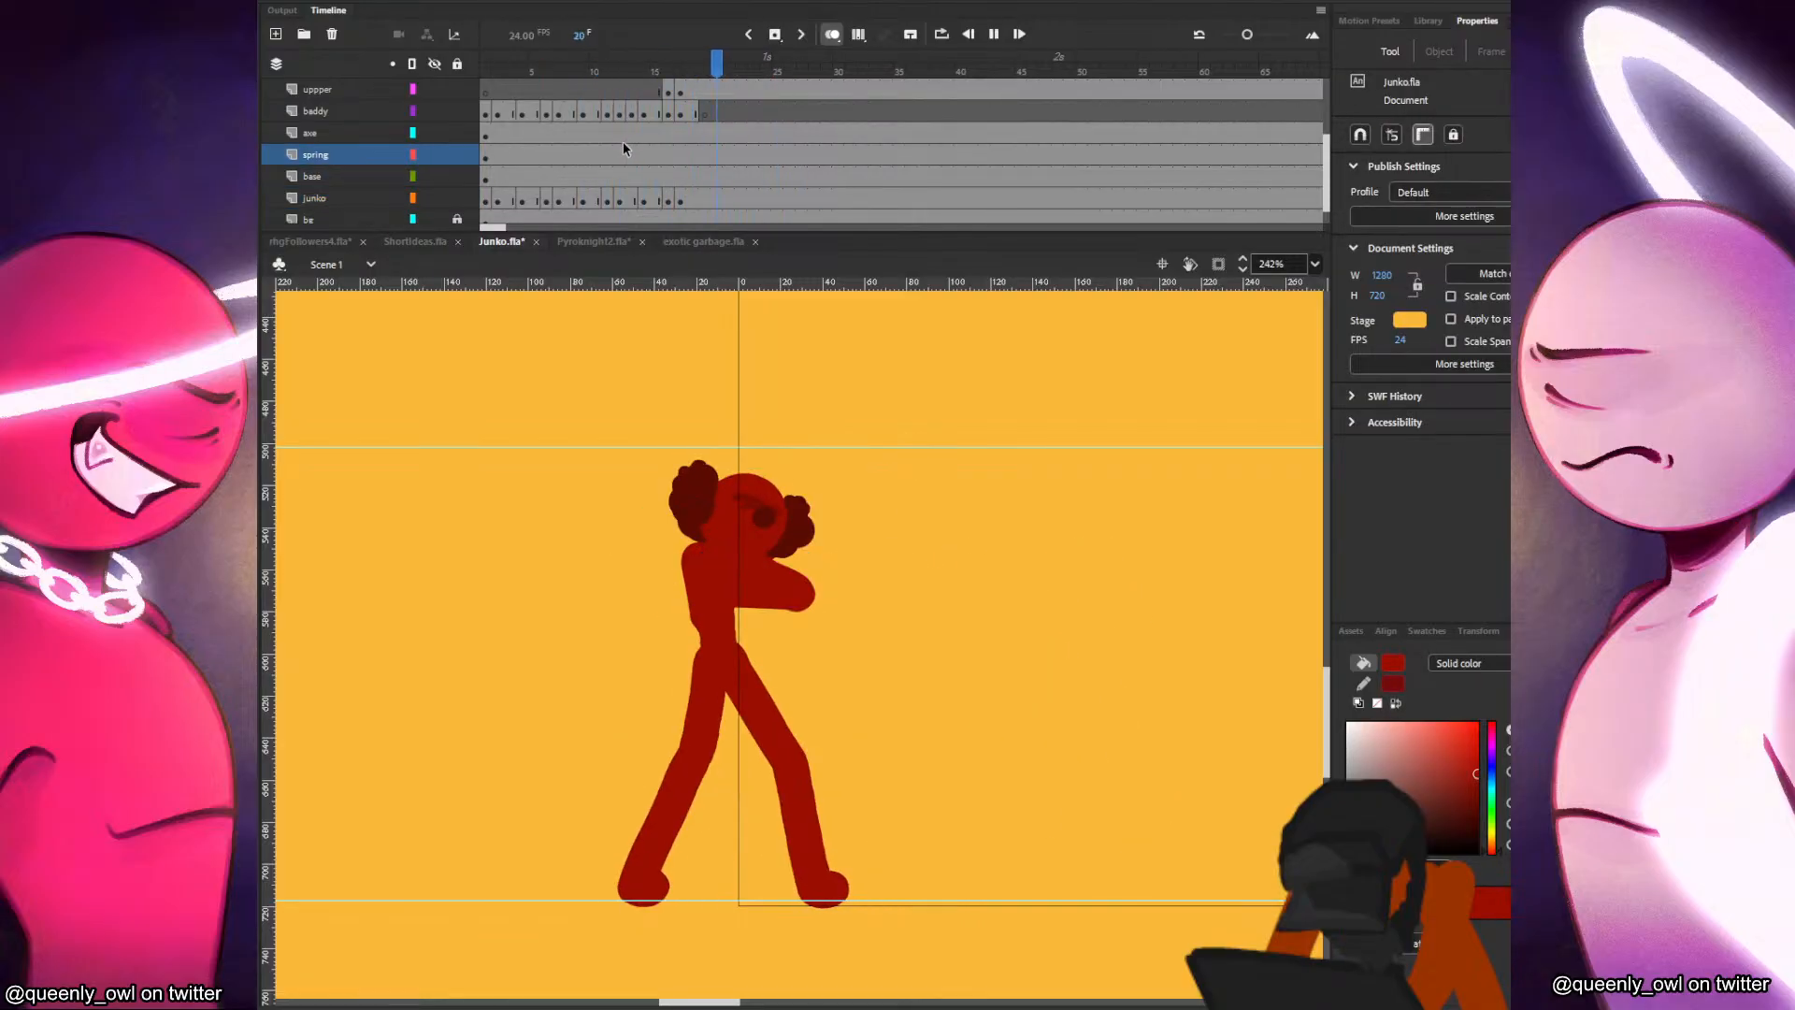
key("Return")
left_click_drag(667, 197, 685, 196)
left_click(843, 500)
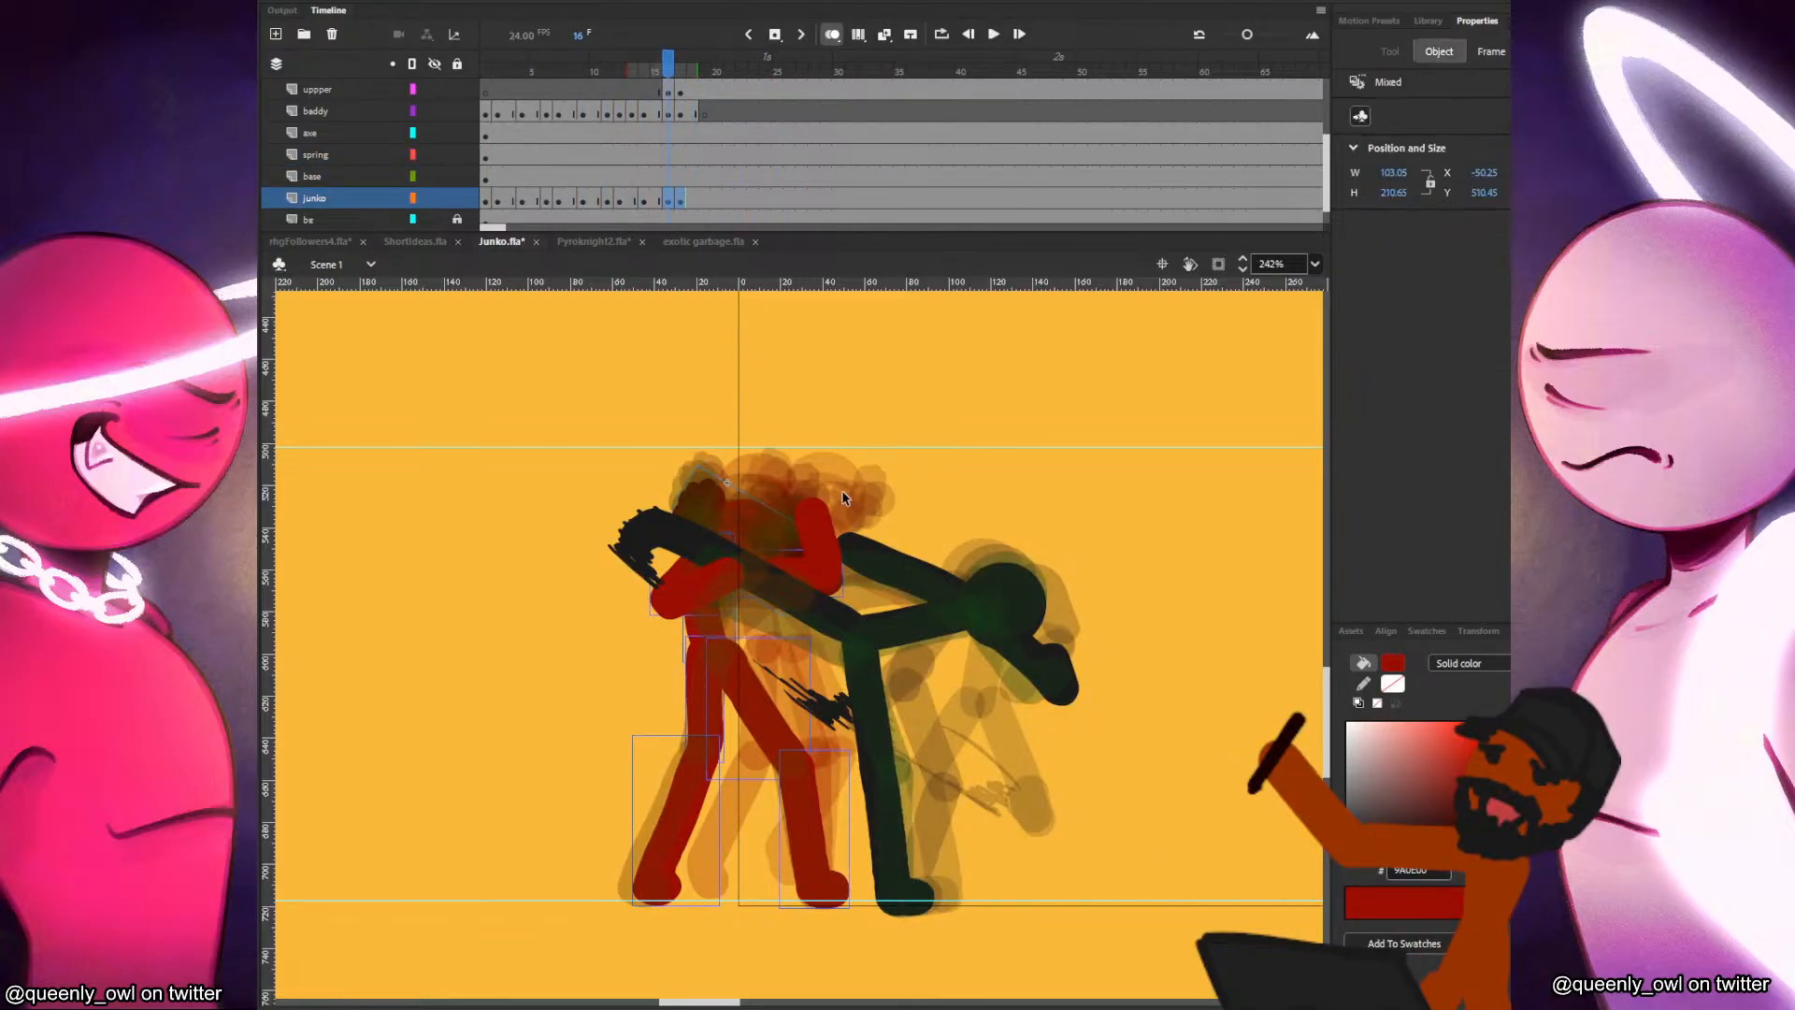
key(".")
left_click(998, 578)
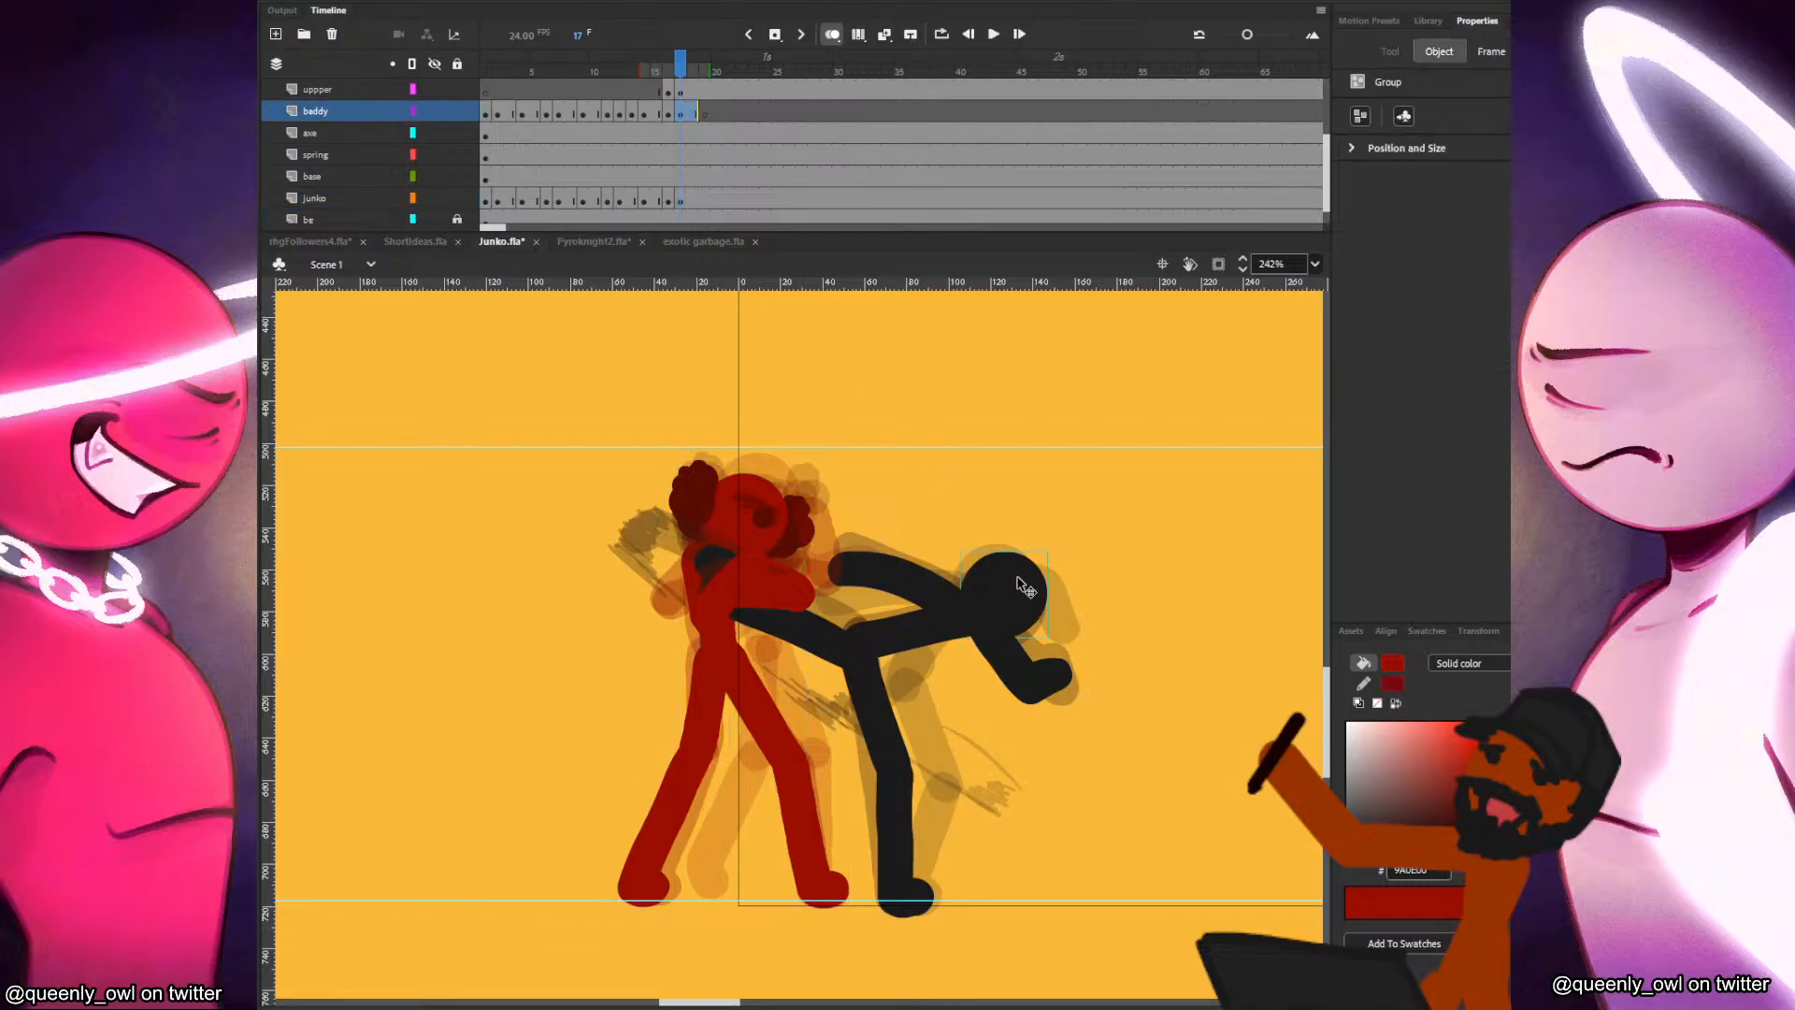
Insert a blank keyframe at frame 19 of the junko layer.
left_click(706, 201)
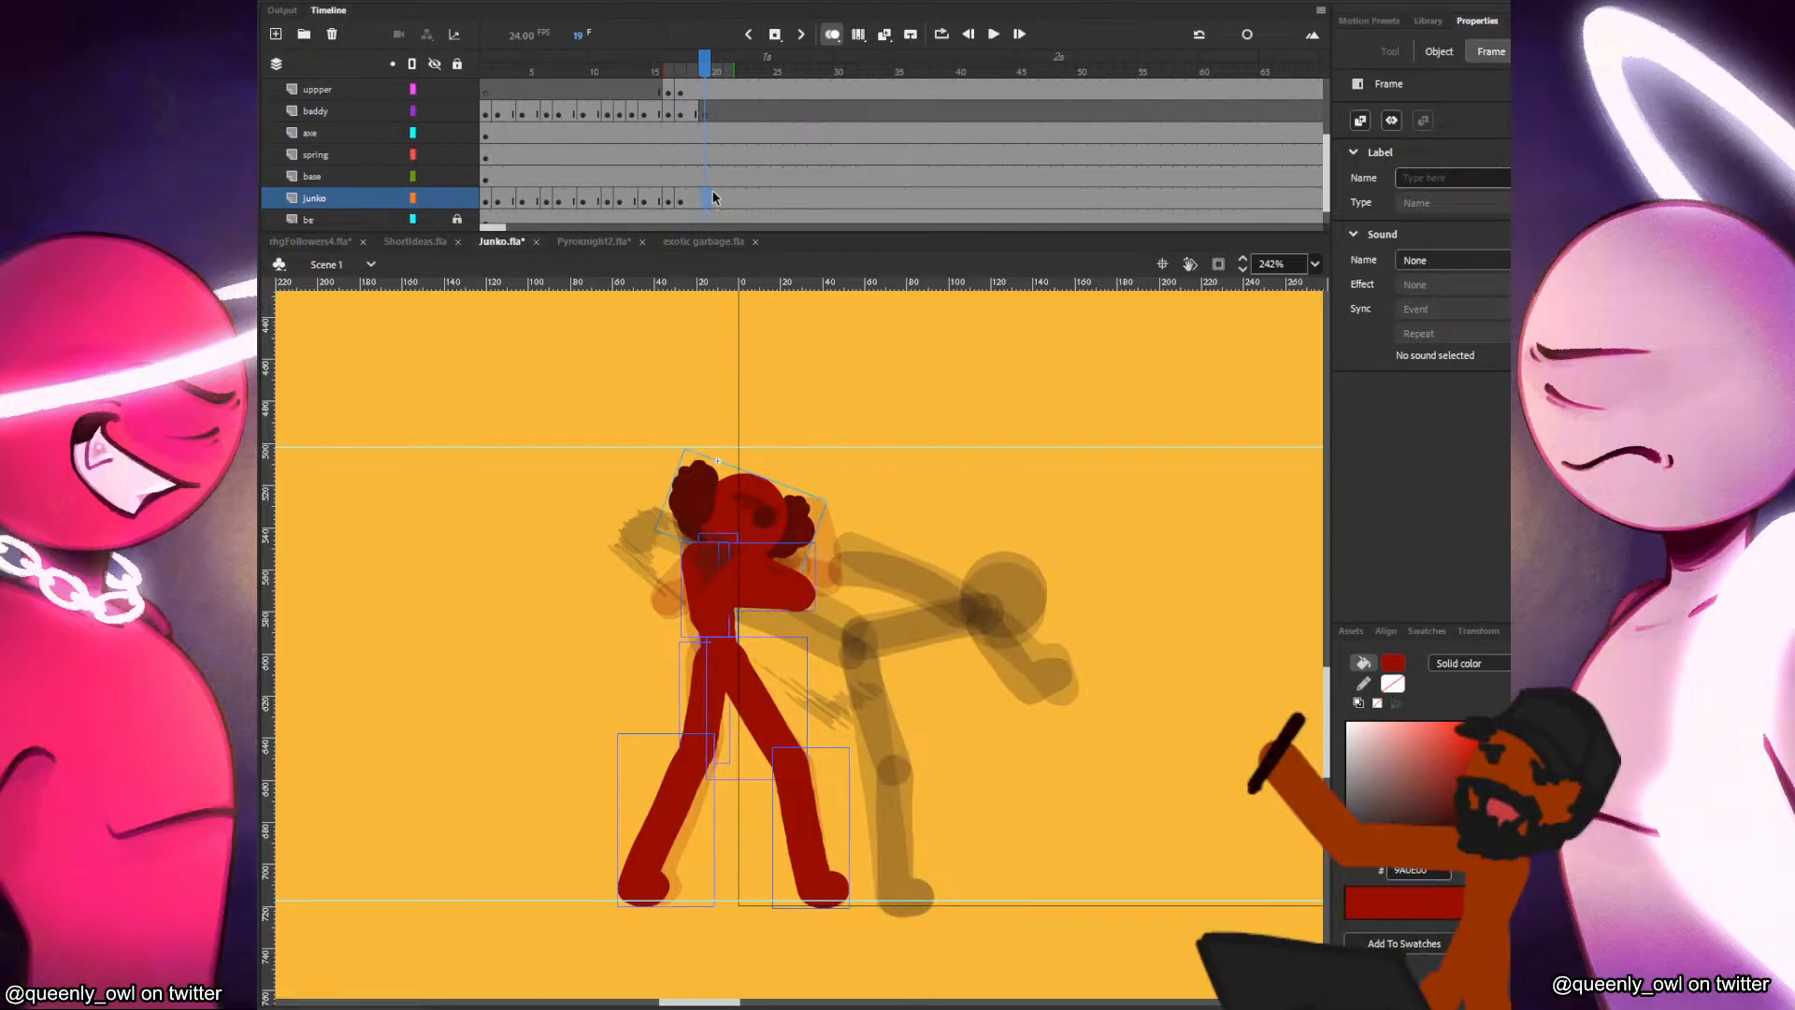
key("F7")
left_click(694, 112)
left_click(707, 113)
key("comma")
Paste the black figure's head onto frame 19 of the baddy layer, place it over its previous position, and save the file.
left_click(1041, 650)
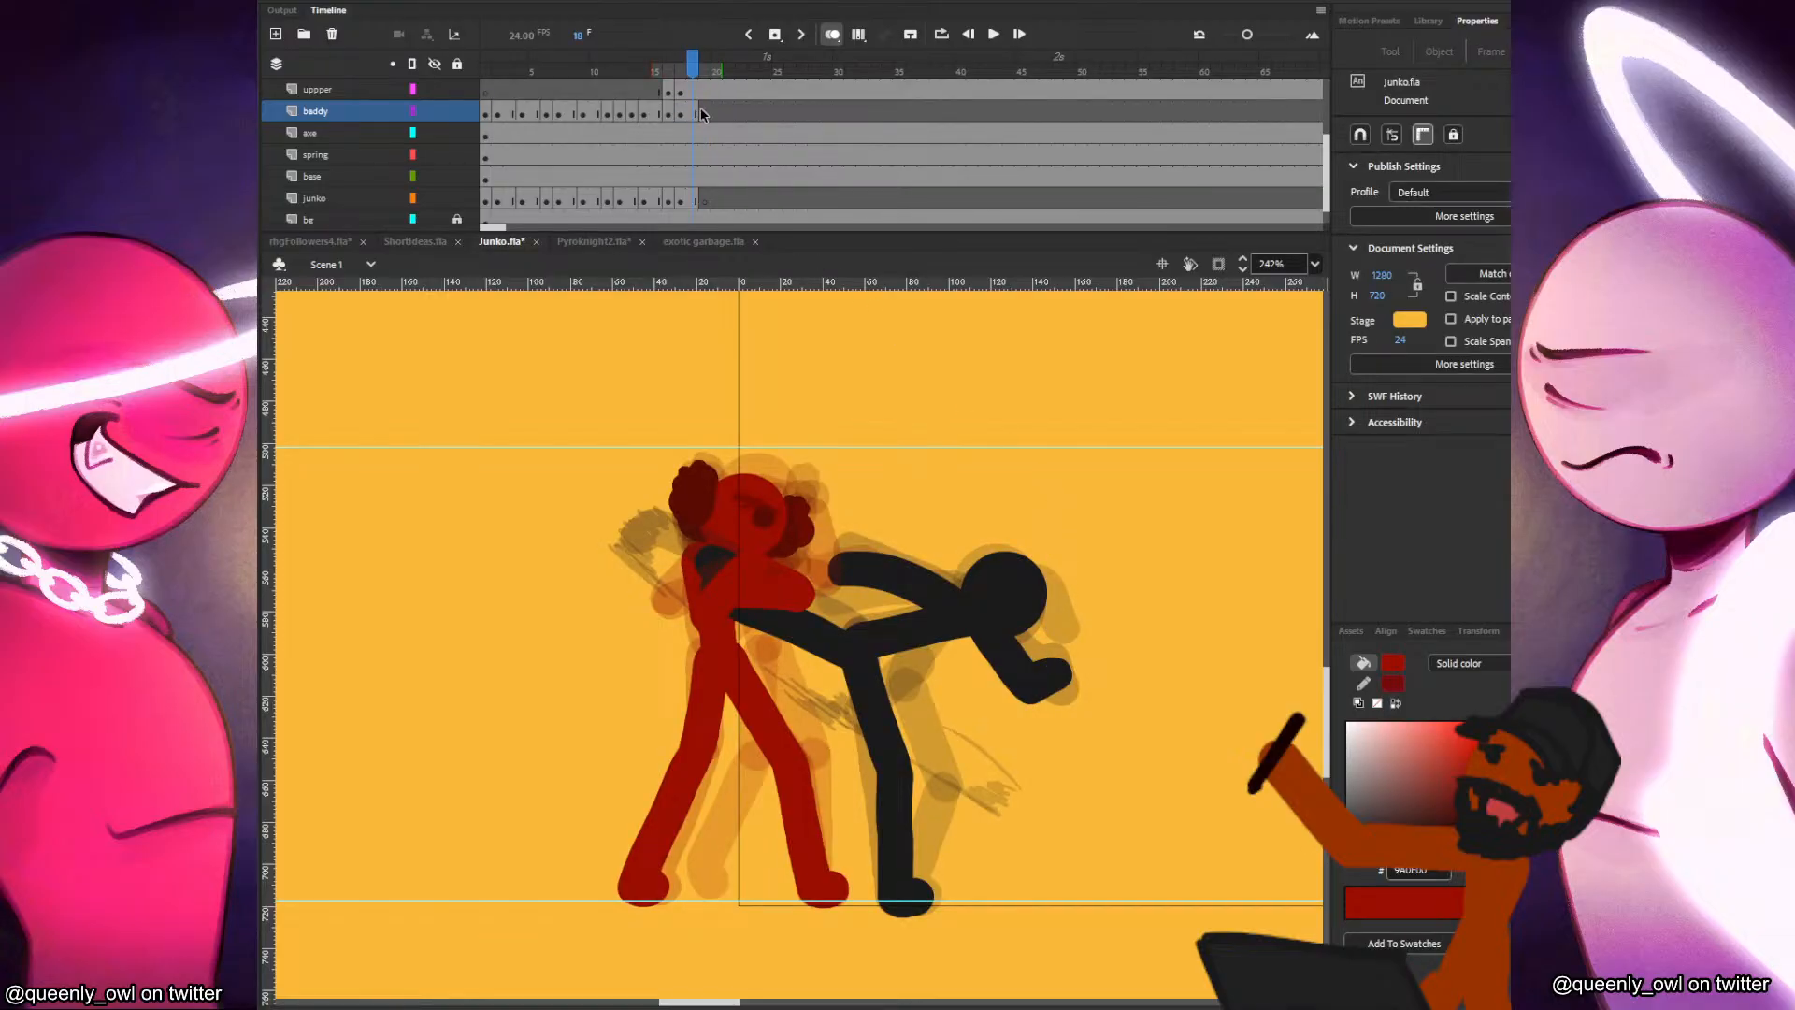
left_click(704, 111)
key("ctrl+v")
left_click_drag(818, 641, 1019, 575)
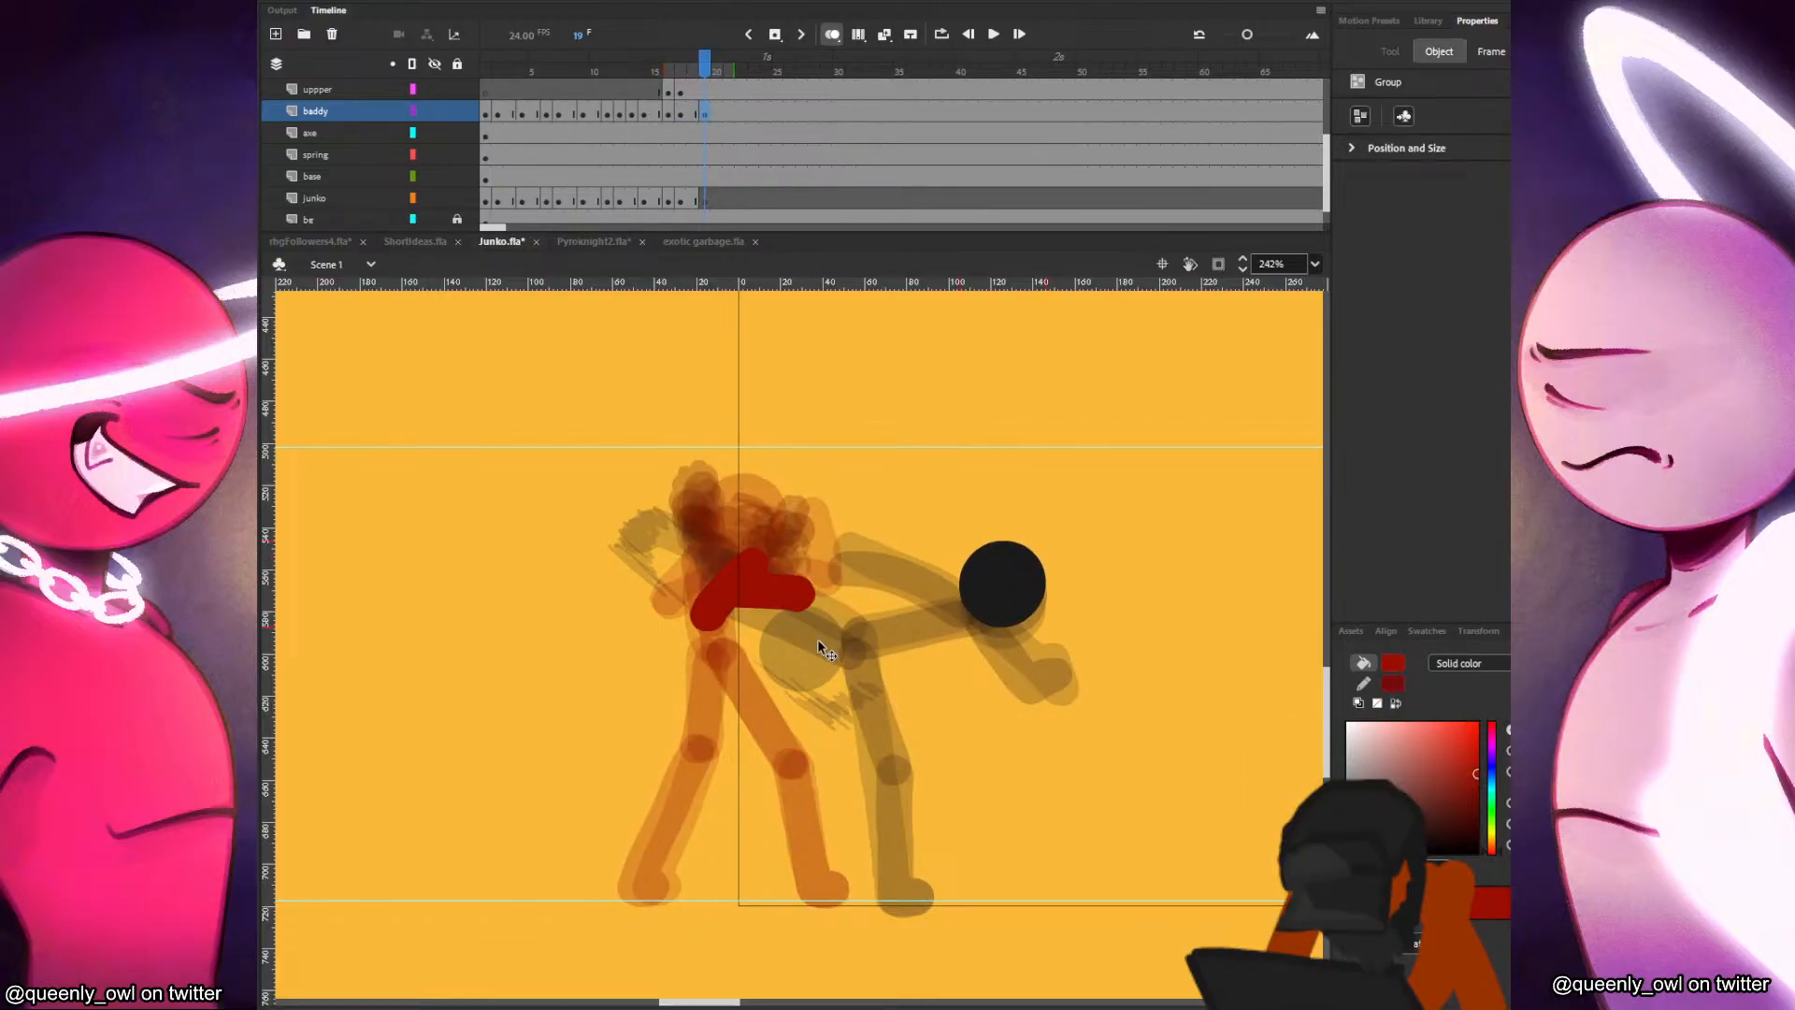
left_click(1012, 584)
key("ctrl+s")
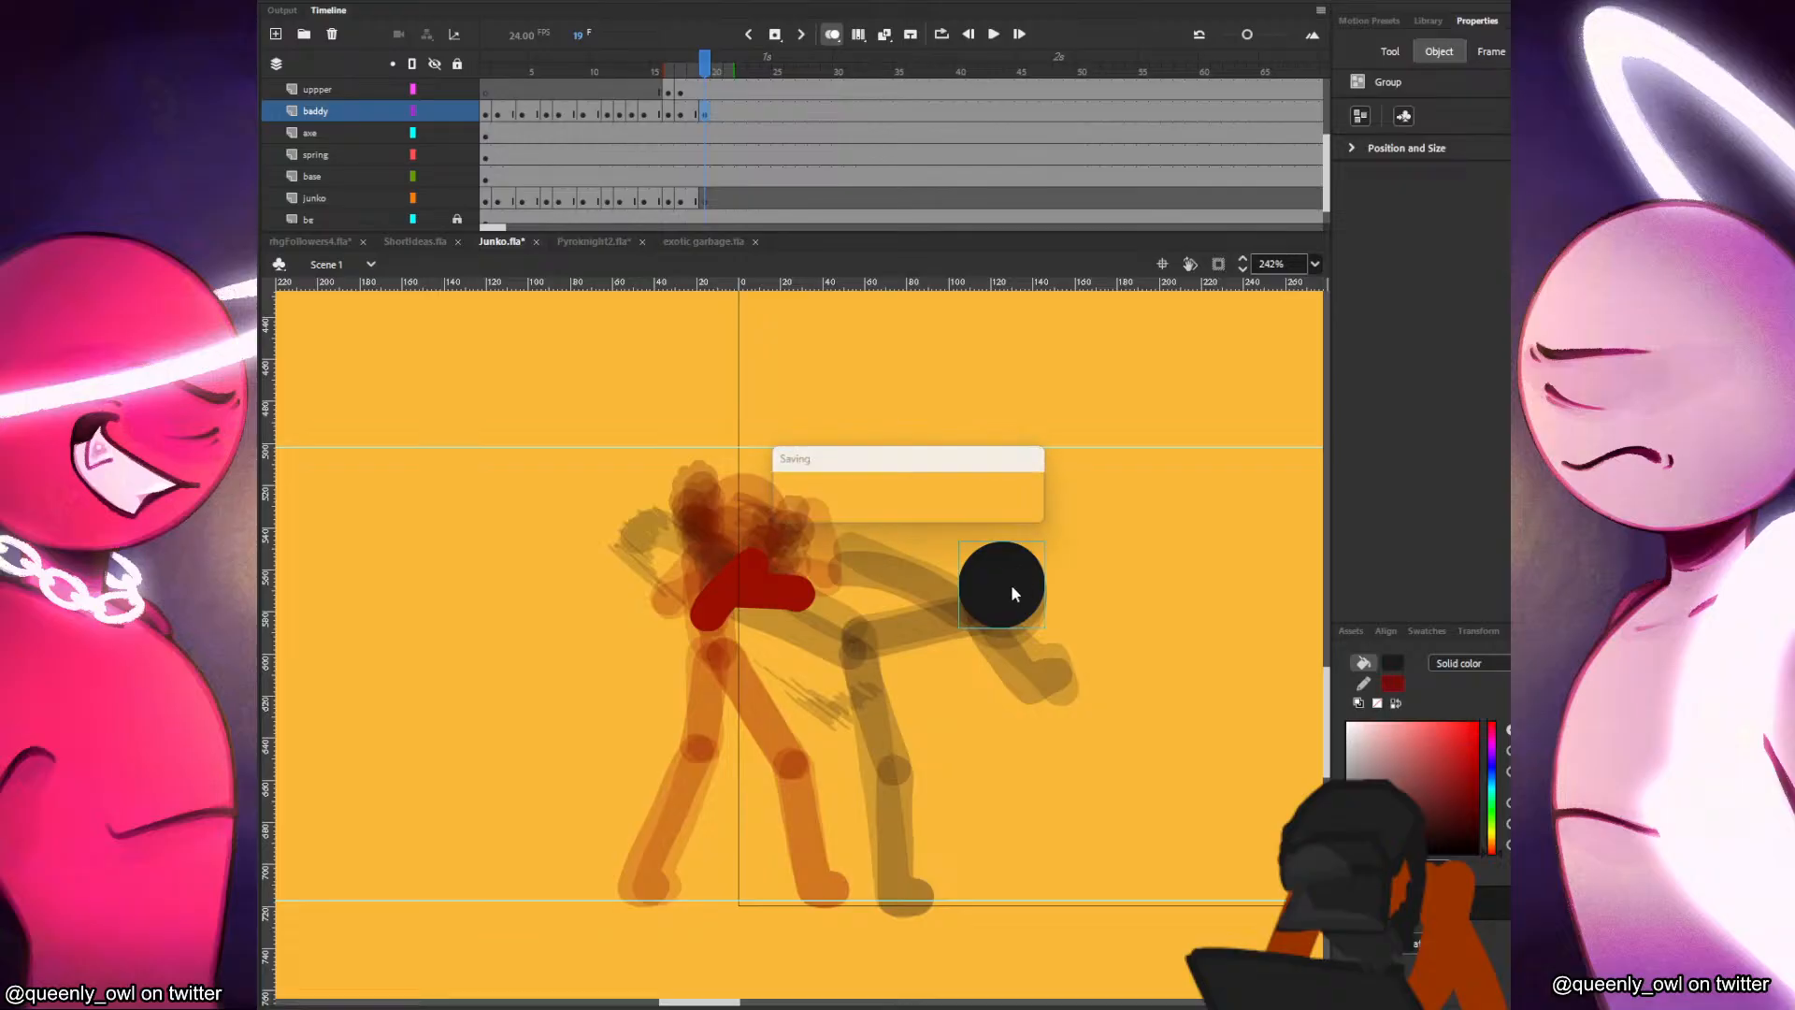
key("b")
key("comma")
key("comma")
key("comma")
key("period")
key("period")
key("period")
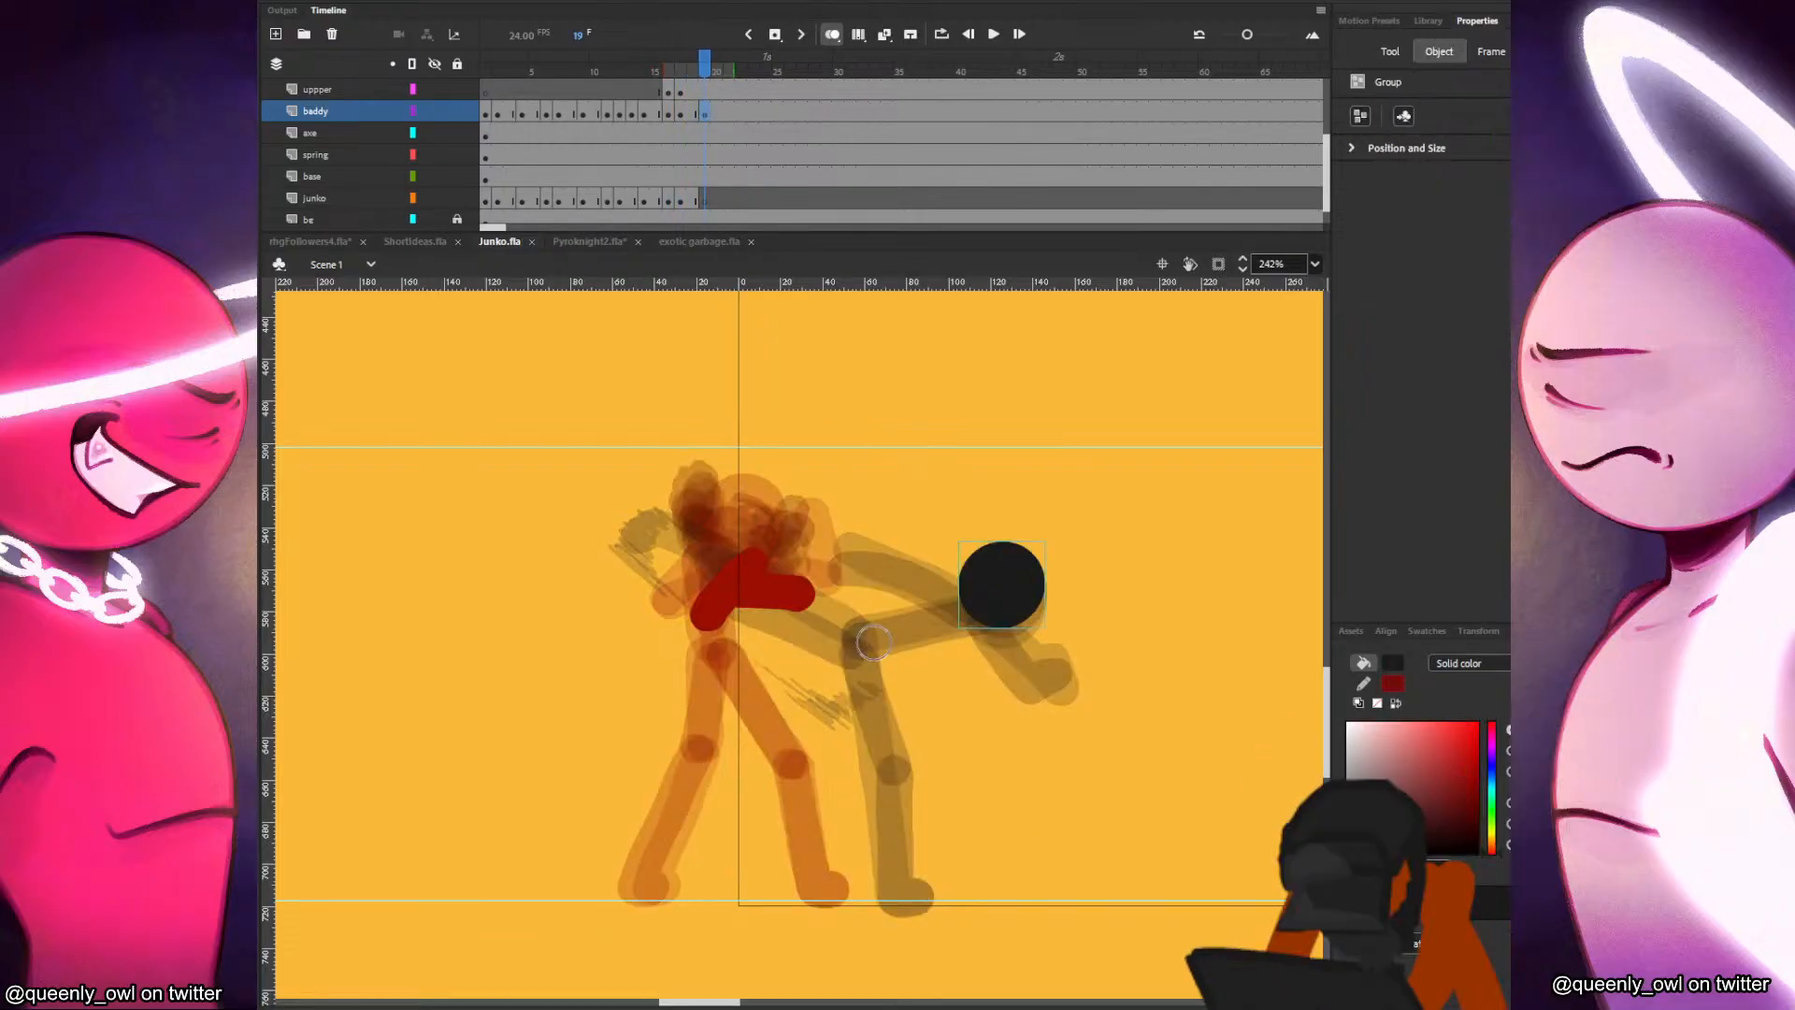
left_click_drag(866, 644, 903, 632)
key("ctrl+z")
key("comma")
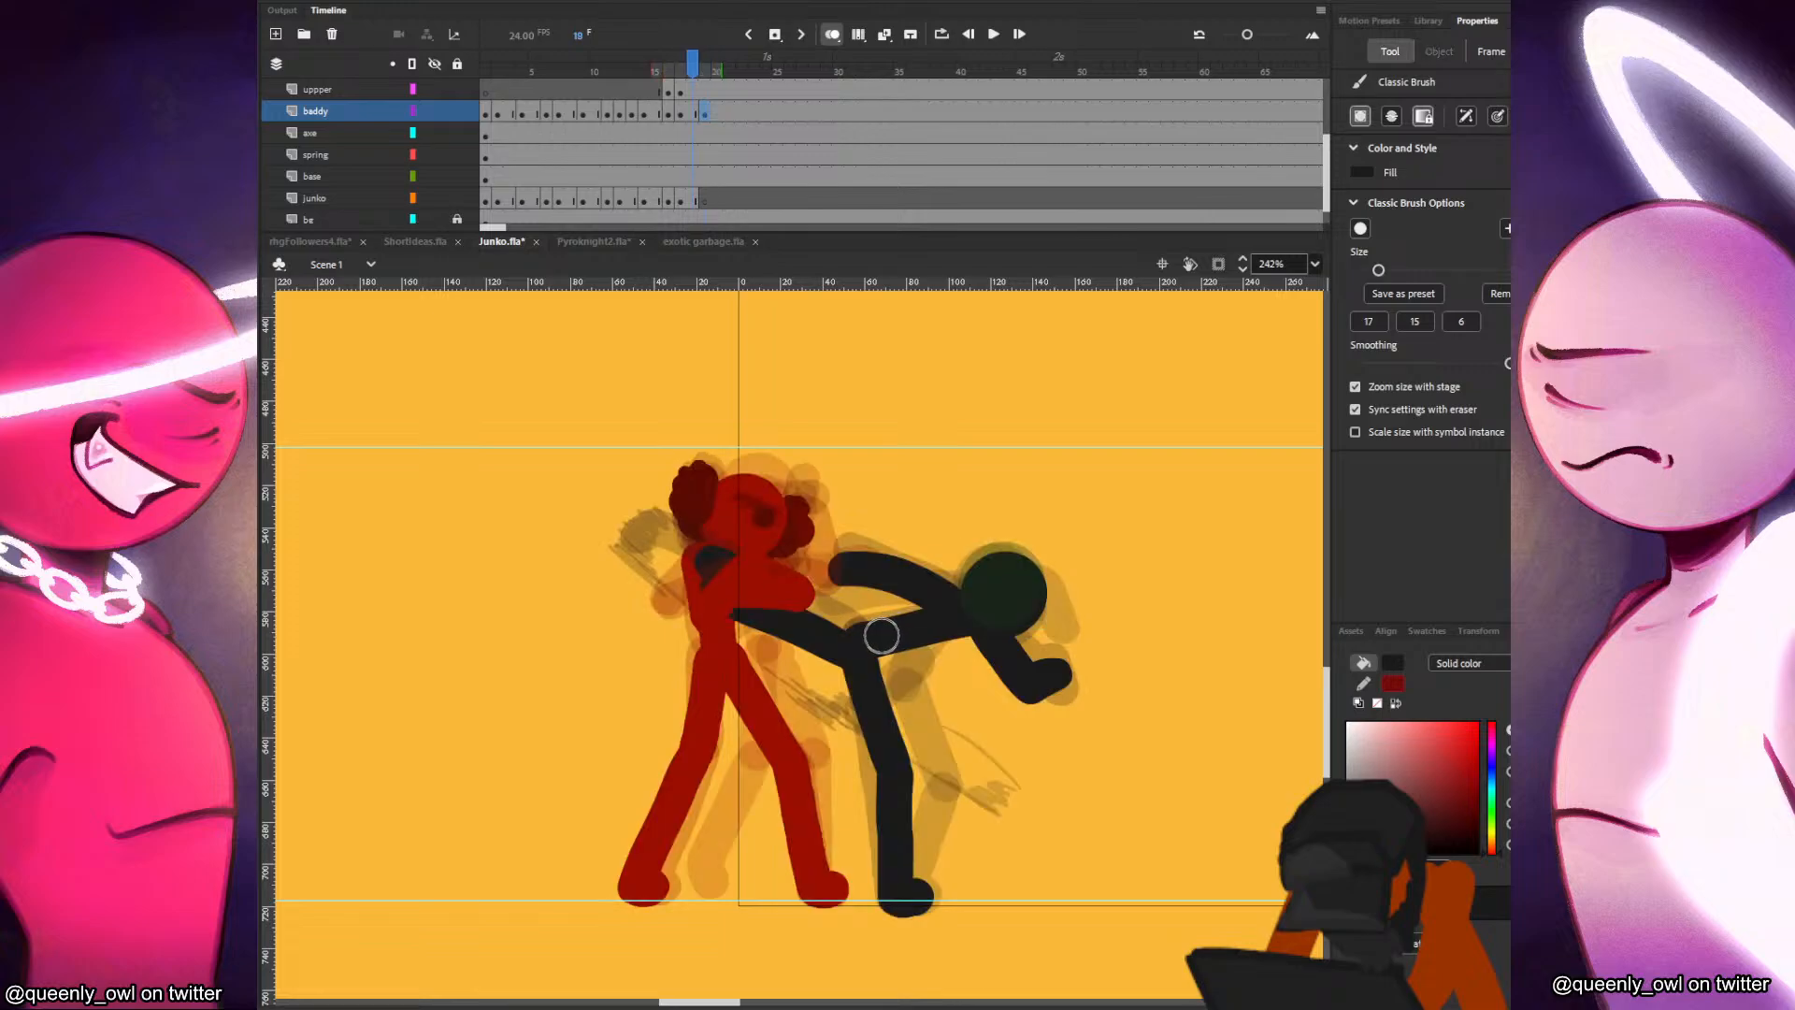
key("period")
Lower the black figure's head slightly on frame 19 and paint its torso from the hip to the head.
key("v")
left_click_drag(1022, 602, 1020, 622)
key("b")
key("comma")
key("period")
key("comma")
key("period")
left_click_drag(848, 642, 1022, 601)
key("comma")
key("period")
key("comma")
key("period")
Paint the black figure's standing leg and foot on frame 19, running from the hip down to the ground line.
mouse_move(848, 645)
left_mouse_down()
mouse_move(888, 761)
mouse_move(895, 896)
left_mouse_up()
key("comma")
key("period")
left_click_drag(888, 769, 916, 897)
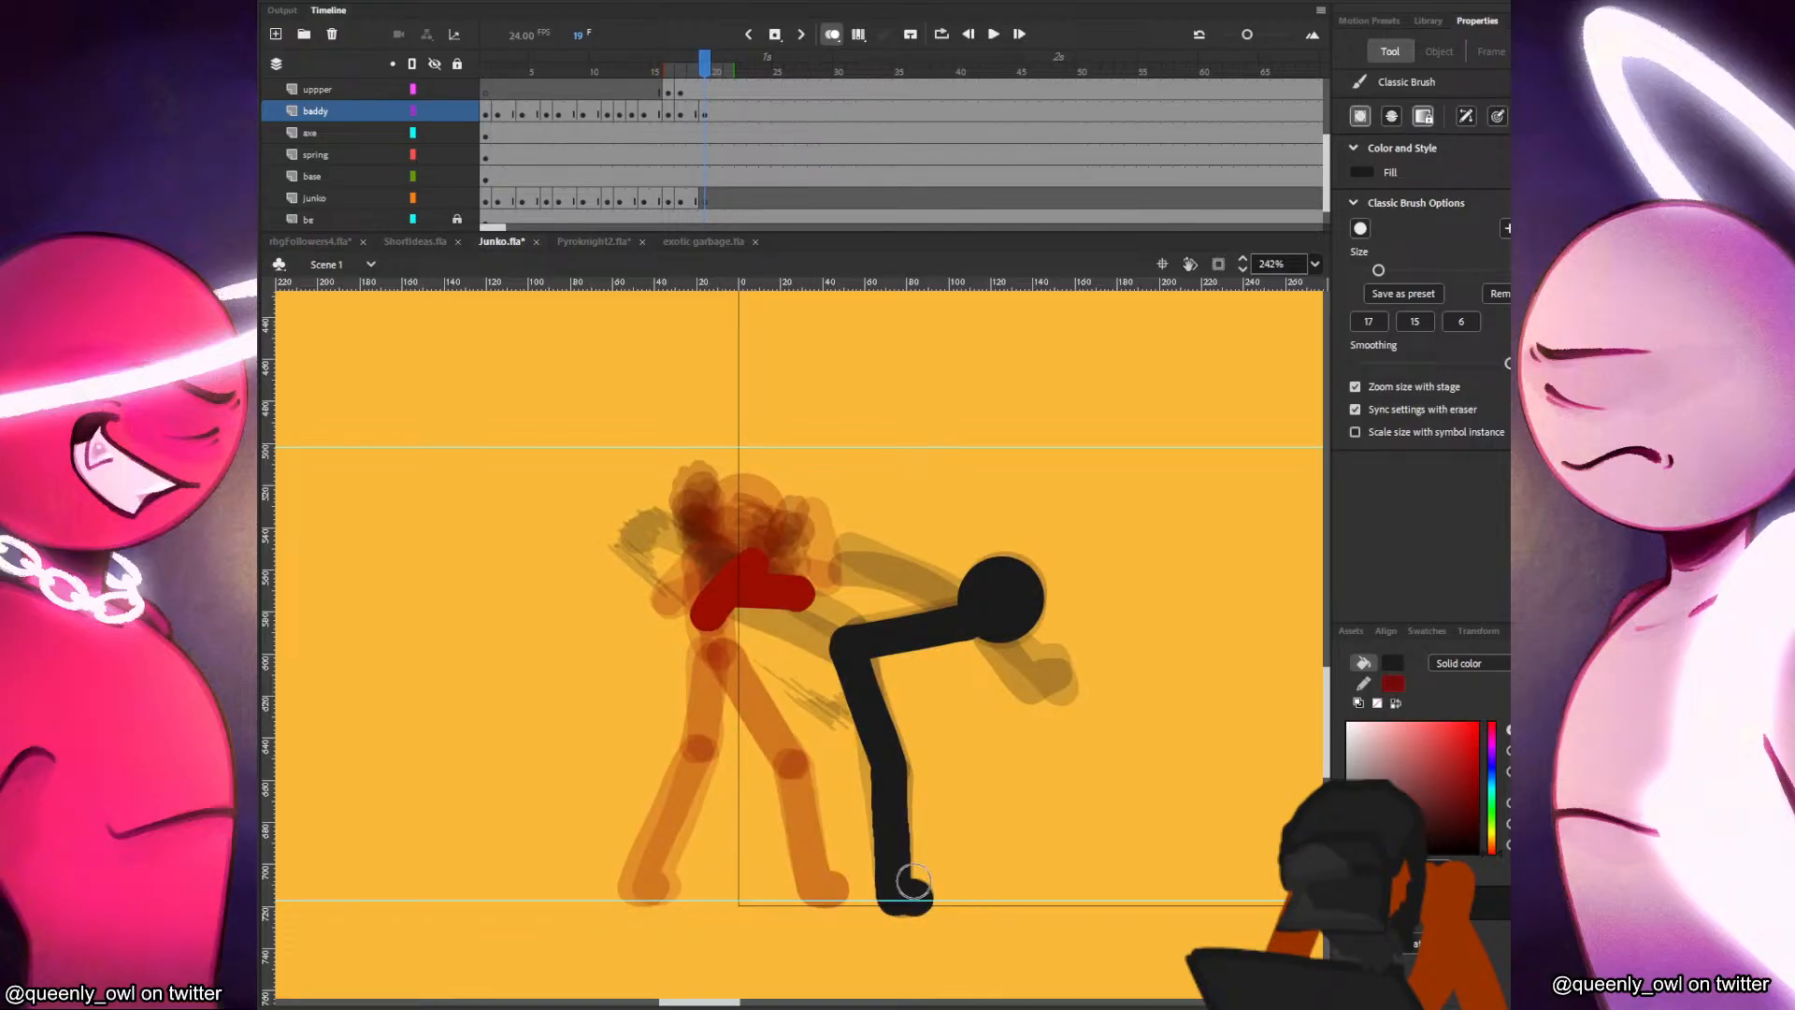
key("comma")
key("period")
key("comma")
key("period")
Paint the black figure's kicking leg and foot on frame 19, extending from the hip to behind Junko's arms.
left_click_drag(722, 608, 826, 649)
key("ctrl+z")
key("comma")
key("period")
left_click_drag(719, 596, 747, 574)
key("comma")
key("period")
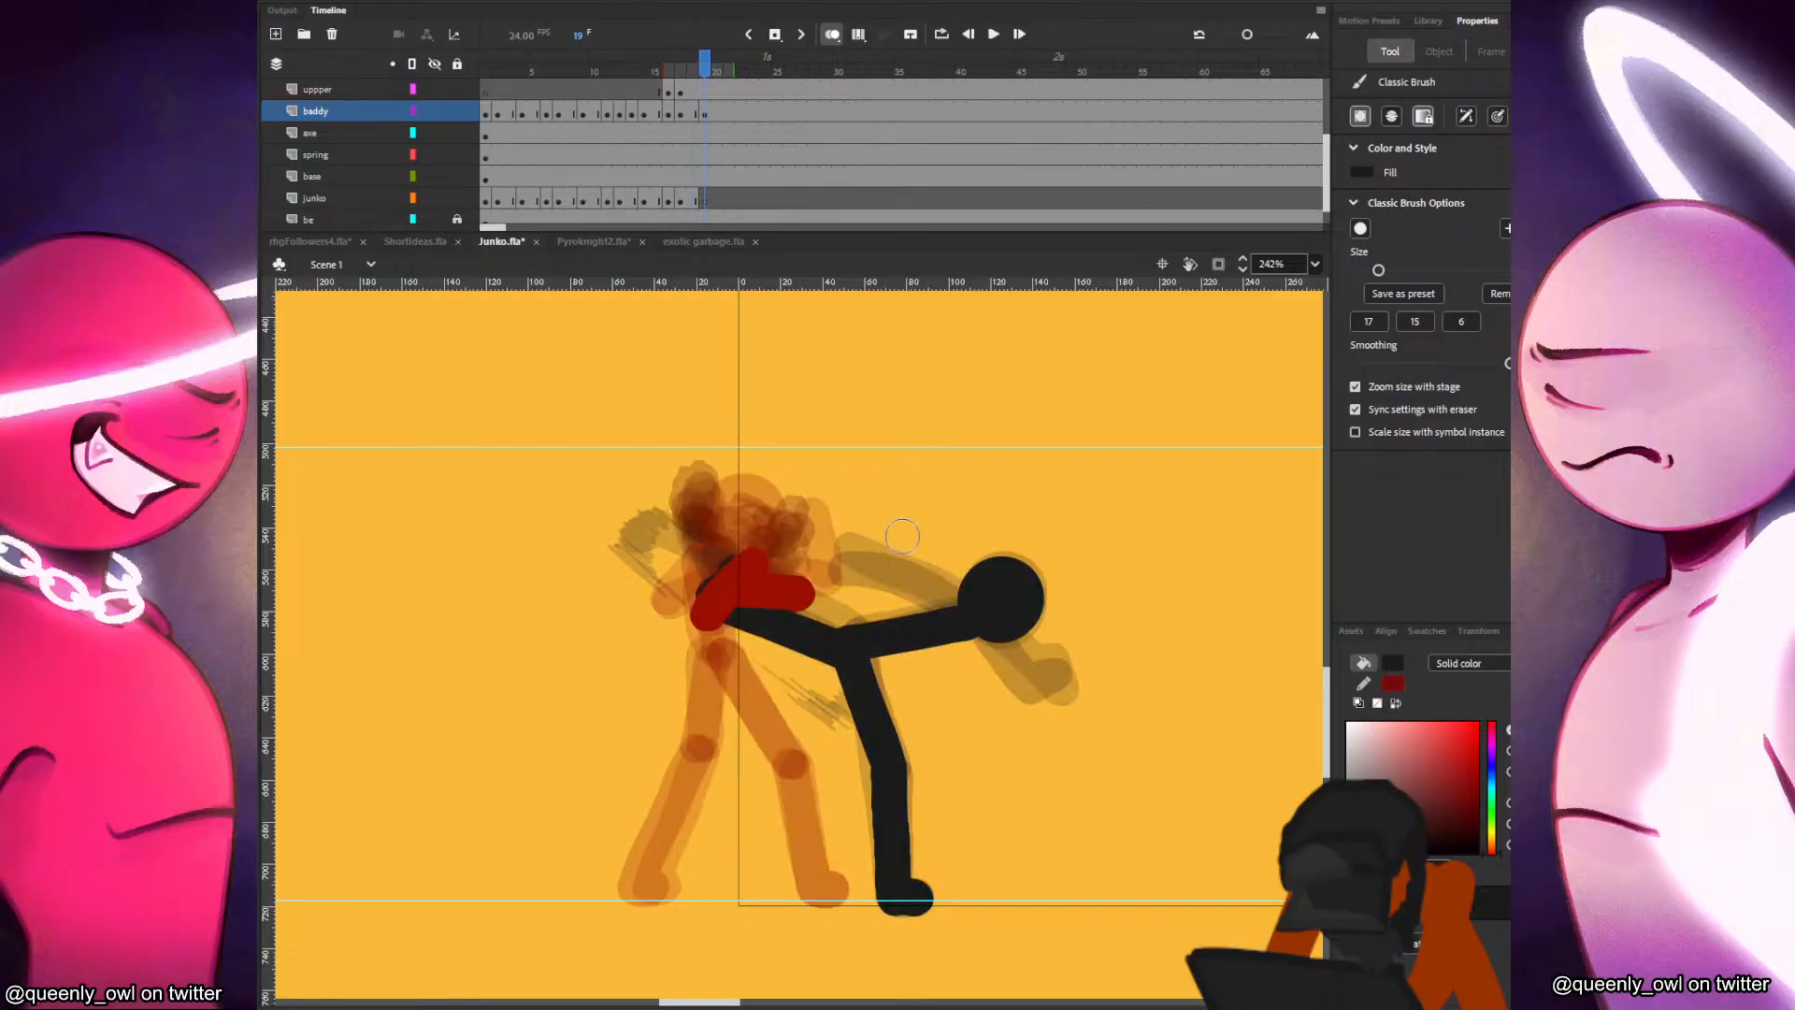
Paint the black figure's arms on frame 19, one bent below the head and one reaching toward Junko.
key("comma")
key("period")
mouse_move(983, 625)
left_mouse_down()
mouse_move(1013, 681)
mouse_move(1055, 696)
left_mouse_up()
key("comma")
key("period")
left_click_drag(858, 578, 954, 582)
key("comma")
key("period")
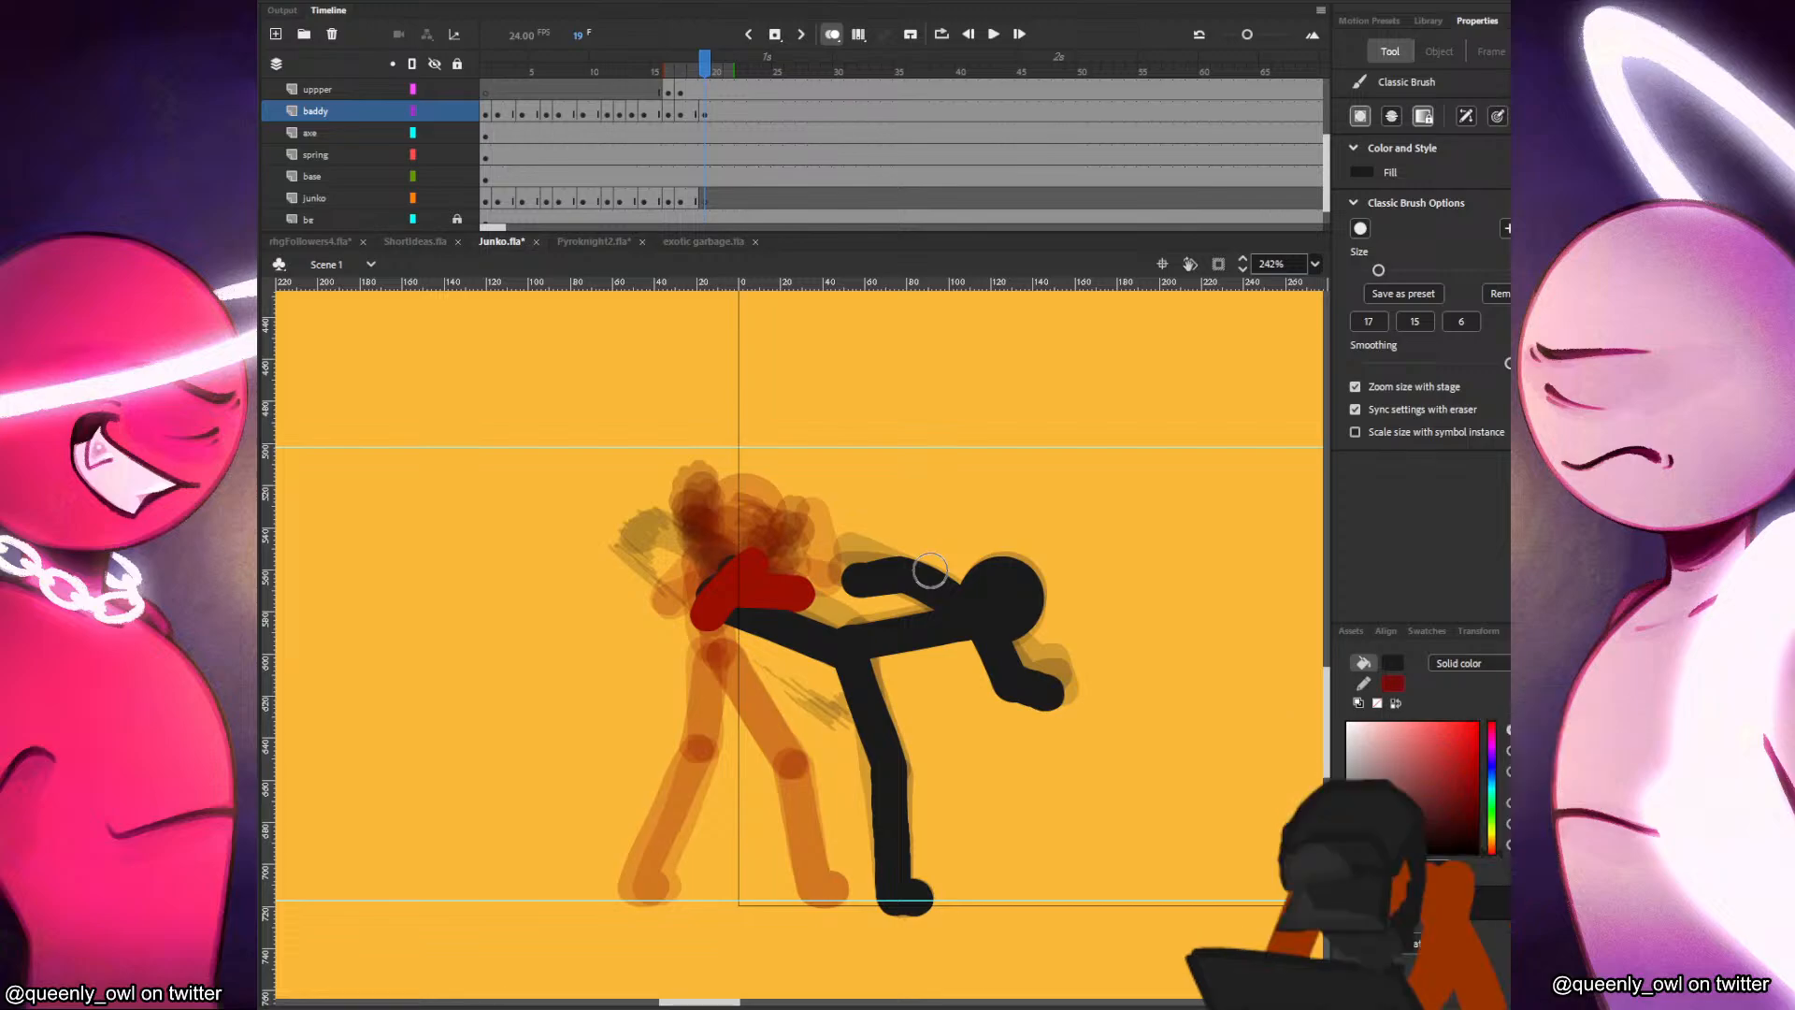
Insert a blank keyframe at frame 21 of the baddy layer.
key("period")
key("period")
key("F7")
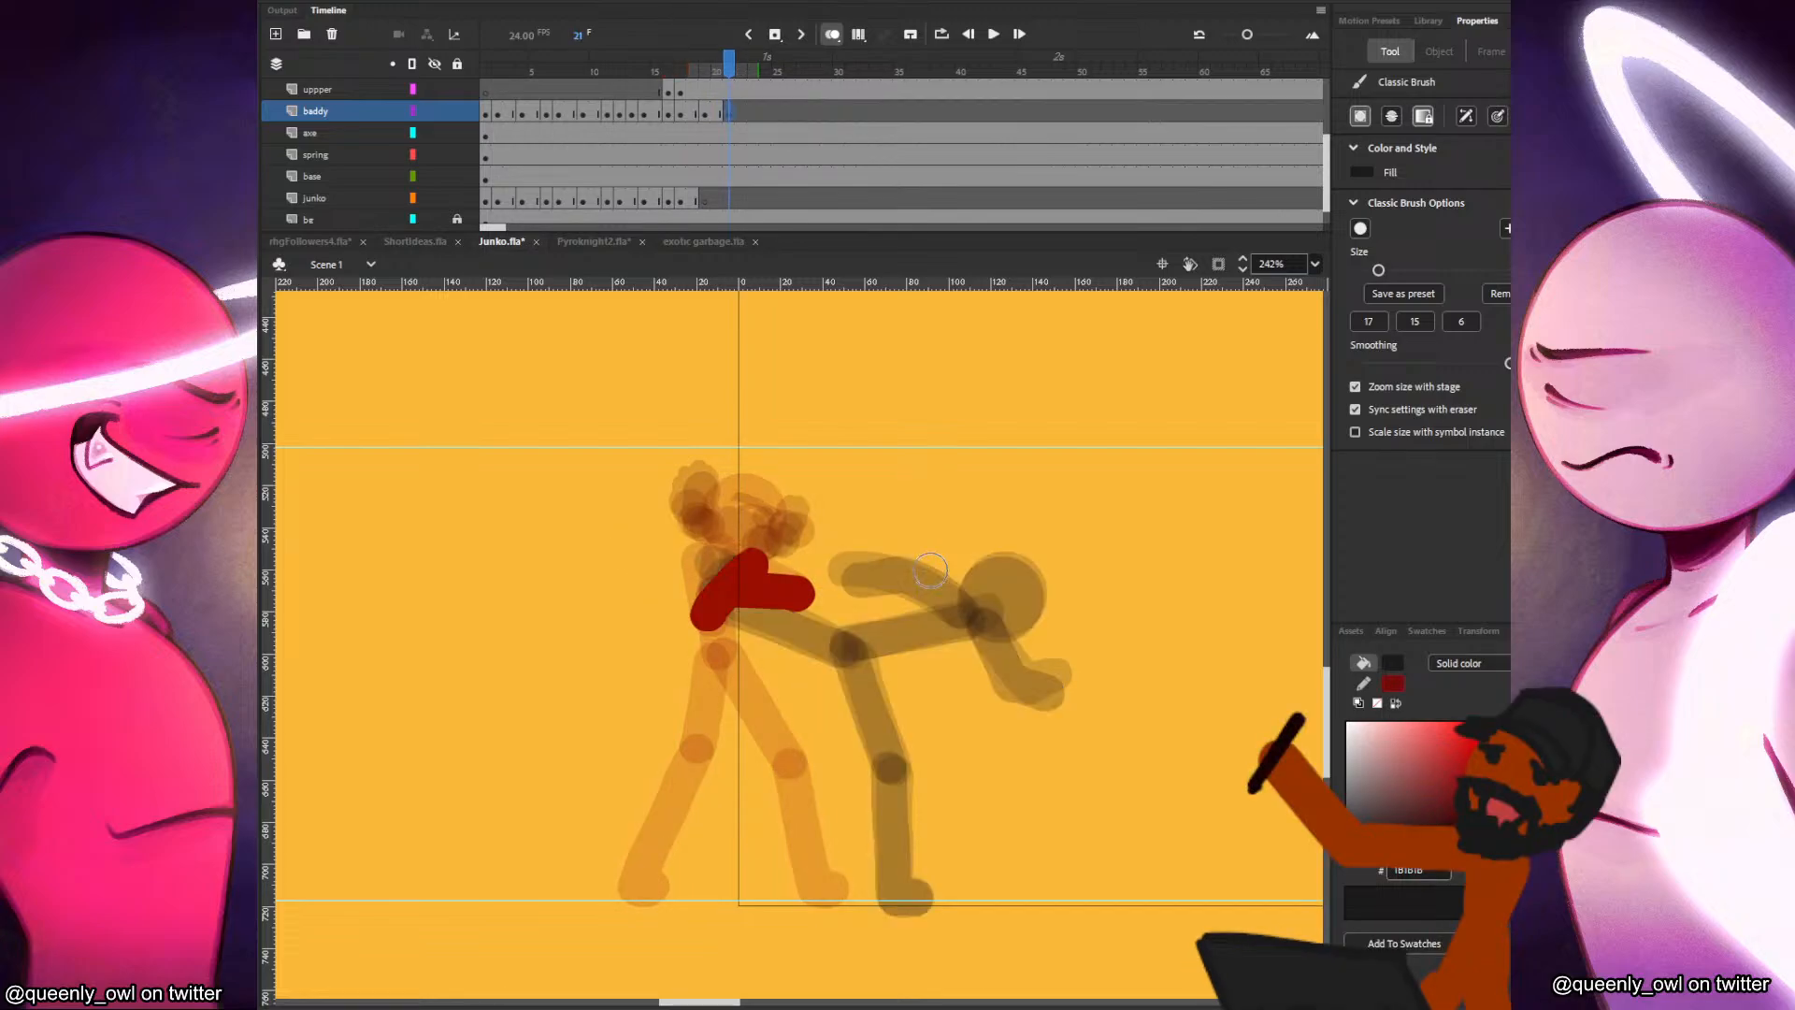
Paste the black figure's head in place on frame 21 of the baddy layer and shift it slightly down.
key("ctrl+shift+v")
left_click_drag(1011, 591, 1020, 635)
key("b")
key("comma")
key("period")
key("comma")
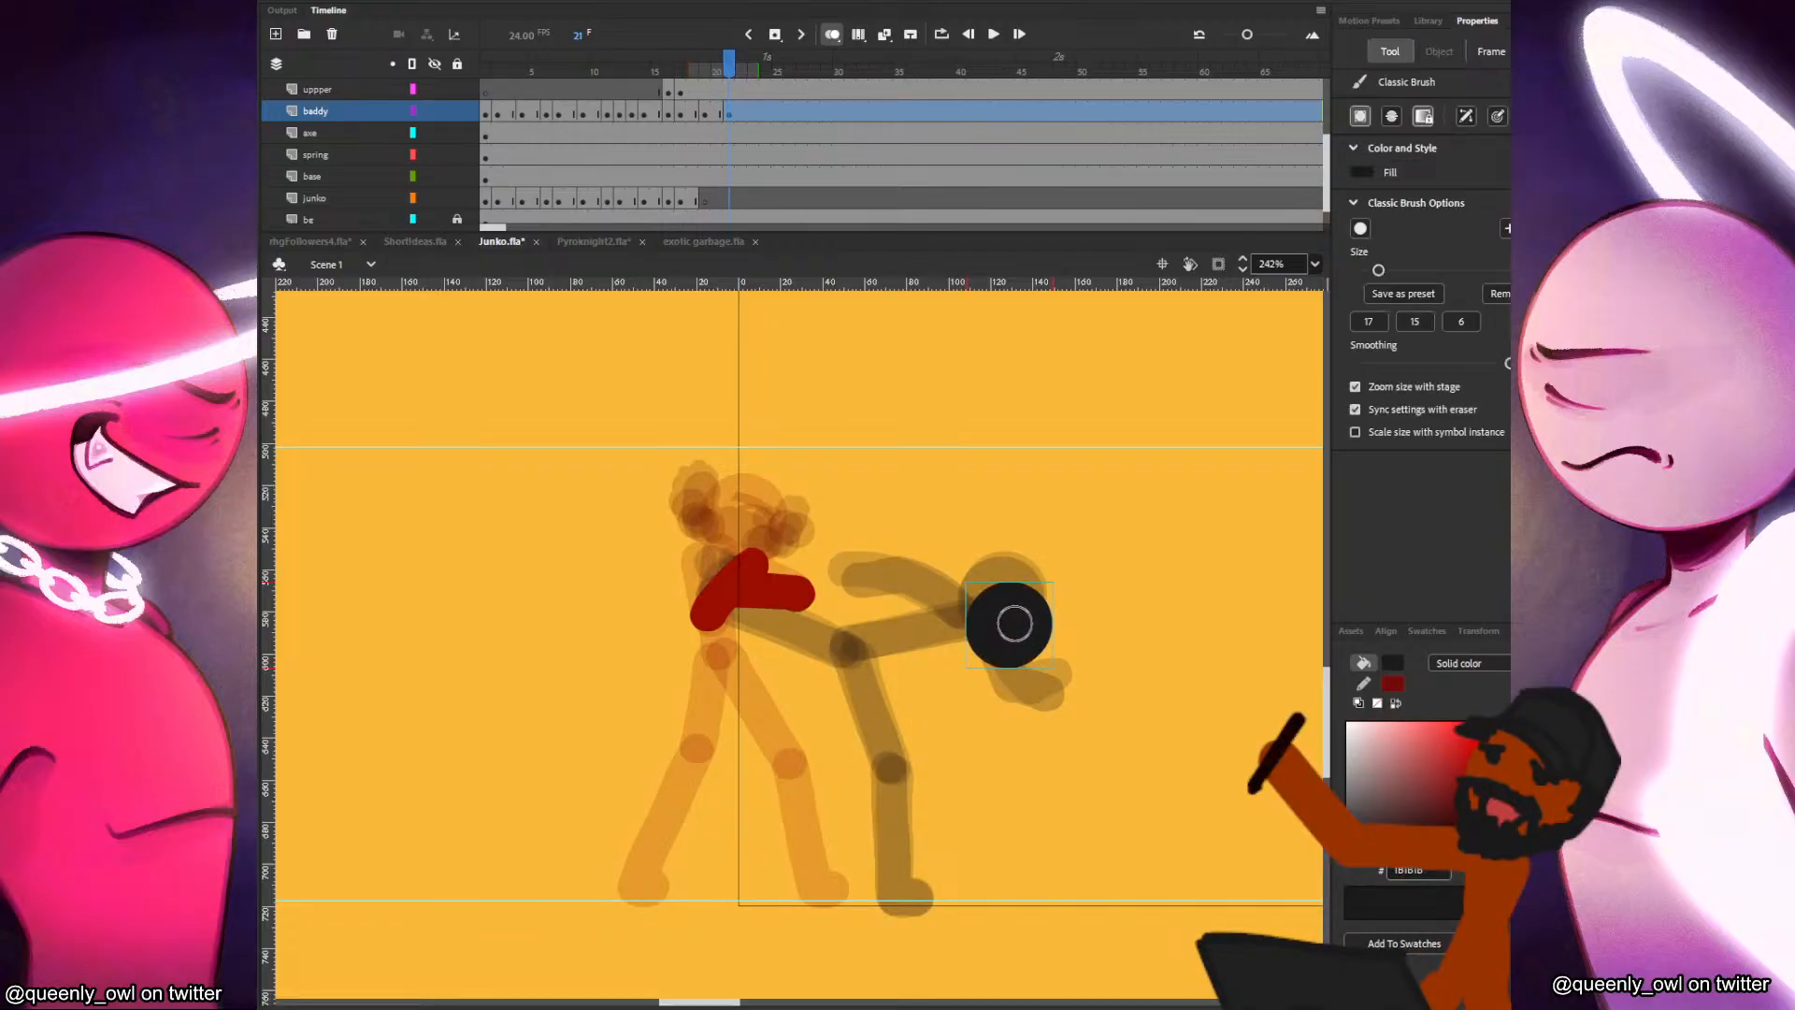
key("period")
key("comma")
key("period")
key("comma")
key("period")
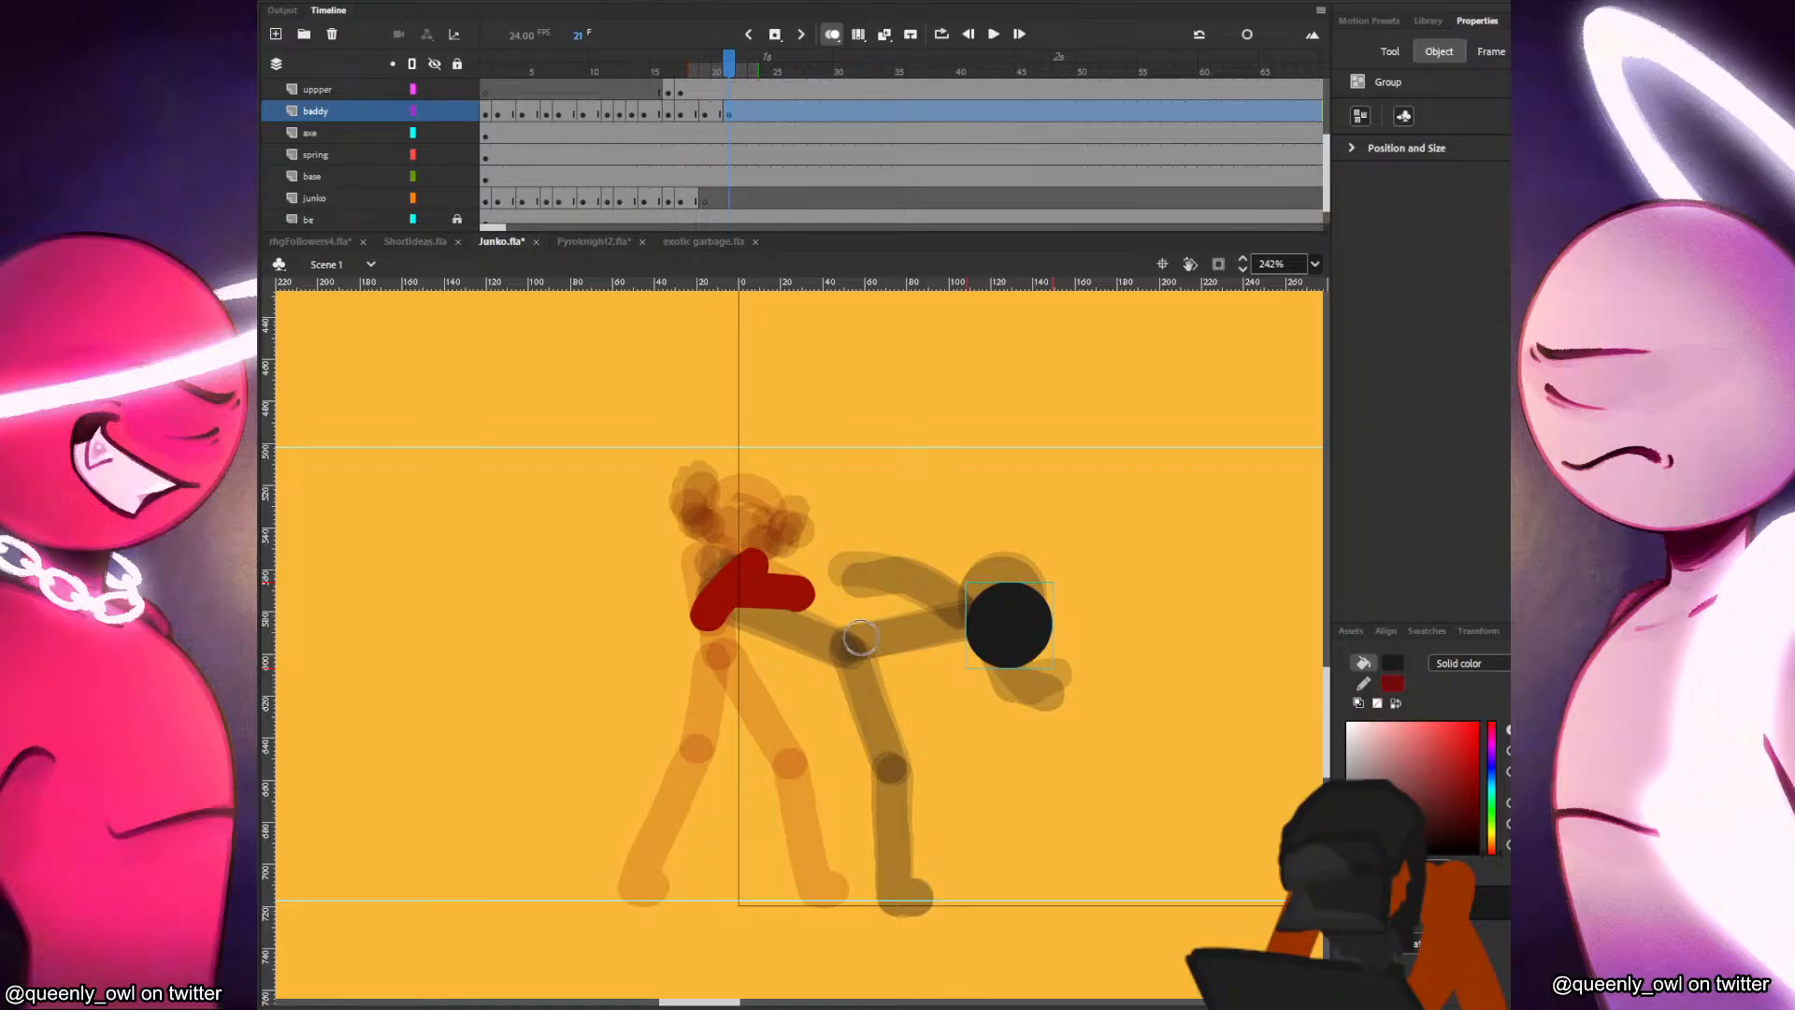
left_click_drag(857, 637, 955, 621)
key("comma")
key("period")
key("ctrl+z")
key("comma")
key("period")
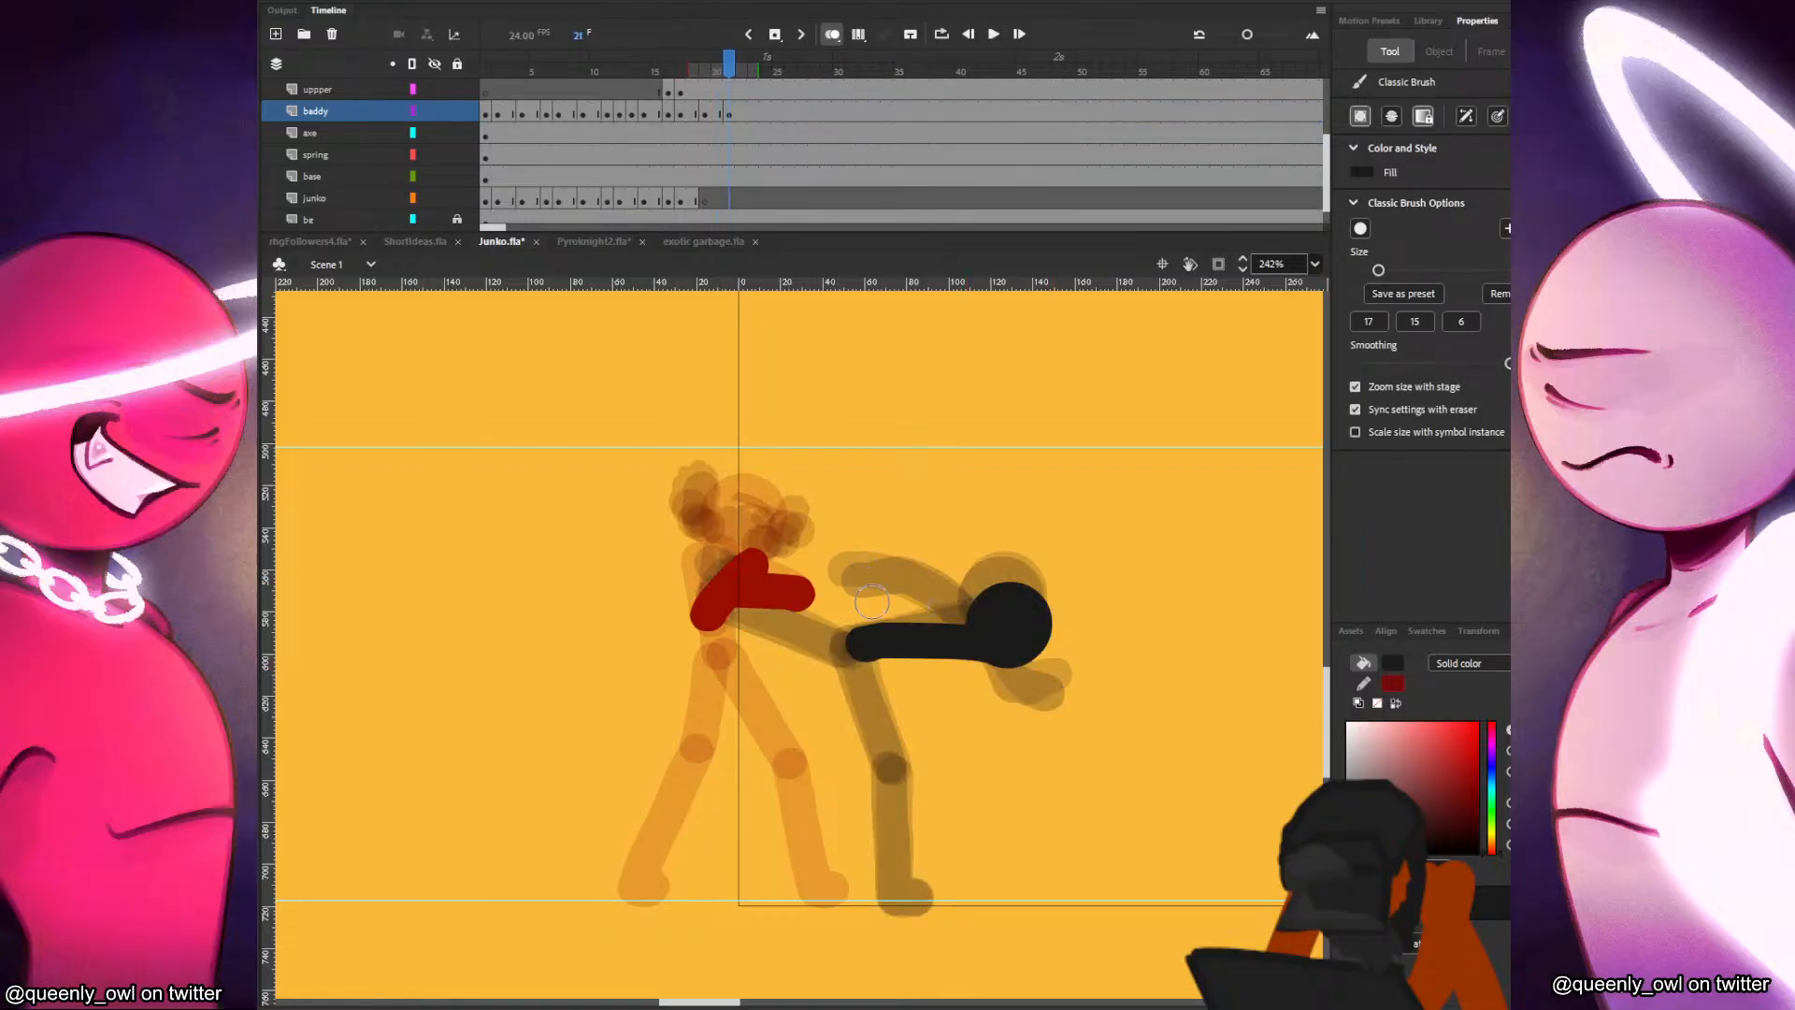
key("comma")
key("period")
key("ctrl+z")
key("comma")
key("period")
key("comma")
key("period")
key("ctrl+z")
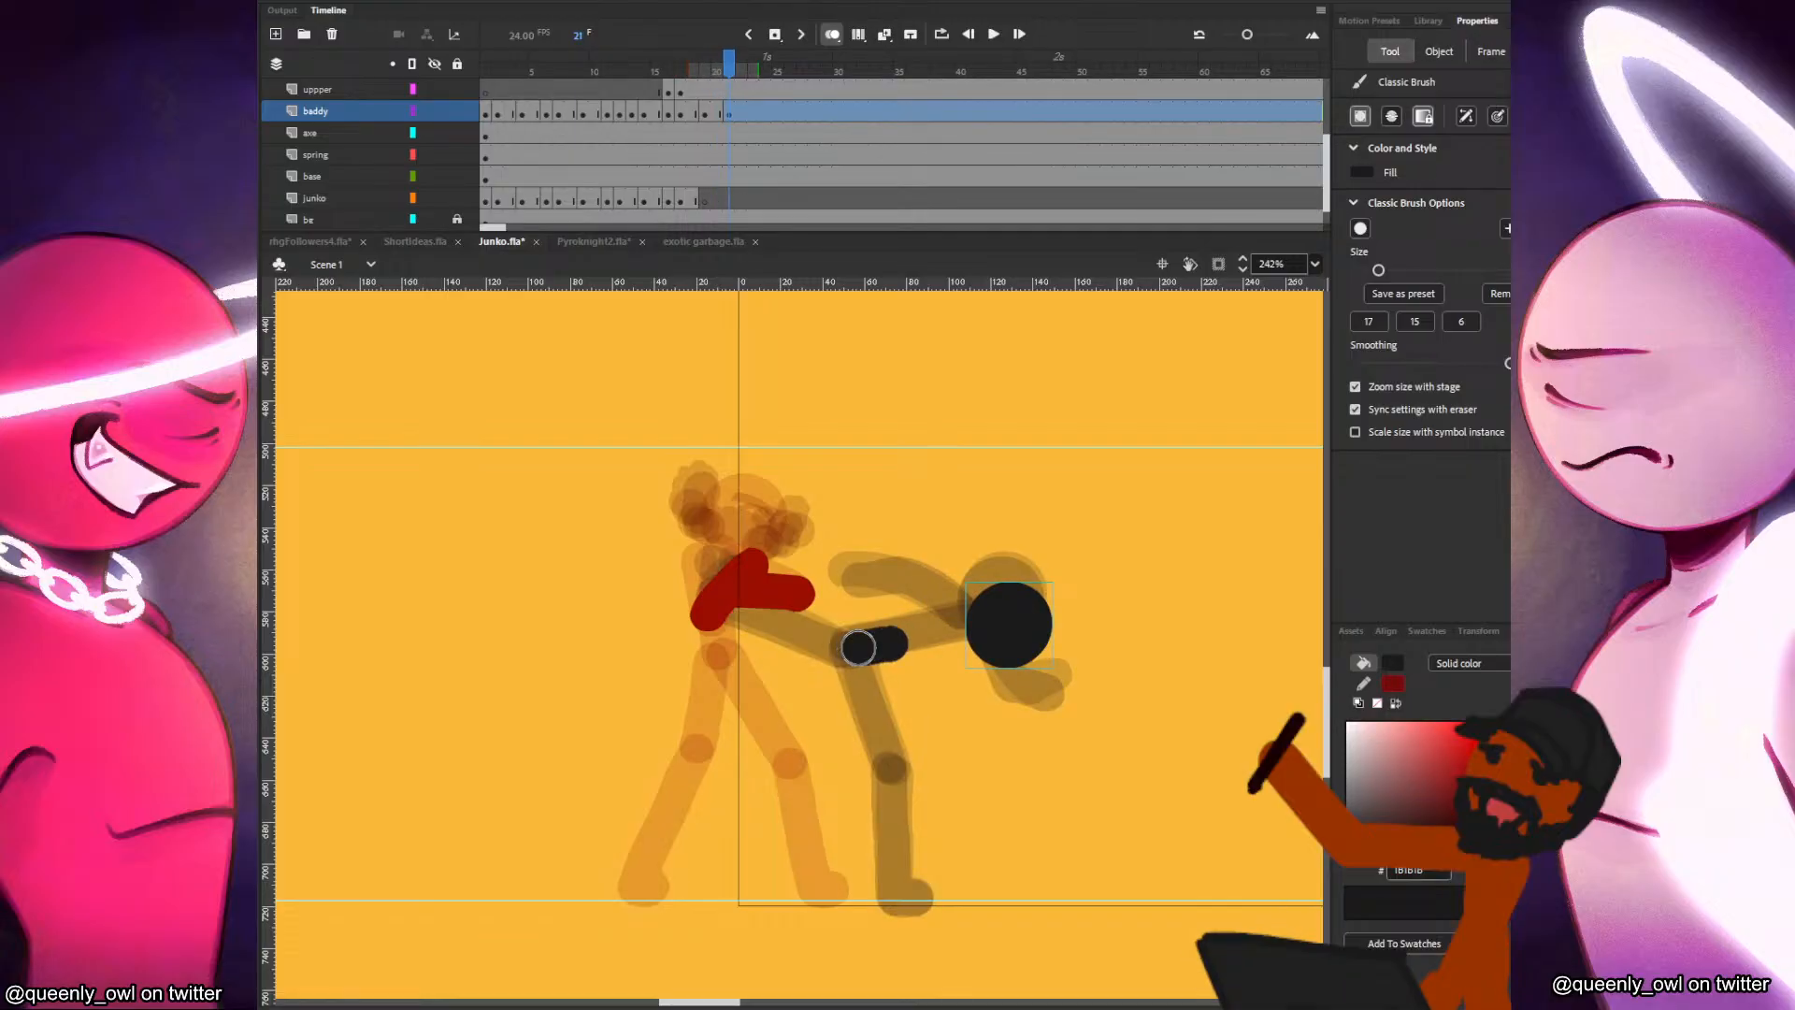
key("comma")
key("period")
key("ctrl+z")
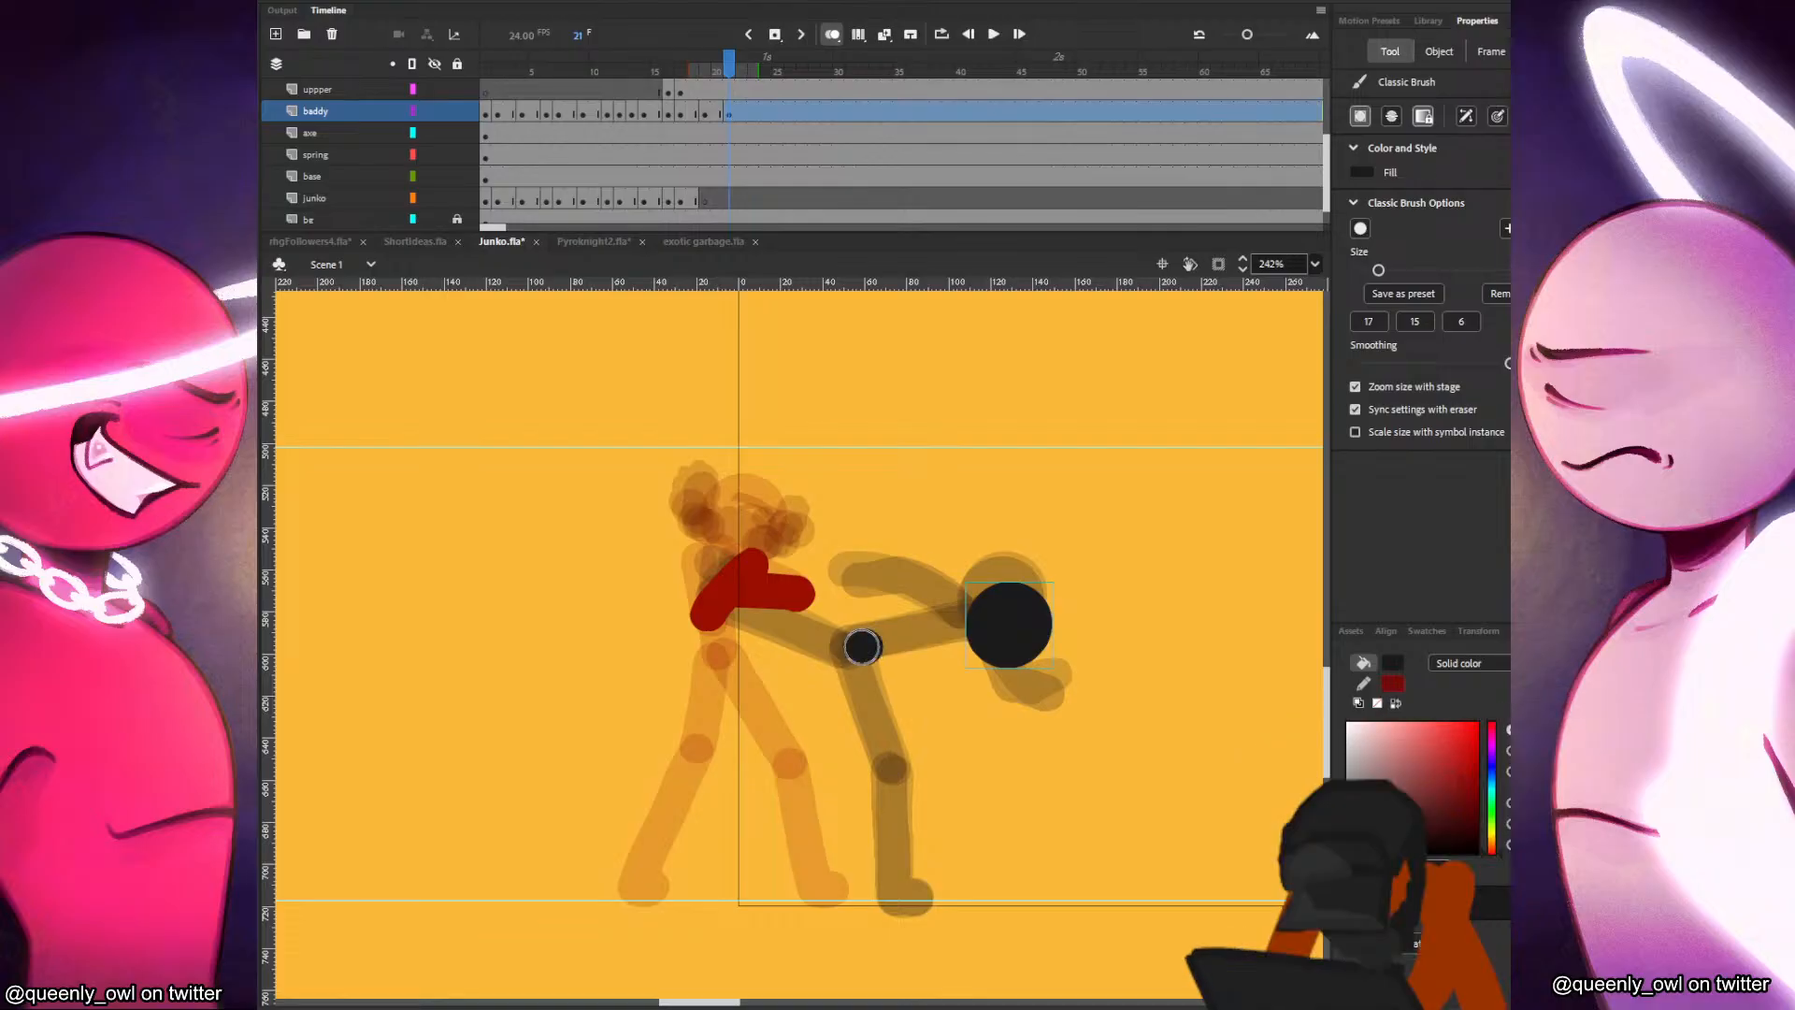
left_click_drag(863, 646, 862, 646)
key("comma")
key("period")
key("comma")
key("period")
key("comma")
key("period")
key("comma")
key("period")
left_click_drag(861, 650, 860, 648)
key("ctrl+z")
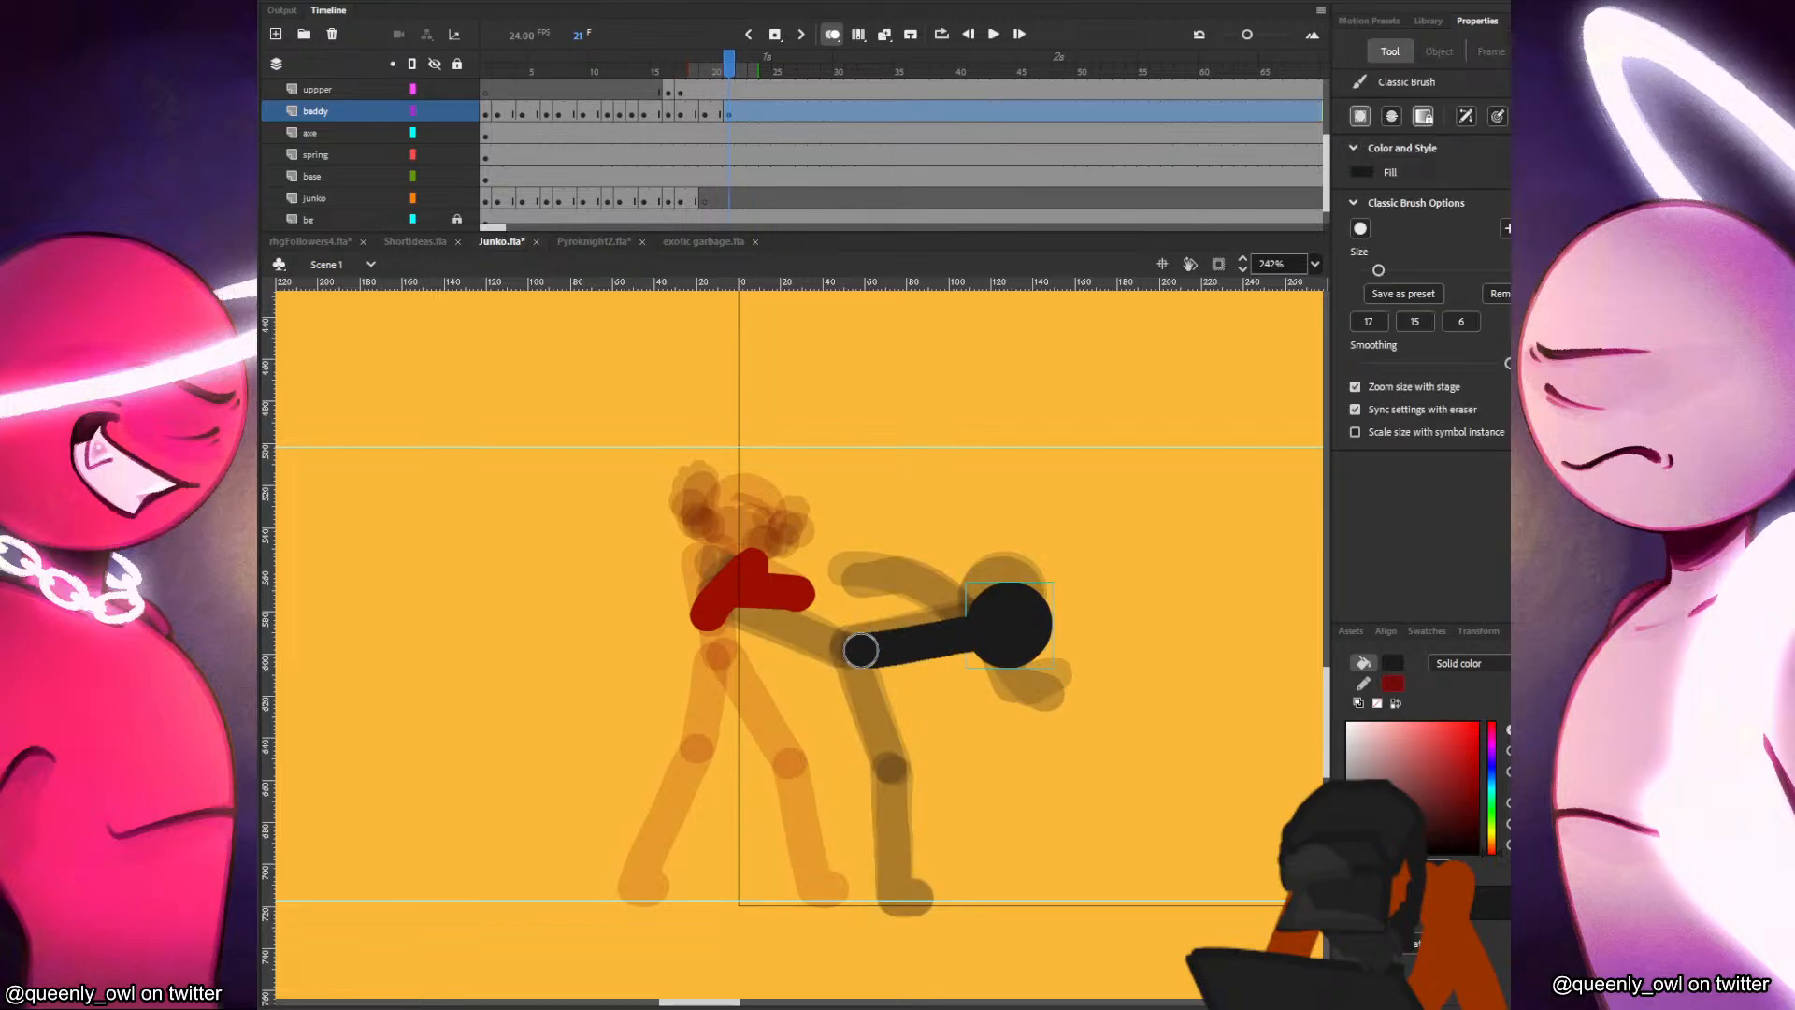
Paint the black figure's torso on frame 21, running from the head to the hip.
left_click_drag(1002, 624, 862, 646)
key("comma")
key("period")
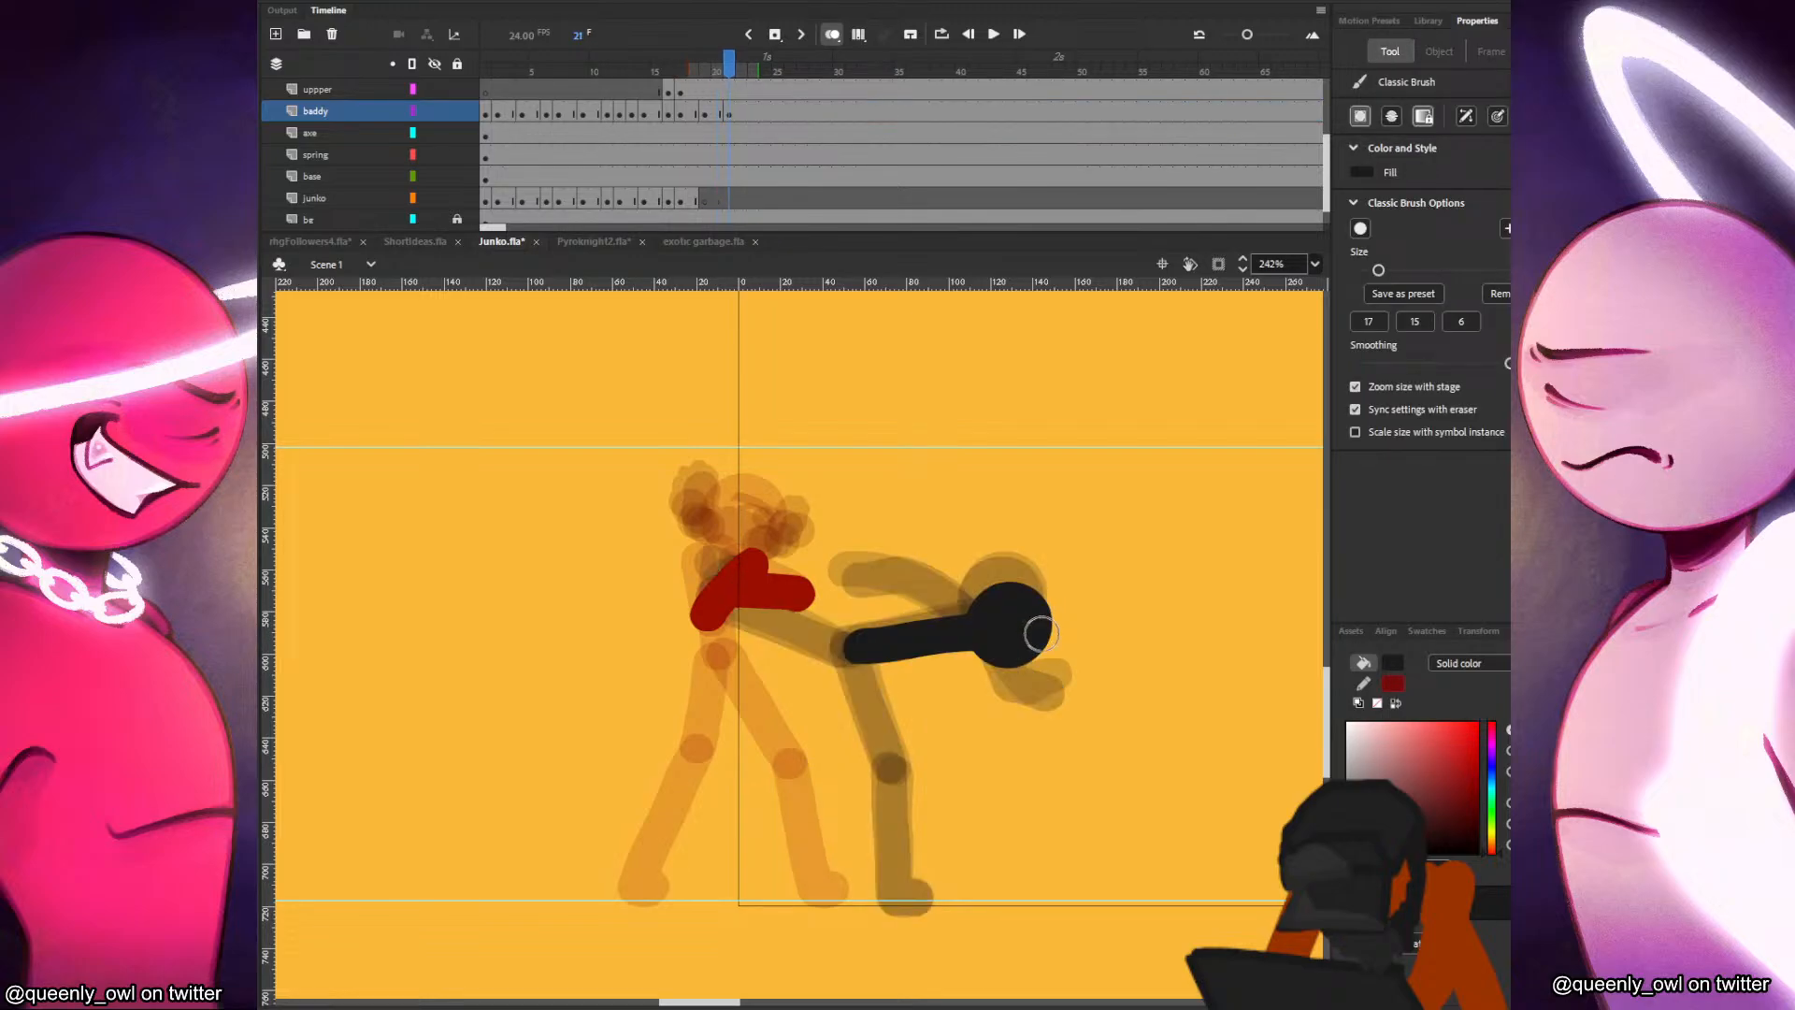
key("comma")
key("comma")
key("comma")
key("period")
key("period")
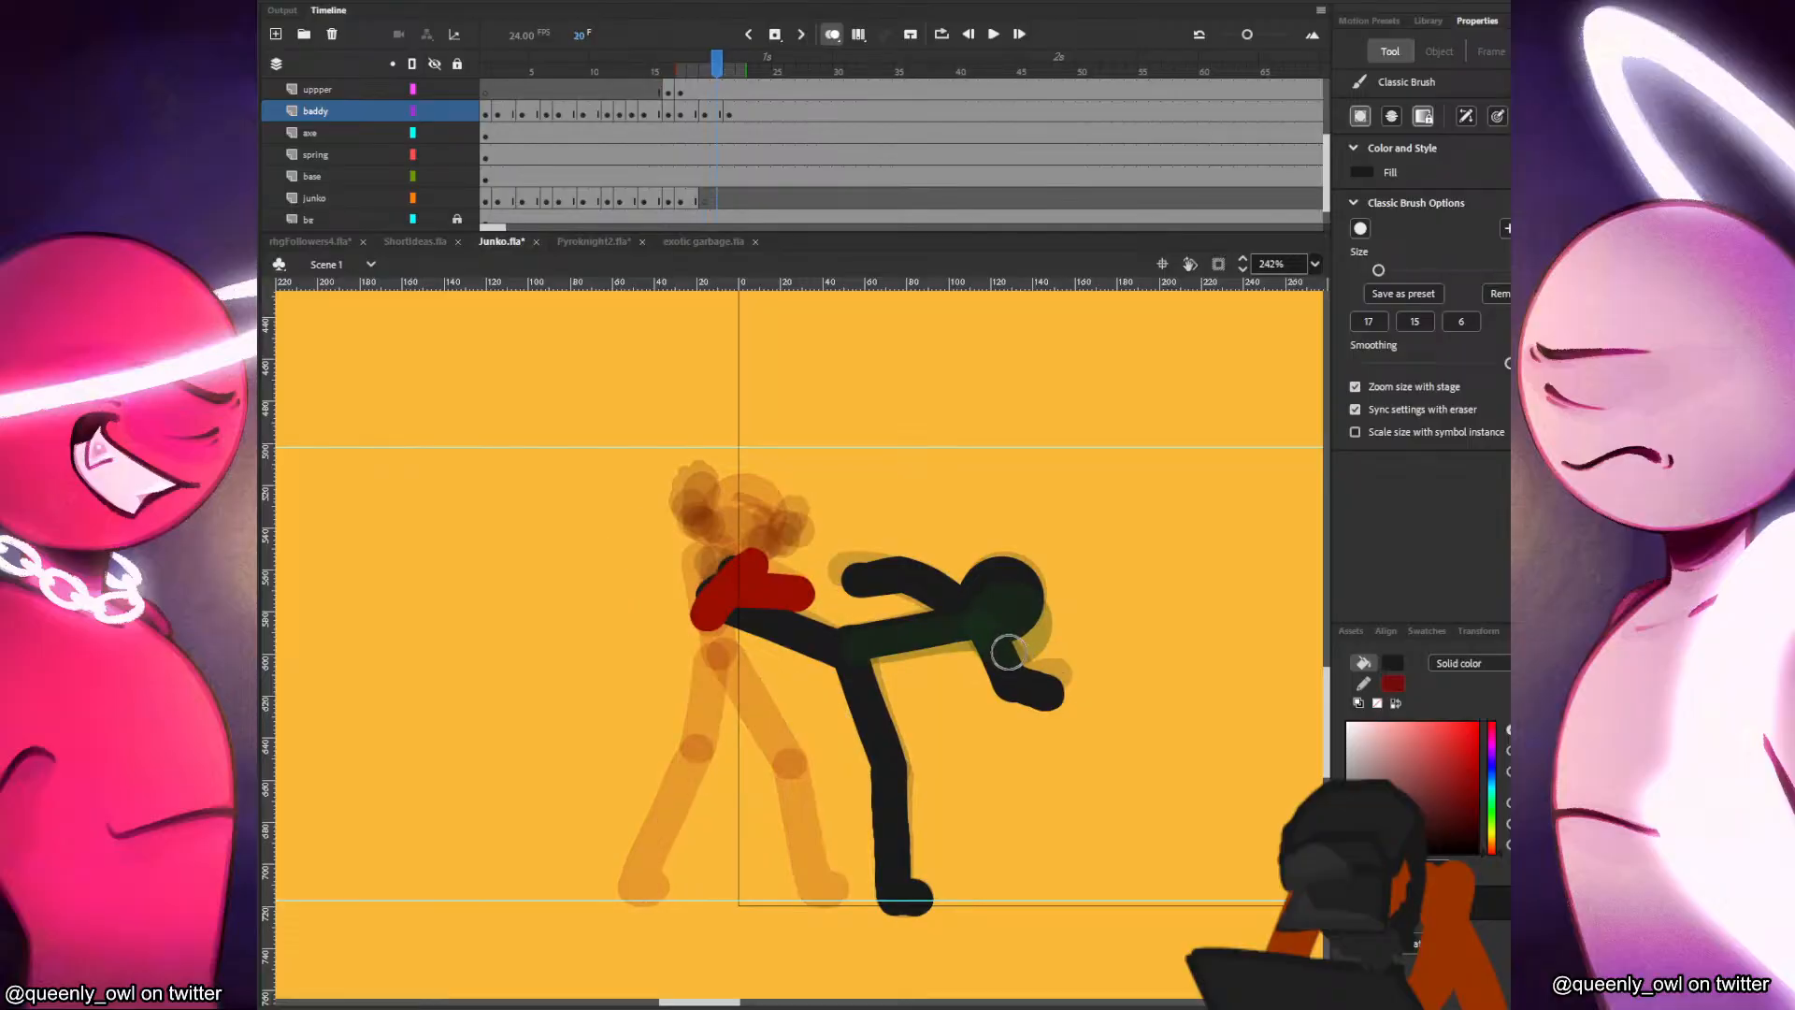
key("period")
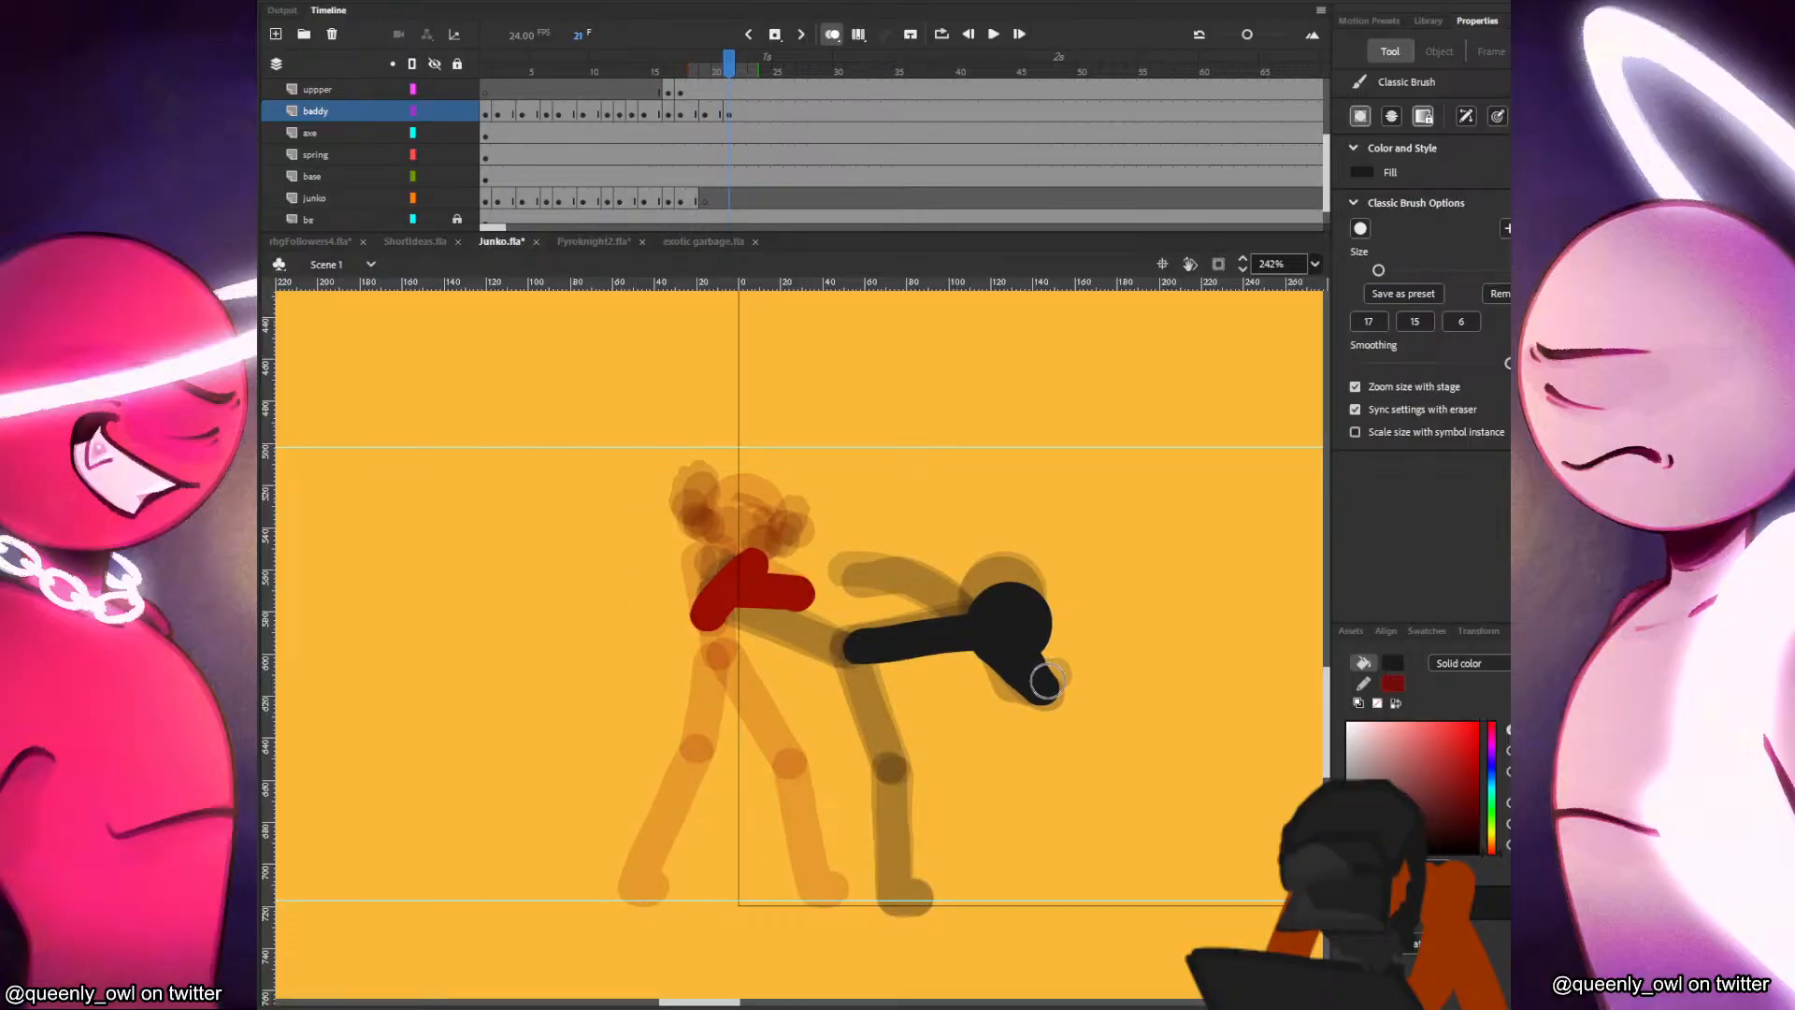
key("comma")
key("period")
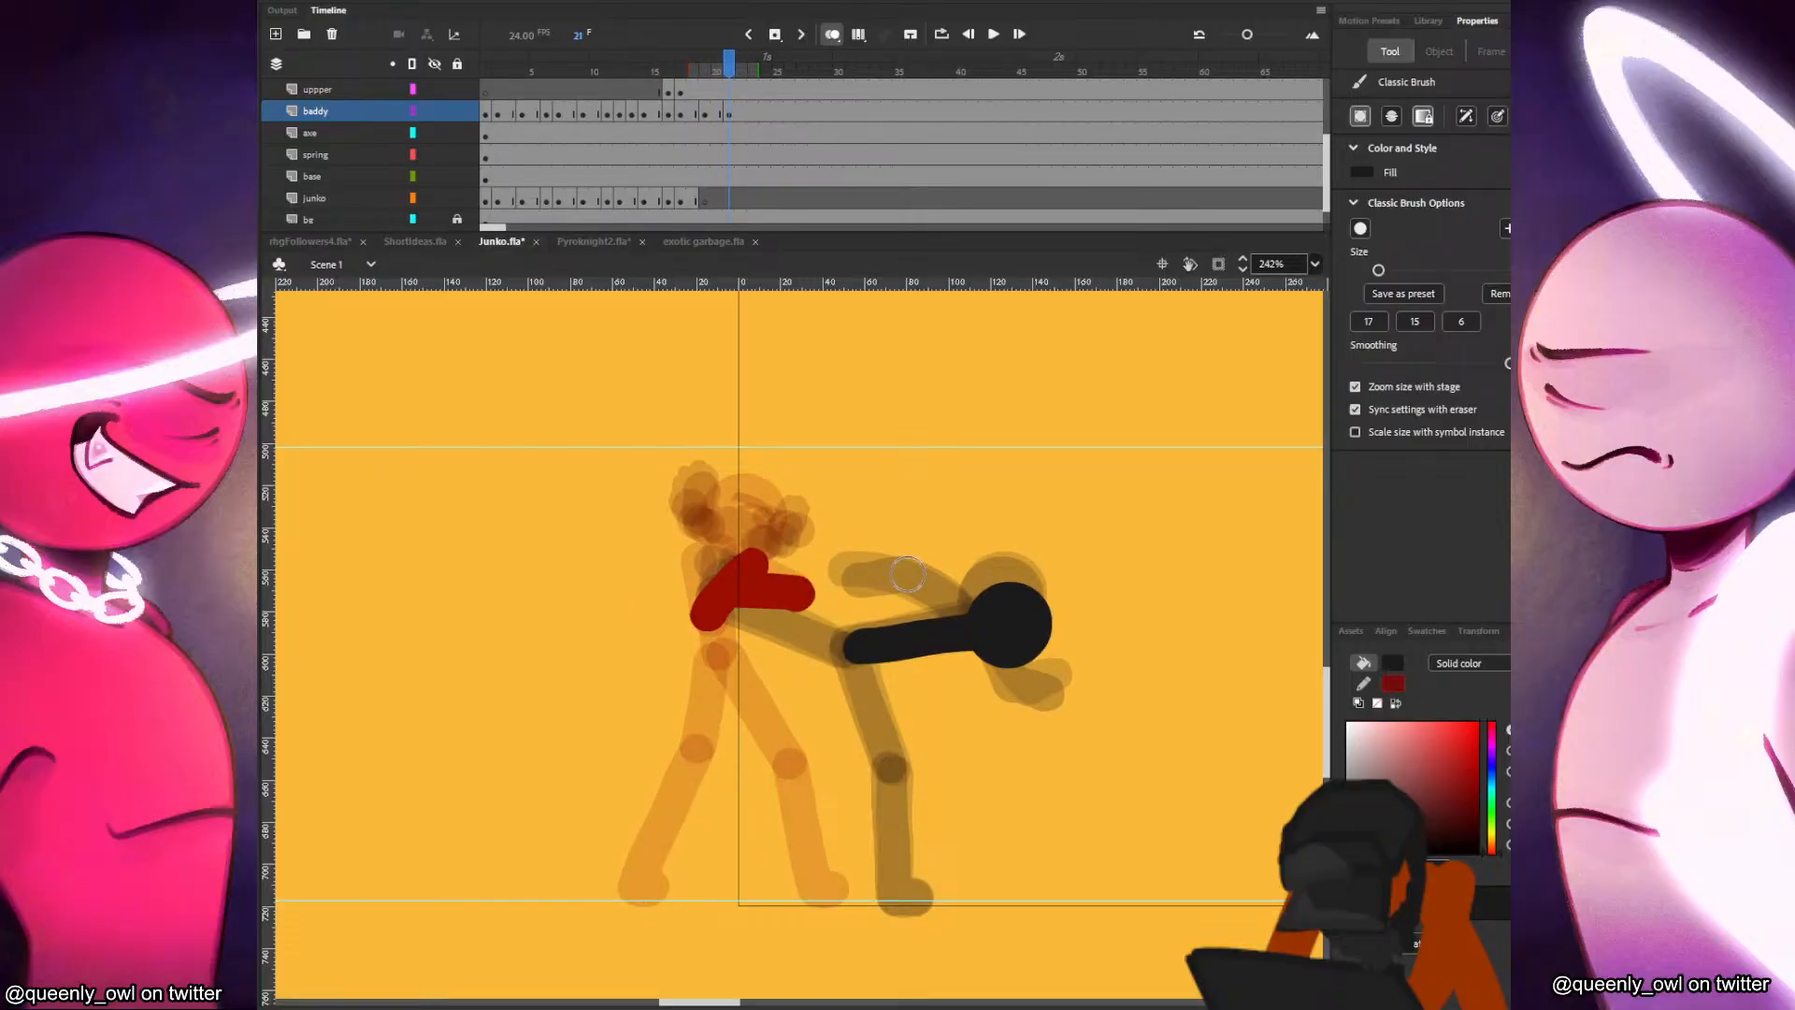
mouse_move(886, 577)
left_mouse_down()
mouse_move(958, 565)
mouse_move(972, 599)
left_mouse_up()
key("comma")
key("period")
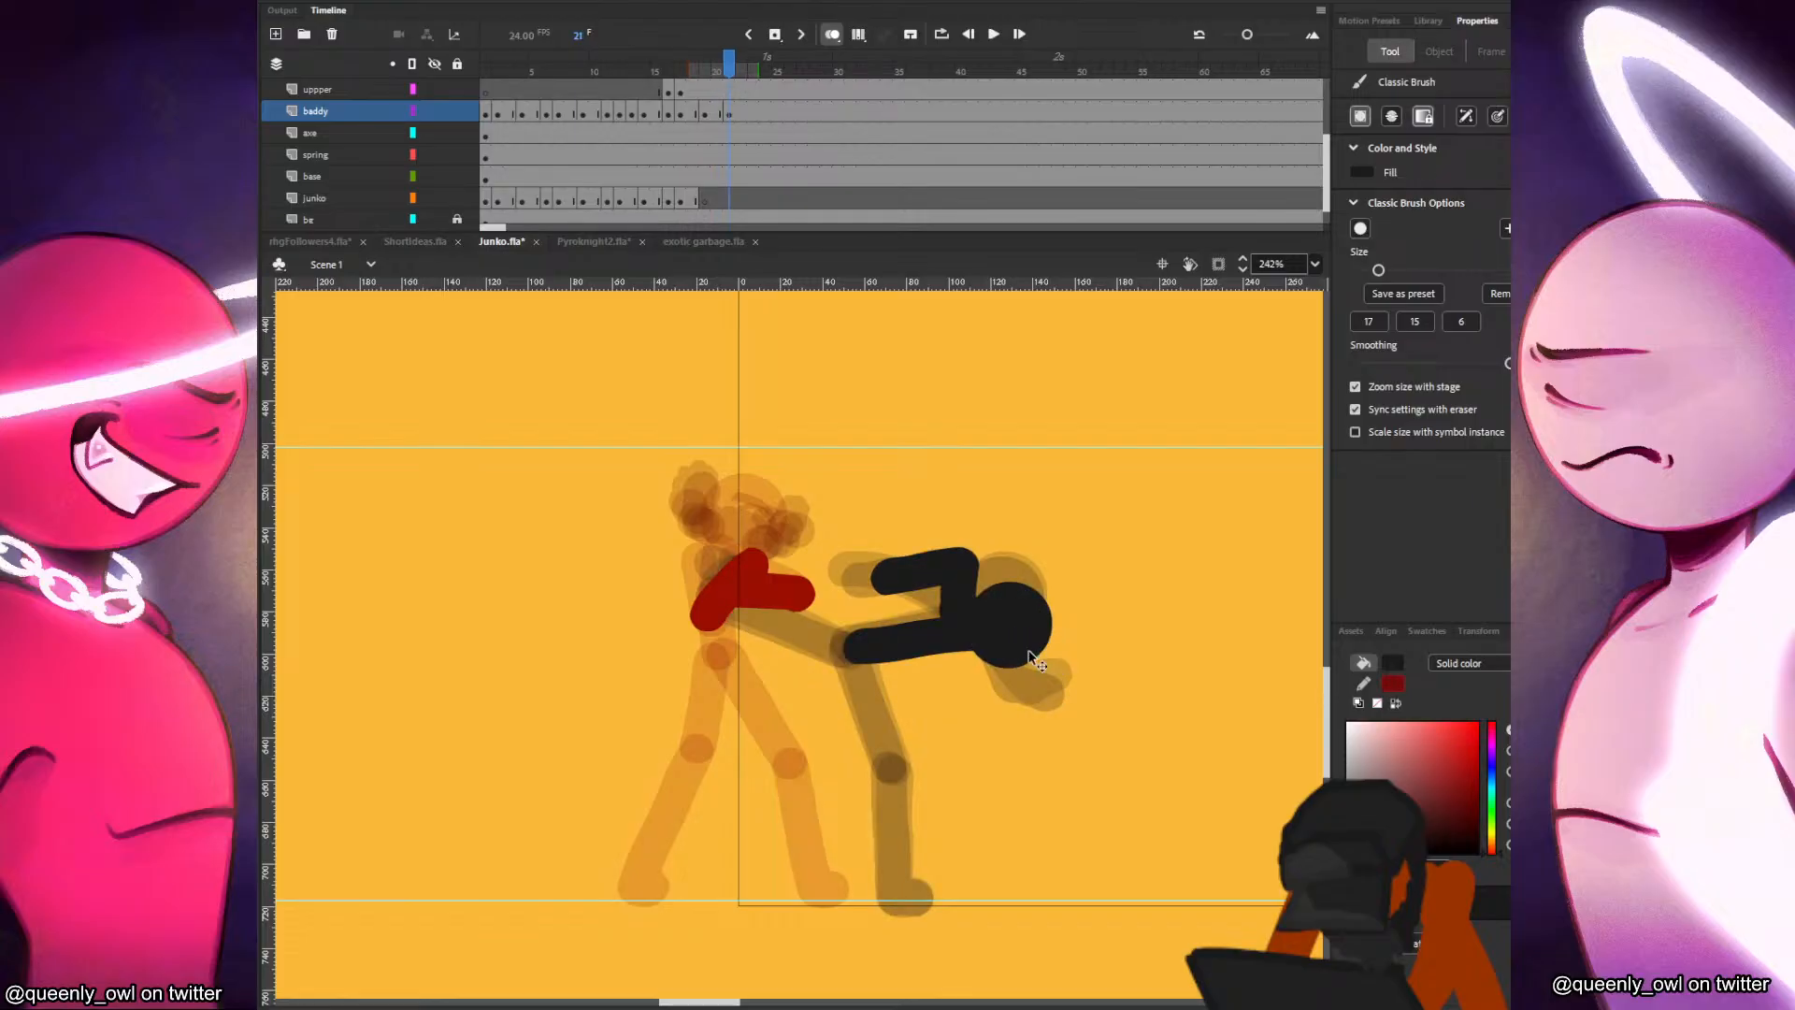
key("comma")
key("comma")
Paint the black figure's arms on frame 21, one folded back against the torso and one hanging straight below the head.
key("comma")
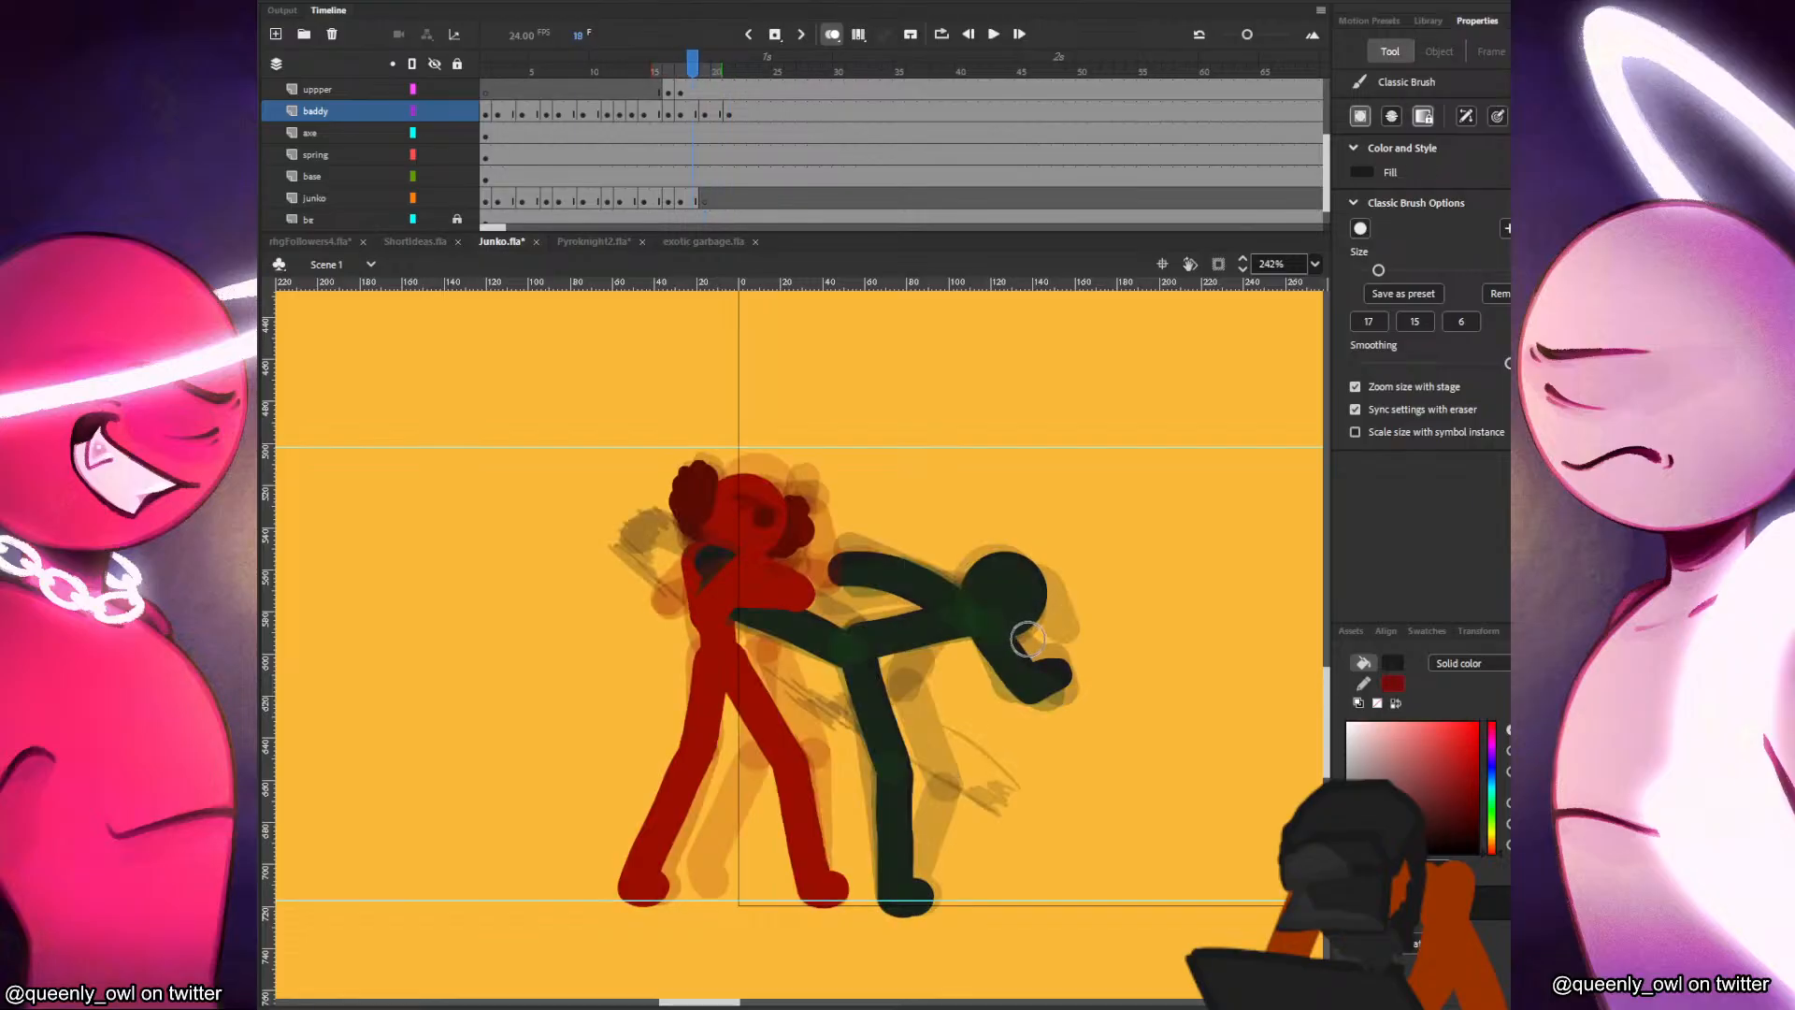
key("period")
key("period")
key("period")
mouse_move(948, 575)
left_mouse_down()
mouse_move(916, 612)
mouse_move(949, 575)
mouse_move(982, 598)
left_mouse_up()
key("comma")
key("comma")
key("comma")
key("comma")
key("period")
key("period")
key("comma")
key("comma")
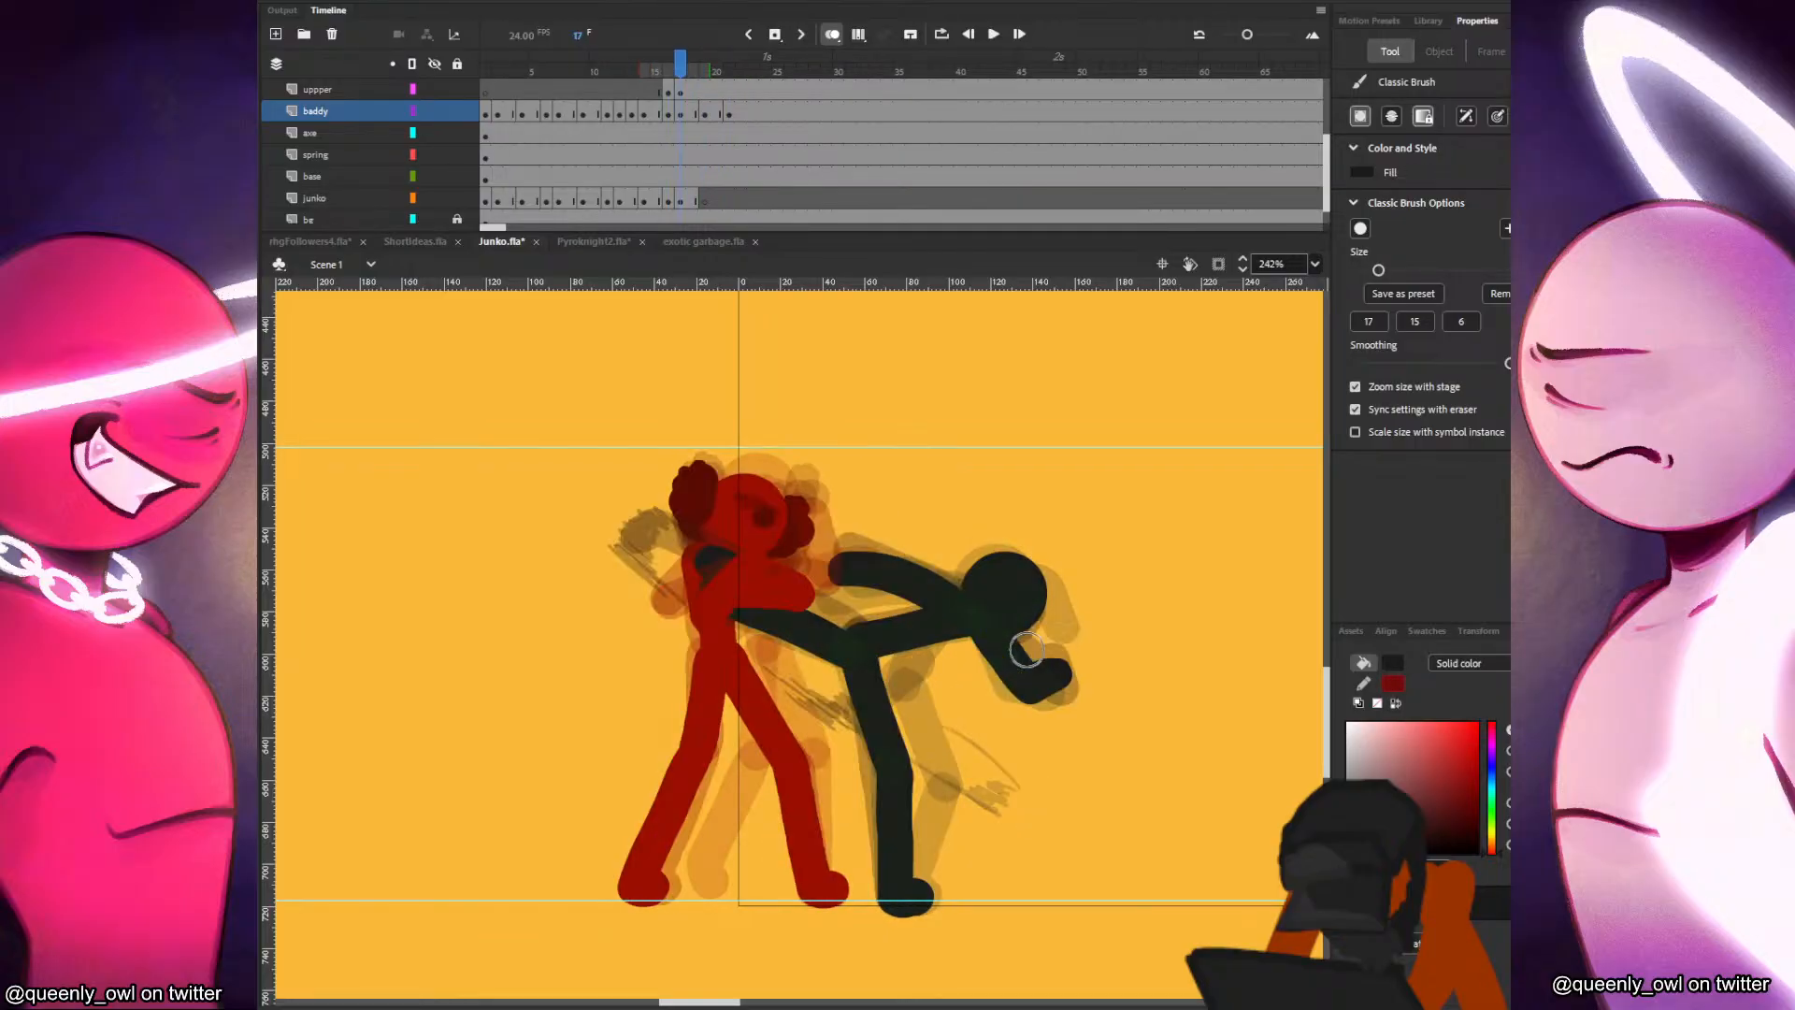
key("period")
key("period")
key("period")
key("period")
left_click_drag(1003, 653, 1054, 715)
key("ctrl+z")
key("comma")
key("period")
left_click_drag(994, 649, 1046, 733)
key("comma")
key("period")
Paint the black figure's standing leg and foot on frame 21, from the hip down to the ground line.
key("comma")
key("period")
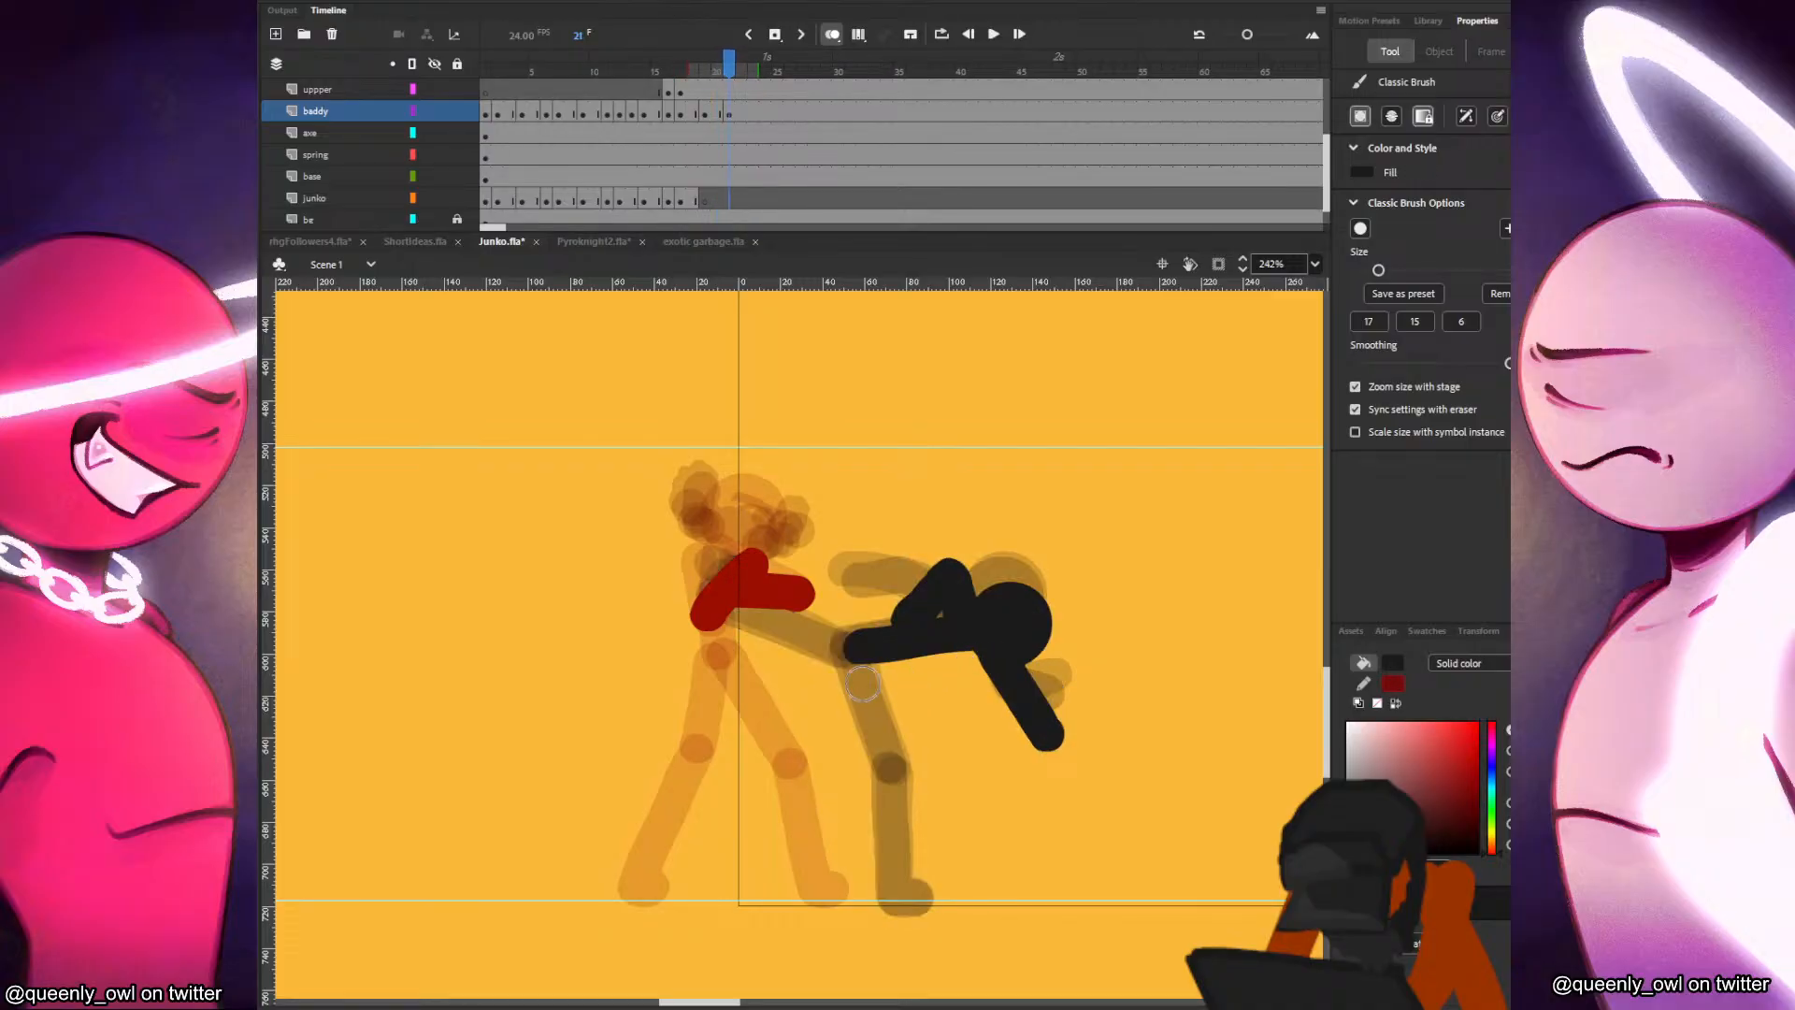
mouse_move(859, 656)
left_mouse_down()
mouse_move(899, 764)
mouse_move(898, 893)
mouse_move(924, 898)
left_mouse_up()
key("comma")
key("period")
Paint the black figure's kicking leg on frame 21, passing behind Junko's arms, with the foot angled upward.
key("comma")
key("period")
left_click_drag(695, 608, 840, 653)
key("comma")
key("period")
left_click_drag(671, 579, 692, 600)
key("comma")
key("period")
key("comma")
key("period")
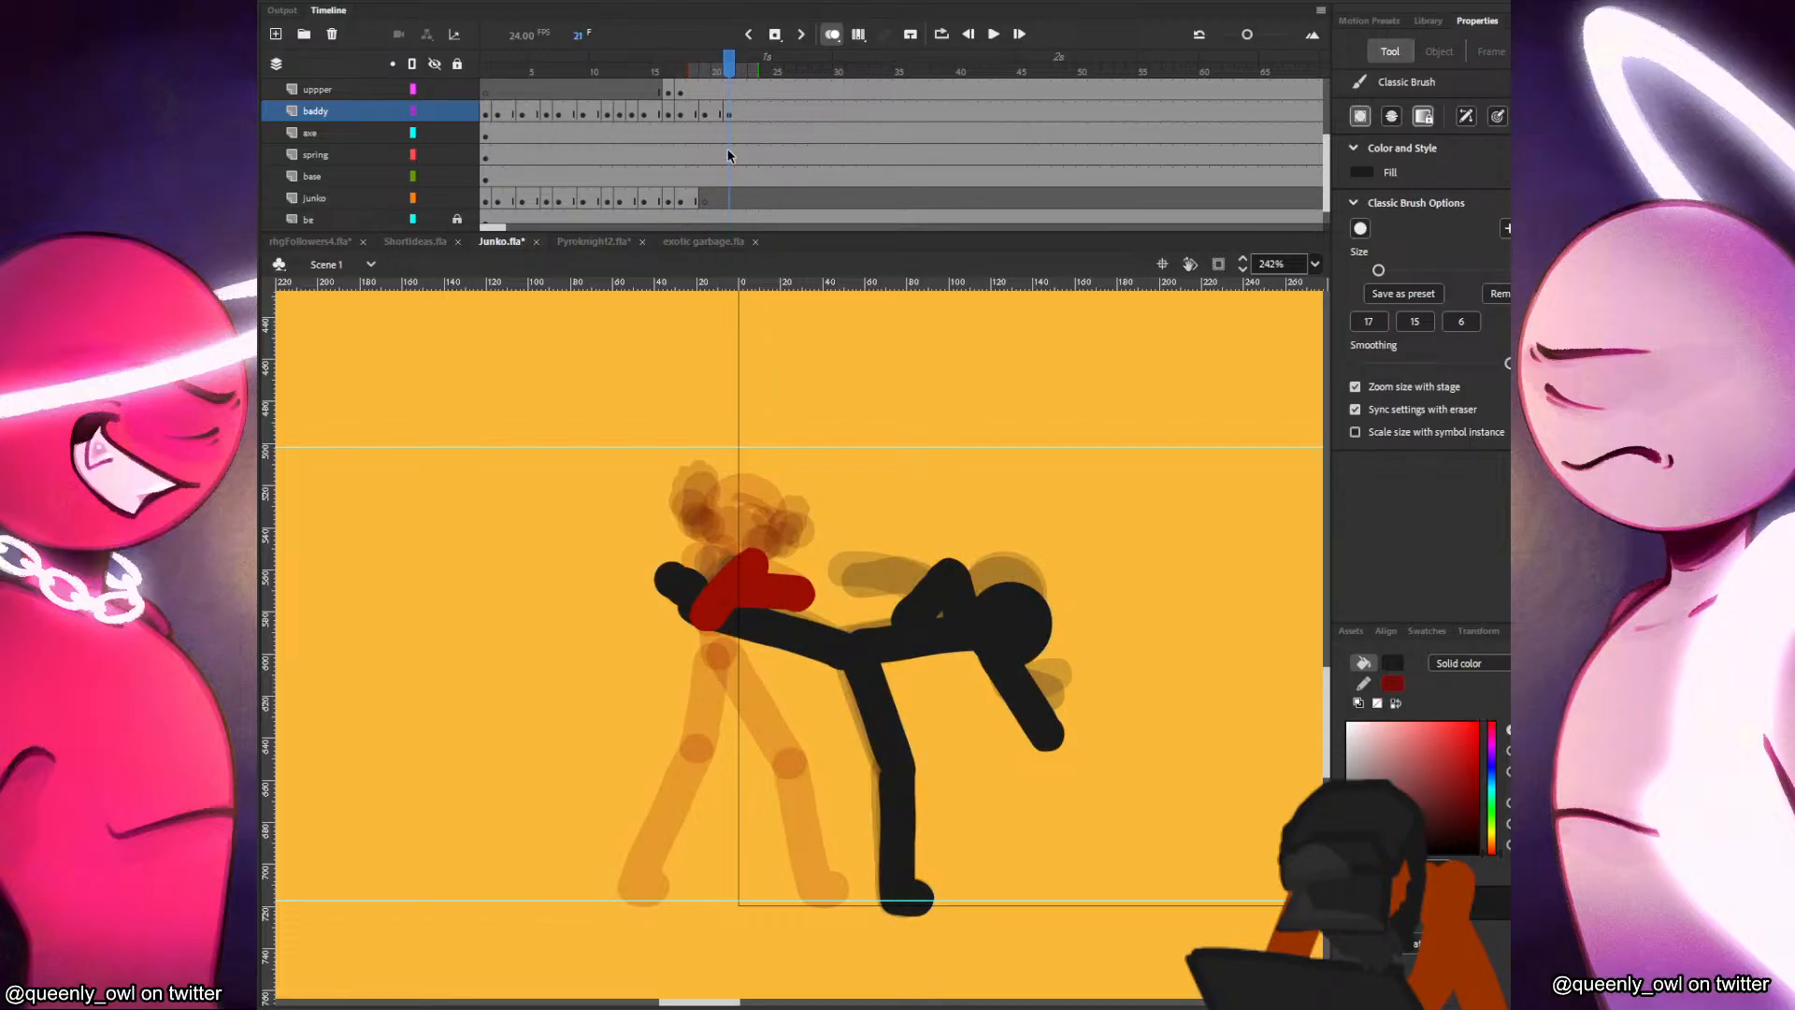
Insert a blank keyframe at frame 22 of the baddy layer and paste the black figure's head in place, lowered slightly.
left_click(740, 114)
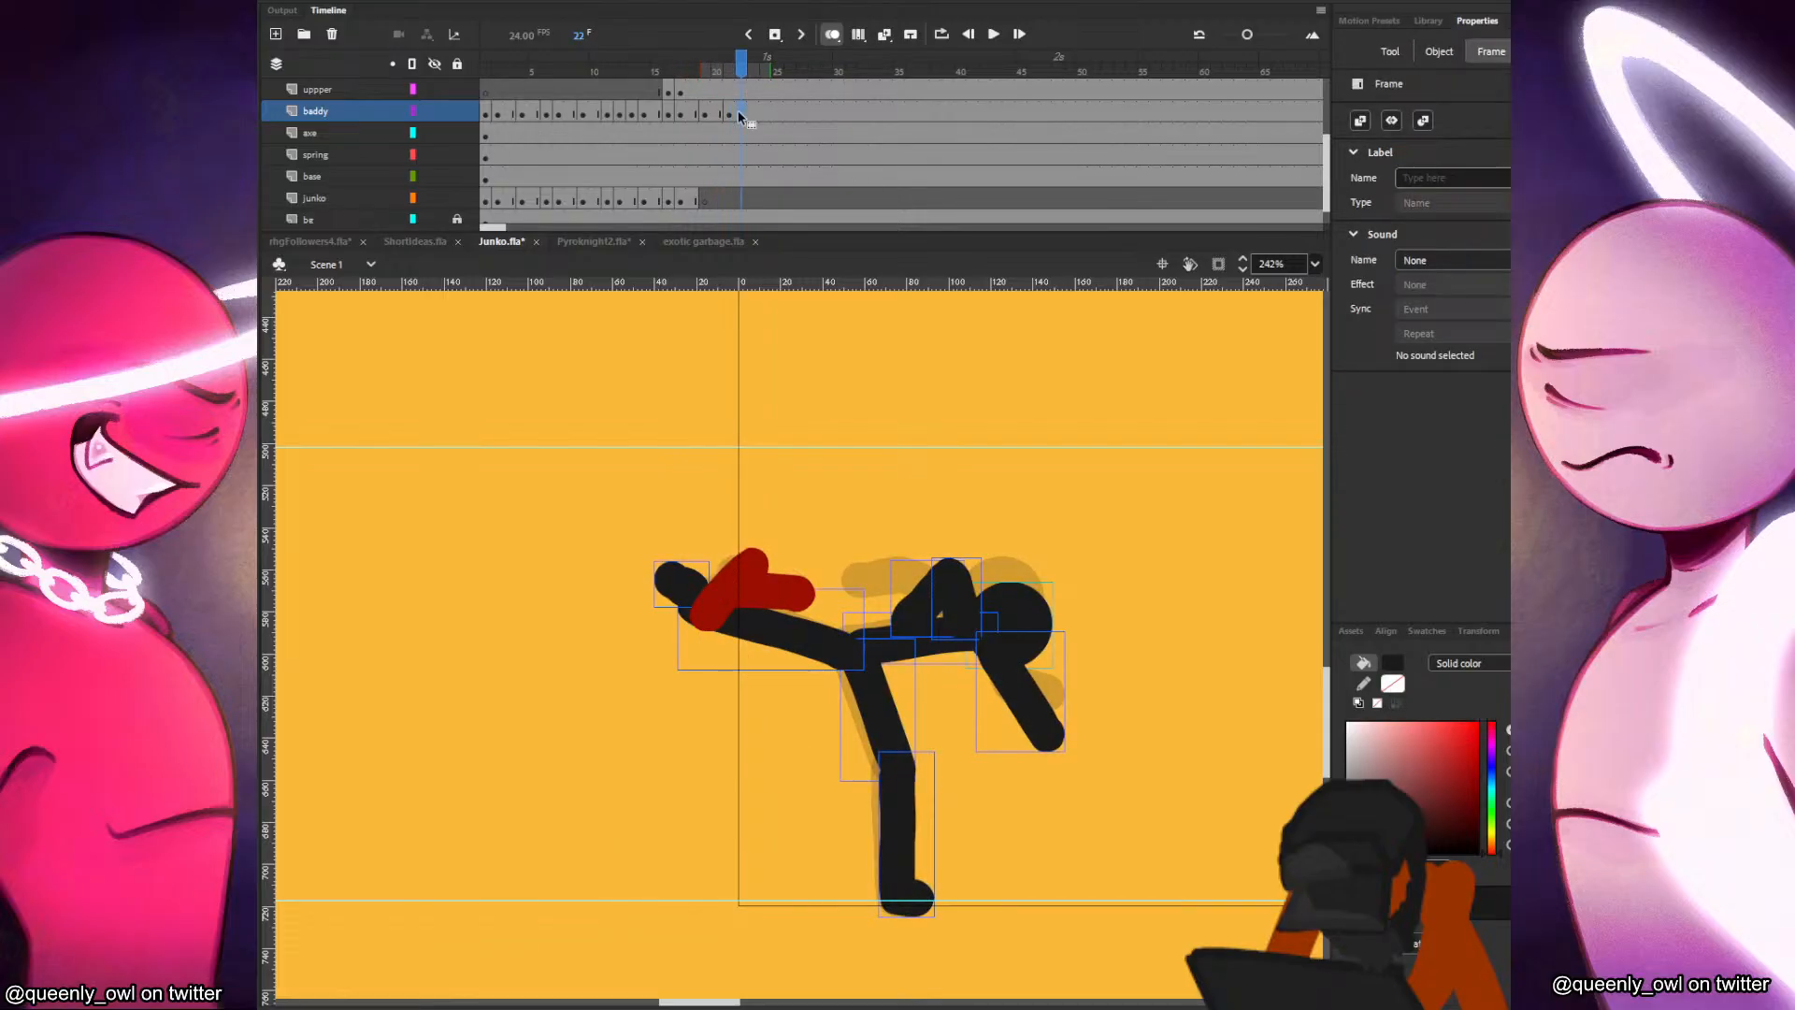
key("F7")
key("ctrl+shift+v")
left_click_drag(994, 596, 995, 599)
key("b")
key("comma")
key("period")
Paint the black figure's torso and the bent arm hanging below its head on frame 22.
left_click_drag(858, 643, 998, 634)
key("comma")
key("period")
key("comma")
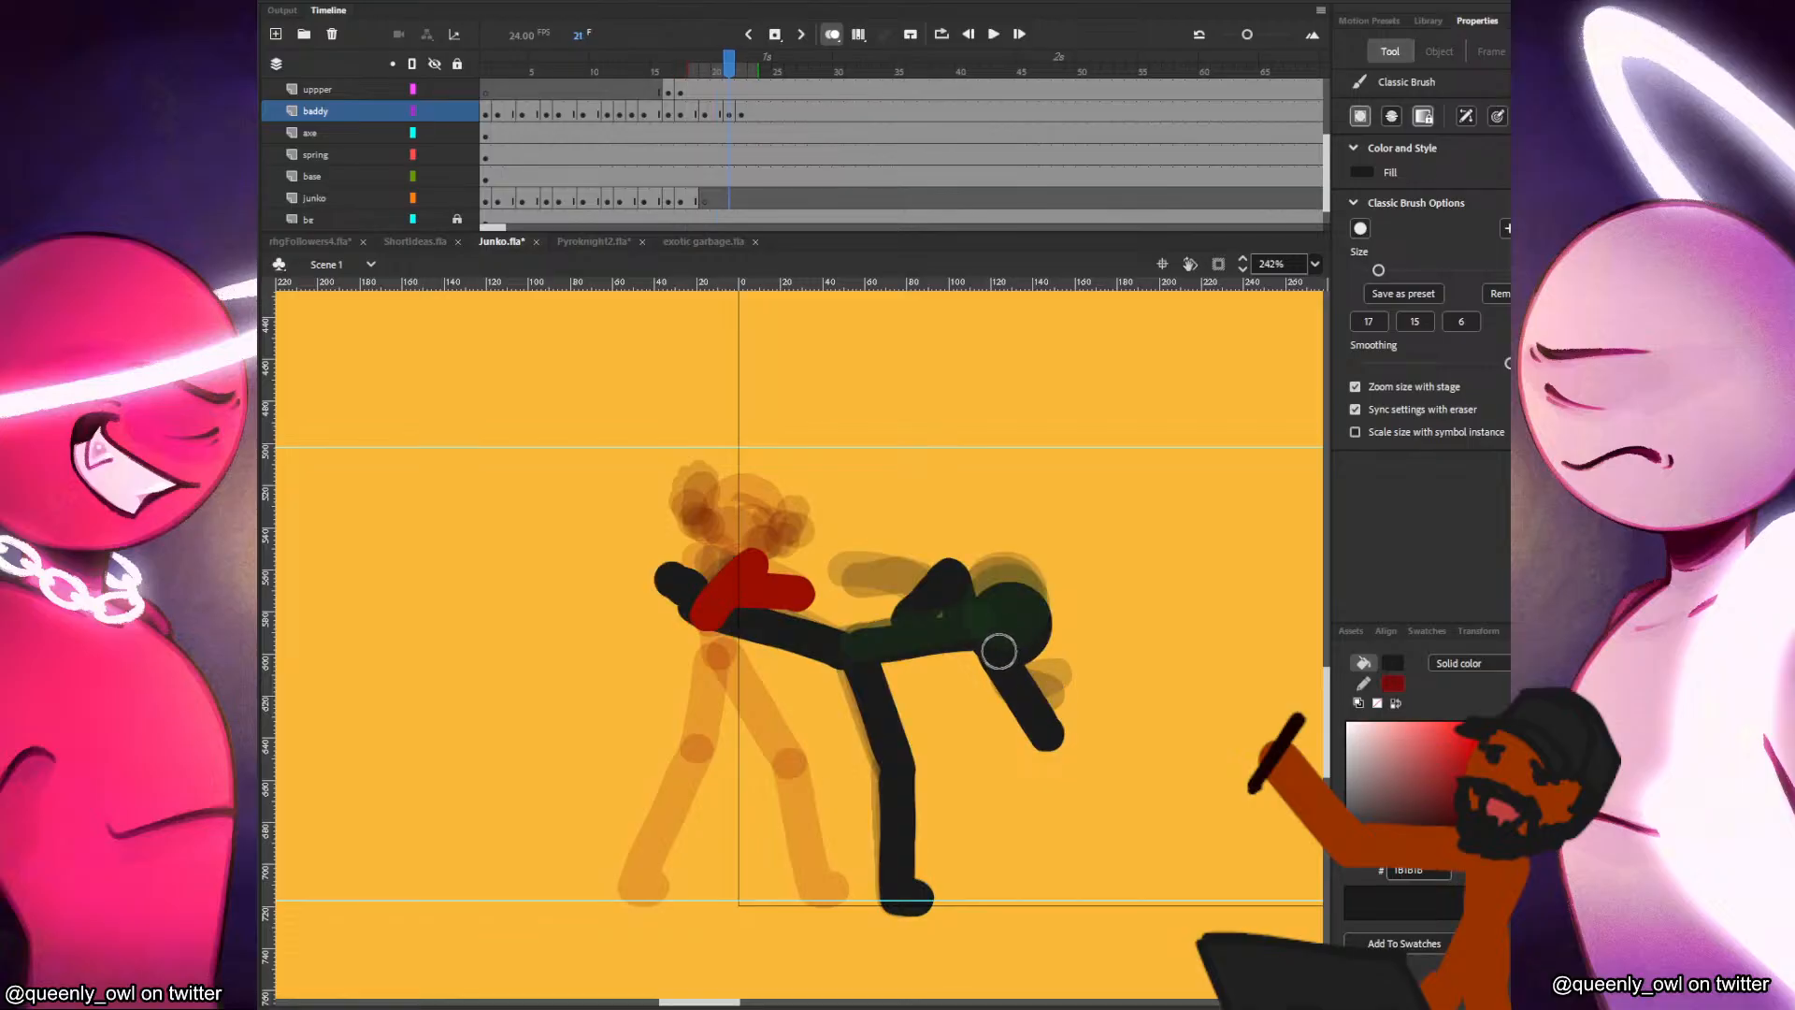
key("period")
left_click_drag(982, 640, 1008, 708)
key("ctrl+z")
left_click_drag(986, 636, 1030, 713)
key("comma")
key("period")
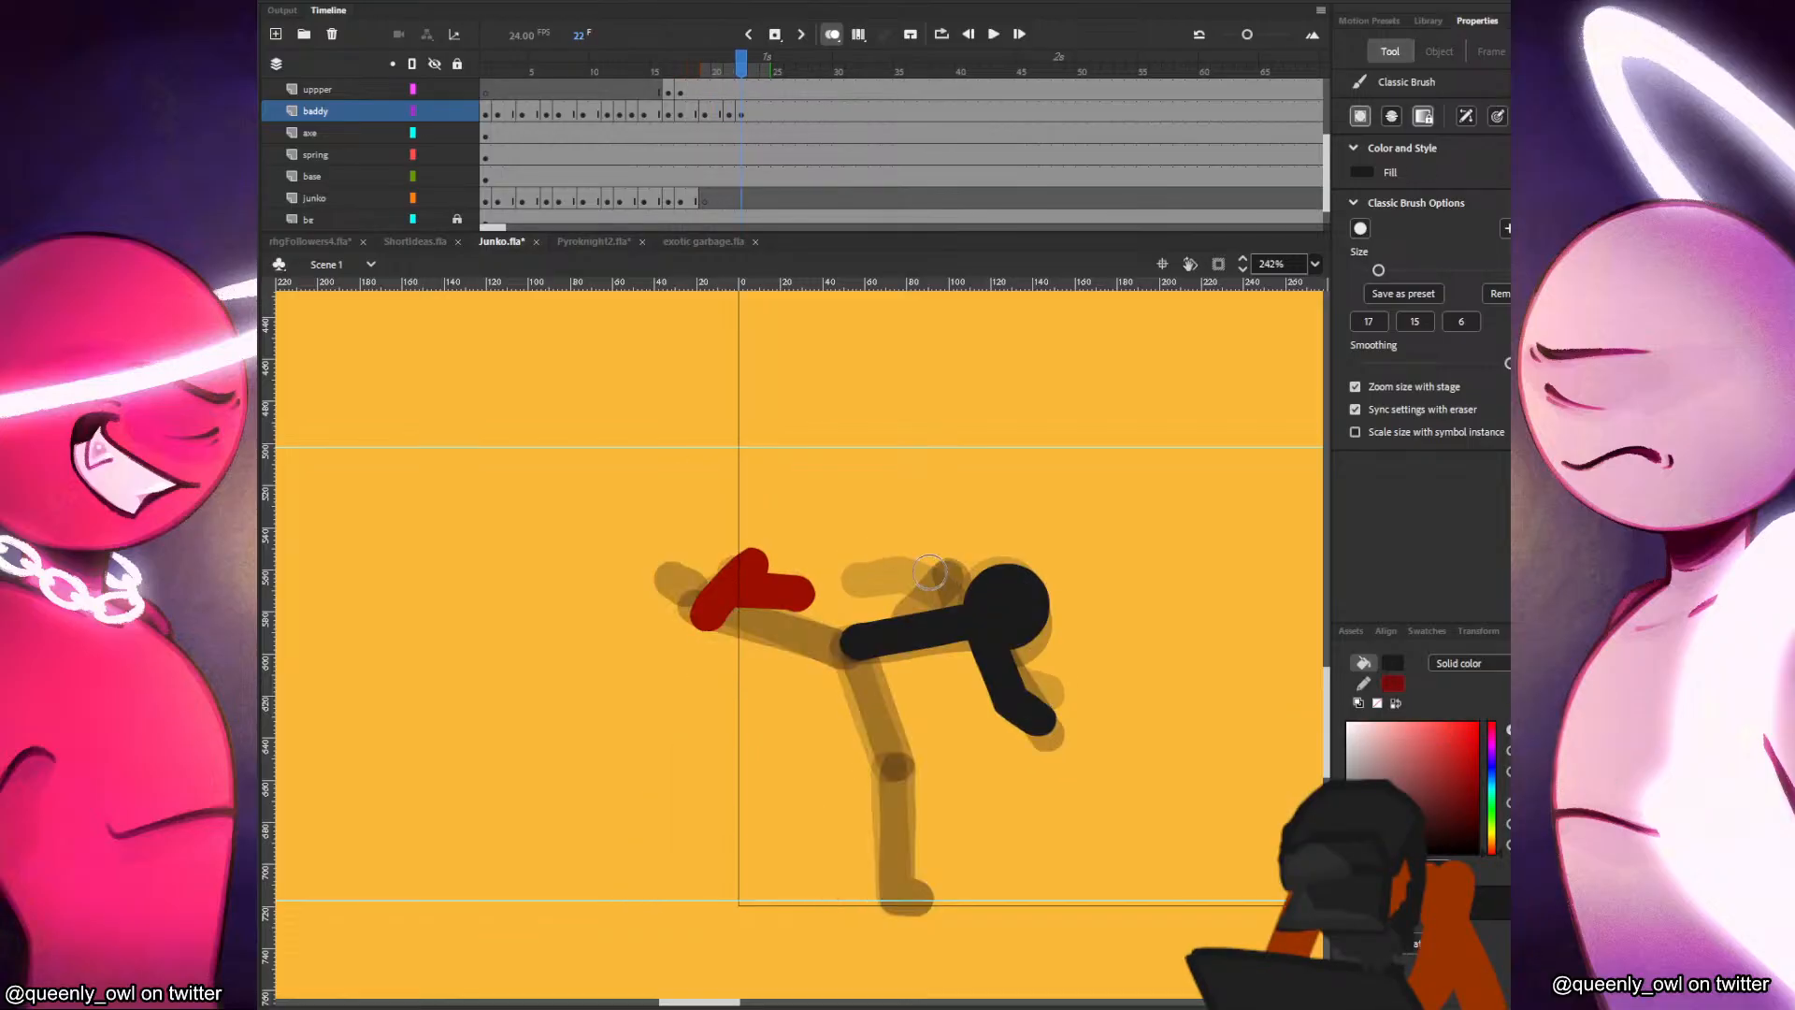
Paint the black figure's bent arm reaching toward Junko and its standing leg with foot on frame 22.
mouse_move(887, 590)
left_mouse_down()
mouse_move(963, 618)
mouse_move(852, 647)
mouse_move(904, 747)
mouse_move(872, 847)
left_mouse_up()
key("comma")
key("period")
key("ctrl+z")
key("comma")
key("period")
key("ctrl+z")
key("comma")
key("period")
mouse_move(853, 643)
left_mouse_down()
mouse_move(885, 748)
mouse_move(888, 896)
left_mouse_up()
key("comma")
key("period")
key("comma")
key("period")
Paint the black figure's kicking leg and foot on frame 22, extending from the hip to behind Junko's arms.
left_click_drag(712, 601, 830, 644)
key("comma")
key("period")
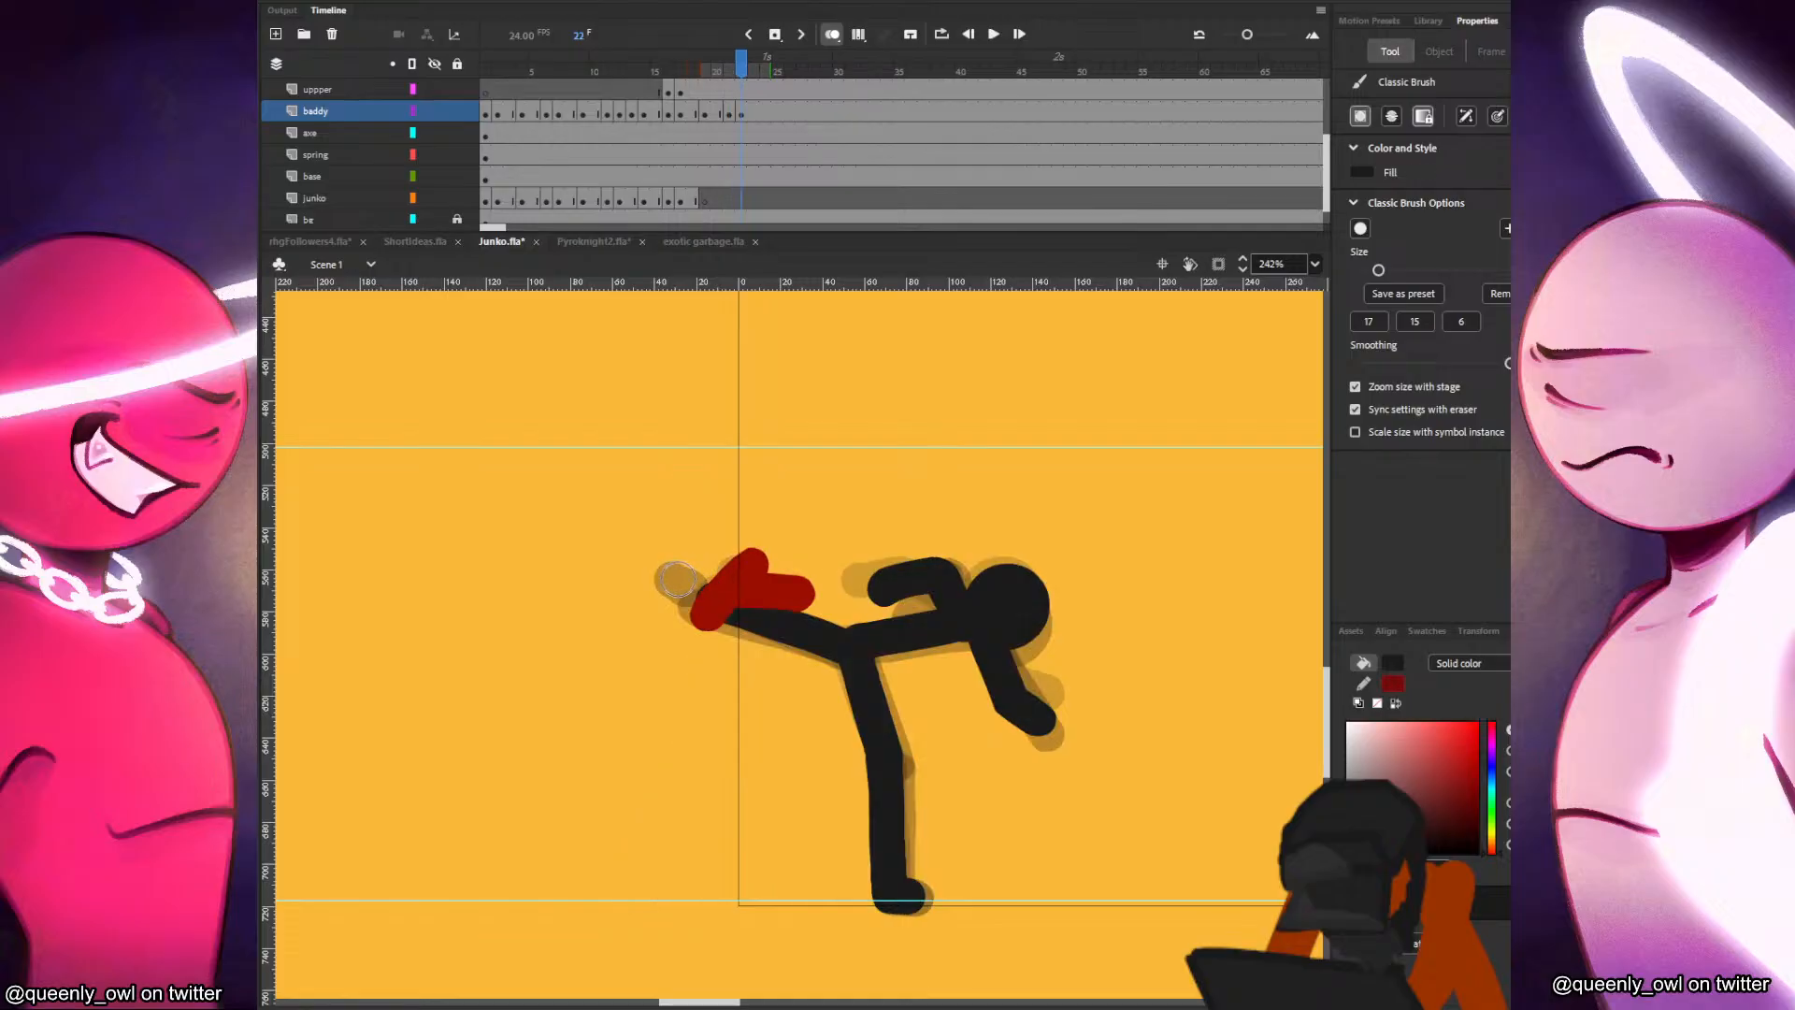
mouse_move(675, 581)
left_mouse_down()
mouse_move(702, 589)
mouse_move(708, 571)
left_mouse_up()
key("comma")
key("period")
key("comma")
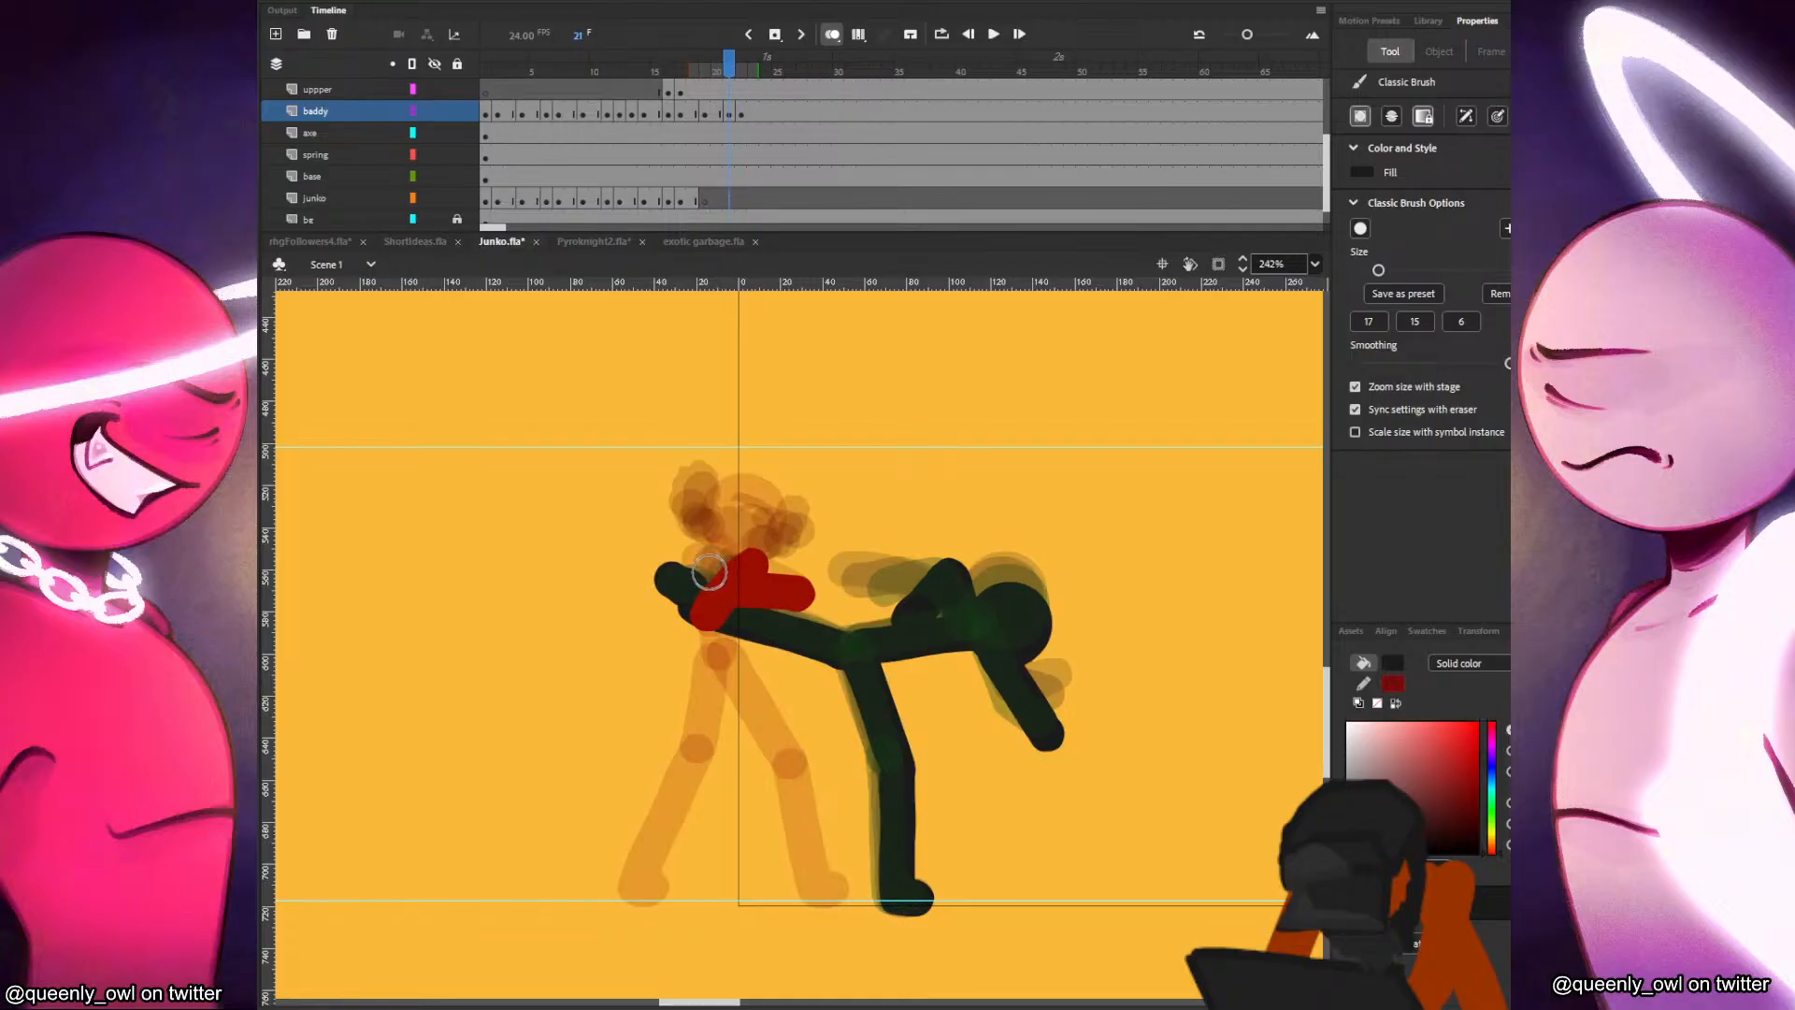
key("period")
Insert a blank keyframe at frame 23 of the baddy layer, paste the black figure's head in place and shift it slightly down.
left_click(751, 113)
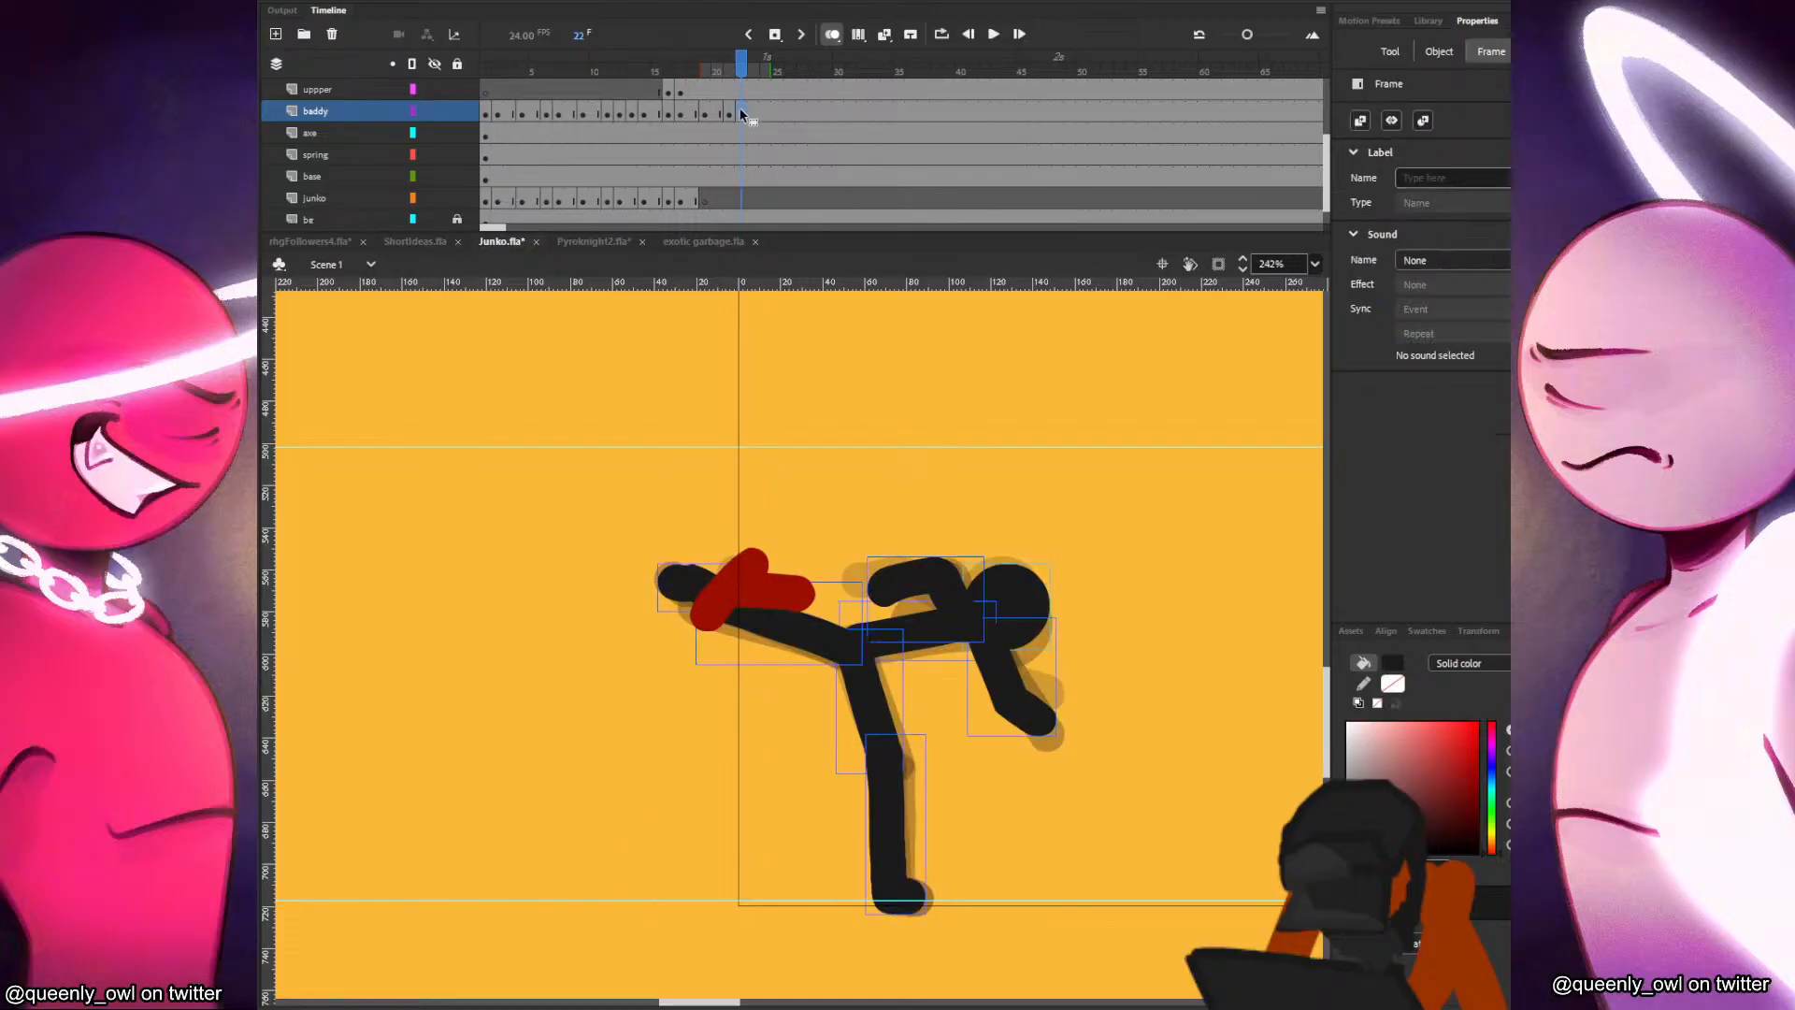
key("ctrl+shift+v")
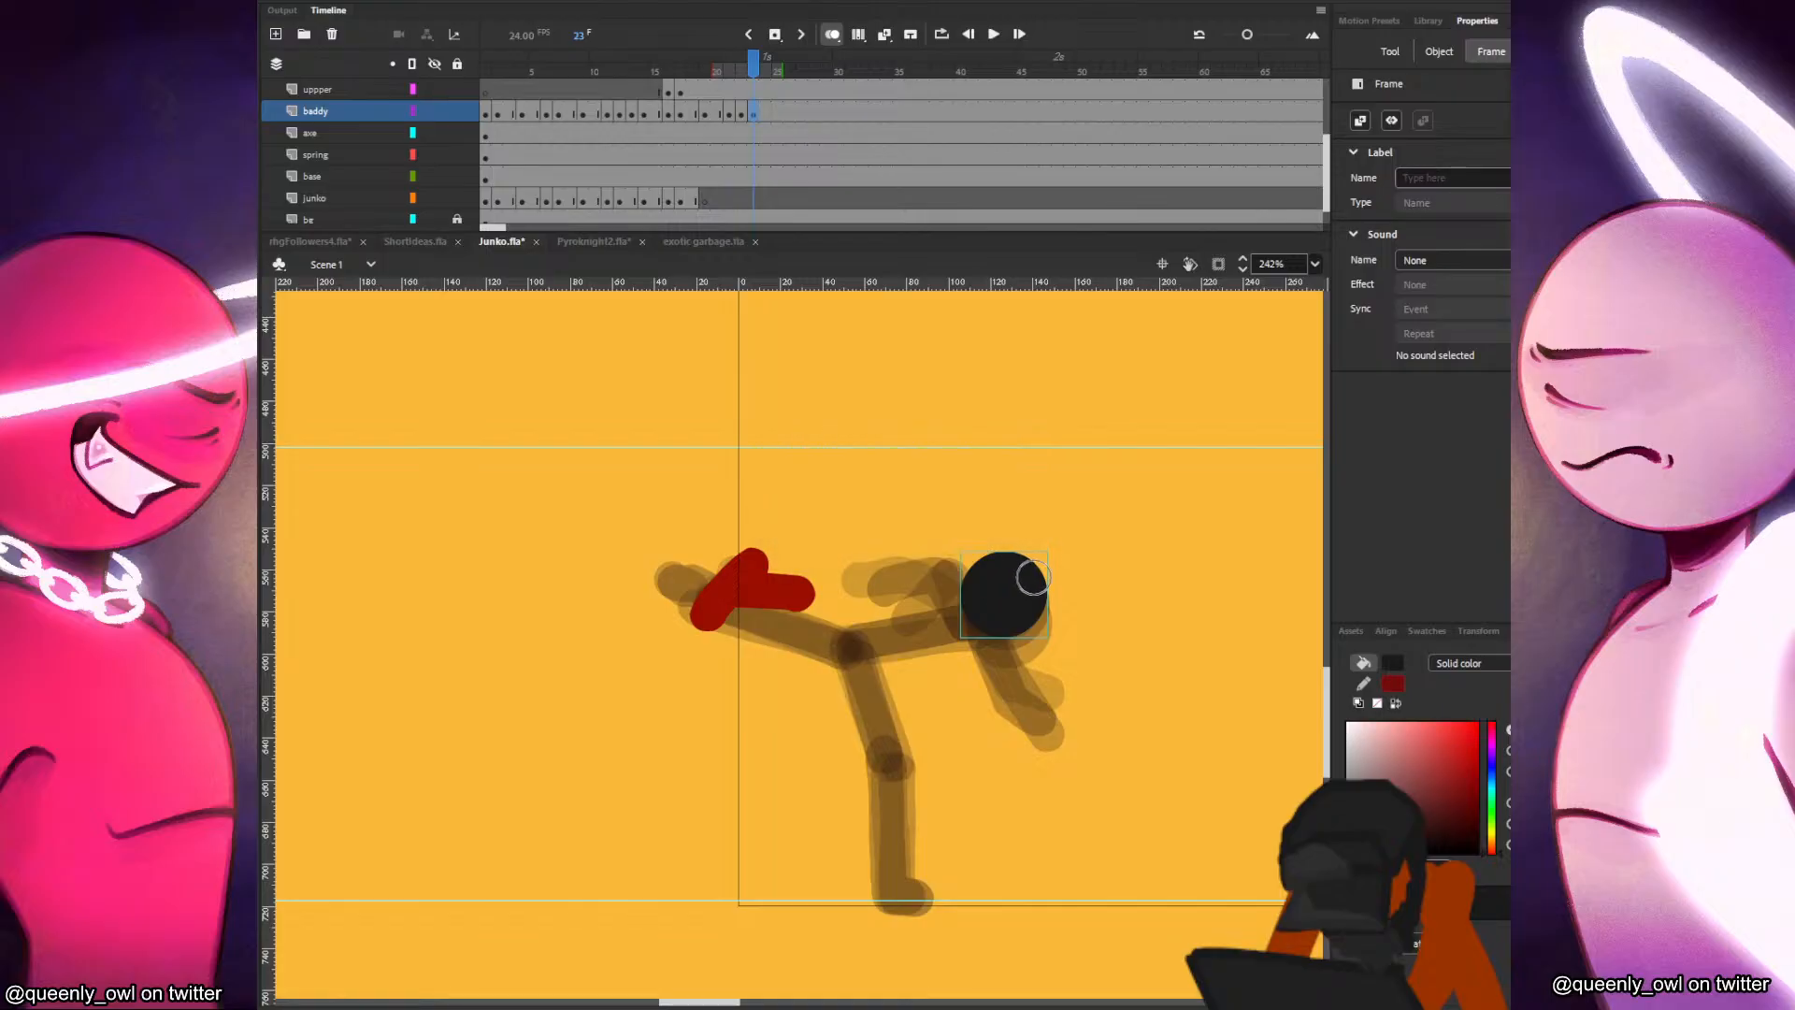
key("comma")
key("comma")
key("comma")
key("period")
key("period")
key("period")
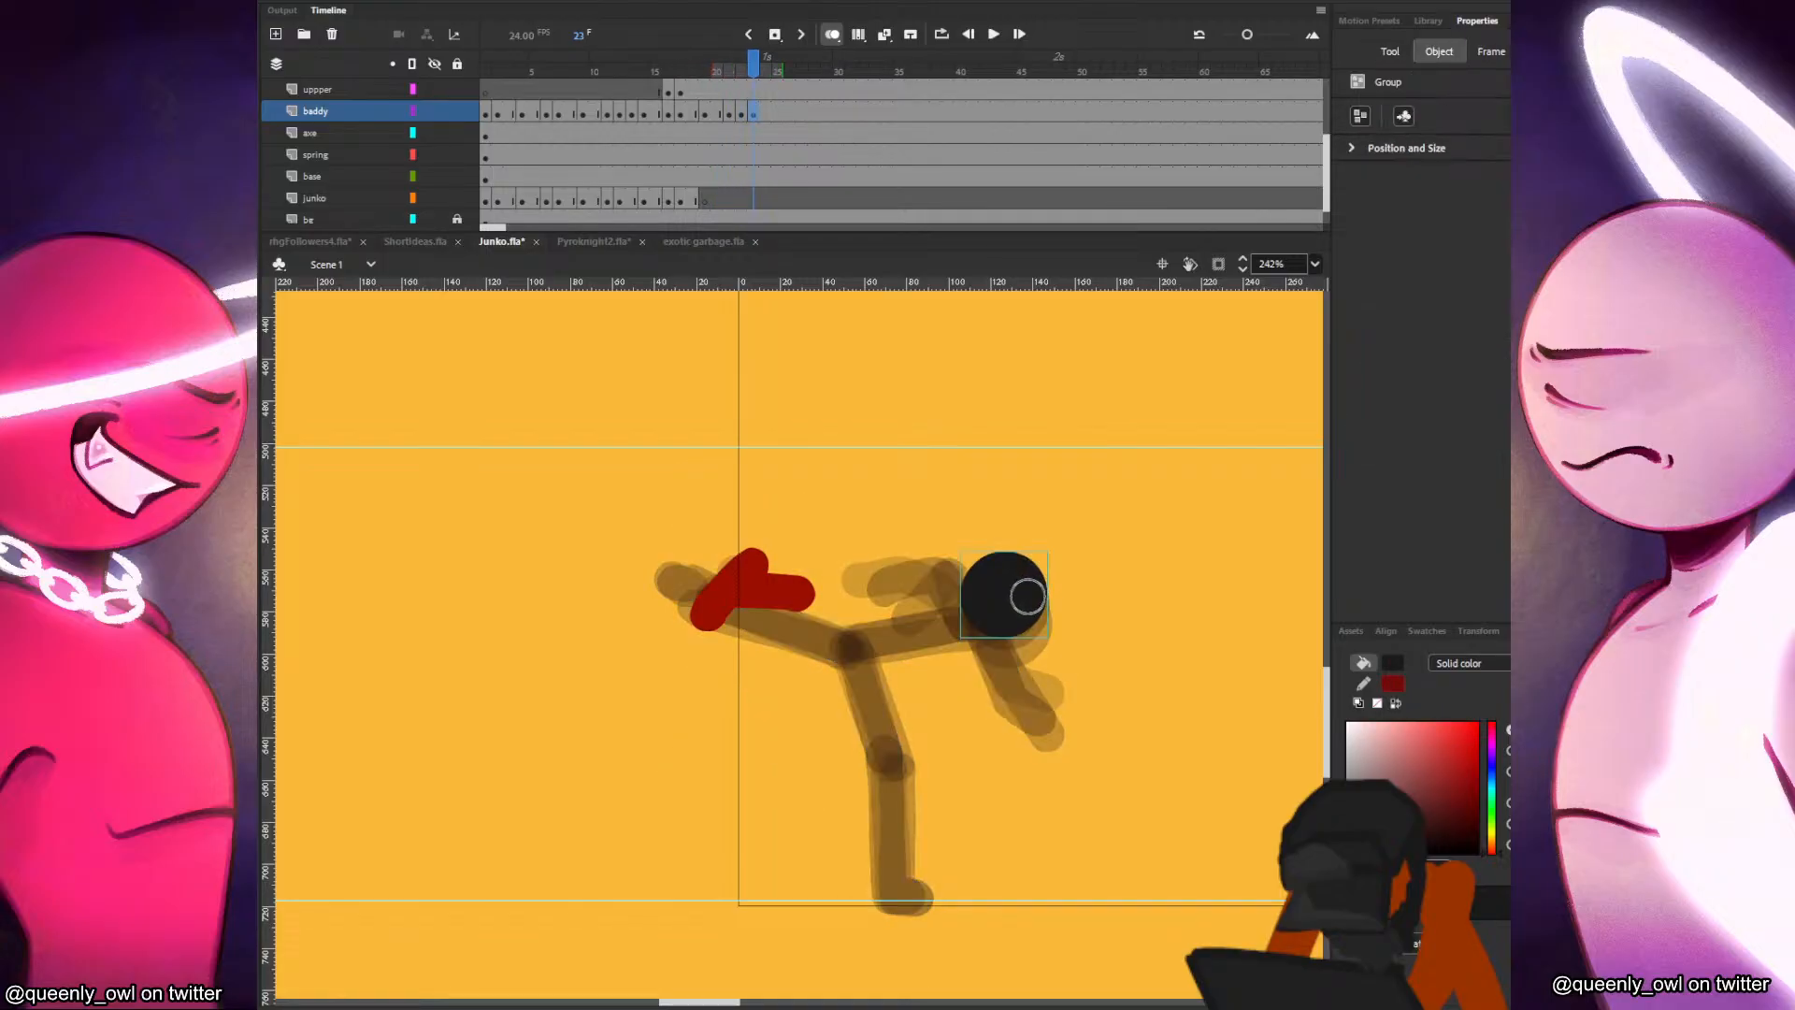
key("comma")
key("period")
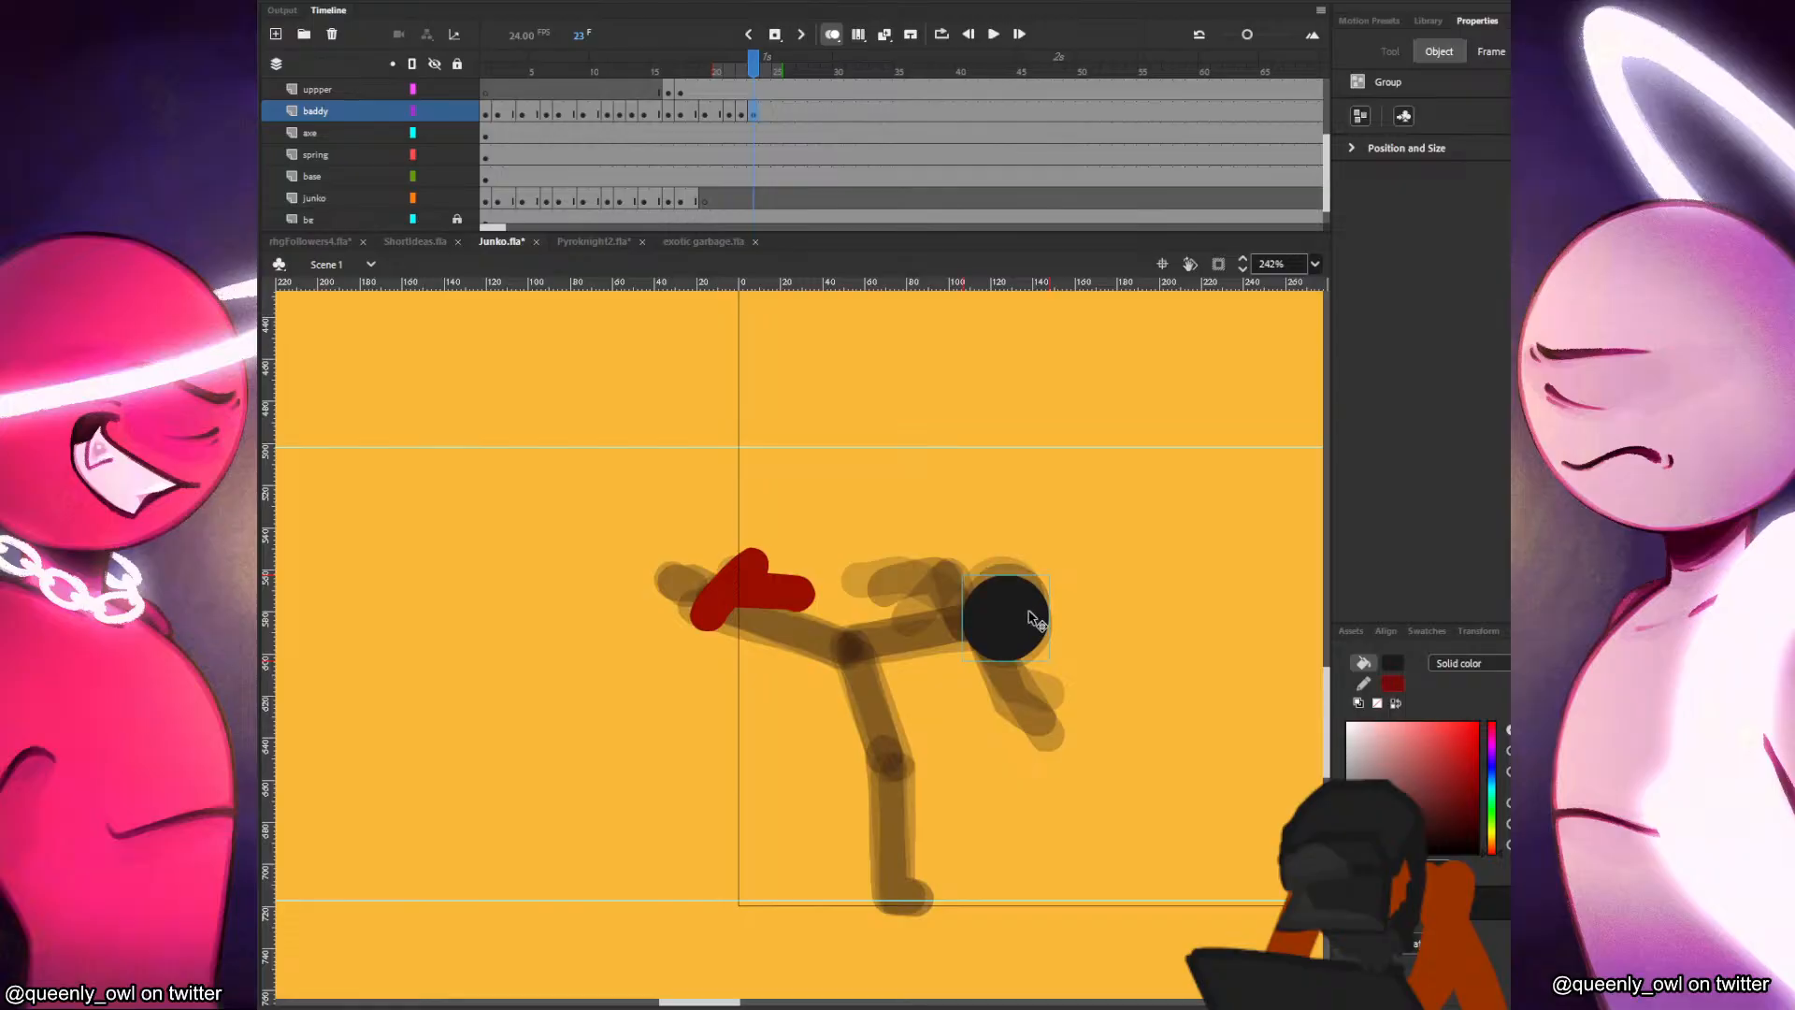
key("comma")
key("period")
Paint the black figure's torso on frame 23, running from the hip to the head.
left_click_drag(853, 643, 862, 644)
left_click_drag(858, 644, 973, 625)
key("comma")
key("period")
key("comma")
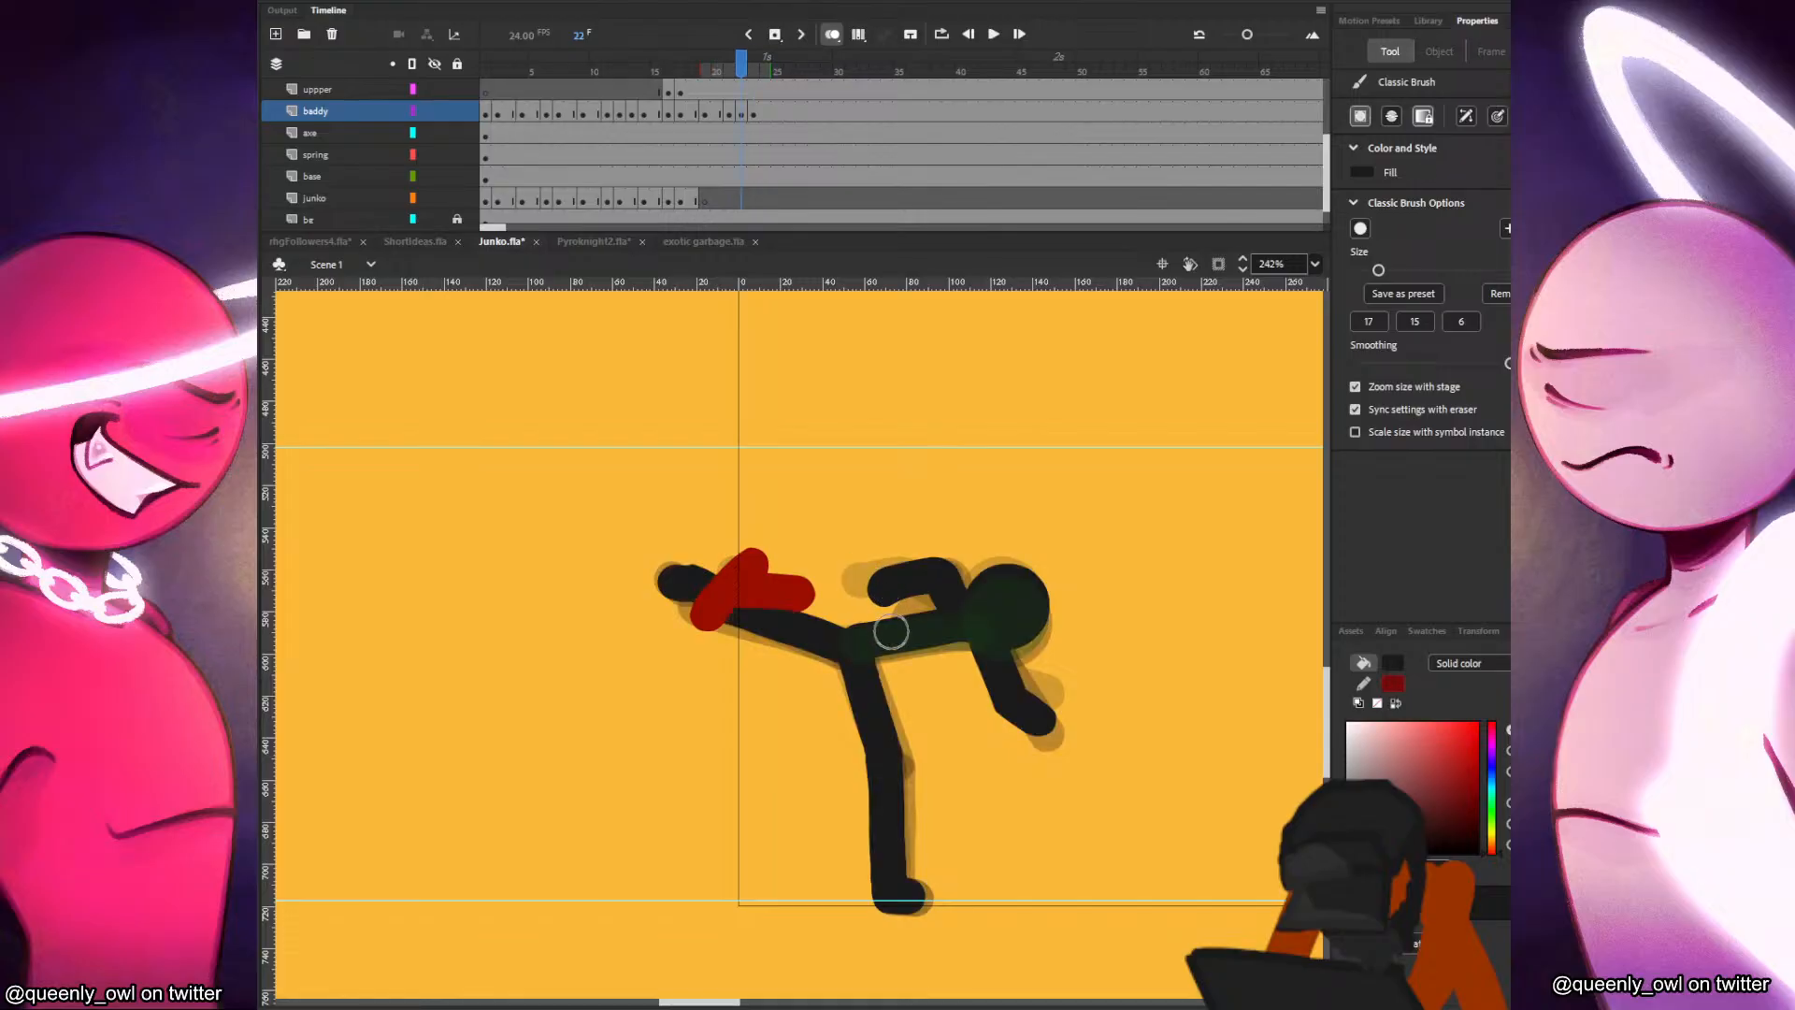
Paint the black figure's standing leg and foot on frame 23, with the shin angled back toward Junko's side.
key("period")
key("comma")
key("period")
key("comma")
key("period")
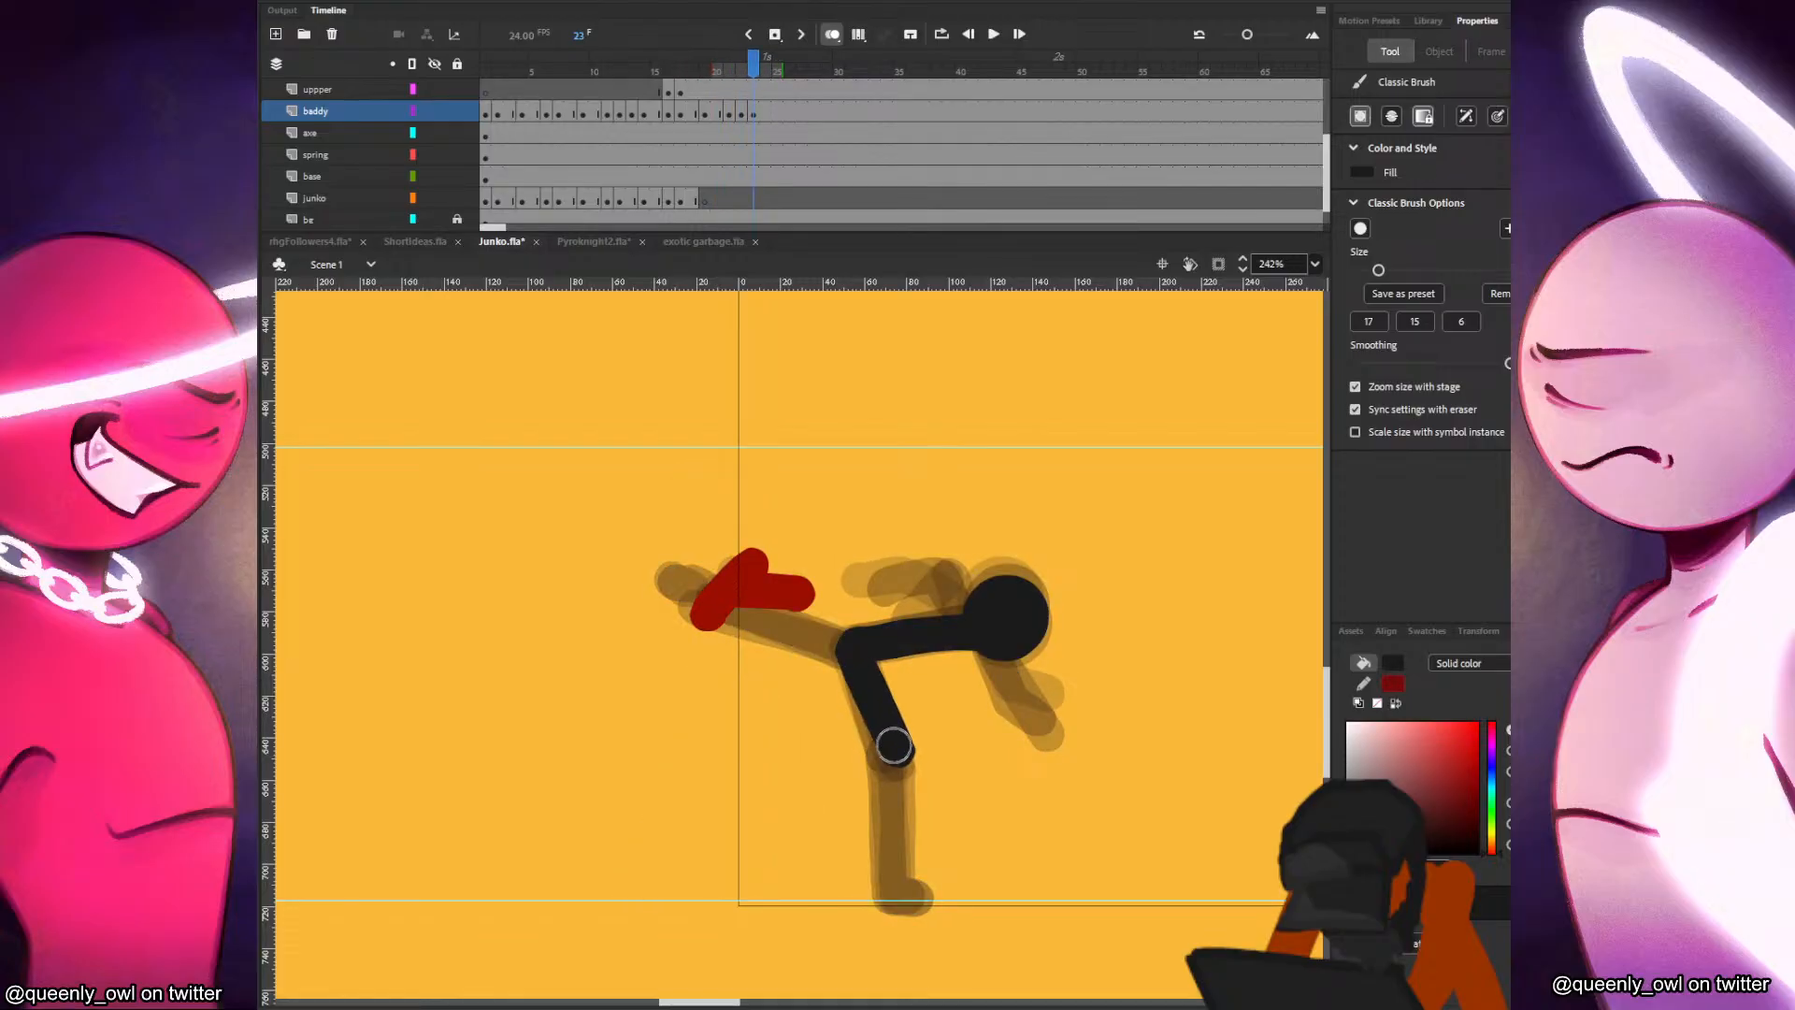
key("comma")
key("period")
left_click_drag(895, 758, 867, 893)
key("comma")
key("period")
key("comma")
key("period")
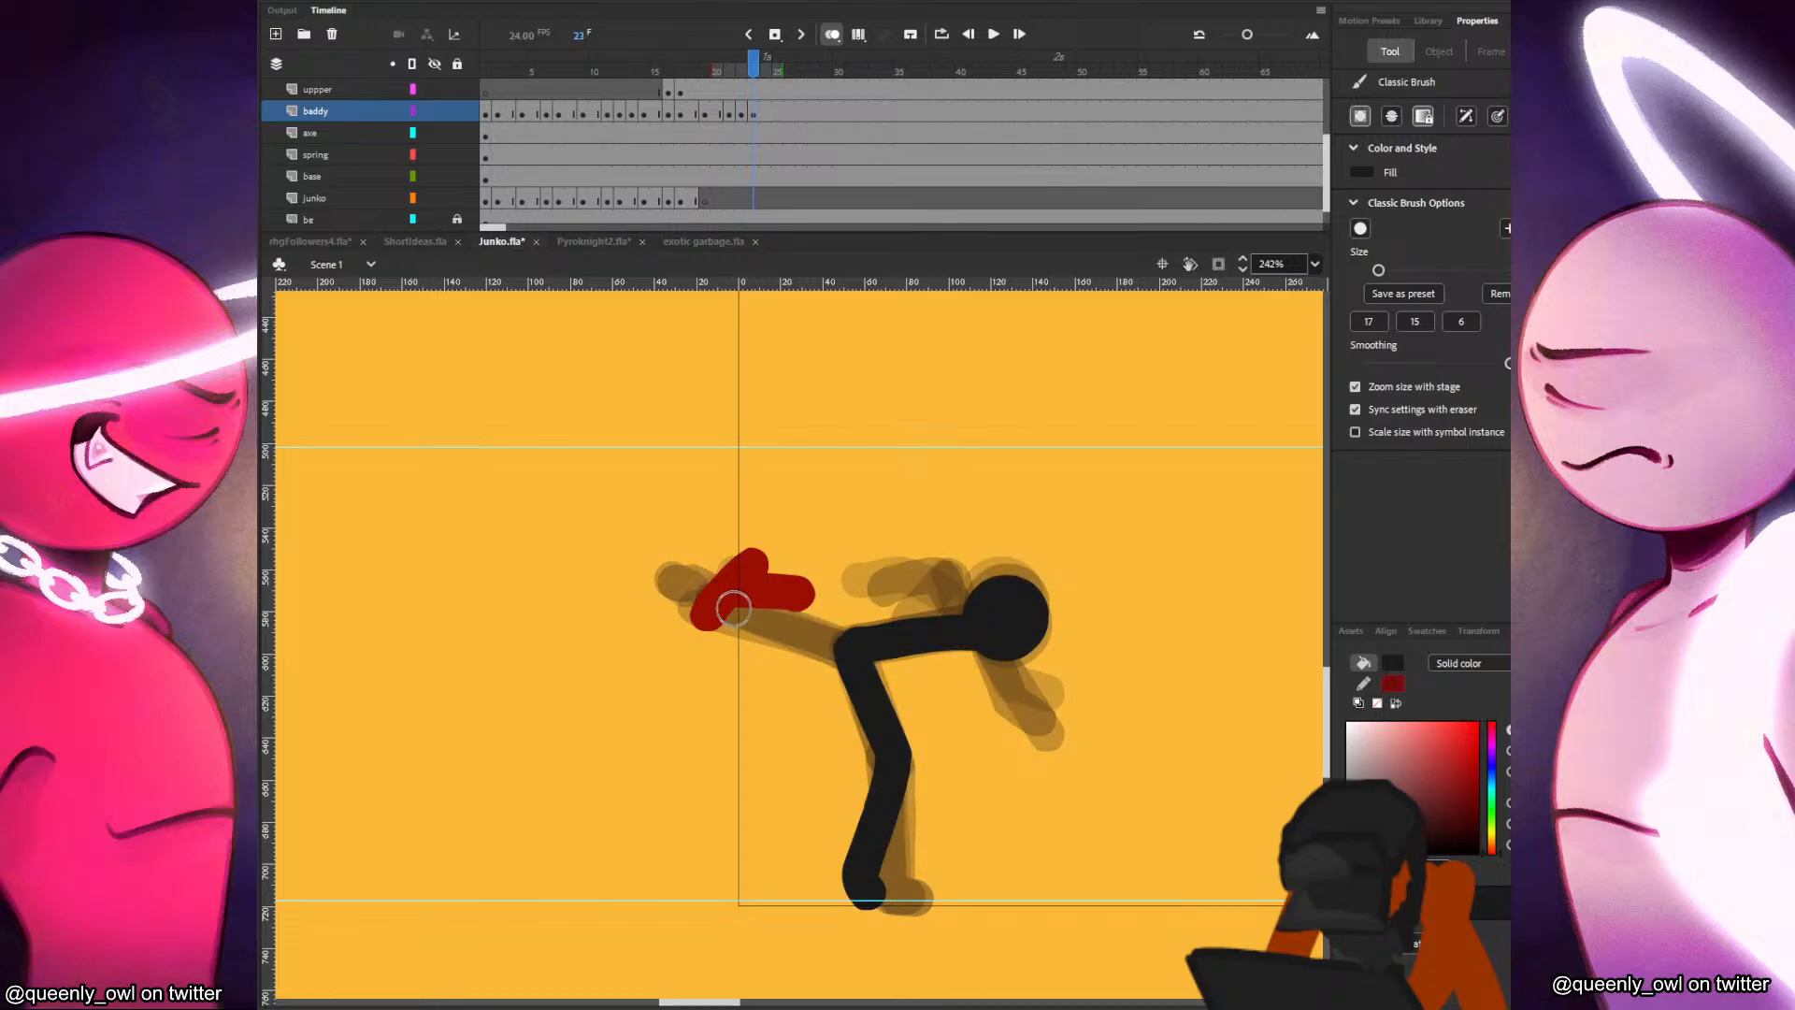
Paint the black figure's kicking leg and foot on frame 23, running from the hip through Junko's grip.
key("comma")
key("period")
key("comma")
key("comma")
key("period")
key("period")
key("comma")
key("period")
key("comma")
Paint the black figure's raised bent arm and the arm hanging below its head on frame 23.
key("comma")
key("period")
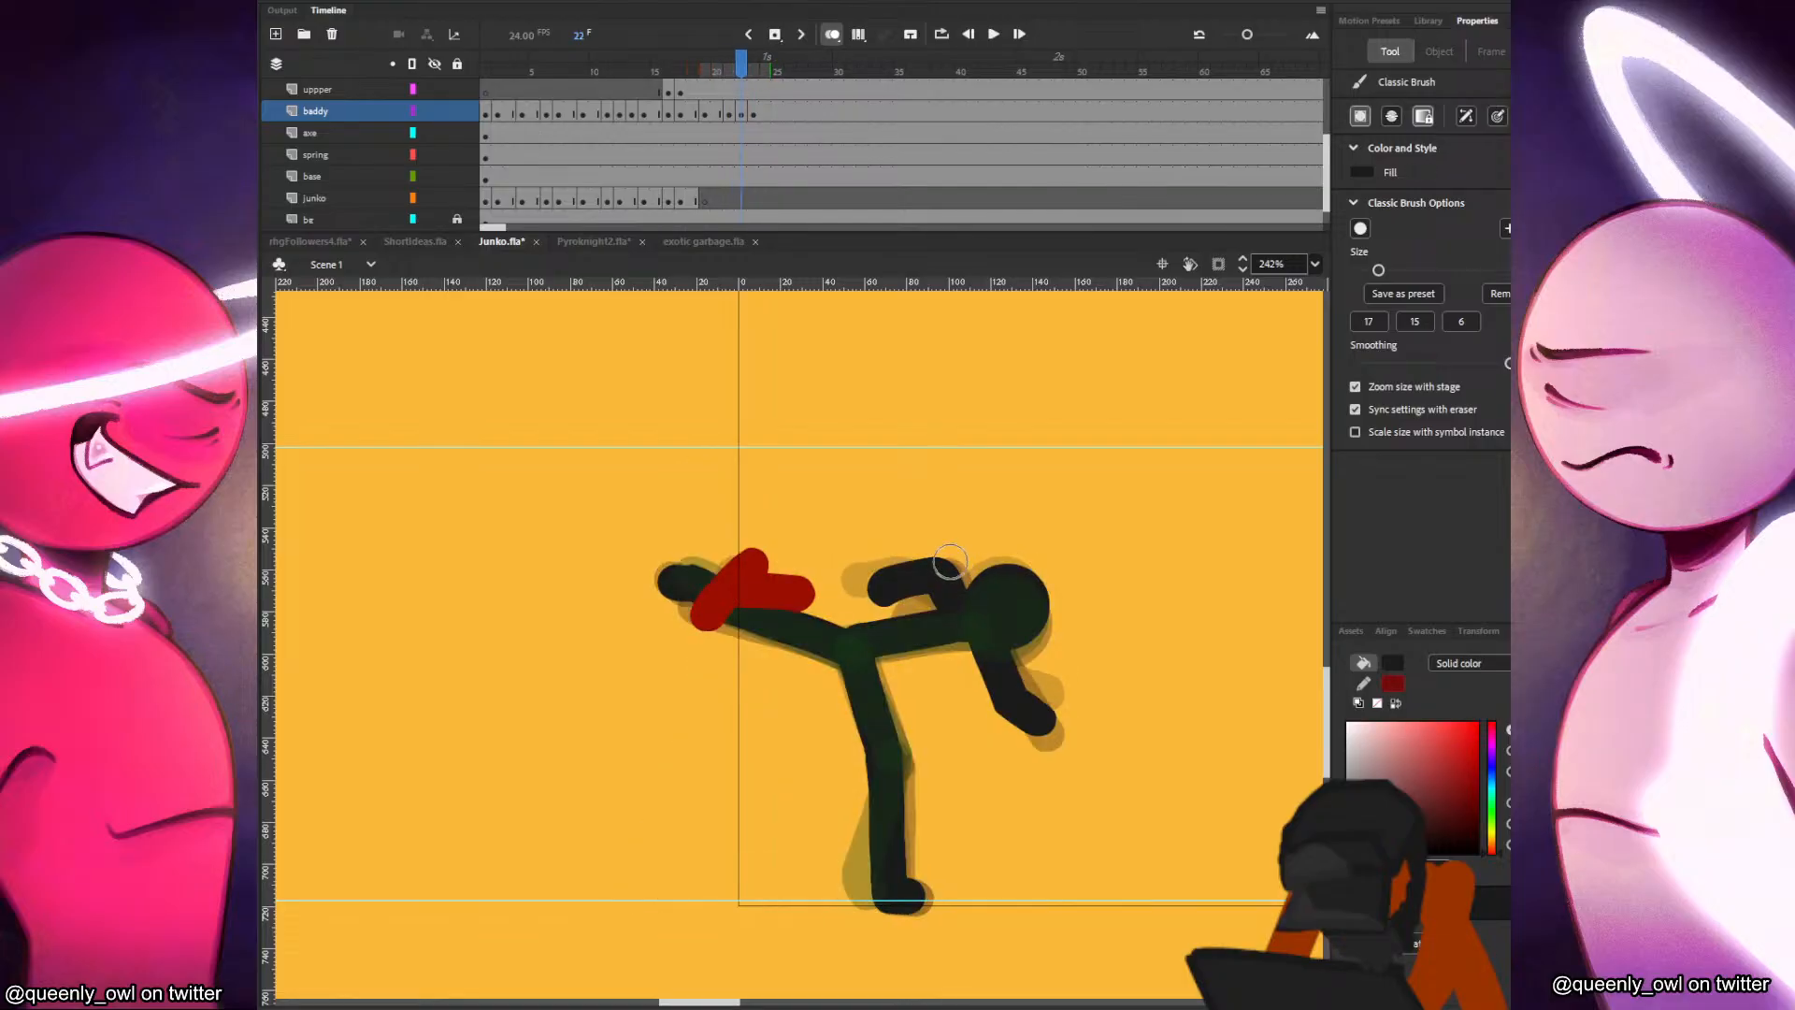
key("period")
left_click_drag(898, 532, 961, 609)
key("comma")
key("period")
key("comma")
key("comma")
key("period")
key("period")
mouse_move(1012, 704)
left_mouse_down()
mouse_move(980, 646)
mouse_move(1040, 735)
left_mouse_up()
key("comma")
Insert a blank keyframe at frame 25 of the baddy layer, paste the head in place and move it slightly down.
key("period")
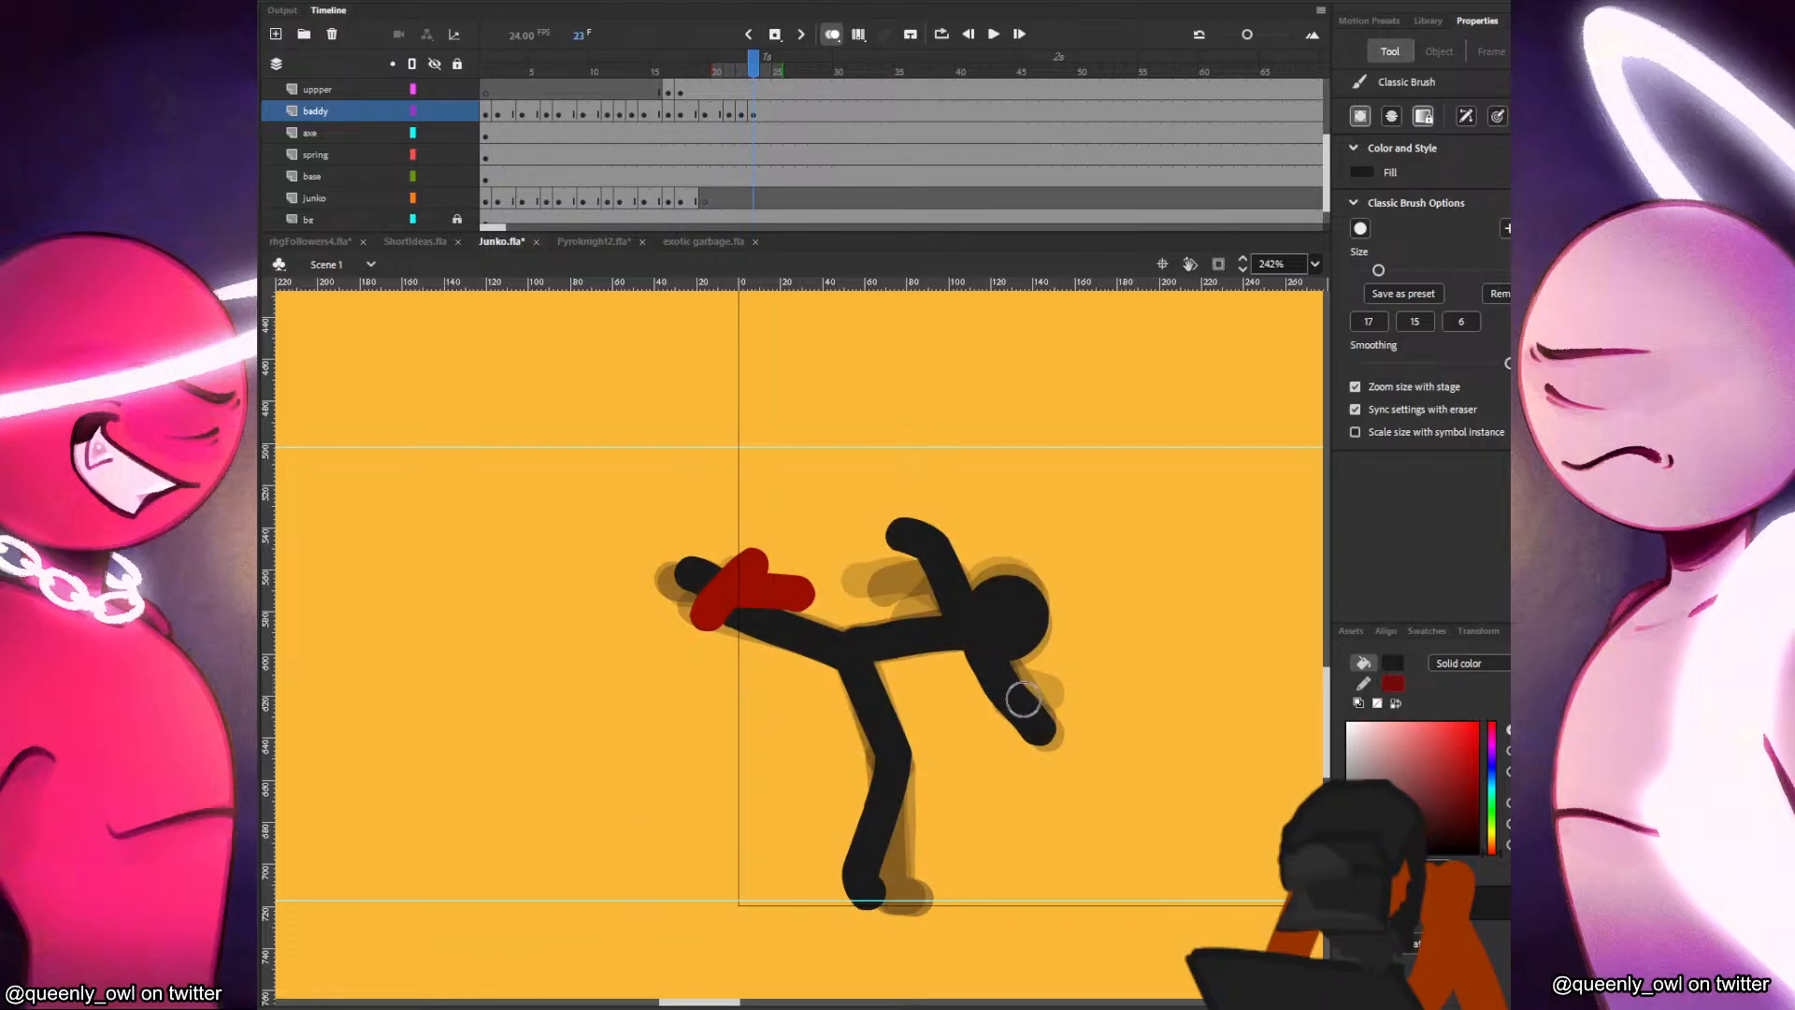
key("period")
key("period")
key("F7")
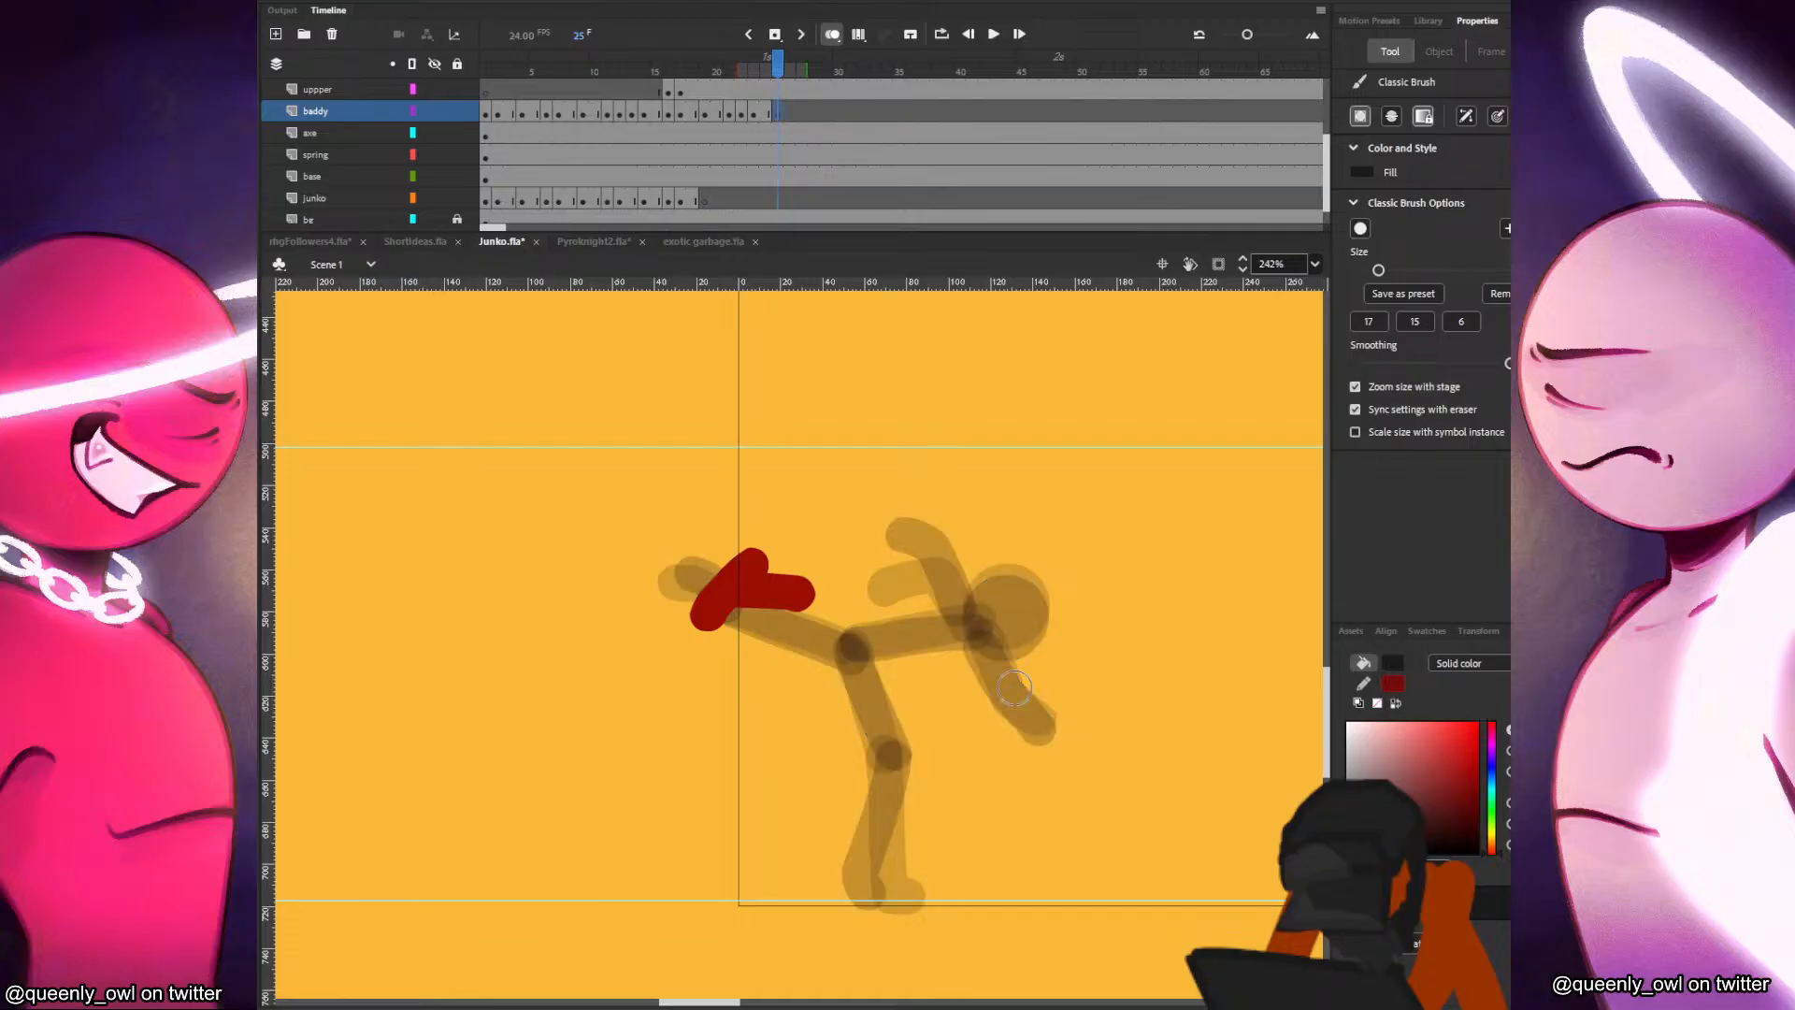
key("ctrl+shift+v")
left_click_drag(1006, 614, 1000, 672)
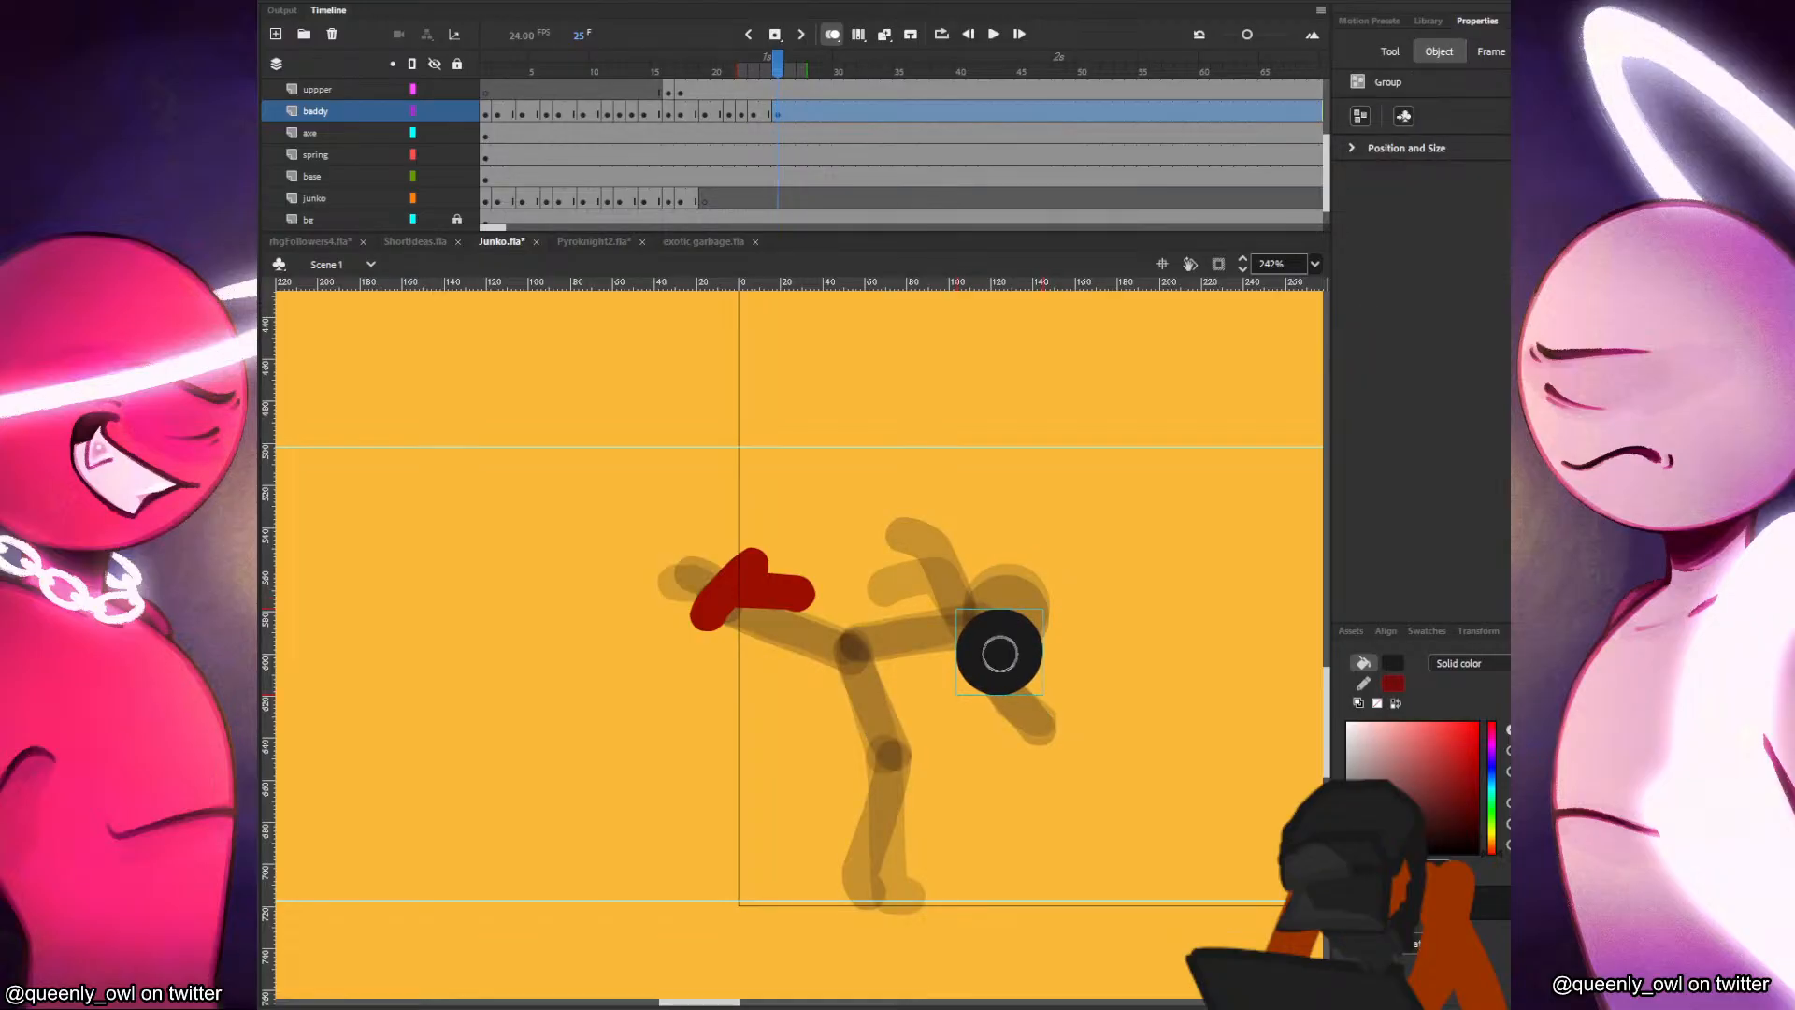
Paint the black figure's torso, an arm thrown upward and a bent arm below the head on frame 25.
mouse_move(856, 656)
left_mouse_down()
mouse_move(969, 666)
mouse_move(1028, 550)
left_mouse_up()
key(".")
left_click_drag(973, 681, 1019, 737)
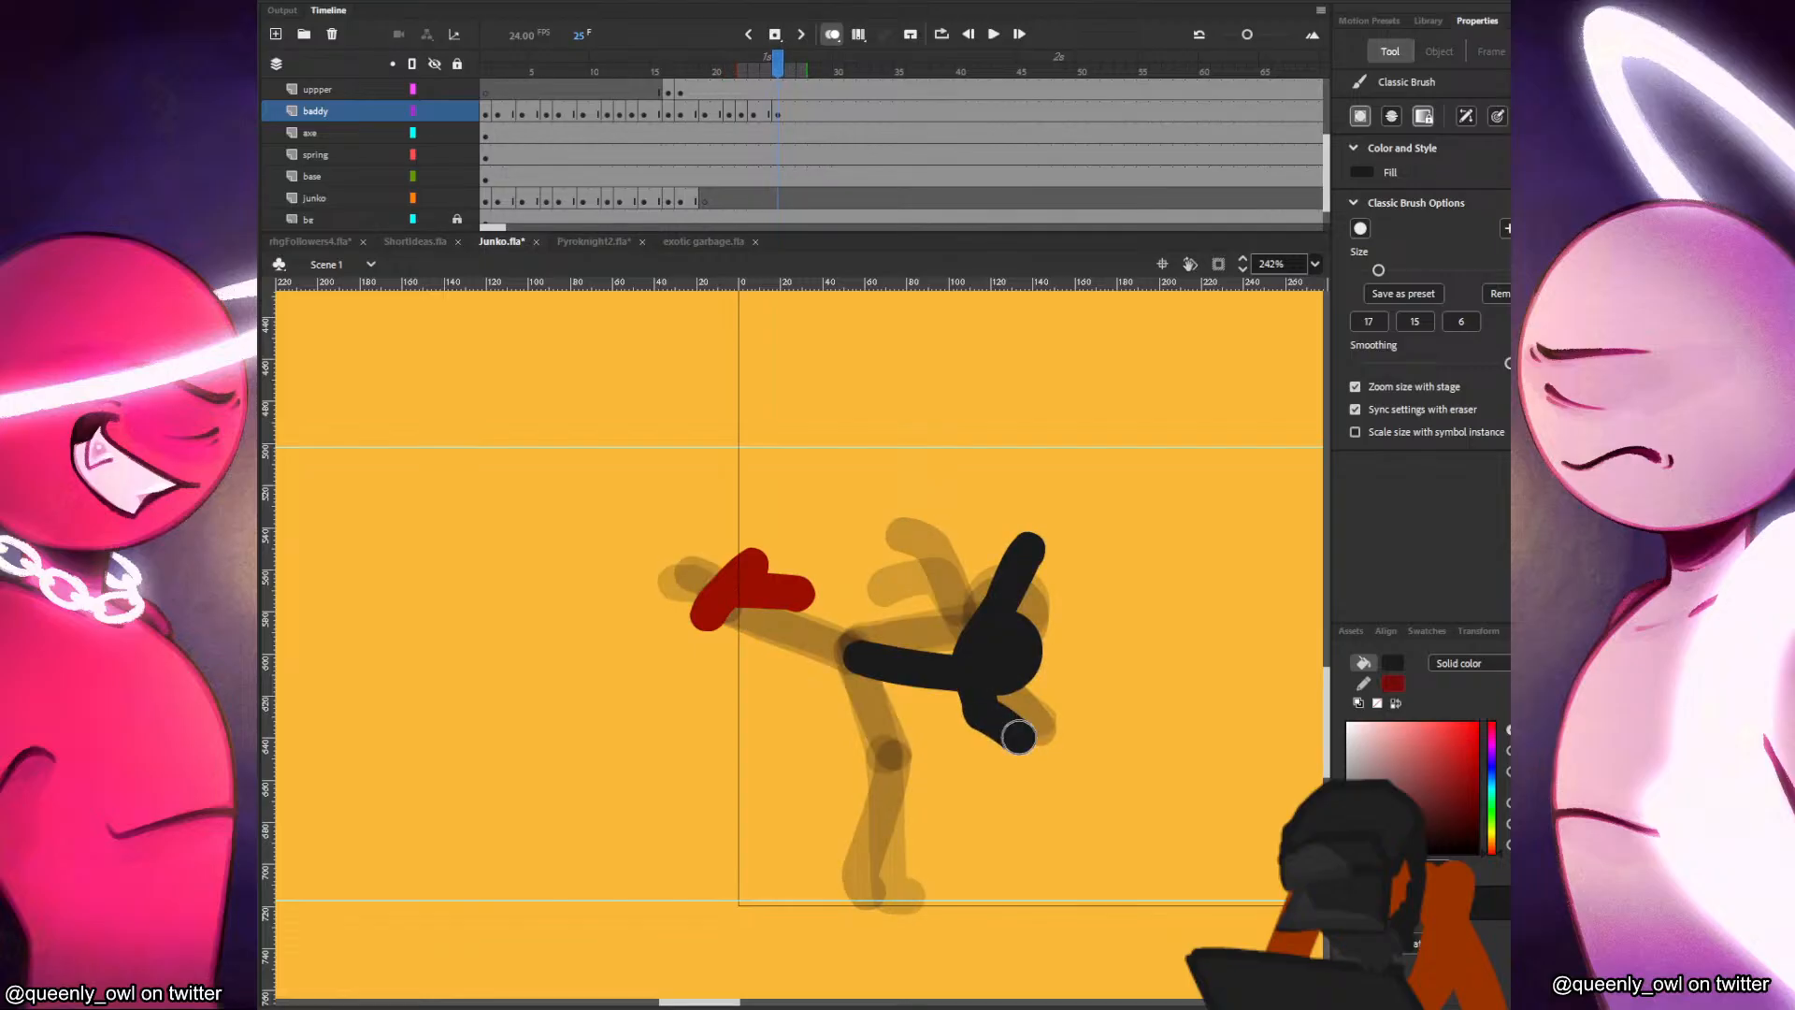
key(".")
Paint the black figure's bent standing leg and the kicking leg with its foot in Junko's grip on frame 25.
mouse_move(852, 660)
left_mouse_down()
mouse_move(848, 790)
mouse_move(856, 770)
mouse_move(788, 888)
left_mouse_up()
key(".")
key(".")
left_click_drag(723, 611, 842, 659)
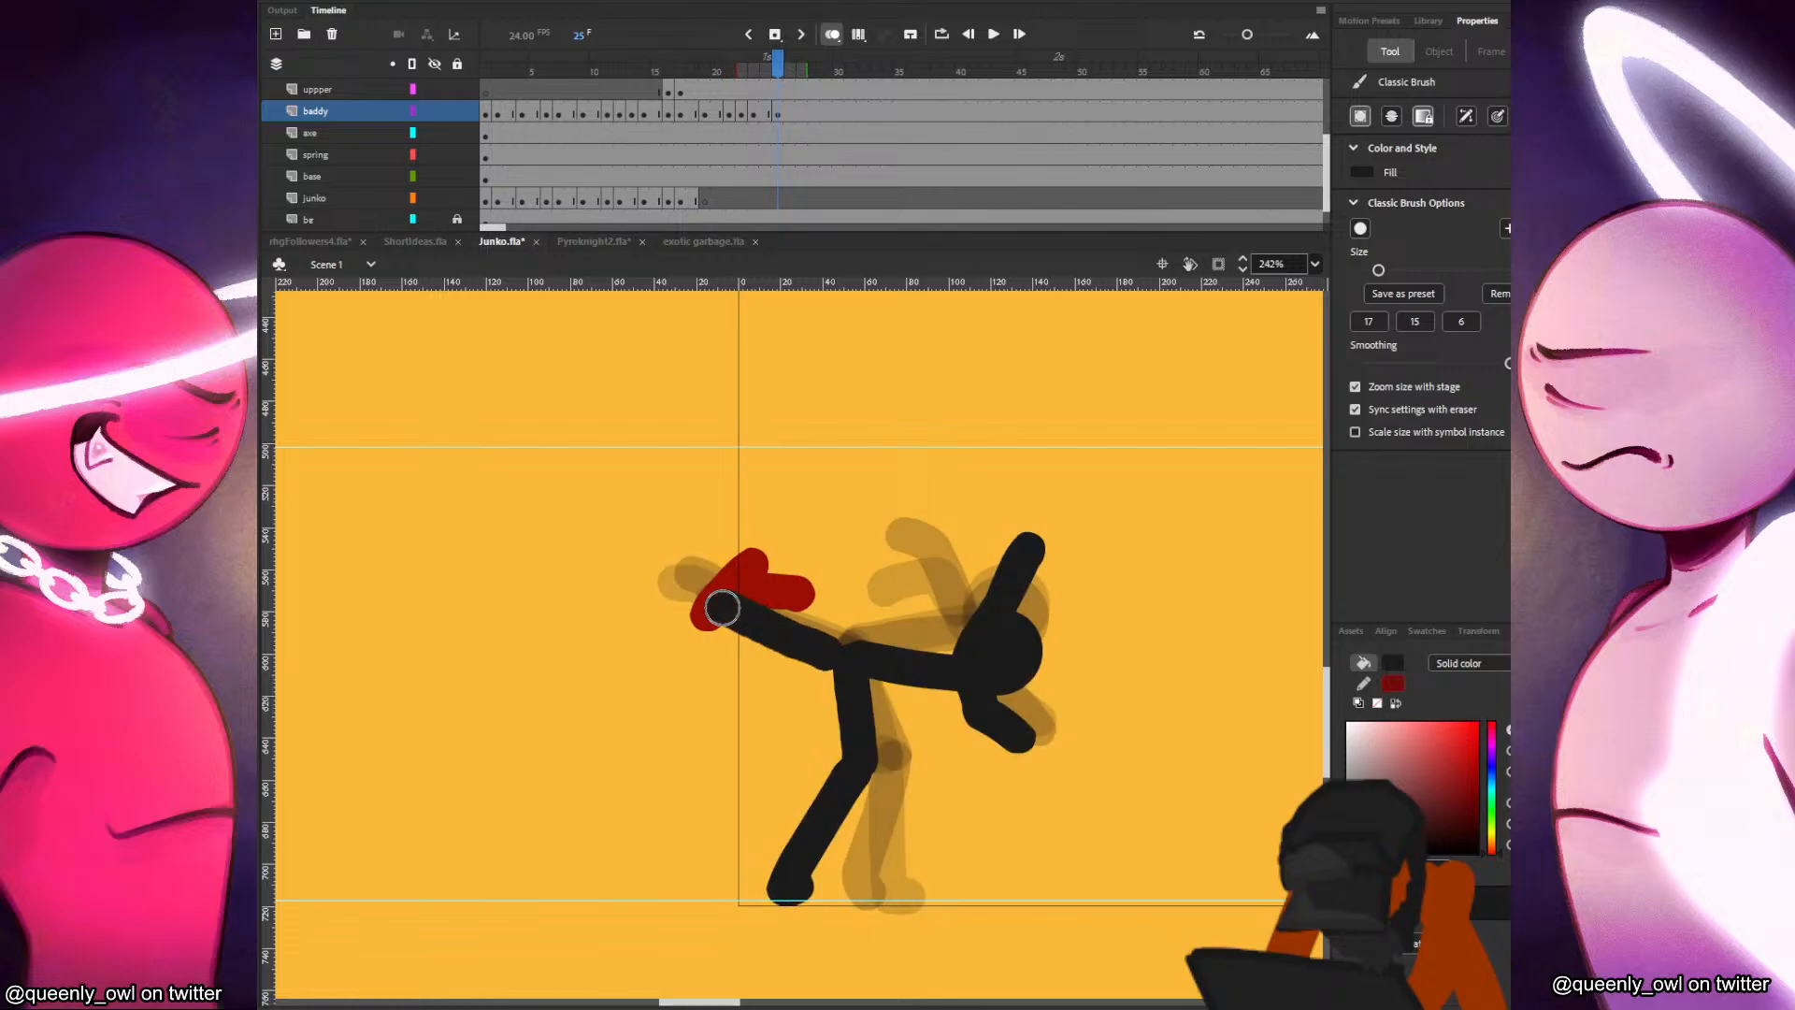
key(".")
left_click_drag(717, 585, 706, 563)
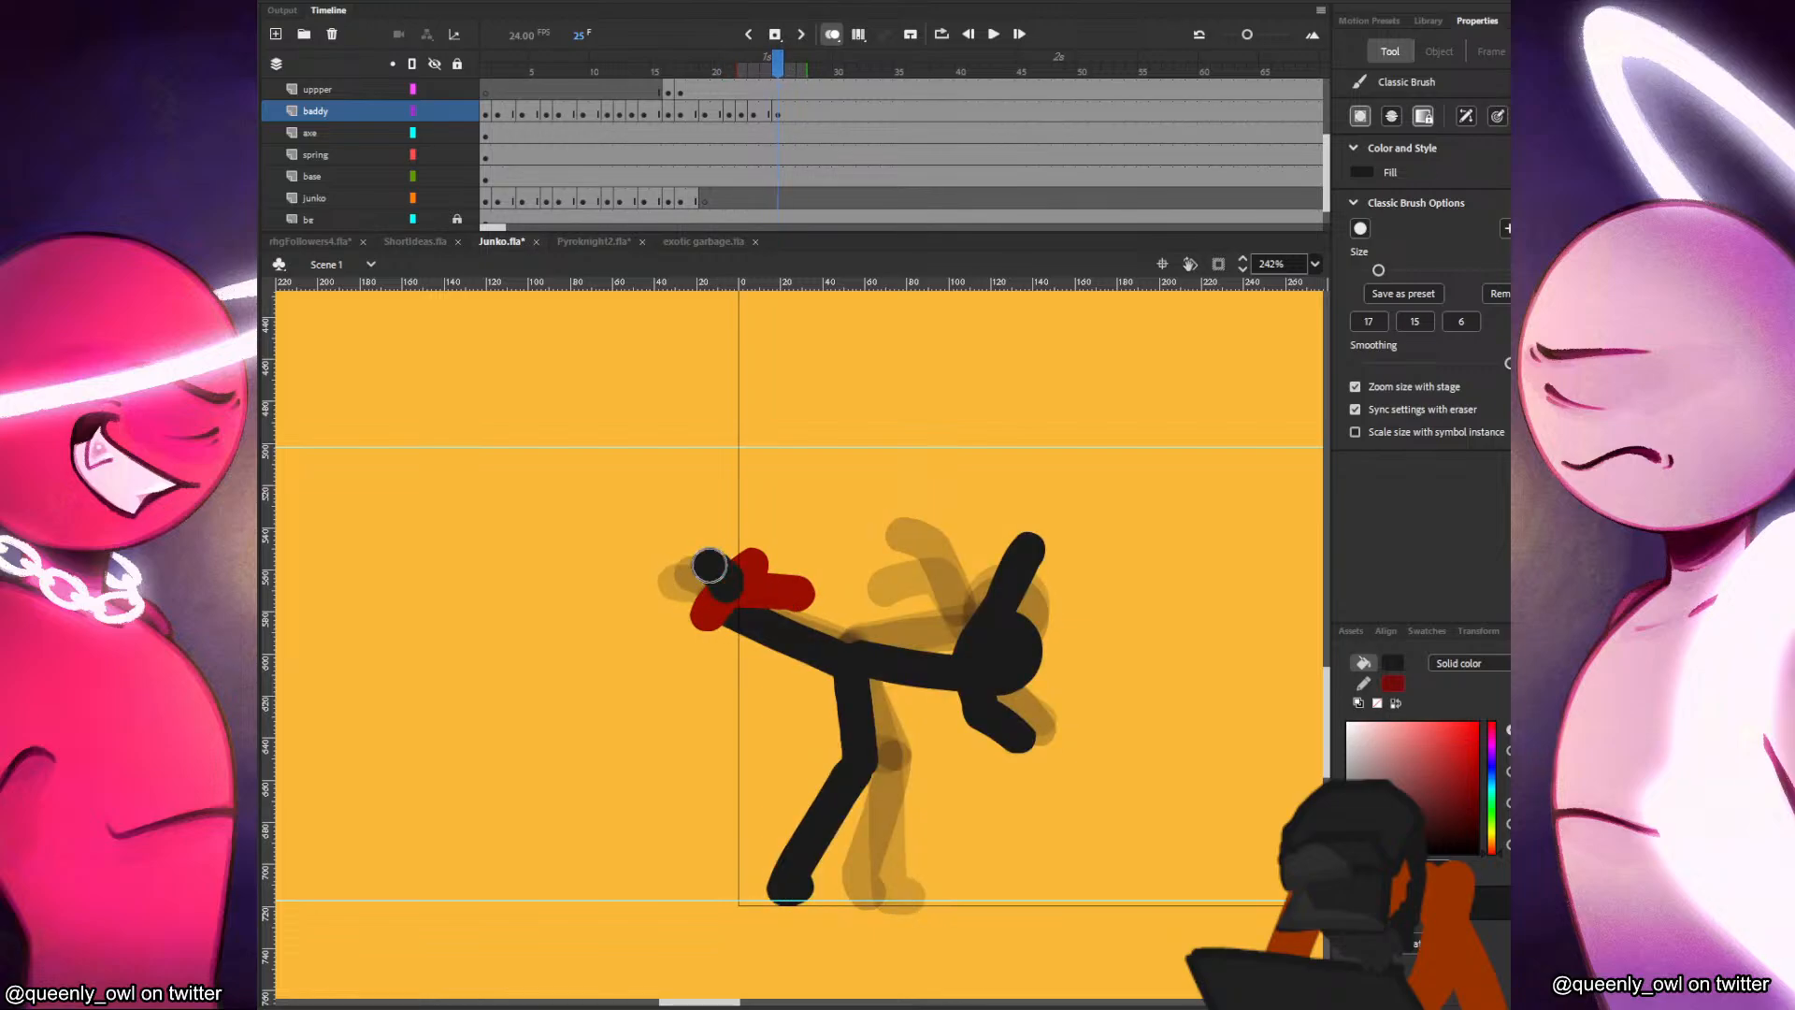
key(".")
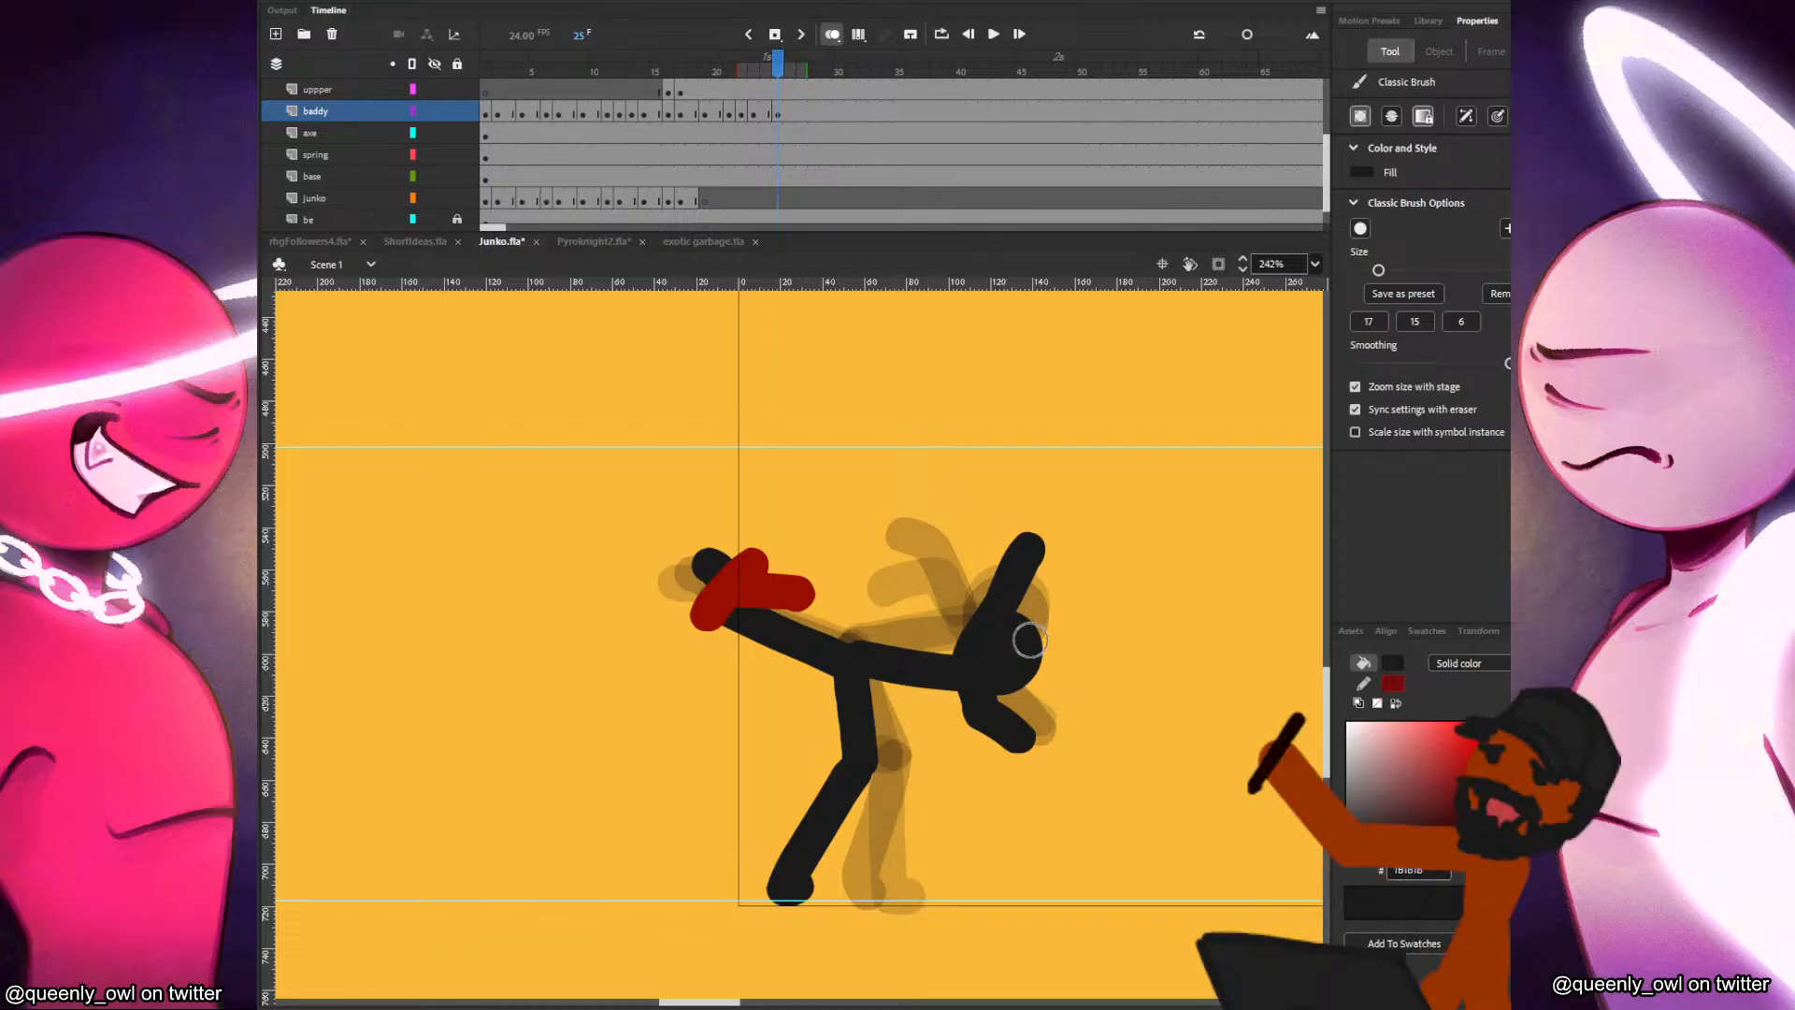
Insert a blank keyframe at frame 27 of the baddy layer, paste the head in place and move it forward and down, away from Junko.
left_click(802, 112)
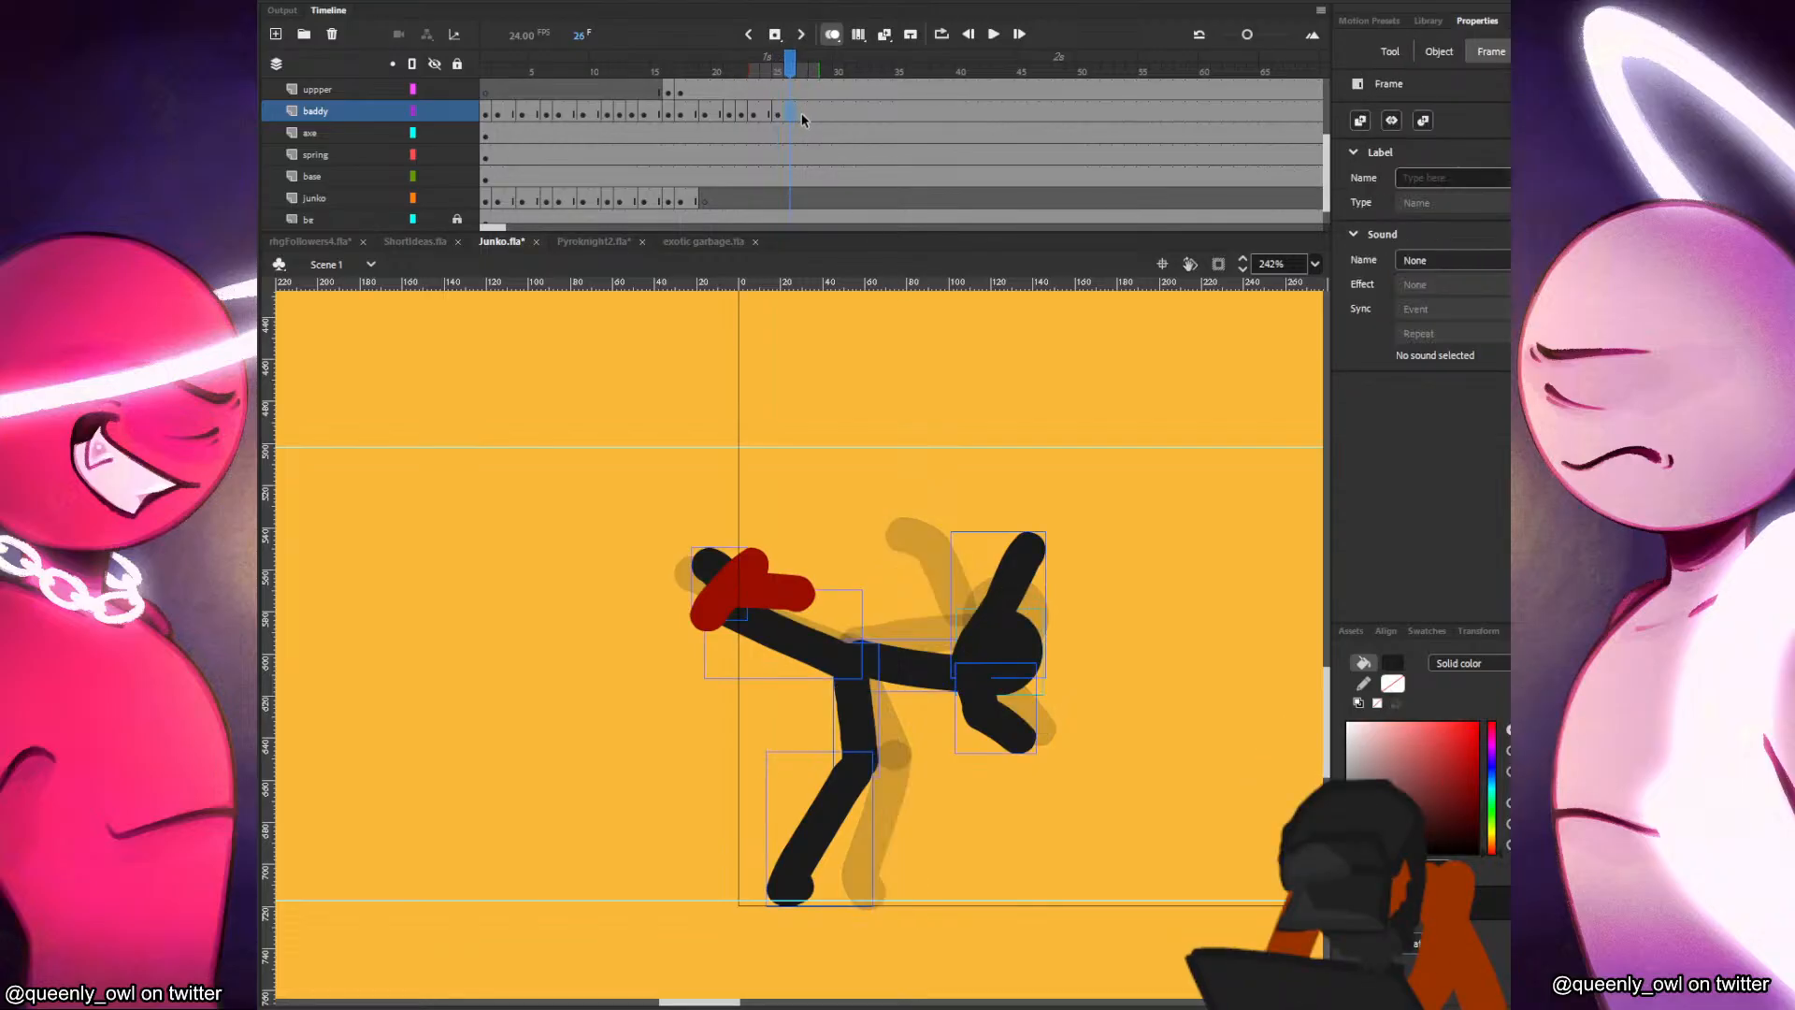
key("F7")
key("ctrl+shift+v")
left_click_drag(1005, 580, 1054, 666)
left_click_drag(896, 655, 1015, 654)
key("ctrl+z")
left_click_drag(898, 652, 1029, 650)
key("ctrl+z")
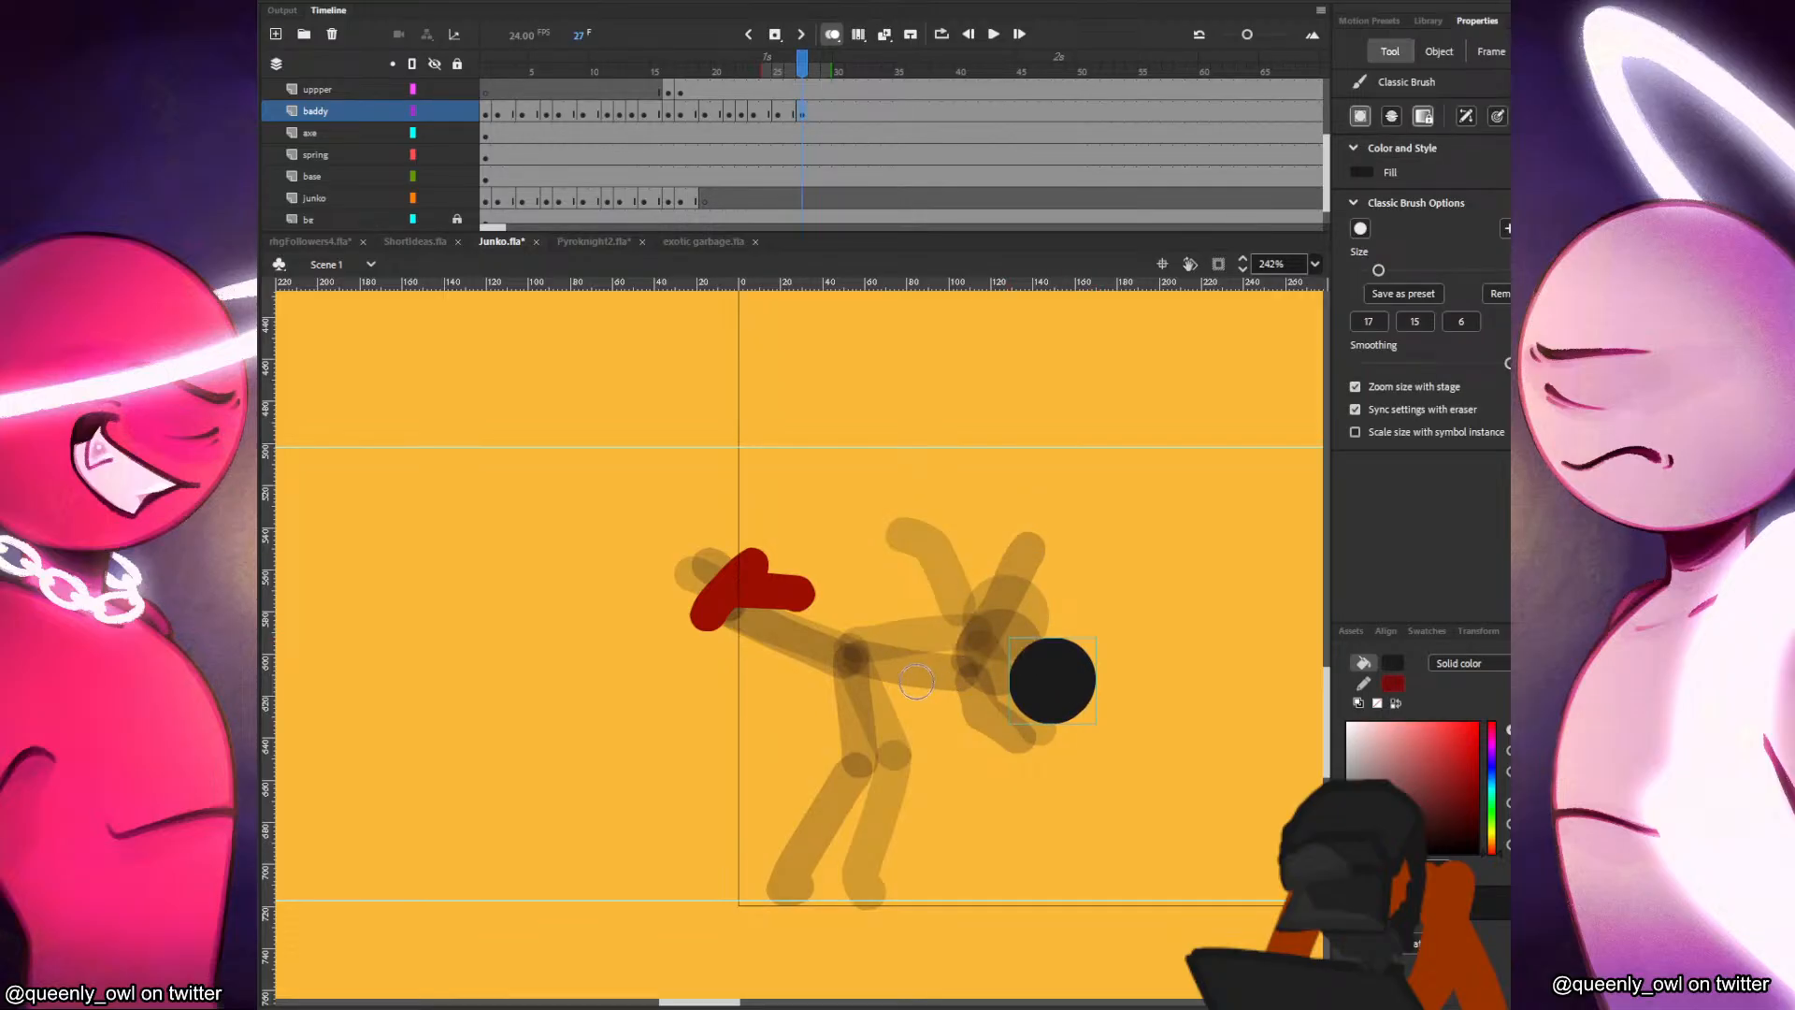
Paint the black figure's torso and the arm reaching down past its head on frame 27.
mouse_move(892, 688)
left_mouse_down()
mouse_move(760, 889)
mouse_move(976, 660)
mouse_move(899, 675)
mouse_move(1058, 639)
left_mouse_up()
key("period")
key("comma")
left_click_drag(1057, 670, 1142, 760)
key("period")
key("comma")
Paint the black figure's bent arm behind the head and the straight, slanted standing leg on frame 27.
left_click_drag(1012, 641, 981, 629)
key("period")
key("comma")
Paint the black figure's stretched kicking leg and foot on frame 27, passing through Junko's grip.
key("comma")
key("period")
left_click_drag(746, 622, 879, 663)
key("comma")
key("period")
key("ctrl+z")
mouse_move(749, 621)
left_mouse_down()
mouse_move(879, 668)
mouse_move(815, 642)
left_mouse_up()
key("comma")
key("period")
left_click_drag(655, 570, 749, 607)
key("ctrl+z")
key("comma")
key("period")
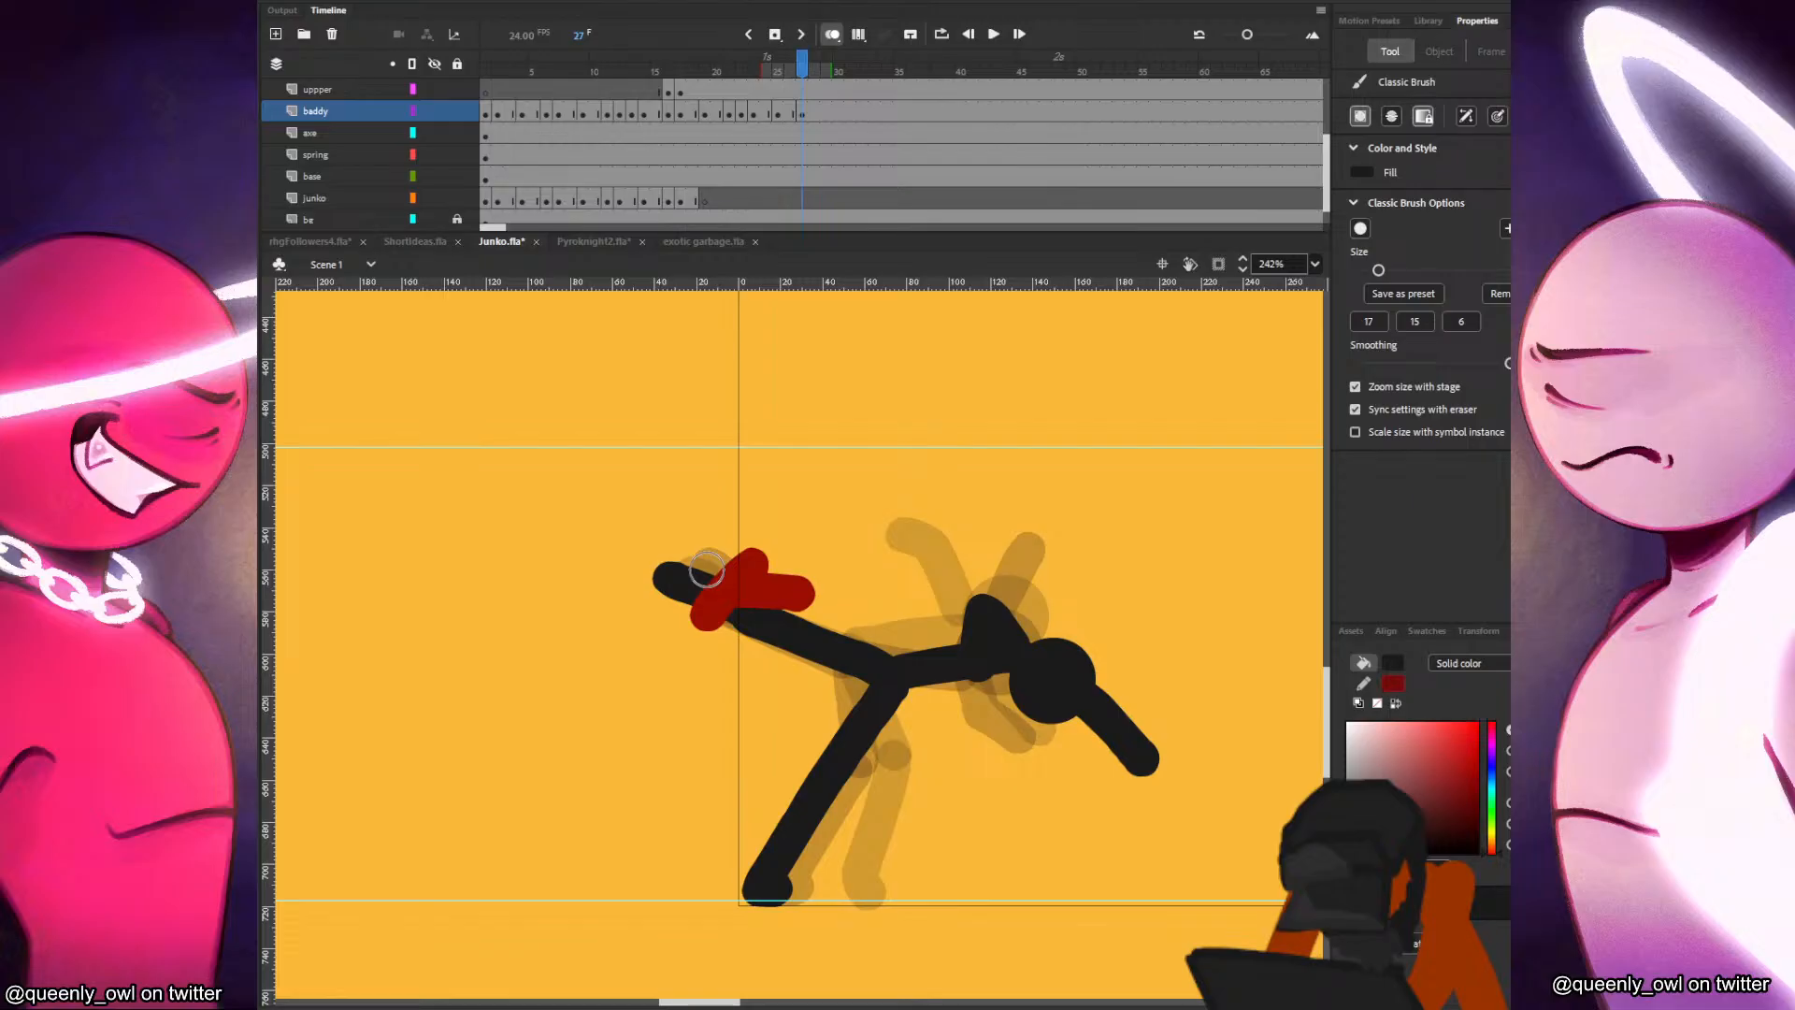
Insert a blank keyframe at frame 28 of the baddy layer, paste the head in place and move it further forward and down.
key("F7")
key("ctrl+shift+v")
mouse_move(1020, 617)
left_mouse_down()
mouse_move(1176, 730)
mouse_move(1161, 749)
left_mouse_up()
Paint the black figure's torso and a nearly straight arm reaching down to the ground on frame 28.
key("b")
mouse_move(977, 705)
left_mouse_down()
mouse_move(1096, 705)
mouse_move(1003, 712)
mouse_move(1148, 757)
mouse_move(1184, 846)
left_mouse_up()
key("ctrl+z")
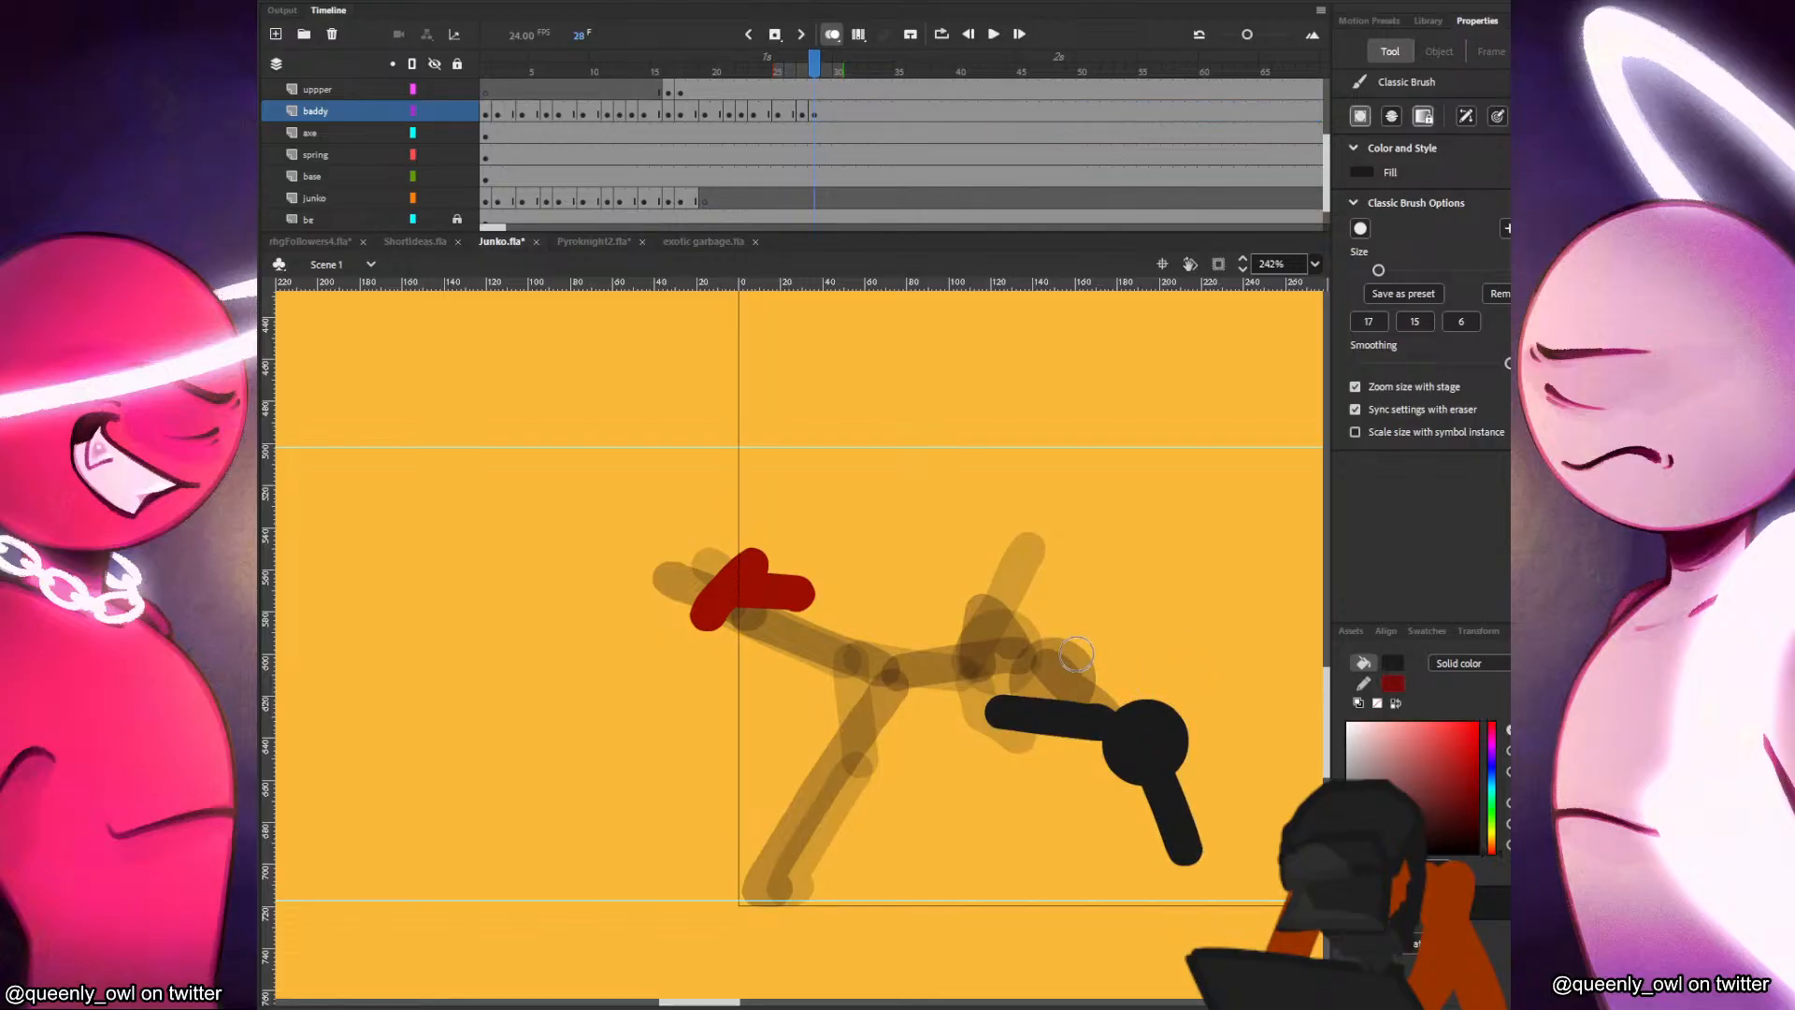
key(".")
key("ctrl+z")
left_click(1116, 749)
key("ctrl+z")
left_click_drag(1116, 751, 1101, 875)
key(".")
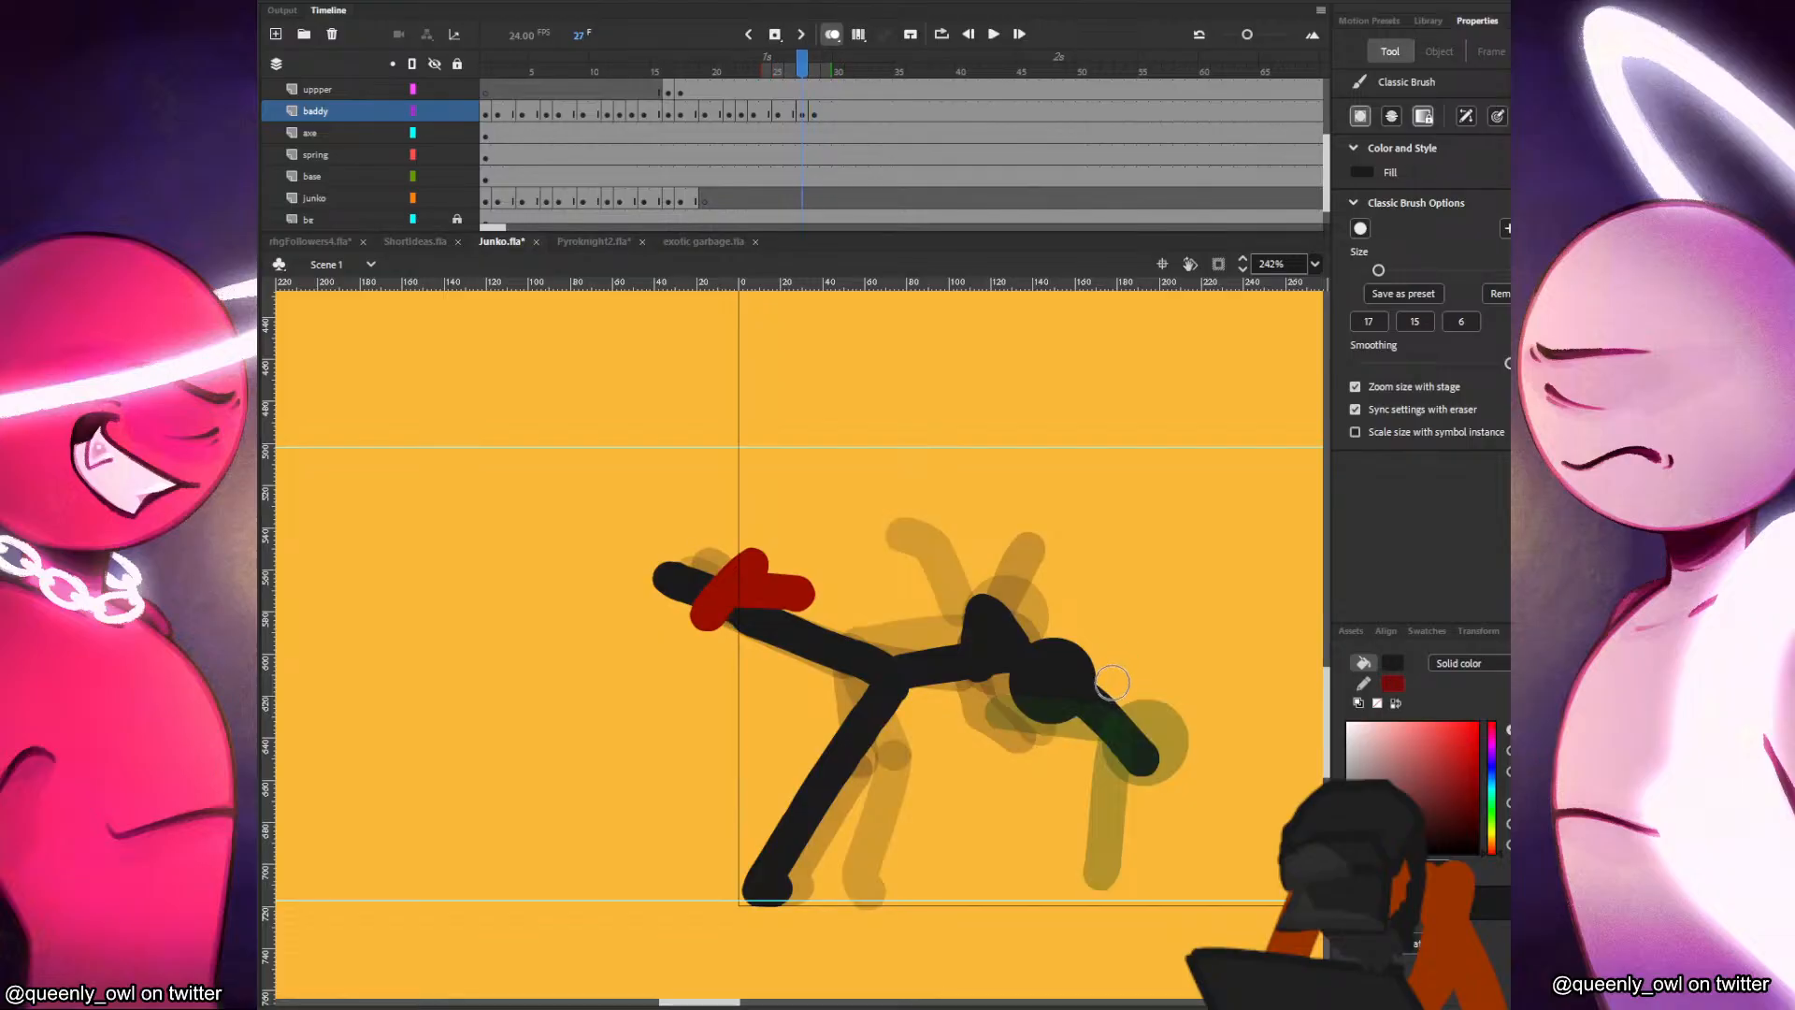
key(".")
Paint the black figure's other arm as a short bend over the shoulder on frame 28.
left_click_drag(1113, 704, 1163, 716)
key(".")
key("comma")
key("period")
key("comma")
key("period")
key("ctrl+z")
left_click_drag(1084, 708, 1114, 704)
key("comma")
key("period")
mouse_move(993, 712)
left_mouse_down()
mouse_move(924, 776)
mouse_move(841, 750)
mouse_move(822, 768)
left_mouse_up()
key("comma")
key("period")
key("ctrl+z")
key("ctrl+z")
key("ctrl+z")
key("ctrl+z")
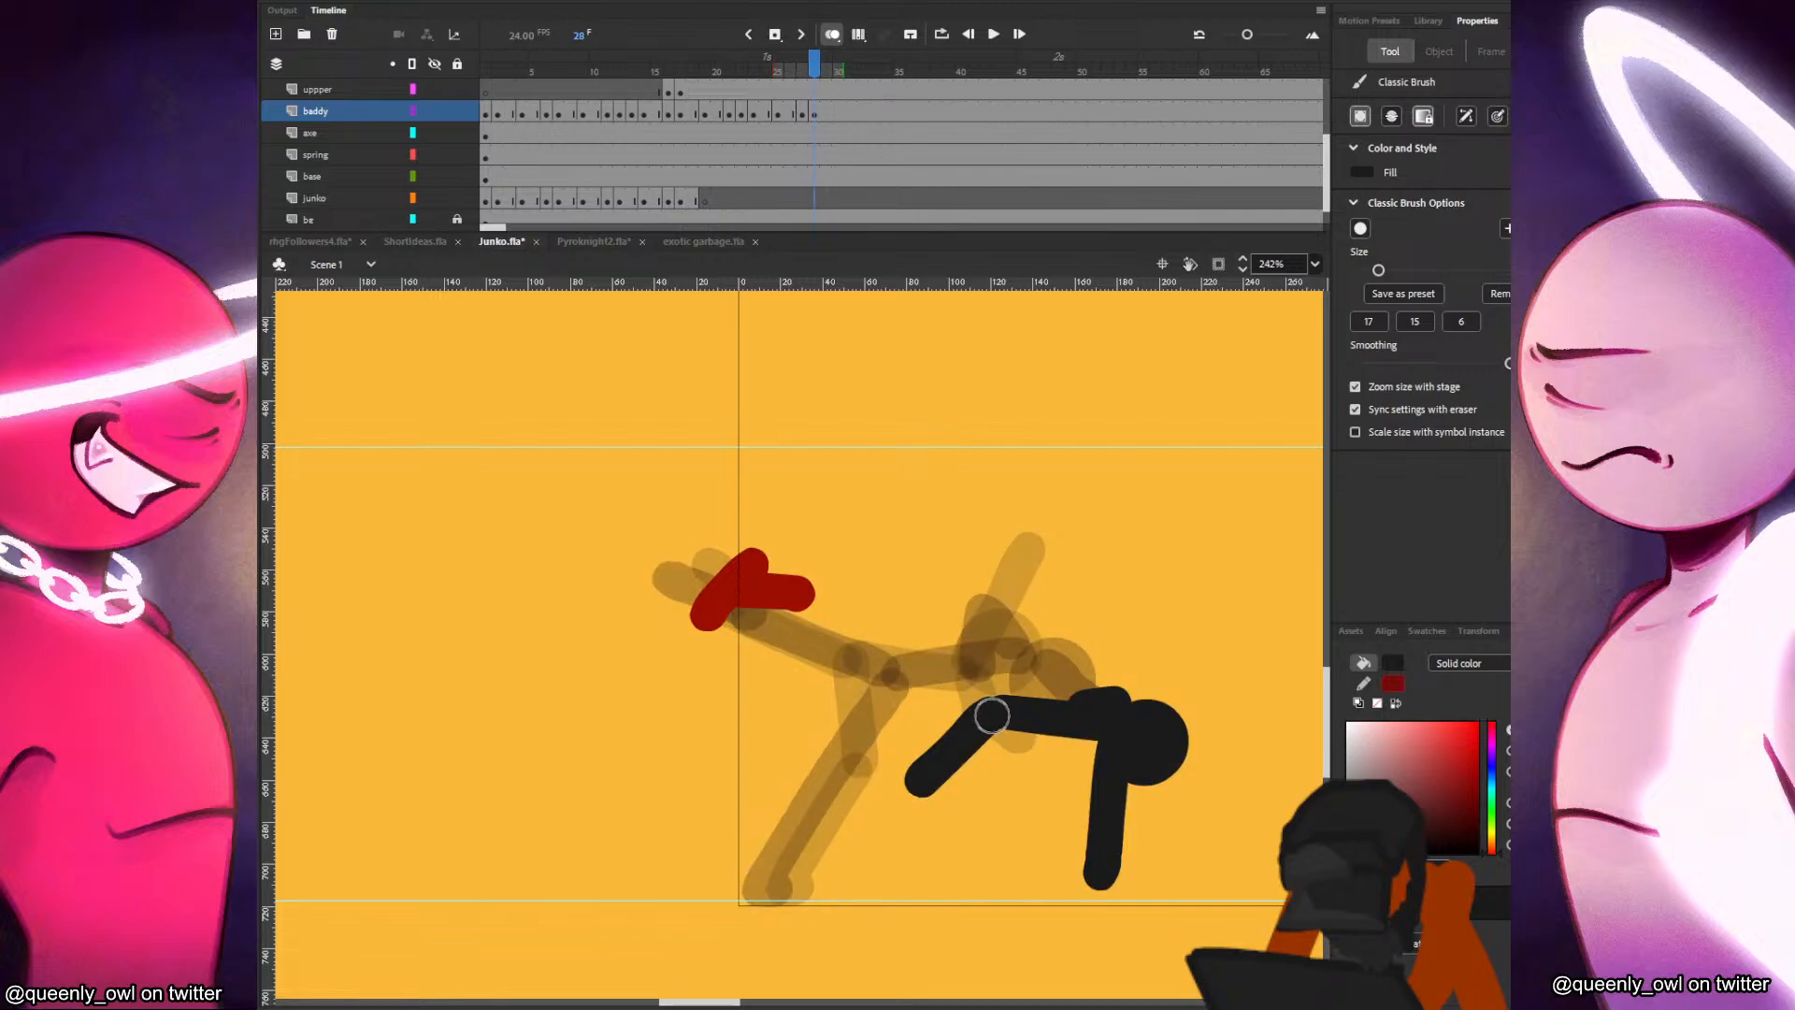
mouse_move(999, 711)
left_mouse_down()
mouse_move(945, 805)
mouse_move(847, 799)
left_mouse_up()
key("ctrl+z")
key("ctrl+z")
Paint both of the black figure's legs with feet trailing behind the hip on frame 28, free of Junko's grip.
mouse_move(995, 714)
left_mouse_down()
mouse_move(885, 795)
mouse_move(771, 788)
left_mouse_up()
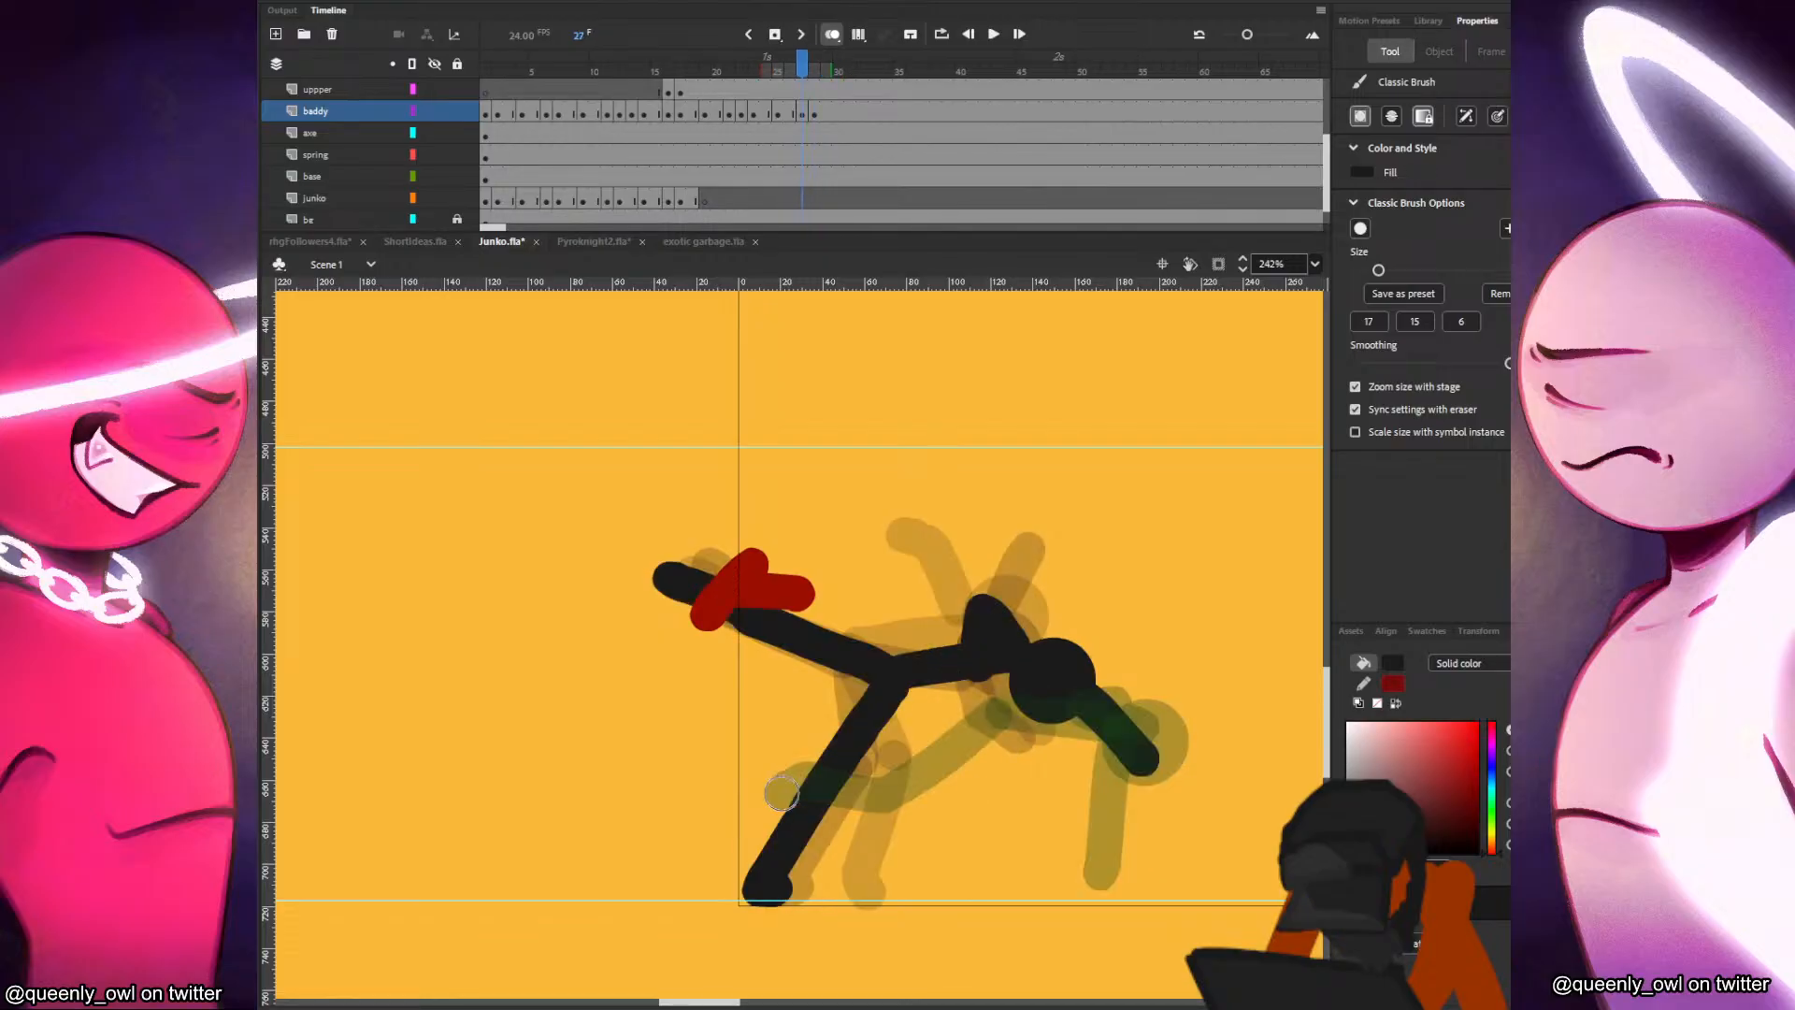
mouse_move(840, 581)
left_mouse_down()
mouse_move(861, 599)
mouse_move(861, 647)
mouse_move(989, 712)
left_mouse_up()
key("comma")
key("period")
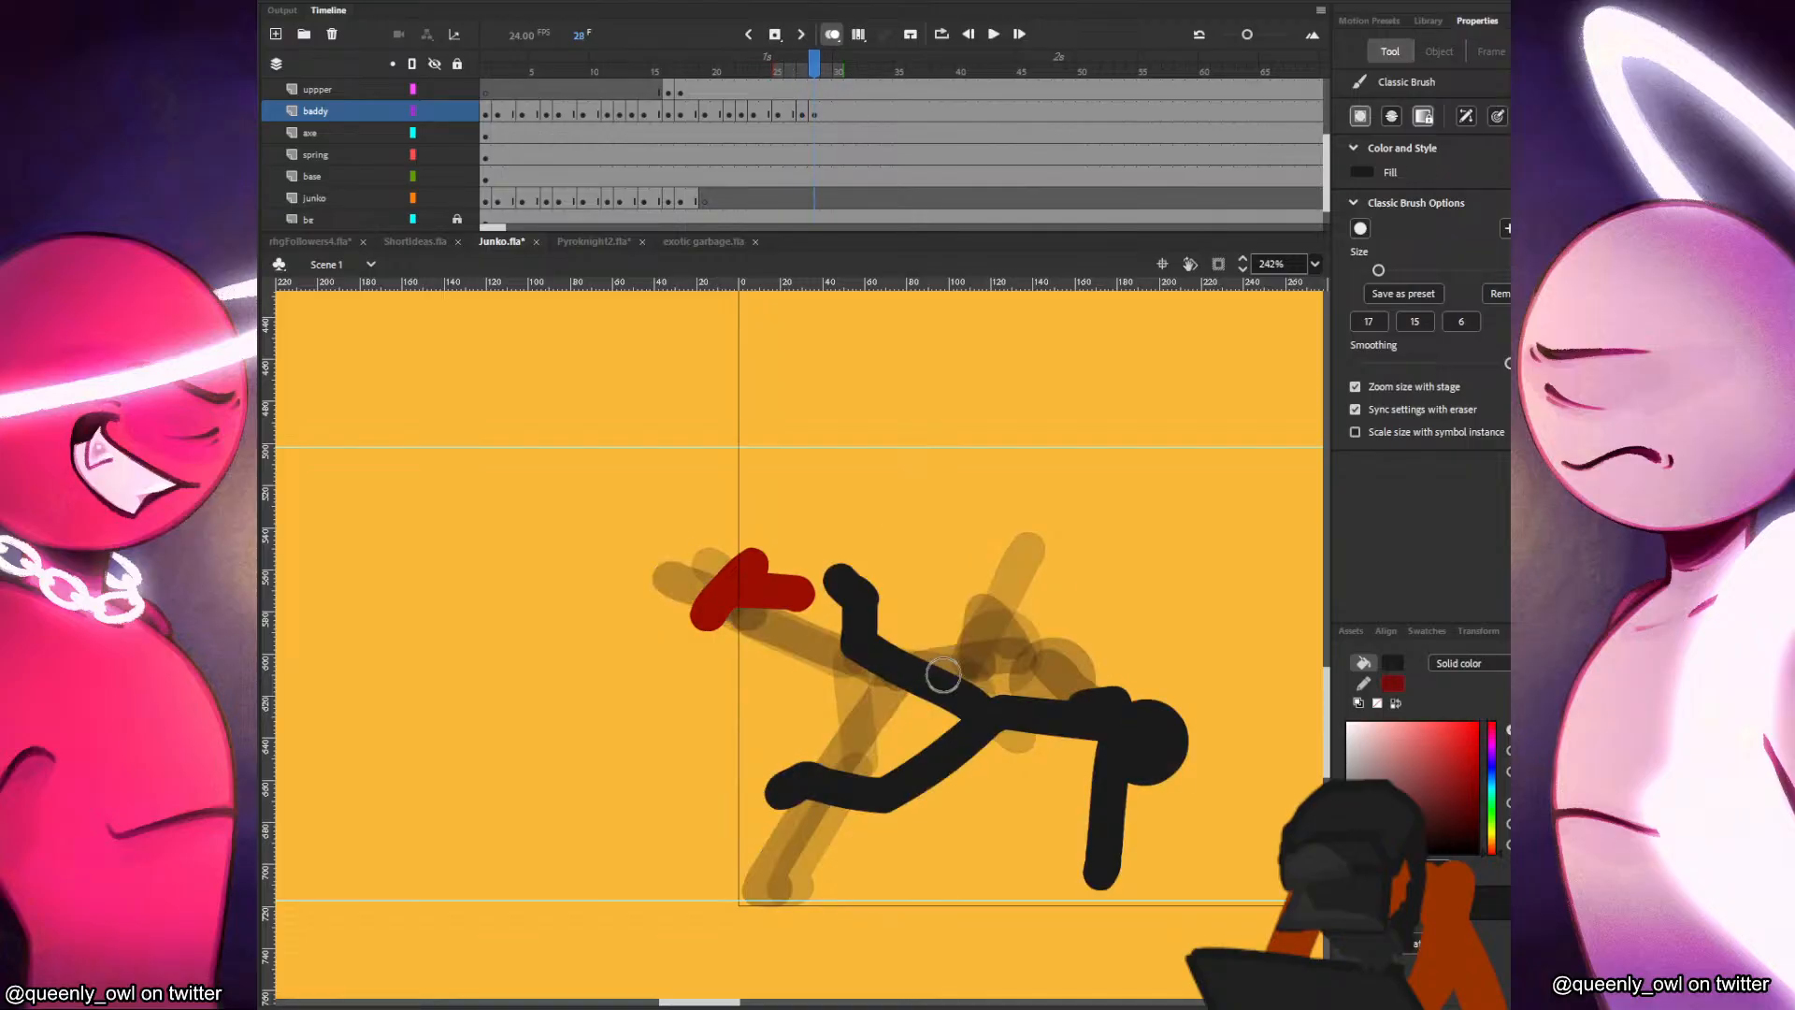
Insert a blank keyframe at frame 29 of the baddy layer, paste the head in place and move it forward, close to the ground.
key("period")
key("F7")
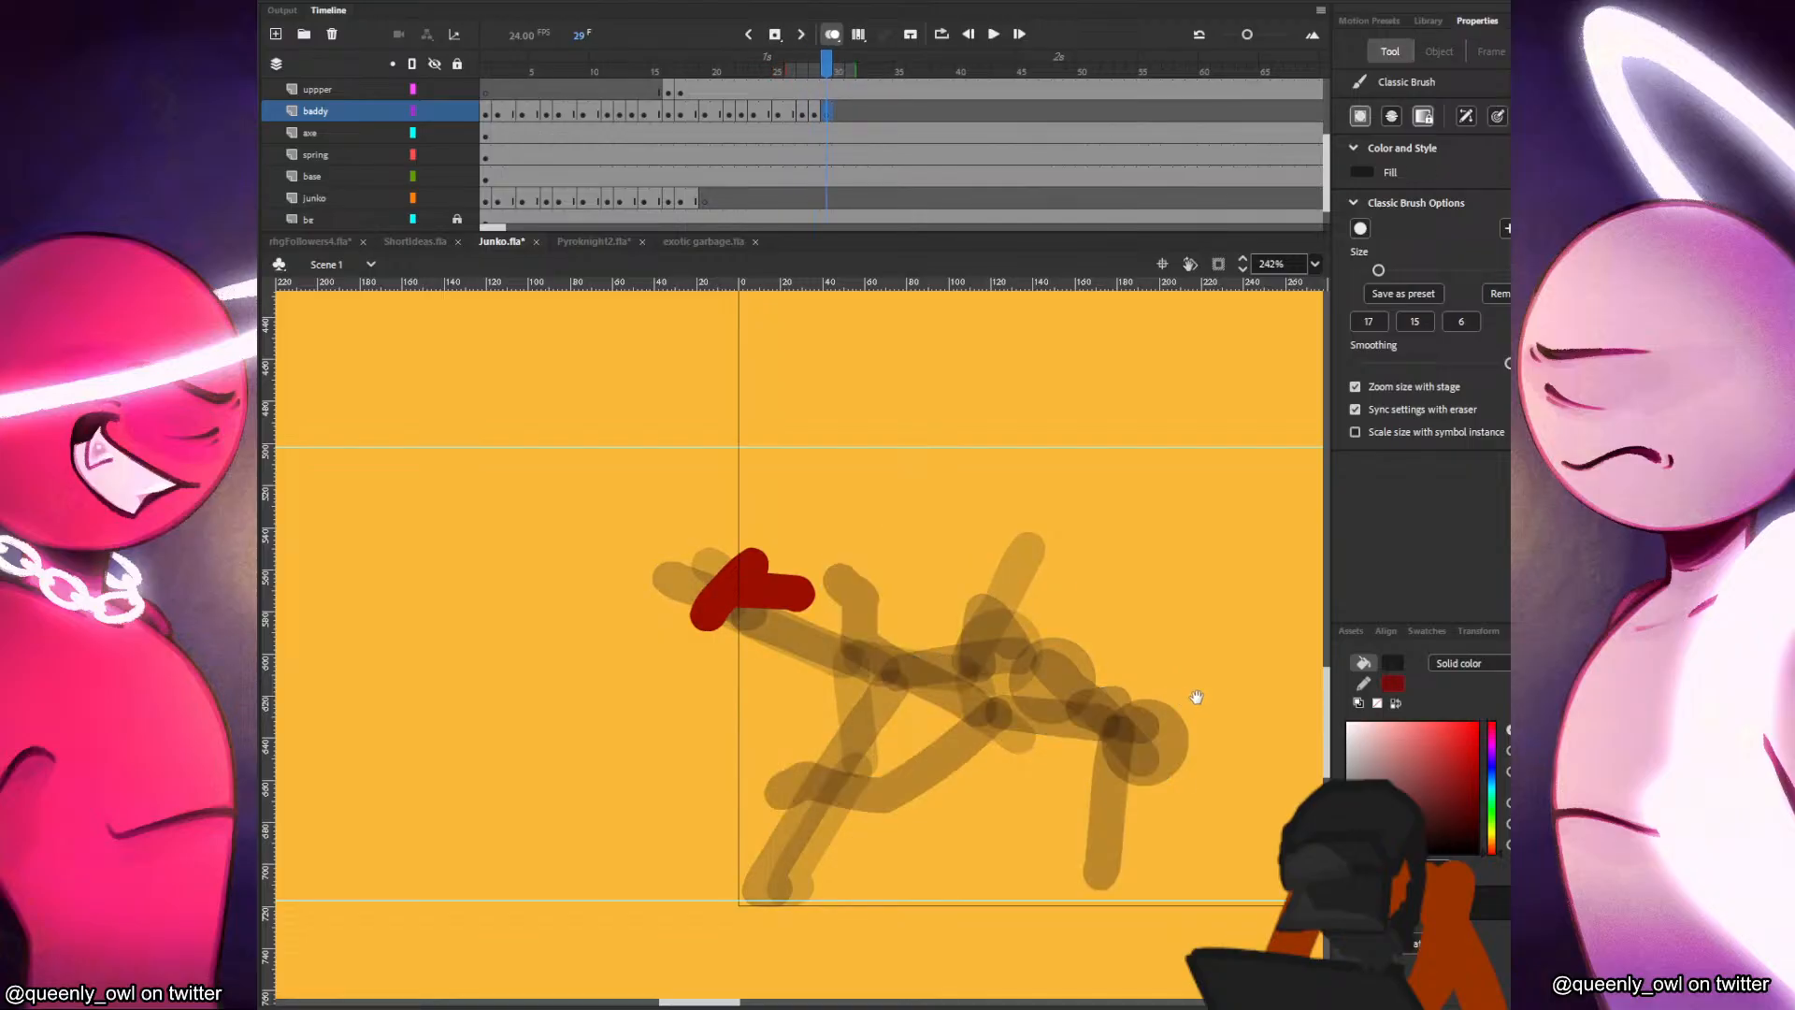
left_click_drag(1194, 689, 995, 617)
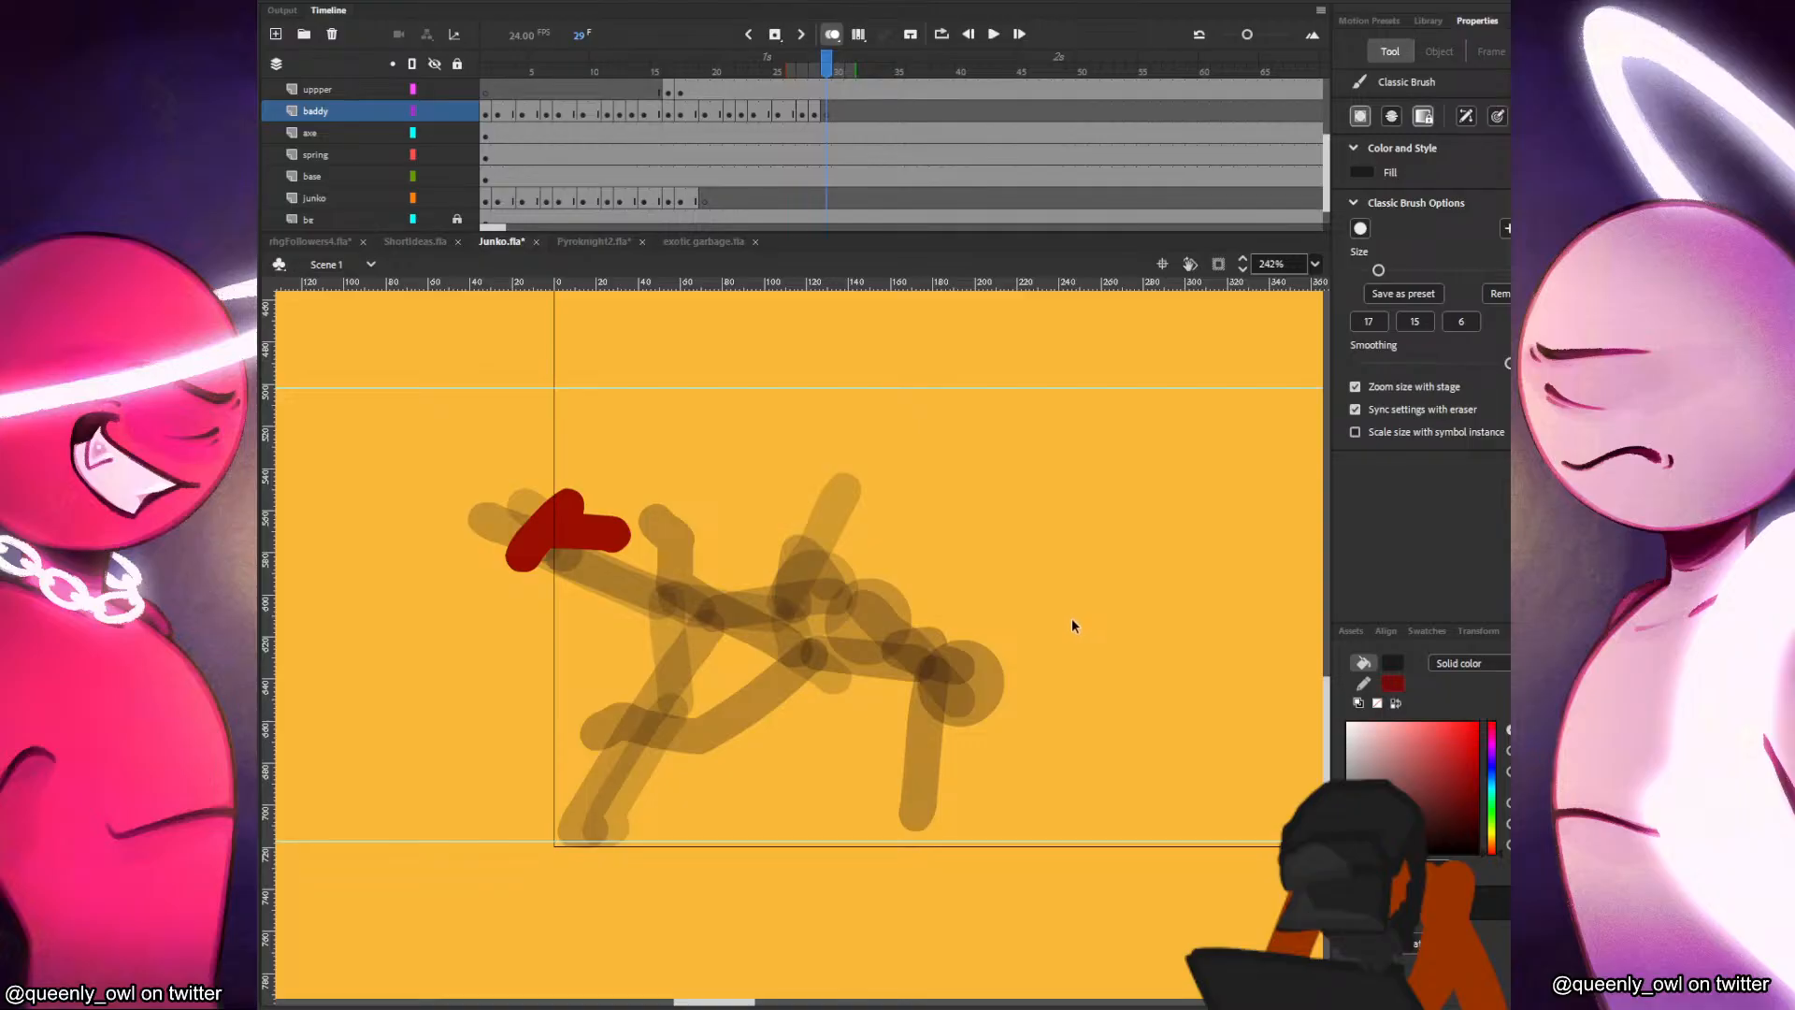
key("ctrl+shift+v")
mouse_move(835, 540)
left_mouse_down()
mouse_move(992, 751)
mouse_move(1031, 773)
left_mouse_up()
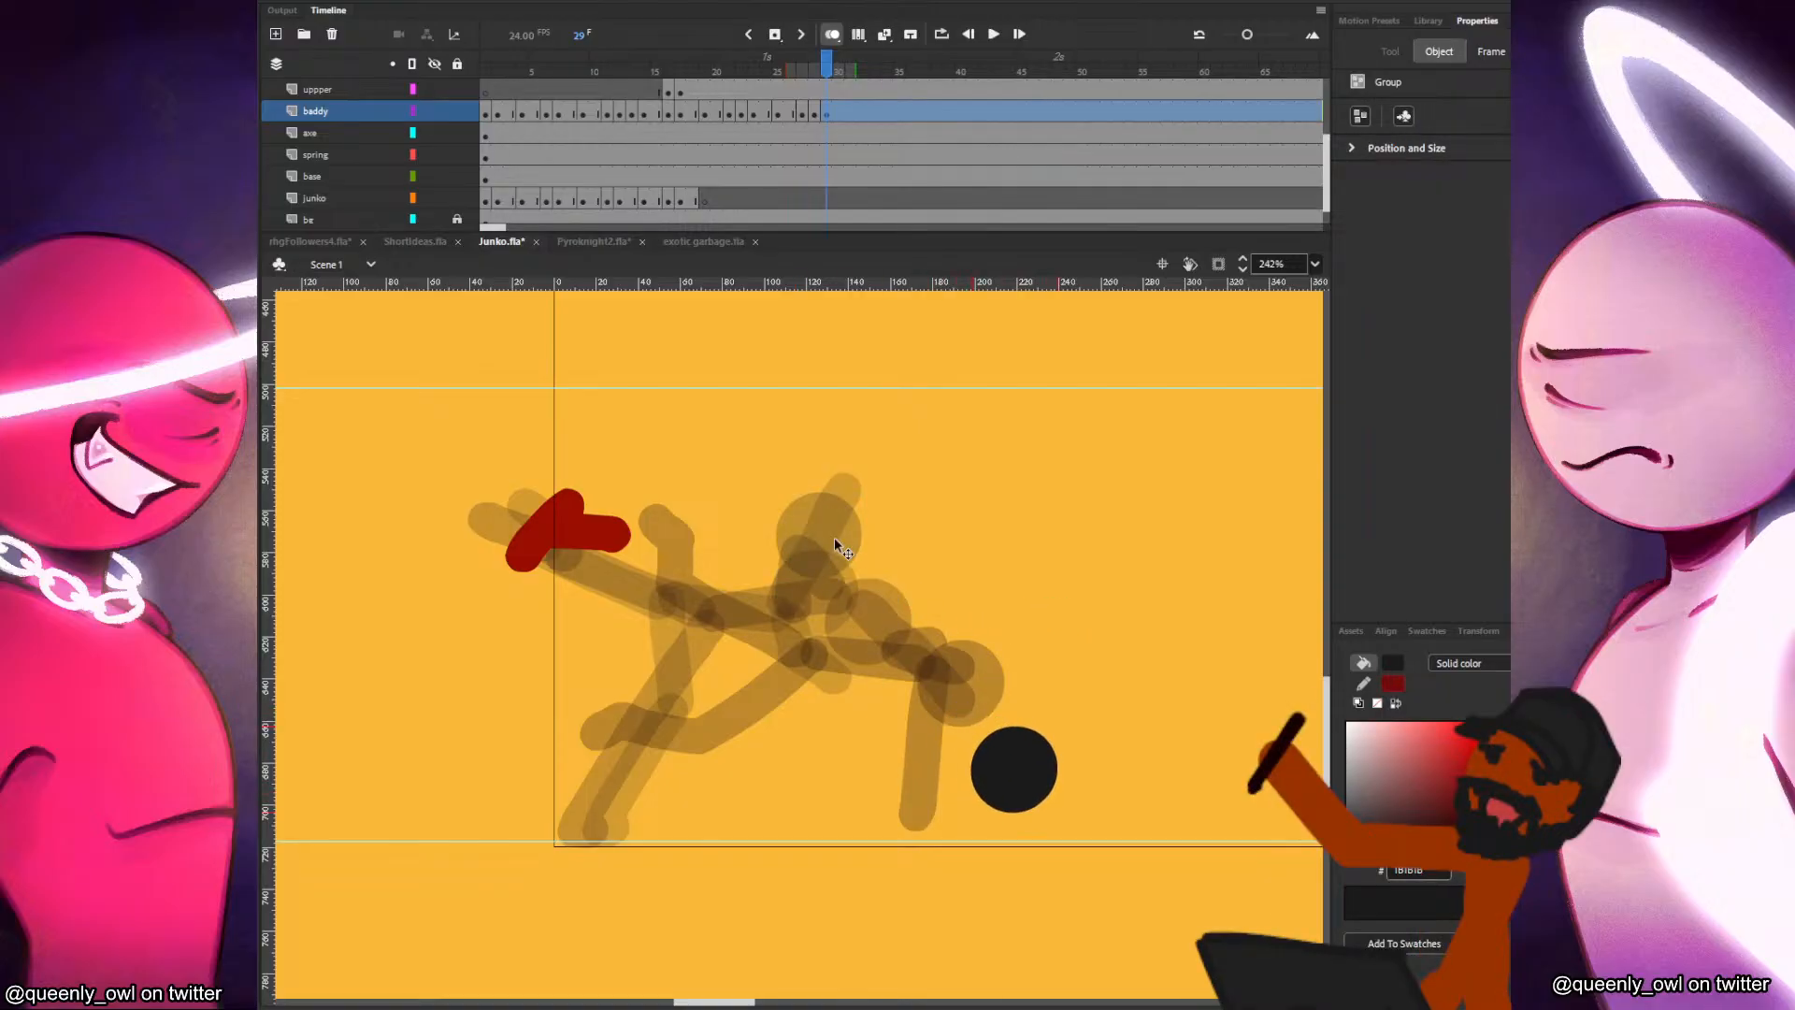
Paint the black figure's torso, a bent arm resting on the ground and an arm raised forward on frame 29.
key("b")
mouse_move(875, 729)
left_mouse_down()
mouse_move(942, 824)
mouse_move(929, 837)
mouse_move(954, 837)
mouse_move(946, 806)
mouse_move(925, 828)
mouse_move(981, 833)
left_mouse_up()
key("ctrl+z")
key(".")
mouse_move(1005, 767)
left_mouse_down()
mouse_move(1067, 753)
mouse_move(1119, 702)
left_mouse_up()
key(".")
Paint the black figure's two bent legs on frame 29, one kicked up and one trailing behind.
mouse_move(861, 719)
left_mouse_down()
mouse_move(799, 645)
mouse_move(855, 594)
mouse_move(860, 547)
left_mouse_up()
key(".")
mouse_move(865, 722)
left_mouse_down()
mouse_move(759, 789)
mouse_move(700, 736)
left_mouse_up()
key(".")
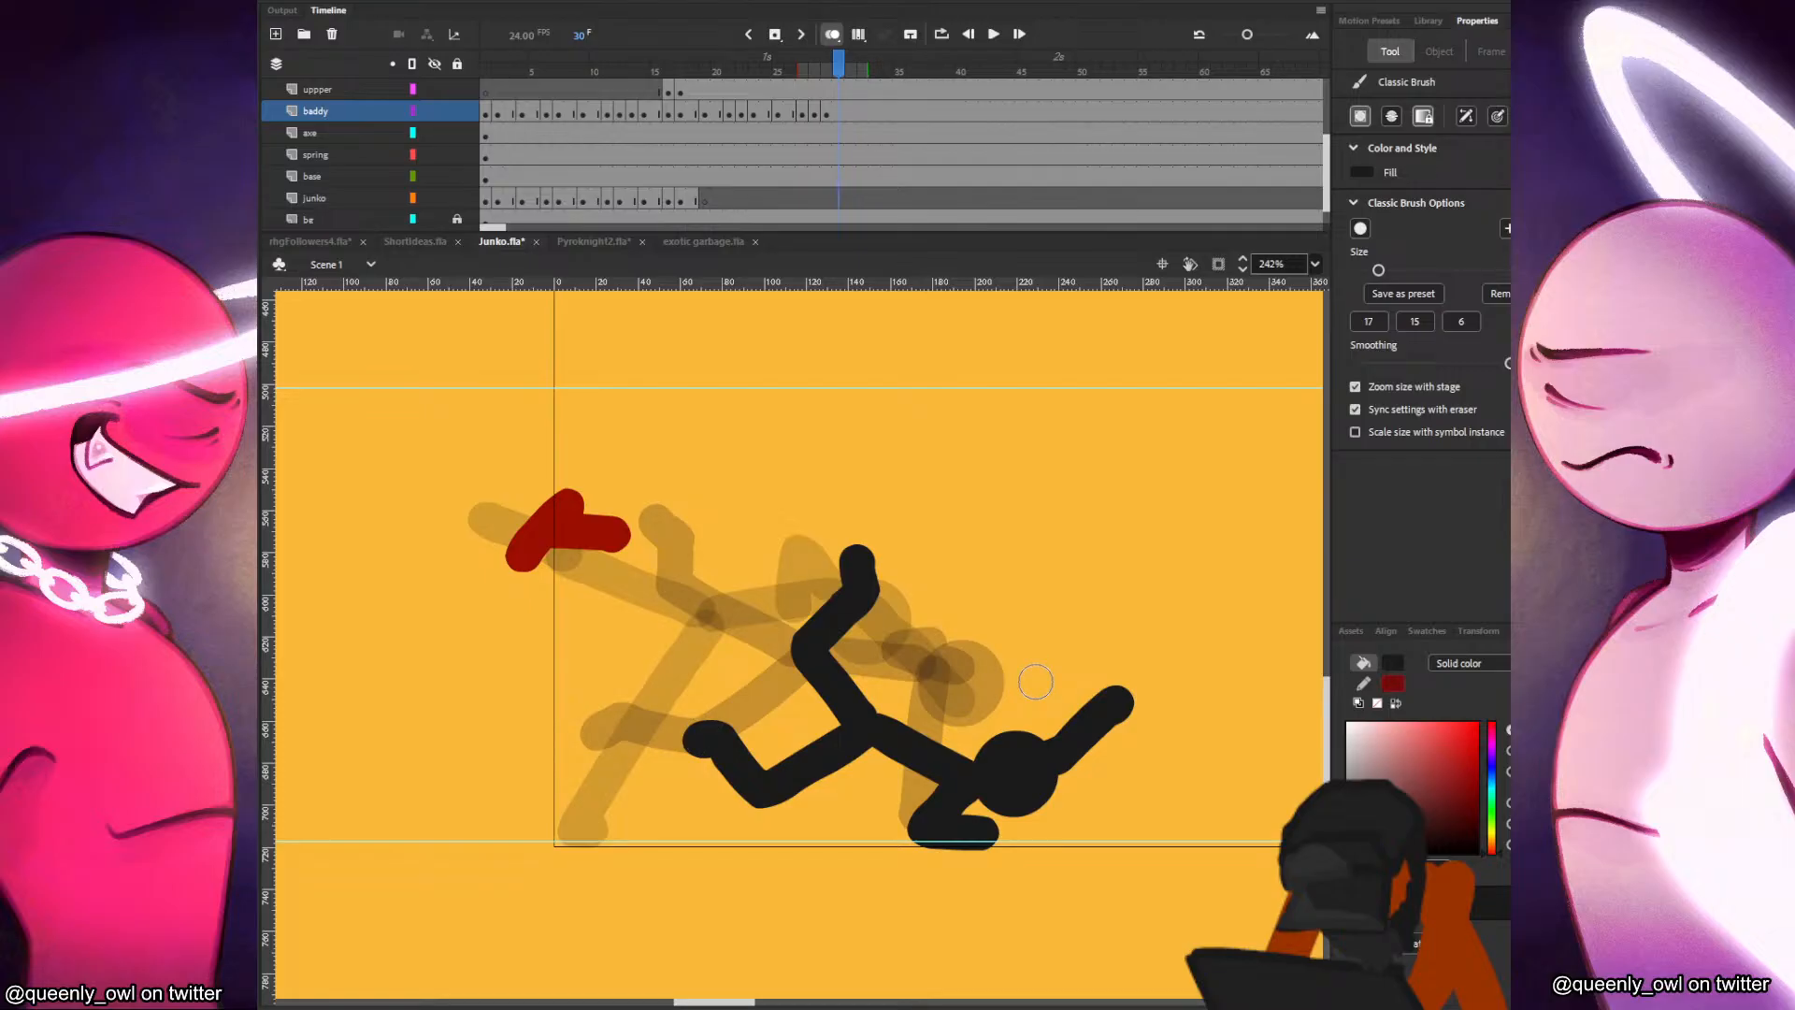
Insert a blank keyframe at frame 30 of the baddy layer, paste the head and place it slightly forward of and above its previous position.
key("F7")
key("ctrl+v")
left_click_drag(831, 531, 1050, 752)
key("b")
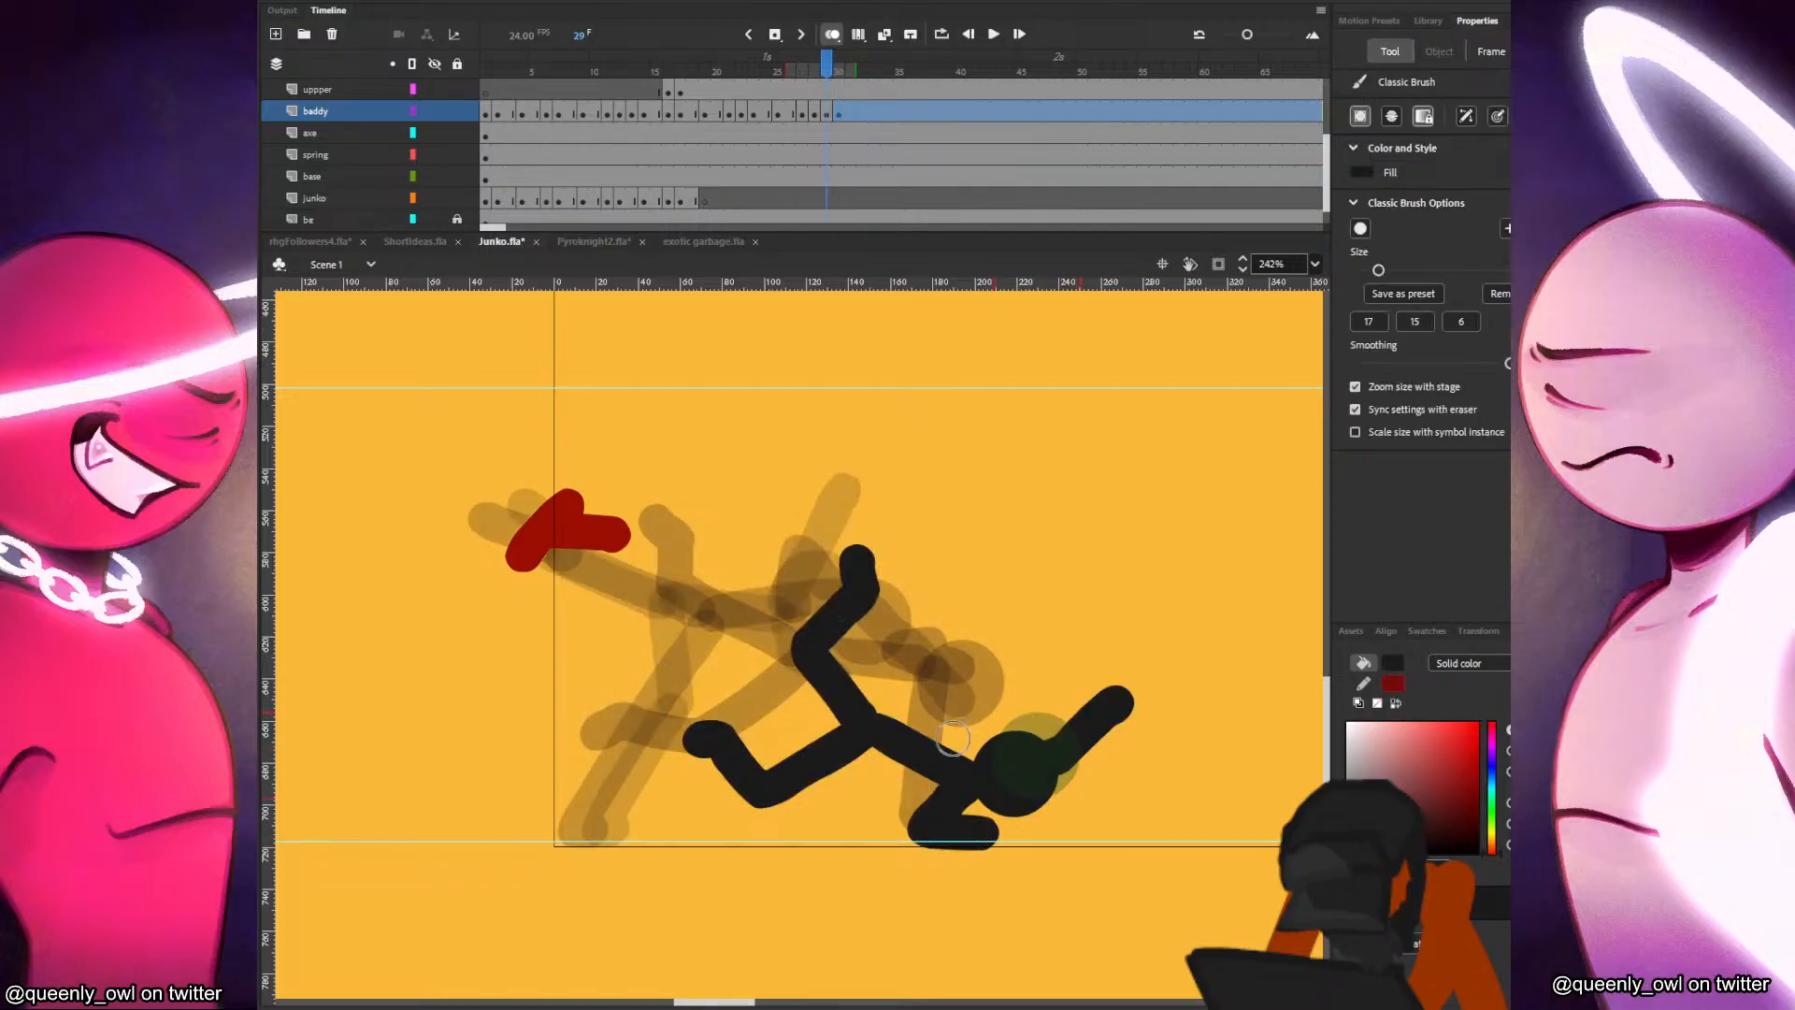
Paint the black figure's torso, bent supporting arm and the arm planted forward on the ground on frame 30.
mouse_move(889, 744)
left_mouse_down()
mouse_move(991, 754)
mouse_move(989, 831)
left_mouse_up()
key("comma")
key("period")
left_click_drag(1038, 752, 1147, 823)
key("ctrl+z")
left_click_drag(1037, 751, 1136, 842)
key("comma")
key("period")
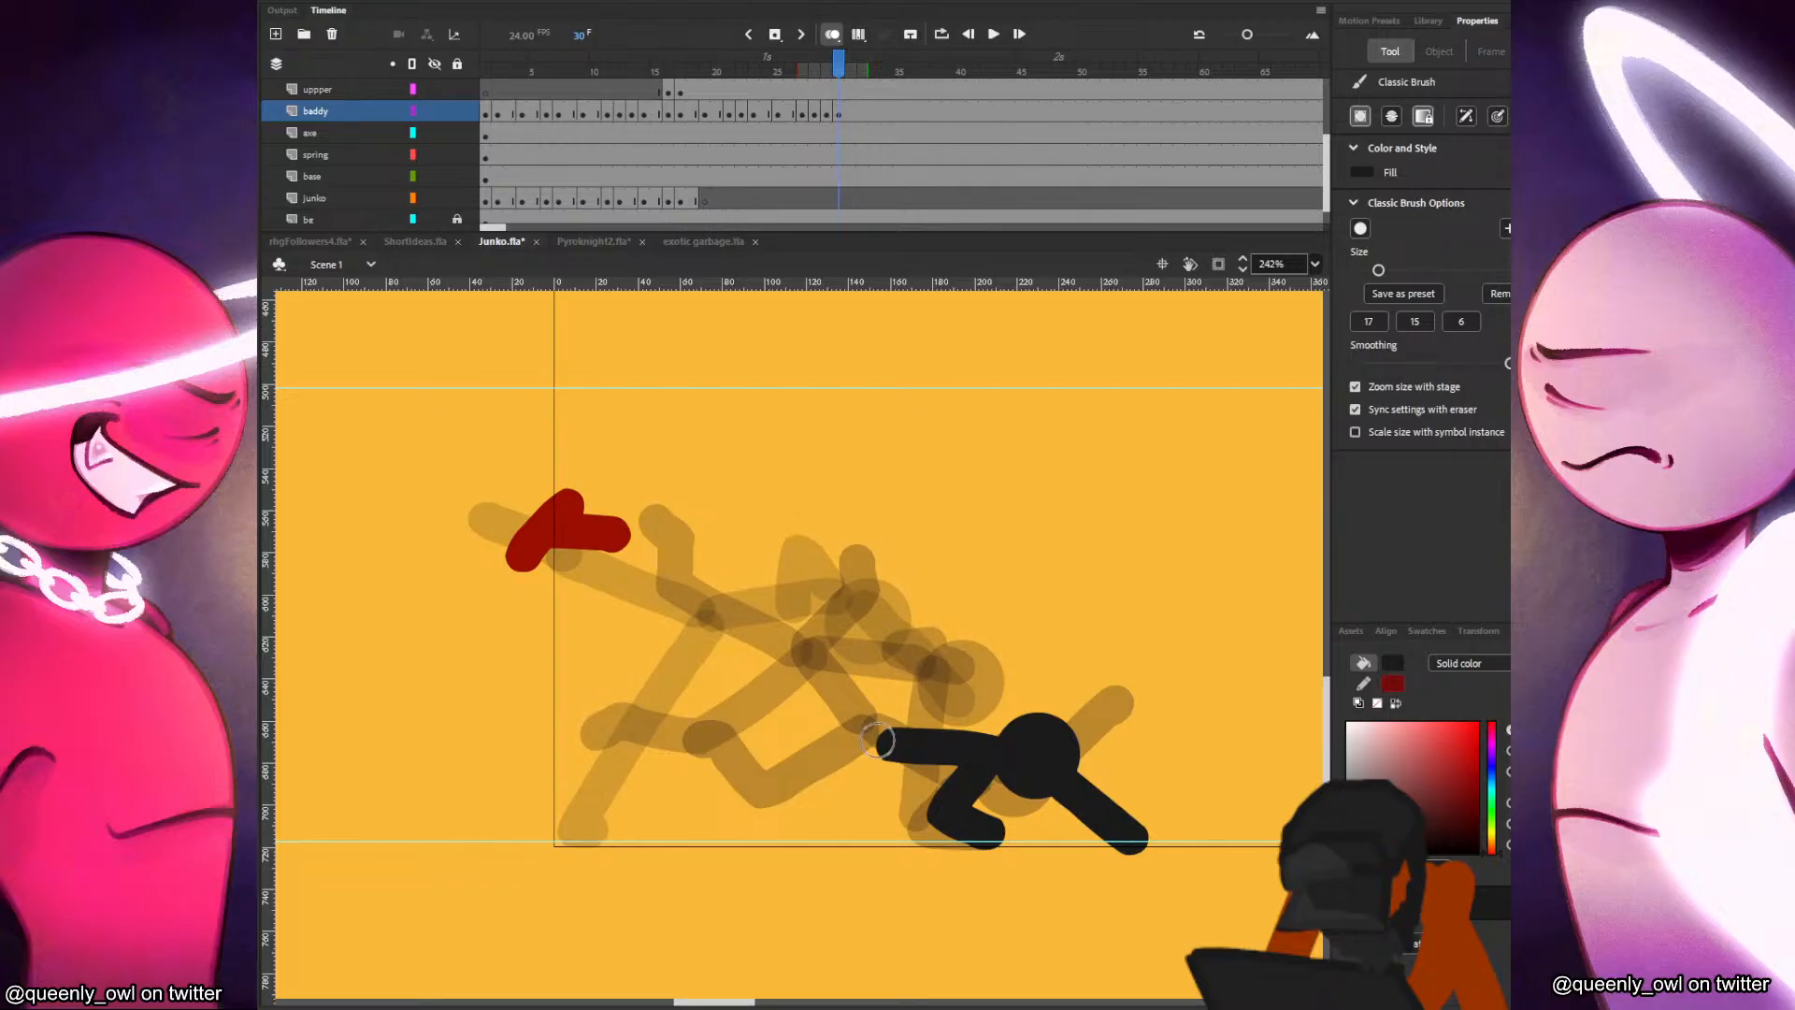
key("comma")
key("period")
key("comma")
key("period")
key("comma")
key("period")
mouse_move(876, 735)
left_mouse_down()
mouse_move(898, 829)
mouse_move(794, 823)
left_mouse_up()
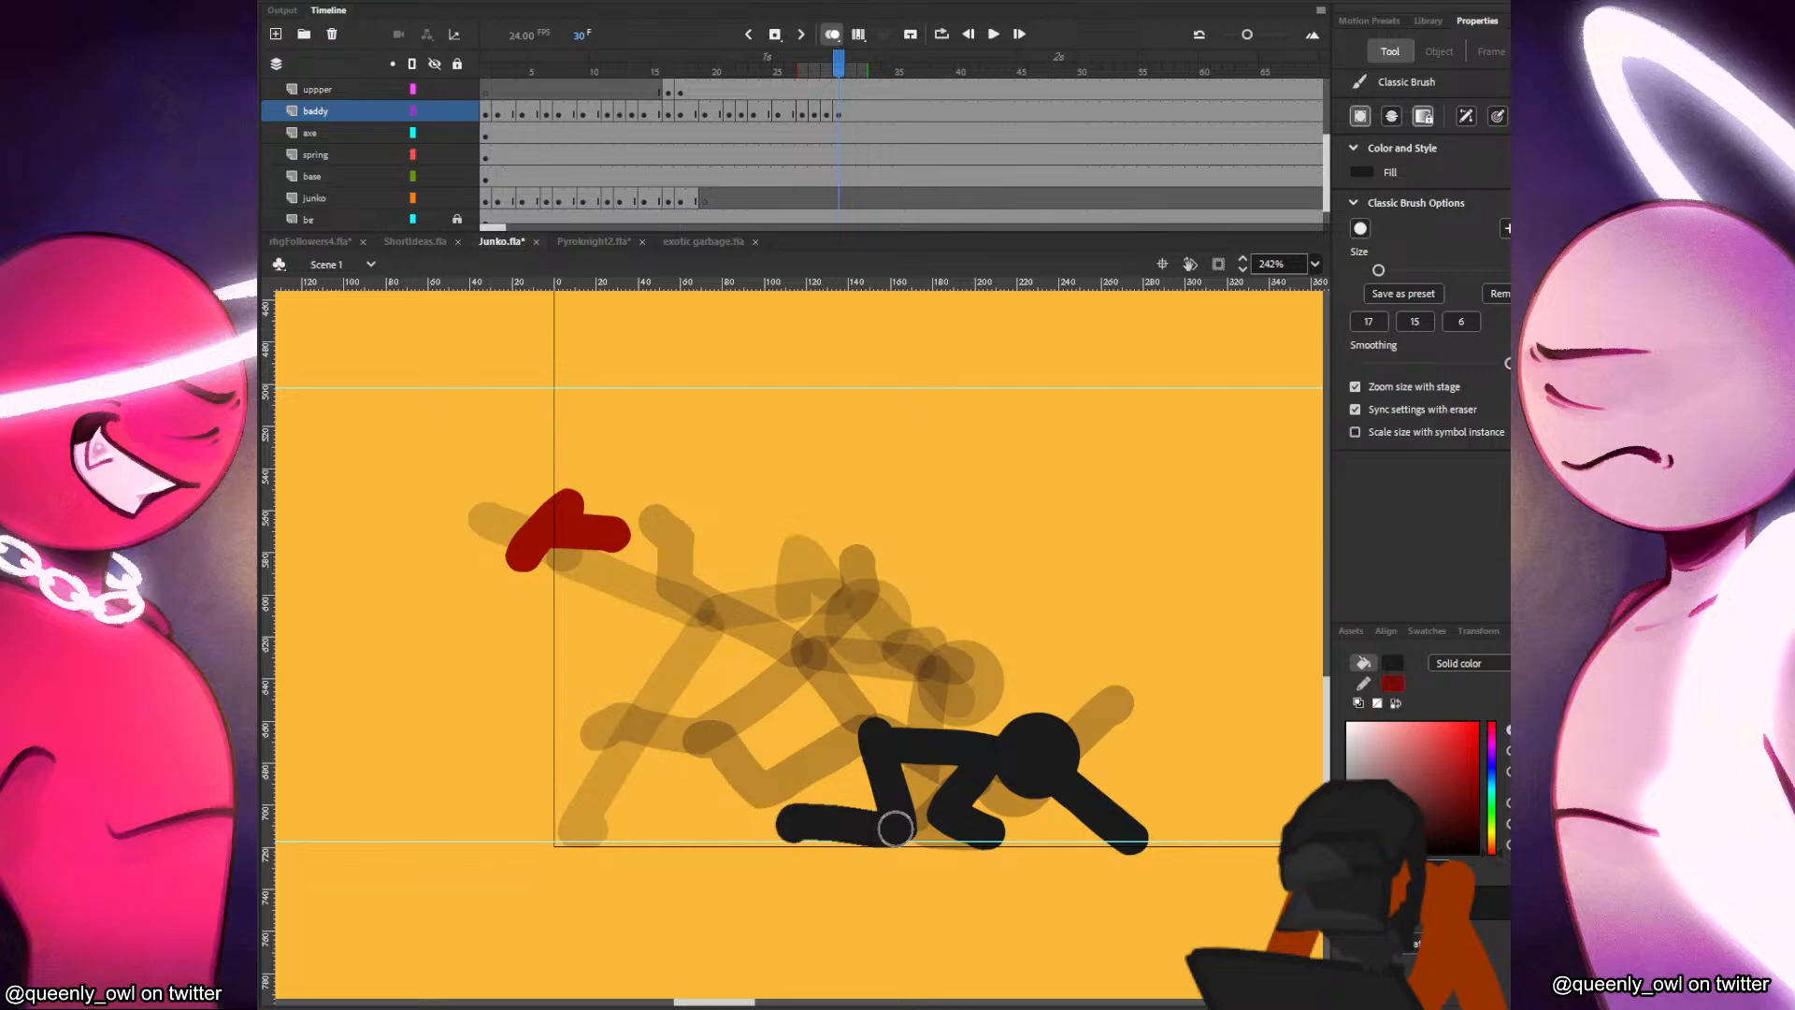
key("ctrl+z")
key("ctrl+z")
Paint the black figure's kneeling leg on frame 30, with the thigh down to the ground and the shin trailing flat behind.
left_click_drag(935, 828, 884, 743)
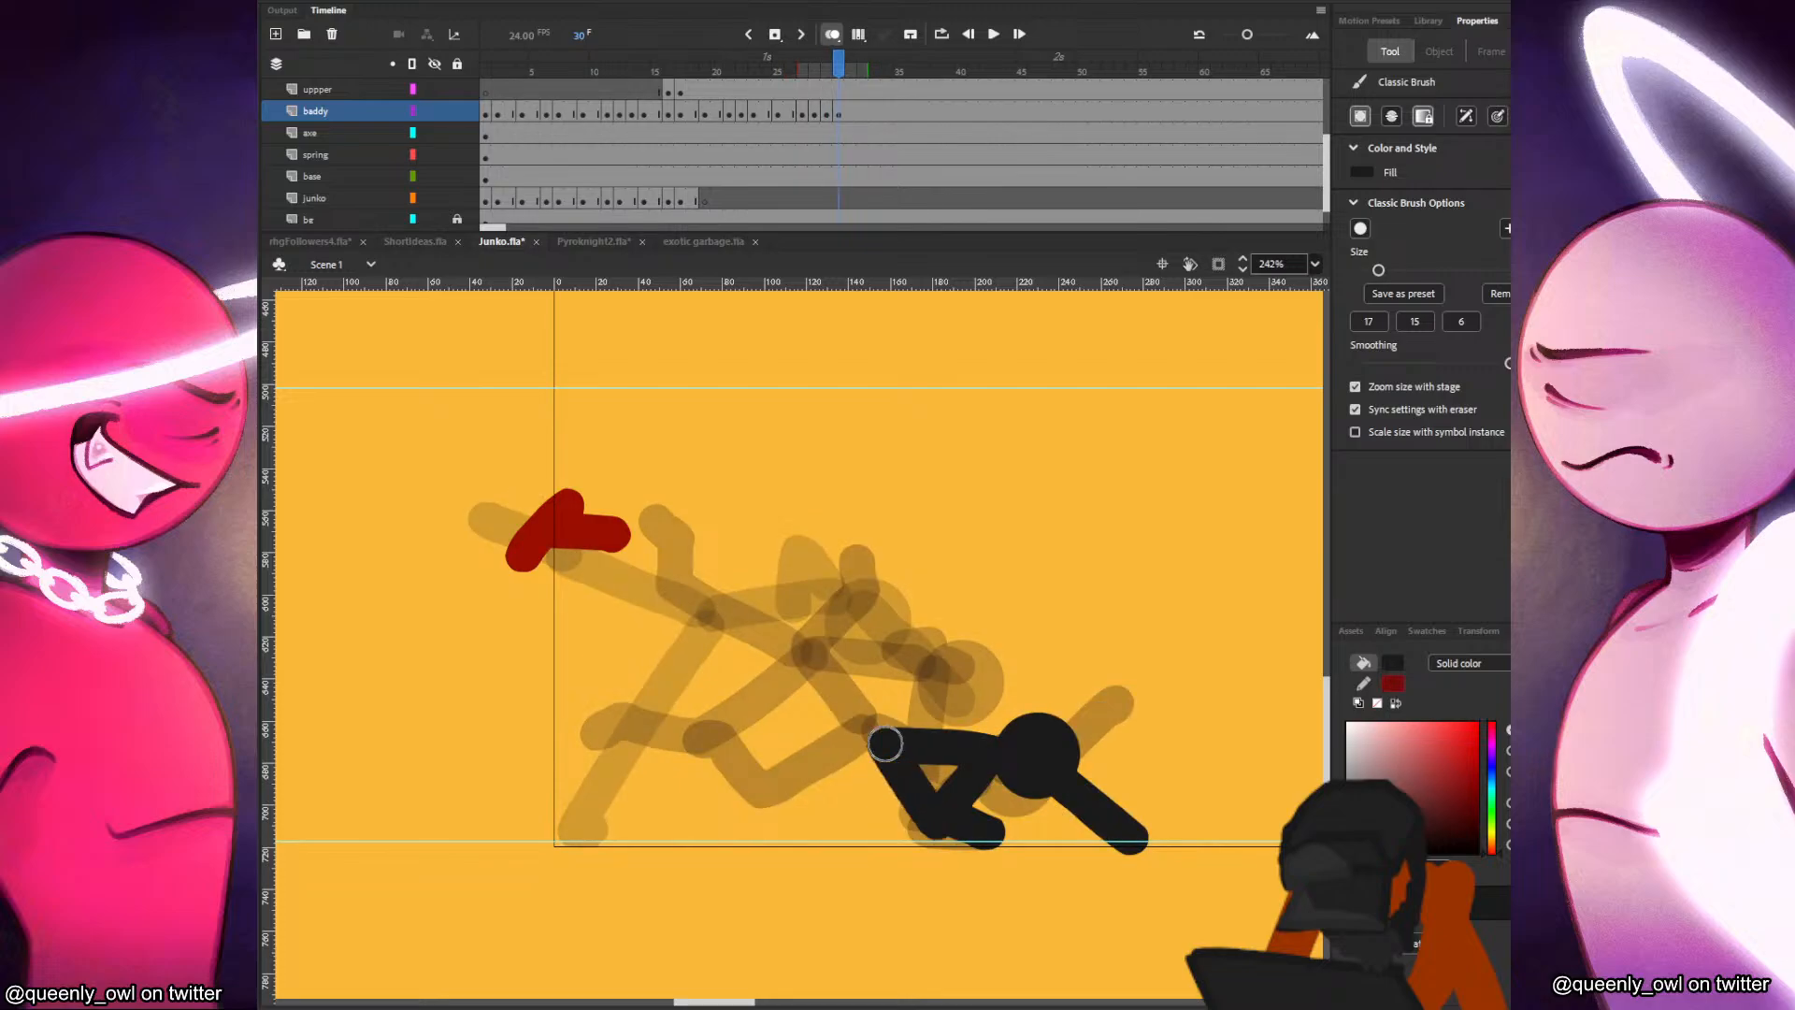
left_click_drag(929, 827, 843, 823)
key("ctrl+z")
key("ctrl+z")
mouse_move(892, 745)
left_mouse_down()
mouse_move(864, 831)
mouse_move(759, 827)
left_mouse_up()
key("ctrl+z")
left_click_drag(877, 827, 771, 828)
key(".")
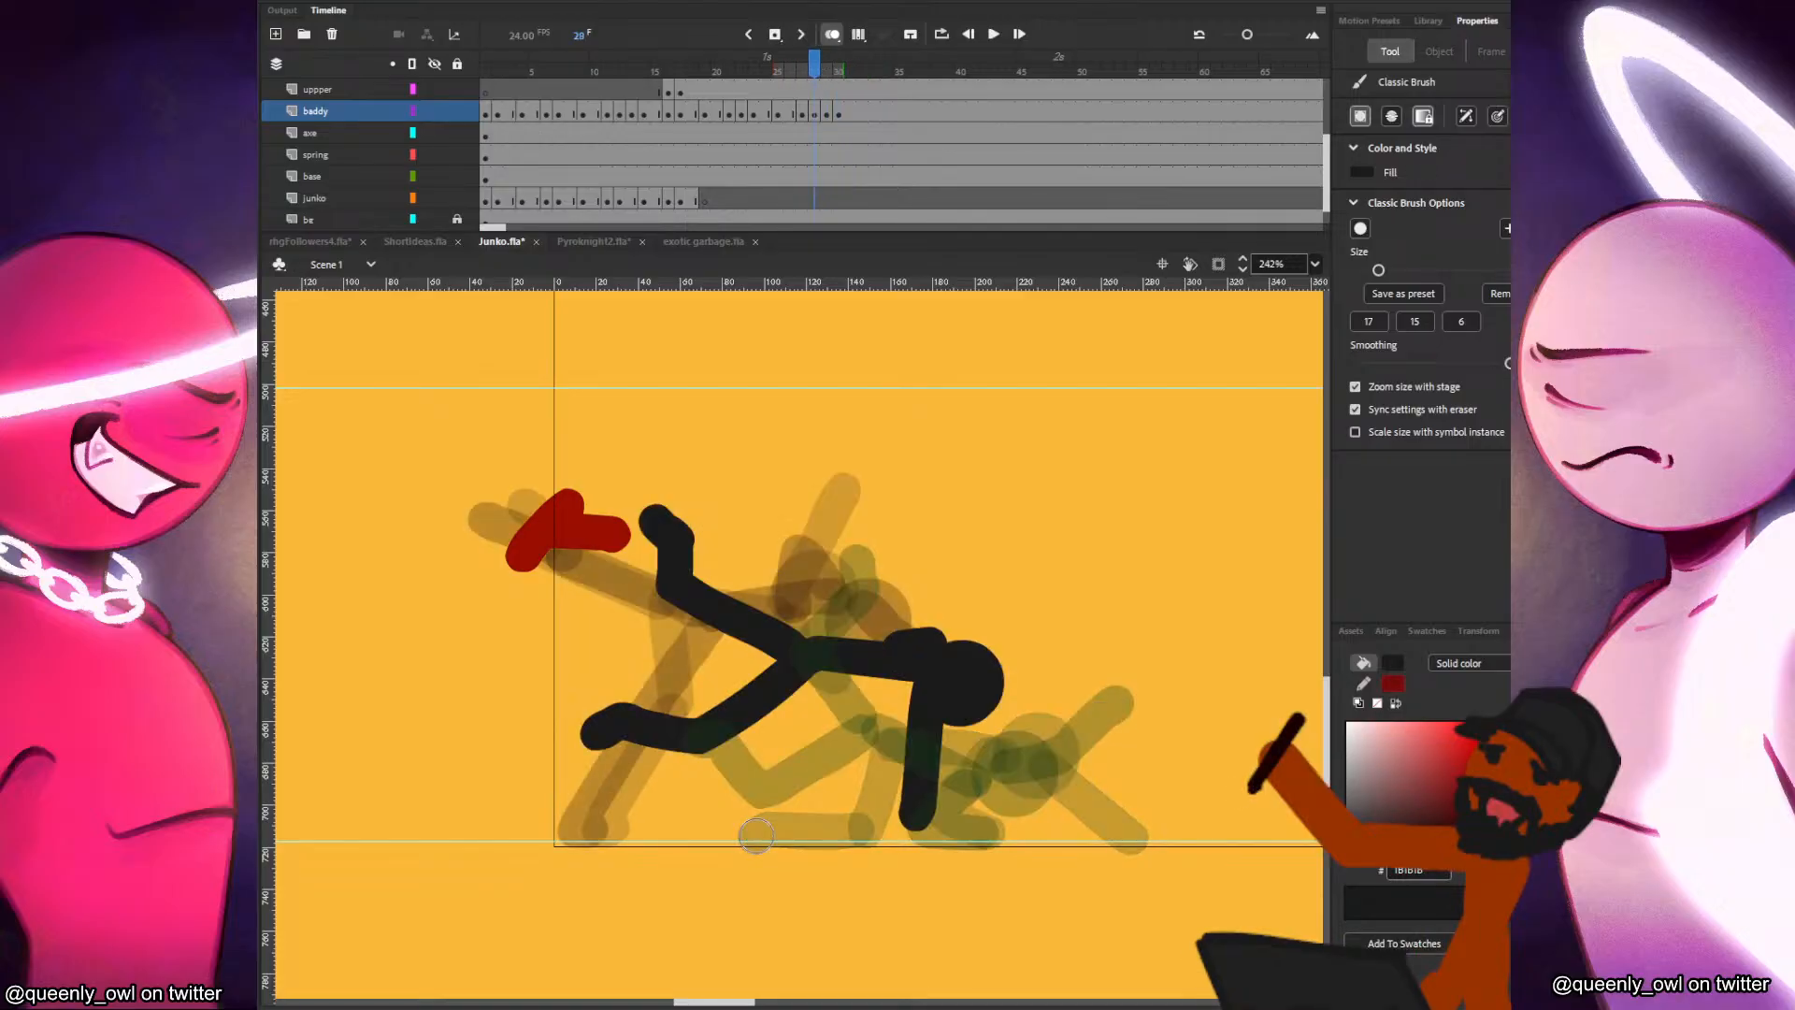
key(".")
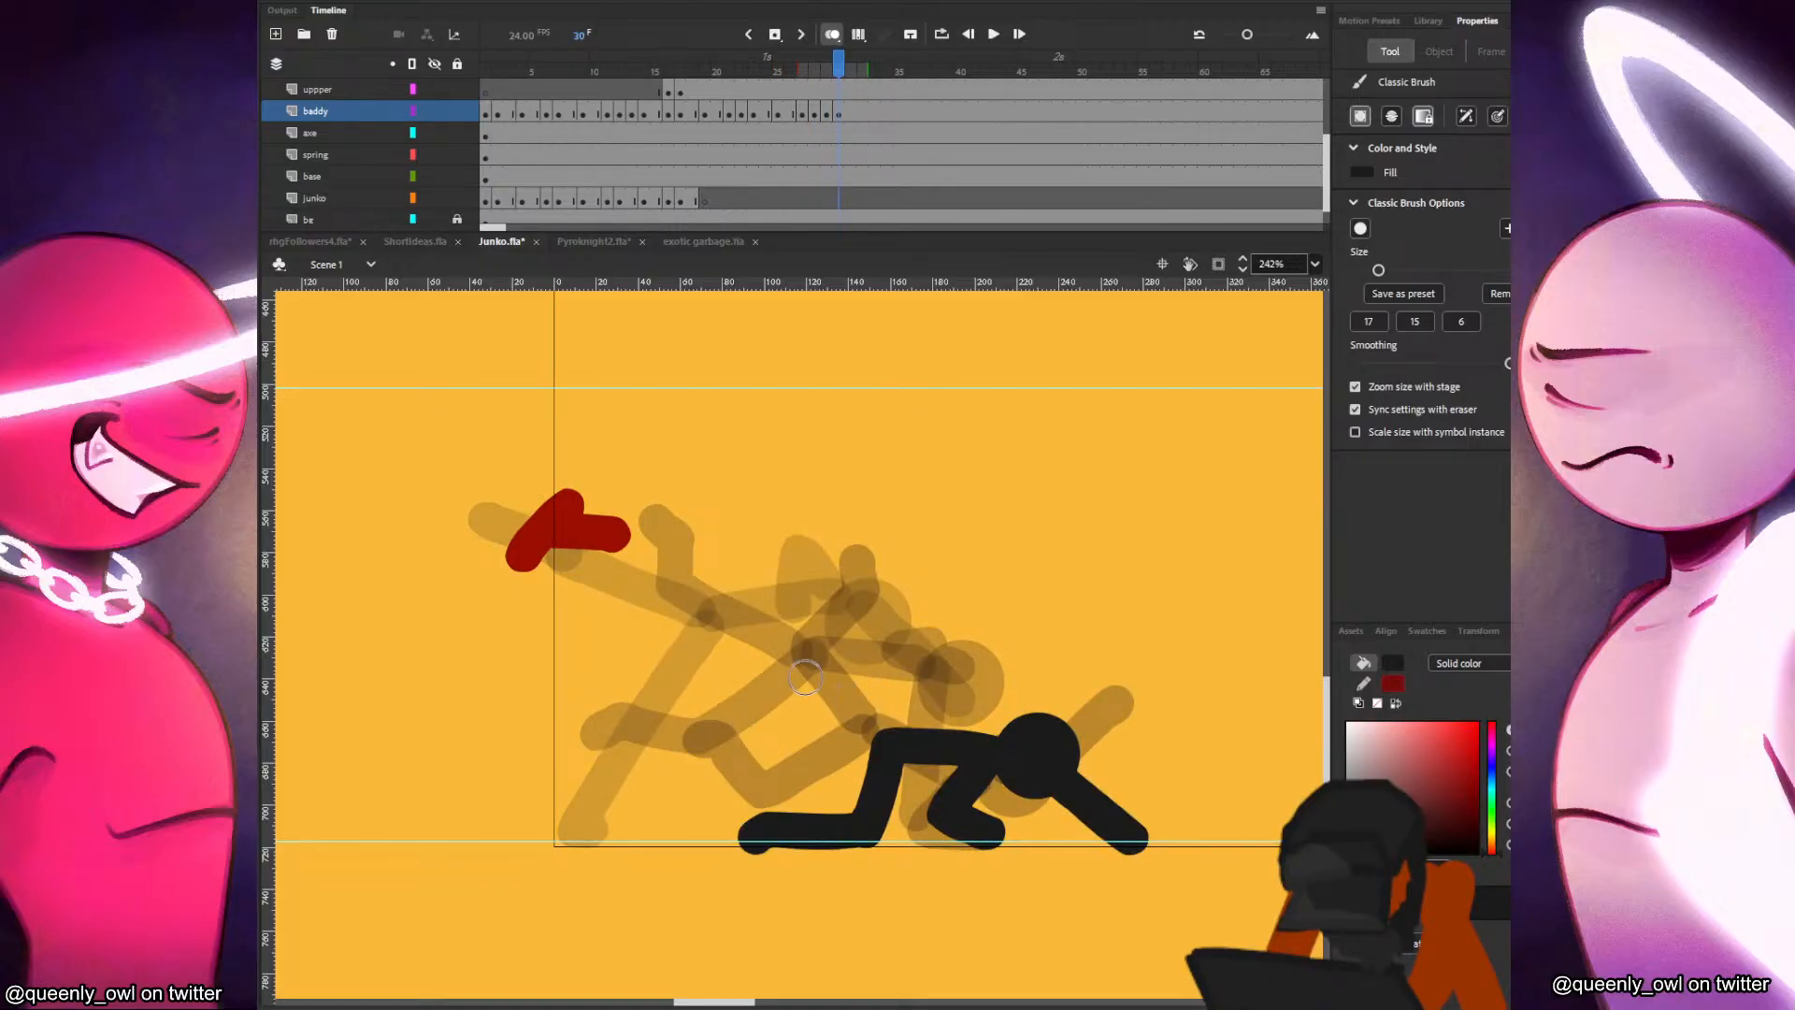
key(".")
left_click_drag(803, 711, 877, 736)
key("ctrl+z")
left_click_drag(837, 662, 876, 741)
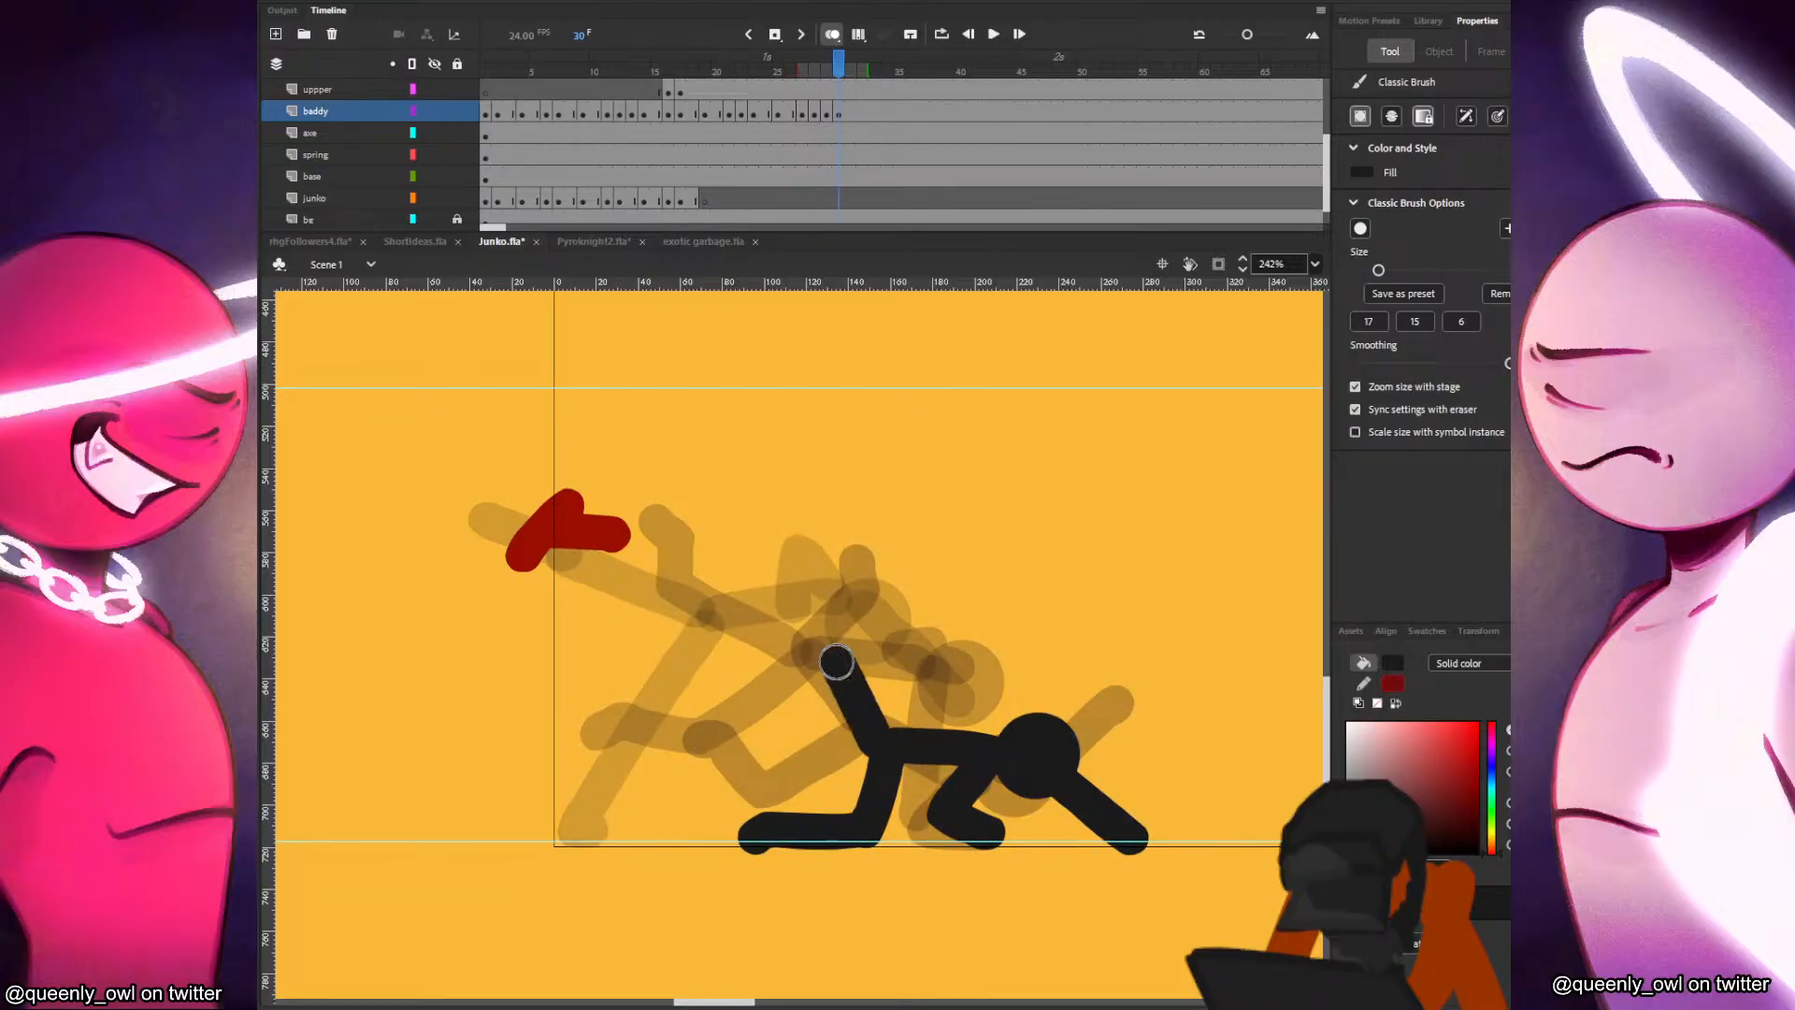
key("ctrl+z")
mouse_move(838, 671)
left_mouse_down()
mouse_move(875, 743)
mouse_move(909, 676)
left_mouse_up()
key("ctrl+z")
key("ctrl+z")
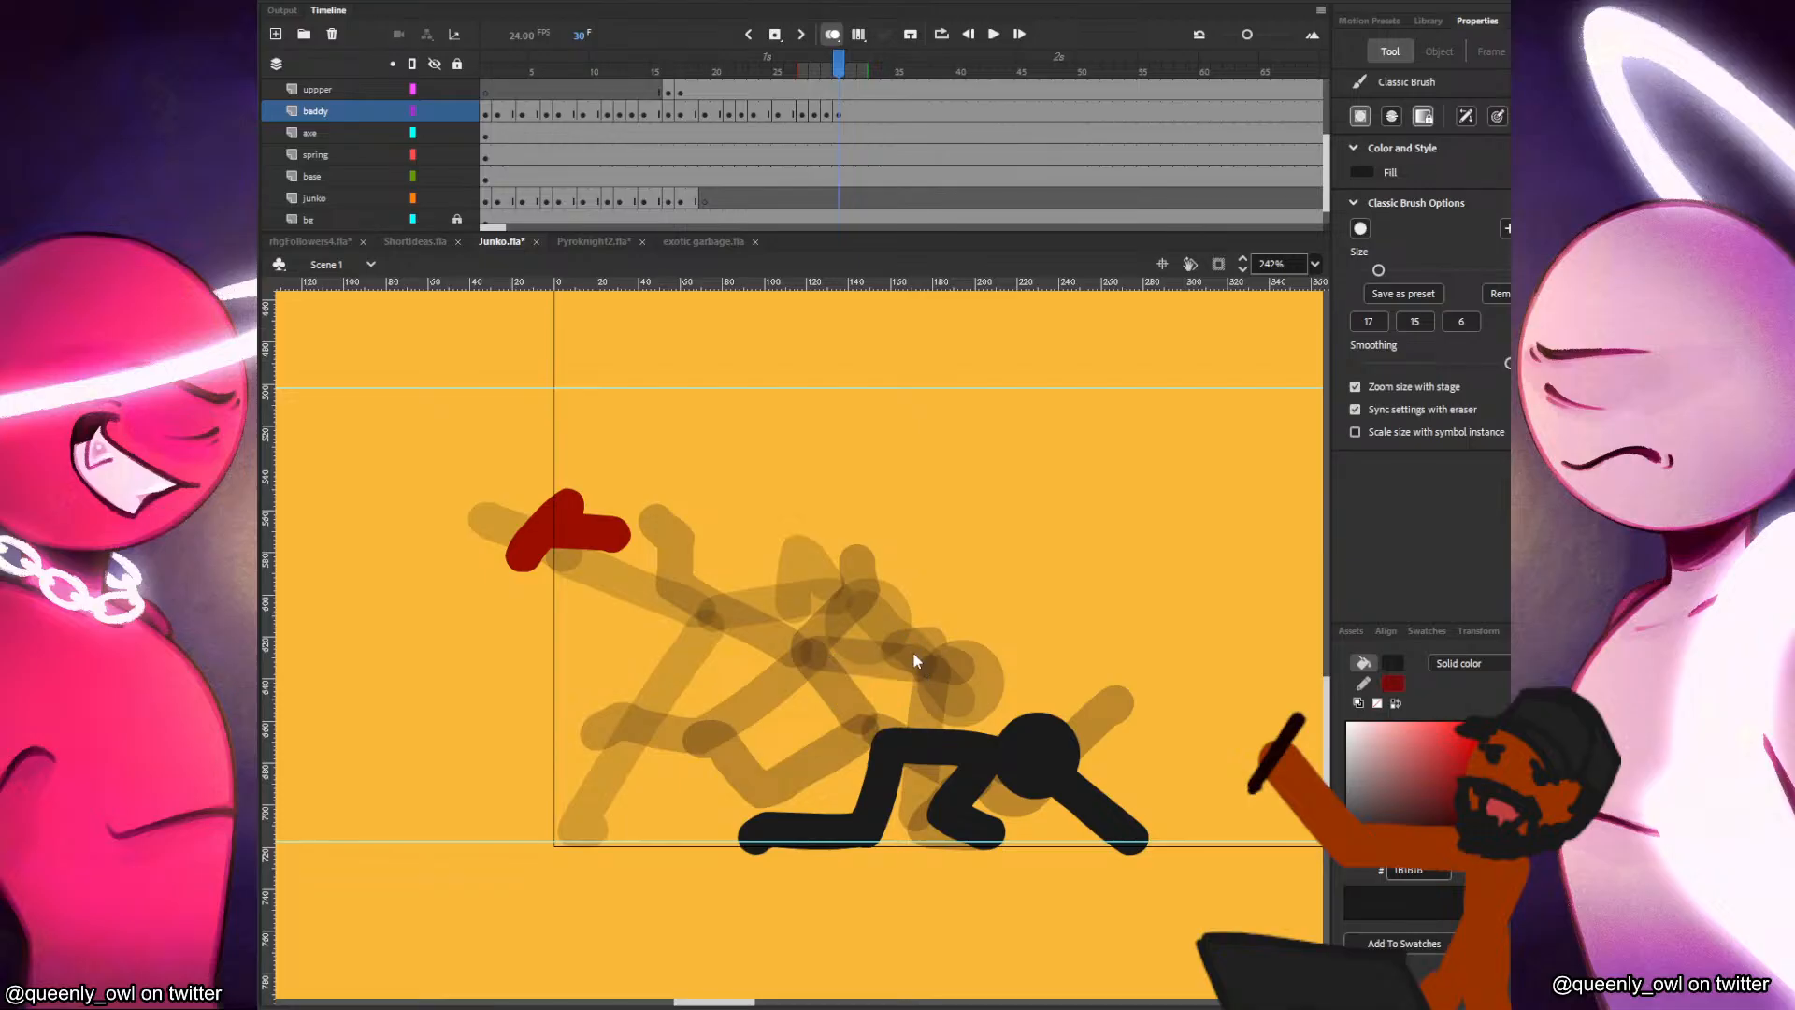
Extend the frame 29 drawing by one frame and paint the second leg tucked behind the hip on frame 31.
key("comma")
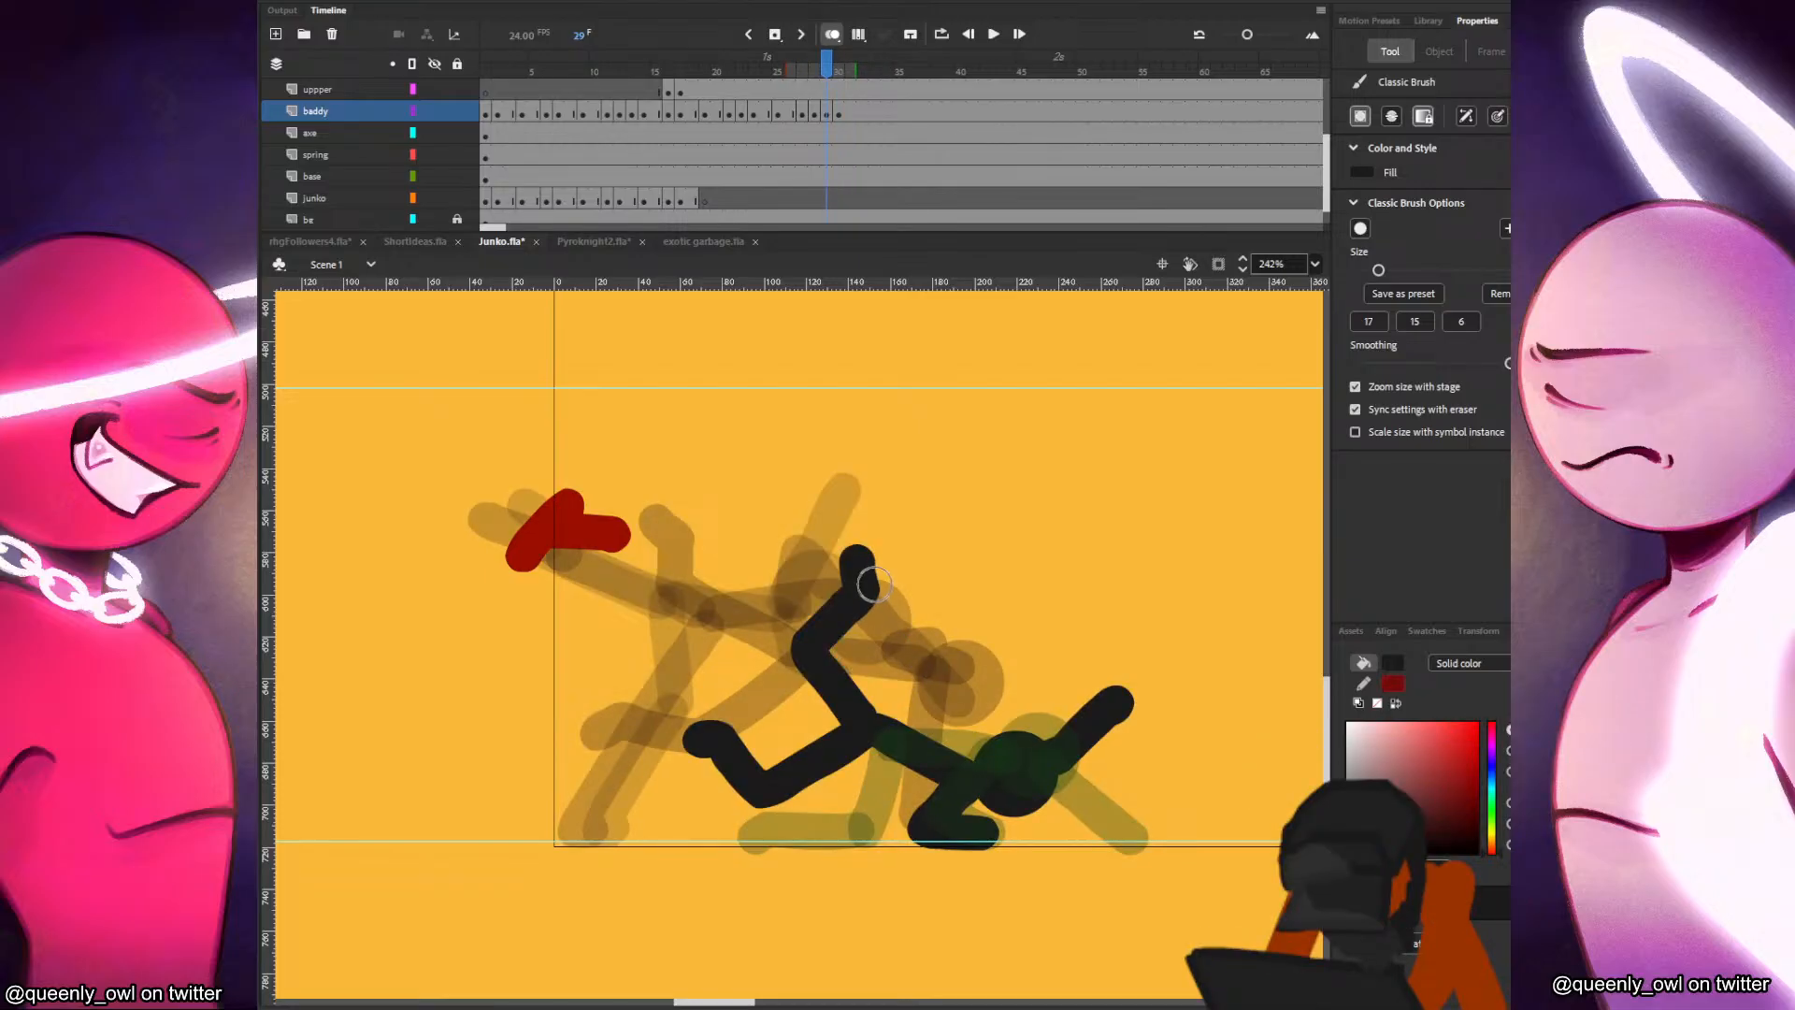
left_click(828, 117)
key("F5")
left_click(852, 118)
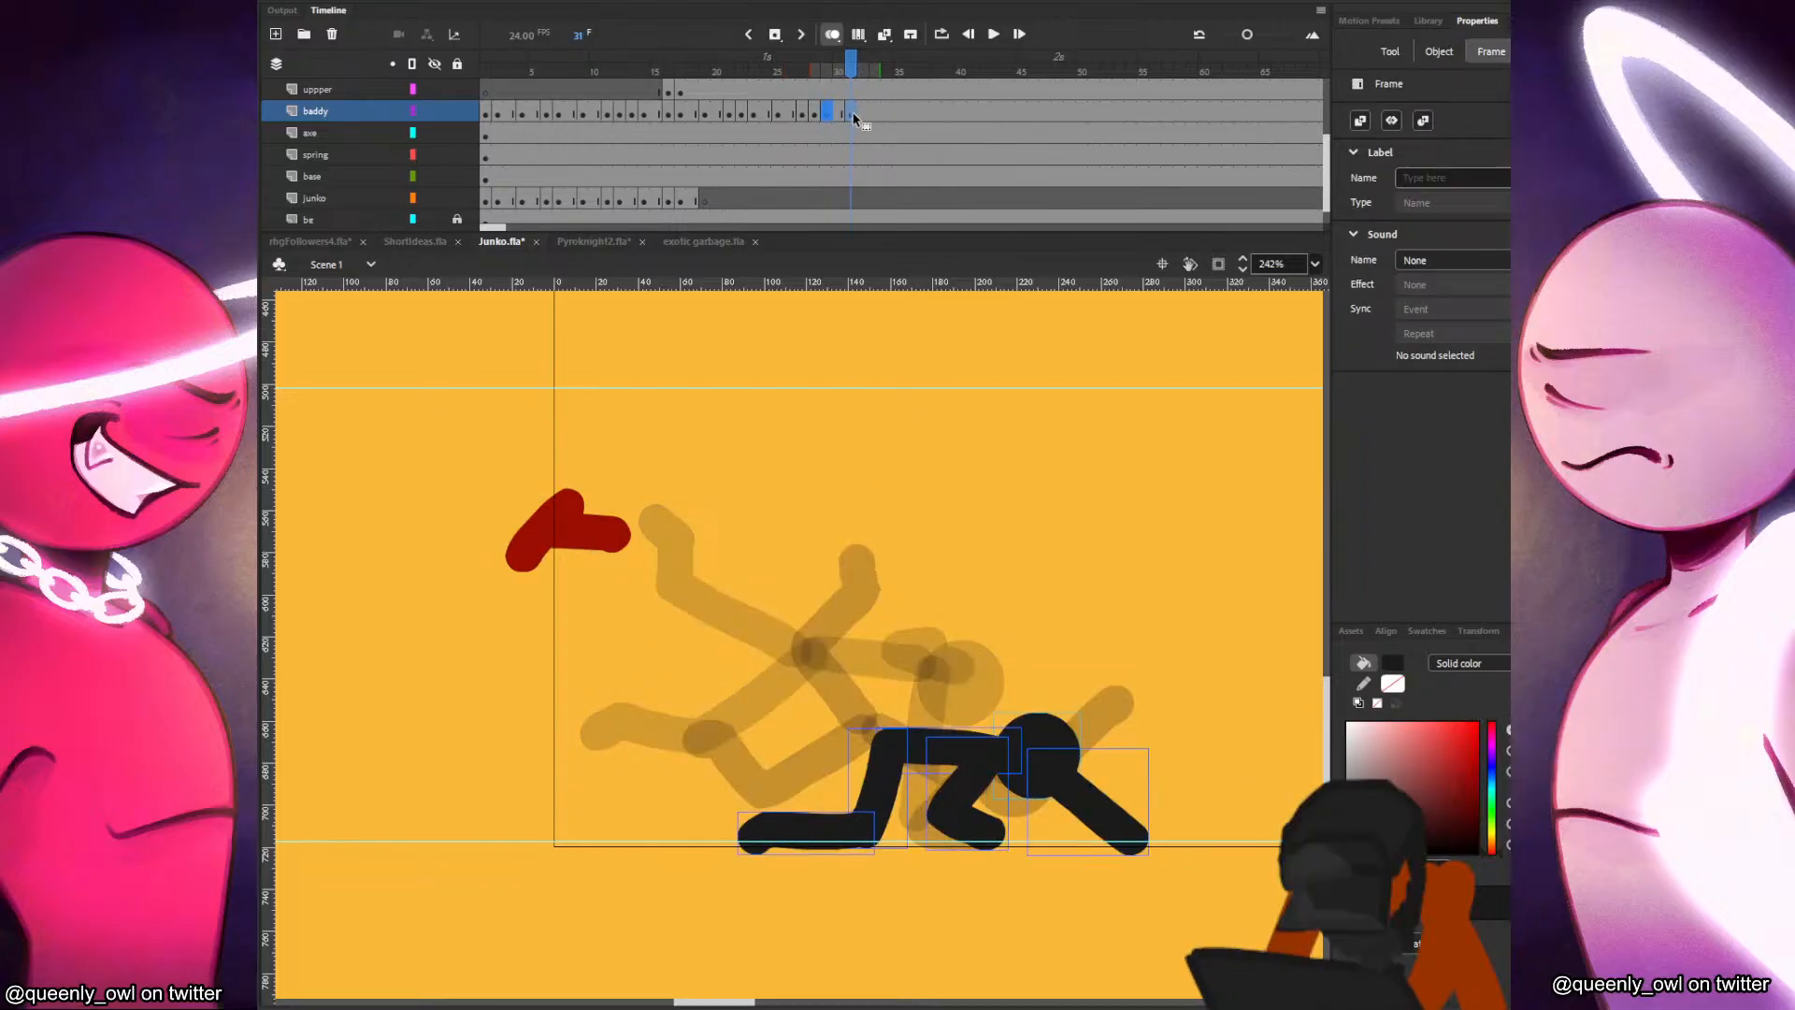
mouse_move(886, 740)
left_mouse_down()
mouse_move(837, 778)
mouse_move(911, 799)
mouse_move(846, 791)
mouse_move(858, 765)
mouse_move(836, 750)
mouse_move(815, 767)
left_mouse_up()
key("ctrl+z")
key("ctrl+z")
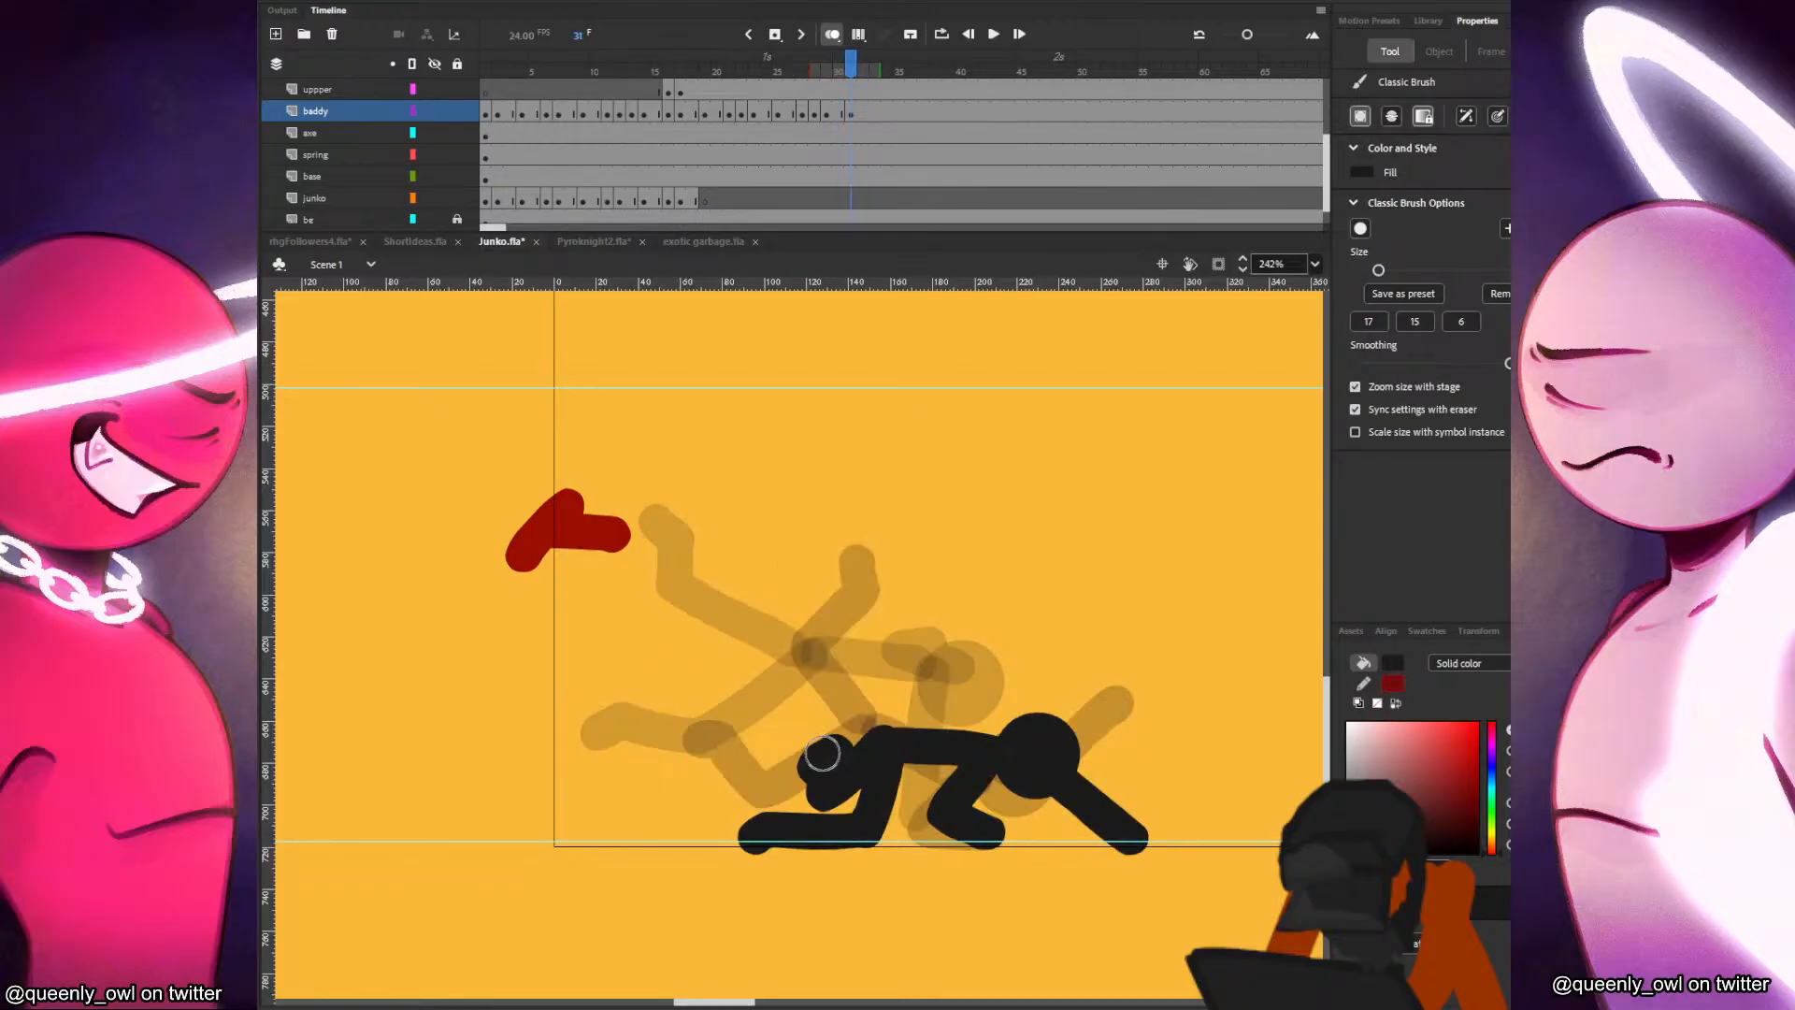
Insert a blank keyframe at frame 32 of the baddy layer, paste the head and place it forward of and above its previous position.
key("F7")
key("ctrl+v")
key("v")
left_click_drag(834, 533, 1110, 715)
Paint the black figure's torso sloping up to the head and a supporting arm planted on the ground on frame 32.
key("b")
mouse_move(952, 741)
left_mouse_down()
mouse_move(1072, 681)
mouse_move(986, 832)
left_mouse_up()
key("ctrl+z")
left_click_drag(1055, 711, 996, 837)
key("ctrl+z")
left_click_drag(1052, 701, 999, 814)
key("comma")
key("period")
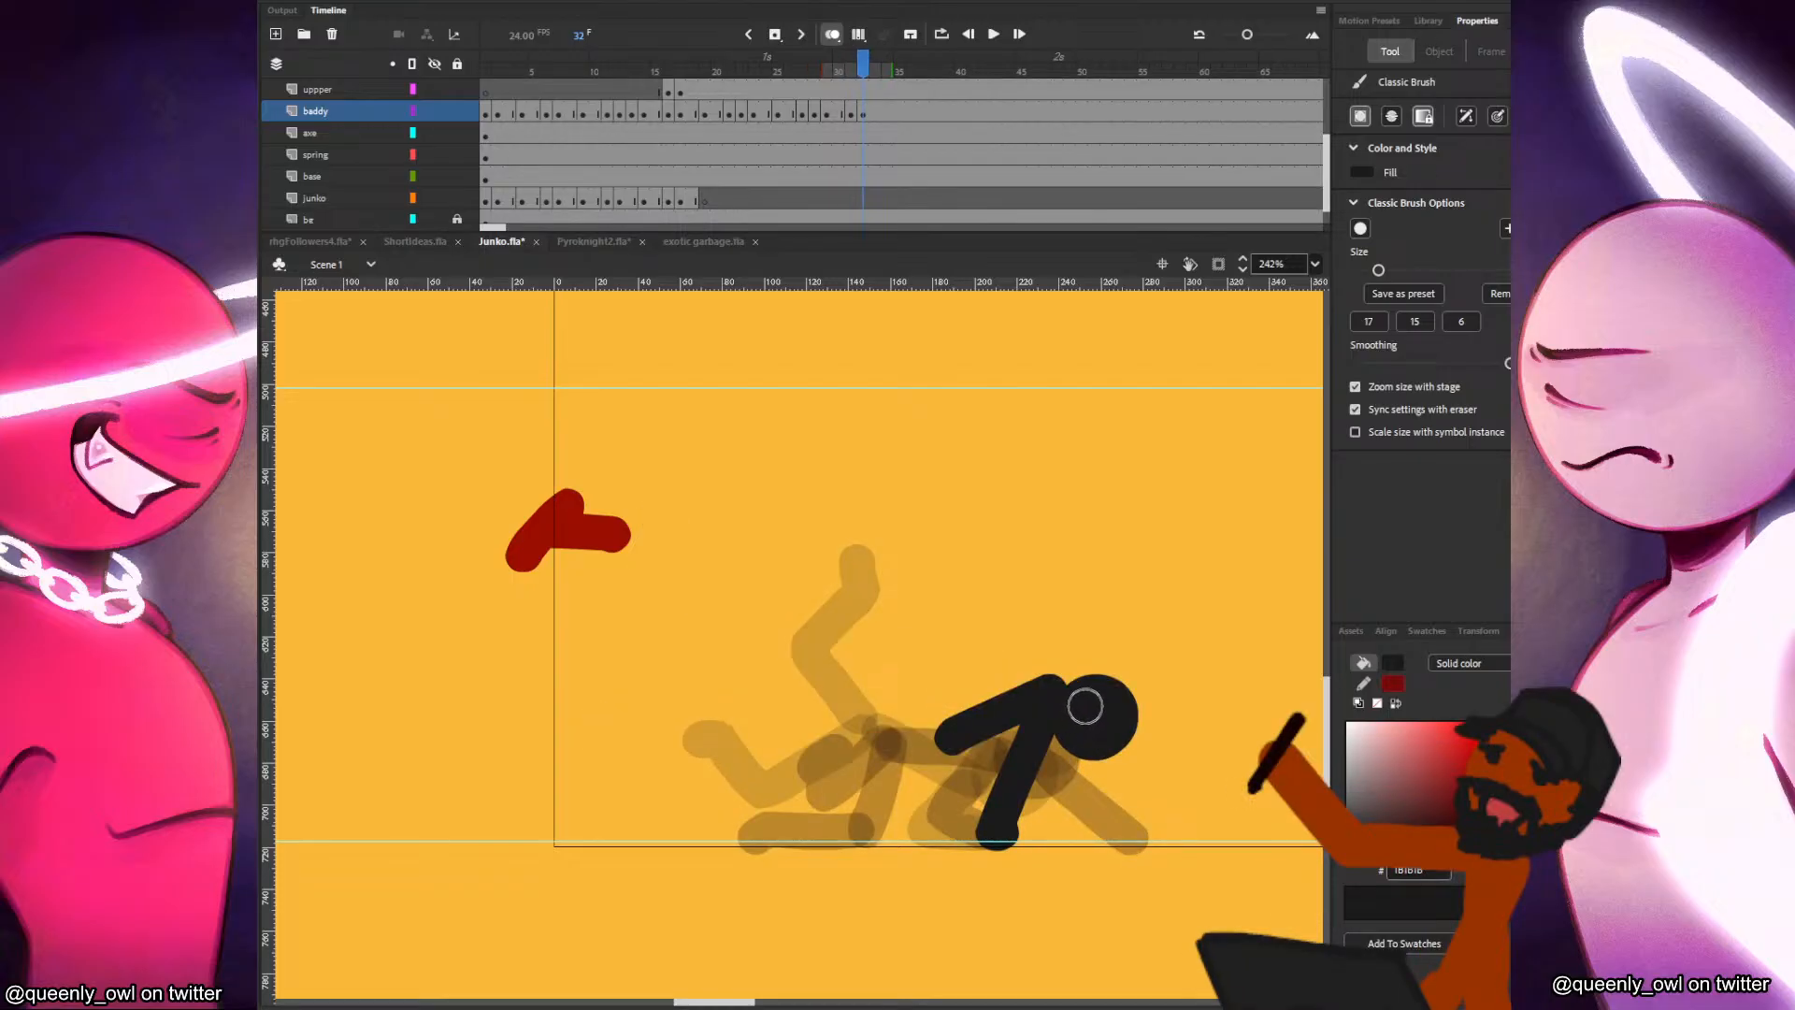
key("comma")
key("period")
key("period")
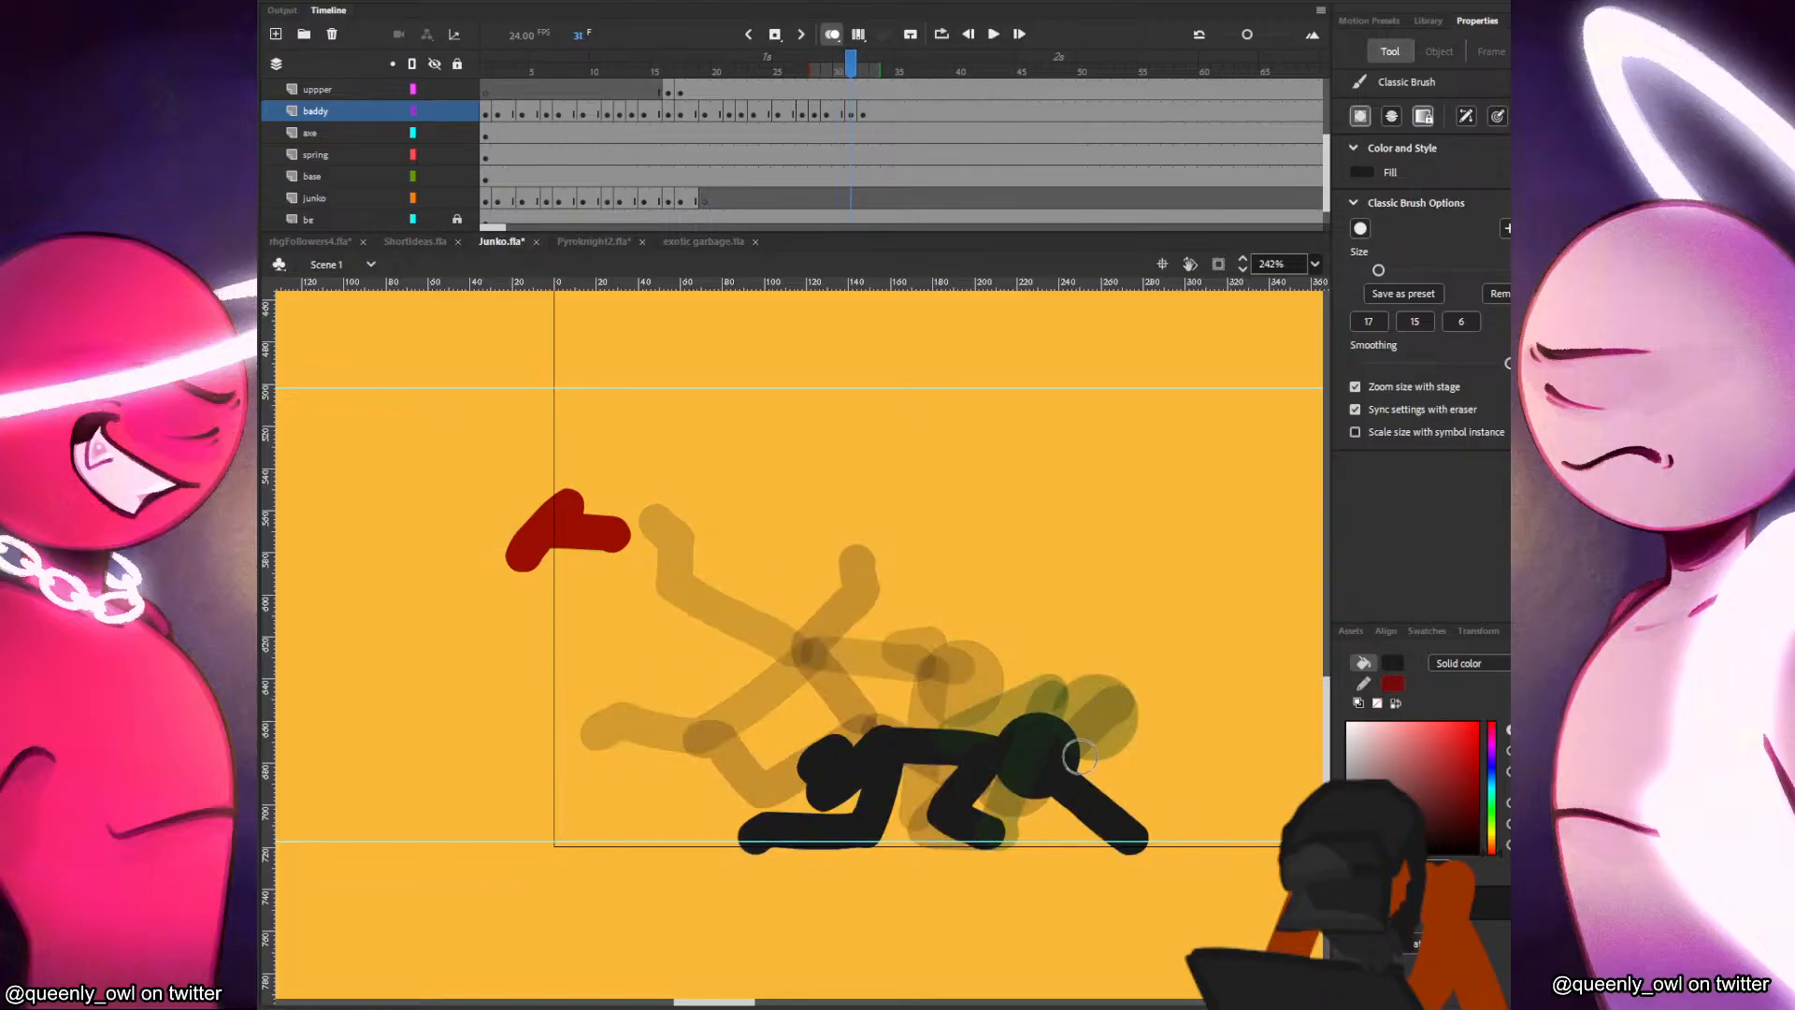
Paint the second arm from the shoulder down to the ground, just ahead of the supporting arm on frame 32.
left_click_drag(1072, 701, 1131, 836)
key("ctrl+z")
left_click_drag(1060, 713, 1132, 840)
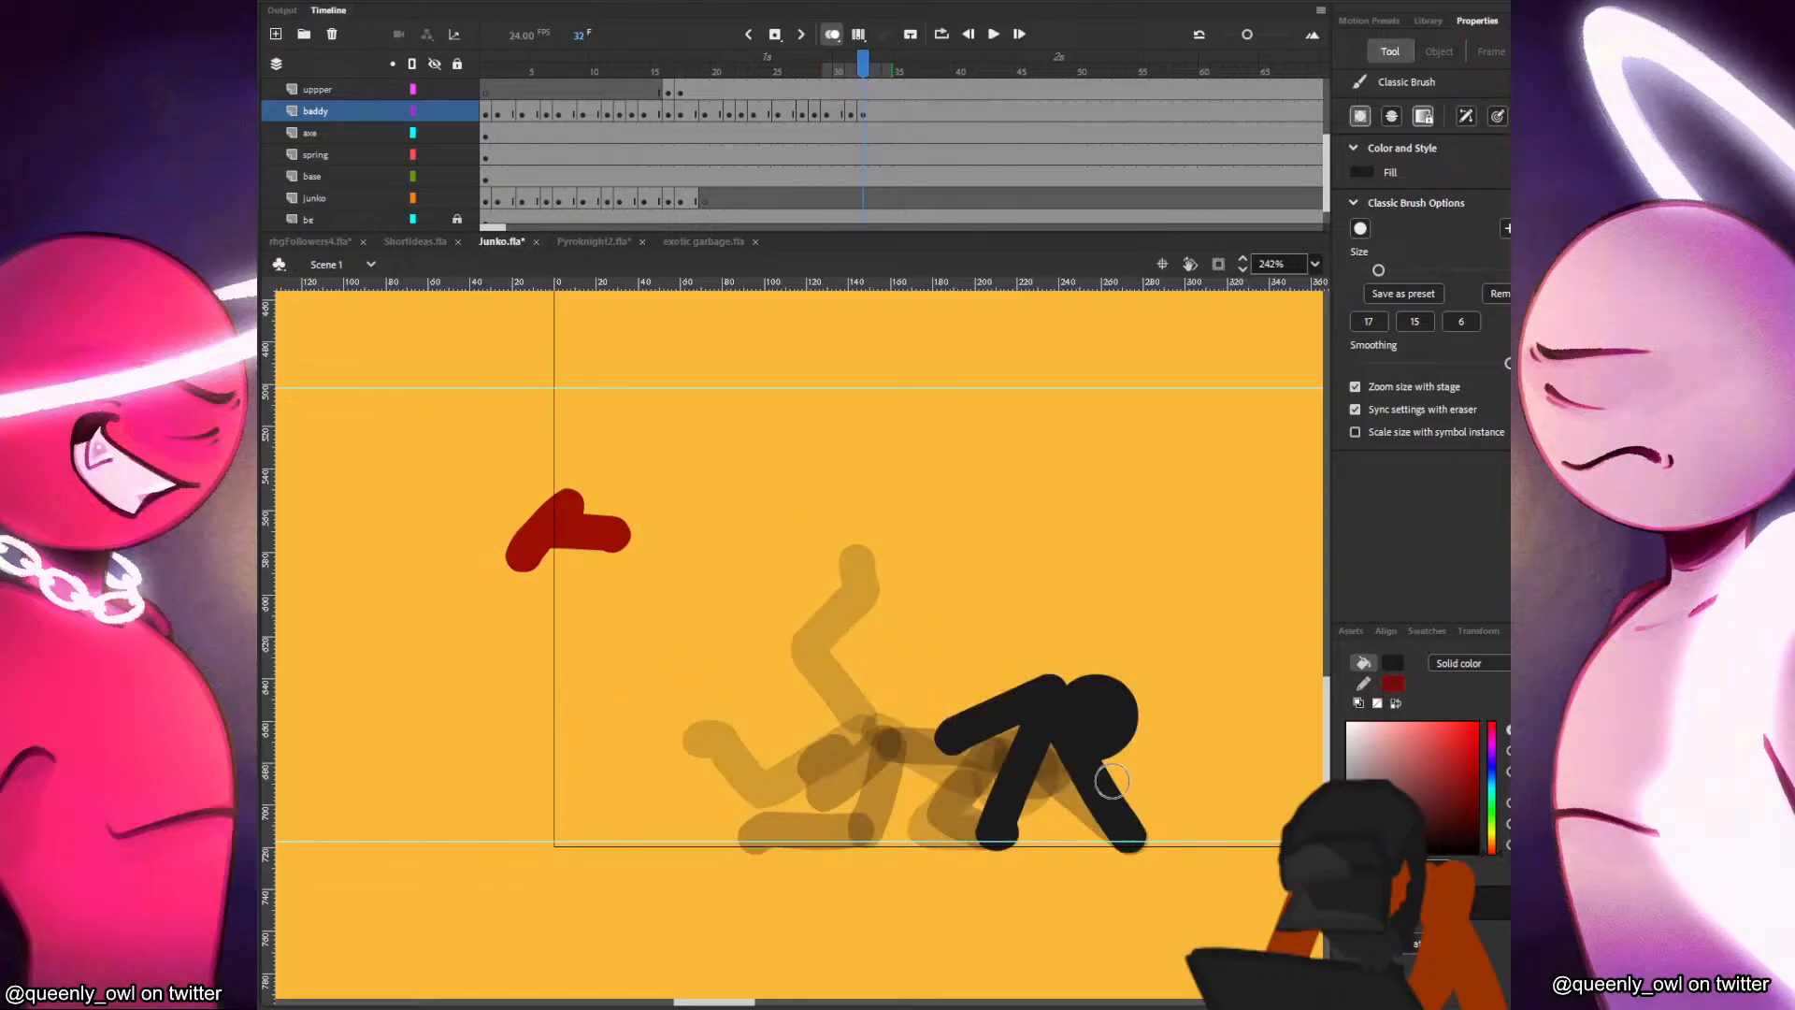
key("ctrl+z")
left_click_drag(1060, 702, 1087, 832)
key("comma")
key("period")
key("comma")
key("period")
Paint the black figure's legs on frame 32, one stretched back along the ground and one folded beneath the hip.
left_click_drag(949, 738, 869, 827)
key("ctrl+z")
key("comma")
key("period")
mouse_move(943, 741)
left_mouse_down()
mouse_move(868, 816)
mouse_move(716, 844)
left_mouse_up()
key("comma")
key("period")
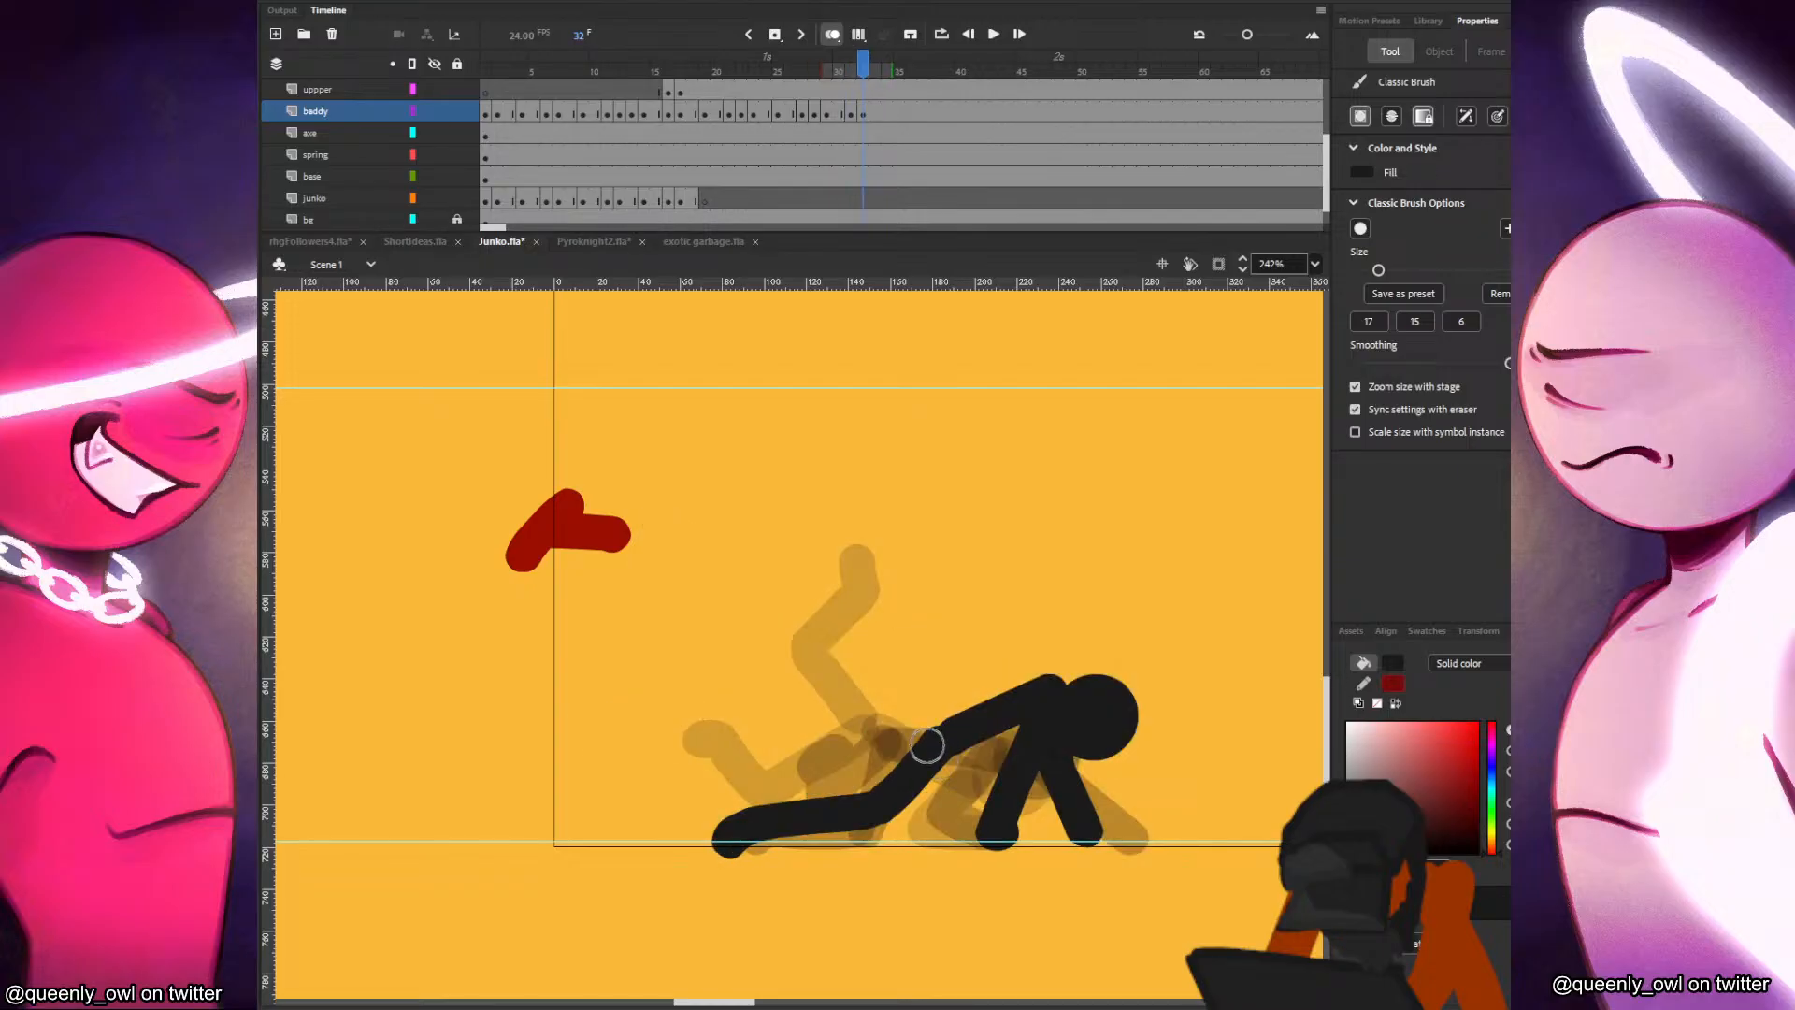
mouse_move(936, 733)
left_mouse_down()
mouse_move(978, 823)
mouse_move(966, 789)
mouse_move(921, 799)
left_mouse_up()
key("comma")
key("period")
Insert a blank keyframe at frame 34 of the baddy layer, paste the head and place it forward of and above its previous position.
left_click(888, 111)
key("F7")
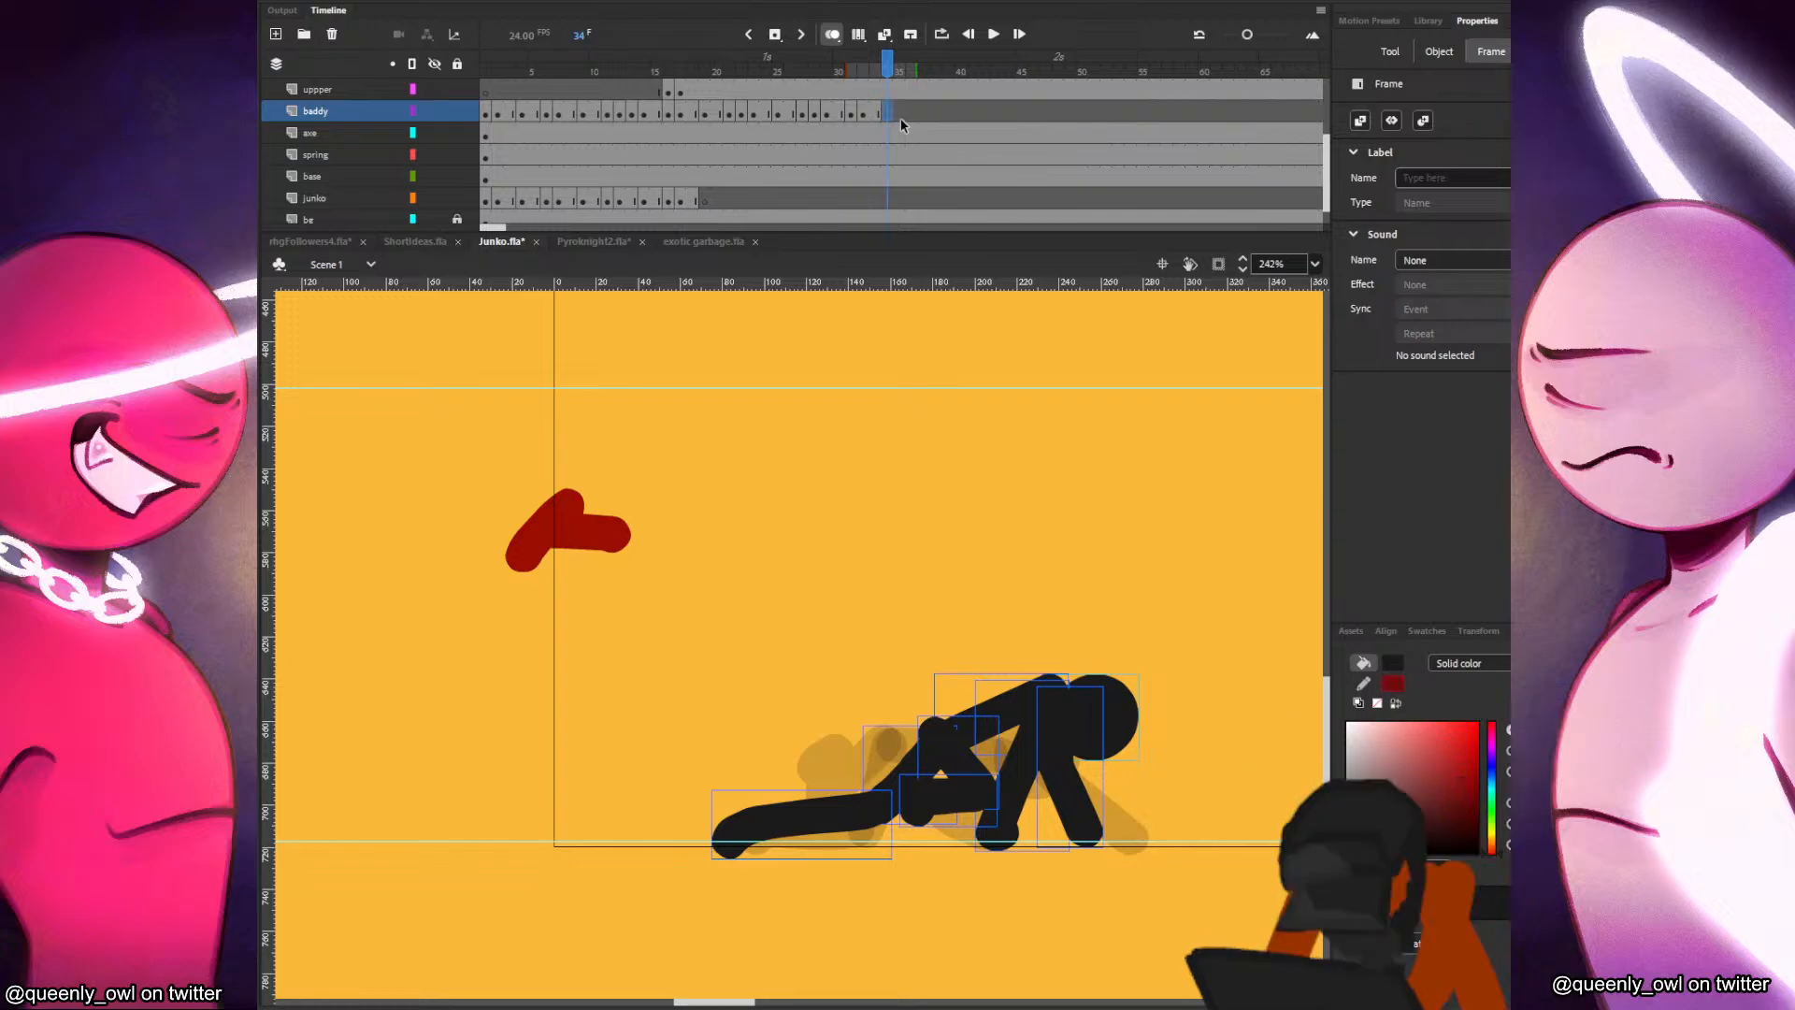
key("ctrl+v")
left_click_drag(826, 527, 1164, 667)
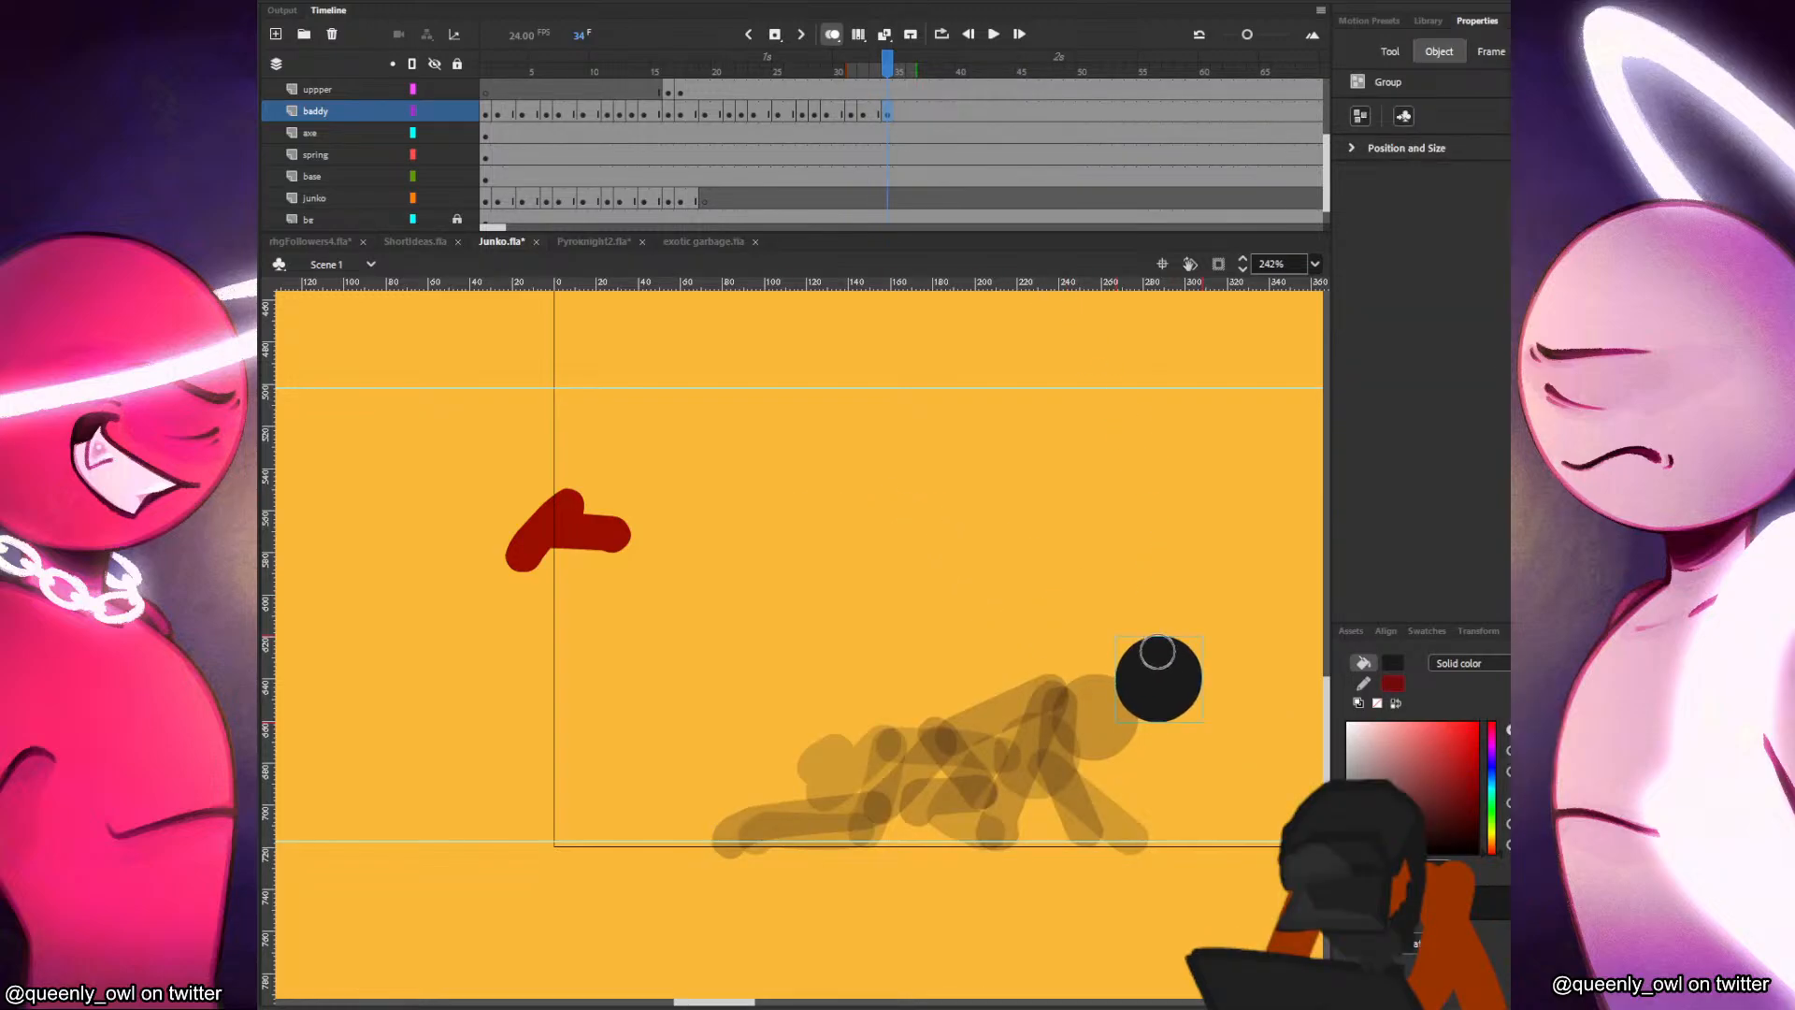
Paint the black figure's torso sloping down and back from the head on frame 34, comparing it with the previous frames.
left_click_drag(1020, 722, 1115, 669)
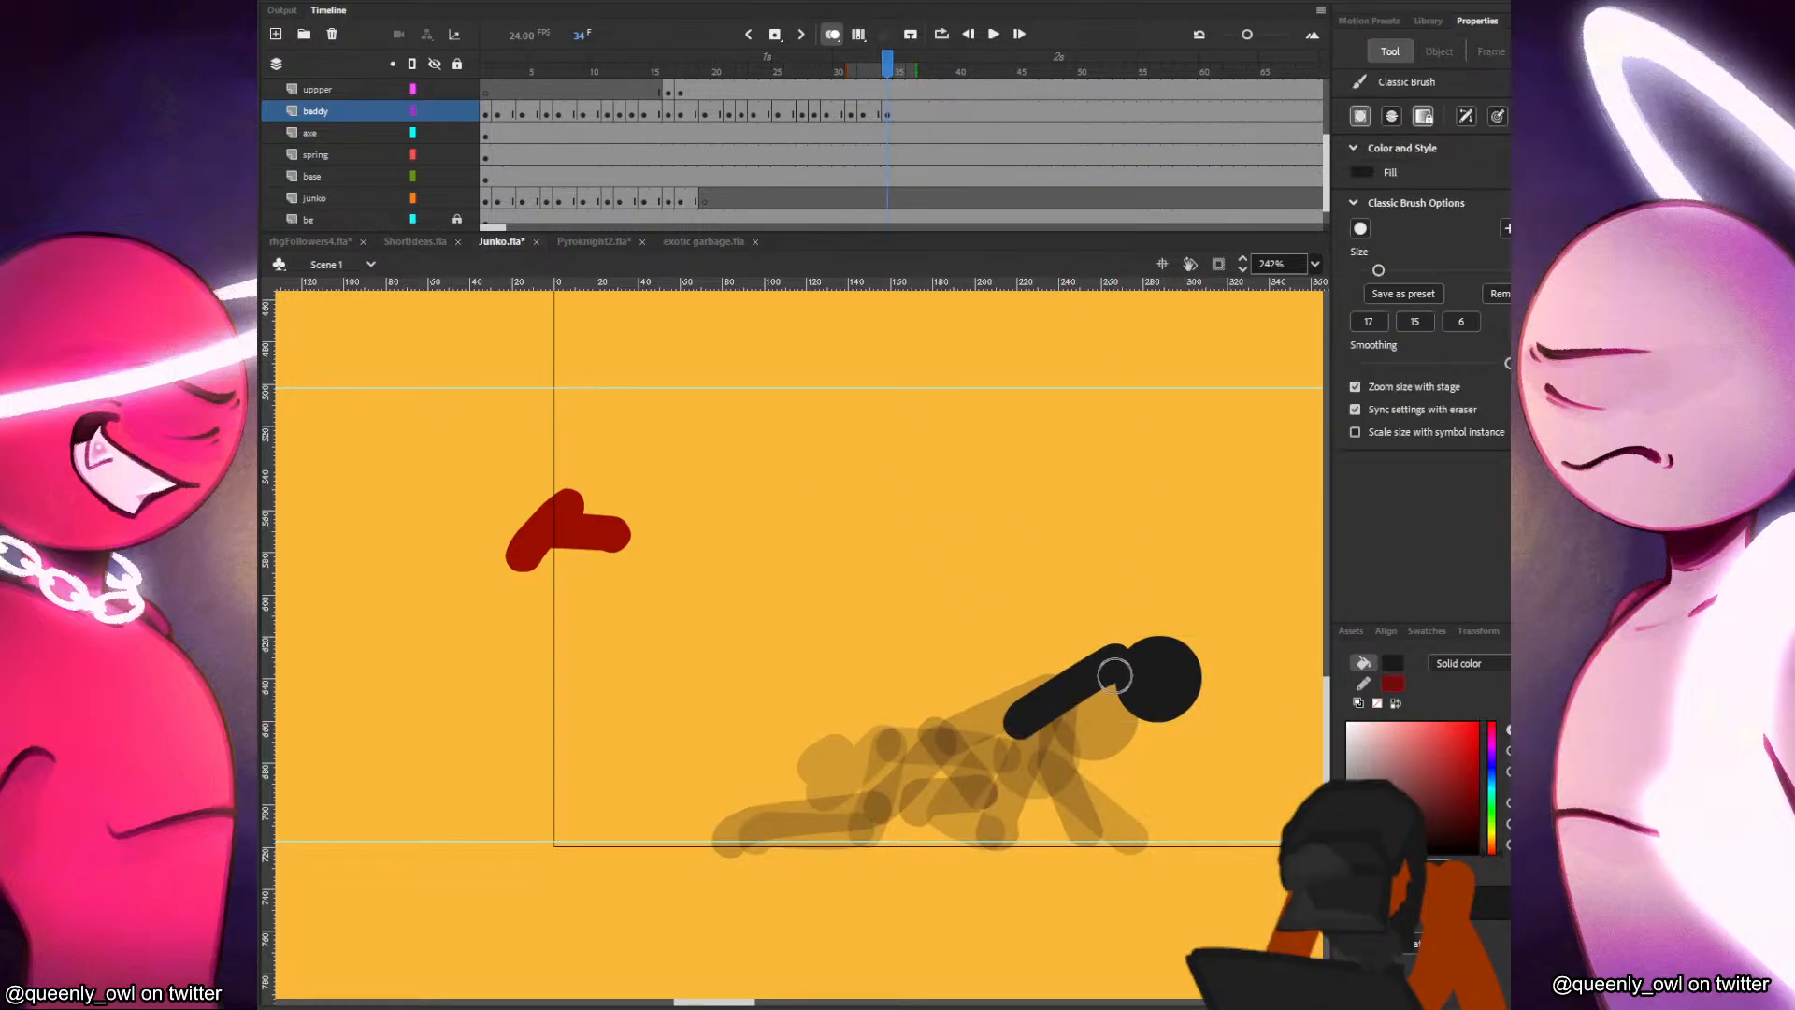
key("comma")
key("period")
key("comma")
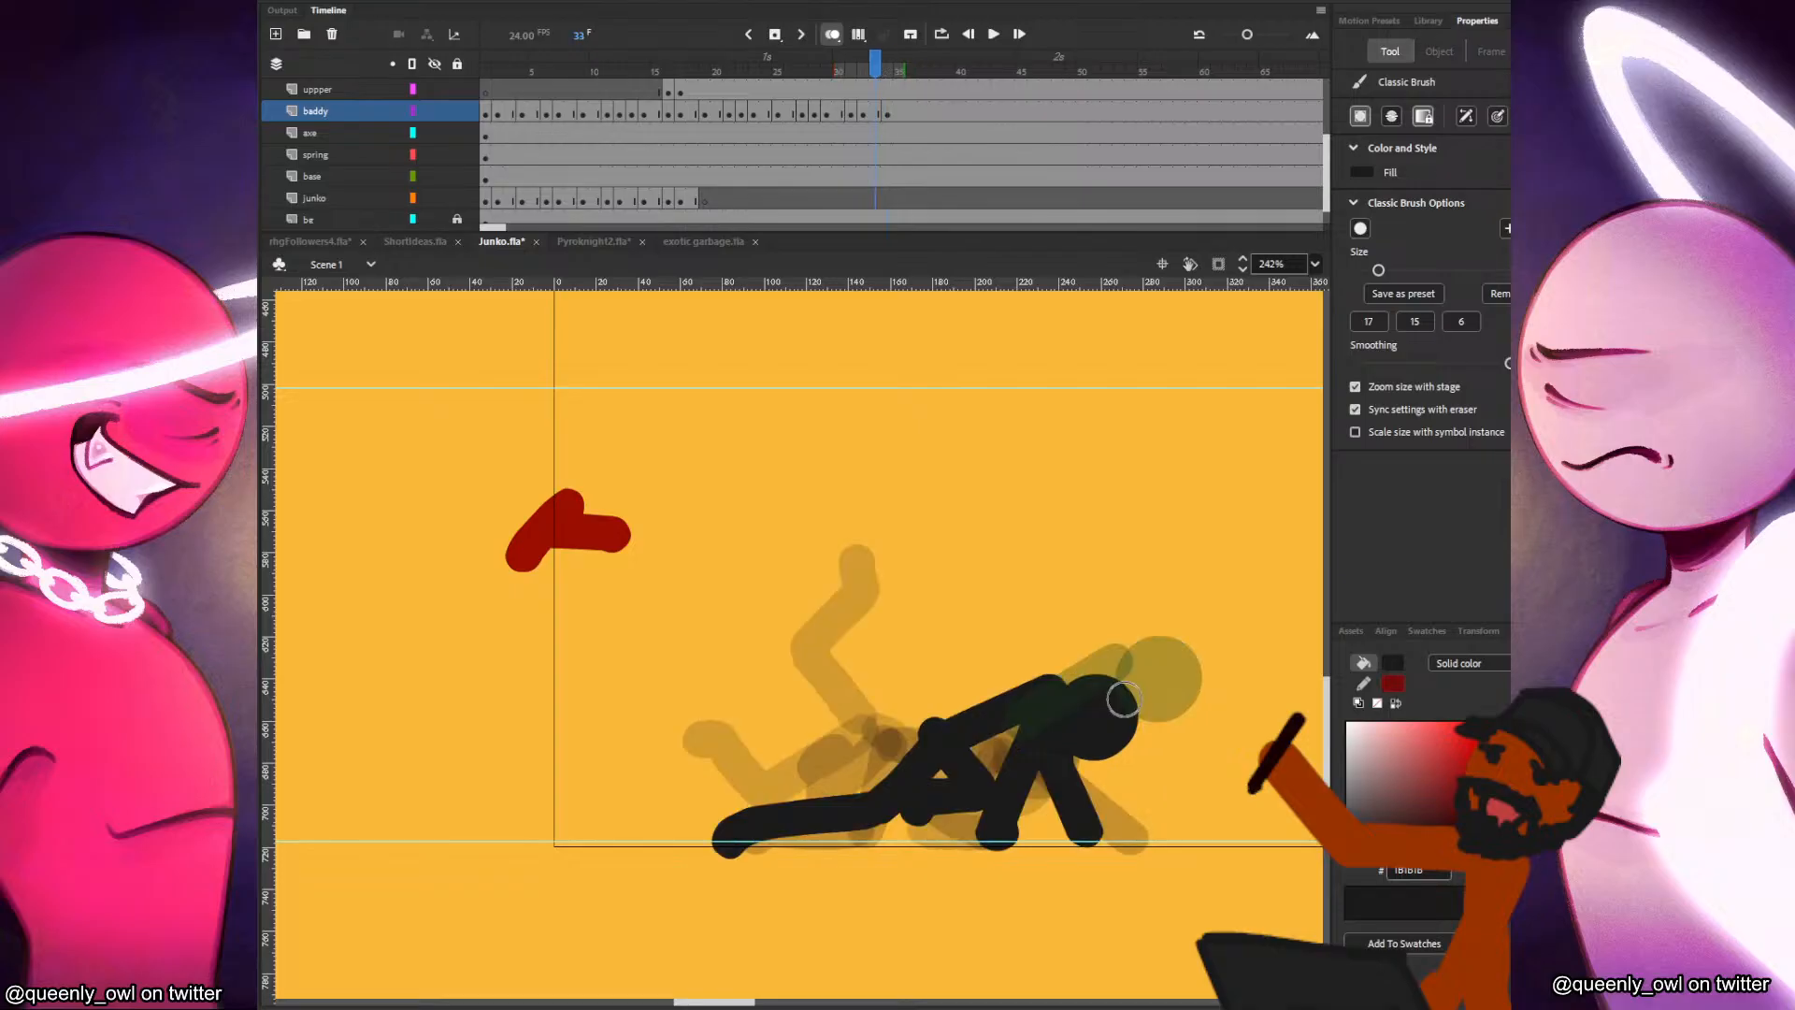
key("comma")
key("period")
Paint the black figure's arm hanging from the shoulder and bent forward on frame 34.
key("period")
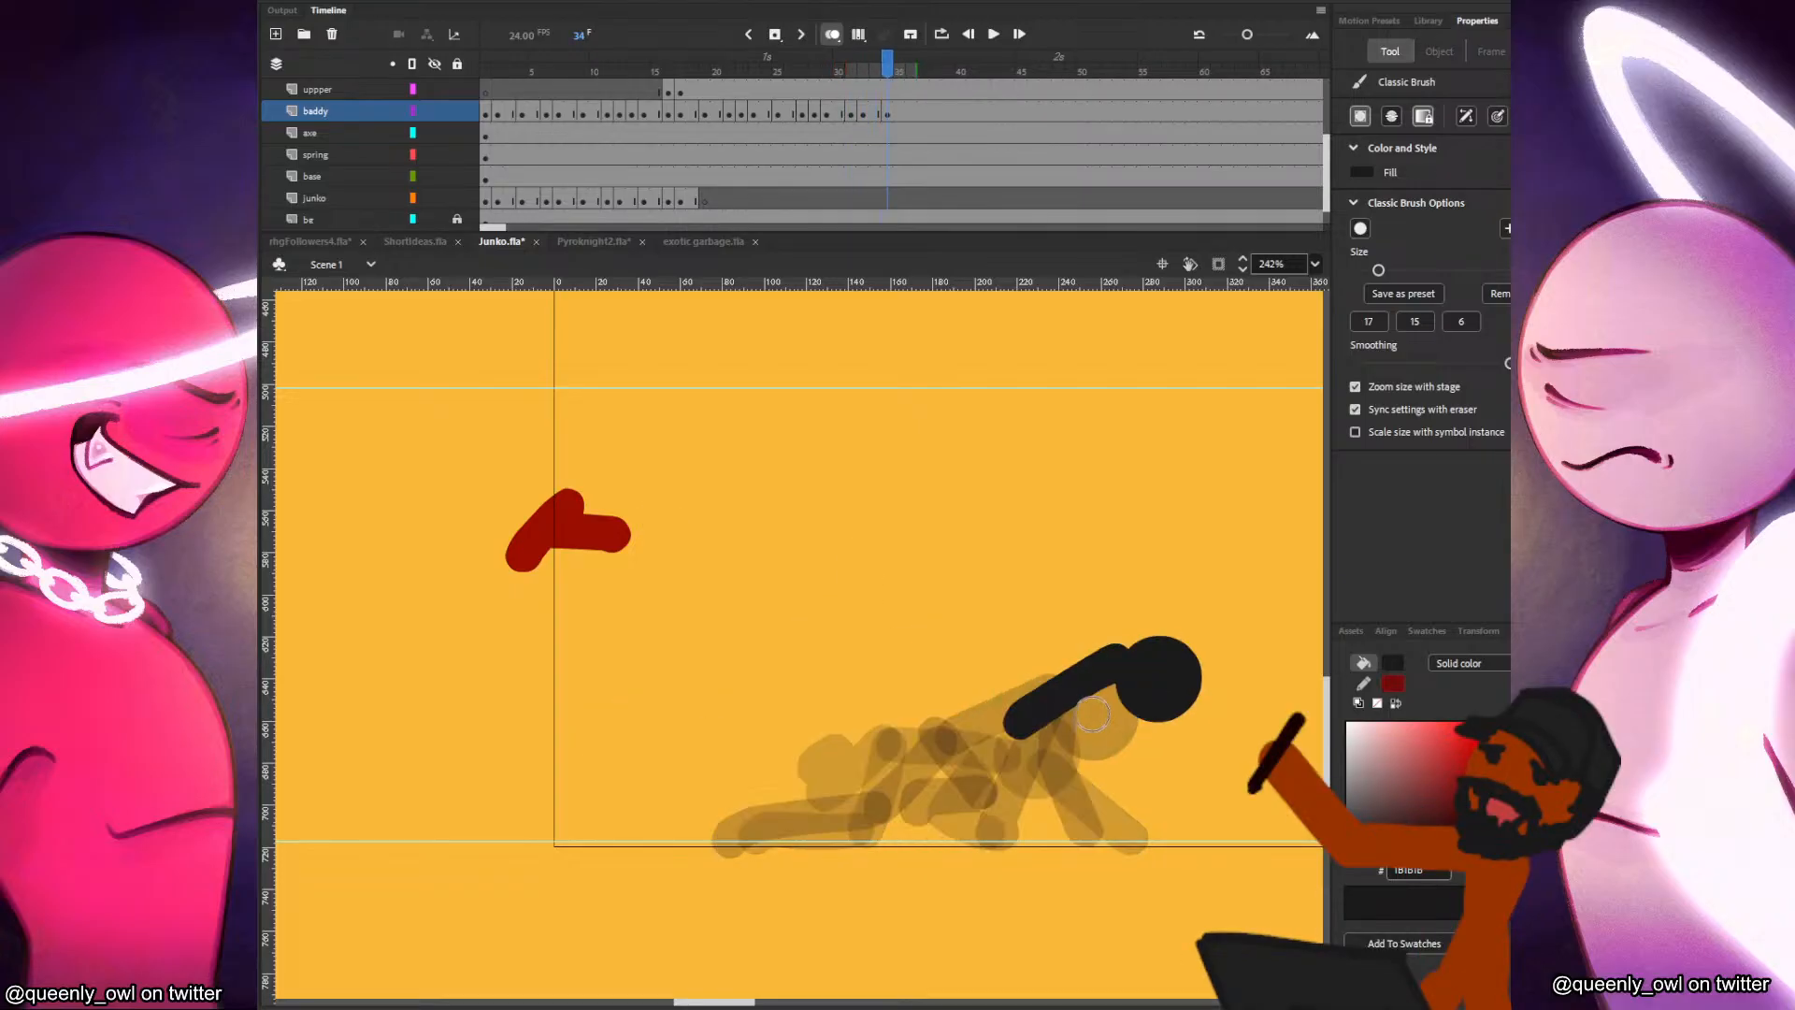
mouse_move(1108, 677)
left_mouse_down()
mouse_move(1036, 804)
mouse_move(1113, 665)
mouse_move(1075, 735)
mouse_move(1116, 669)
mouse_move(1133, 764)
left_mouse_up()
key("comma")
key("period")
key("ctrl+z")
key("comma")
key("period")
key("comma")
Paint the black figure's legs on frame 34, one bent with its foot planted below the chest and one stretched out behind.
key("period")
mouse_move(1016, 726)
left_mouse_down()
mouse_move(1071, 804)
mouse_move(1043, 846)
mouse_move(1079, 762)
mouse_move(1054, 834)
left_mouse_up()
key("ctrl+z")
key("comma")
key("period")
left_click_drag(1011, 726, 804, 830)
key("comma")
key("period")
key("comma")
key("comma")
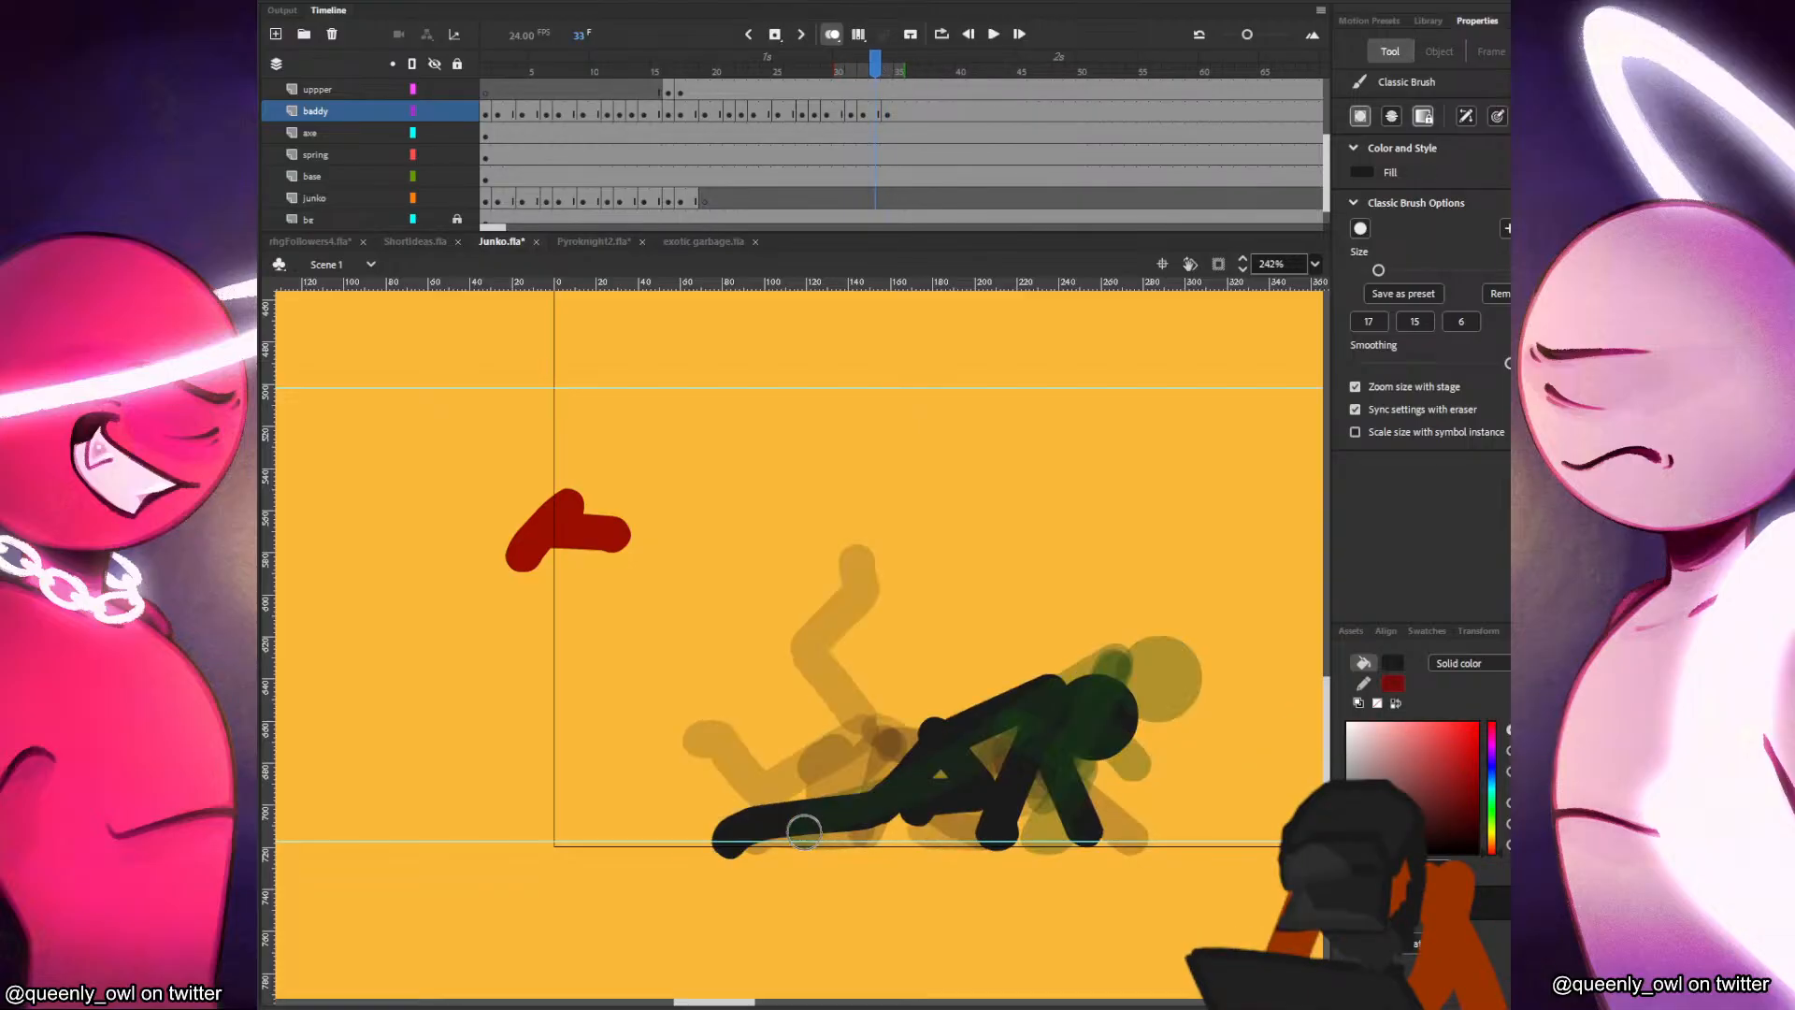
key("period")
key("period")
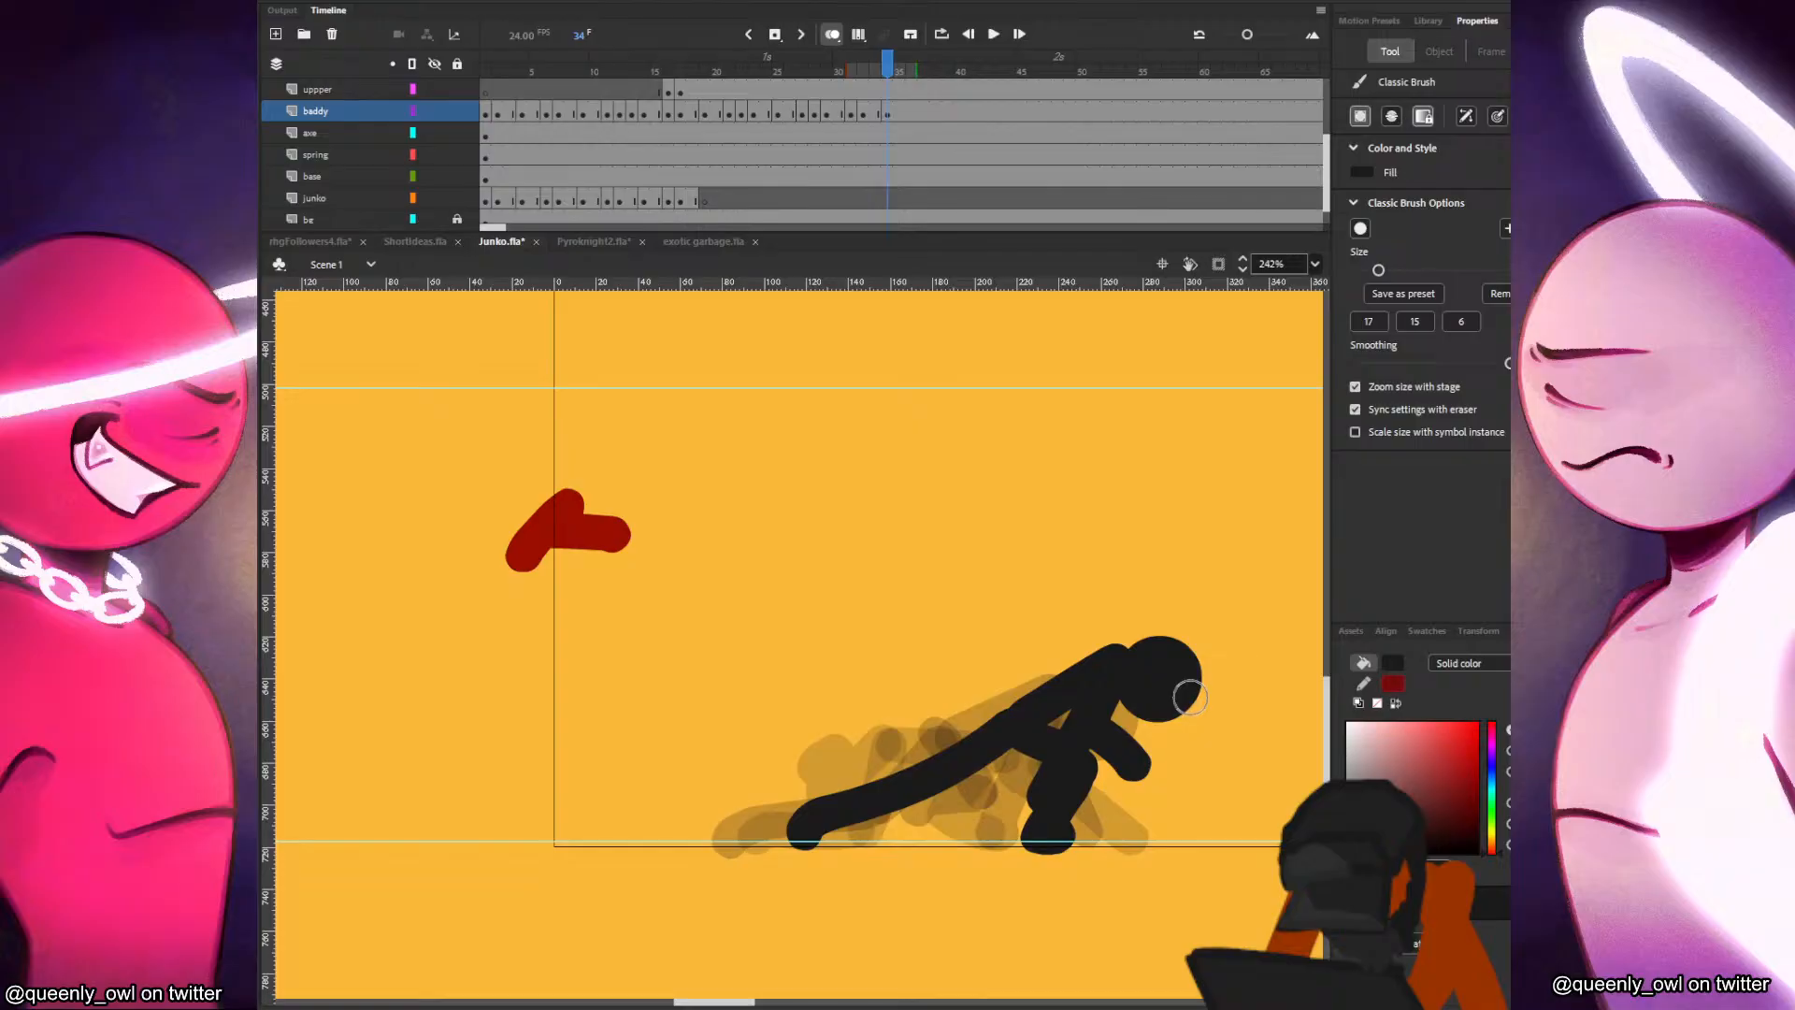
Insert a blank keyframe at frame 36 of the baddy layer and play back the fight from the earlier frames.
left_click(911, 110)
key("F7")
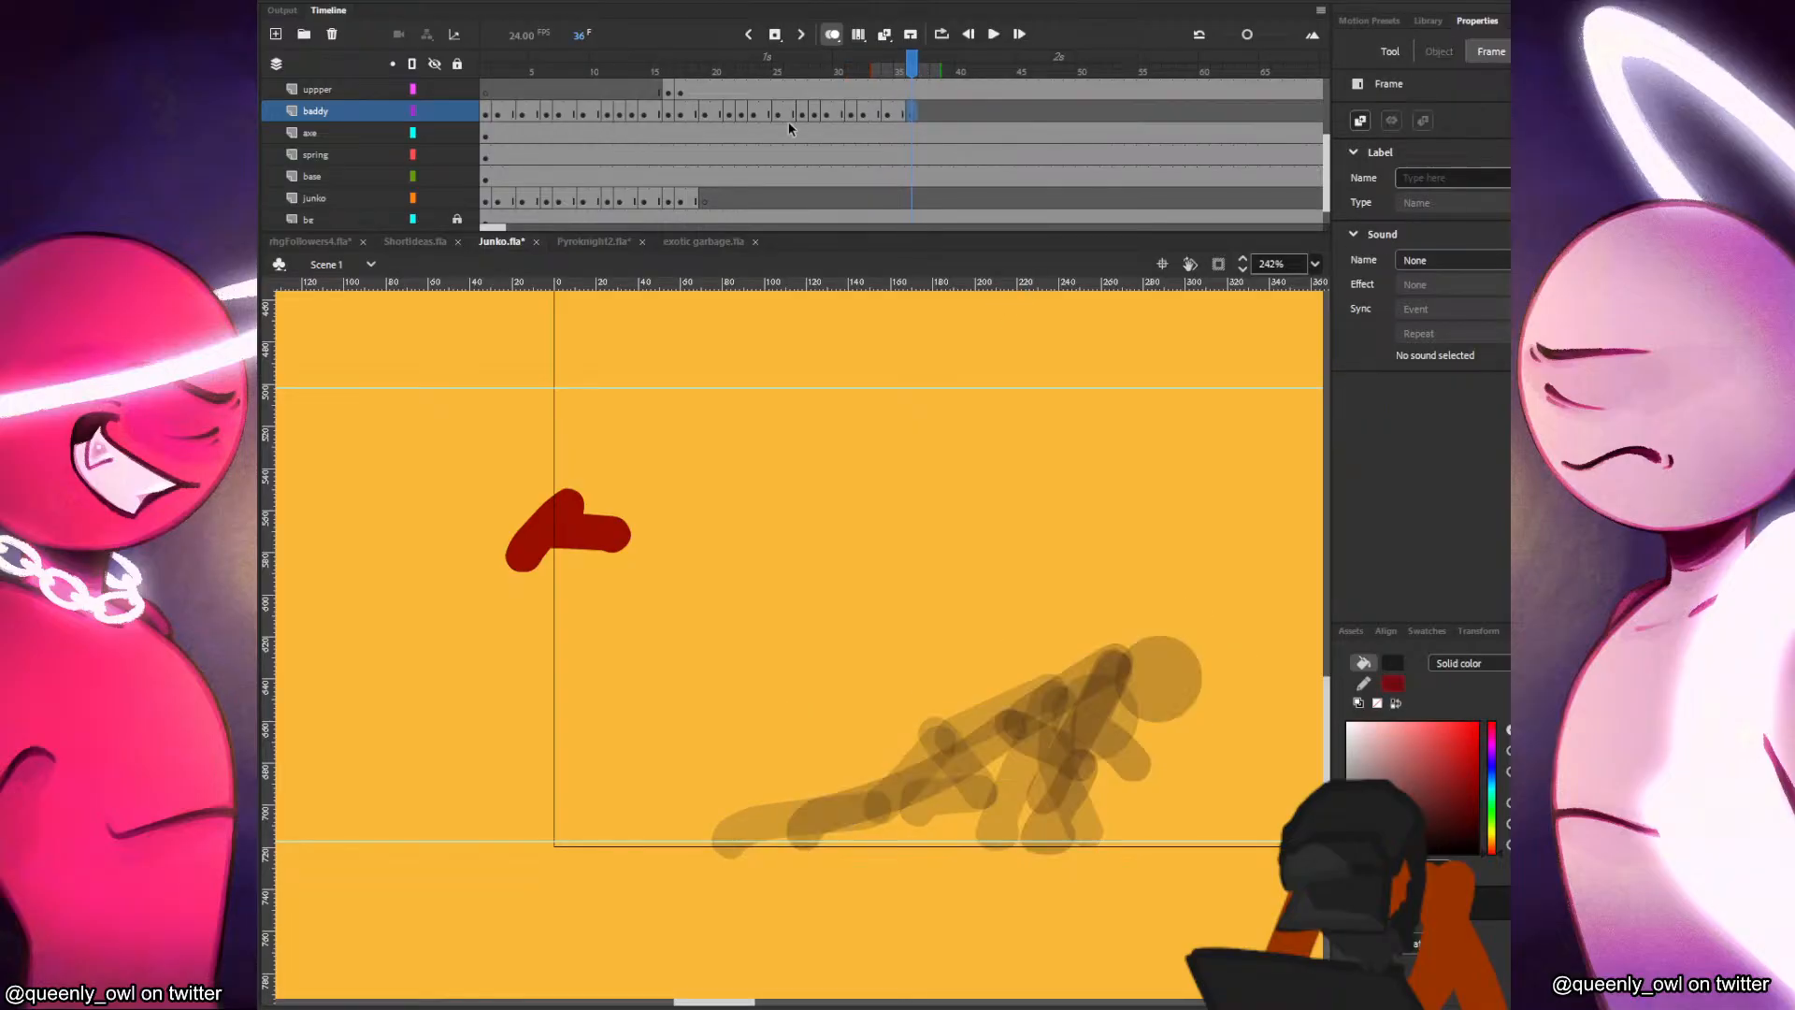
left_click(658, 71)
key("Return")
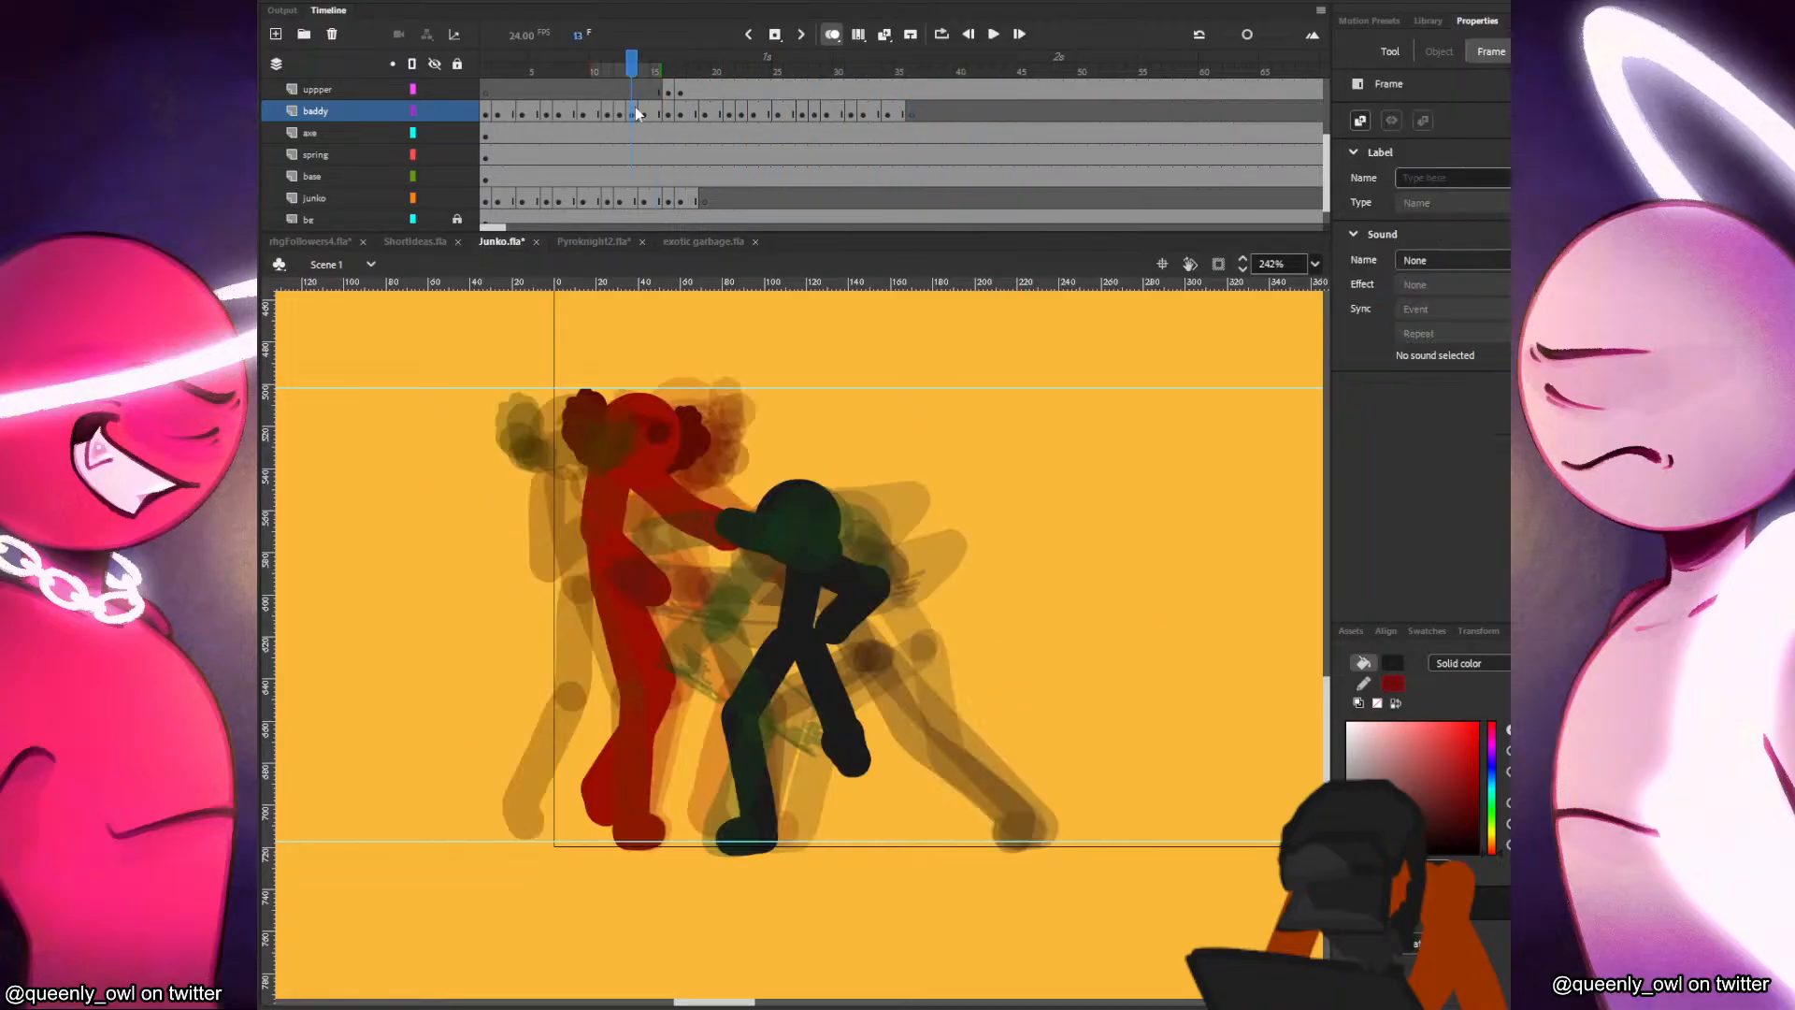
left_click_drag(692, 123, 820, 120)
Extend the baddy drawing at frame 22 by one frame and nudge the raised leg's foot slightly inward on frame 28.
left_click(742, 110)
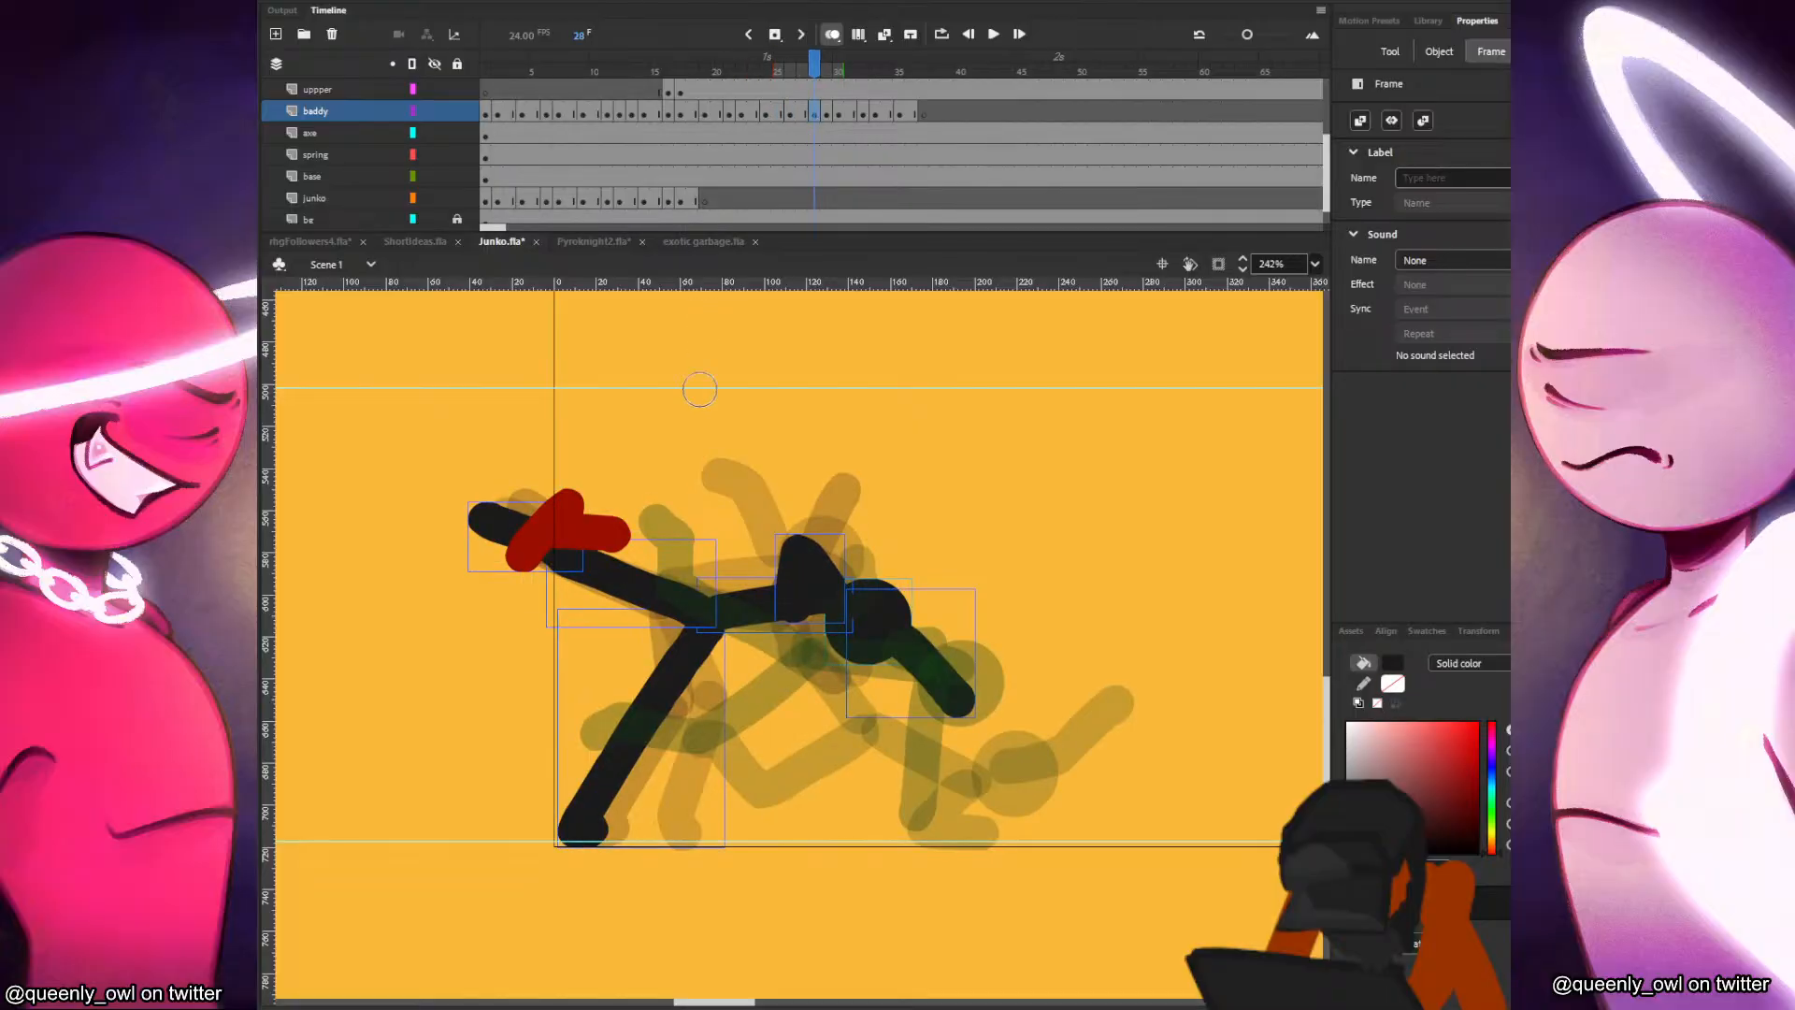
key("v")
left_click(677, 587)
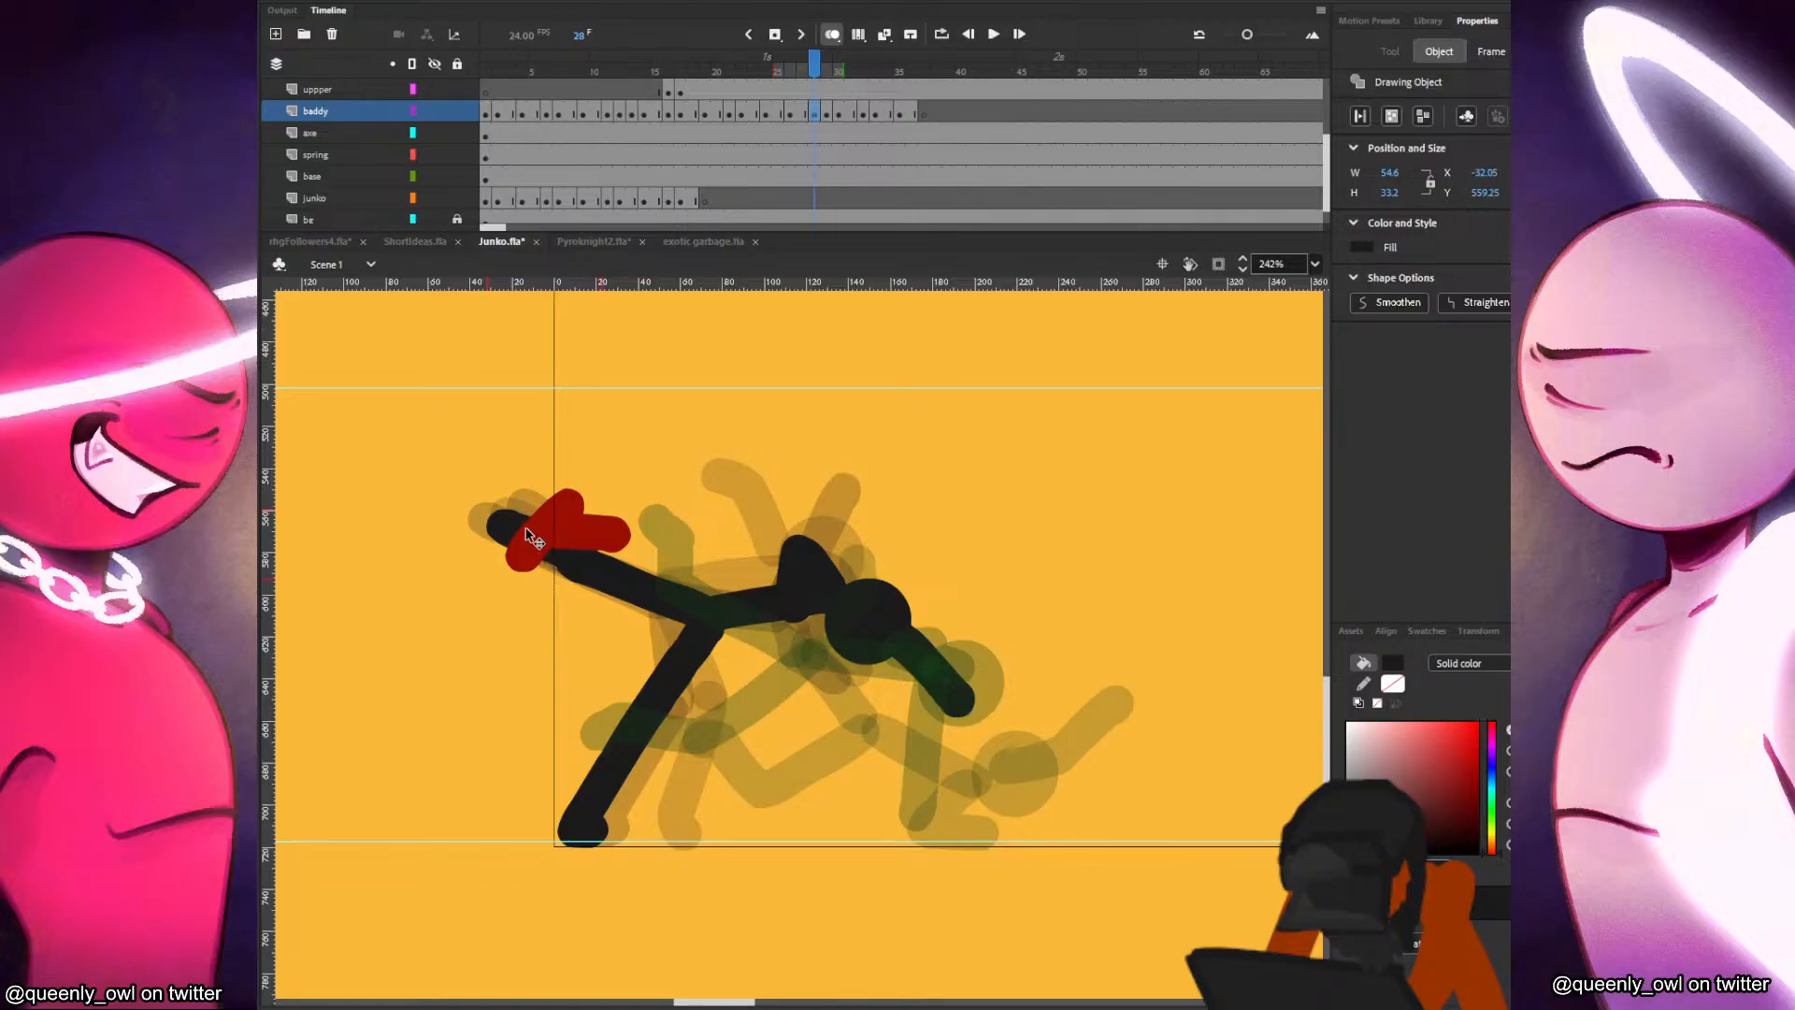
Extend the baddy drawing at frame 29 by one frame and replay the animation from about frame 16.
left_click(826, 115)
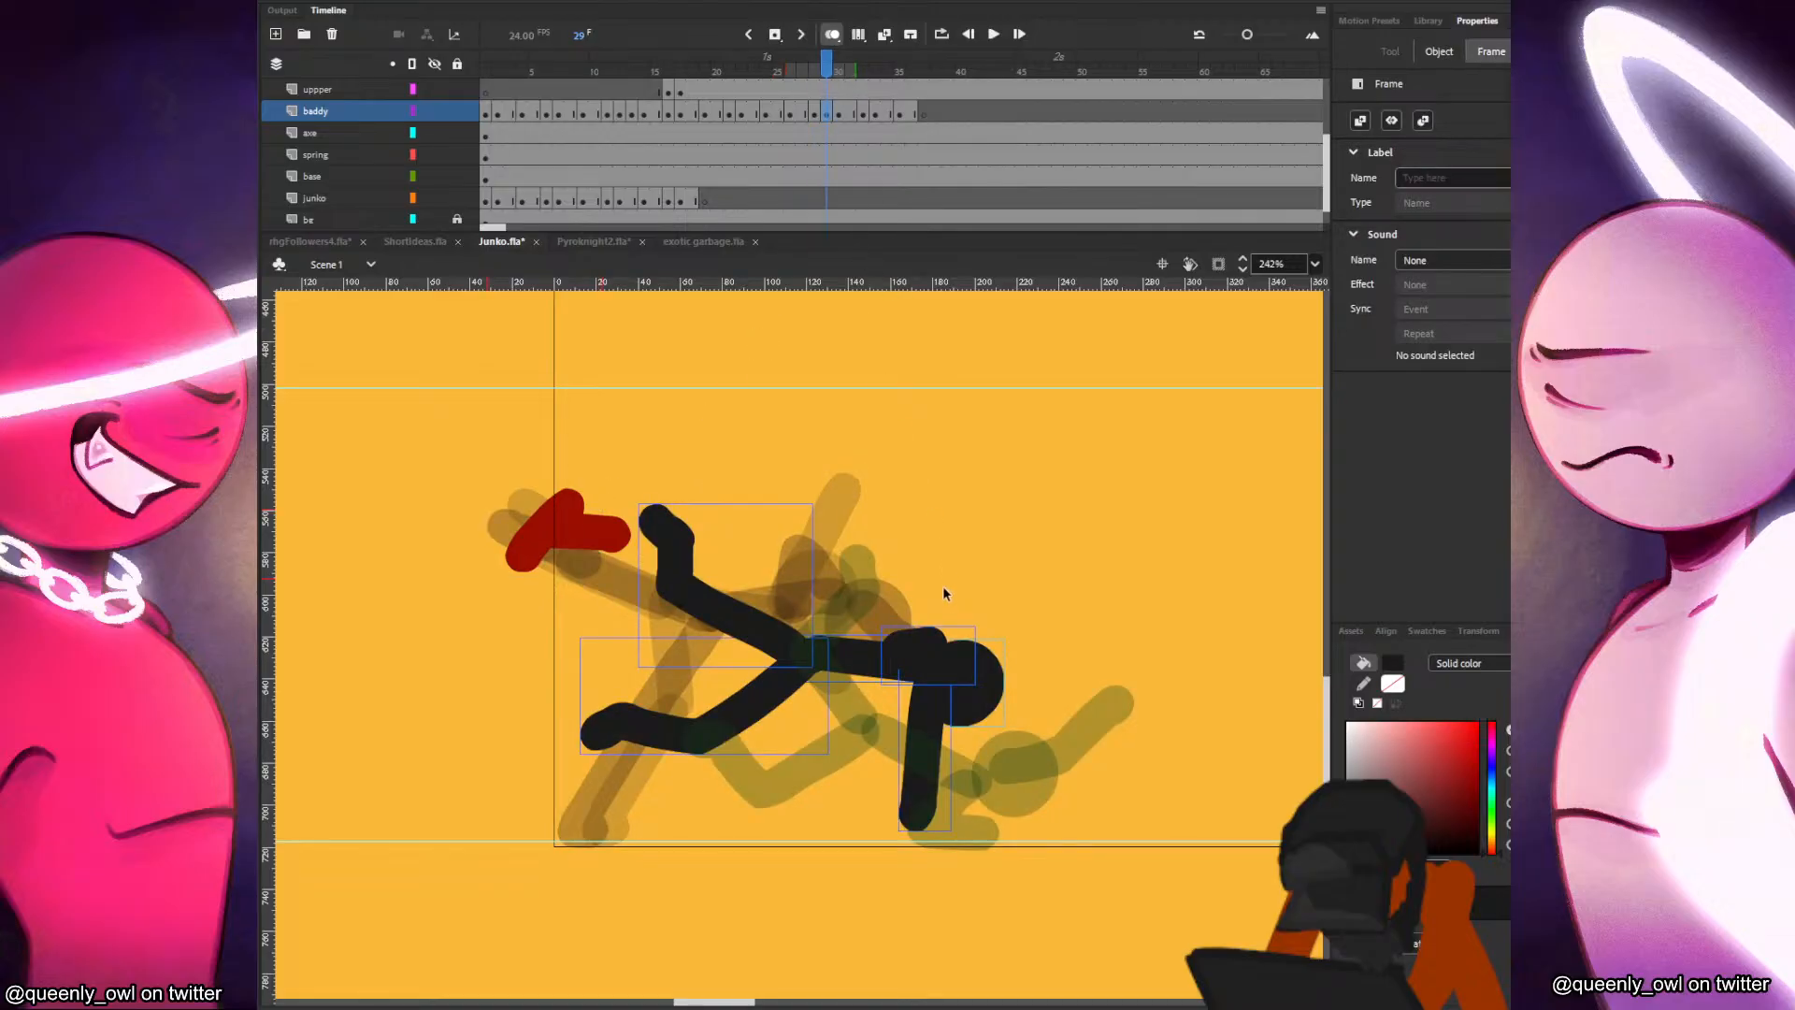
key("F5")
left_click(670, 129)
key("Return")
left_click(671, 129)
key("Return")
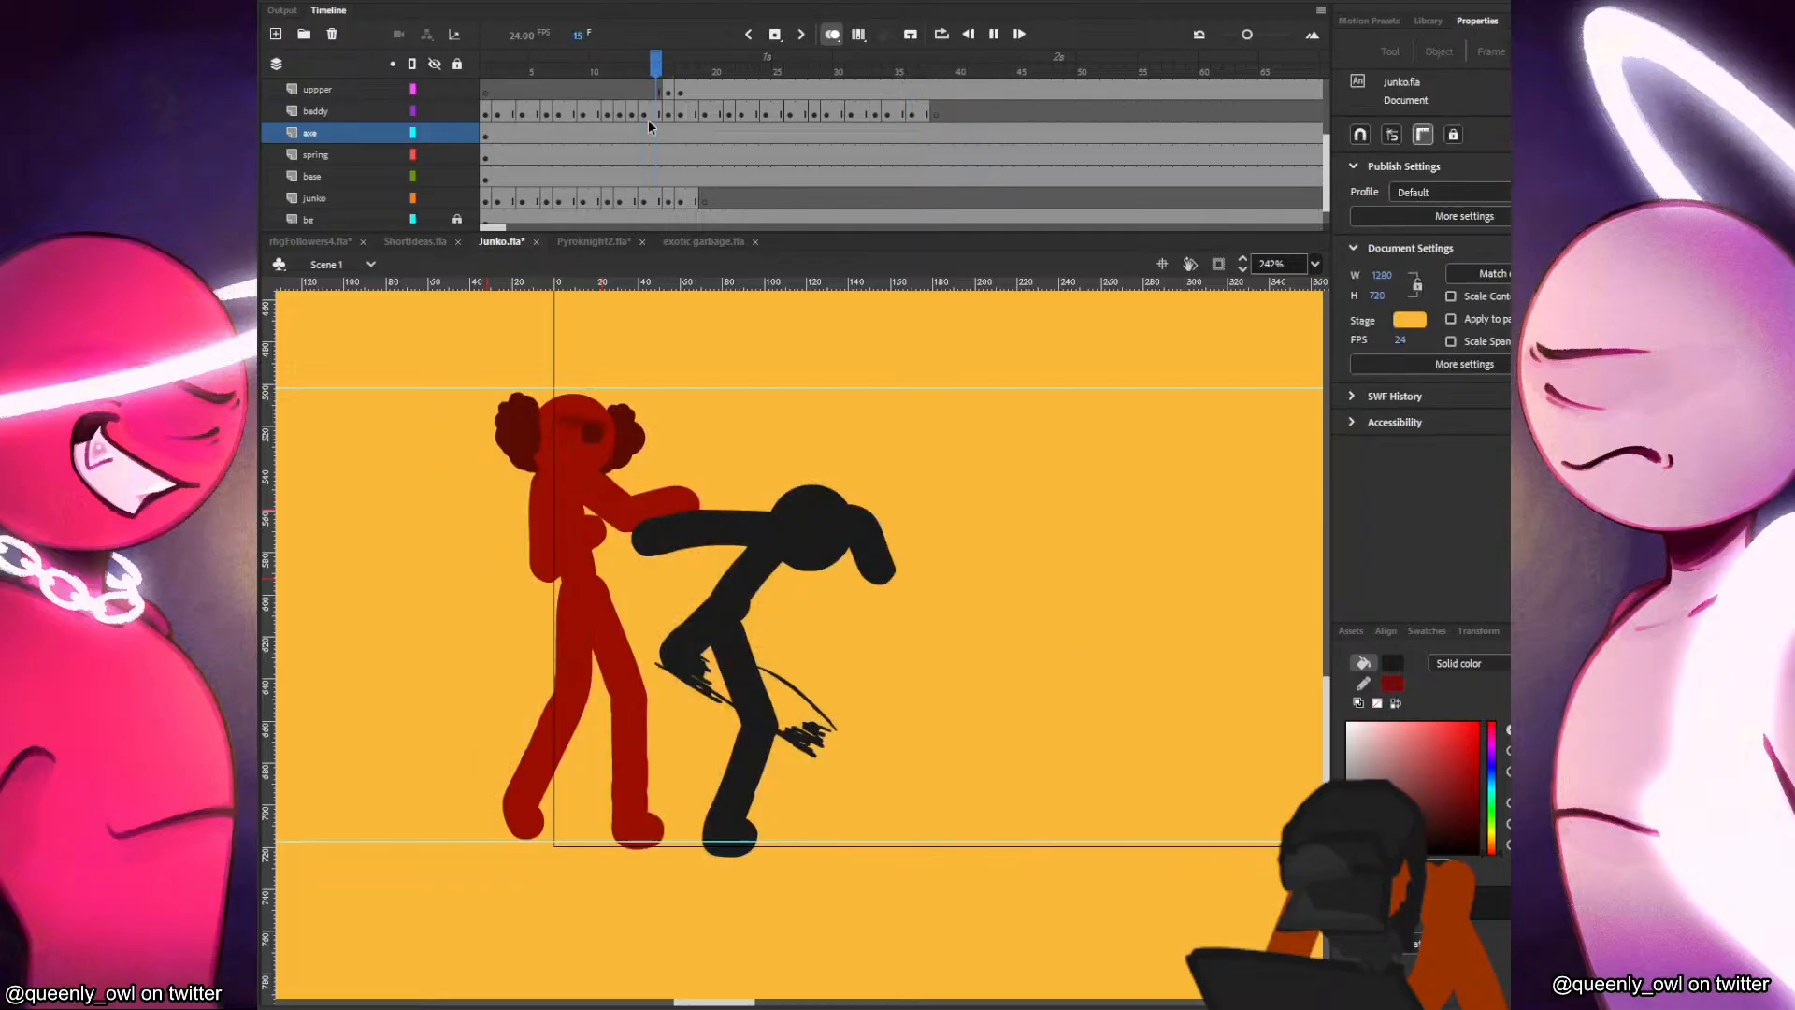
Play the animation from its first frame and scrub through the leg-hold frames to check the timing.
left_click(489, 108)
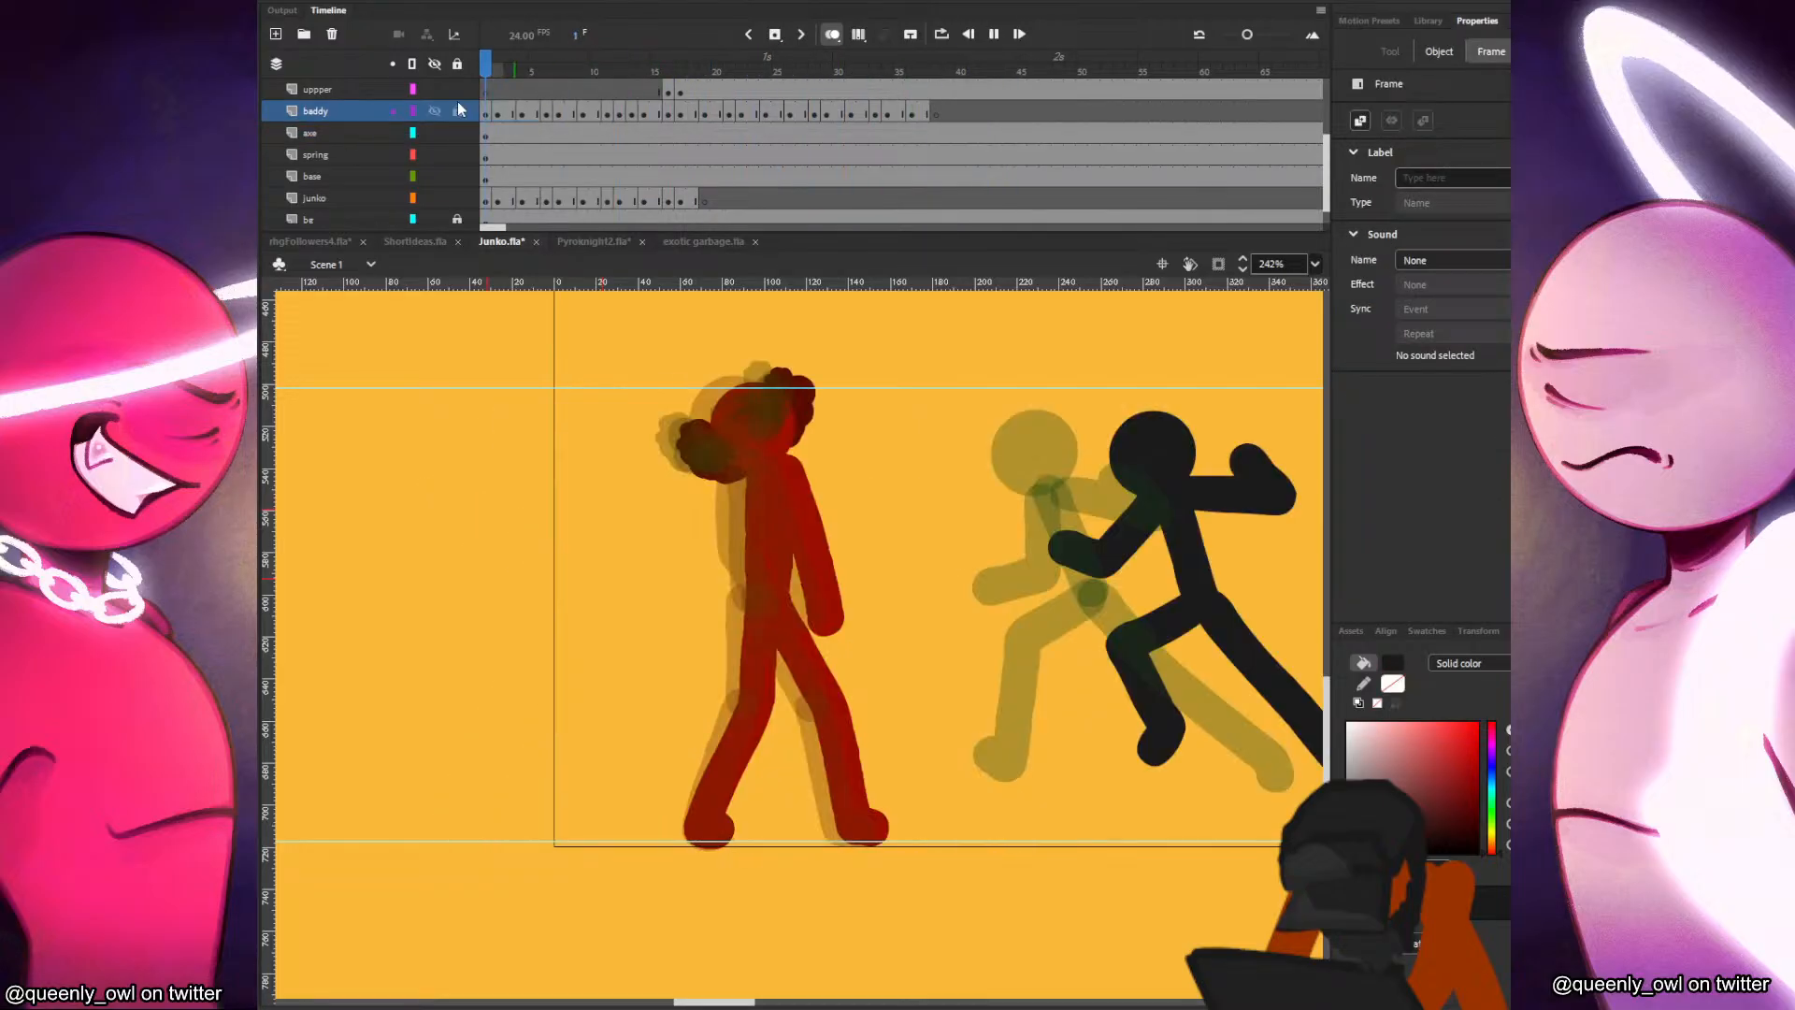
left_click(545, 112)
left_click_drag(668, 113, 732, 114)
key("Return")
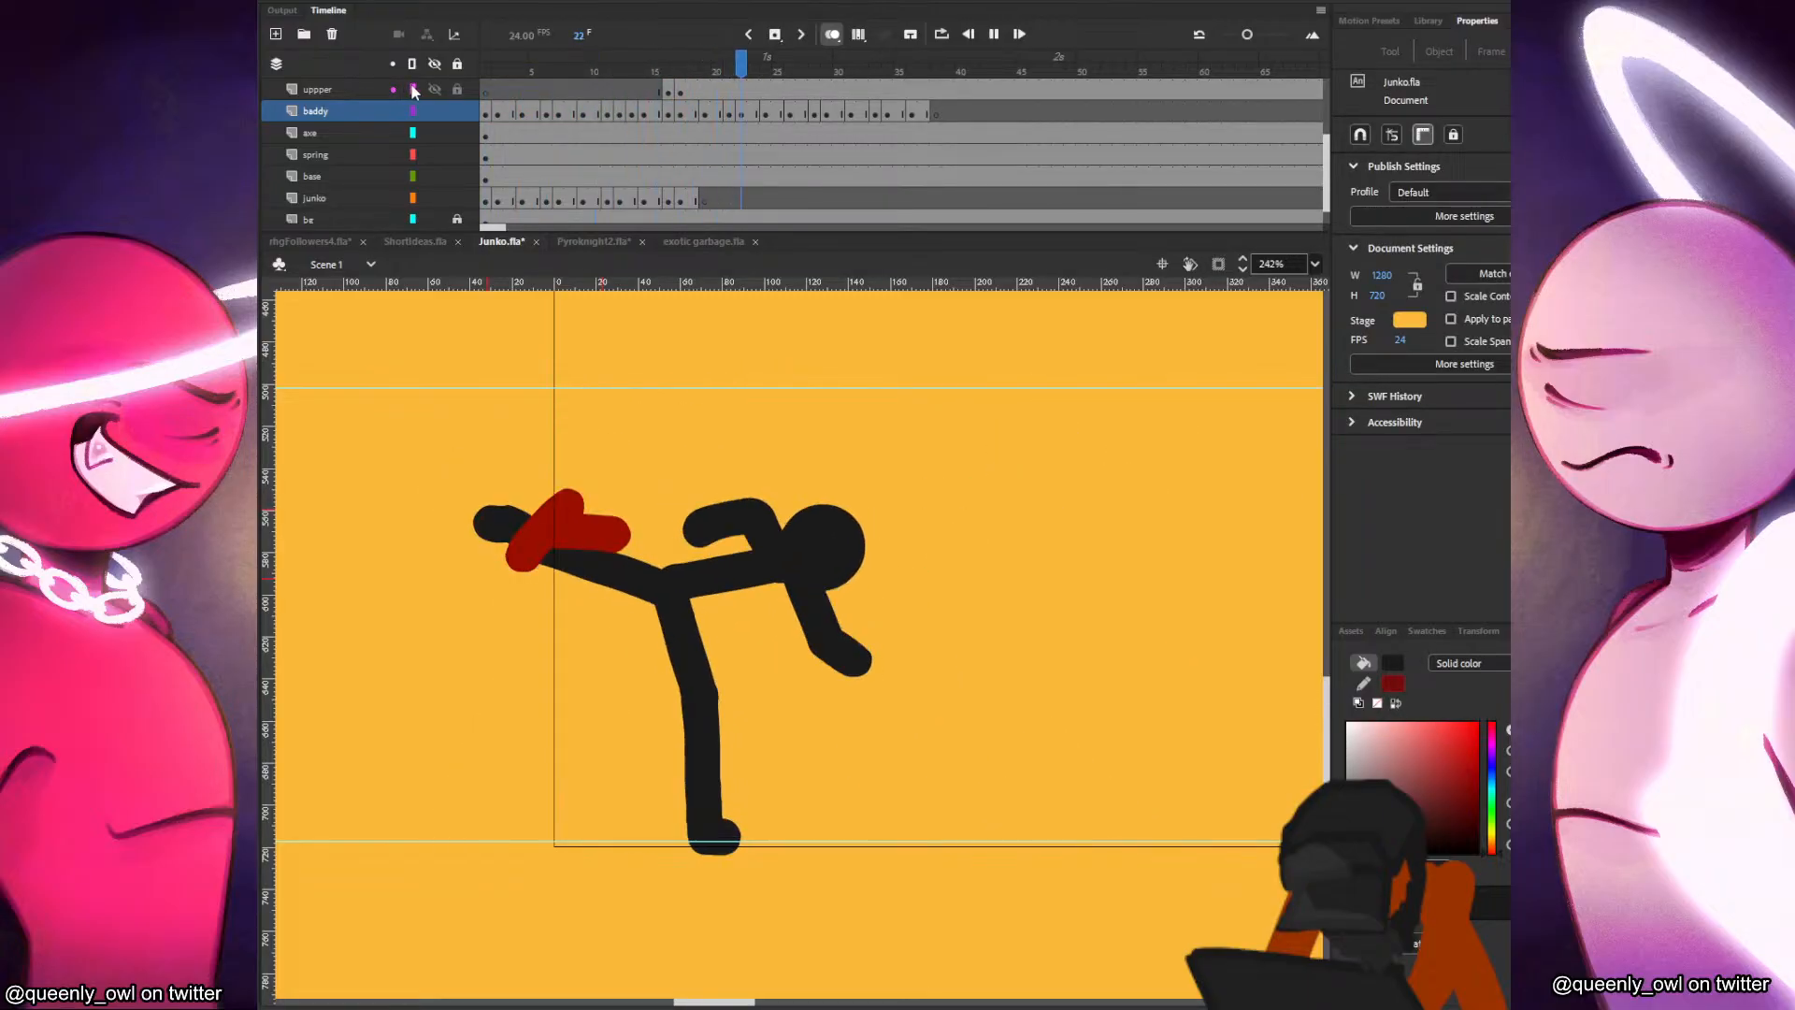
Show the uppper layer as outlines and compare Junko's poses across frames 17 to 19 with the red brush ready.
key("Return")
left_click(587, 437)
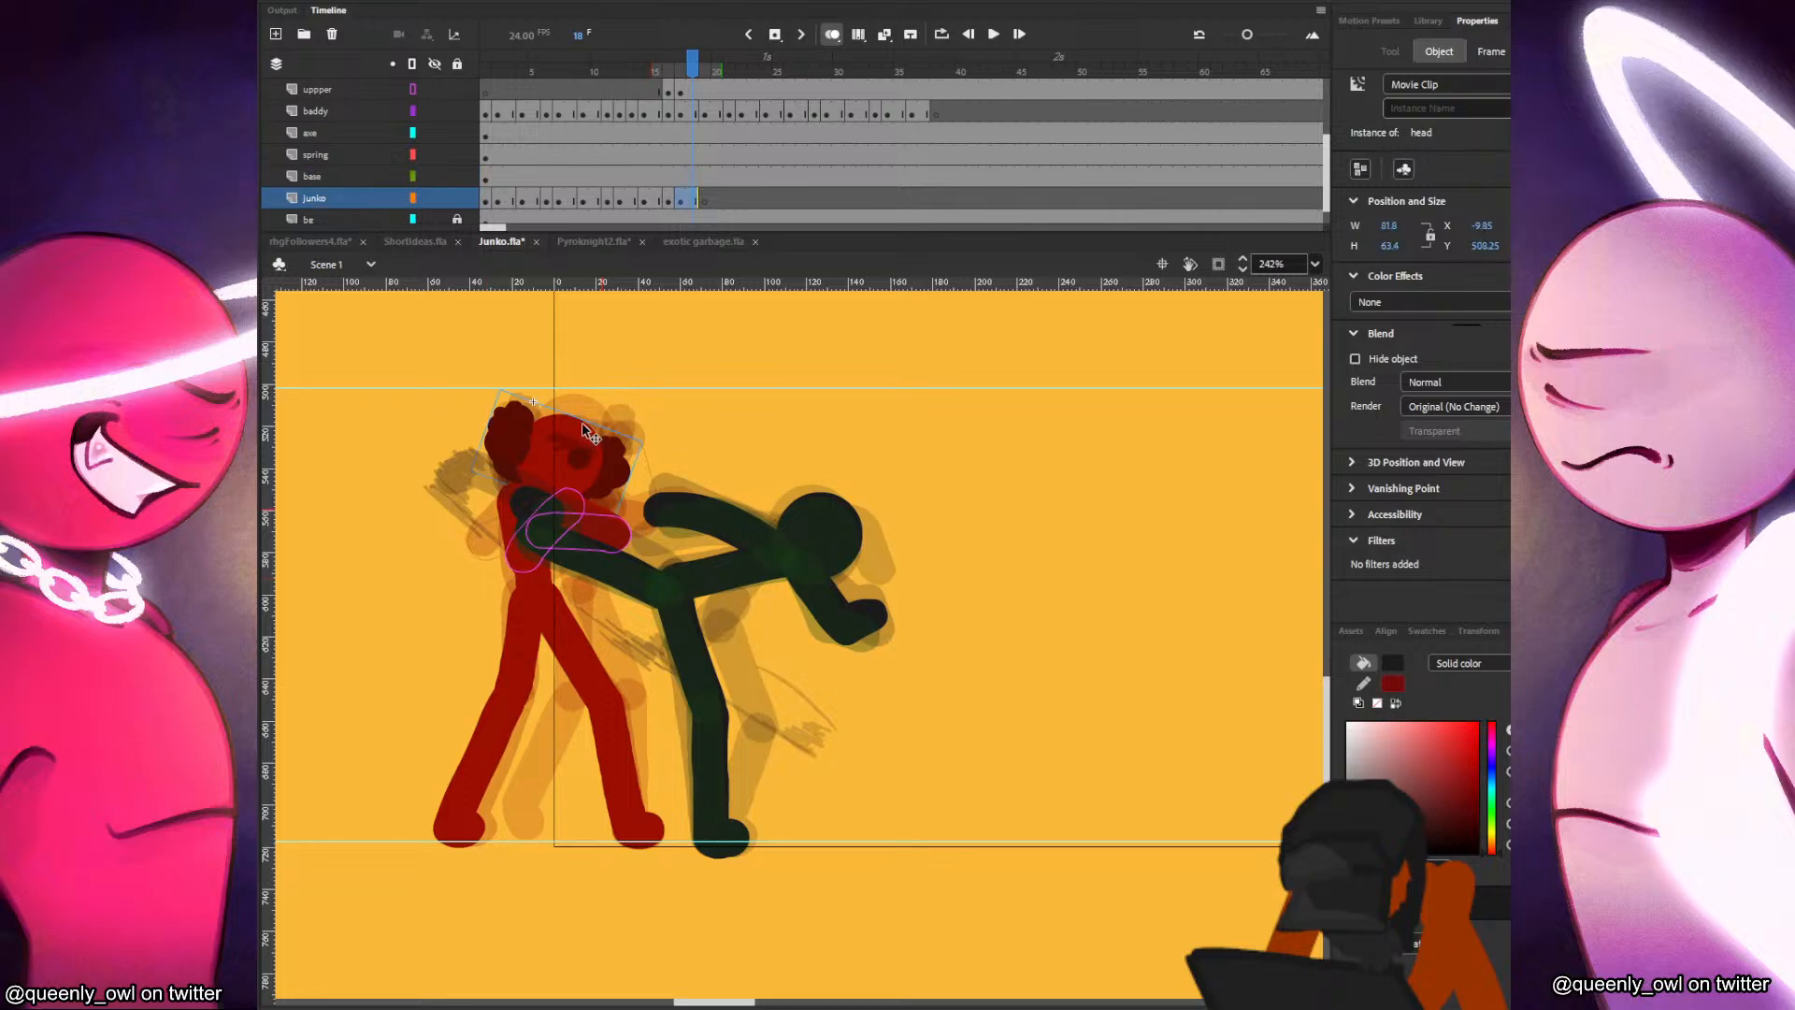
left_click(693, 200)
left_click(705, 201)
left_click_drag(568, 386, 785, 419)
key("comma")
key("comma")
key("b")
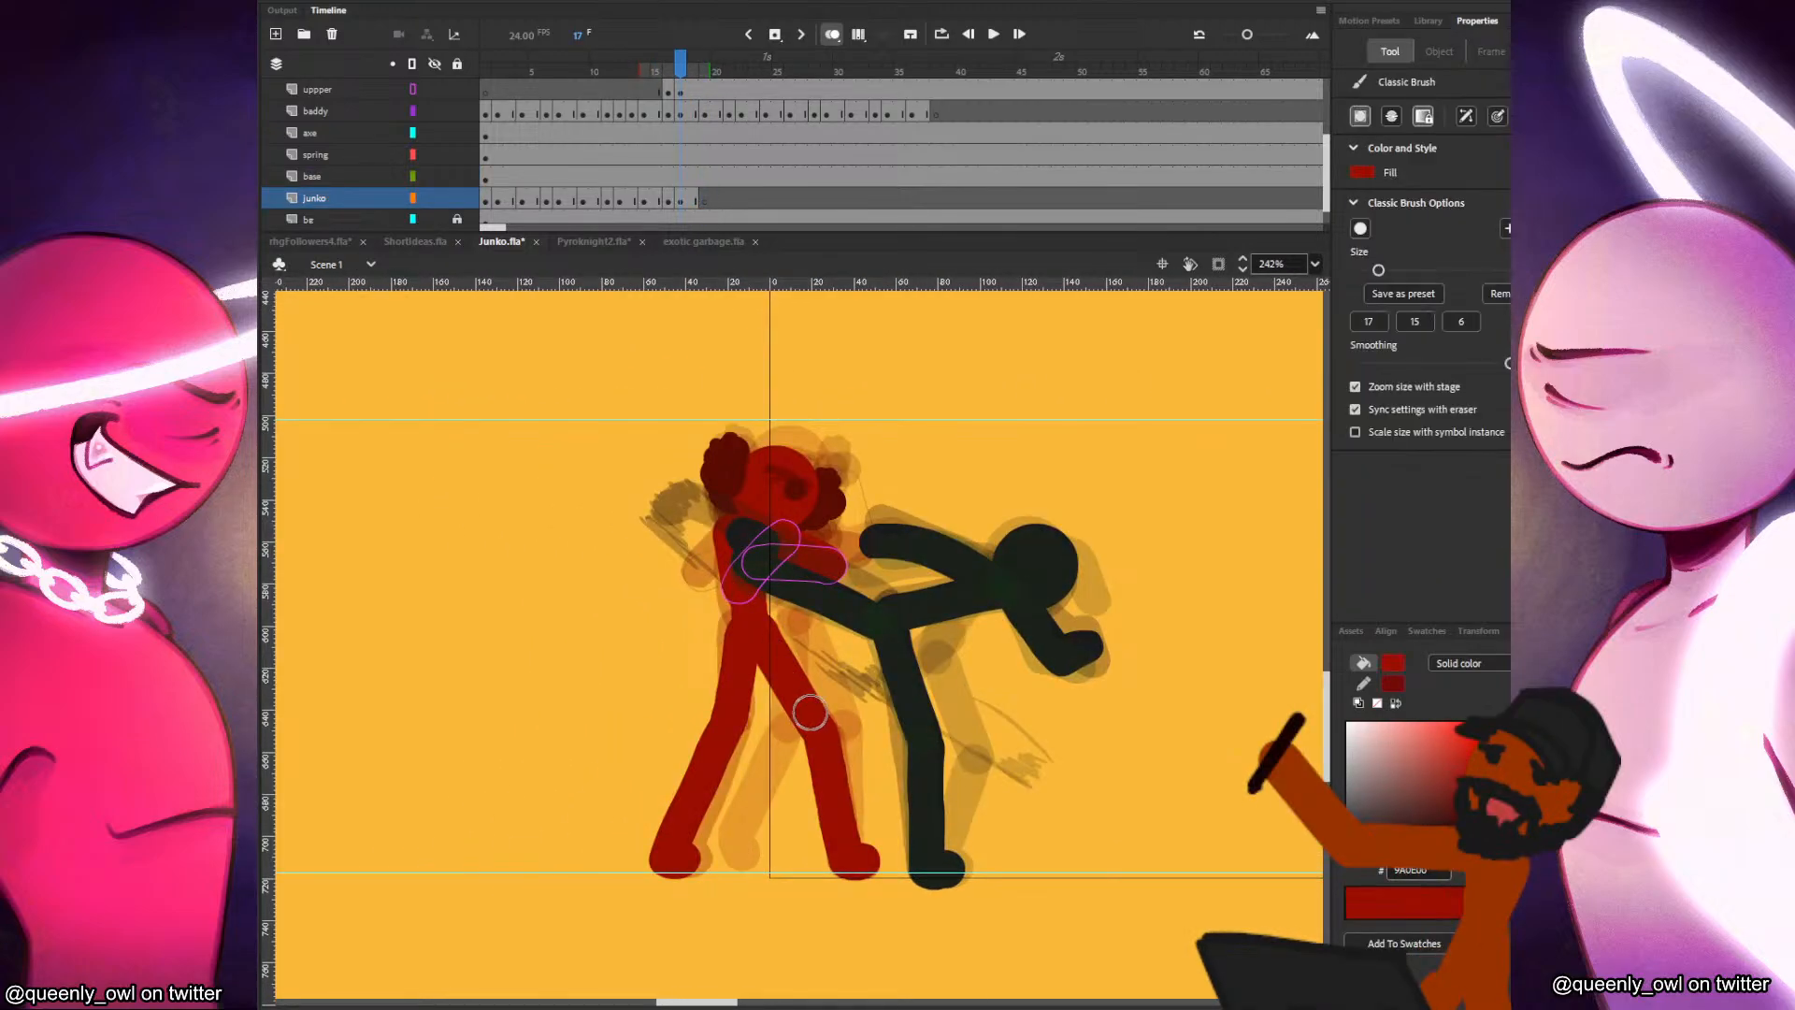
key("period")
key("period")
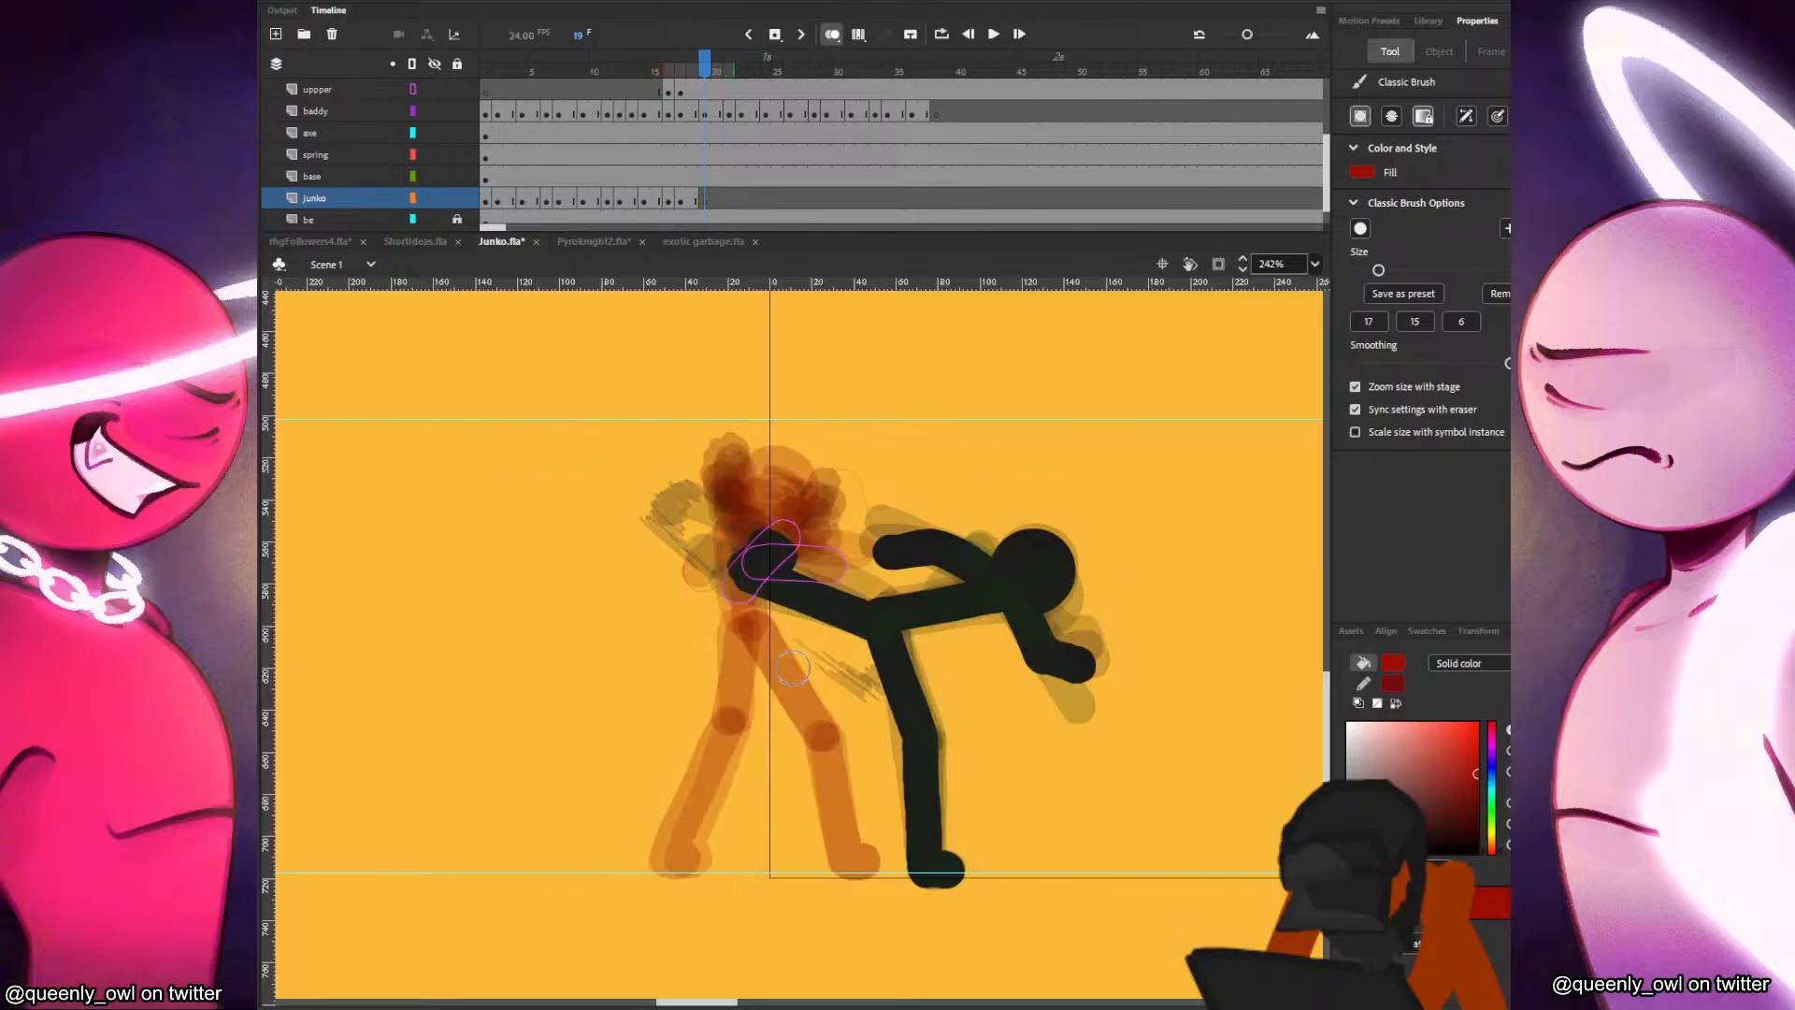
Lock the baddy layer, review Junko's last poses and return the uppper layer to its full-color display.
left_click(457, 112)
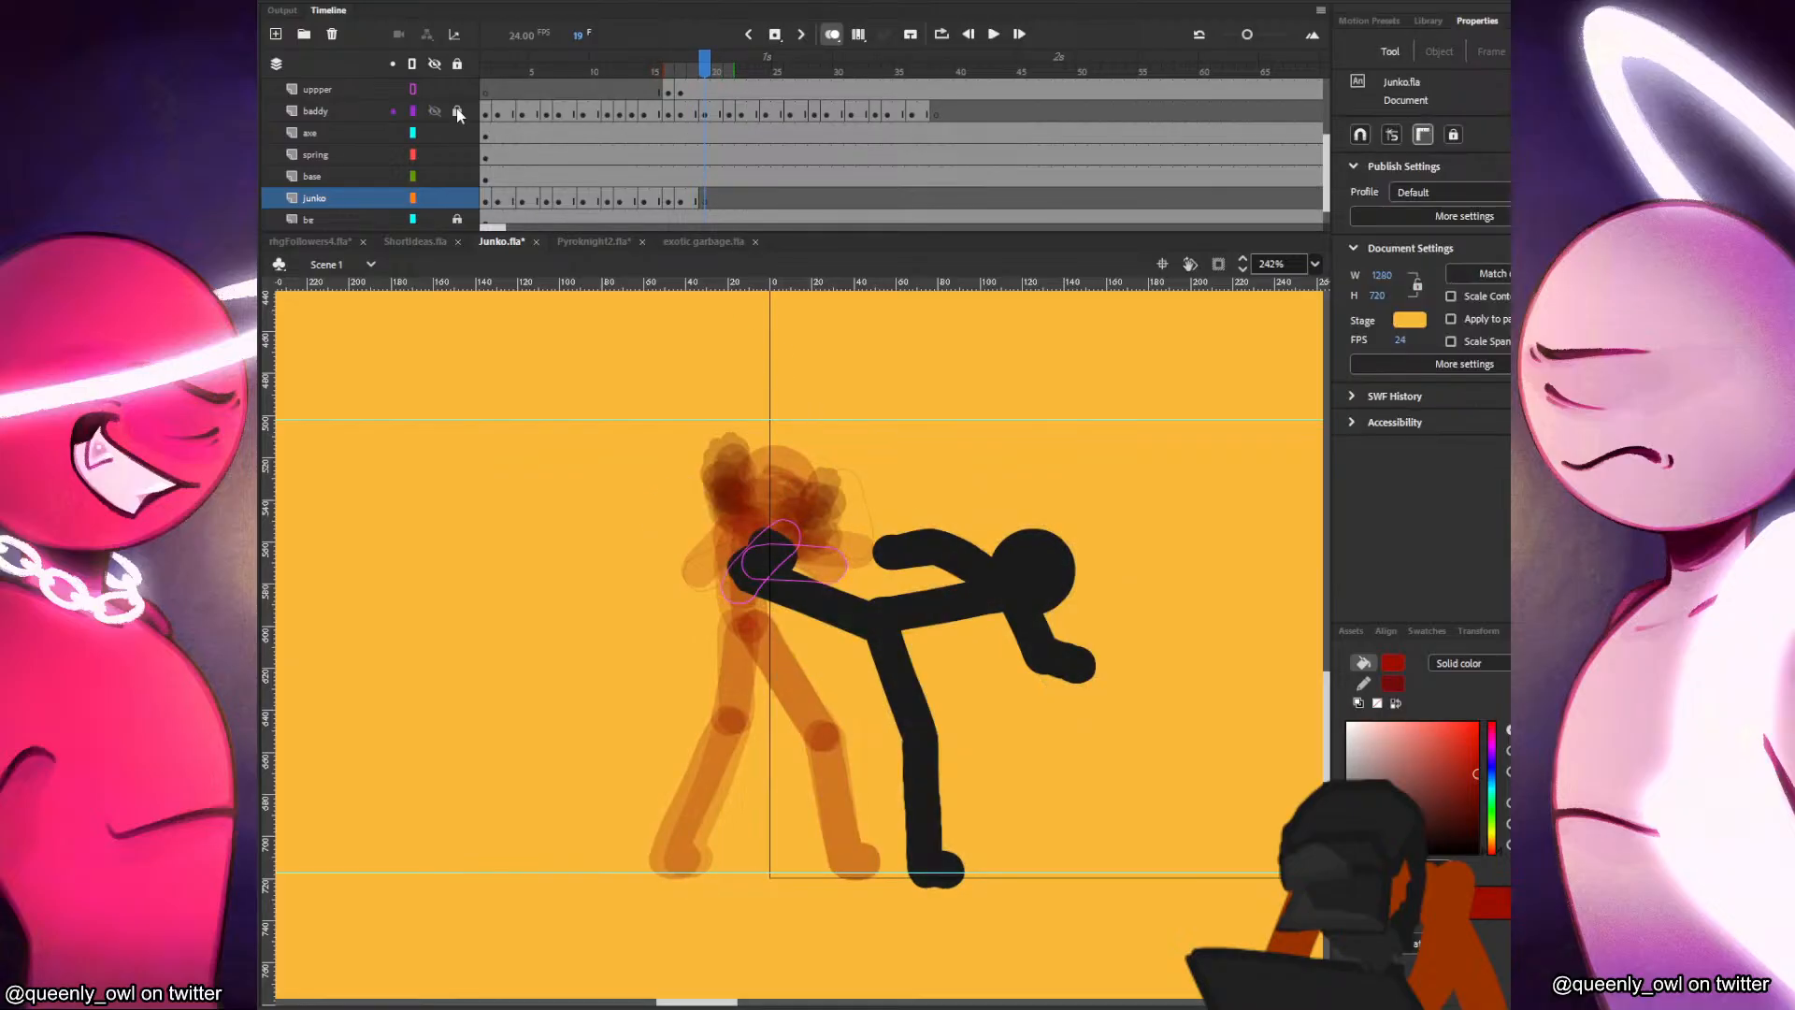
key("comma")
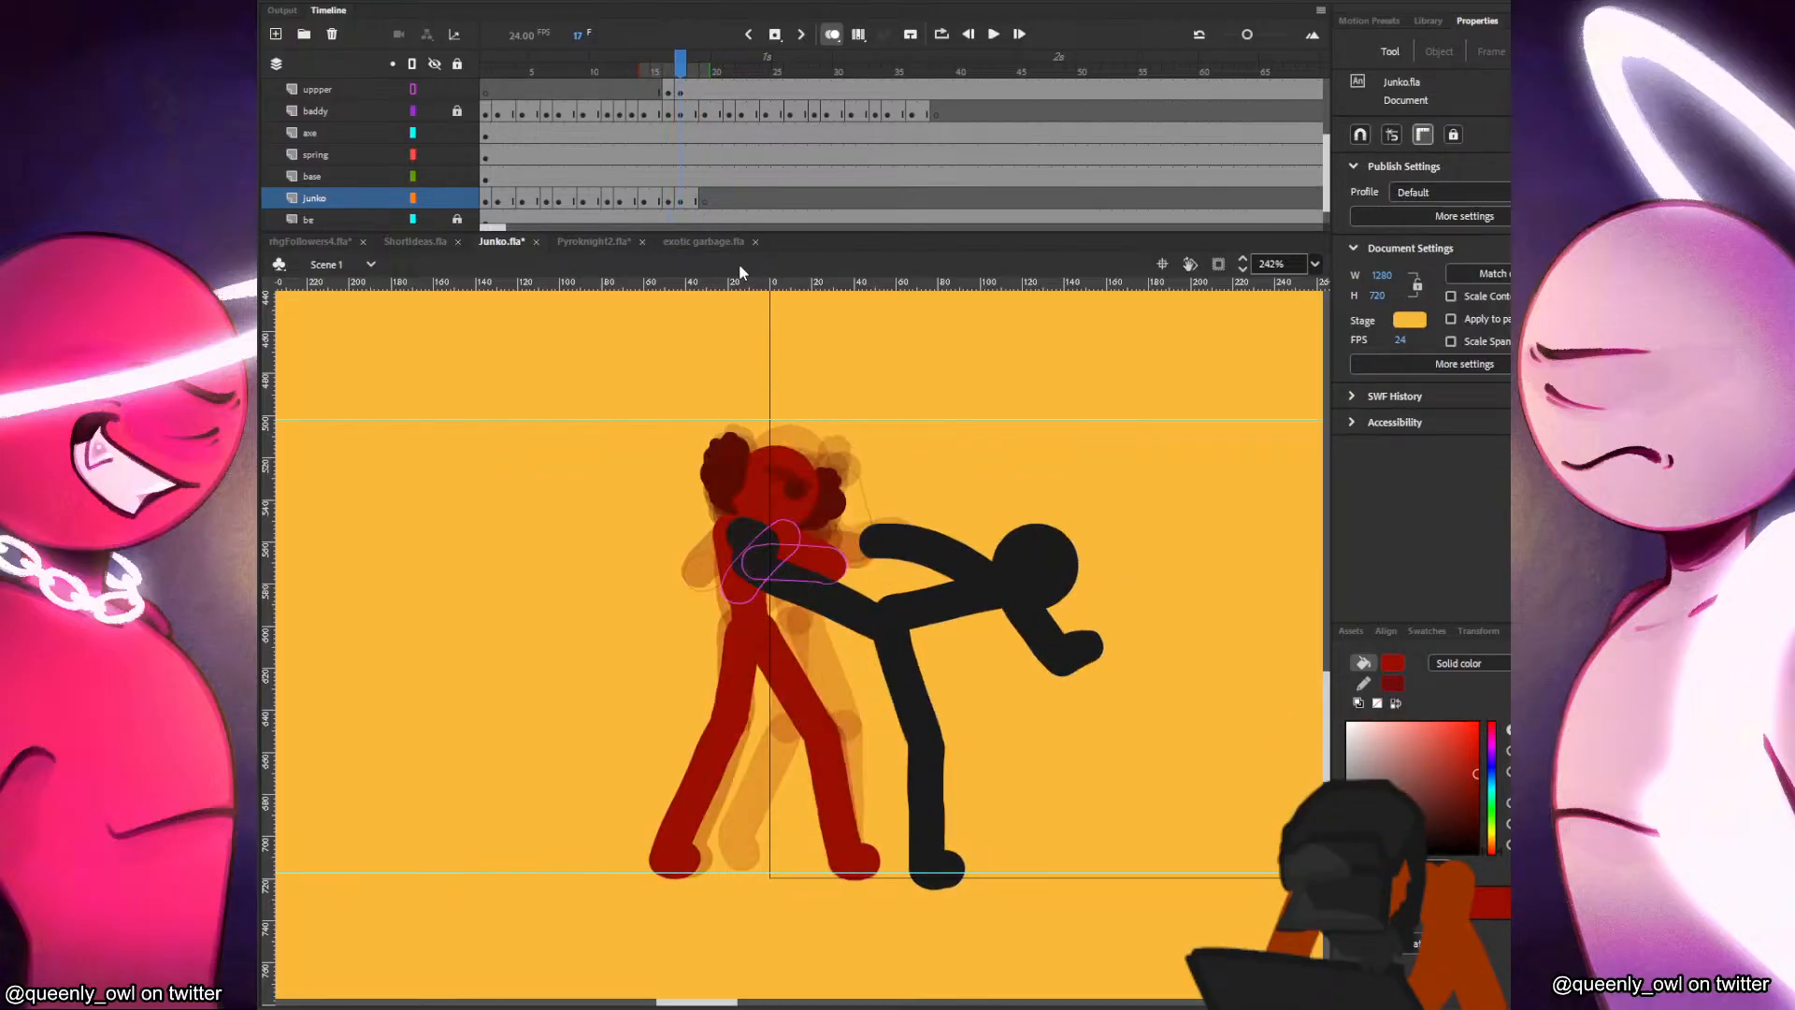
key("comma")
key("comma")
key("period")
left_click(412, 89)
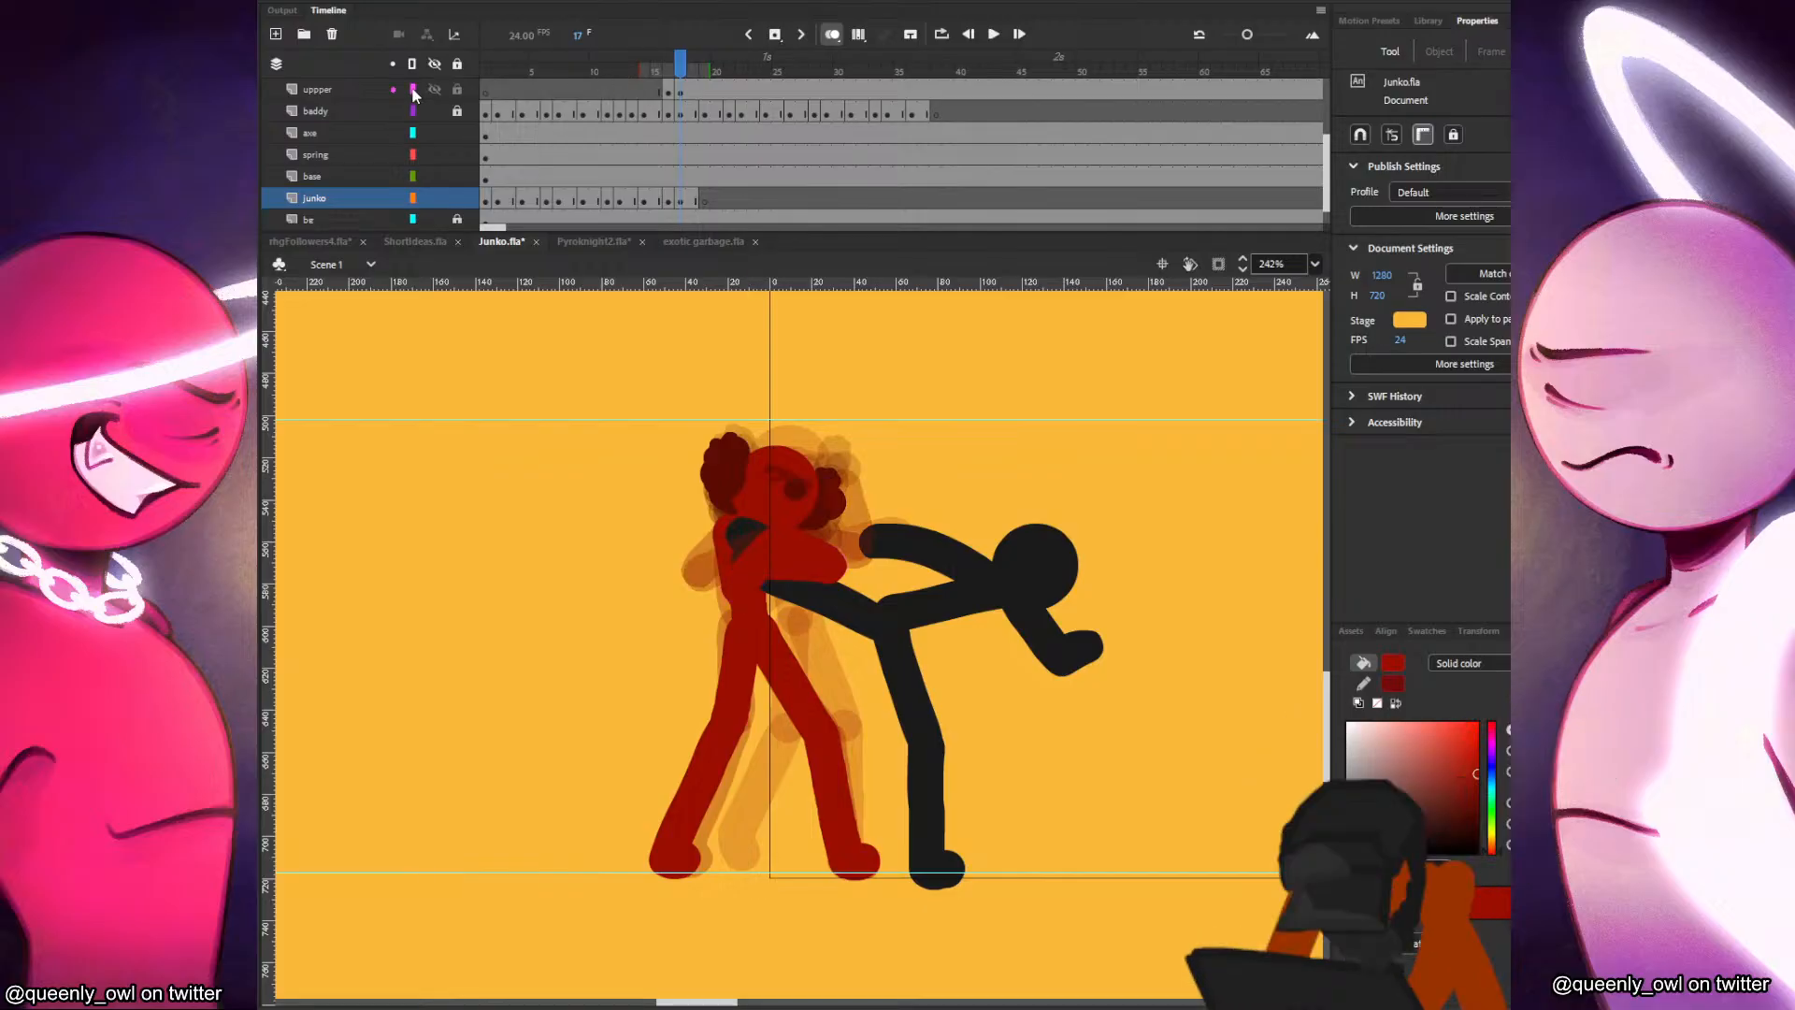
Insert blank keyframes on the uppper layer from frame 19 through frame 36, matching the baddy layer's drawing changes.
left_click(704, 91)
key("Delete")
left_click(730, 93)
key("F7")
left_click(744, 95)
left_click(770, 96)
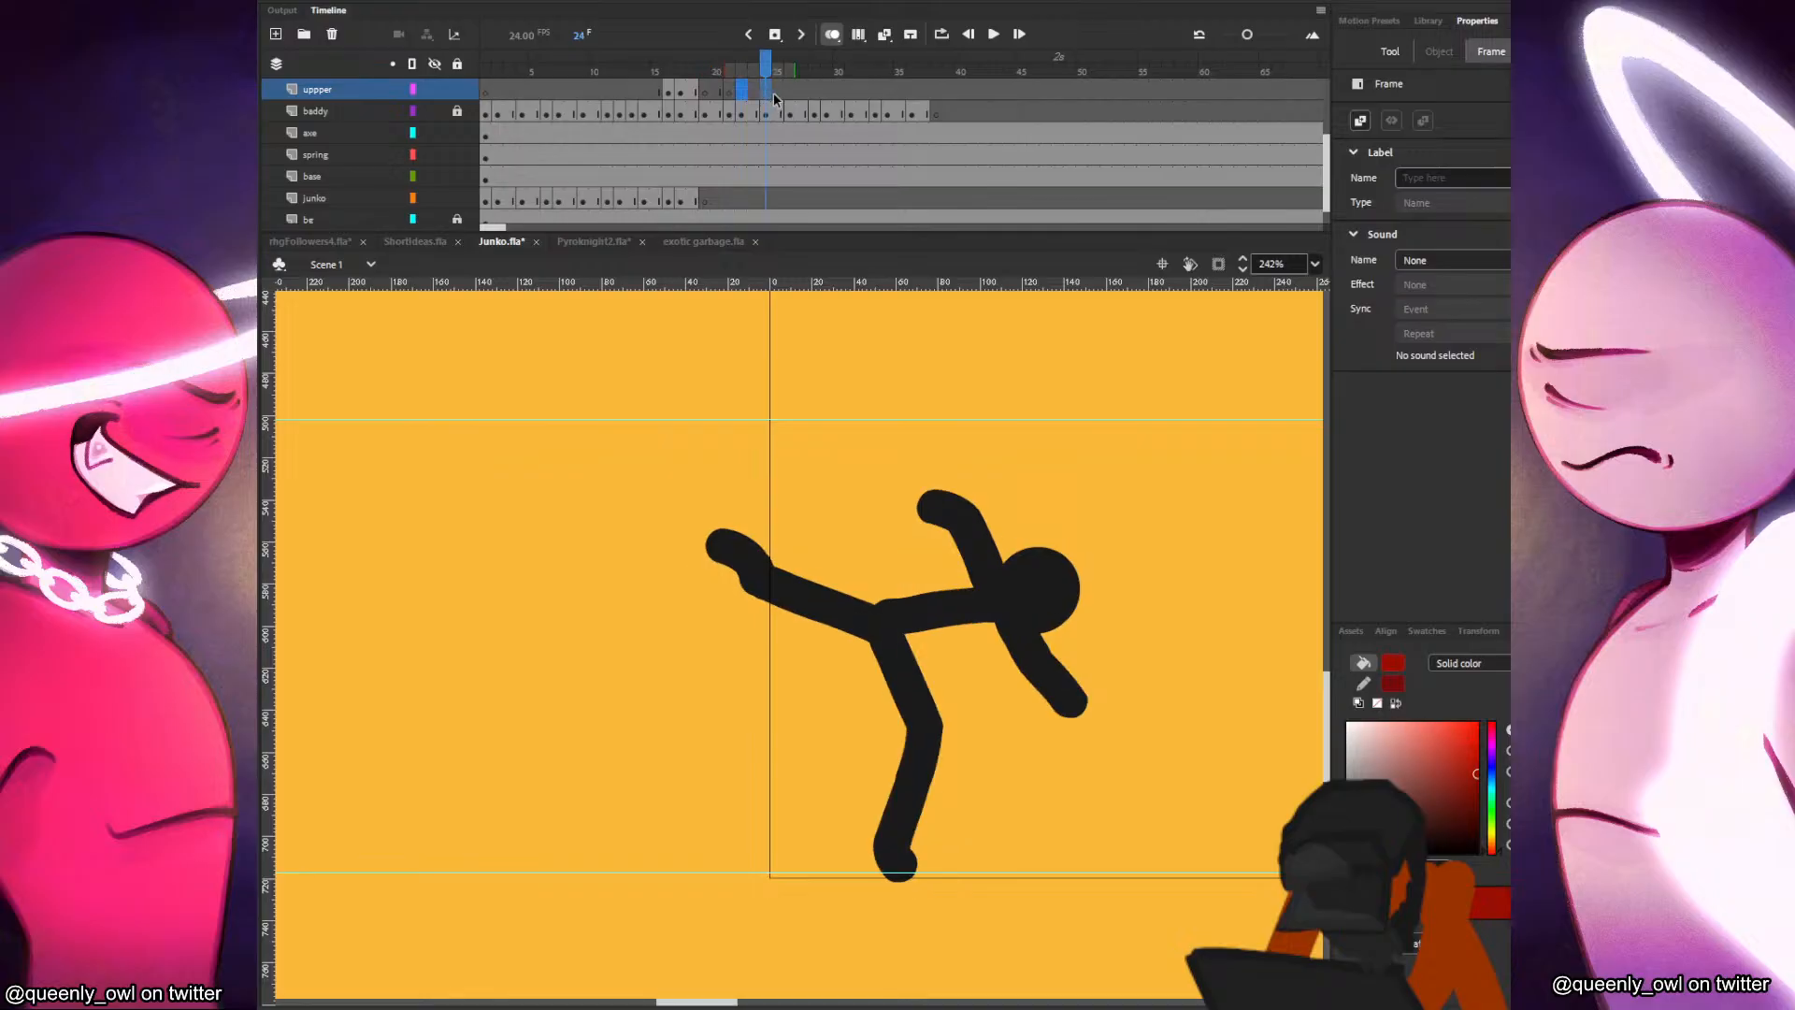
key("F7")
left_click(792, 96)
key("F7")
left_click(818, 103)
left_click(815, 93)
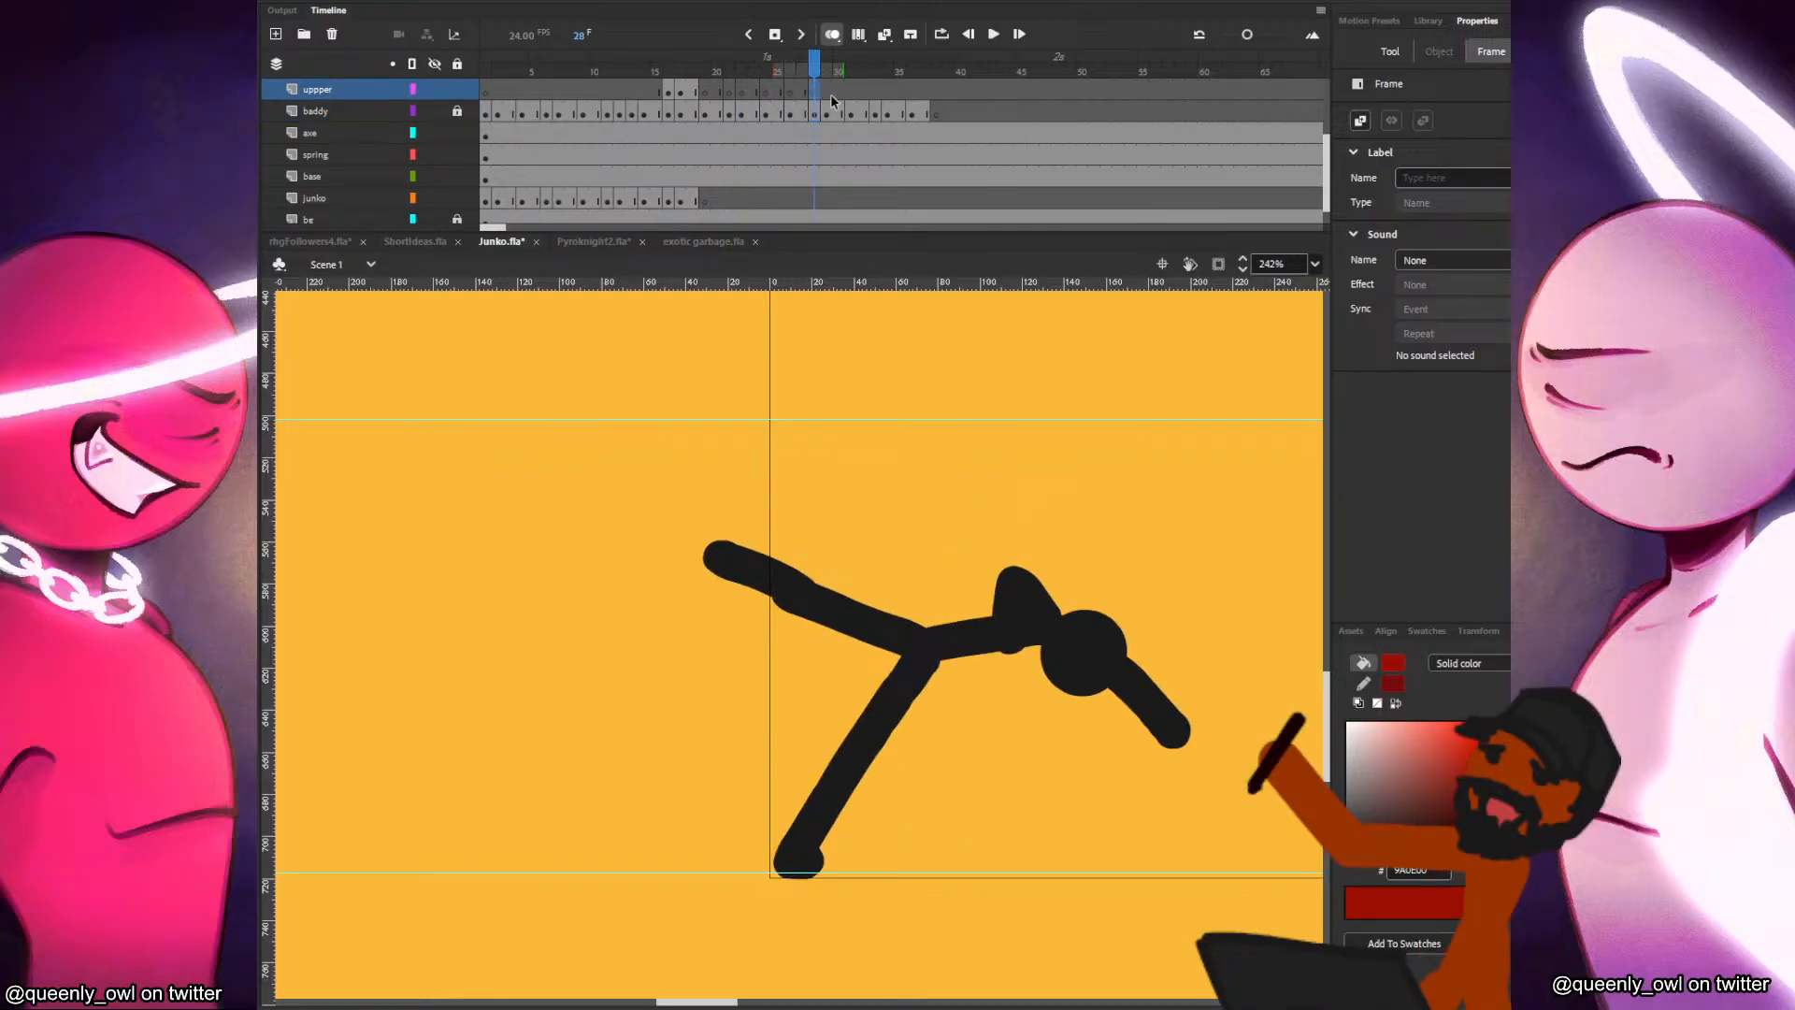
key("F7")
left_click(828, 93)
key("F7")
left_click(850, 95)
key("F7")
left_click(875, 94)
key("F7")
left_click(910, 94)
key("F7")
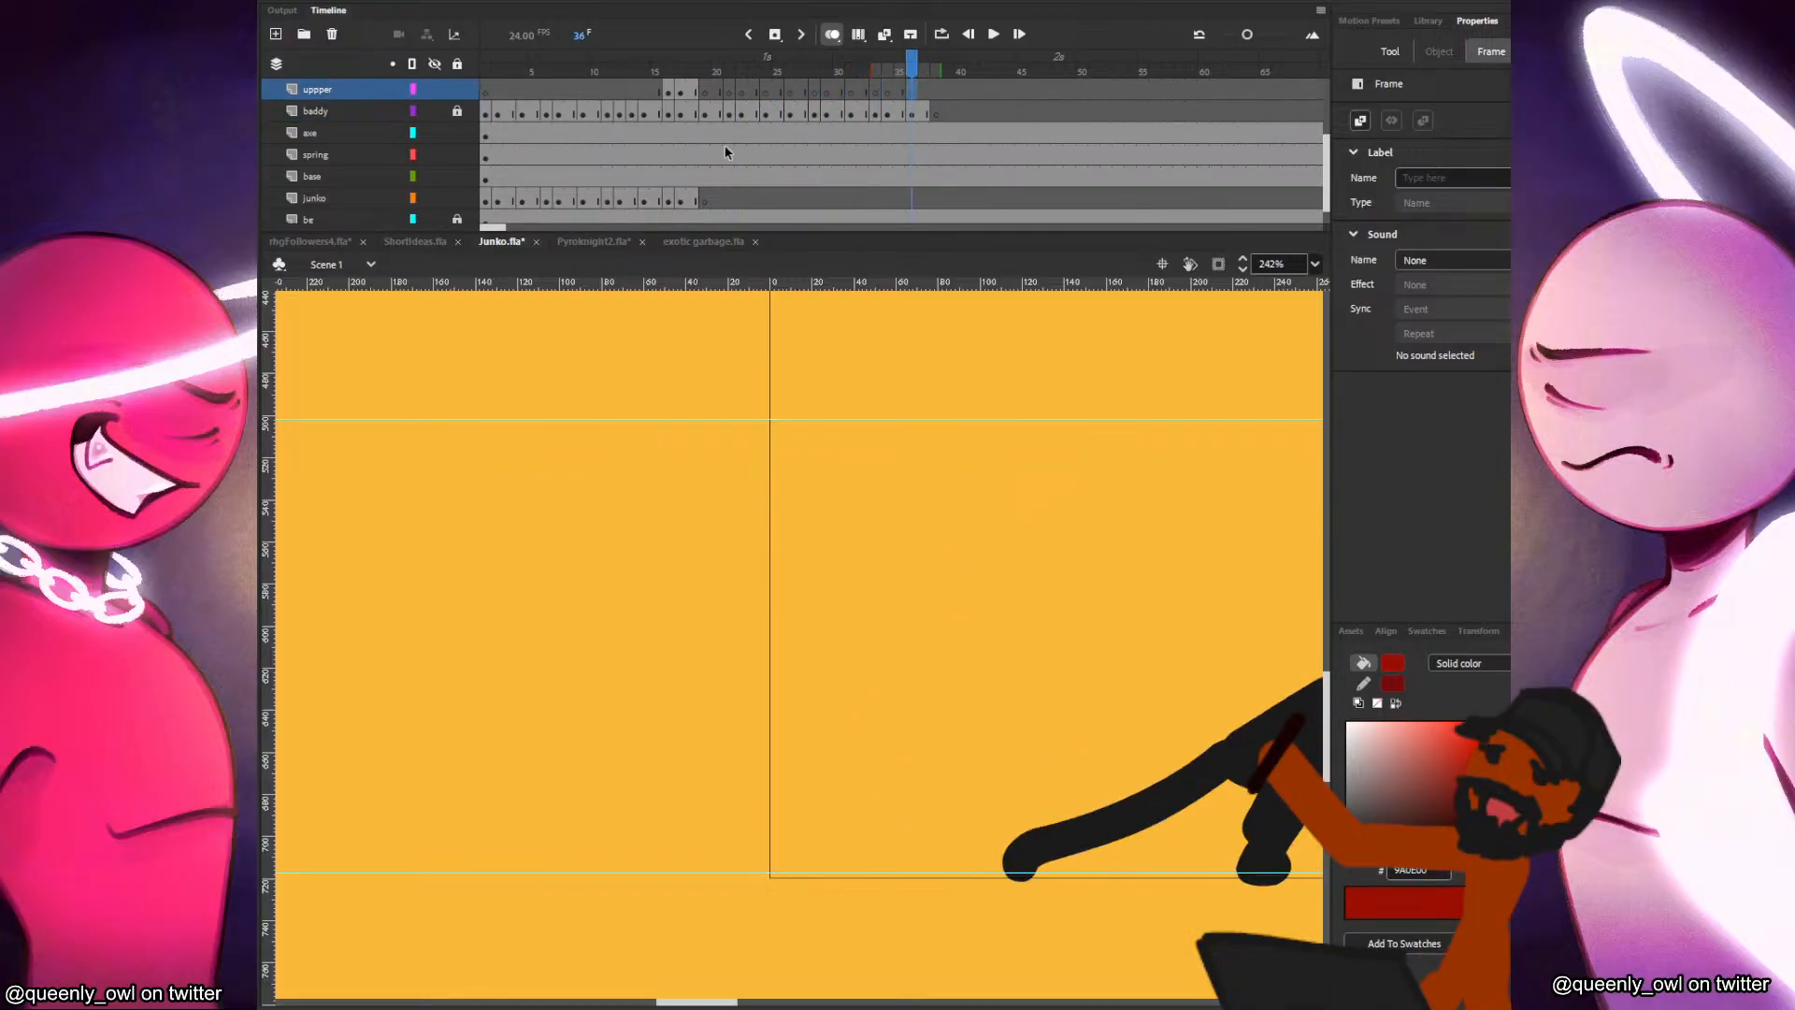
Copy Junko's head from frame 18 of the uppper layer, paste it in place at frame 19 and shift it slightly toward the black figure.
left_click(693, 97)
key("ctrl+c")
left_click(705, 97)
key("ctrl+shift+v")
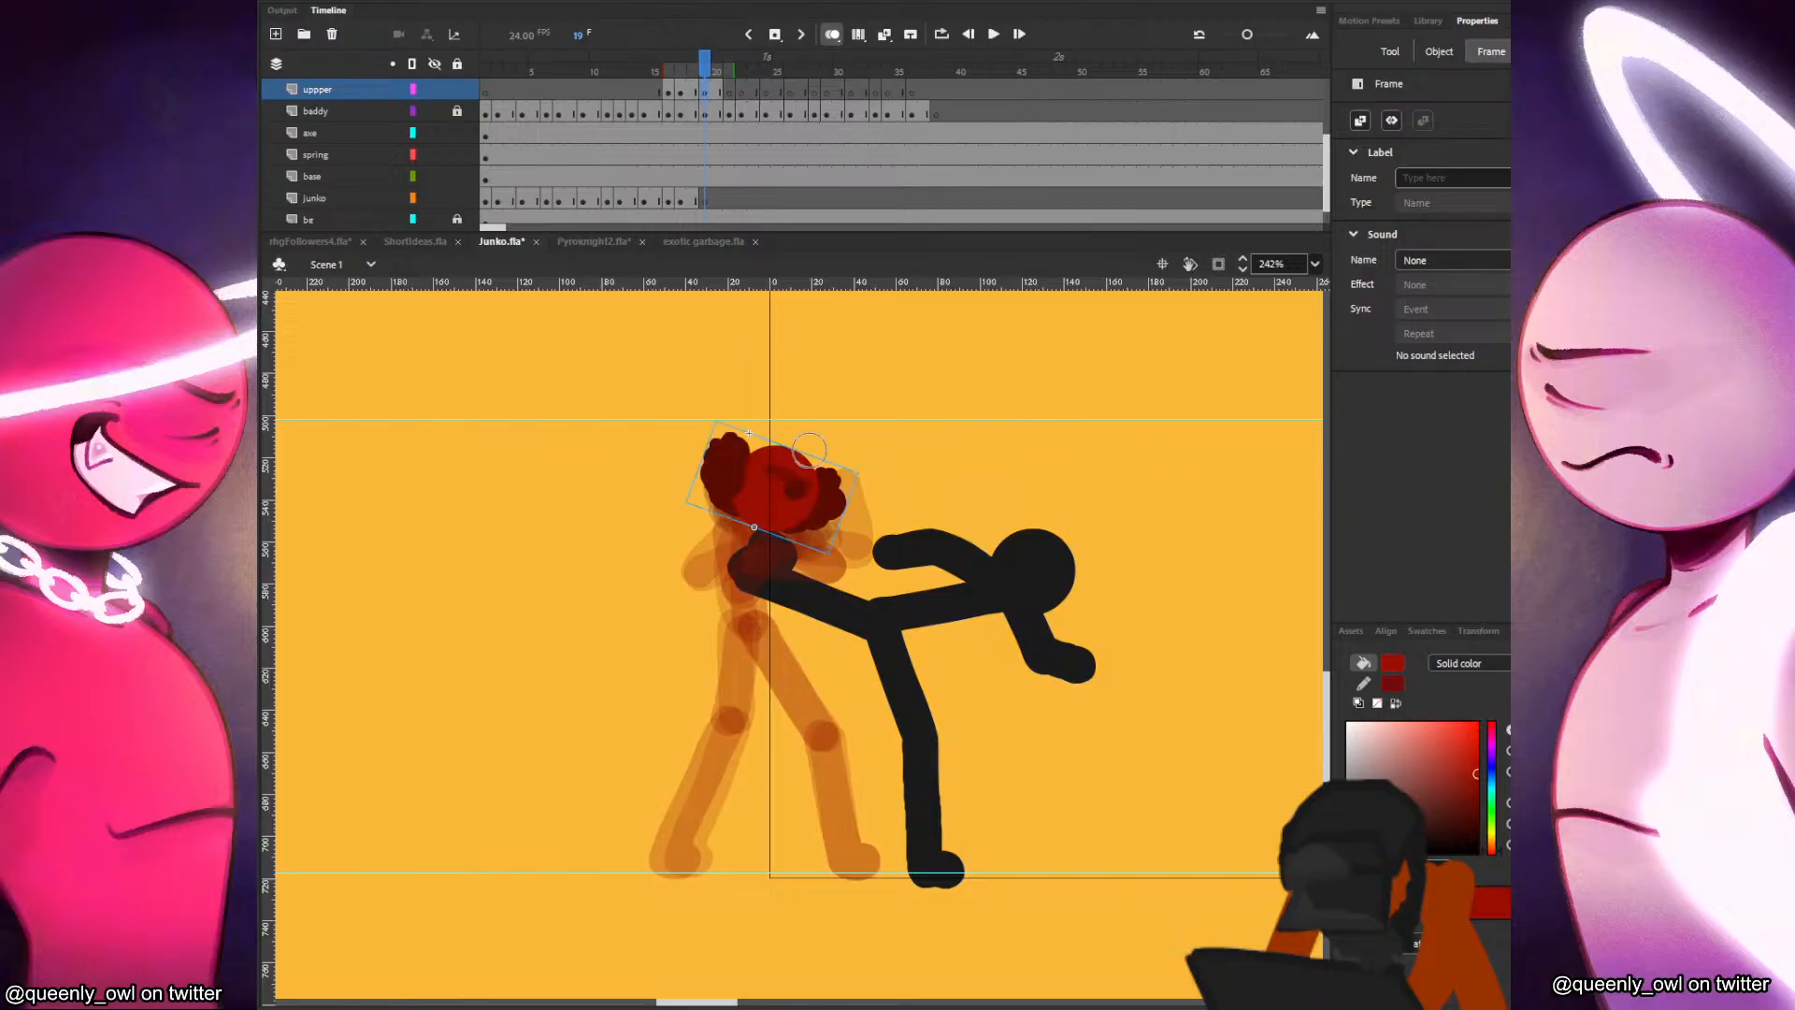
key(".")
key(".")
key(".")
mouse_move(781, 494)
left_mouse_down()
mouse_move(893, 487)
mouse_move(803, 496)
left_mouse_up()
key("q")
key(".")
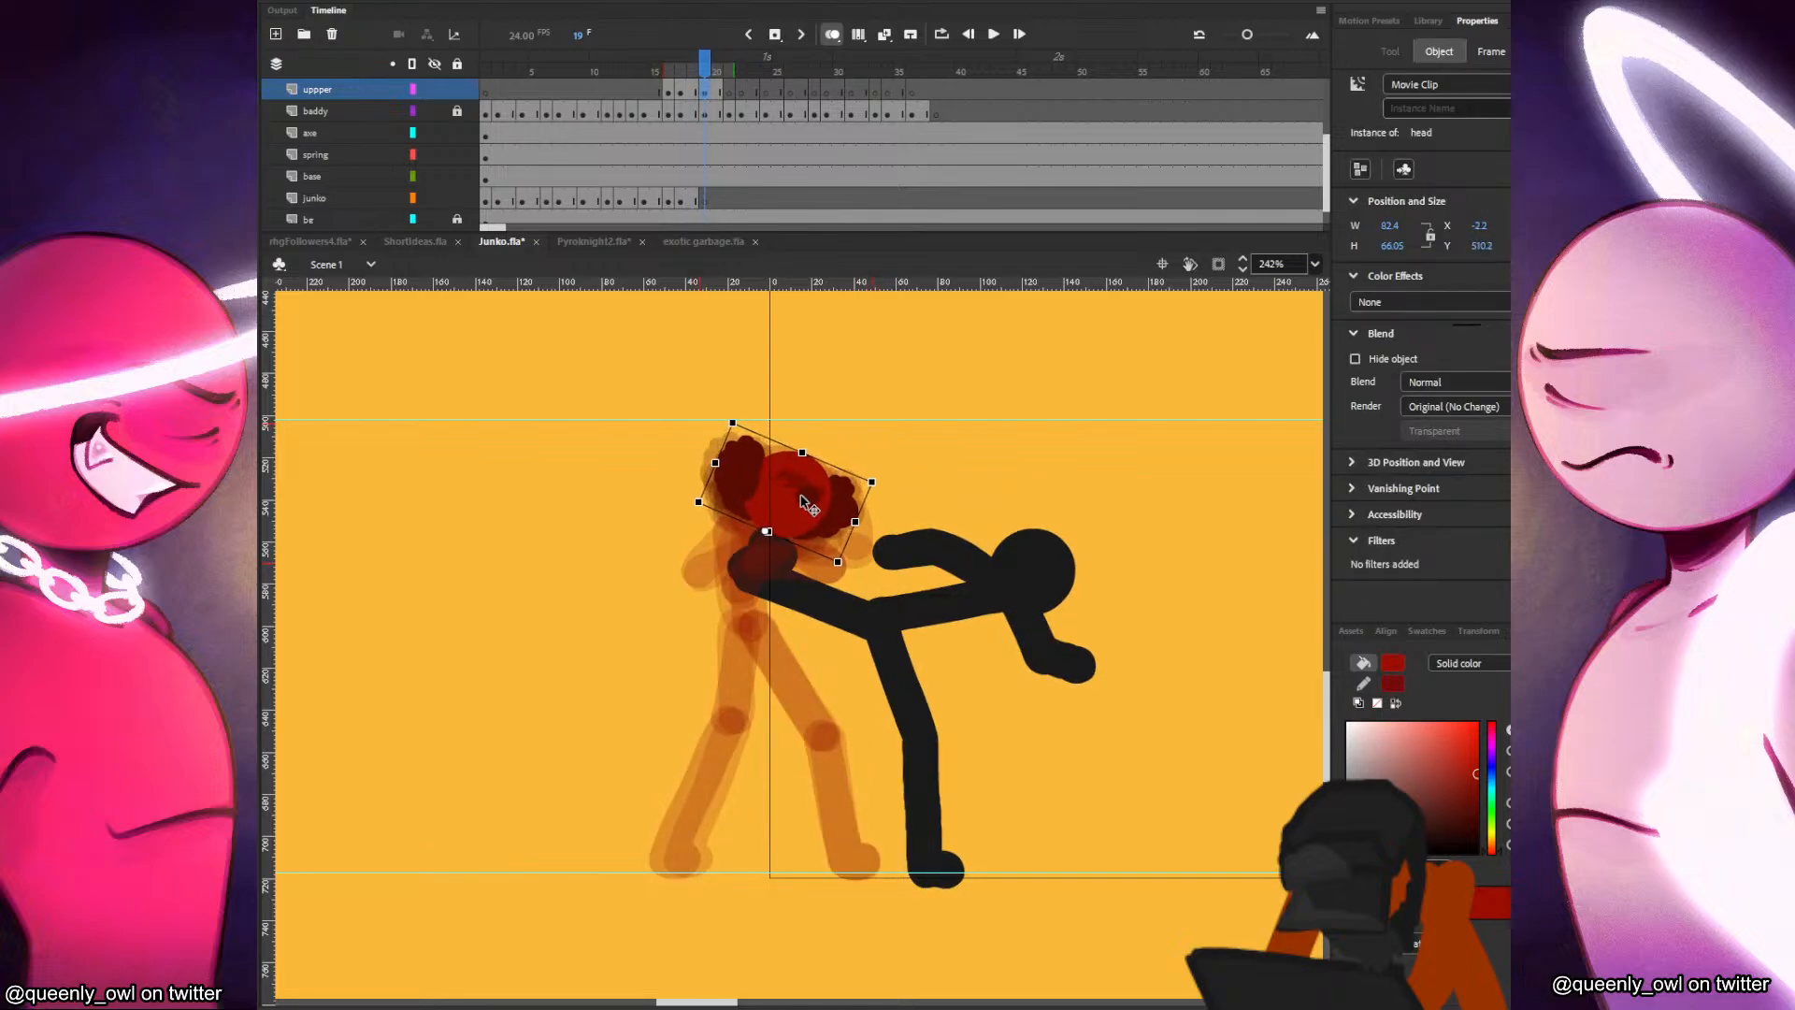
key(".")
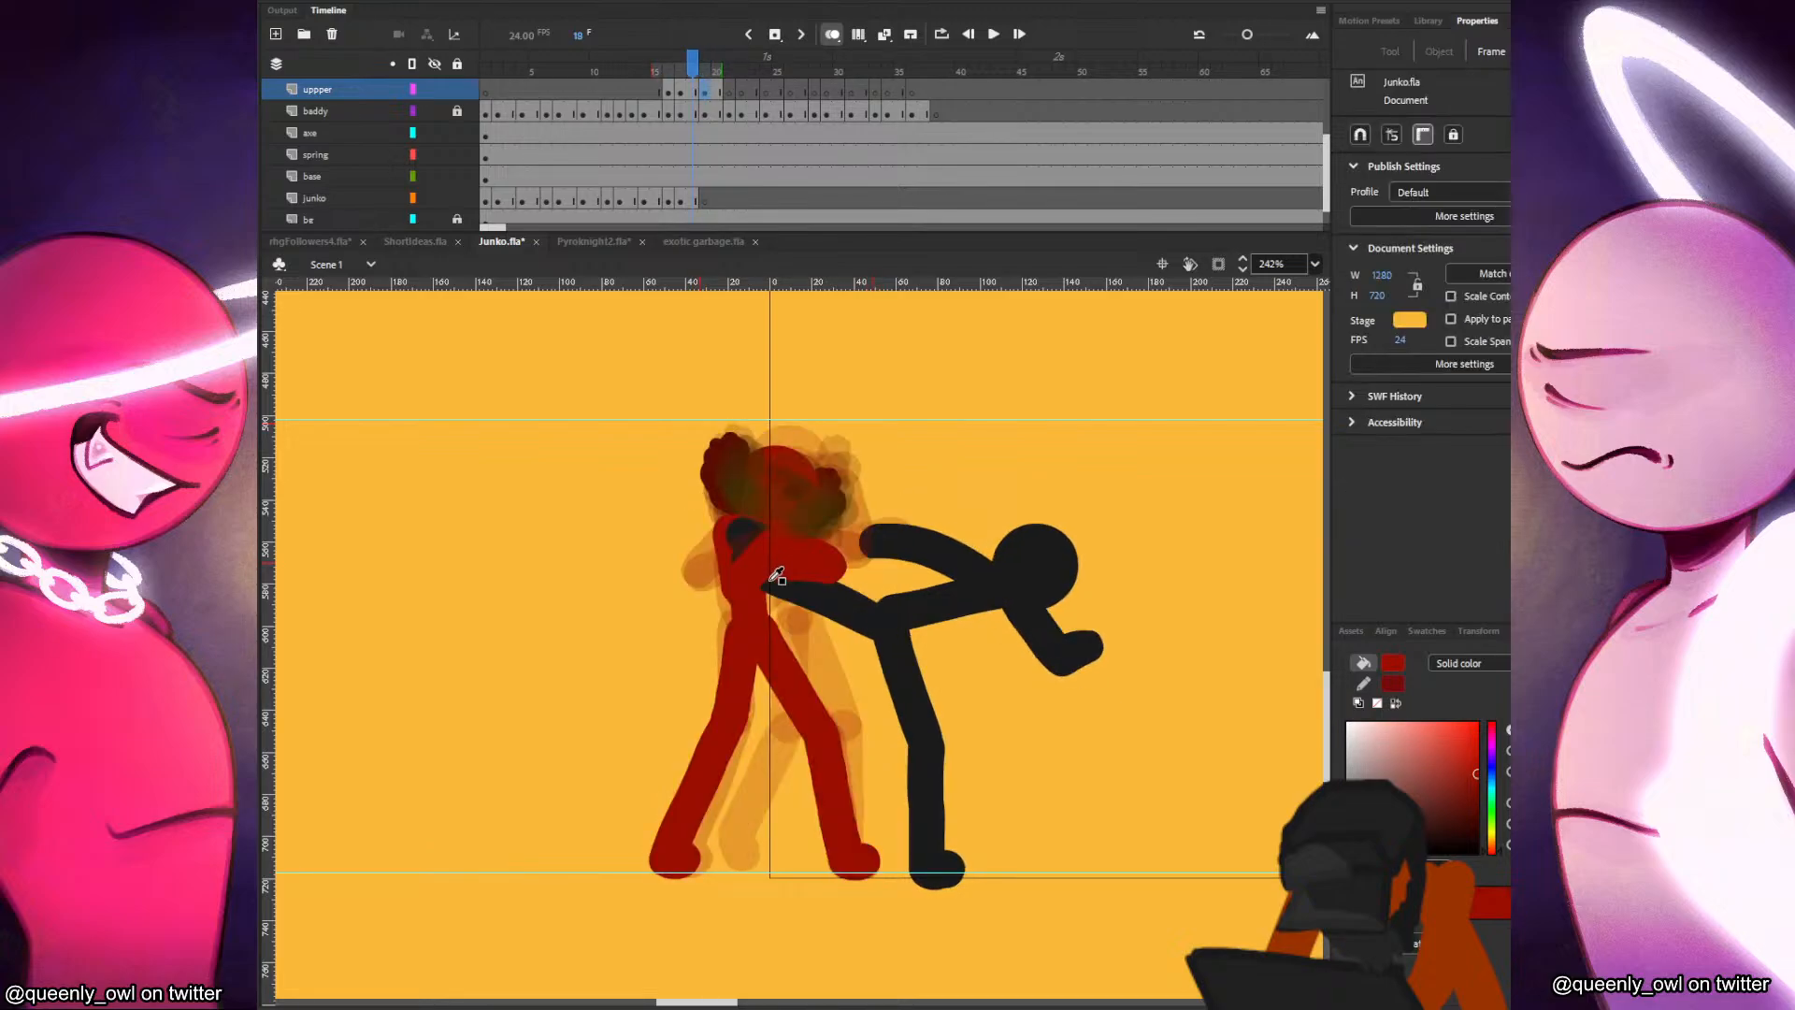
Paint Junko's torso in red with the Classic Brush on the junko layer at frame 19, using the onion skins as reference.
key("b")
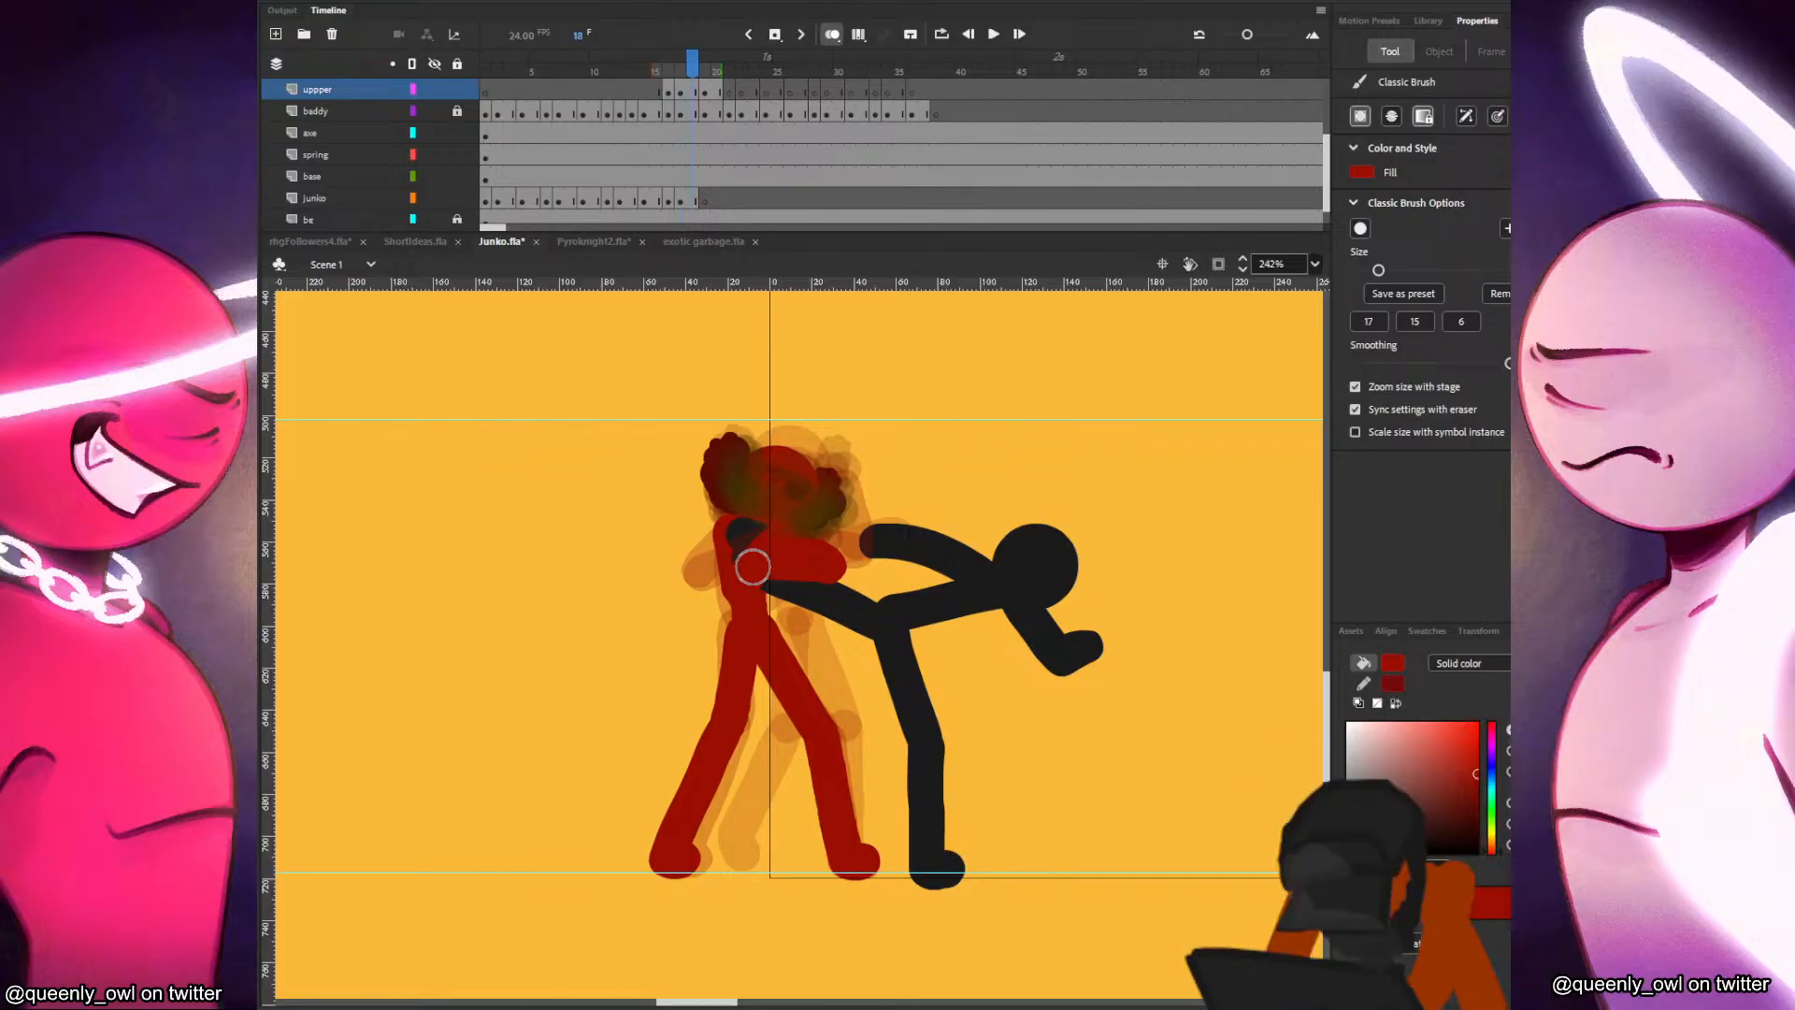
key(".")
key(".")
left_click(695, 204)
left_click(706, 203)
key(".")
key(".")
key(".")
key(".")
left_click(757, 621)
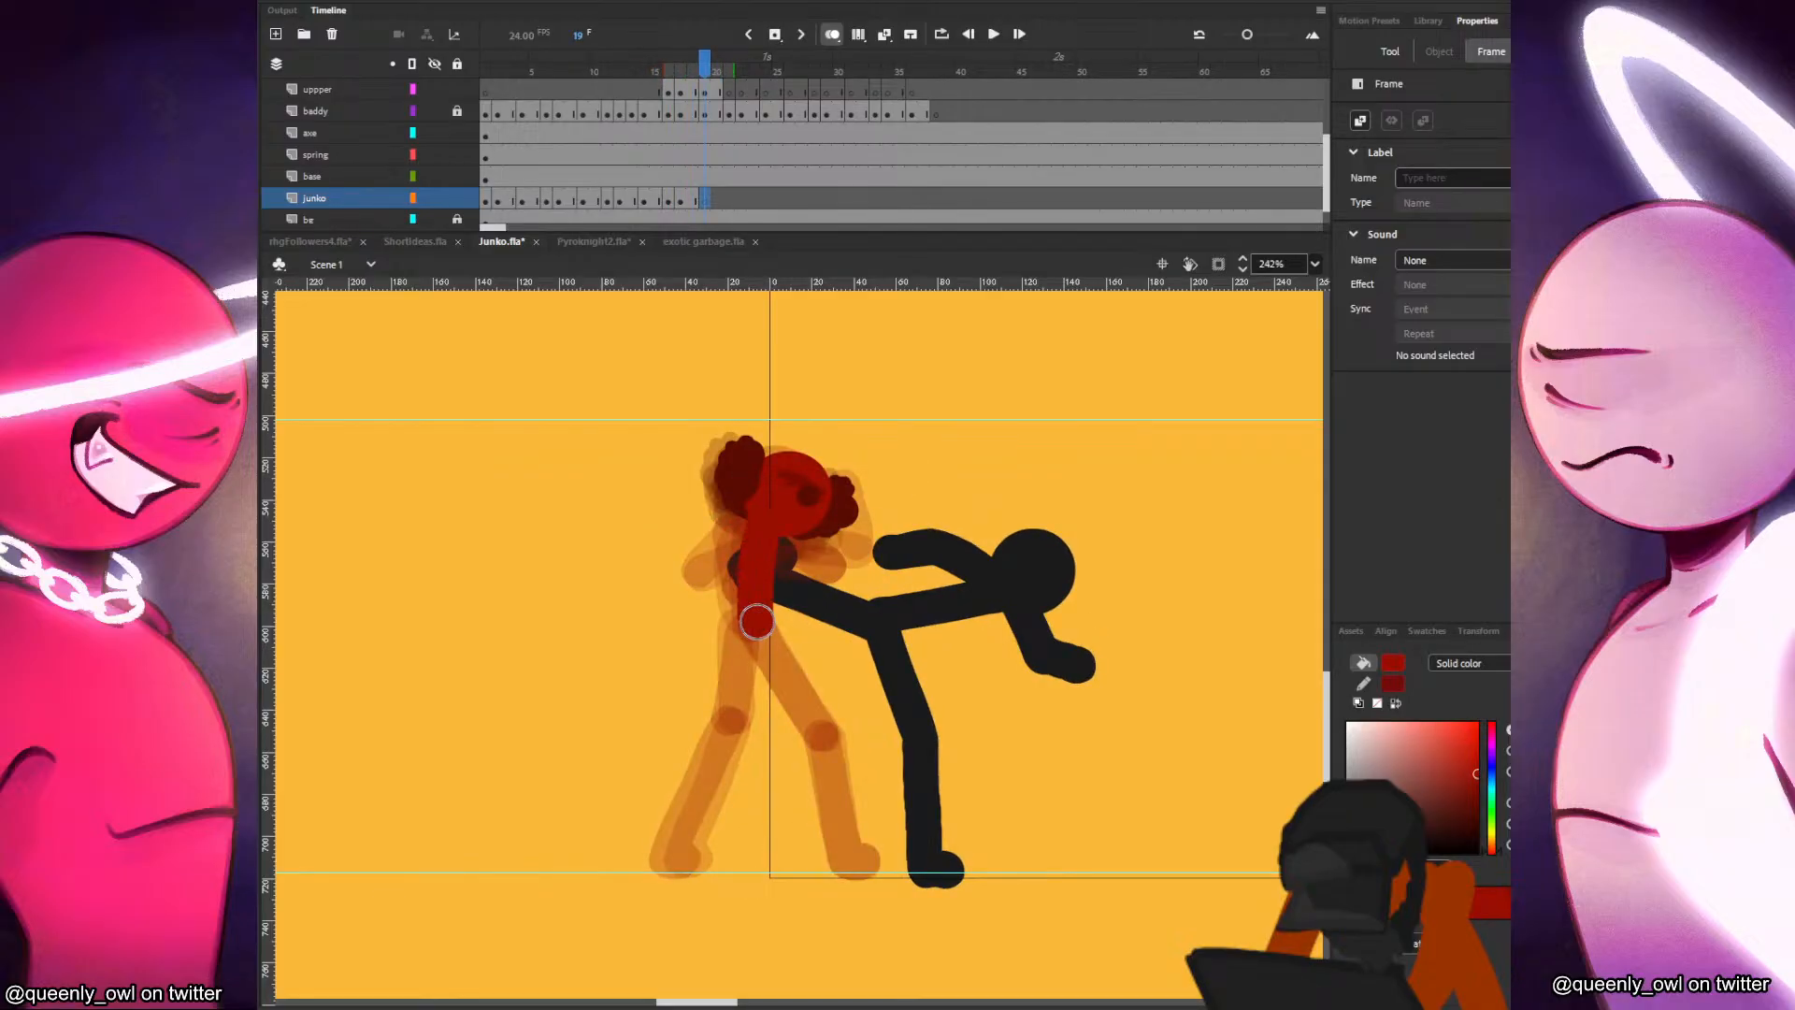
key(".")
left_click_drag(748, 528, 742, 595)
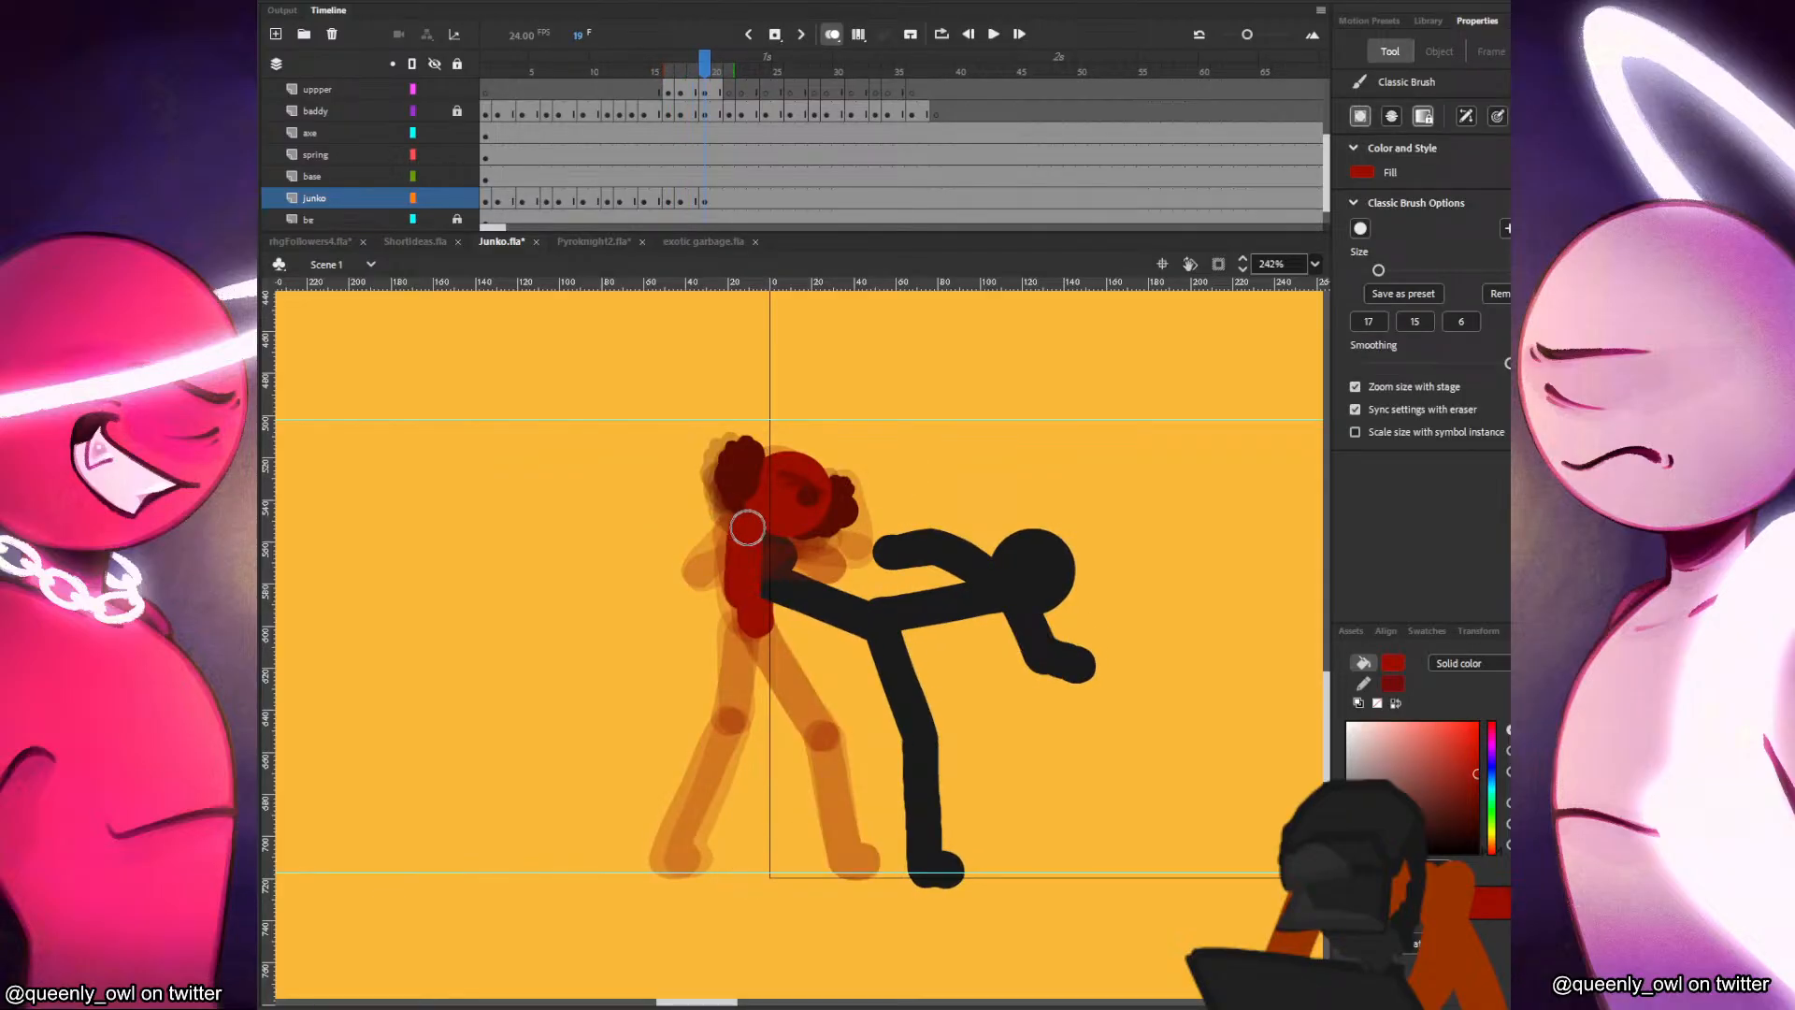
key(".")
Paint Junko's two legs and feet below the torso at frame 19, redoing the front leg.
key(".")
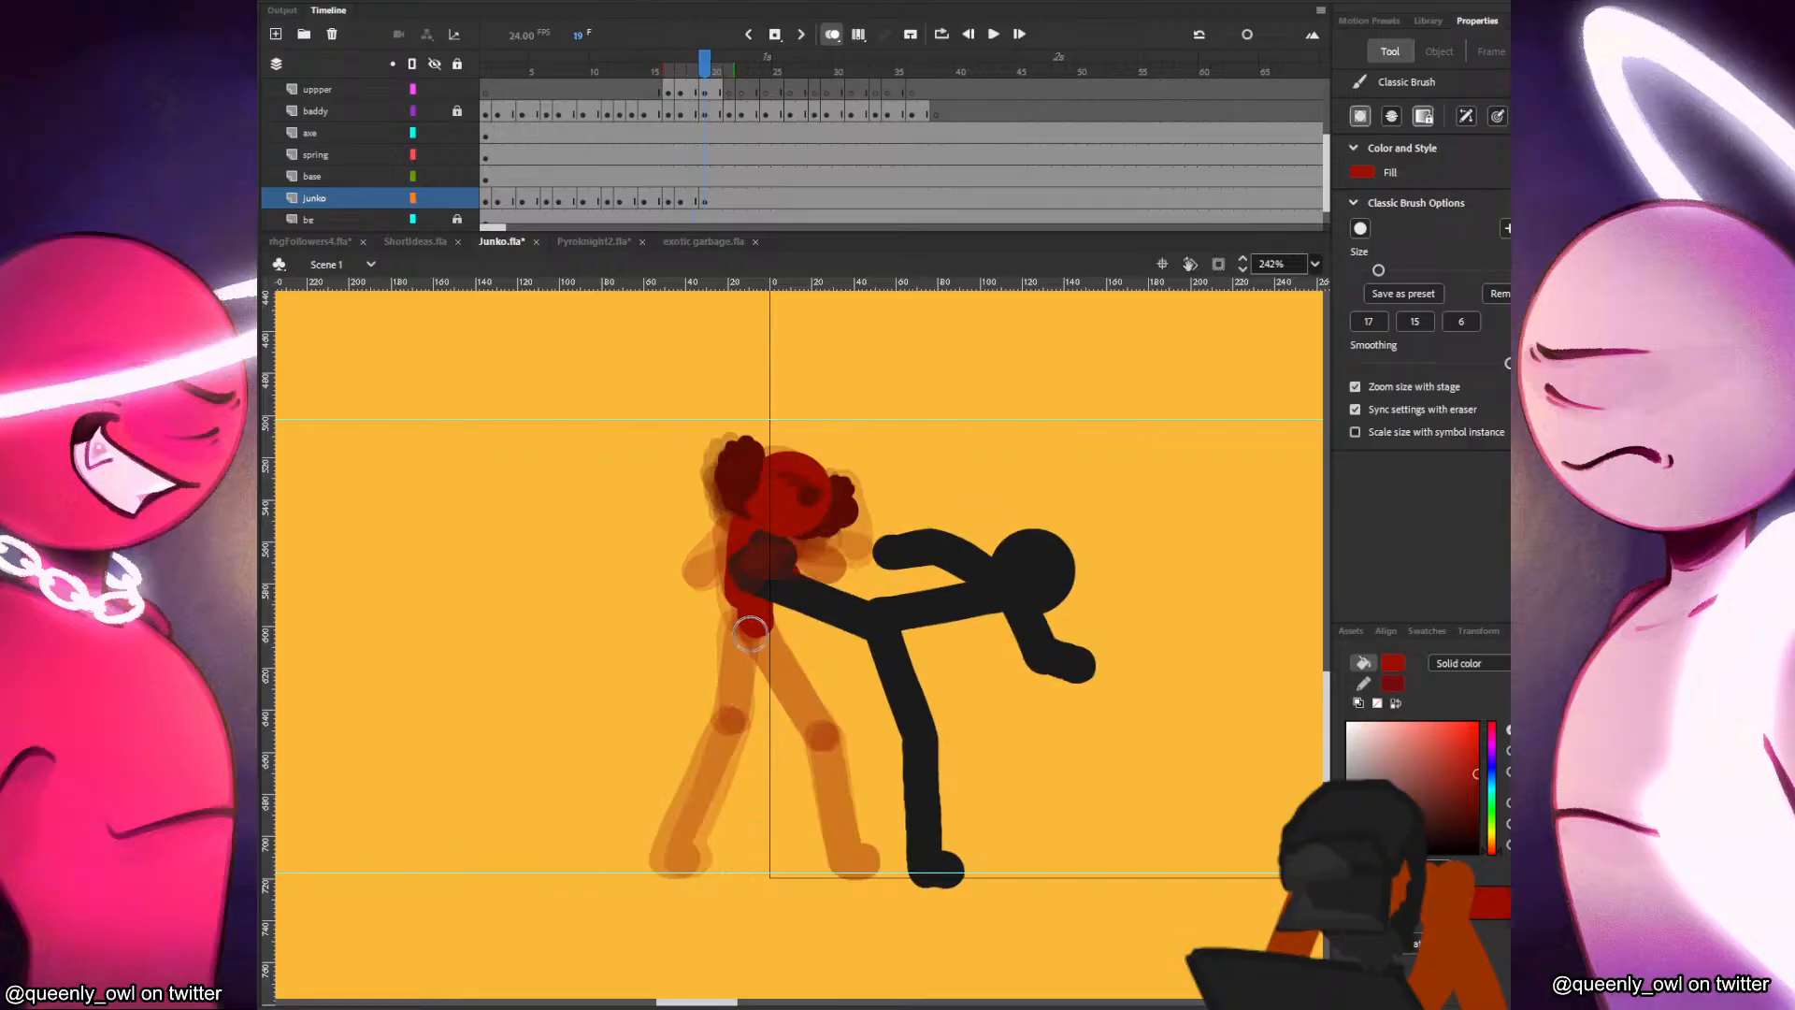
key(".")
left_click_drag(746, 699, 751, 627)
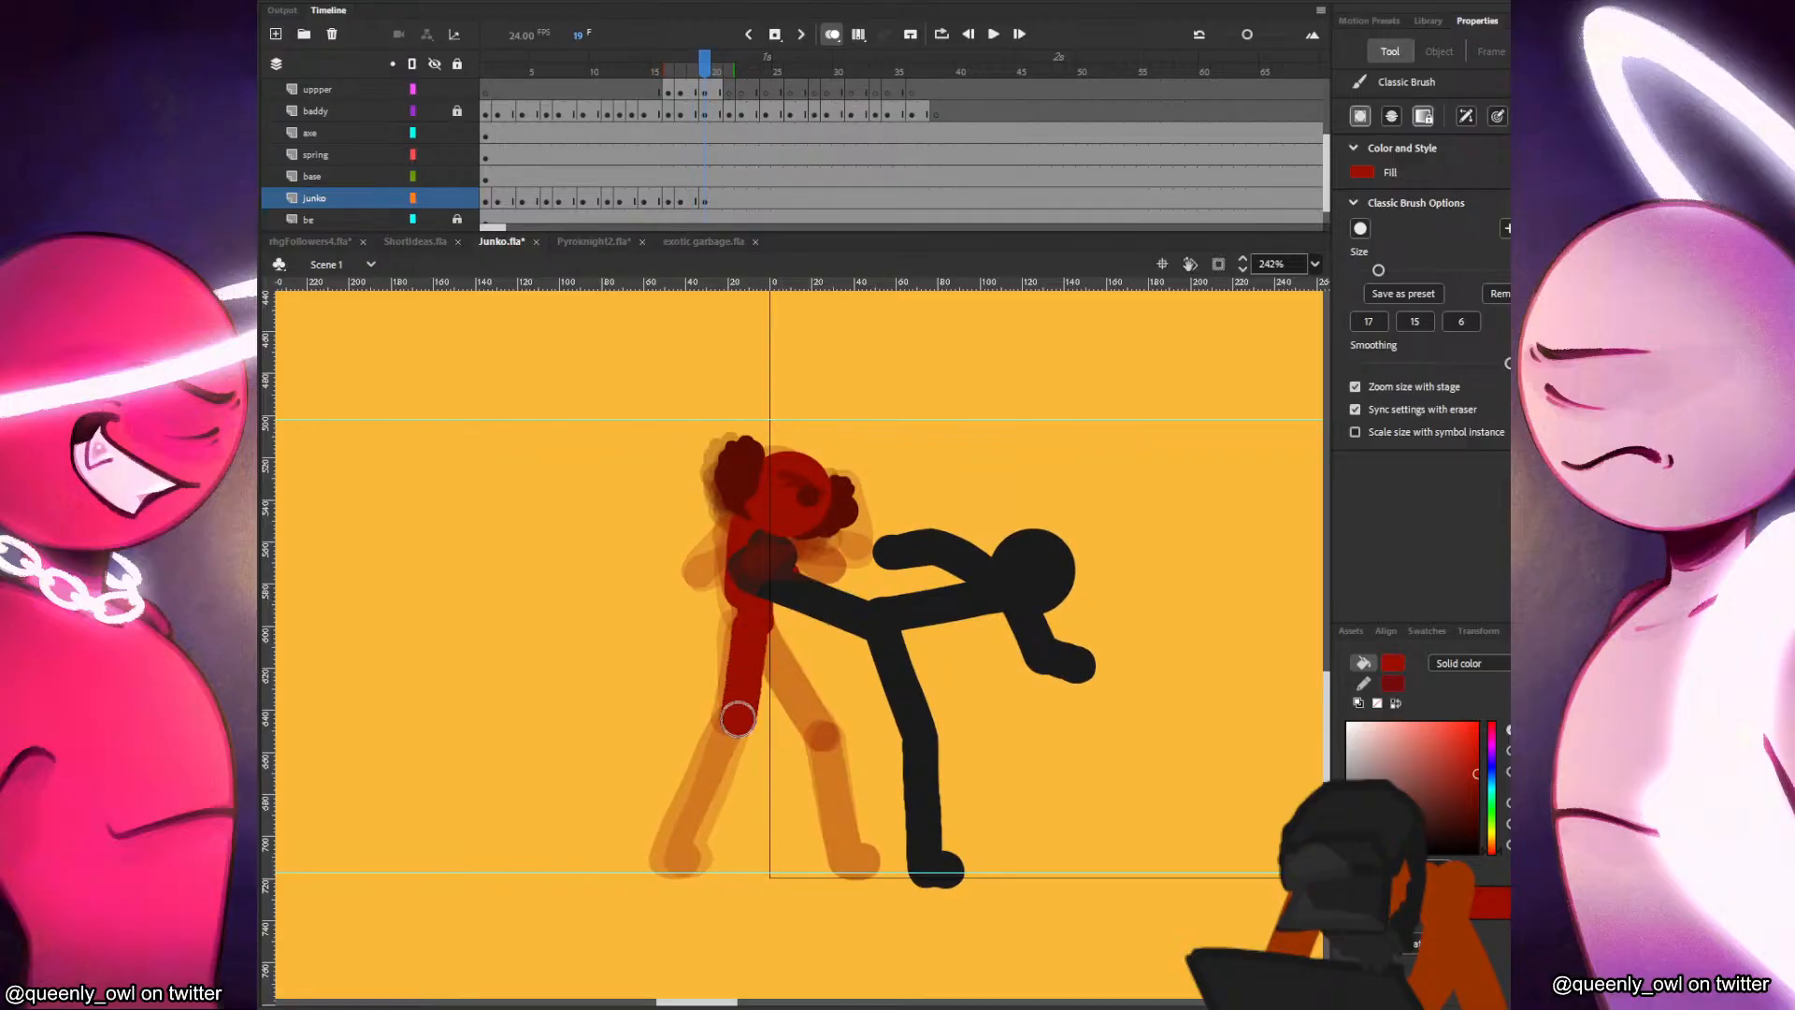
key(".")
left_click_drag(738, 709, 675, 847)
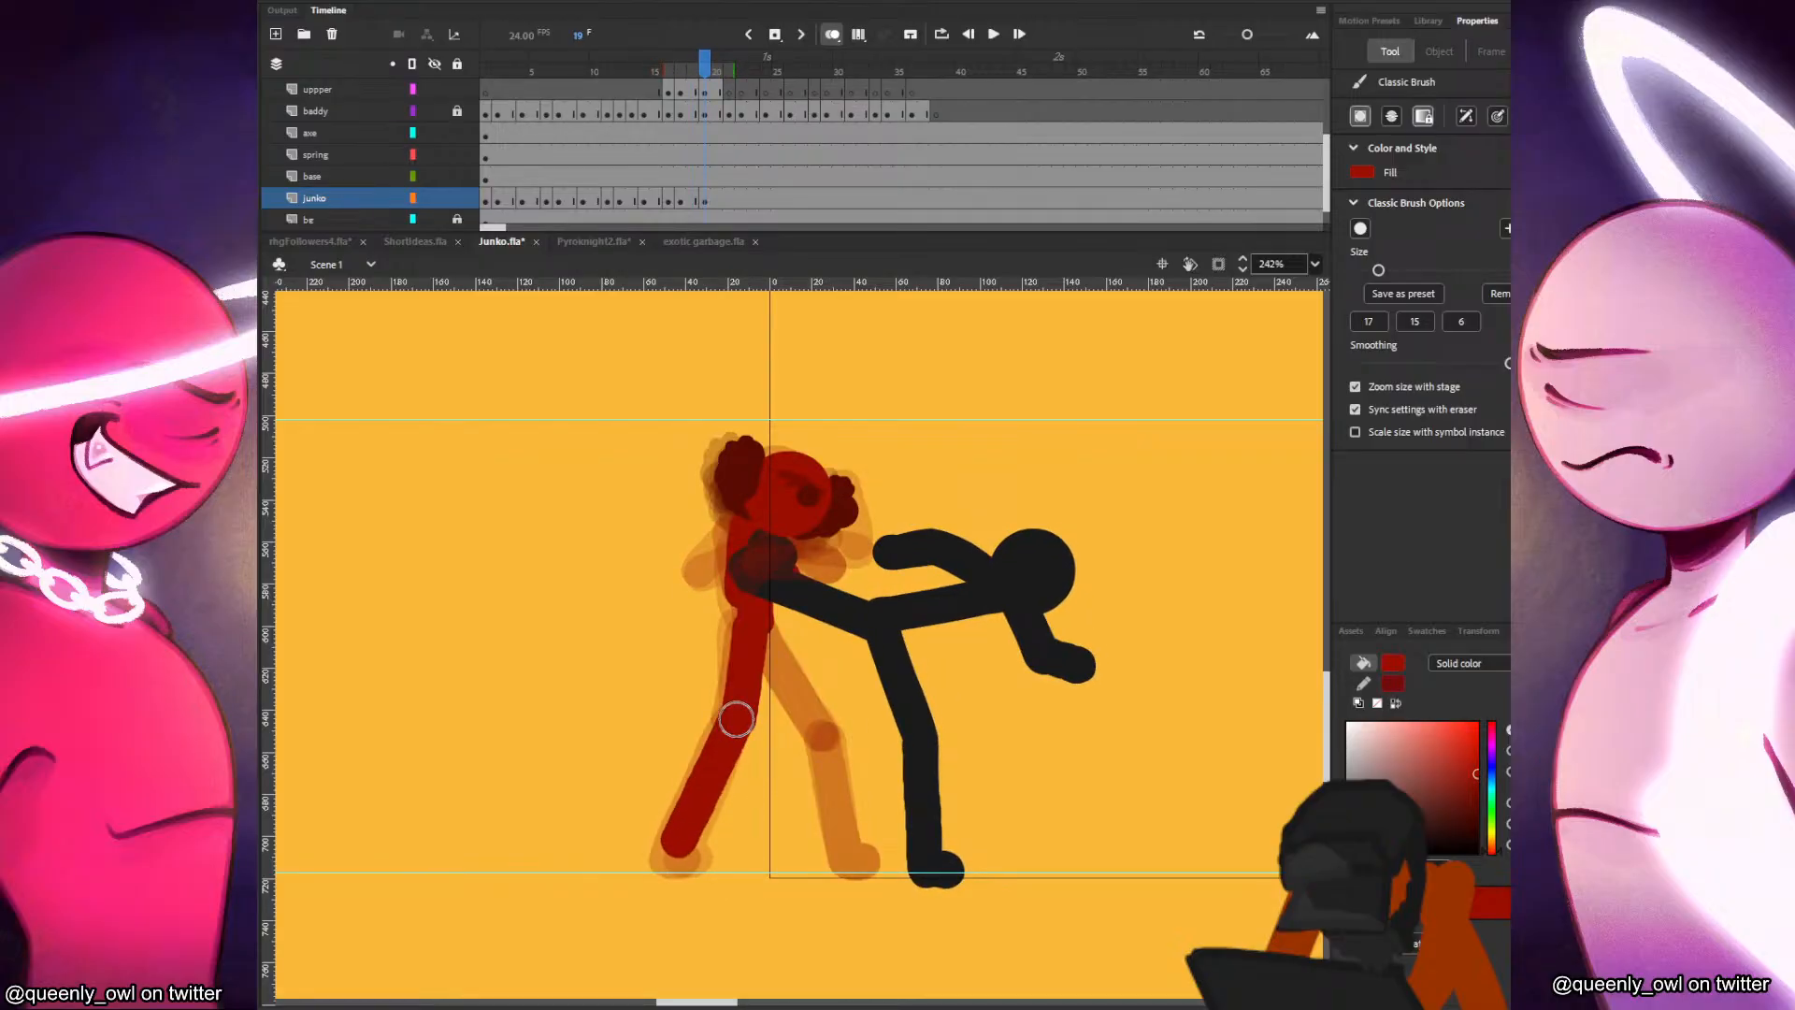
key(".")
mouse_move(762, 631)
left_mouse_down()
mouse_move(839, 731)
mouse_move(788, 668)
mouse_move(835, 731)
mouse_move(851, 865)
left_mouse_up()
key("ctrl+z")
key(".")
left_click(865, 862)
key(".")
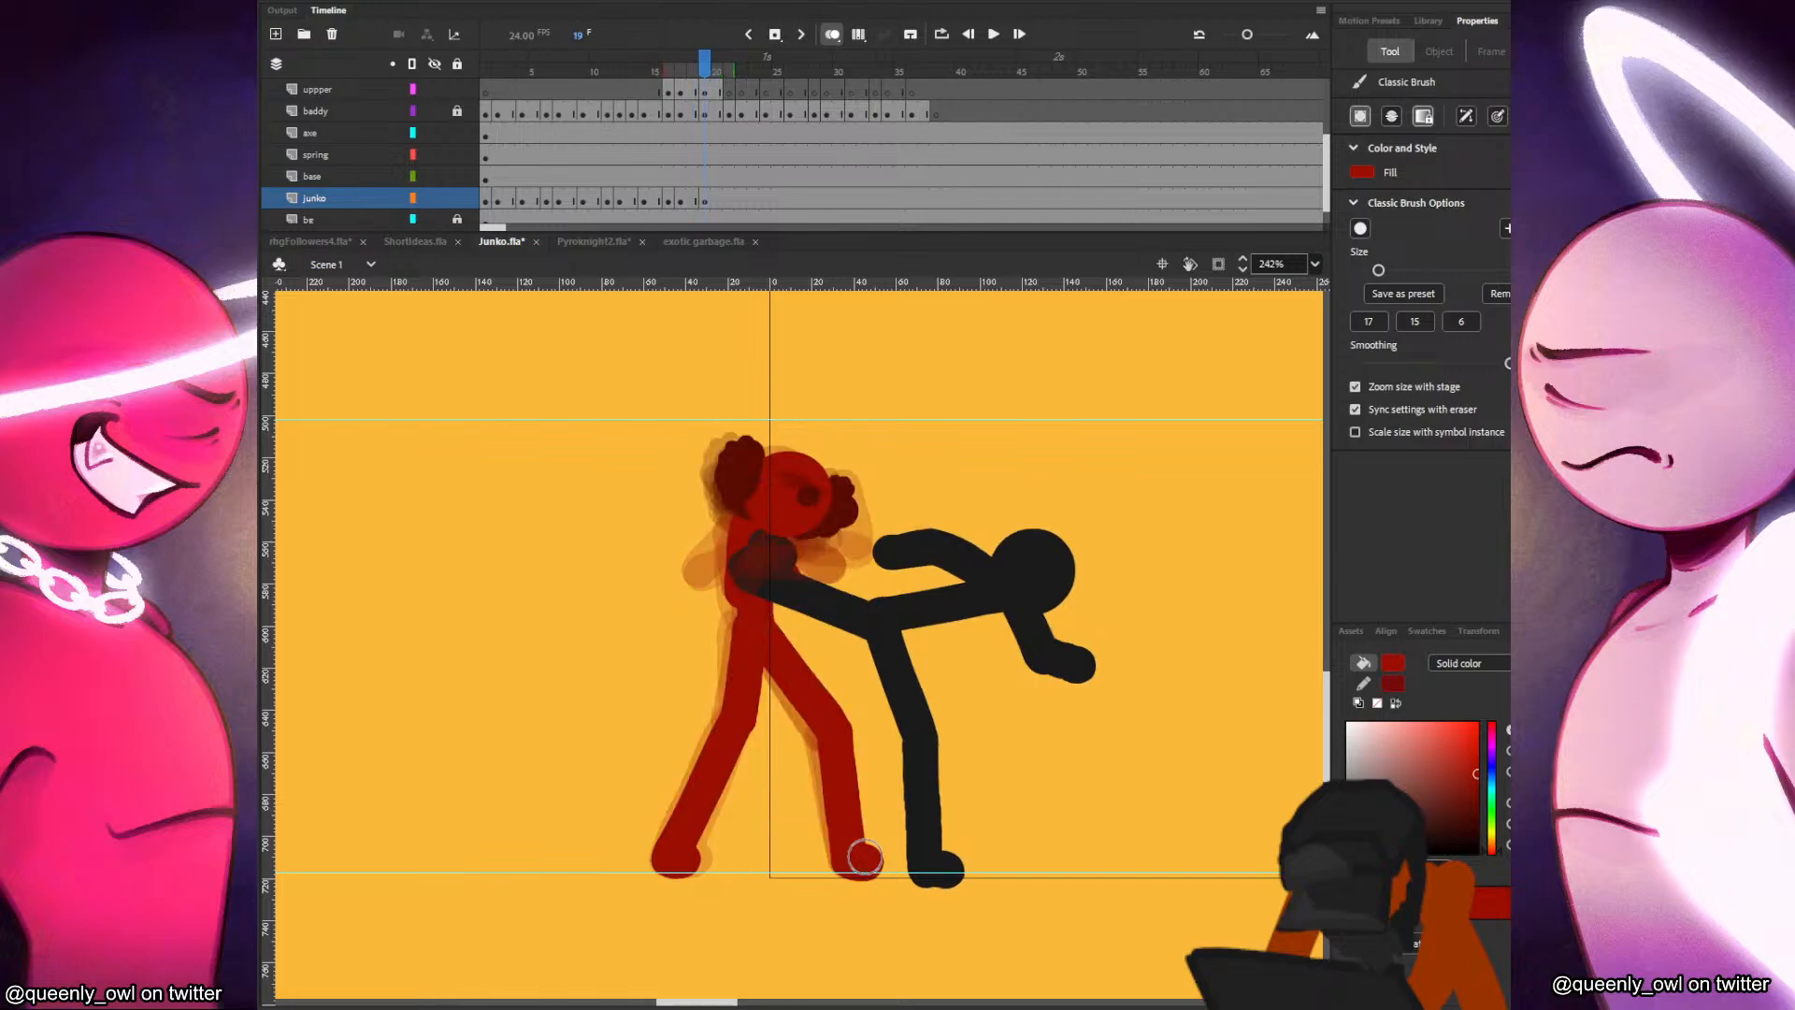
Move Junko's head at frame 19 from the uppper layer to the same place on the junko layer.
left_click(706, 92)
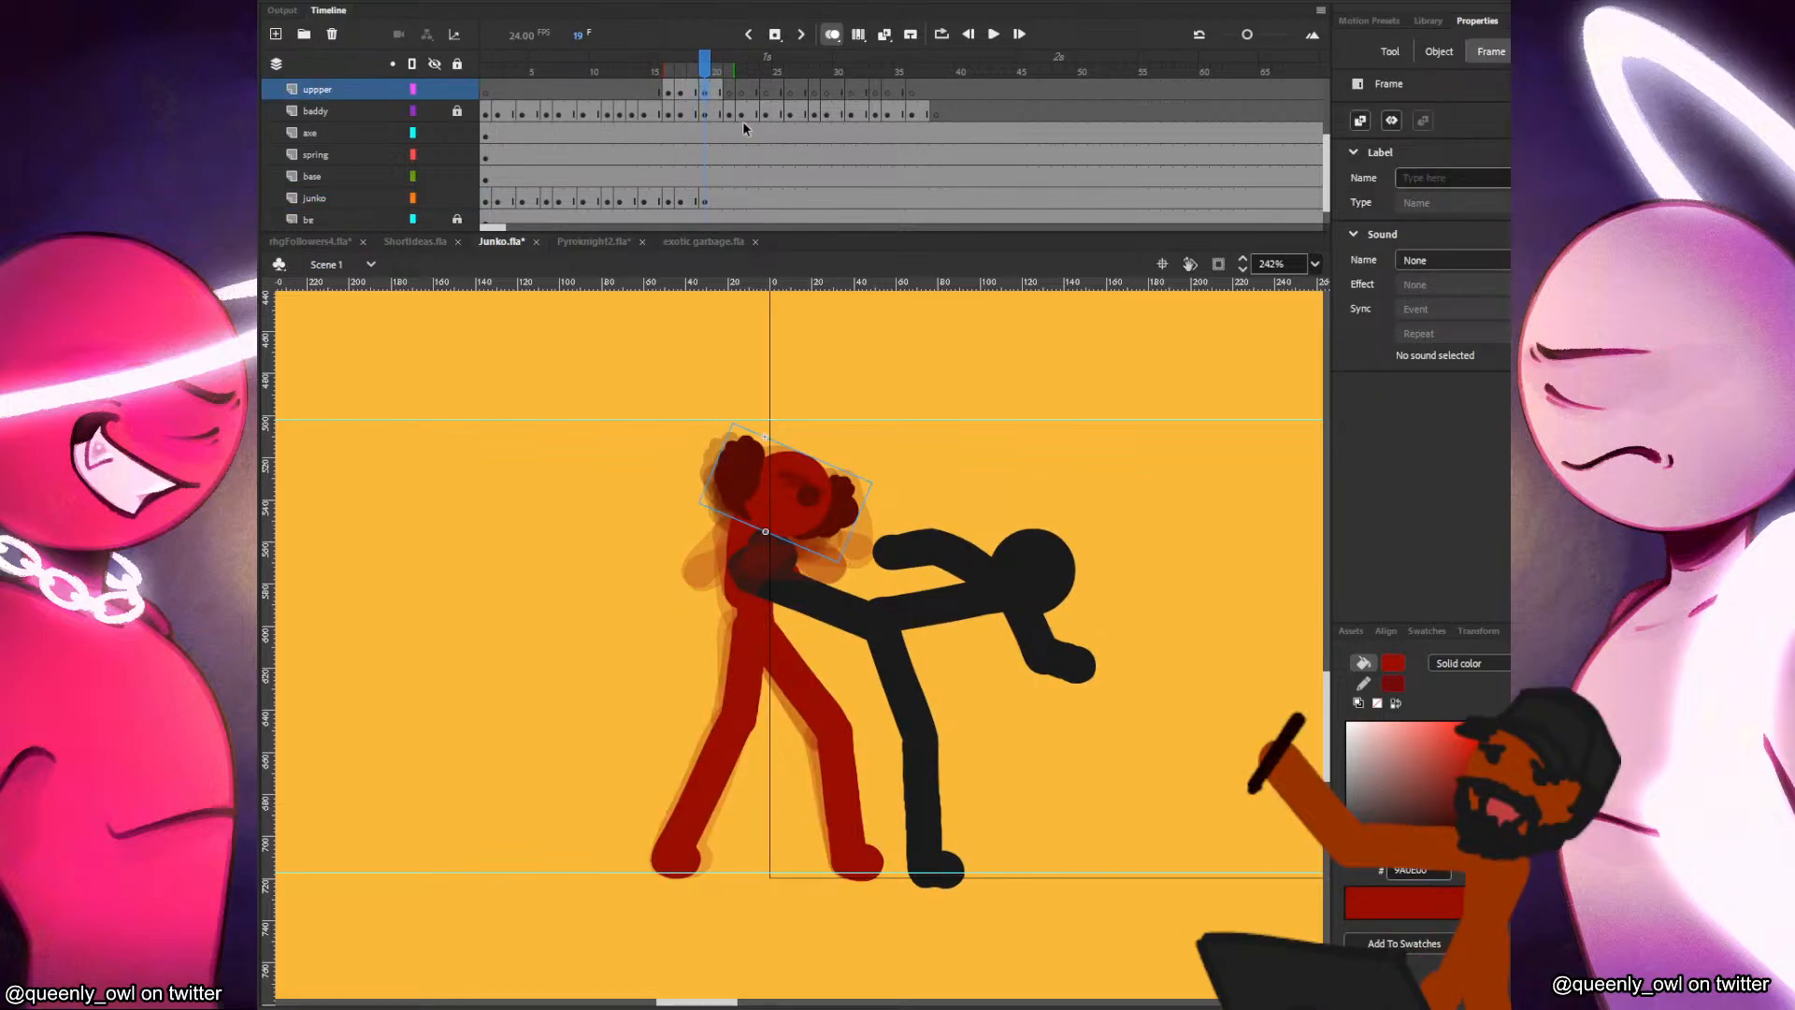
key("Delete")
key("b")
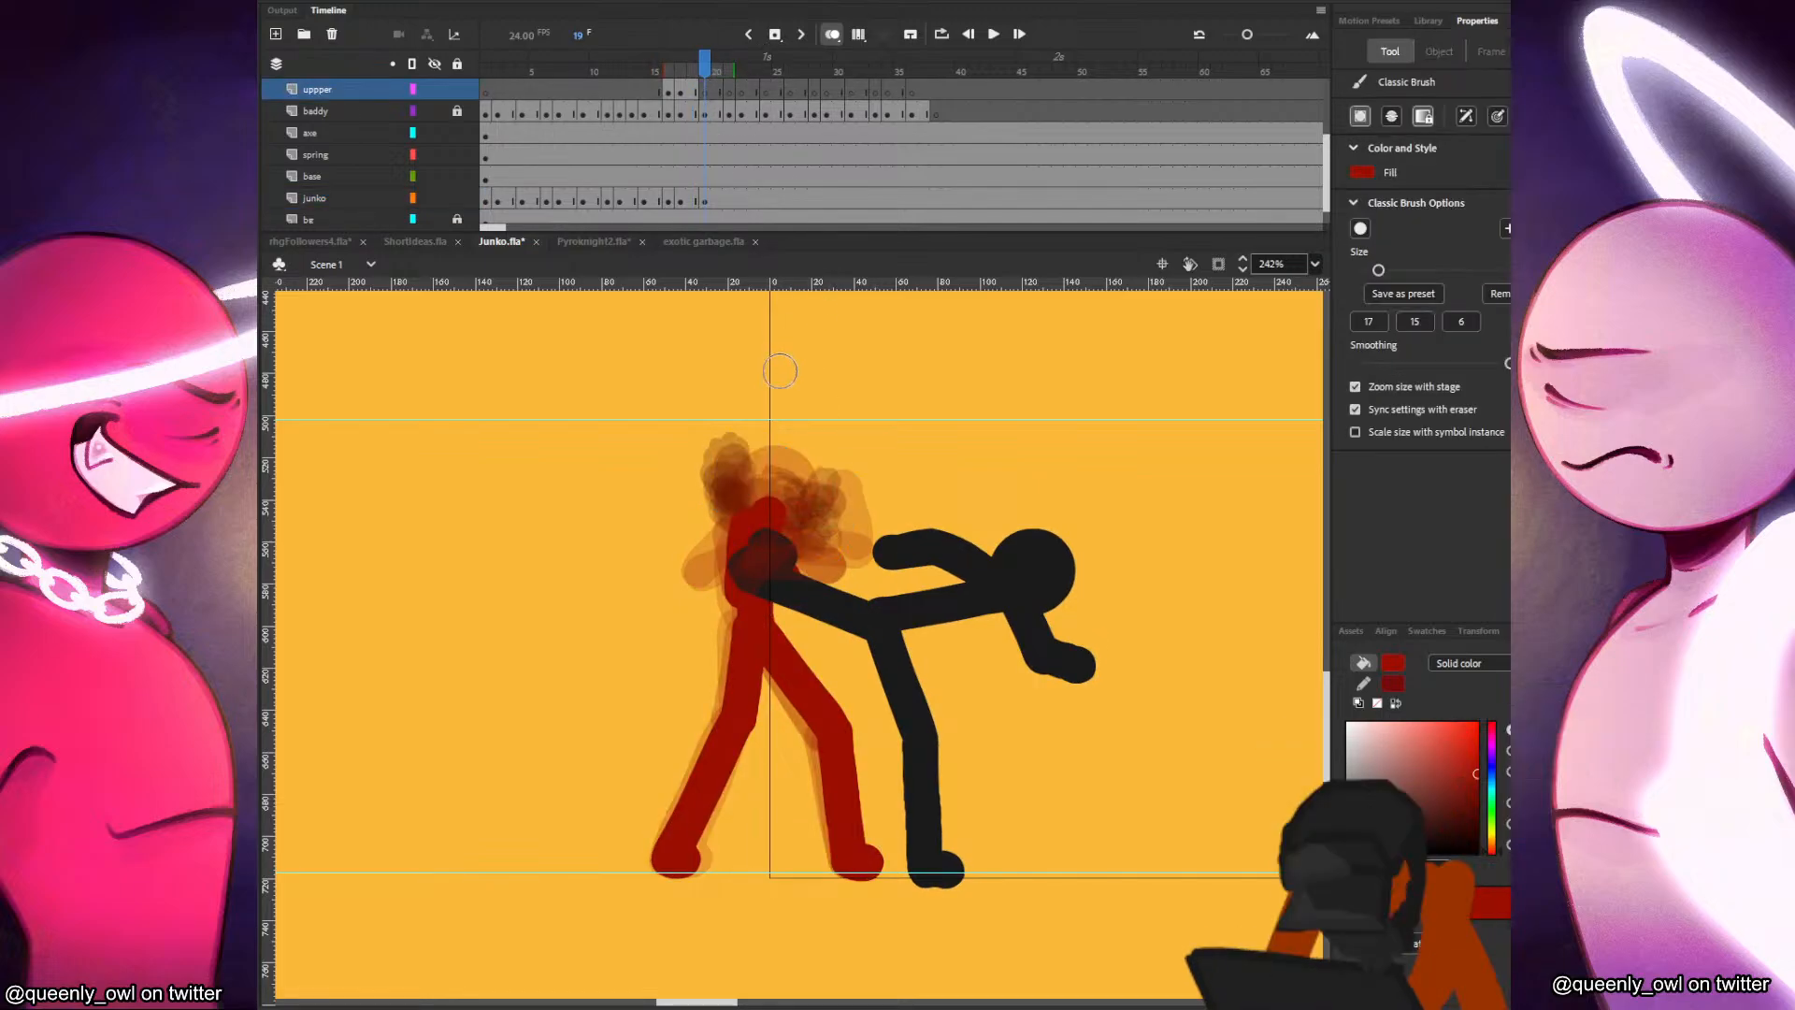
left_click(699, 199)
right_click(914, 393)
left_click(946, 452)
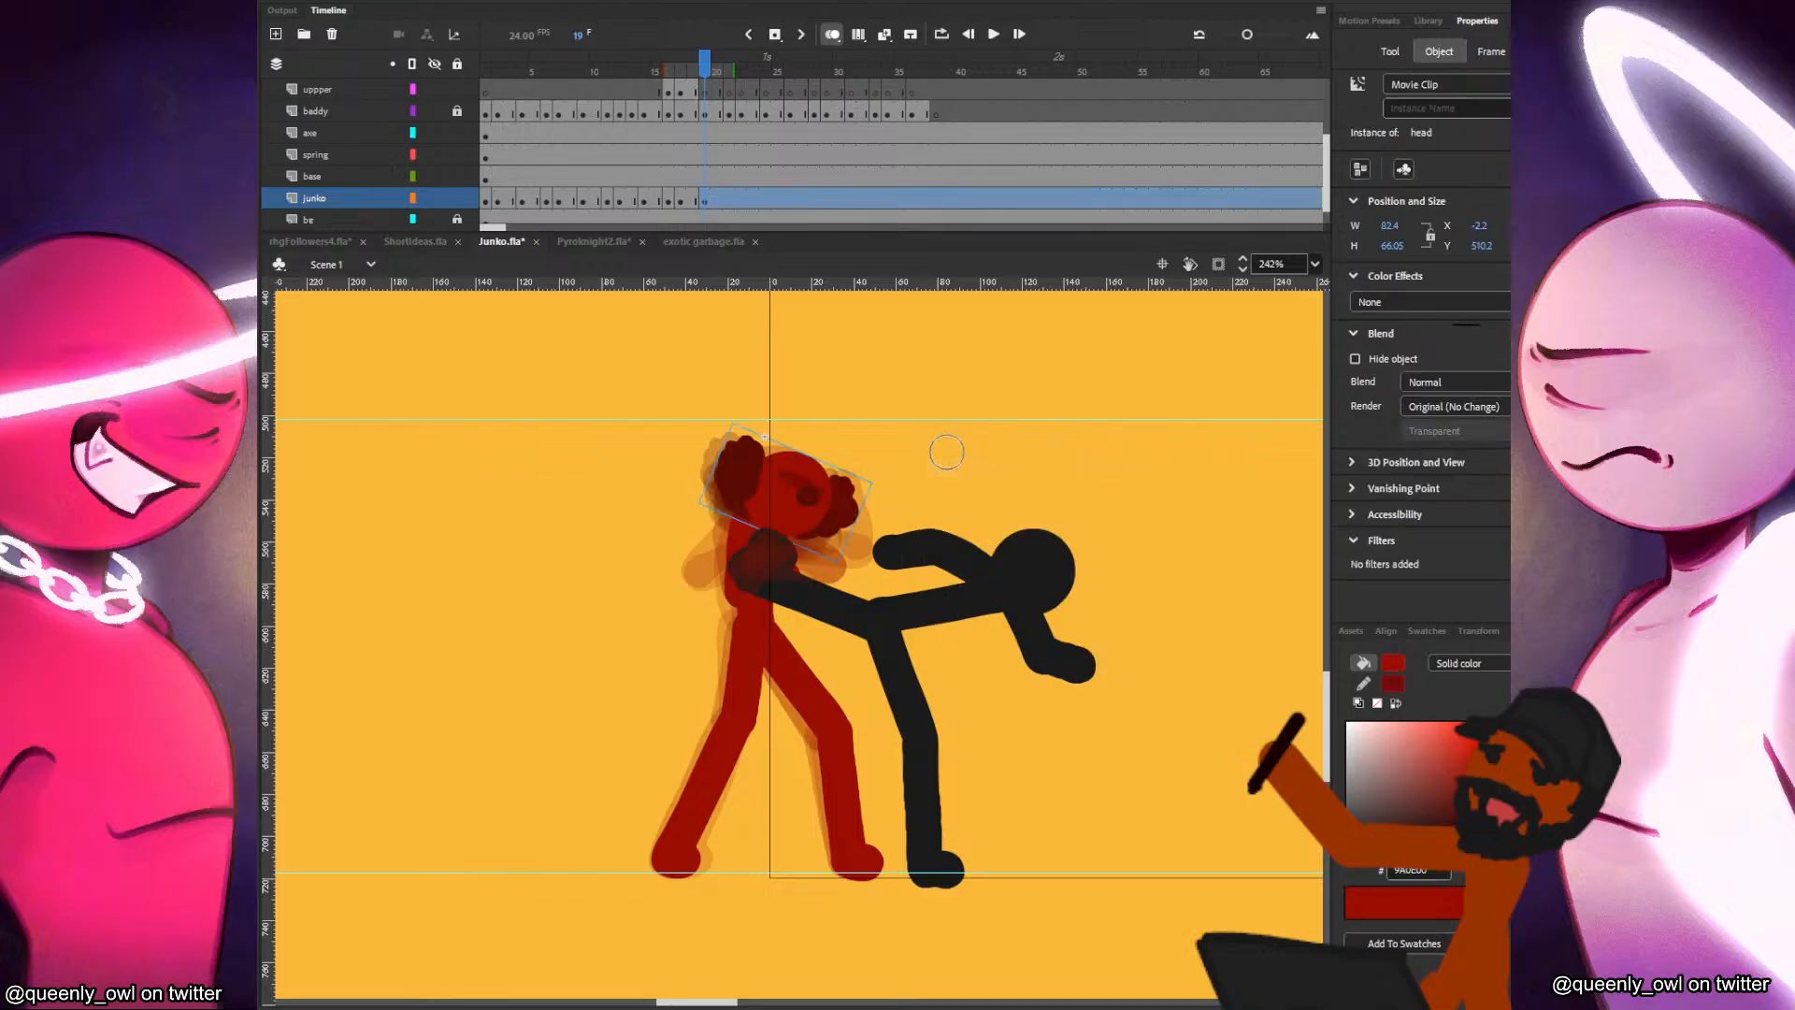
key("v")
left_click(938, 455)
key("comma")
key("period")
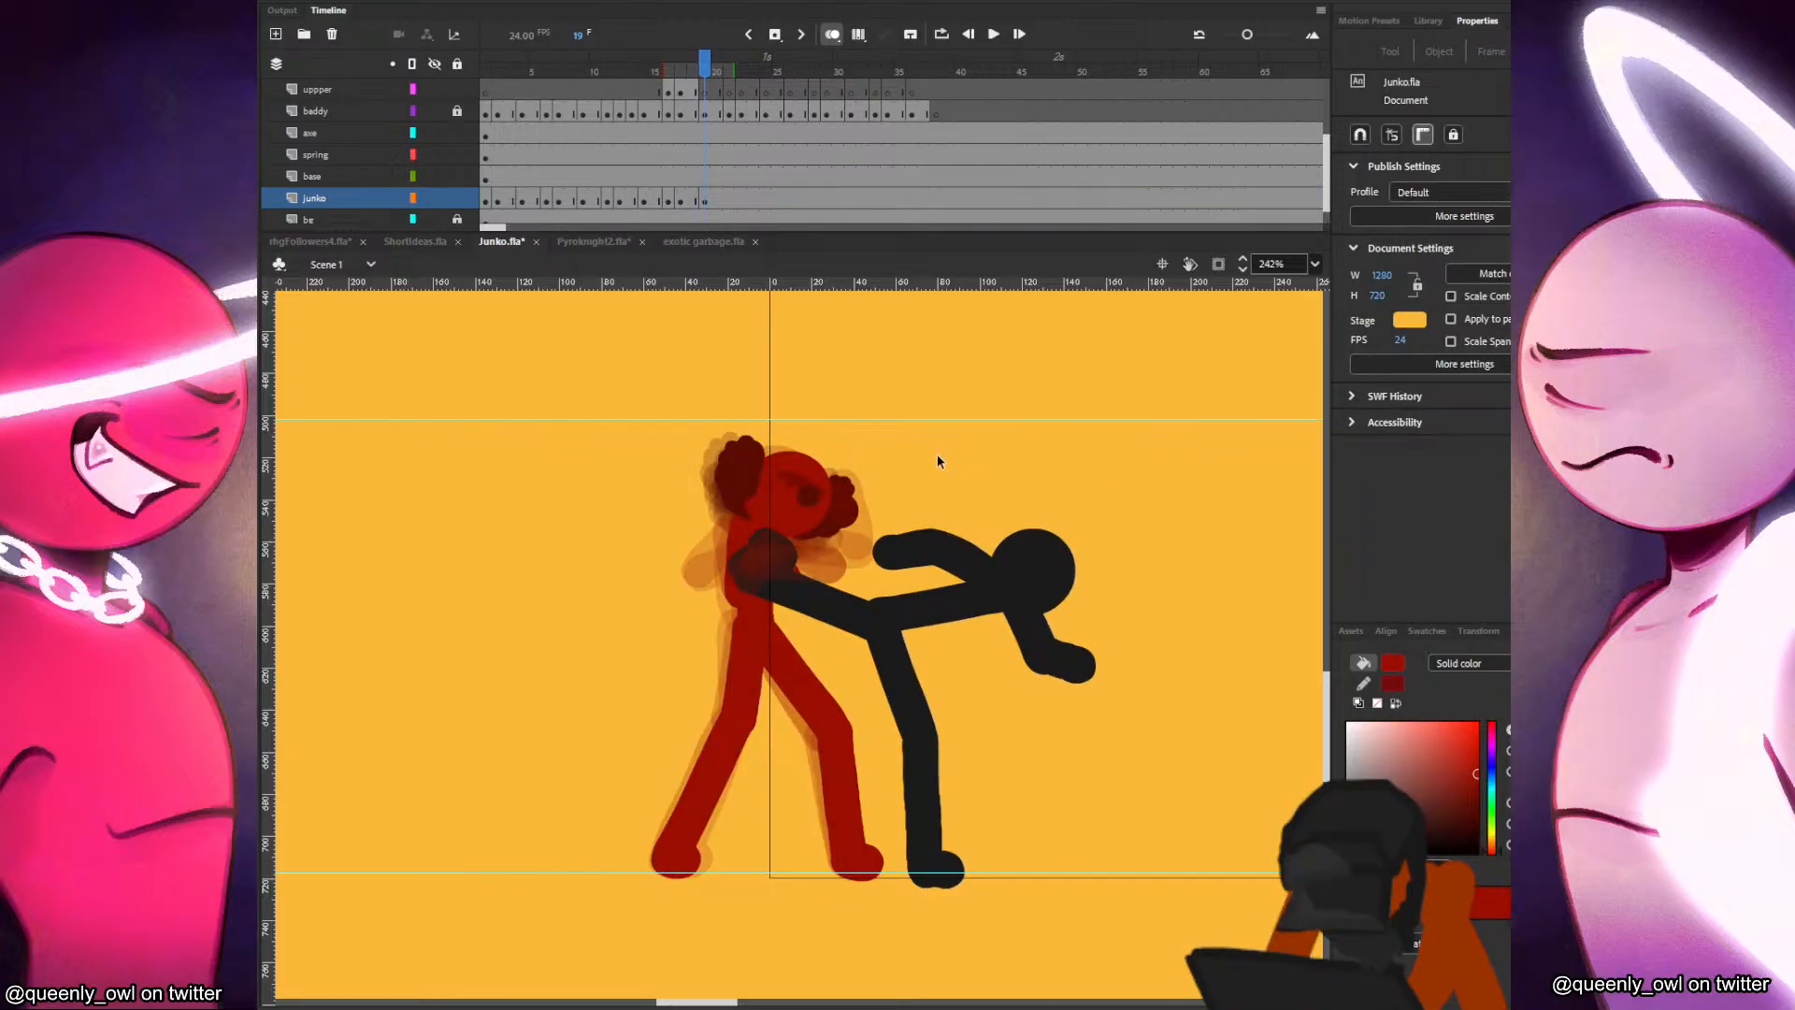
Ready the brush on the uppper layer at frame 19 and compare Junko's arm poses across frames 15 to 19.
left_click(694, 91)
left_click(708, 92)
key("n")
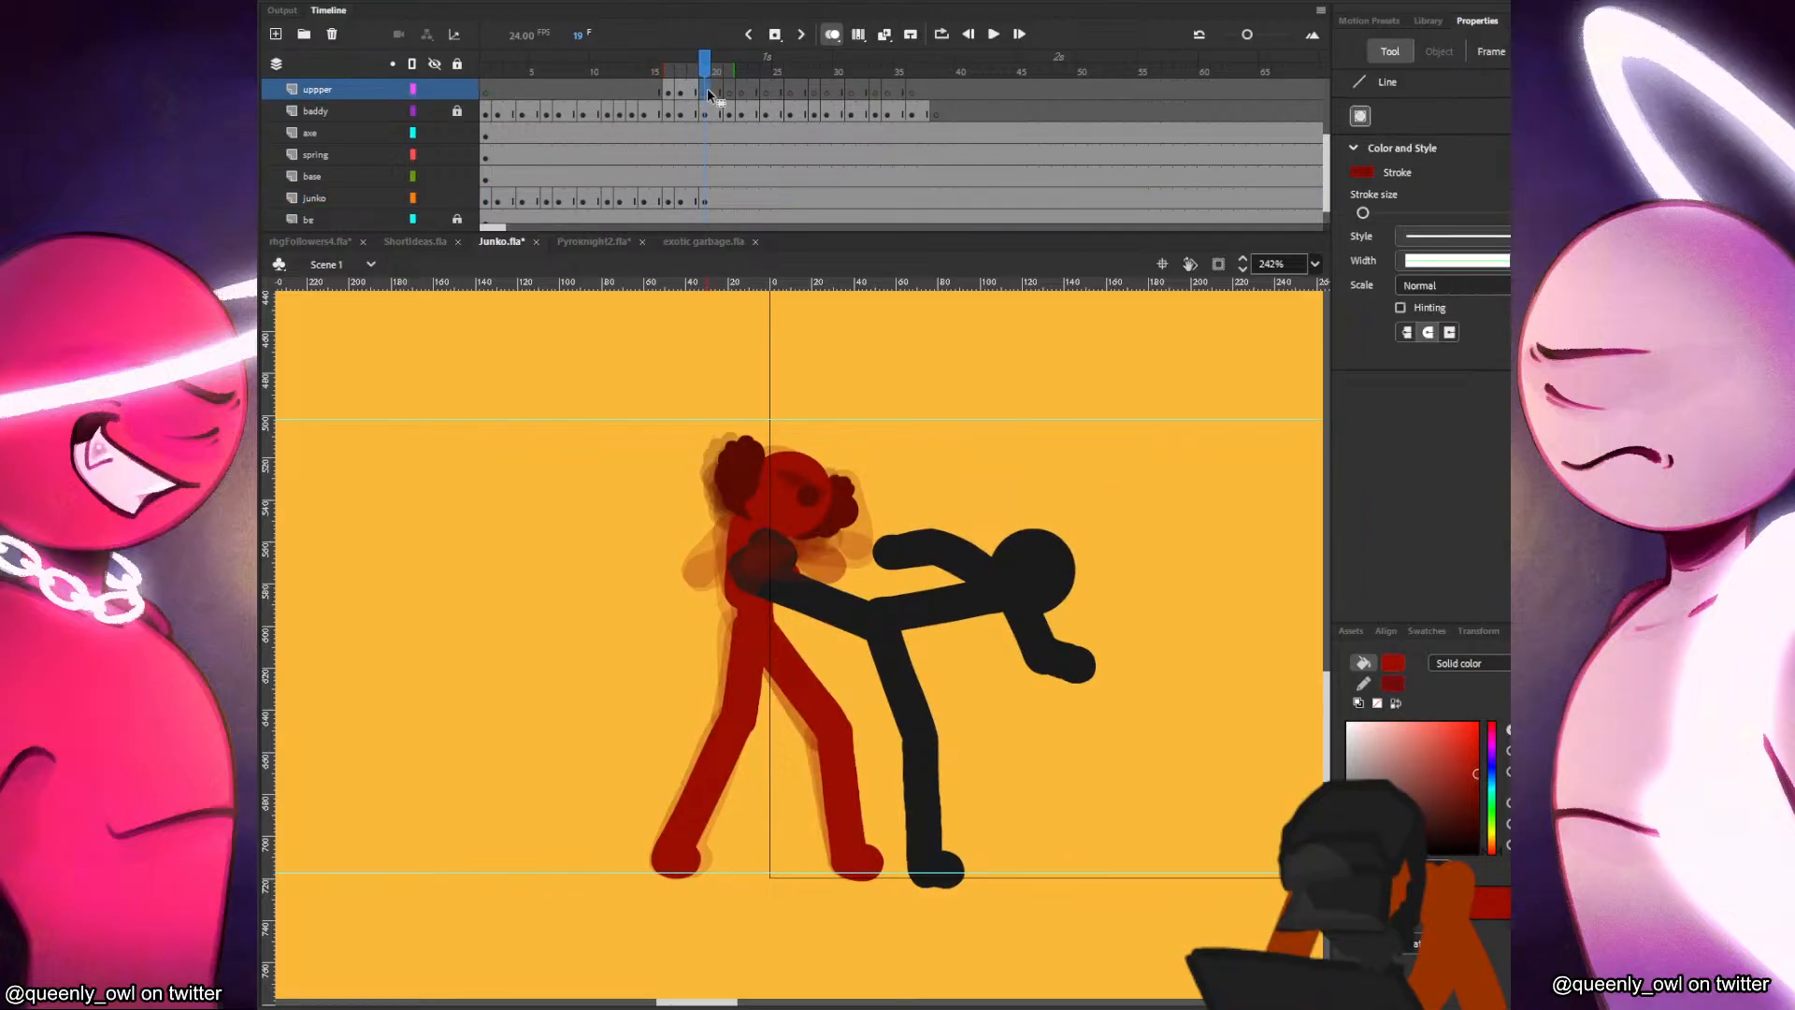
key("b")
key("comma")
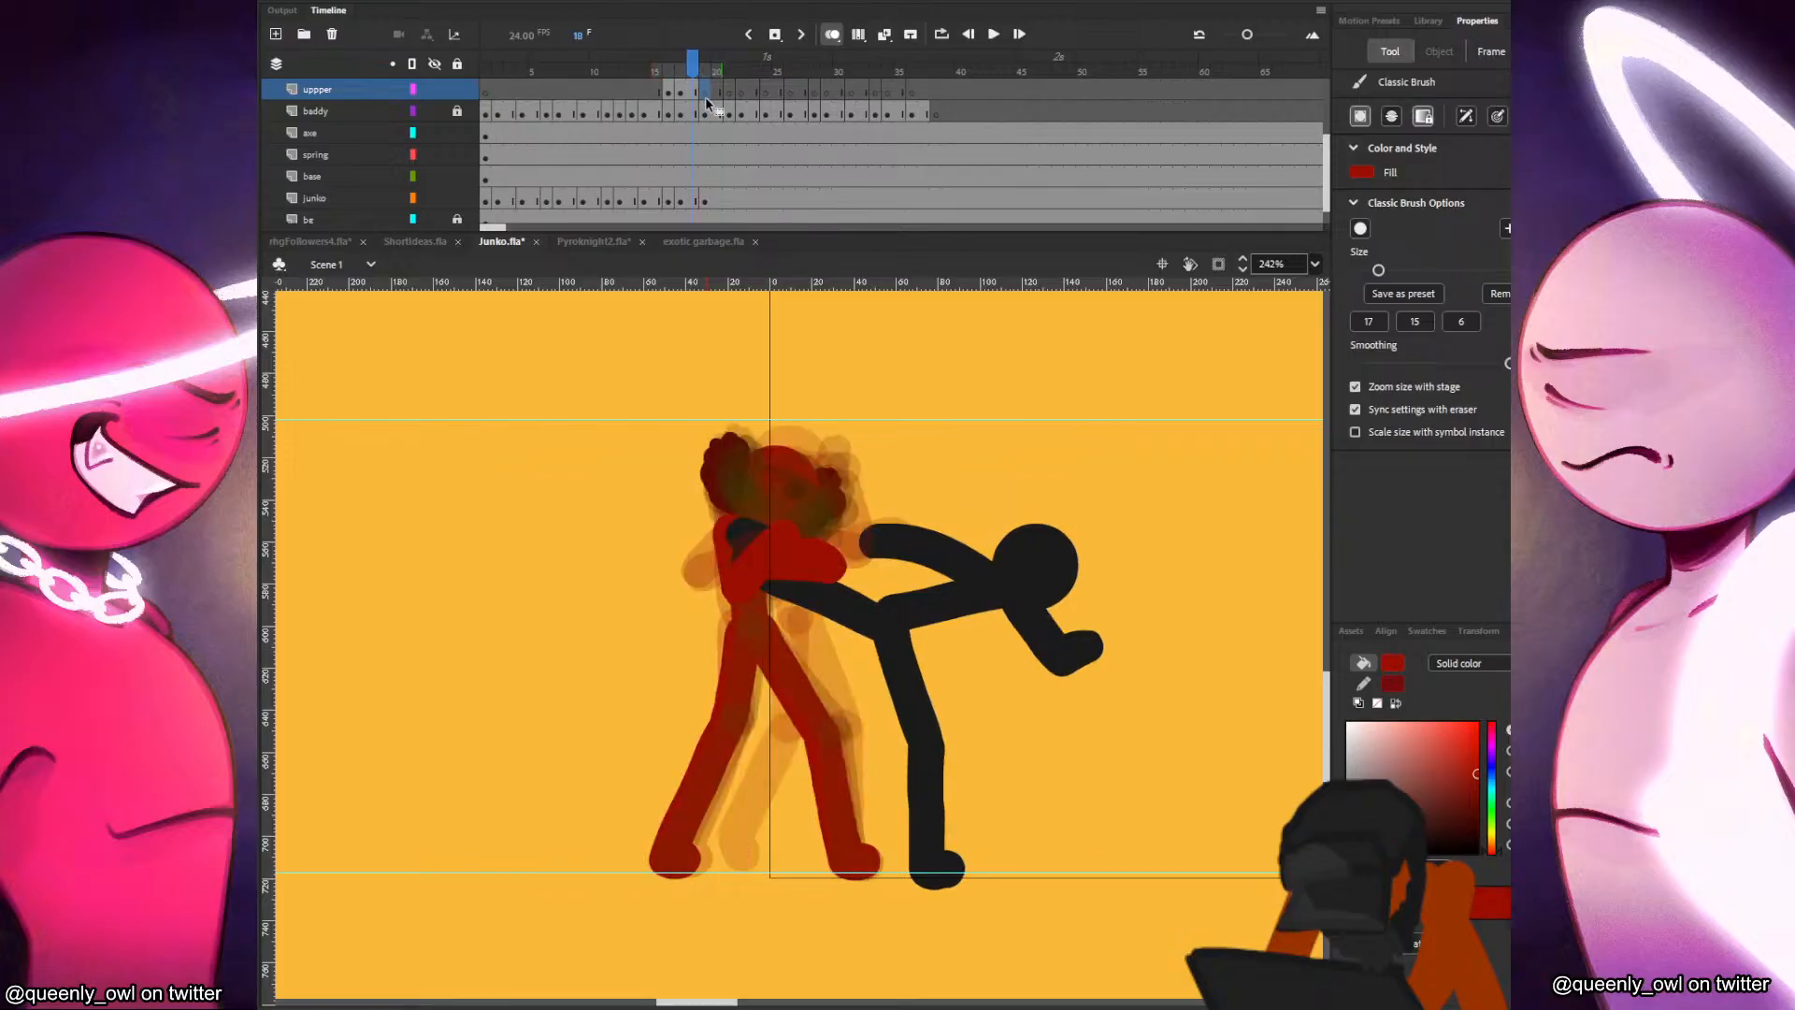
key("comma")
key("comma")
key("period")
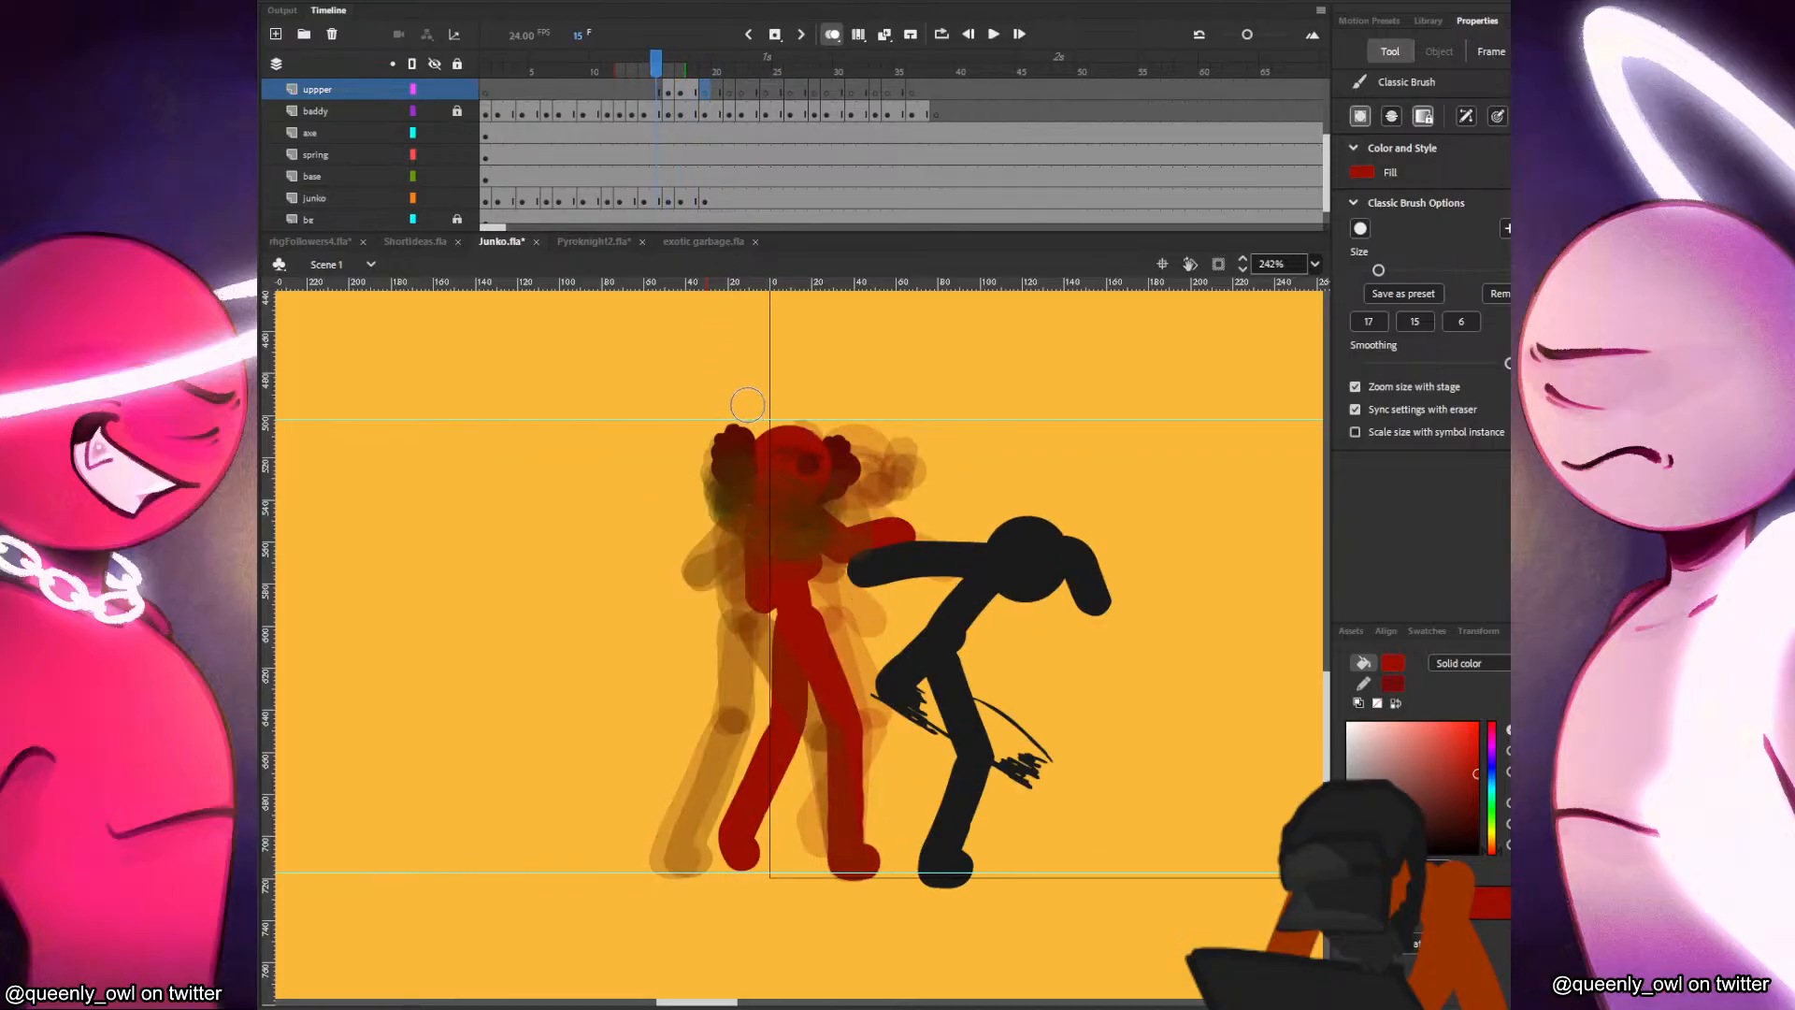
key("period")
key("period")
key("comma")
key("period")
key("comma")
key("period")
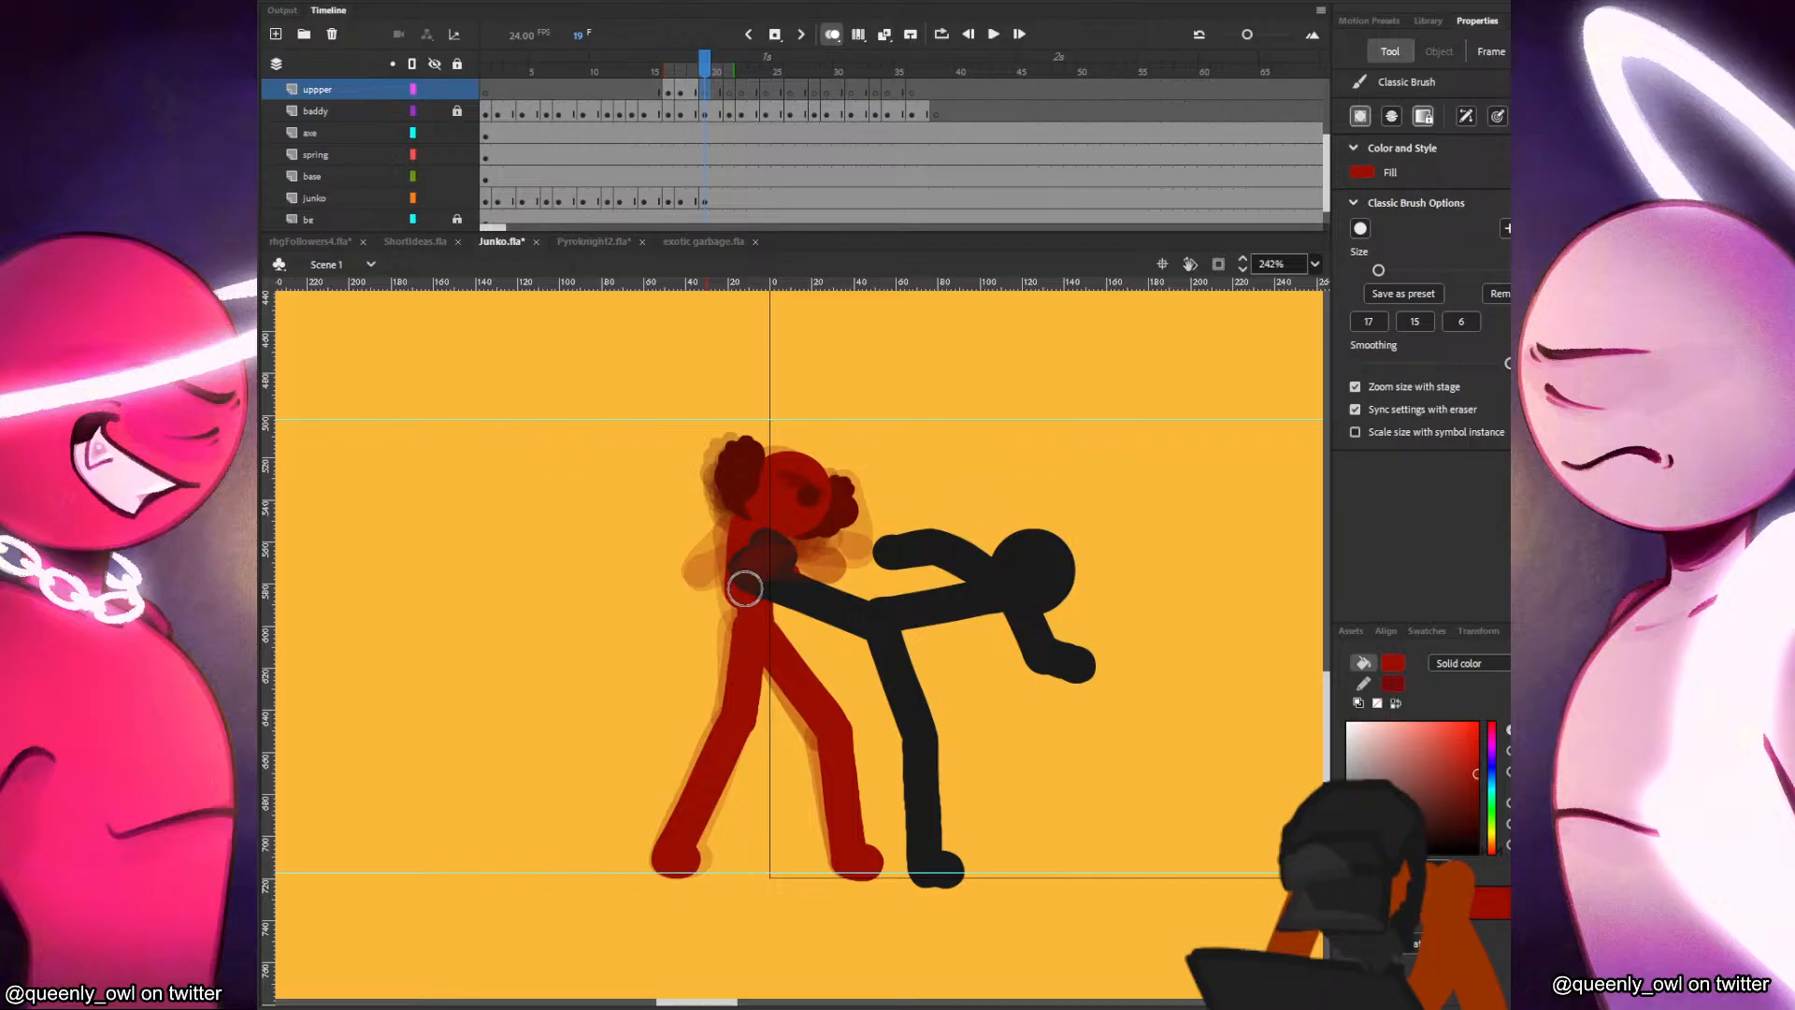
Paint Junko's arms wrapping over the held leg on the uppper layer at frame 19, comparing them with frame 18.
mouse_move(743, 590)
left_mouse_down()
mouse_move(801, 548)
mouse_move(744, 590)
left_mouse_up()
key("ctrl+z")
key("comma")
key("period")
key("comma")
key("period")
key("comma")
key("period")
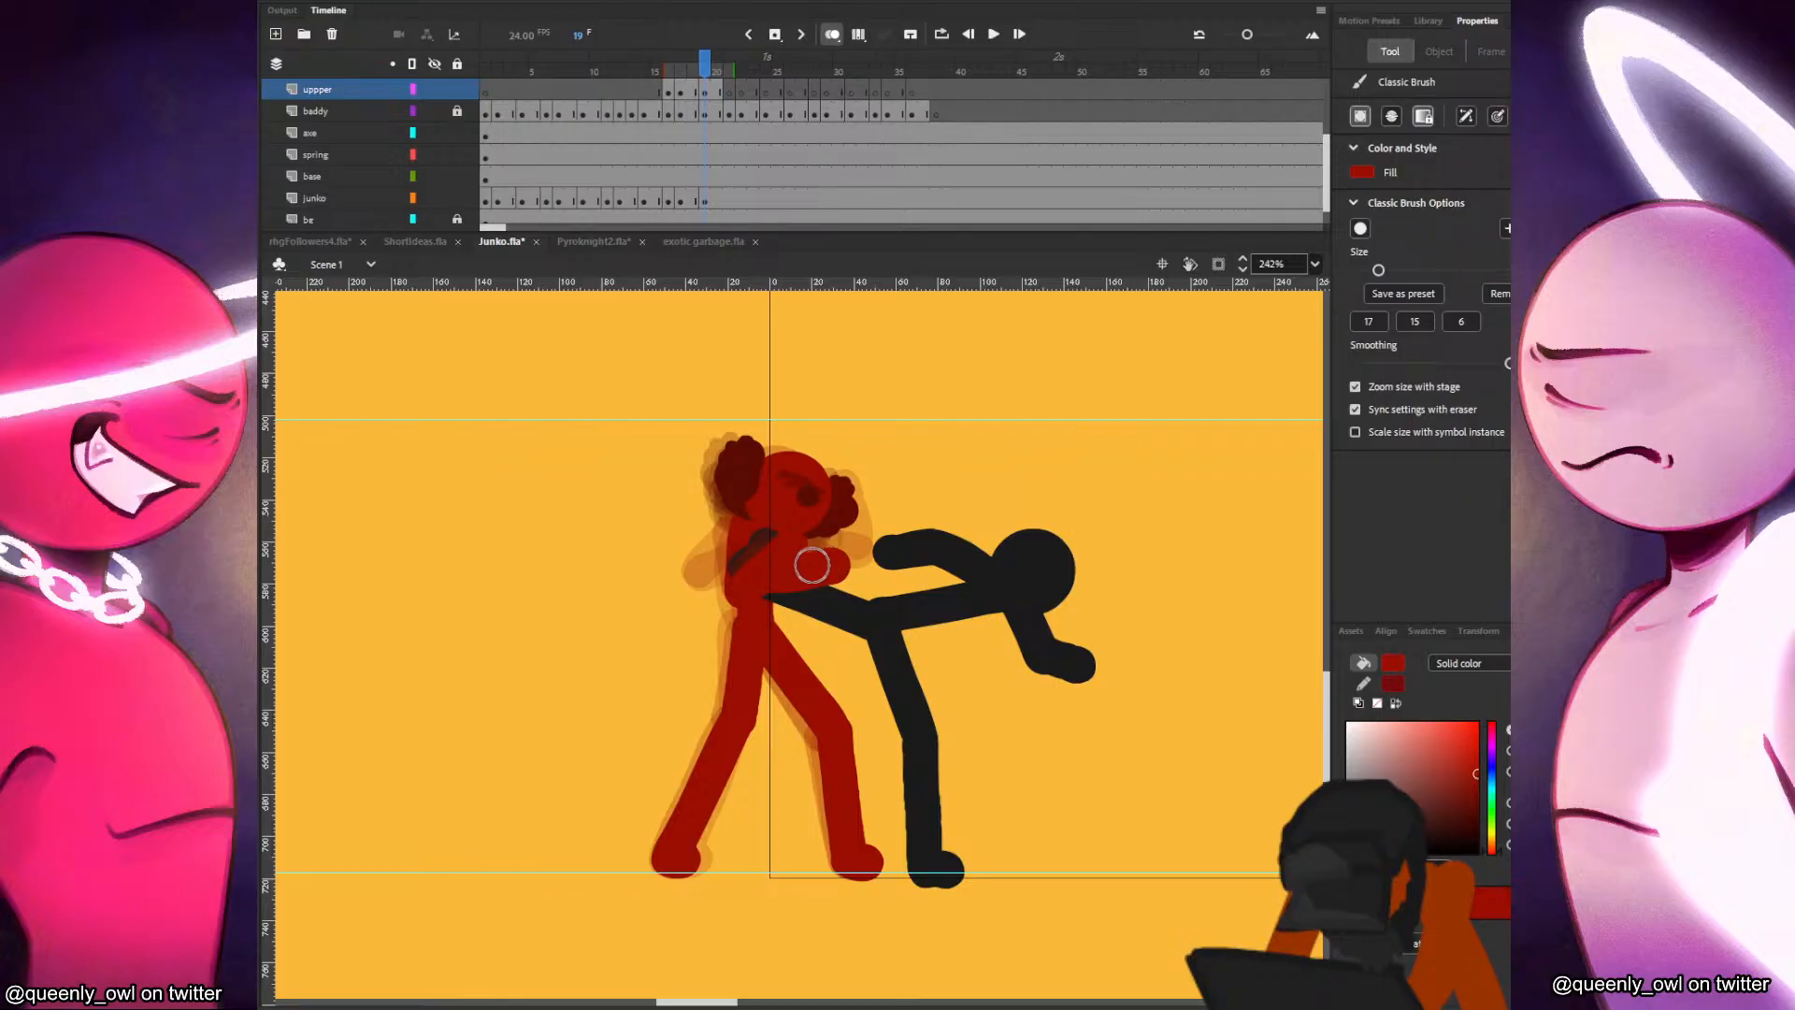
key("comma")
key("period")
key("comma")
key("period")
Check Junko's frame 19 pose against the previous frame and save the animation file.
left_click(707, 202)
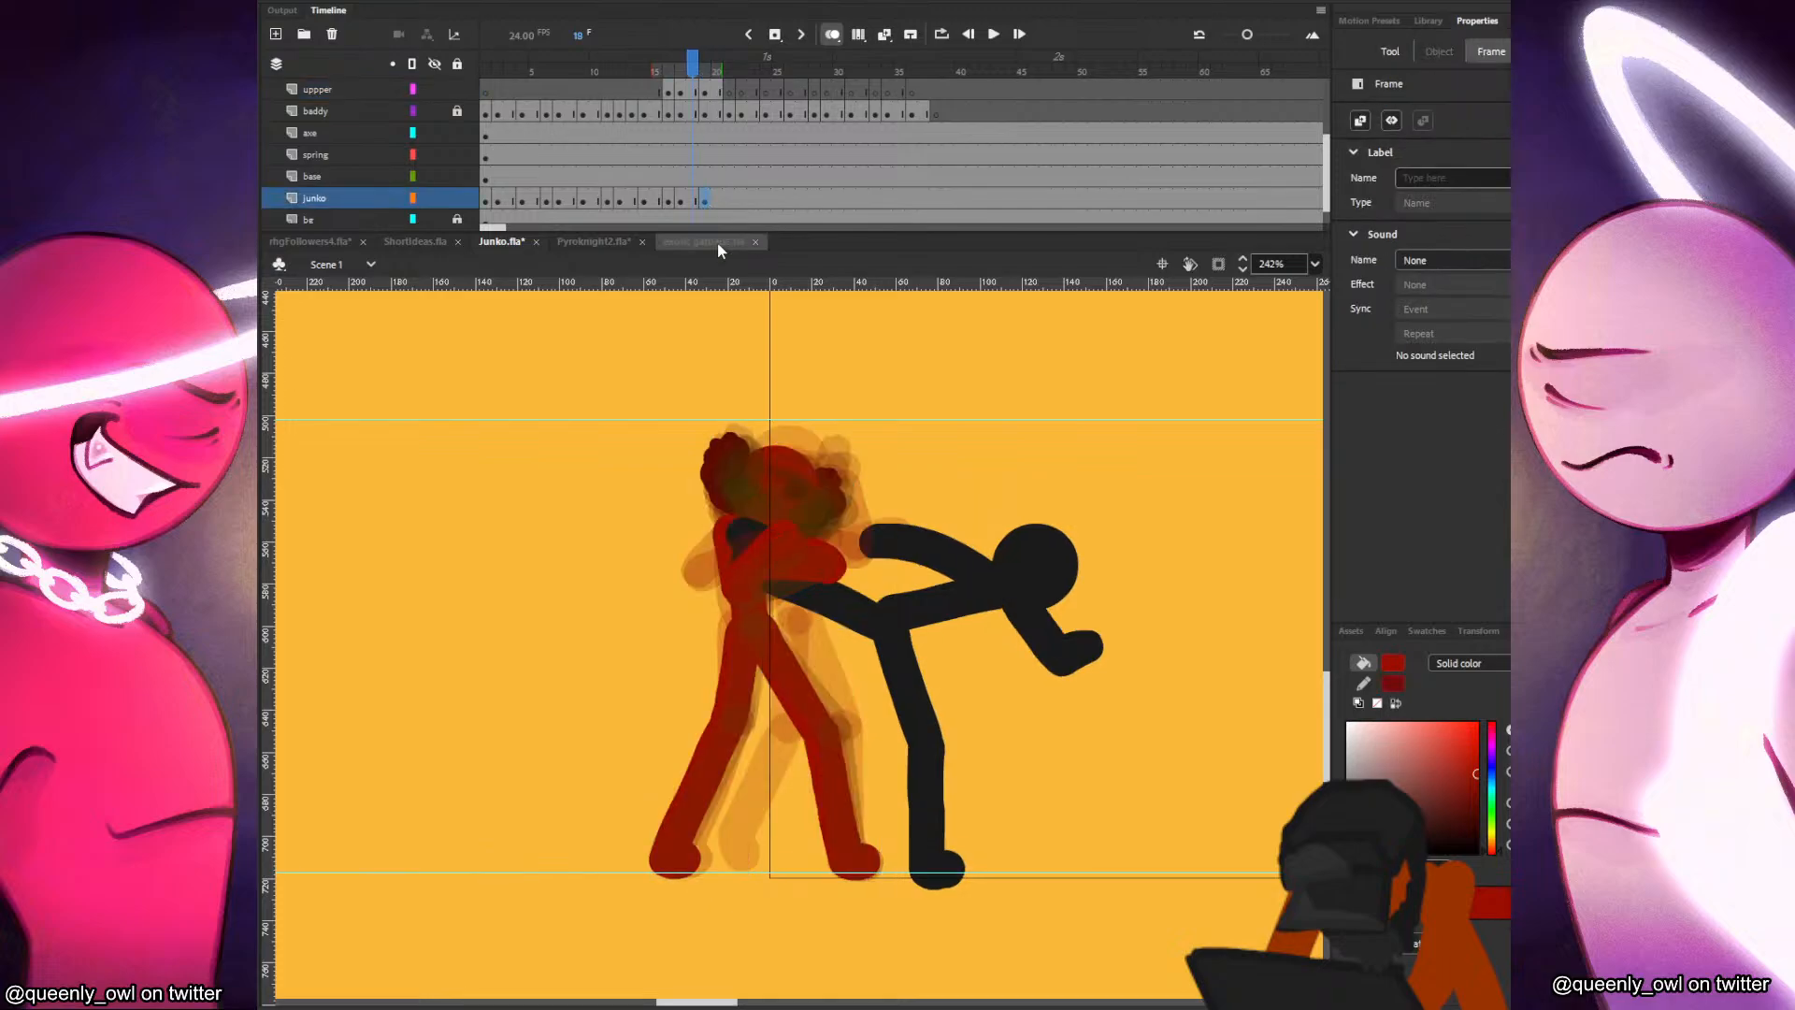
key("comma")
key("period")
key("ctrl+s")
left_click(778, 133)
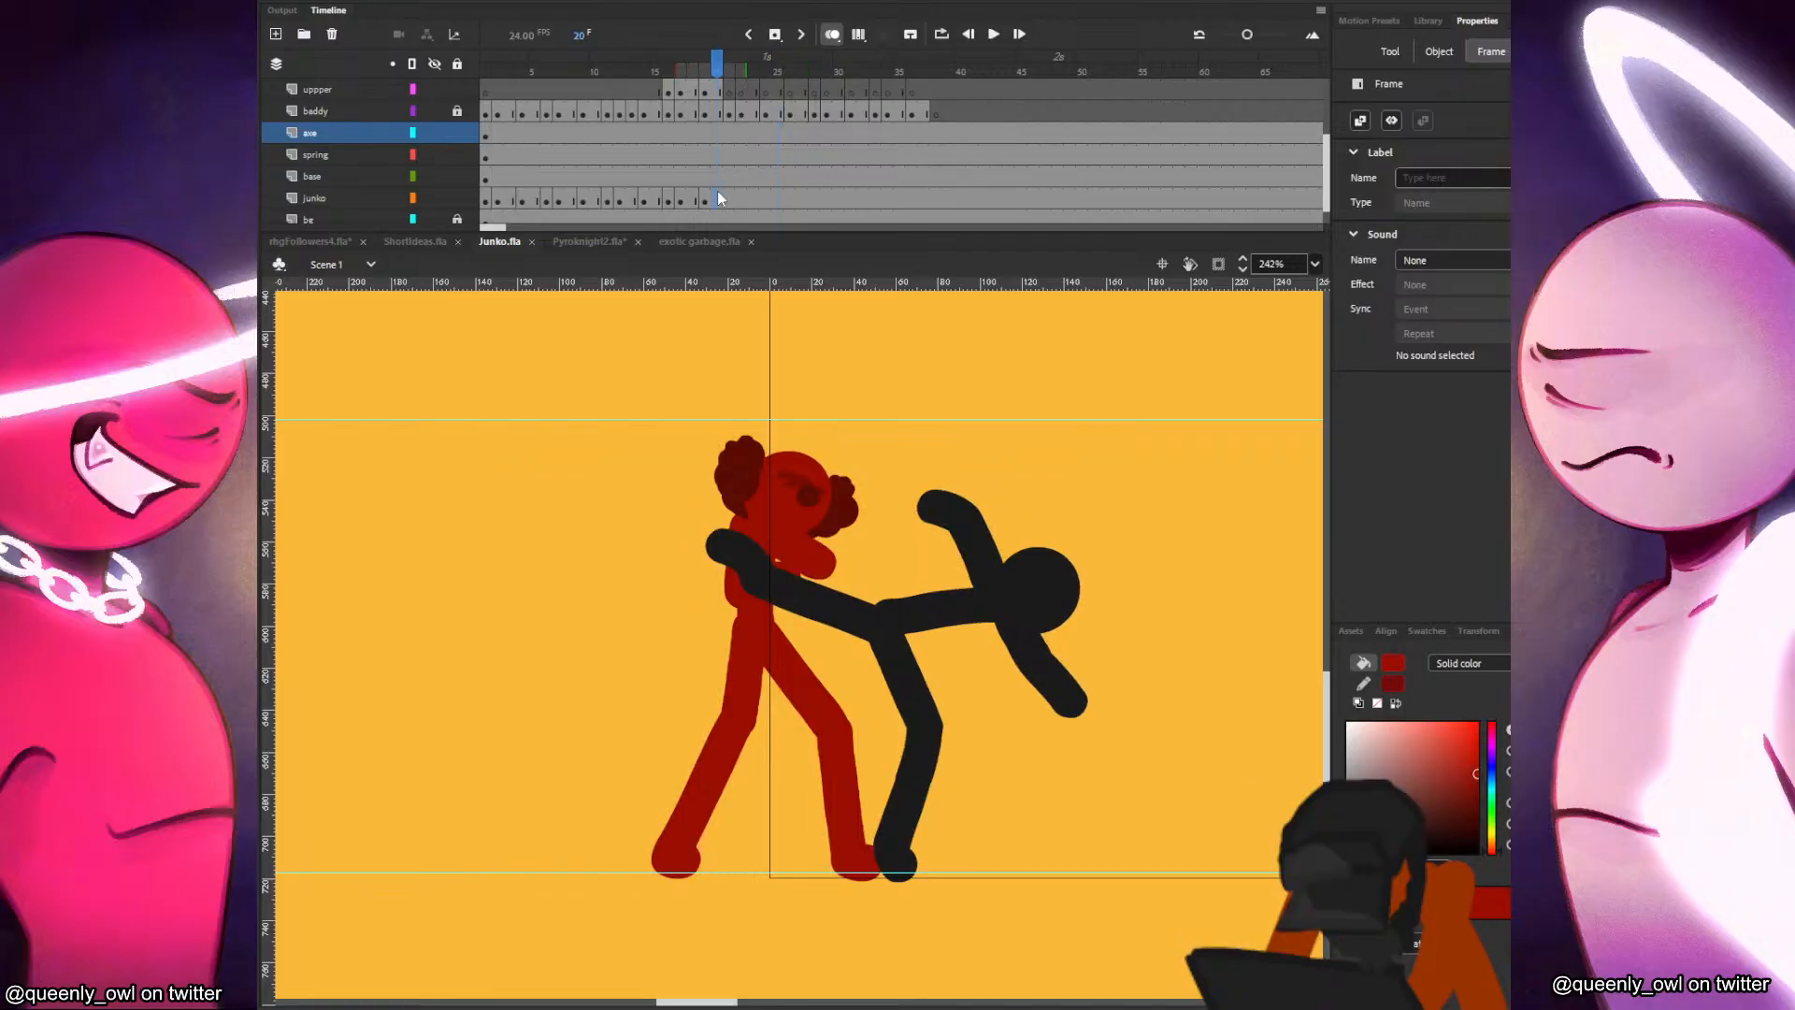
Clear the junko layer from frame 21, then paste Junko's head there on the uppper layer, shifting it back and tilting it slightly.
left_click(728, 195)
key("F7")
key("ctrl+z")
left_click(728, 92)
key("ctrl+y")
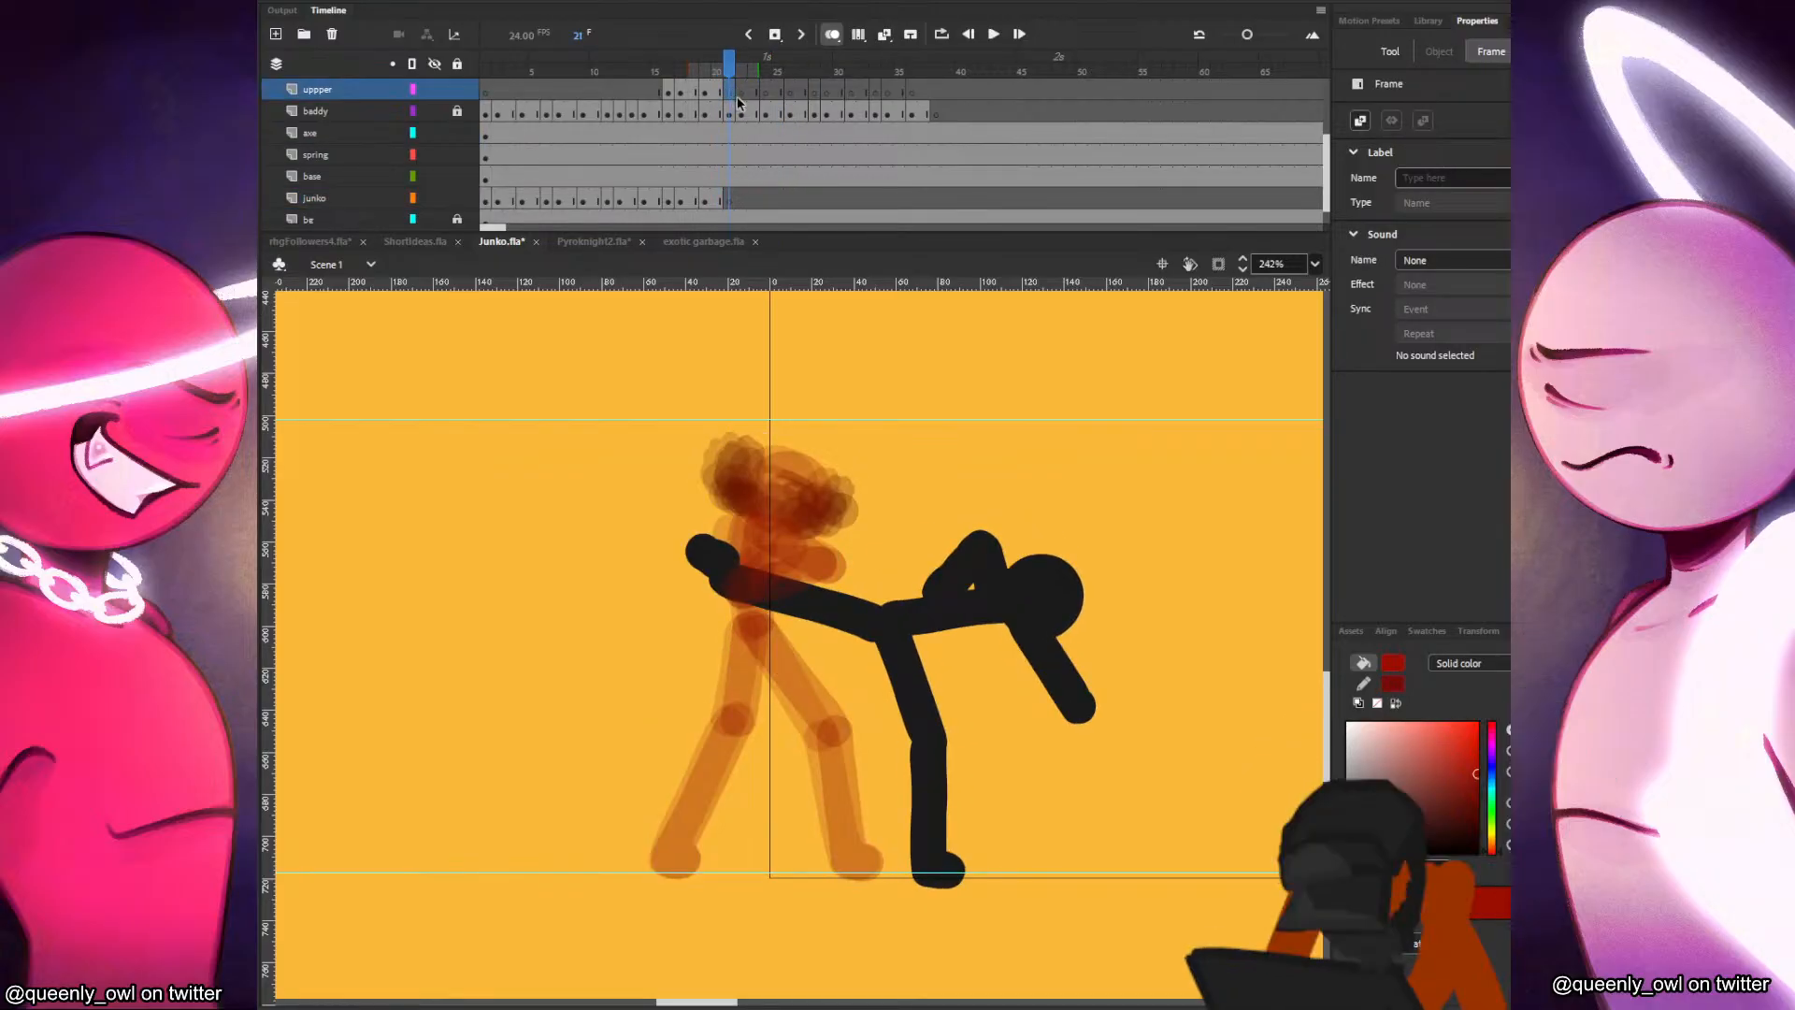
key("ctrl+shift+v")
left_click_drag(871, 638, 871, 496)
key("q")
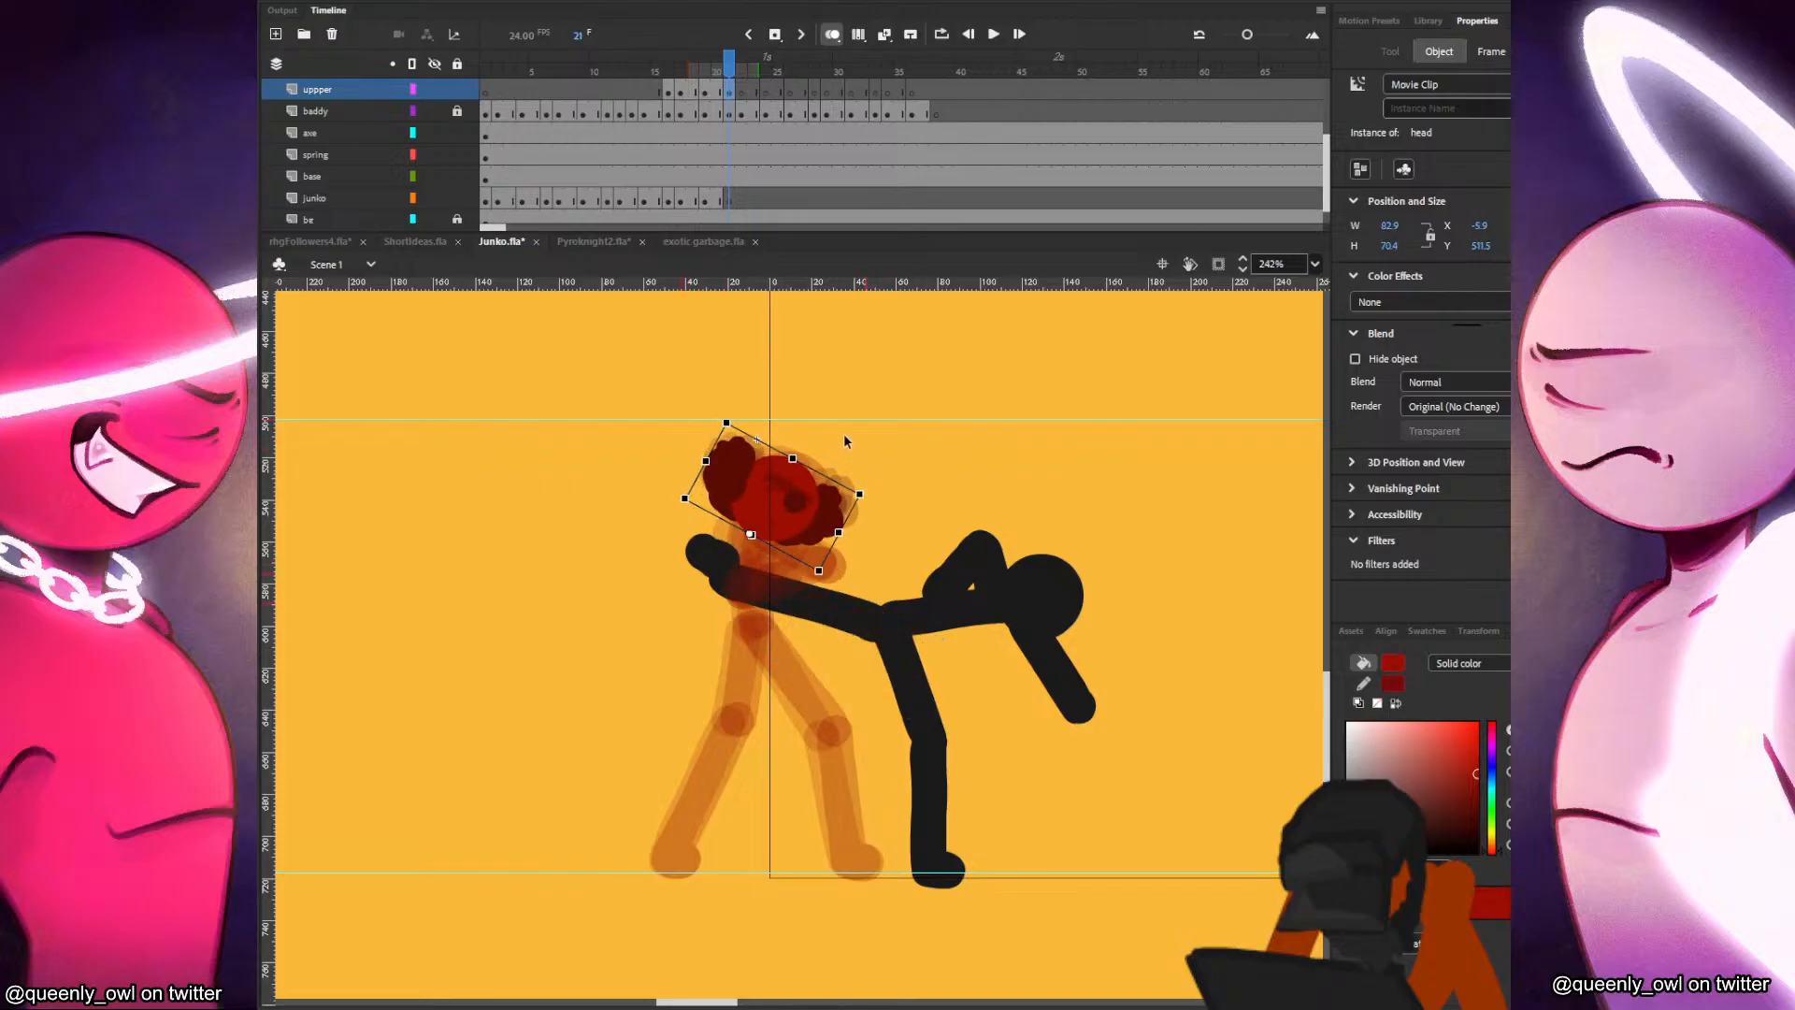
Paint Junko's torso and rear leg on the junko layer at frame 21, flipping against the previous frame.
left_click(723, 202)
key("b")
left_click_drag(736, 526, 733, 711)
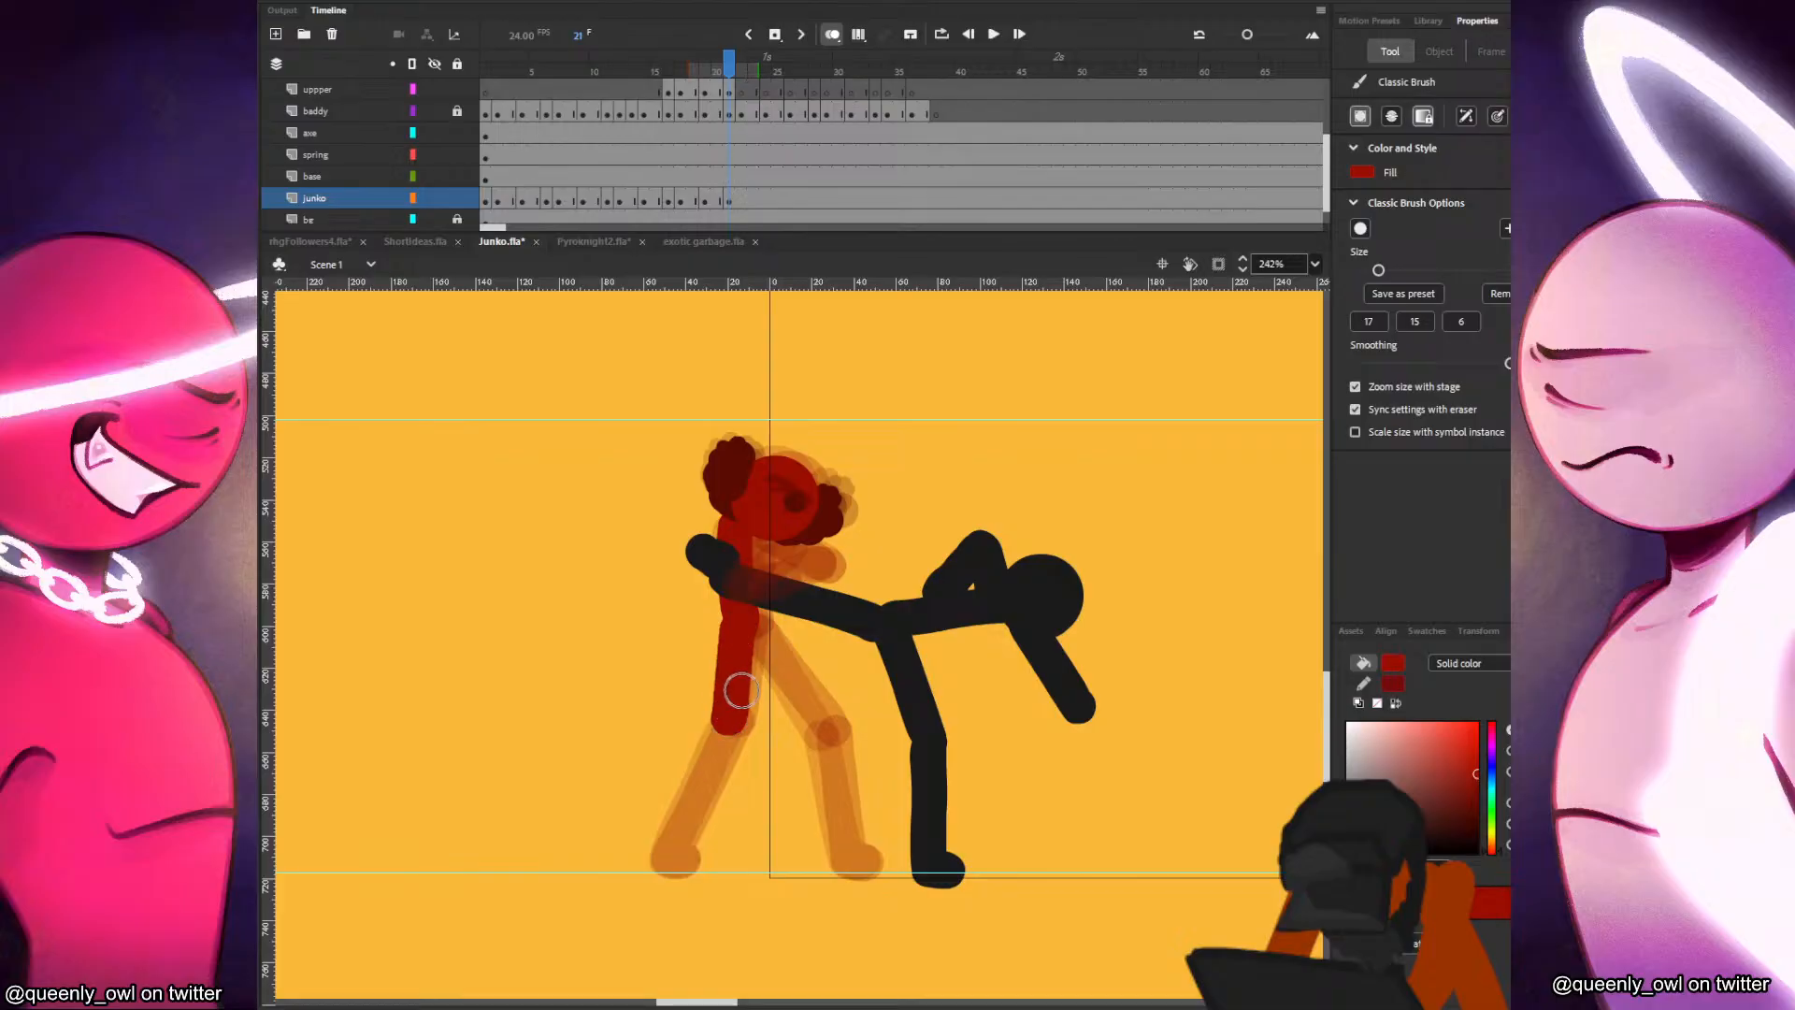
key("comma")
key("period")
left_click_drag(729, 718, 682, 860)
key("comma")
key("period")
key("comma")
key("period")
Paint Junko's front leg and foot at frame 21, redoing the stroke and checking it against frame 20.
mouse_move(753, 633)
left_mouse_down()
mouse_move(839, 773)
mouse_move(824, 729)
mouse_move(865, 863)
left_mouse_up()
key("ctrl+z")
key("comma")
key("period")
key("comma")
key("period")
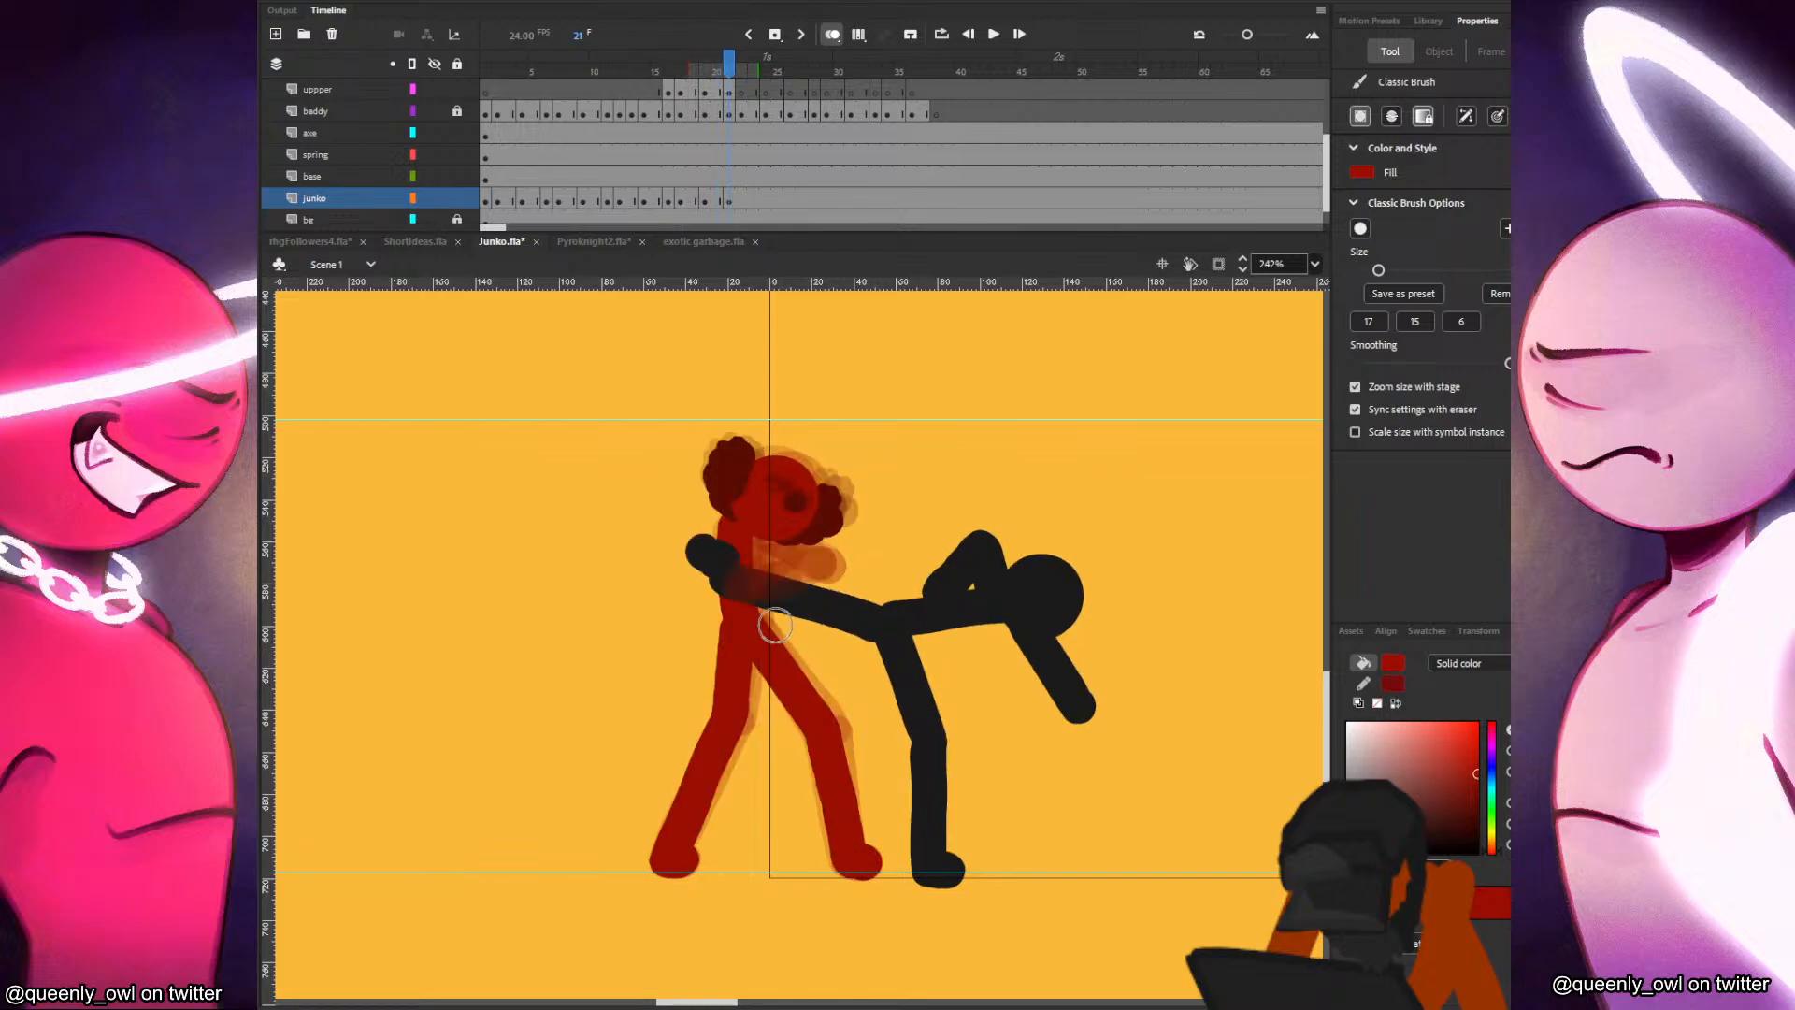
Paint Junko's shoulders and upper arm behind the held leg on the junko layer at frame 21.
left_click_drag(721, 528, 721, 521)
left_click_drag(728, 523, 723, 594)
key("comma")
key("period")
left_click_drag(748, 526, 751, 528)
key("comma")
key("period")
Paint Junko's forearm across the held leg on the uppper layer at frame 21, redoing the stroke and comparing with frame 20.
left_click(722, 94)
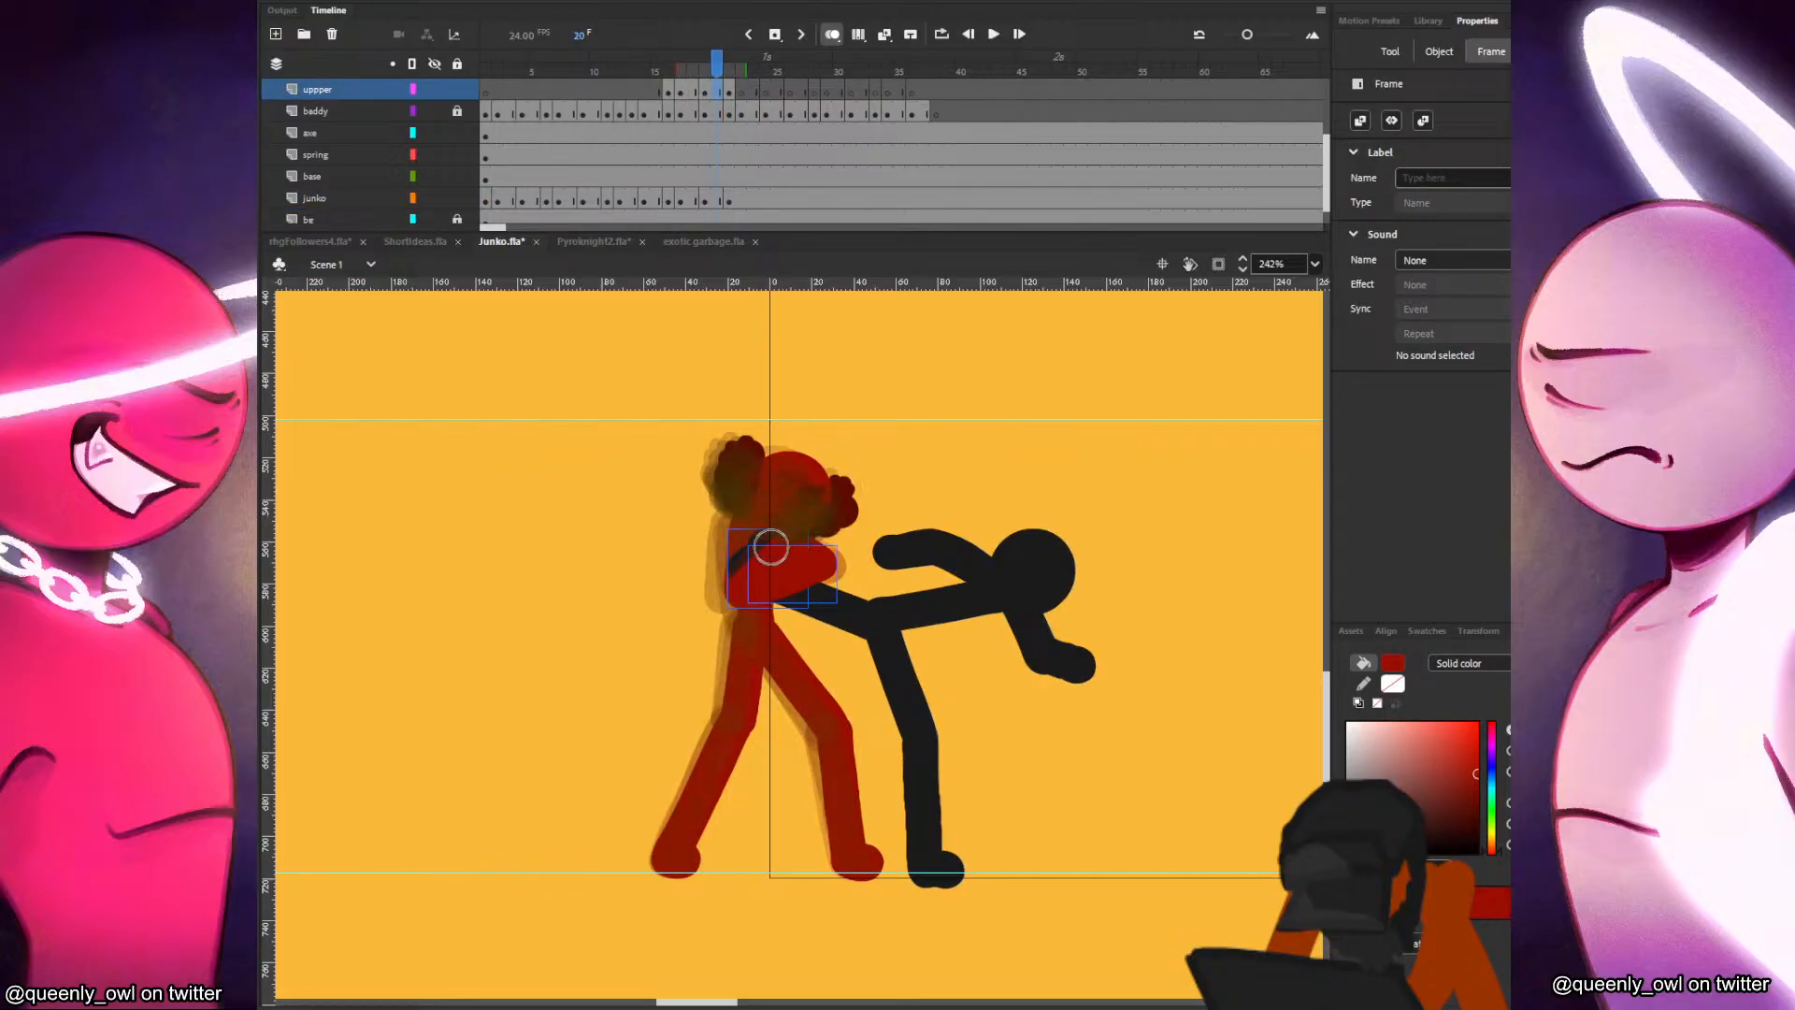
key("comma")
key("period")
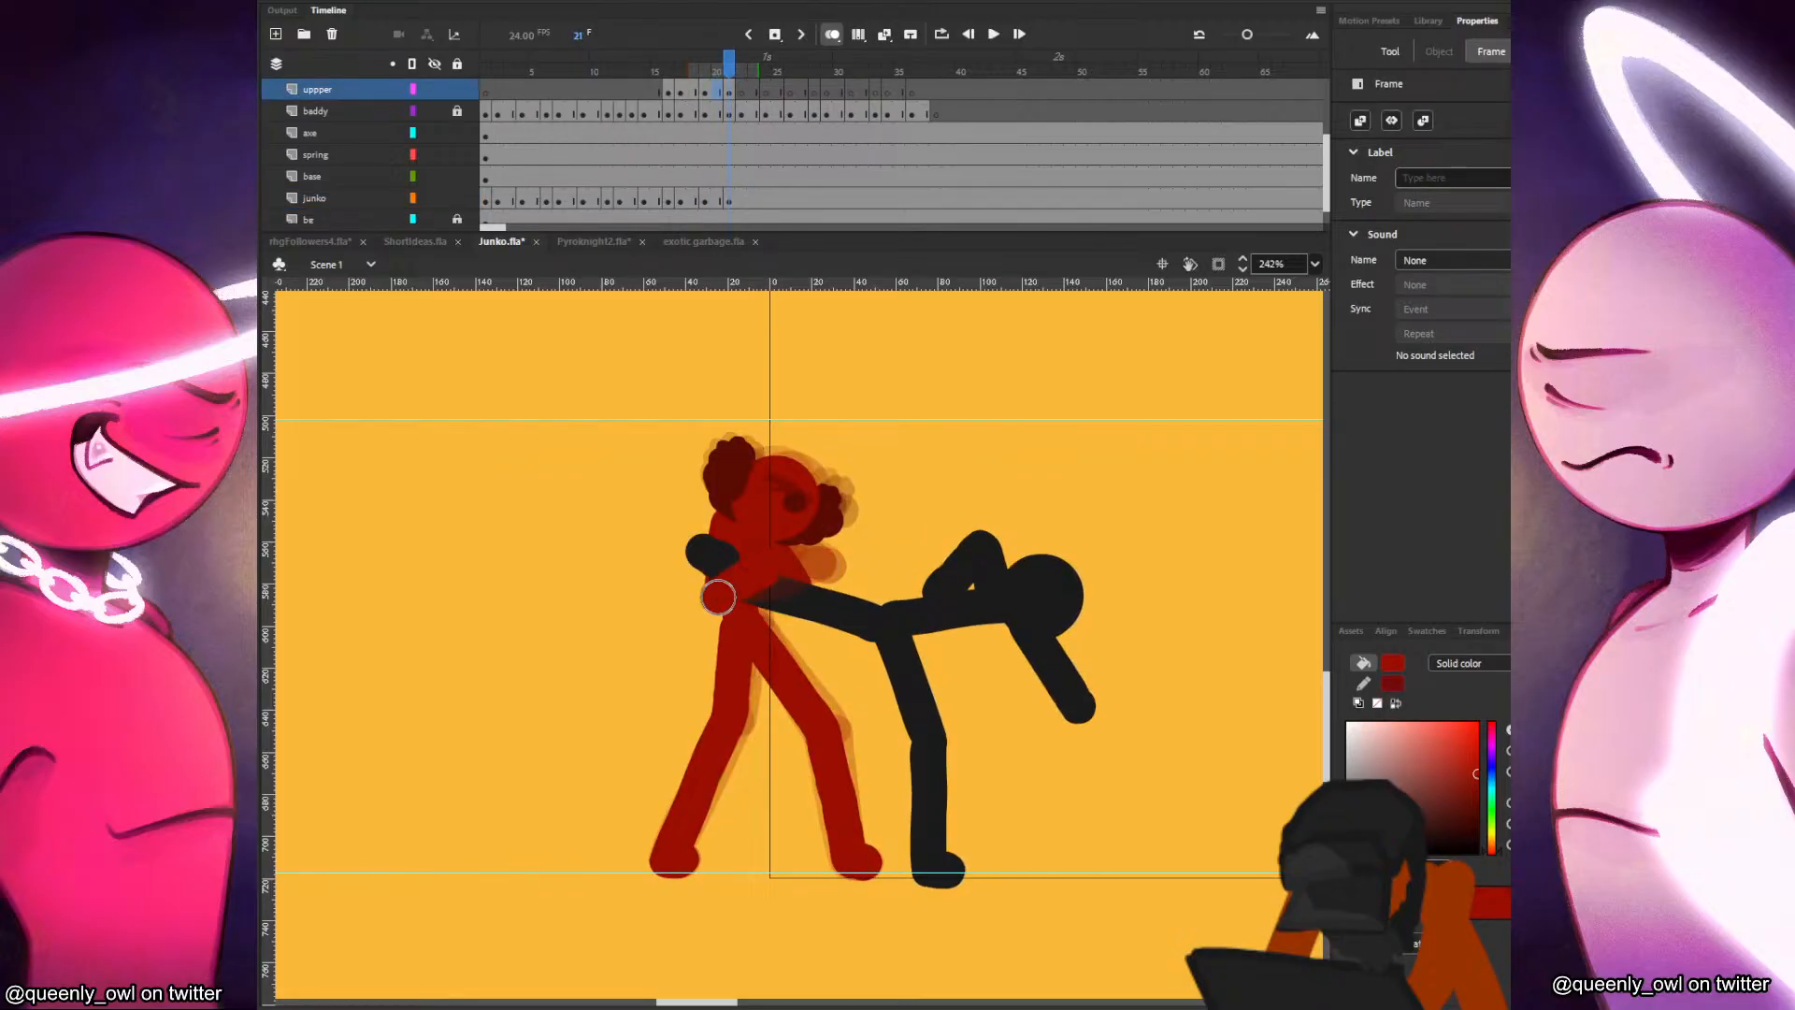
left_click(719, 597)
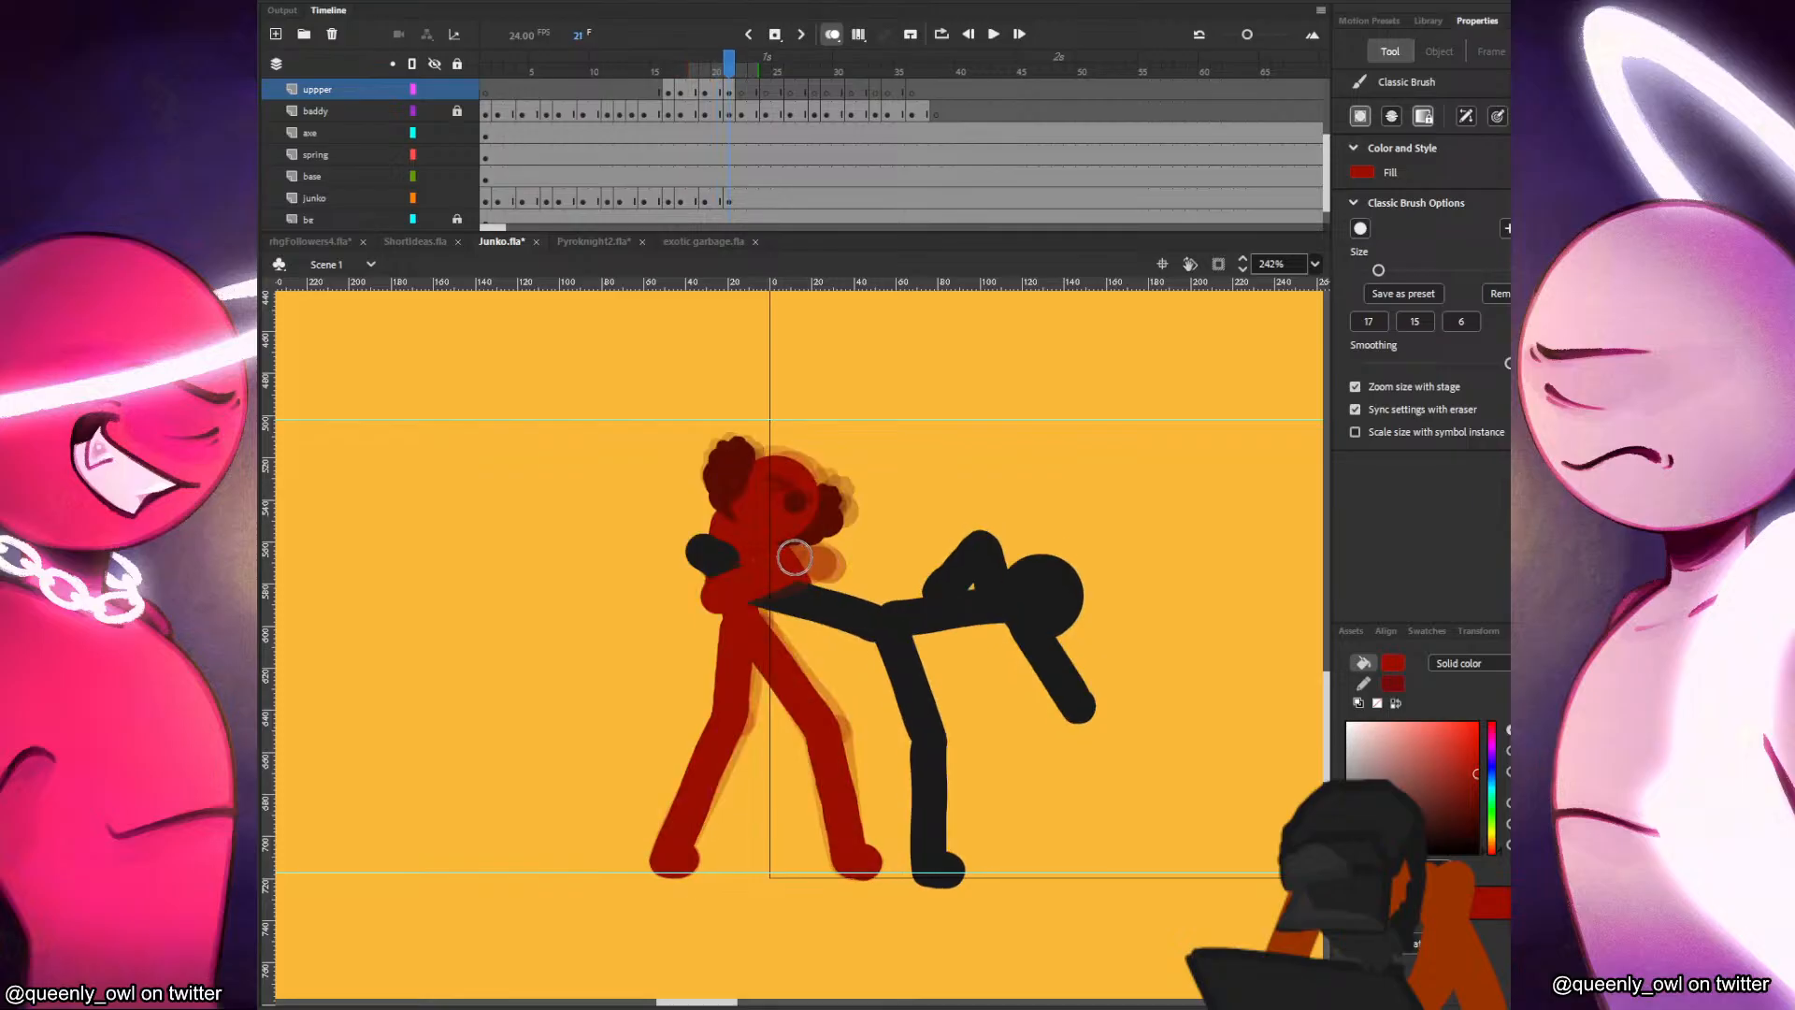
left_click_drag(720, 600, 790, 559)
key("comma")
key("period")
key("ctrl+z")
key("comma")
key("period")
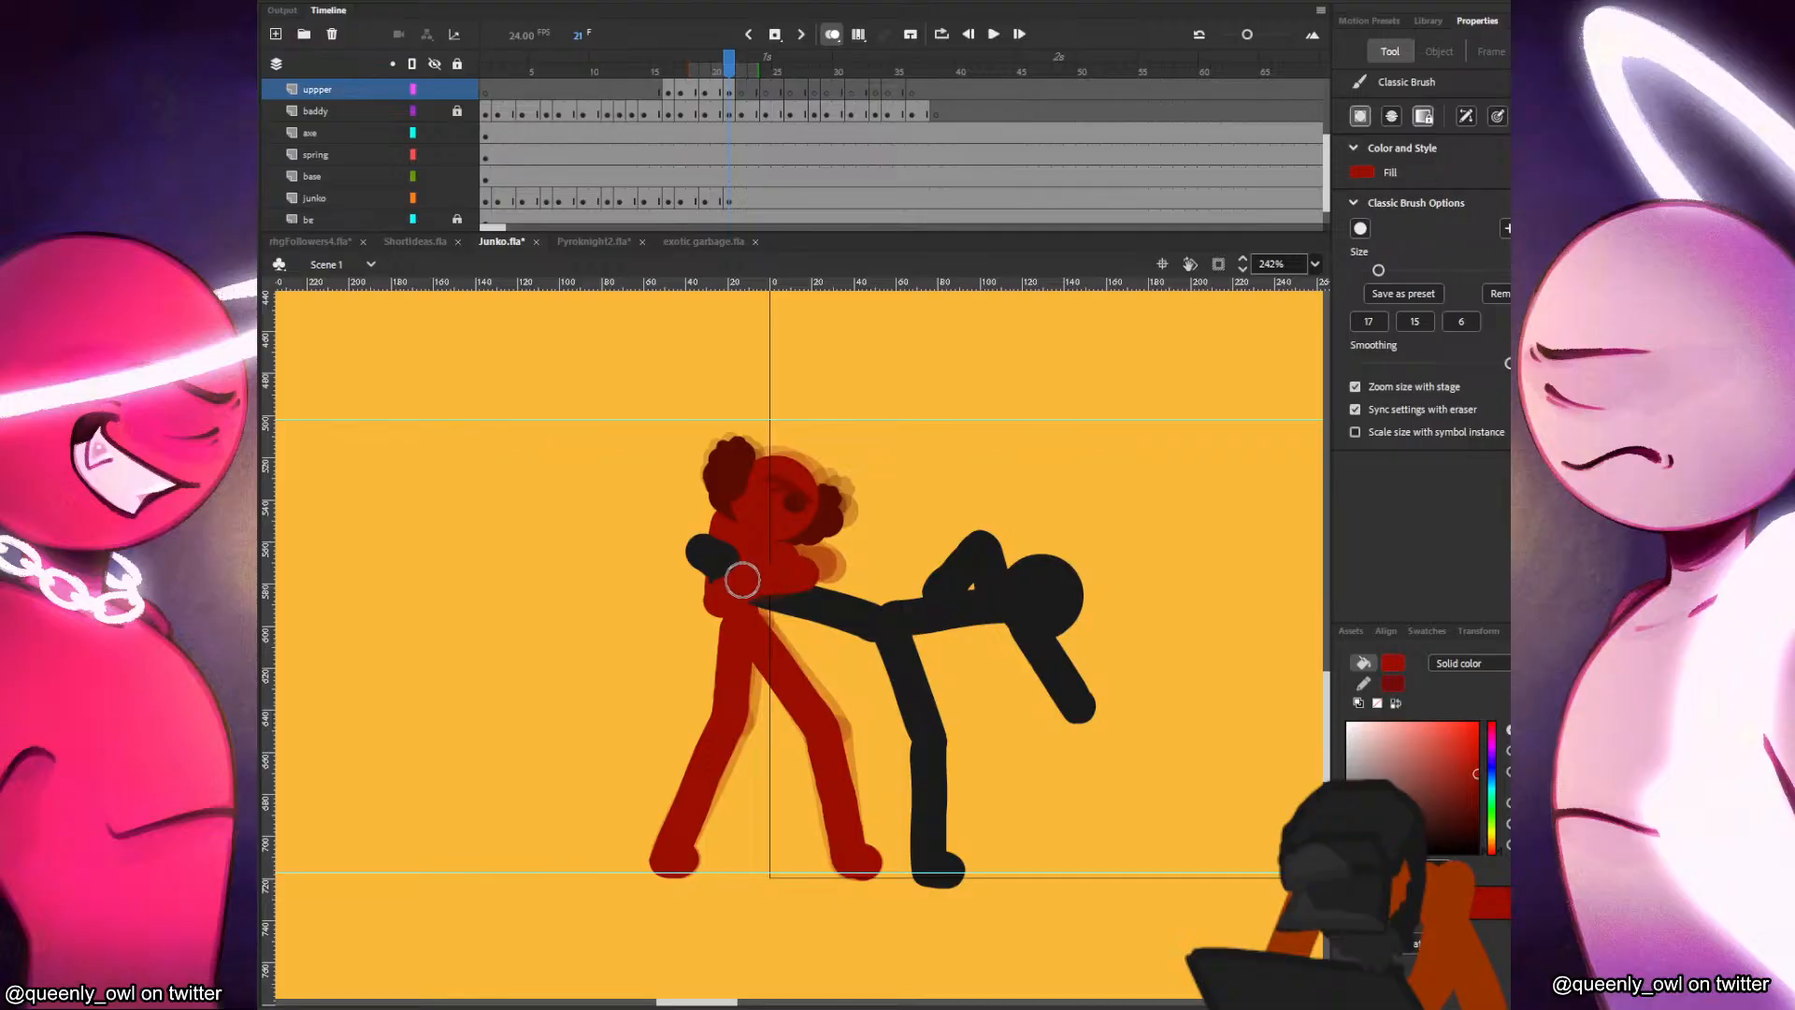
key("comma")
key("period")
key("comma")
key("period")
Touch up Junko's neck area on the junko layer at frame 21, compare with frame 20 and go to frame 22.
left_click(729, 200)
key("comma")
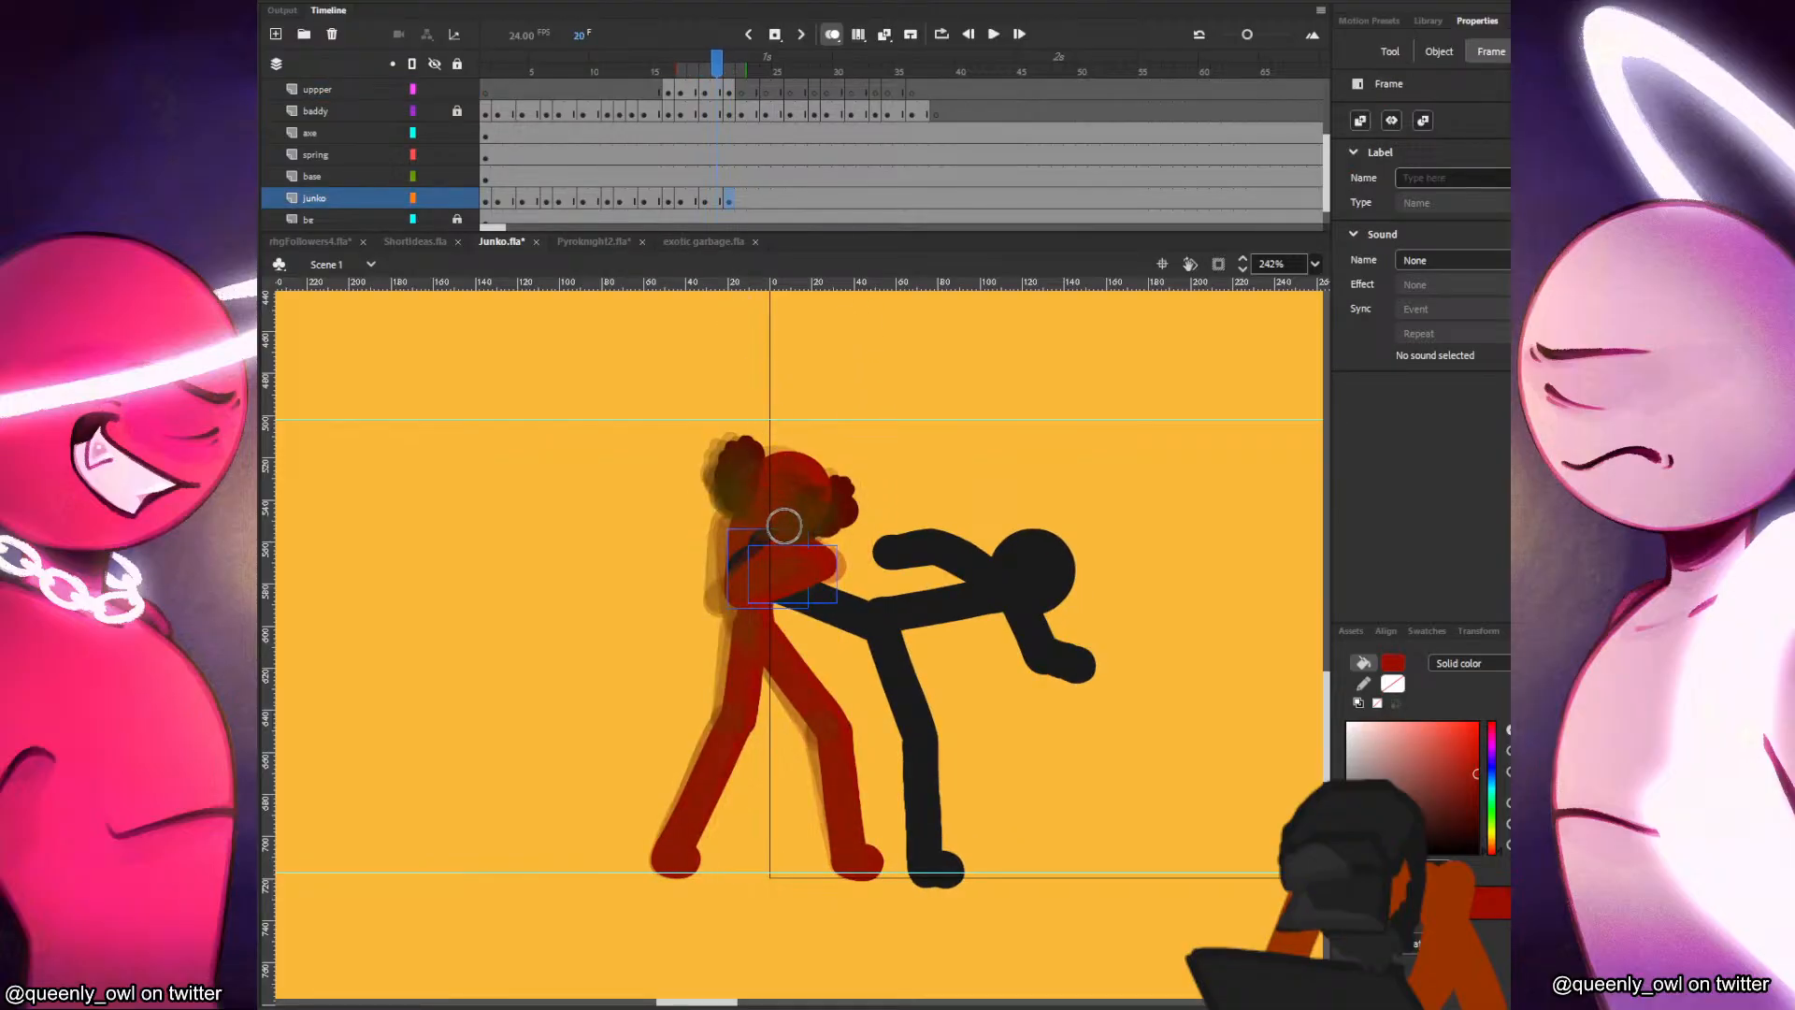
key("period")
left_click(765, 496)
key("comma")
key("period")
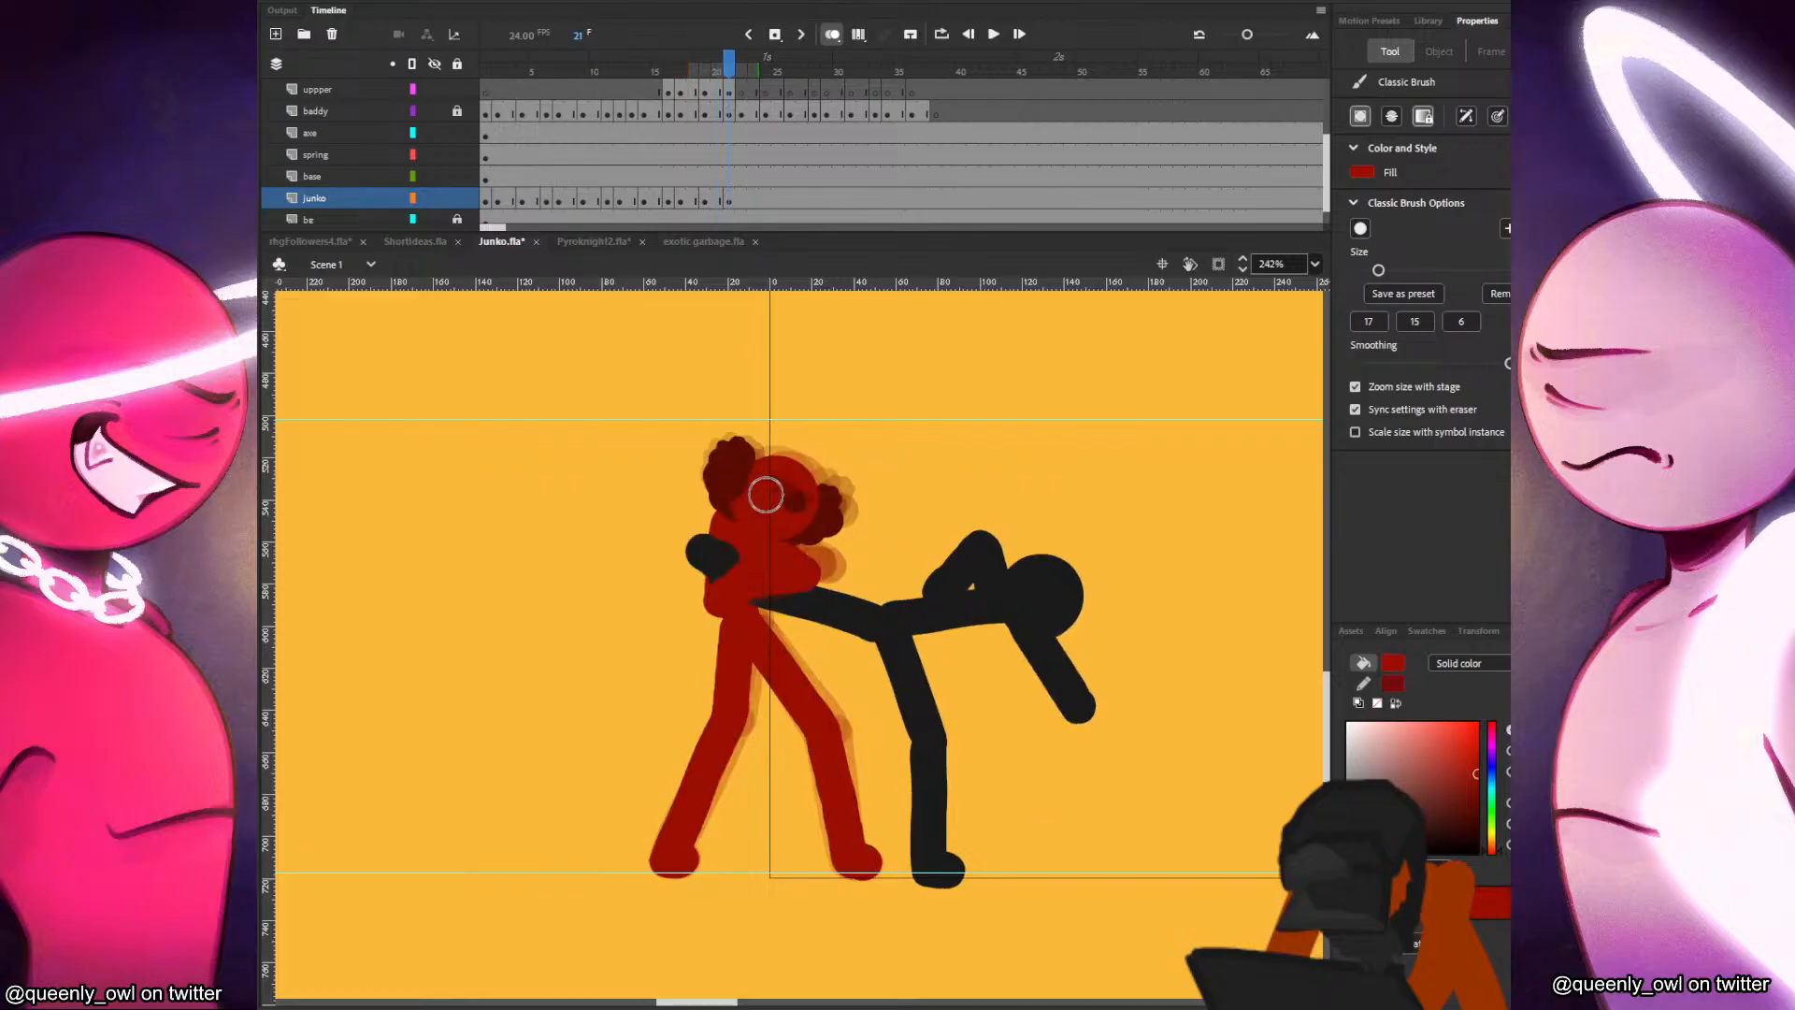
left_click(739, 200)
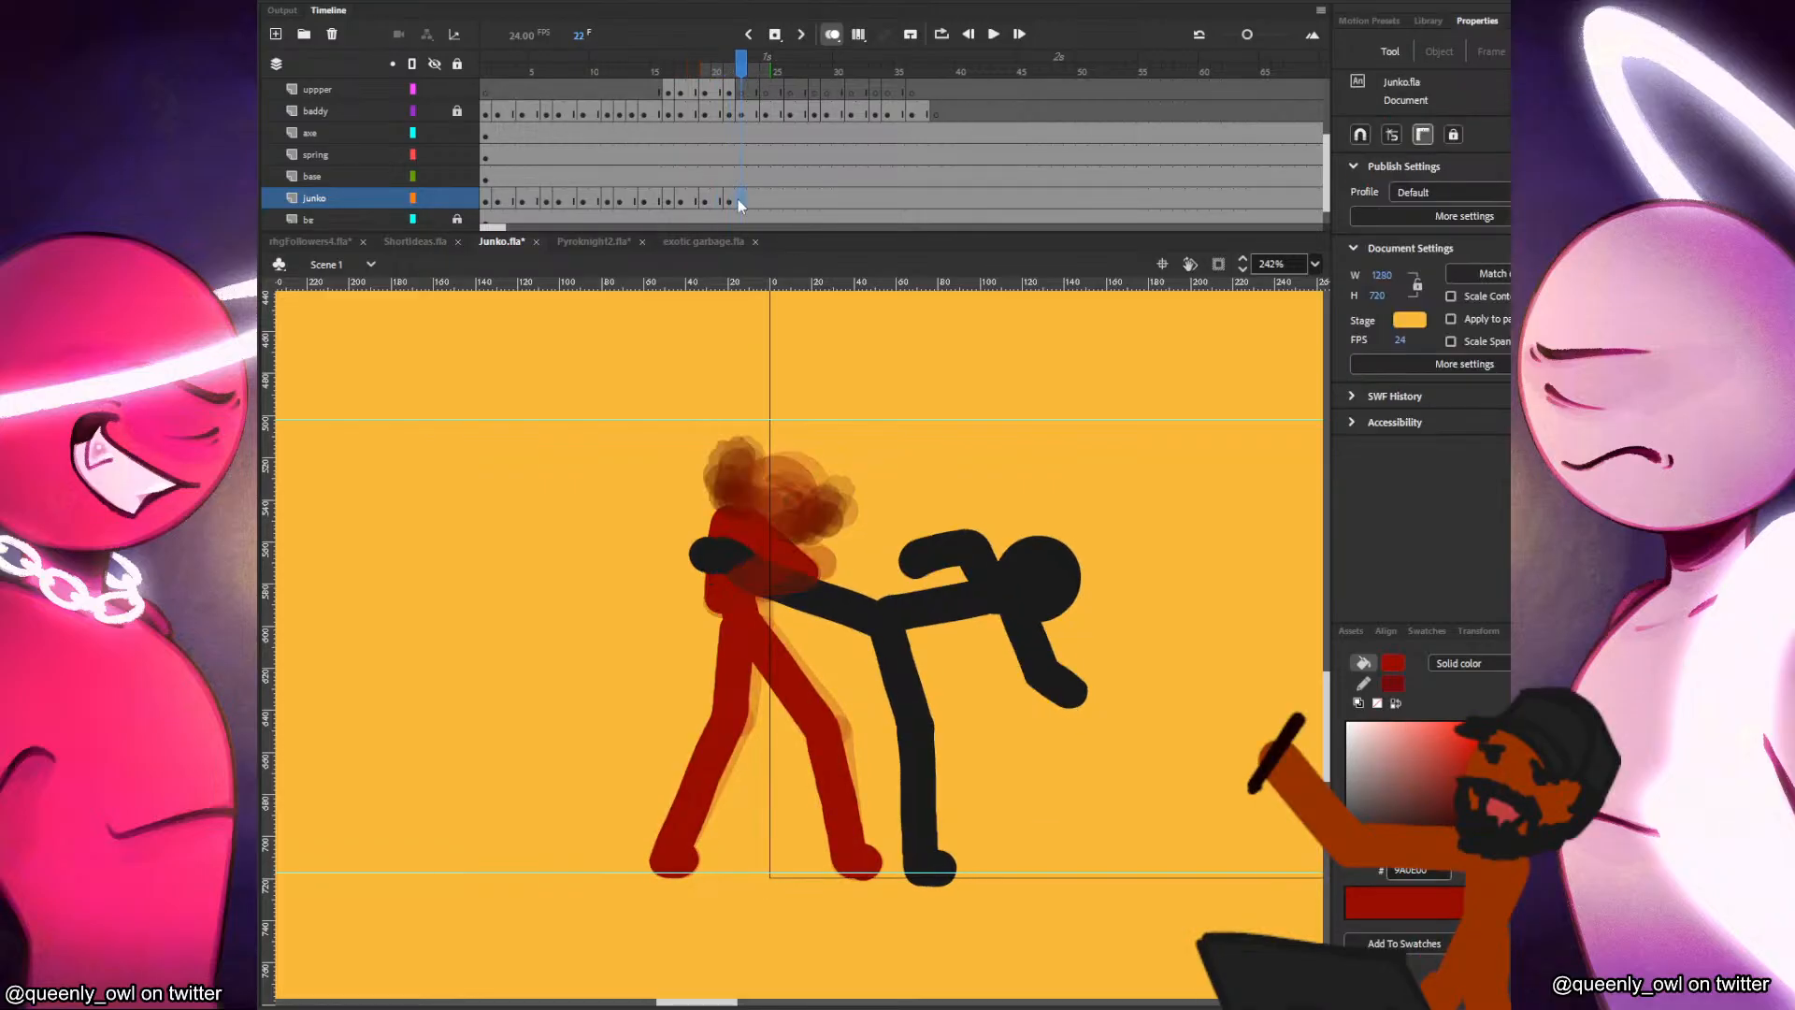
Add a blank keyframe at frame 22 on the junko layer, paste Junko's head in place from frame 21 and adjust its position slightly.
key("F7")
left_click(730, 91)
key("ctrl+c")
left_click(742, 92)
key("ctrl+shift+v")
mouse_move(810, 495)
left_mouse_down()
mouse_move(869, 481)
mouse_move(806, 494)
left_mouse_up()
key("q")
key("comma")
key("period")
key("v")
left_click(731, 200)
left_click(741, 204)
key("comma")
key("period")
Paint Junko's torso and rear thigh on the junko layer at frame 22, redoing the strokes and comparing with frame 21.
left_click_drag(741, 521, 730, 720)
key("ctrl+z")
key("comma")
key("period")
key("ctrl+z")
left_click_drag(744, 627, 730, 718)
key("comma")
key("period")
Paint Junko's front leg and foot at frame 22, redoing the strokes until they follow on from frame 21.
left_click_drag(748, 625, 811, 707)
key("comma")
key("period")
key("ctrl+z")
mouse_move(755, 626)
left_mouse_down()
mouse_move(826, 729)
mouse_move(851, 847)
left_mouse_up()
key("comma")
key("period")
key("ctrl+z")
left_click_drag(828, 733, 863, 863)
key("comma")
key("period")
Paint Junko's rear shin and foot at frame 22, redoing the stroke and checking the pose against the preceding frames.
left_click_drag(730, 723, 678, 816)
key("ctrl+z")
left_click_drag(731, 723, 670, 857)
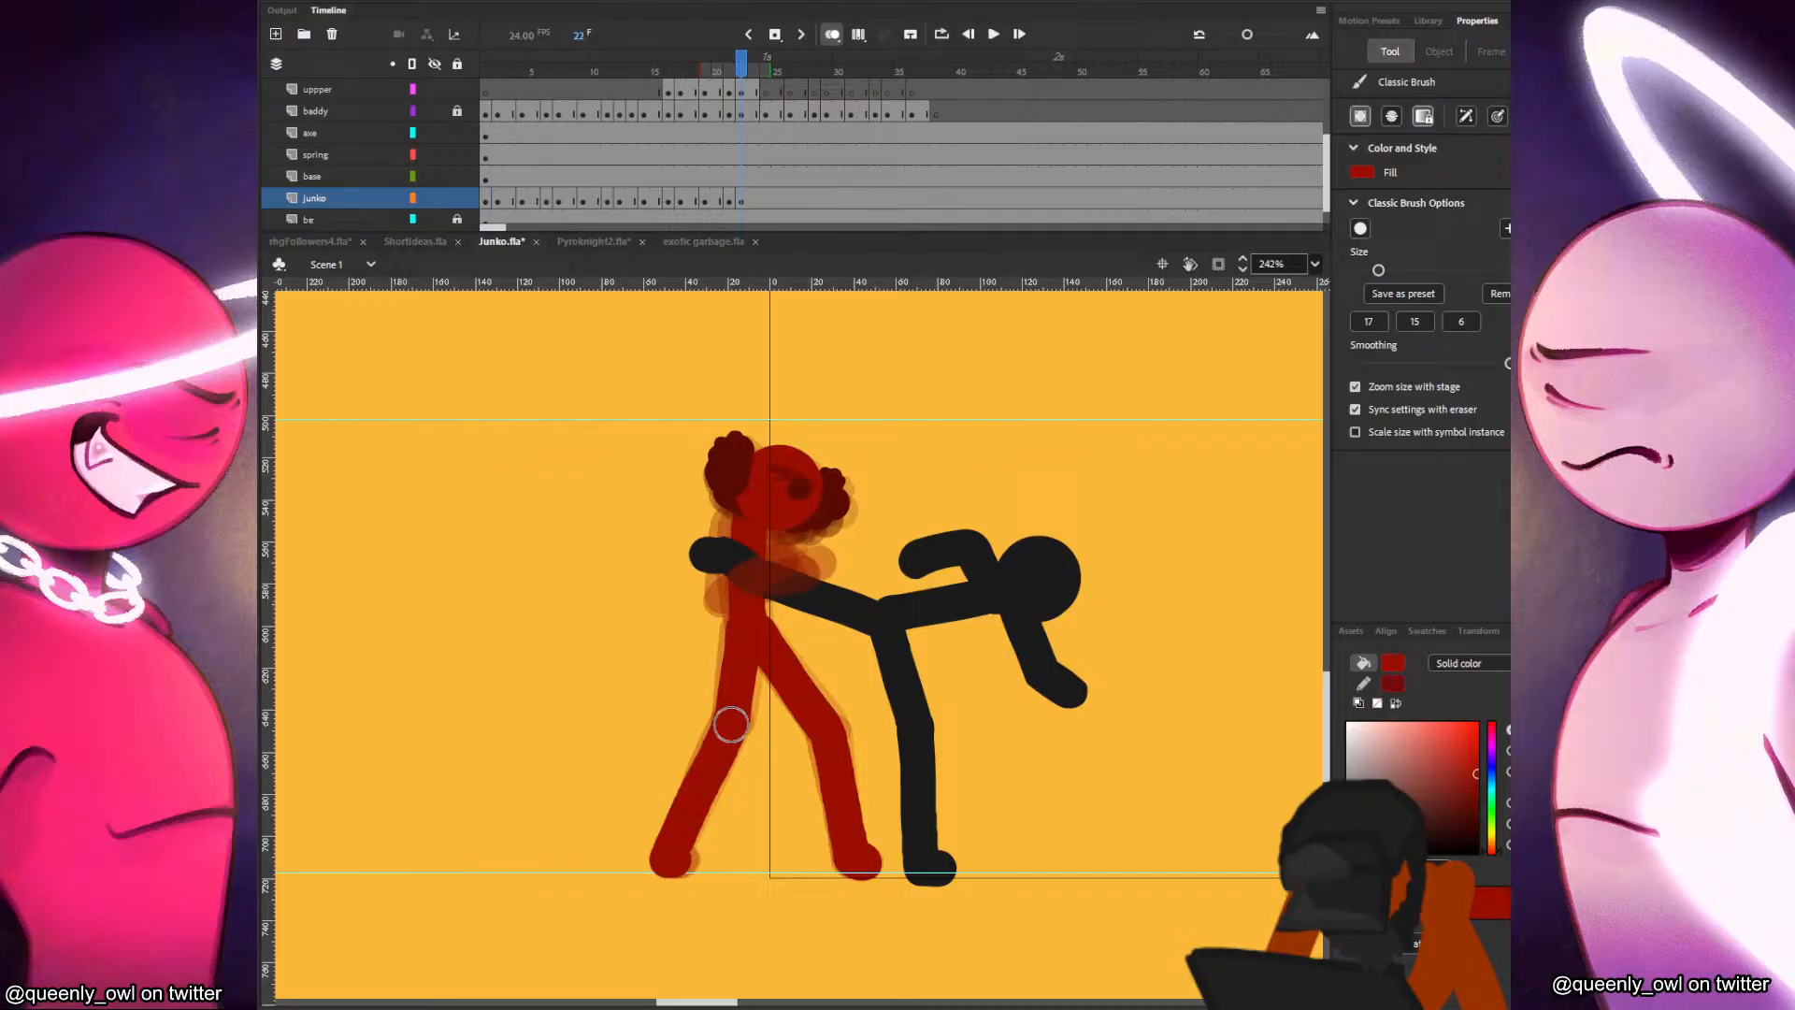
key("comma")
key("period")
key("comma")
key("comma")
key("period")
key("period")
key("comma")
key("period")
key("comma")
key("period")
key("comma")
key("period")
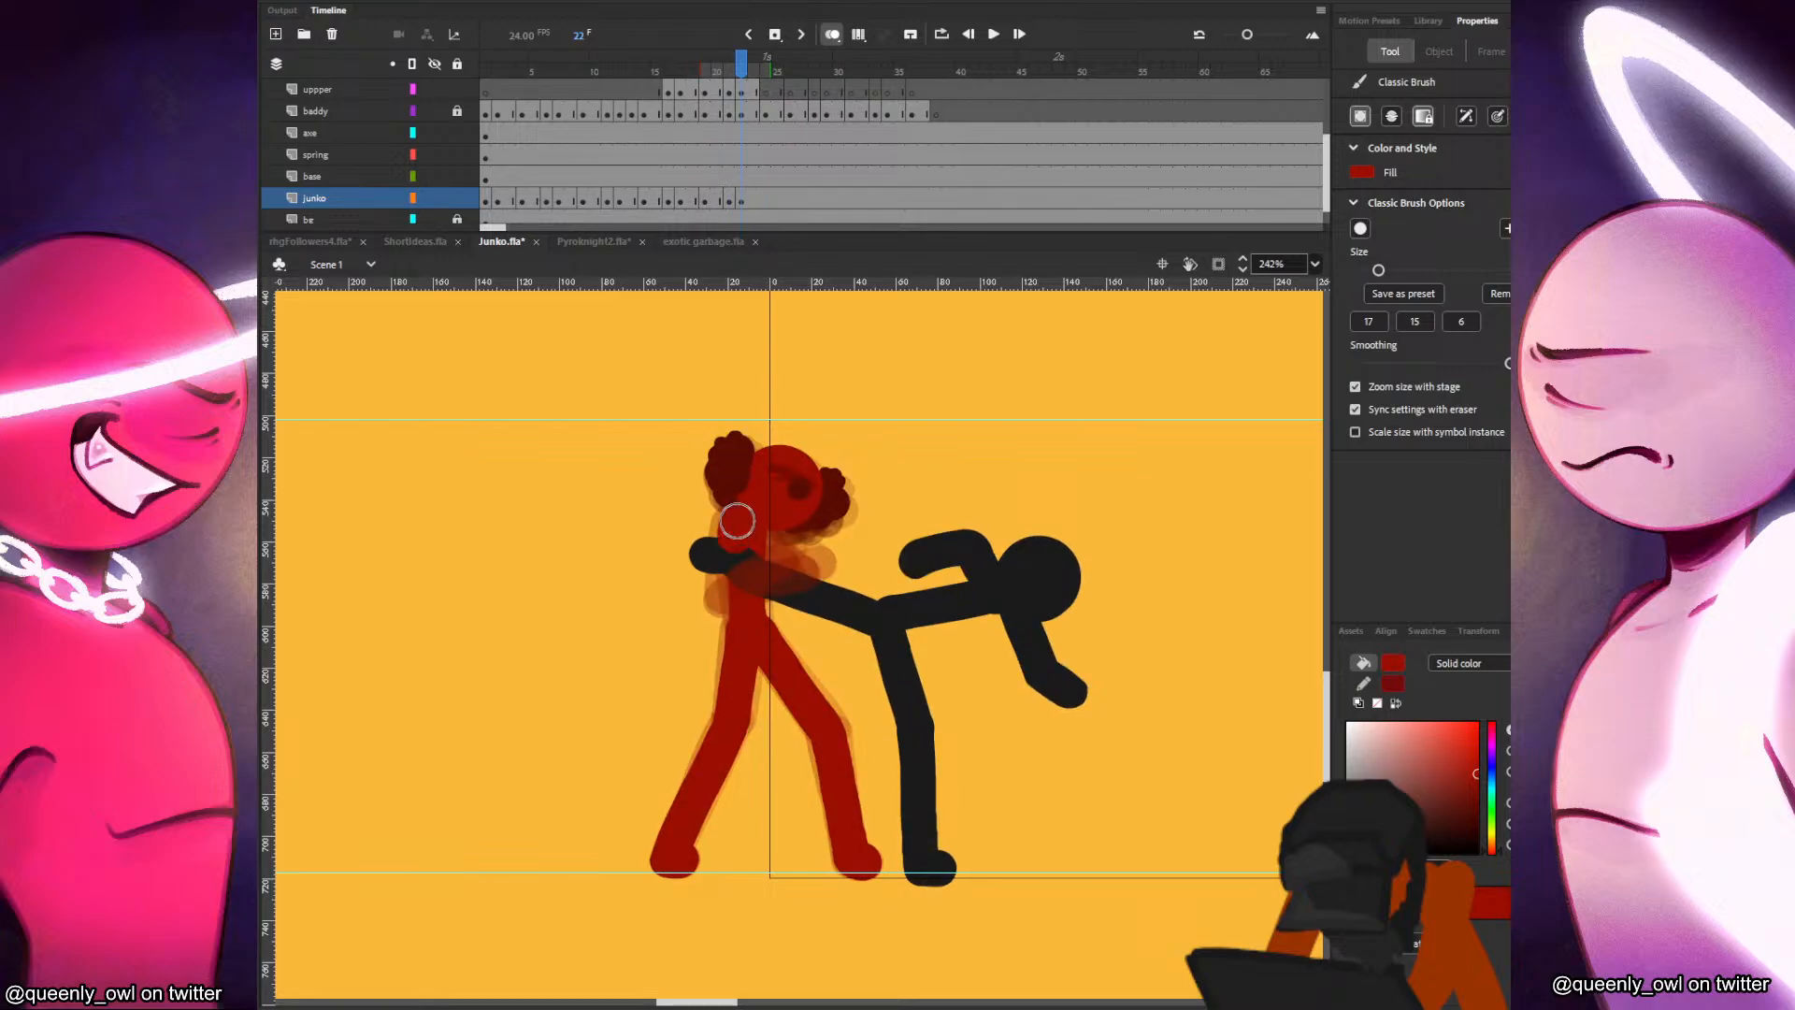
Paint Junko's shoulders and upper arm behind the held leg on the junko layer at frame 22, undoing unsatisfactory strokes.
left_click_drag(737, 524, 718, 599)
key("ctrl+z")
left_click_drag(736, 521, 734, 594)
key("ctrl+z")
key("ctrl+z")
key("comma")
key("period")
key("comma")
key("comma")
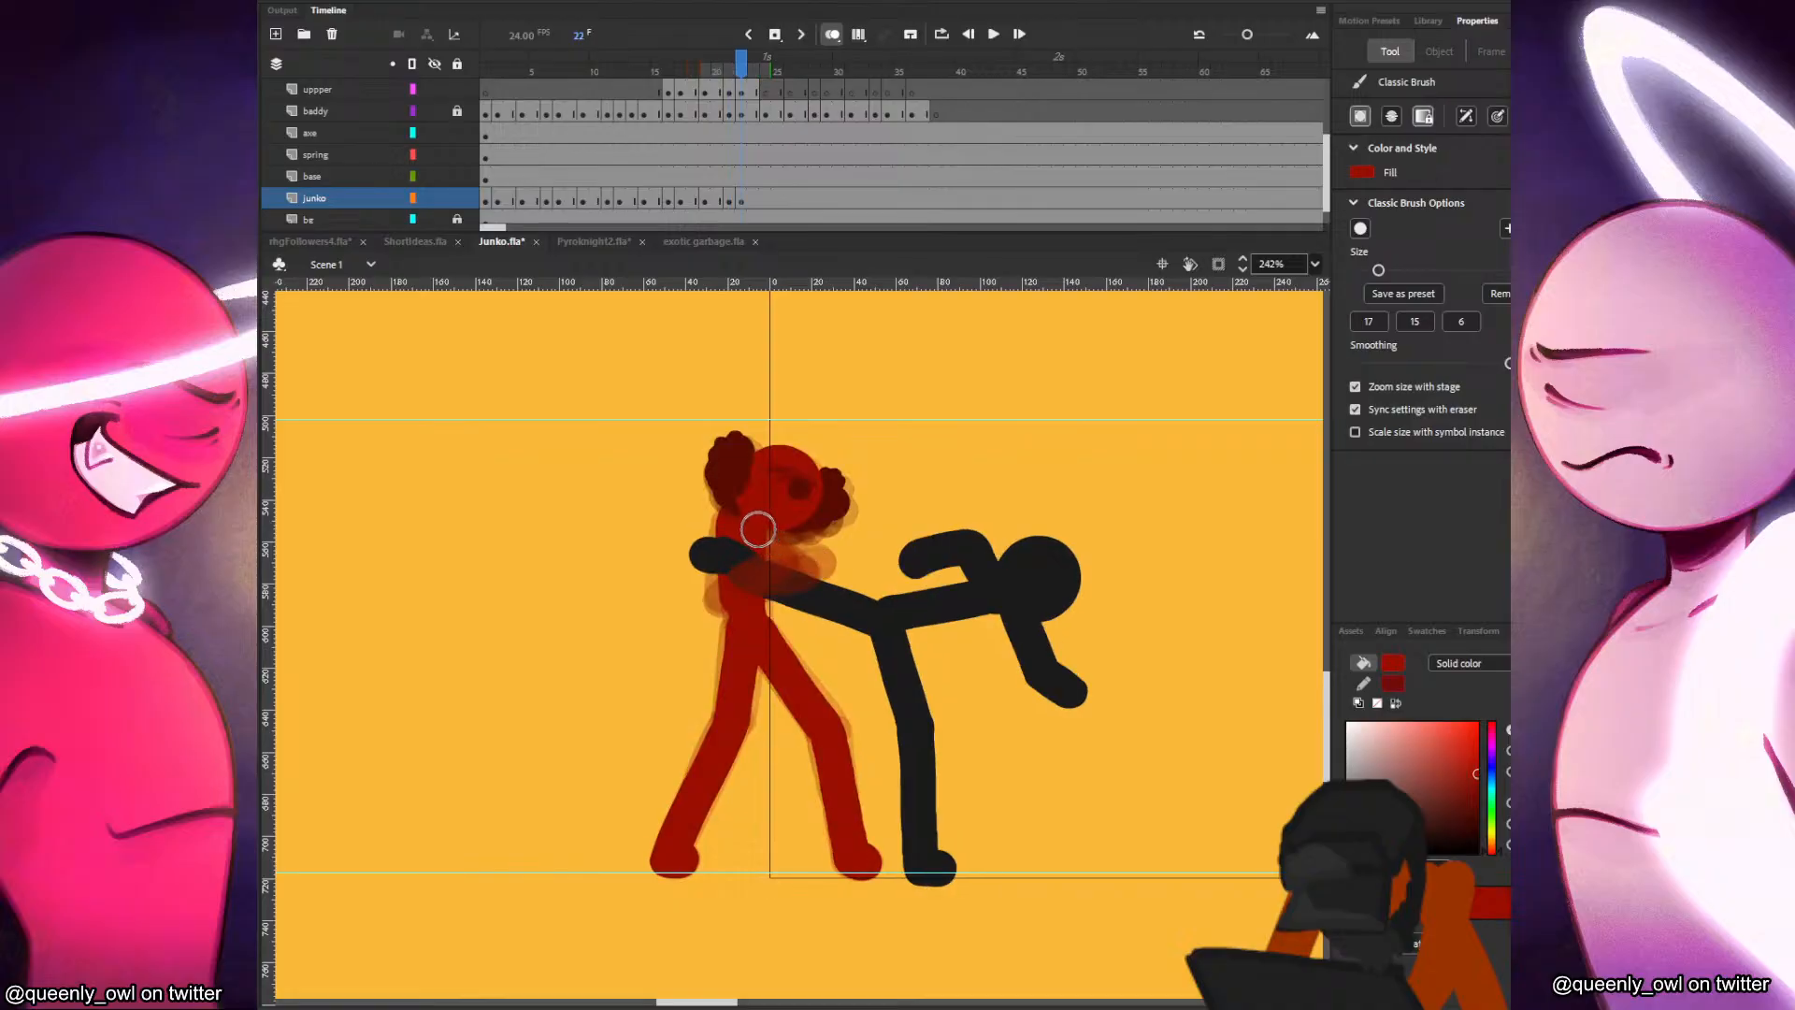
key("period")
key("period")
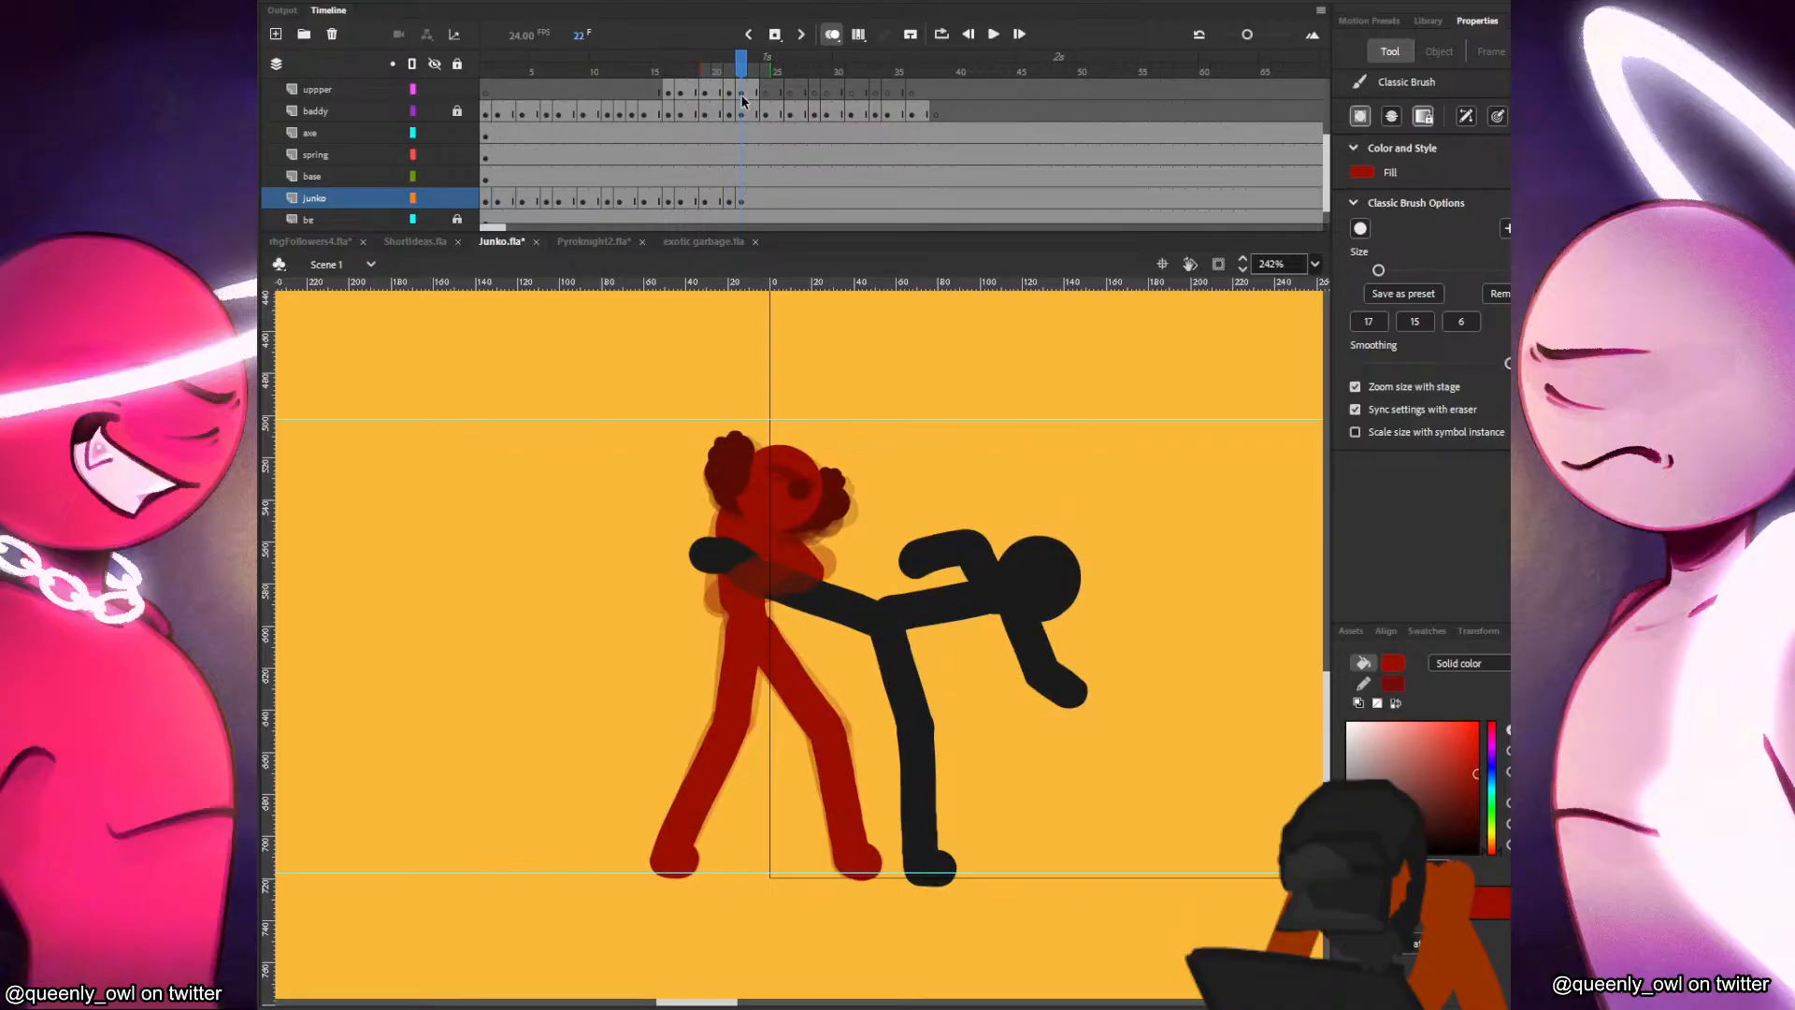
Move Junko's head from the uppper layer to the same place on the junko layer at frame 22 and save the file.
left_click(743, 93)
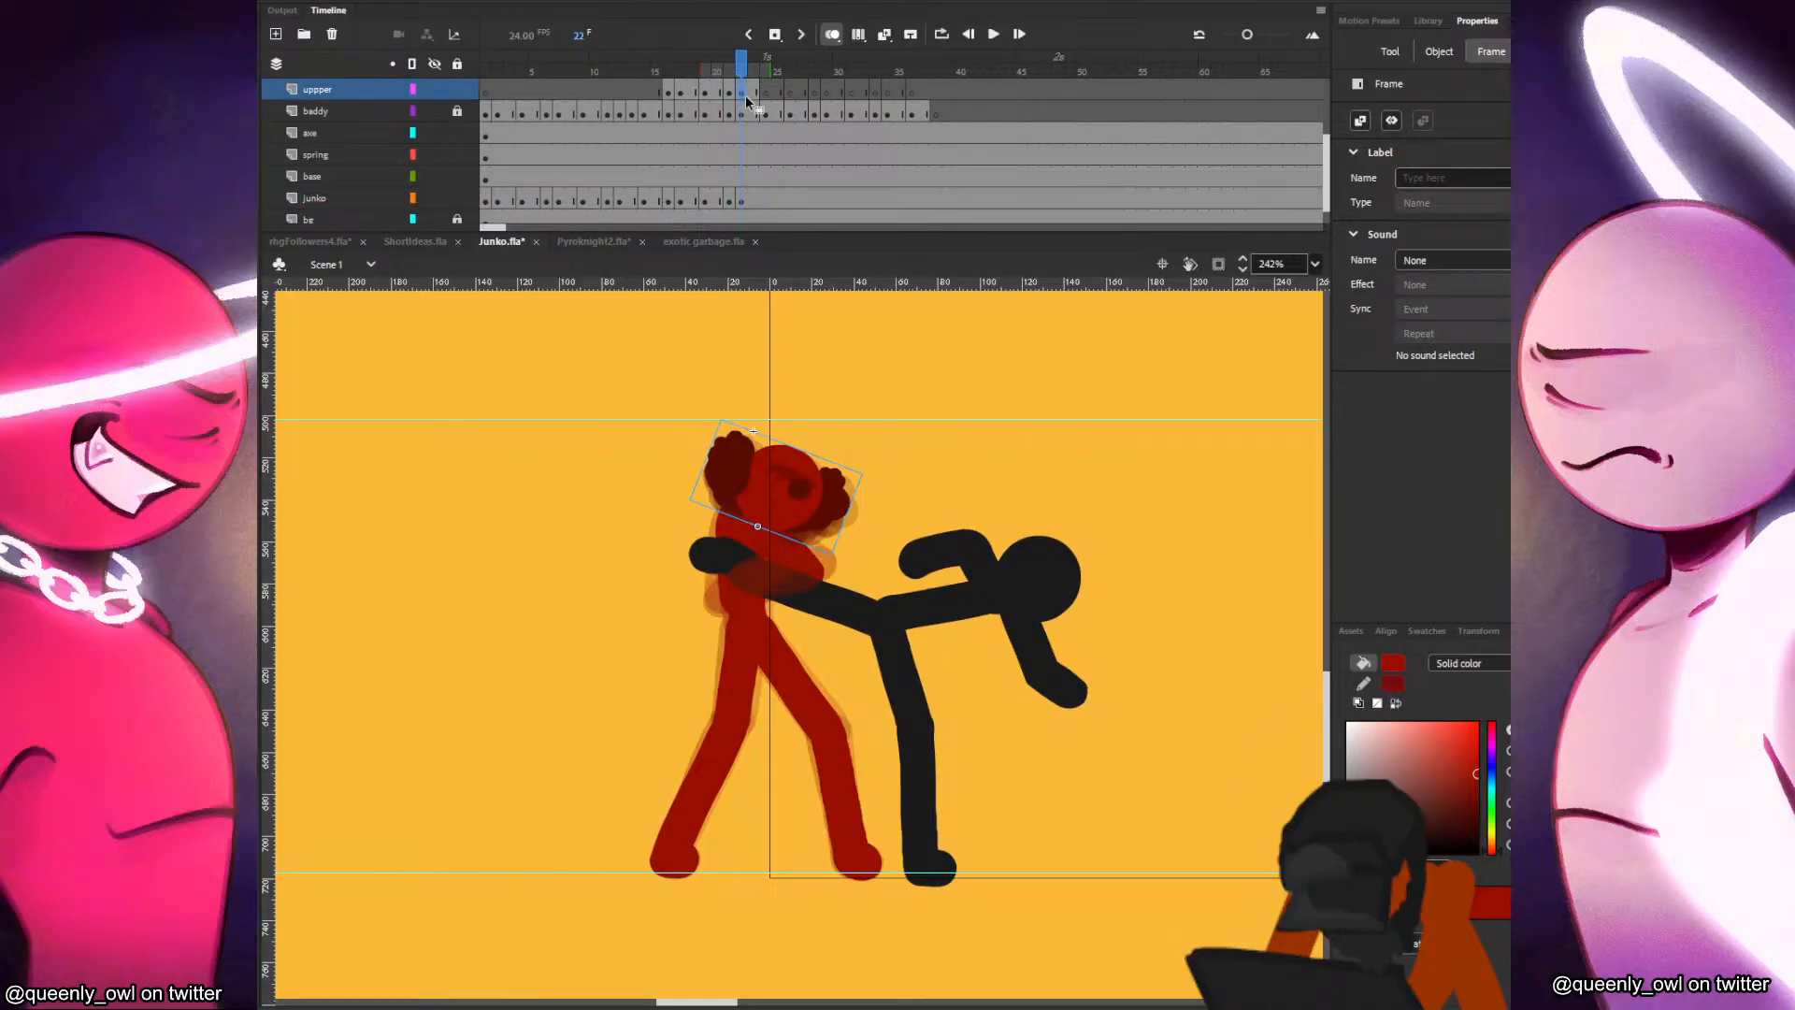
key("Delete")
key("b")
left_click(741, 204)
right_click(876, 345)
left_click(943, 417)
key("ctrl+s")
Paint Junko's near arm over the held leg on the uppper layer at frame 22, comparing with frame 21.
left_click(730, 97)
left_click(738, 96)
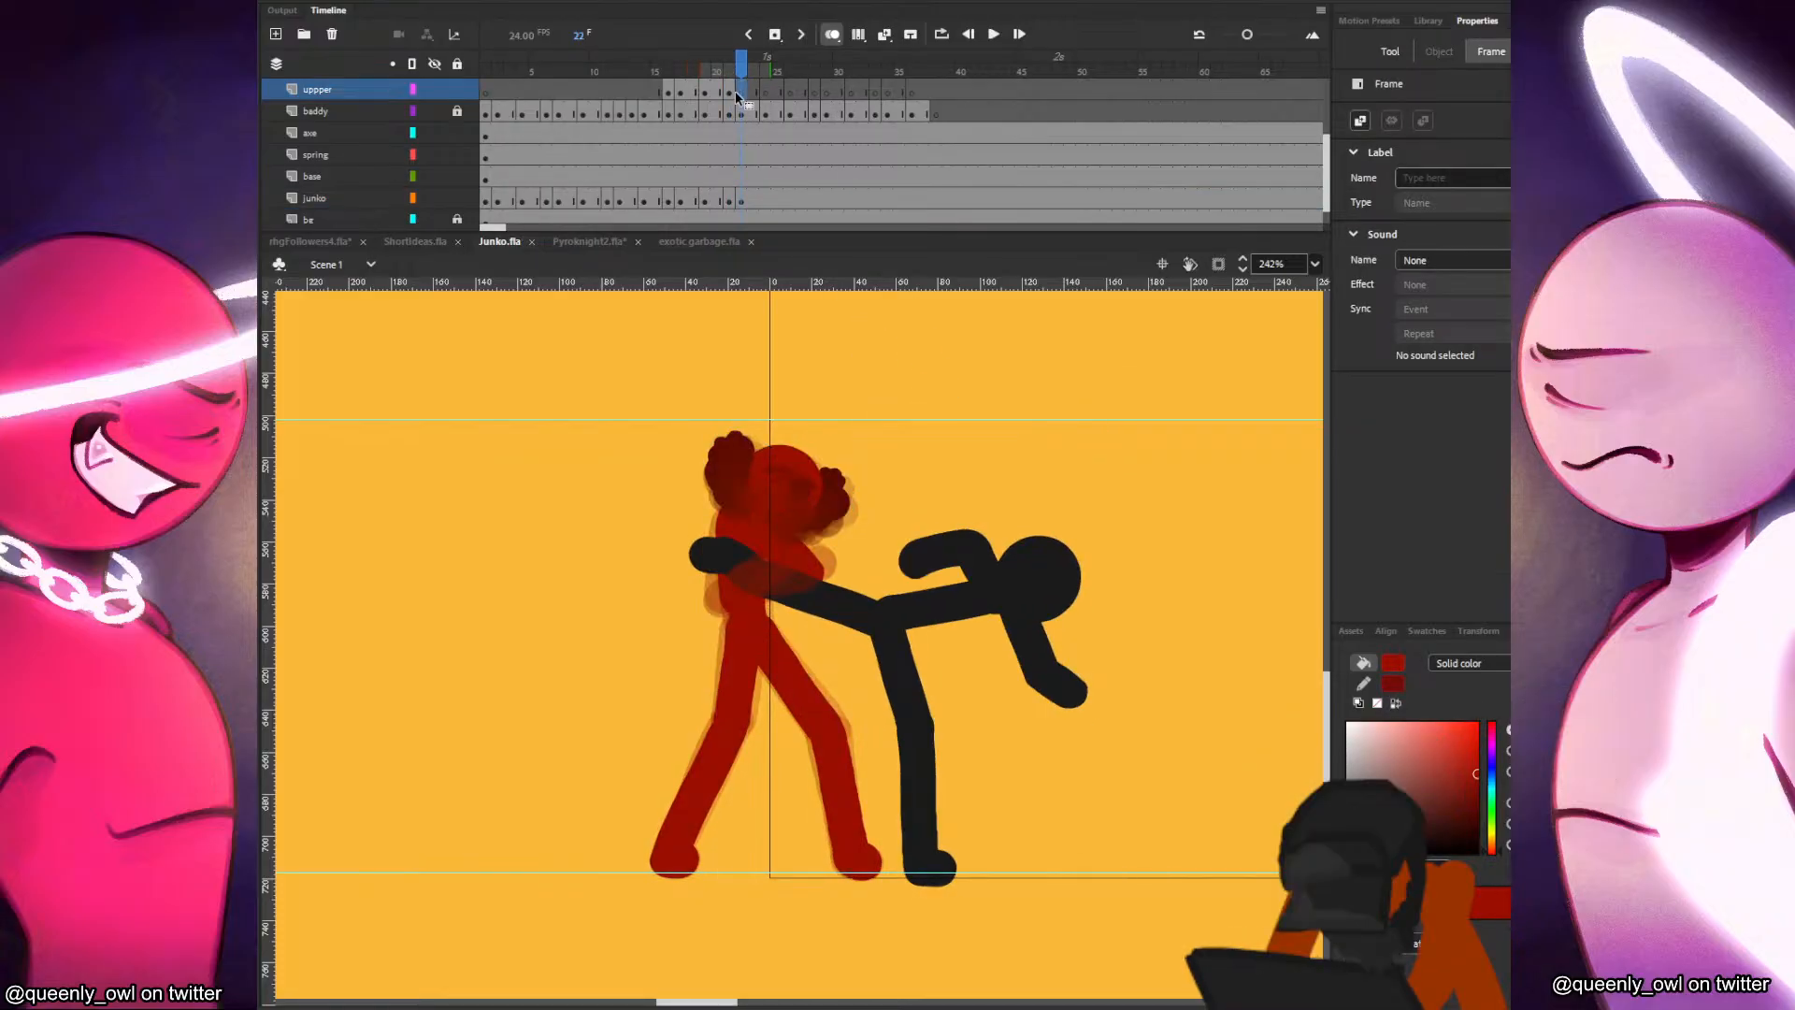
key("b")
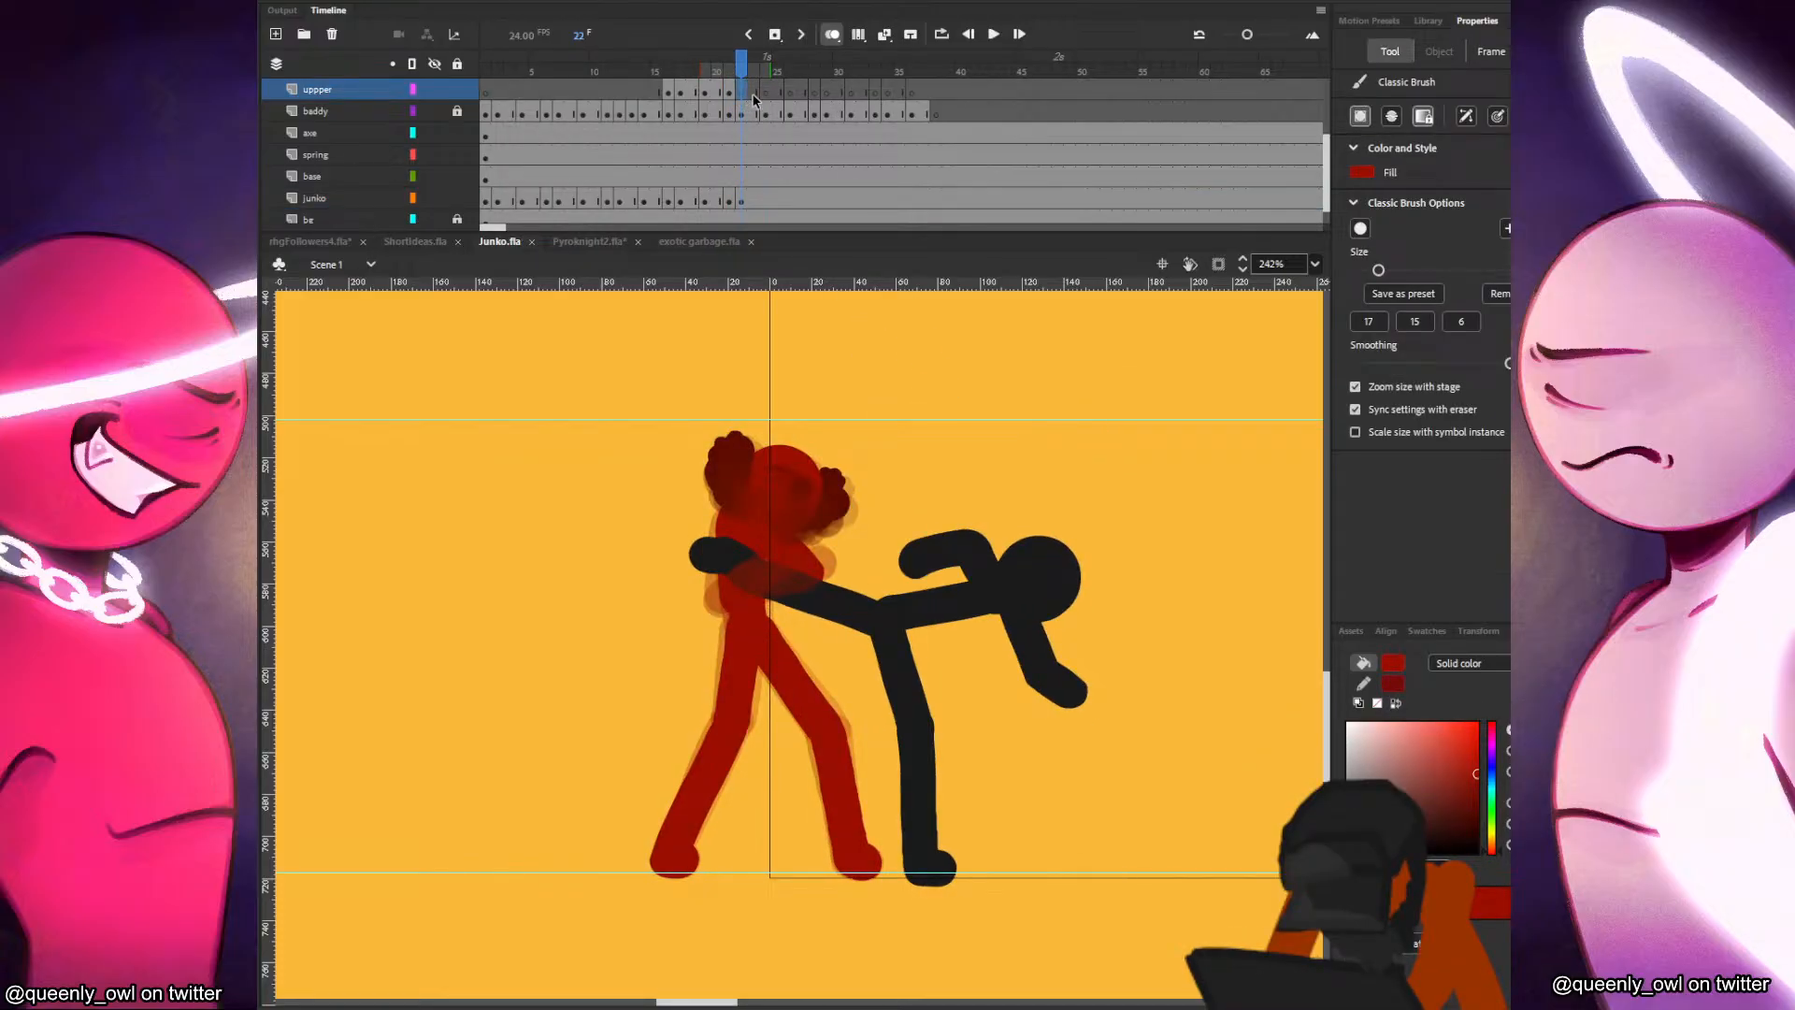
key("comma")
key("period")
key("comma")
key("period")
key("comma")
key("period")
key("comma")
key("period")
key("comma")
key("period")
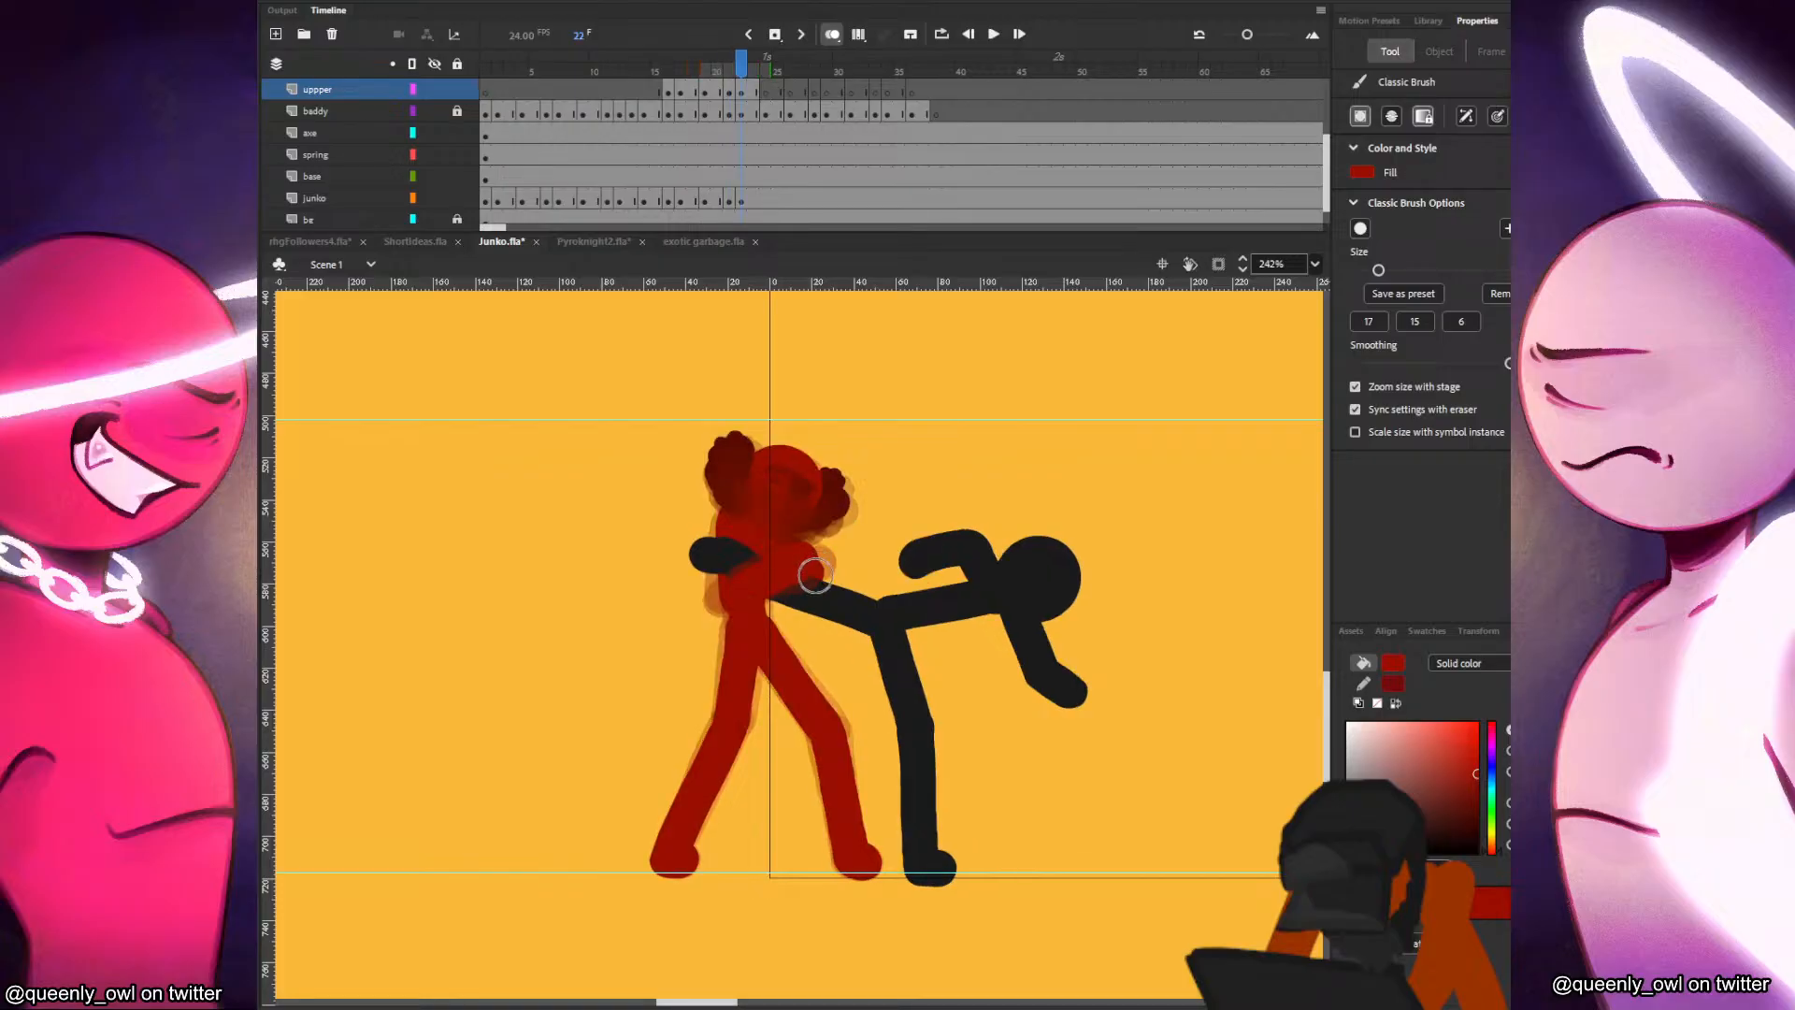
Extend Junko's forearm and hand across the held leg on the uppper layer at frame 22 and check the motion against frame 21.
mouse_move(768, 572)
left_mouse_down()
mouse_move(748, 570)
mouse_move(824, 564)
left_mouse_up()
key("comma")
key("period")
key("comma")
key("period")
key("comma")
key("period")
key("comma")
key("period")
Fill in Junko's shoulder area below the head on the junko layer at frame 22 and compare with frame 21.
left_click(742, 201)
key("comma")
key("period")
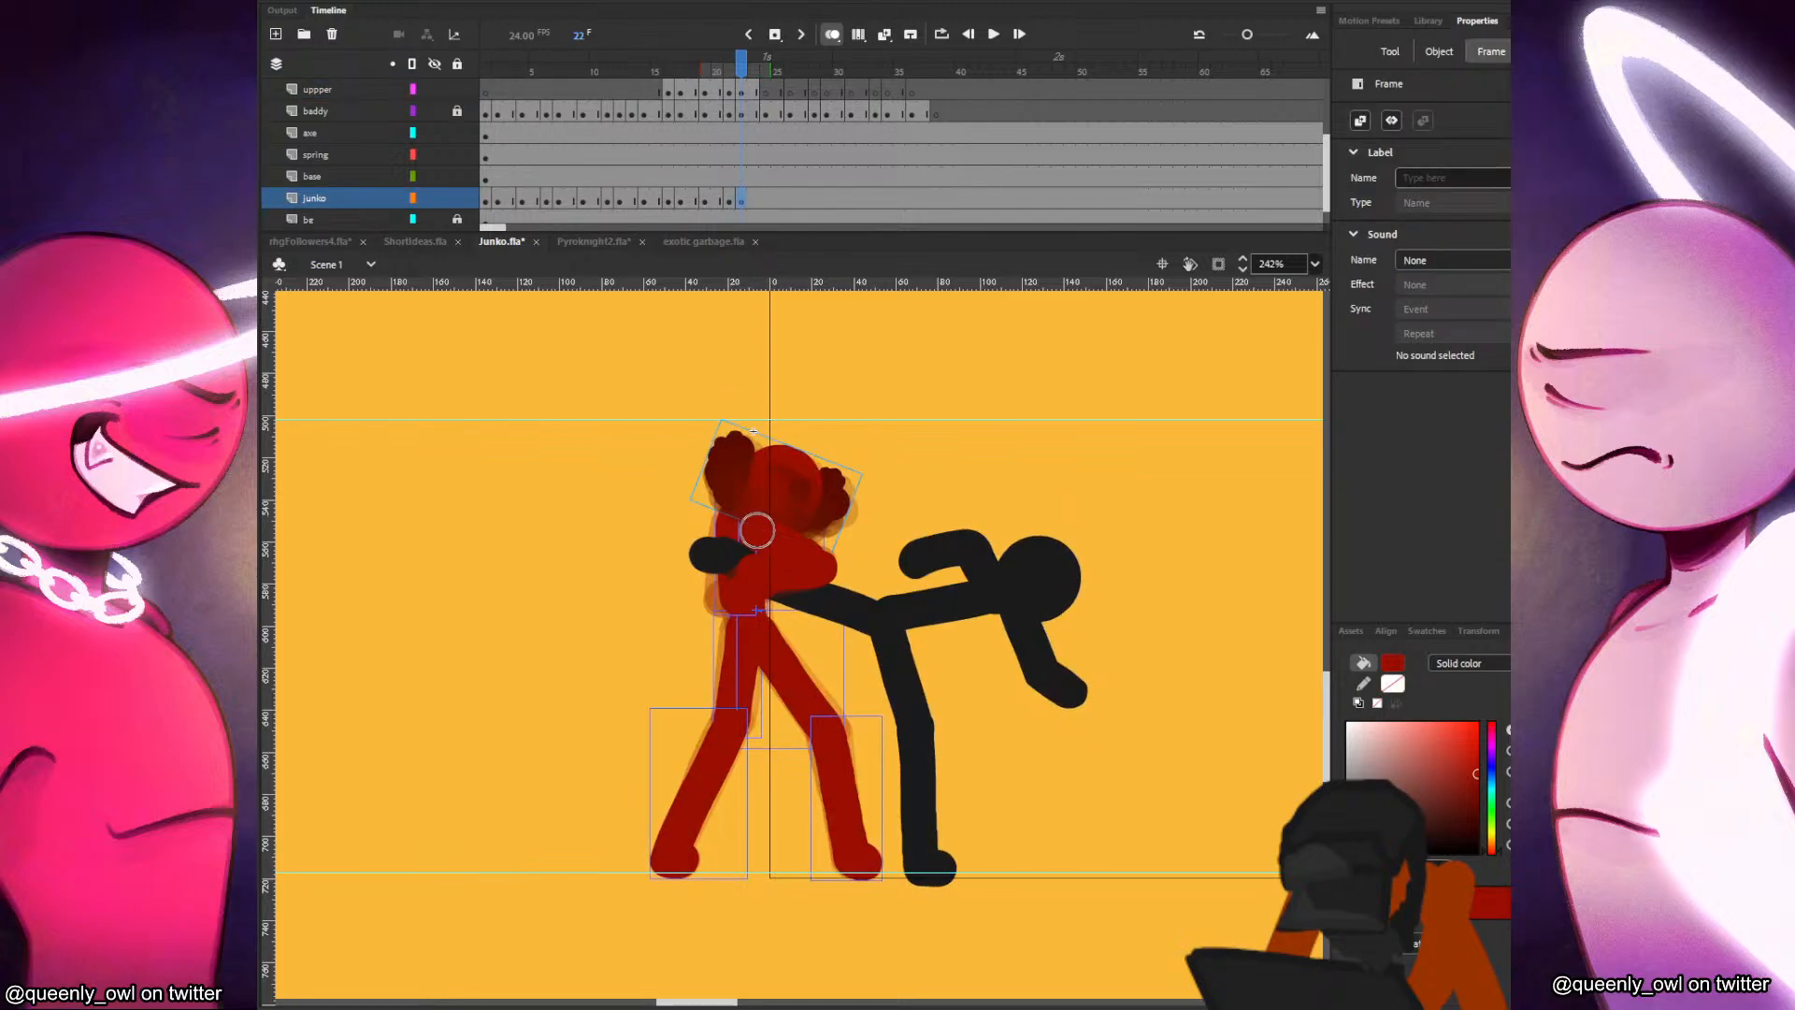
left_click_drag(758, 531, 801, 545)
key("comma")
key("period")
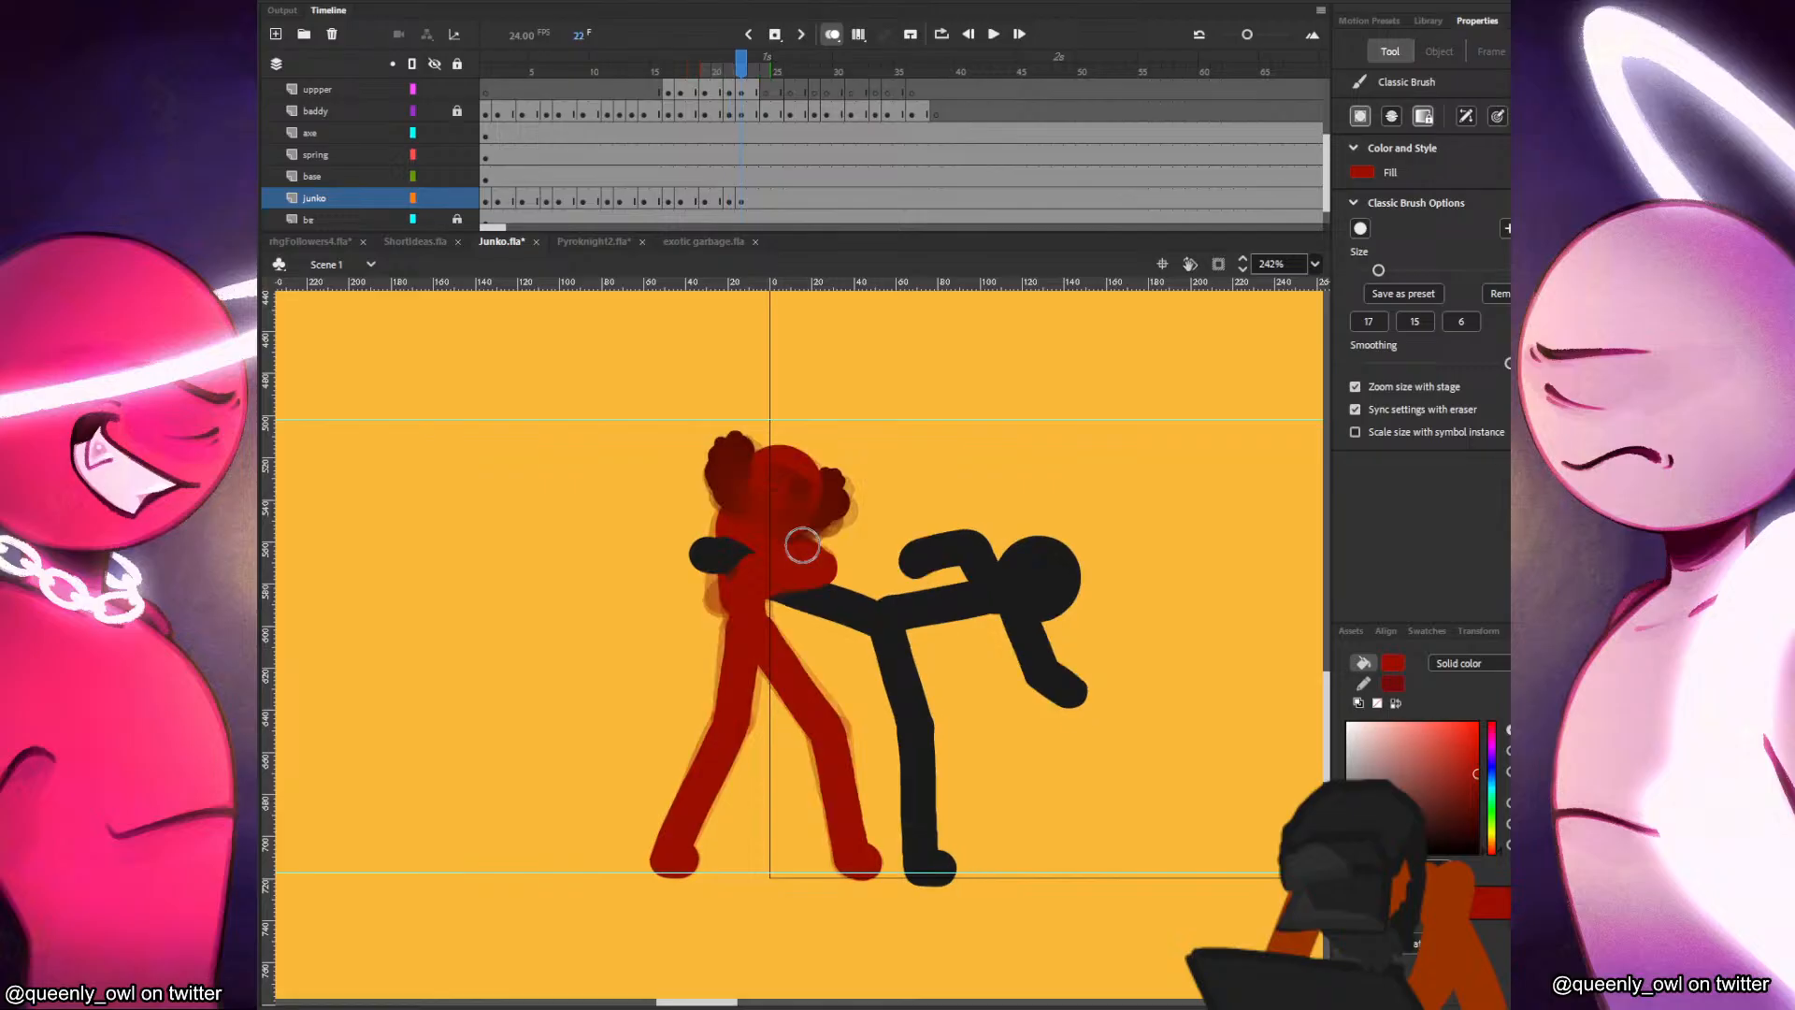
Add a blank keyframe at frame 24 on the junko layer, paste Junko's head in place from frame 23 and shift it slightly downward.
left_click(767, 194)
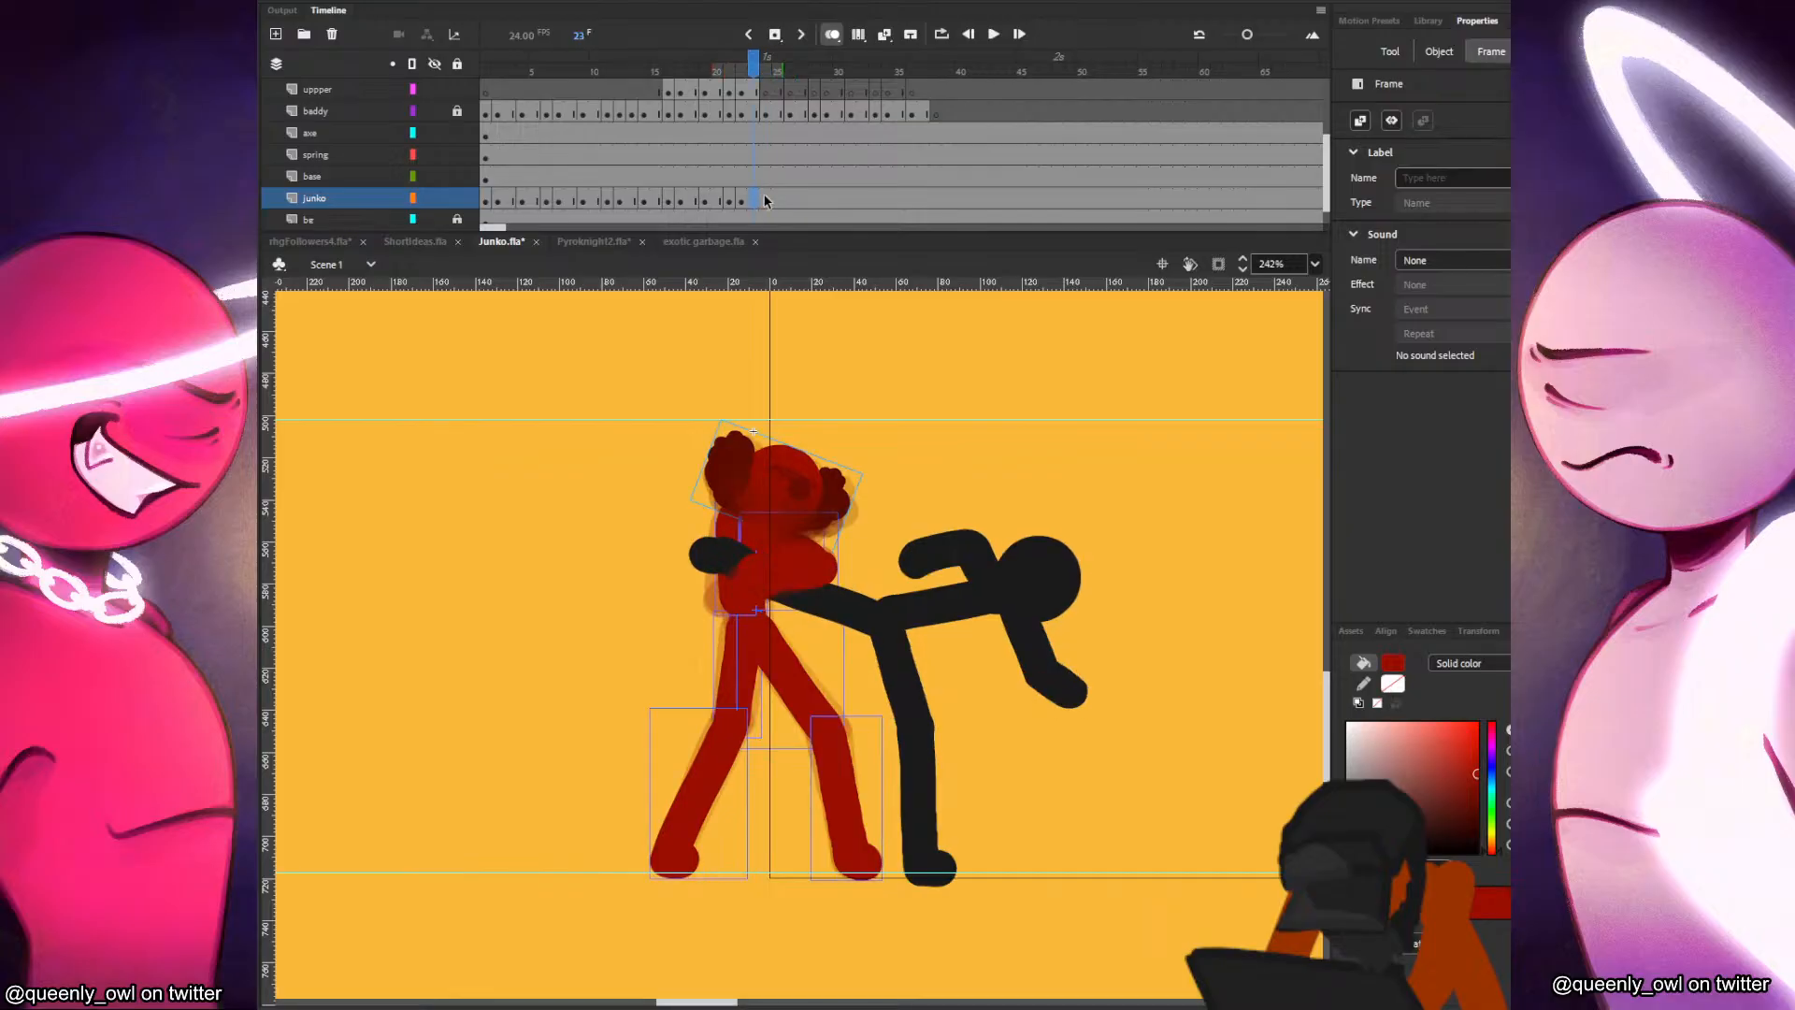
key("Delete")
left_click(759, 91)
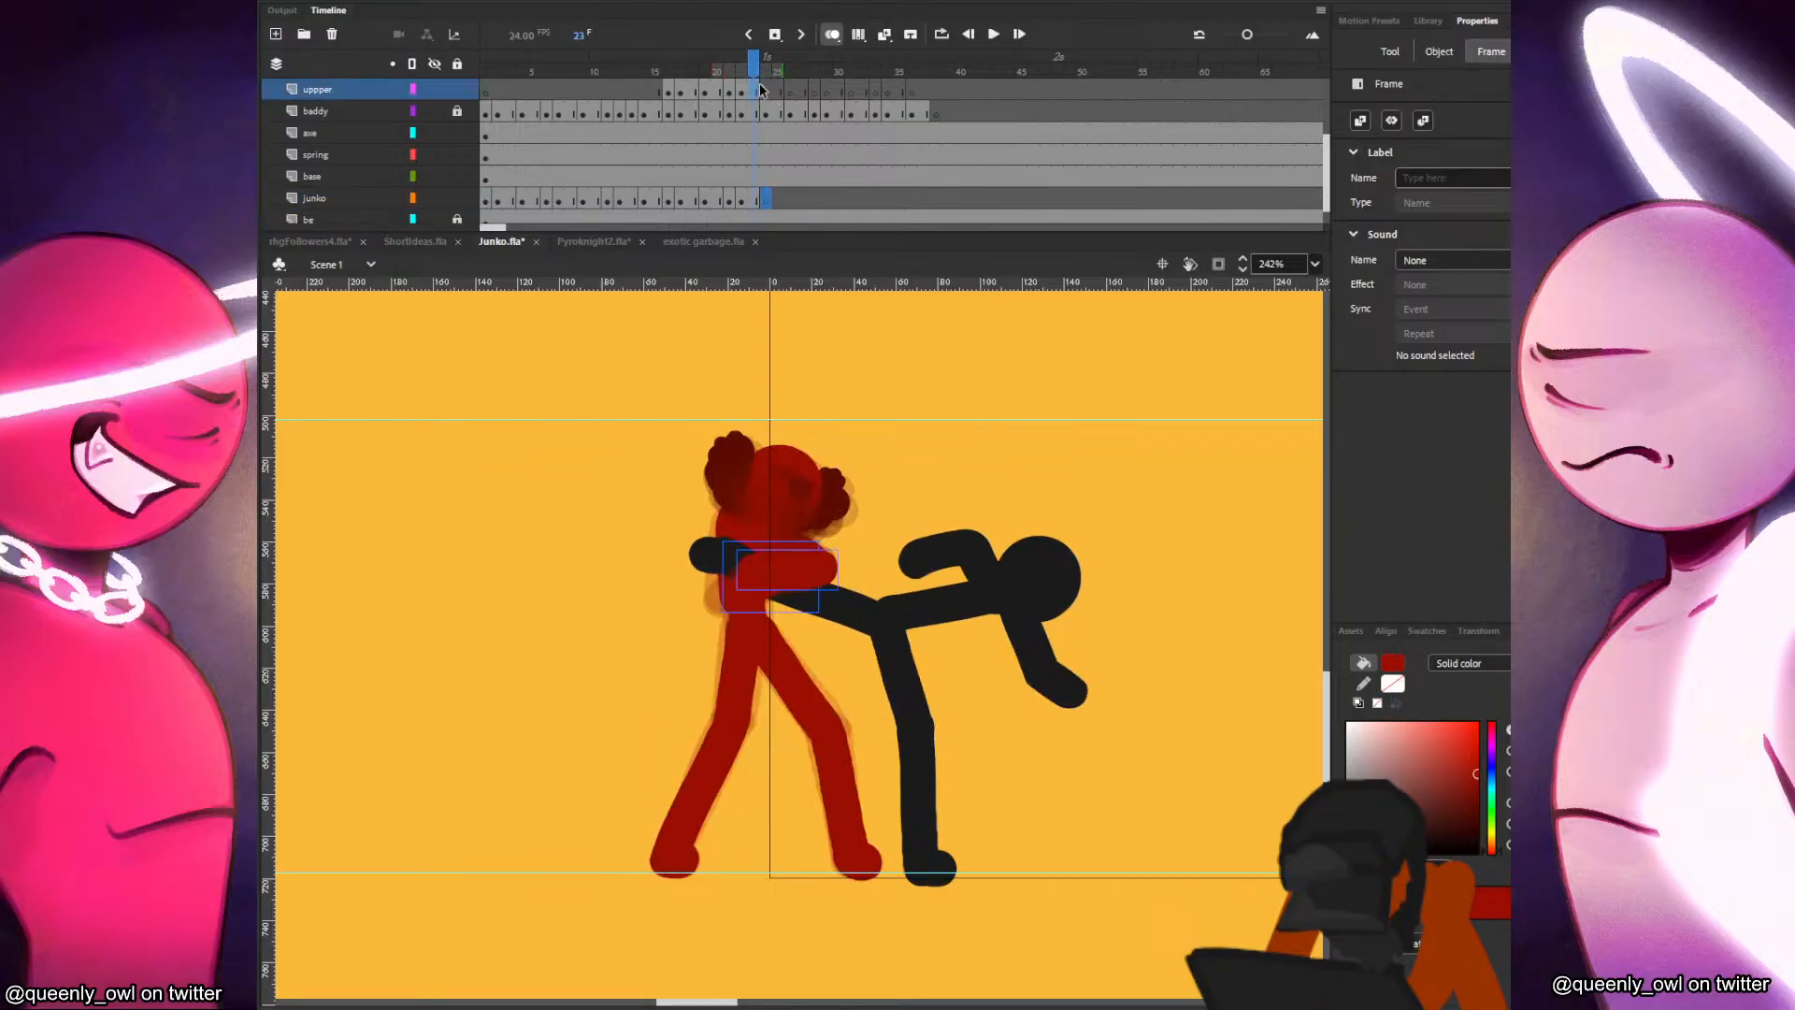
left_click(759, 199)
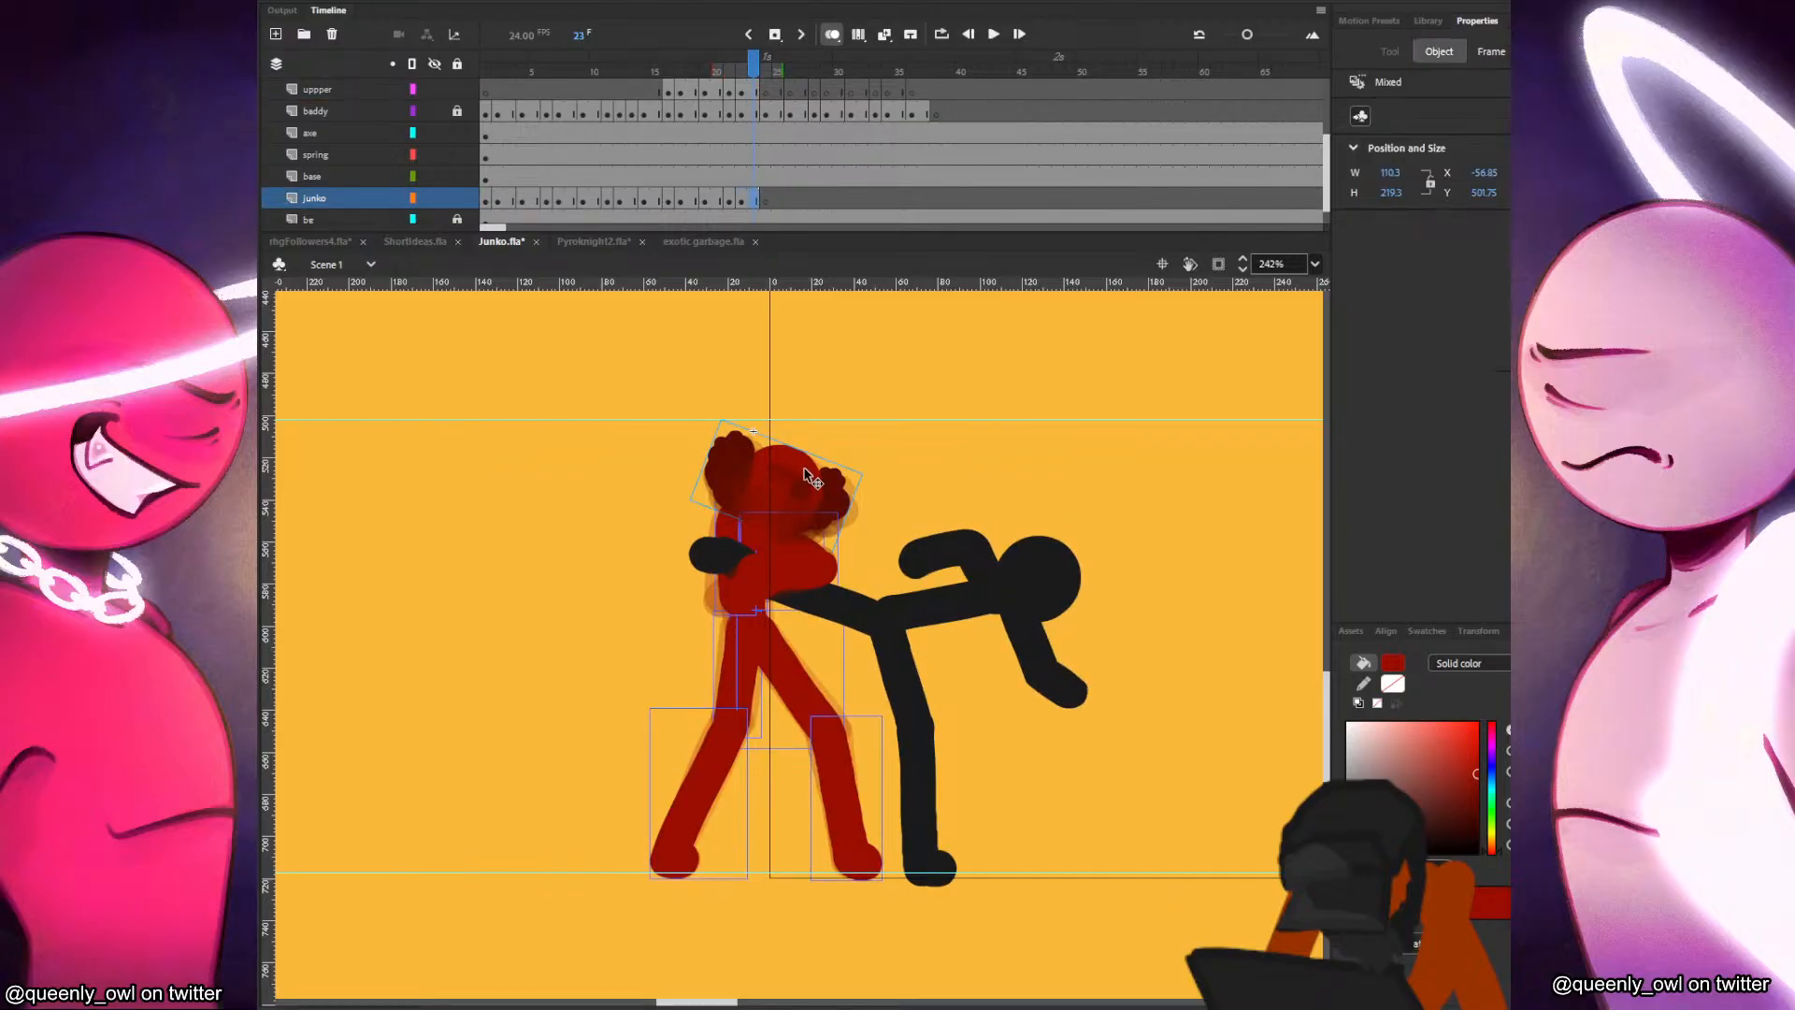
left_click(765, 201)
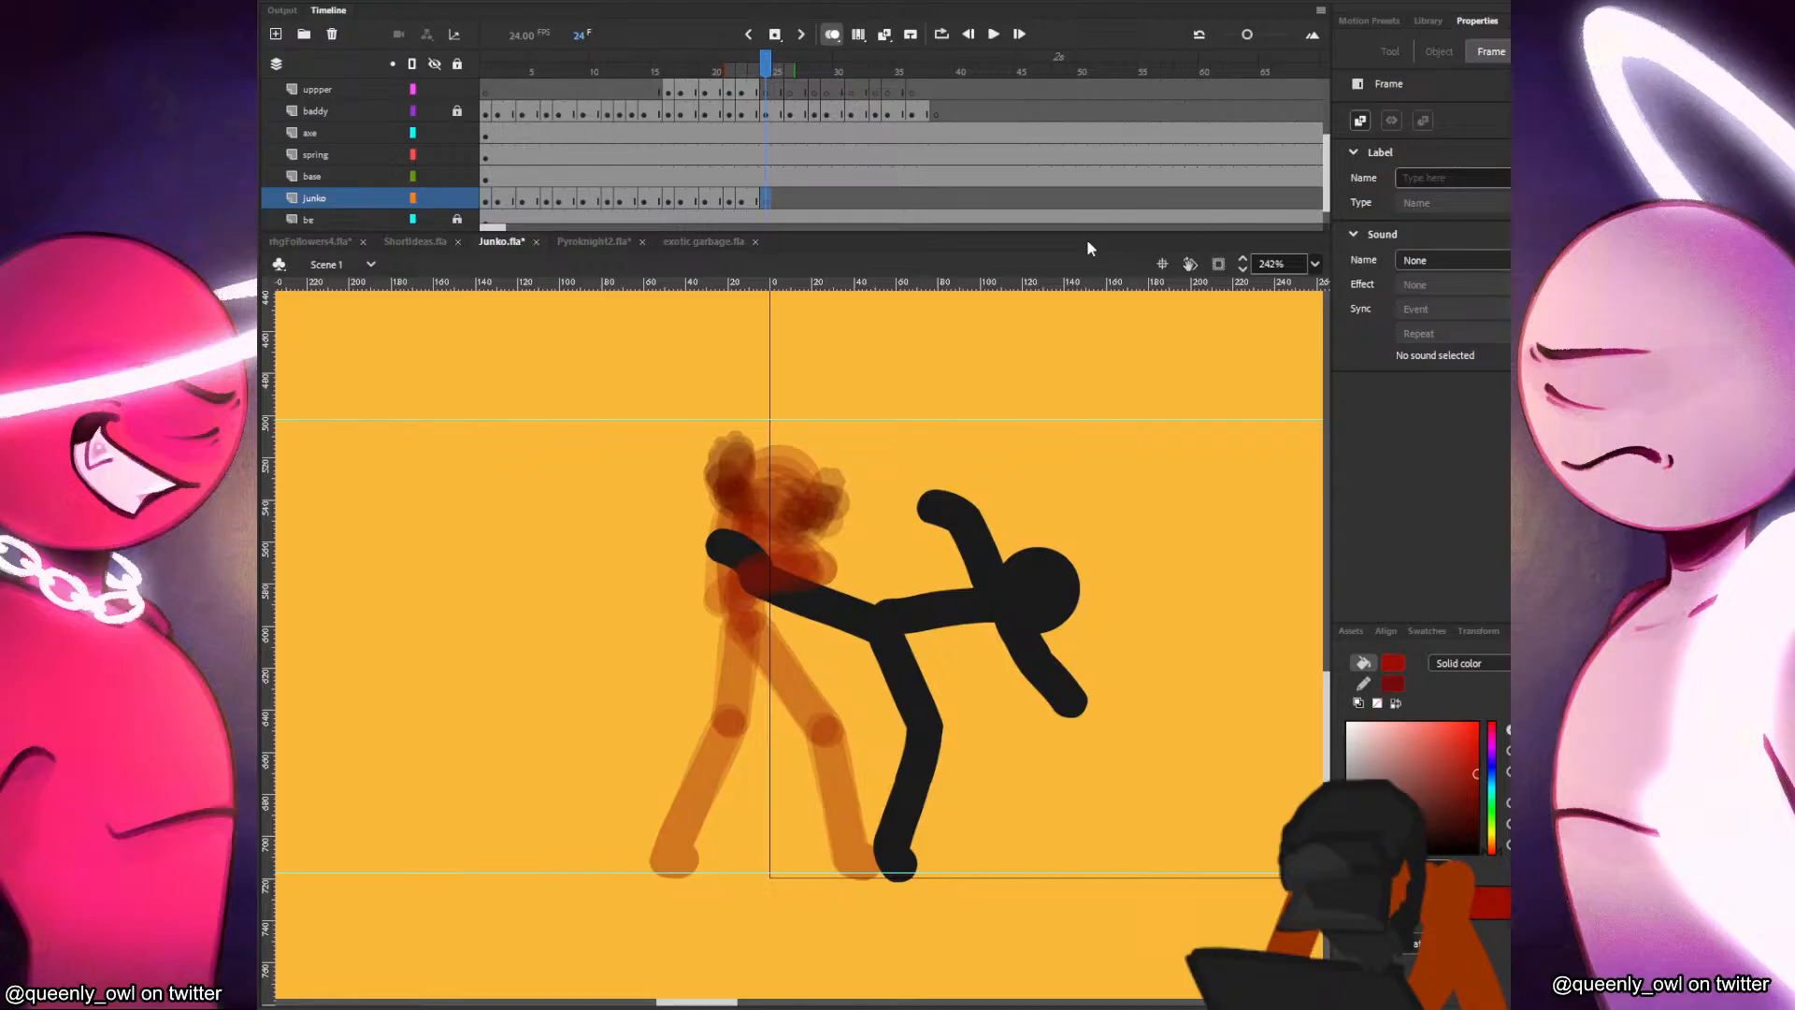
right_click(923, 335)
left_click(985, 404)
left_click_drag(855, 432, 863, 480)
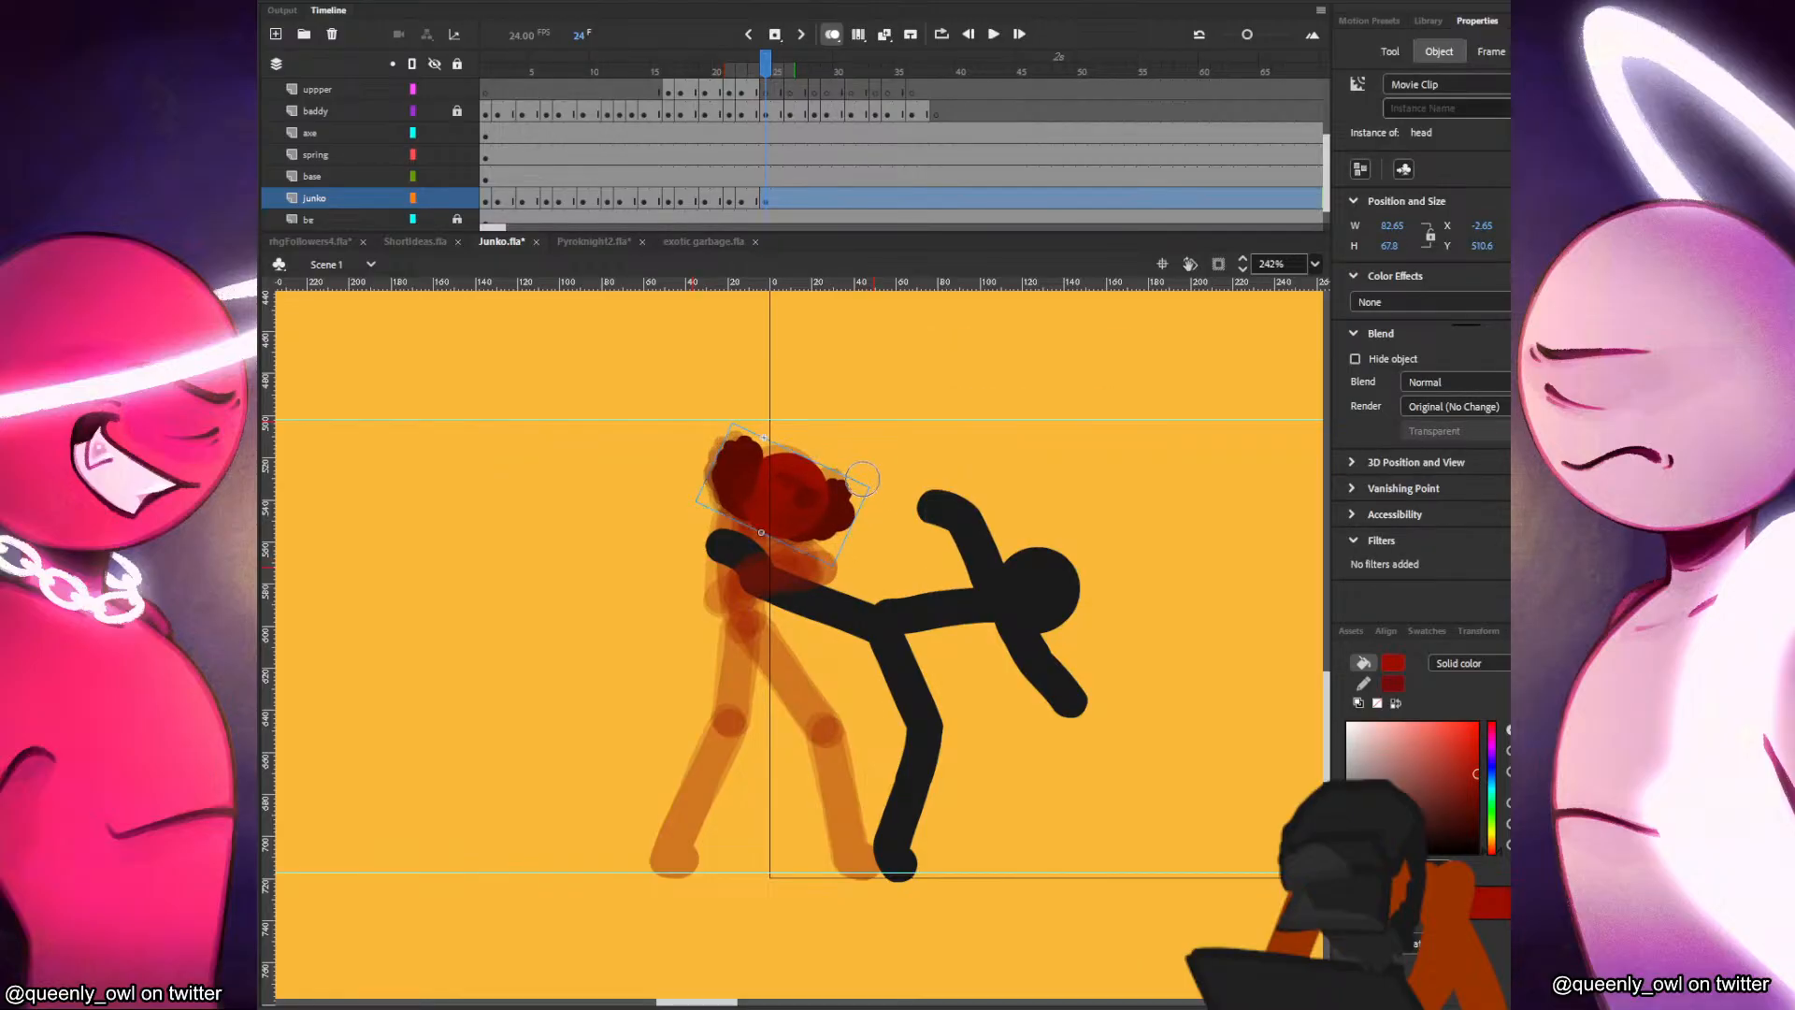
key("comma")
key("period")
Paint Junko's torso and rear thigh on the junko layer at frame 24, comparing with the previous frame.
left_click_drag(750, 626, 761, 532)
key("comma")
key("period")
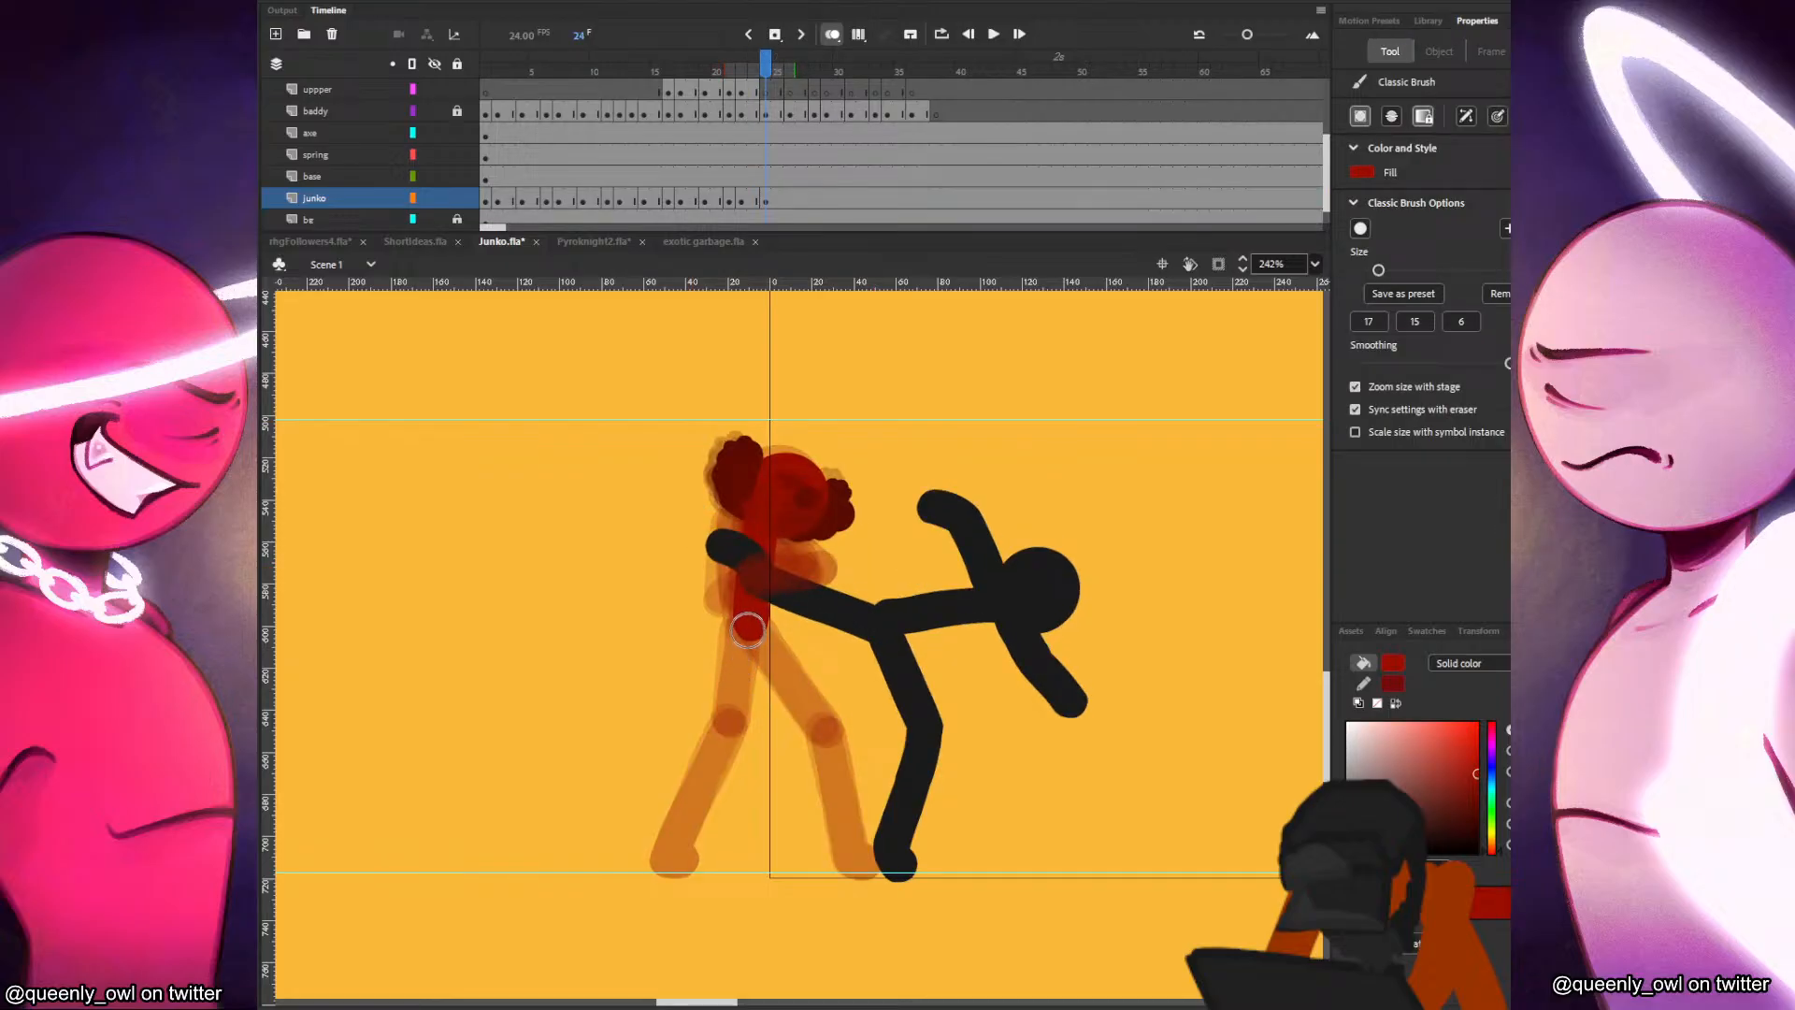
left_click_drag(748, 629, 741, 706)
key("comma")
key("period")
Paint Junko's front leg down to the foot at frame 24 and compare it with frame 23.
mouse_move(756, 629)
left_mouse_down()
mouse_move(835, 733)
mouse_move(859, 864)
left_mouse_up()
key("comma")
key("period")
key("comma")
key("period")
Paint Junko's rear shin and foot at frame 24 and check the leg motion against the preceding frames.
left_click_drag(735, 725, 671, 850)
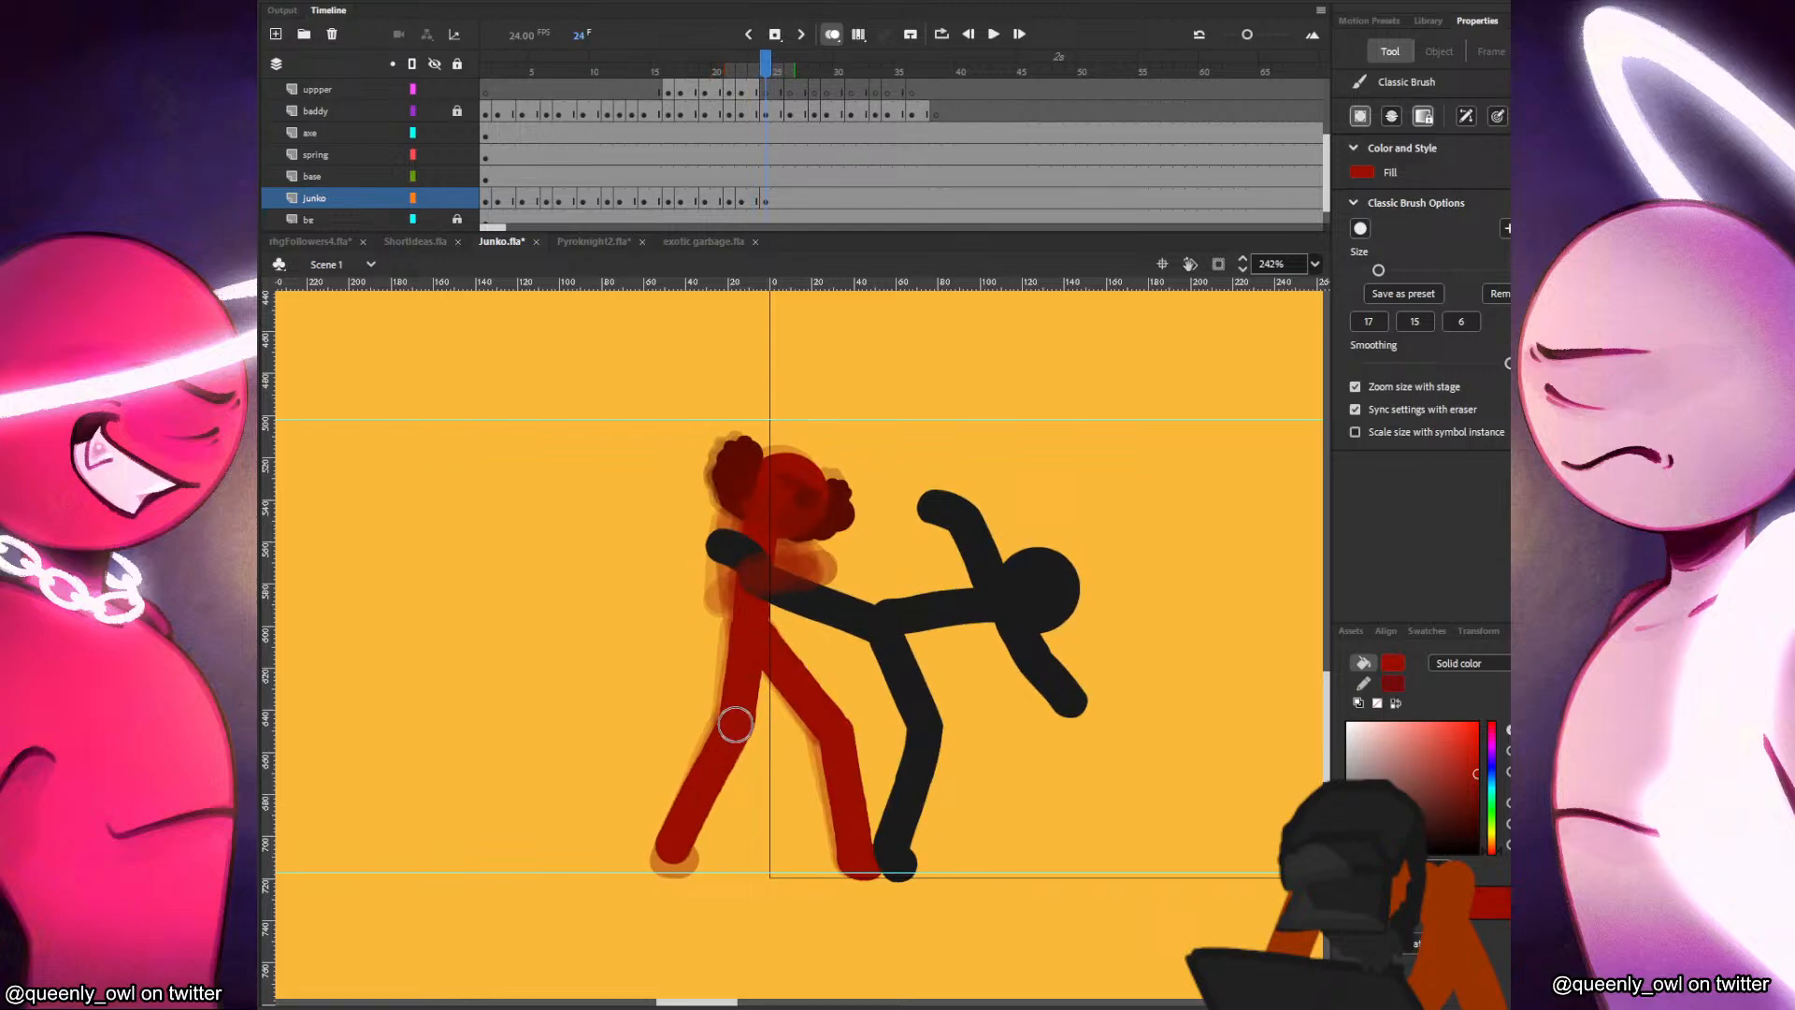
key("comma")
key("period")
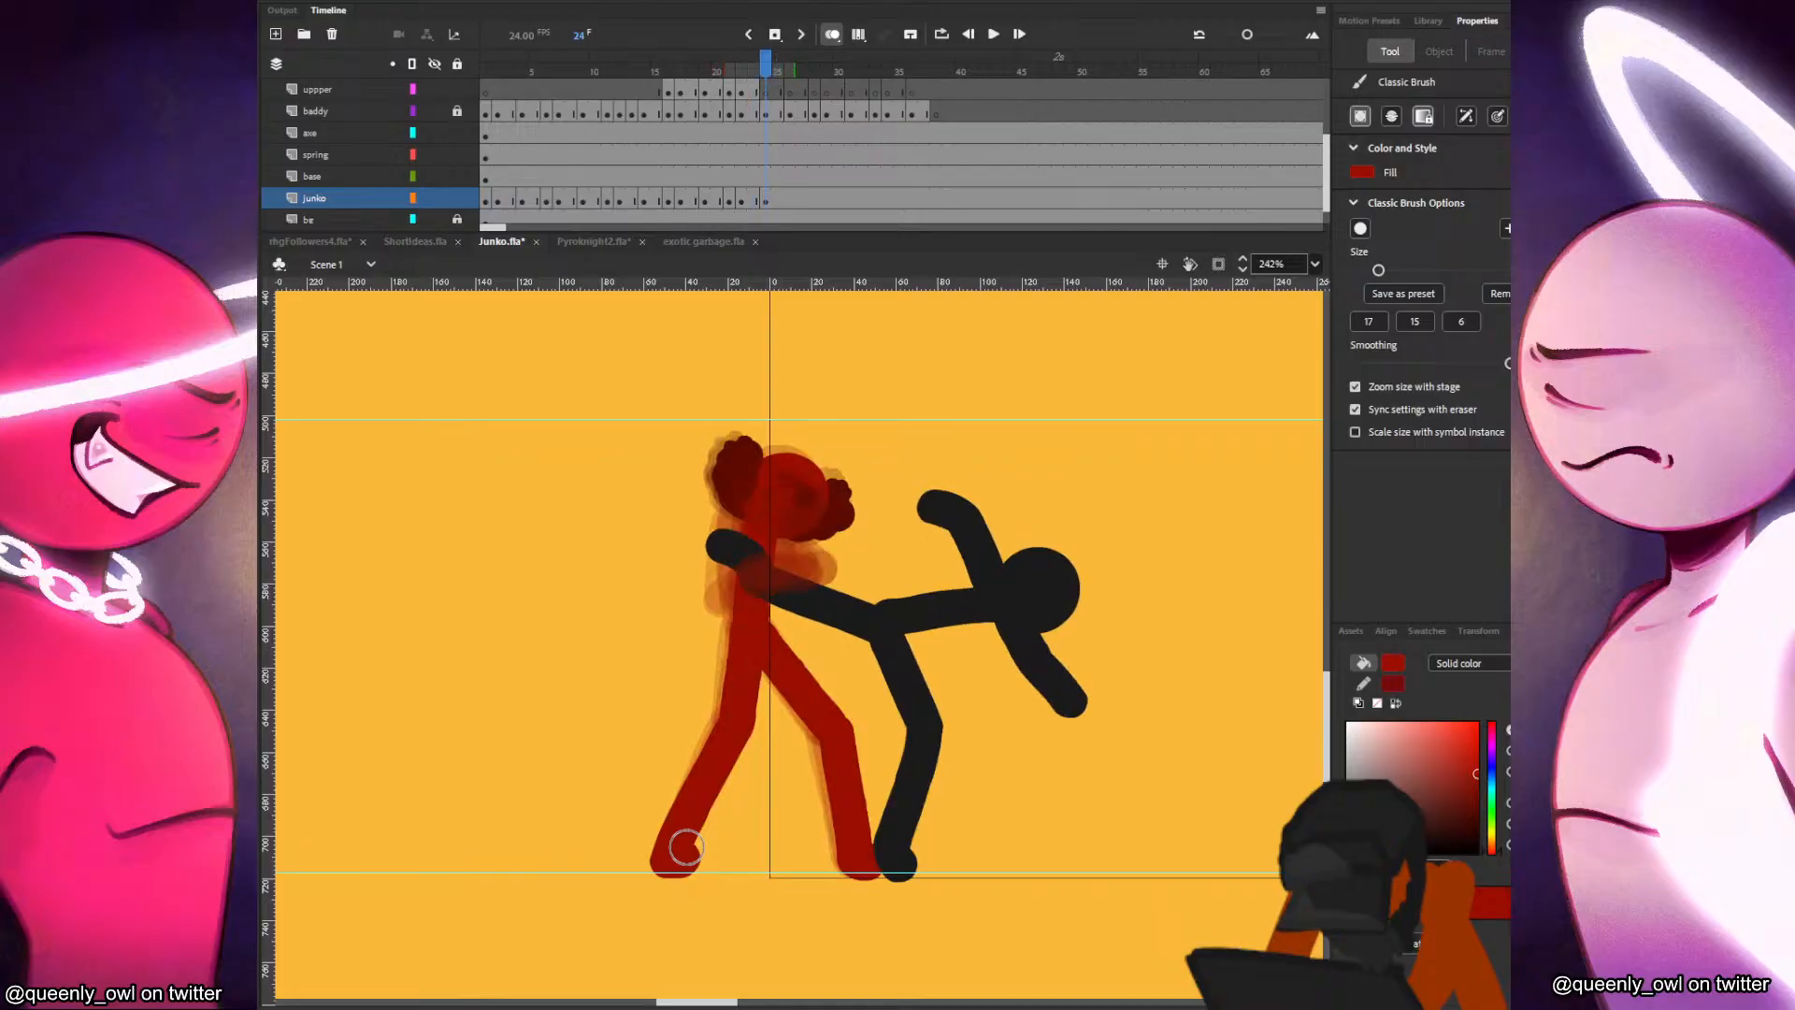
key("comma")
key("comma")
key("comma")
key("period")
key("period")
key("period")
Paint Junko's shoulder and upper arm on the junko layer at frame 24 and compare with frame 23.
key("comma")
key("period")
left_click_drag(742, 529, 741, 526)
key("comma")
key("period")
Paint Junko's forearm across the held leg on the uppper layer at frame 24, checking the motion against frame 23.
key("comma")
key("period")
left_click(756, 97)
left_click(767, 95)
key("comma")
key("period")
left_click_drag(747, 597, 809, 587)
key("comma")
key("period")
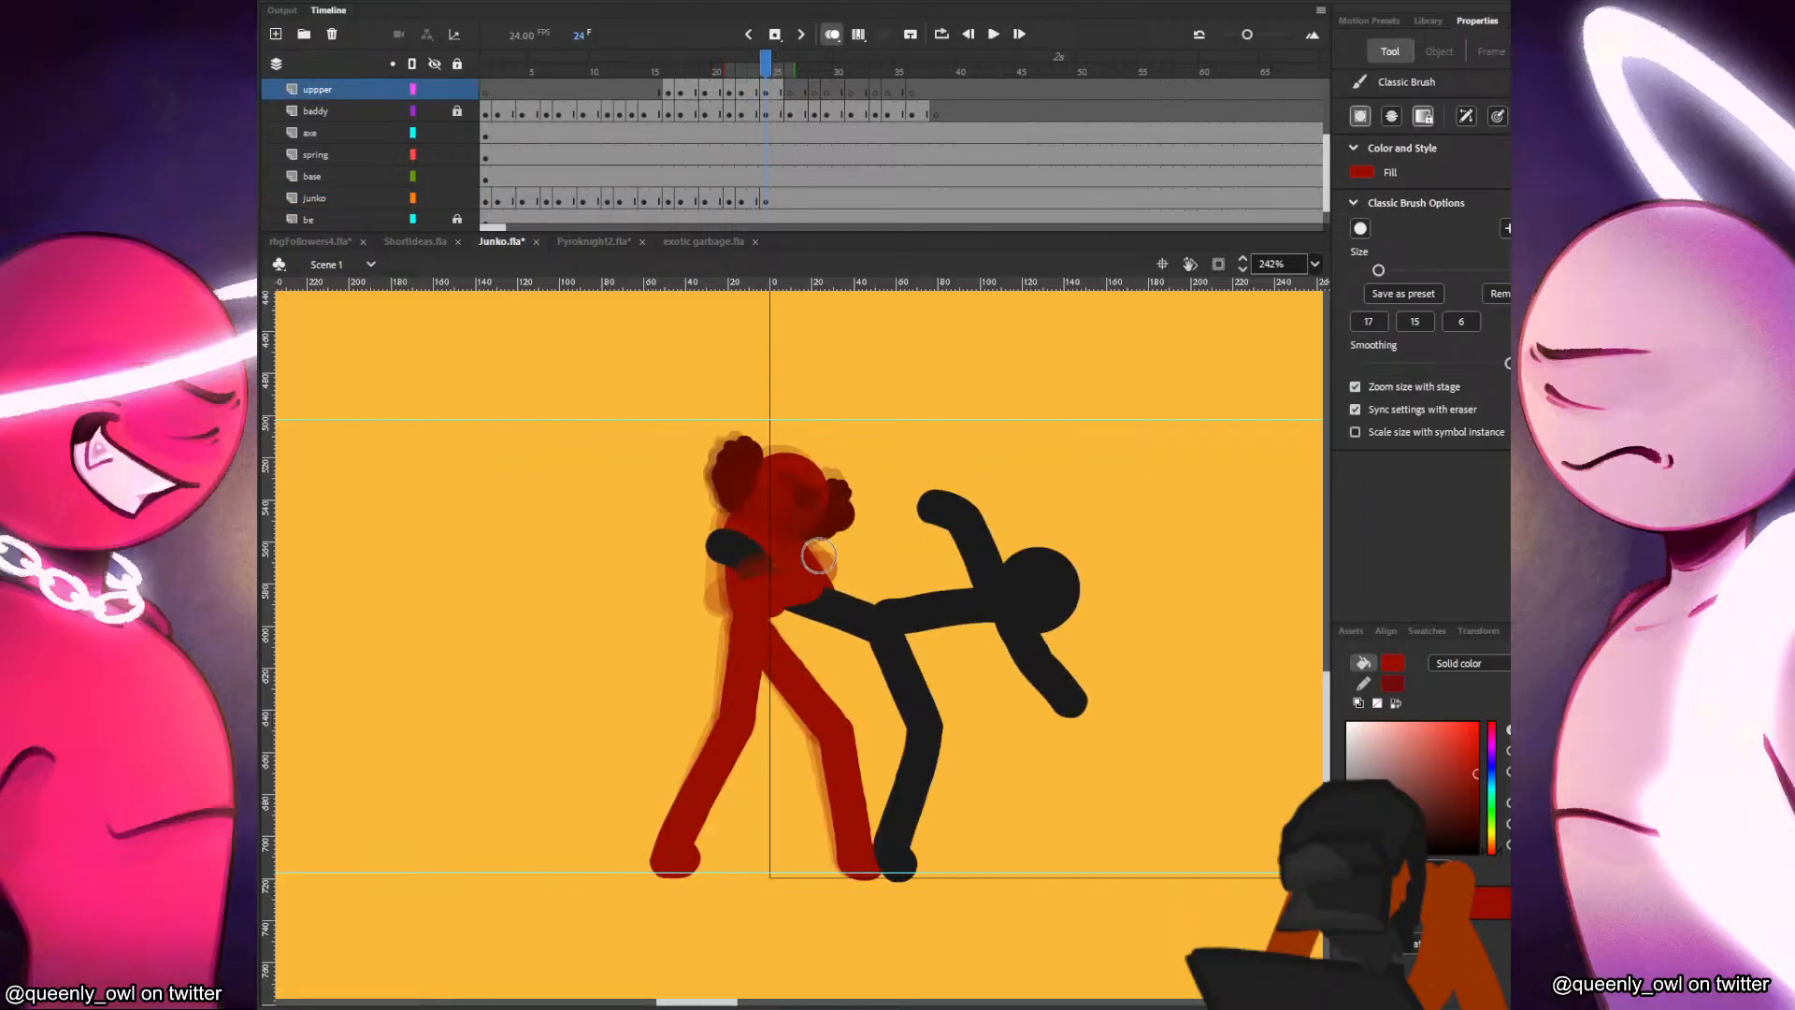
key("comma")
key("period")
key("comma")
key("period")
key("comma")
key("period")
key("comma")
key("period")
Play back the fight animation, replaying it from about frame 8 to review the timing of the leg hold.
key("v")
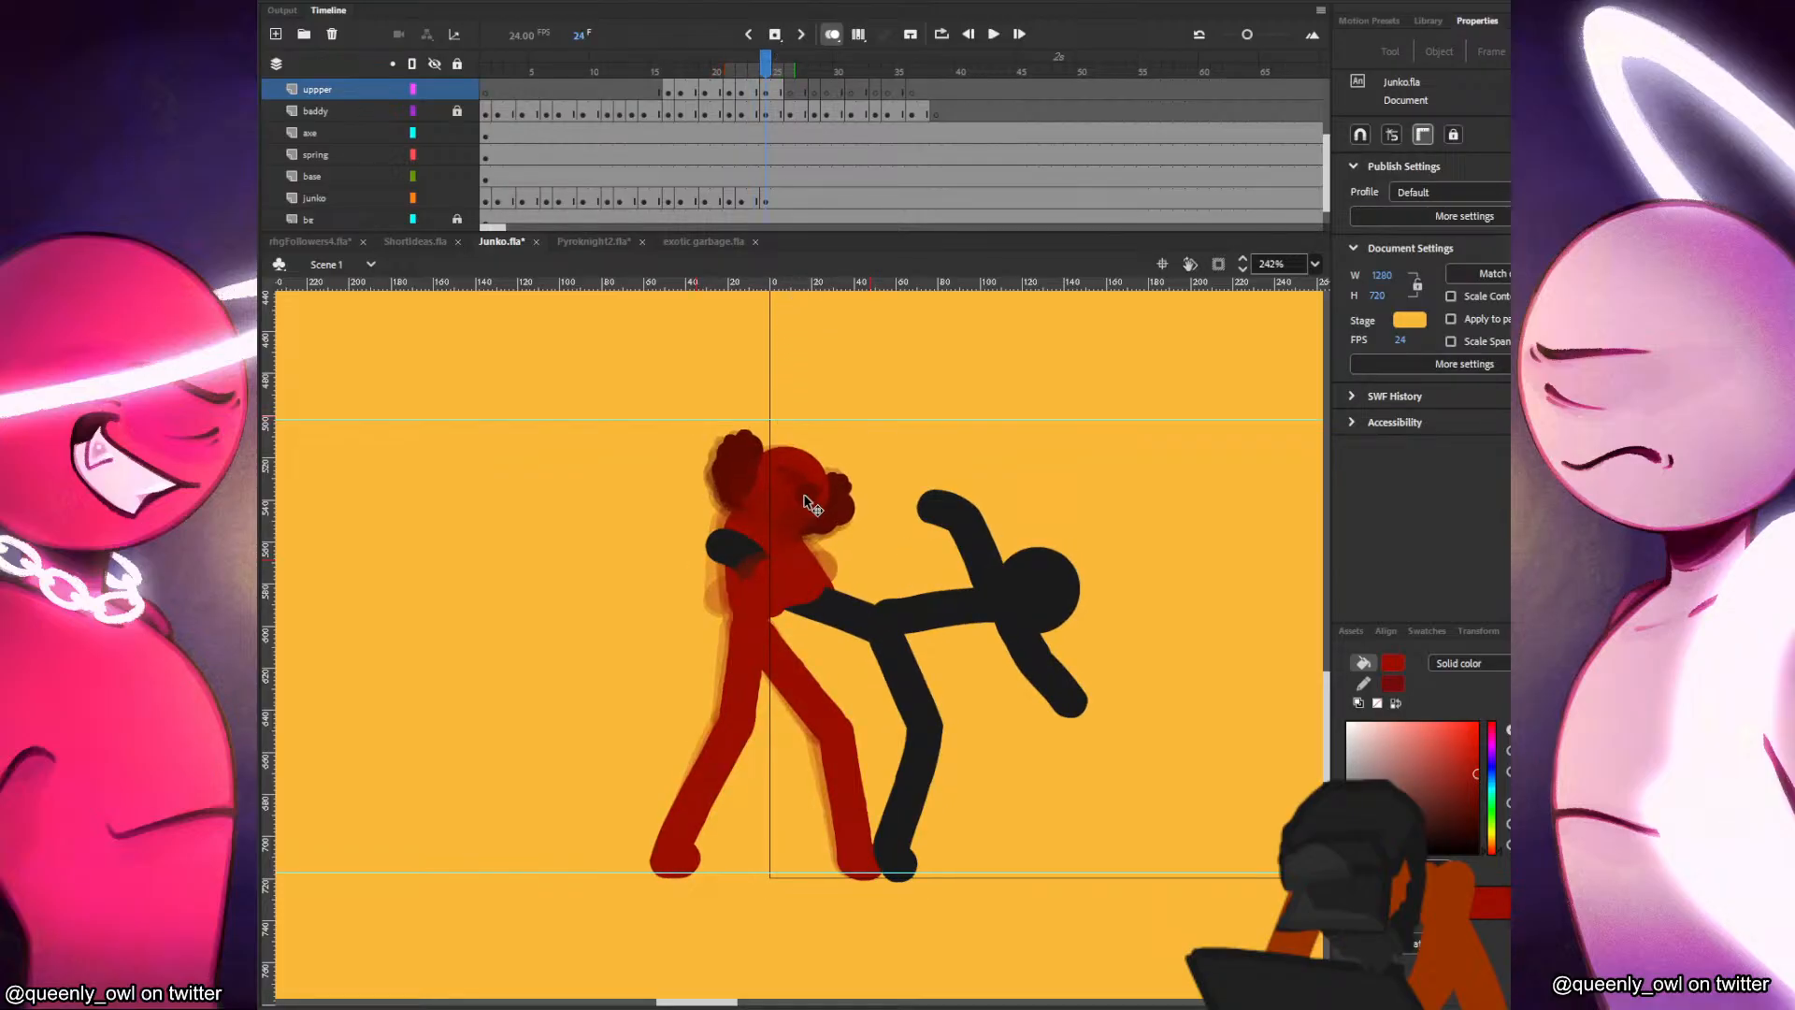
left_click(806, 502)
key("Return")
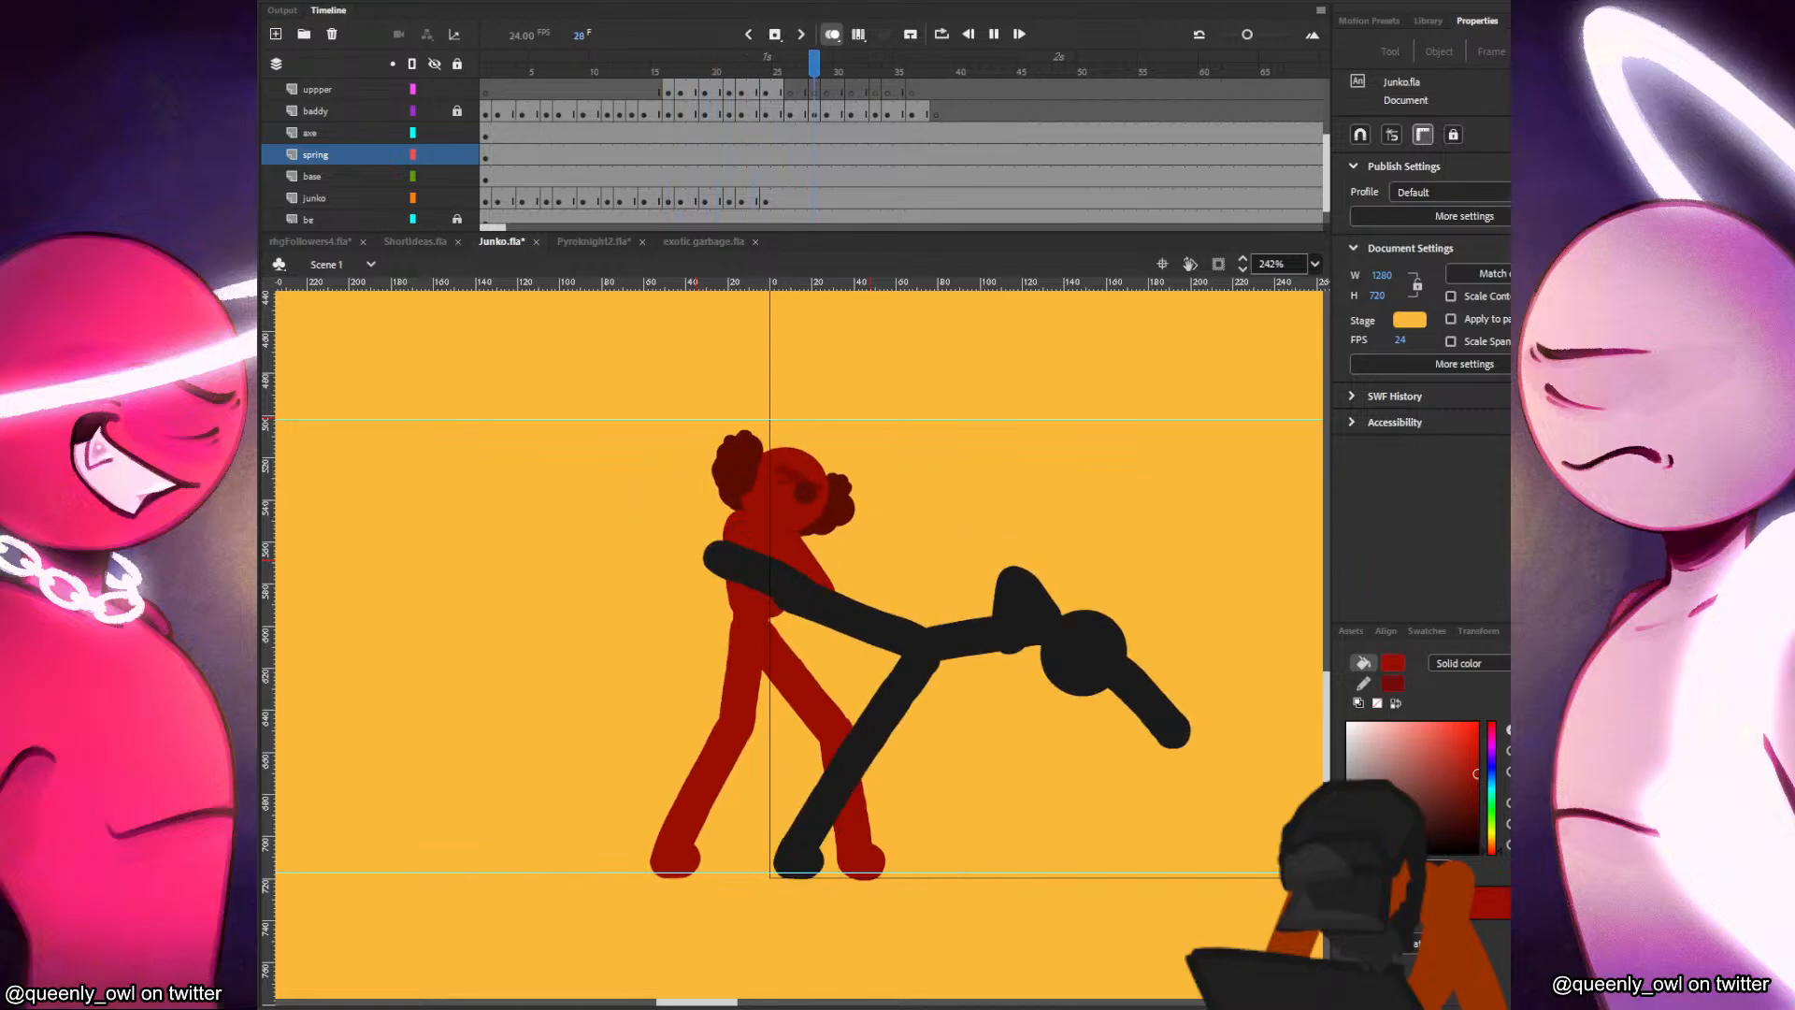
left_click(734, 152)
left_click(574, 138)
key("Return")
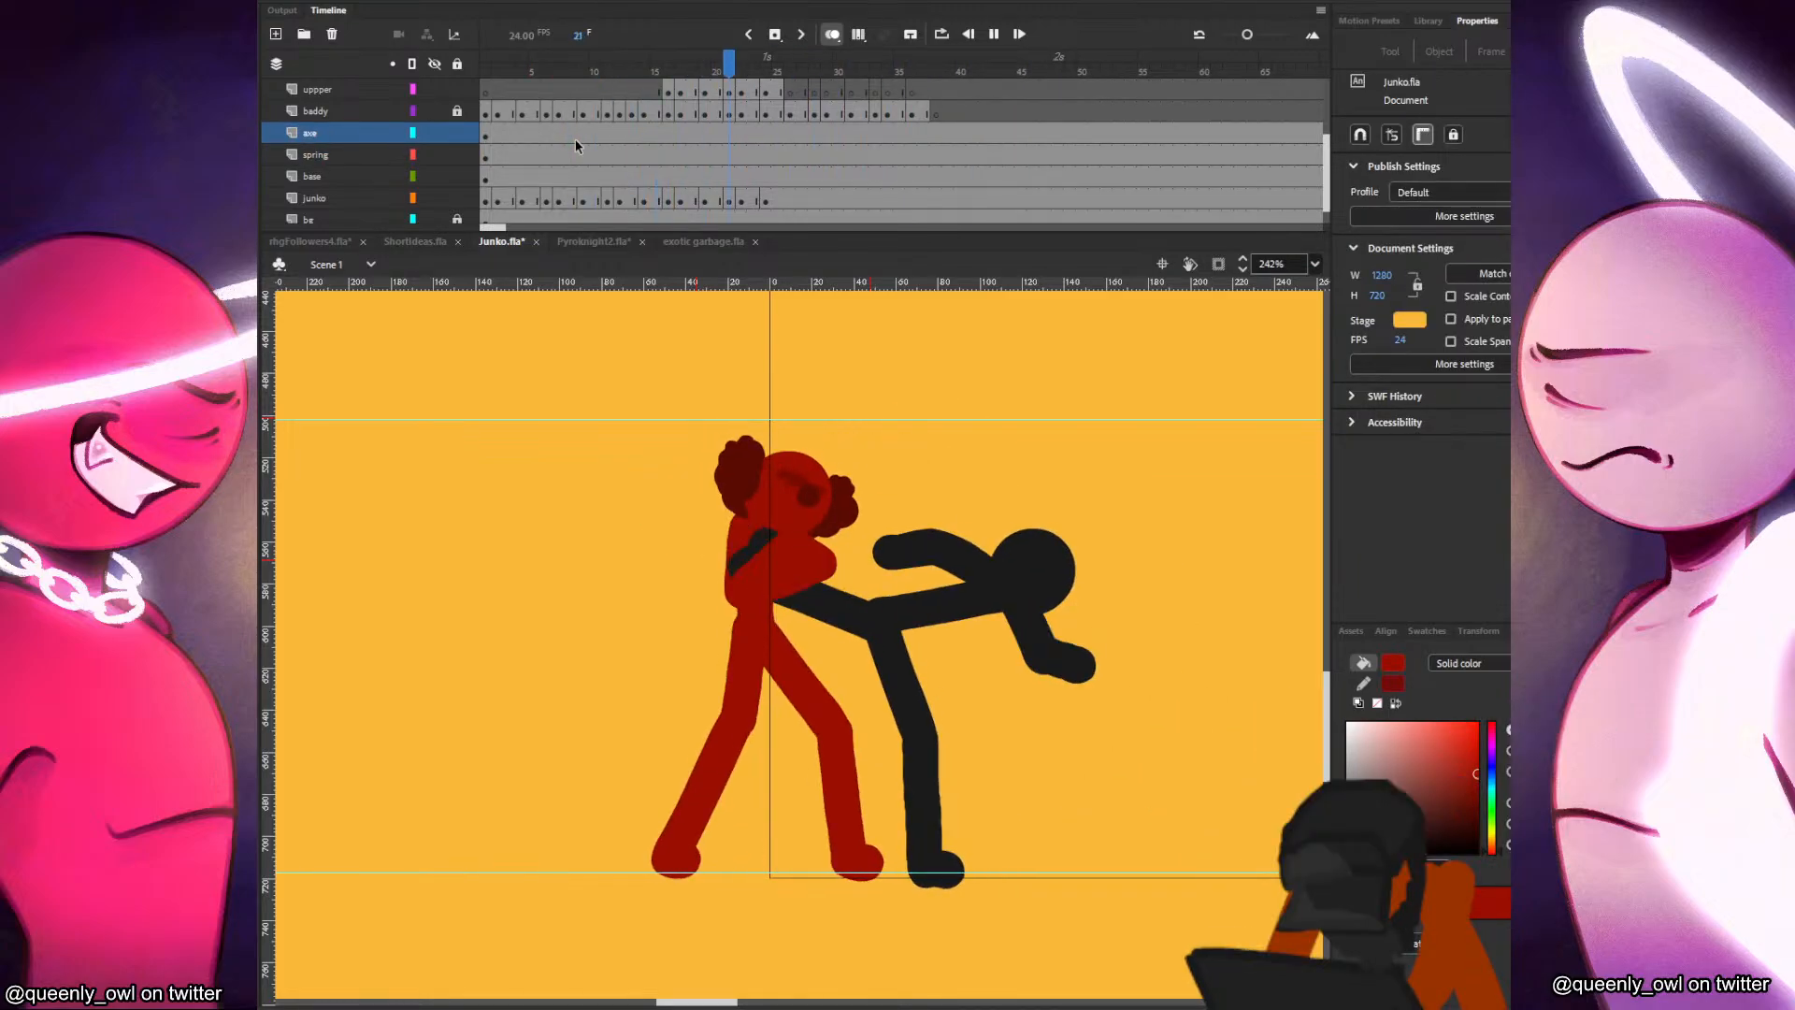
Lengthen the leg-hold poses around frames 20 to 25 by inserting extra frames across all layers, and play back the timing.
left_click_drag(679, 147, 726, 170)
left_click(866, 380)
key("F5")
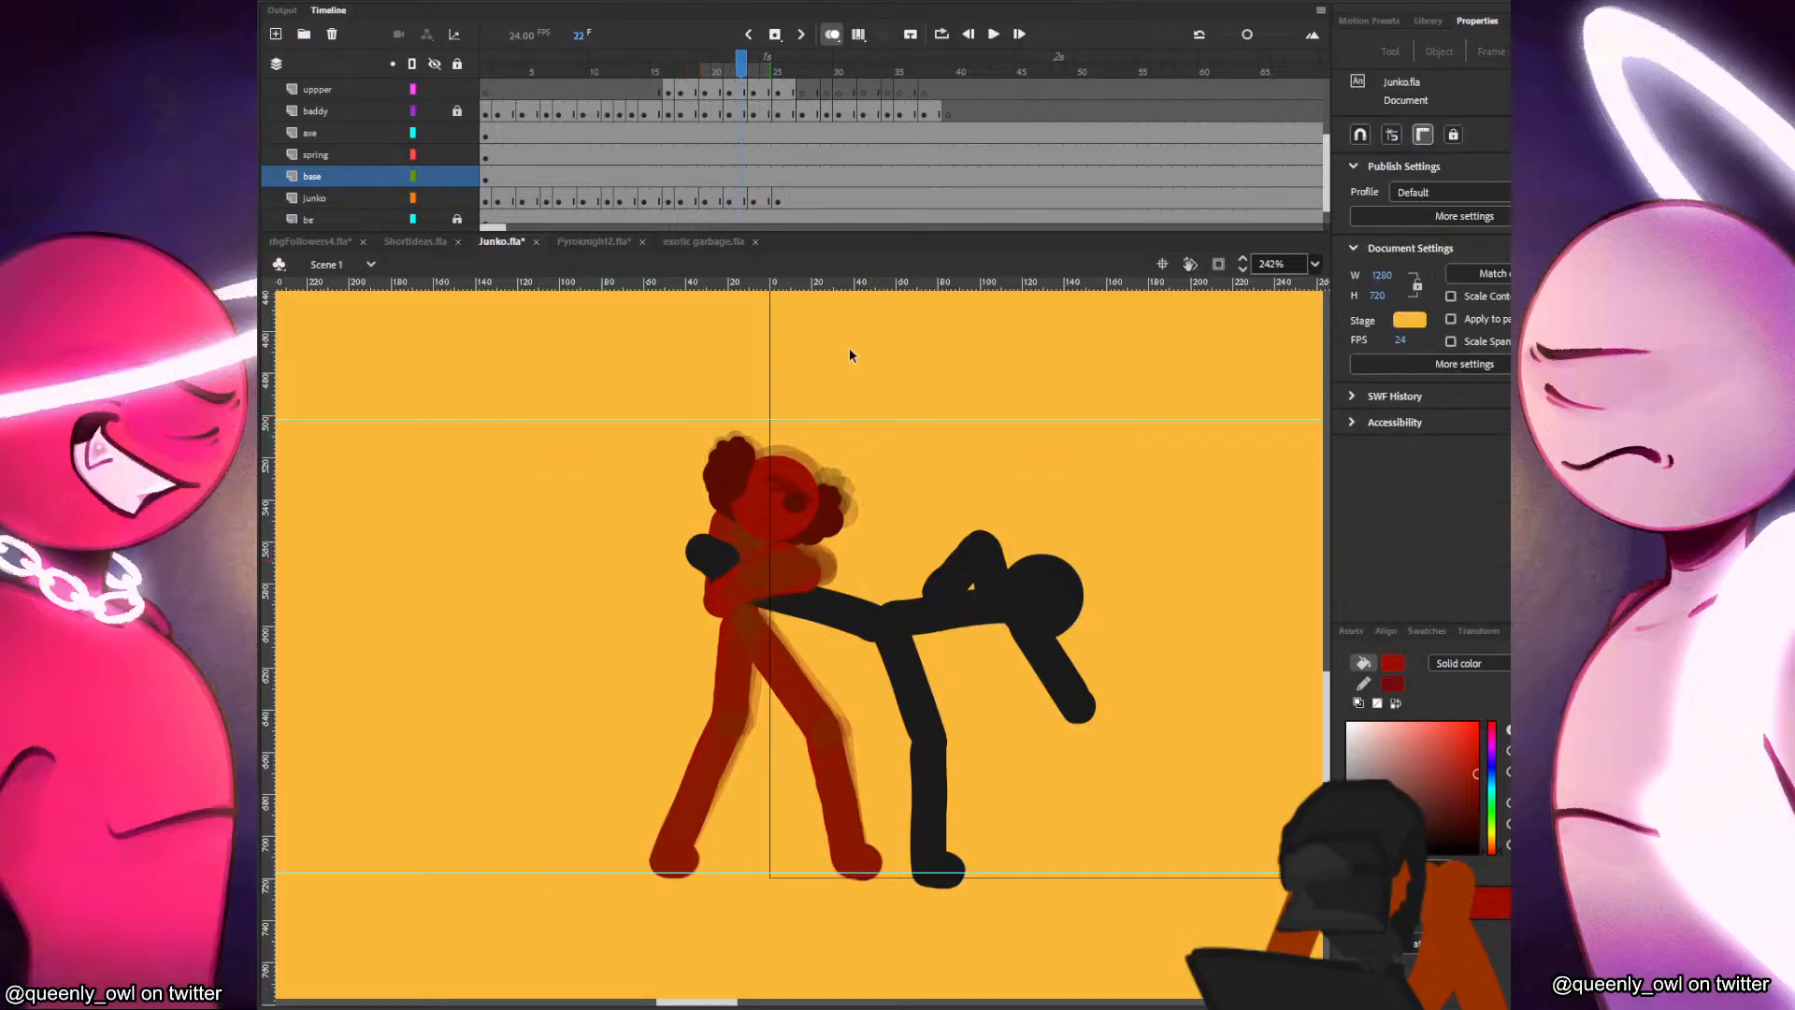
key(".")
key("F5")
left_click(719, 201)
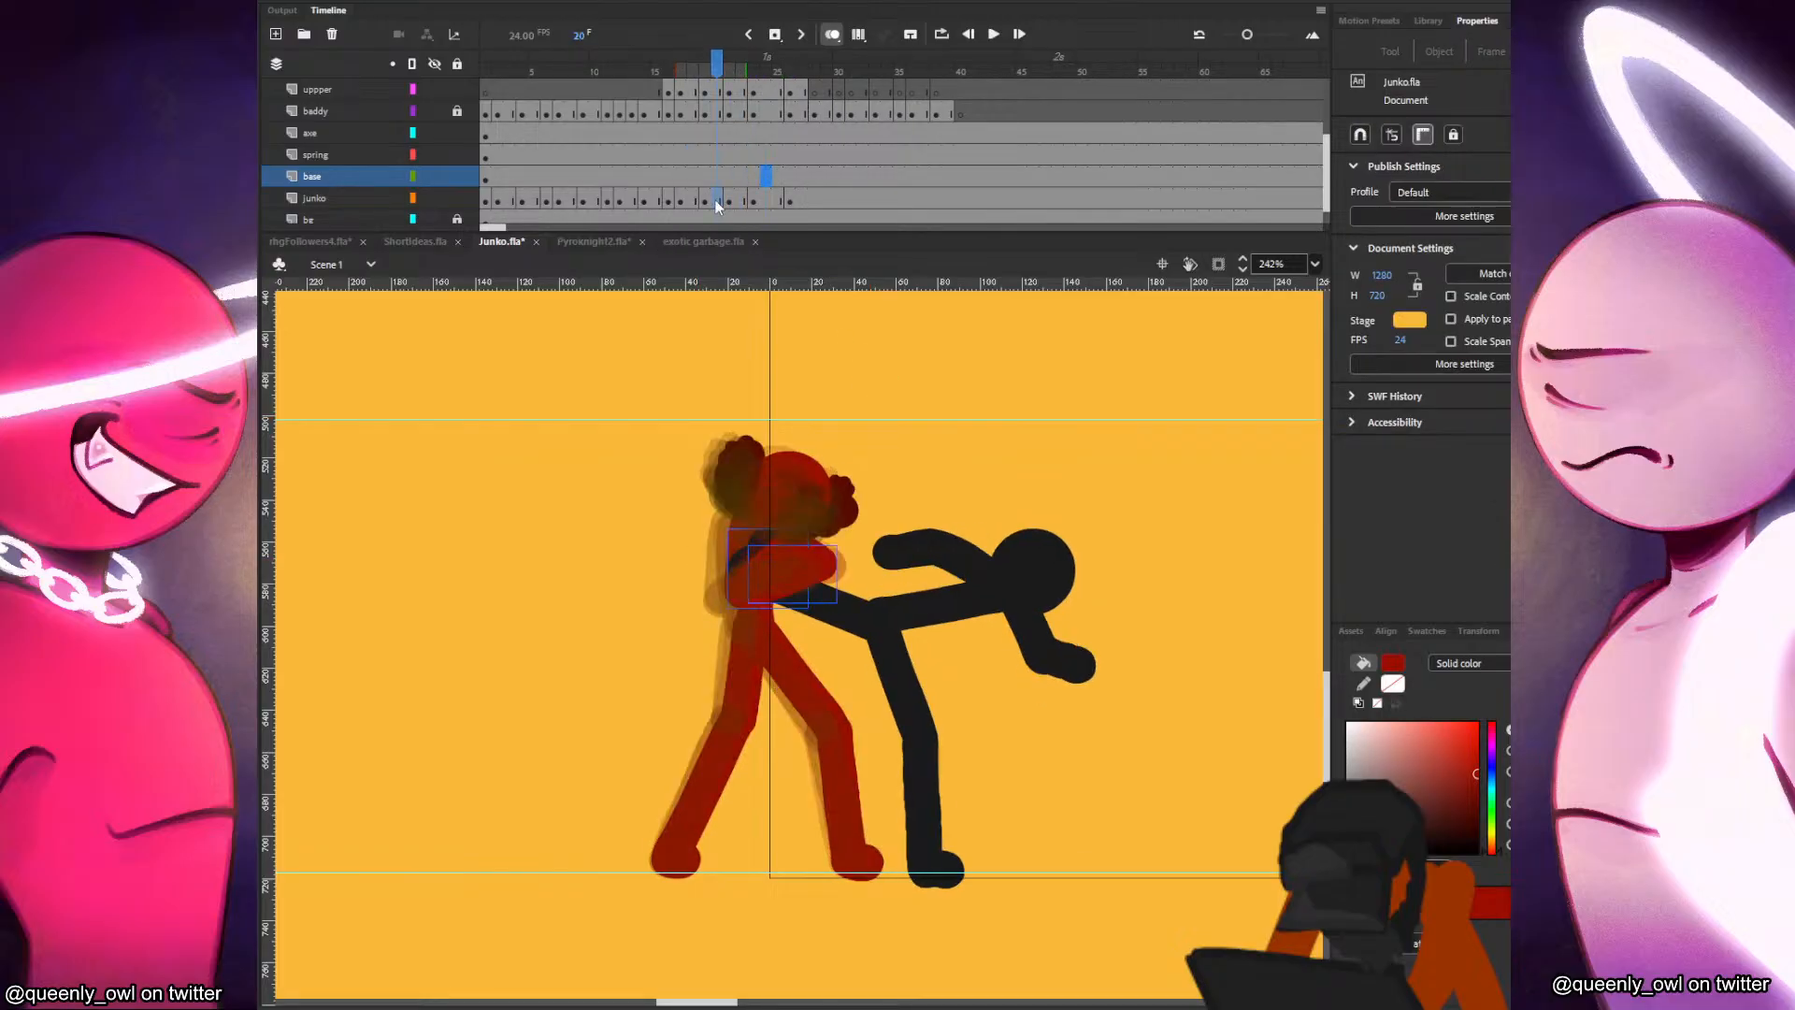
left_click(911, 342)
key("F5")
left_click(730, 198)
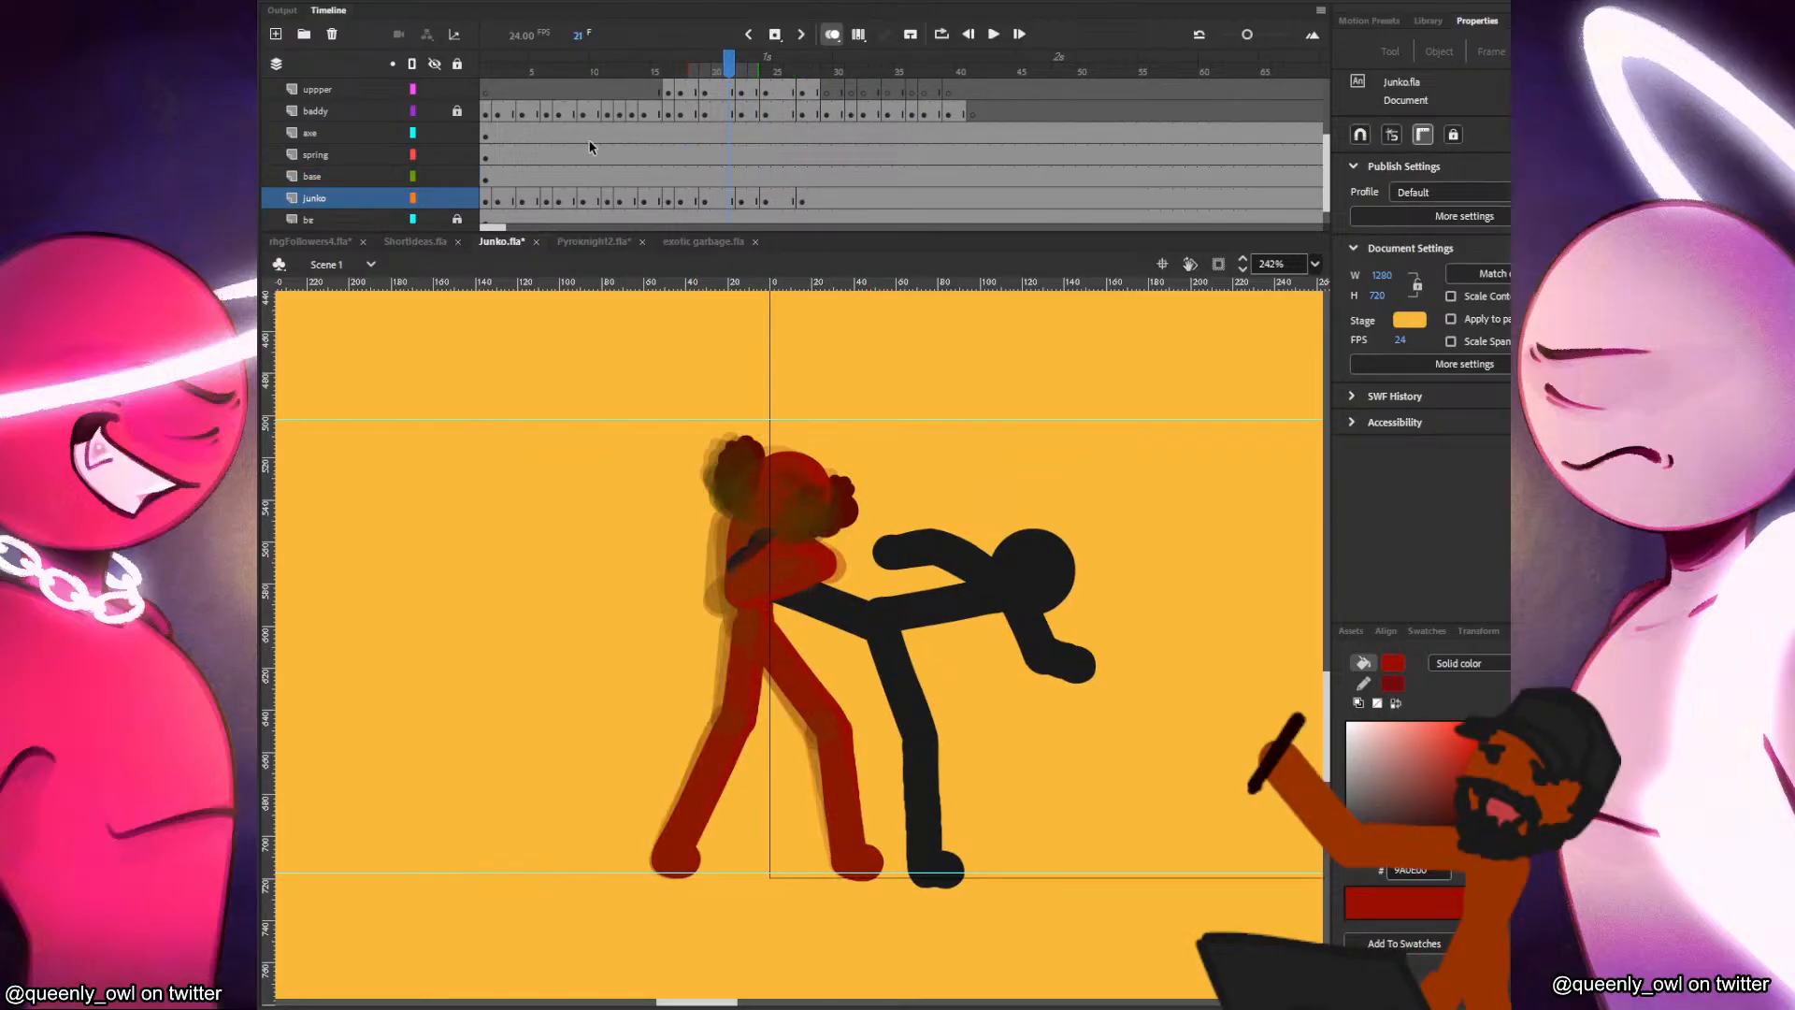
left_click(591, 137)
key("Return")
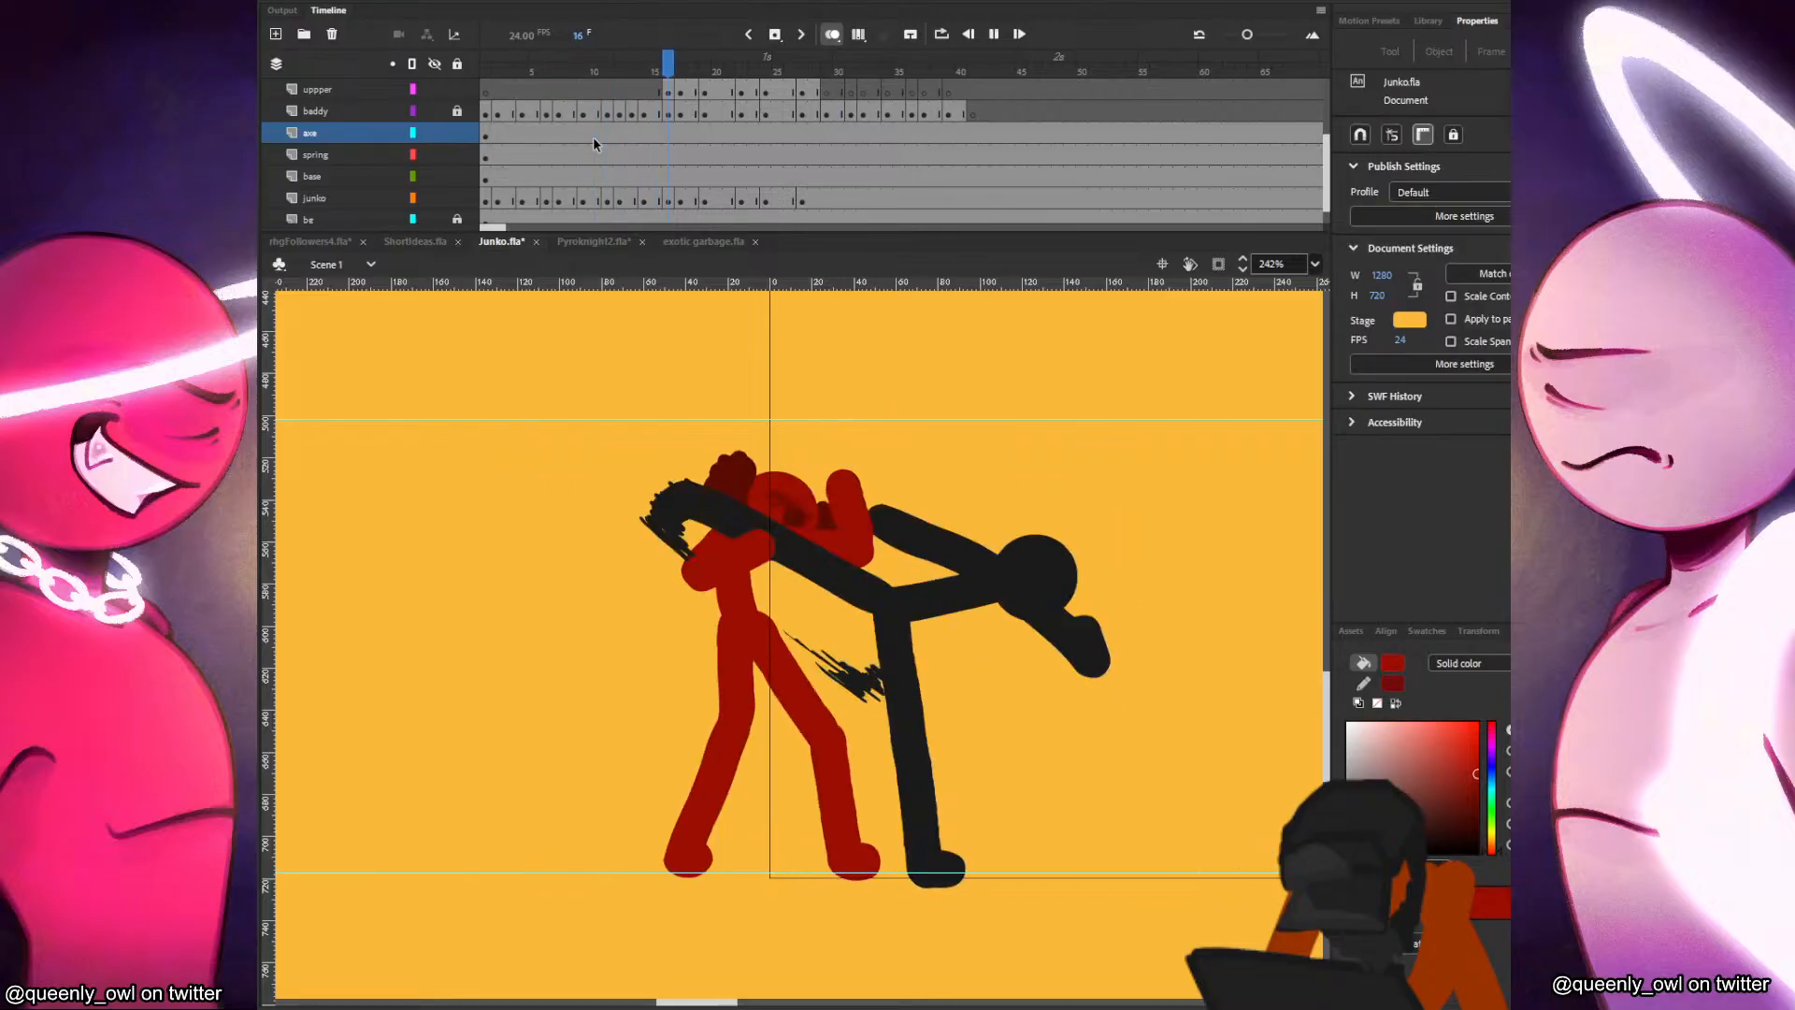
Step through the leg hold from frame 16 and insert three more frames to lengthen the pose holds before frame 30.
left_click(666, 155)
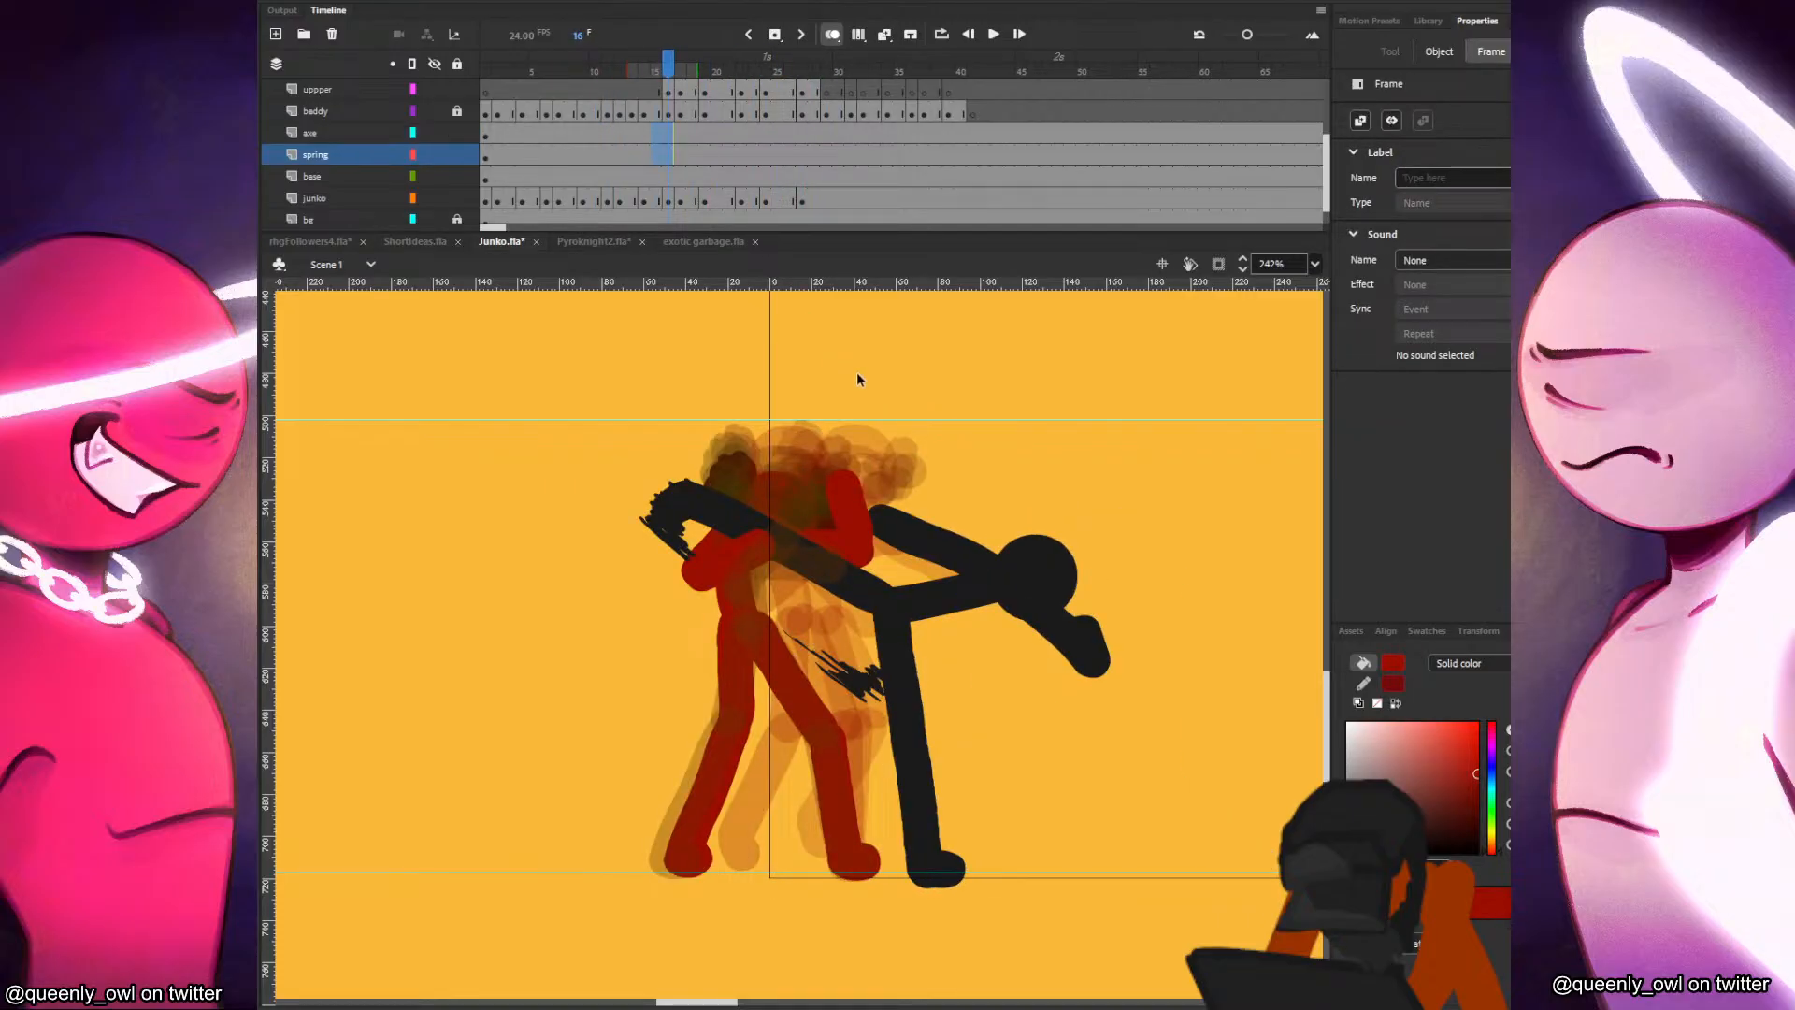
left_click(858, 374)
key("period")
key("period")
key("period")
key("period")
key("period")
key("period")
key("period")
key("period")
key("period")
key("period")
key("period")
key("period")
key("period")
key("period")
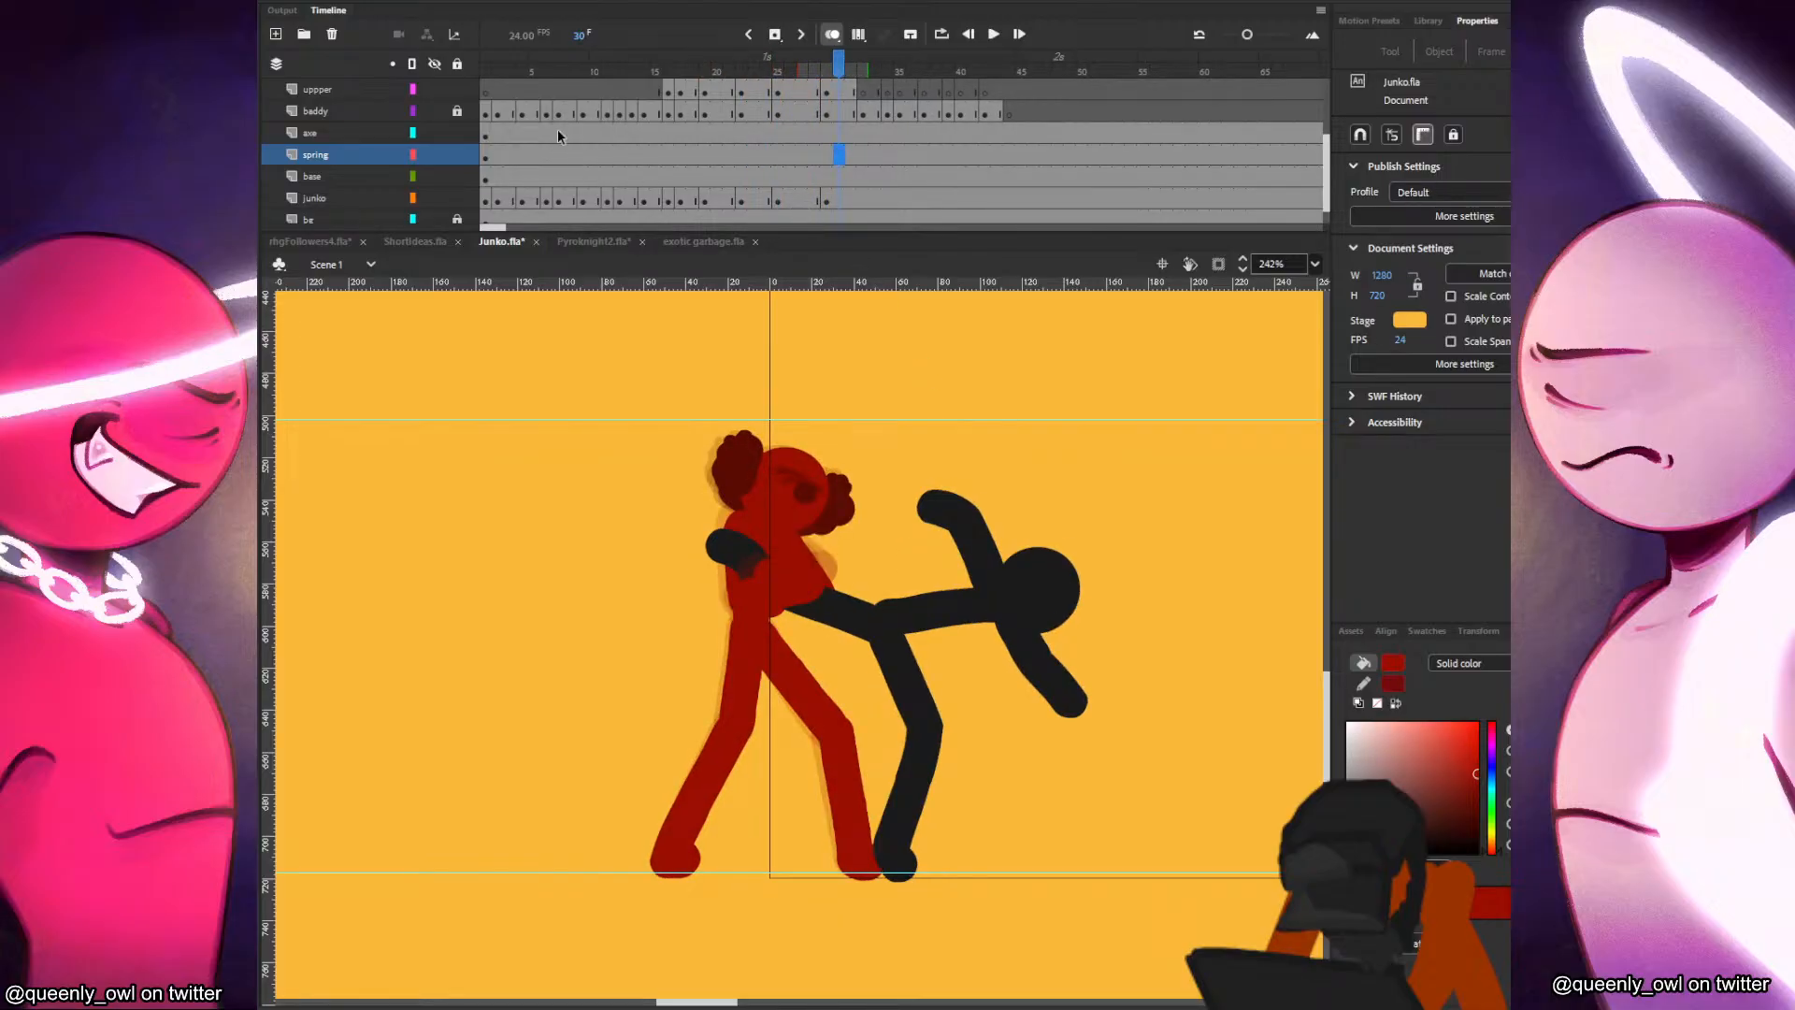
Play back the fight animation to review the lengthened leg hold.
left_click(534, 113)
key("Return")
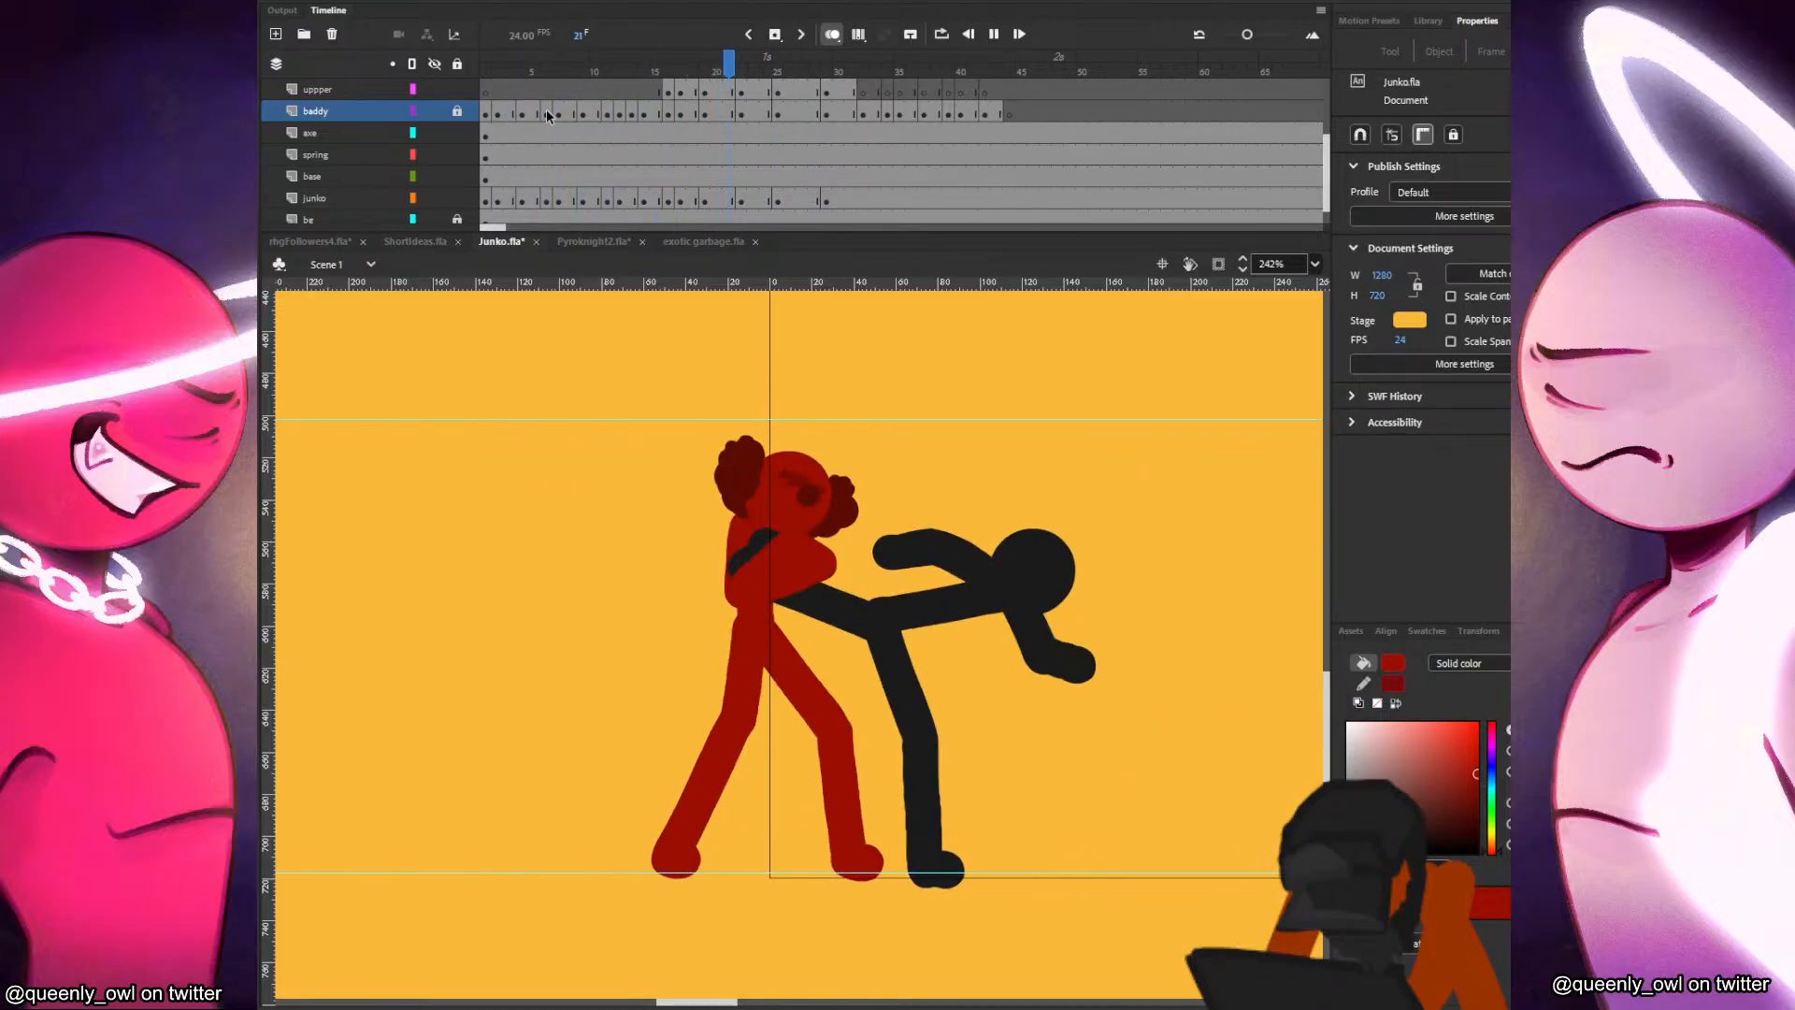
left_click(510, 91)
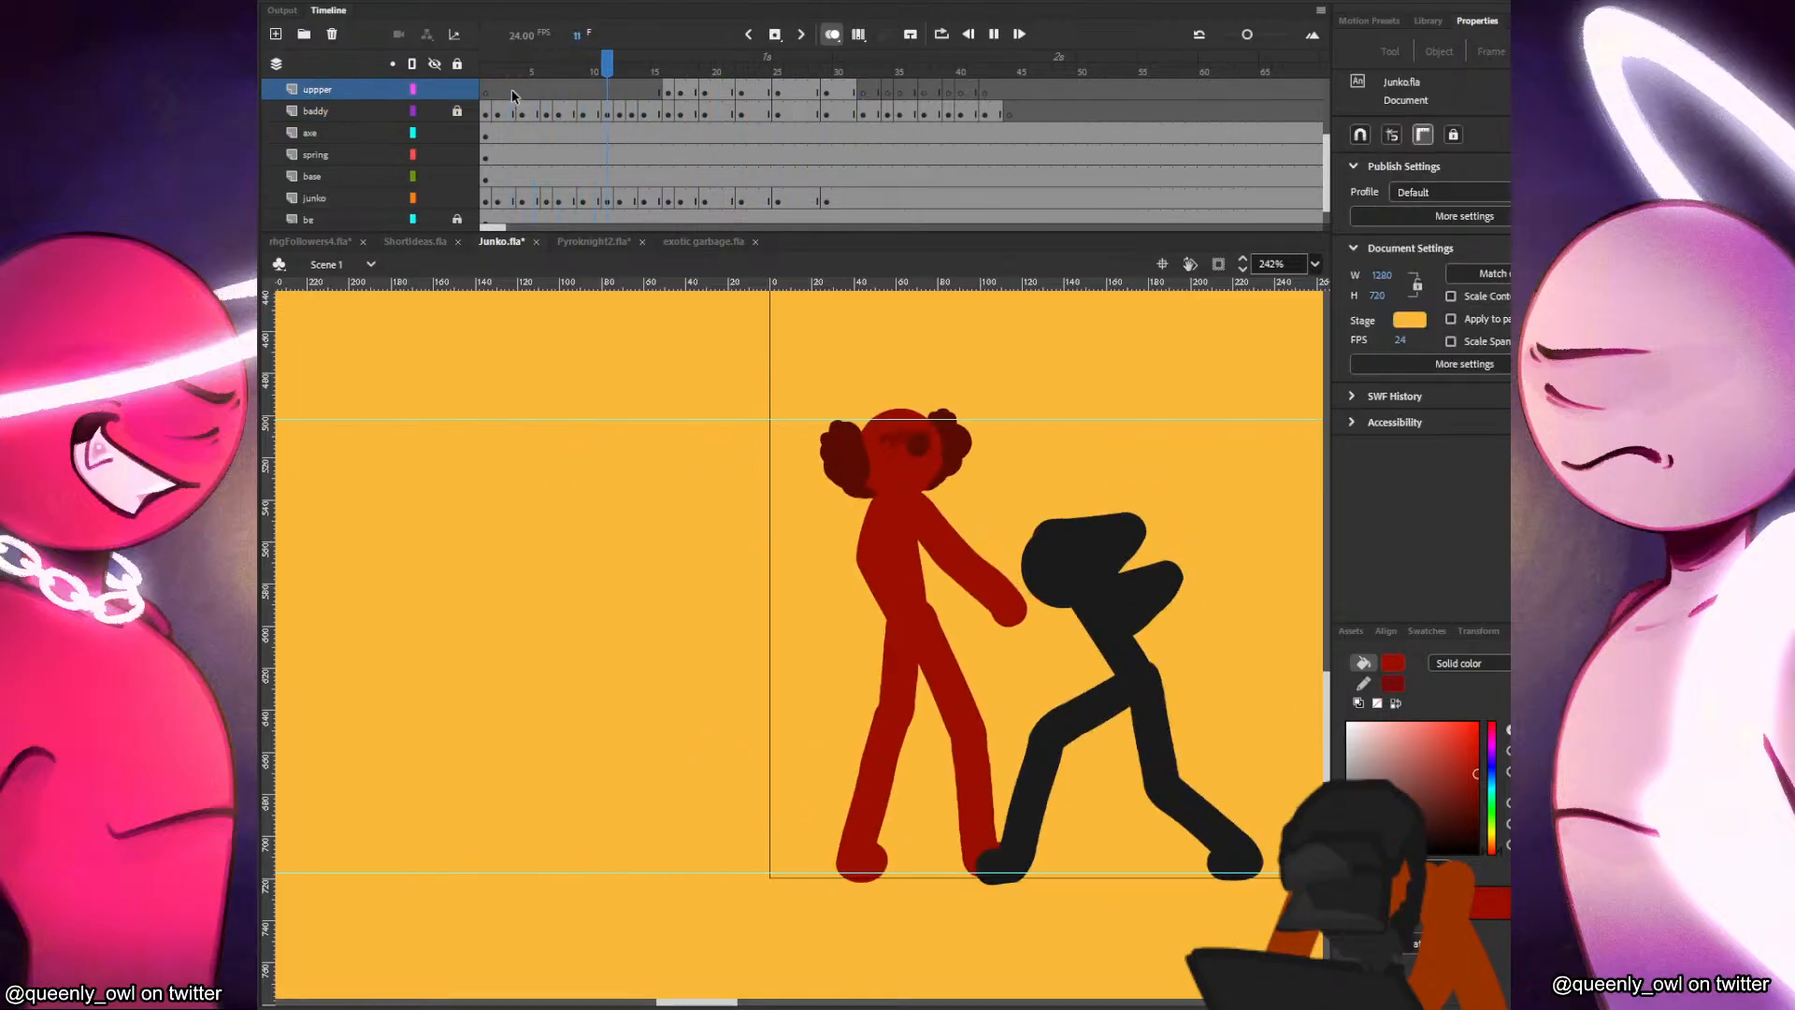
Insert a blank keyframe on the junko layer at frame 32 and extend the onion skin range further back.
key("F7")
left_click(788, 112)
left_click(839, 108)
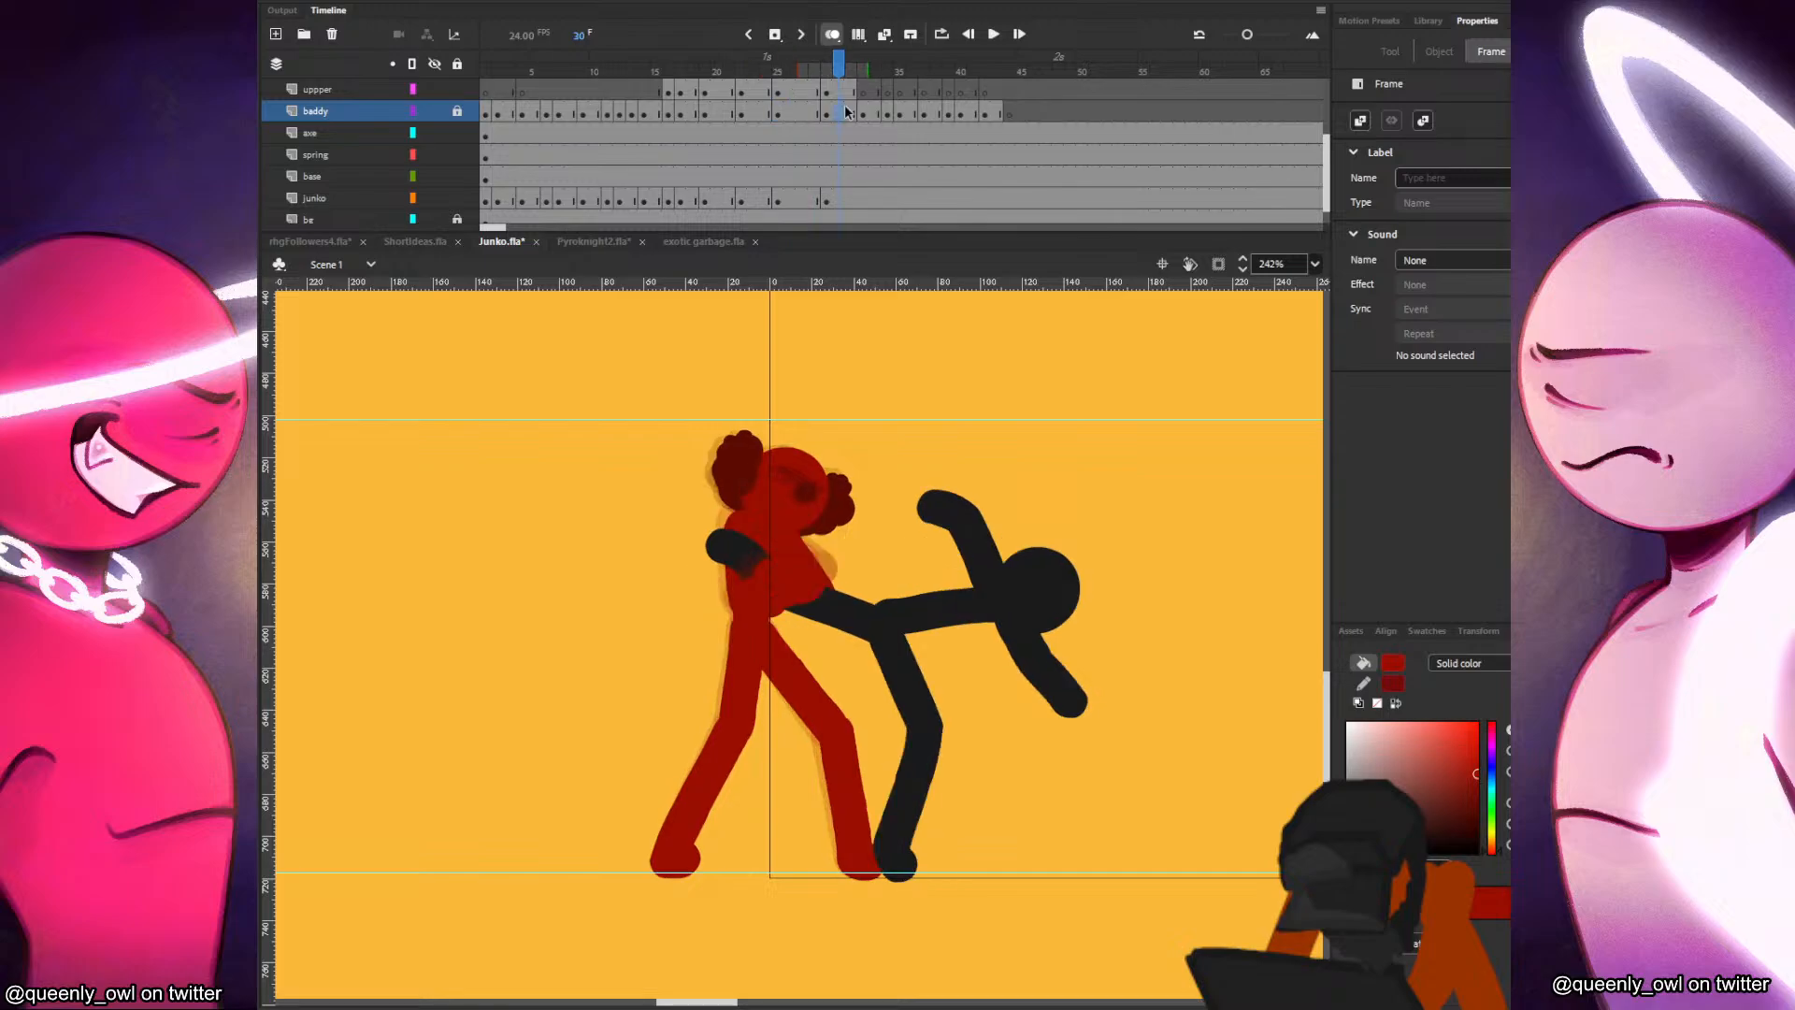
left_click(861, 112)
left_click(853, 115)
left_click(854, 94)
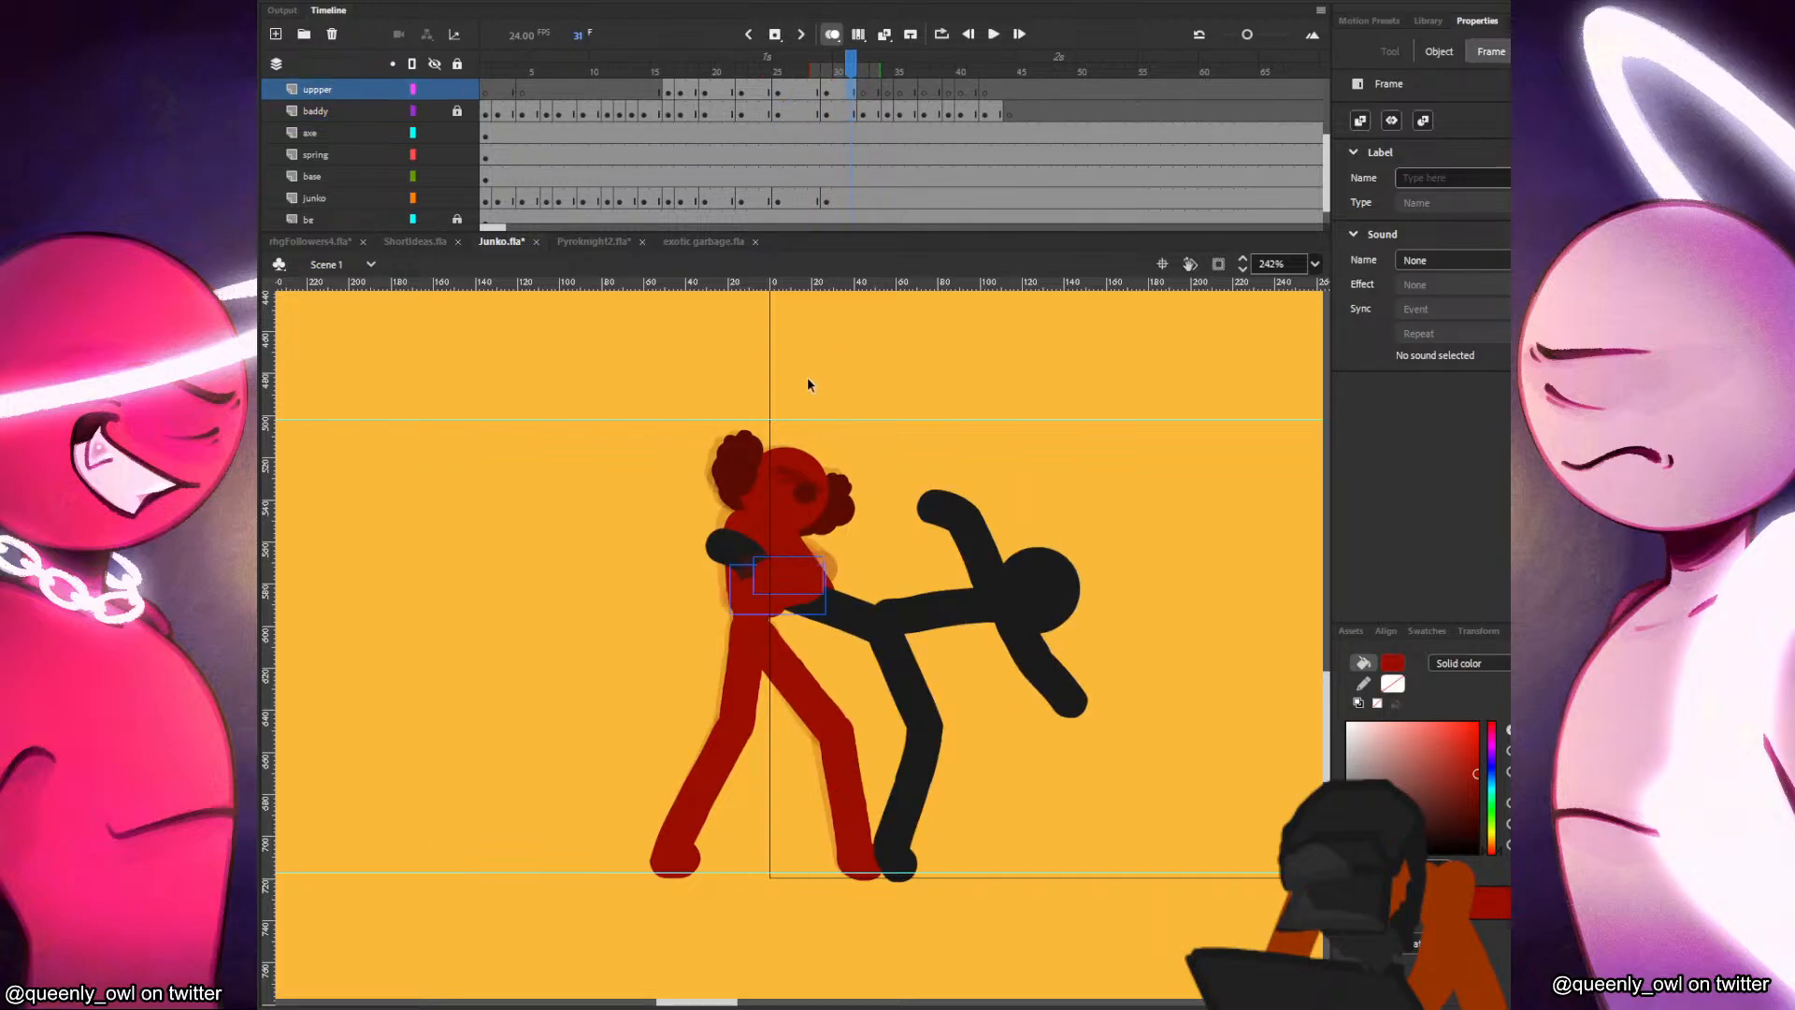
left_click(796, 477)
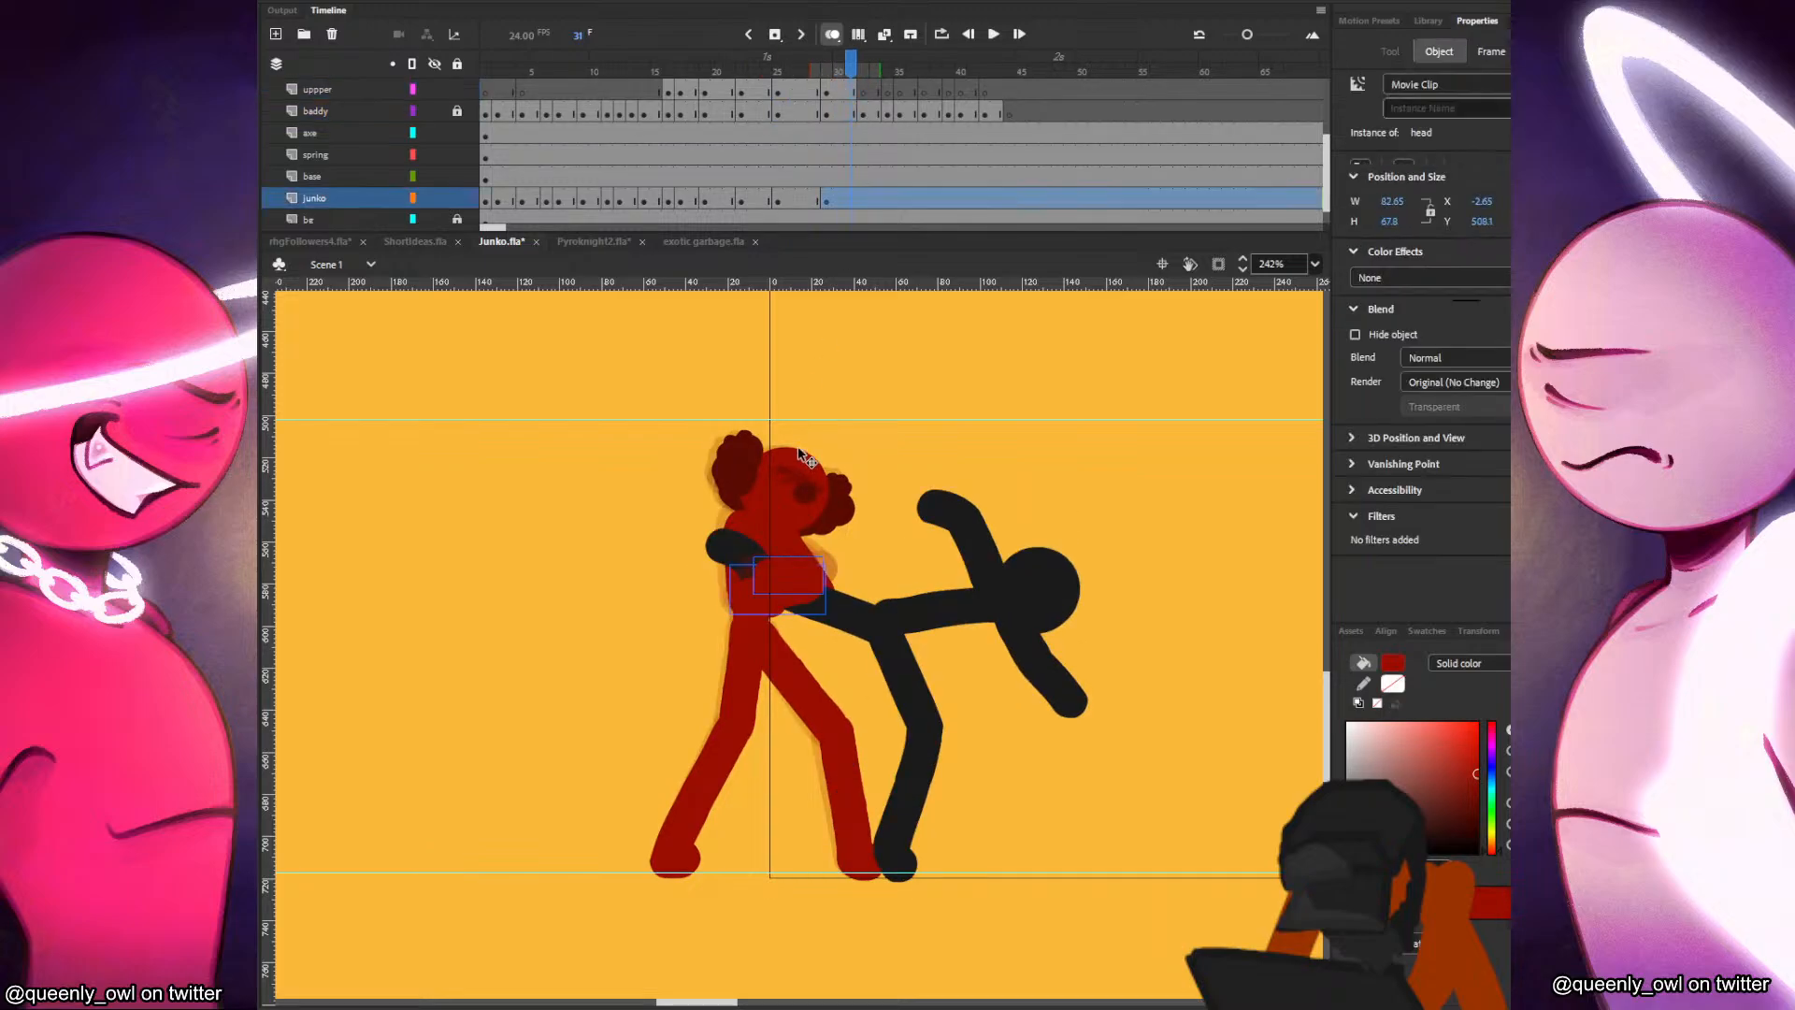
left_click(861, 200)
key("F7")
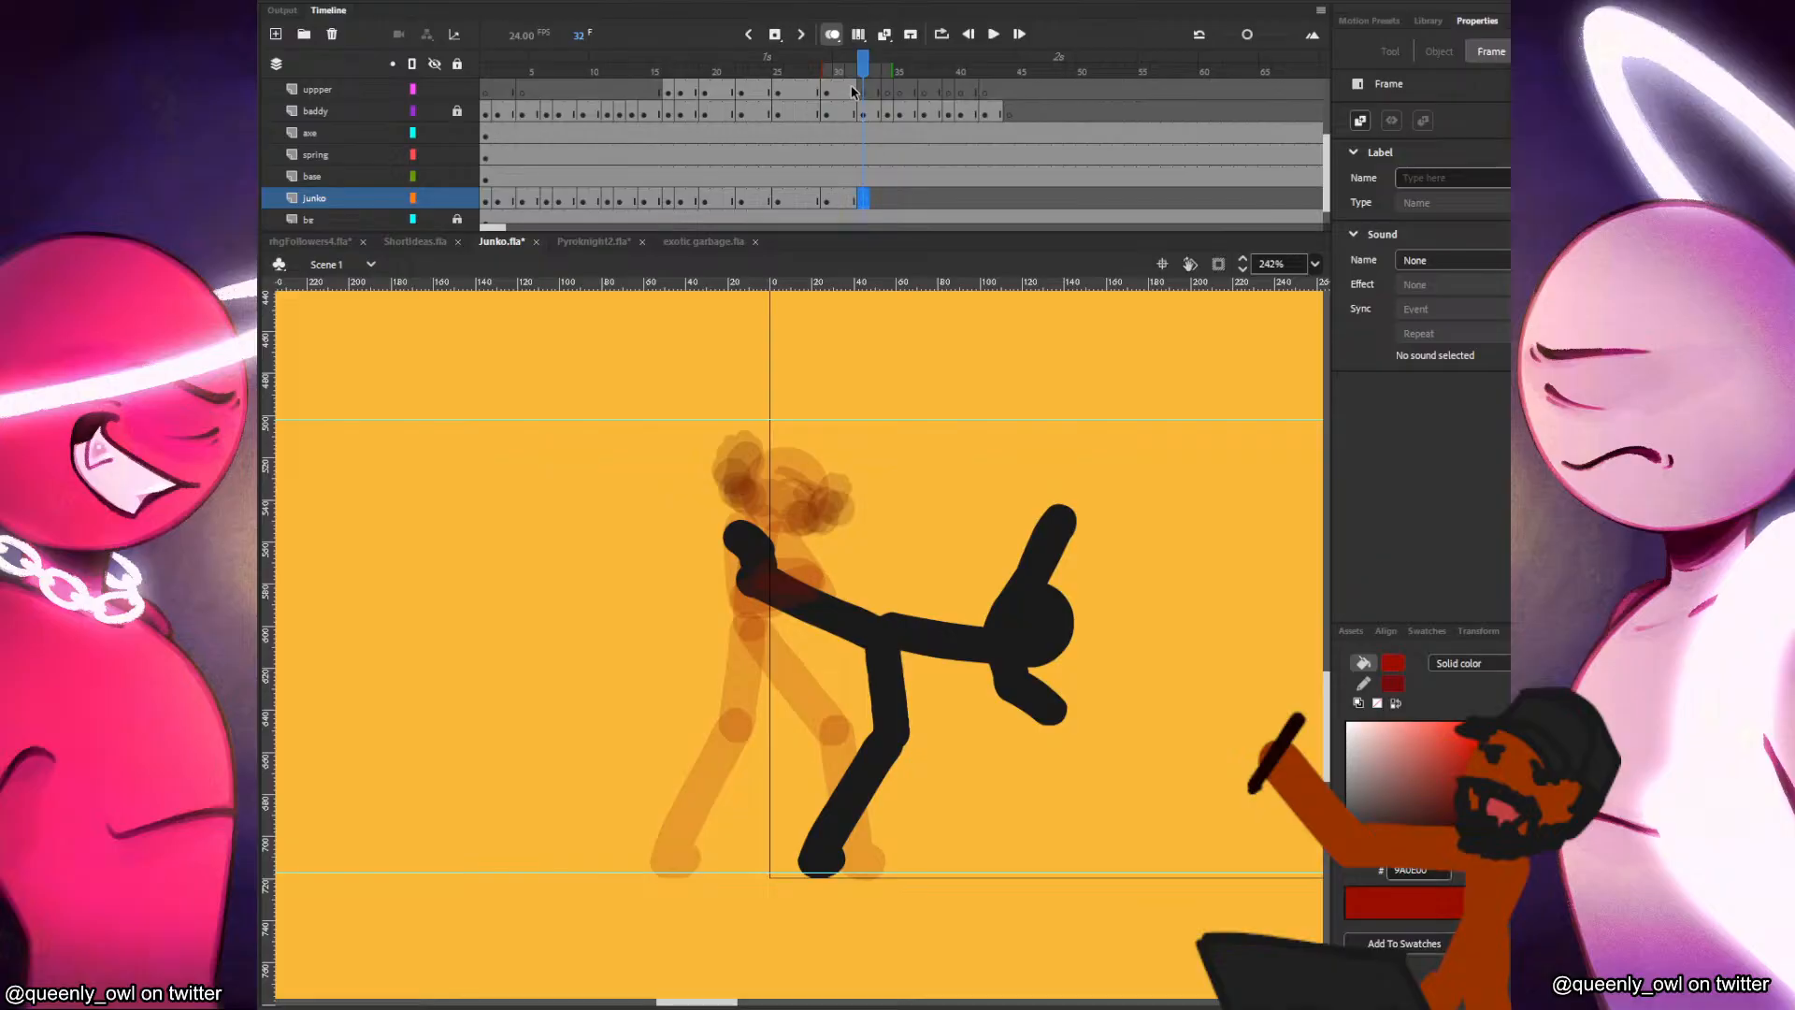
left_click(853, 93)
left_click(865, 200)
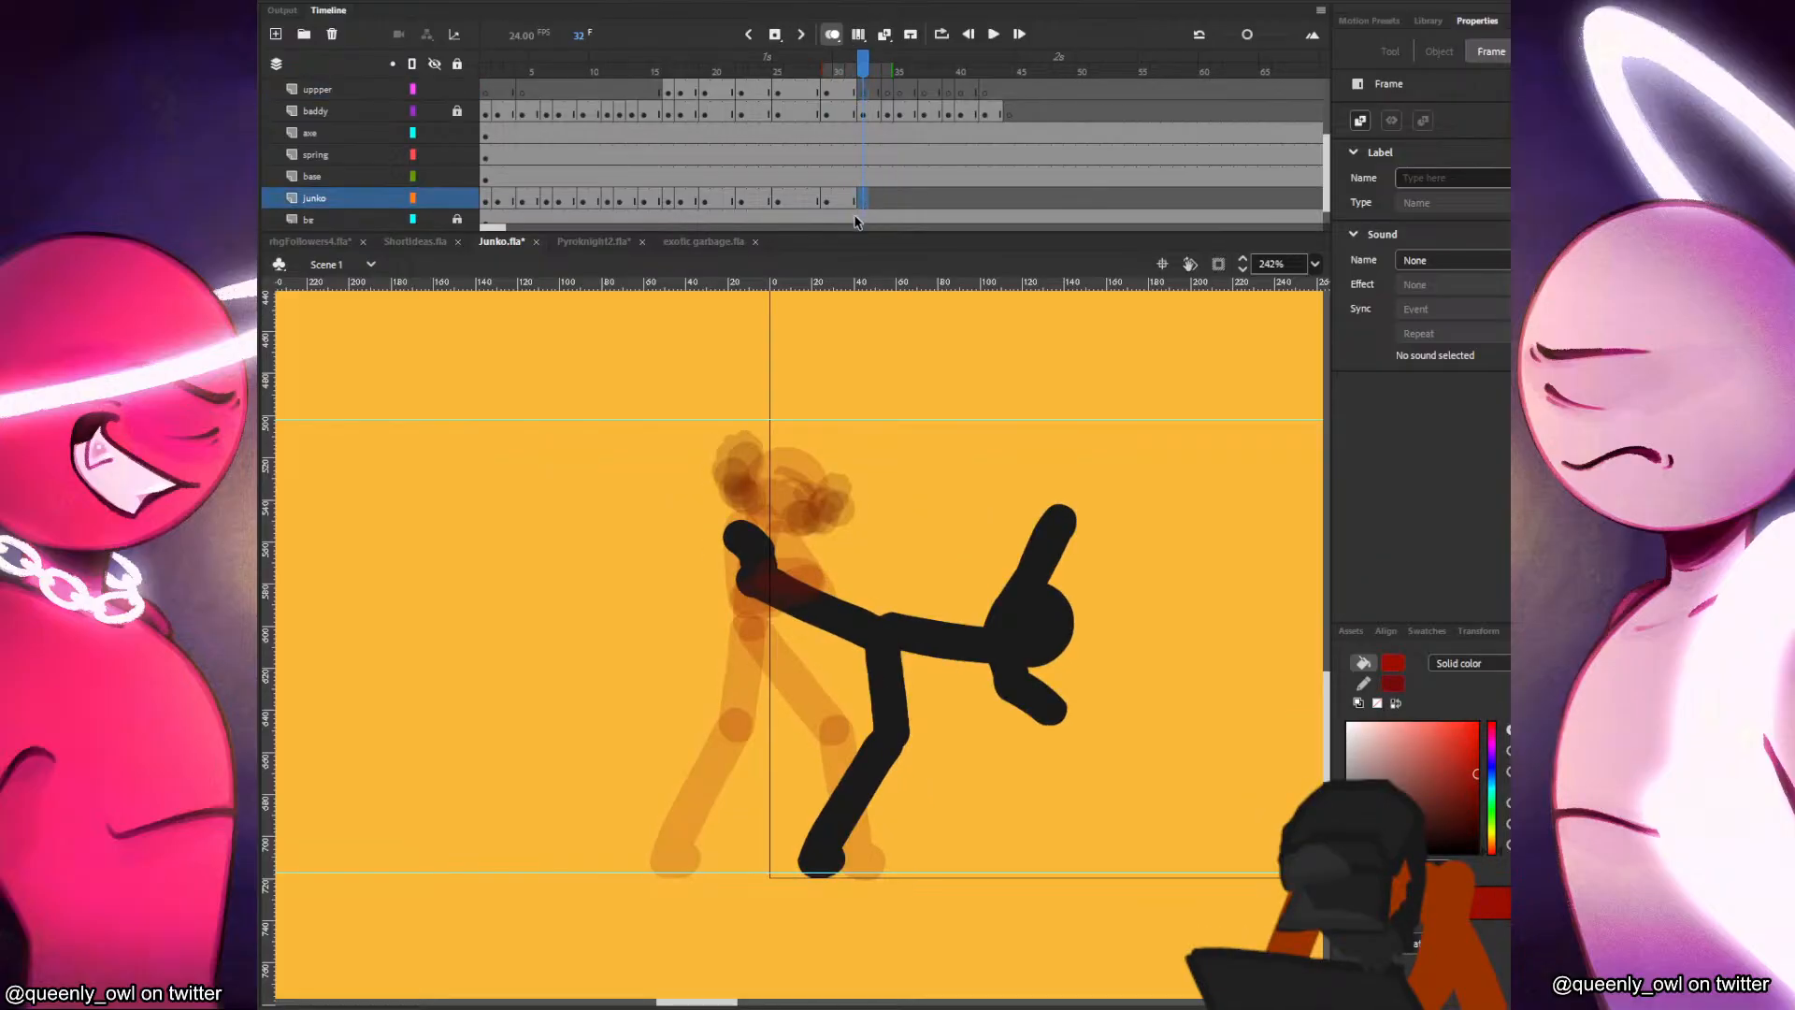
left_click_drag(811, 68, 769, 71)
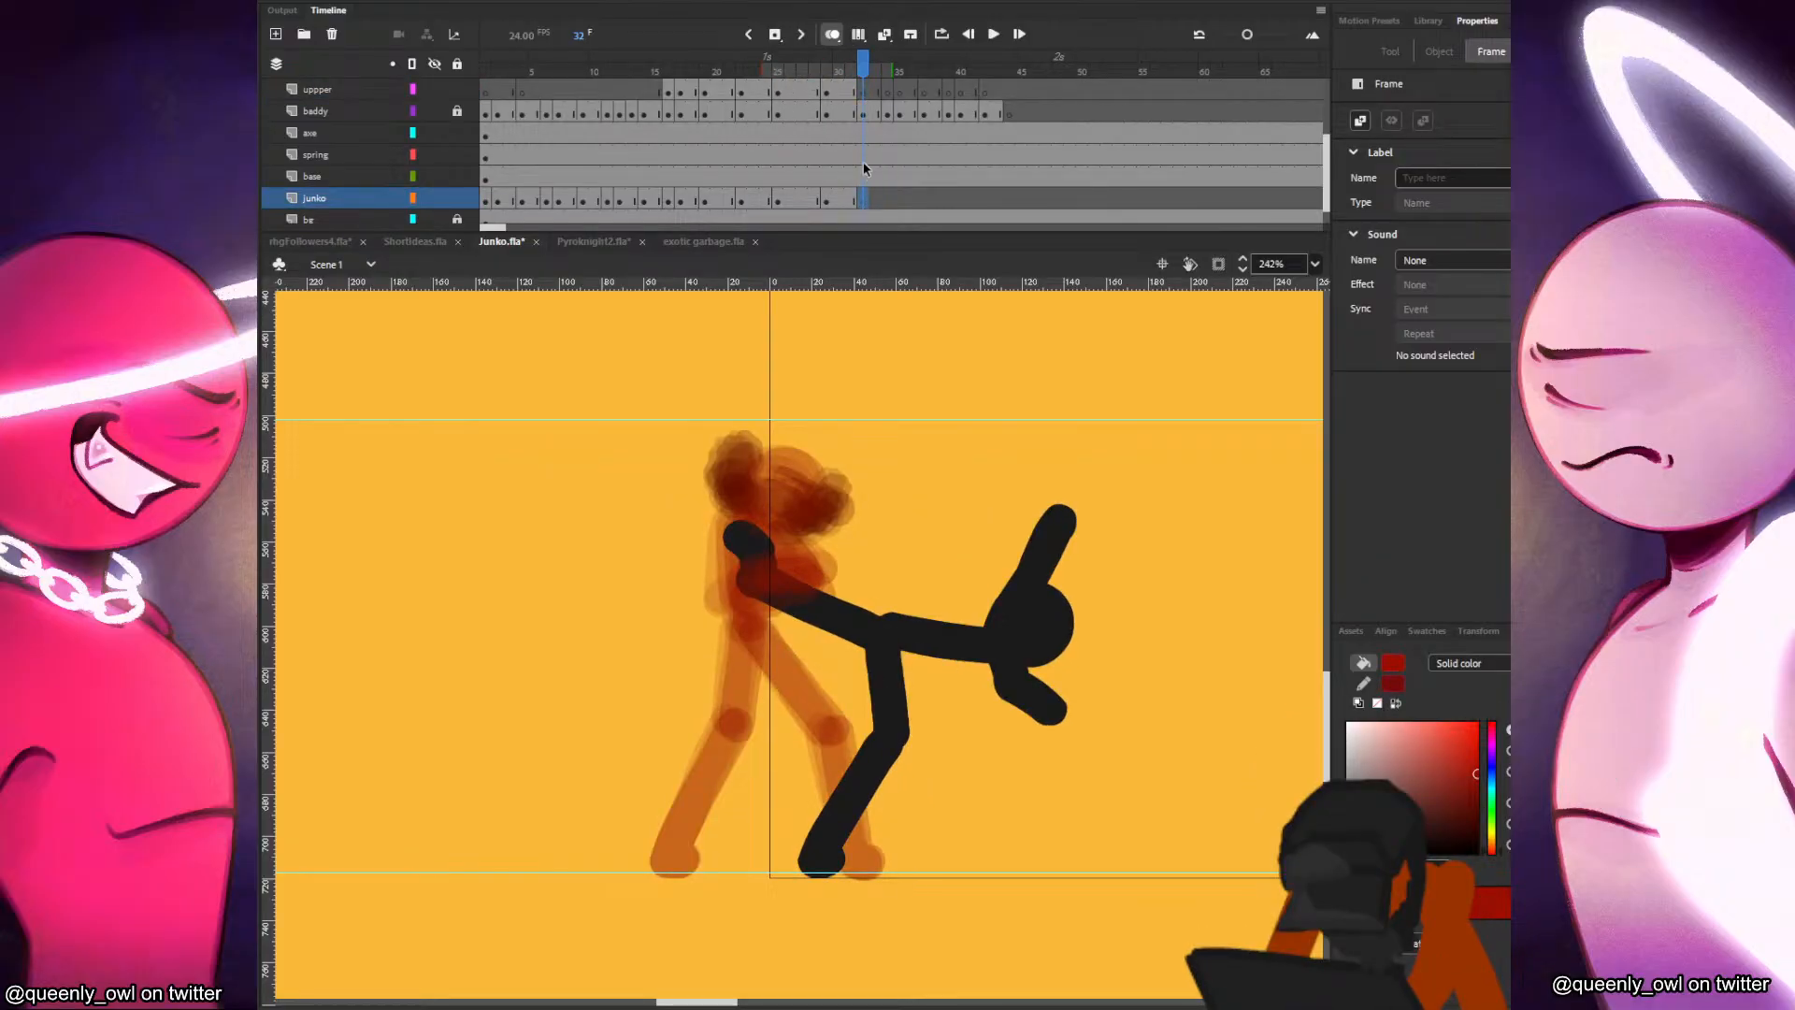
Copy Junko's head from frame 29, paste it in place at frame 32, move it slightly forward and down, and save.
left_click(826, 200)
left_click(806, 469)
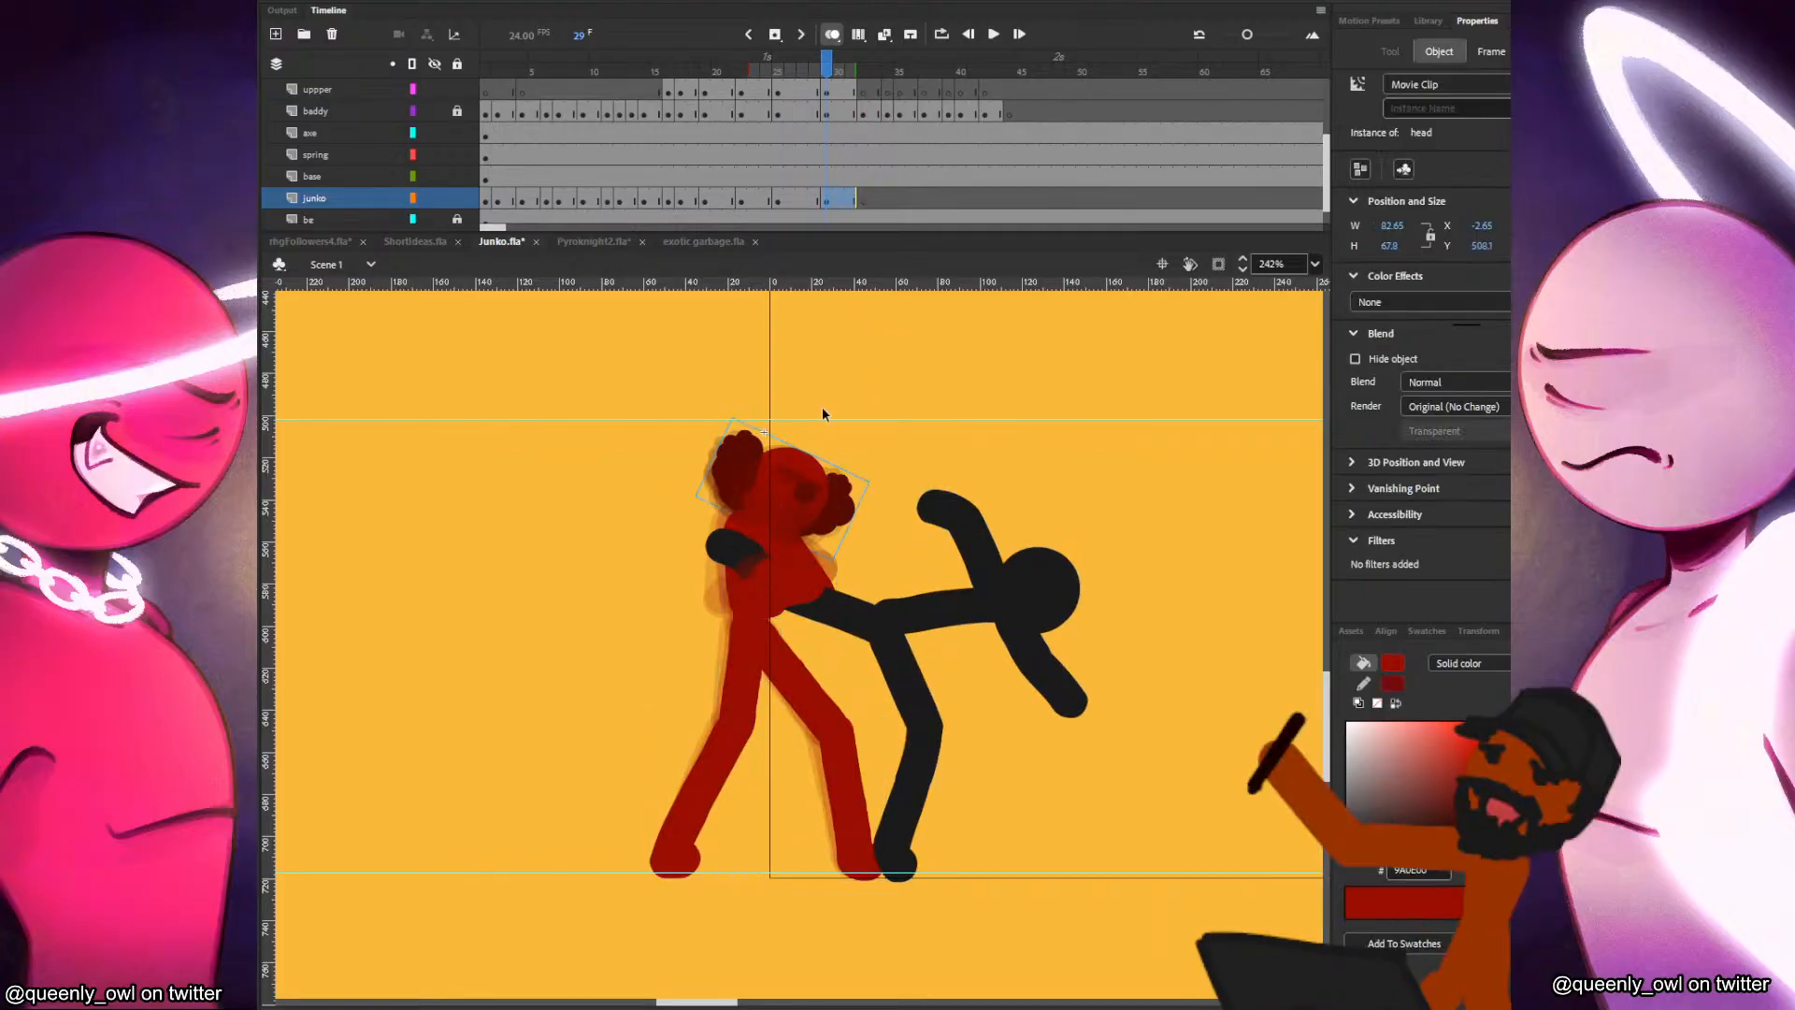
left_click(865, 203)
key("ctrl+shift+v")
left_click_drag(839, 499, 891, 500)
key("q")
key("b")
key("ctrl+s")
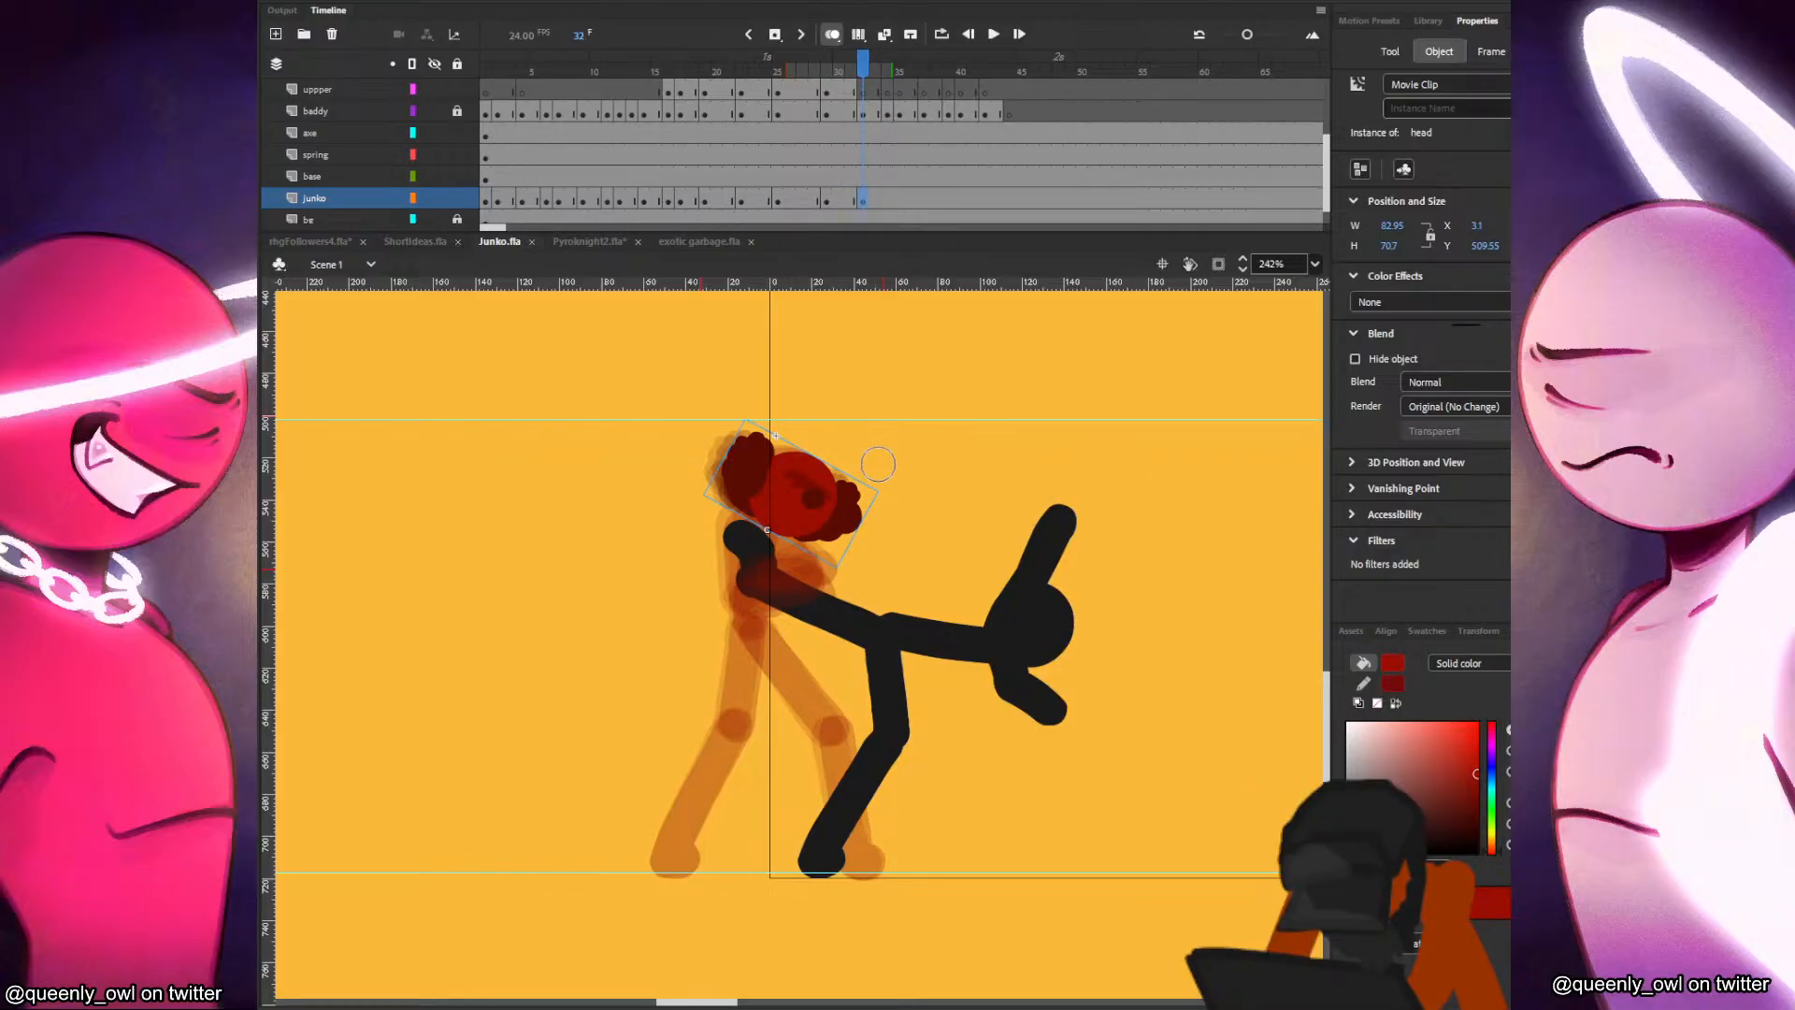
Paint Junko's torso, front thigh and shin on the junko layer at frame 32, comparing with the preceding frames.
left_click(854, 203)
key("comma")
key("comma")
key("period")
key("period")
key("period")
key("period")
mouse_move(762, 545)
left_mouse_down()
mouse_move(765, 523)
mouse_move(753, 617)
left_mouse_up()
key("ctrl+z")
mouse_move(762, 526)
left_mouse_down()
mouse_move(755, 625)
mouse_move(837, 720)
mouse_move(855, 836)
left_mouse_up()
key("comma")
key("period")
key("comma")
key("period")
key("comma")
key("period")
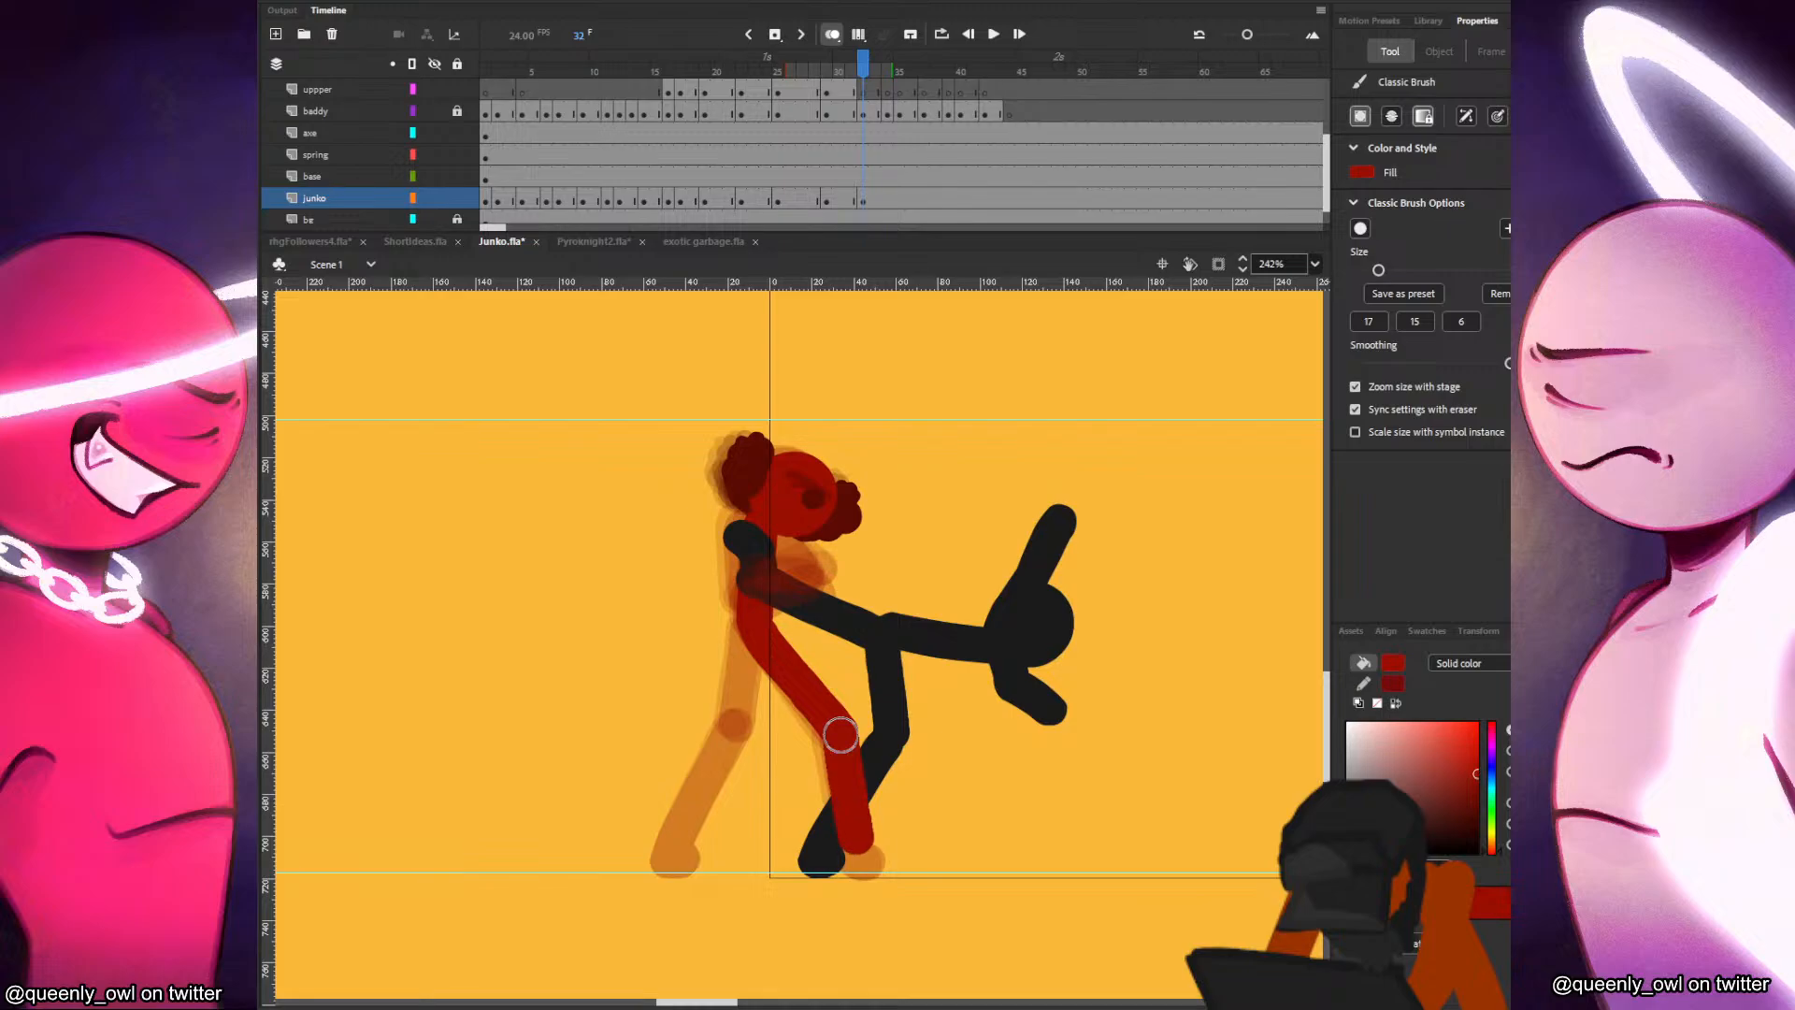
key("comma")
key("period")
Paint Junko's rear leg and both feet at frame 32, checking the leg motion against frames 29 to 31.
left_click_drag(739, 633, 734, 724)
key("ctrl+z")
left_click_drag(751, 629, 735, 723)
key("ctrl+z")
mouse_move(752, 629)
left_mouse_down()
mouse_move(742, 724)
mouse_move(671, 842)
left_mouse_up()
key("comma")
key("period")
key("ctrl+z")
left_click_drag(742, 728, 671, 853)
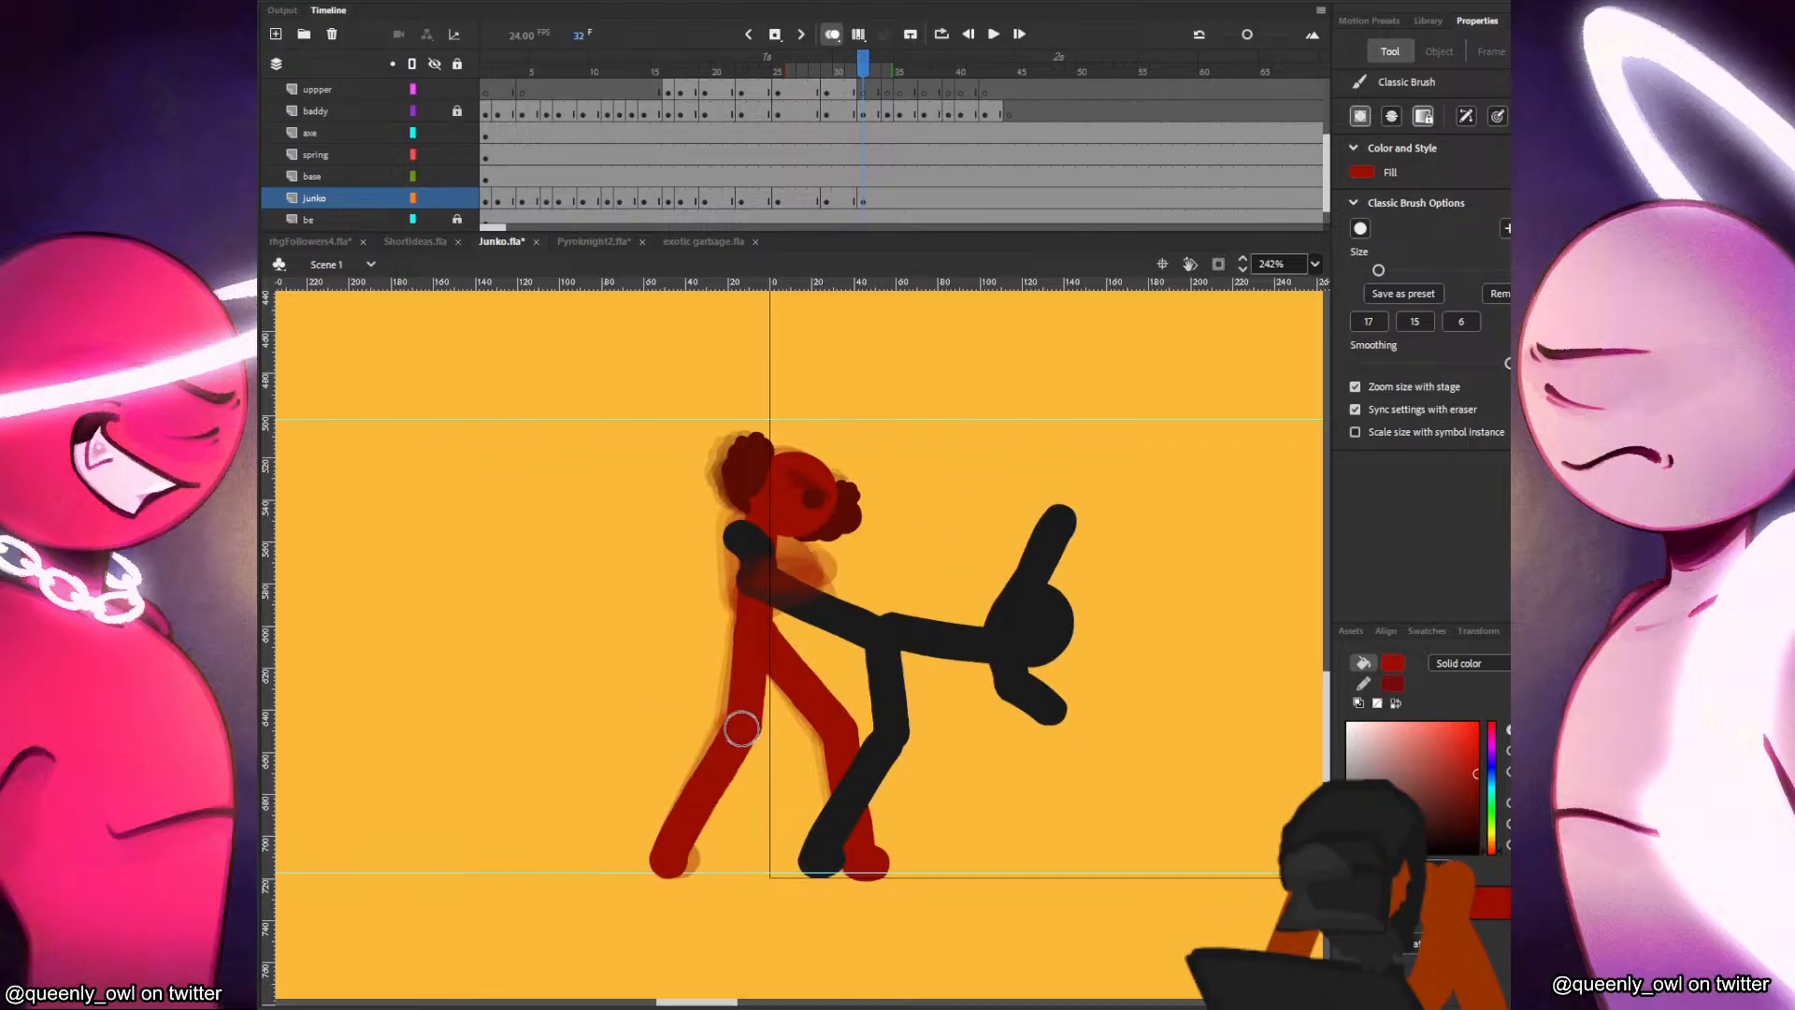
key("comma")
key("period")
key("comma")
key("comma")
key("comma")
key("comma")
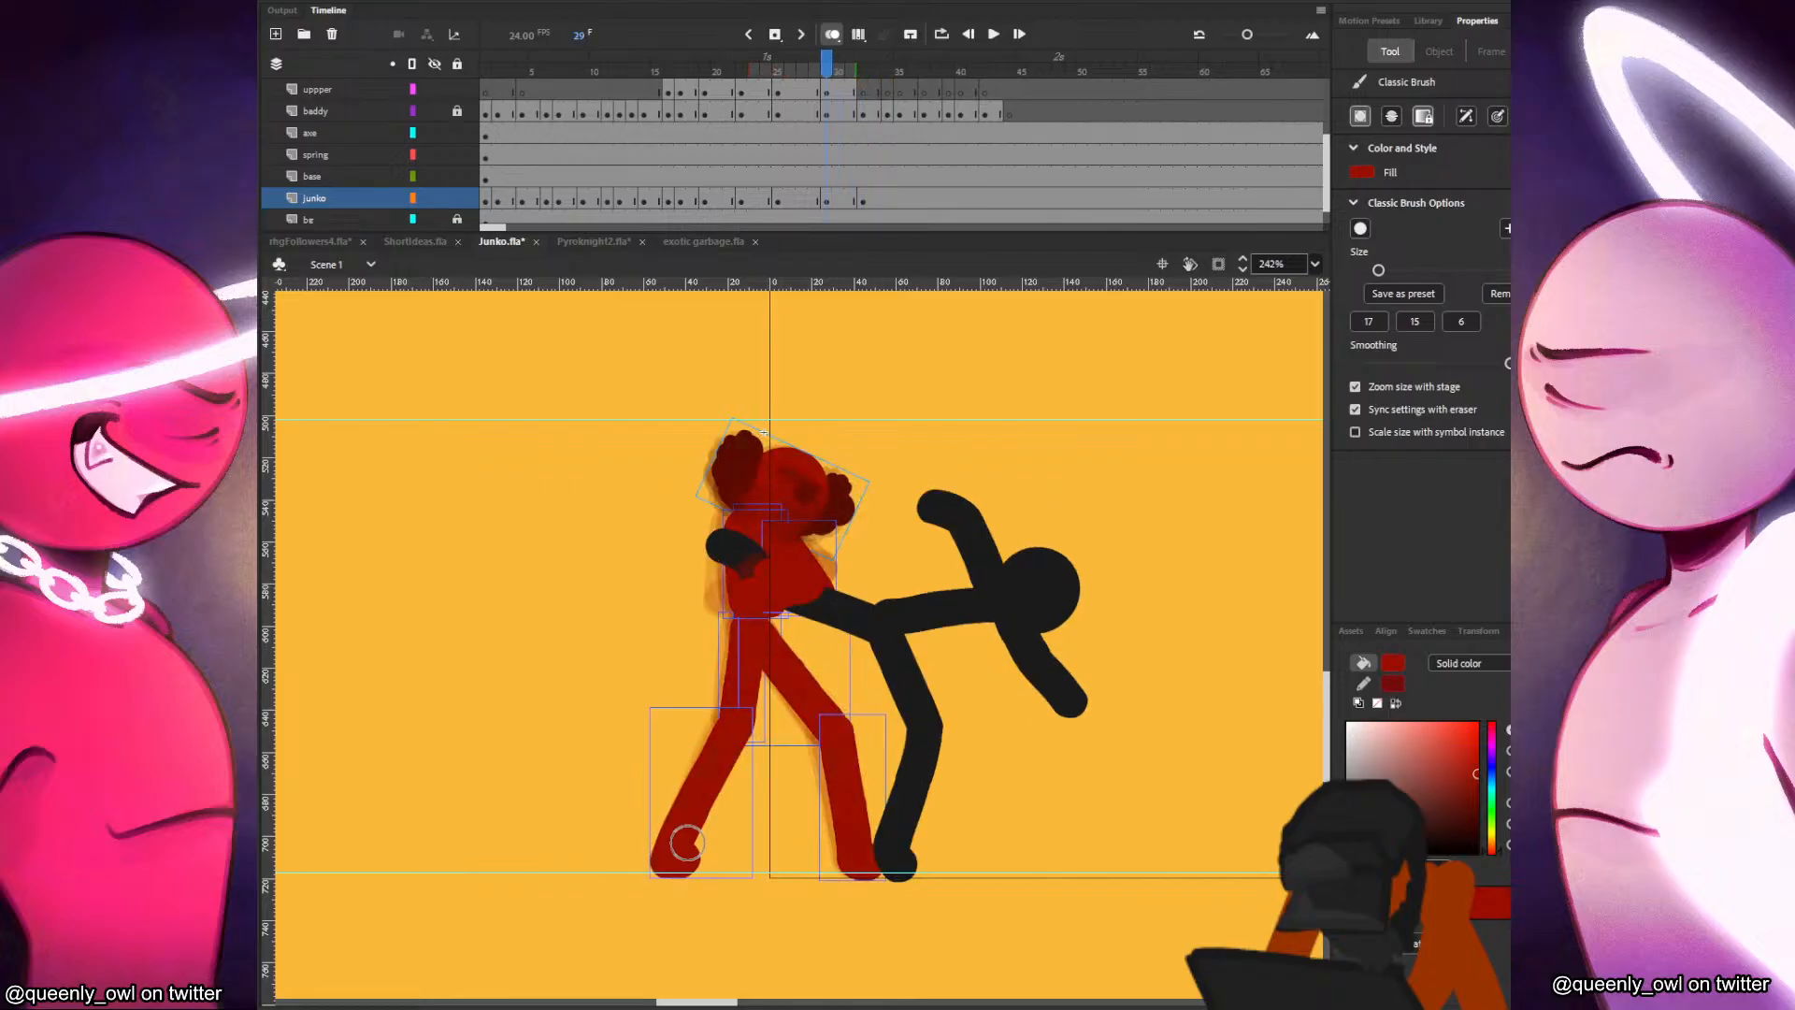
key("period")
key("period")
key("period")
key("period")
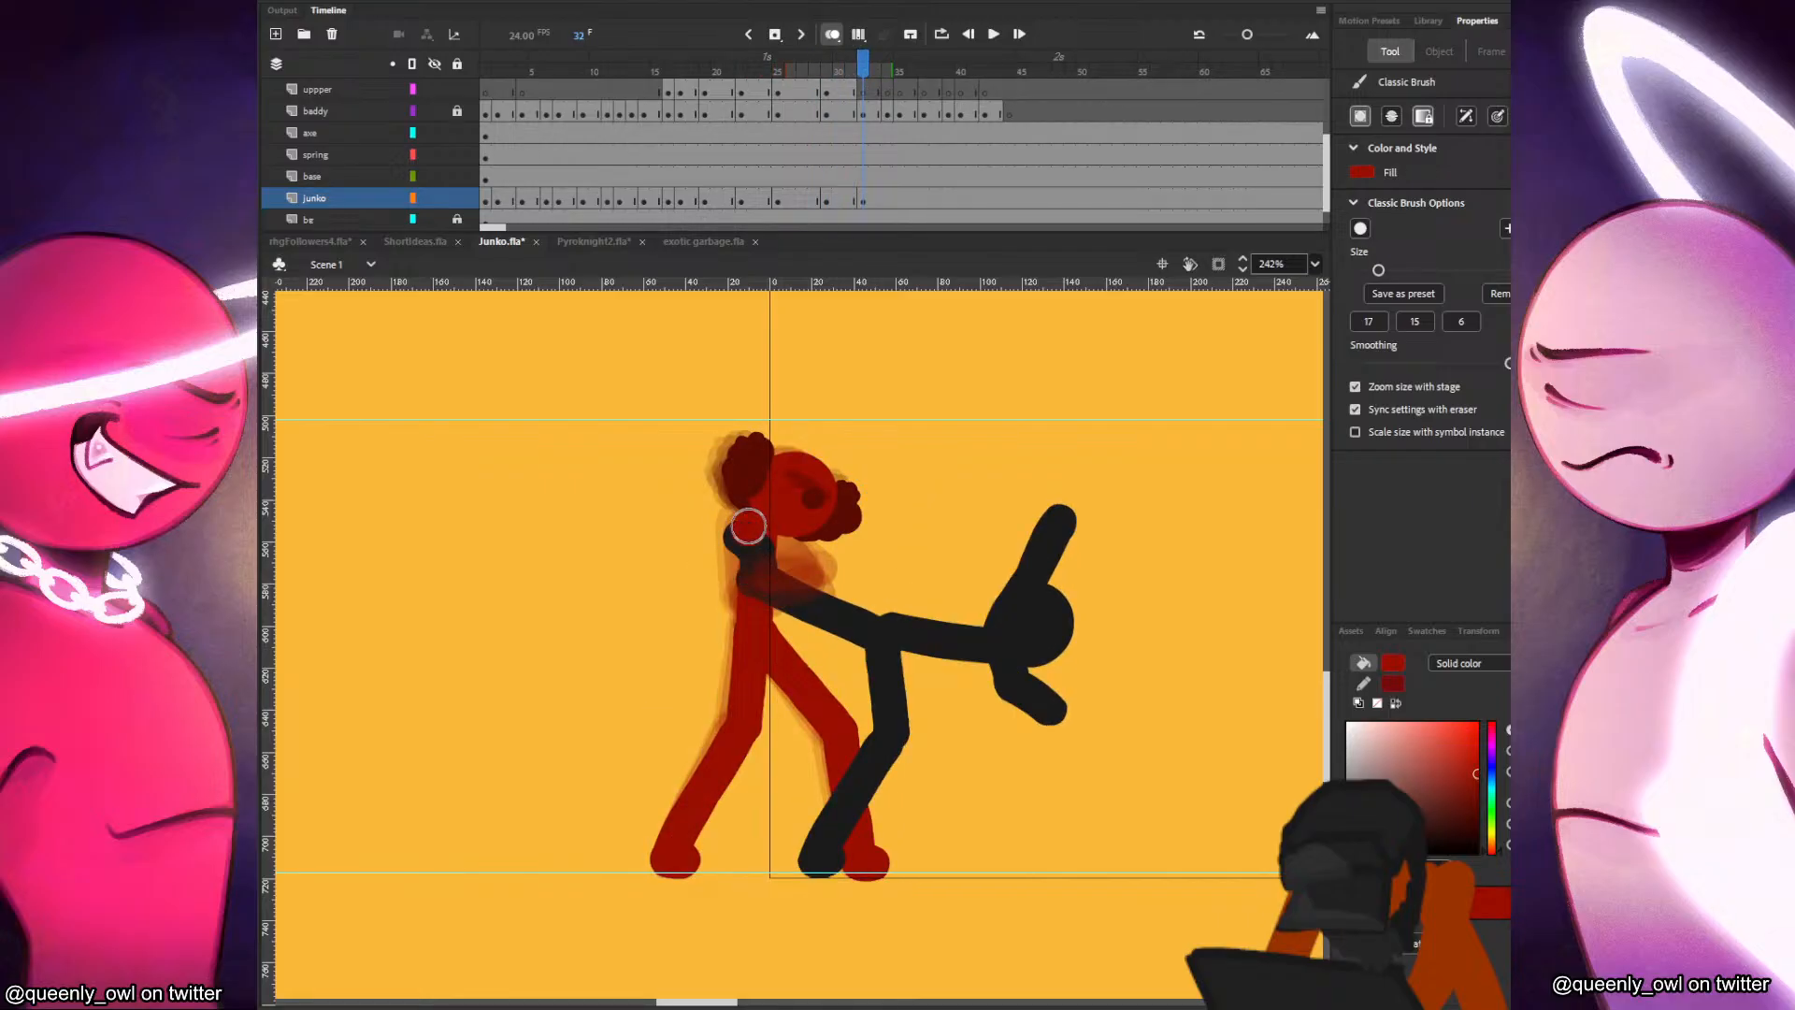
Paint Junko's shoulder and upper arm on the junko layer at frame 32, comparing with frame 31.
key("comma")
key("period")
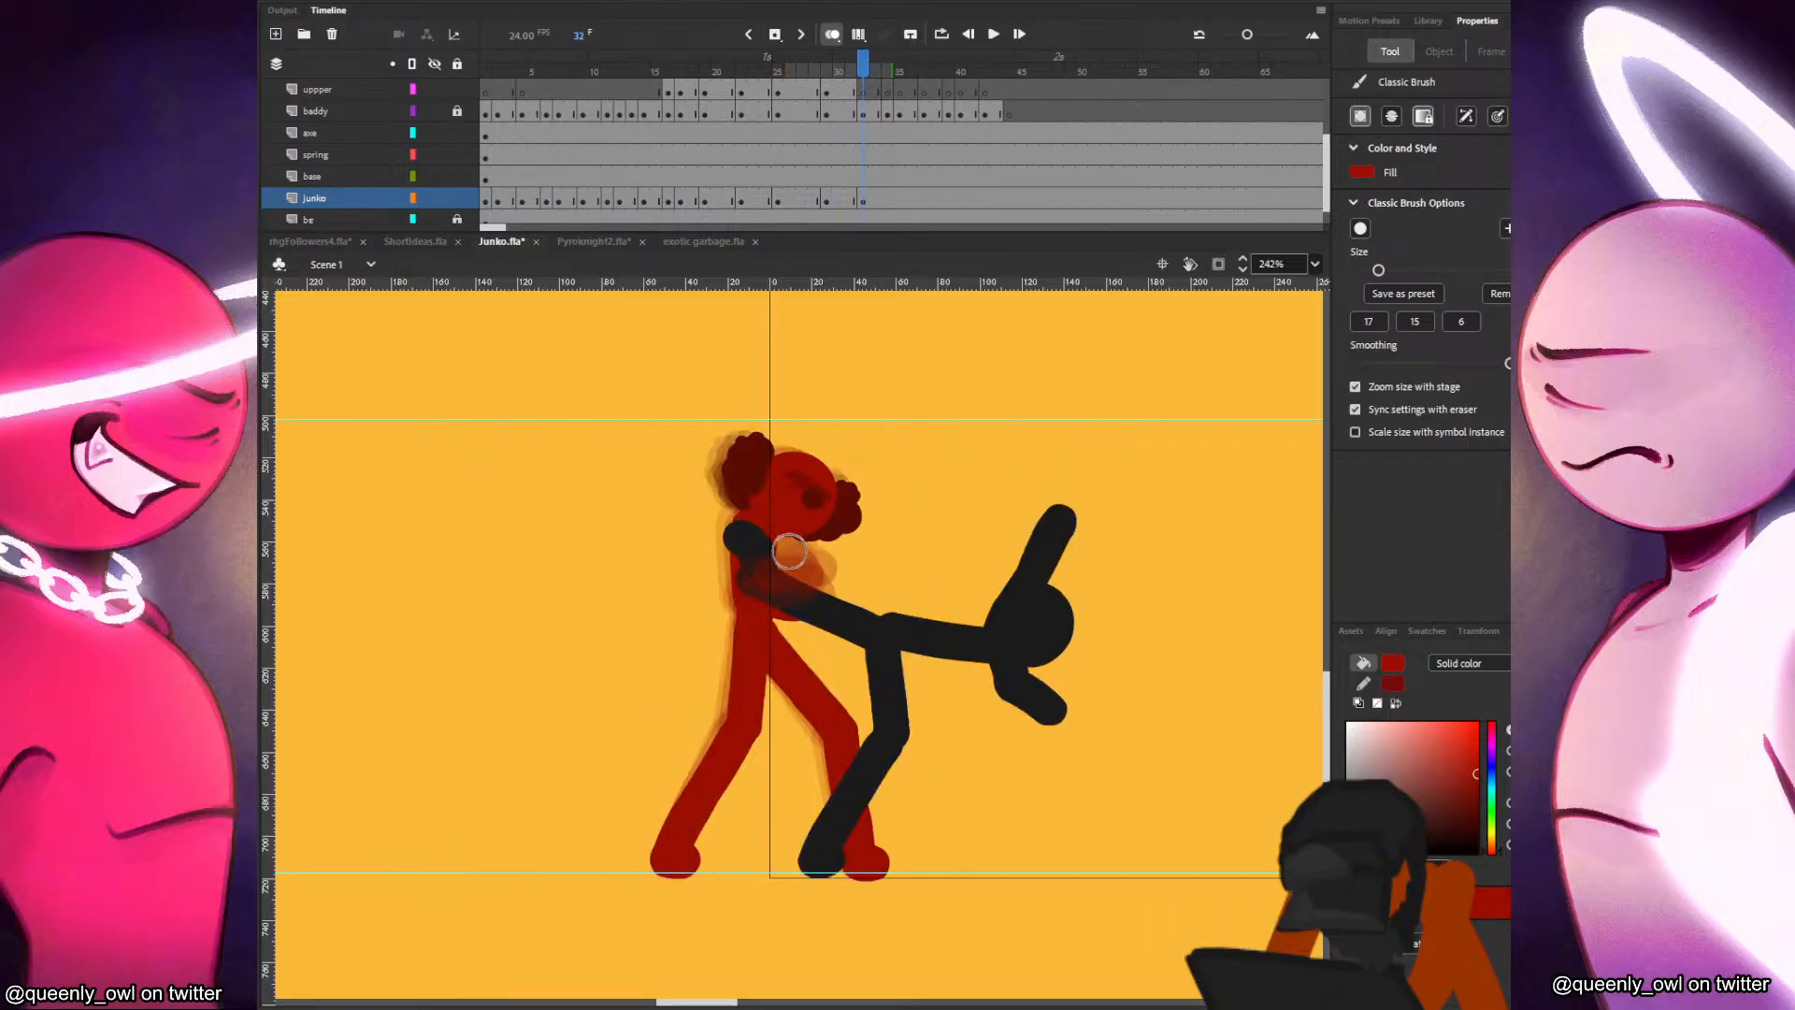
key("comma")
key("period")
Add a keyframe on the uppper layer at frame 32 for Junko's forearm, comparing the arm pose with the preceding frames.
left_click(852, 94)
key("comma")
key("comma")
key("comma")
key("period")
key("period")
key("period")
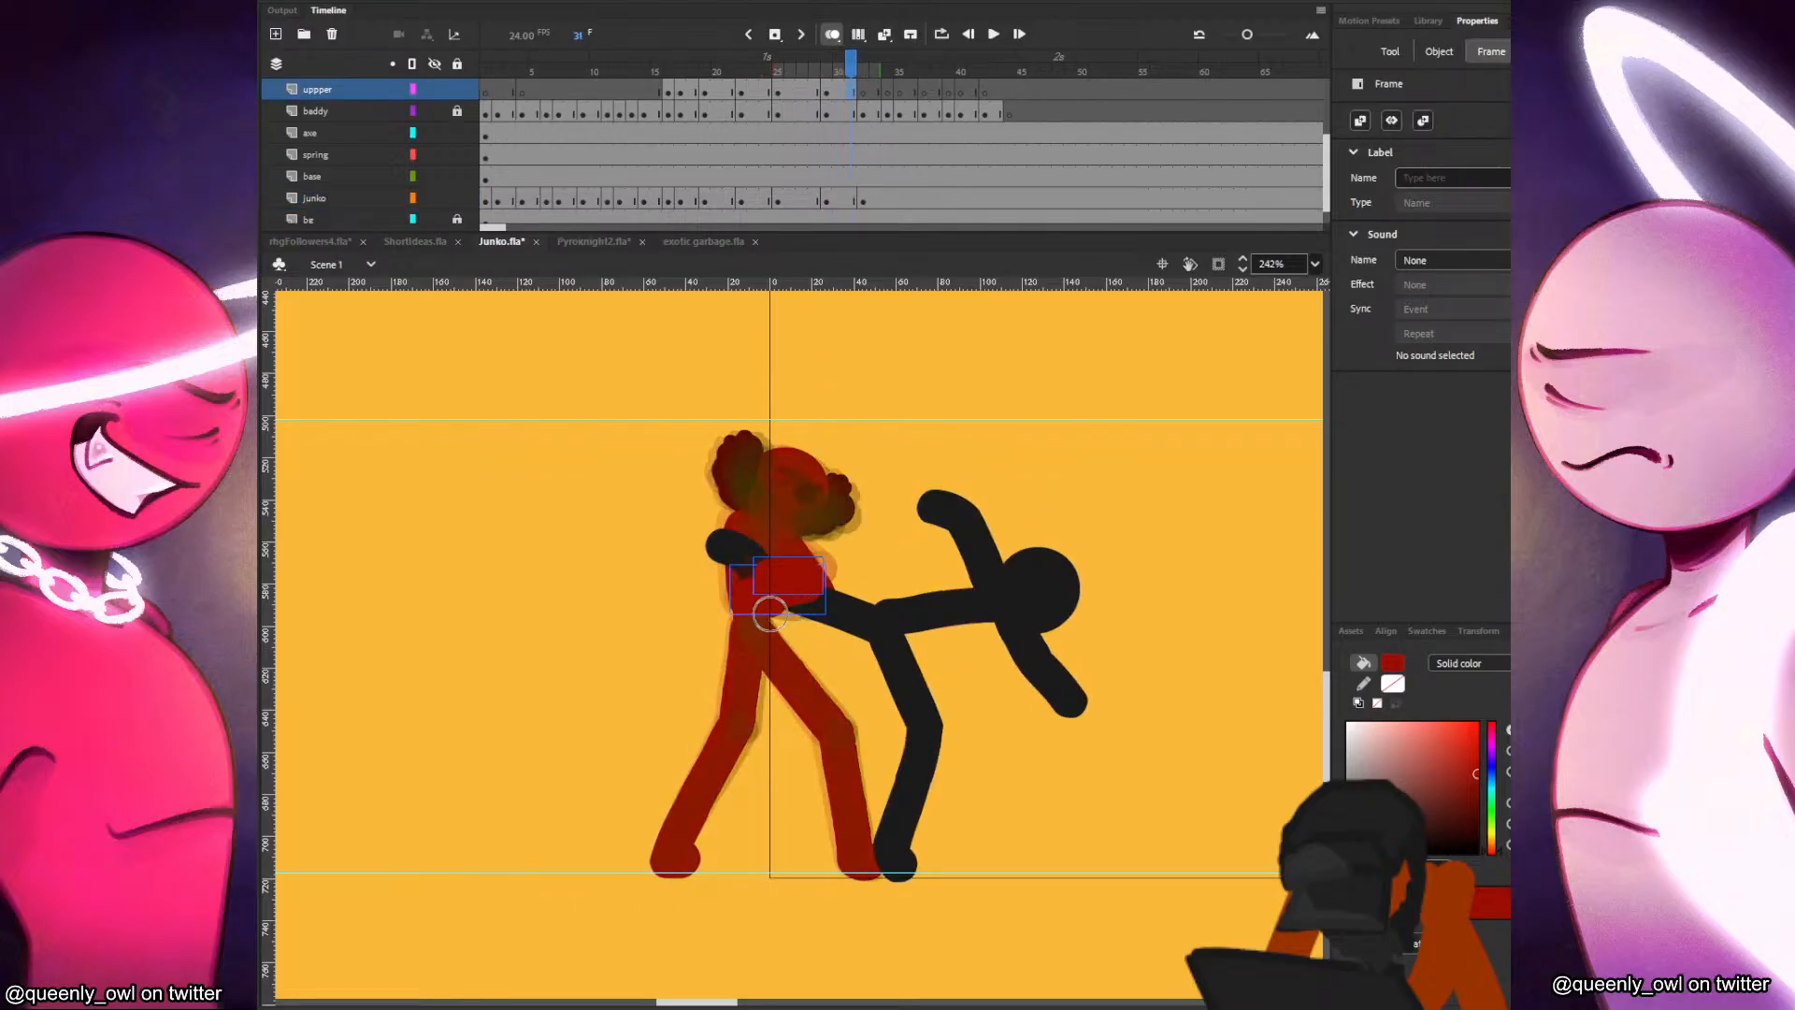
key("period")
key("comma")
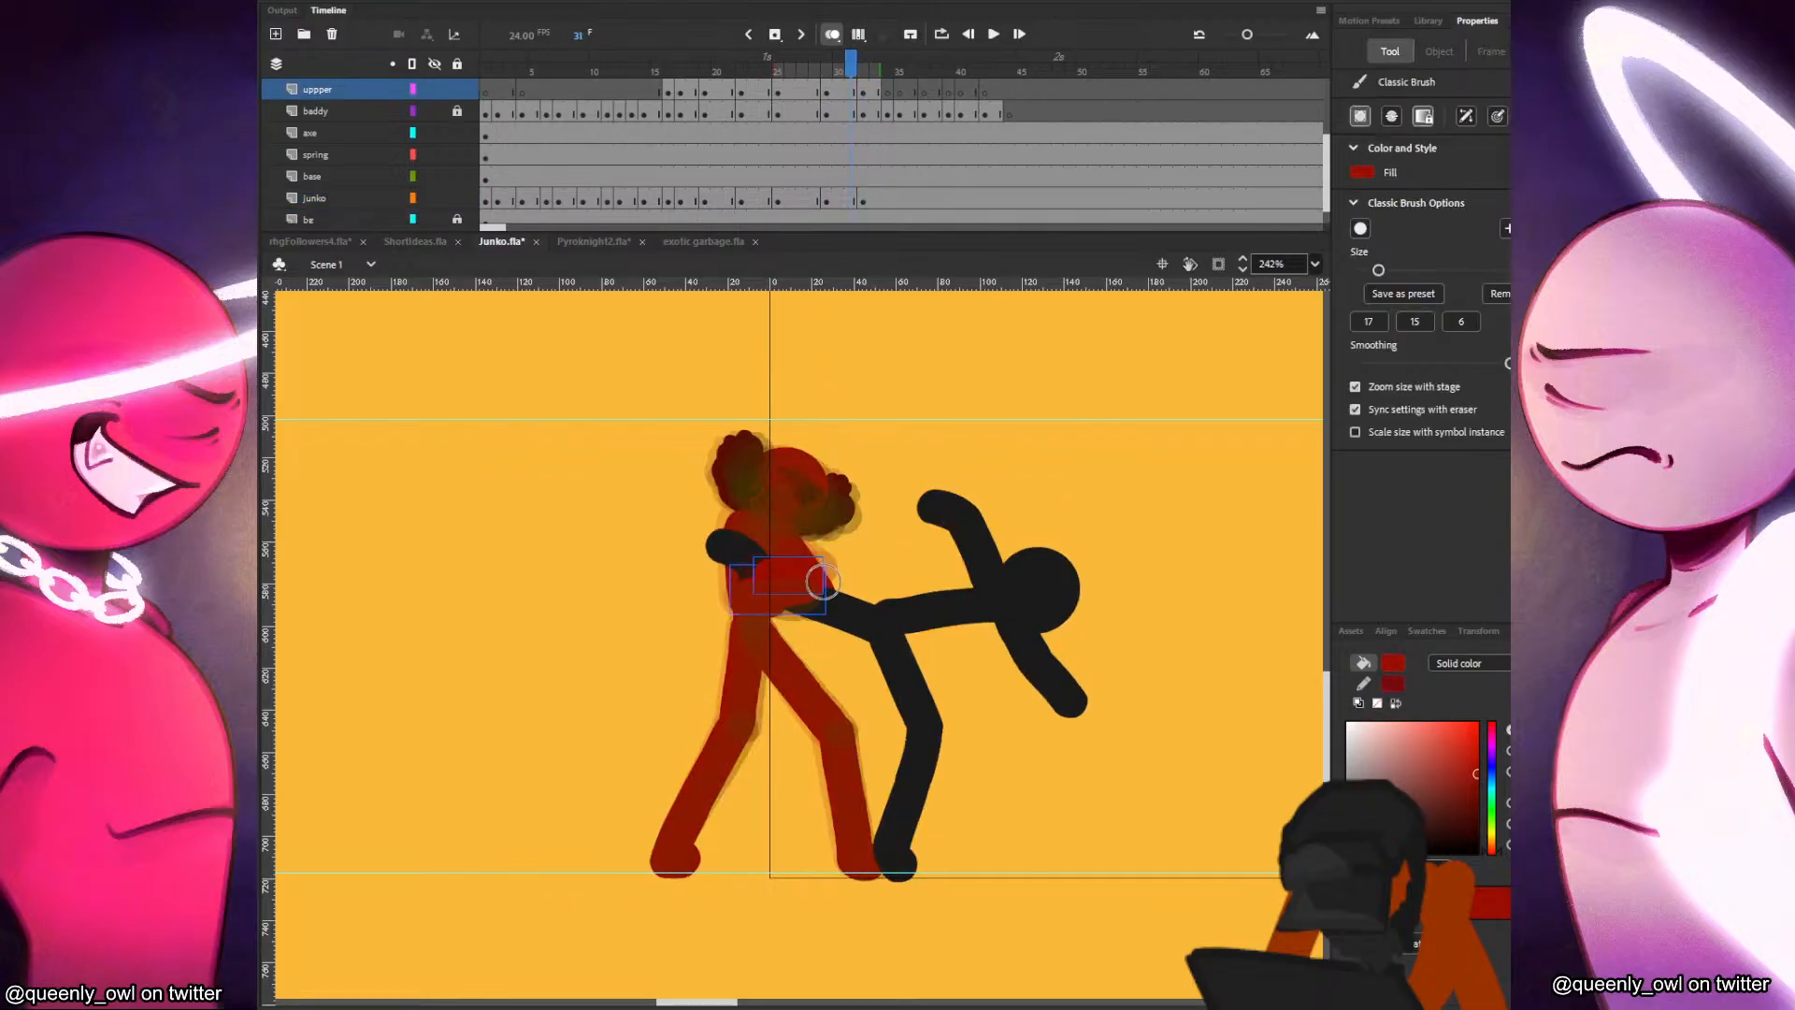
key("period")
key("comma")
key("period")
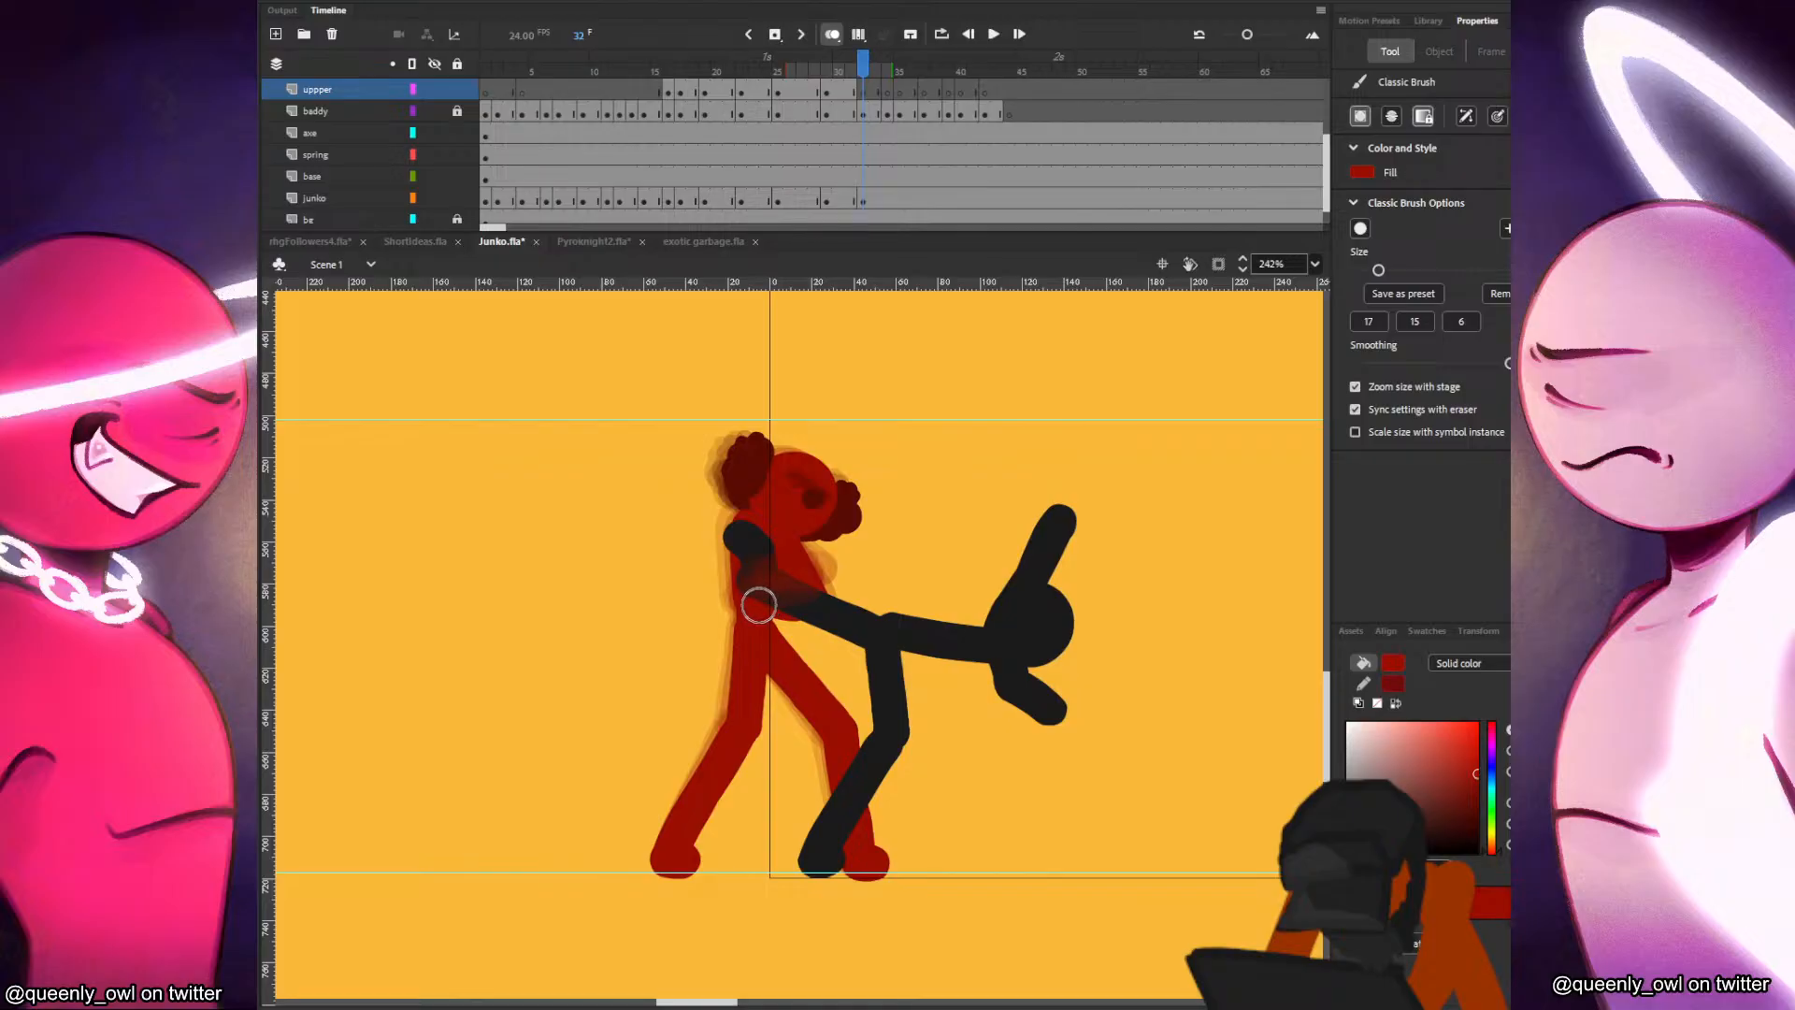
Paint Junko's forearm across the held leg on the uppper layer at frame 32, checking the motion against the preceding frames.
key("comma")
key("comma")
key("period")
key("period")
key("comma")
key("comma")
key("comma")
key("period")
key("period")
key("period")
key("comma")
key("period")
key("comma")
key("period")
key("comma")
key("period")
key("comma")
key("period")
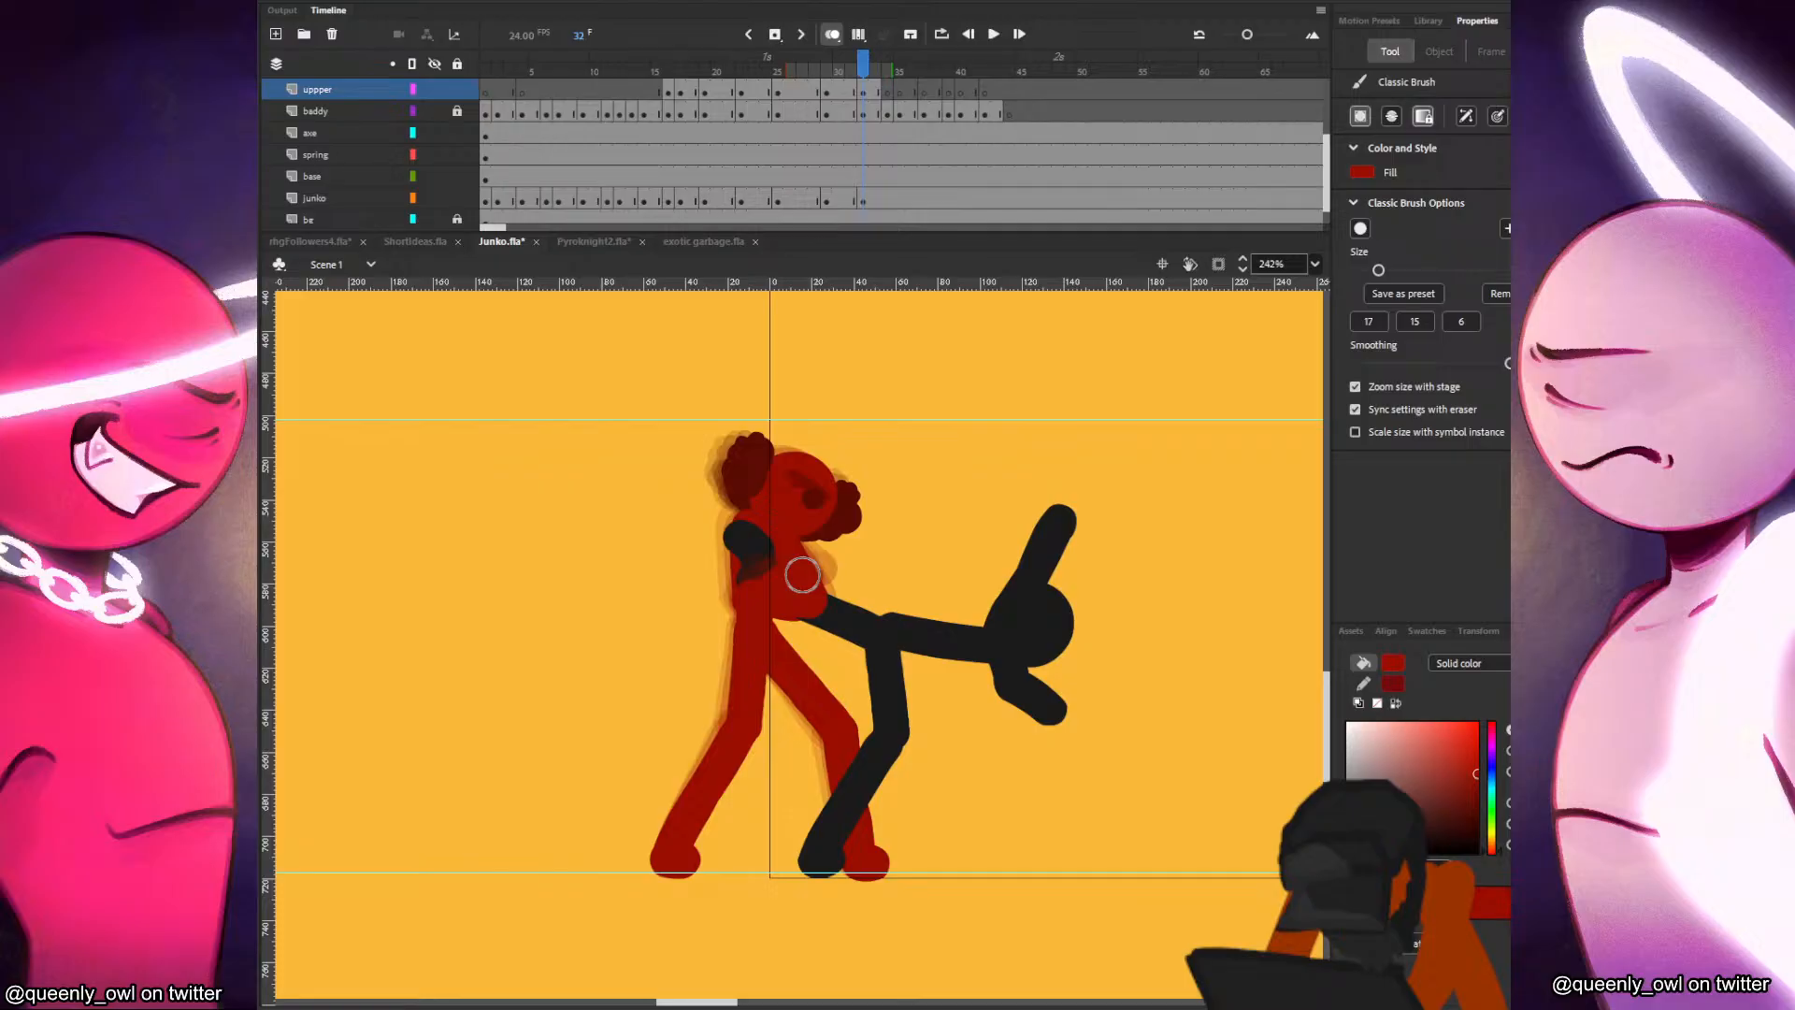
Play back the fight animation several times to review the leg hold through frame 32.
key("Return")
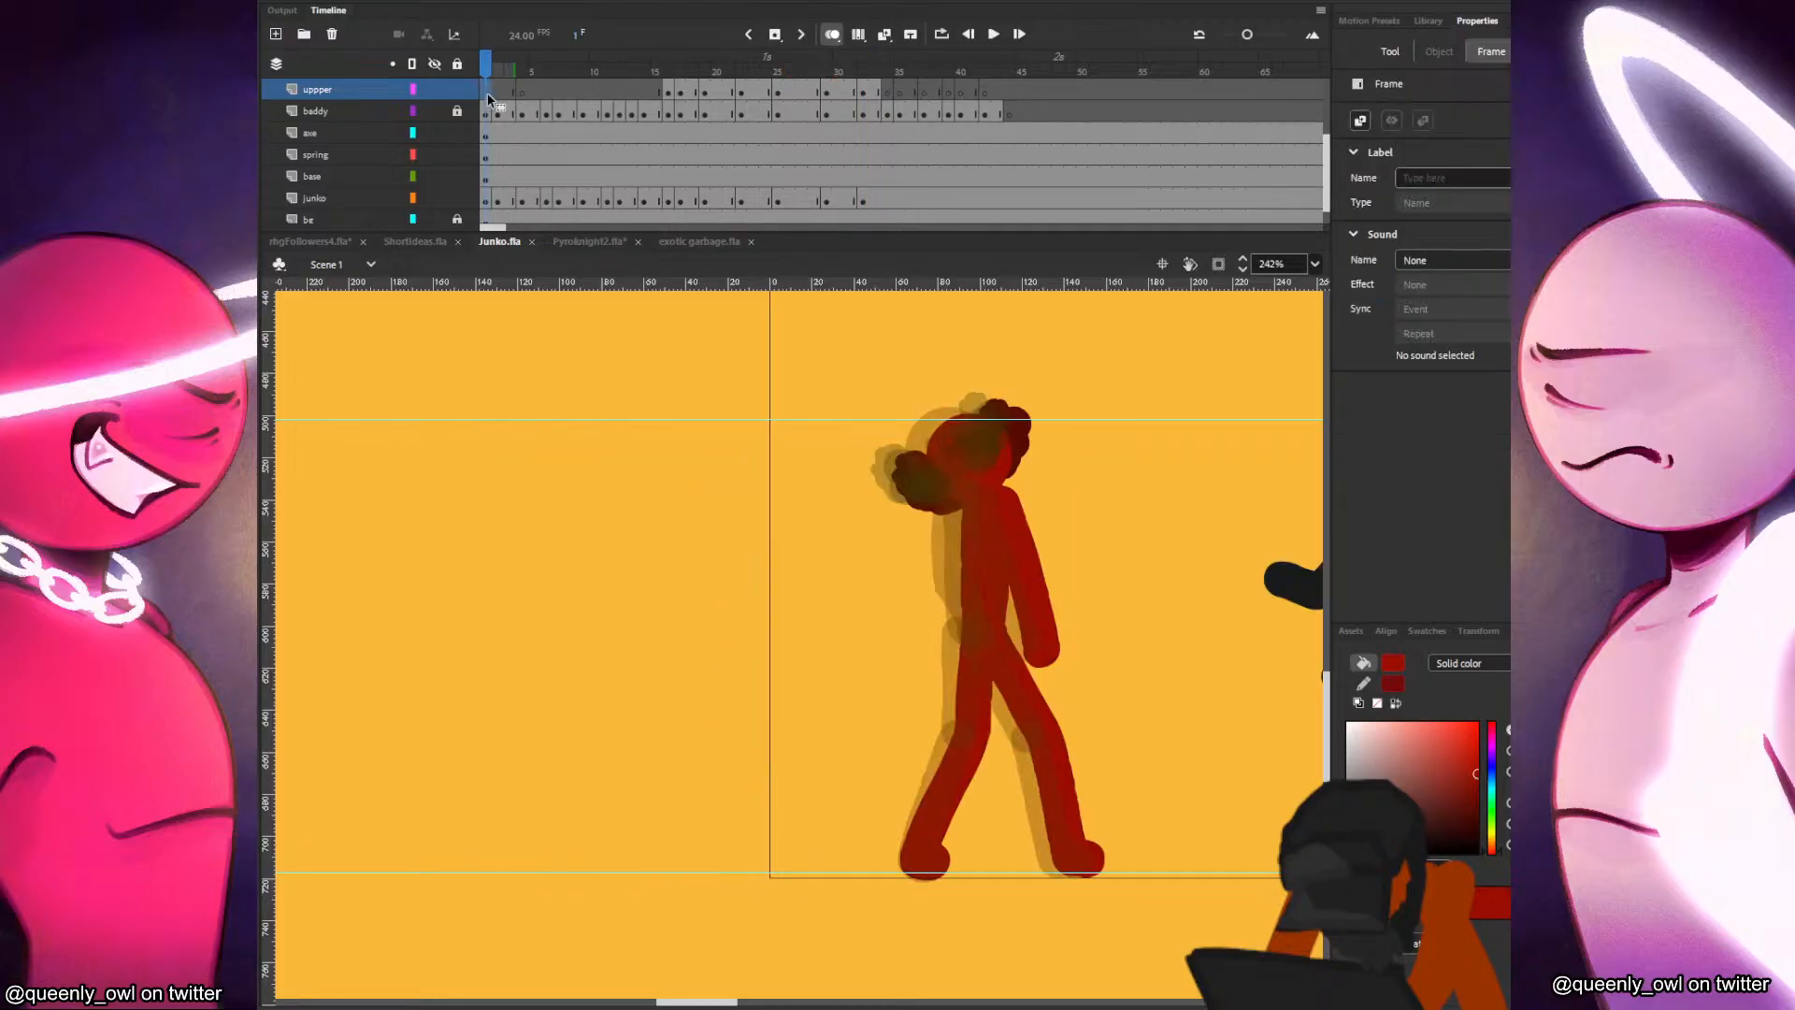
left_click(548, 110)
key("Return")
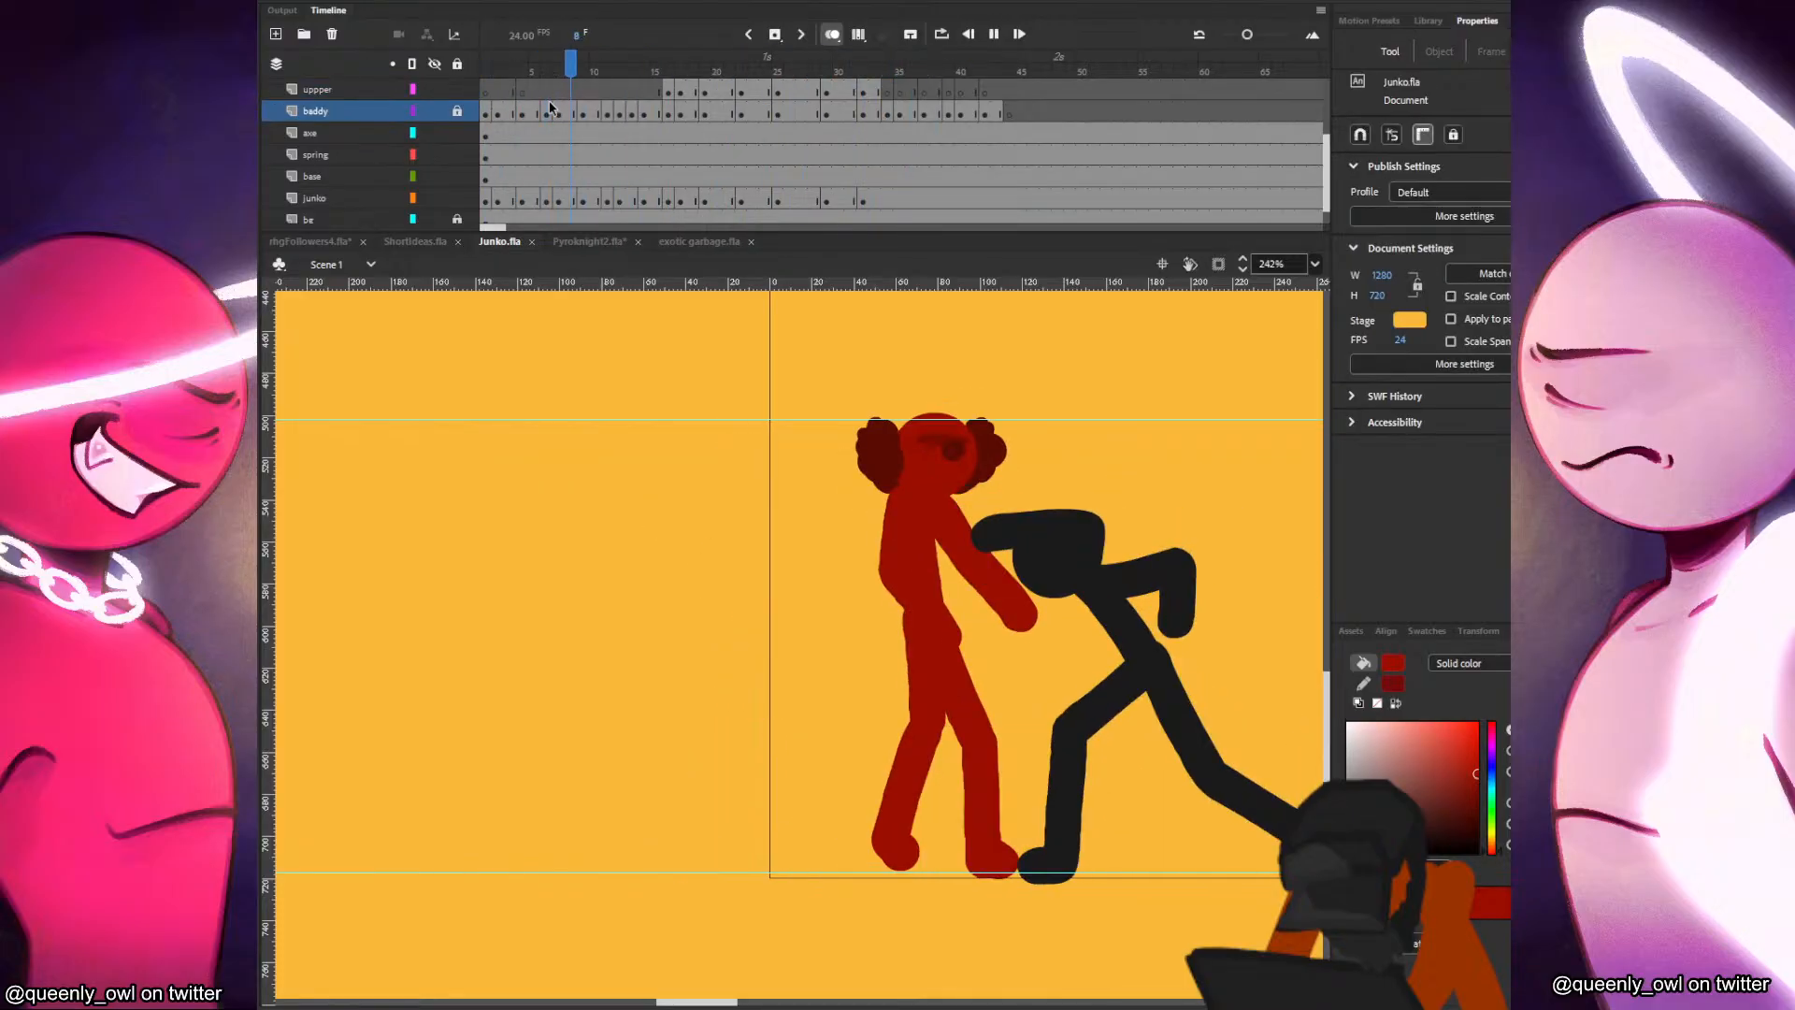
left_click(549, 94)
key("Return")
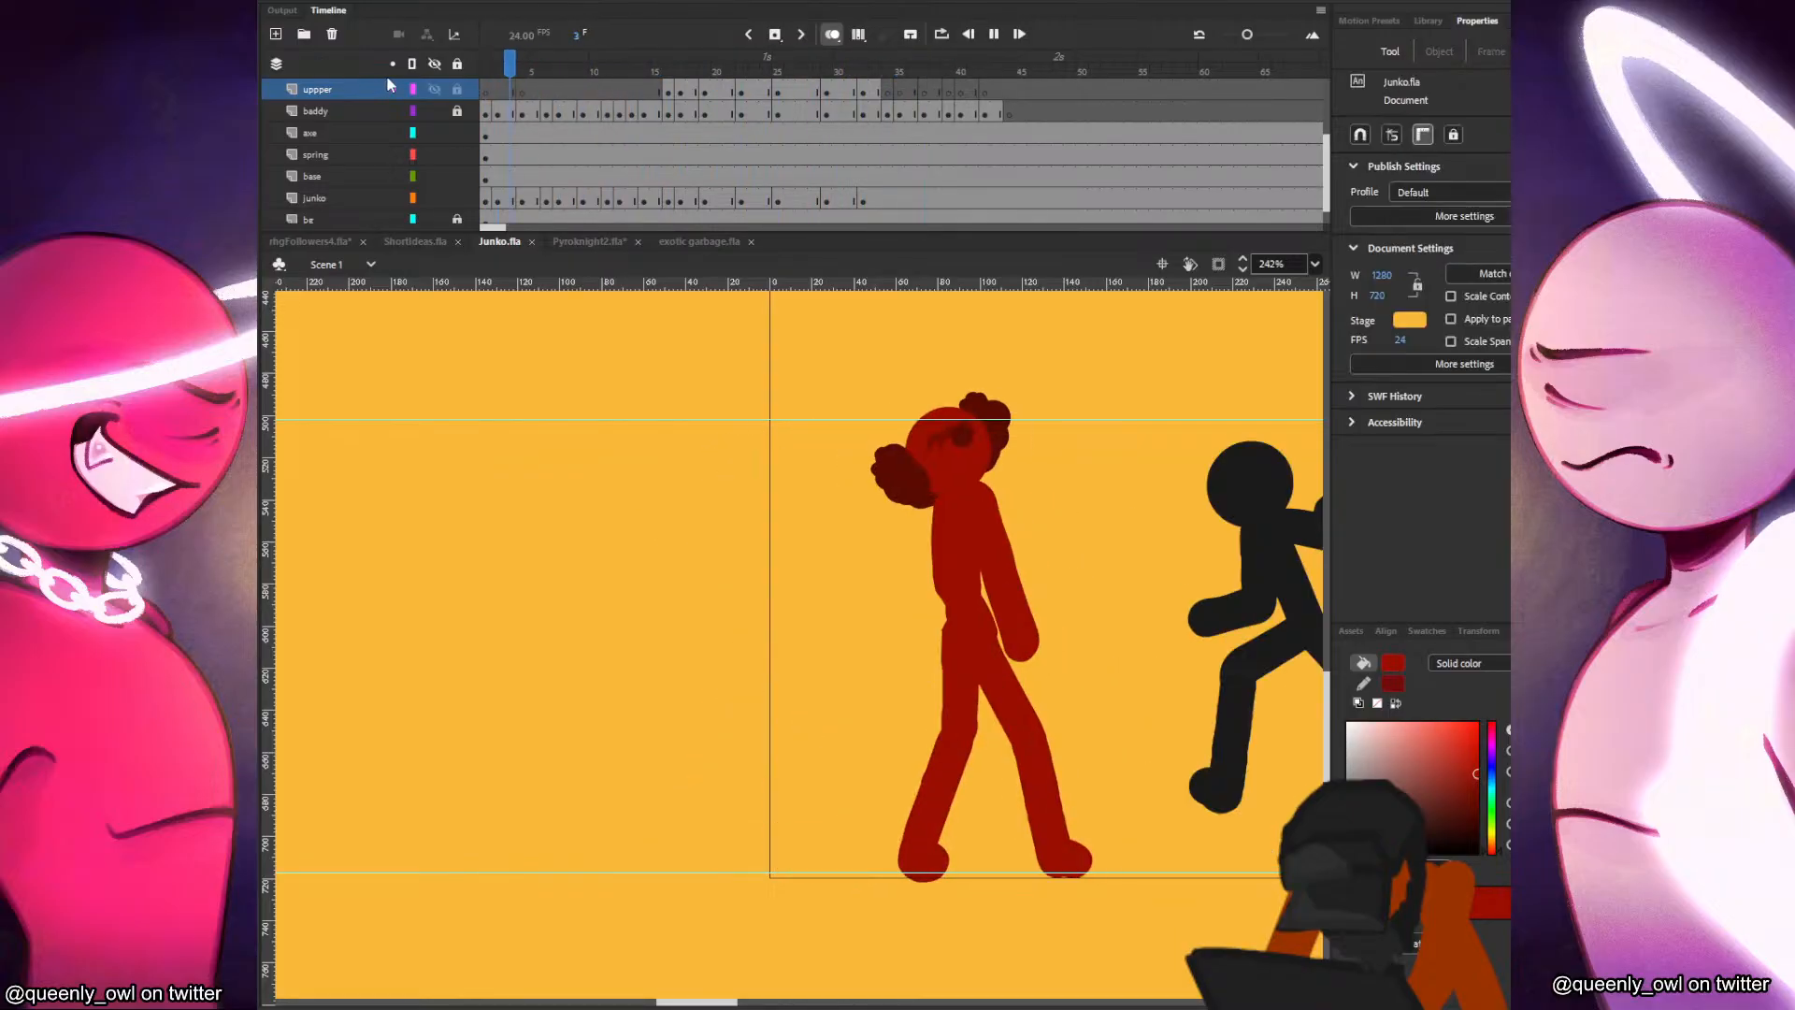
left_click(645, 95)
key("Return")
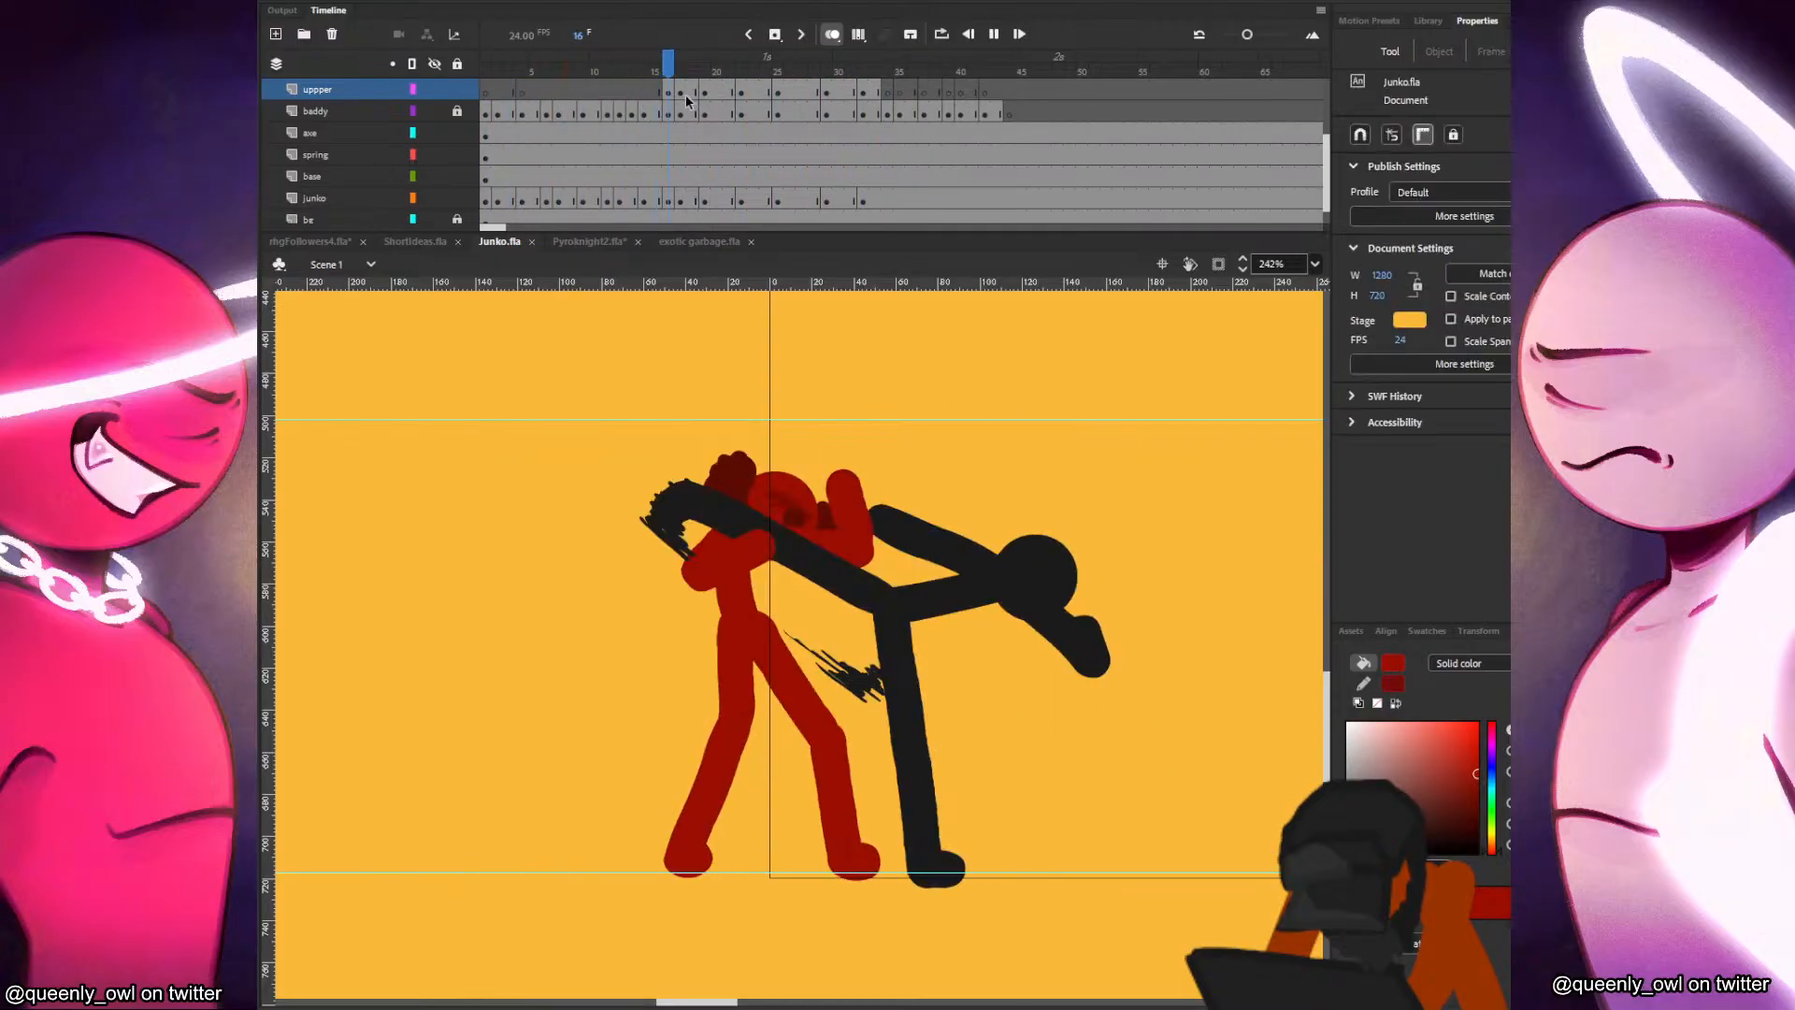
left_click(658, 93)
Lengthen the frame 32 pose by one frame and insert a blank keyframe on the junko layer at frame 35.
left_click(886, 91)
left_click(877, 92)
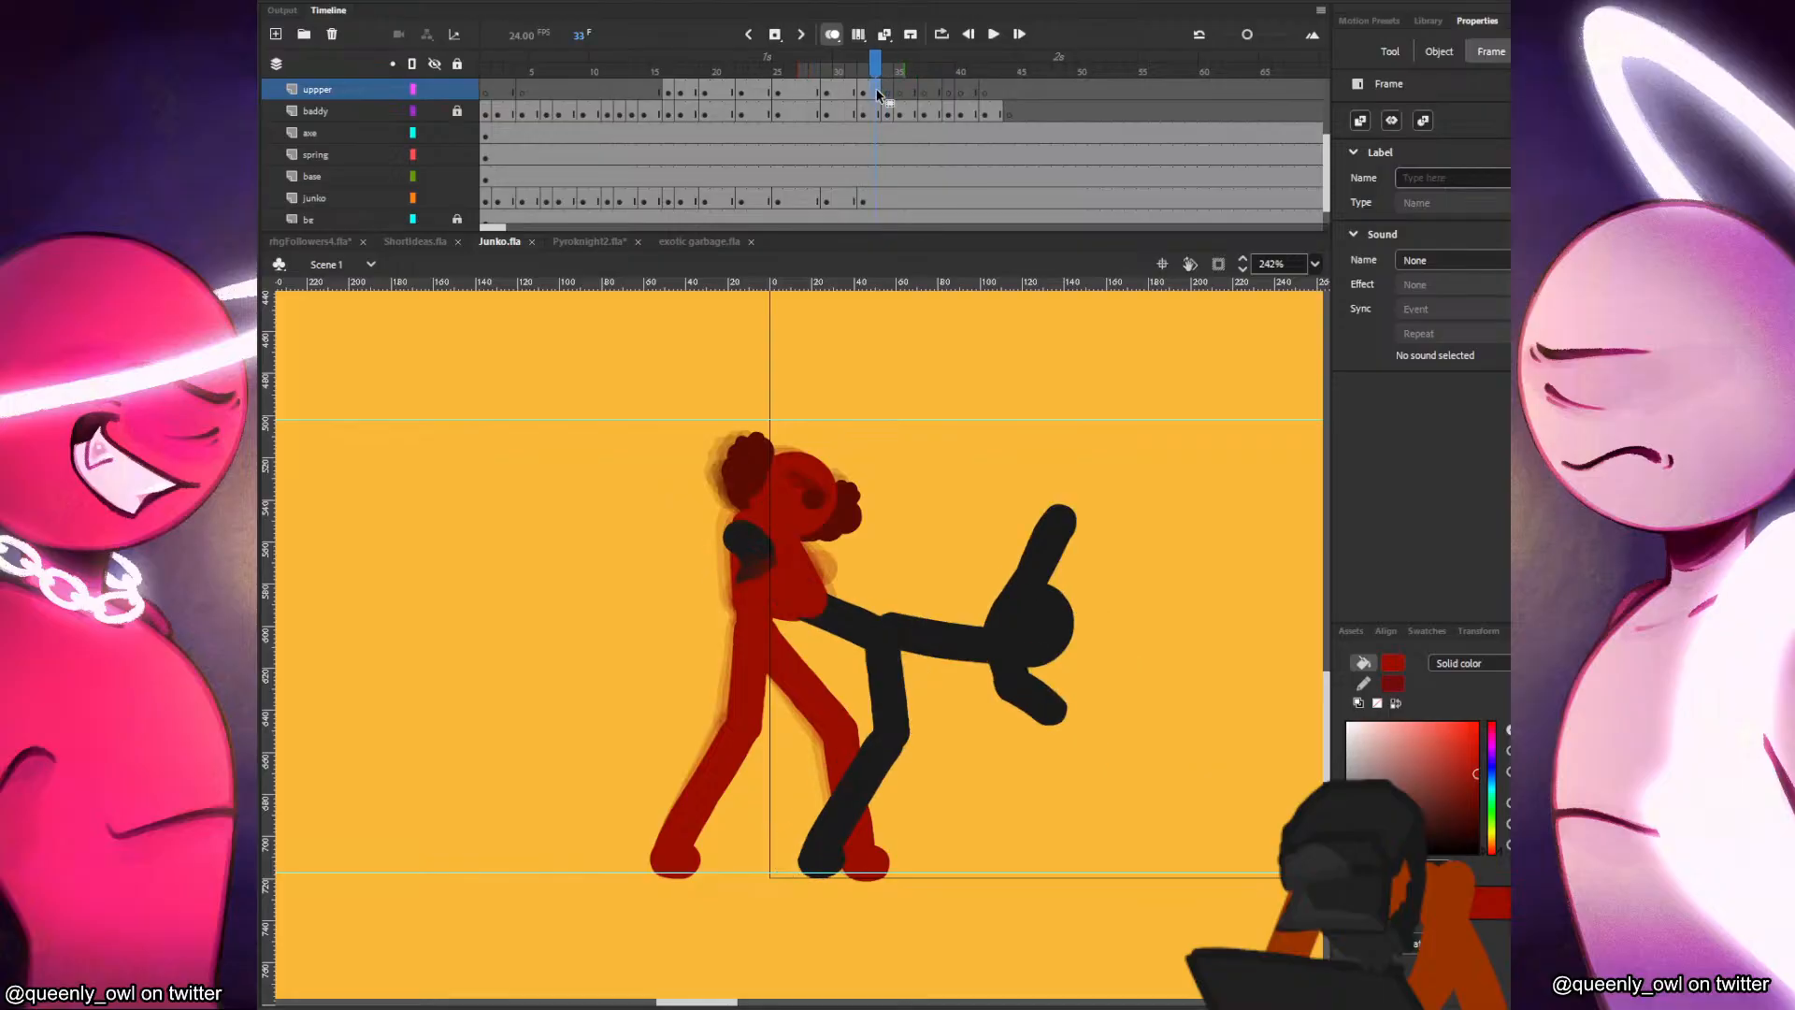
left_click(903, 304)
left_click(906, 195)
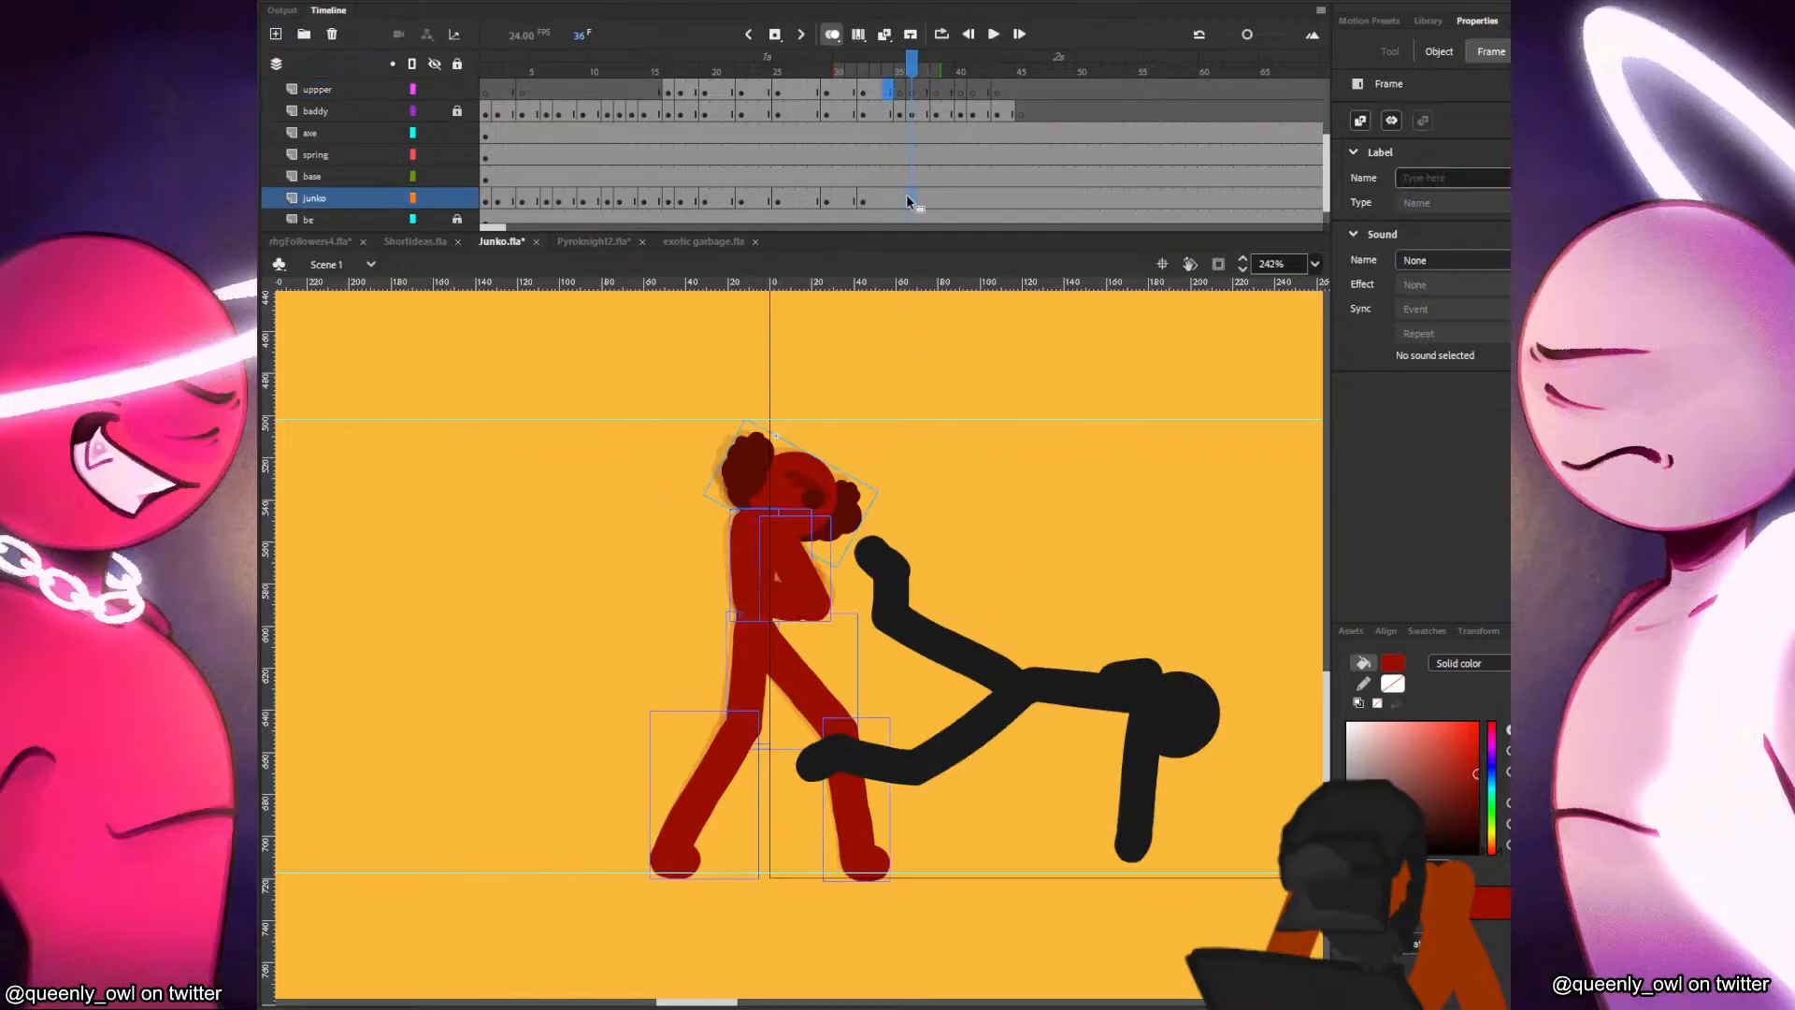
left_click(896, 198)
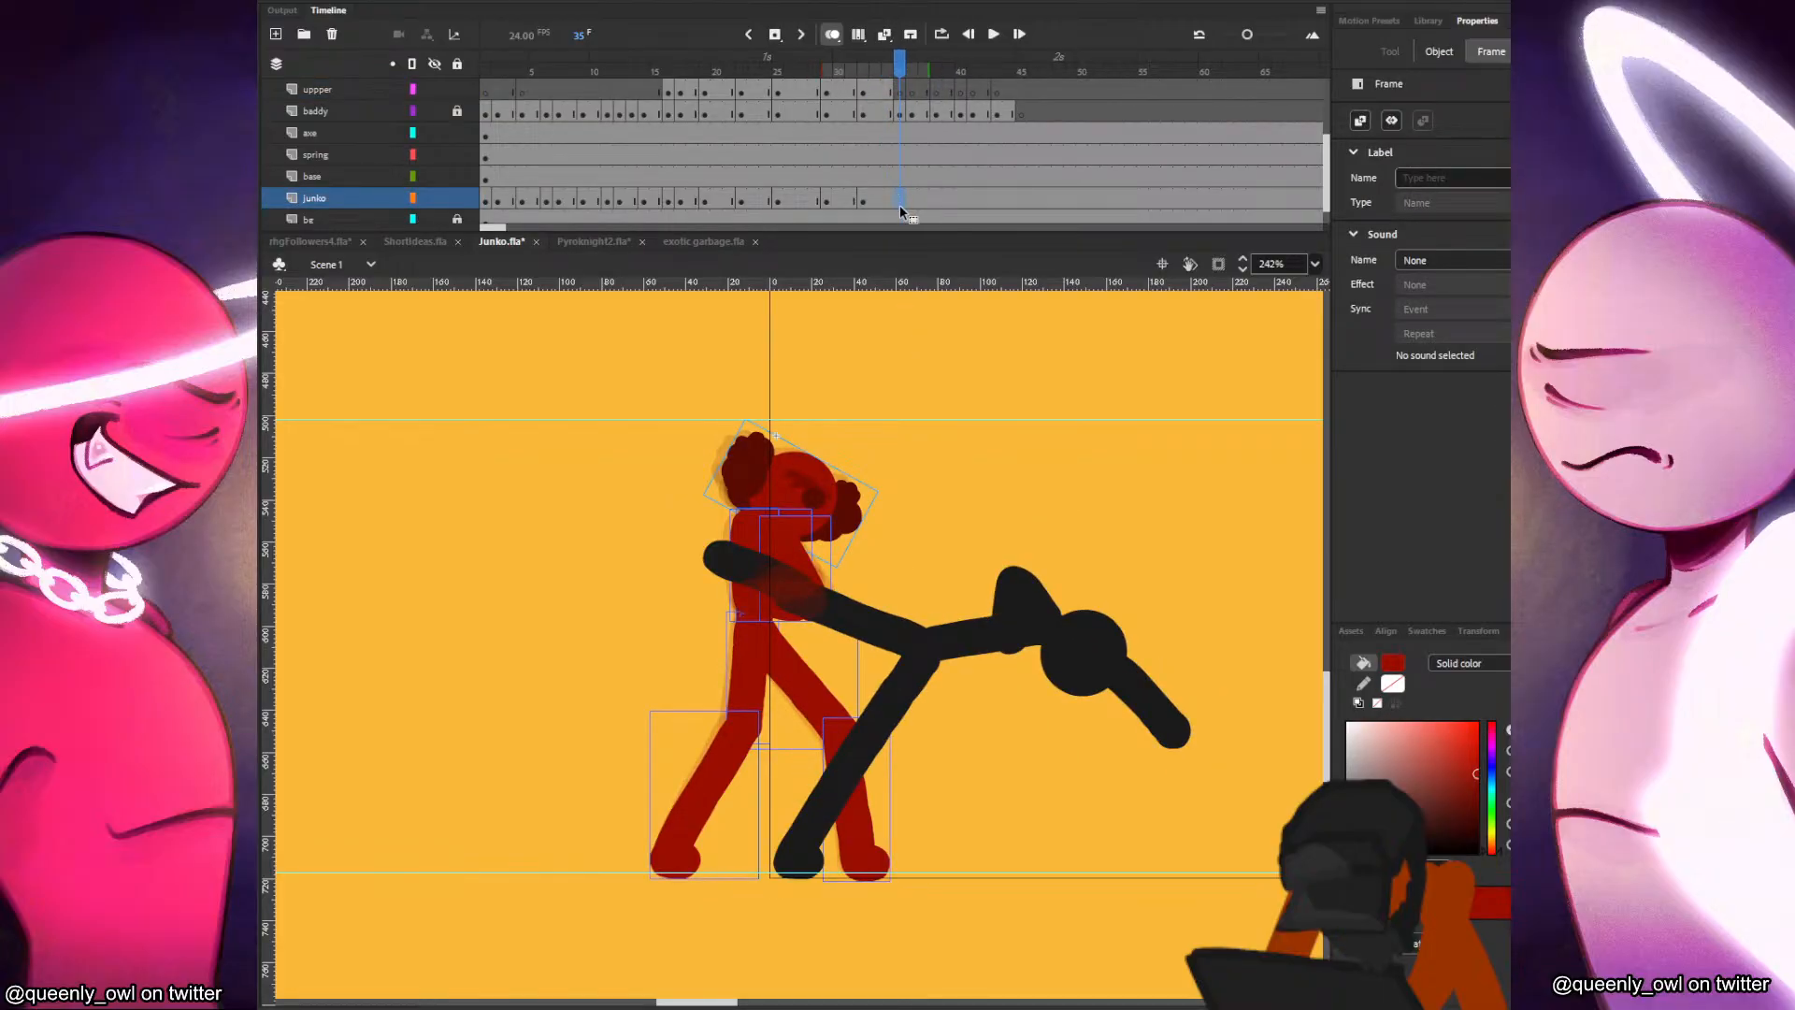
key("Delete")
Paste Junko's head in place at frame 35, move it forward and down, and tilt it further forward.
key("ctrl+shift+v")
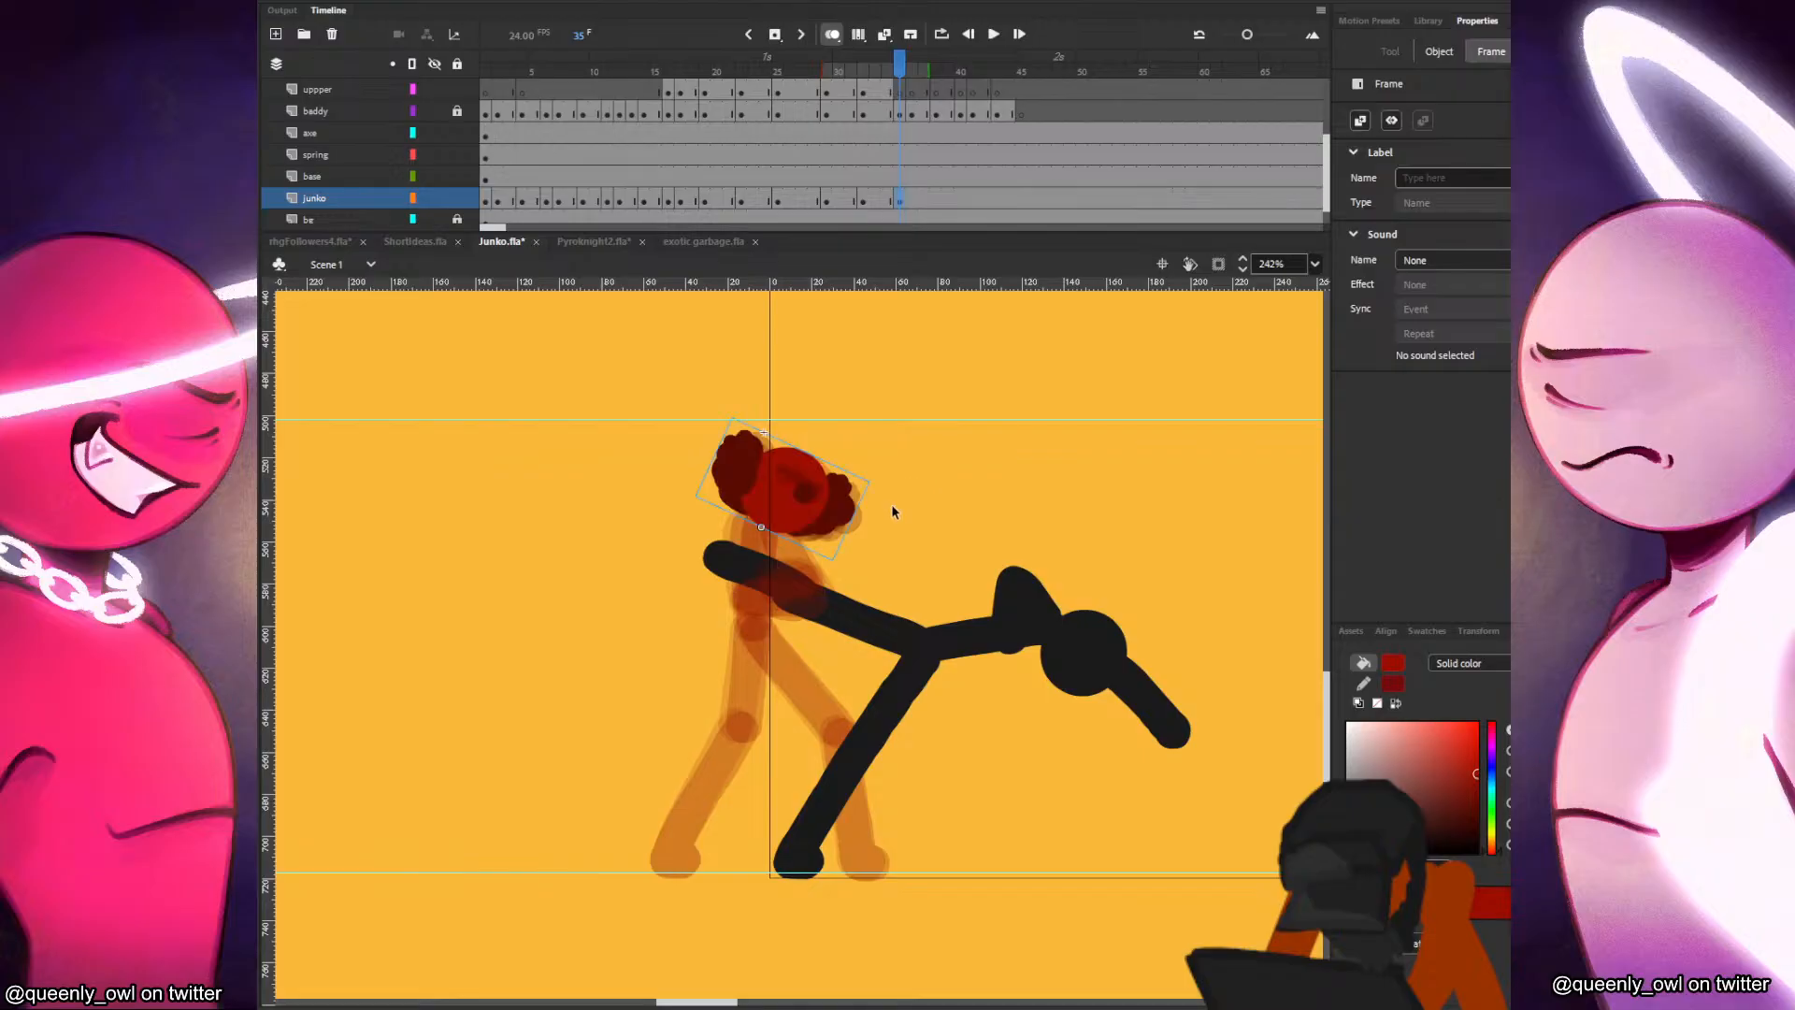
left_click_drag(827, 496, 906, 517)
key("q")
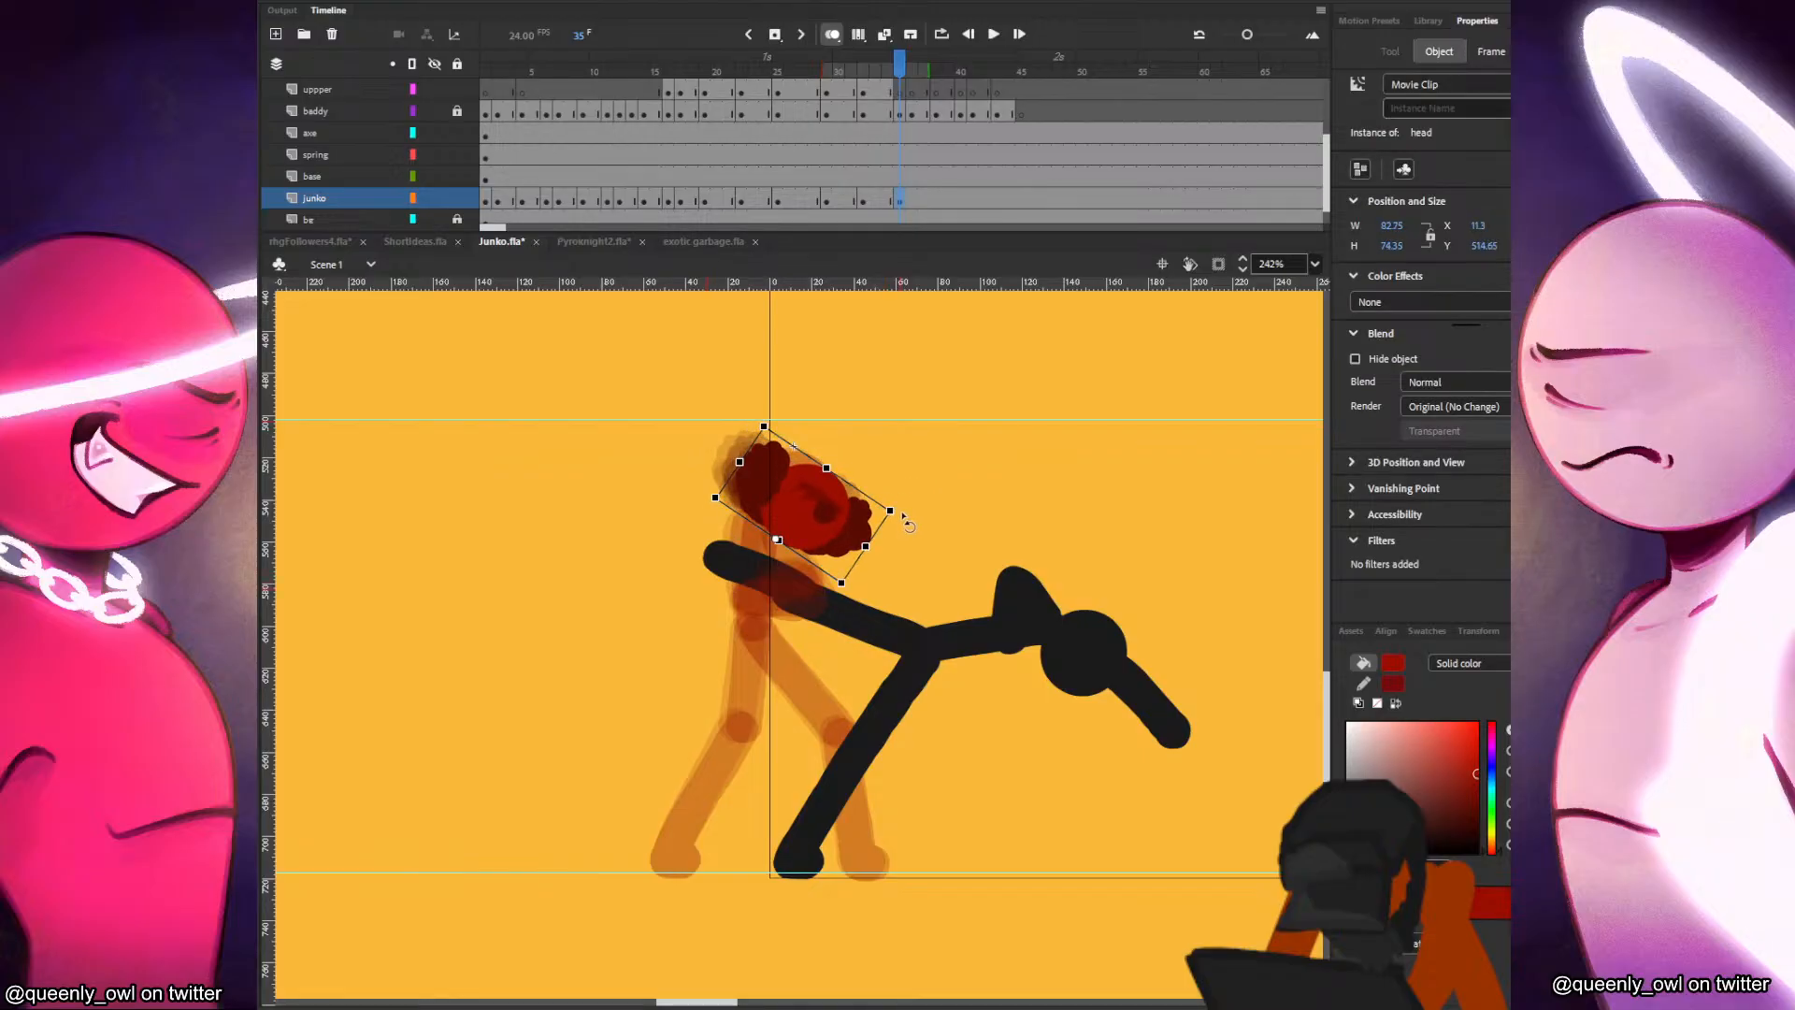
key("b")
Paint Junko's torso, front thigh and shin on the junko layer at frame 35, comparing with frame 34.
left_click(886, 201)
key("period")
key("comma")
key("period")
left_click_drag(765, 527, 749, 617)
key("ctrl+z")
mouse_move(763, 532)
left_mouse_down()
mouse_move(766, 625)
mouse_move(842, 730)
mouse_move(858, 847)
left_mouse_up()
key("comma")
key("period")
key("comma")
key("period")
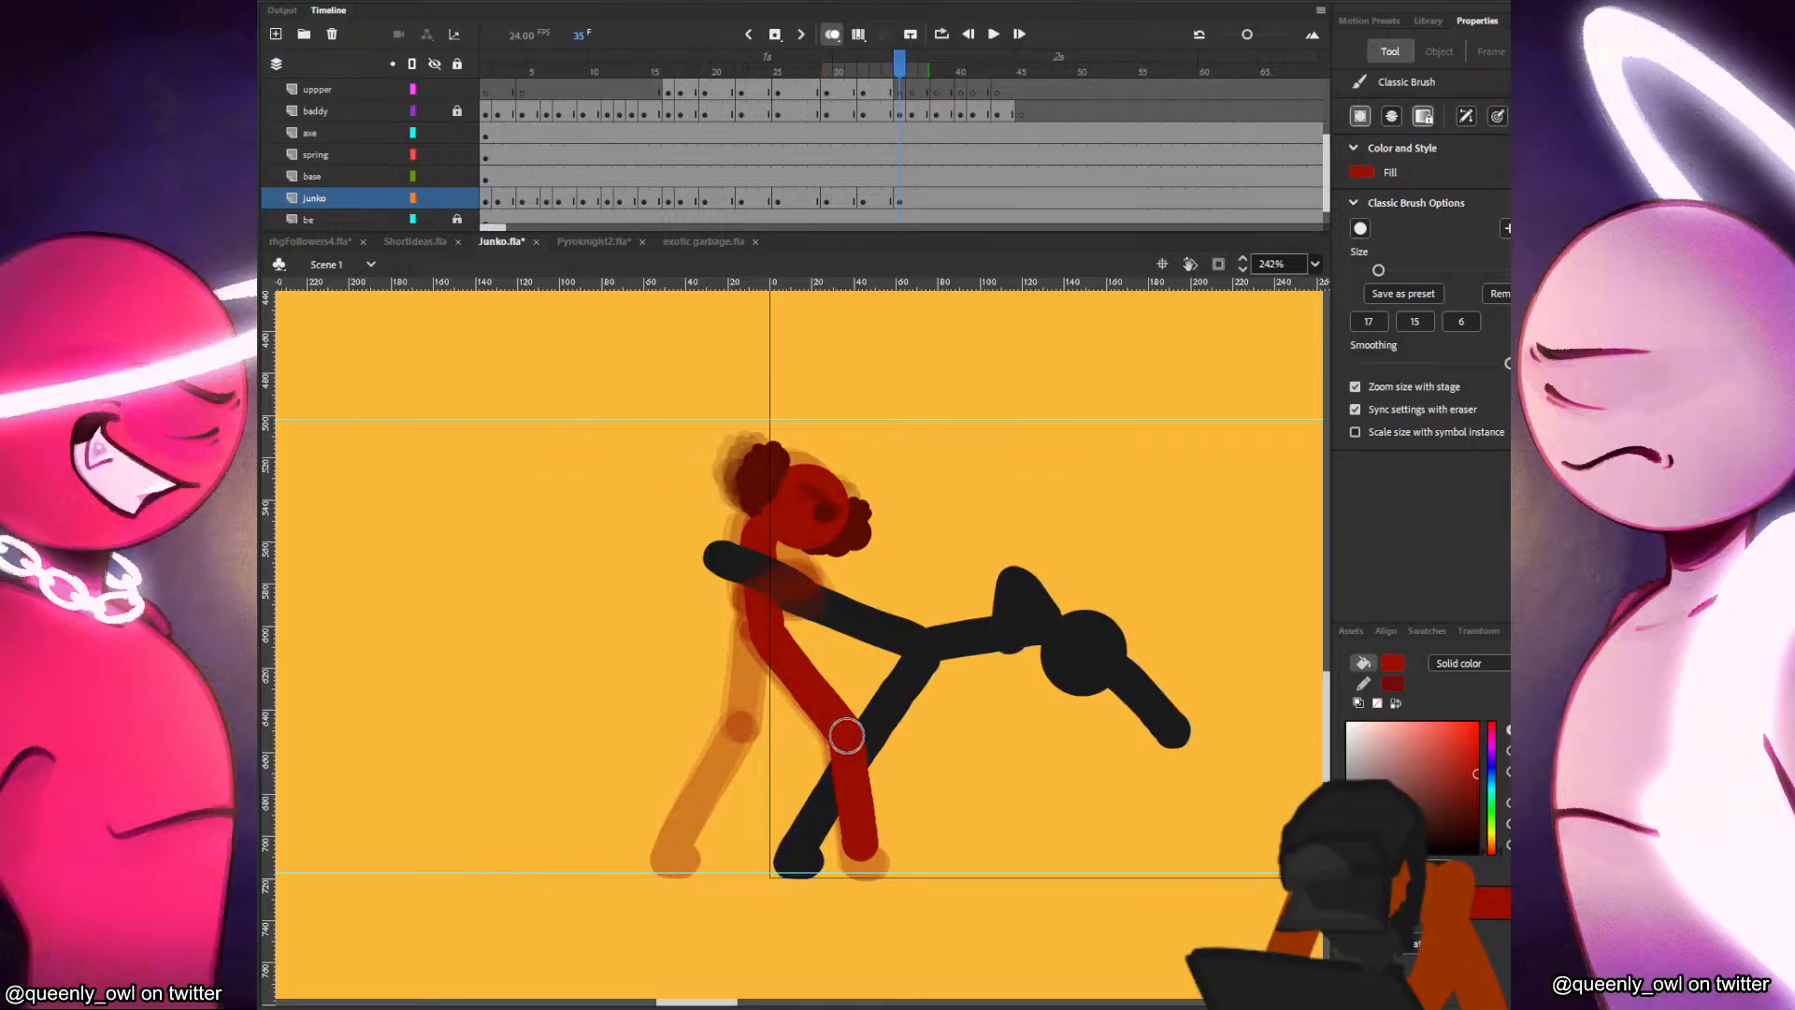
Paint Junko's back thigh, shin and foot at frame 35, comparing the strokes with the previous frame.
key("comma")
key("period")
left_click_drag(756, 720, 761, 637)
key("comma")
key("period")
left_click_drag(757, 738, 692, 828)
left_click_drag(755, 736, 695, 851)
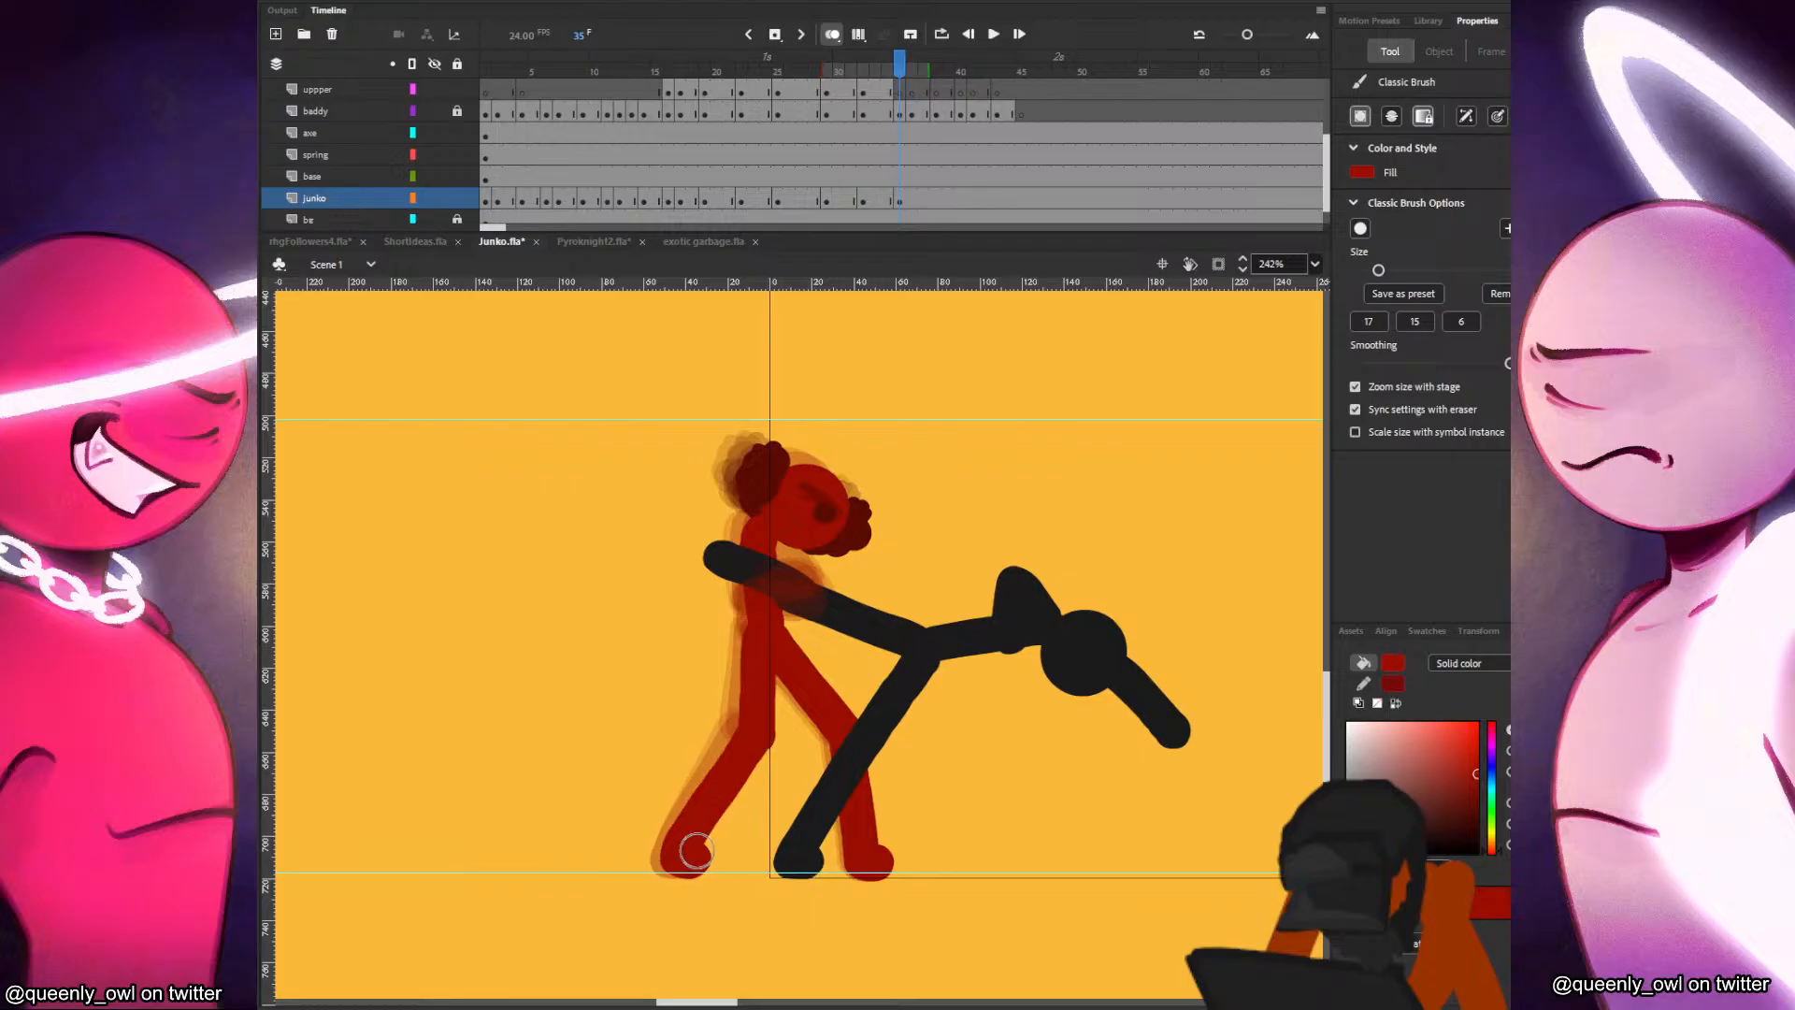
Undo the last back-leg stroke at frame 35 and repaint Junko's back shin and foot.
key("comma")
key("period")
key("comma")
key("period")
key("ctrl+z")
left_click_drag(753, 737, 682, 856)
key("comma")
key("period")
key("comma")
key("period")
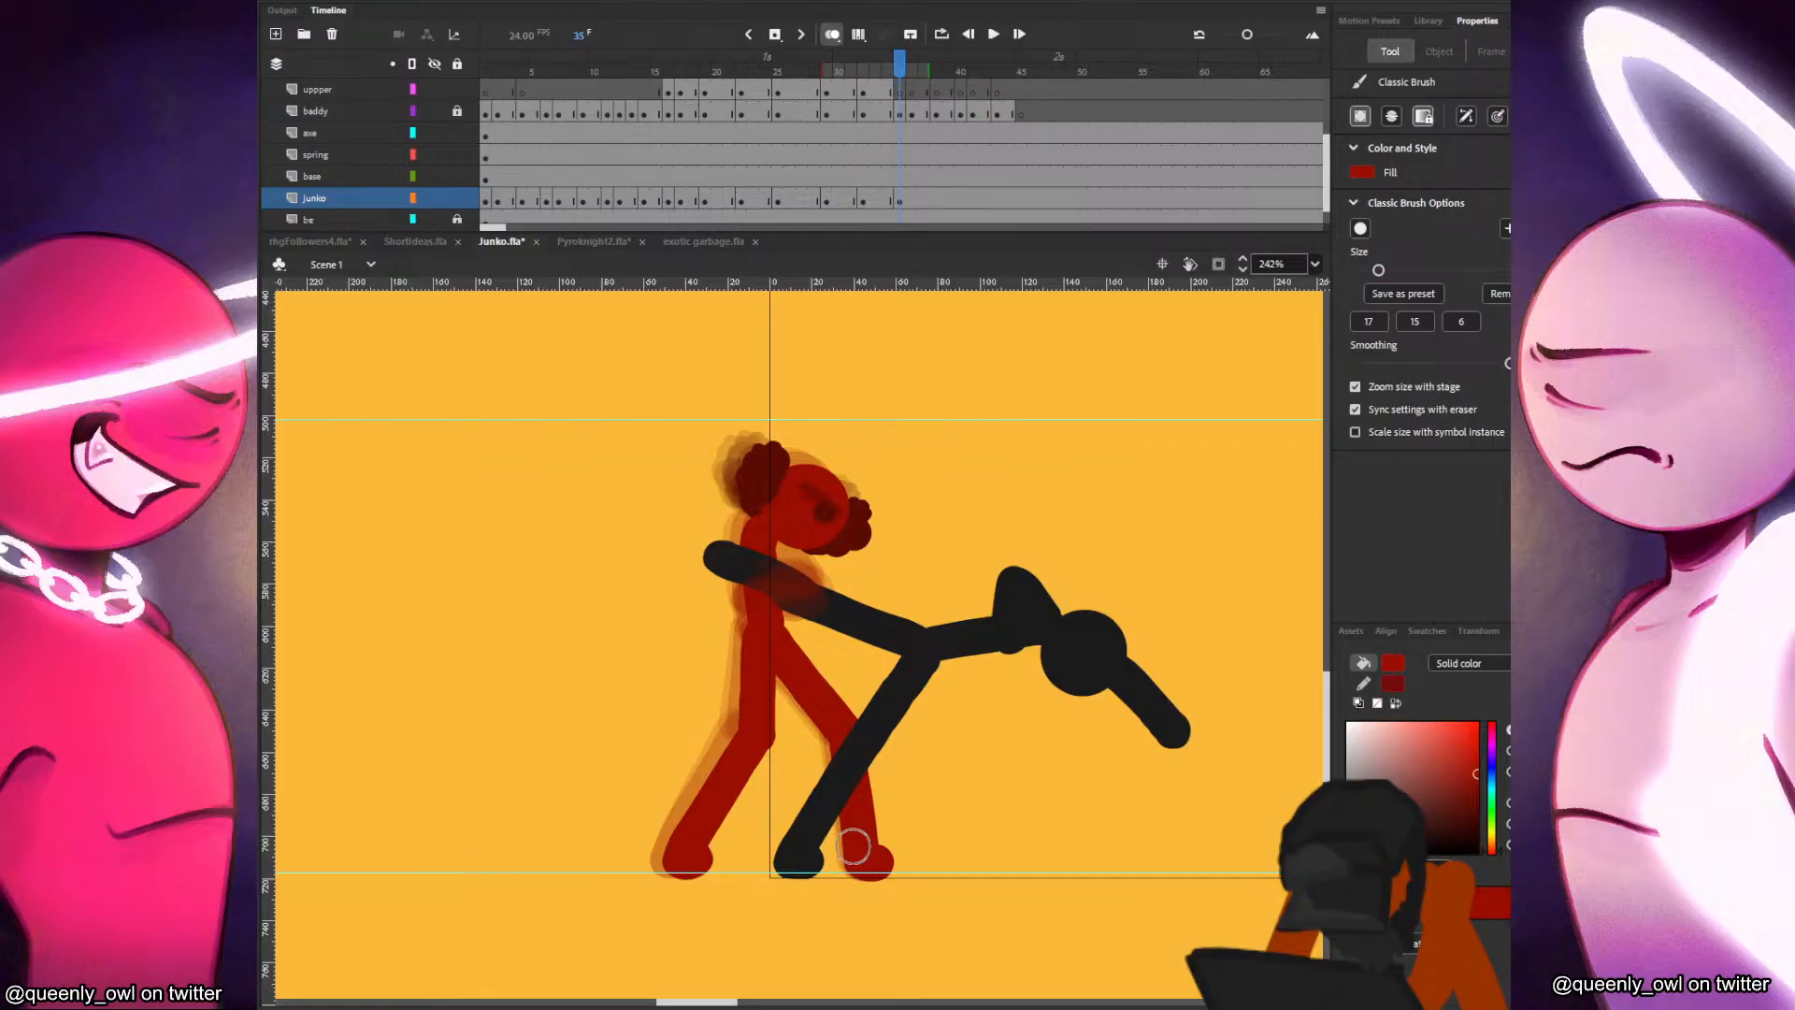
Transform Junko's front shin at frame 35 so that its foot sits slightly further back.
key("q")
left_click(877, 862)
left_click_drag(877, 882, 874, 882)
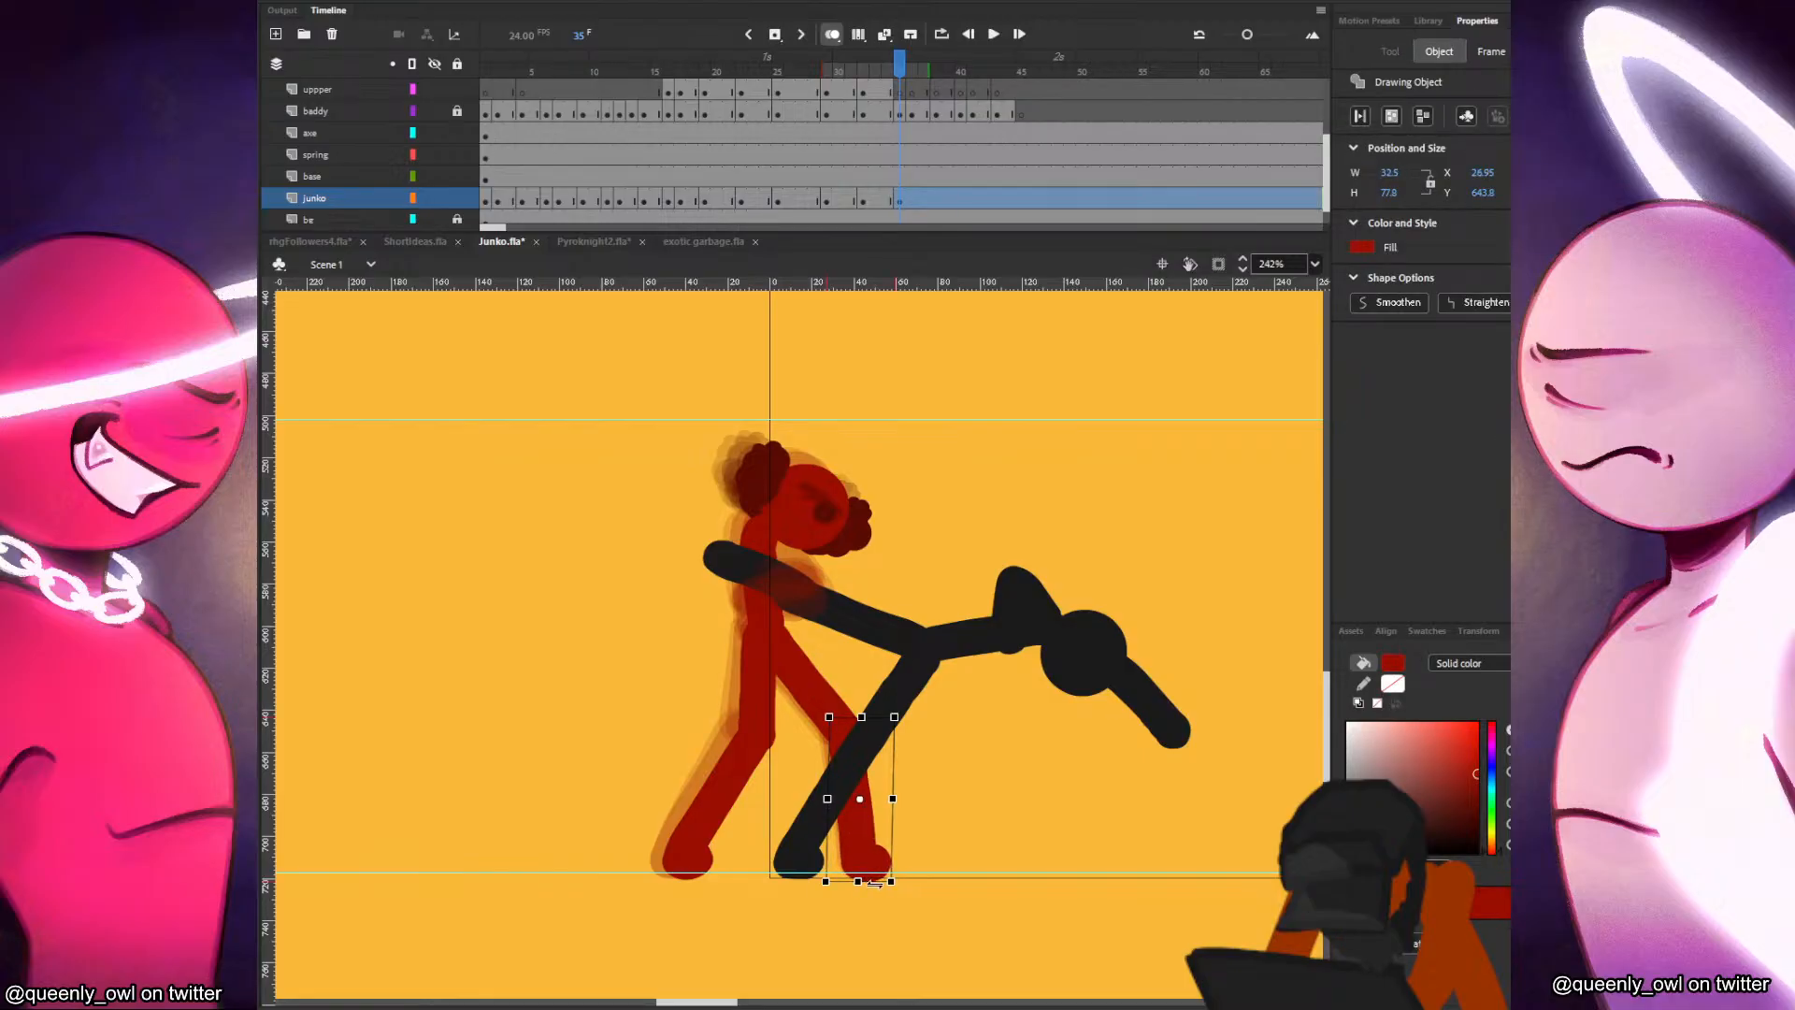
left_click(915, 864)
key("period")
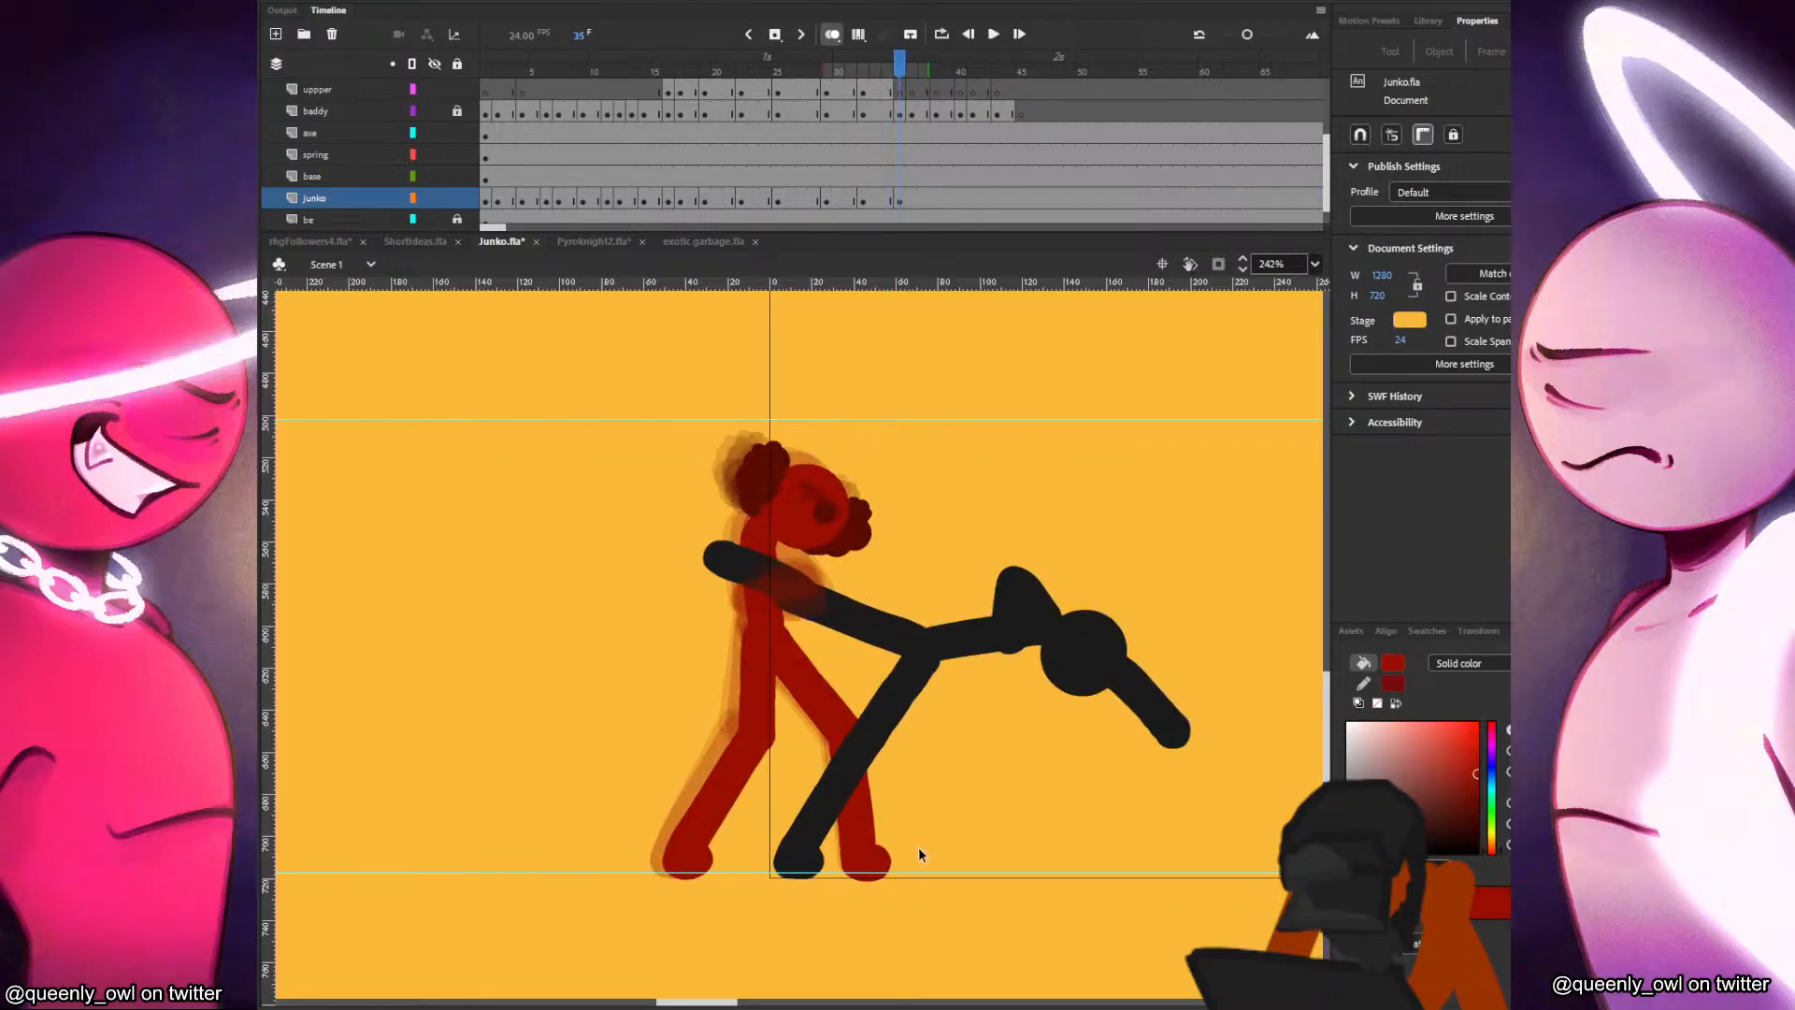
Rework Junko's torso and shoulder and paint the arm on the junko layer at frame 35.
key("b")
left_click(889, 200)
left_click(901, 198)
key("comma")
key("period")
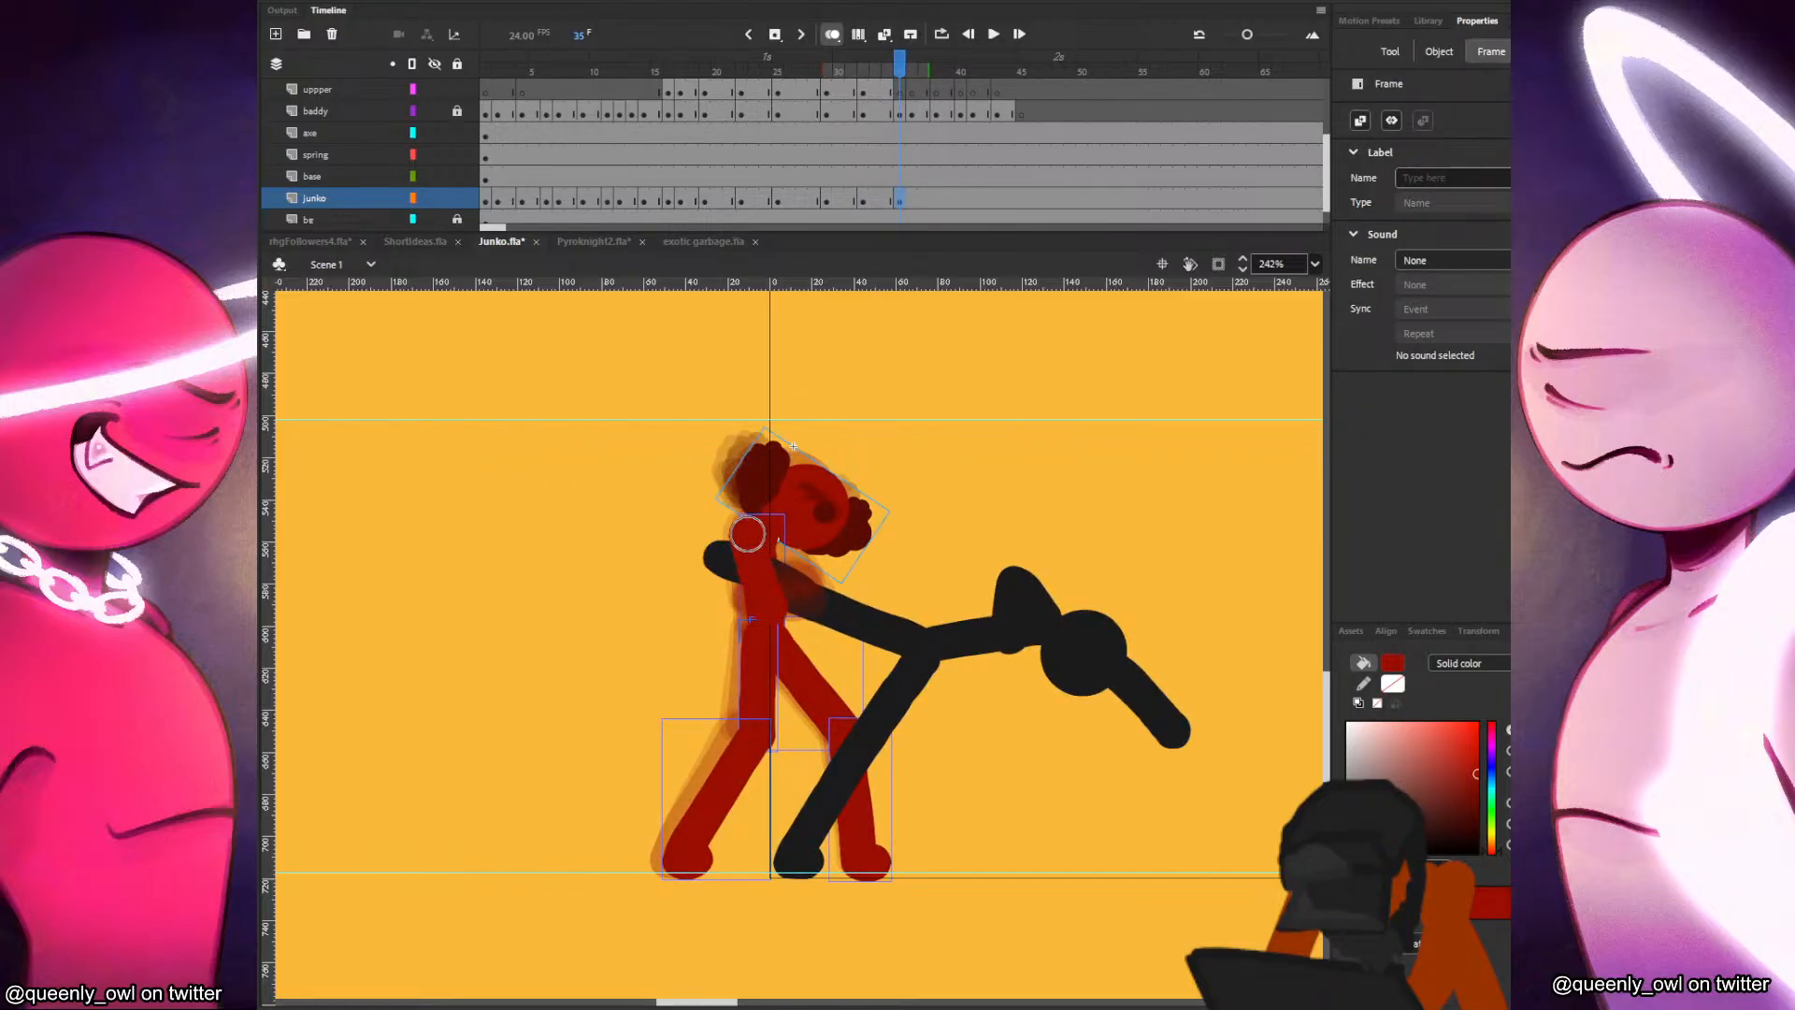
left_click_drag(747, 534, 752, 533)
key("comma")
key("period")
left_click_drag(795, 589, 775, 541)
key("comma")
key("period")
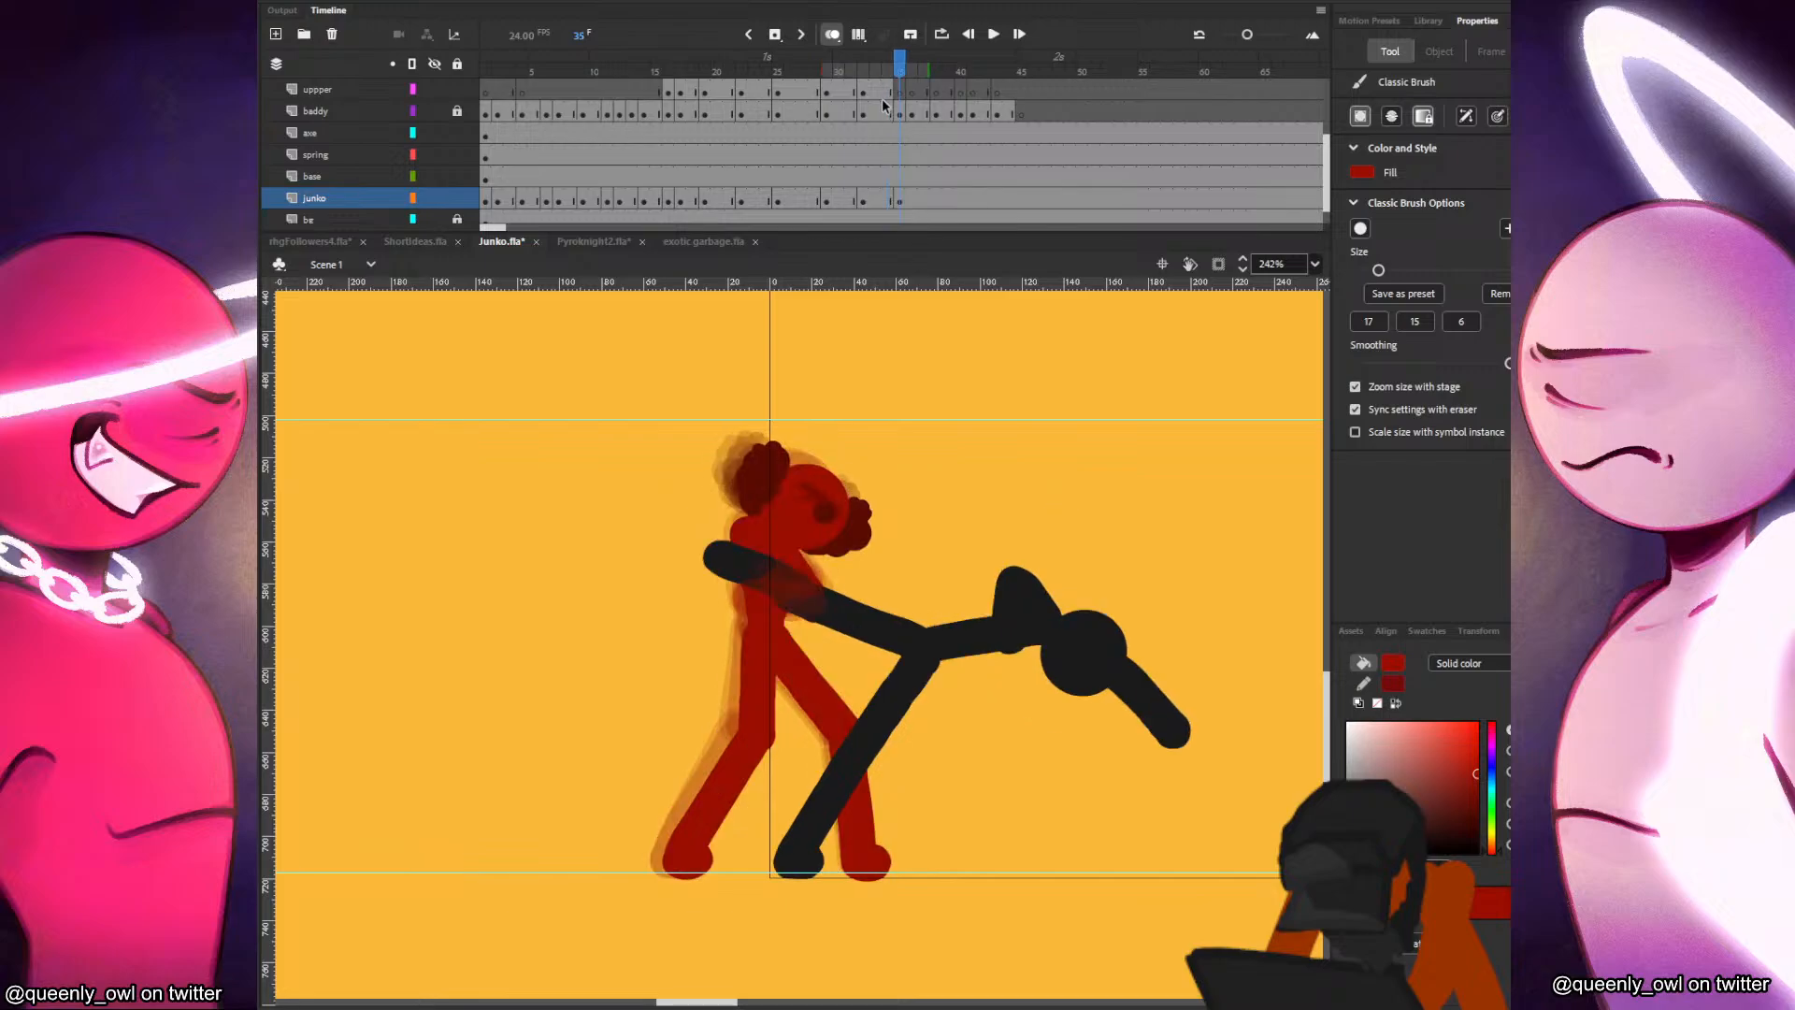
Paint Junko's arm over the black figure's held leg on the uppper layer at frame 35.
left_click(888, 90)
key("period")
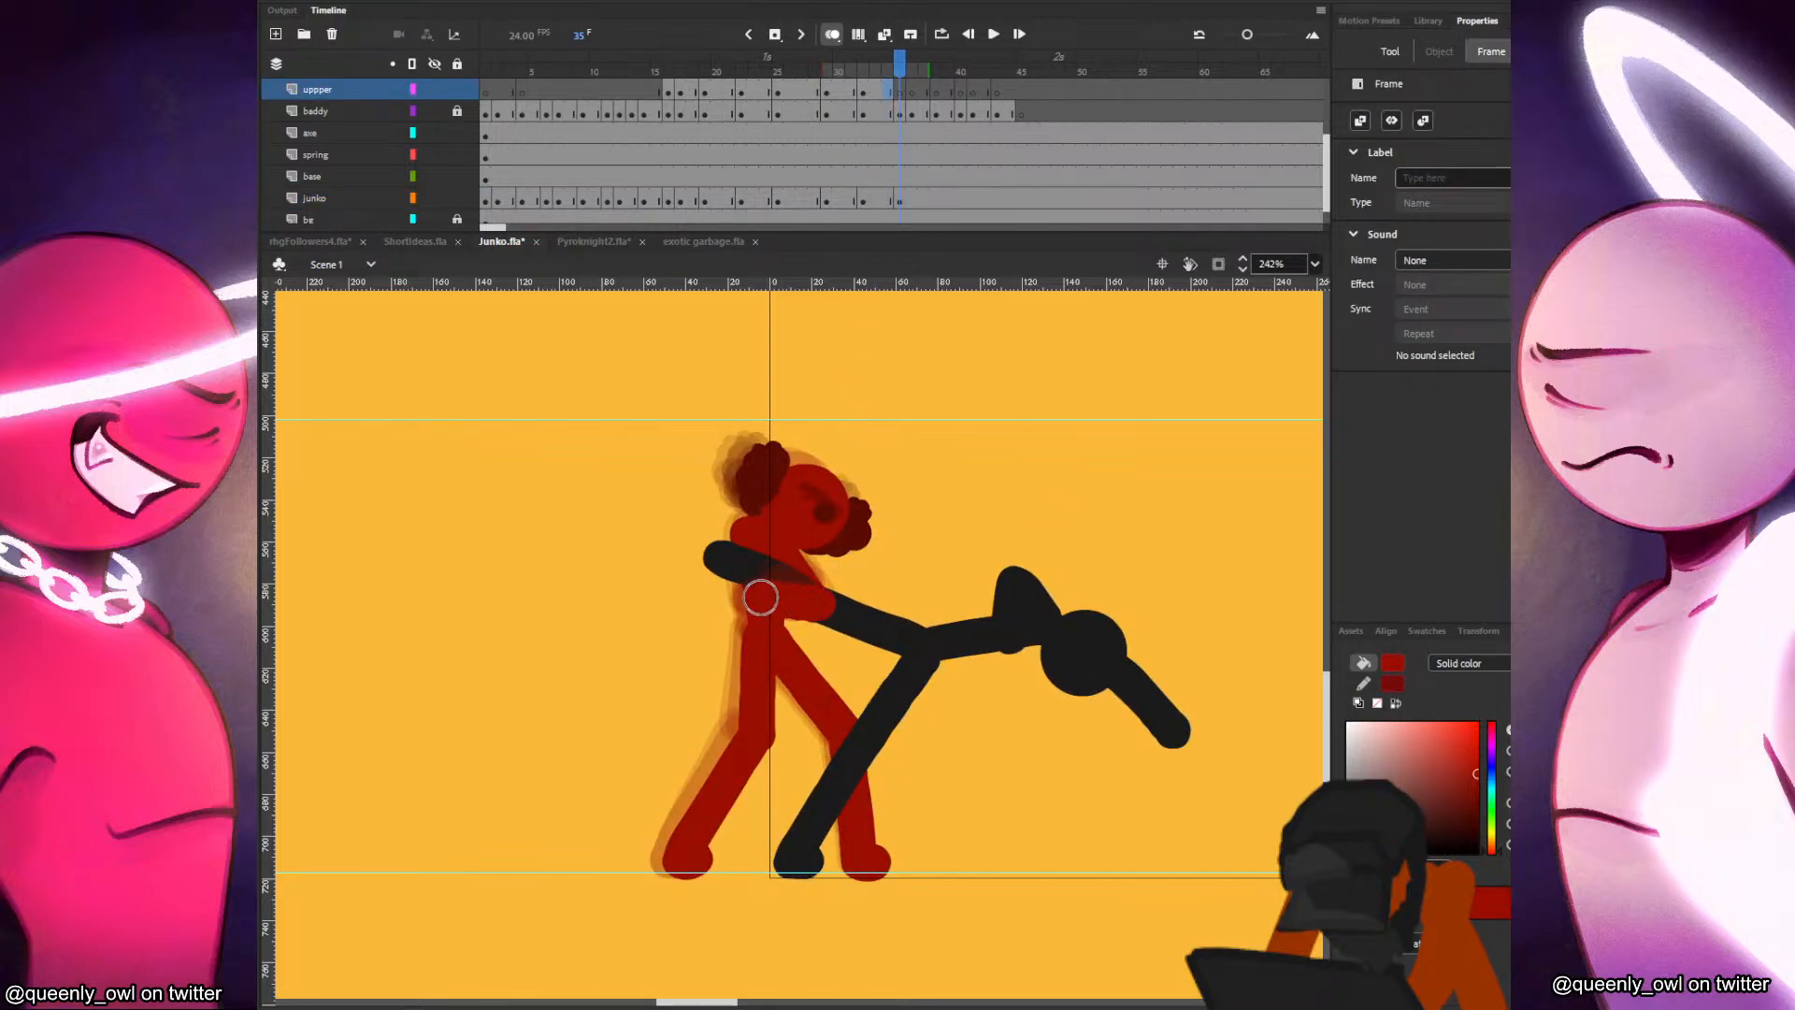
key("b")
key("comma")
key("period")
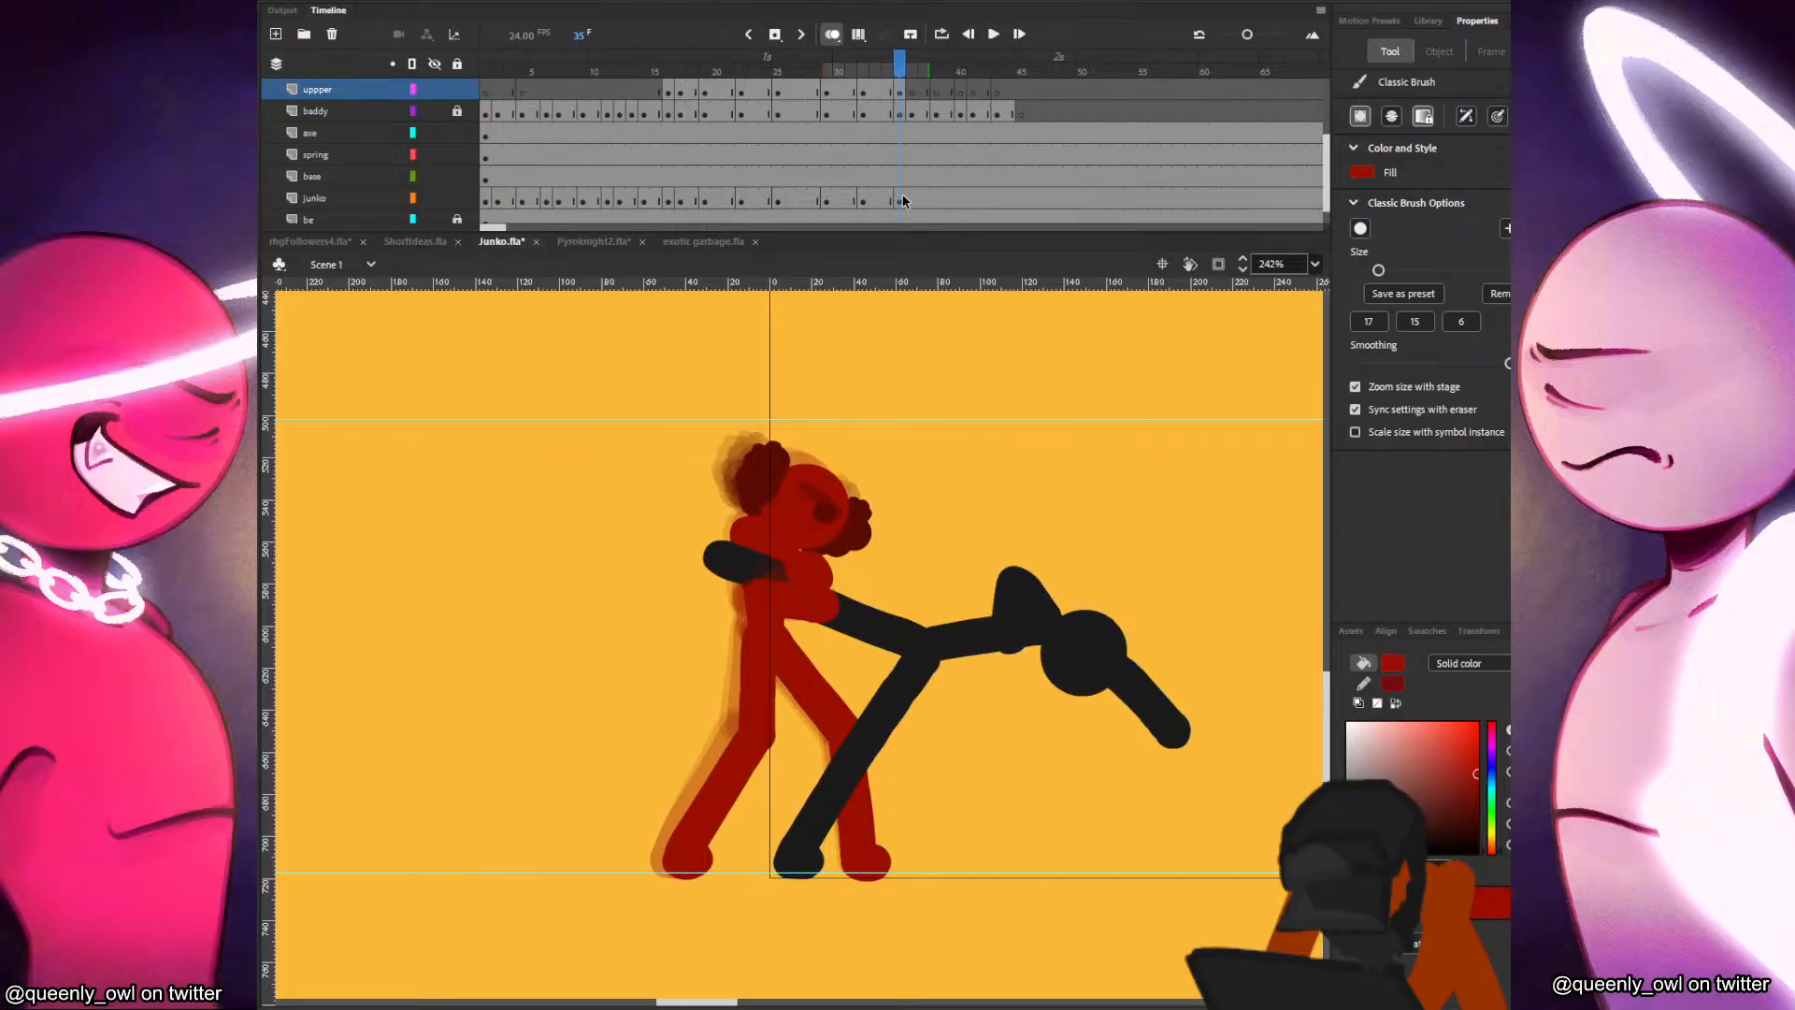
Lengthen the frame 35 pose by one frame and insert a blank keyframe on the junko layer at frame 37.
key("v")
key("F5")
left_click_drag(915, 91, 925, 91)
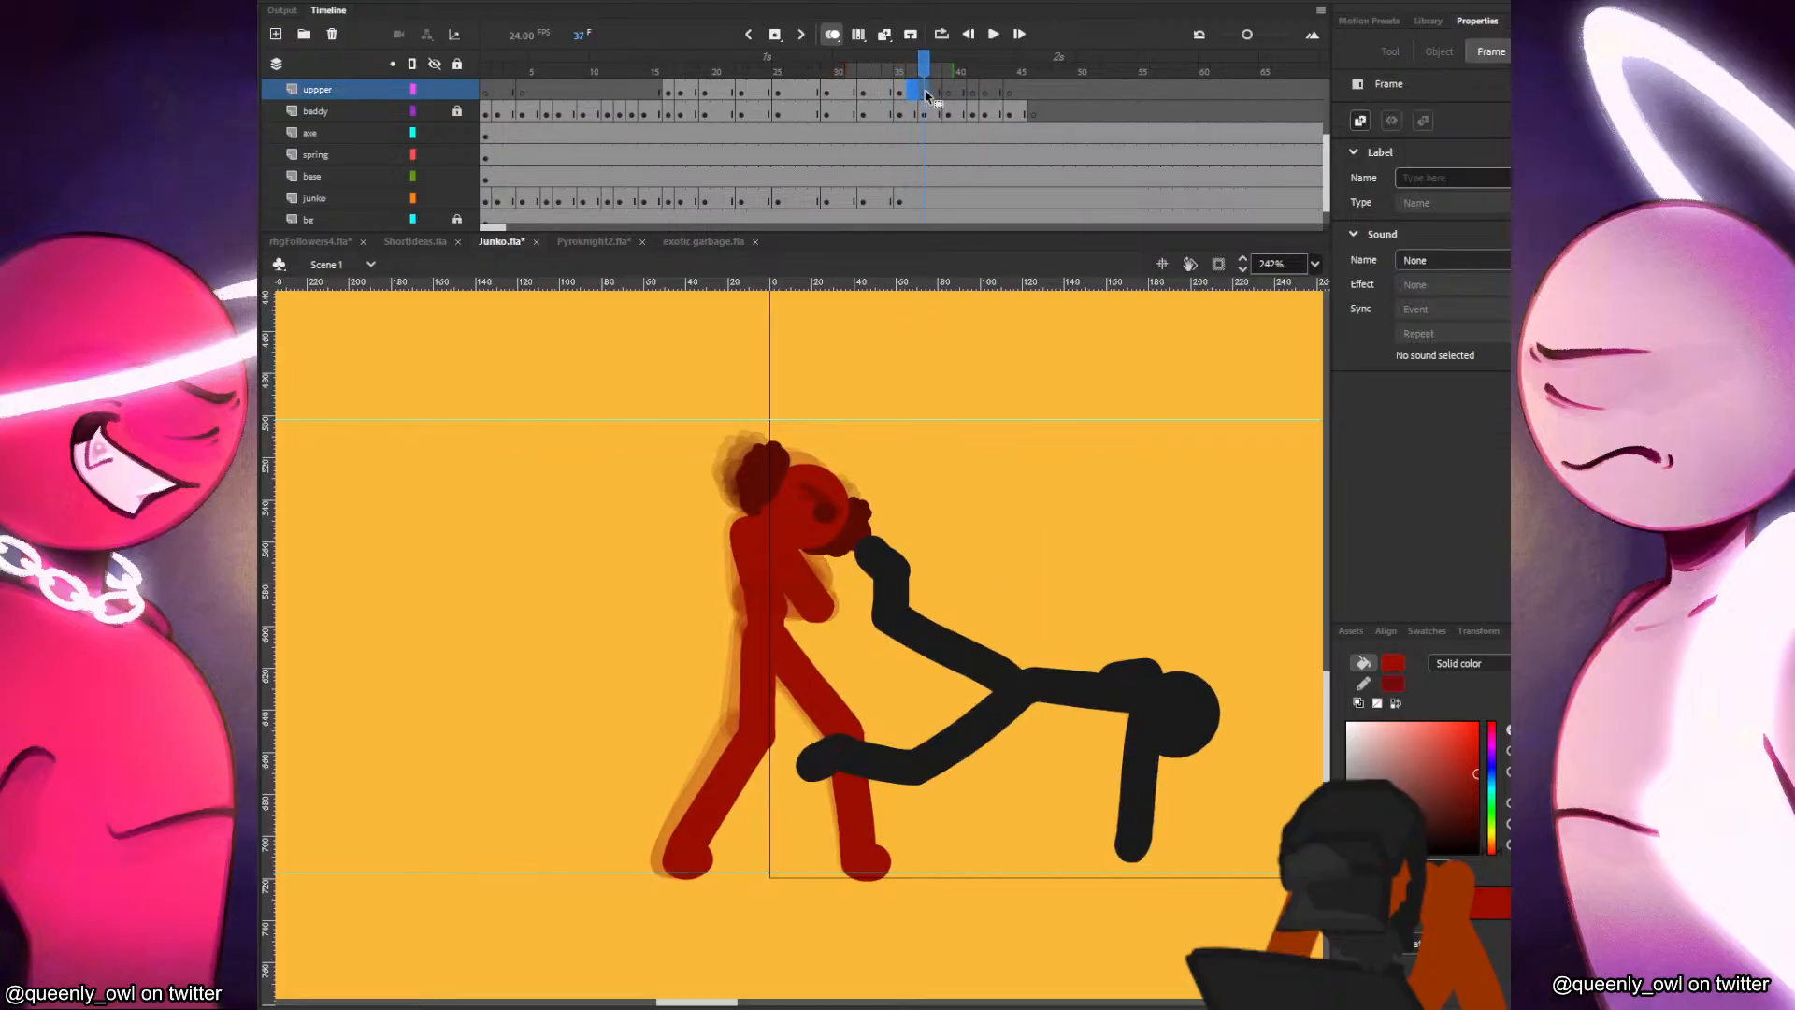
left_click(830, 486)
left_click(922, 201)
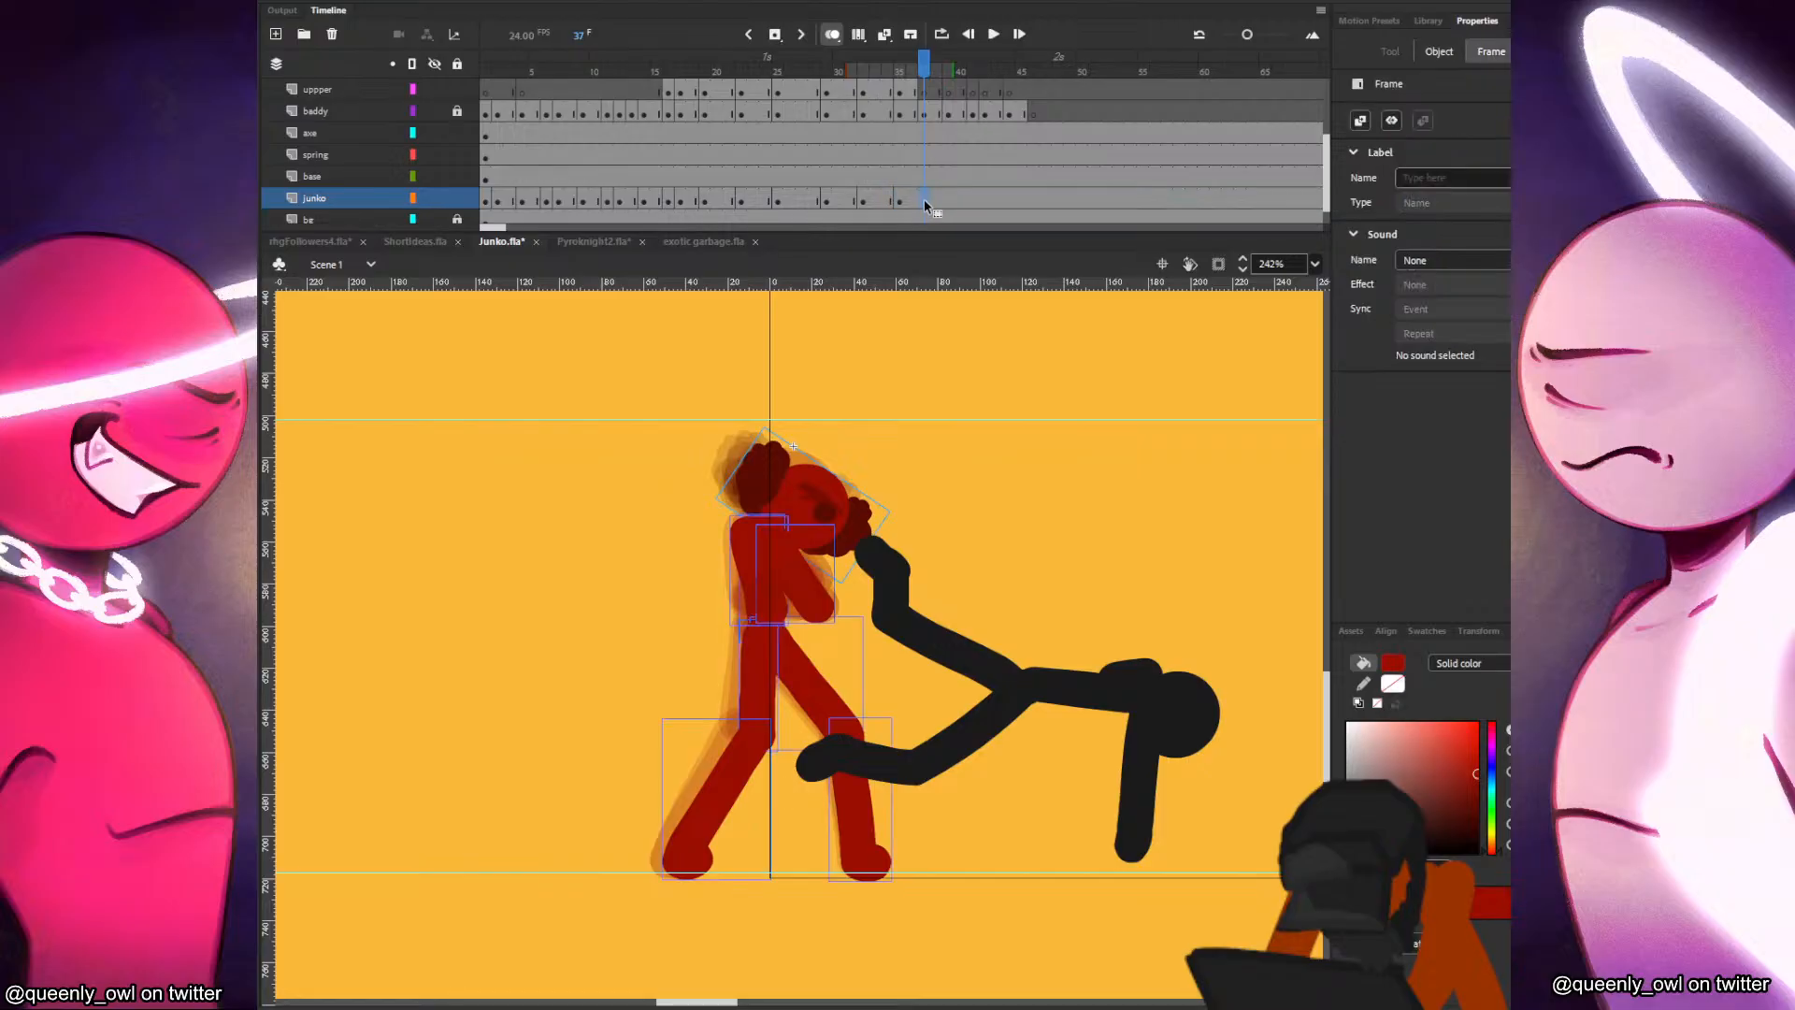
key("F7")
Paste Junko's head at frame 37, delete the extra copy, and fit the head's position and tilt to the previous poses.
key("ctrl+shift+v")
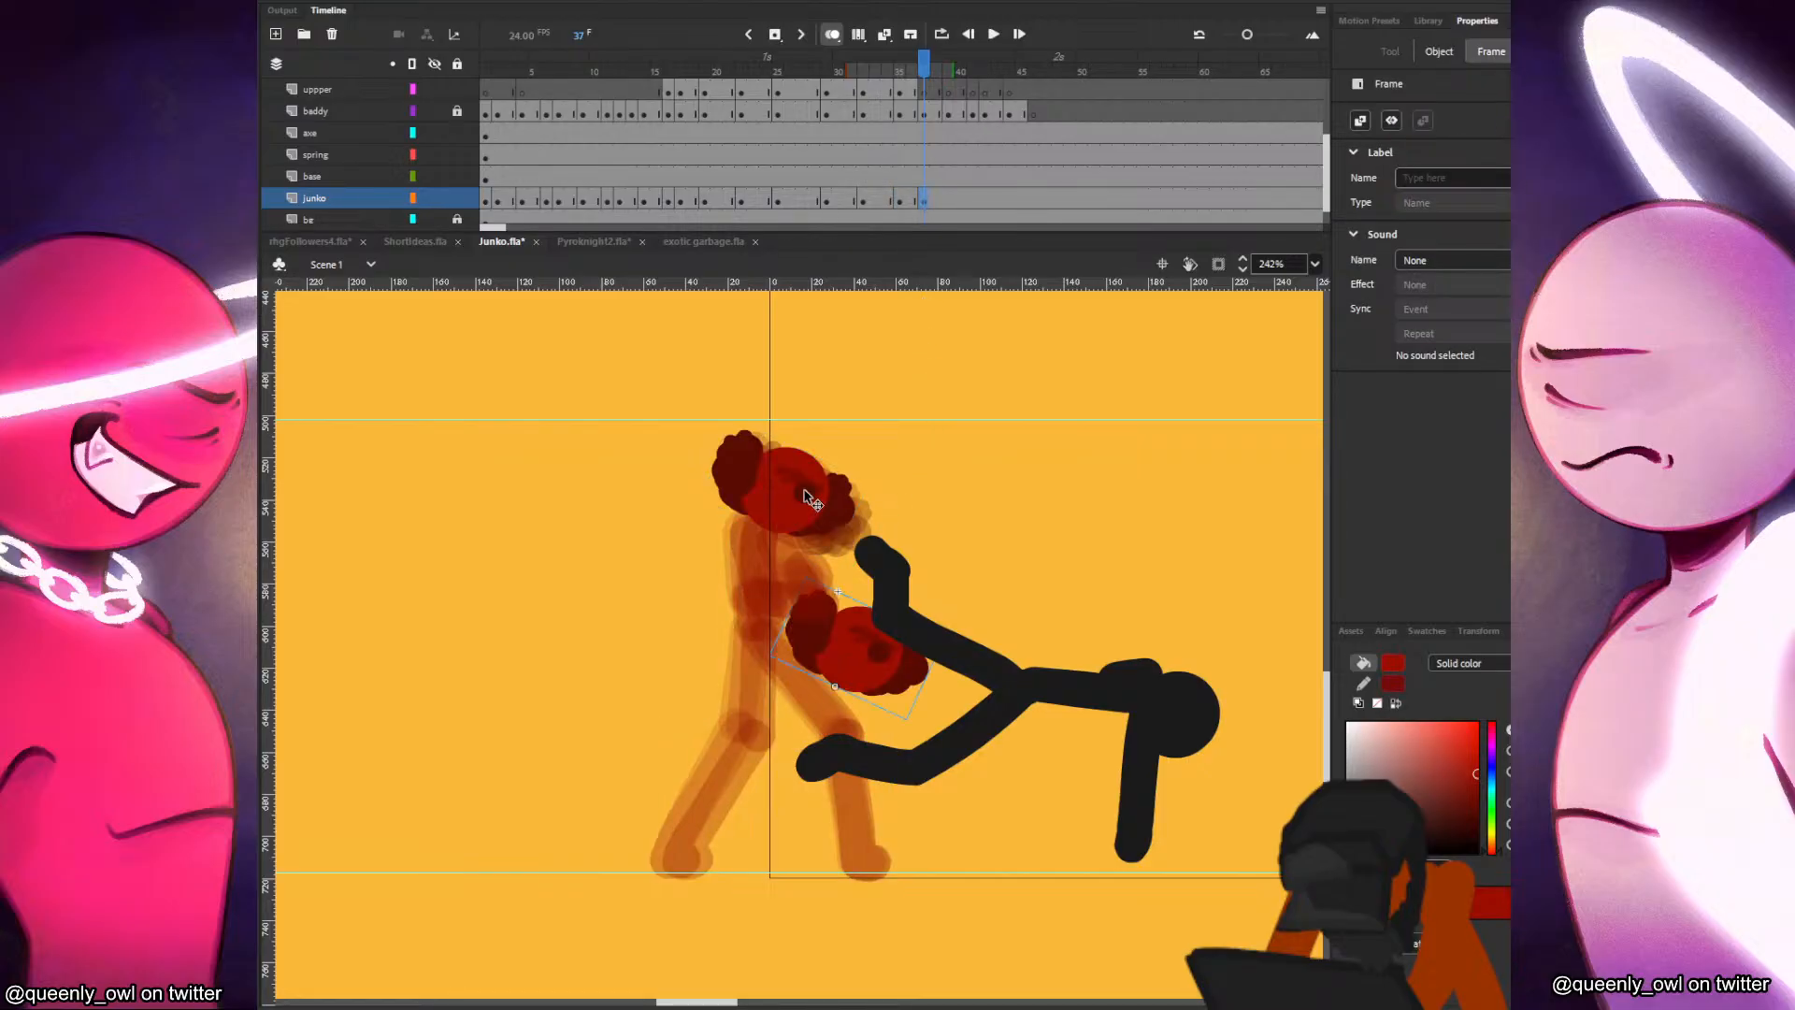
left_click(811, 495)
key("Delete")
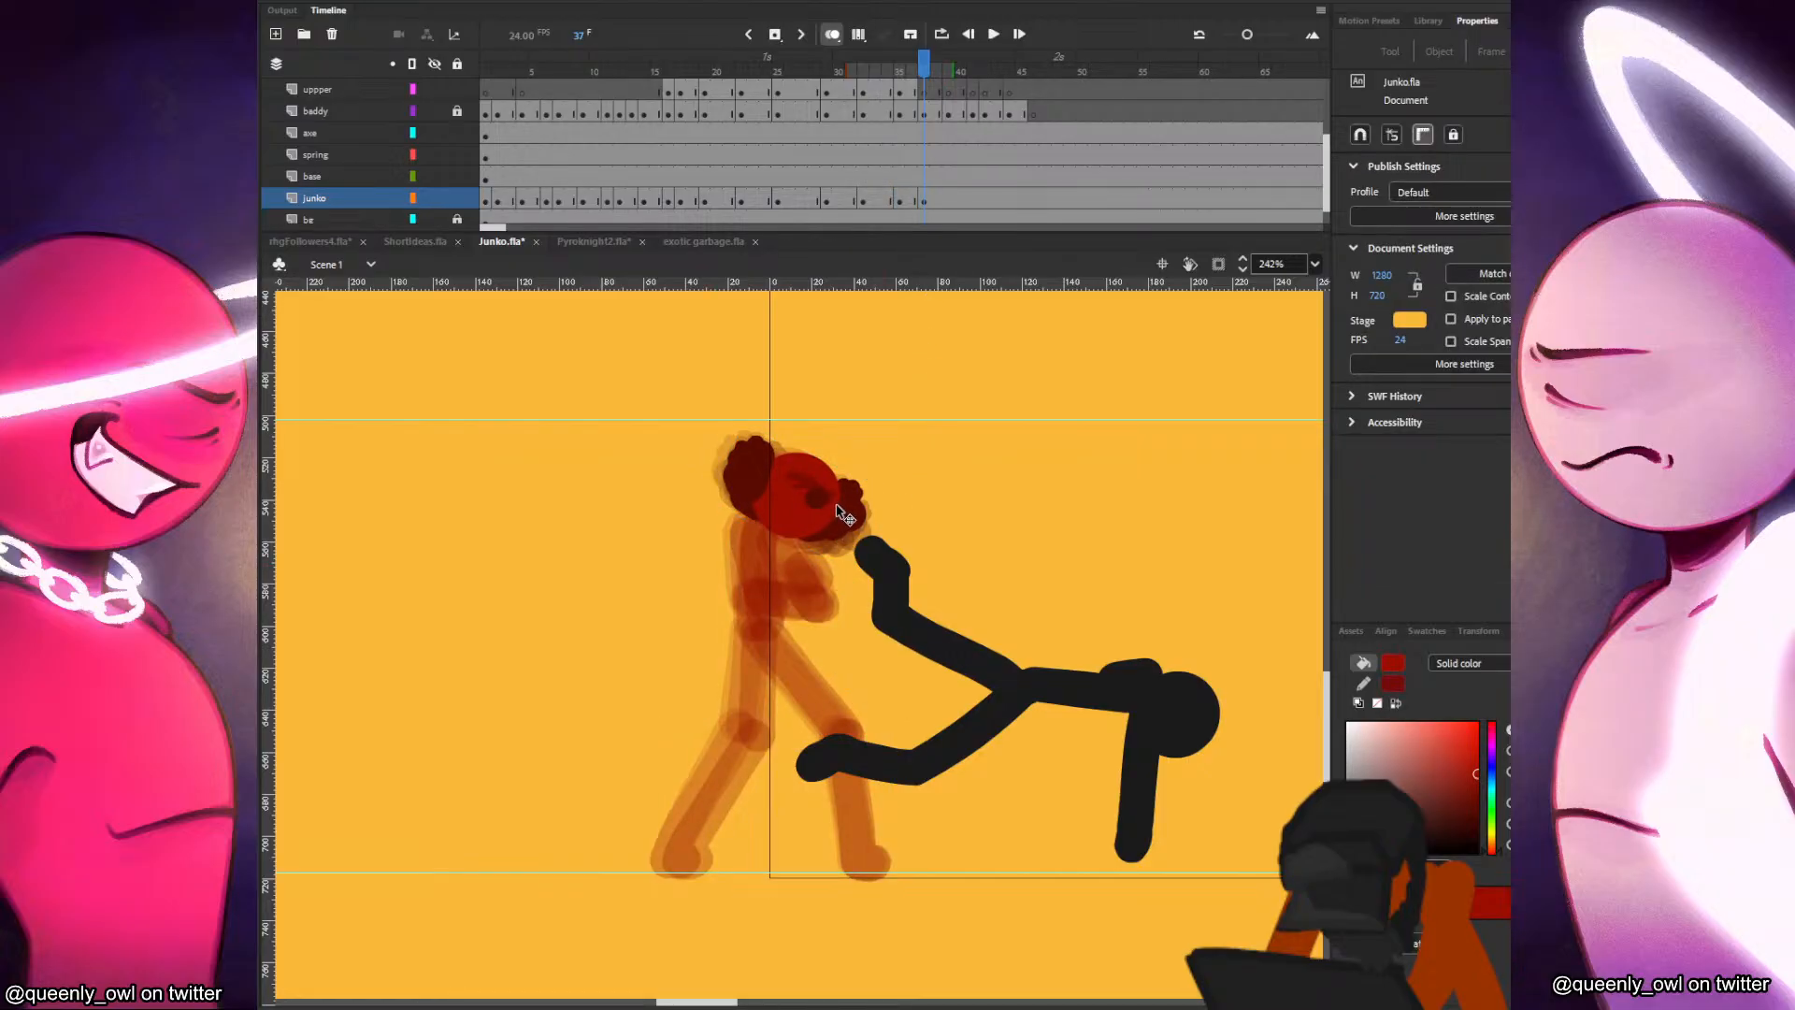
key("comma")
key("comma")
key("comma")
key("period")
key("period")
key("period")
left_click_drag(827, 509, 828, 505)
left_click(835, 514)
Paint Junko's torso and bent arms at frame 37, comparing them with the neighbouring frames.
left_click(914, 205)
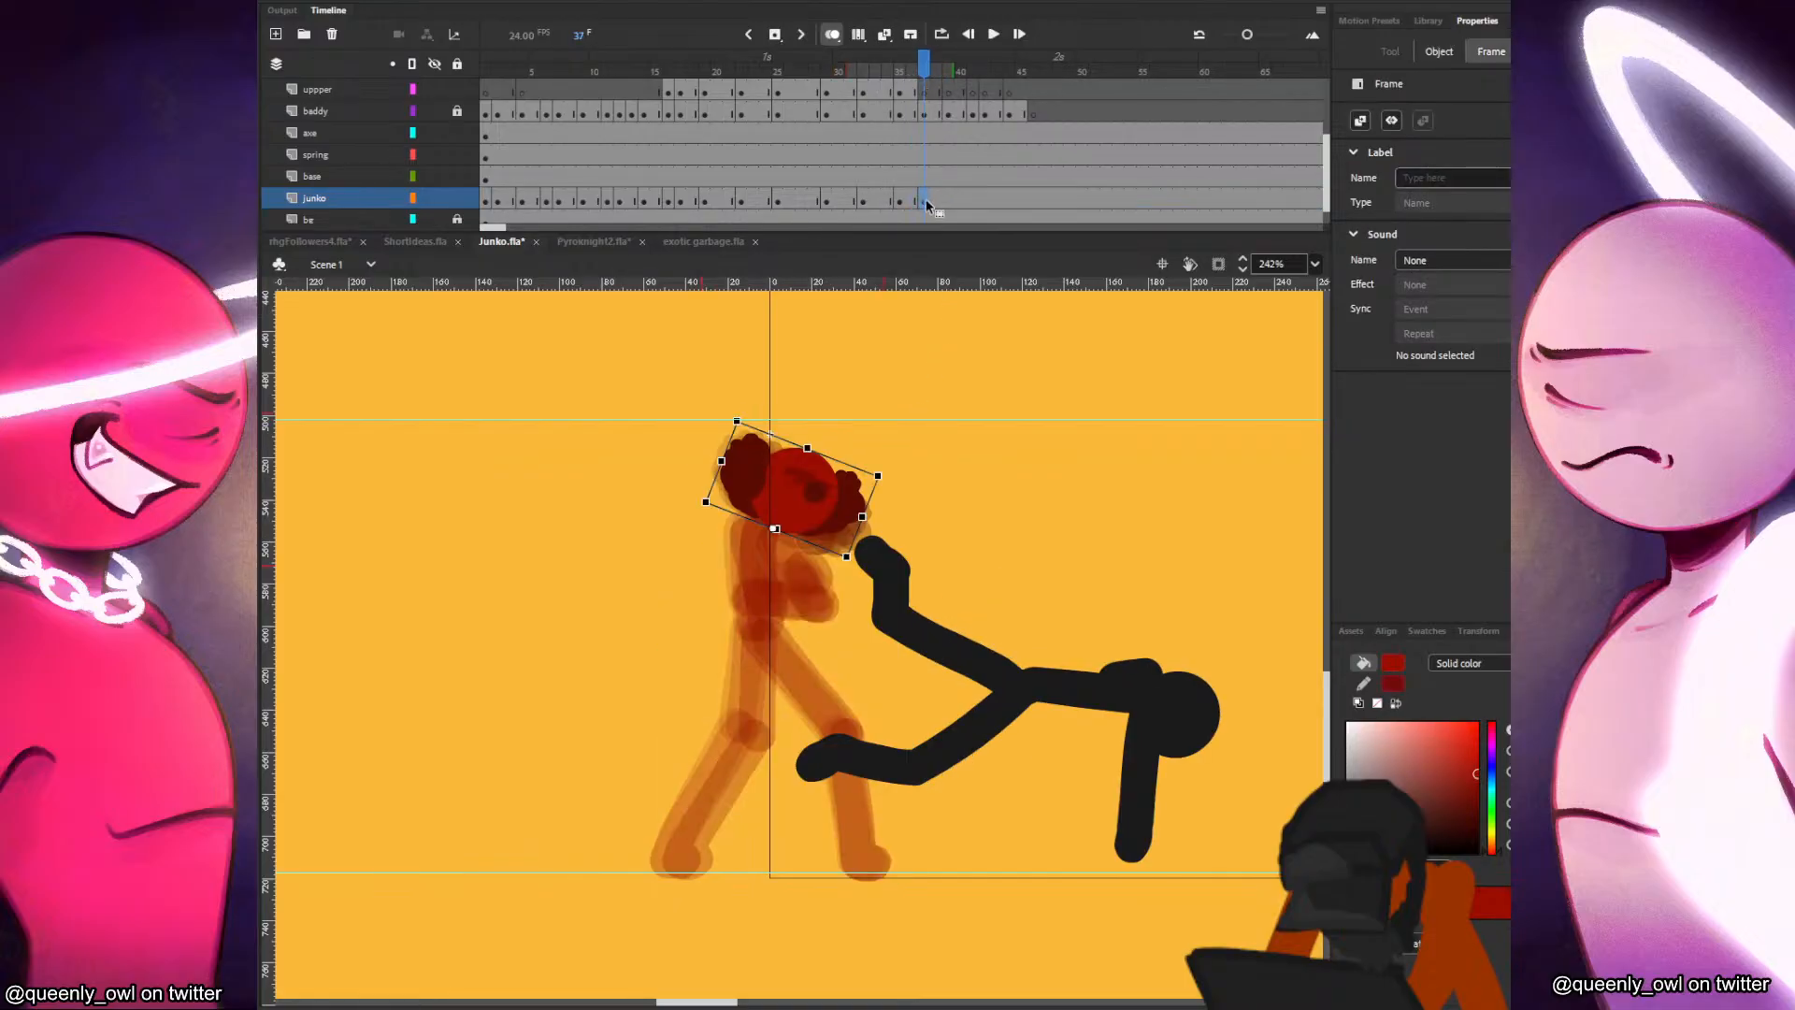
key("b")
key("period")
left_click_drag(771, 531, 779, 624)
key("comma")
key("period")
key("comma")
key("period")
key("comma")
mouse_move(831, 558)
left_mouse_down()
mouse_move(772, 566)
mouse_move(759, 531)
mouse_move(811, 623)
left_mouse_up()
key("period")
key("comma")
key("period")
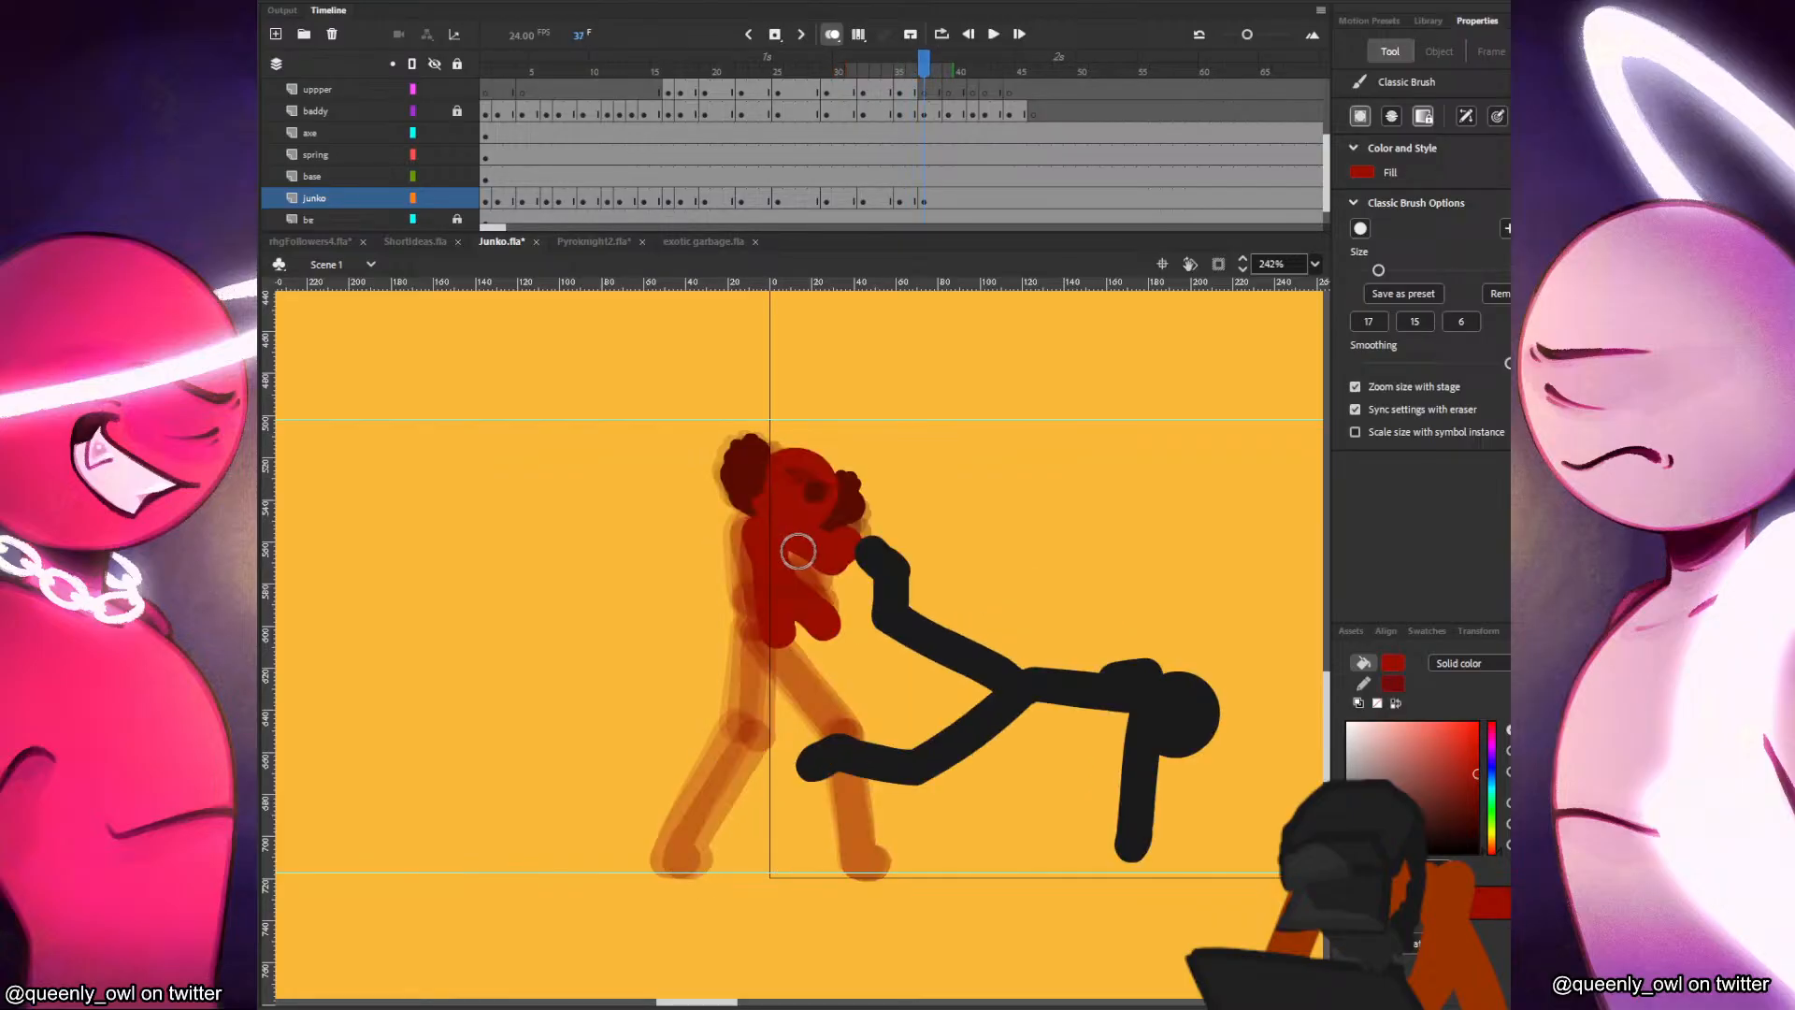
Redo Junko's lower arm at frame 37 so it reaches further forward, and paint the back leg with its foot.
key("ctrl+z")
mouse_move(763, 537)
left_mouse_down()
mouse_move(841, 593)
mouse_move(772, 632)
mouse_move(750, 734)
mouse_move(680, 863)
mouse_move(748, 735)
mouse_move(694, 856)
left_mouse_up()
key("comma")
key("period")
key("period")
key("comma")
key("period")
key("comma")
Paint Junko's front thigh, shin and foot at frame 37.
key("period")
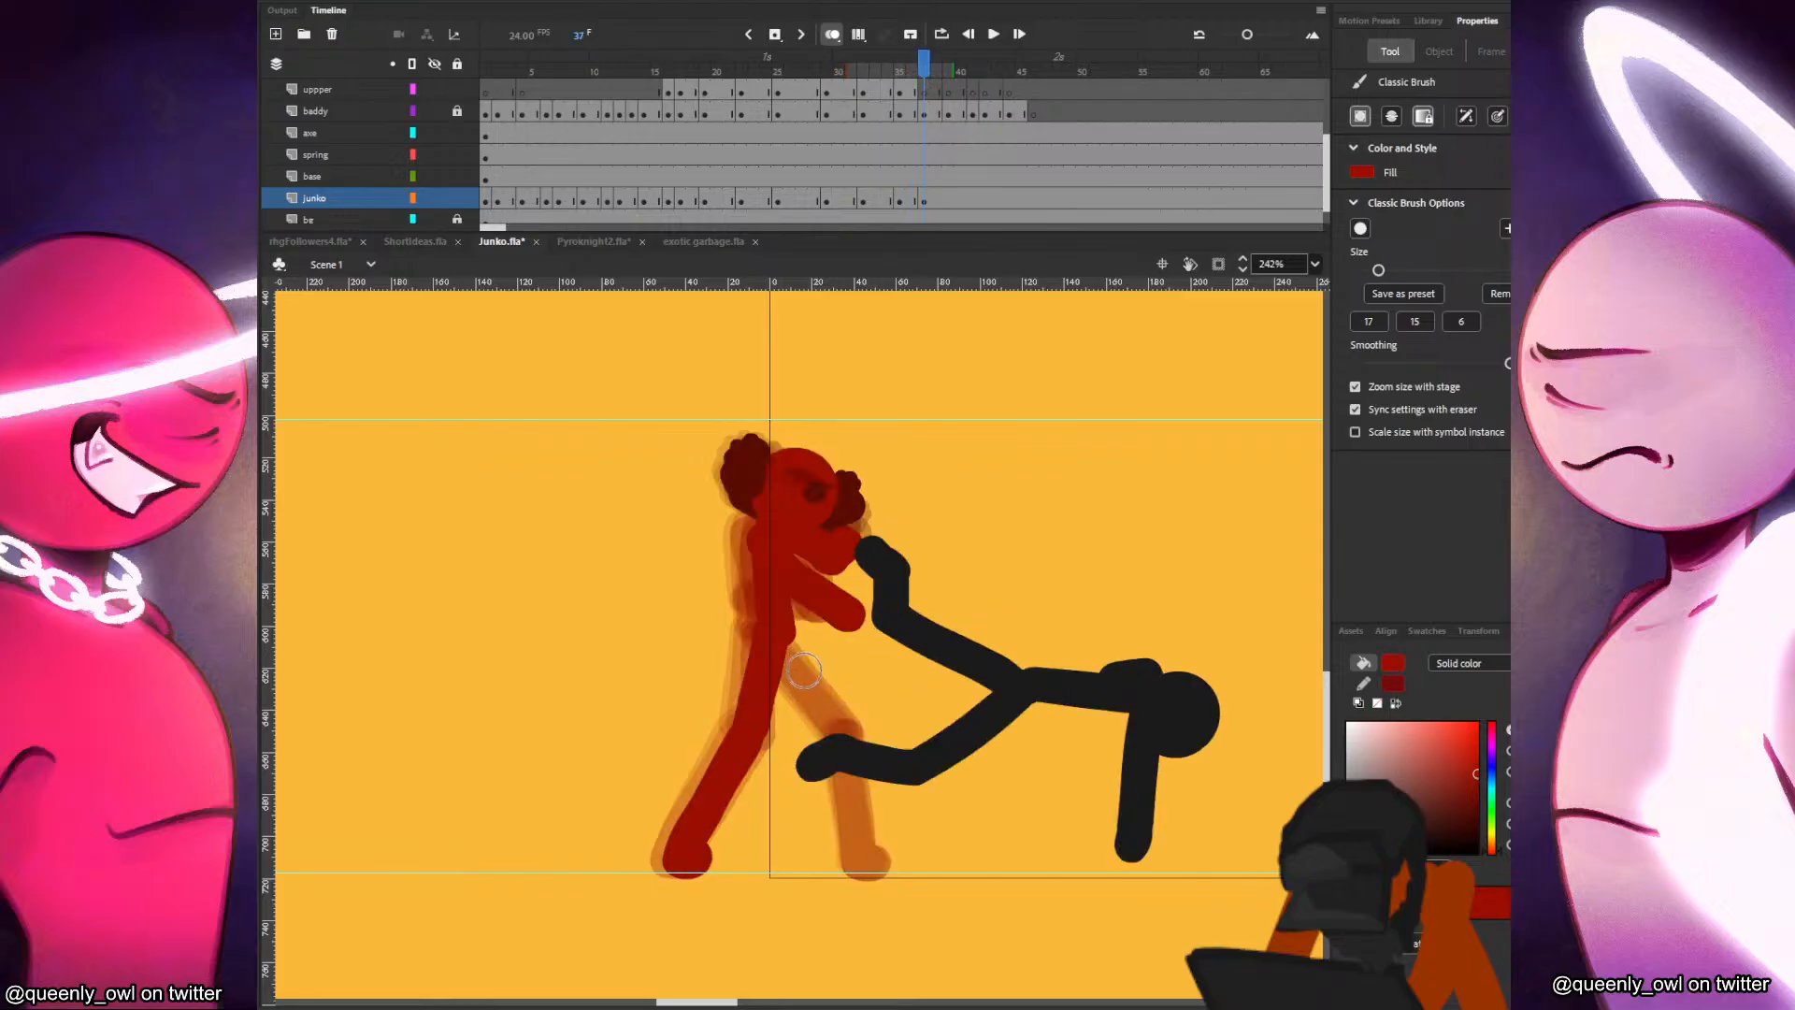
mouse_move(783, 641)
left_mouse_down()
mouse_move(848, 739)
mouse_move(871, 835)
left_mouse_up()
key("comma")
key("period")
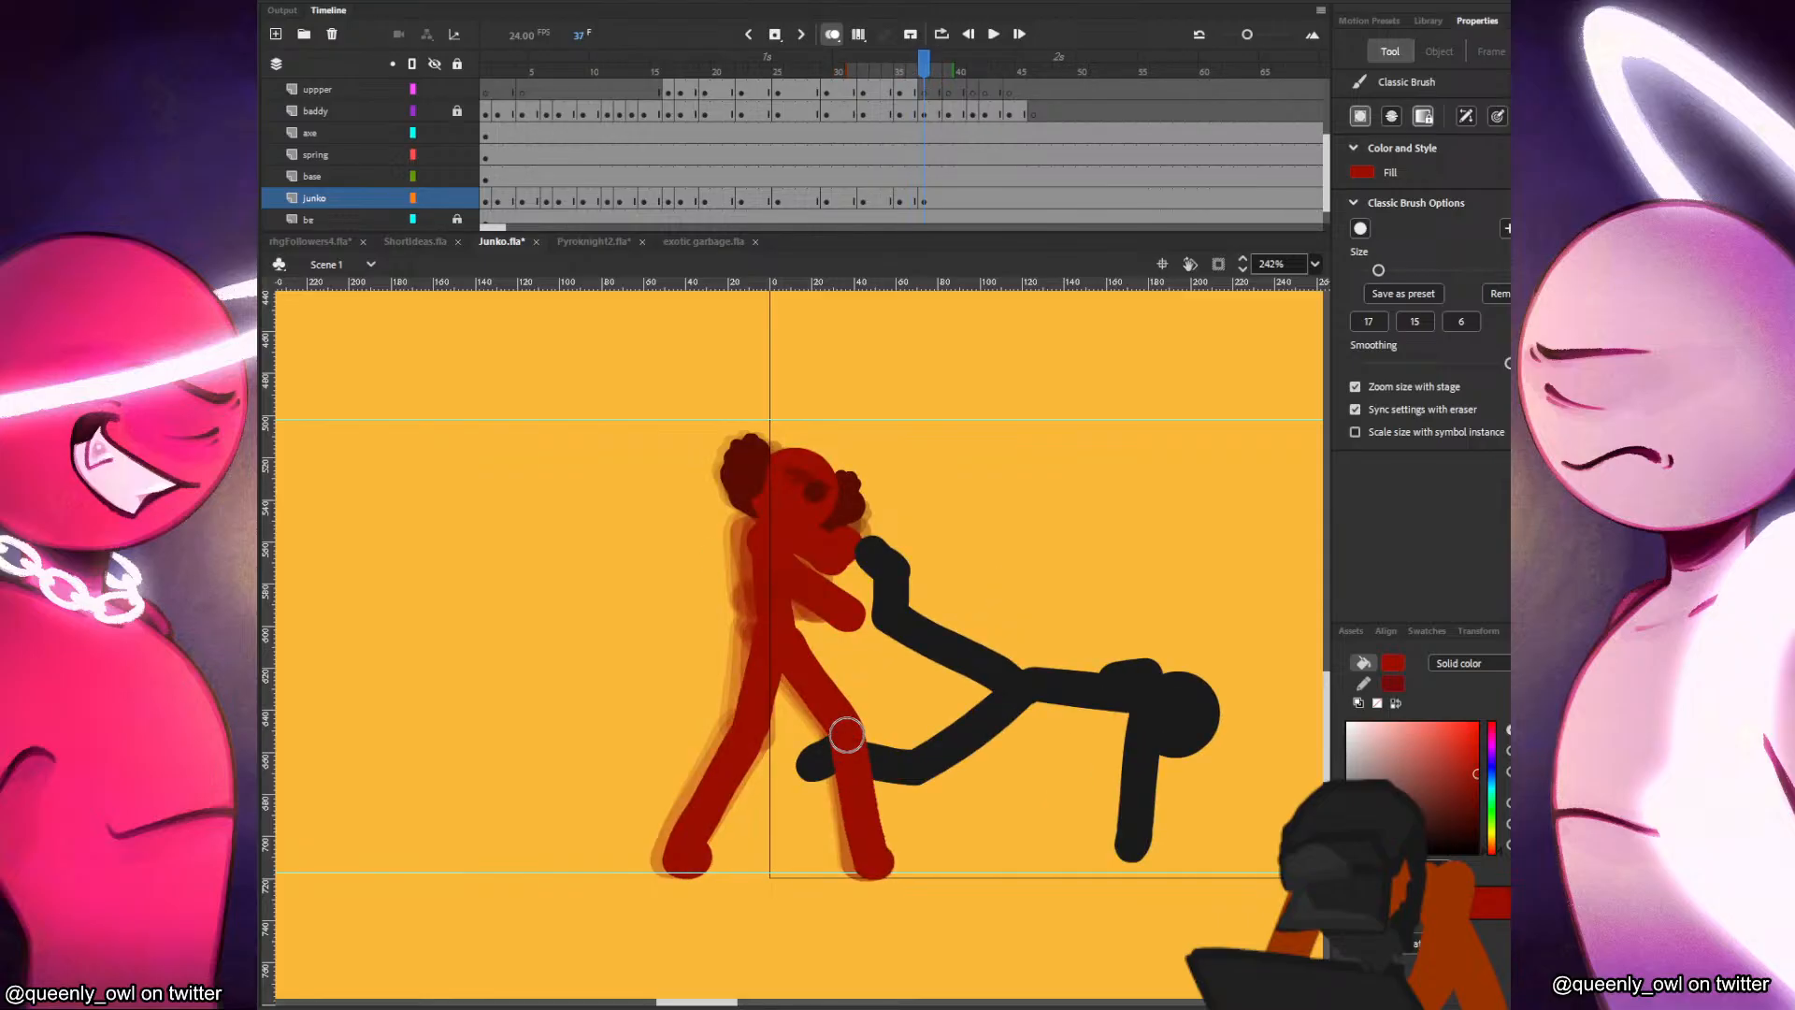
left_click_drag(847, 734, 888, 852)
key("comma")
key("period")
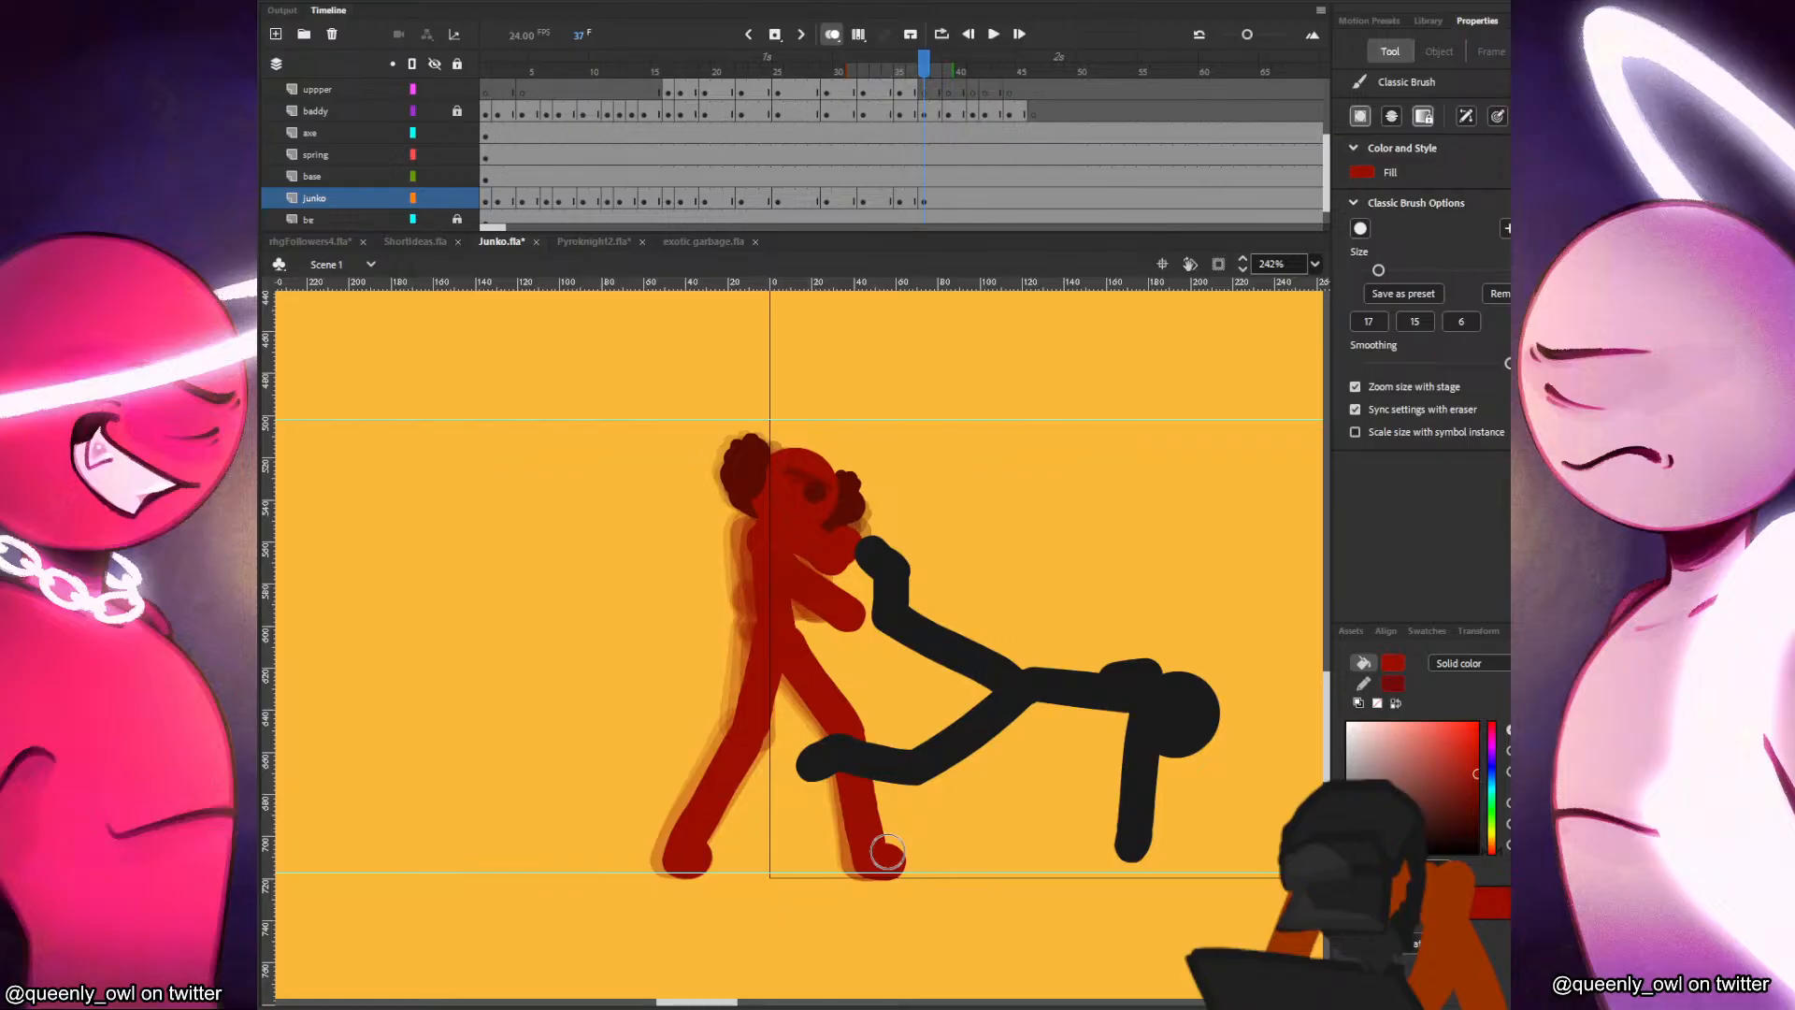
Undo the front shin and repaint it with its foot in the frame 37 pose, comparing with earlier frames.
key("period")
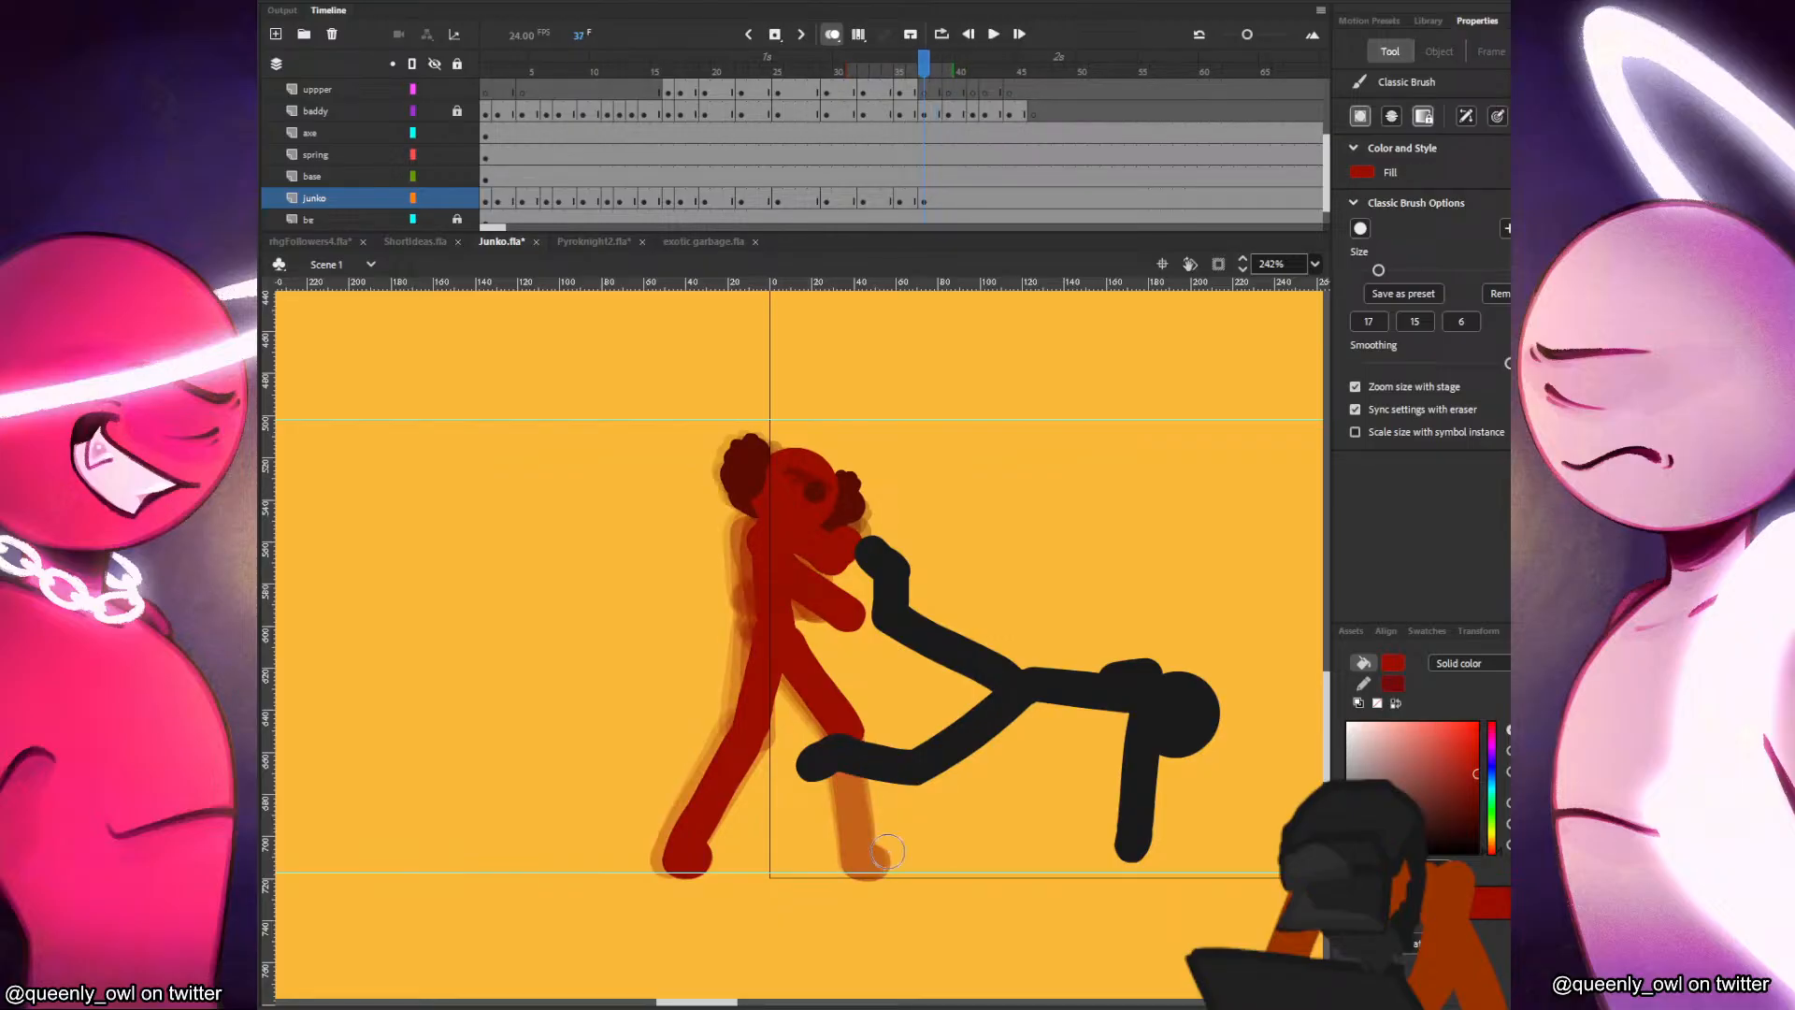
left_click(949, 200)
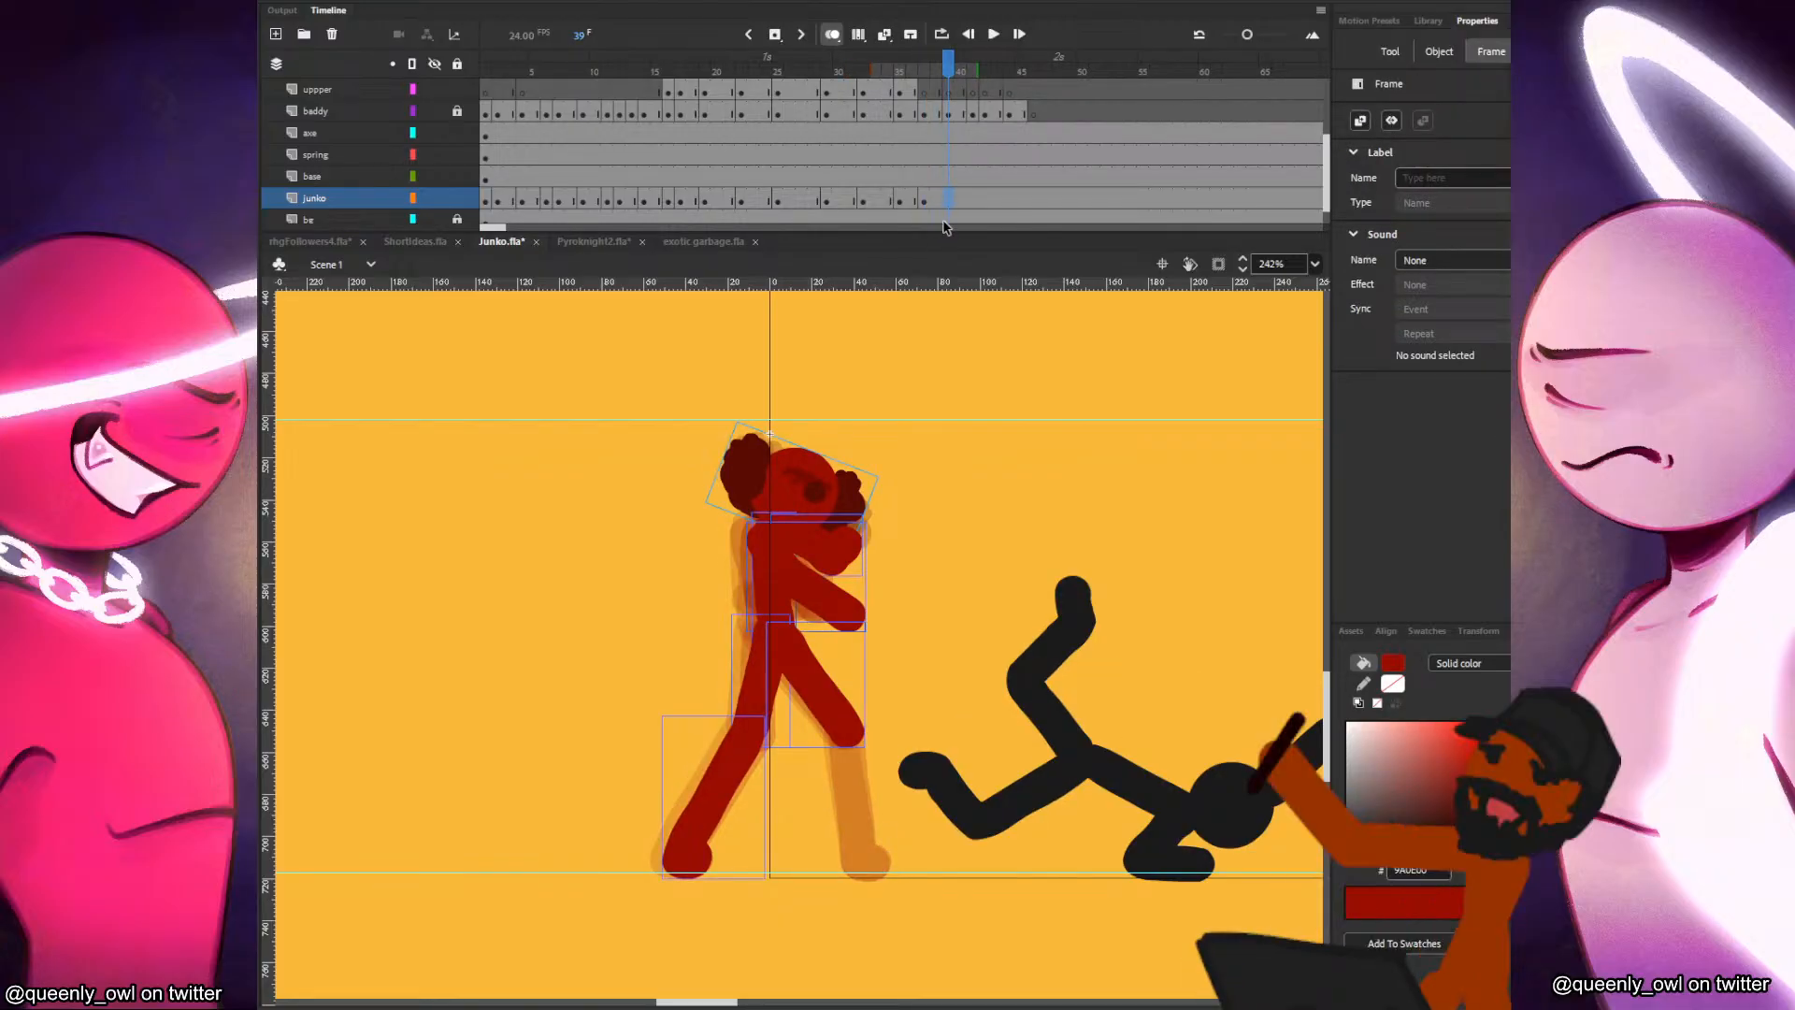
left_click_drag(847, 734, 862, 823)
key("comma")
key("period")
key("ctrl+z")
left_click_drag(847, 738, 871, 842)
key("ctrl+z")
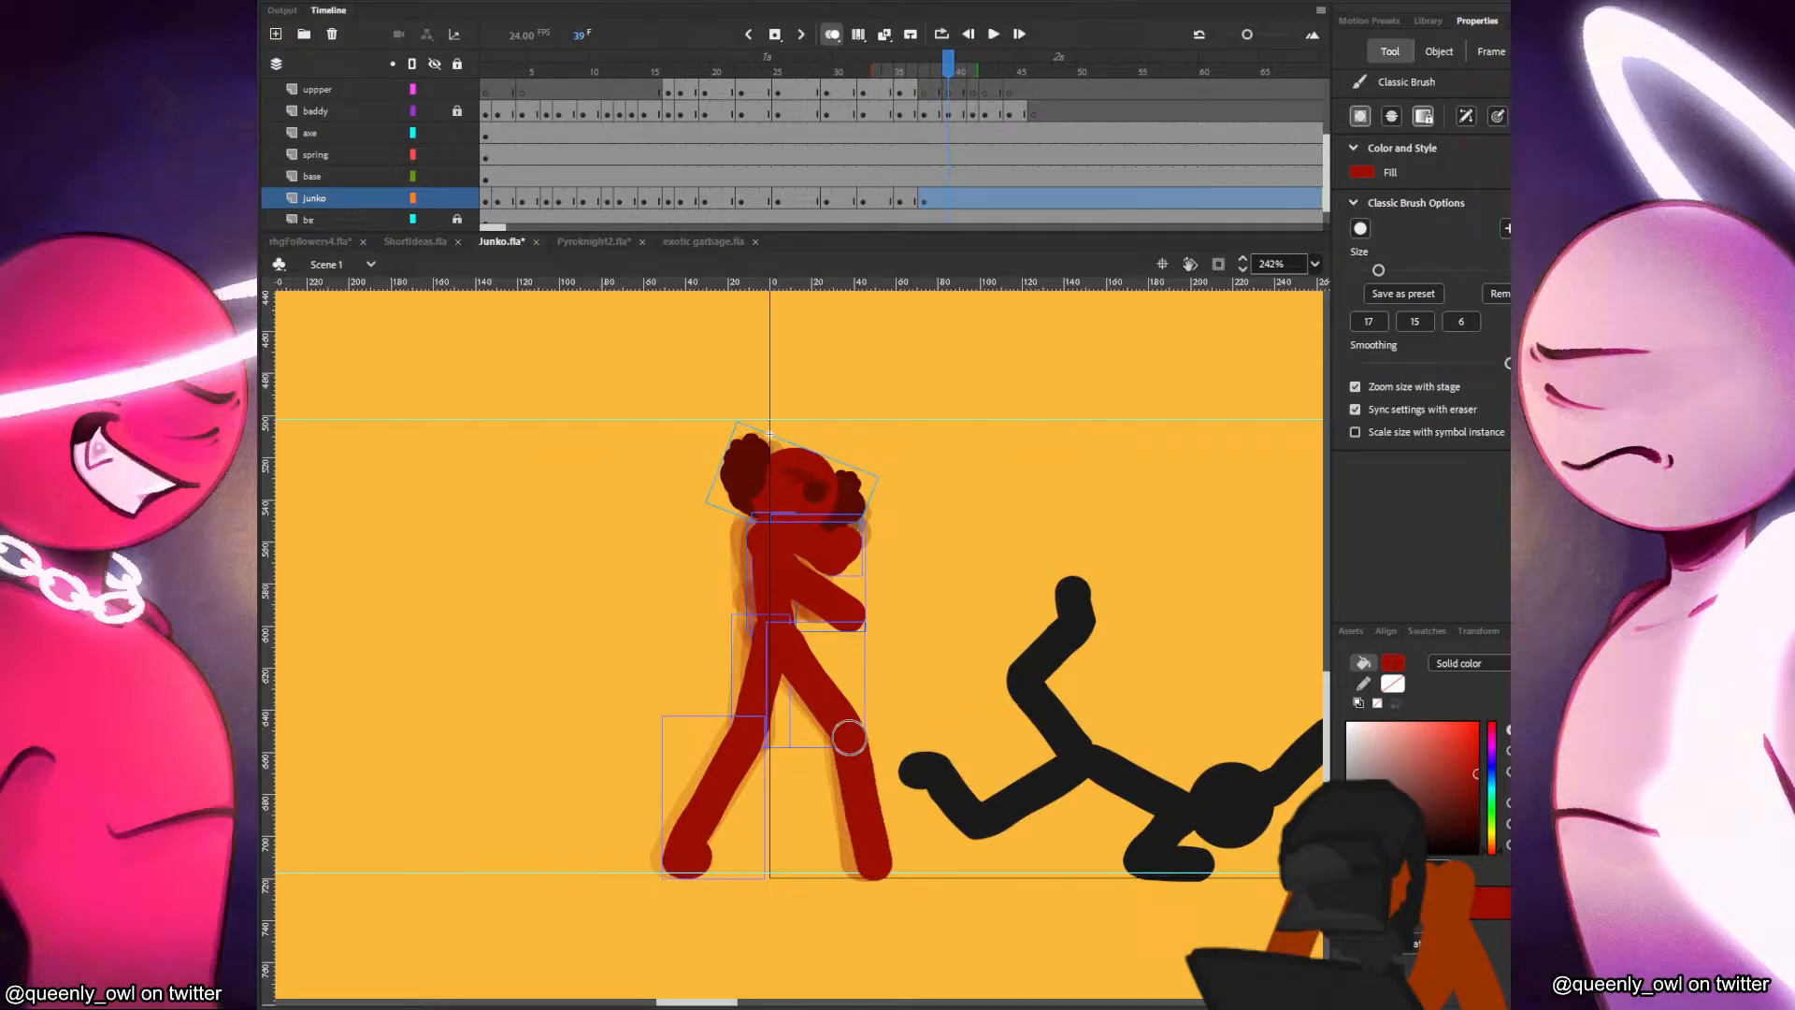
key("comma")
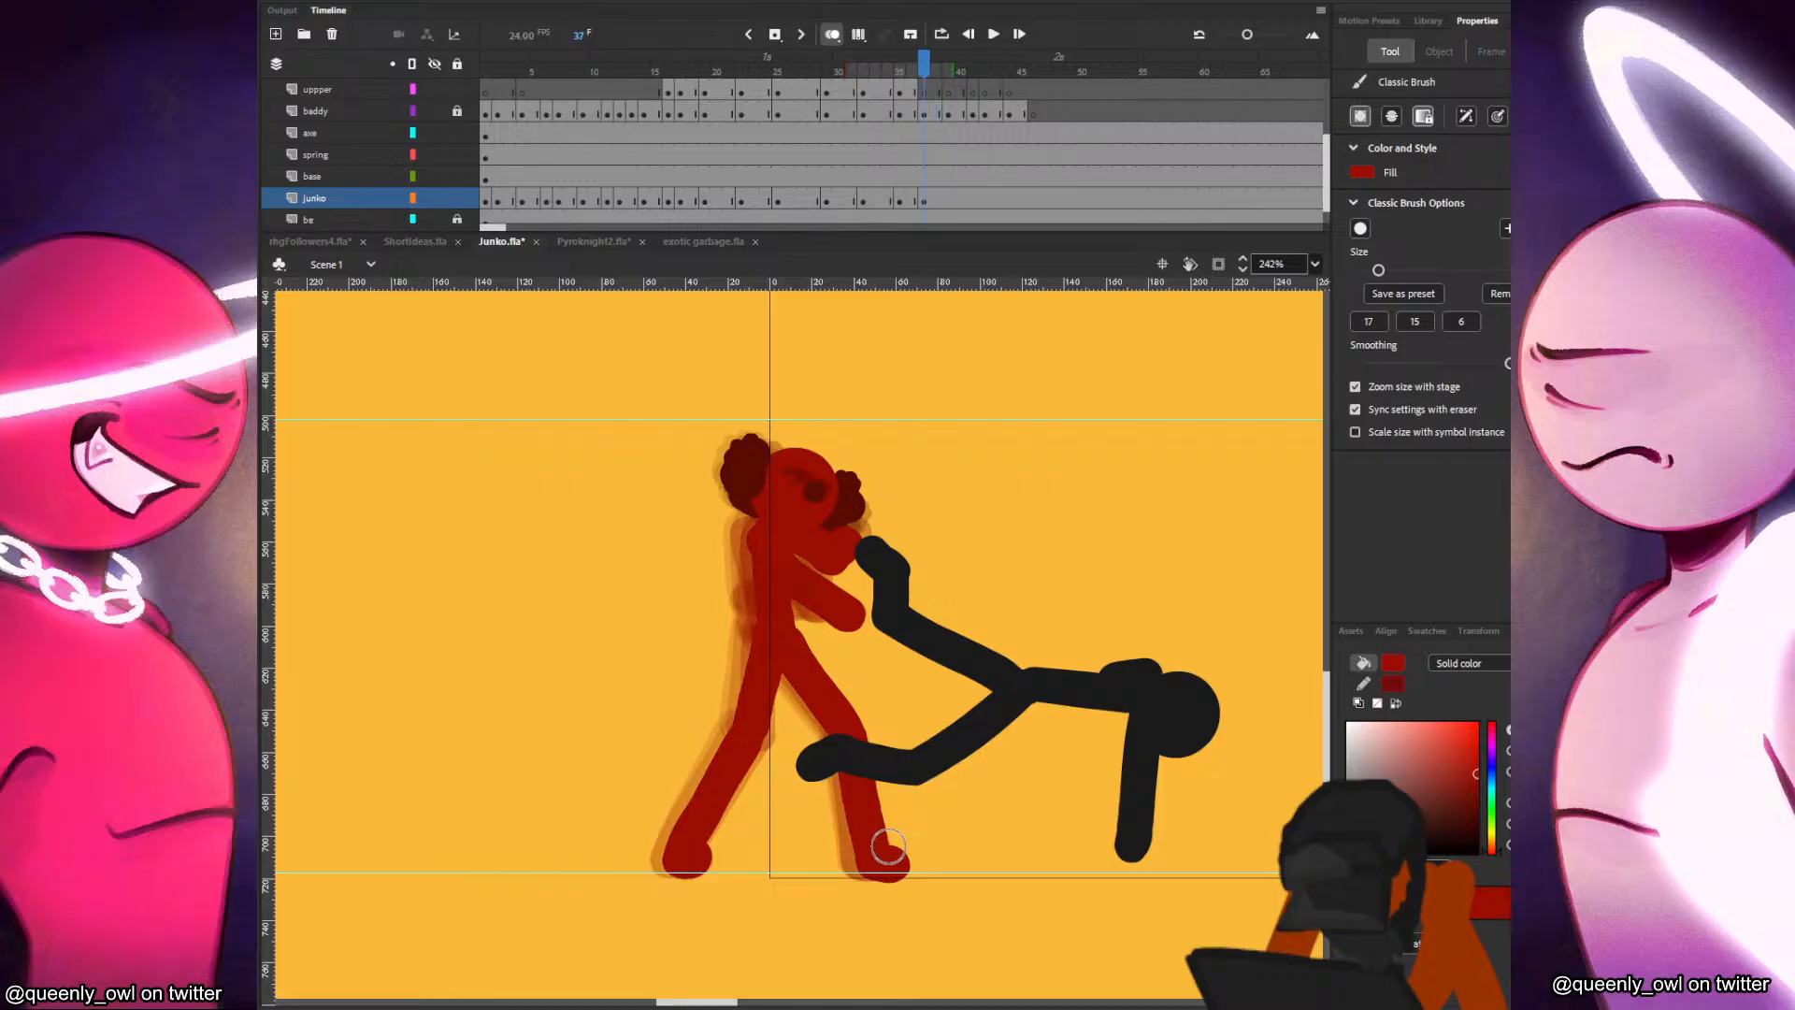
key("comma")
key("comma")
key("period")
Insert a blank keyframe on the junko layer at frame 39, paste Junko's head, and move it back and up.
key("period")
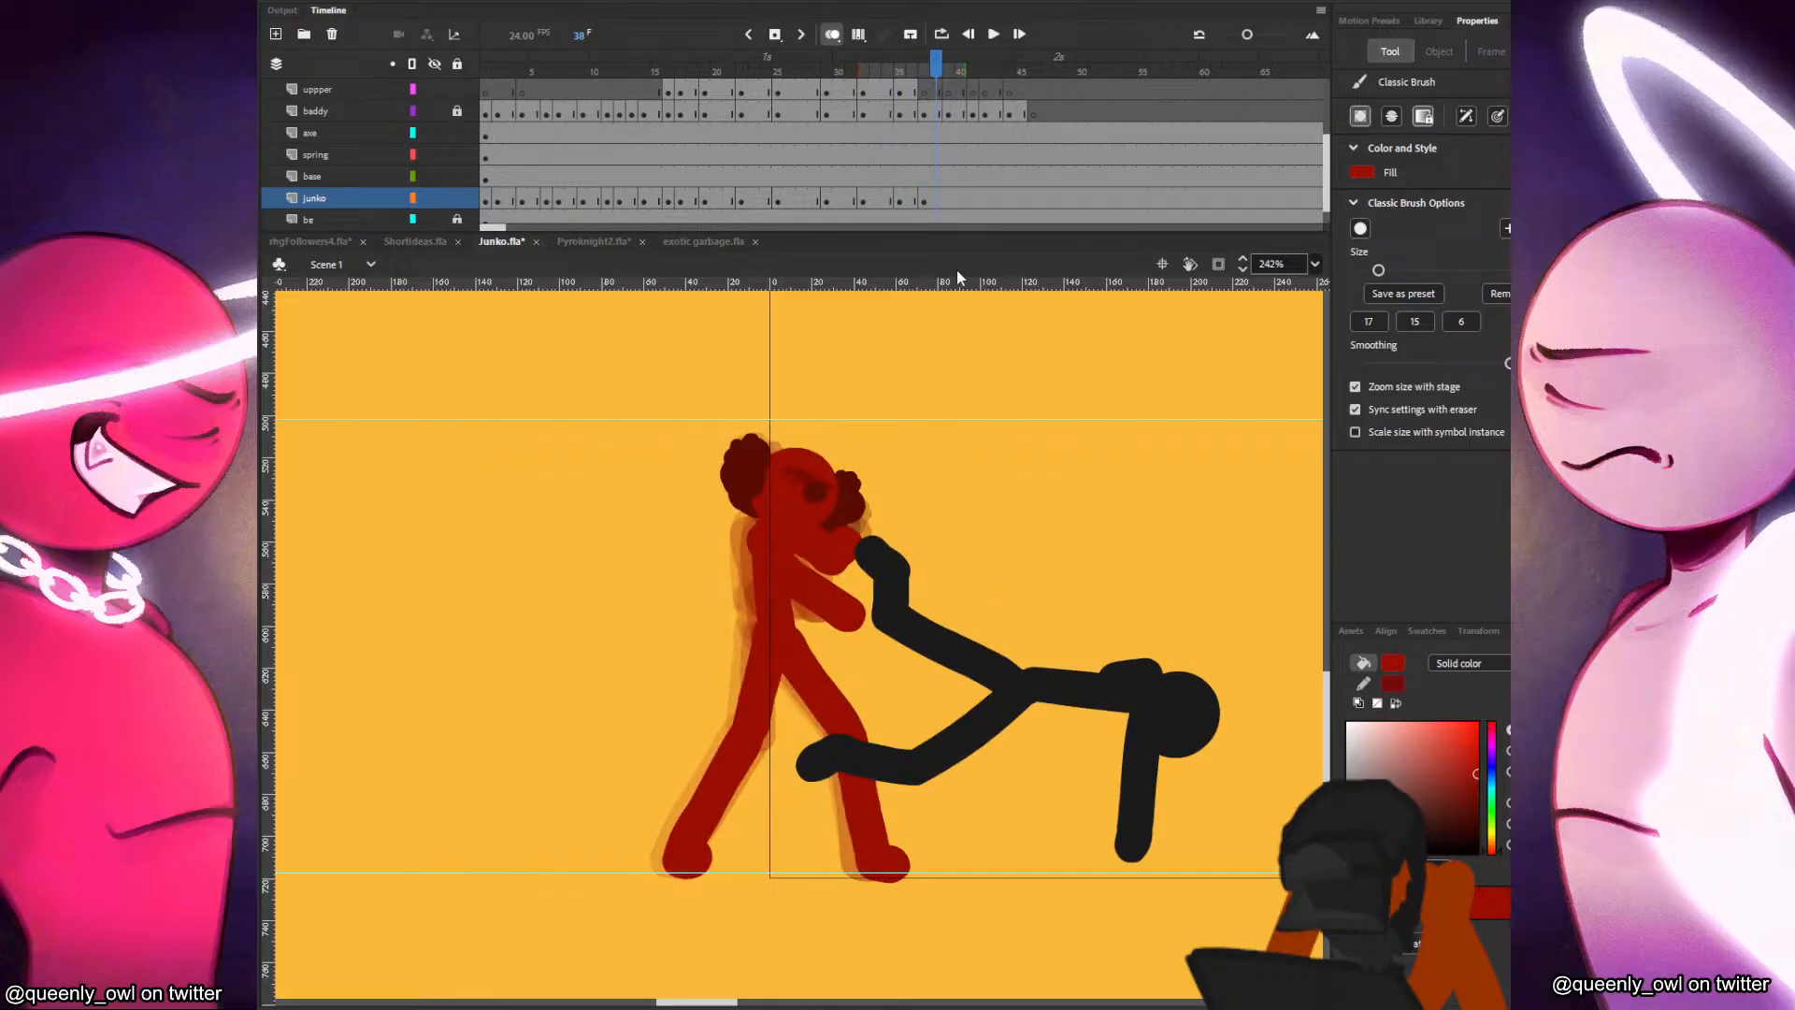
key("period")
key("F7")
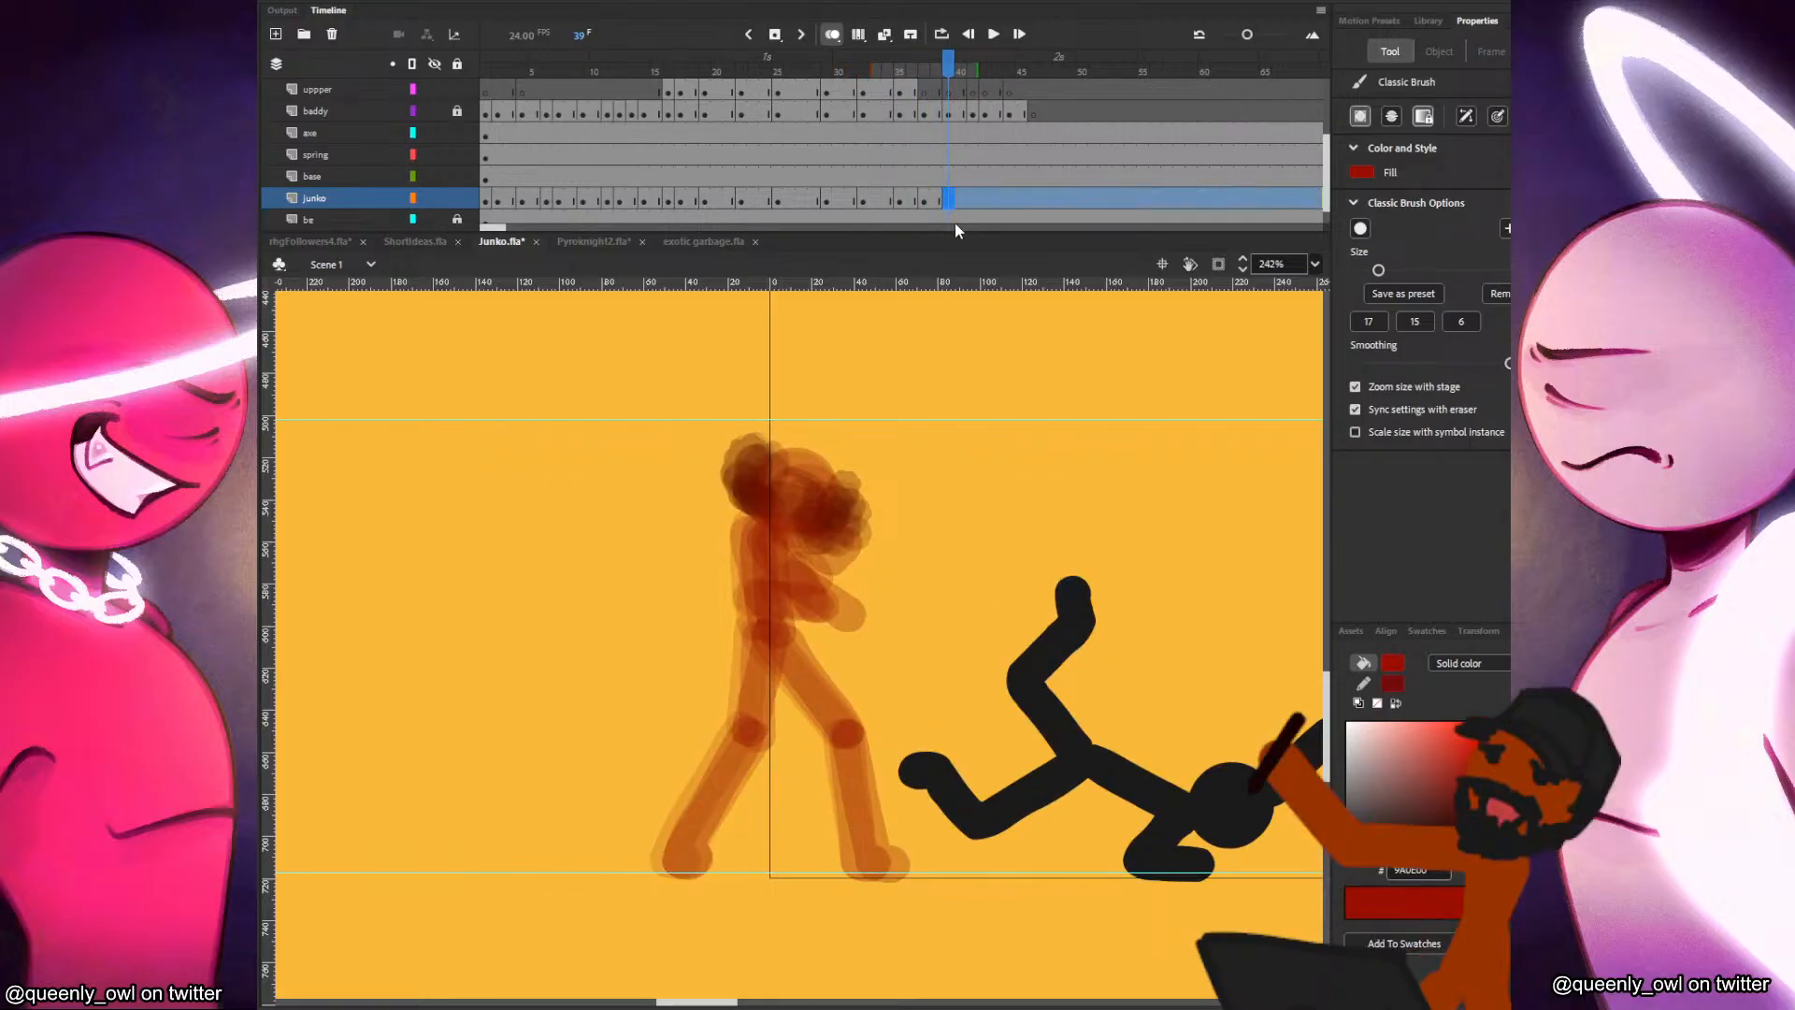
key("ctrl+shift+v")
left_click_drag(800, 489, 874, 431)
key("q")
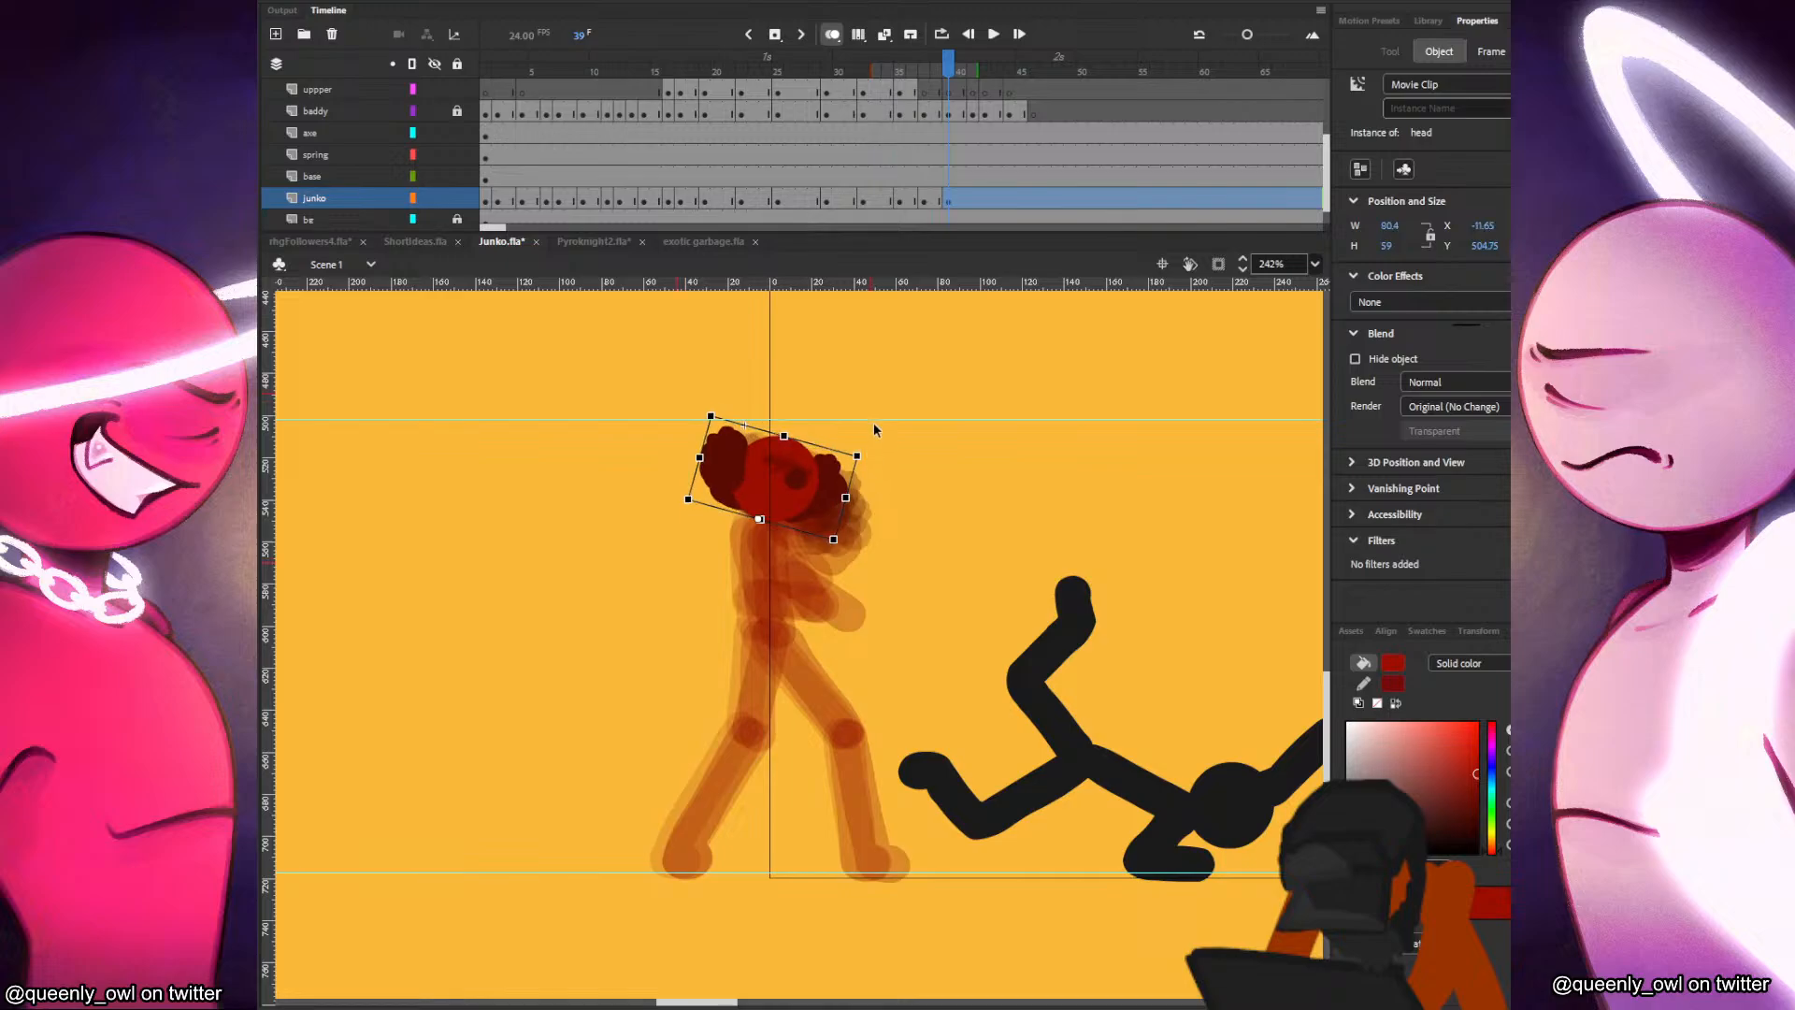
Shorten the onion skin range before the playhead and paint Junko's torso at frame 39.
left_click_drag(876, 69, 913, 69)
key("b")
key("comma")
key("period")
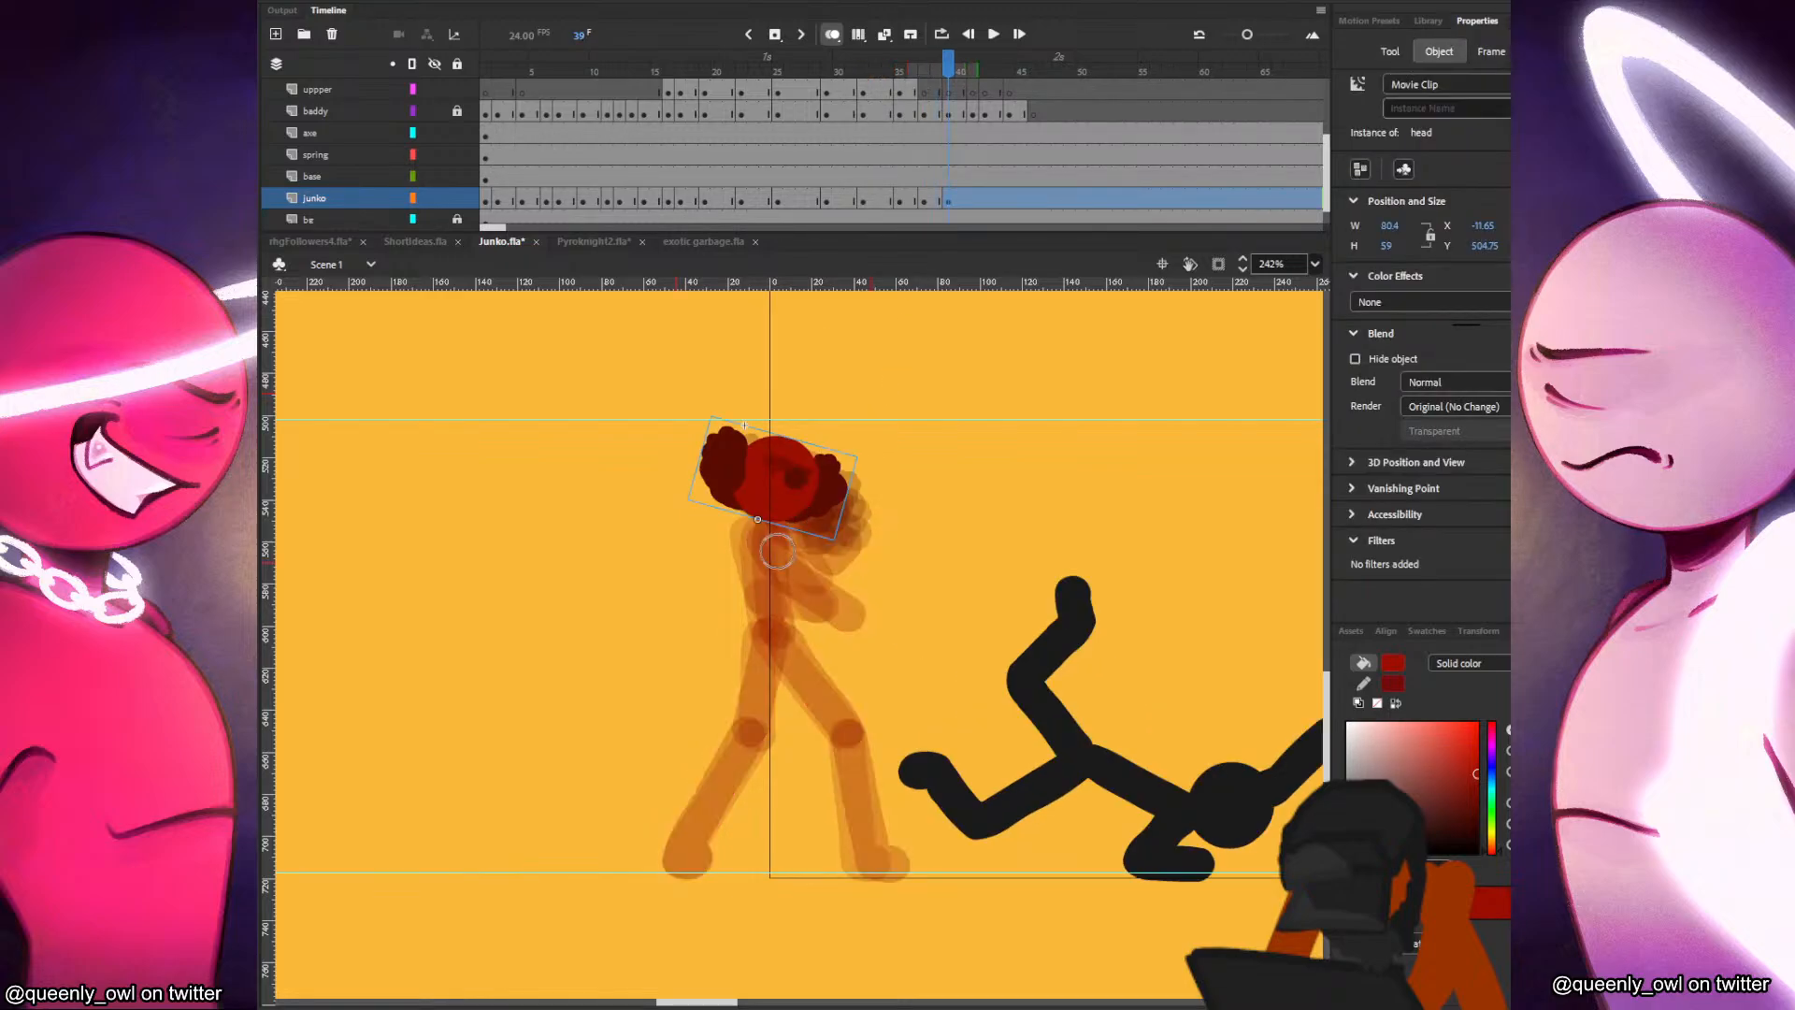
left_click_drag(758, 519, 749, 733)
key("comma")
key("period")
key("ctrl+z")
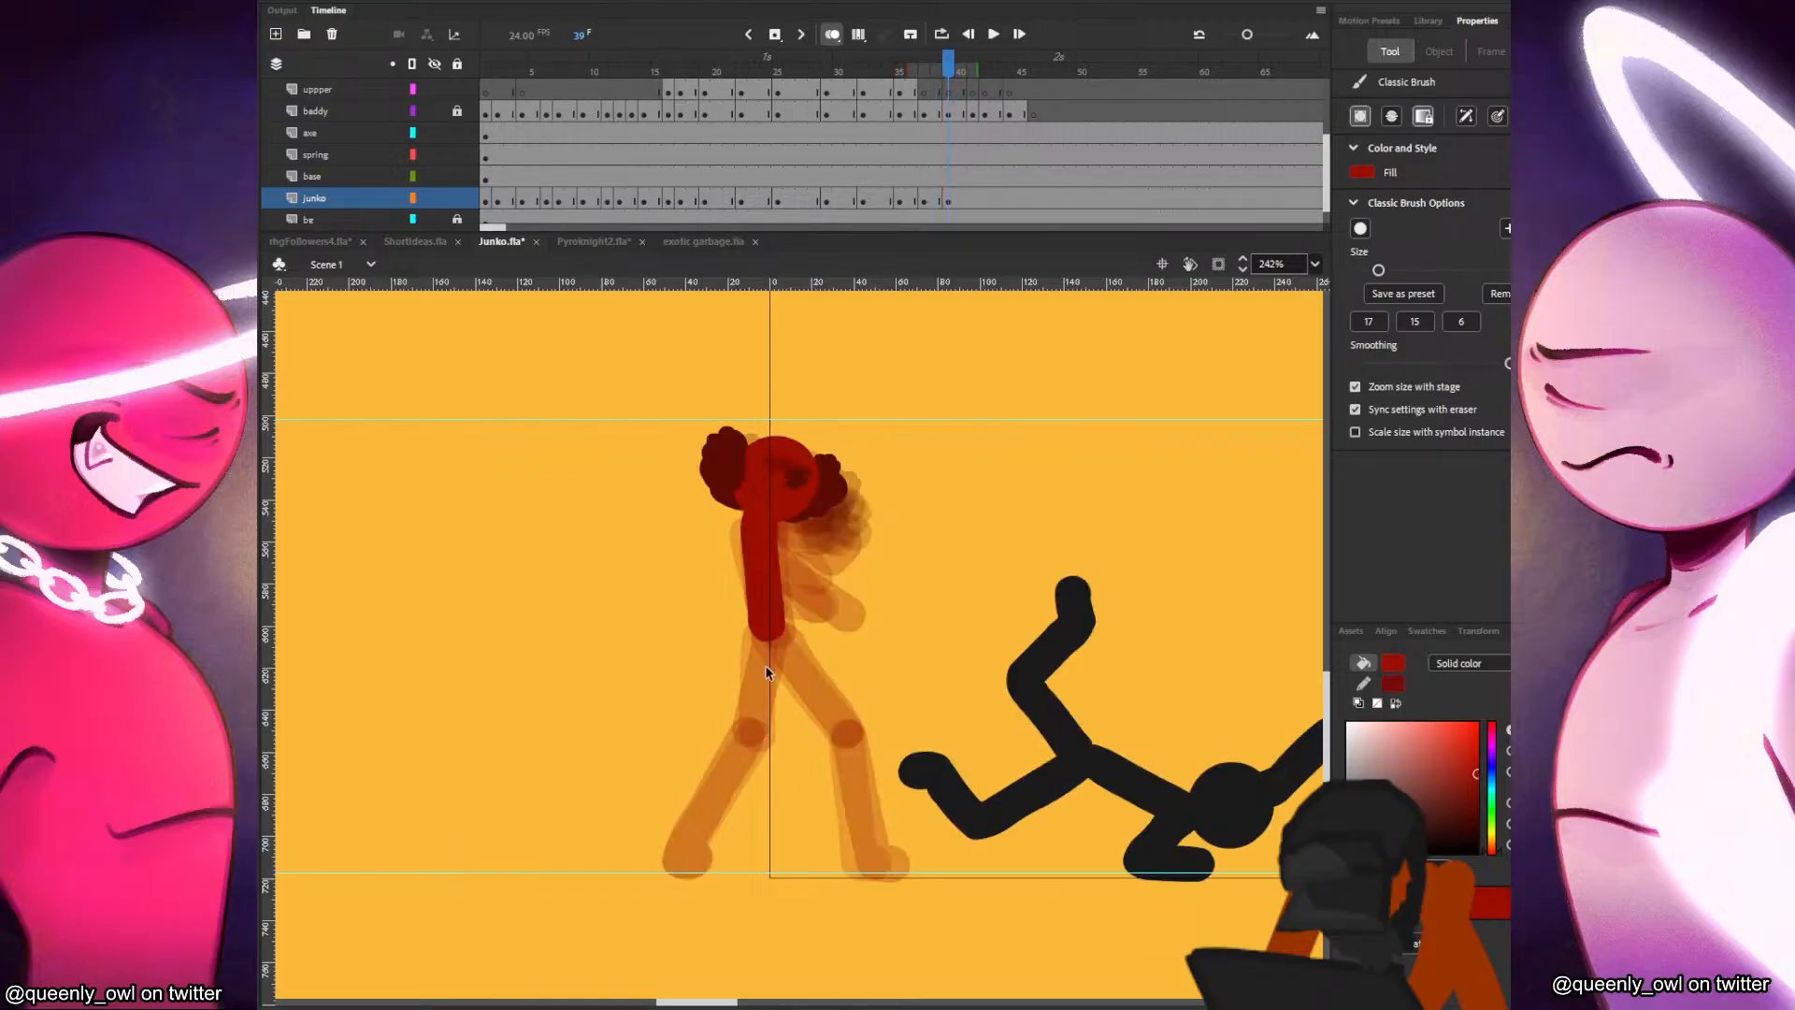
Paint Junko's back thigh, shin and foot at frame 39.
mouse_move(764, 628)
left_mouse_down()
mouse_move(746, 731)
mouse_move(688, 846)
left_mouse_up()
key("comma")
key("period")
key("comma")
key("period")
Paint Junko's front leg and foot at frame 39, redoing the first thigh stroke.
left_click_drag(776, 644, 812, 696)
key("comma")
key("period")
key("ctrl+z")
mouse_move(778, 642)
left_mouse_down()
mouse_move(839, 734)
mouse_move(874, 856)
left_mouse_up()
key("comma")
key("period")
key("comma")
key("period")
key("period")
key("period")
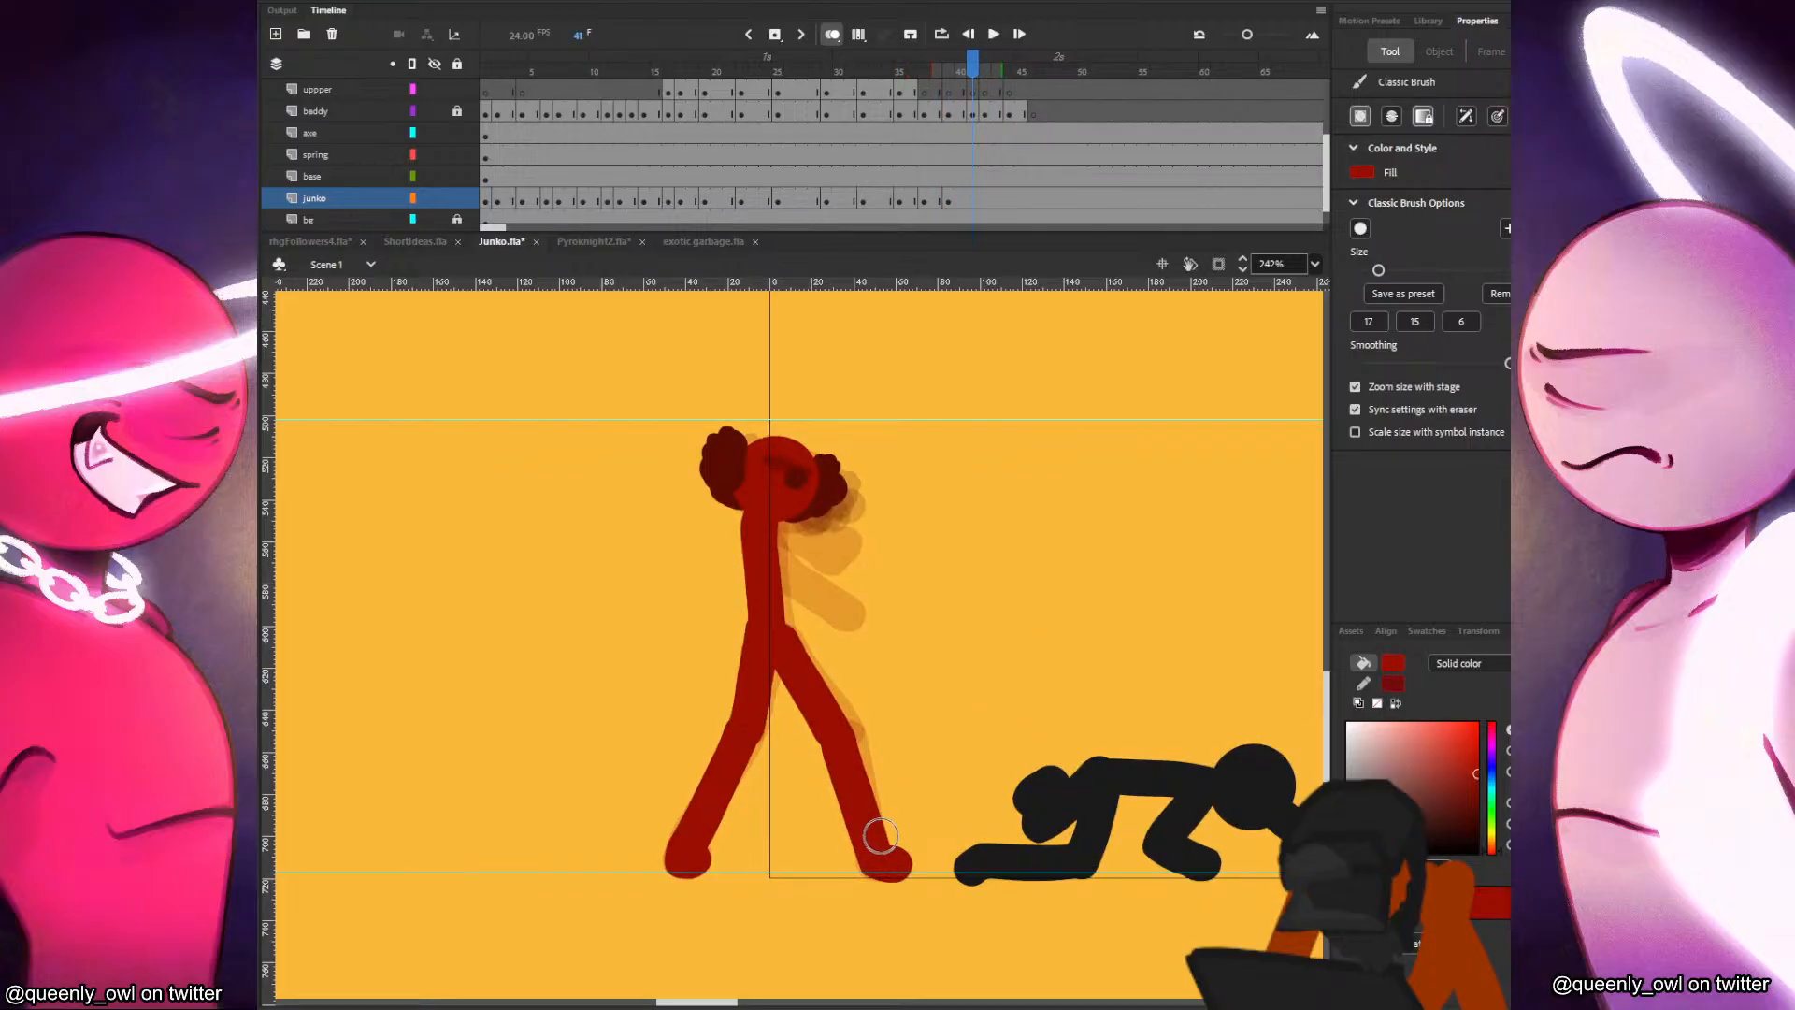
Insert a blank keyframe on the junko layer at frame 41, paste Junko's head, and delete the extra copy.
key("F7")
key("ctrl+shift+v")
key("ctrl+v")
key("b")
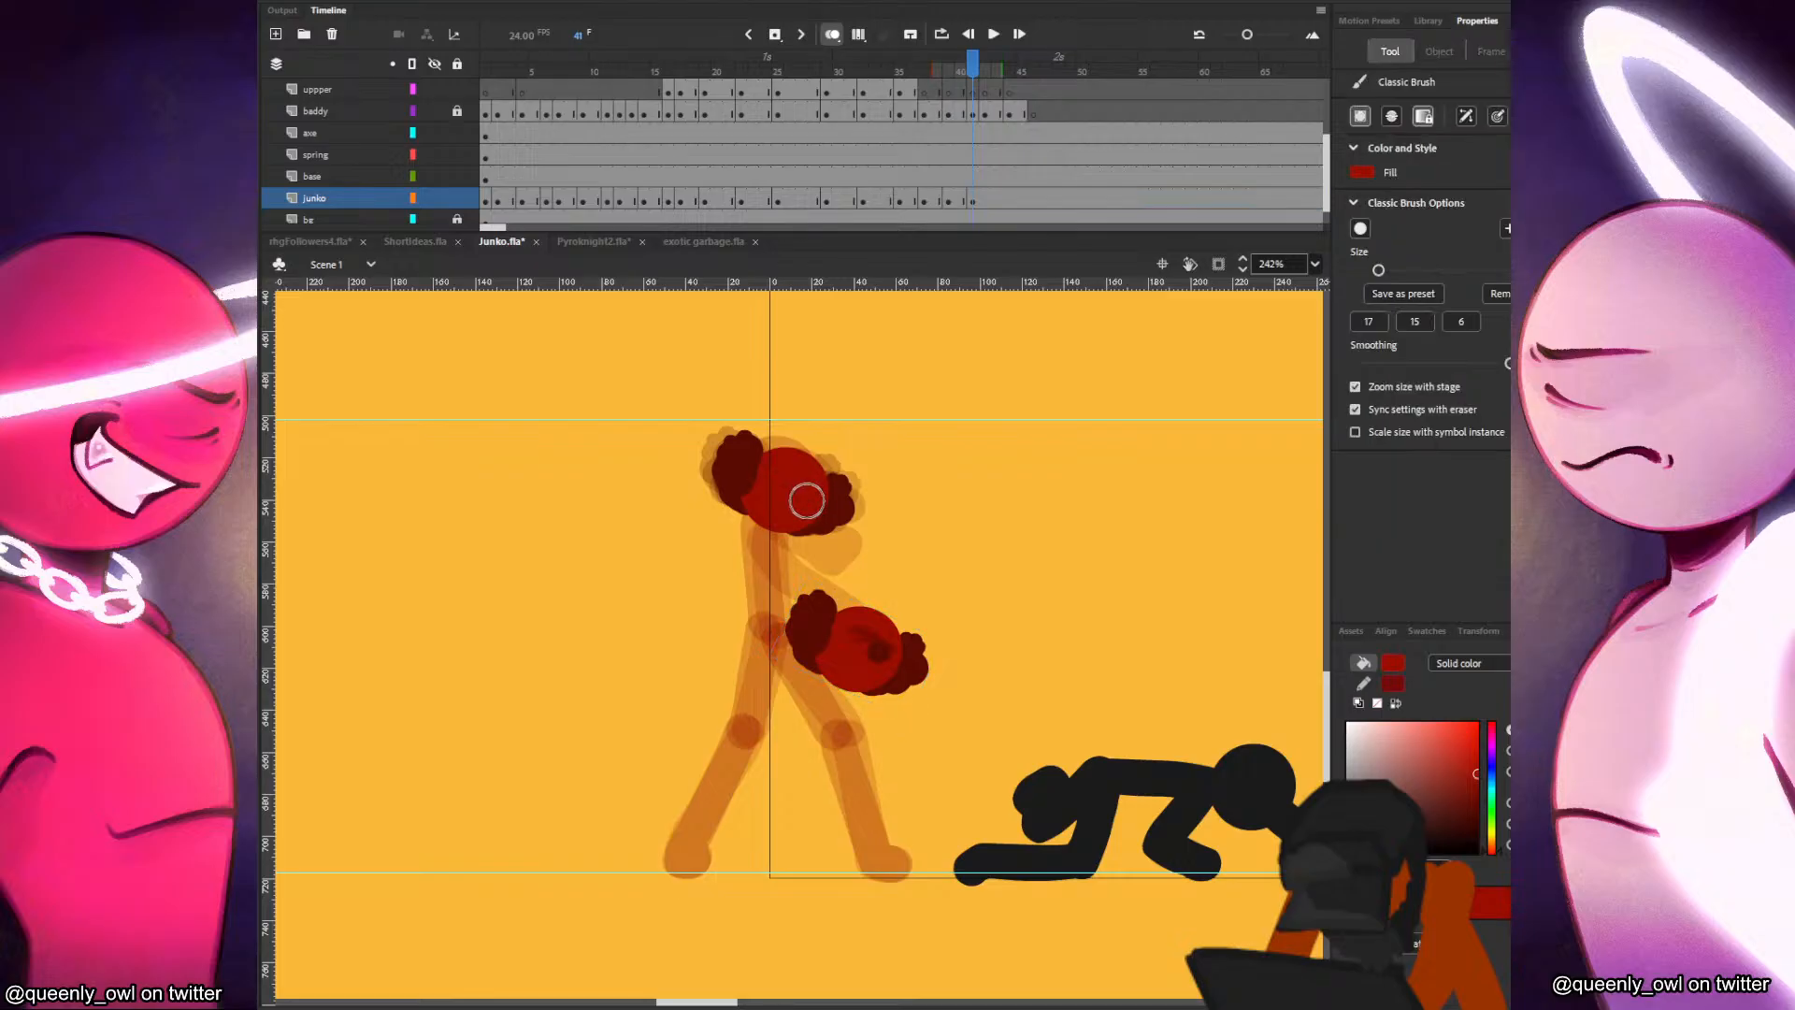
key("v")
left_click(873, 653)
left_click_drag(874, 654, 830, 656)
key("Delete")
Try moving Junko's head back at frame 41 and painting a backward-leaning torso and back leg.
mouse_move(814, 496)
left_mouse_down()
mouse_move(782, 492)
mouse_move(839, 452)
mouse_move(782, 474)
mouse_move(742, 718)
mouse_move(686, 853)
left_mouse_up()
key("q")
key("b")
key("comma")
key("period")
key("comma")
key("period")
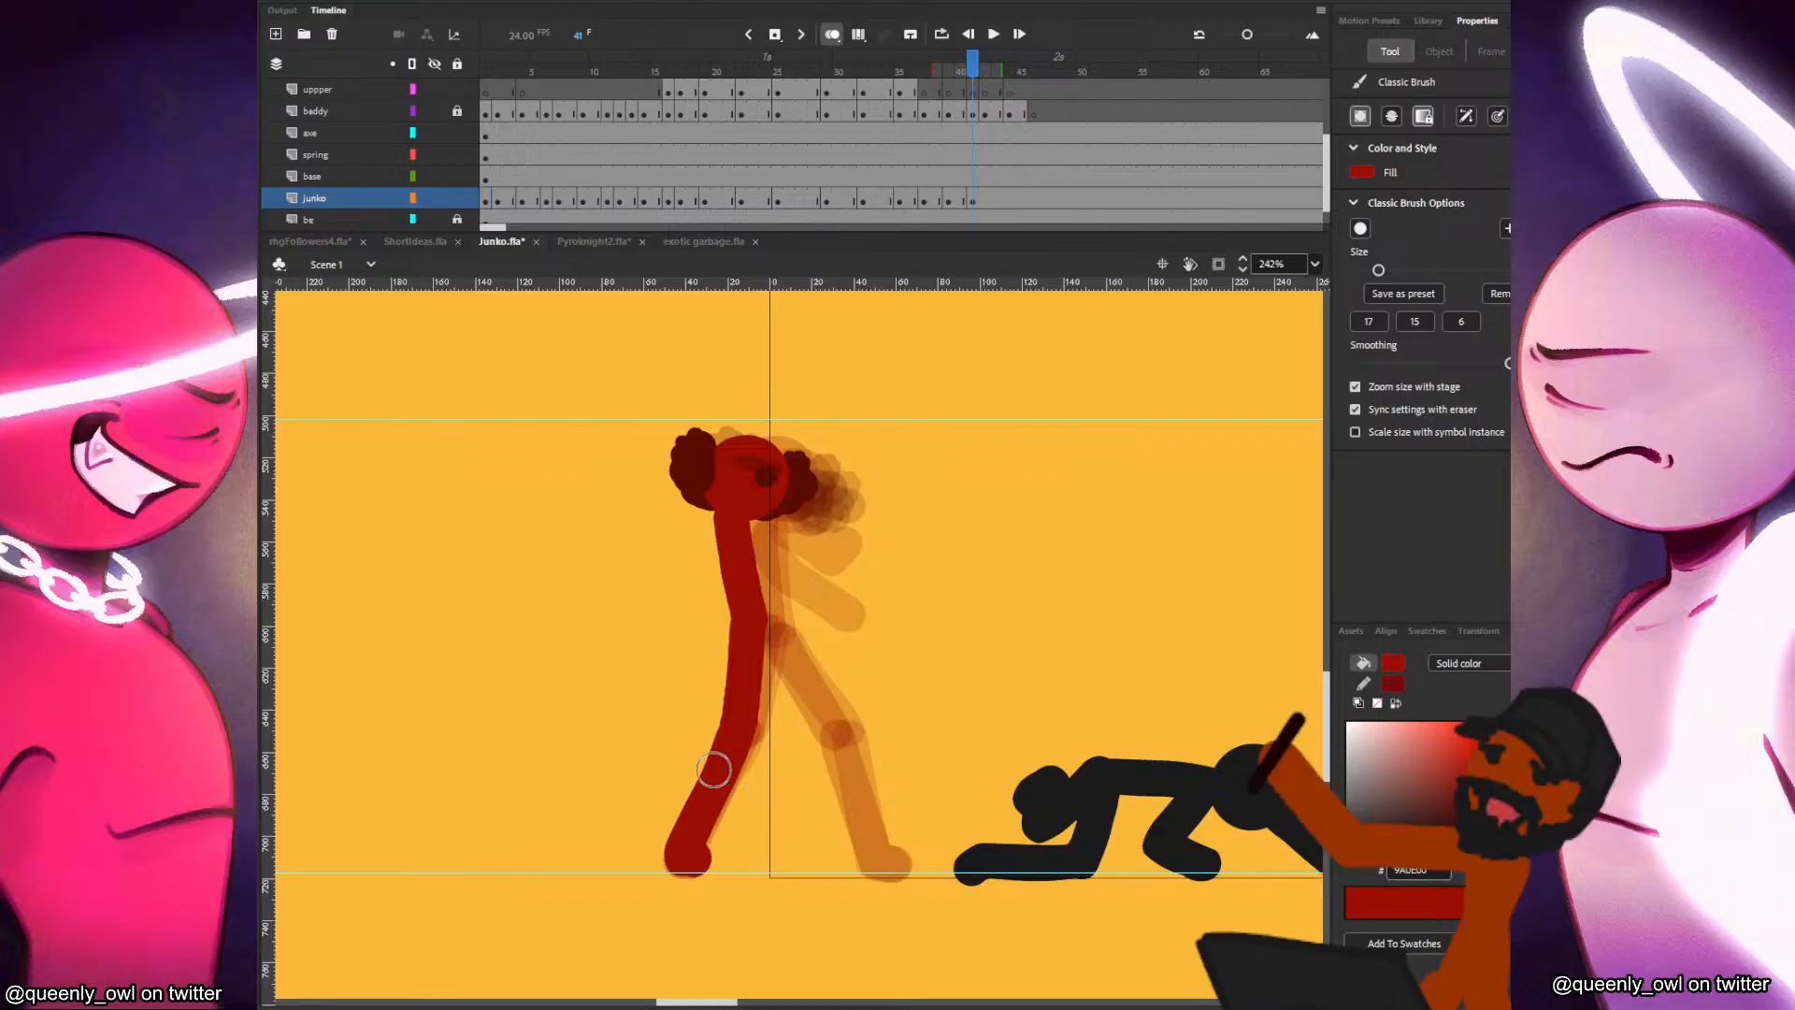
key("ctrl+z")
key("ctrl+z")
key("ctrl+z")
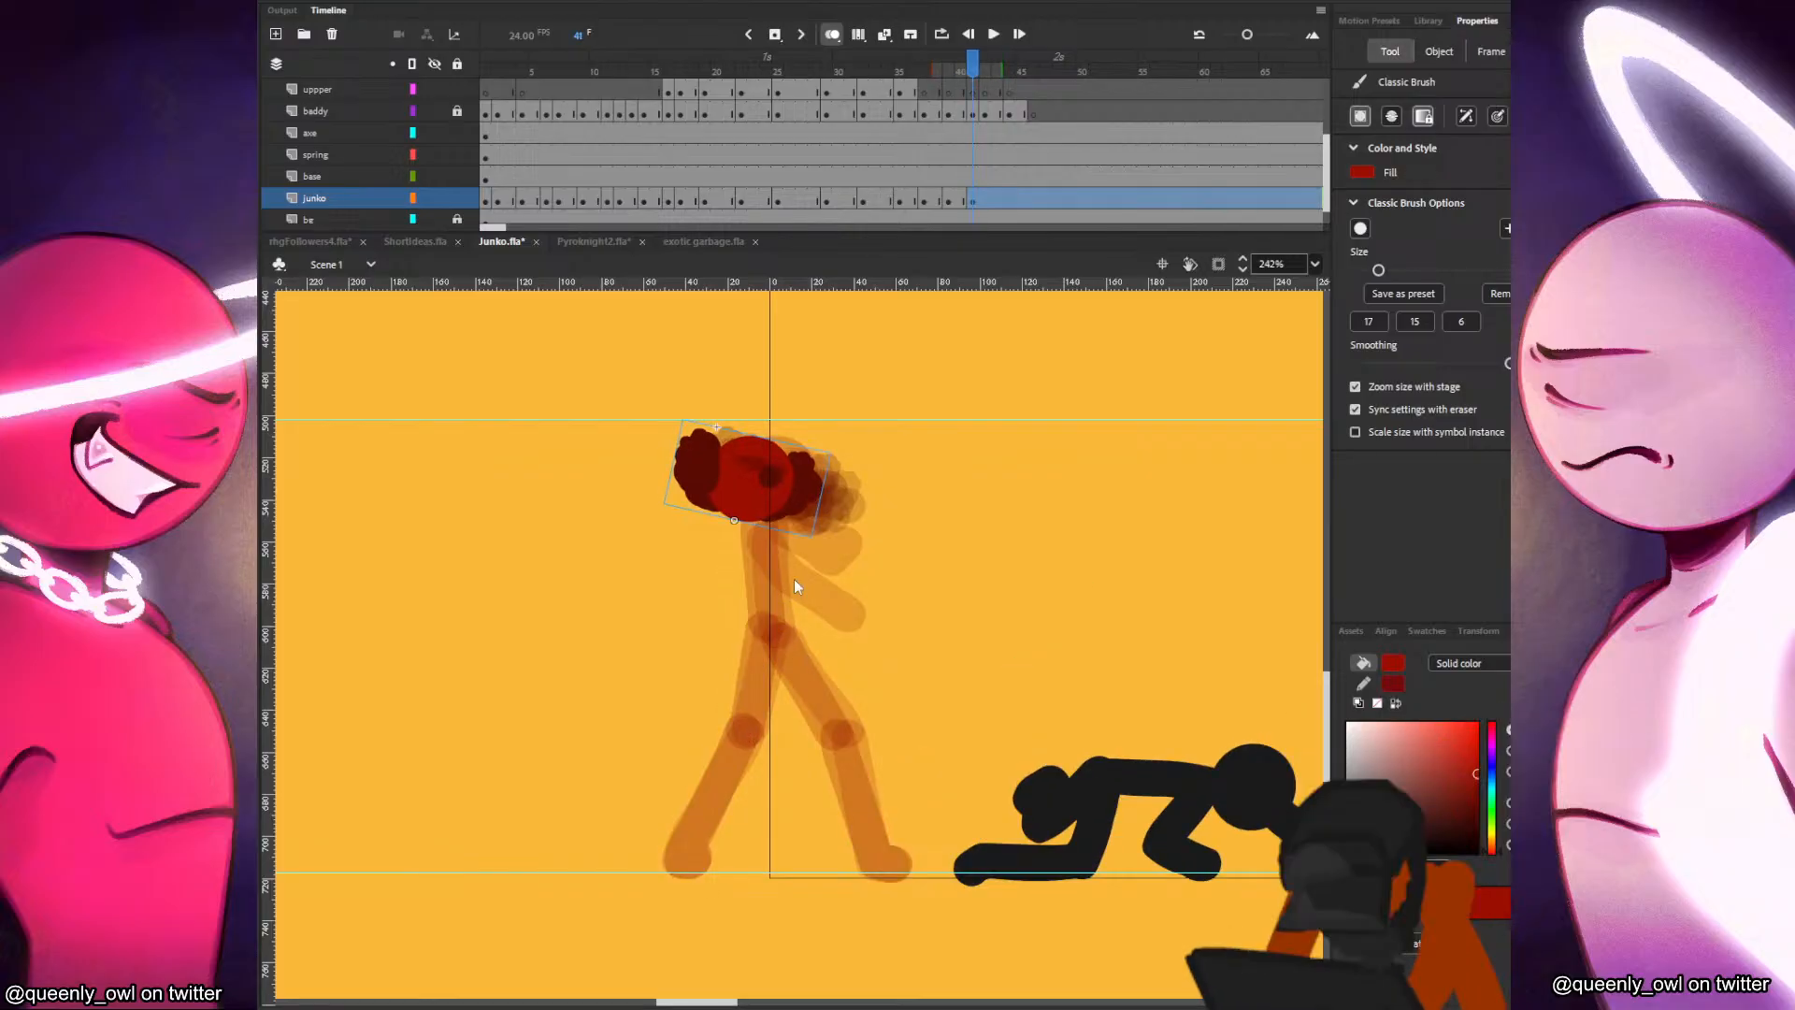
Move Junko's head forward at frame 41 and adjust its tilt against the previous frame.
key("comma")
key("period")
key("v")
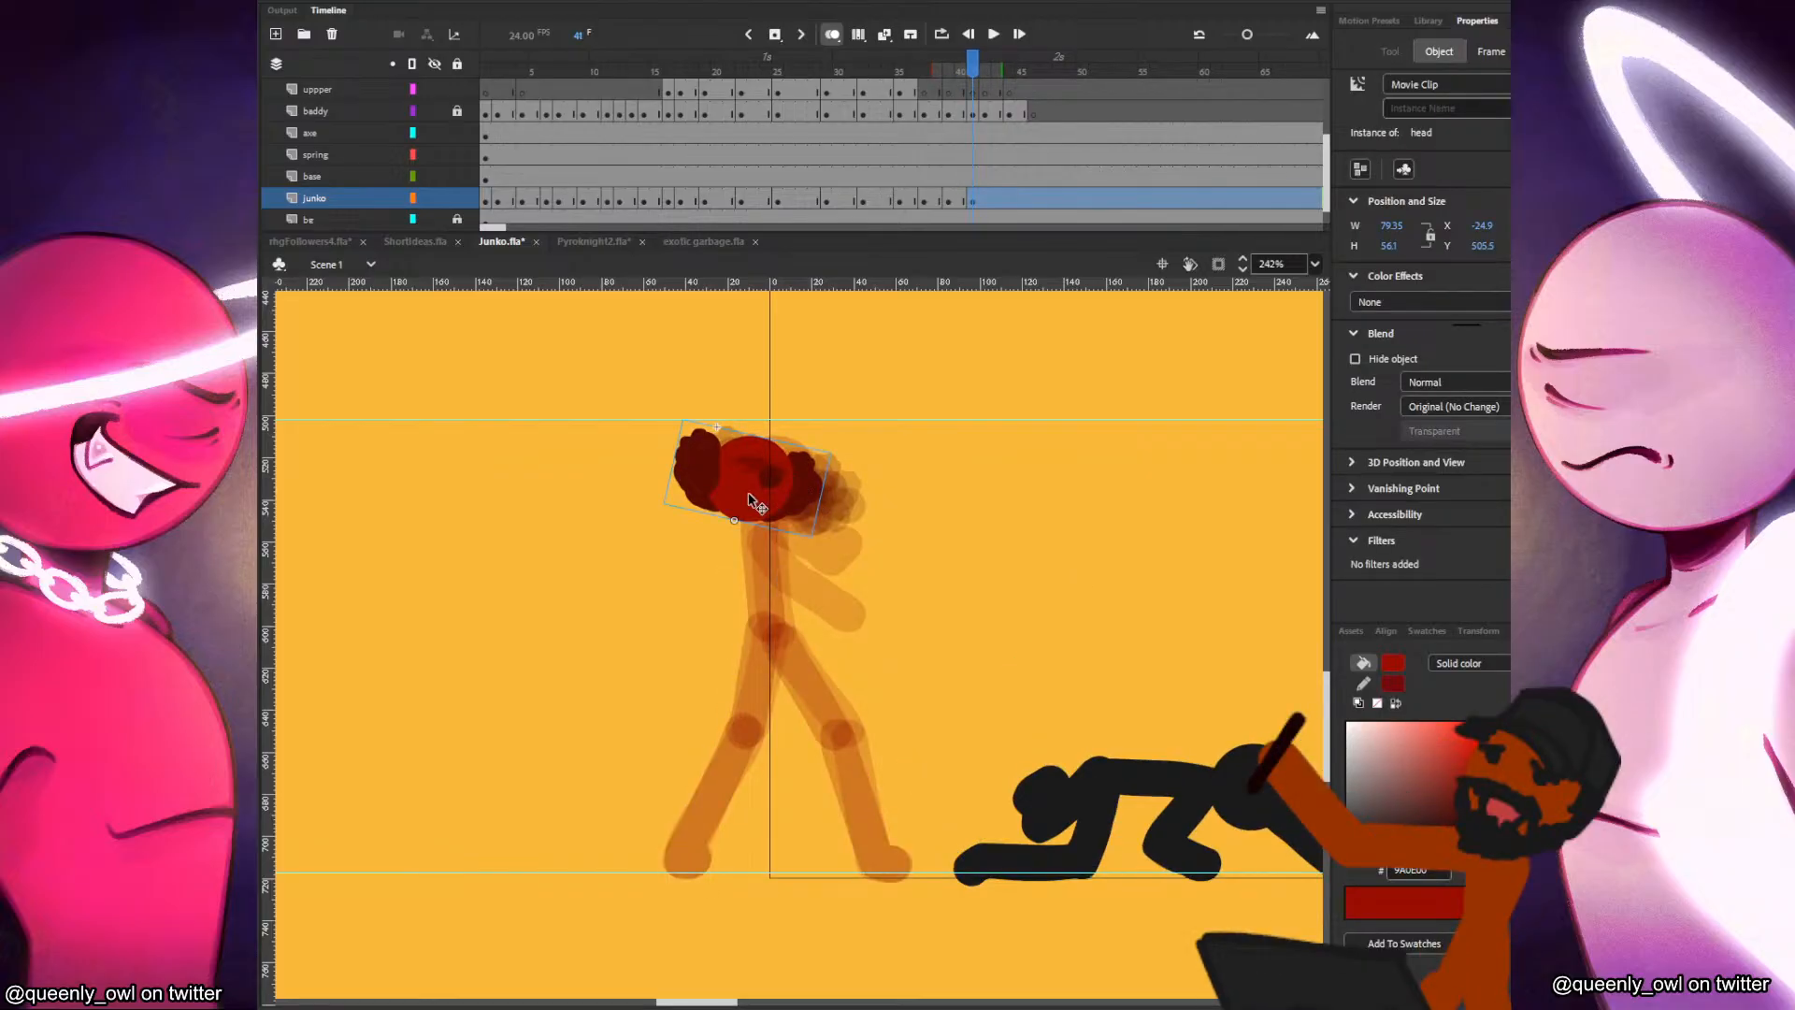
left_click_drag(762, 484, 798, 487)
key("q")
left_click_drag(816, 467, 815, 469)
key("b")
key("comma")
key("period")
Paint Junko's upright torso below the head at frame 41 and compare it with frame 40.
left_click_drag(773, 546, 775, 516)
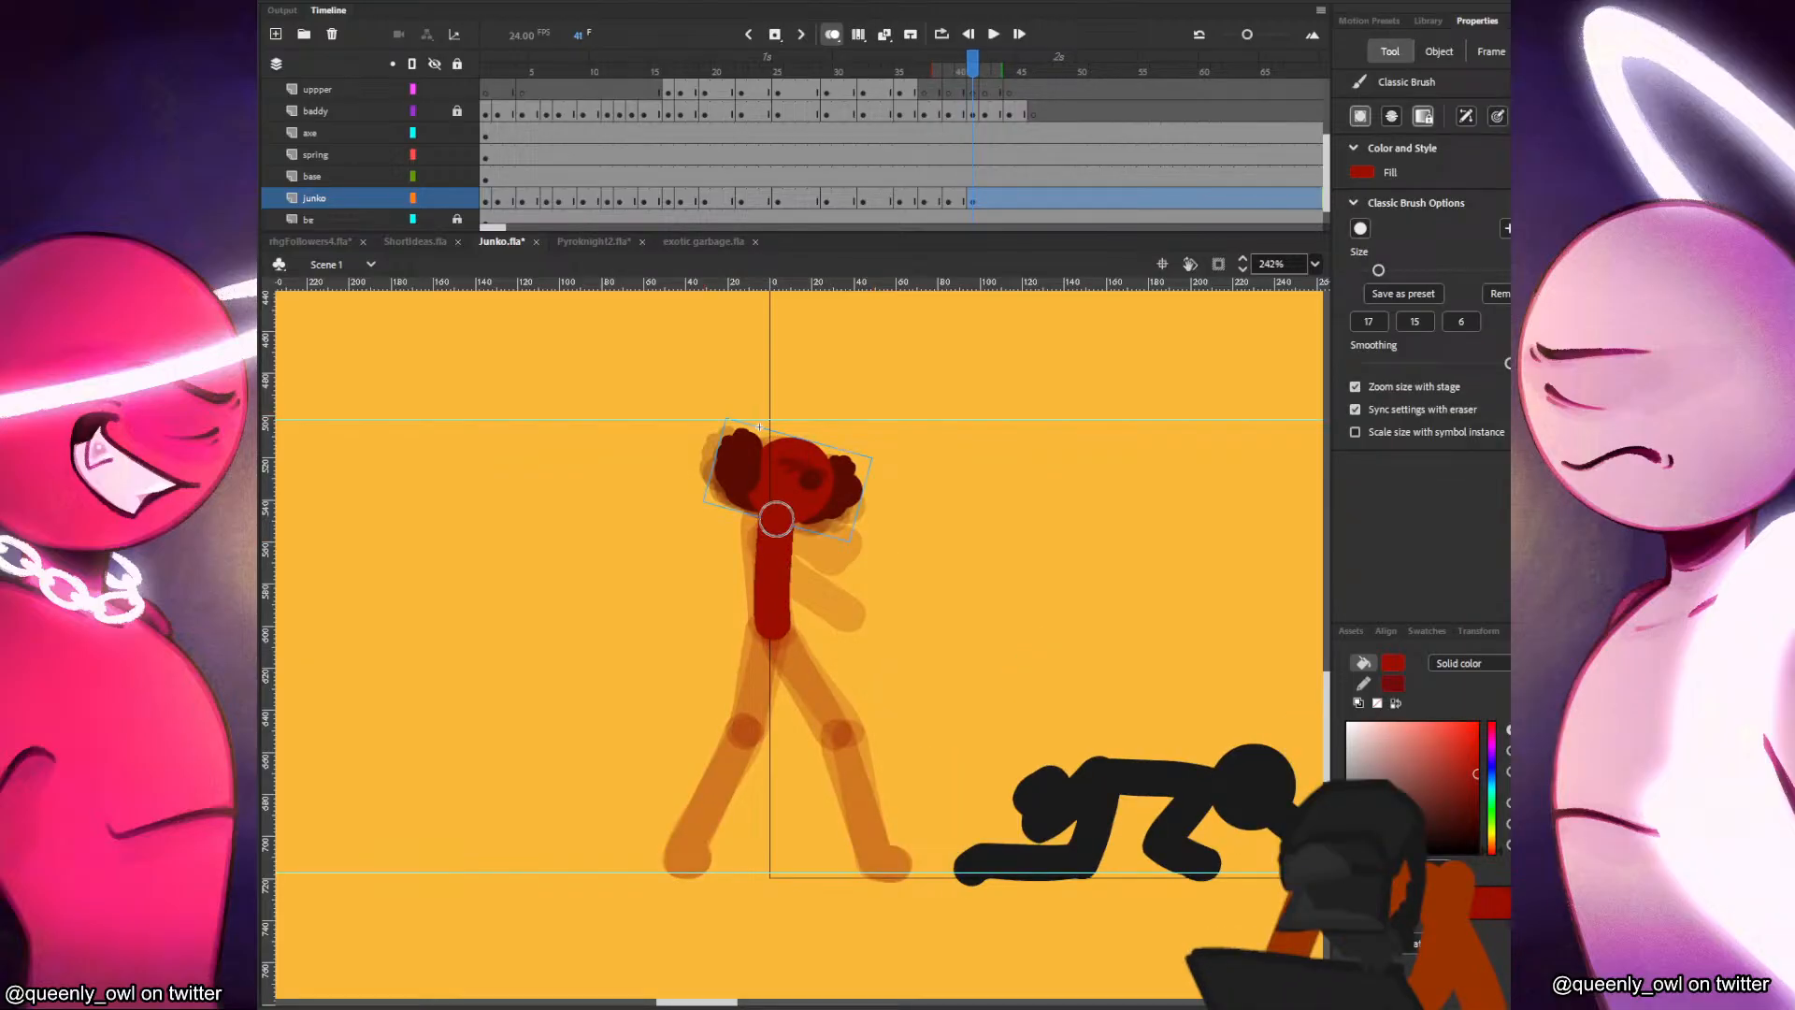
key("comma")
key("period")
key("comma")
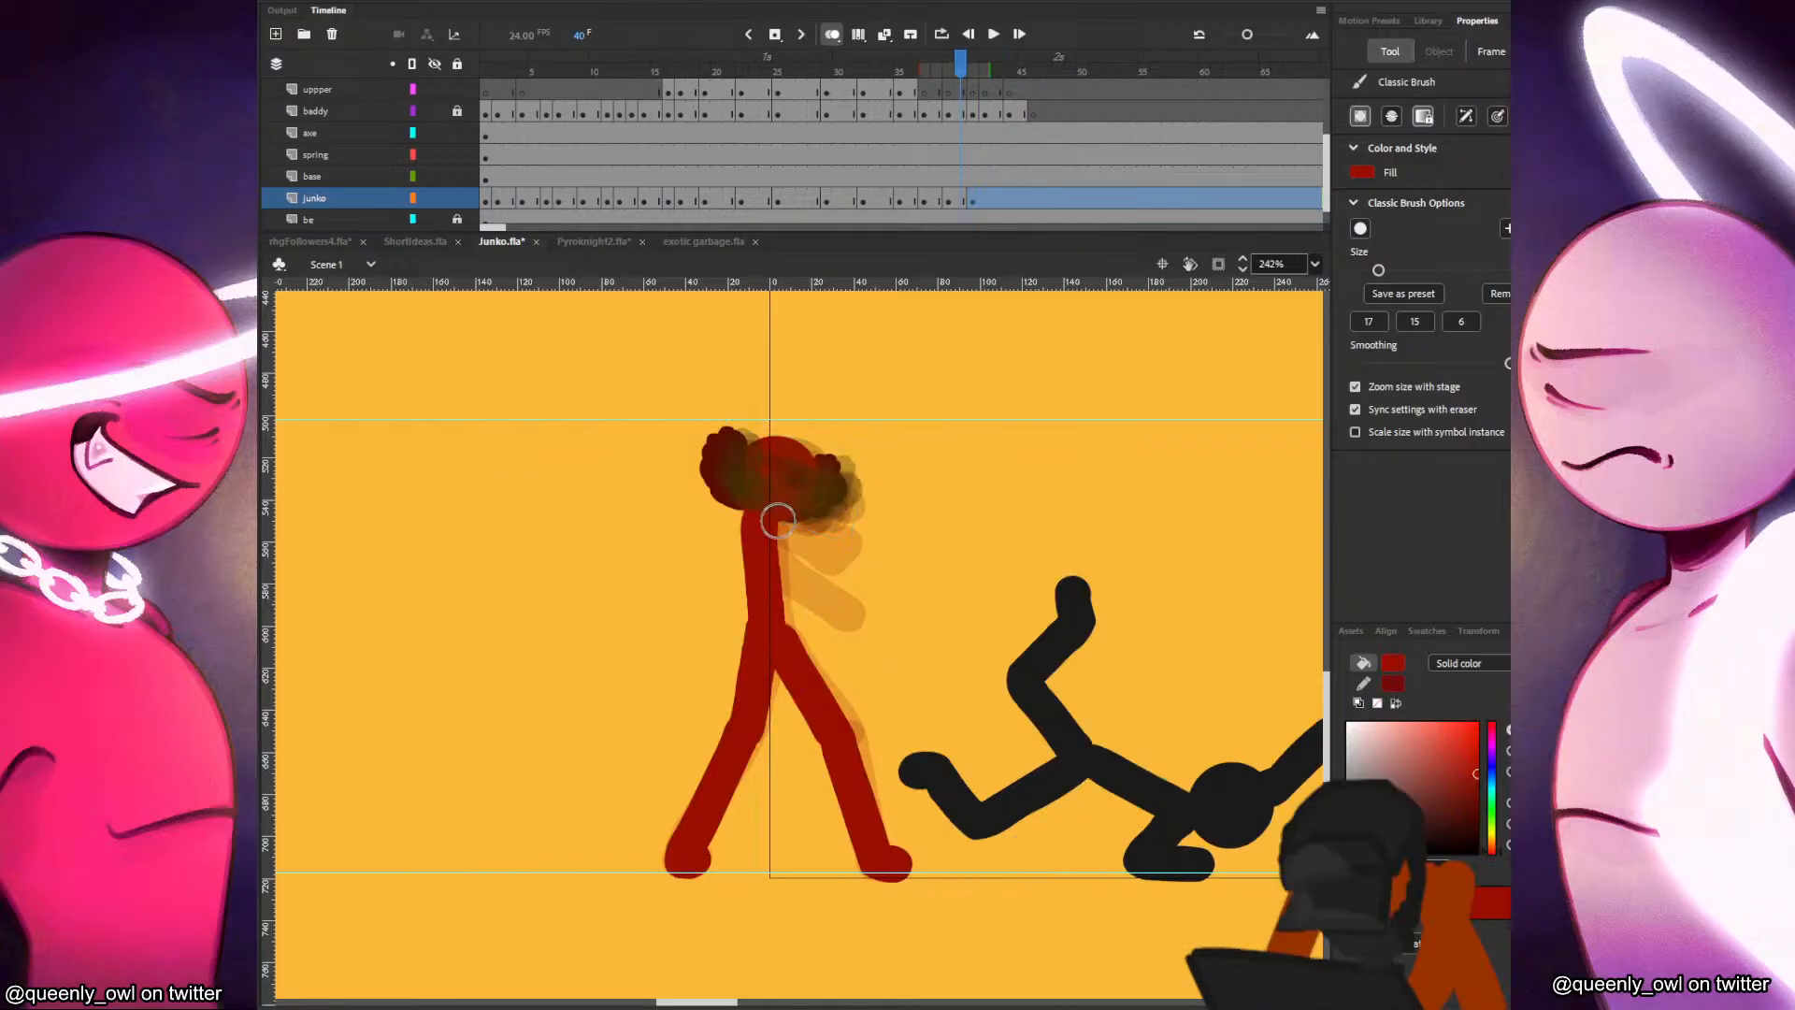
Check the neighbouring frames, and paint Junko's bent lower arm and raised forearm reaching forward at frame 39.
key("comma")
key("comma")
key("period")
key("comma")
key("period")
key("comma")
key("comma")
key("comma")
key("period")
key("period")
key("period")
left_click_drag(751, 525, 852, 610)
key("comma")
key("period")
mouse_move(783, 523)
left_mouse_down()
mouse_move(831, 545)
mouse_move(875, 535)
left_mouse_up()
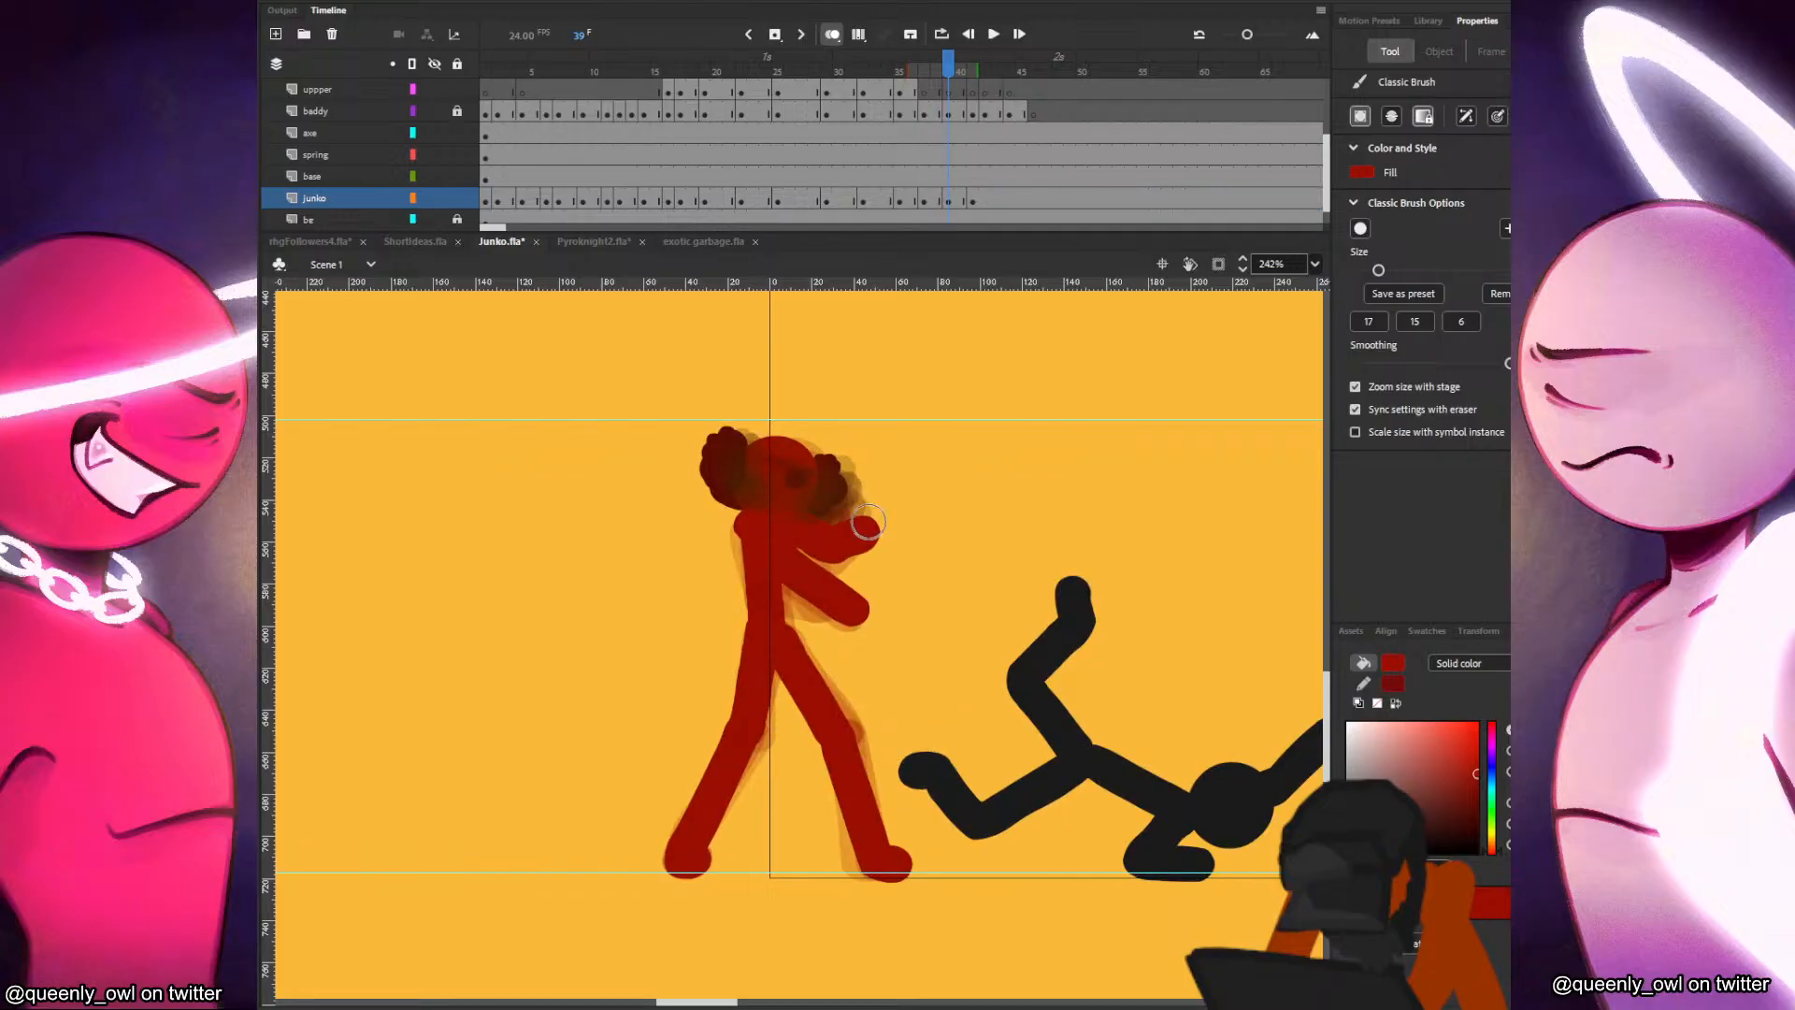
Paint Junko's lower arm and raised arm on the torso at frame 41, positioned against the previous pose.
key("period")
key("period")
key("comma")
key("period")
mouse_move(777, 516)
left_mouse_down()
mouse_move(786, 578)
mouse_move(789, 542)
mouse_move(758, 523)
mouse_move(824, 608)
left_mouse_up()
key("comma")
key("period")
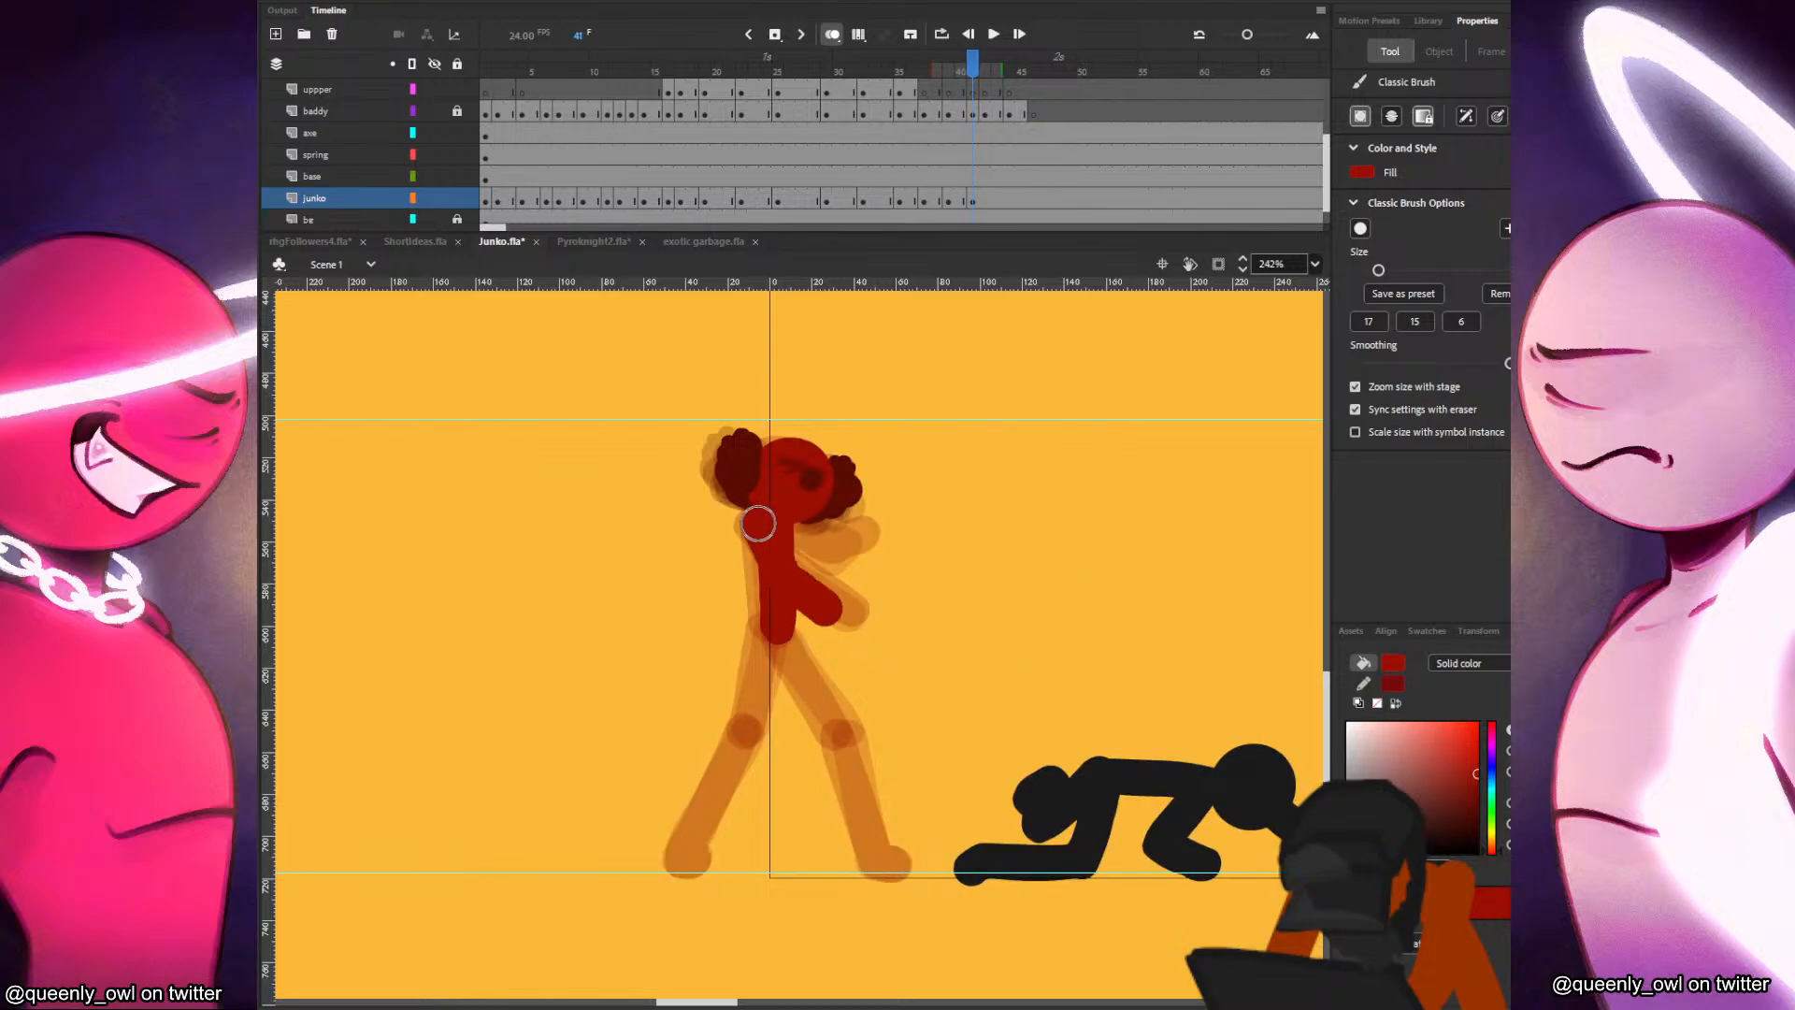
key("comma")
key("period")
left_click_drag(790, 522, 879, 550)
key("comma")
key("period")
Paint Junko's front and back legs at frame 41 in a wide stance with both feet on the ground line.
left_click_drag(771, 634, 753, 712)
key("ctrl+z")
key("comma")
key("period")
left_click_drag(781, 633, 843, 729)
key("ctrl+z")
mouse_move(780, 631)
left_mouse_down()
mouse_move(843, 734)
mouse_move(878, 858)
left_mouse_up()
key("comma")
key("period")
key("comma")
key("period")
left_click_drag(774, 629, 686, 858)
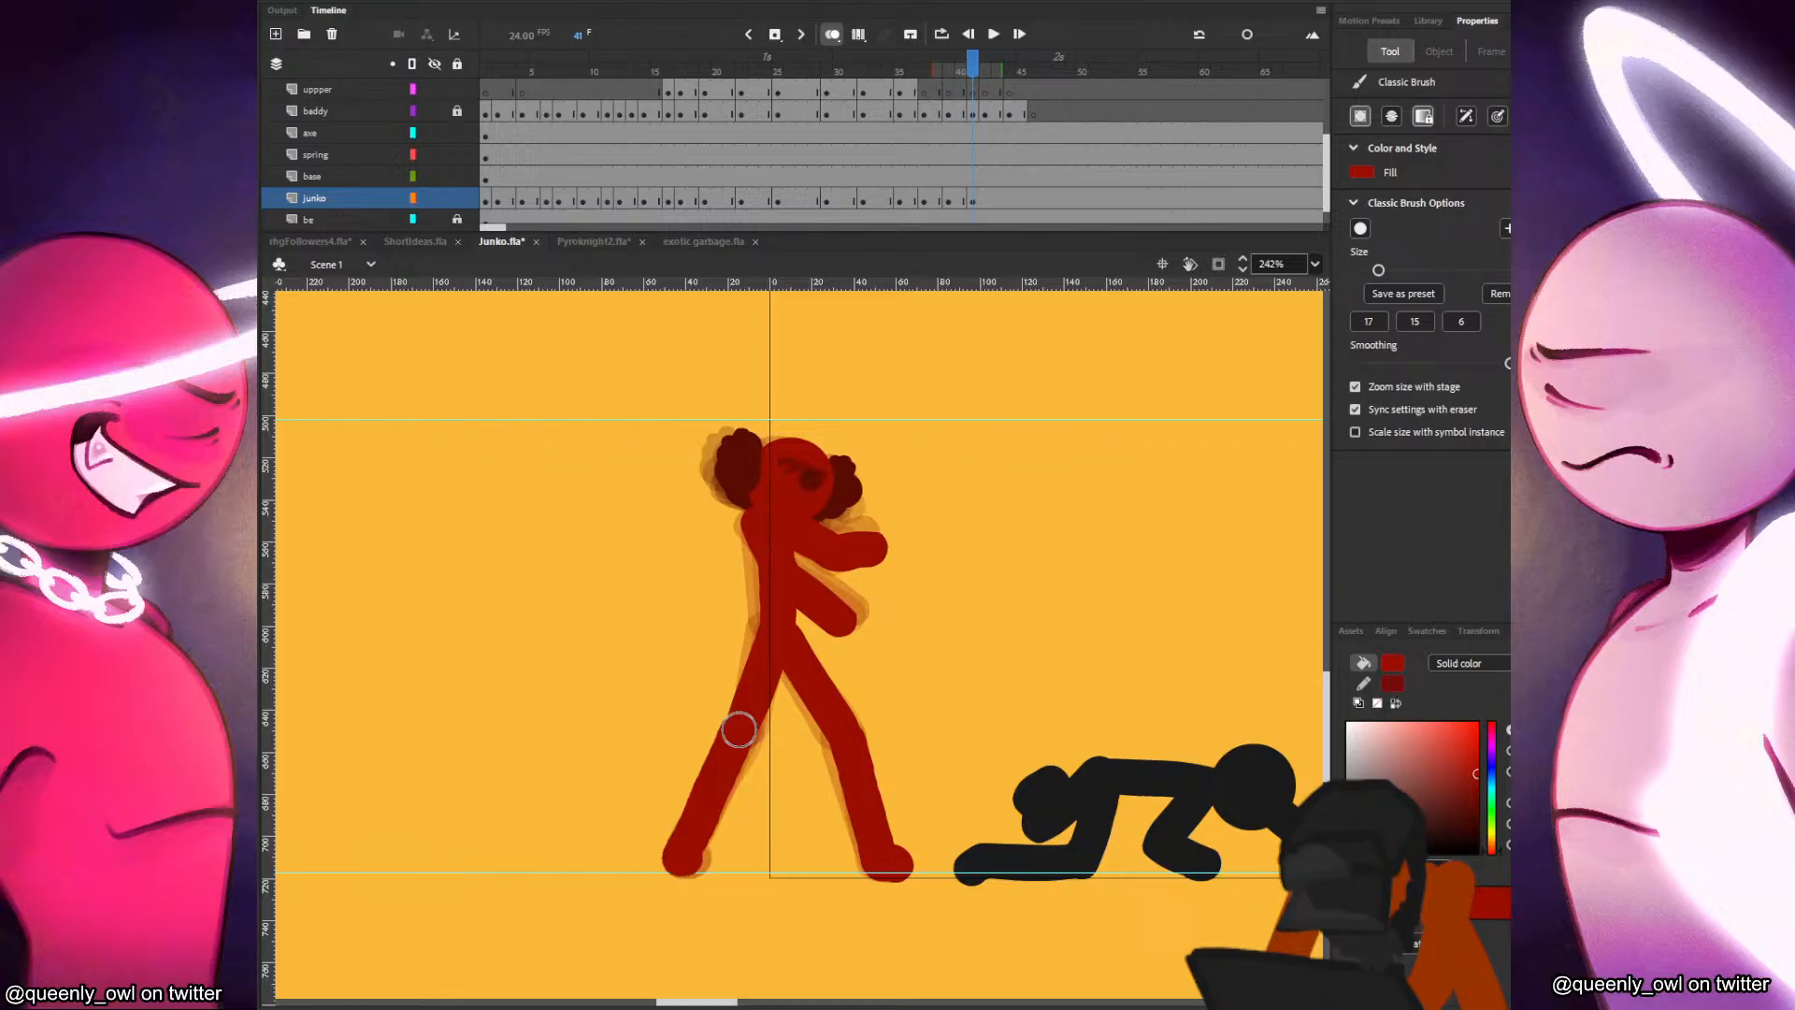
Play the fight animation repeatedly to review how Junko's latest arm and leg poses move with the black figure.
left_click(591, 161)
key("Return")
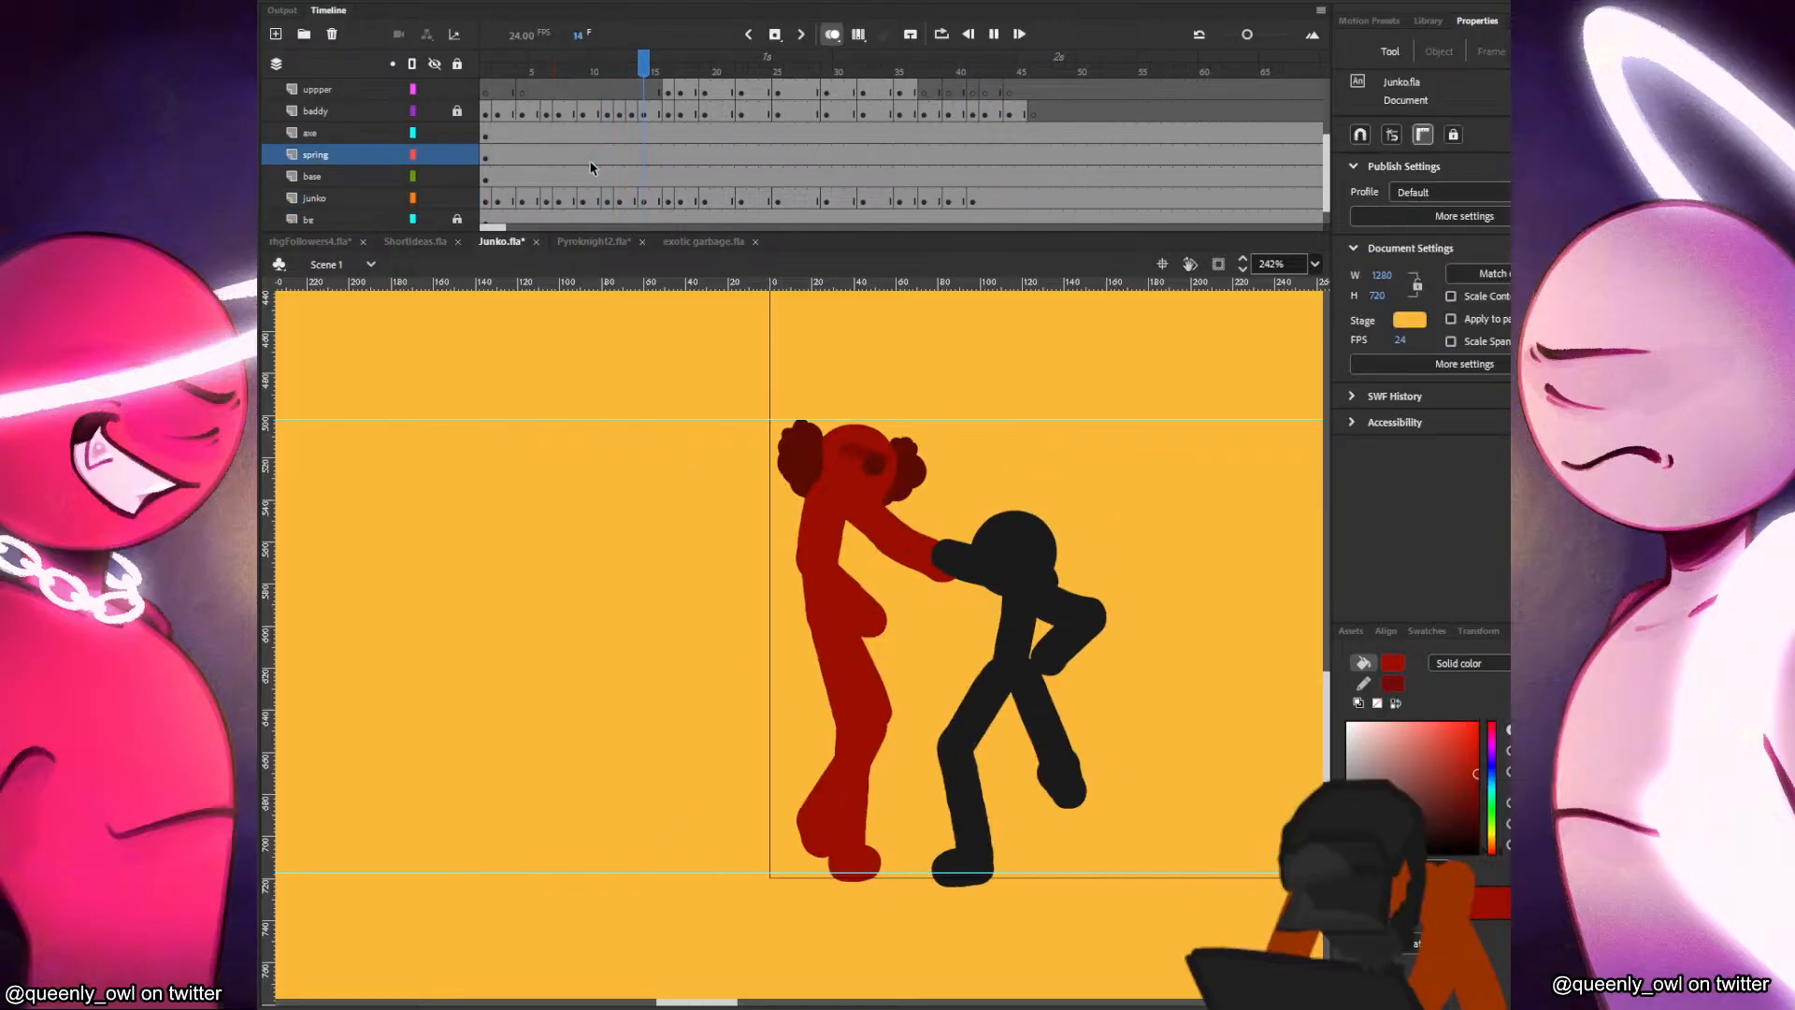
left_click(609, 131)
scroll(888, 365, "down", 3)
left_click_drag(976, 444, 847, 555)
key("b")
key("Return")
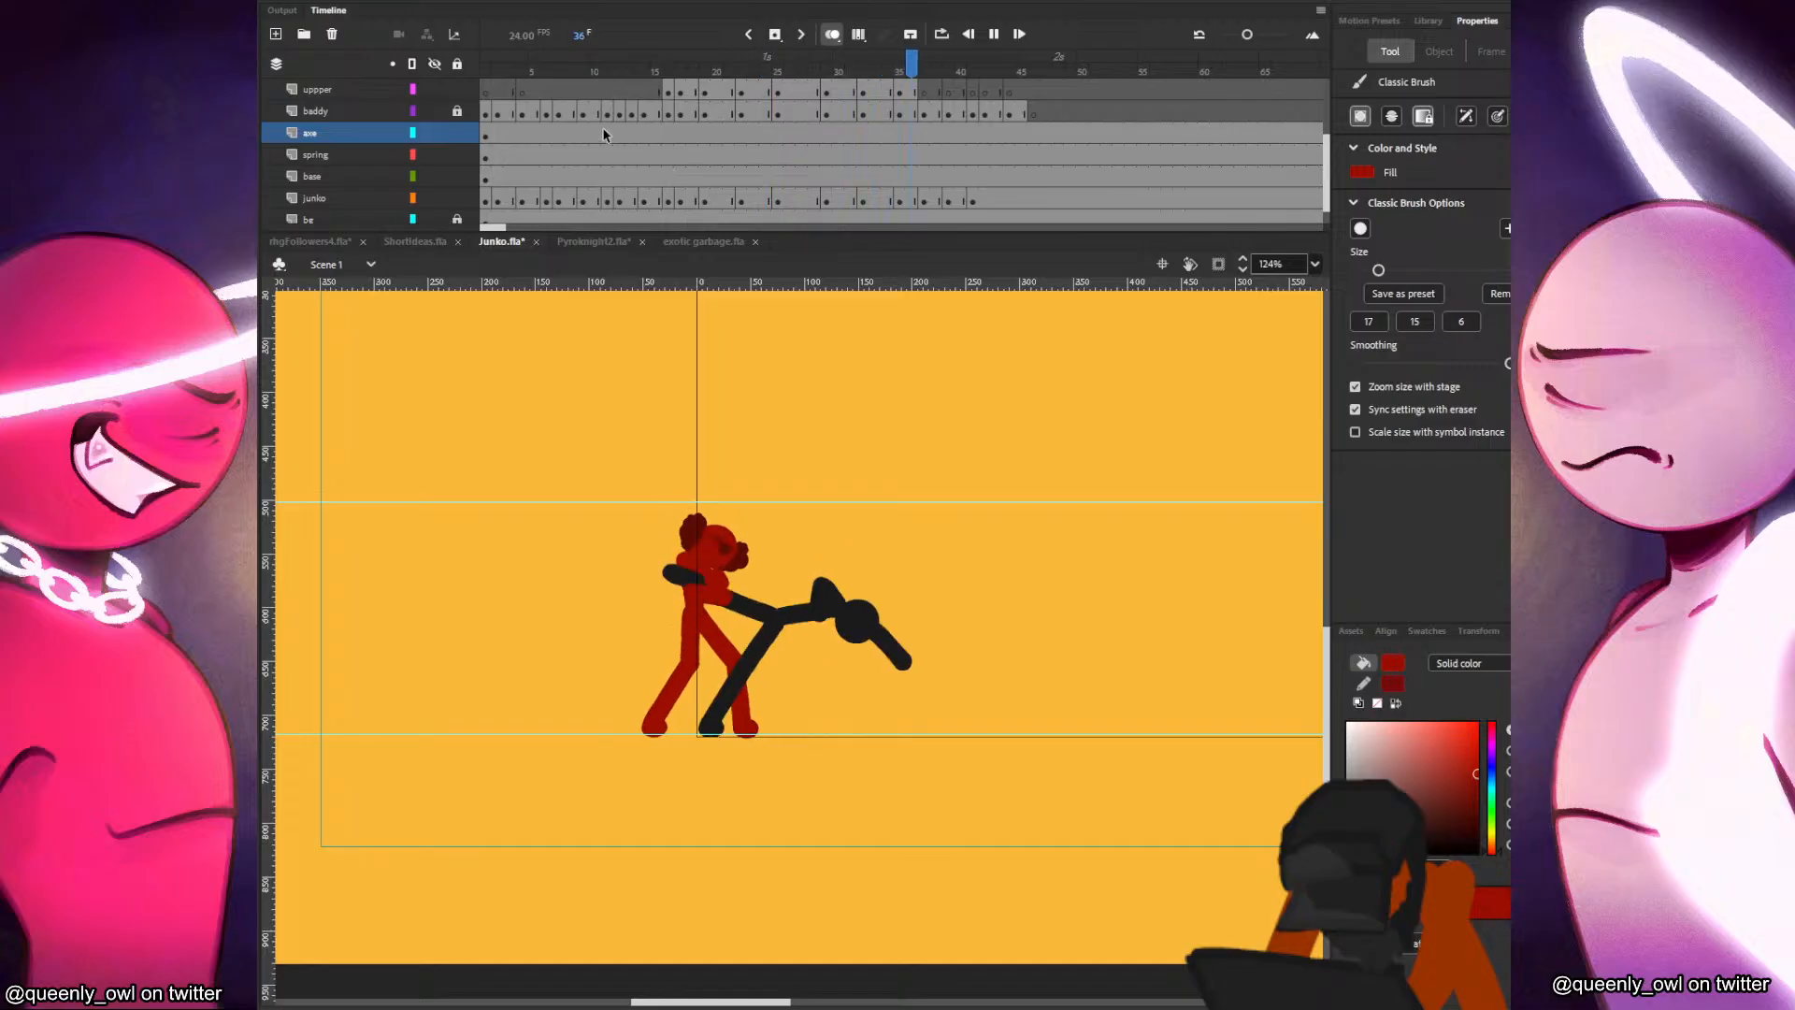
left_click(502, 93)
key("Return")
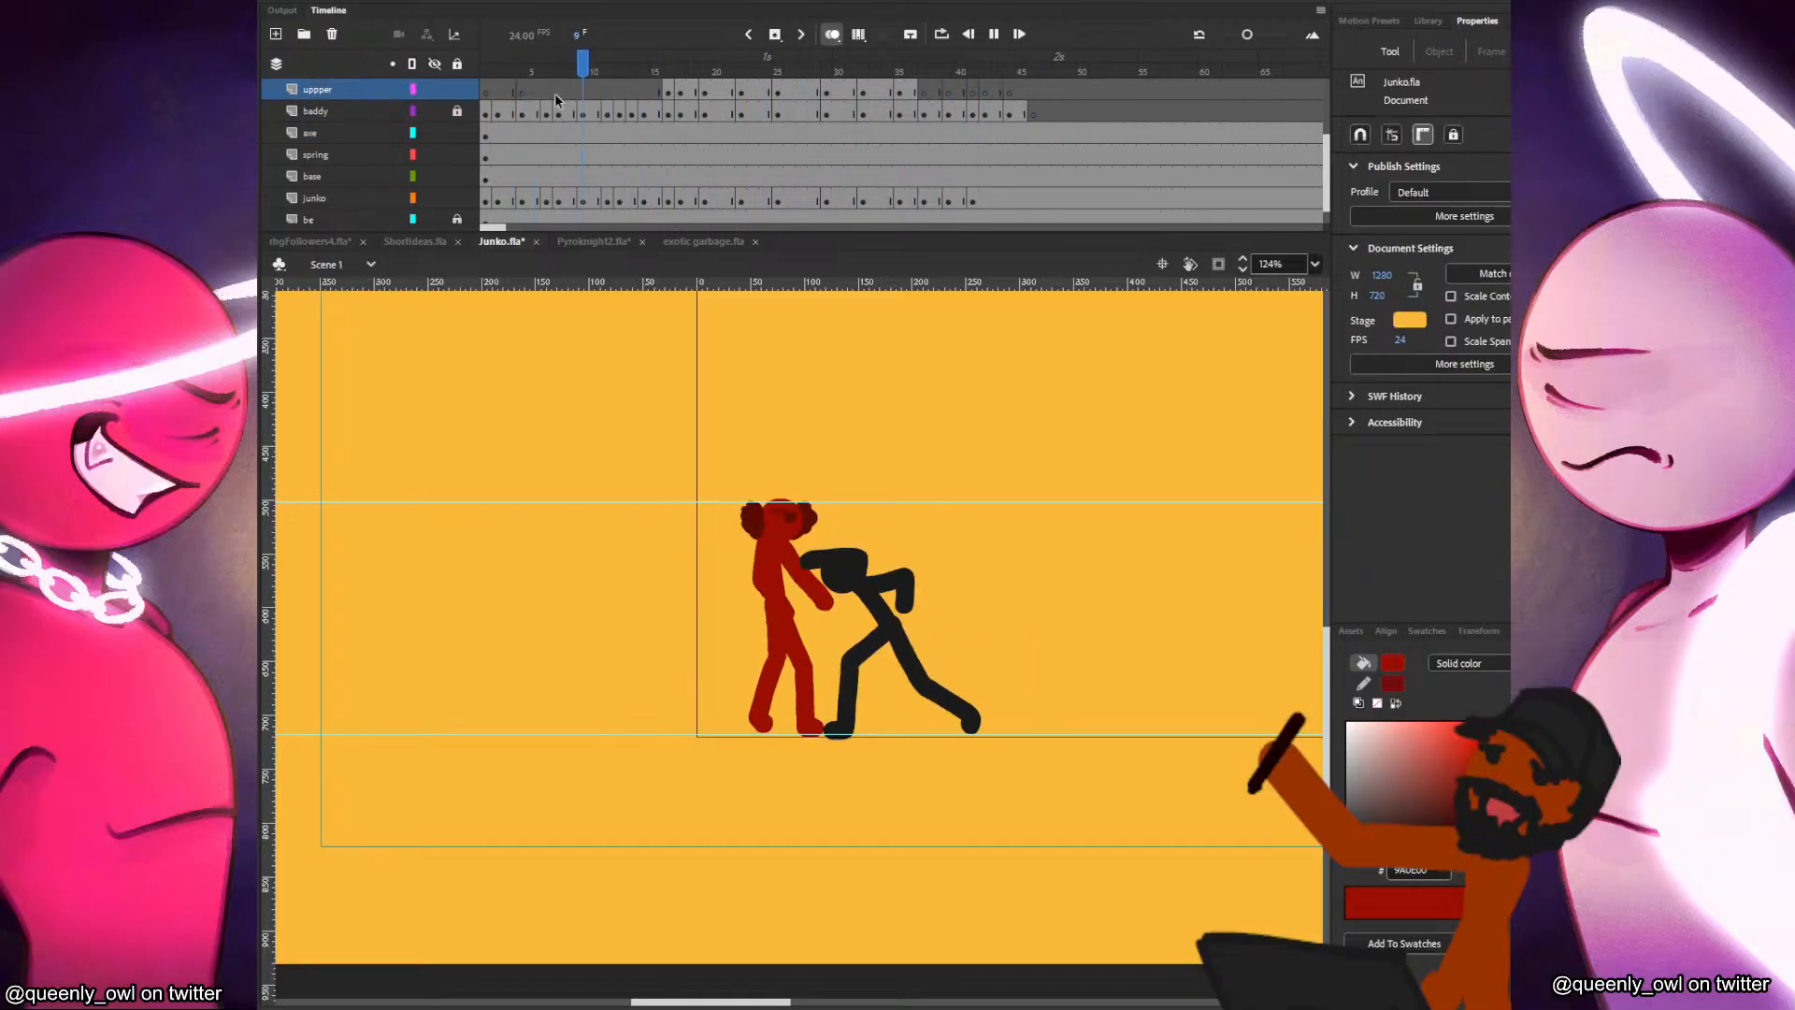
left_click(736, 136)
left_click_drag(512, 90, 362, 90)
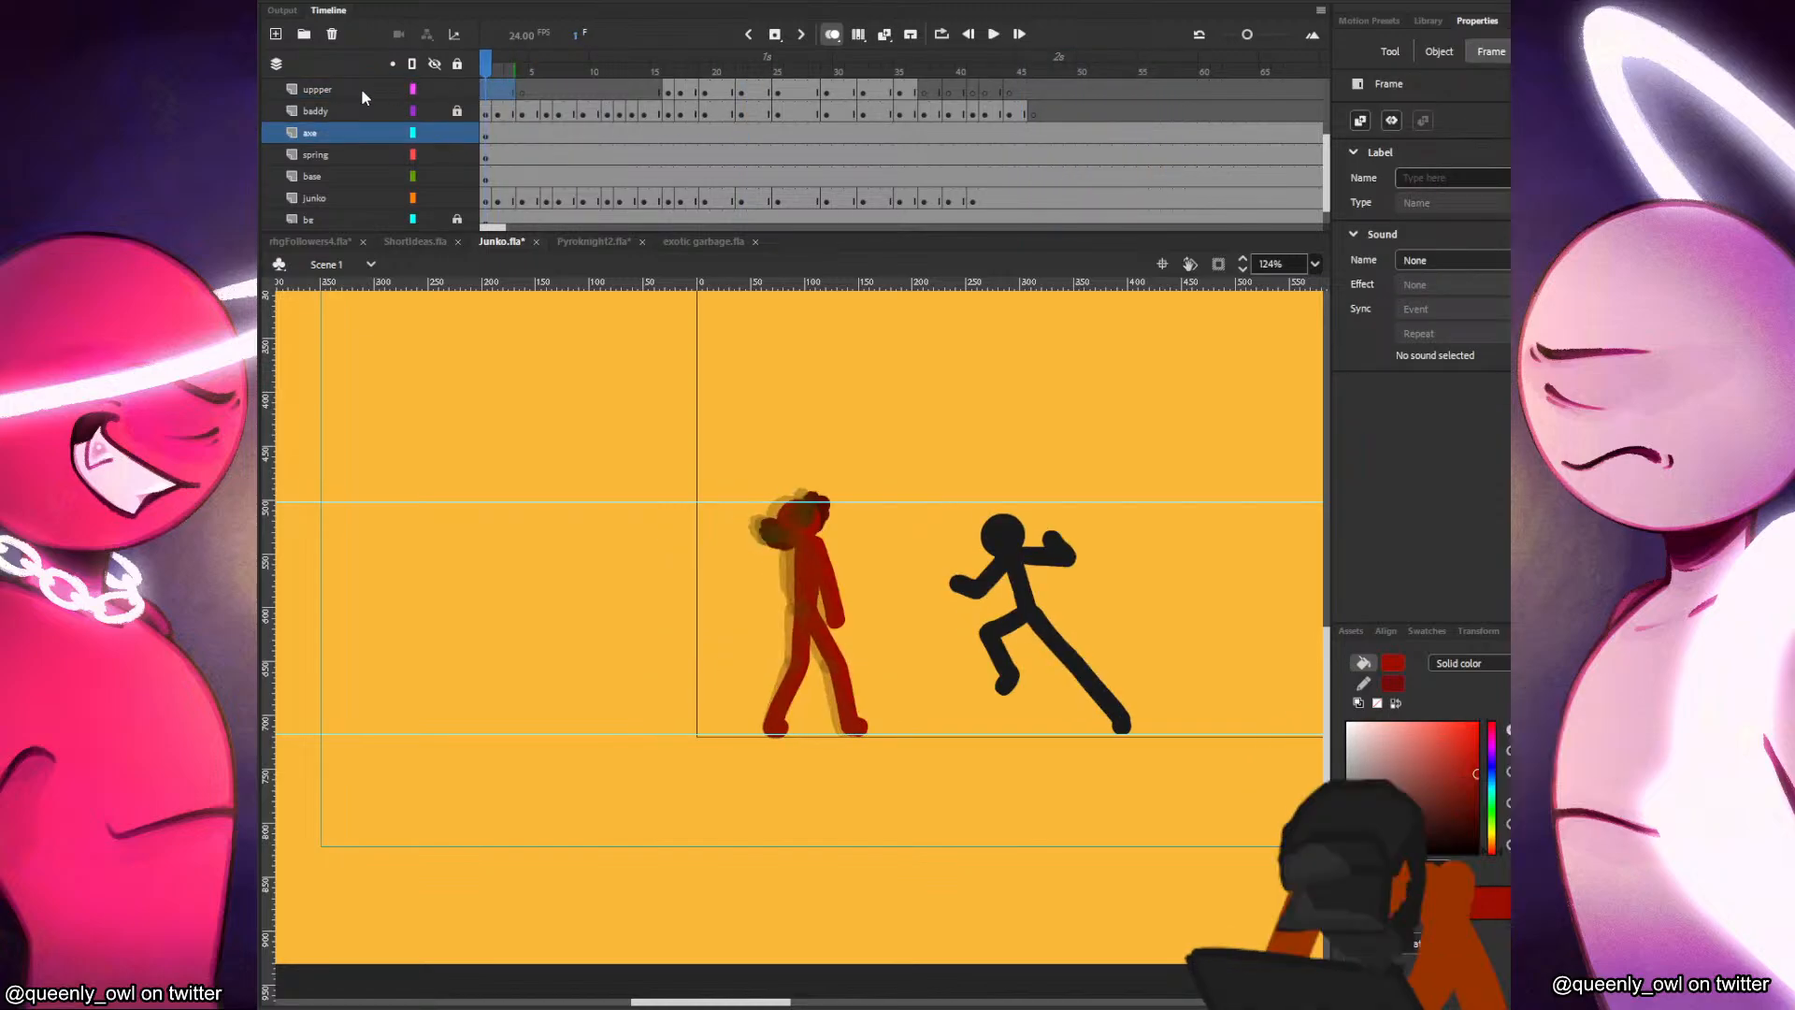
key("Return")
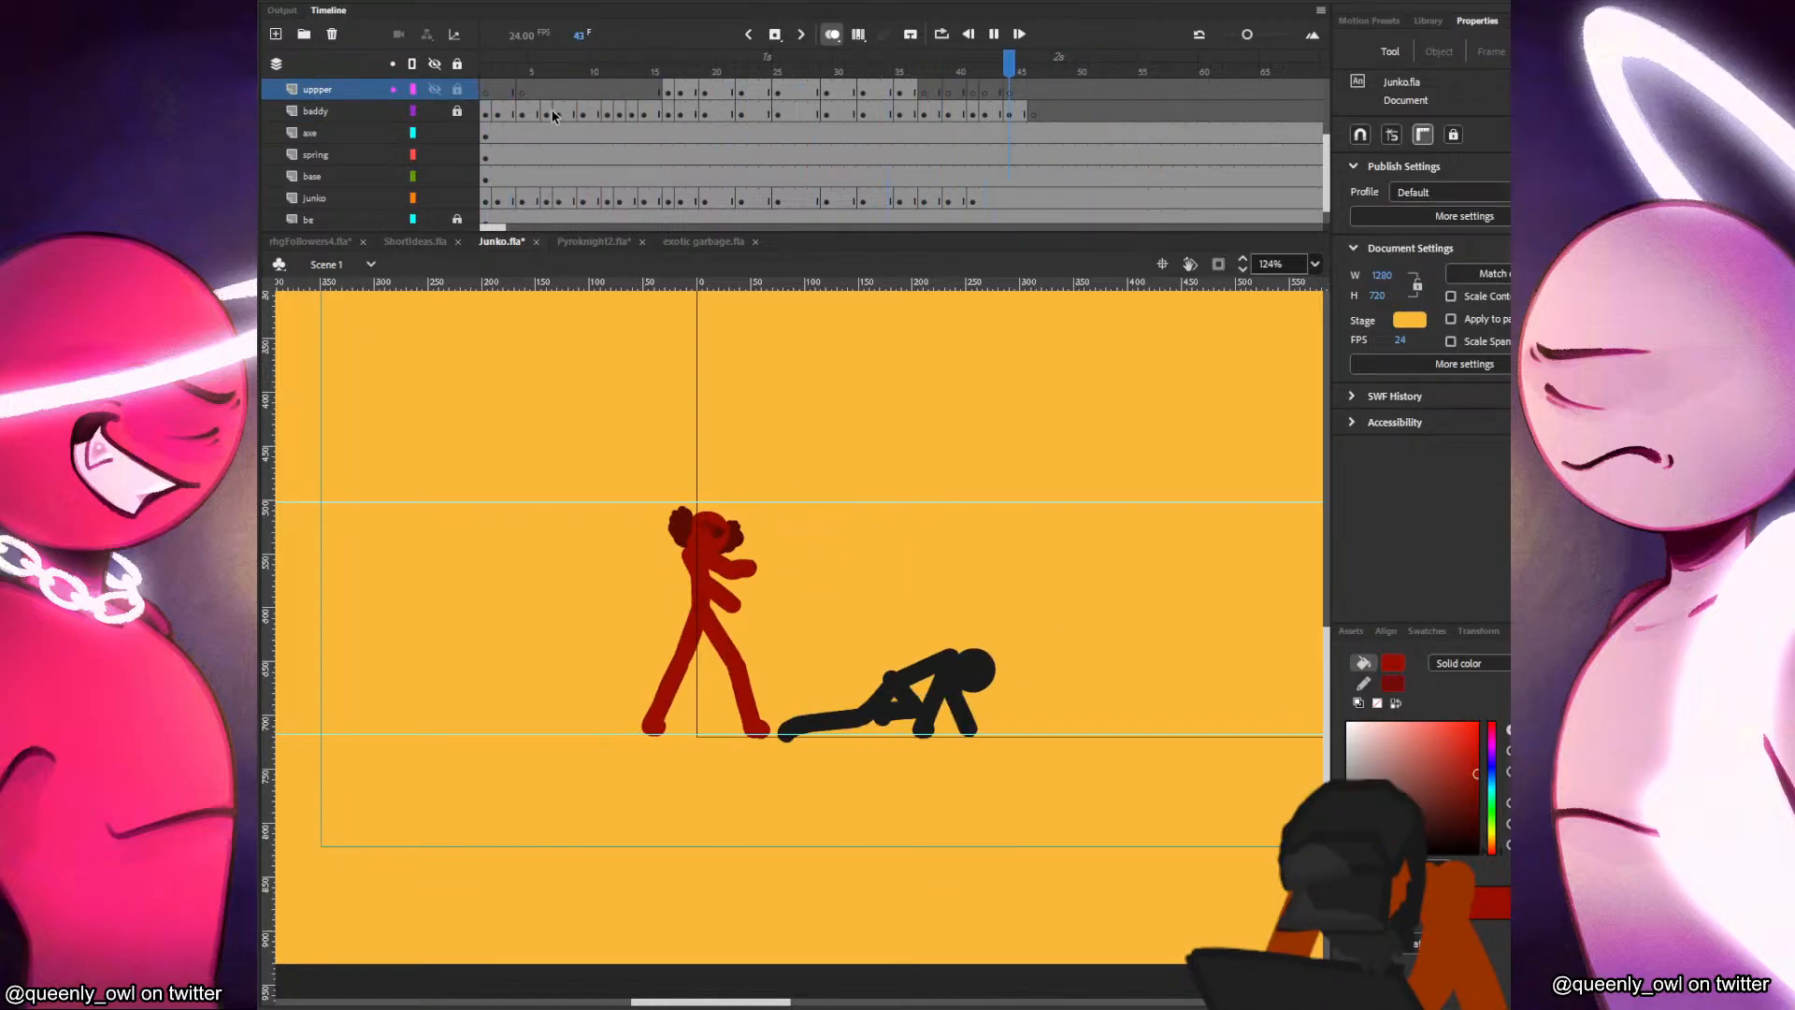
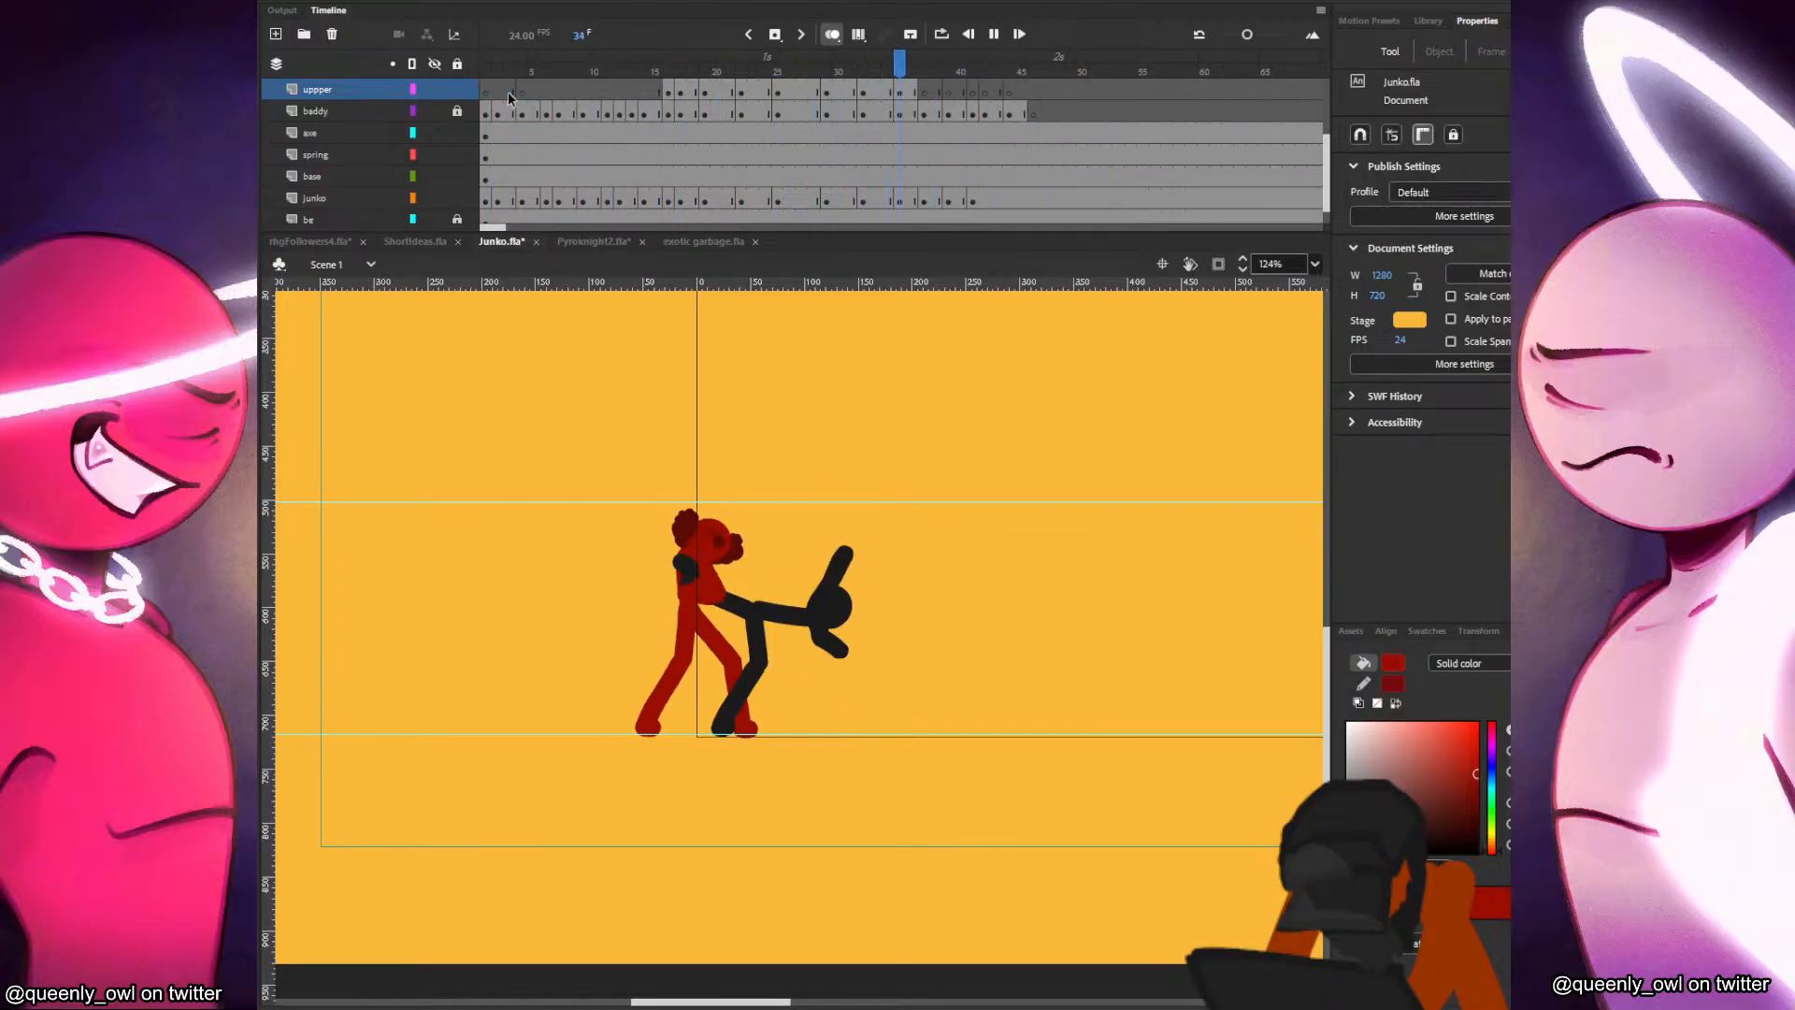
Add a new layer directly above the upper layer.
left_click(507, 92)
scroll(520, 110, "up", 2)
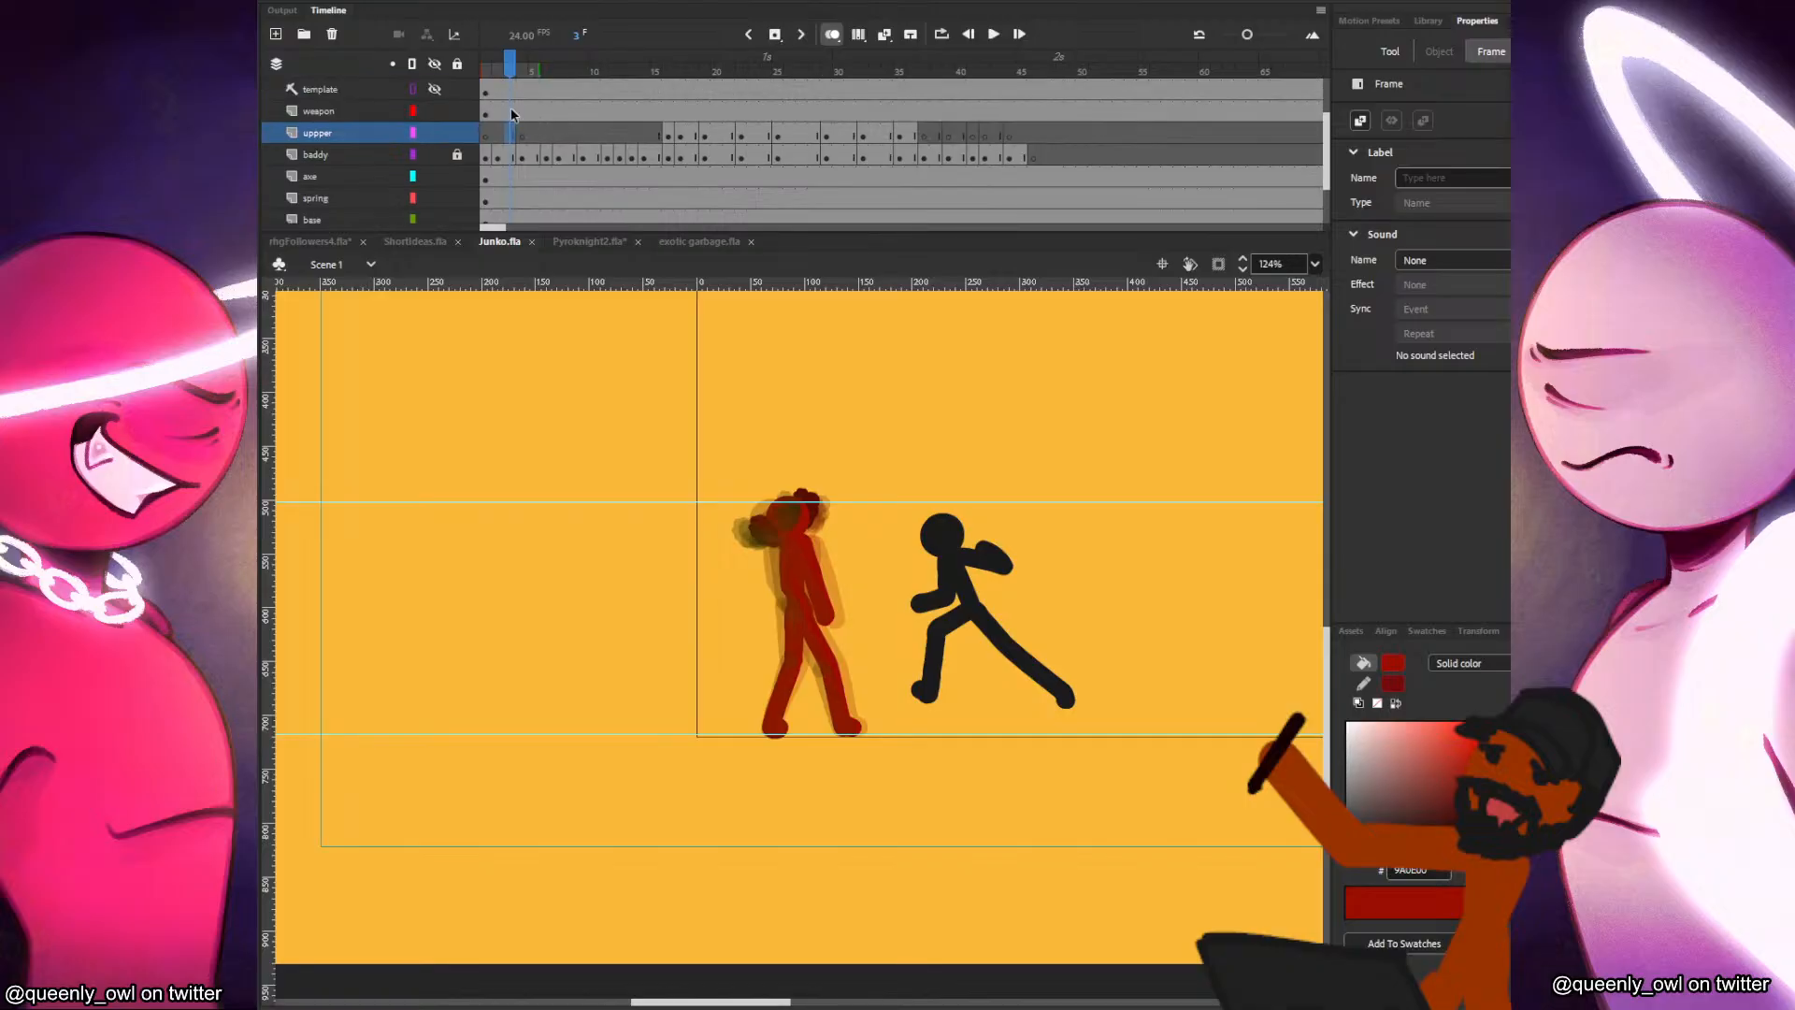
left_click(276, 34)
Reveal the template layer, sample the darker red from the JUNKO reference figure as the fill colour, and hide the template again.
left_click_drag(562, 421, 755, 393)
scroll(427, 154, "down", 4)
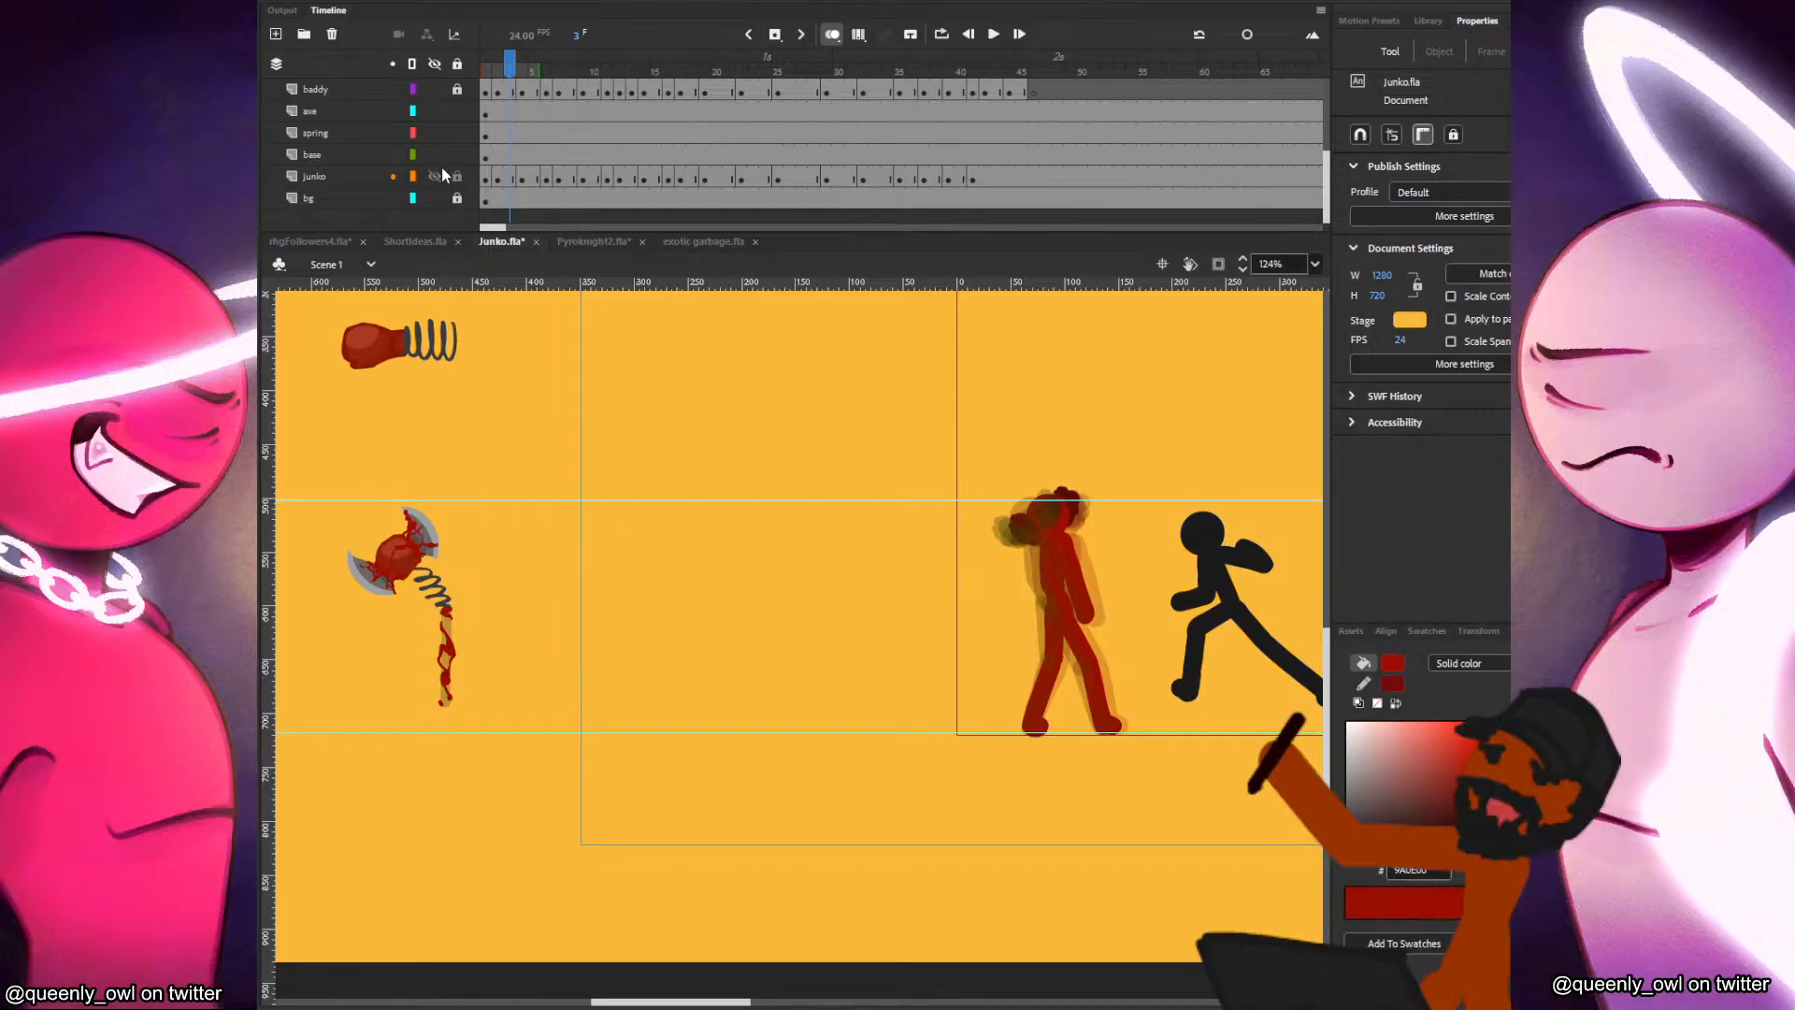
scroll(436, 164, "up", 4)
left_click(433, 90)
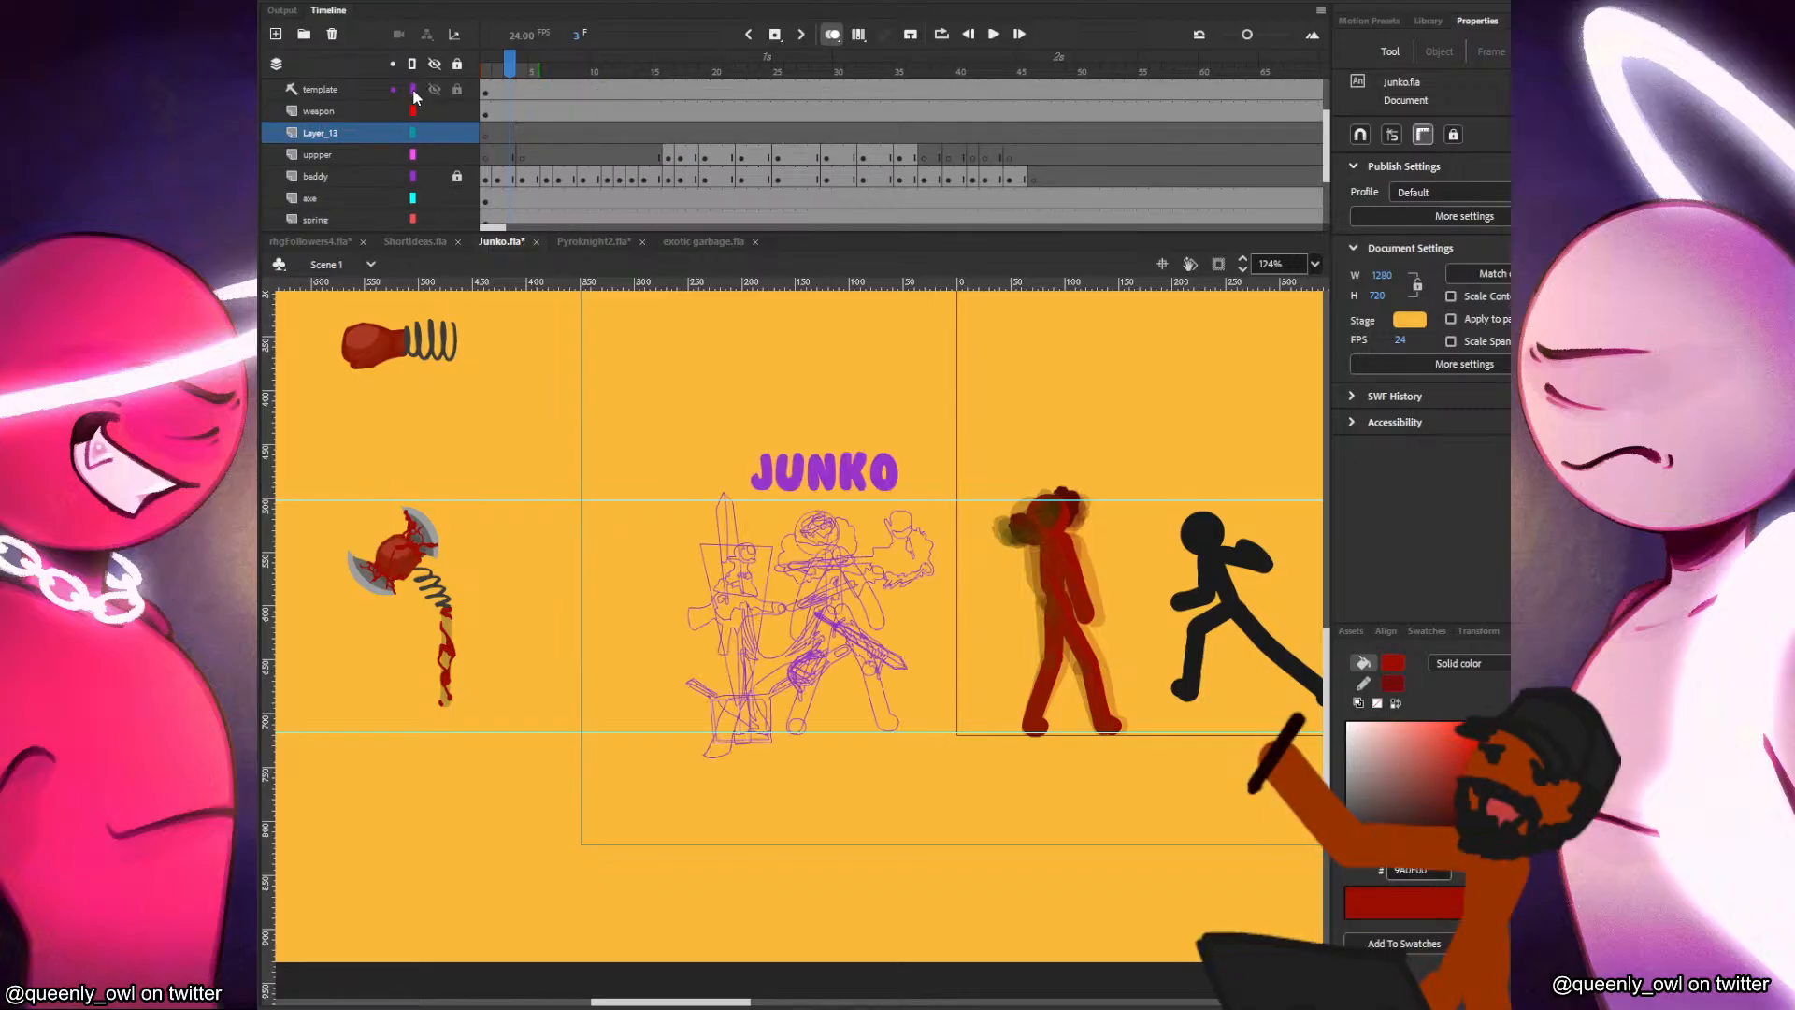
left_click(836, 545)
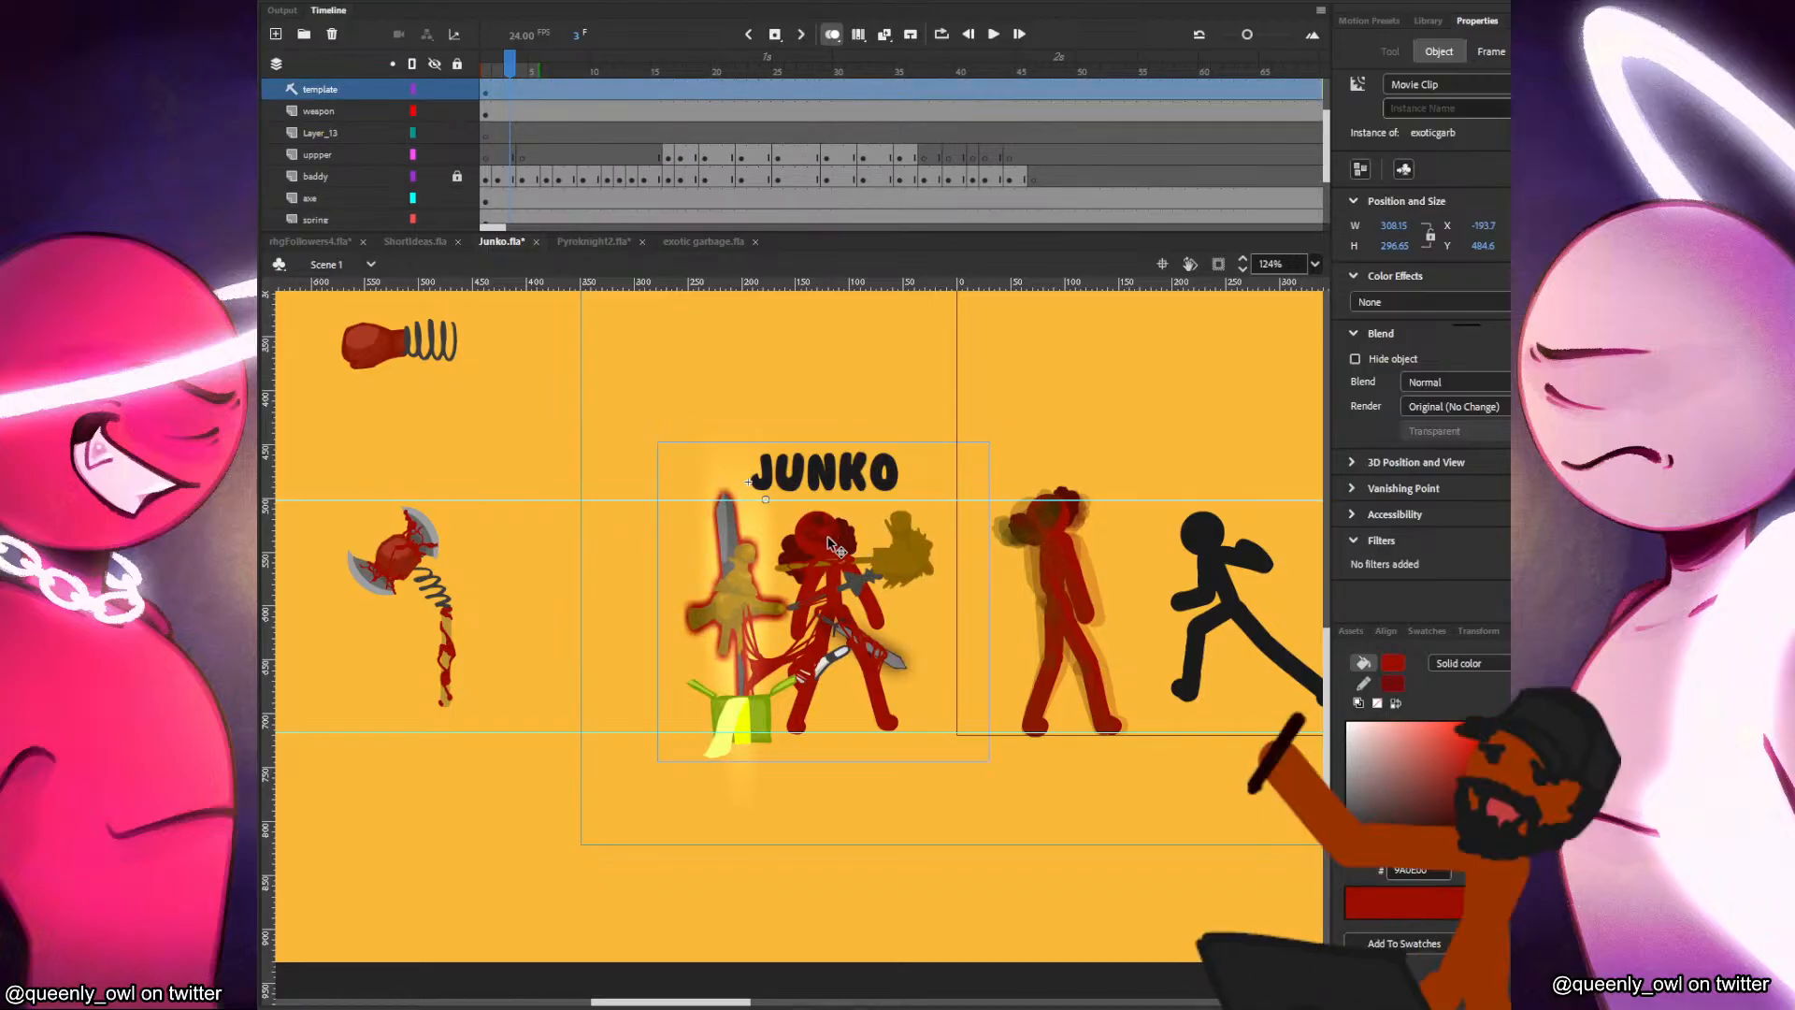
left_click(836, 537)
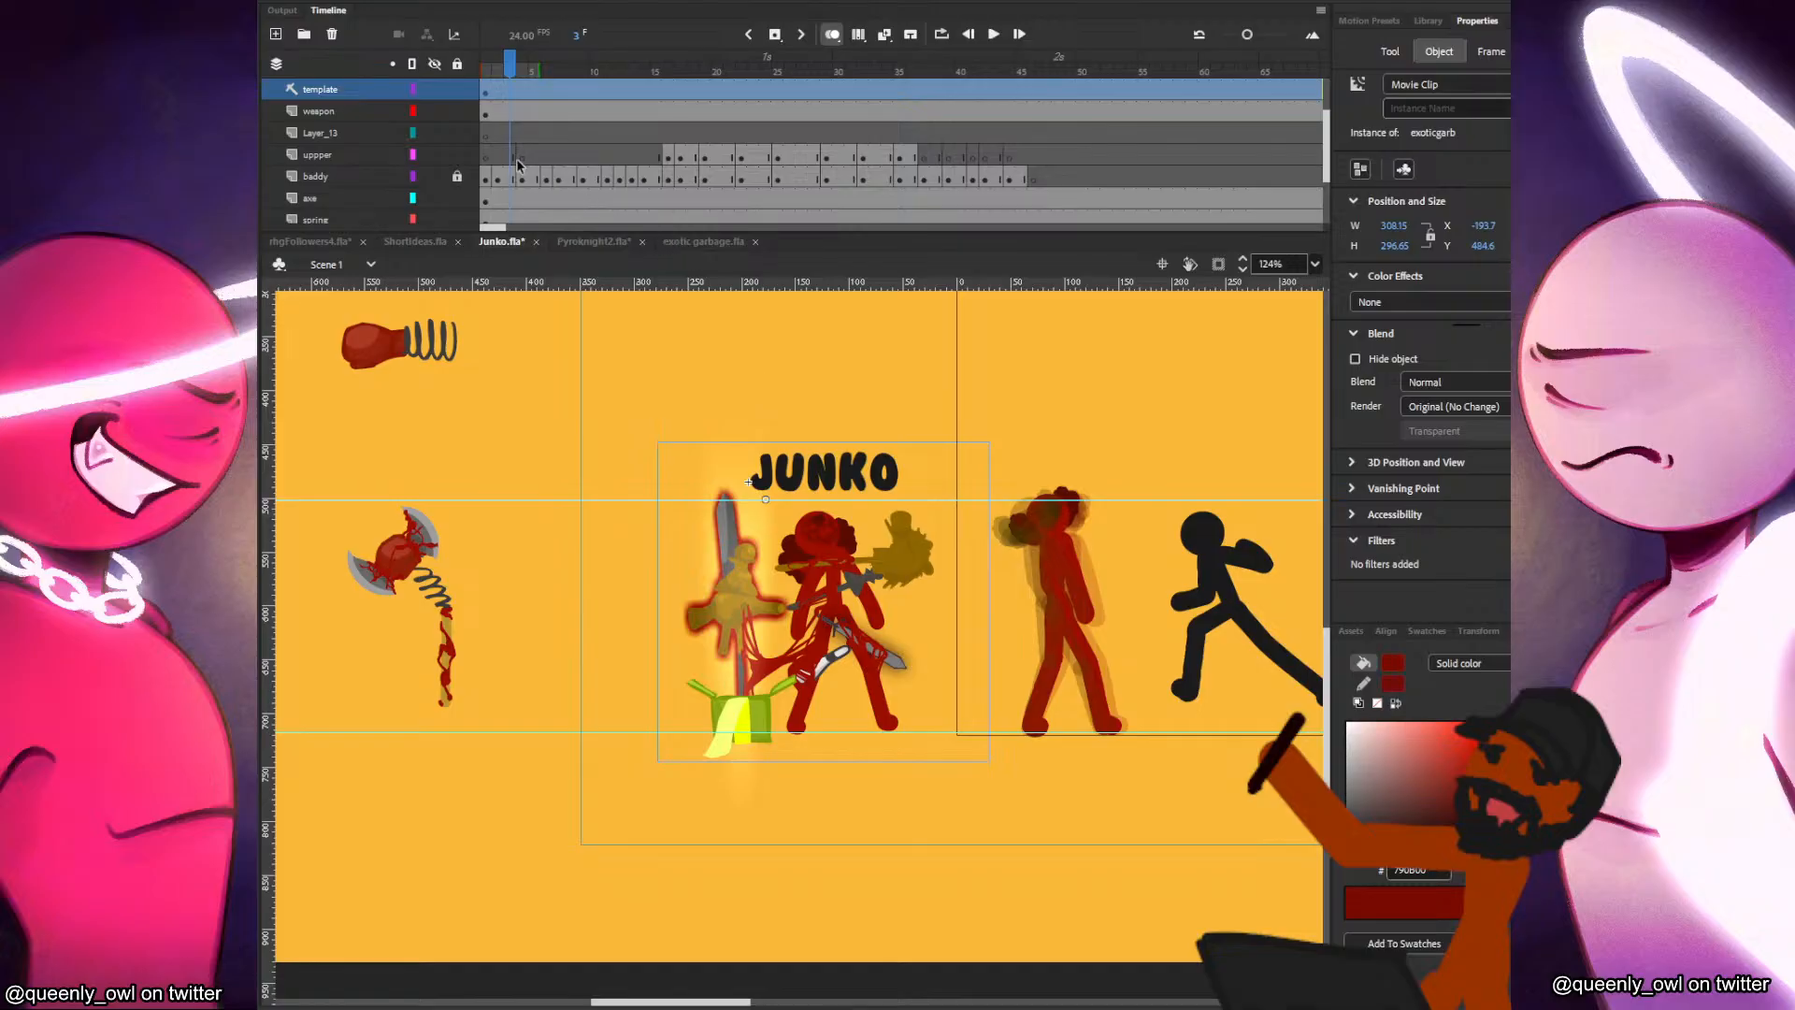
left_click(434, 91)
Insert blank keyframes on the new layer at frames 17, 19, 22 and 25, matching Junko's pose changes.
left_click(659, 133)
left_click(693, 136)
scroll(935, 535, "up", 2)
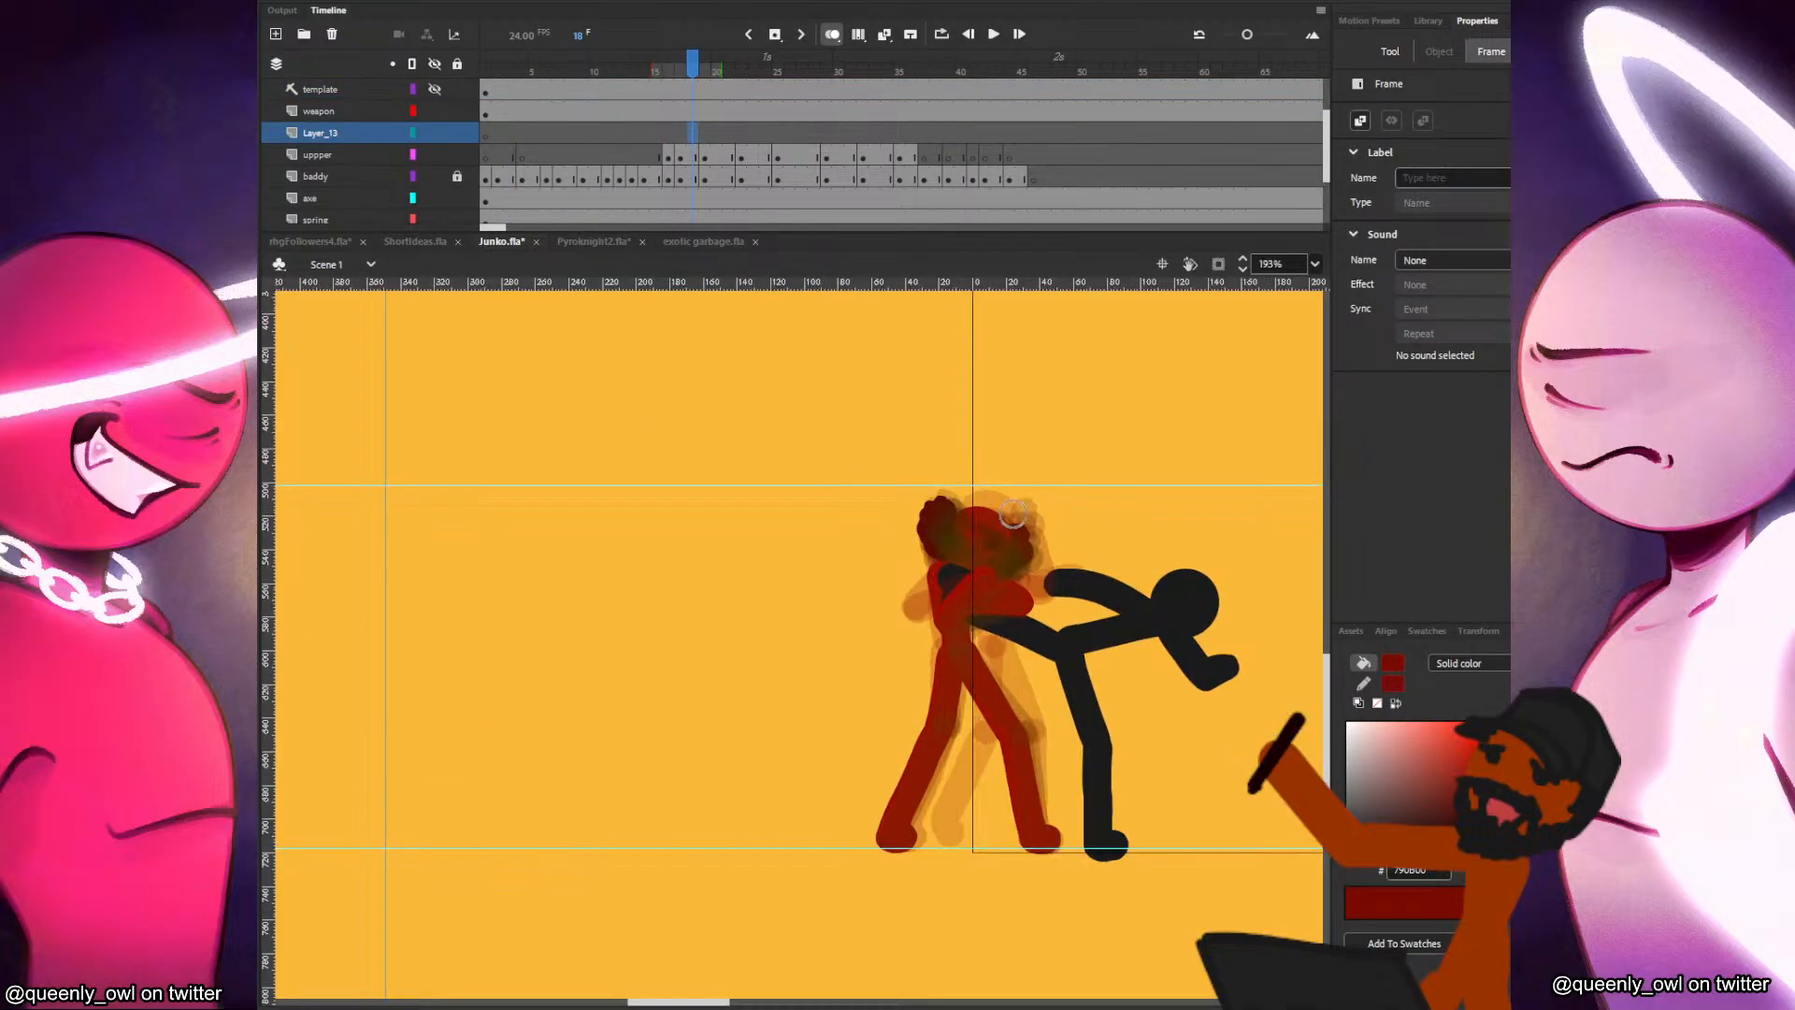
key("b")
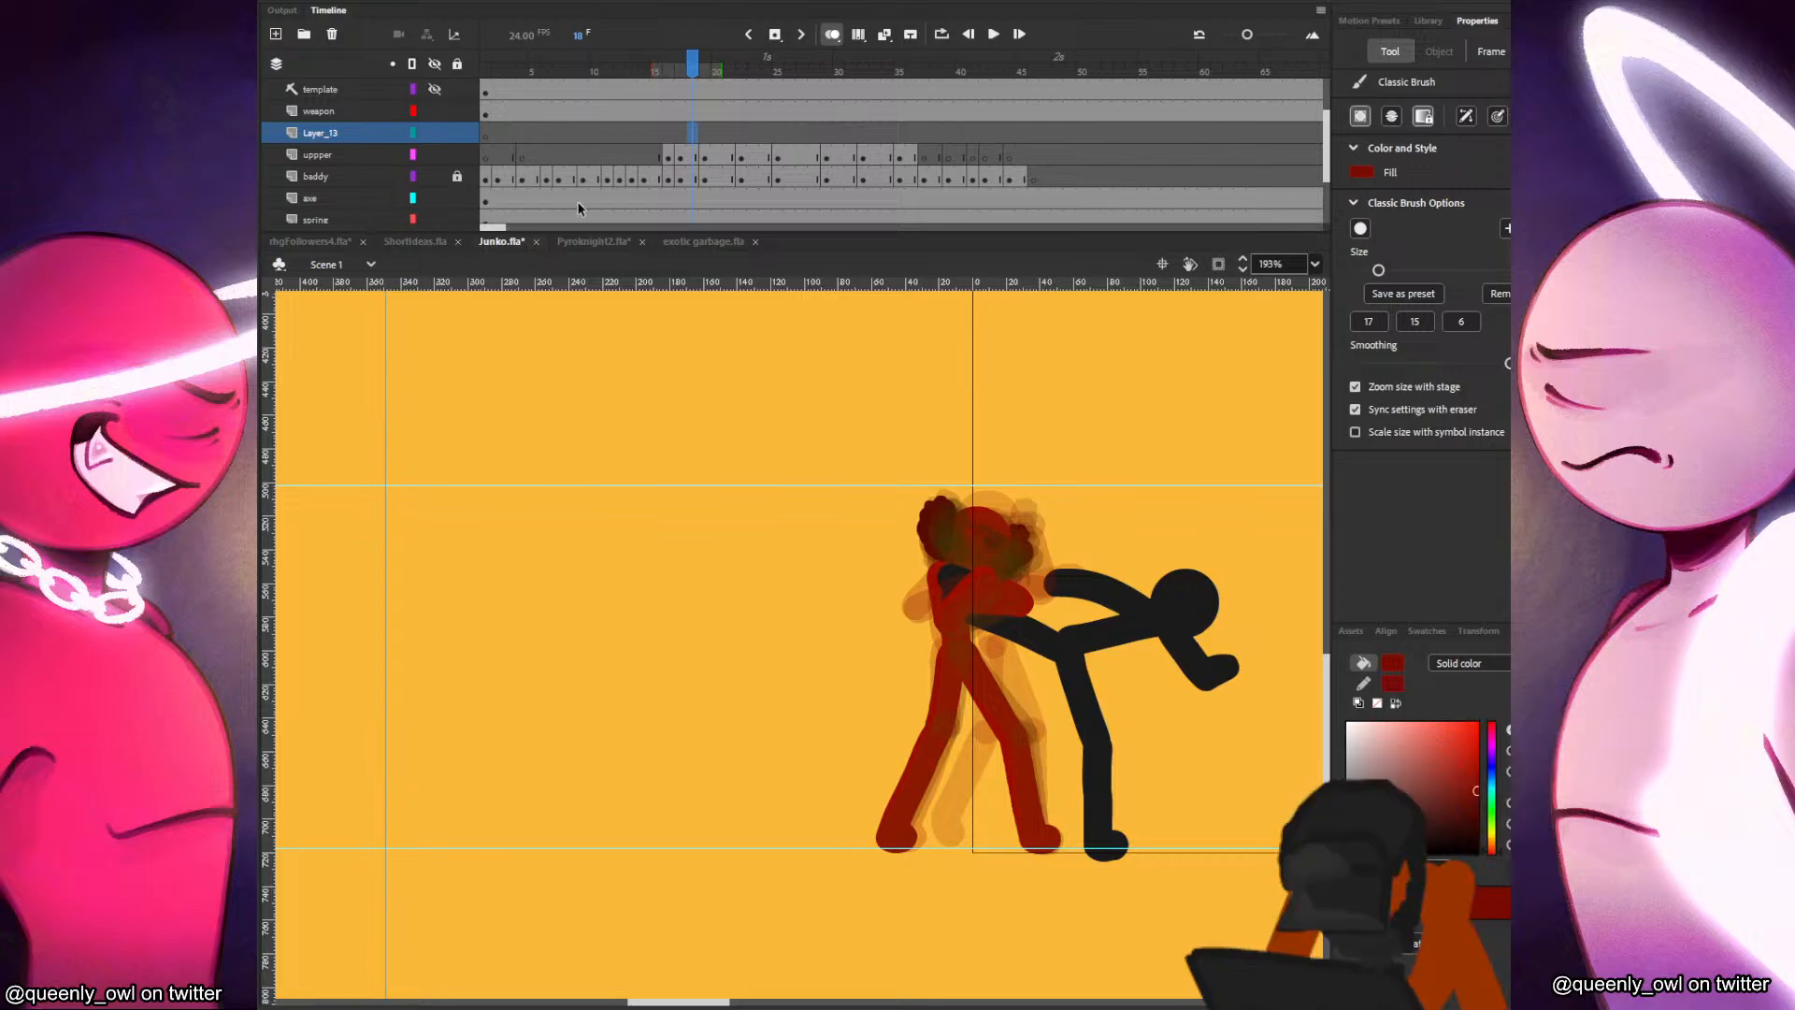
left_click(681, 133)
left_click(697, 135)
left_click(680, 136)
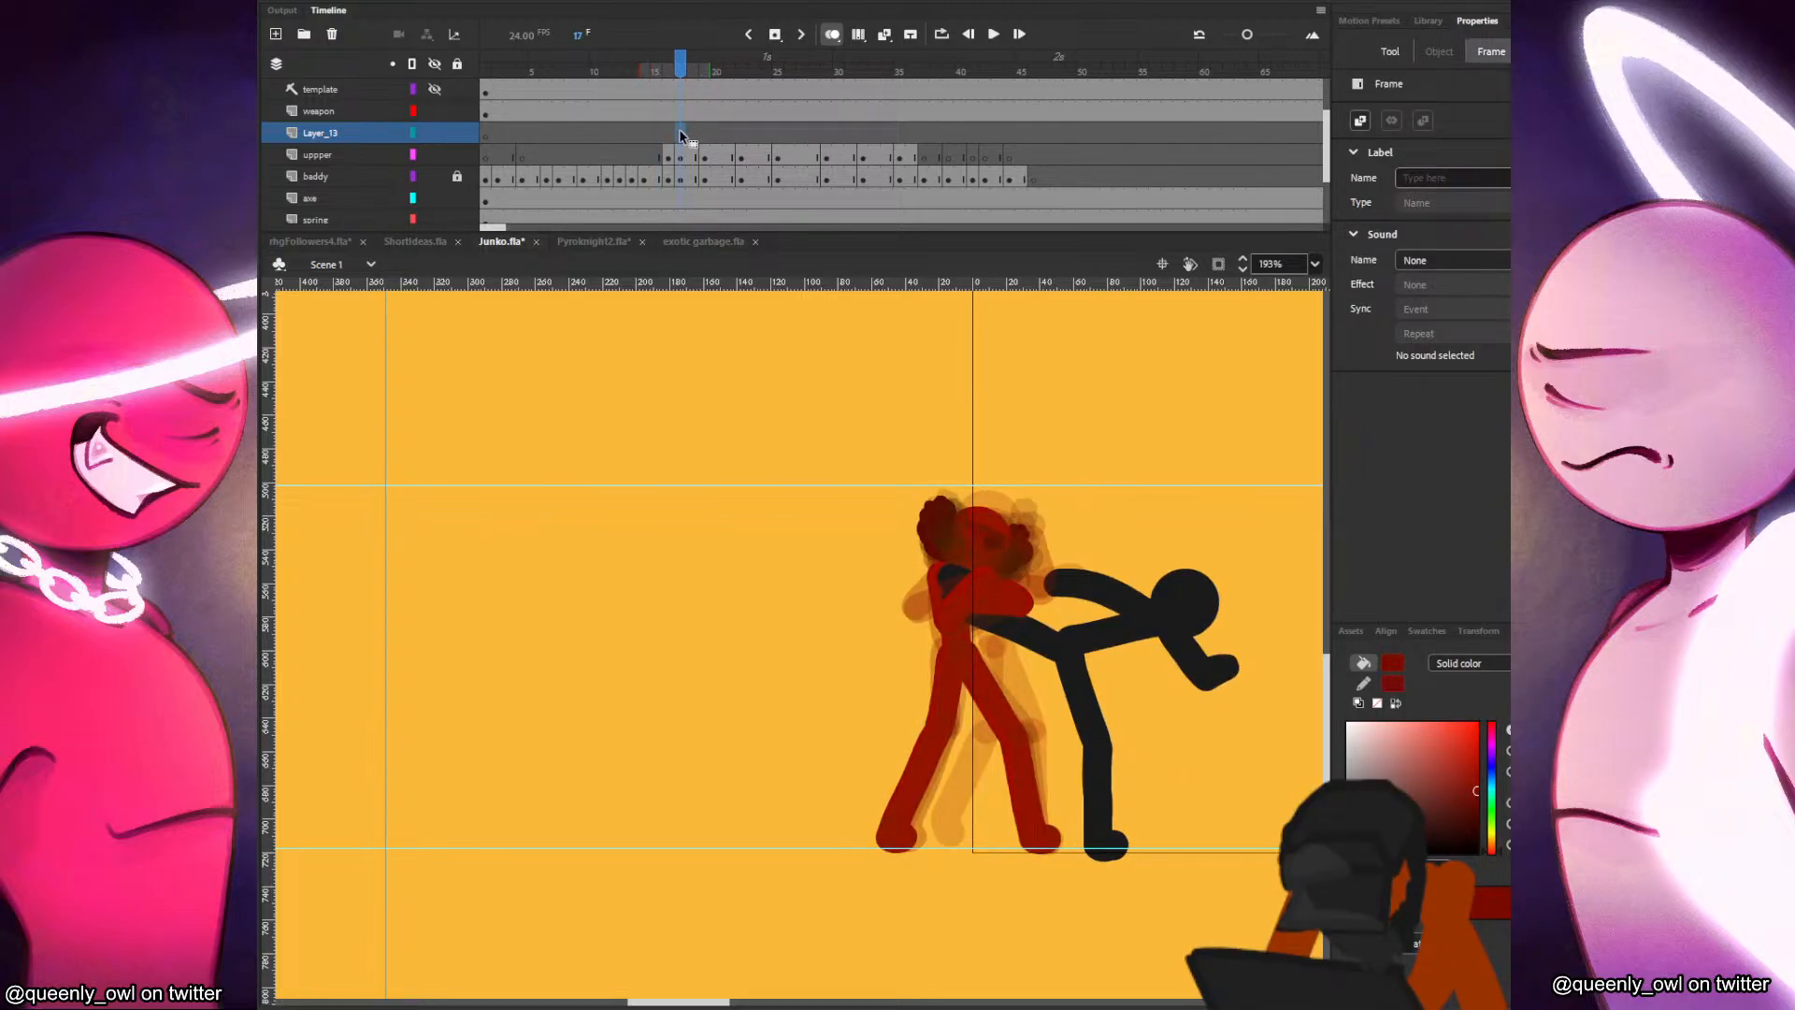
left_click(710, 135)
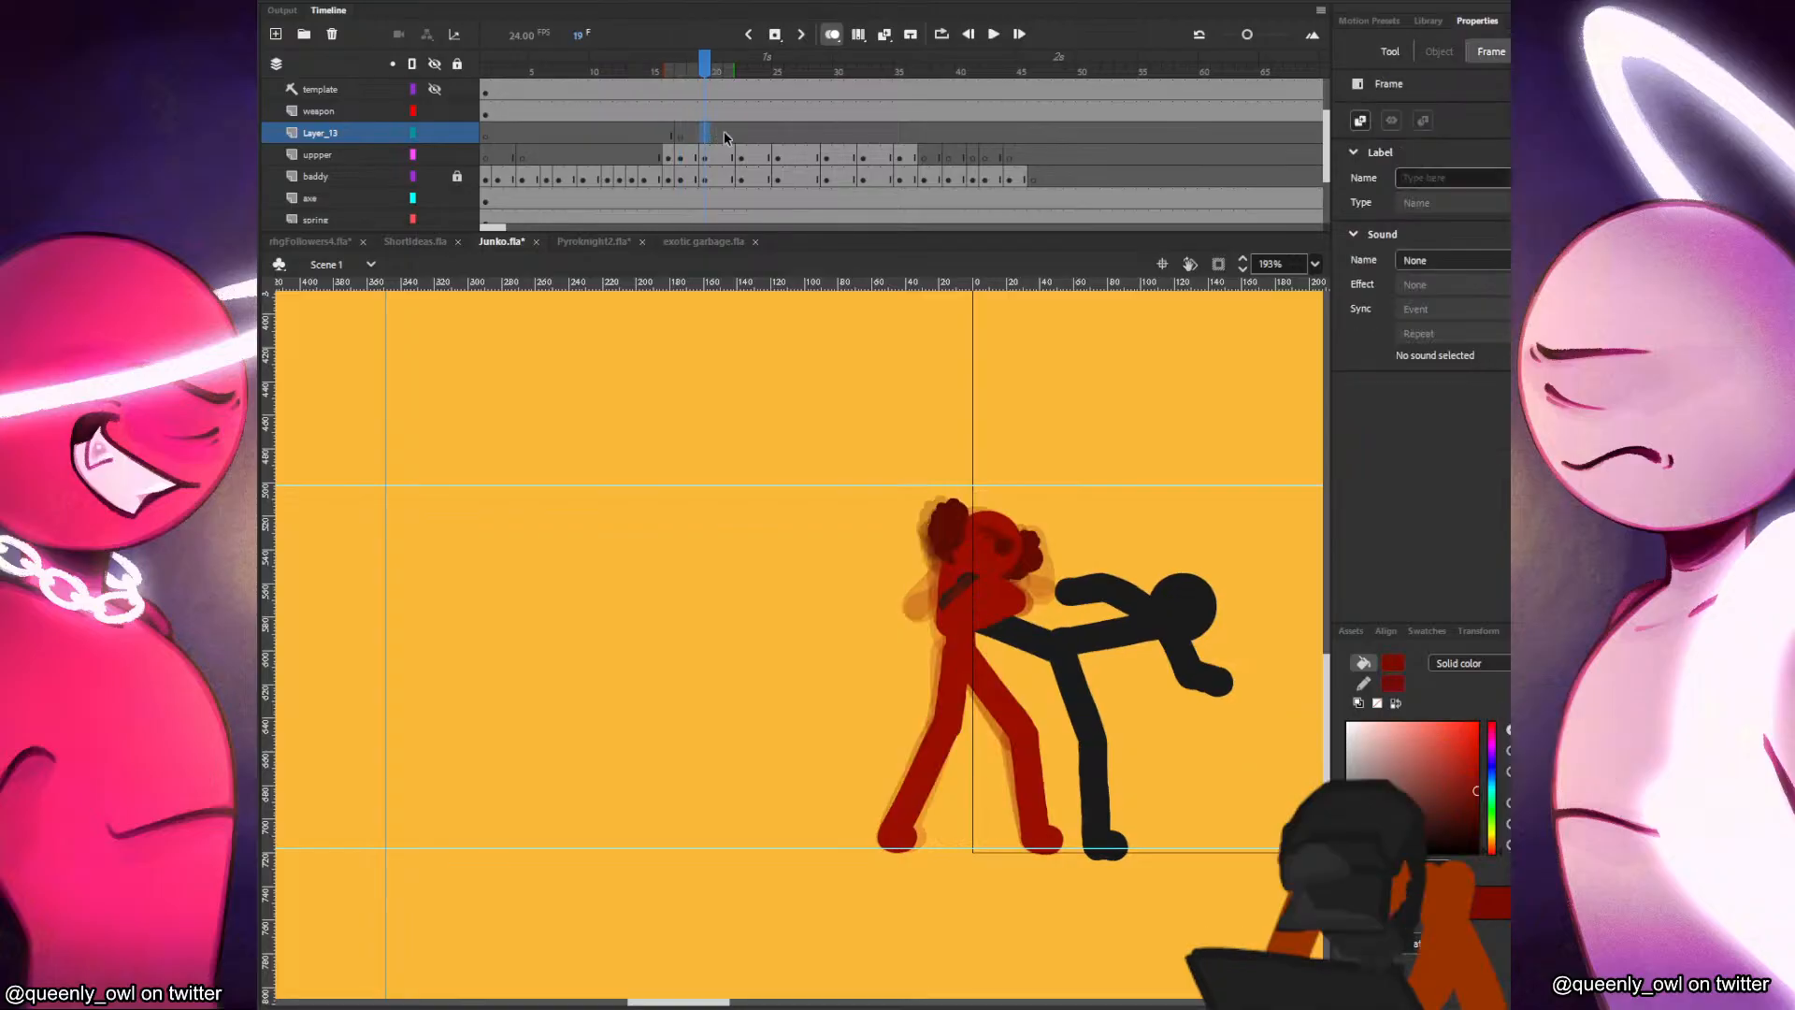
left_click(757, 140)
left_click(744, 138)
key("F7")
left_click(779, 135)
key("F7")
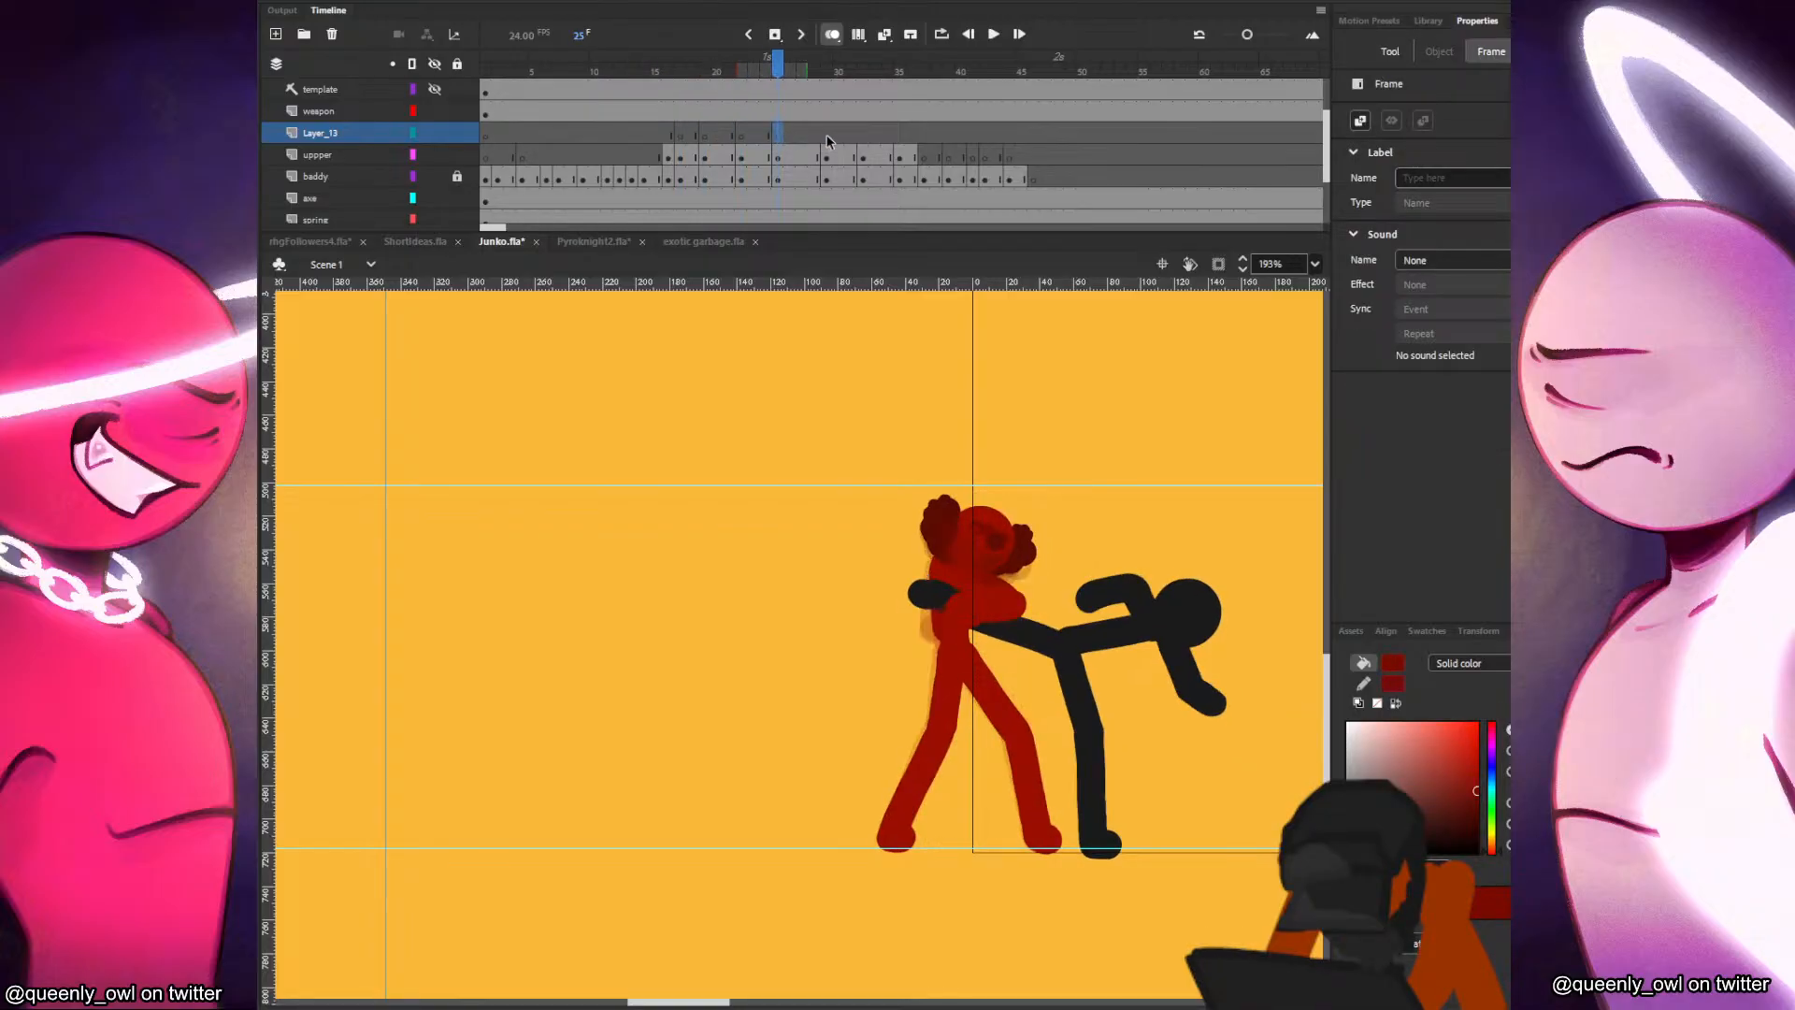
Continue the blank keyframes on the new layer at frames 29, 32, 35, 37 and 39.
left_click(828, 137)
key("F7")
left_click(852, 138)
left_click(863, 137)
key("F7")
left_click(898, 135)
key("F7")
left_click(923, 135)
key("F7")
left_click(948, 134)
key("F7")
Prepare a size 6 brush at frame 17 of the new layer, lock the upper and junko layers, and save the file.
left_click(681, 132)
left_click_drag(765, 497, 812, 478)
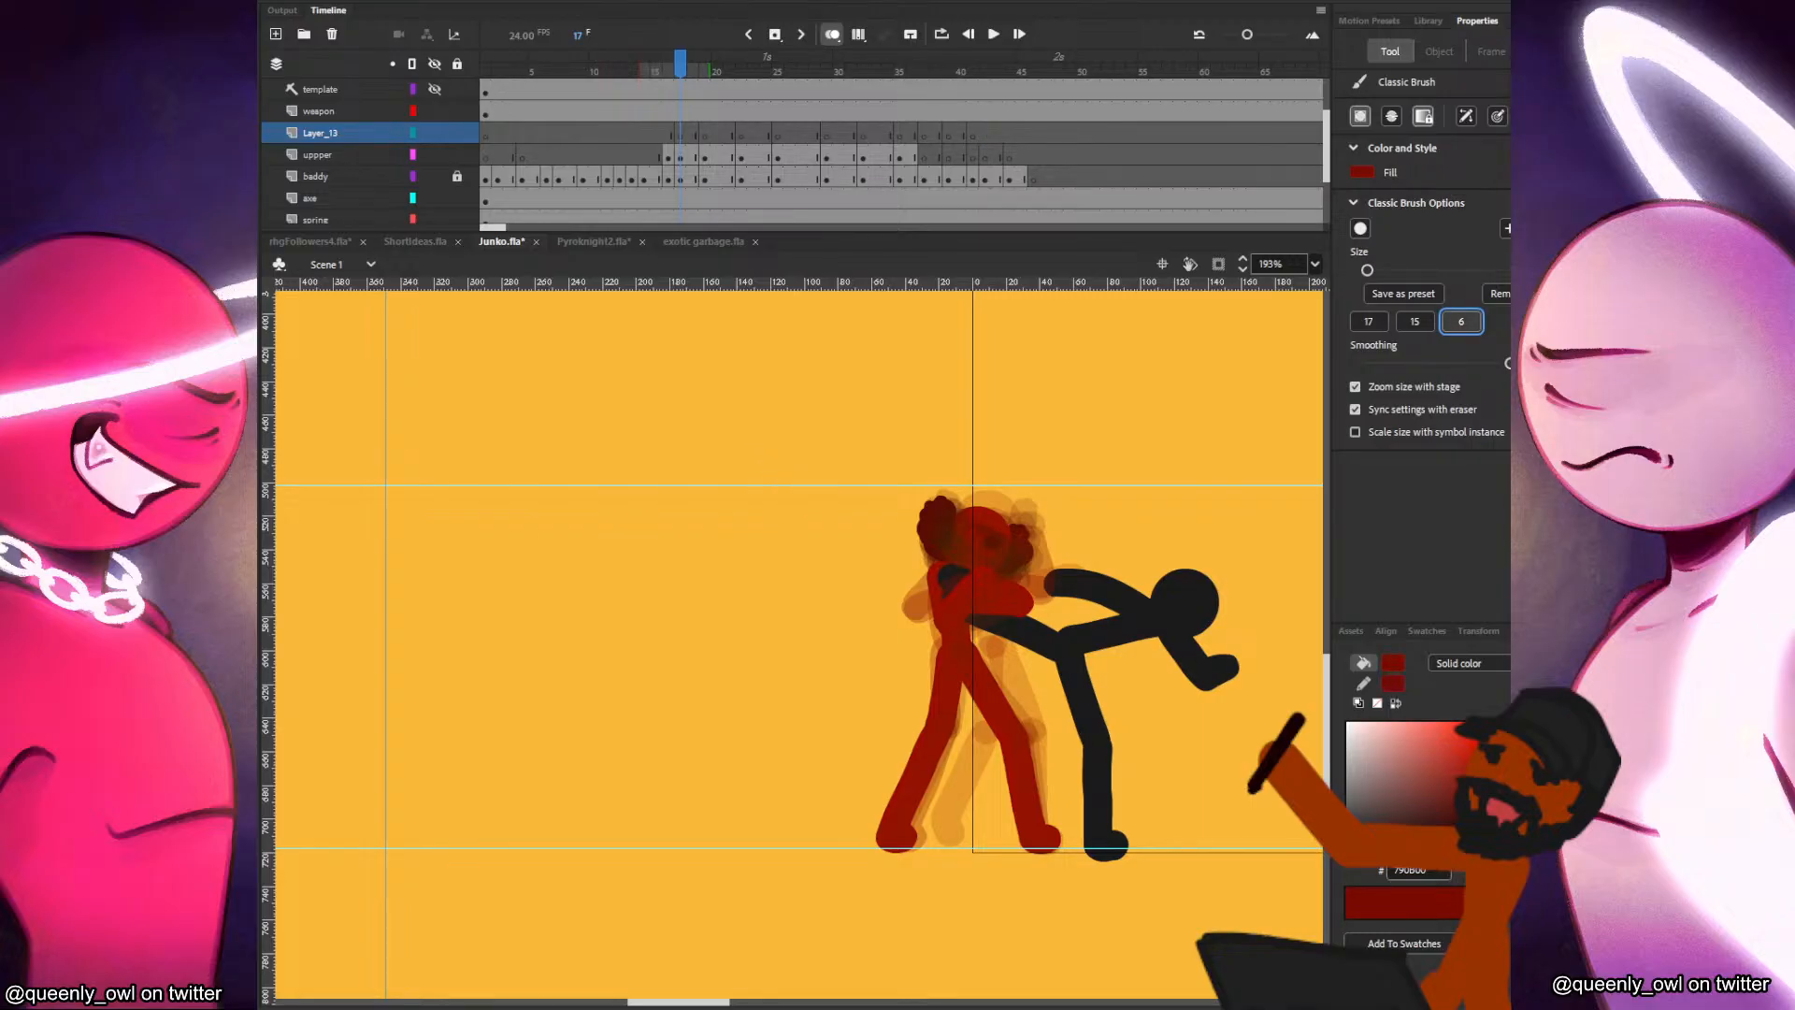
left_click(457, 155)
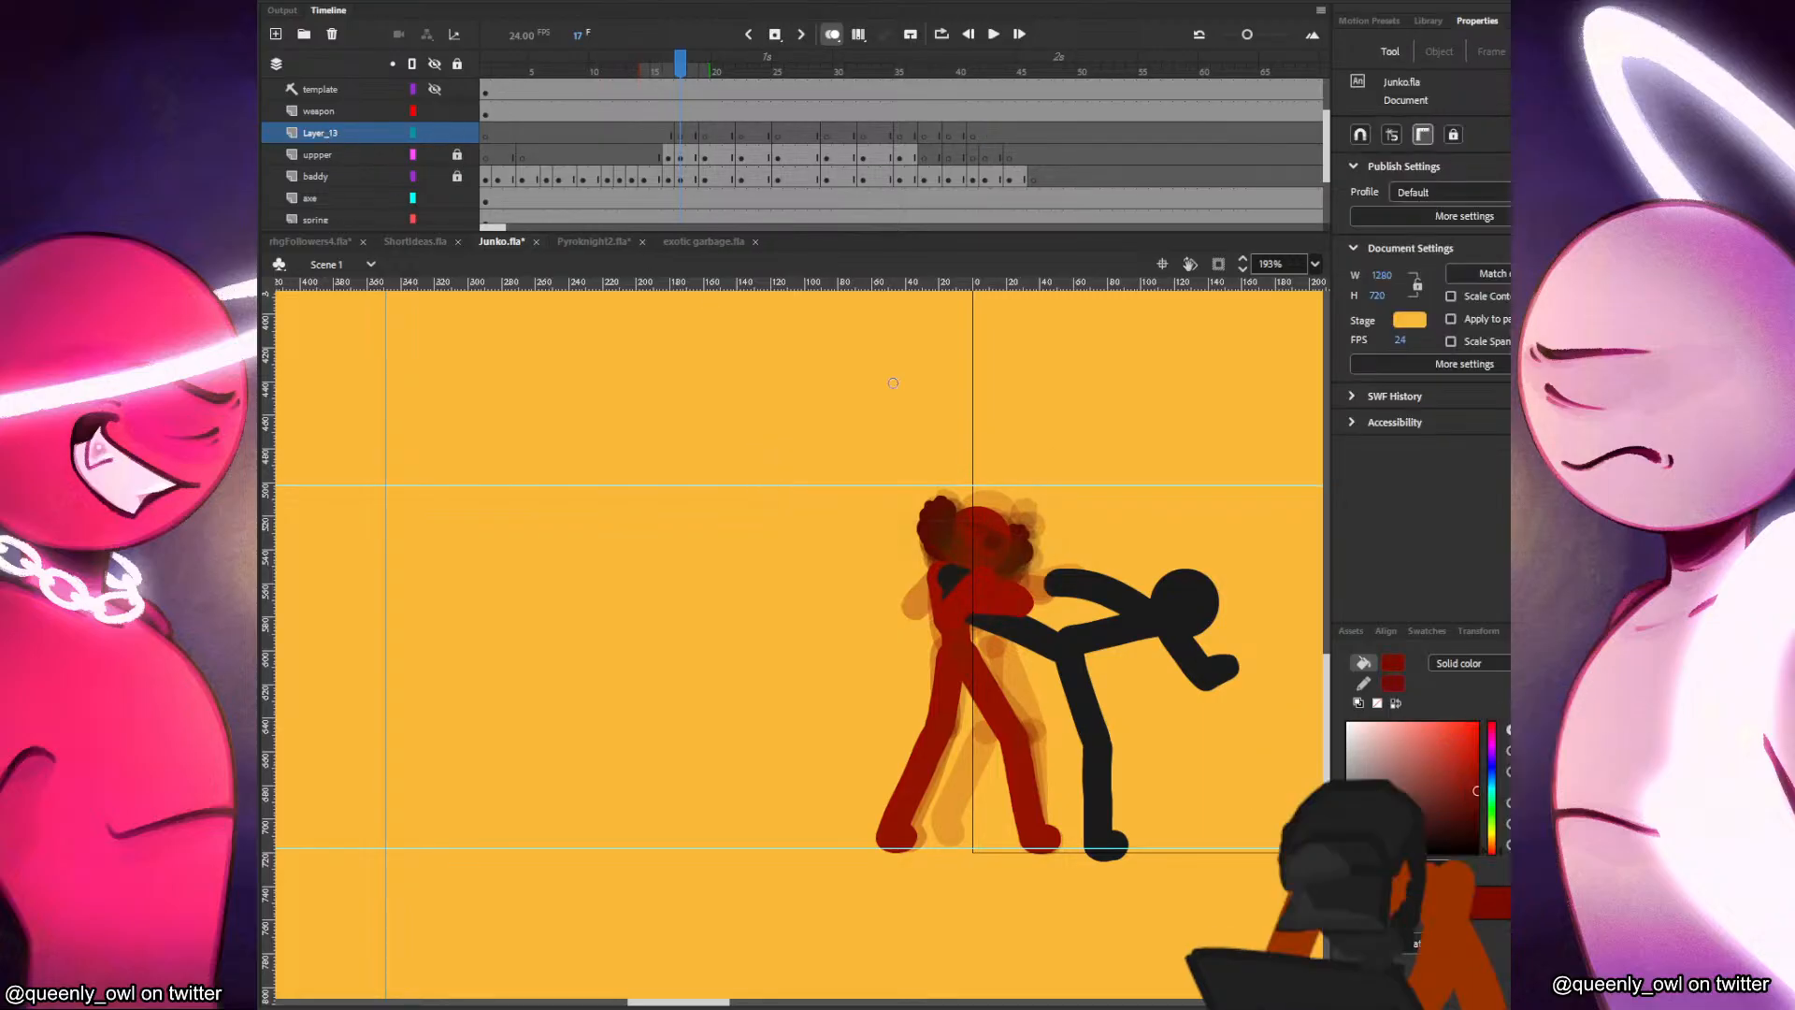
scroll(971, 454, "up", 3)
left_click_drag(862, 431, 806, 407)
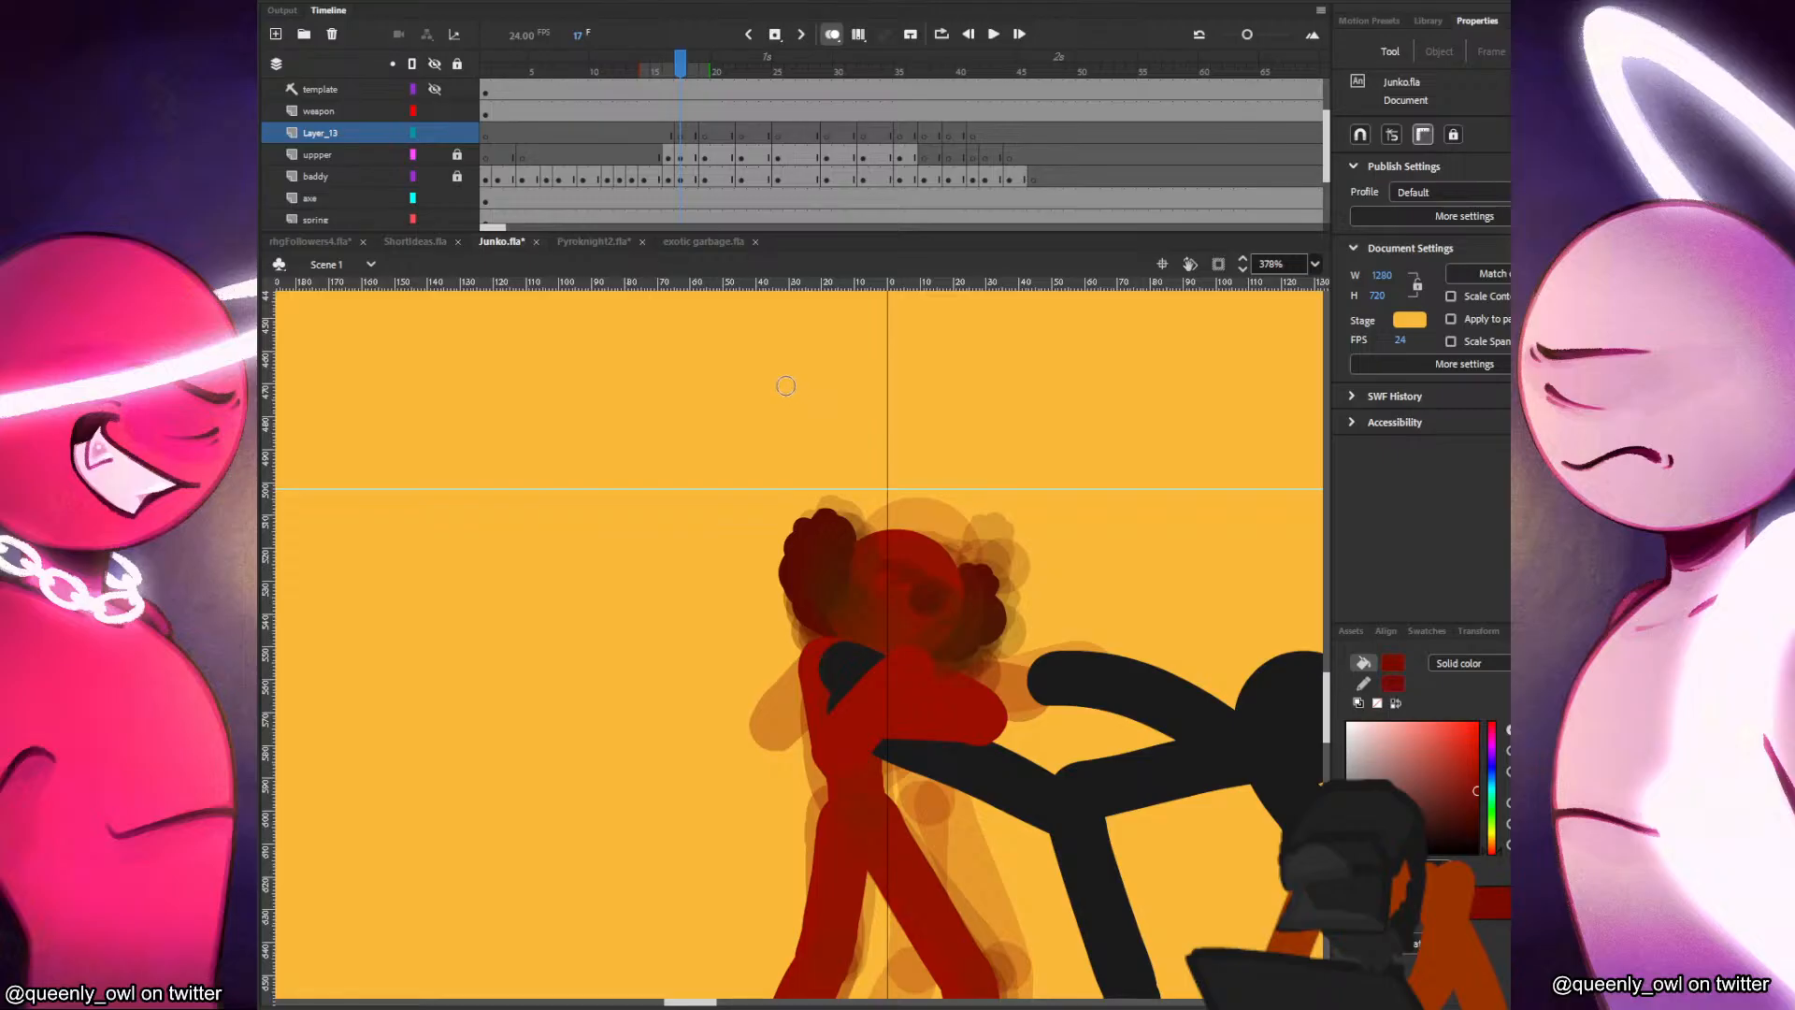
scroll(519, 133, "down", 2)
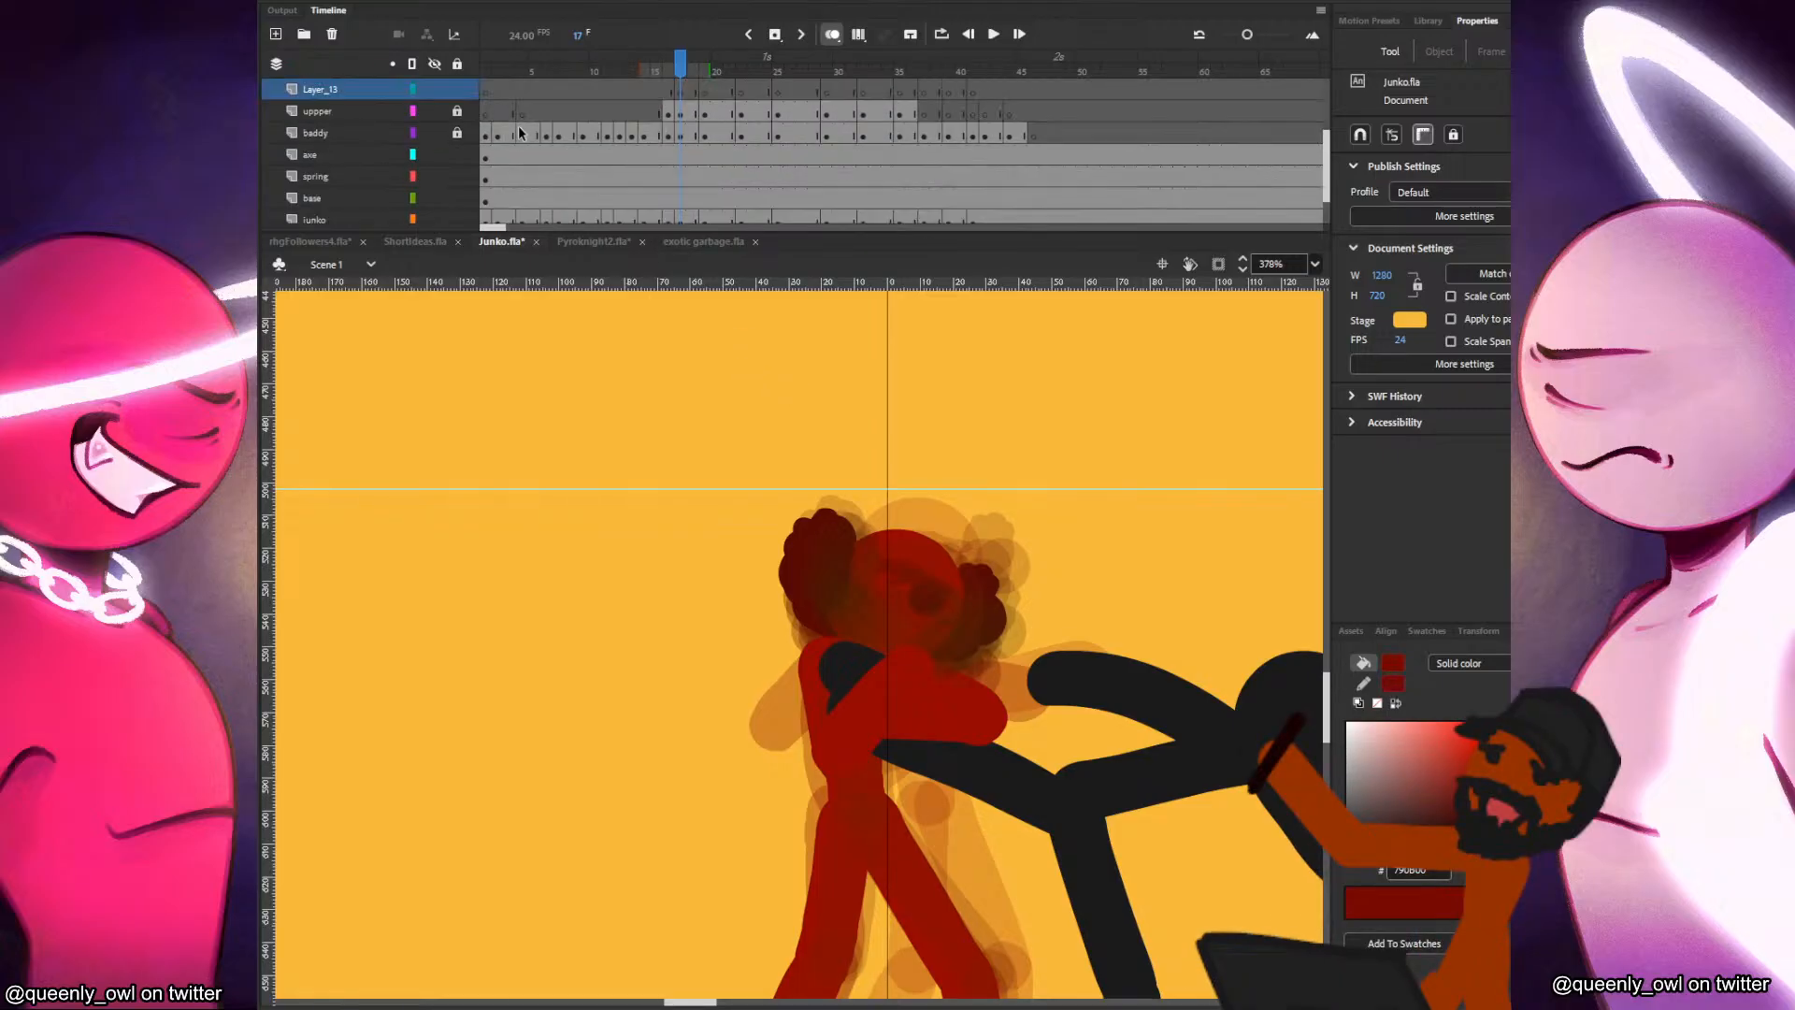
left_click(457, 220)
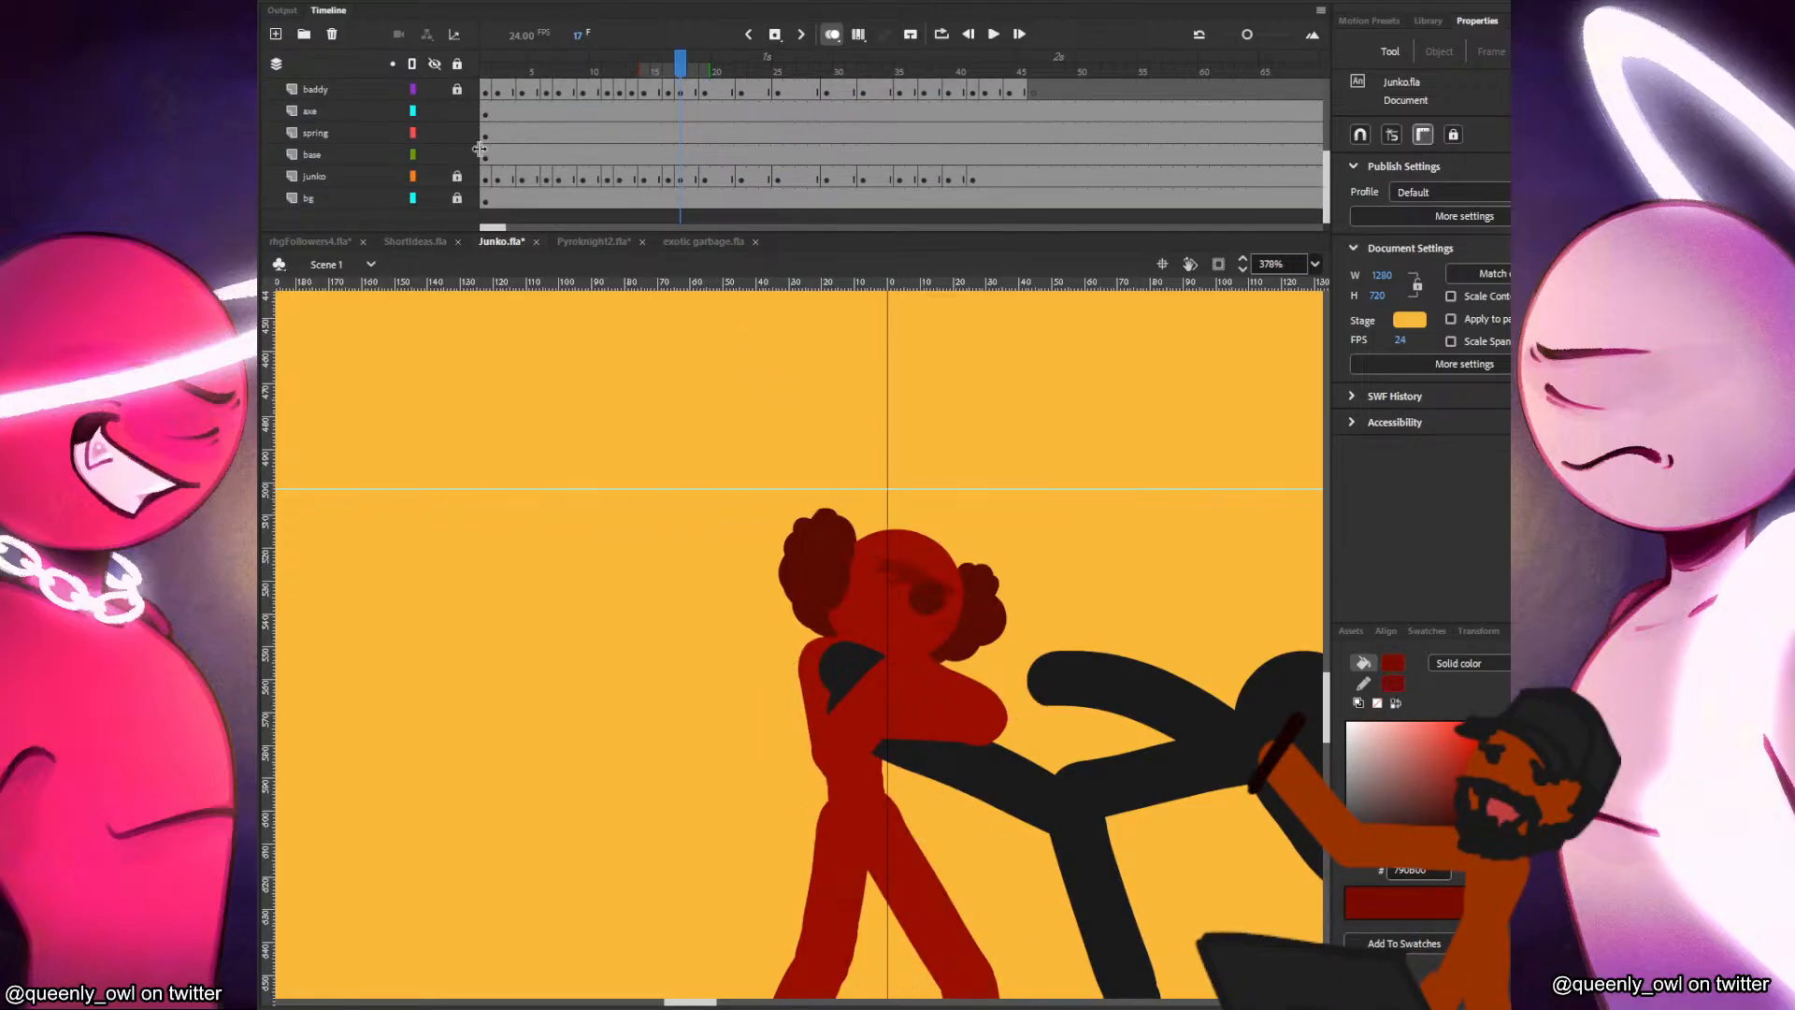
left_click(681, 95)
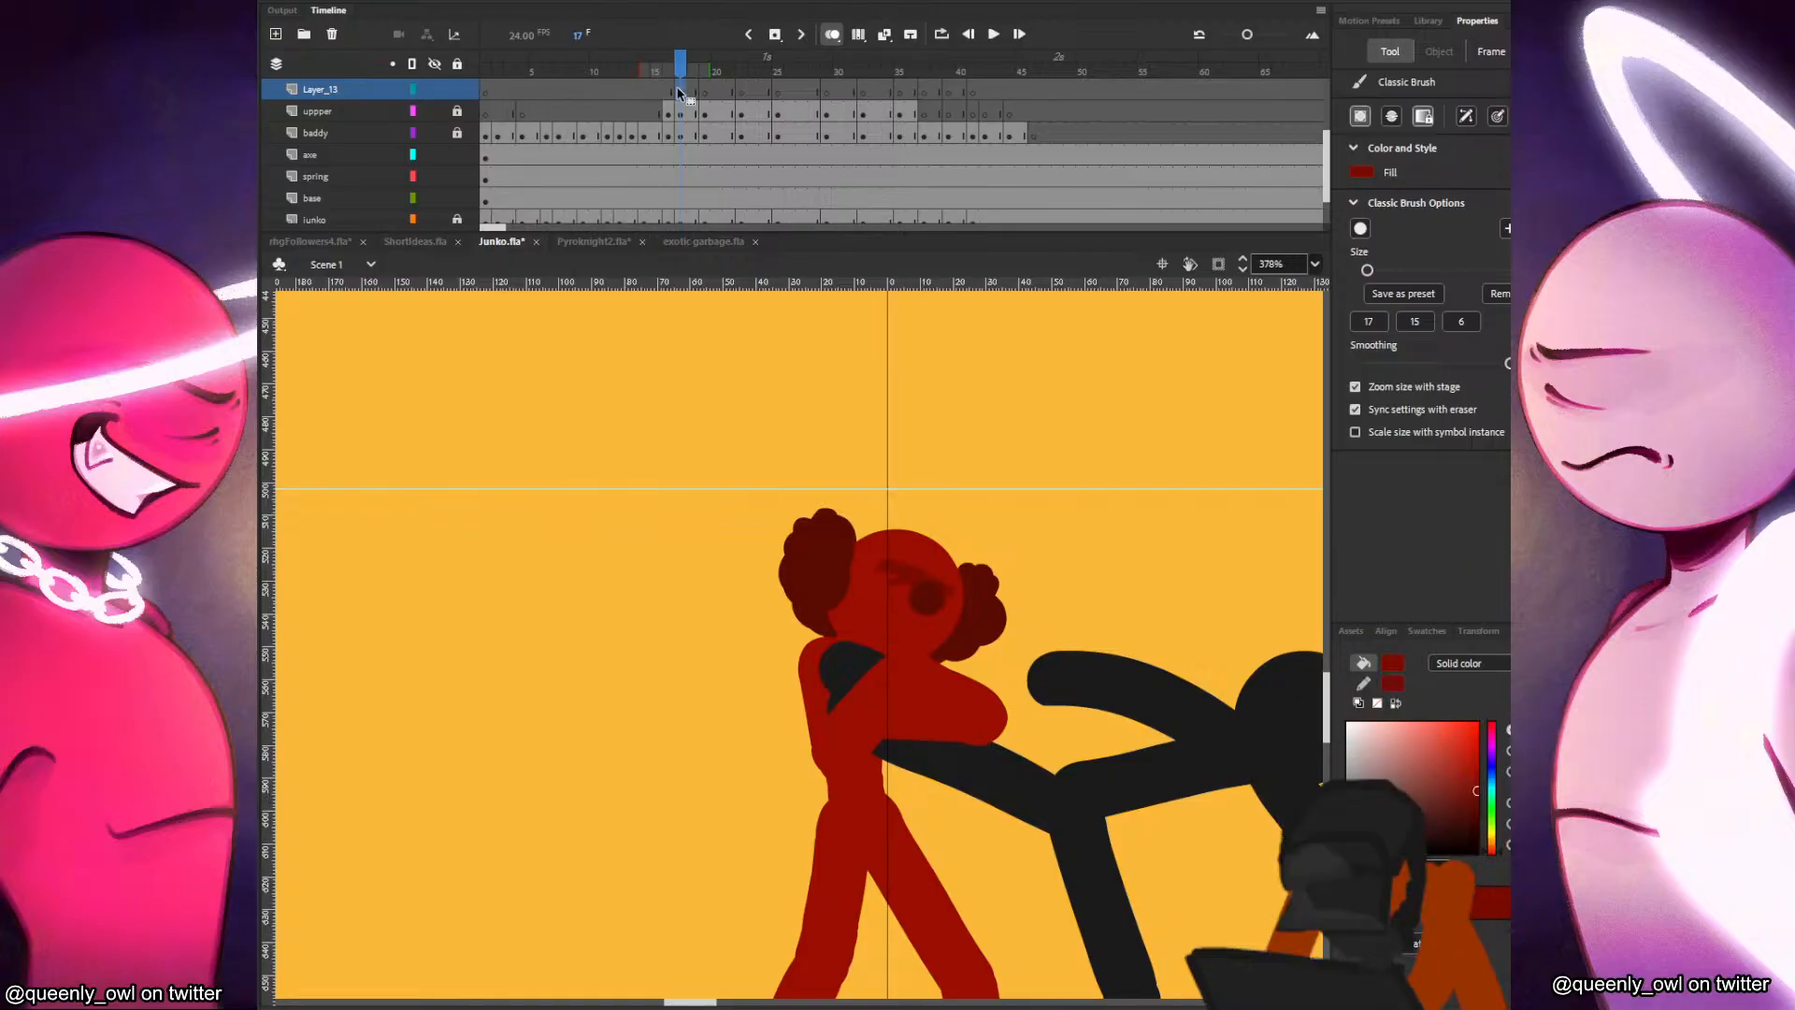
key("ctrl+s")
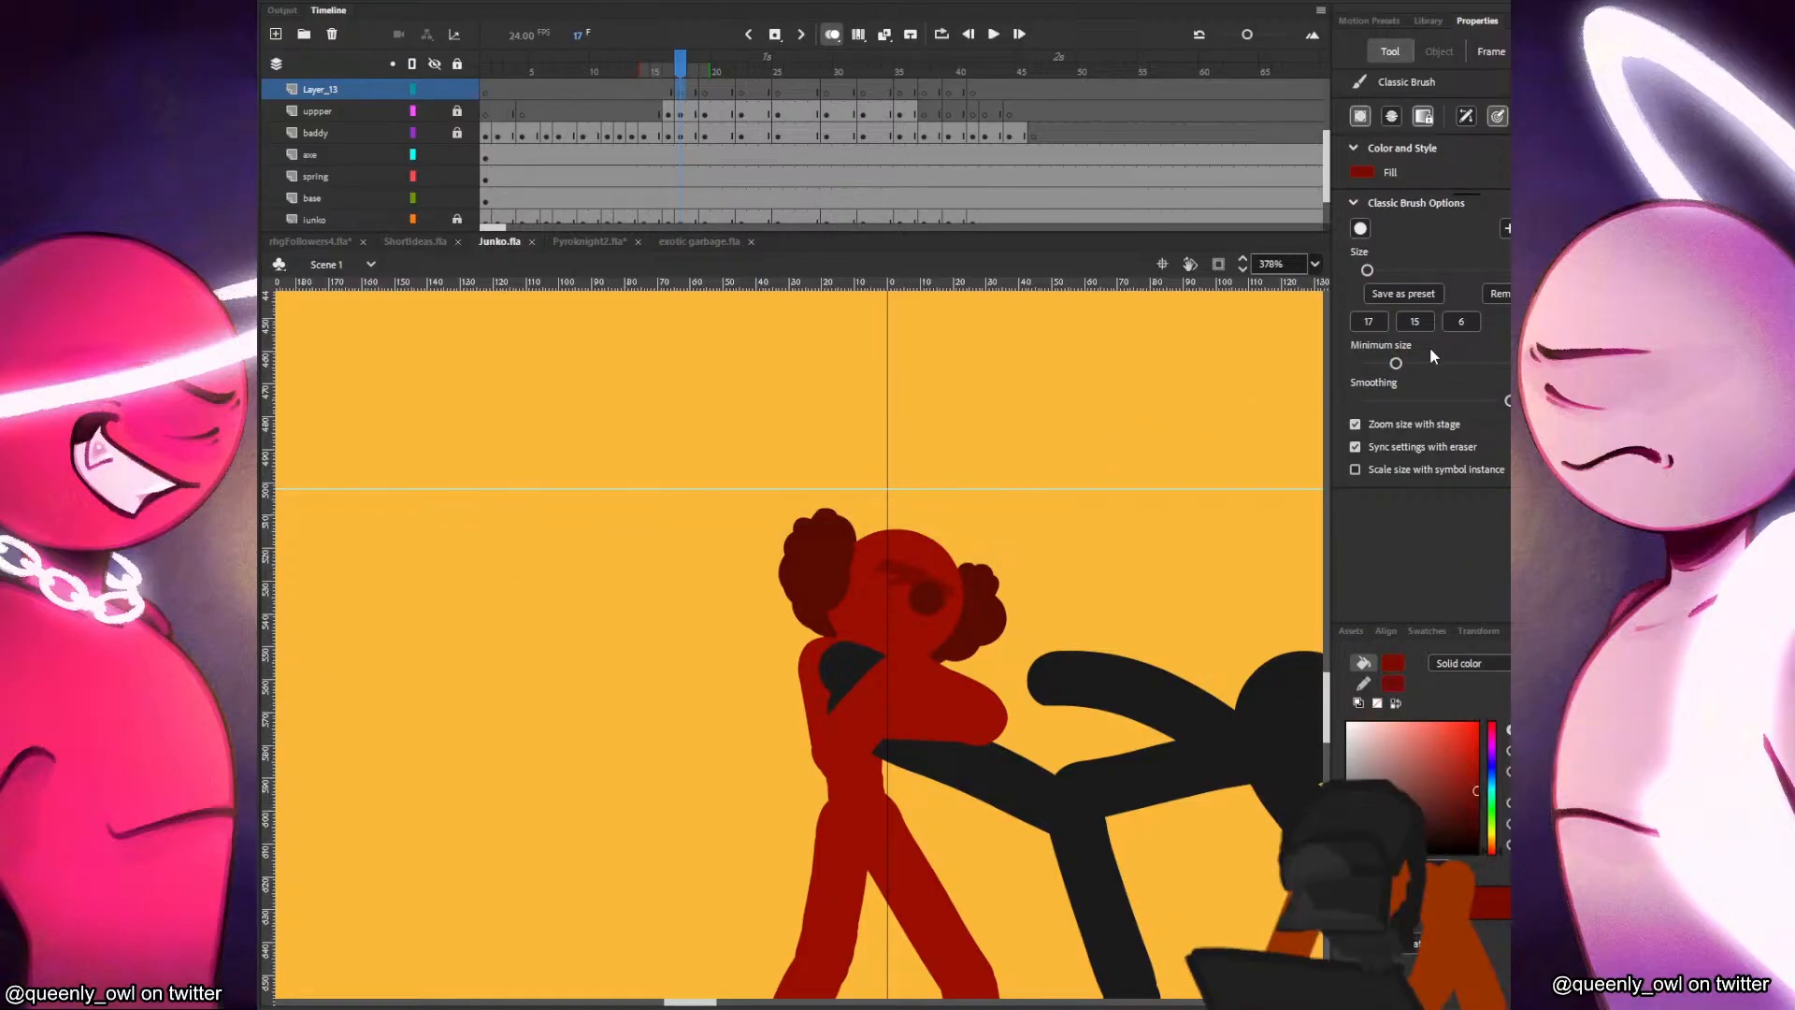
Paint dark red markings on the lower part of Junko's face at frame 17.
key("comma")
key("period")
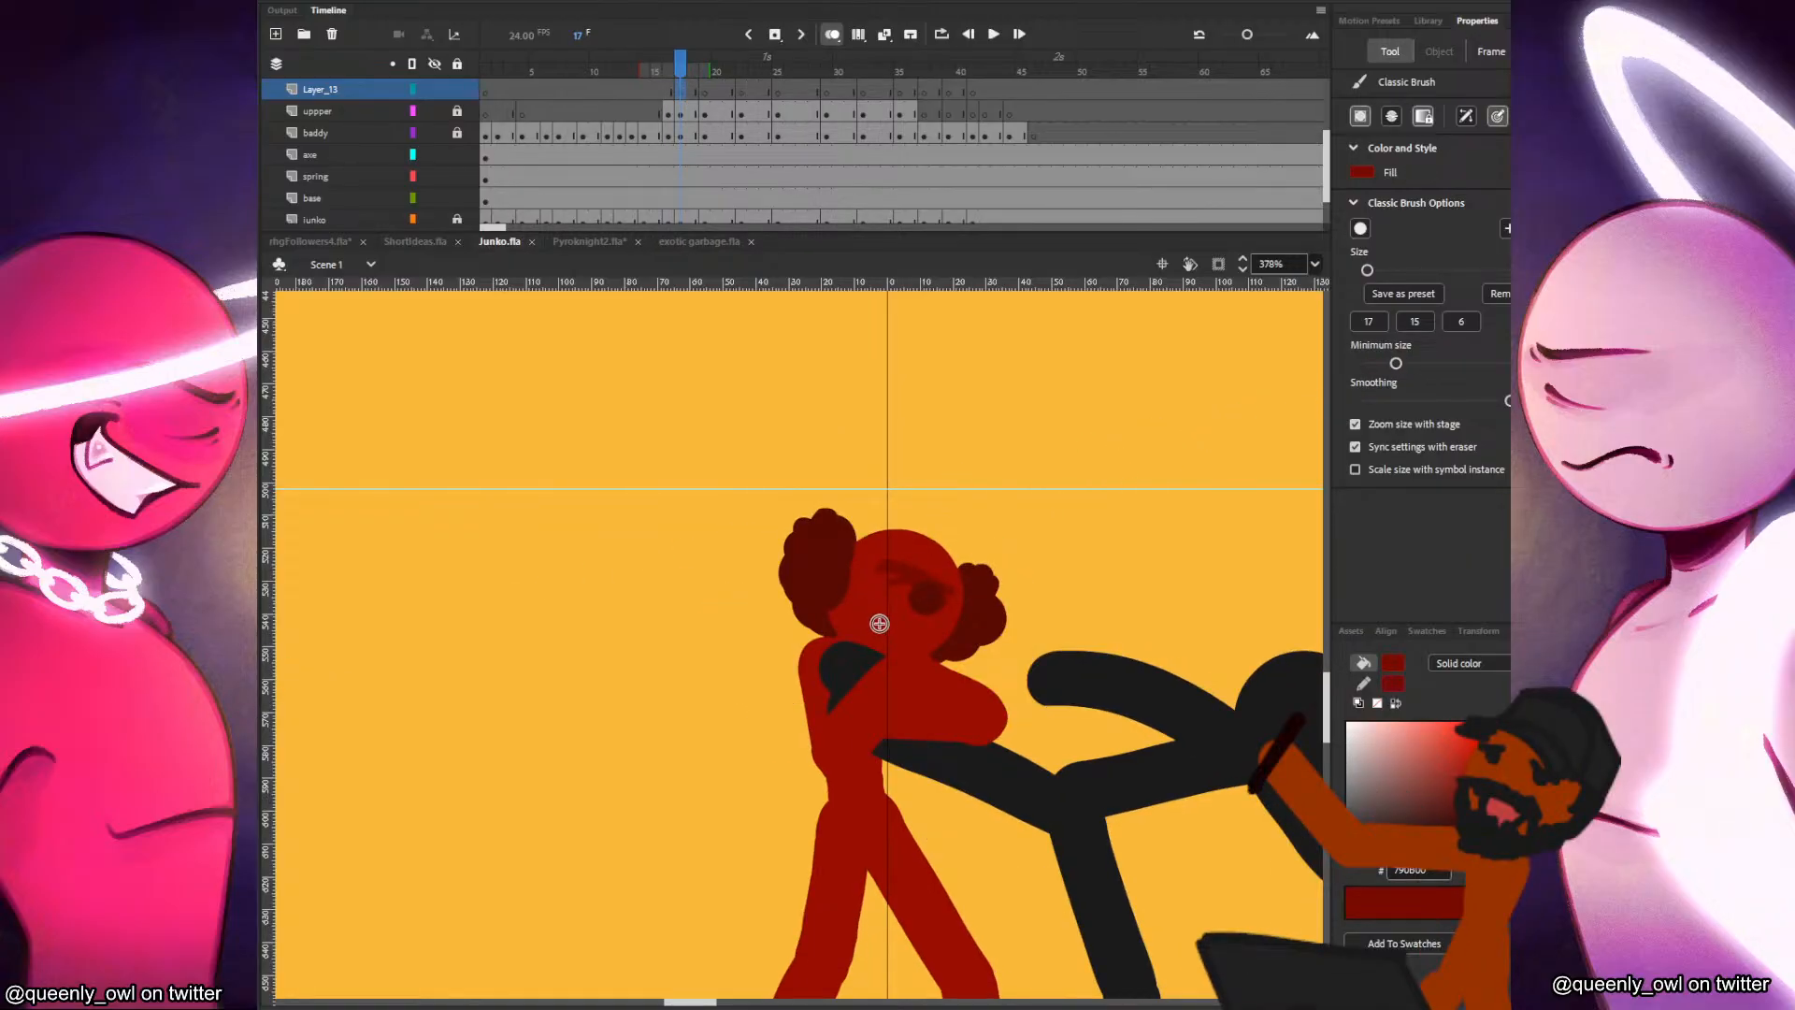
left_click_drag(883, 618, 956, 626)
Paint the dark red face markings along Junko's cheek and chin at frame 19, matching the previous pose.
left_click(707, 94)
key("comma")
key("period")
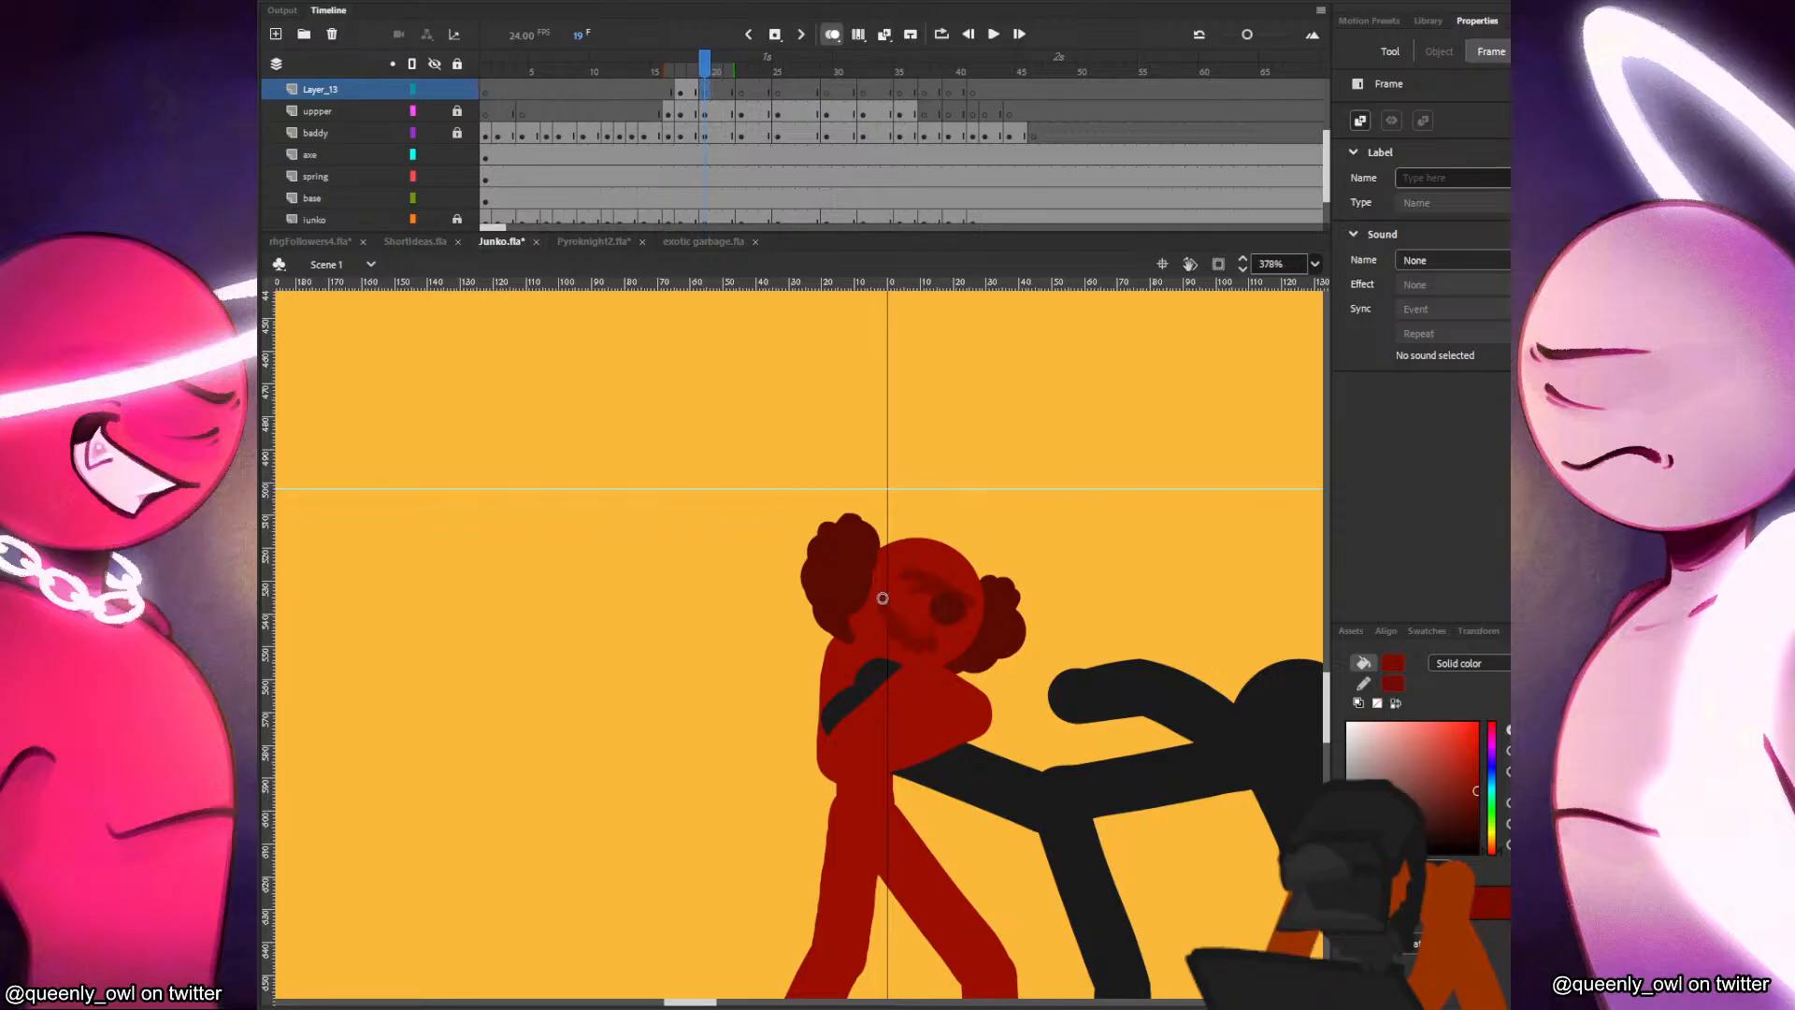
key("b")
key("comma")
key("period")
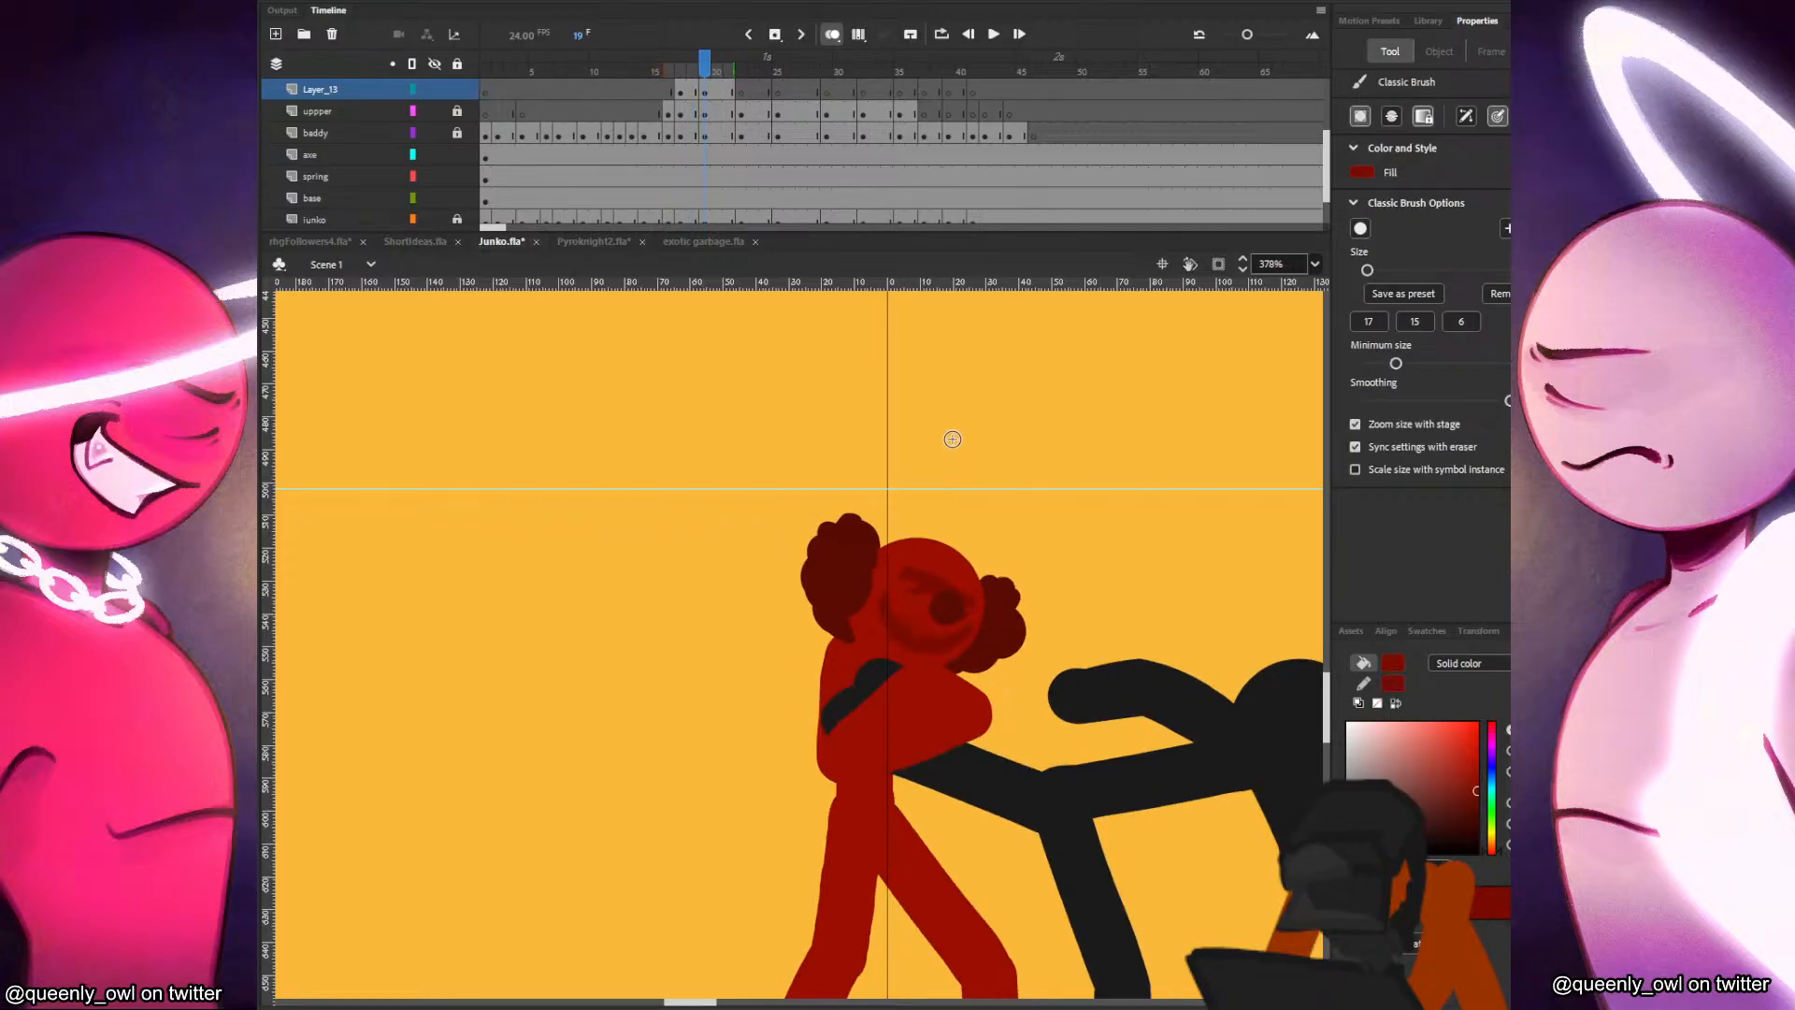
left_click_drag(902, 637, 932, 623)
key("comma")
key("period")
Paint the face markings at frame 22 around Junko's cheek and chin, checking them against the preceding frame.
left_click(741, 92)
key("comma")
key("period")
left_click_drag(864, 597, 862, 604)
key("comma")
key("period")
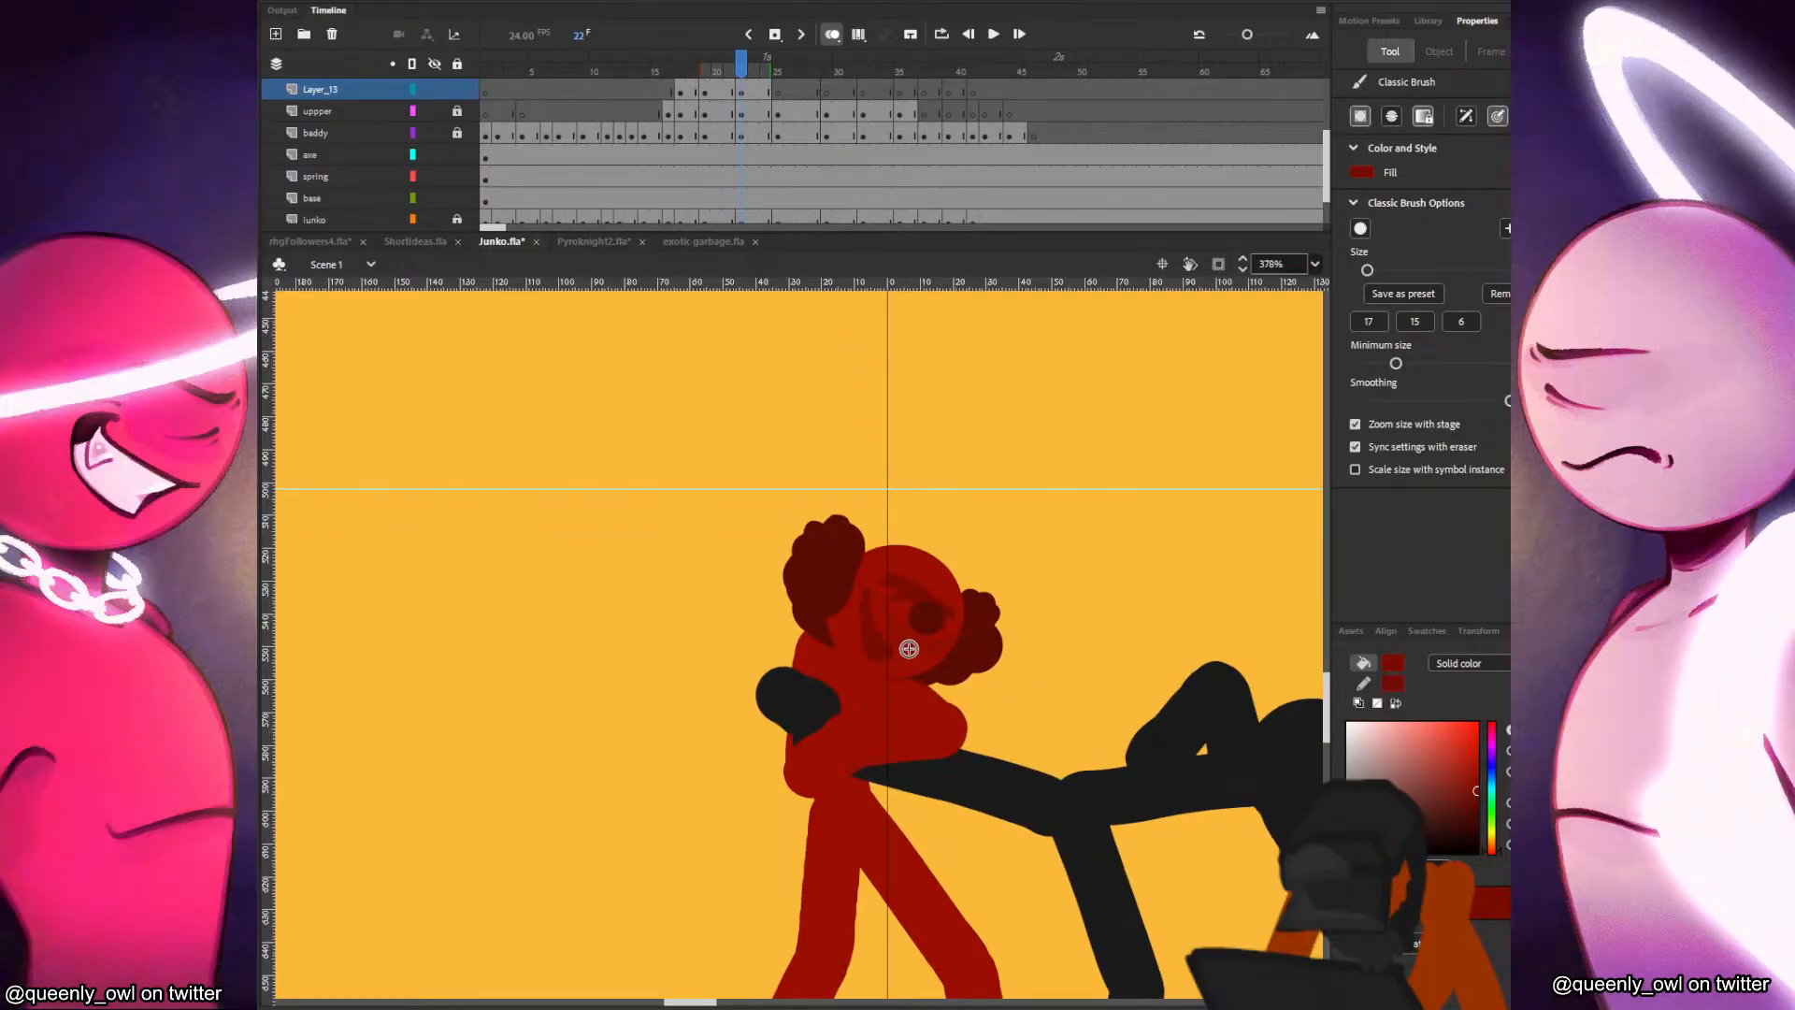
key("comma")
key("period")
key("comma")
key("period")
key("comma")
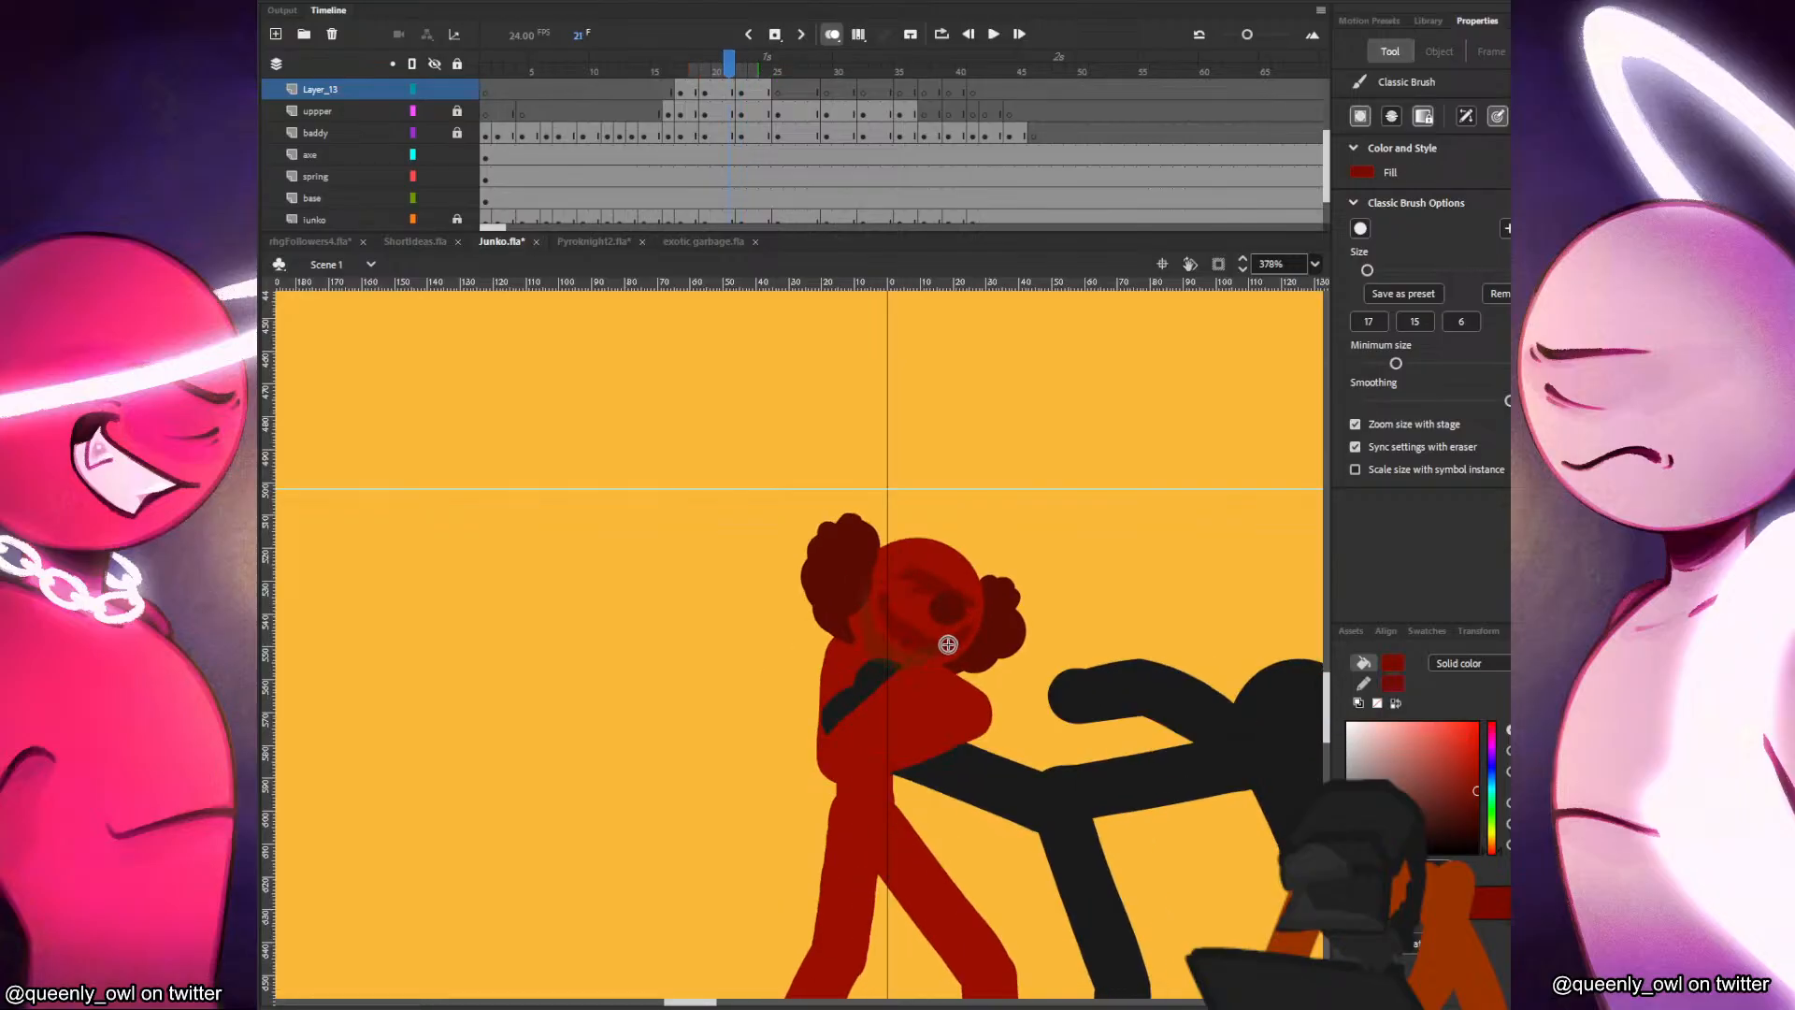
key("period")
key("comma")
key("period")
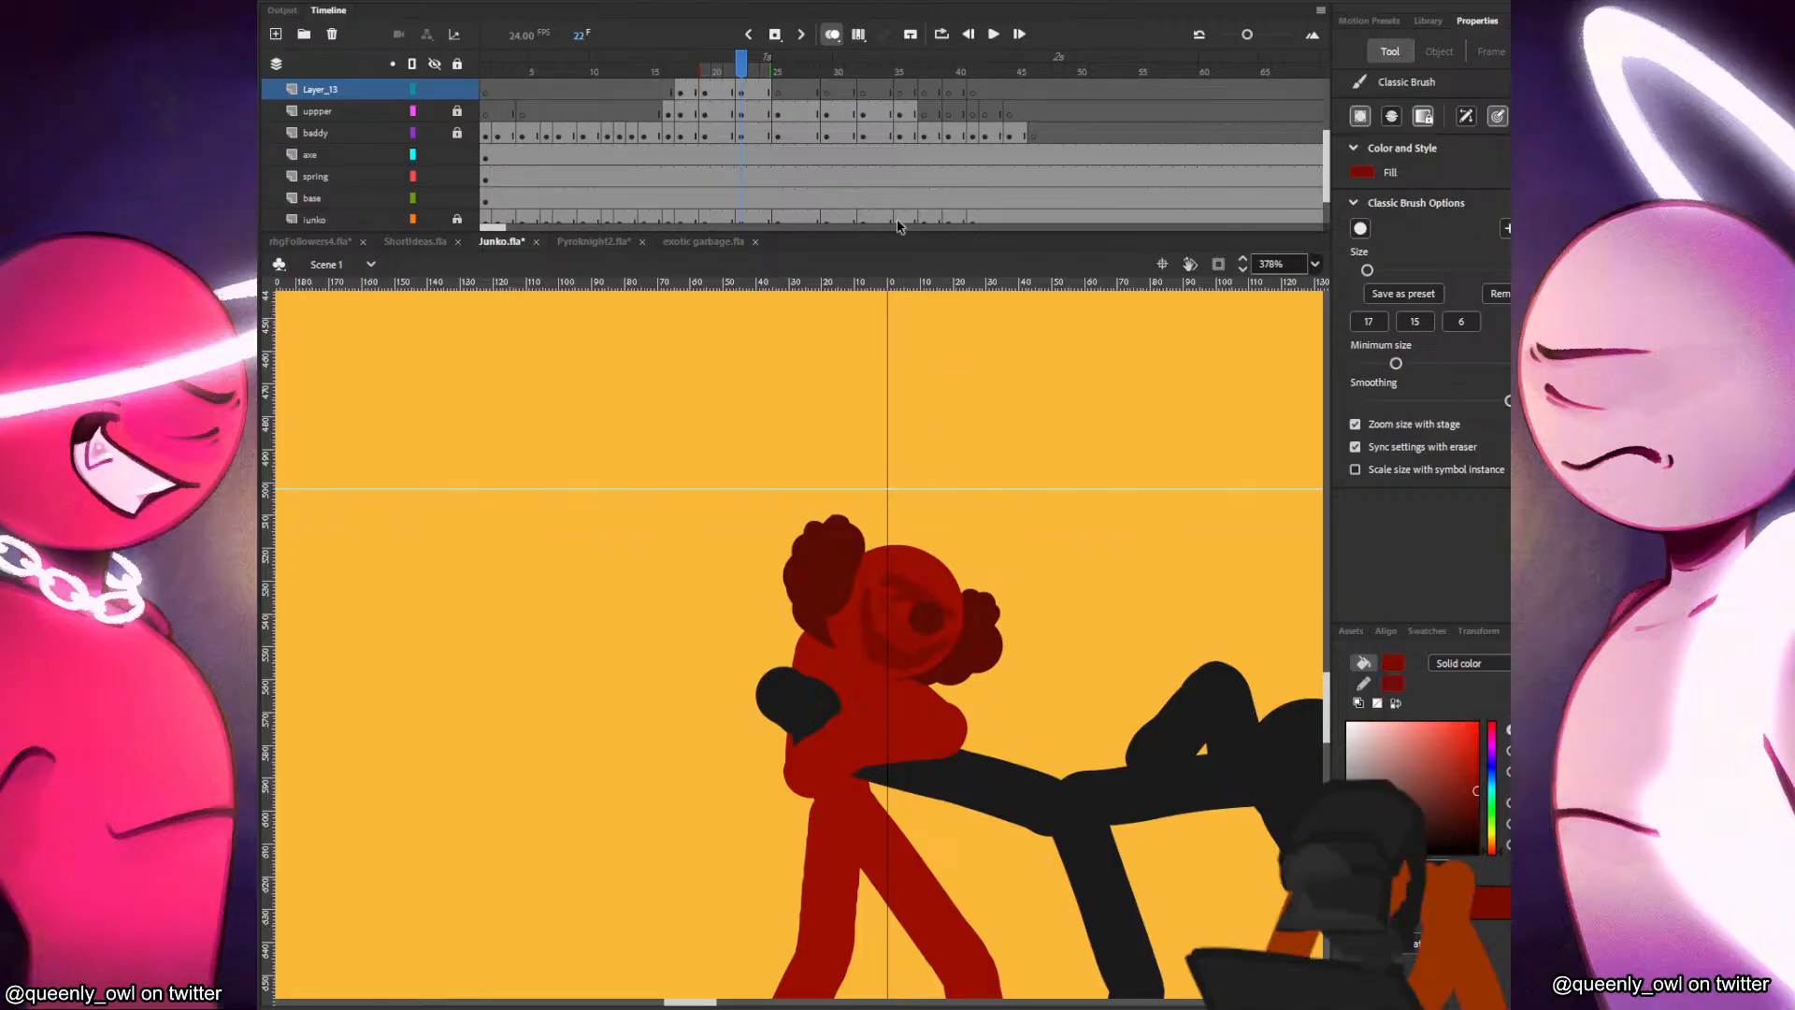
Paint the cheek markings on Junko's face at frame 25, save the file, and compare them with the previous pose.
left_click(774, 103)
key("comma")
key("period")
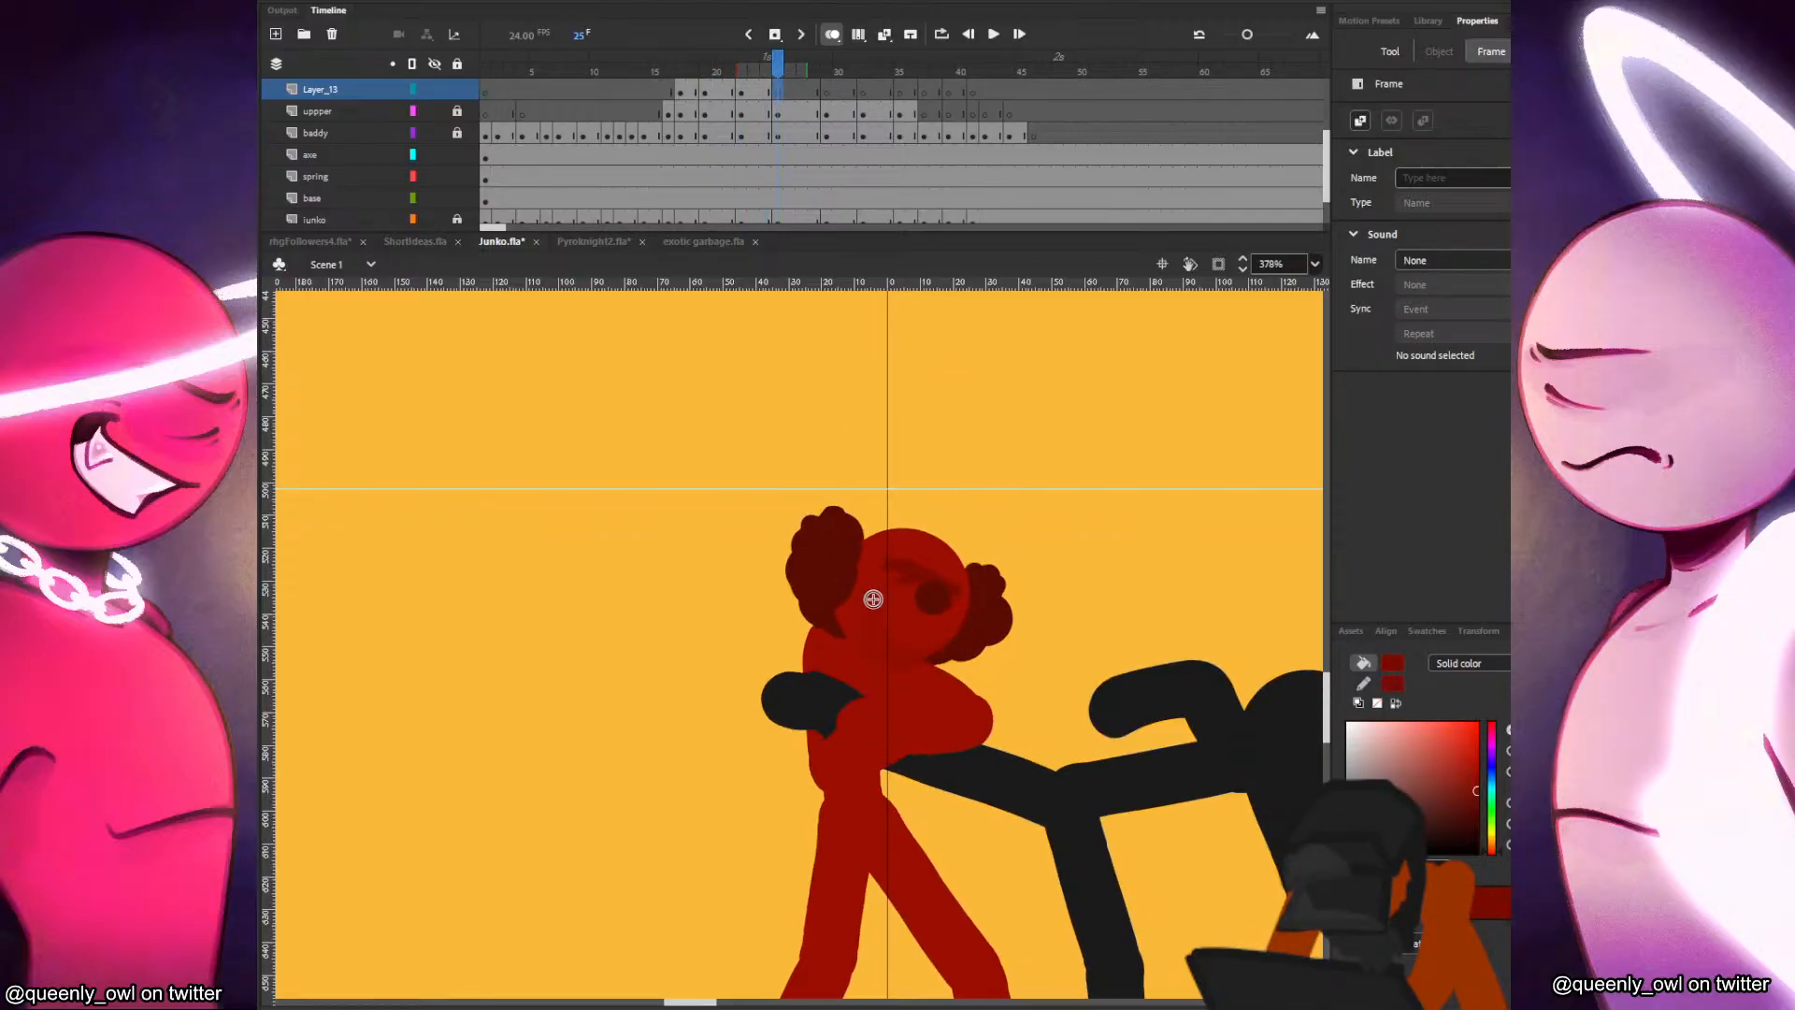
left_click_drag(865, 583, 874, 619)
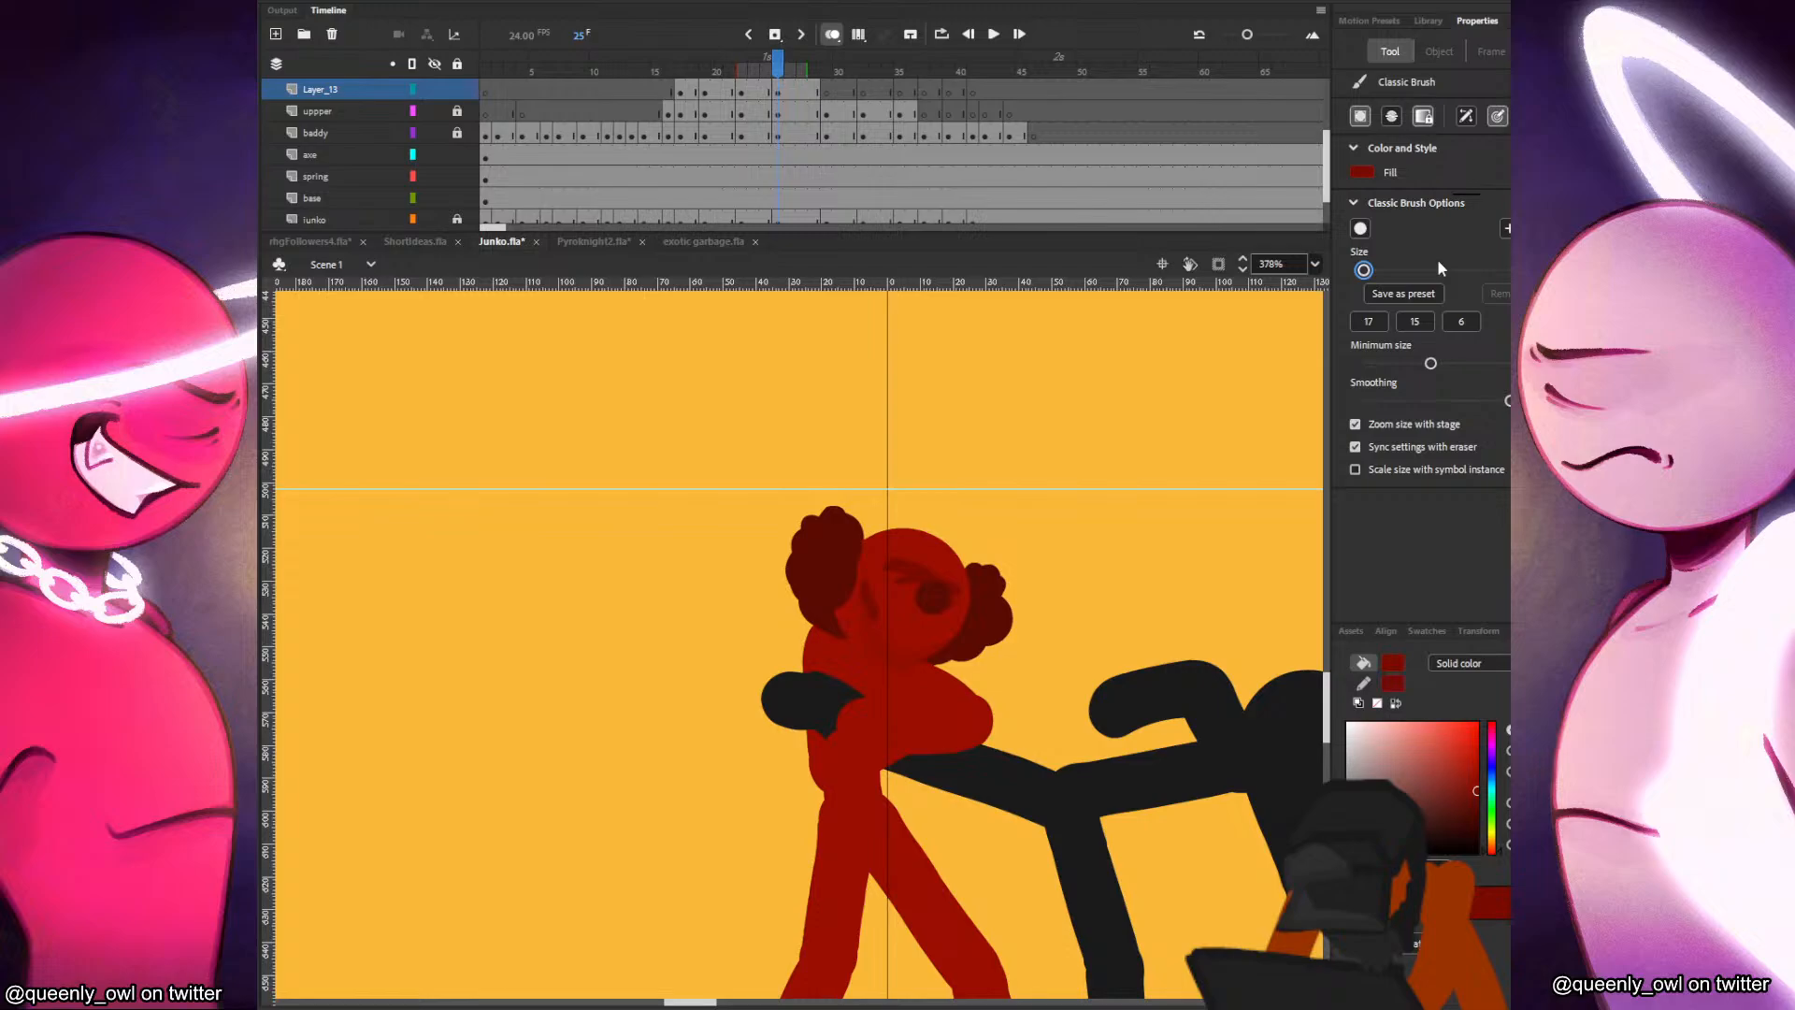
key("ctrl+s")
key("comma")
key("period")
key("comma")
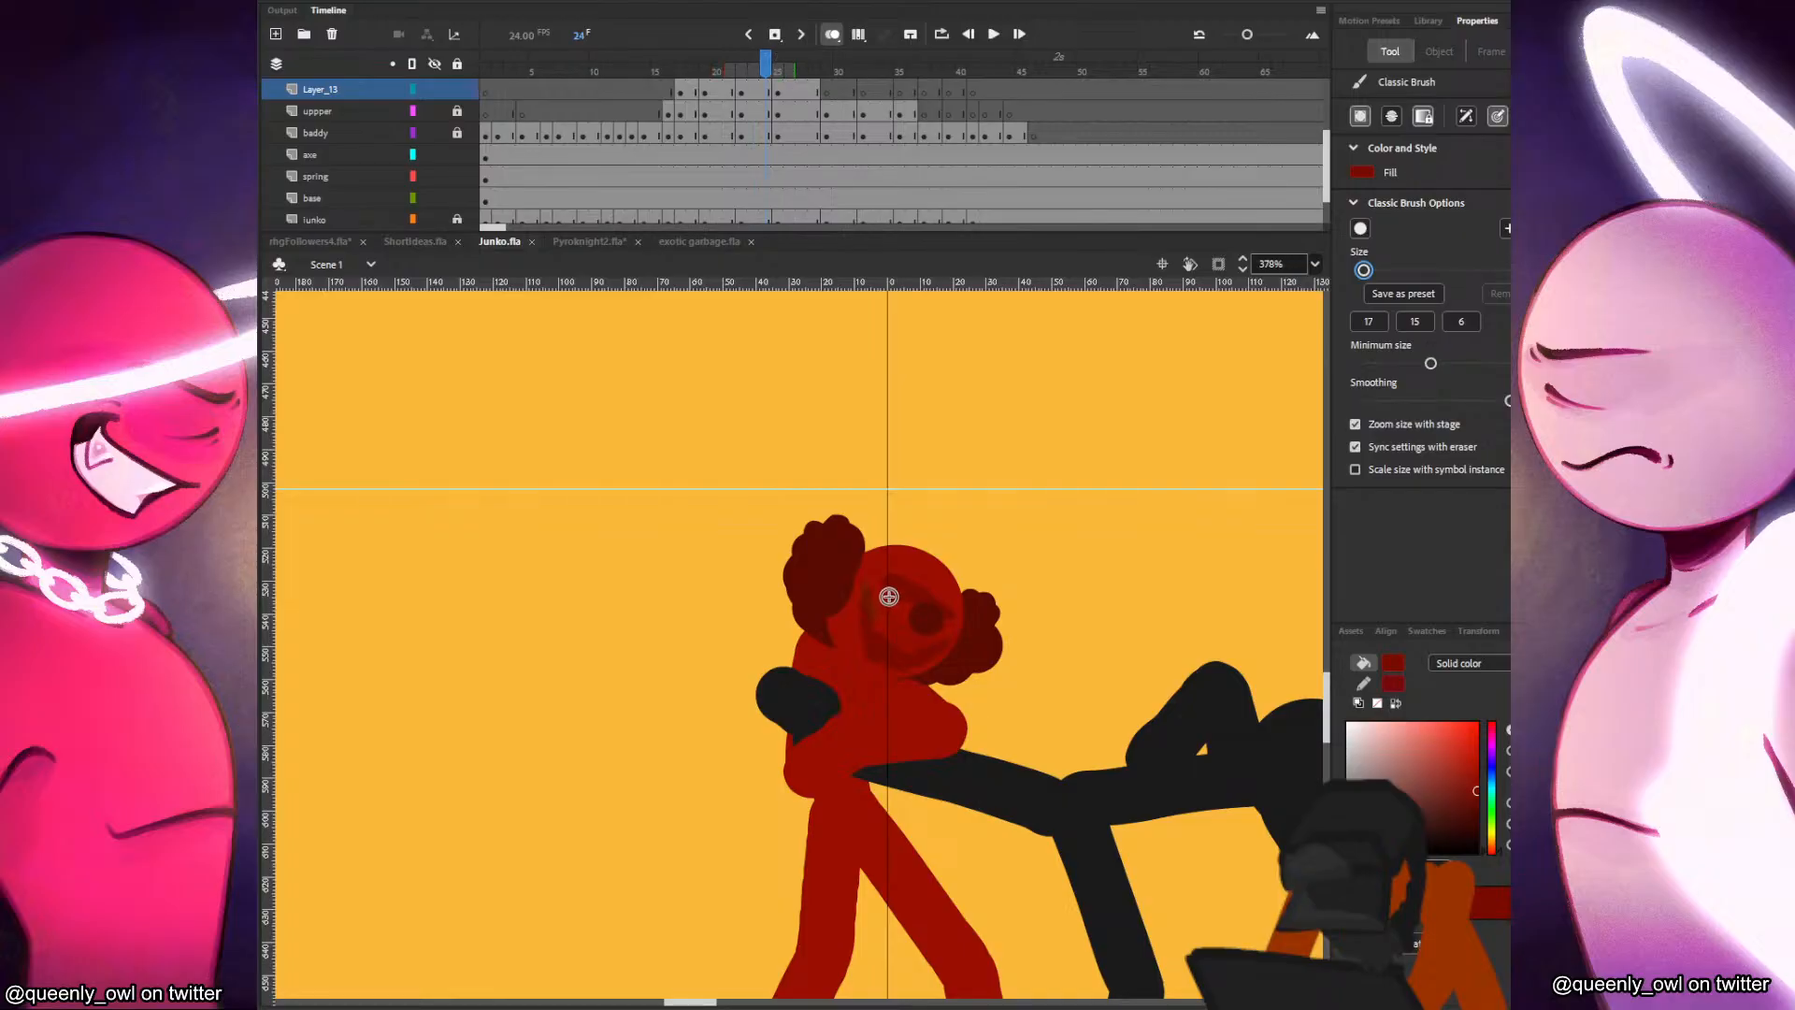
key("period")
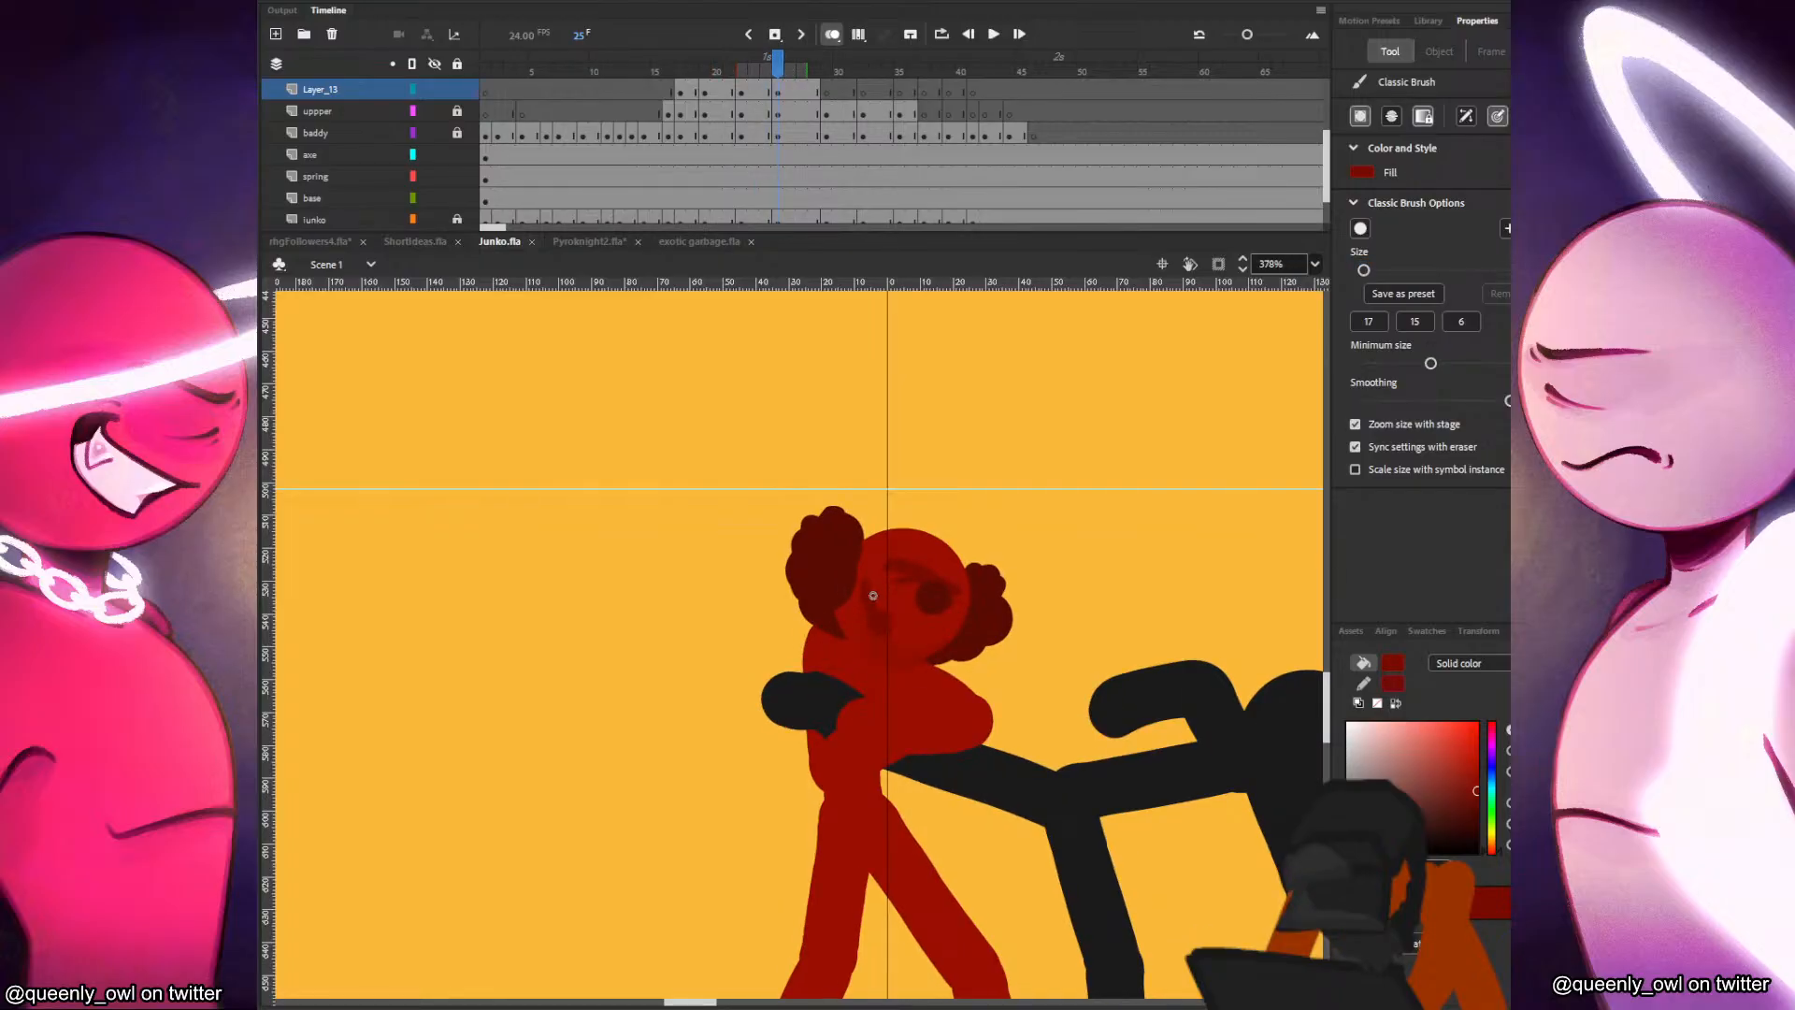
Finish the frame 25 face markings, copy them to frame 29, and fit them to Junko's head there.
left_click(903, 631)
left_click(814, 93)
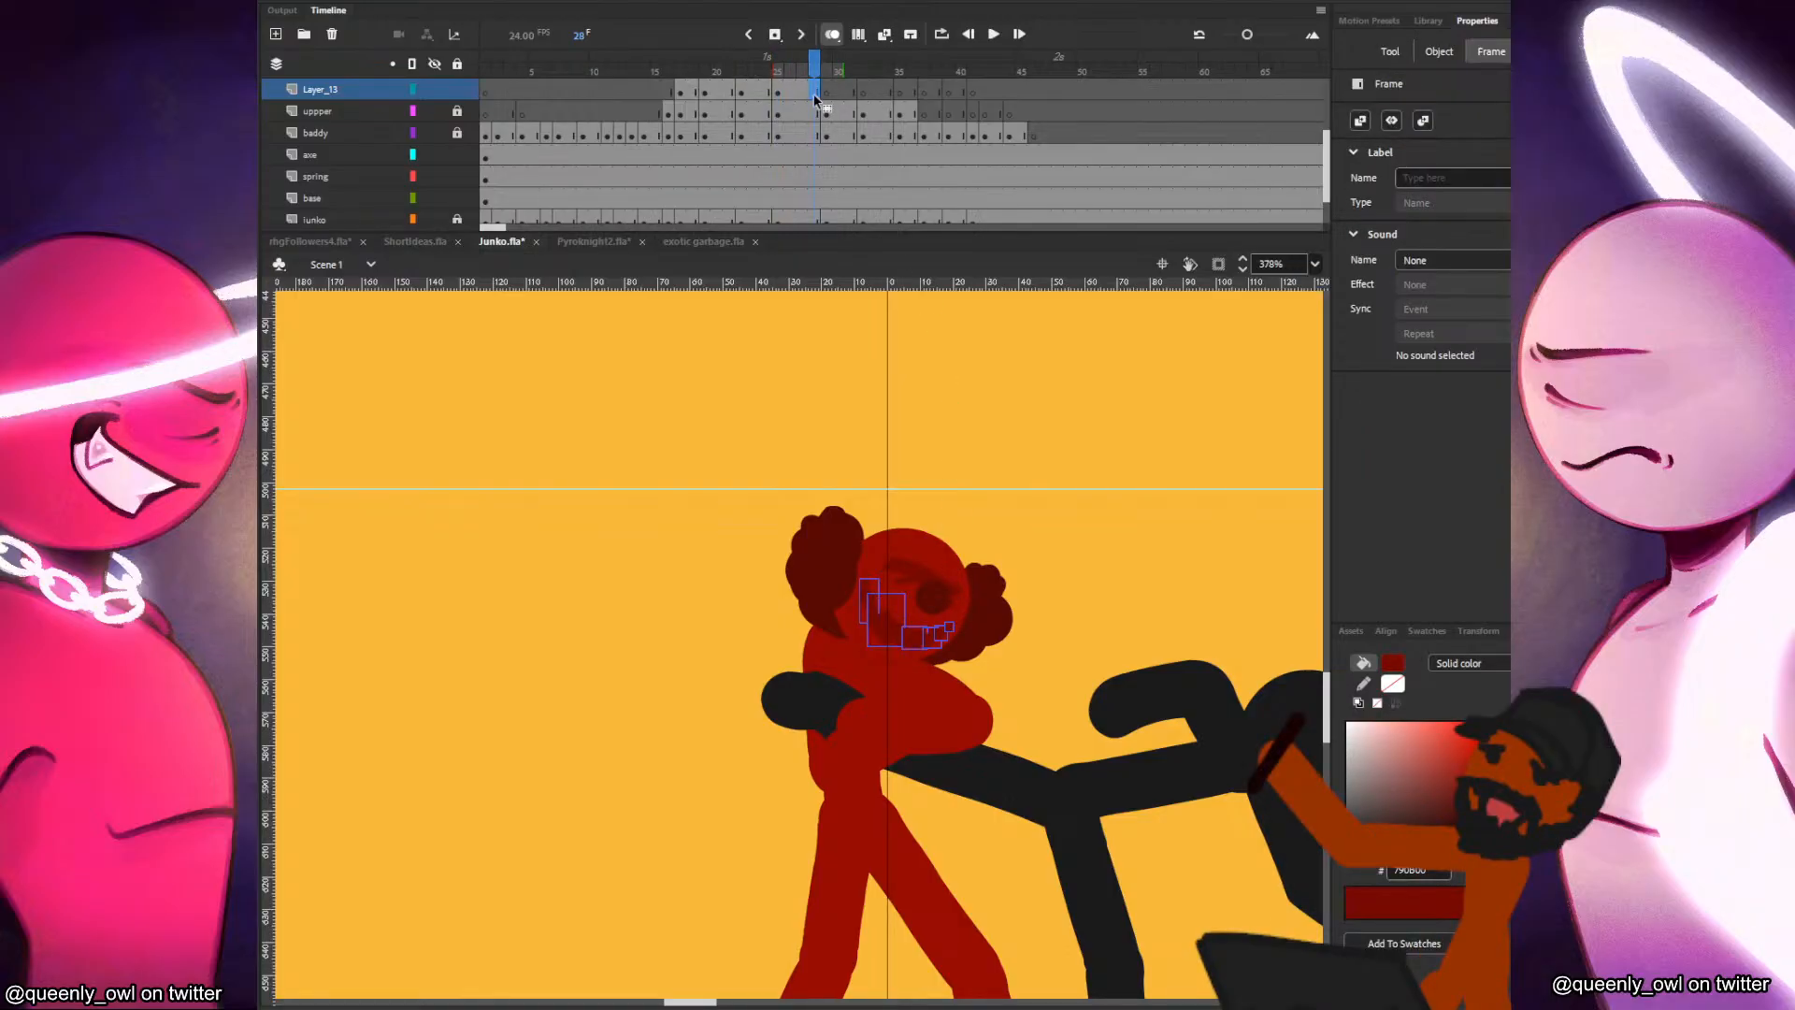
left_click(828, 94)
key("q")
mouse_move(930, 640)
left_mouse_down()
mouse_move(966, 634)
mouse_move(954, 661)
left_mouse_up()
Compare the head position and face markings across frames 29 to 32 by flipping between the poses.
left_click(864, 94)
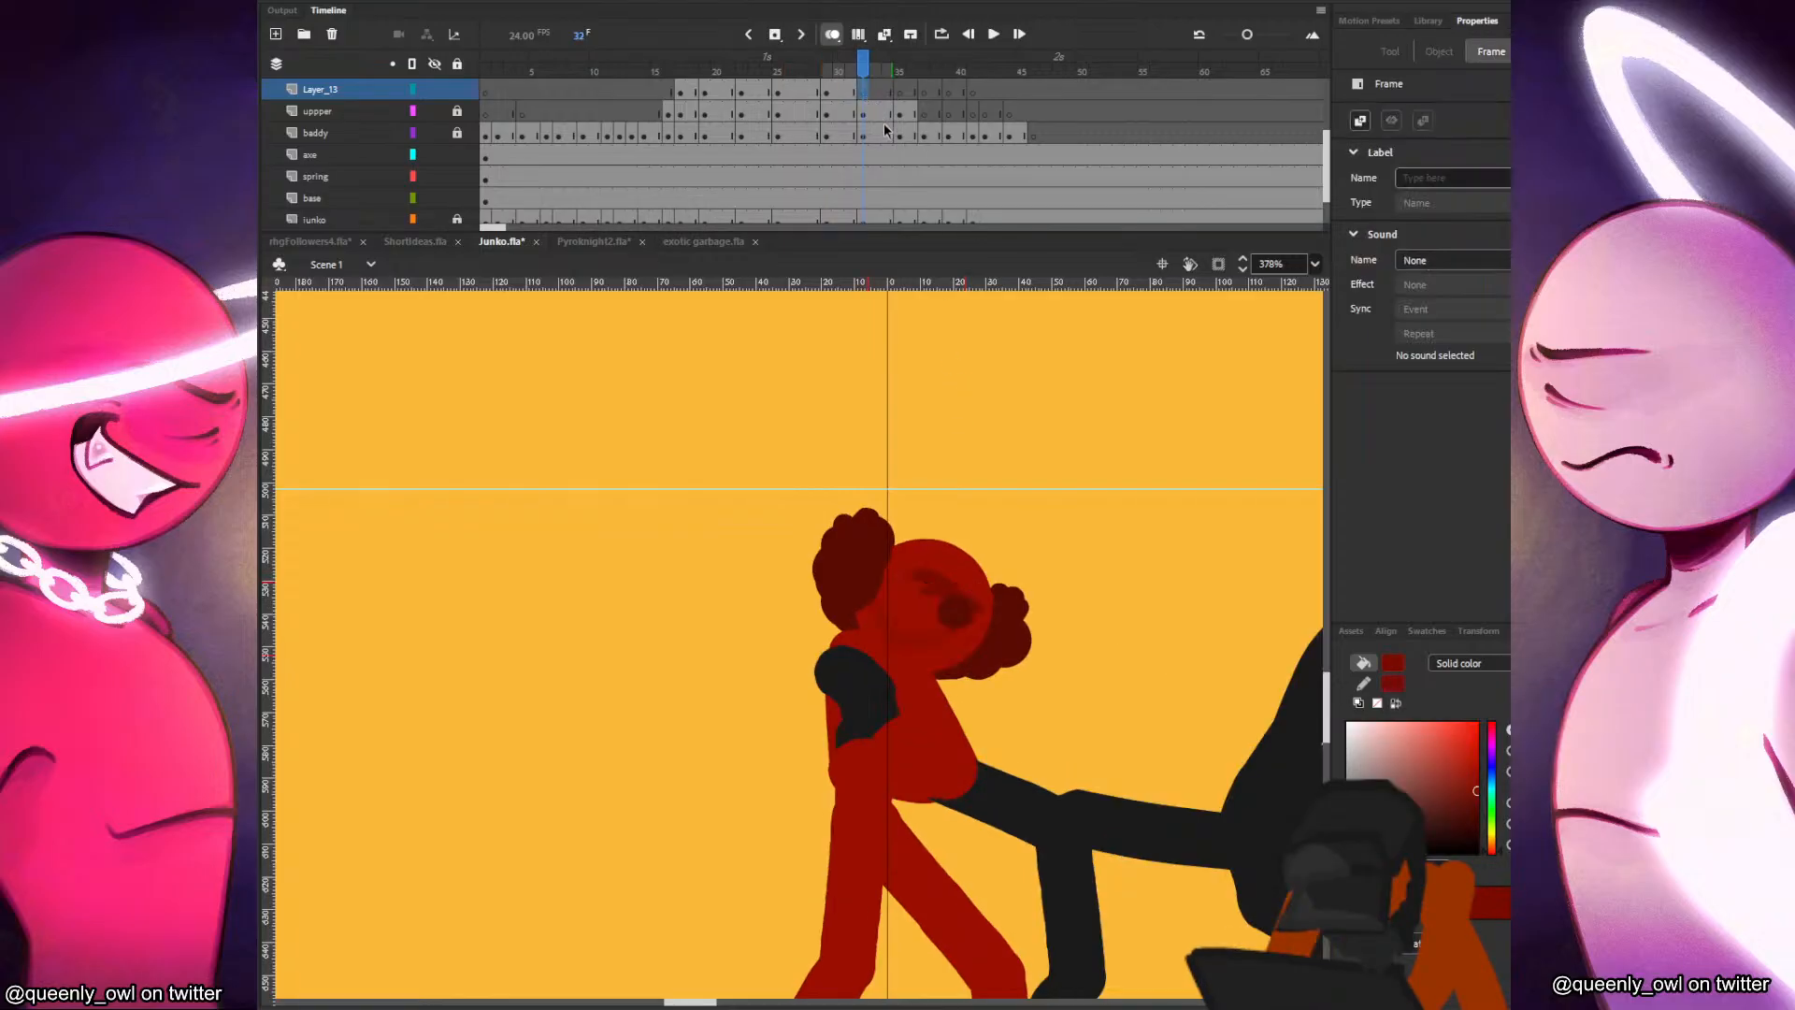
key("b")
key("comma")
key("comma")
key("comma")
key("comma")
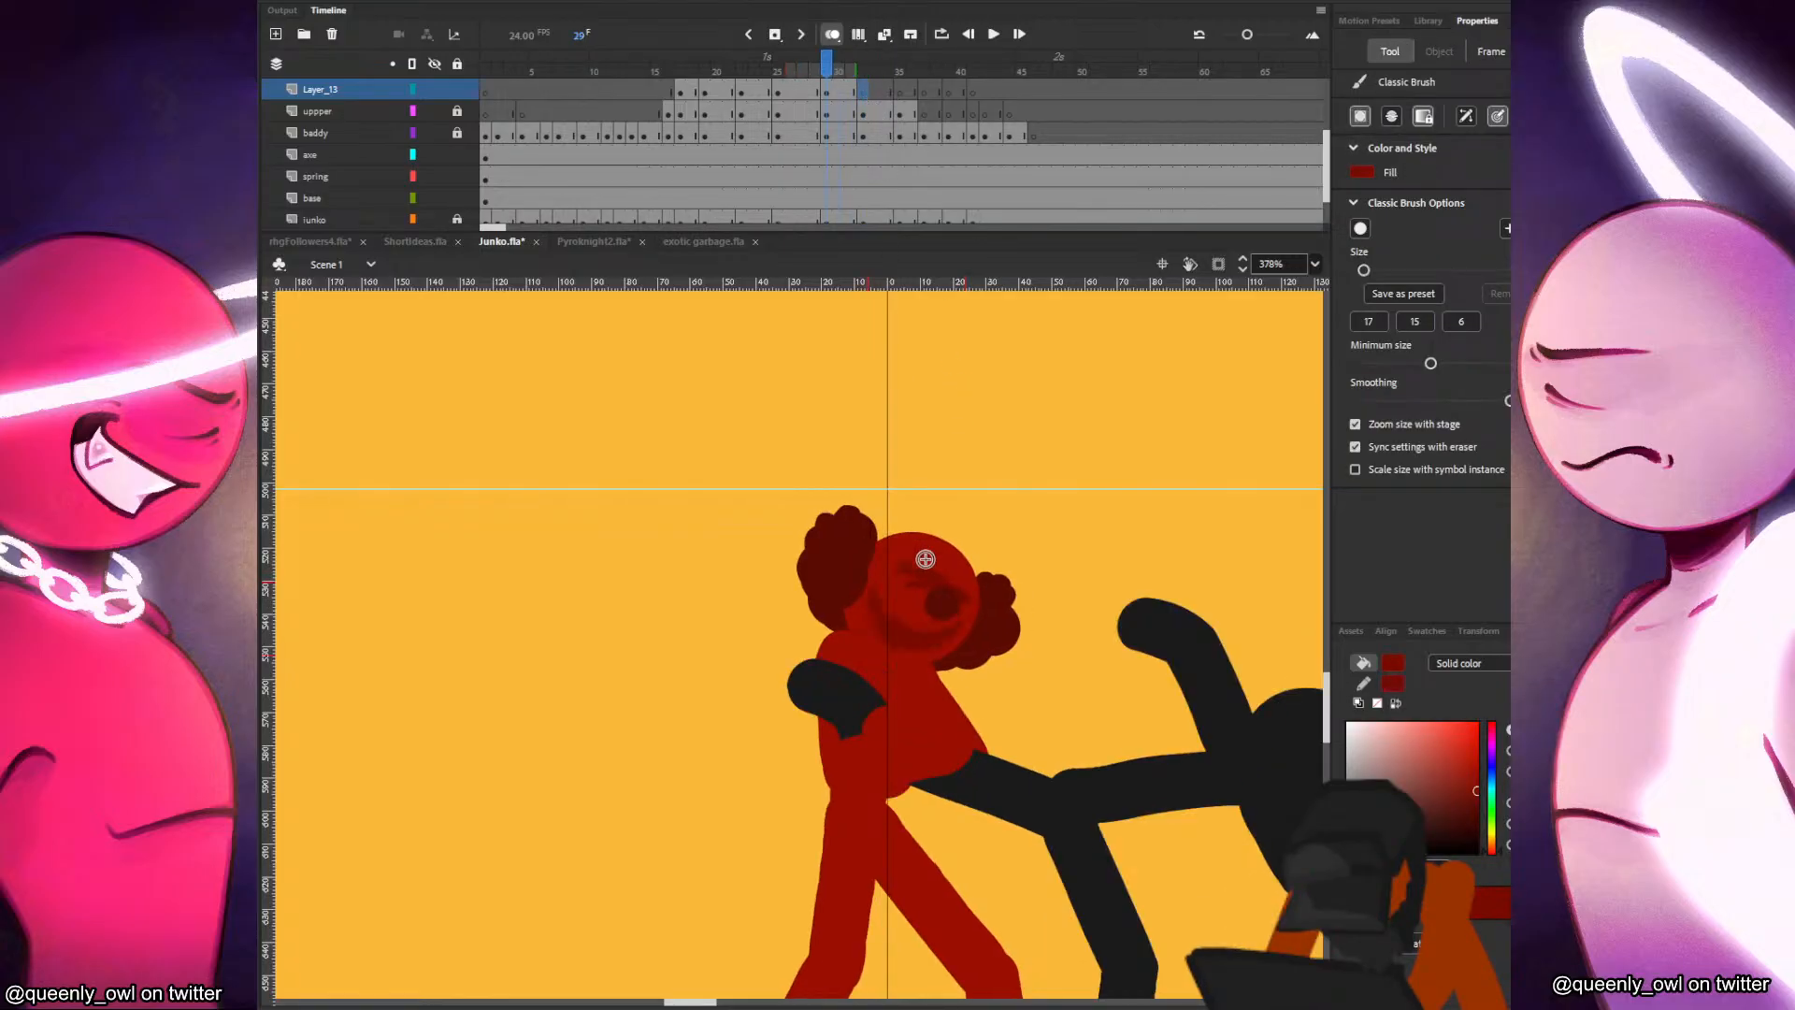
key("period")
key("period")
key("period")
key("comma")
key("comma")
key("period")
Adjust the placement of the face markings at frame 29 so they line up with the preceding pose.
left_click(828, 93)
key("q")
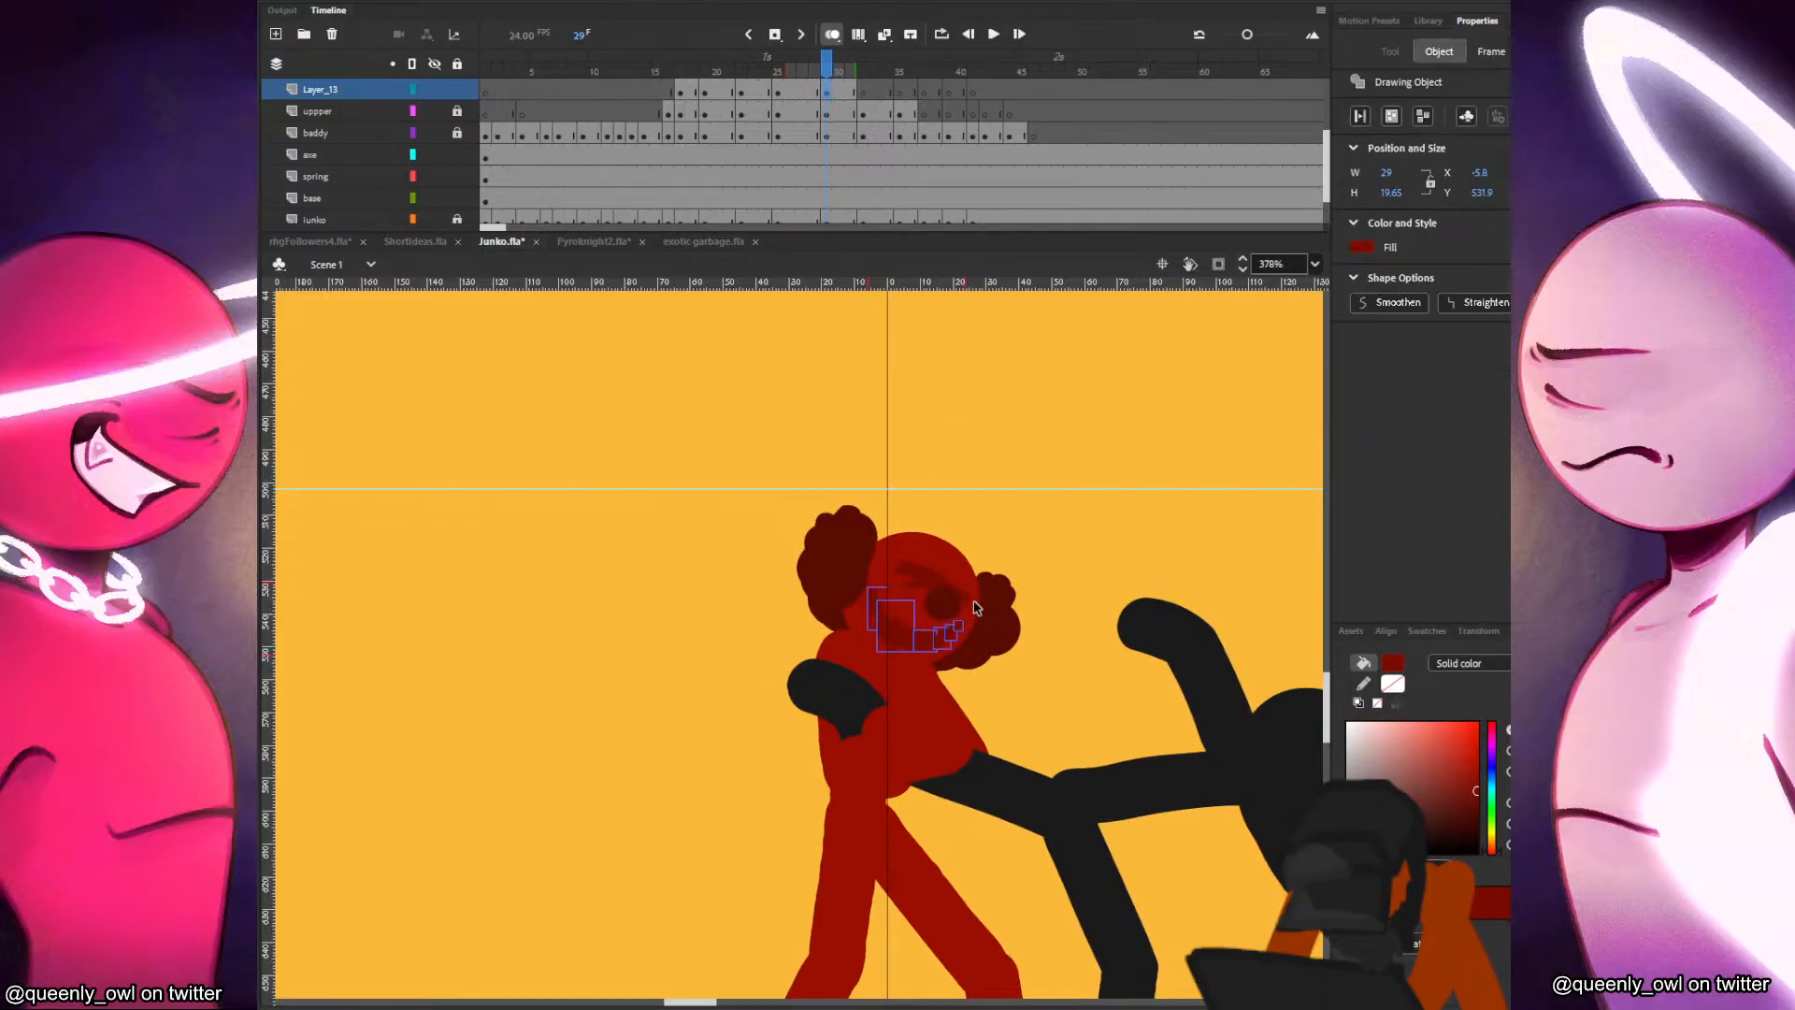
left_click_drag(969, 606, 971, 613)
key("comma")
key("period")
key("comma")
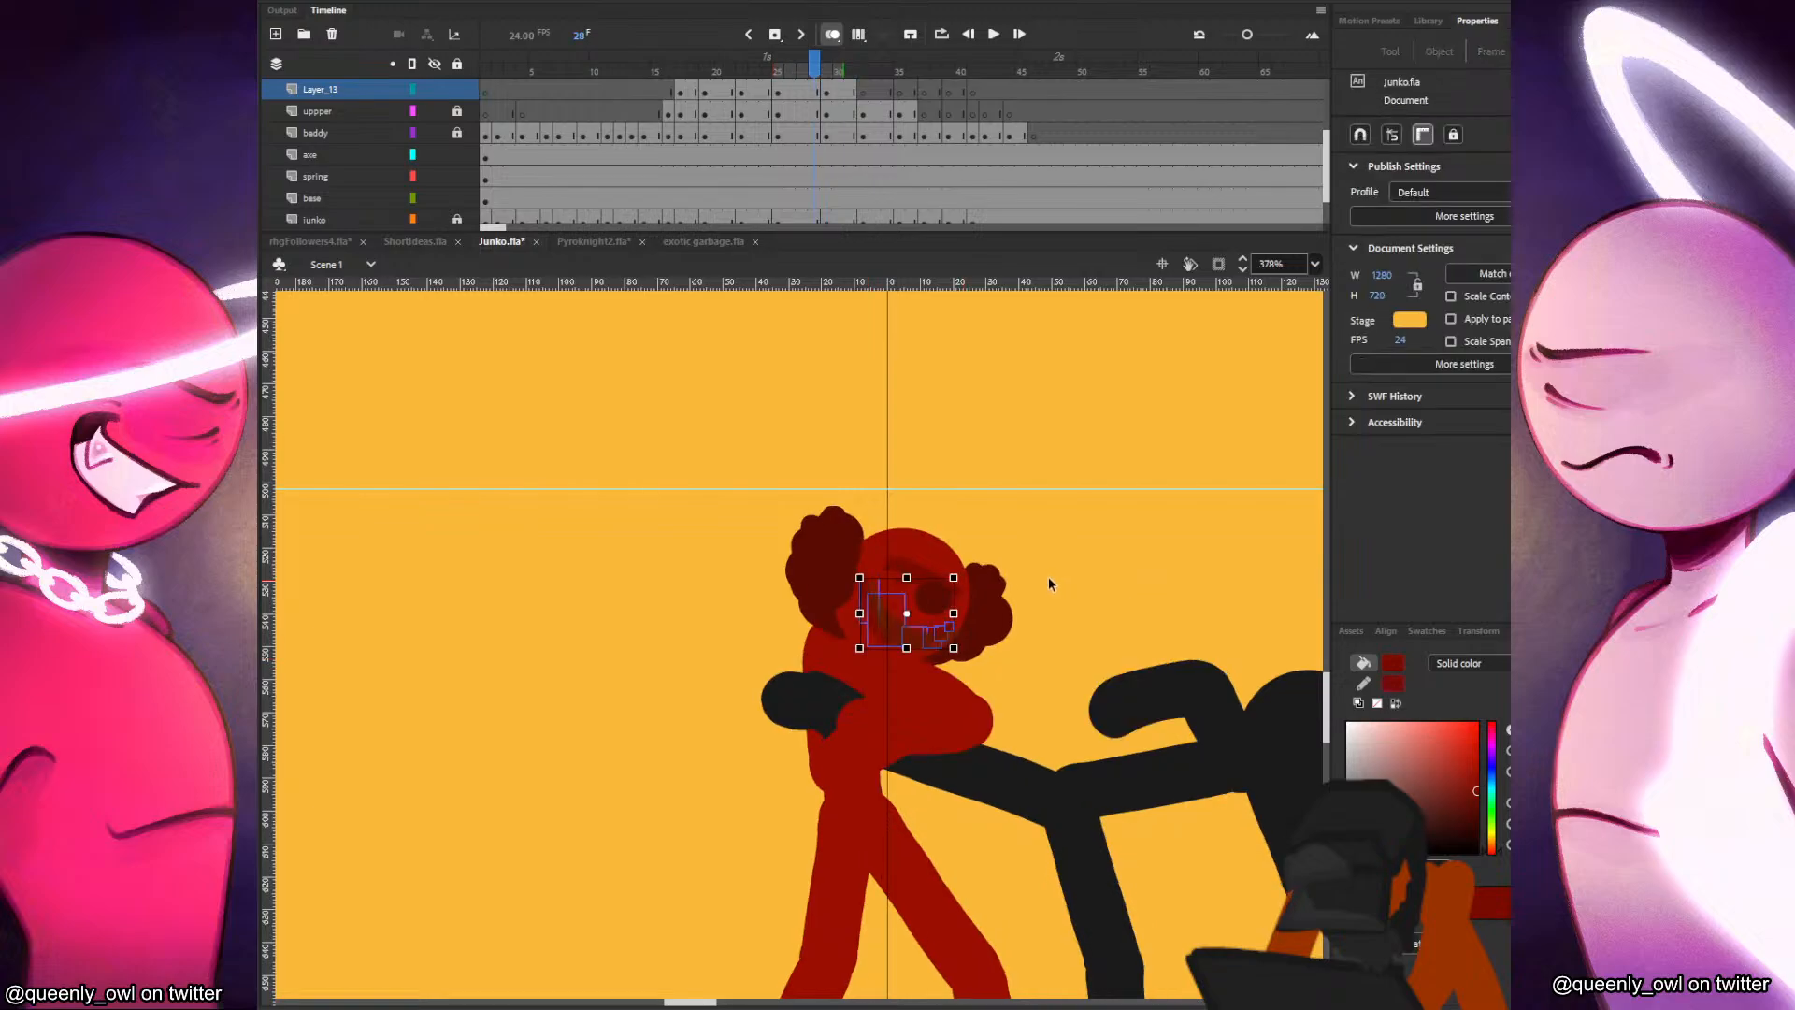
key("period")
key("comma")
key("period")
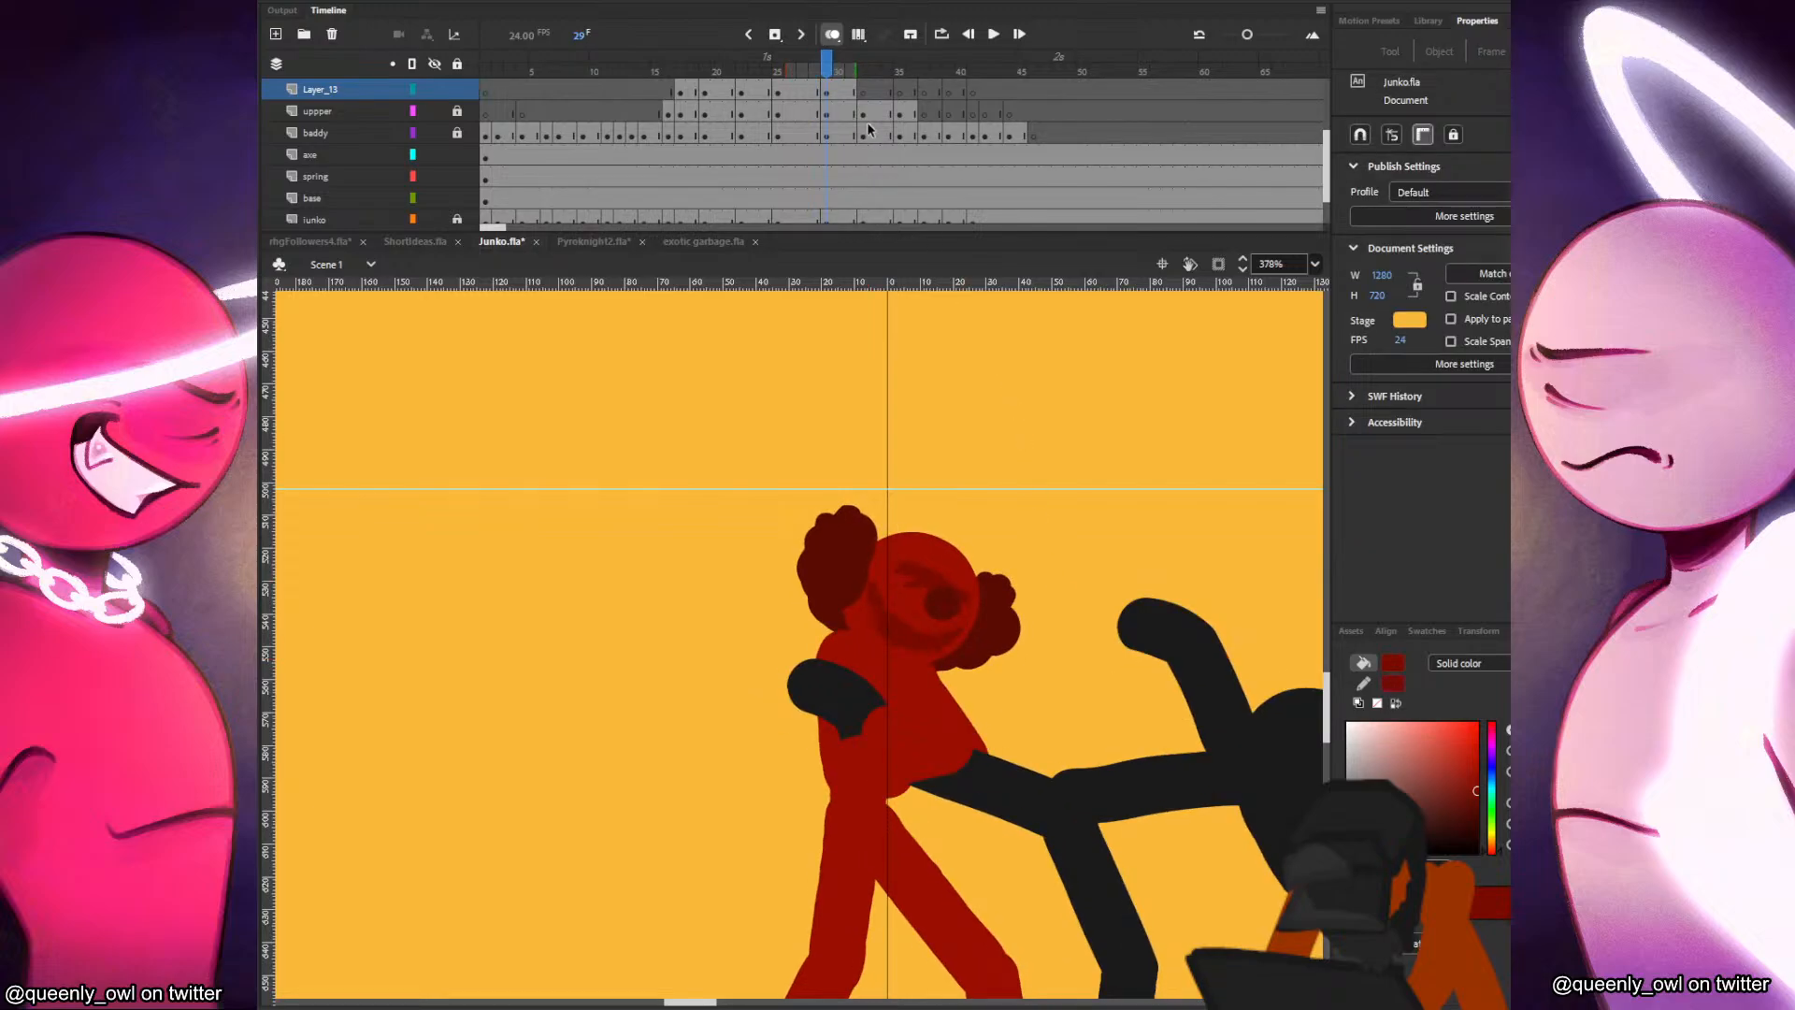
Copy the frame 29 face markings to frame 32 and rotate them to fit Junko's tilted head.
left_click(862, 90)
left_click(853, 101)
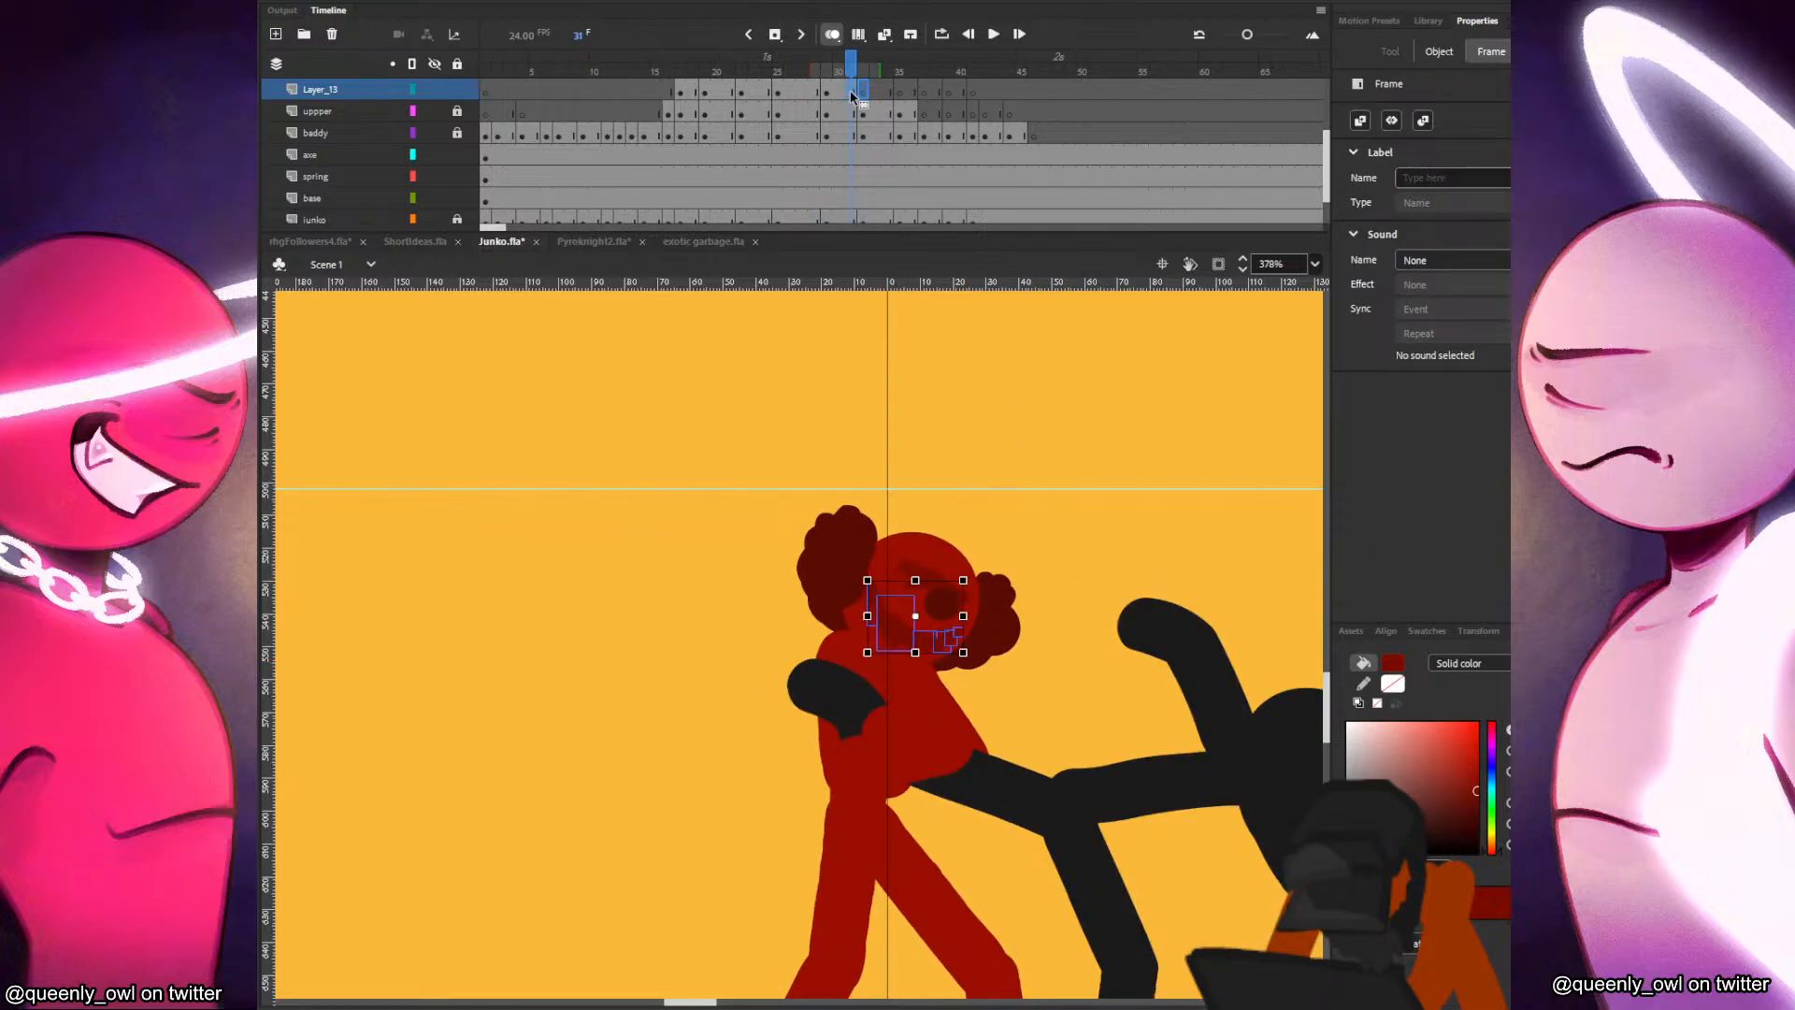
key("period")
left_click_drag(967, 634, 891, 610)
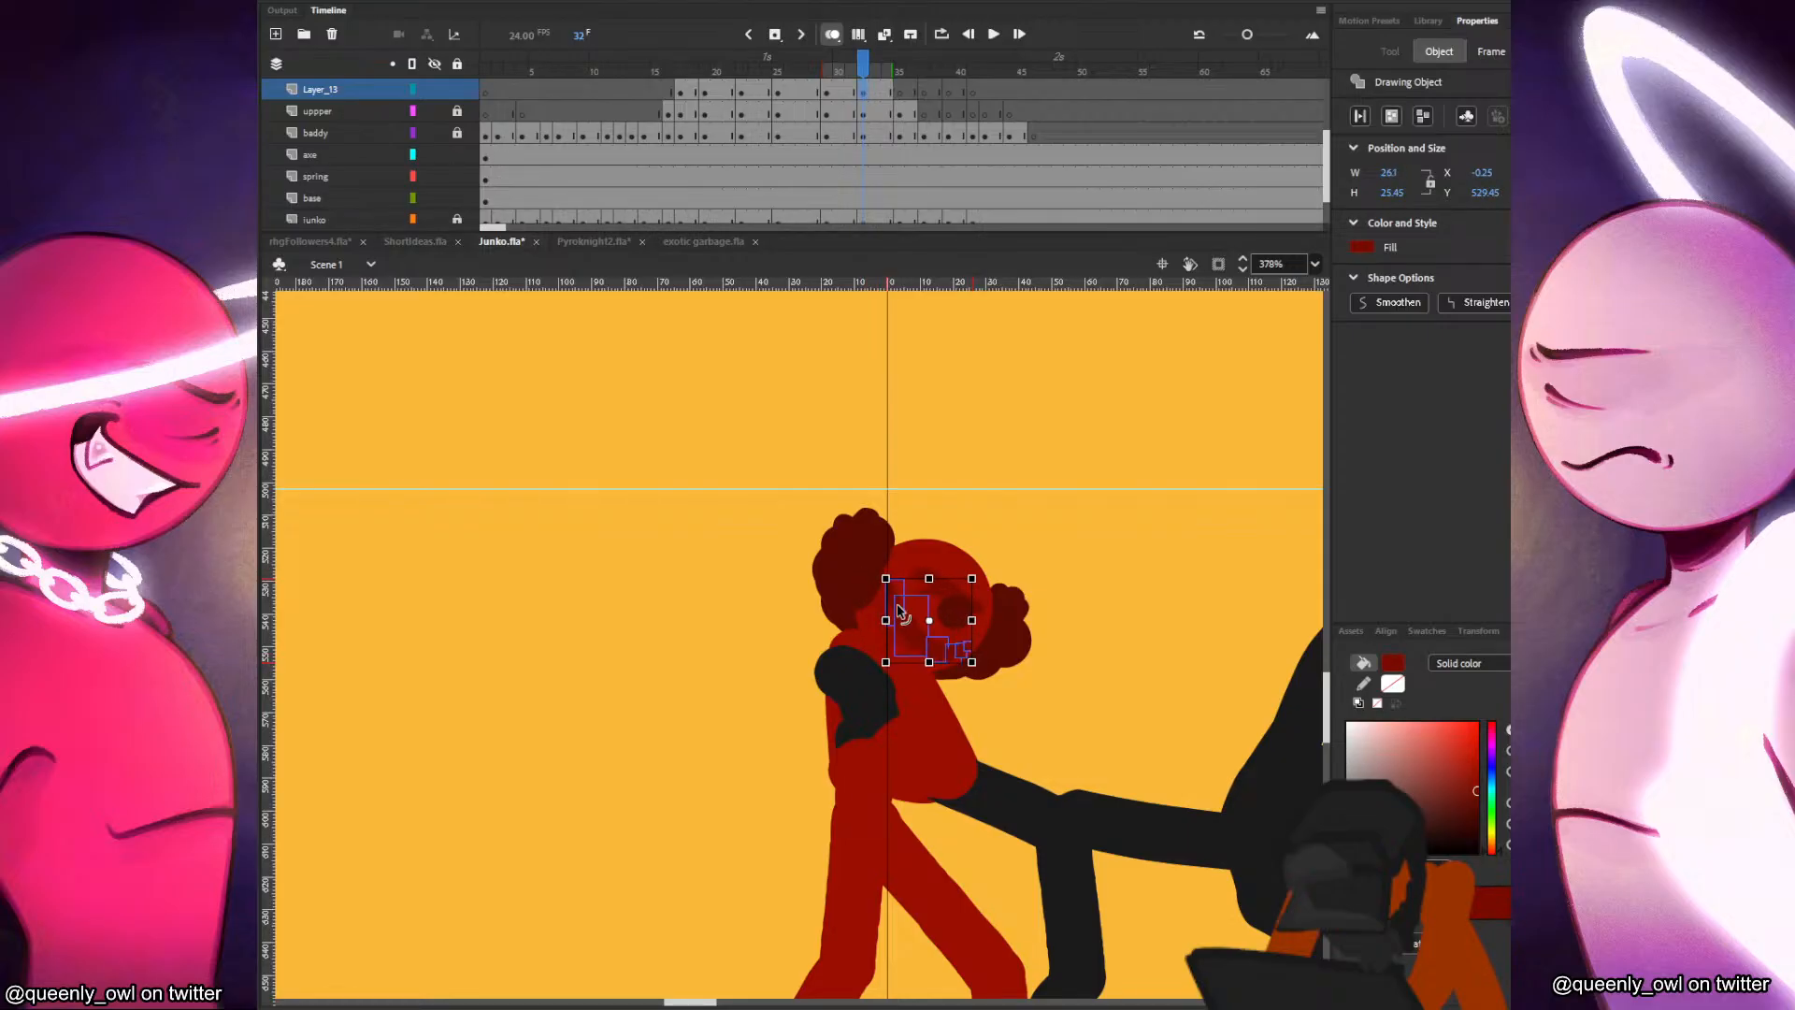
Compare the frame 32 face markings with the preceding pose, then skew them slightly to fit Junko's tilted head.
left_click(1089, 600)
key("comma")
key("period")
key("comma")
key("period")
left_click(863, 91)
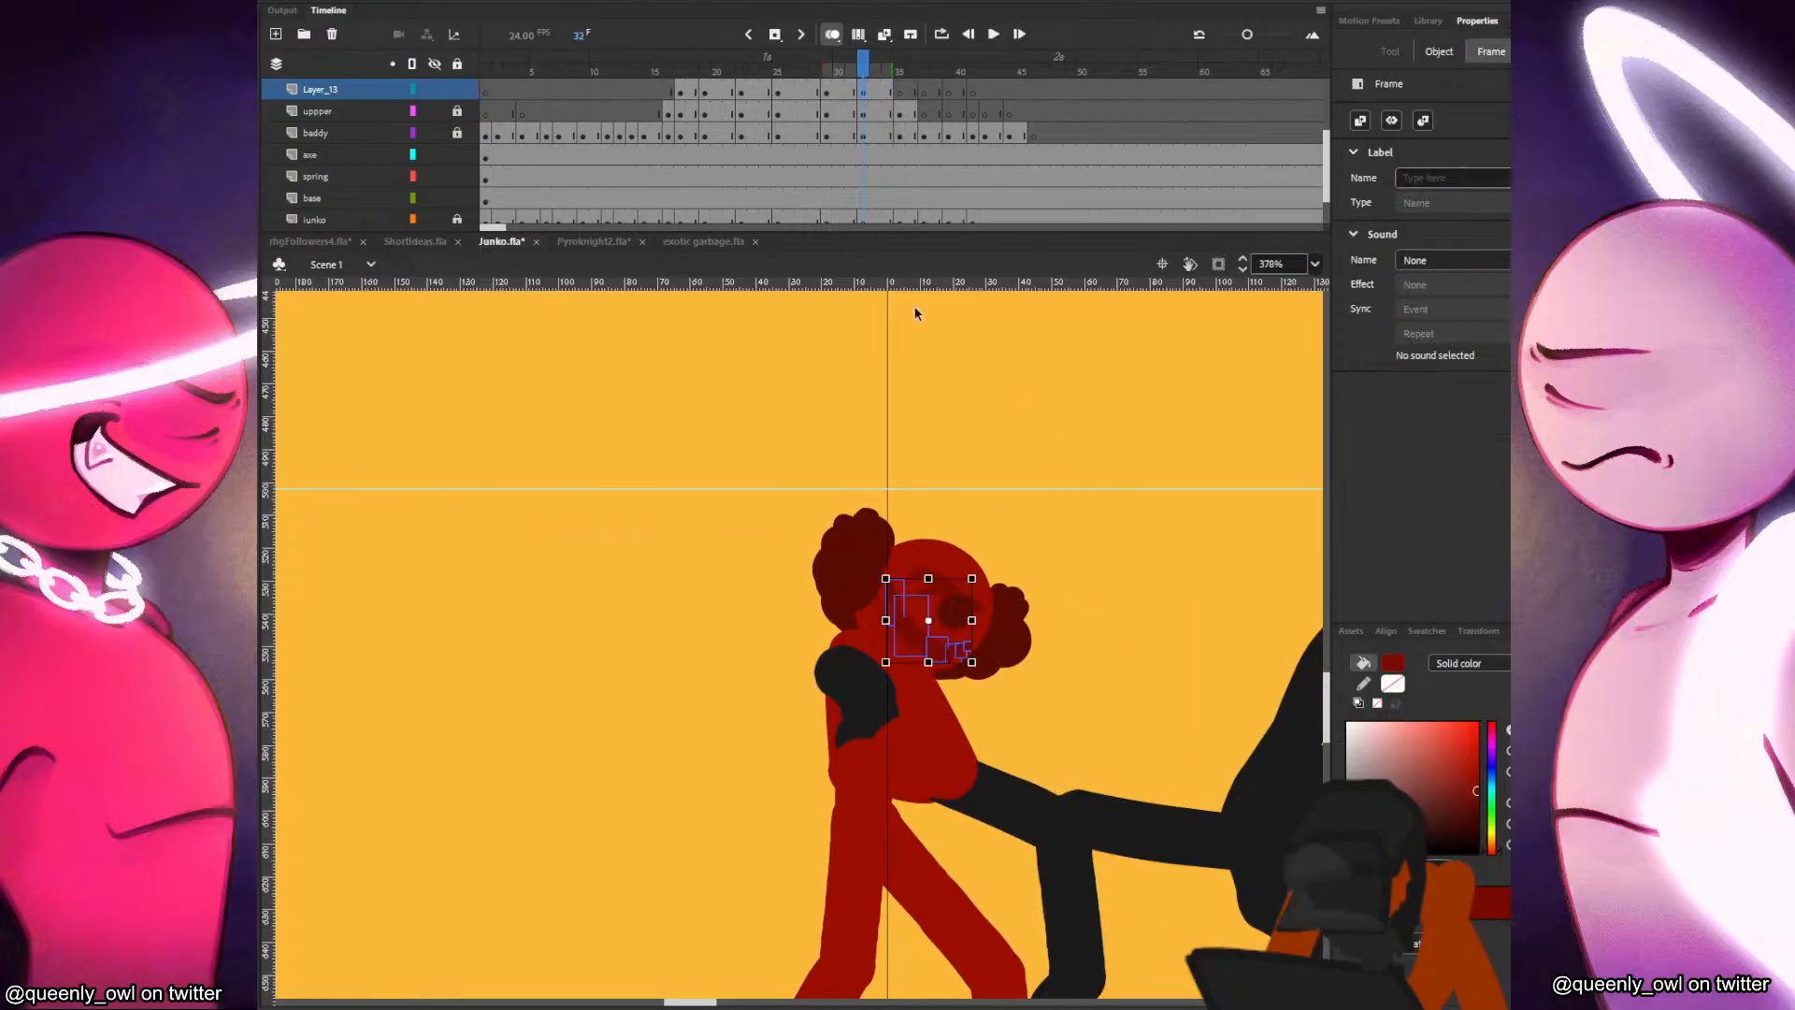
left_click(891, 603)
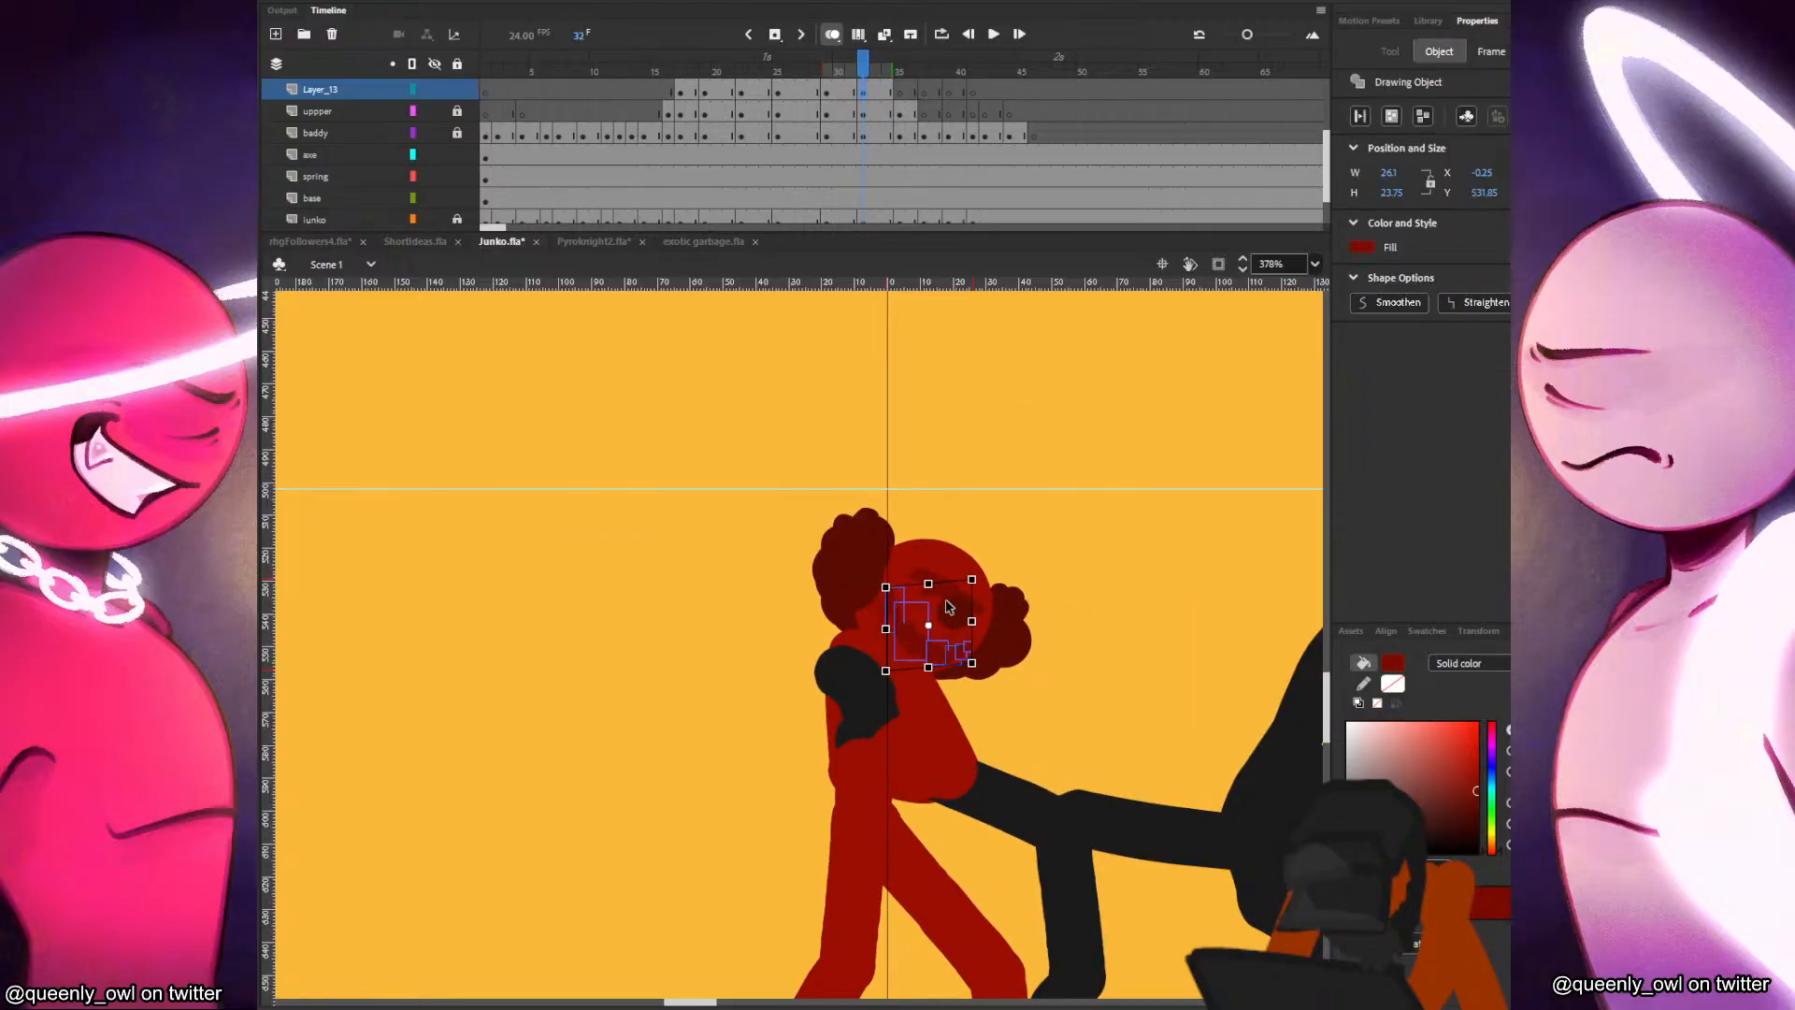
Nudge the frame 32 face markings into line with Junko's head, flipping against frame 31 to check the motion.
left_click(1058, 595)
key("comma")
key("period")
key("comma")
key("period")
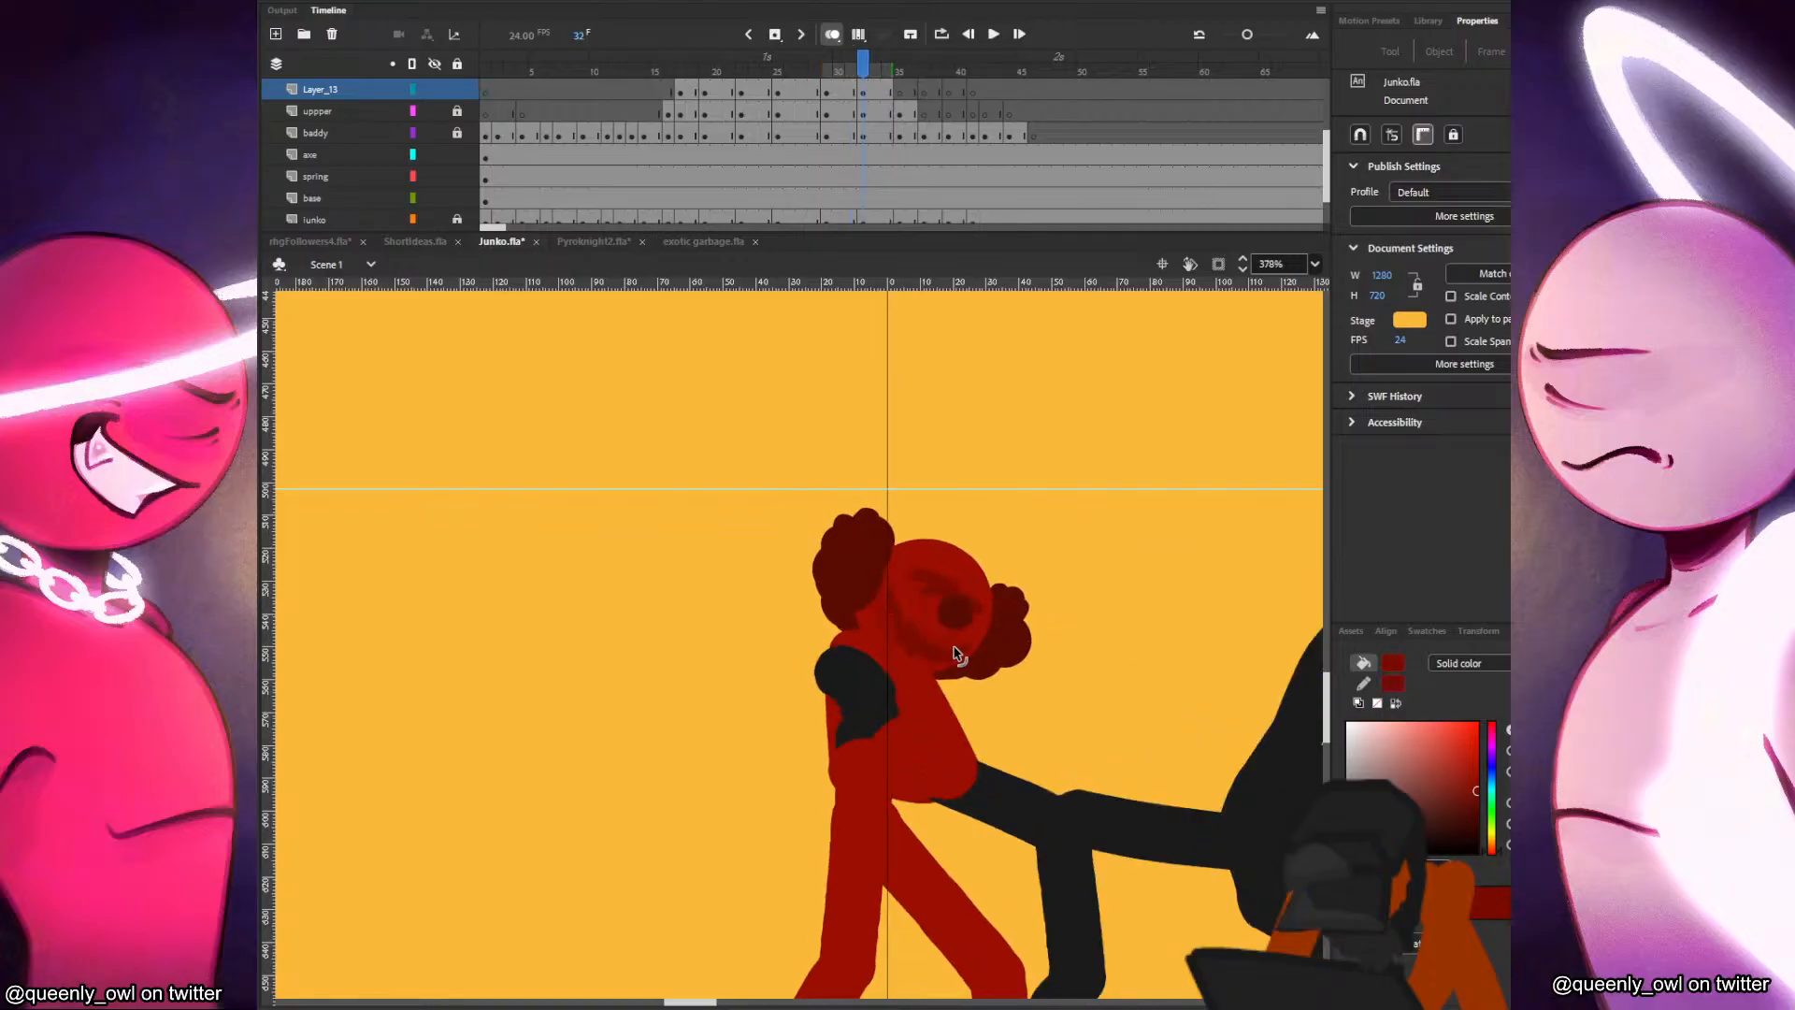
left_click(866, 93)
left_click_drag(957, 649, 961, 650)
key("comma")
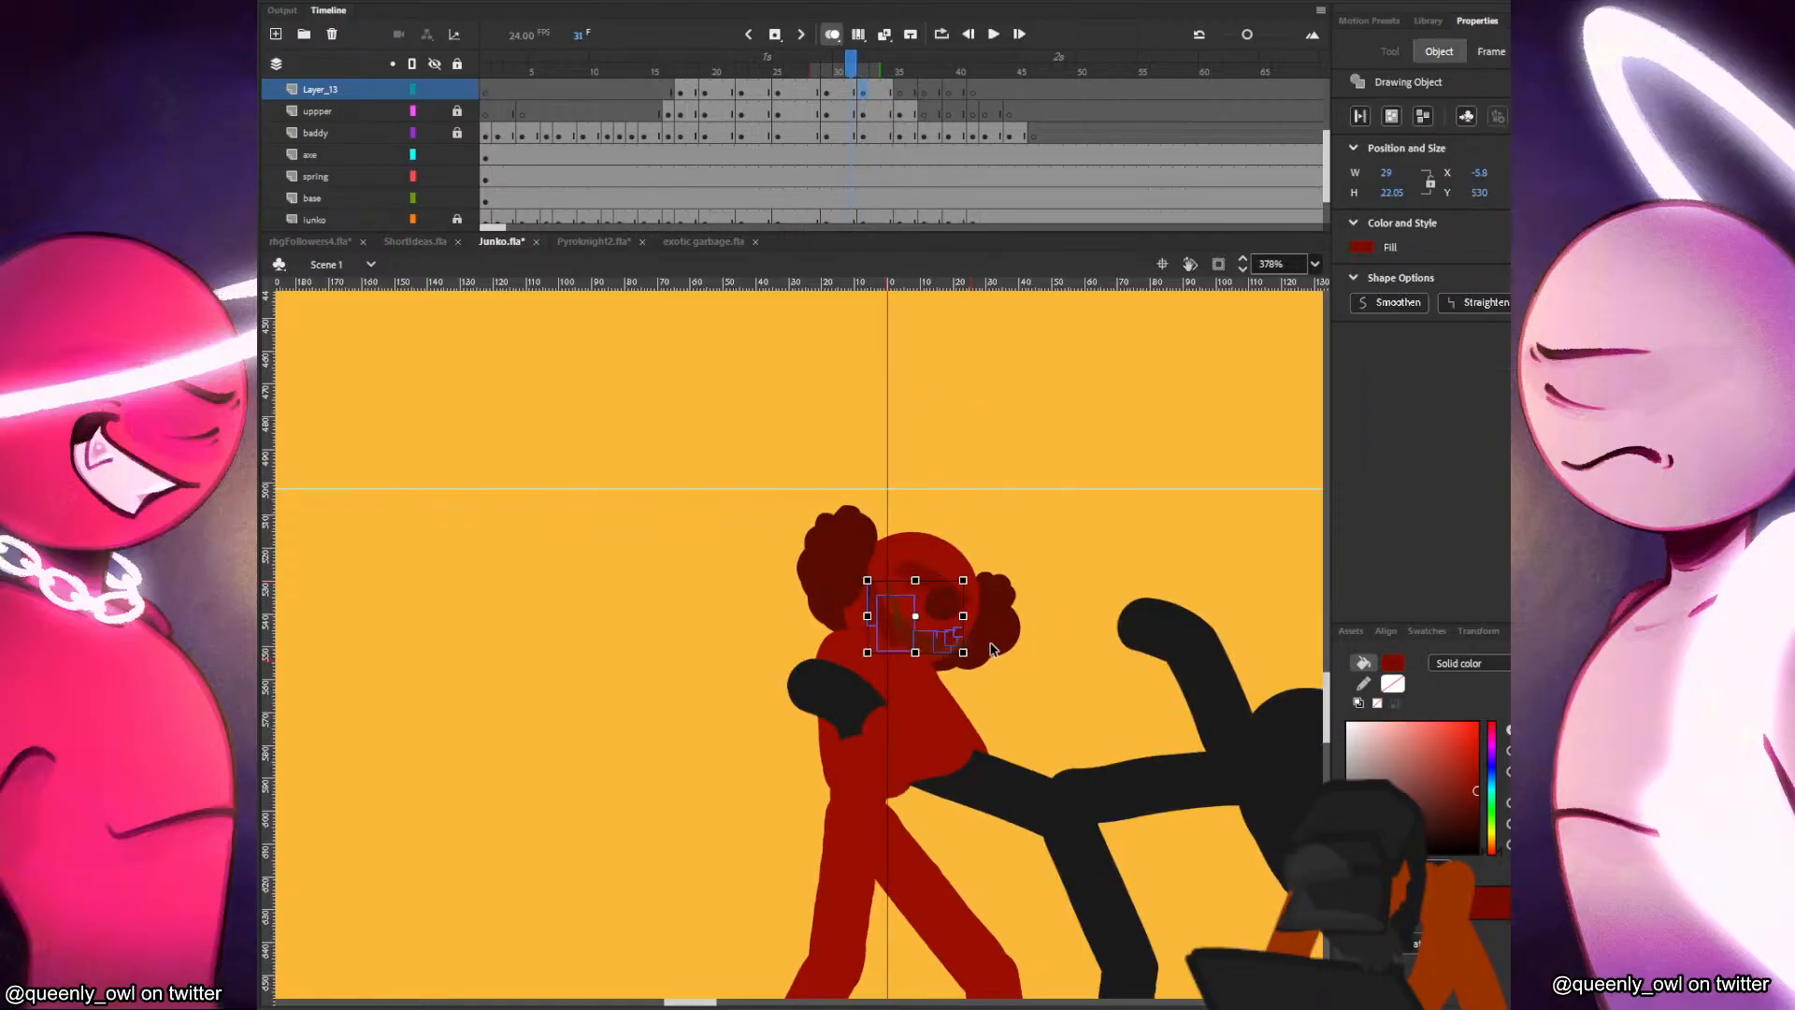
key("period")
left_click(1047, 621)
key("comma")
key("period")
key("period")
key("period")
key("period")
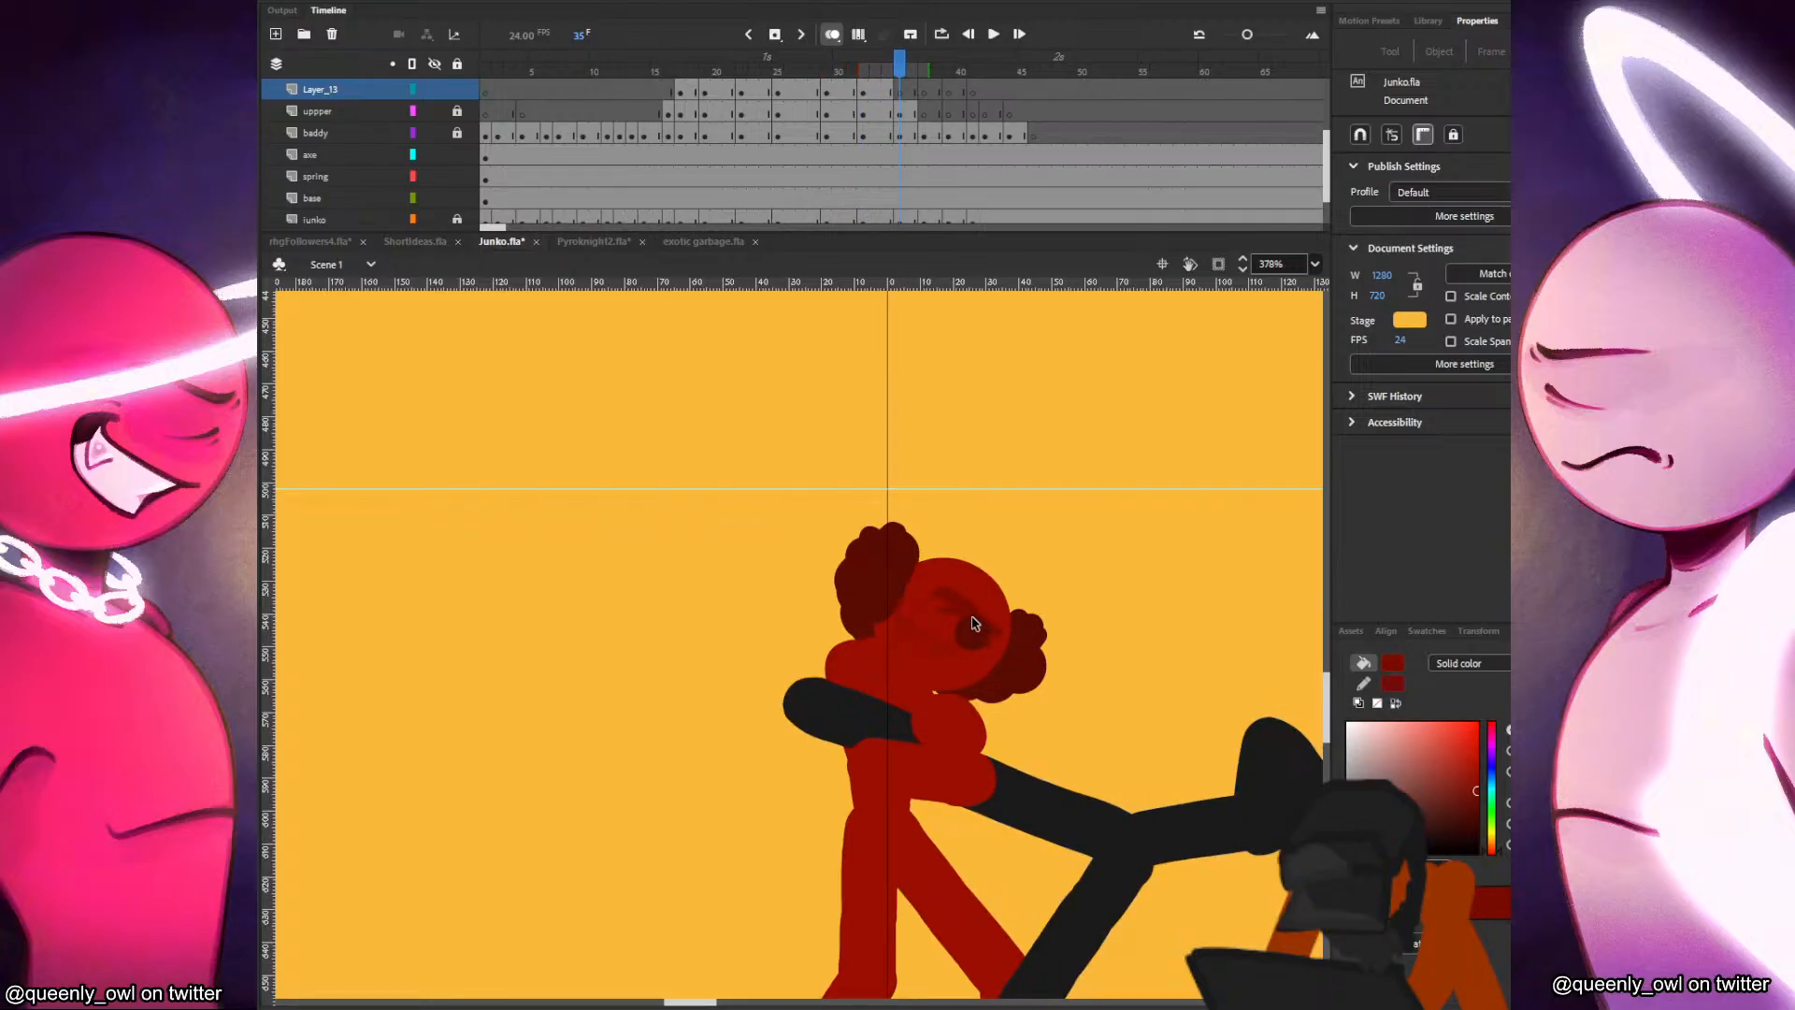
Paint a dark red curved mouth on Junko's face at frame 35 with the brush and compare it with the preceding frame.
key("b")
left_click_drag(915, 619, 920, 637)
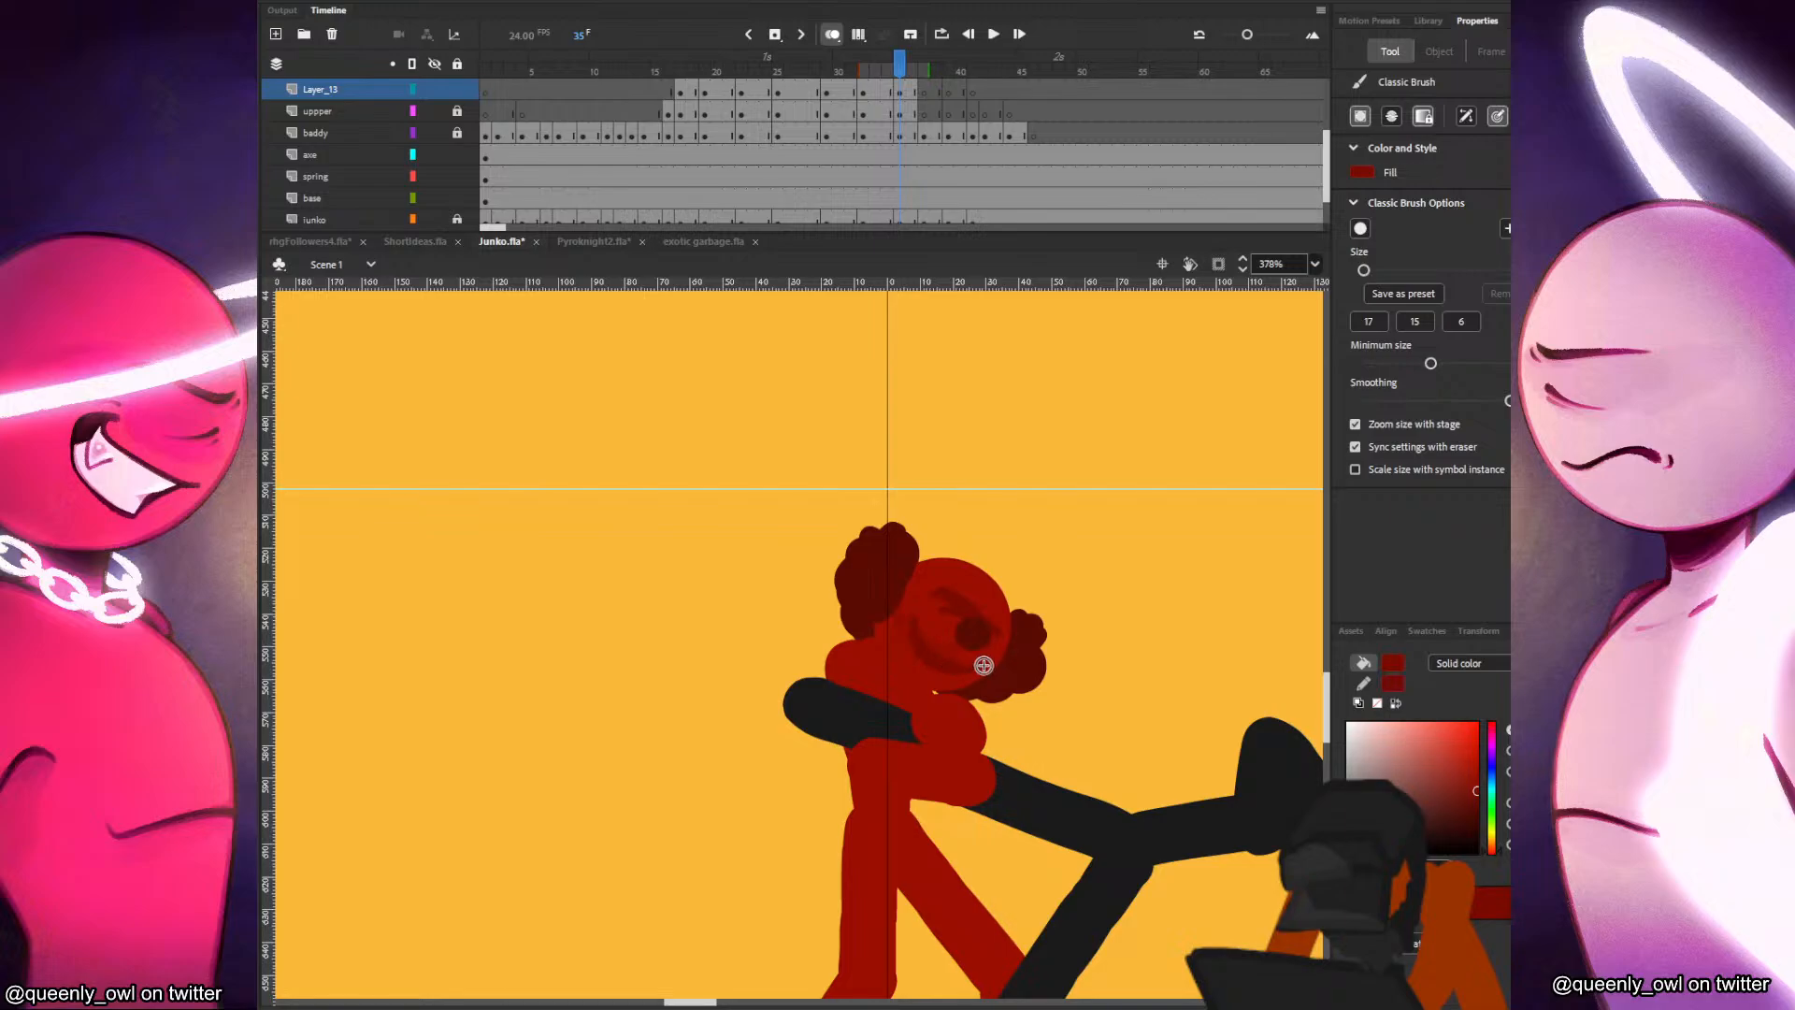
key("comma")
key("period")
key("comma")
key("period")
key("period")
key("period")
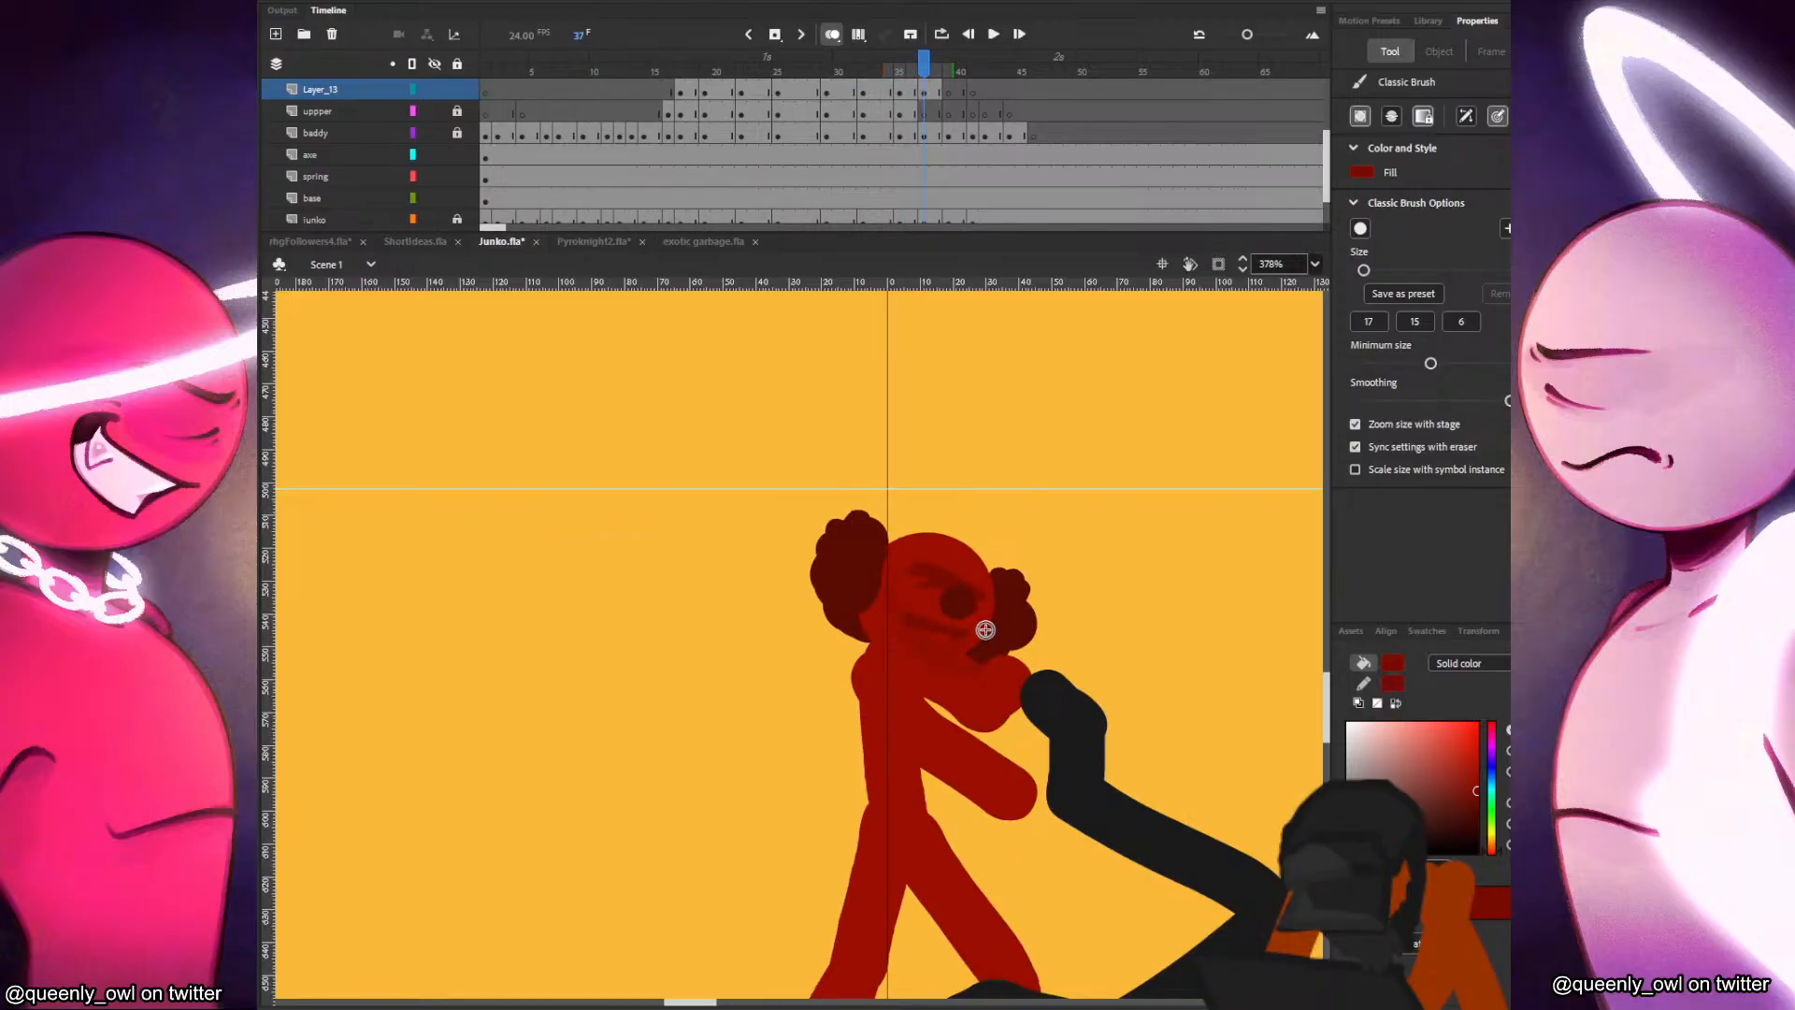
Paint Junko's dark red mouth line at frames 37 and 39, continuing the face markings to the end of the sequence.
key("period")
key("period")
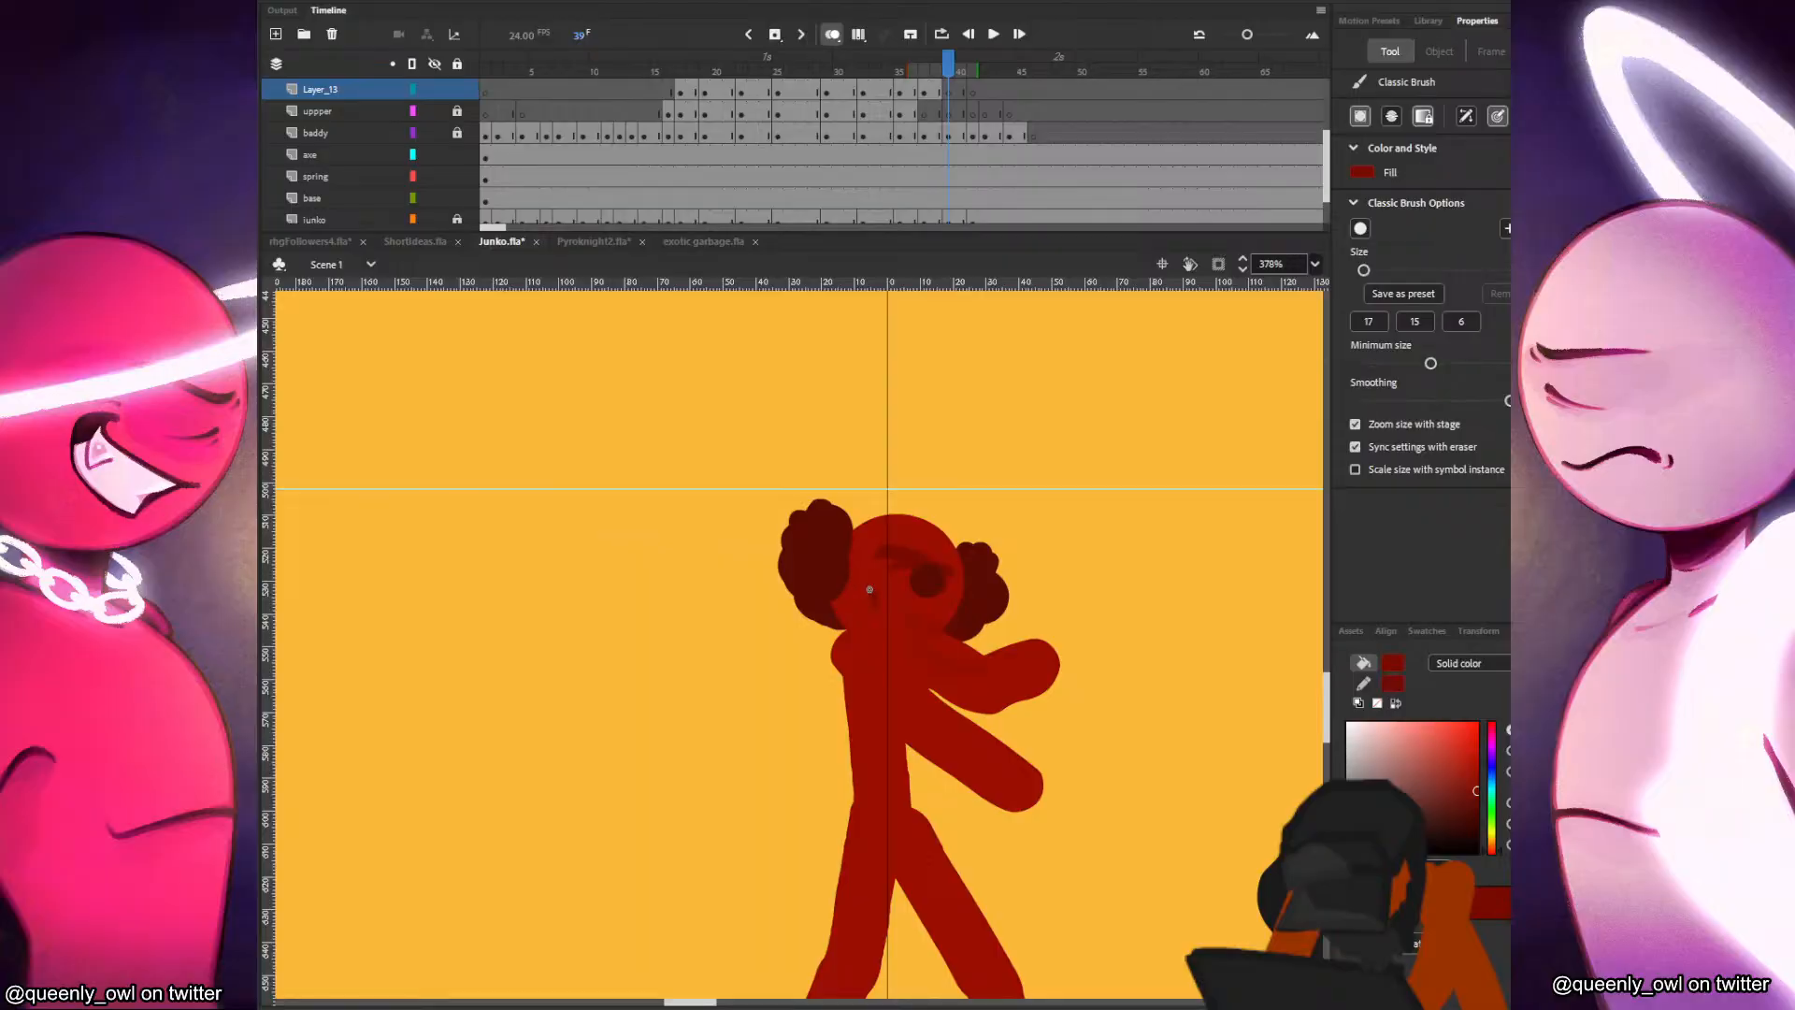
key("period")
key("period")
key("period")
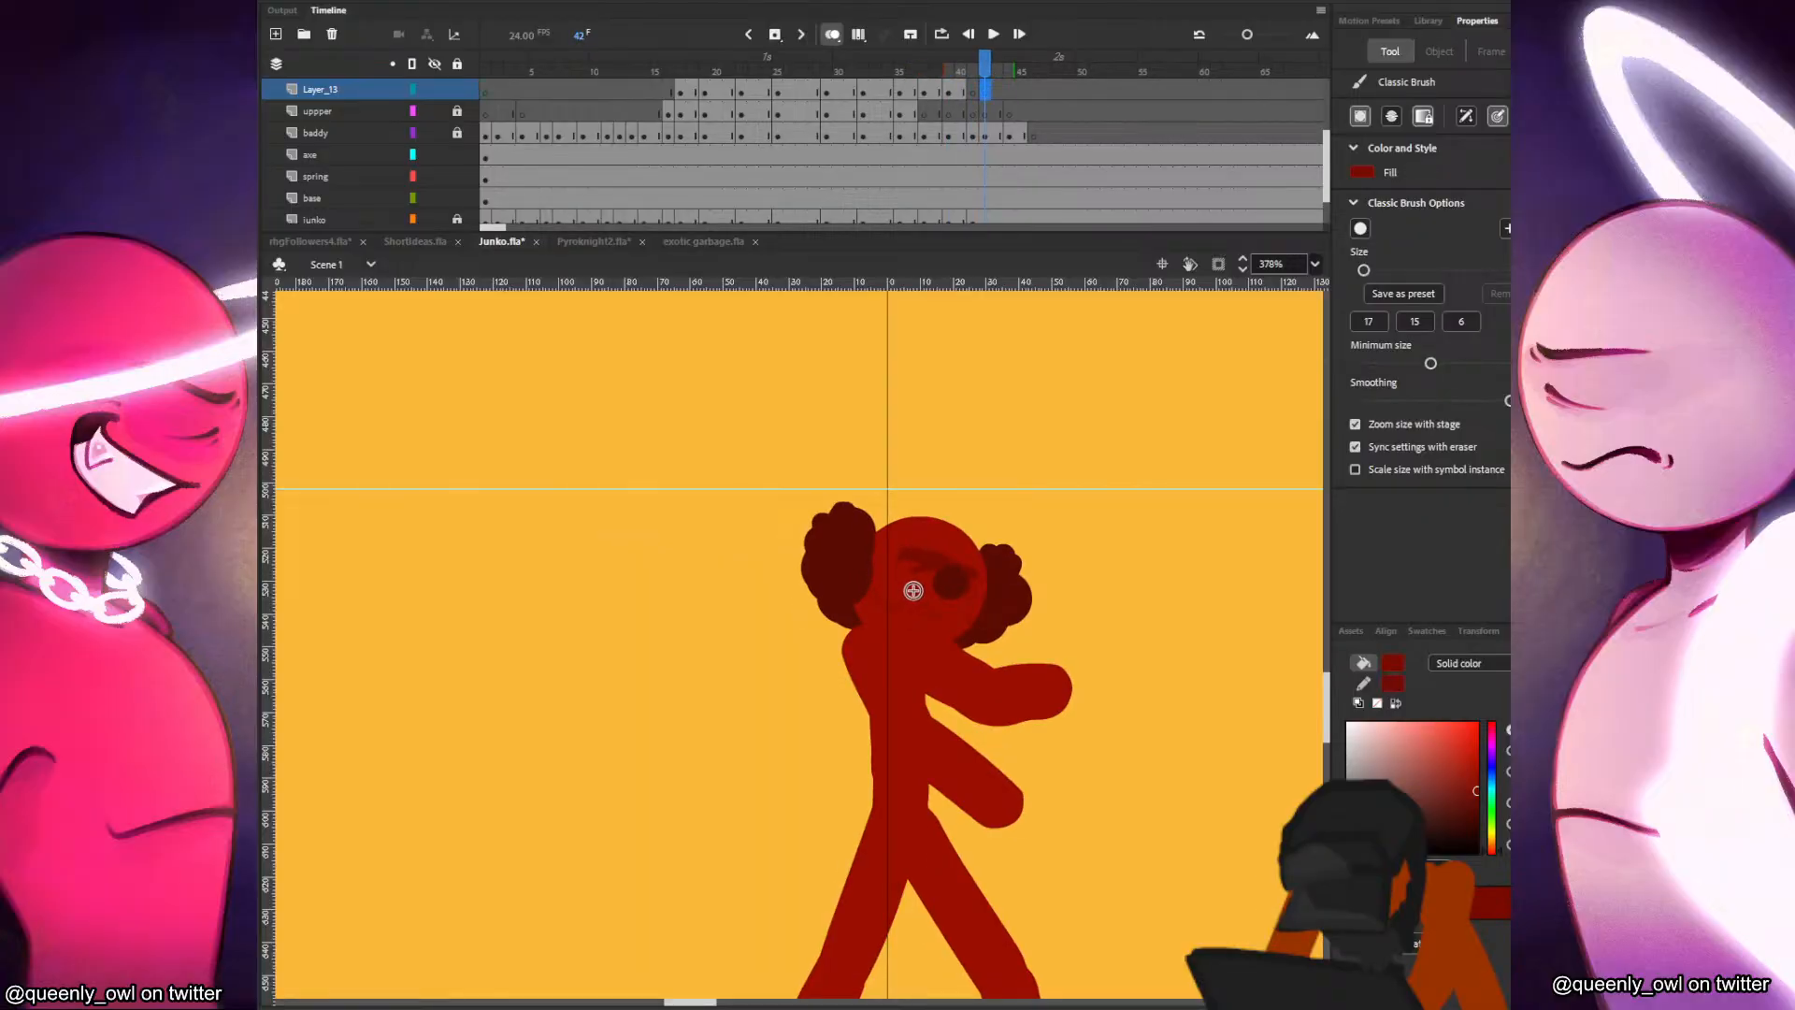
Play back the fight from frames 15, 13 and 1 to review Junko's face markings in motion.
left_click(658, 101)
key("Return")
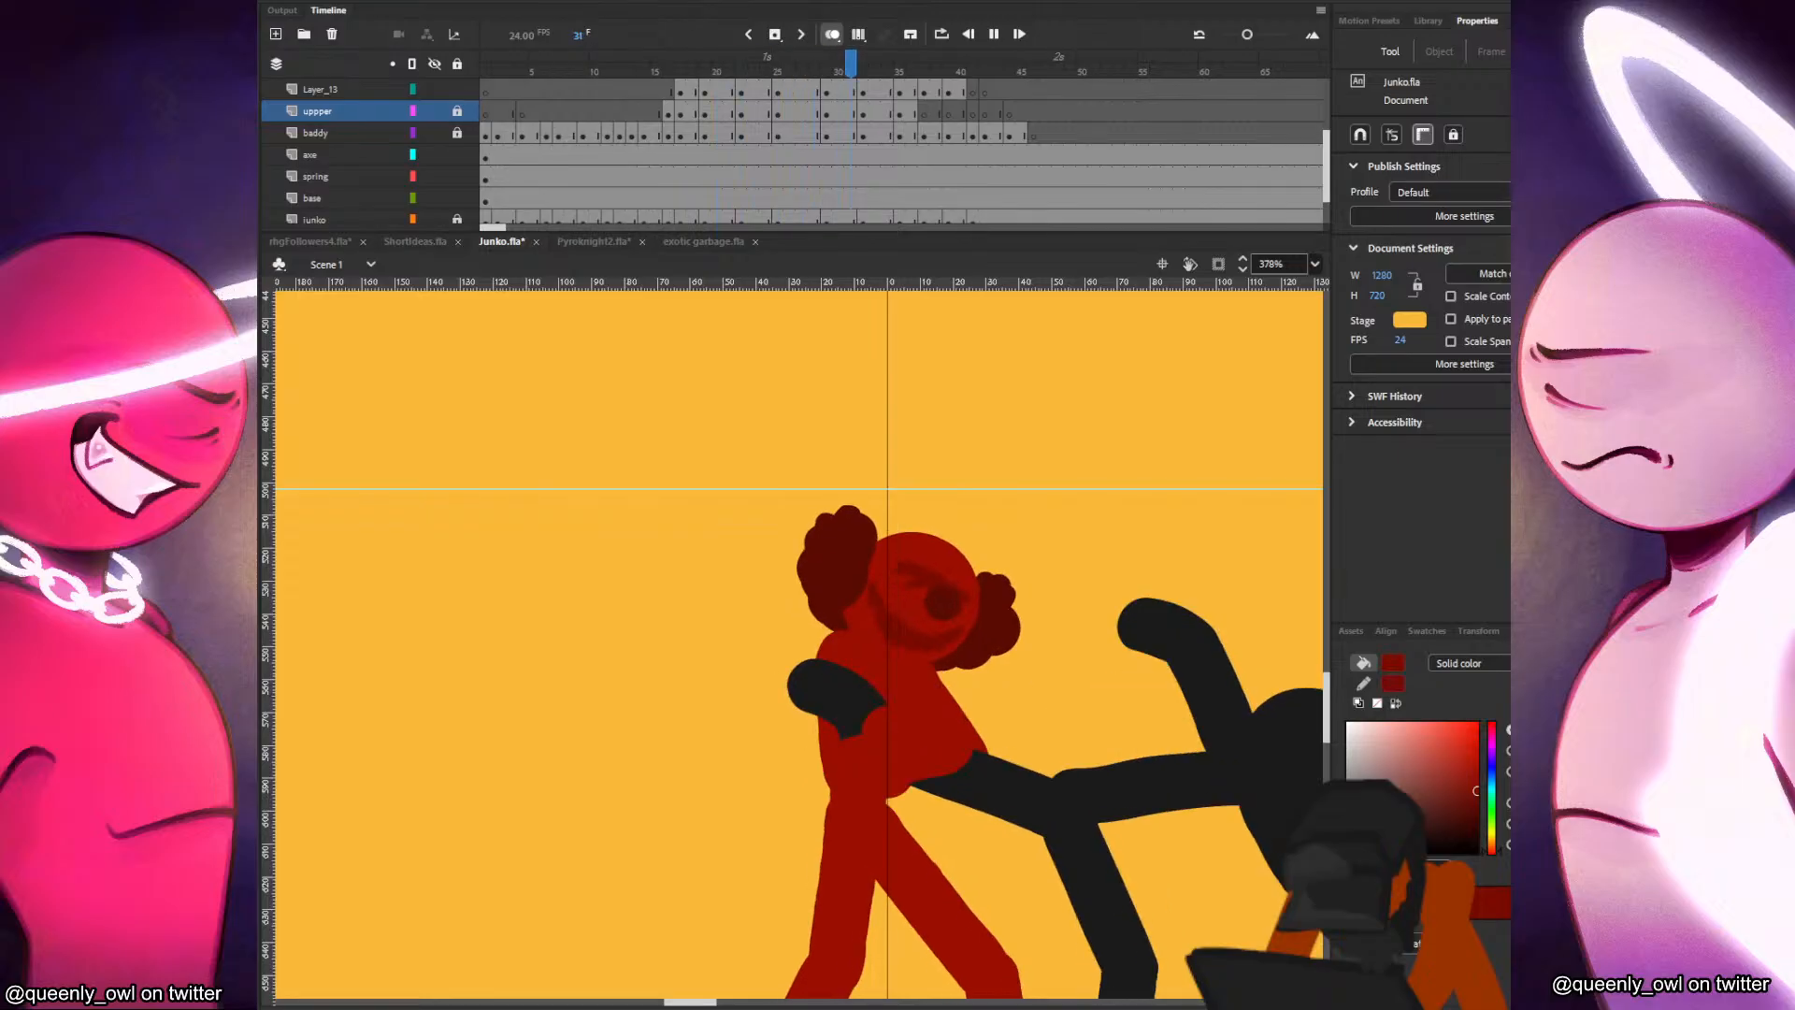
left_click(656, 116)
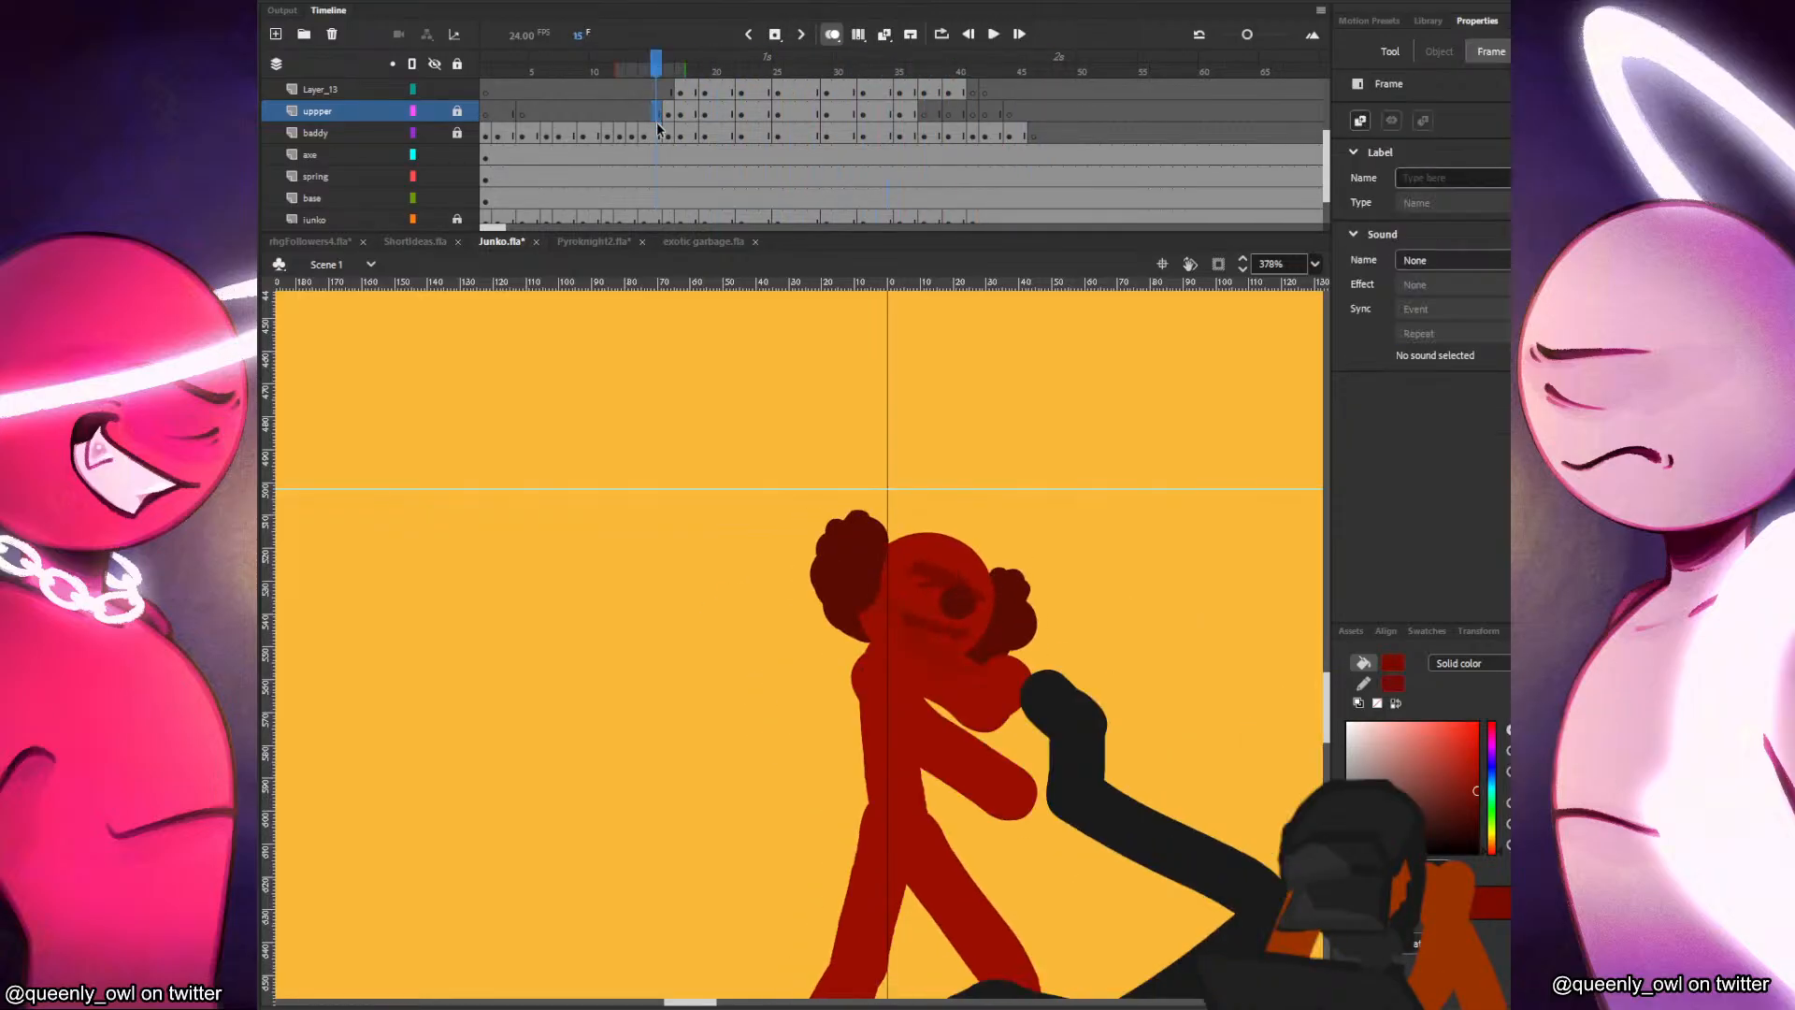
scroll(938, 486, "down", 2)
key("Return")
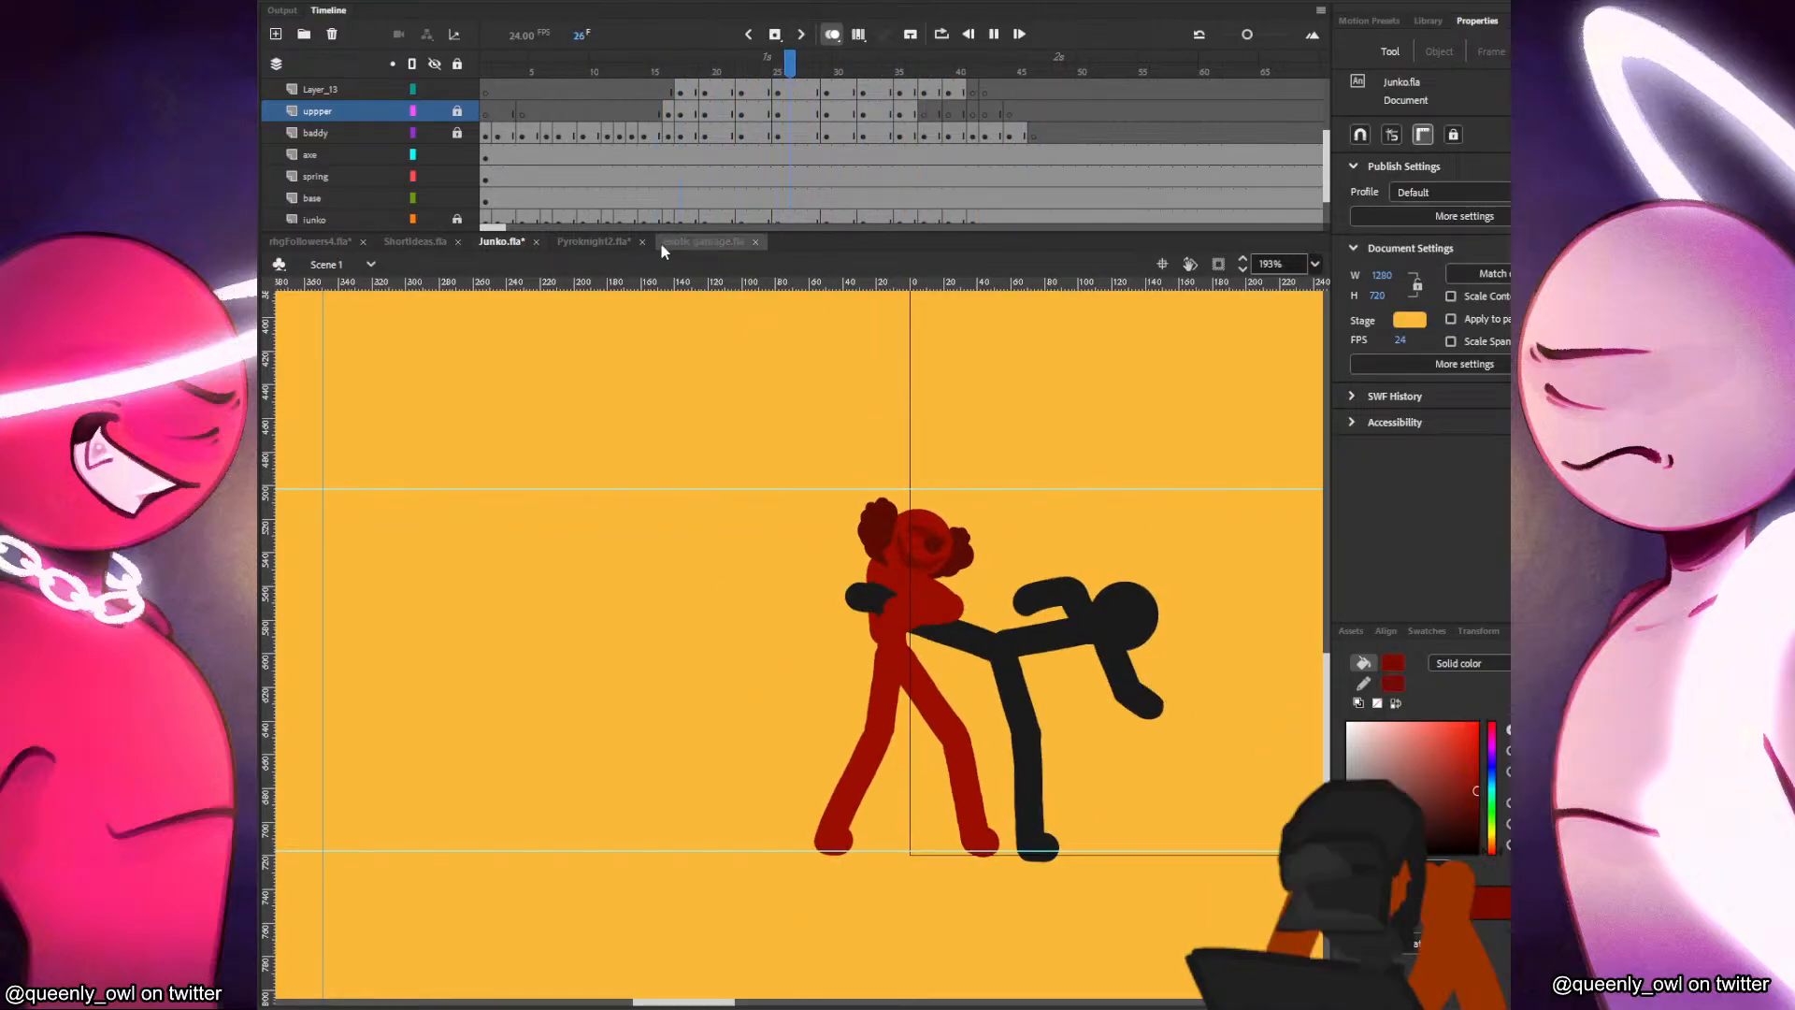
left_click(635, 129)
key("Return")
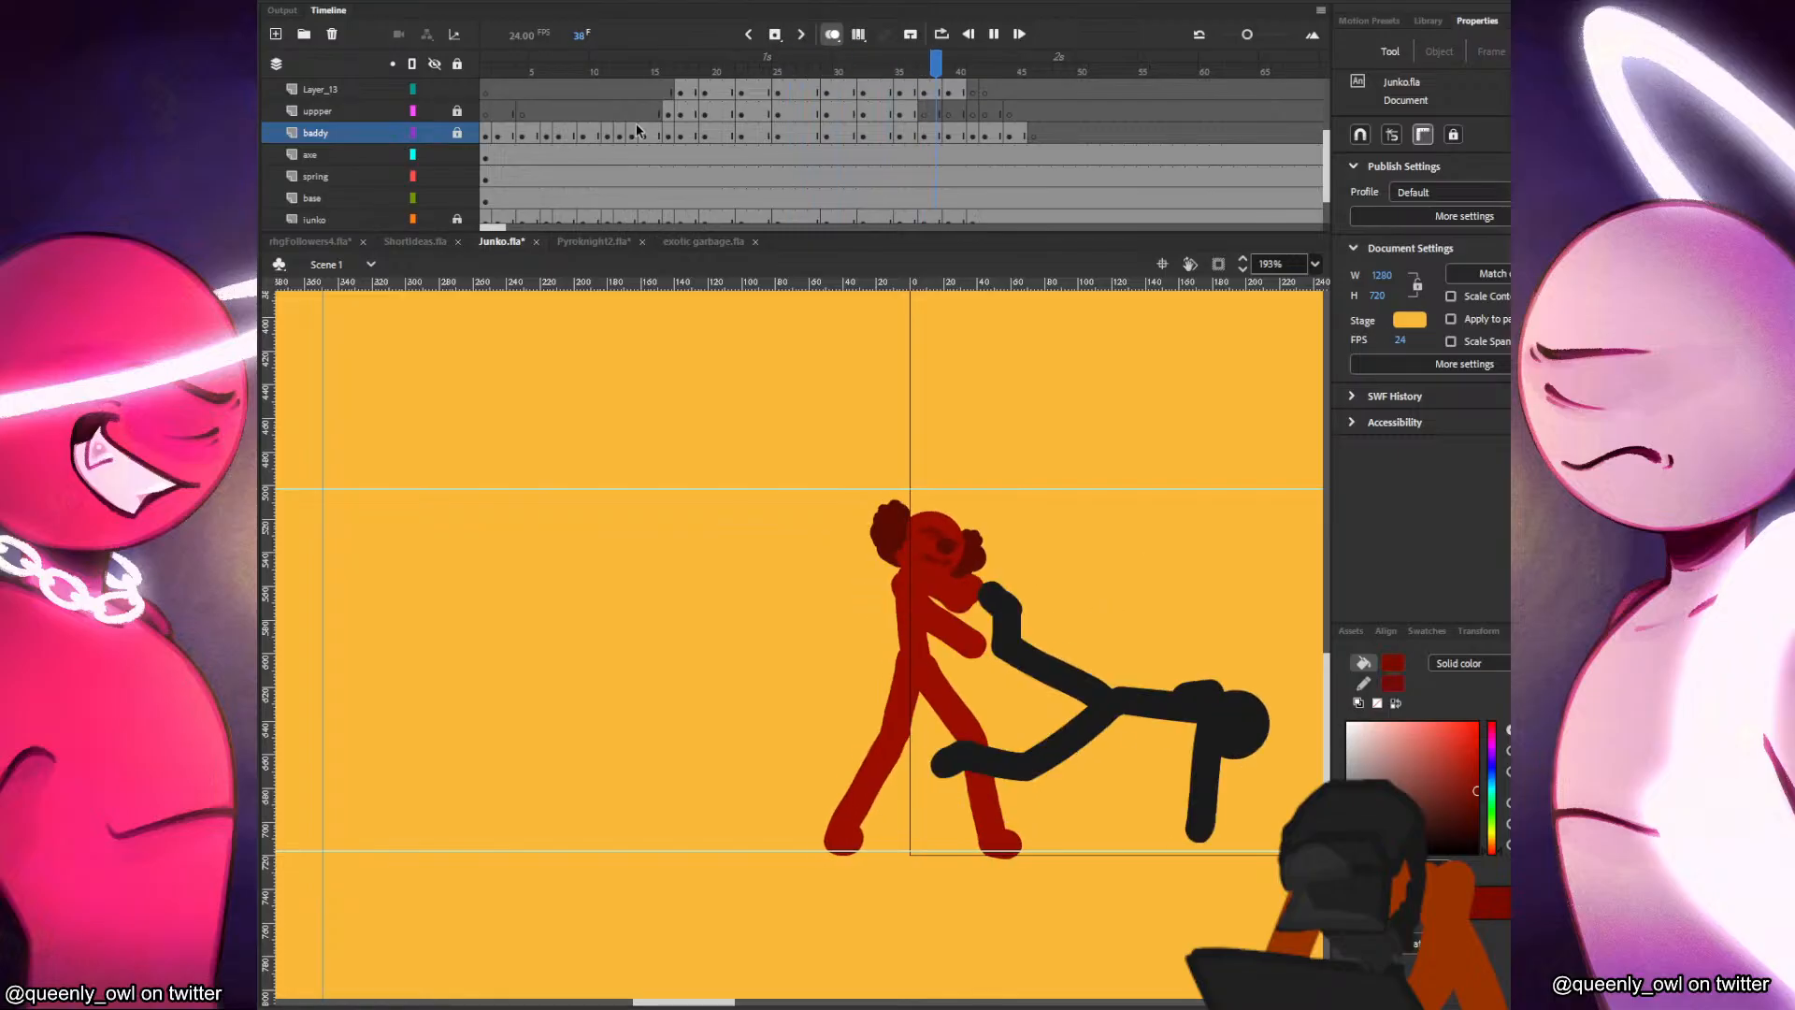
left_click(637, 128)
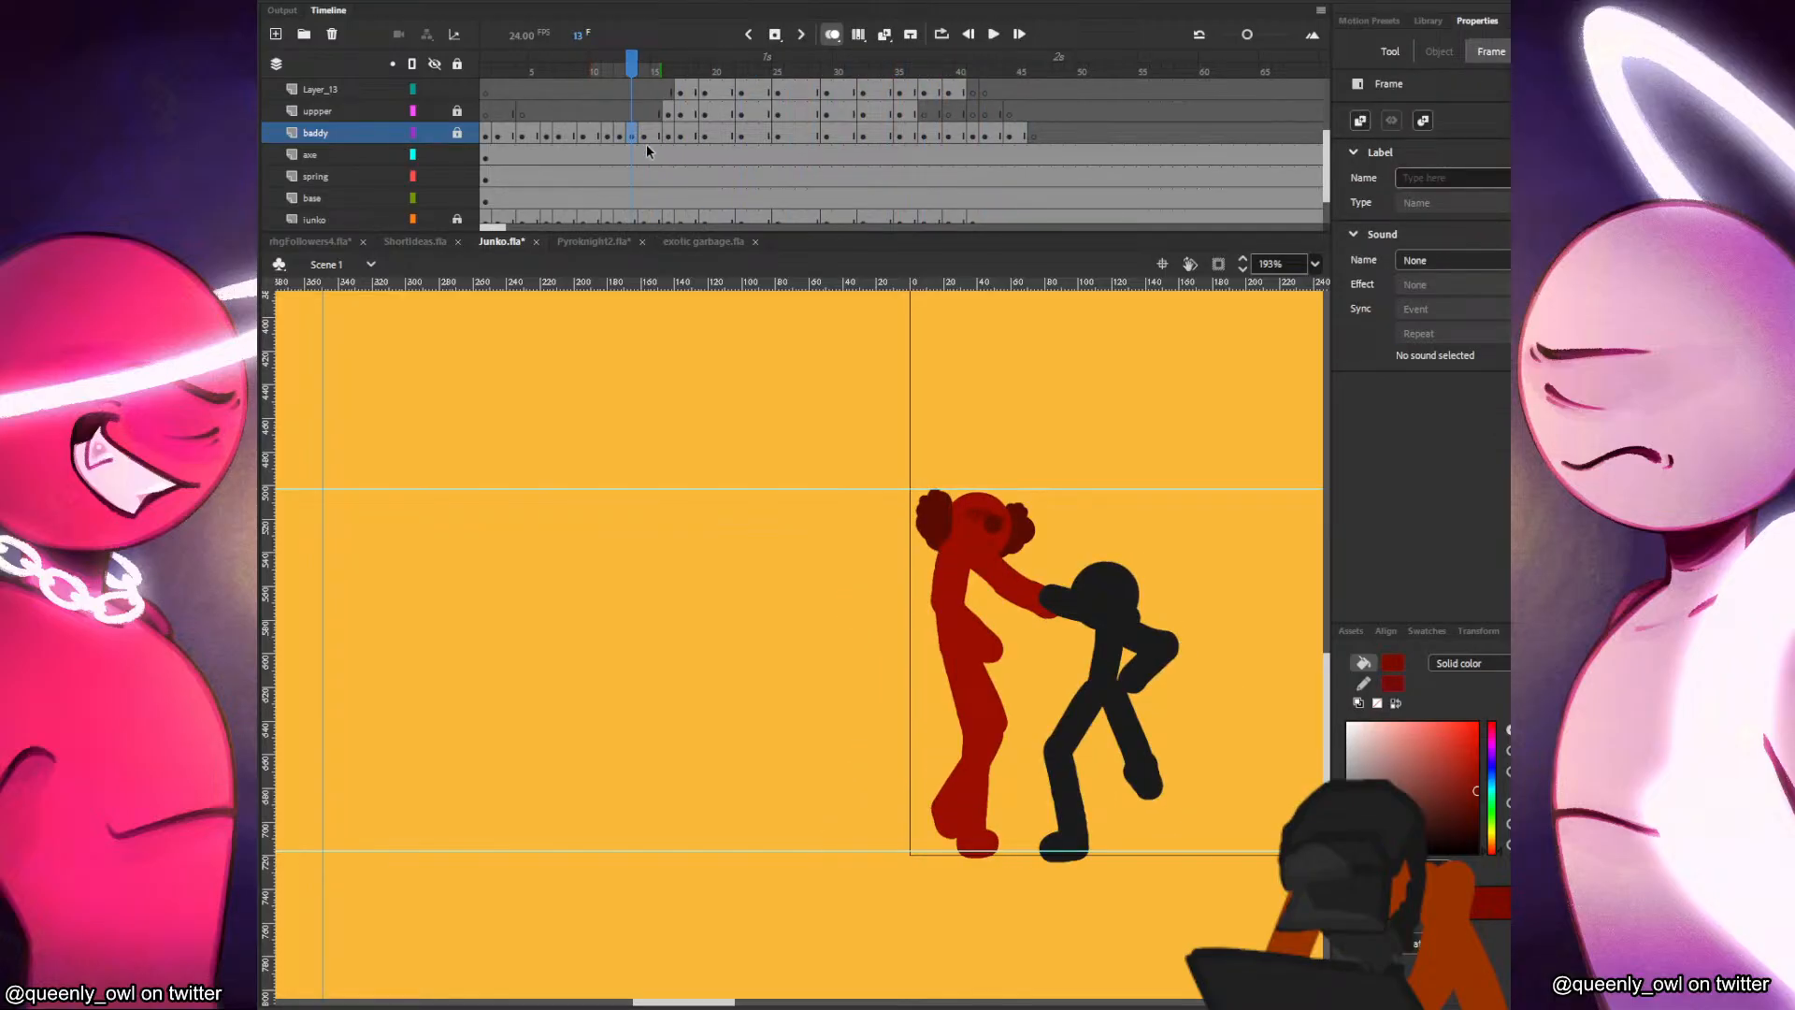
left_click(485, 88)
key("Return")
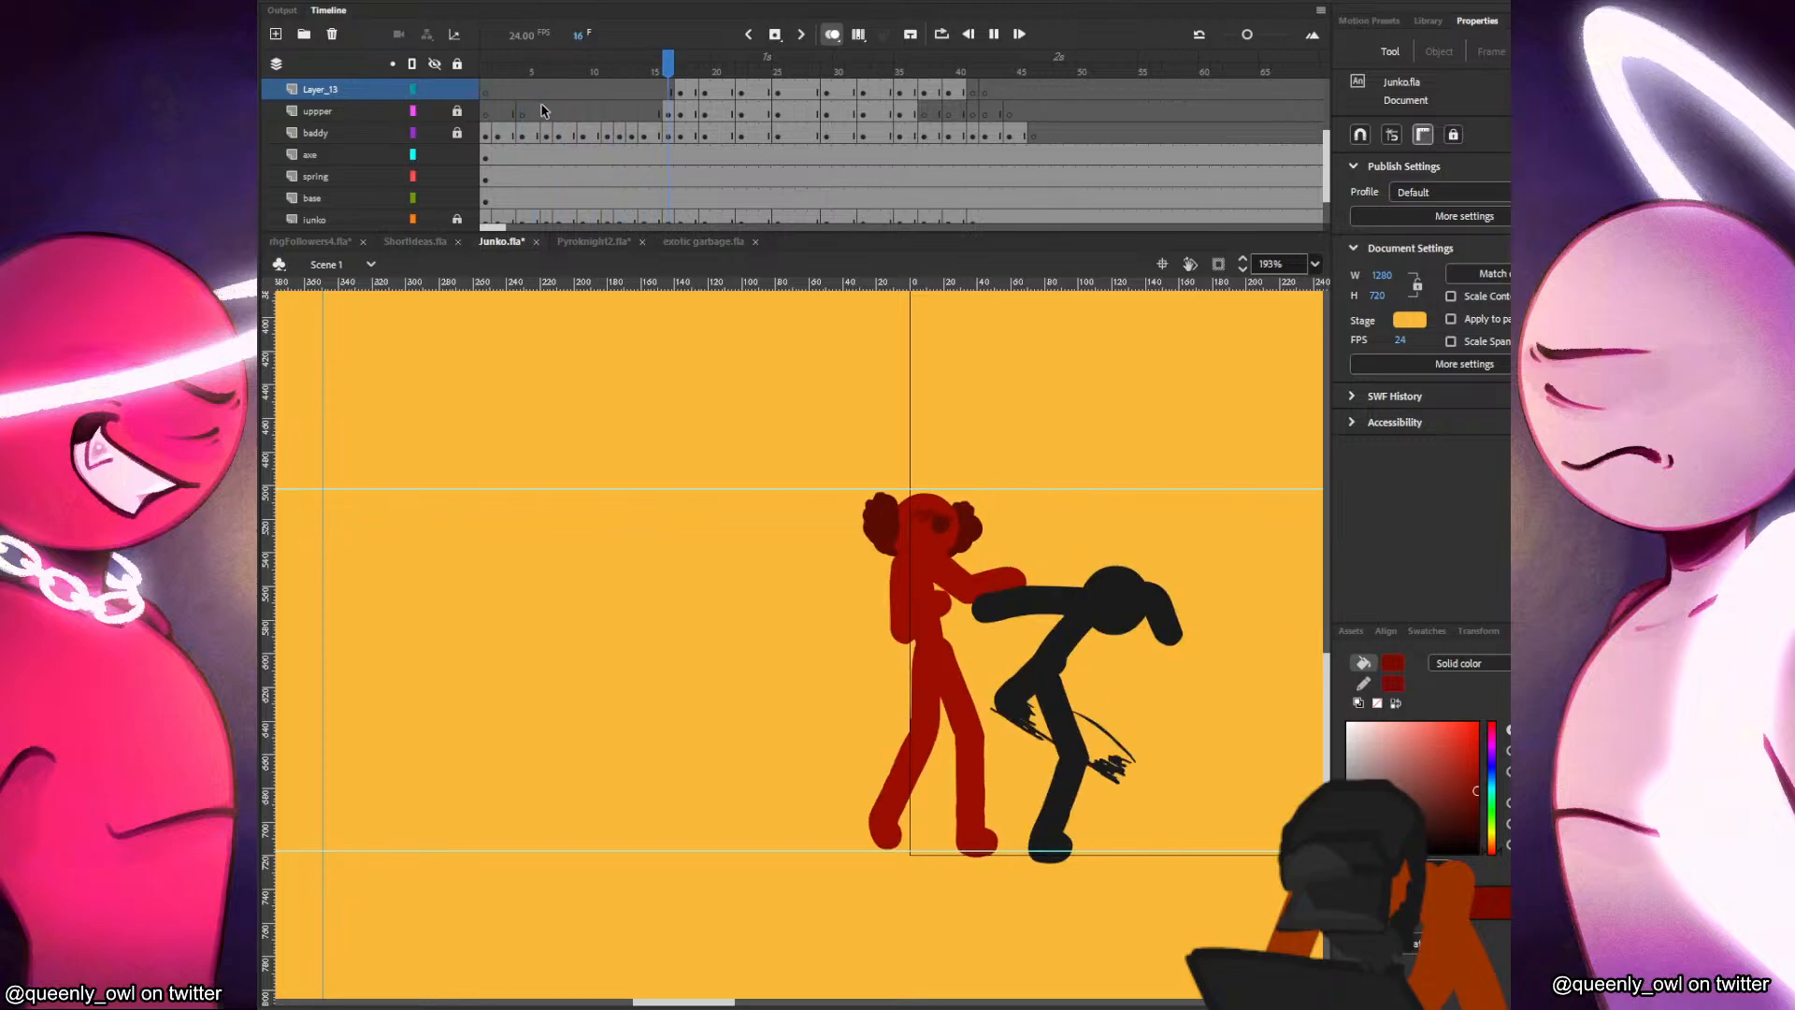
left_click(490, 86)
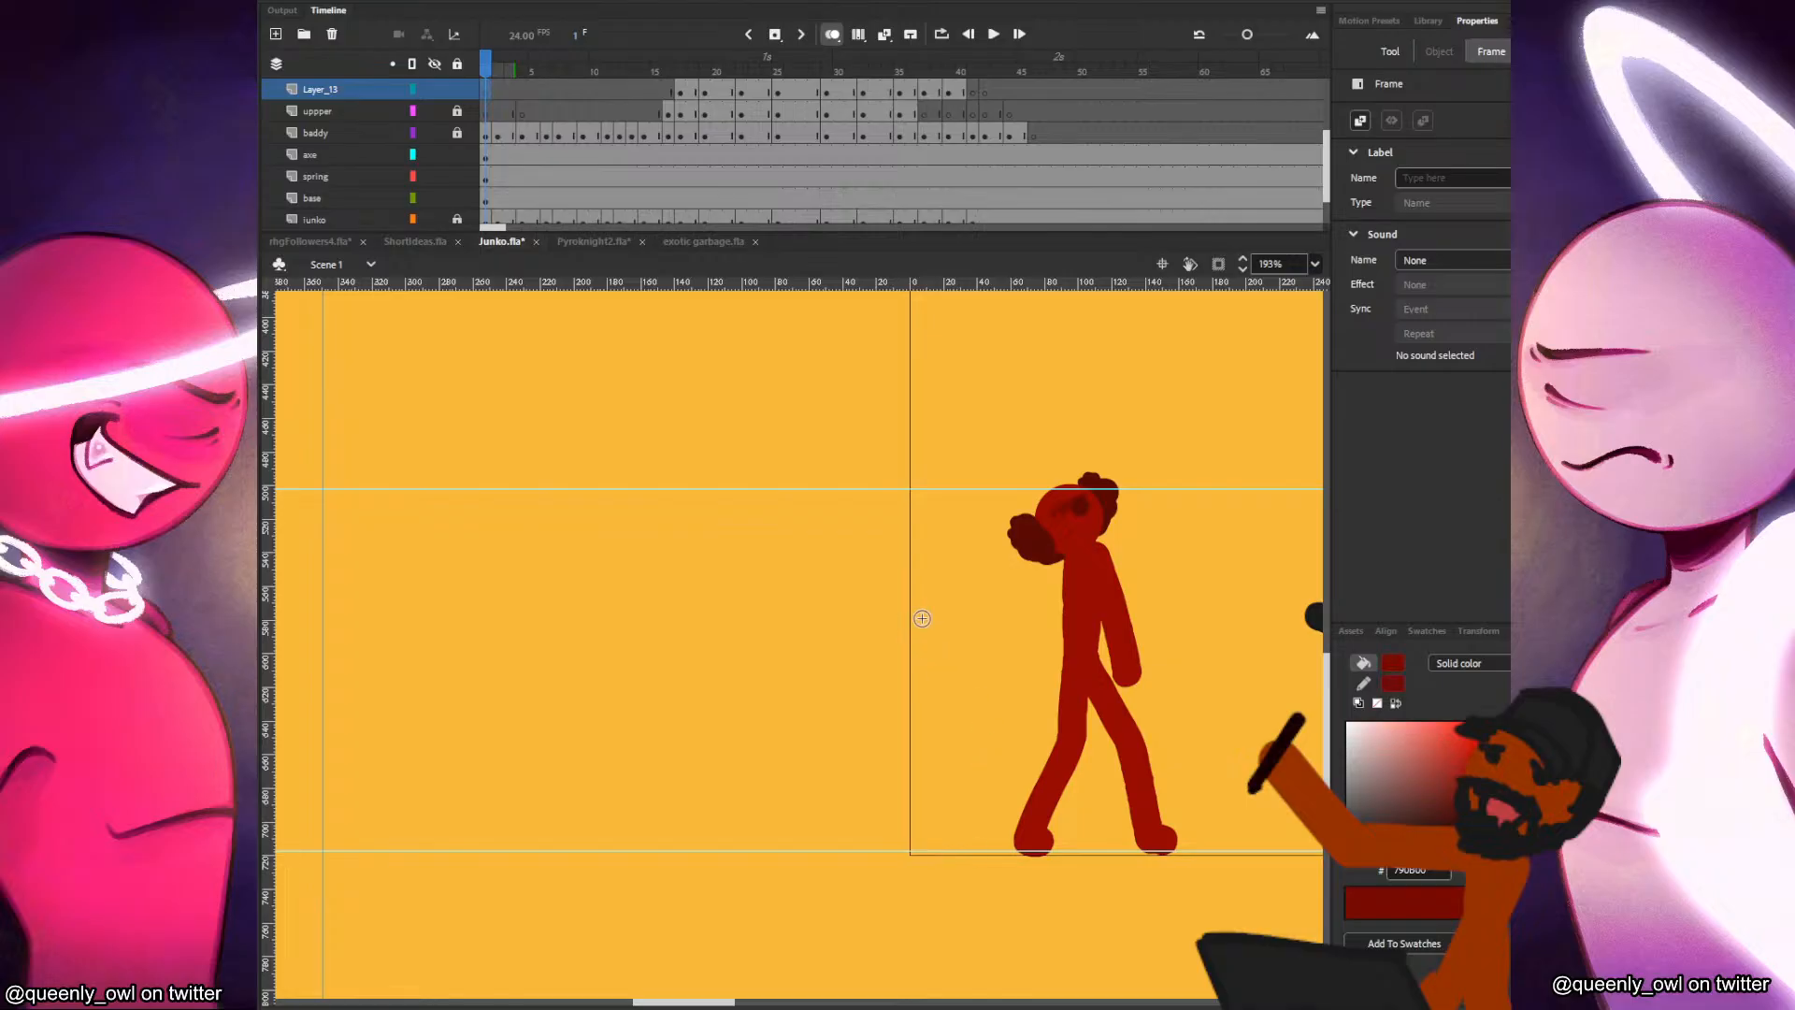
Insert blank keyframes on Layer_13 at frames 2, 4, 6, 7 and 9 to match Junko's poses.
left_click(500, 94)
left_click(518, 91)
left_click(542, 91)
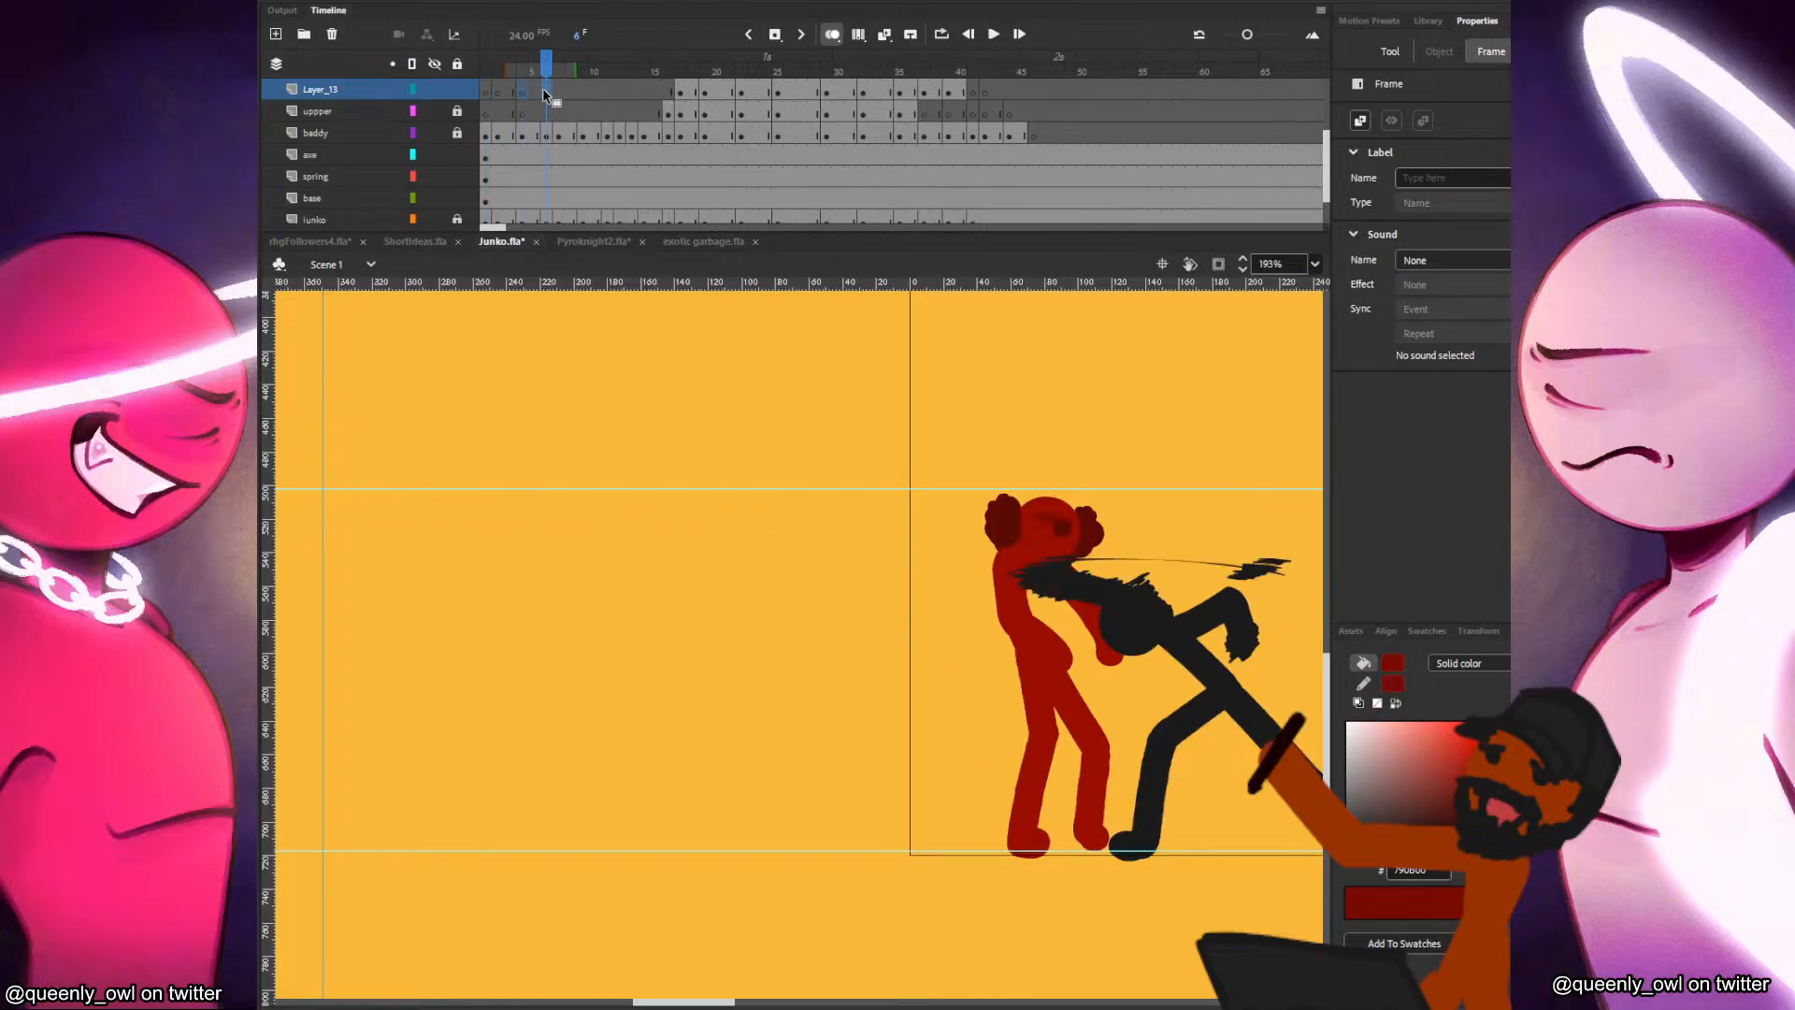
left_click(584, 94)
left_click(558, 90)
key("F7")
left_click(587, 98)
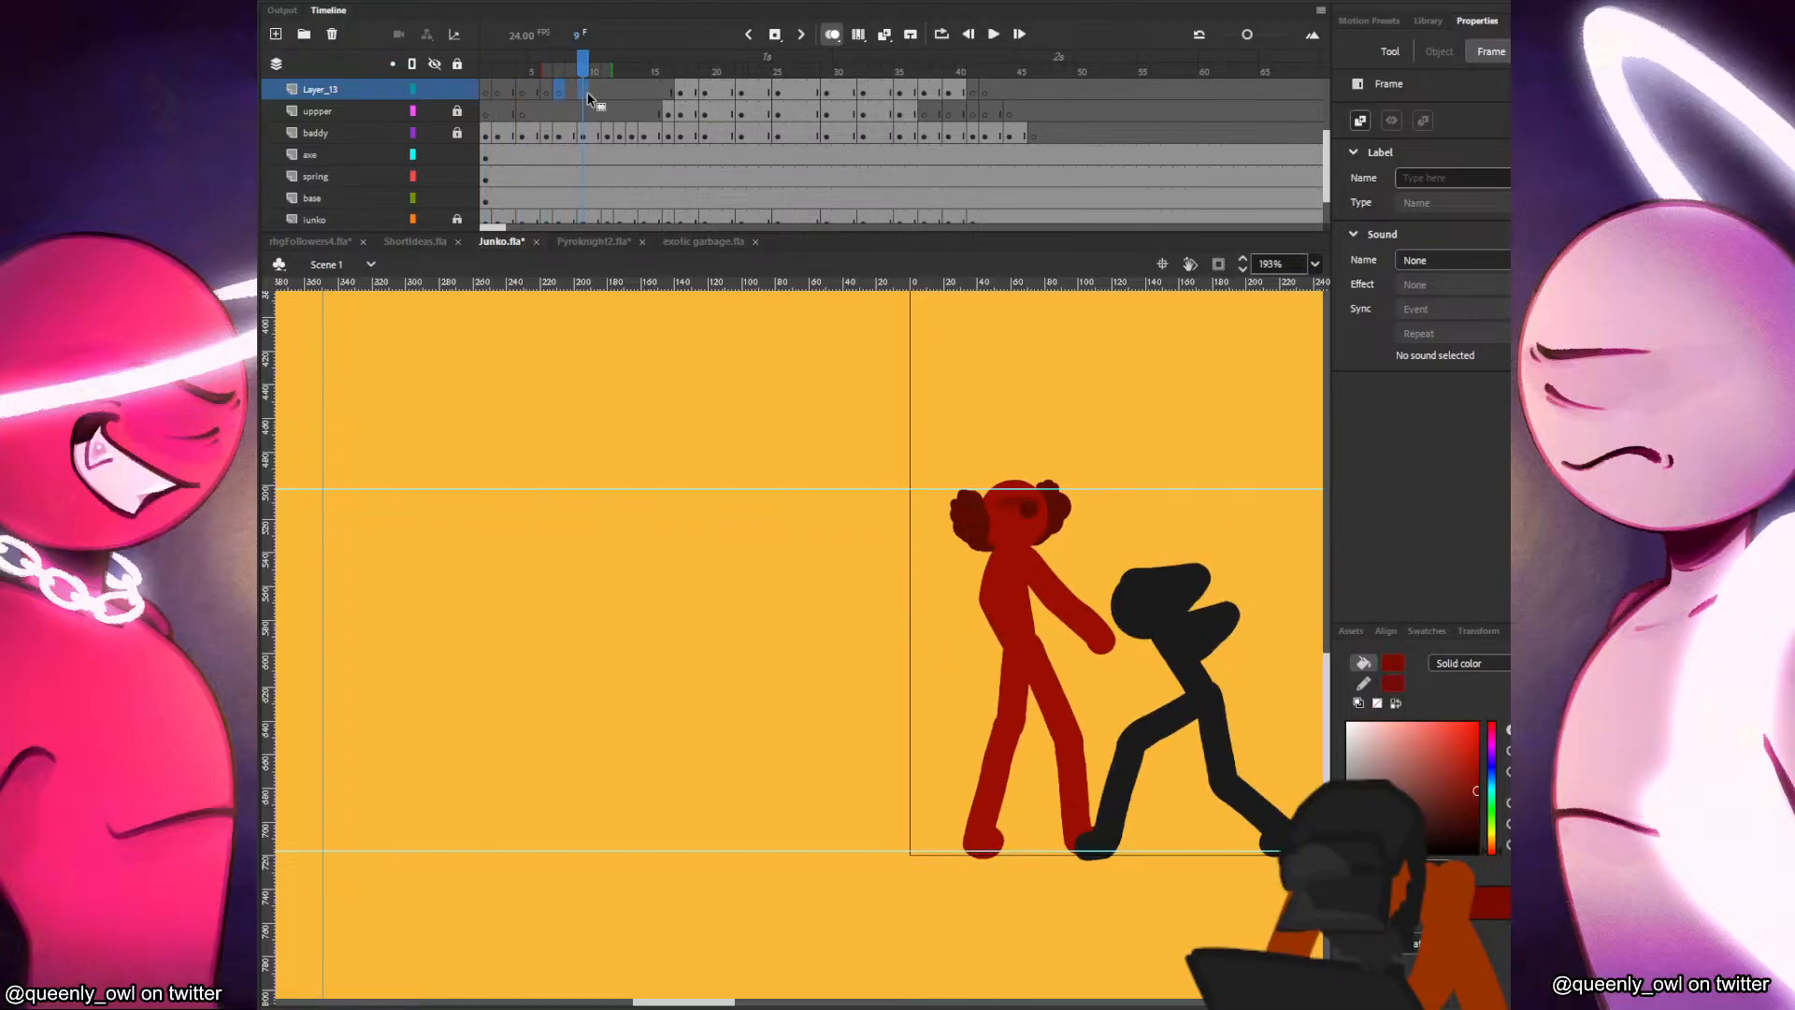
left_click_drag(602, 98, 651, 101)
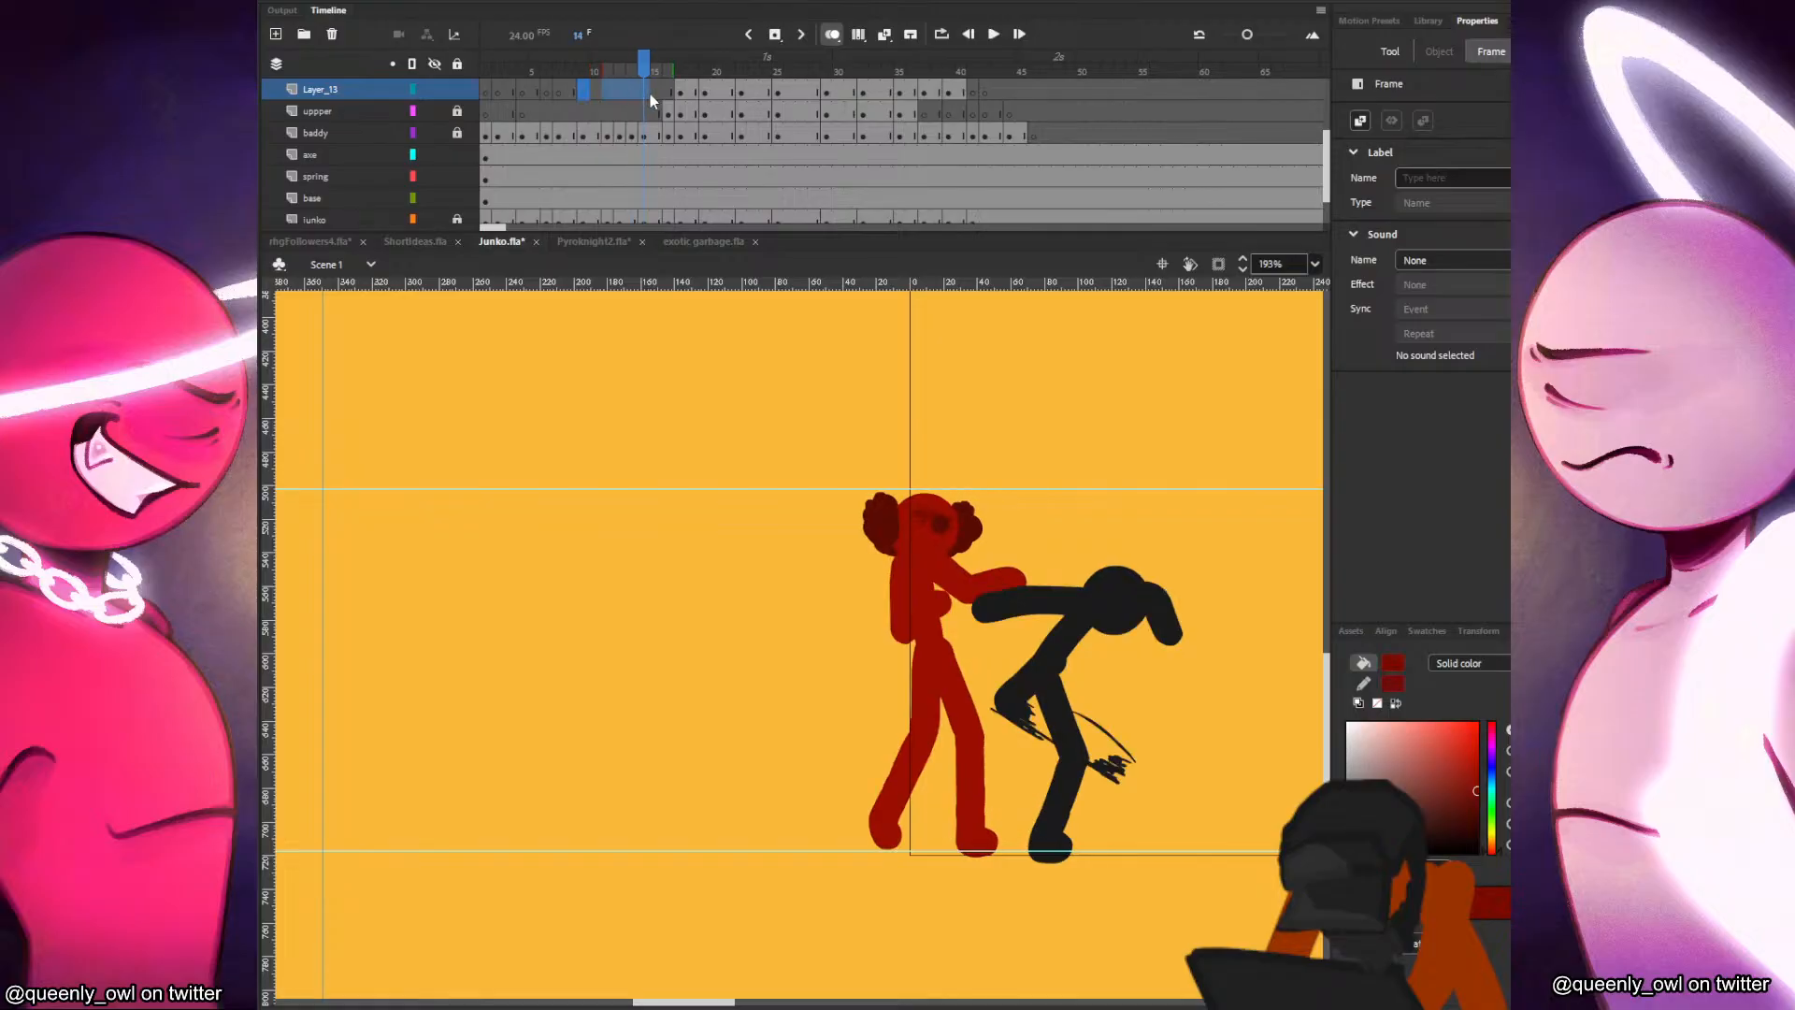
Paint Junko's dark red mouth on Layer_13 at frames 1 and 2, following the tilt of her head.
left_click(485, 94)
scroll(959, 574, "up", 3)
key("b")
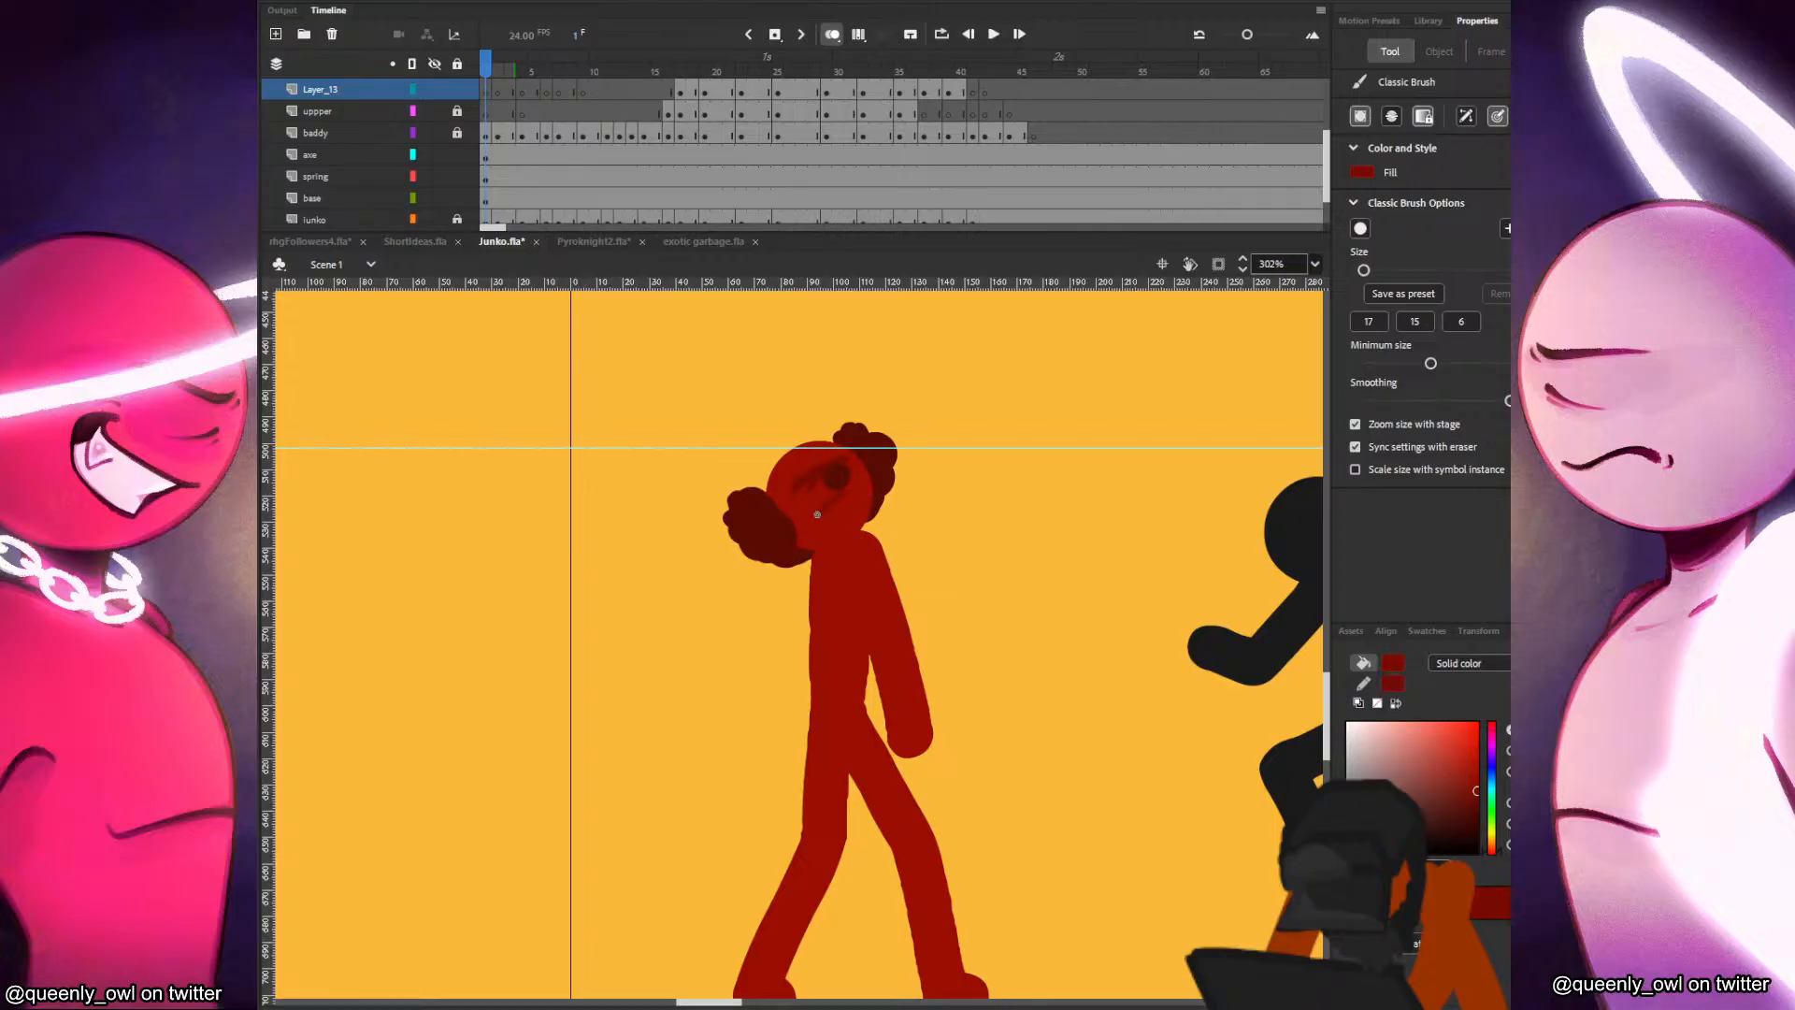
left_click(497, 91)
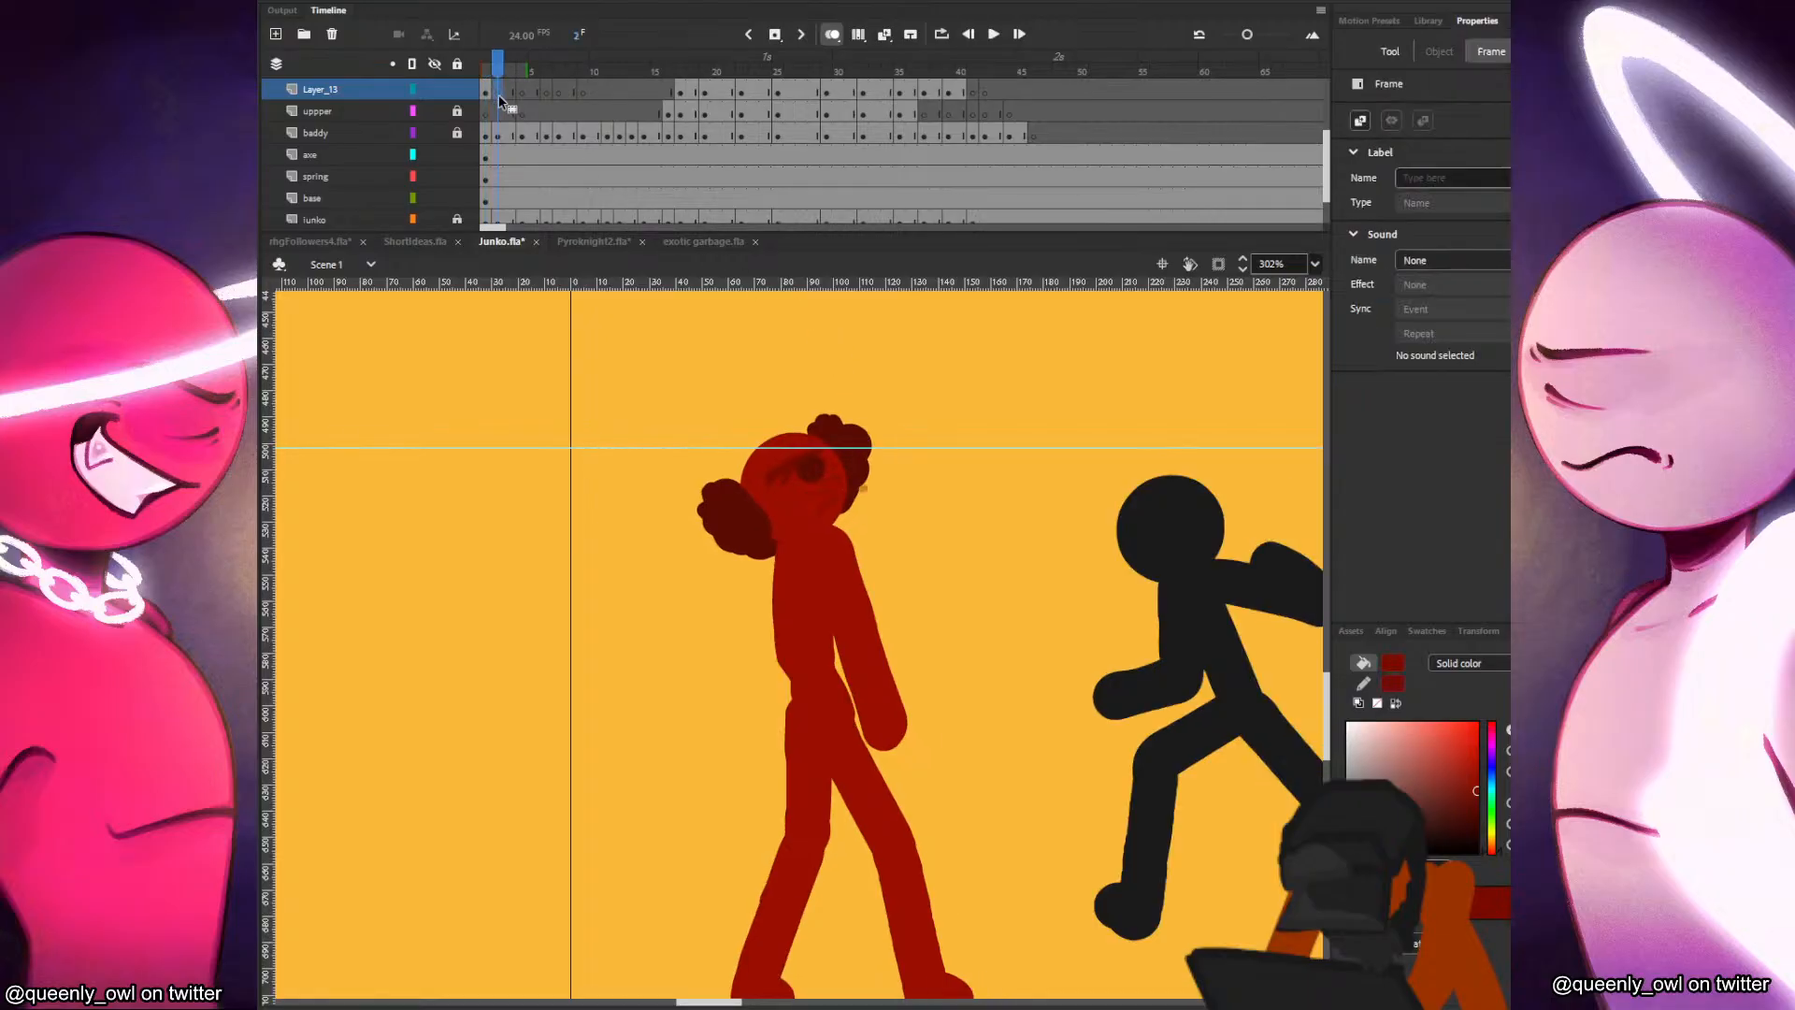
left_click(789, 511)
left_click_drag(788, 512, 849, 482)
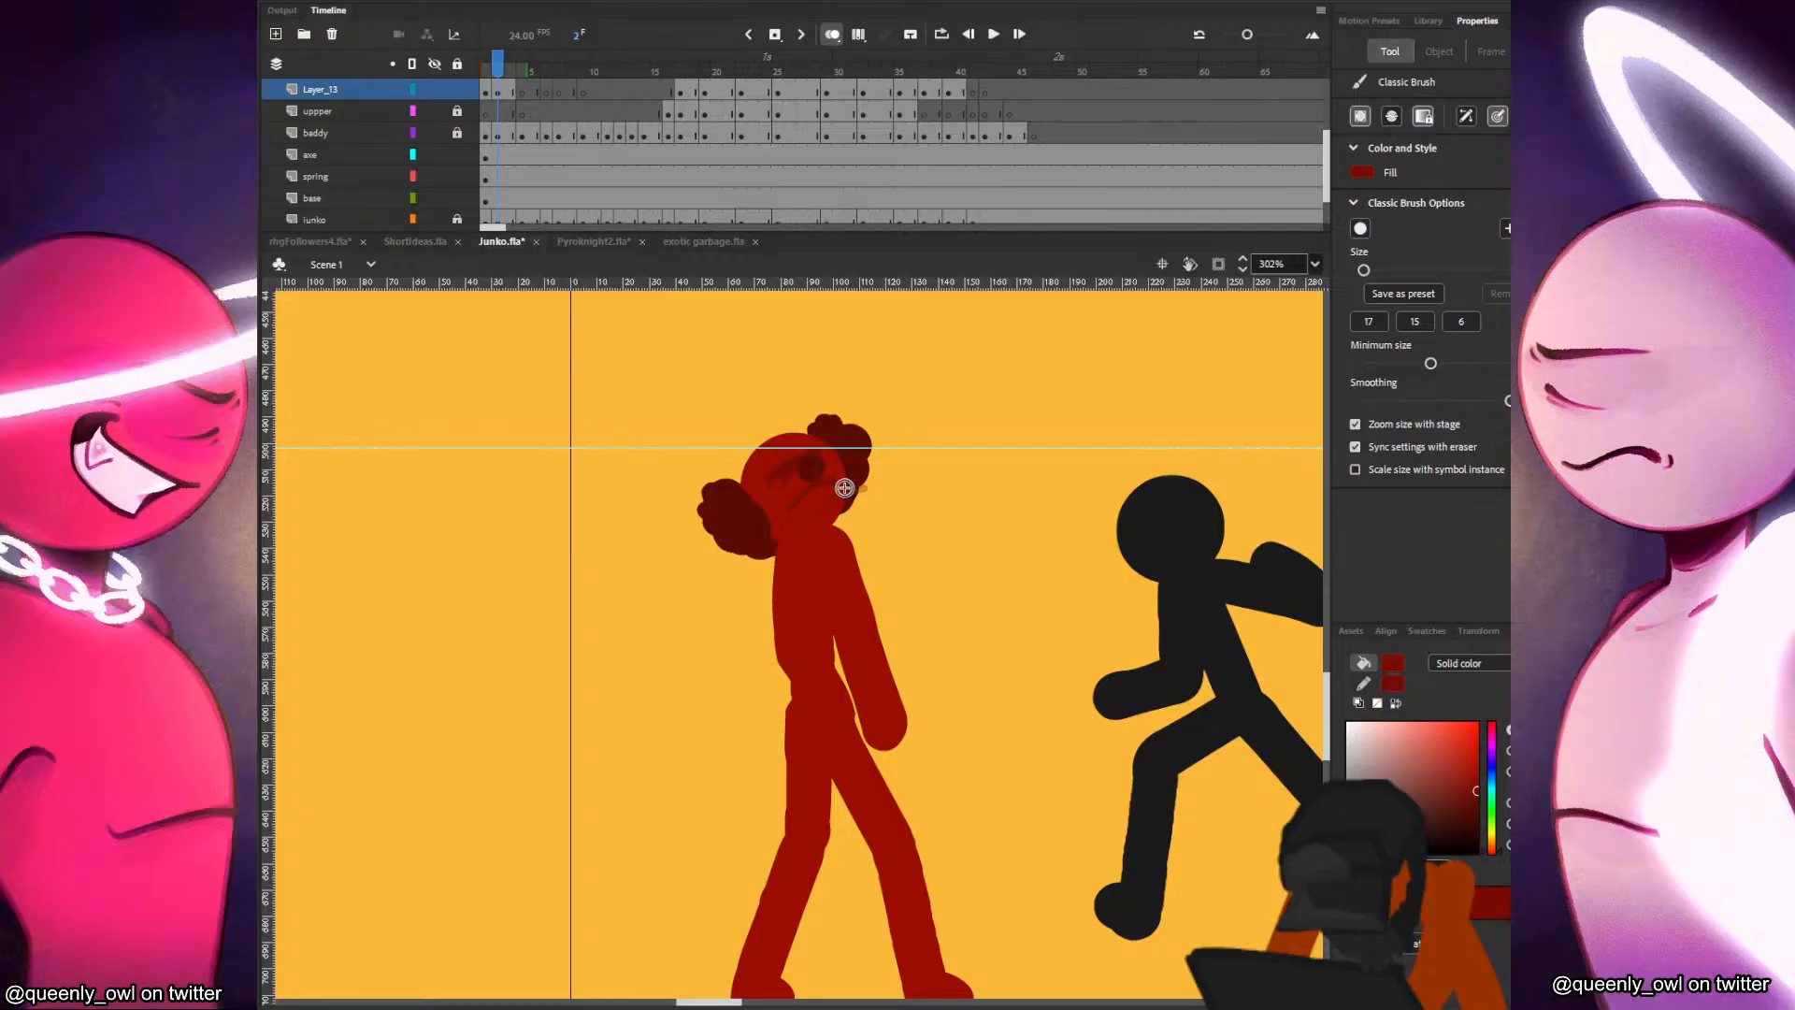
Paint Junko's mouth line on Layer_13 at frames 4, 6, 7 and 9.
key("period")
key("period")
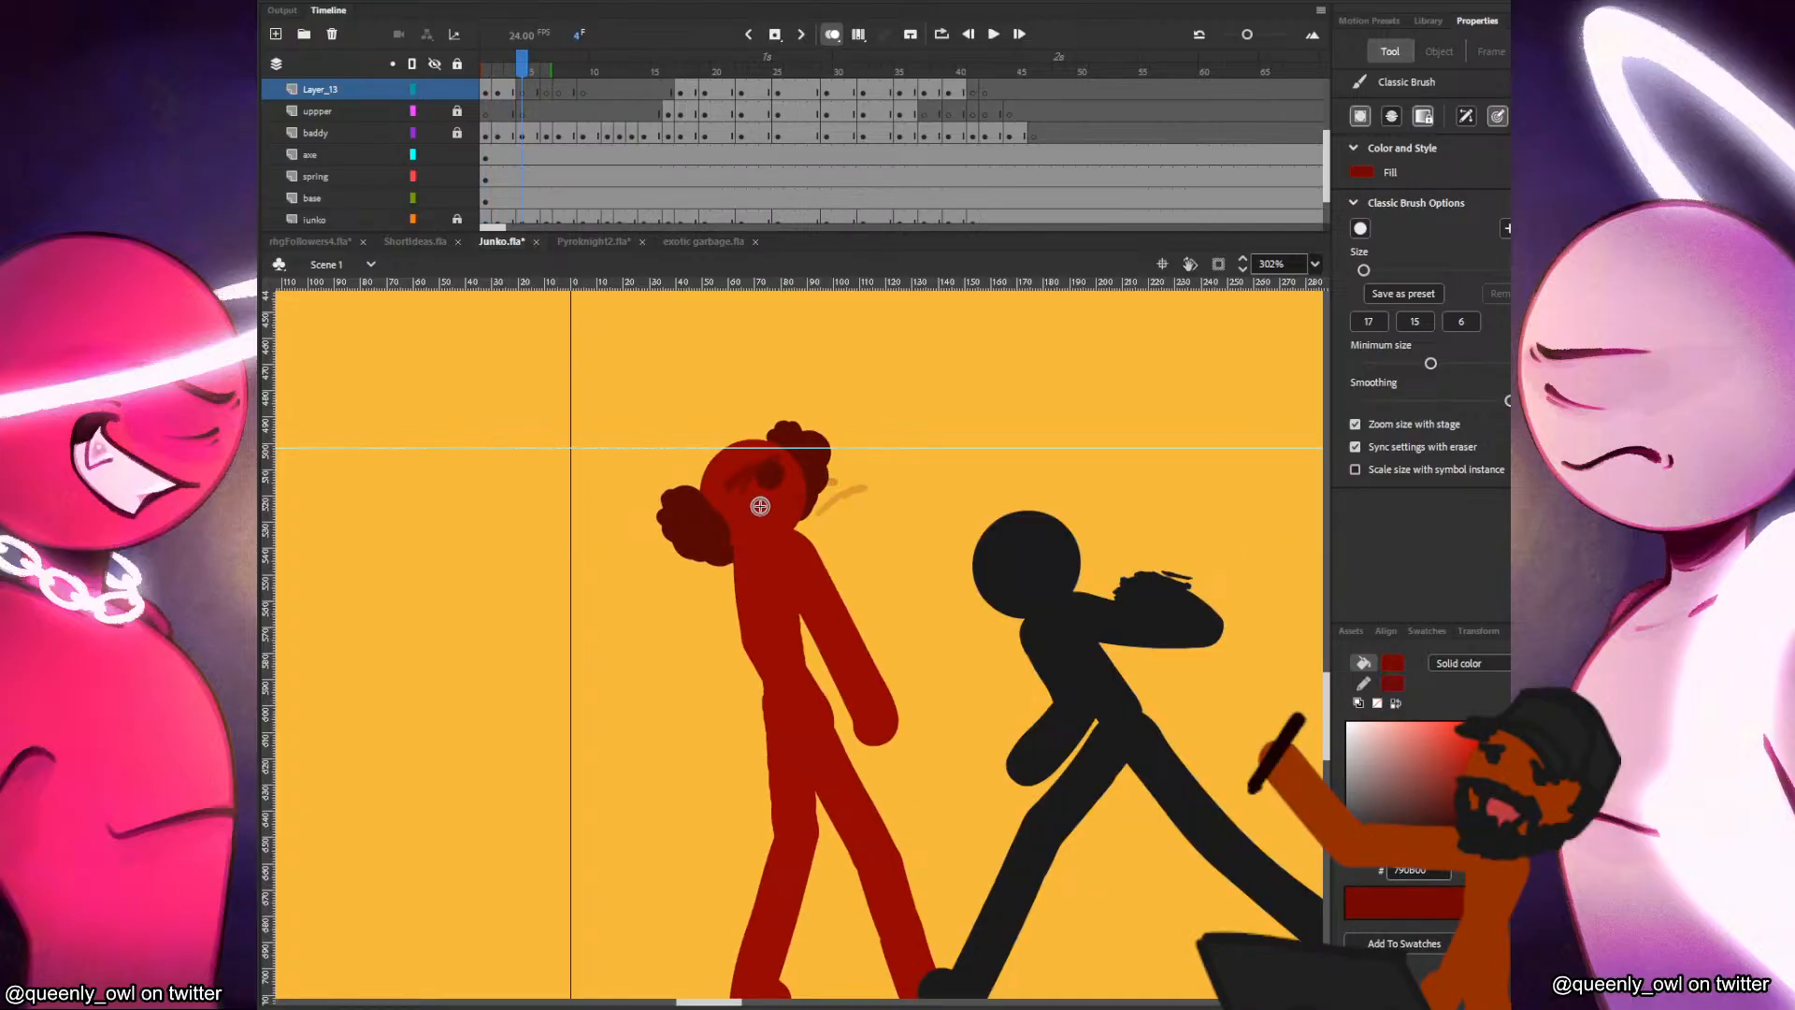
key("period")
key("period")
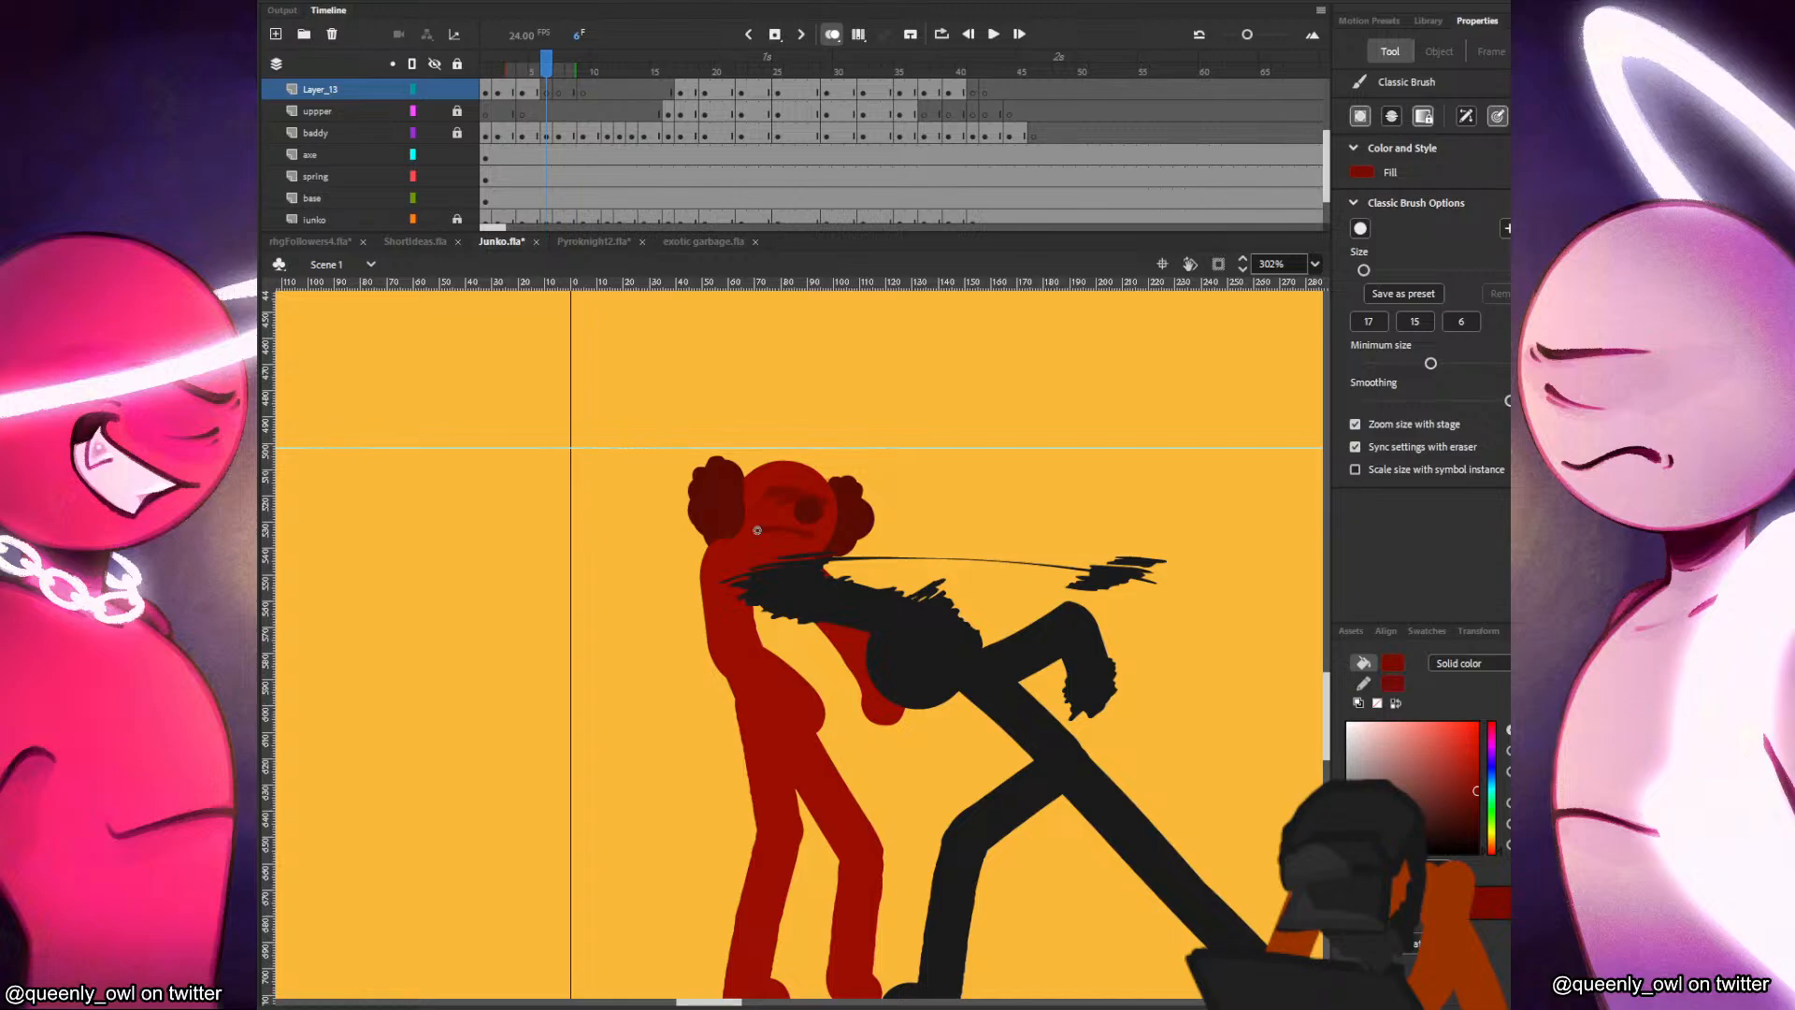
key("period")
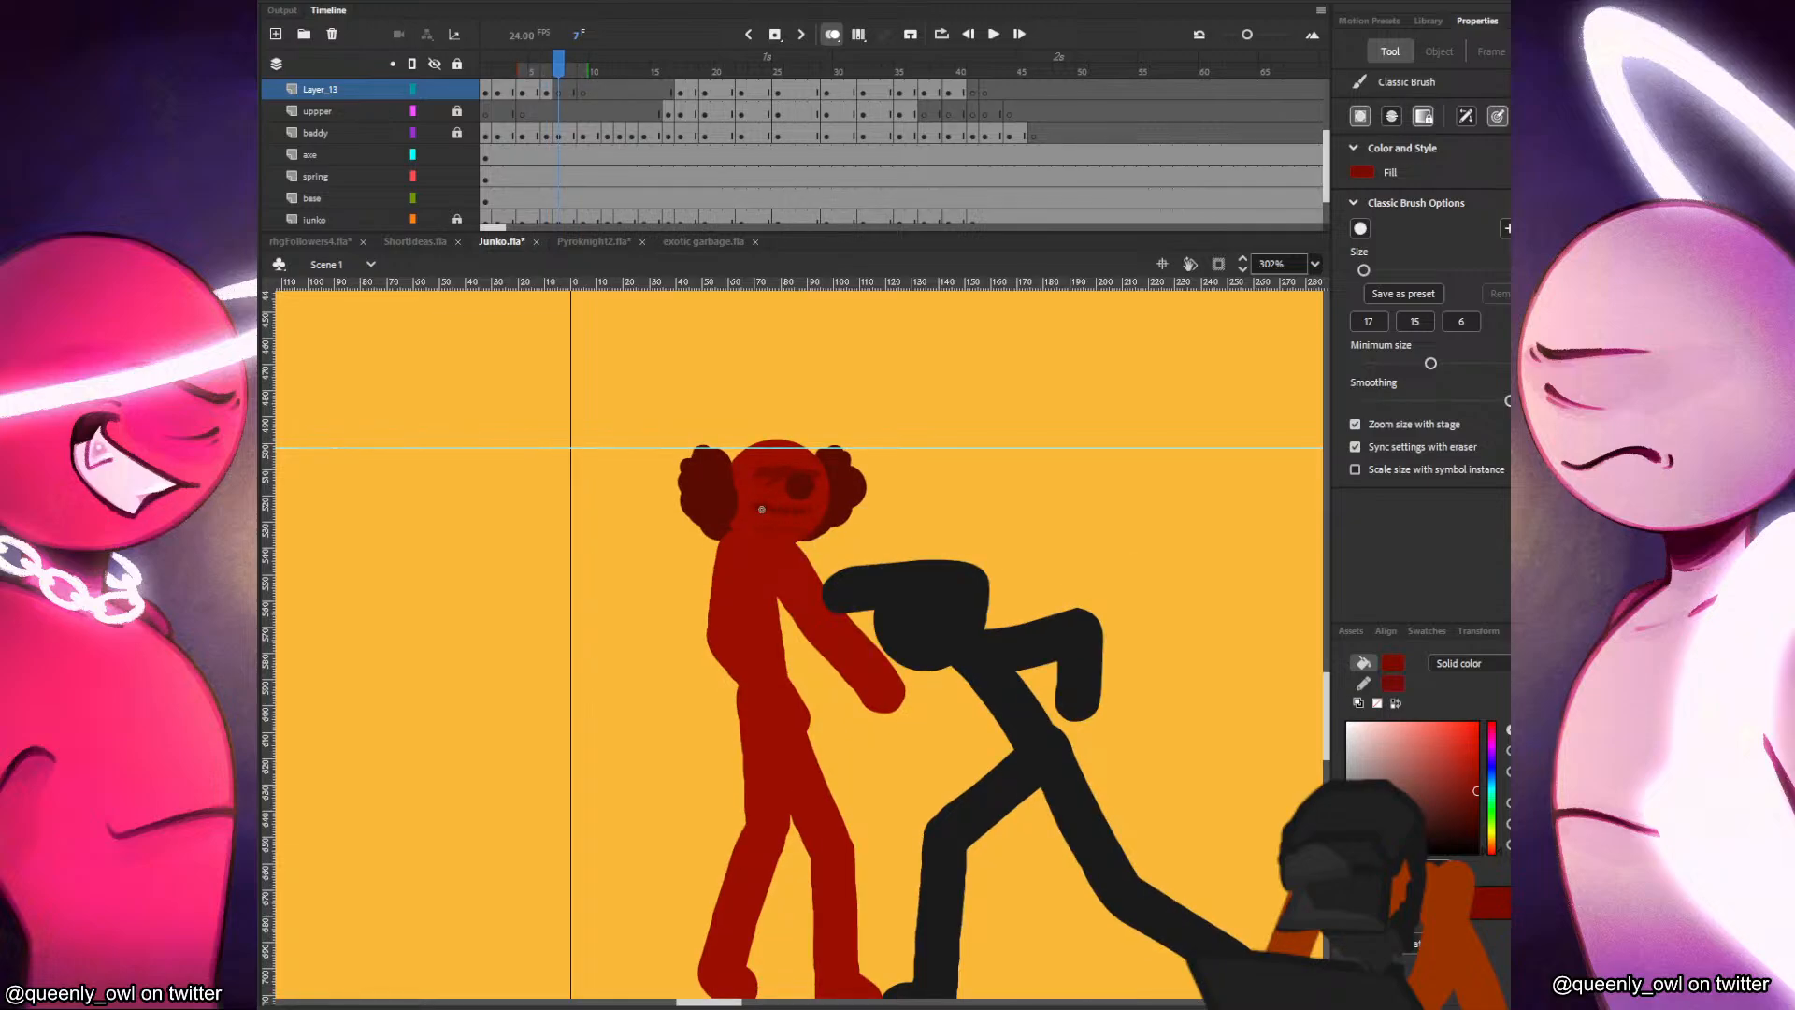
key("period")
key("period")
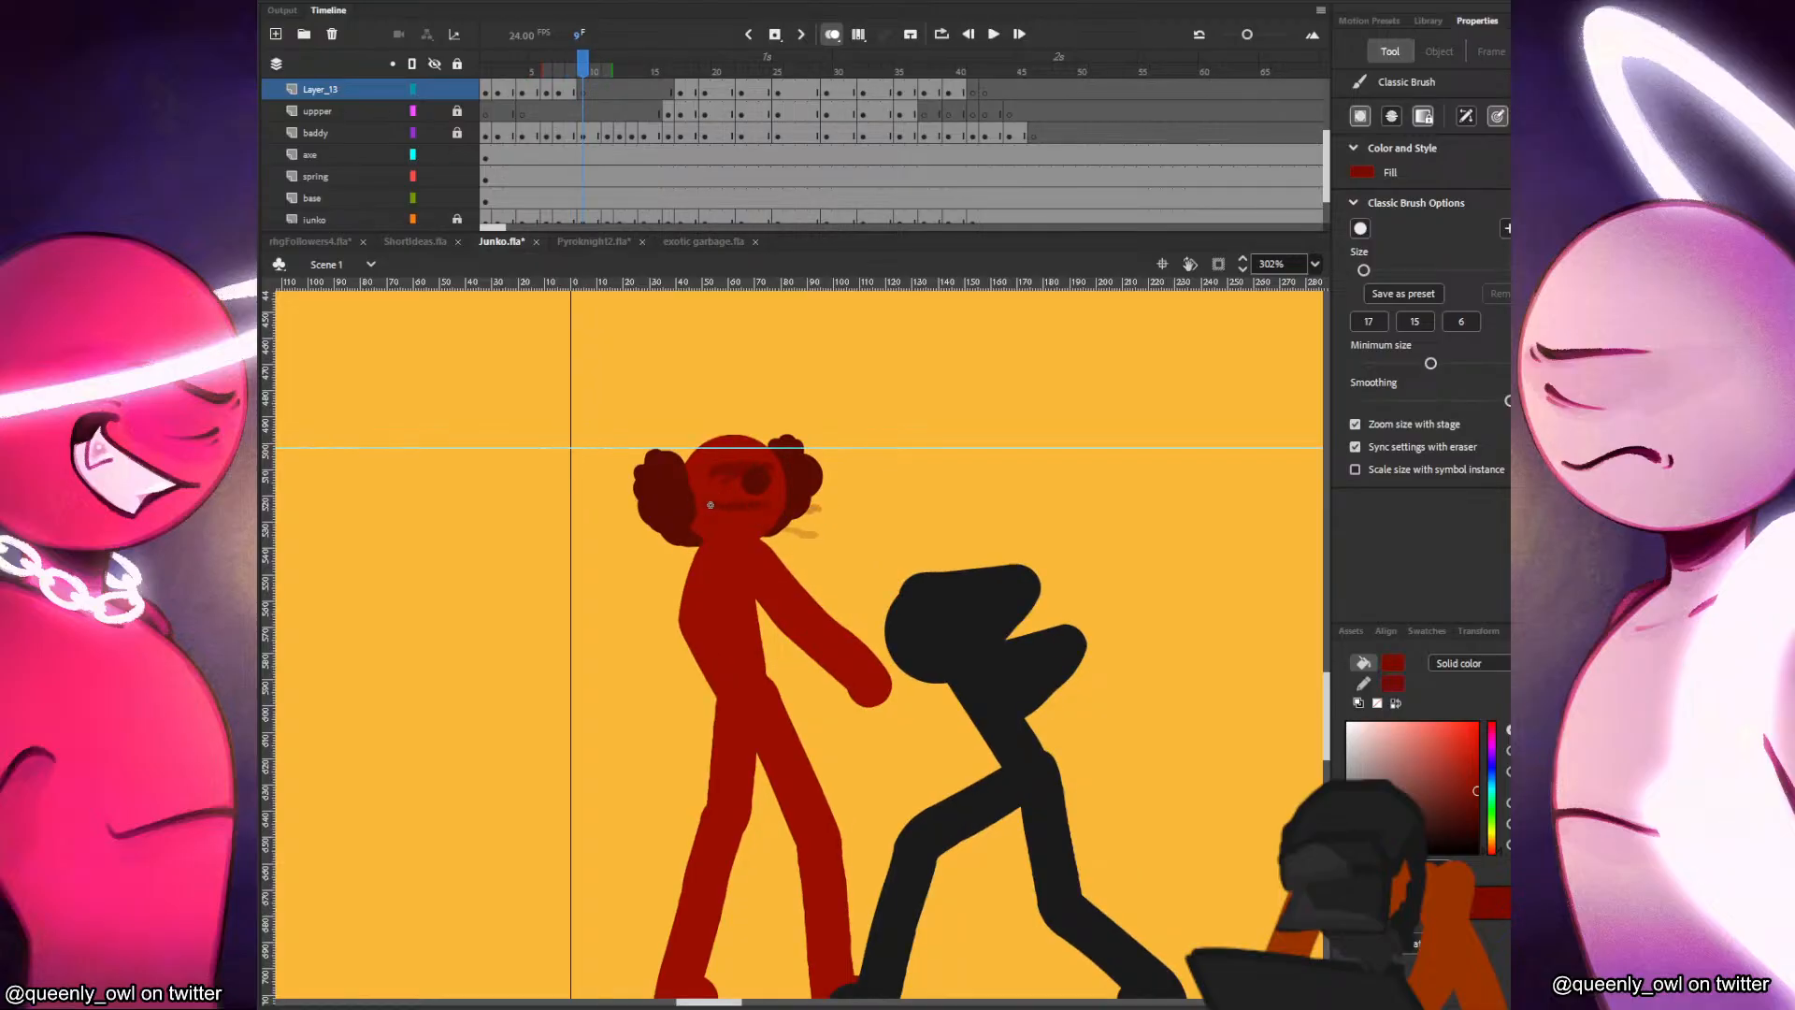
Add blank keyframes on Layer_13 at frames 11 and 12 and paint Junko's mouth in each.
key("period")
key("period")
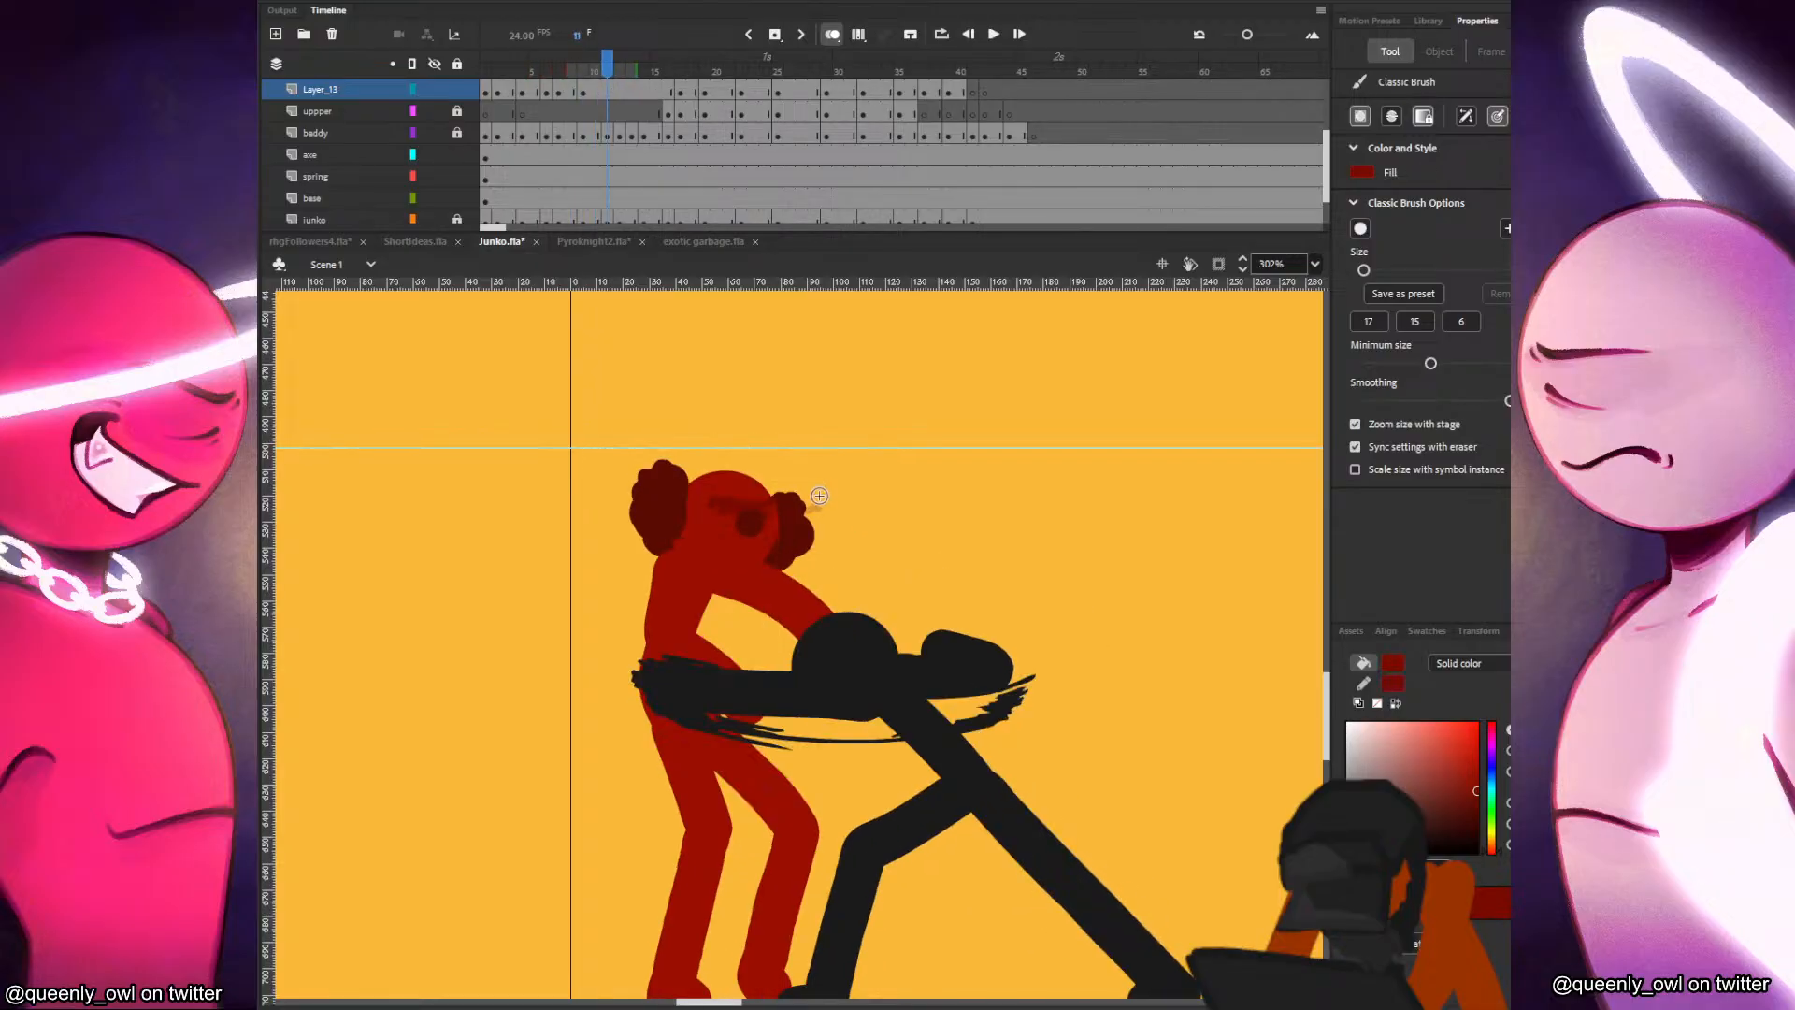
key("F7")
key("period")
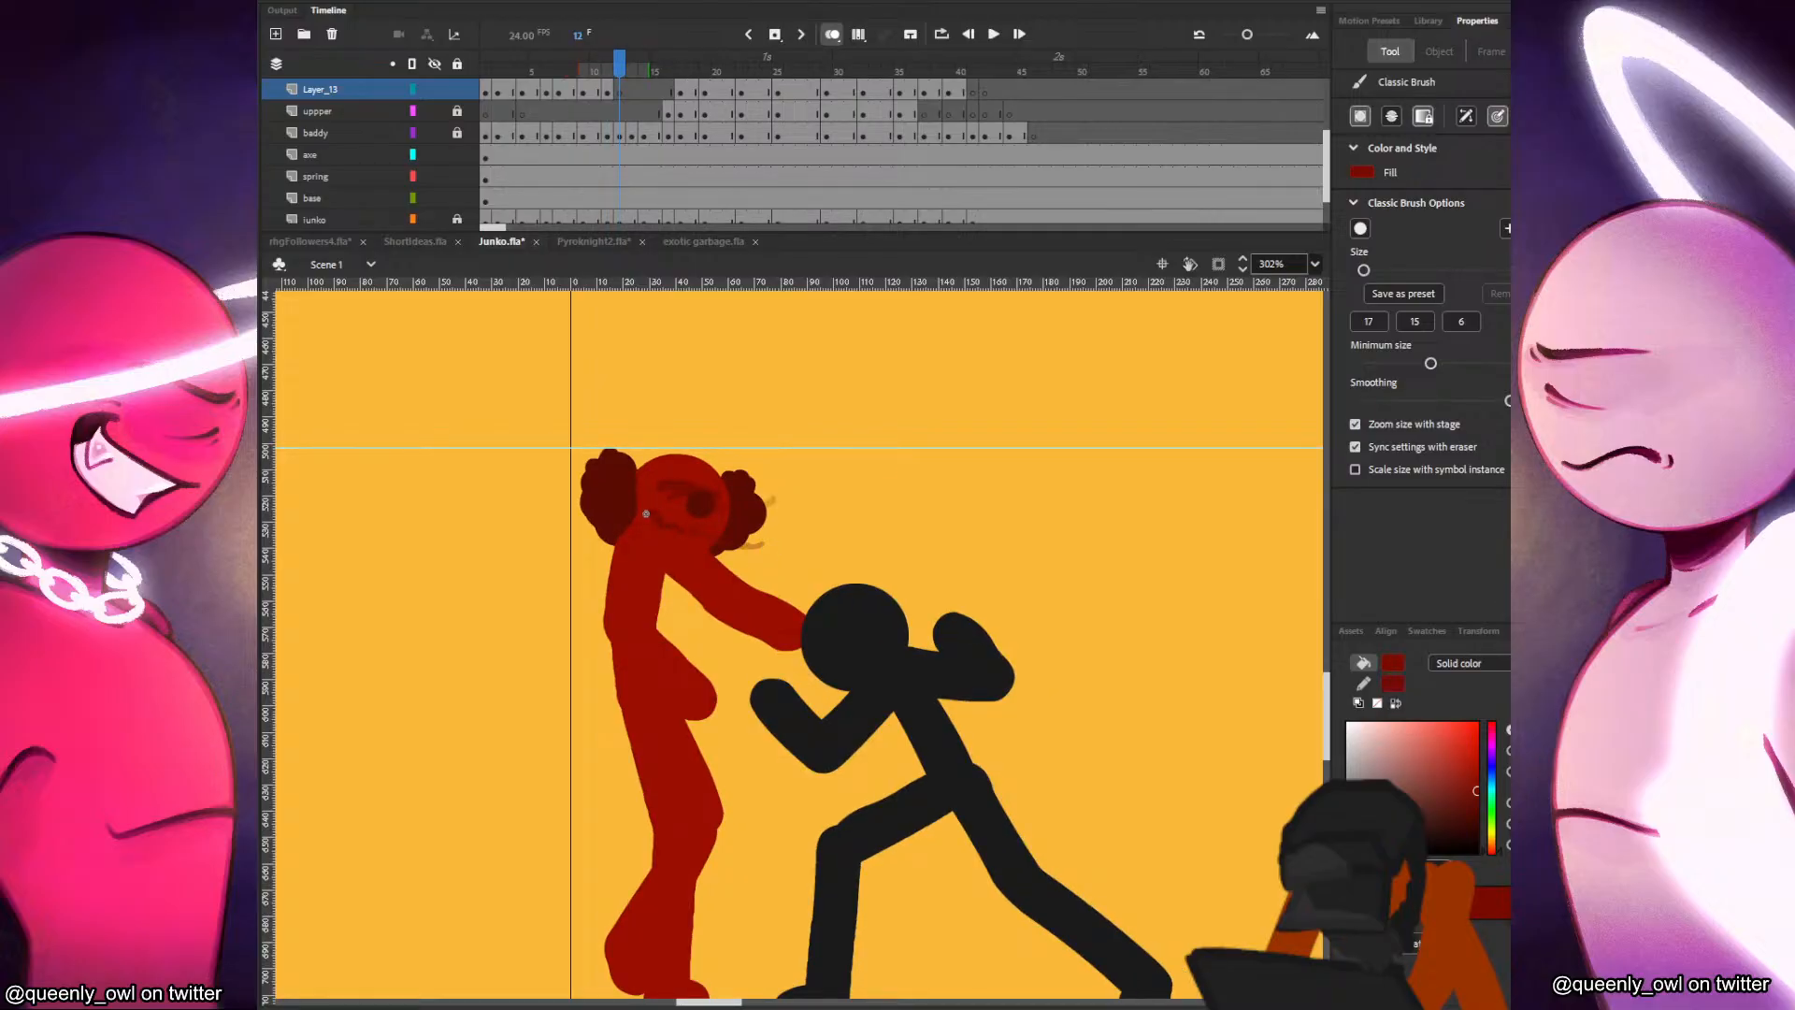
left_click_drag(647, 513, 719, 527)
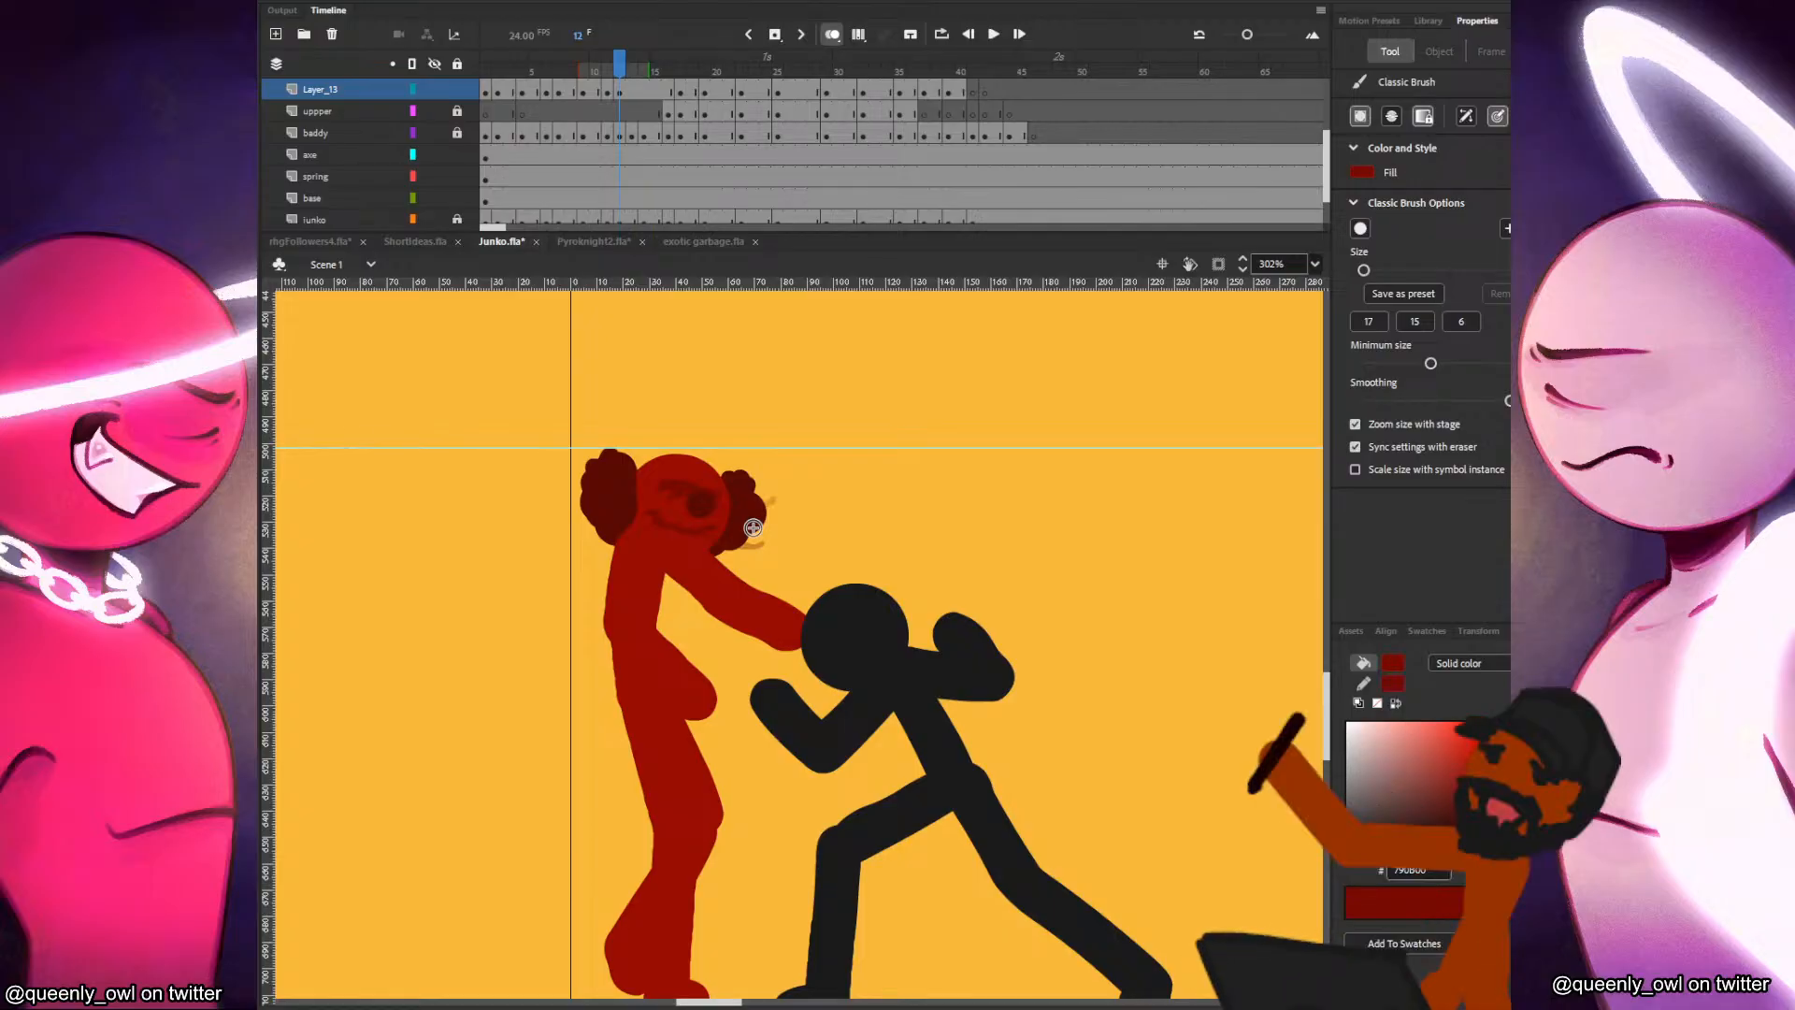
Add a keyframe at frame 14, delete the mouth carried over from frame 12, and paint a new one on Junko's face.
key("period")
key("comma")
left_click(608, 87)
left_click(617, 88)
left_click(632, 91)
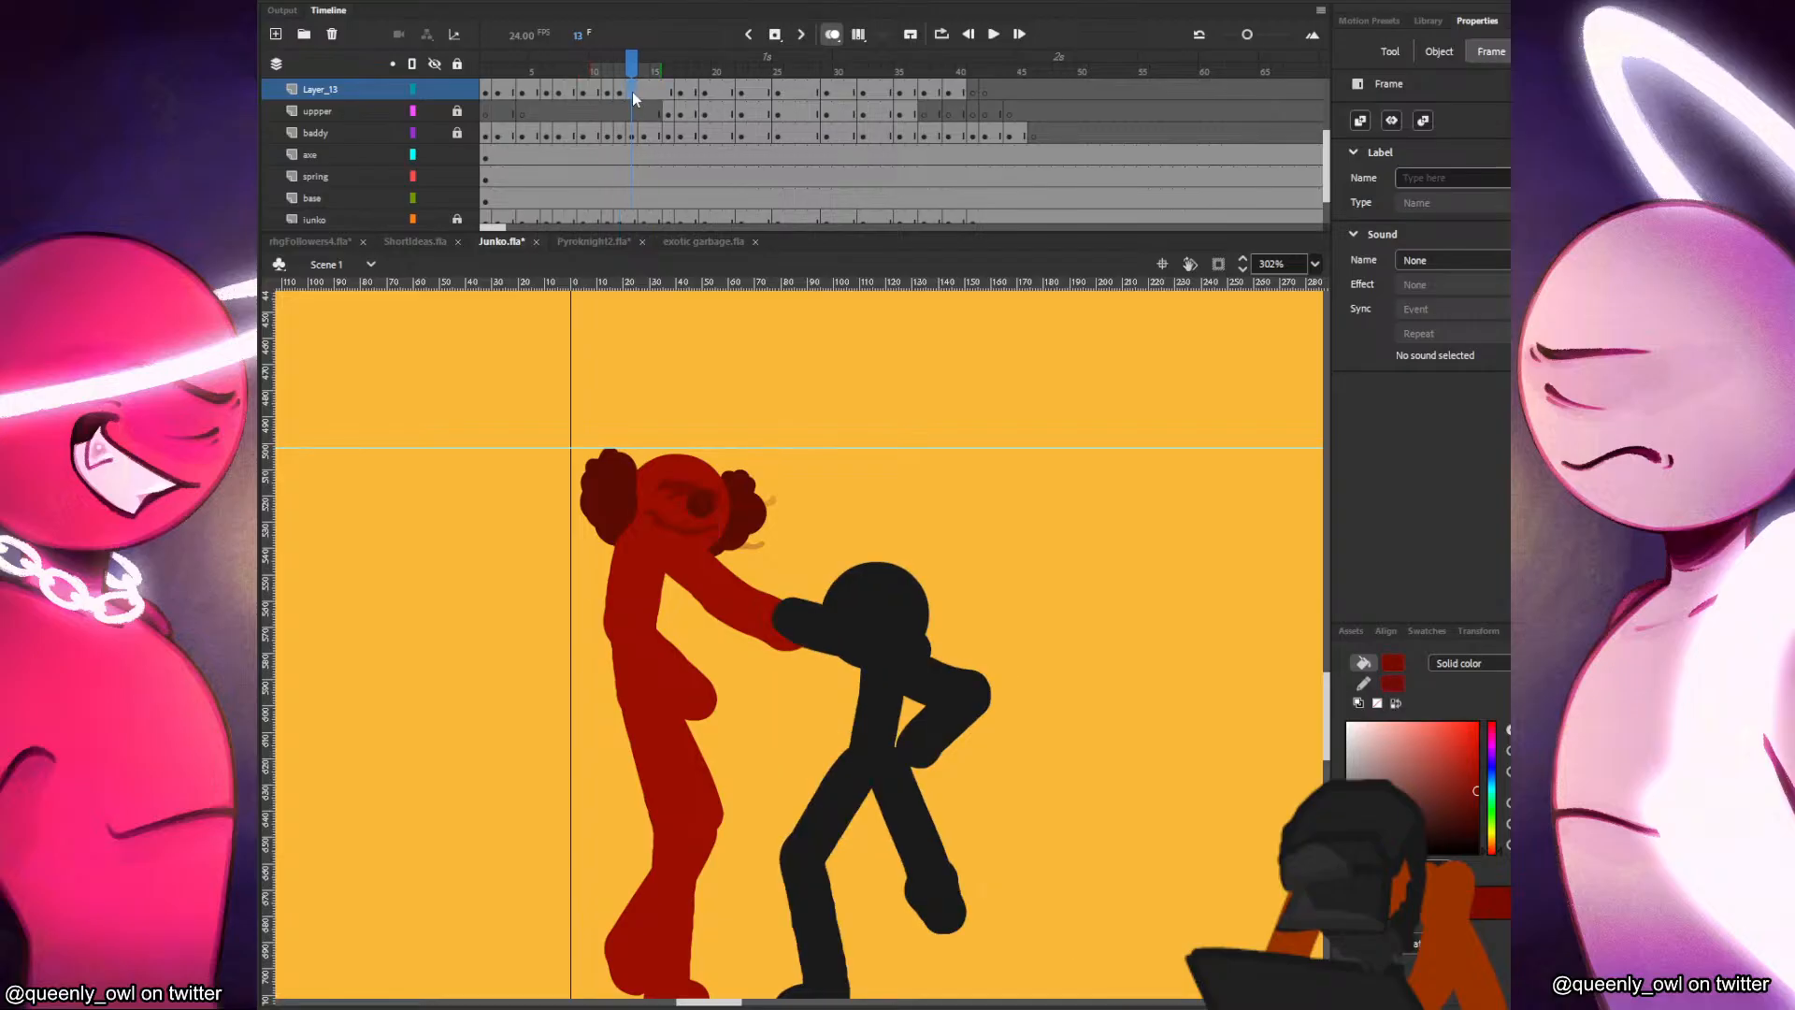
left_click(644, 96)
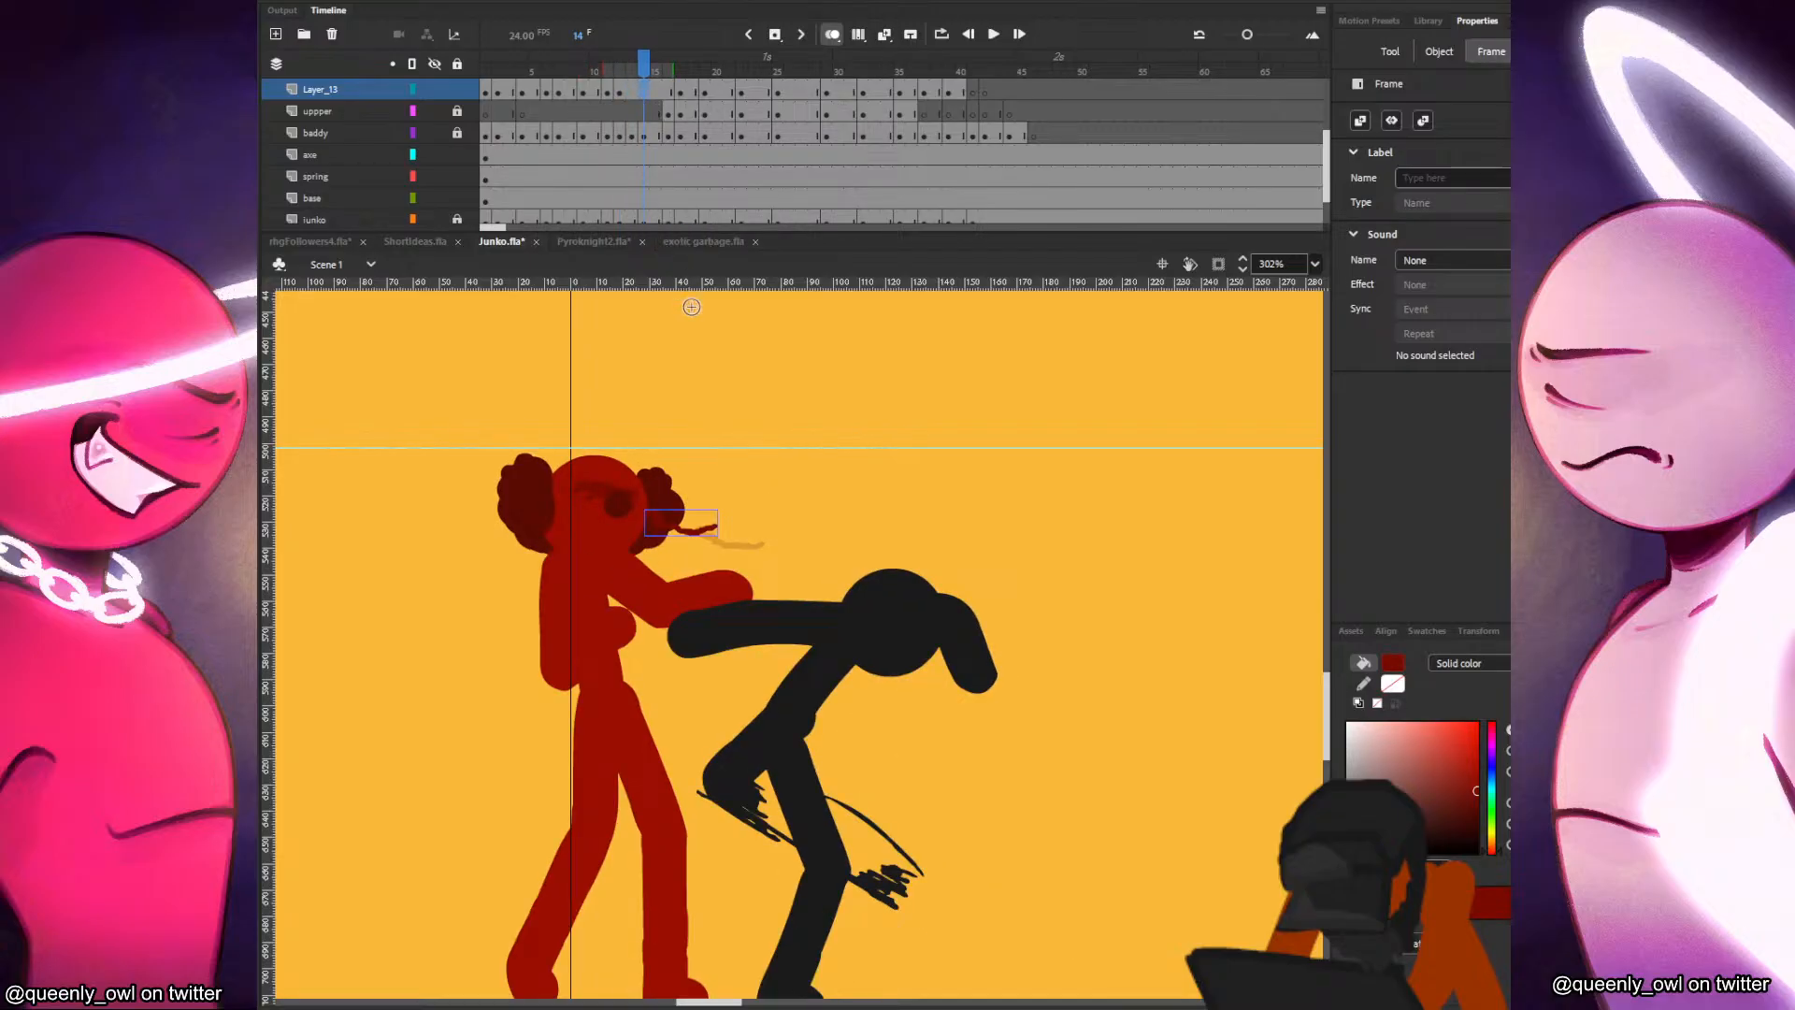
key("Delete")
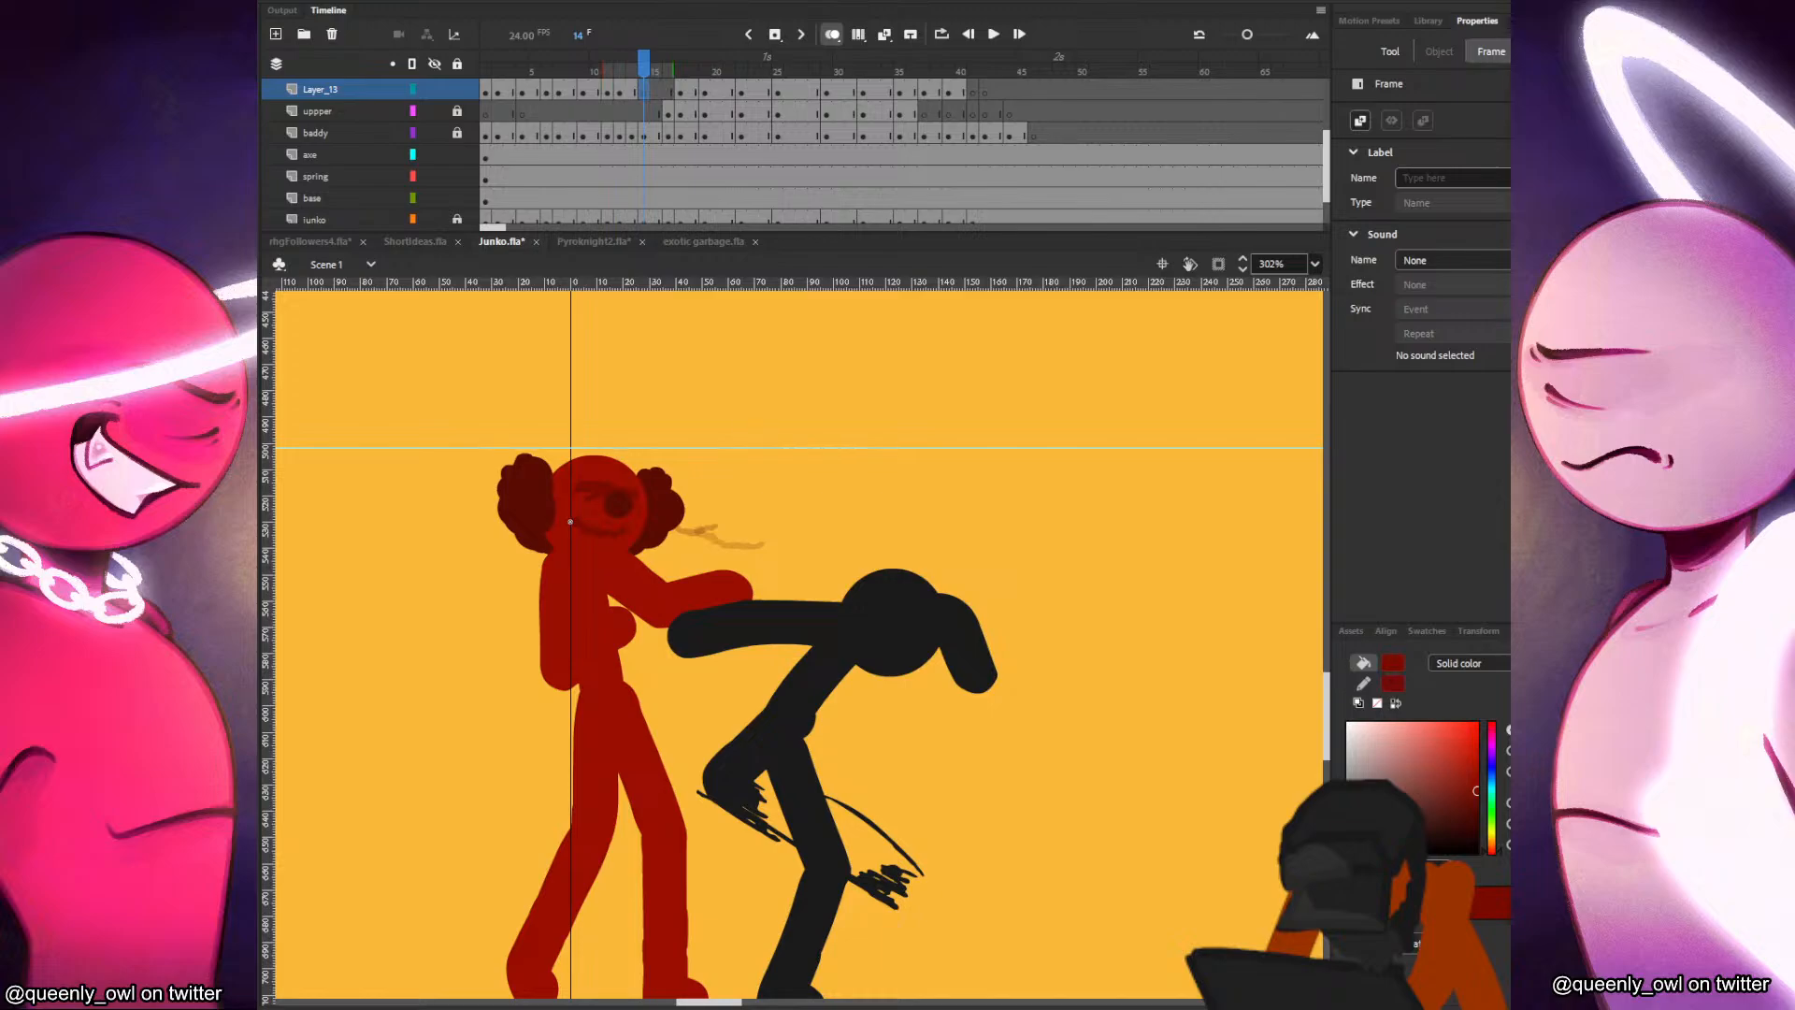
key("b")
Paint a mouth line on Junko's face at frame 16 of Layer_13 and save Junko.fla.
left_click(667, 91)
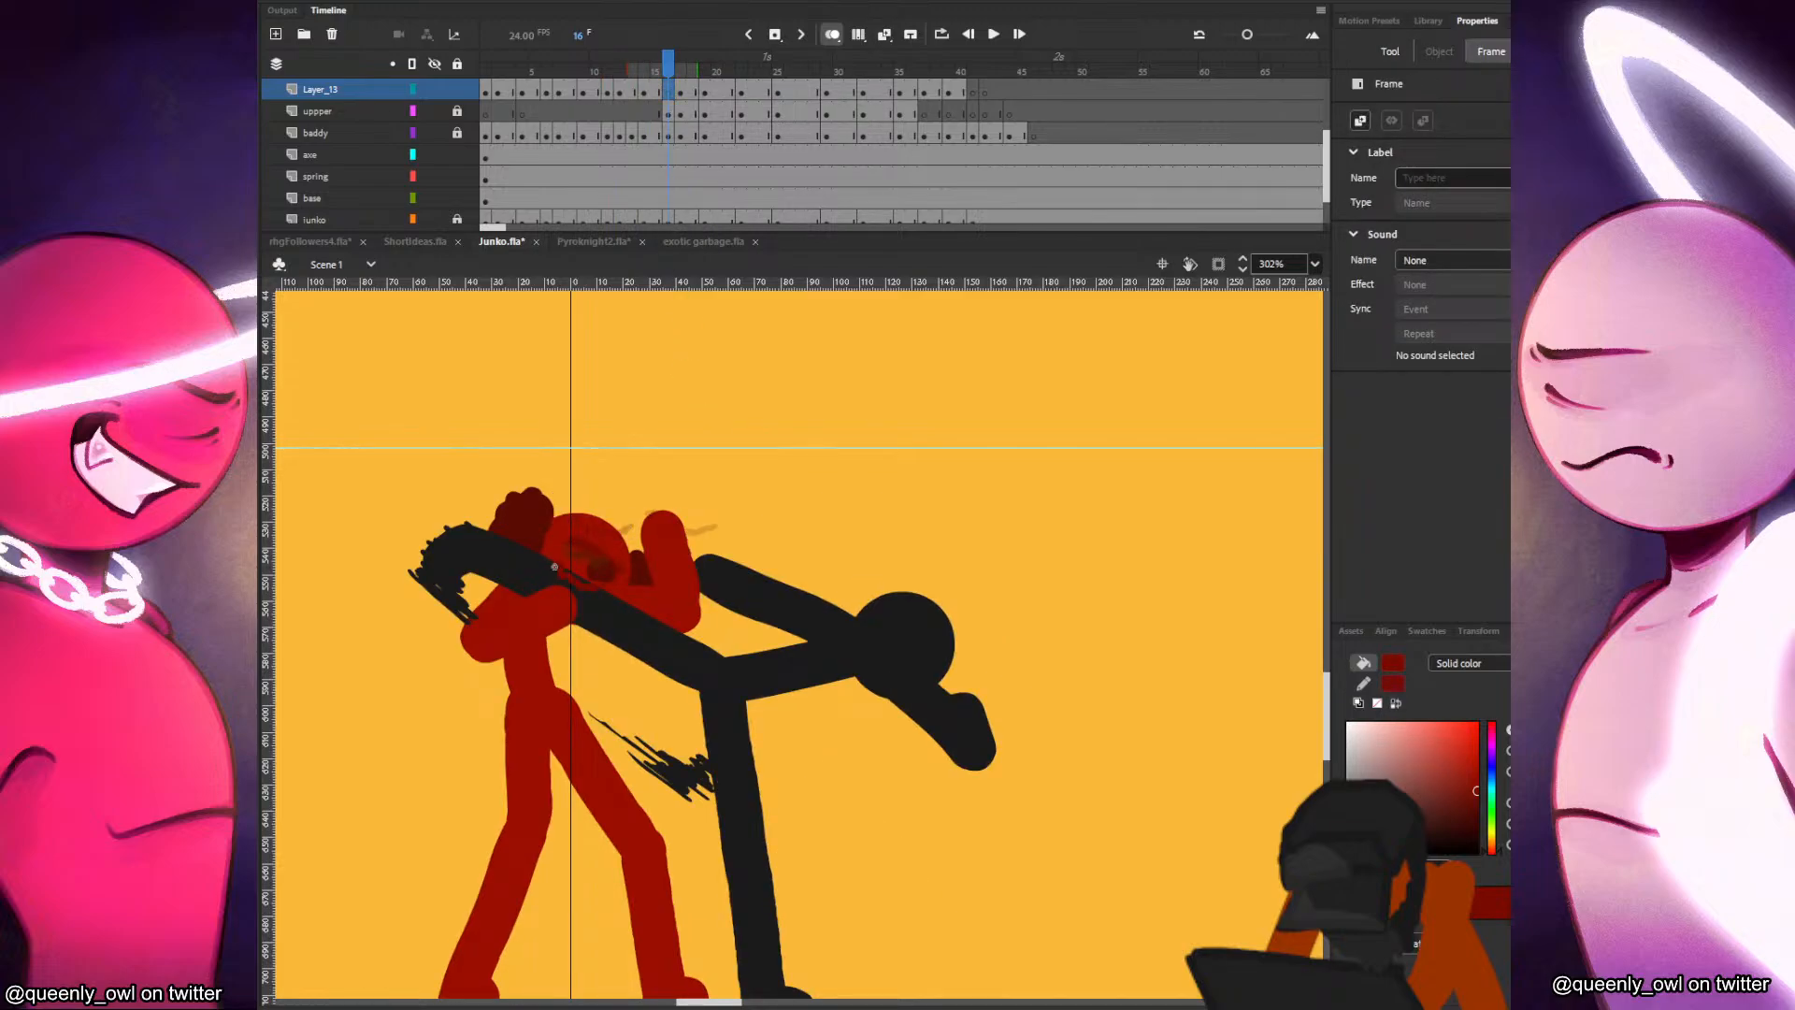
left_click_drag(554, 567, 606, 587)
key("v")
left_click(669, 94)
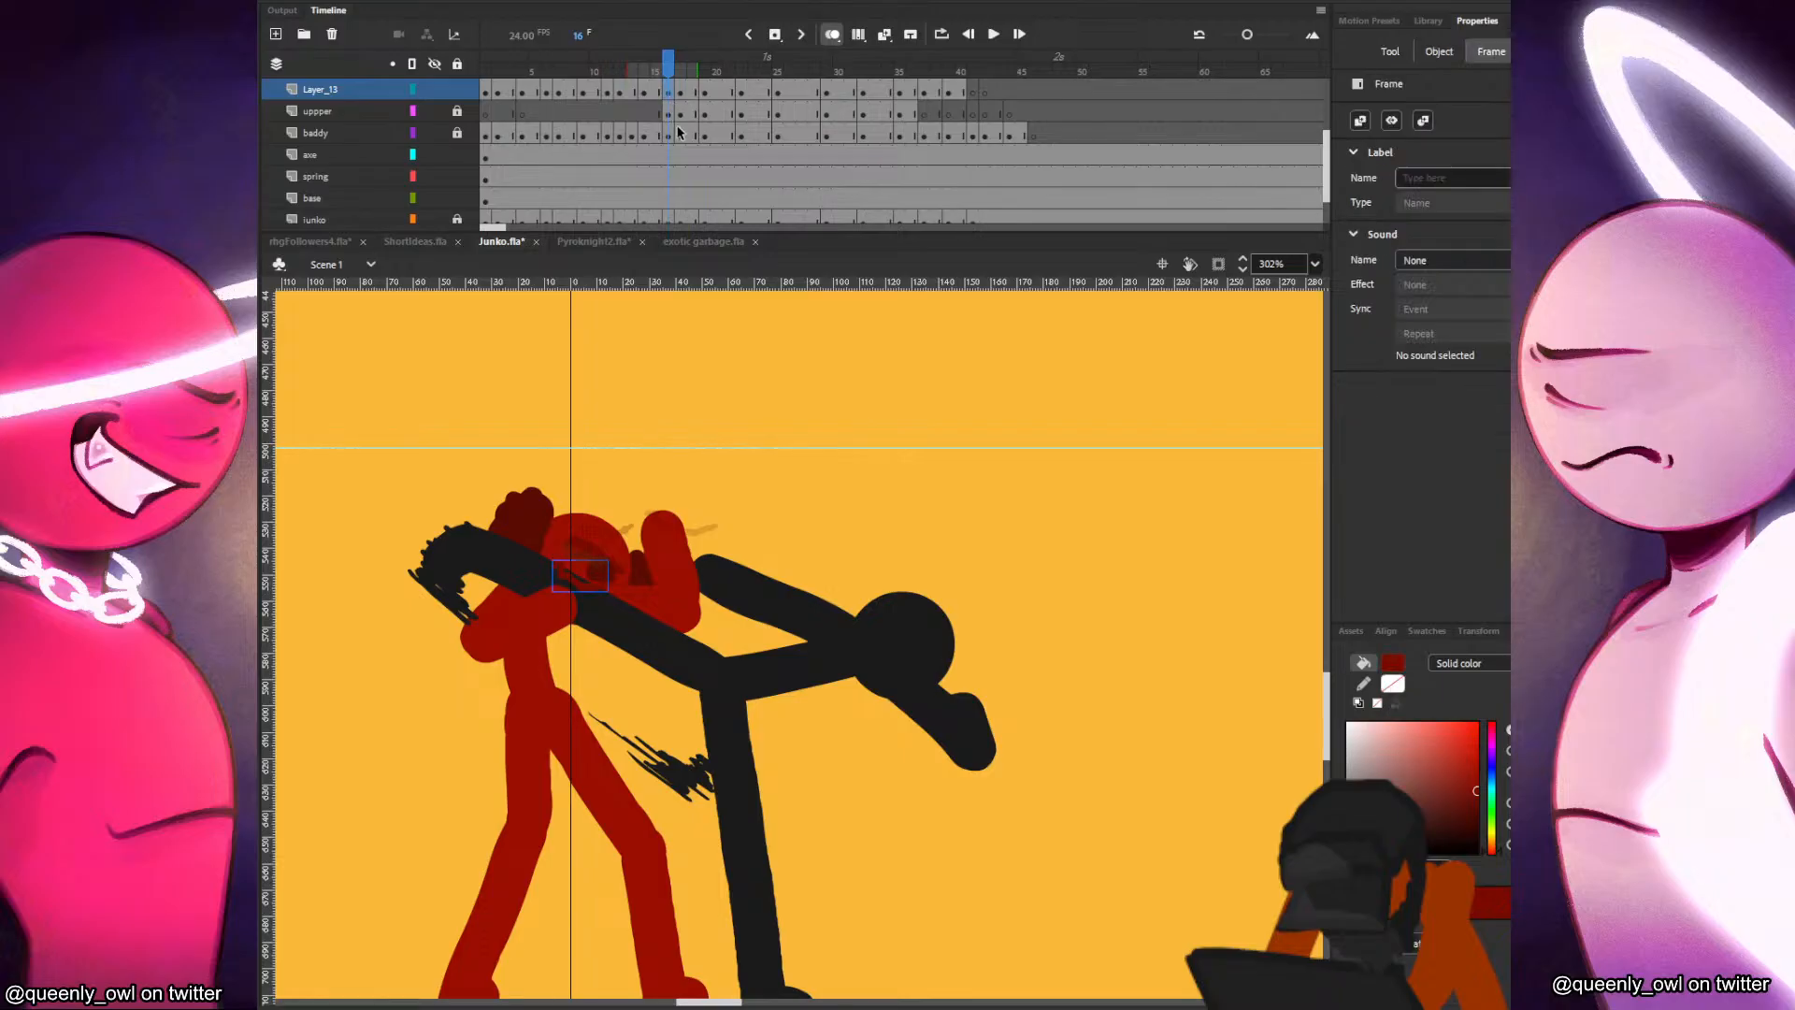
key("b")
key("ctrl+s")
scroll(1217, 619, "down", 3)
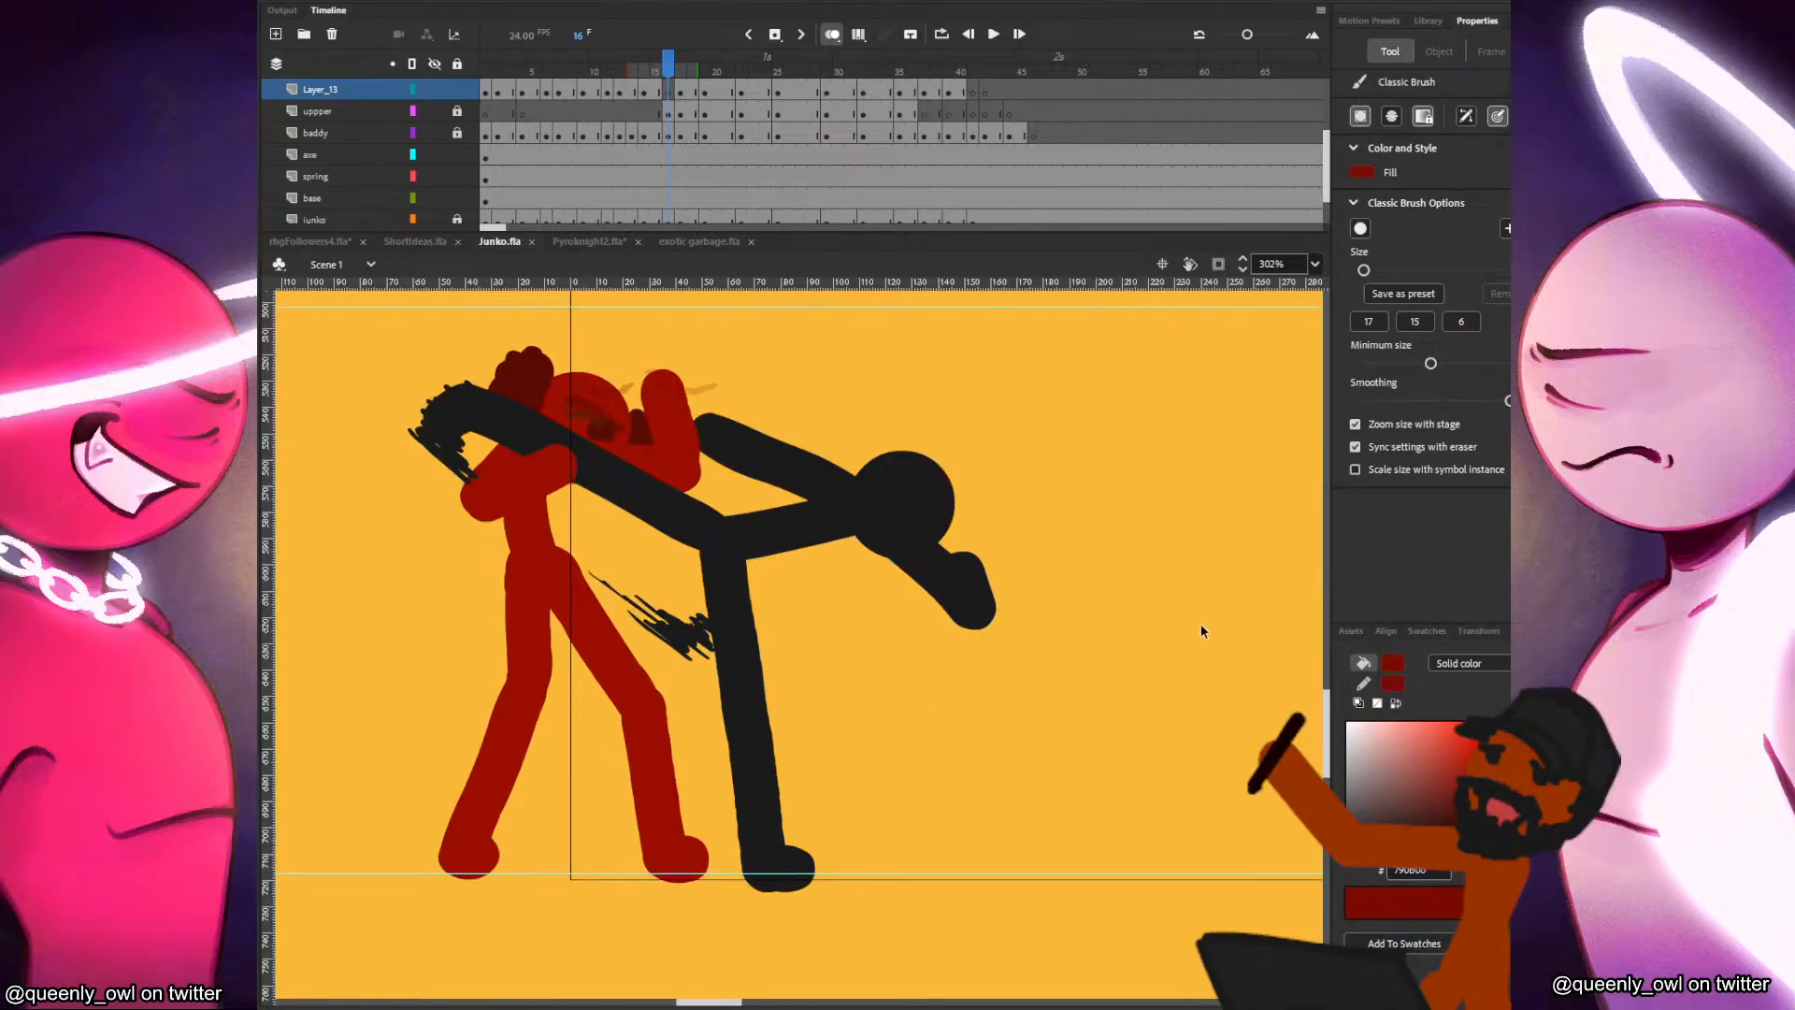
Play back the fight from the opening frames to review Junko's finished mouth and the overall motion.
scroll(999, 555, "down", 2)
left_click_drag(961, 399, 944, 506)
left_click(484, 111)
key("Return")
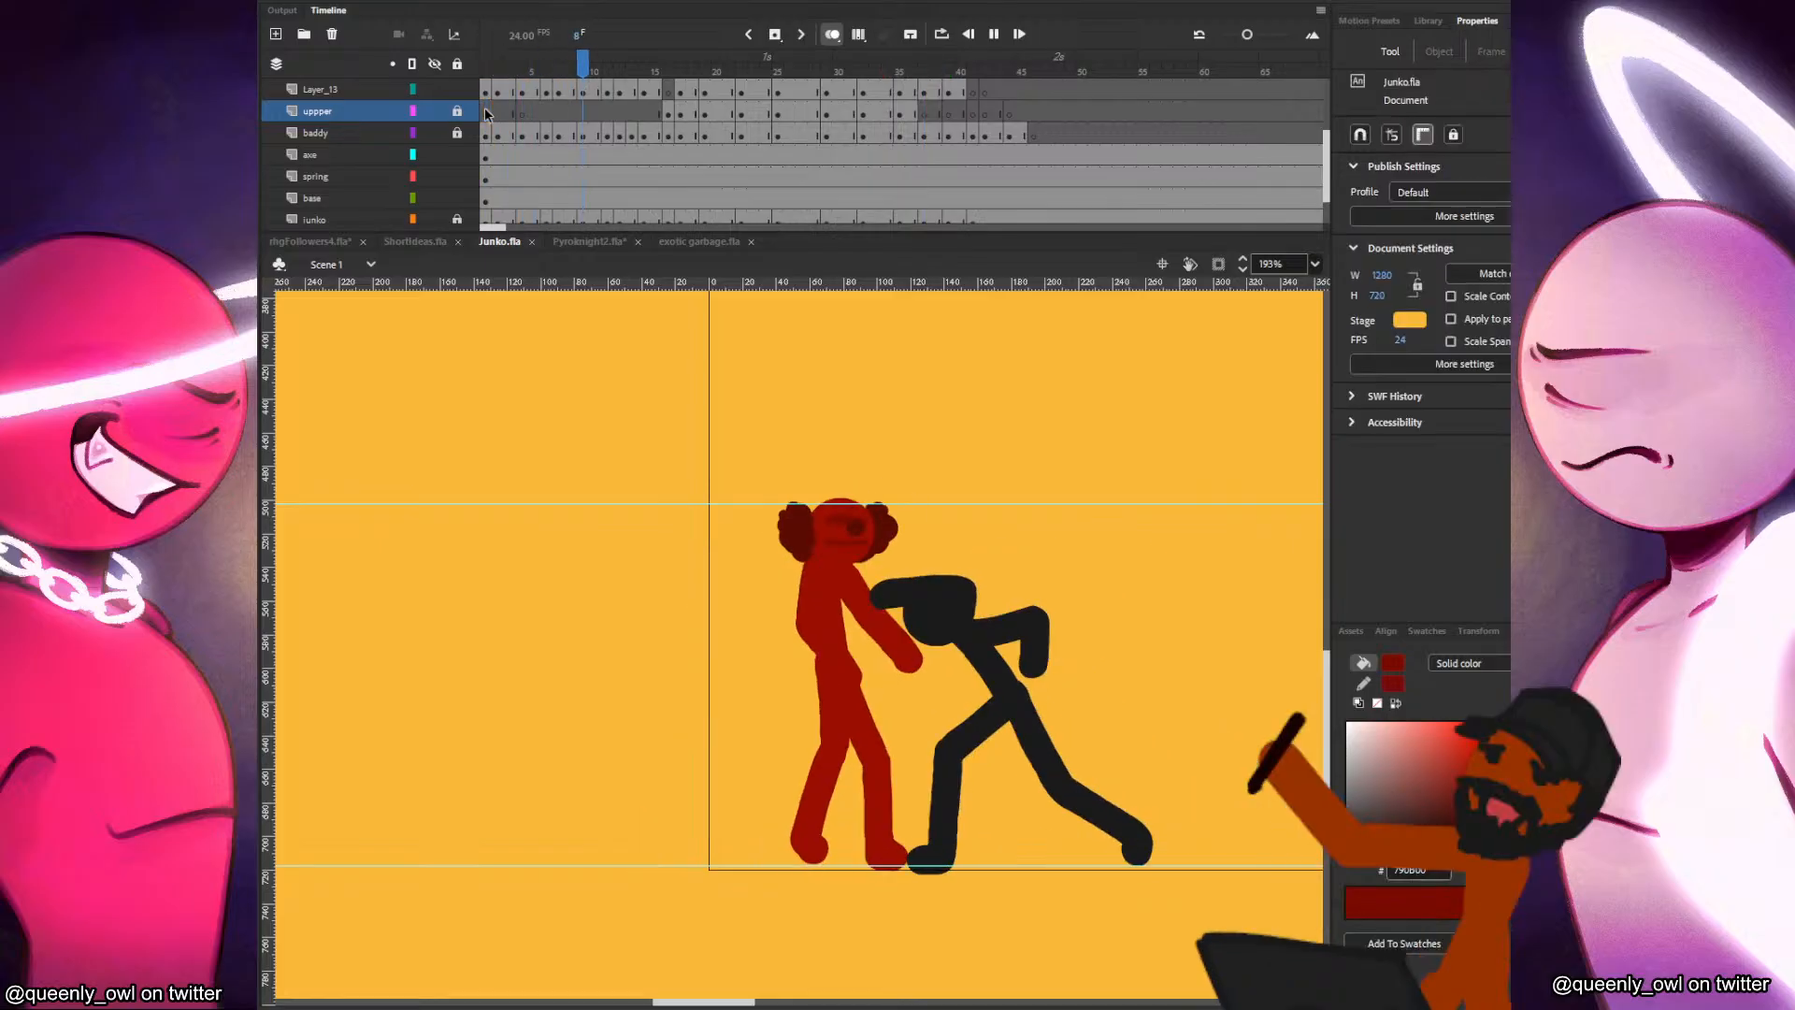
left_click(484, 109)
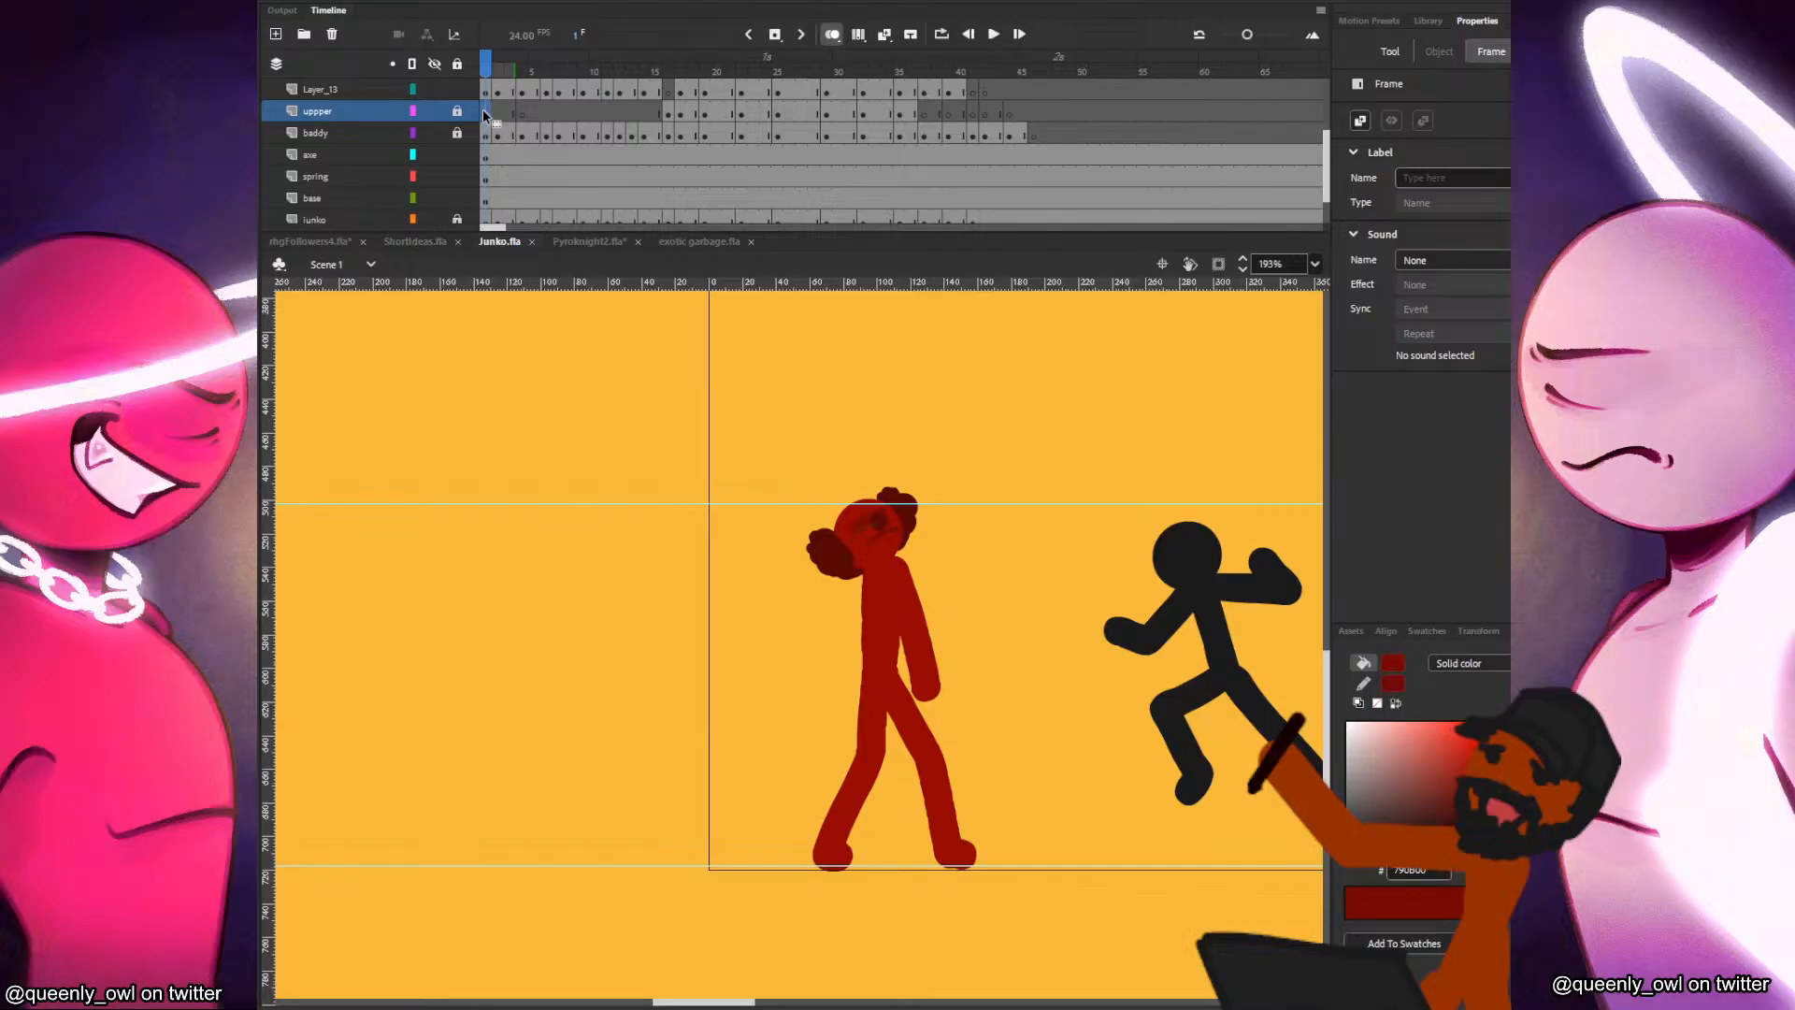
left_click(882, 402)
key("Return")
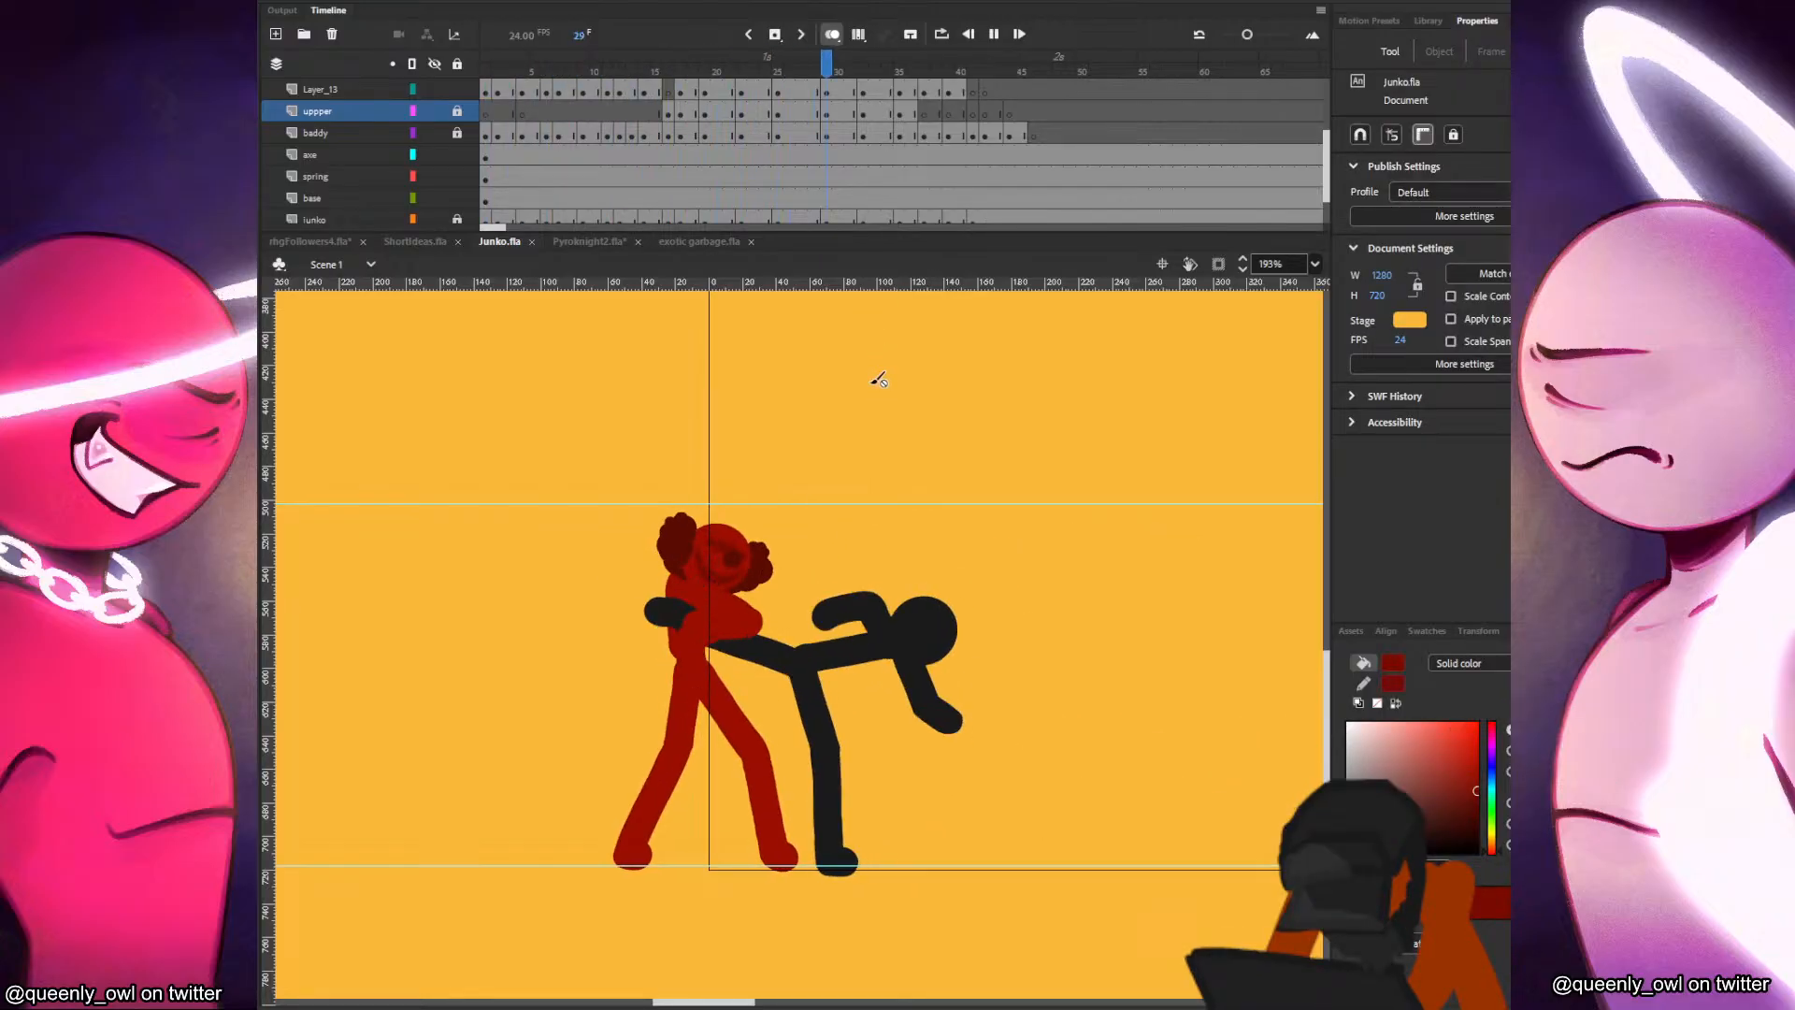
left_click(496, 111)
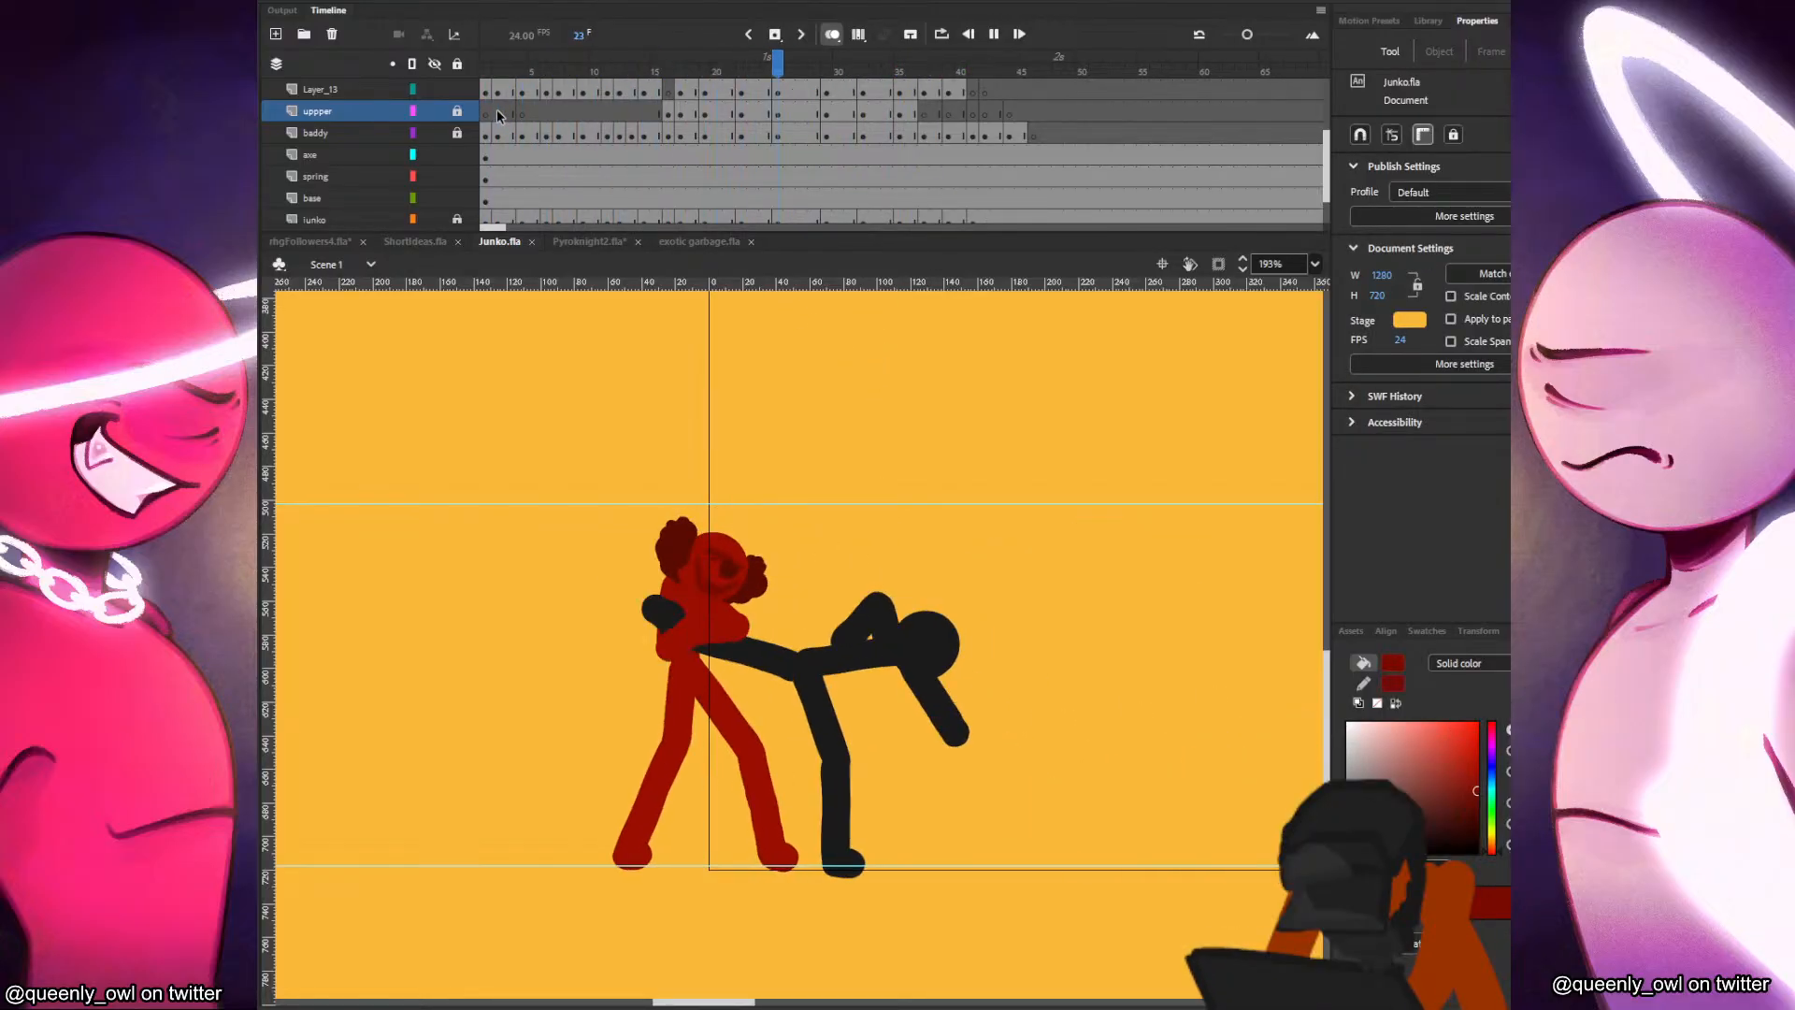
left_click(496, 108)
scroll(682, 514, "down", 5)
left_click(738, 315)
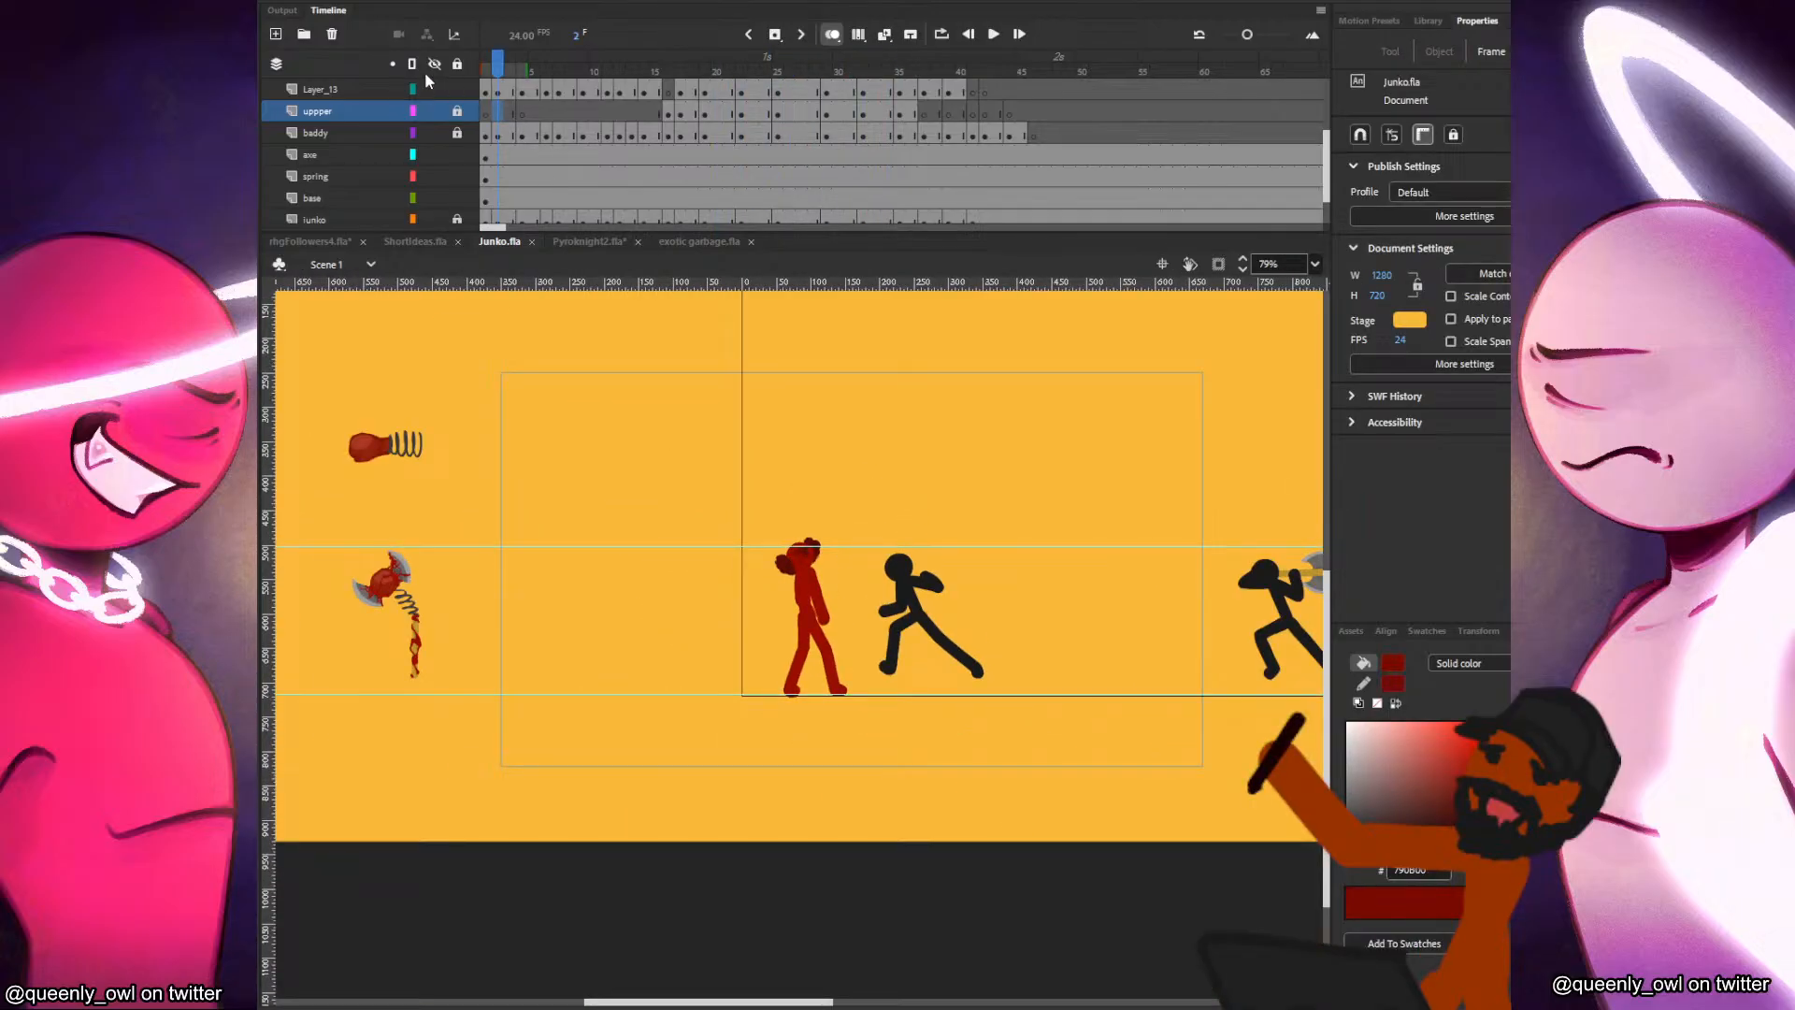
Rename Layer_13 as mouth.
scroll(567, 121, "up", 3)
double_click(332, 192)
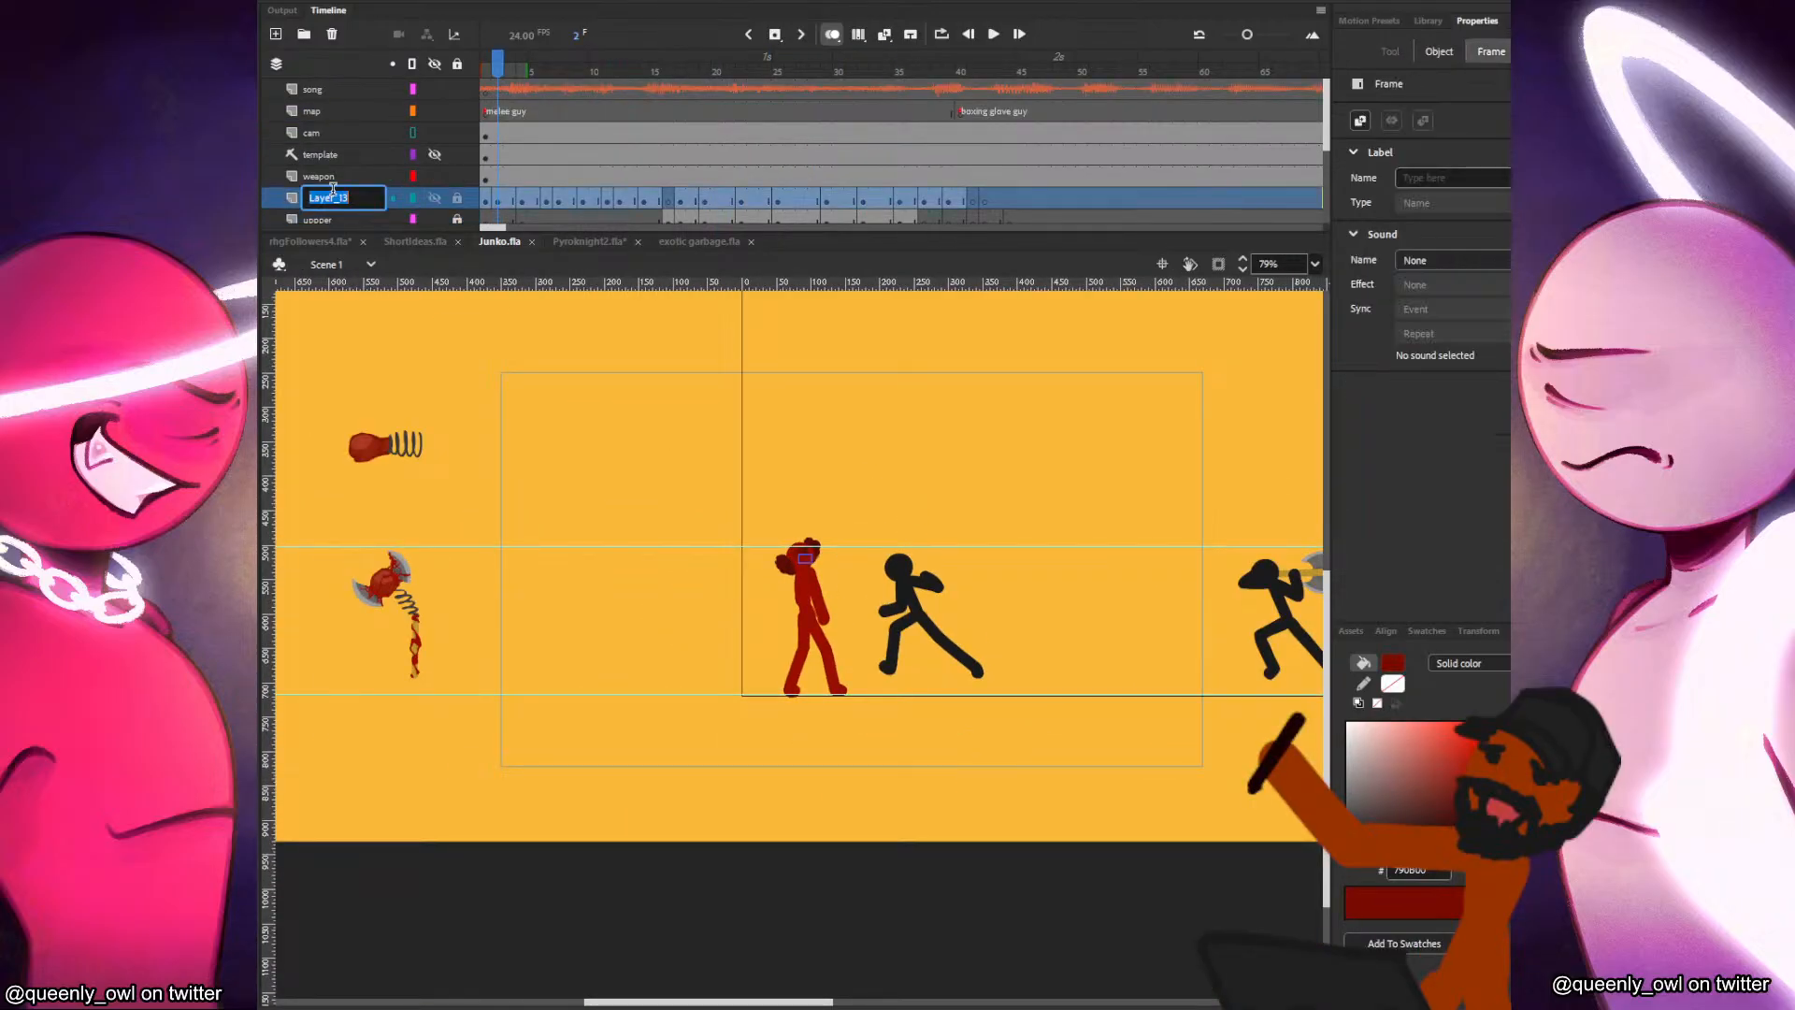
type("mo")
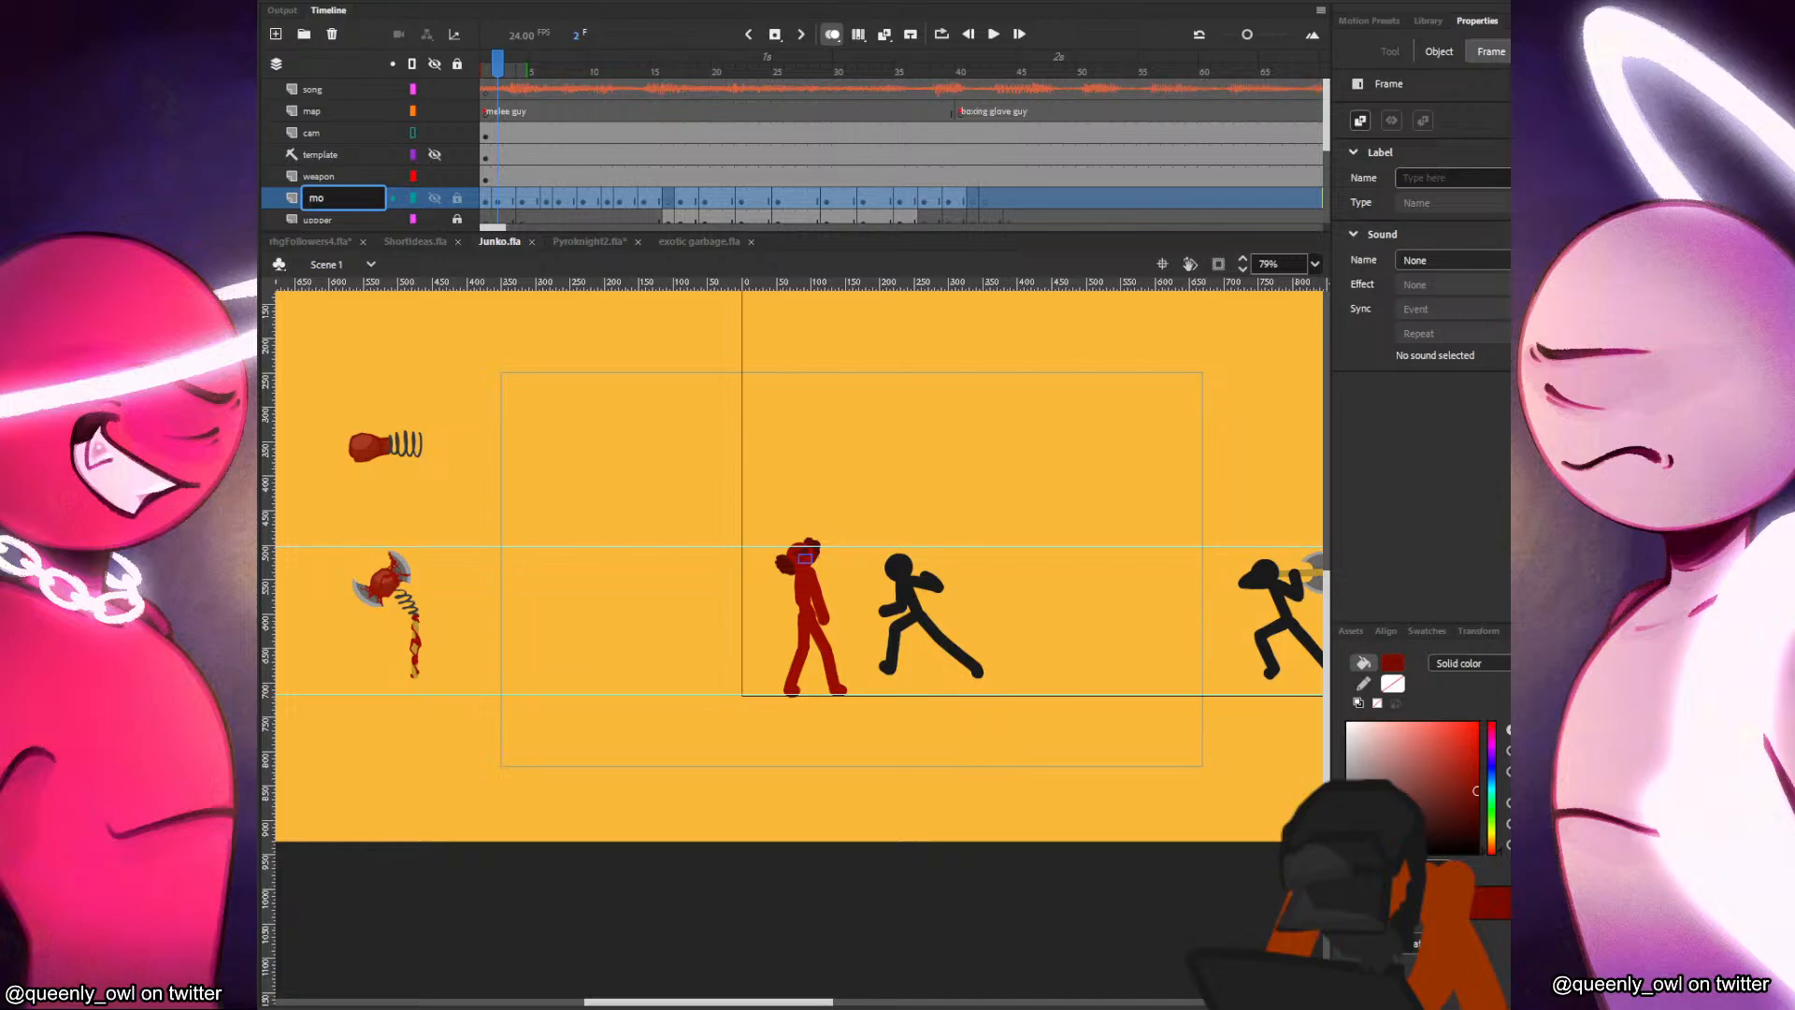
type("outh")
key("Return")
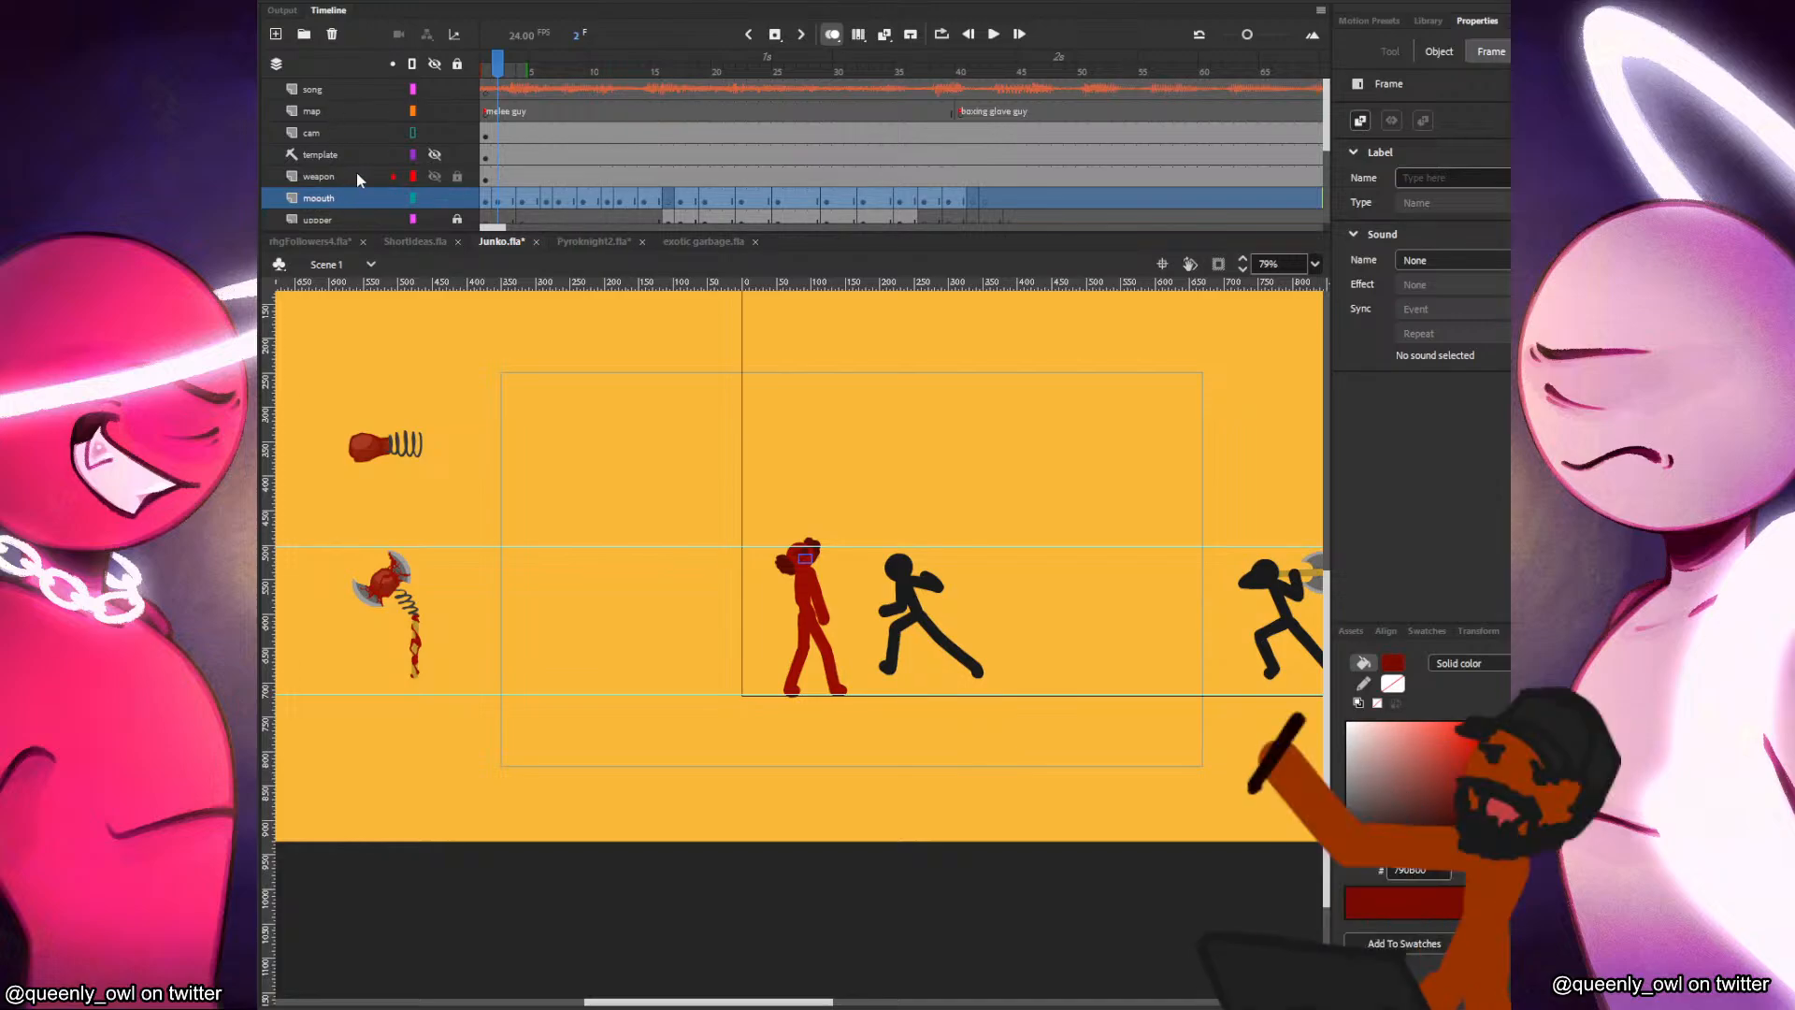
Turn off outline view for the cam layer, shrink the camera at frame 1 to about 860 × 484 around both fighters, and save.
left_click(413, 134)
left_click(486, 134)
key("q")
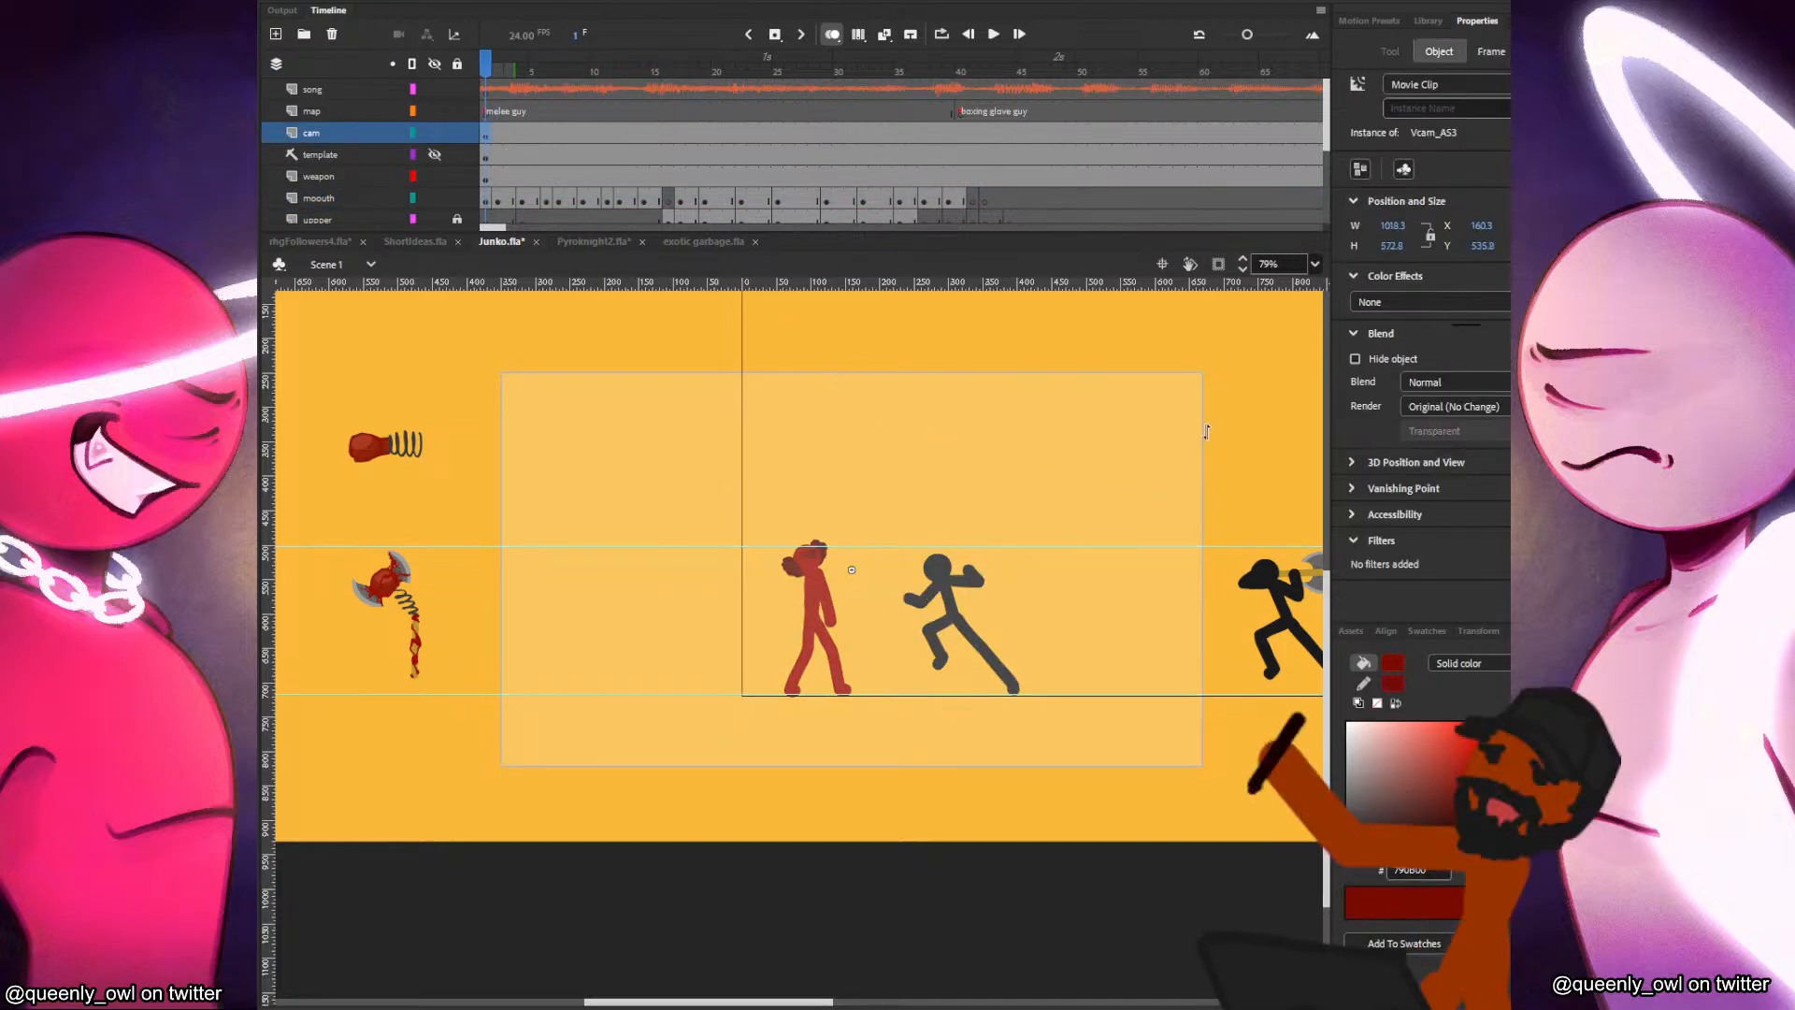
left_click_drag(1201, 373, 1160, 439)
left_click_drag(1061, 497, 1074, 500)
left_click(1175, 444)
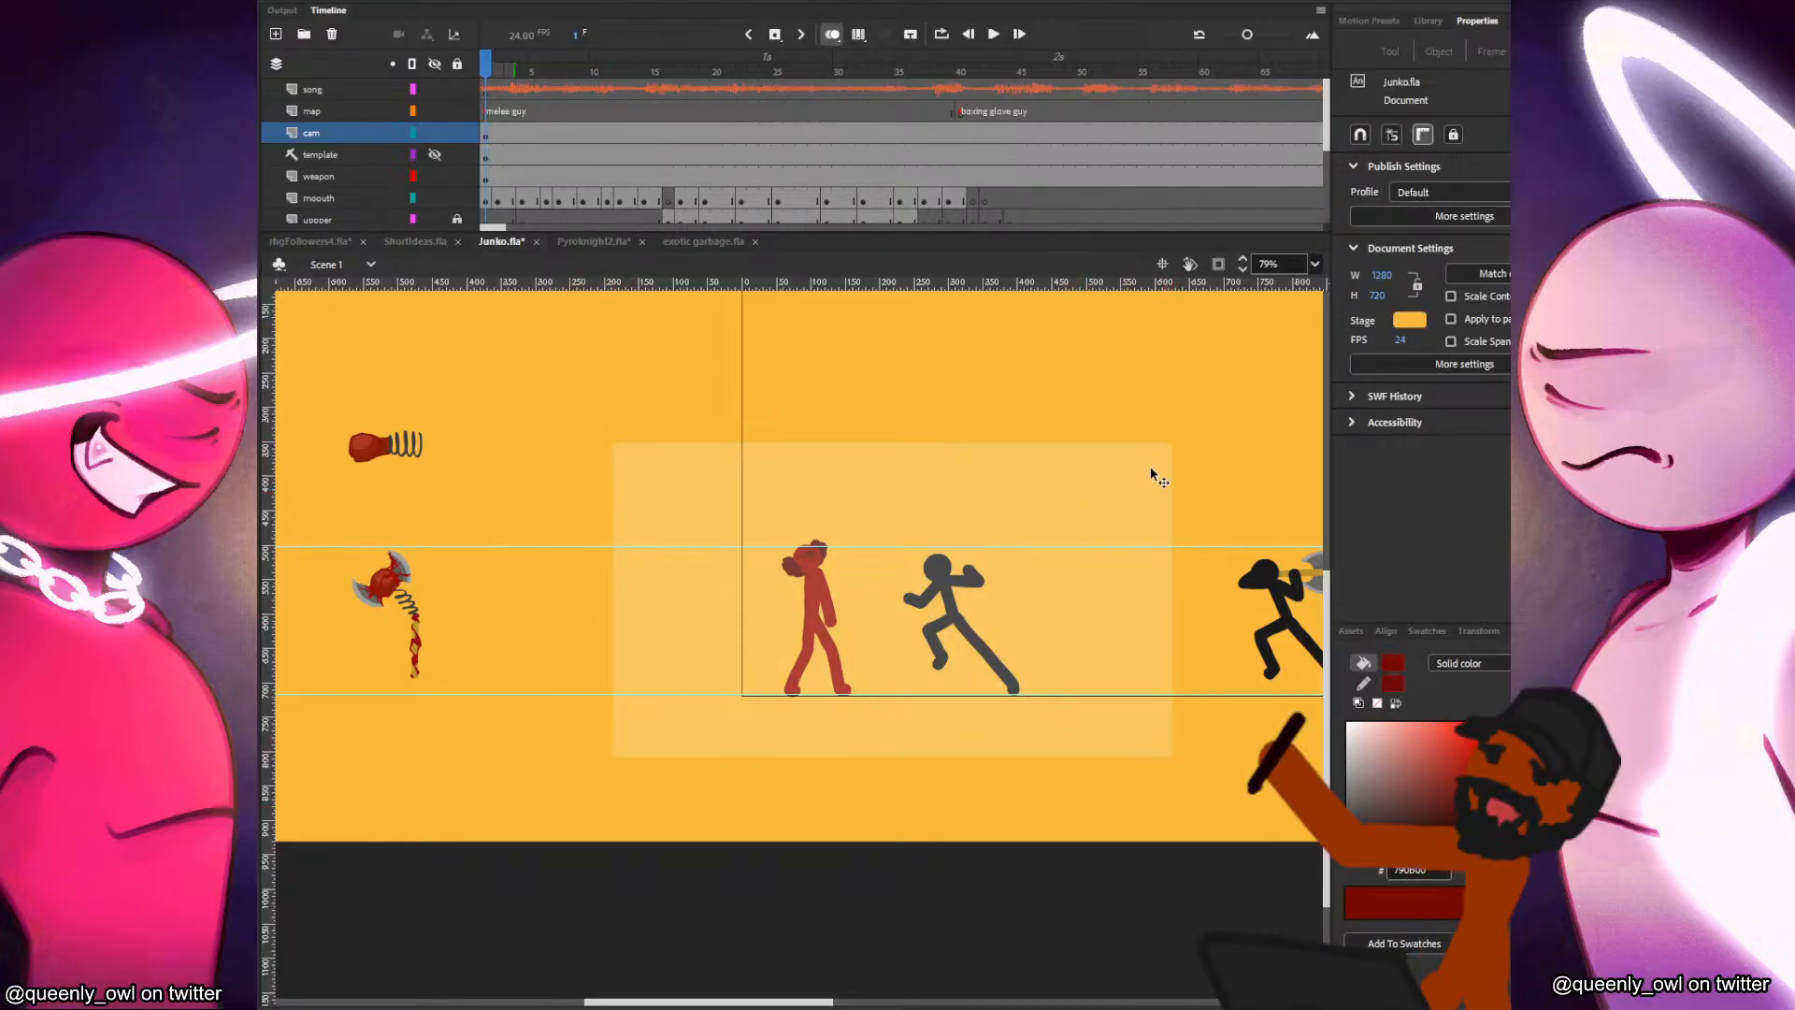
left_click(1156, 472)
left_click_drag(1180, 433, 1190, 429)
left_click_drag(1149, 464, 1137, 460)
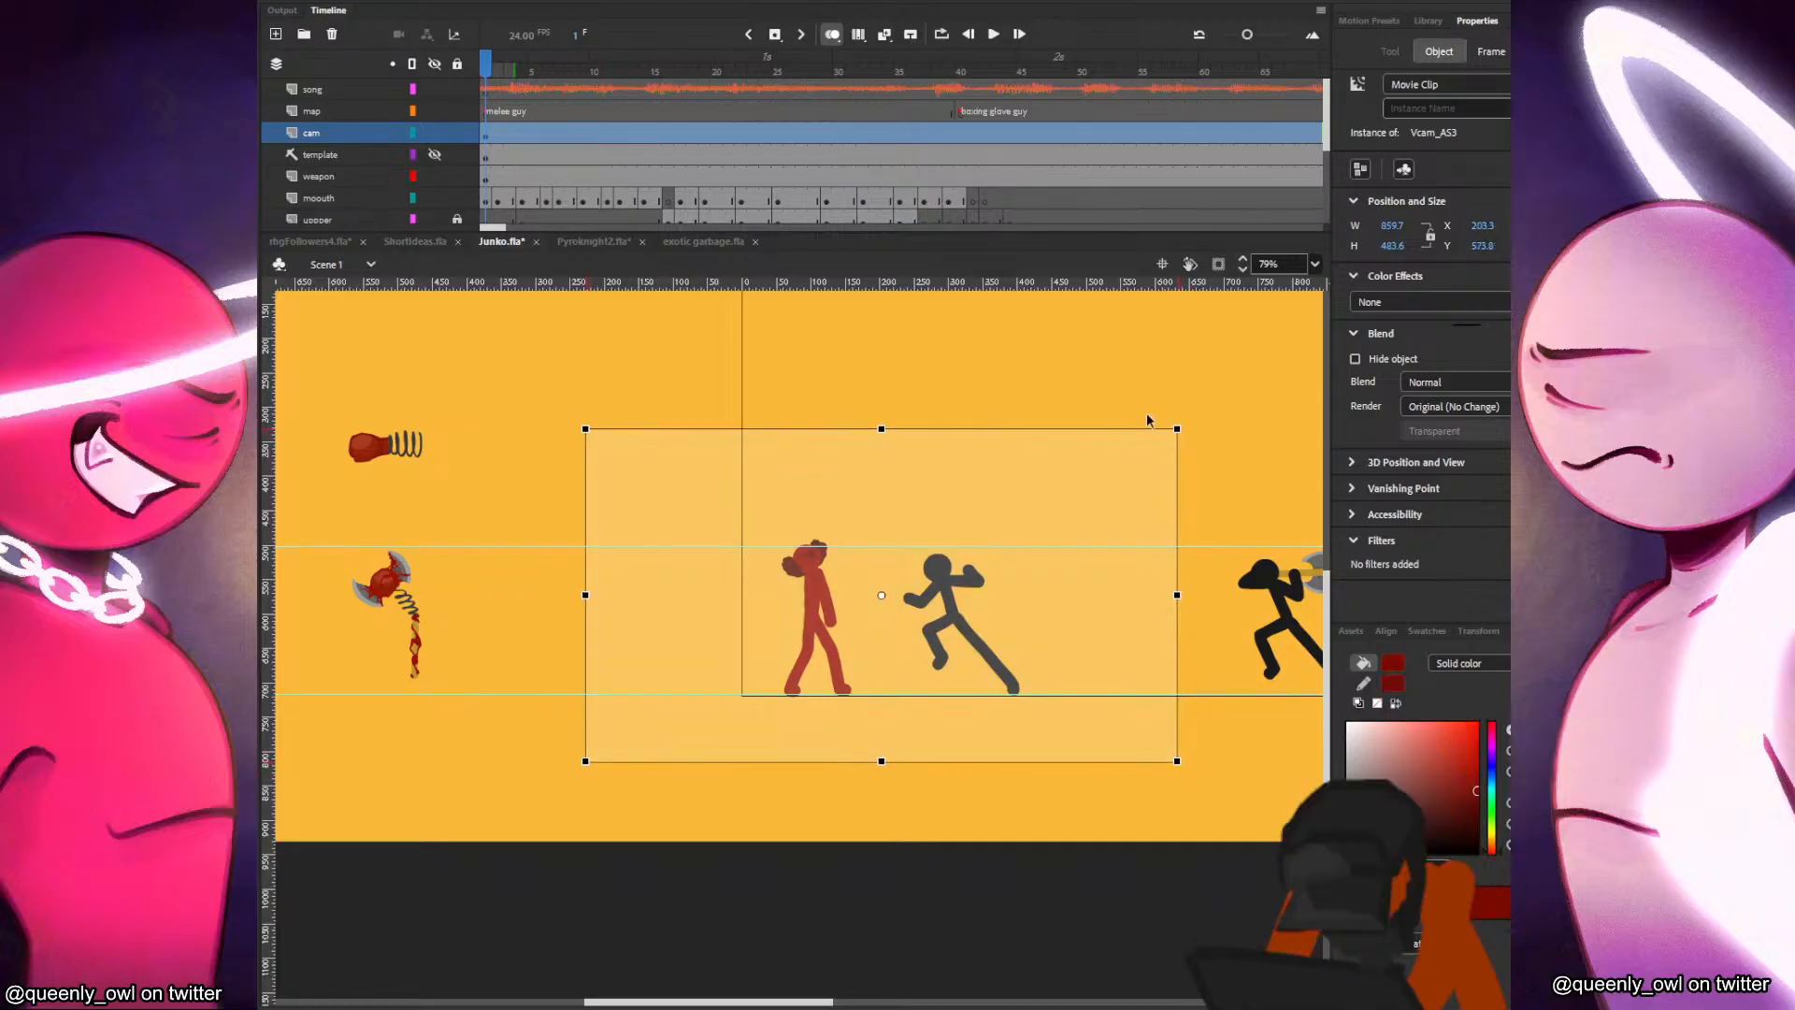
left_click(1135, 400)
key("ctrl+s")
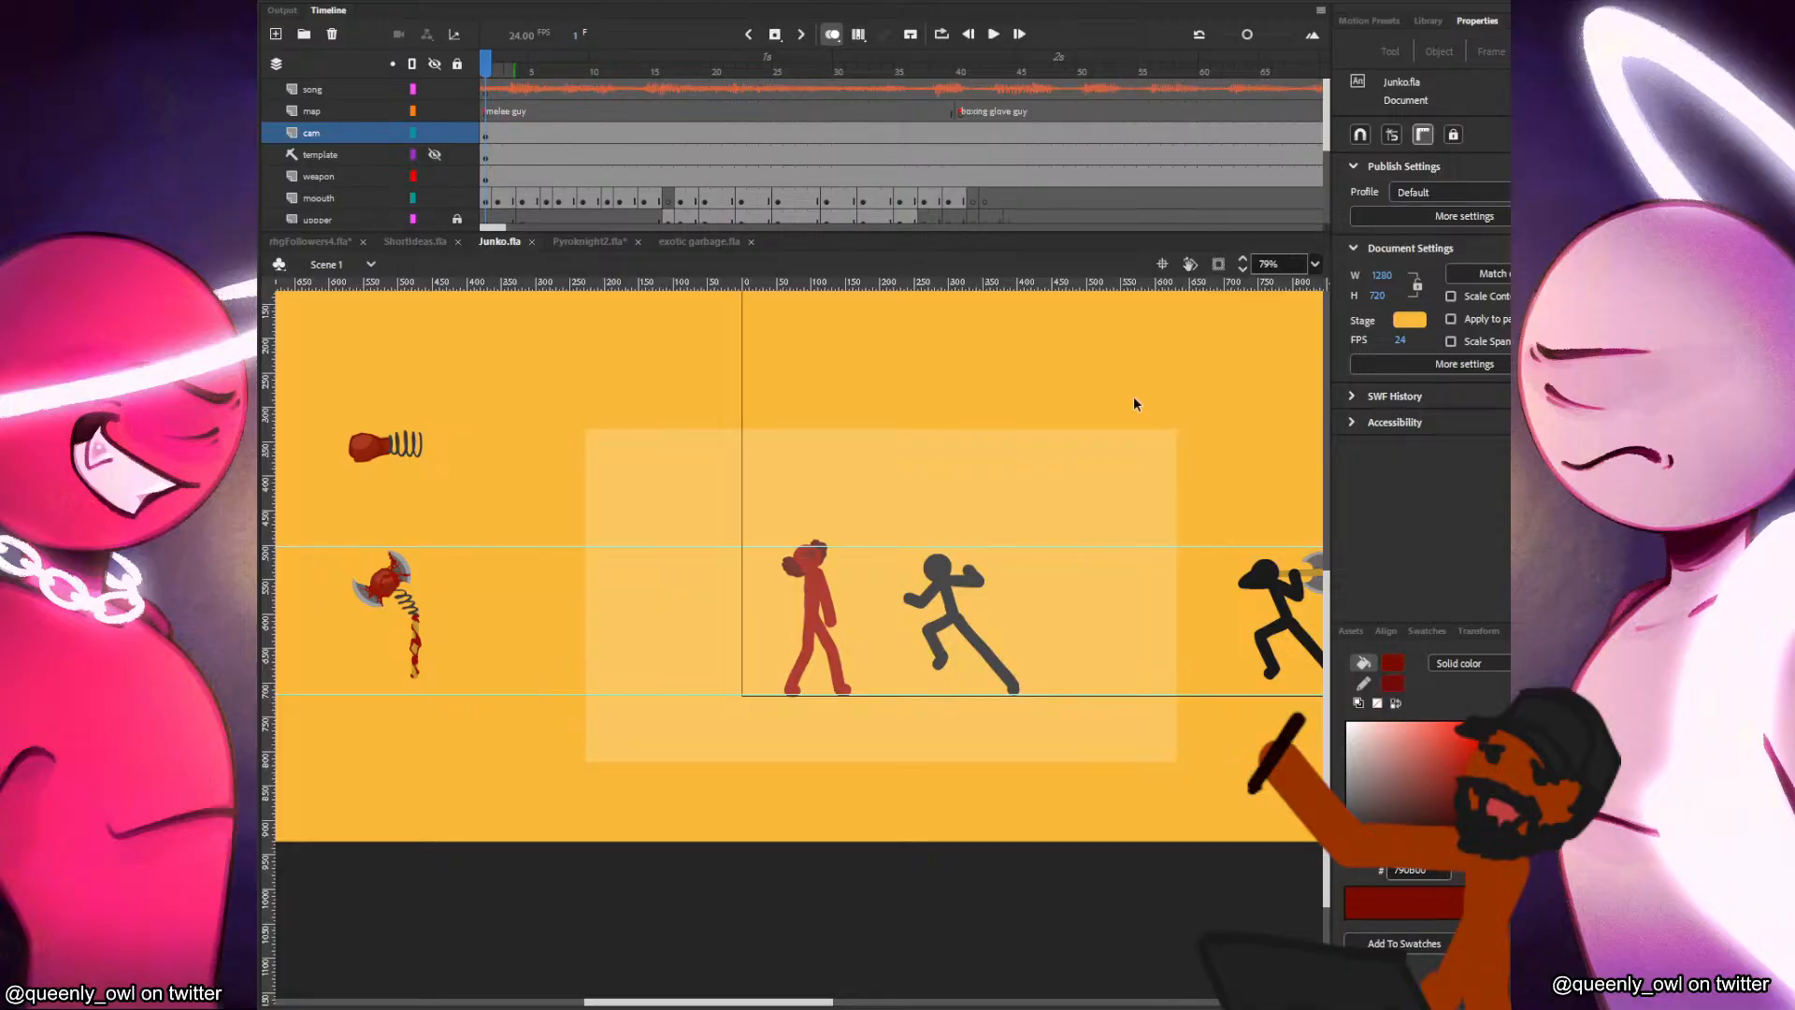
Create a classic tween on the cam layer.
left_click(494, 132)
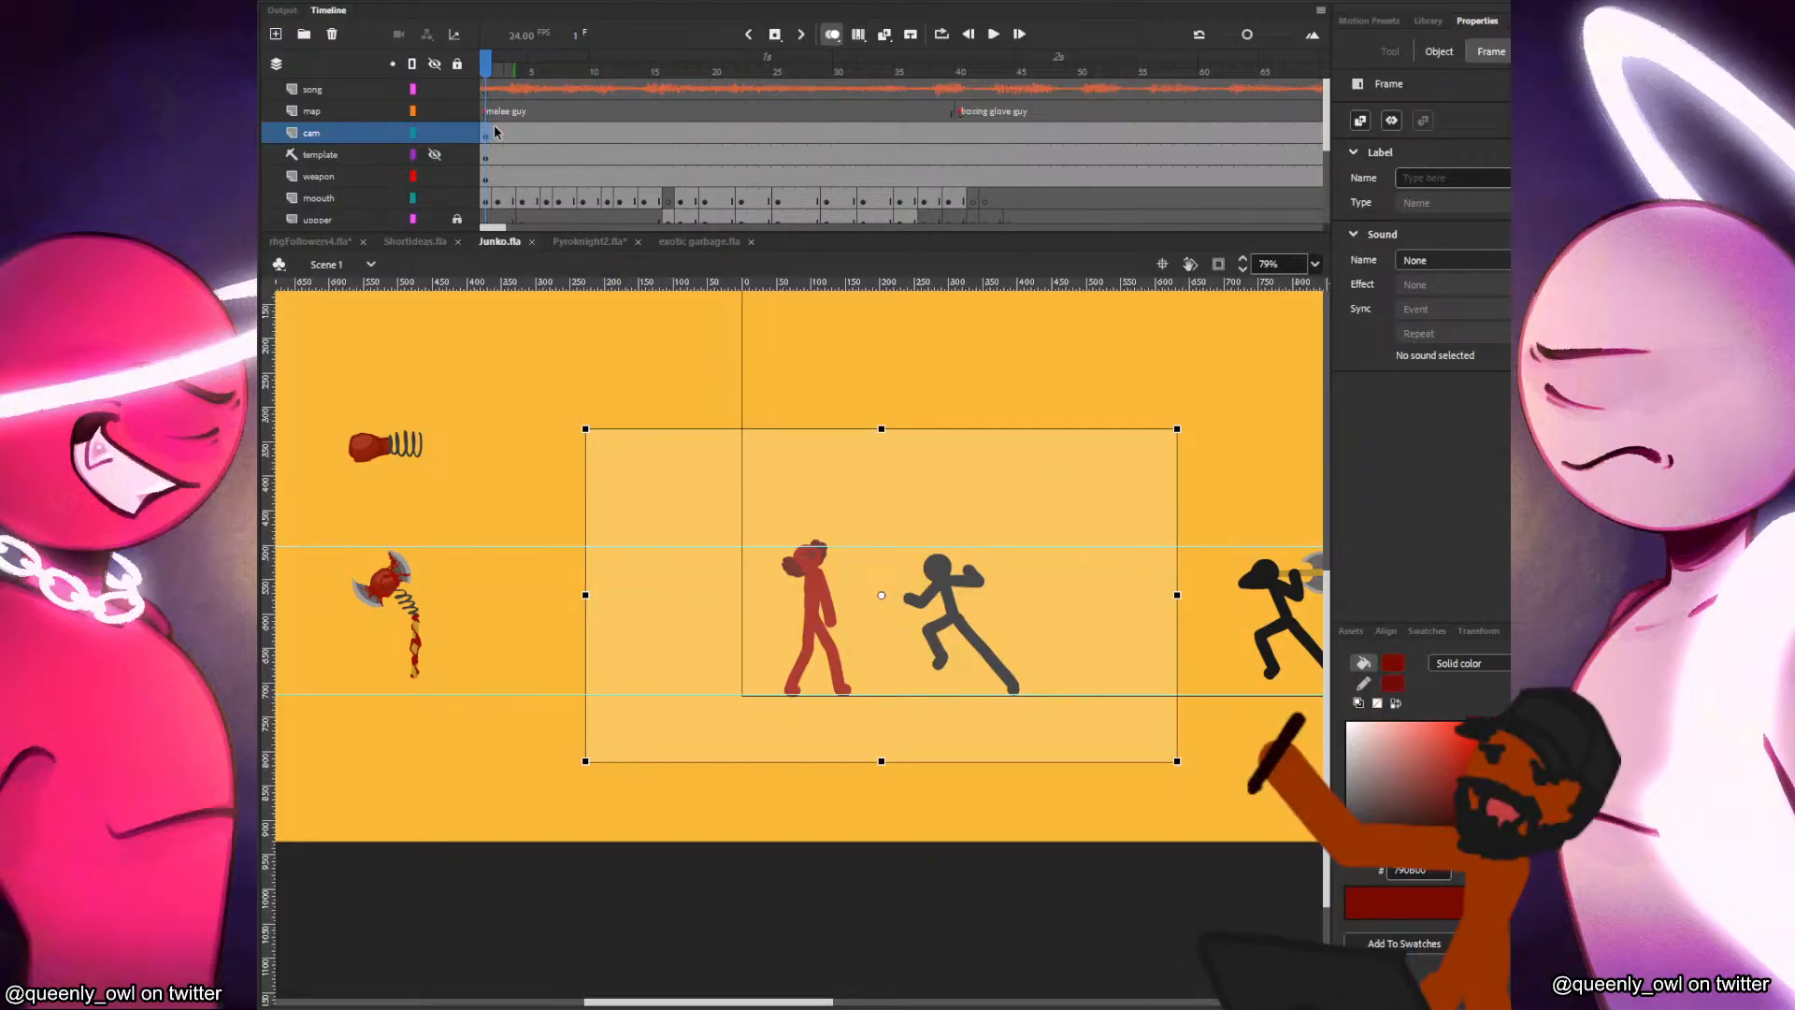
right_click(509, 133)
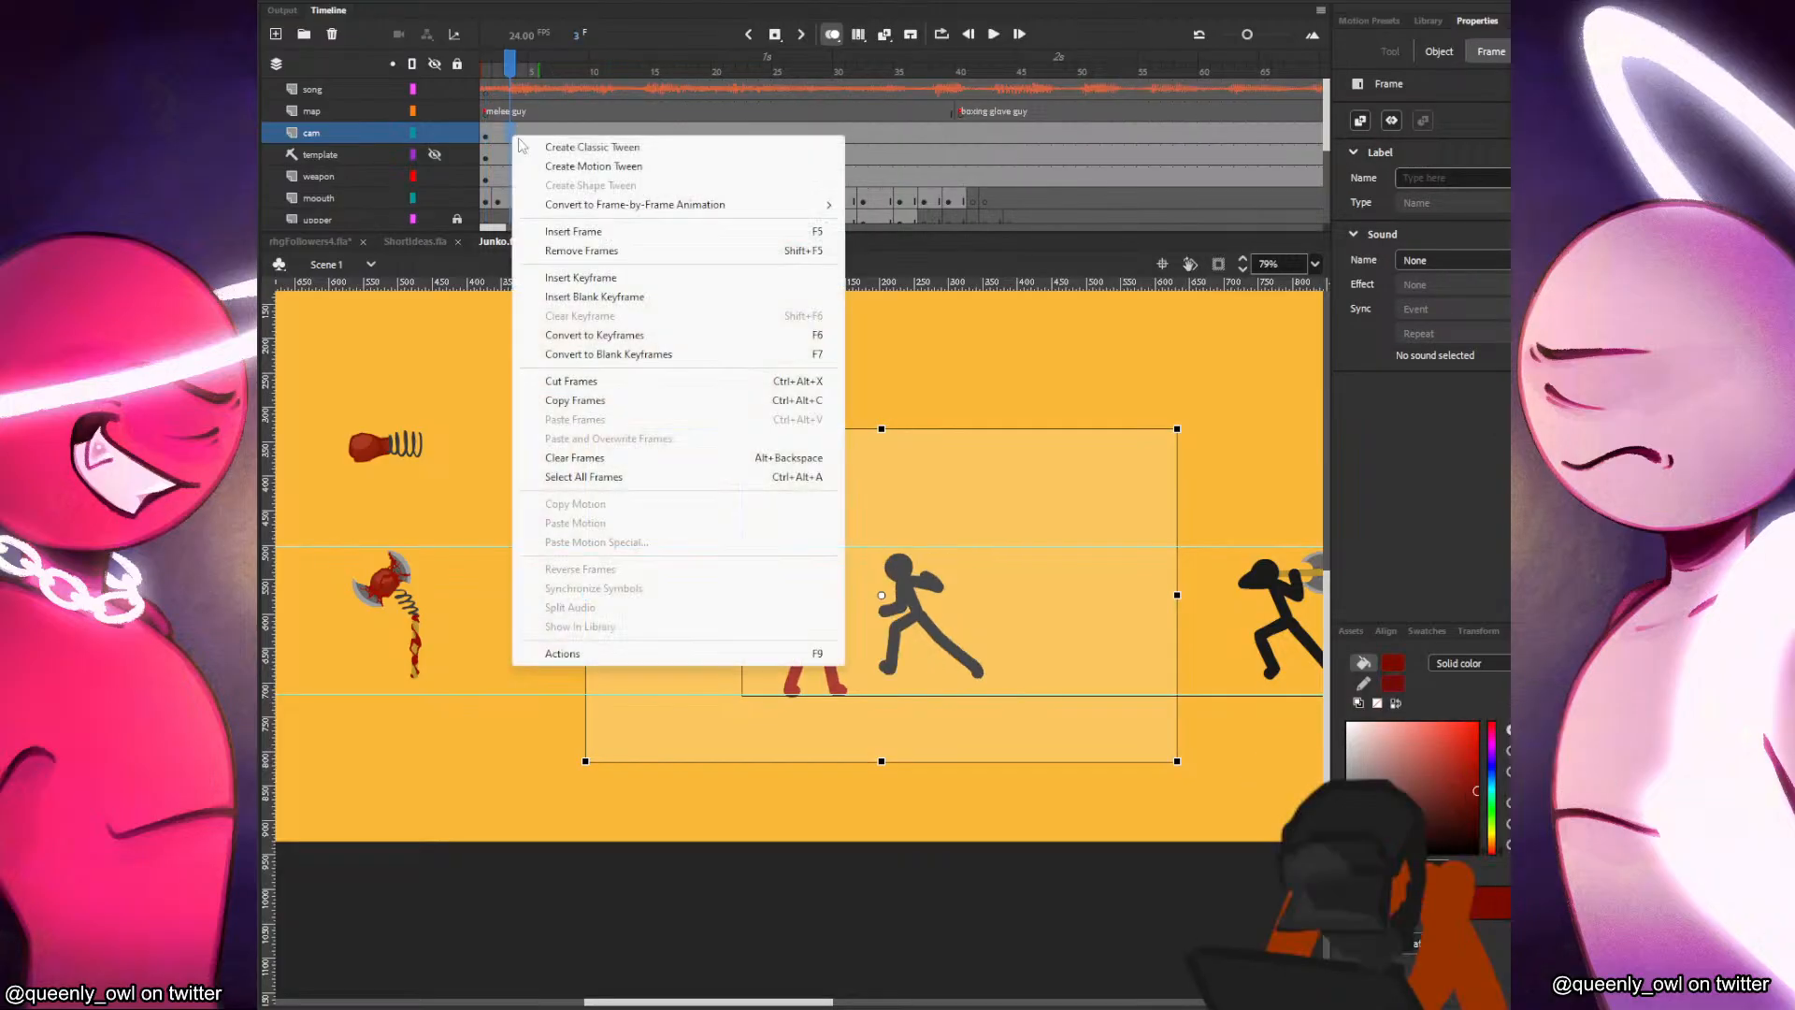
left_click(604, 138)
right_click(567, 137)
left_click(607, 180)
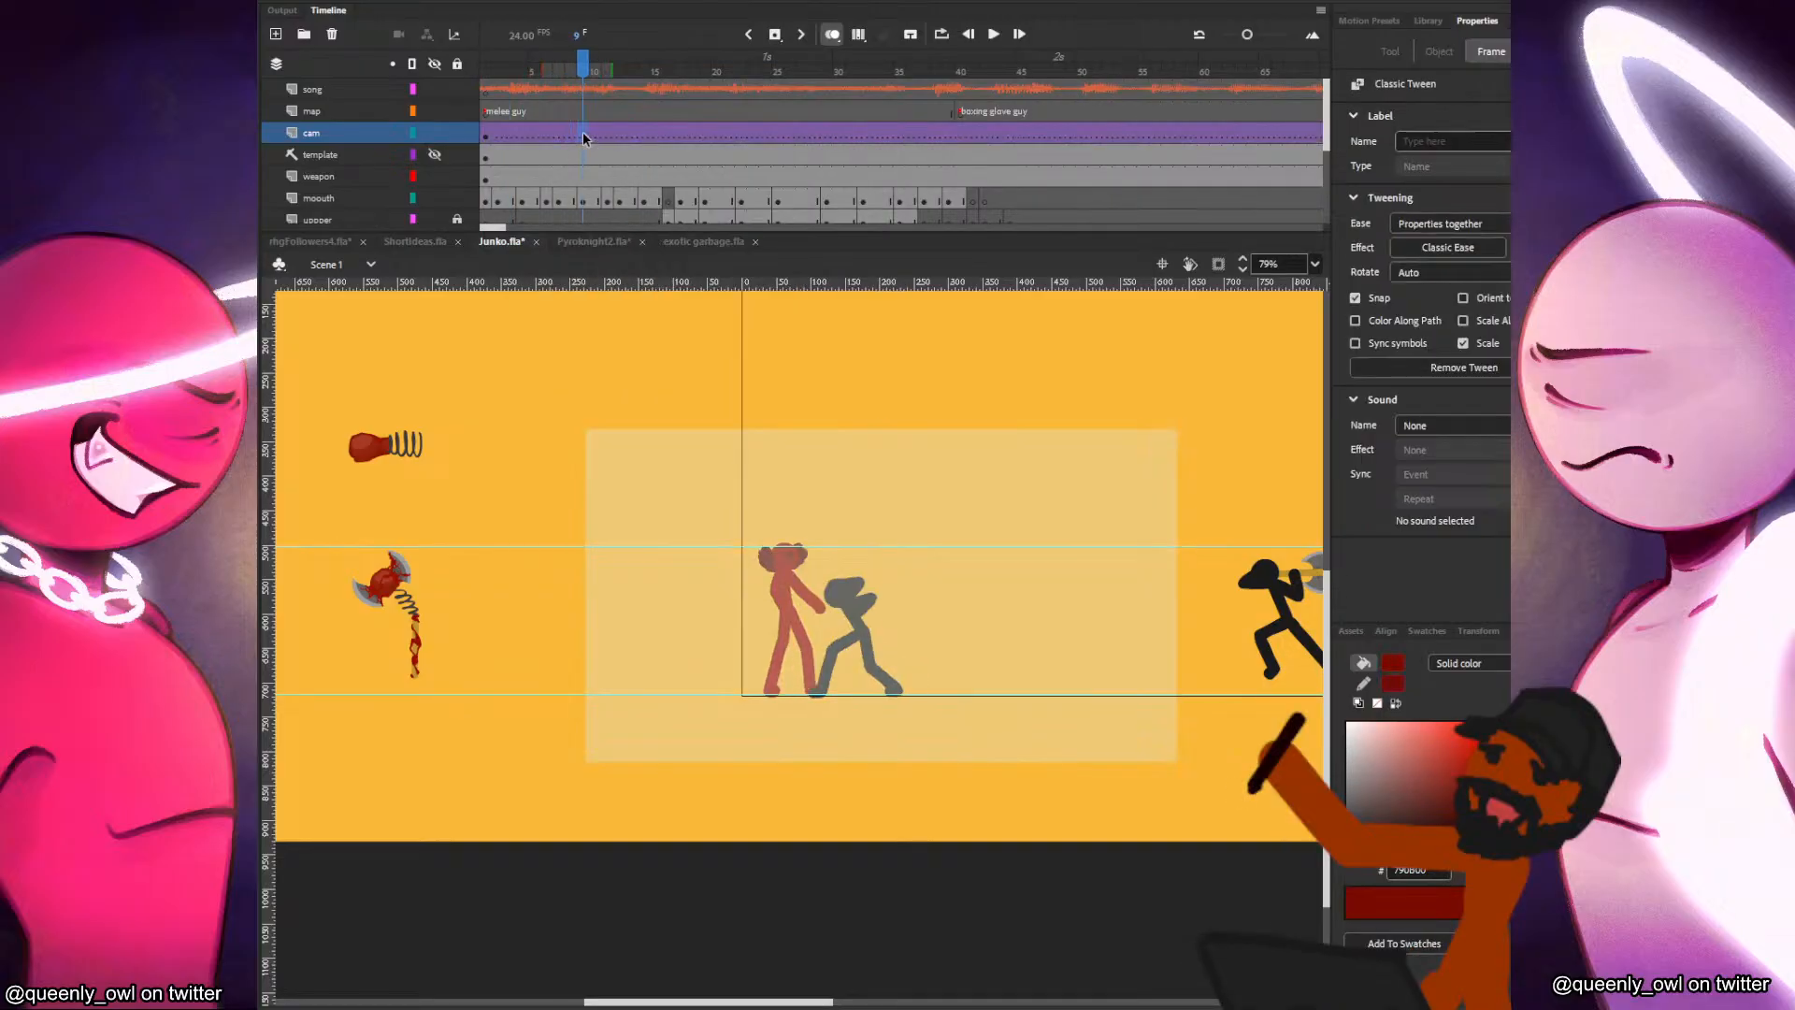
Key the cam layer at frame 3 with the camera shifted slightly left and shrunk to about 834 × 469.
left_click_drag(637, 136, 667, 136)
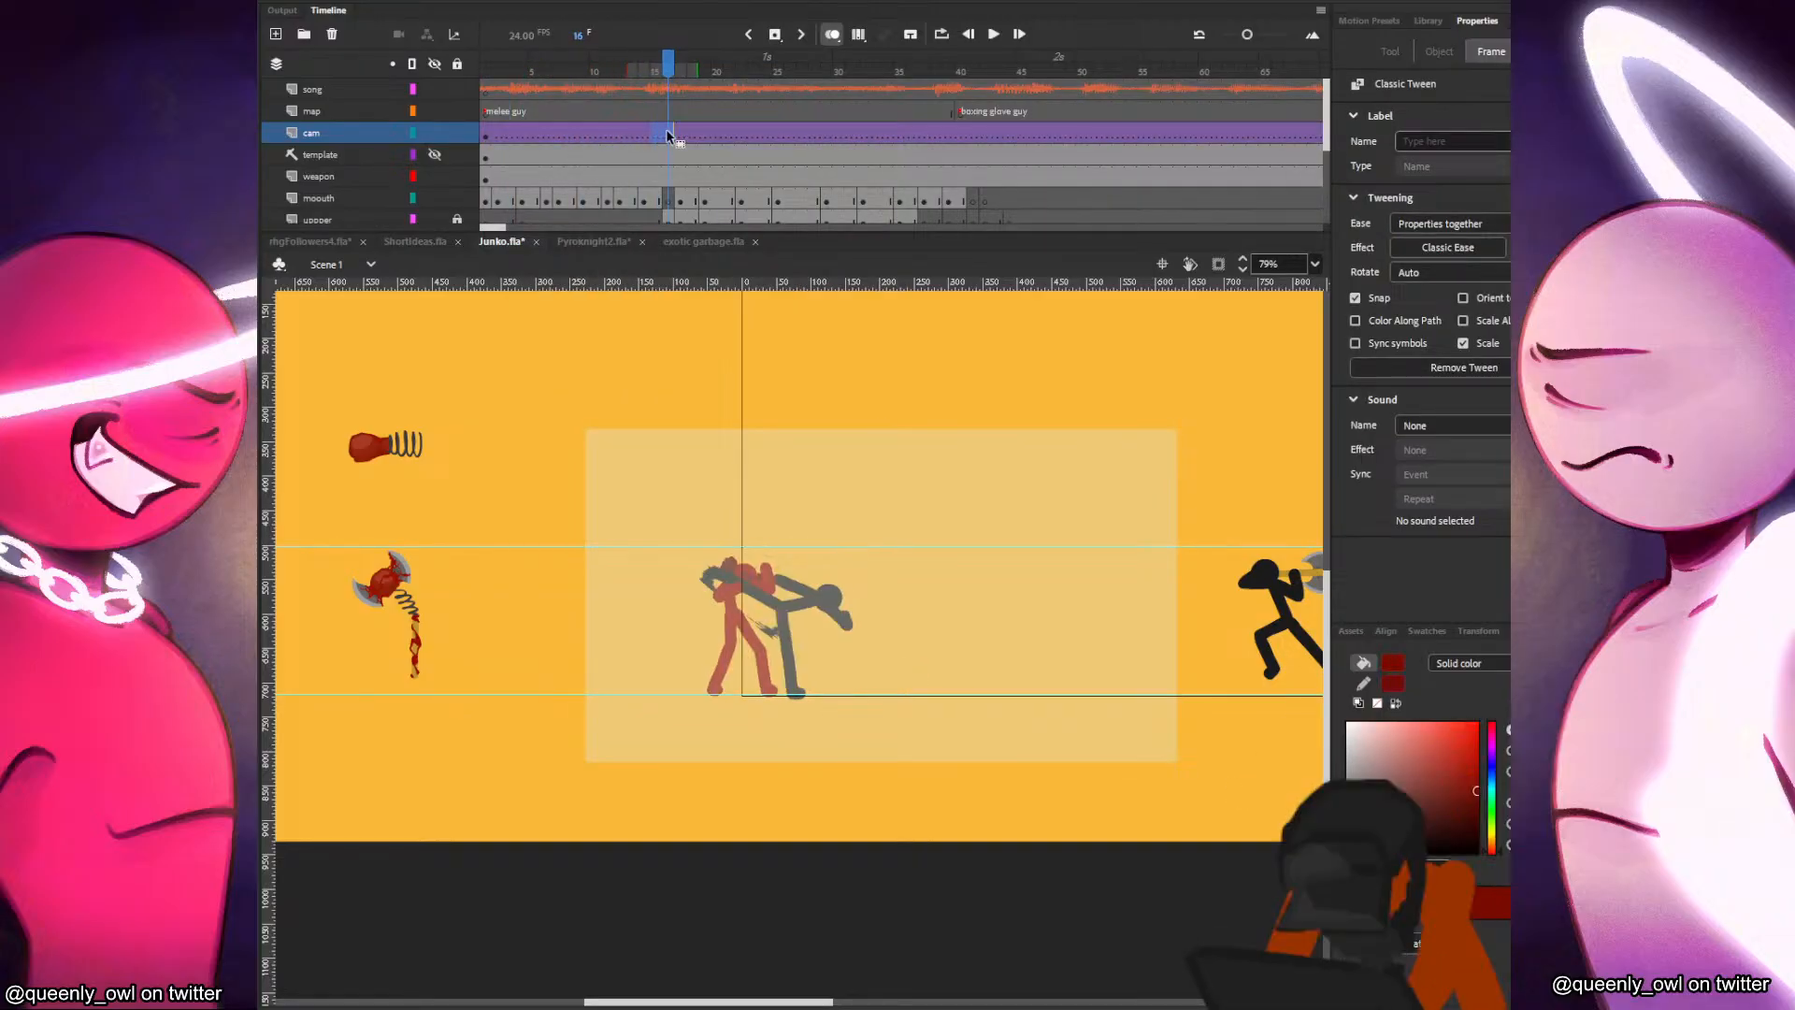
left_click(682, 137)
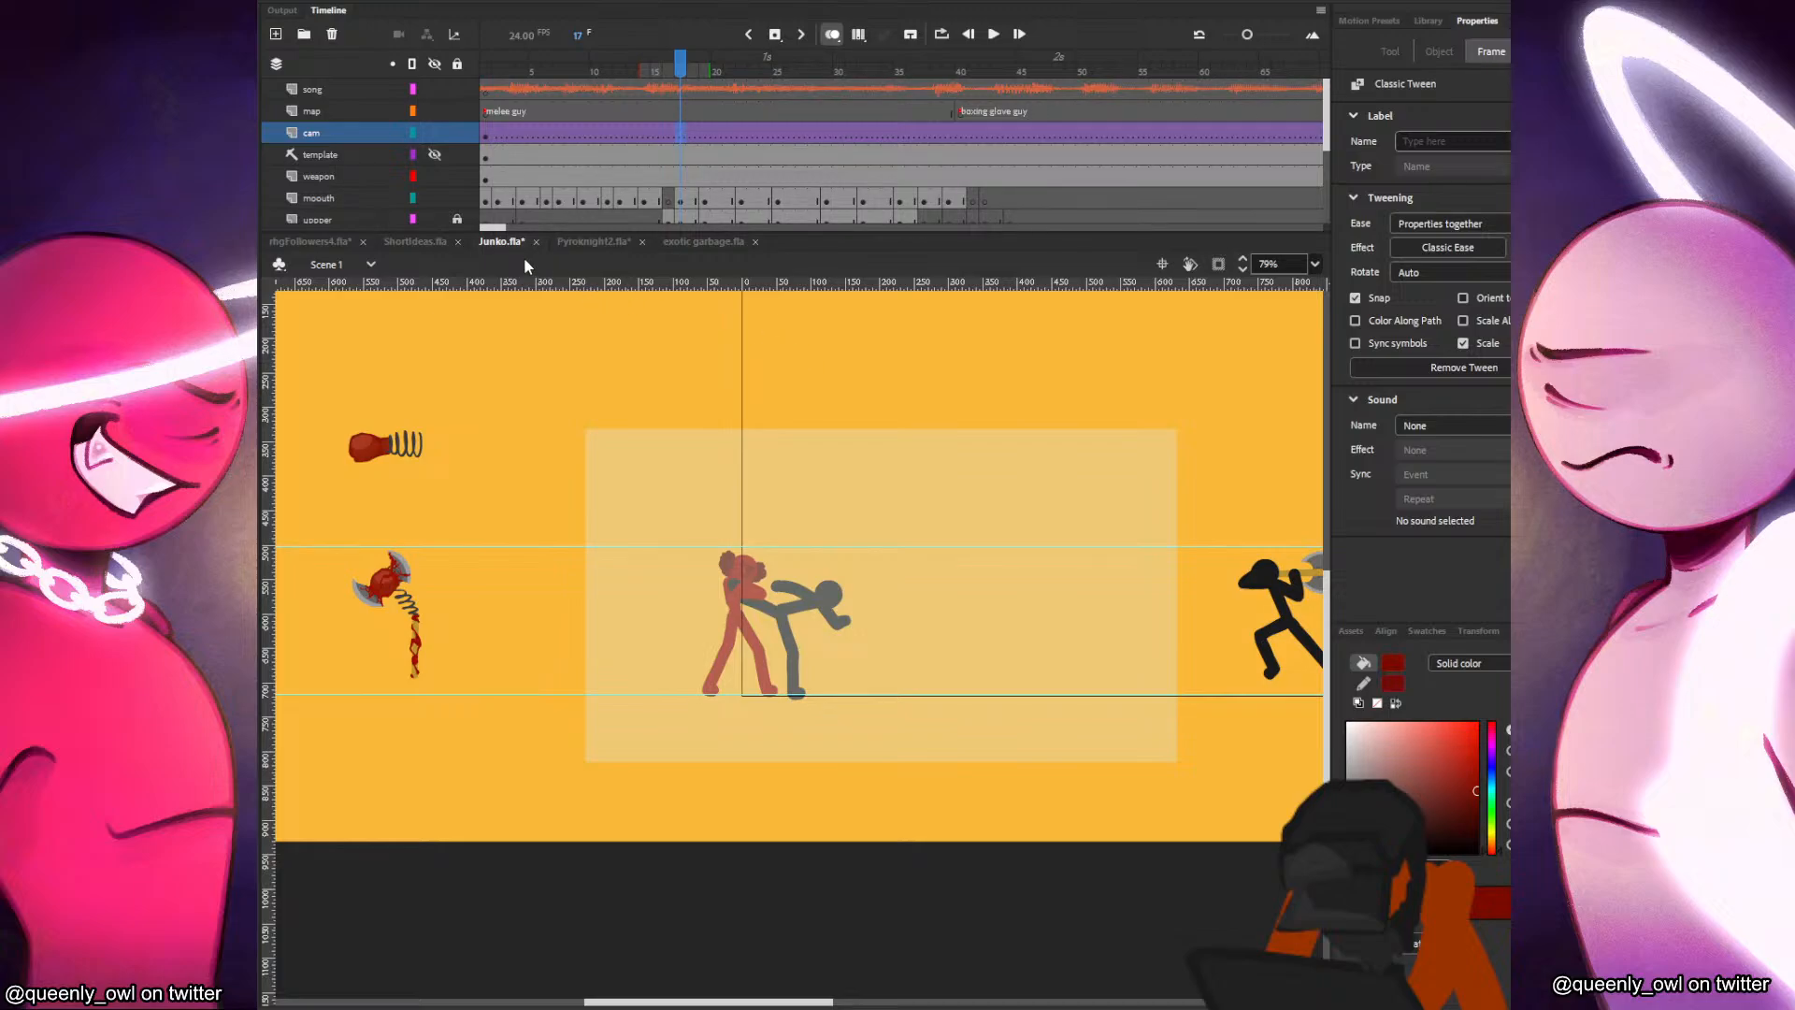
left_click(510, 137)
left_click(945, 538)
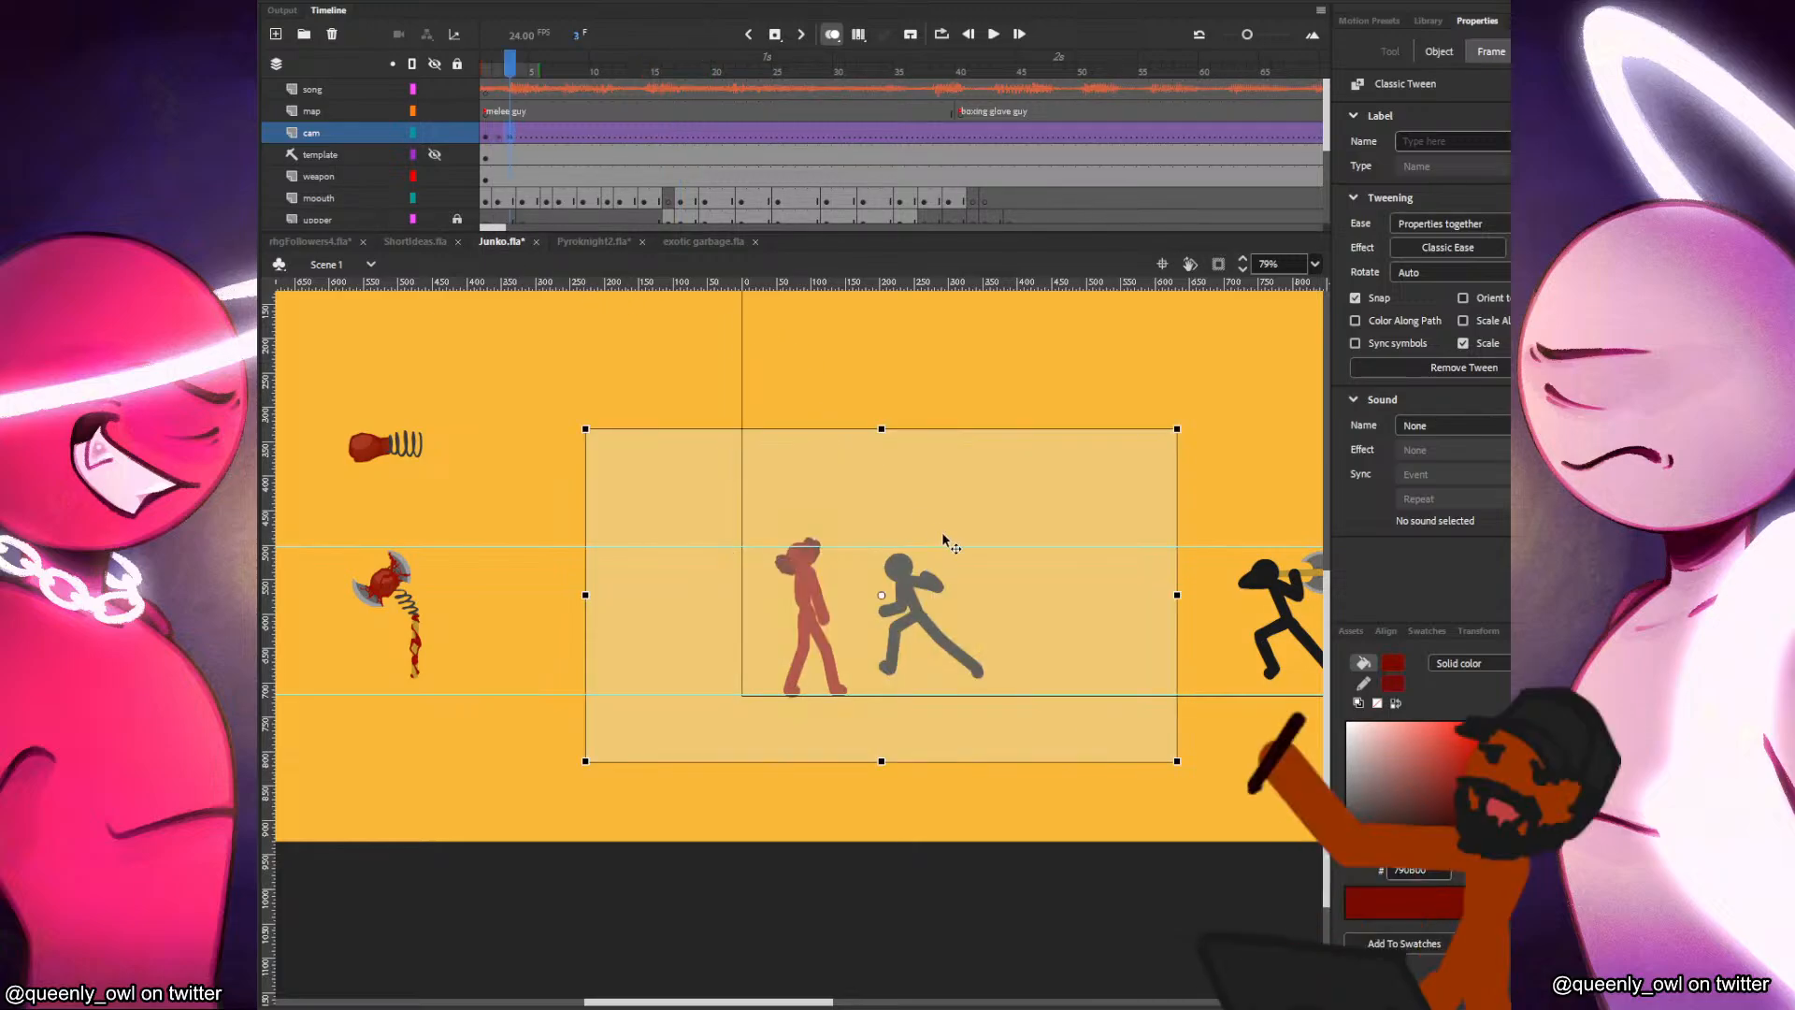
left_click_drag(1170, 429, 1162, 433)
left_click(1173, 423)
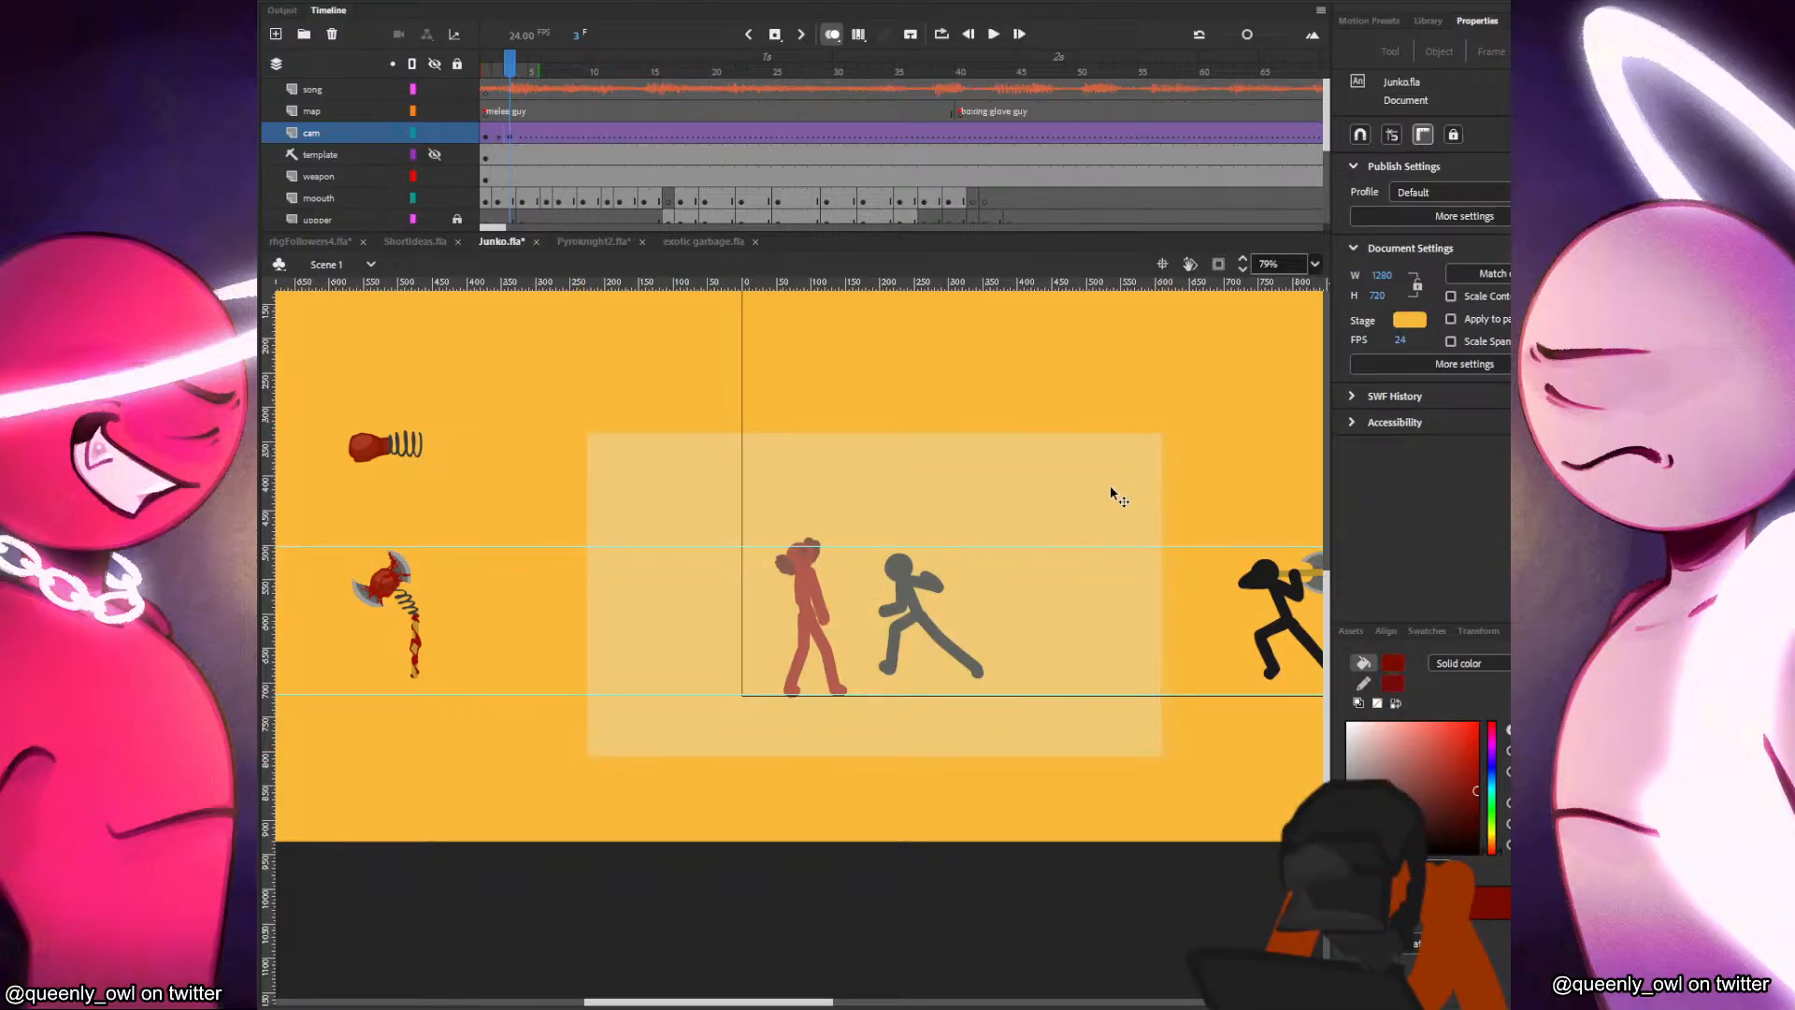
At frame 6 of the cam layer, shift the camera slightly left and shrink it to about 796 × 448.
key("period")
key("period")
key("period")
left_click(1024, 578)
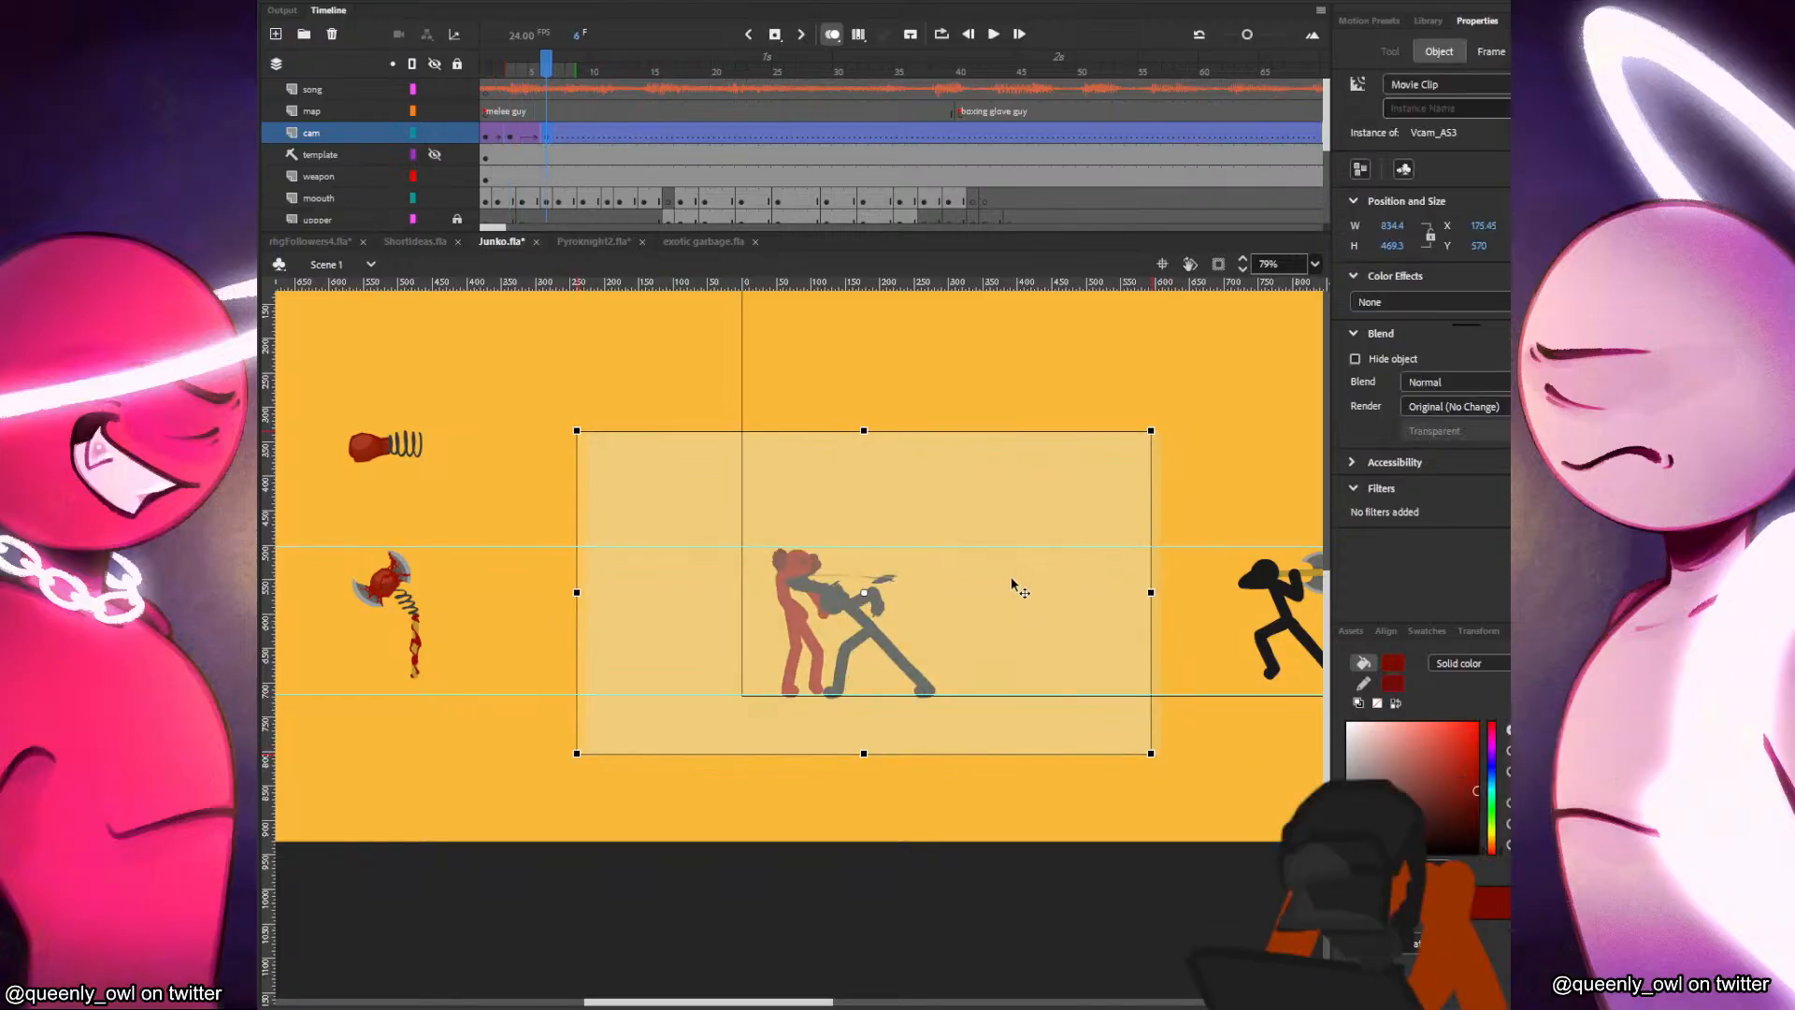
left_click_drag(1149, 431, 1136, 436)
left_click(1145, 472)
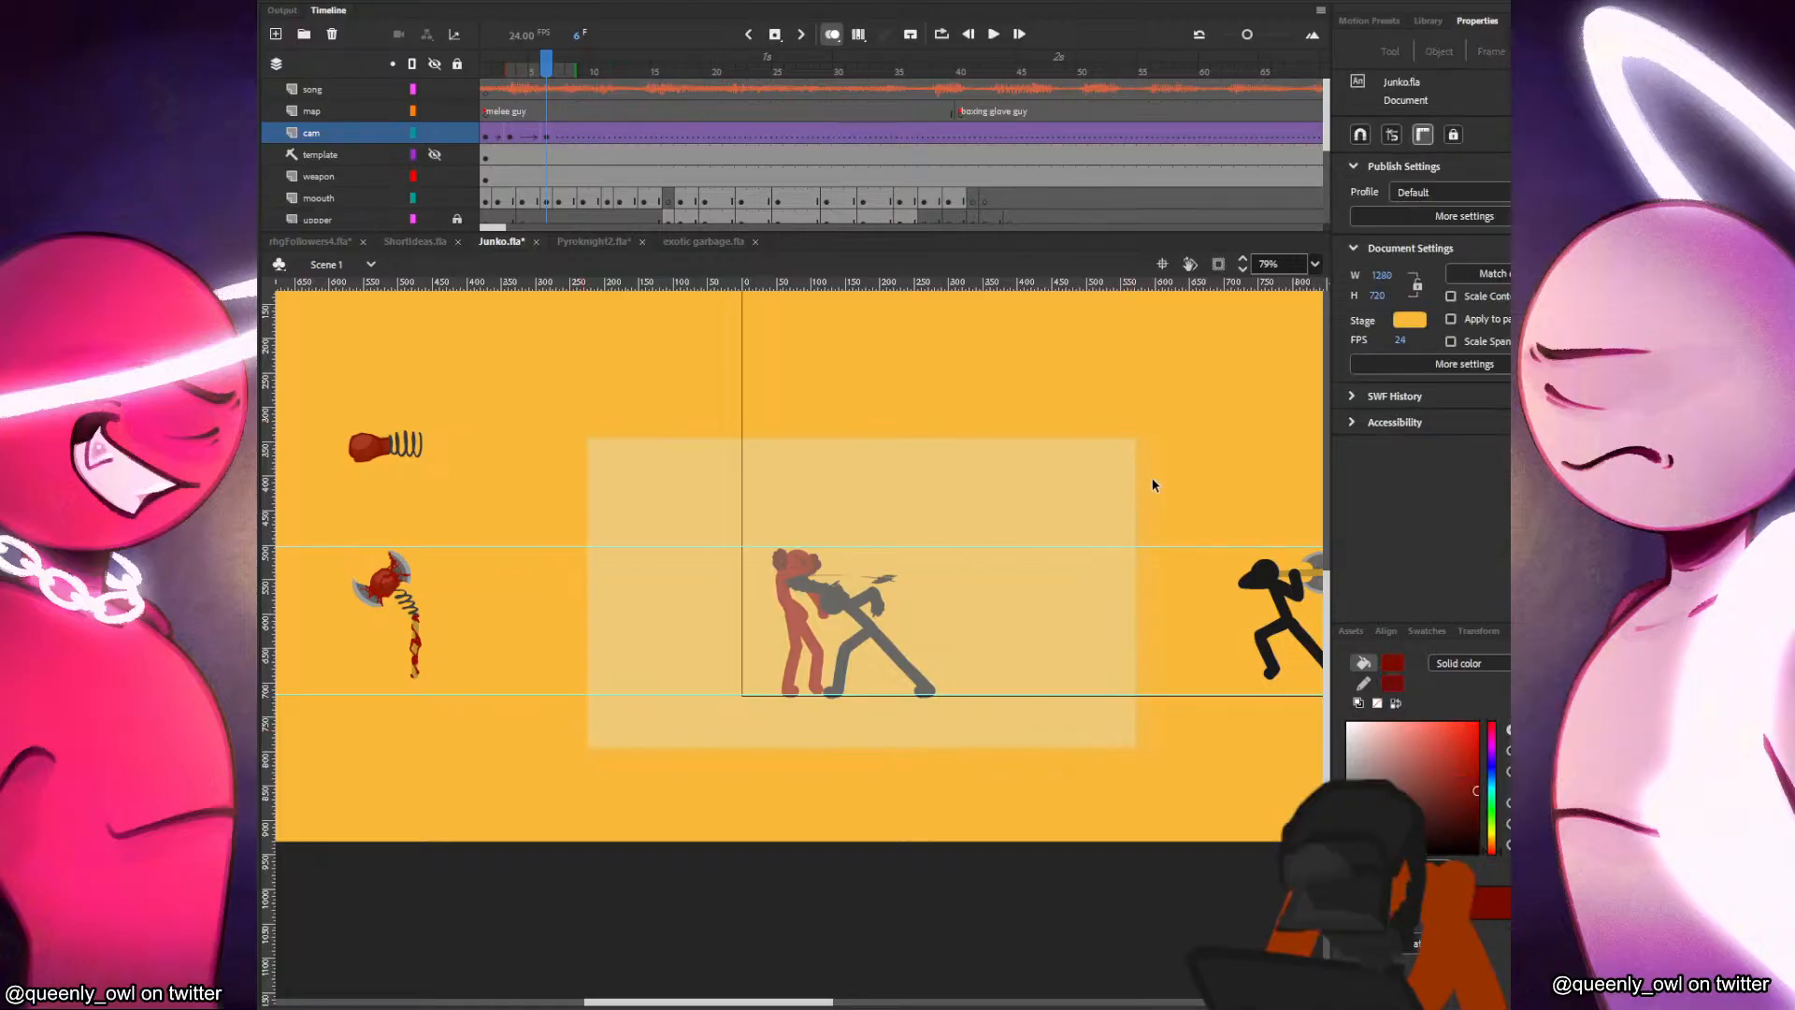
Move the camera slightly left at frame 9 of the cam layer to follow the fighters.
key("period")
key("period")
key("period")
left_click_drag(992, 555, 973, 559)
left_click(1154, 537)
At frame 12 of the cam layer, shift the camera slightly left and tighten its frame around the fighters.
key("period")
key("period")
key("period")
left_click(1031, 535)
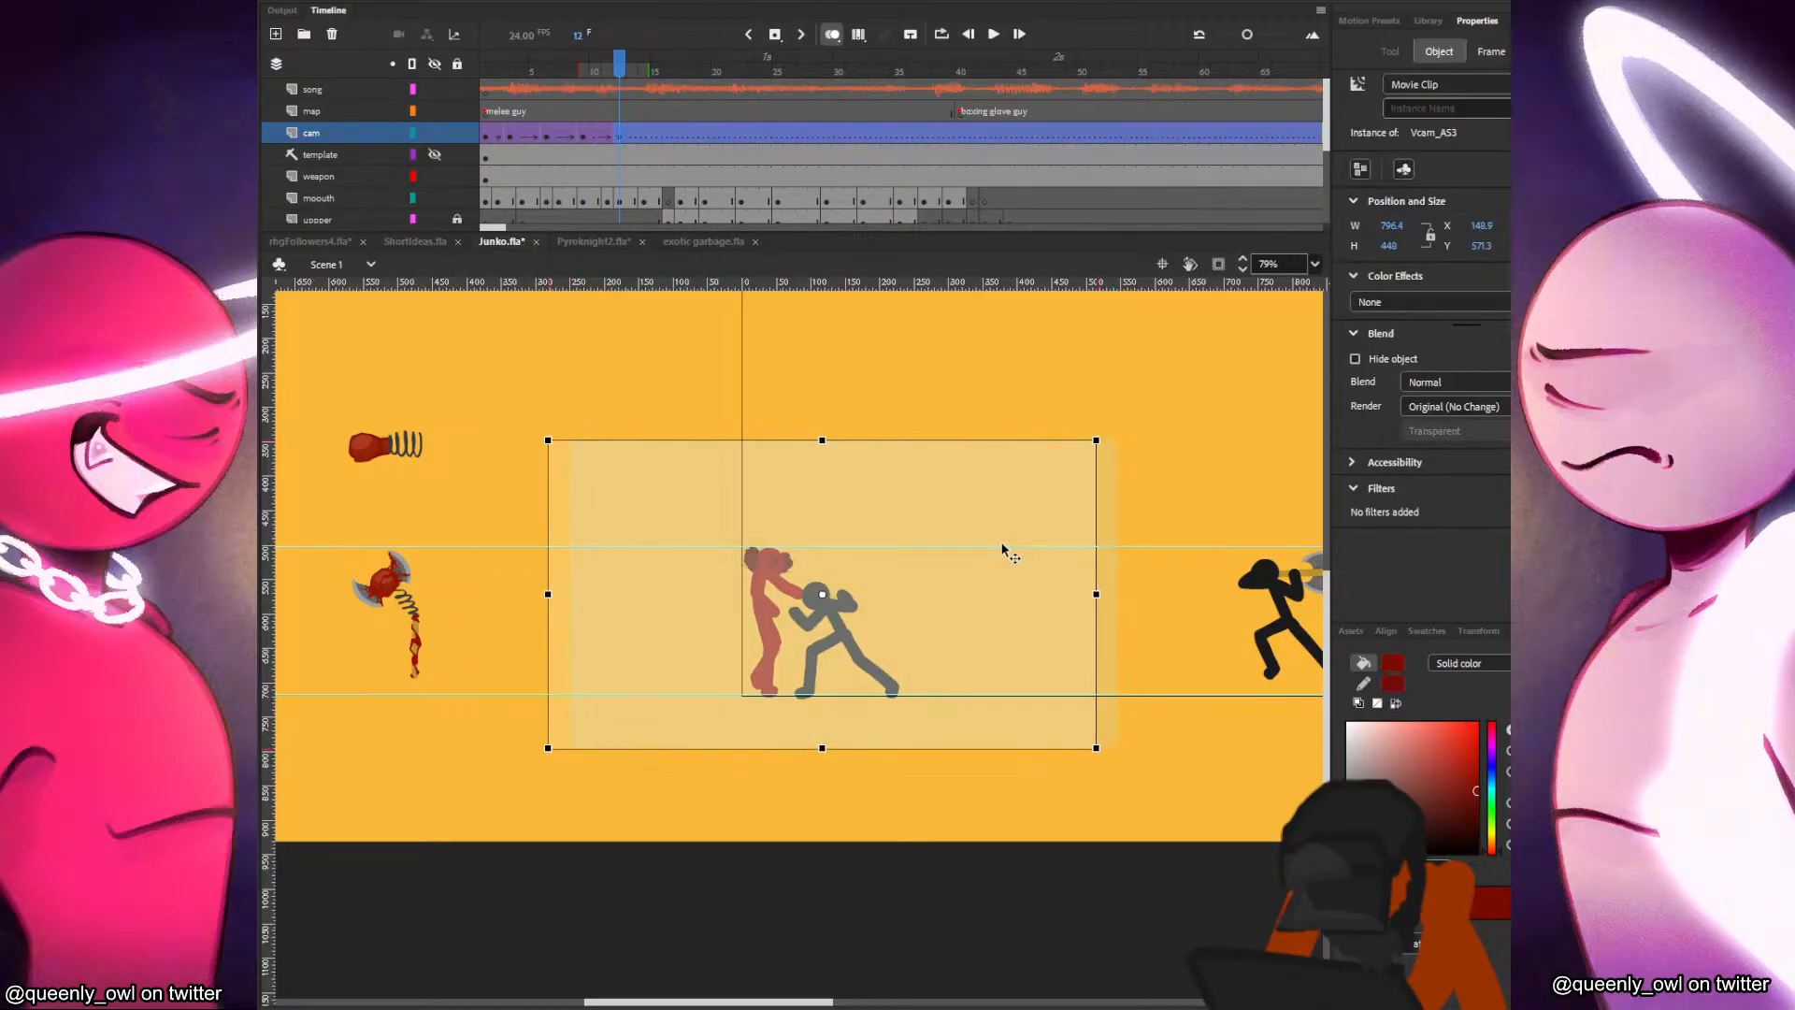
left_click_drag(1106, 446, 1116, 450)
left_click(1115, 454)
Move the camera slightly left at frame 15 of the cam layer.
key("period")
key("period")
key("period")
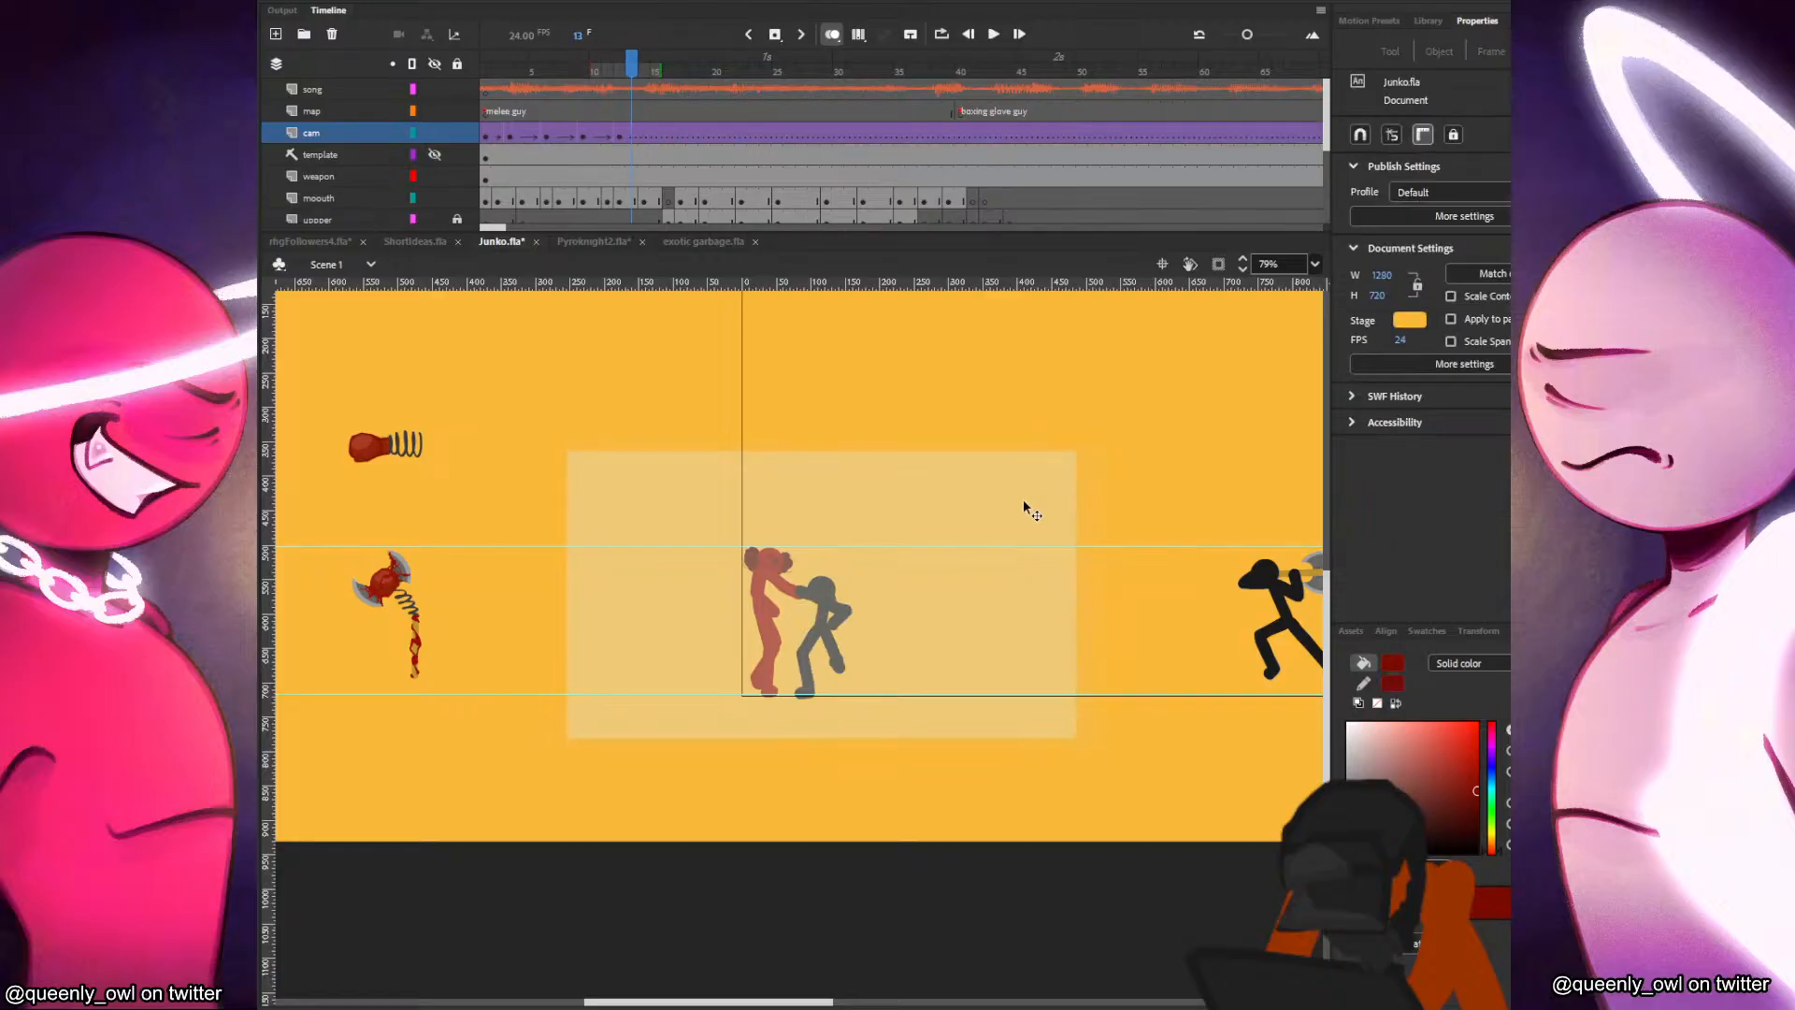
left_click(926, 564)
left_click_drag(918, 565, 900, 565)
left_click(1154, 521)
Shrink the camera at frame 17 of the cam layer to about 599 × 337 and save Junko.fla.
key("period")
key("period")
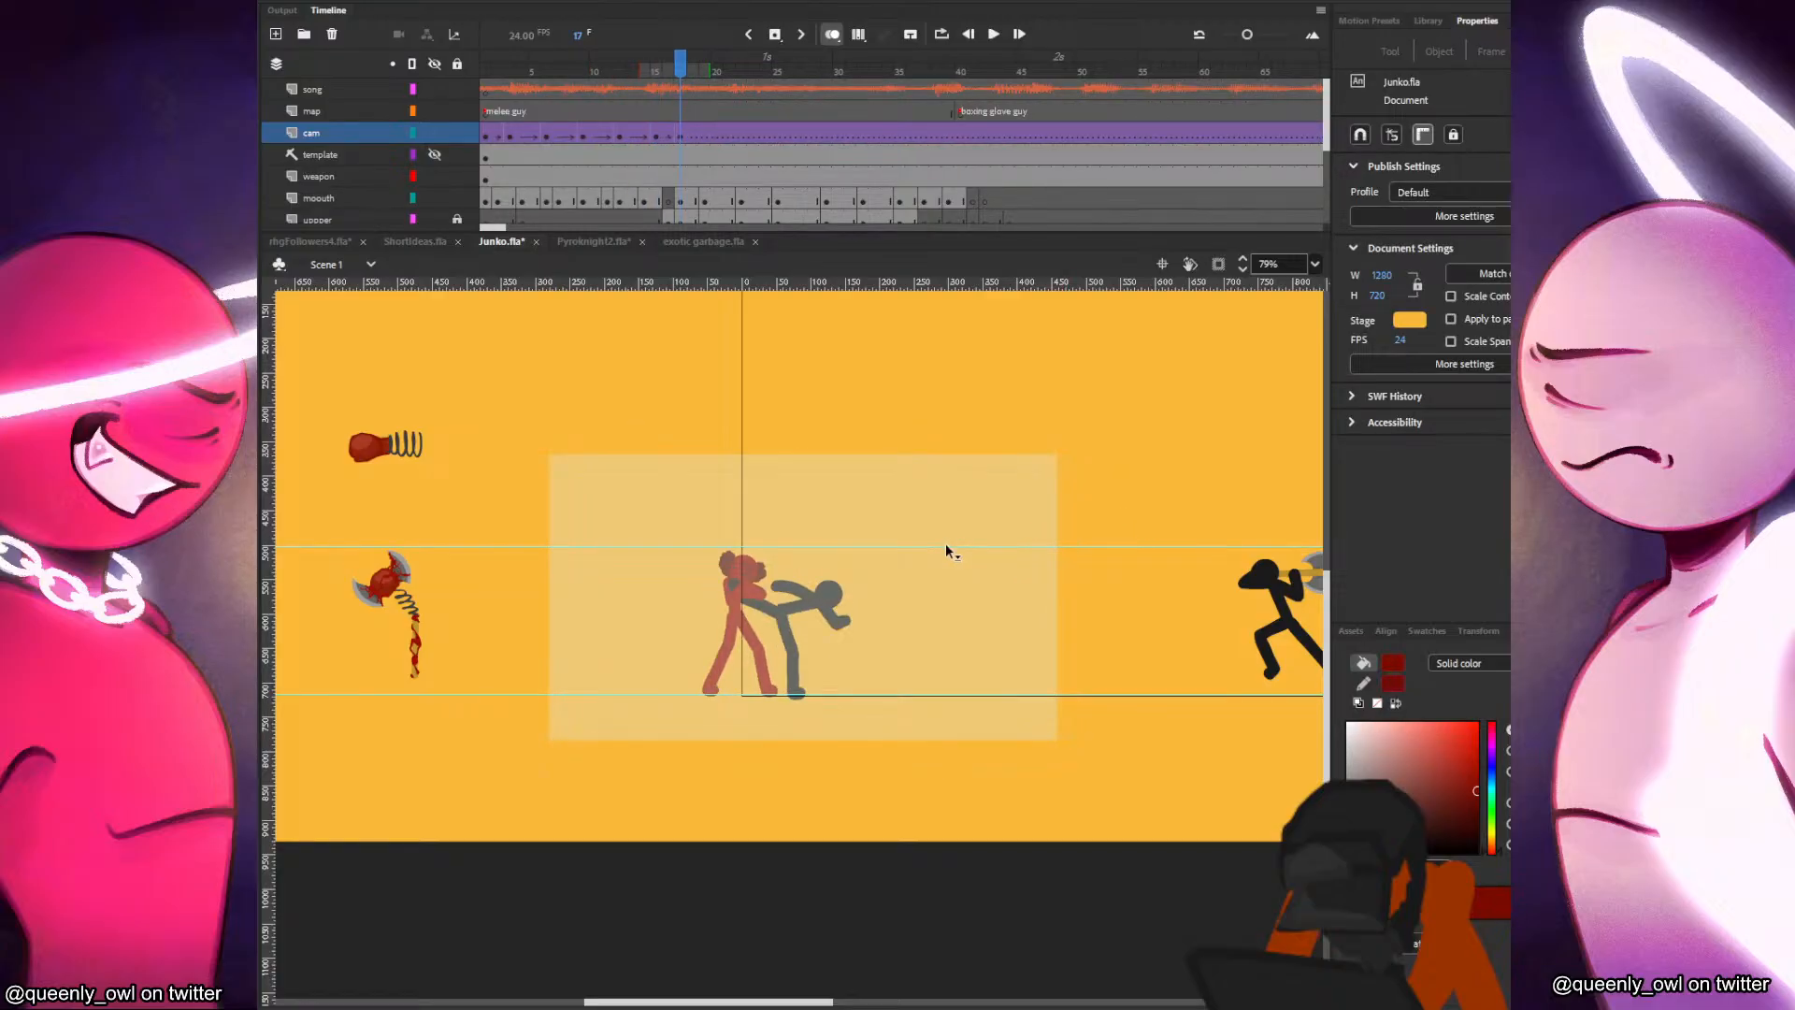
left_click(1032, 491)
left_click_drag(1034, 489, 993, 483)
left_click_drag(919, 547, 921, 552)
key("ctrl+s")
Lock the guides.
left_click(395, 0)
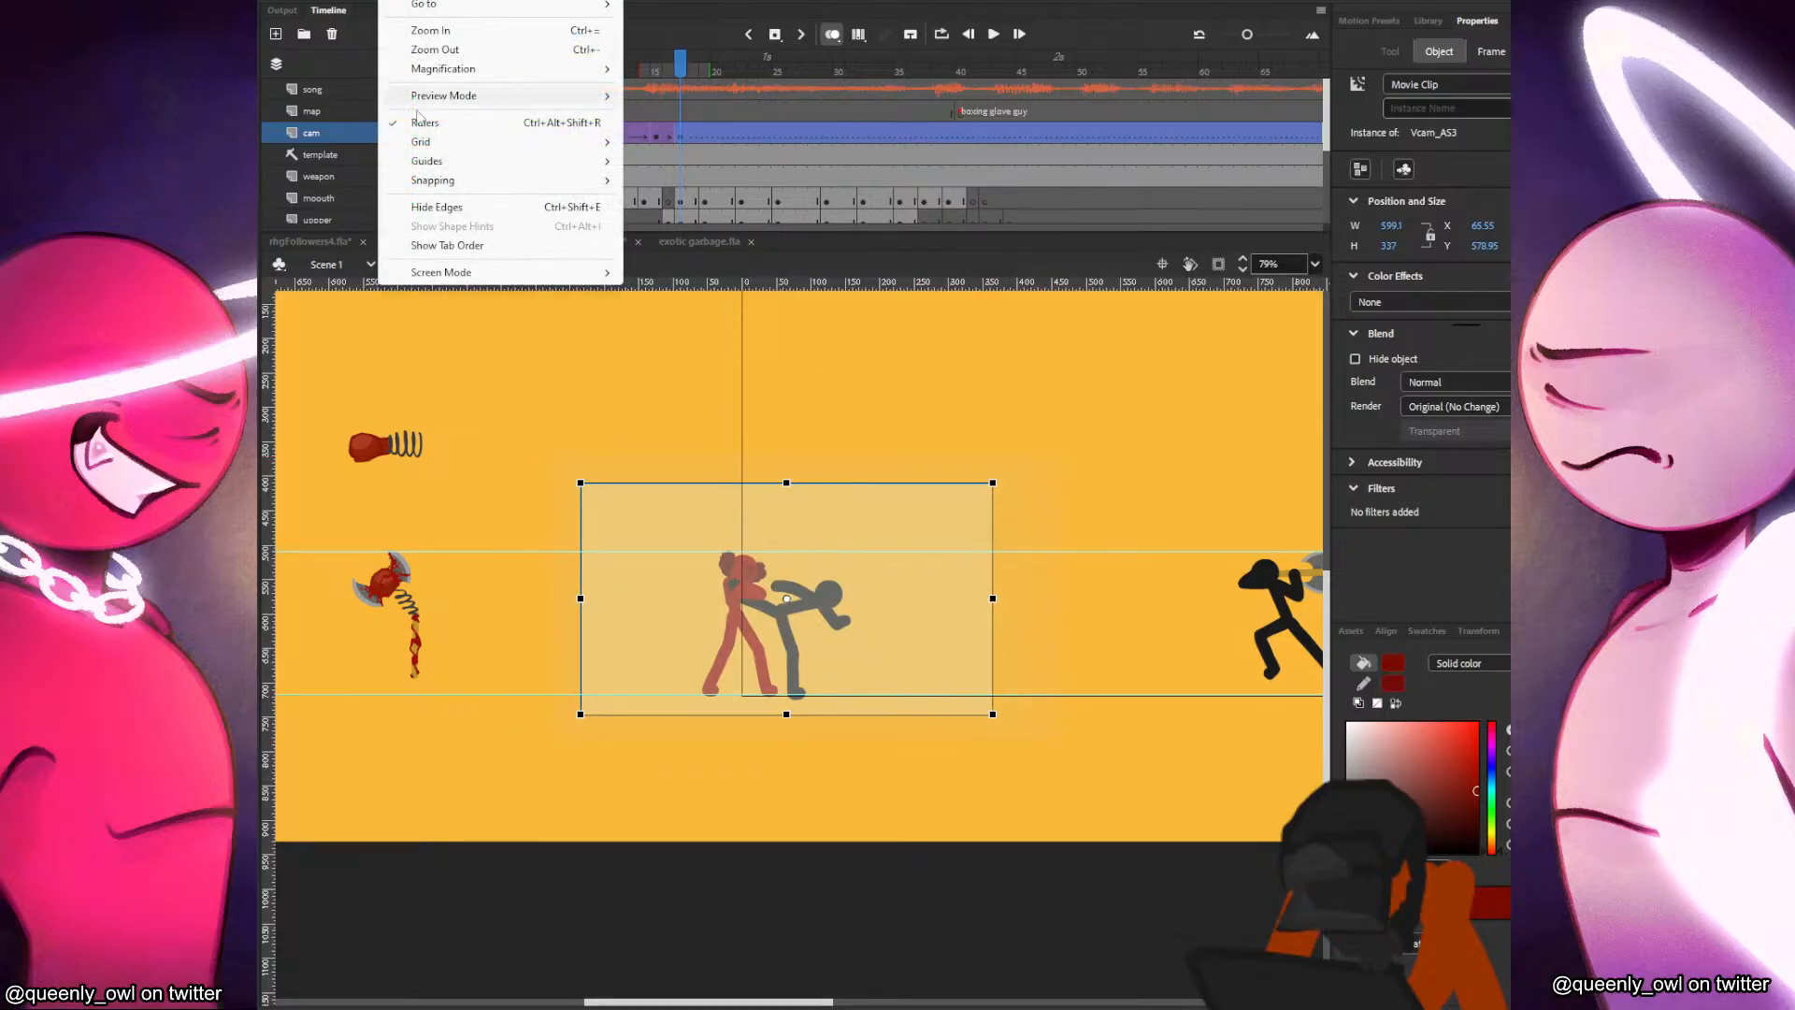
mouse_move(467, 163)
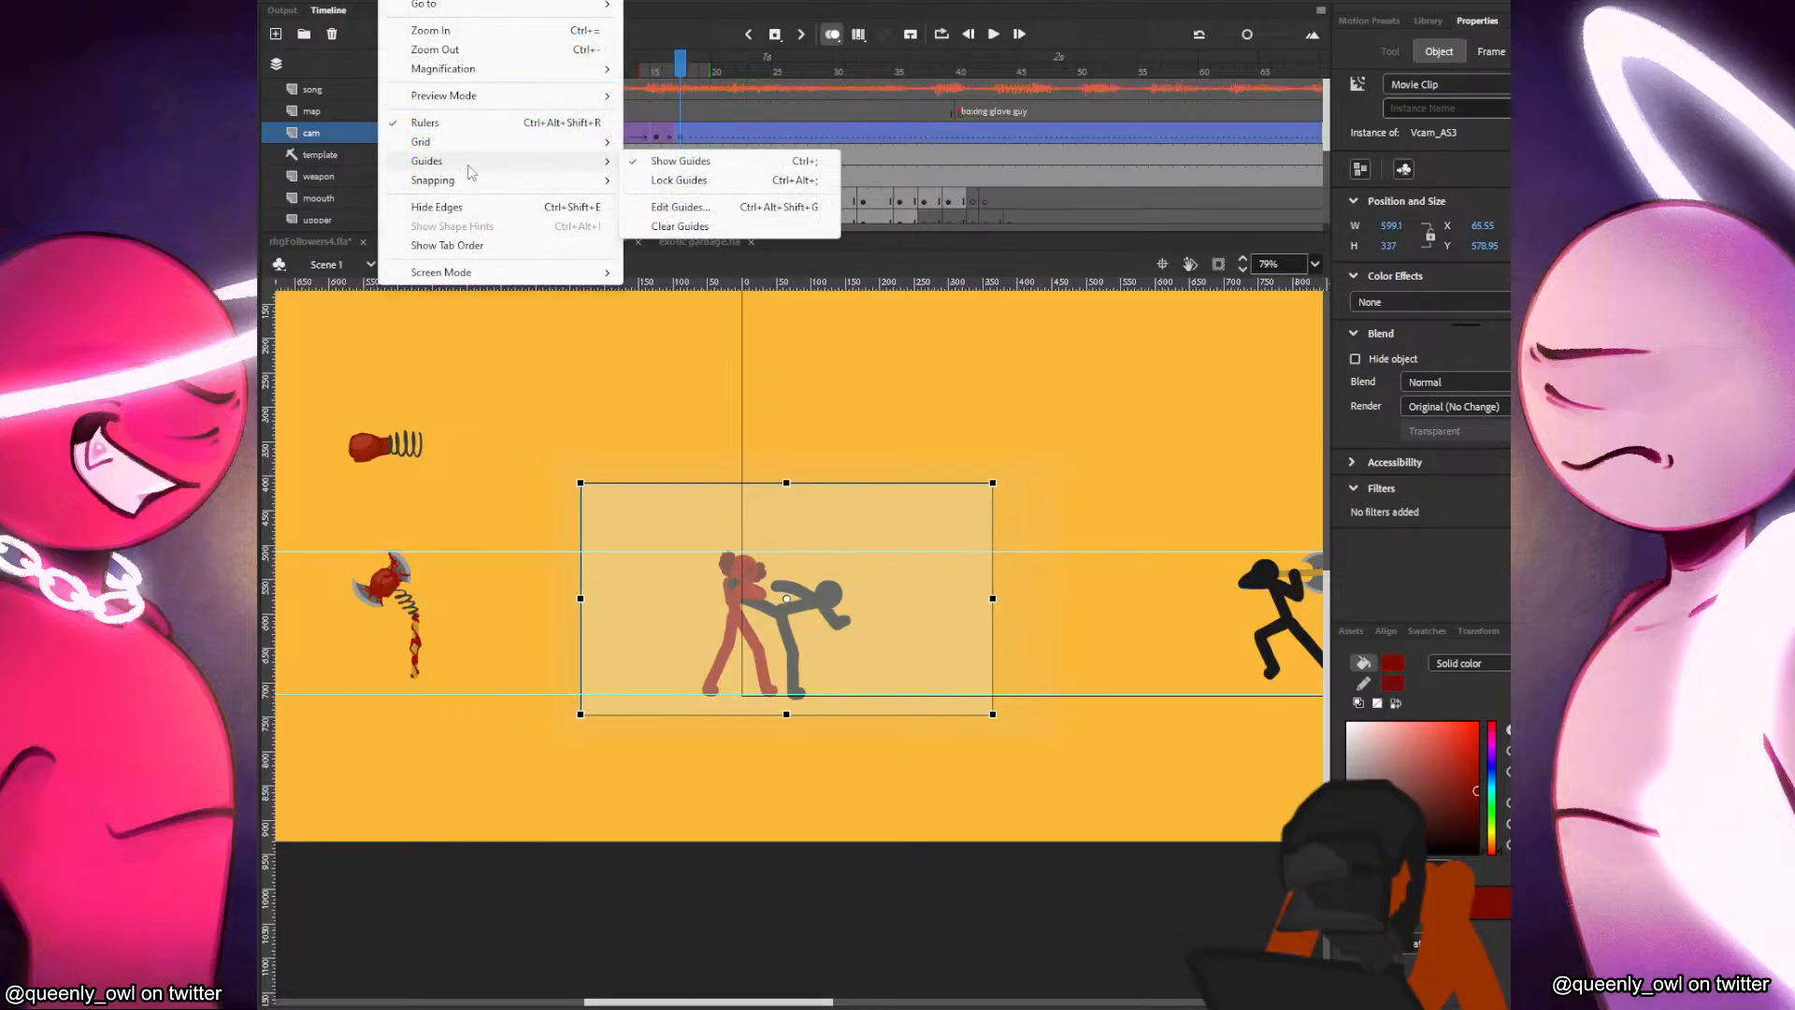
left_click(675, 179)
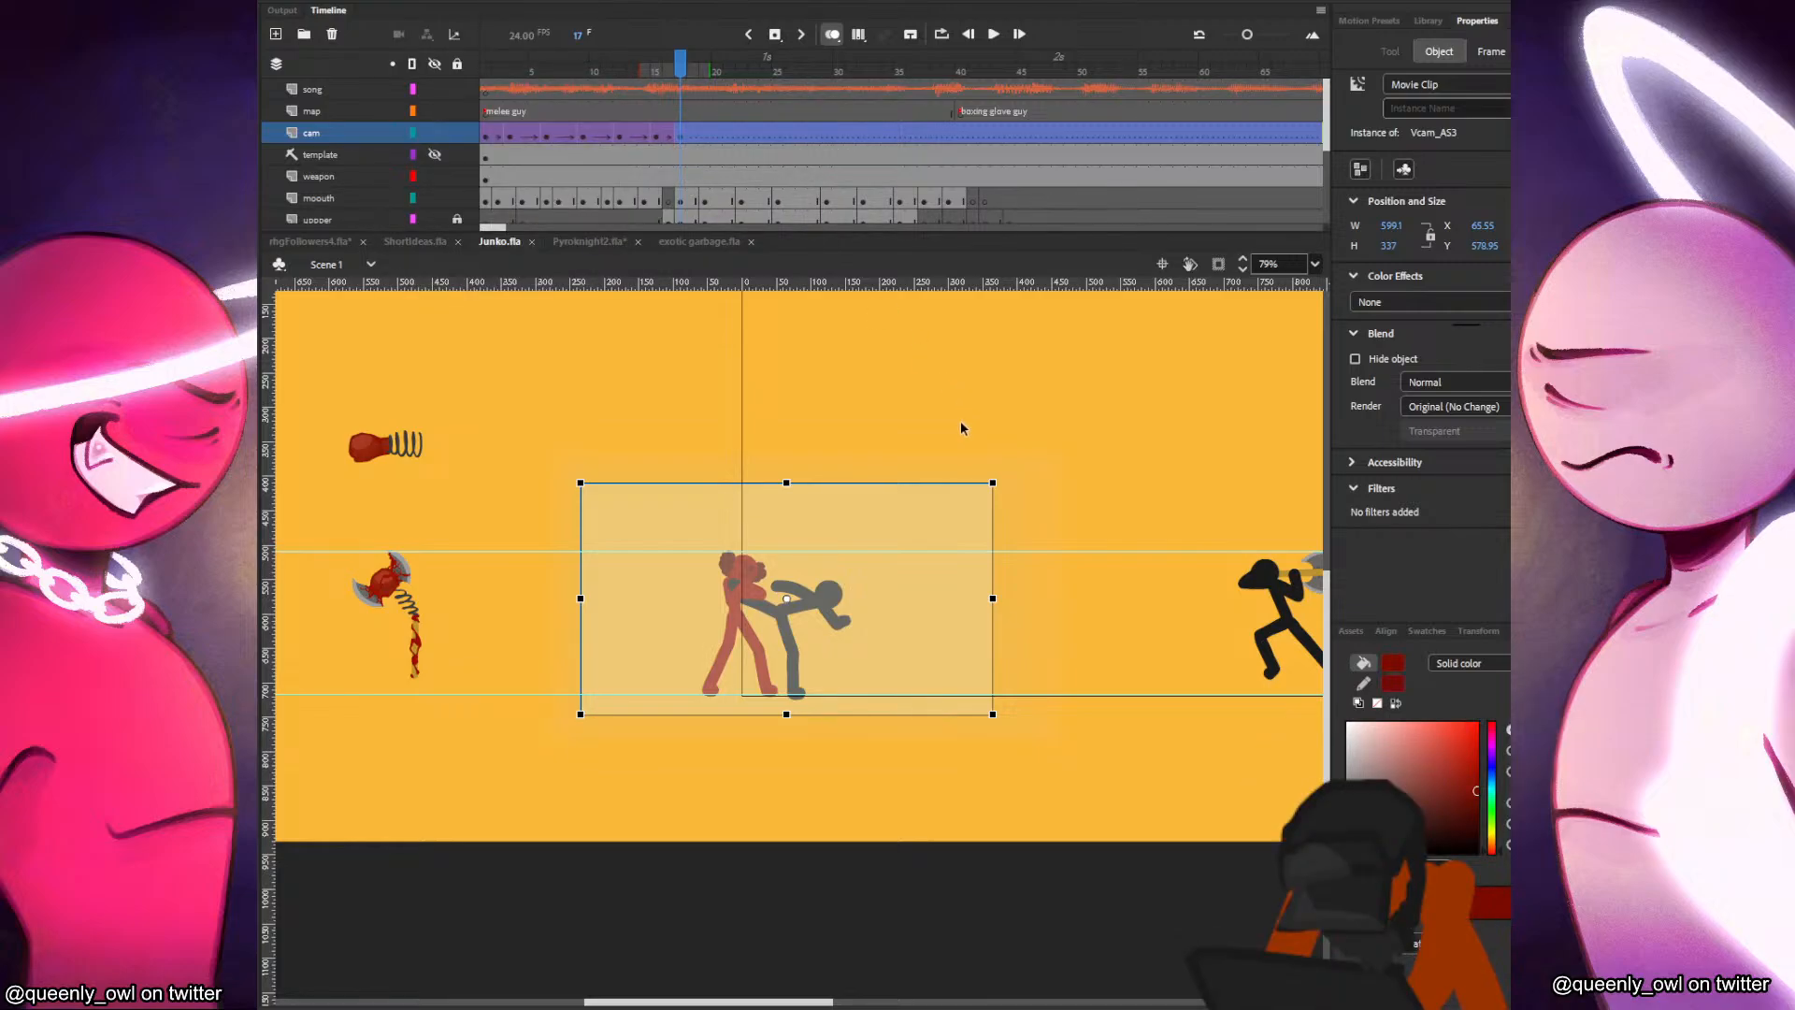
Reposition the camera at frame 17 slightly left and down so Junko and her attacker are better centred.
left_click(658, 137)
left_click(683, 134)
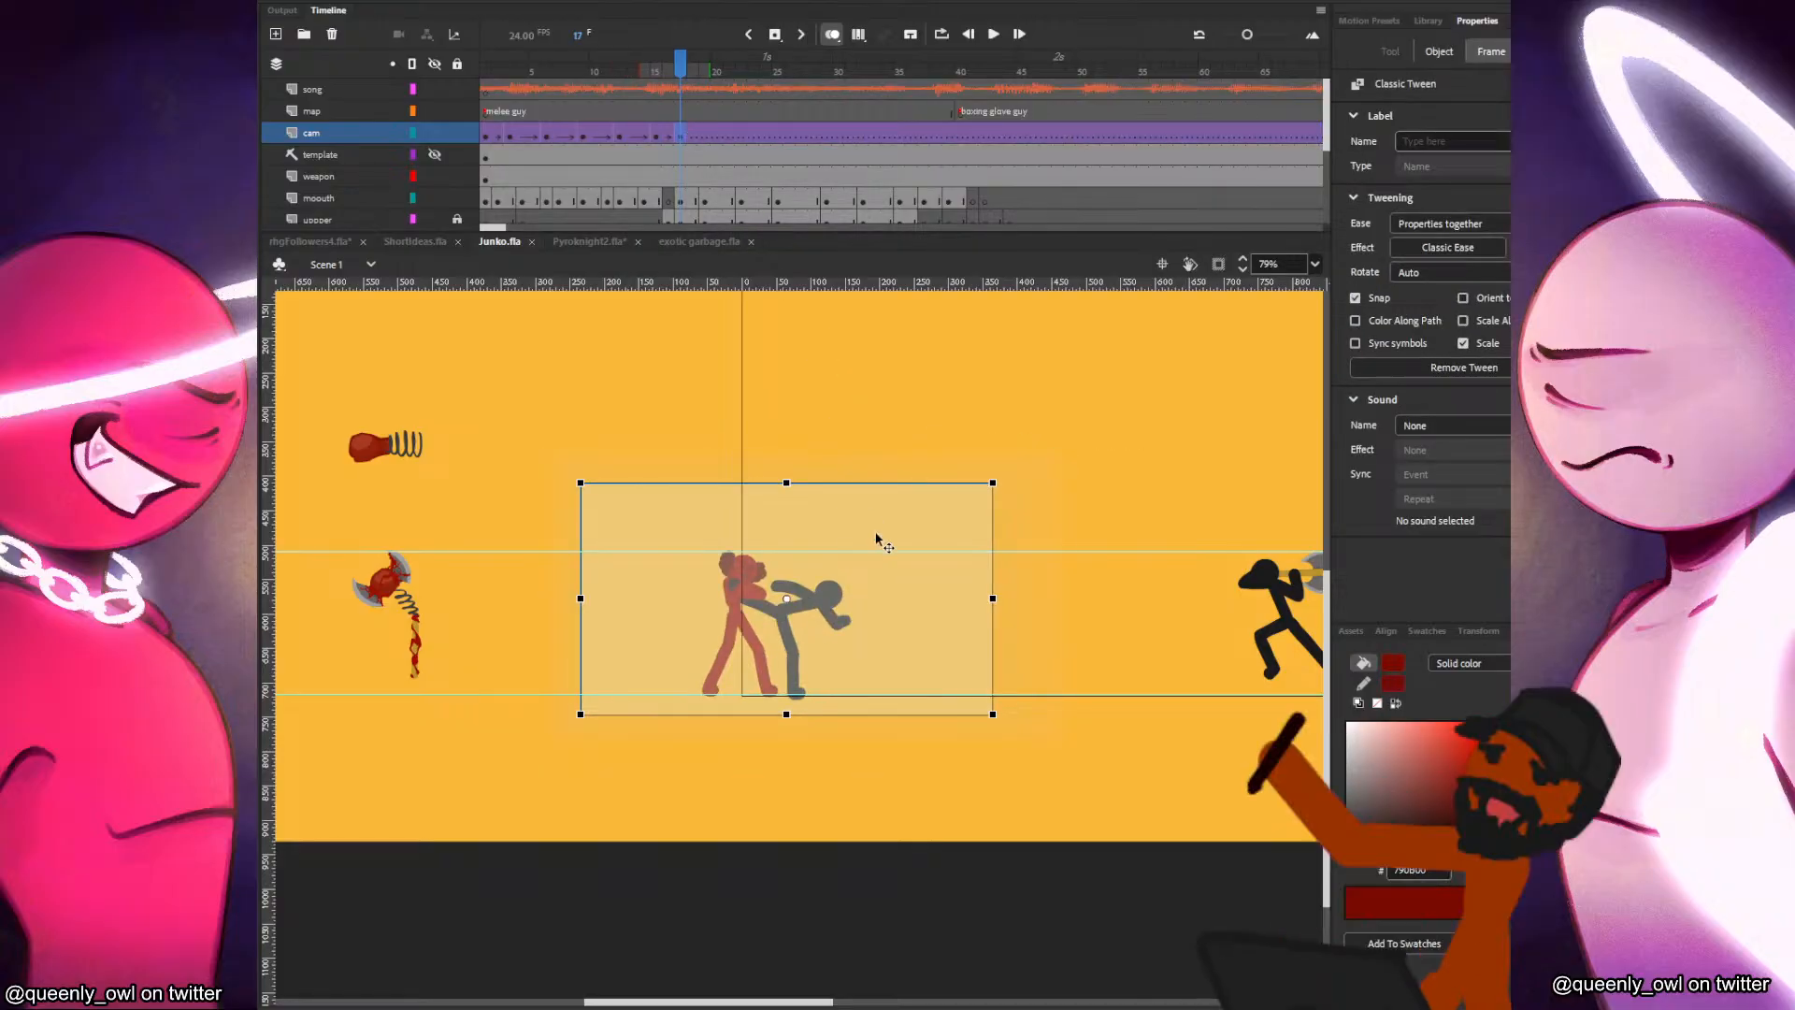
left_click_drag(880, 538, 870, 533)
left_click(680, 135)
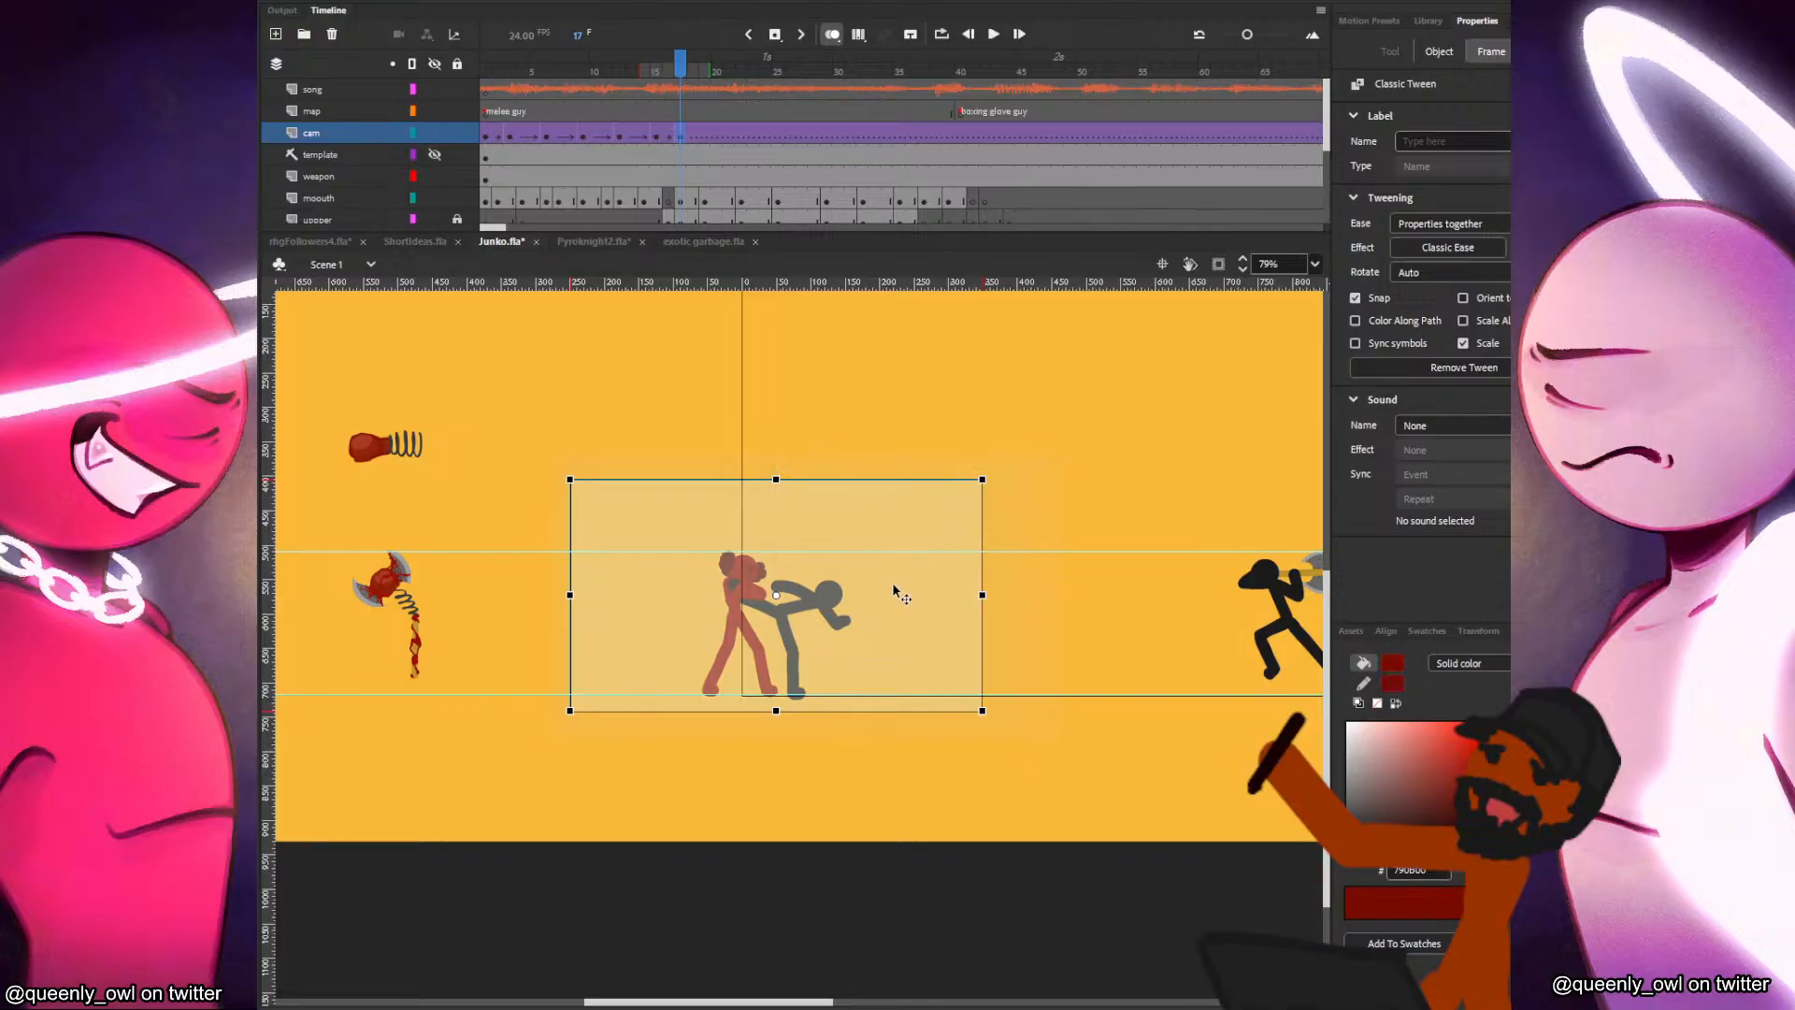
left_click_drag(893, 582, 884, 593)
left_click(922, 447)
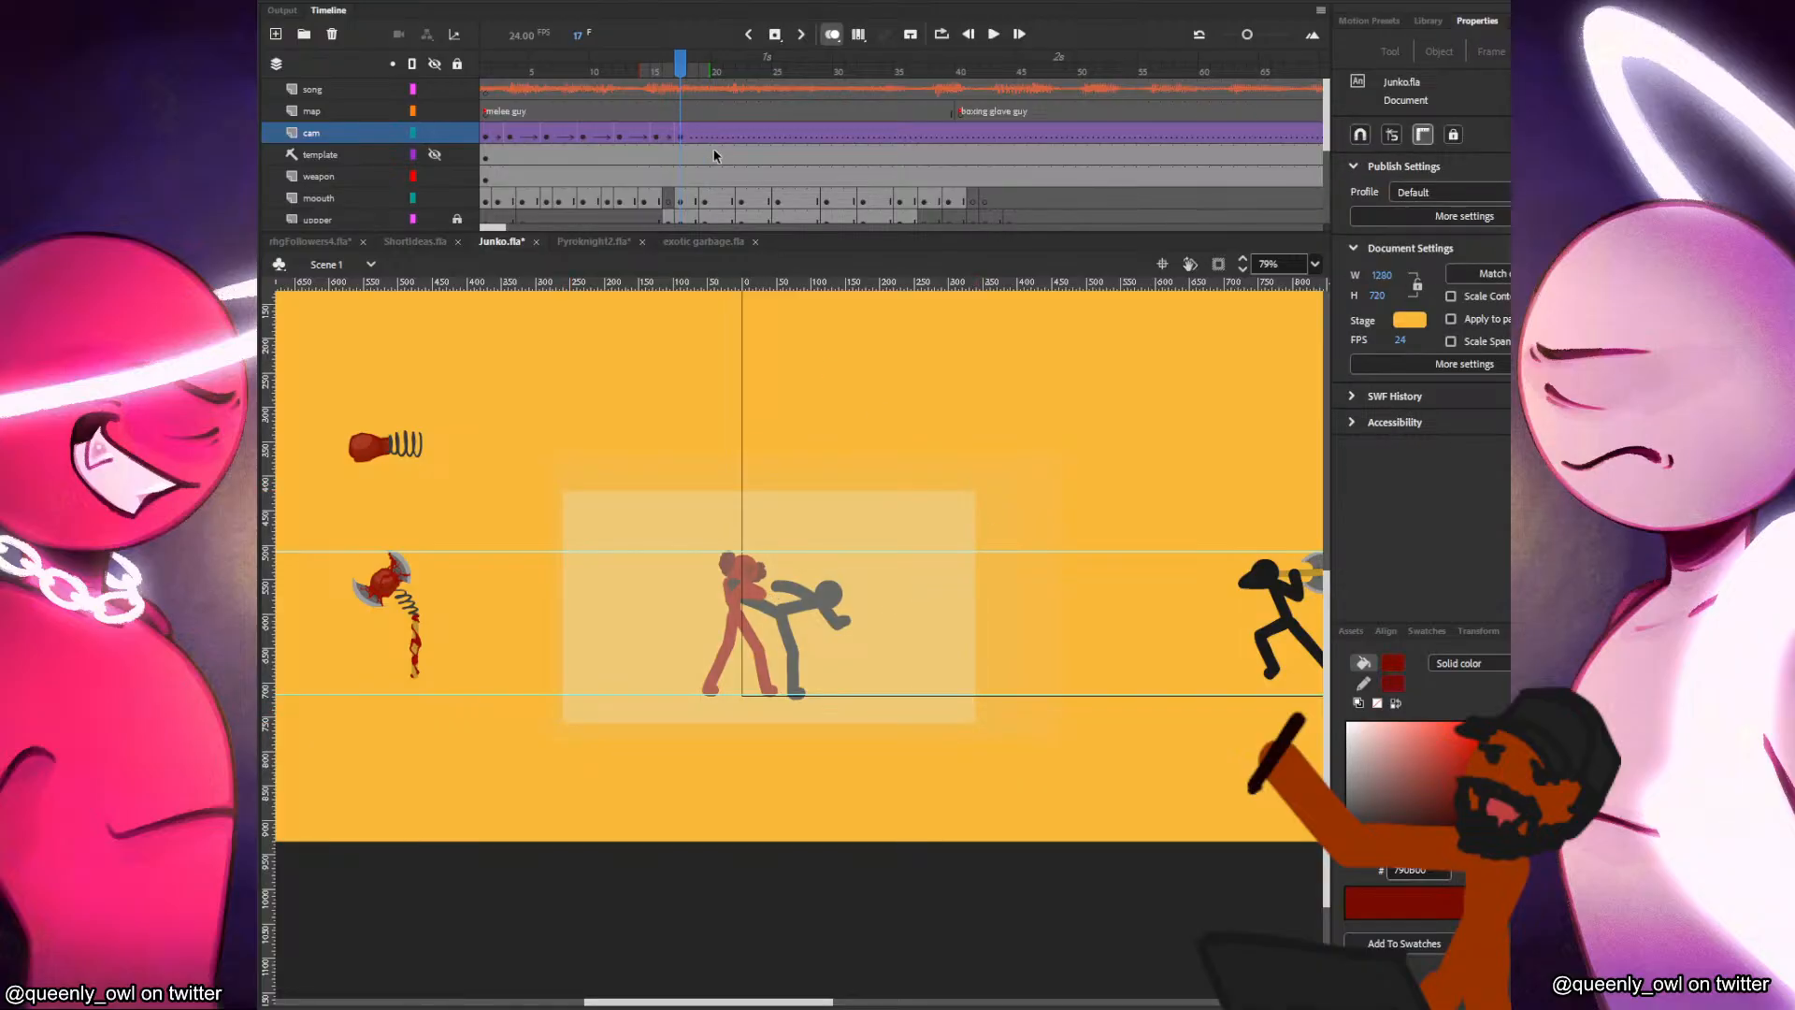
Key the cam layer at frame 35 with the camera moved slightly right and down and shrunk to about 541 × 304.
left_click_drag(832, 135, 947, 136)
left_click(895, 140)
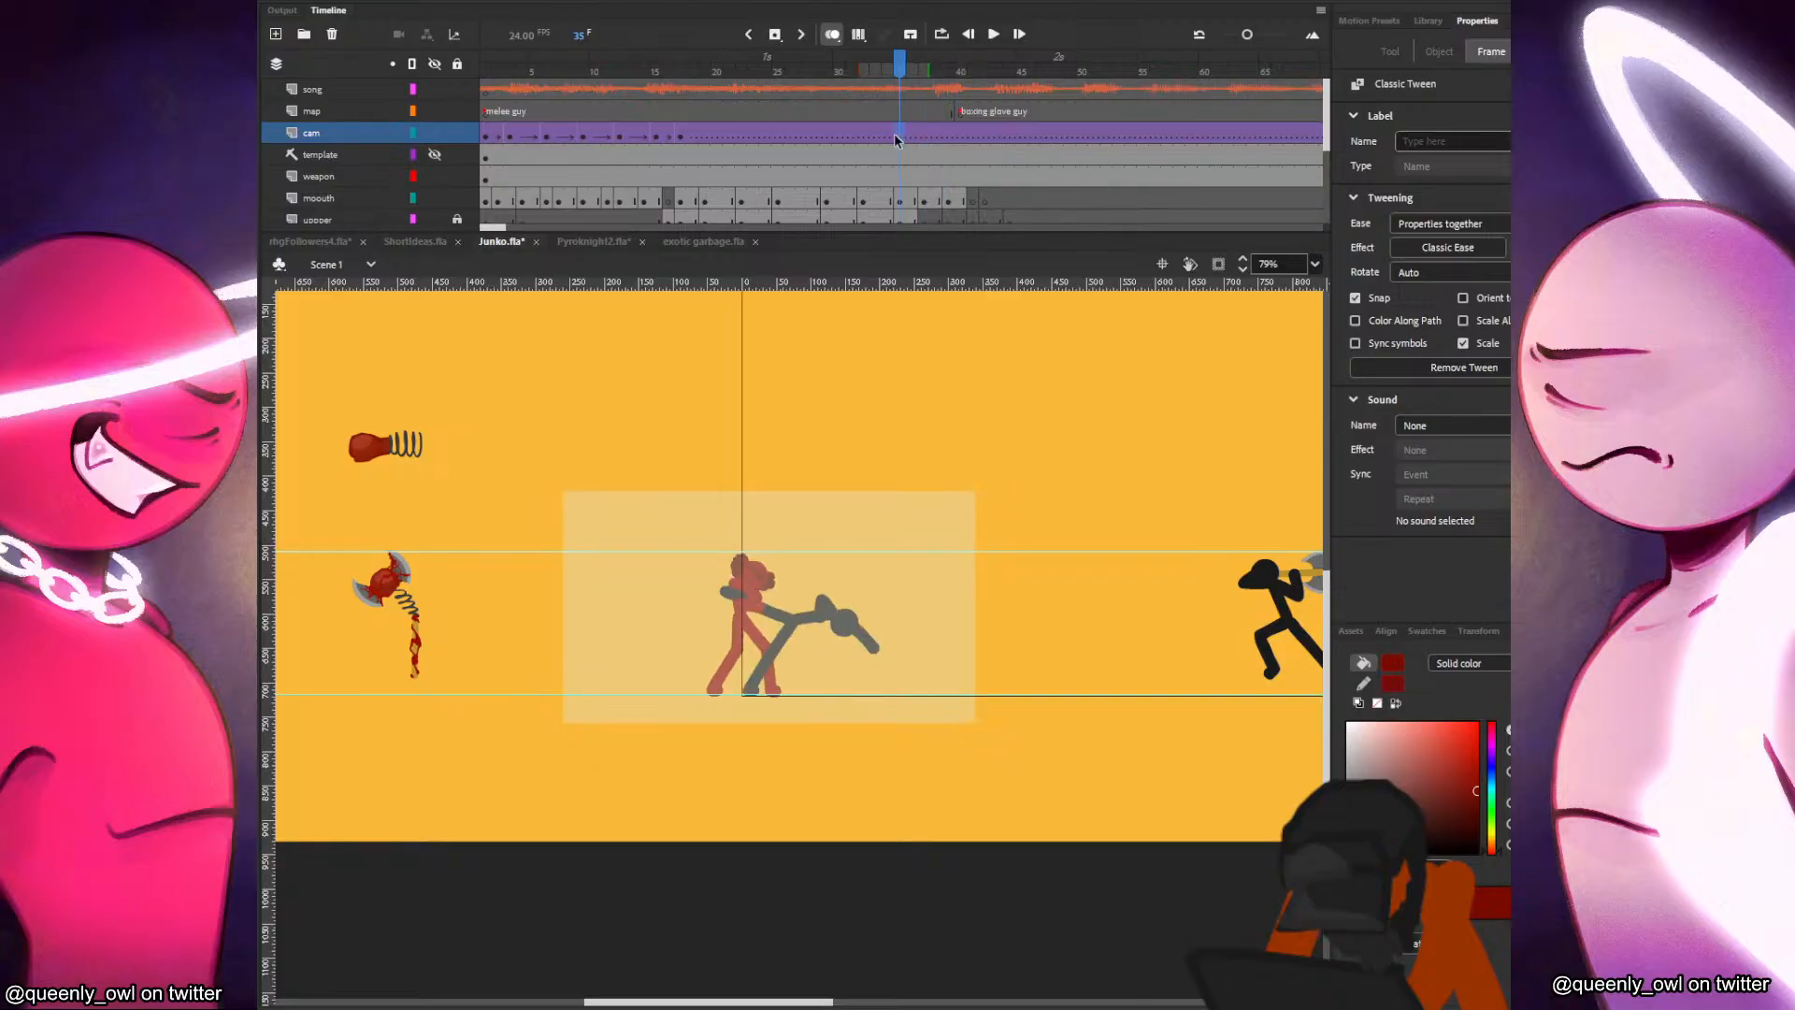
left_click(833, 490)
left_click_drag(840, 535, 862, 539)
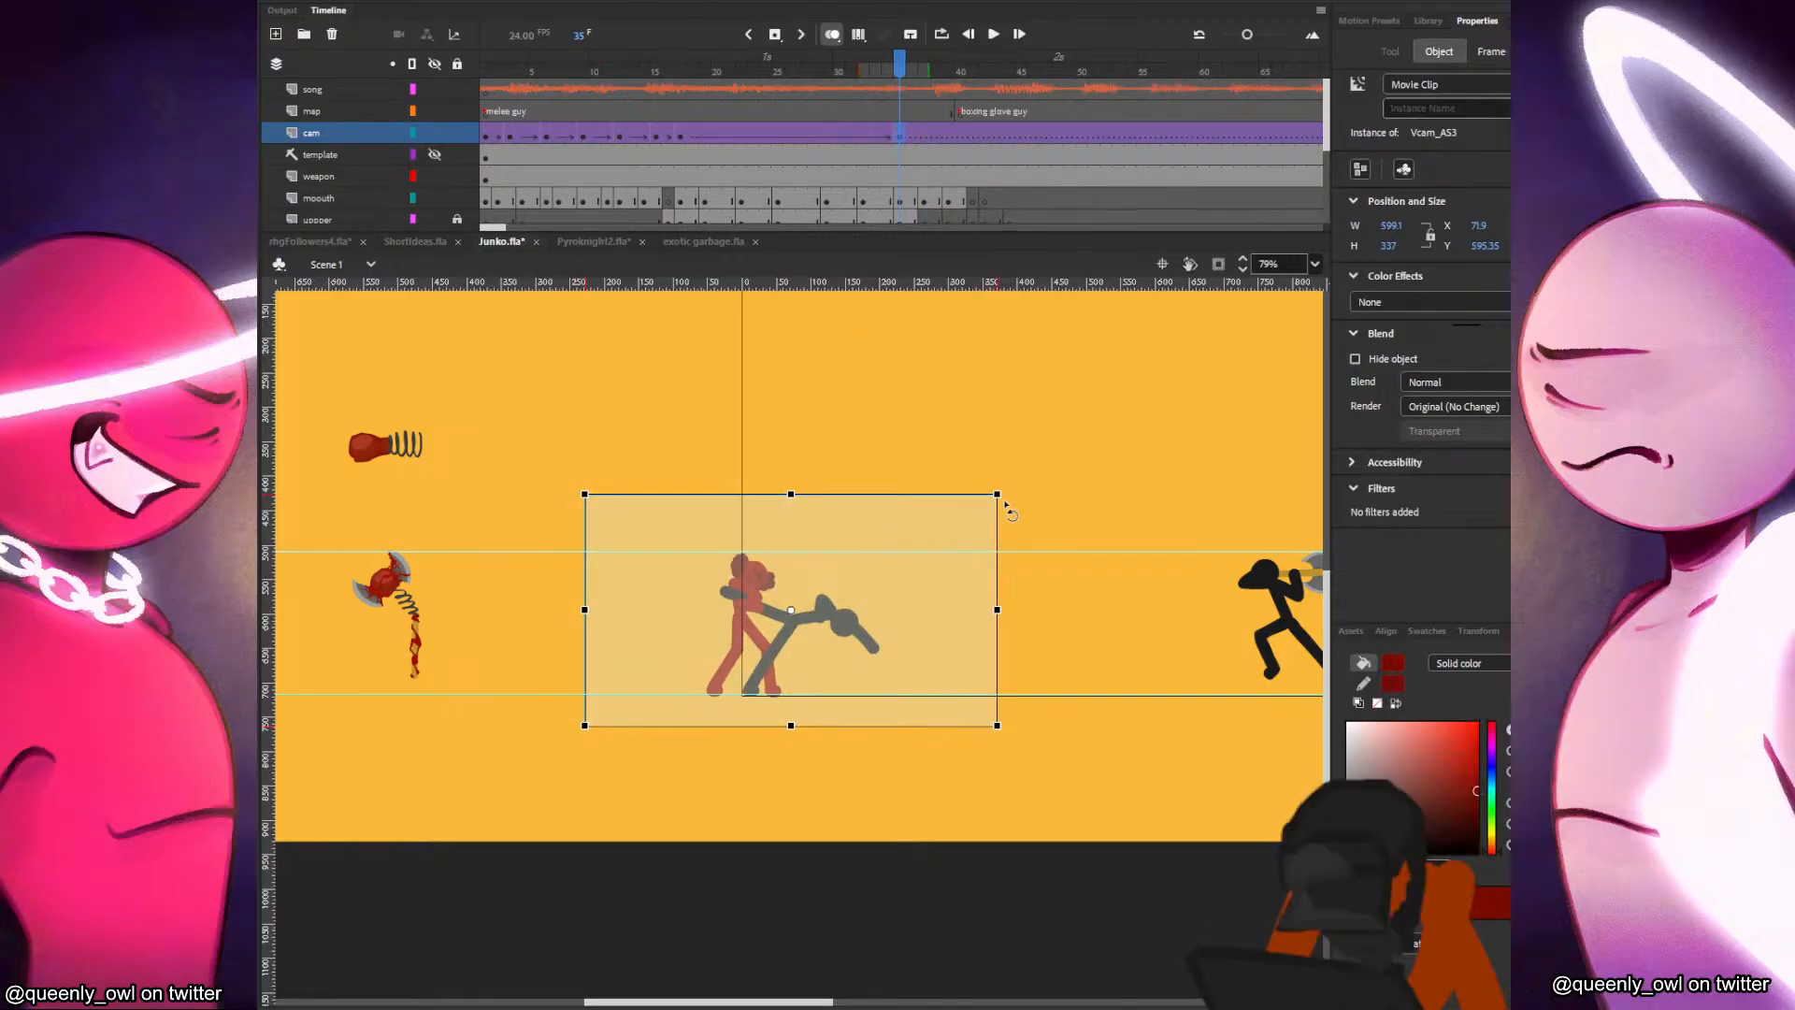
left_click_drag(996, 492, 982, 504)
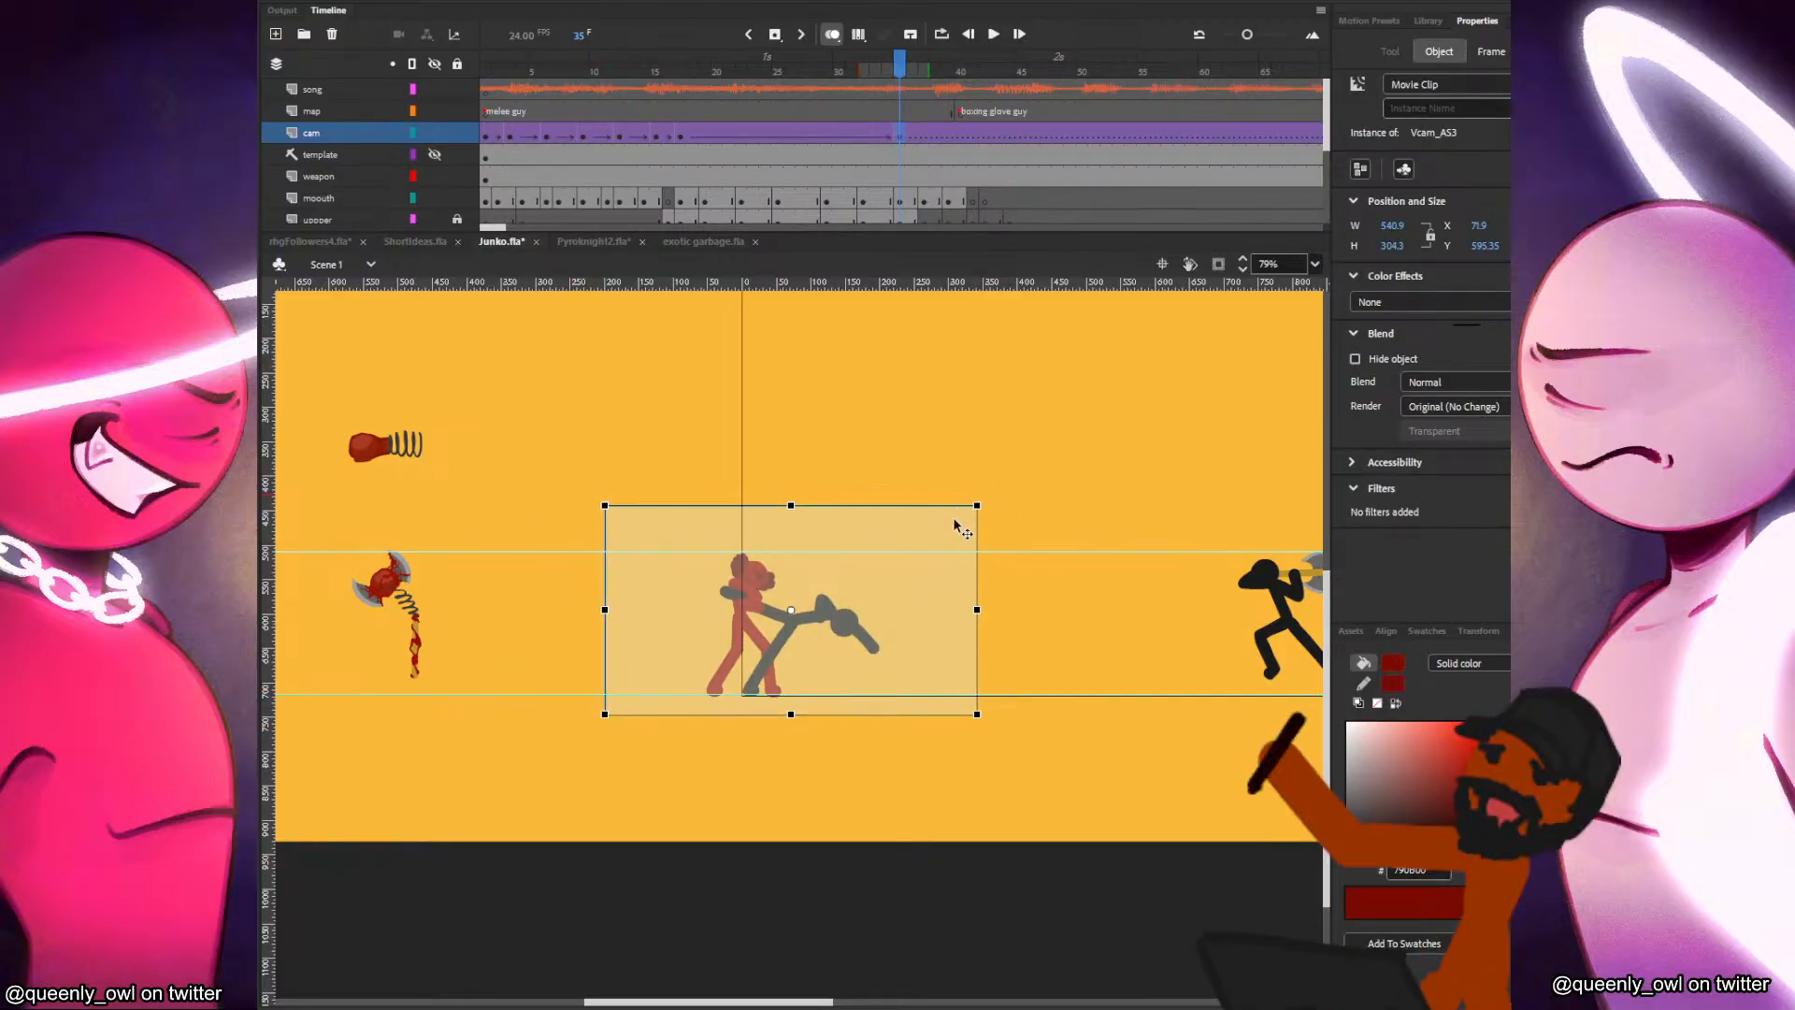
left_click(1019, 490)
Key the cam layer at frame 40 with the camera enlarged and shifted slightly right to frame Junko and the fallen attacker.
key("period")
key("period")
key("period")
key("period")
key("period")
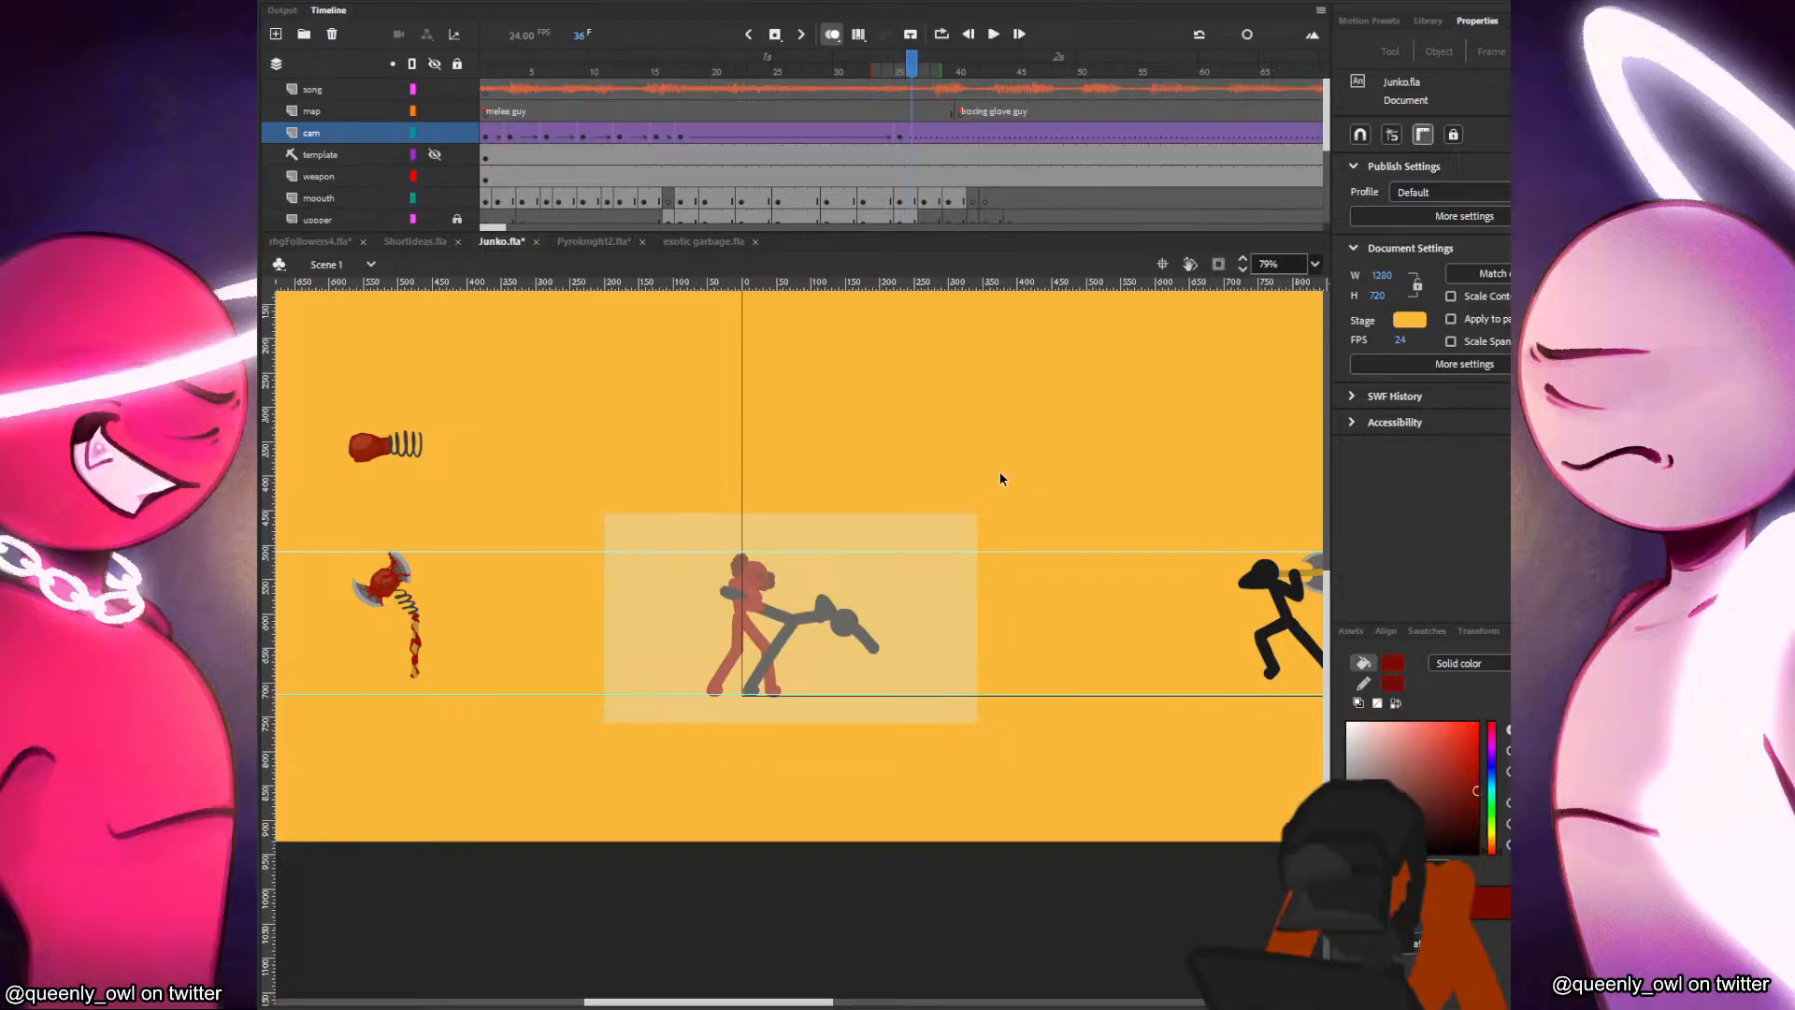
left_click(911, 573)
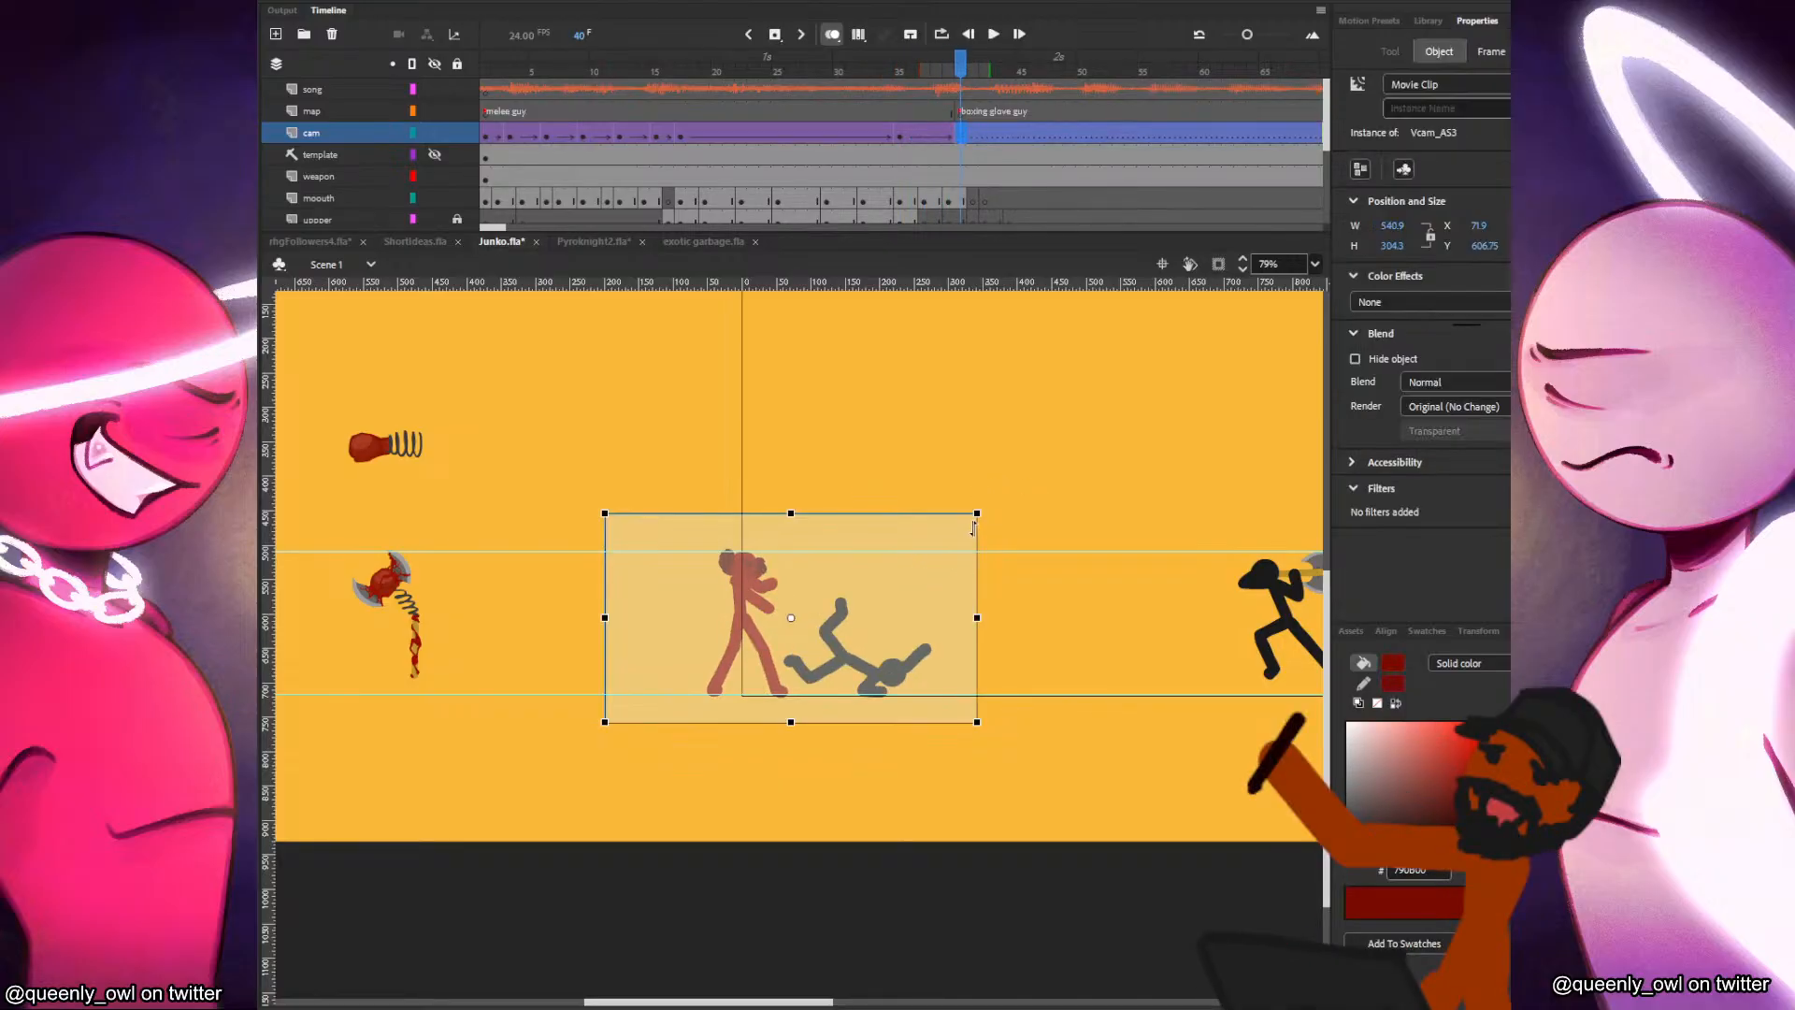
left_click_drag(979, 512, 1038, 482)
left_click(1034, 443)
Test the movie and replay it from the start several times to review the camera moves through the fight.
key("ctrl+Return")
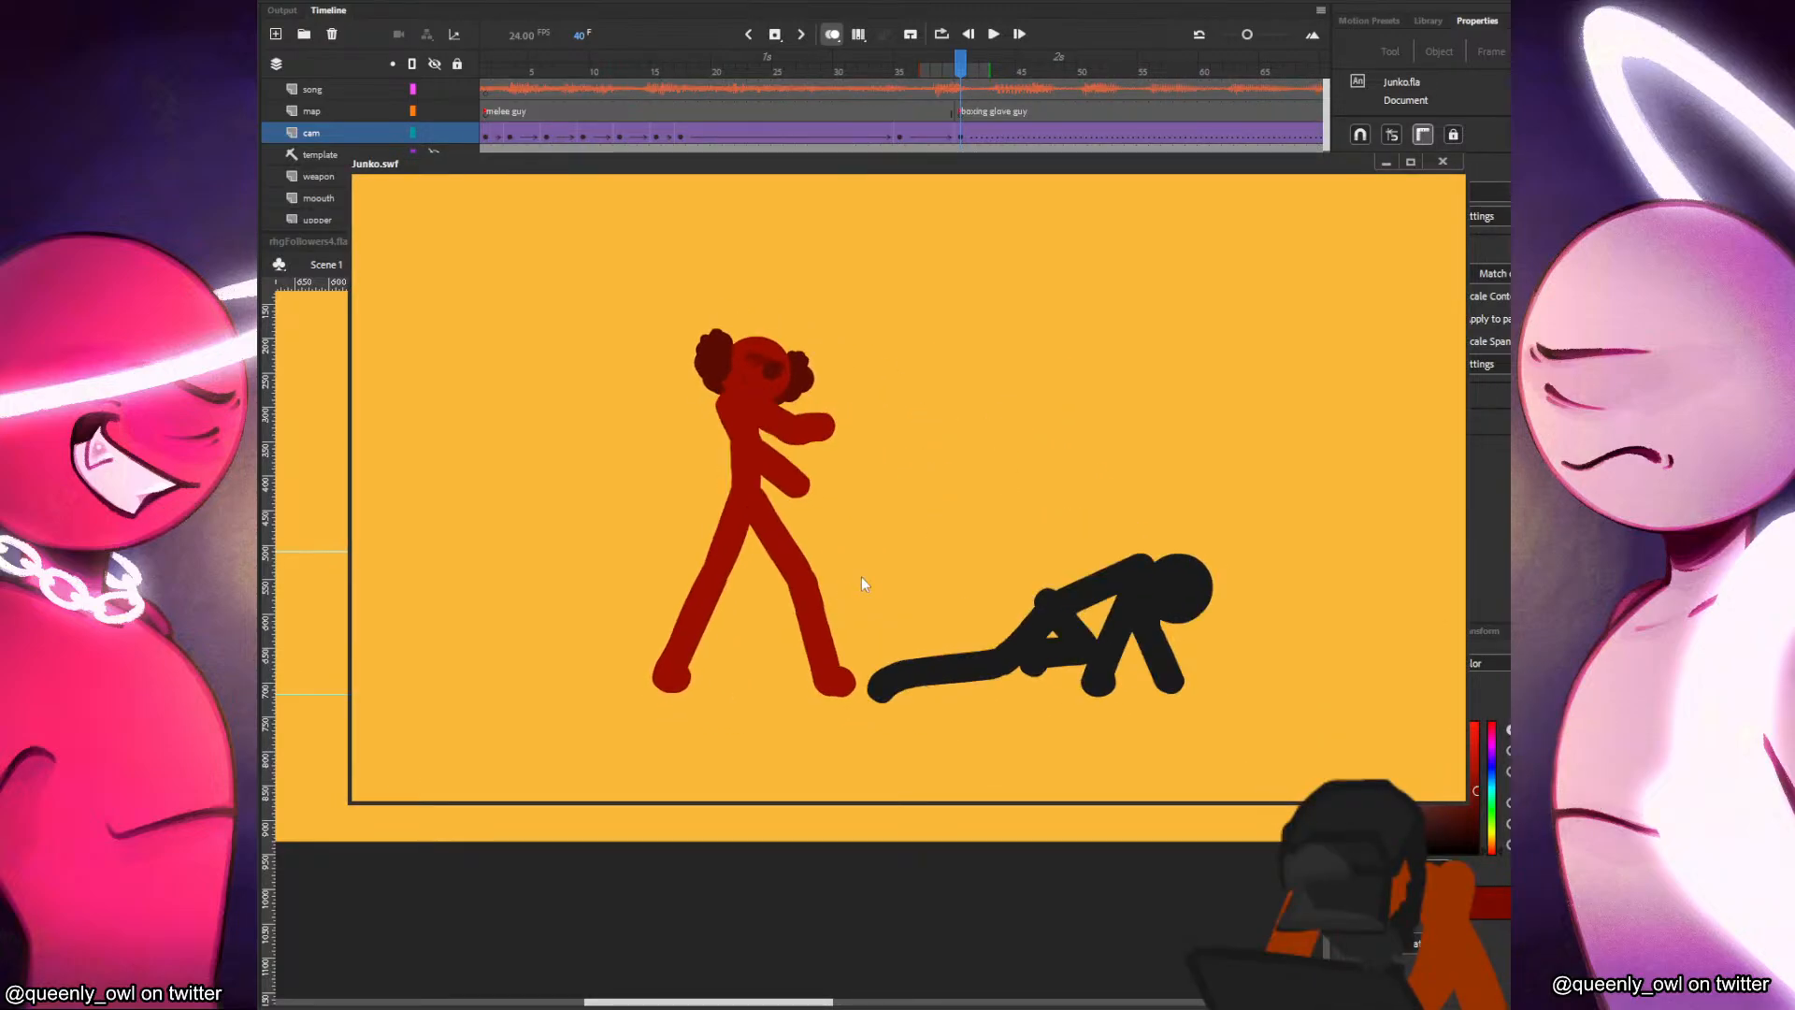
right_click(929, 520)
left_click(1029, 690)
right_click(942, 419)
left_click(1047, 552)
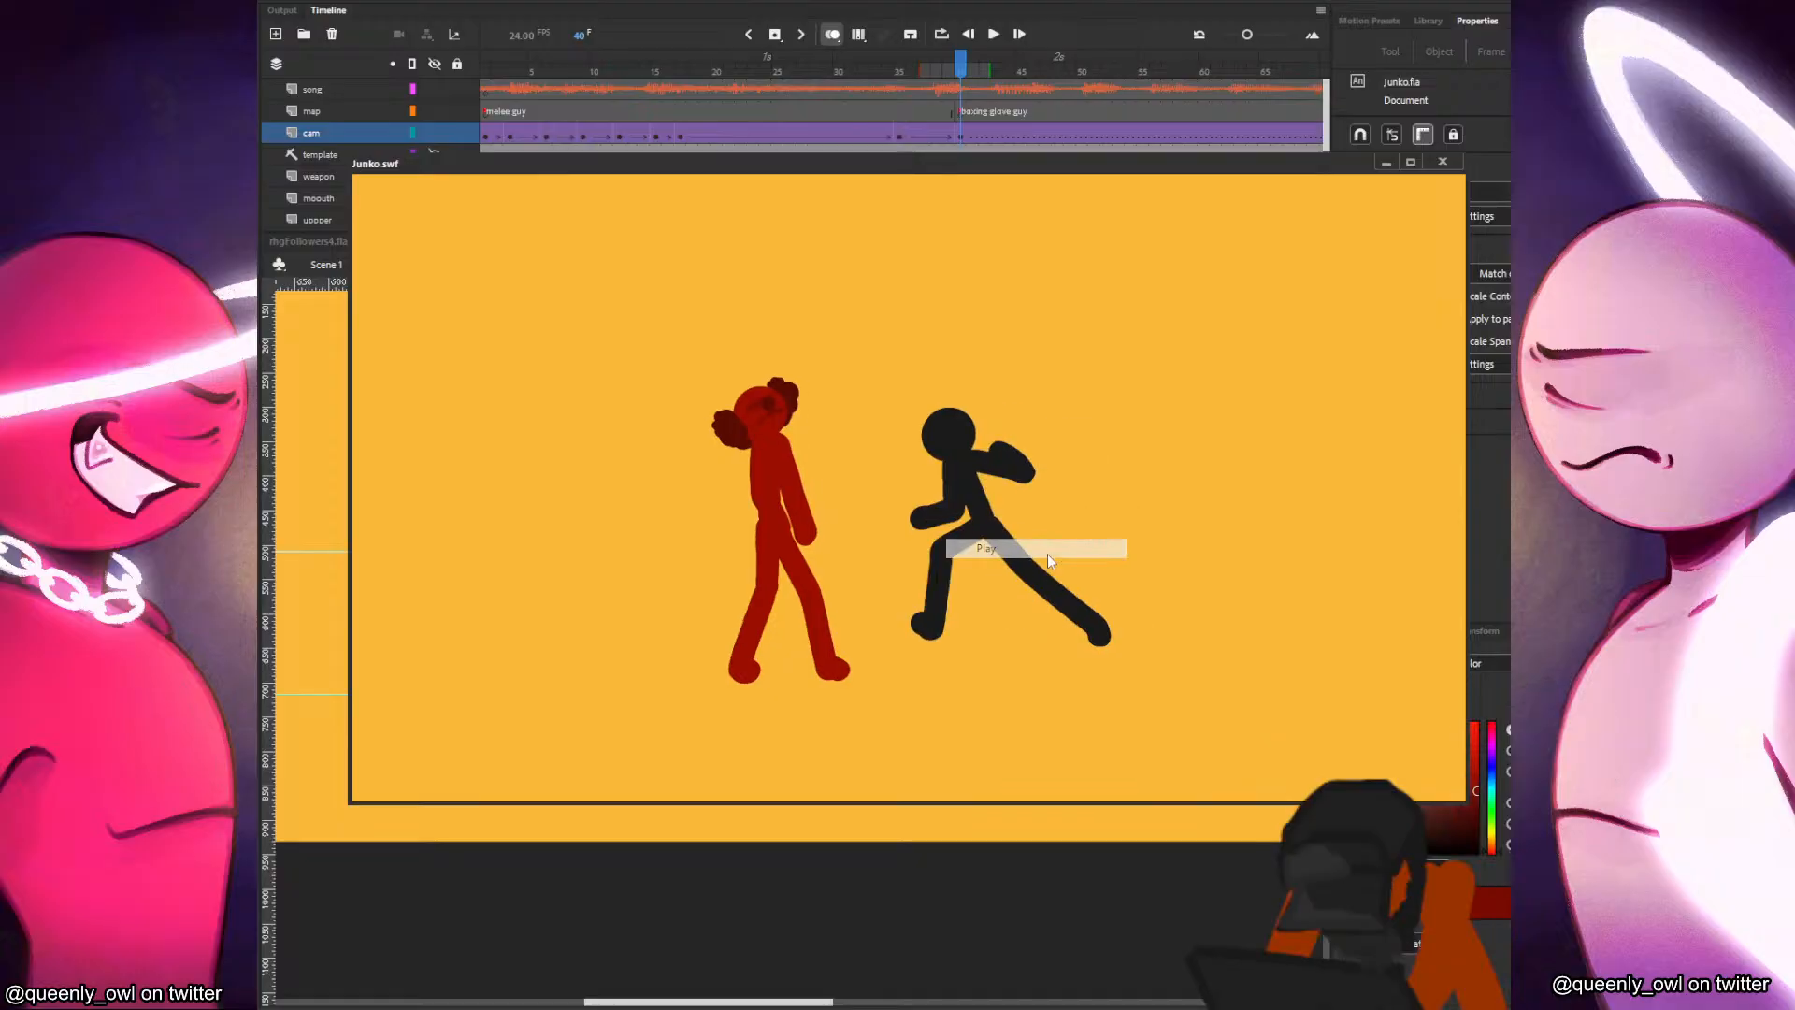
right_click(1176, 392)
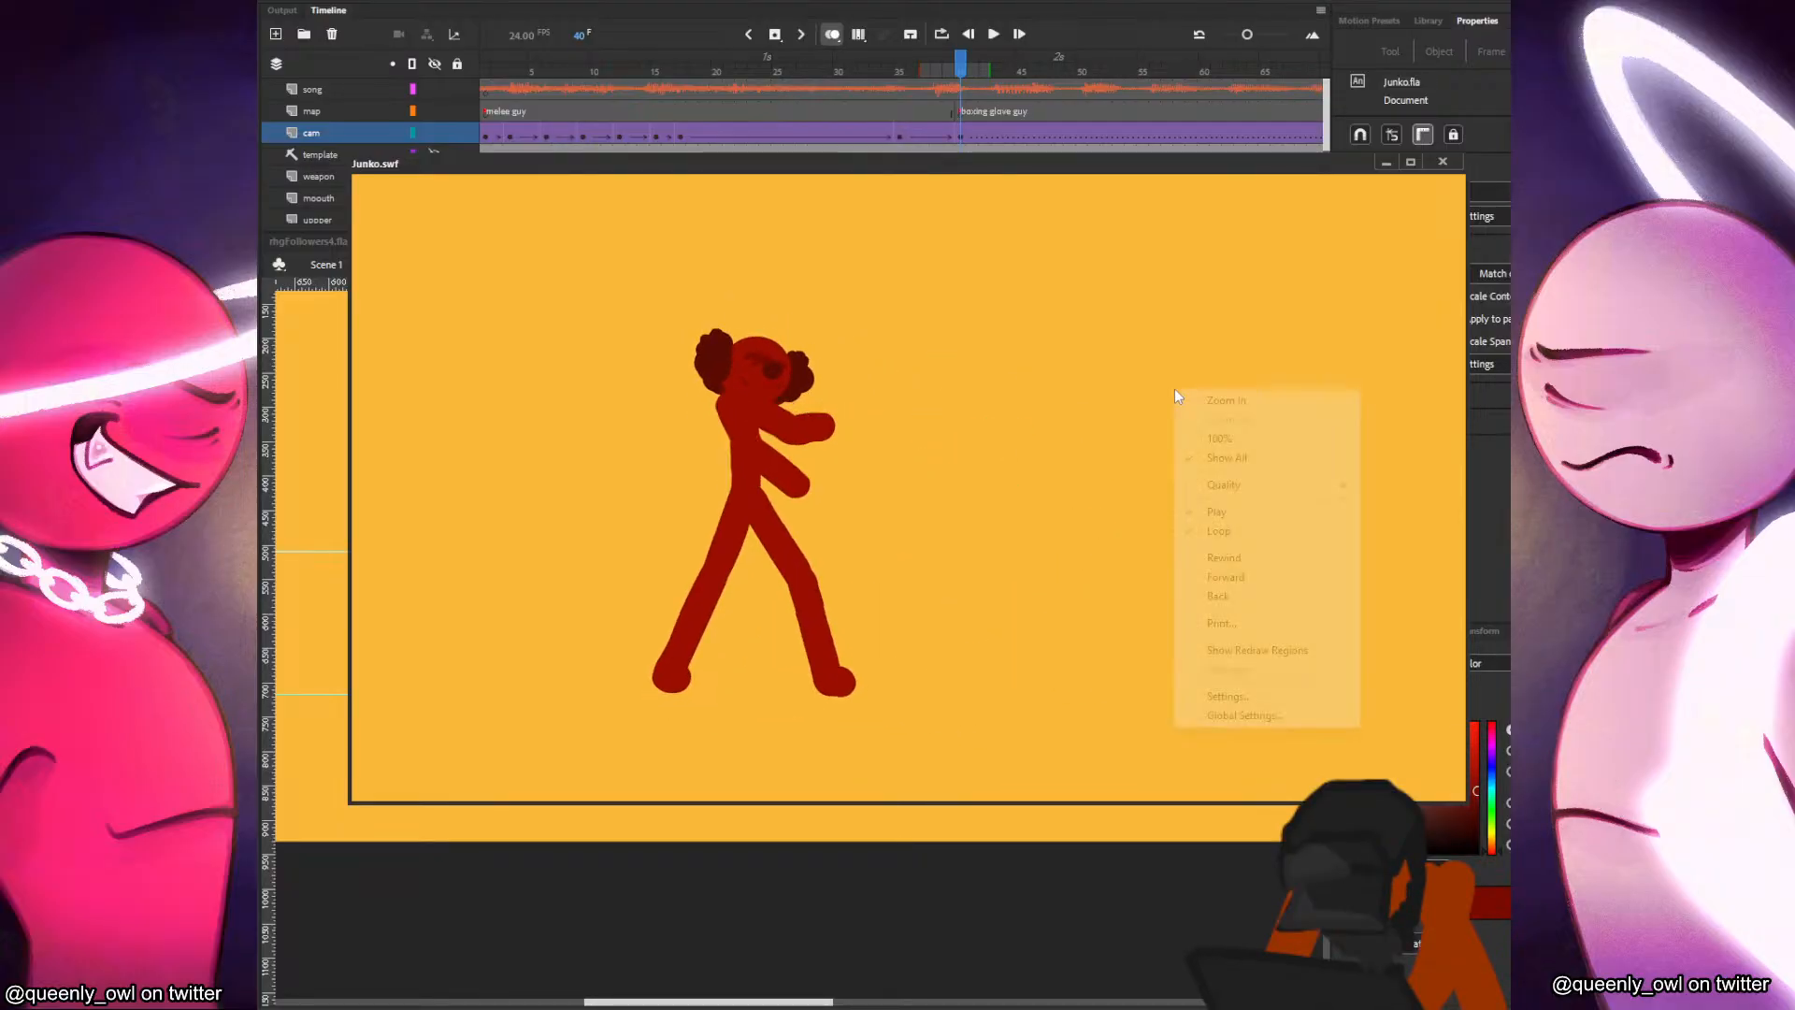
left_click(1215, 400)
right_click(1214, 496)
left_click(1259, 567)
right_click(1158, 431)
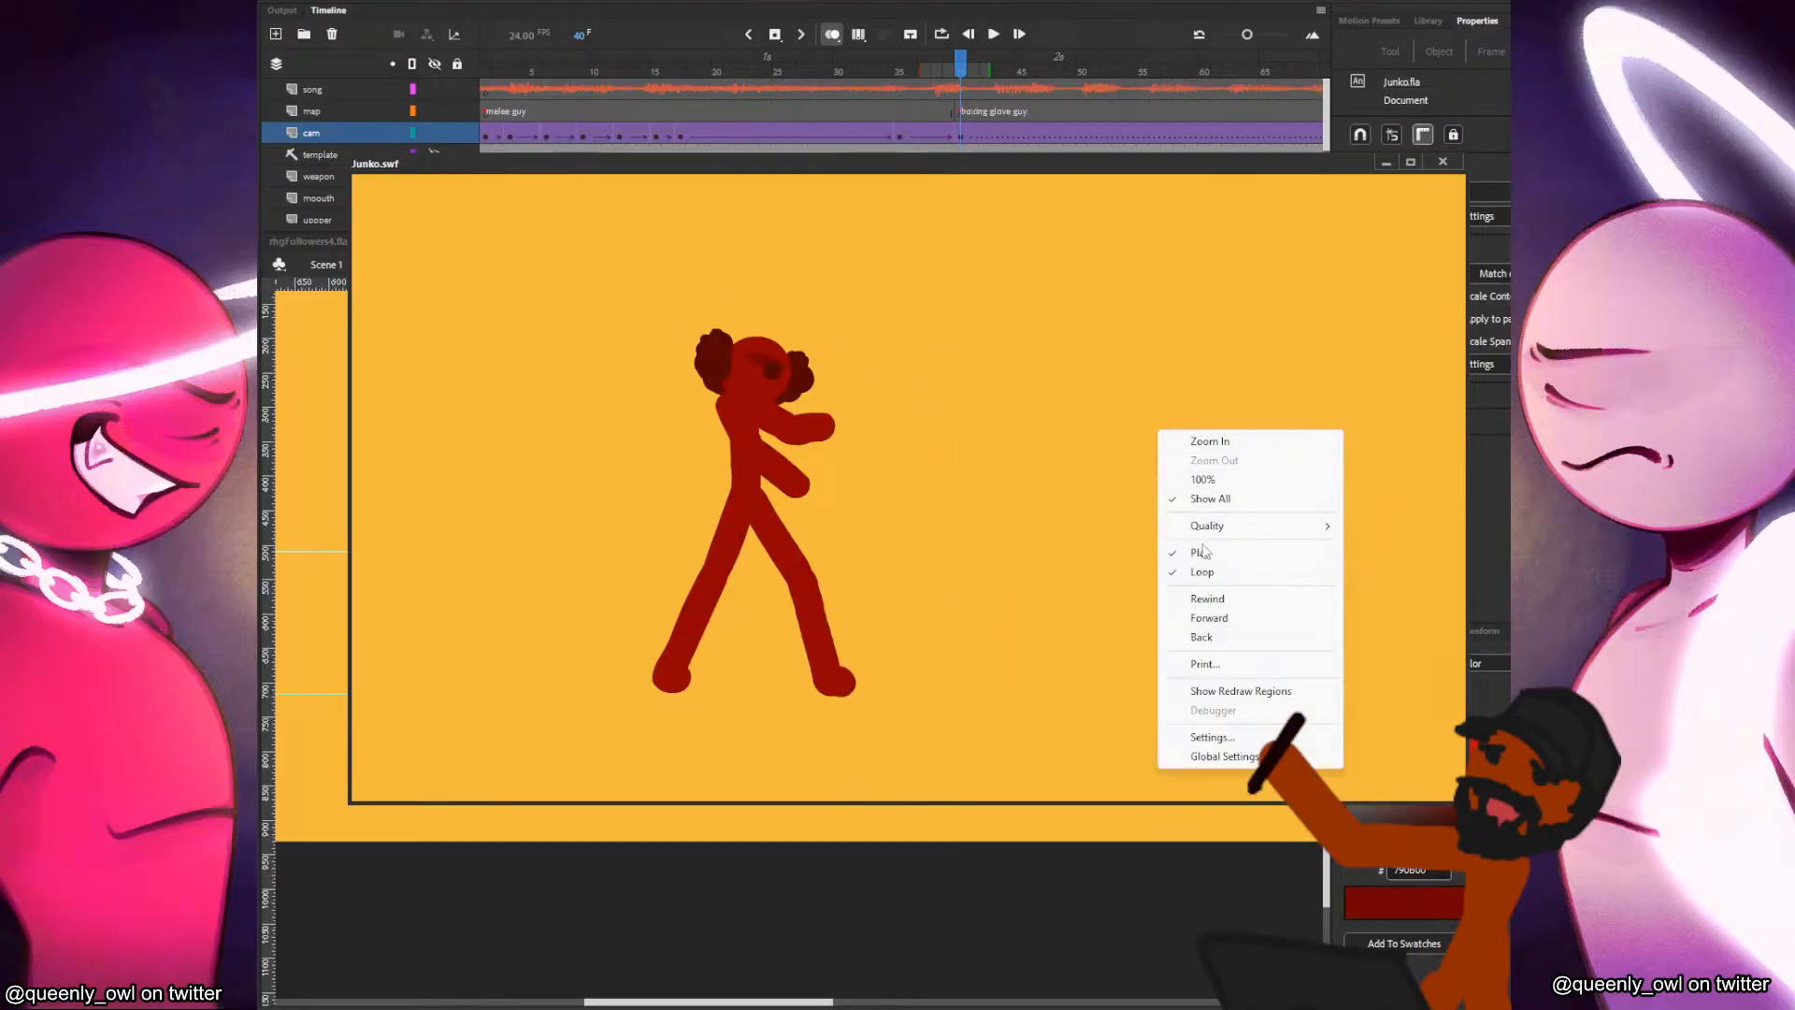
left_click(1202, 599)
right_click(1154, 435)
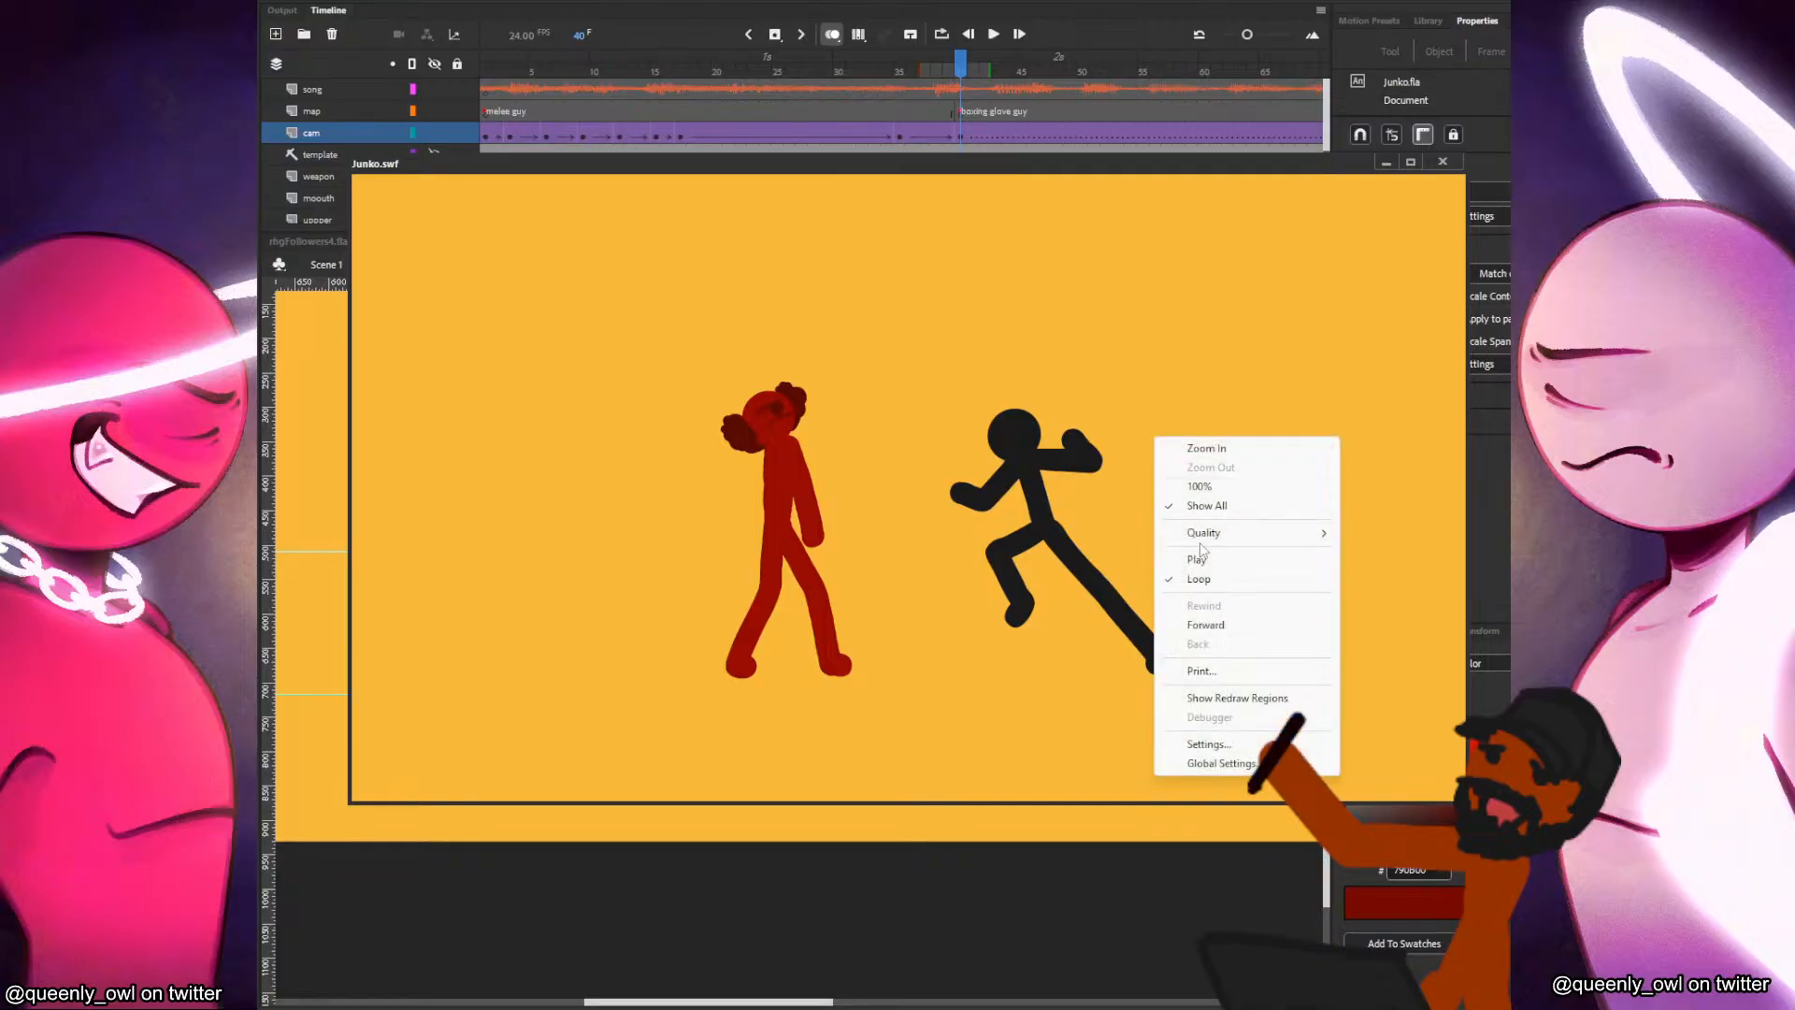
left_click(1197, 553)
right_click(1229, 463)
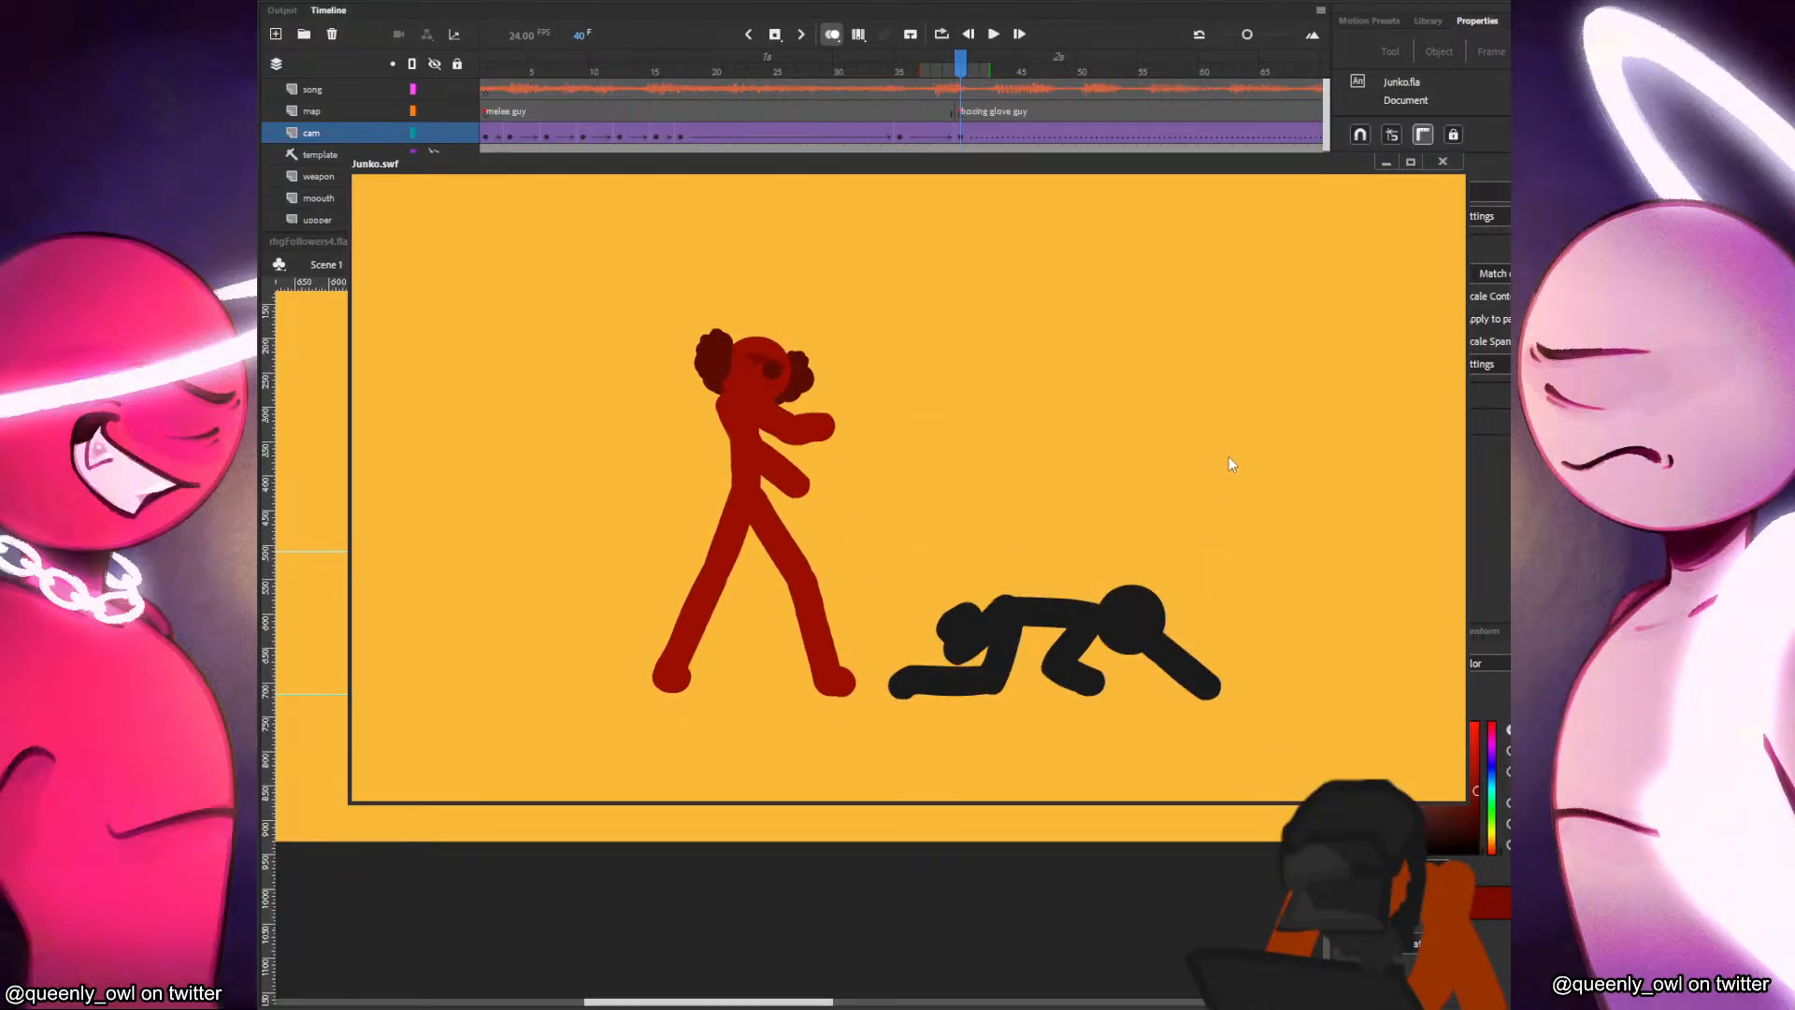
left_click(1239, 622)
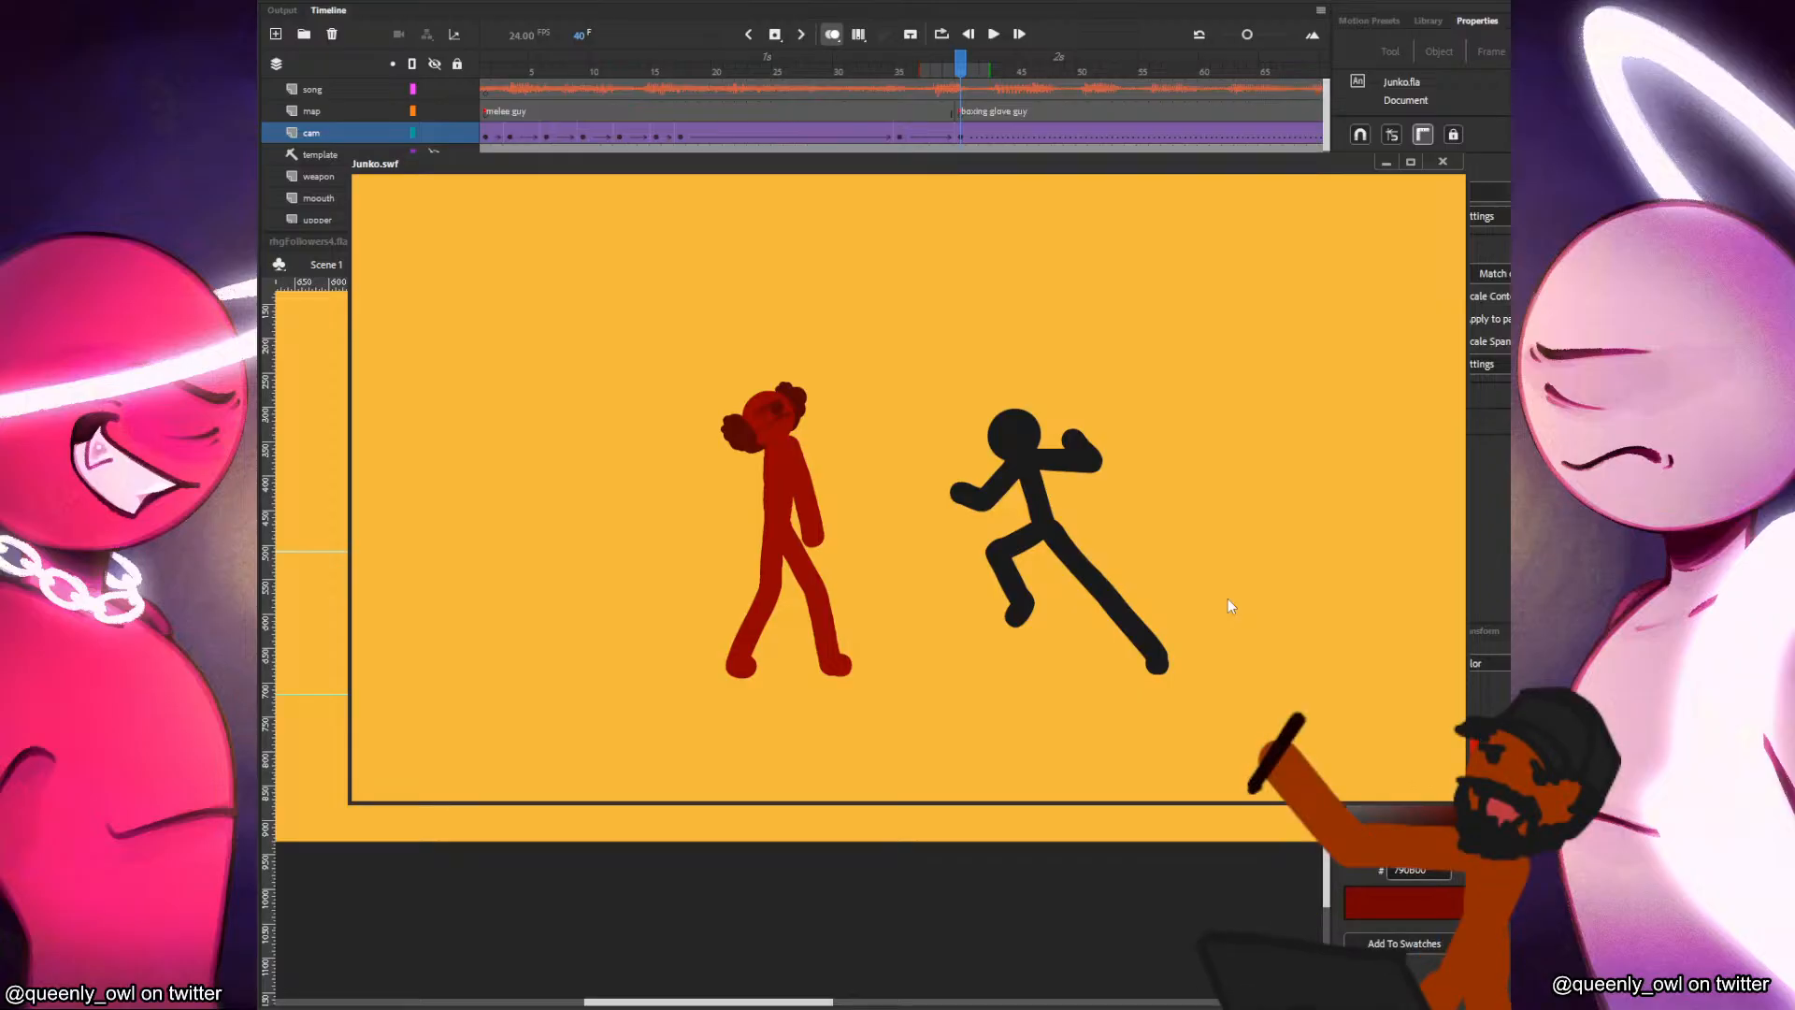
Replay the test movie from its first frame, zooming in and restoring Show All, and close the preview.
right_click(1093, 415)
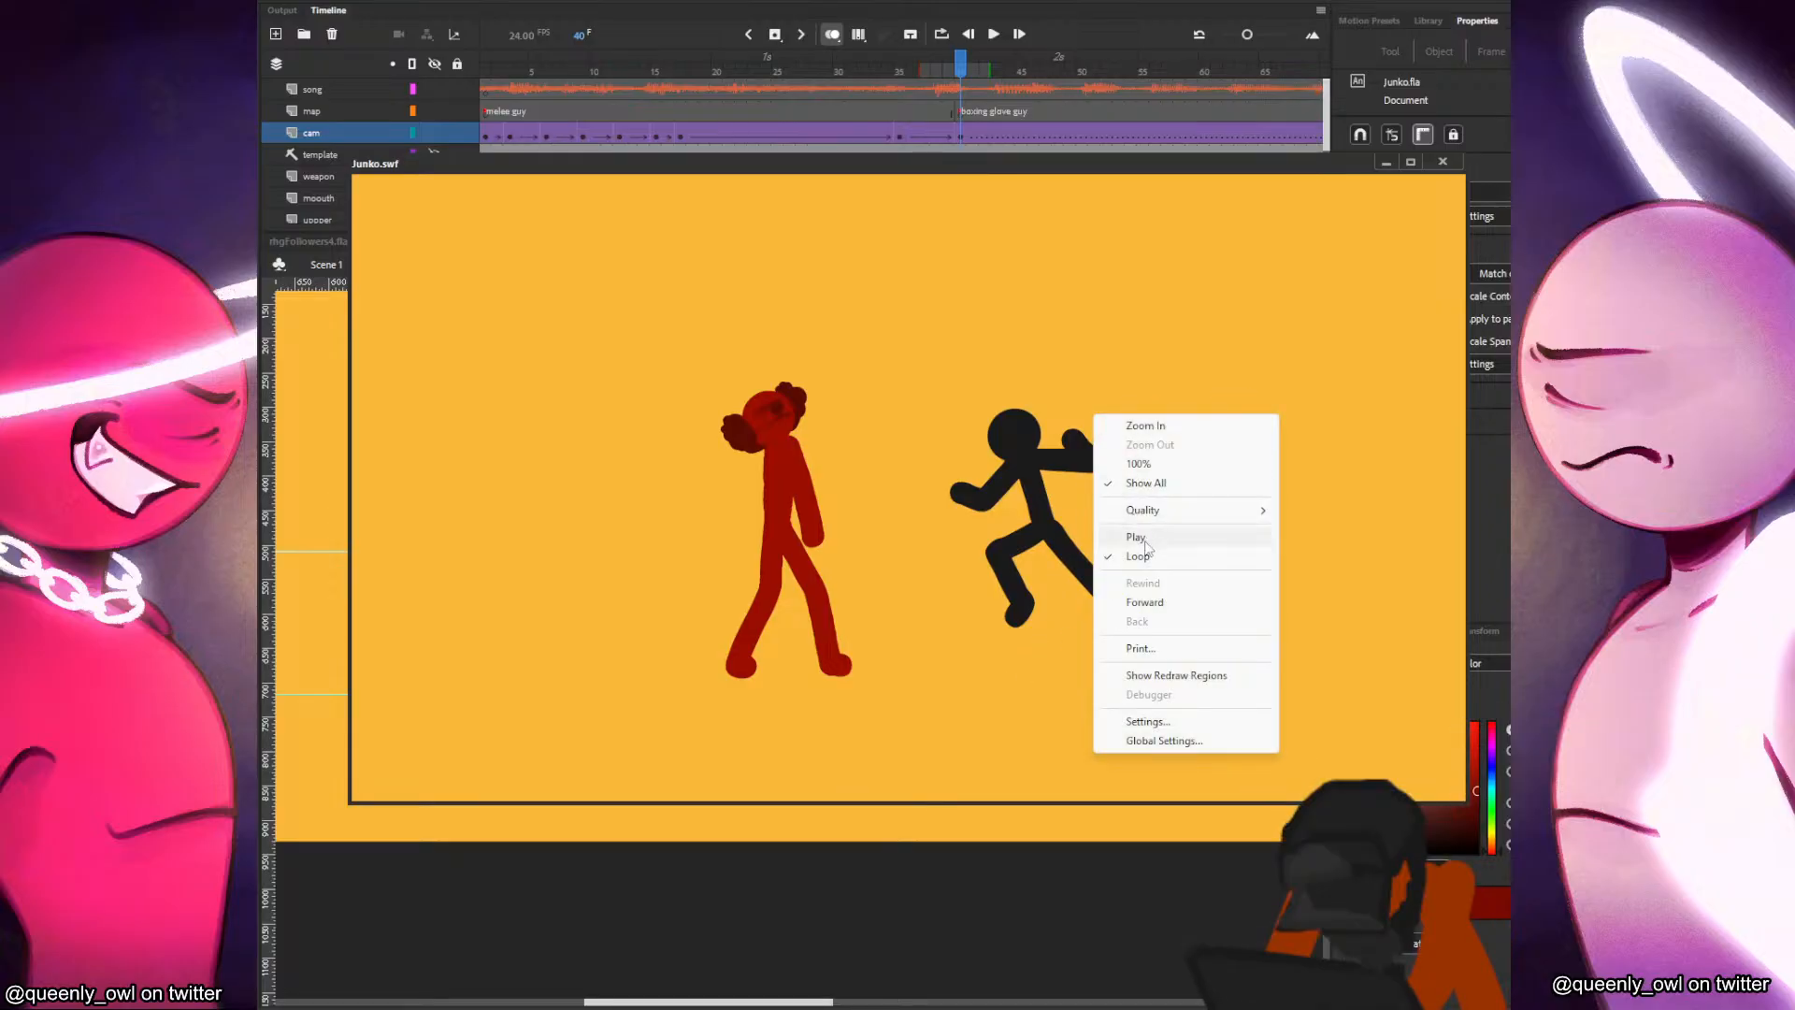
left_click(1148, 544)
right_click(1172, 419)
left_click(1181, 609)
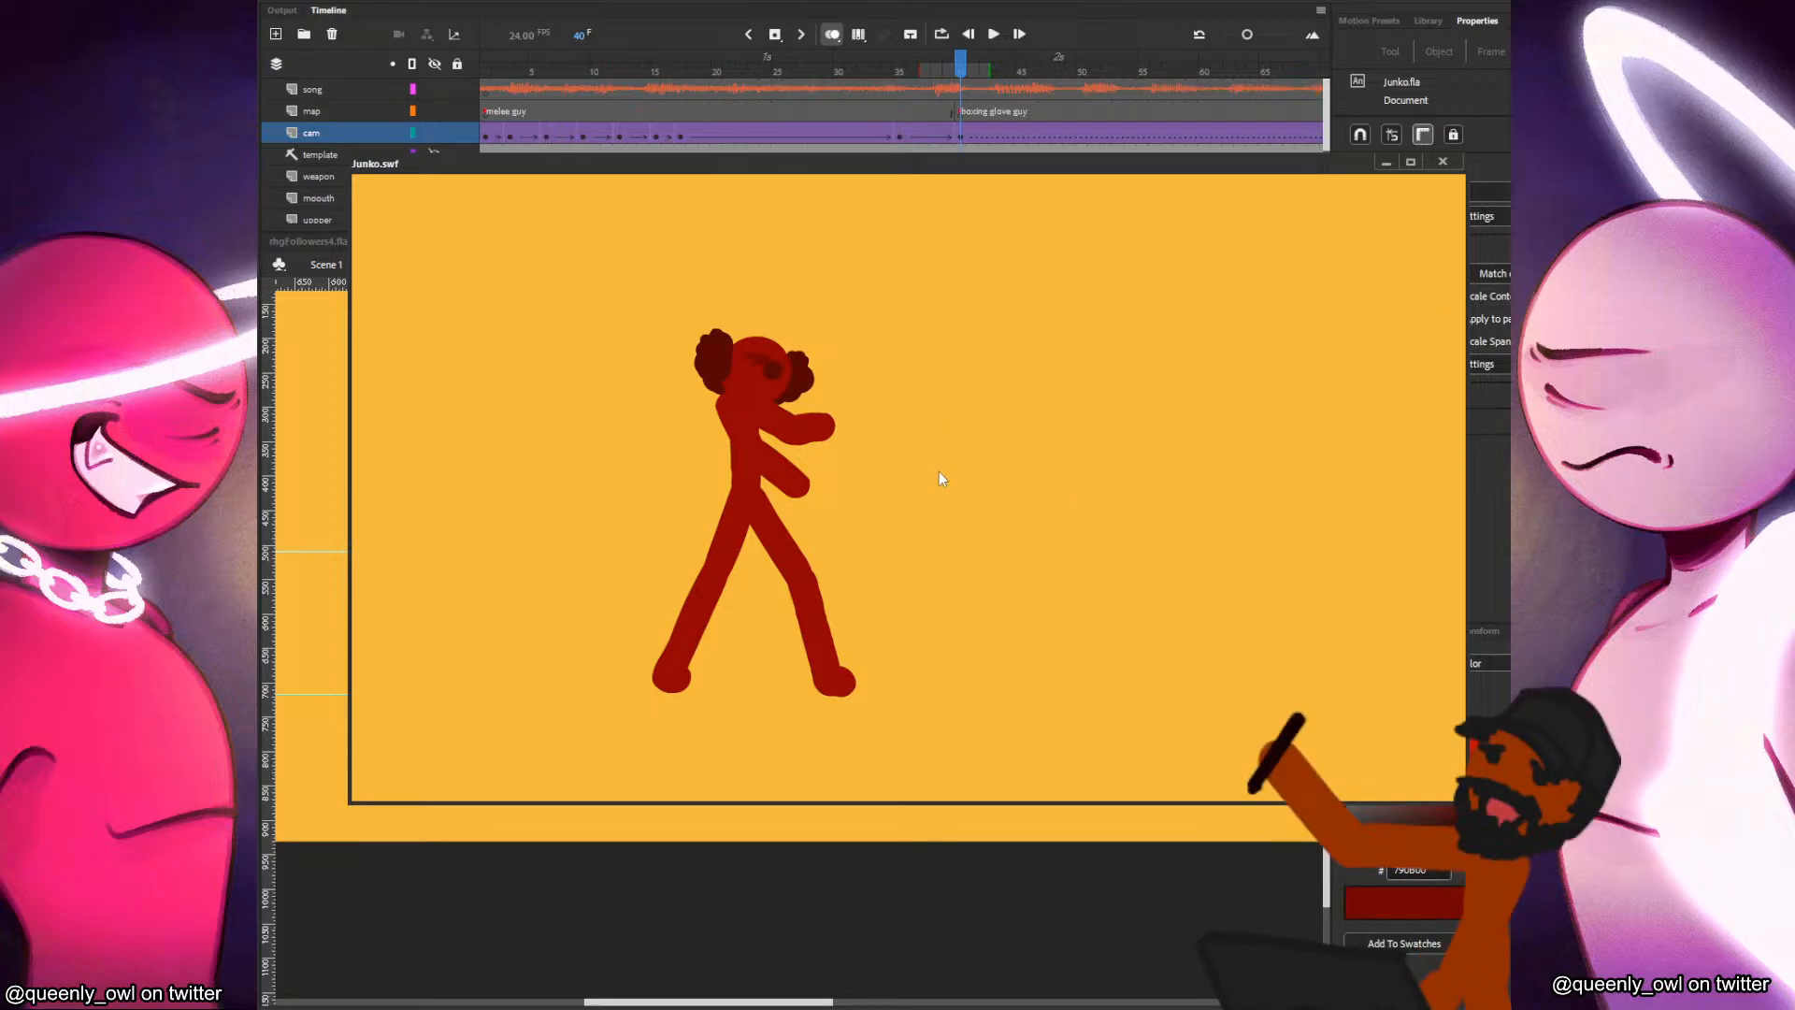
right_click(947, 444)
right_click(1025, 494)
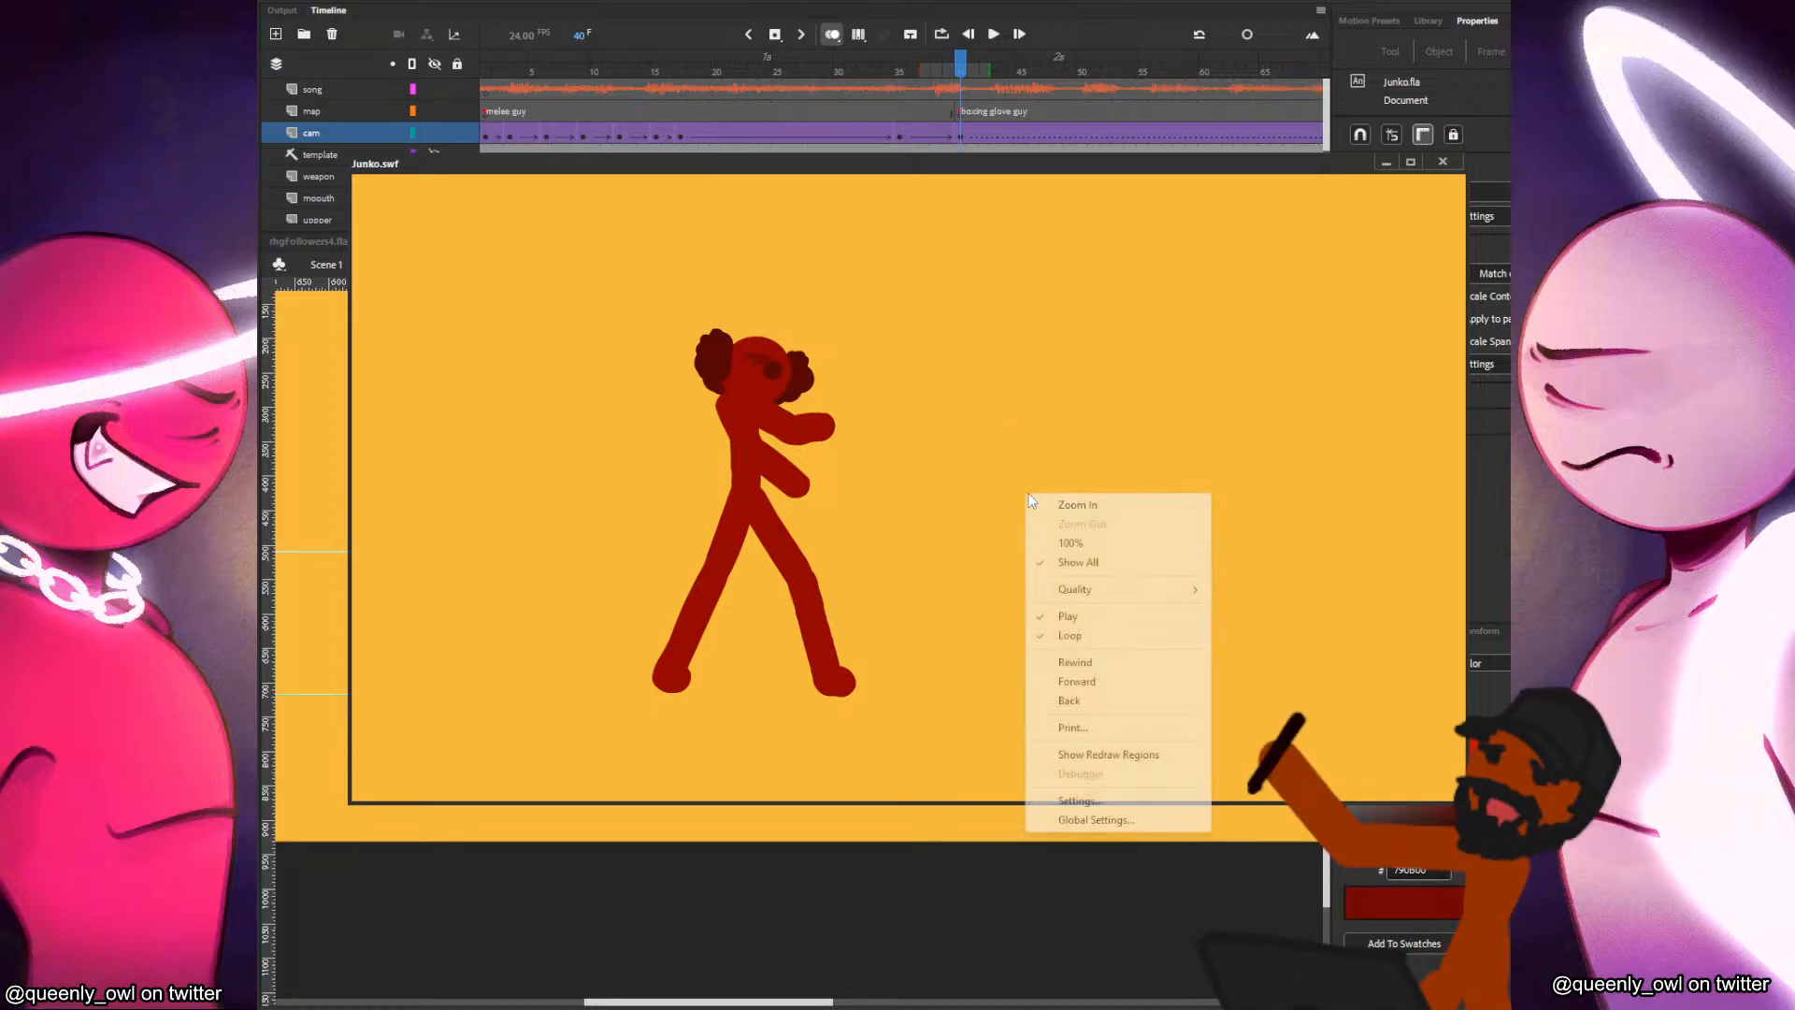
left_click(1083, 666)
right_click(1068, 421)
left_click(1087, 433)
right_click(1078, 478)
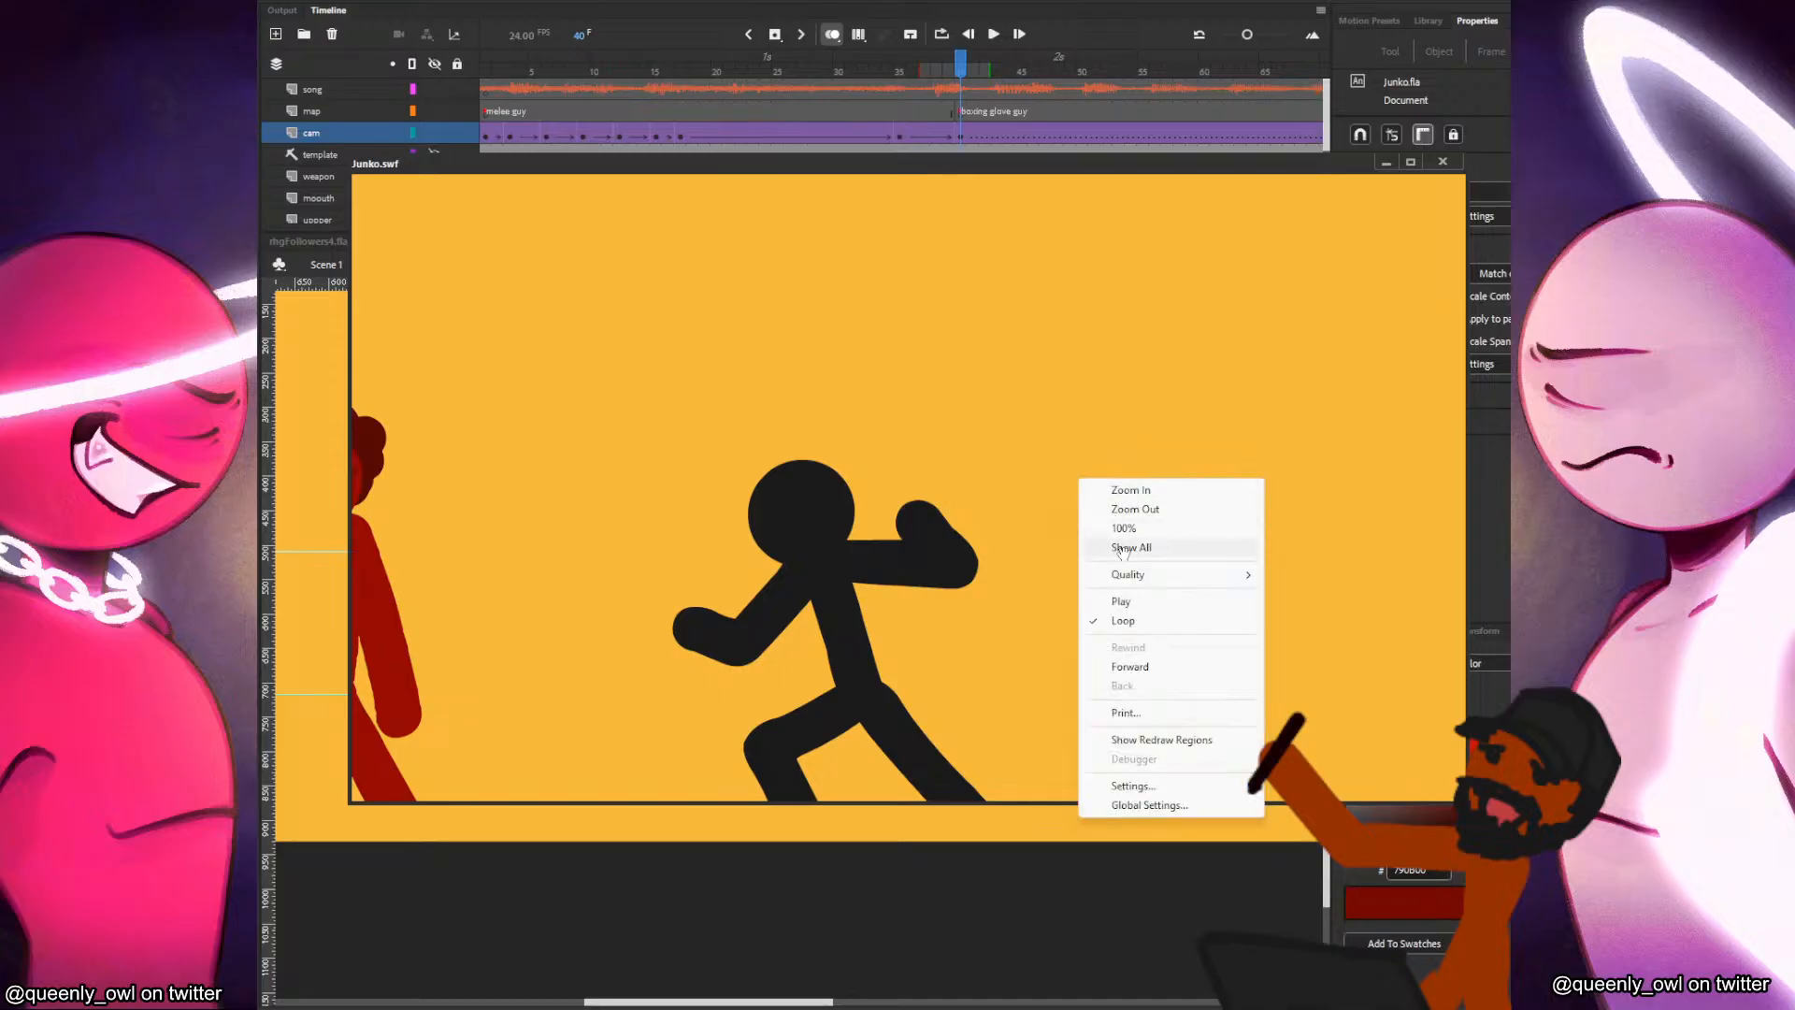
left_click(1119, 548)
right_click(1099, 403)
left_click(1154, 528)
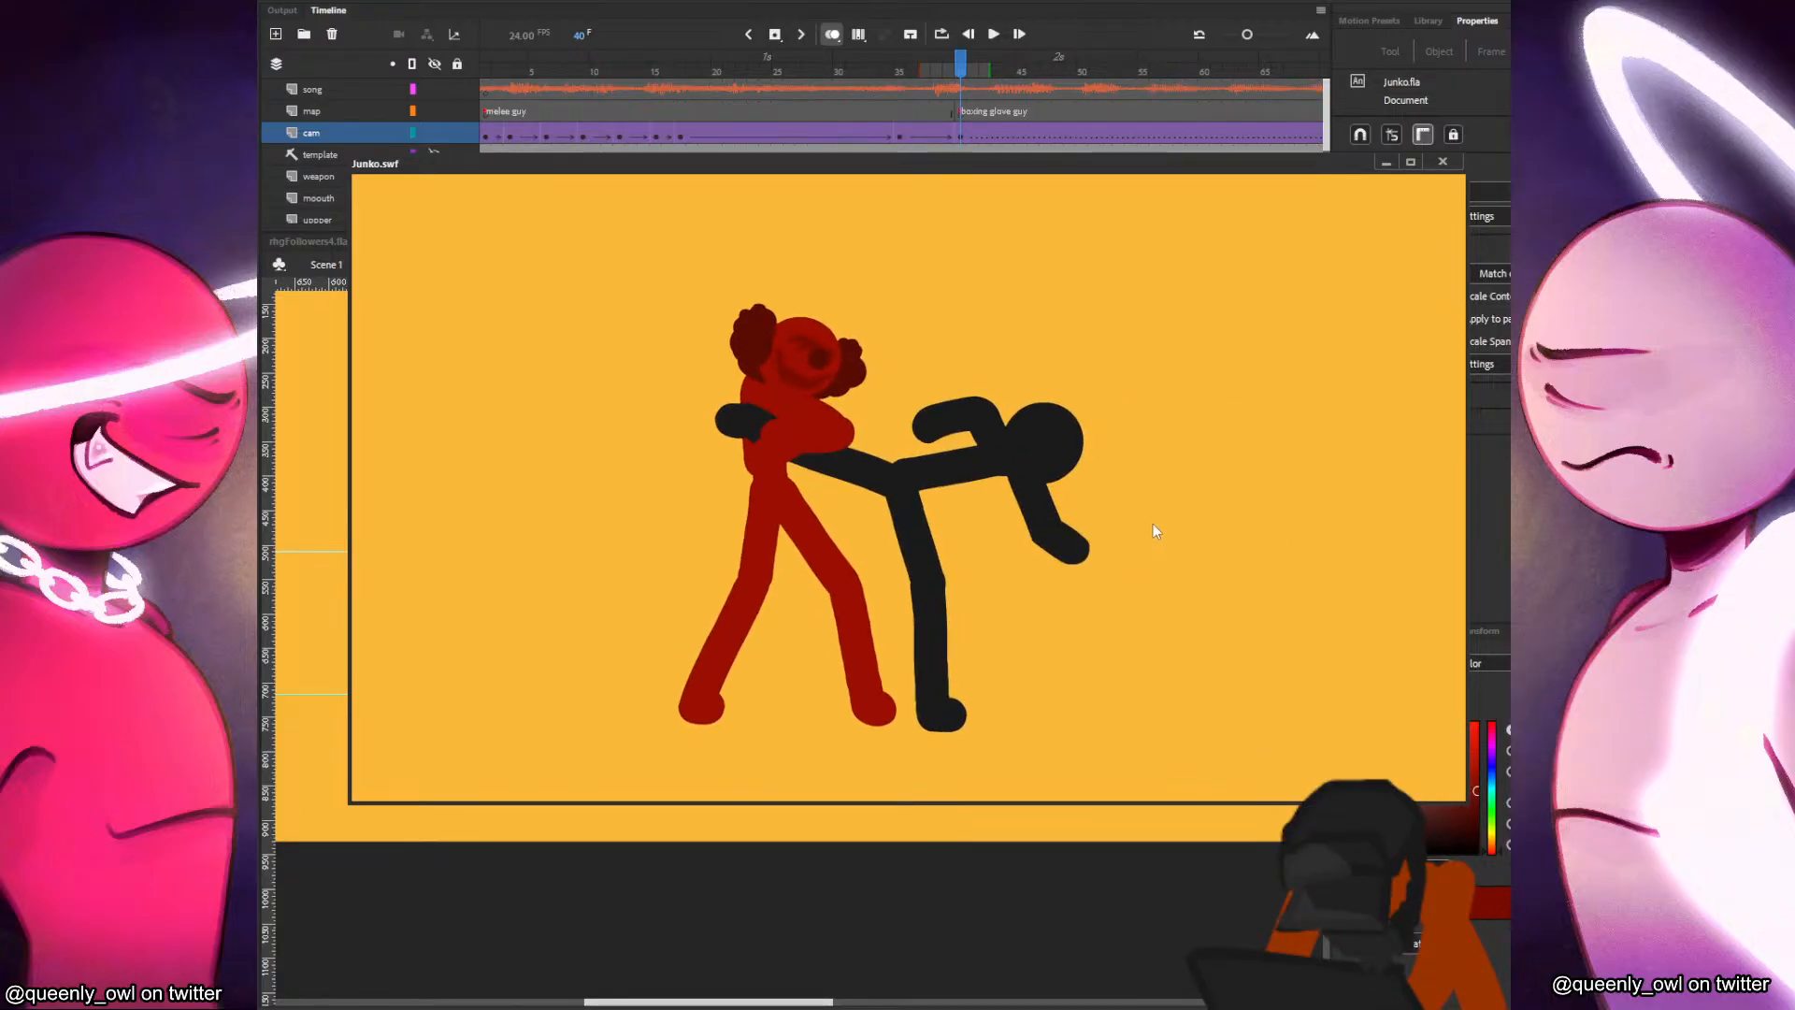
left_click(1443, 161)
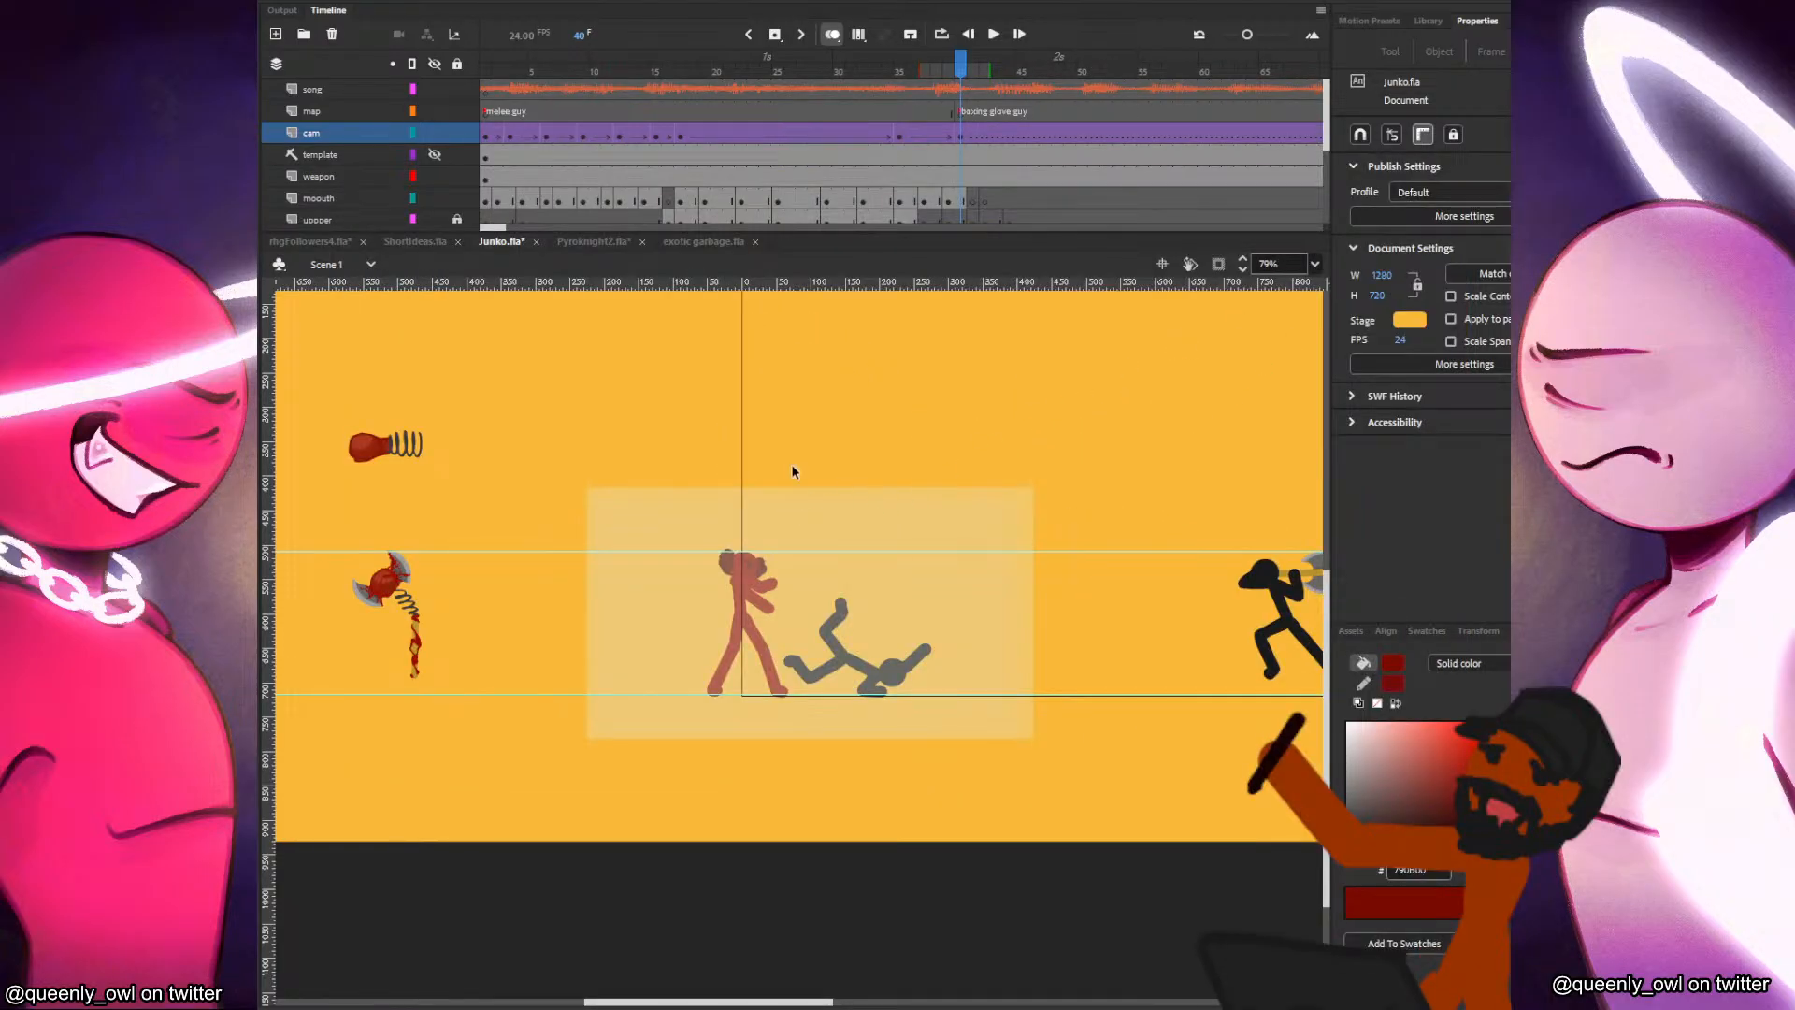
Lock the cam layer and display it as an outline.
left_click(457, 132)
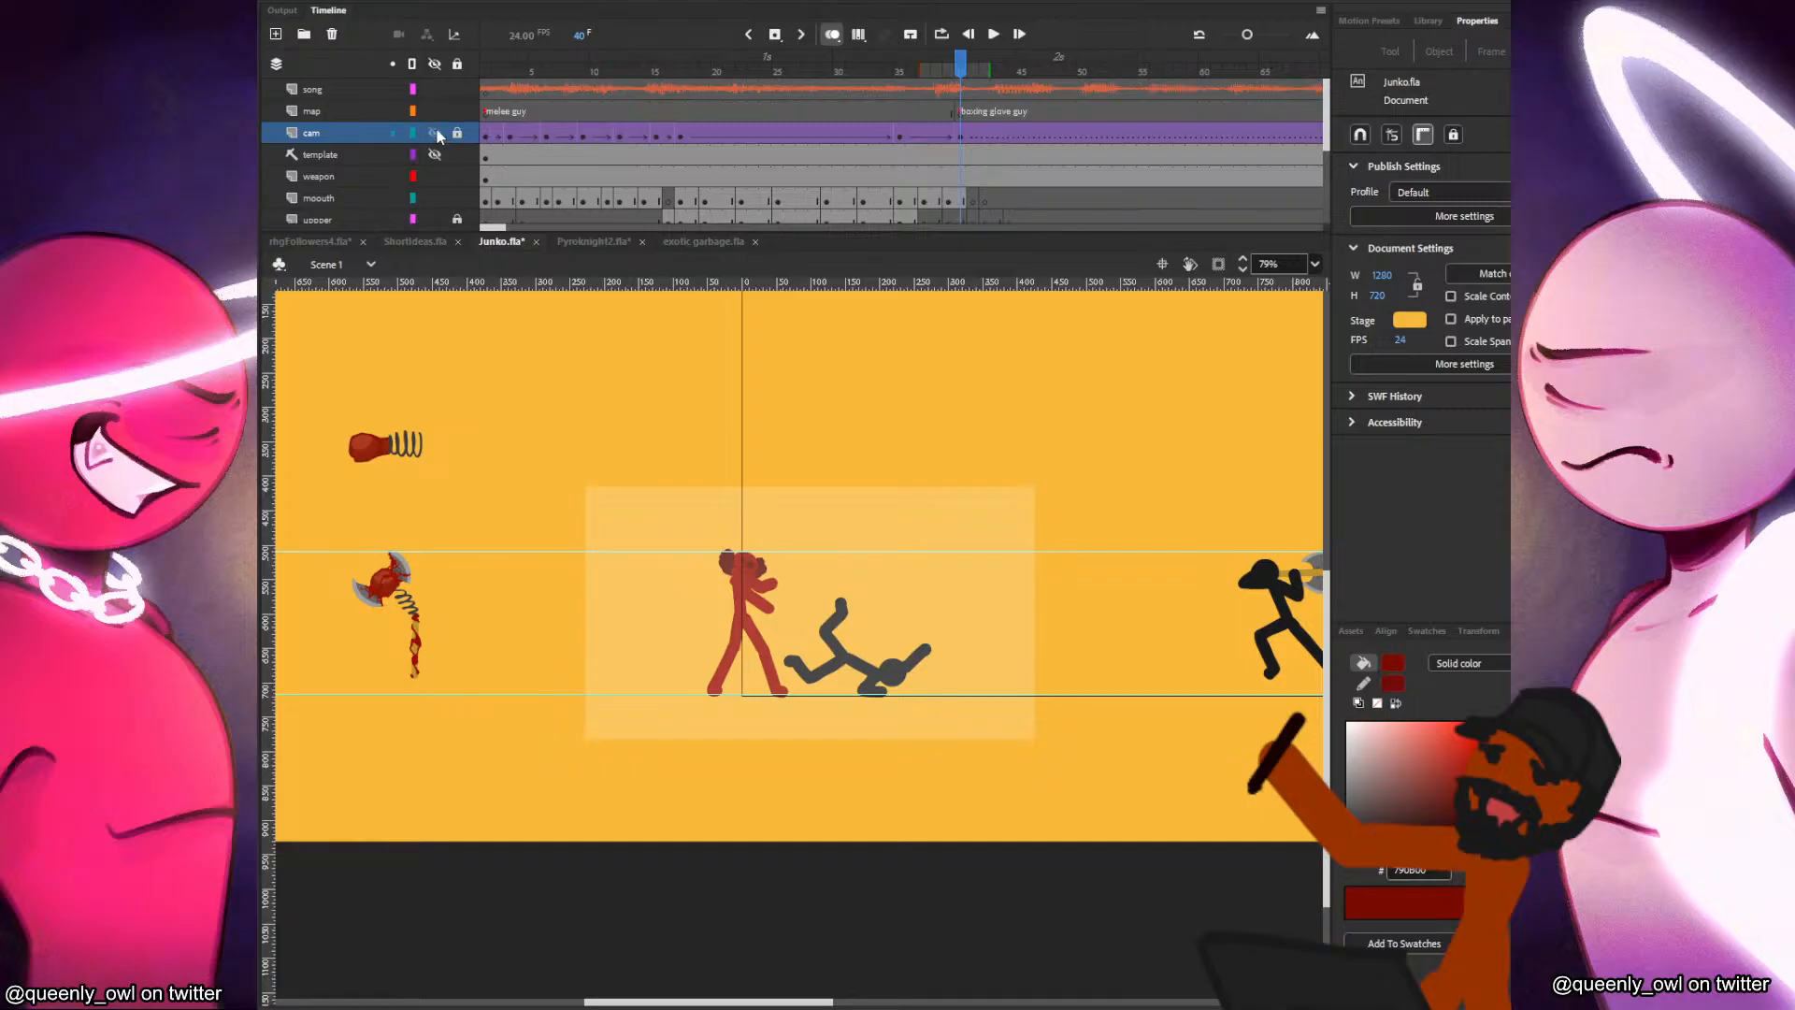
left_click(412, 134)
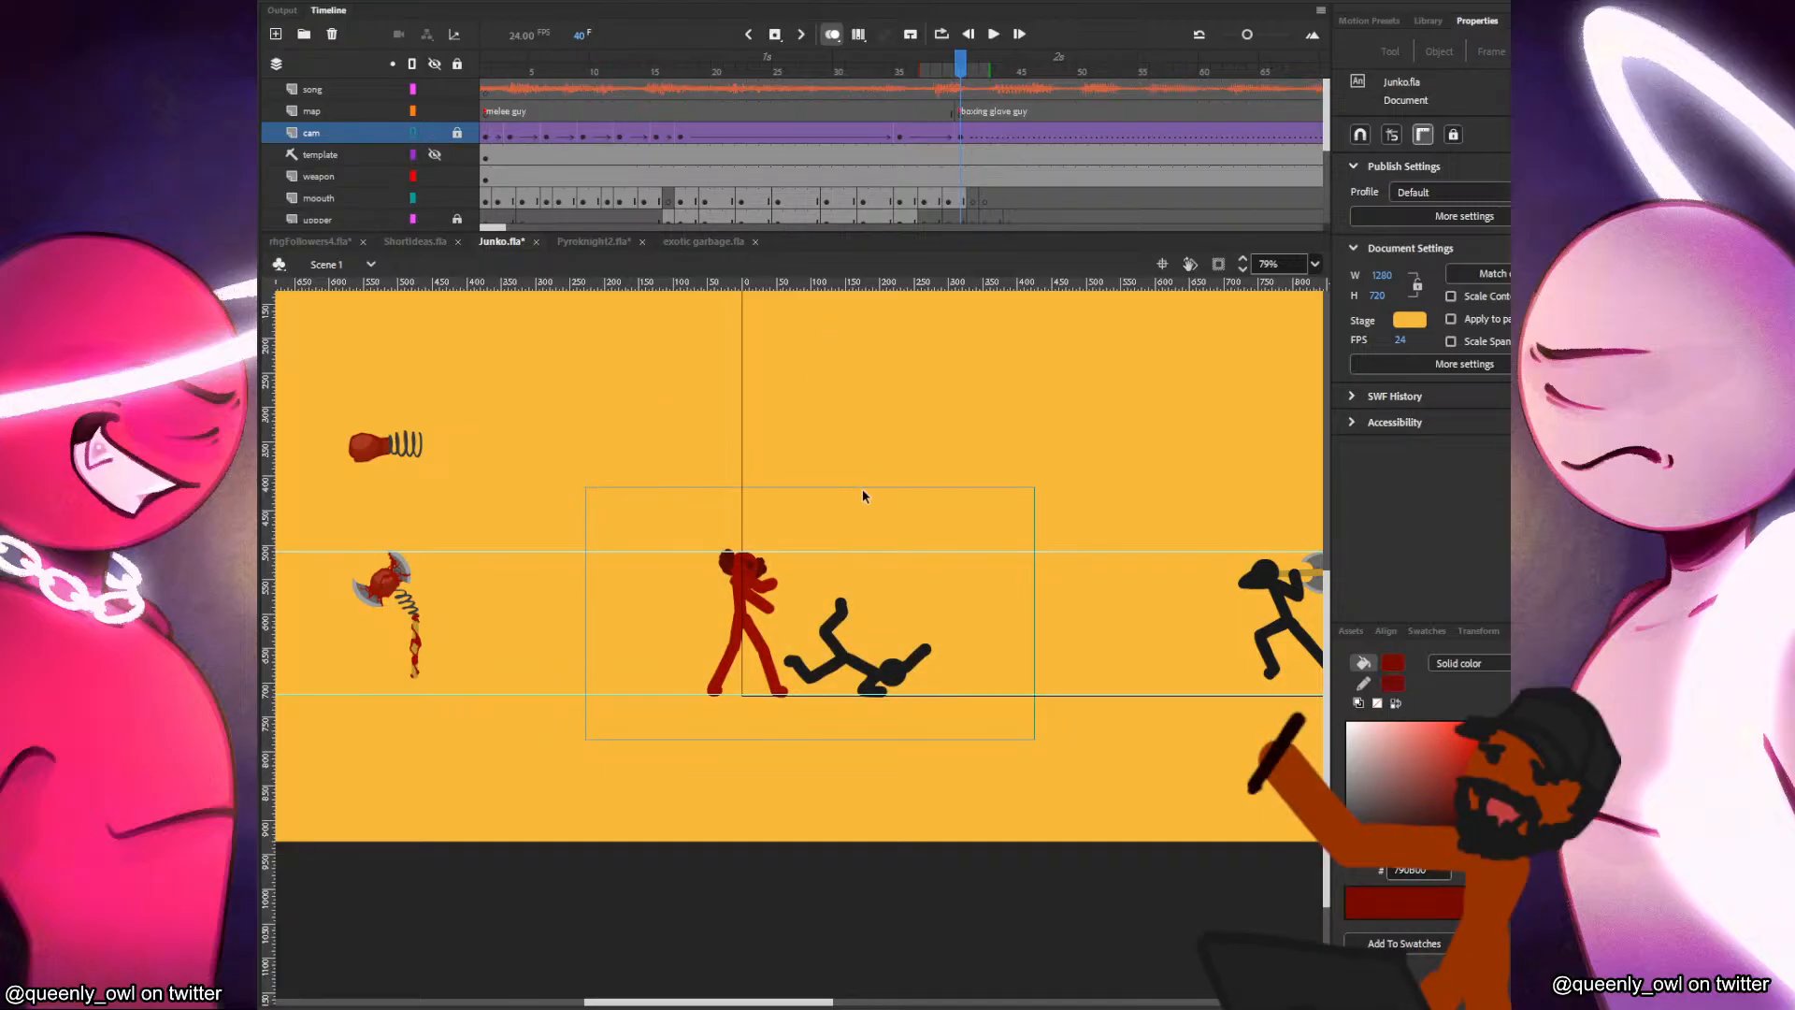
scroll(862, 495, "up", 3)
scroll(904, 174, "down", 1)
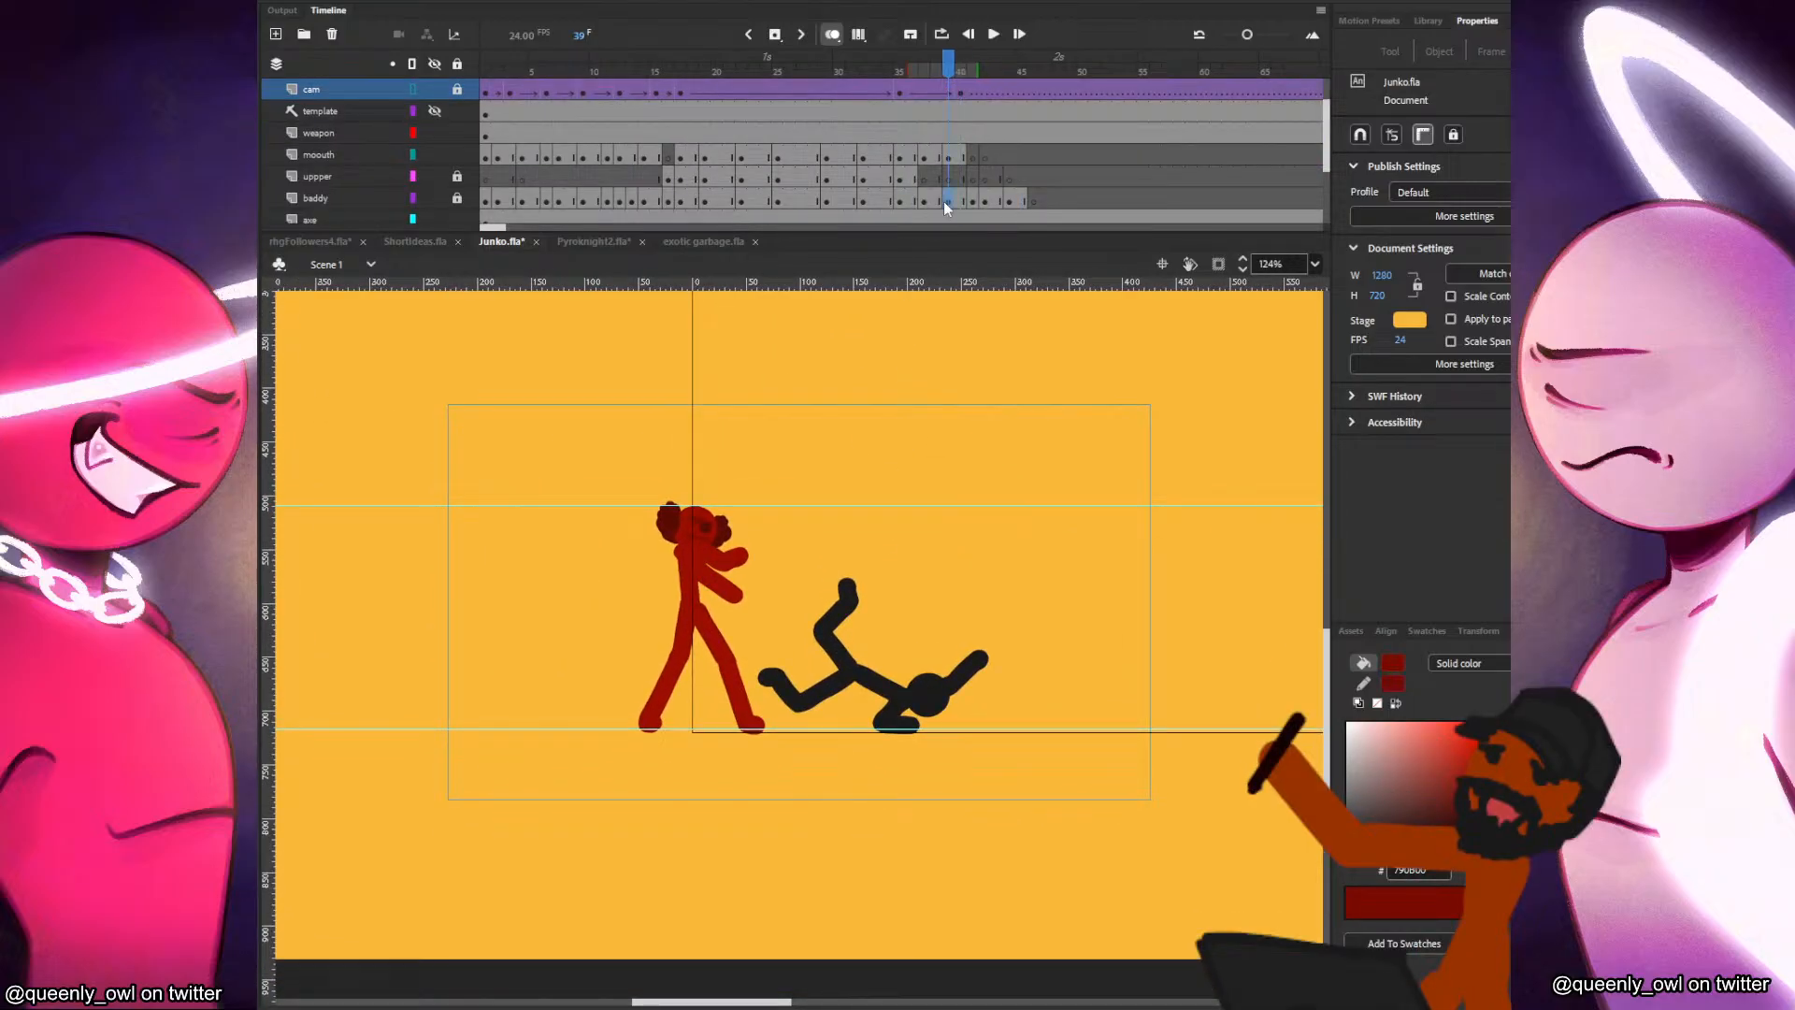
Unlock the uppper, baddy and junko layers so their neighbouring frames show in onion skin.
left_click(954, 157)
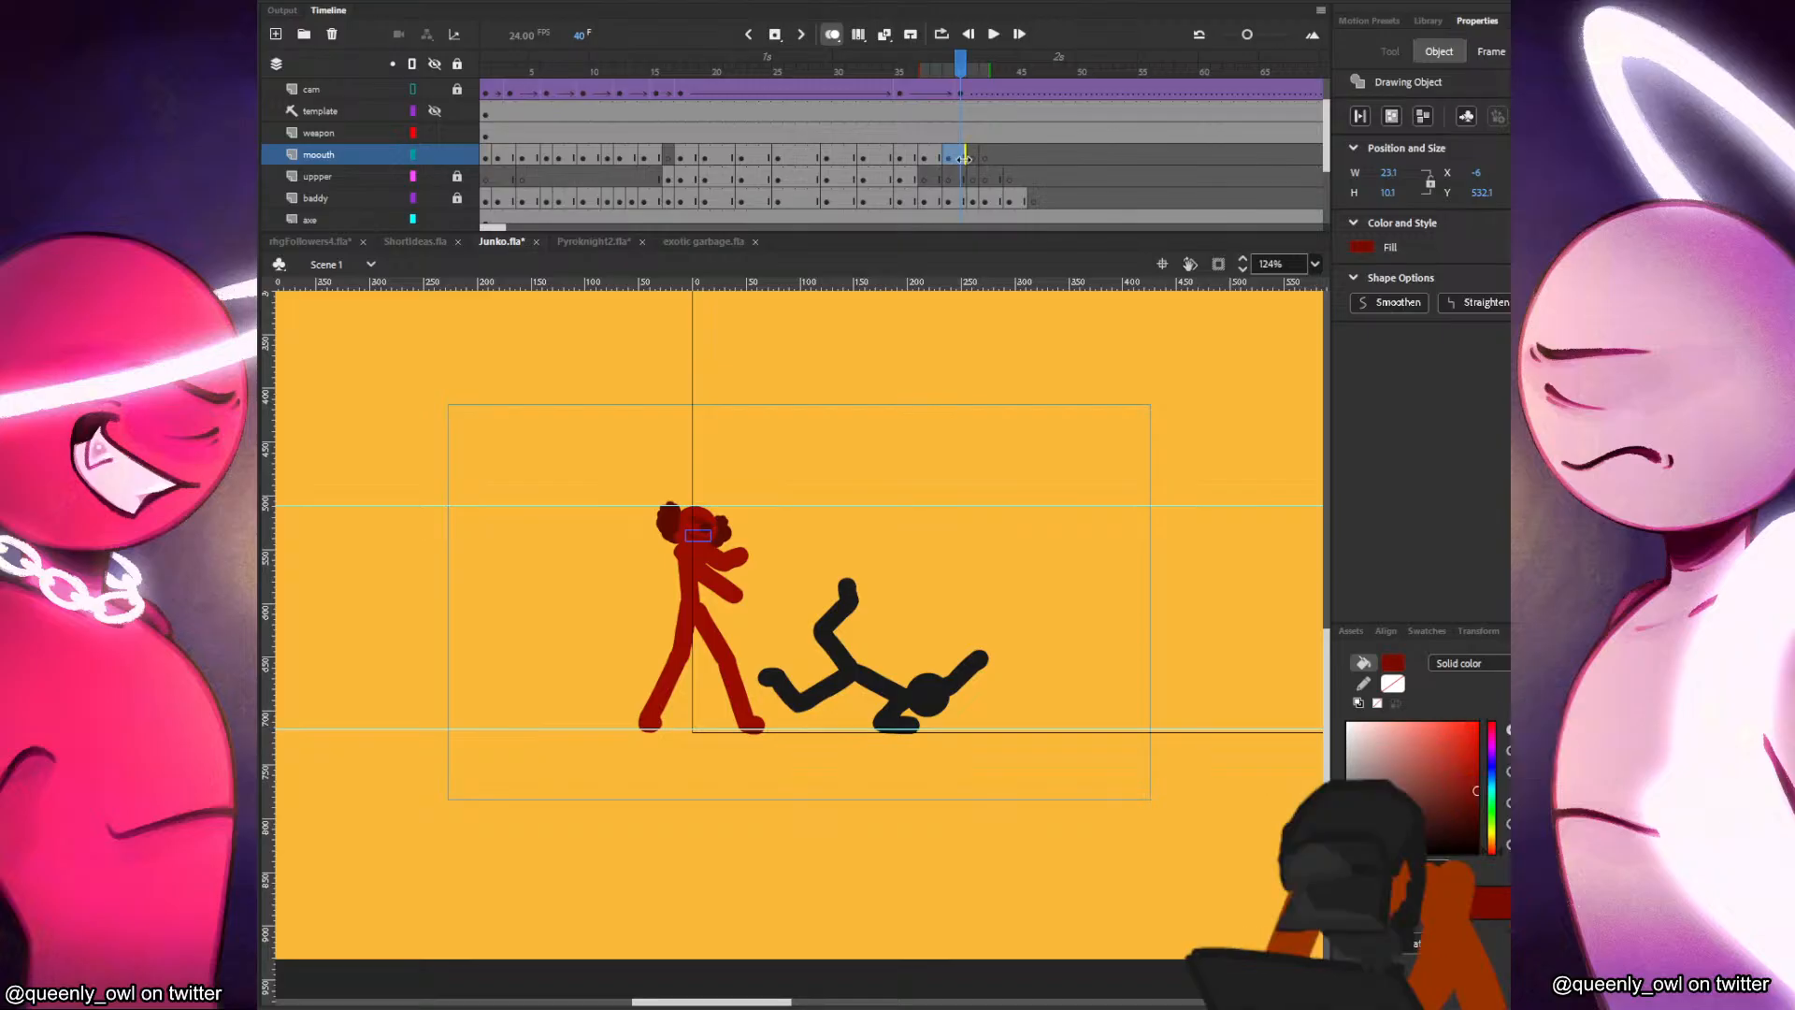
left_click(965, 199)
left_click(455, 197)
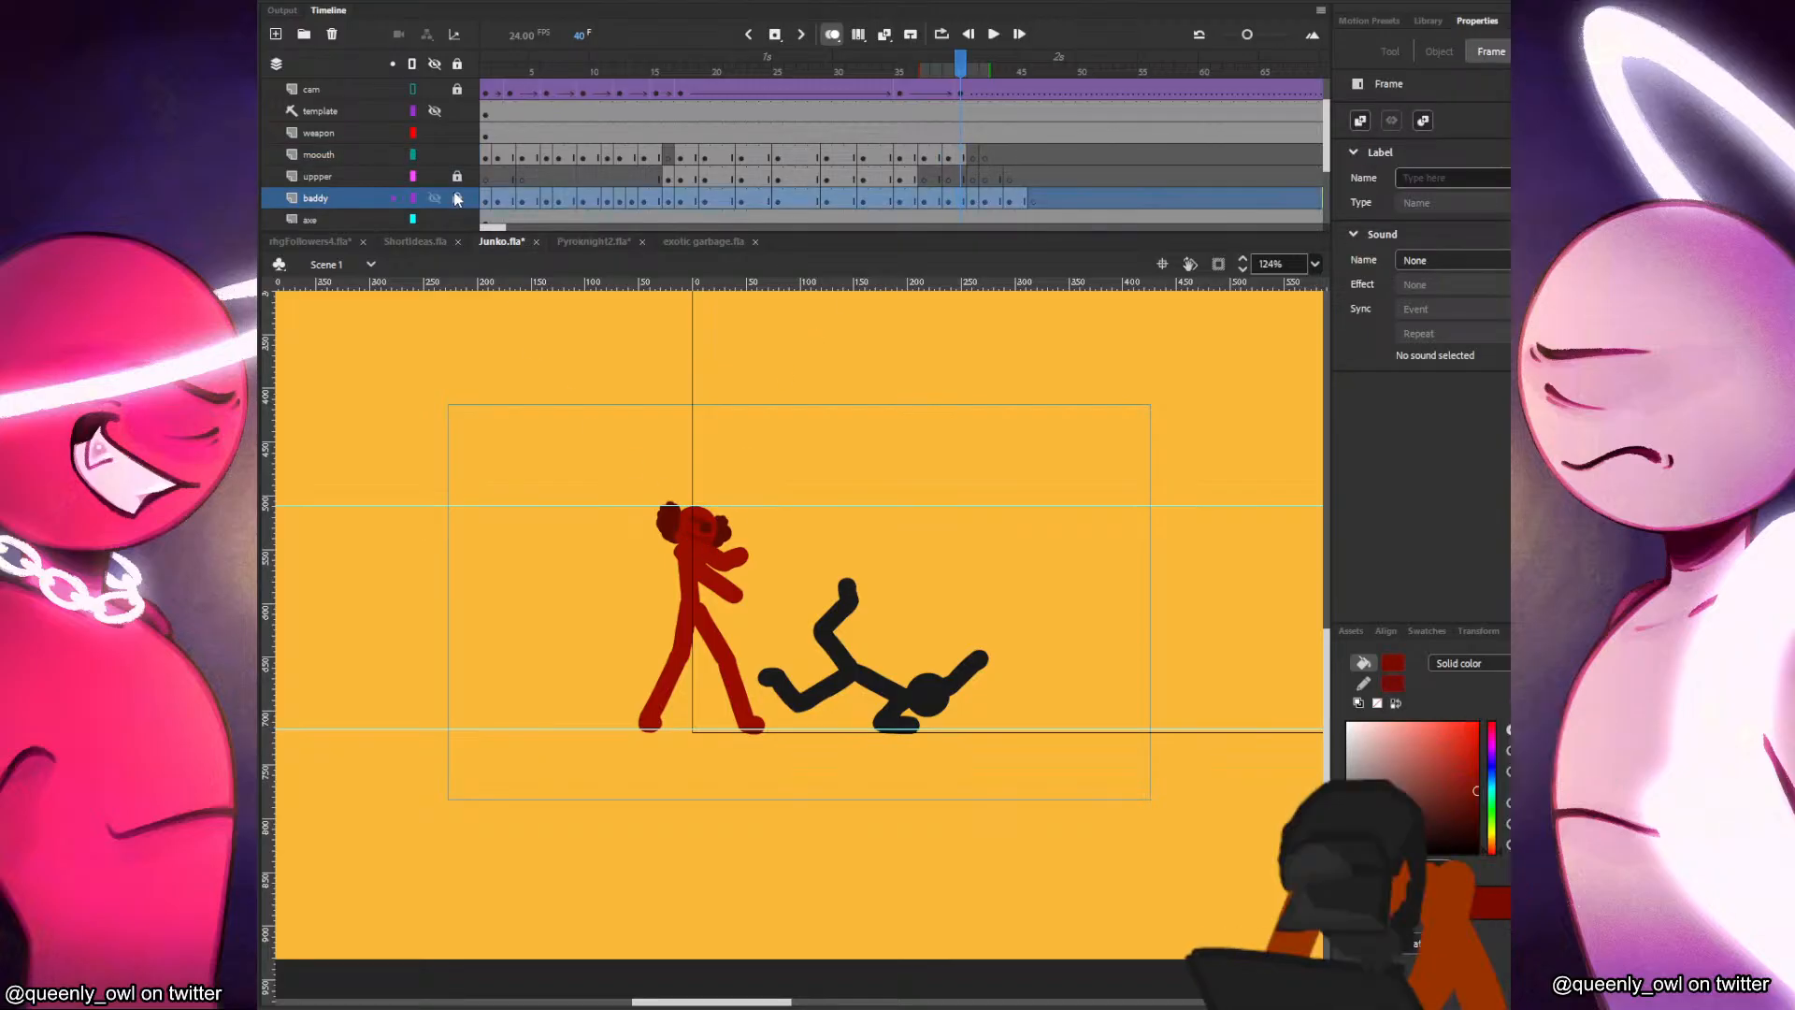
left_click(702, 526)
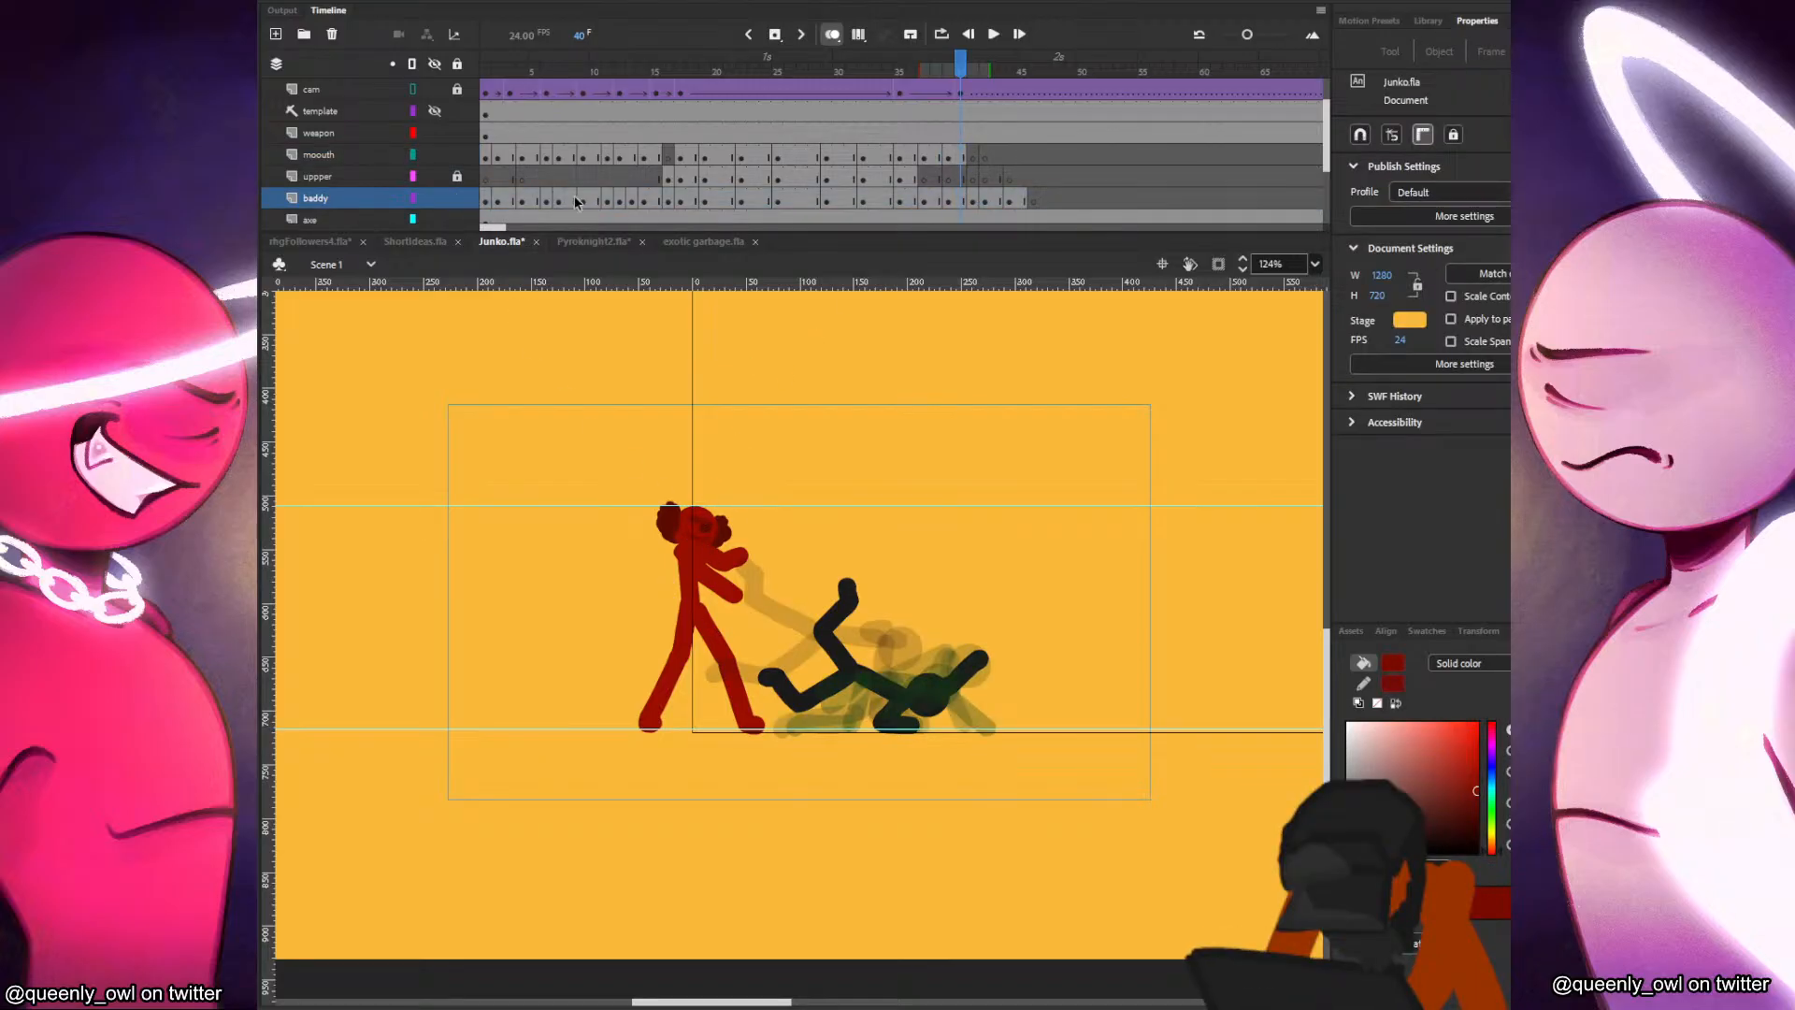
scroll(943, 176, "down", 2)
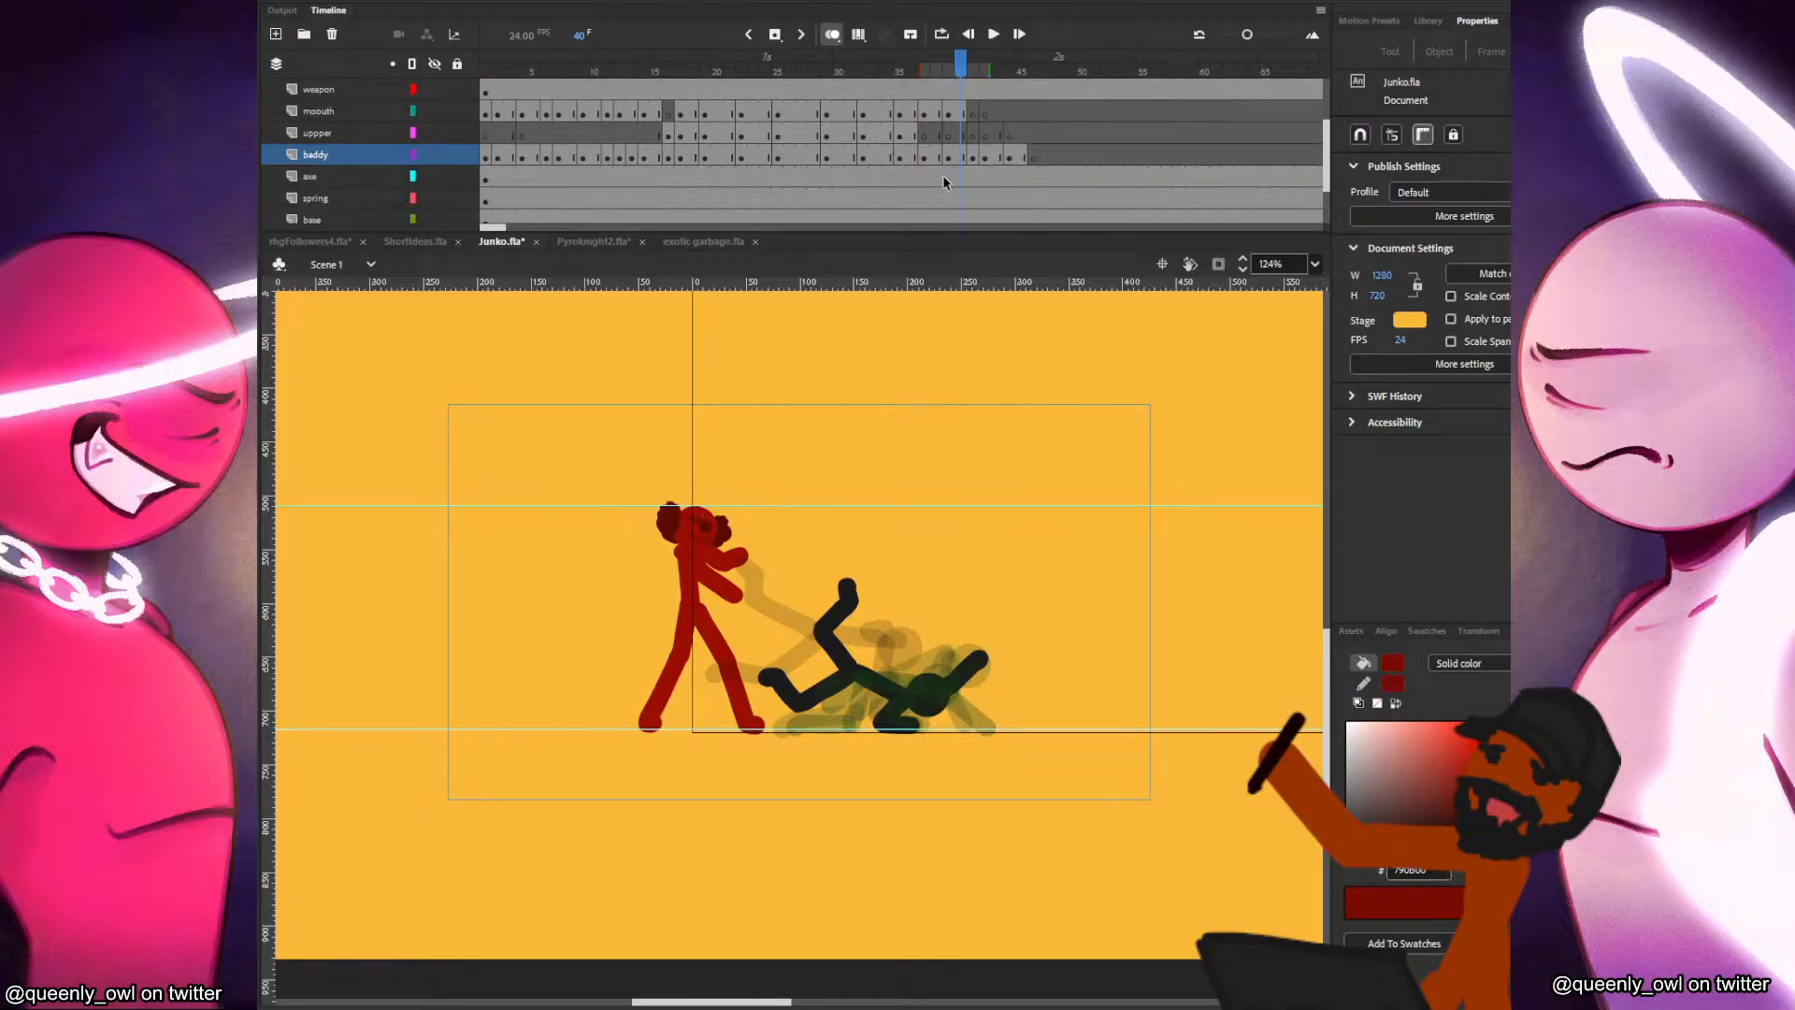
left_click(457, 198)
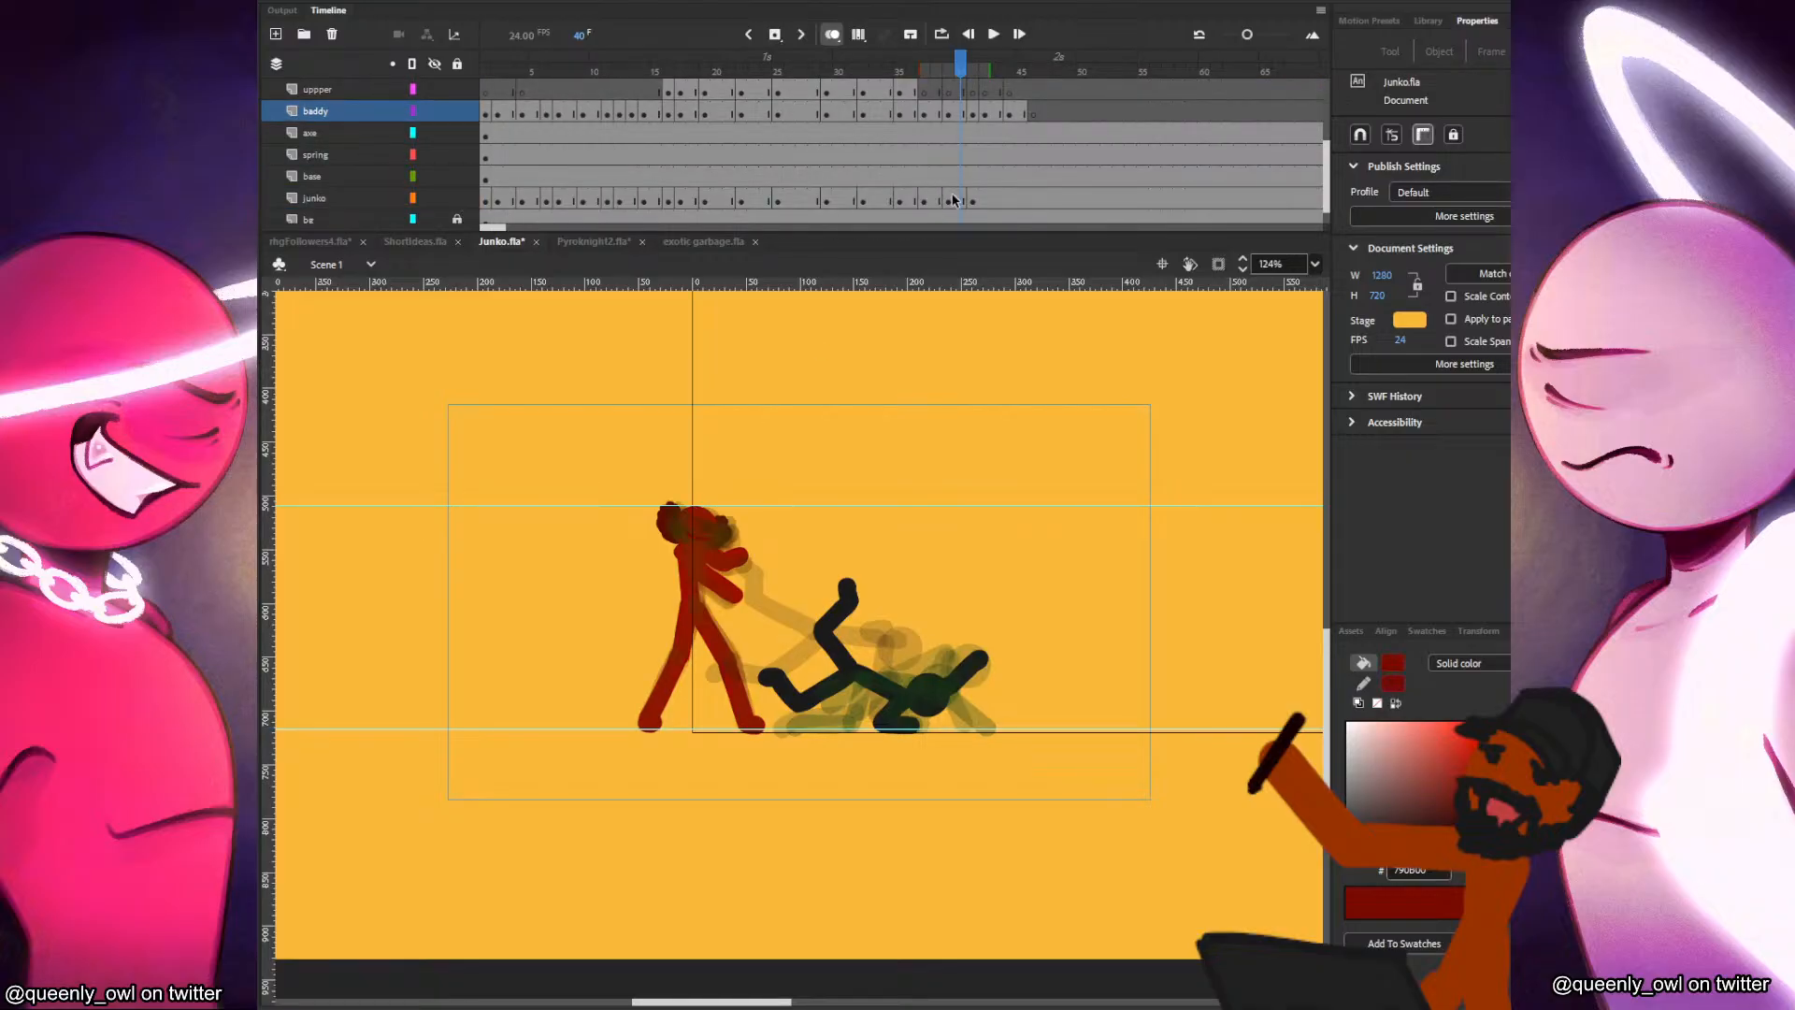
Play back the fight and step through frames 40 to 44 to examine the attacker's fall and recovery poses.
left_click(888, 174)
left_click(765, 174)
key("Return")
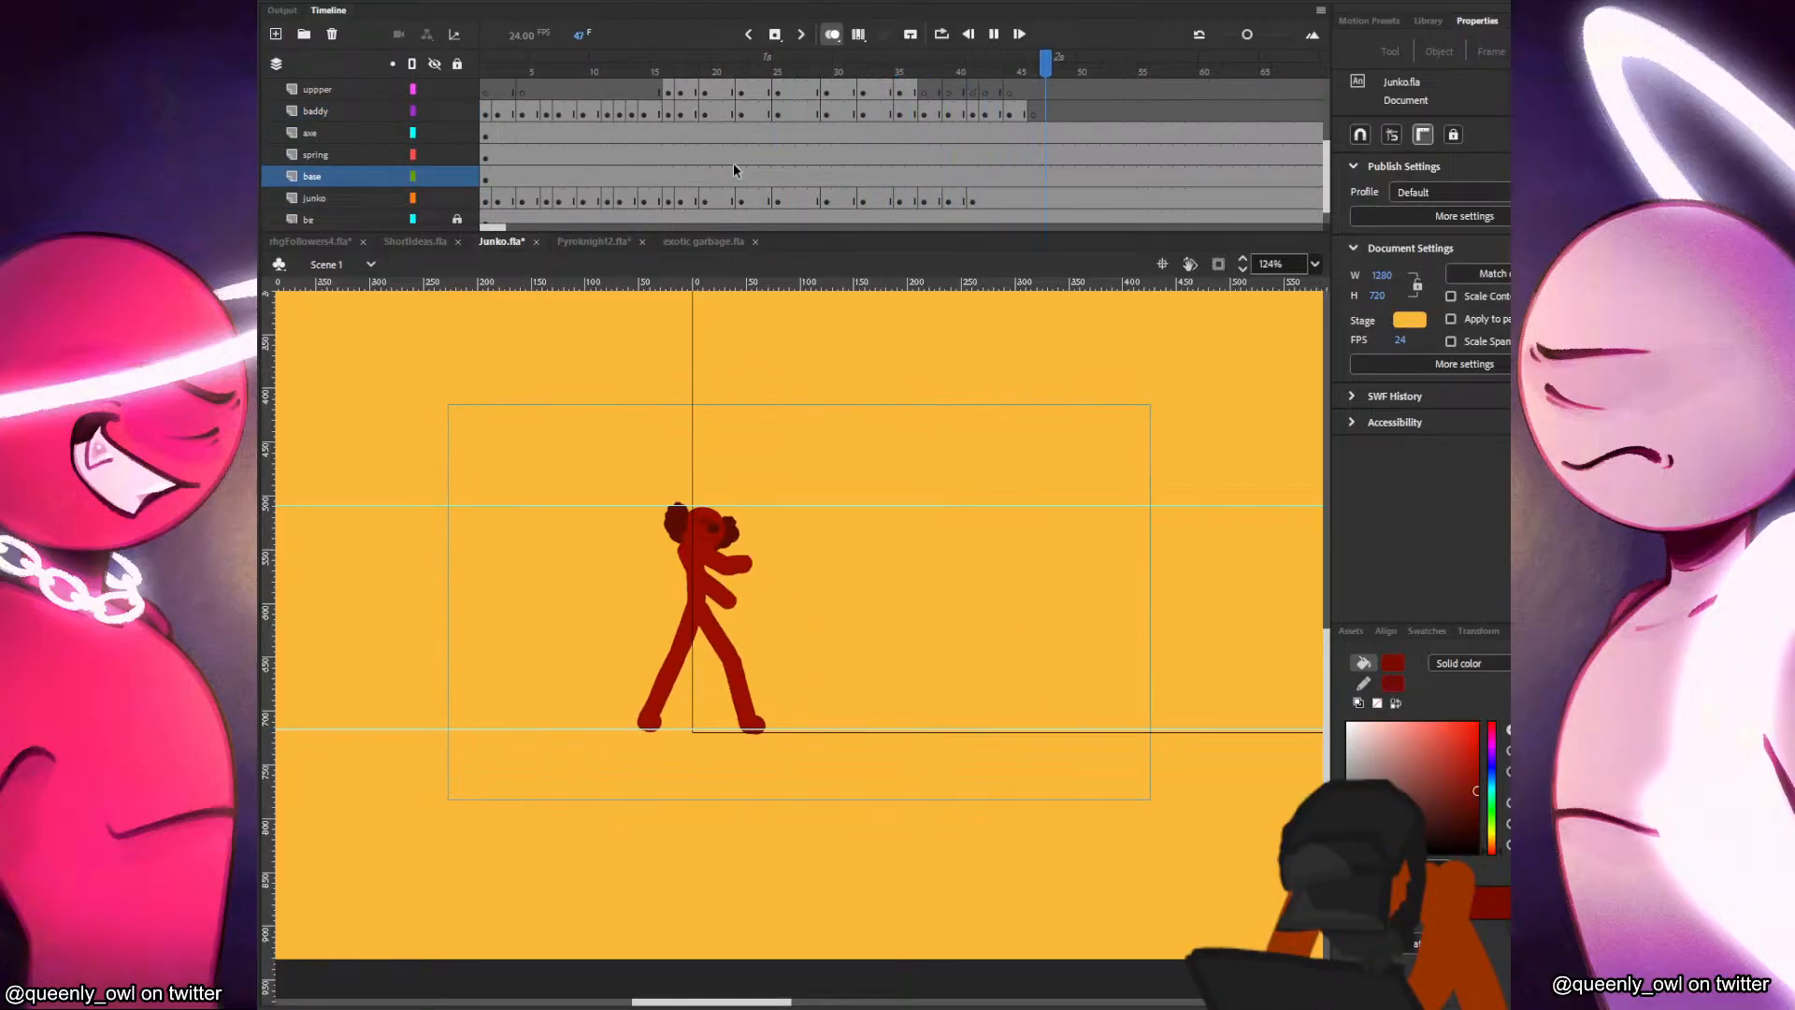
left_click(871, 176)
left_click_drag(877, 177, 958, 182)
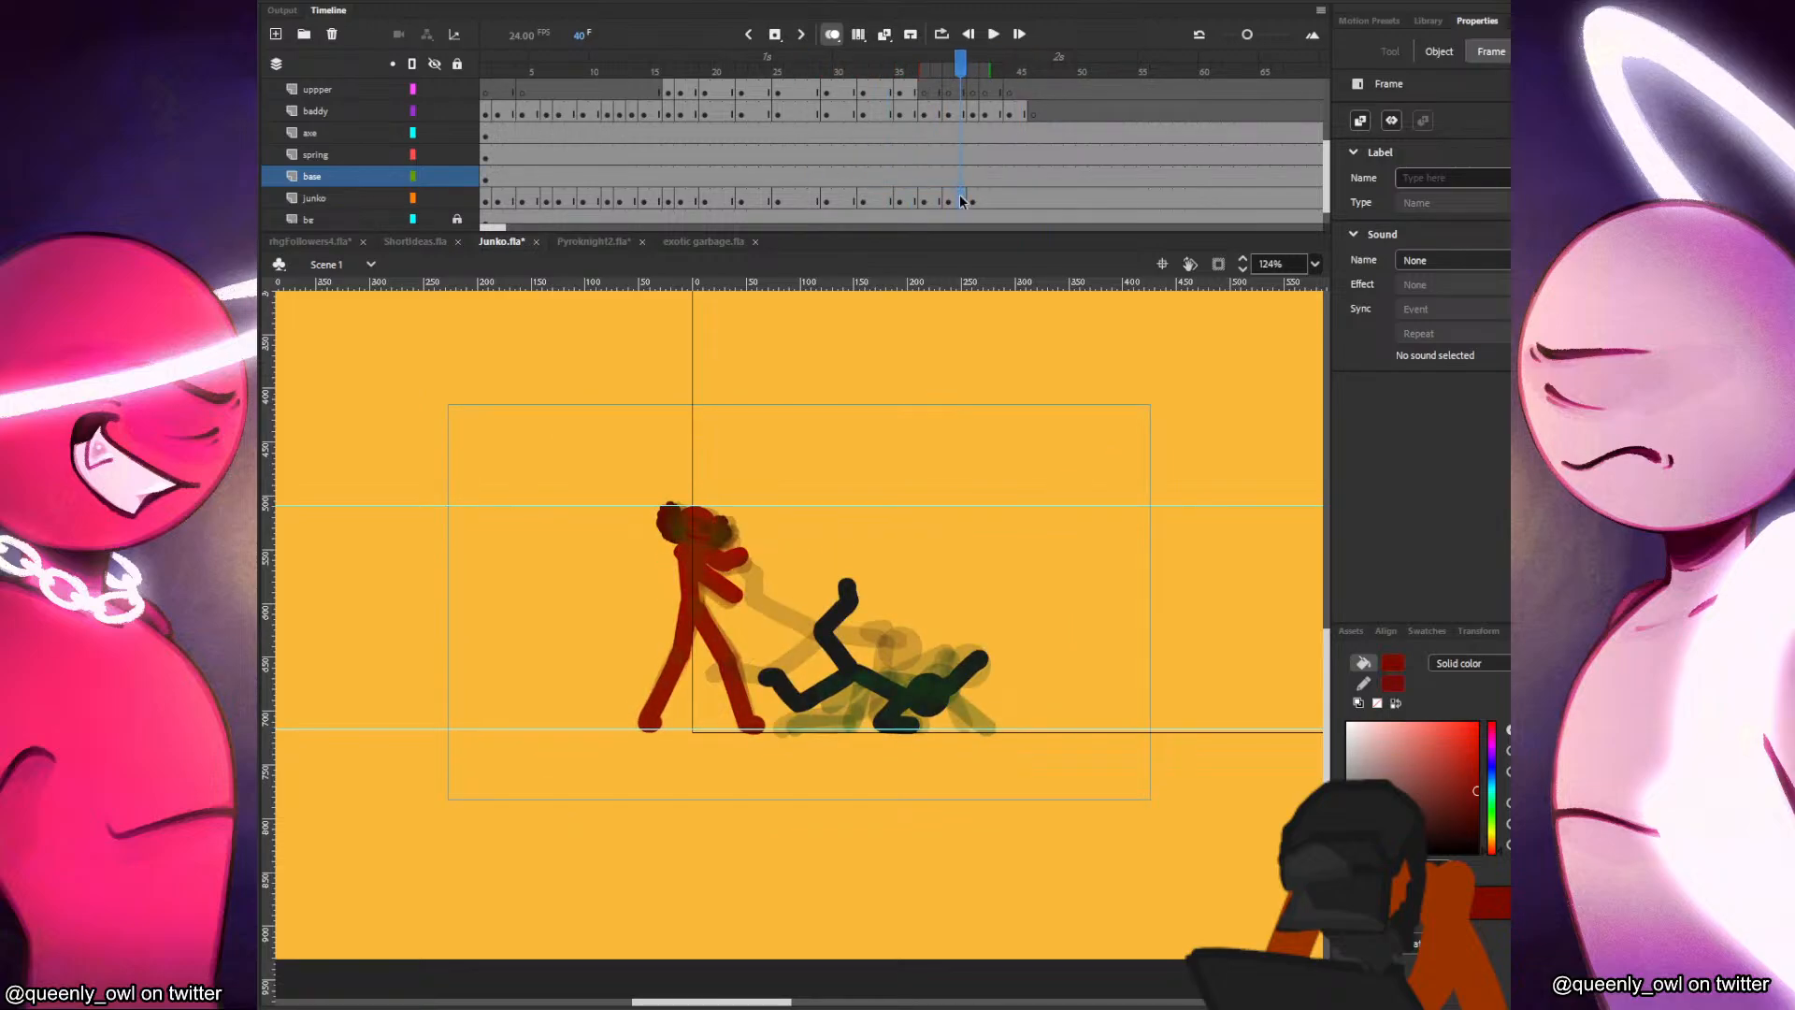
left_click(962, 201)
left_click(974, 116)
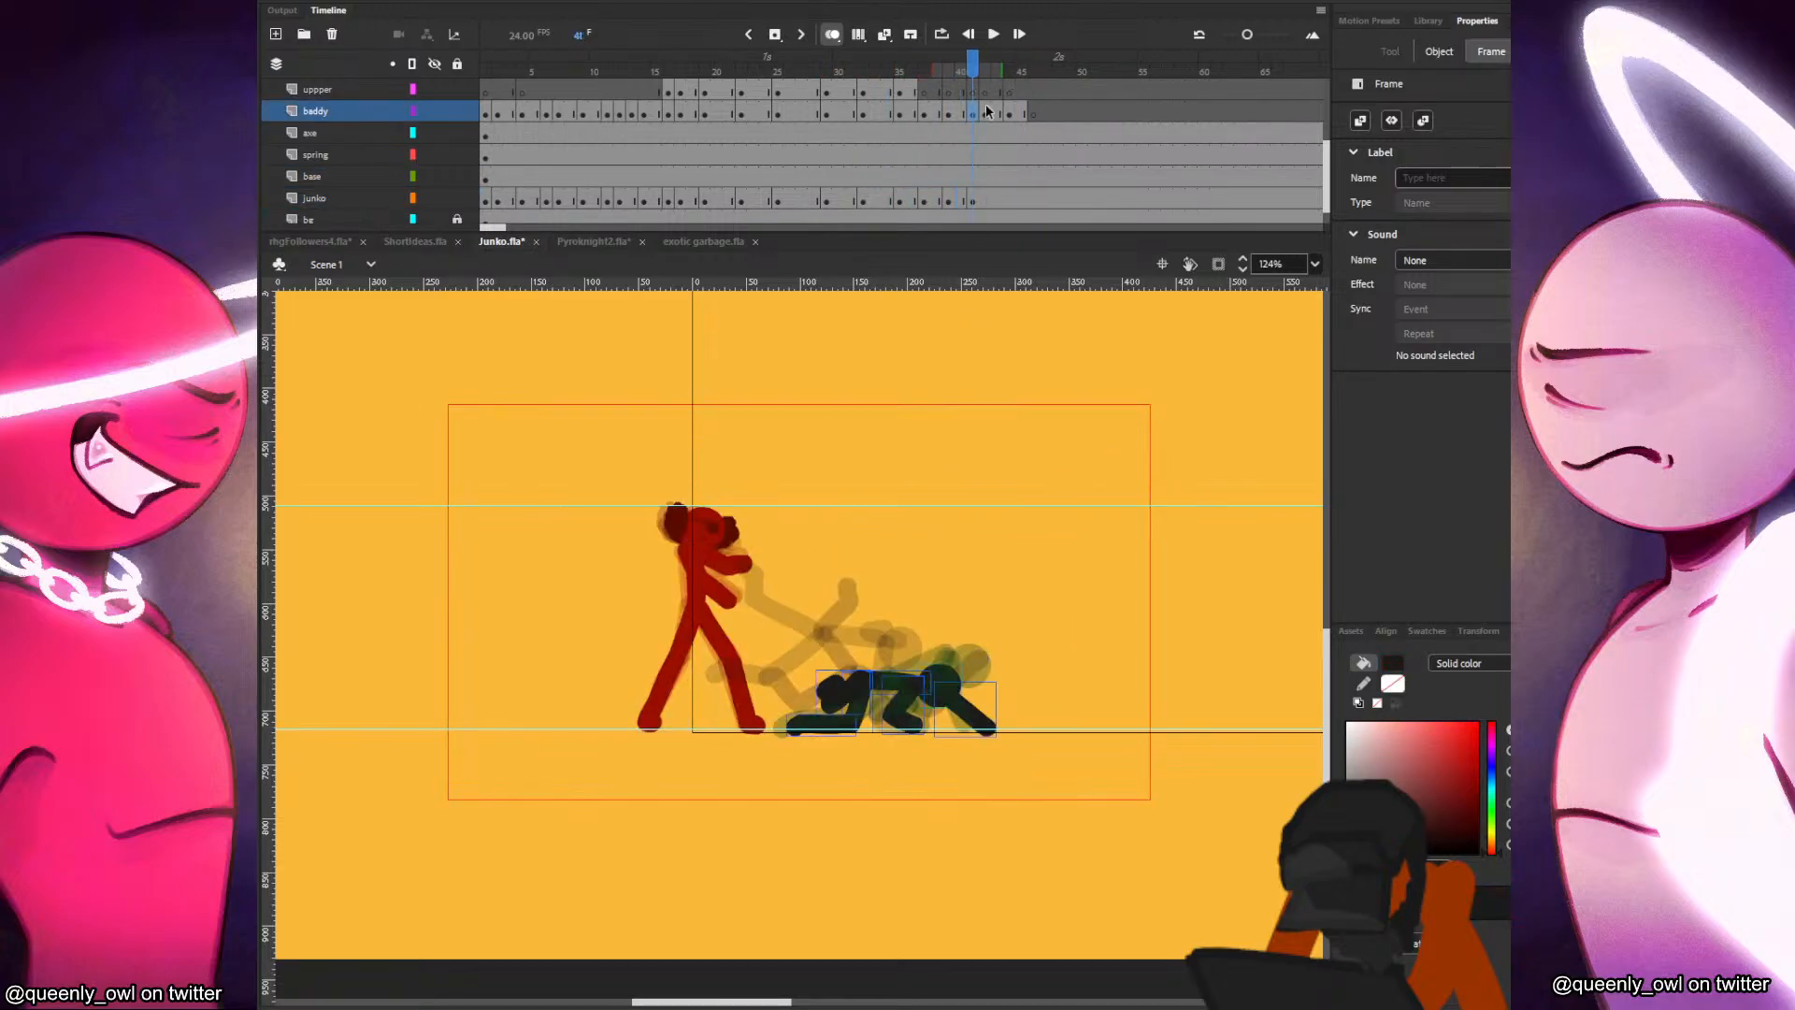
left_click(993, 114)
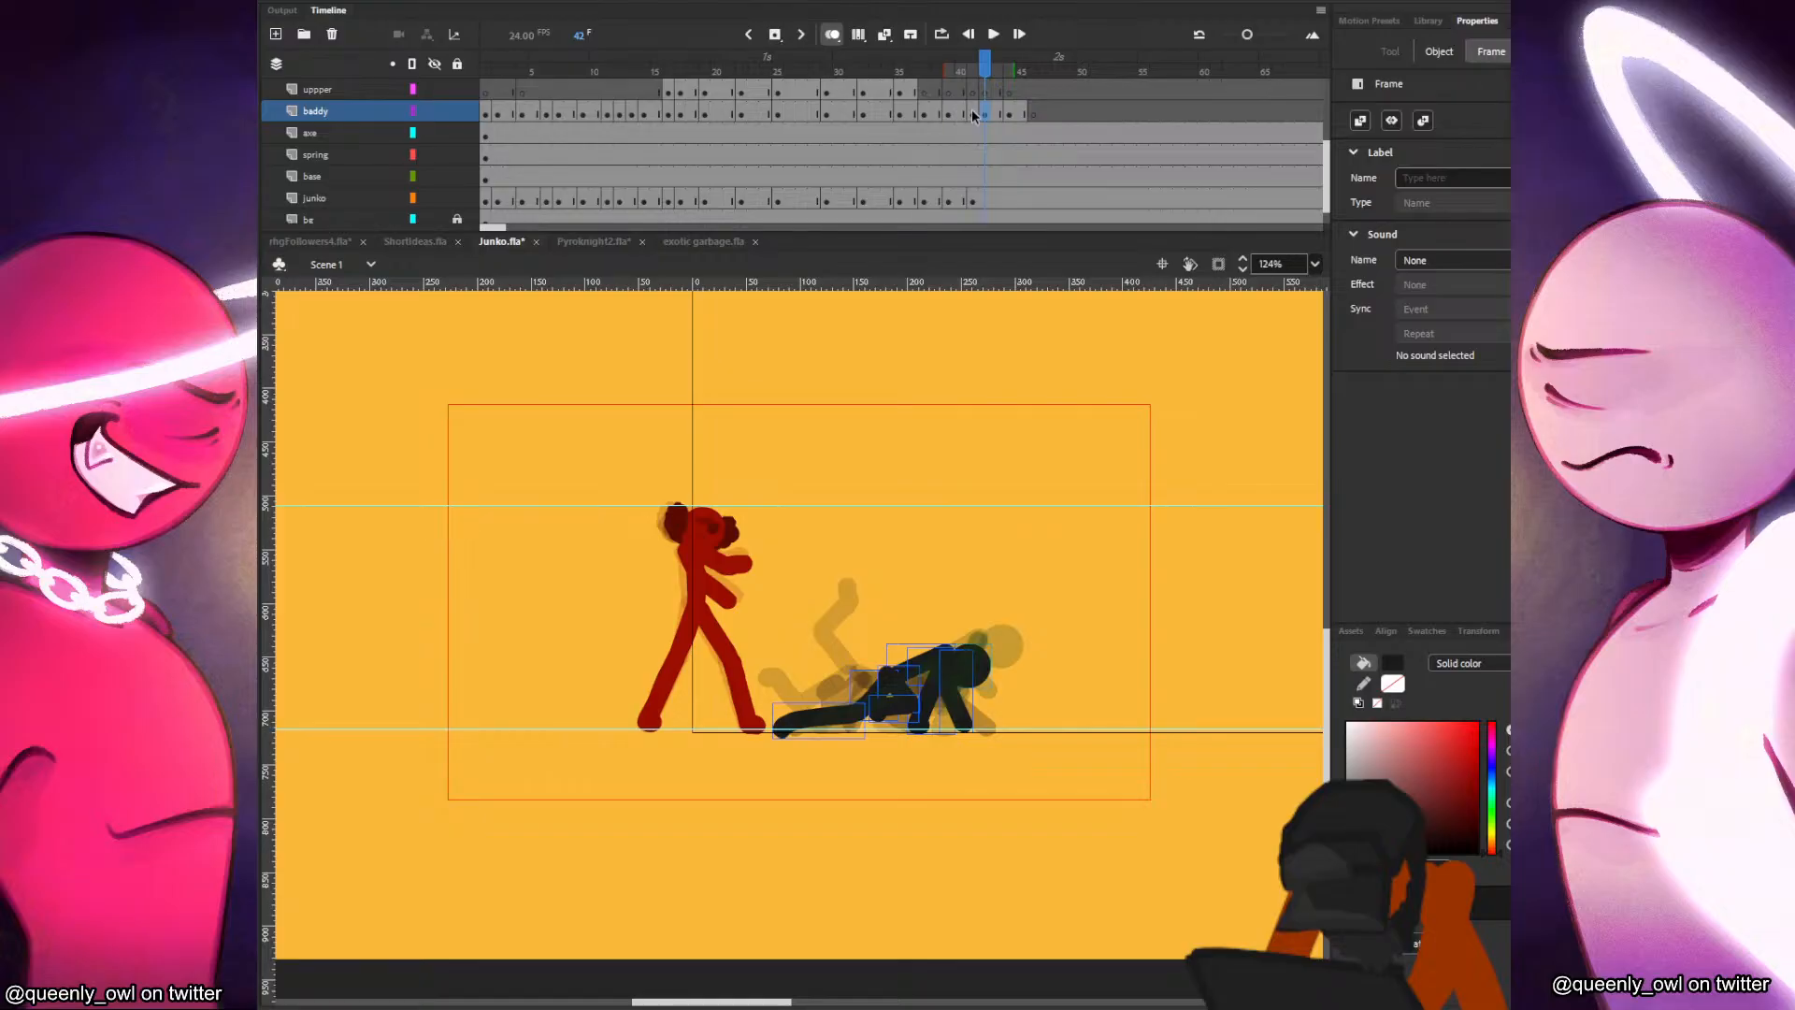
left_click(973, 114)
left_click(989, 114)
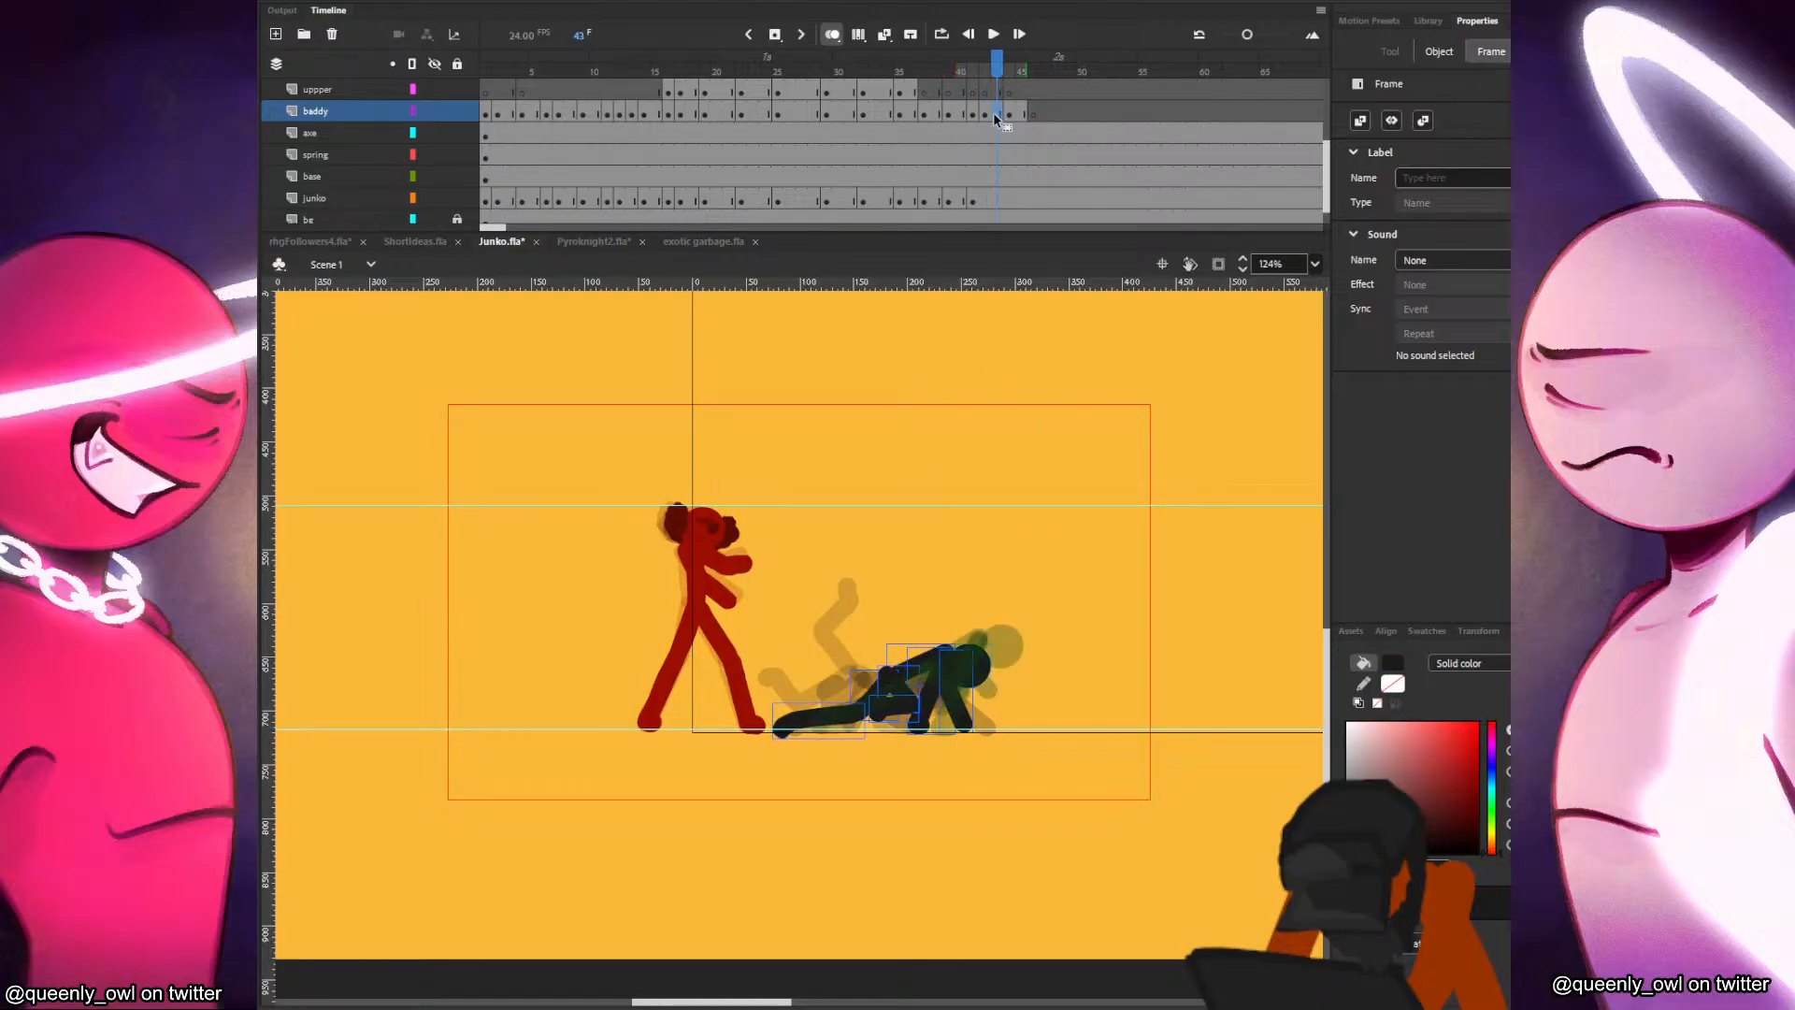
left_click(997, 114)
left_click(1011, 114)
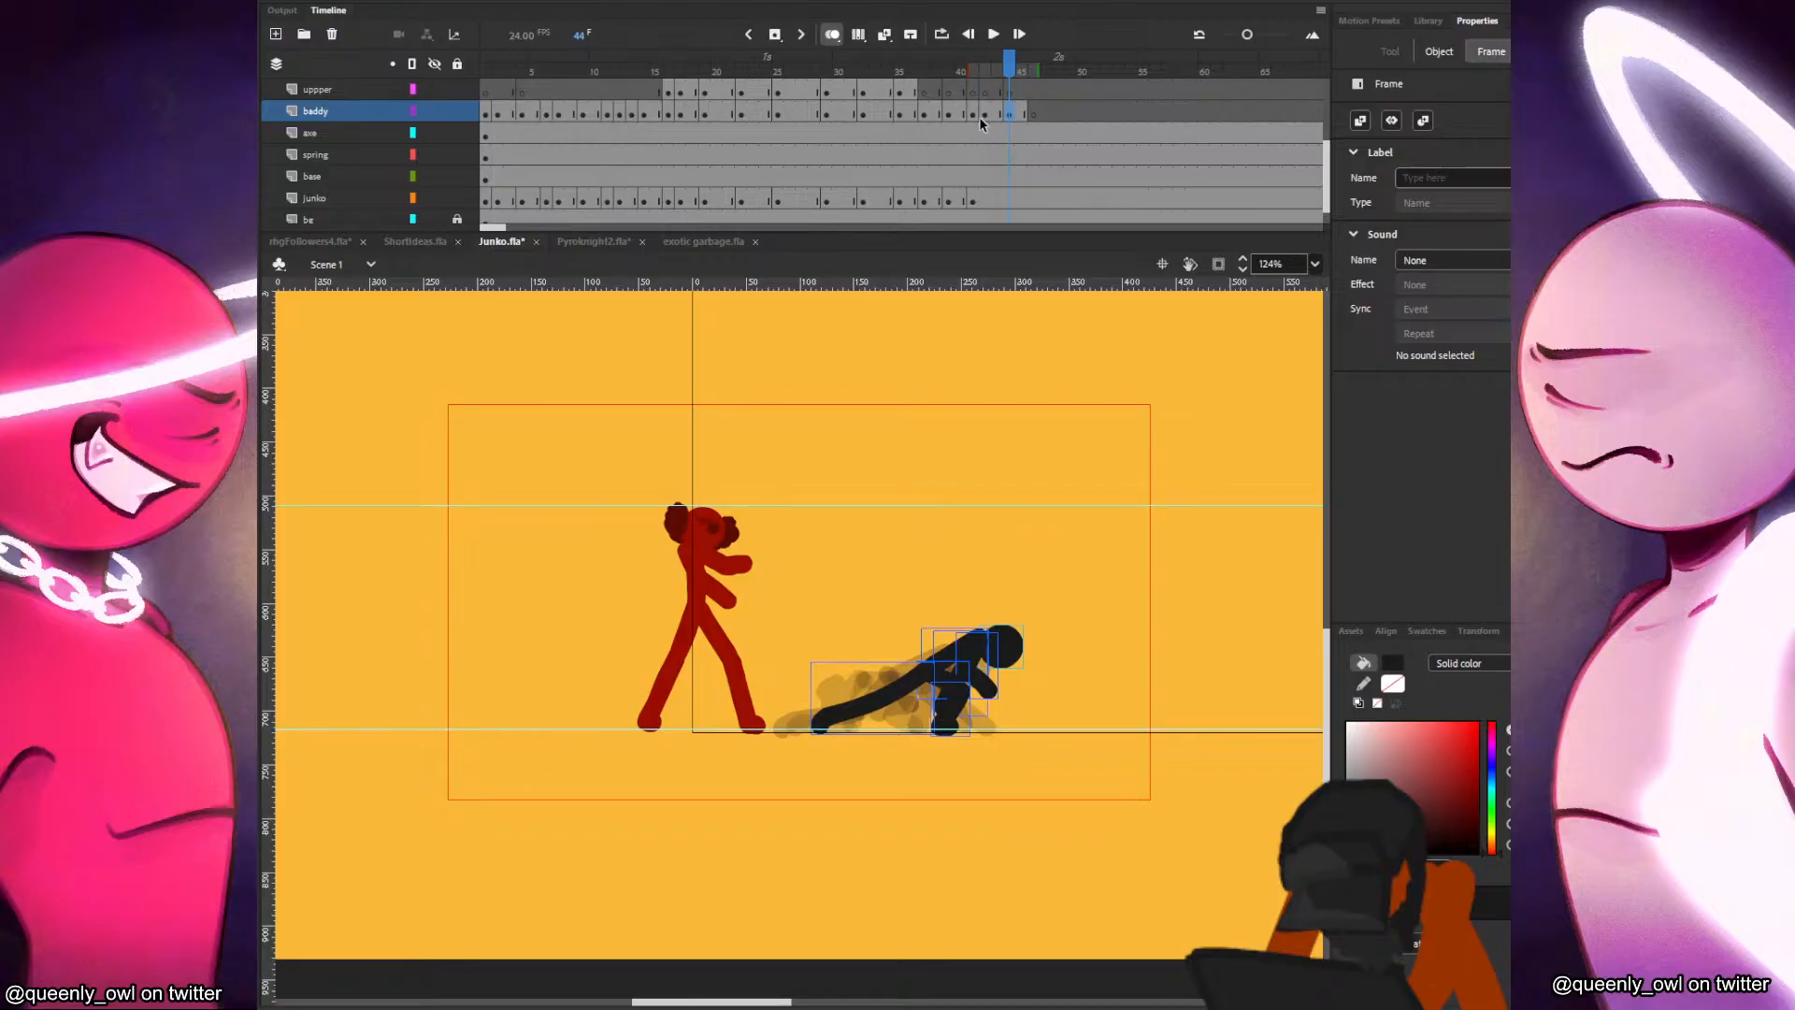
Save Junko.fla, test the movie once more and close the preview.
key("ctrl+s")
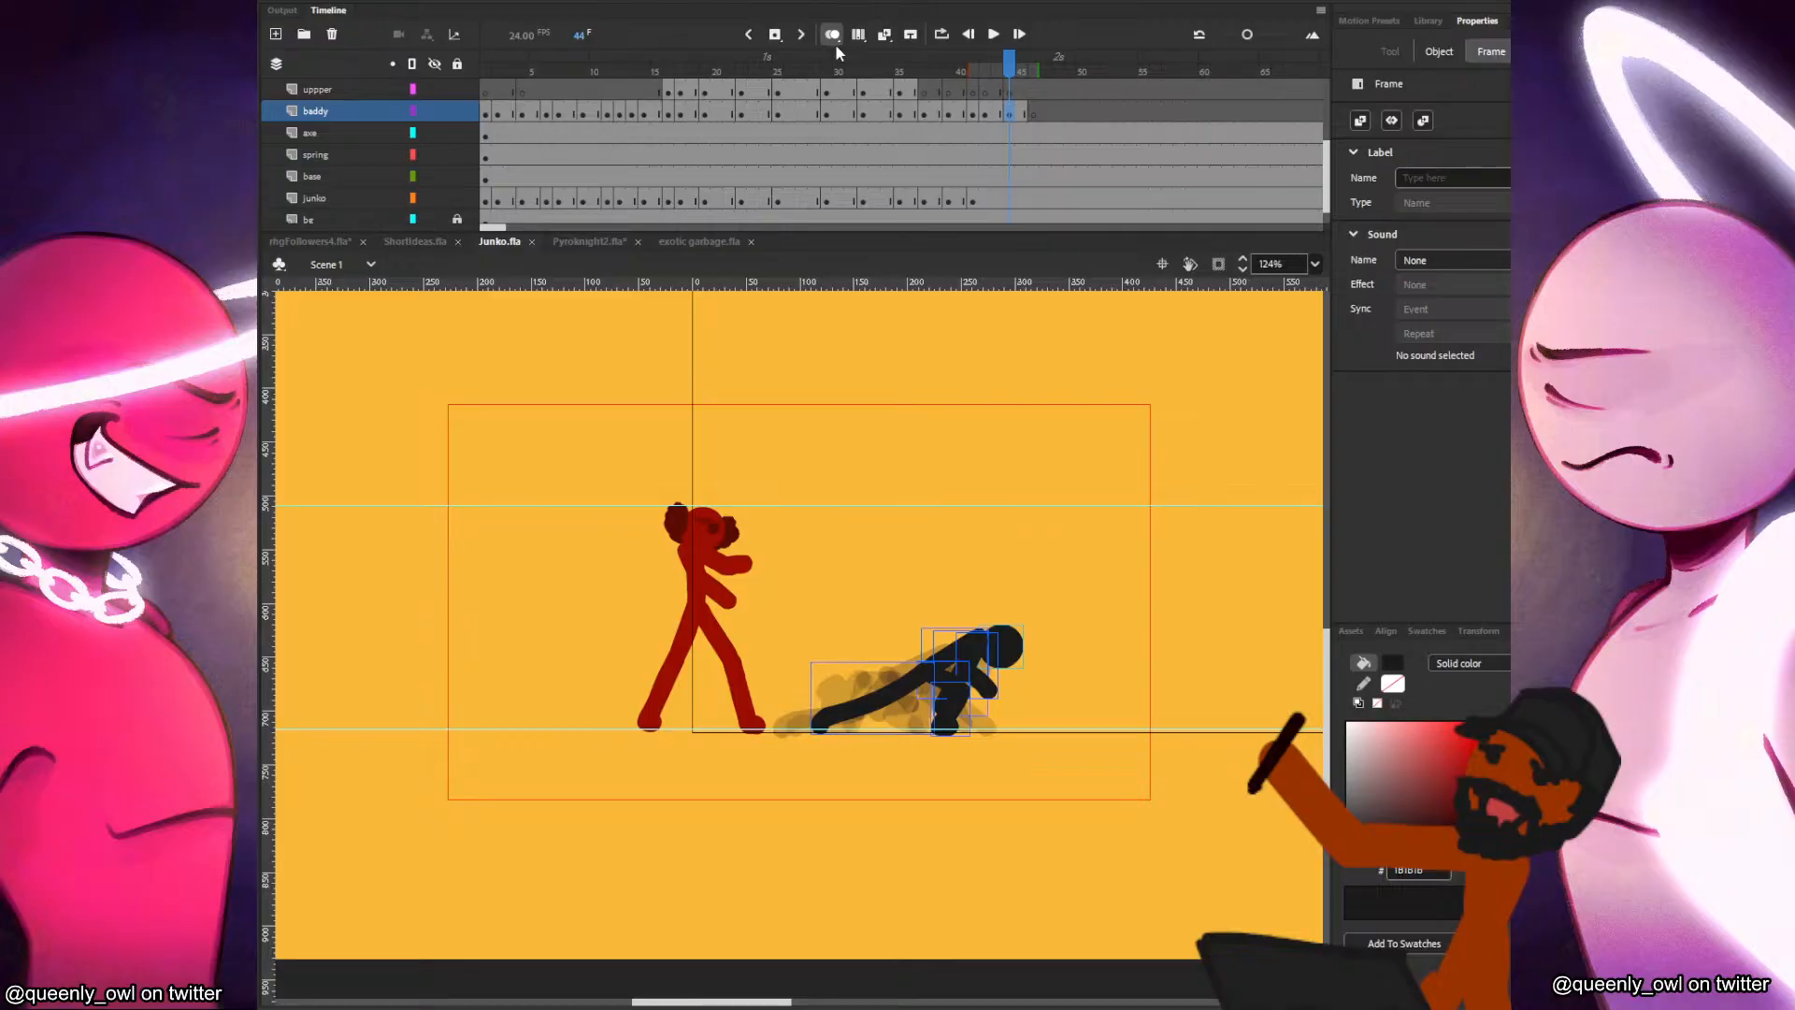
left_click(512, 112)
key("ctrl+Return")
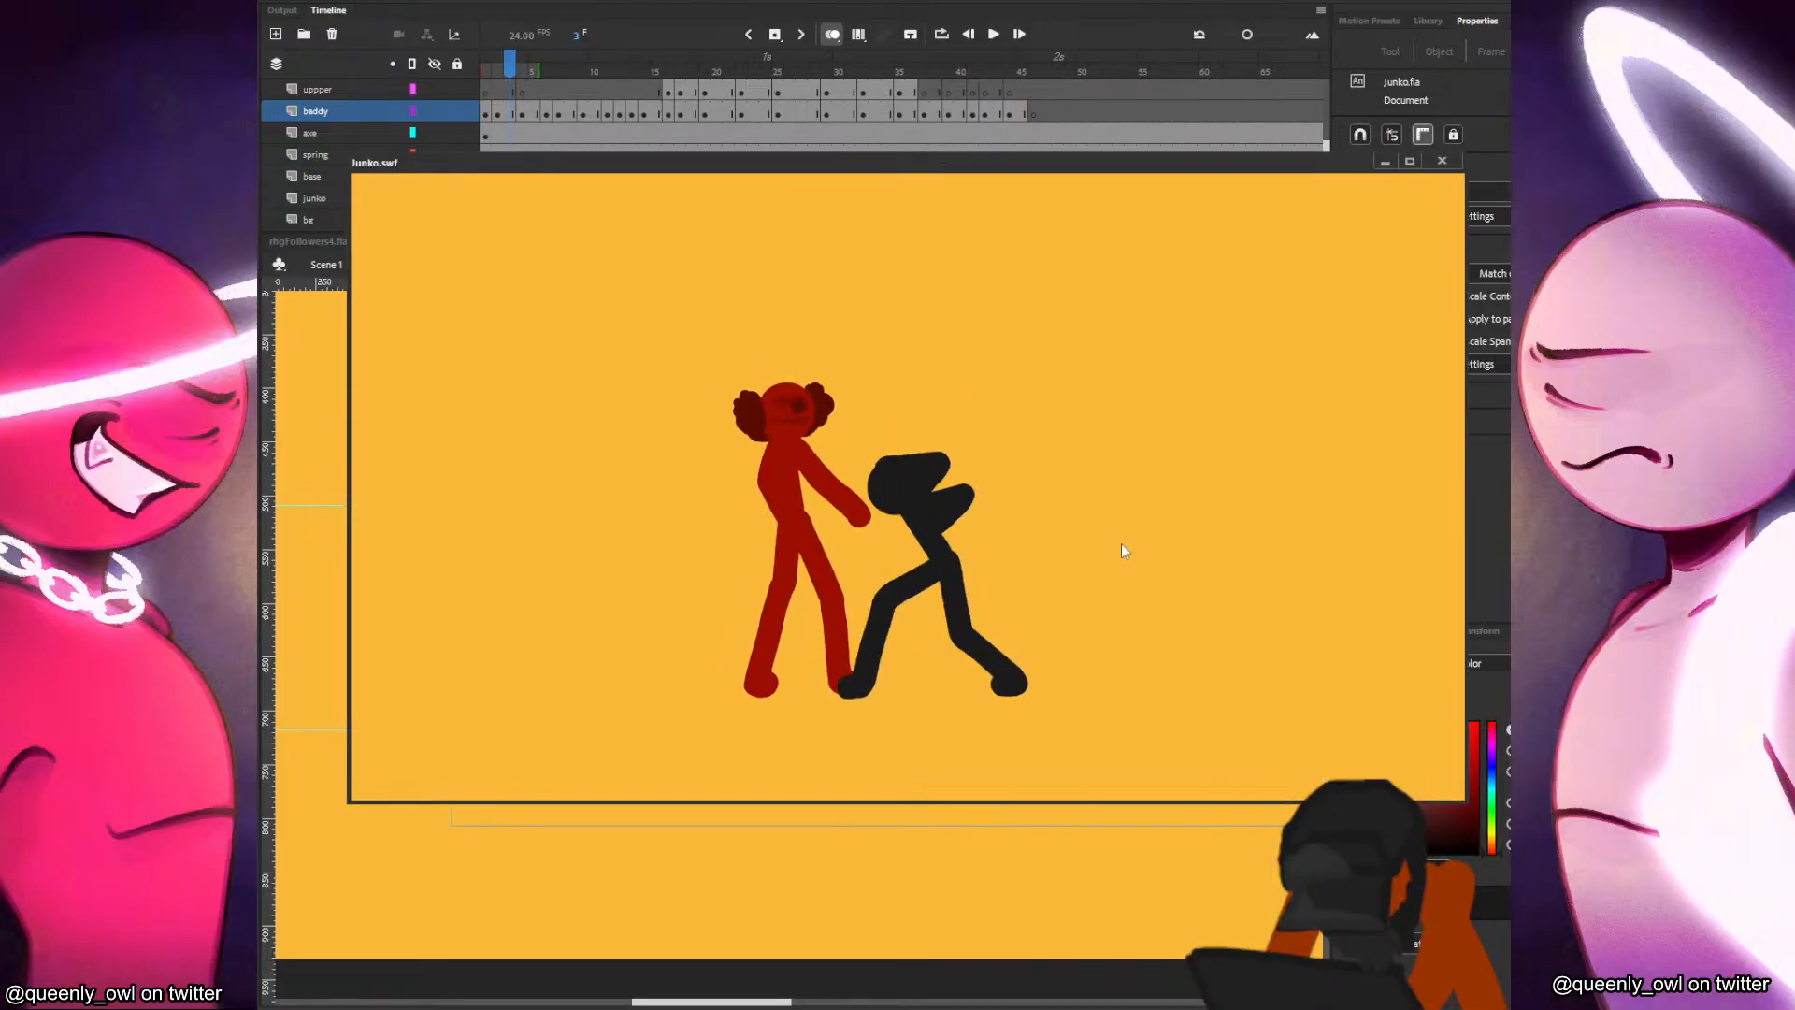
left_click(1442, 160)
Add a new layer directly above the weapon layer.
scroll(734, 184, "up", 2)
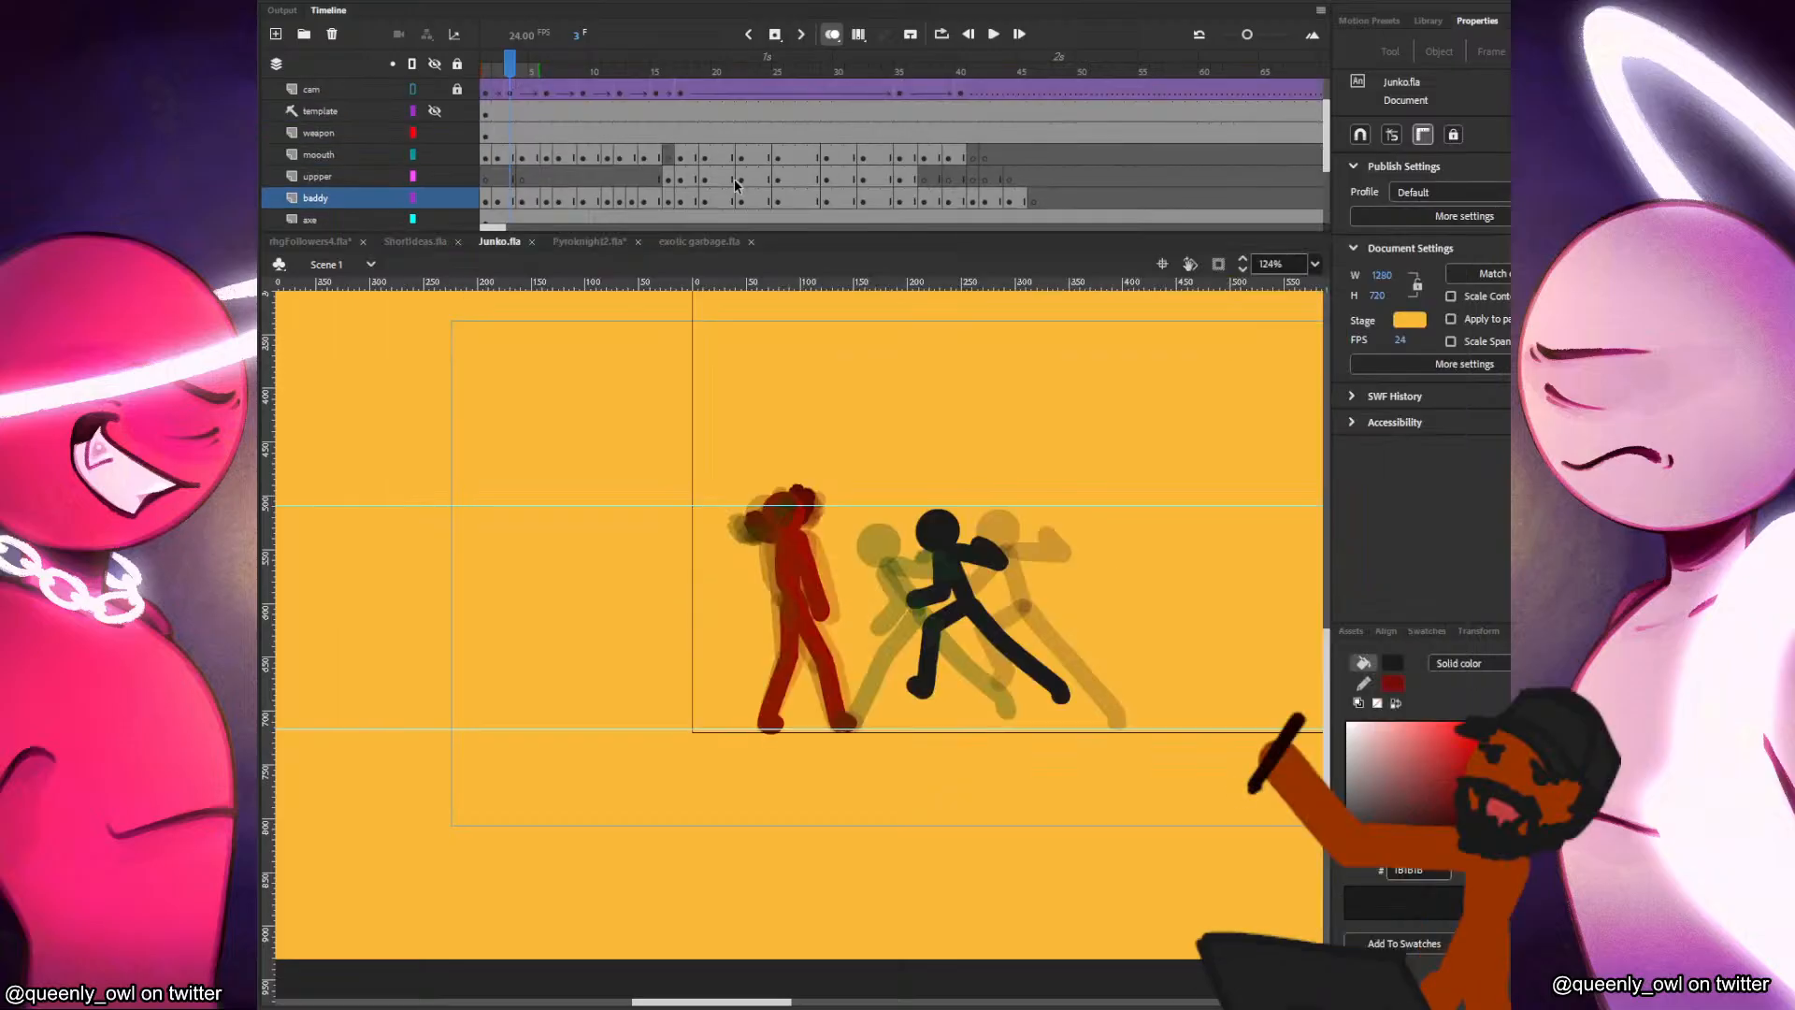
left_click(378, 136)
left_click(276, 34)
Play back the fight and check frames 7 to 14 to find where the hit lands.
mouse_move(617, 138)
left_mouse_down()
mouse_move(701, 144)
mouse_move(597, 144)
left_mouse_up()
left_click(643, 153)
left_click(643, 137)
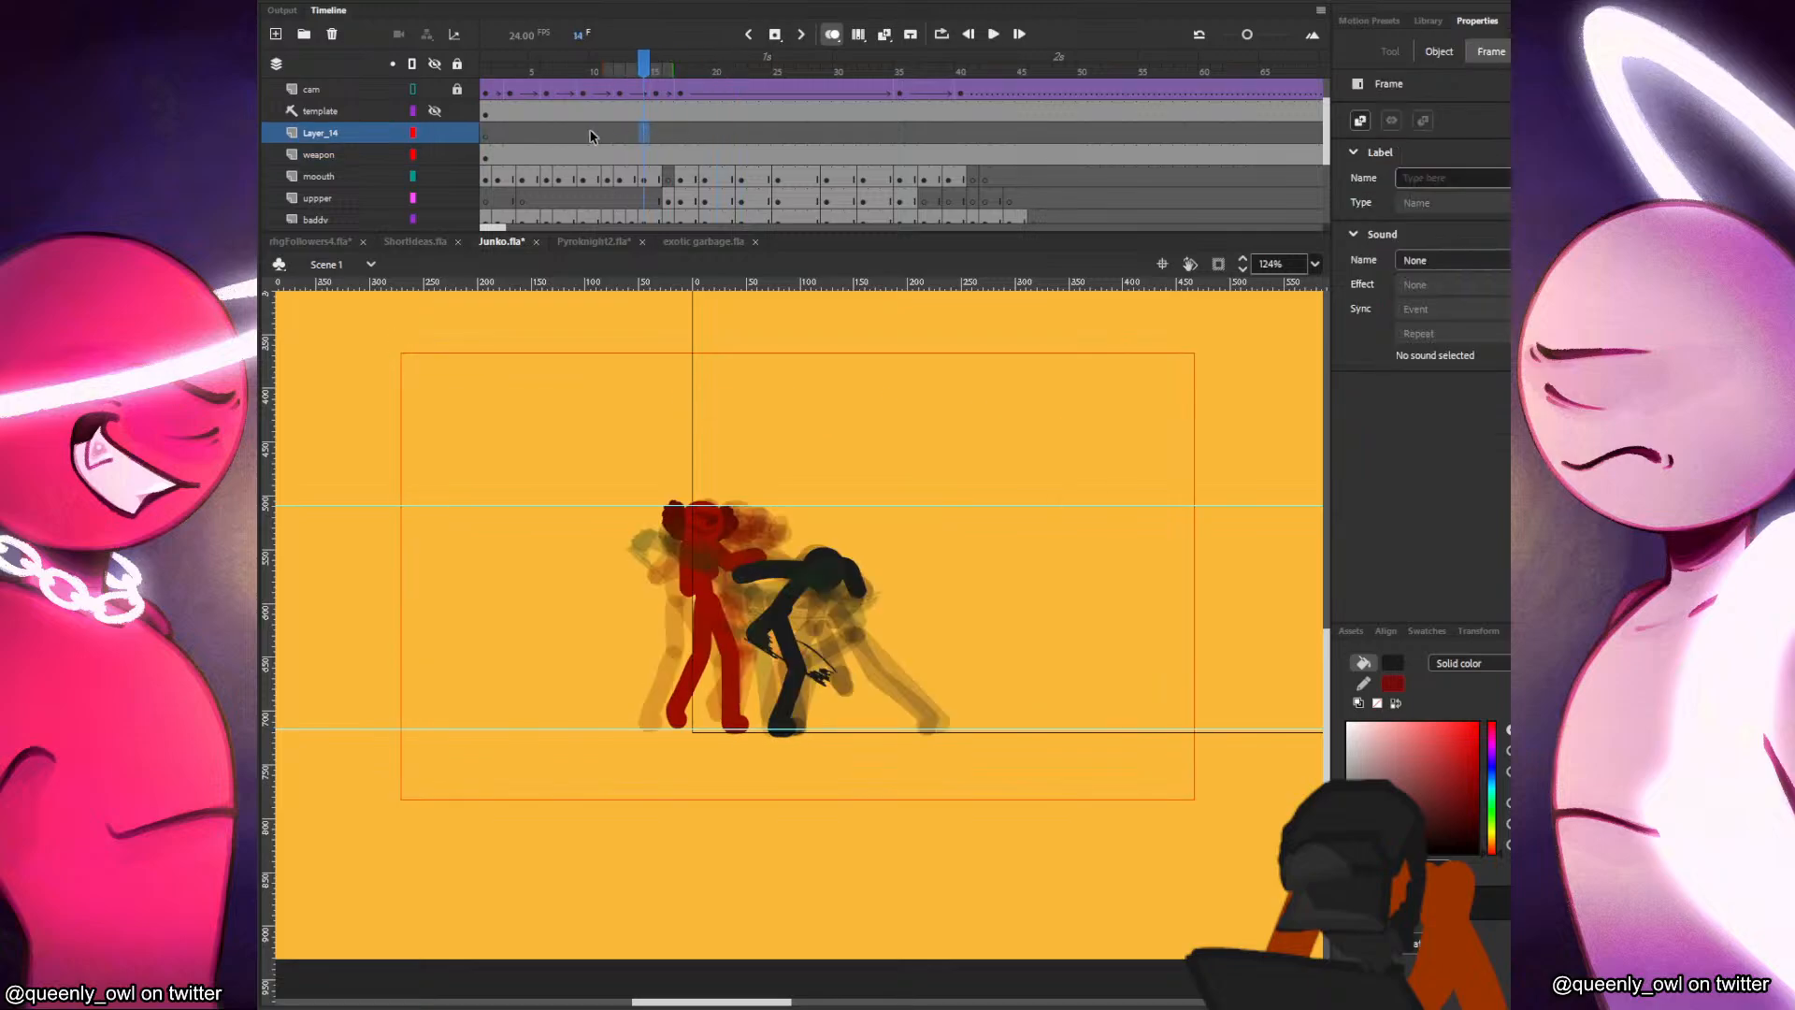
left_click(558, 136)
key("Return")
left_click(593, 133)
left_click(632, 137)
key("Return")
left_click(619, 134)
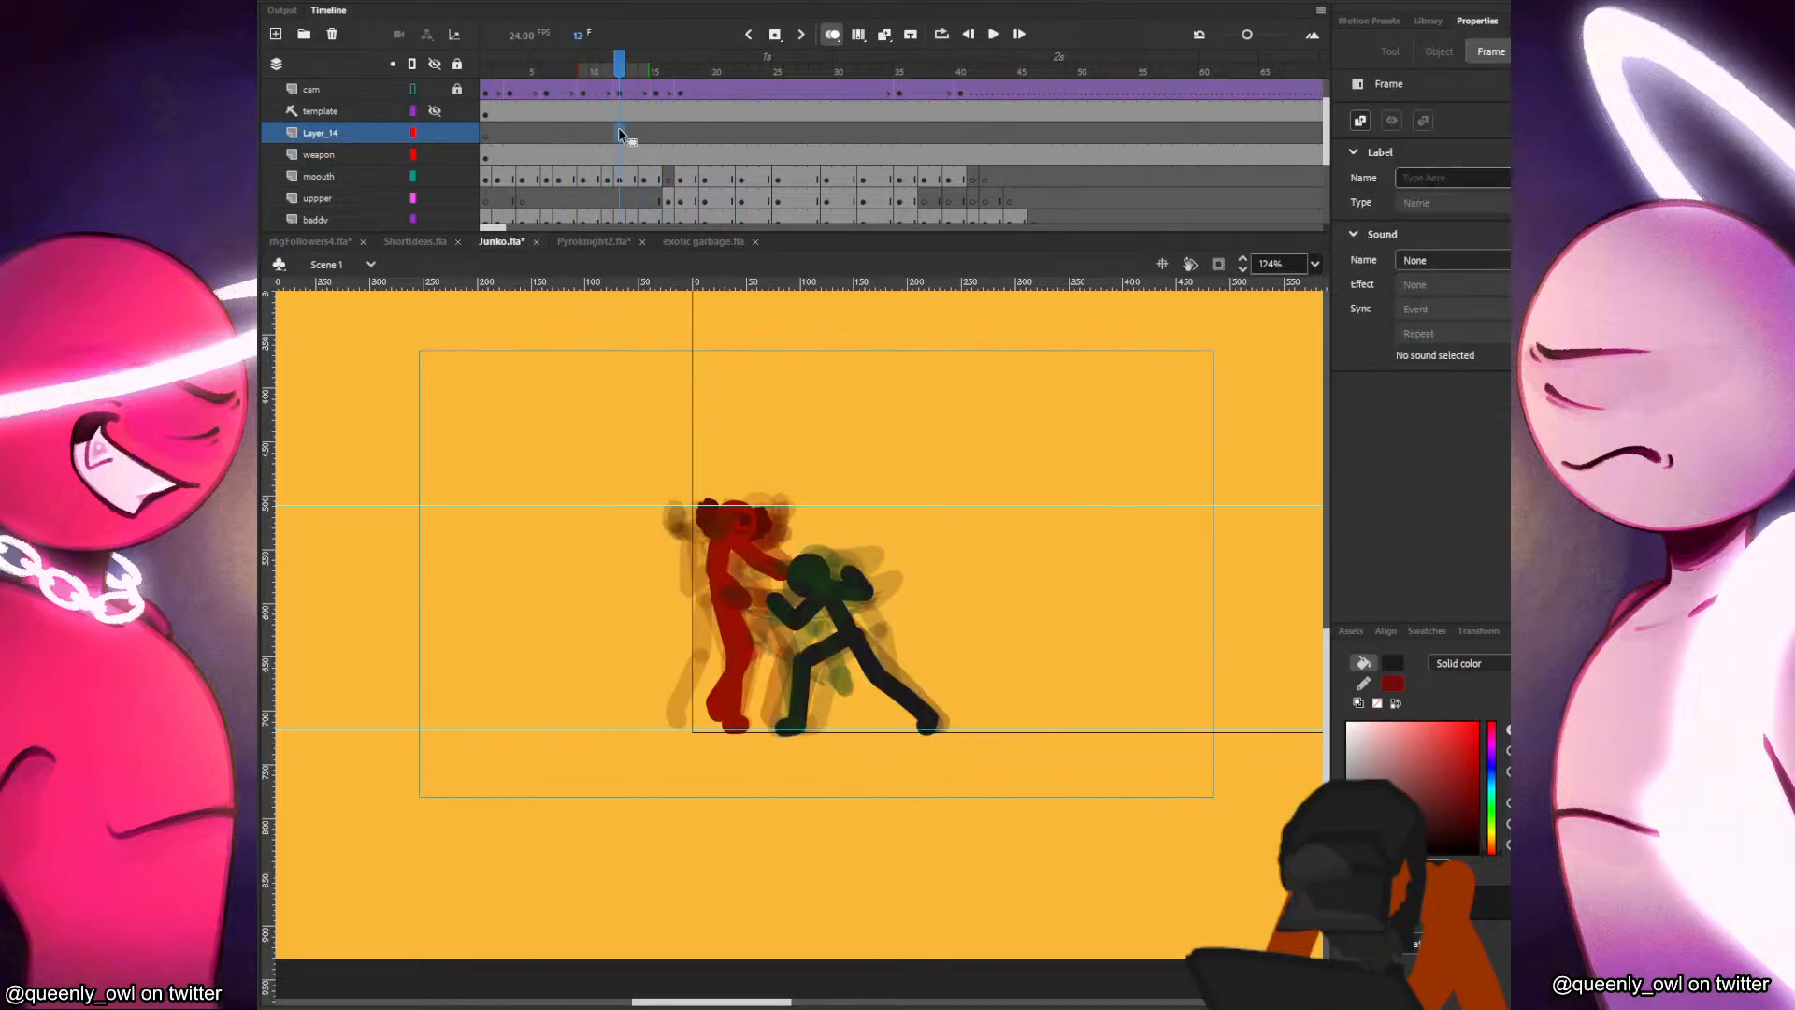
Insert a blank keyframe at frame 12 of the new layer and sample the red fighter's dark red as the Classic Brush fill.
key("b")
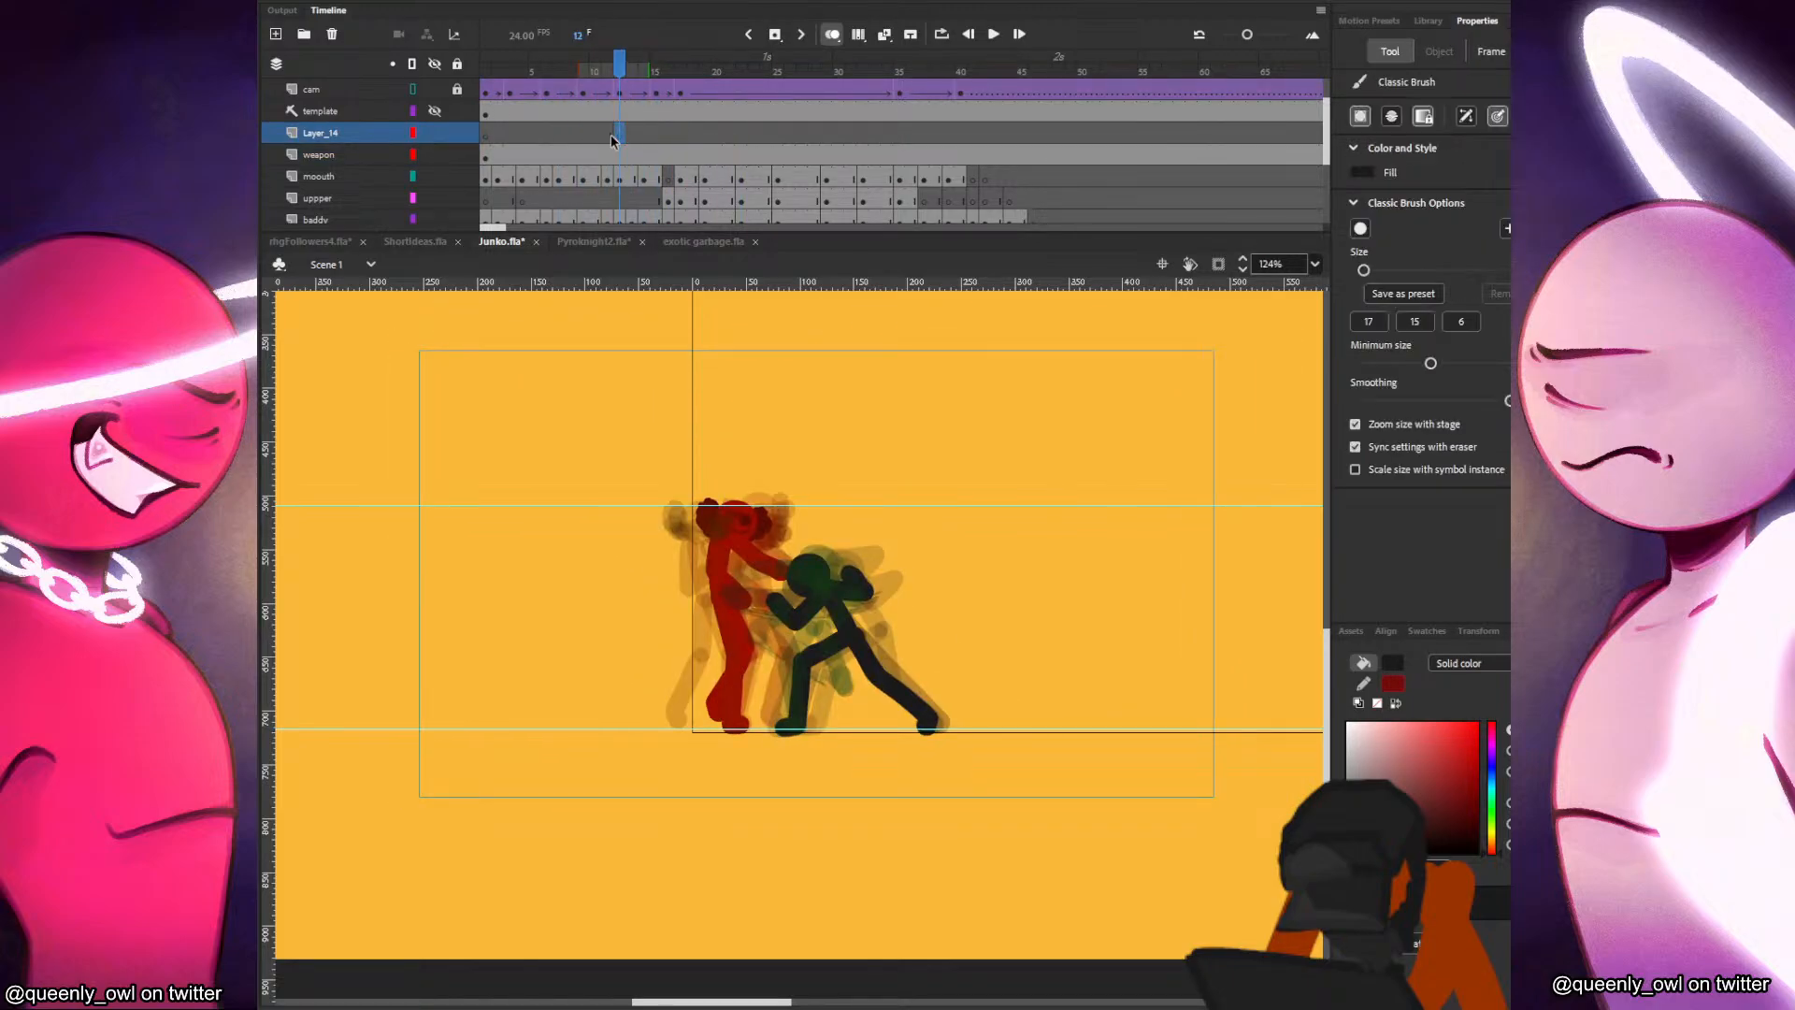
left_click_drag(865, 522, 926, 407)
key("ctrl+z")
key("i")
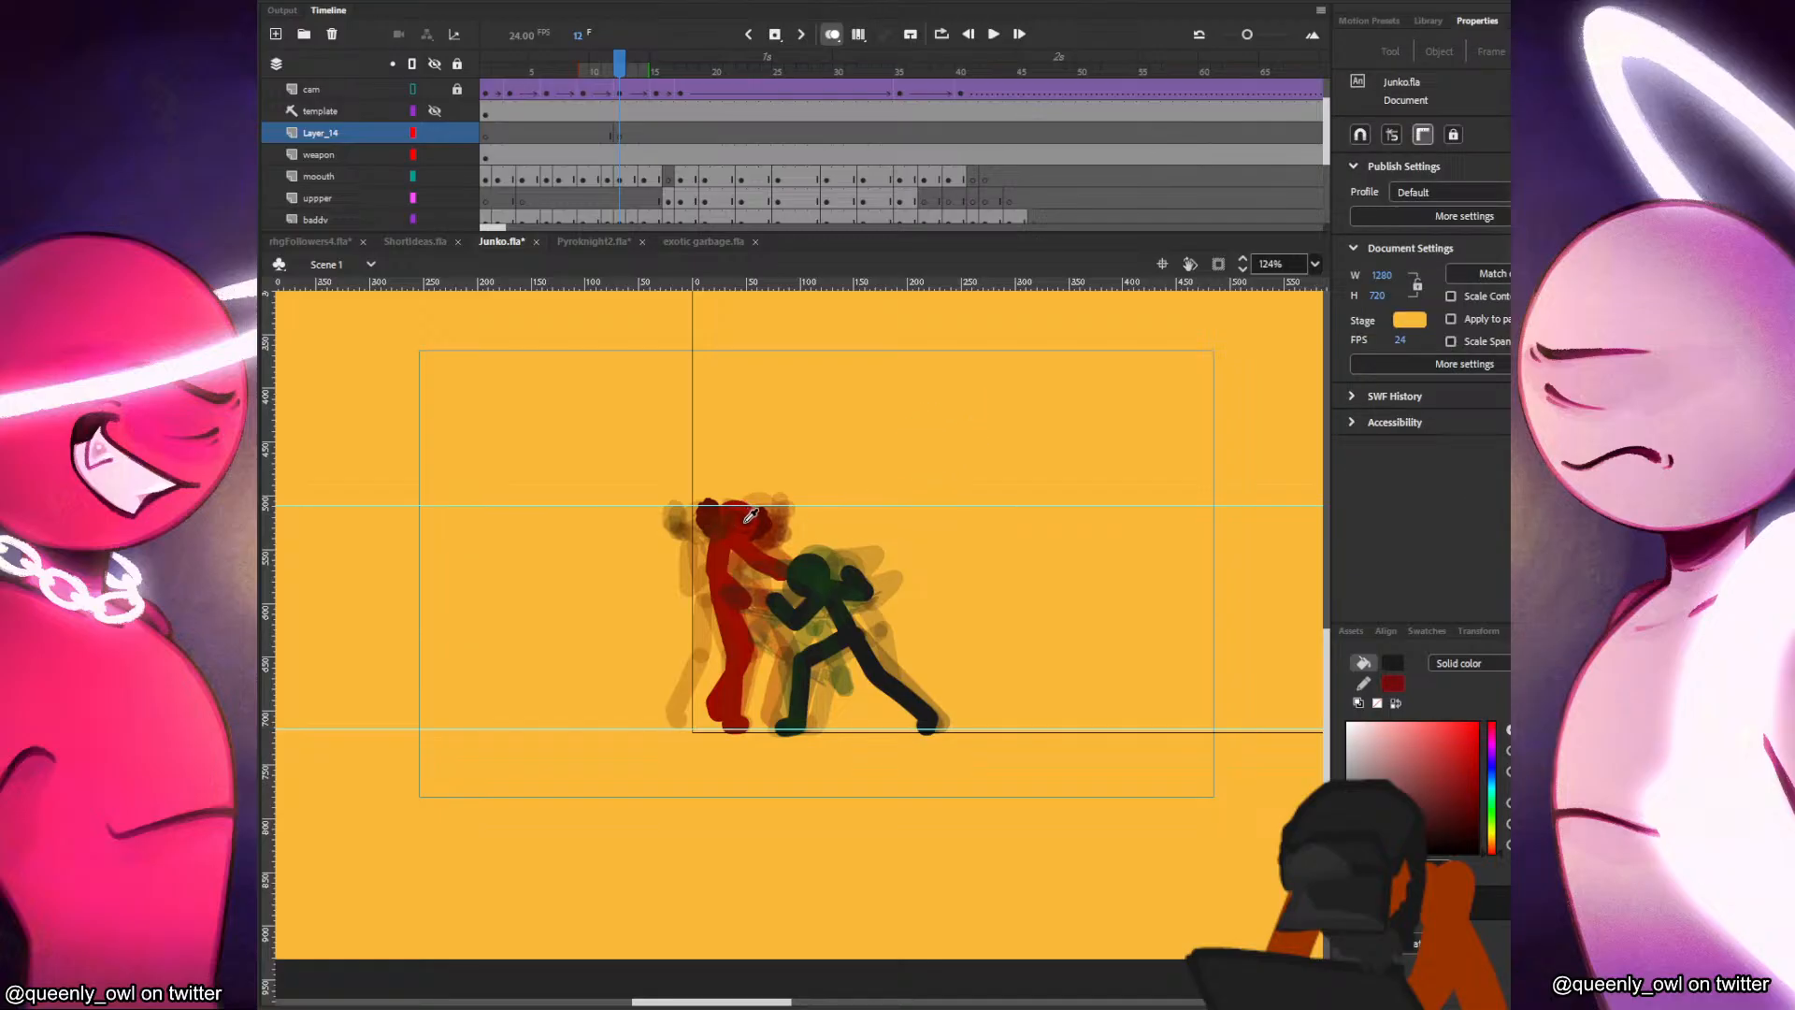
left_click(751, 516)
key("b")
Hand-letter the word ANXIOUS in rough dark red brush strokes rising above the fighters and underline its end.
mouse_move(790, 540)
left_mouse_down()
mouse_move(810, 440)
mouse_move(790, 534)
mouse_move(802, 512)
left_mouse_up()
mouse_move(812, 438)
left_mouse_down()
mouse_move(846, 523)
mouse_move(827, 489)
mouse_move(846, 475)
mouse_move(793, 512)
left_mouse_up()
mouse_move(848, 448)
left_mouse_down()
mouse_move(855, 507)
mouse_move(847, 451)
mouse_move(888, 494)
mouse_move(882, 438)
left_mouse_up()
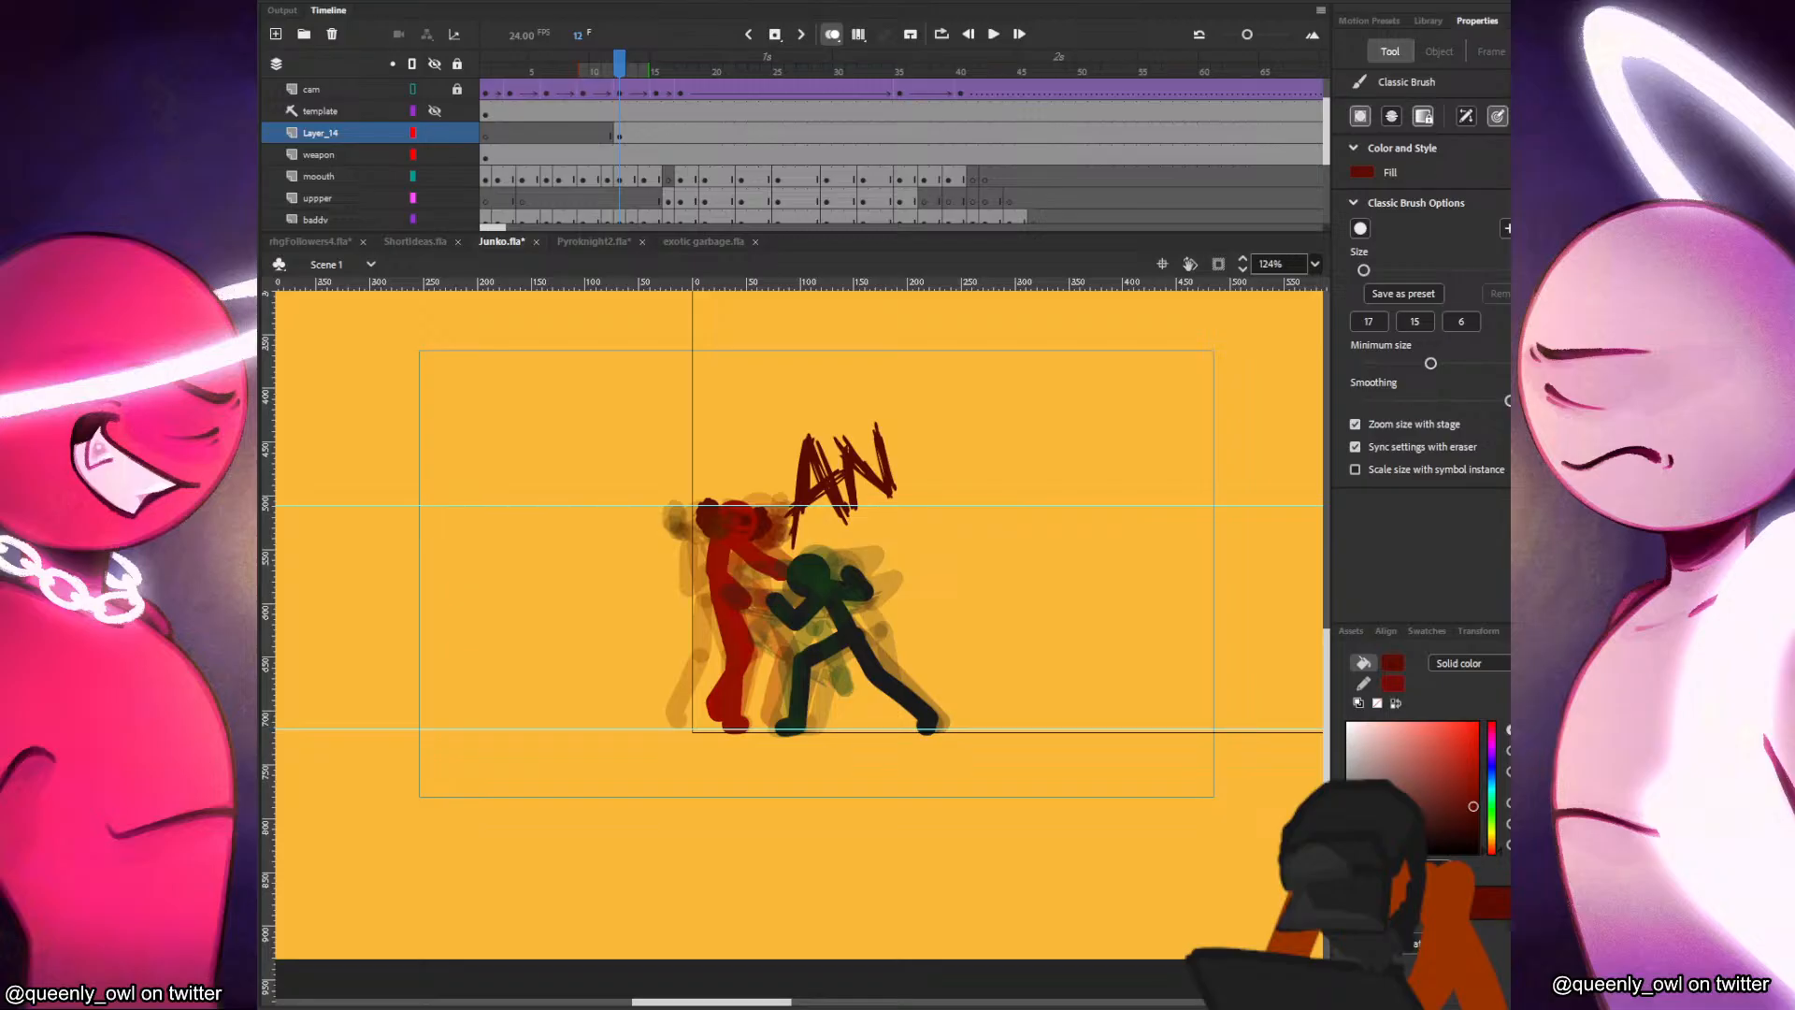
left_click(619, 133)
mouse_move(897, 497)
left_mouse_down()
mouse_move(926, 420)
mouse_move(945, 494)
mouse_move(891, 420)
mouse_move(937, 414)
mouse_move(956, 466)
left_mouse_up()
mouse_move(982, 407)
left_mouse_down()
mouse_move(996, 461)
mouse_move(980, 421)
mouse_move(956, 452)
mouse_move(977, 410)
mouse_move(973, 432)
mouse_move(1044, 453)
left_mouse_up()
key("ctrl+z")
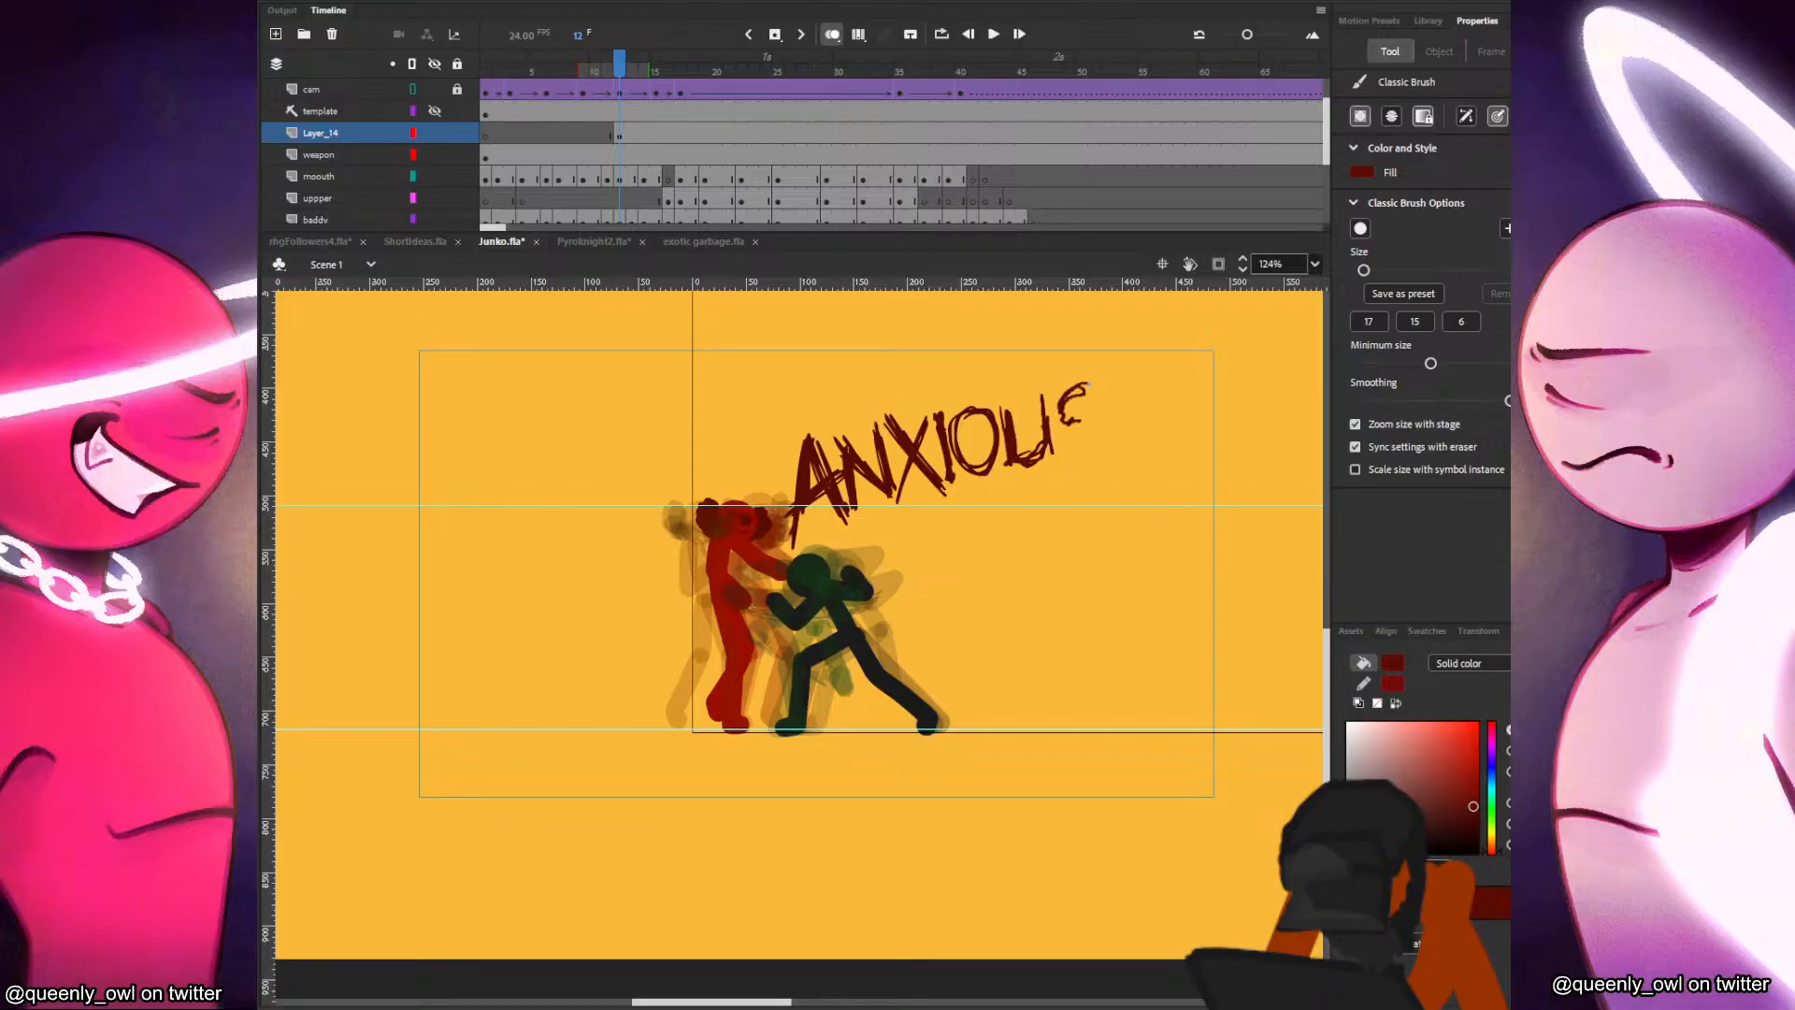
left_click_drag(1092, 420, 1089, 448)
mouse_move(975, 493)
left_mouse_down()
mouse_move(1088, 475)
mouse_move(1060, 476)
mouse_move(1100, 443)
left_mouse_up()
key("ctrl+z")
mouse_move(986, 488)
left_mouse_down()
mouse_move(1101, 438)
mouse_move(1069, 420)
left_mouse_up()
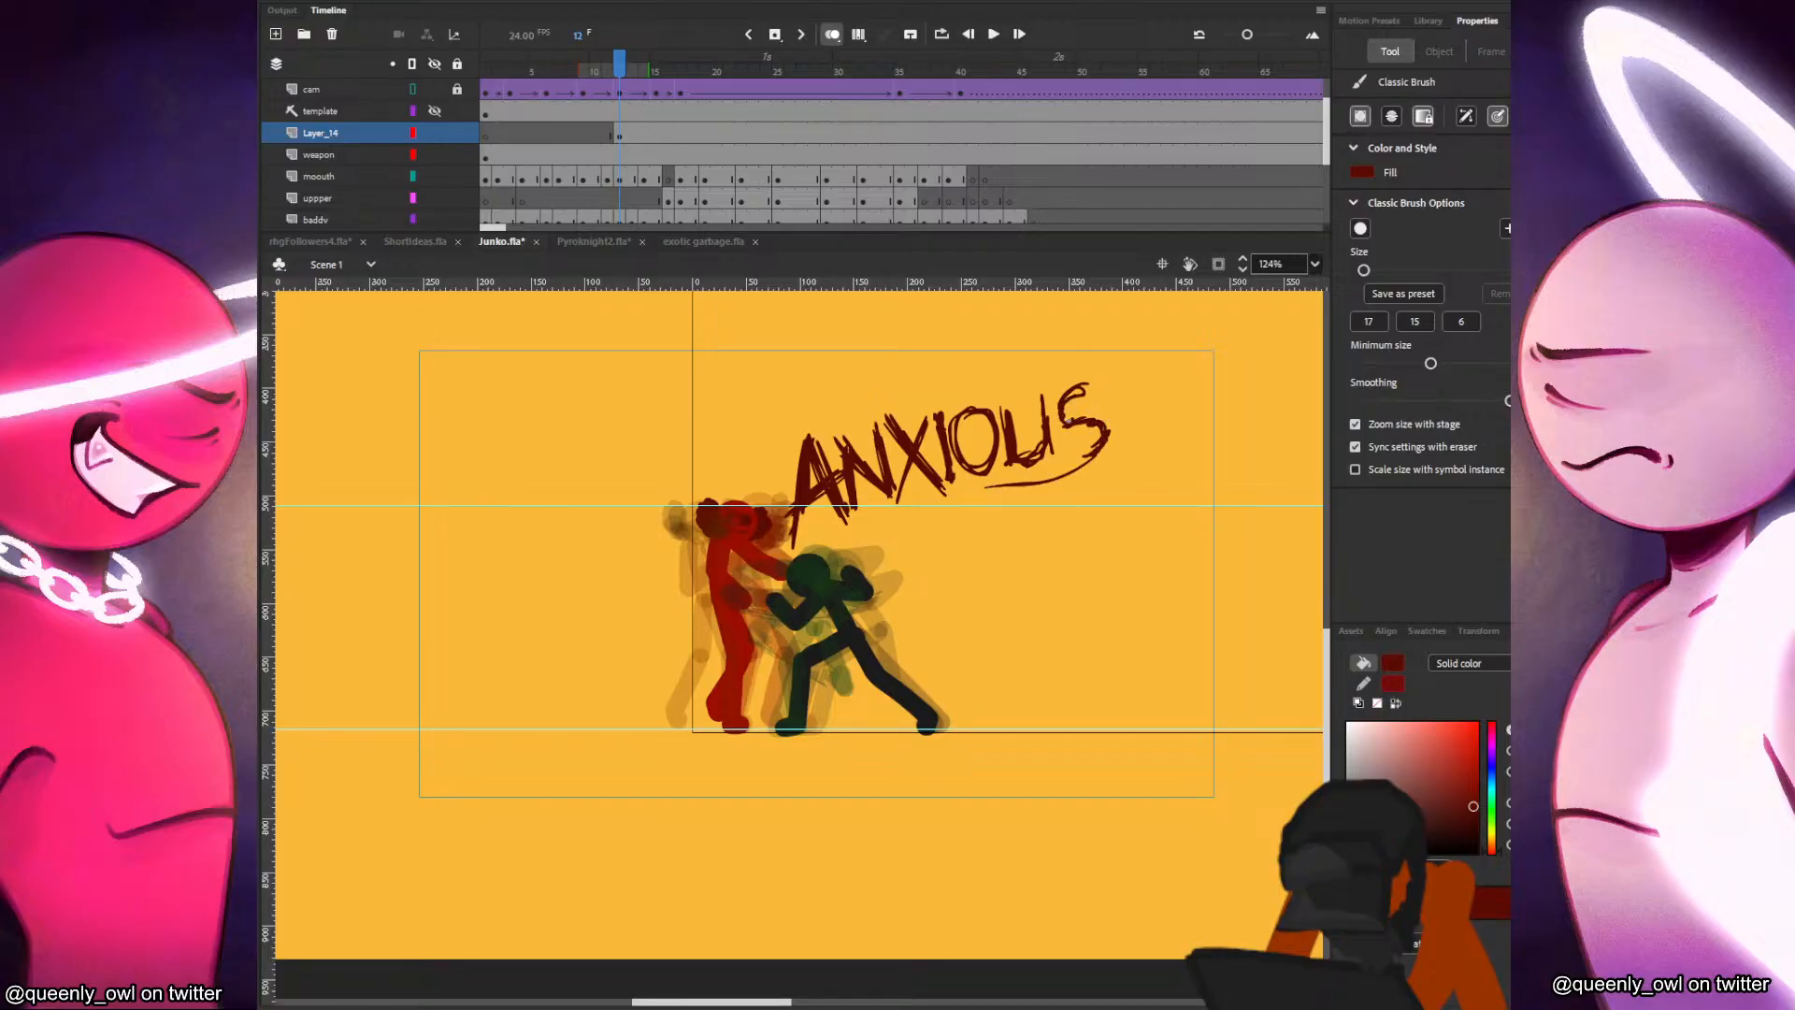
Convert the ANXIOUS lettering to a movie clip symbol and give it a drop shadow with a distance of 3.
left_click(618, 133)
key("F8")
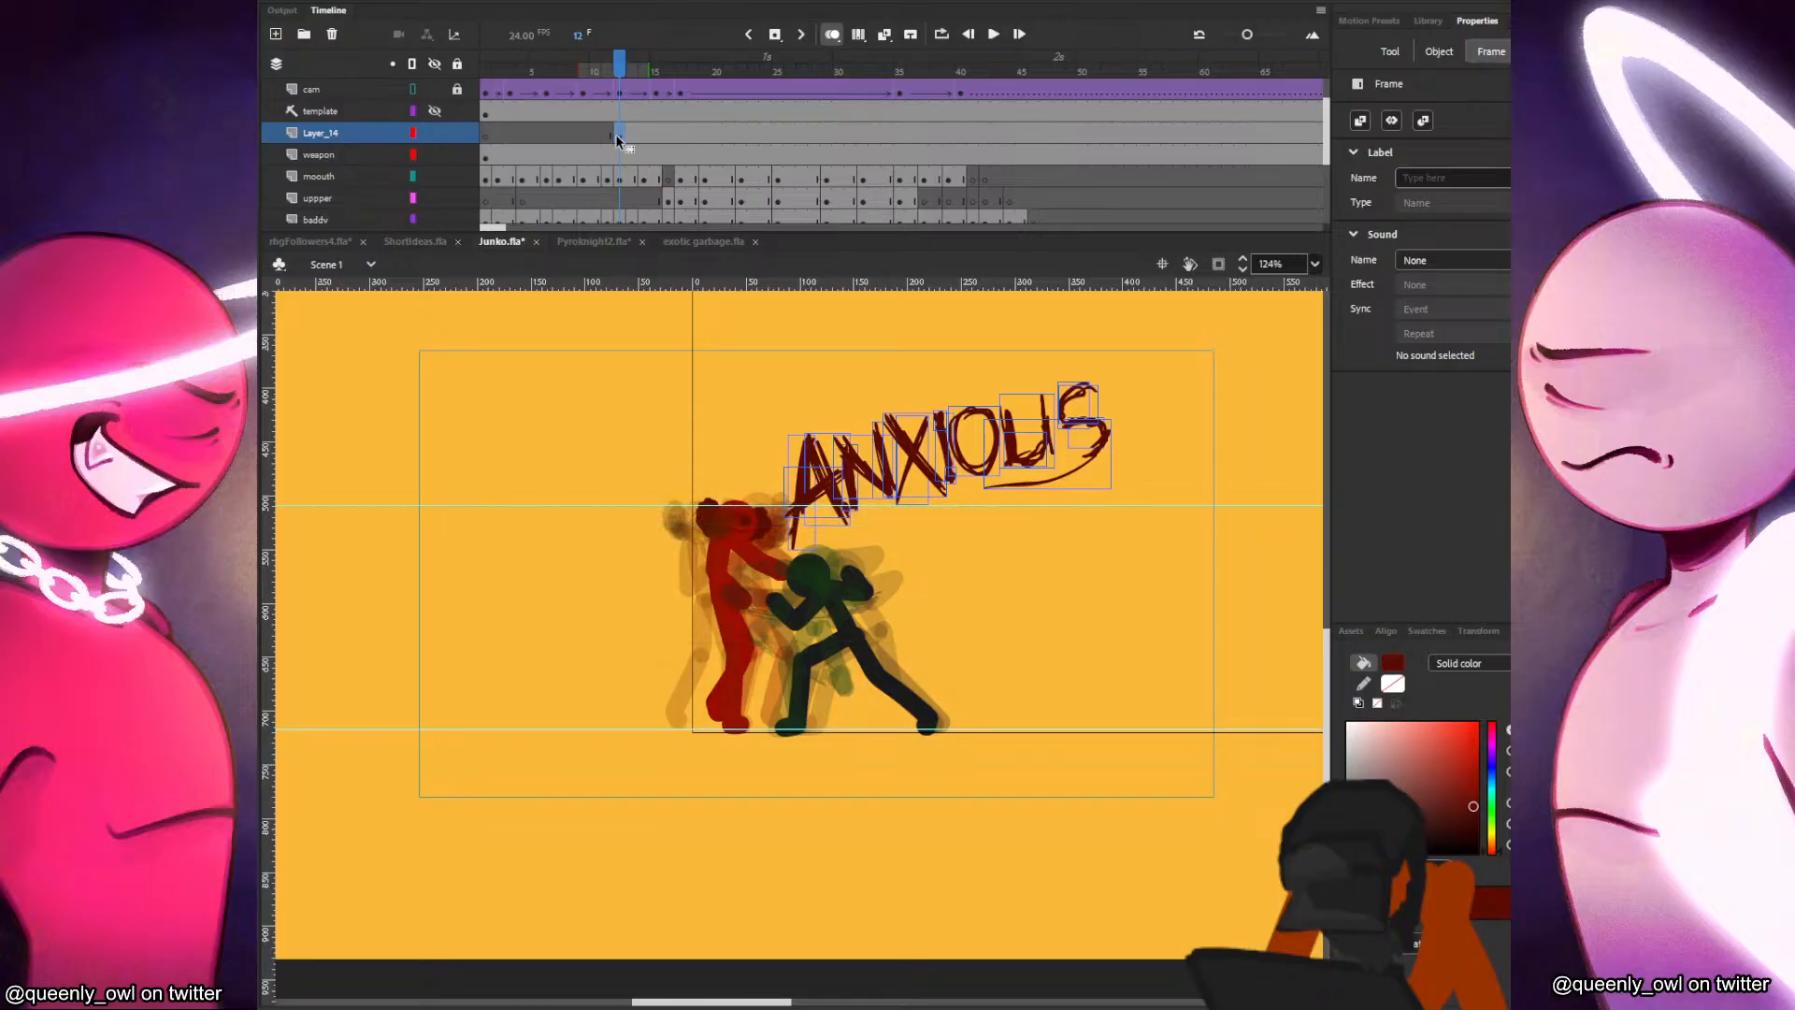
key("Return")
left_click(1496, 540)
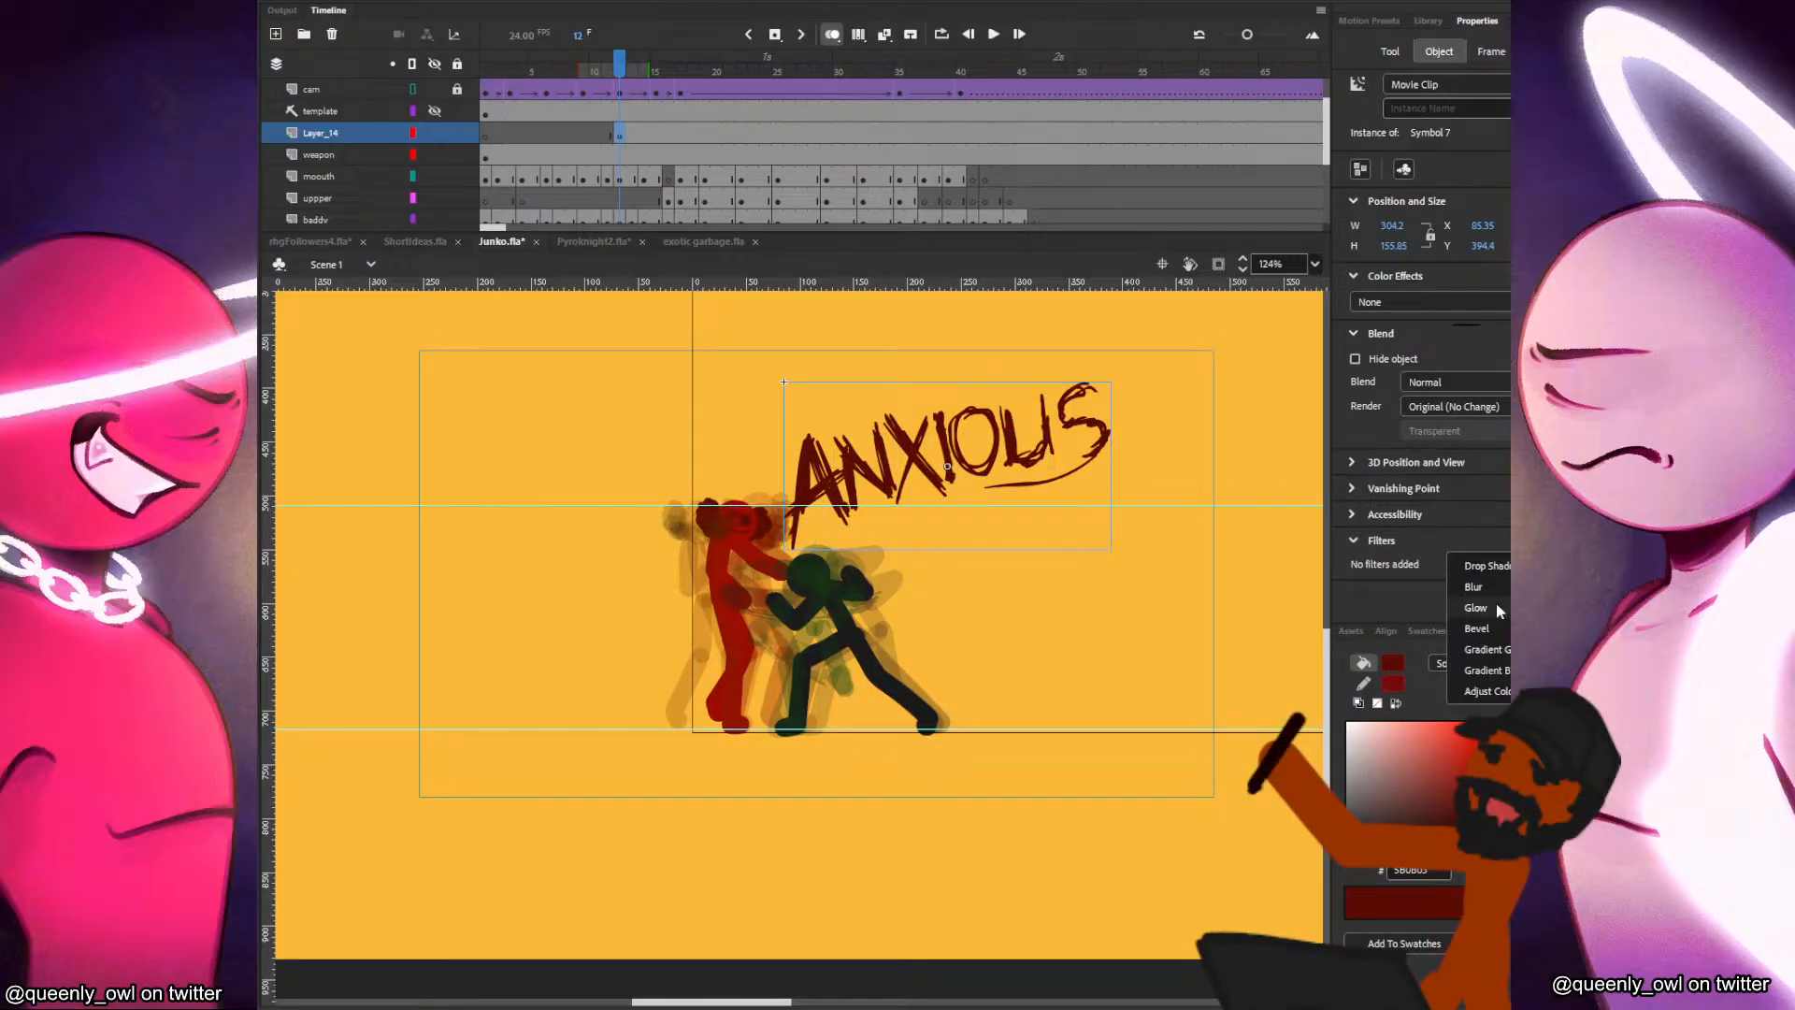
left_click(1482, 566)
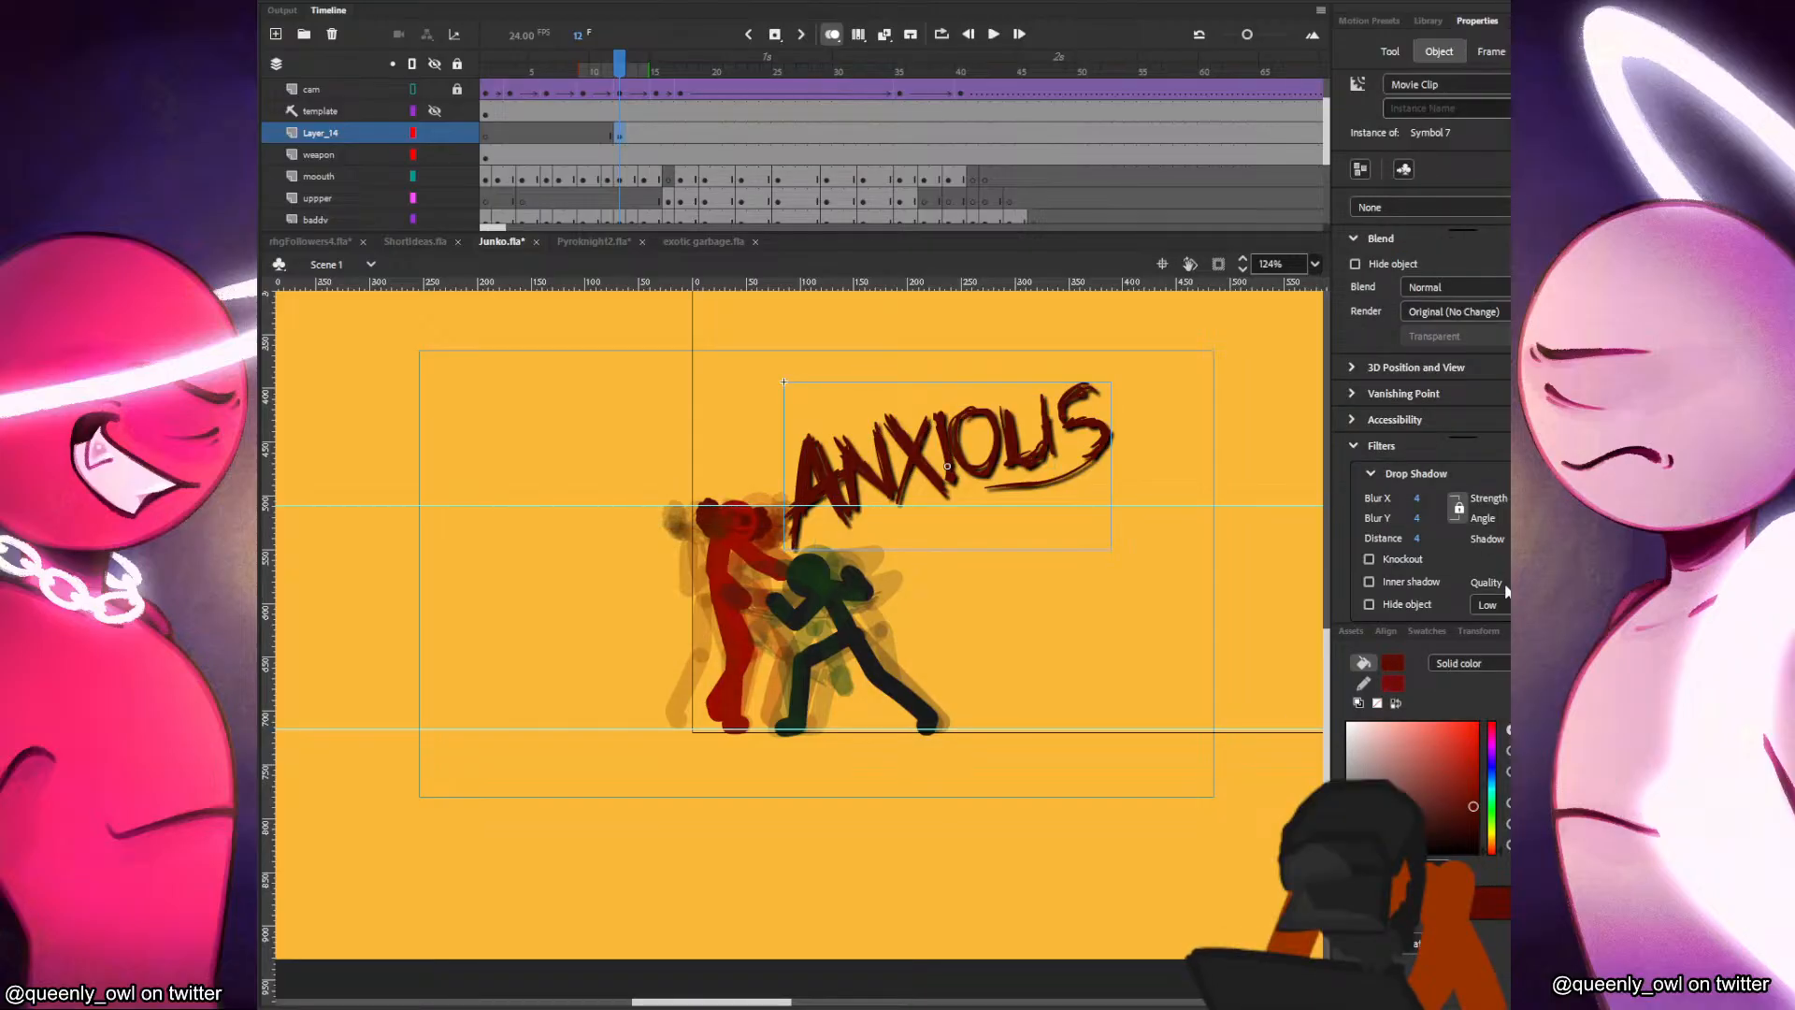
left_click_drag(1416, 539, 1406, 538)
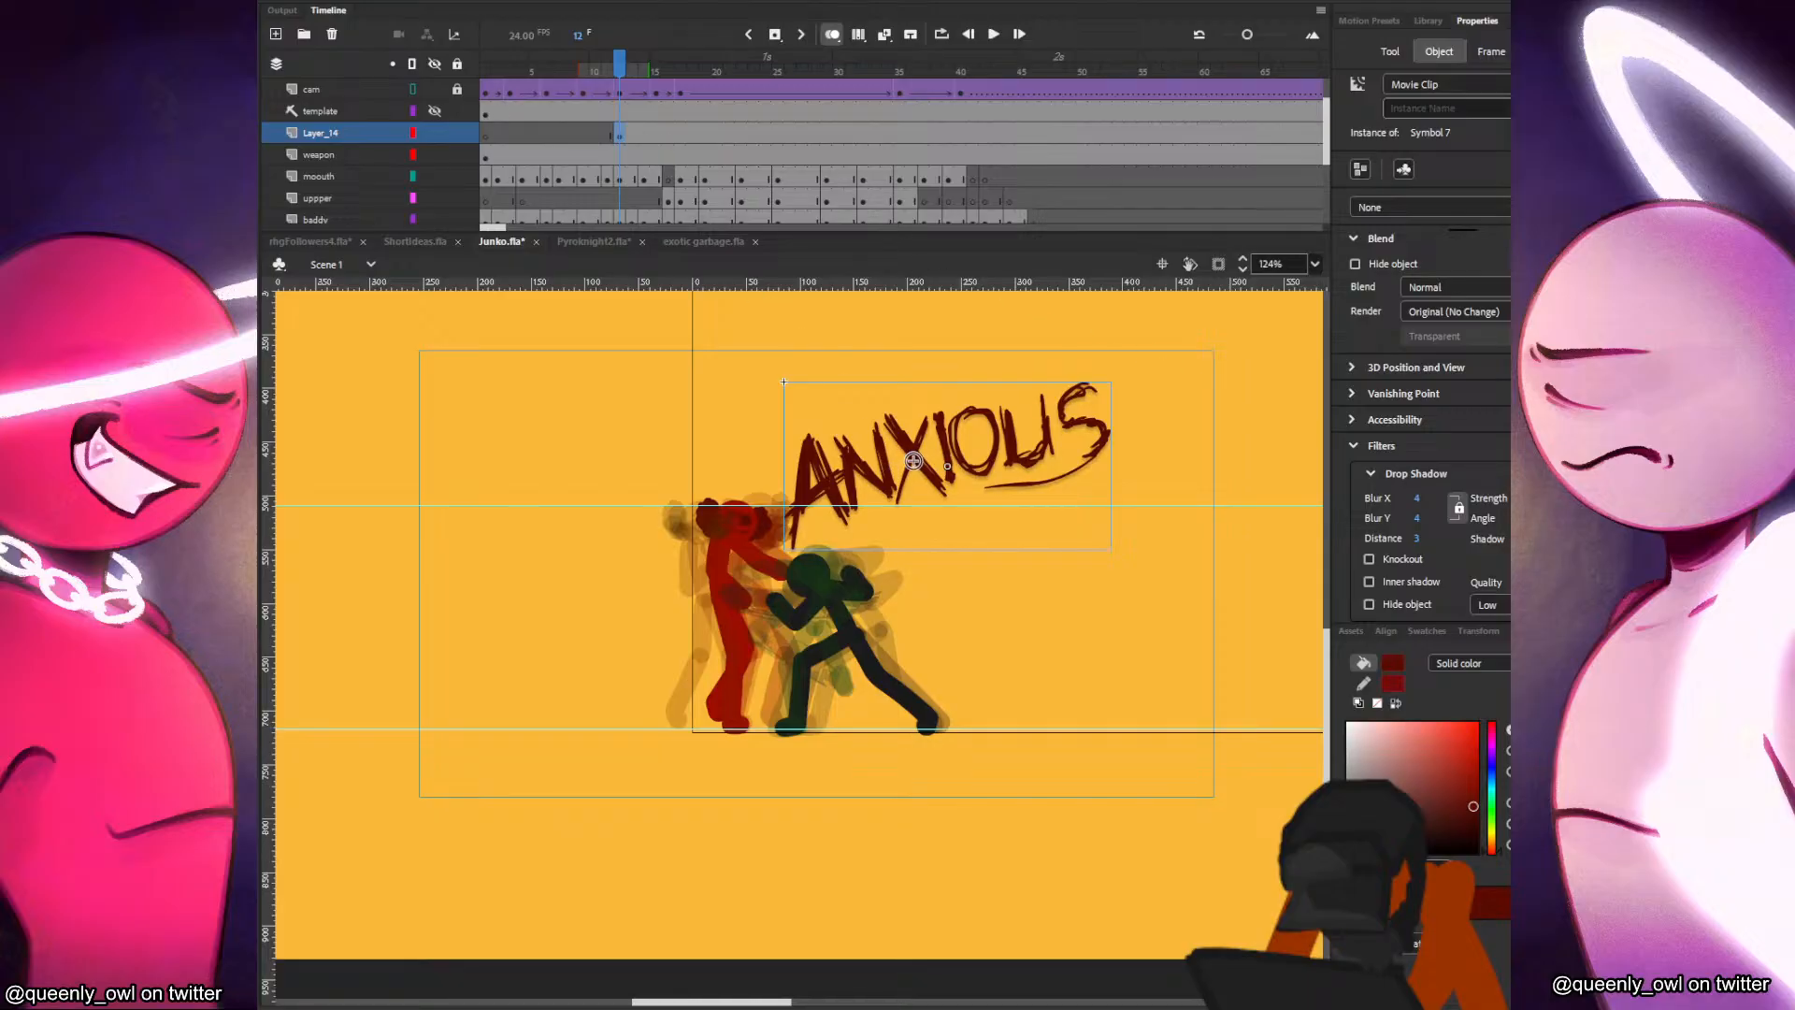
Inside the lettering symbol, extend the timeline to frame 4, add a keyframe at frame 3 with slightly smoothed lettering, and return to Scene 1.
double_click(920, 463)
left_click(510, 90)
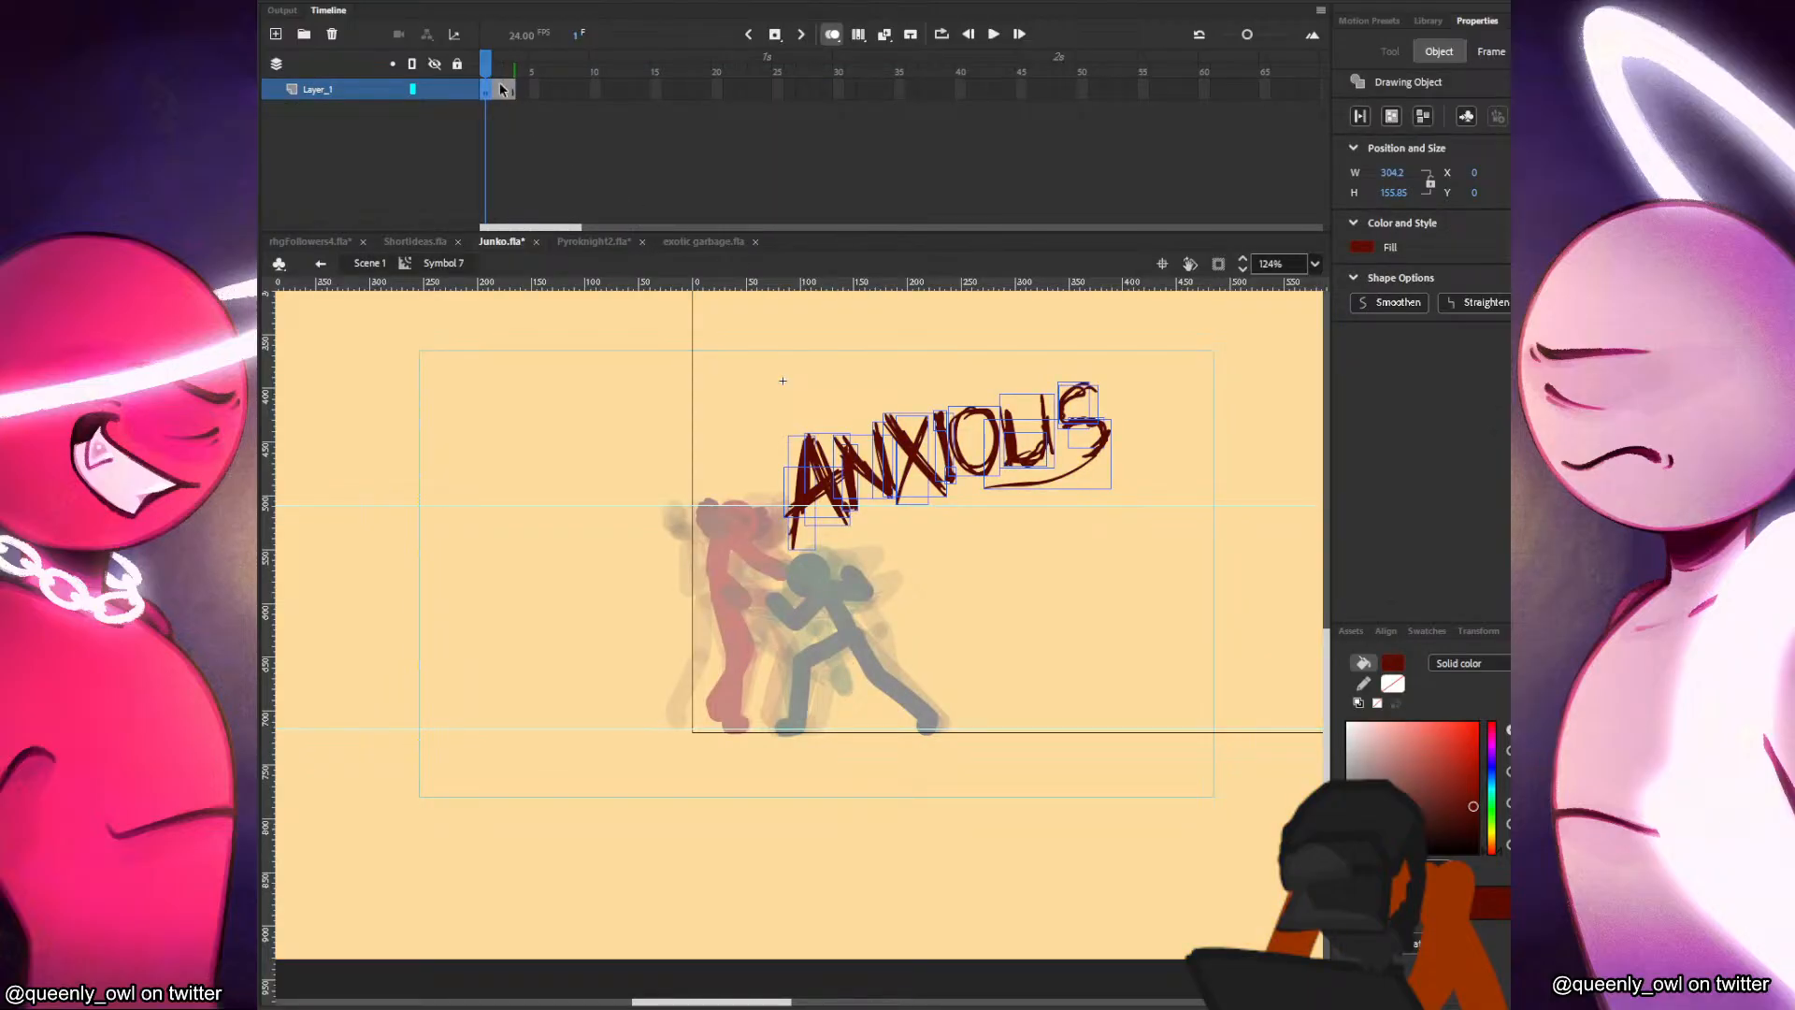
left_click(520, 94)
key("F5")
left_click(511, 96)
key("F6")
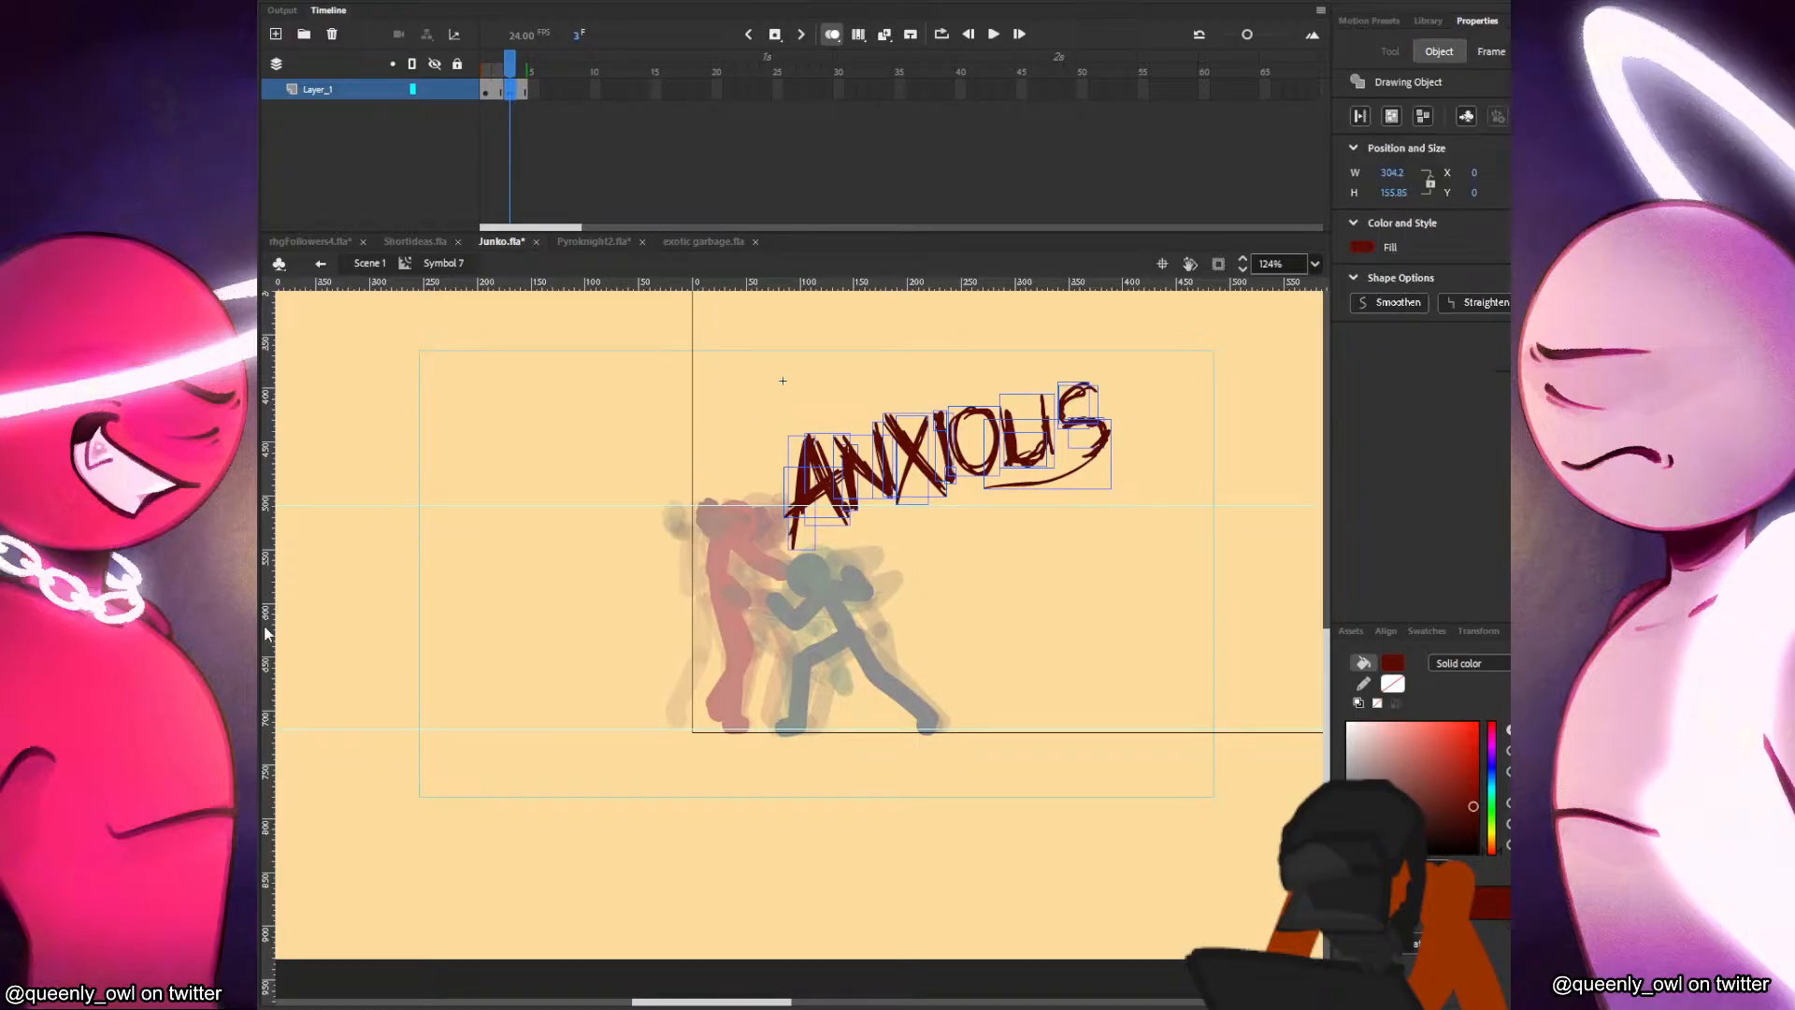
left_click(241, 638)
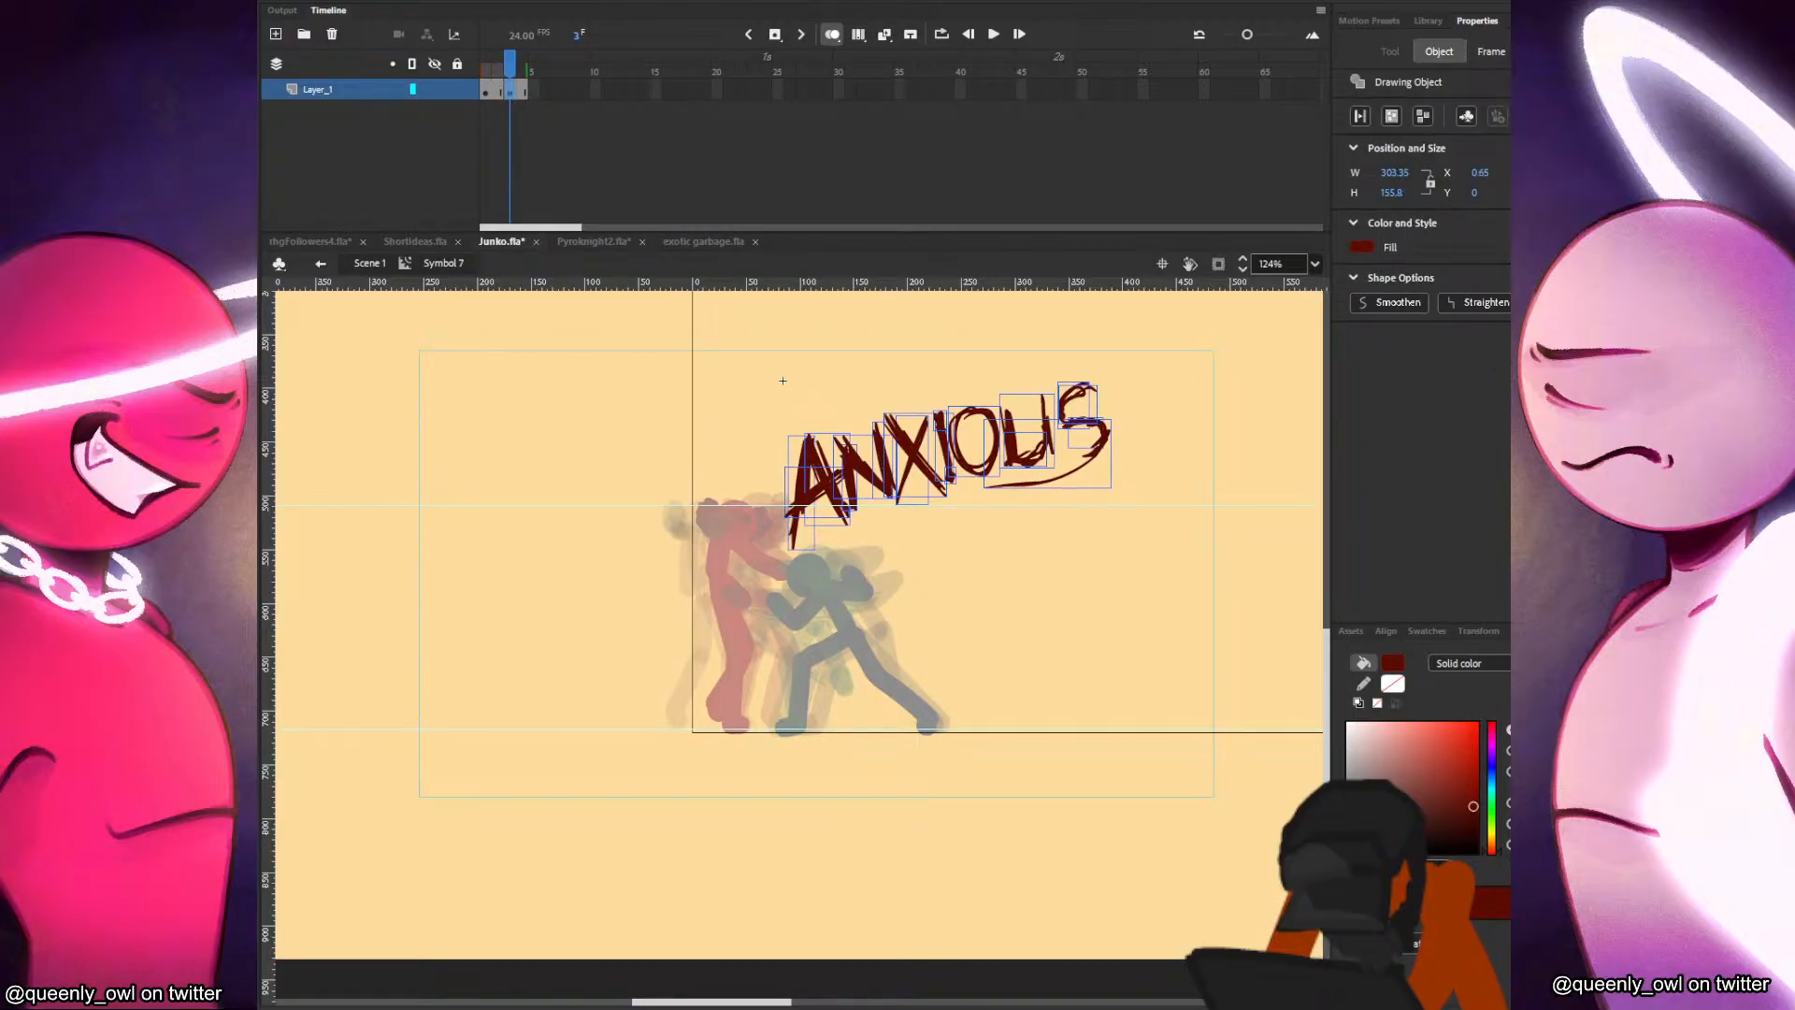
left_click(241, 637)
left_click(377, 266)
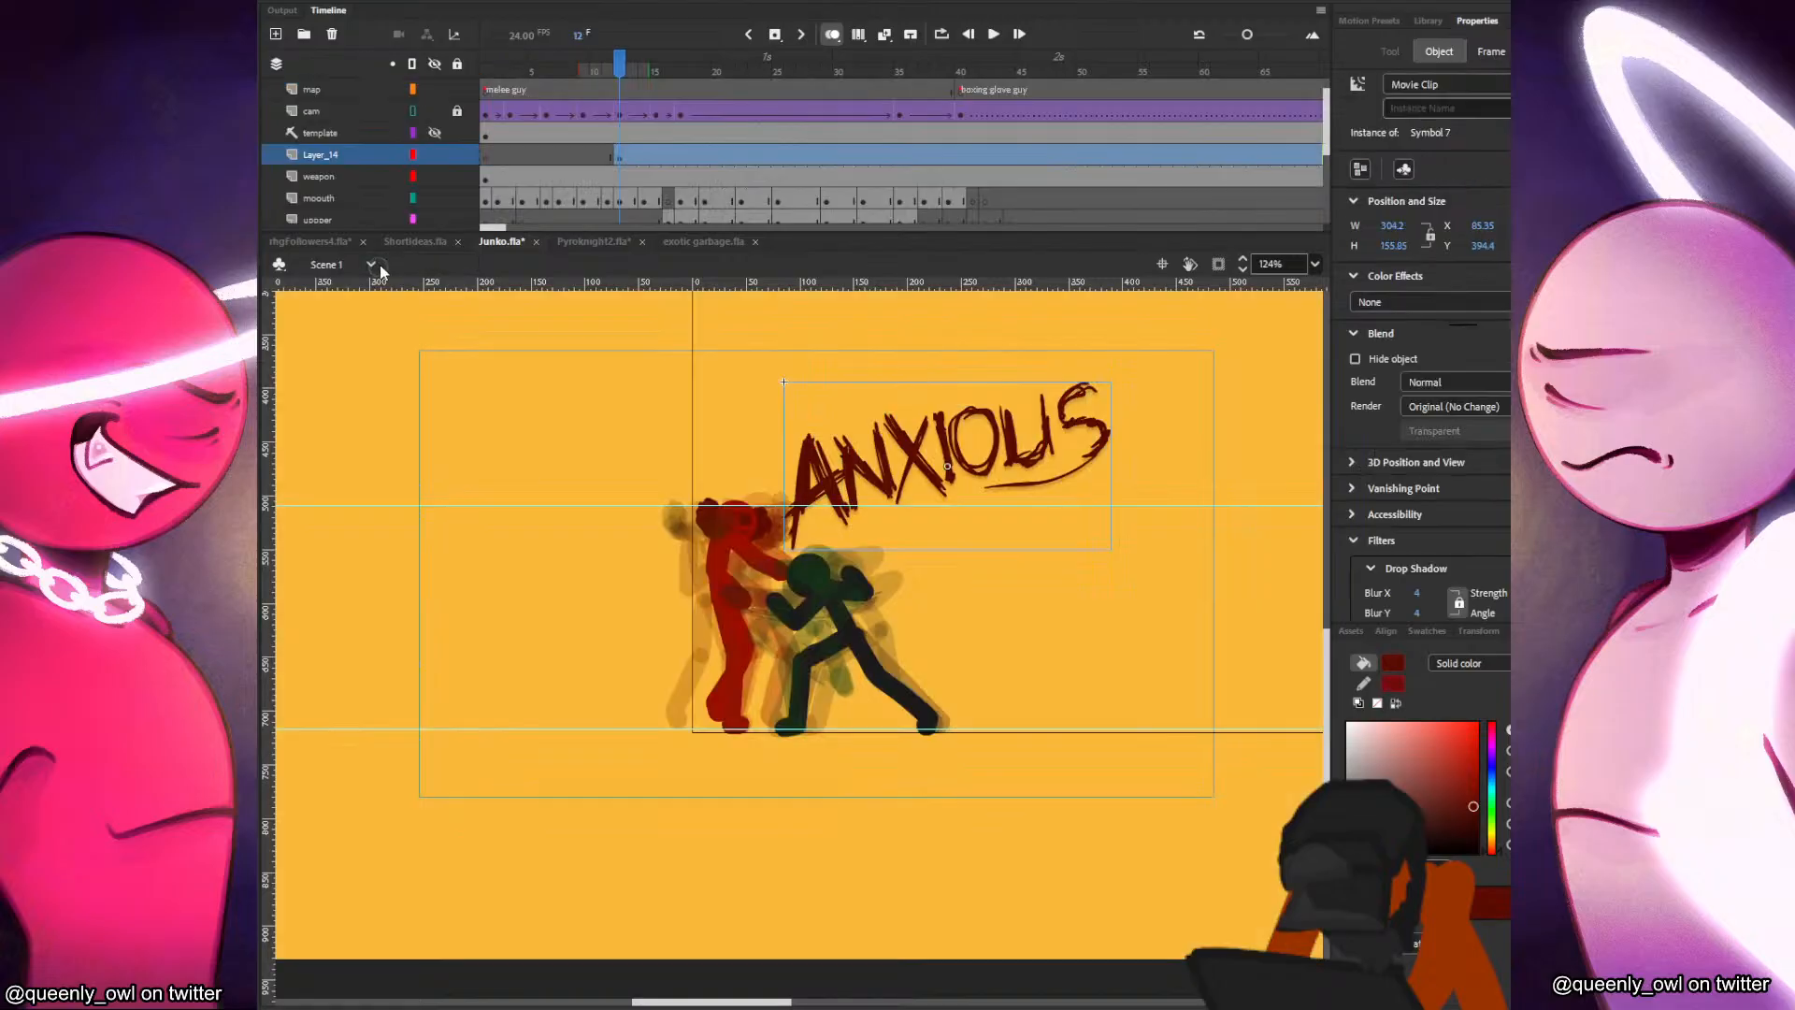
Play back the hit and move the start of the lettering to frame 15.
left_click(621, 158)
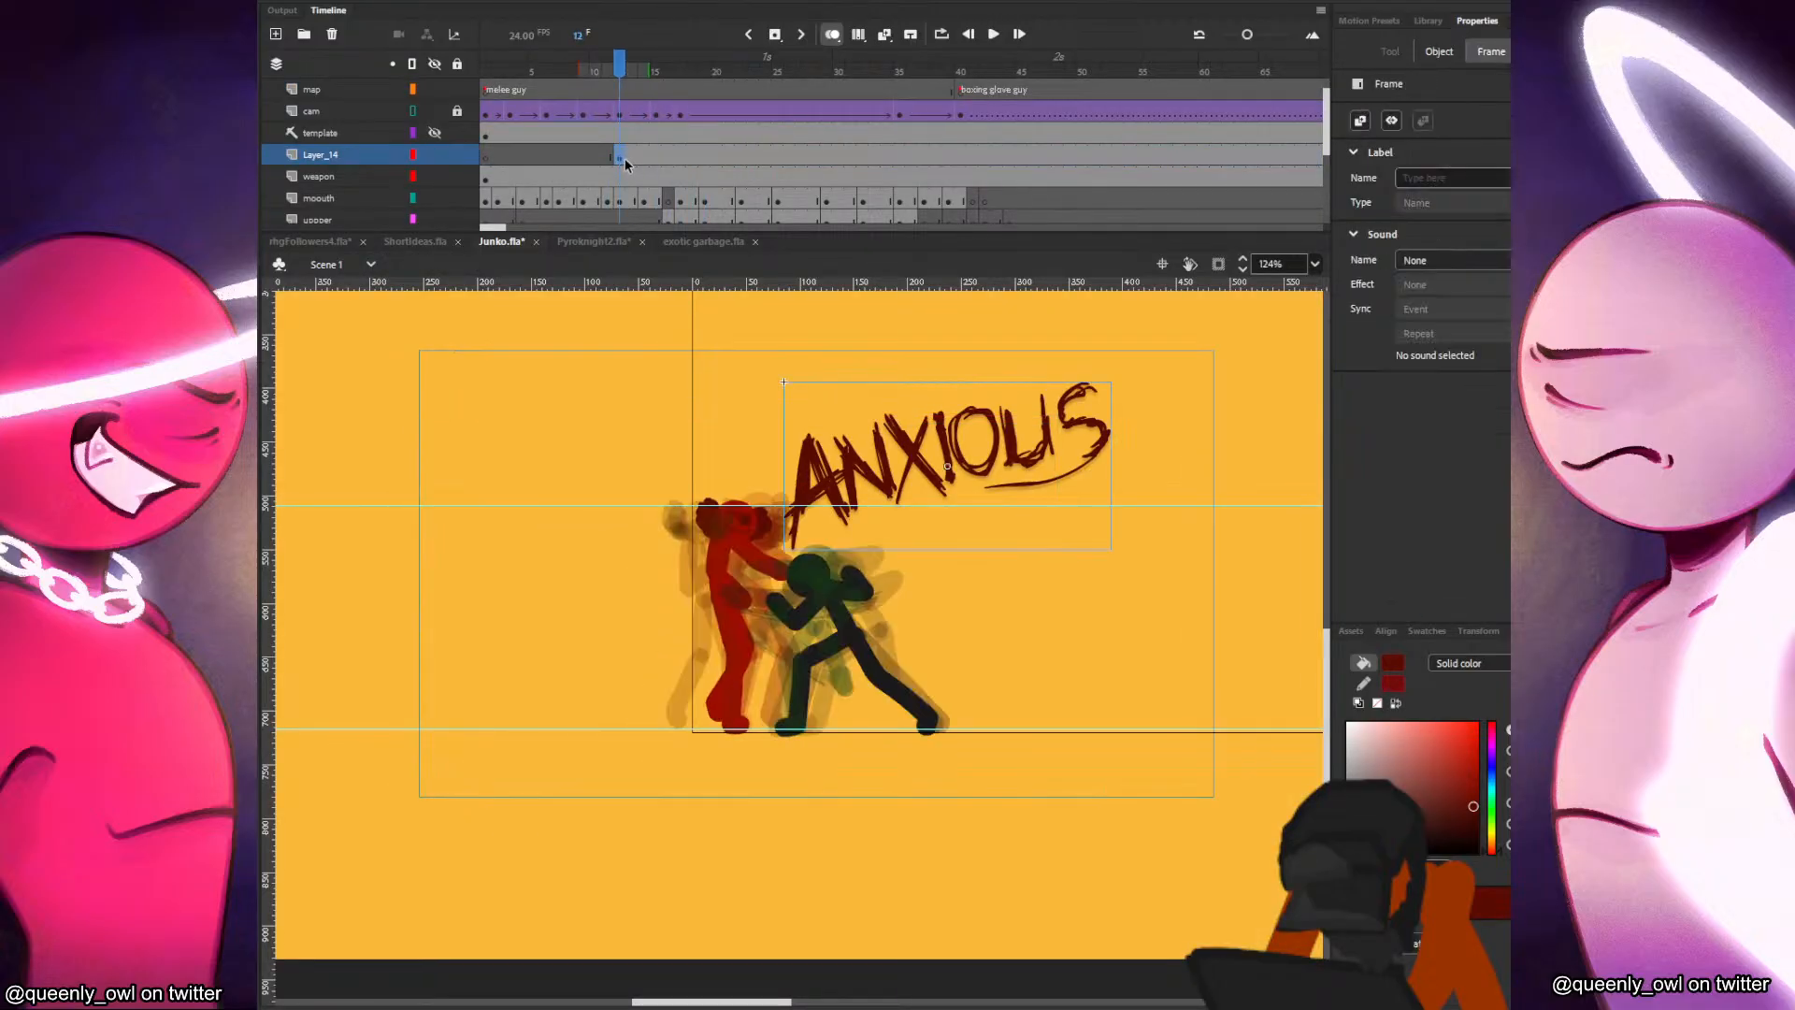
left_click(631, 156)
key("Return")
left_click(644, 157)
left_click(655, 157)
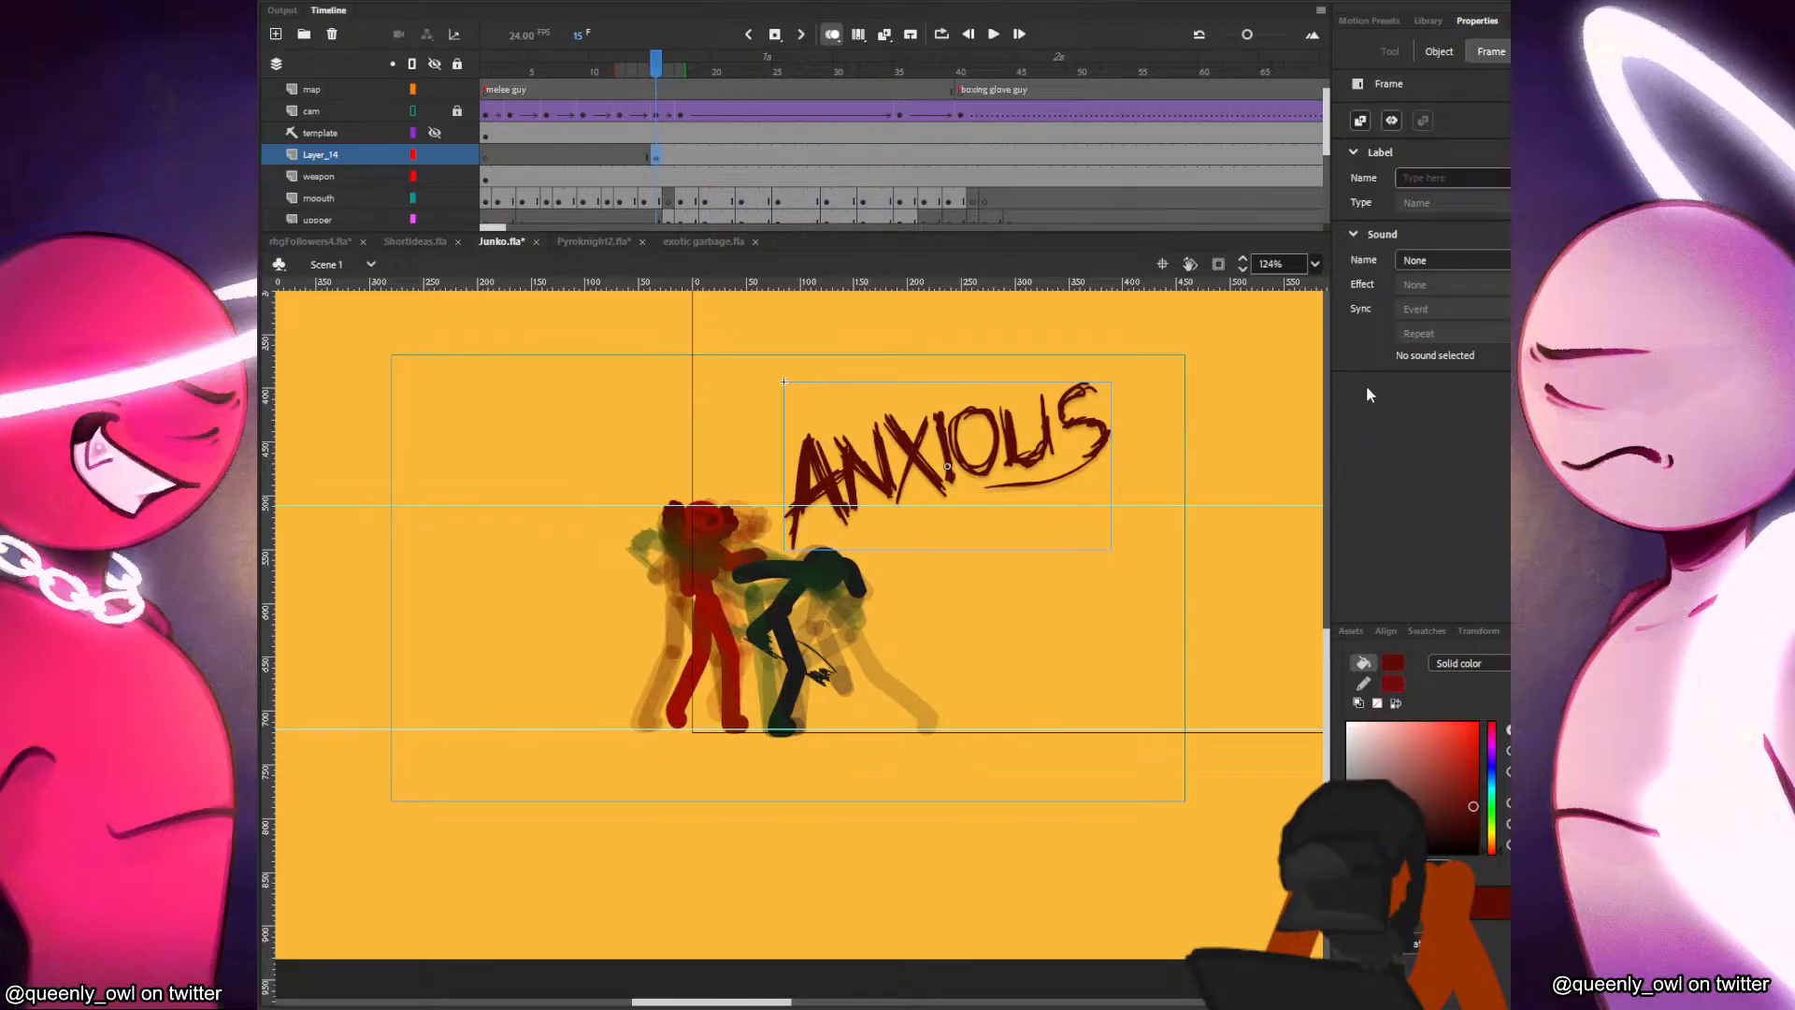
Rename the lettering layer as text and move it directly below the junko layer.
double_click(308, 153)
type("text")
left_click(492, 177)
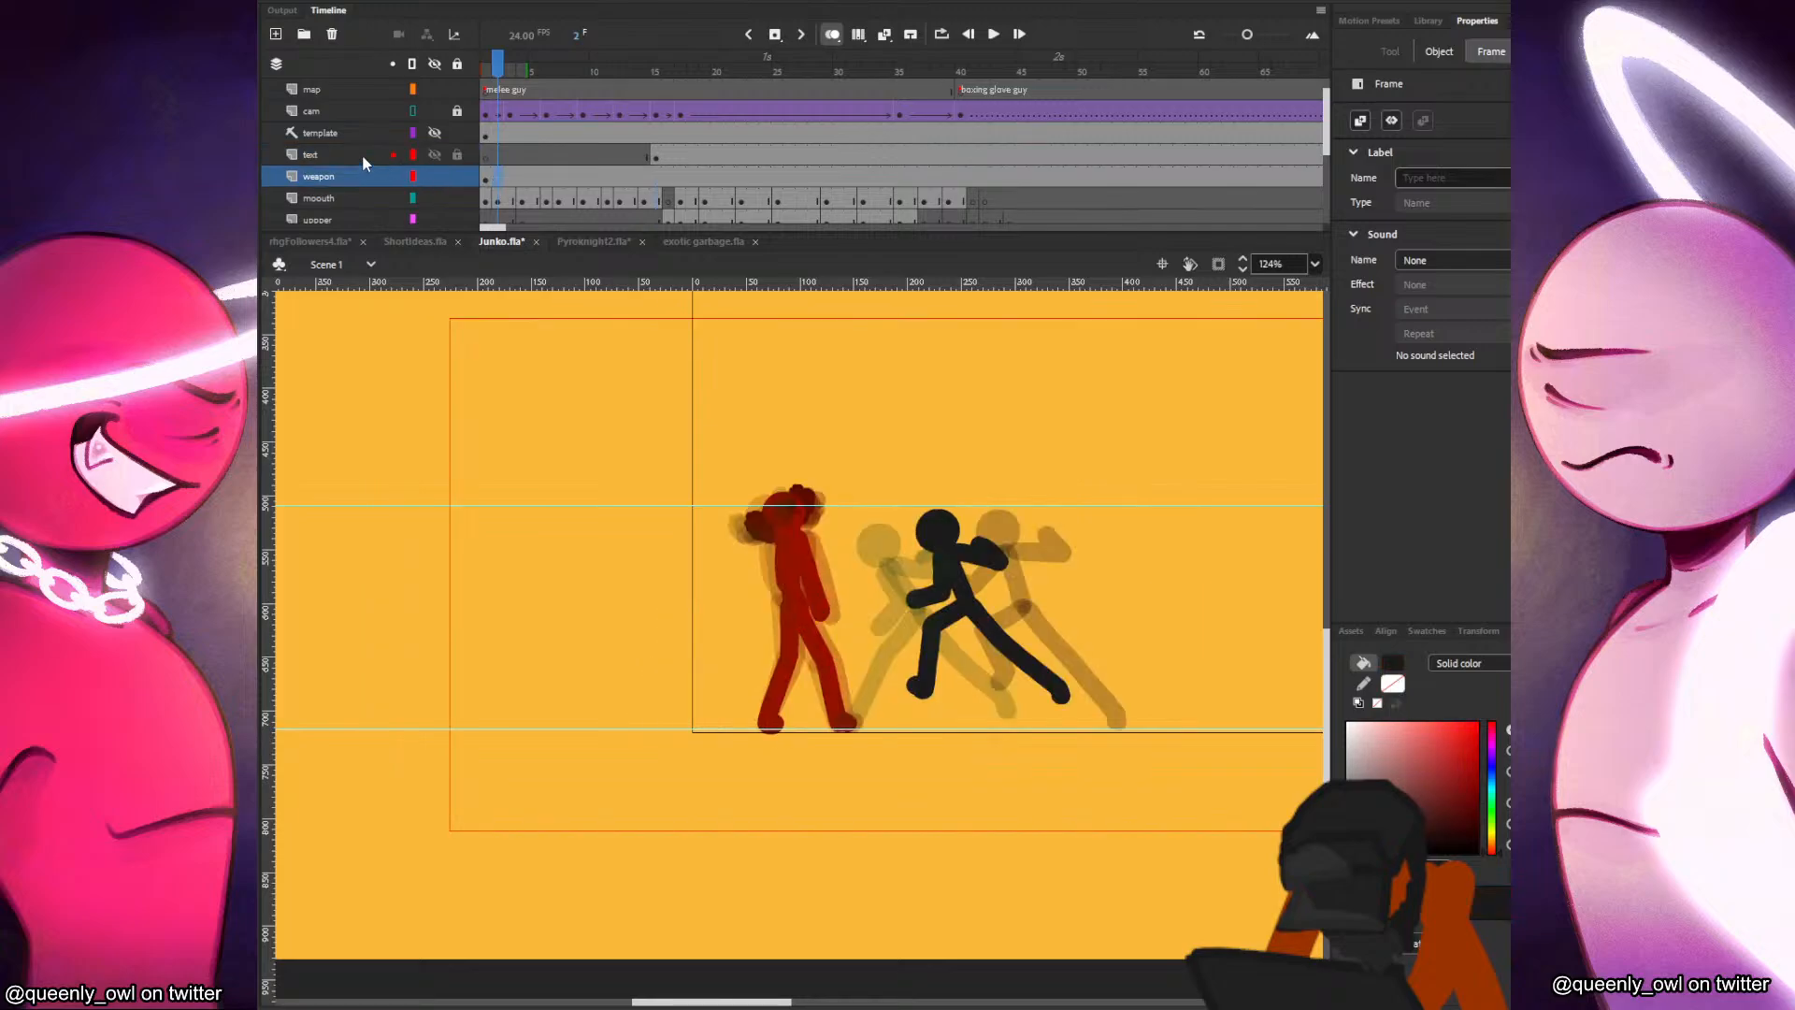
scroll(374, 178, "down", 3)
scroll(389, 206, "down", 2)
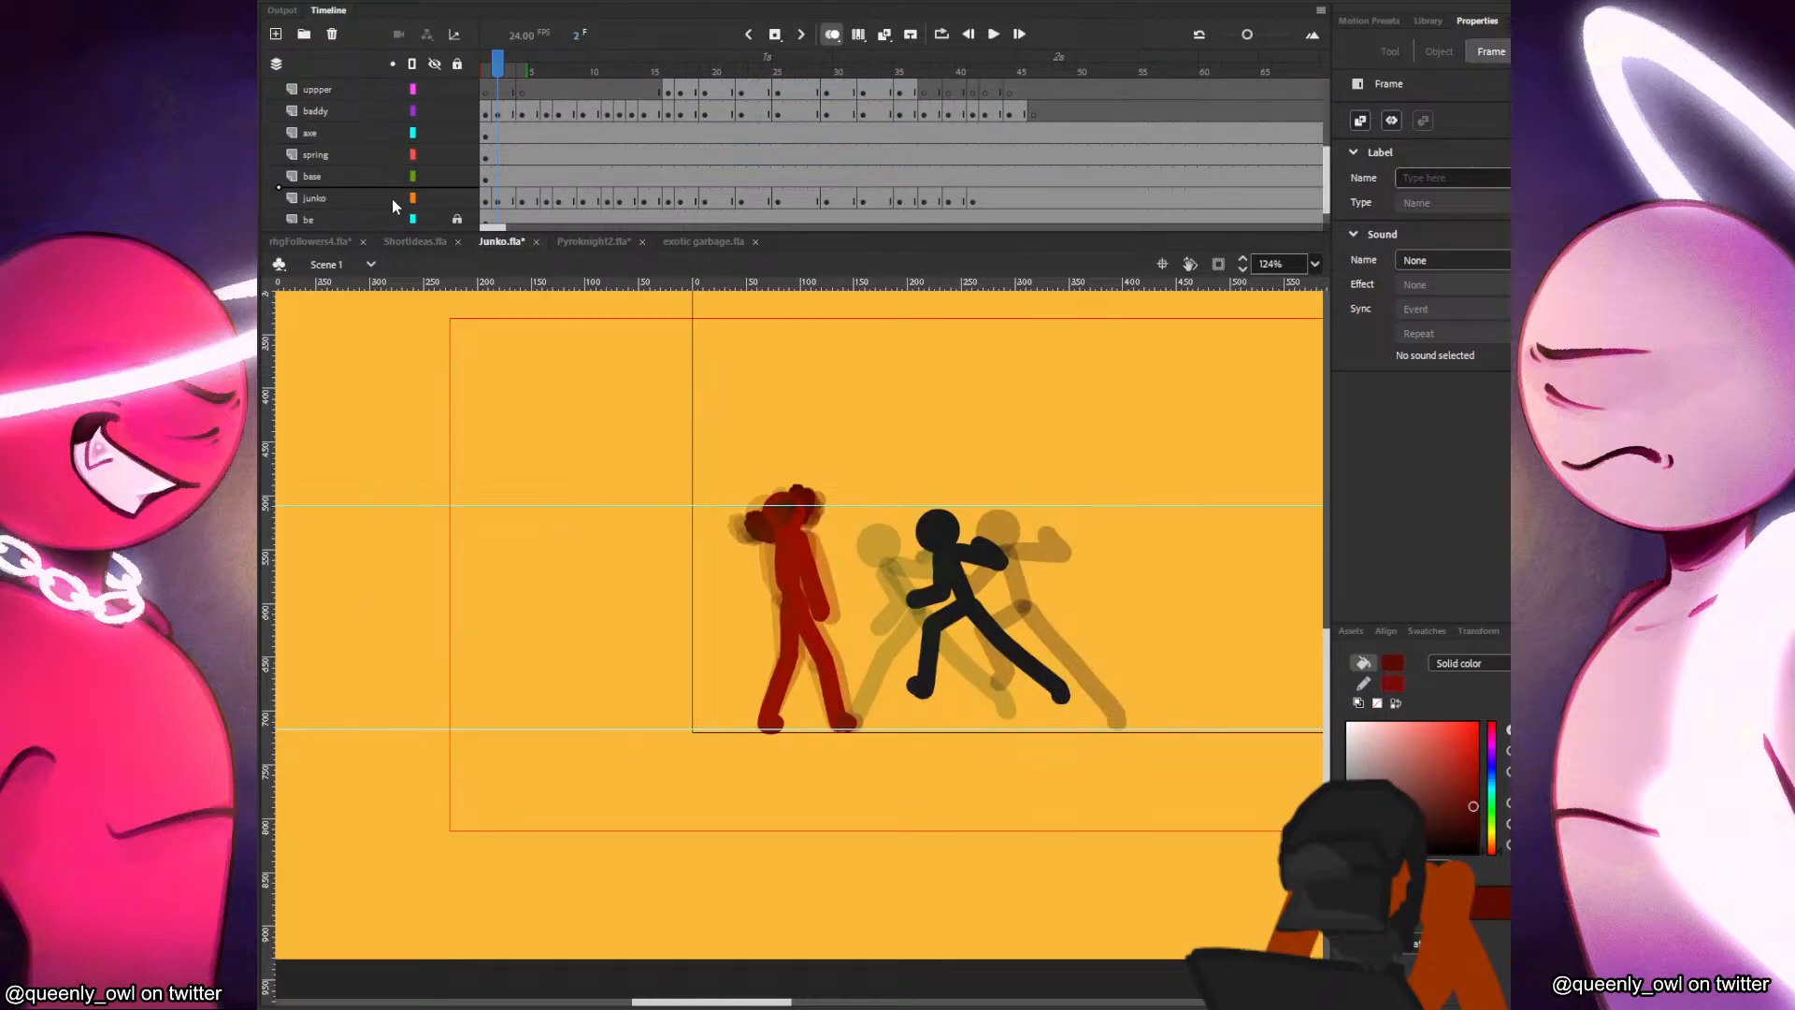
scroll(389, 204, "down", 2)
left_click_drag(395, 181, 397, 184)
On frame 15, move the lettering behind the red fighter's head and shrink it to about 108 by 111 px.
left_click(628, 199)
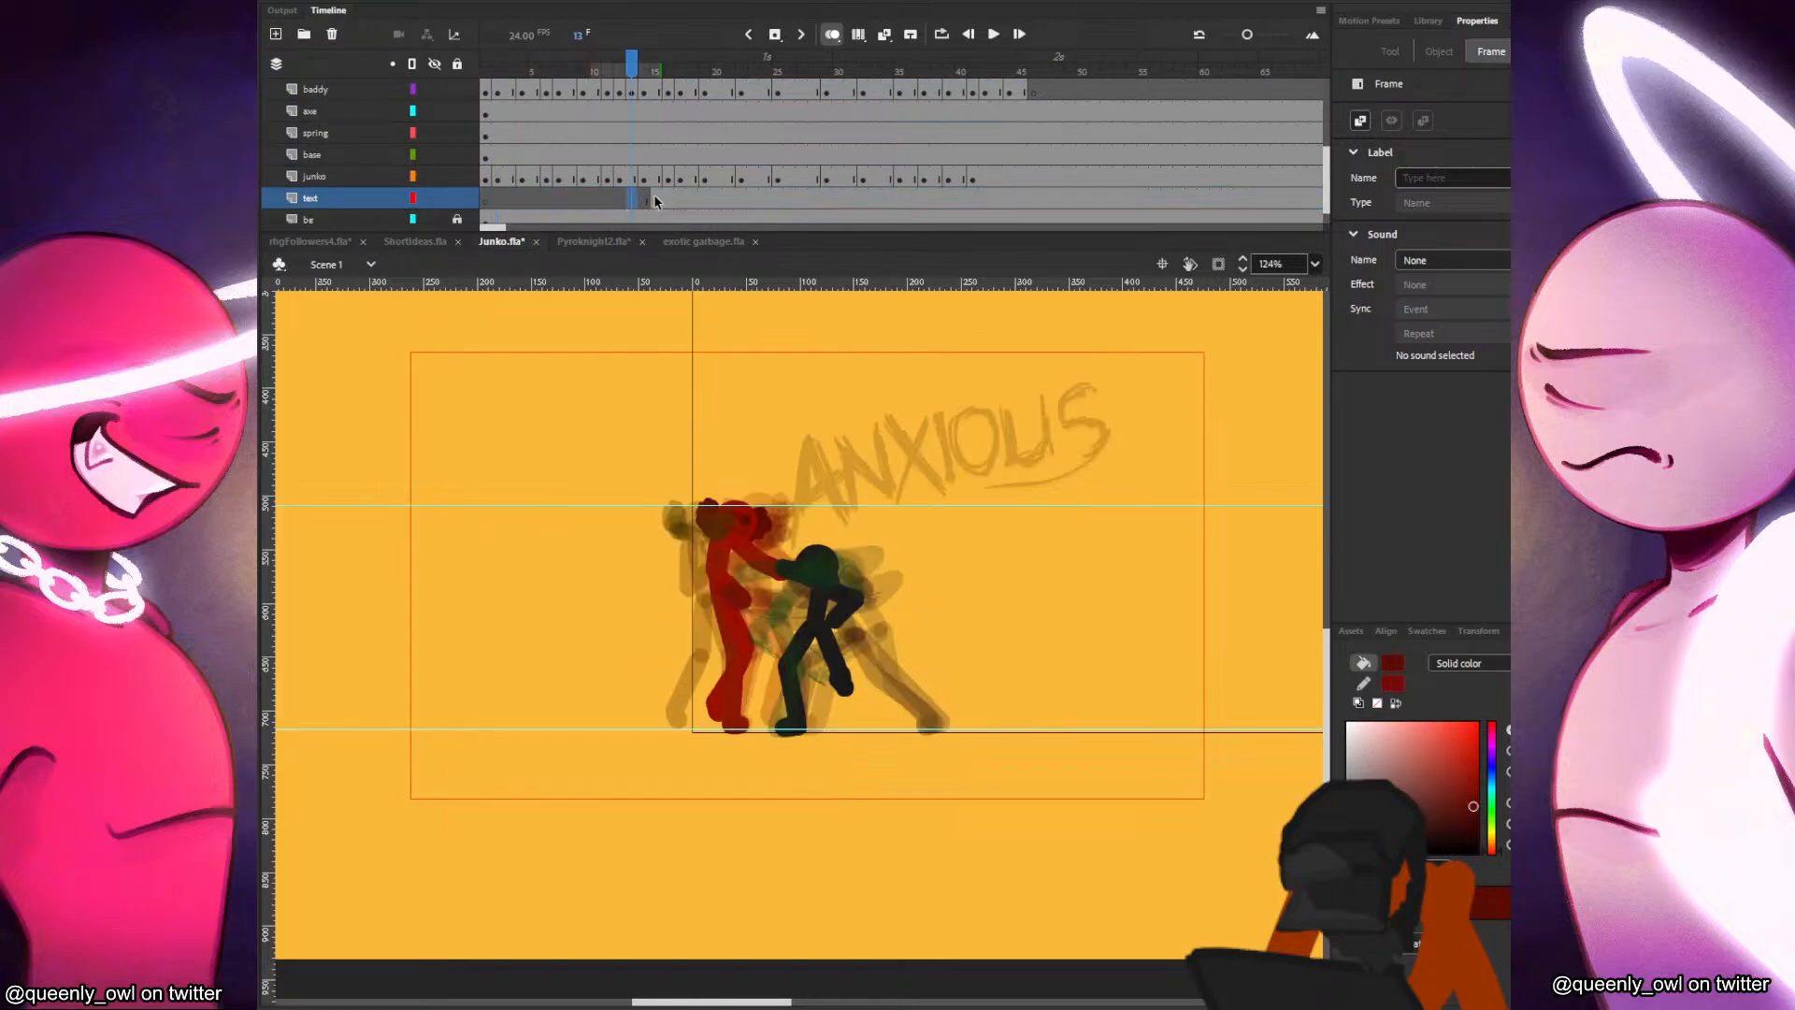
left_click(655, 198)
left_click_drag(849, 491, 643, 530)
left_click_drag(903, 421, 804, 439)
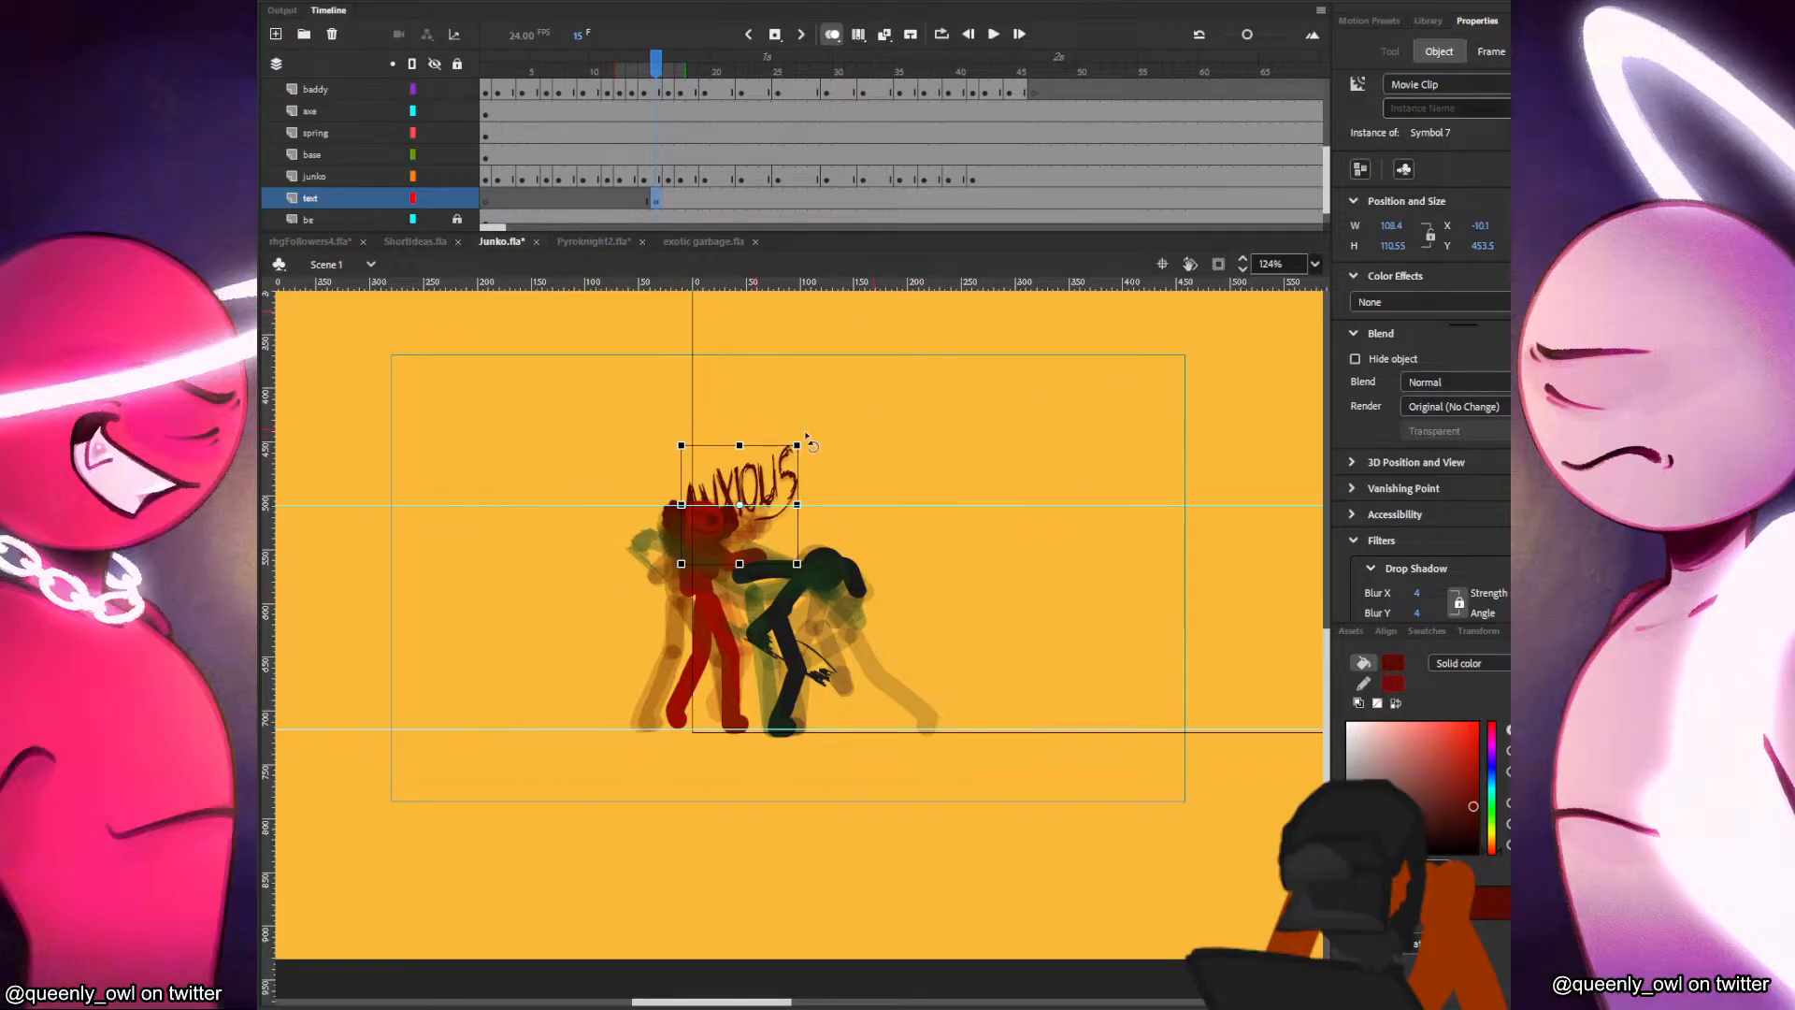
Add text keyframes at frames 16 to 19, stretching the lettering to about 269 by 98 px and settling at about 240 by 128 px, and save.
left_click(820, 411)
key("F6")
left_click_drag(818, 446, 878, 440)
left_click(906, 433)
key("F6")
key("ctrl+z")
left_click(876, 434)
key("F6")
left_click(883, 442)
key("F6")
left_click(872, 440)
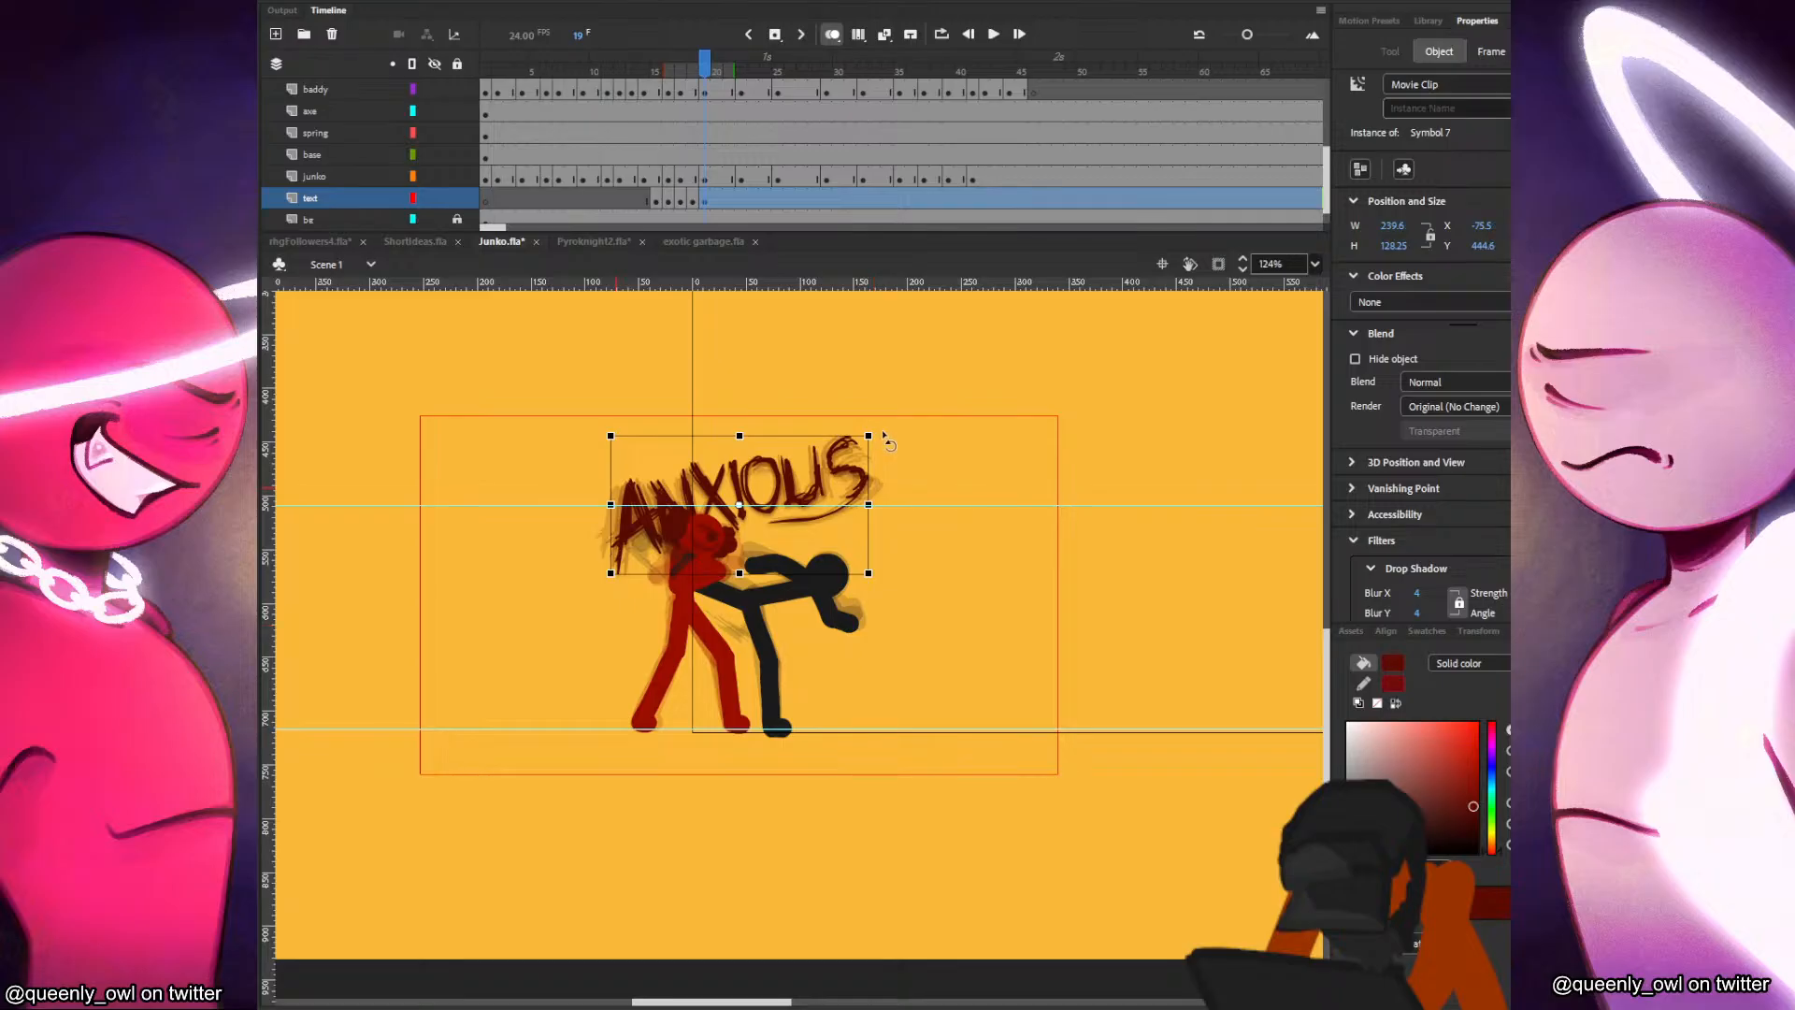
left_click(887, 438)
key("ctrl+s")
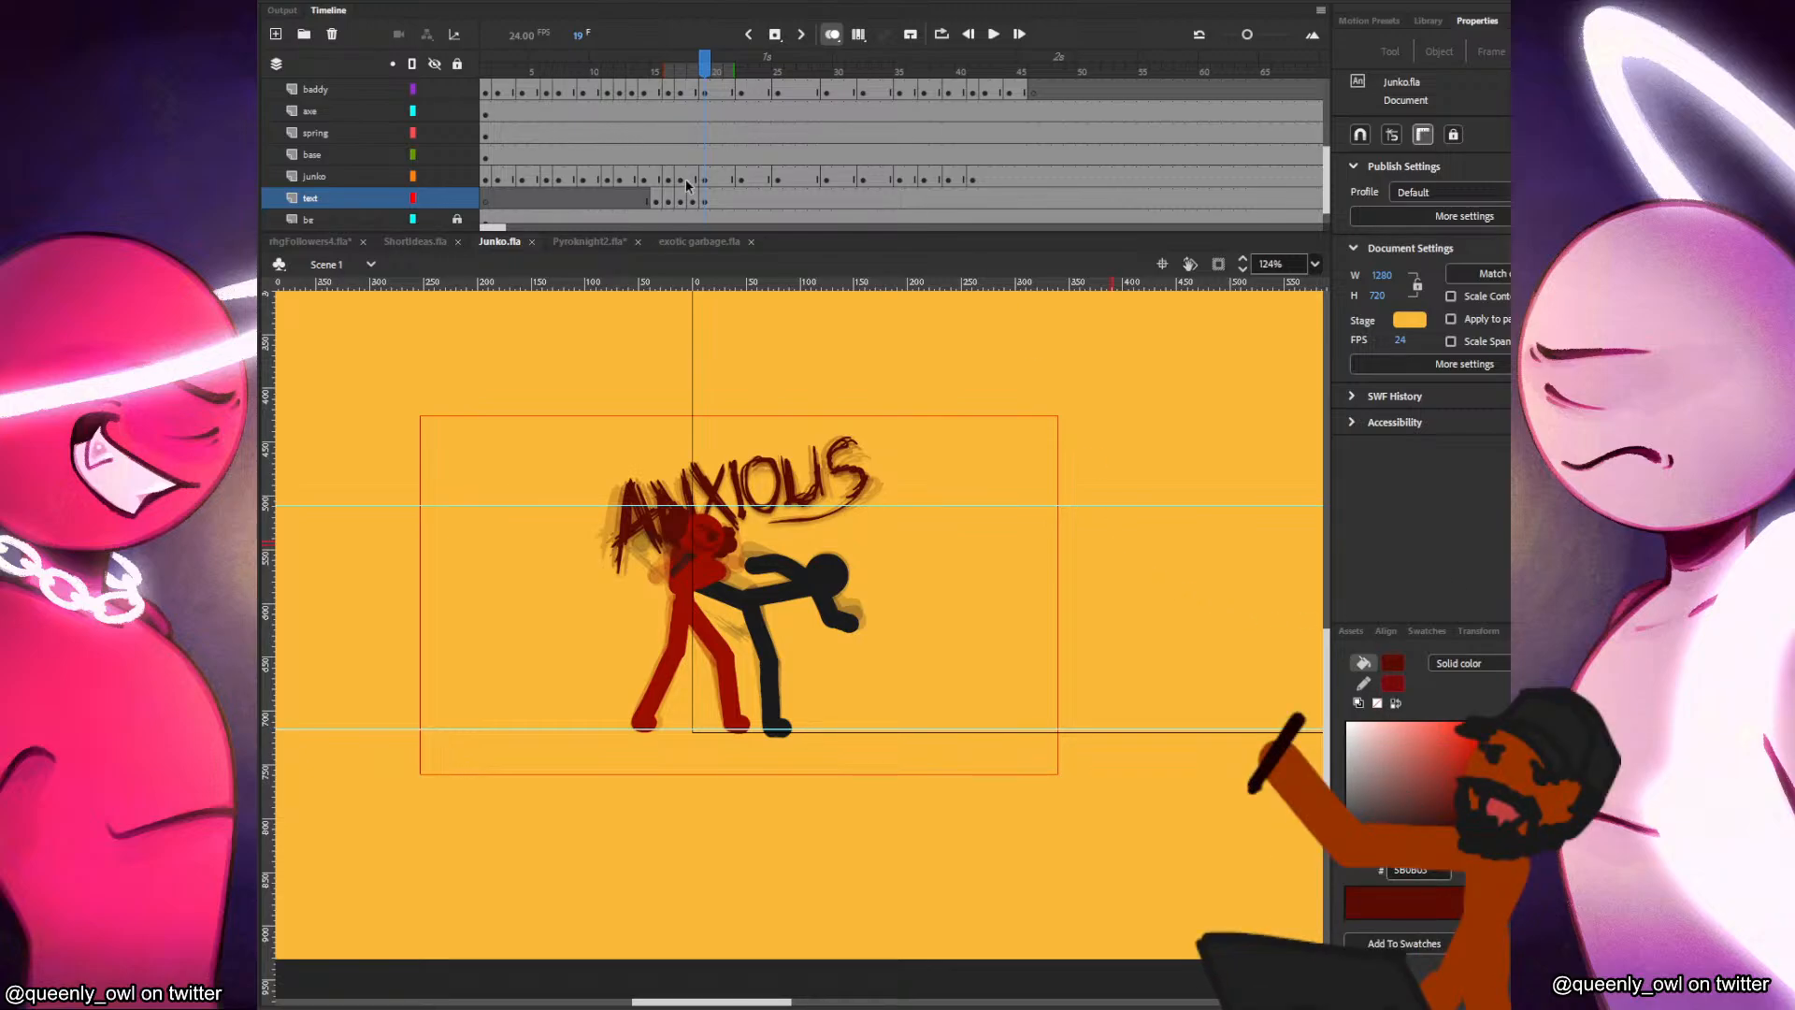
Add a blur filter to the lettering on frame 15 and adjust its blur amounts.
left_click(655, 198)
left_click(879, 493)
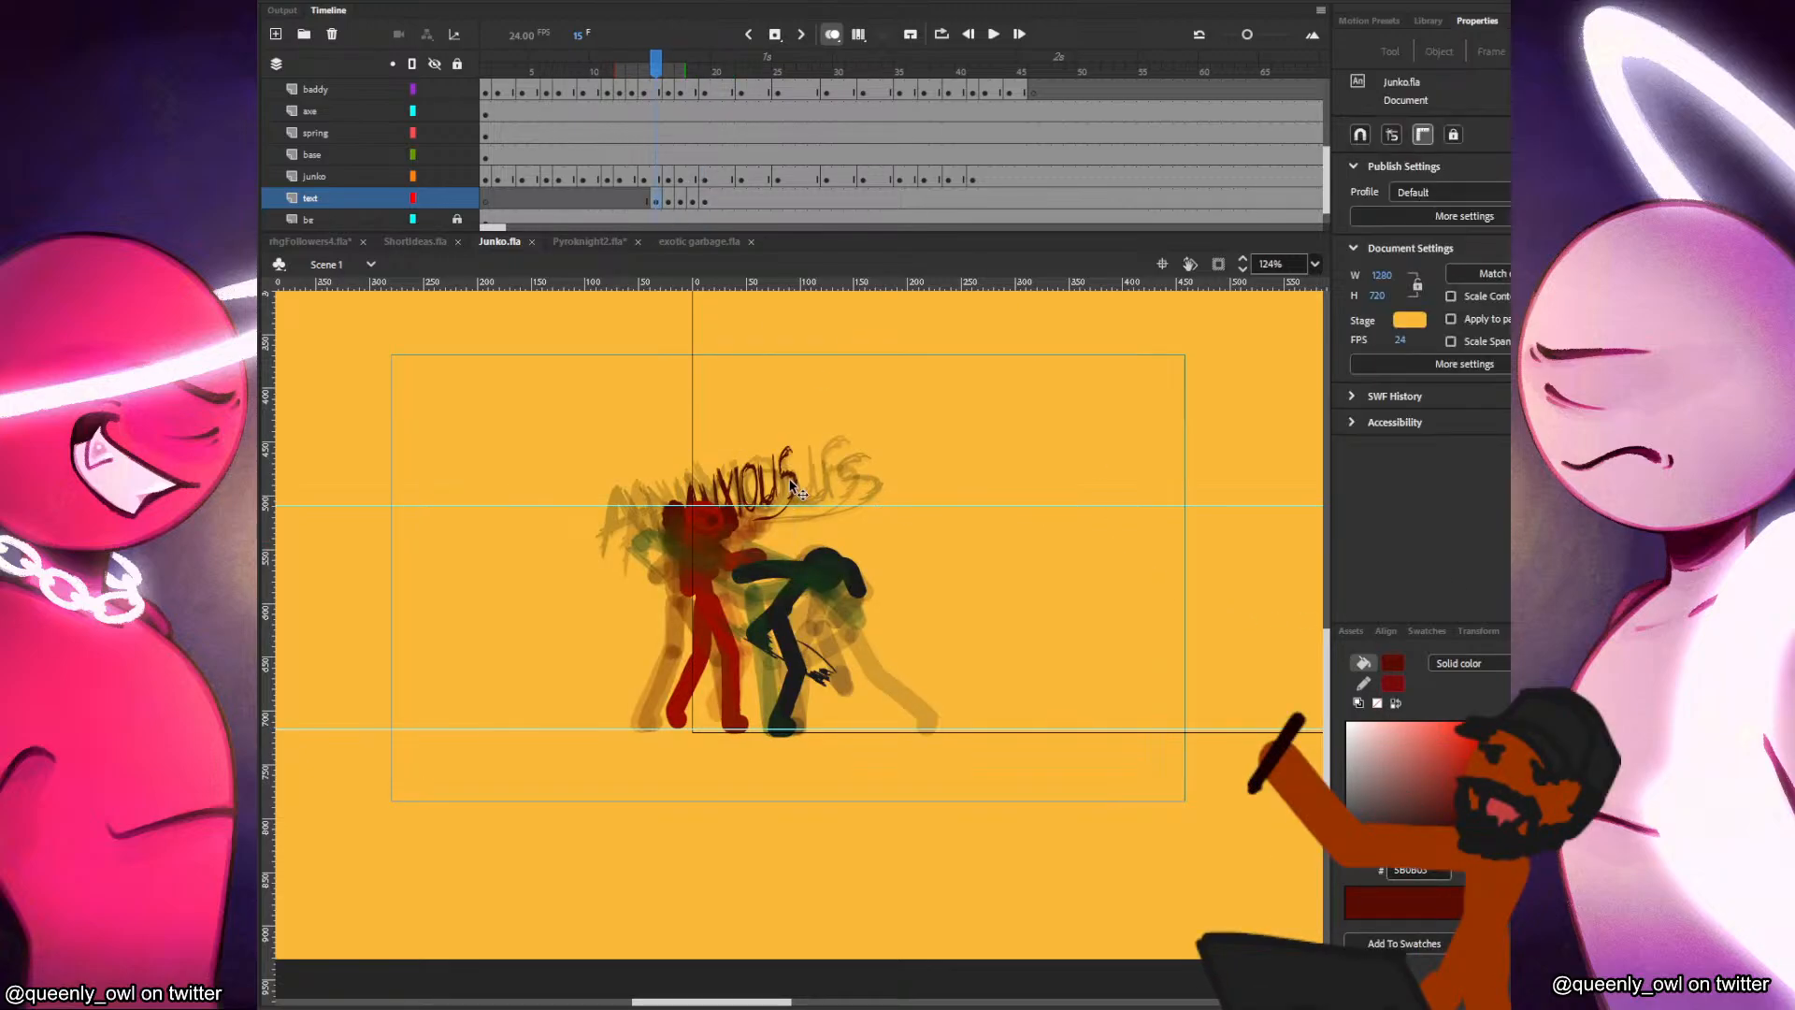
left_click(792, 487)
left_click(1533, 541)
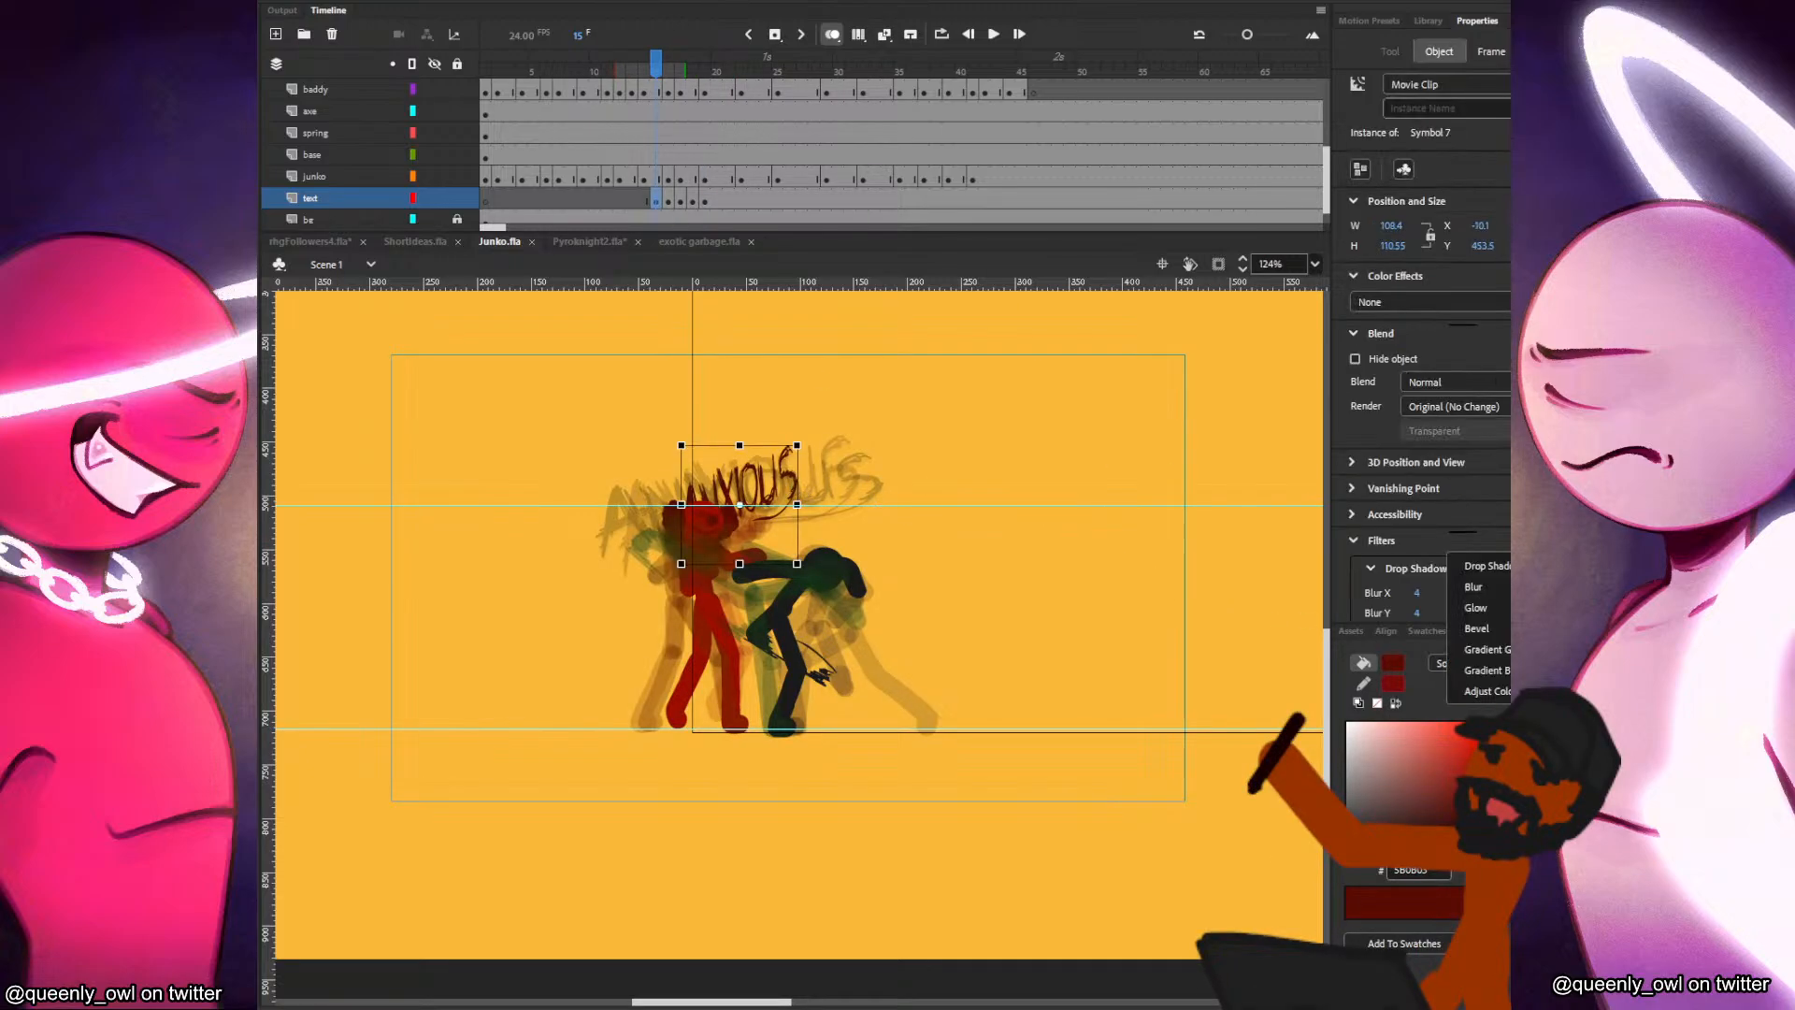
left_click(1476, 587)
mouse_move(1402, 604)
left_mouse_down()
mouse_move(1386, 603)
mouse_move(1427, 581)
left_mouse_up()
left_click(1462, 597)
left_click(1085, 490)
Add a blur filter to the lettering on frame 16 and blur it horizontally only, with Blur Y at 0.
key("period")
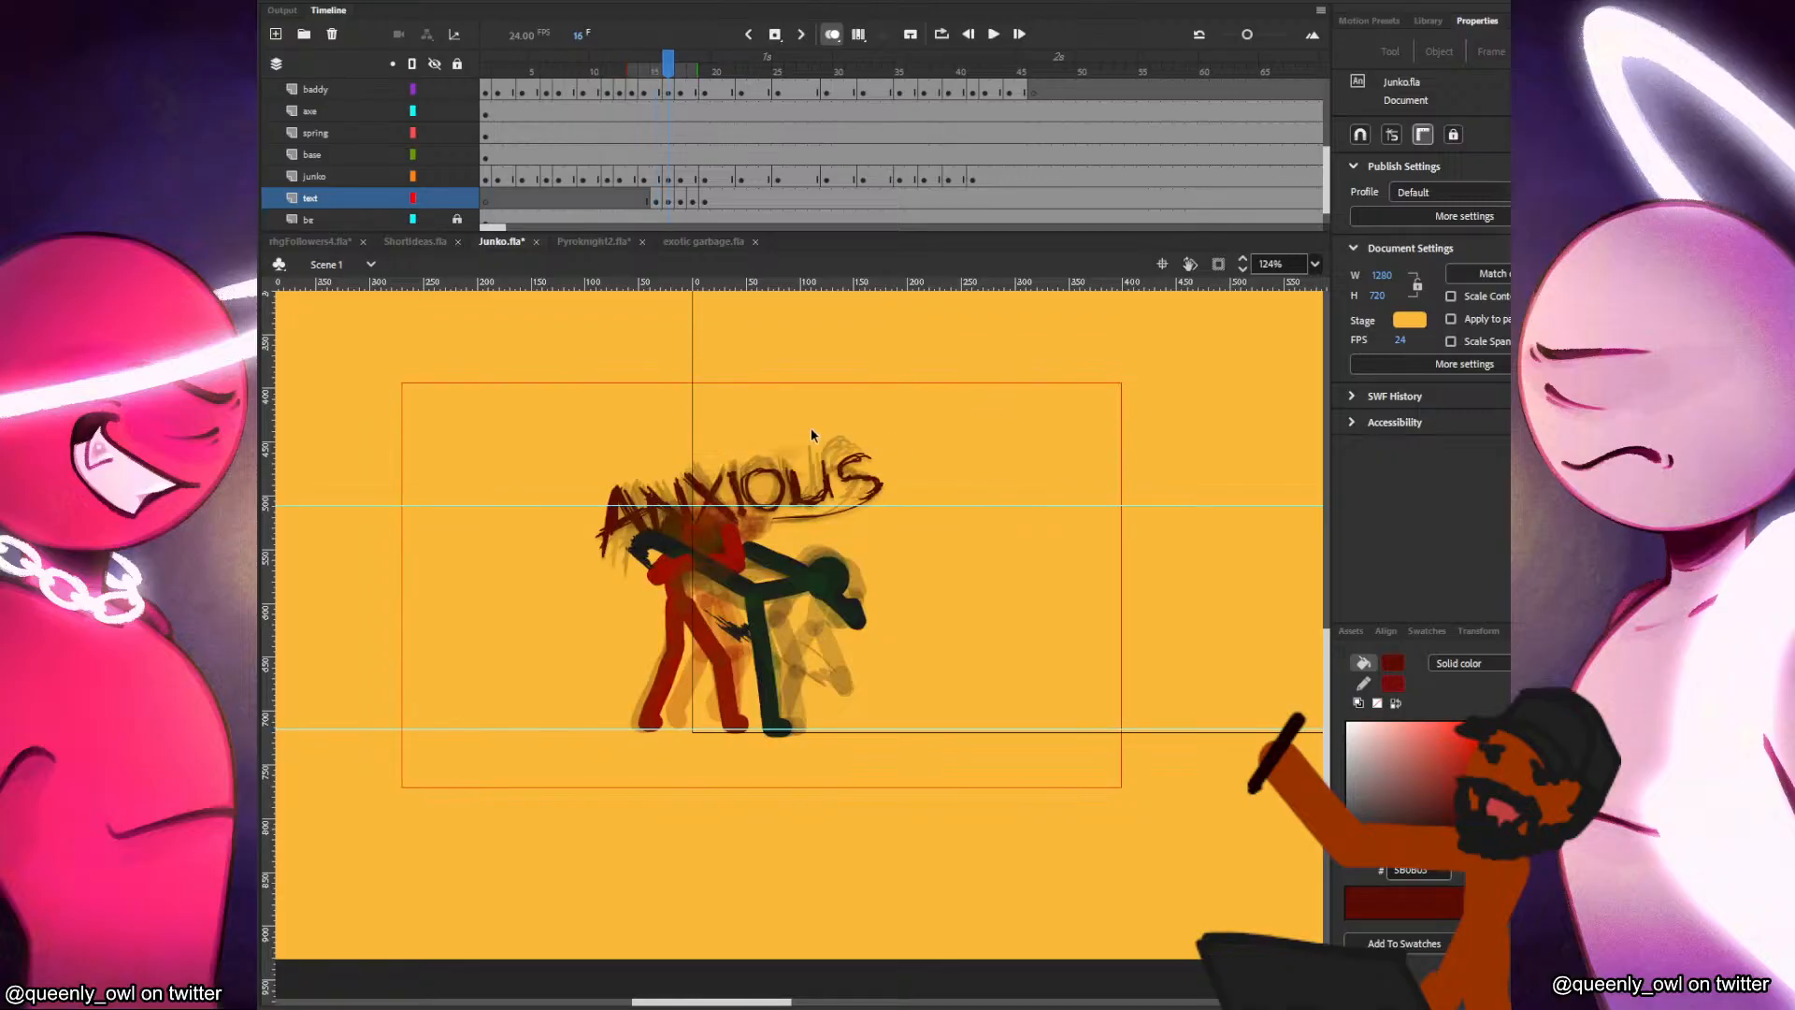
left_click(842, 482)
left_click(1520, 541)
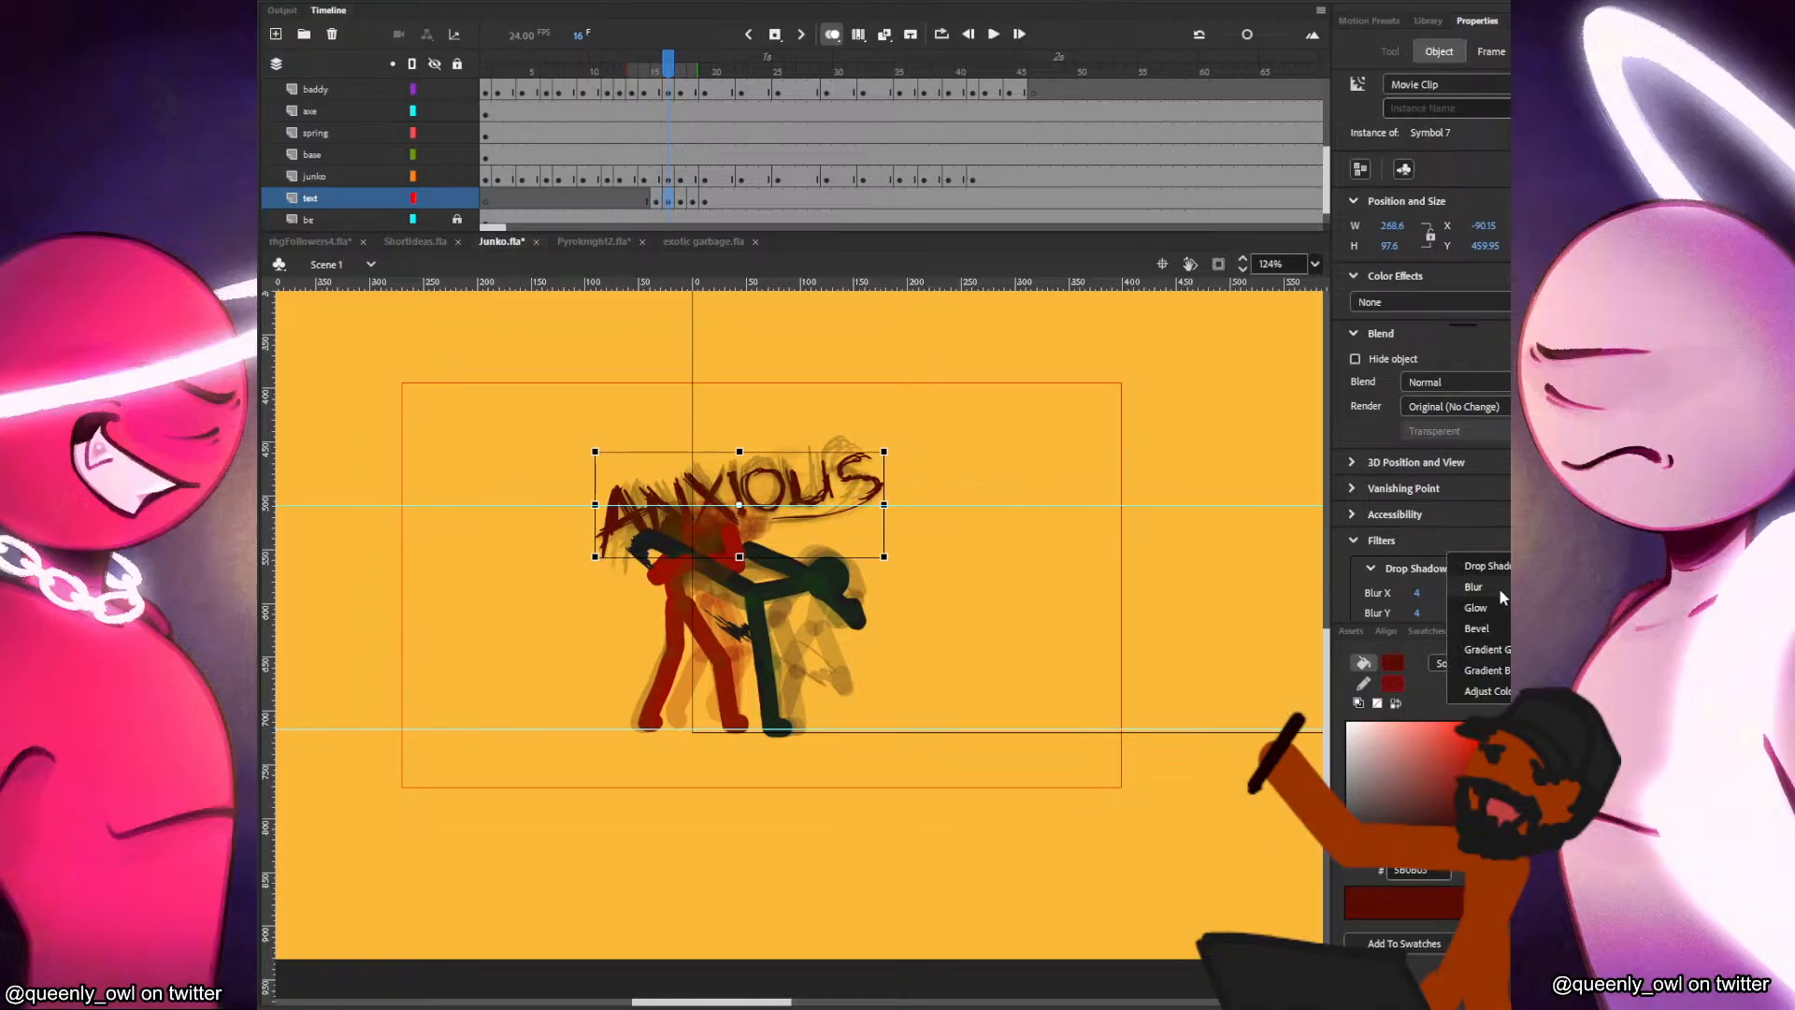
left_click(1500, 587)
mouse_move(1398, 603)
left_mouse_down()
mouse_move(1378, 603)
mouse_move(1406, 583)
left_mouse_up()
left_click(1401, 583)
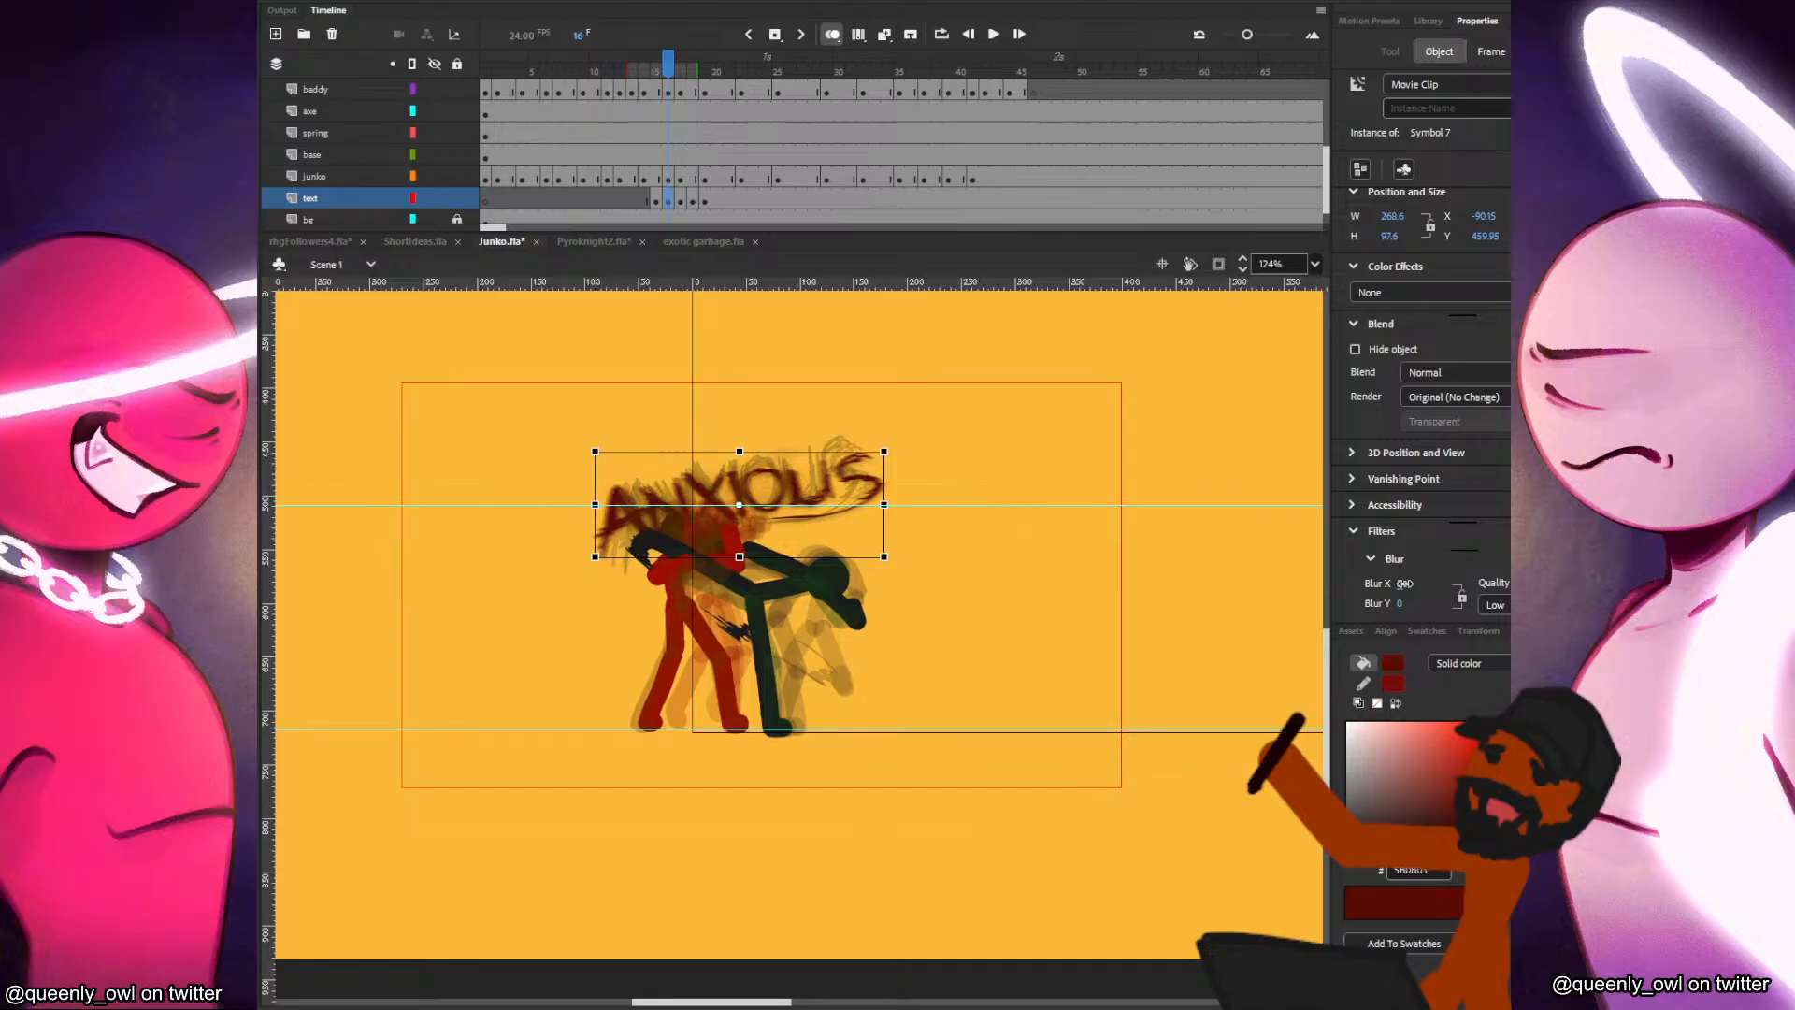
left_click(1088, 489)
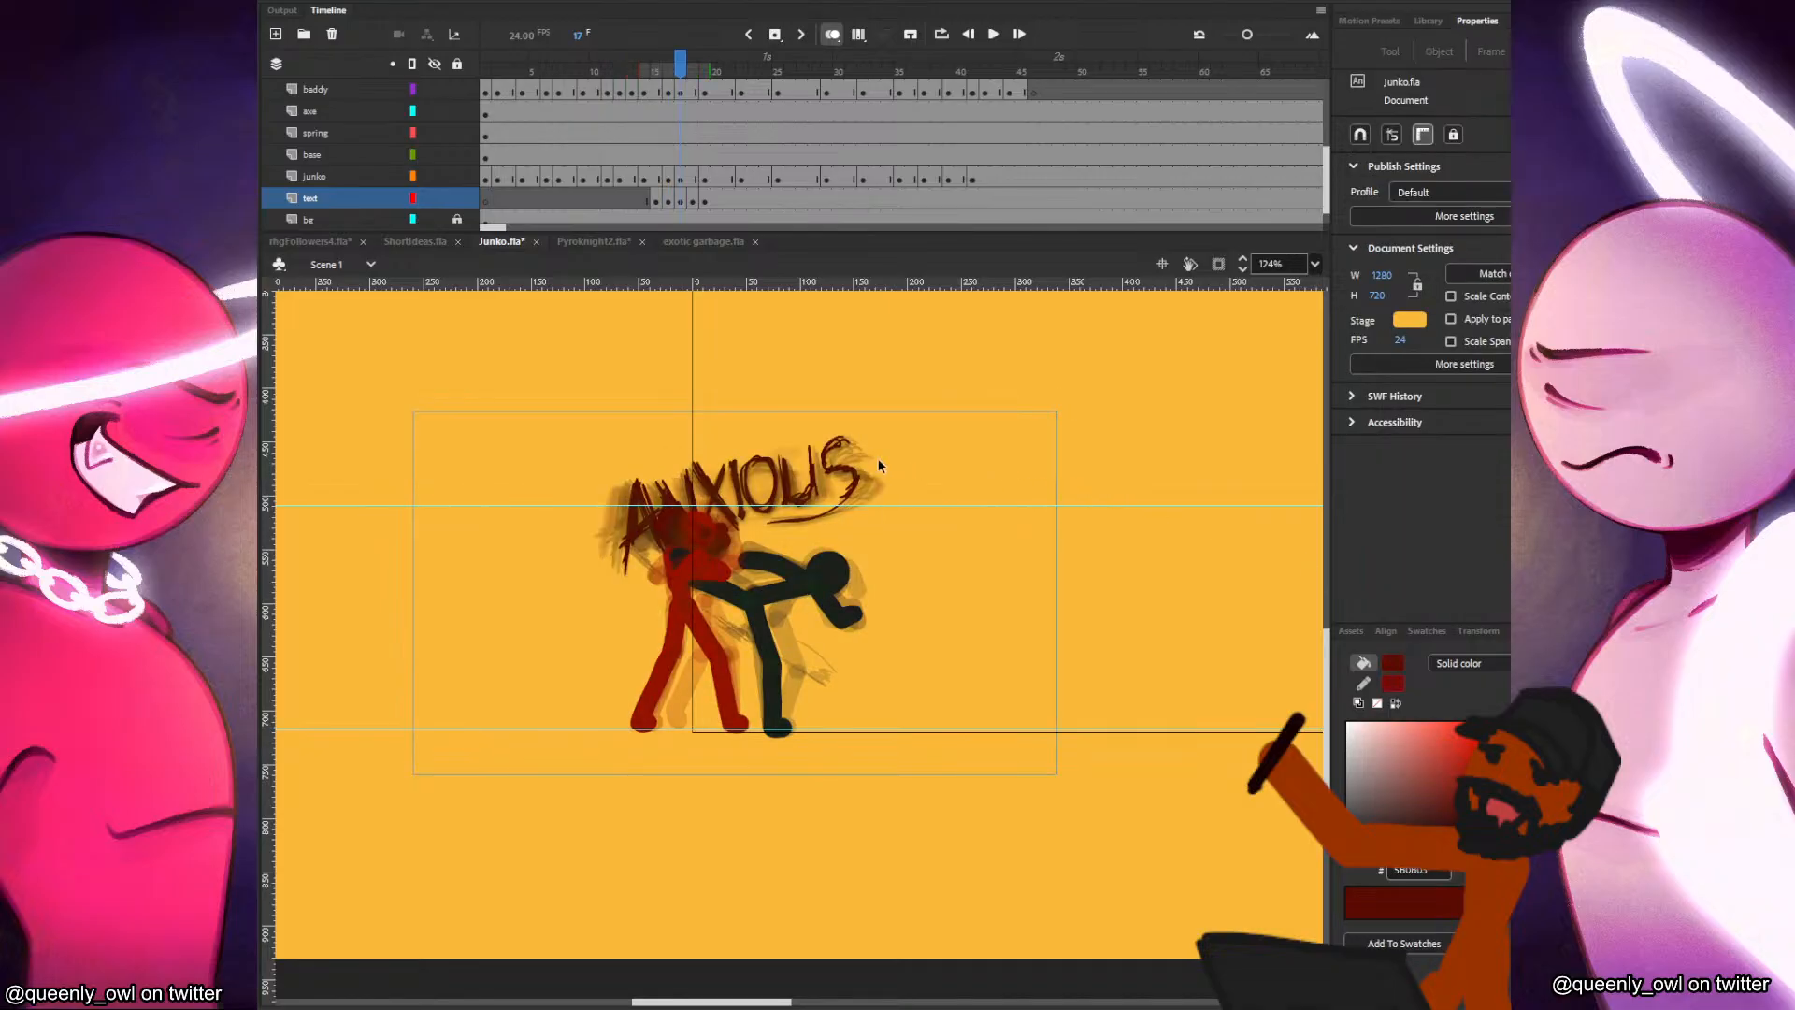
Hold the frame 18 lettering one frame longer so its next keyframe falls on frame 20, and check the hold up to frame 29.
left_click(692, 202)
key("F5")
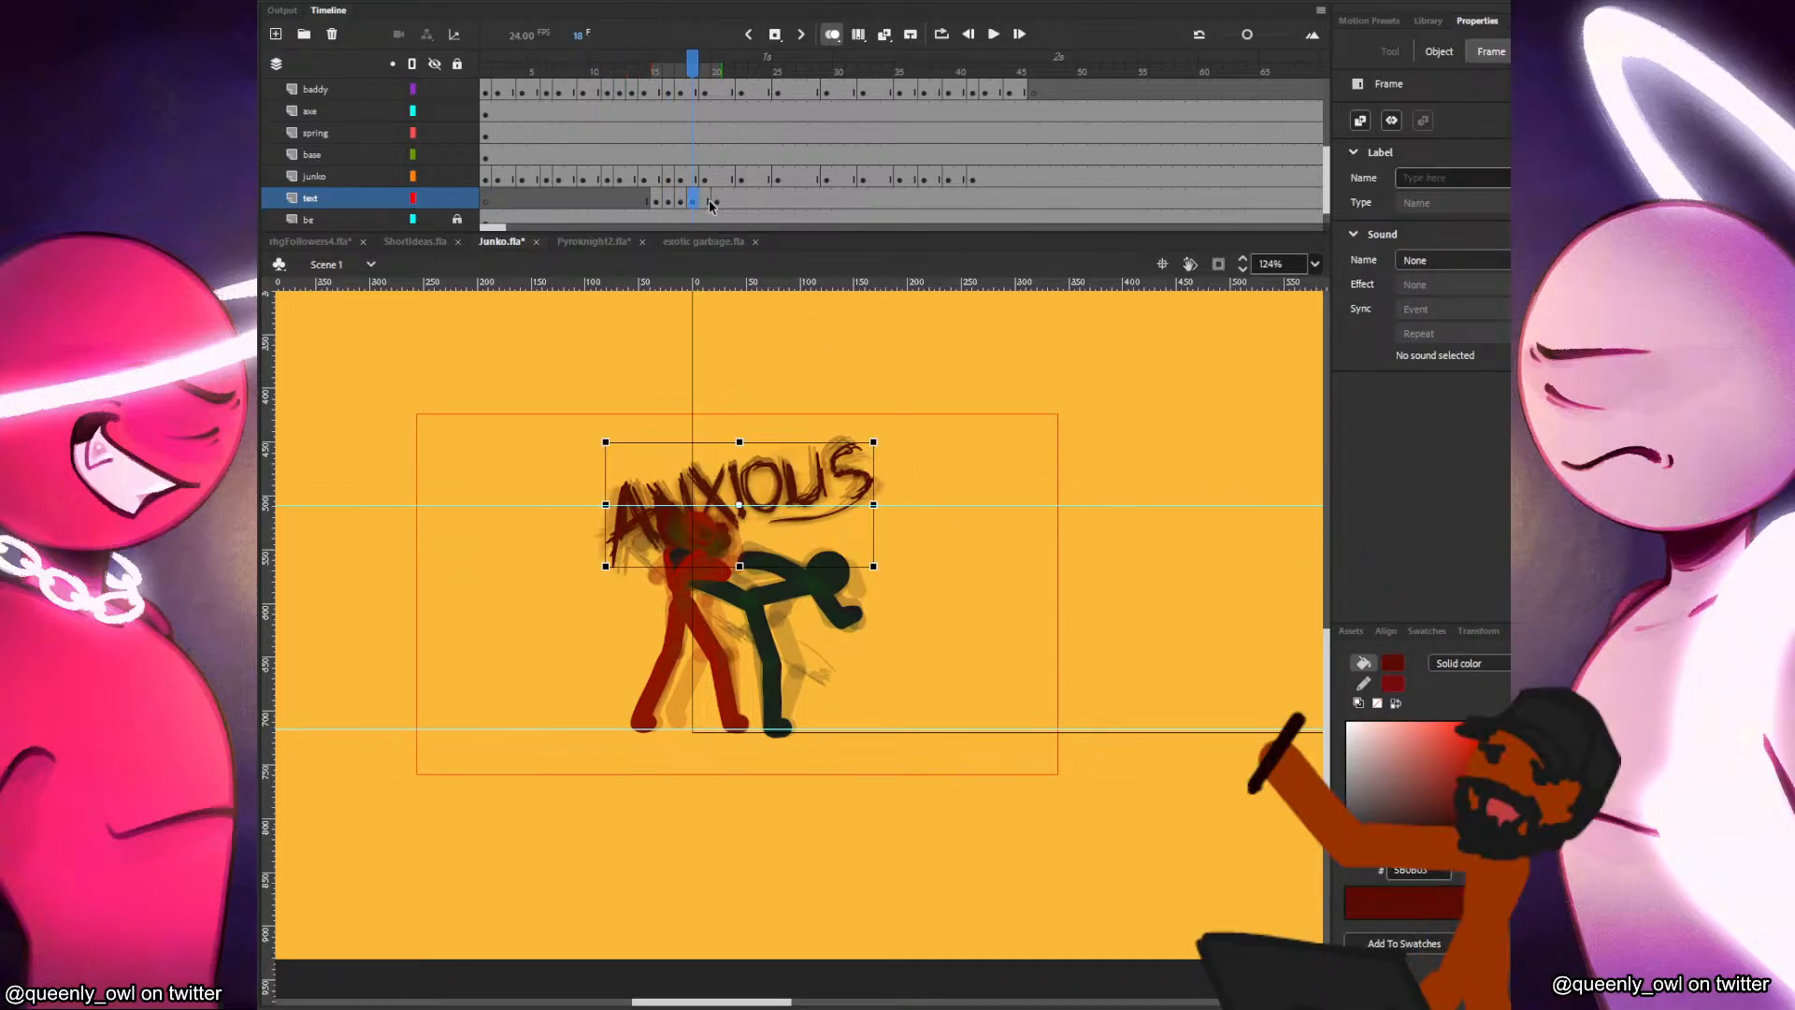
left_click(718, 202)
left_click_drag(735, 201, 805, 197)
left_click(816, 197)
left_click(826, 200)
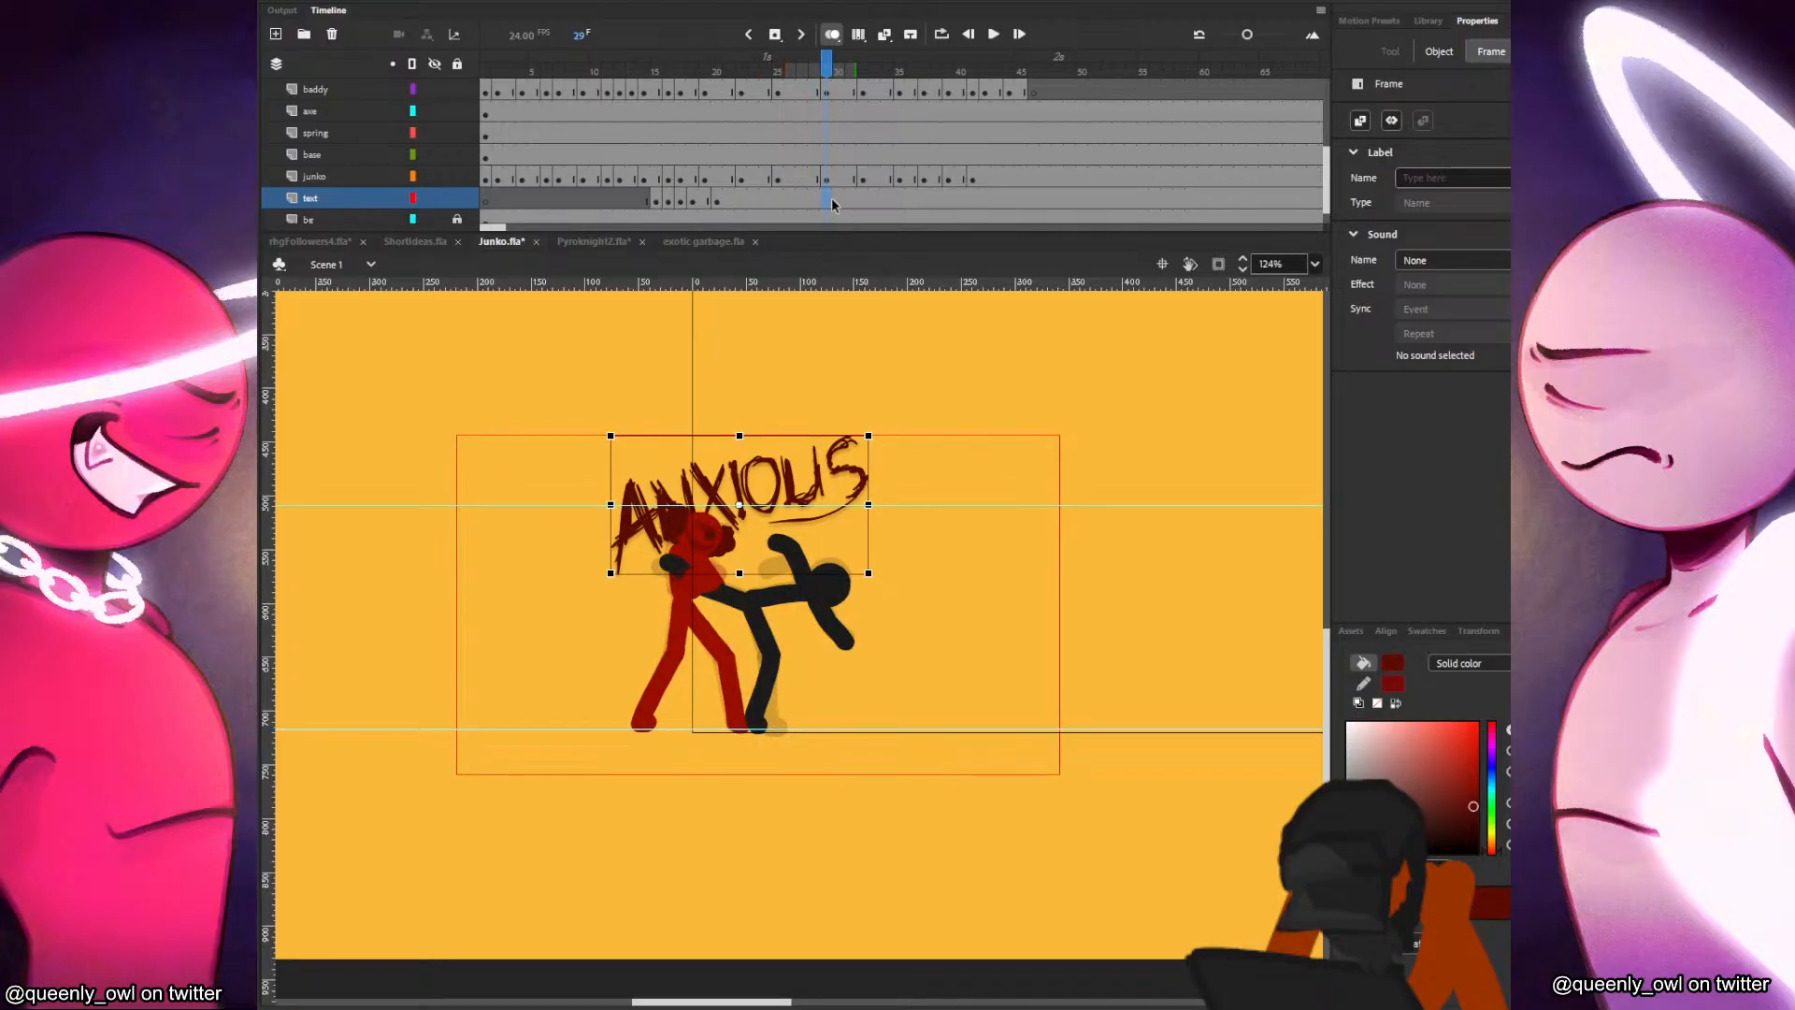
left_click(716, 200)
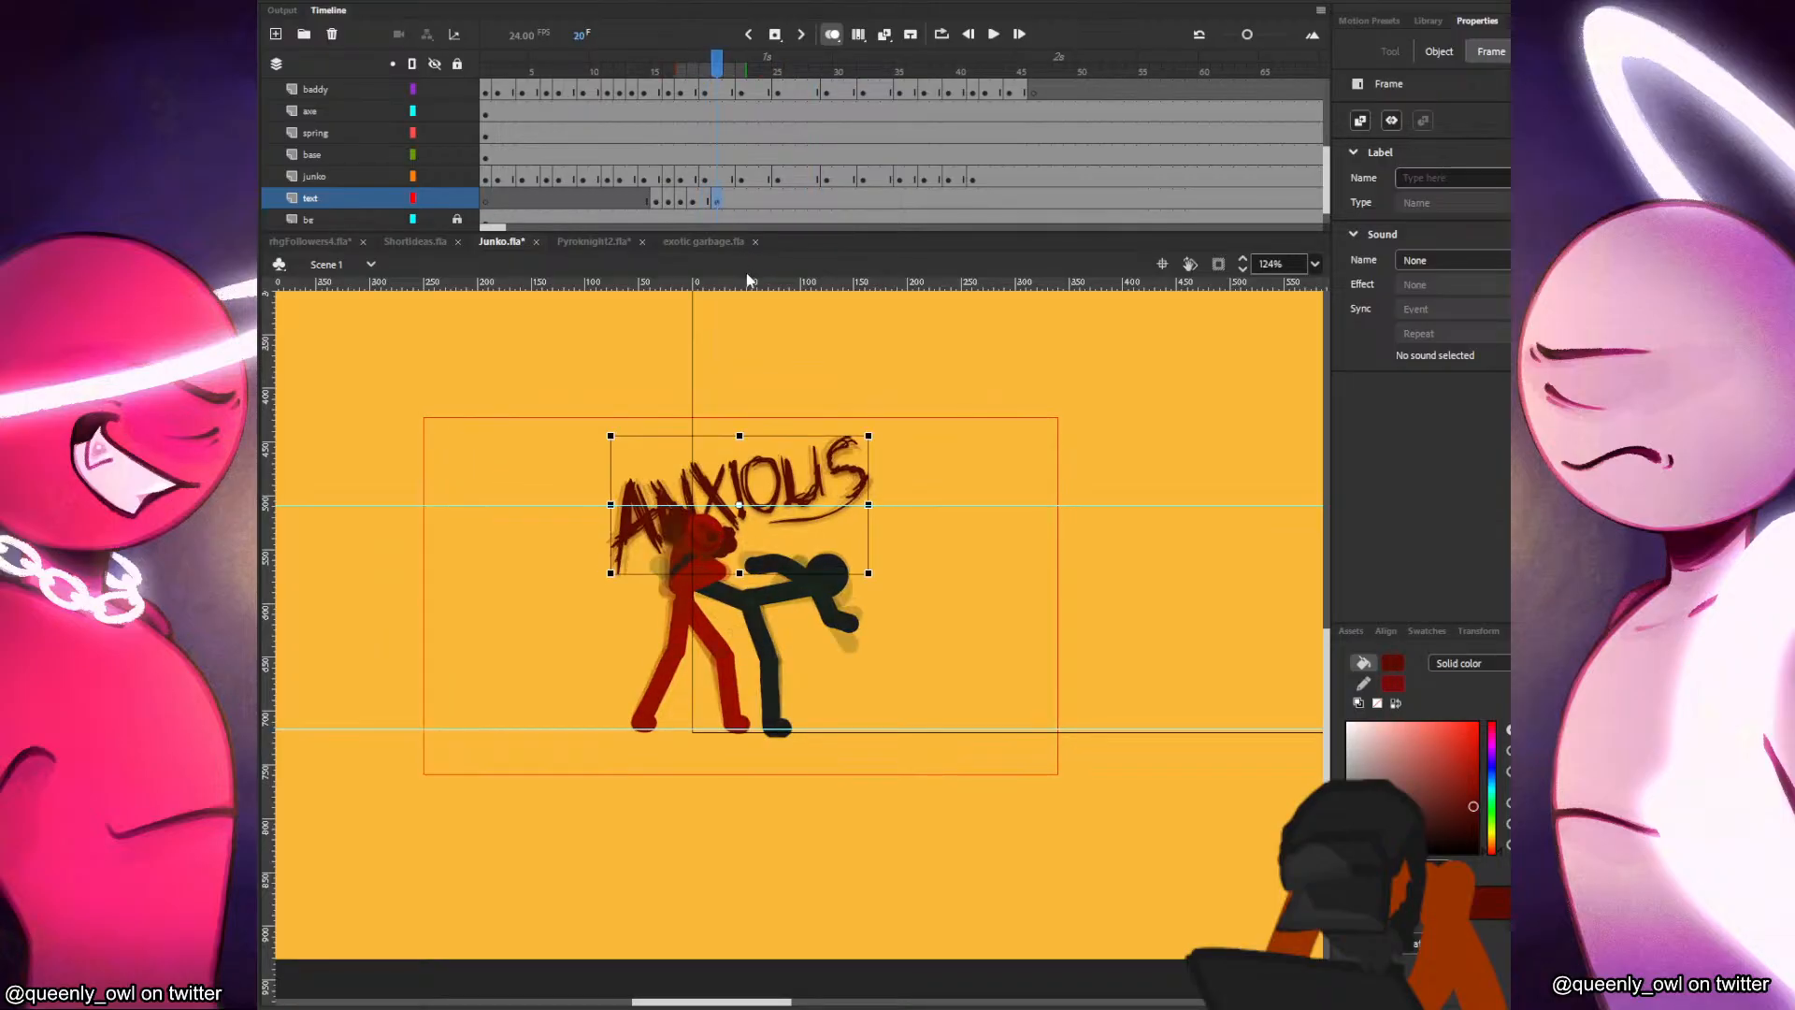
Add a text keyframe at frame 23 with the lettering slightly wider and flatter, and check the playback through to frame 31.
left_click(747, 208)
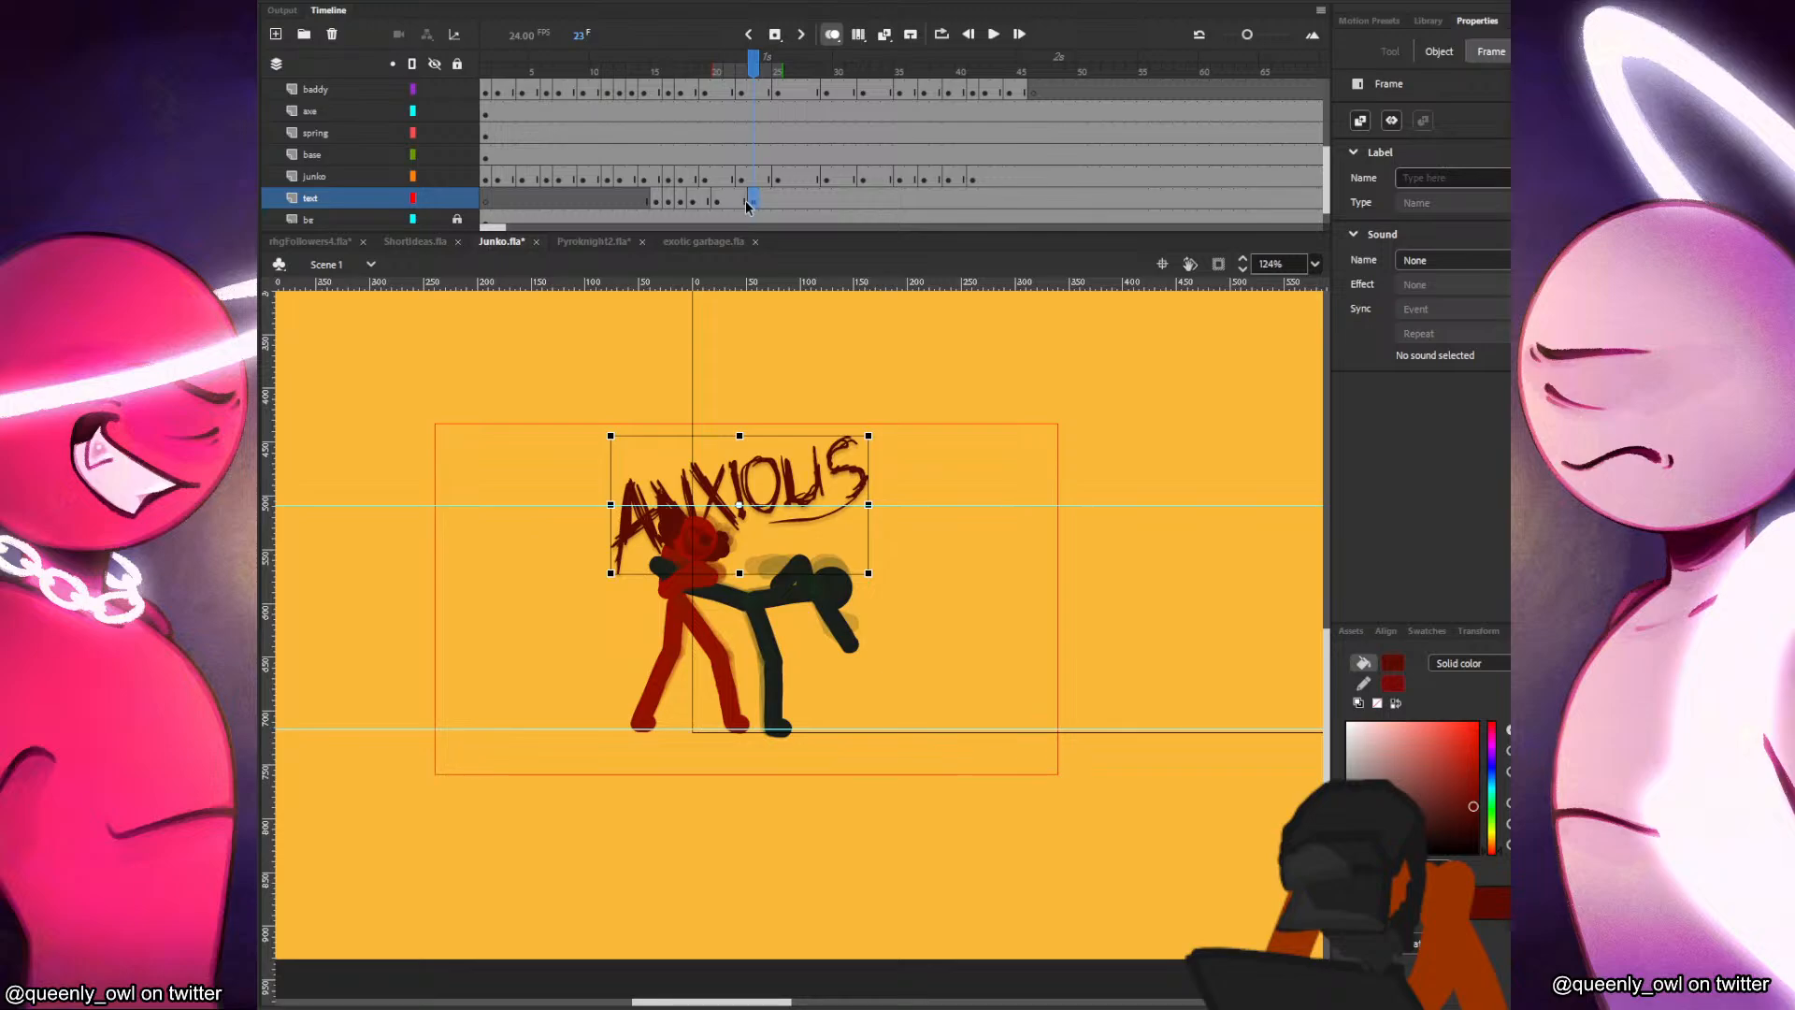
left_click_drag(869, 435, 880, 445)
key("Return")
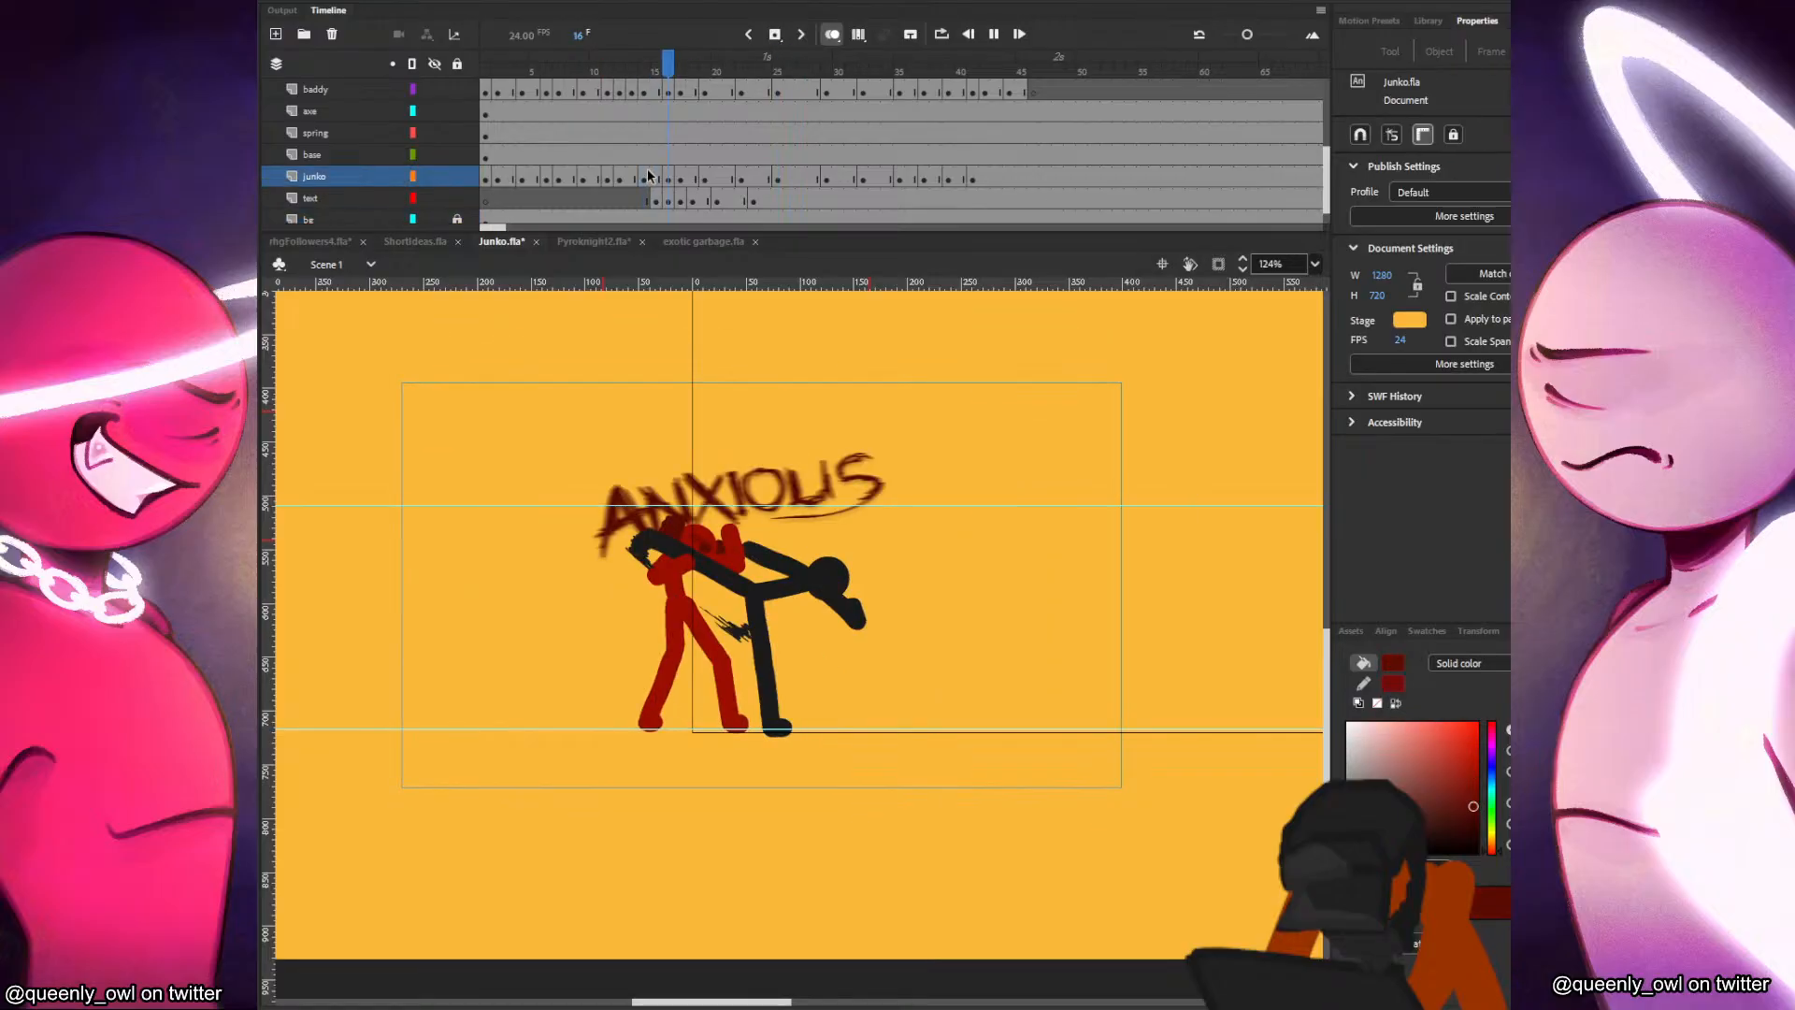
left_click(827, 198)
left_click(849, 198)
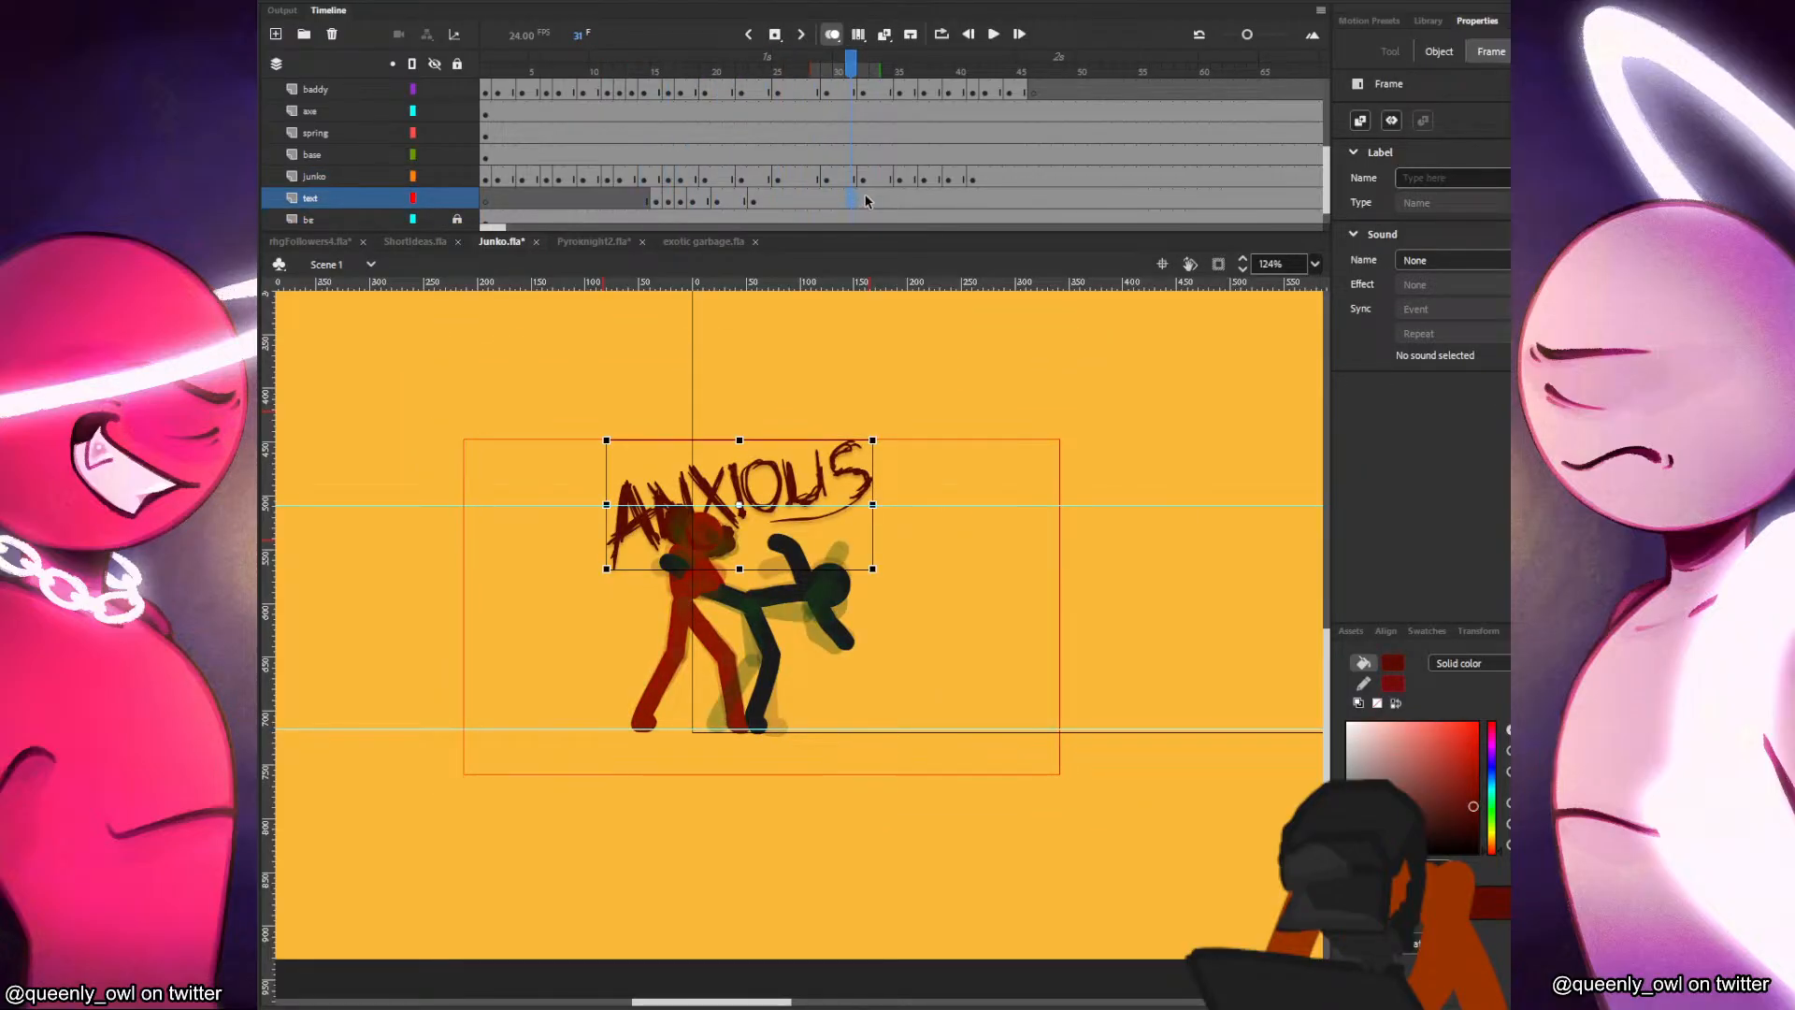
Add a text keyframe at frame 32 and end the lettering with a blank keyframe placed at frame 42.
left_click(874, 198)
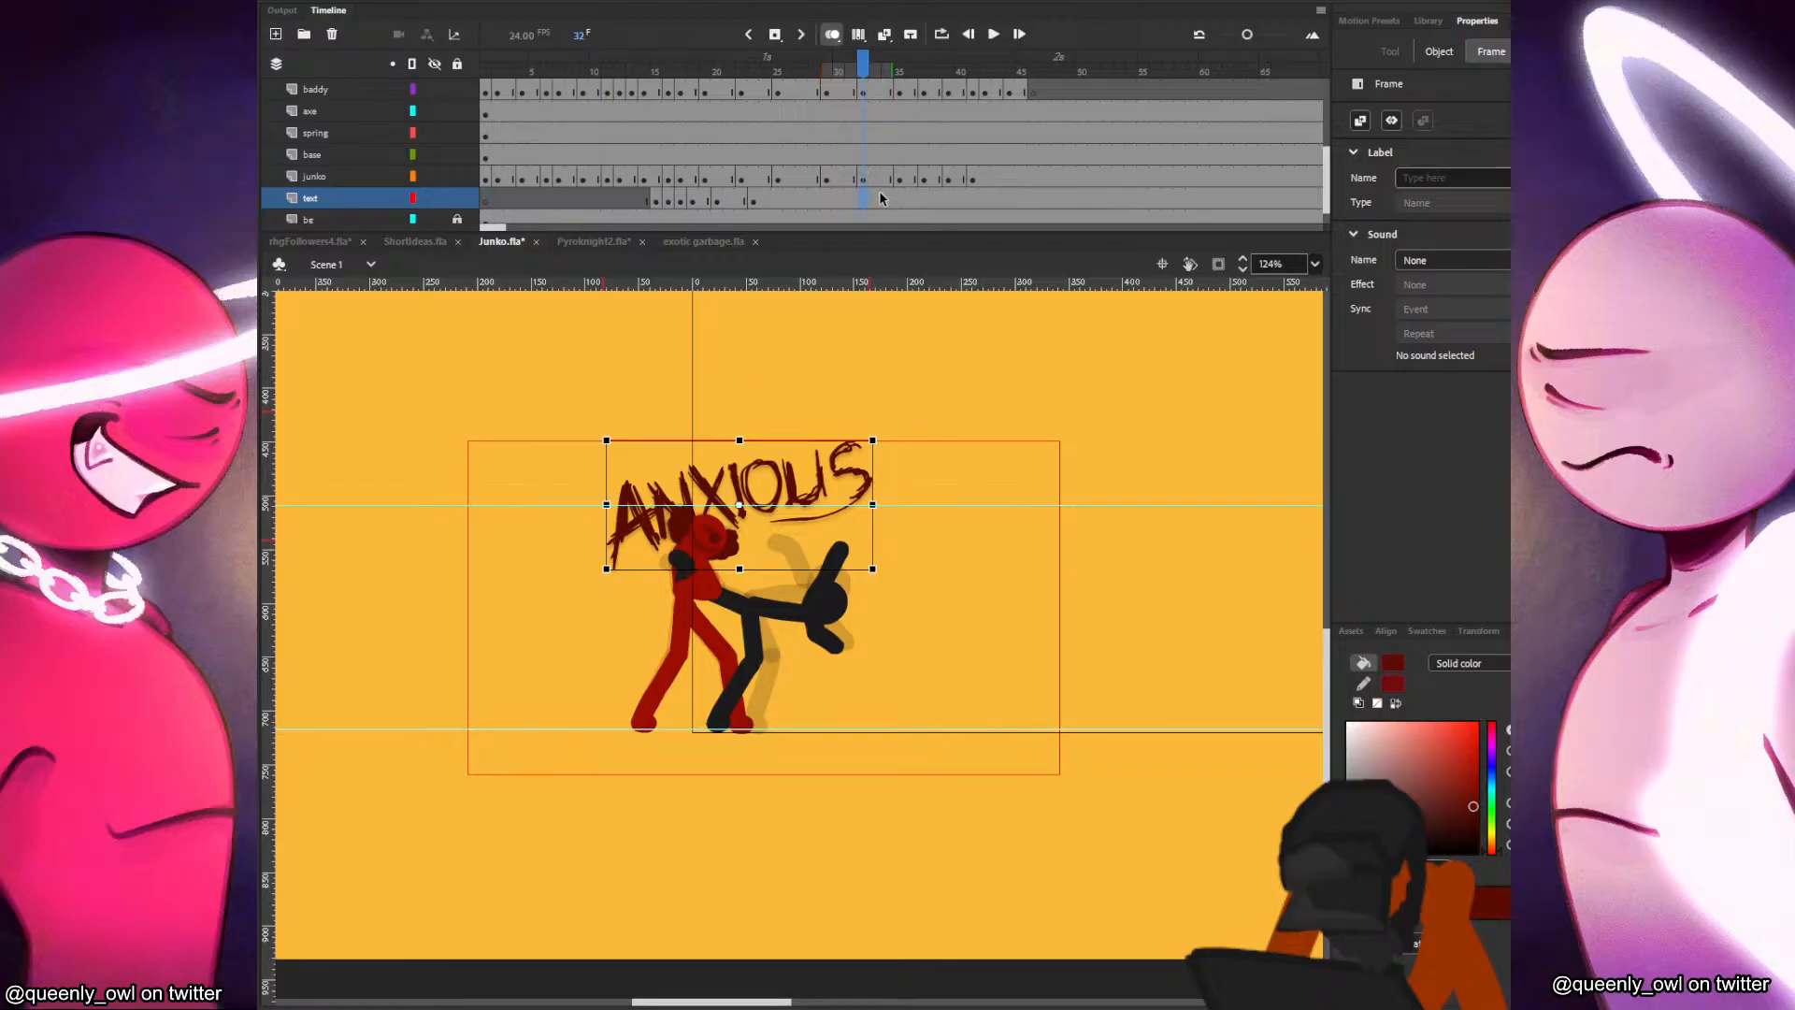
left_click(954, 197)
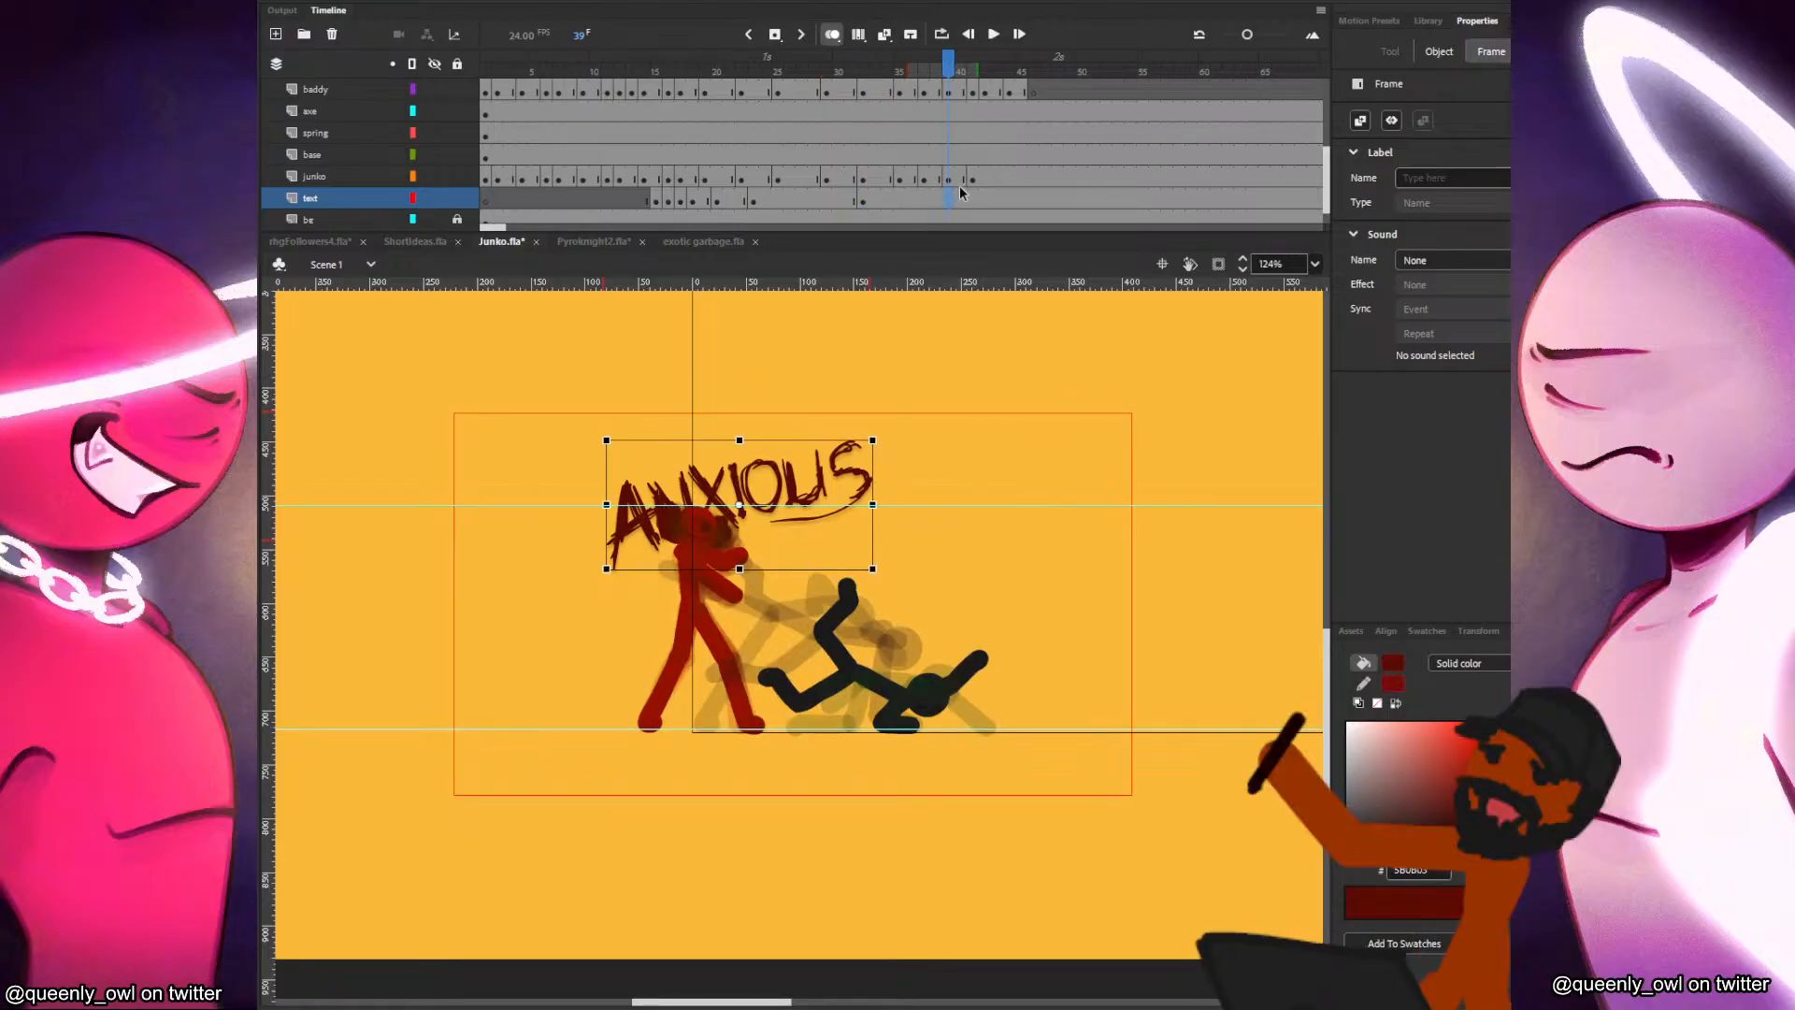
key("F7")
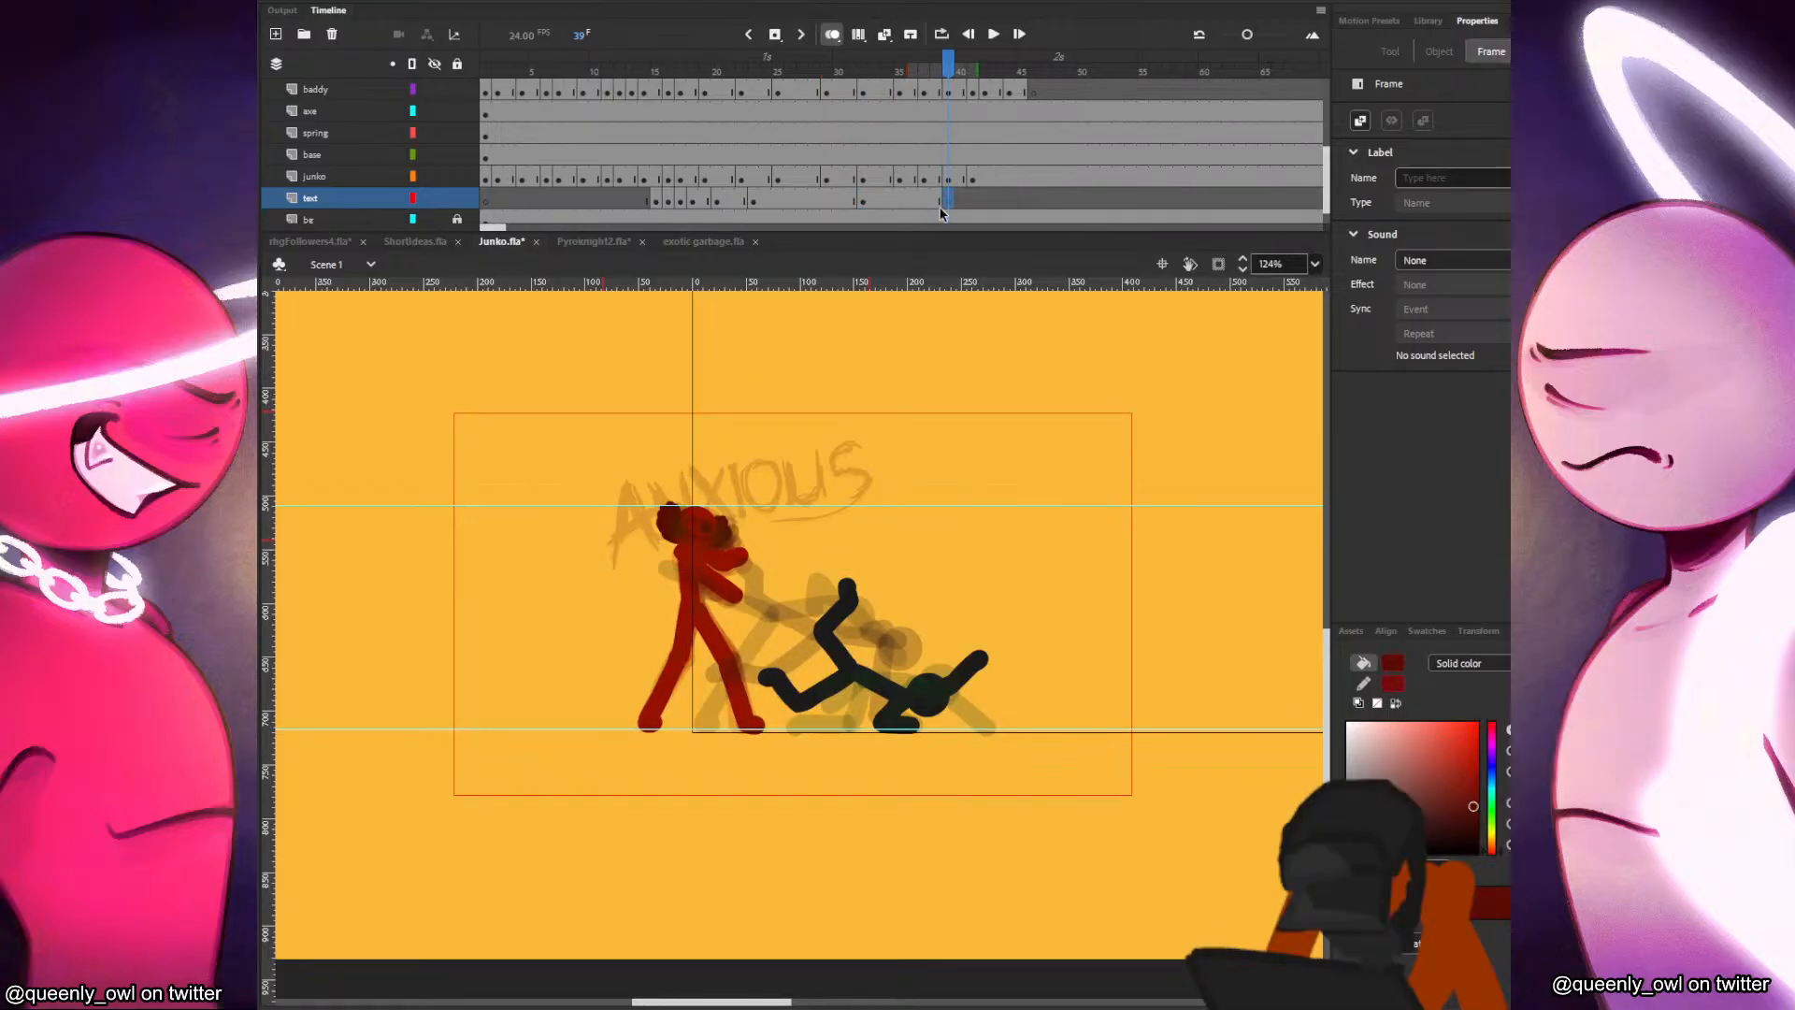
left_click_drag(983, 200, 984, 201)
Create a classic tween from frame 32 on the text layer and fade the frame 41 lettering out completely with an Alpha color effect.
right_click(925, 197)
left_click(978, 211)
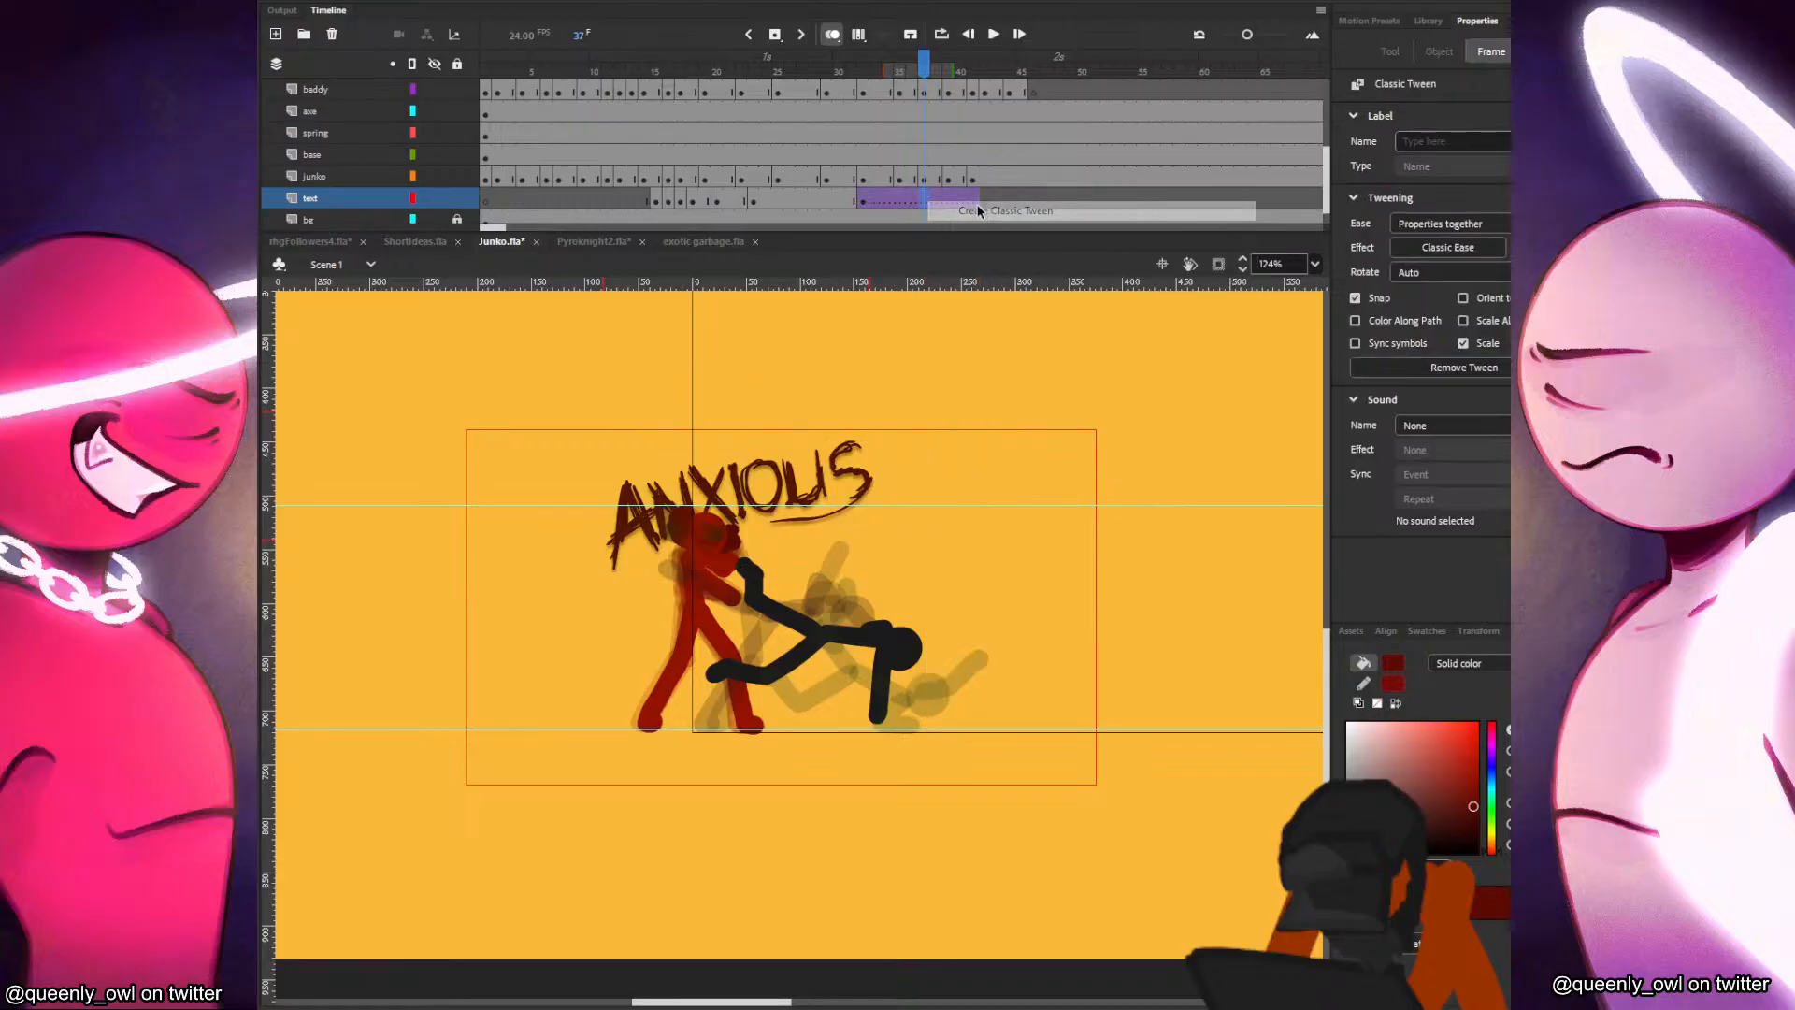
left_click(972, 204)
left_click(828, 498)
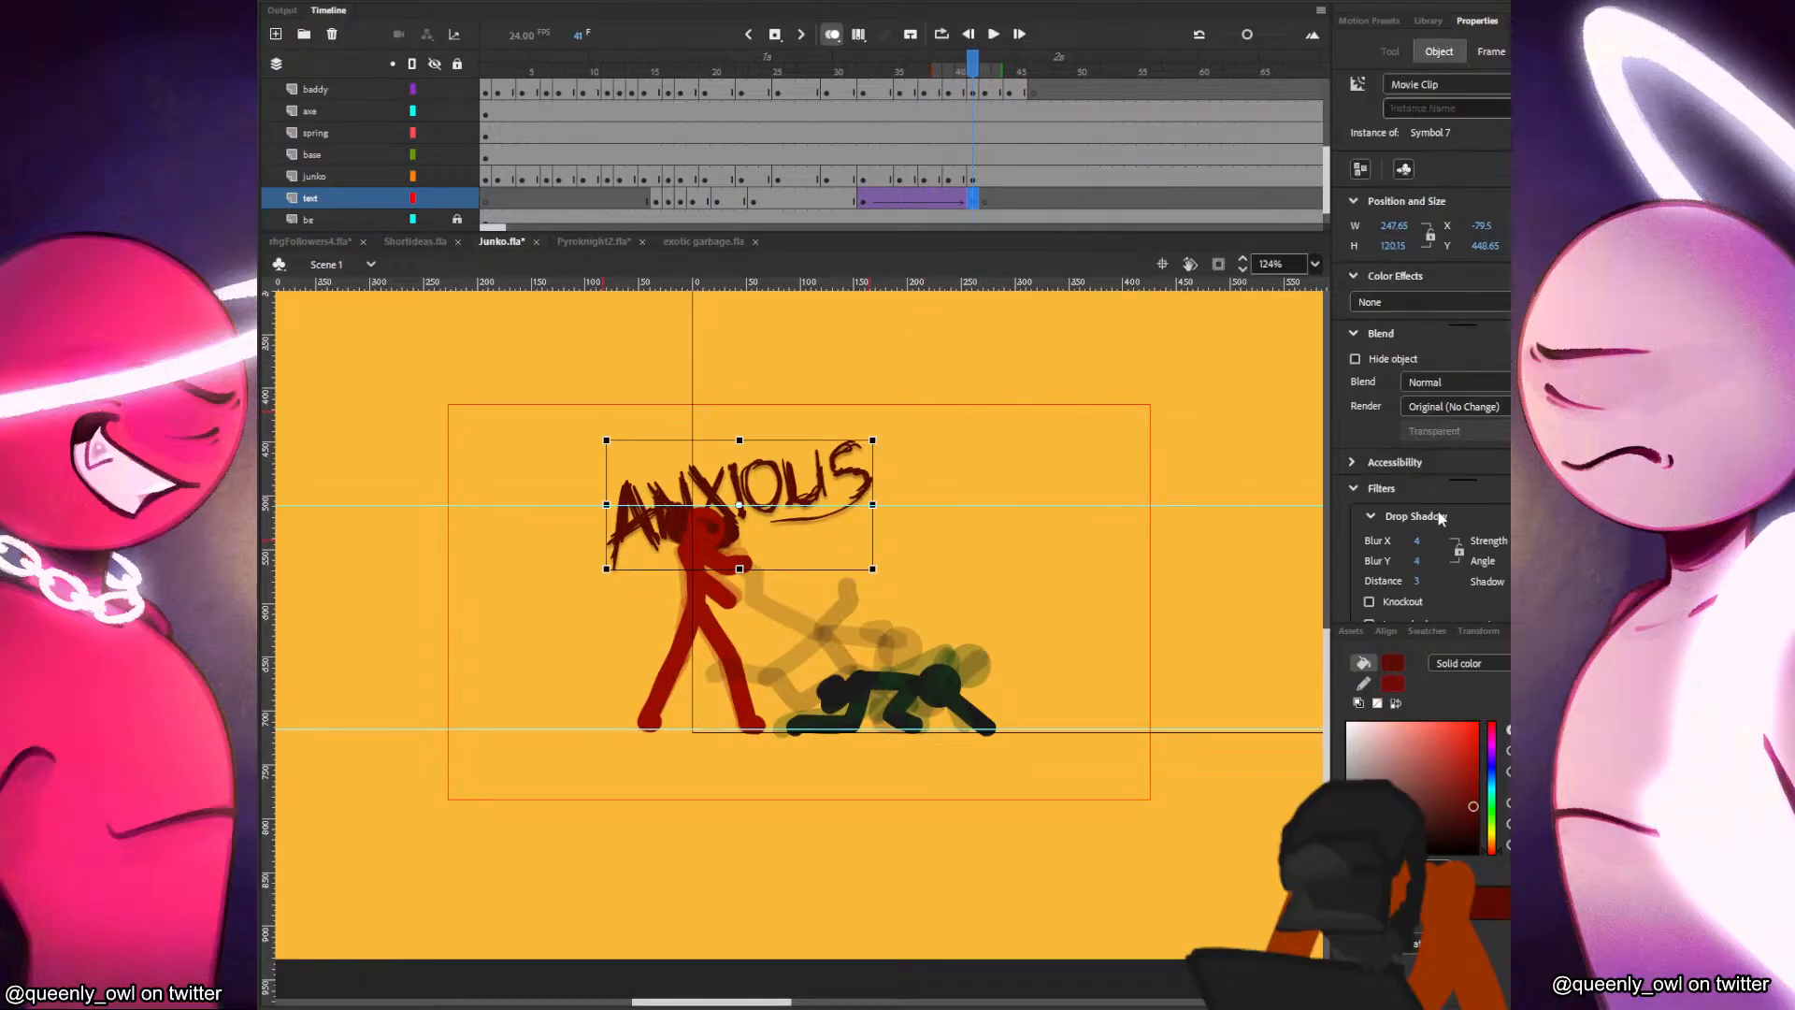
left_click(1393, 302)
left_click(1384, 413)
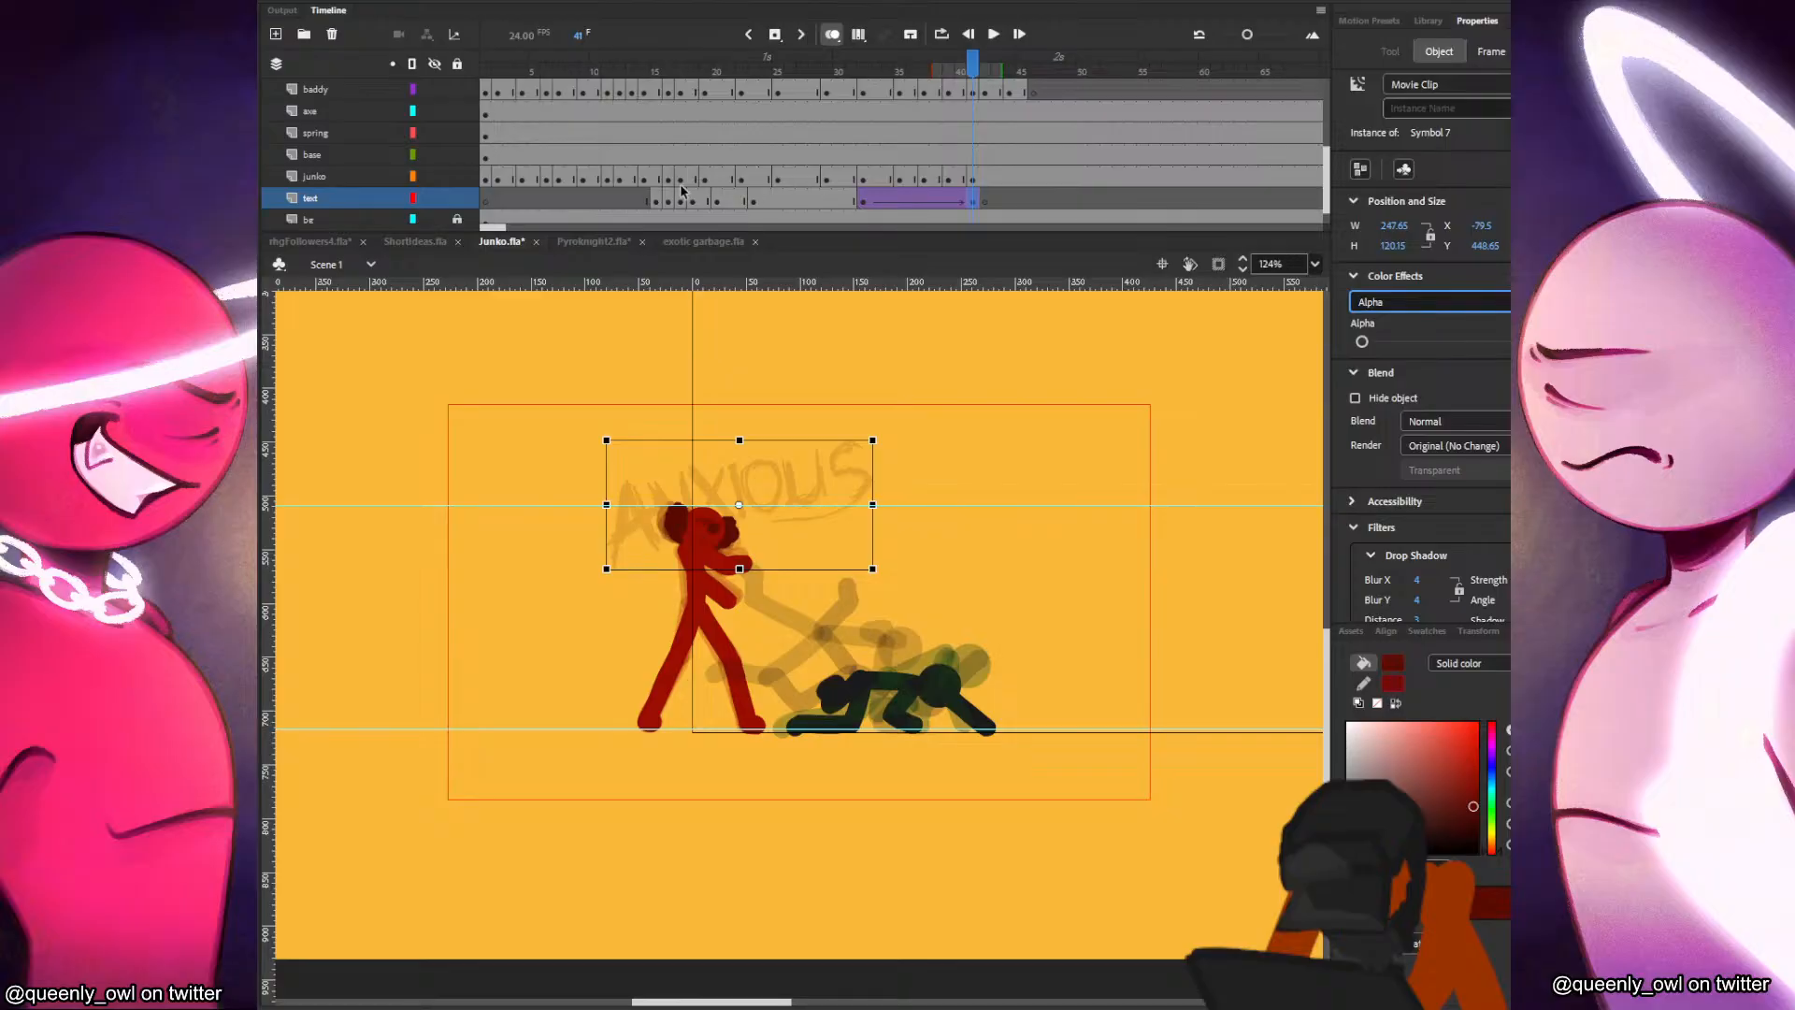
left_click(1363, 342)
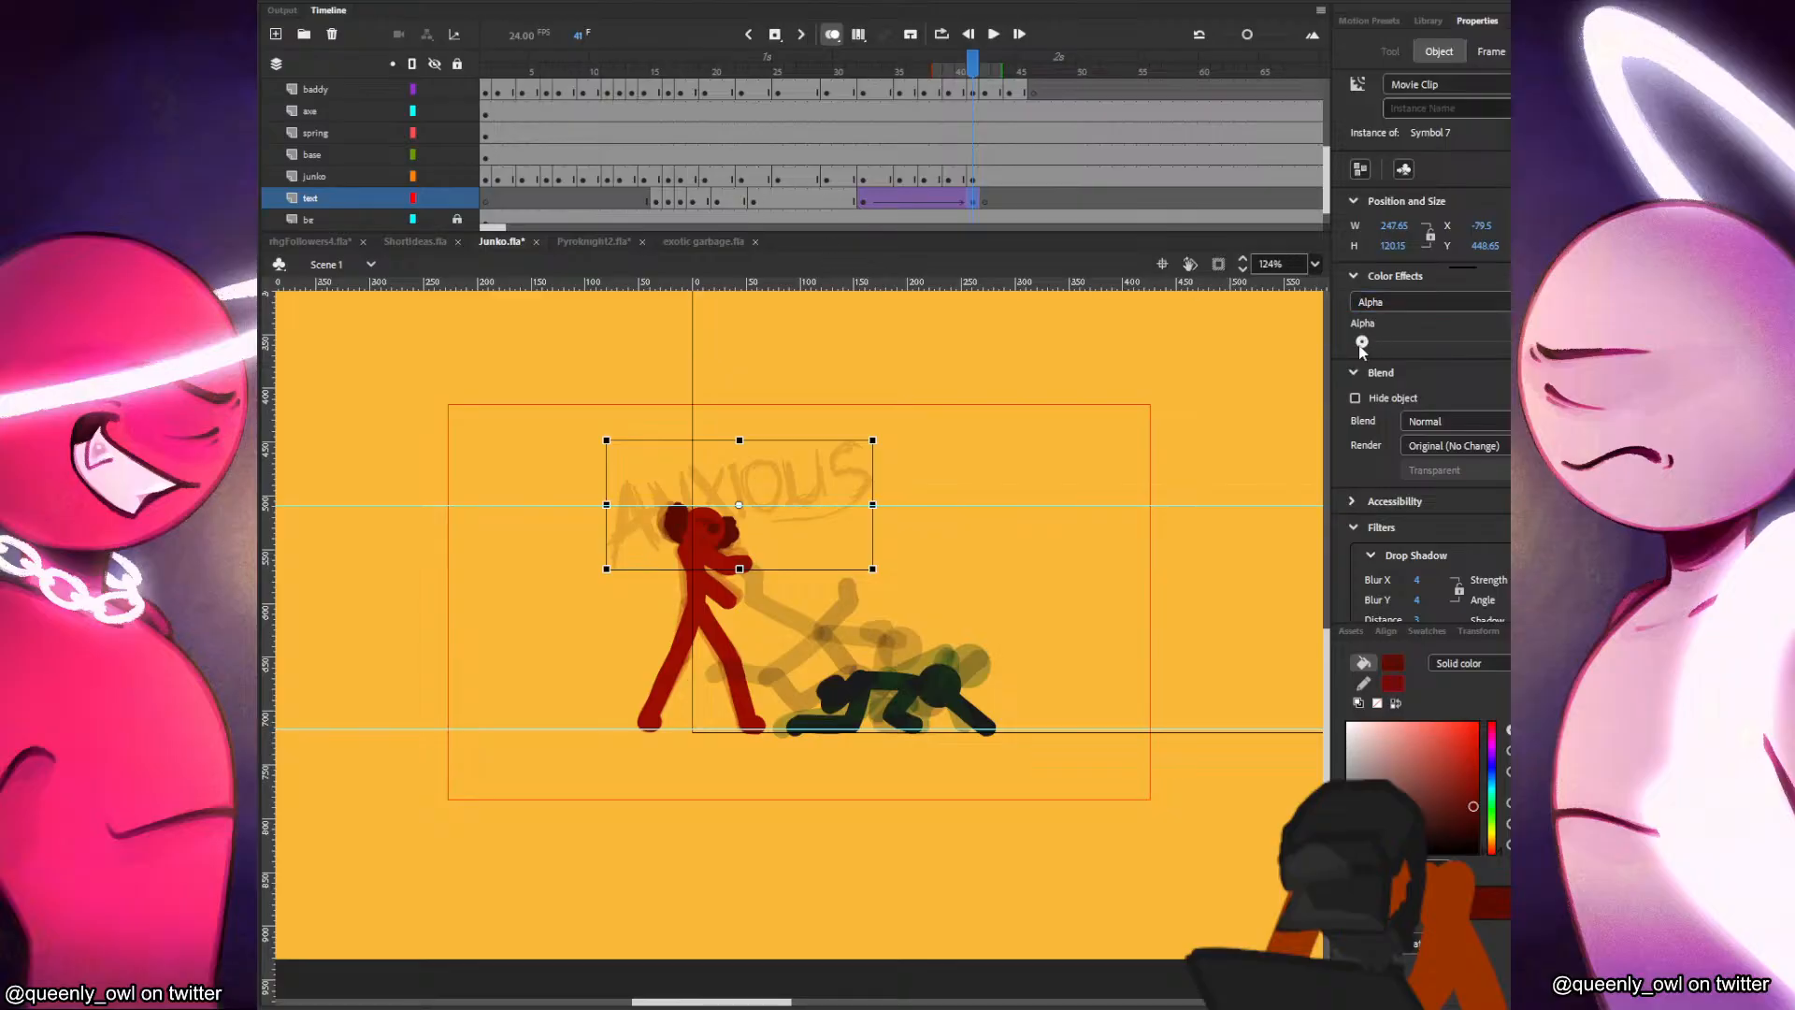
Test the movie, rewinding and replaying it several times to check the lettering's impact and fade-out, and close the preview.
left_click(639, 198)
key("Return")
key("ctrl+Return")
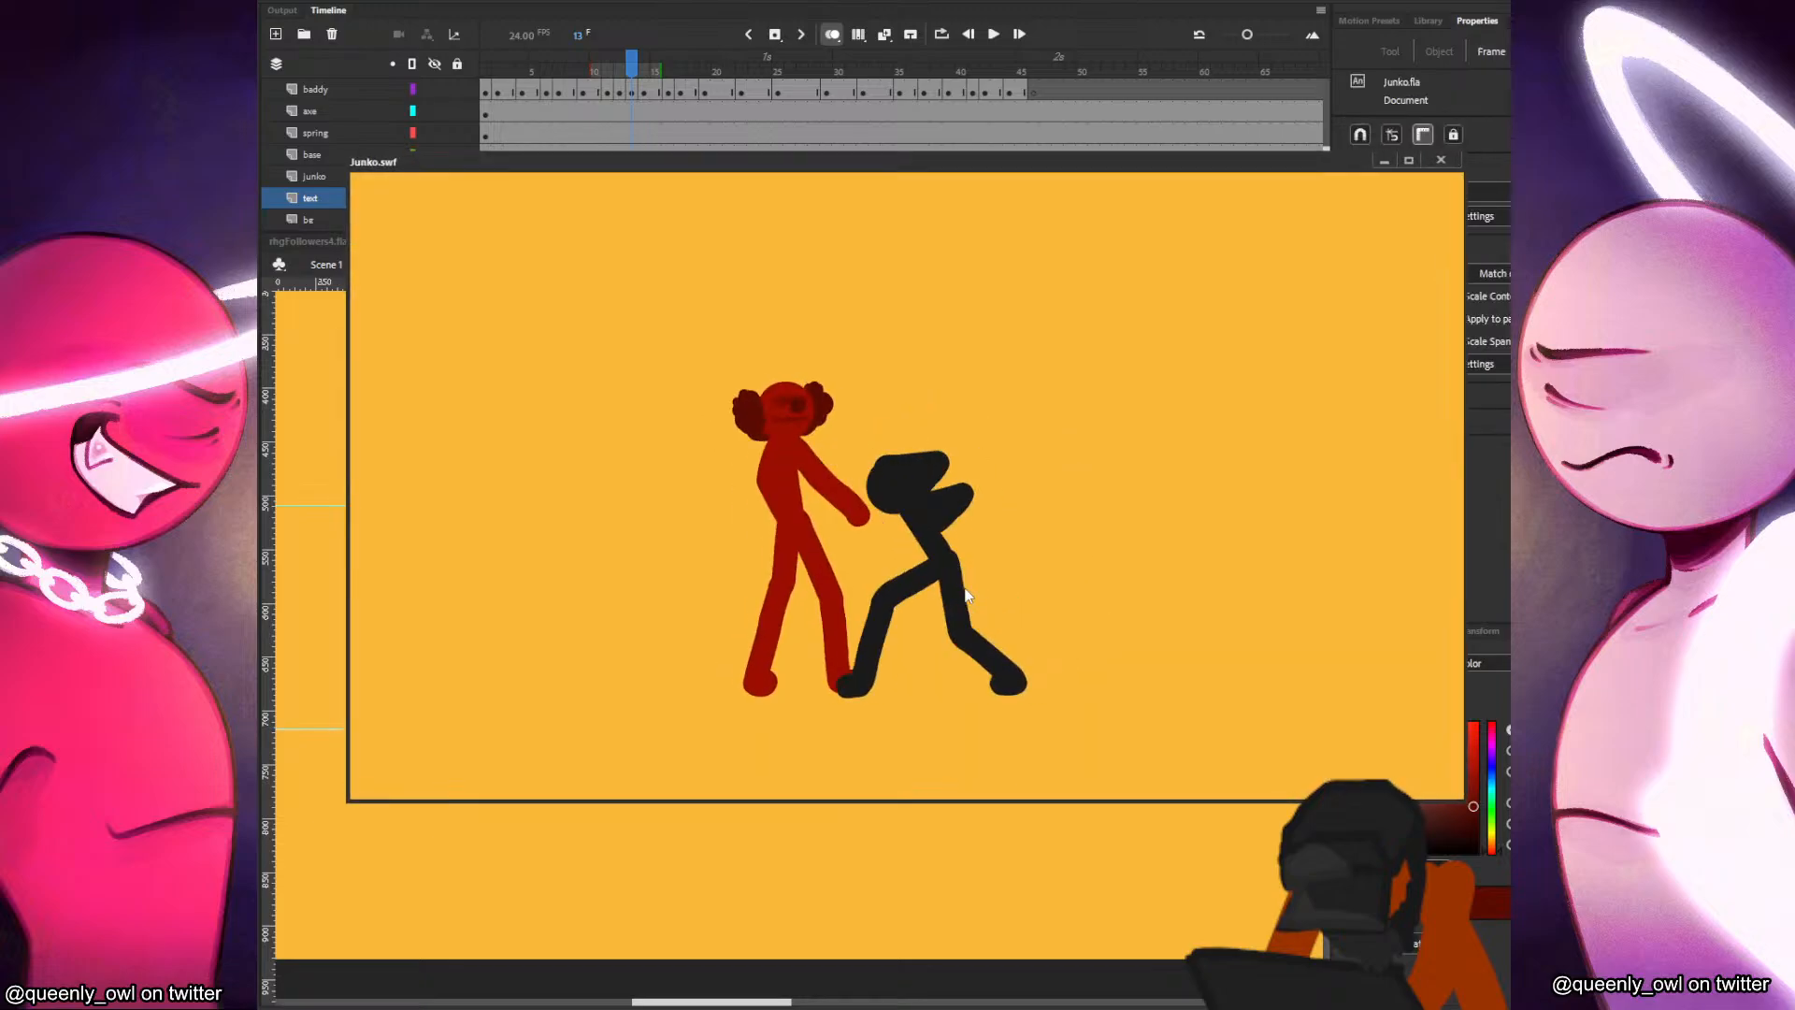
right_click(1329, 271)
left_click(1360, 437)
right_click(1207, 362)
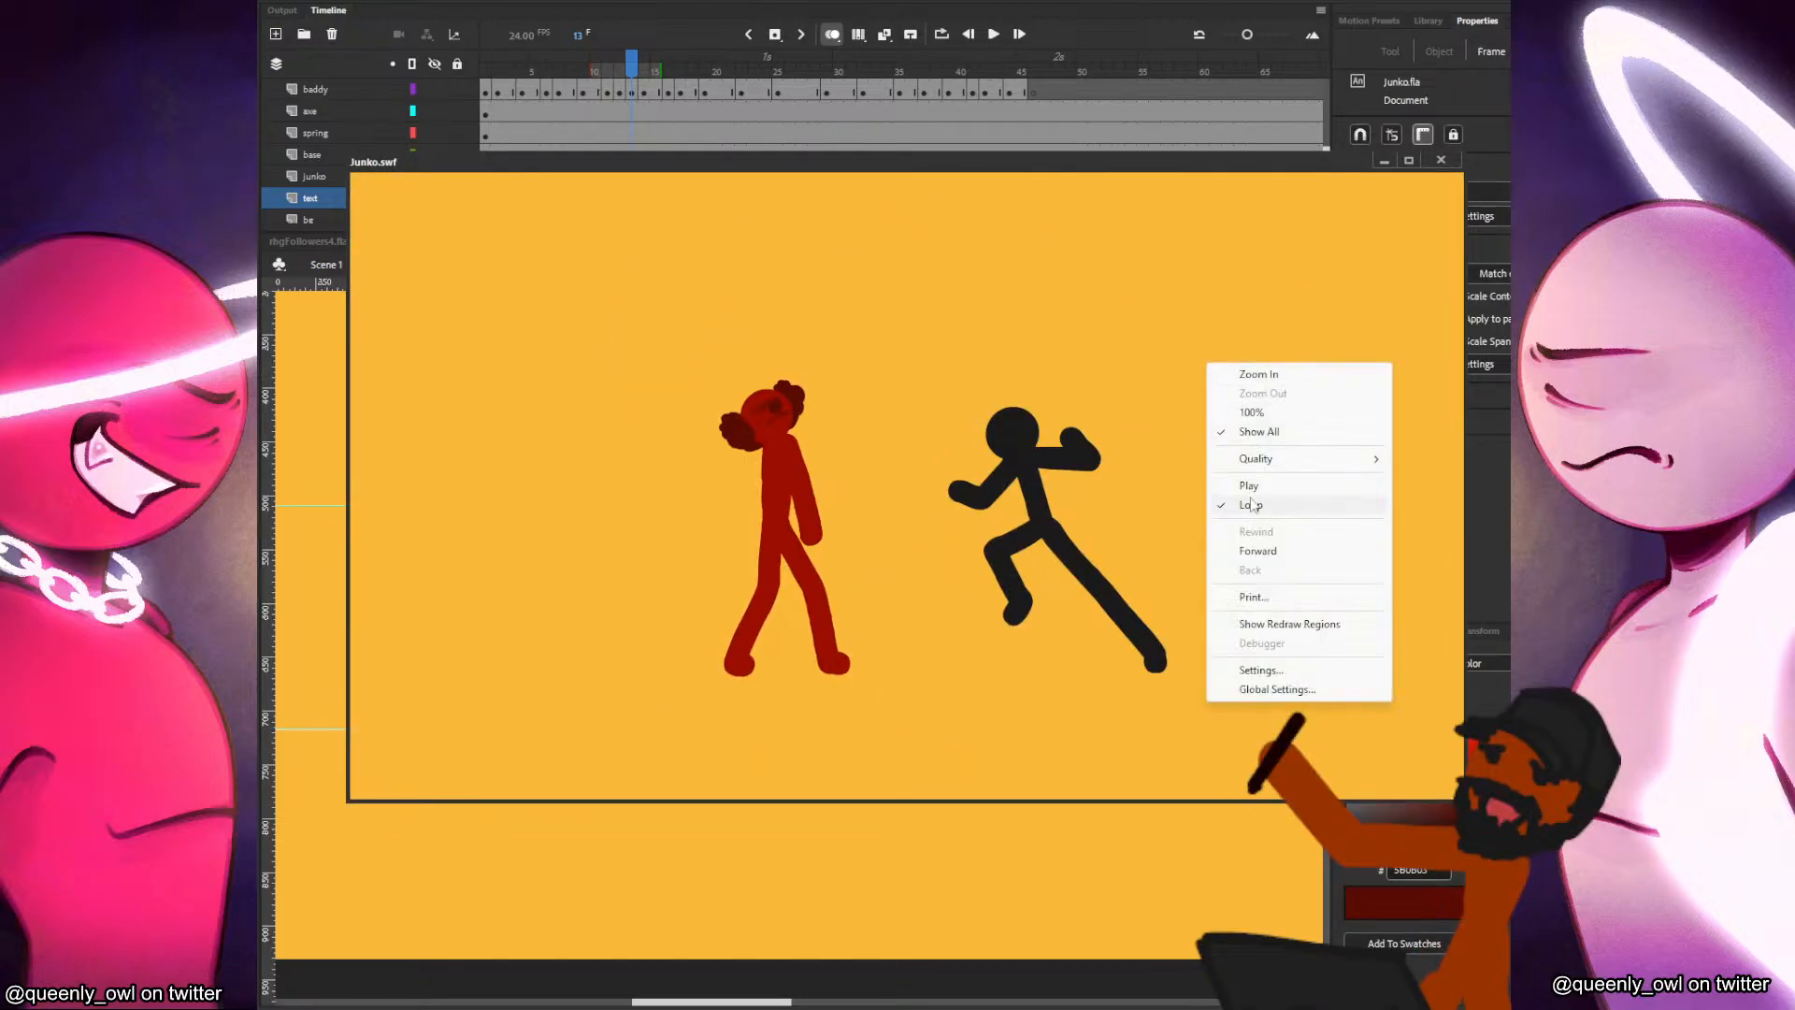
left_click(1260, 480)
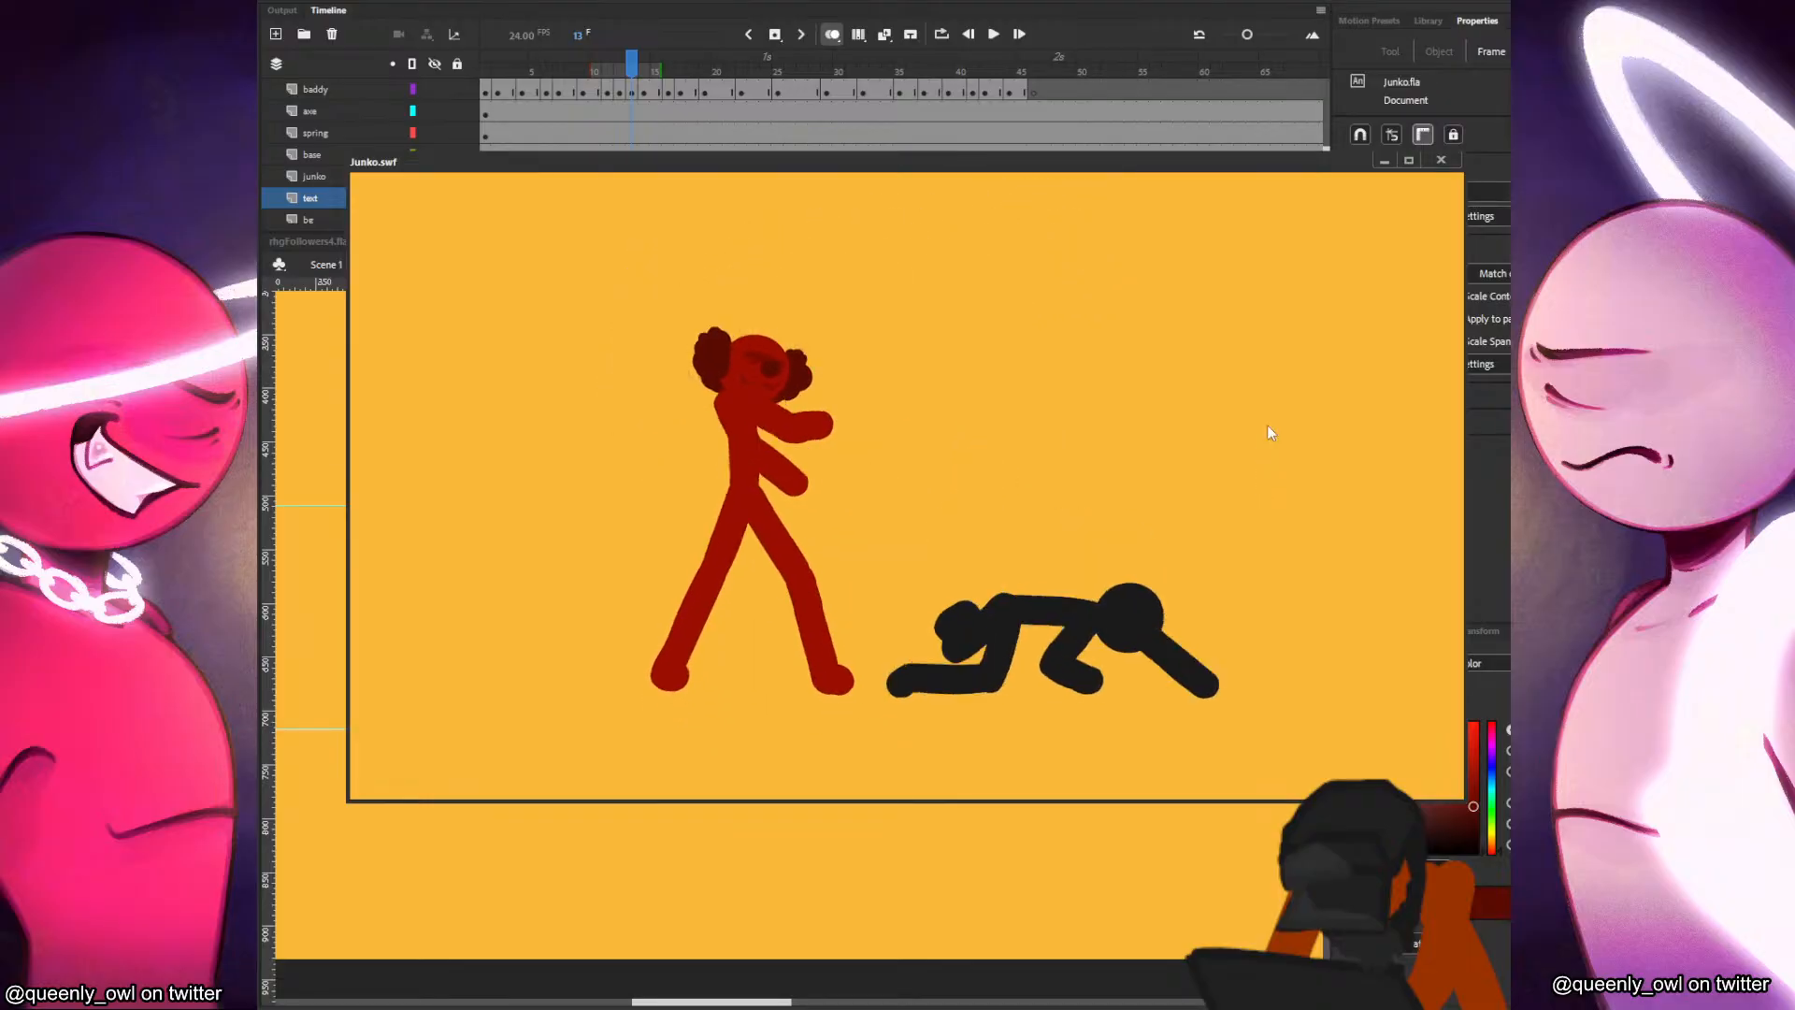
right_click(1221, 371)
left_click(1262, 537)
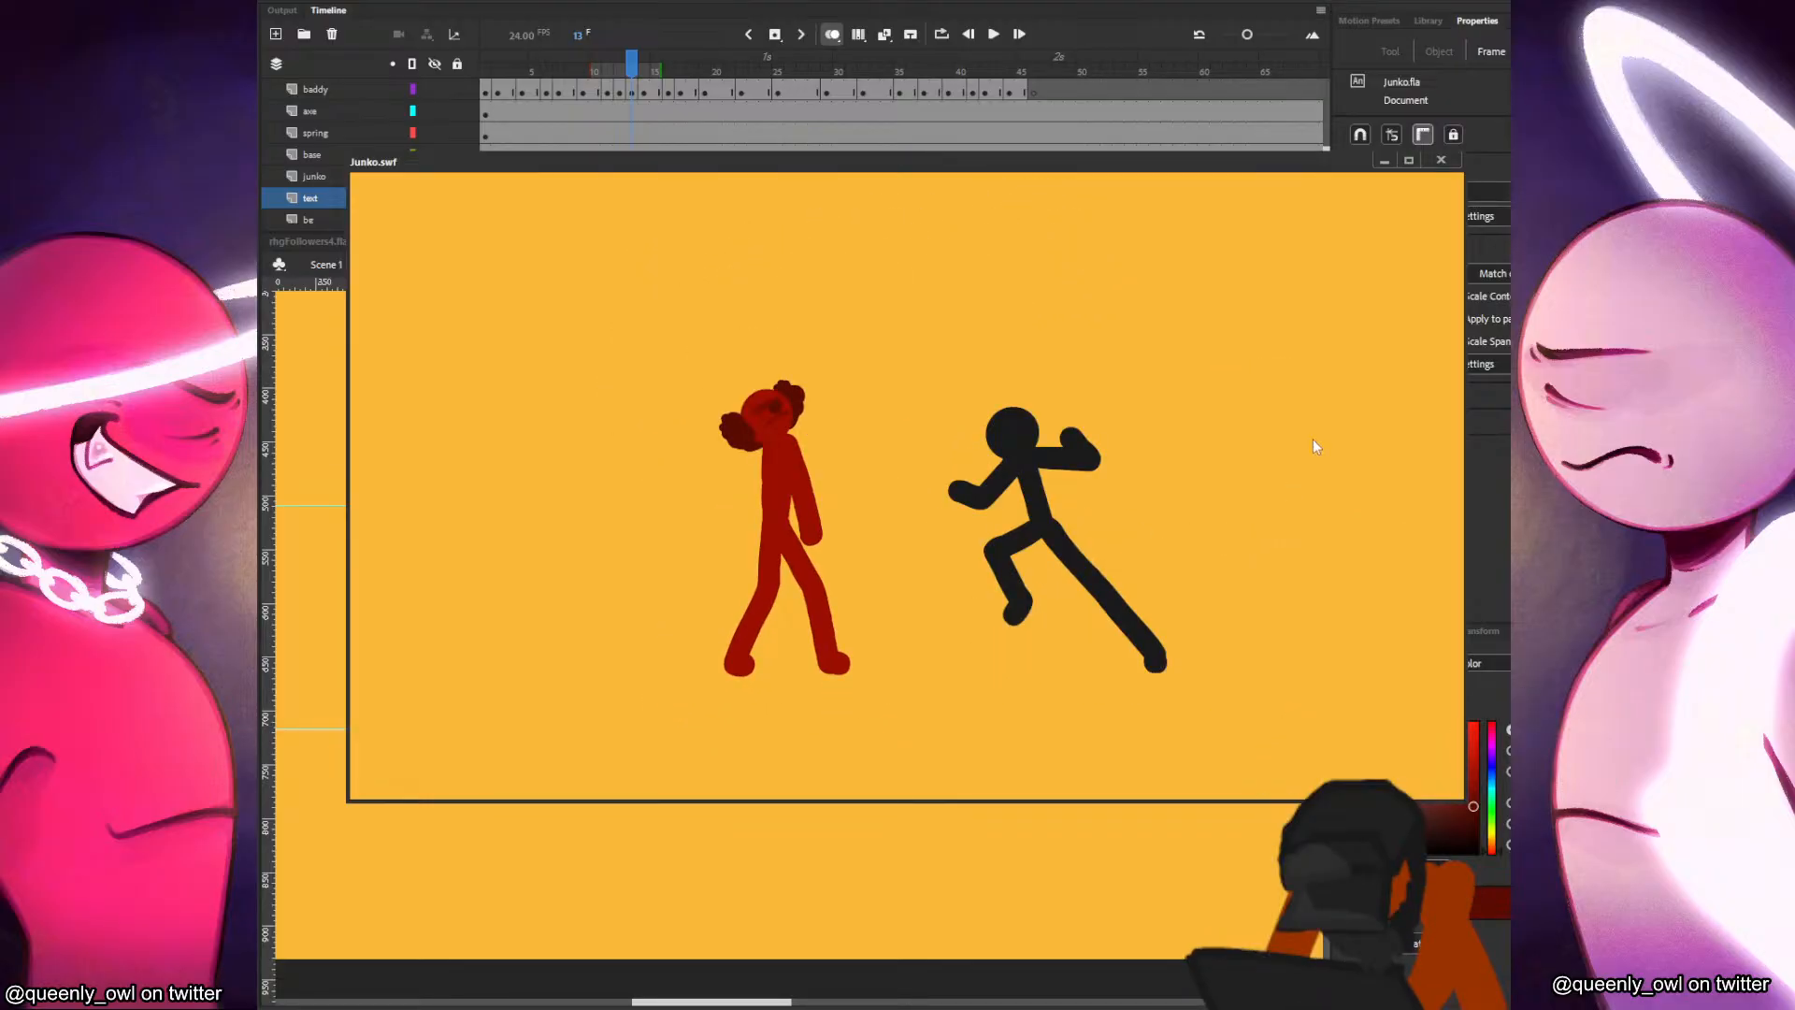
right_click(1209, 451)
left_click(1264, 568)
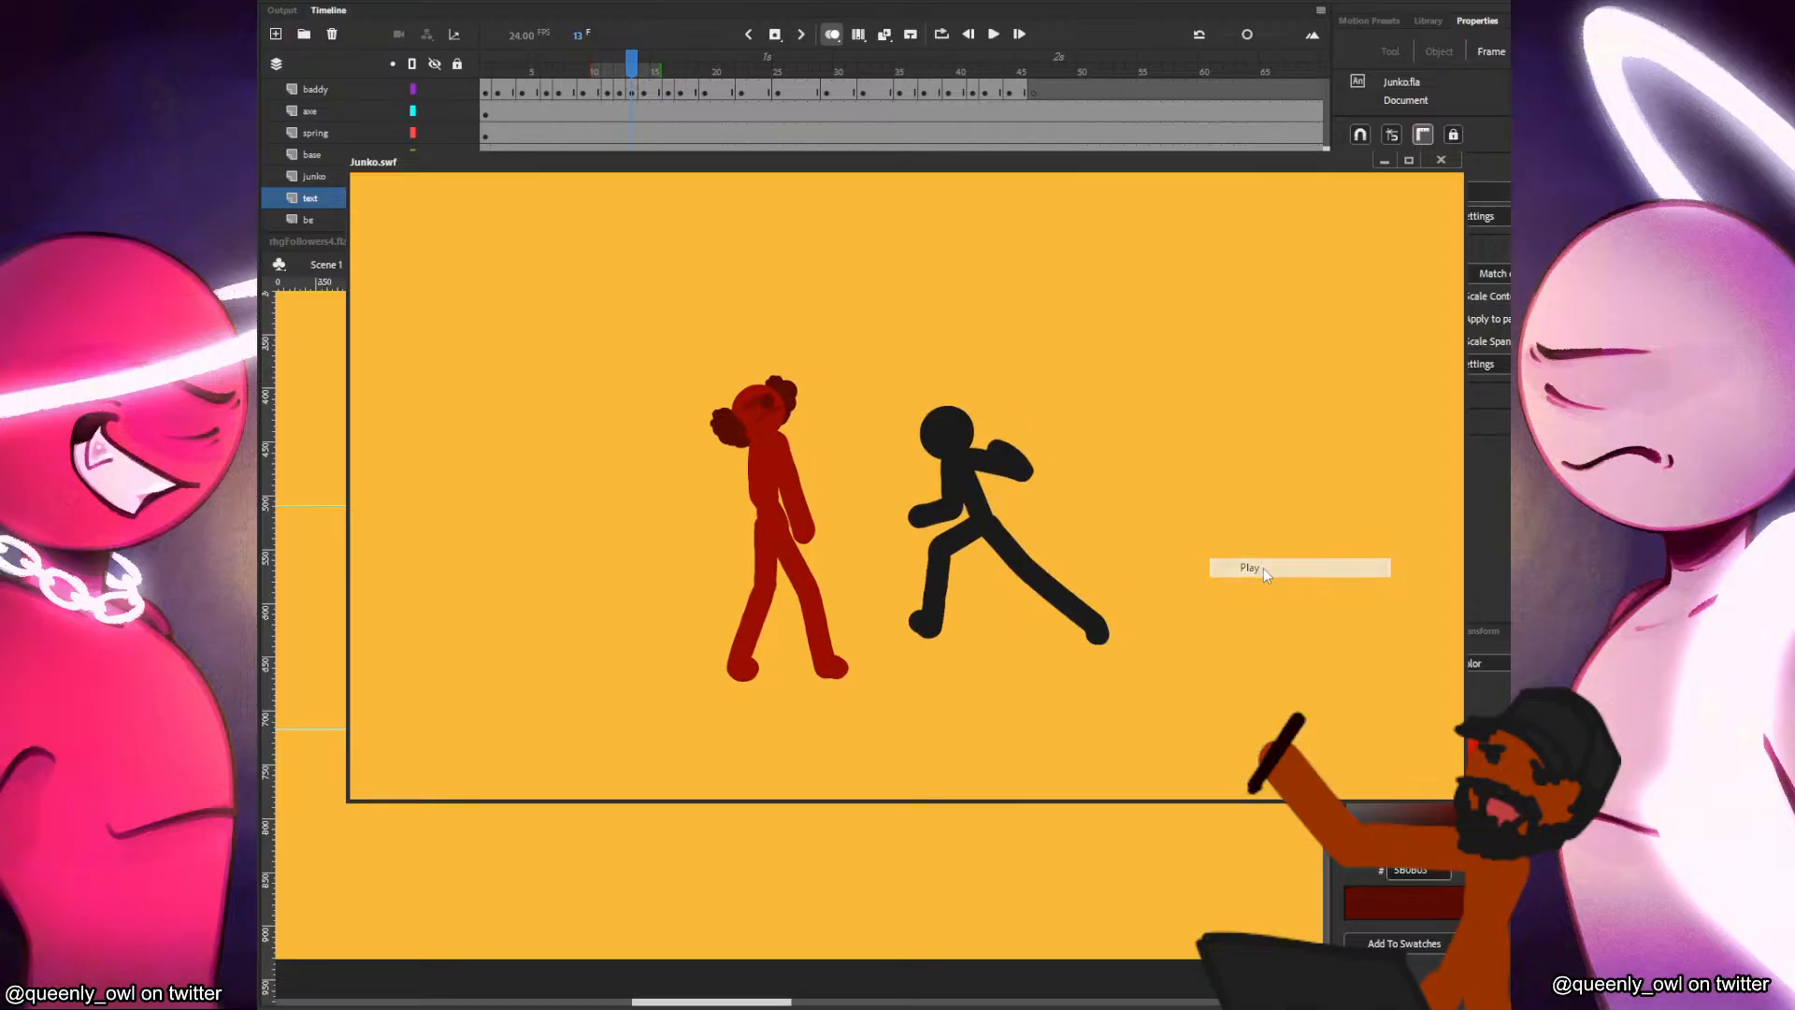
right_click(1199, 435)
left_click(1159, 480)
right_click(1181, 460)
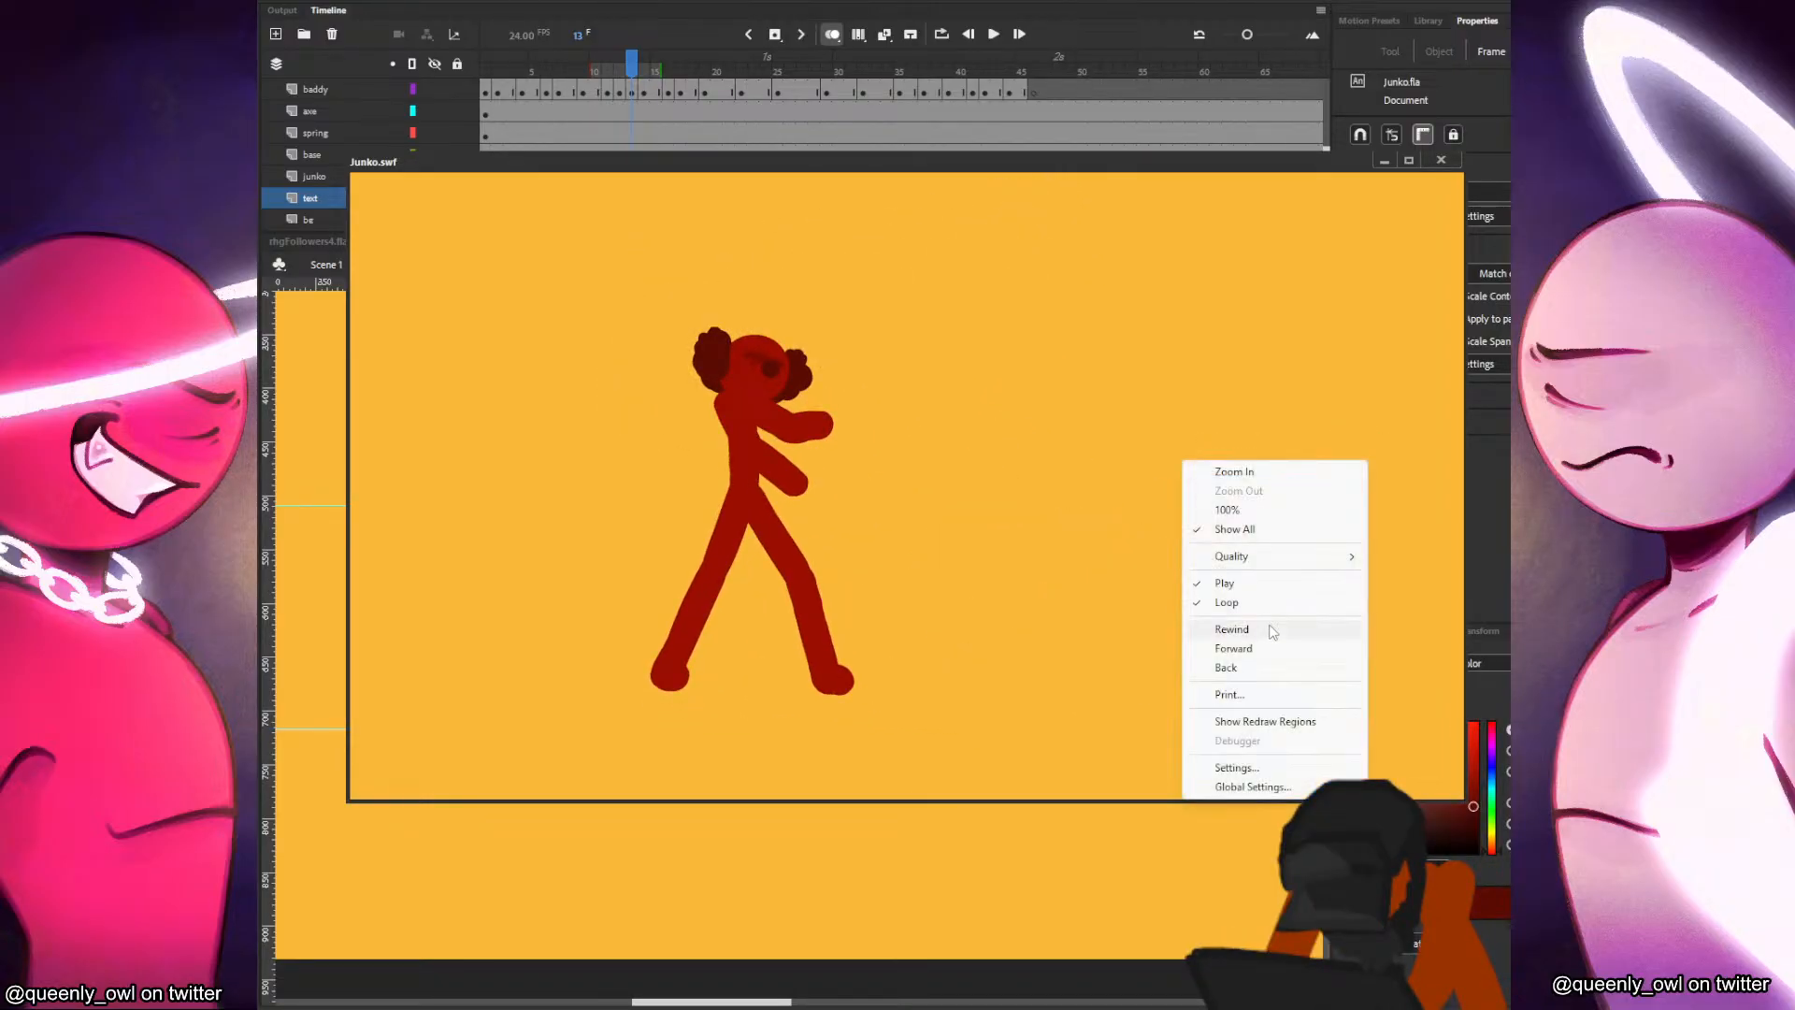
left_click(1265, 628)
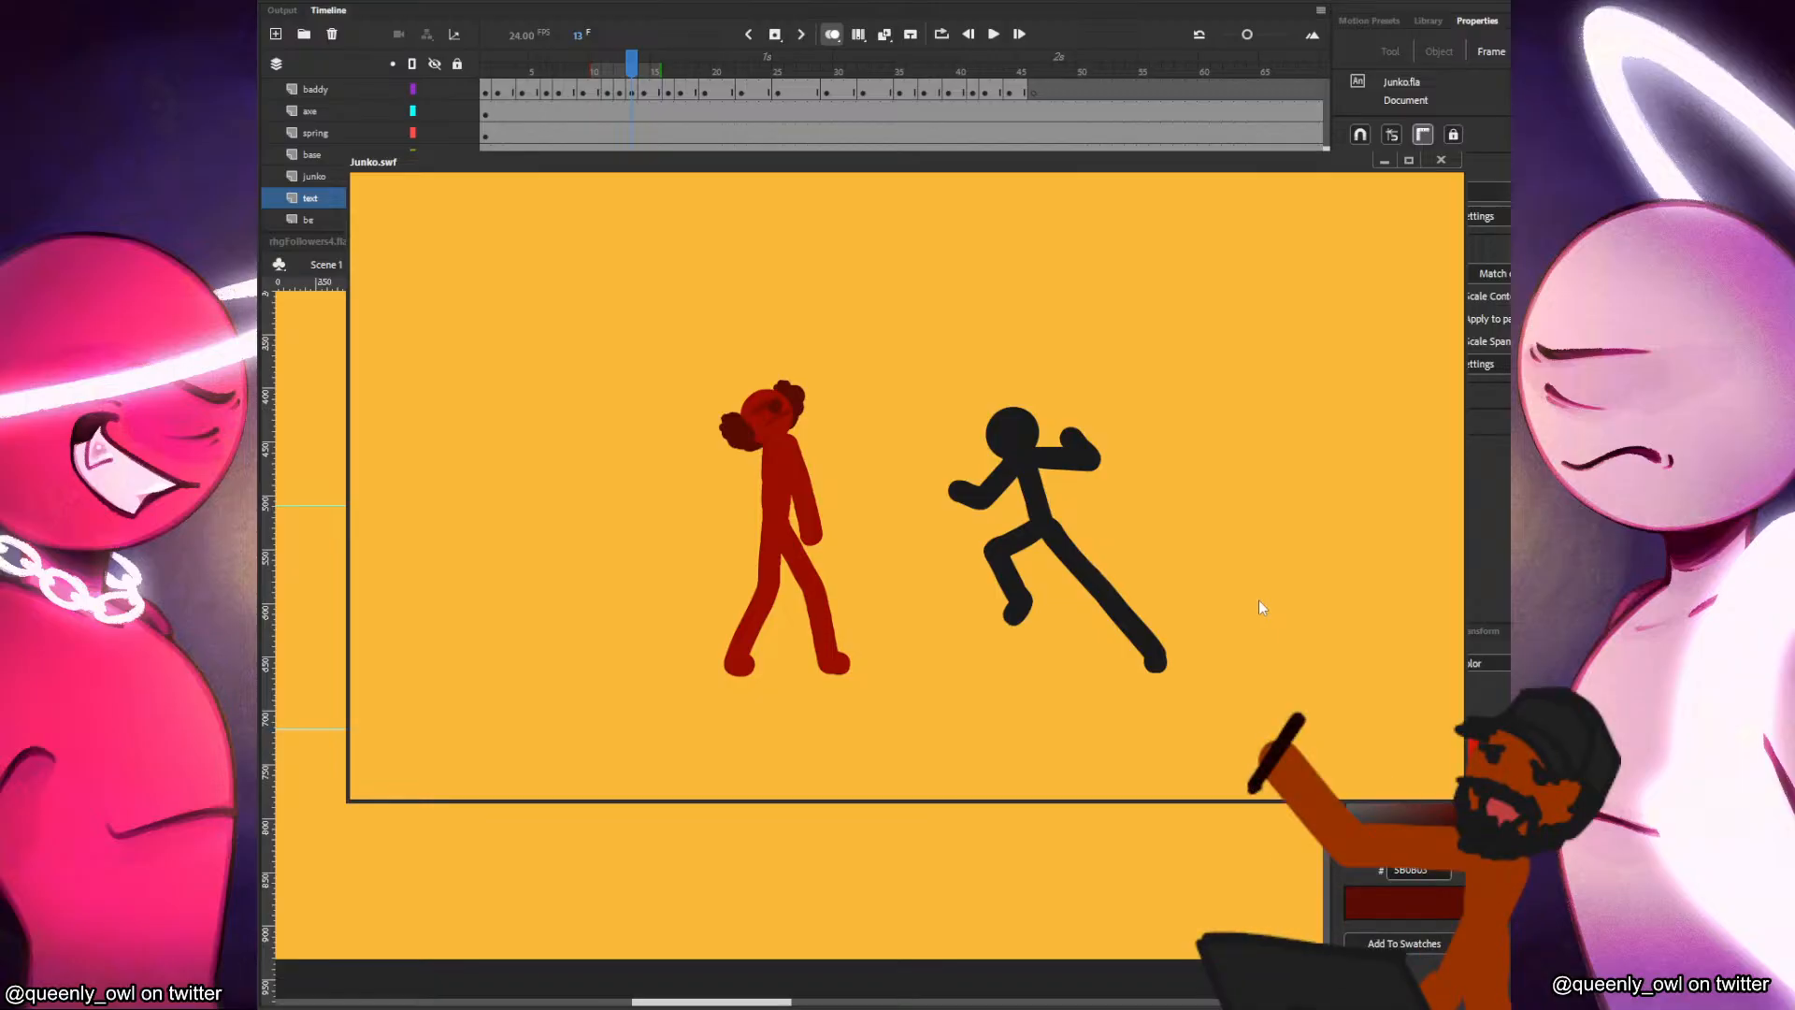
right_click(1174, 523)
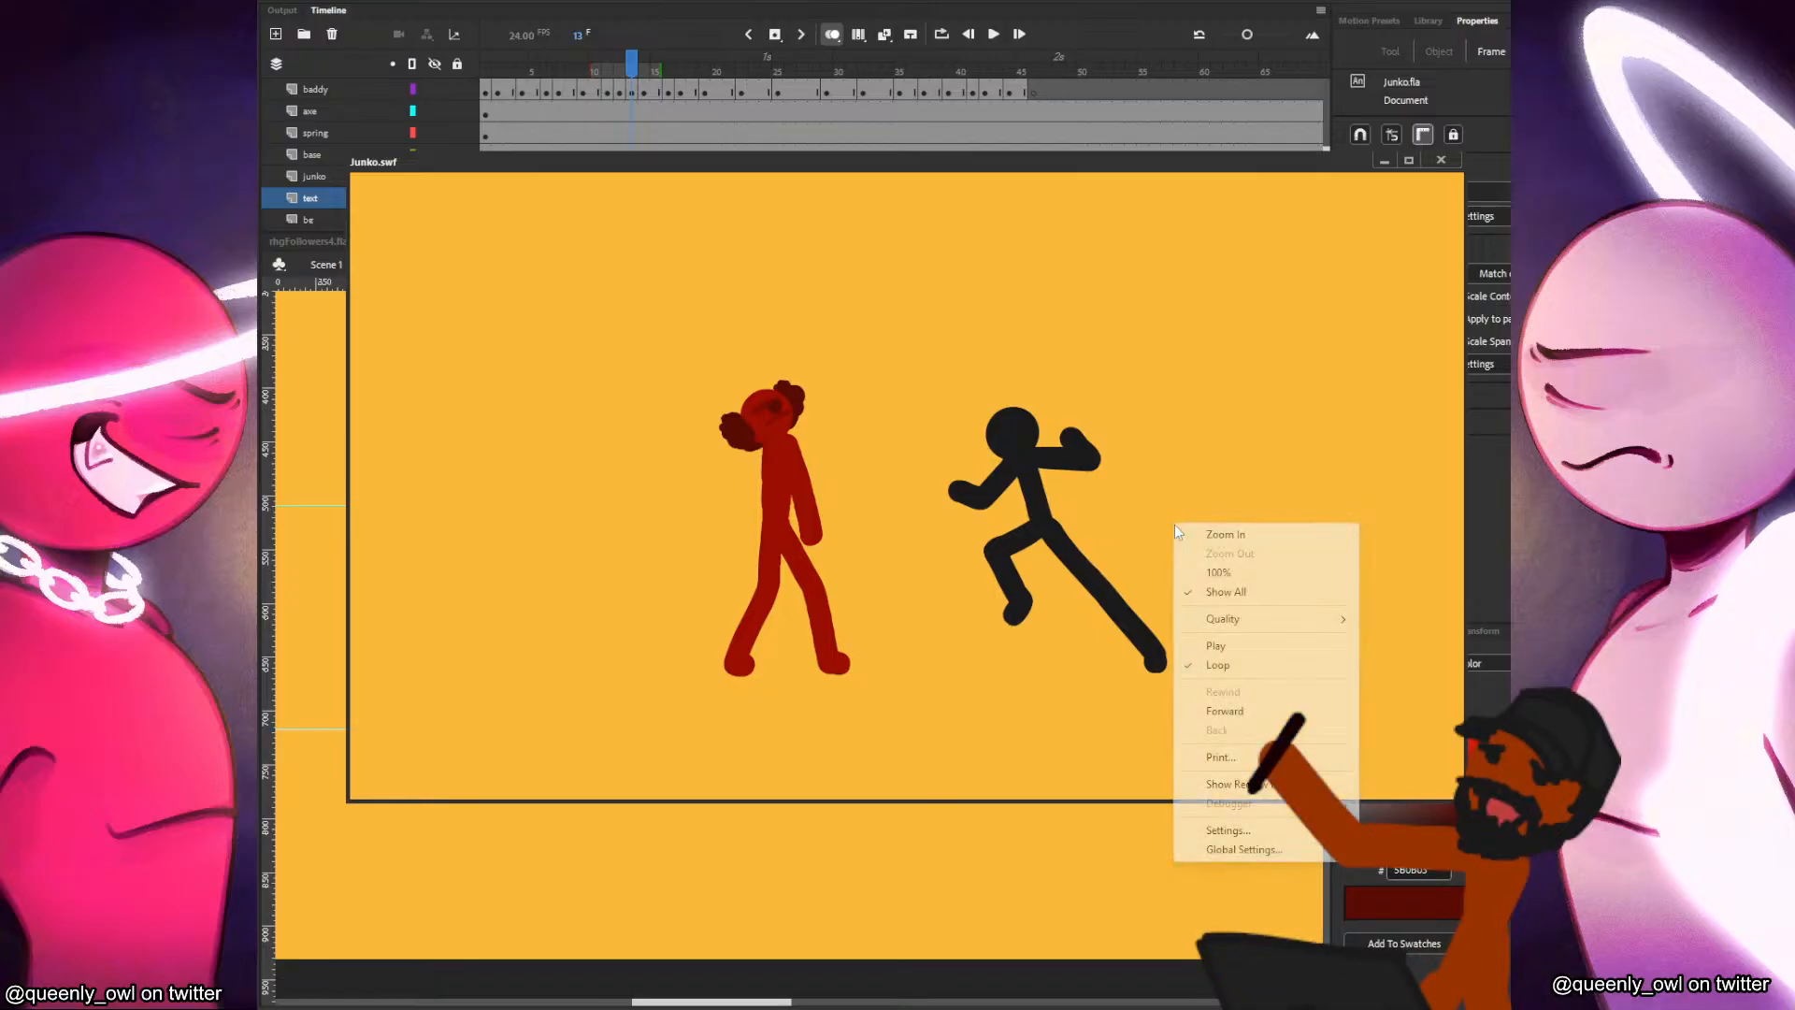
left_click(1225, 645)
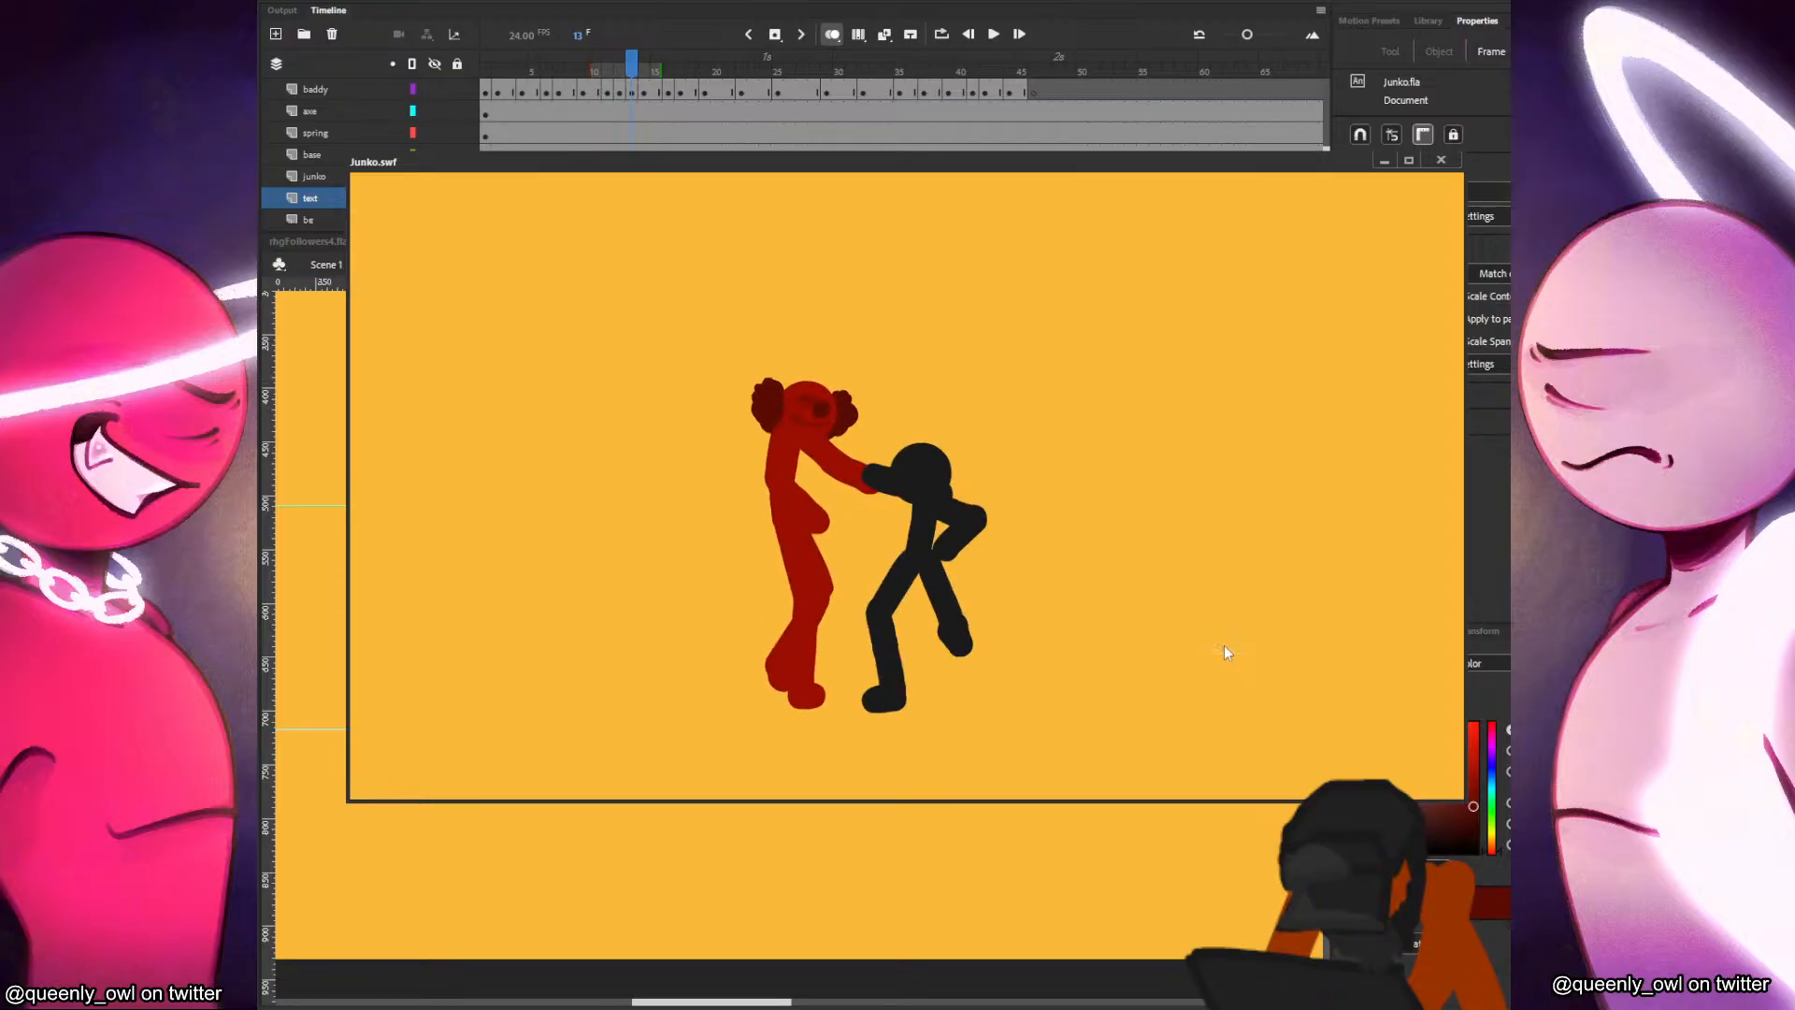
right_click(1184, 406)
left_click(1233, 573)
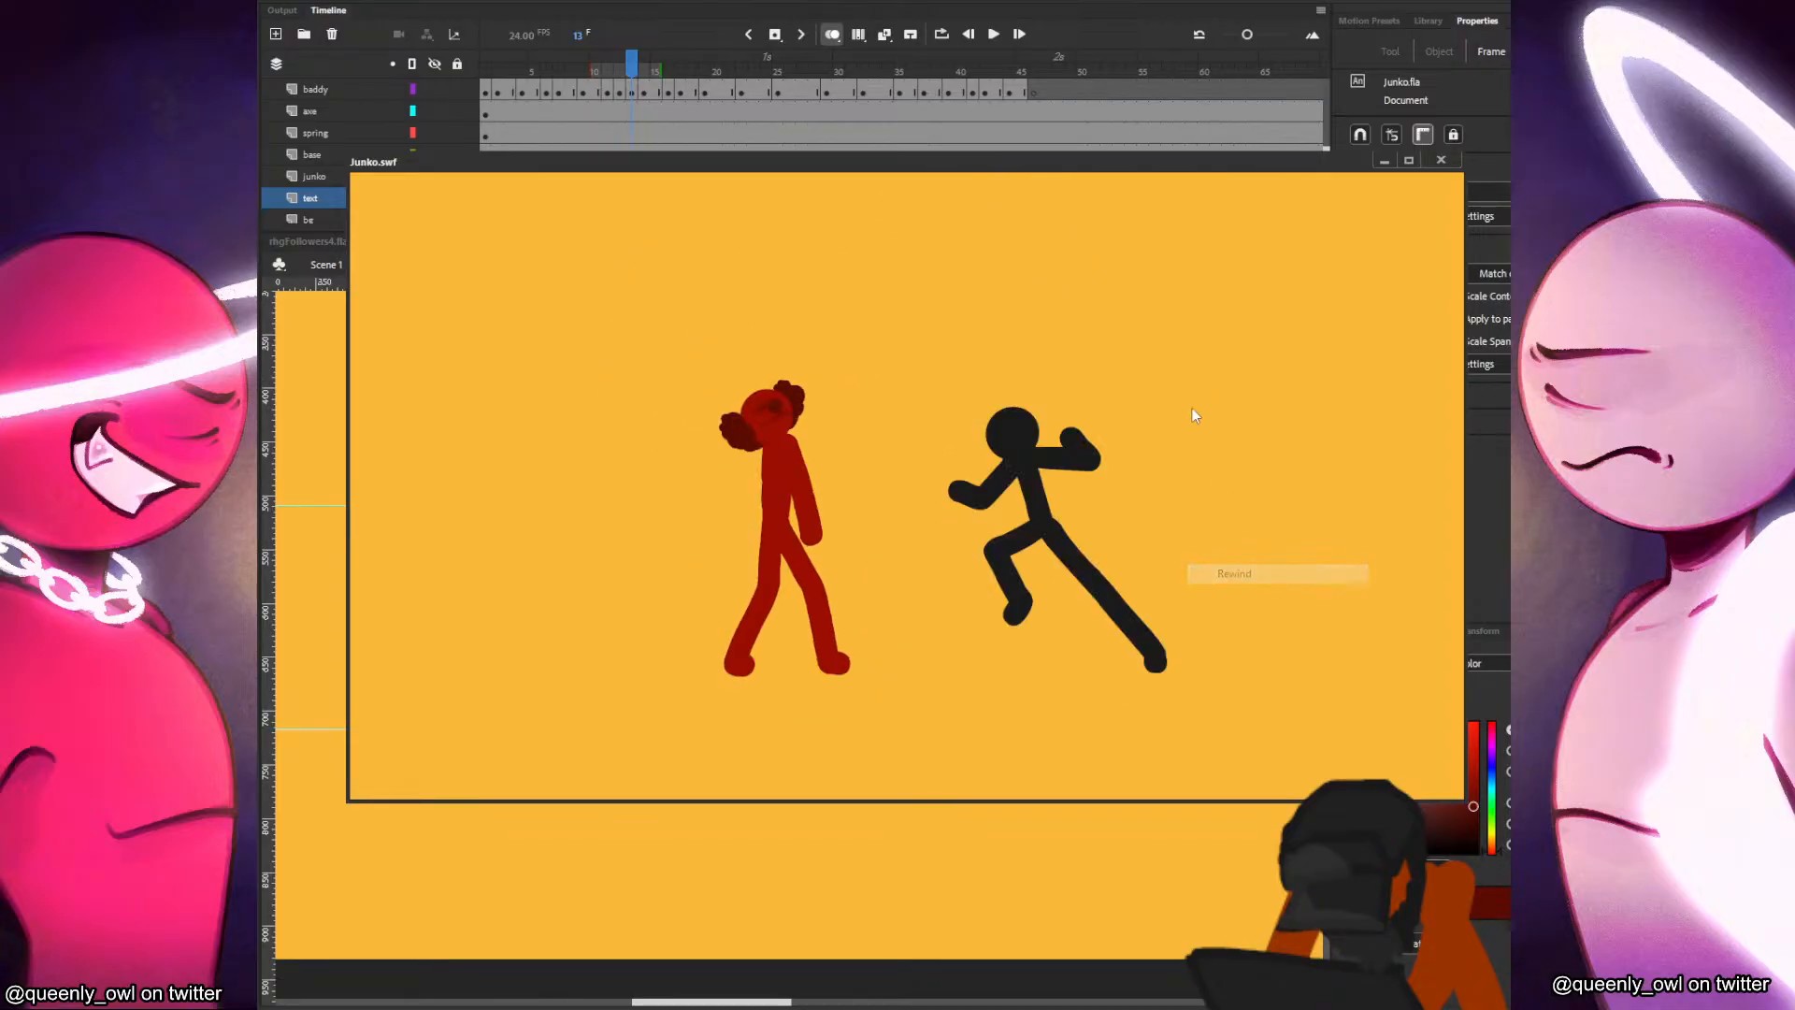
right_click(1219, 484)
left_click(1264, 550)
right_click(1194, 402)
left_click(1254, 527)
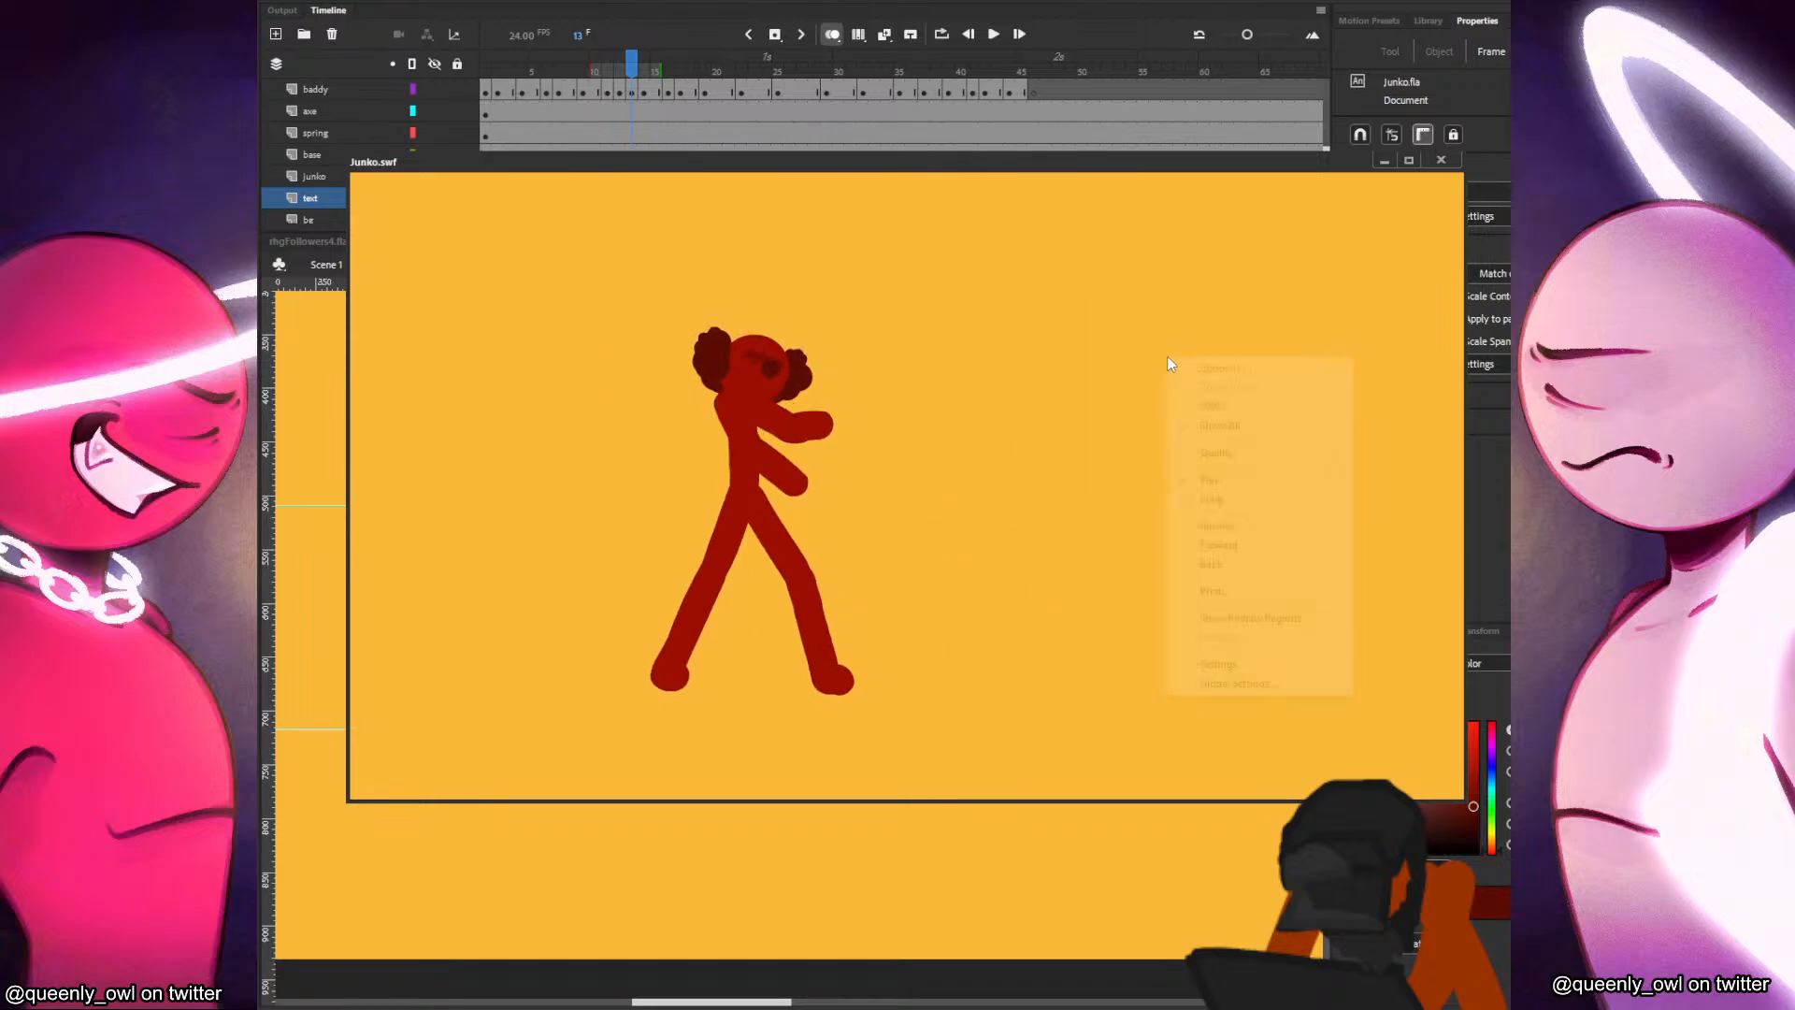
right_click(1203, 431)
right_click(1125, 340)
left_click(1226, 511)
right_click(1111, 346)
left_click(1165, 469)
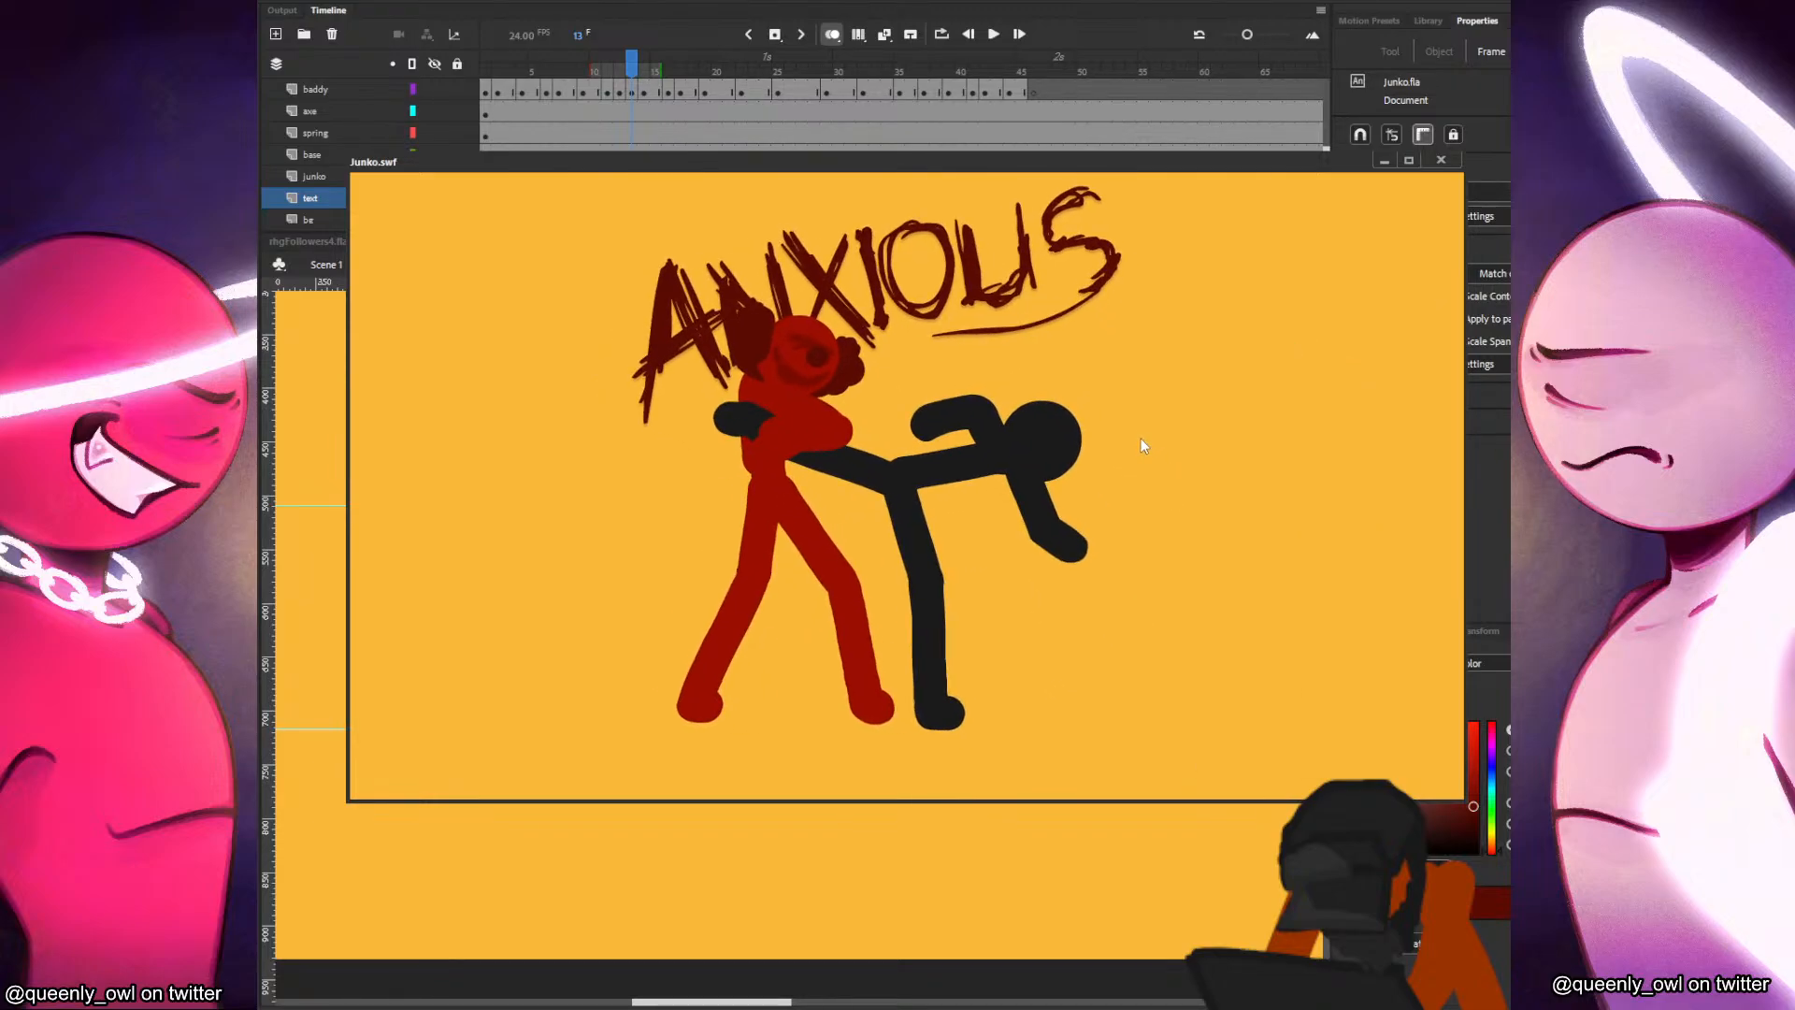
left_click(1441, 161)
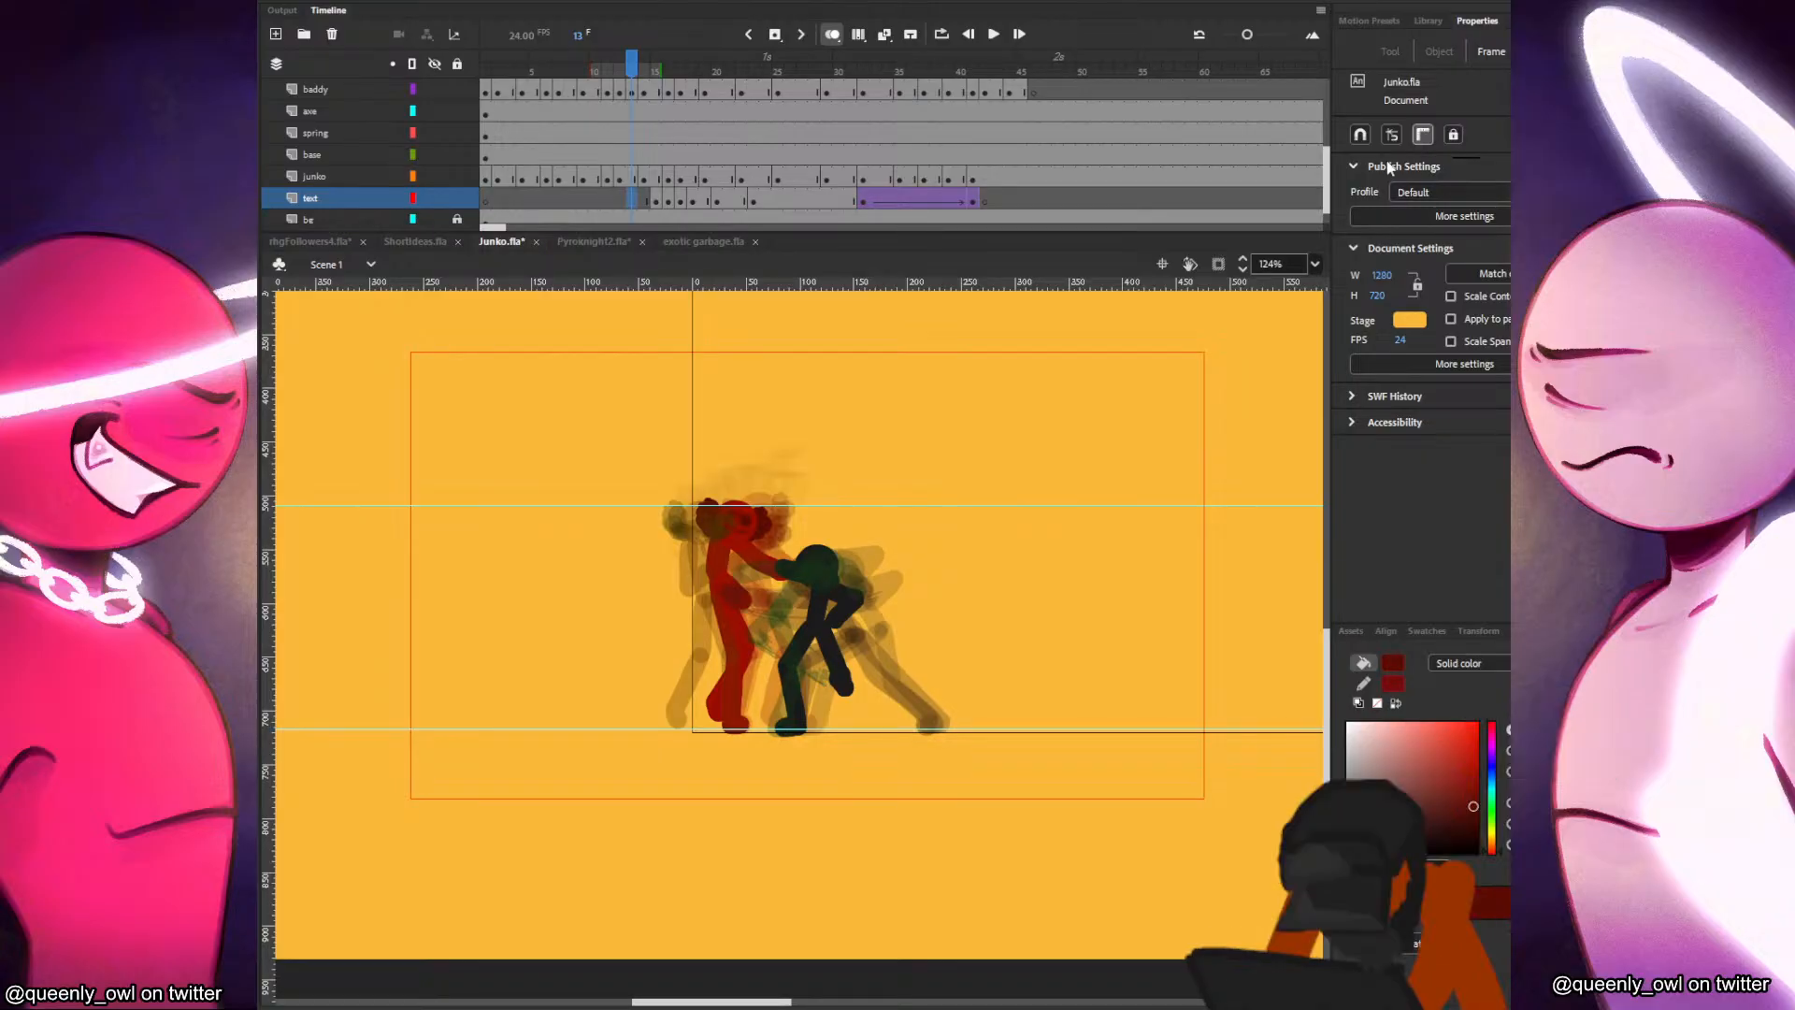
Go to the red fighter's pose at frame 41 on the junko layer and set the Classic Brush to the size 17 preset.
left_click_drag(700, 154, 965, 159)
left_click(701, 523)
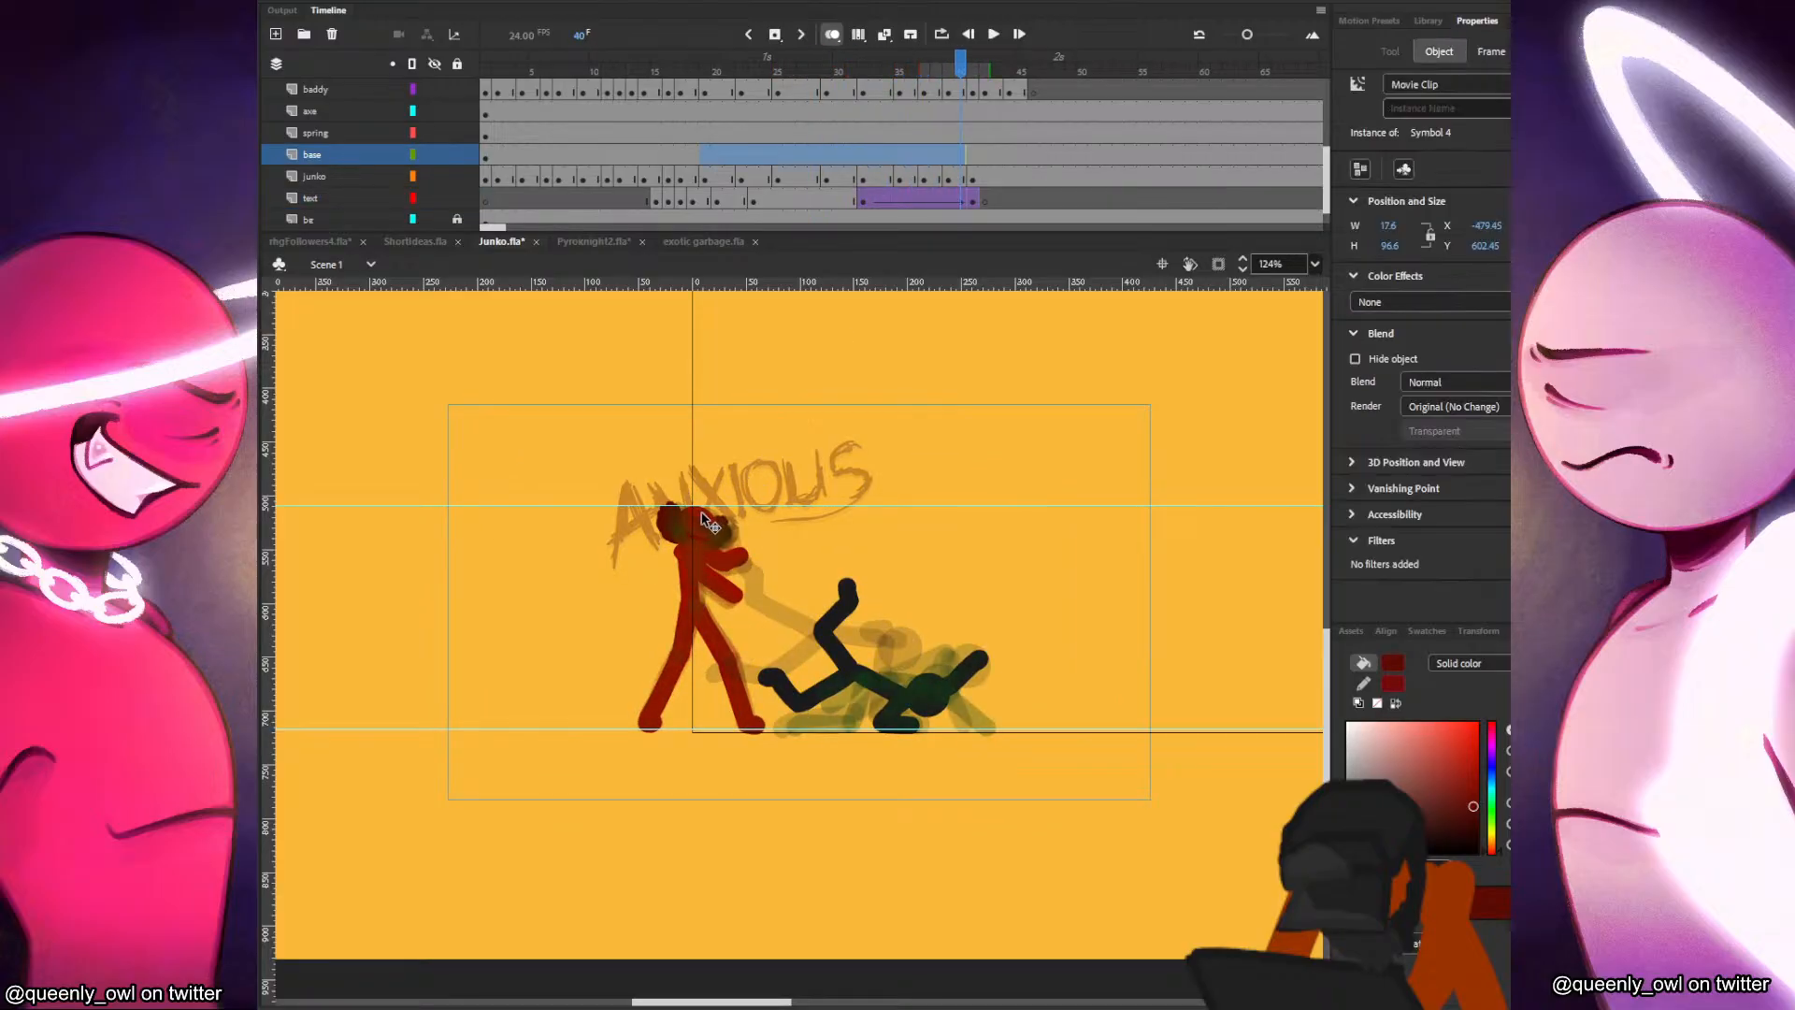
left_click(975, 178)
scroll(1013, 469, "up", 3)
left_click_drag(1014, 470, 1018, 468)
left_click(1018, 441)
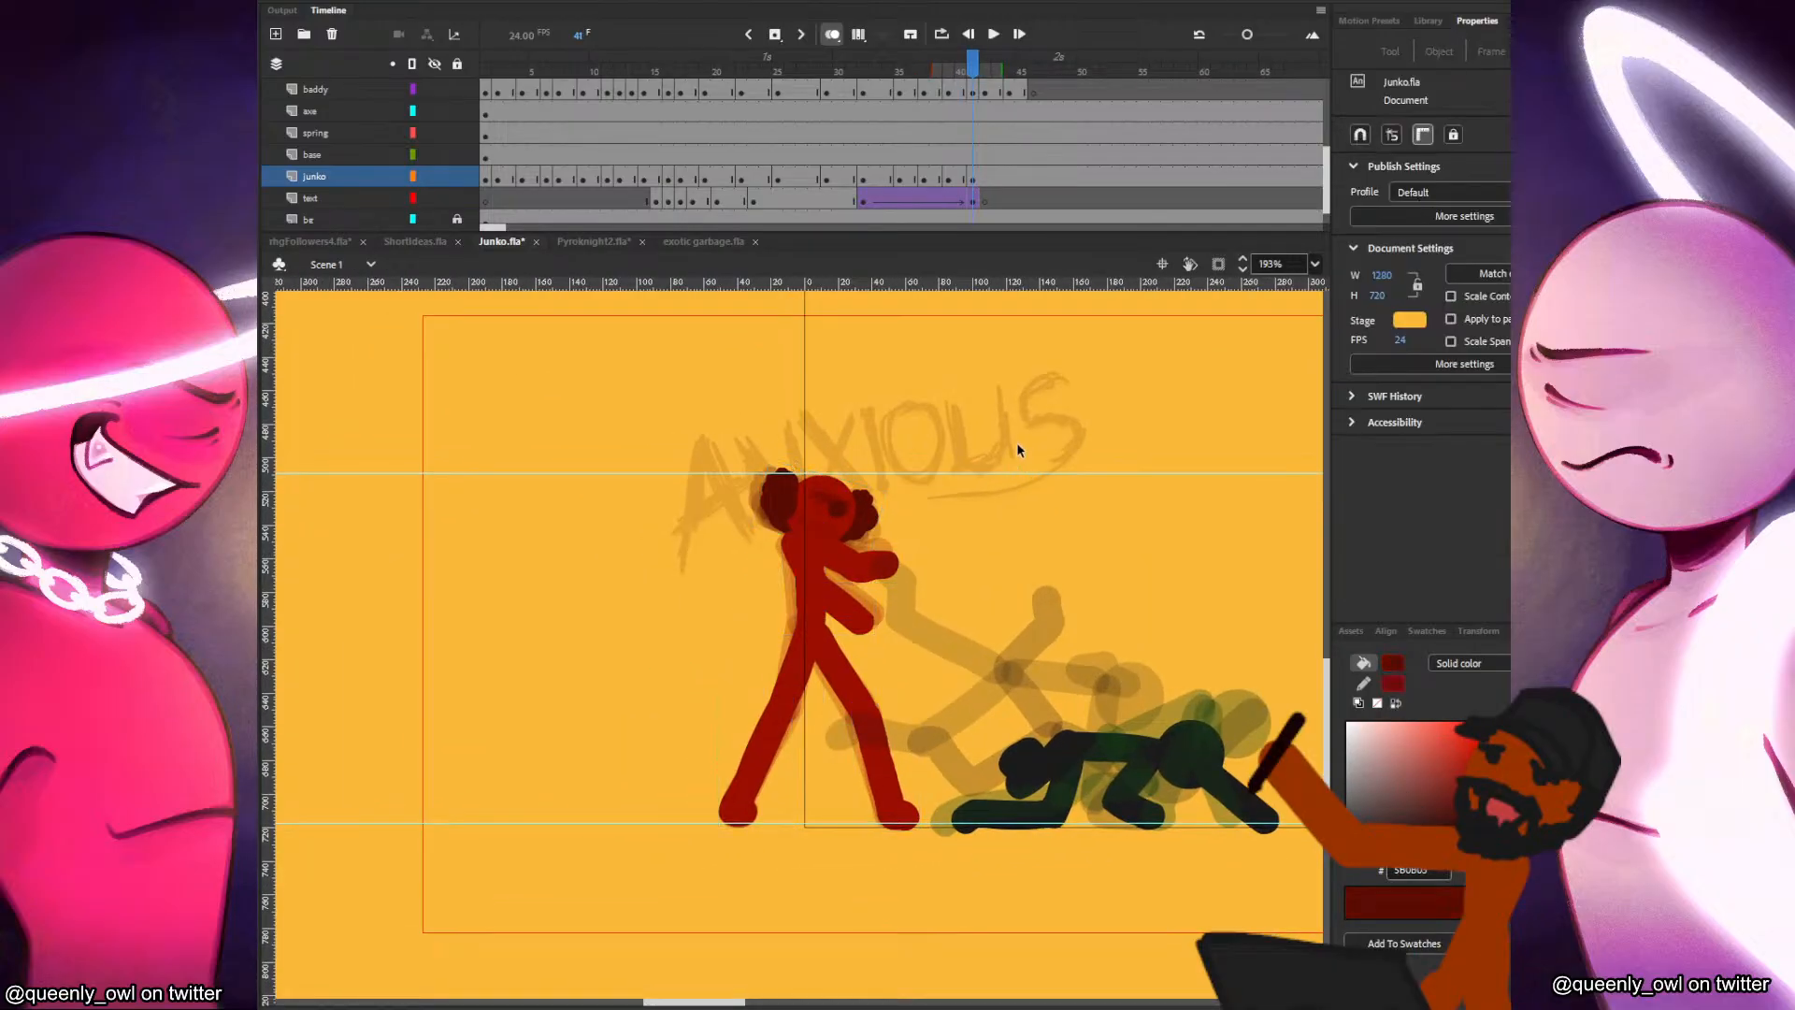
left_click(826, 518)
scroll(949, 550, "up", 1)
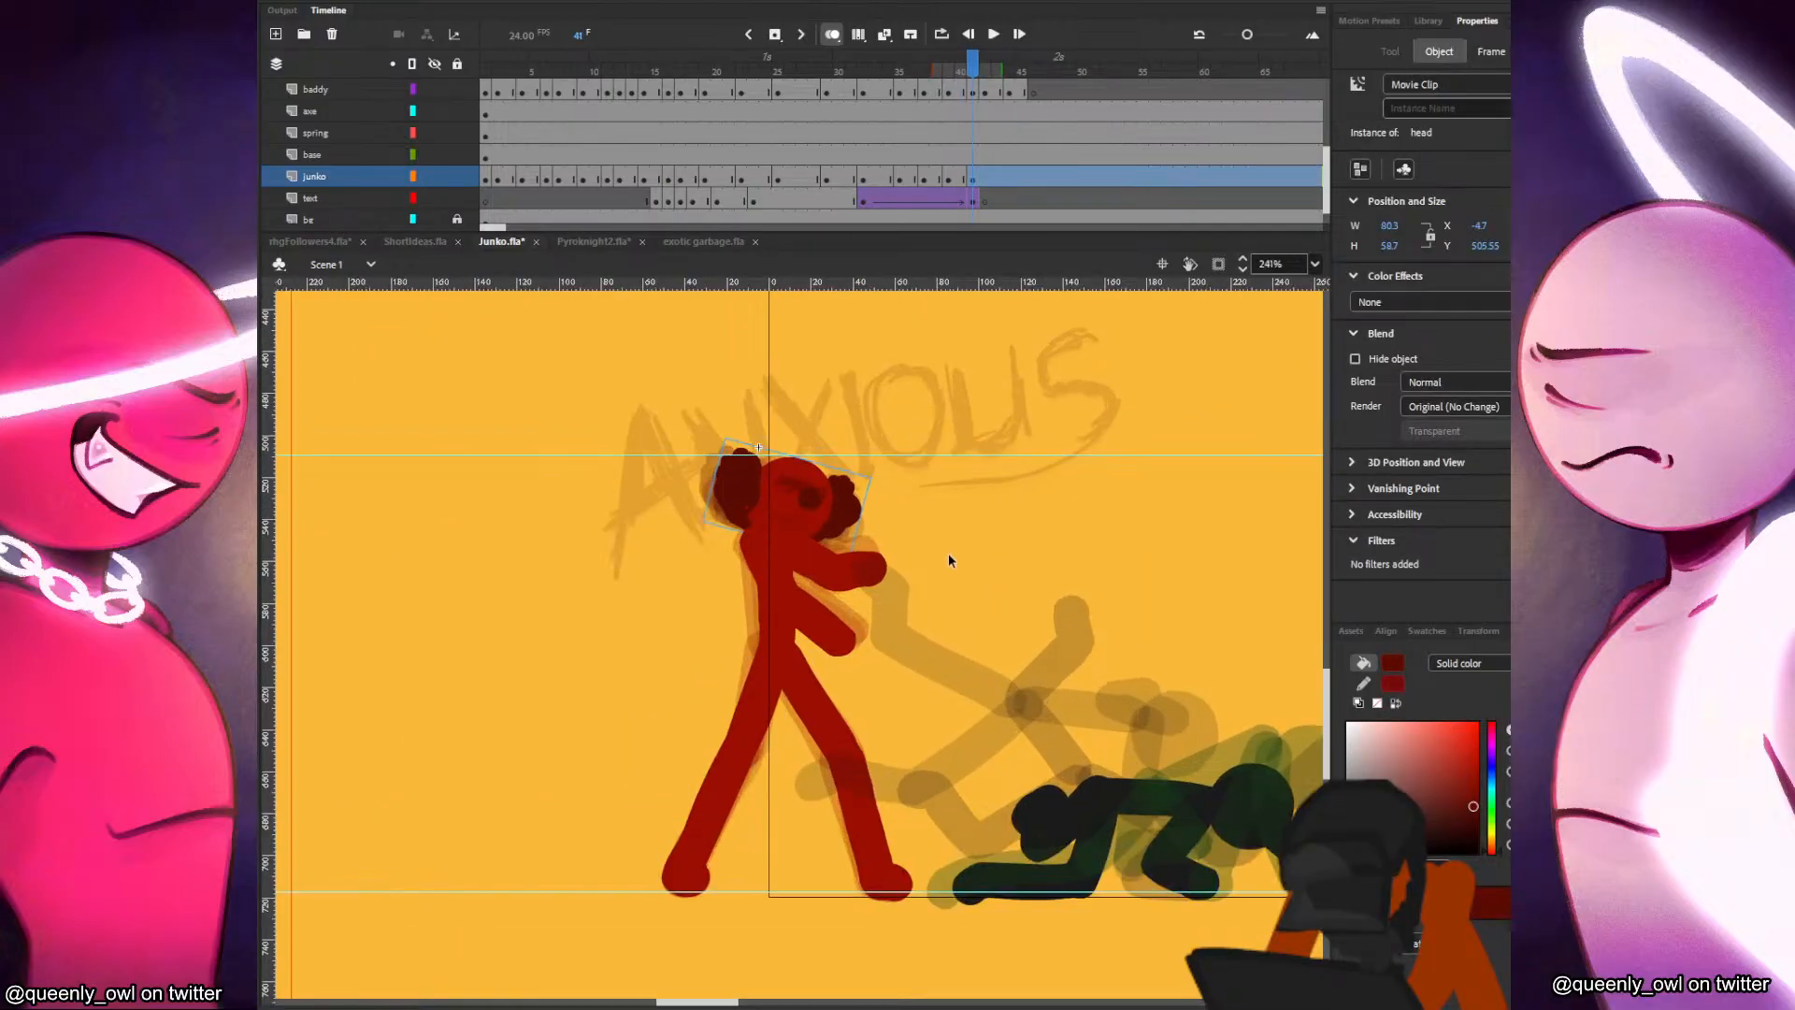
scroll(878, 656, "down", 1)
key("b")
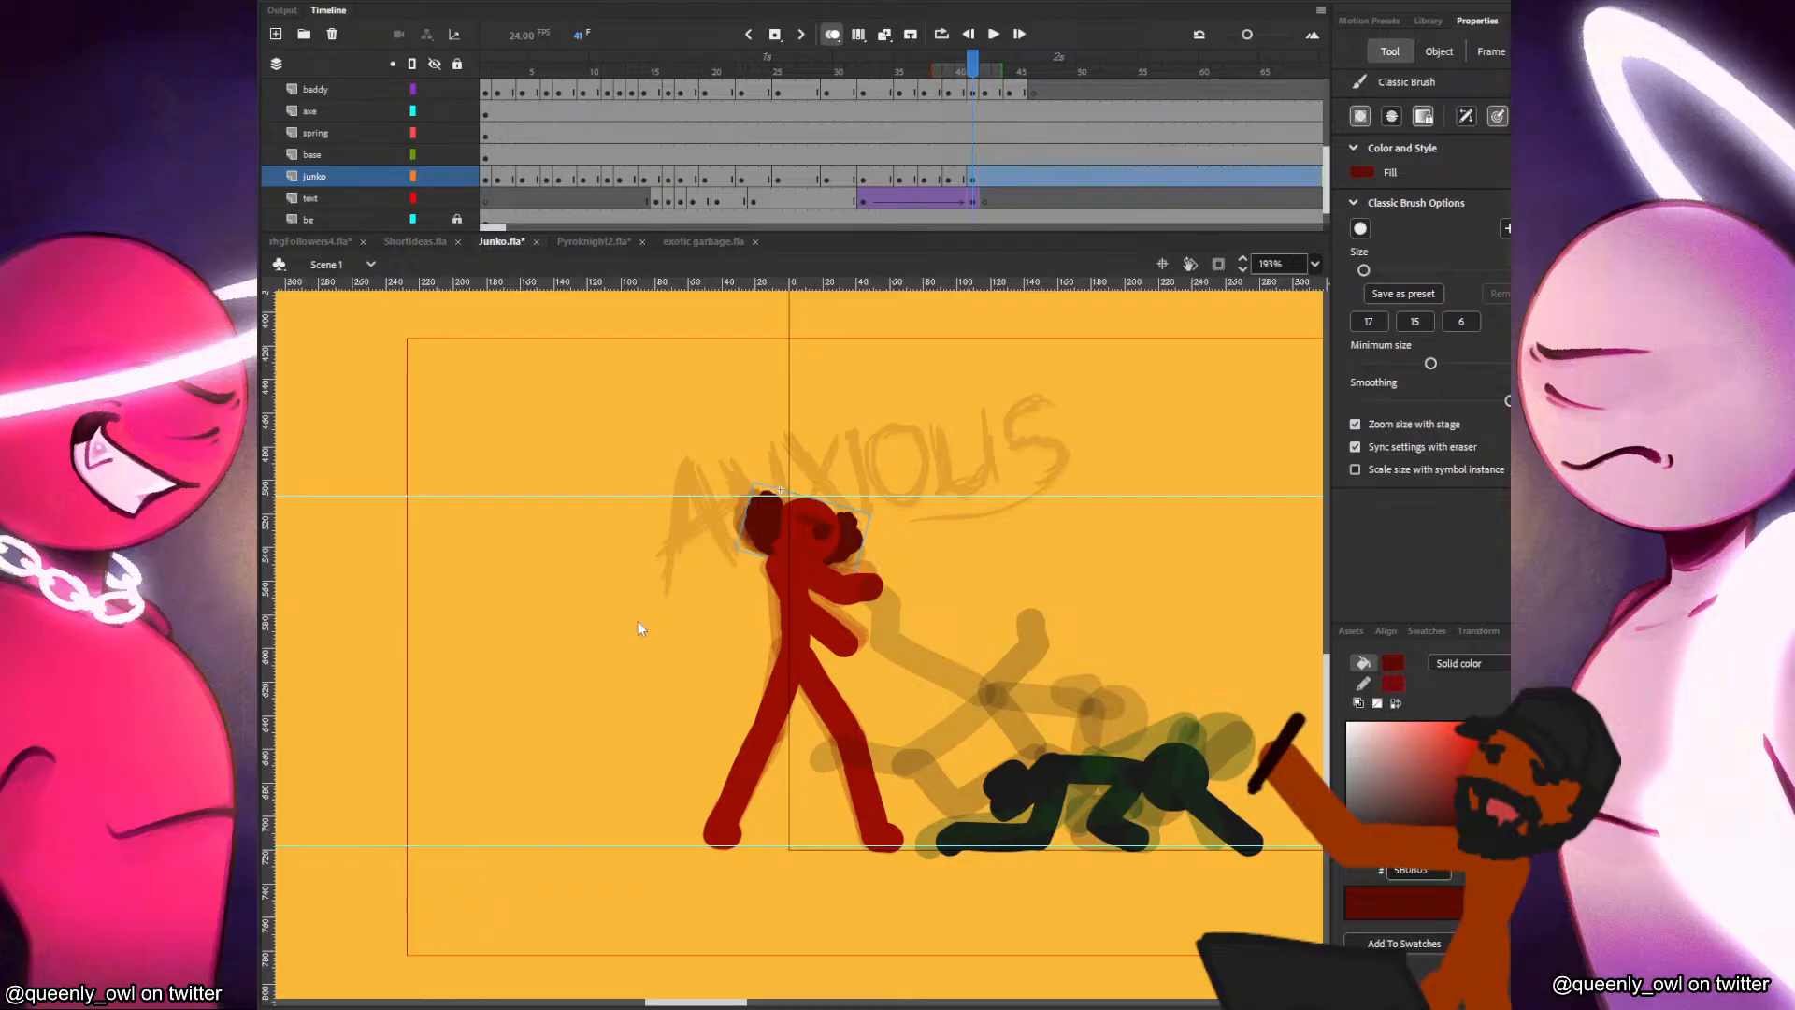
left_click(1368, 322)
Insert a blank keyframe at frame 43 on the junko layer, paste the red fighter's head in place and move it slightly forward.
left_click(963, 180)
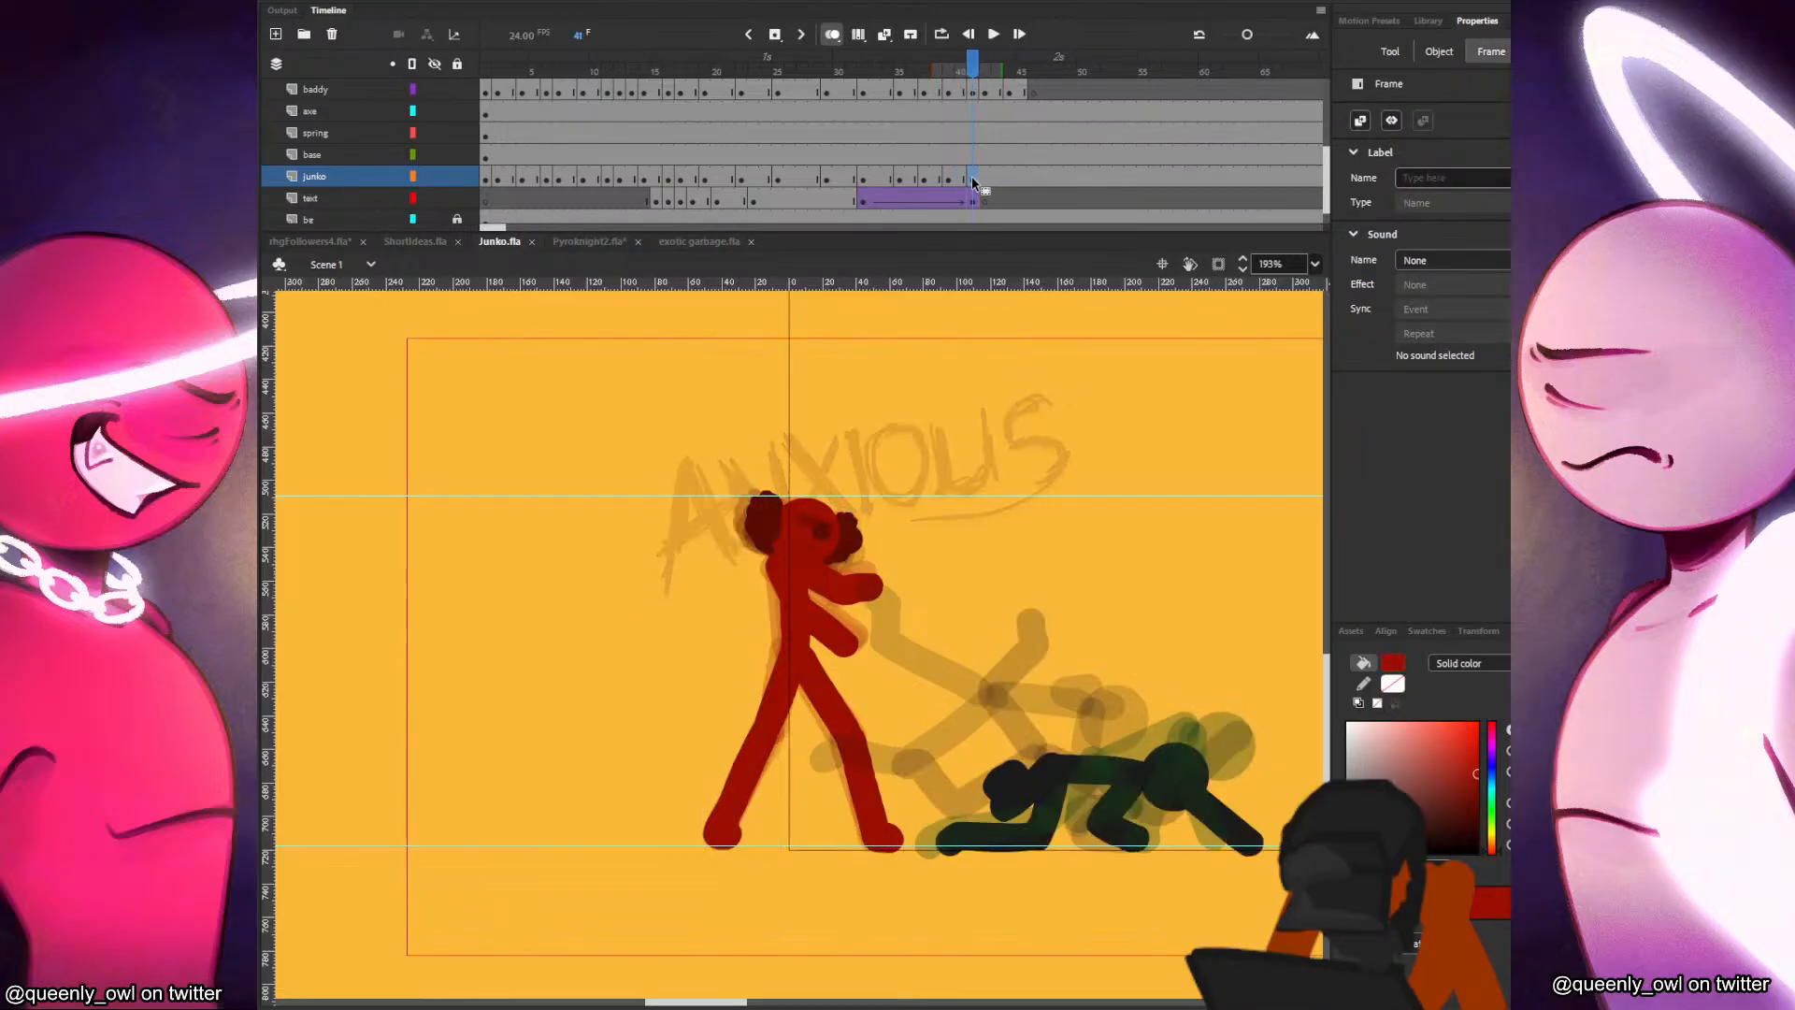
left_click(976, 180)
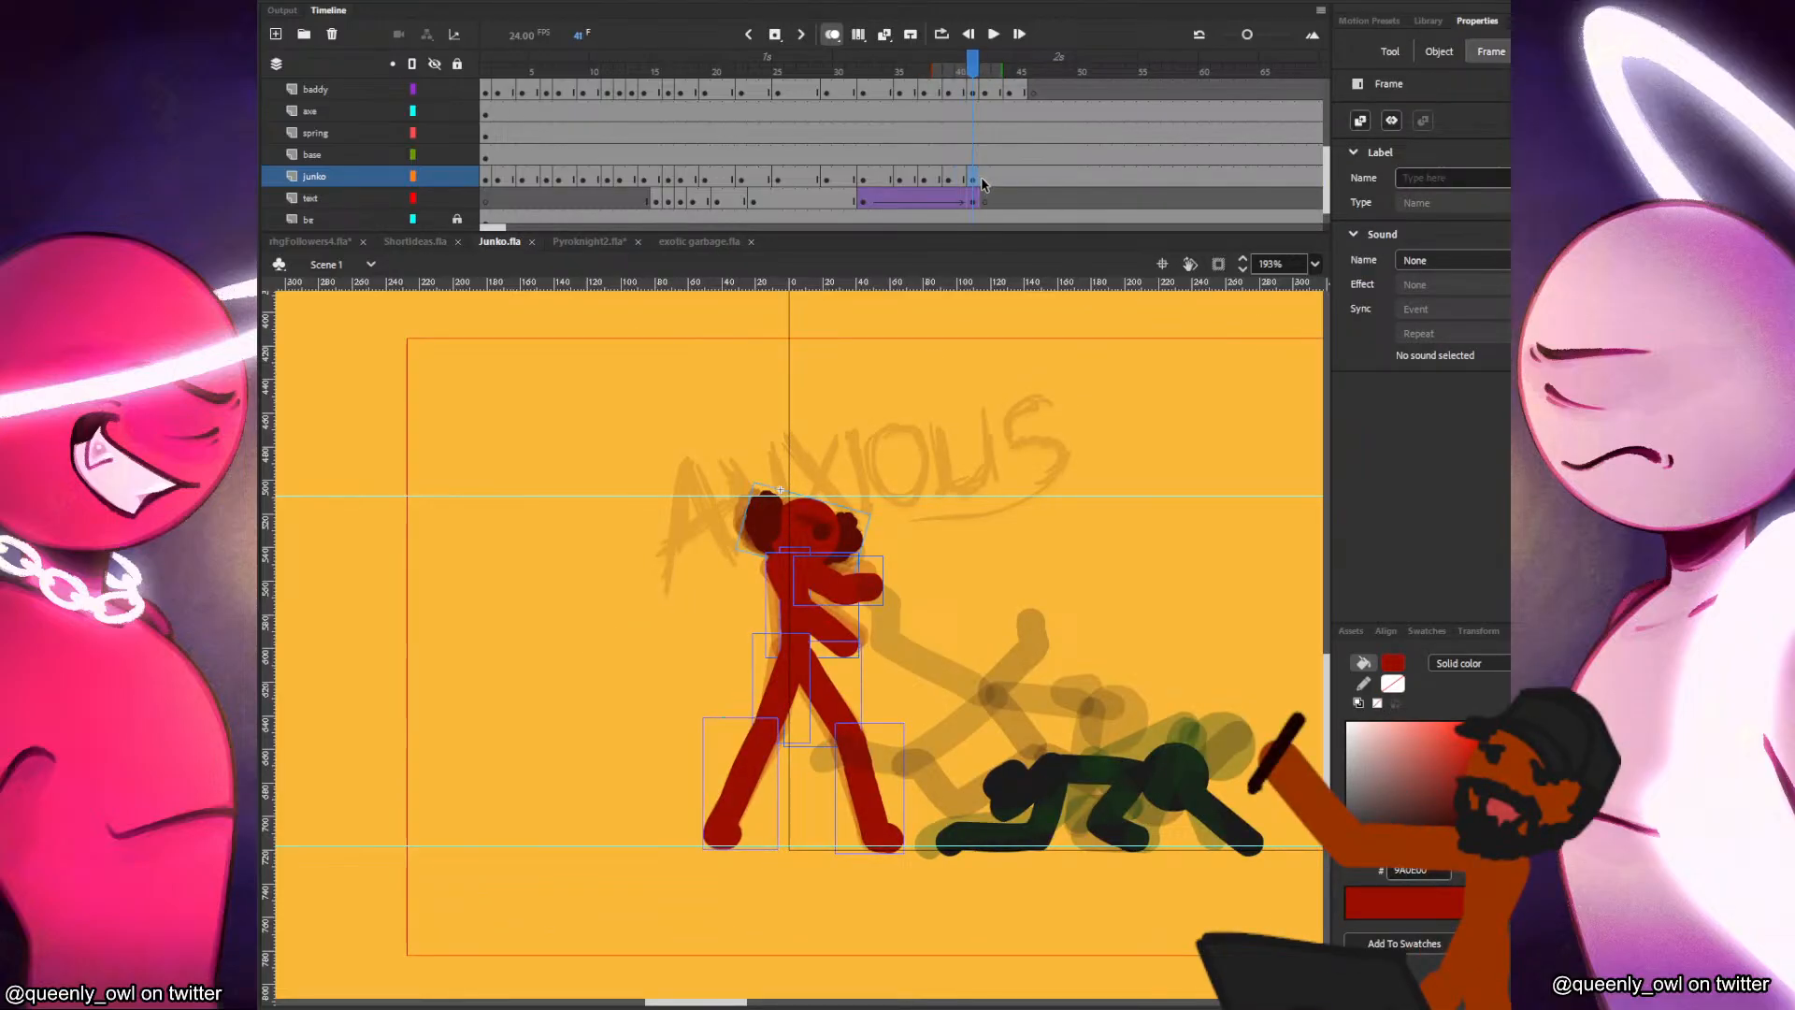
left_click(986, 181)
left_click(996, 179)
key("F7")
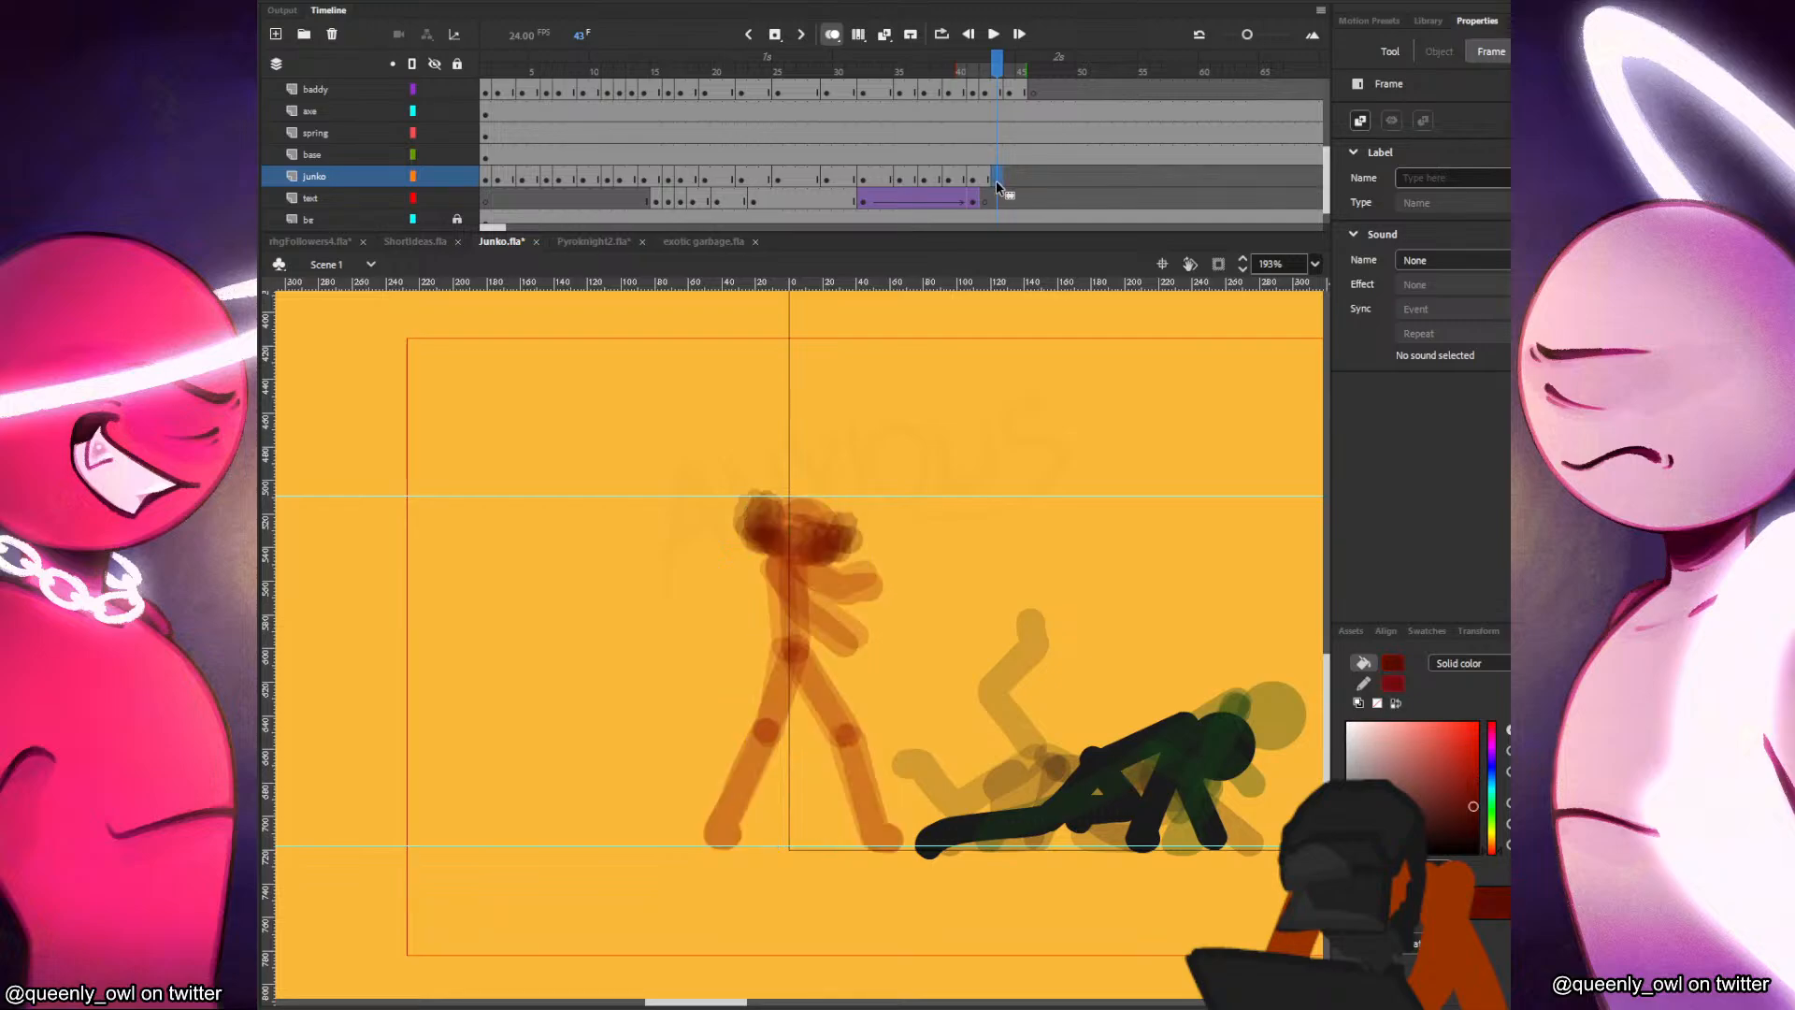
key("ctrl+shift+v")
mouse_move(823, 532)
left_mouse_down()
mouse_move(896, 508)
mouse_move(851, 531)
left_mouse_up()
Tilt the frame 43 head slightly further forward and fine-tune its position against the neighbouring frames, and save the file.
key("q")
key(".")
key(".")
left_click(882, 509)
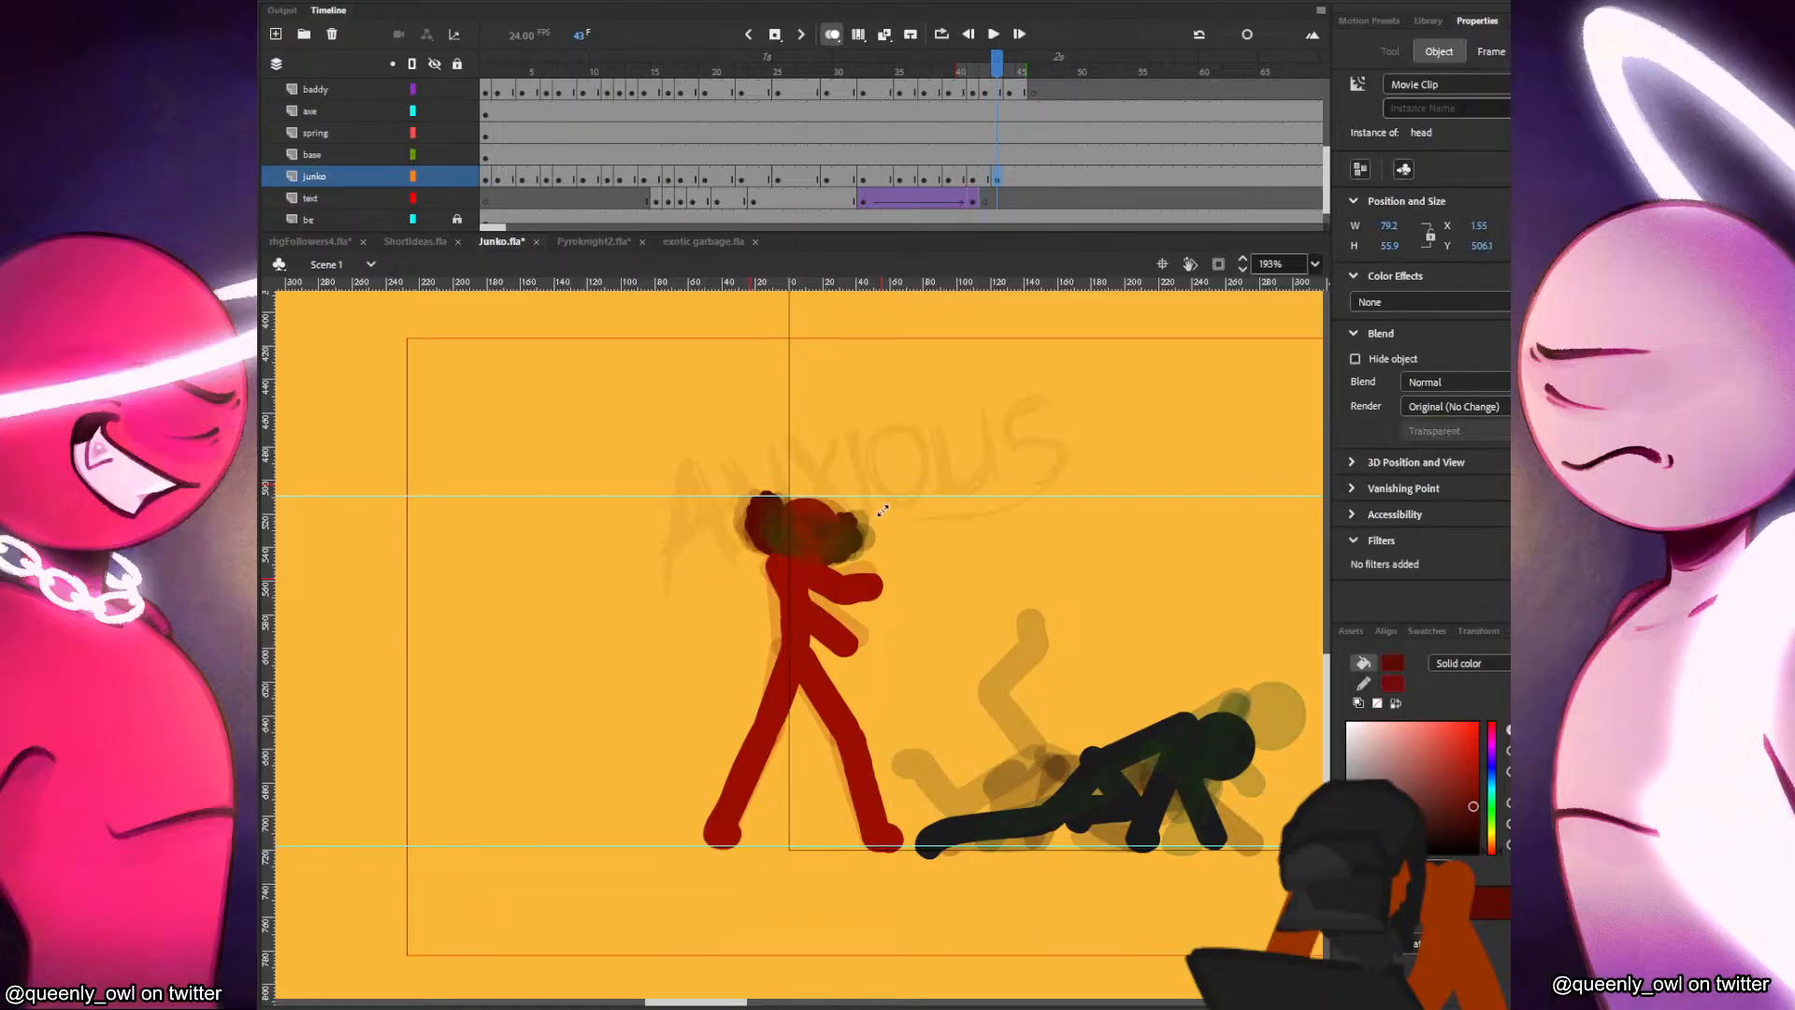
key(".")
key(".")
key(".")
left_click(883, 512)
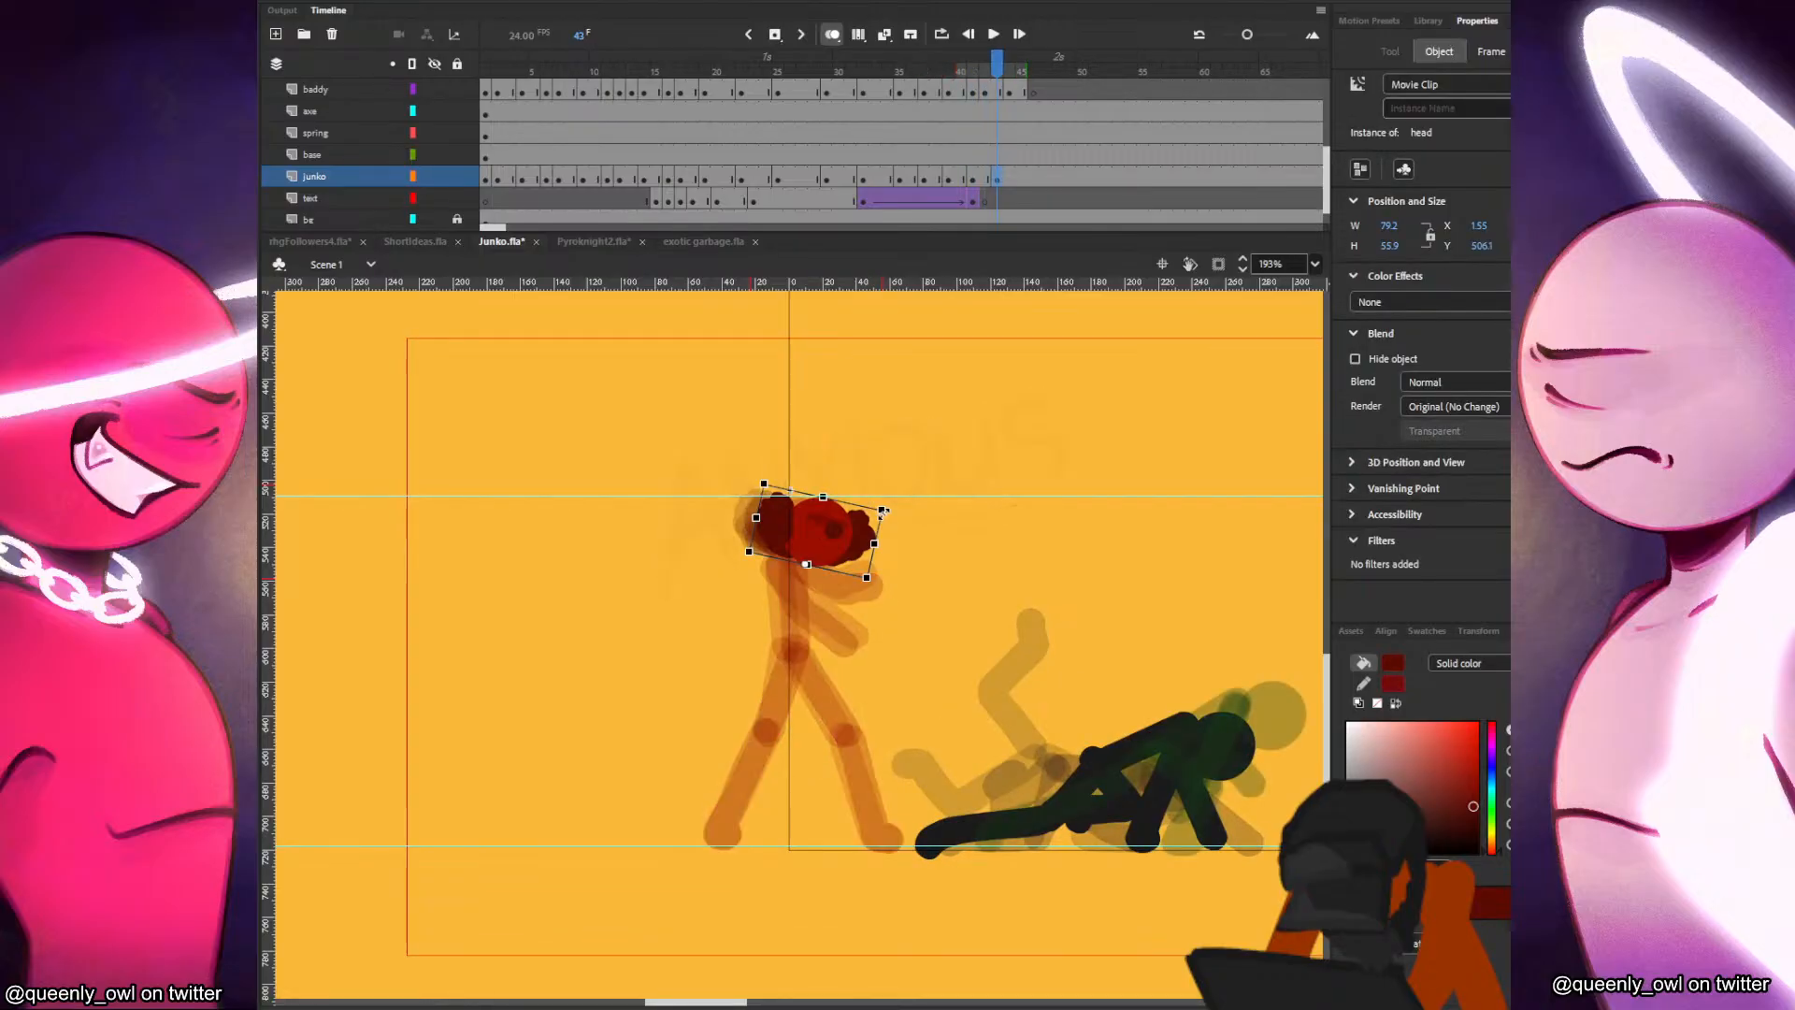
key(".")
key(".")
key(".")
key(".")
left_click_drag(851, 537, 846, 536)
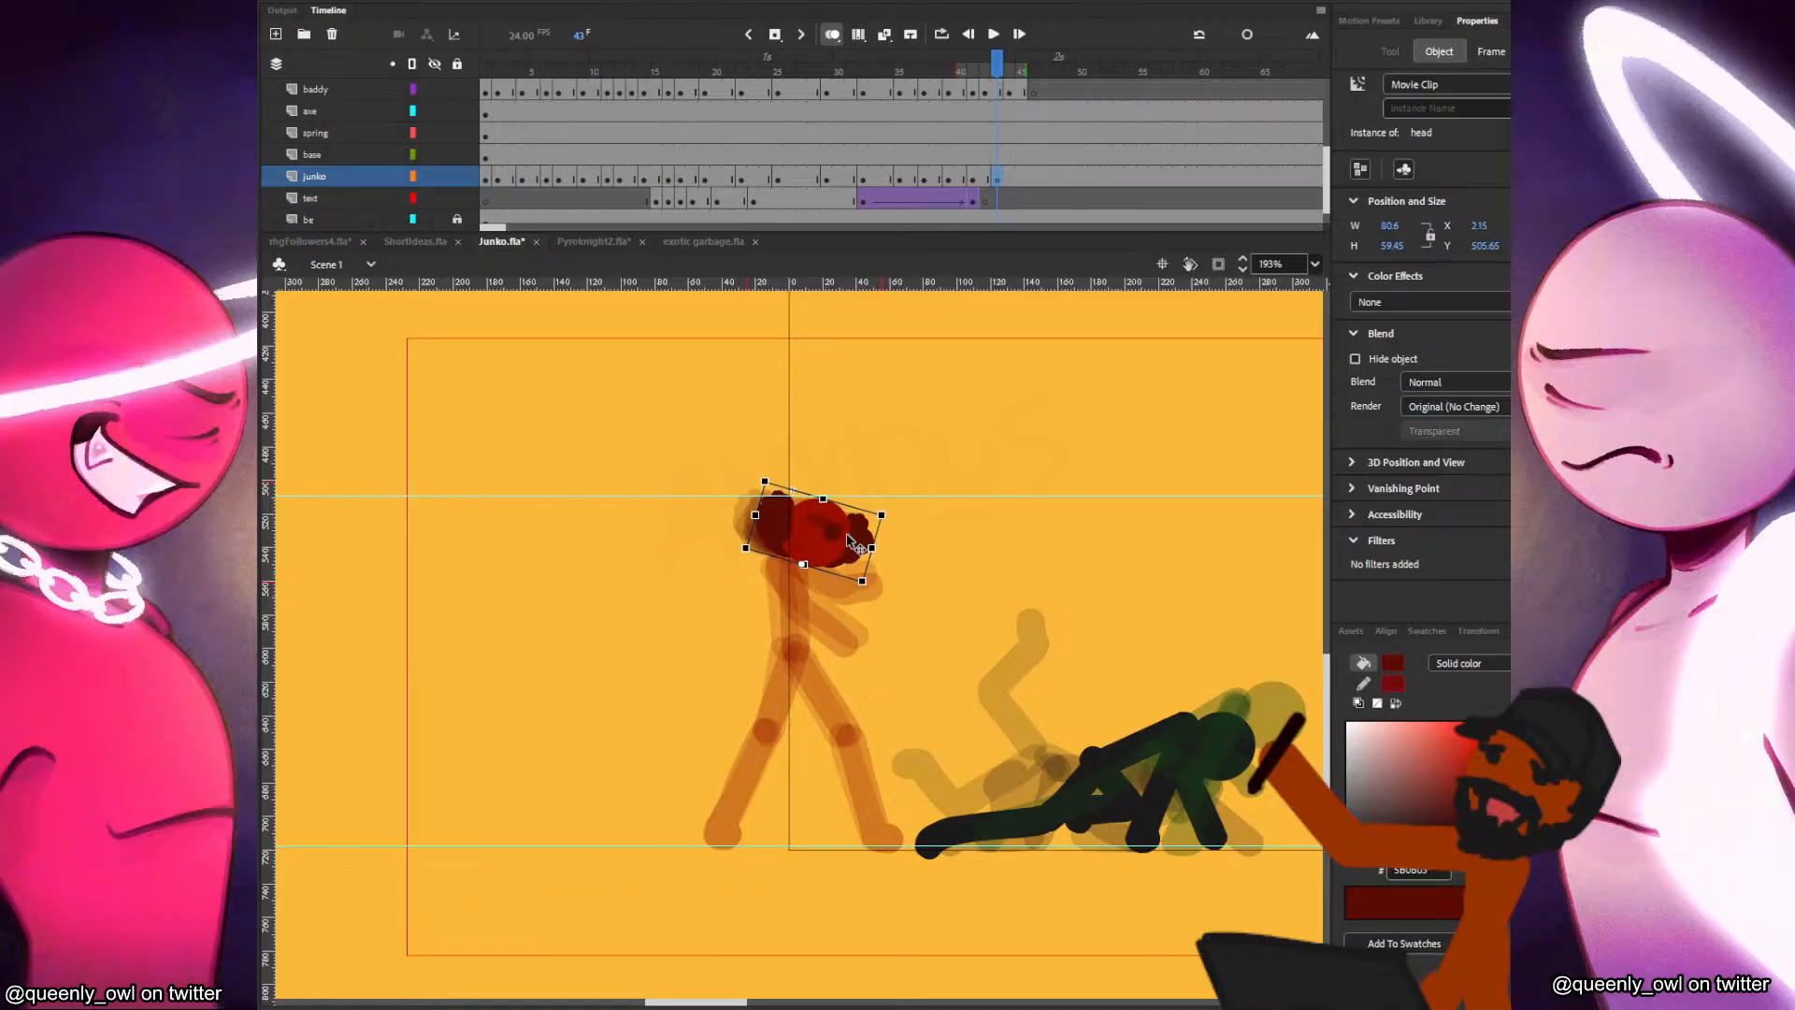
key(".")
key("b")
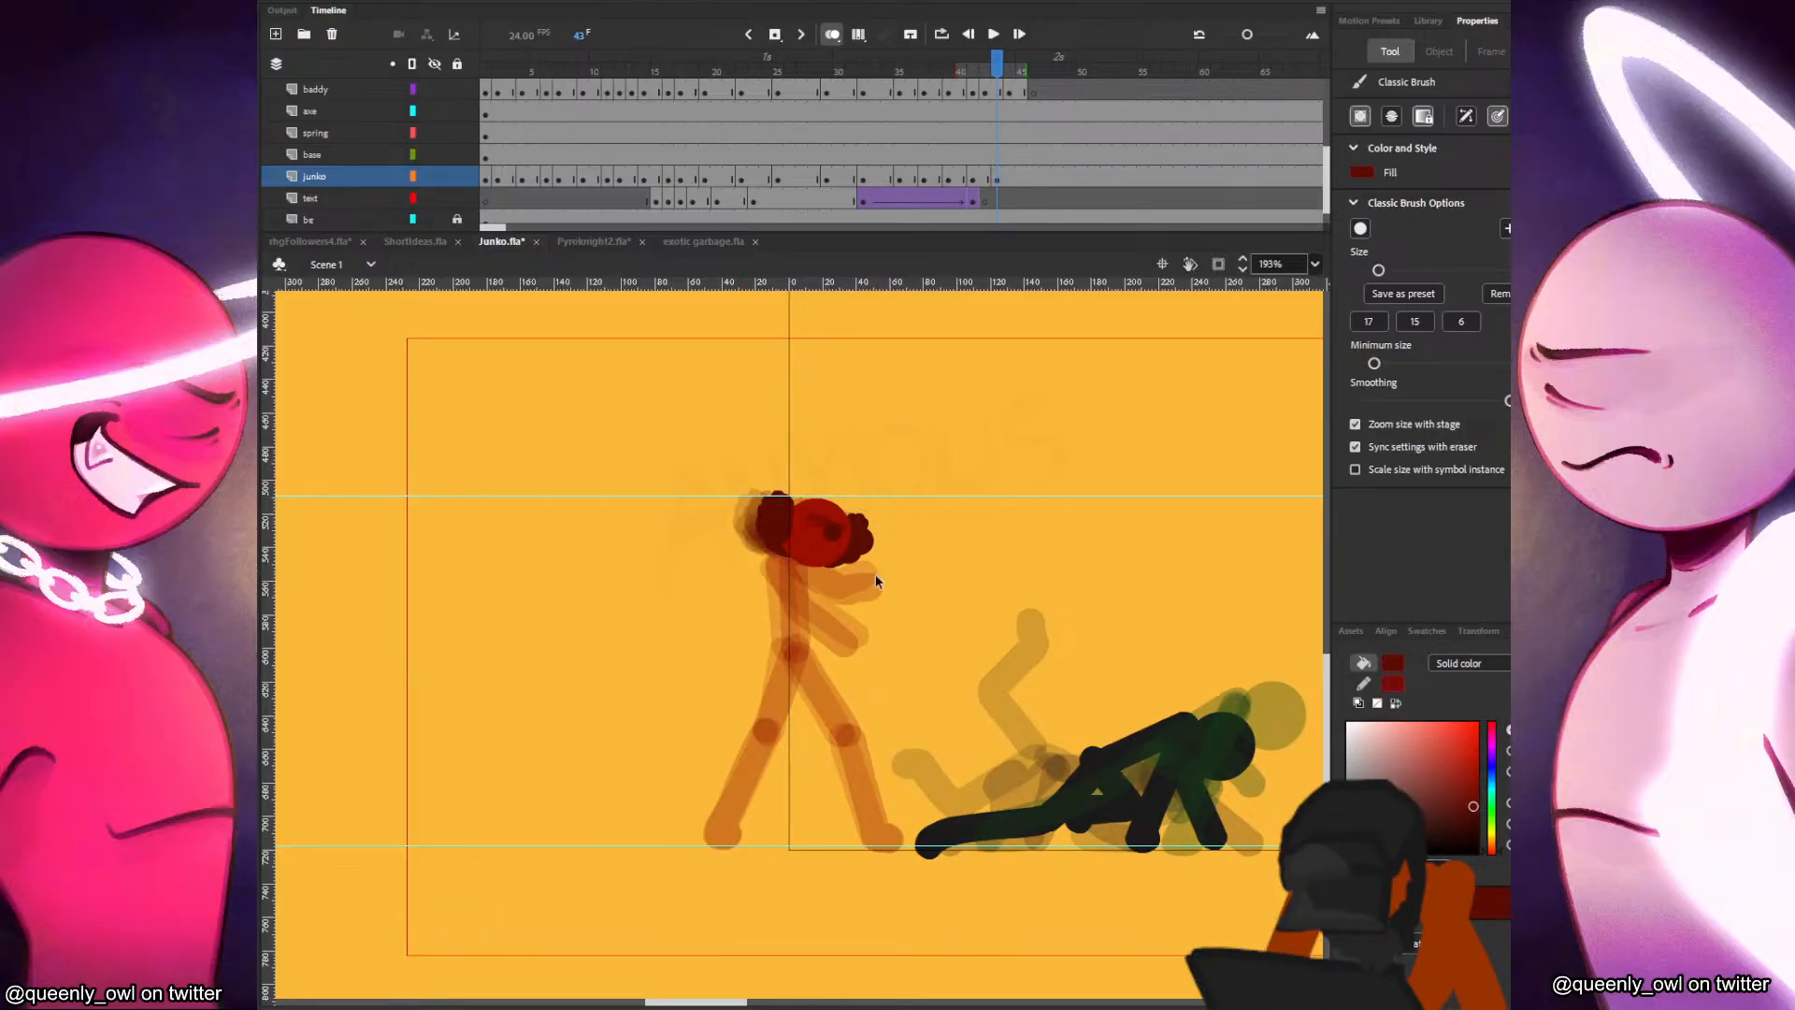
key("ctrl+s")
Switch to the media player and watch the PyroKnight demo video from the start, pausing and jumping back to re-examine the fight.
mouse_move(795, 990)
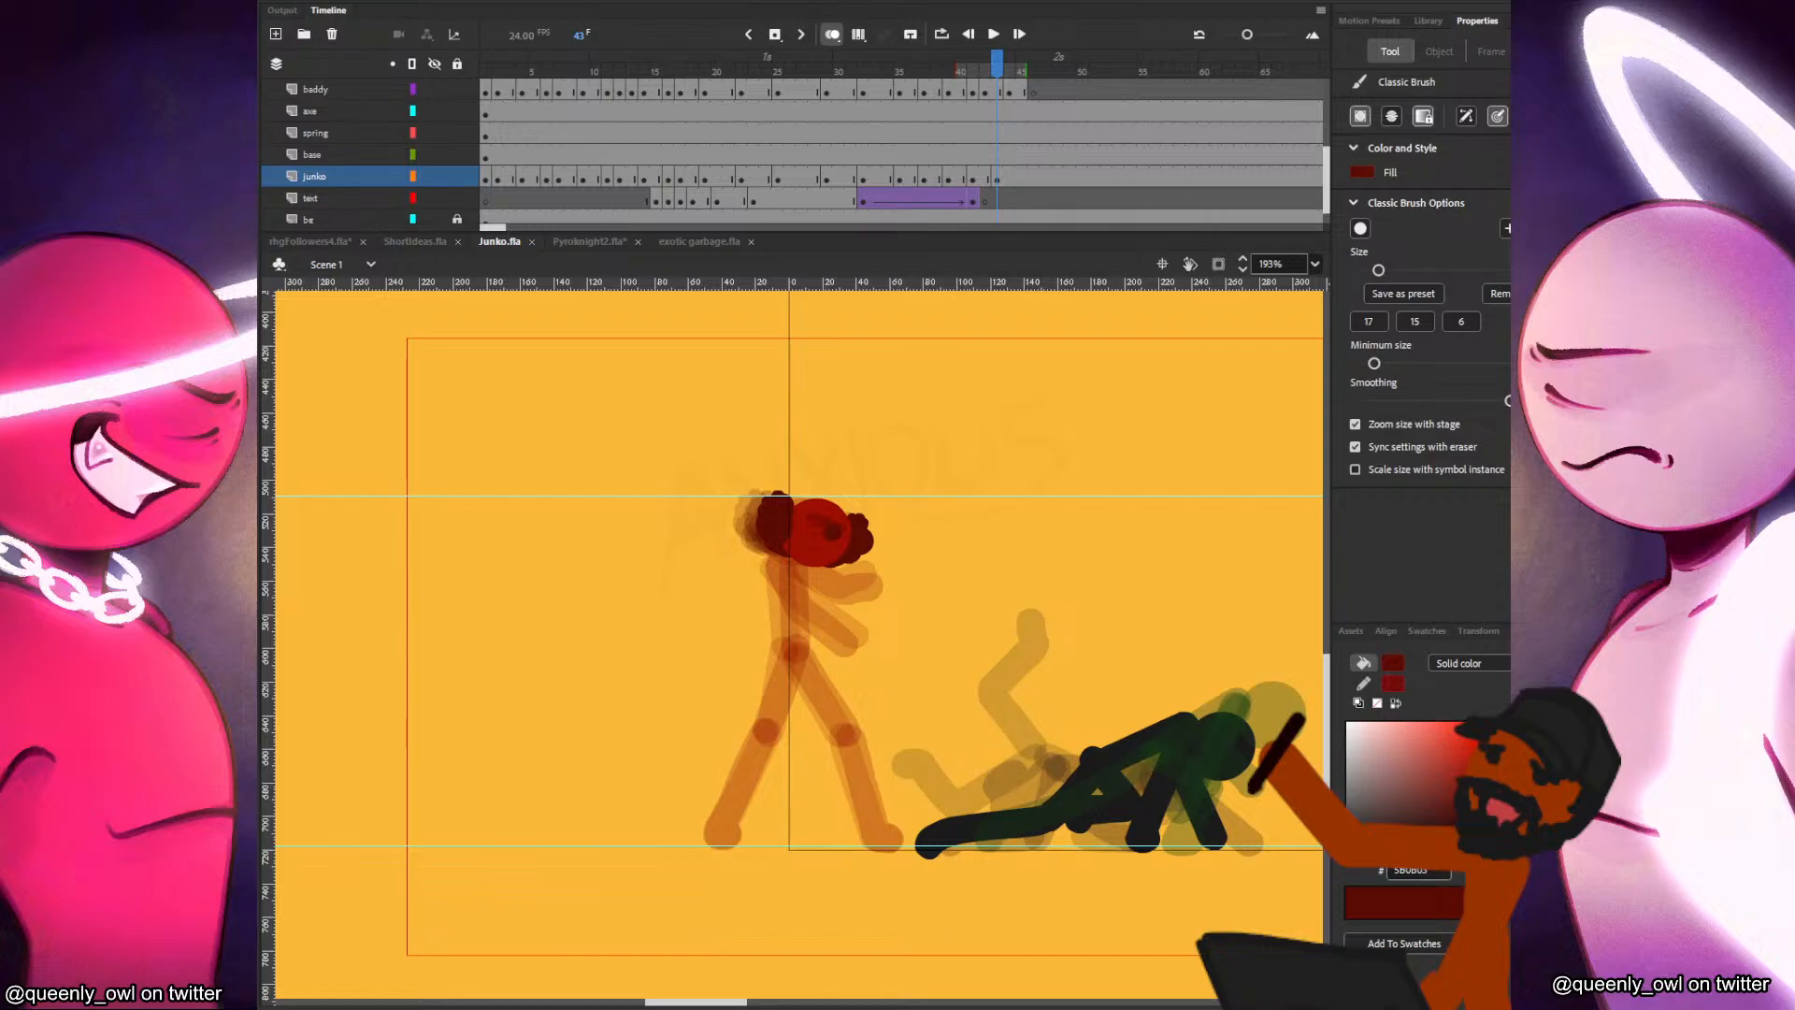
key("alt+Tab")
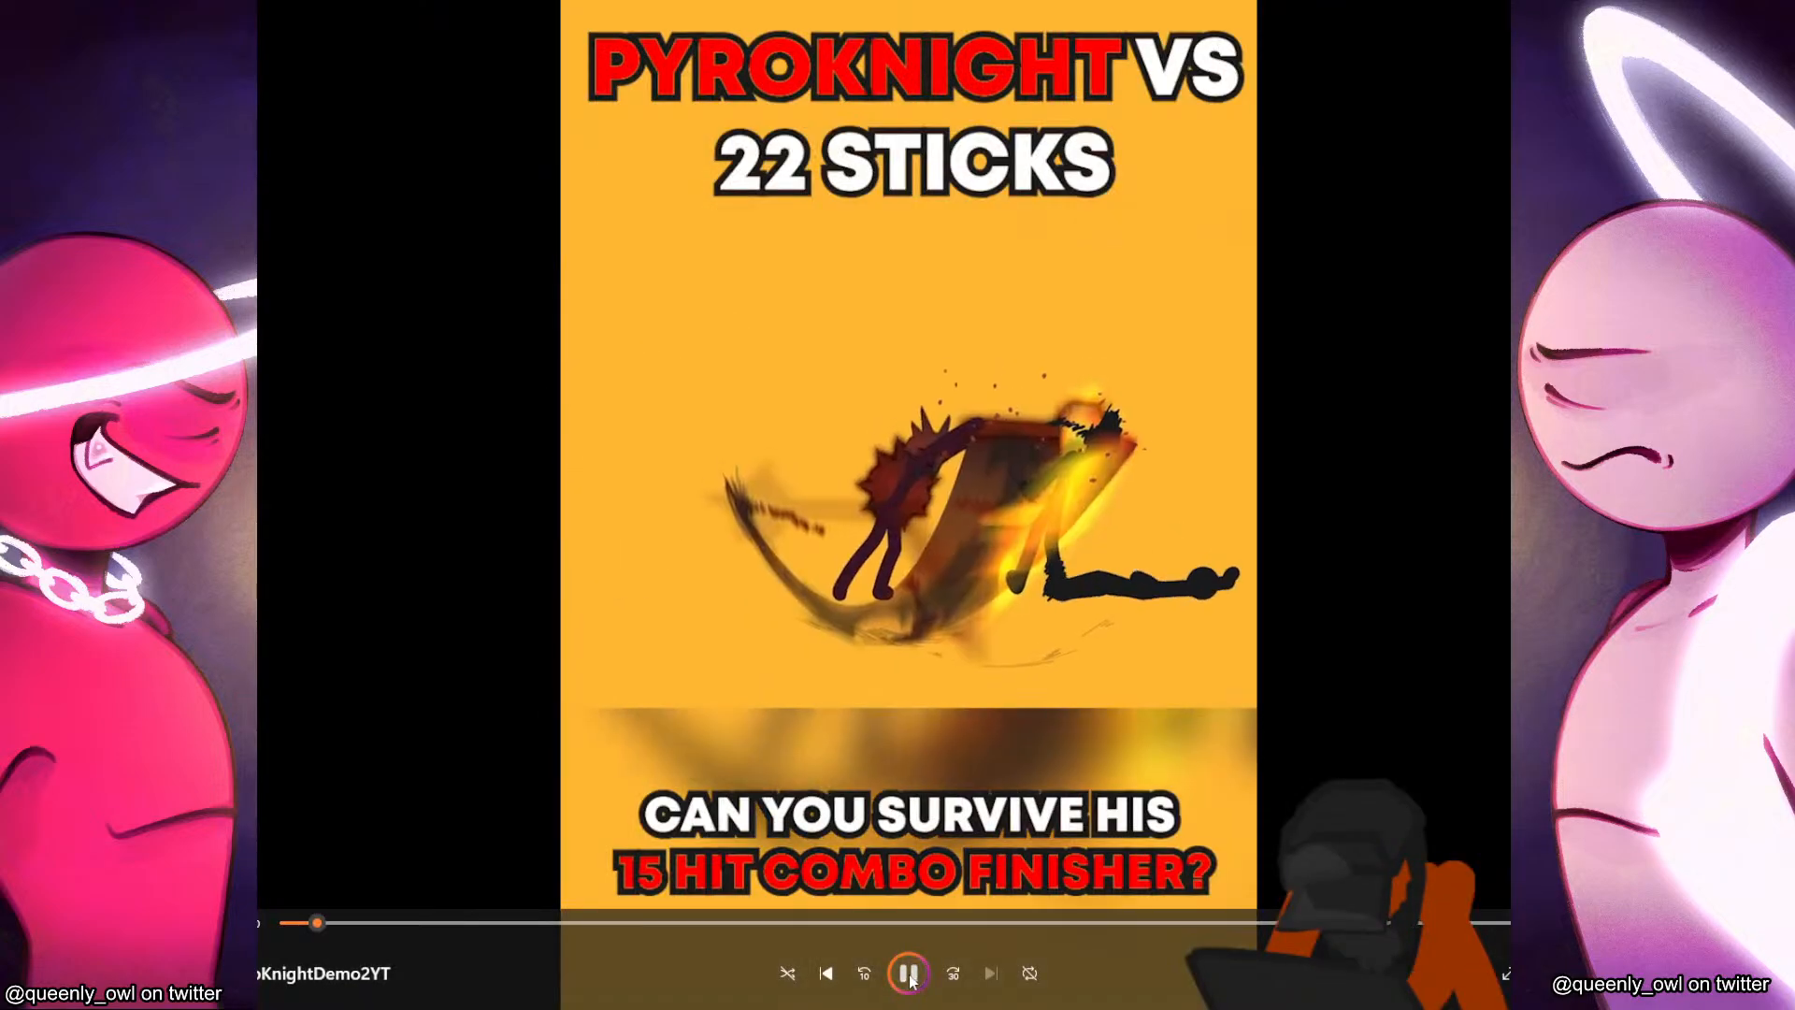
left_click(908, 973)
left_click(279, 923)
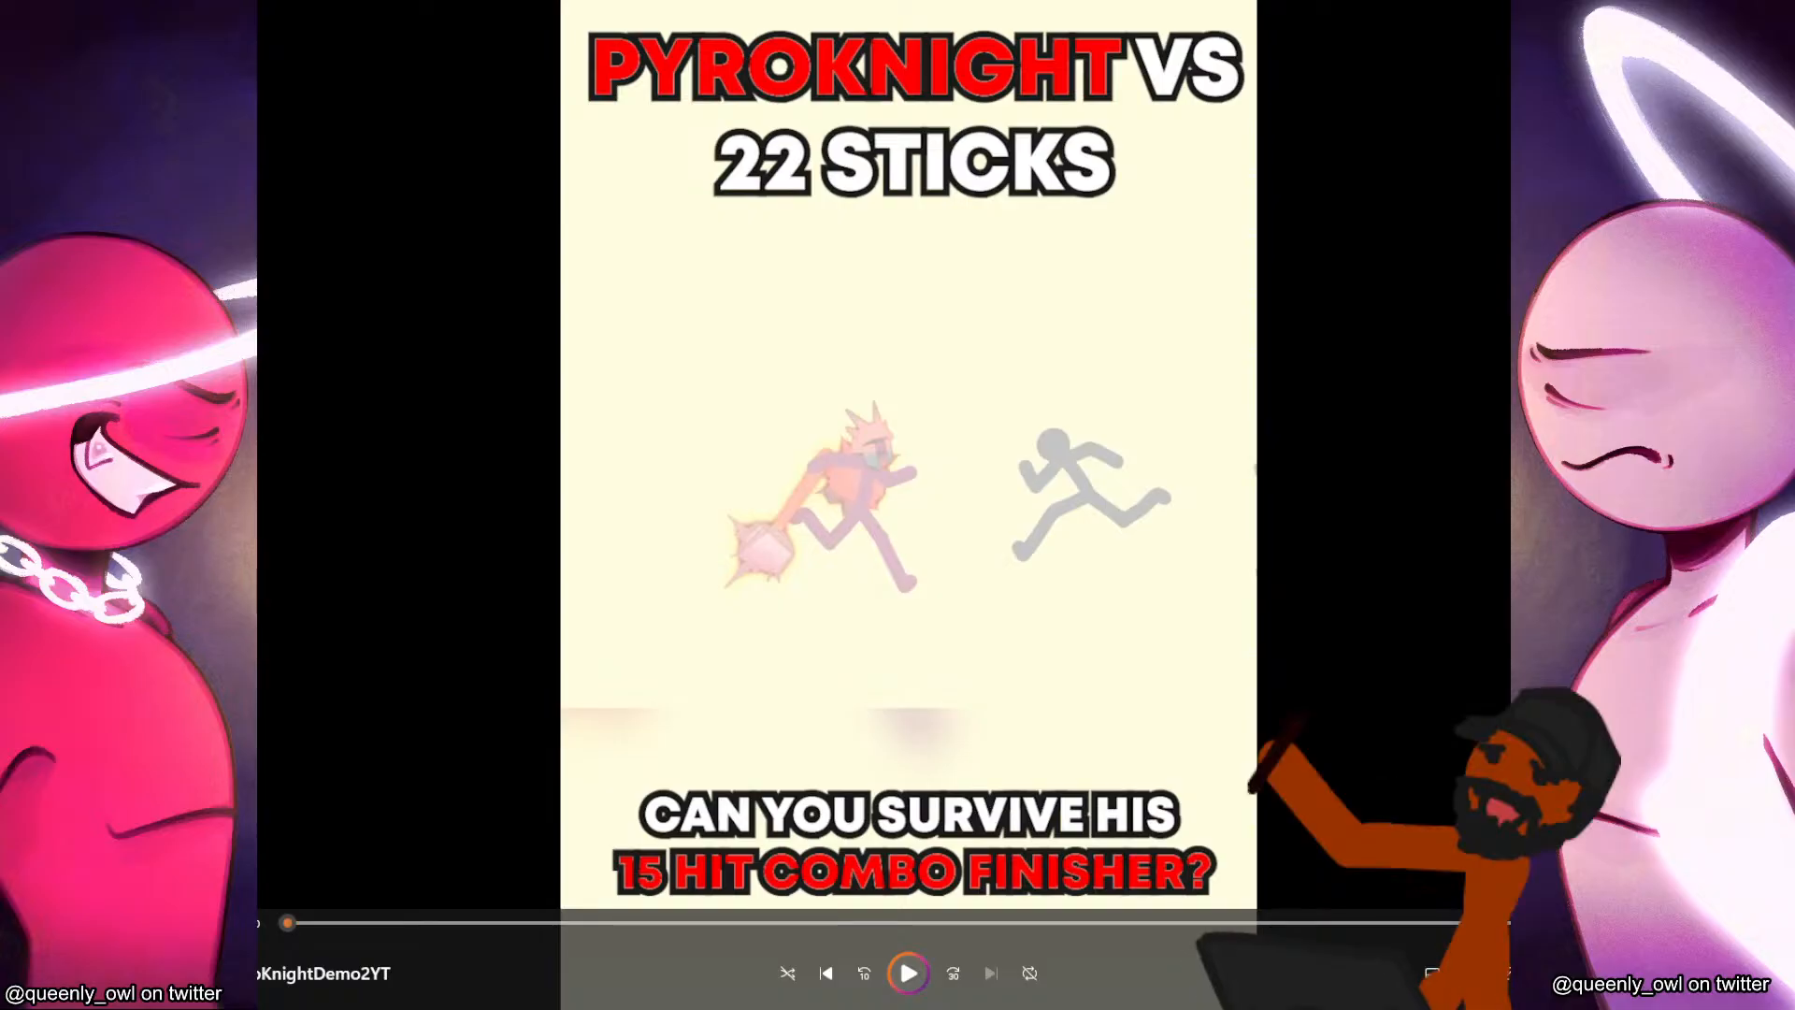
left_click(908, 972)
left_click(912, 970)
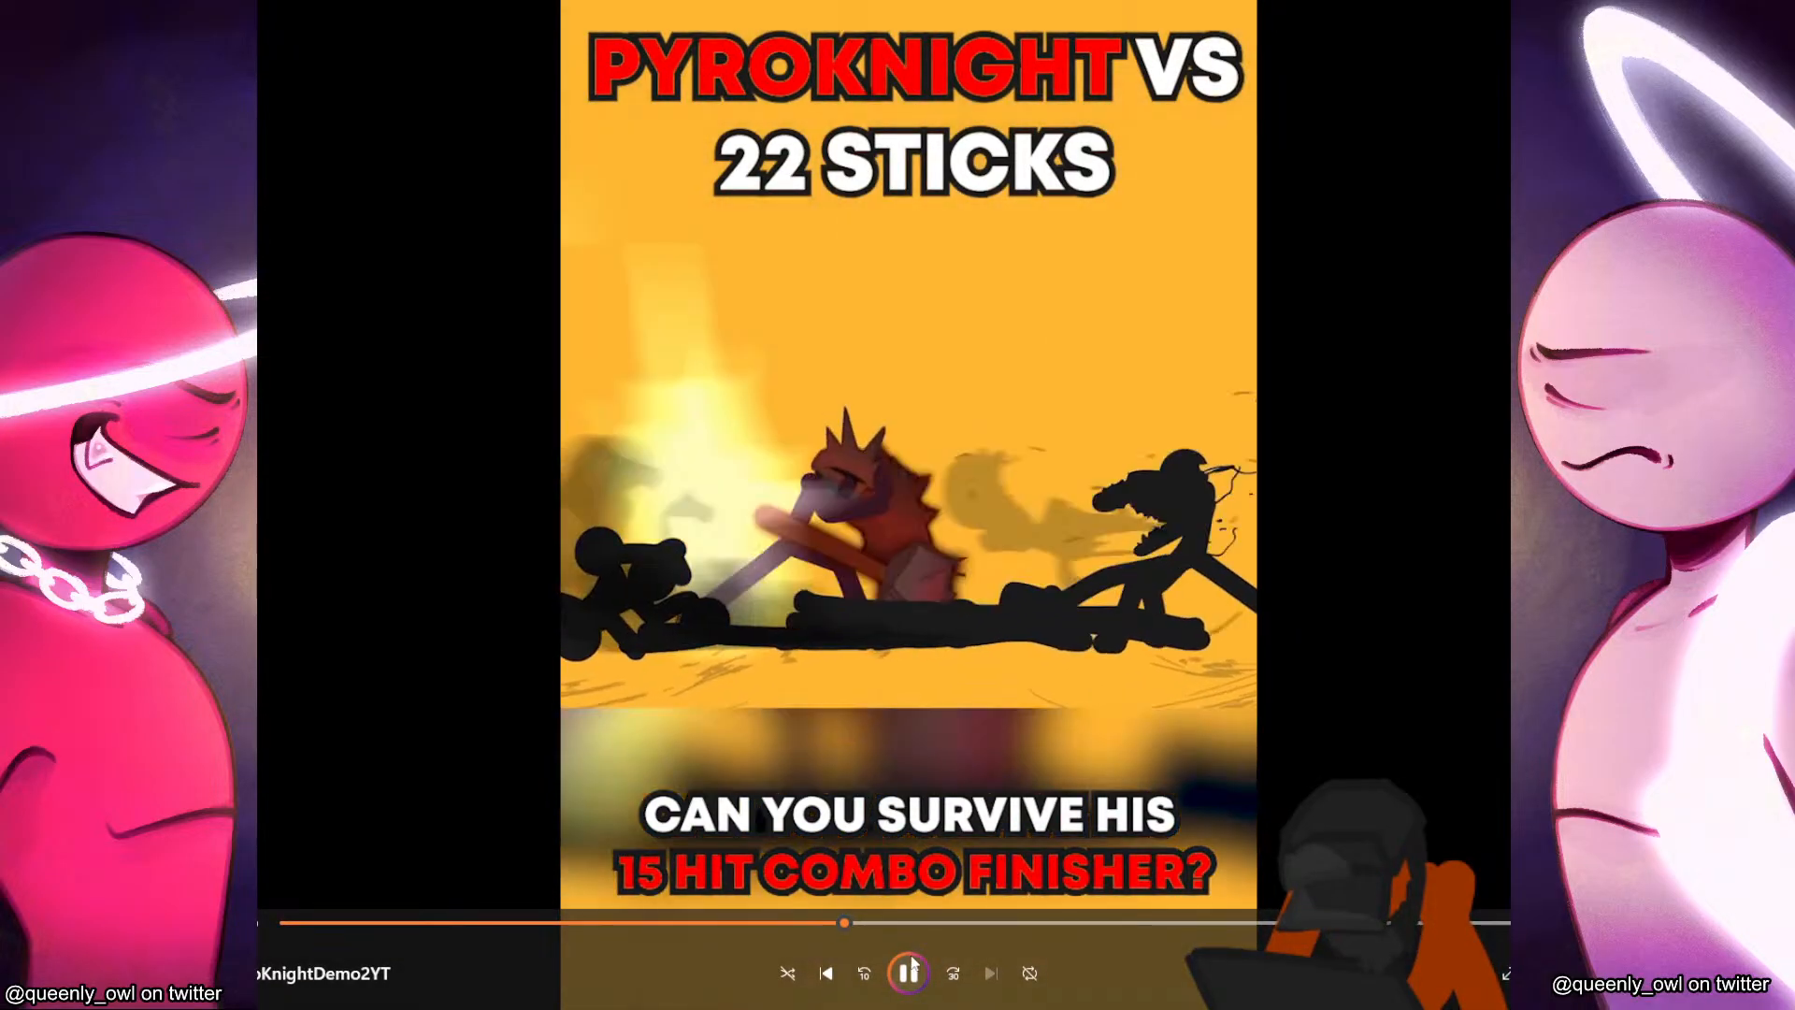
left_click(909, 972)
left_click(735, 924)
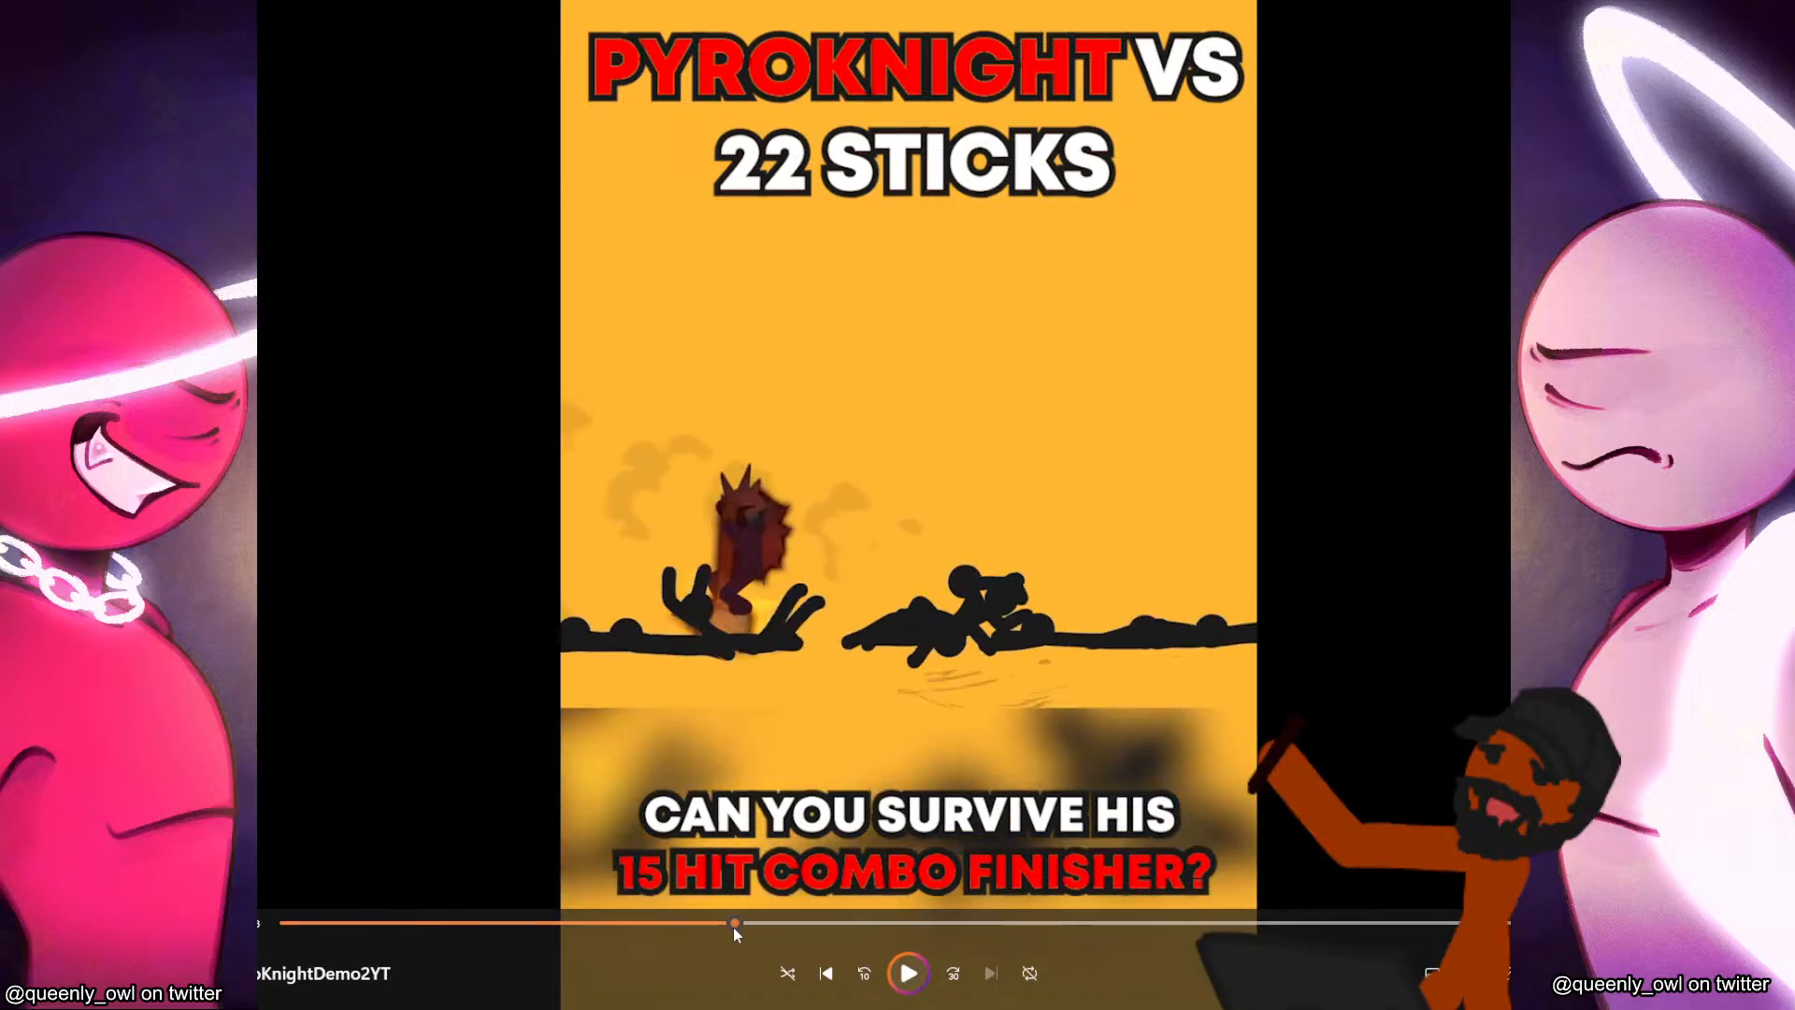
Replay the middle of the PyroKnight demo video, jumping back to re-examine the knight's early mace strikes.
mouse_move(738, 924)
left_mouse_down()
mouse_move(860, 926)
mouse_move(722, 926)
left_mouse_up()
left_click(909, 973)
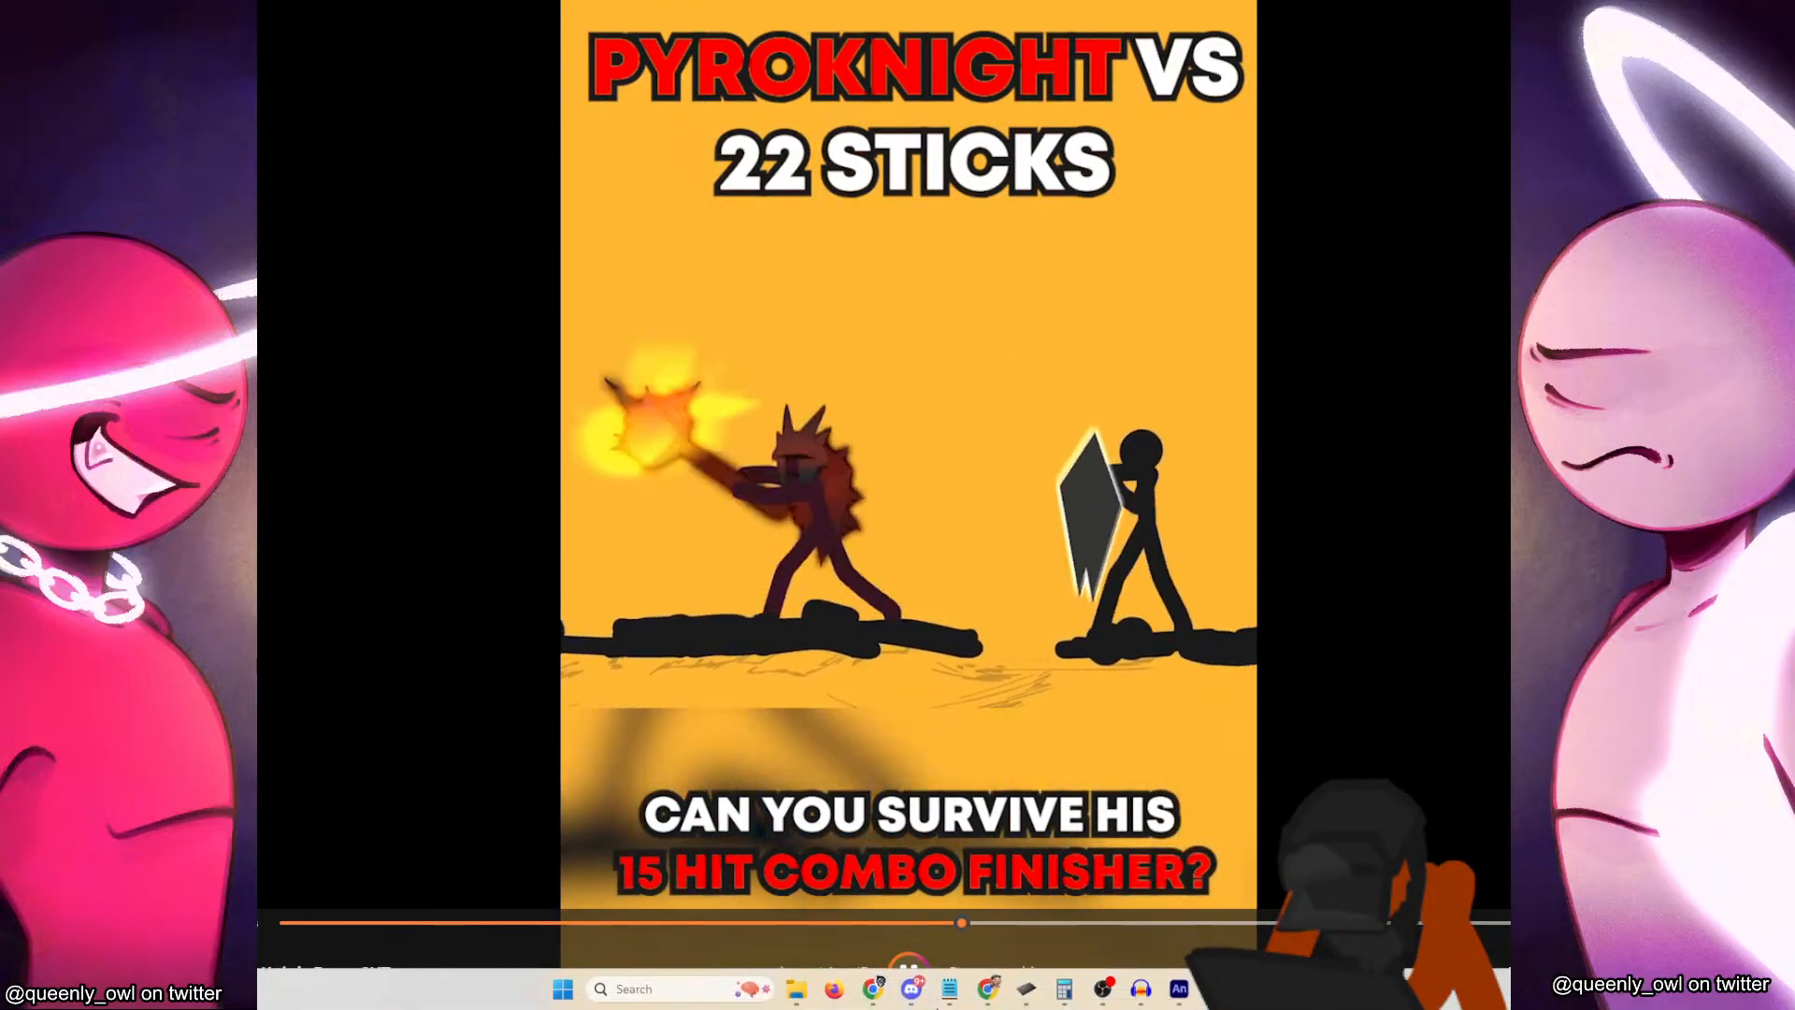
mouse_move(956, 999)
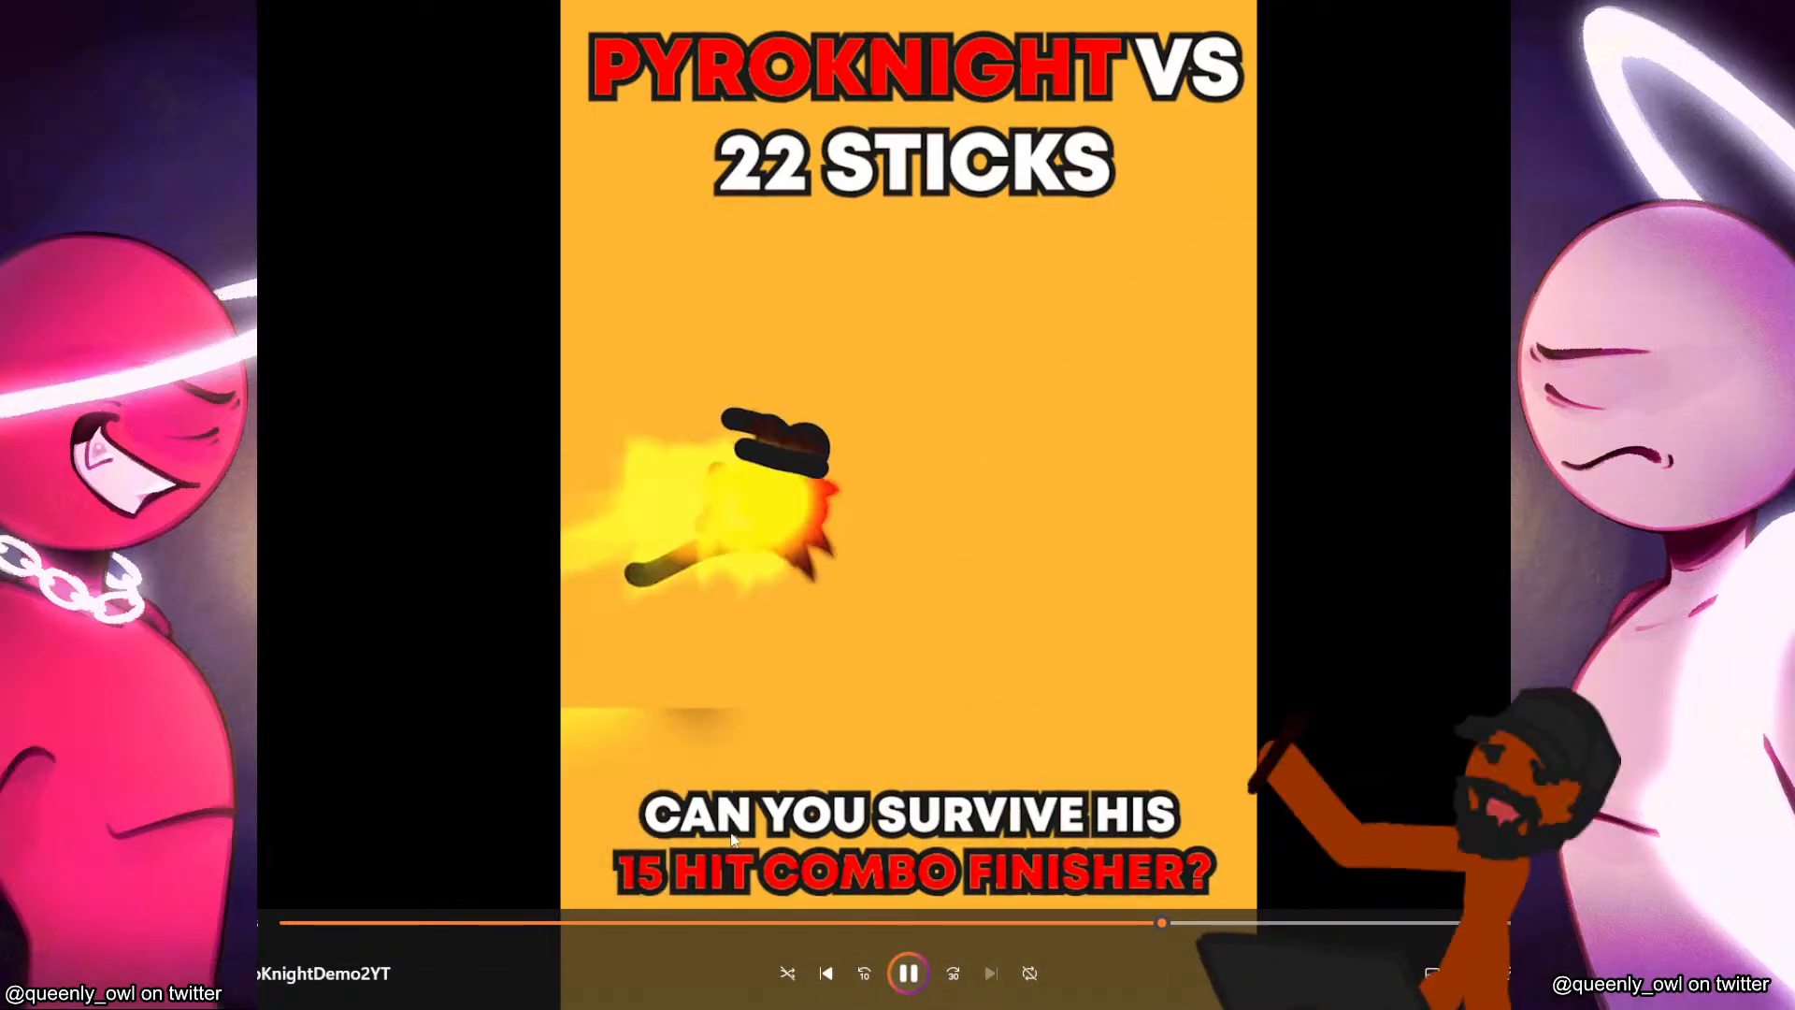
left_click(571, 922)
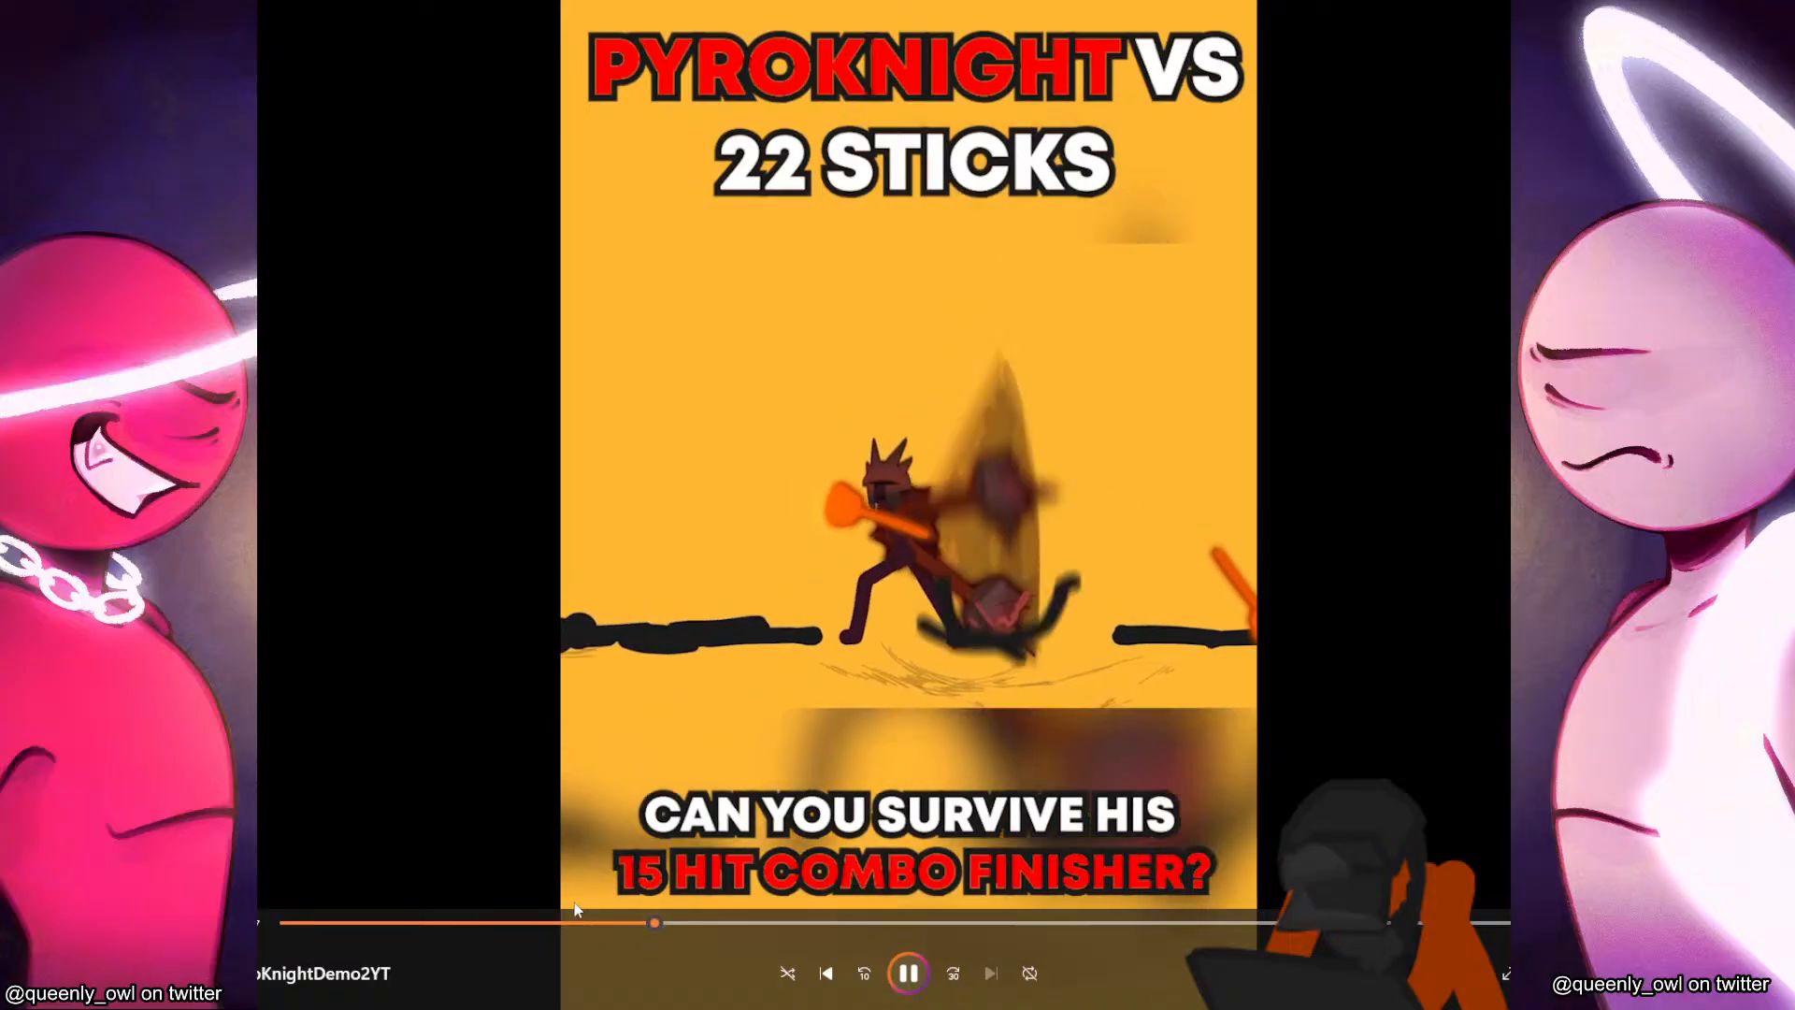
left_click(649, 924)
left_click(614, 924)
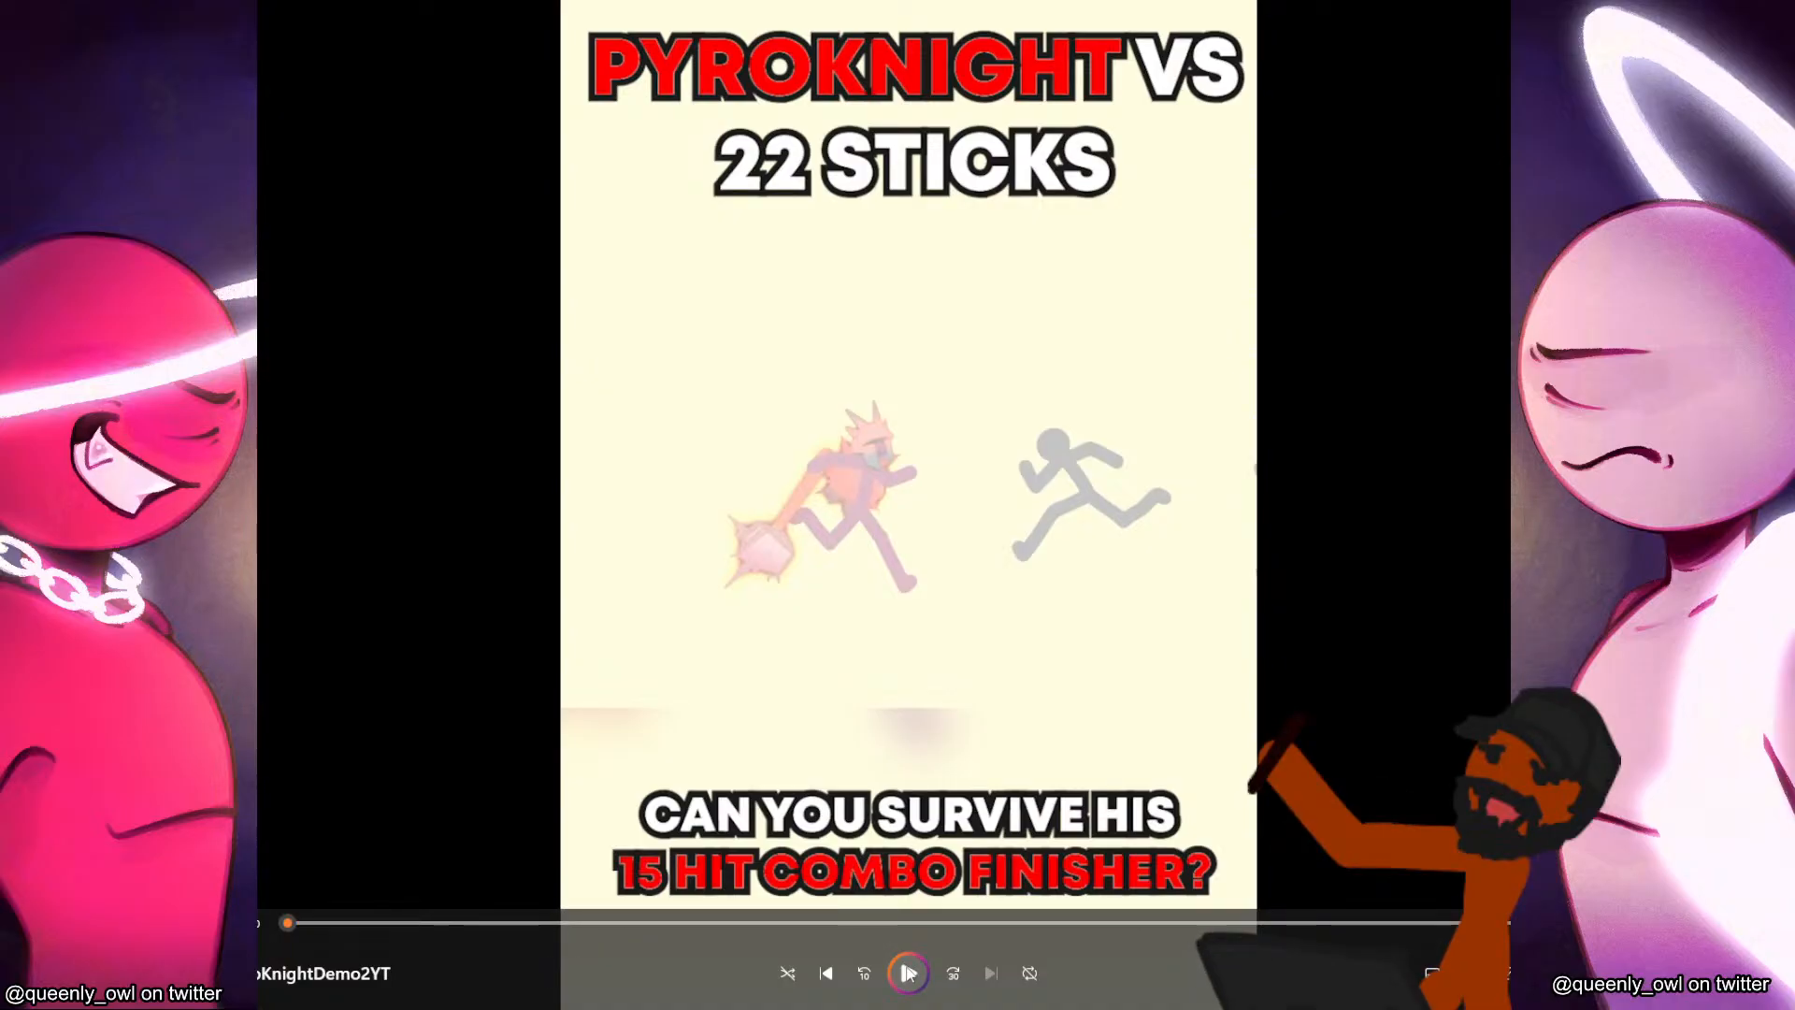
Play the demo from its opening chase, then pause and scrub around the overhead mace slam to study its poses and smear frames.
mouse_move(961, 1006)
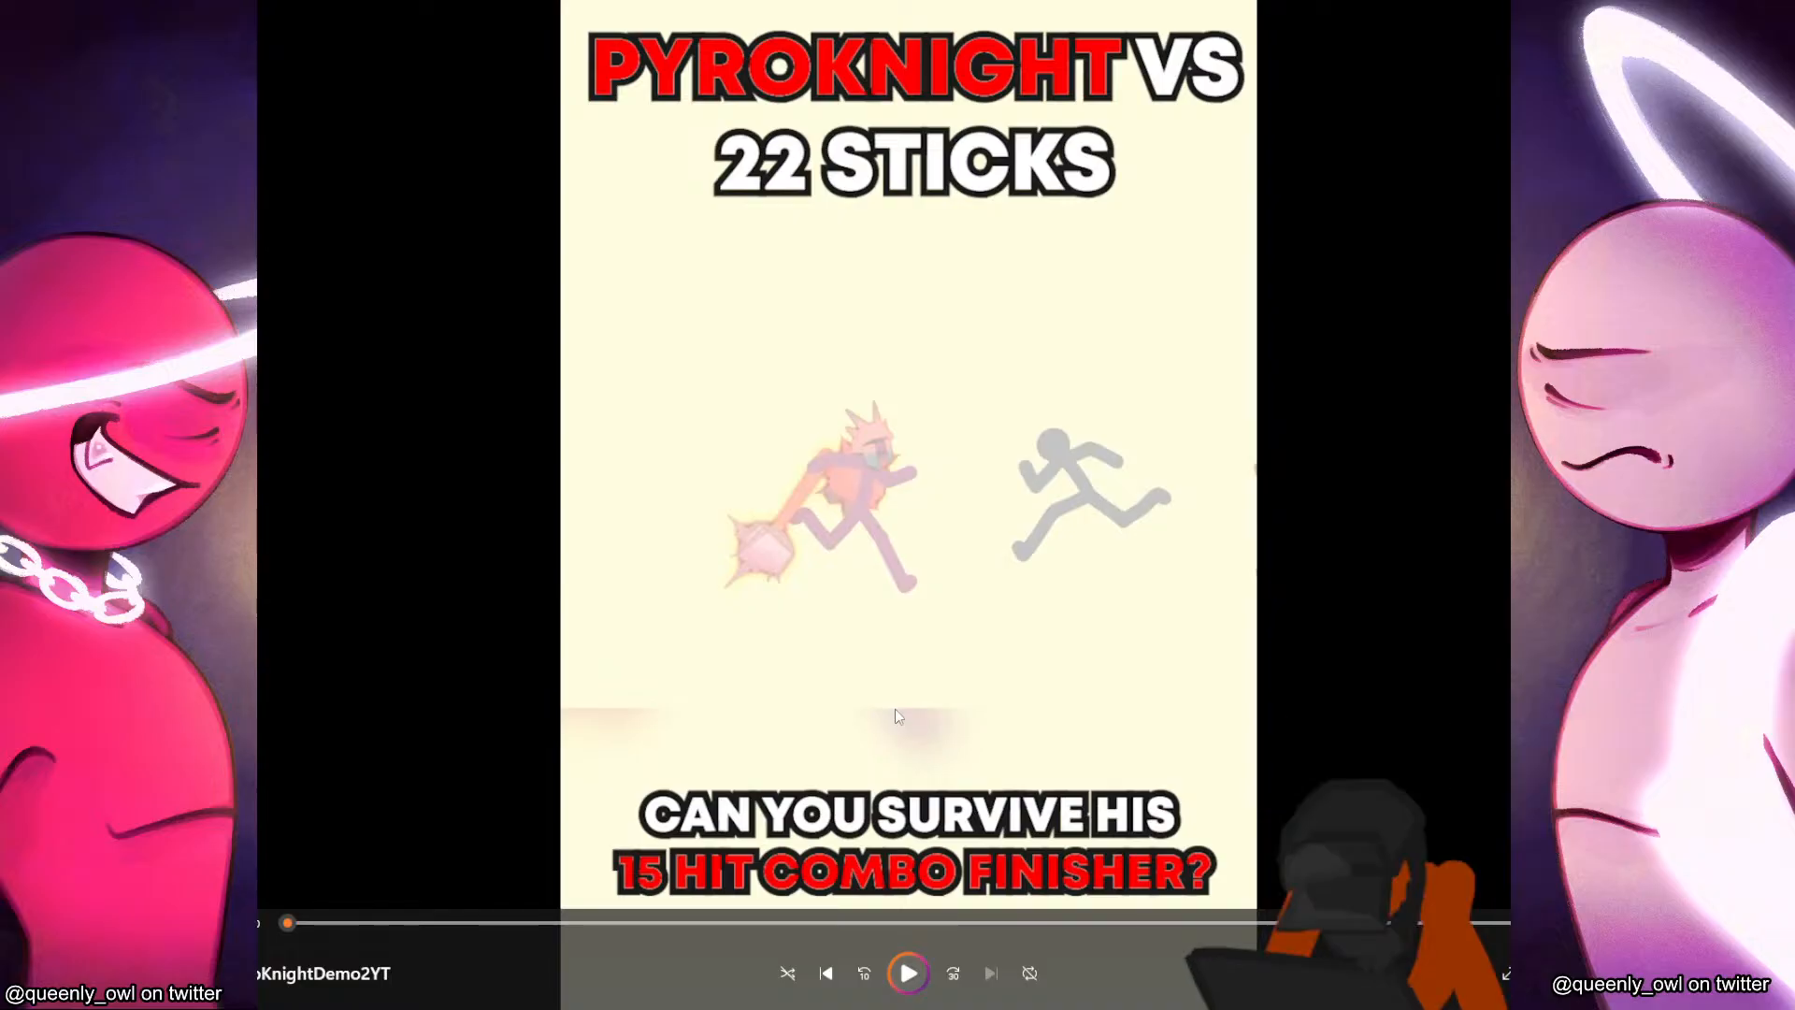
left_click(911, 973)
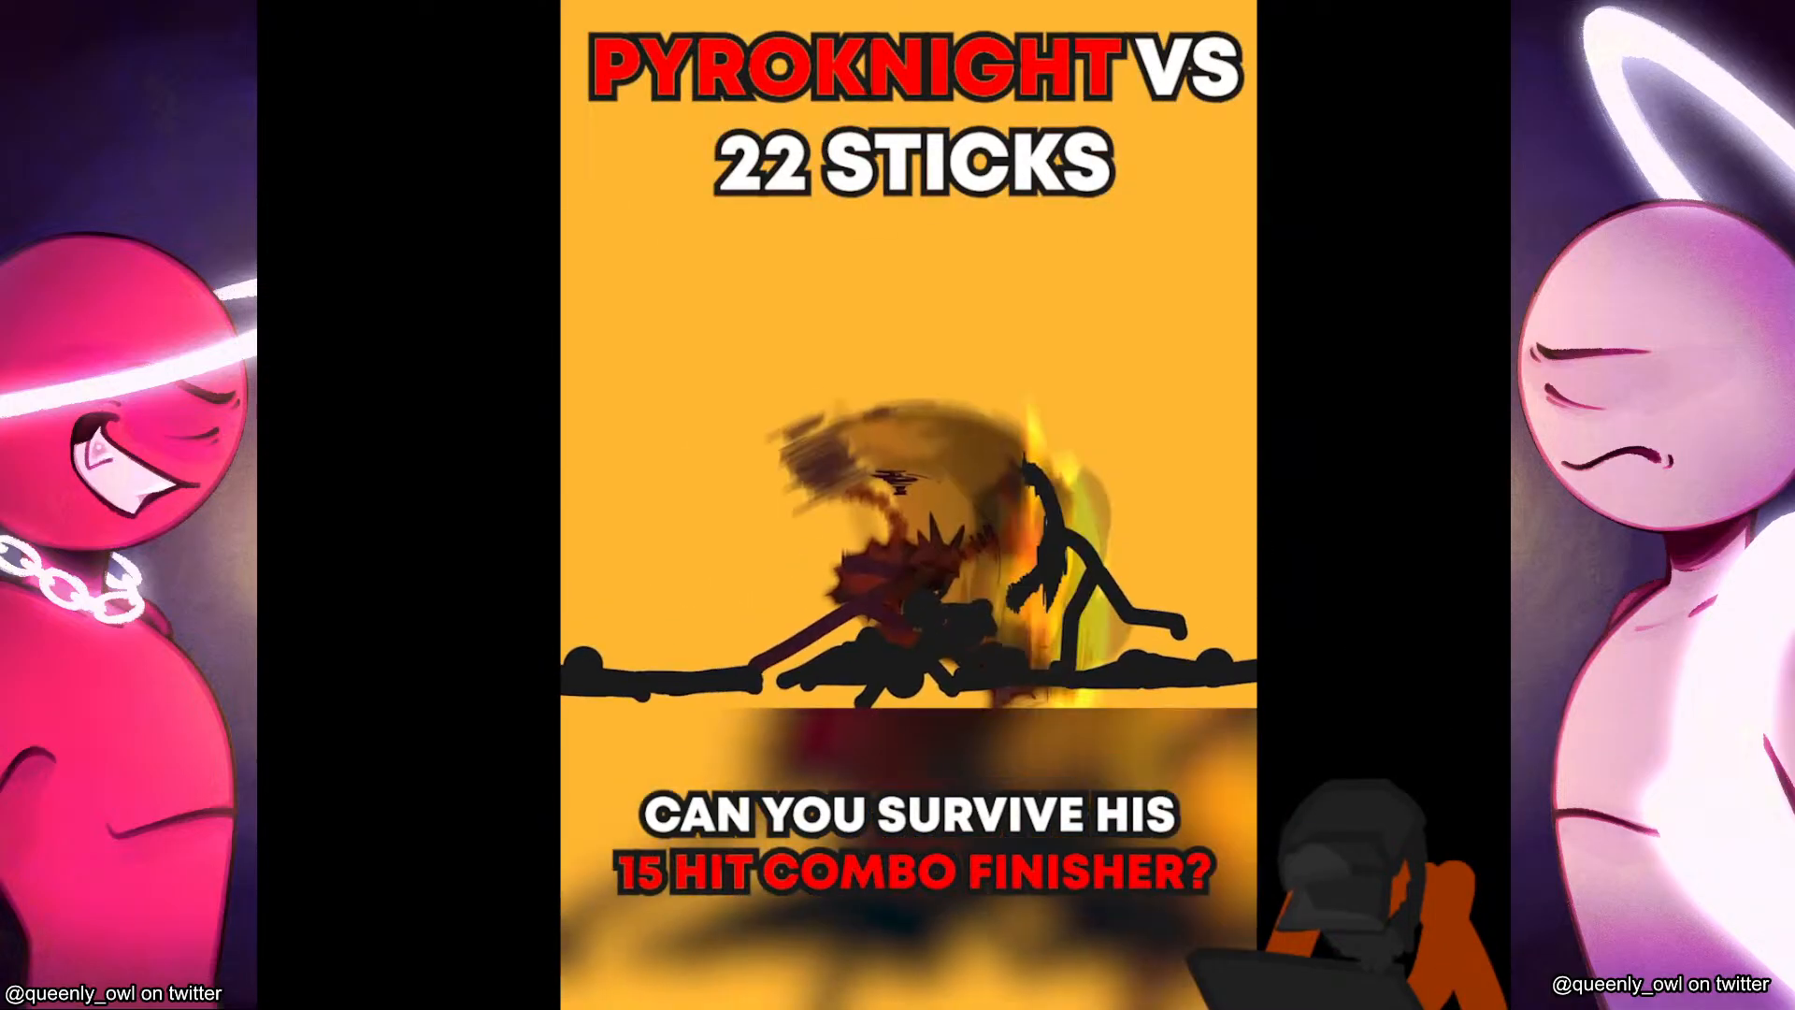
mouse_move(1349, 647)
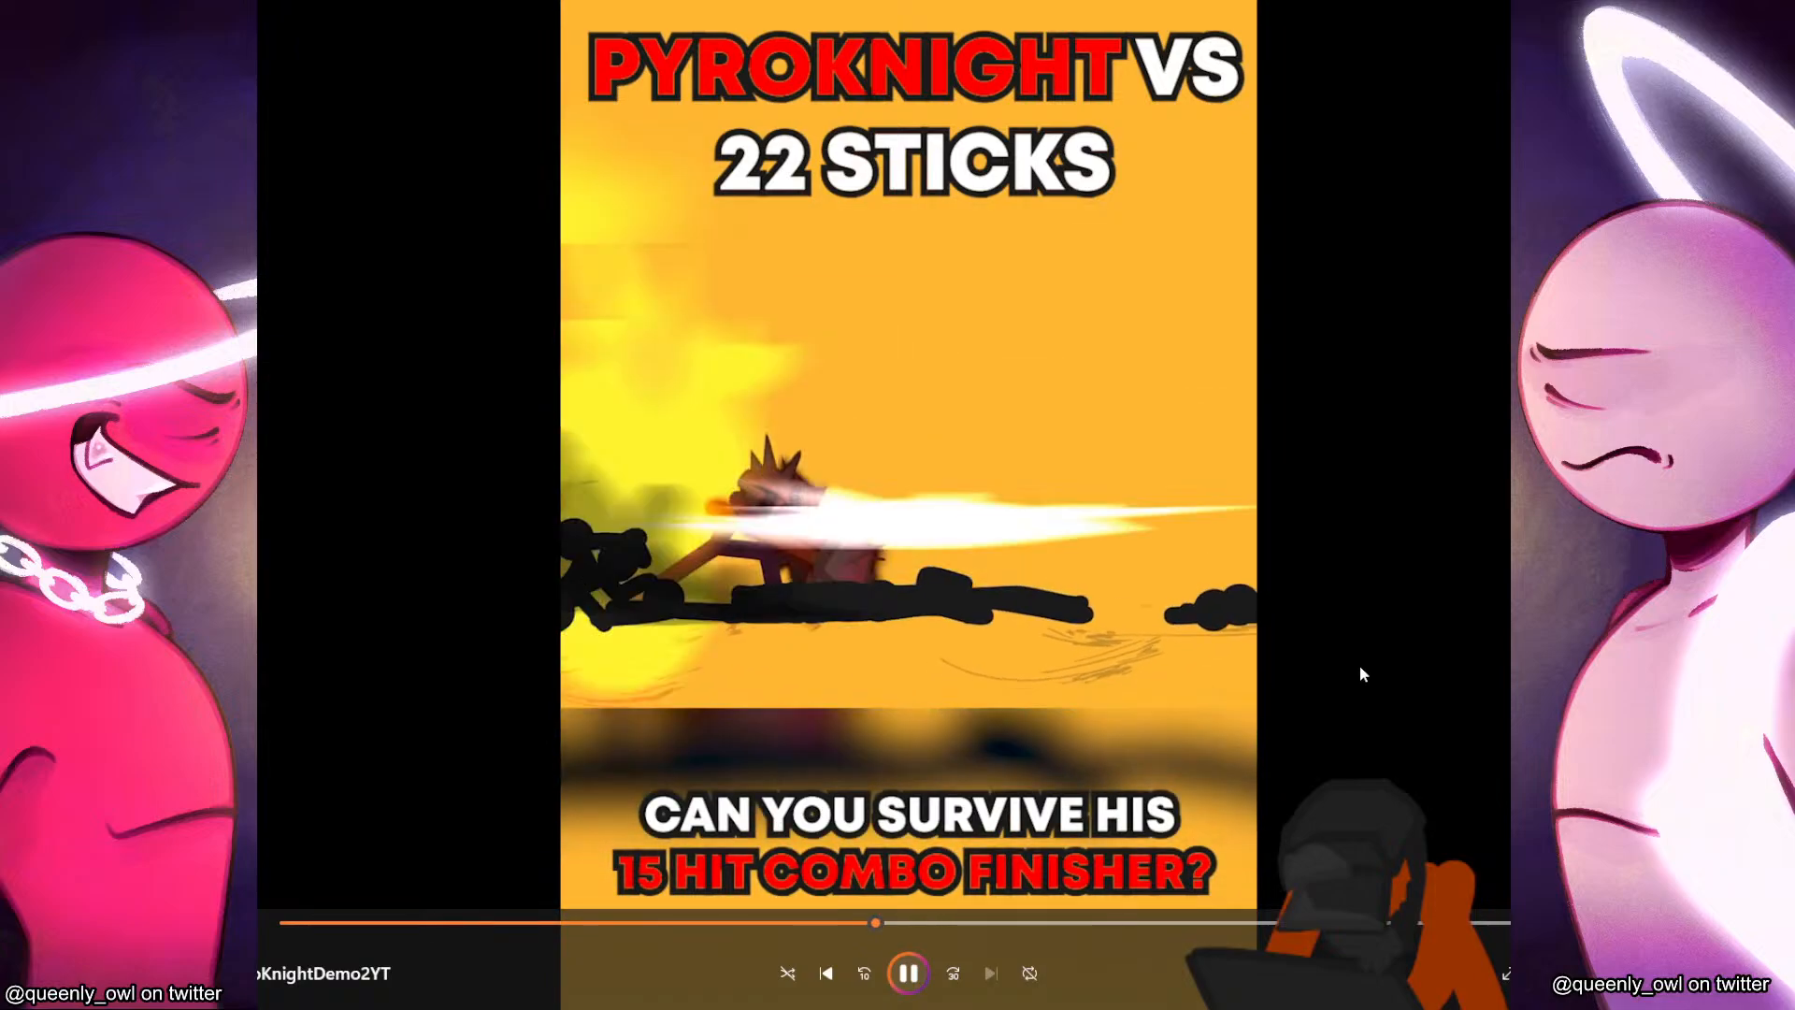
left_click(838, 924)
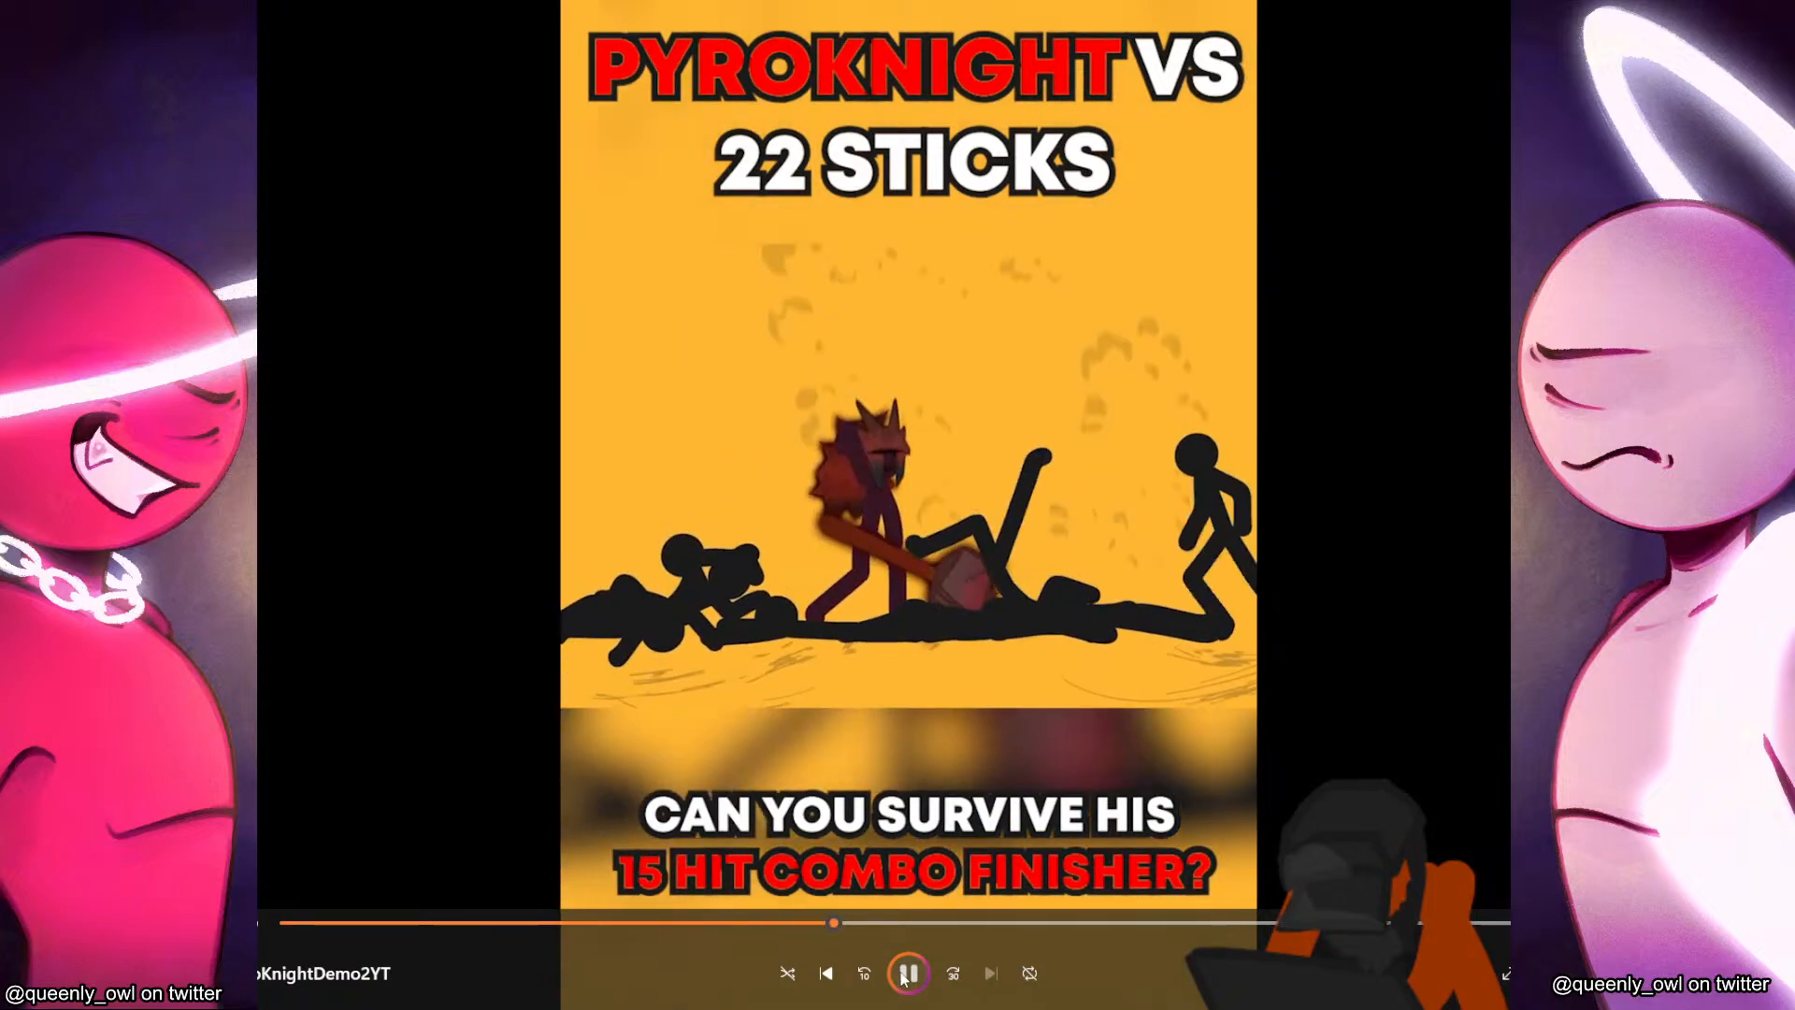
key("space")
left_click(810, 923)
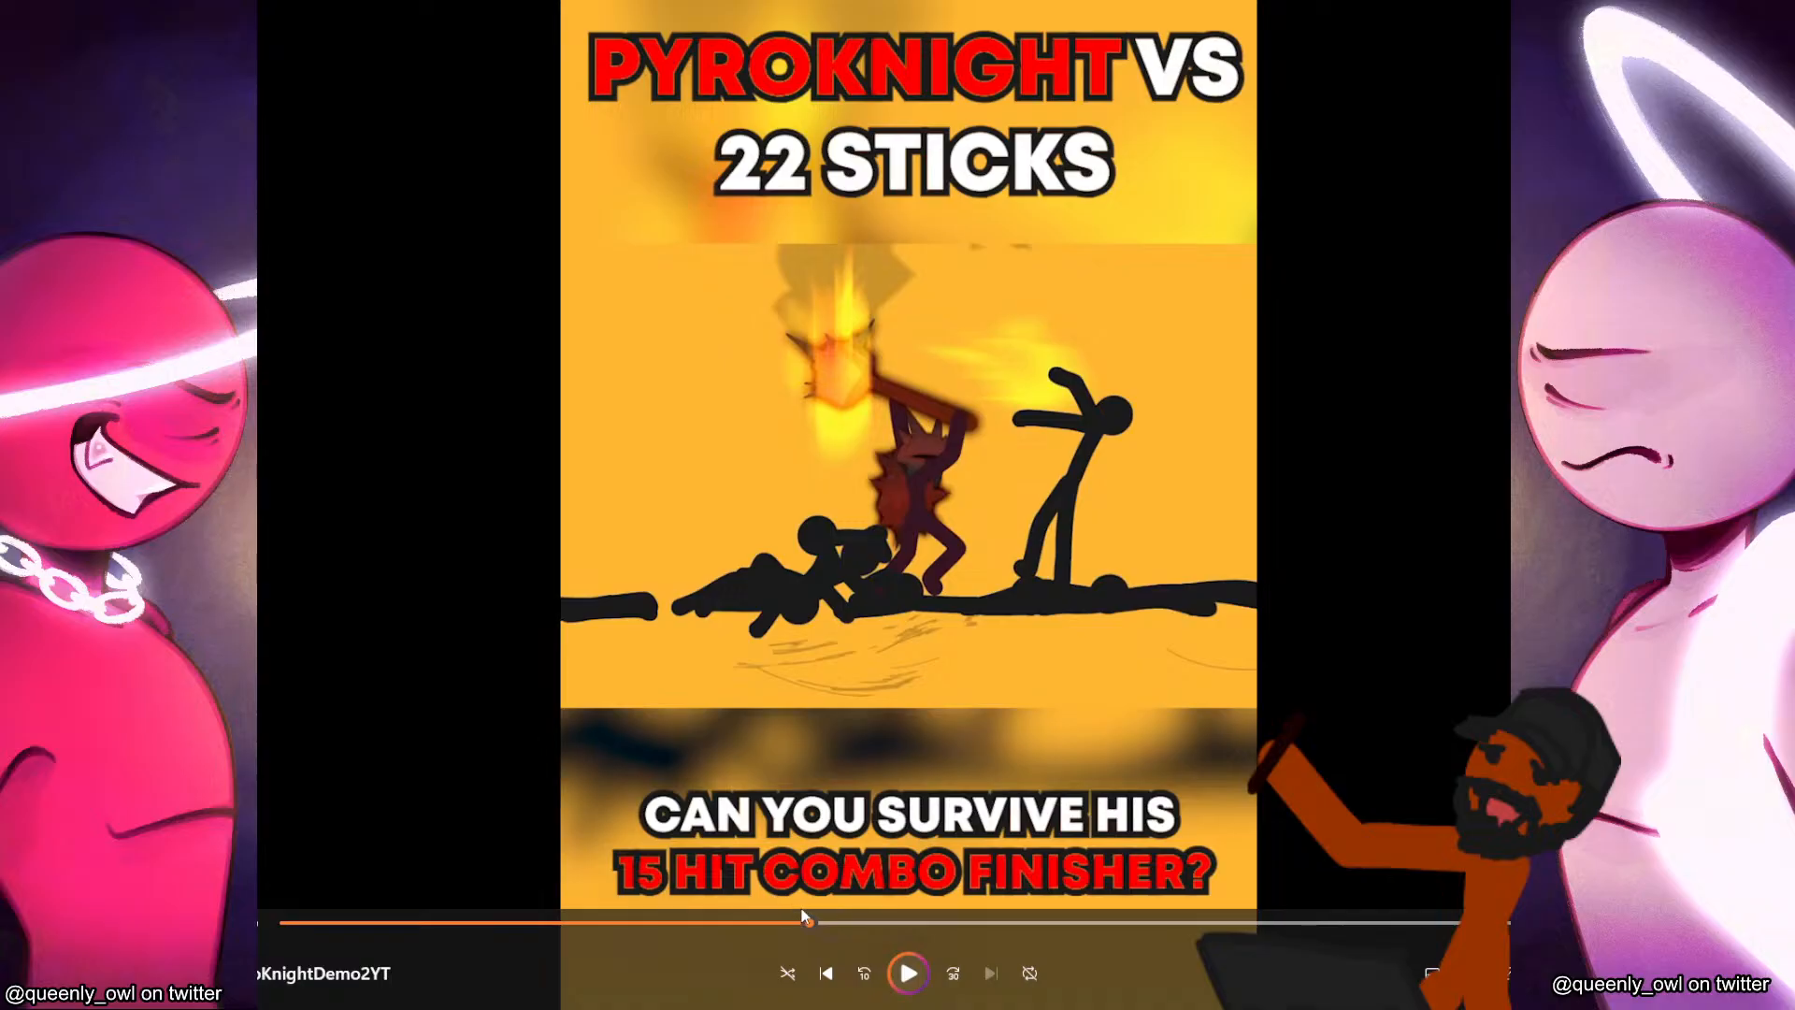
left_click(831, 923)
left_click(816, 923)
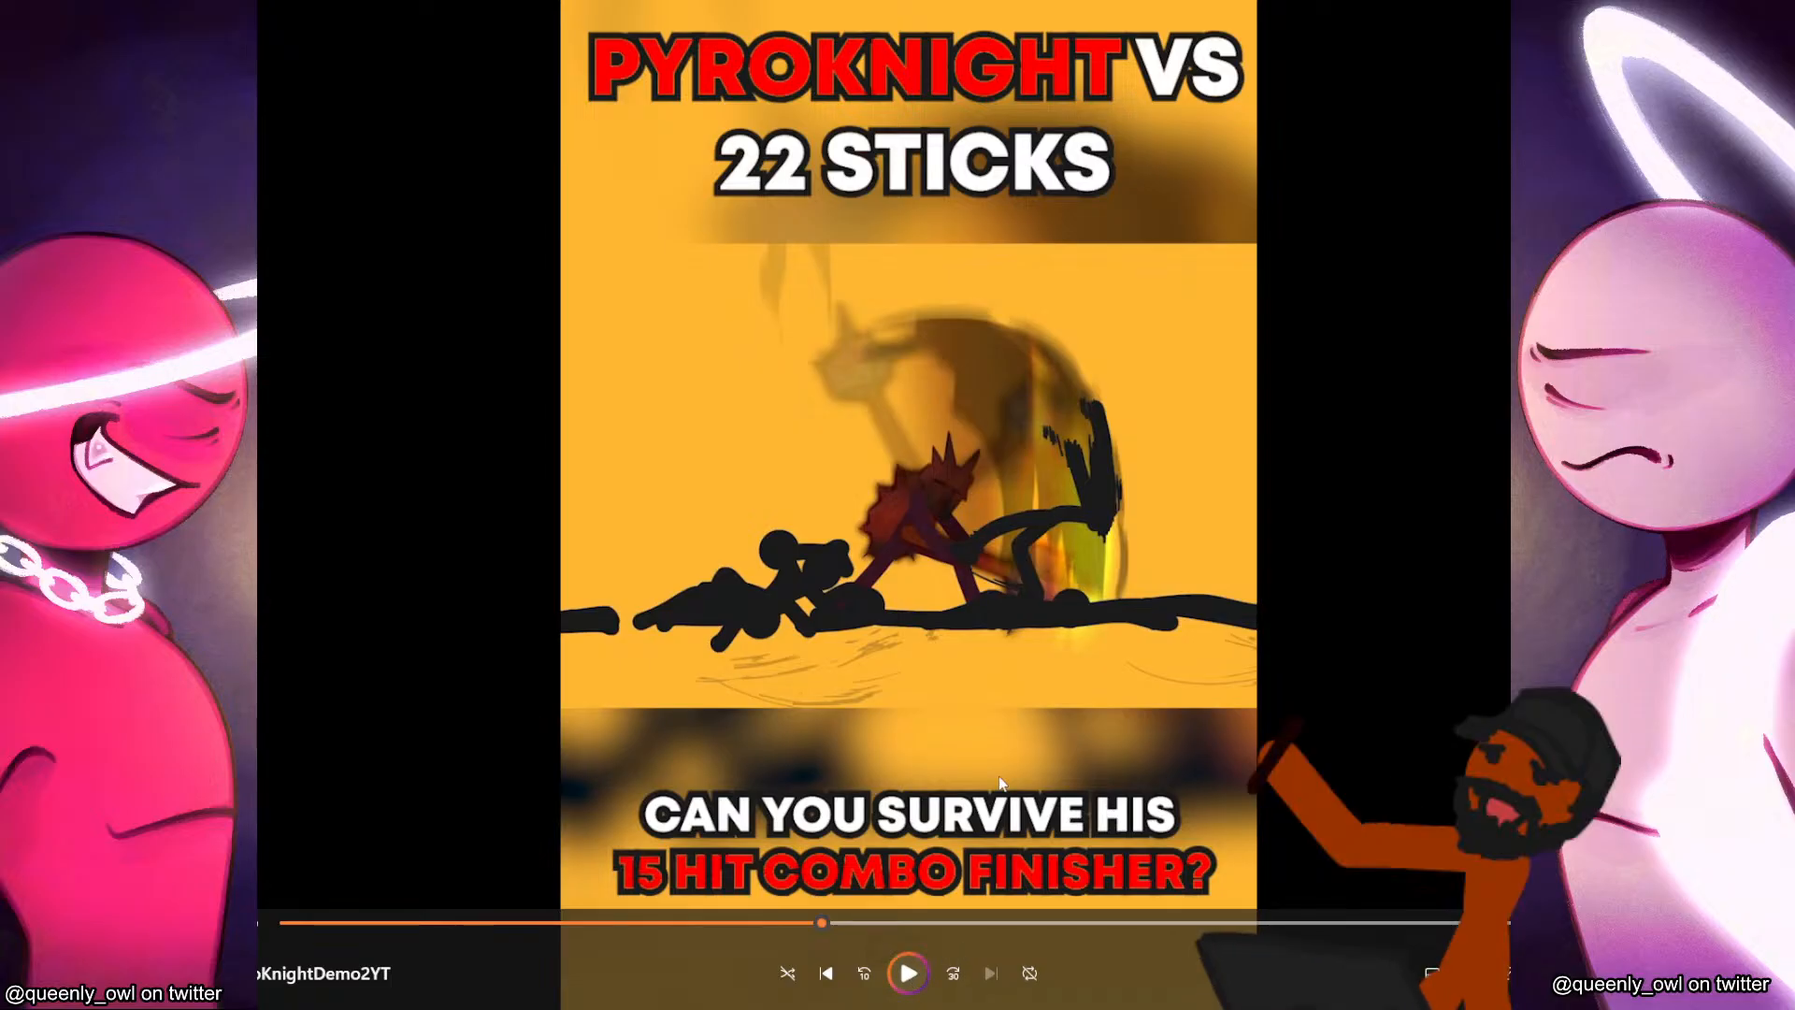
left_click(912, 971)
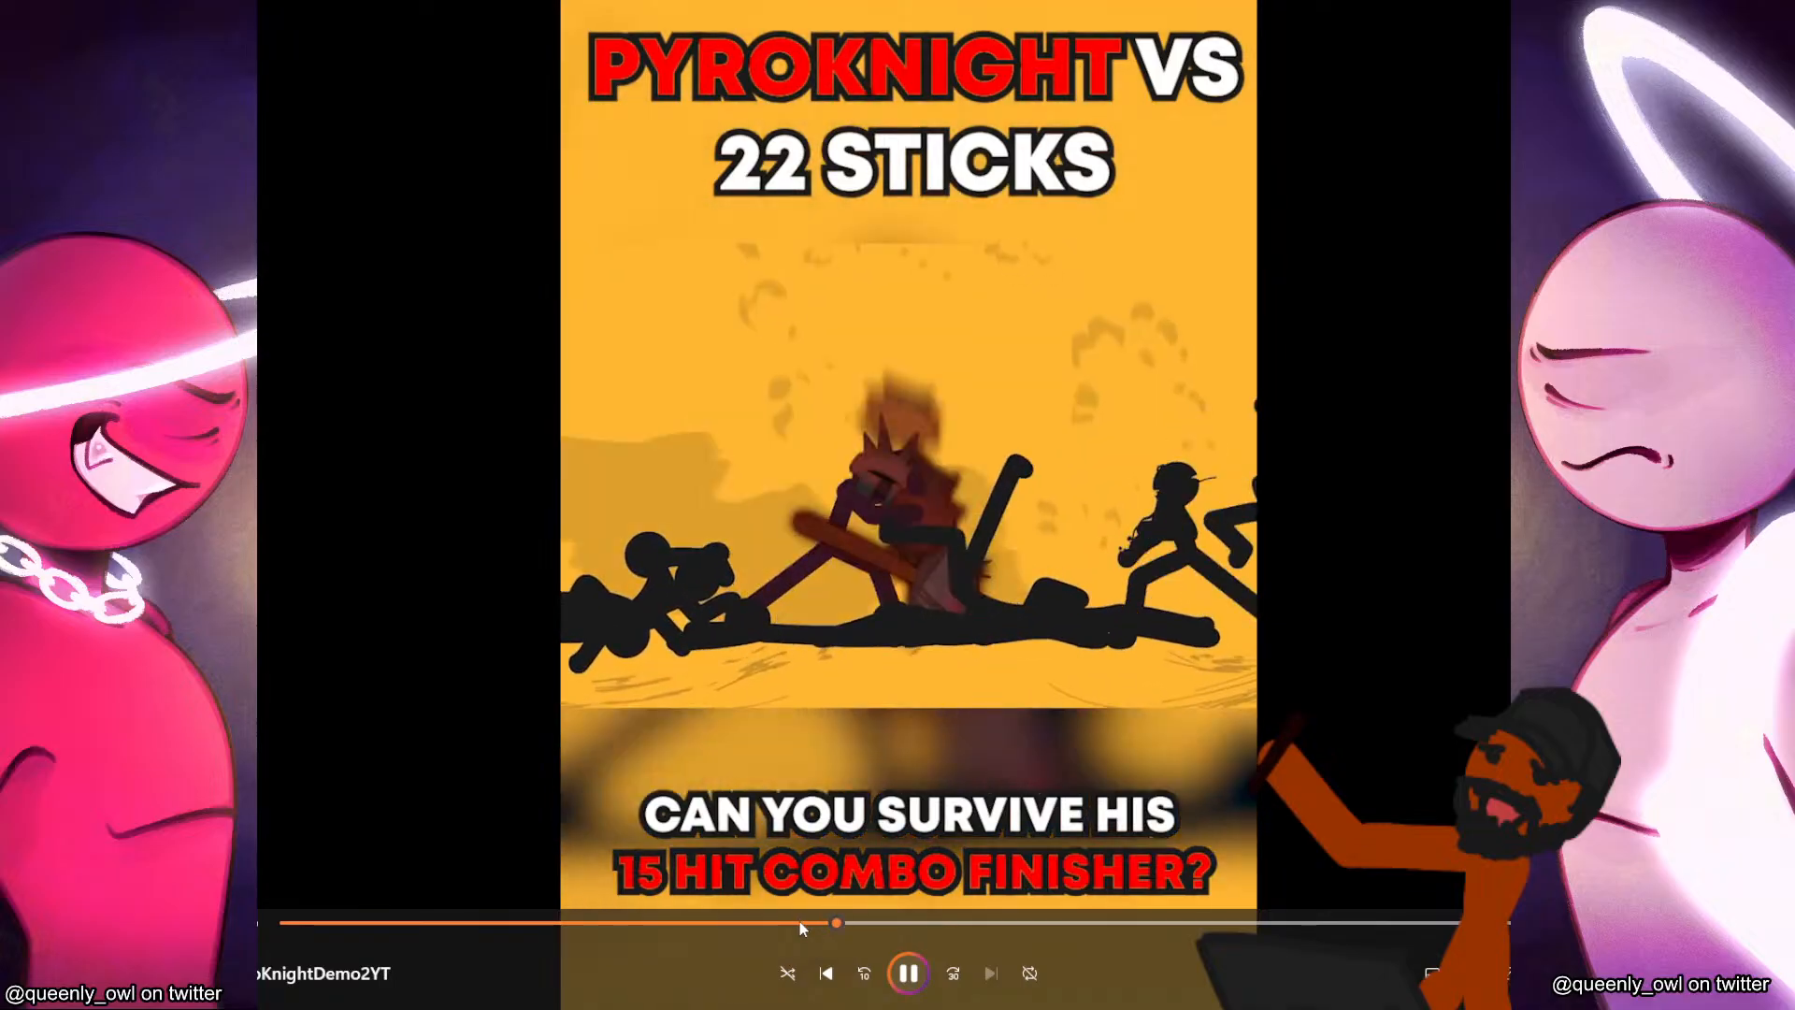
left_click(800, 923)
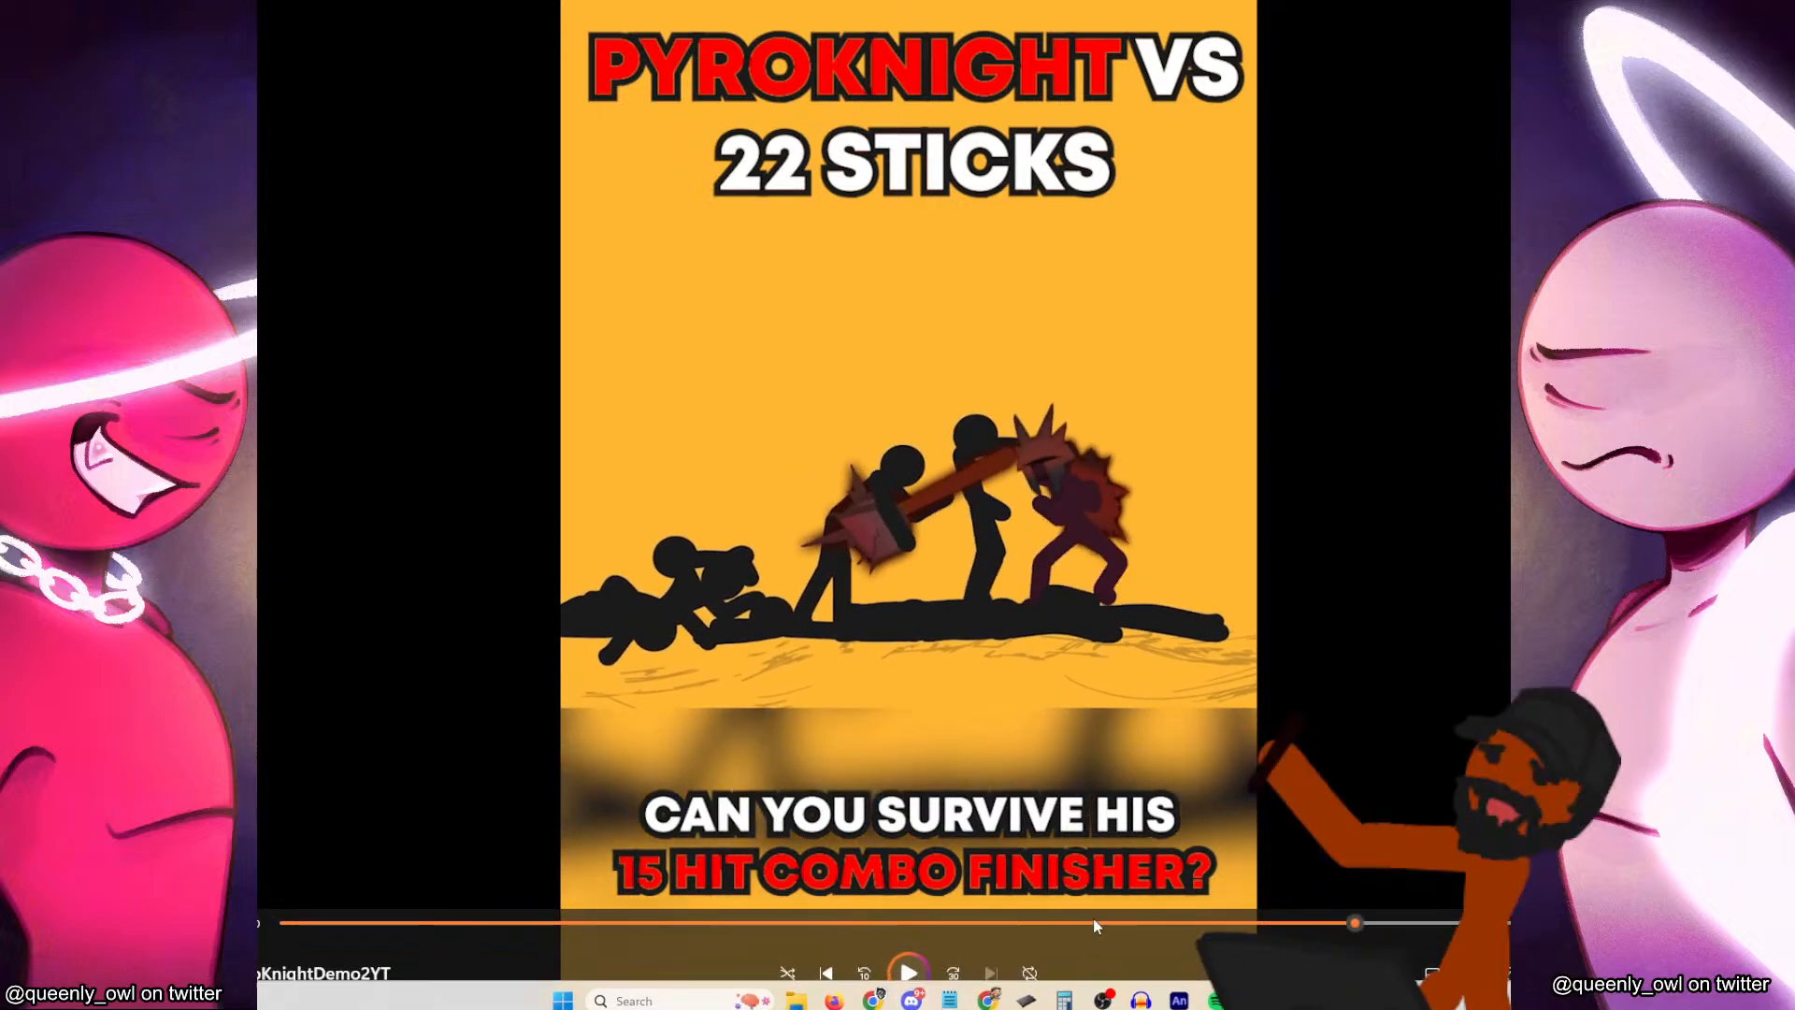
Review the later part of the demo, jumping back from the flying-body shot to the knight's pose with the lowered mace.
left_click_drag(1092, 918, 1007, 903)
left_click(912, 967)
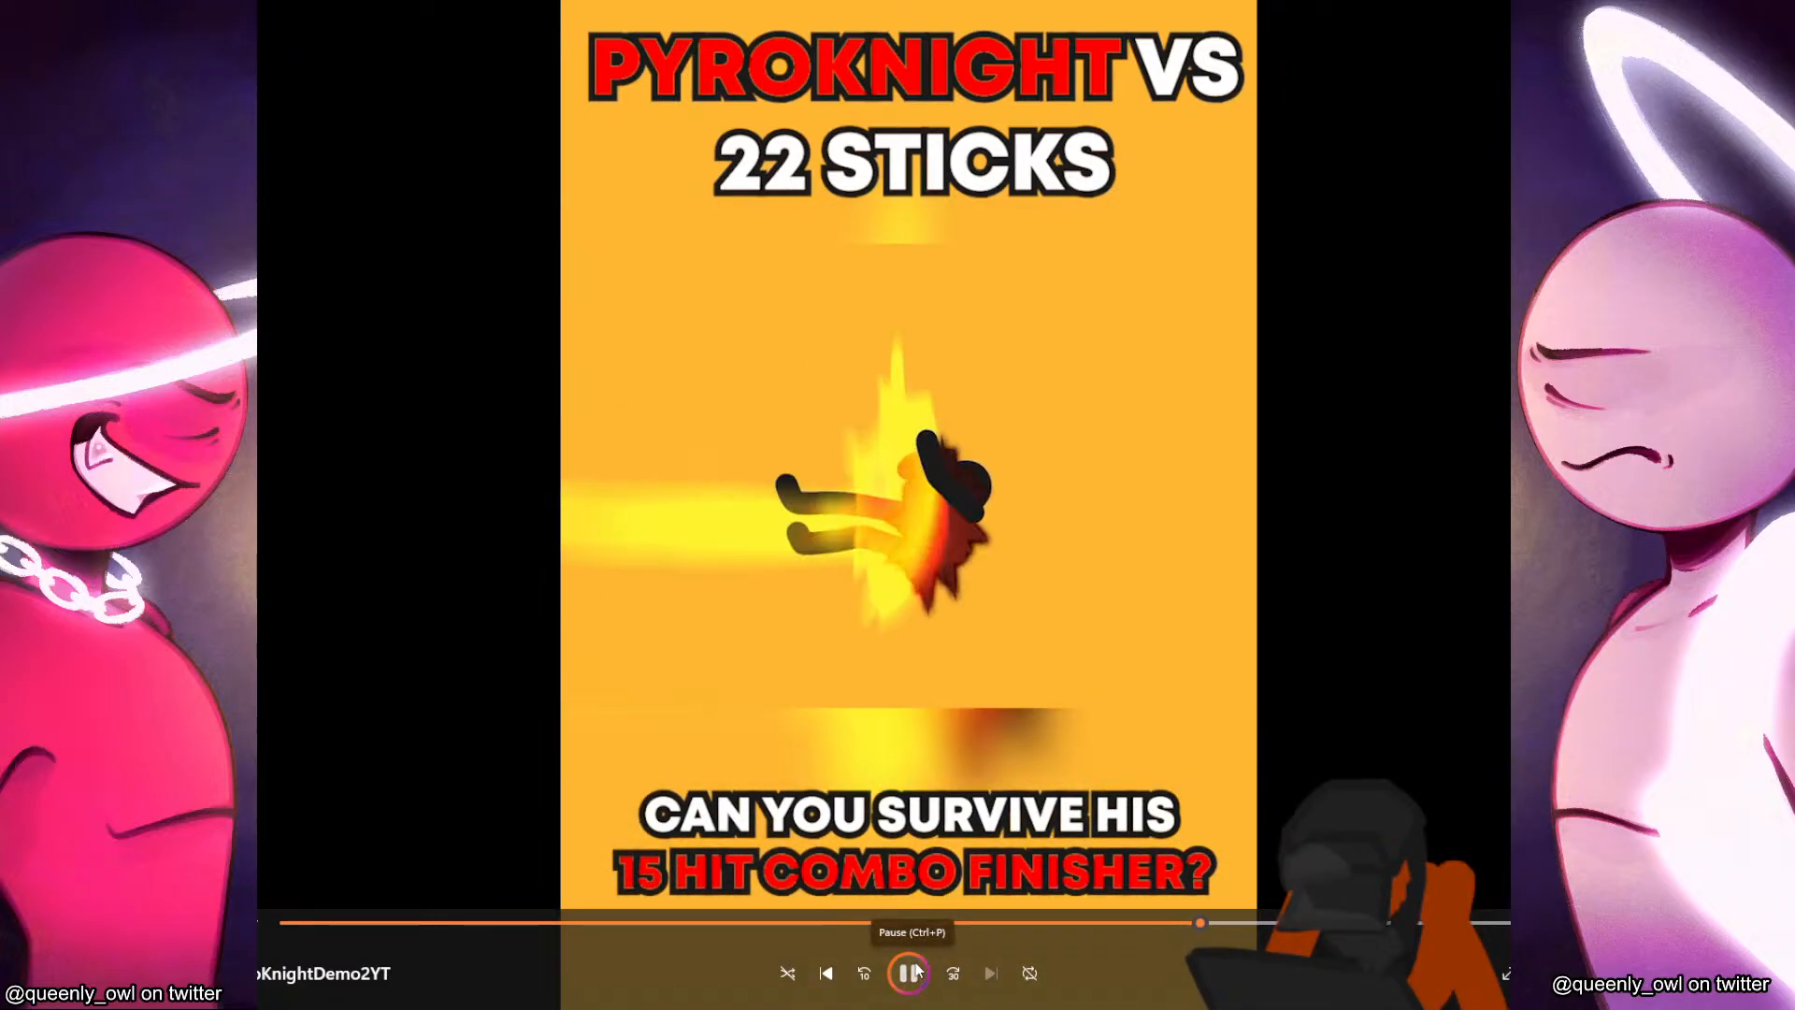
left_click(912, 972)
left_click(1073, 923)
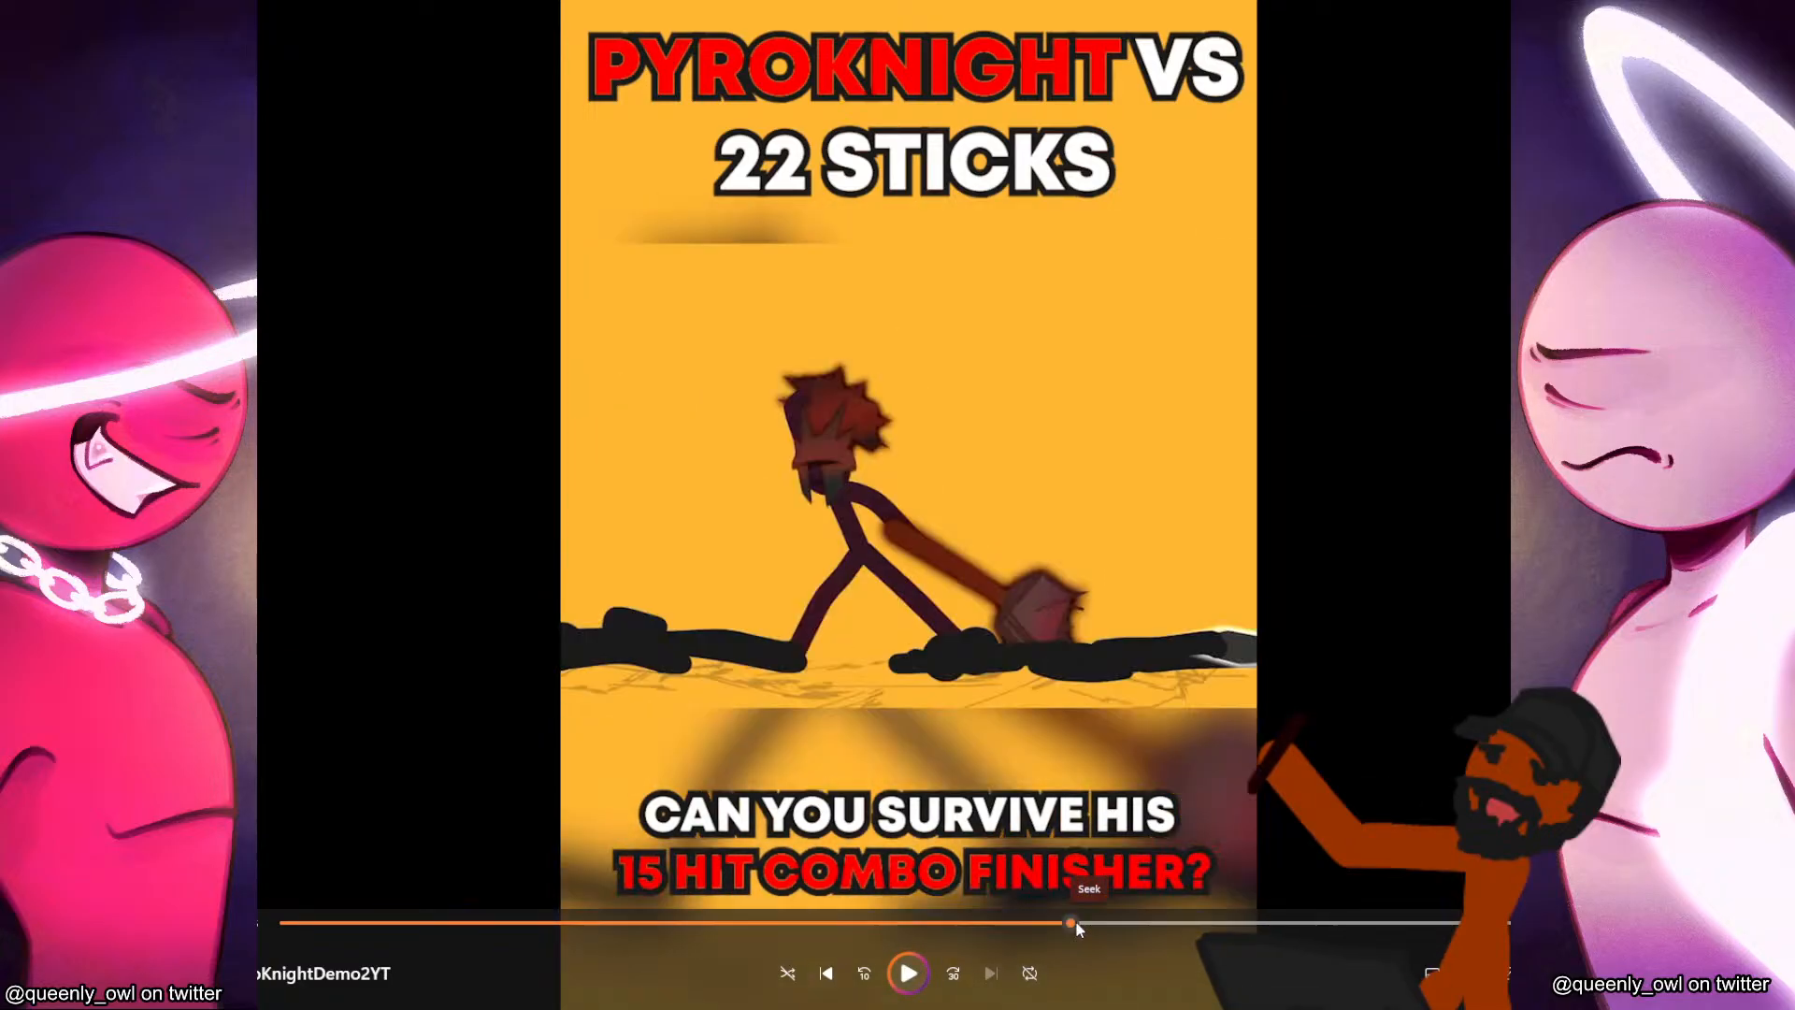
left_click(918, 974)
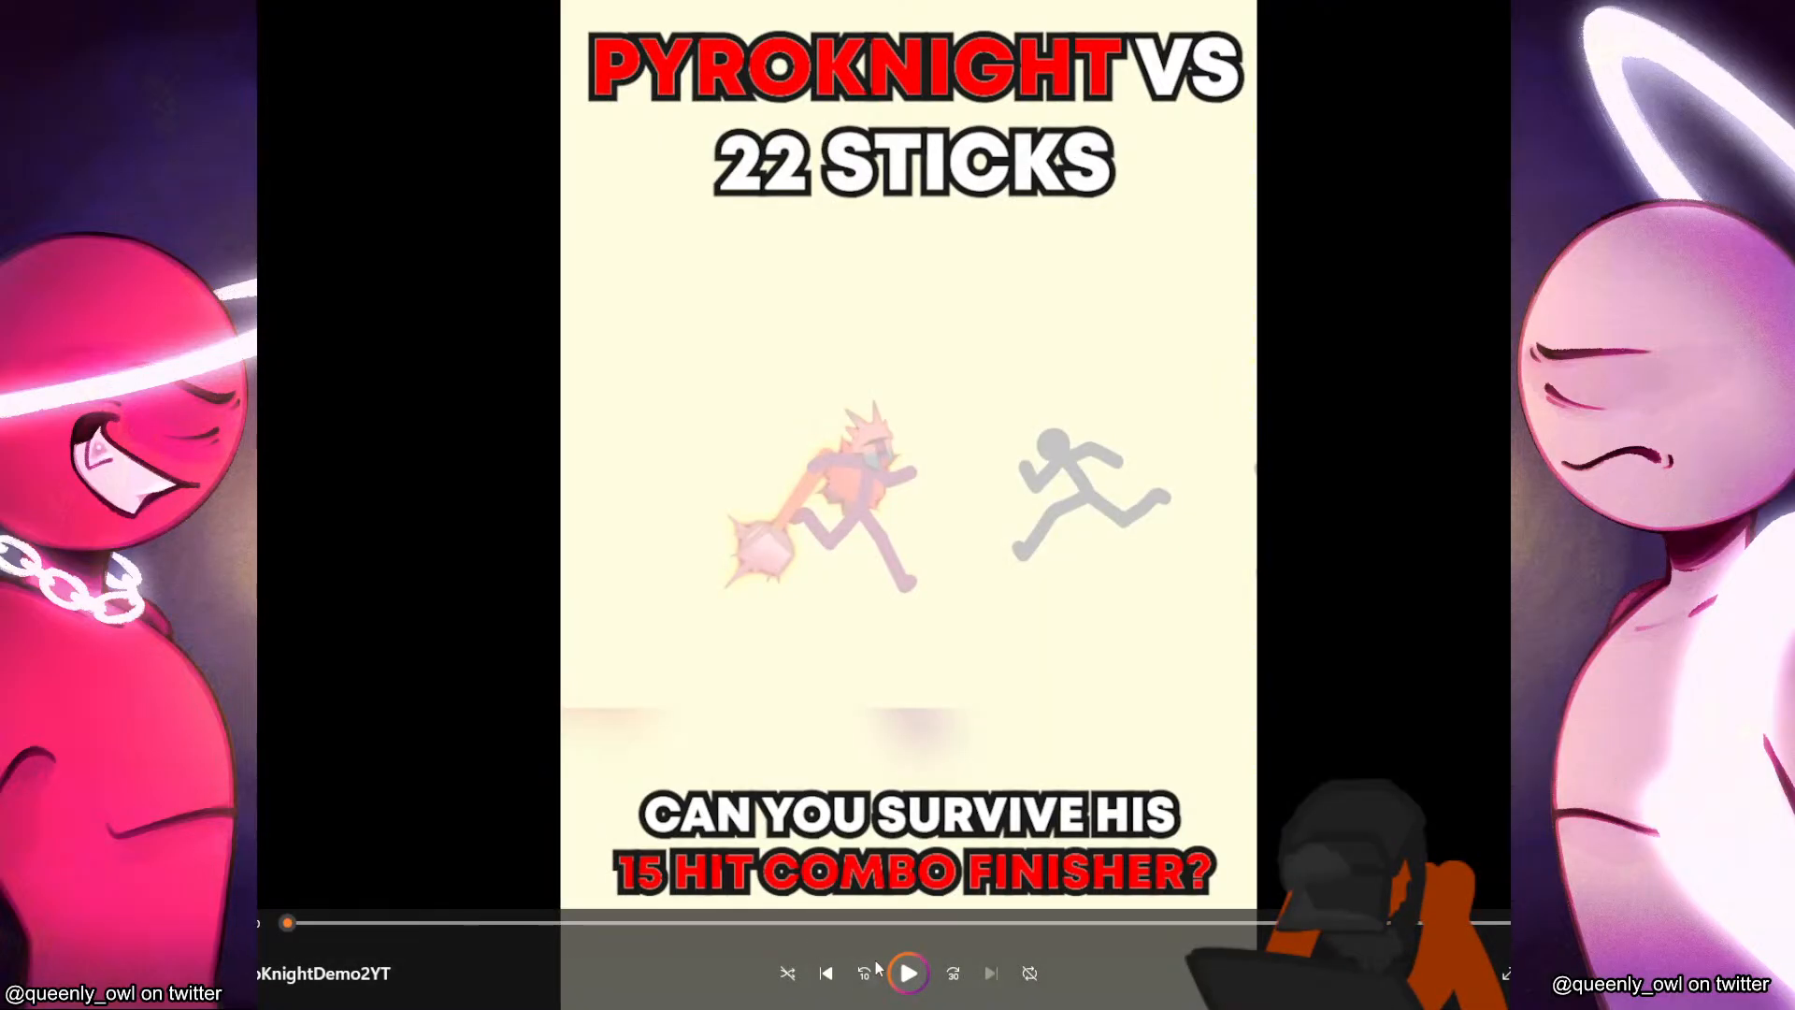
left_click(907, 972)
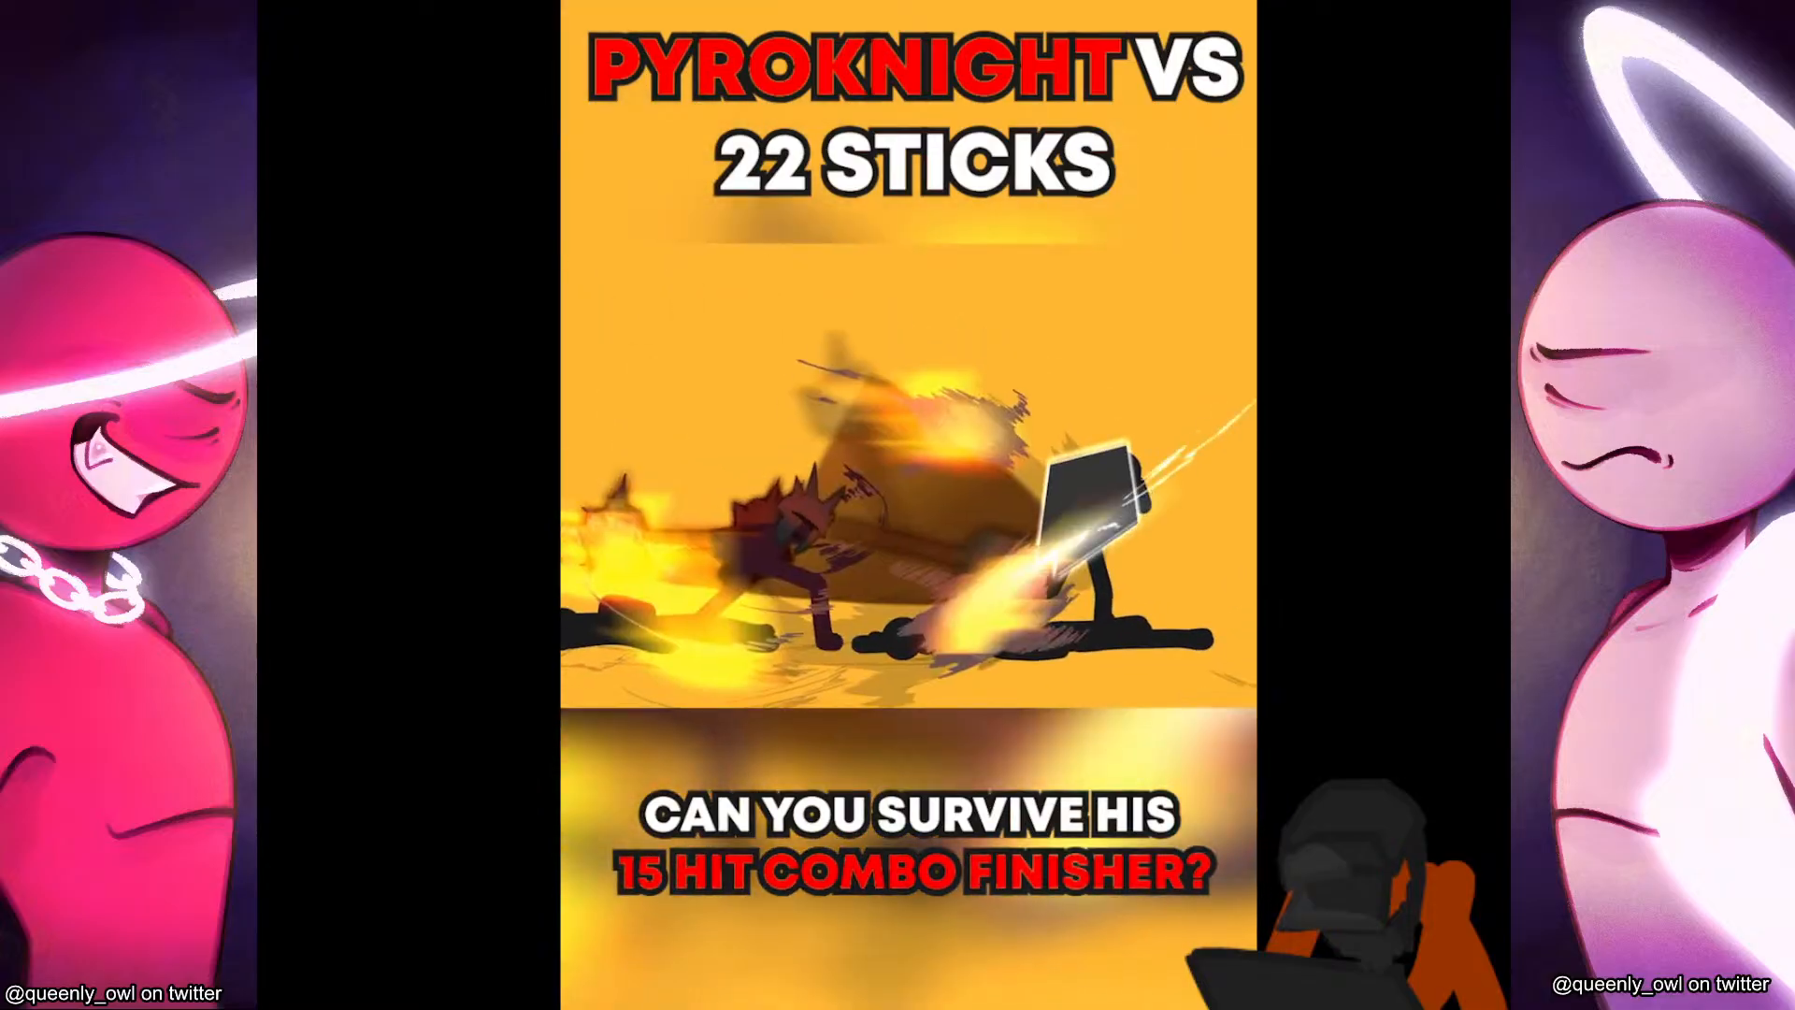
mouse_move(521, 5)
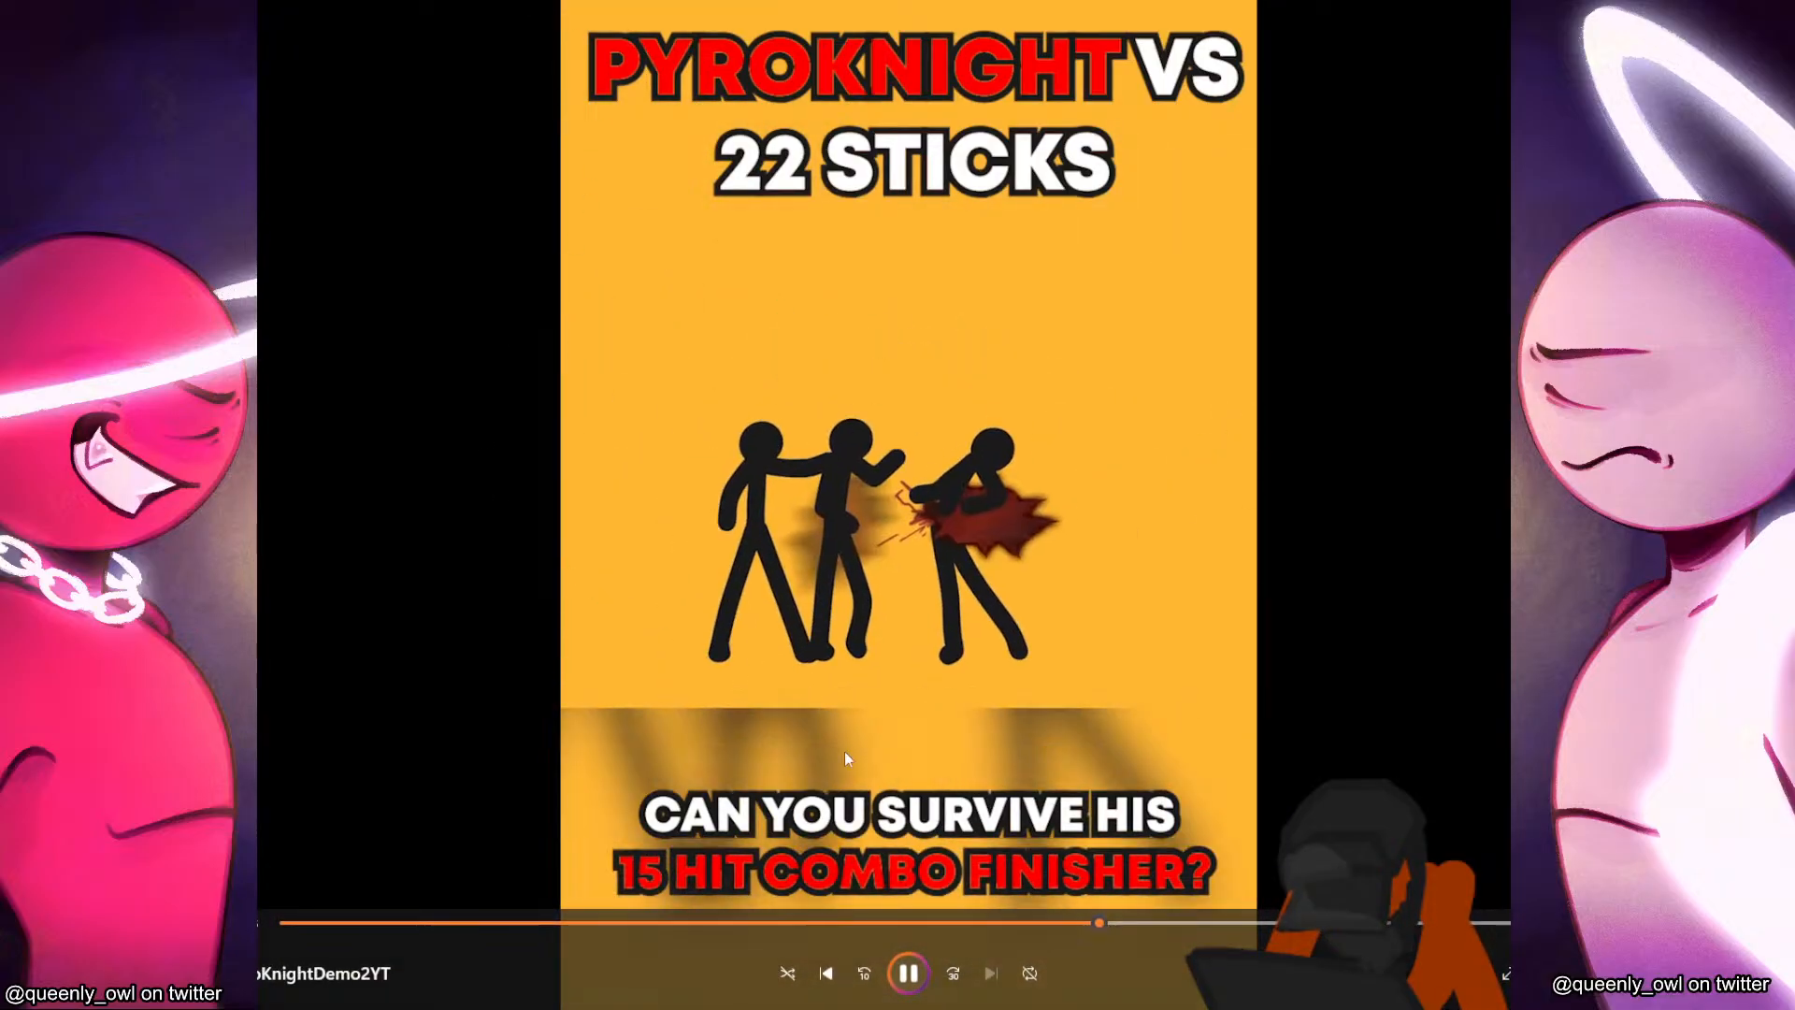
Jump back through the demo to compare the mace slam's aftermath with the flaming-mace standoff against the shield bearer, pausing on the standoff.
left_click(918, 969)
left_click_drag(968, 922, 906, 922)
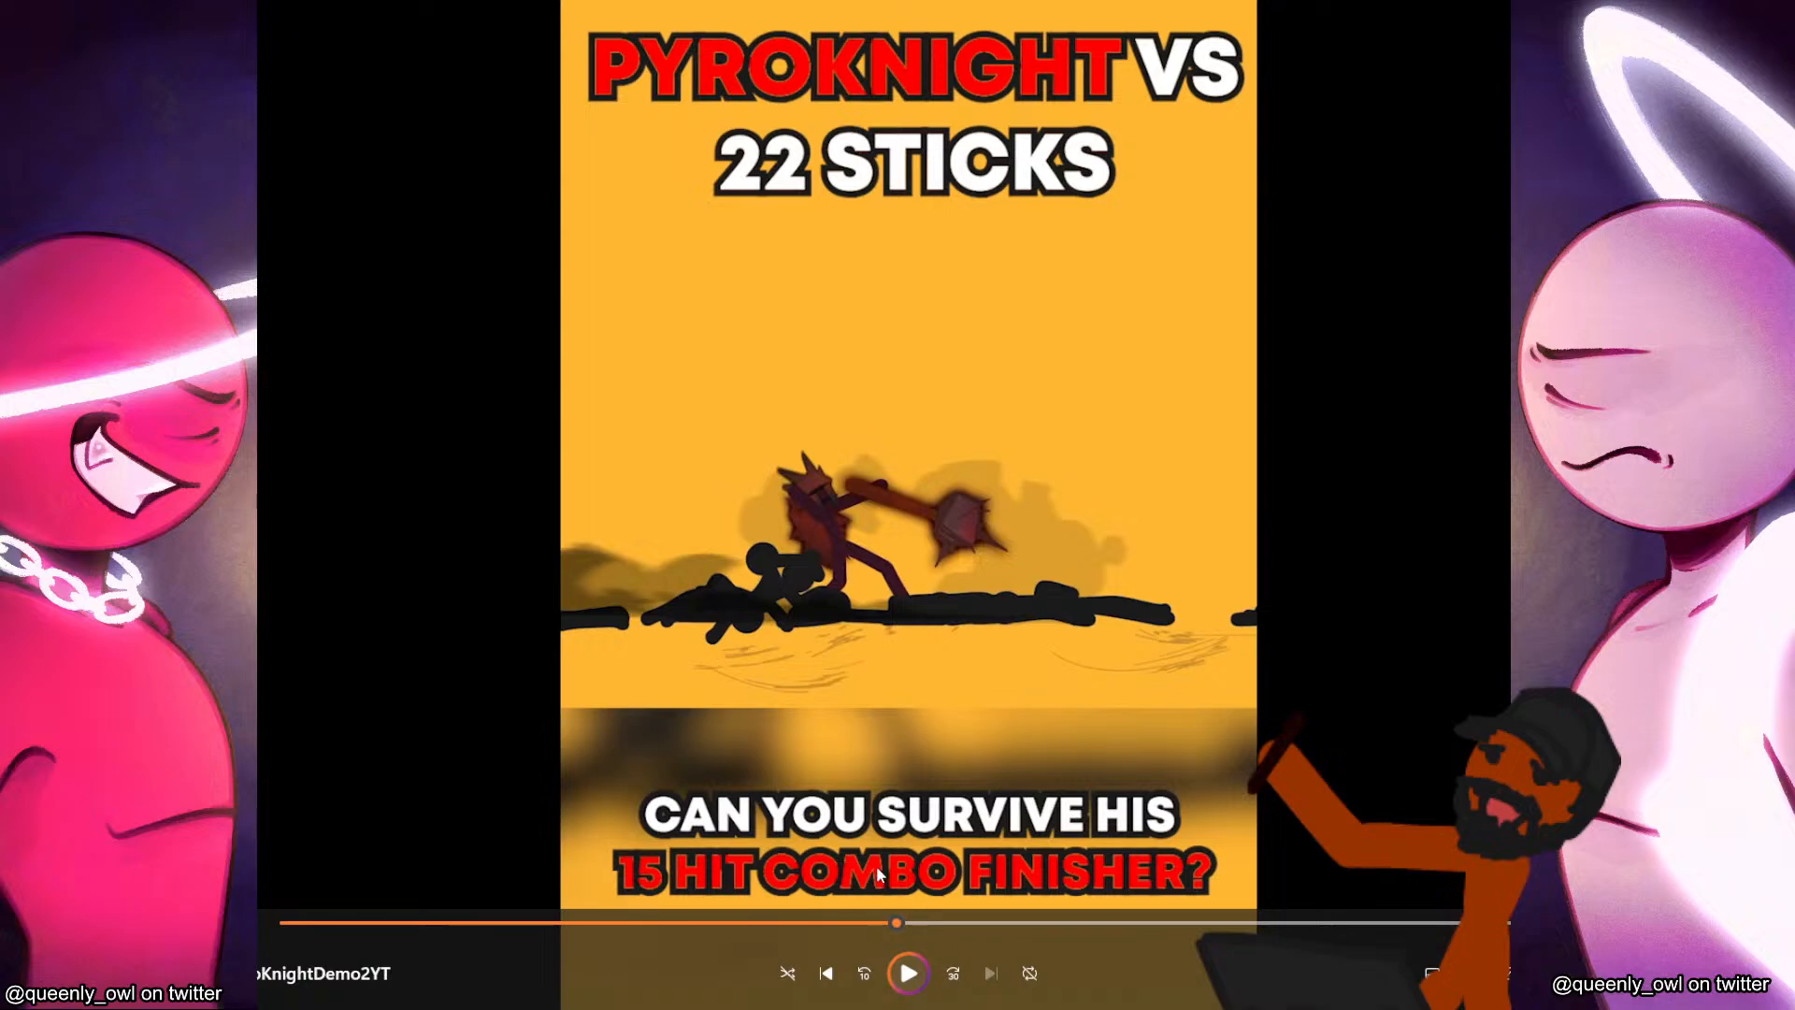
left_click(839, 925)
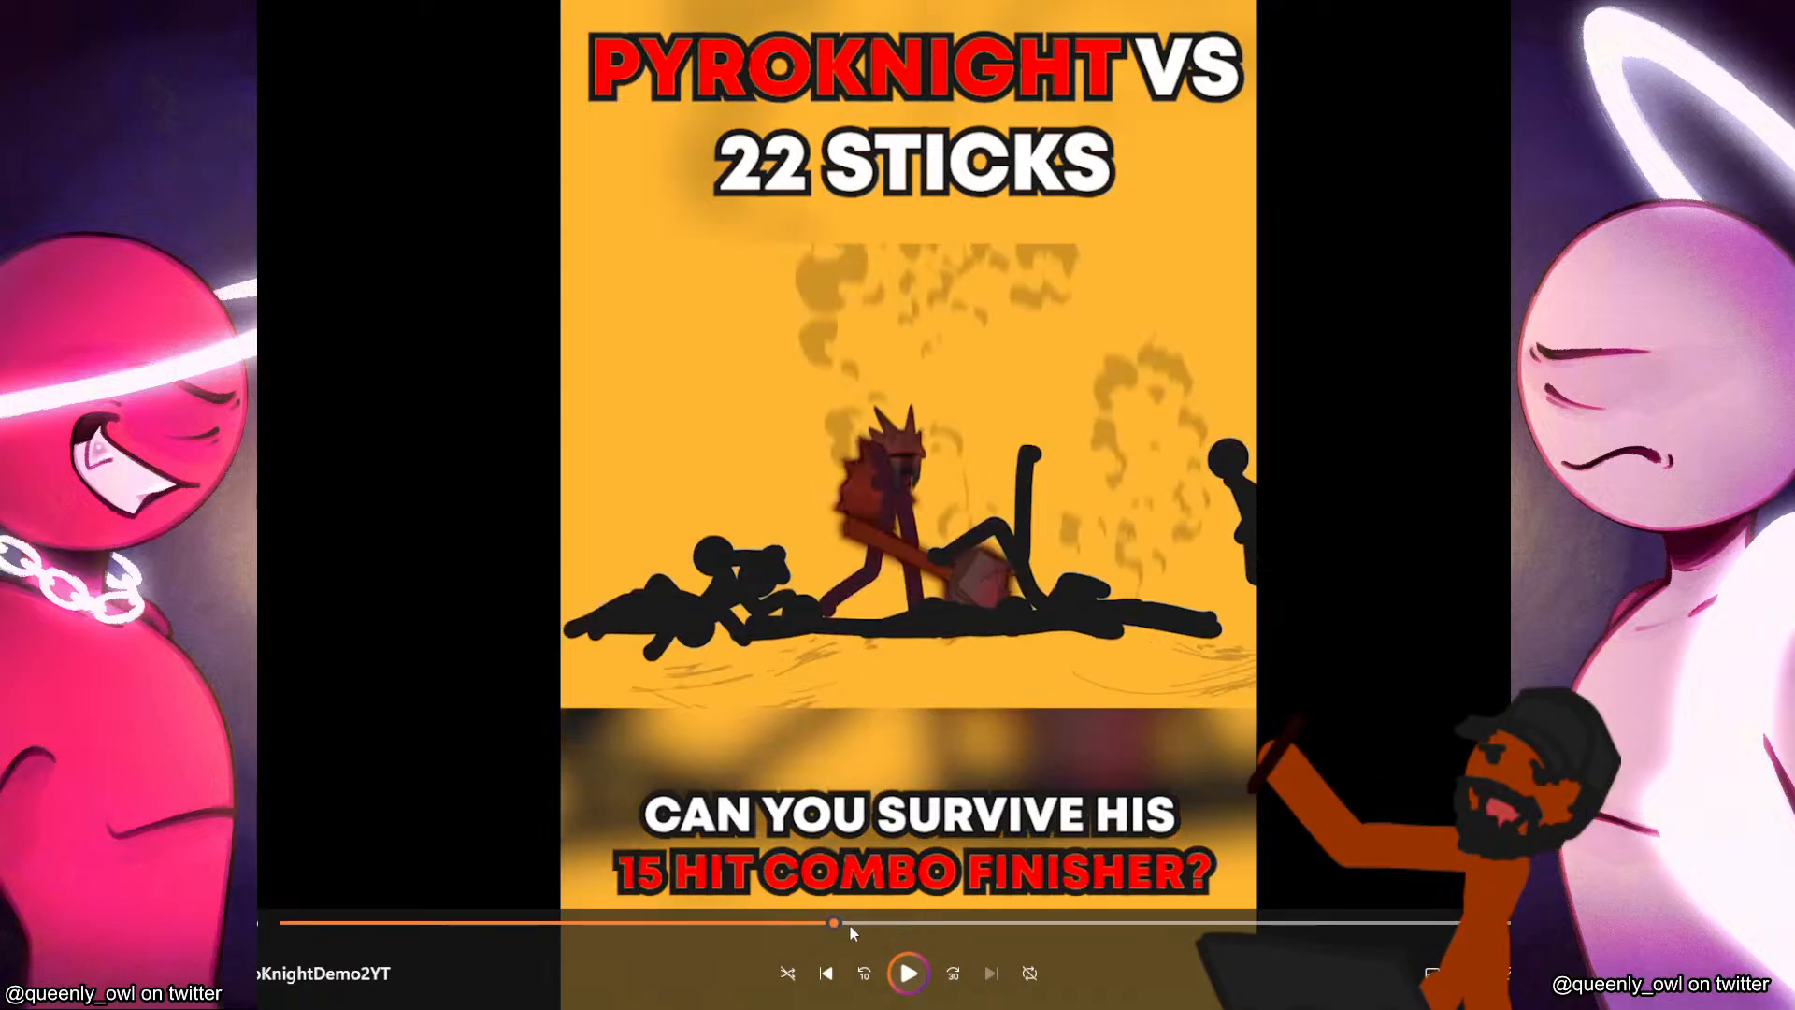
left_click(905, 971)
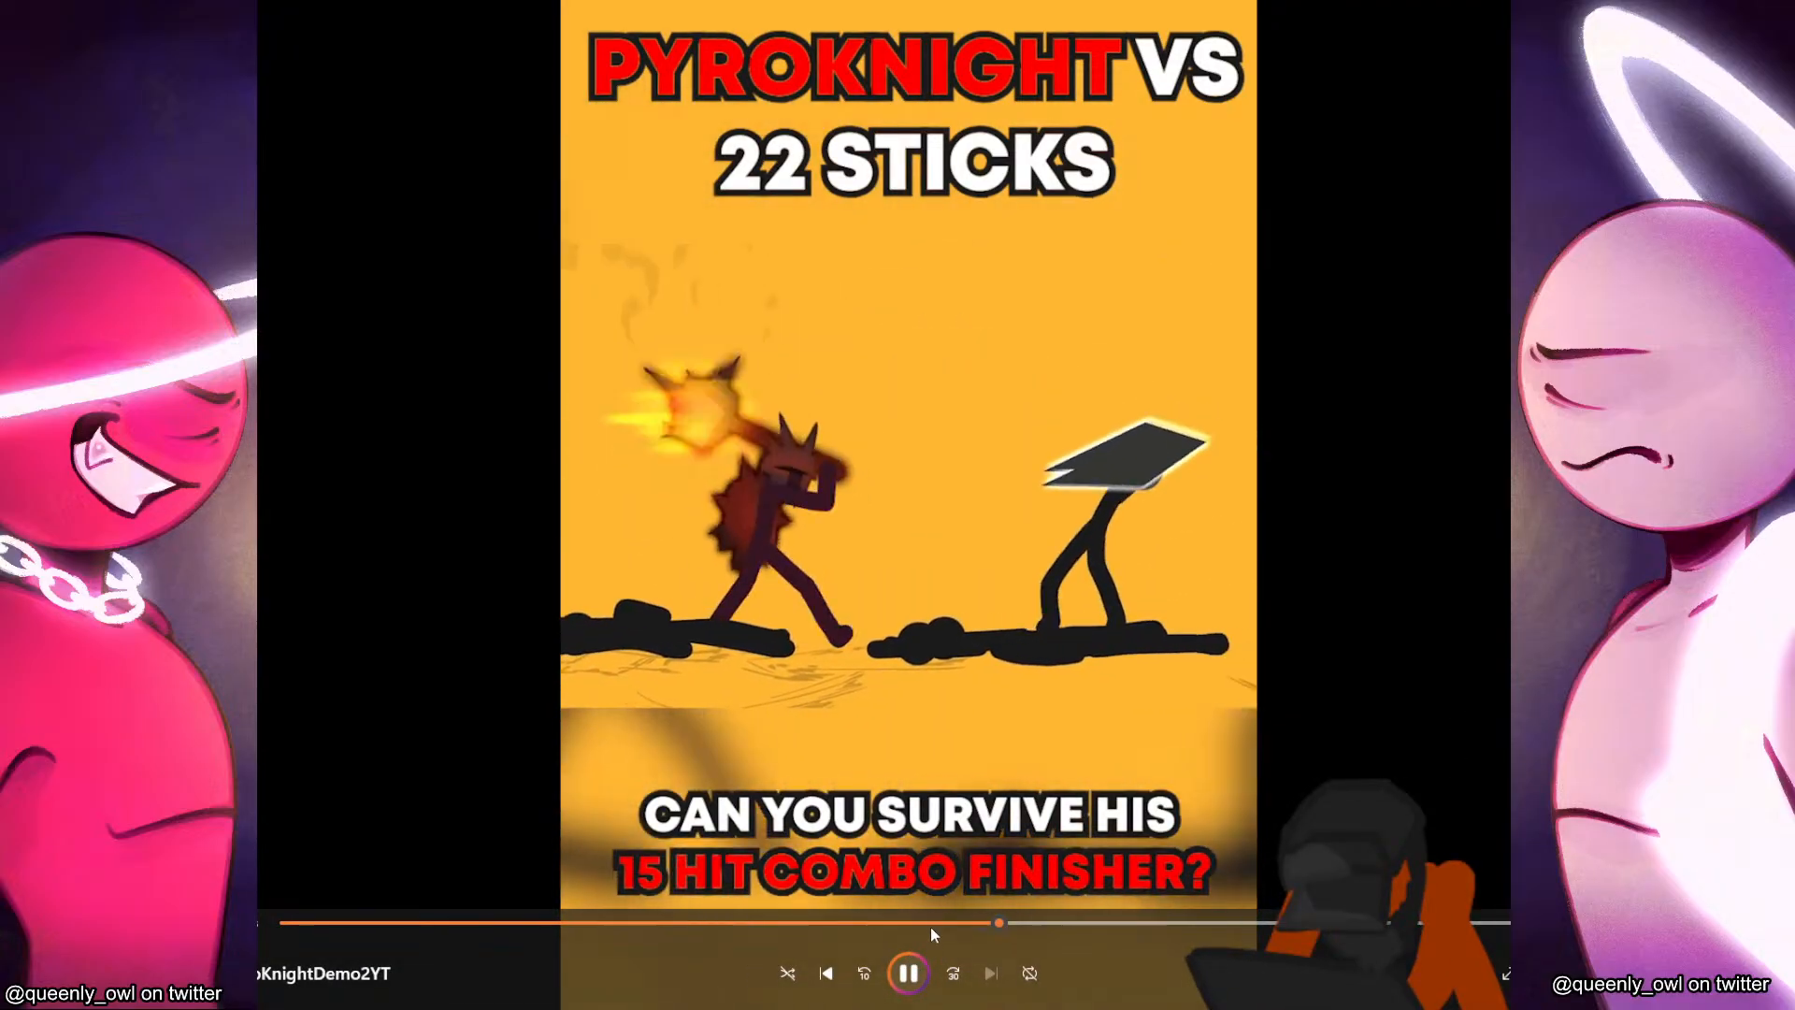
left_click(917, 921)
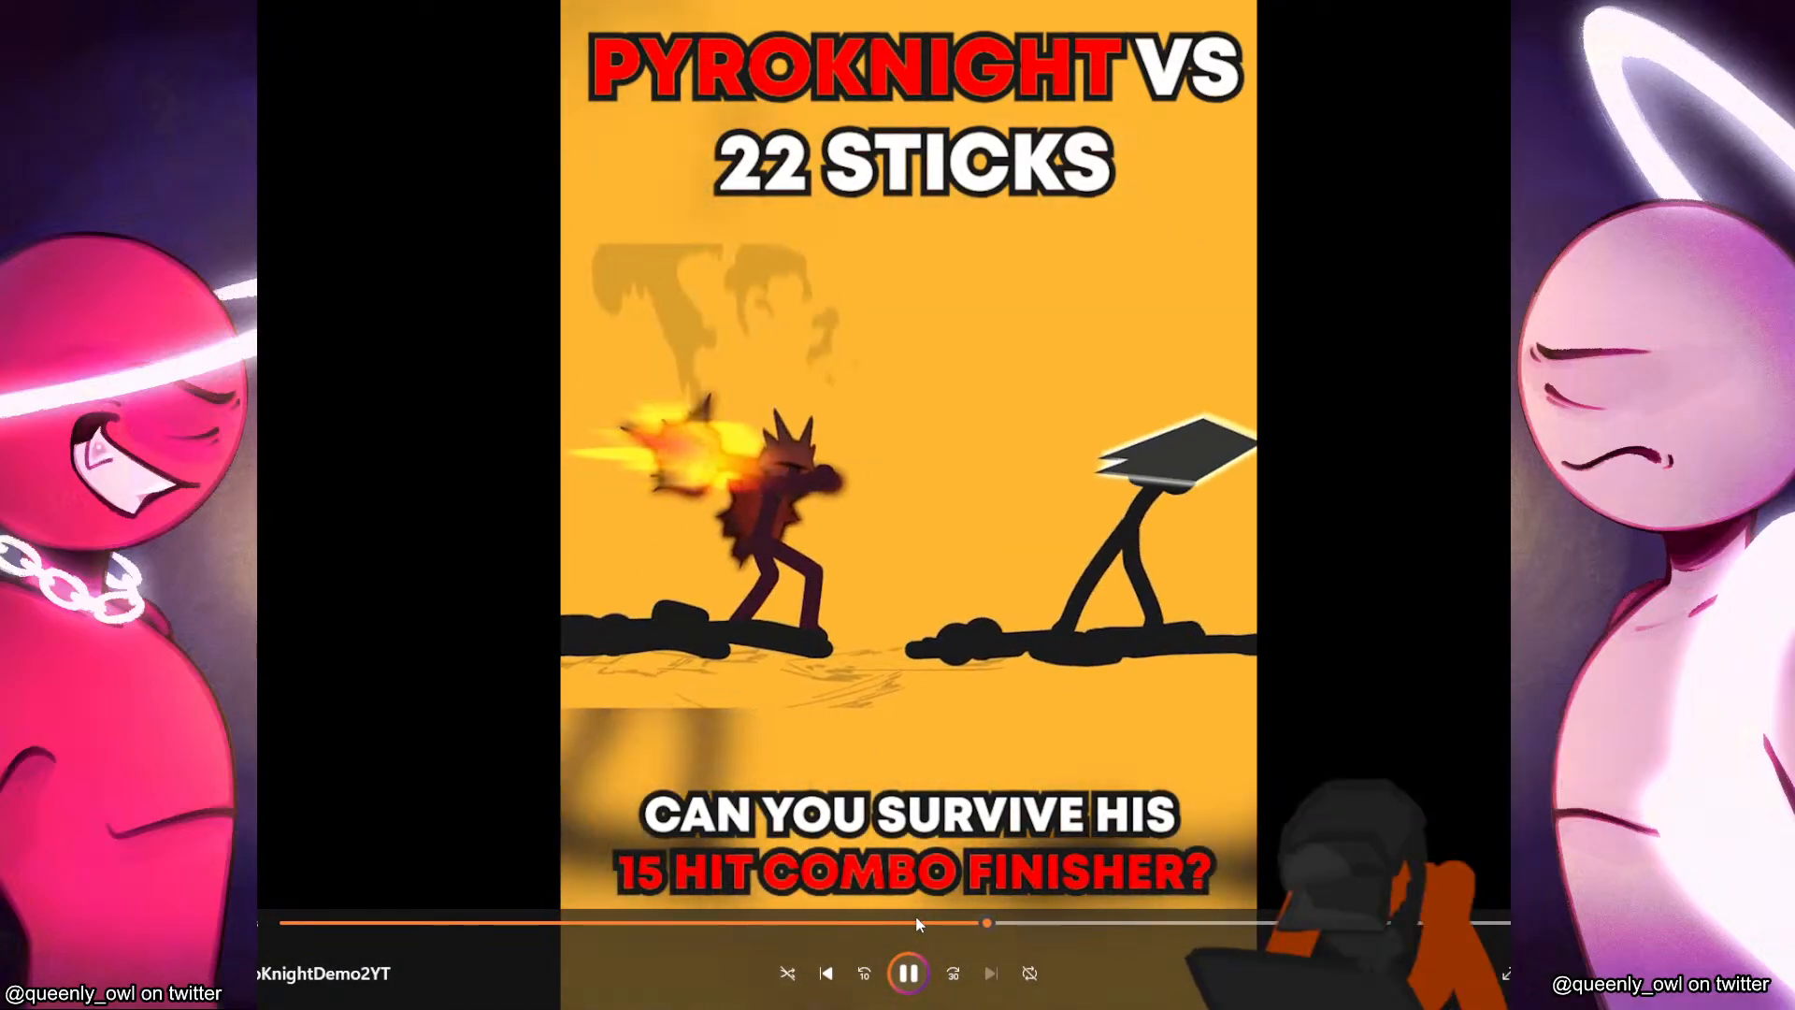
left_click(916, 922)
left_click(911, 973)
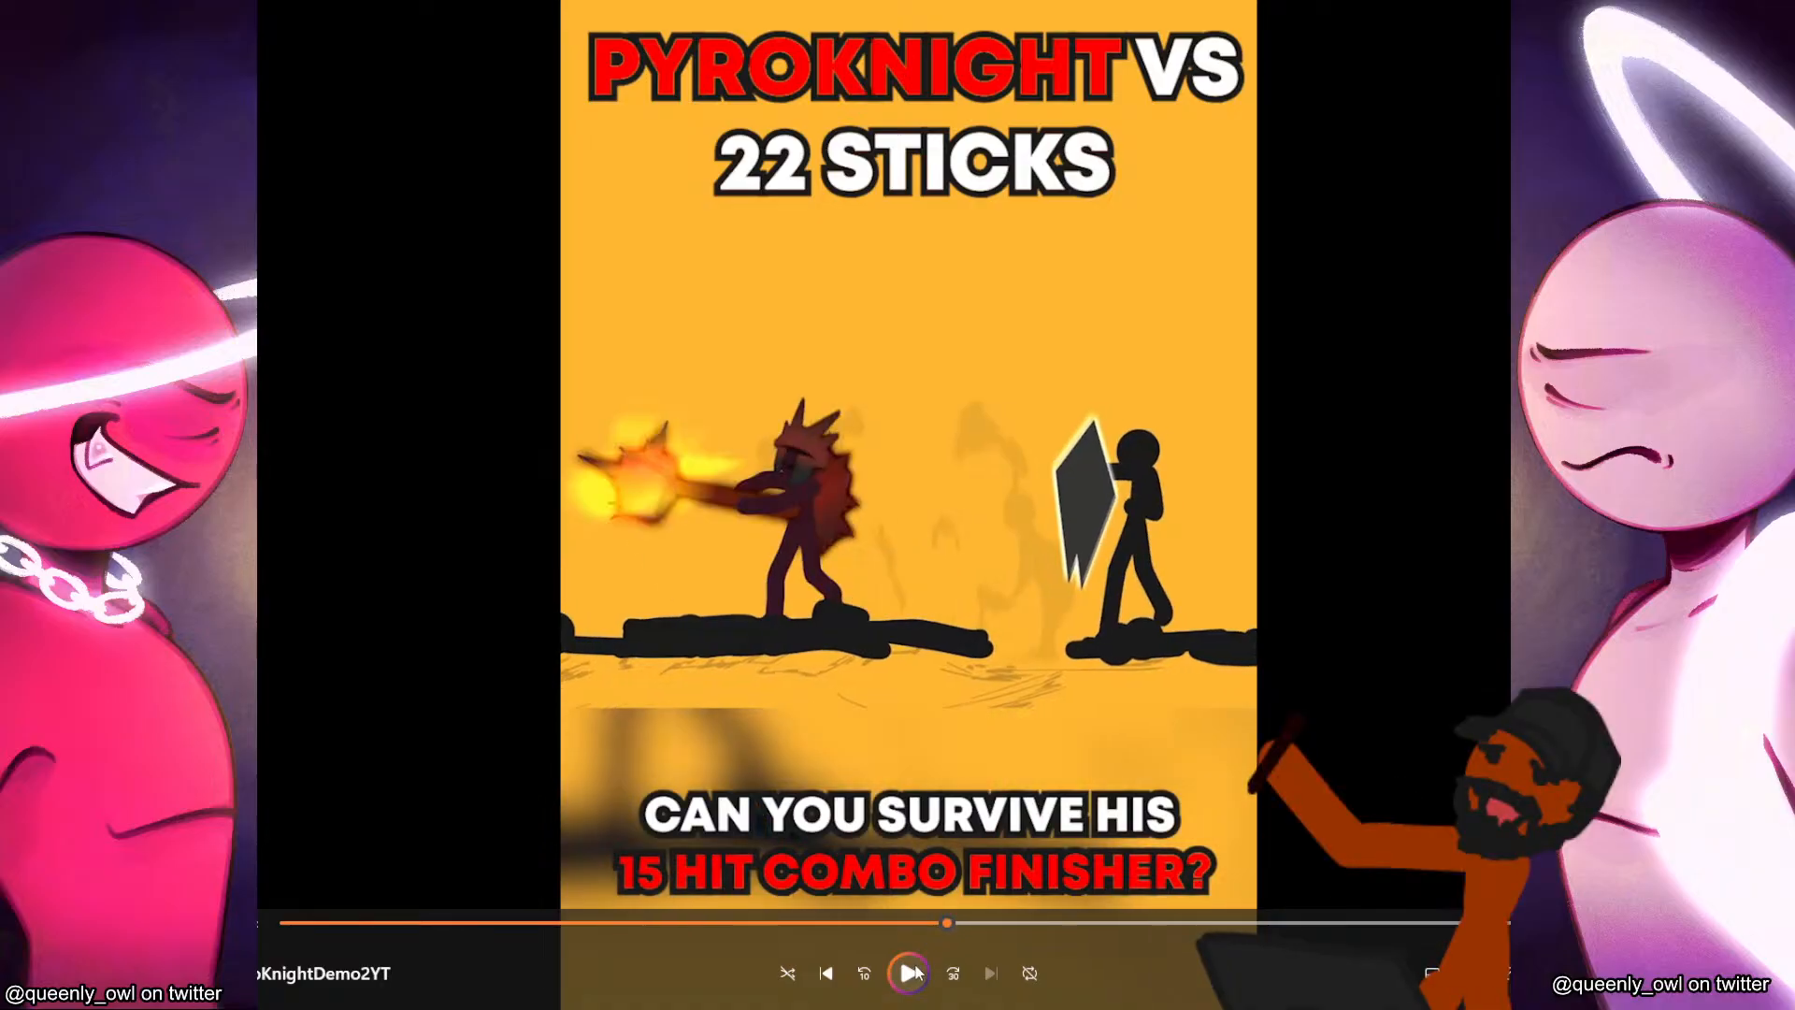
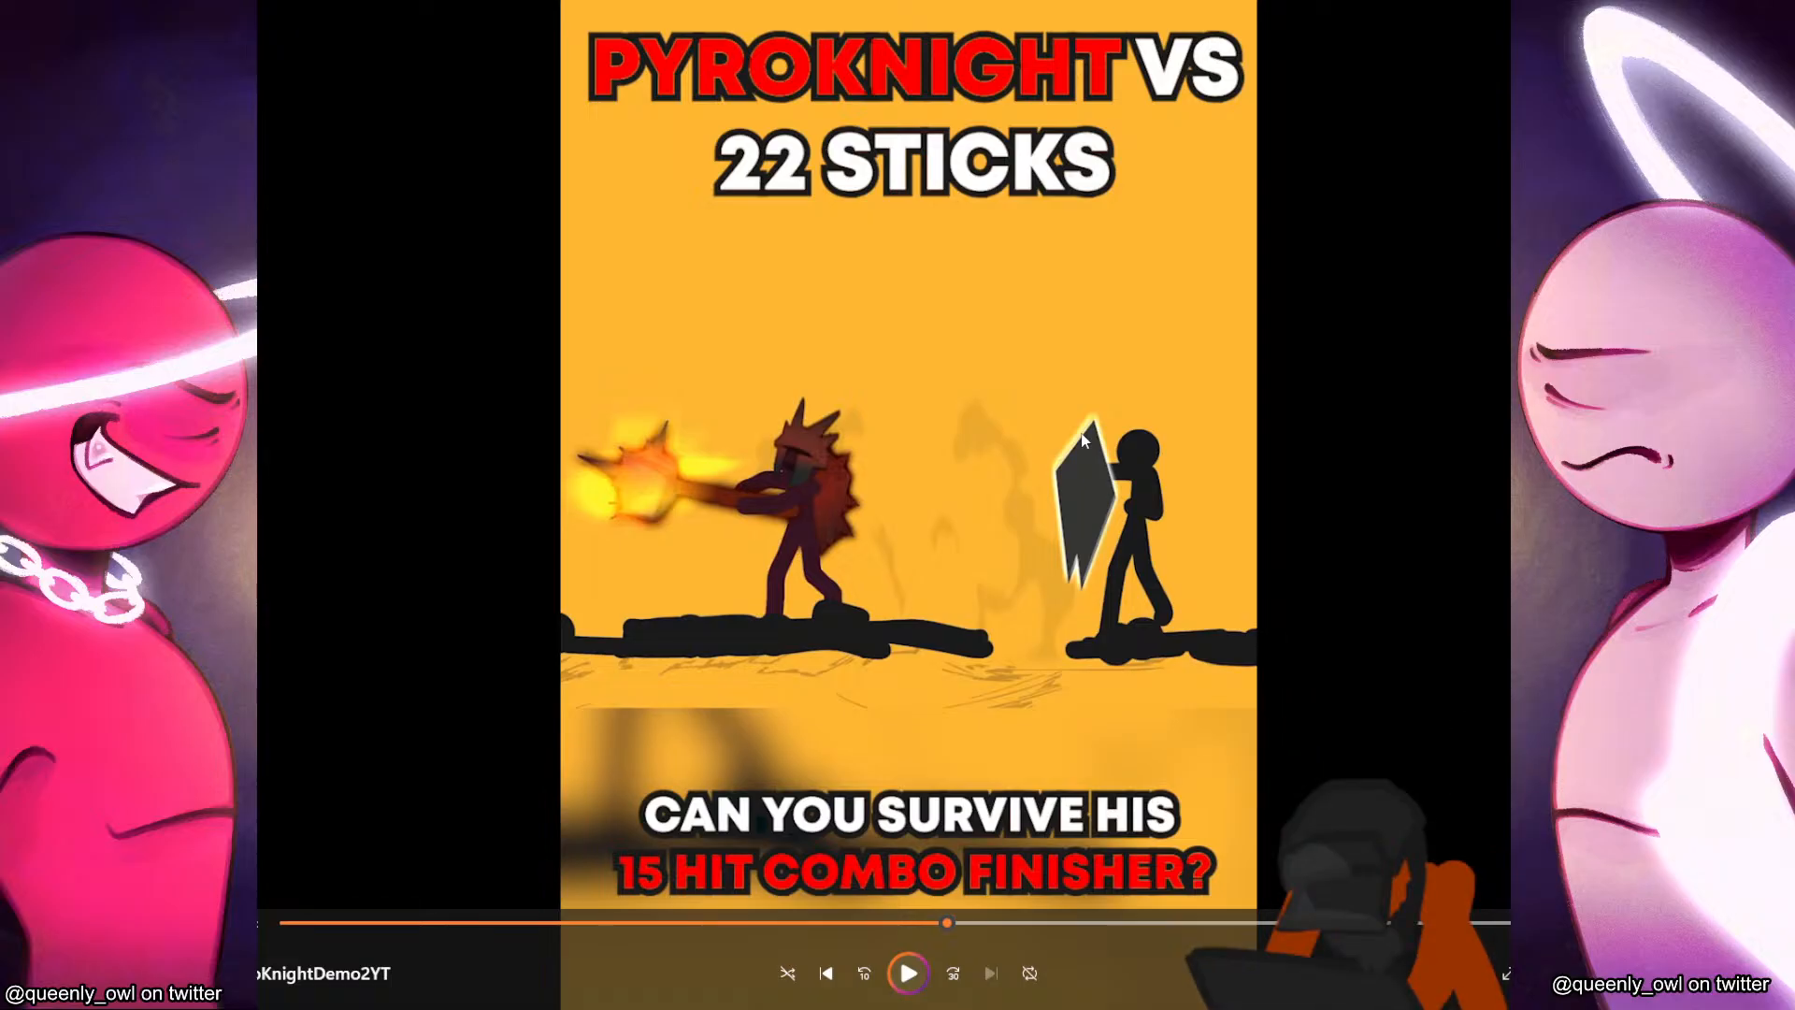
Resume the PyroKnight demo from the shield-bearer standoff, pause on the raised flaming mace, and continue reviewing the fight.
left_click(909, 972)
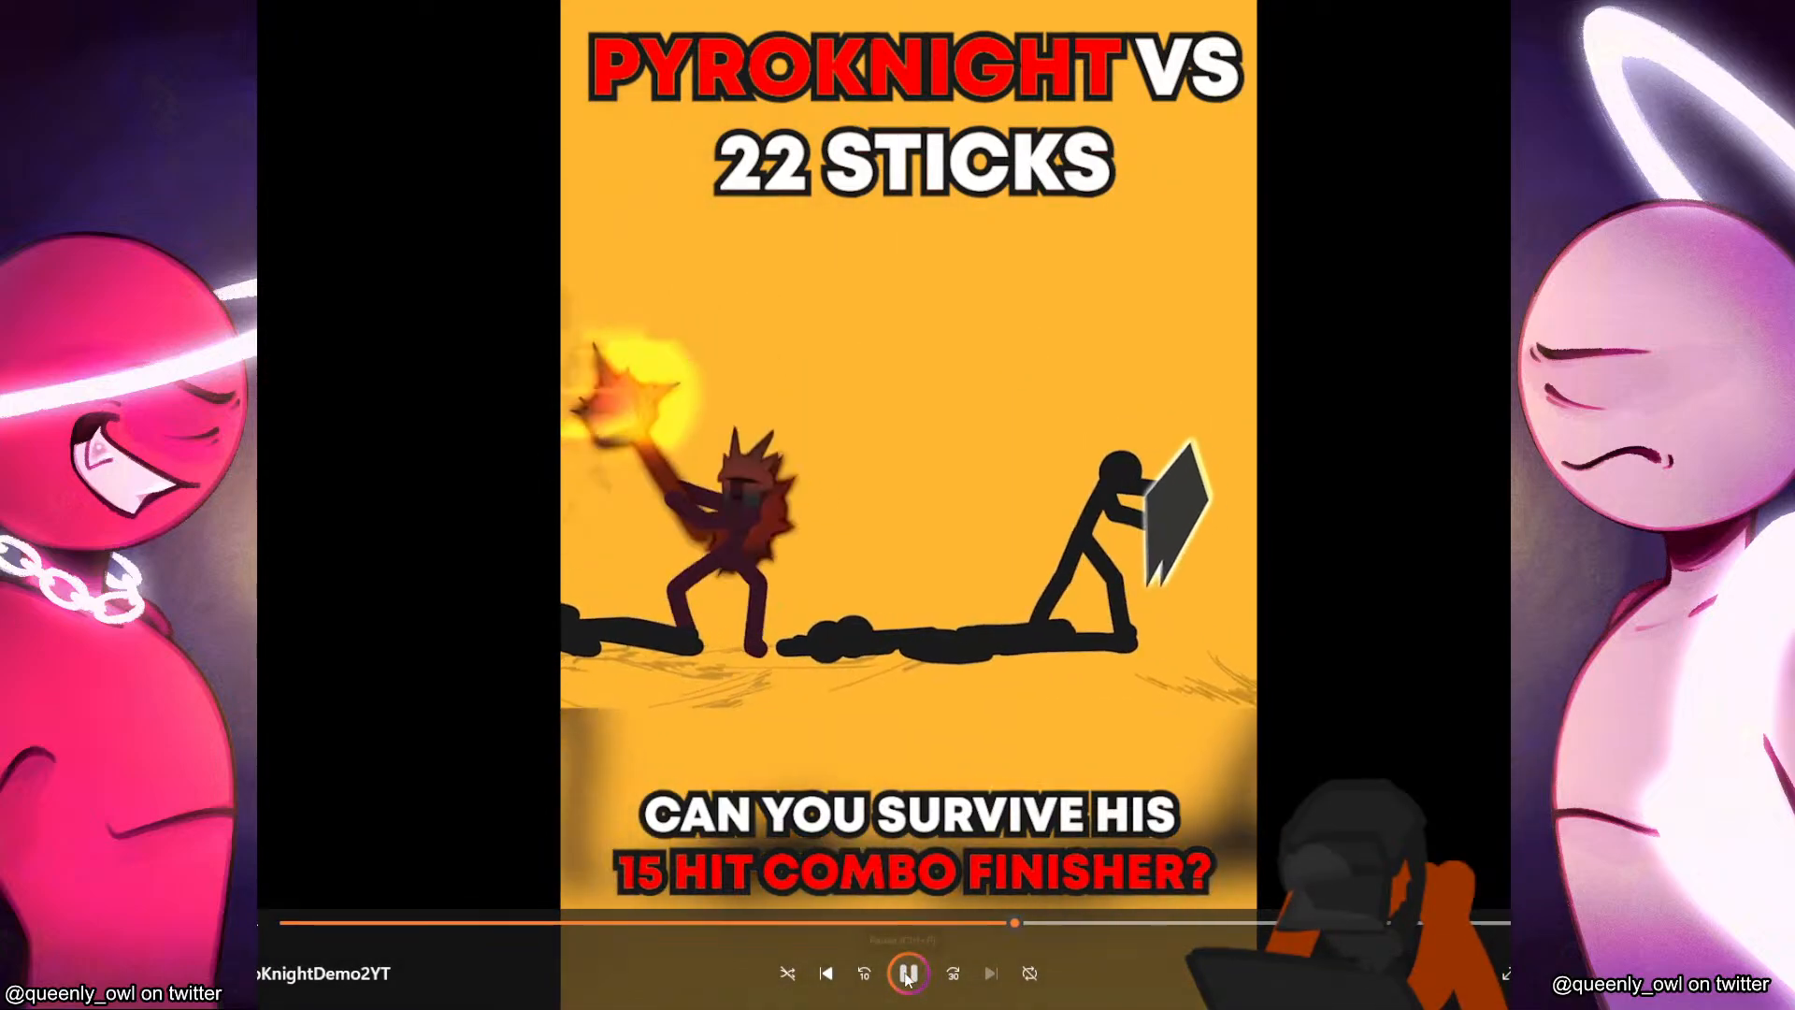
left_click(906, 973)
left_click(906, 974)
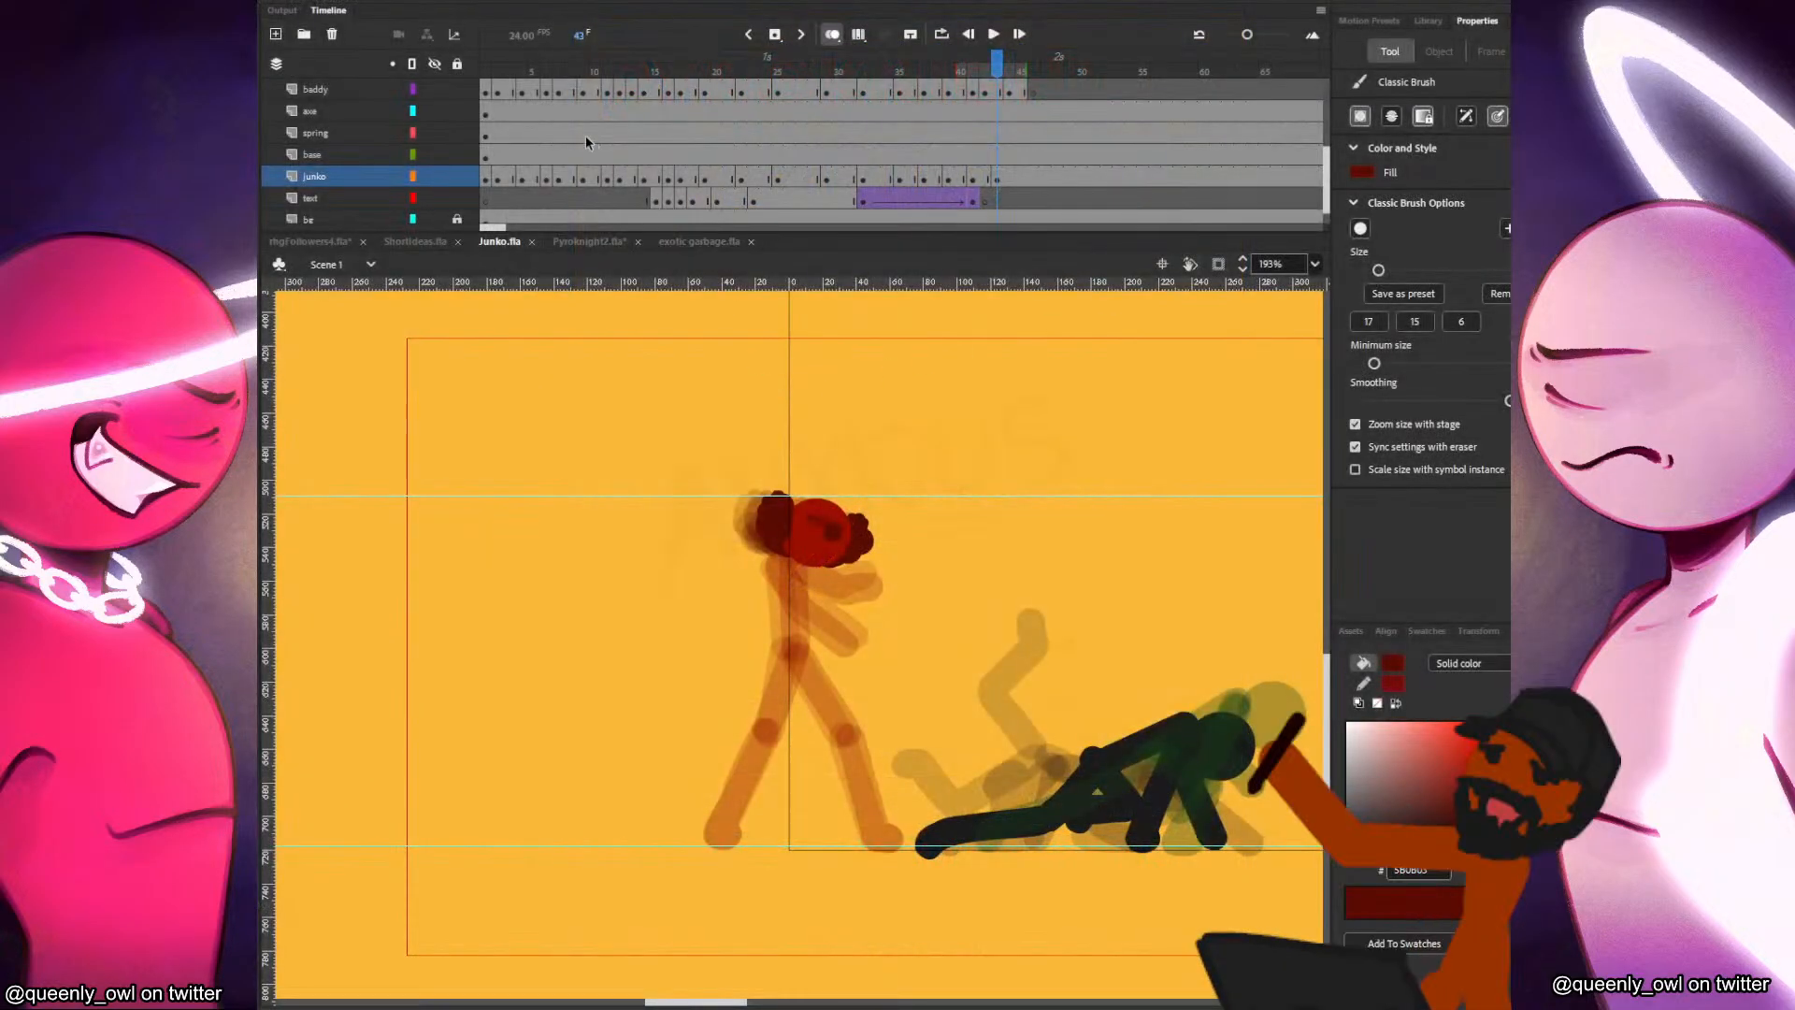
Switch to Junko.fla in Adobe Animate, preview the fight as a test movie with playback paused and resumed, and close the preview.
left_click(558, 133)
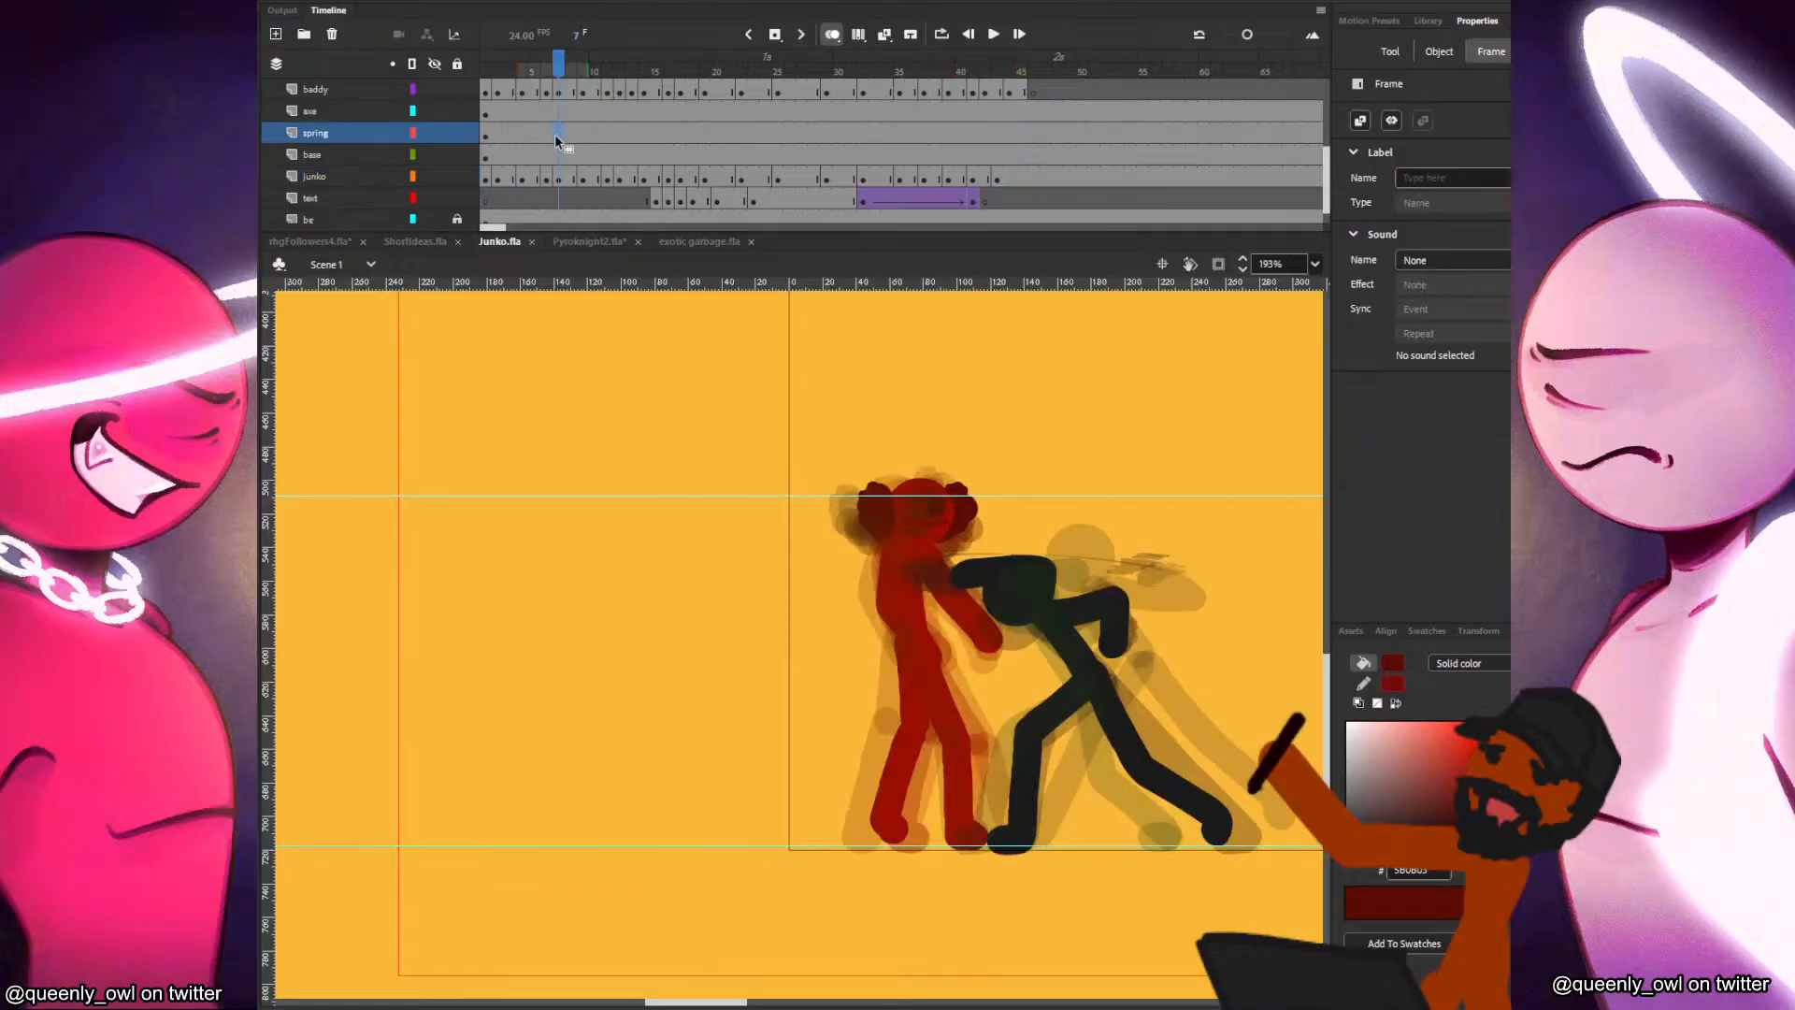
key("ctrl+Return")
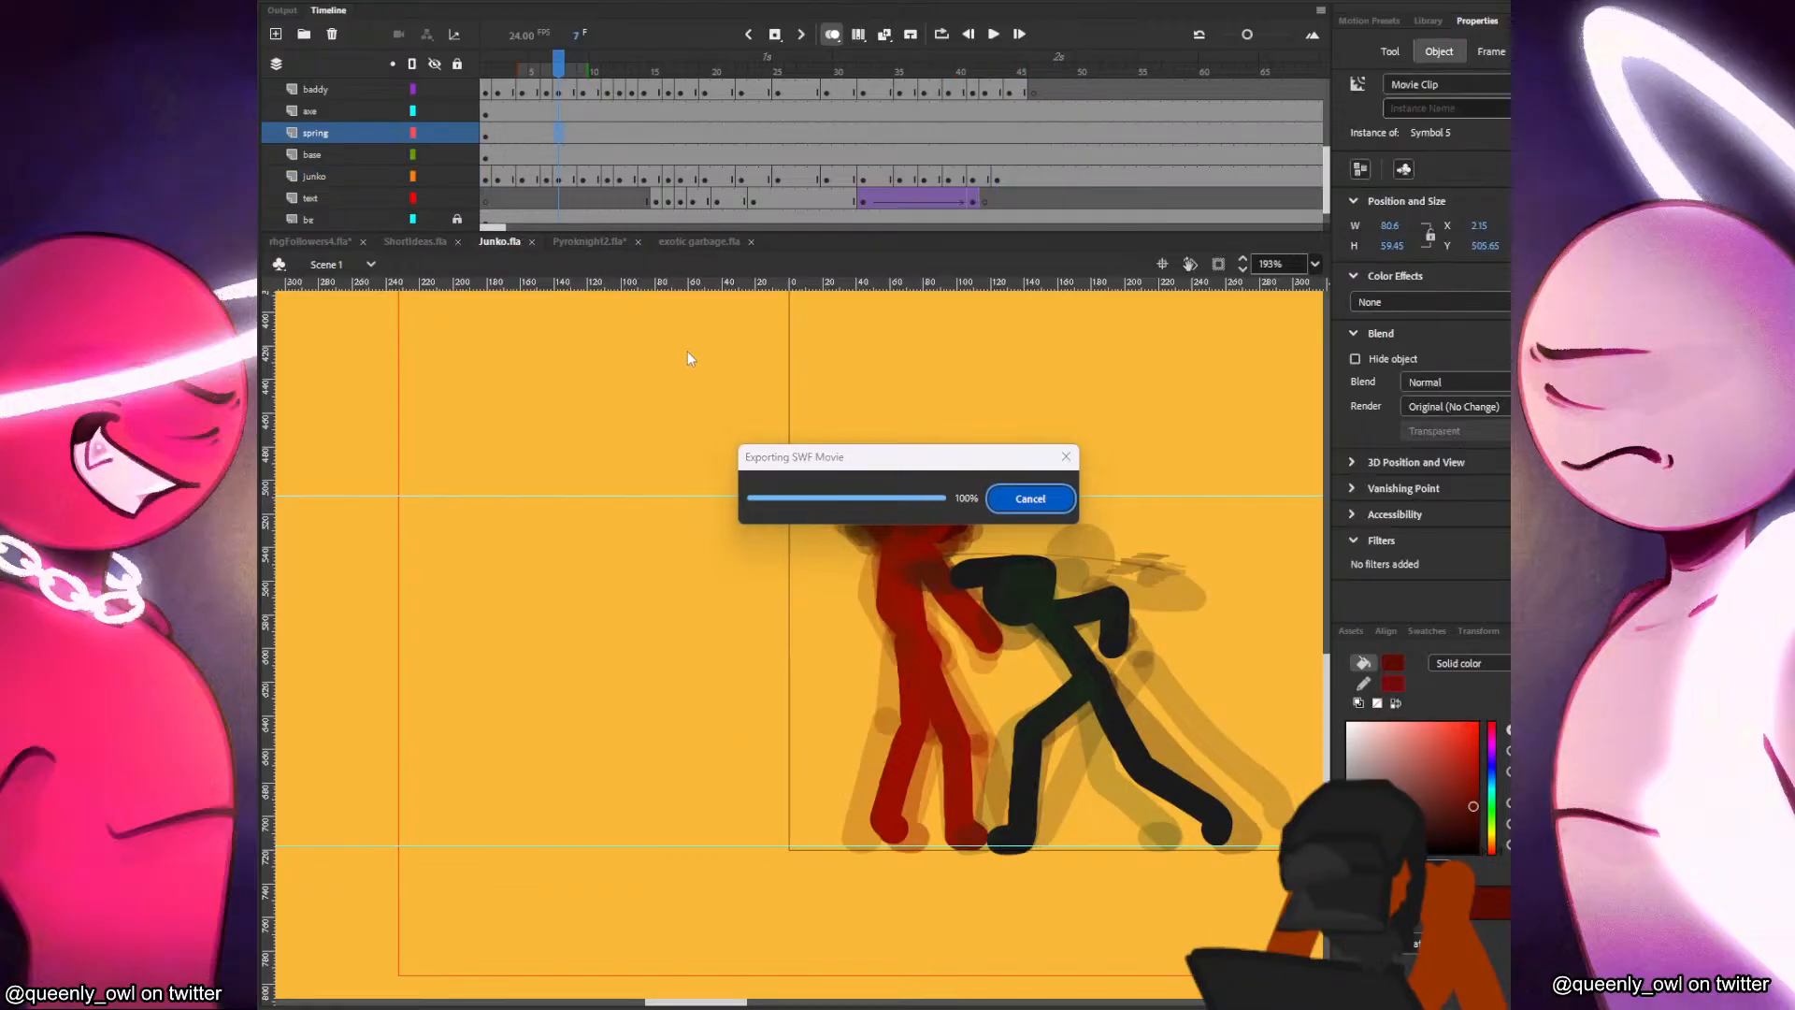
right_click(1190, 322)
left_click(1334, 488)
right_click(1131, 367)
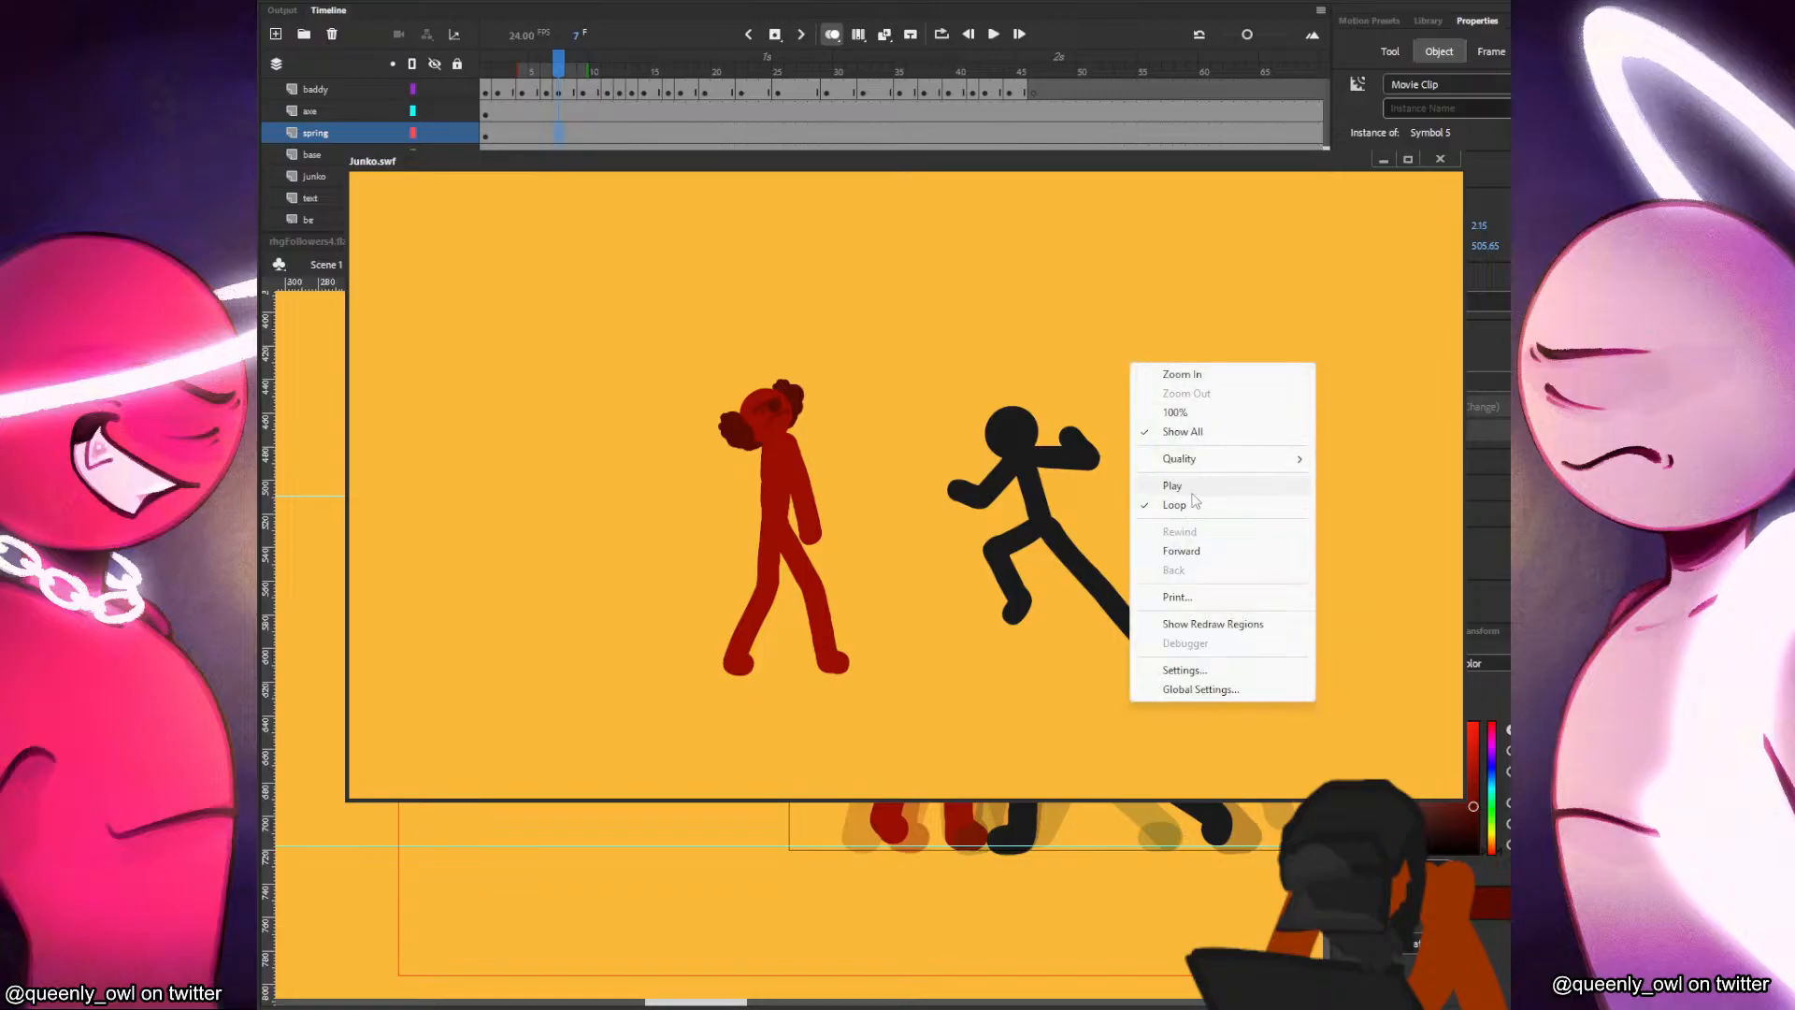
left_click(1191, 492)
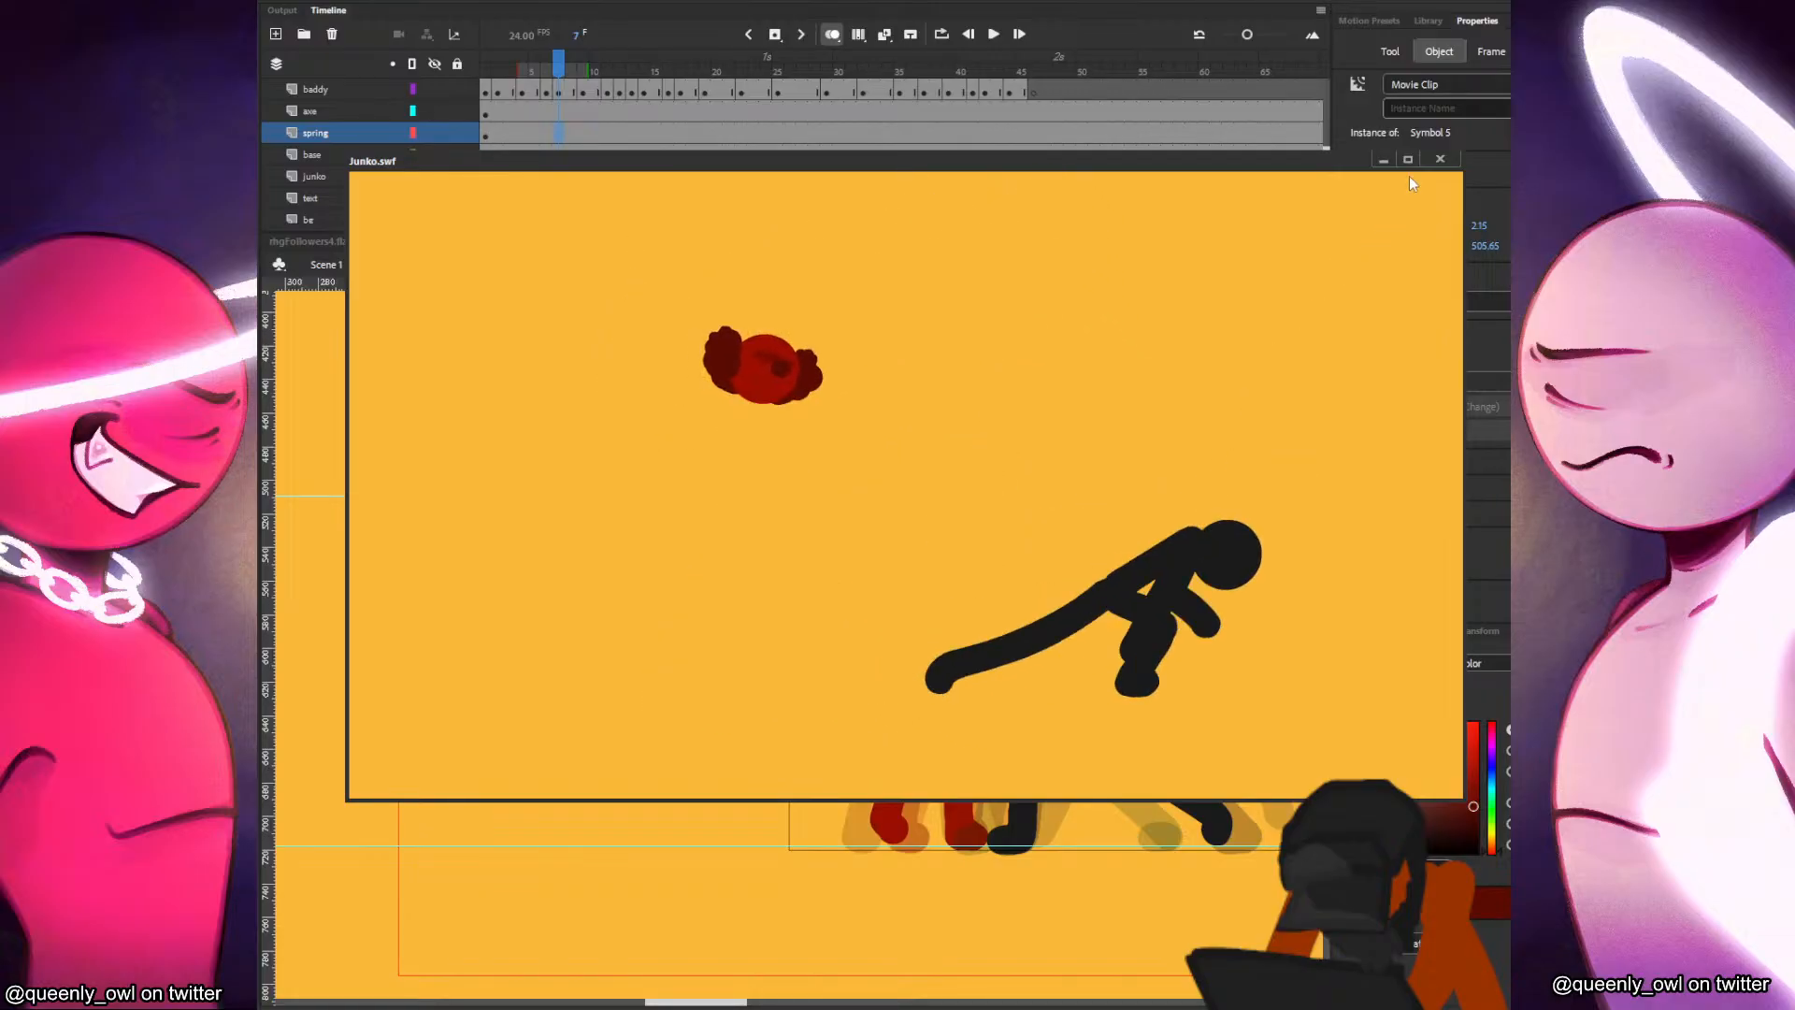
left_click(1440, 159)
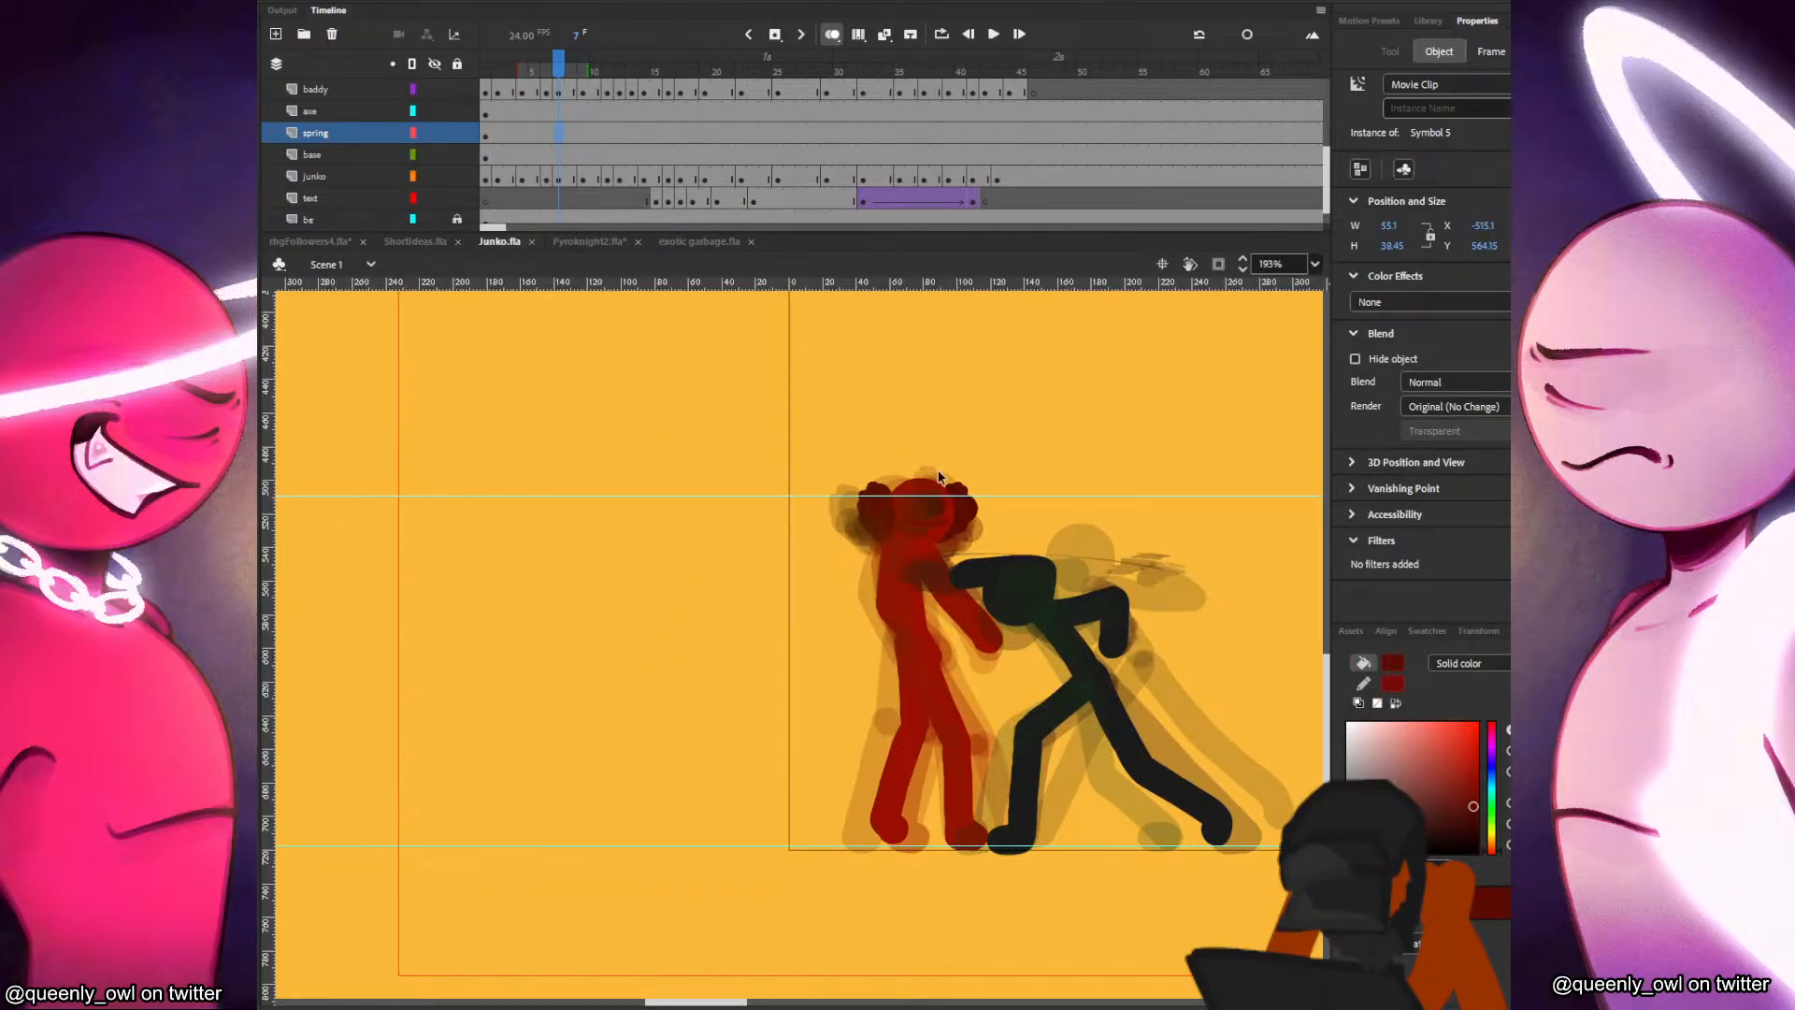
Go to frame 43 on the junko layer and try a brush stroke just below the red fighter's head.
left_click_drag(926, 138, 977, 133)
left_click(832, 564)
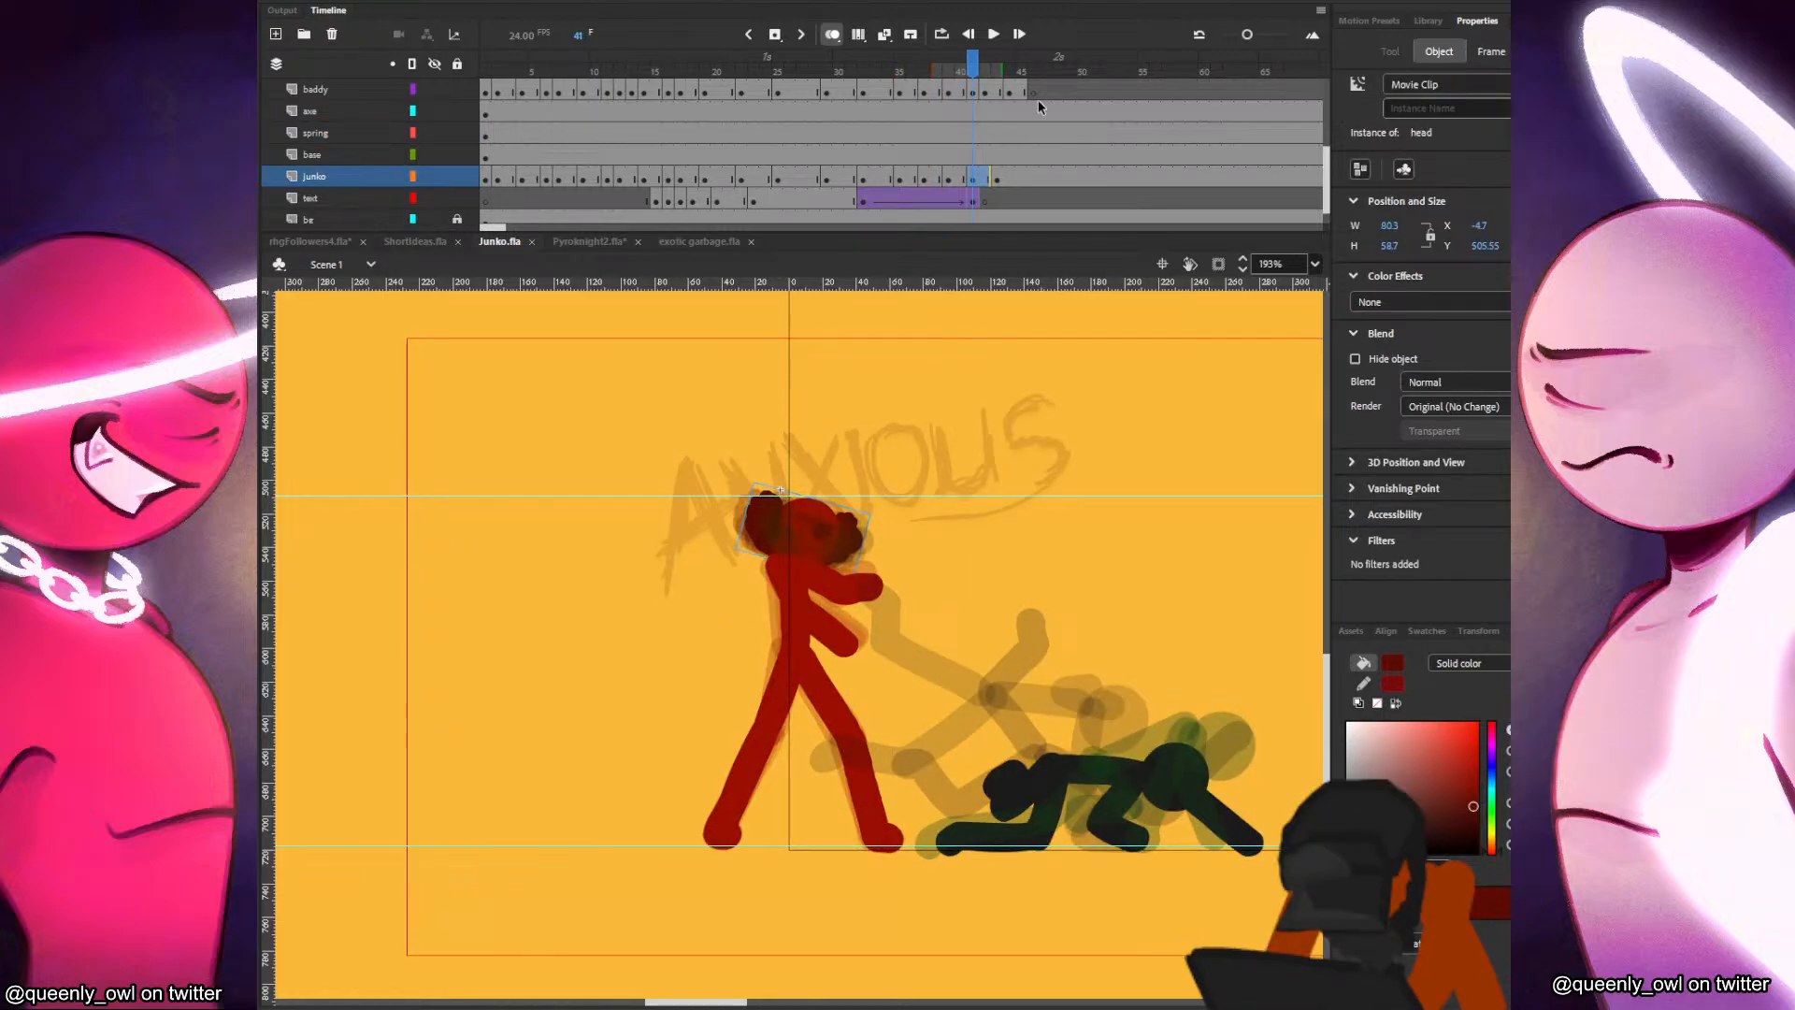
left_click(998, 179)
left_click(945, 460)
key("b")
left_click_drag(807, 593, 898, 610)
key("ctrl+z")
Try brush strokes around the spring-mounted double-bladed axe prop outside the stage, undoing each one.
left_click_drag(367, 698, 958, 661)
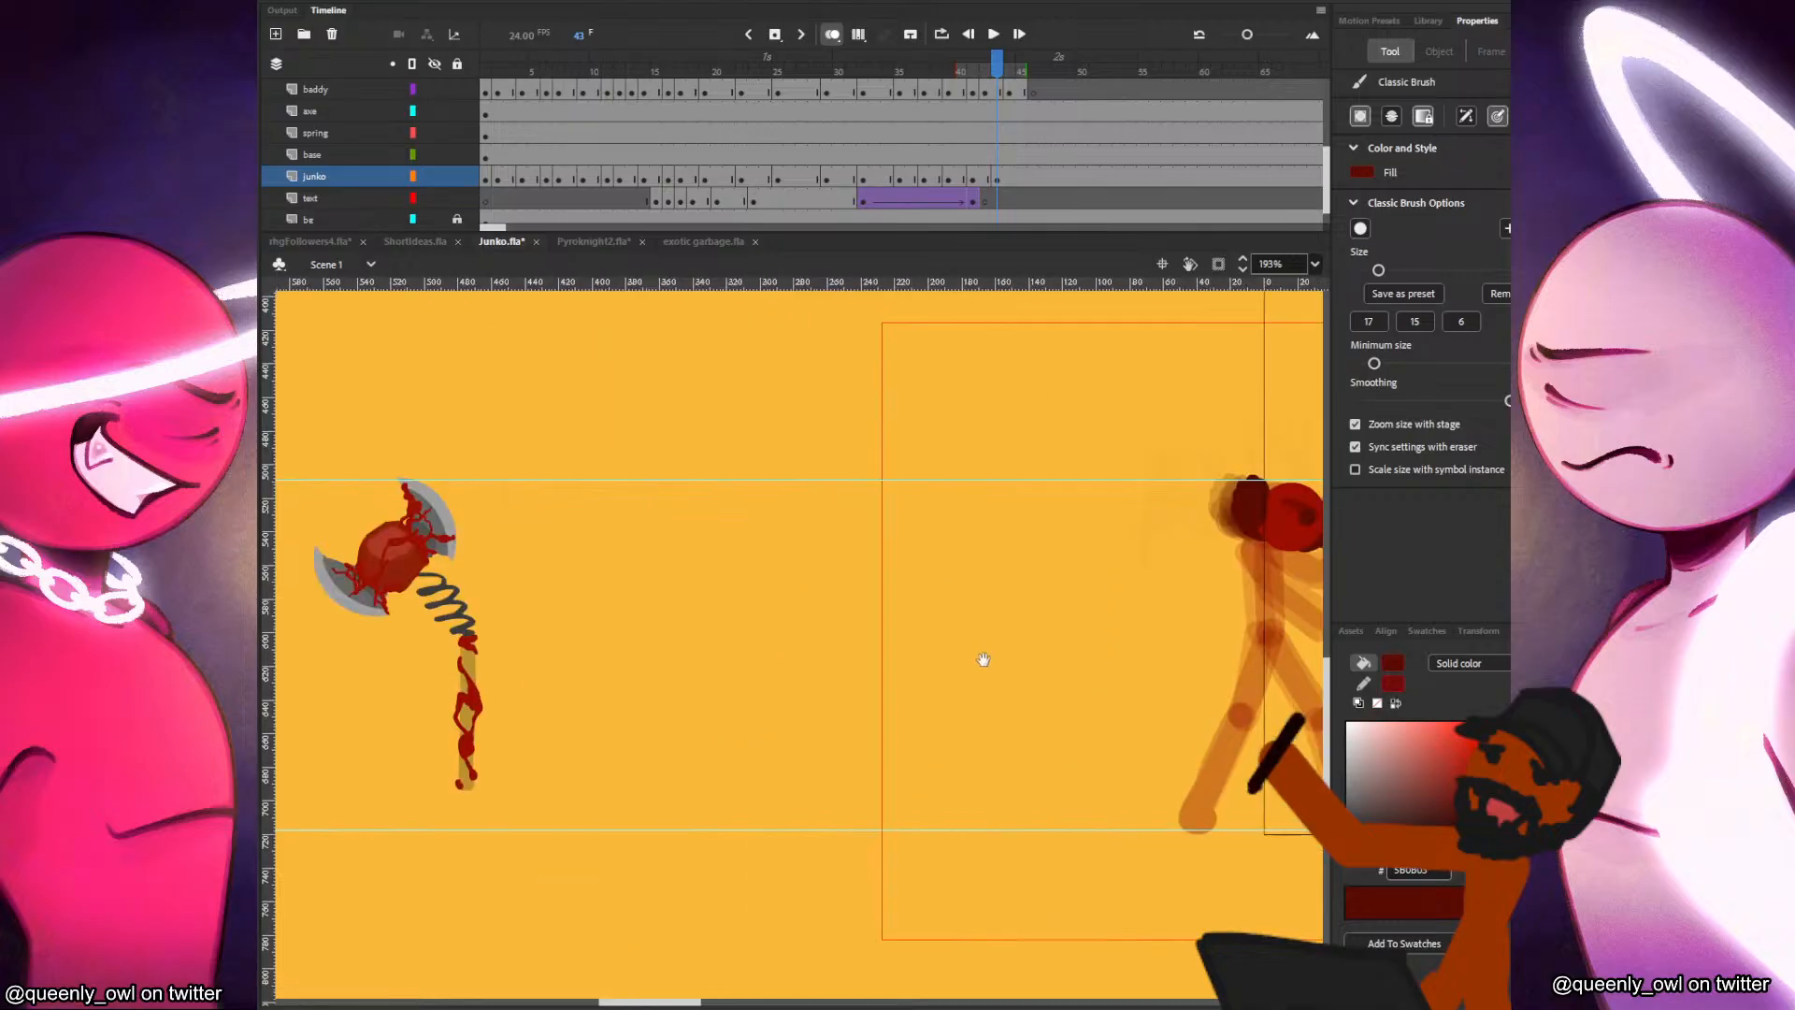
scroll(742, 653, "down", 2)
left_click_drag(603, 654, 816, 666)
scroll(816, 666, "up", 3)
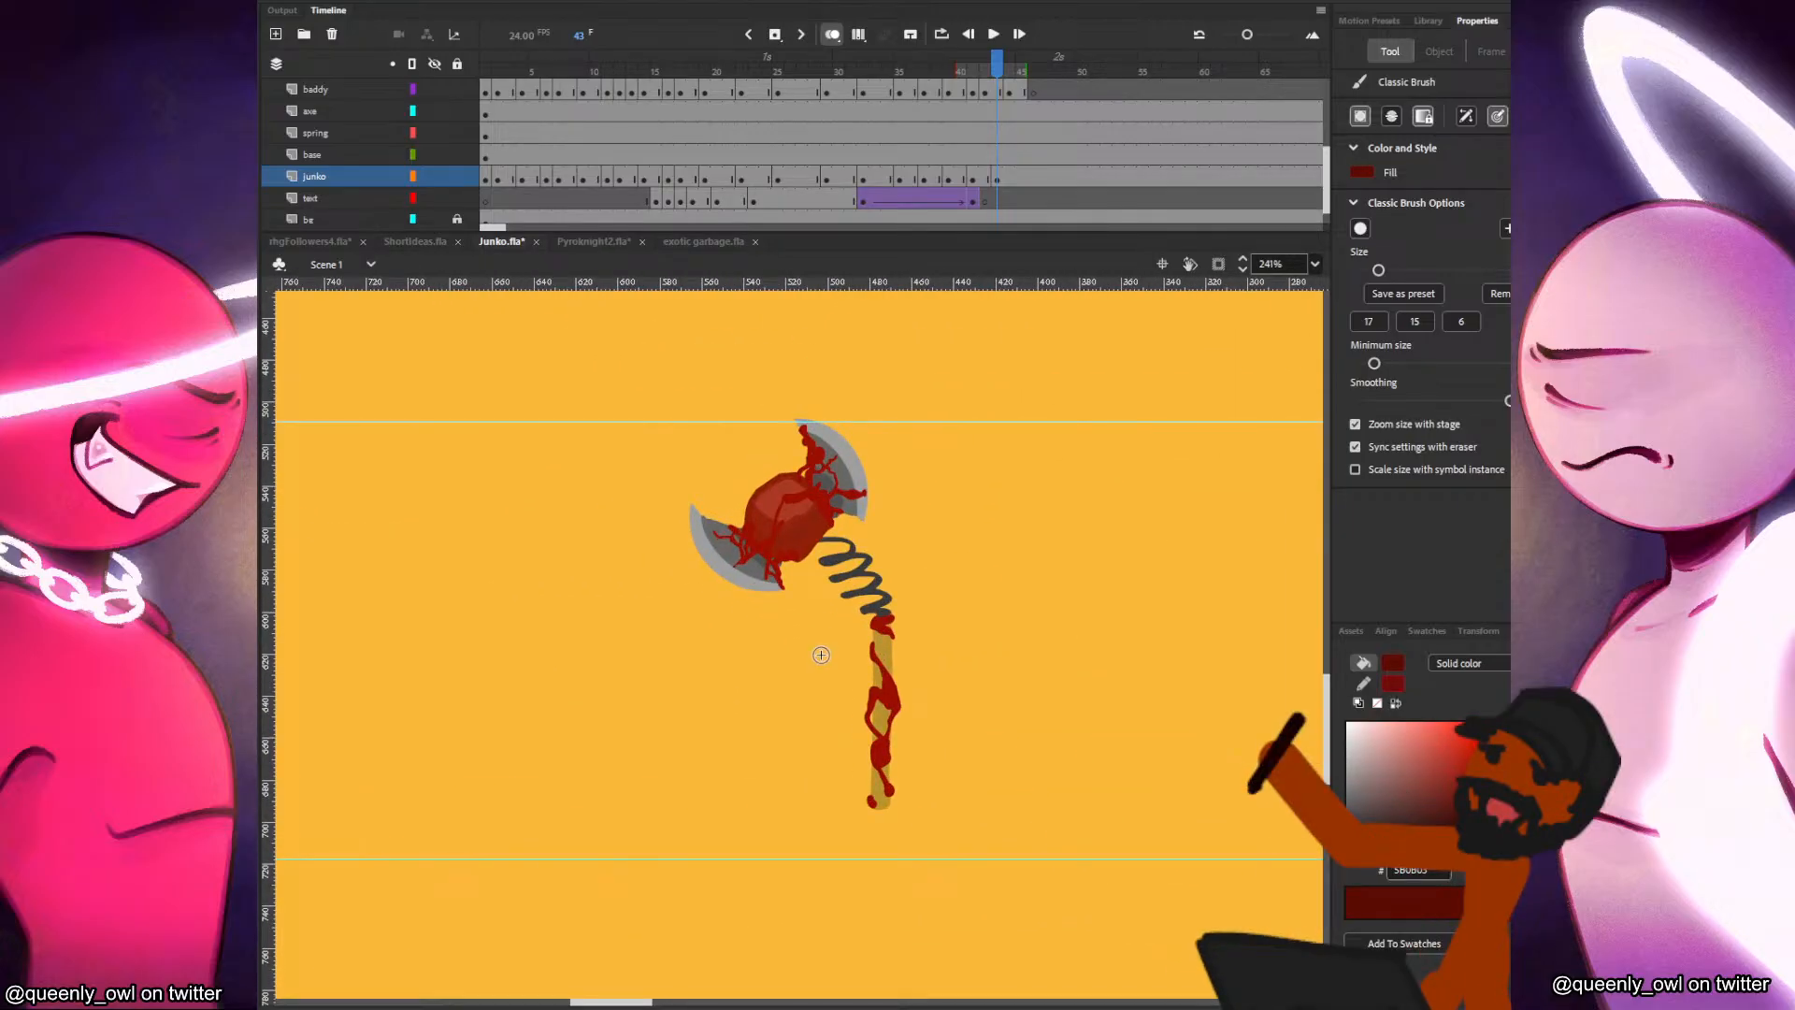
scroll(929, 571, "up", 1)
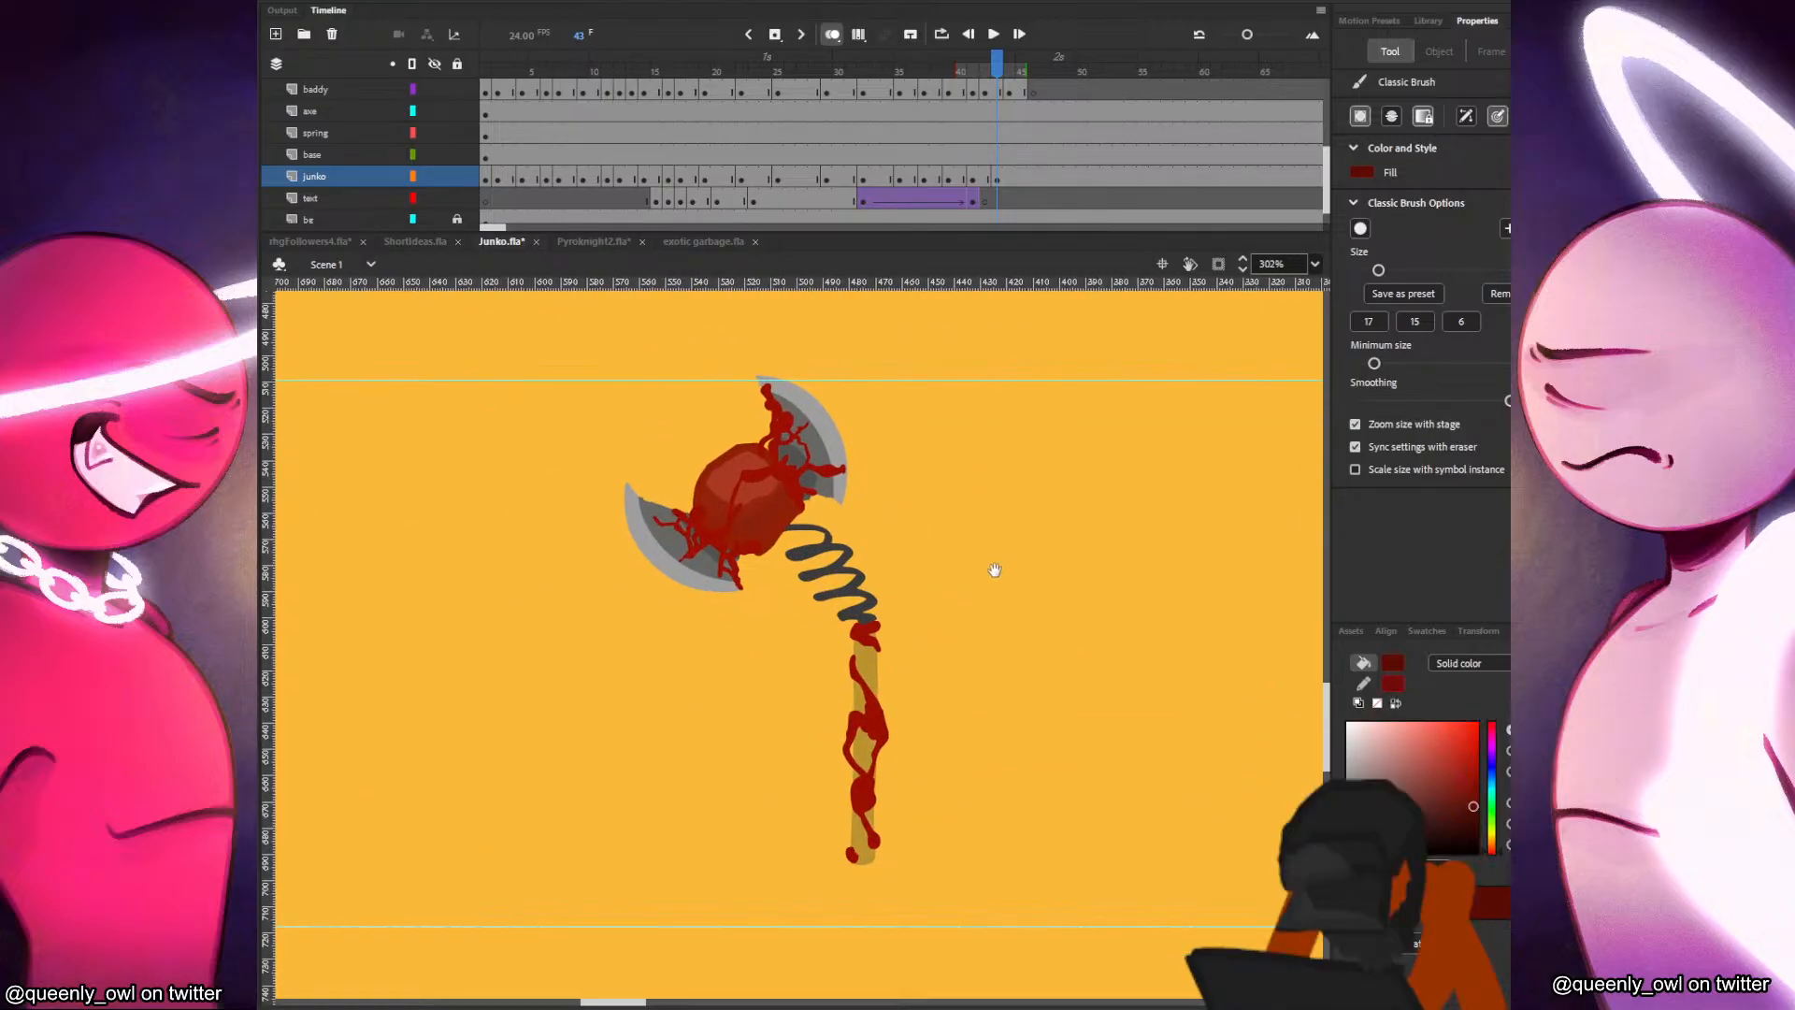
left_click_drag(1049, 686, 963, 741)
key("ctrl+z")
left_click_drag(1043, 564, 925, 534)
key("ctrl+z")
left_click_drag(590, 380, 697, 440)
key("ctrl+z")
left_click_drag(901, 368, 916, 401)
key("ctrl+z")
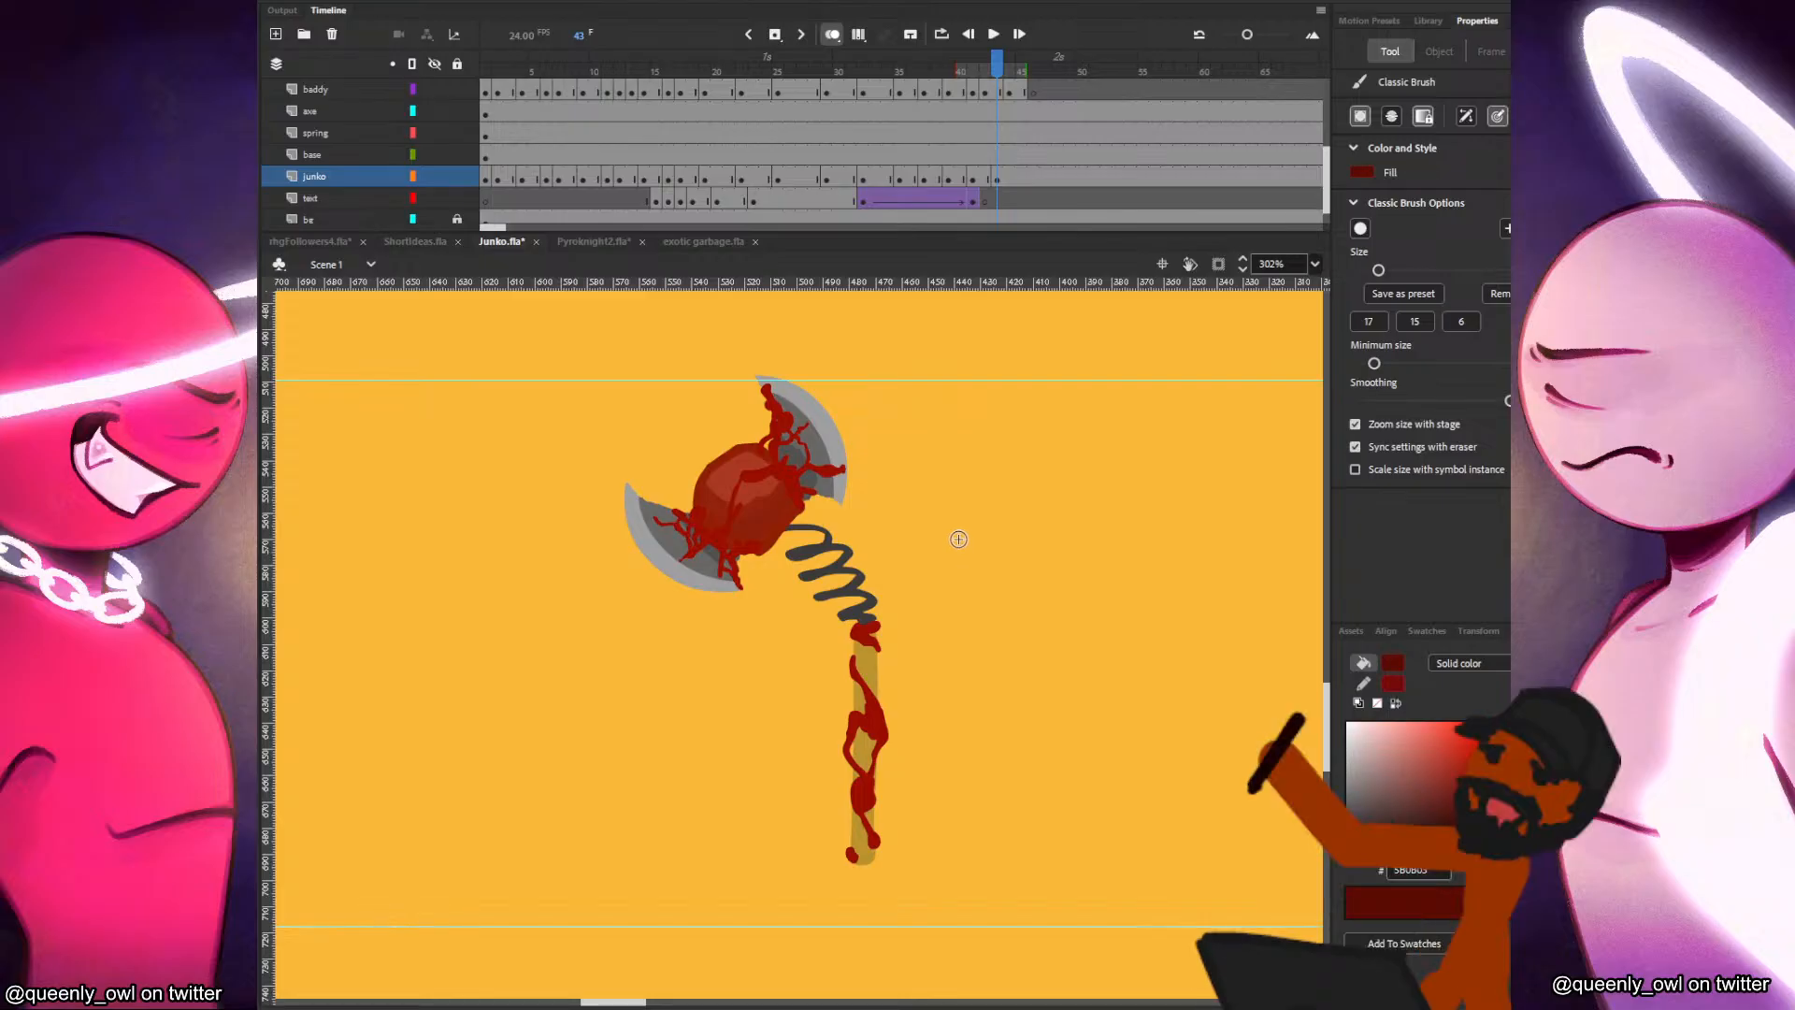
Examine the boxing-glove prop, the black axe carrier and the fighters' current positions on frame 43.
scroll(1029, 524, "down", 3)
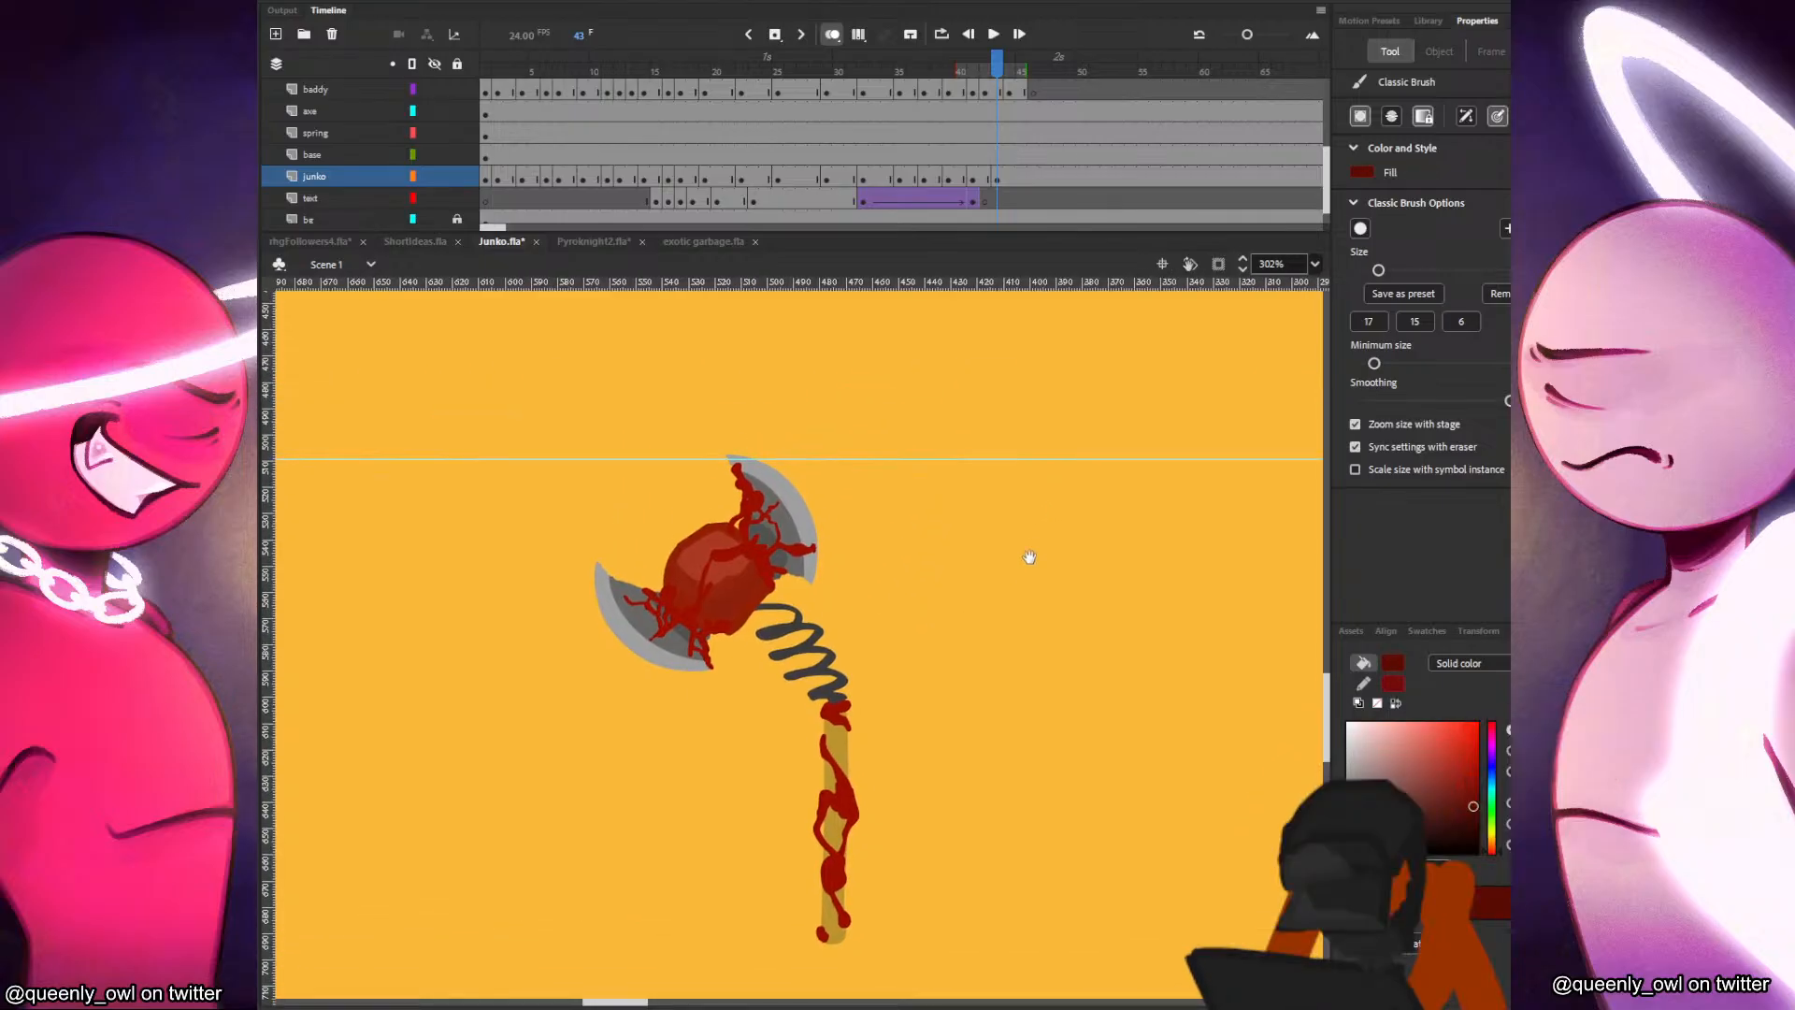
scroll(1021, 496, "down", 1)
left_click_drag(1082, 509, 928, 697)
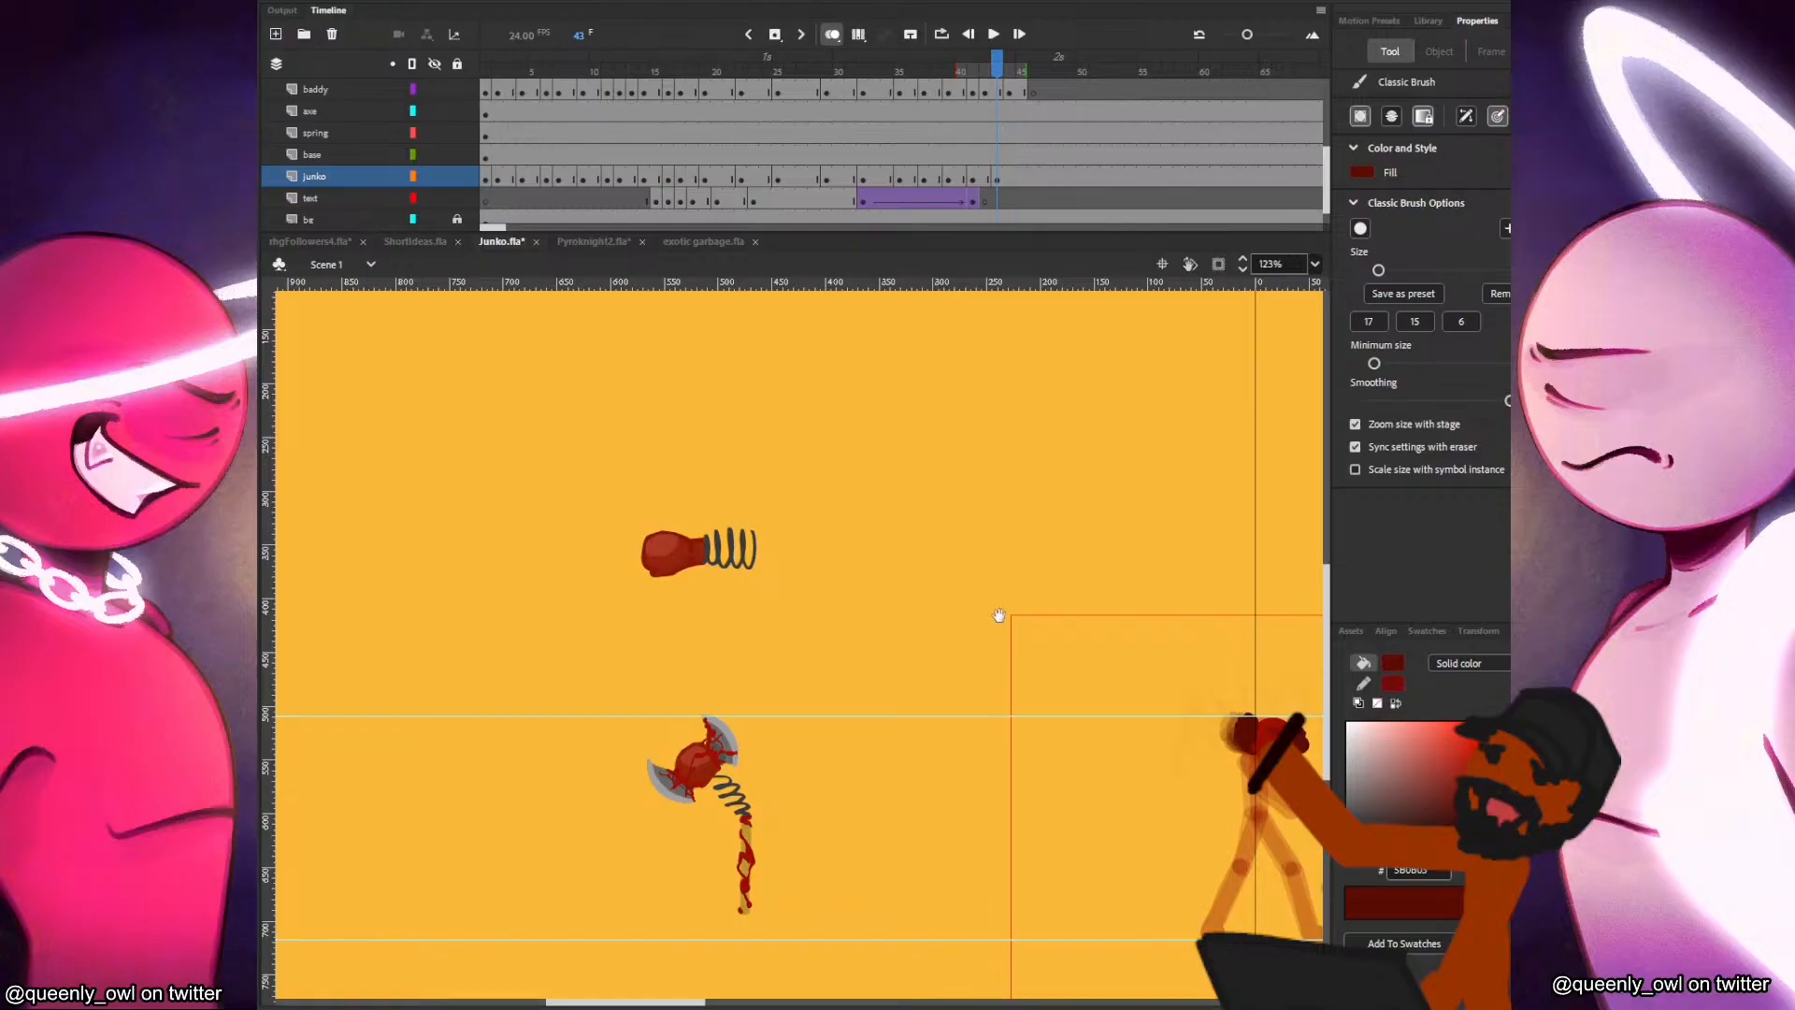
left_click_drag(1123, 598, 689, 541)
left_click_drag(1178, 601, 767, 559)
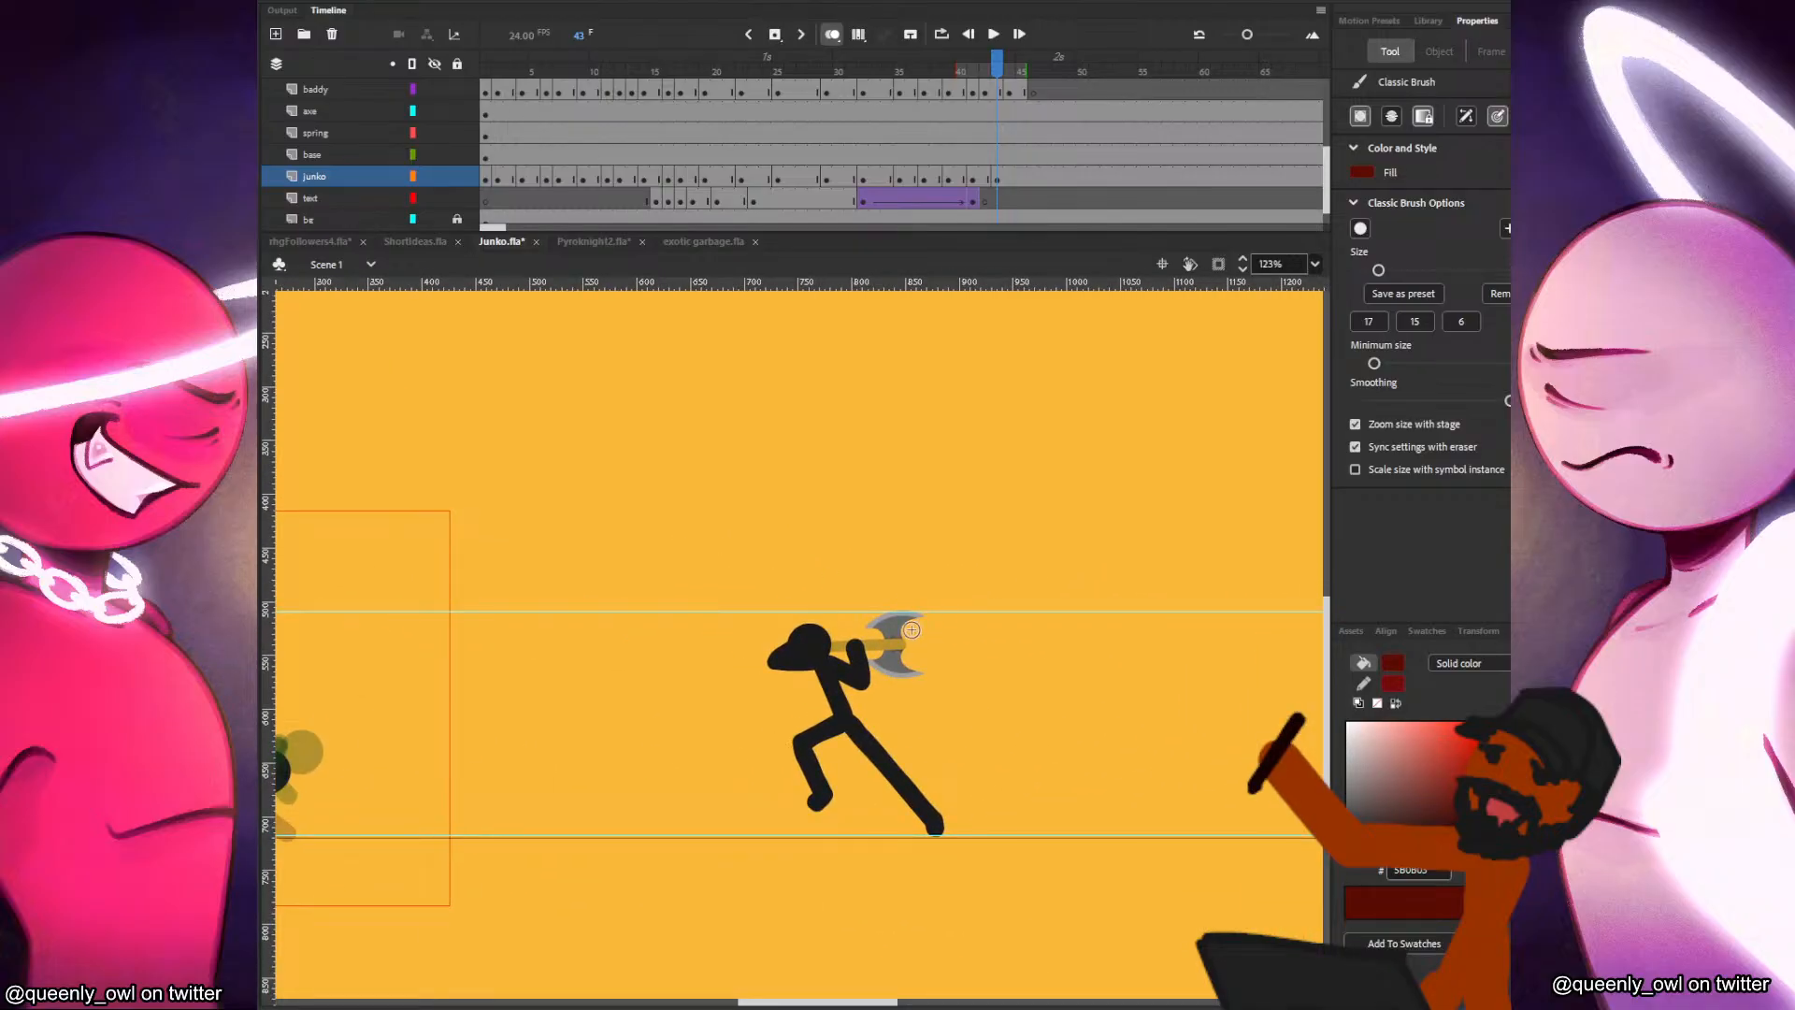
left_click_drag(669, 633, 1262, 585)
left_click_drag(826, 570, 1028, 519)
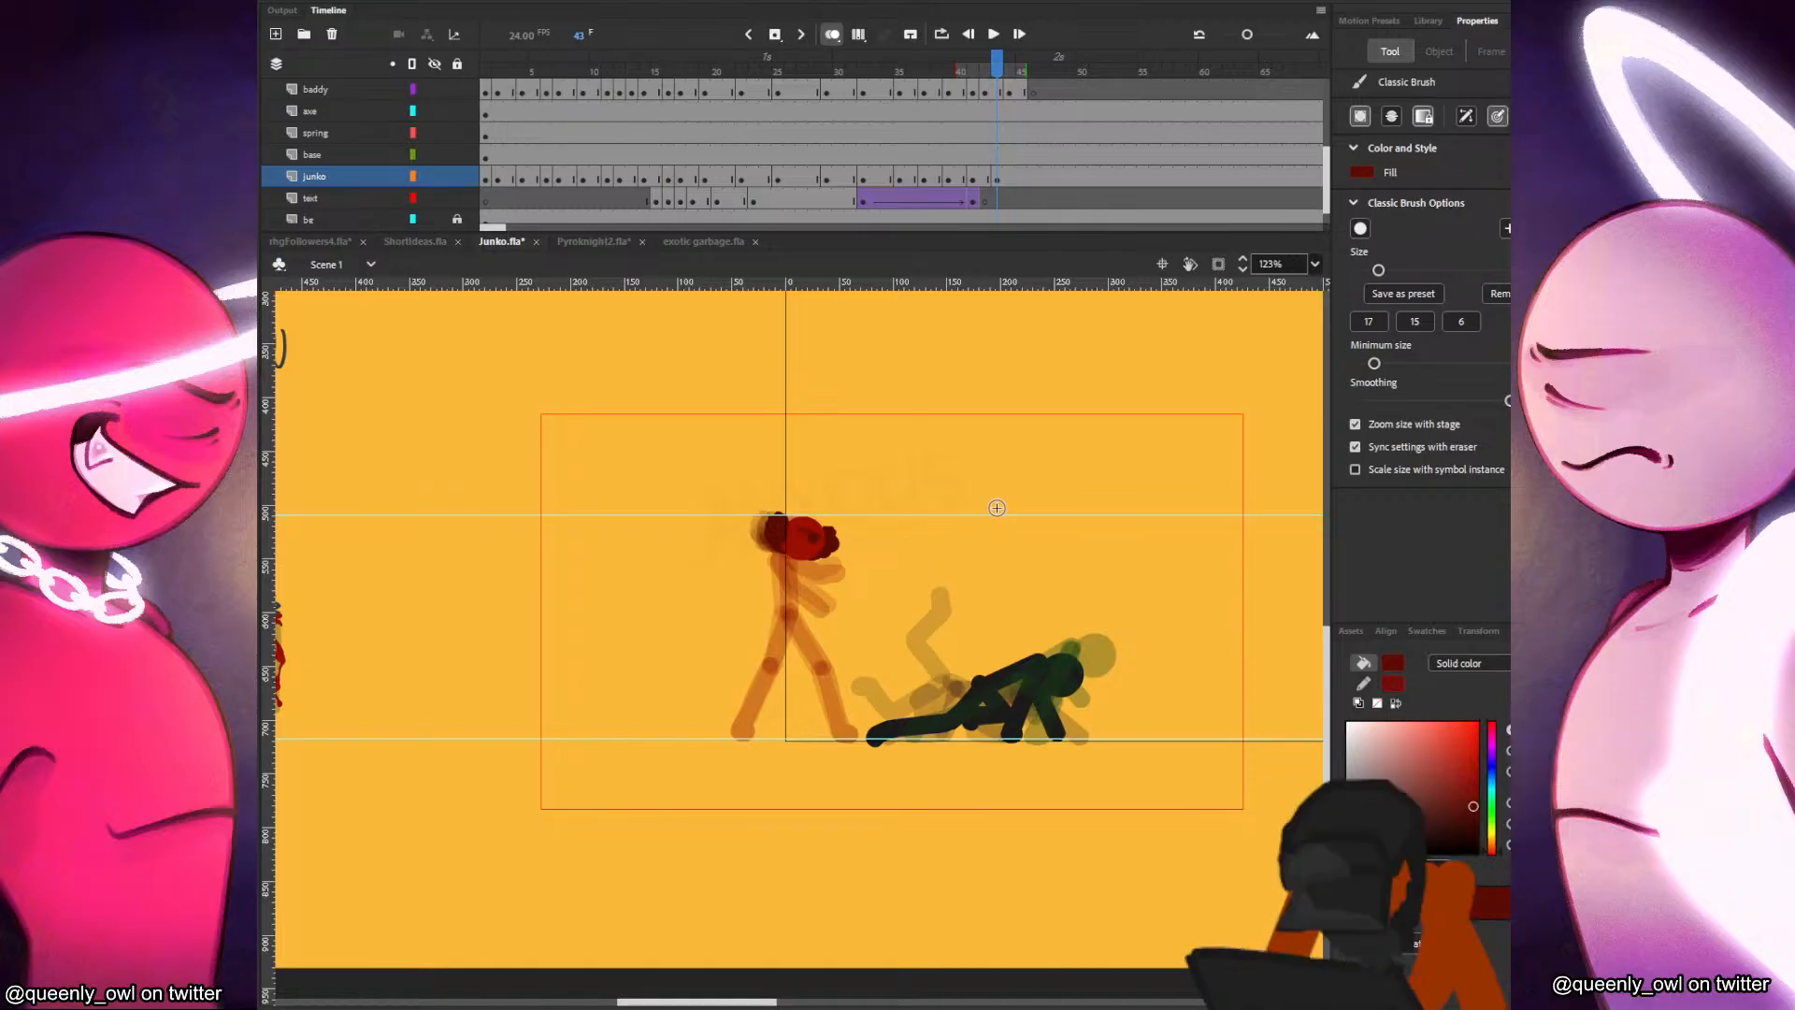
Try a brush stroke by the axe prop, undo it, and run the test movie once more.
scroll(549, 609, "left", 6)
mouse_move(785, 520)
left_mouse_down()
mouse_move(906, 726)
mouse_move(745, 769)
left_mouse_up()
key("ctrl+z")
key("ctrl+Return")
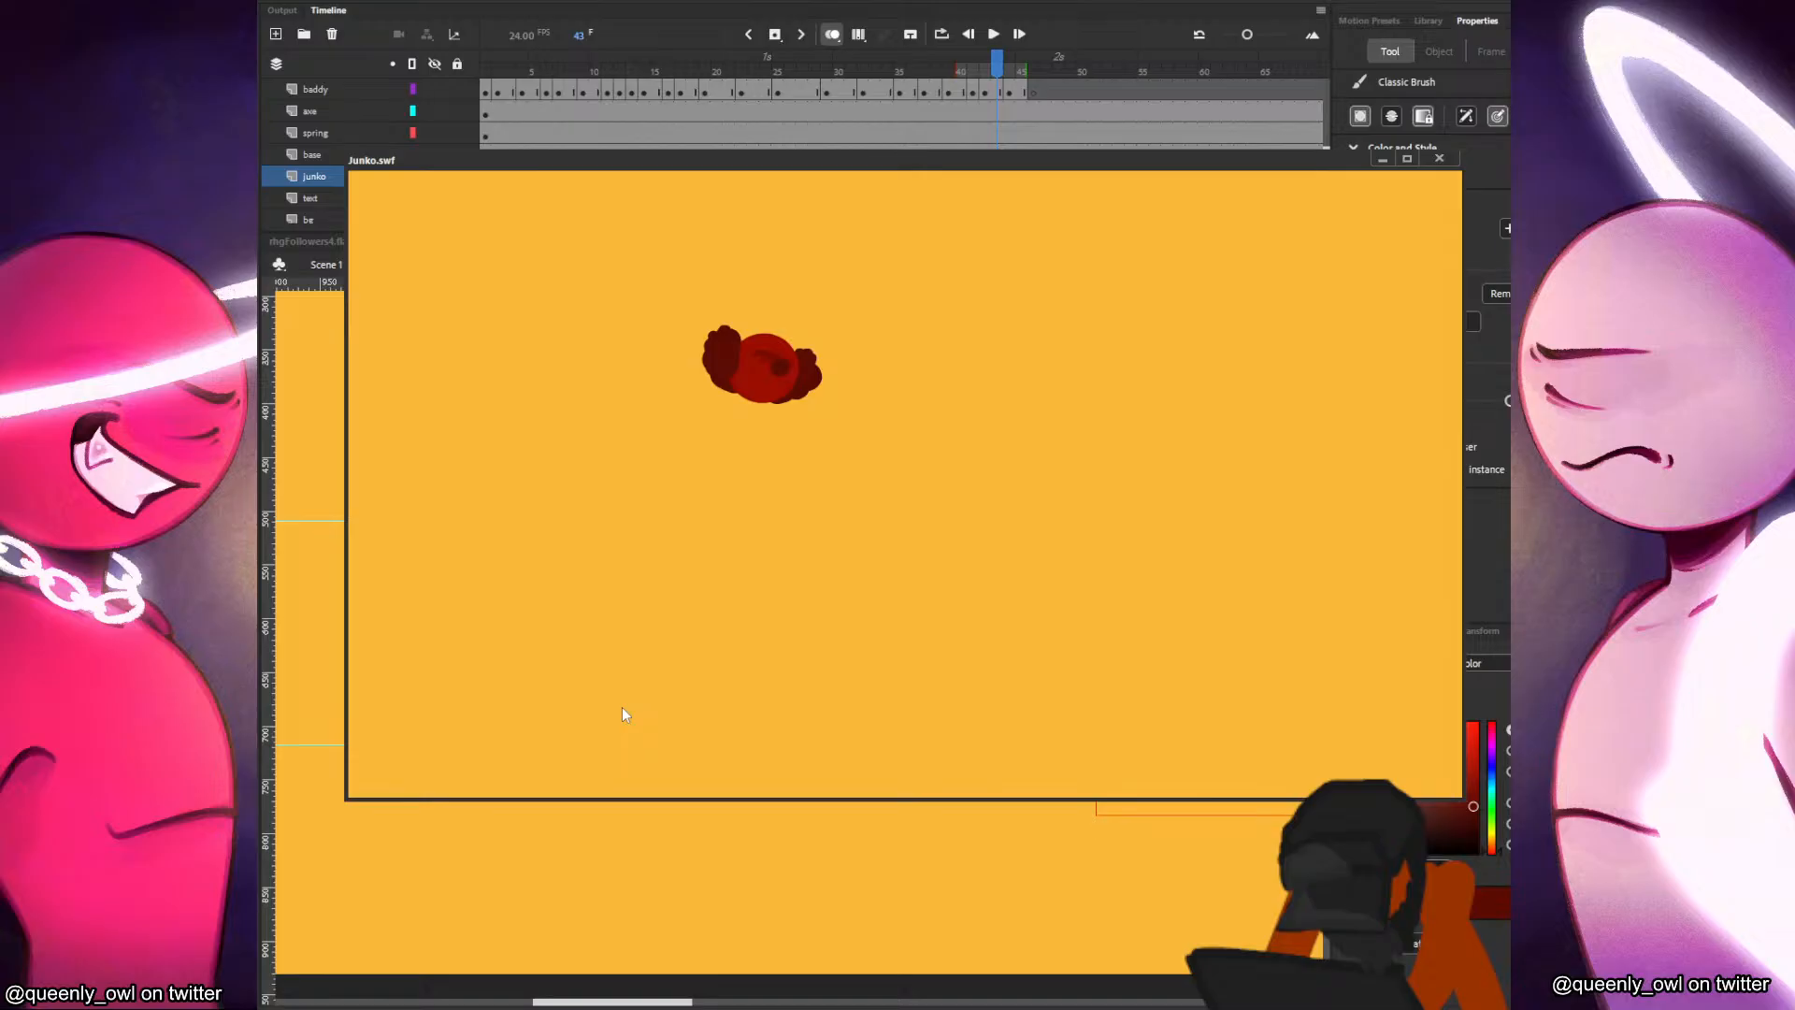
left_click(1440, 161)
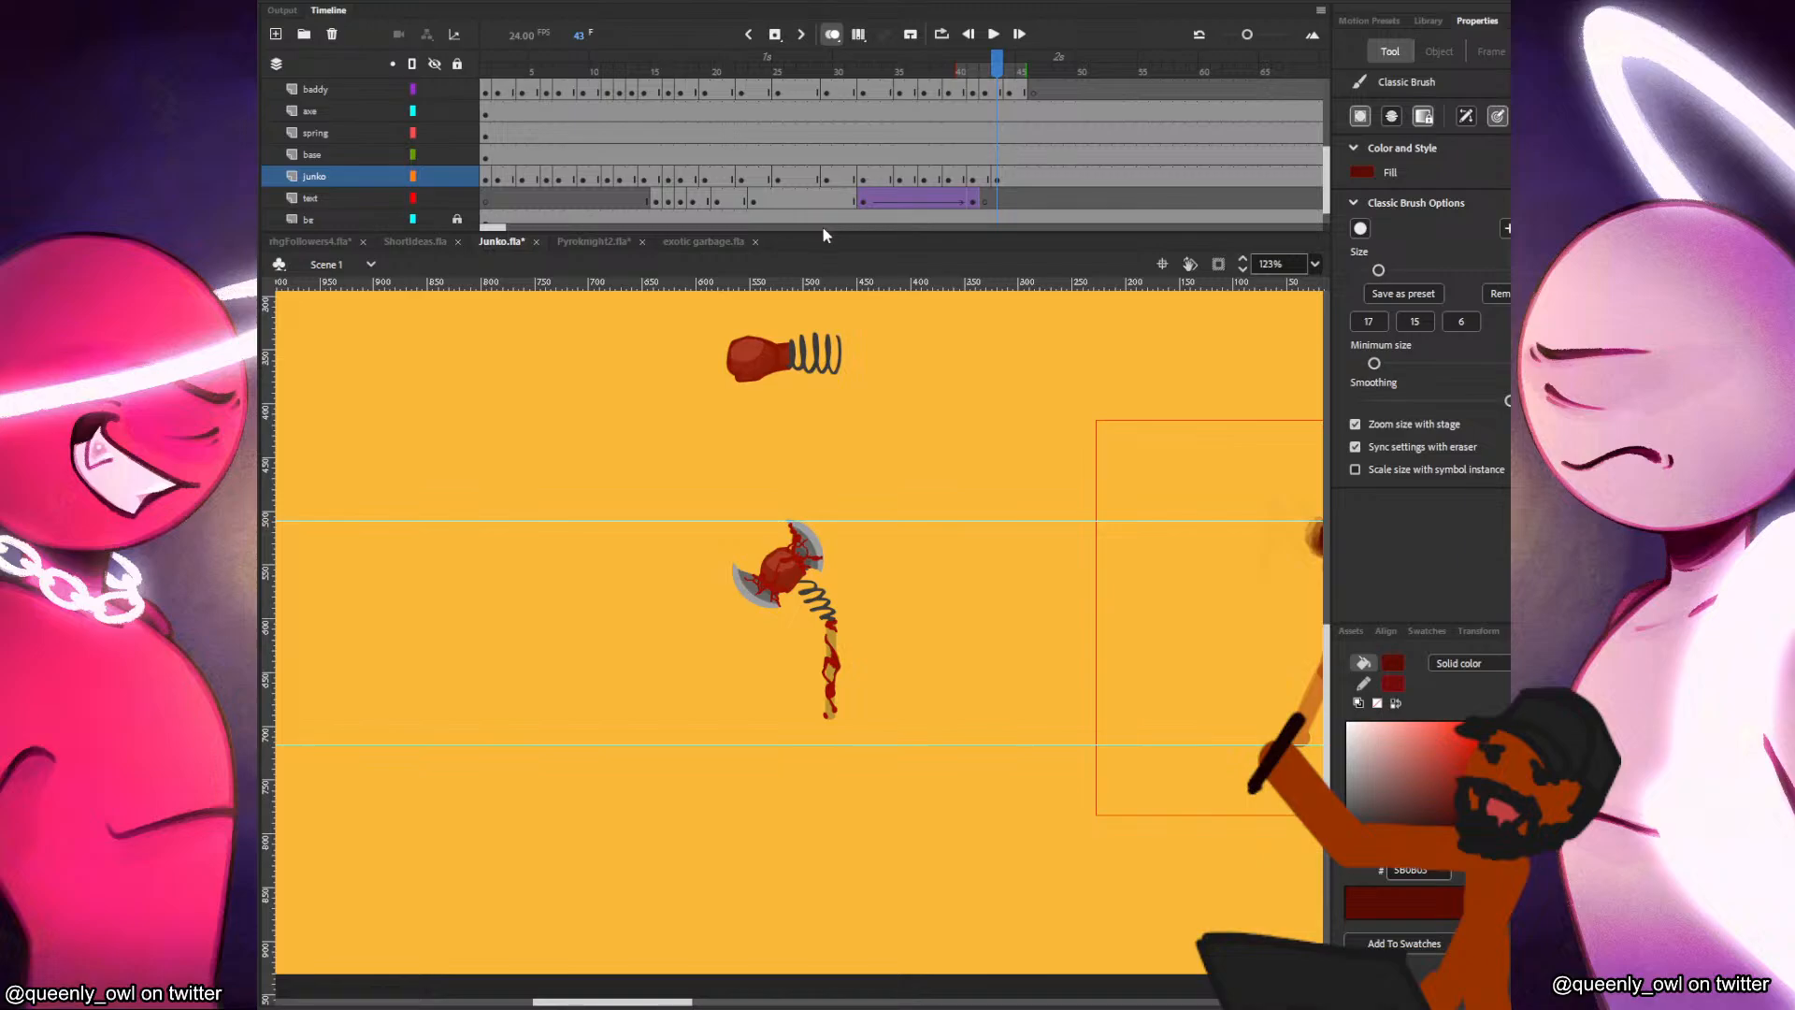
Play the song from frame 180 past the spawn label, return to frame 205, and try a brush stroke by the axe prop.
left_click_drag(505, 229, 555, 234)
left_click(1033, 88)
scroll(842, 150, "up", 5)
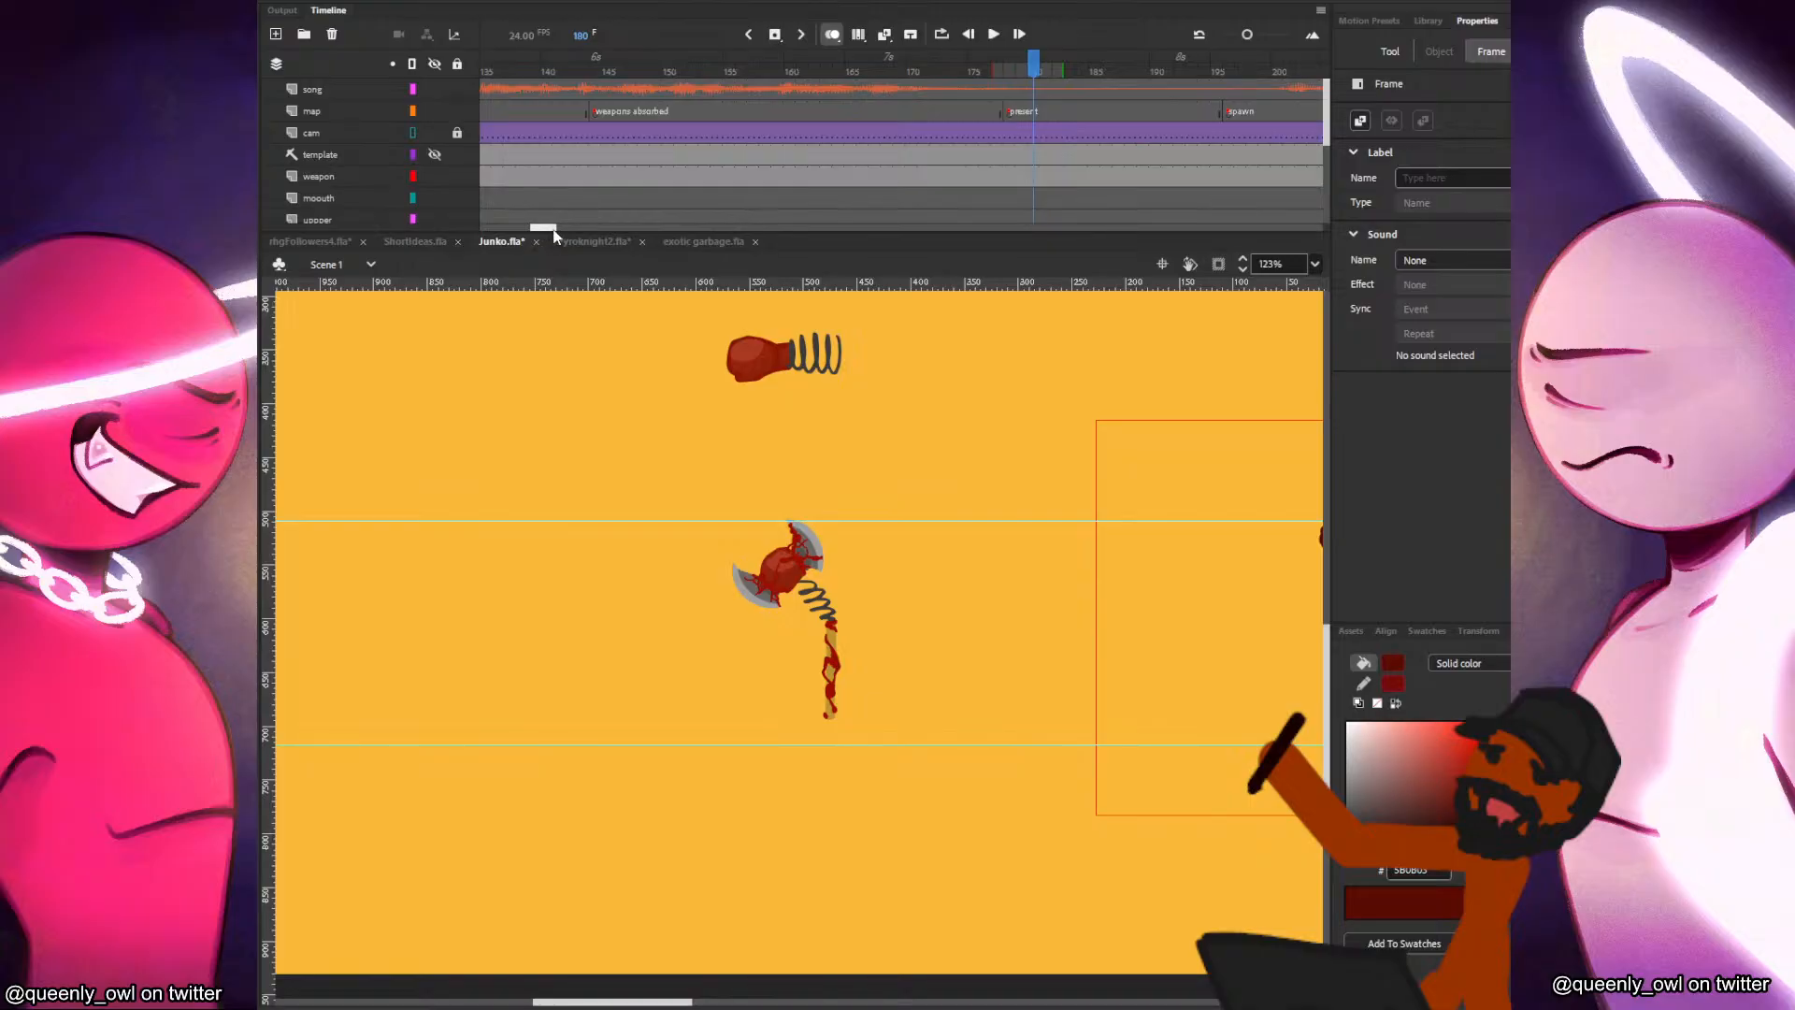
key("Return")
left_click(799, 112)
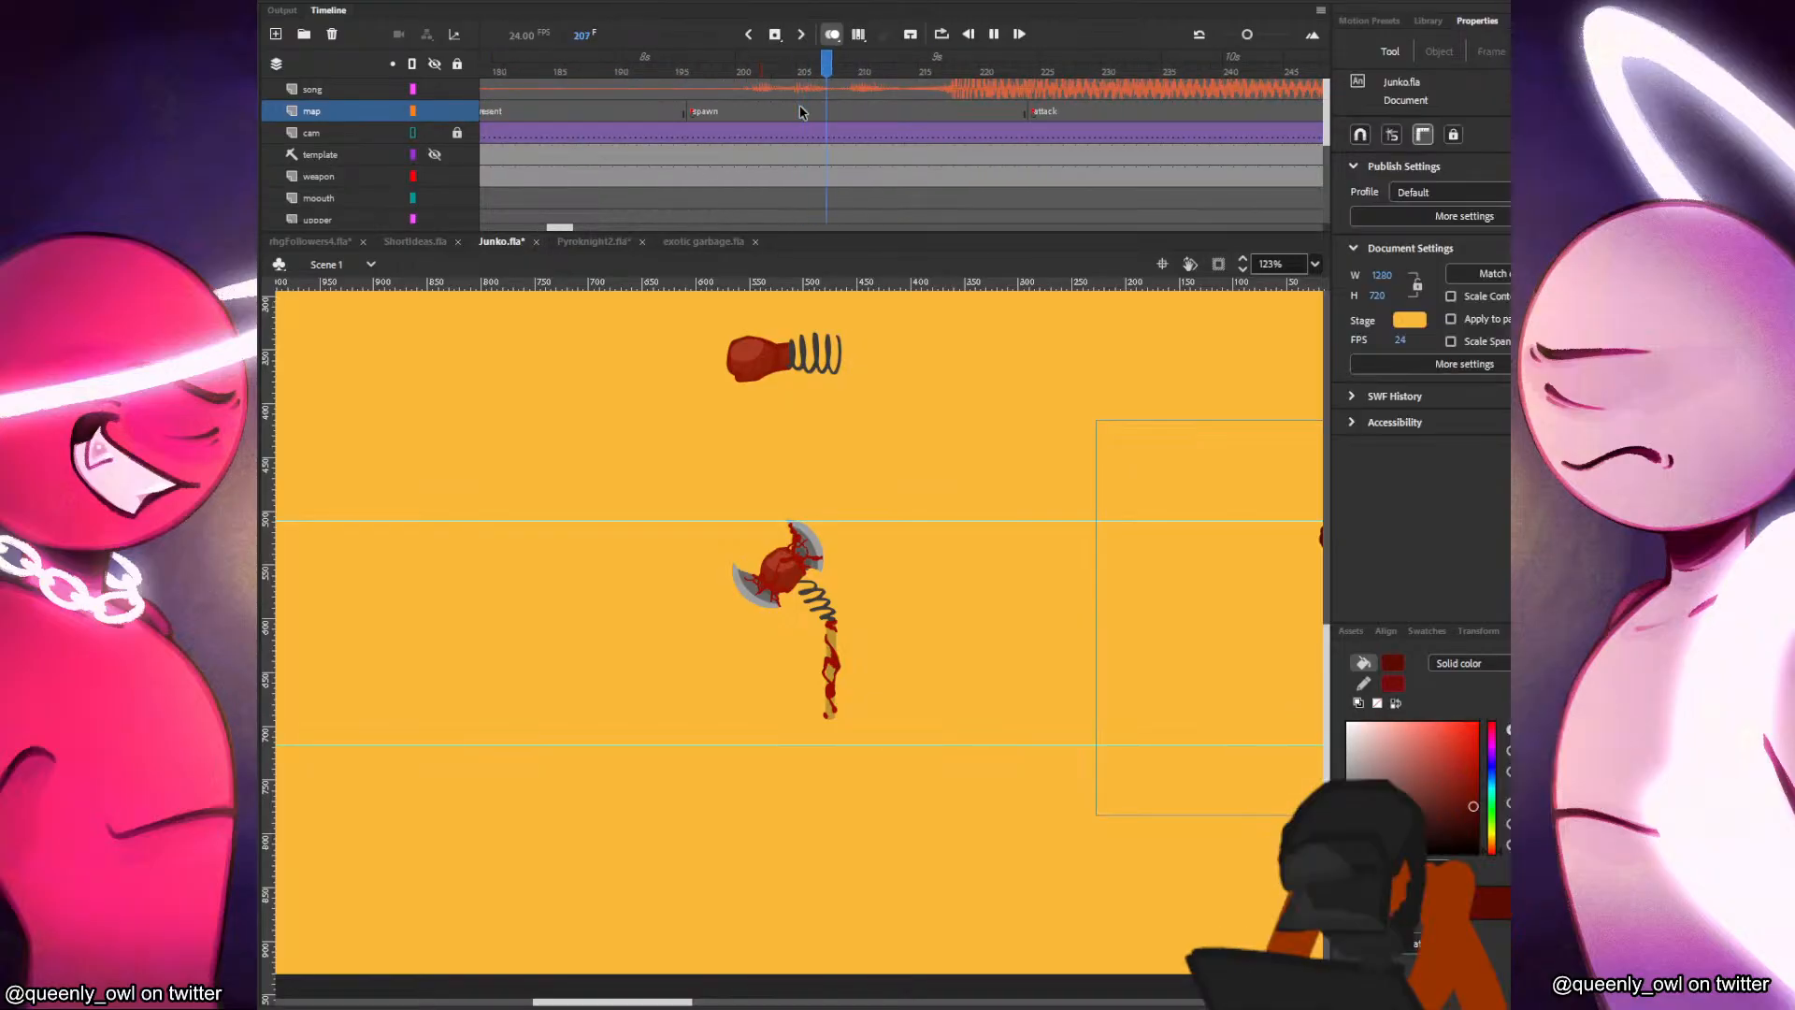
key("Return")
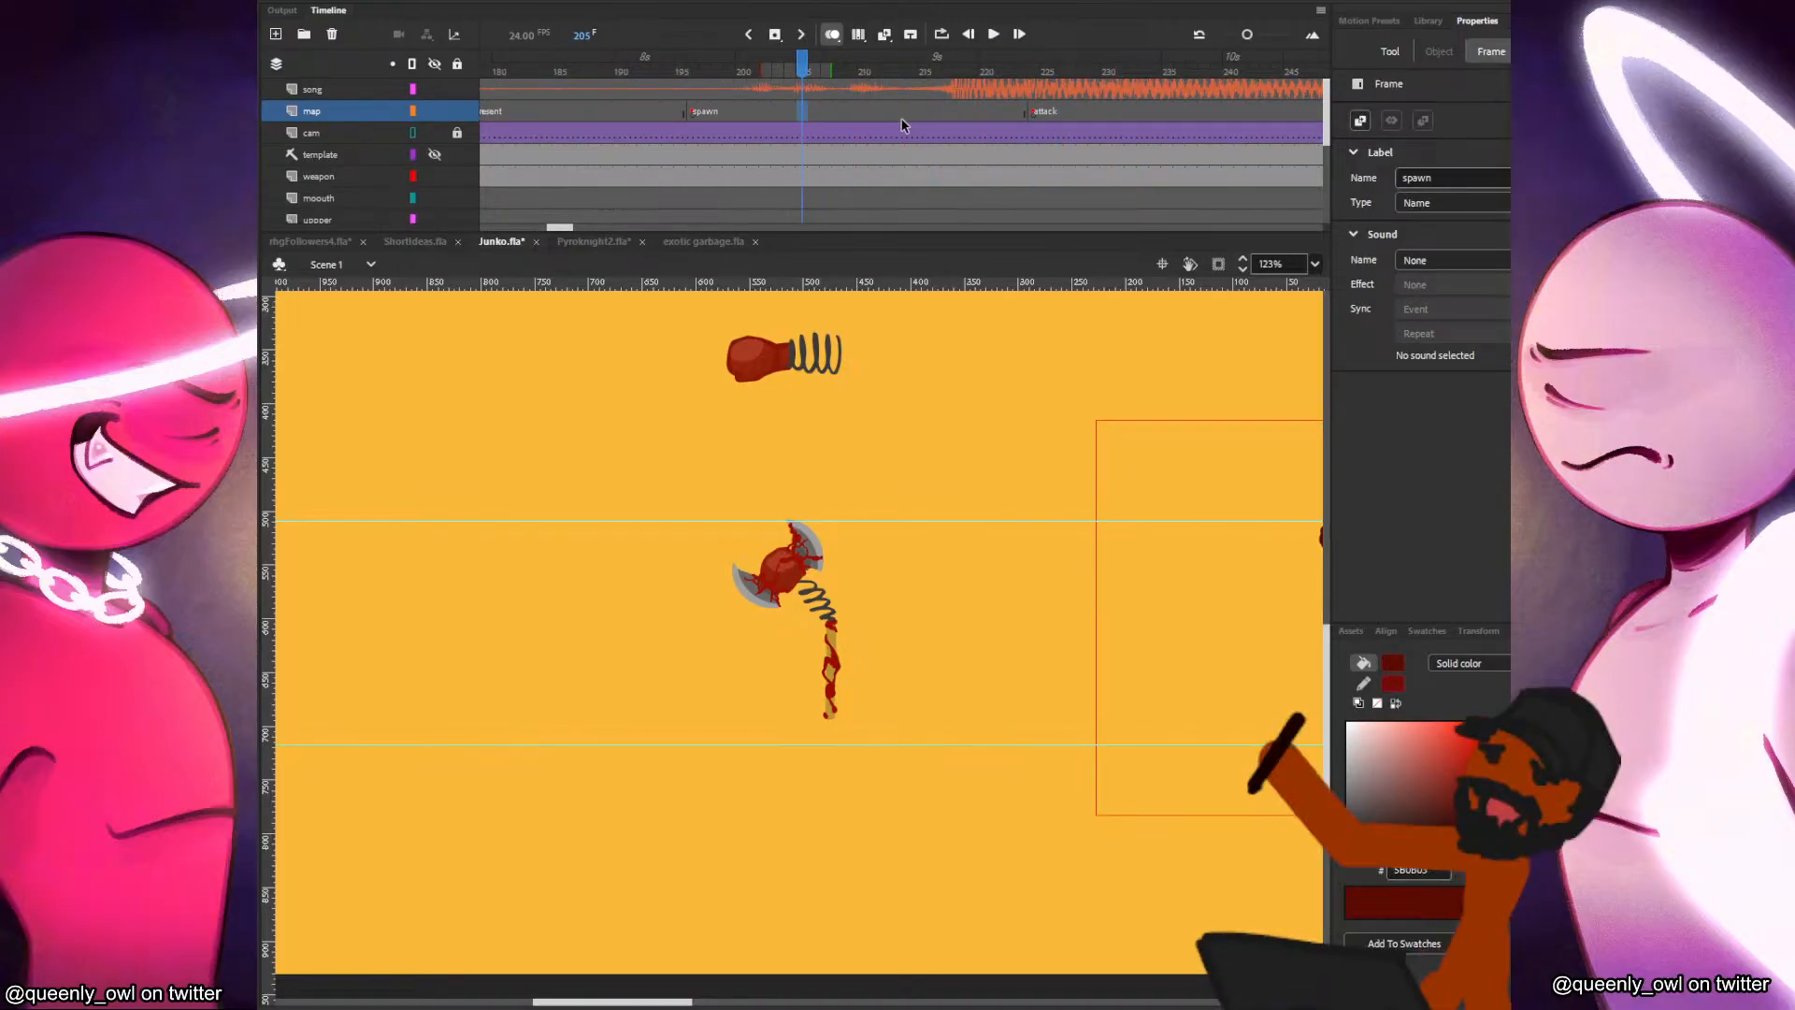
key("b")
left_click_drag(963, 472, 889, 533)
key("ctrl+z")
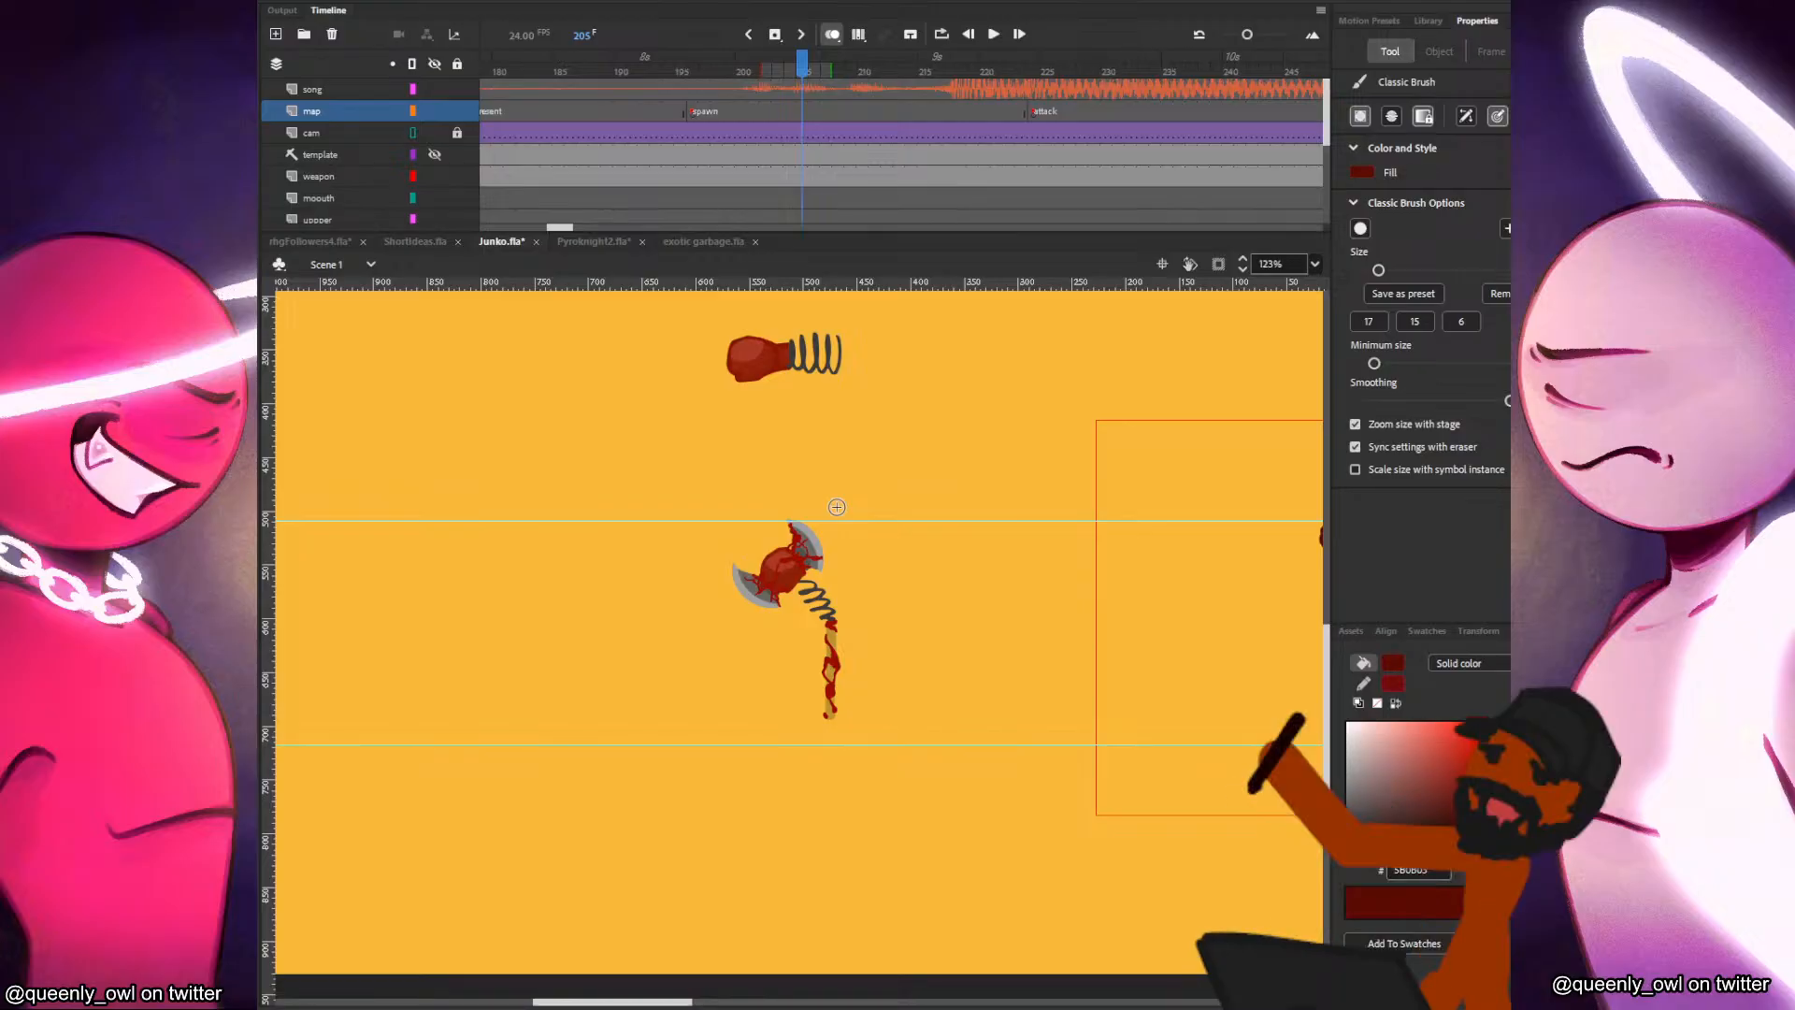
Replay the song from frame 205 through the attack label and repeatedly review the section around frames 265 to 290.
key("Return")
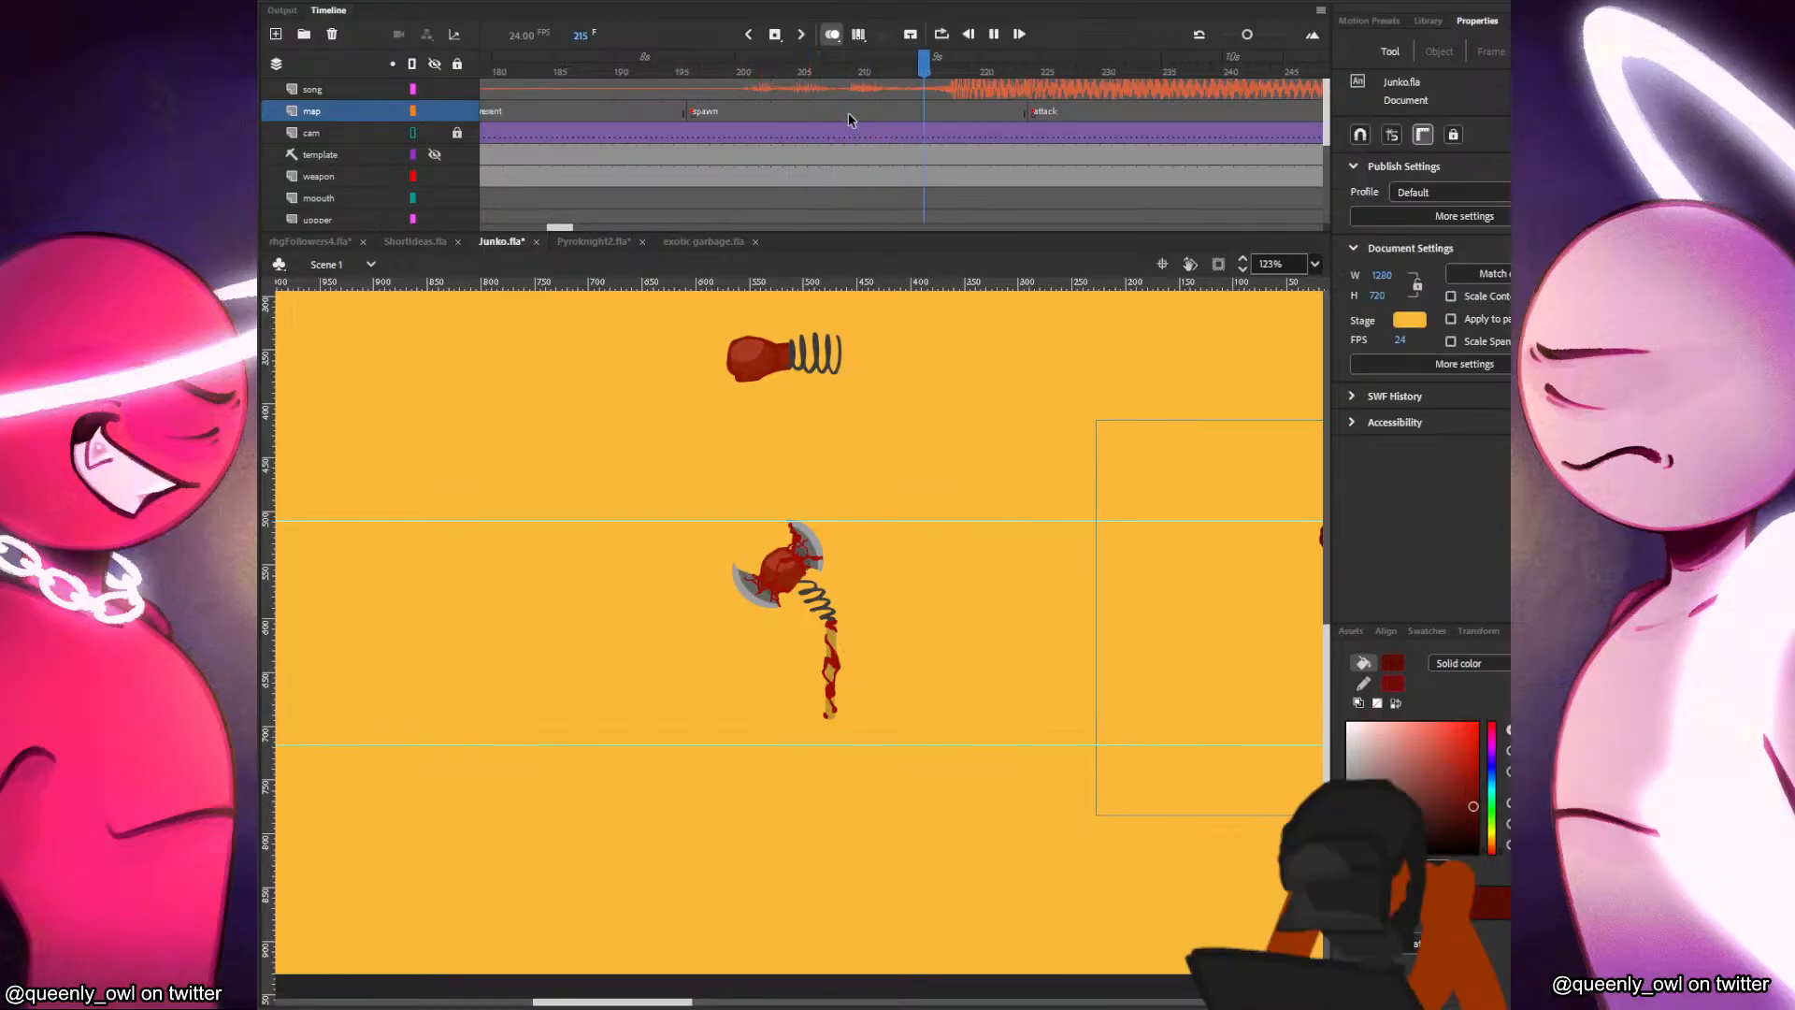
left_click(848, 114)
left_click_drag(933, 104, 952, 103)
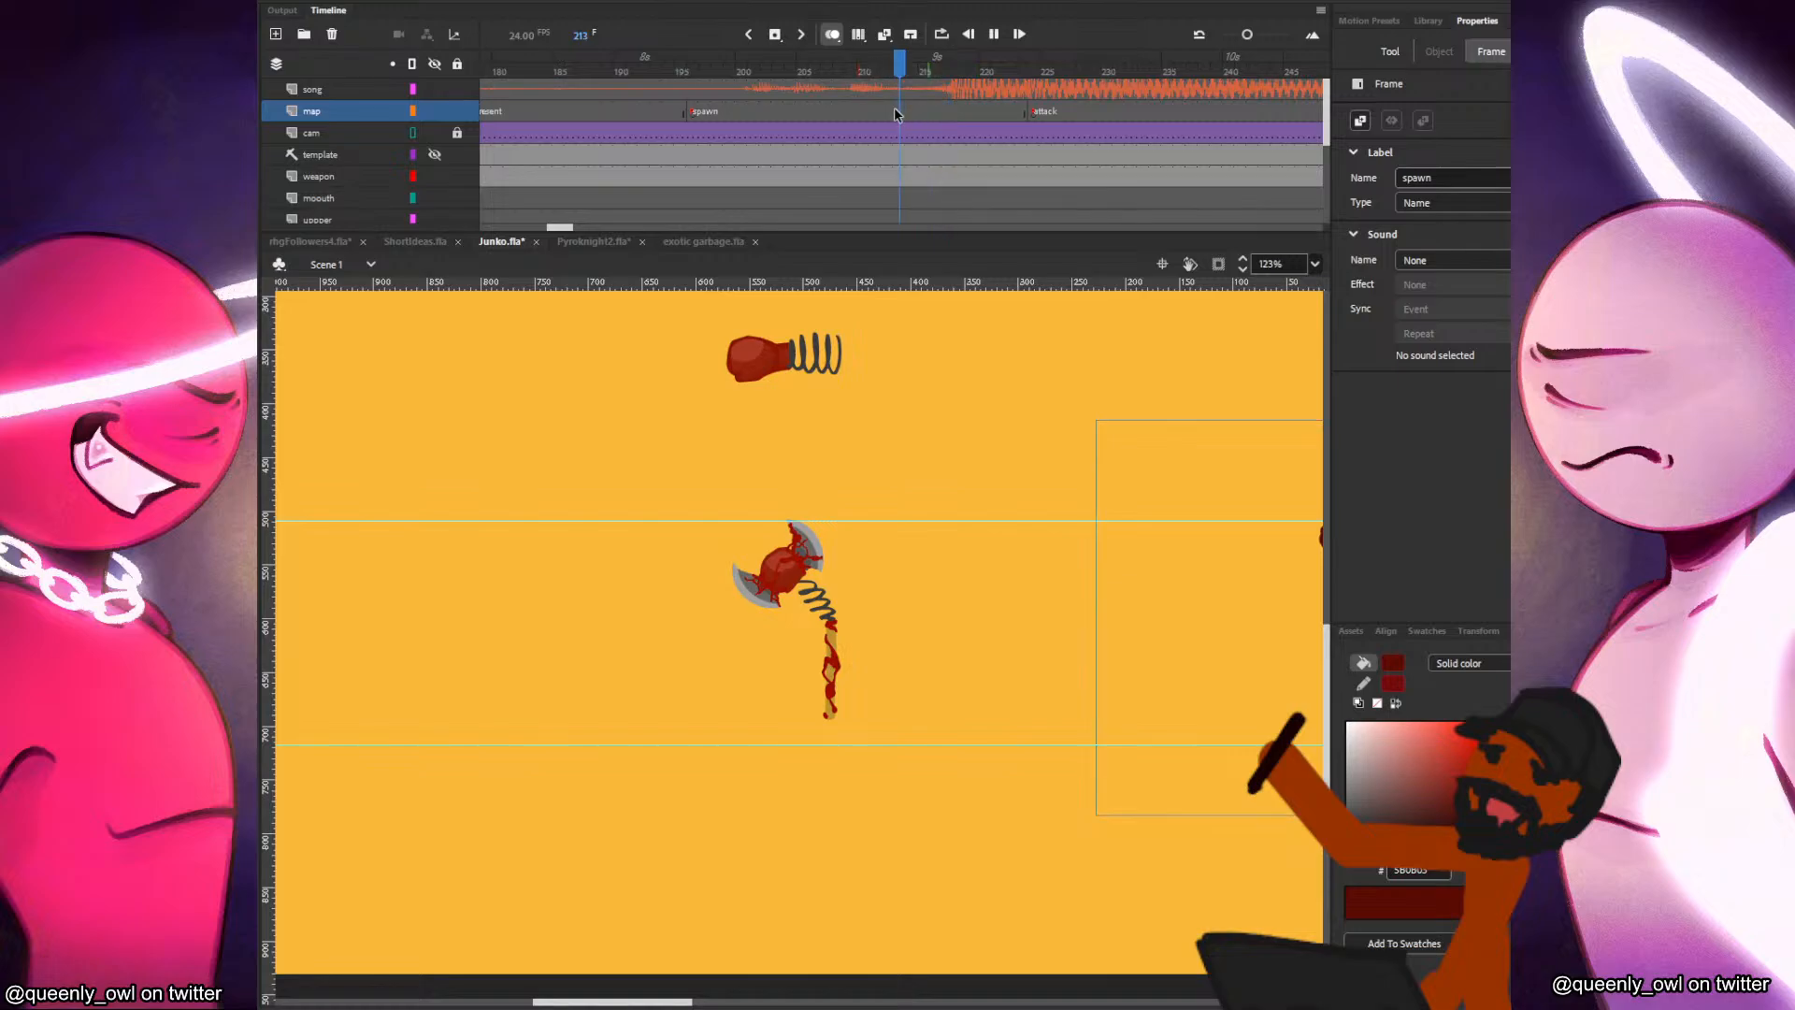
key("Return")
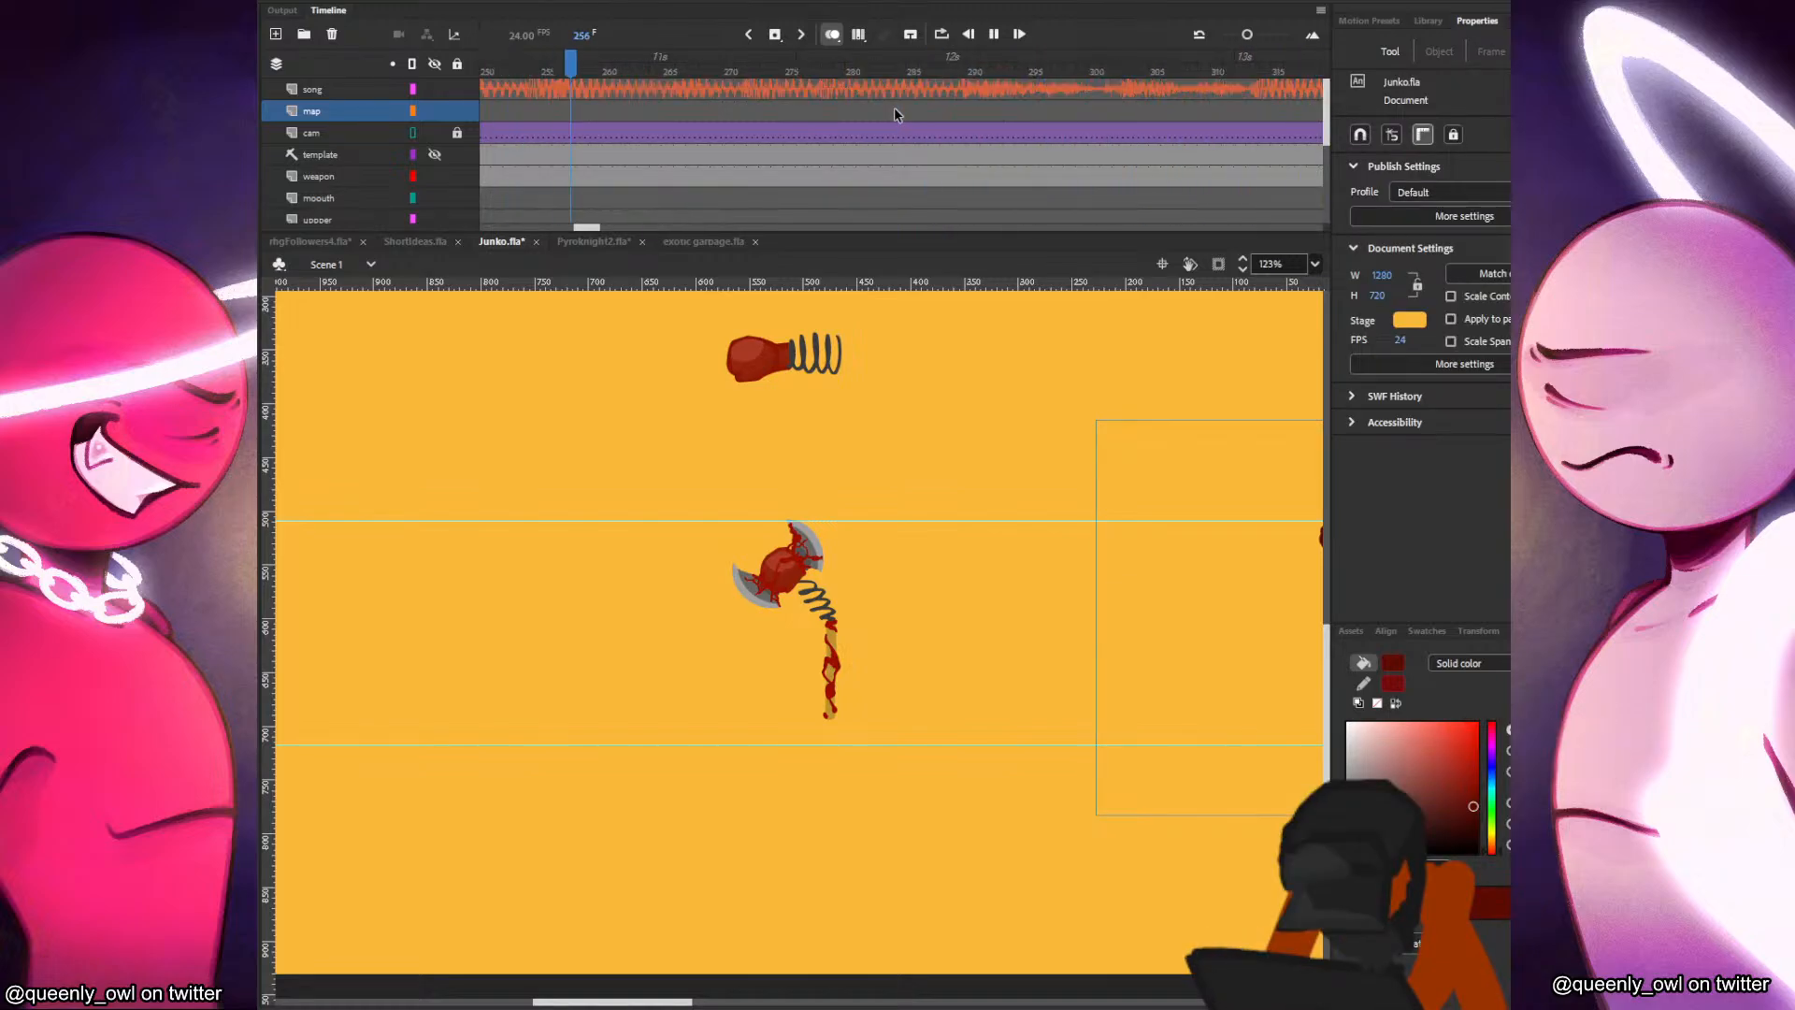
left_click(745, 109)
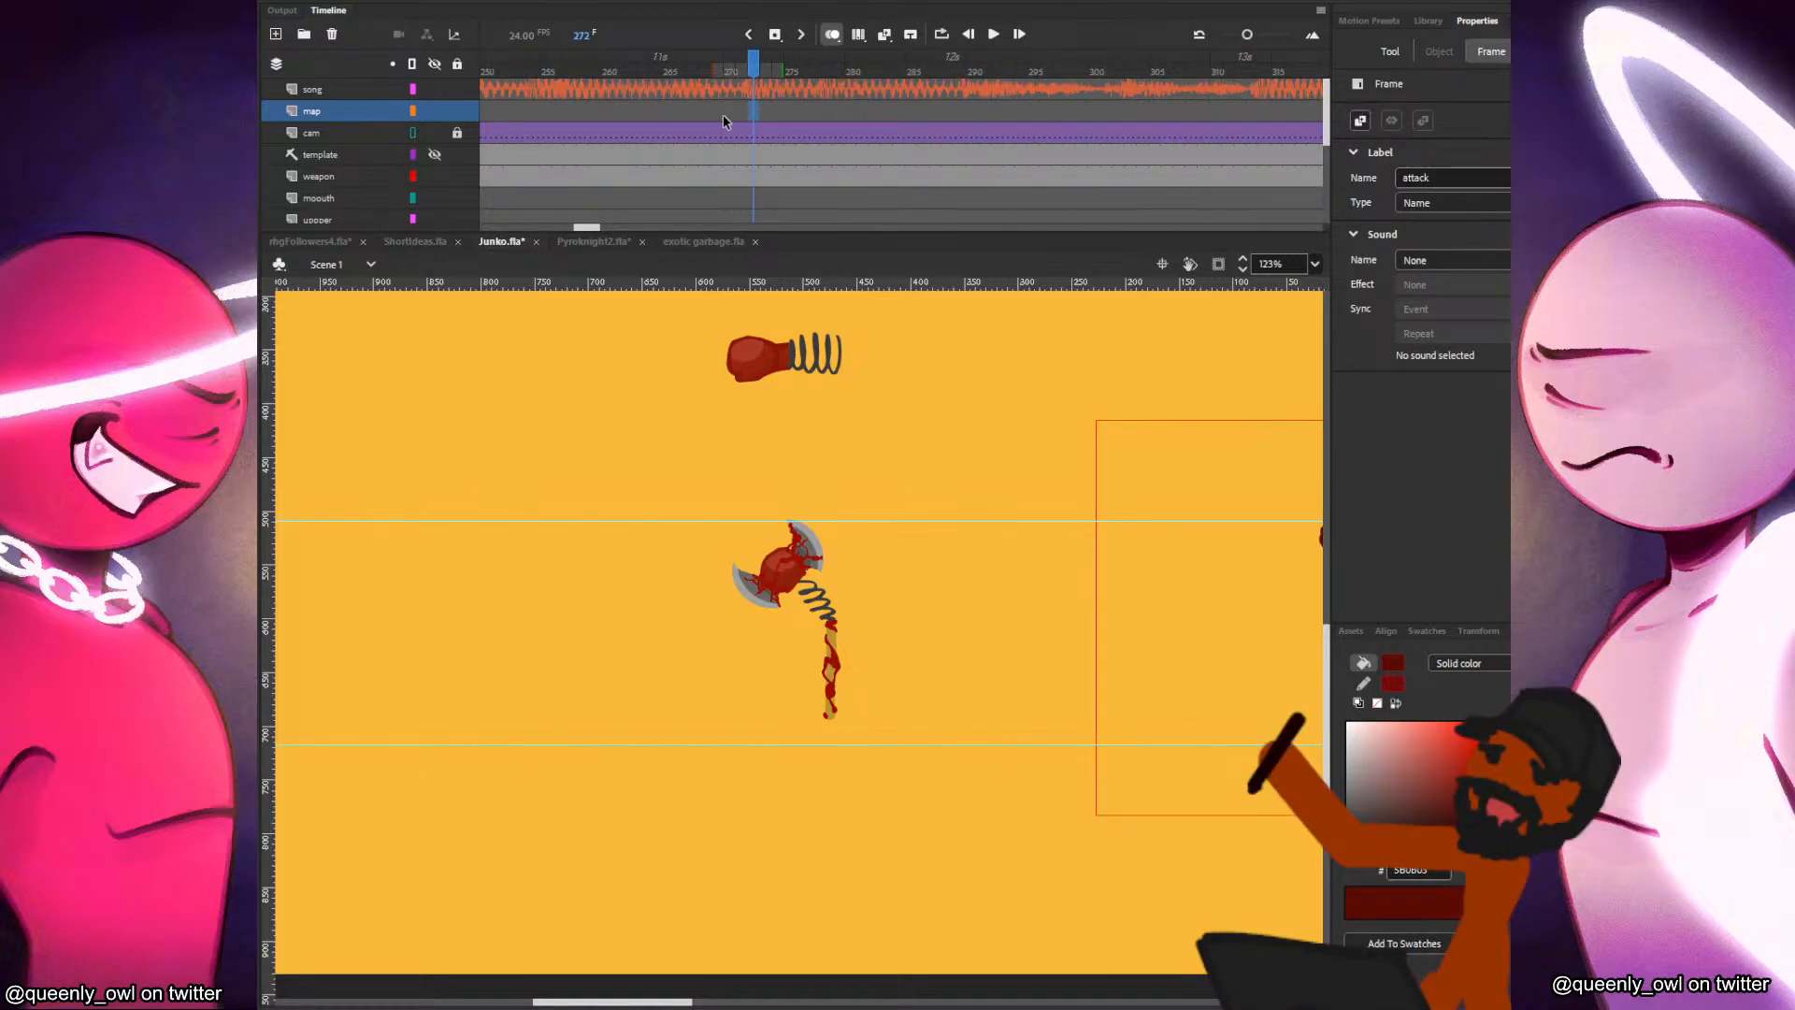
key("Return")
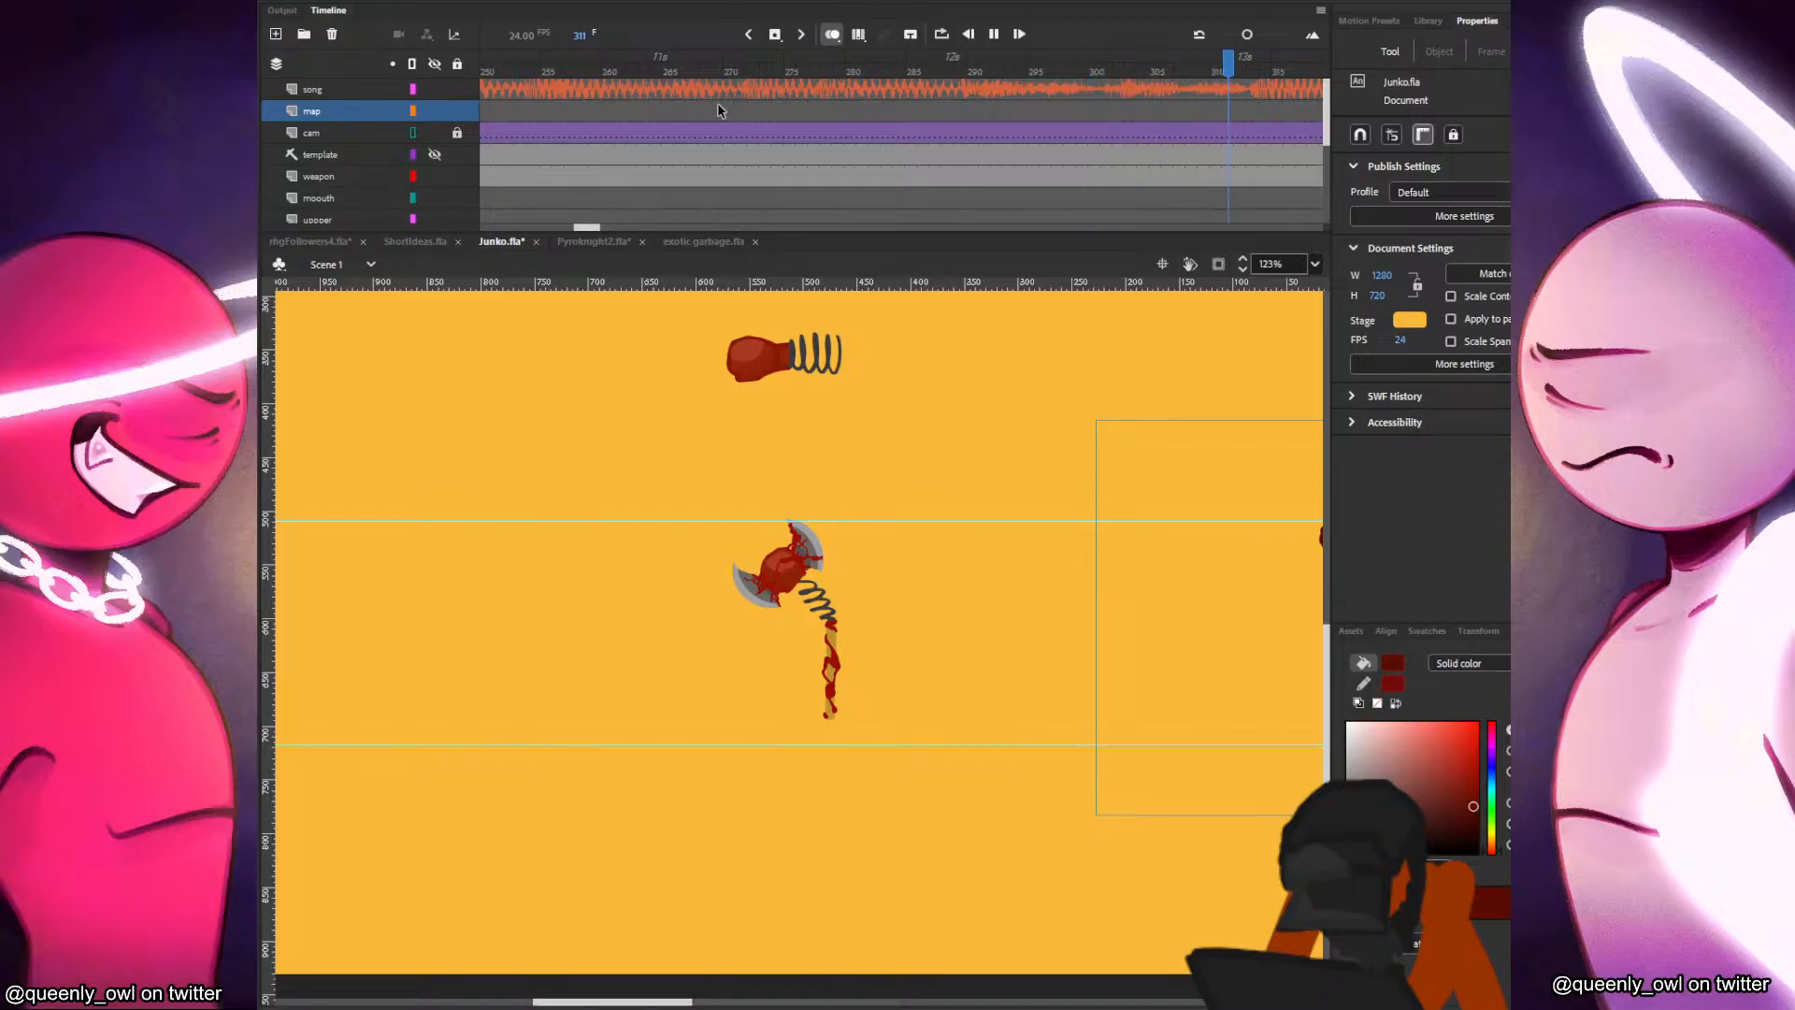
left_click(718, 109)
left_click_drag(1083, 540, 803, 491)
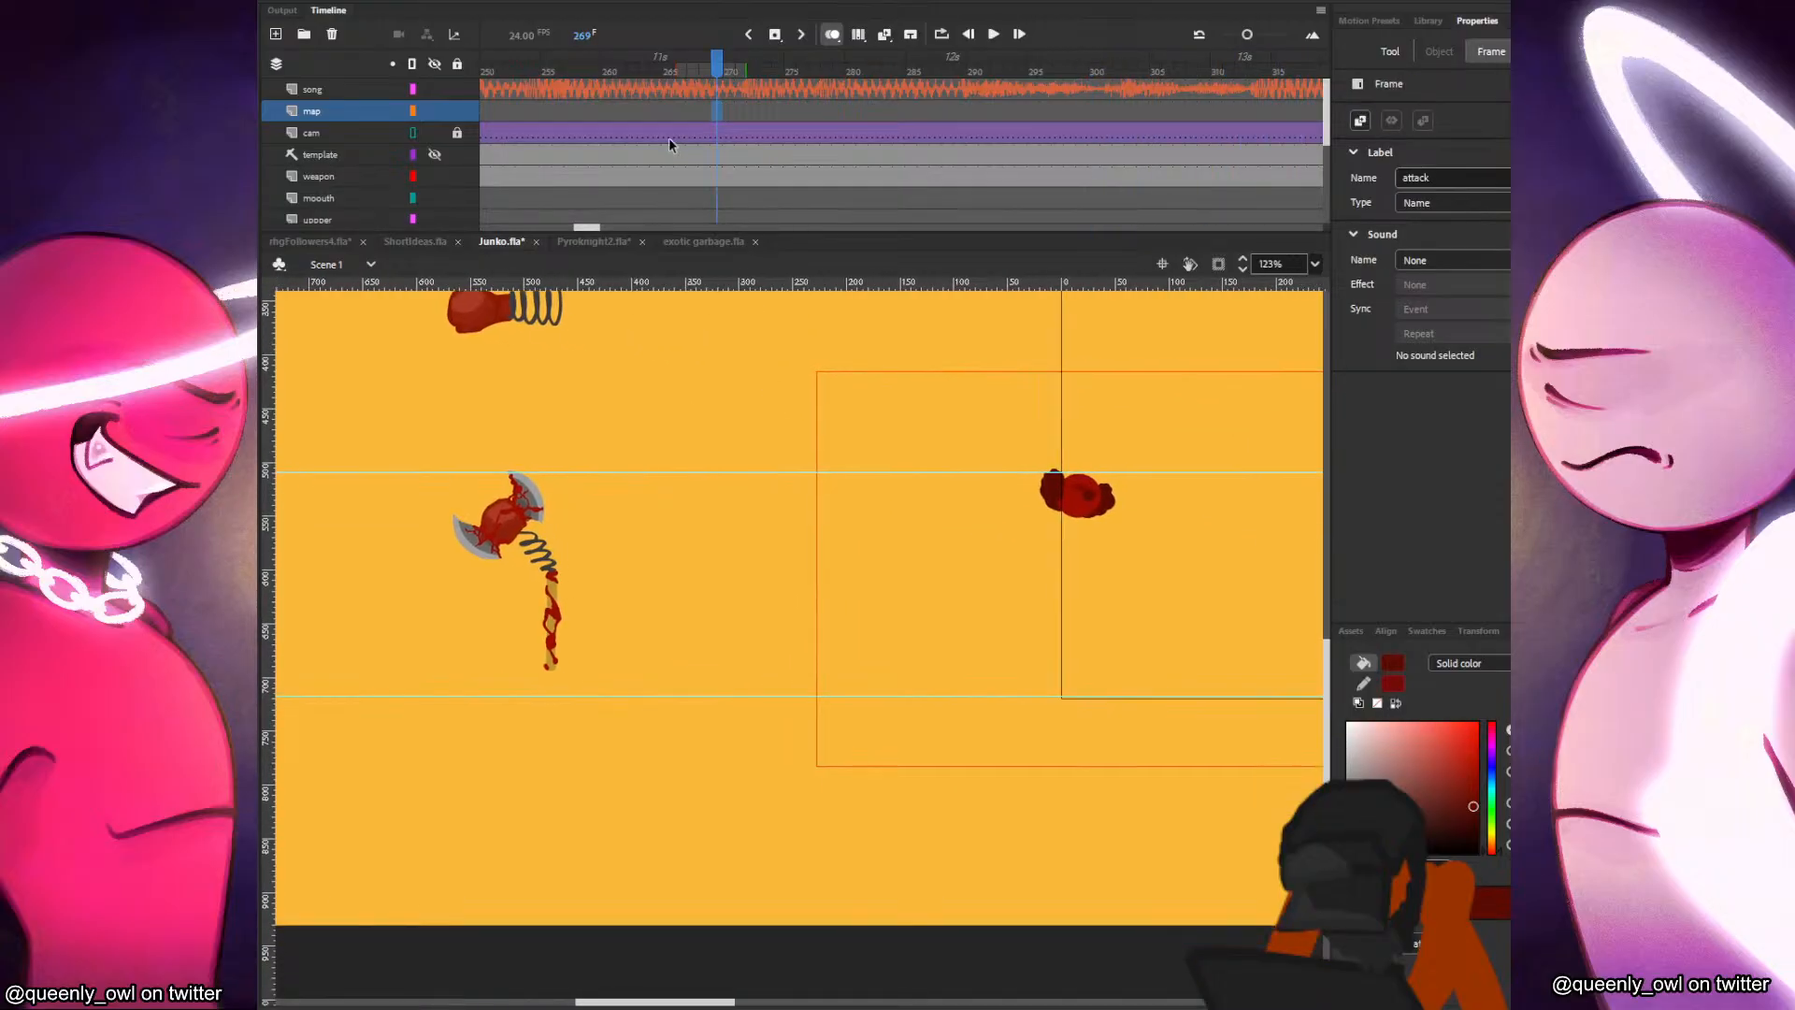
left_click(667, 111)
key("Return")
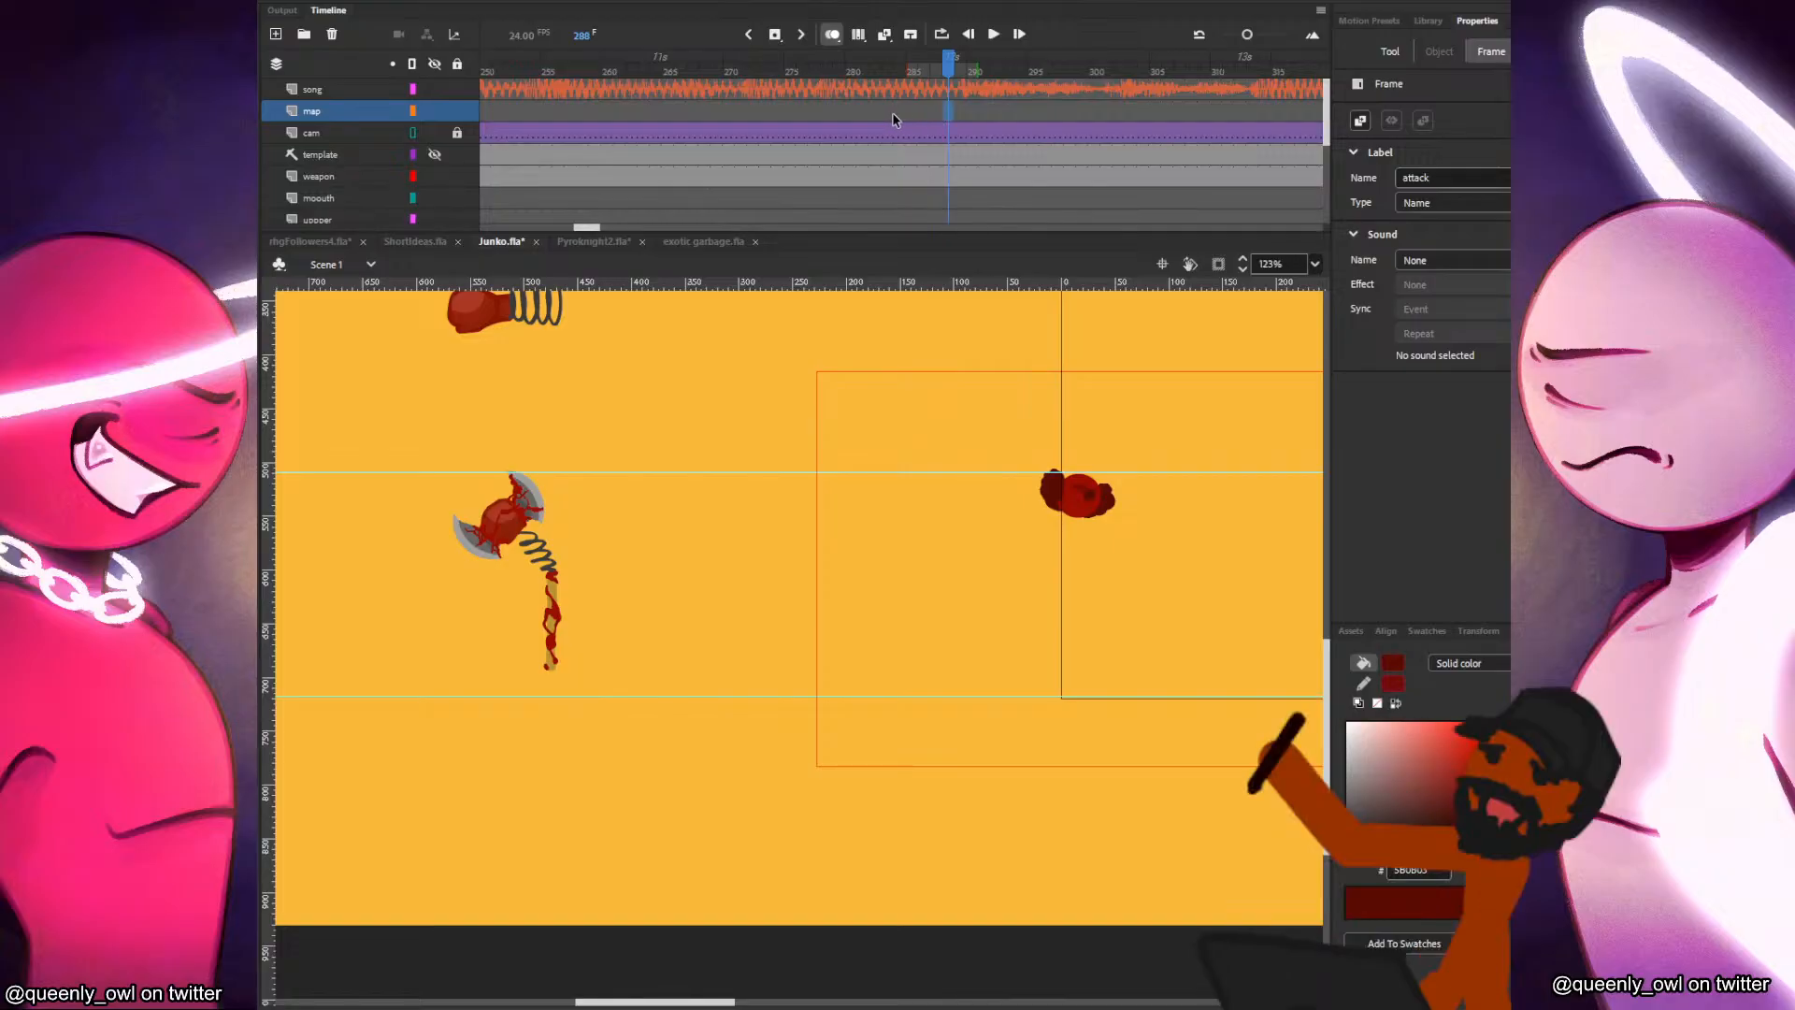
Return to the start of the timeline, inspect frame 21, and replay the red fighter's animation from frame 14 on the junko layer.
left_click_drag(591, 228, 496, 228)
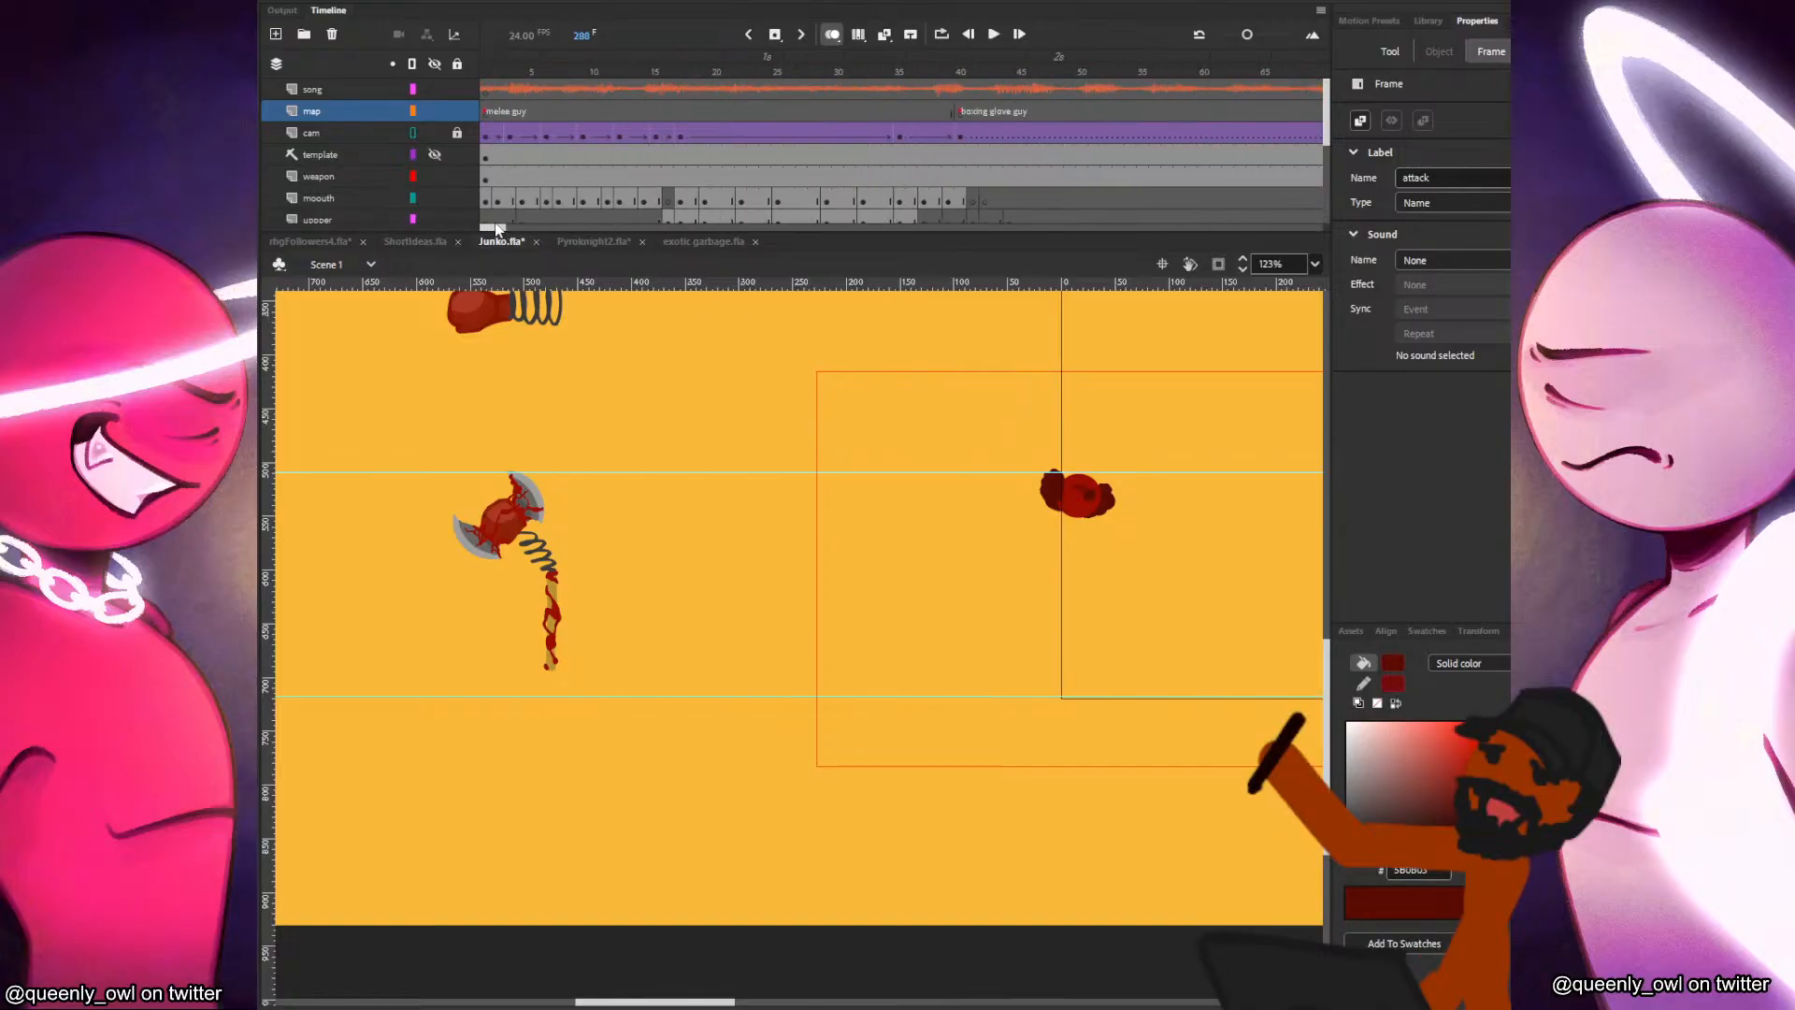
scroll(666, 150, "down", 2)
left_click_drag(657, 113, 727, 114)
left_click_drag(968, 440, 839, 433)
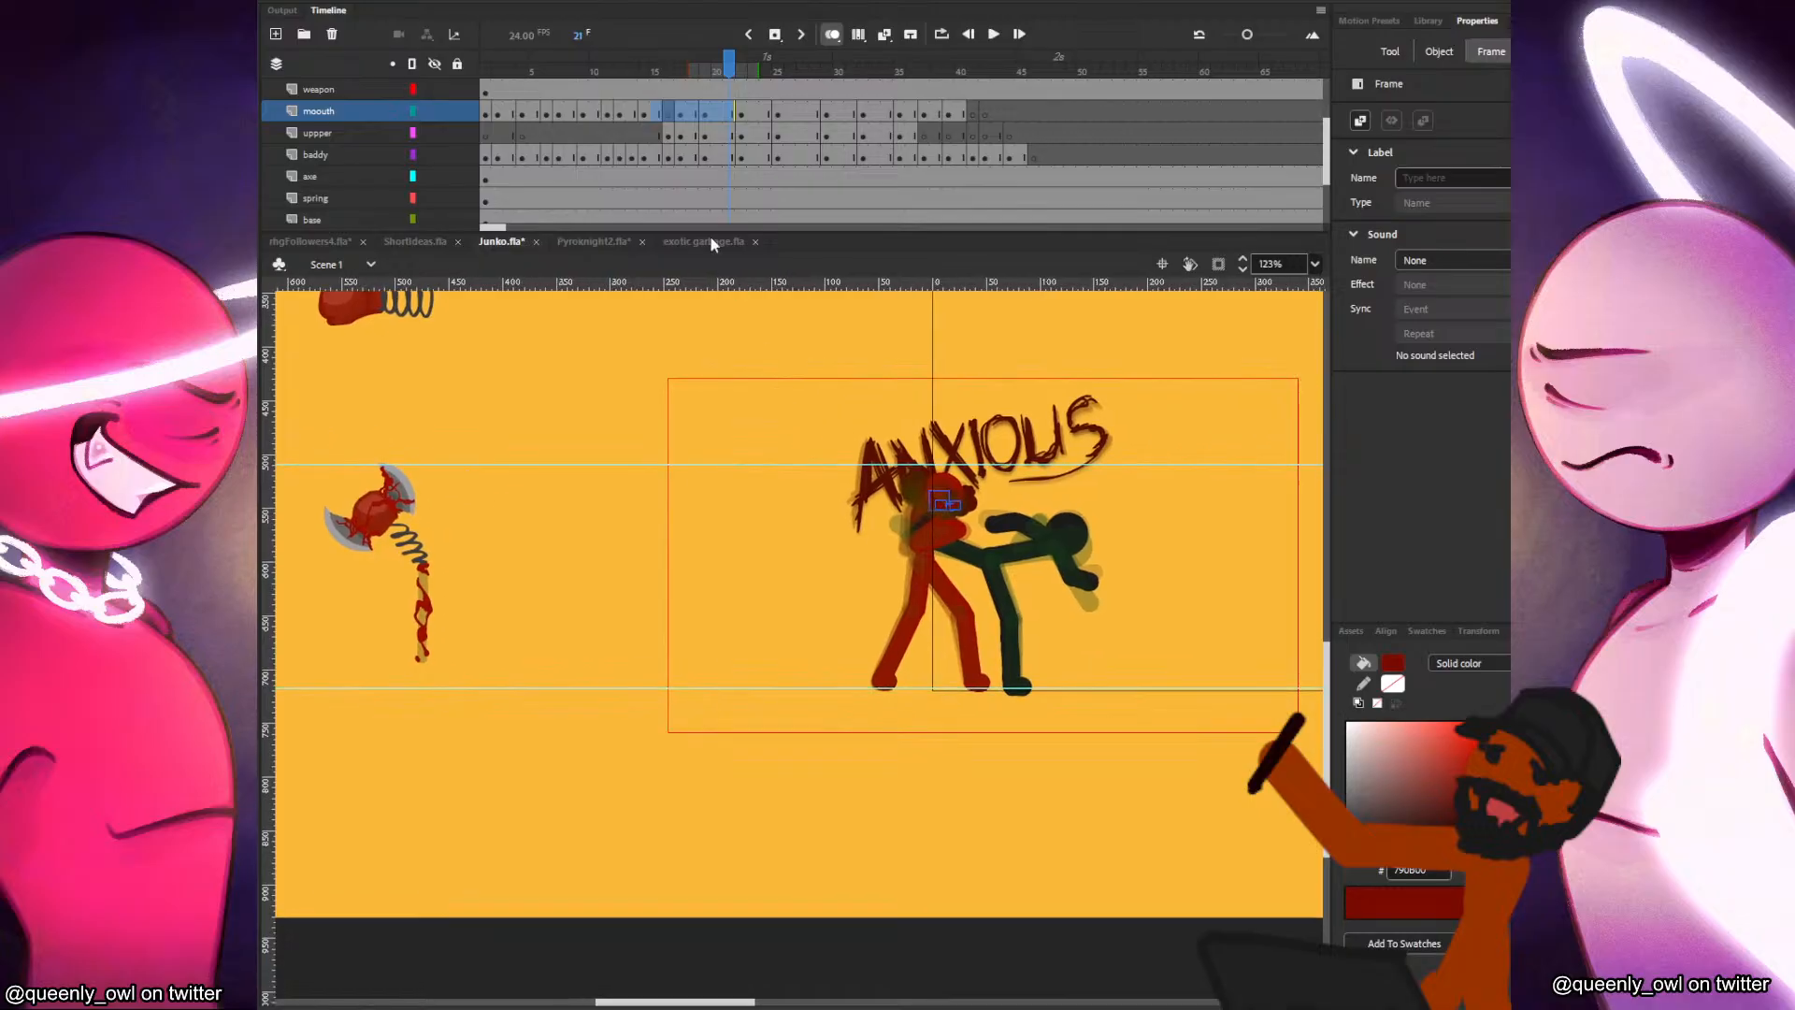
scroll(654, 152, "down", 2)
left_click(643, 157)
key("Return")
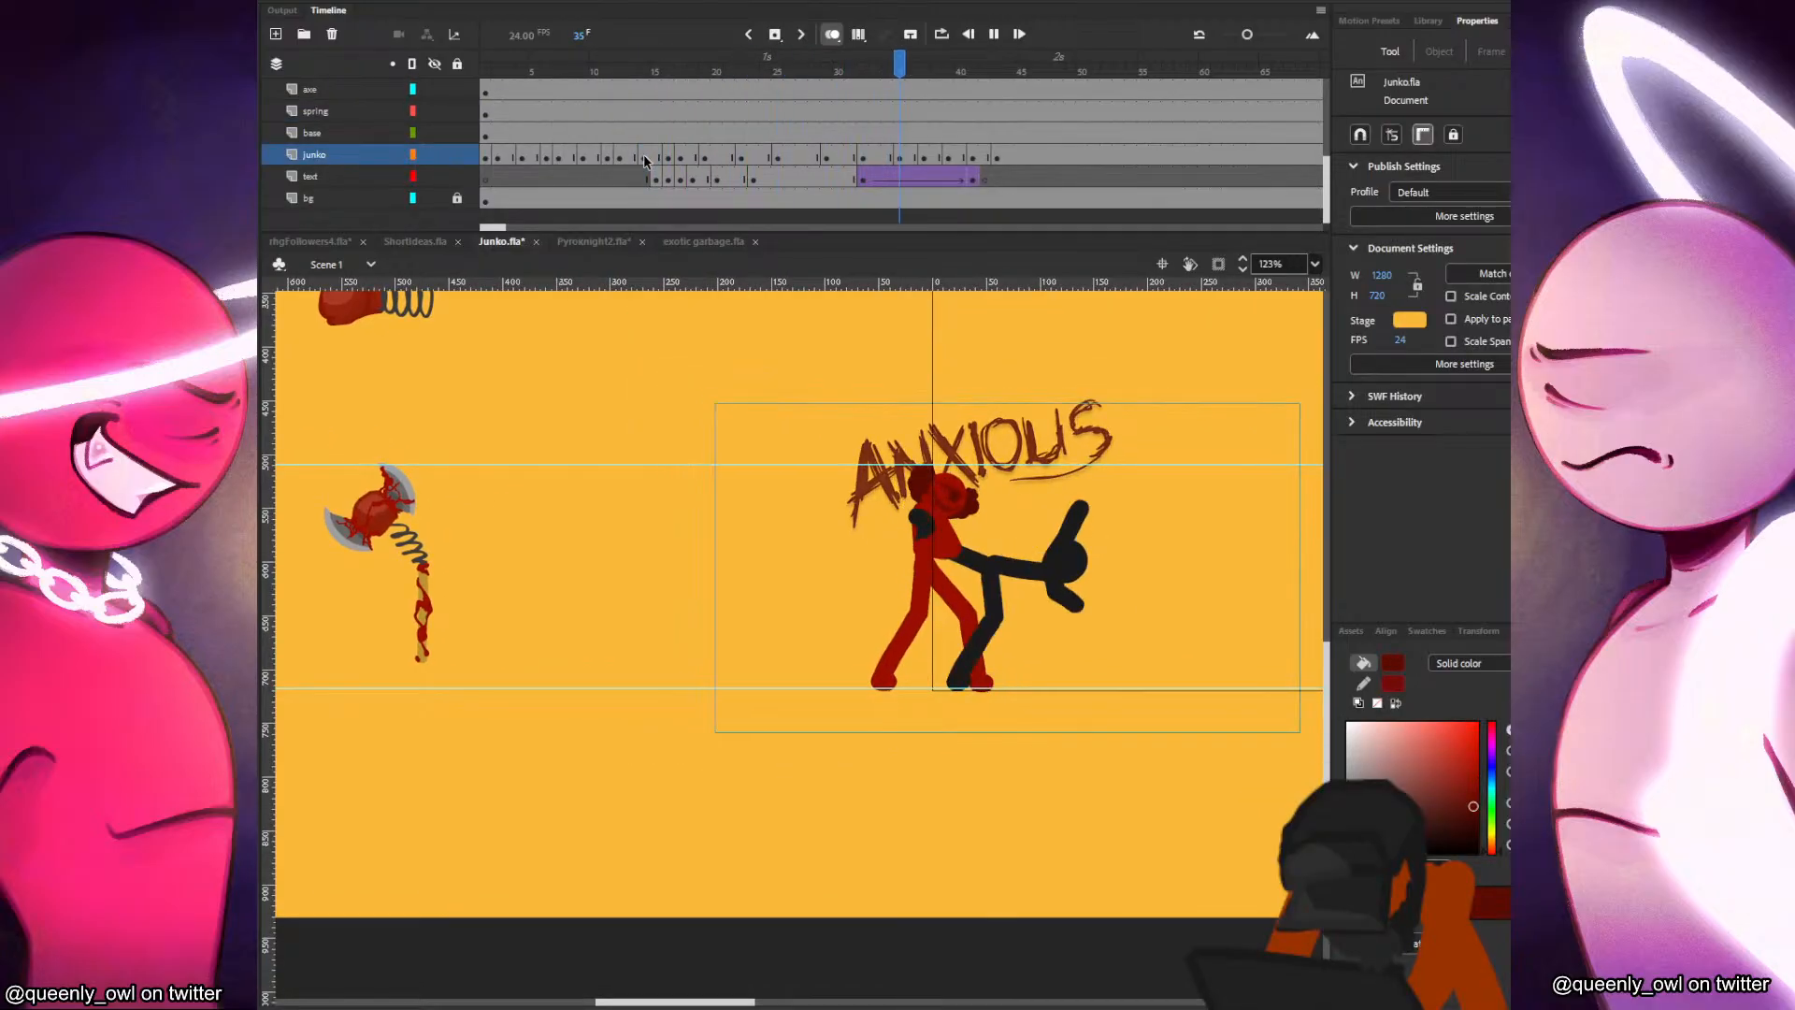
left_click(644, 155)
Preview the fight as a test movie, pausing and resuming it, then close it and go to frame 40 on the junko layer.
key("ctrl+Return")
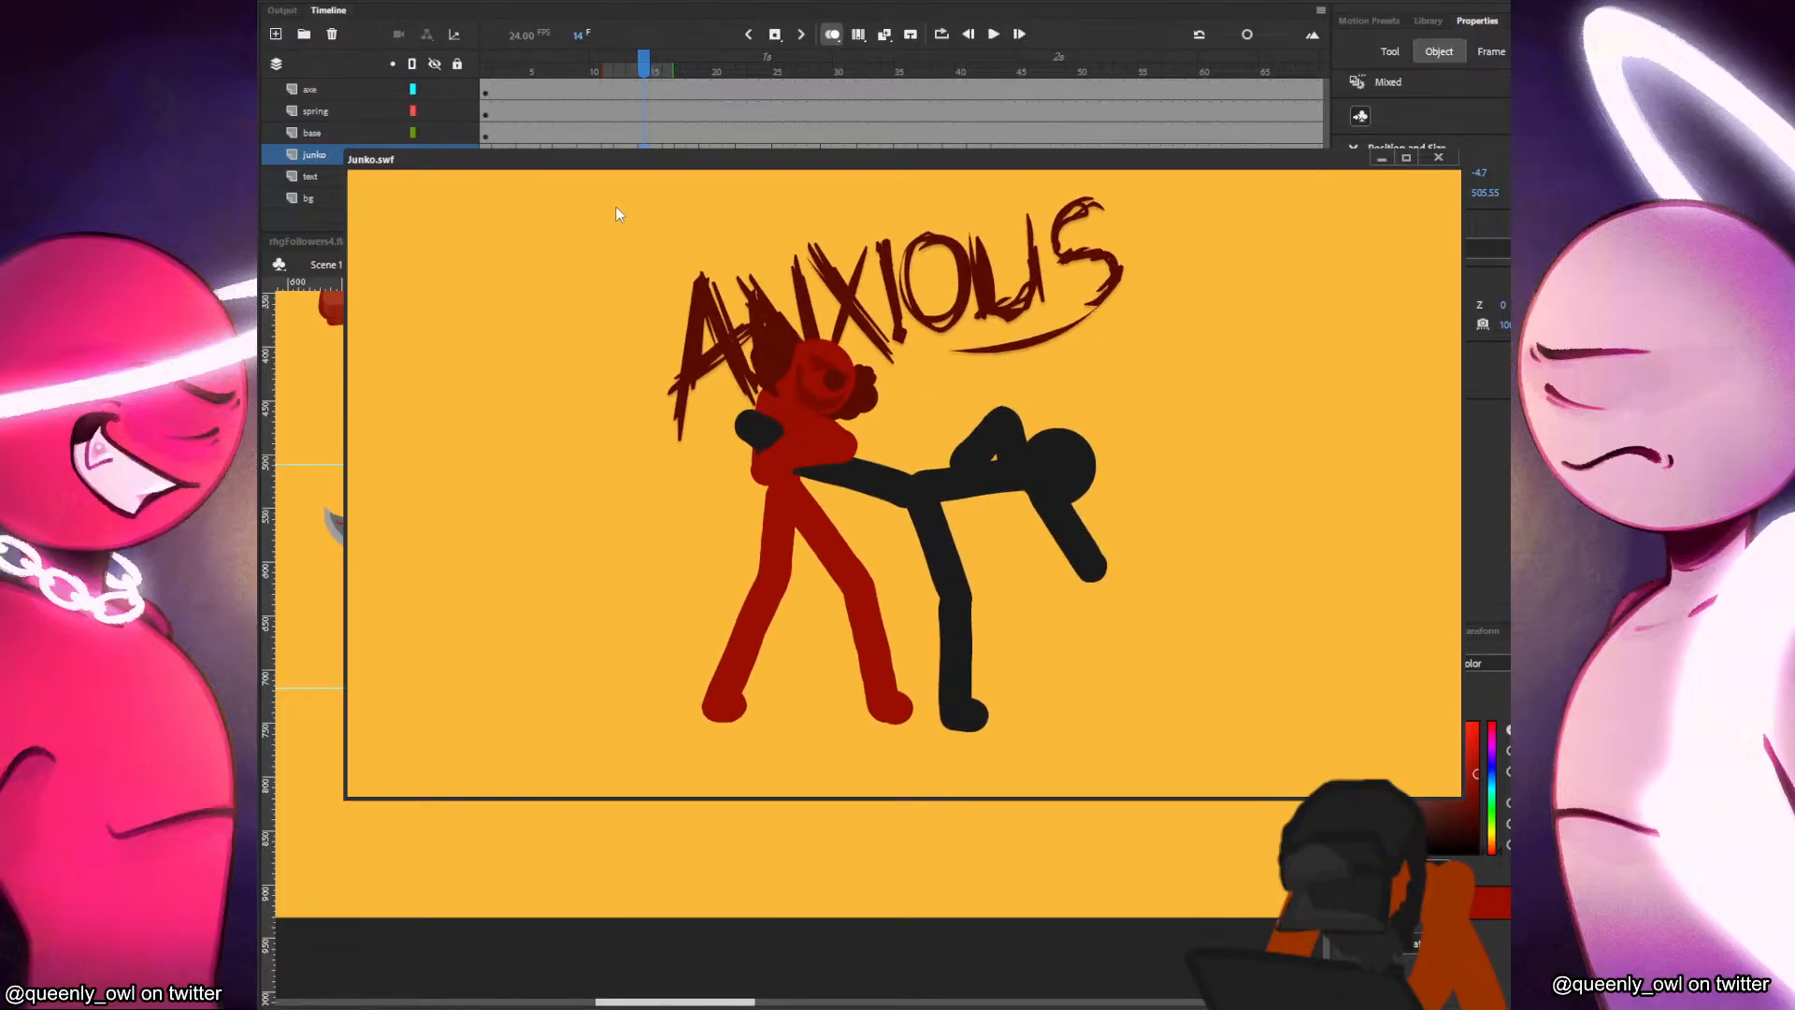
right_click(1056, 447)
left_click(1138, 617)
right_click(1111, 517)
left_click(1151, 639)
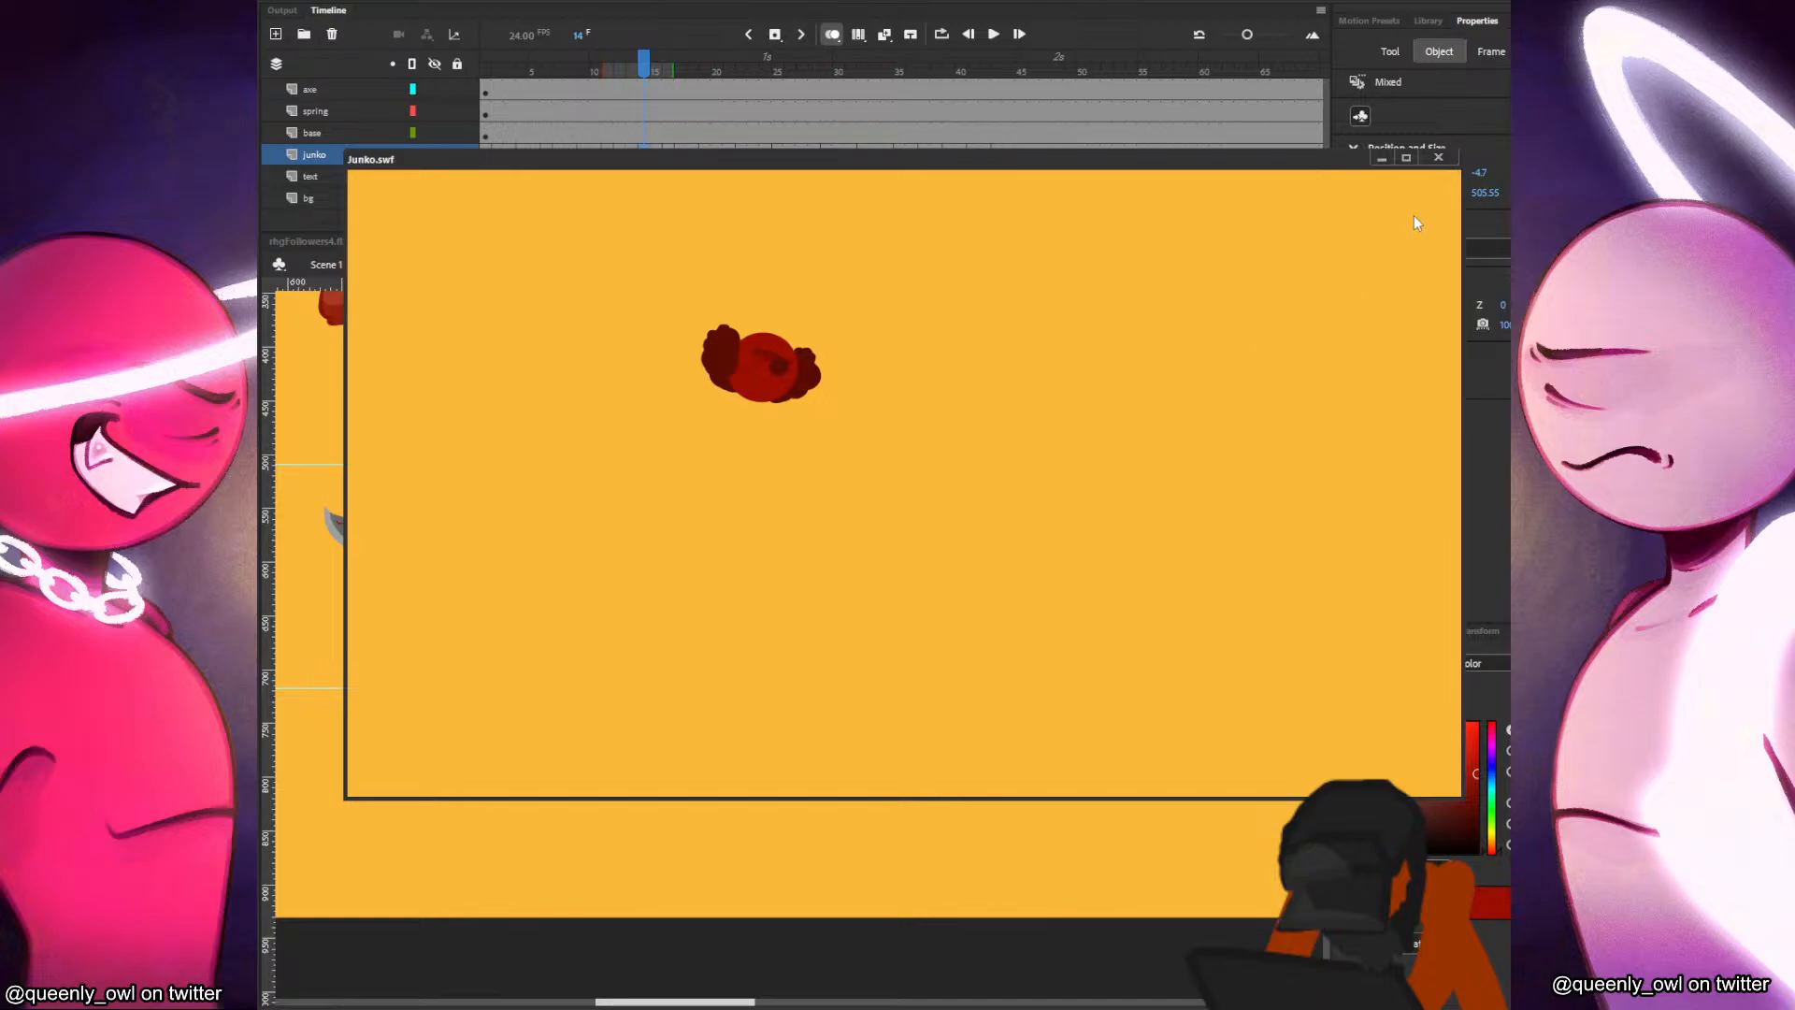
left_click(1438, 157)
left_click(973, 155)
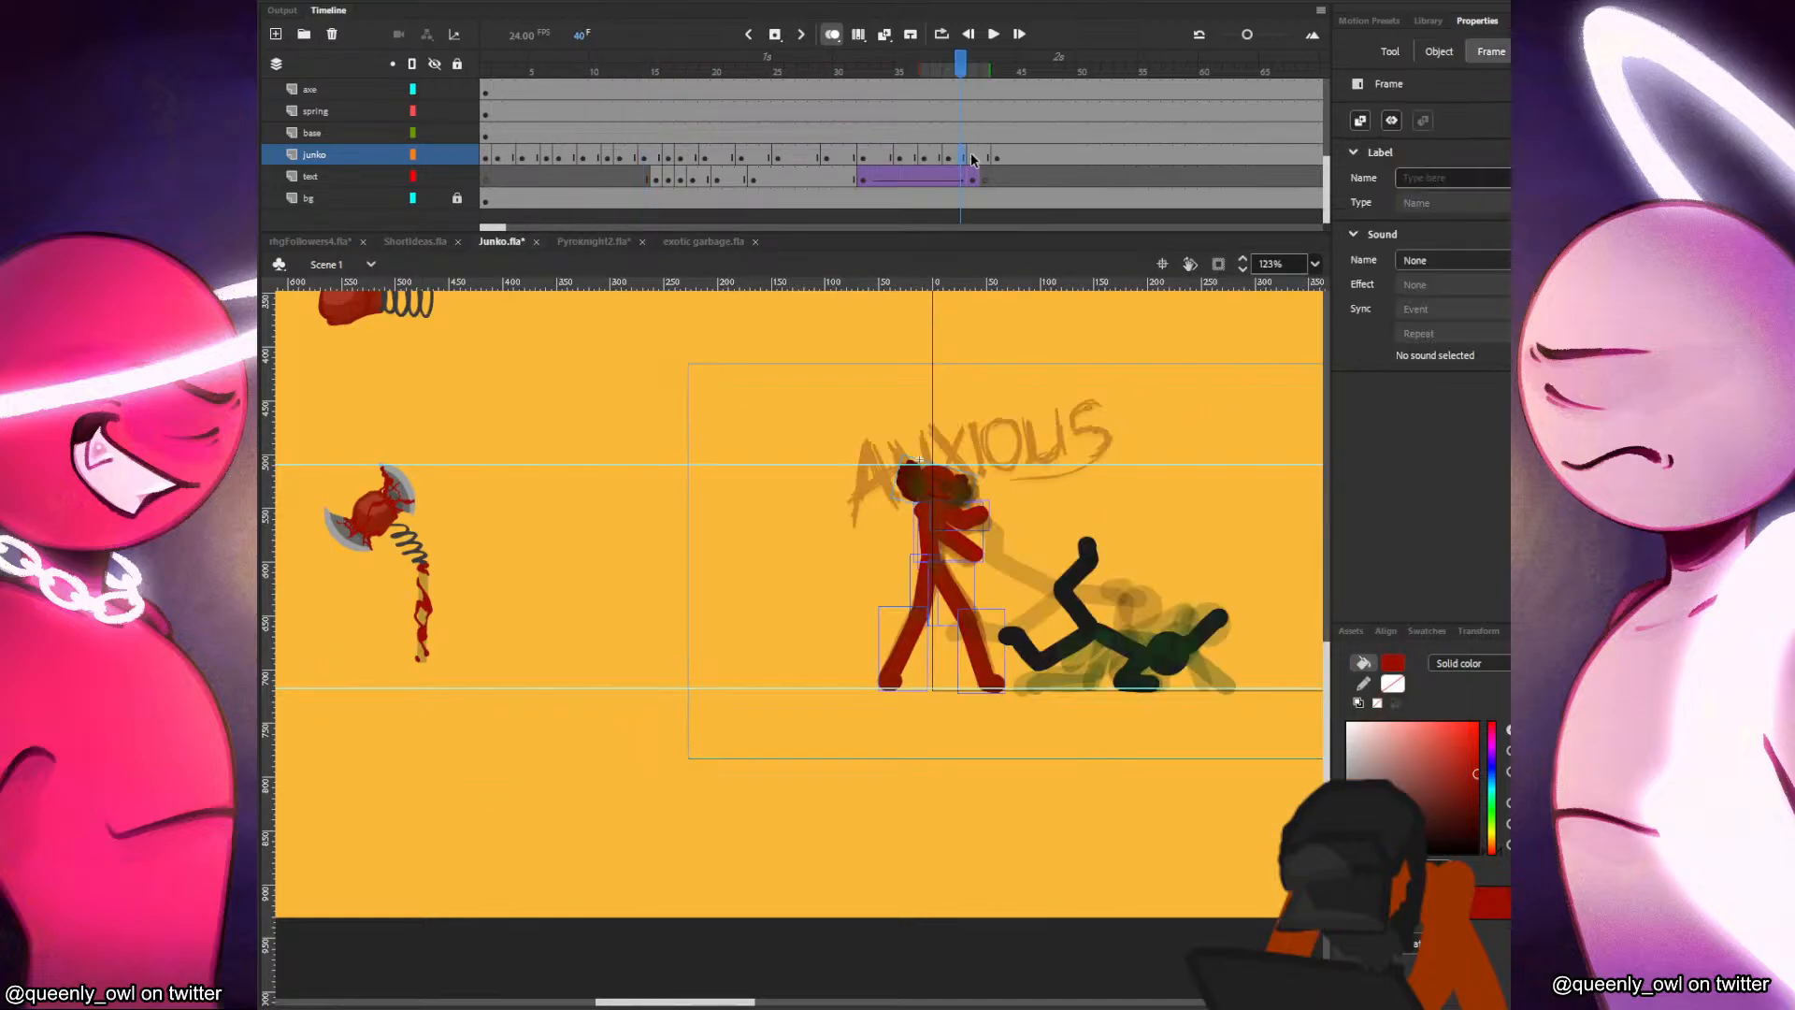
Set up frame 43 on the junko layer with only the red fighter's head, slightly forward of the previous pose, and save the file.
scroll(1046, 409, "up", 3)
left_click(986, 157)
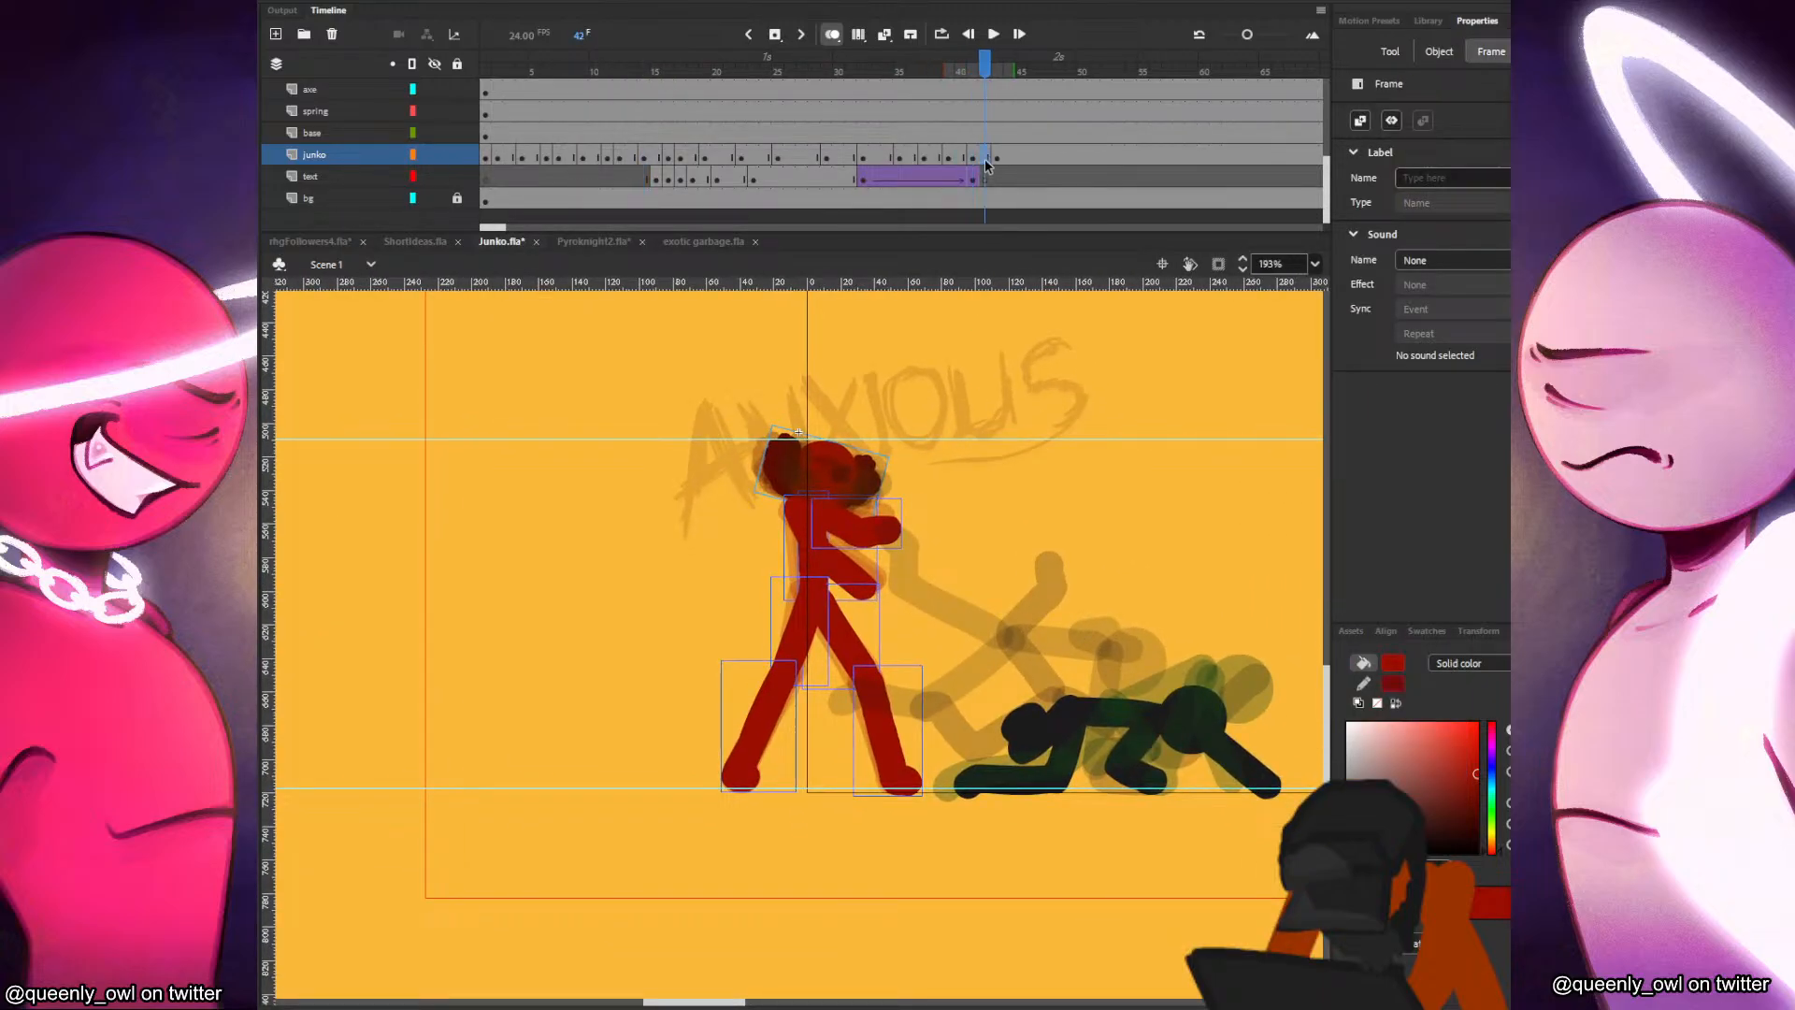
key("F7")
key("b")
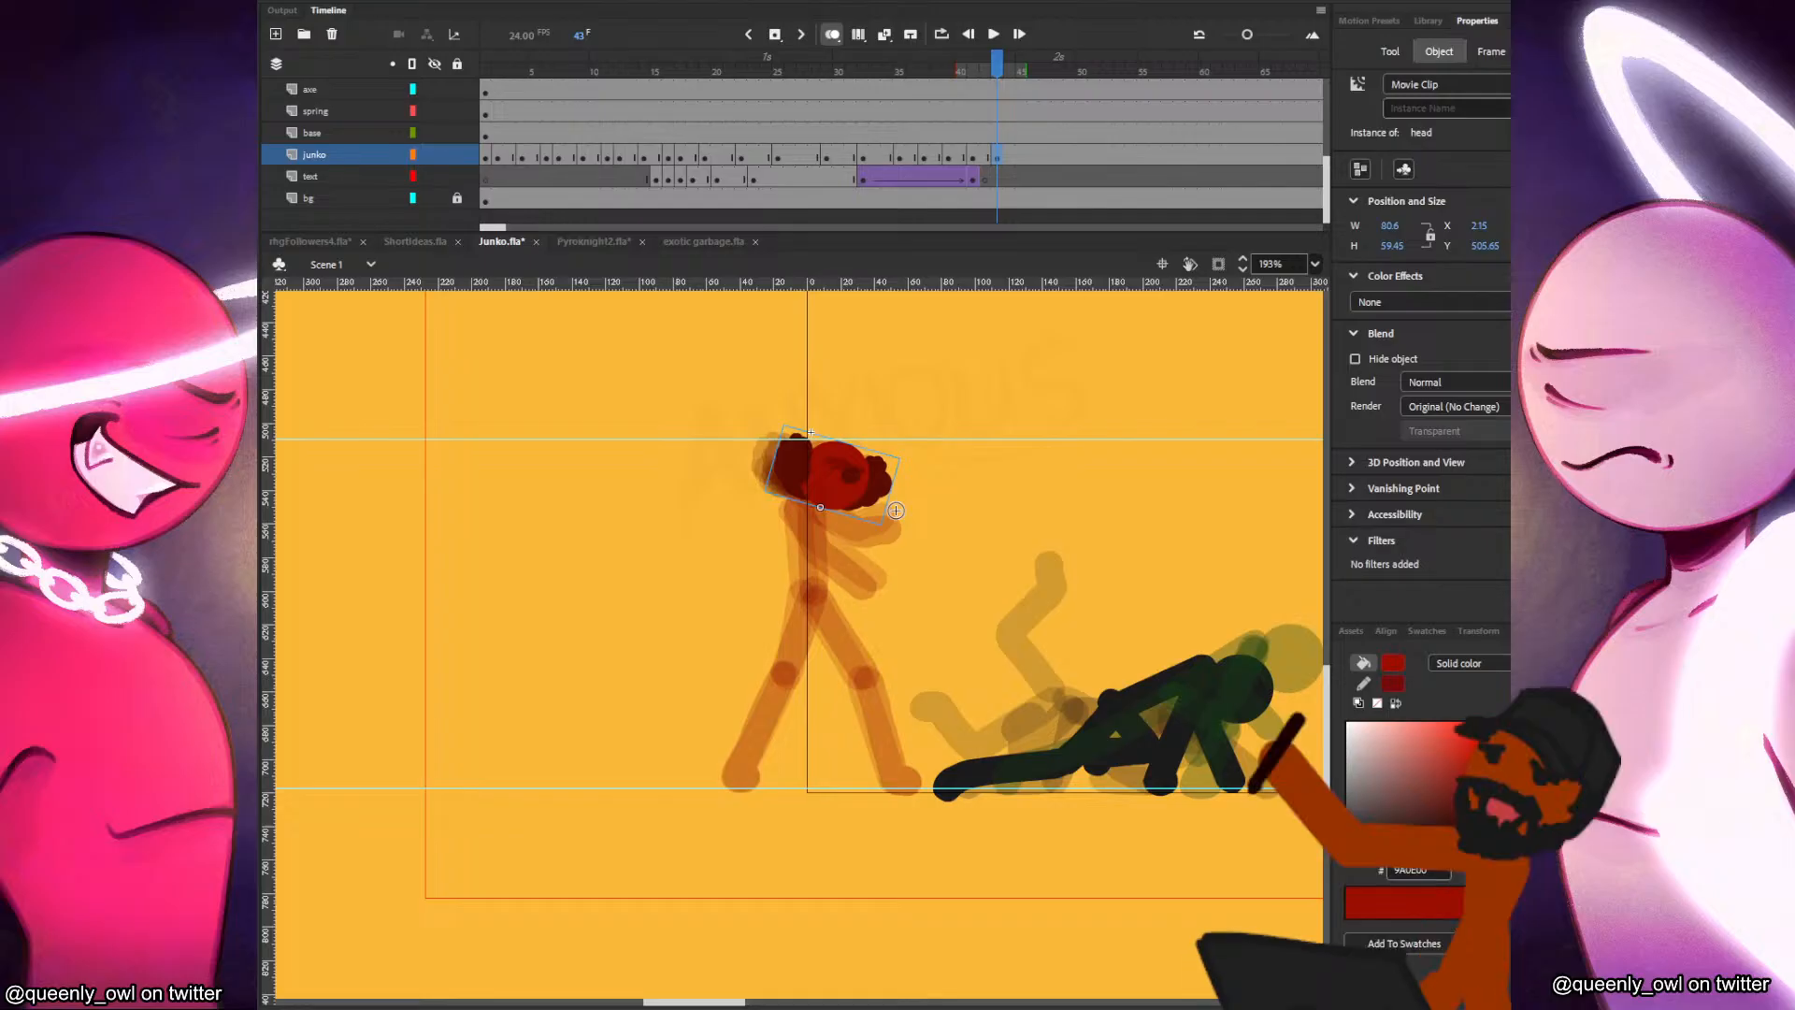
left_click_drag(975, 554, 926, 614)
key("ctrl+z")
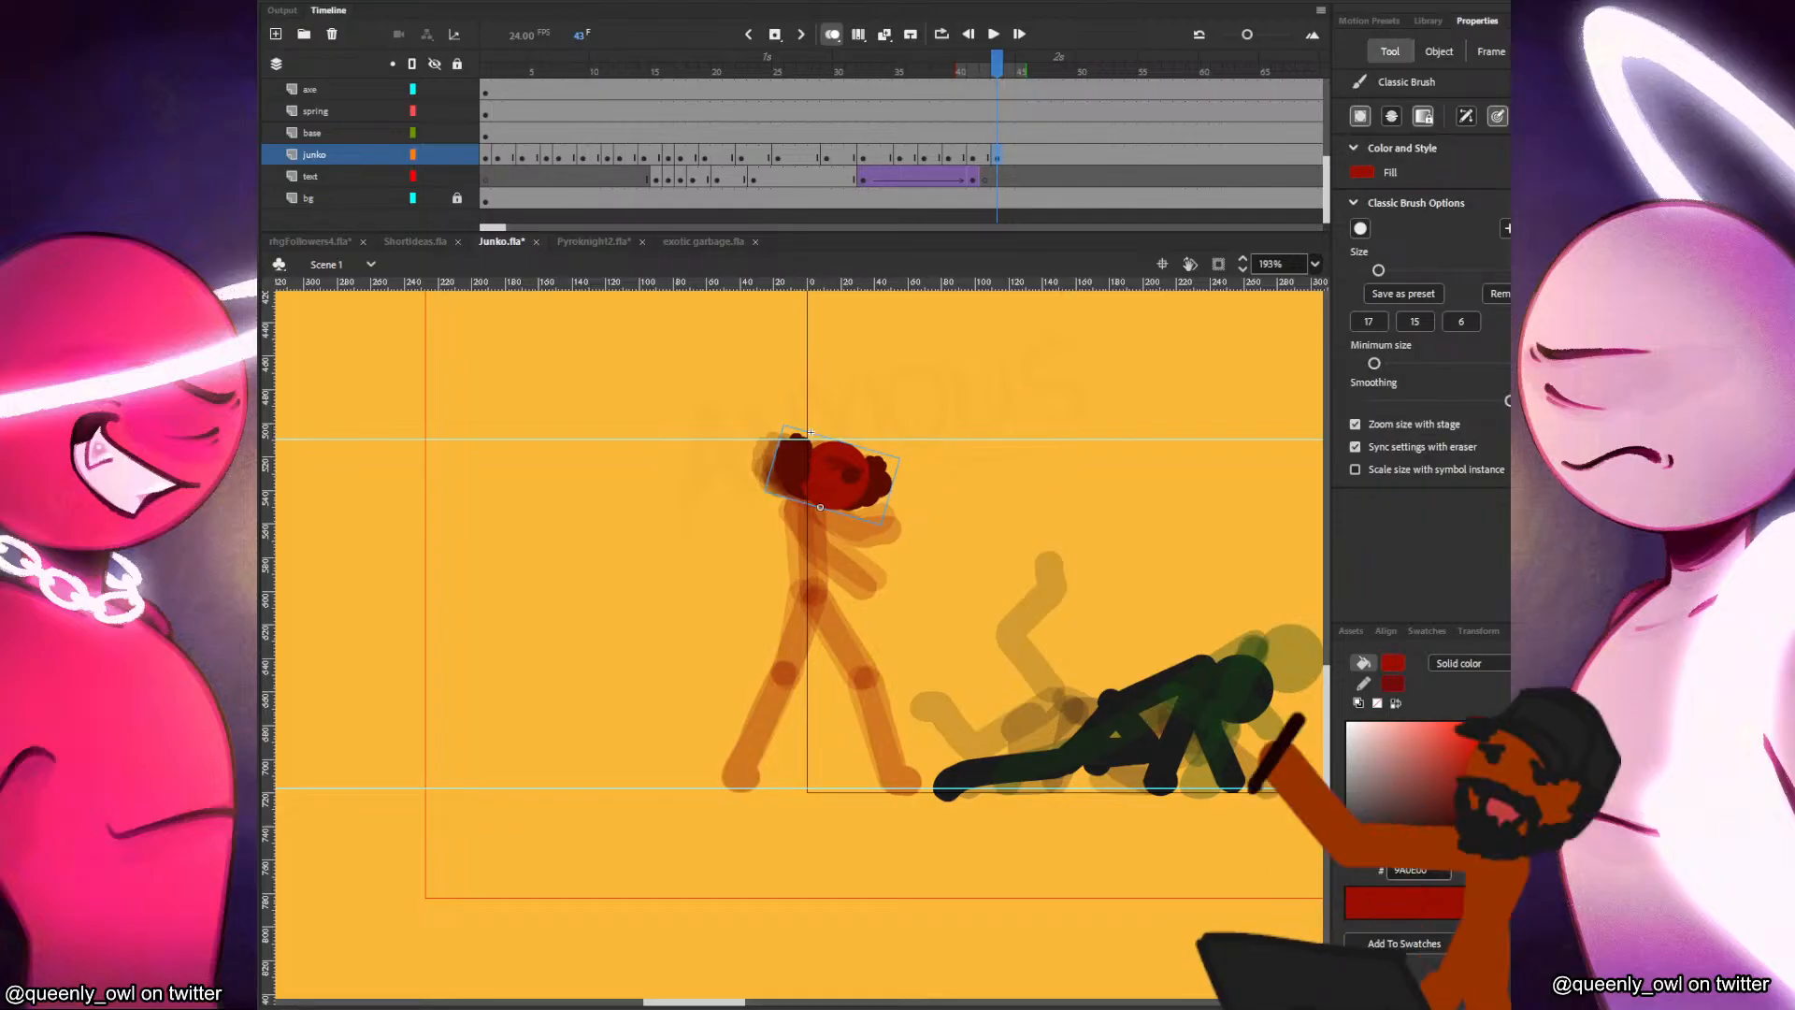
key("ctrl+s")
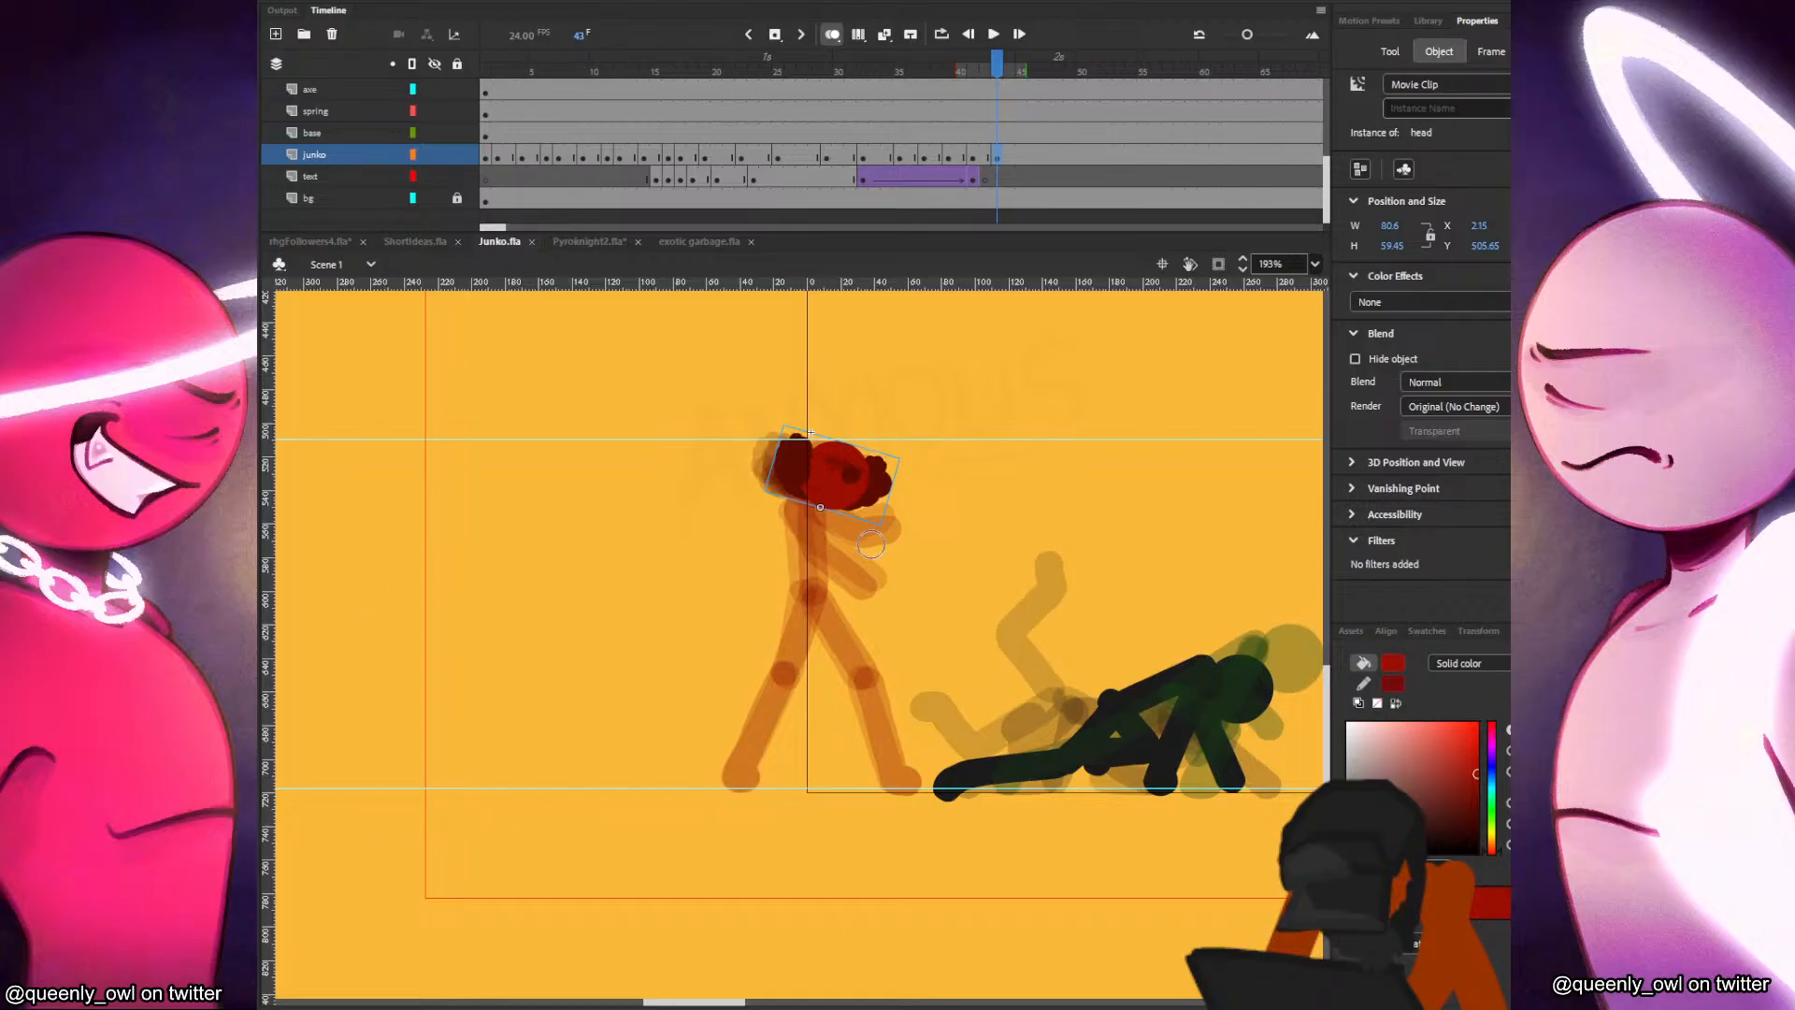
Brush in the red fighter's torso below the head at frame 43, checking it against the previous frame and undoing the first leg attempt.
key("comma")
key("period")
key("comma")
key("period")
mouse_move(821, 505)
left_mouse_down()
mouse_move(830, 611)
mouse_move(822, 594)
mouse_move(858, 660)
left_mouse_up()
key("comma")
key("period")
key("comma")
key("period")
key("ctrl+z")
Brush the front leg at frame 43 from the hips to the ground line, redoing the lower leg until it follows the previous pose.
mouse_move(822, 594)
left_mouse_down()
mouse_move(873, 675)
mouse_move(895, 763)
left_mouse_up()
key("comma")
key("period")
key("ctrl+z")
left_click_drag(875, 679, 895, 764)
key("comma")
key("period")
key("comma")
key("period")
key("ctrl+z")
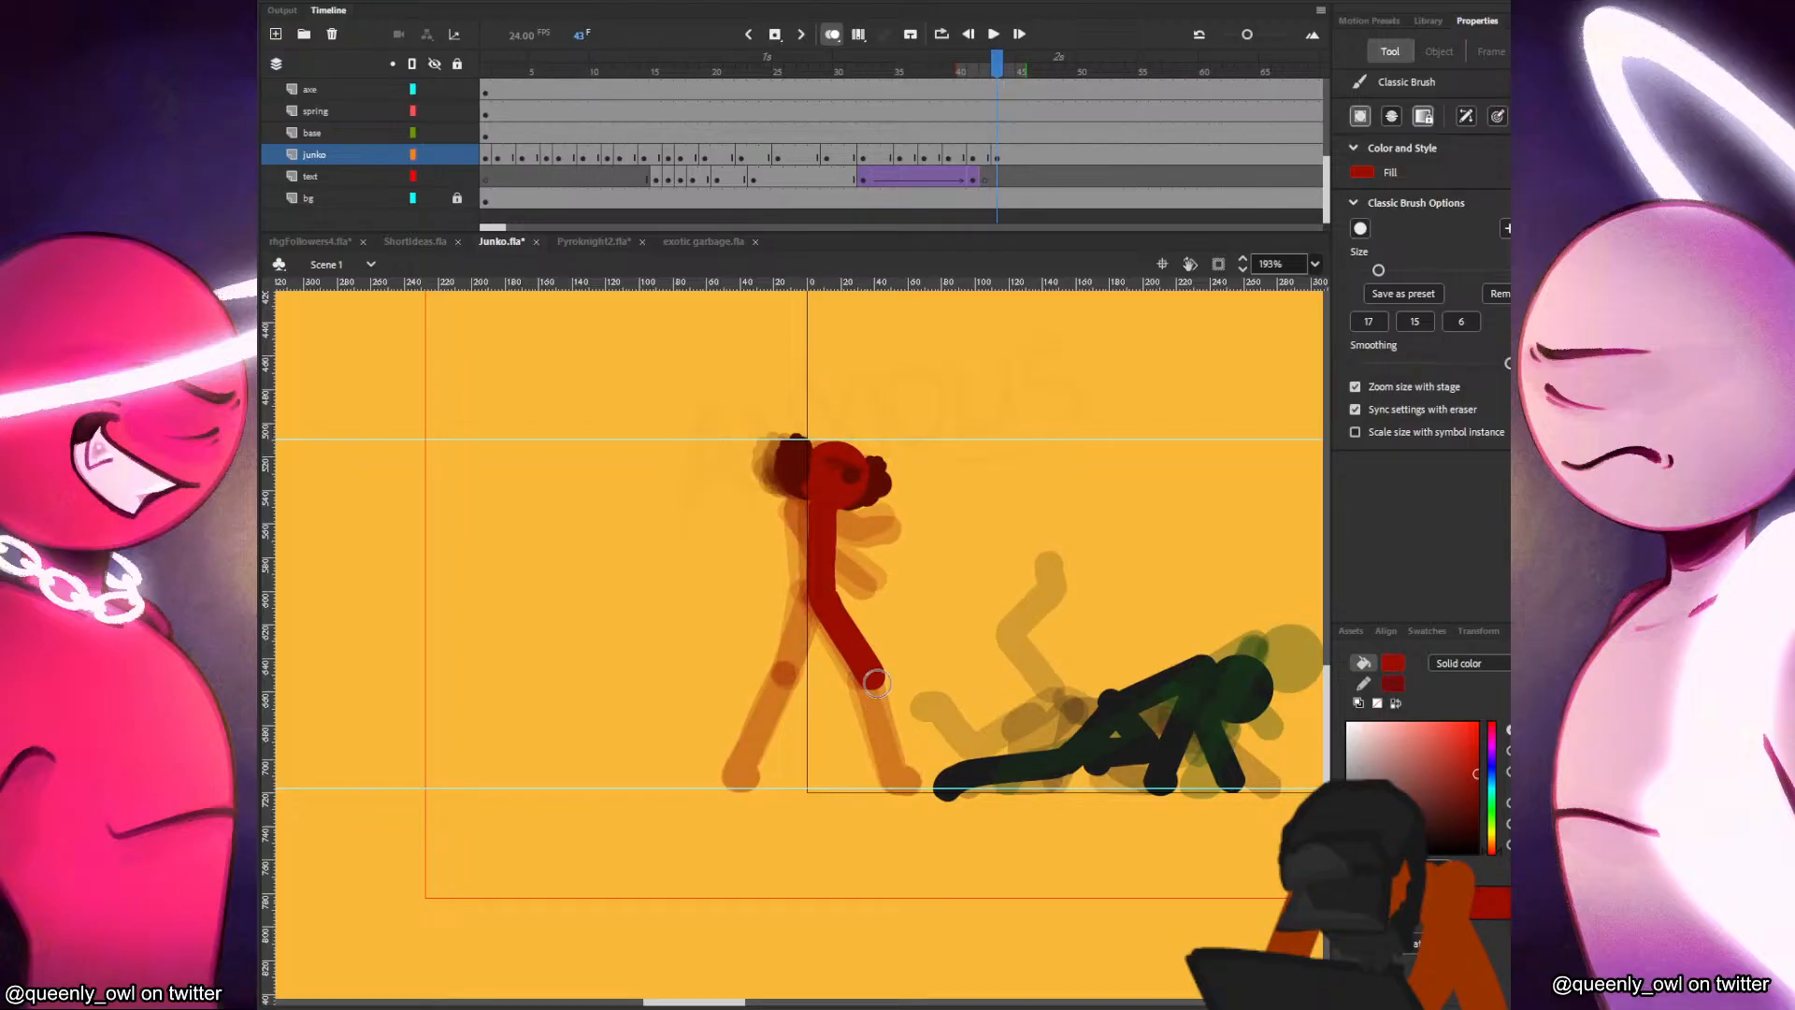
left_click_drag(875, 684, 894, 756)
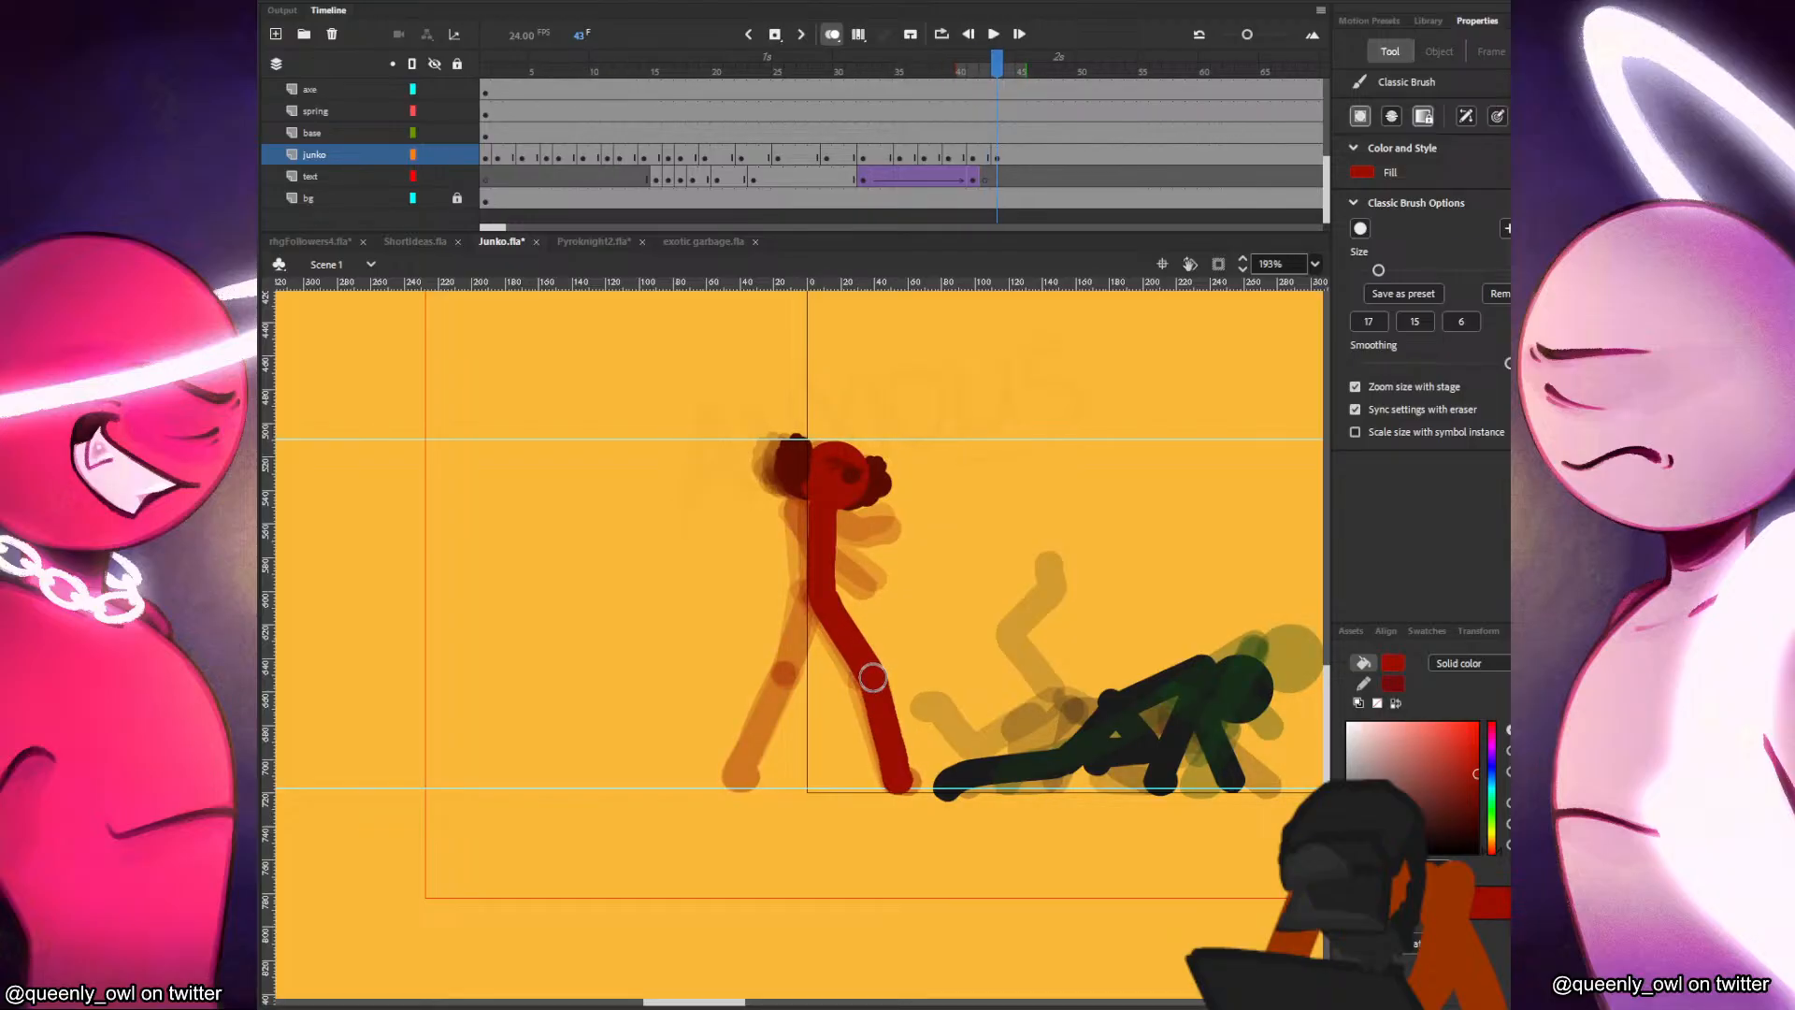
key("comma")
key("period")
Fill in the hips and brush the back leg from the foot up to the hips at frame 43, redoing the stroke once.
left_click_drag(822, 589, 811, 618)
key("comma")
key("period")
left_click_drag(736, 776, 804, 606)
key("ctrl+z")
left_click_drag(736, 775, 806, 631)
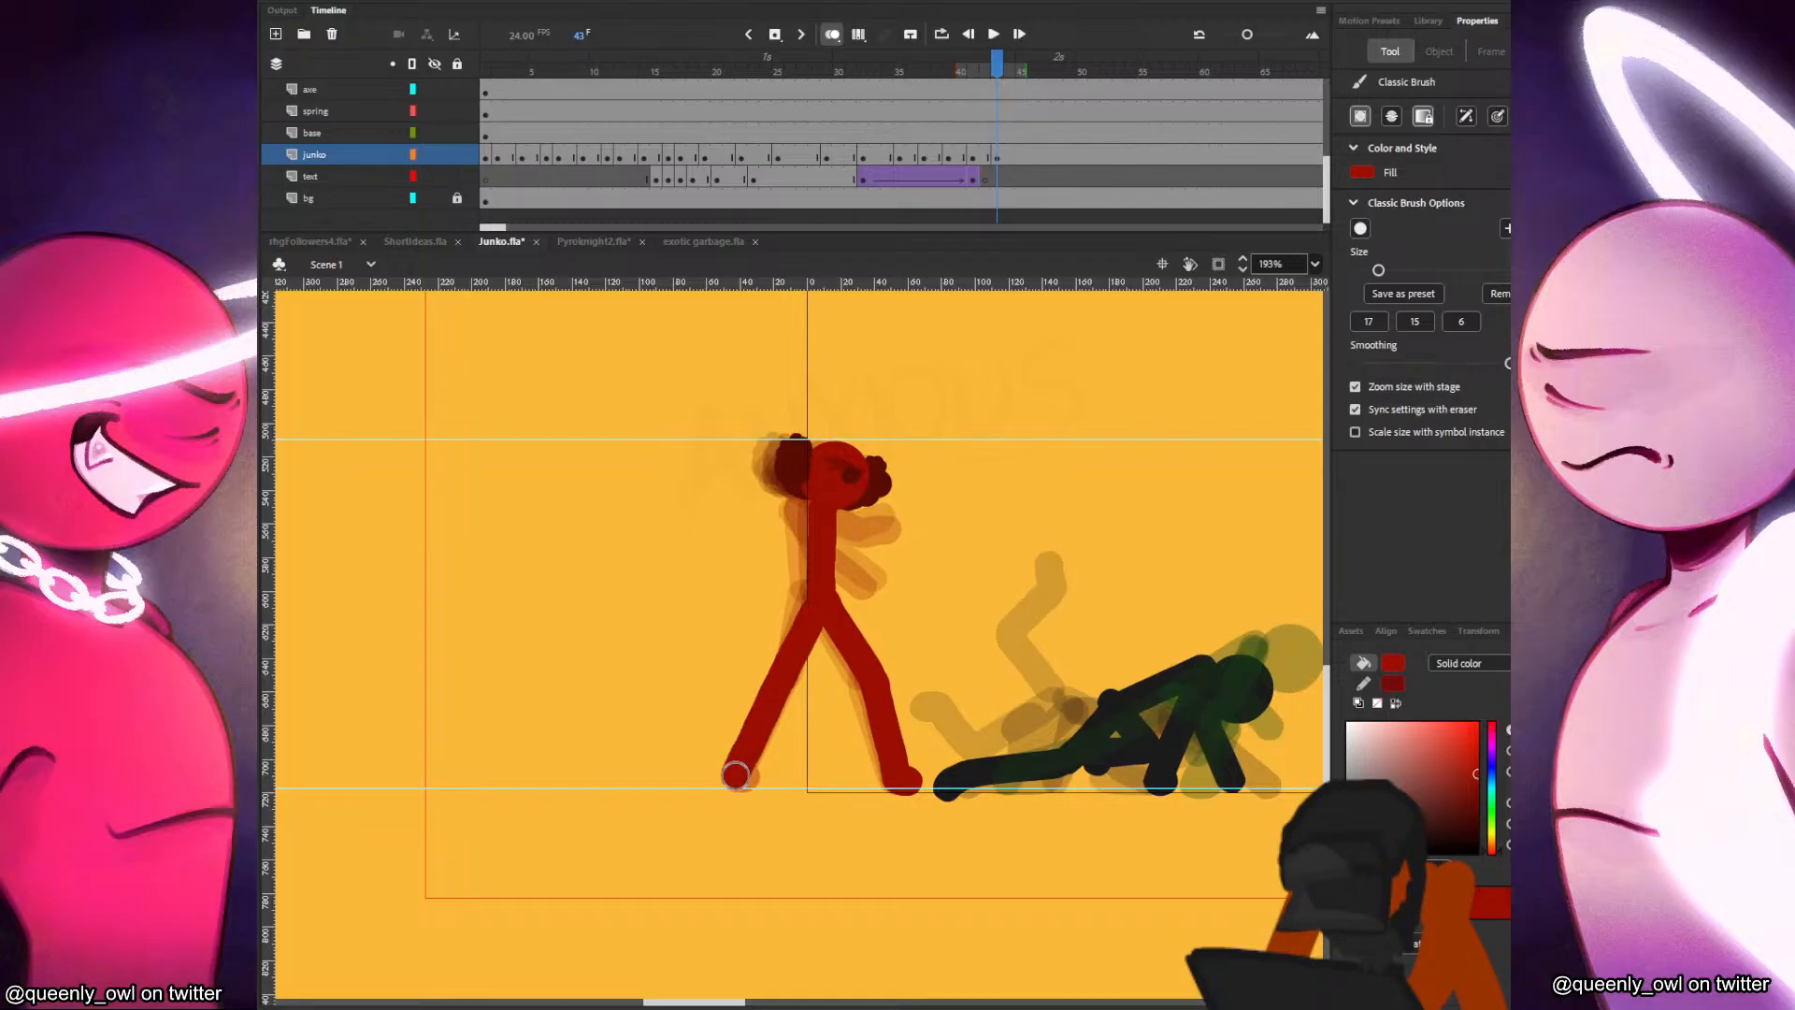
Brush in the red fighter's lower bent arm beside the torso at frame 43, comparing it with the previous frame.
key("comma")
key("period")
key("comma")
key("period")
key("comma")
key("period")
key("comma")
key("period")
key("comma")
key("period")
key("comma")
key("period")
key("comma")
key("period")
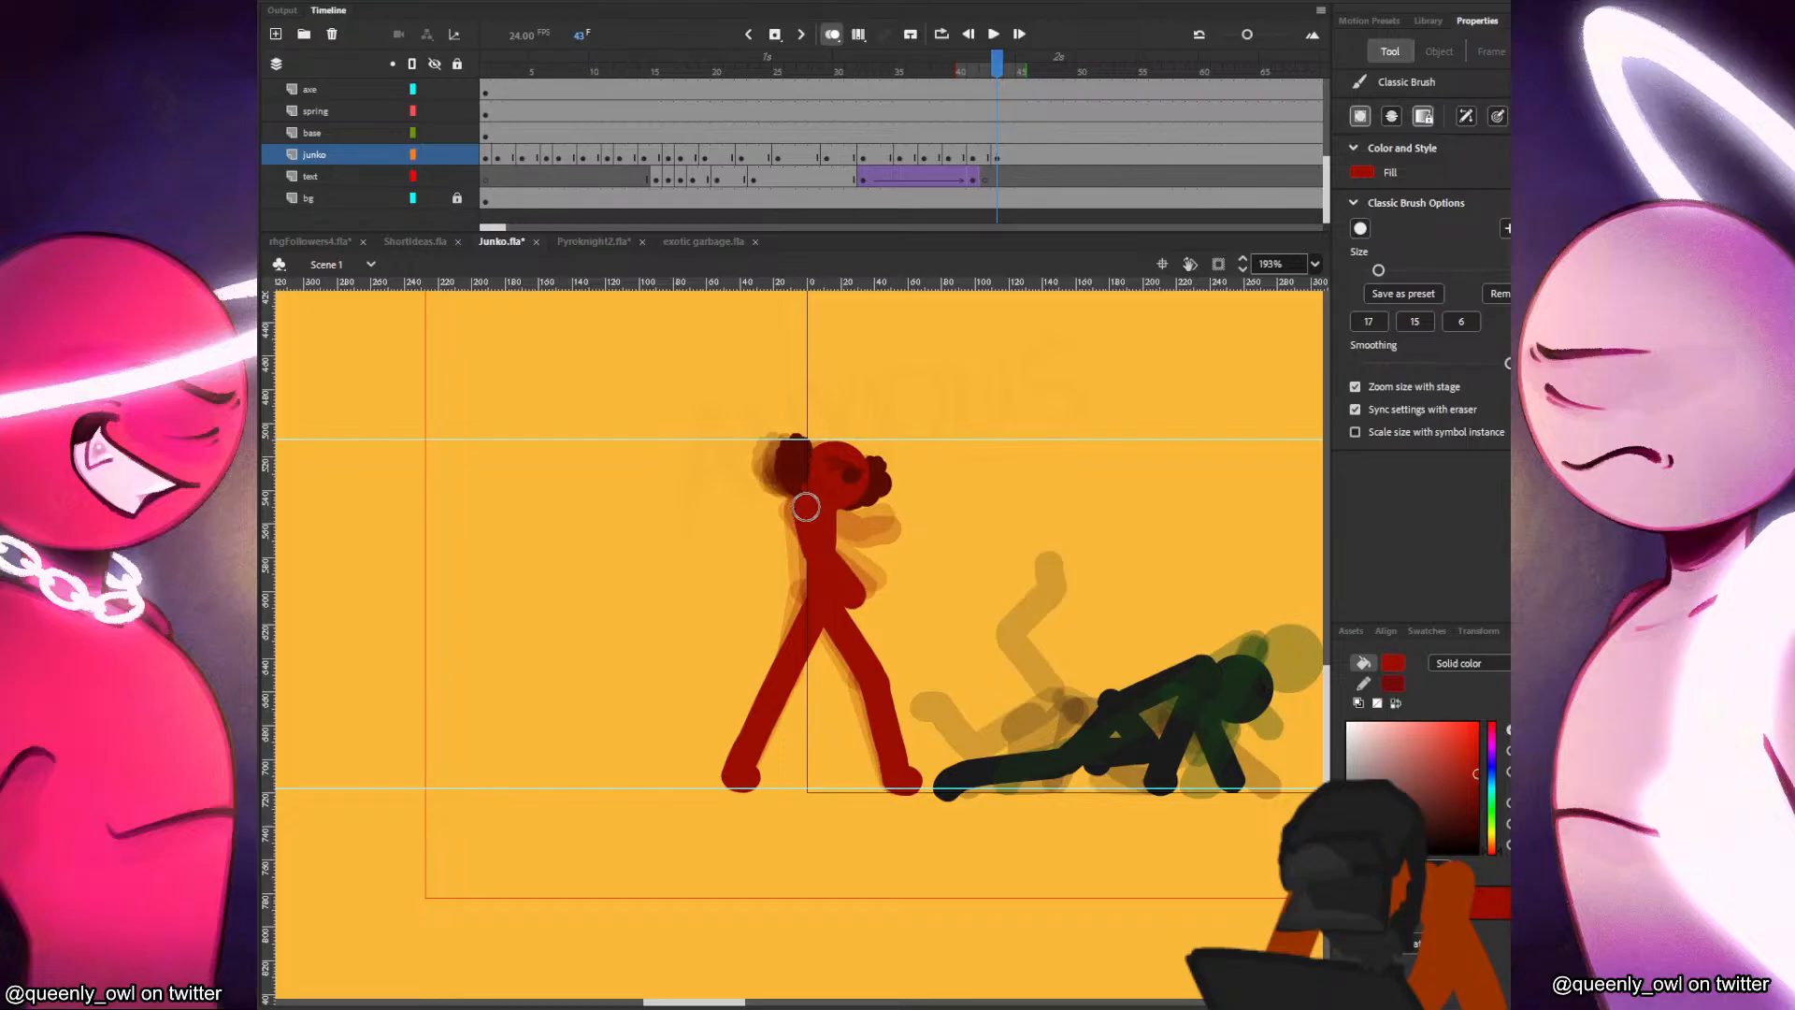
Add the upper bent arm in front of the chest at frame 43, flipping through the preceding frames to match the motion.
key("comma")
key("comma")
key("comma")
key("period")
key("comma")
key("period")
key("period")
key("period")
key("comma")
key("period")
key("comma")
key("period")
key("comma")
key("period")
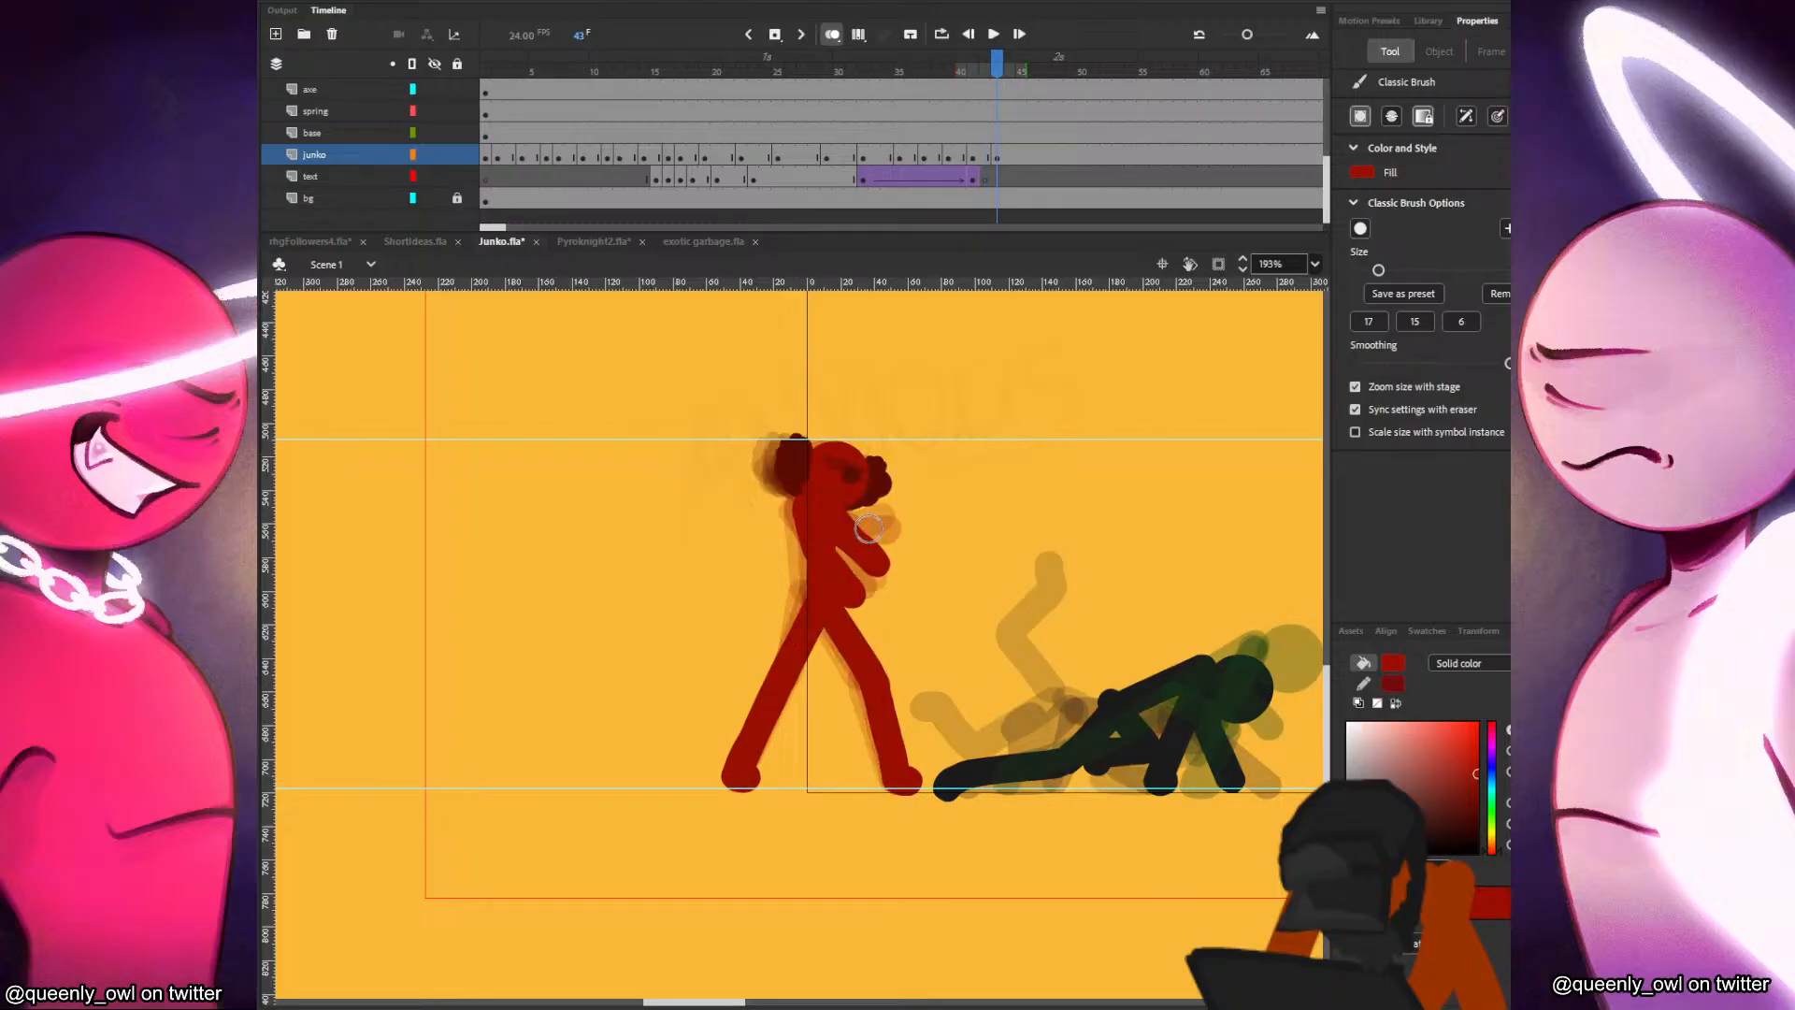
key("comma")
key("period")
Create a blank keyframe at frame 45 on the junko layer, paste the head slightly further forward, and brush in the torso.
key("period")
key("period")
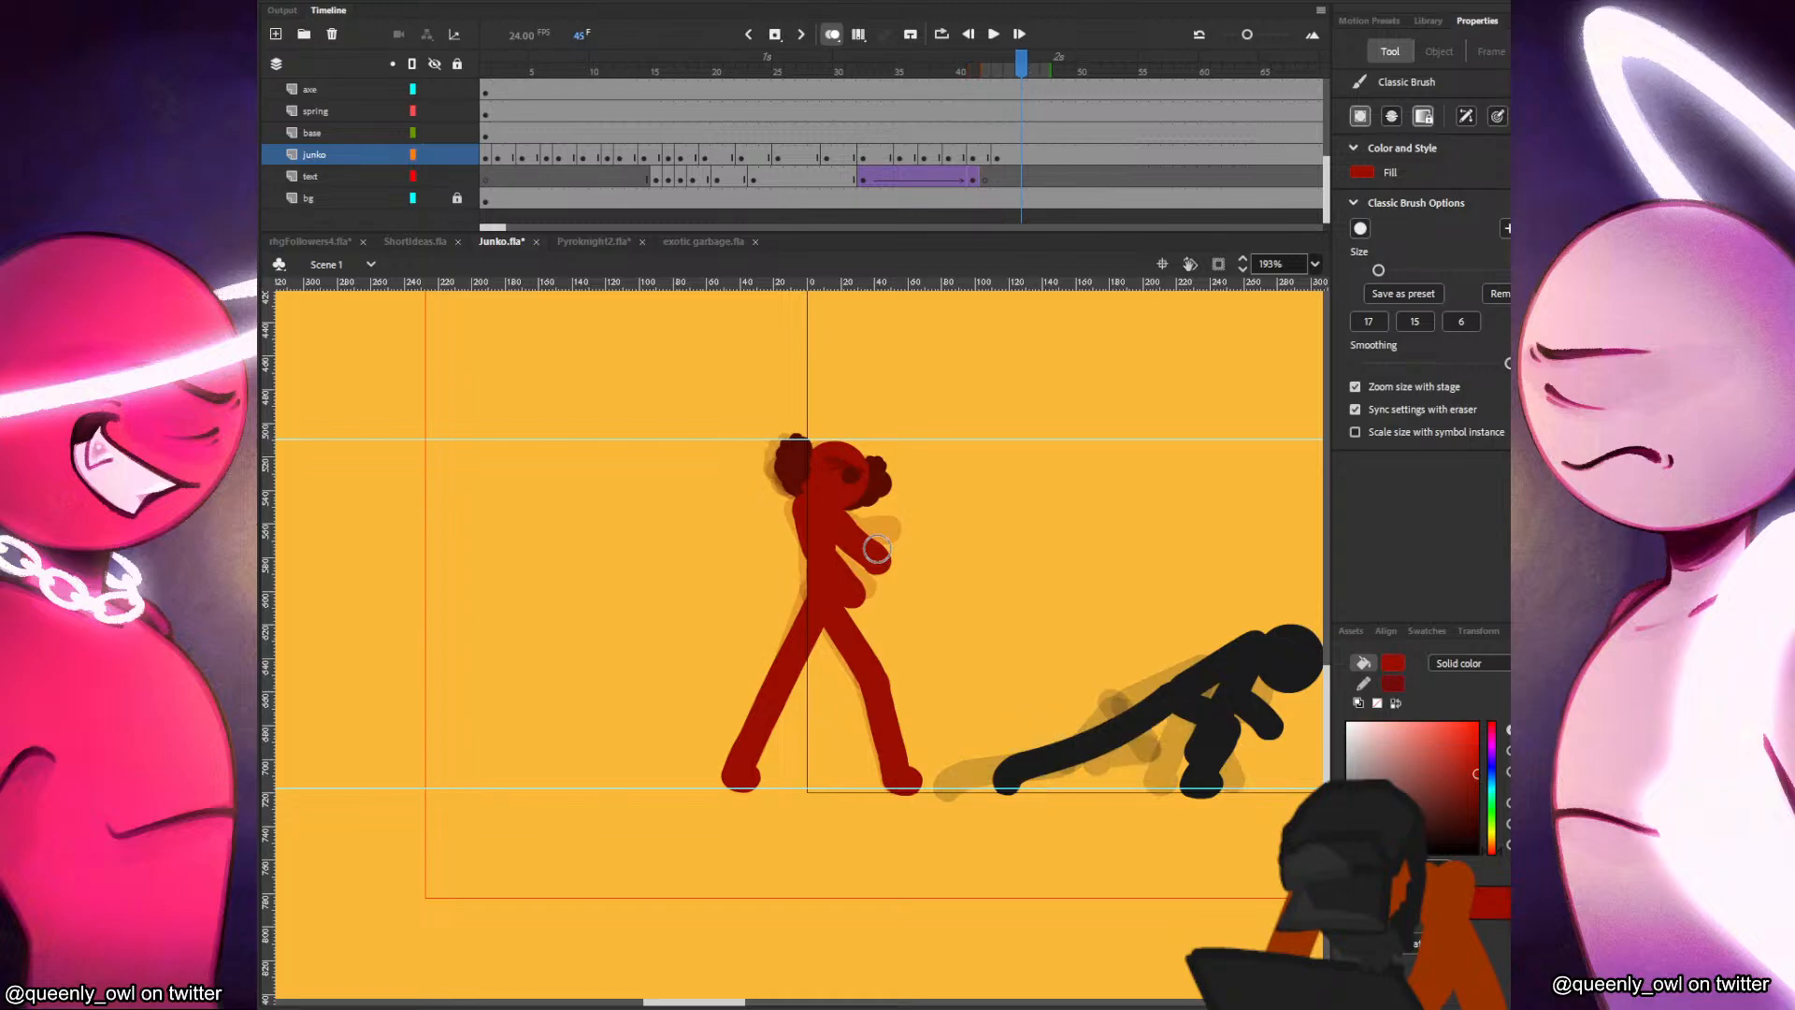
key("F7")
key("ctrl+shift+v")
mouse_move(838, 479)
left_mouse_down()
mouse_move(889, 487)
mouse_move(935, 466)
left_mouse_up()
key("q")
key("b")
left_click_drag(832, 566, 838, 504)
key("comma")
Brush the front leg at frame 45 from the hips to the ground line, checking it against the previous frame.
key("period")
key("comma")
key("period")
left_click_drag(836, 609, 895, 768)
key("comma")
key("period")
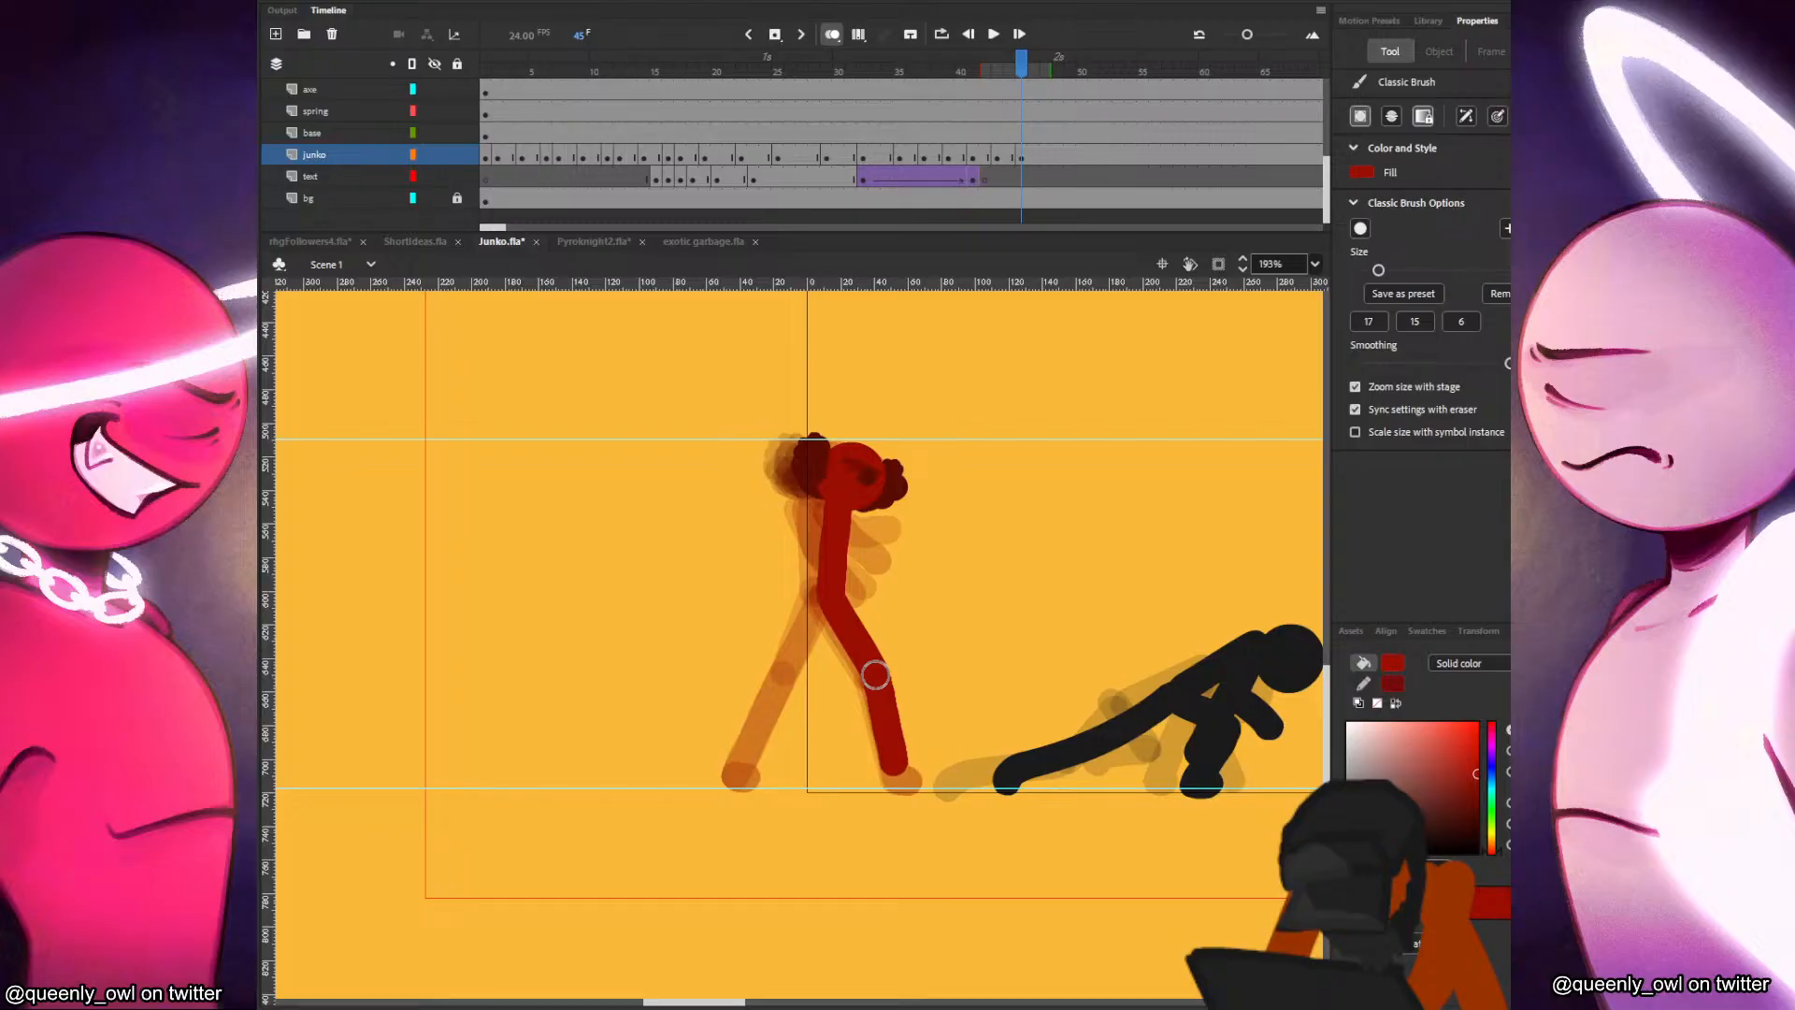
key("comma")
key("period")
key("comma")
key("period")
Brush the back leg from the hips to the ground at frame 45 and step back to frame 42 to compare the poses.
left_click_drag(830, 597, 748, 757)
key("comma")
key("period")
key("comma")
key("comma")
Brush the red fighter's arms lowered along the front of the torso at frame 45, comparing with the previous frame.
key("comma")
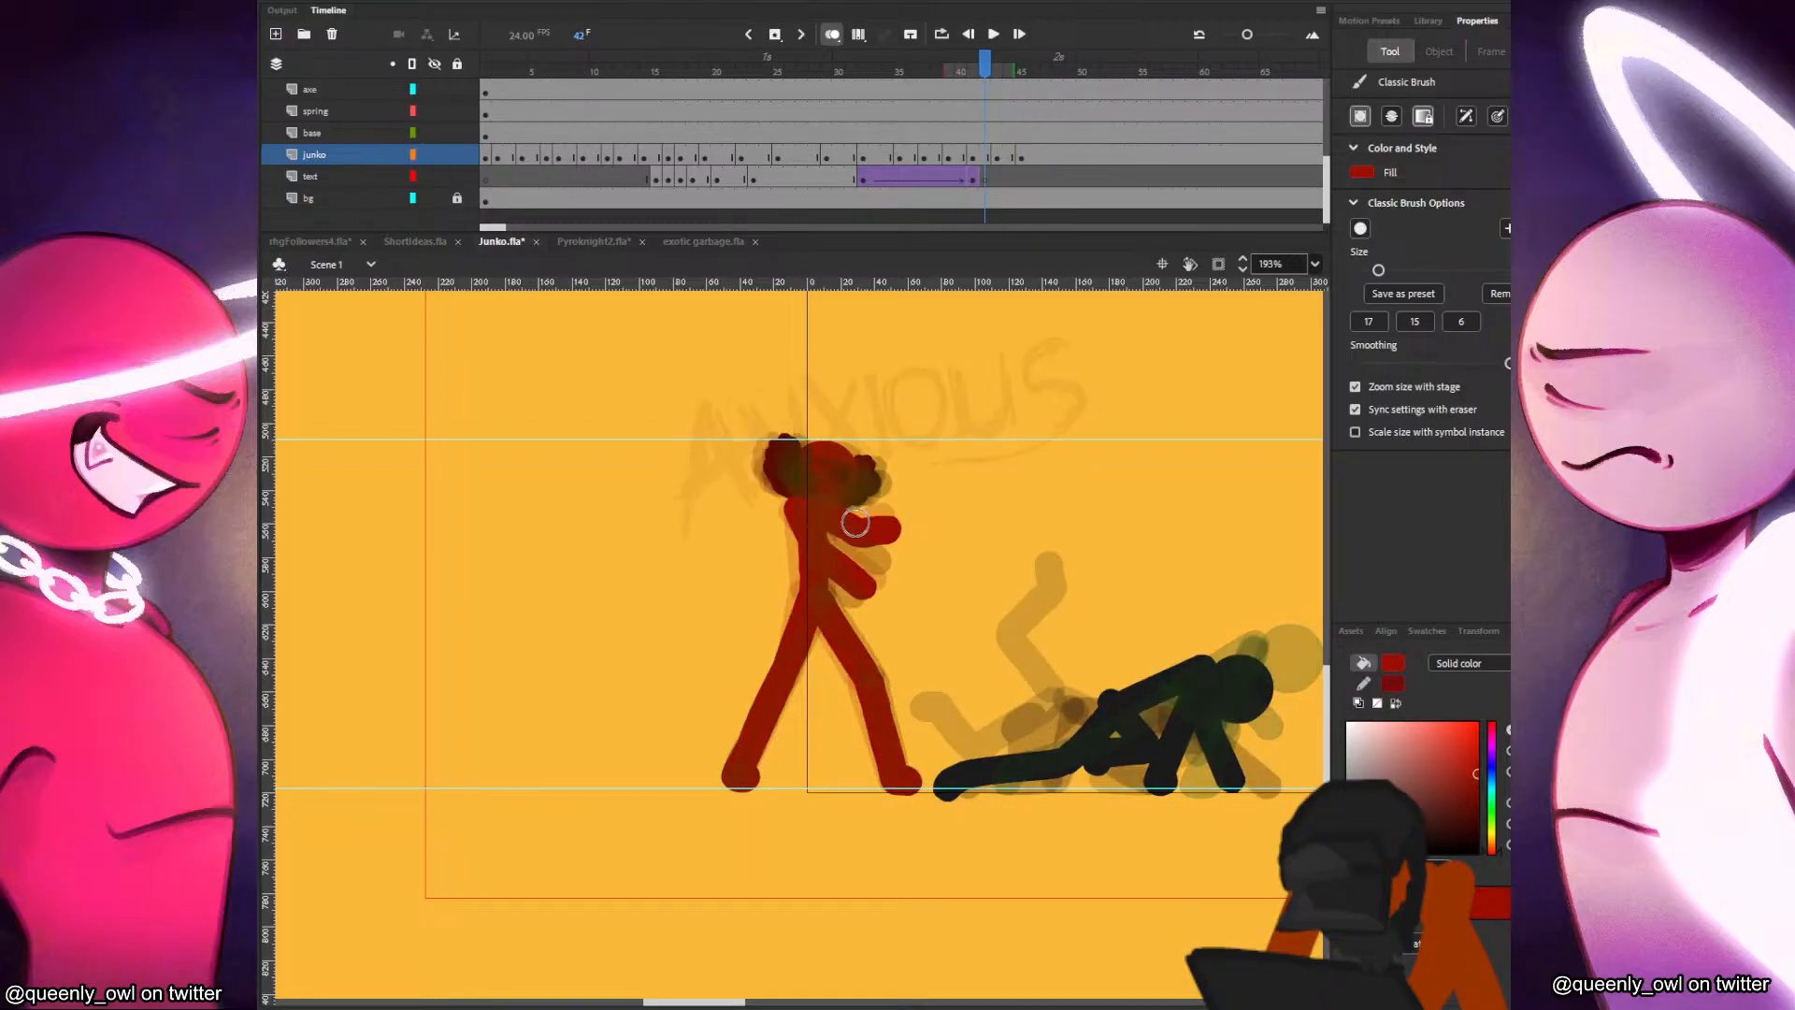
key("period")
key("period")
key("period")
key("comma")
key("period")
left_click_drag(843, 514, 858, 571)
key("comma")
key("period")
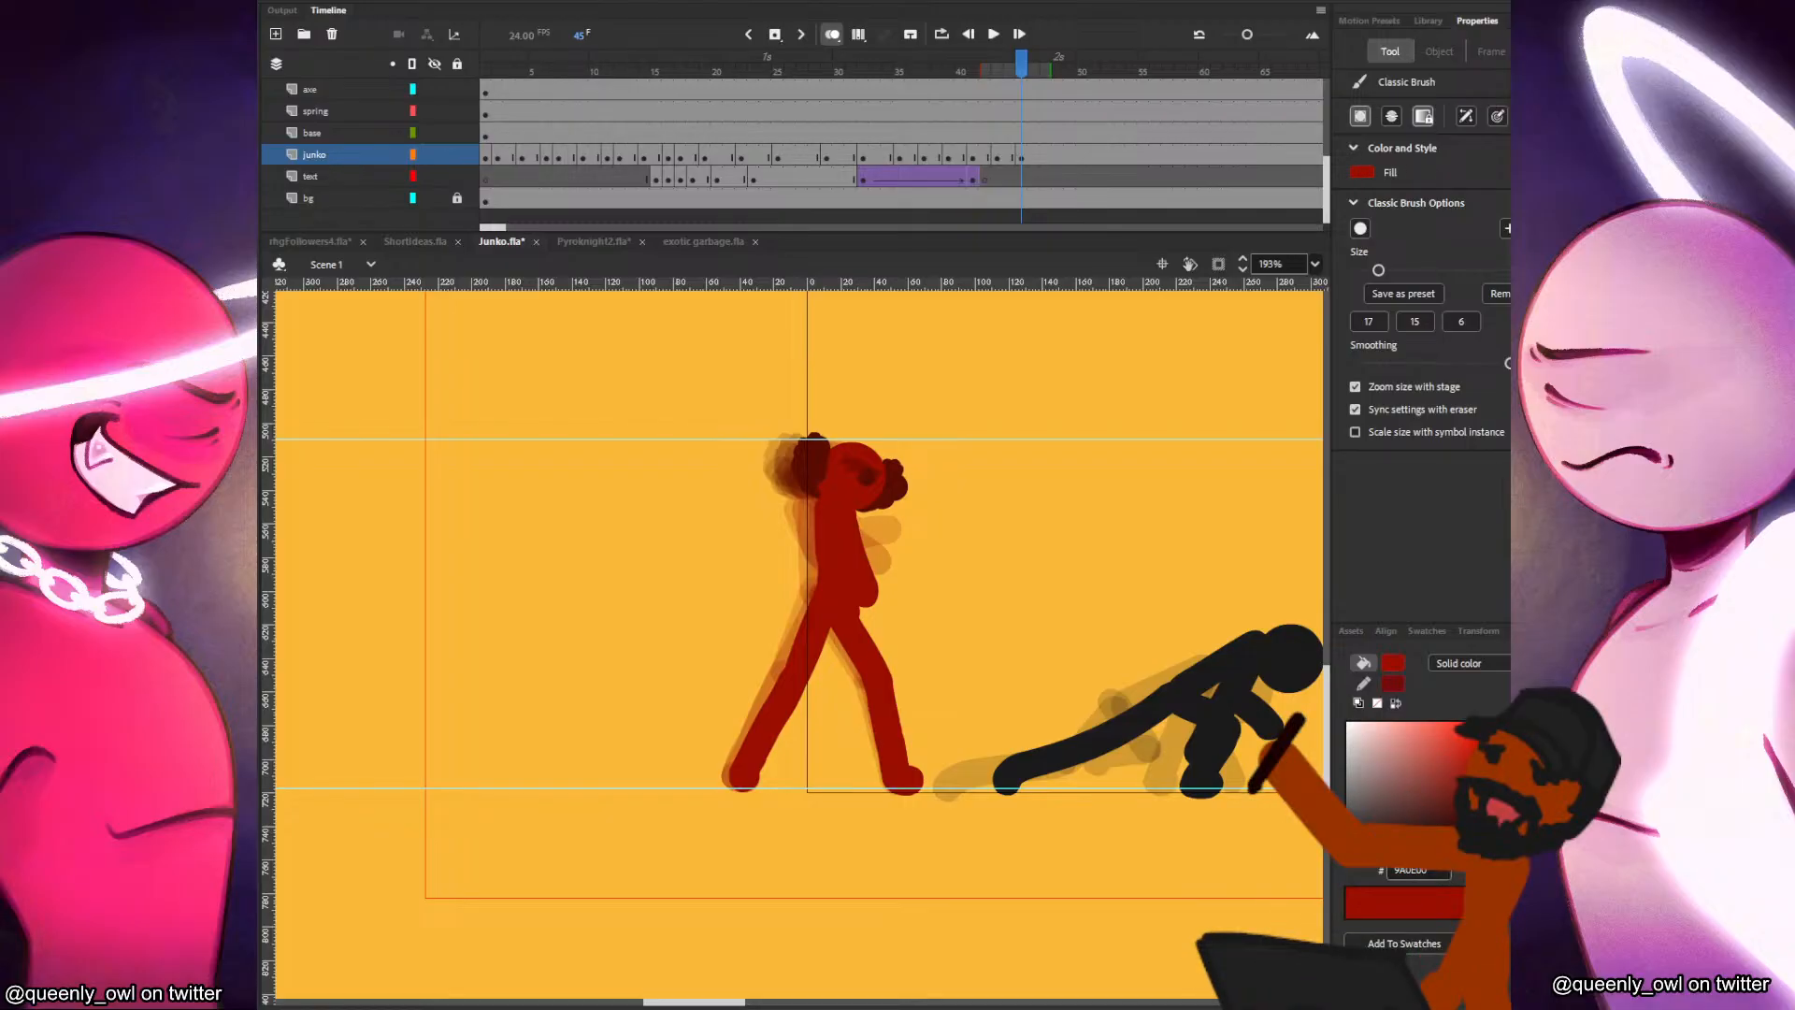
Create a blank keyframe at frame 47 on the junko layer and place a fresh copy of frame 46's head forward at X 39.5.
left_click(1045, 157)
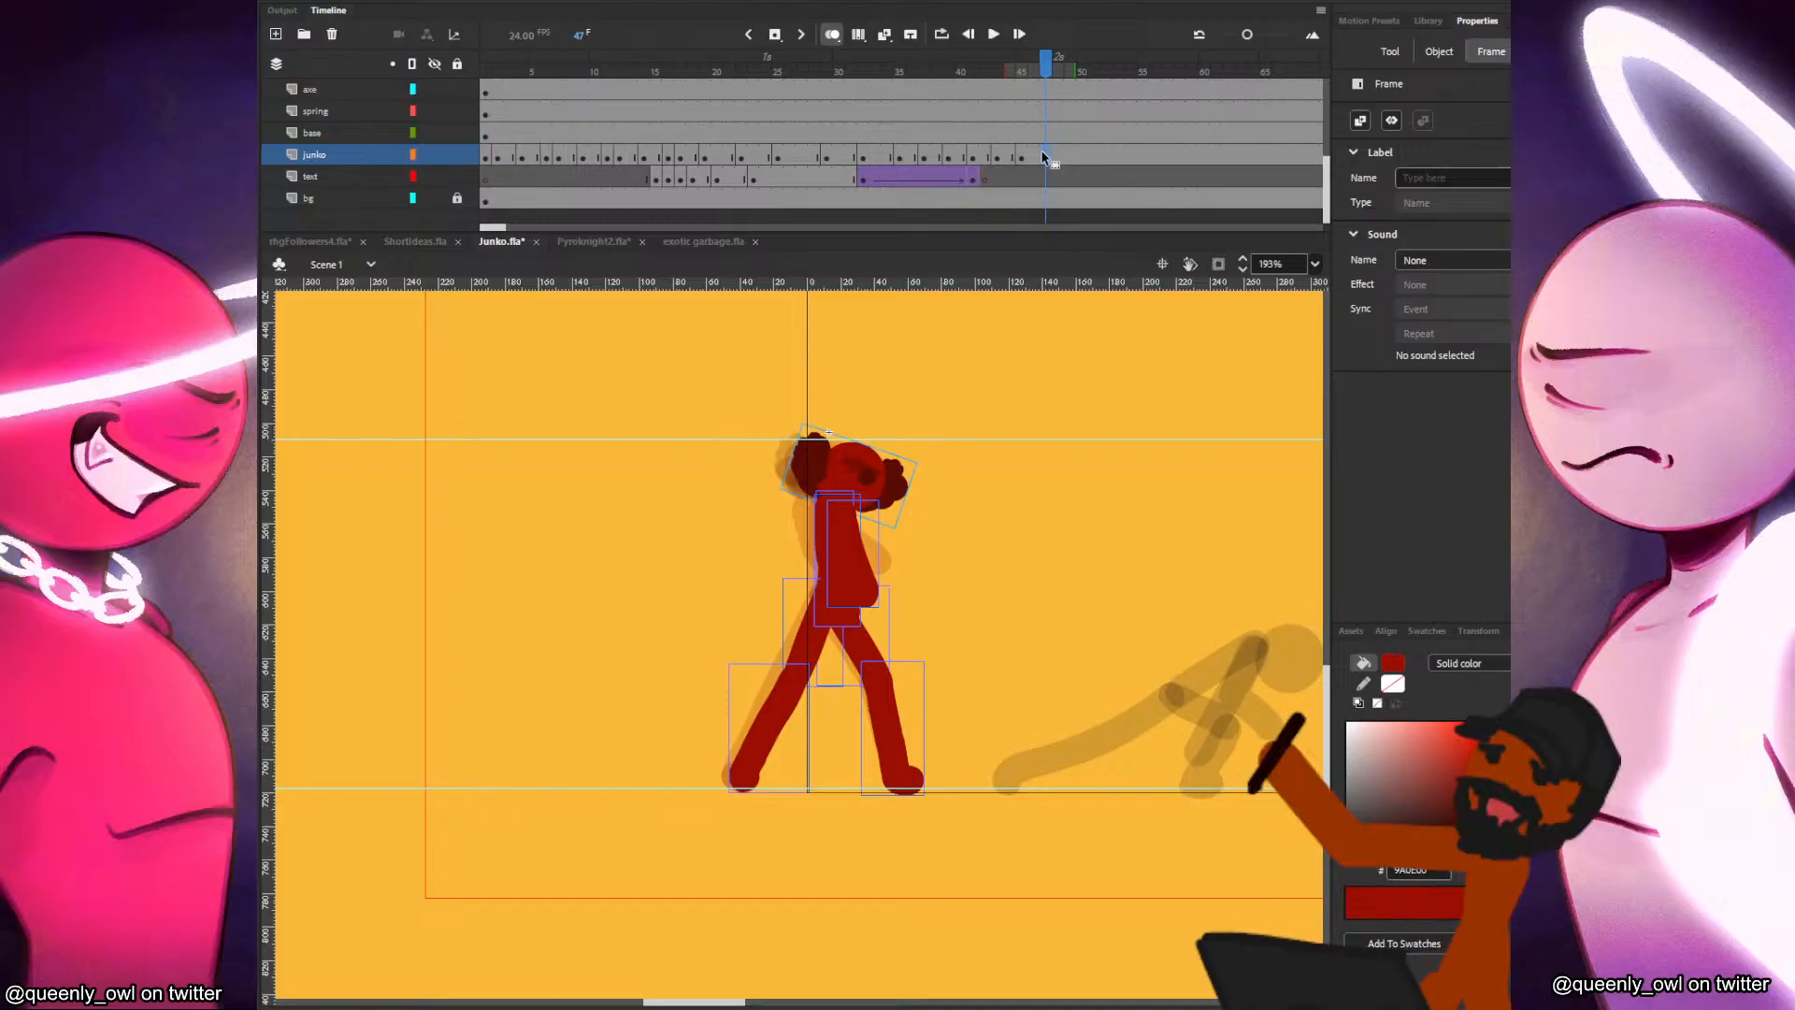
key("F7")
key("ctrl+shift+v")
left_click_drag(856, 474, 905, 494)
scroll(919, 475, "up", 1)
key(".")
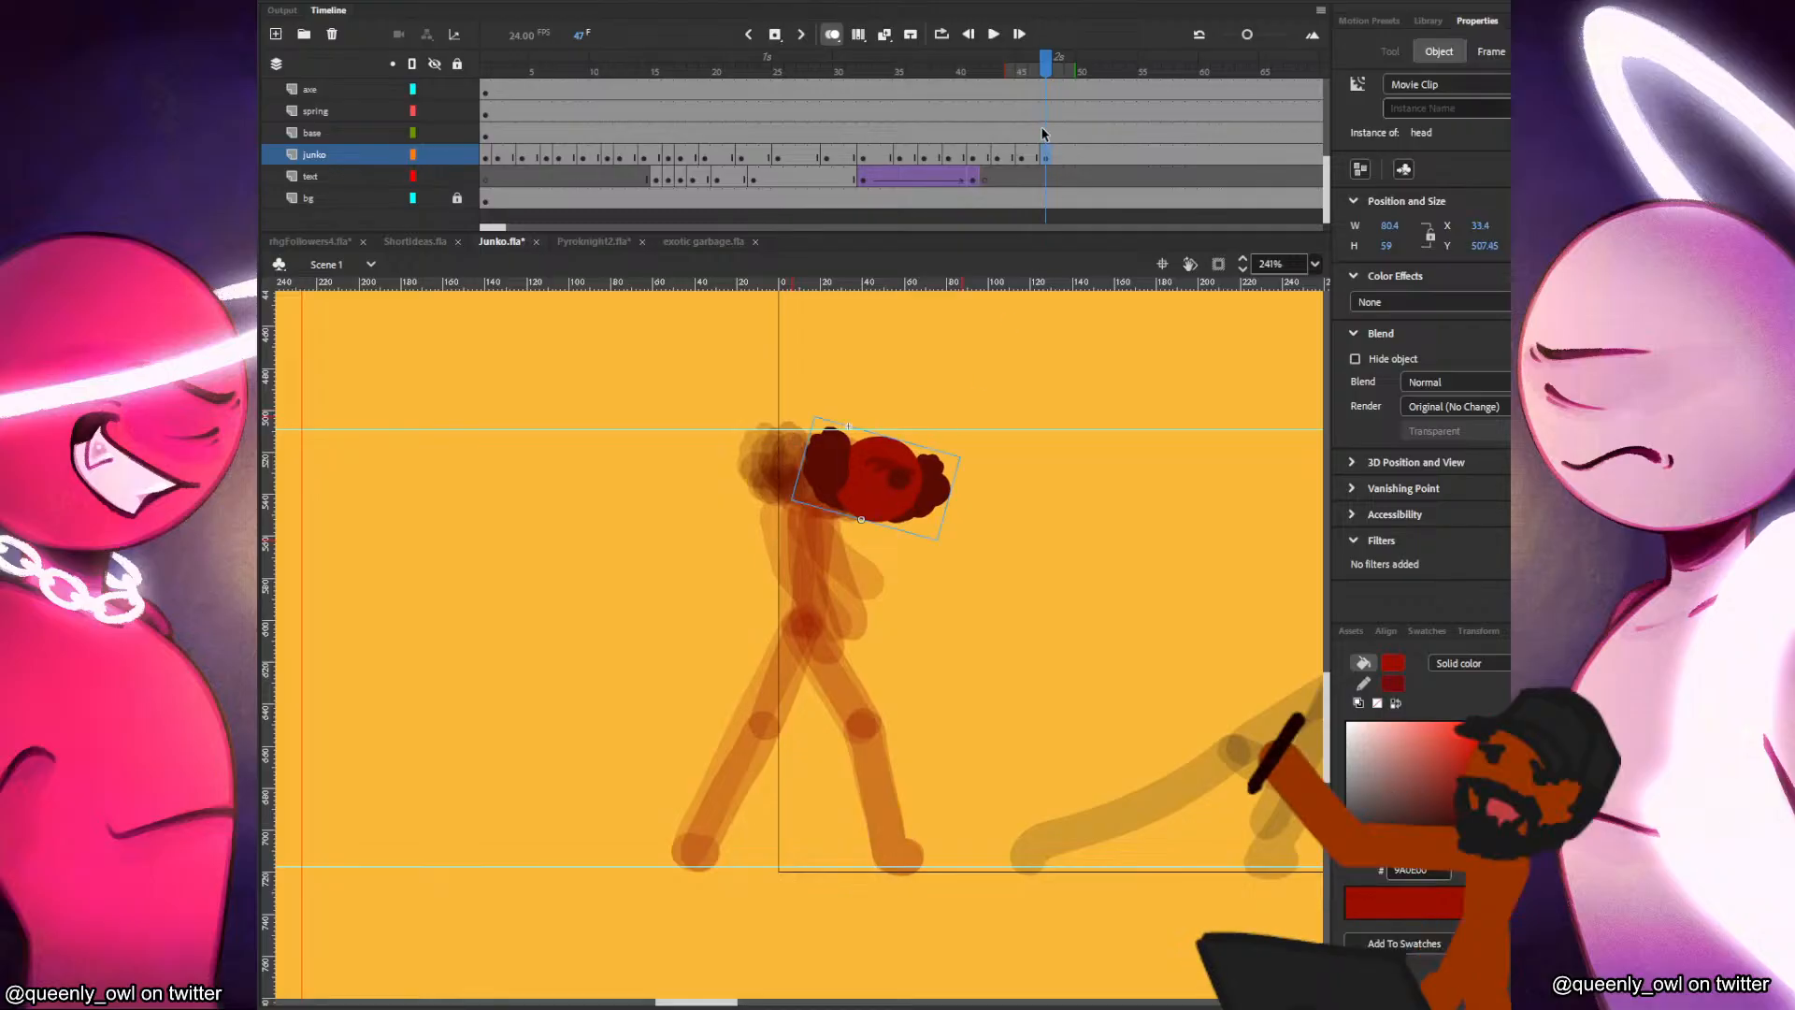
left_click(879, 479)
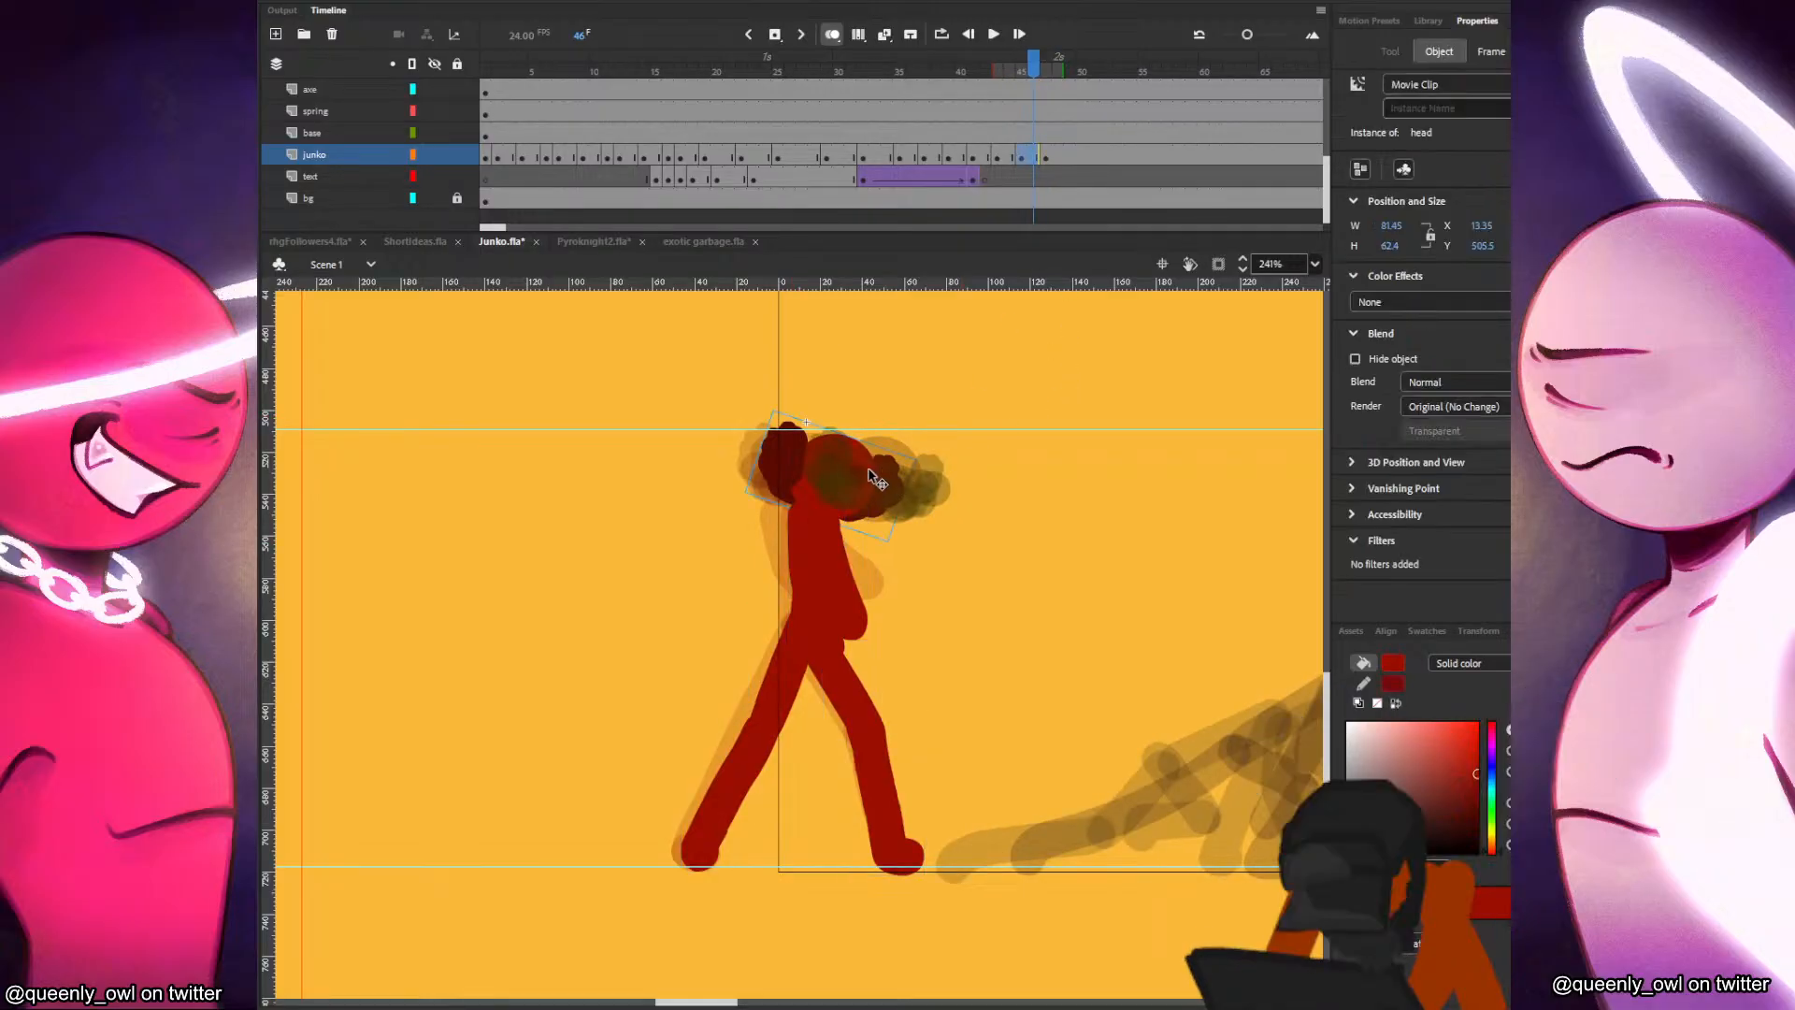
left_click(1046, 159)
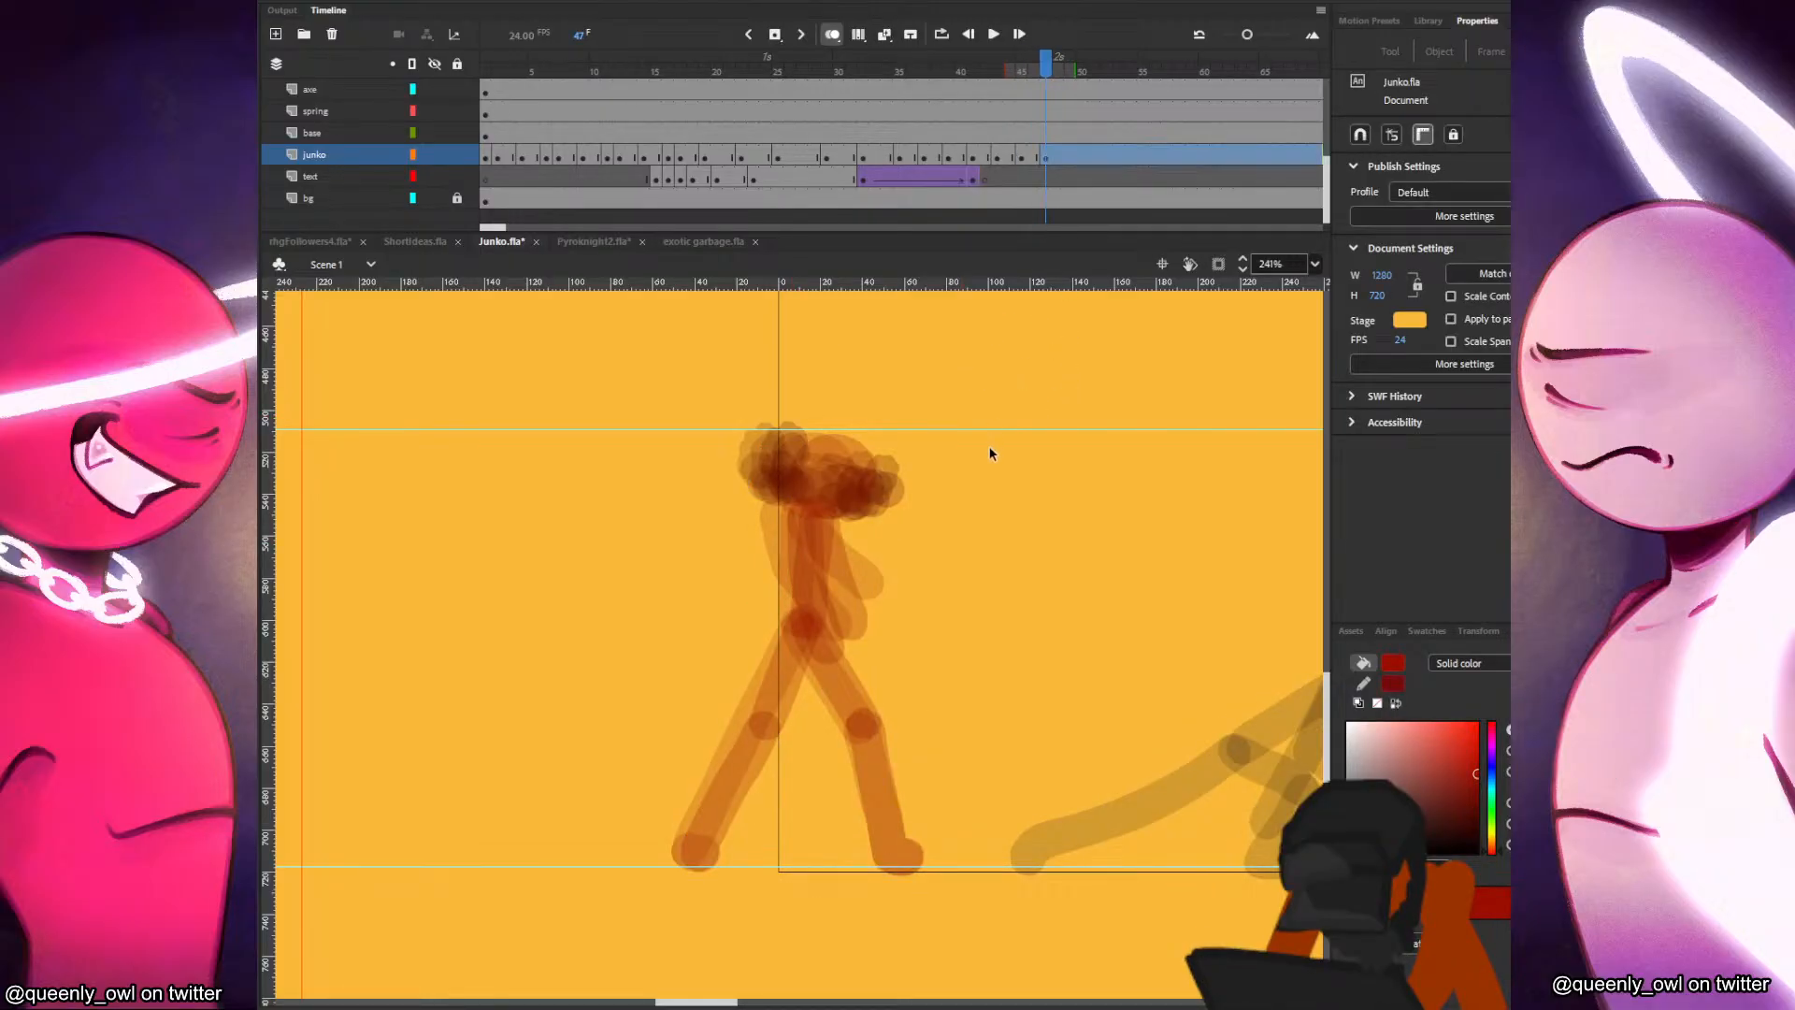
left_click(920, 500)
left_click_drag(923, 503, 898, 493)
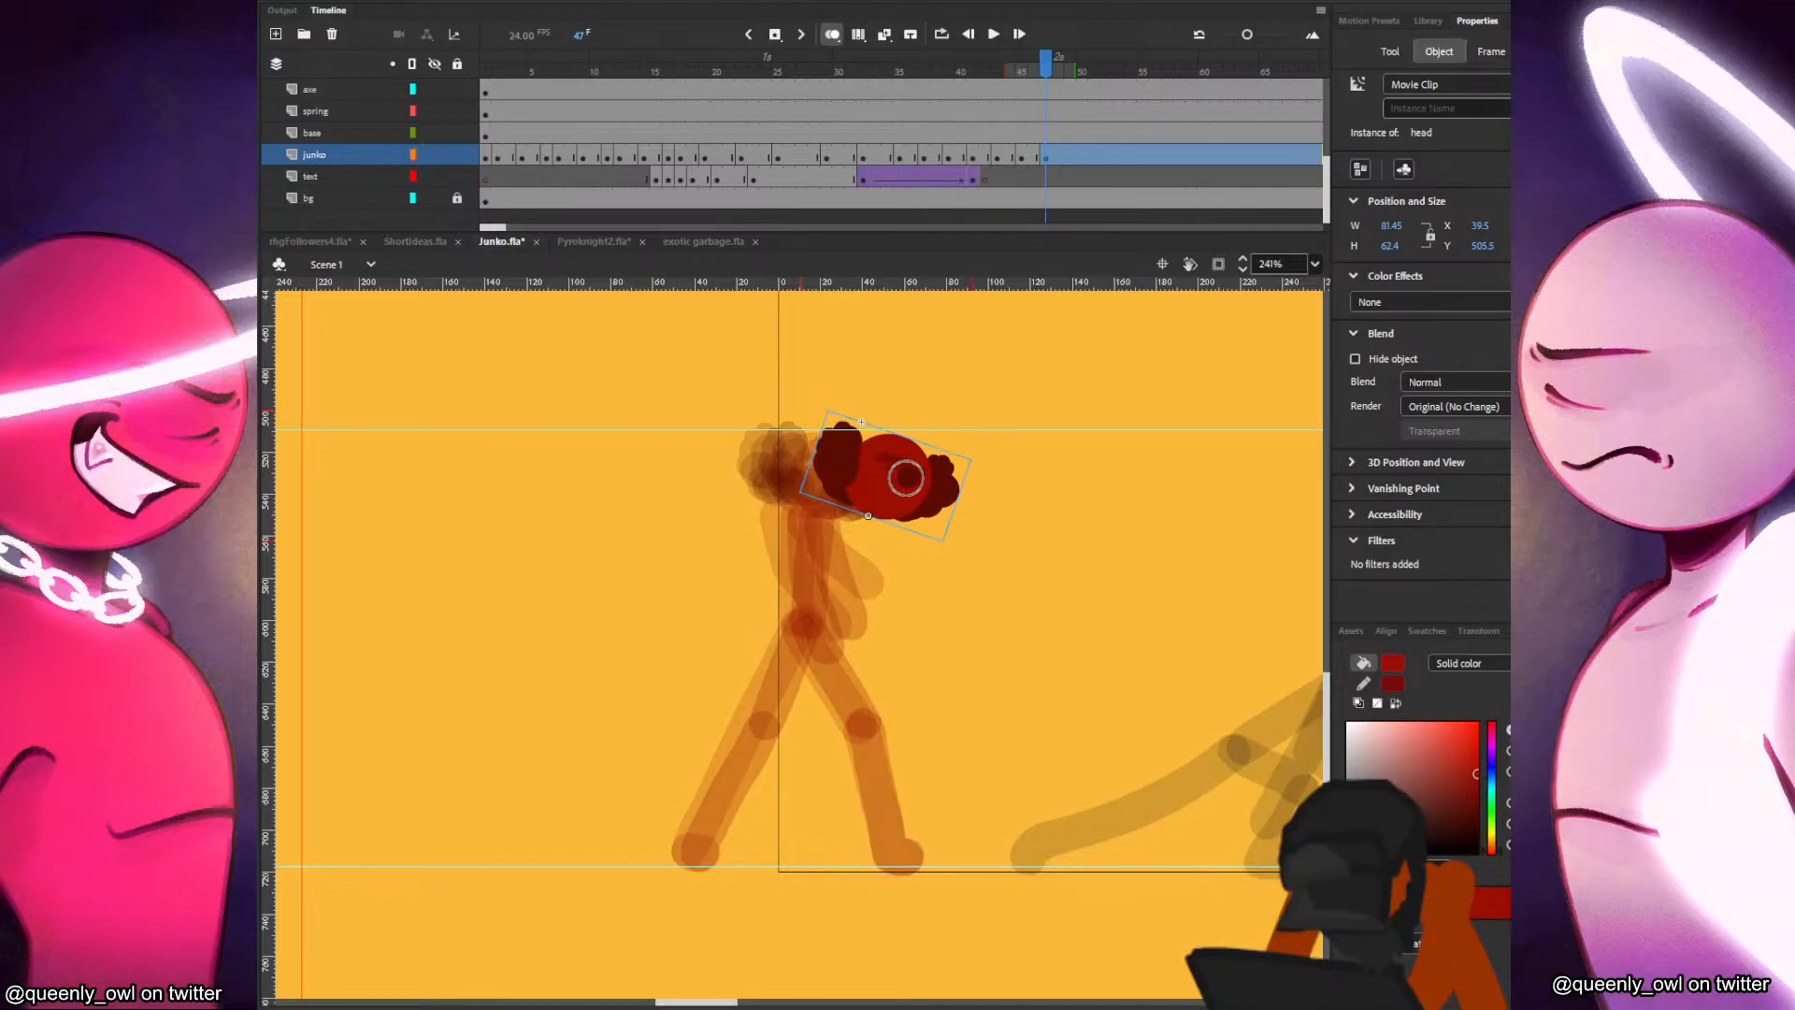
Brush the forward-leaning torso from the head to the hips at frame 47, undoing the trial thigh stroke.
key("comma")
key("comma")
key("period")
key("period")
mouse_move(868, 513)
left_mouse_down()
mouse_move(848, 616)
mouse_move(869, 711)
left_mouse_up()
key("ctrl+z")
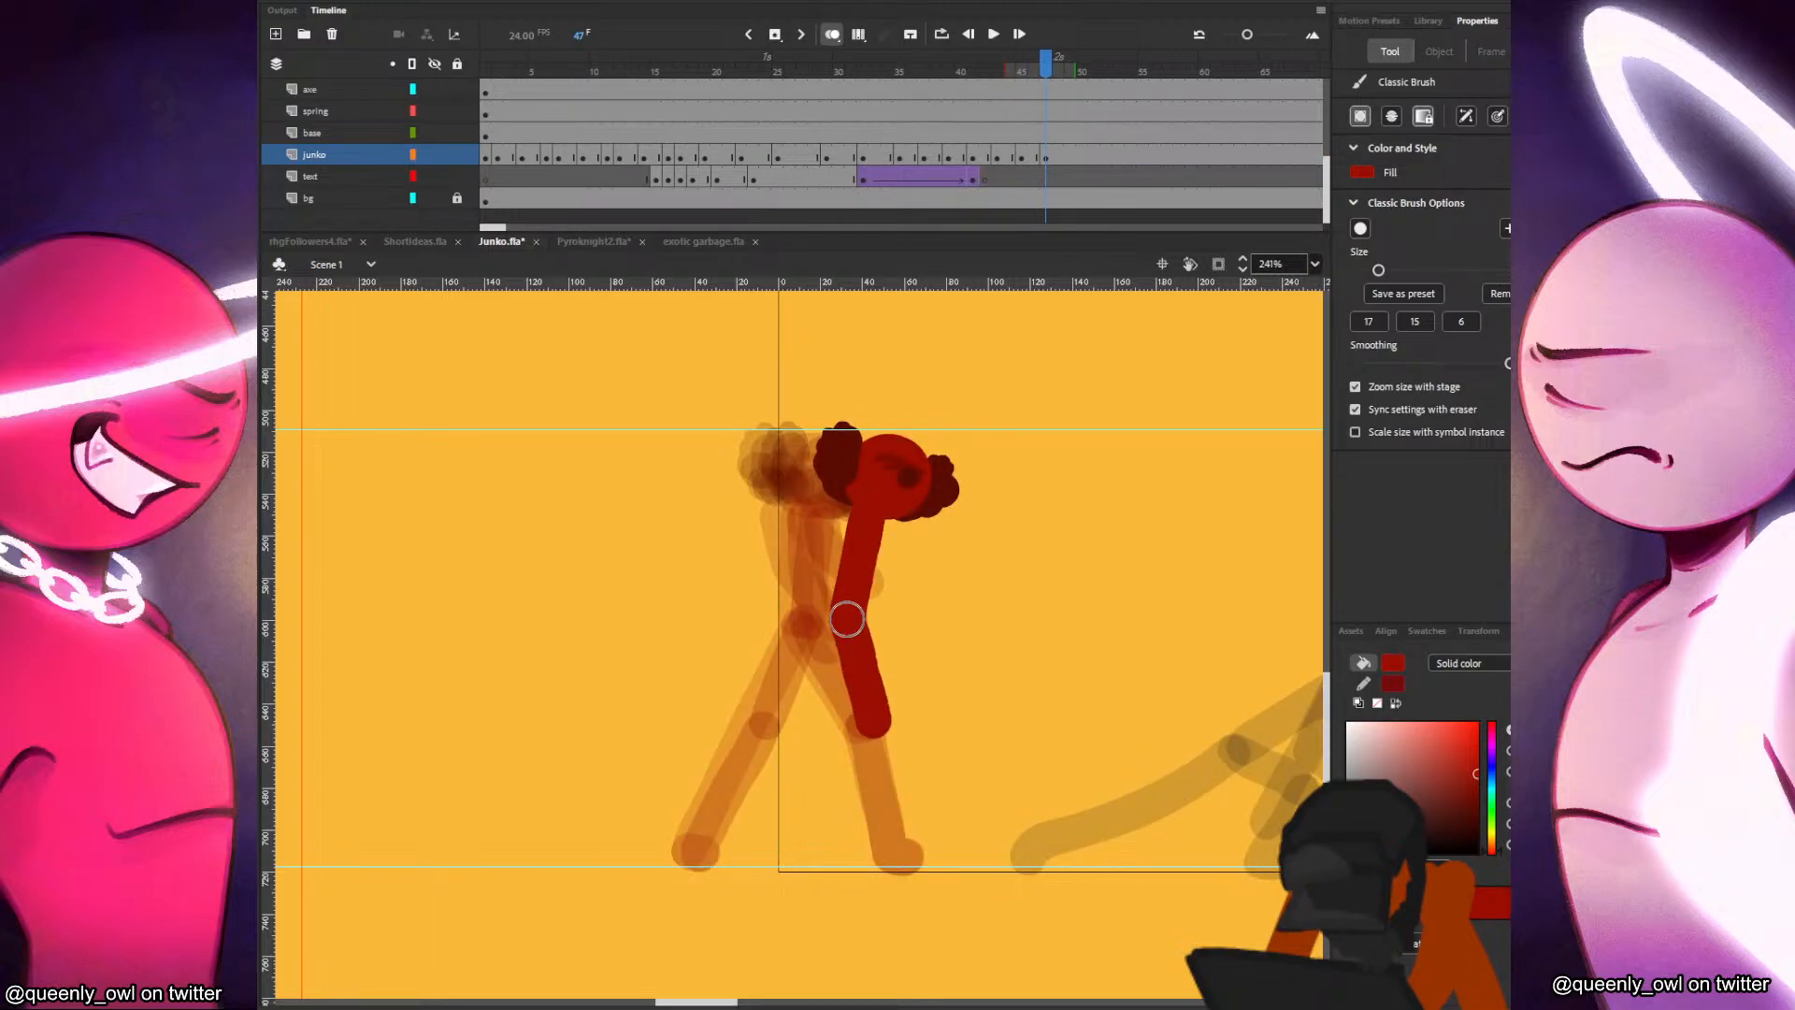
key("ctrl+z")
Brush the front leg at frame 47 from the hips down to the planted foot, comparing it with the previous frame.
mouse_move(847, 618)
left_mouse_down()
mouse_move(884, 719)
mouse_move(899, 870)
left_mouse_up()
key("comma")
key("period")
key("comma")
key("period")
key("comma")
key("period")
Brush the trailing back leg at frame 47, stepping its foot forward from the previous pose.
mouse_move(845, 617)
left_mouse_down()
mouse_move(812, 742)
mouse_move(813, 728)
mouse_move(748, 840)
left_mouse_up()
key("comma")
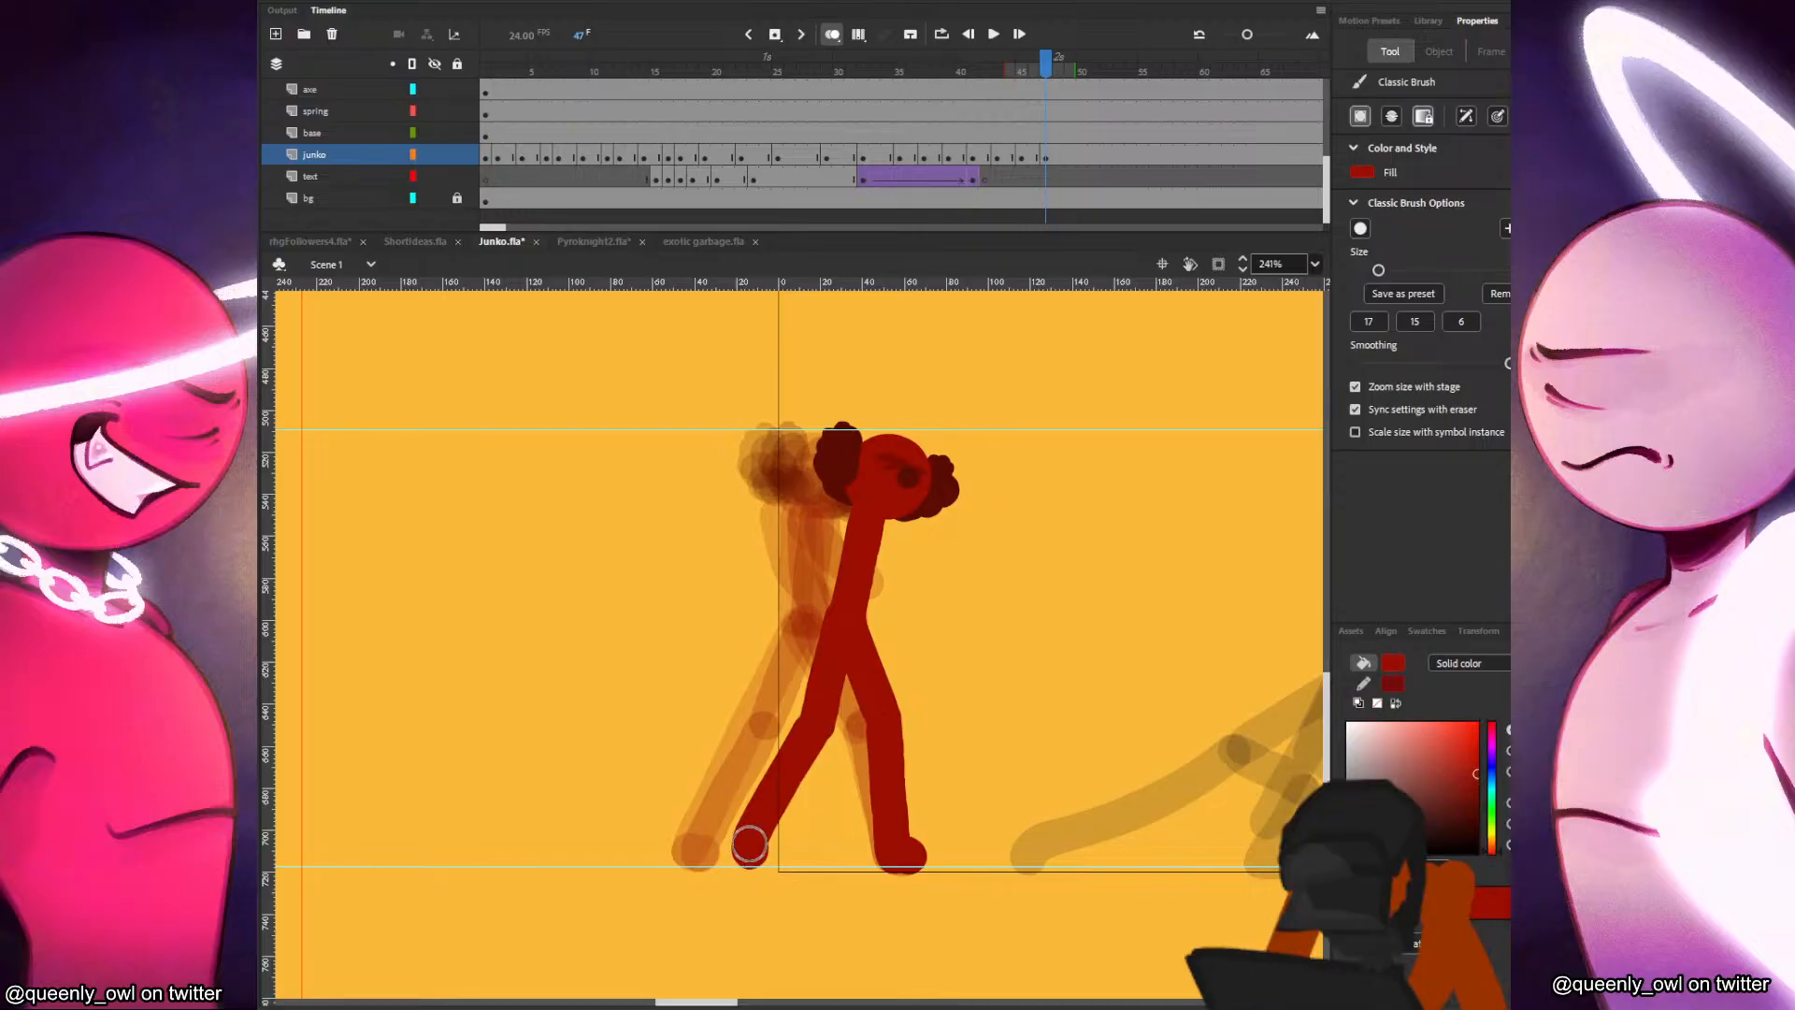
key("period")
Brush in both arms hanging beside the torso at frame 47, redoing the front arm once.
left_click_drag(857, 520, 837, 624)
key("comma")
key("period")
left_click_drag(870, 521, 889, 636)
key("comma")
key("period")
key("ctrl+z")
left_click_drag(873, 515, 874, 573)
key("comma")
key("period")
Replay the animation, then lengthen the junko layer's poses at frames 42 and 44 by one frame each.
left_click(744, 112)
key("Return")
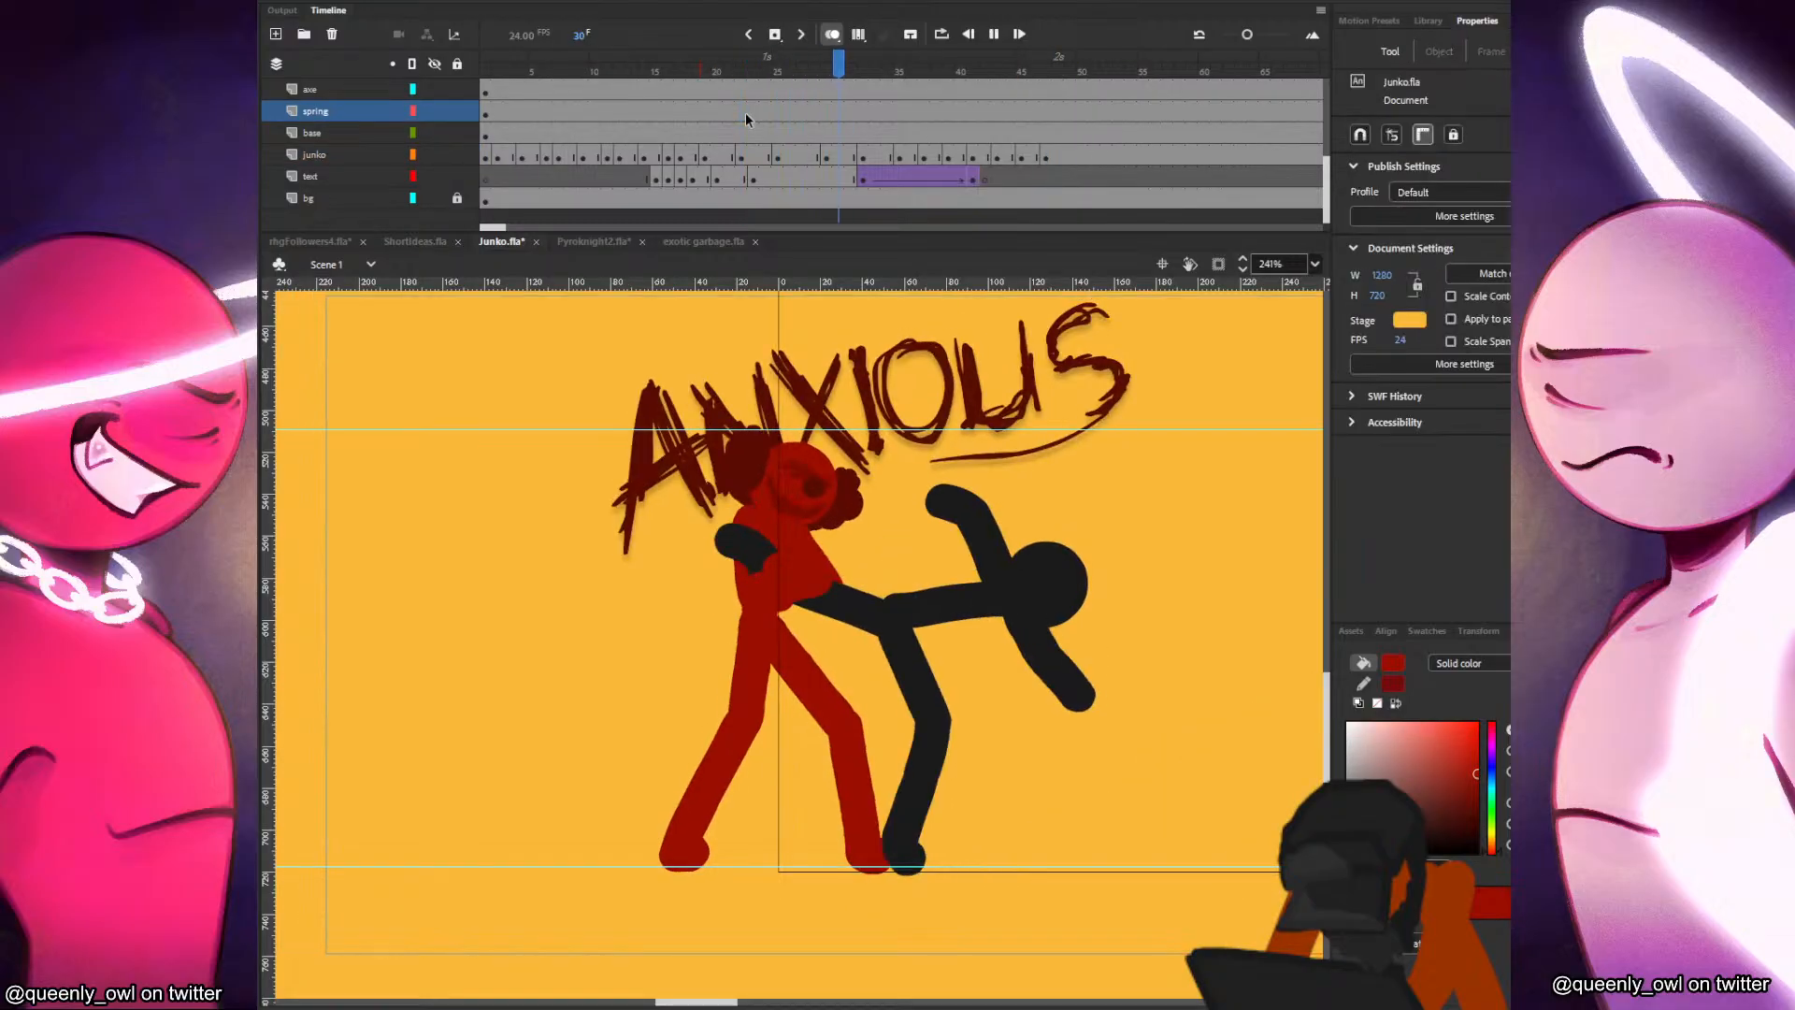
left_click(973, 130)
left_click(985, 160)
key("F5")
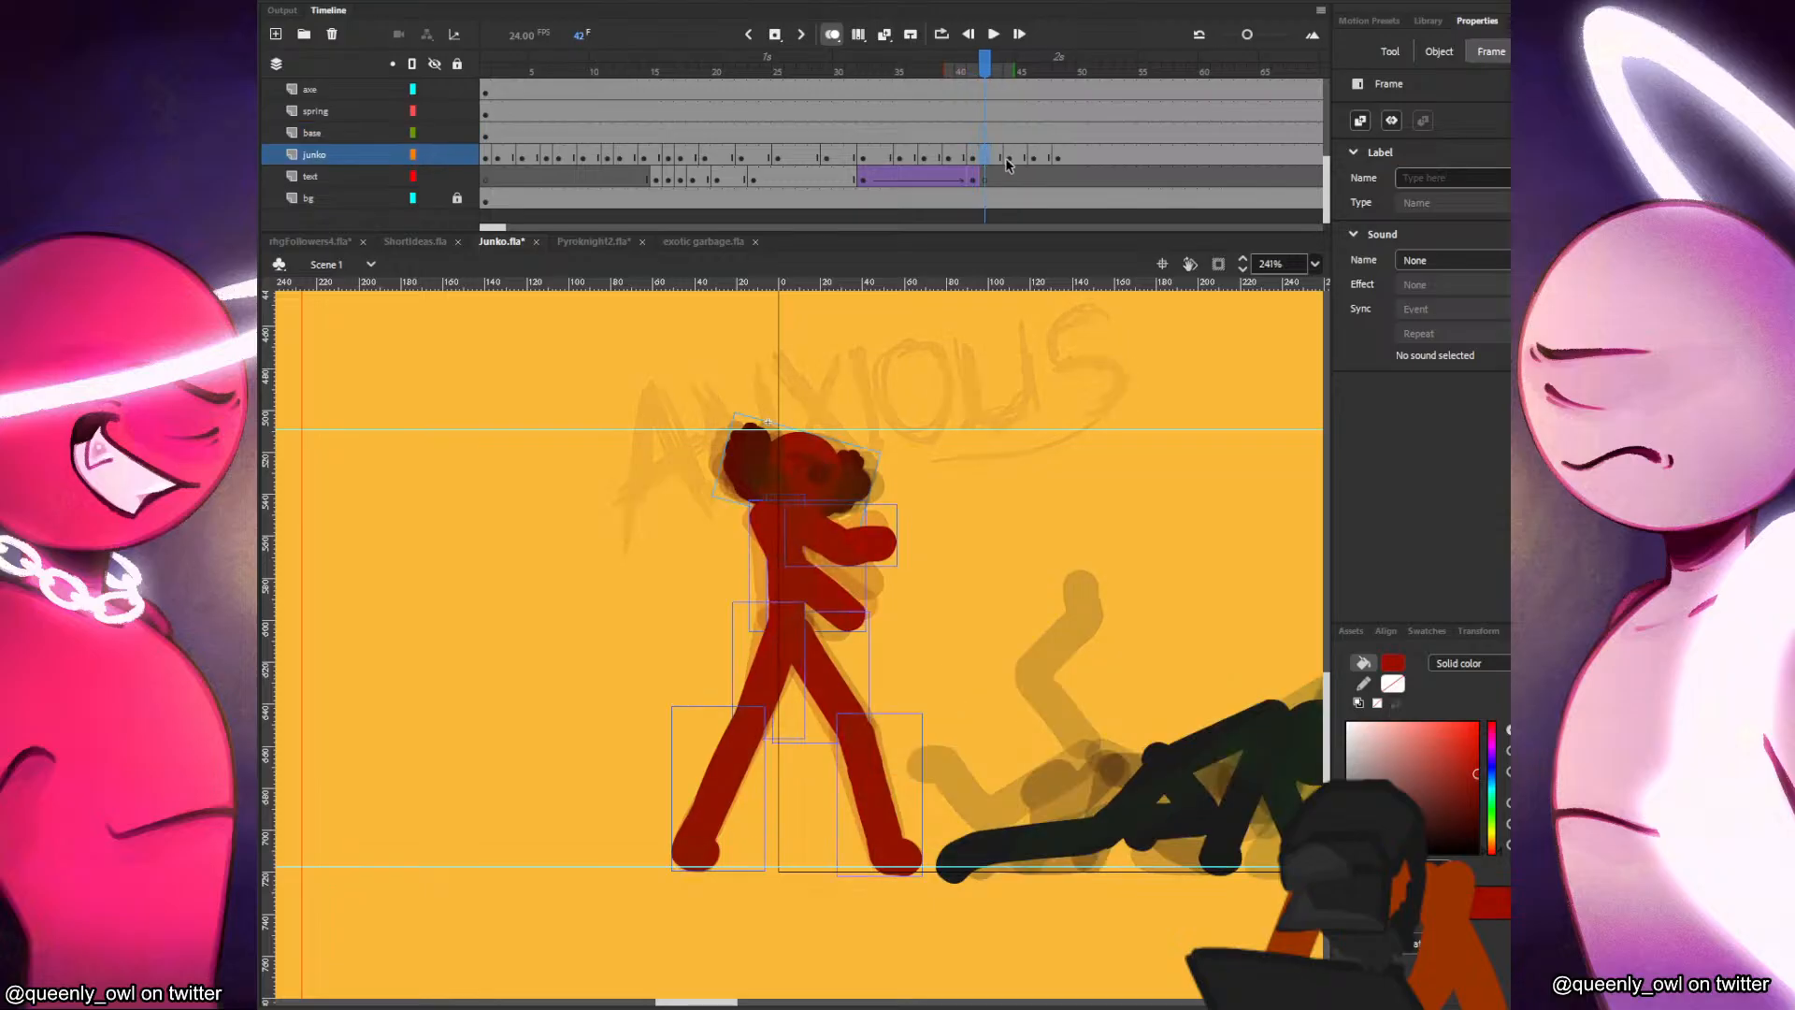
left_click(1010, 160)
key("F5")
Check the retimed junko poses up to frame 49, replay the section leading into them, and save the file.
left_click(1049, 160)
left_click(1064, 157)
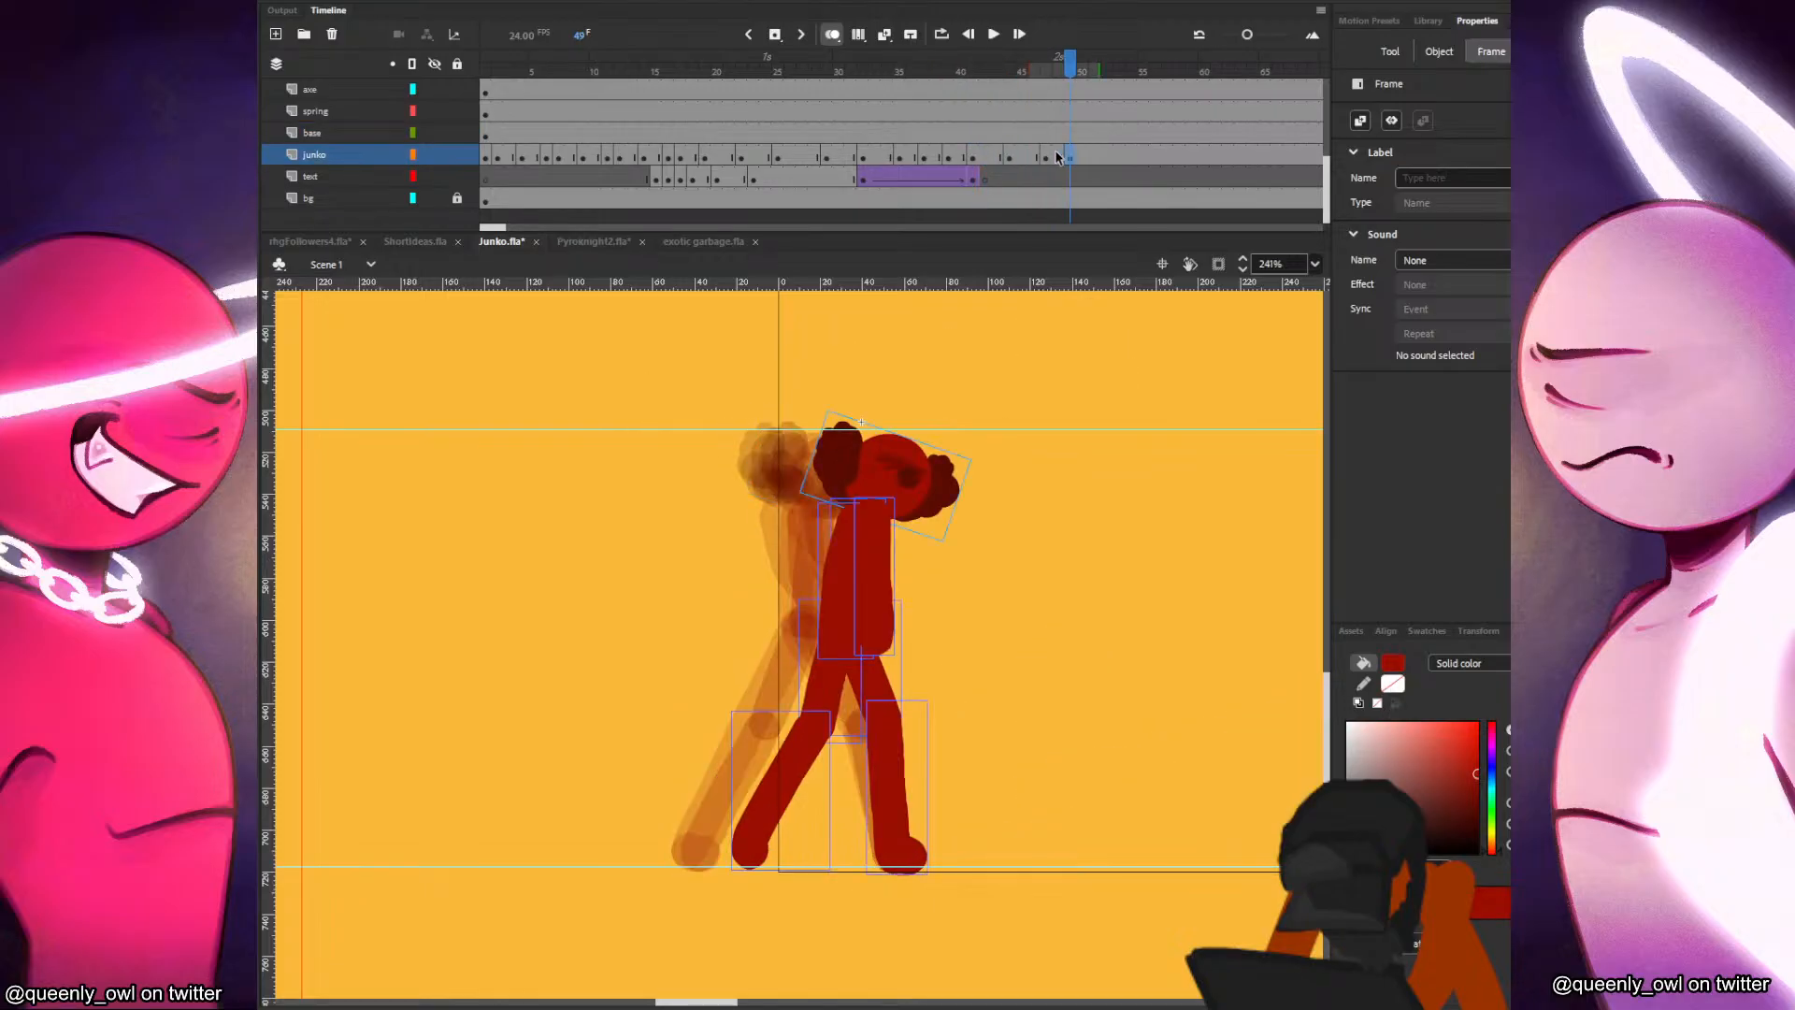
left_click(960, 157)
left_click(937, 157)
left_click(960, 155)
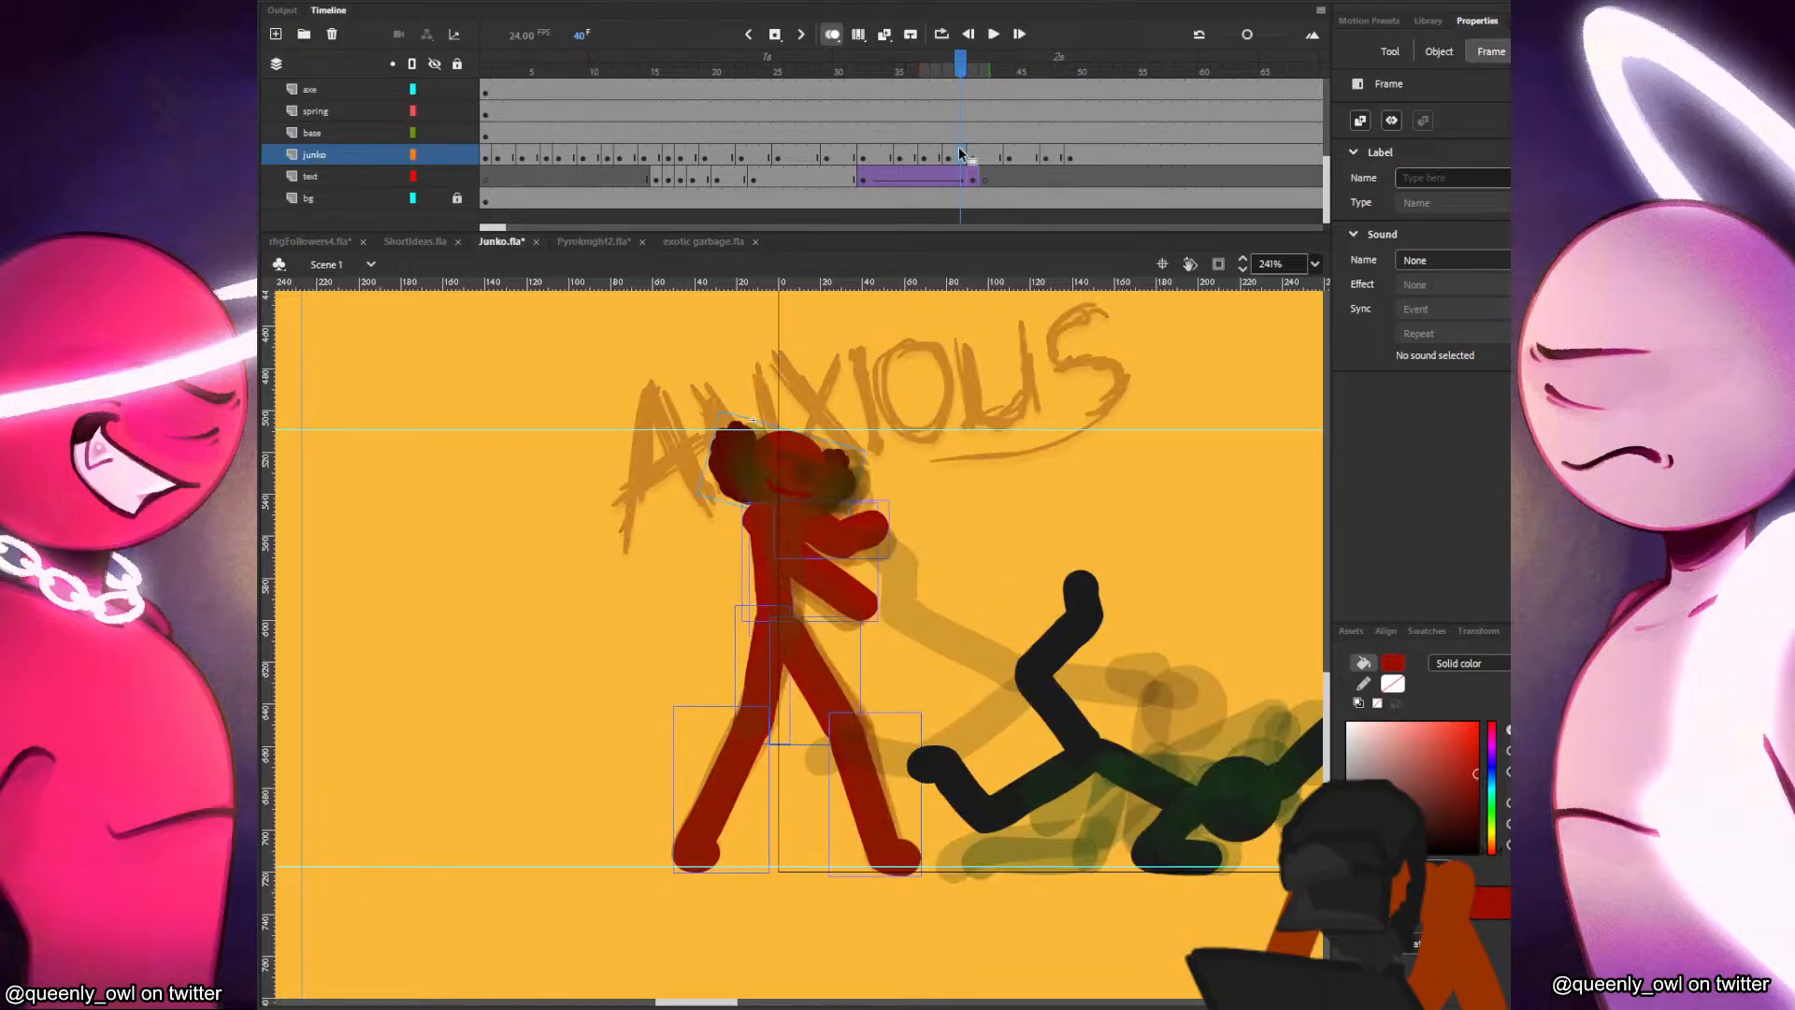
left_click(971, 156)
left_click(798, 113)
key("Return")
left_click(856, 131)
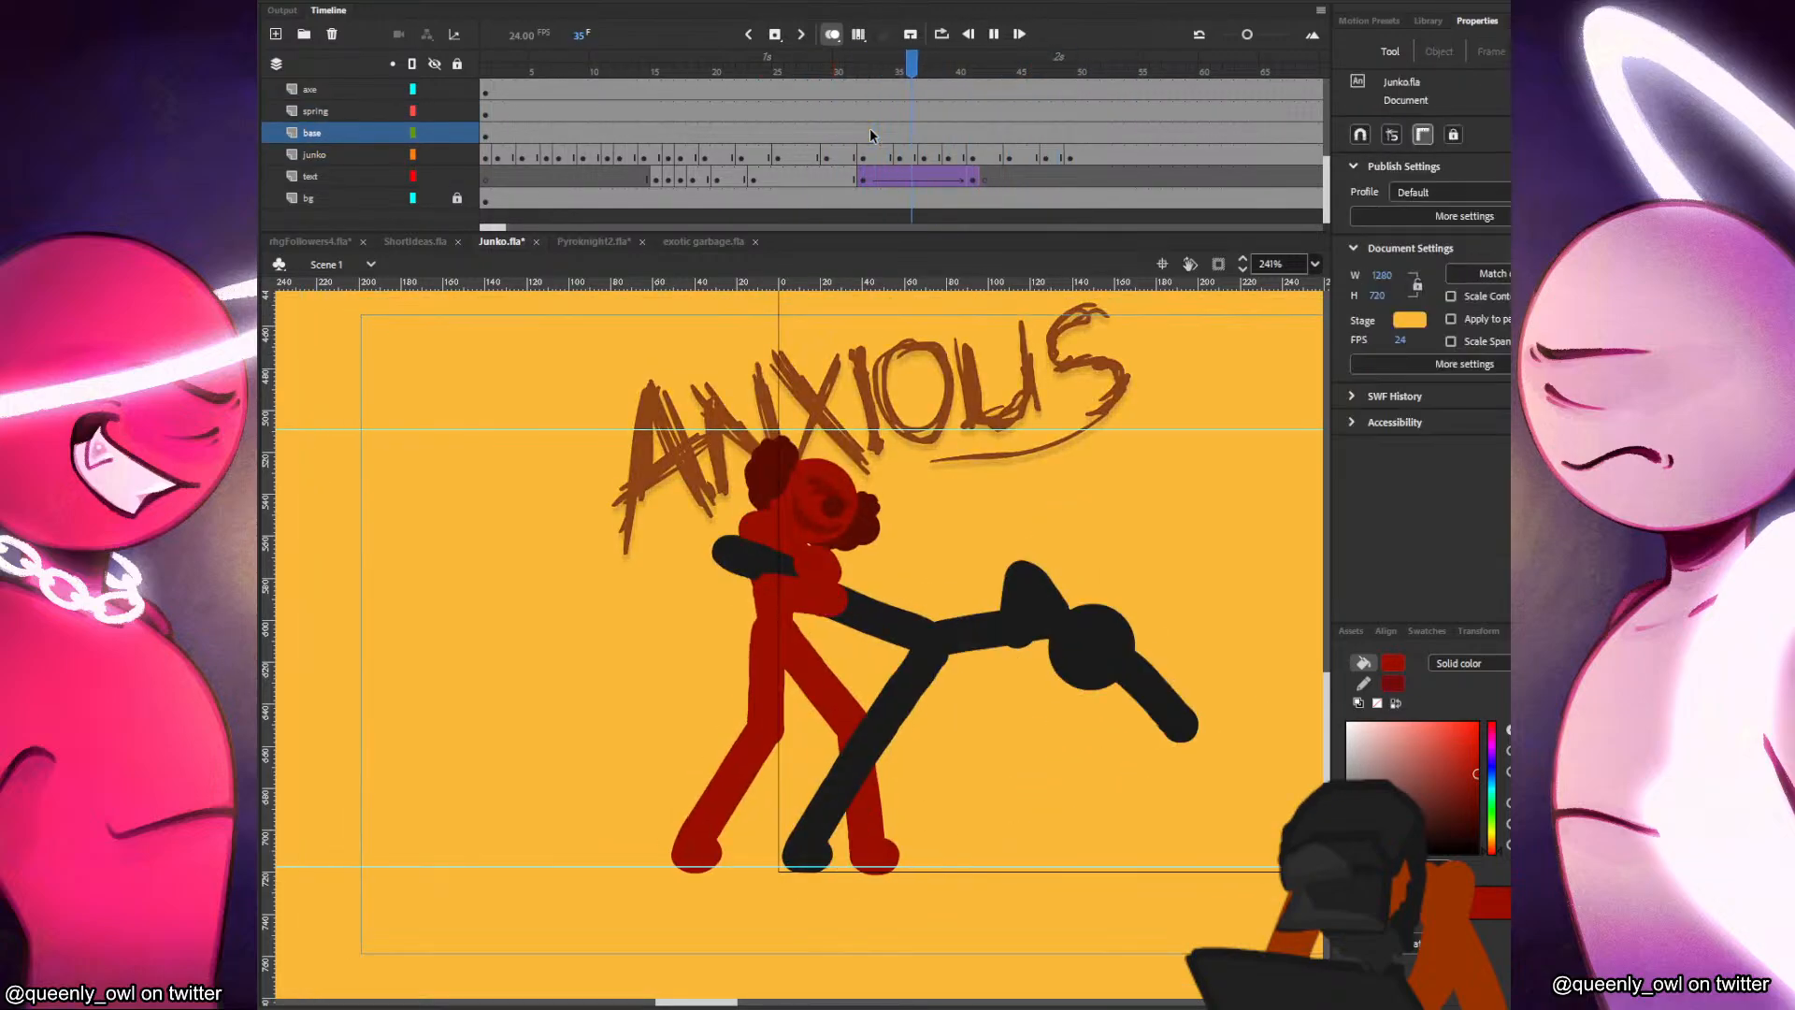
left_click(842, 134)
key("ctrl+s")
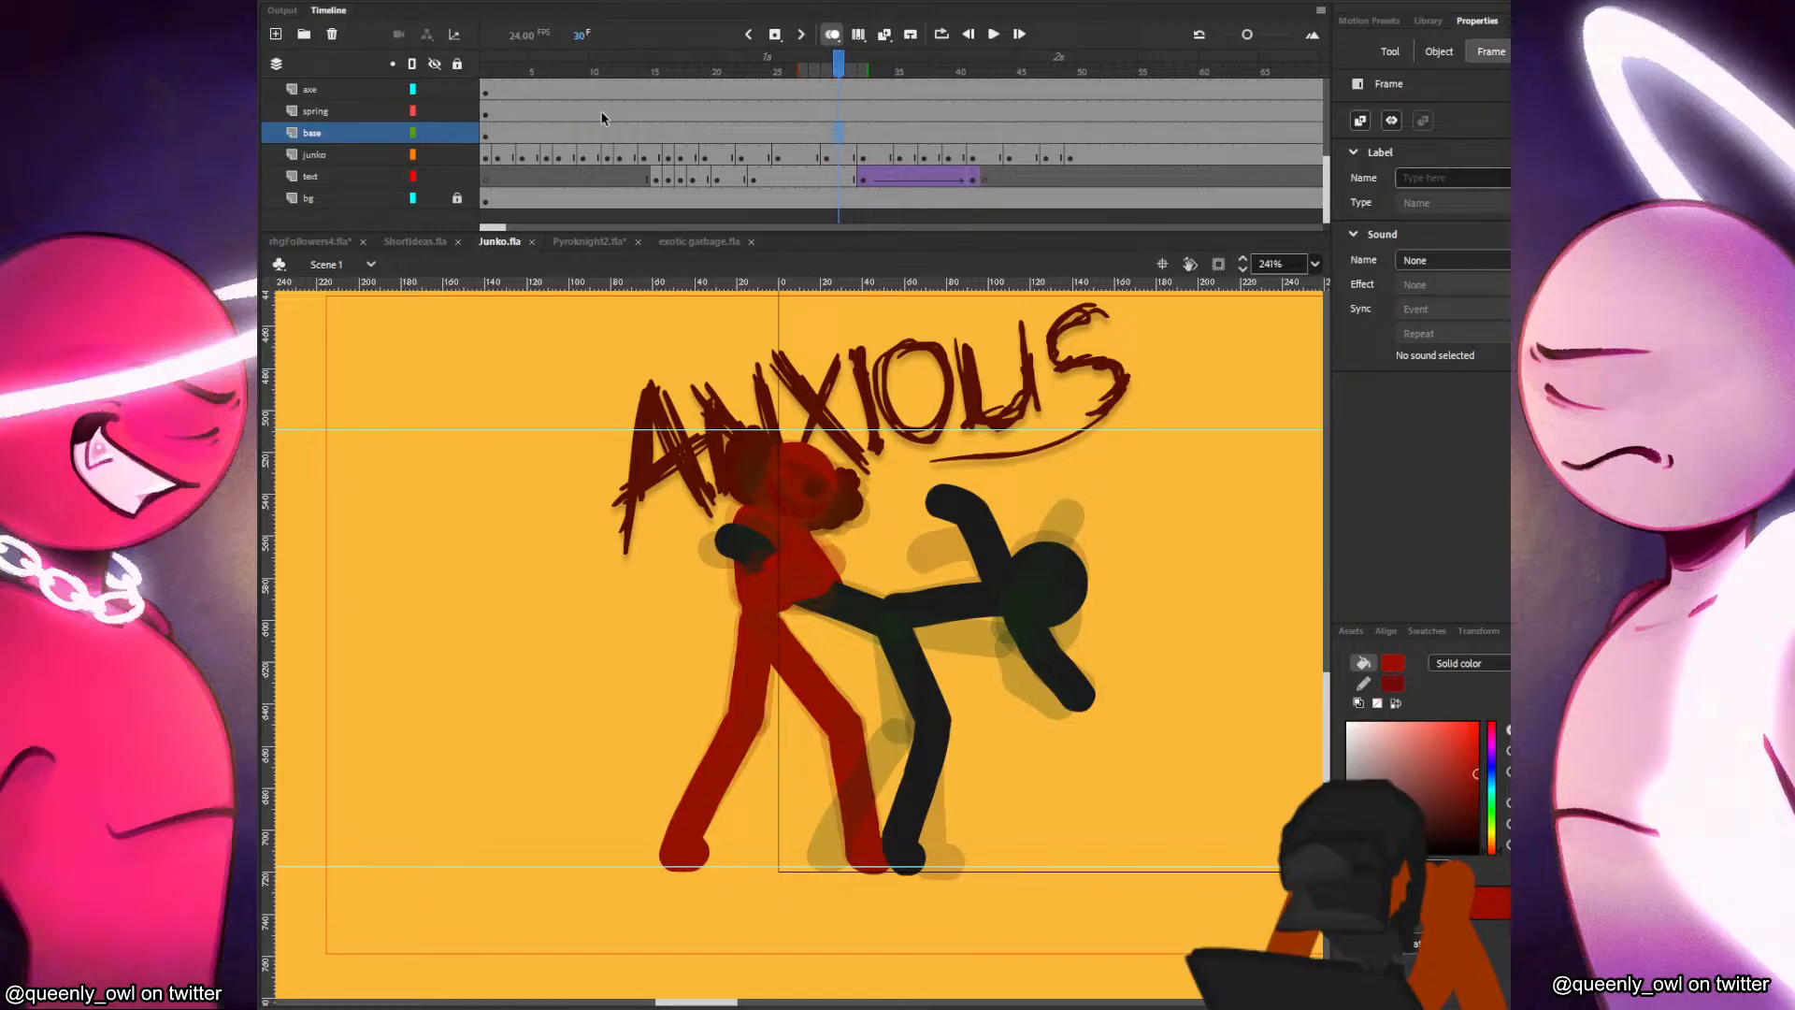
Replay the fight from frame 1, replay its later section once more, and stop at frame 33.
left_click(481, 122)
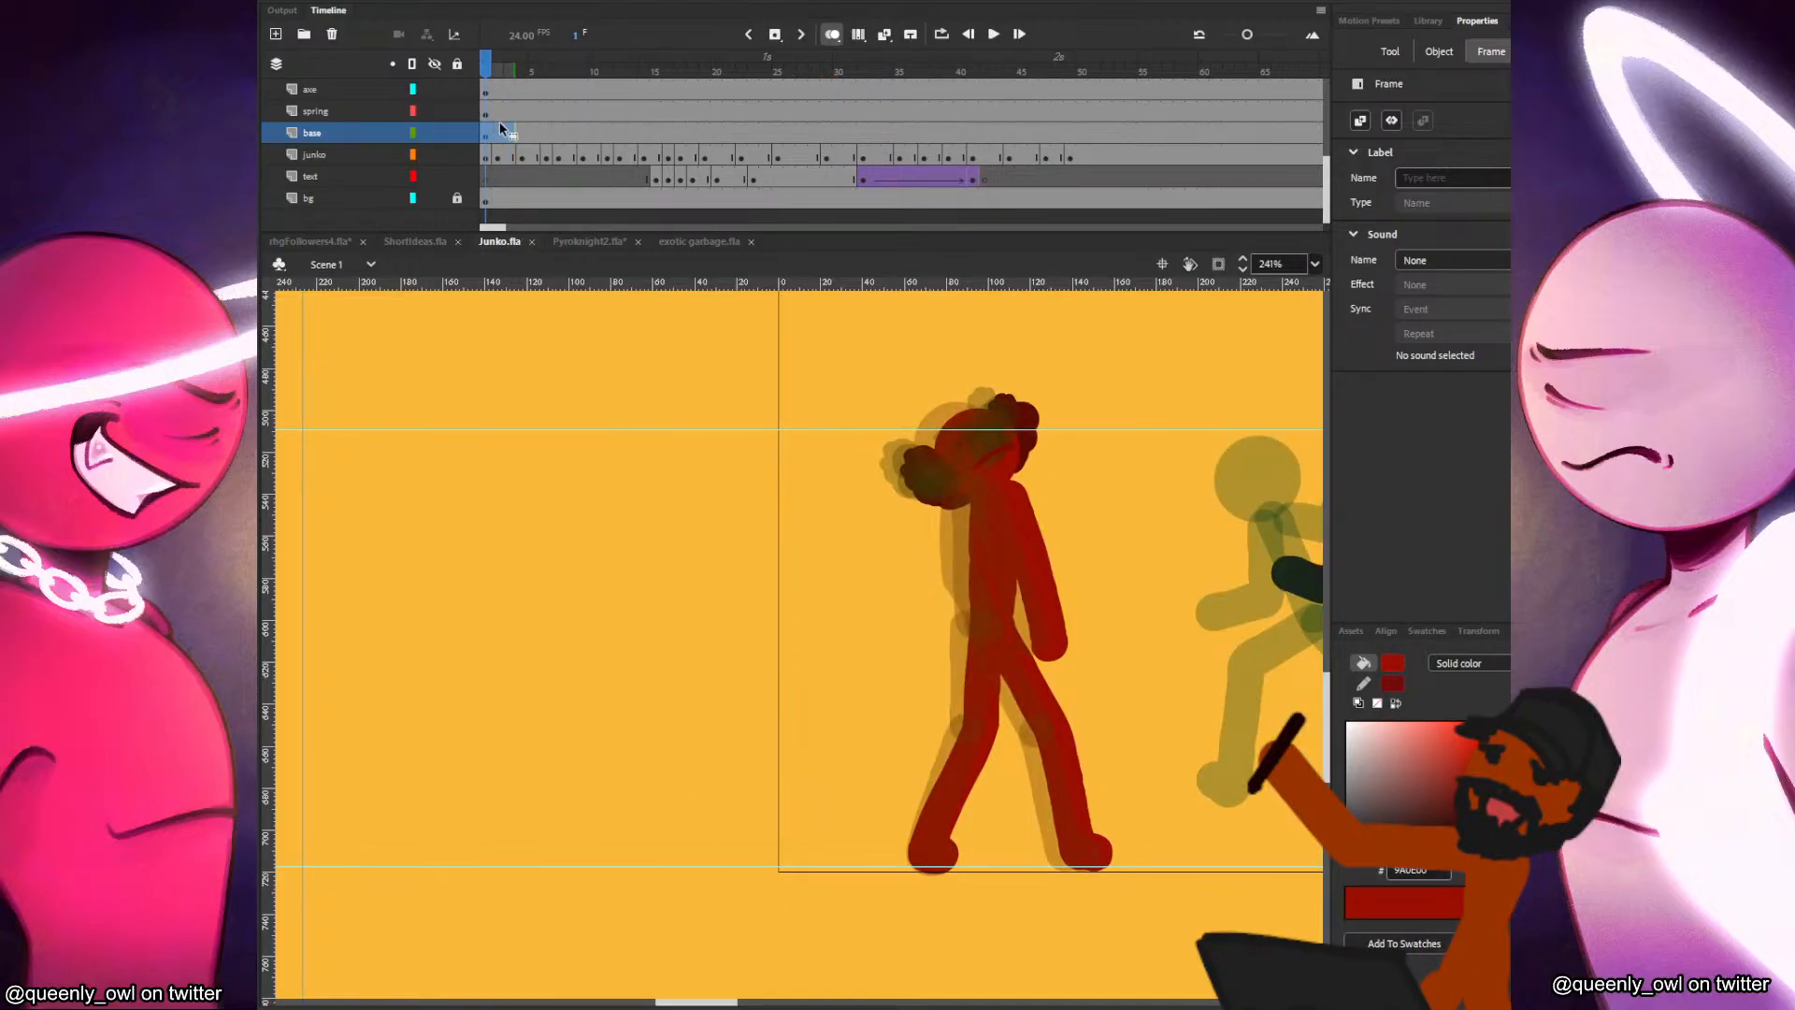
key("Return")
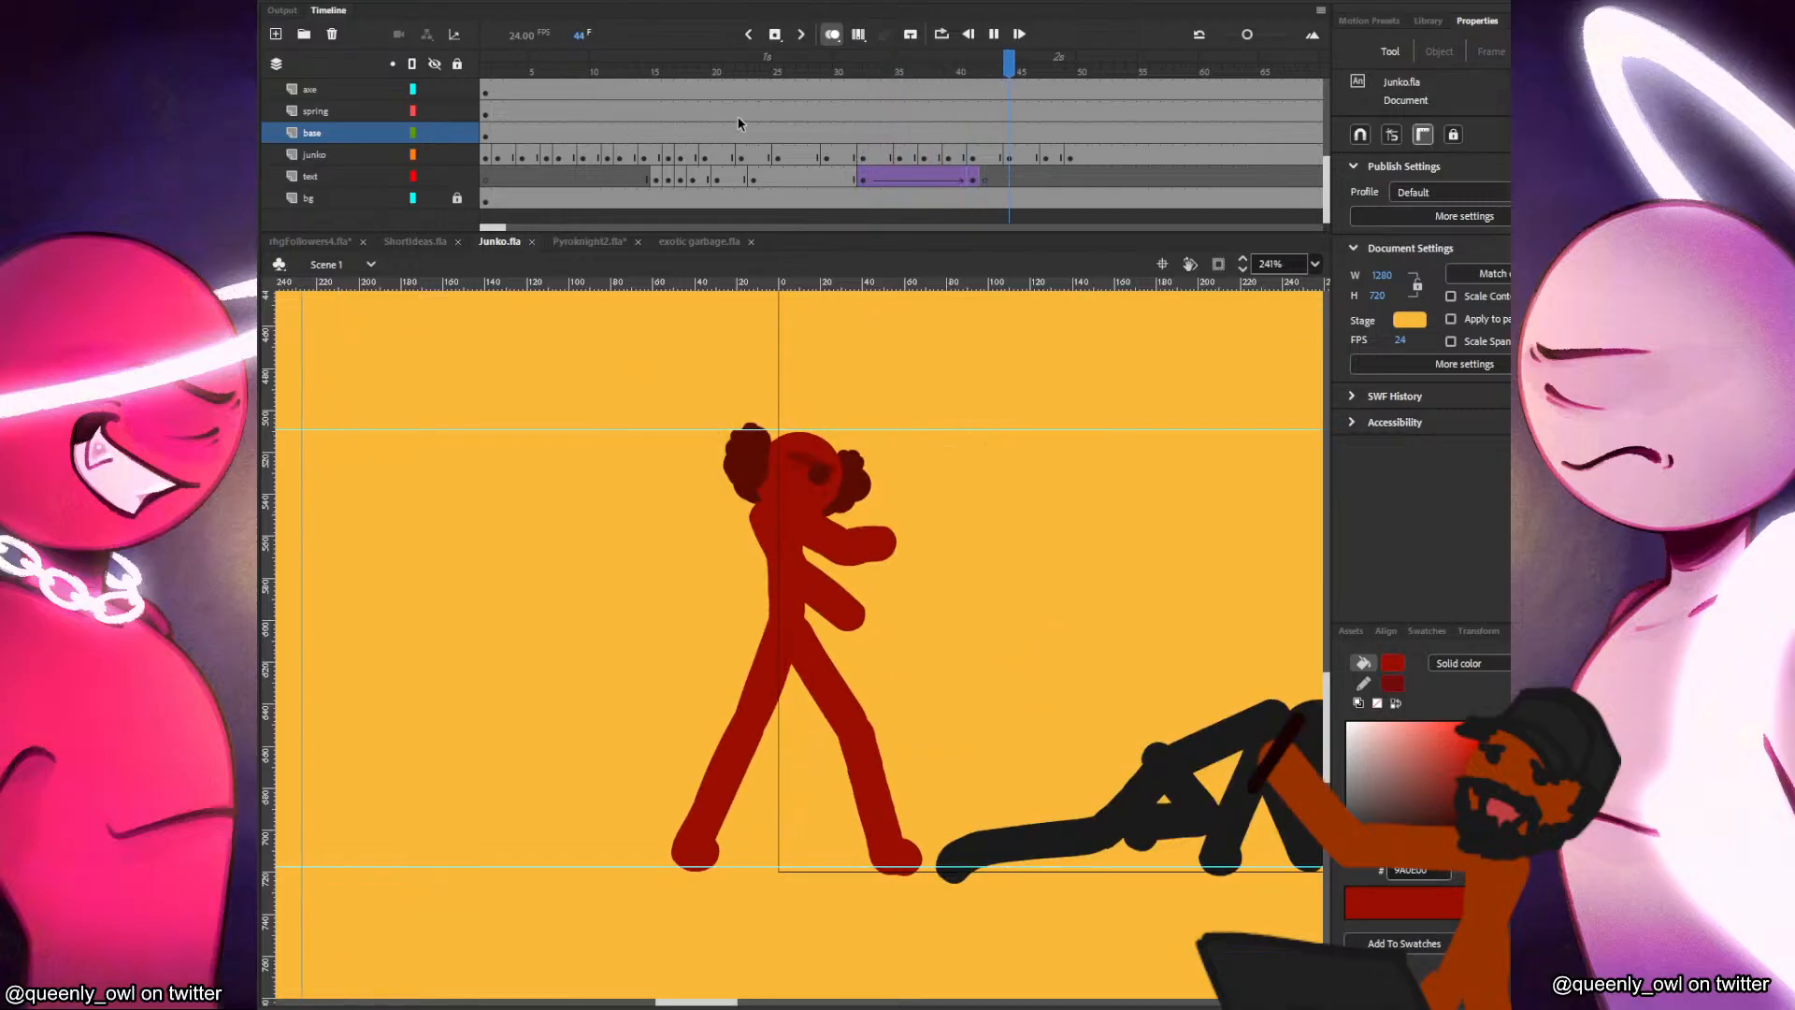
left_click(827, 113)
key("Return")
left_click(879, 120)
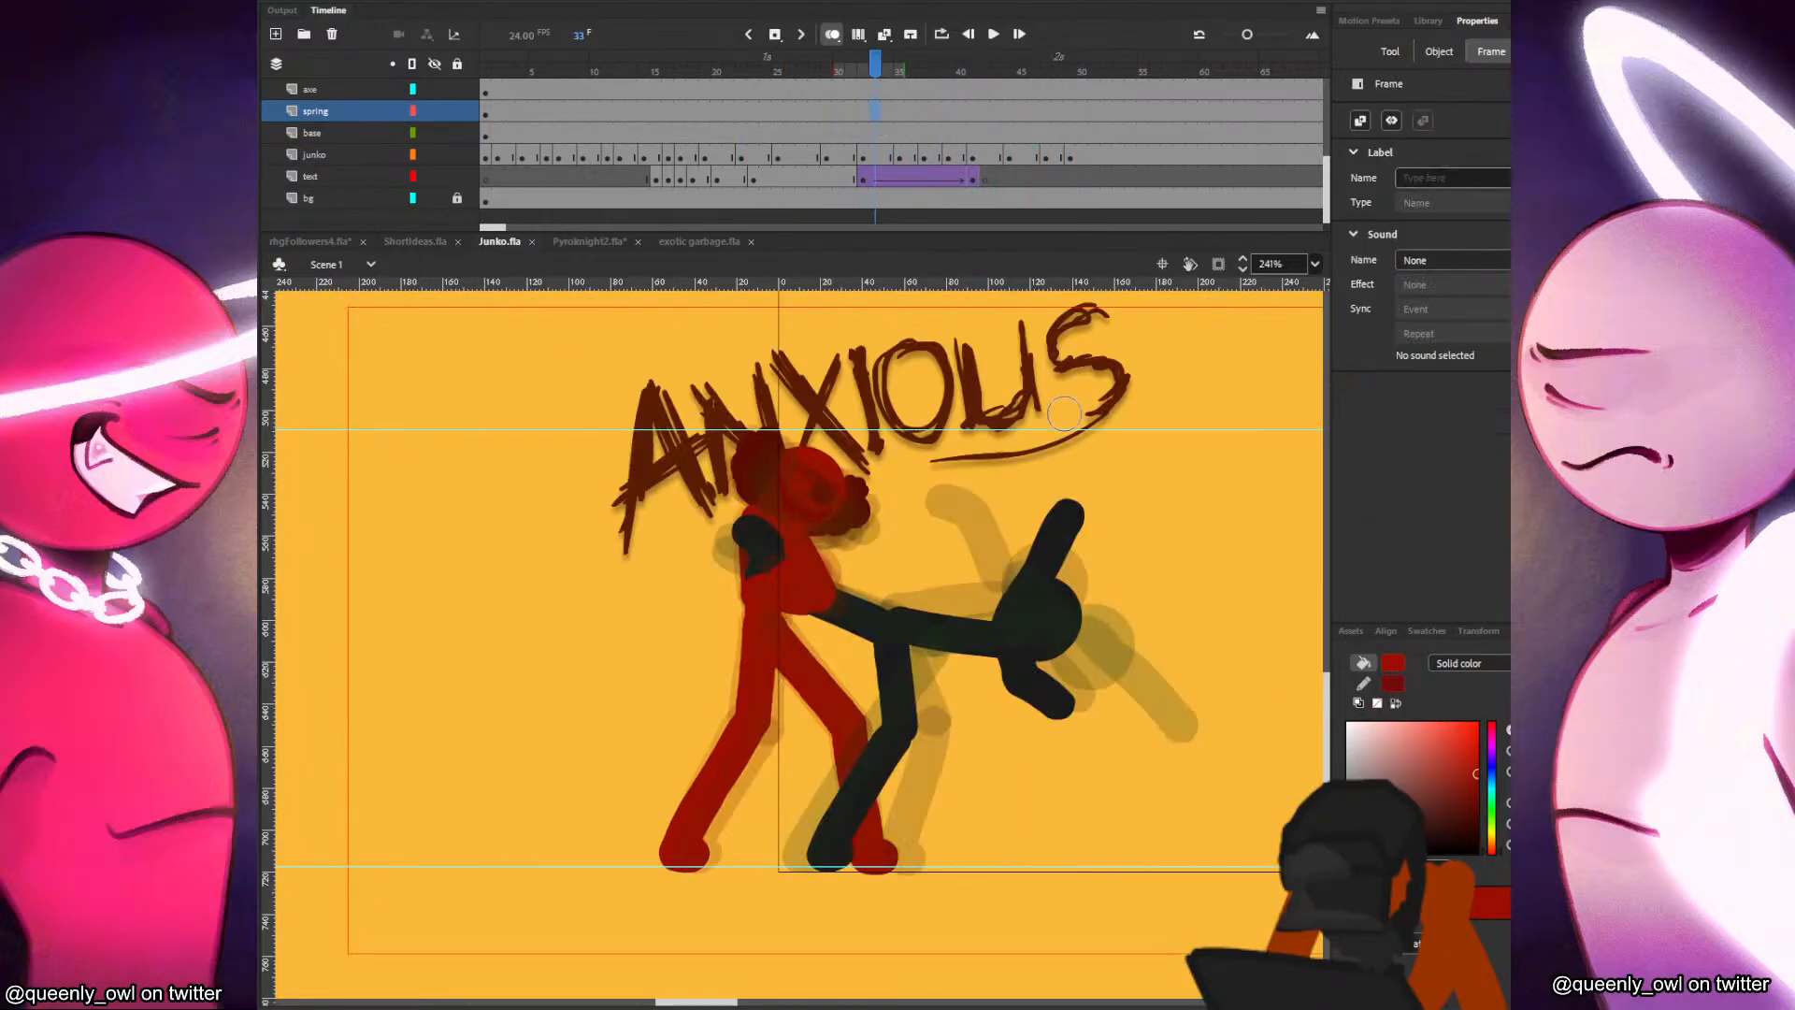
Lengthen the baddy layer's pose at frame 41 and insert a blank keyframe at frame 43.
left_click(970, 181)
left_click_drag(1253, 700, 1104, 655)
left_click(1136, 727)
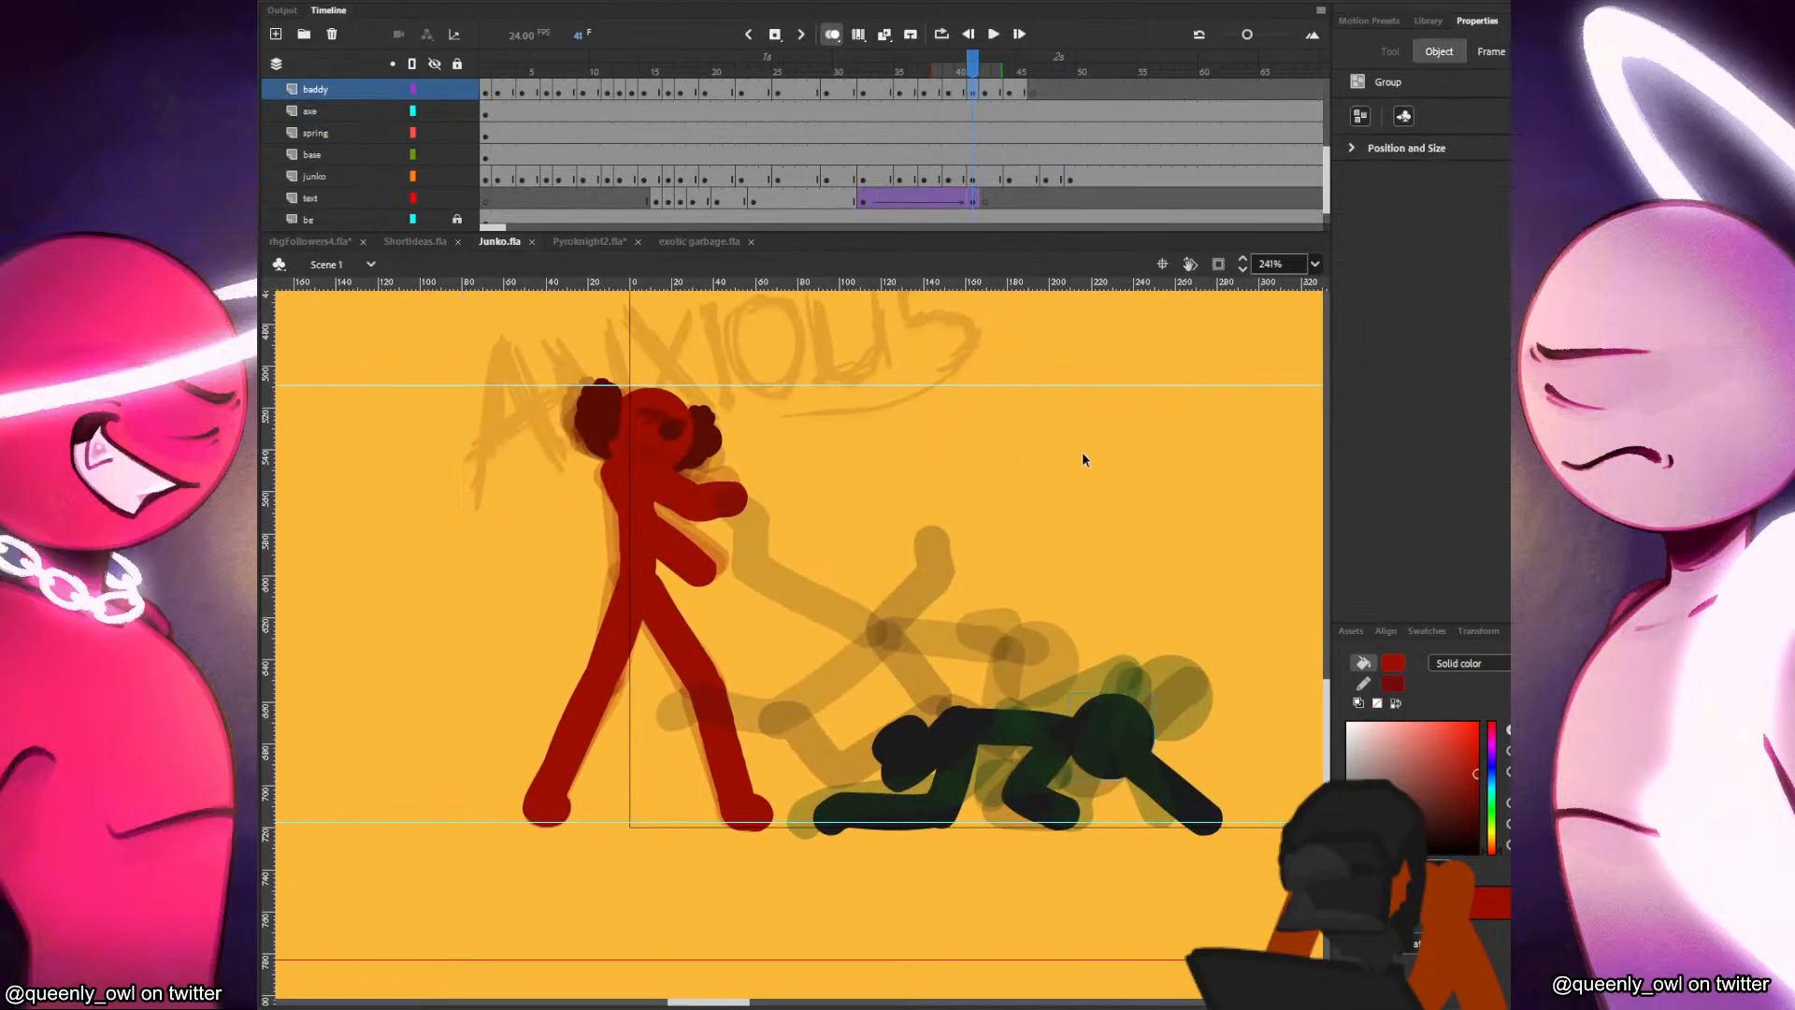
left_click(982, 94)
left_click(951, 91)
left_click(964, 89)
left_click(970, 93)
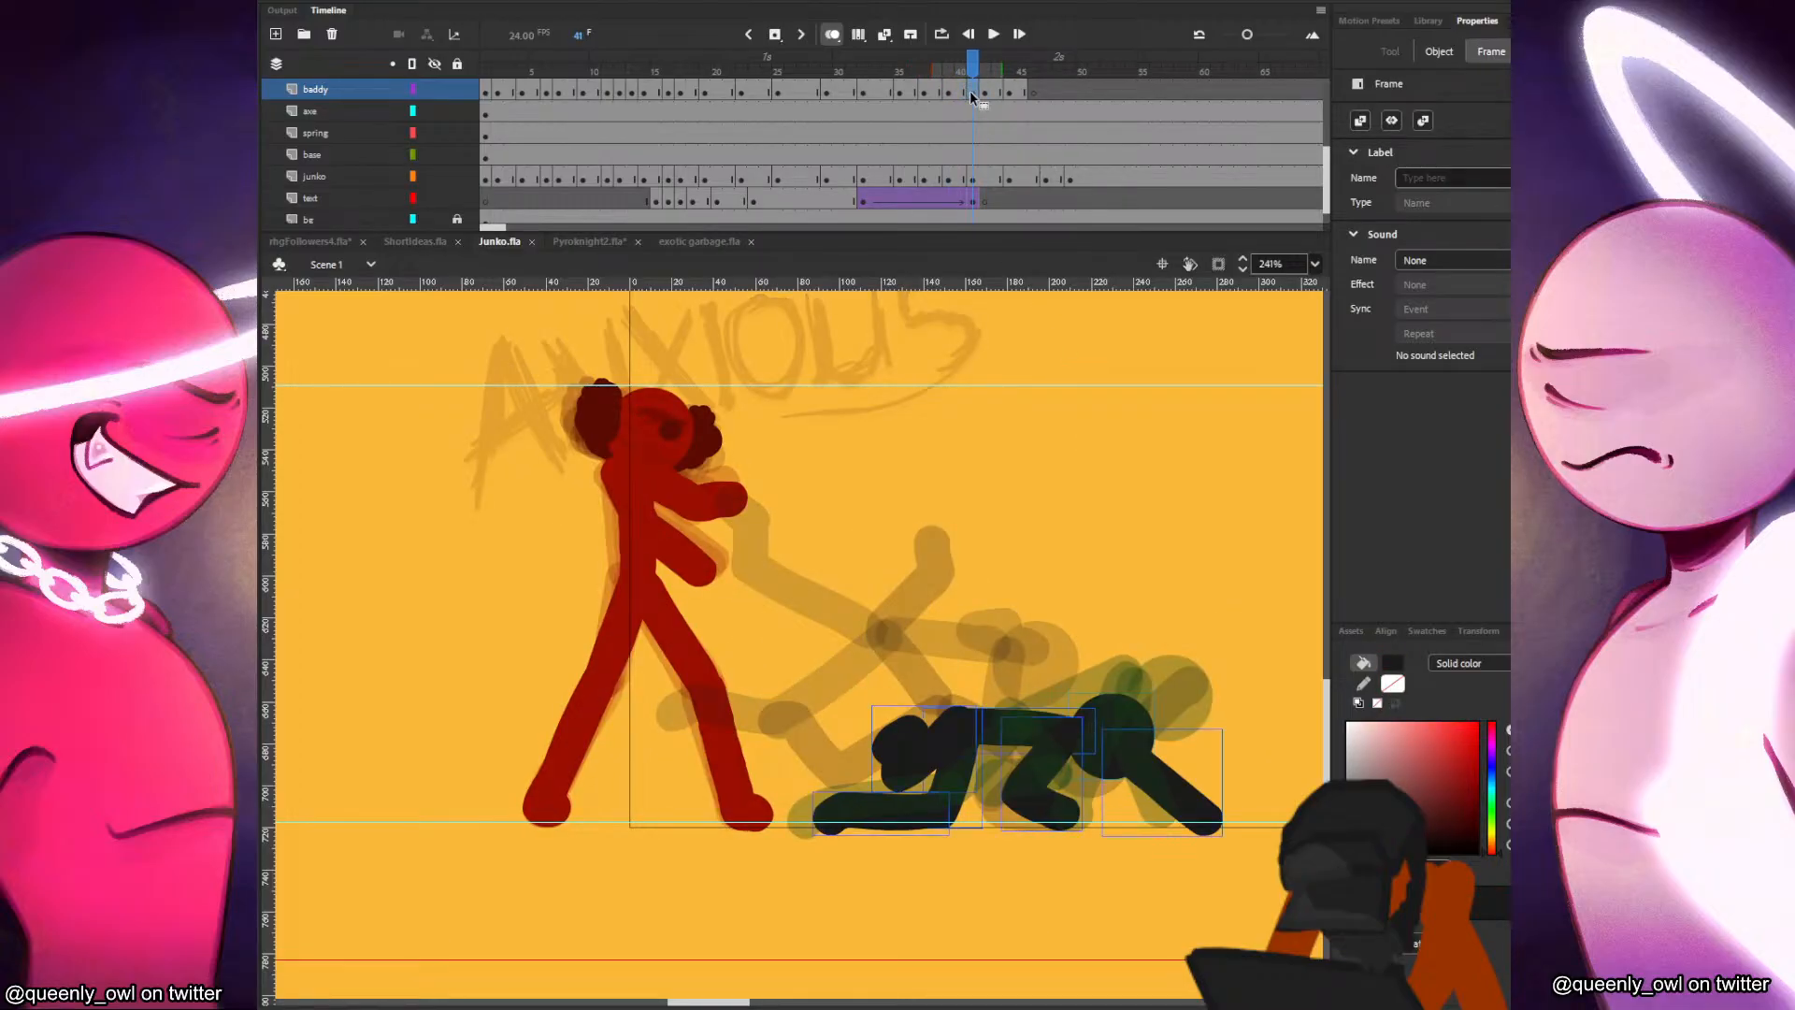
key("F5")
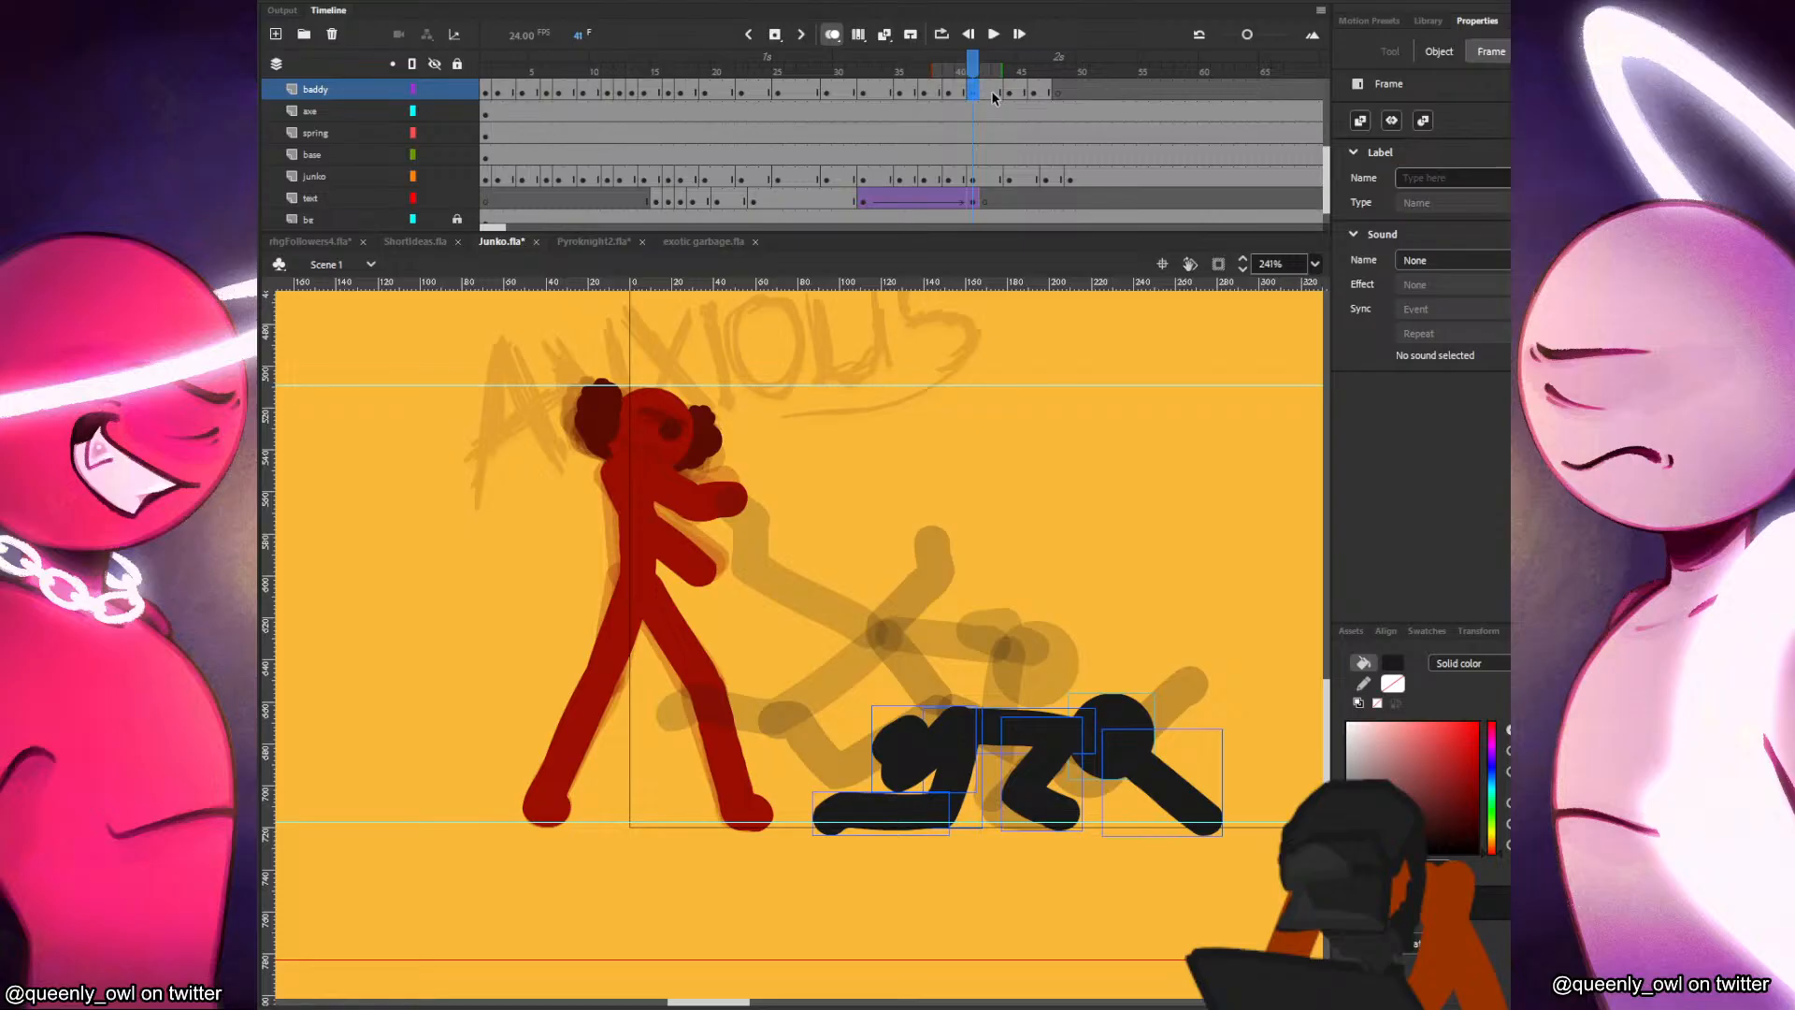
key("F5")
left_click(995, 94)
key("F7")
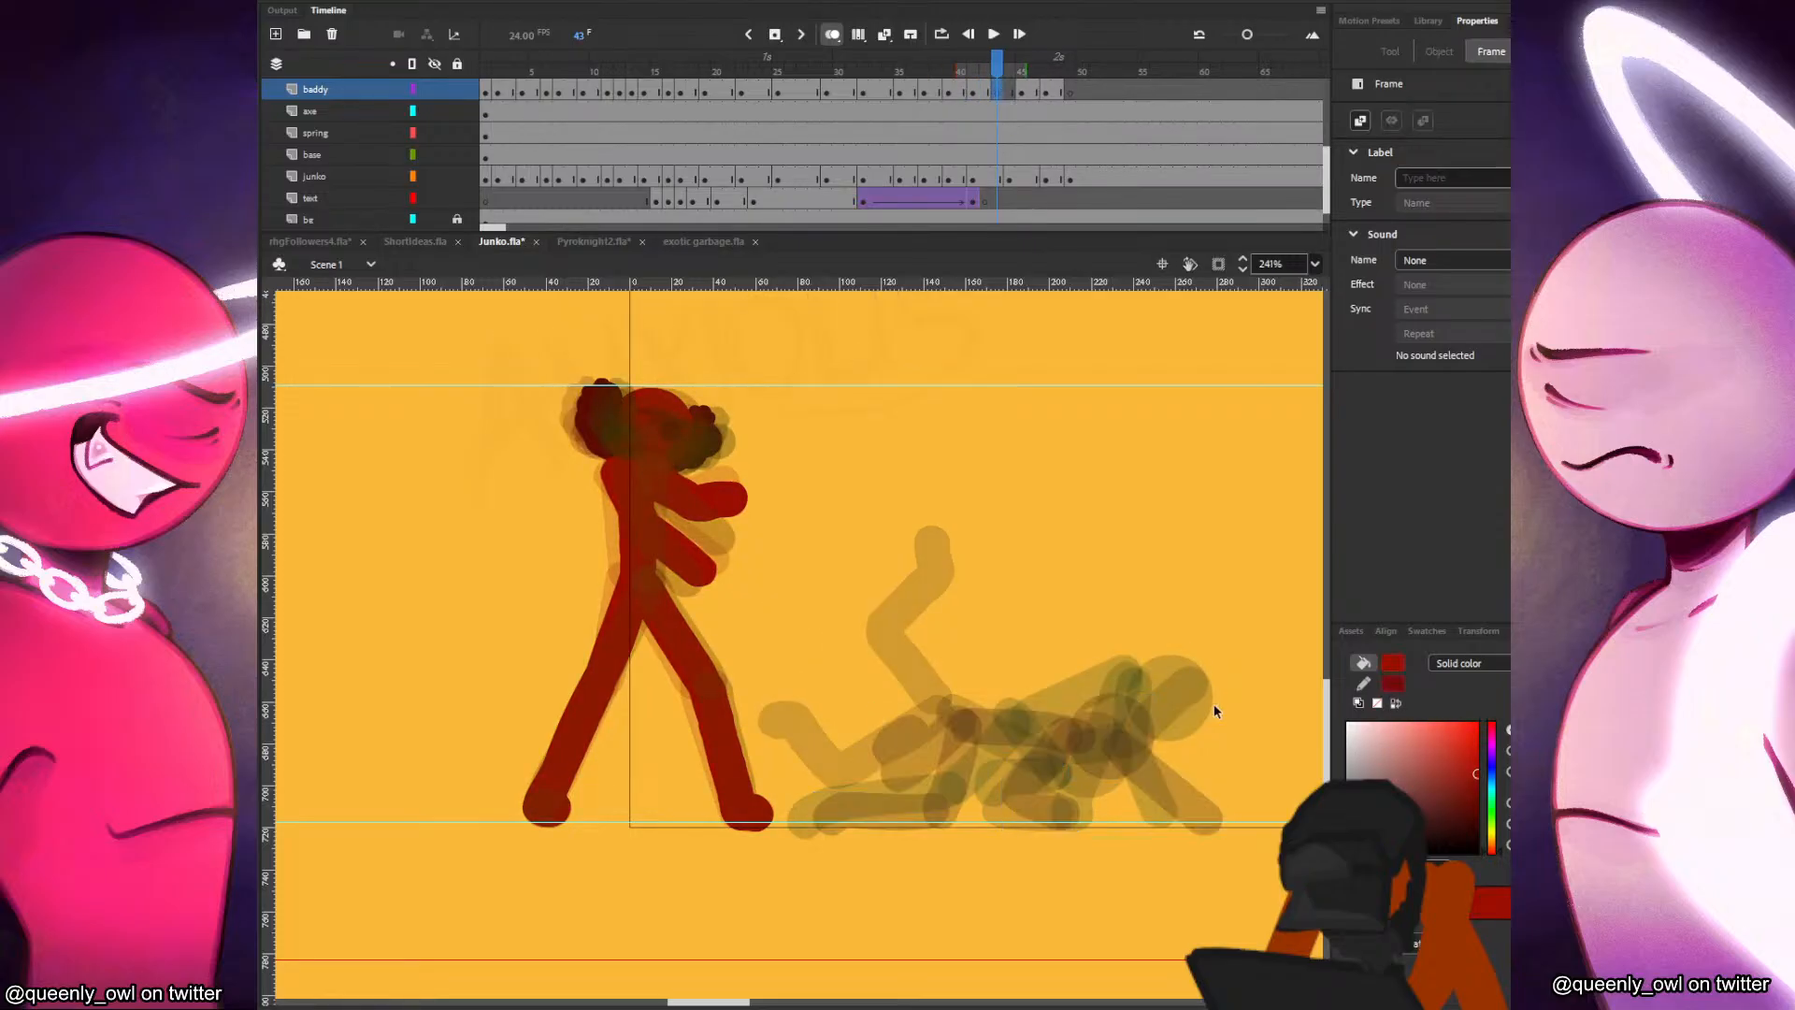
Copy the black figure's head from frame 42 in place to frame 43, shift it up and forward, and sample its dark fill.
left_click_drag(1104, 713, 998, 699)
left_click(1006, 703)
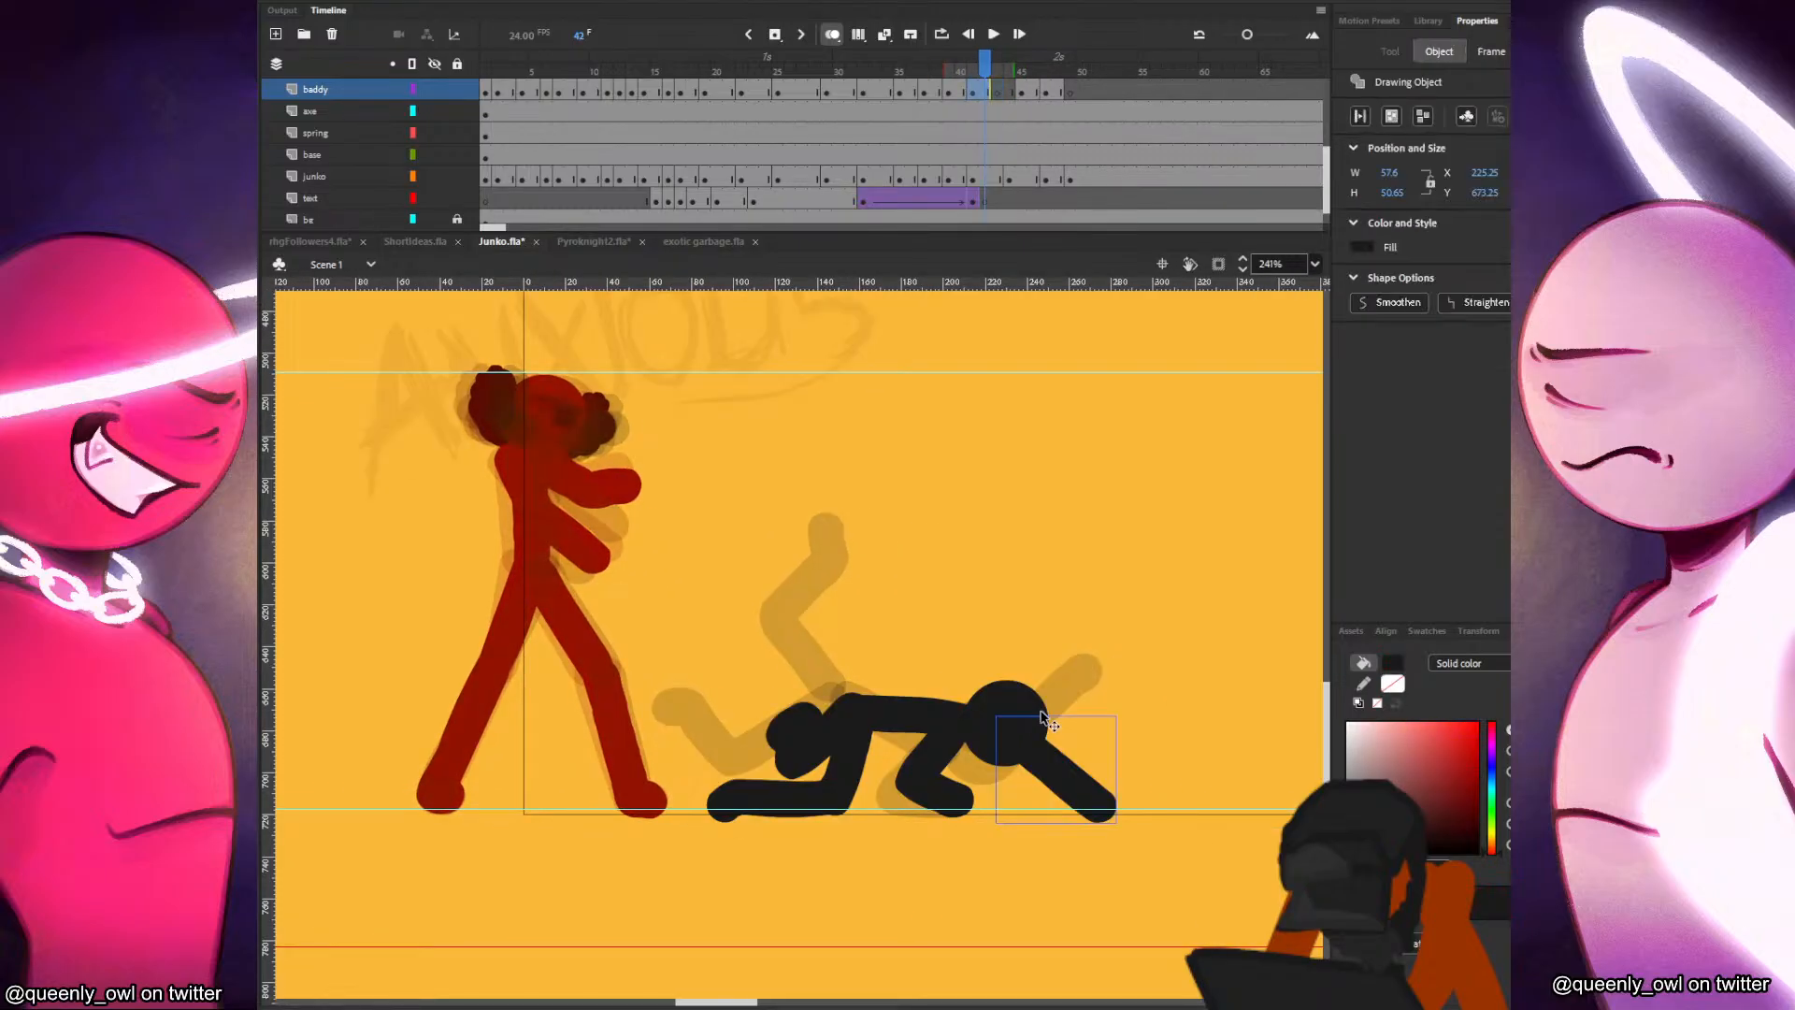
key("ctrl+c")
key(".")
right_click(1079, 676)
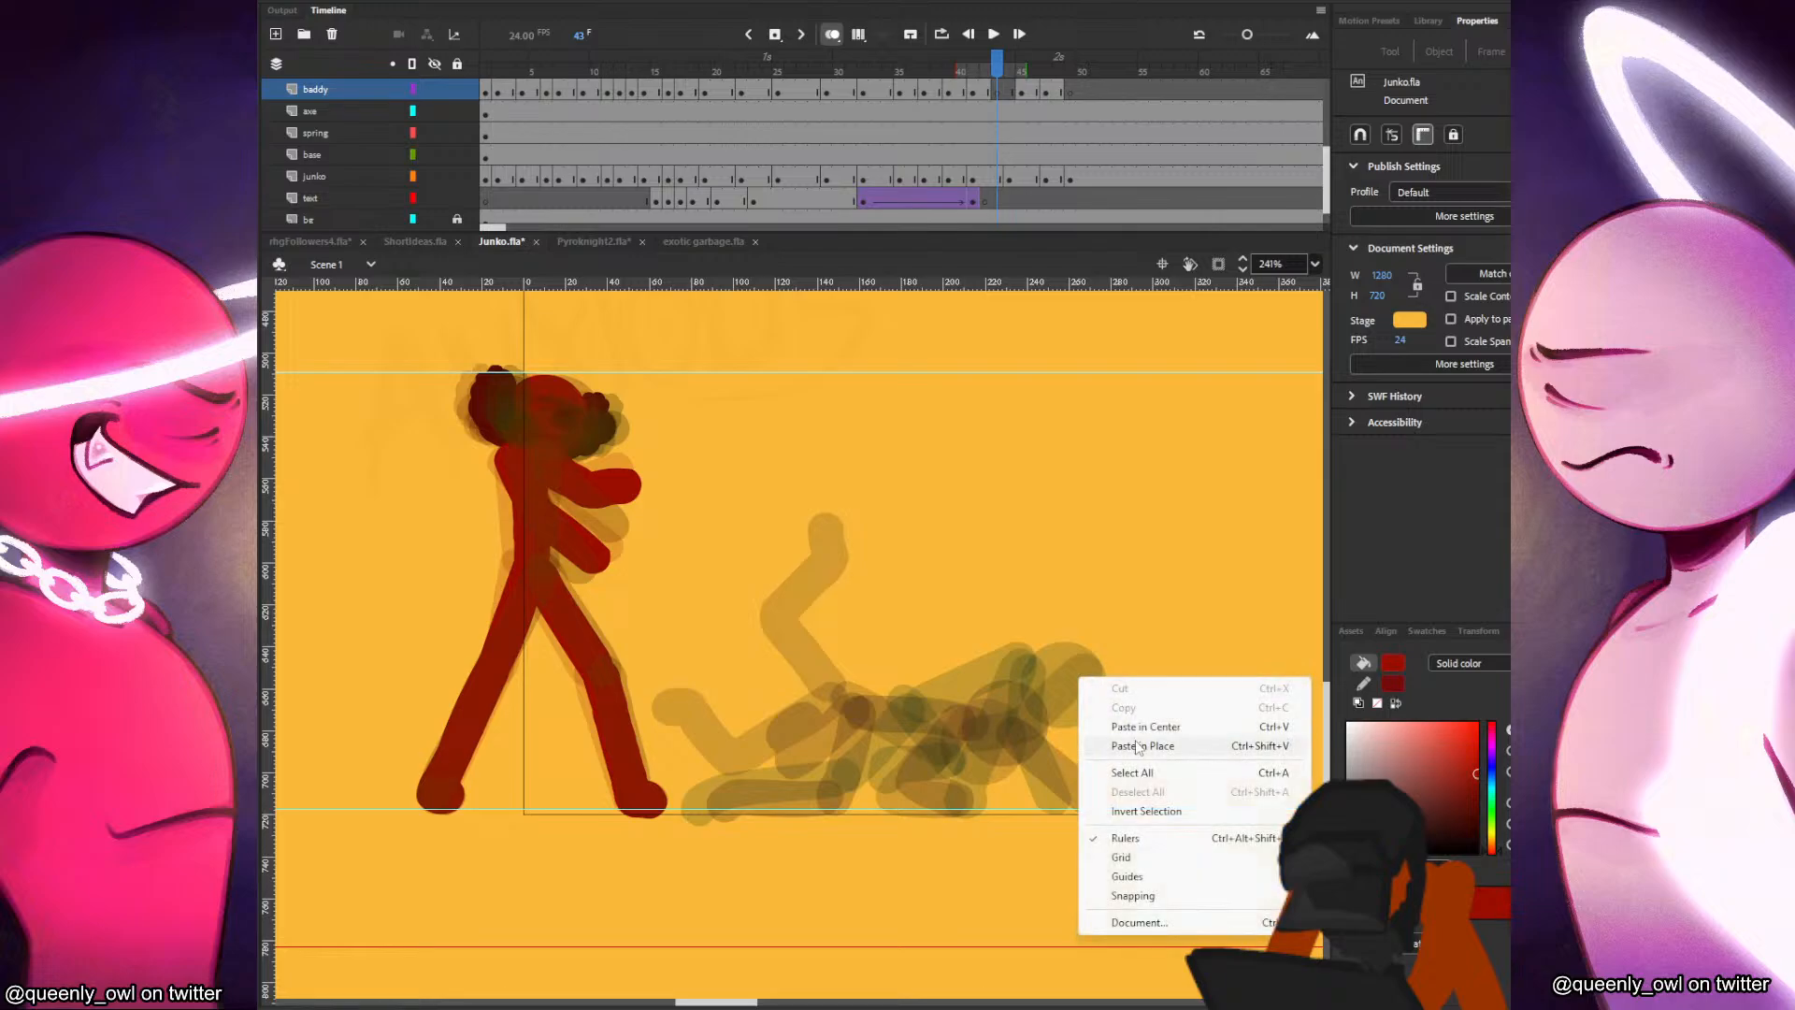
left_click(1122, 746)
key("b")
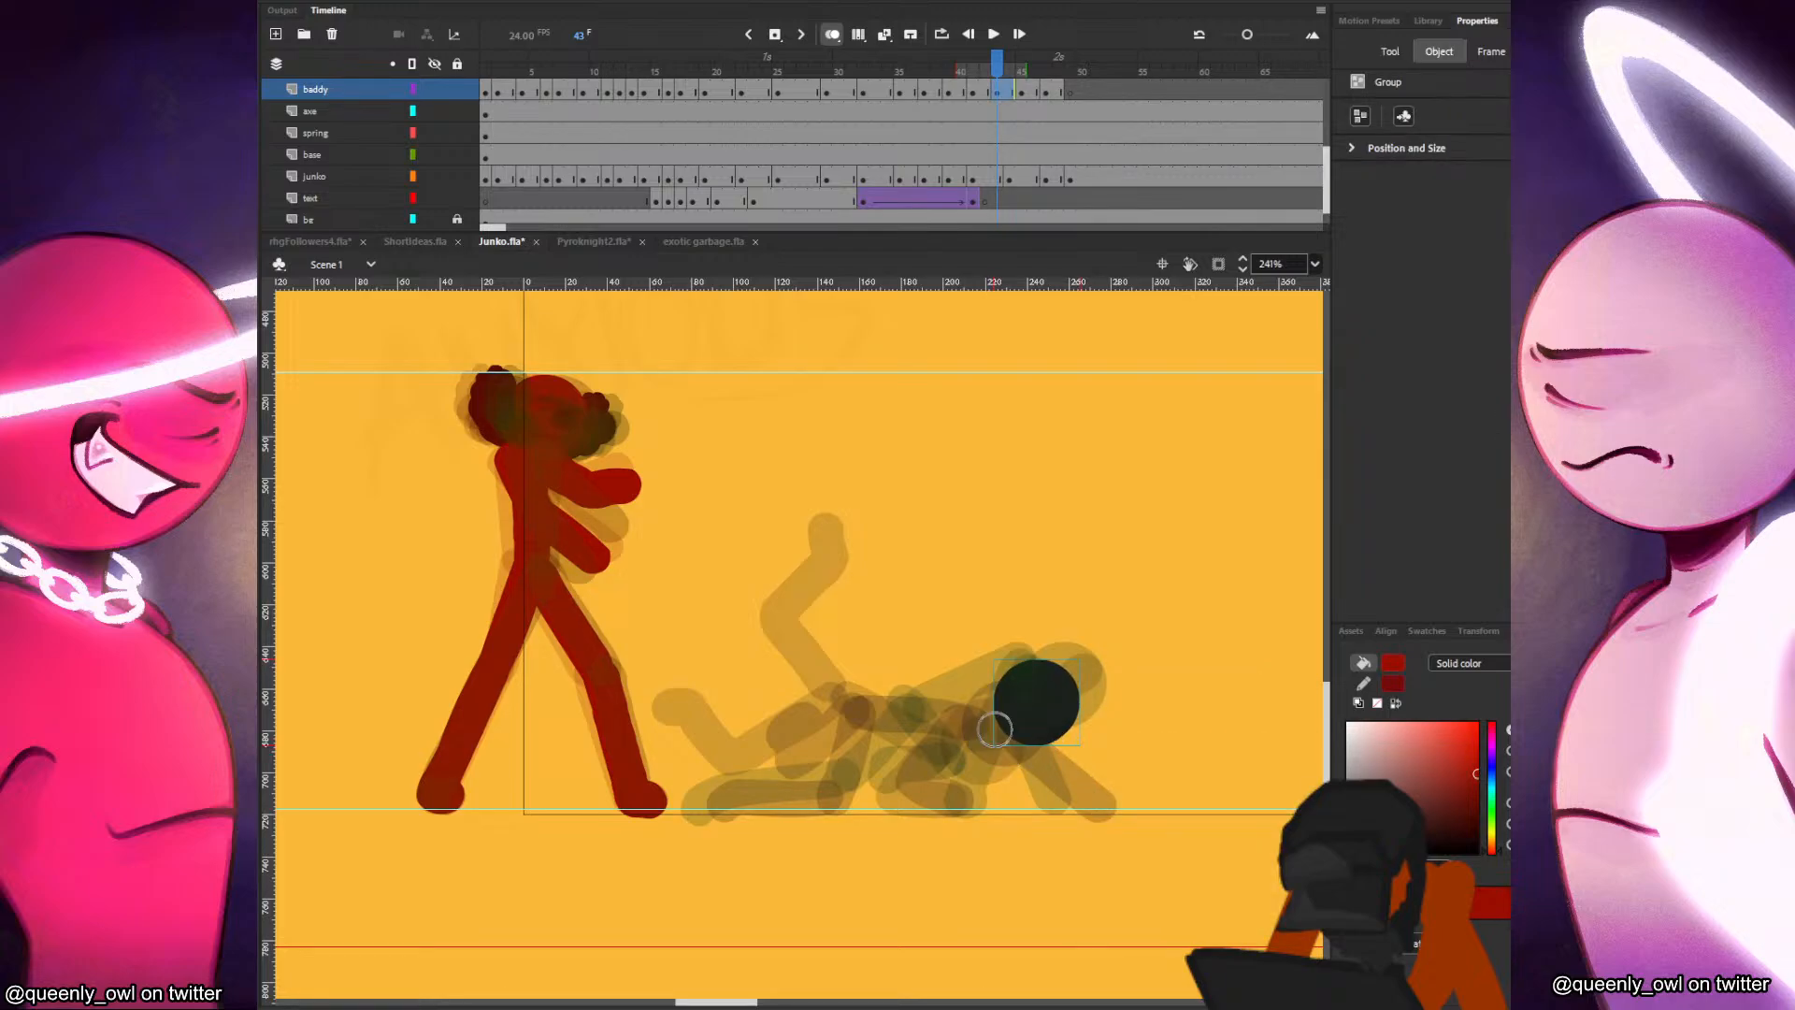
left_click(1059, 710, "alt")
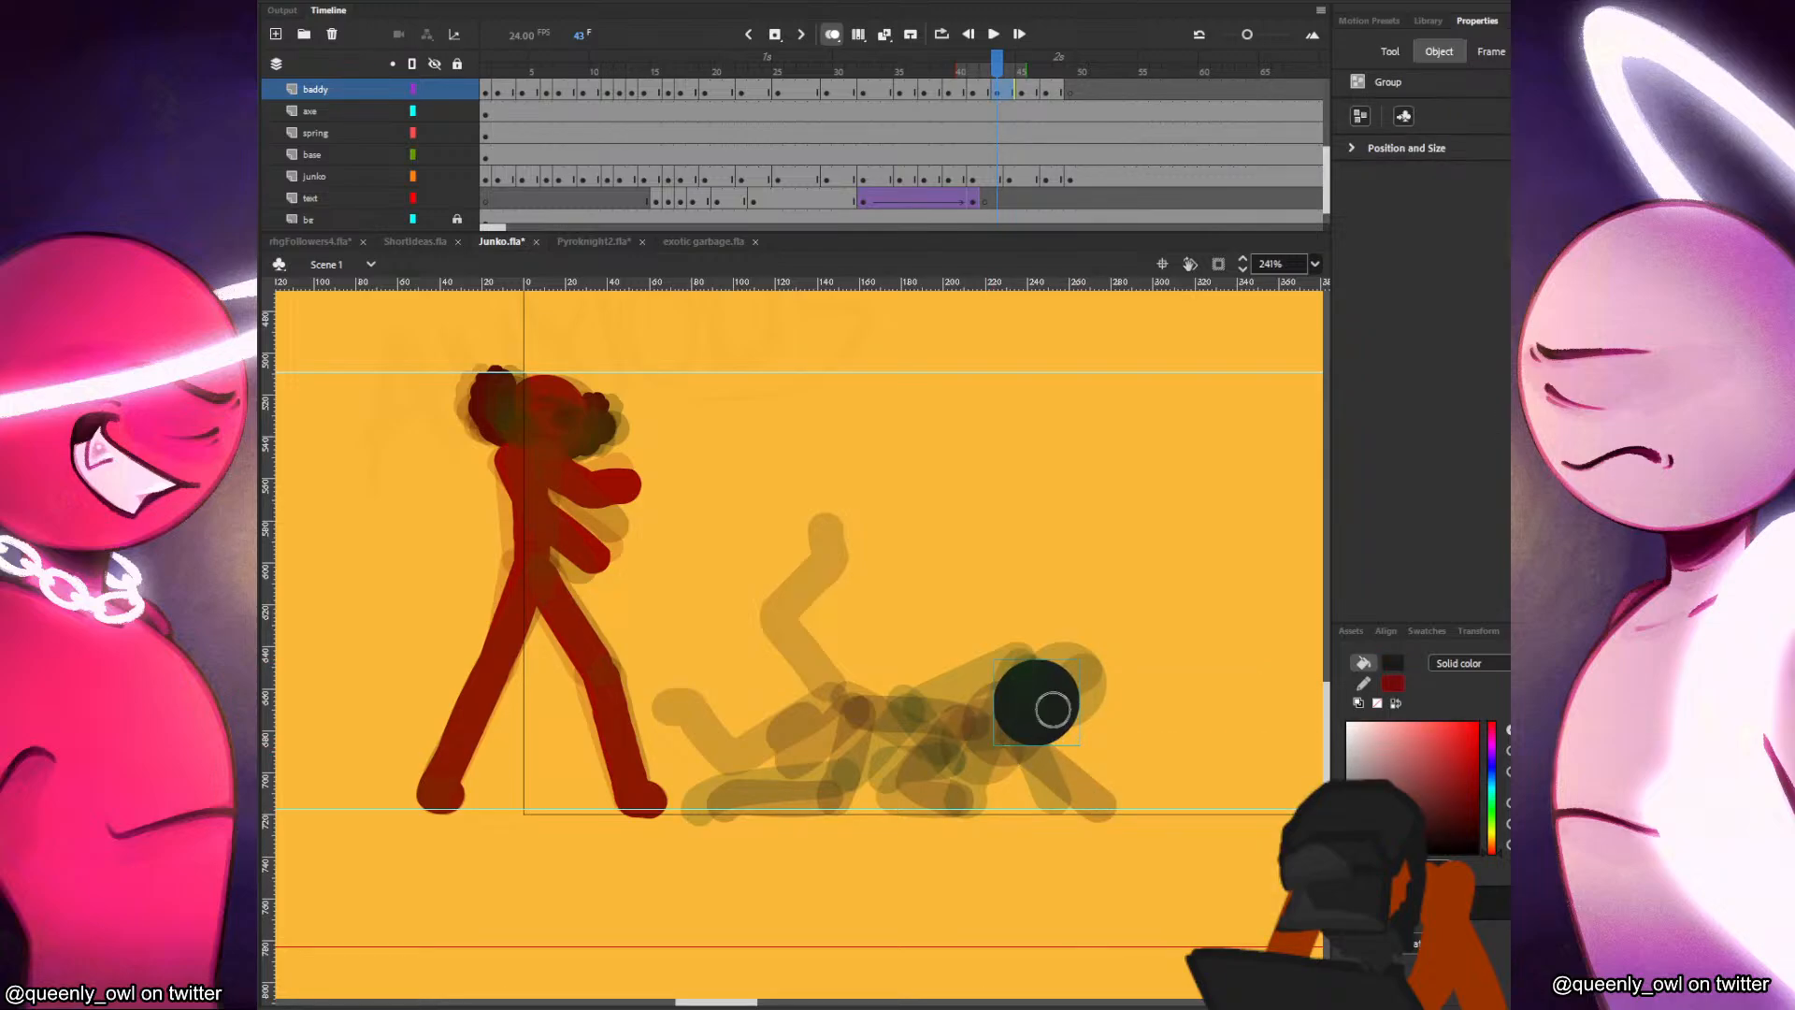
key("v")
double_click(1056, 733)
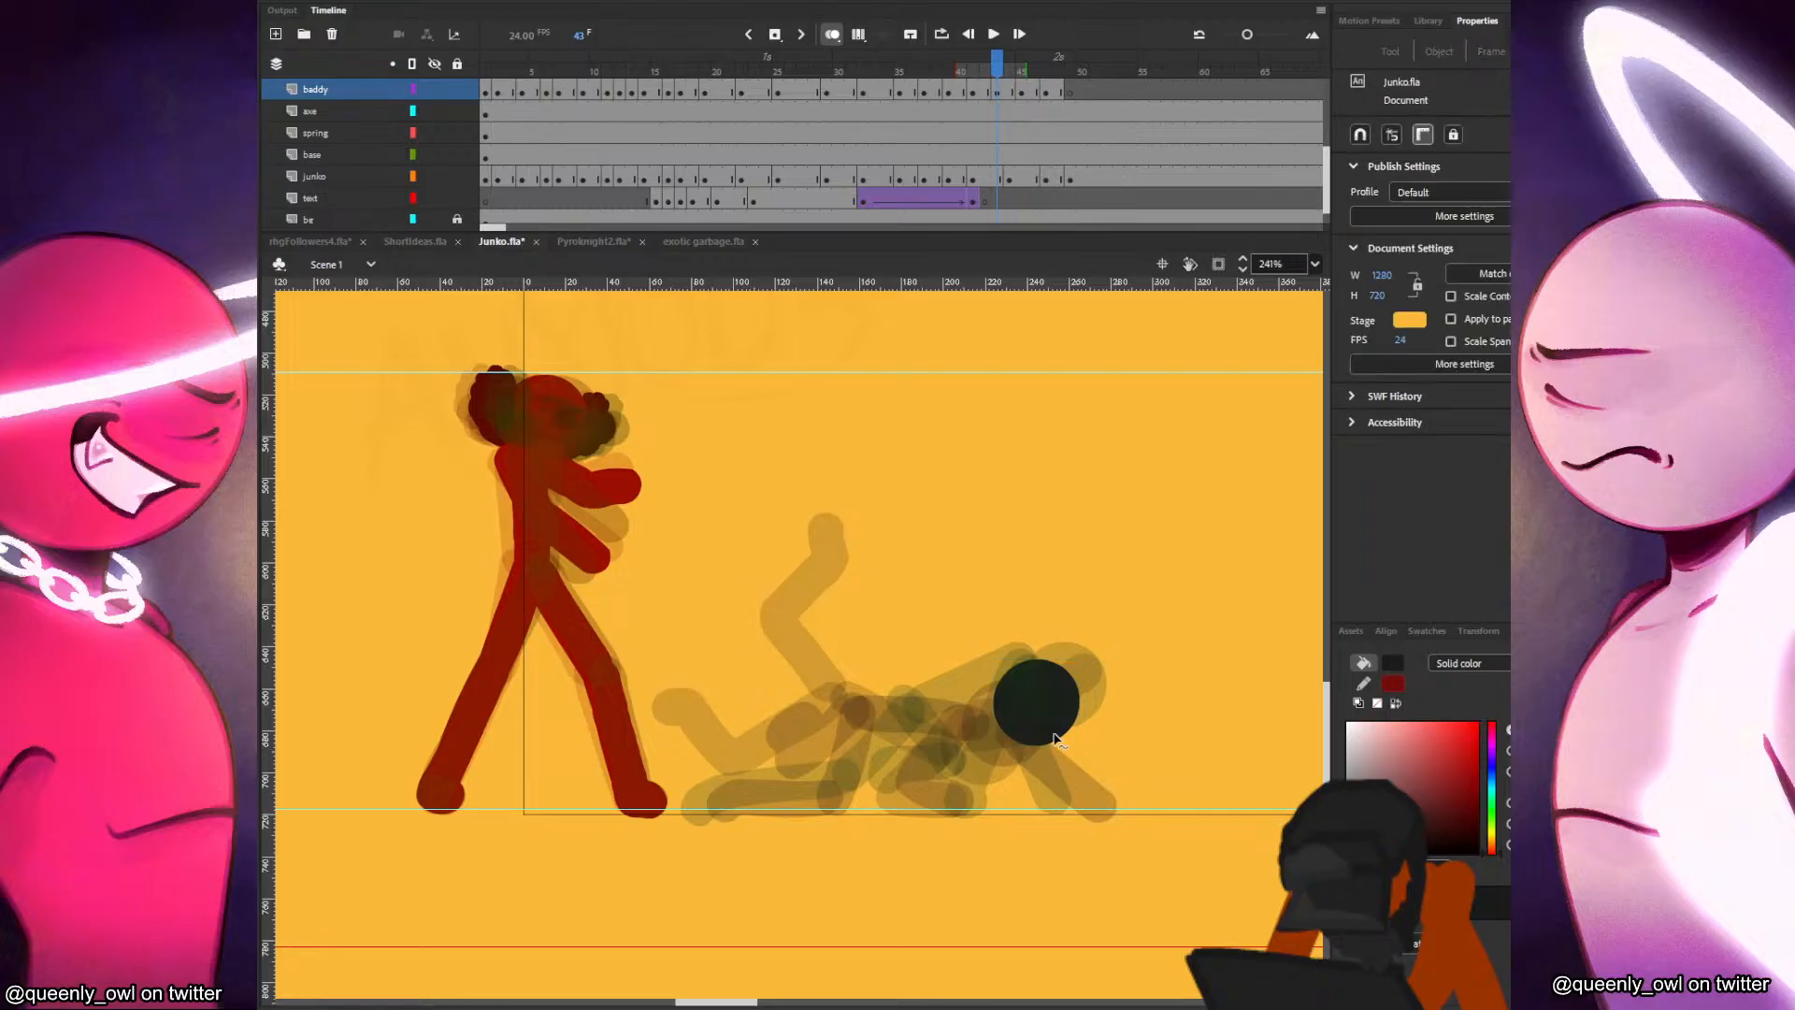
Brush in the black figure's torso from the head back to the hip at frame 43, comparing it with the neighbouring poses.
key("b")
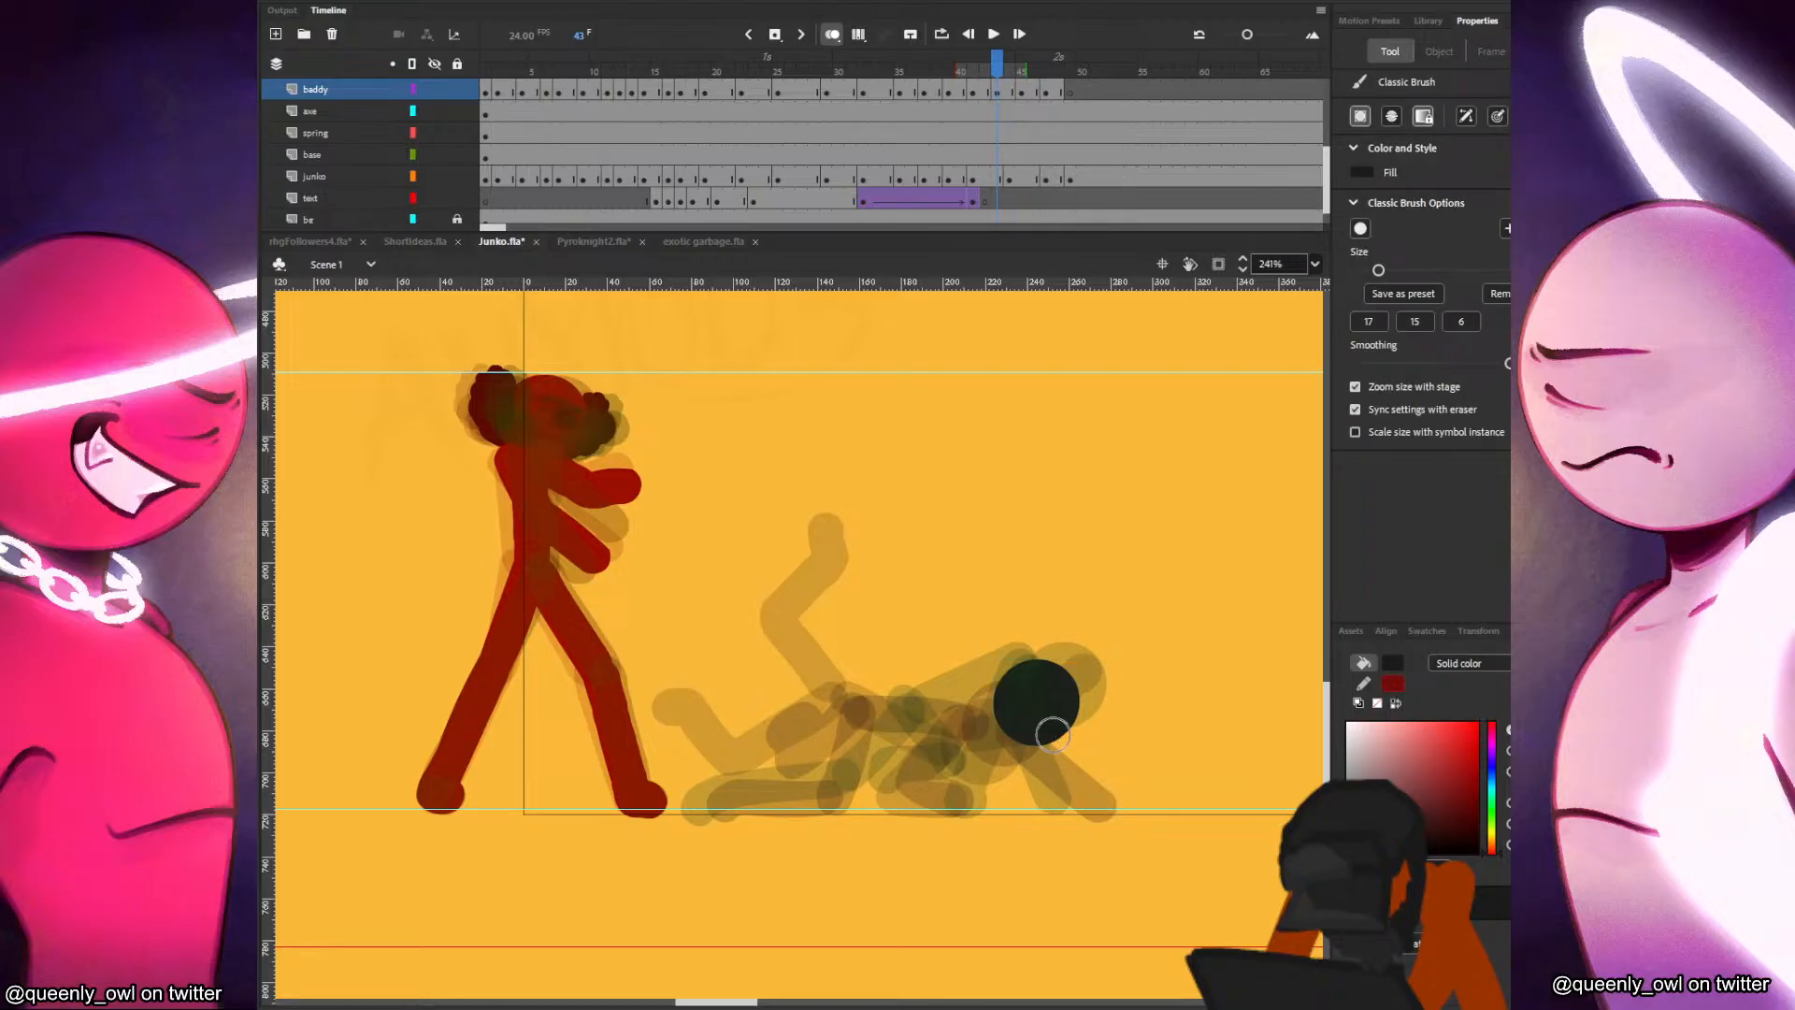
key("period")
key("period")
key("comma")
key("comma")
key("comma")
key("period")
left_click_drag(884, 720, 997, 699)
key("ctrl+z")
key("comma")
key("period")
key("comma")
key("comma")
key("period")
key("period")
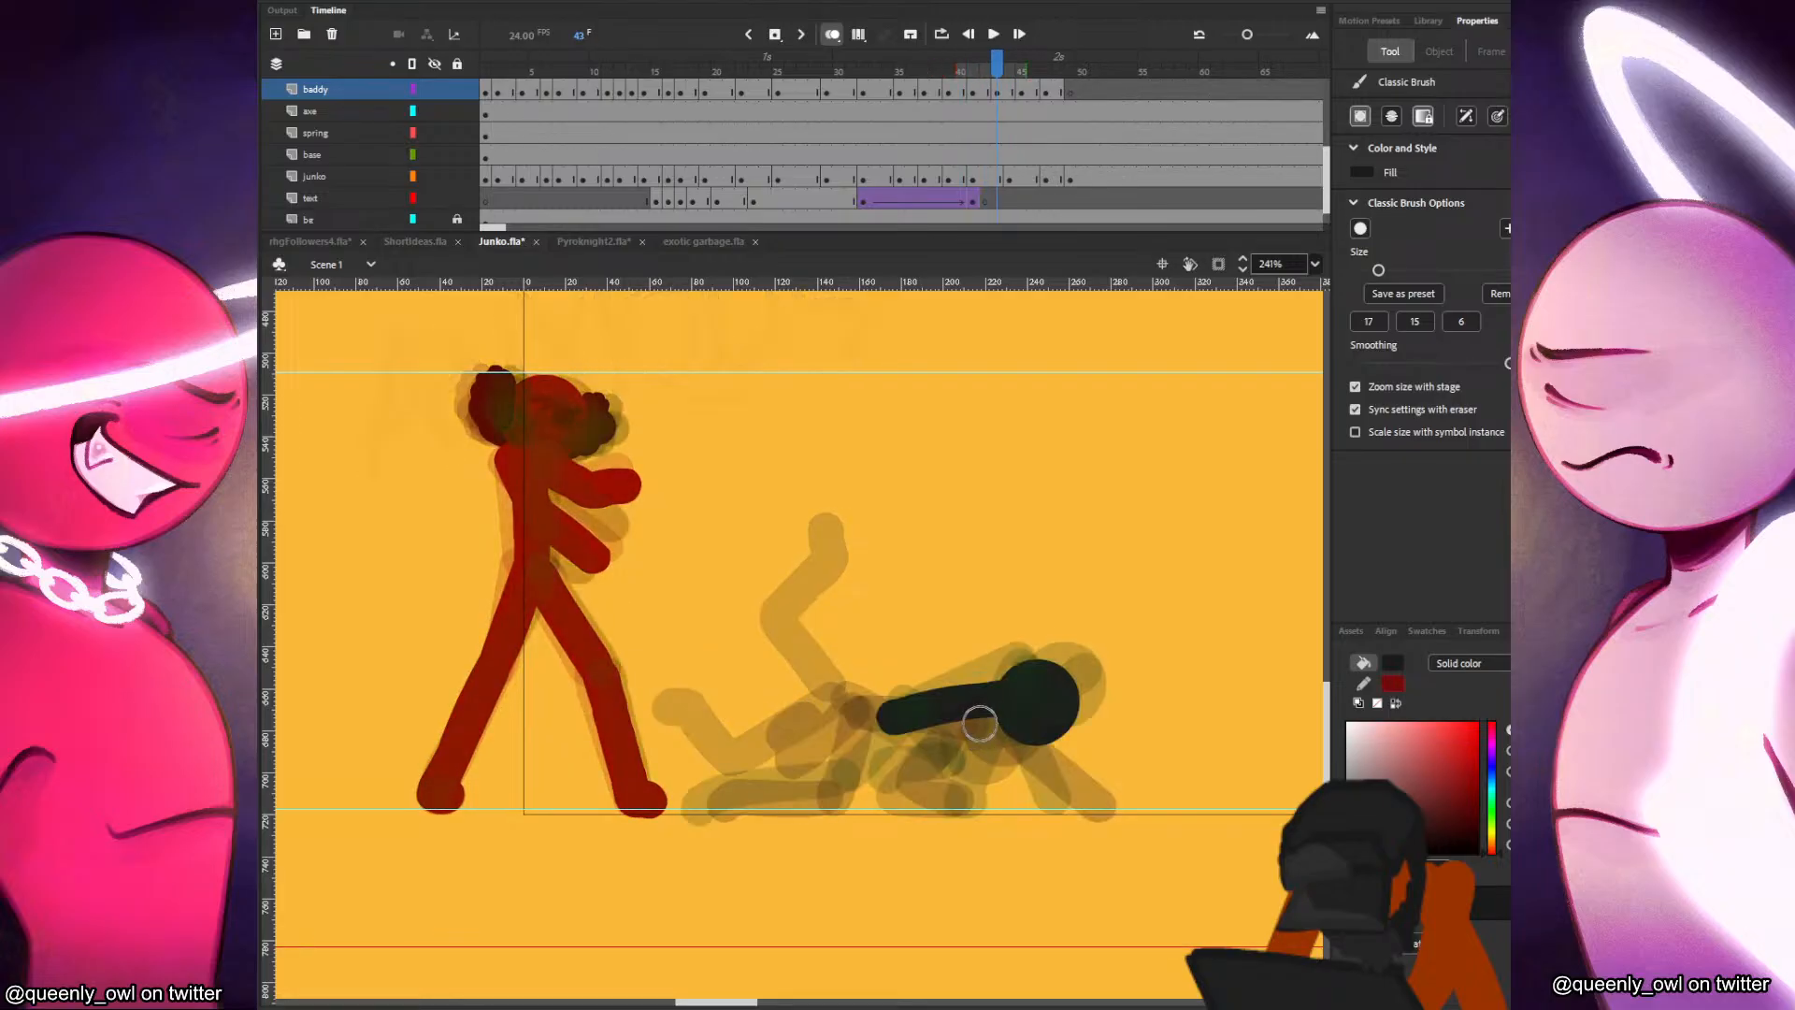
Brush in both of the black figure's arms reaching down to the ground at frame 43.
key("ctrl+z")
mouse_move(993, 703)
left_mouse_down()
mouse_move(955, 737)
mouse_move(962, 798)
left_mouse_up()
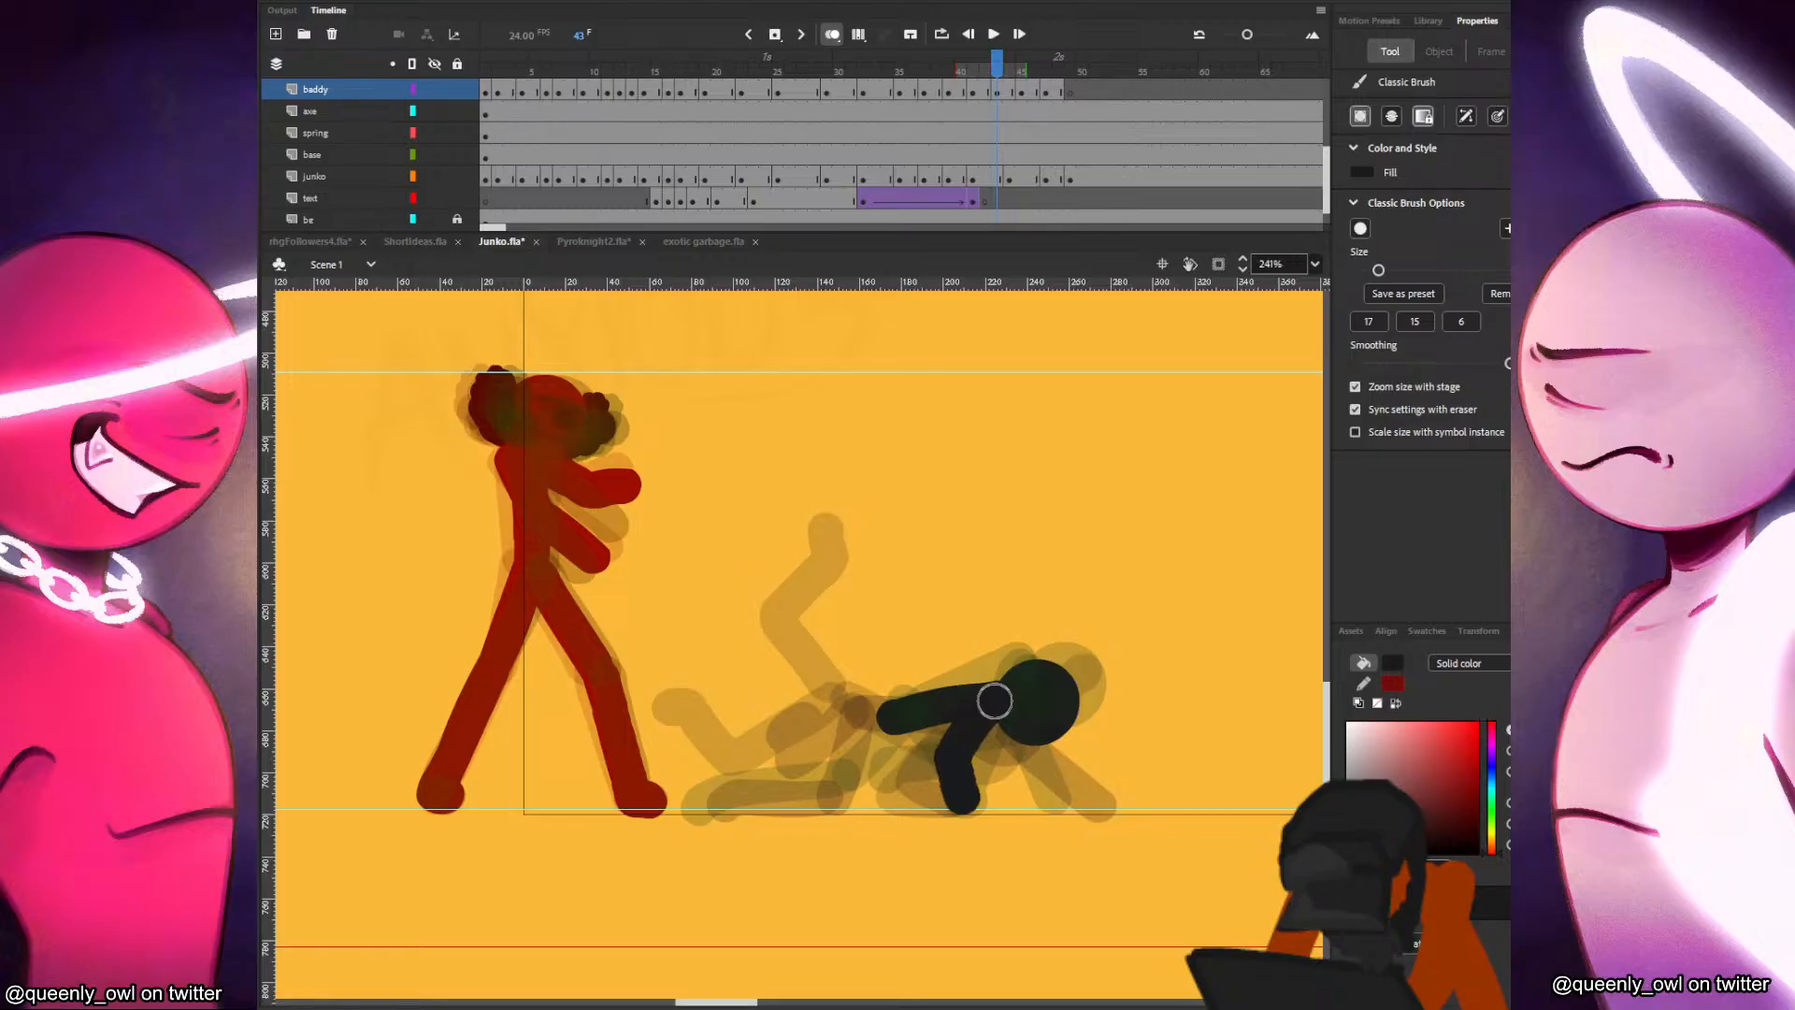
key("comma")
key("comma")
key("period")
key("period")
left_click_drag(1028, 724, 1068, 797)
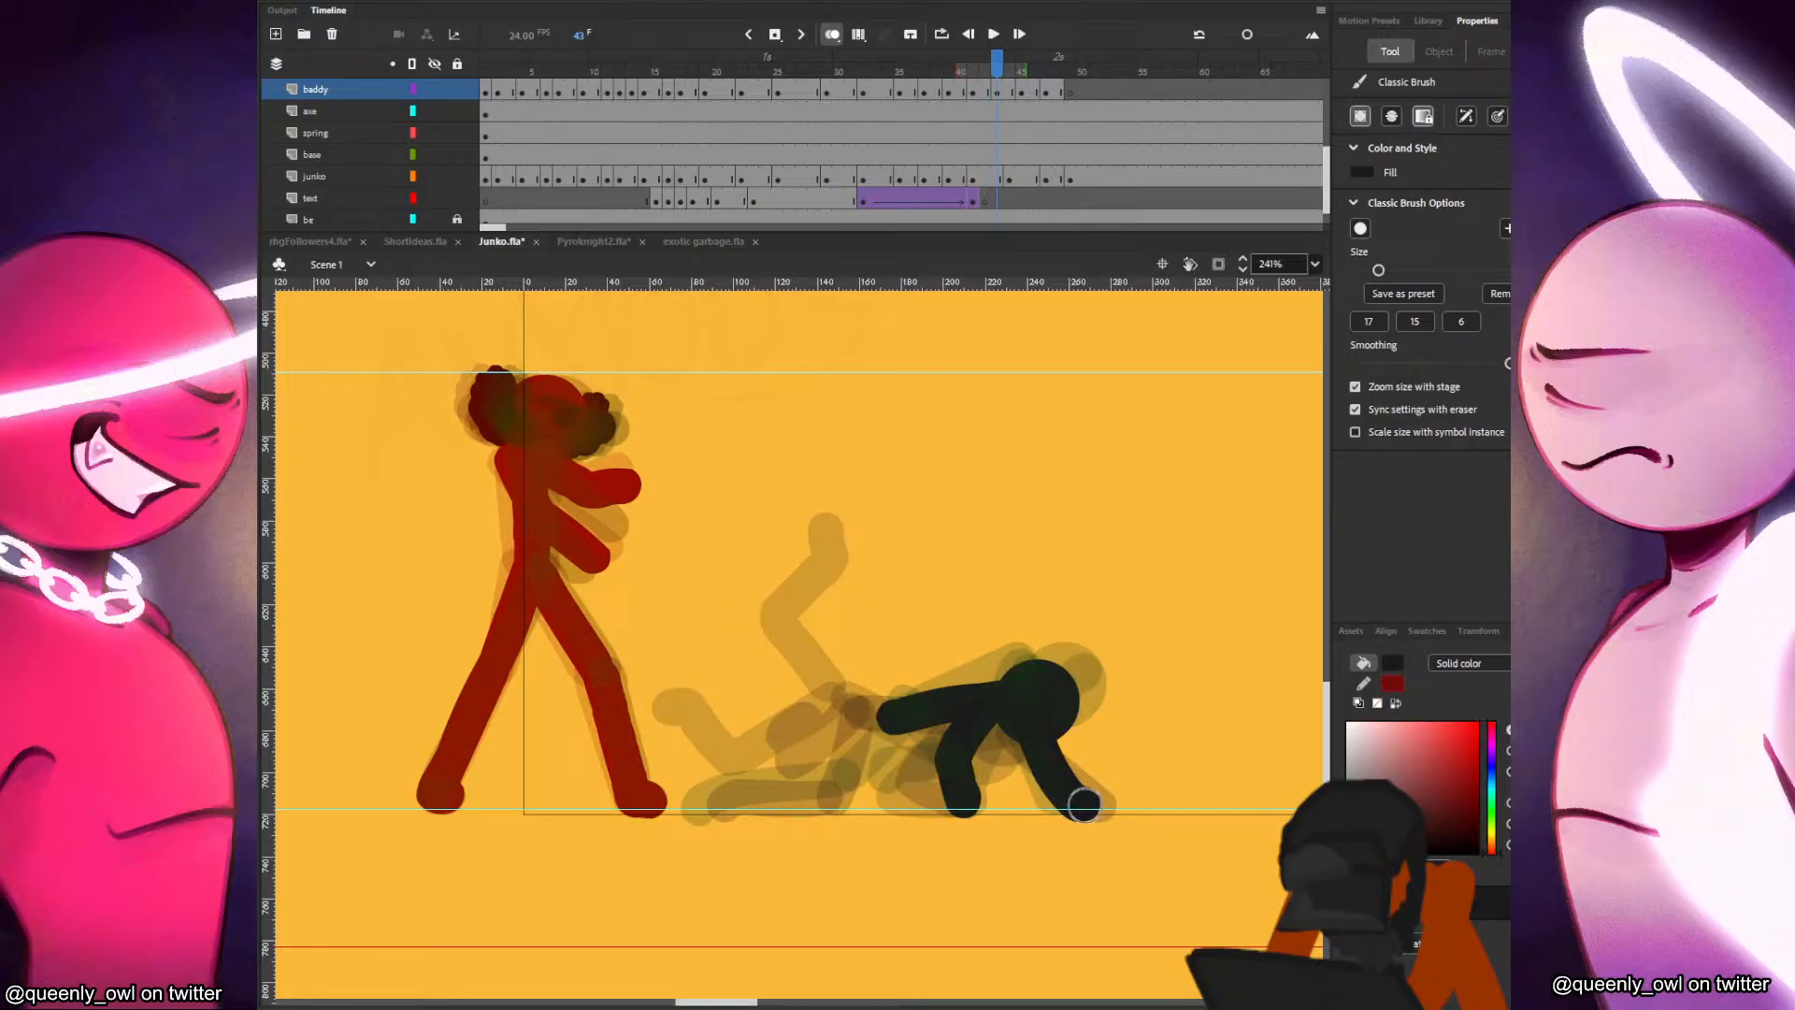
Compare the black figure's pose at frame 43 with its poses from frames 40 to 45.
key("period")
key("period")
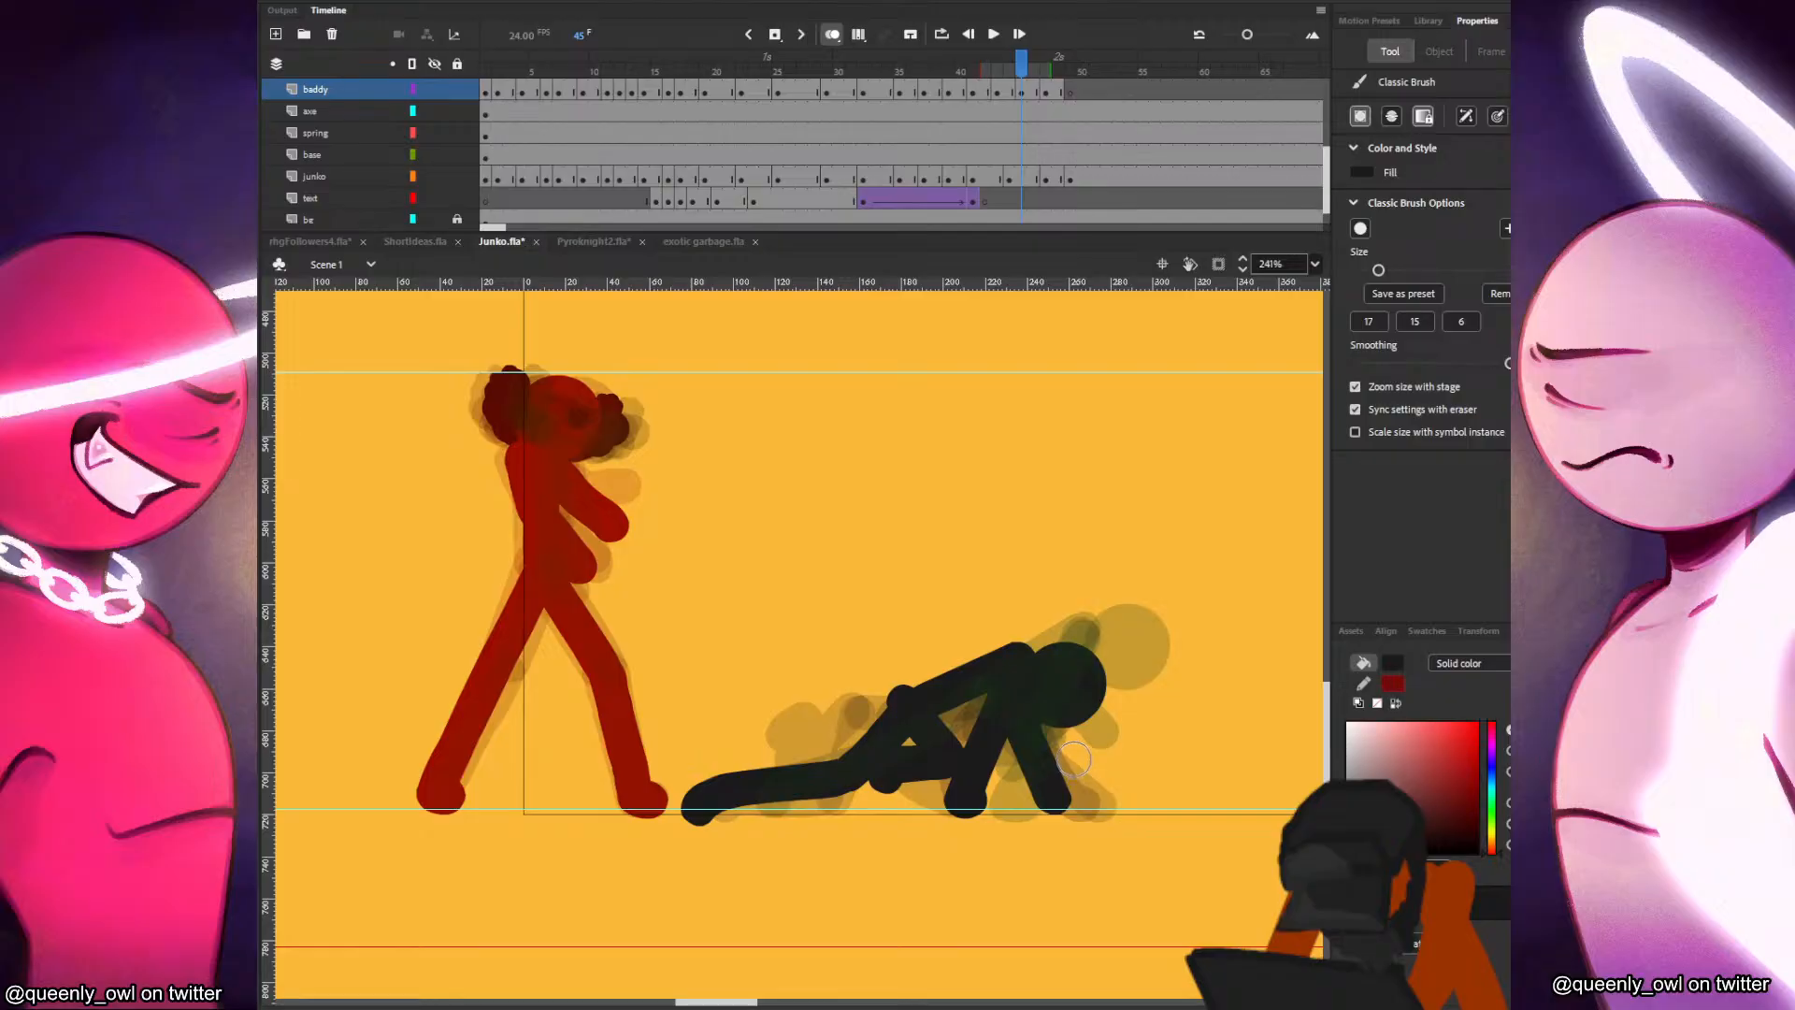
key("comma")
key("comma")
key("comma")
key("period")
key("comma")
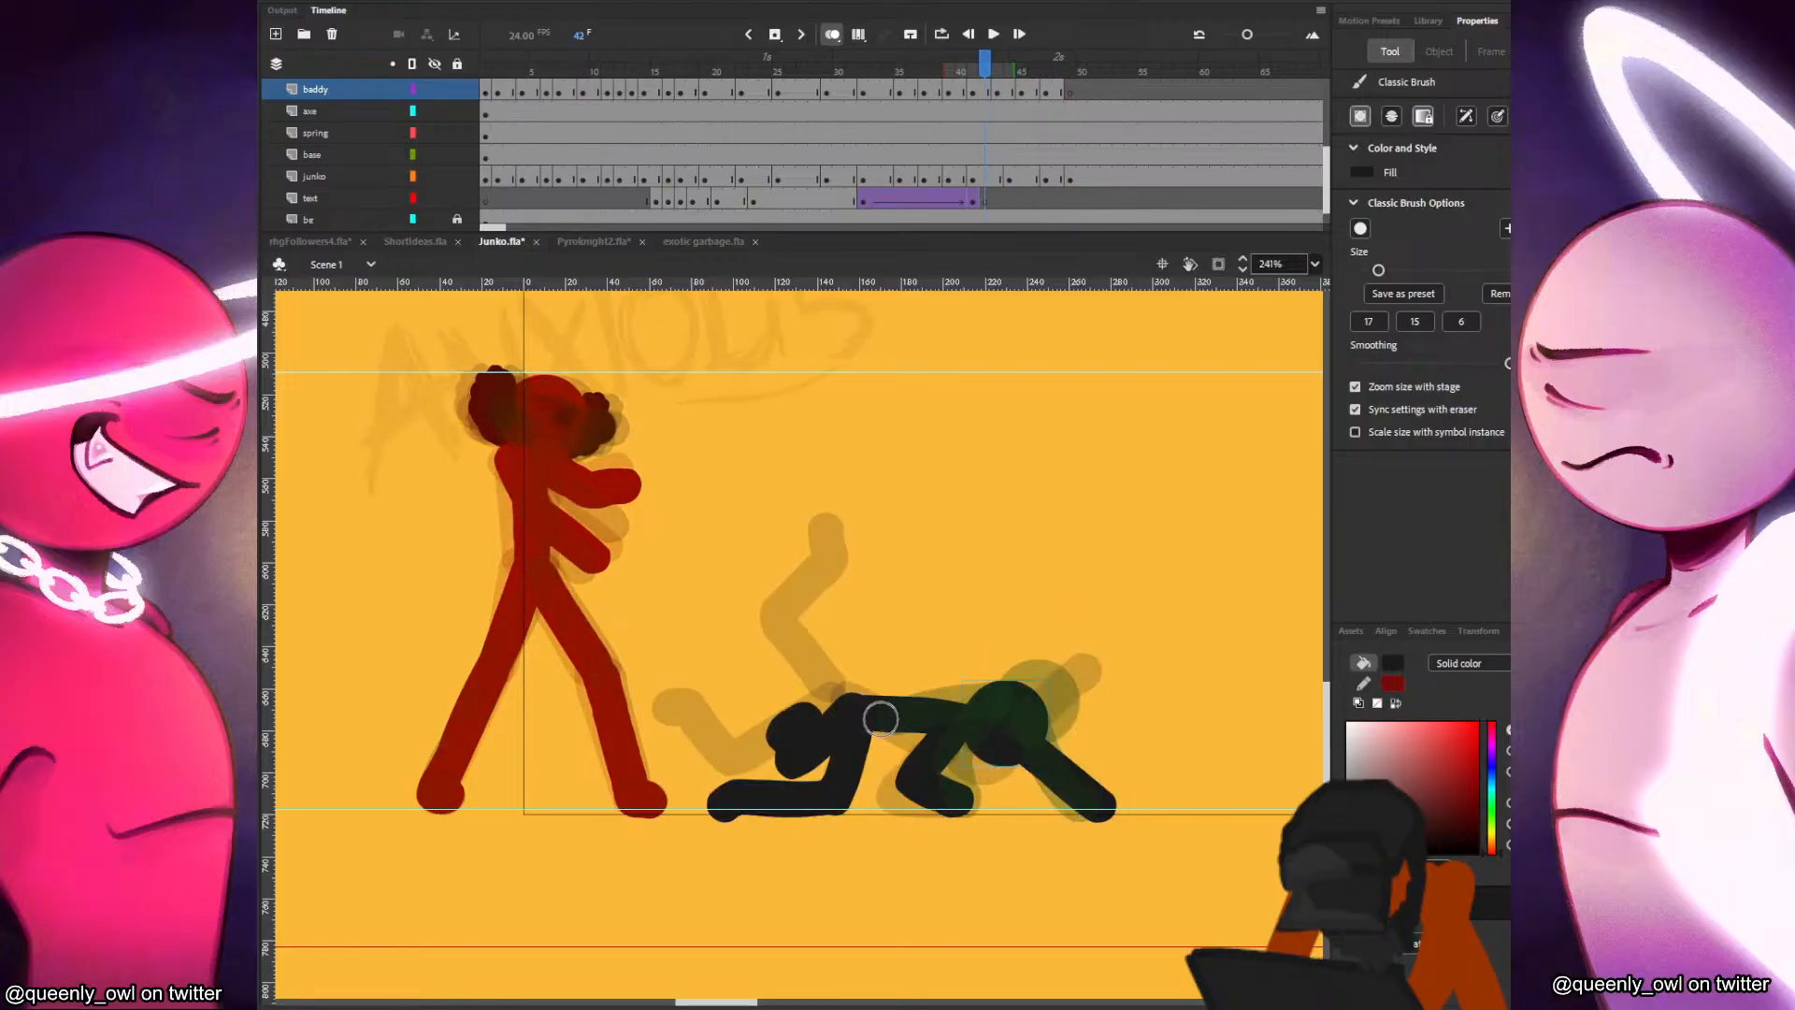
key("comma")
key("comma")
key("period")
key("period")
key("period")
key("period")
key("period")
key("comma")
key("comma")
Brush in the black figure's rear leg stretched back along the ground at frame 43, redoing the stroke once.
key("comma")
key("period")
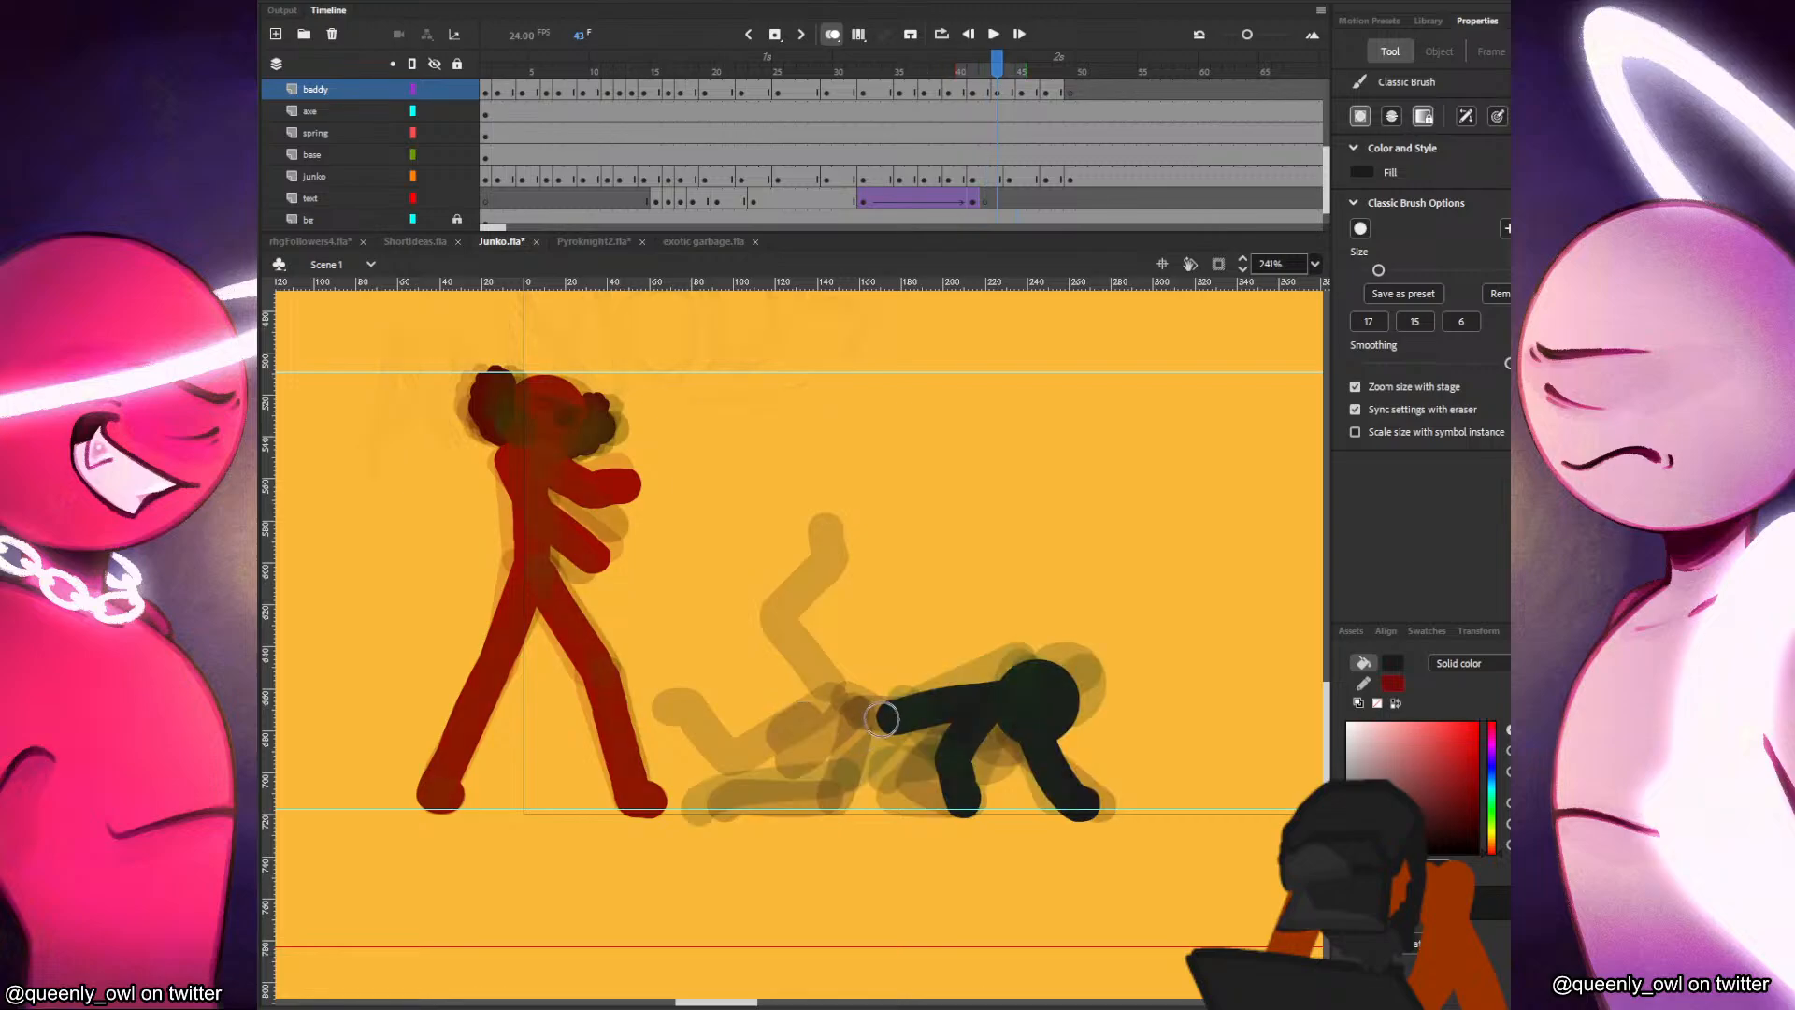
mouse_move(882, 723)
left_mouse_down()
mouse_move(816, 780)
mouse_move(710, 805)
mouse_move(801, 799)
left_mouse_up()
key("comma")
key("period")
key("ctrl+z")
key("comma")
key("period")
mouse_move(878, 715)
left_mouse_down()
mouse_move(937, 766)
mouse_move(880, 802)
left_mouse_up()
key("comma")
key("period")
key("period")
key("period")
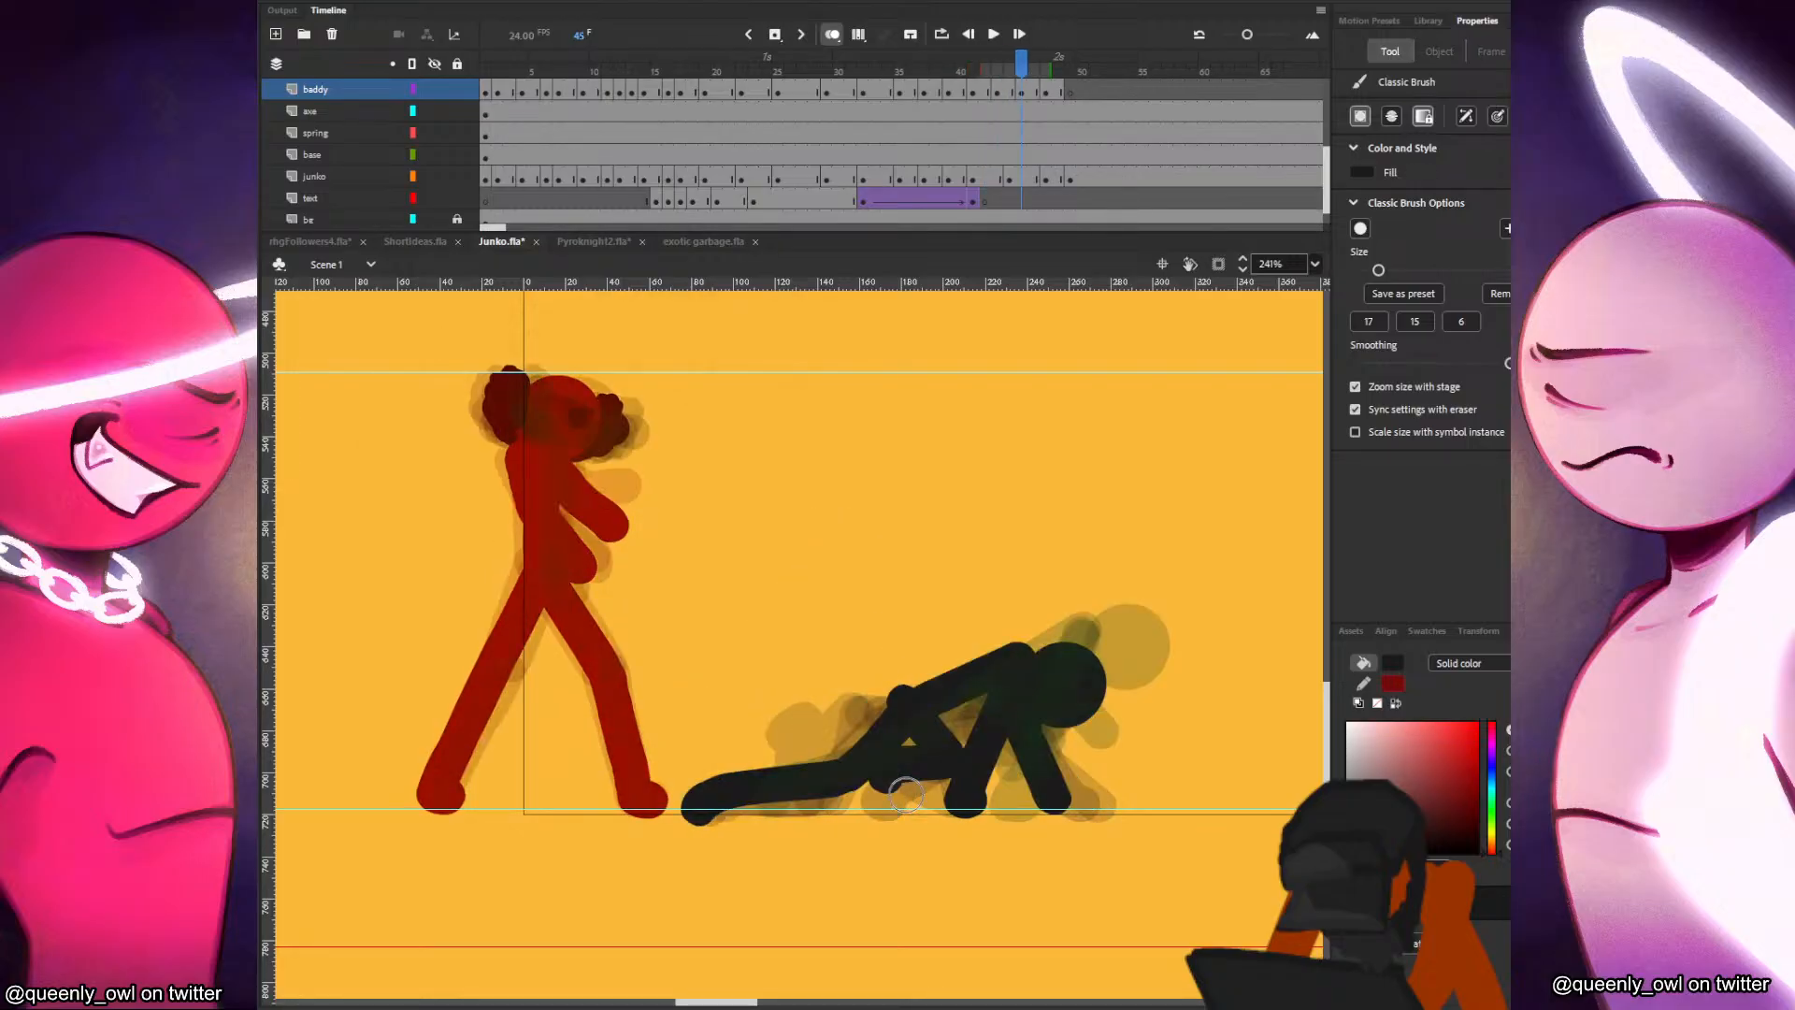
Compare the surrounding poses and brush in the black figure's second leg folded under the hip at frame 43, redoing it once.
key("comma")
key("comma")
key("comma")
key("comma")
key("comma")
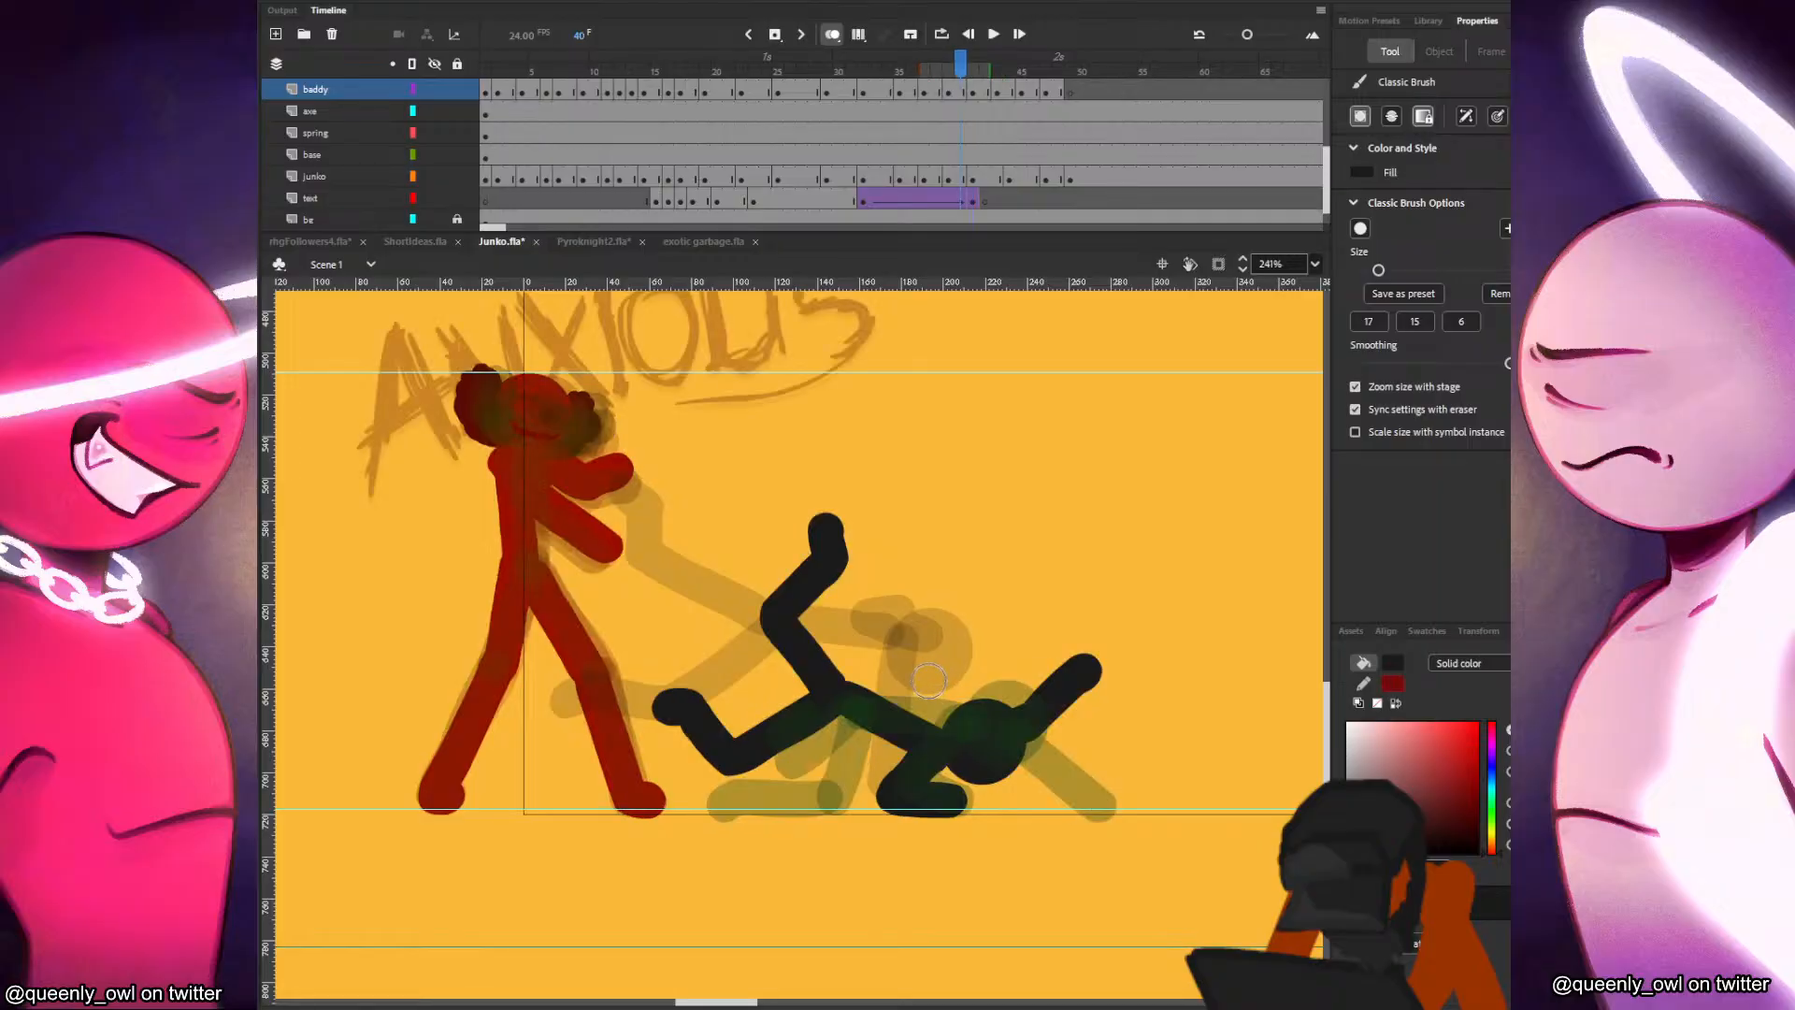
key("period")
key("period")
key("period")
left_click_drag(878, 718, 903, 802)
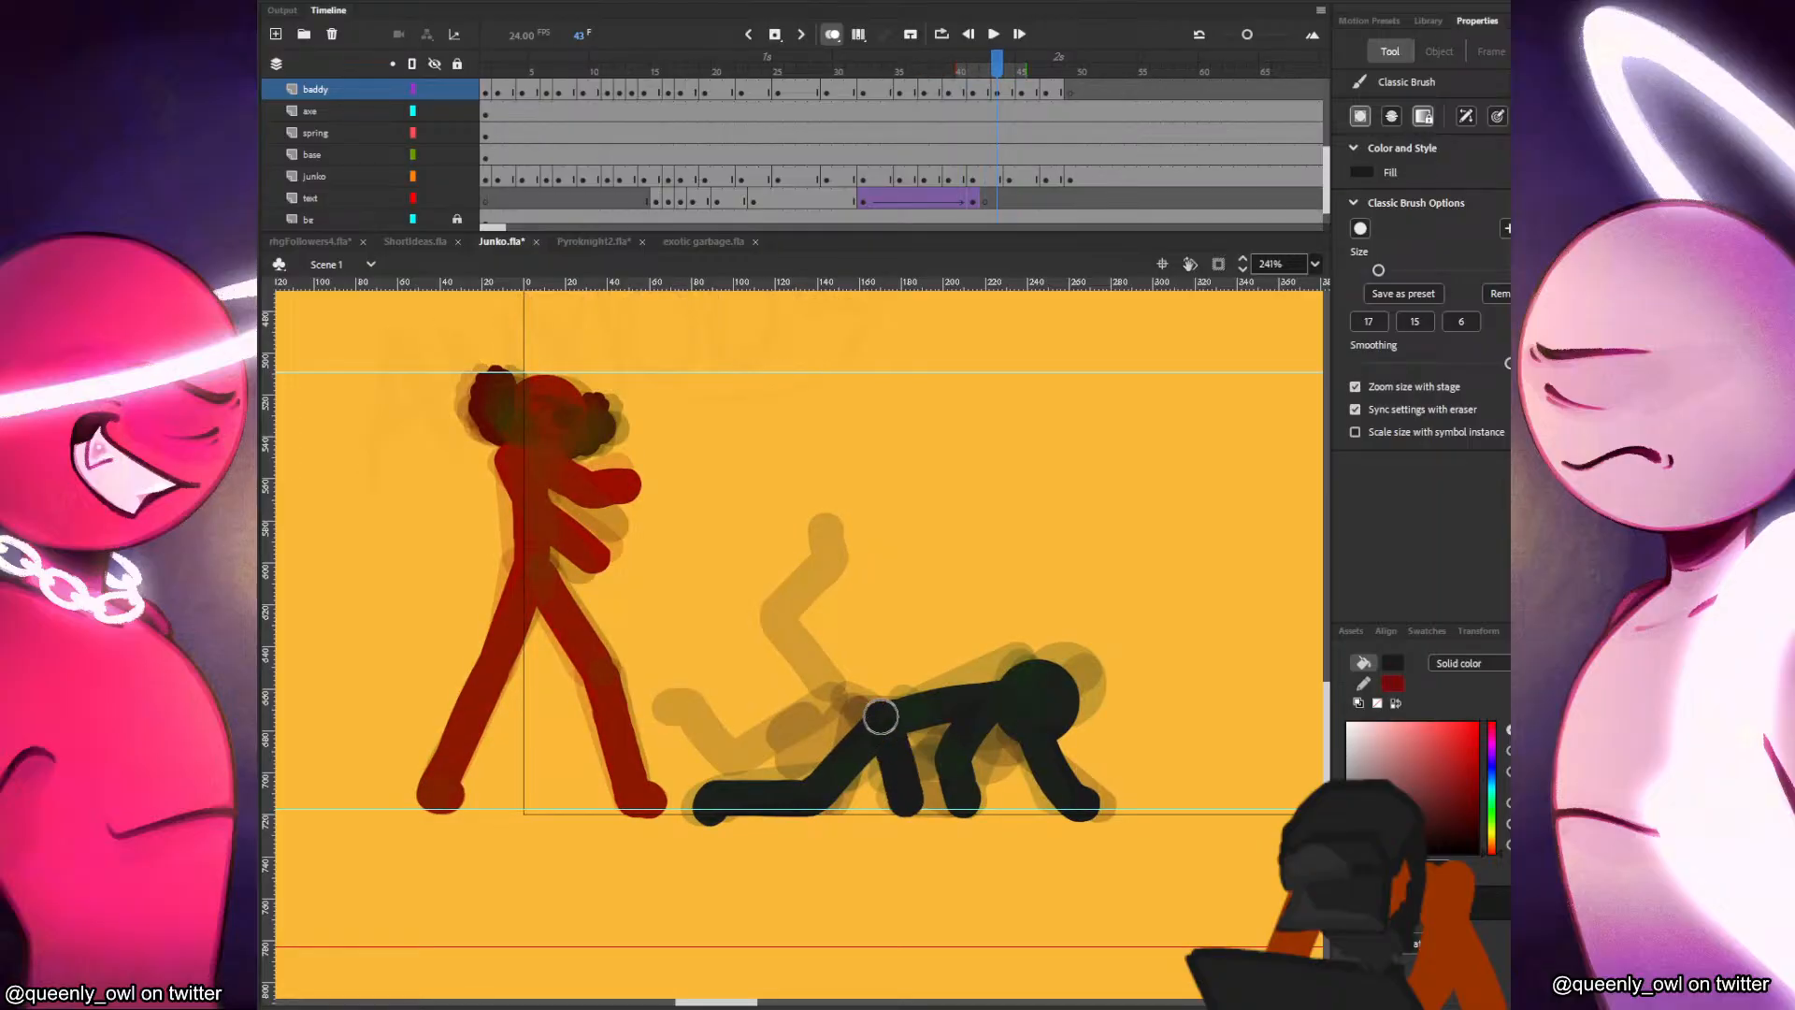
key("ctrl+z")
left_click_drag(883, 718, 911, 786)
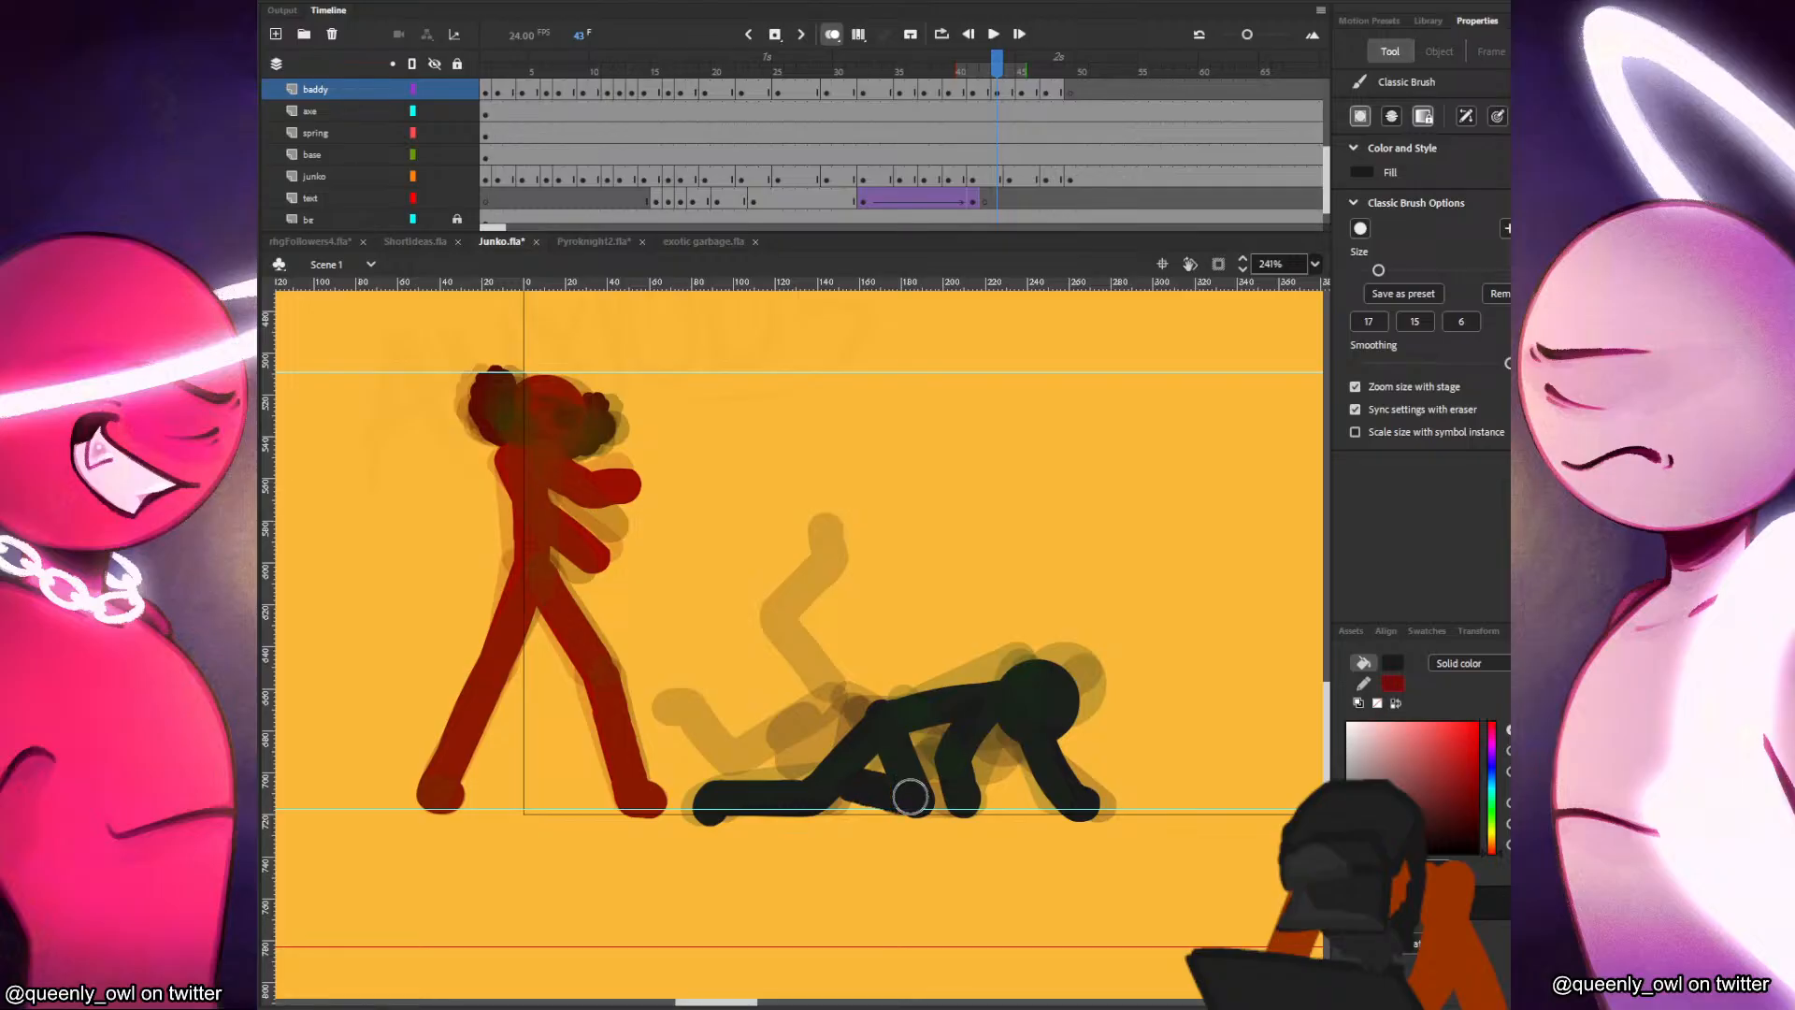
Check the black figure's poses up to frame 47 and delete both sections of the trailing leg from the pose at frames 45–46.
key("period")
key("period")
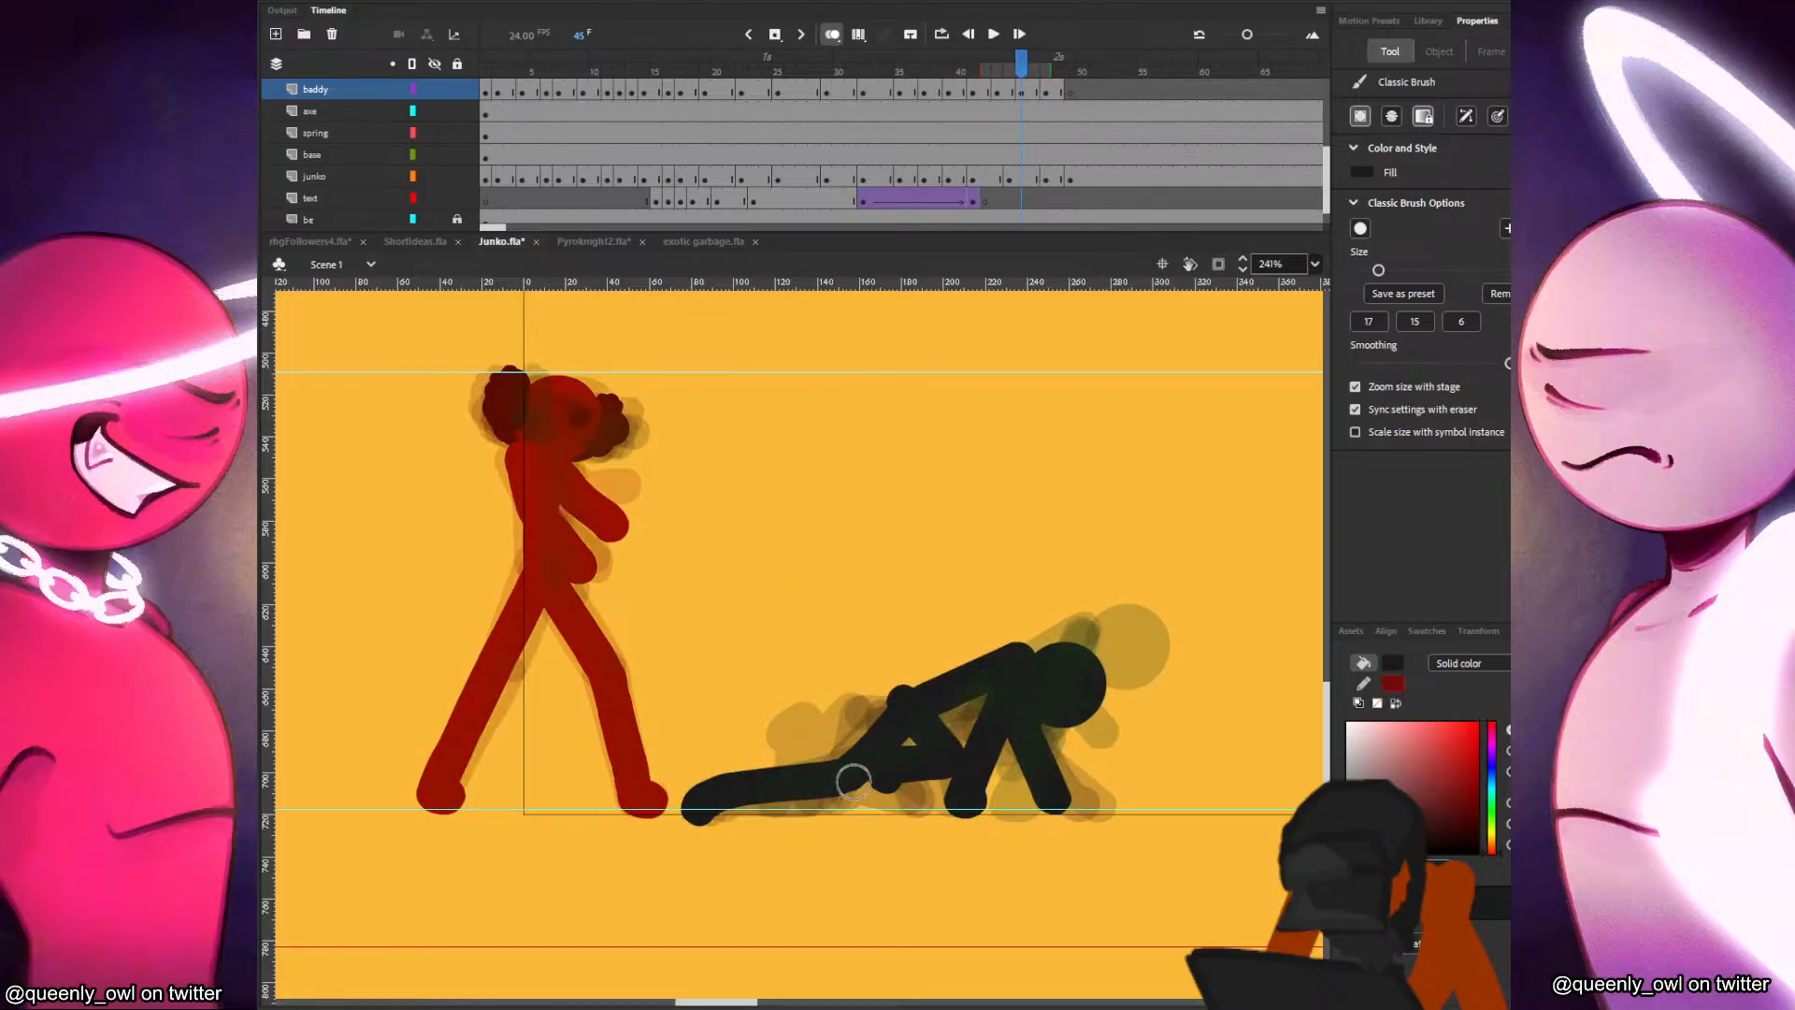
key("comma")
key("period")
key("period")
key("period")
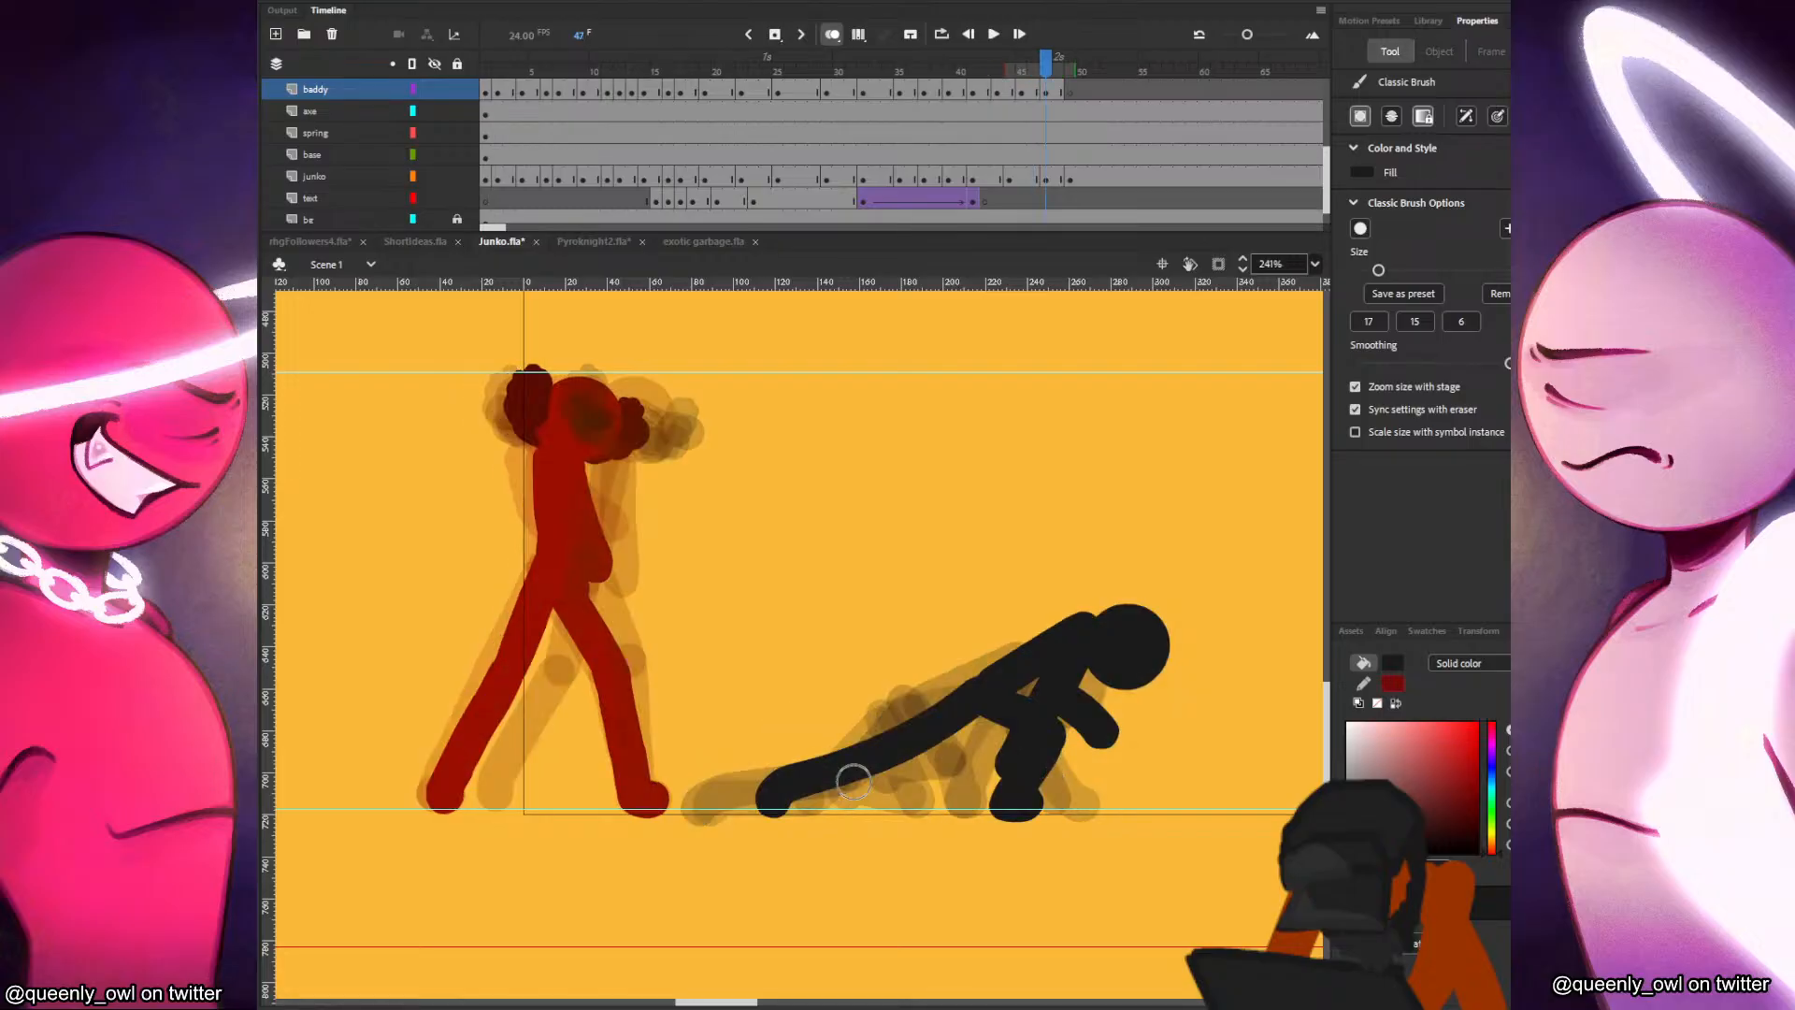
key("comma")
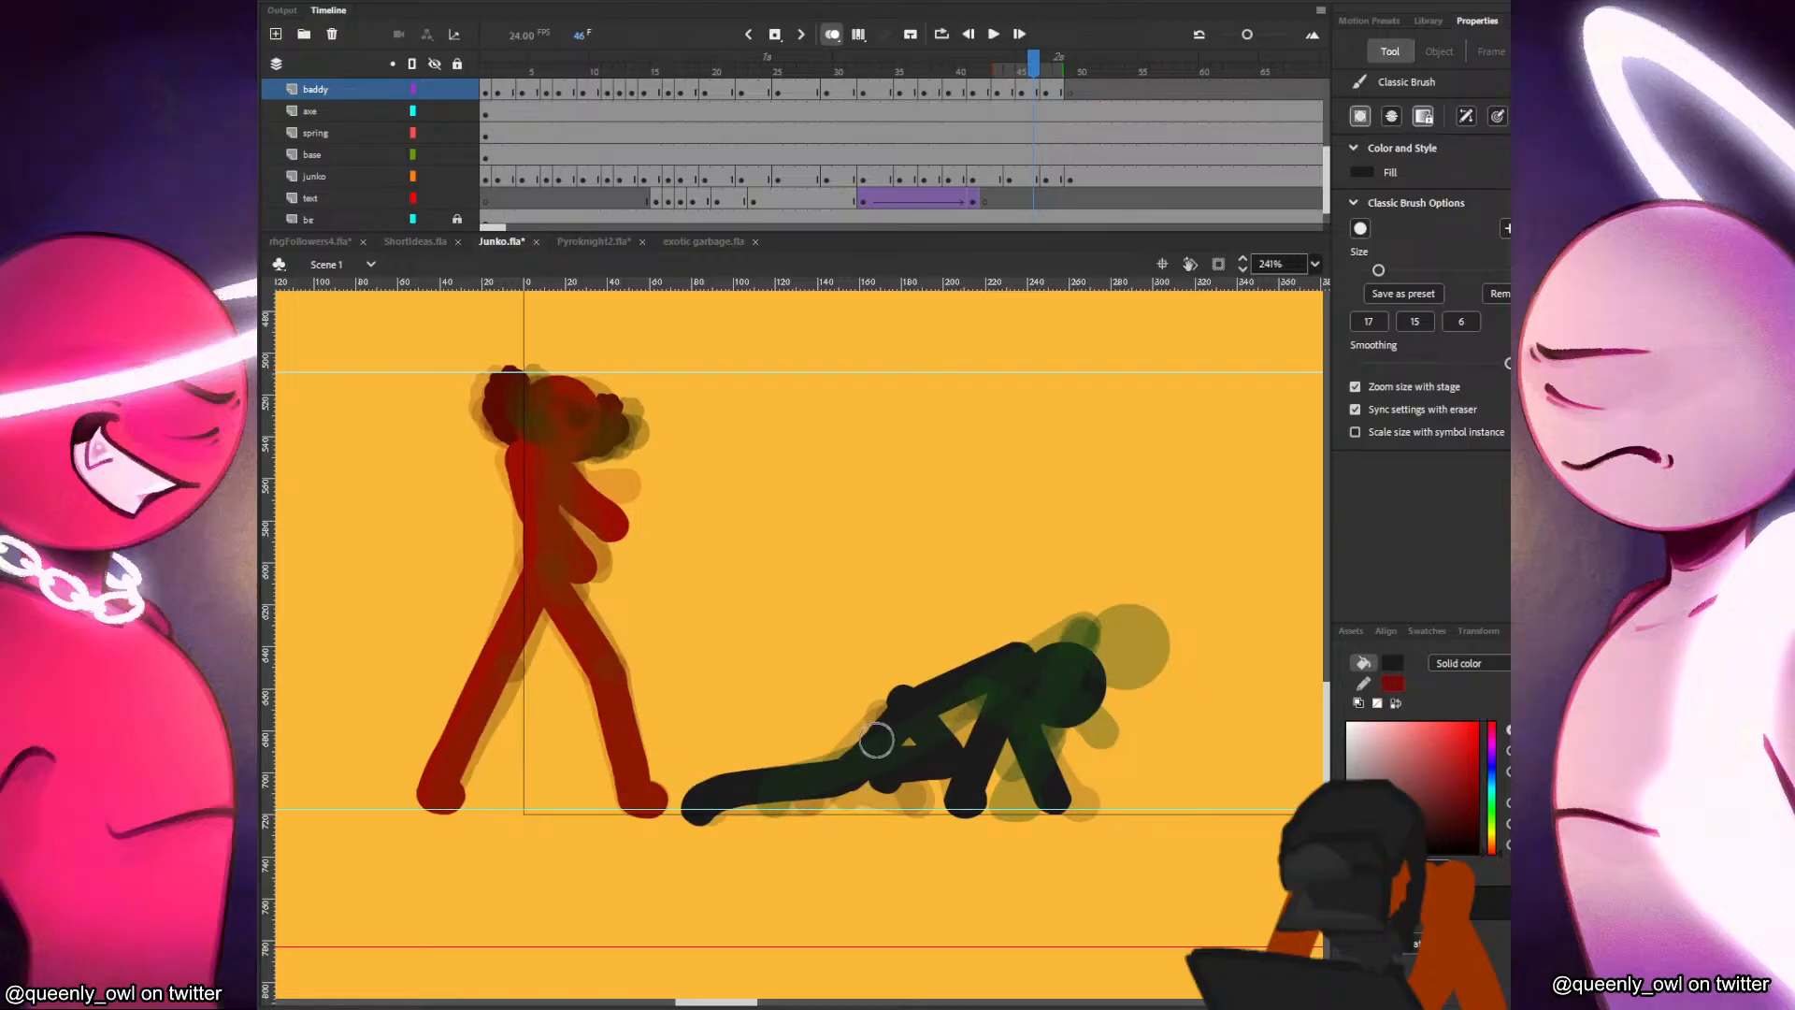
key("v")
left_click(867, 754)
key("Delete")
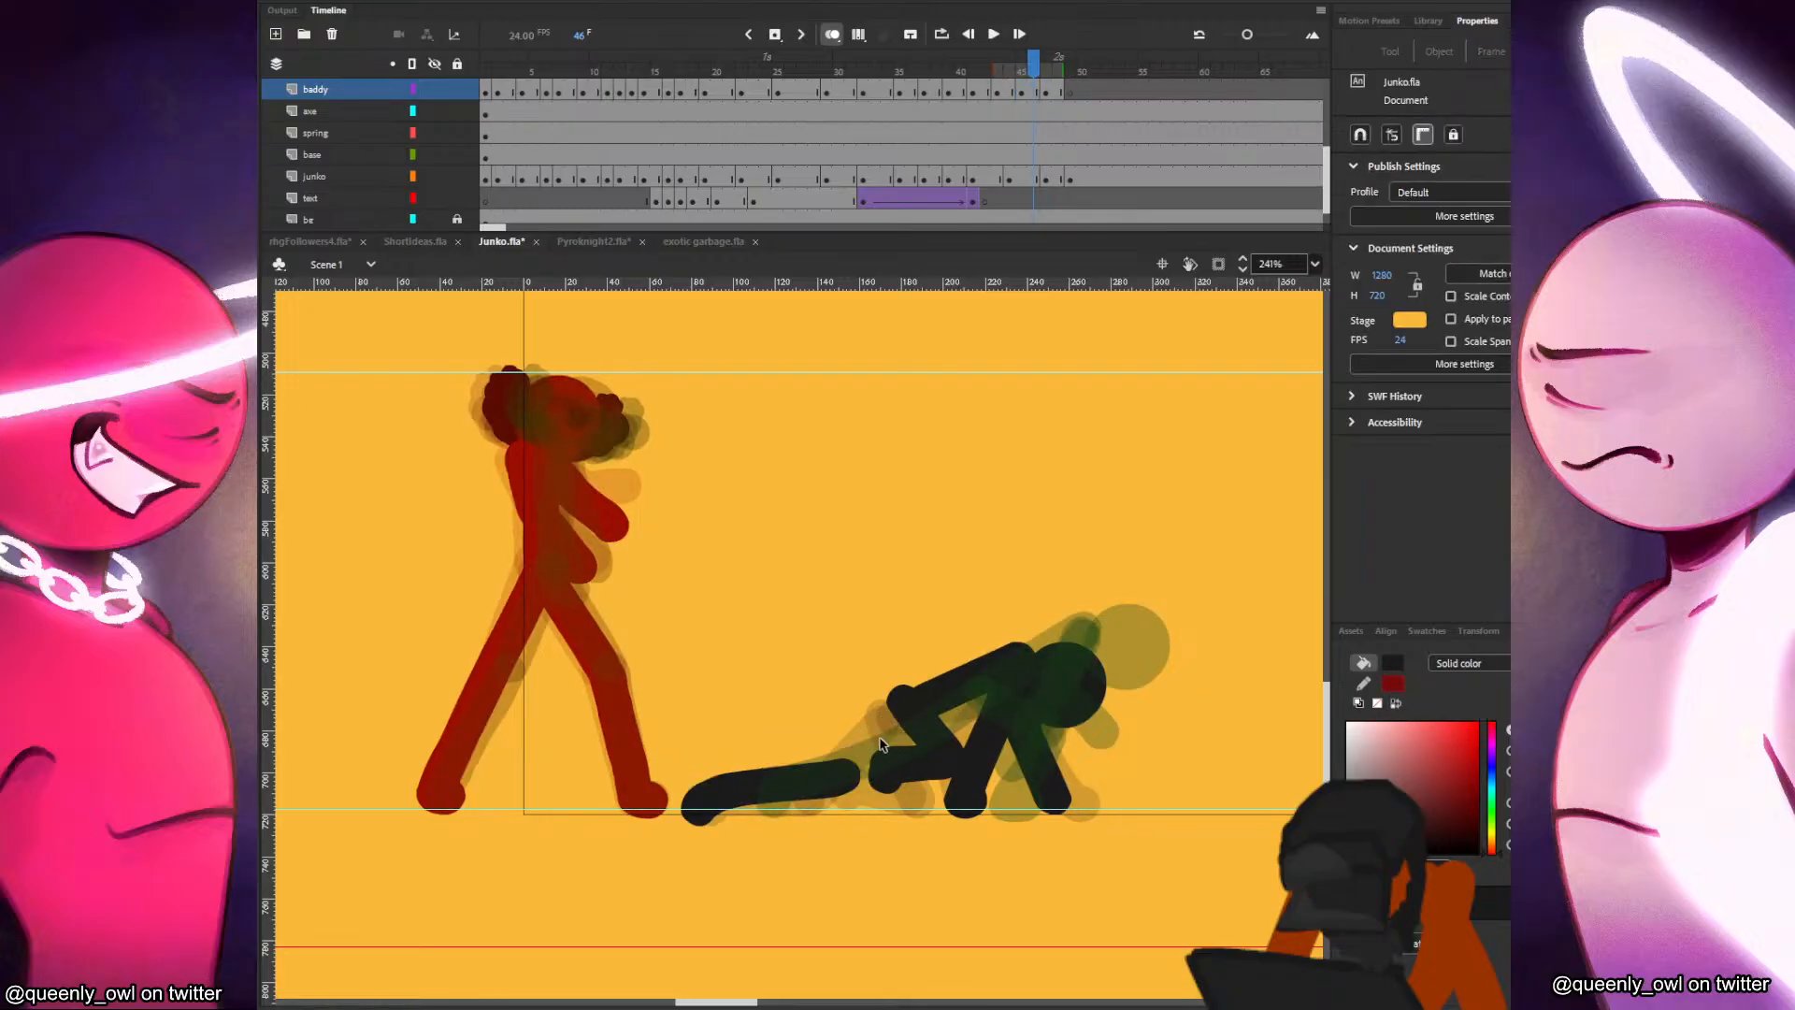
left_click(849, 772)
key("Delete")
key("b")
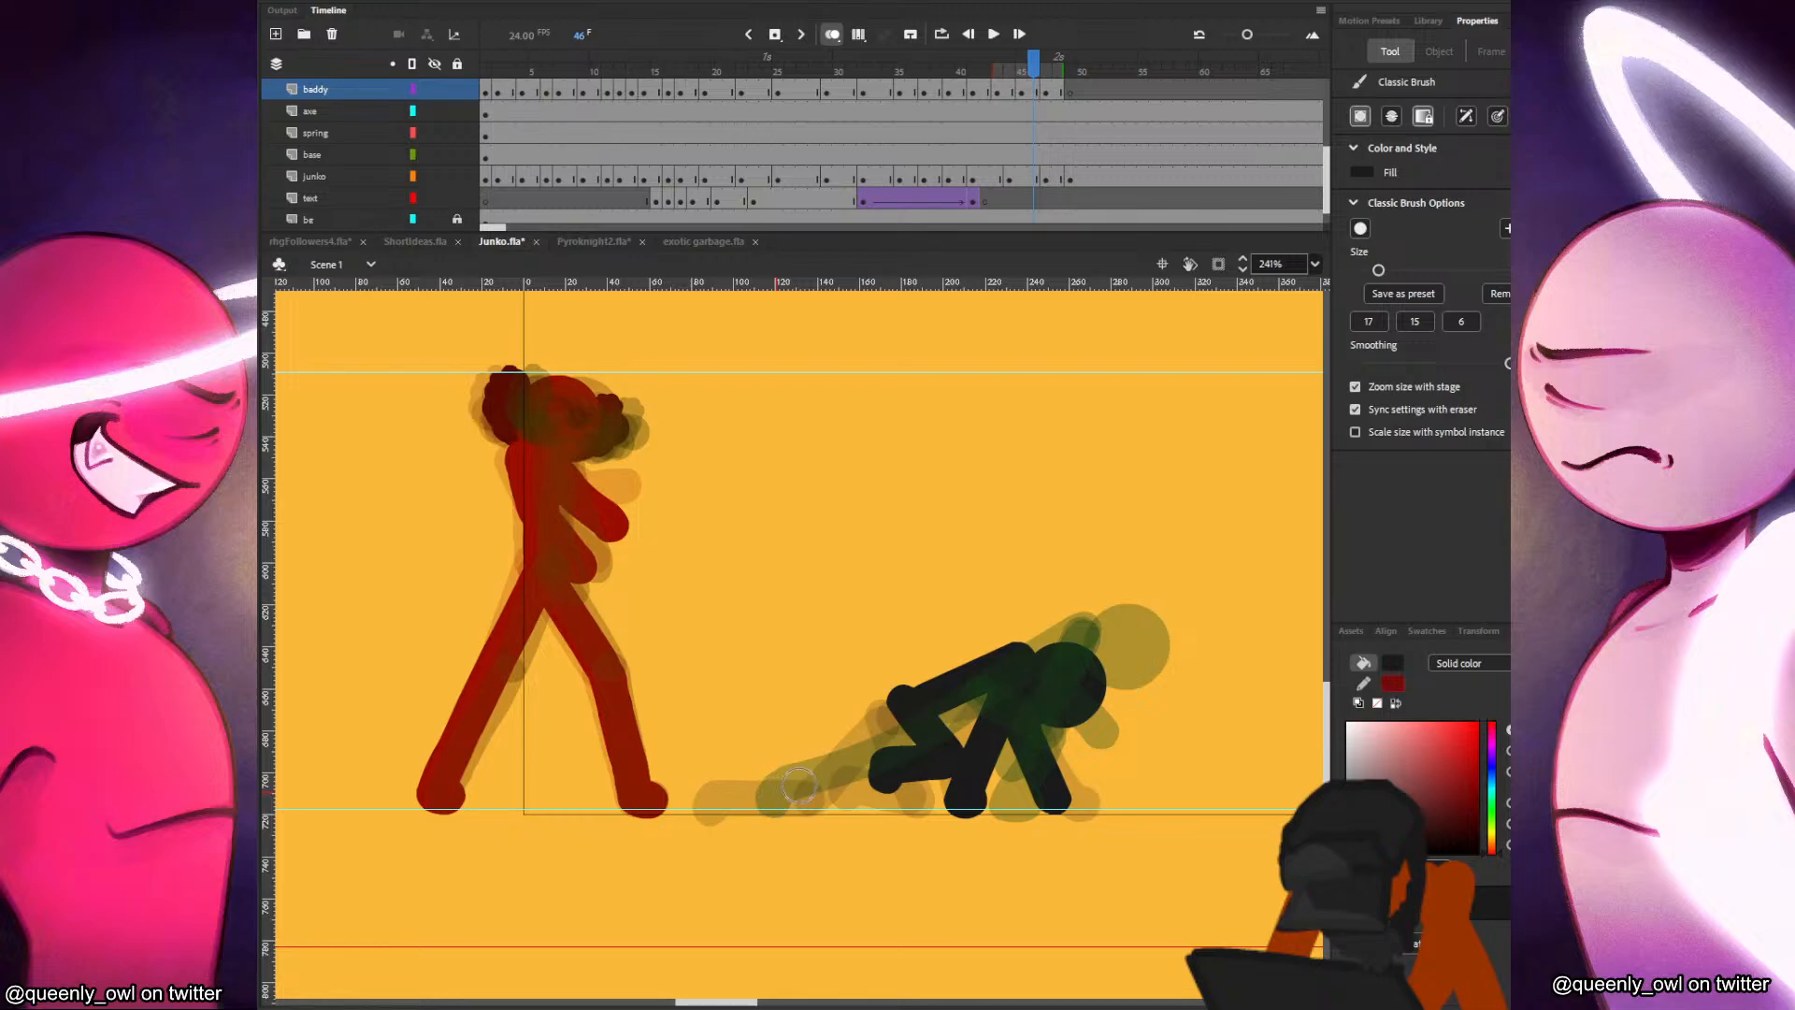
Brush in a straight trailing leg from the hip down to the foot at frame 45, redoing it once and rounding off the foot.
key("comma")
key("period")
key("comma")
key("period")
key("comma")
left_click_drag(717, 808, 938, 680)
key("period")
key("comma")
key("ctrl+z")
left_click_drag(709, 801, 903, 700)
key("comma")
key("period")
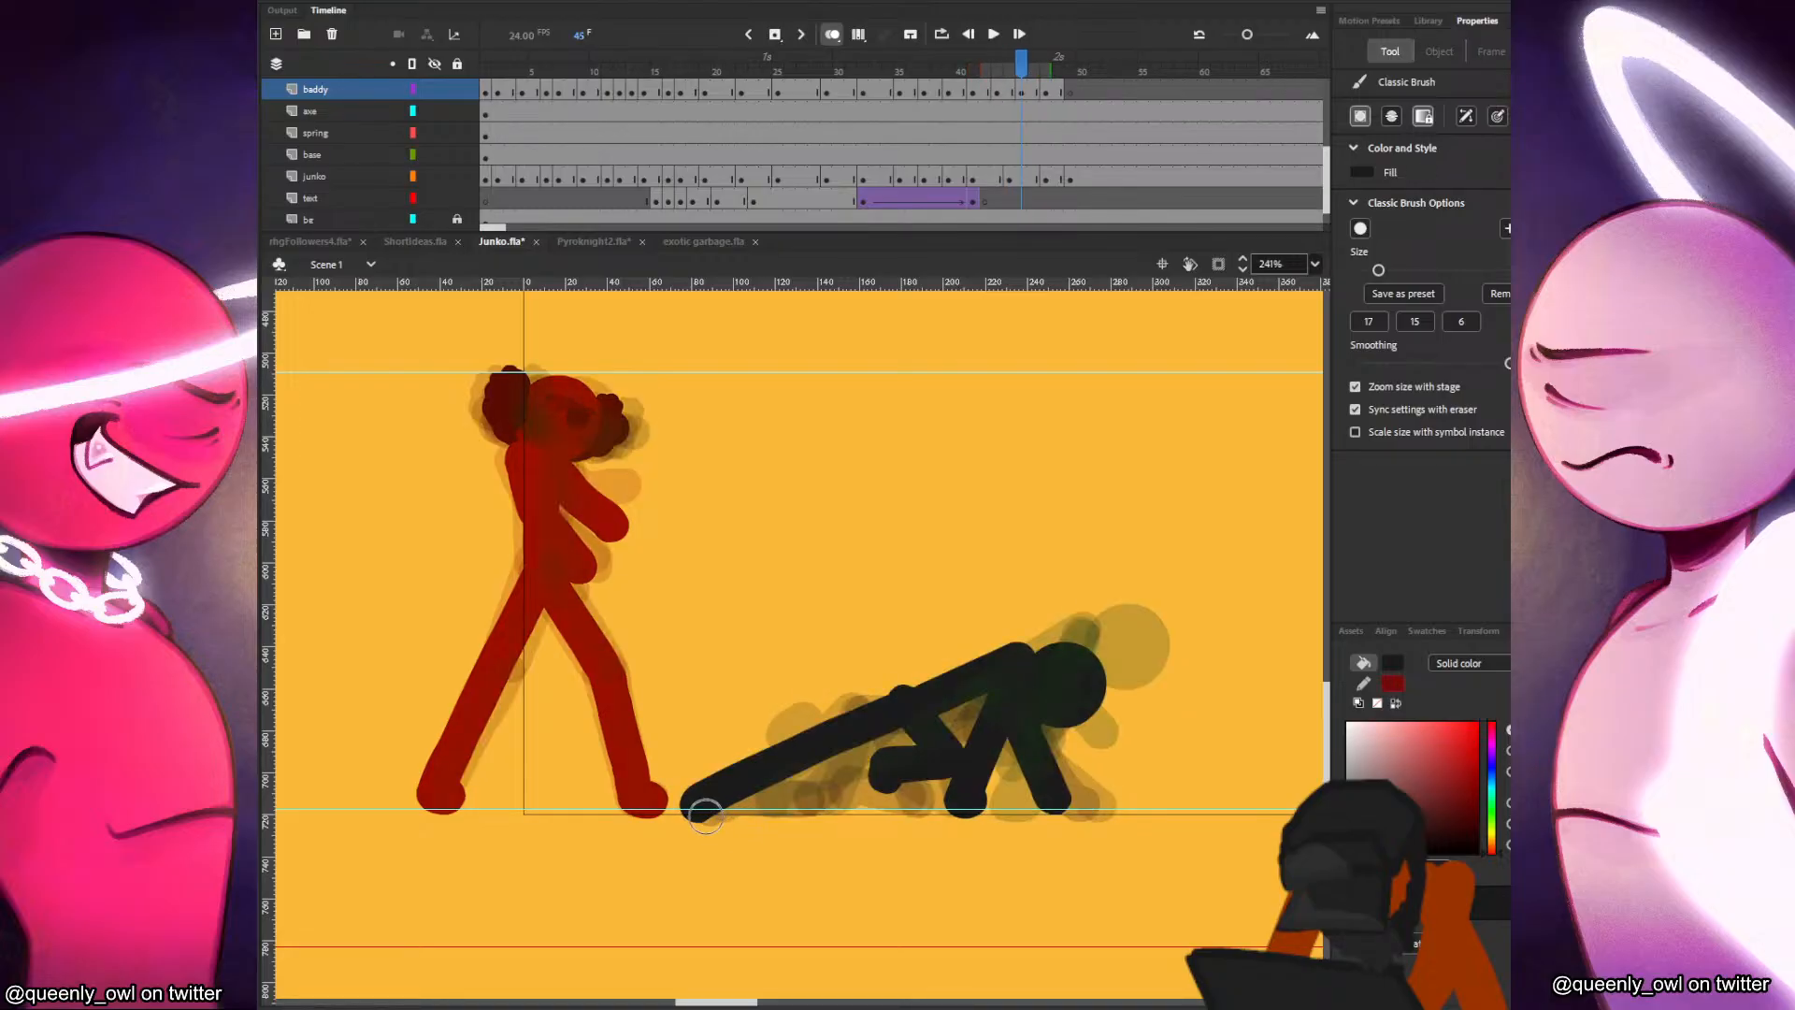
key("comma")
left_click_drag(699, 807, 715, 802)
key("period")
key("comma")
key("period")
key("comma")
key("period")
Shift the black figure's bent leg slightly forward at frame 45 and check it against the poses up to frame 47.
key("v")
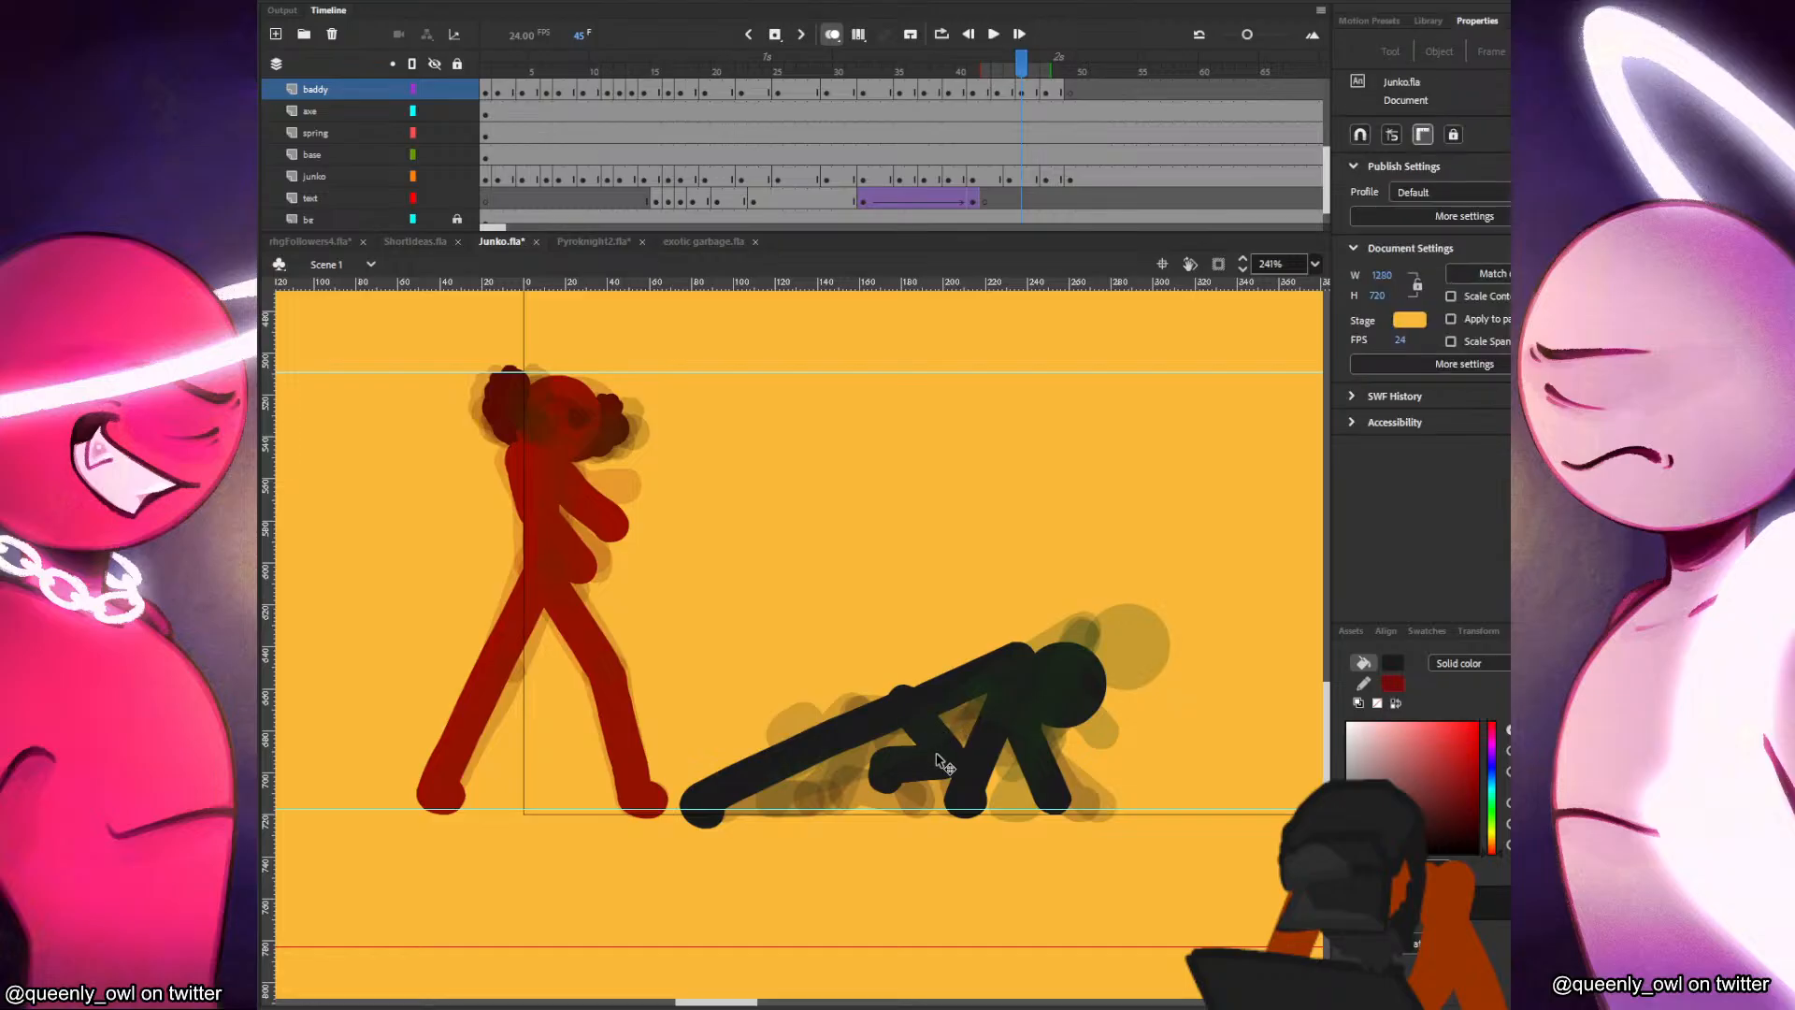
left_click(937, 752)
left_click_drag(928, 744, 965, 759)
key("comma")
key("period")
key("period")
key("period")
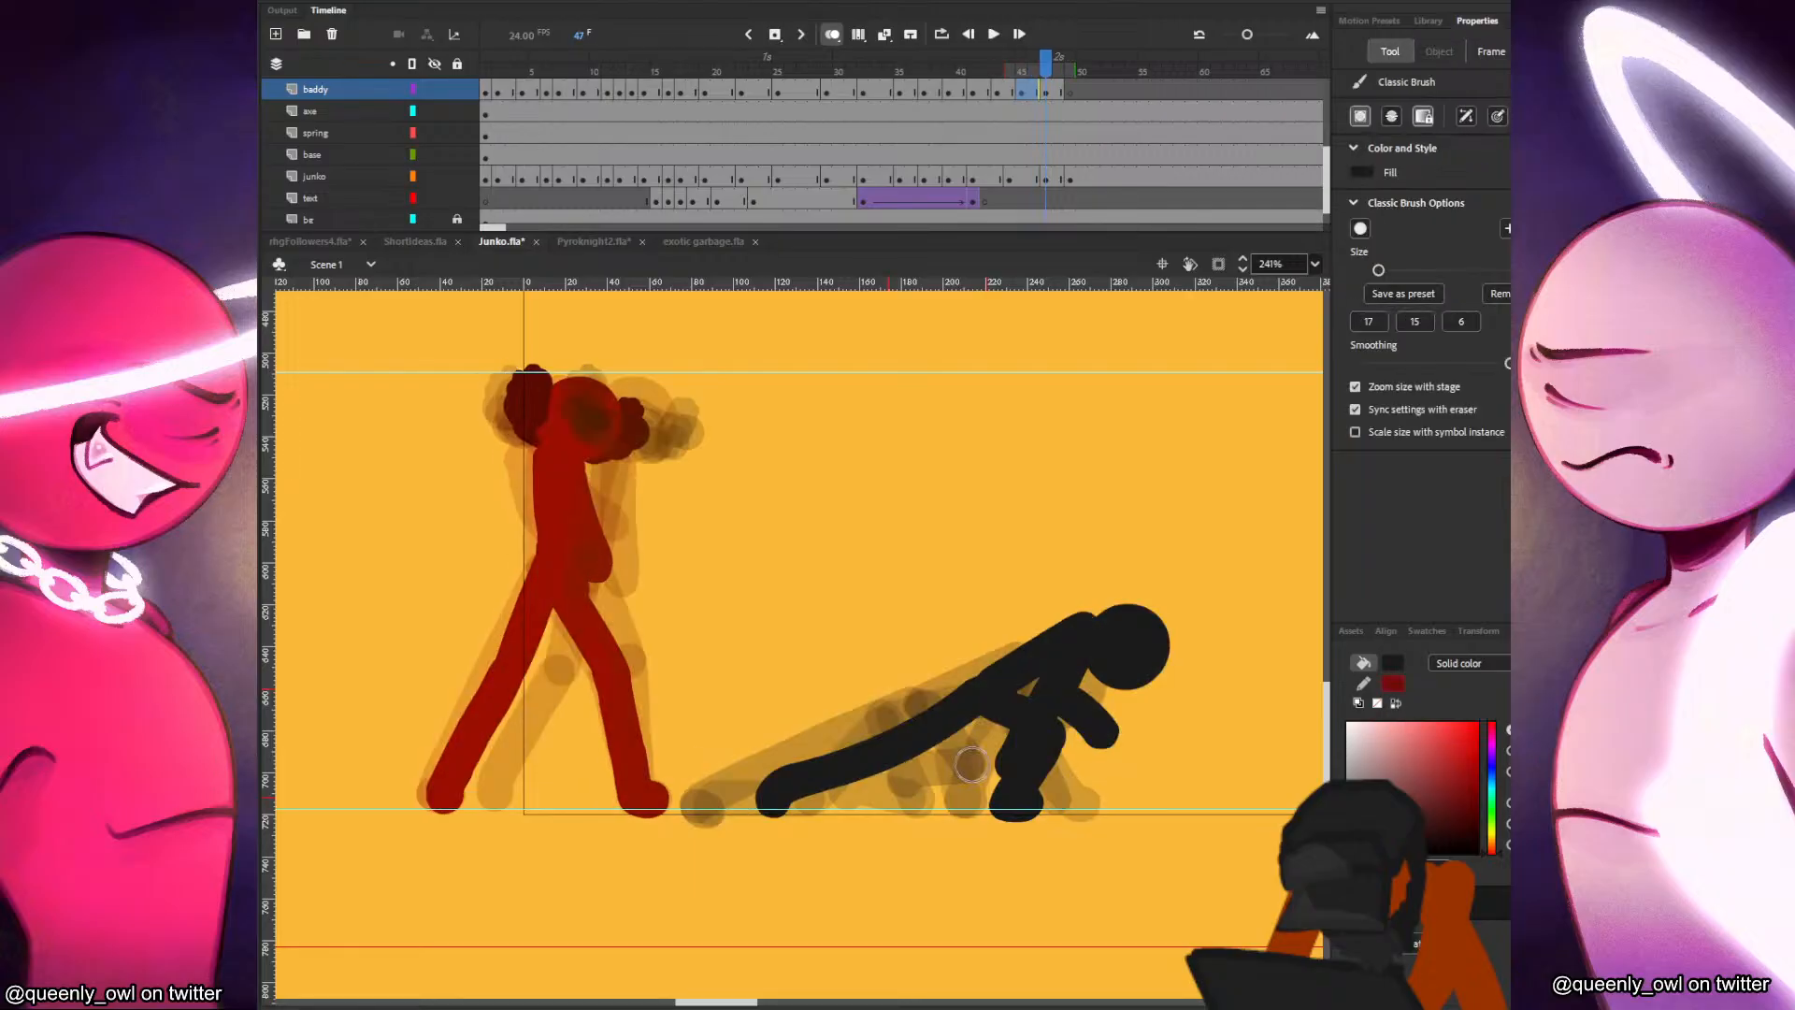
Replay the fight, stop at frame 43, and save the file.
left_click(1008, 114)
key("Return")
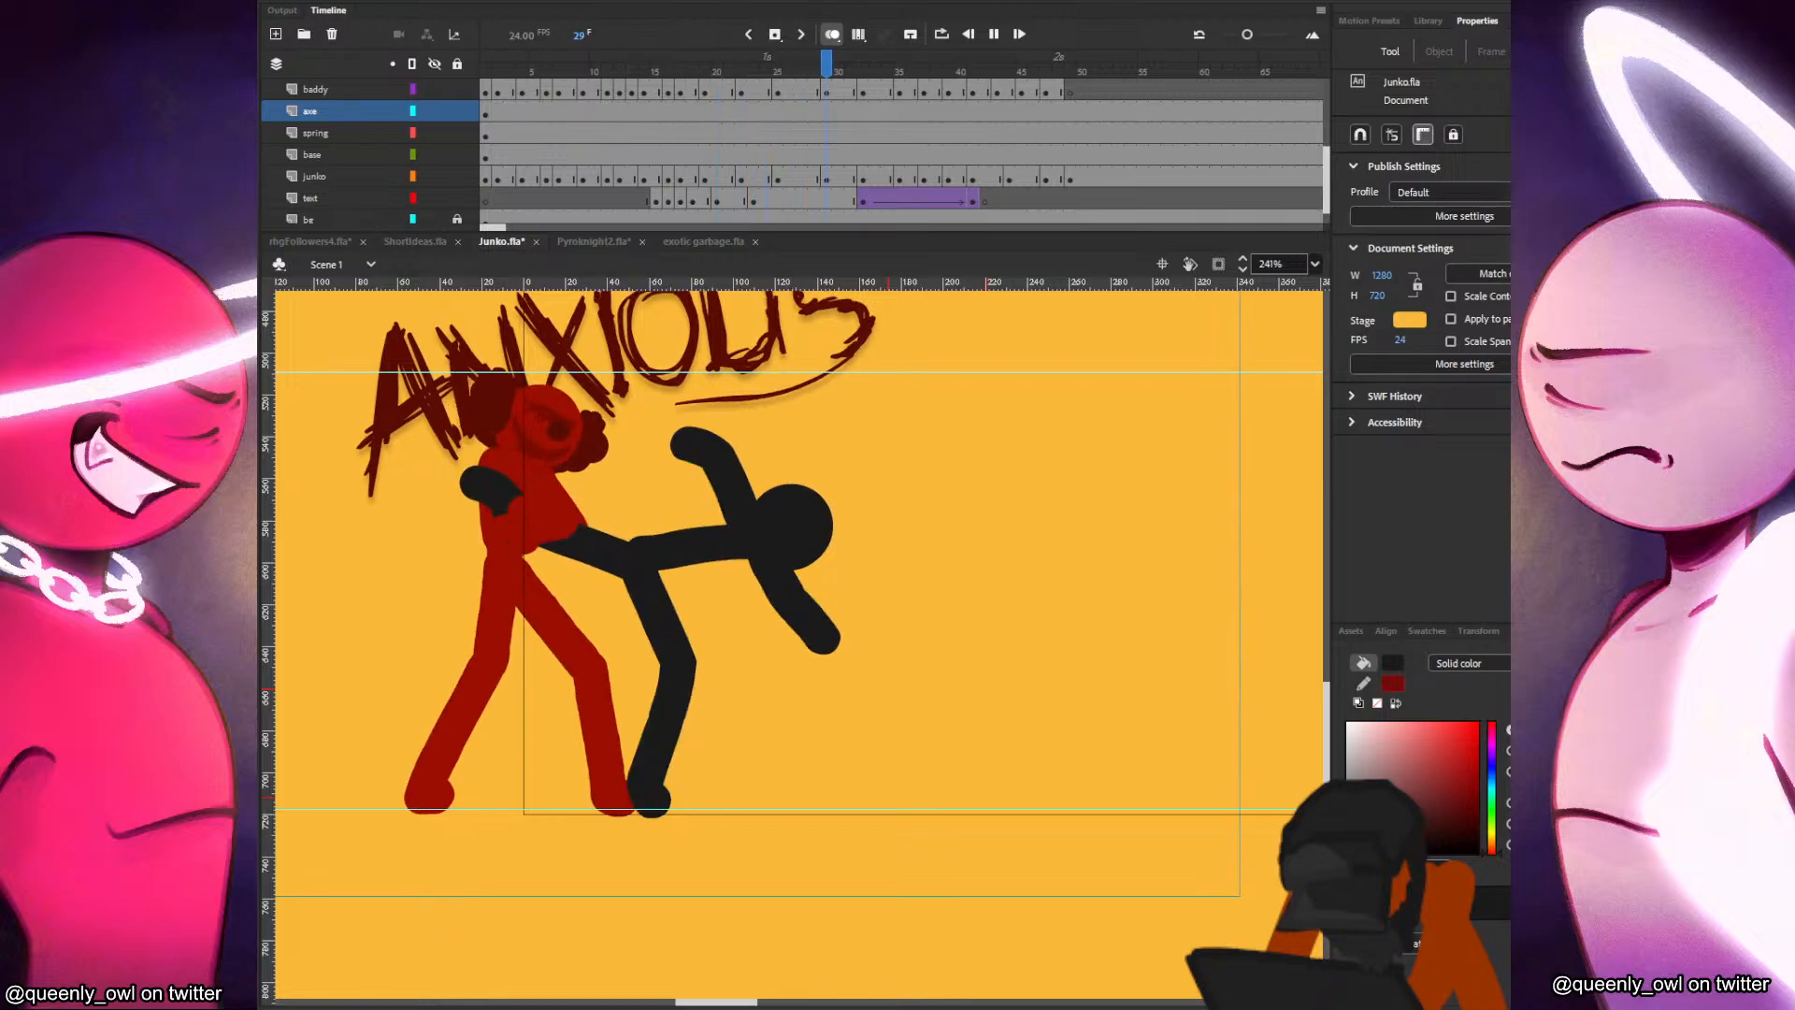
left_click(1001, 110)
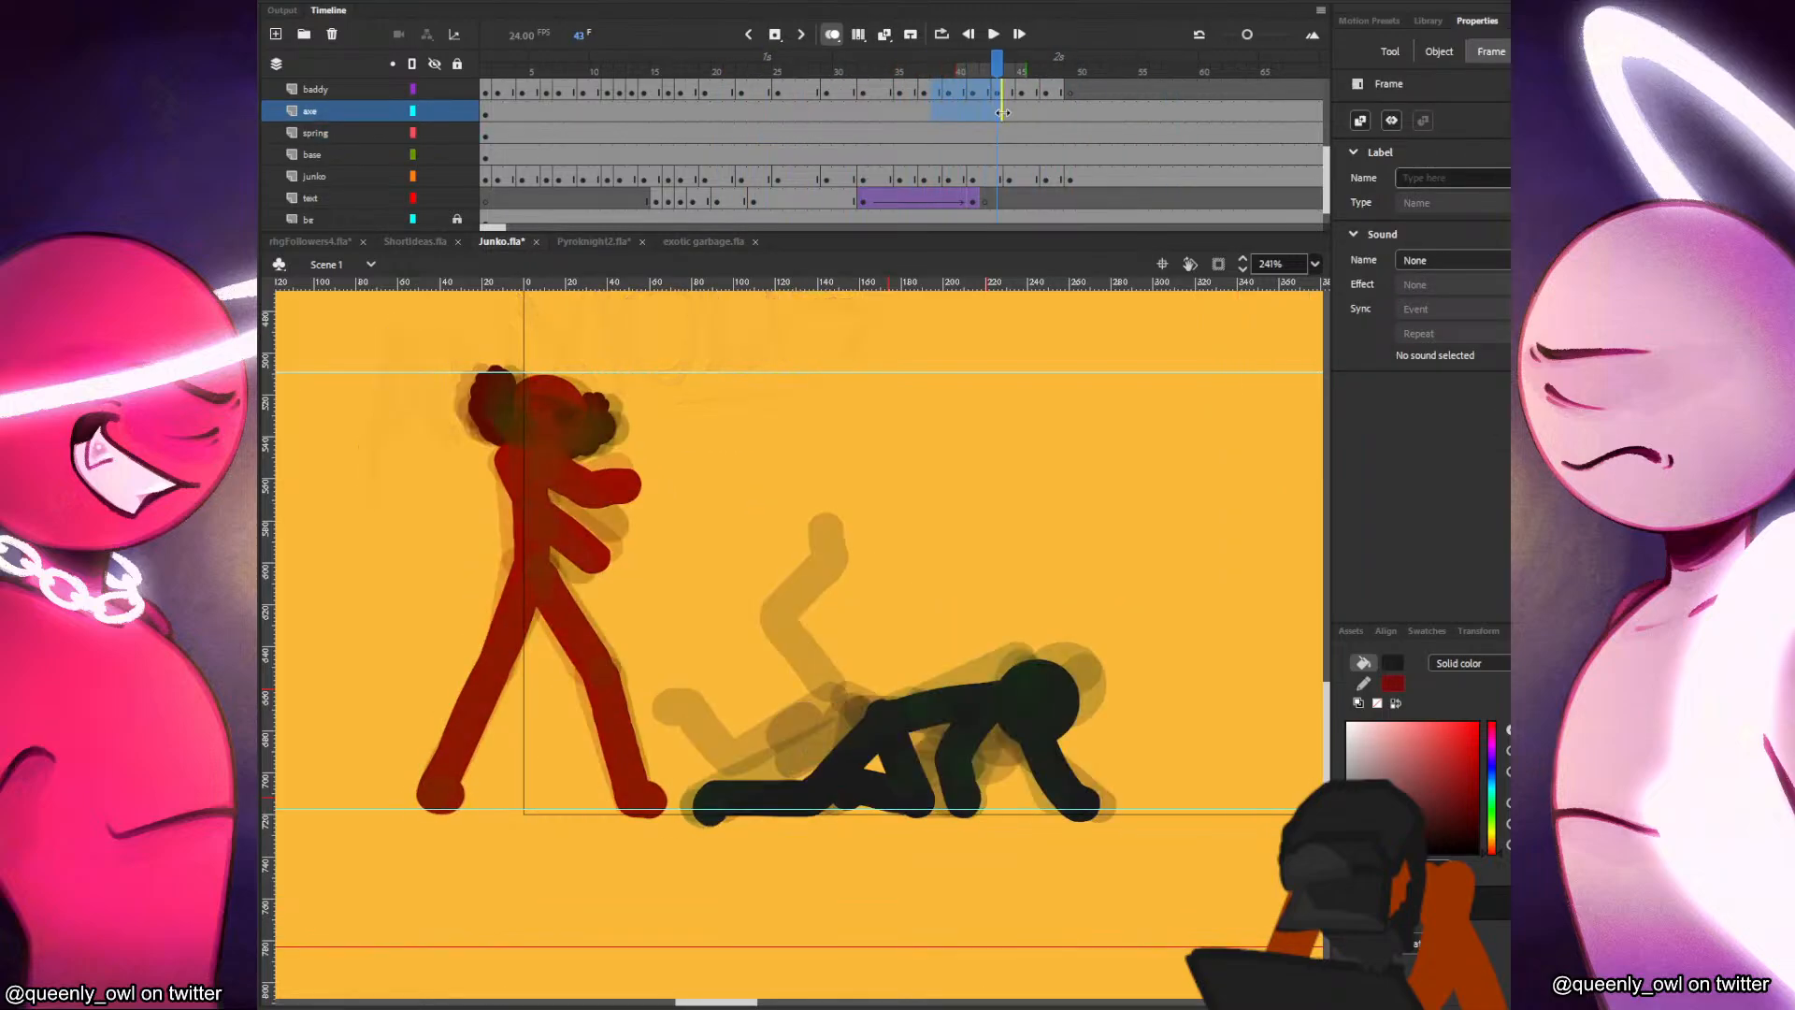
left_click(612, 426)
key("ctrl+s")
Skew the whole red figure slightly backward at the head on the junko layer's frame 49.
left_click(1046, 176)
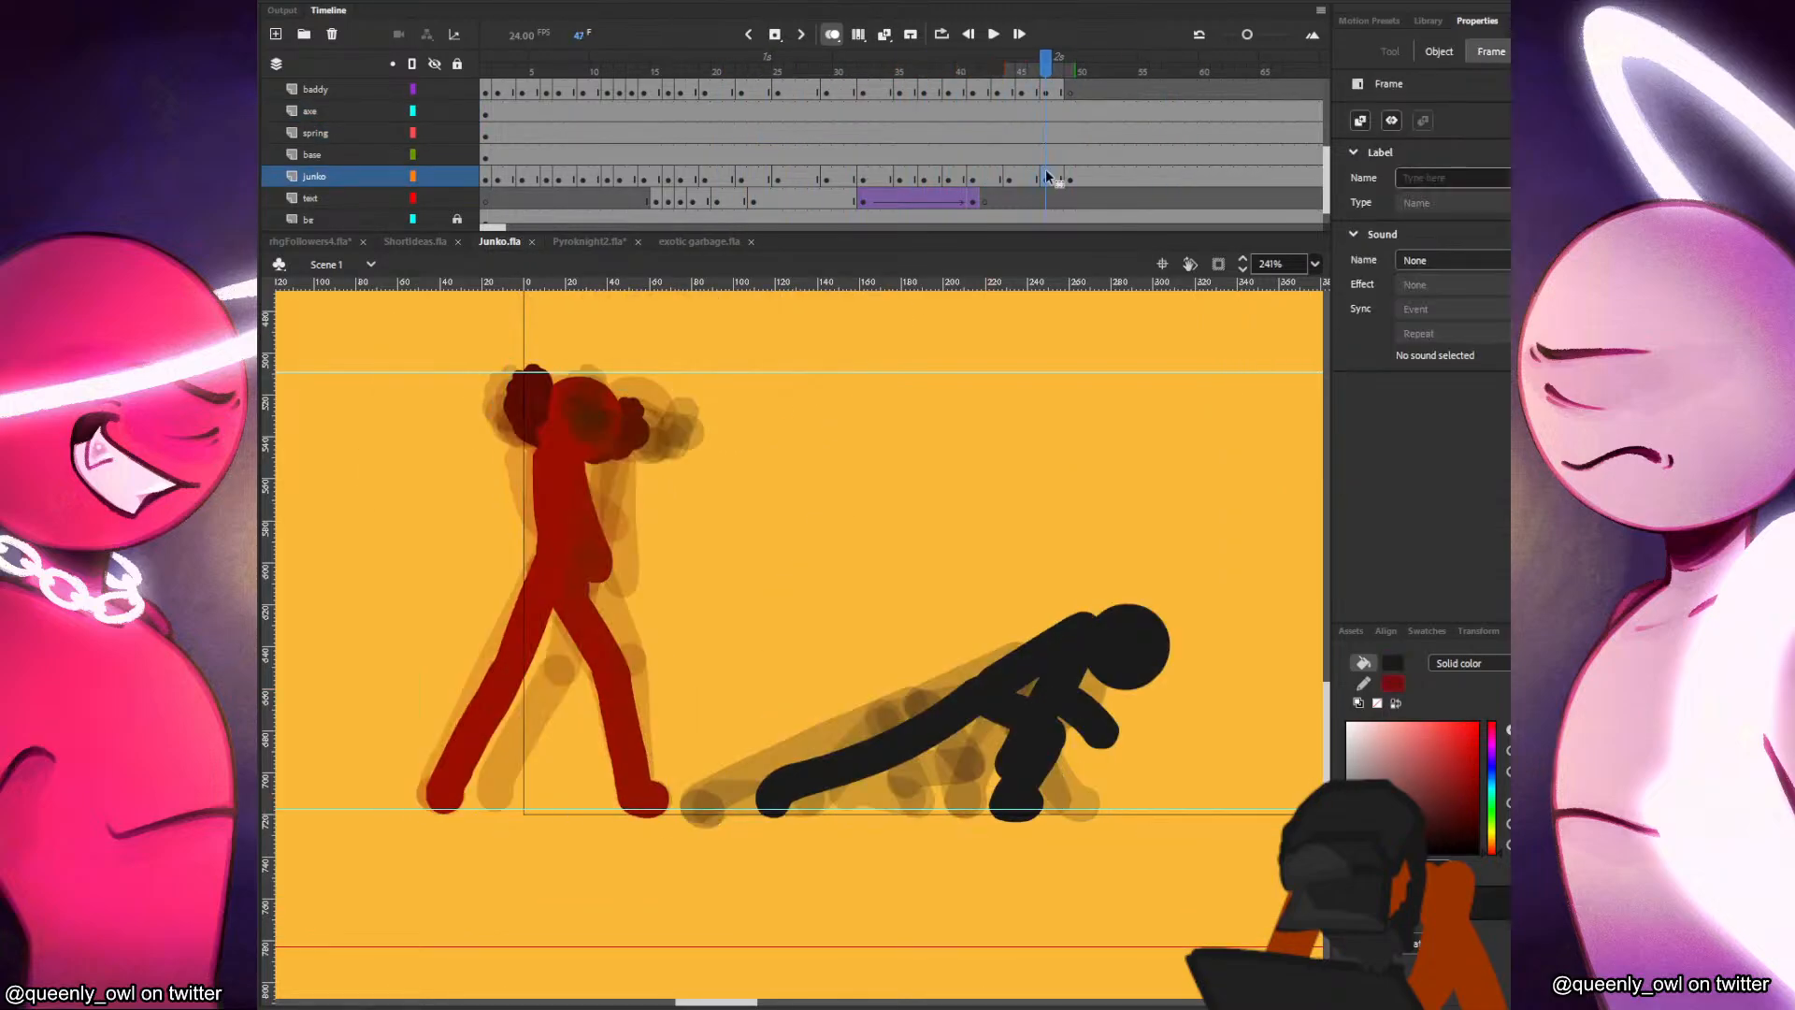
left_click(1068, 180)
left_click(681, 435)
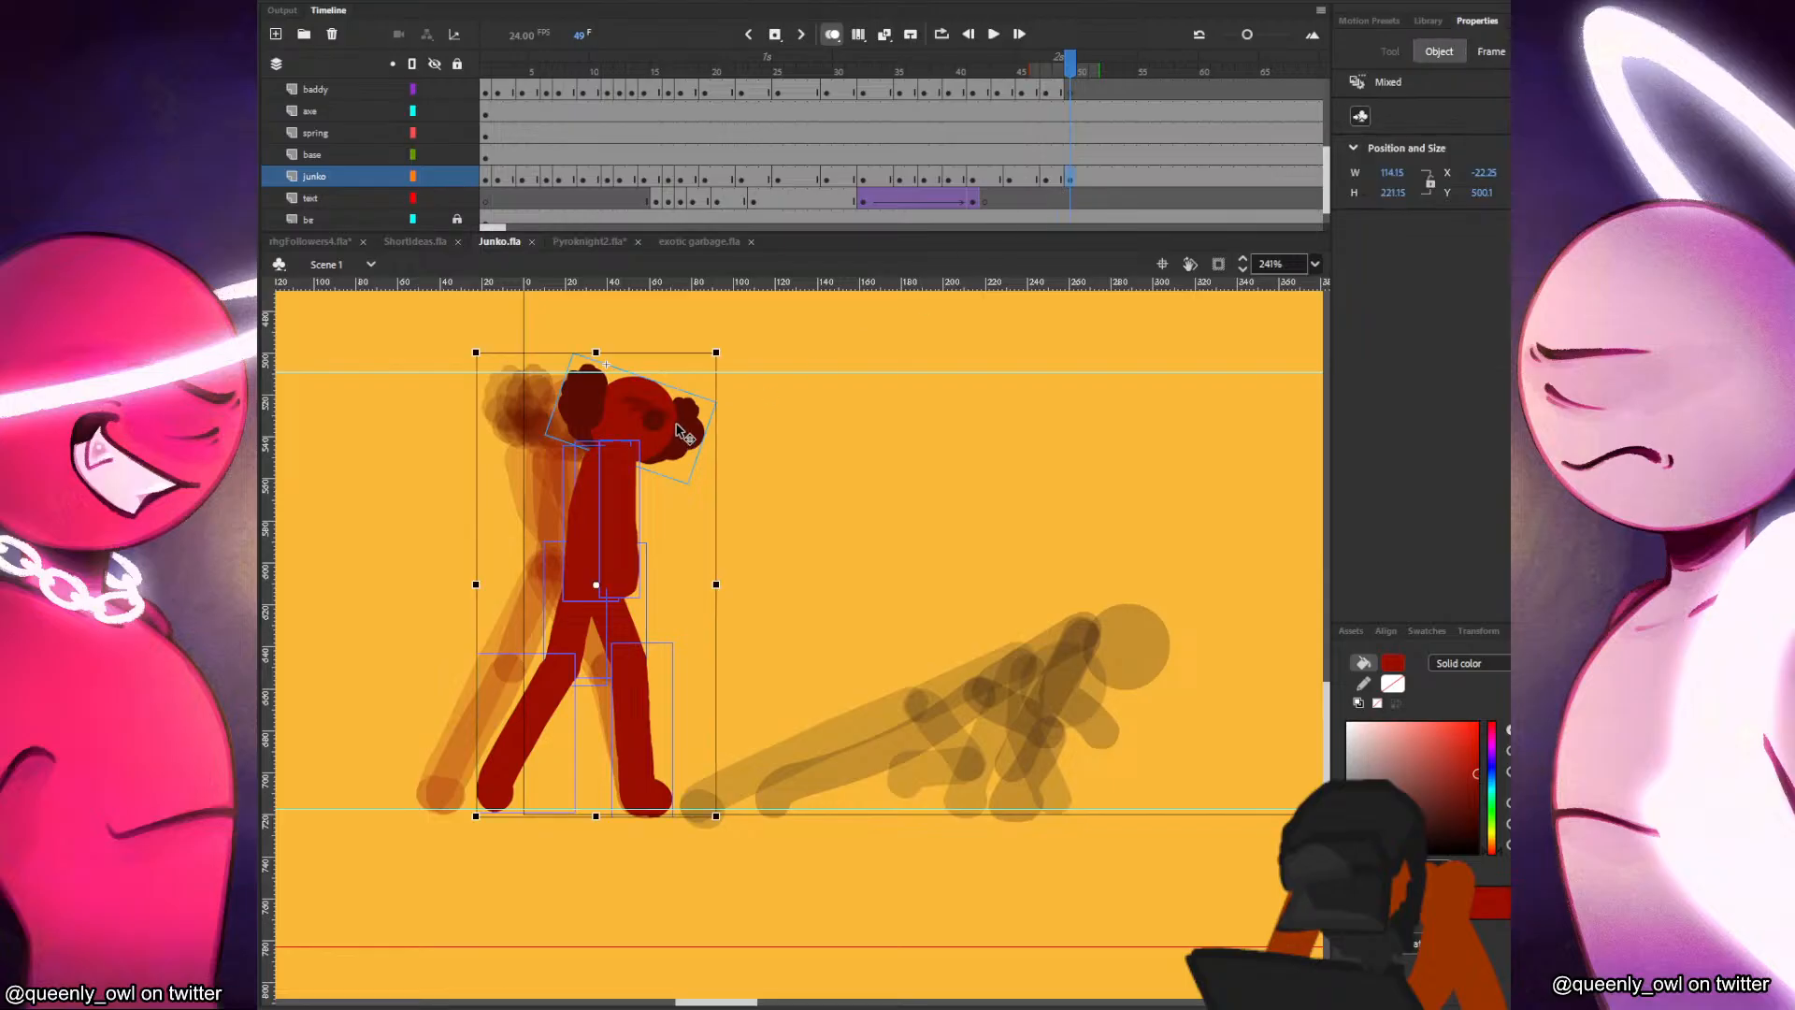
left_click_drag(671, 358, 662, 358)
left_click(839, 427)
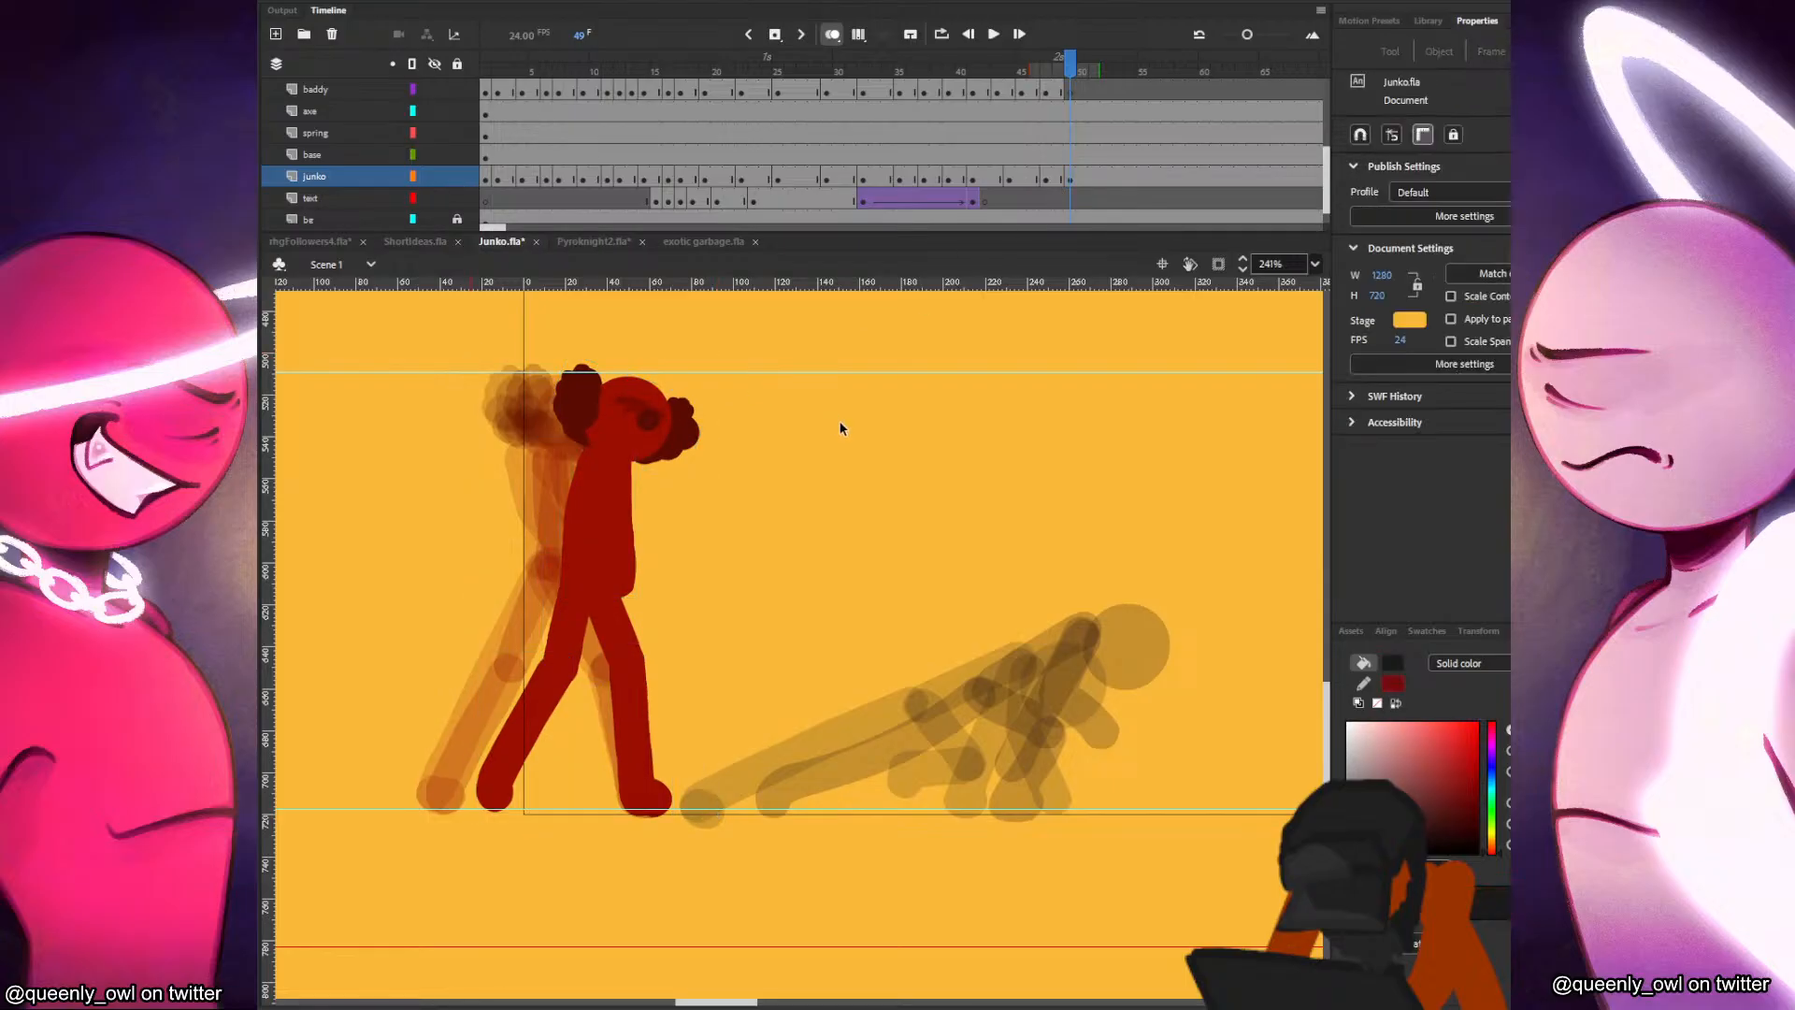
Extend the red figure's hold around frame 47 on the junko layer so the following keyframes fall on frames 50 and 52.
left_click(1010, 180)
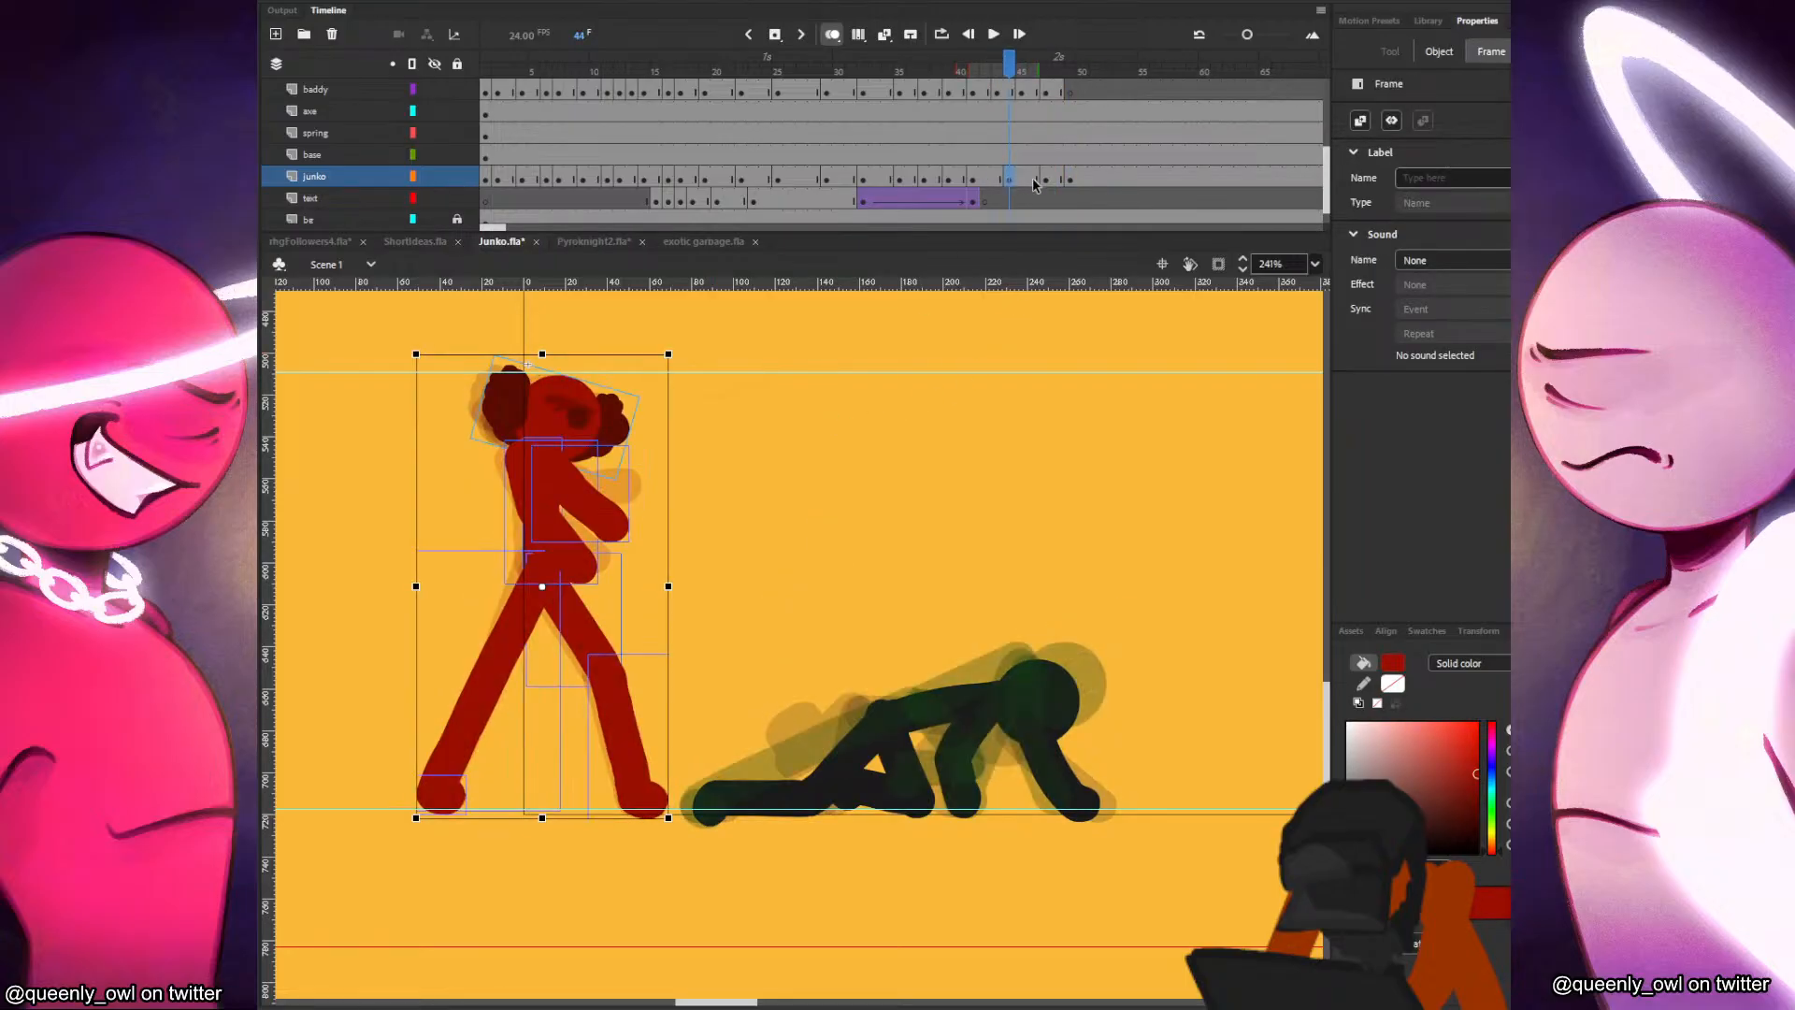
left_click(1022, 184)
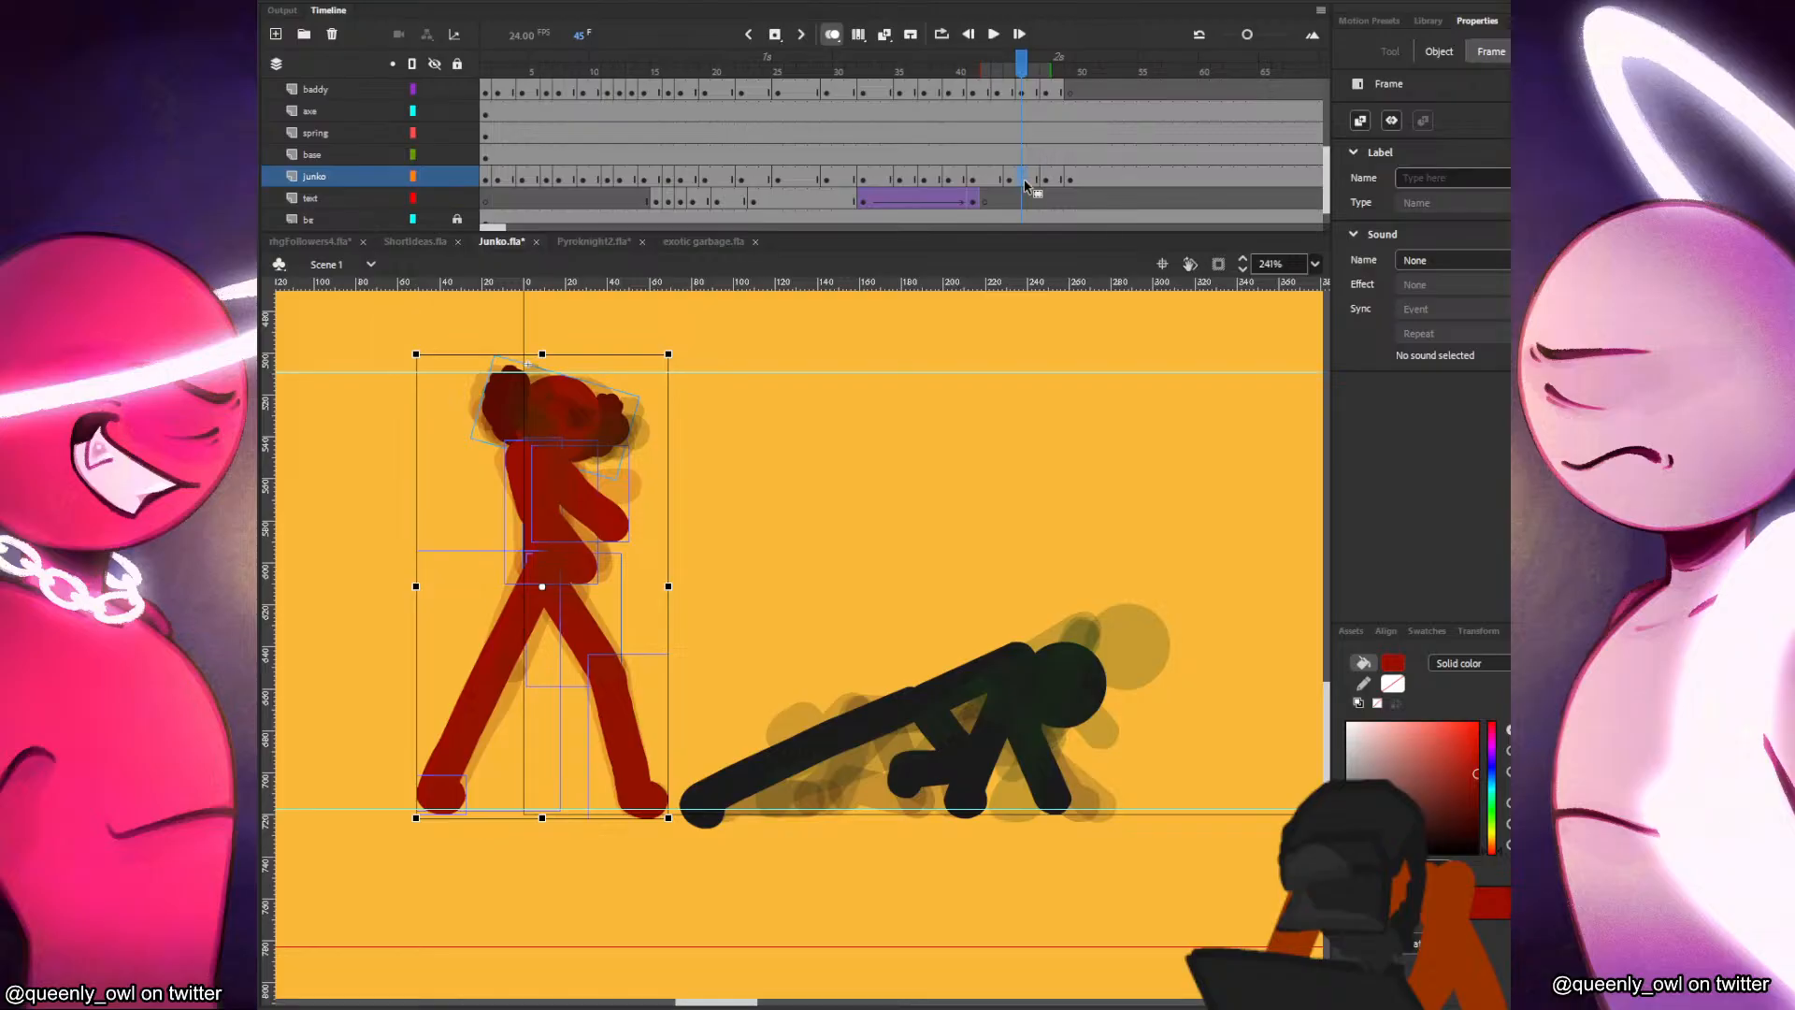
left_click(1035, 182)
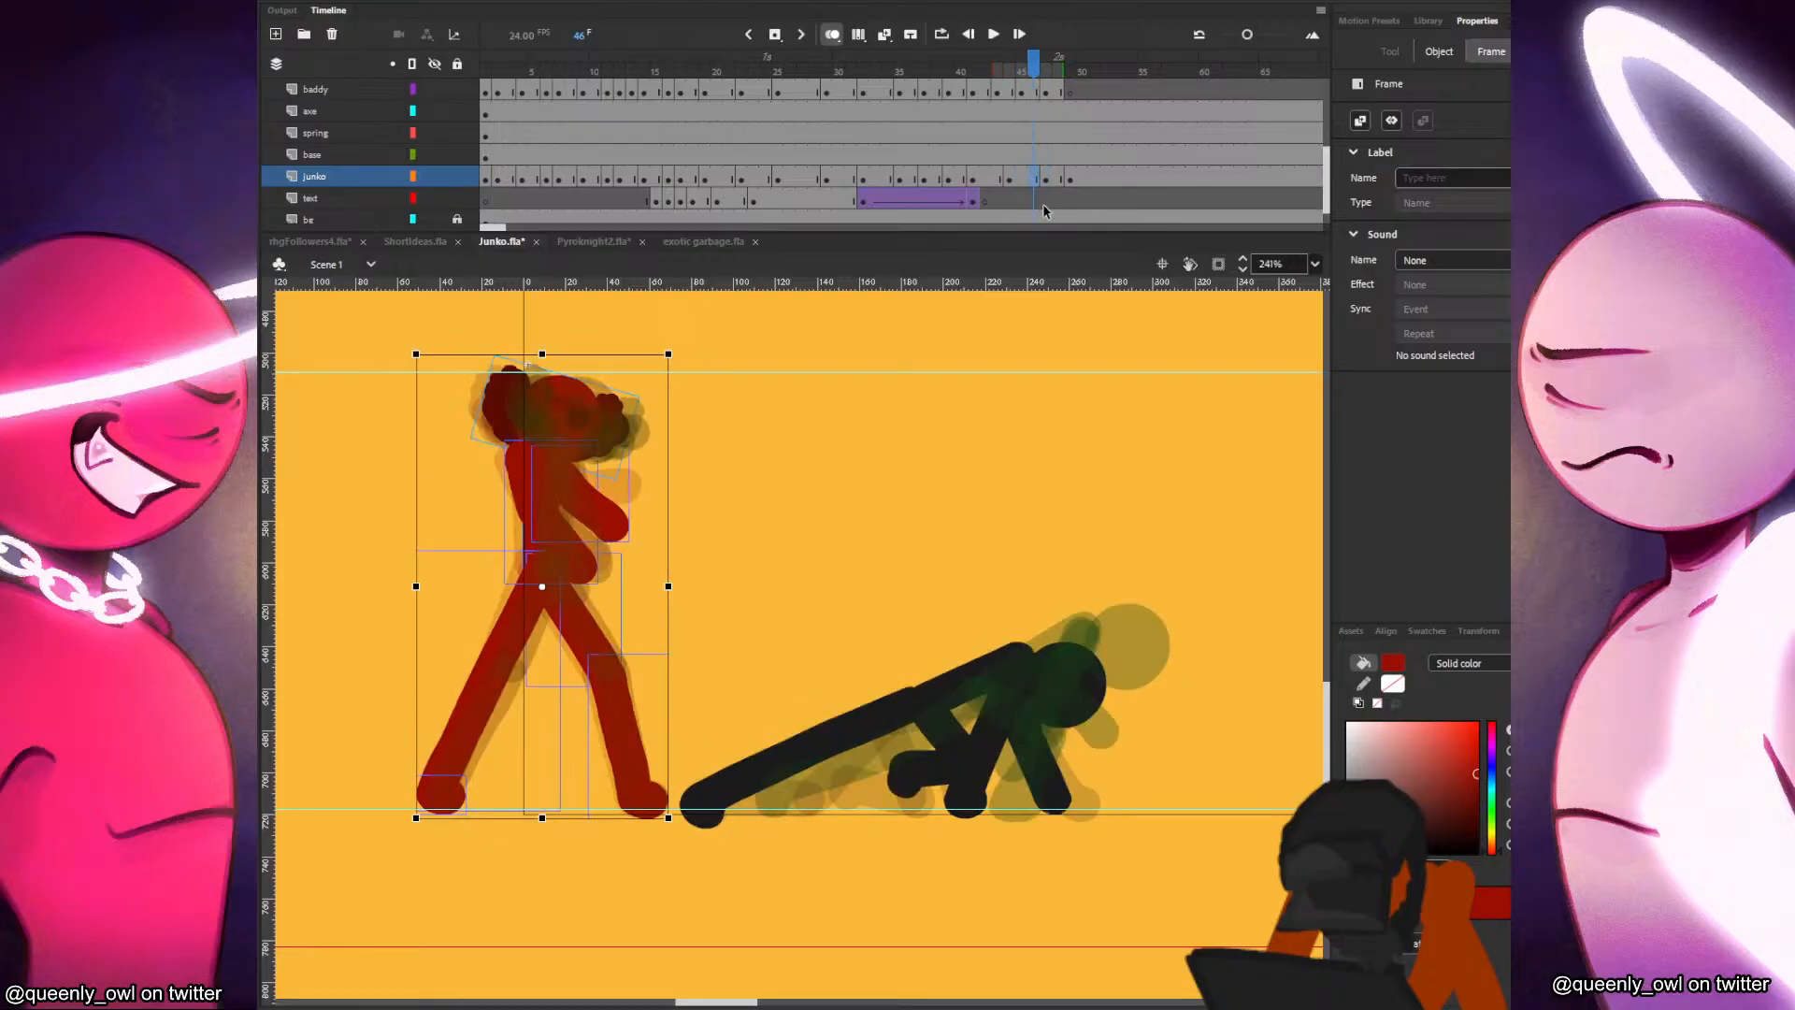
left_click(1048, 183)
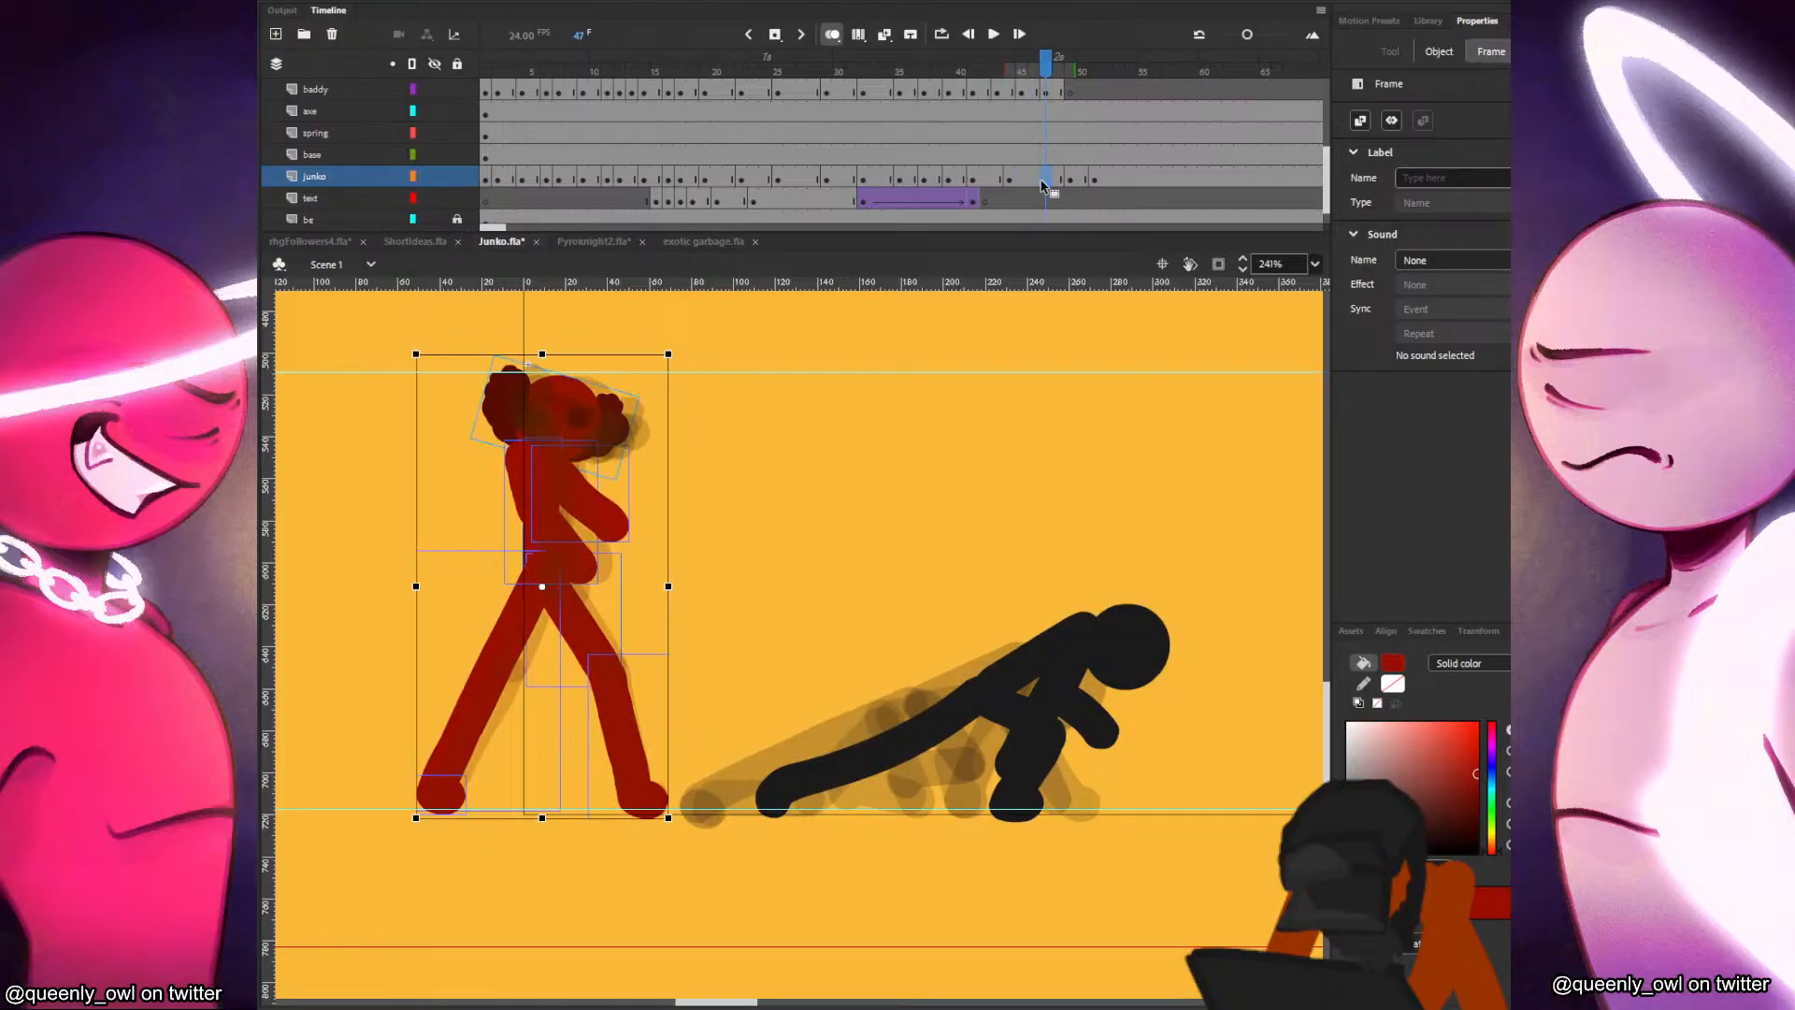
scroll(673, 462, "up", 1)
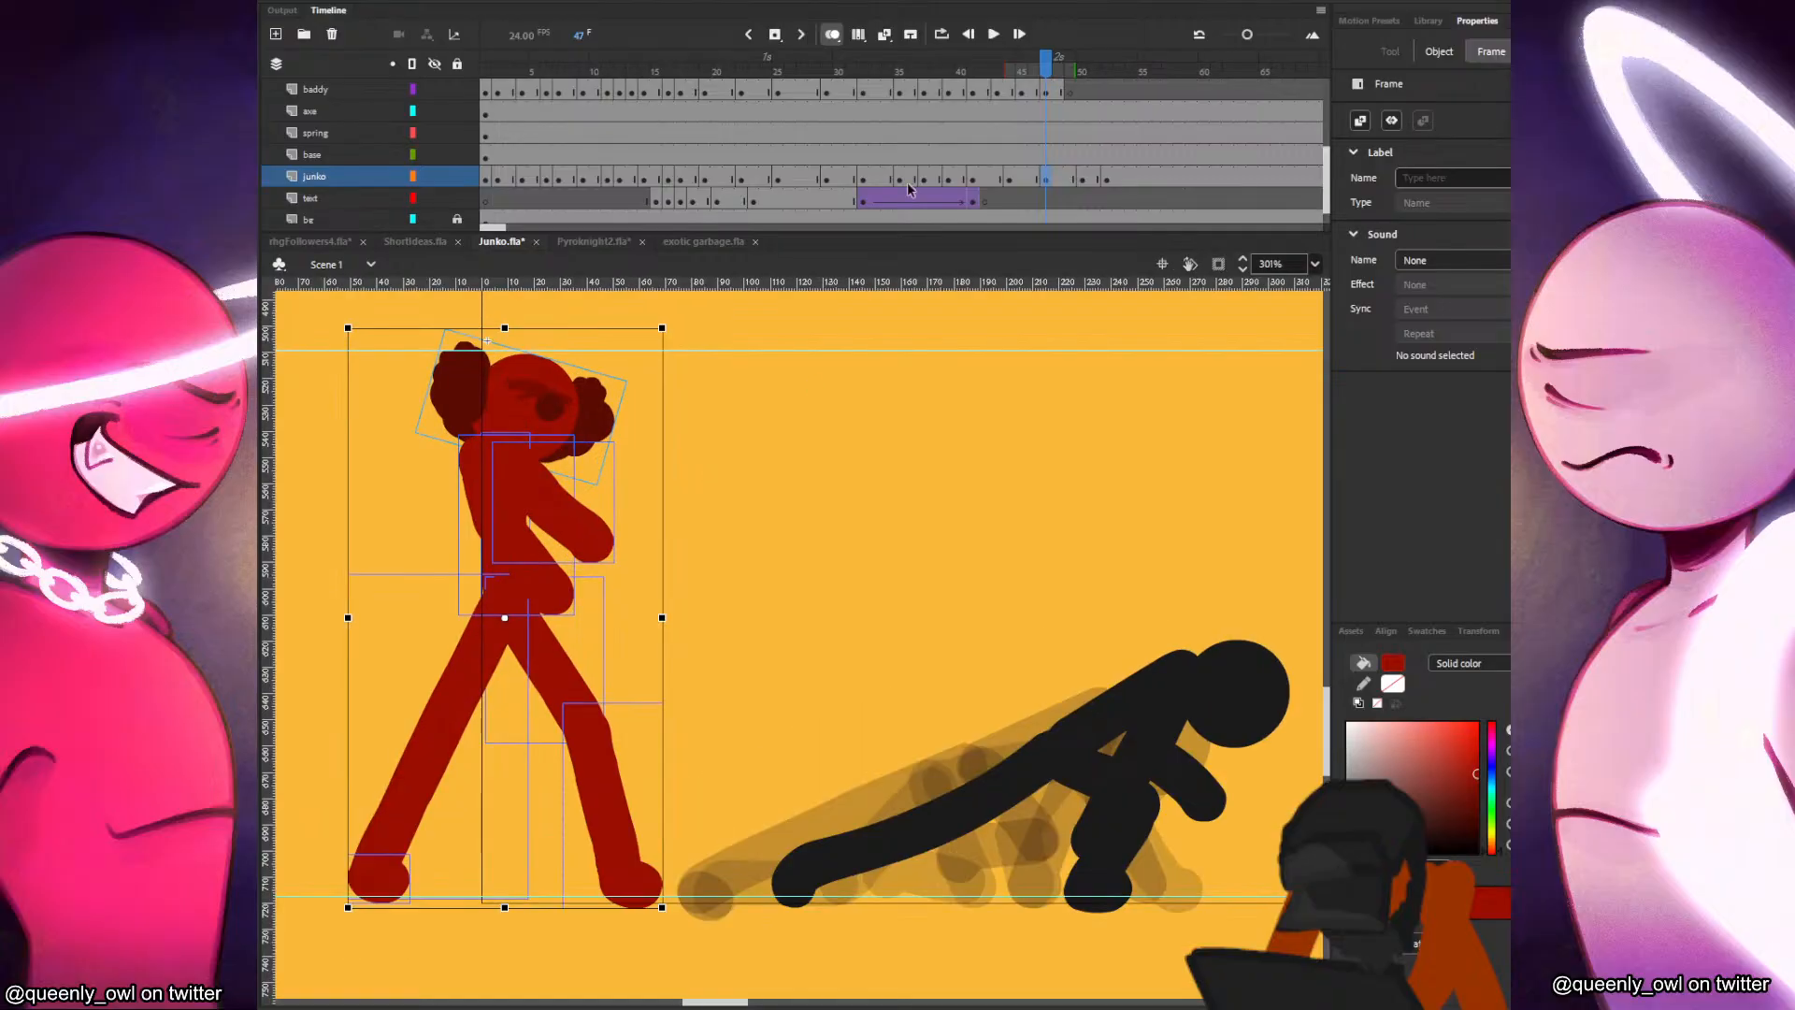
left_click_drag(1012, 68, 1066, 70)
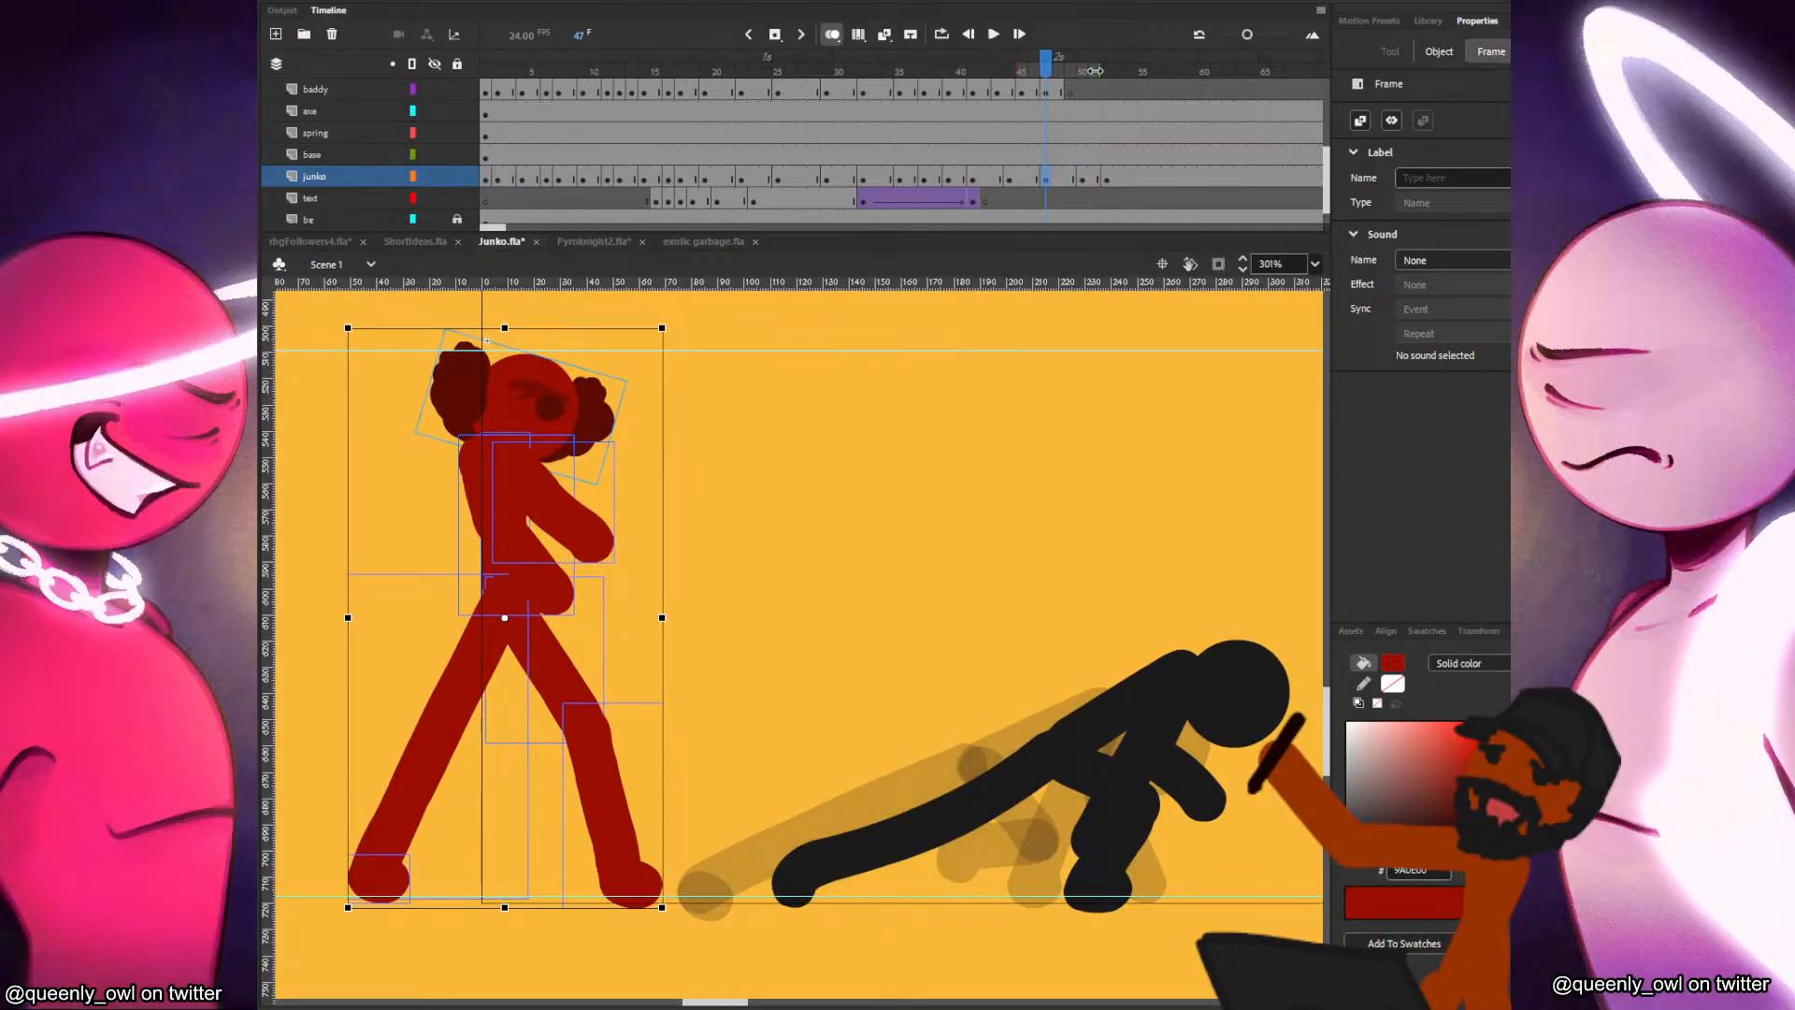
left_click_drag(789, 338, 959, 346)
left_click(1024, 178)
left_click(1045, 178)
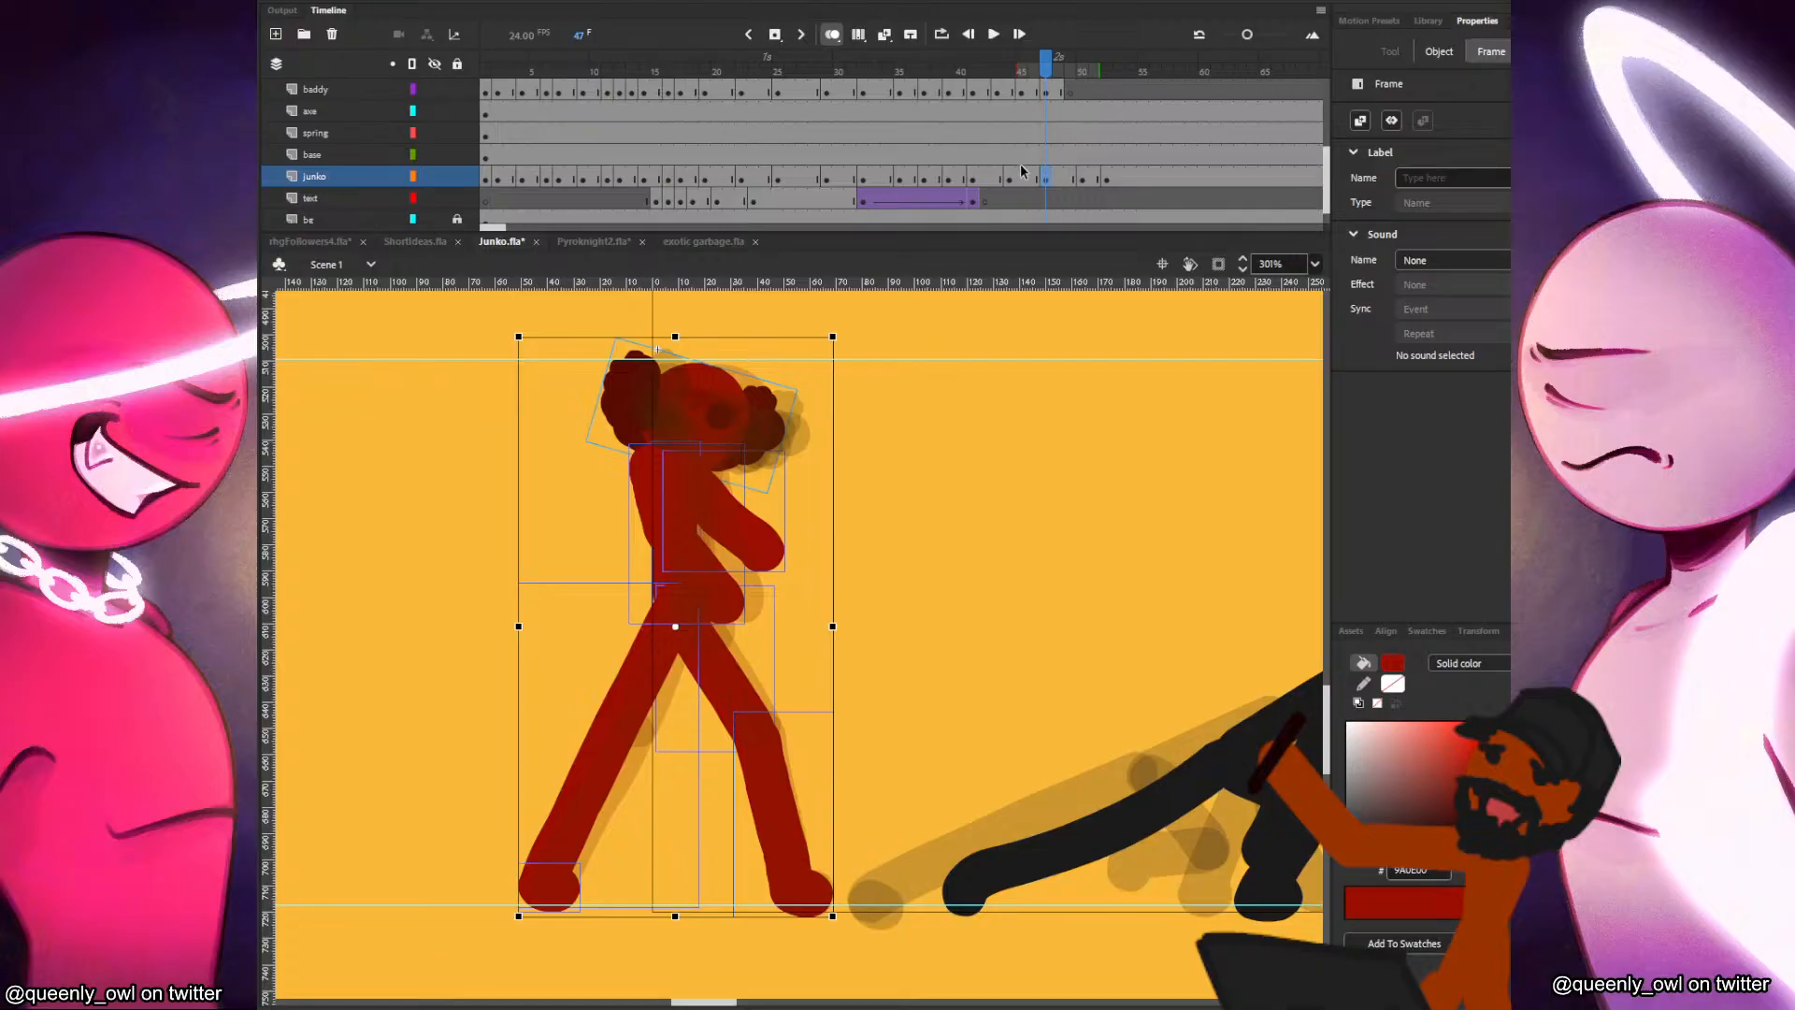
Delete both of the red figure's arms at frame 47 and shift and tilt its head slightly forward.
left_click(862, 718)
left_click(726, 524)
key("Delete")
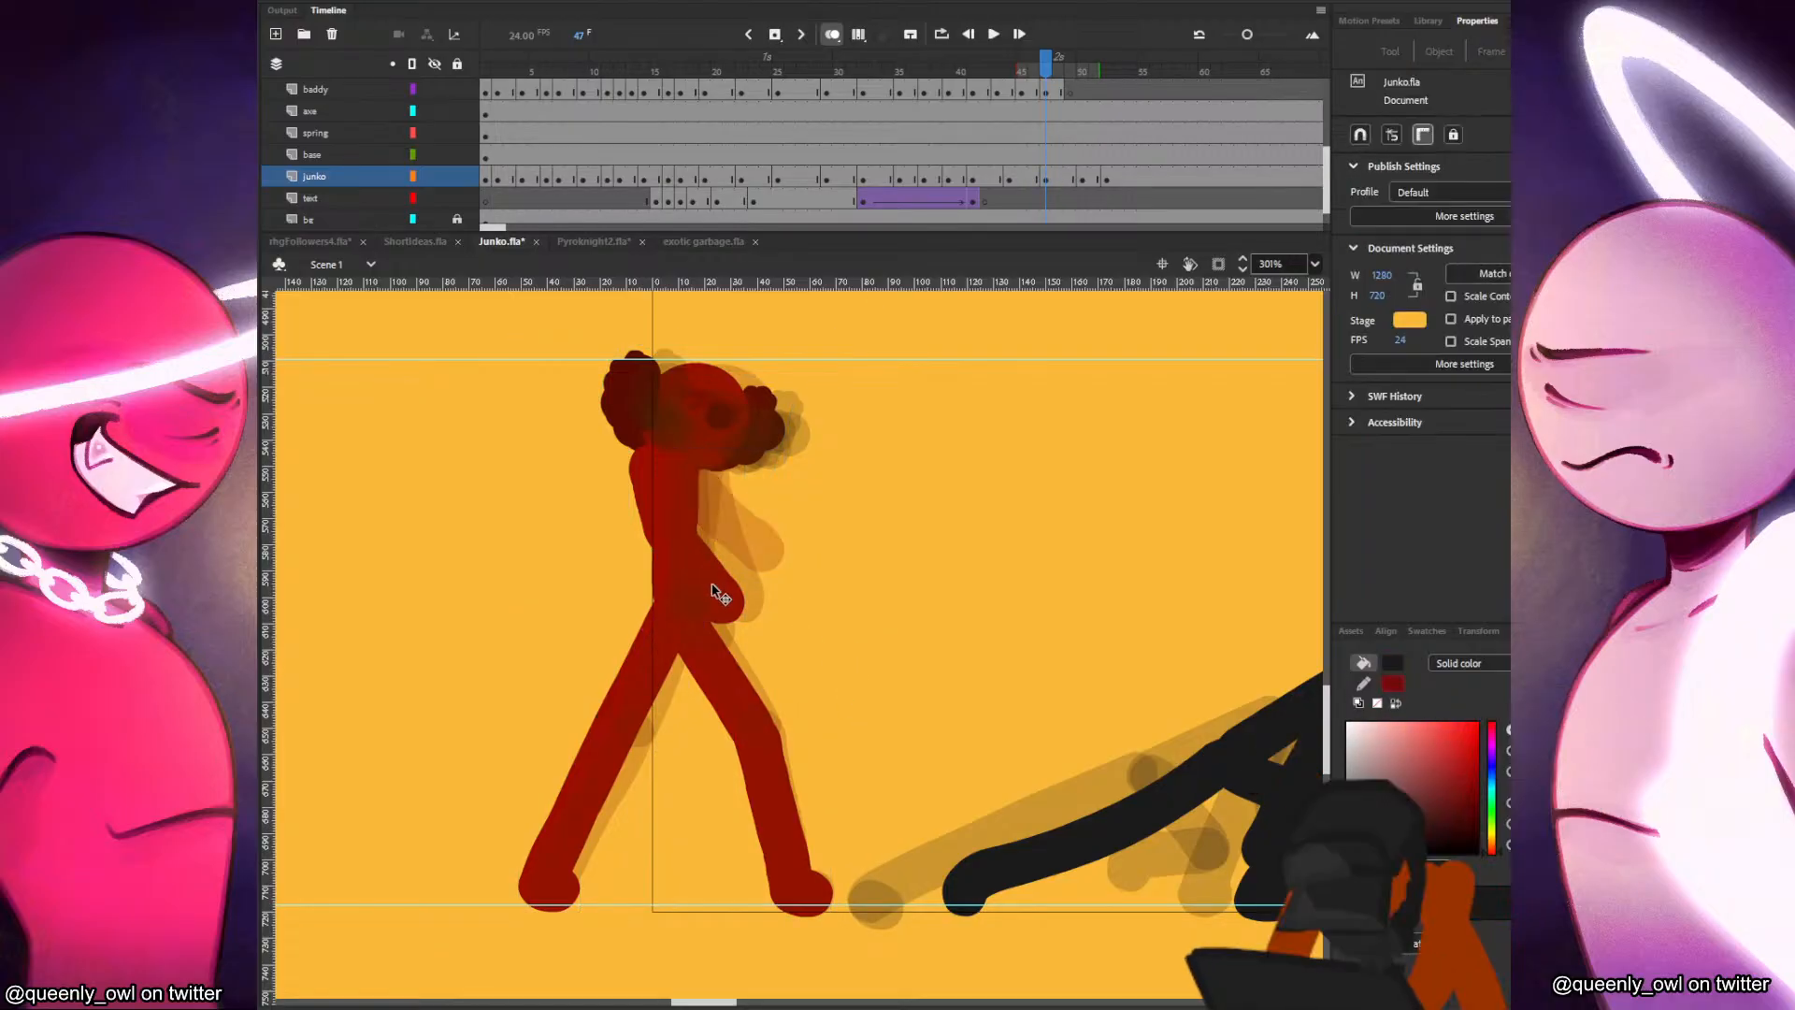
left_click(721, 595)
key("Delete")
left_click(706, 434)
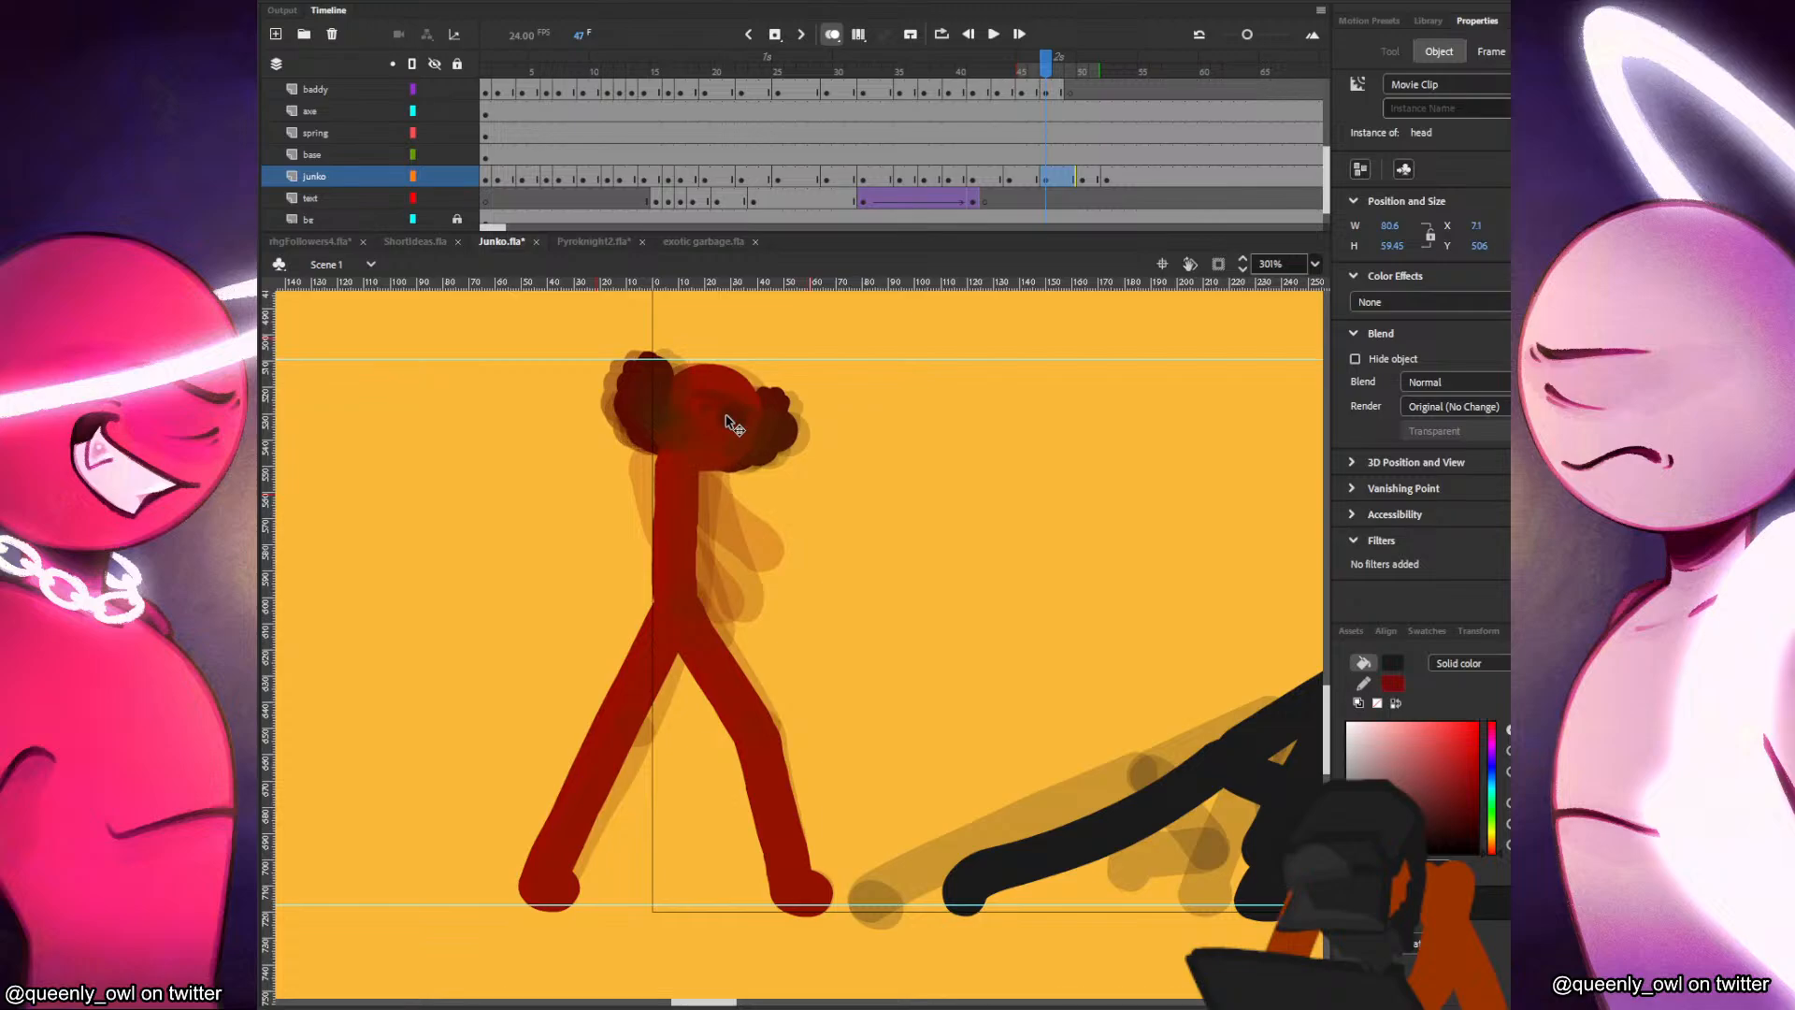
left_click_drag(826, 388, 830, 391)
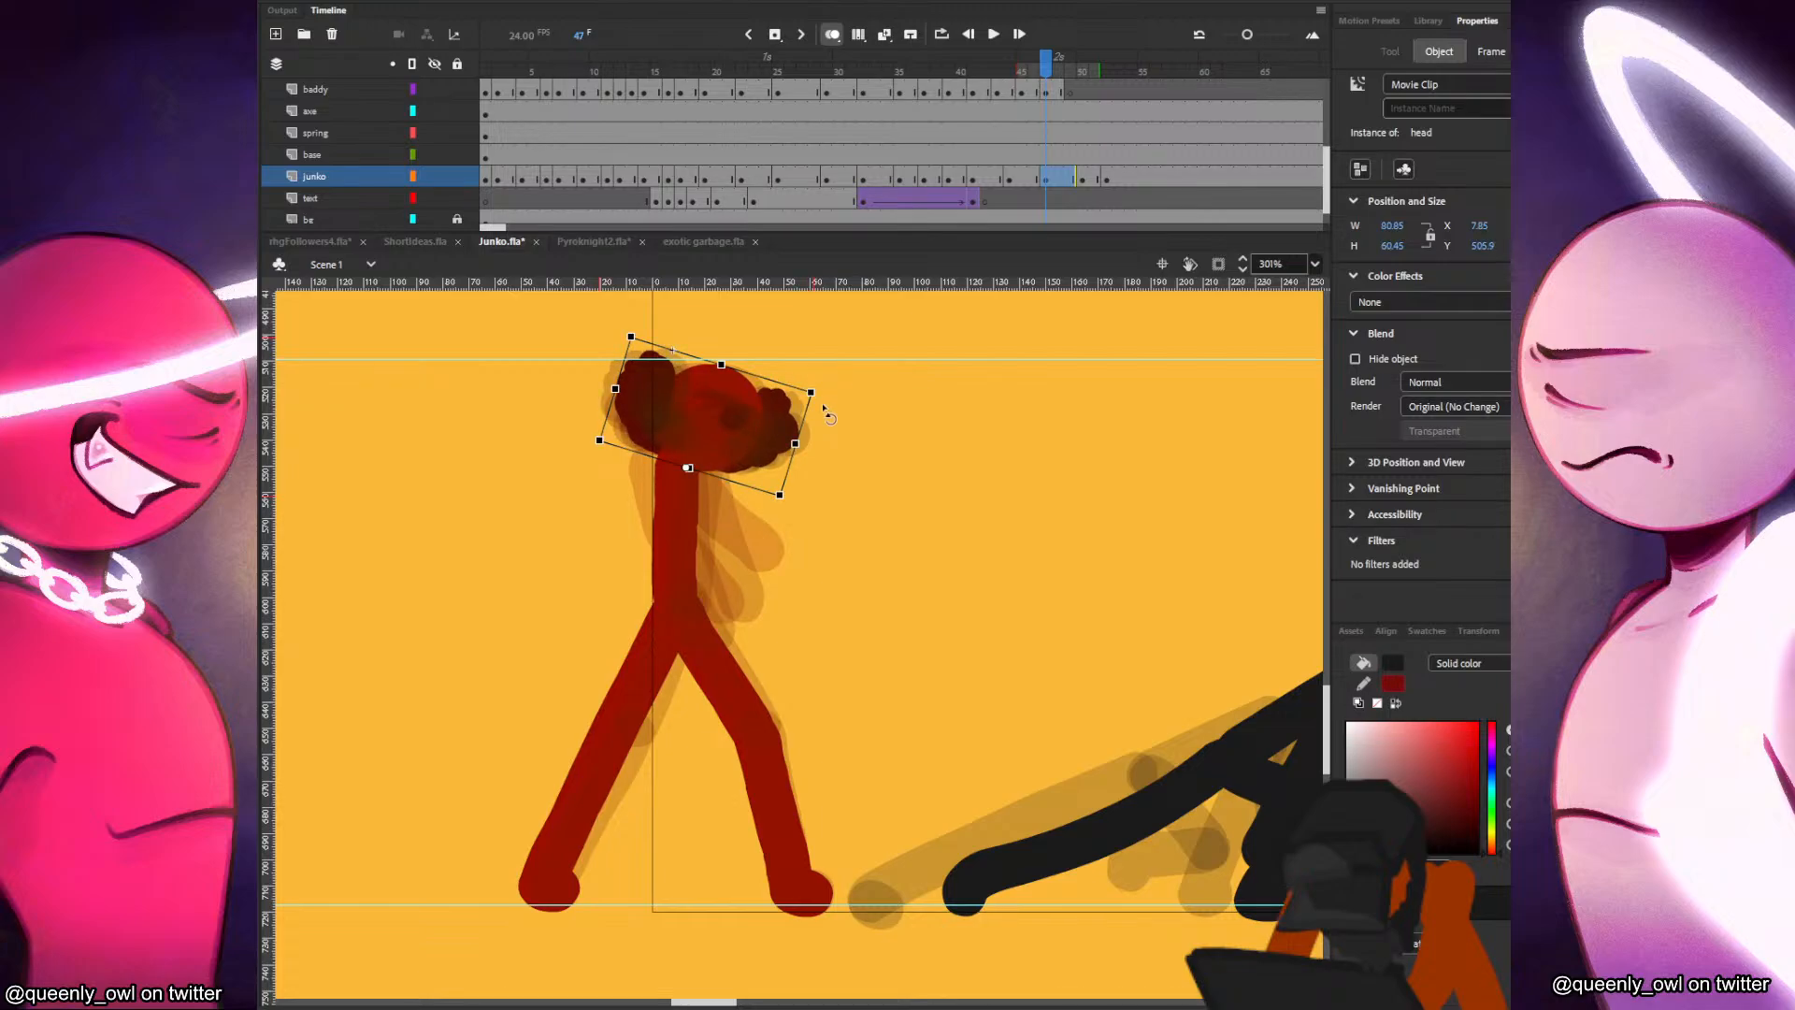
Flip back and forth through frames 46 to 51 to compare the adjusted head with the neighbouring poses.
key("period")
key("period")
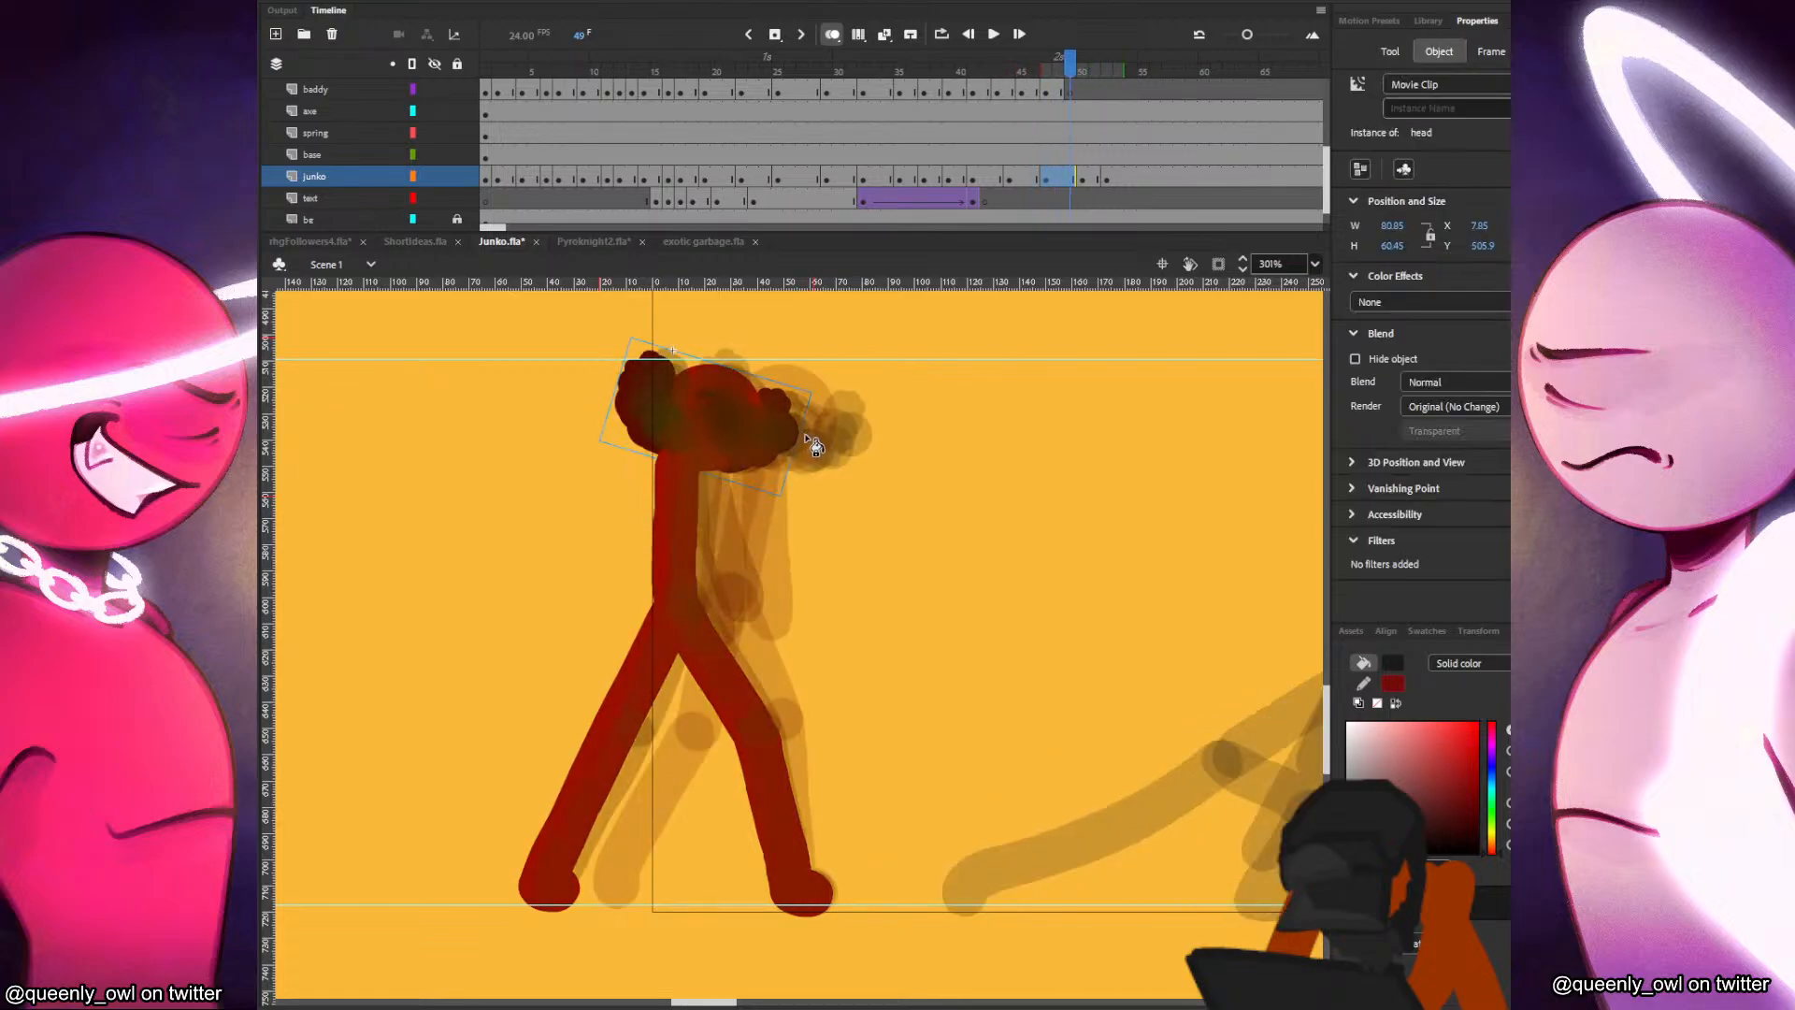
key("period")
key("period")
key("comma")
key("period")
key("comma")
key("comma")
key("comma")
key("comma")
key("comma")
key("comma")
key("period")
key("period")
key("period")
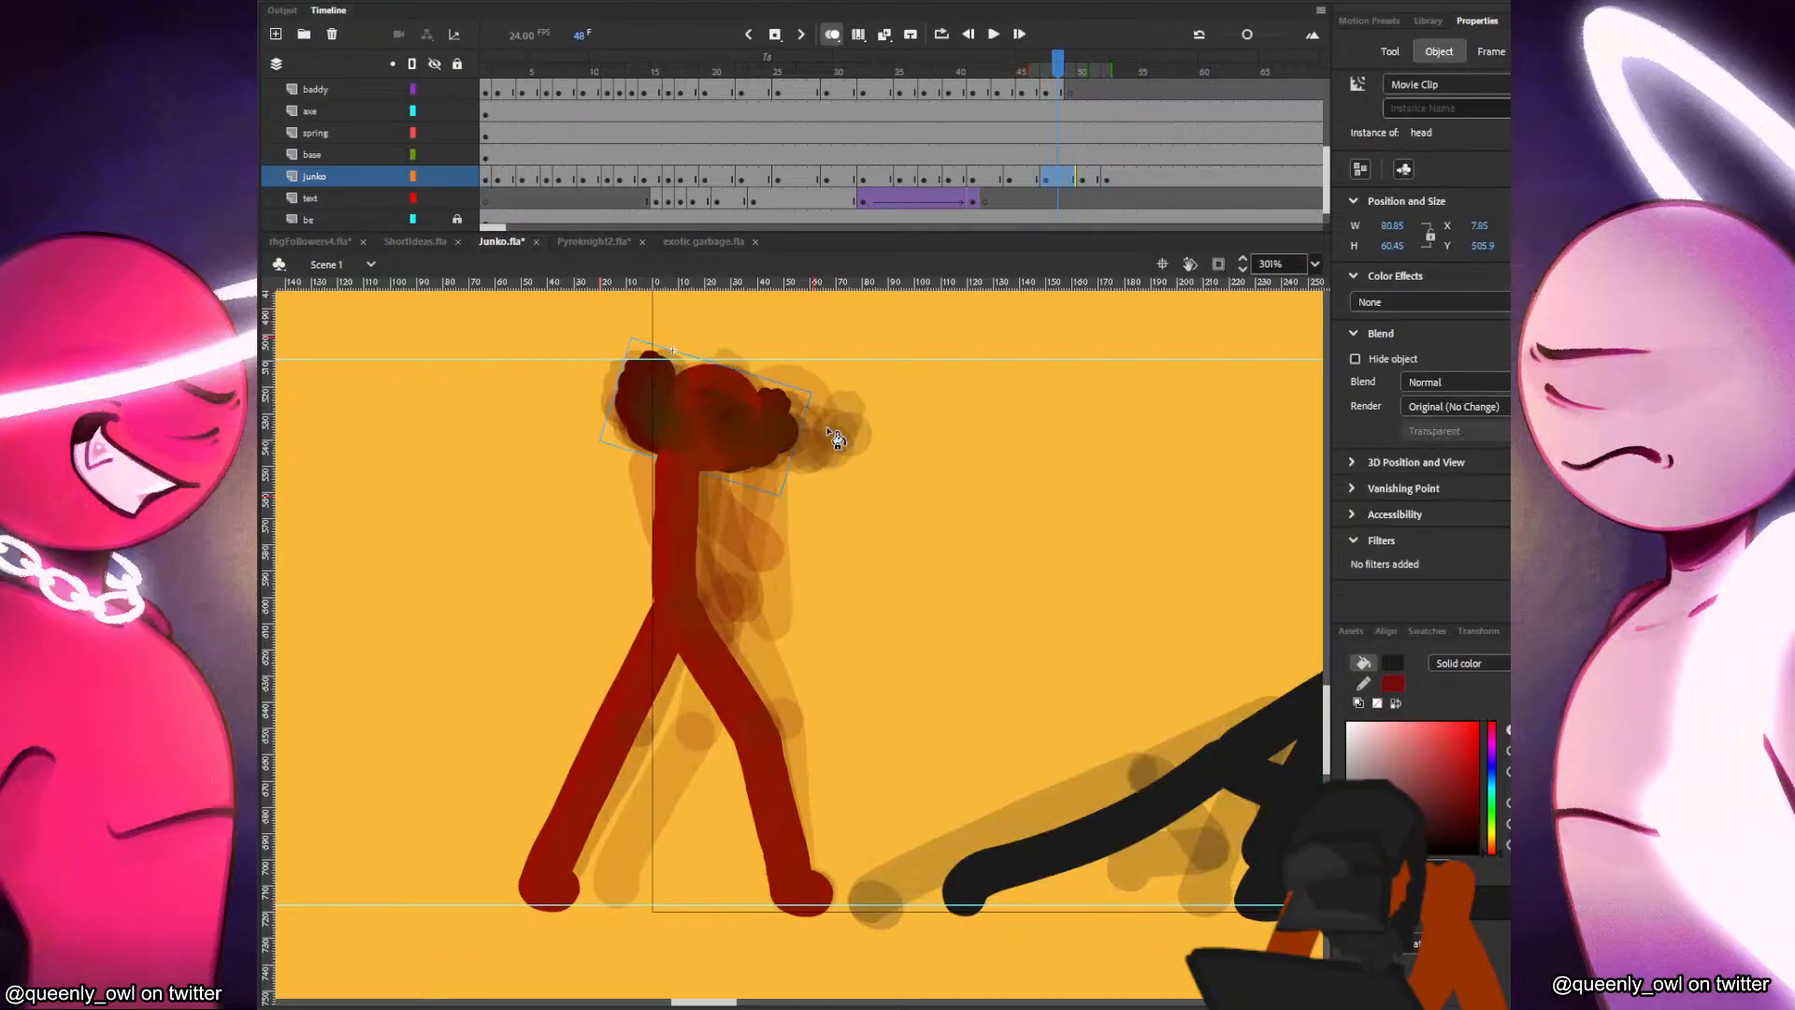
key("period")
key("period")
Skew the whole red figure slightly forward at the head on the junko layer's frame 50.
left_click(1084, 182)
key("q")
left_click_drag(772, 334, 786, 334)
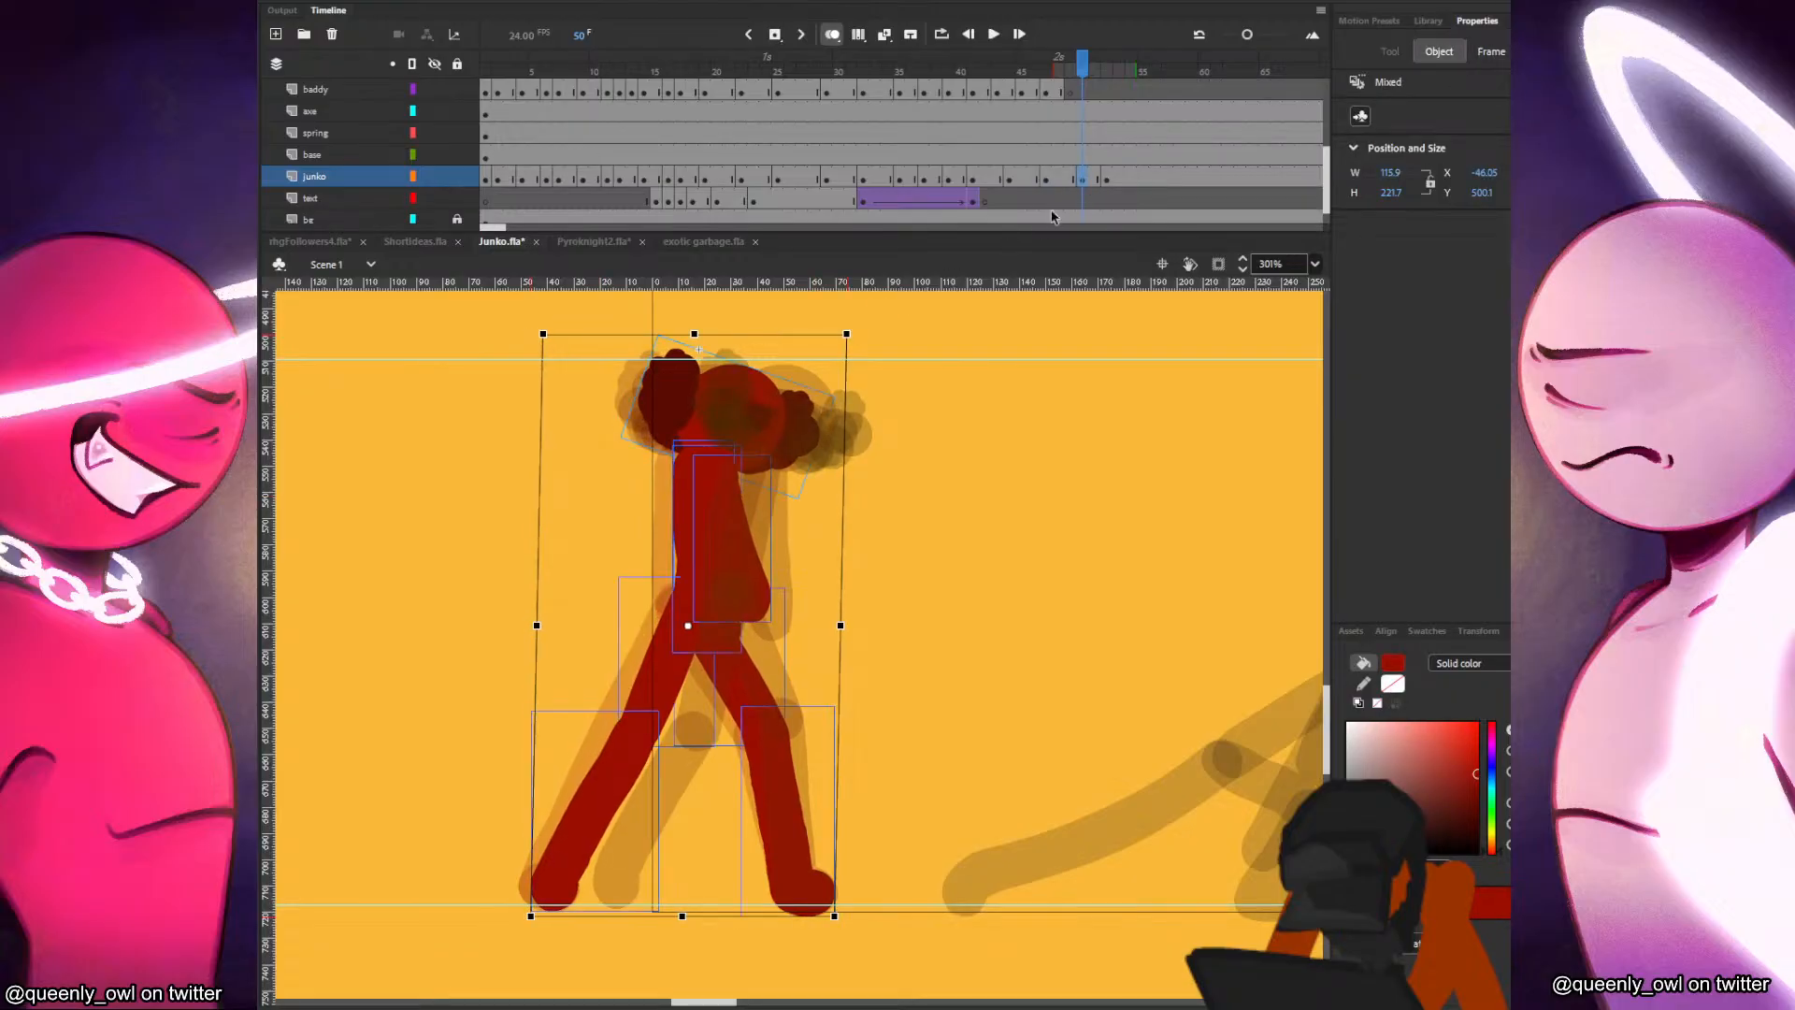
Delete the red figure's torso and both legs at frame 47, keeping only the head.
left_click(1045, 178)
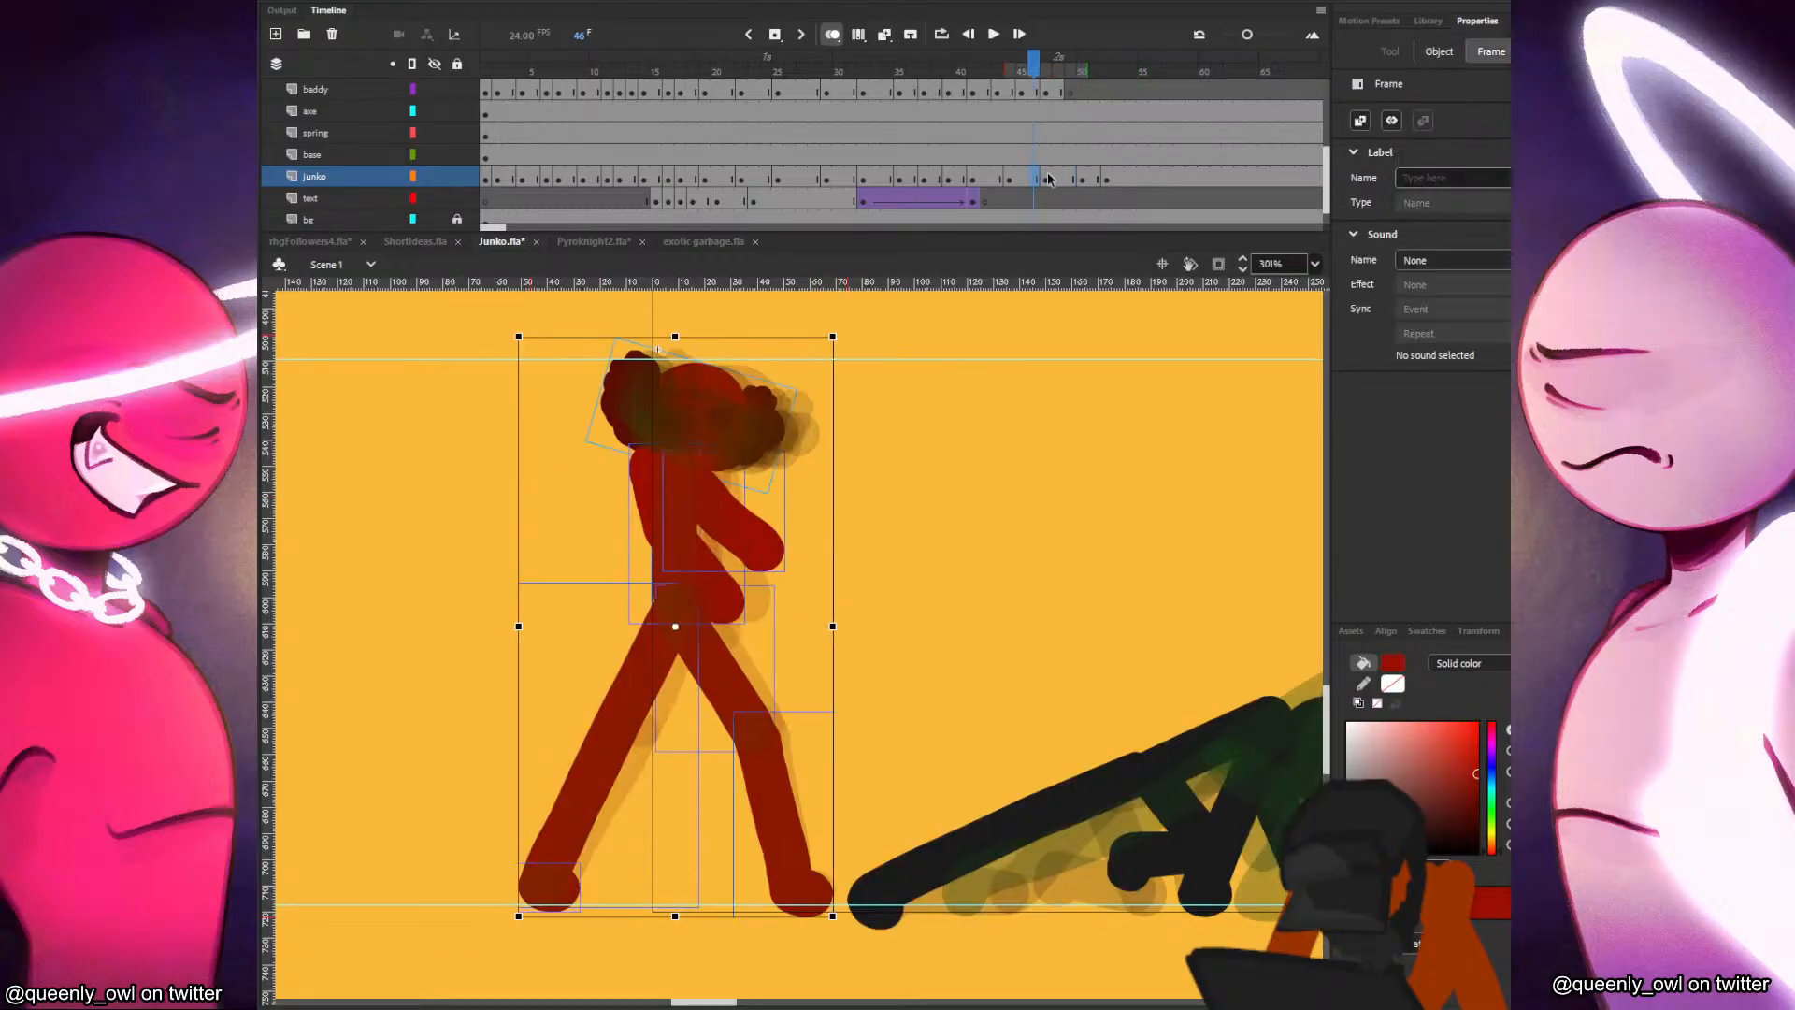
left_click(872, 474)
left_click(690, 537)
key("Delete")
left_click_drag(801, 596, 521, 909)
key("Delete")
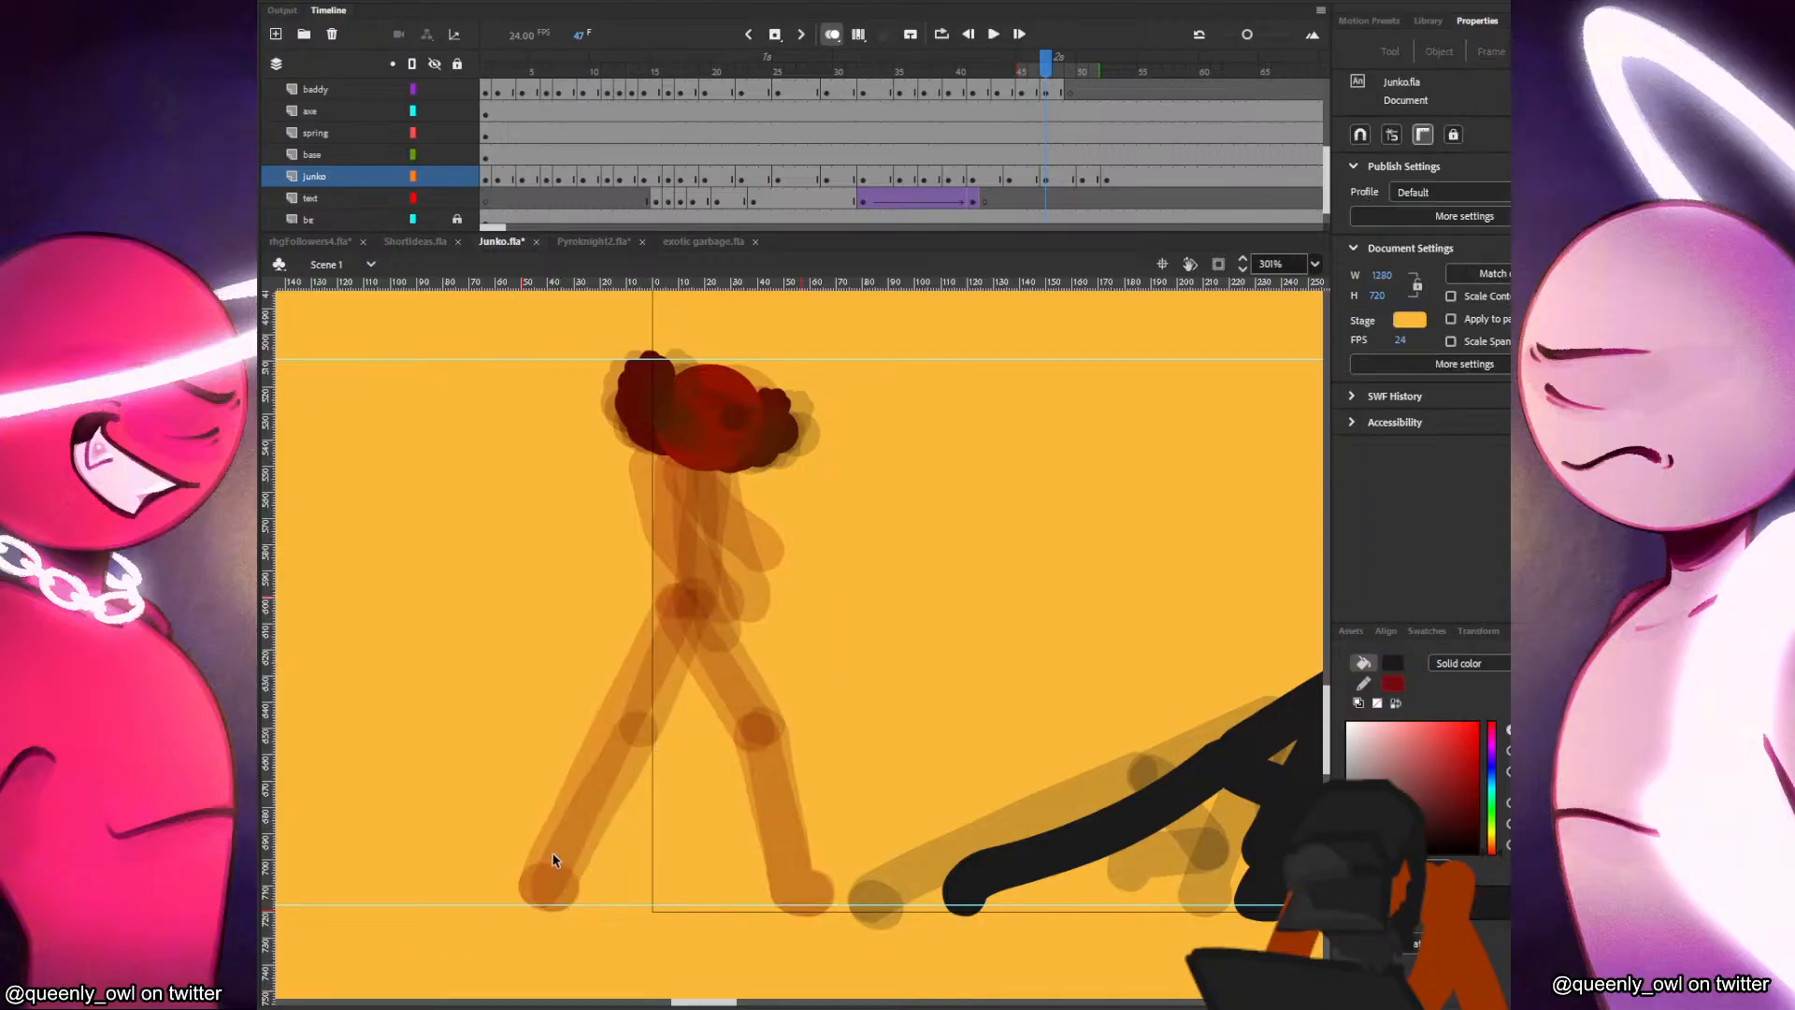
Flip between frames 45 and 47 with the Classic Brush ready to compare the red figure's body positions.
key("b")
left_click_drag(913, 658, 1030, 654)
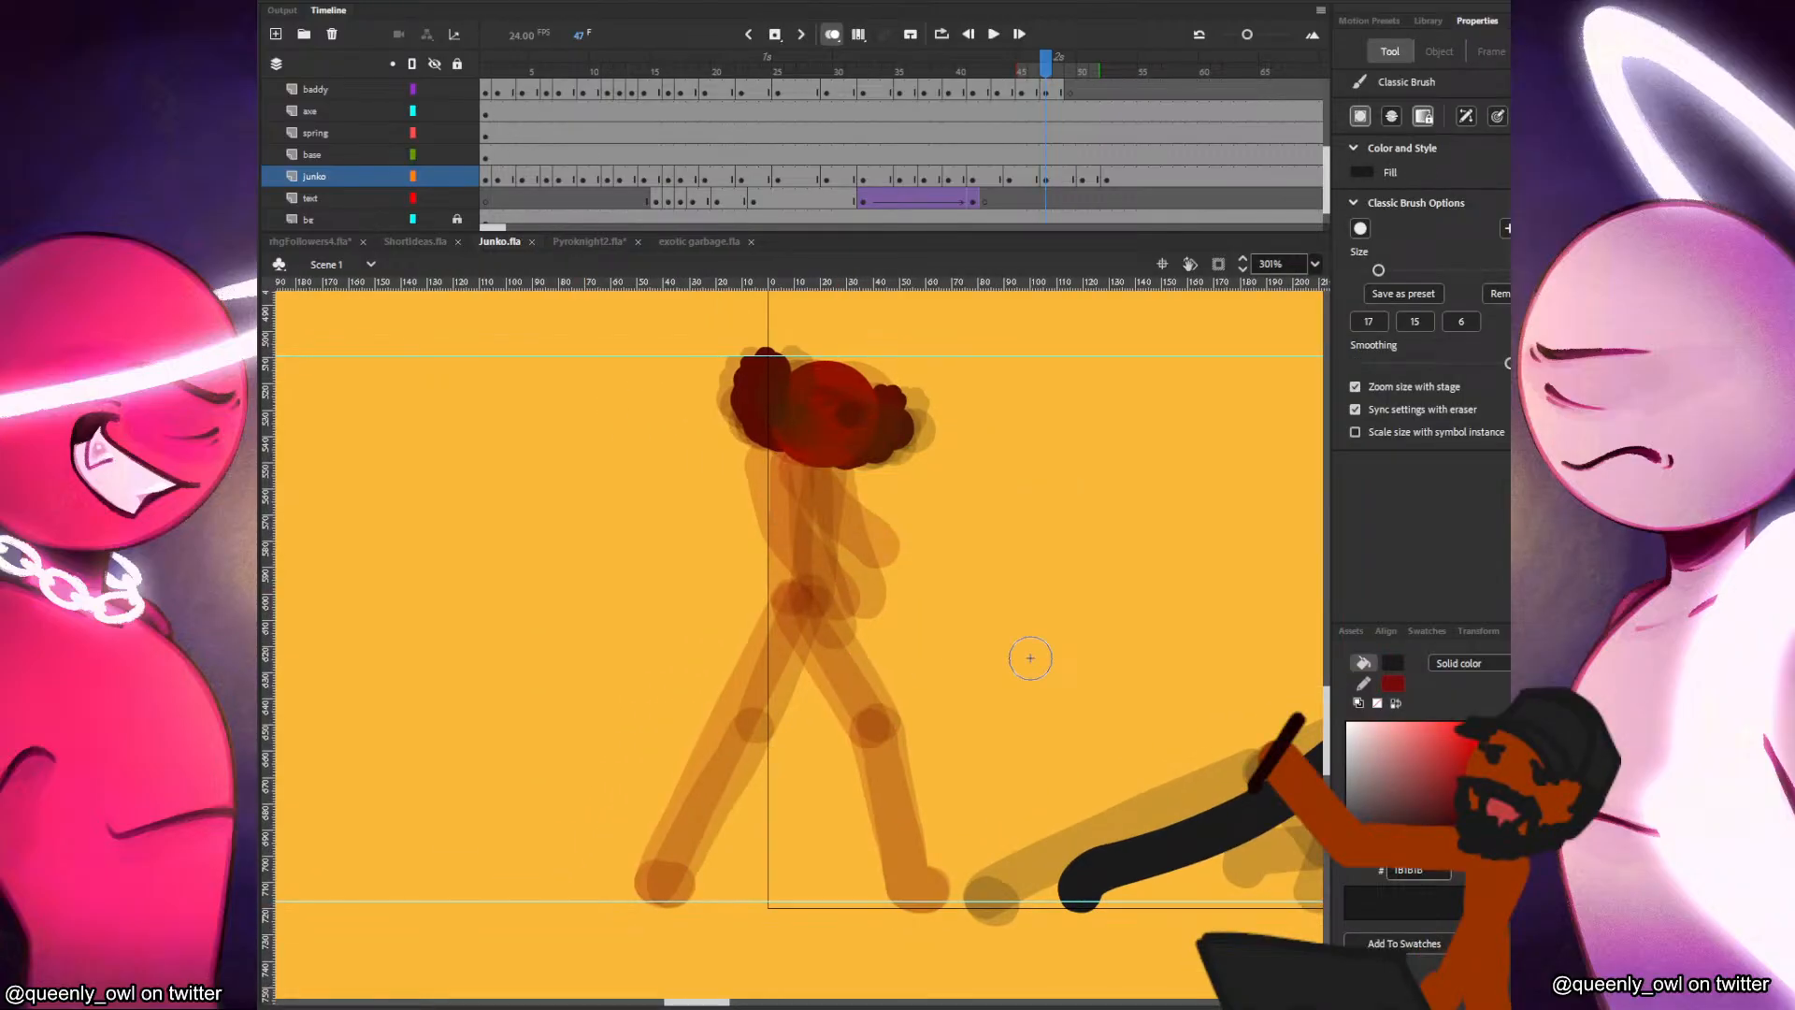
key("comma")
key("period")
key("comma")
key("period")
key("comma")
key("comma")
key("period")
key("period")
key("comma")
key("period")
Undo a first torso stroke and sample the red of the figure's leg at frame 46 as the brush colour.
left_click_drag(800, 466, 808, 576)
key("ctrl+z")
key("comma")
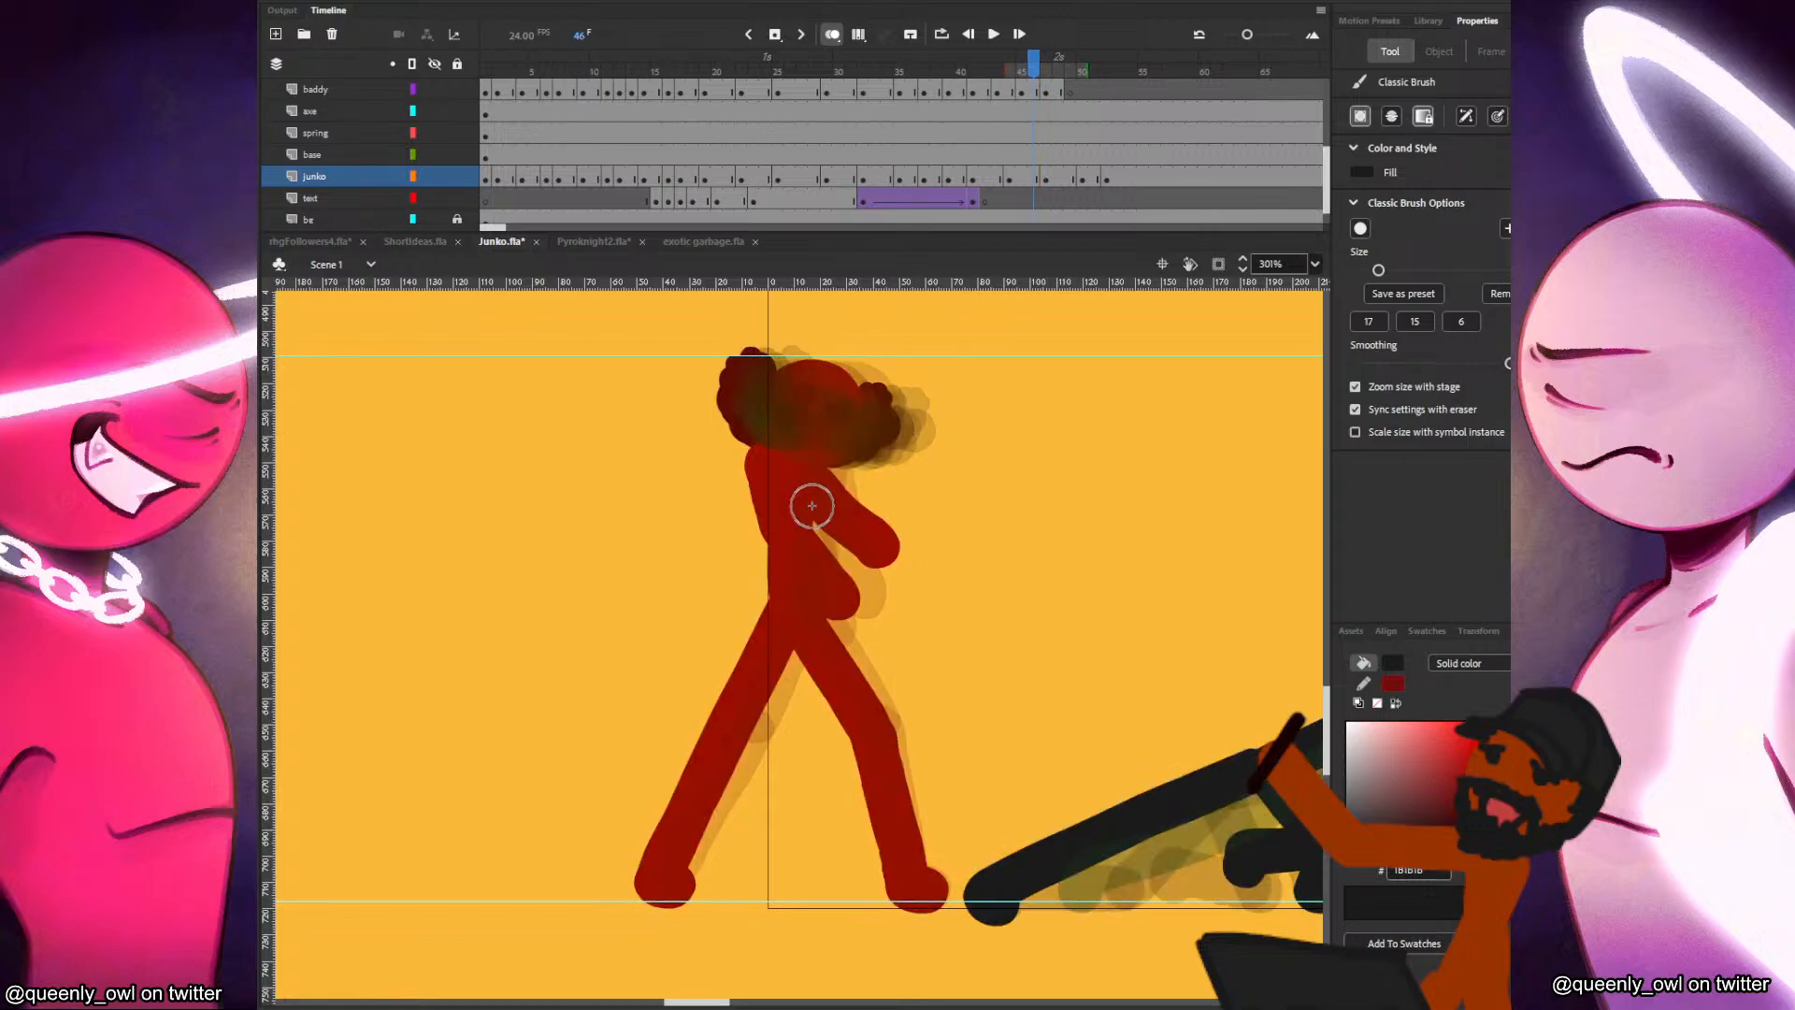
key("i")
left_click(700, 765)
key("b")
Flip between frames 45 and 49 to judge where the red figure's torso belongs at frame 47.
key("comma")
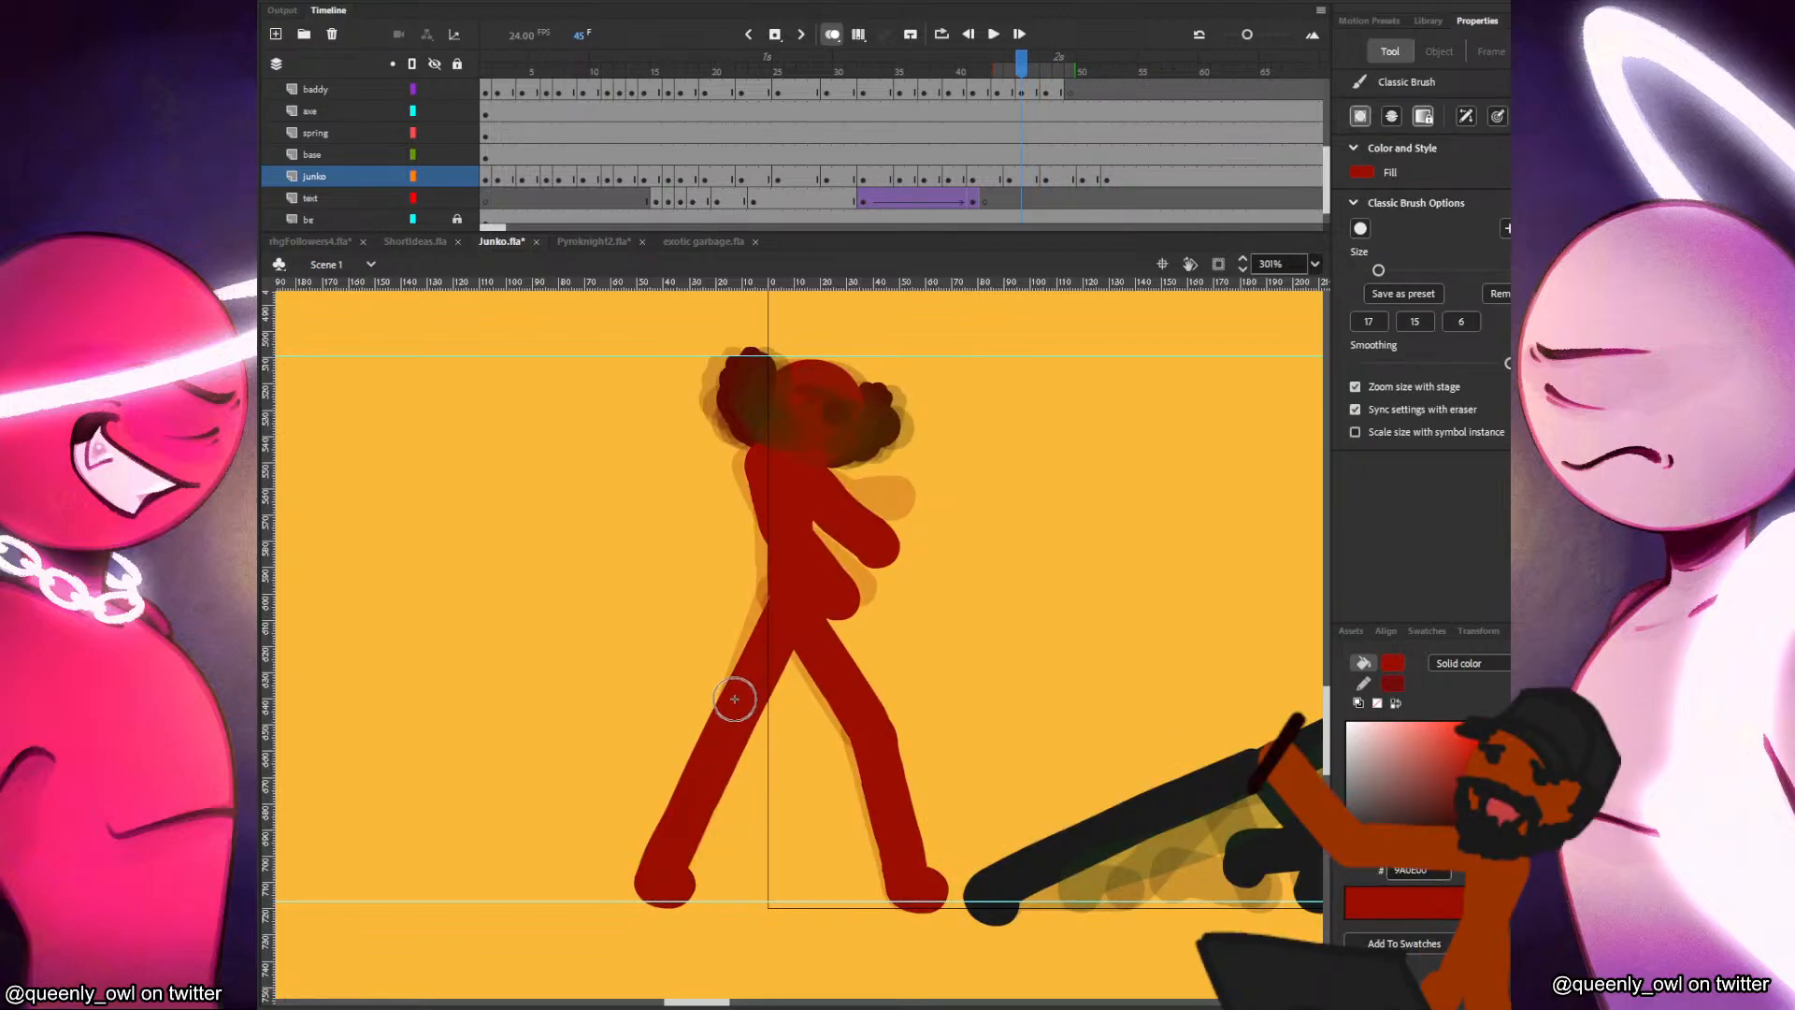
key("period")
key("period")
key("comma")
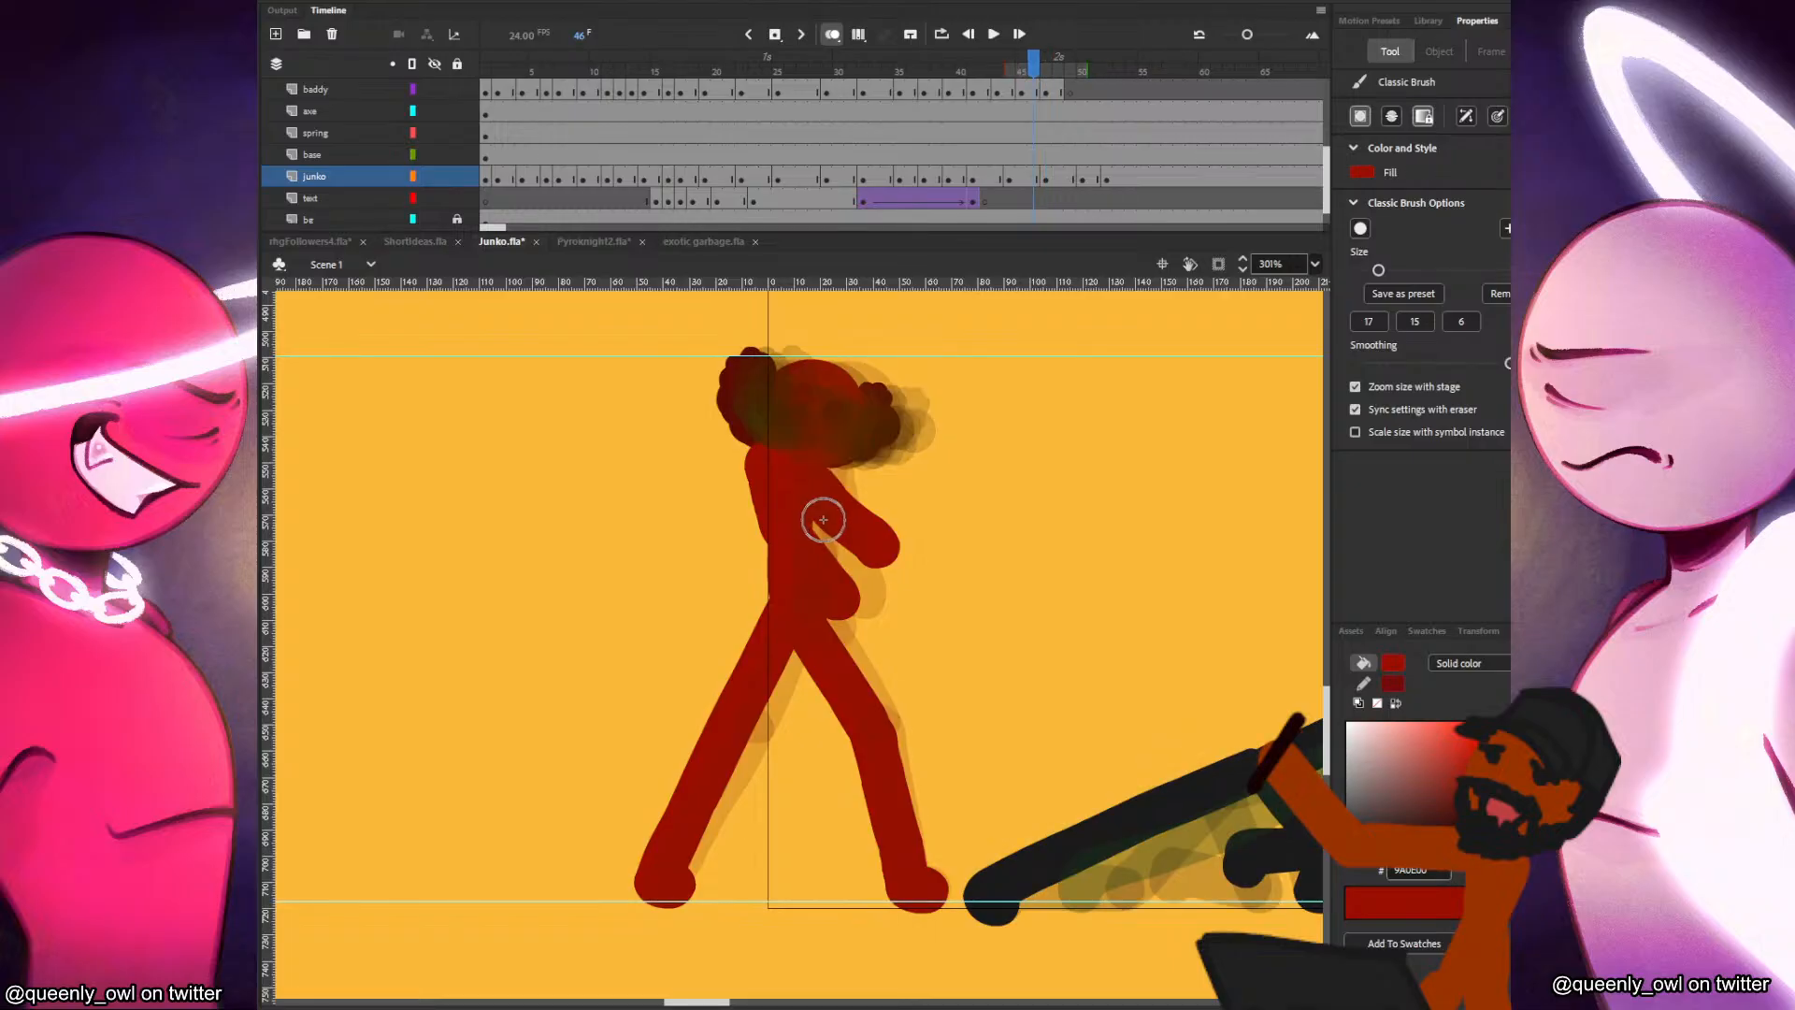
key("period")
key("period")
key("period")
key("comma")
key("comma")
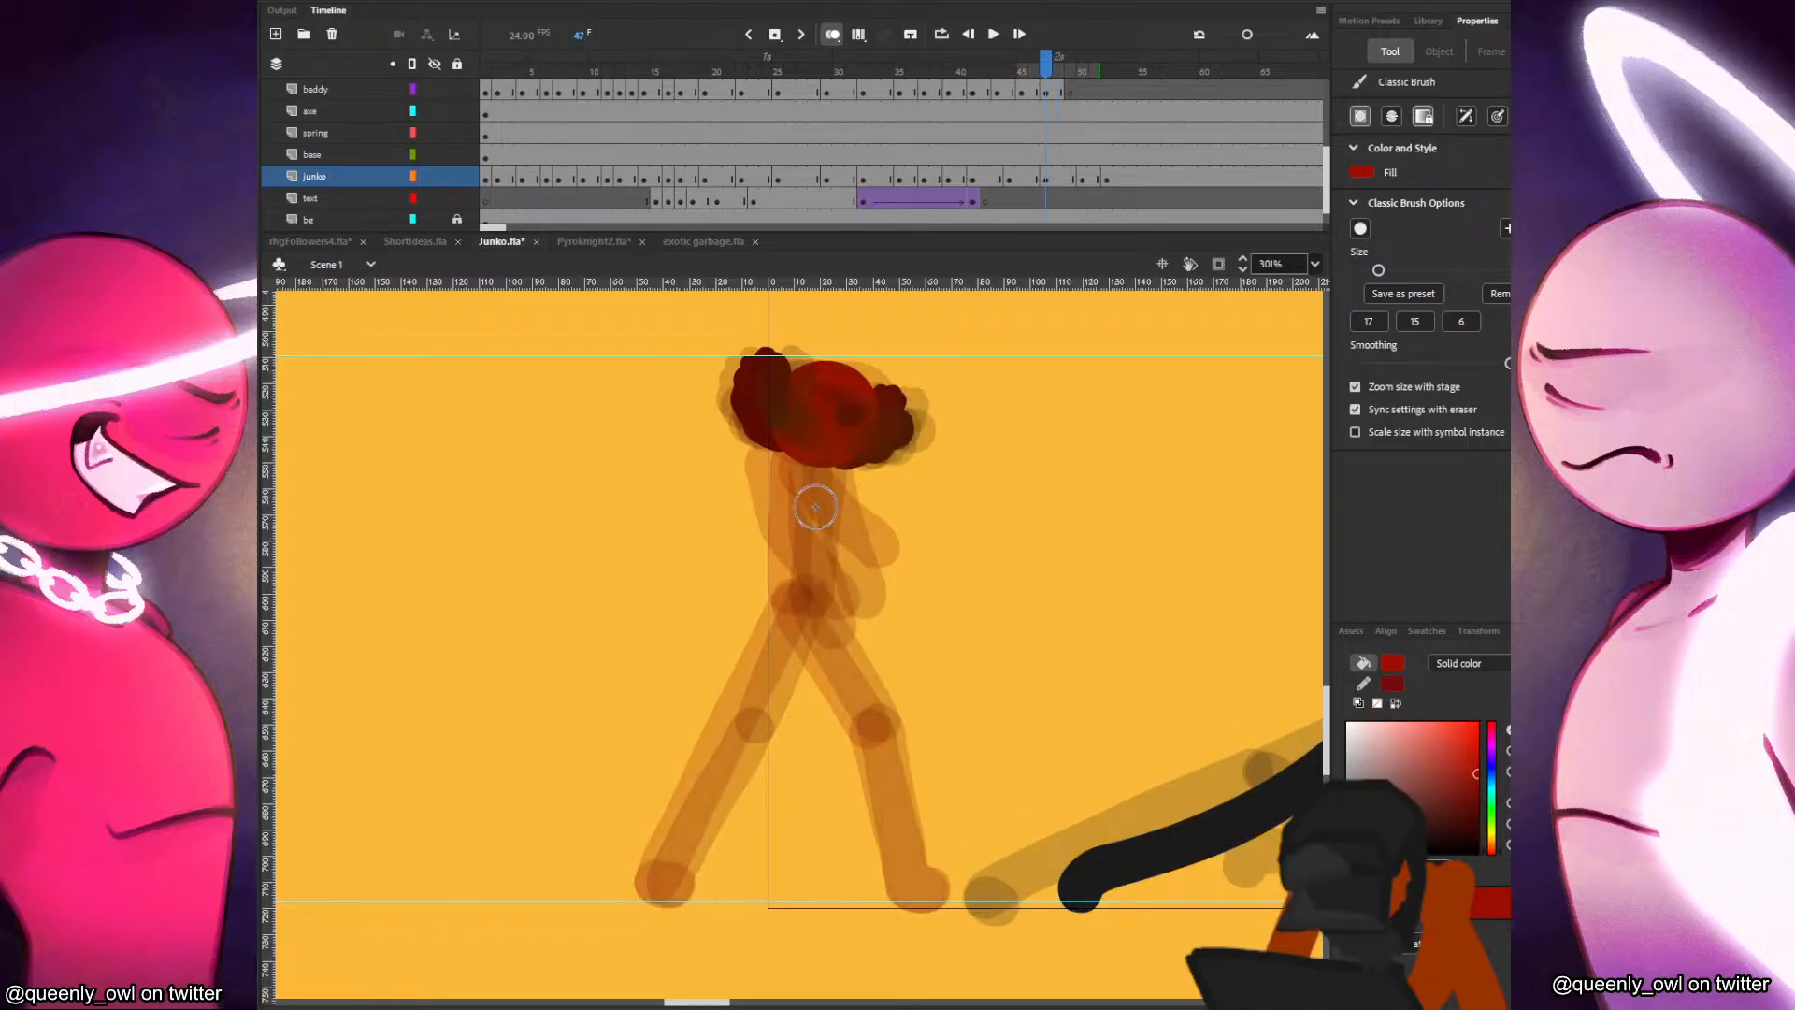
key("comma")
key("period")
Try a straight red torso stroke at frame 47, undo it, and recheck the poses from frame 44 to 49.
left_click_drag(799, 466, 803, 589)
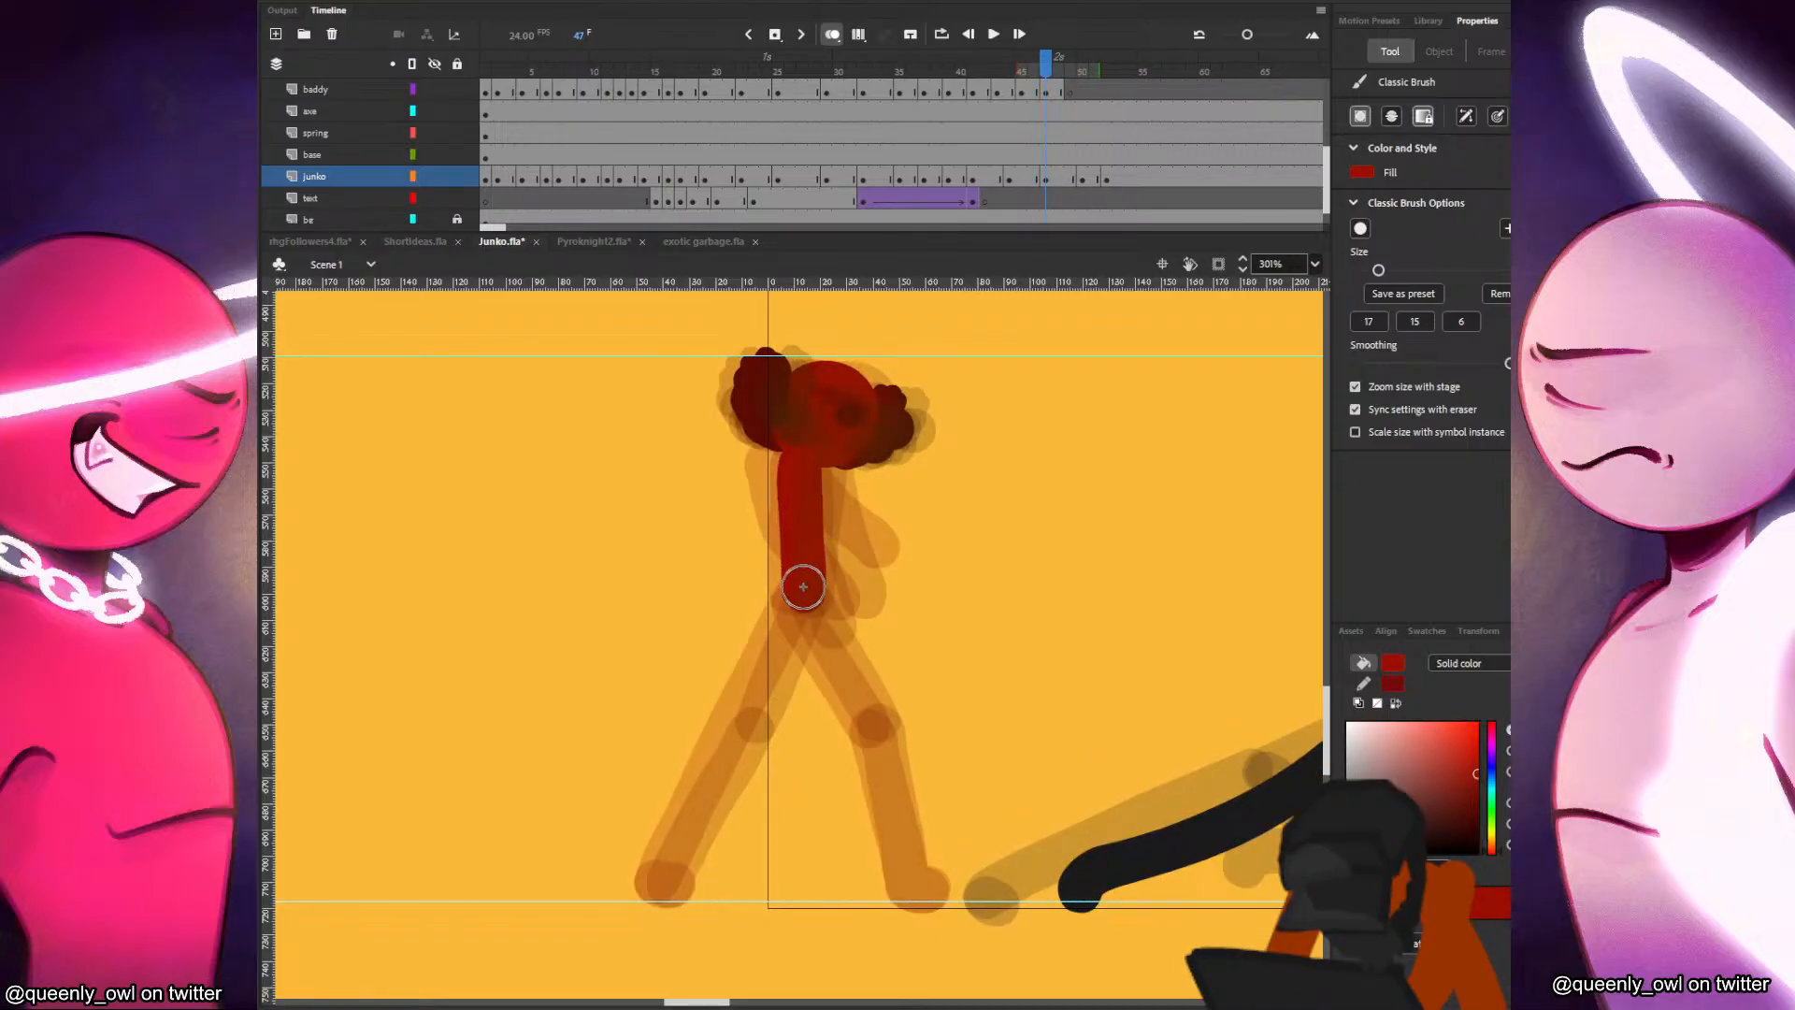
key("ctrl+z")
key("comma")
key("comma")
key("comma")
key("period")
key("period")
key("period")
key("period")
key("period")
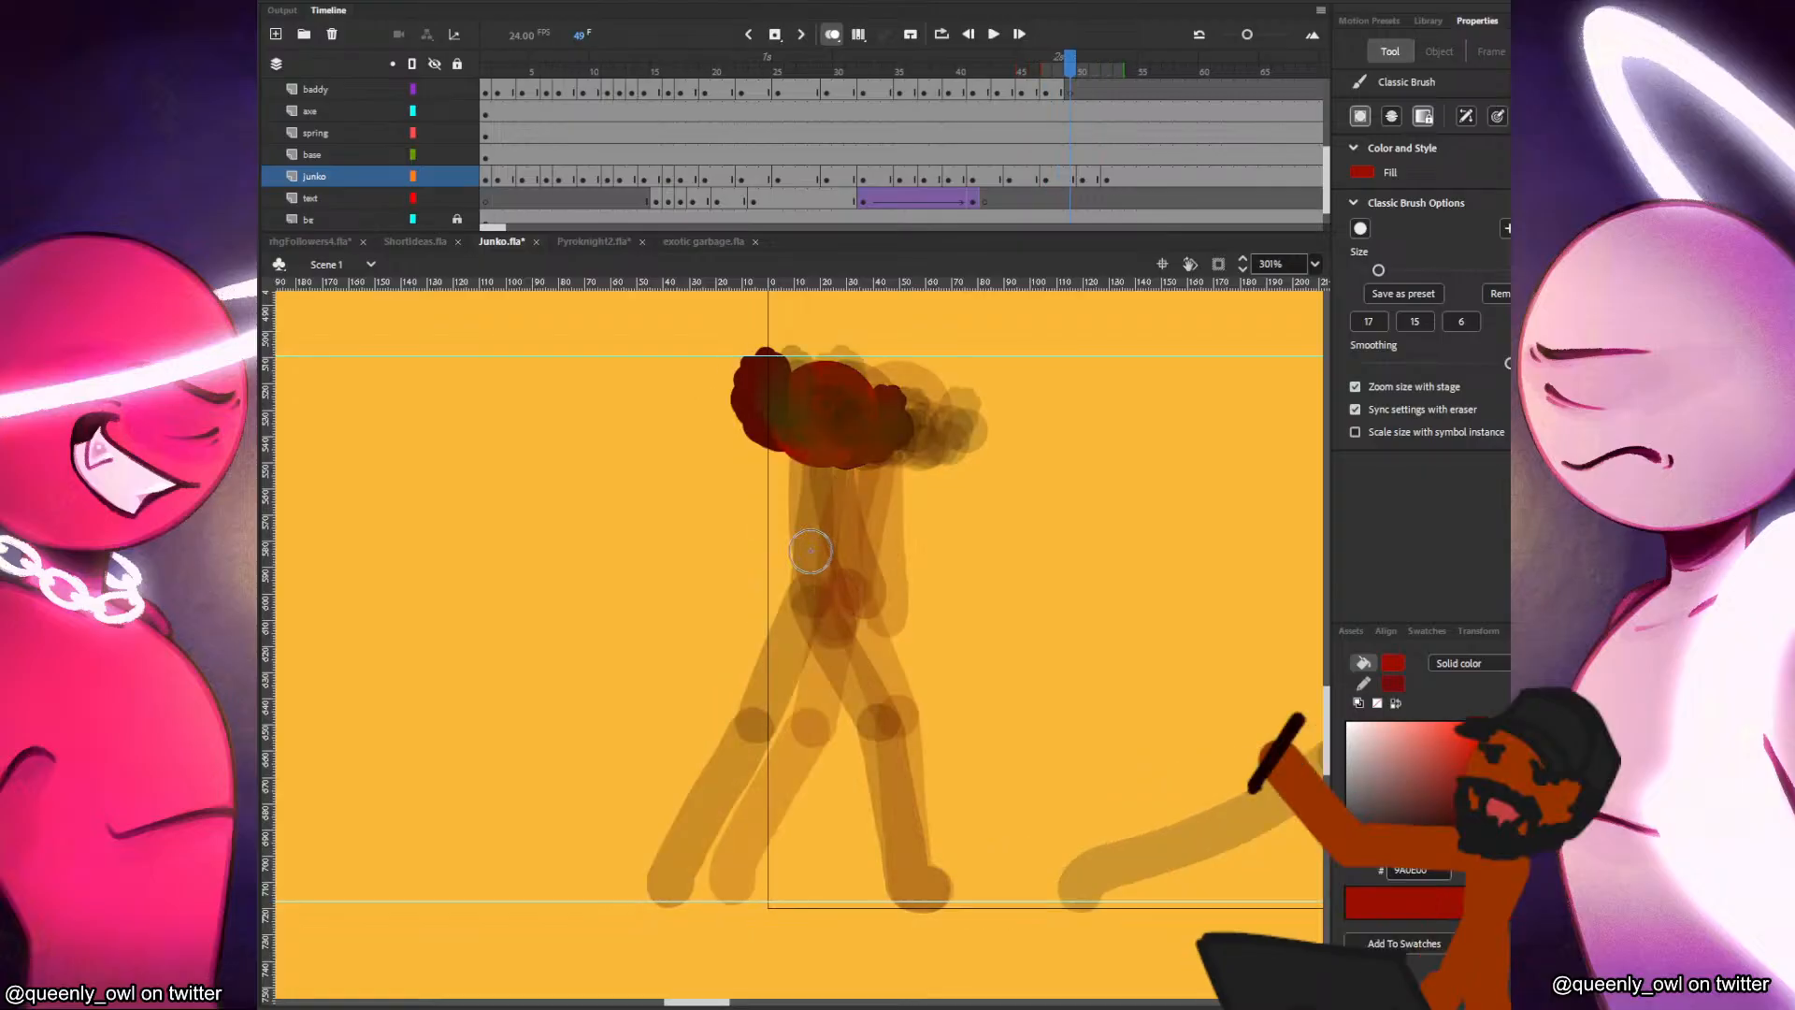
key("comma")
key("comma")
Brush in the red figure's torso and front thigh at frame 47, redoing the thigh once.
mouse_move(801, 459)
left_mouse_down()
mouse_move(805, 606)
mouse_move(884, 739)
left_mouse_up()
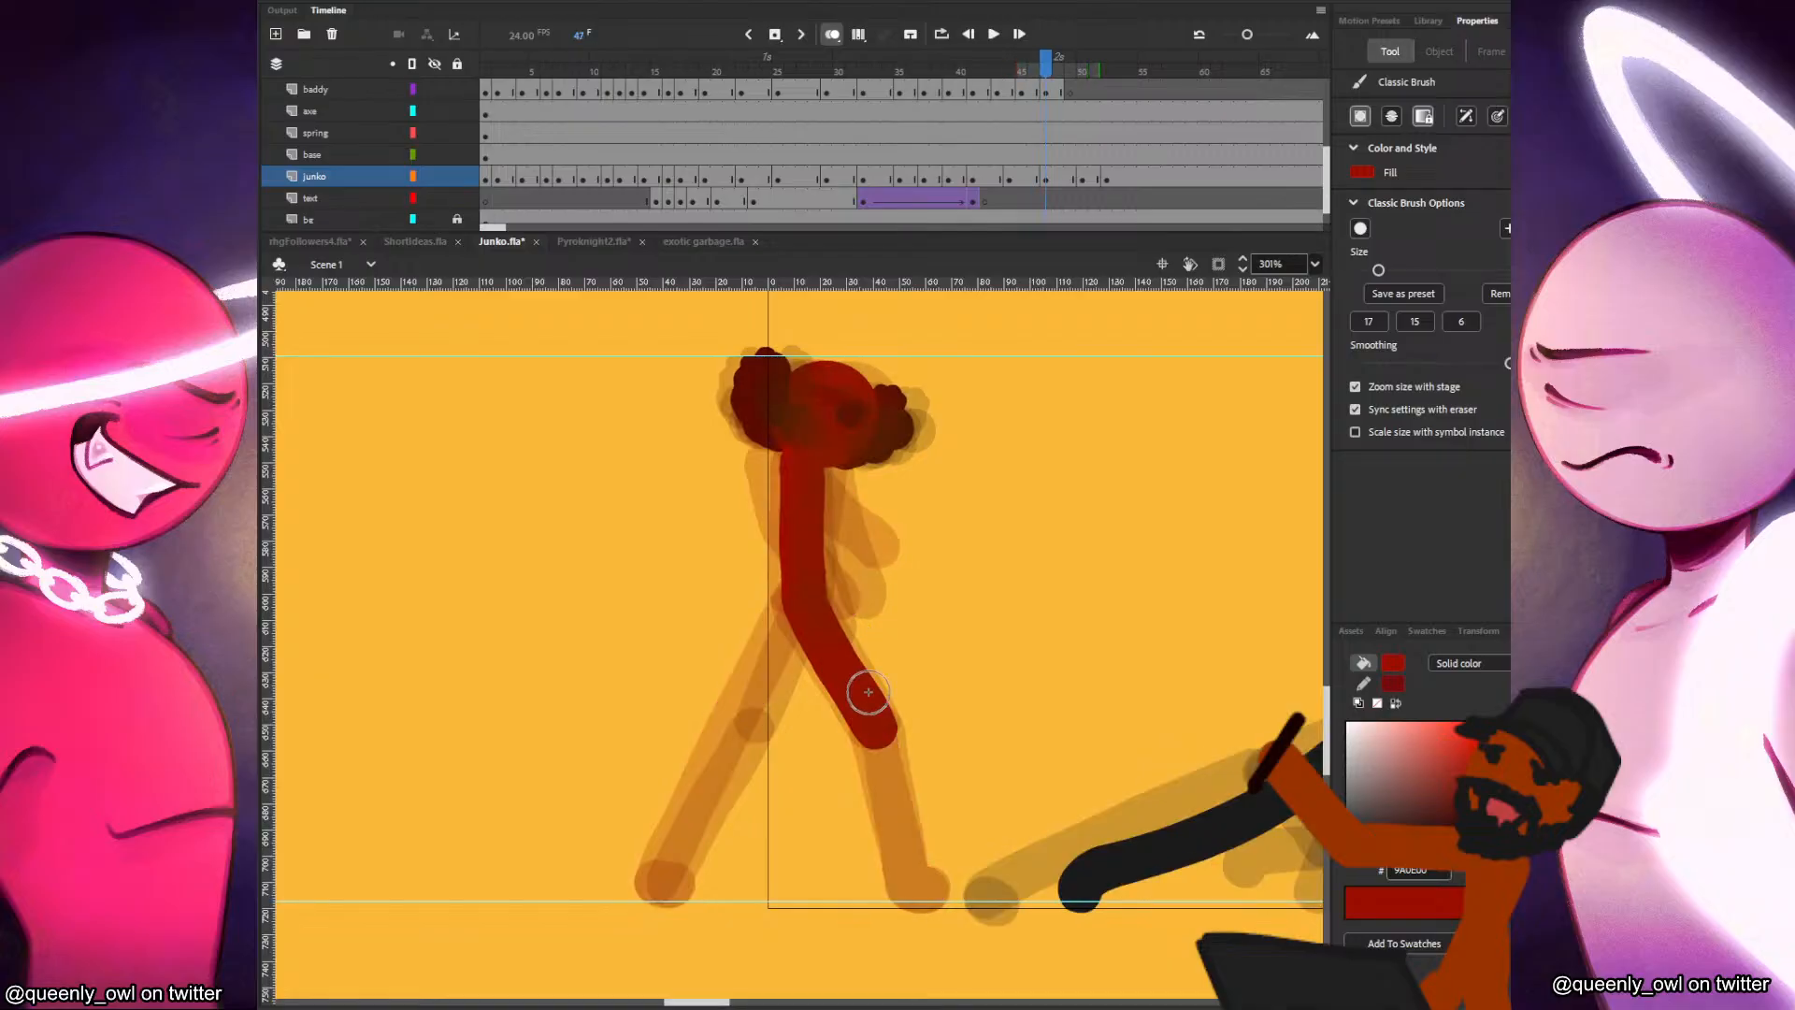
key("ctrl+z")
left_click_drag(805, 608, 879, 731)
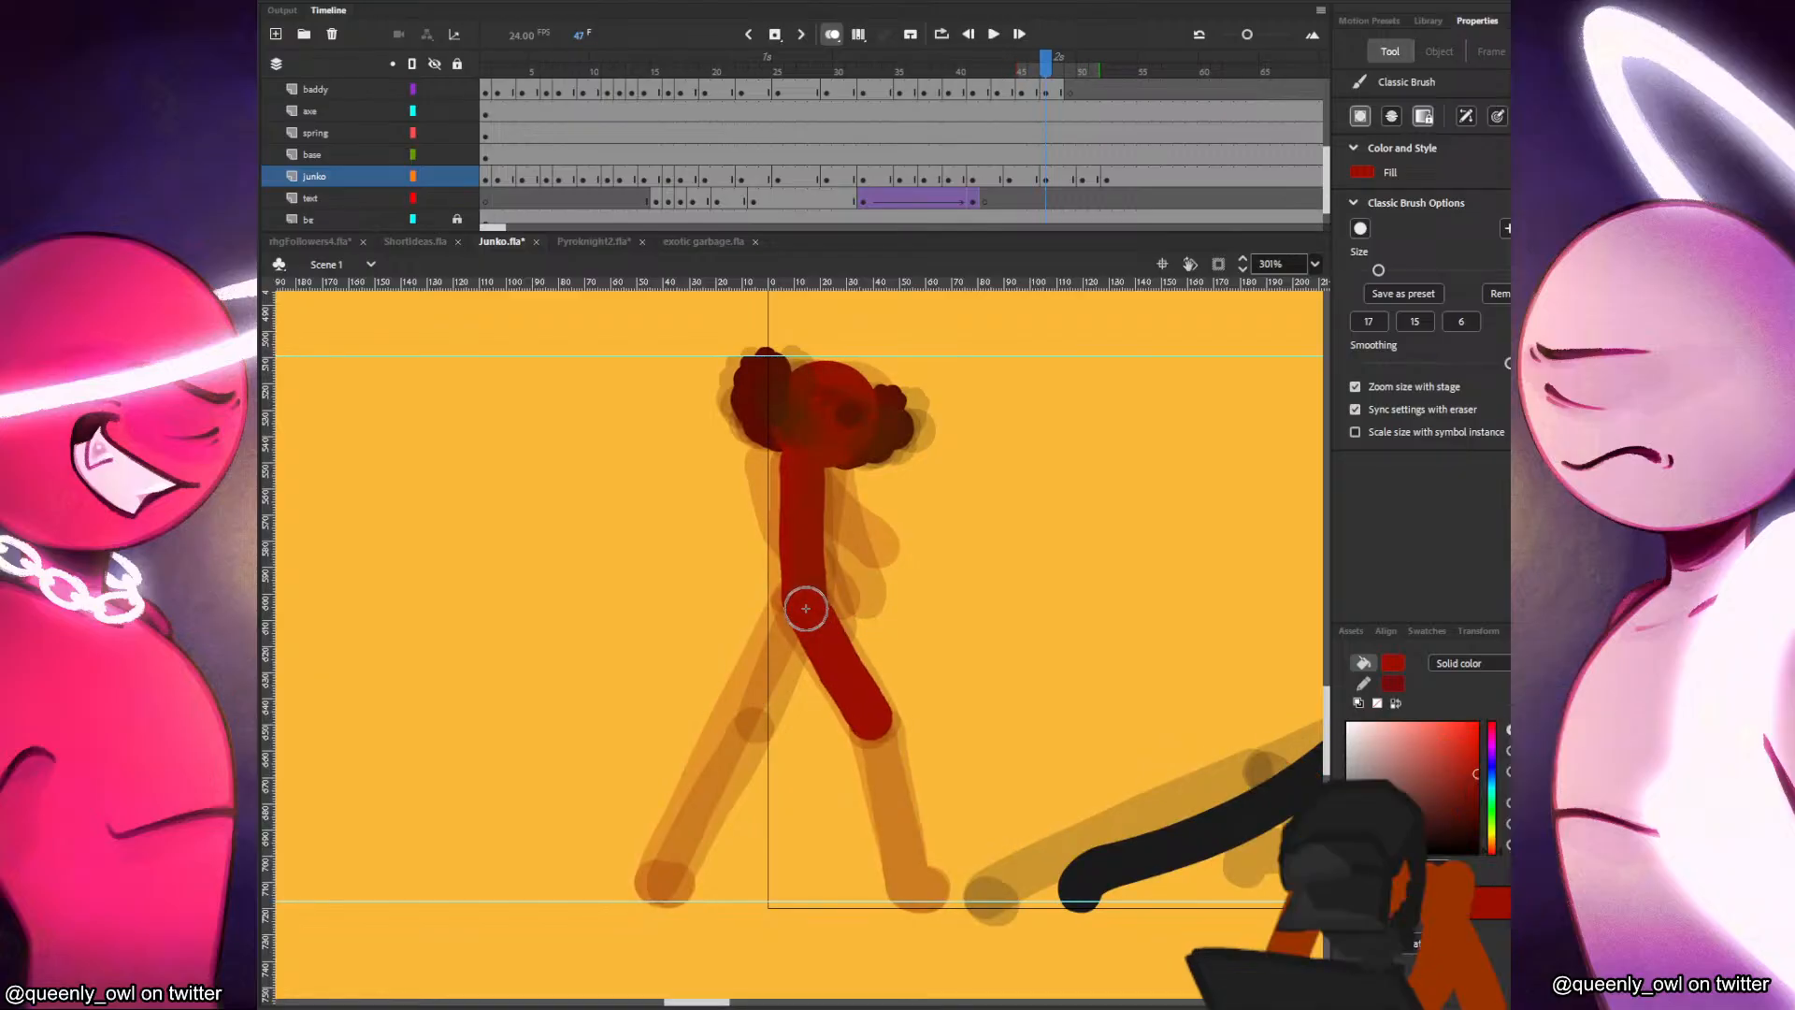
key("comma")
key("period")
Brush in the red figure's back thigh from knee to hip at frame 47, redoing it once and checking it against frame 46.
left_click_drag(745, 717, 786, 642)
key("ctrl+z")
left_click_drag(745, 717, 787, 608)
key("comma")
key("period")
key("comma")
key("period")
Brush in the red figure's front shin and foot at frame 47, matching them to frame 46.
left_click_drag(876, 728, 911, 896)
key("ctrl+z")
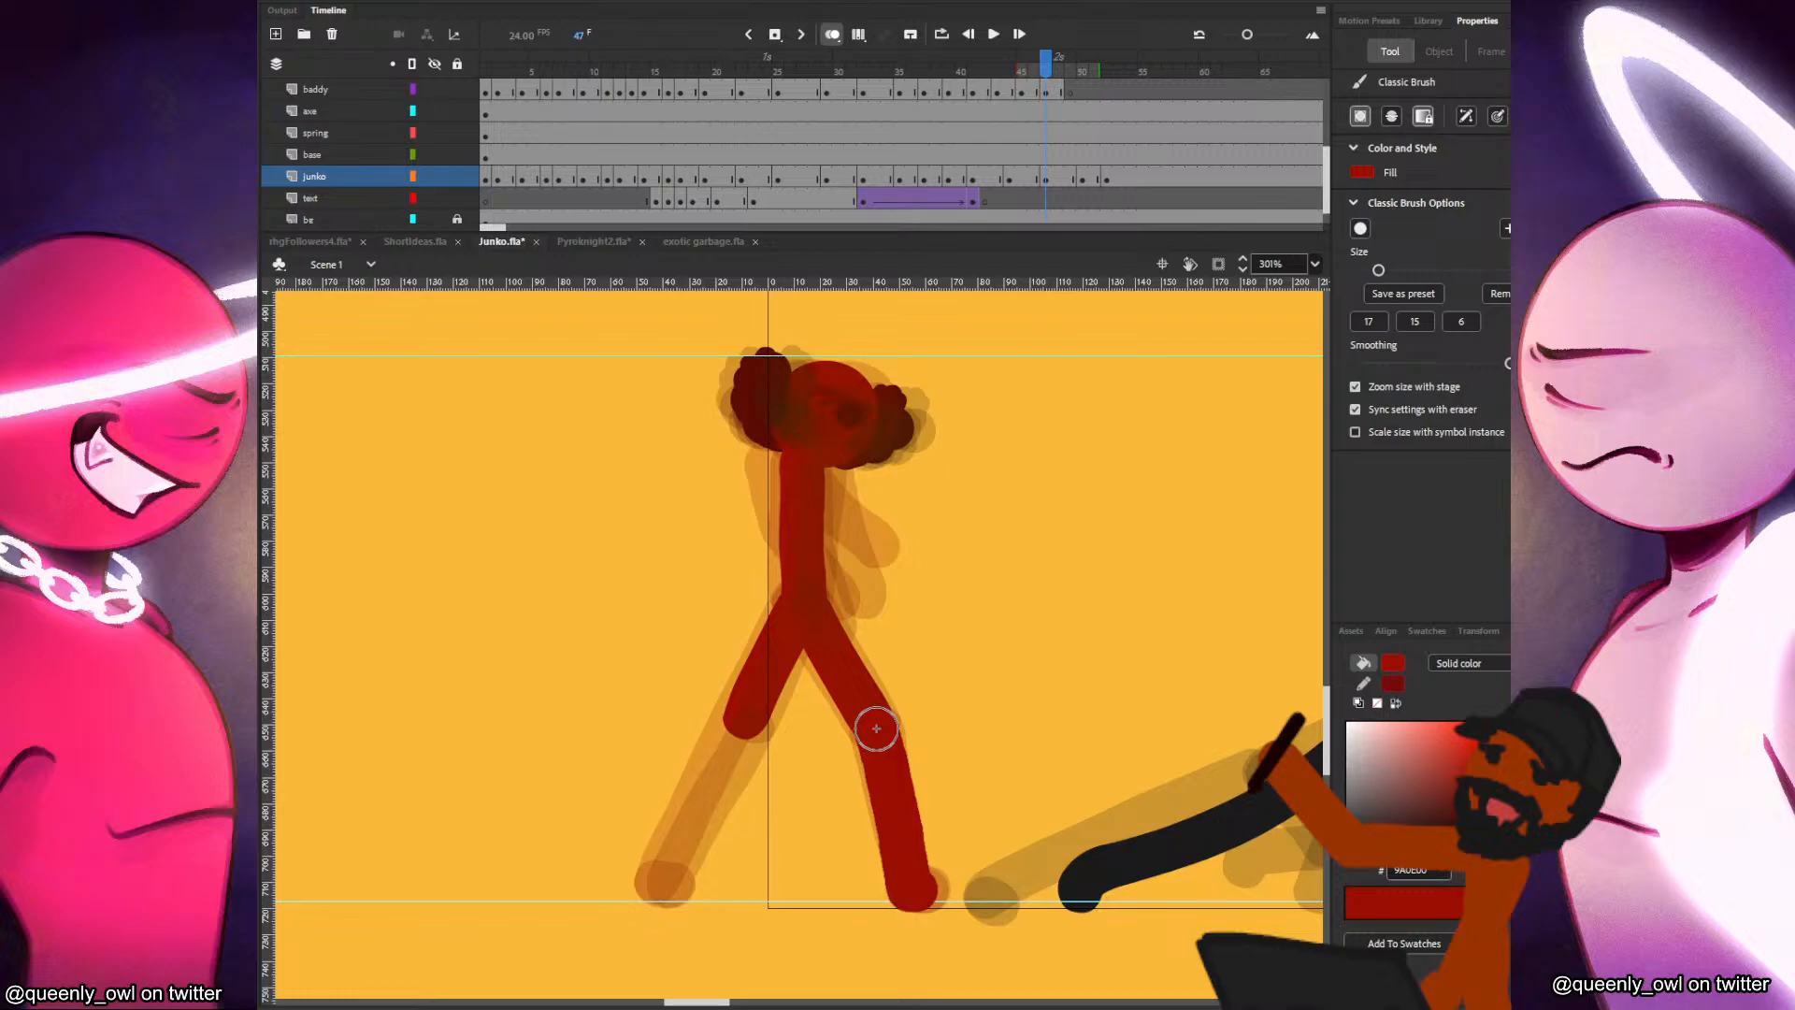
key("comma")
key("period")
key("comma")
key("period")
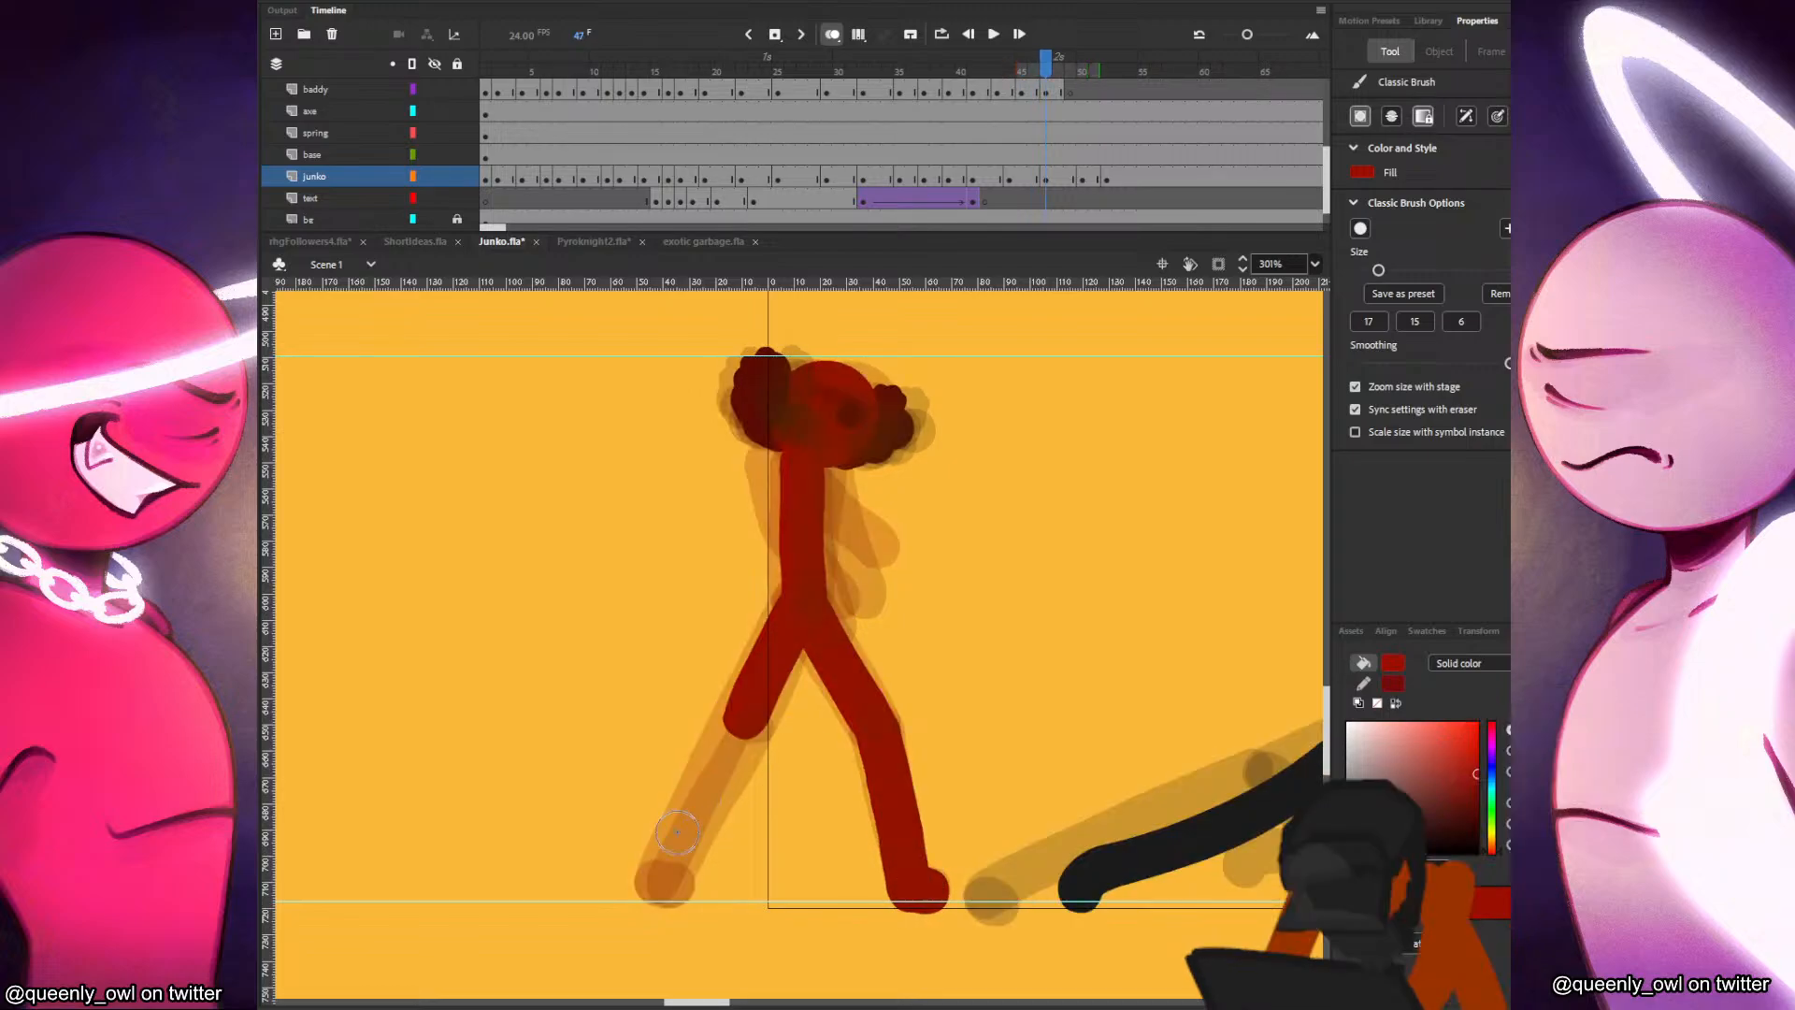
Brush in the red figure's back shin and foot at frame 47 and check them against frames 46 to 49.
left_click_drag(672, 887, 748, 709)
key("comma")
key("period")
key("comma")
key("period")
Step back and forth through frames 45 to 49 to examine how the redrawn red body and legs move.
key("period")
key("period")
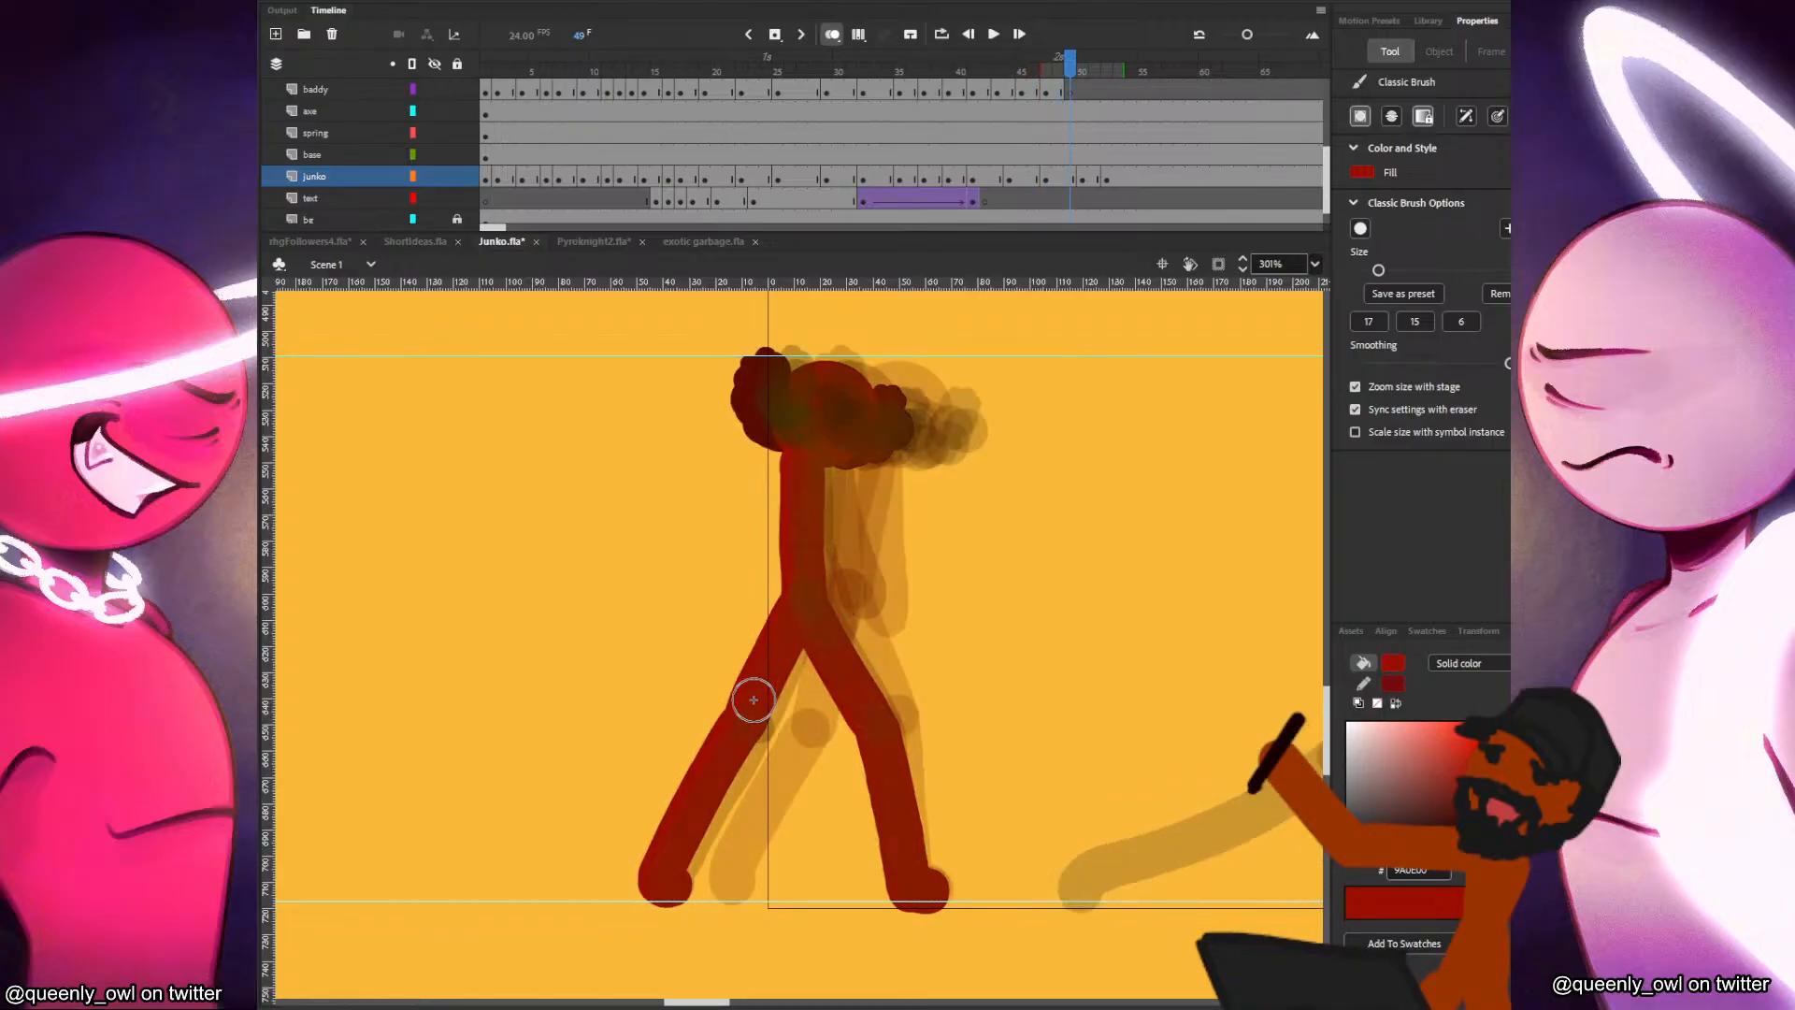
key("comma")
key("comma")
key("comma")
key("comma")
key("period")
key("period")
key("period")
key("period")
key("comma")
Brush in both of the red figure's arms hanging bent in front of the torso at frame 47.
key("comma")
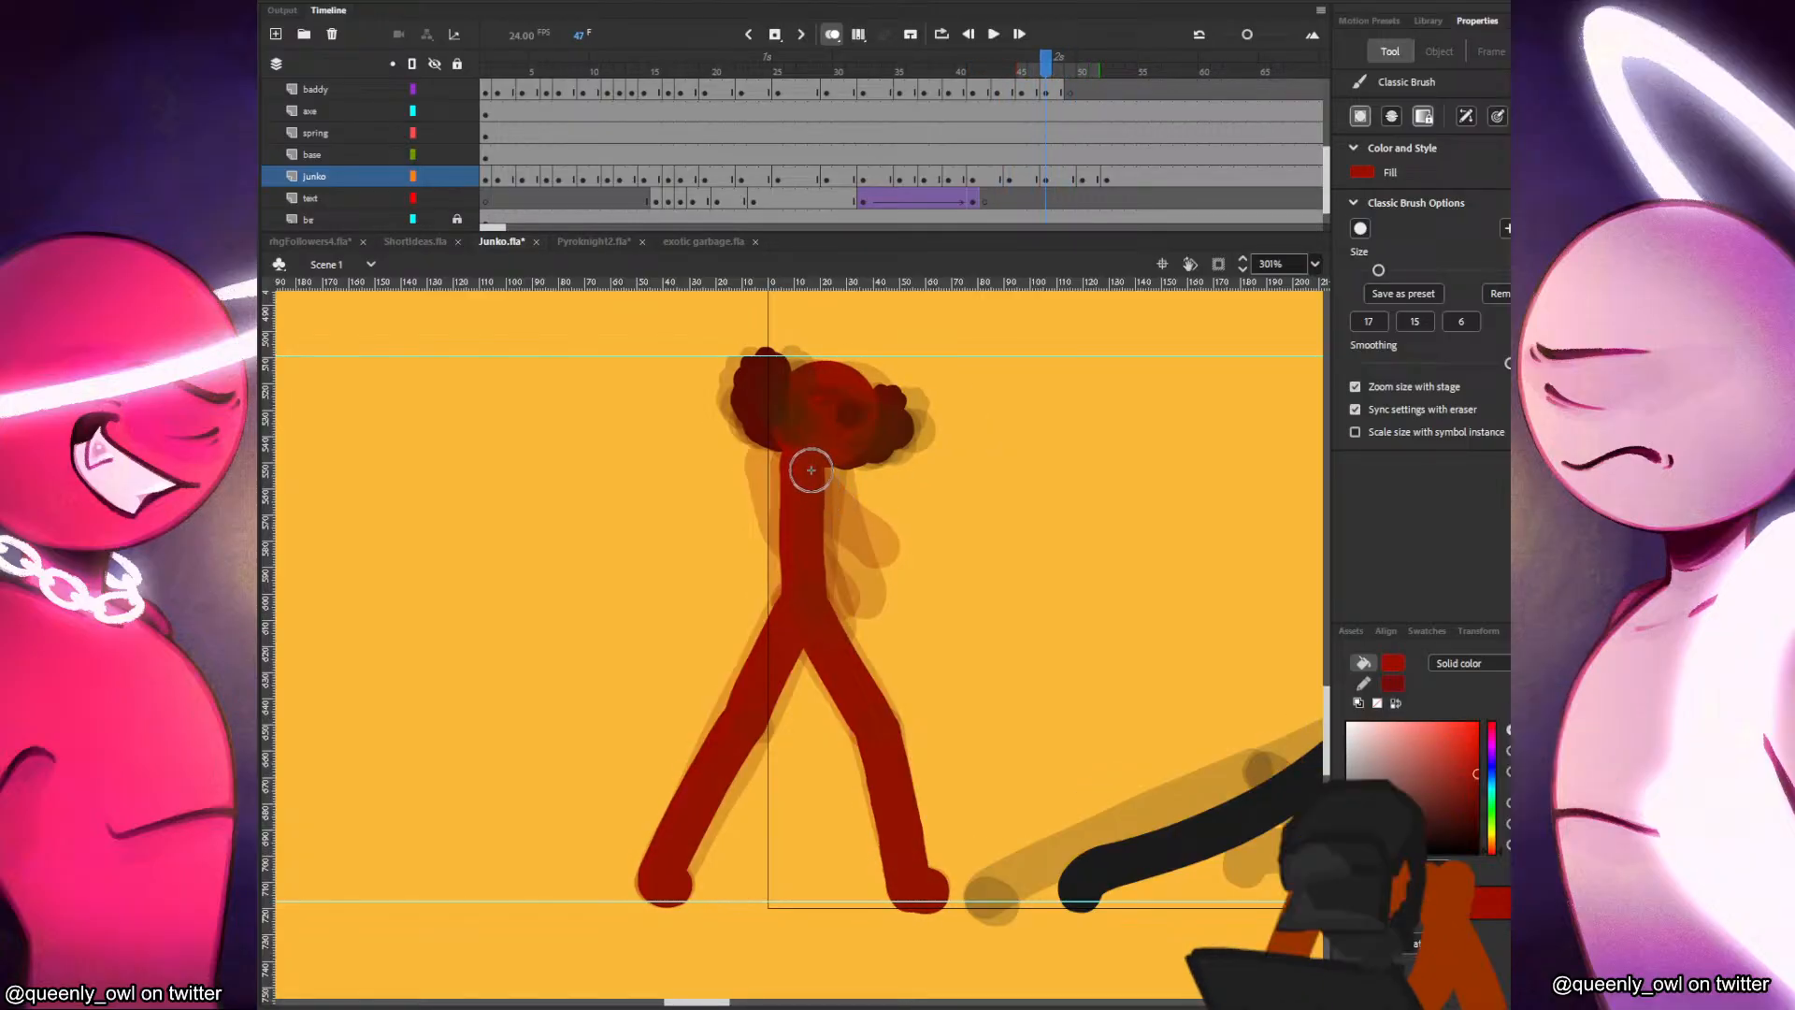
key("comma")
key("period")
key("comma")
key("period")
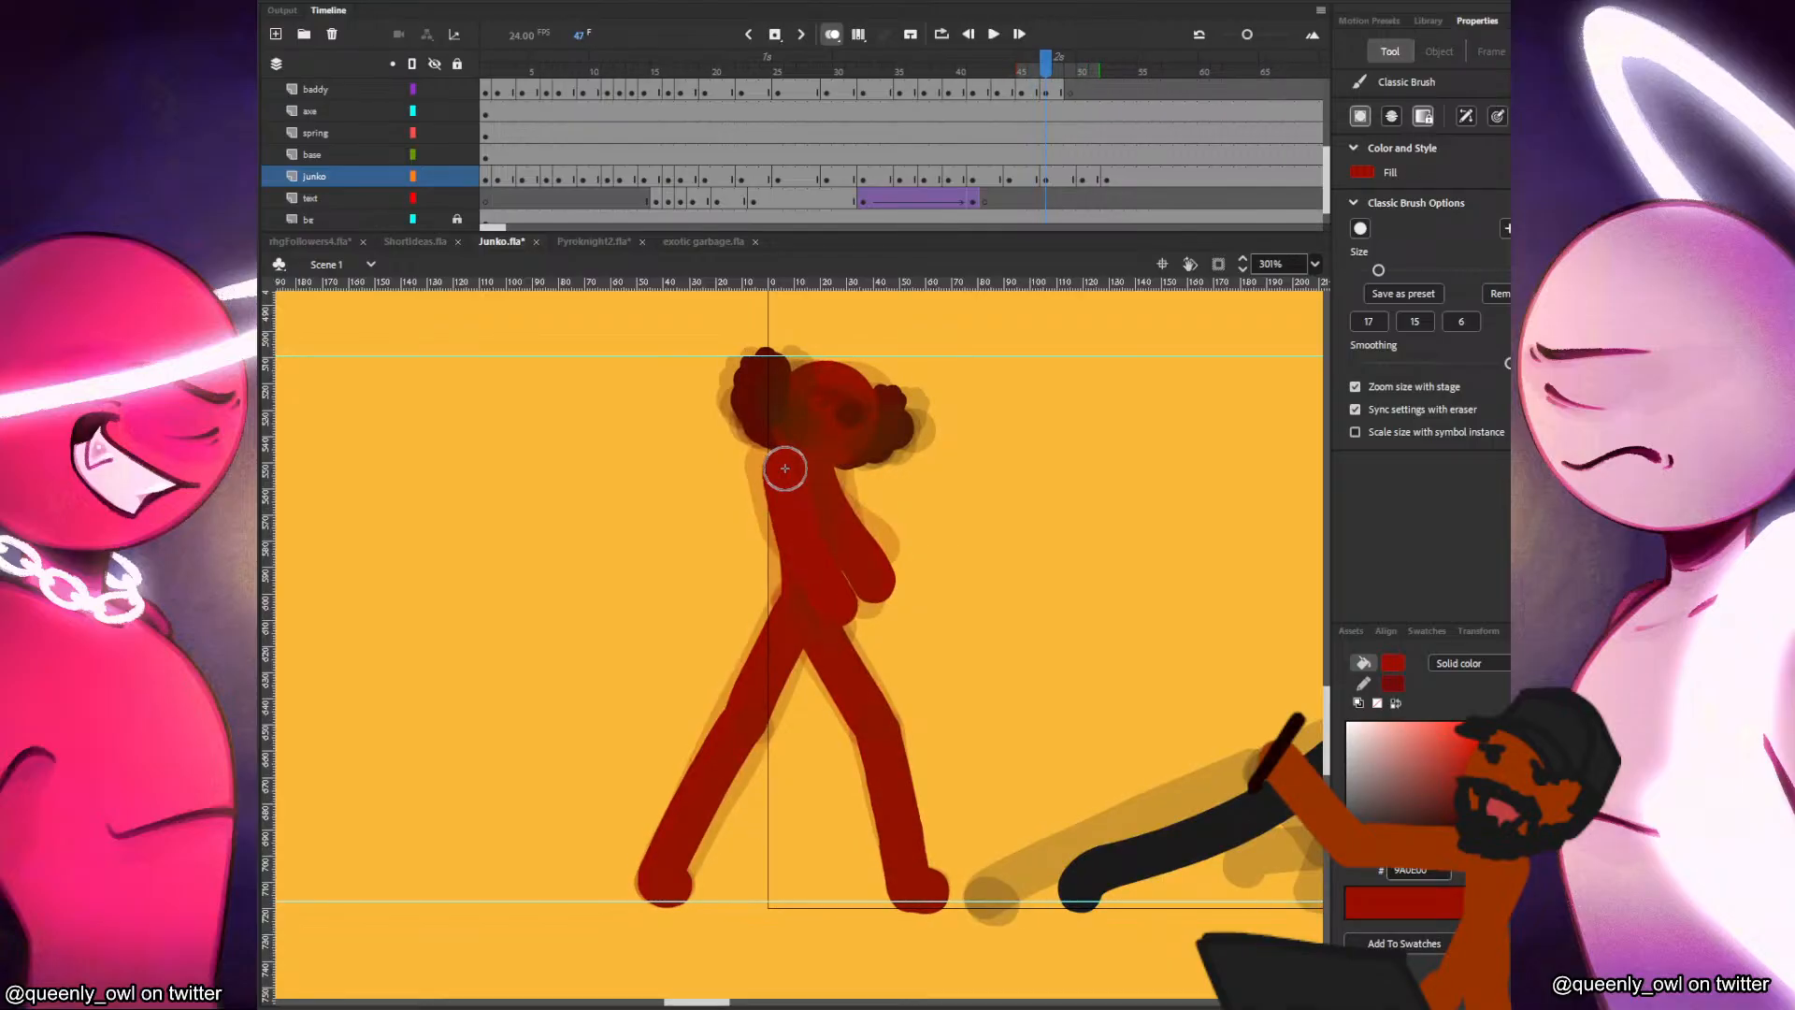
key("period")
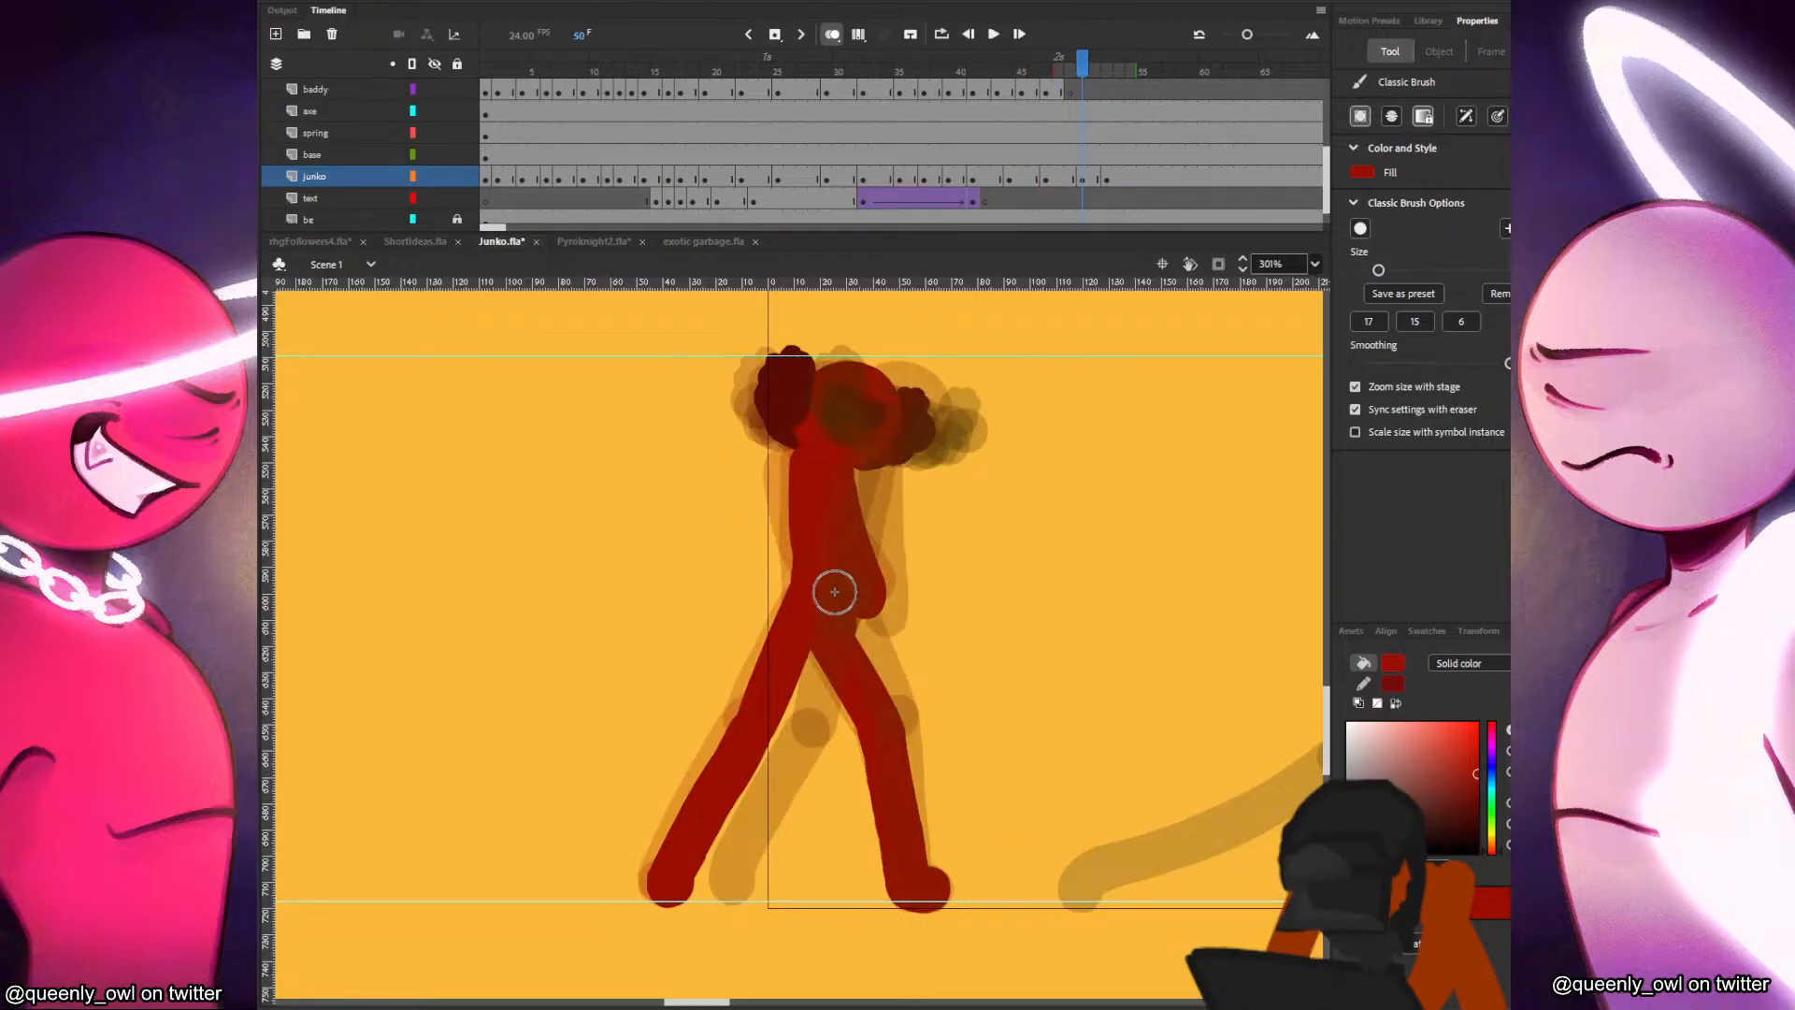
Replay the fight from about frame 35 and return to frame 38.
left_click(905, 132)
key("Return")
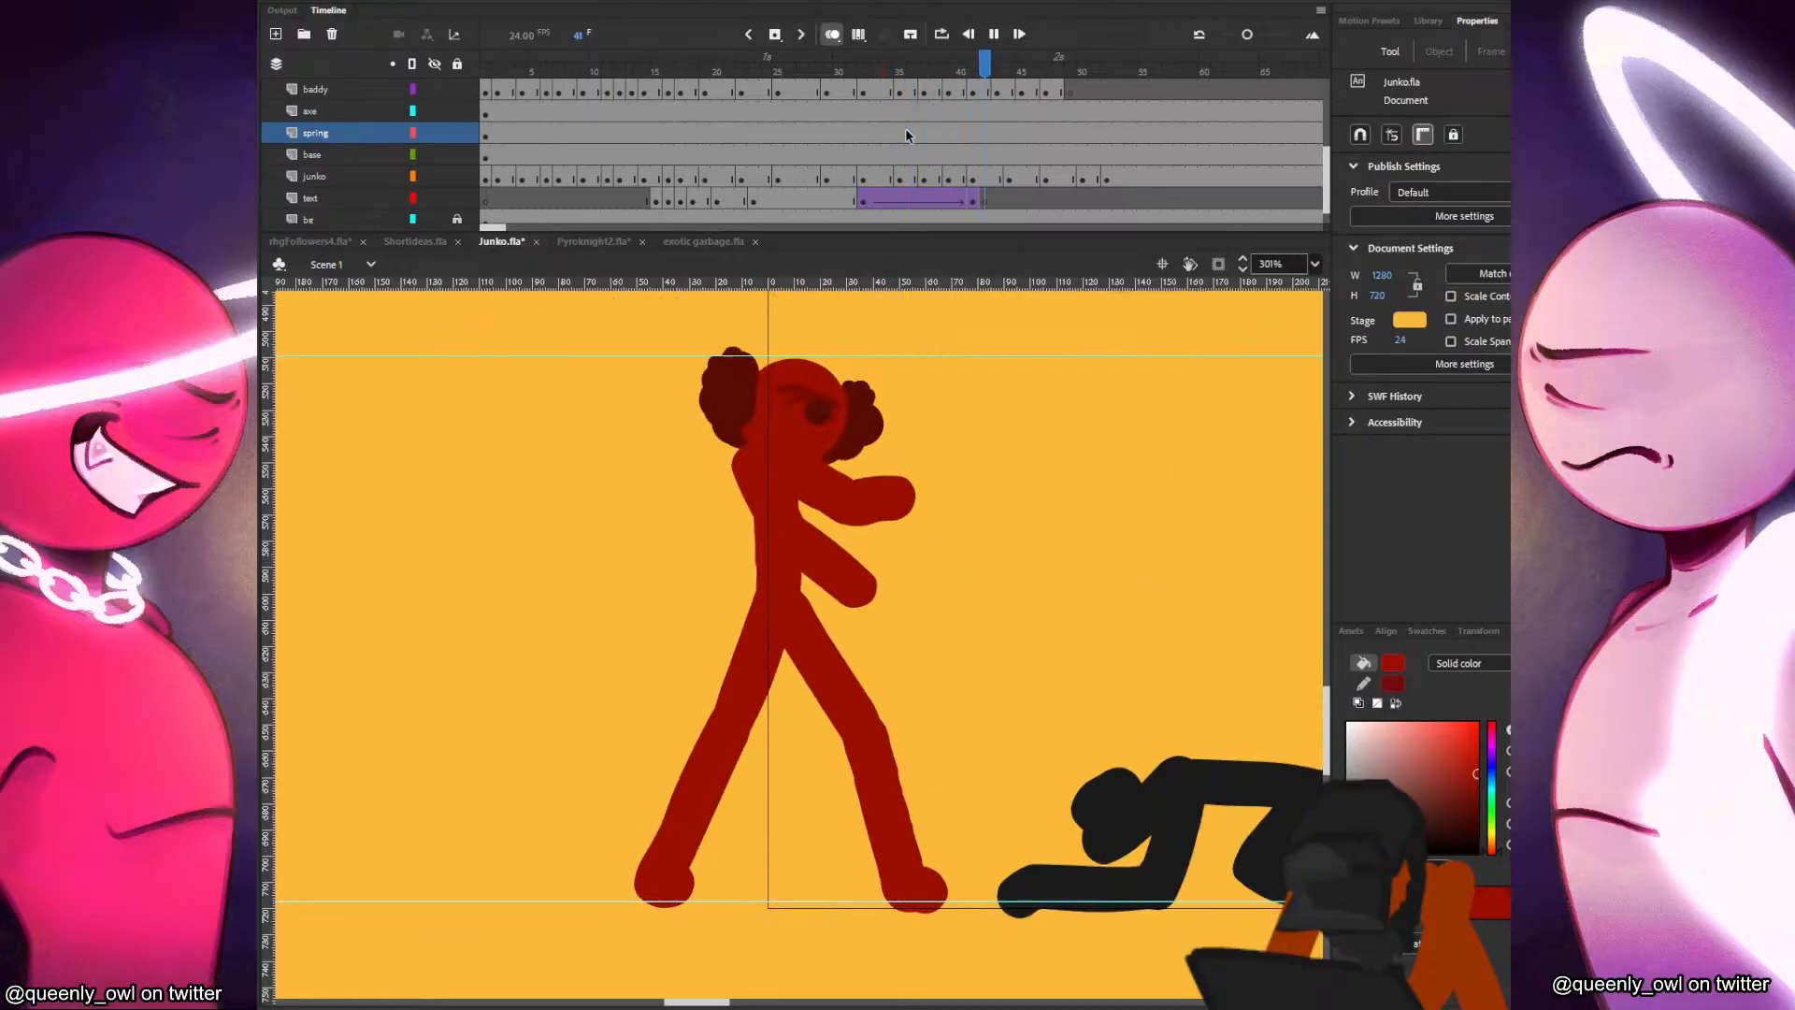
left_click(935, 110)
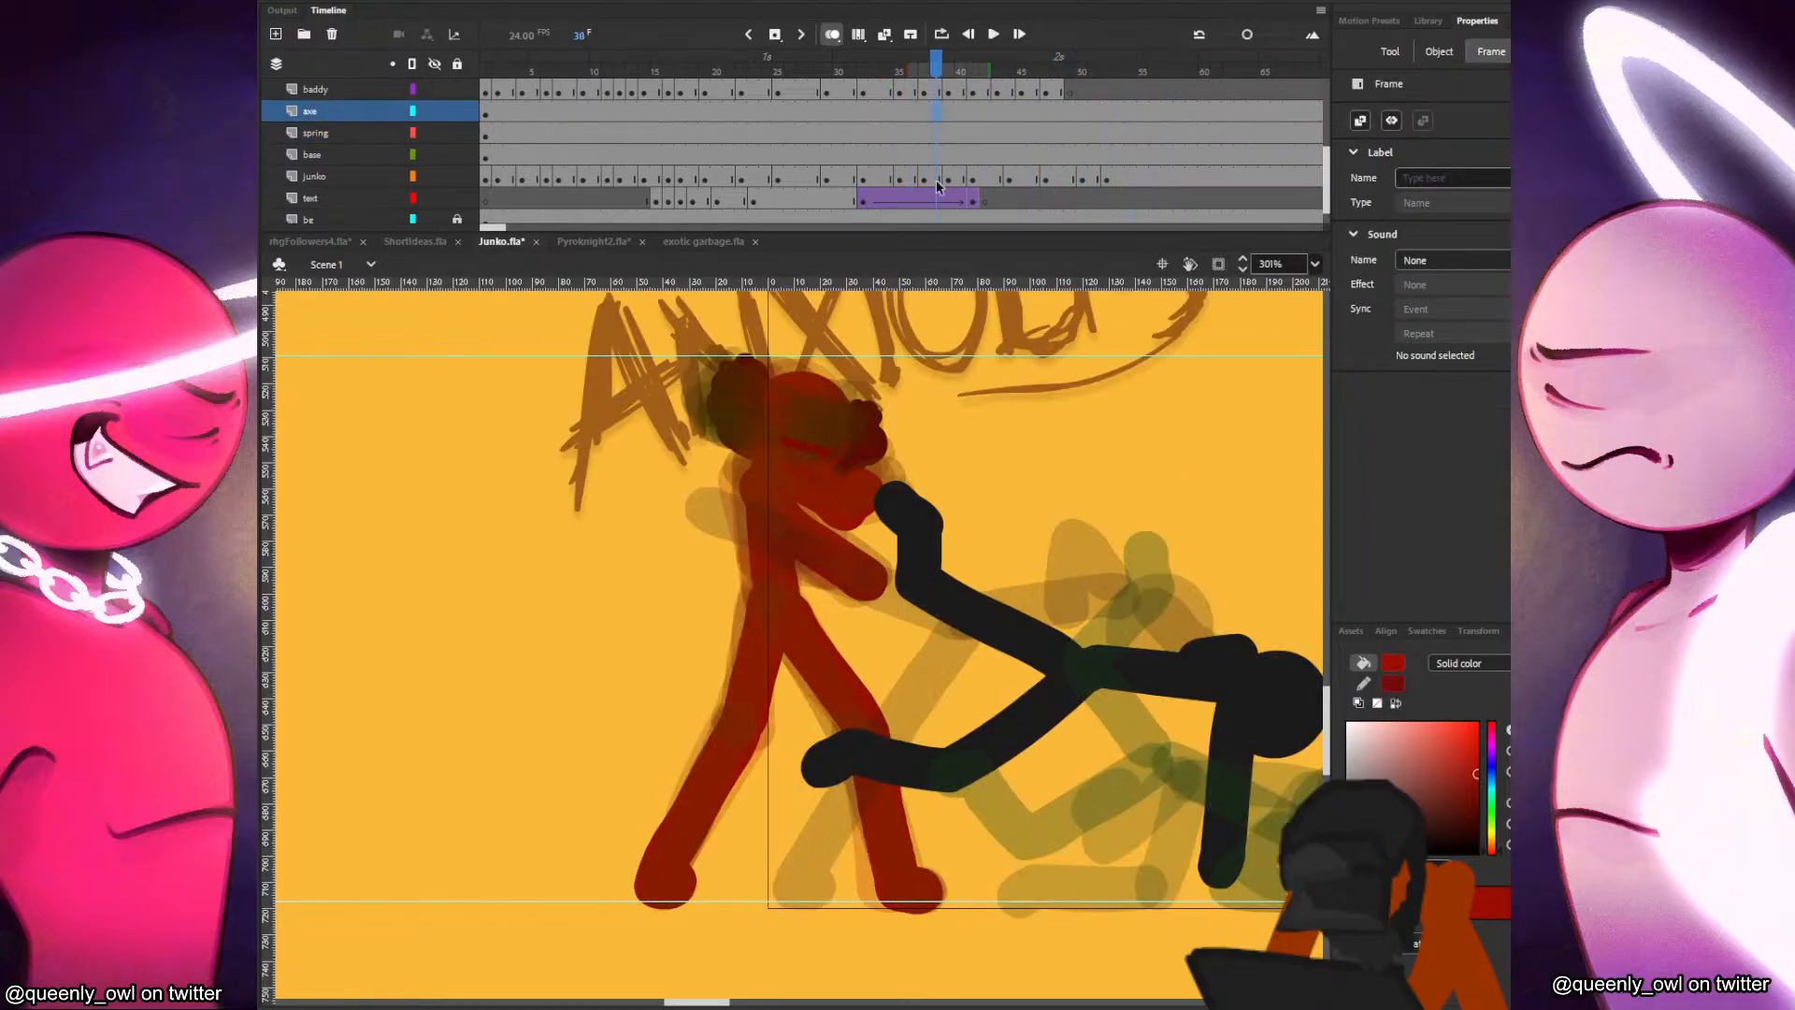
Replay the fight twice from around frame 20 to judge the overall motion of both figures.
scroll(994, 601, "down", 2)
scroll(994, 602, "down", 2)
left_click(720, 90)
key("Return")
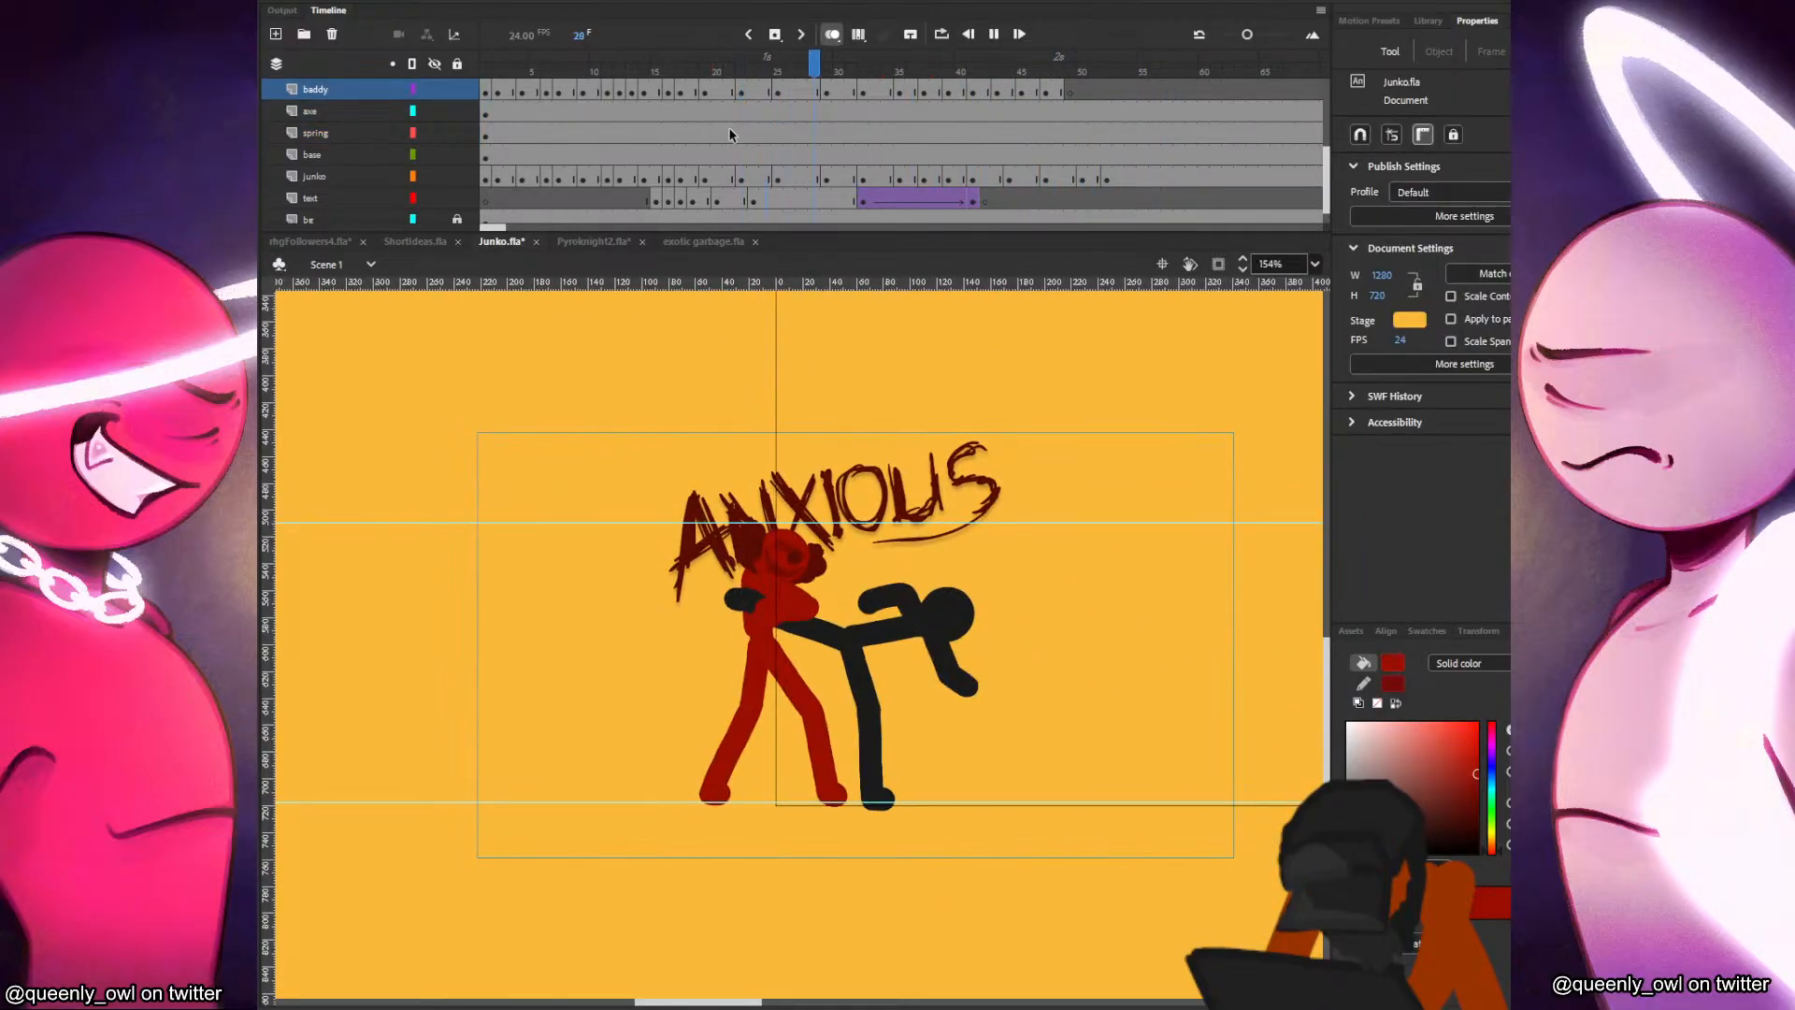
left_click(710, 131)
key("Return")
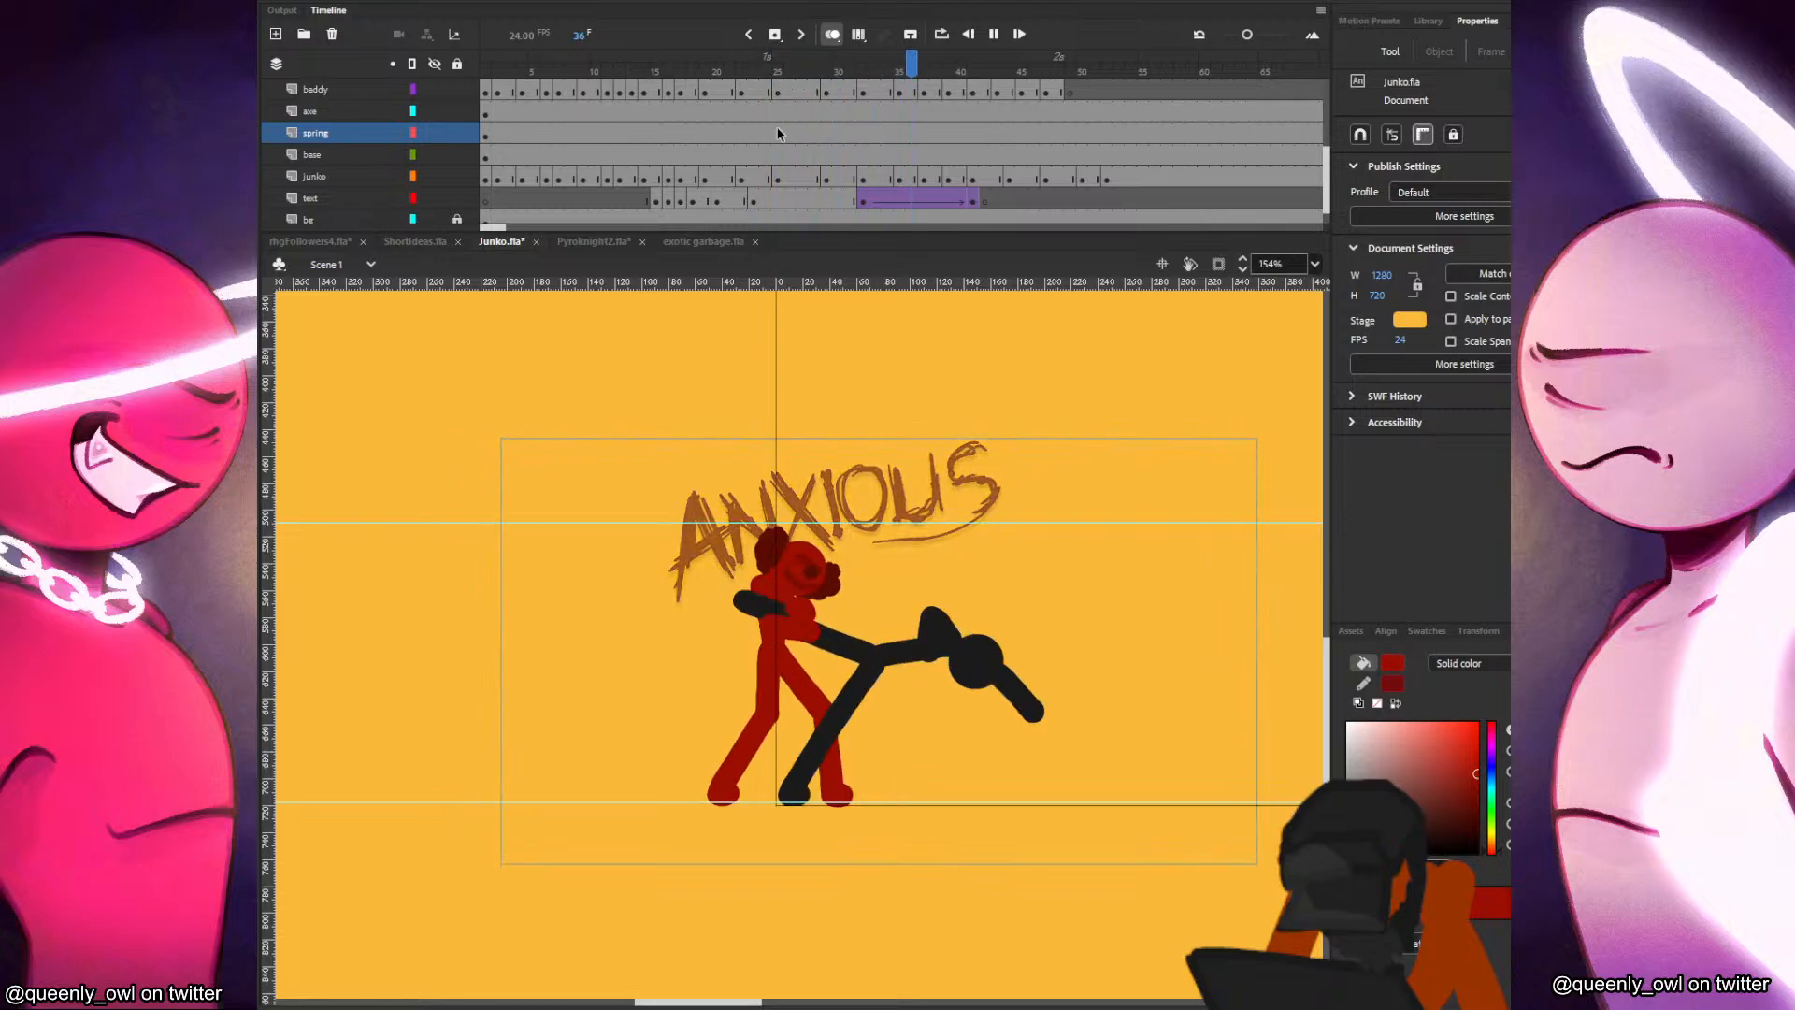
key("Return")
Pick up the dark red fill of the mouth drawing at frame 35 and set the Classic Brush size to 6.
left_click(852, 116)
left_click(900, 91)
scroll(835, 573, "up", 2)
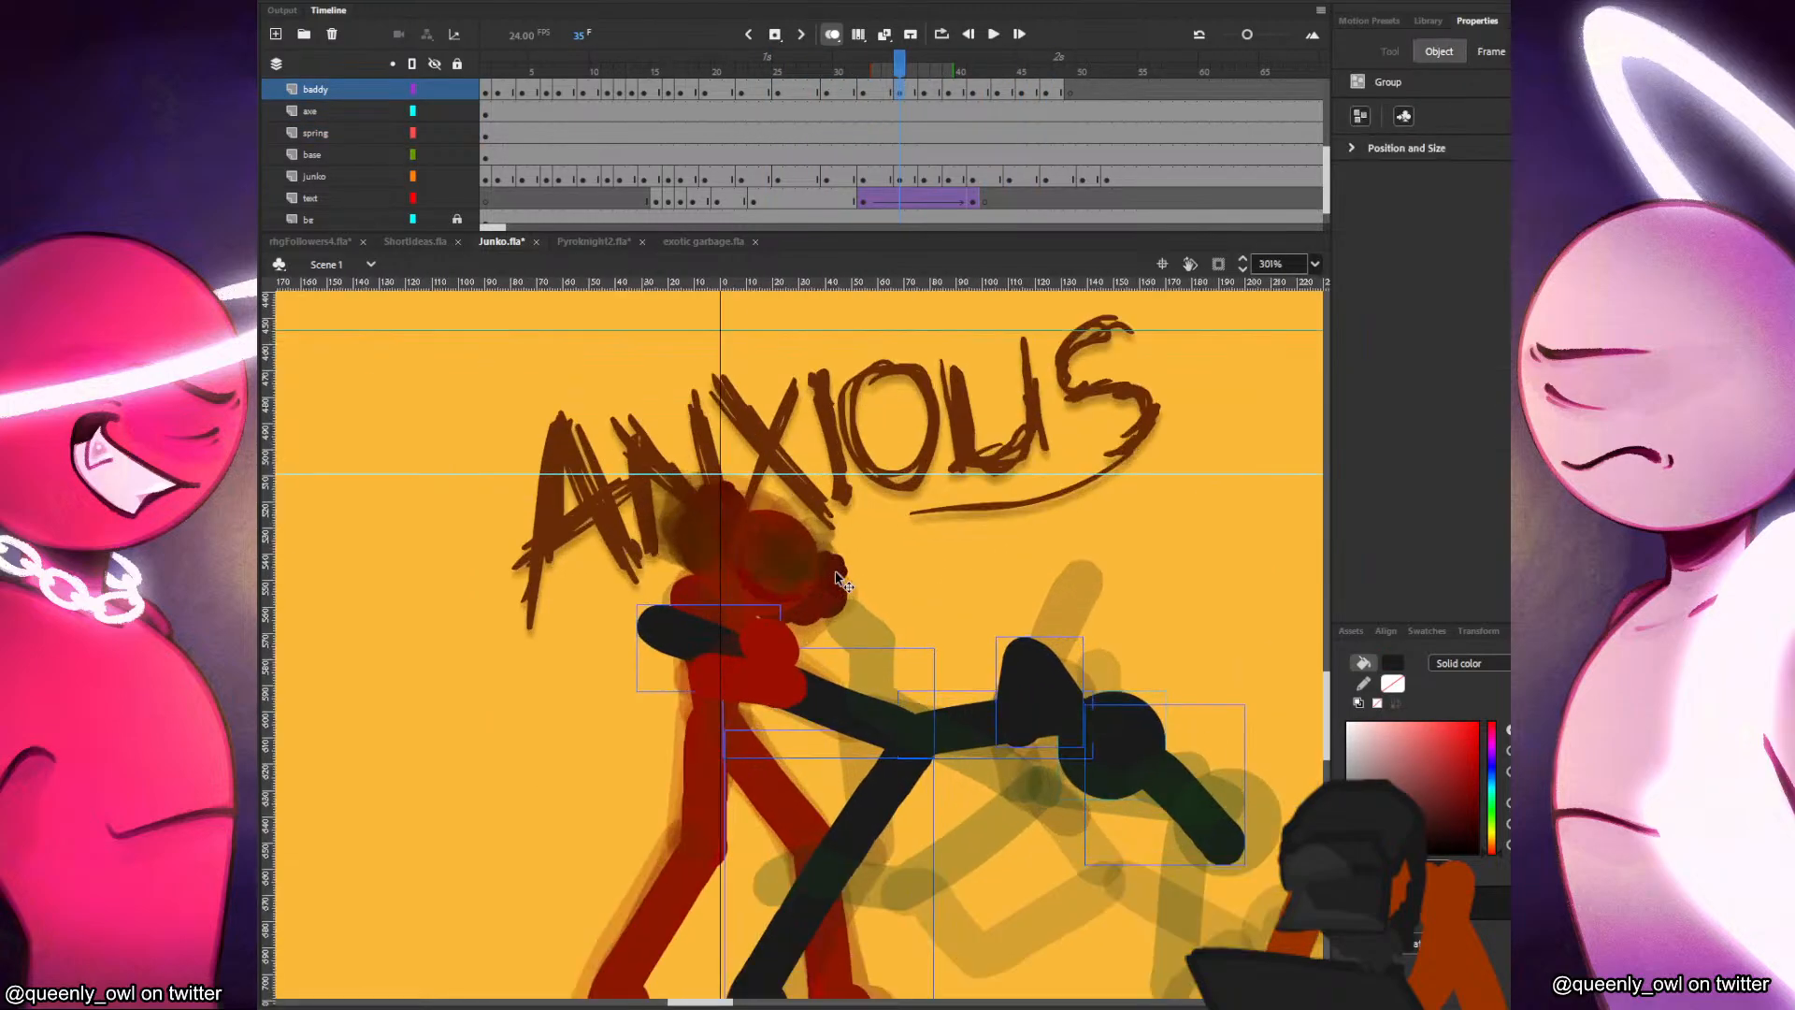
left_click(785, 601)
left_click(794, 598)
key("ctrl+s")
key("v")
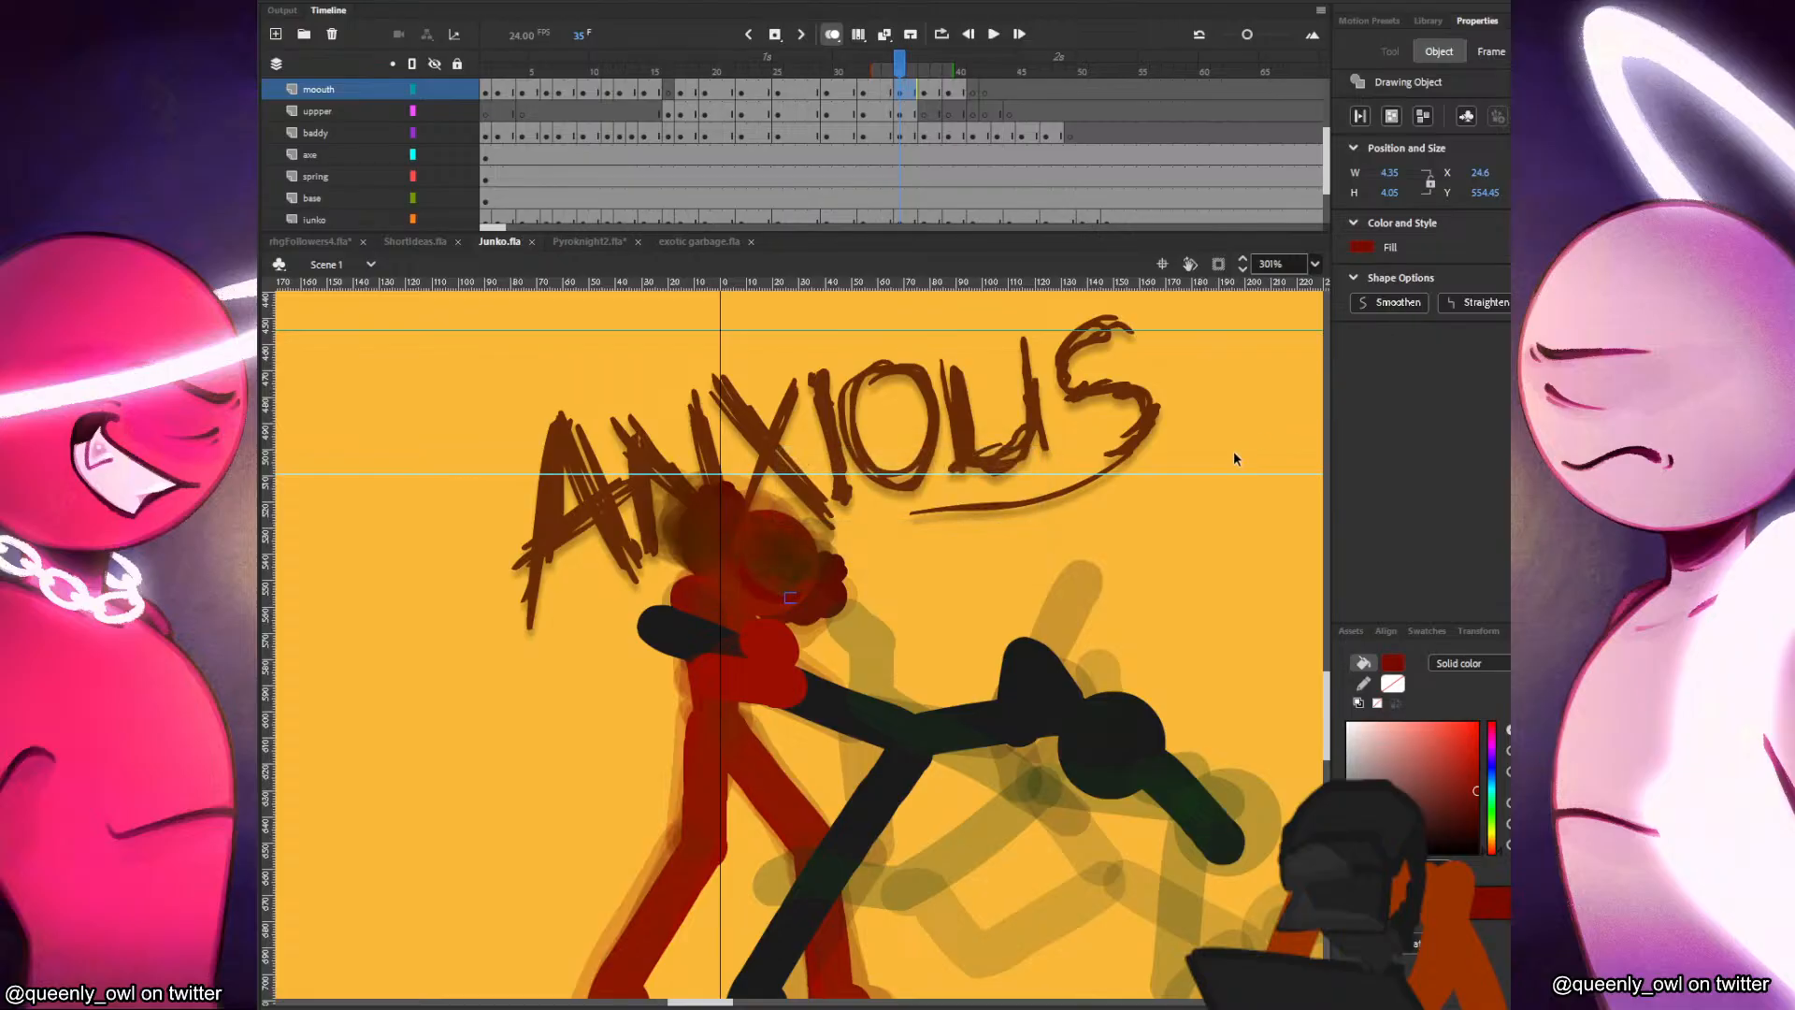
left_click(1236, 451)
key("b")
left_click(1469, 327)
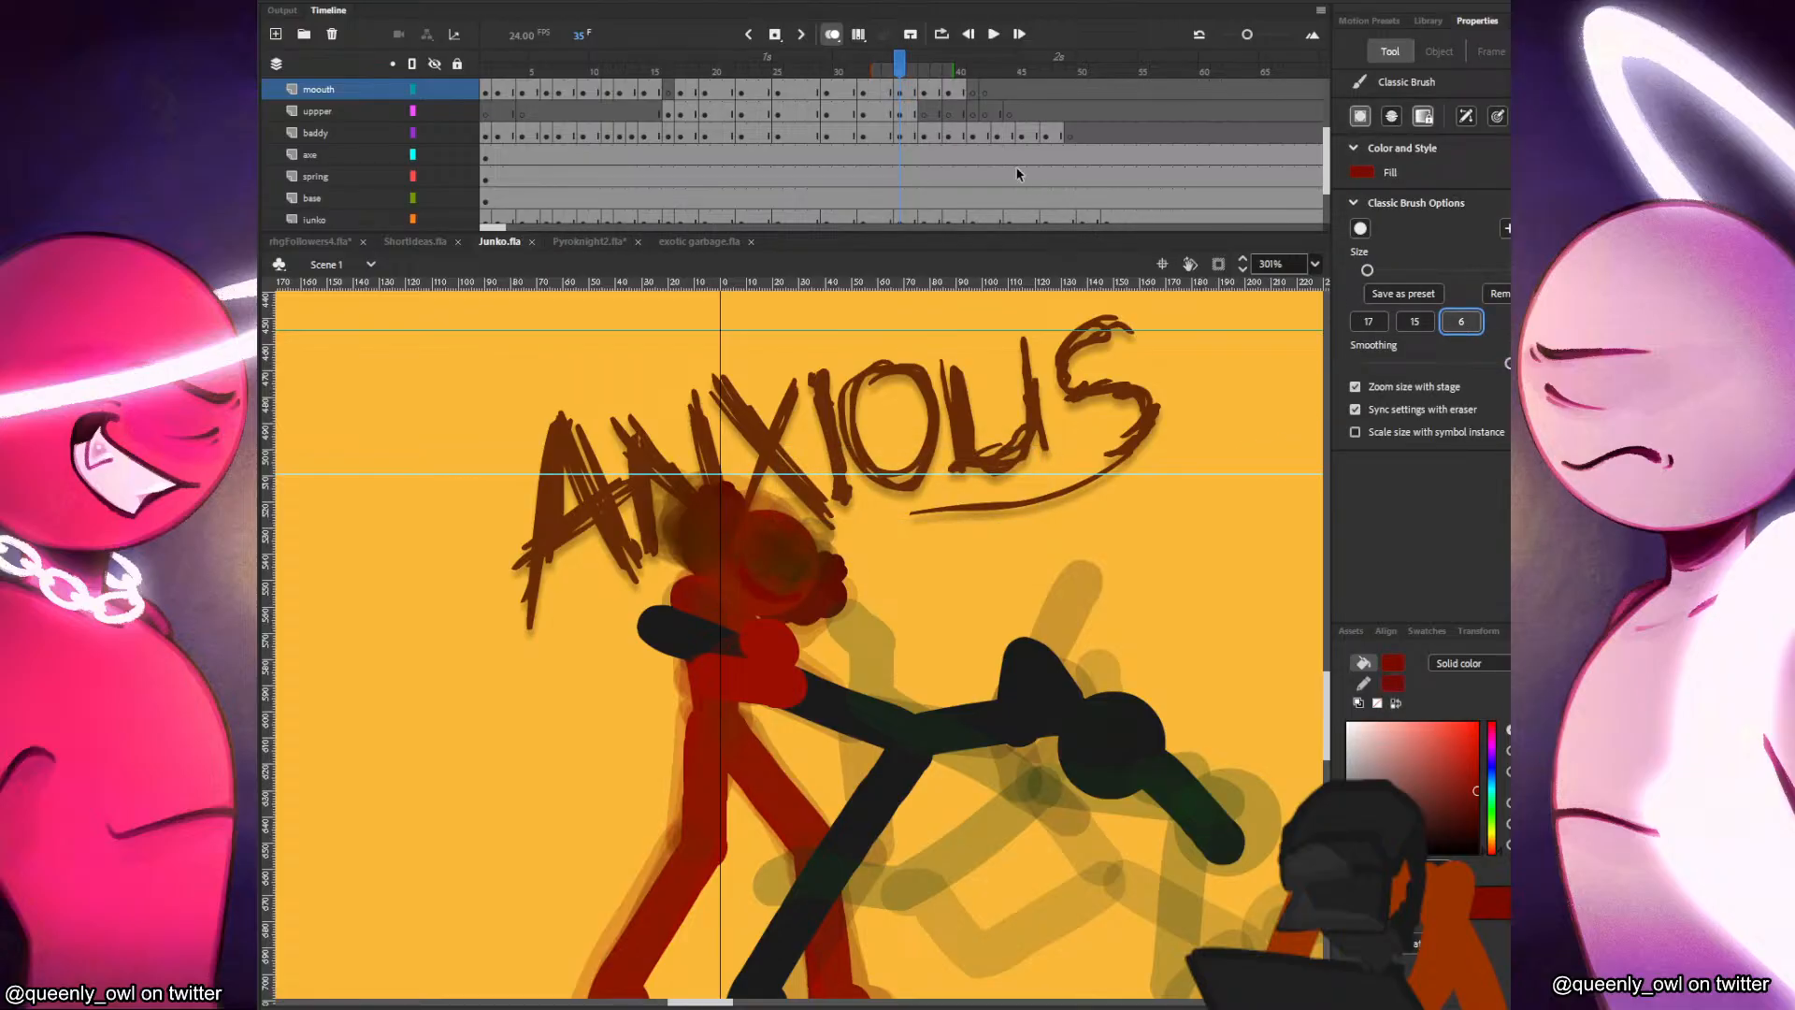
Go to frame 40 on the mouth layer and lock the uppper, baddy and junko layers.
scroll(940, 125, "up", 2)
left_click(929, 140)
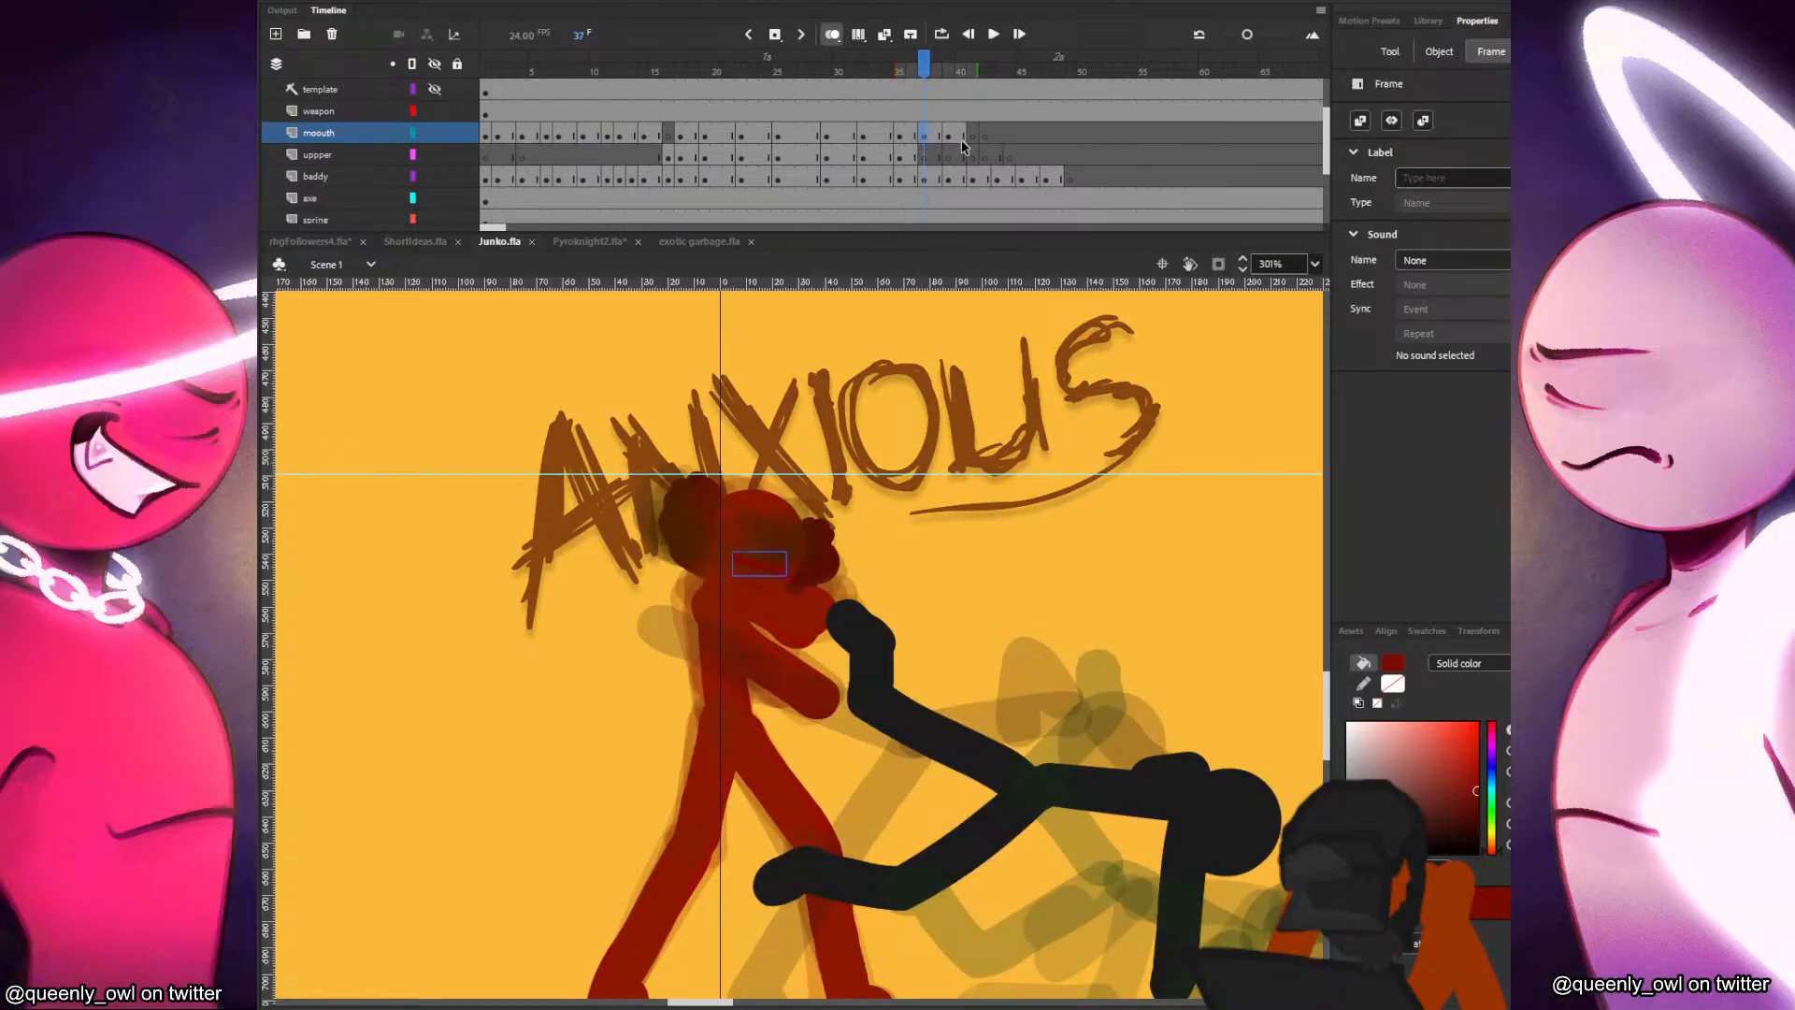
left_click(963, 140)
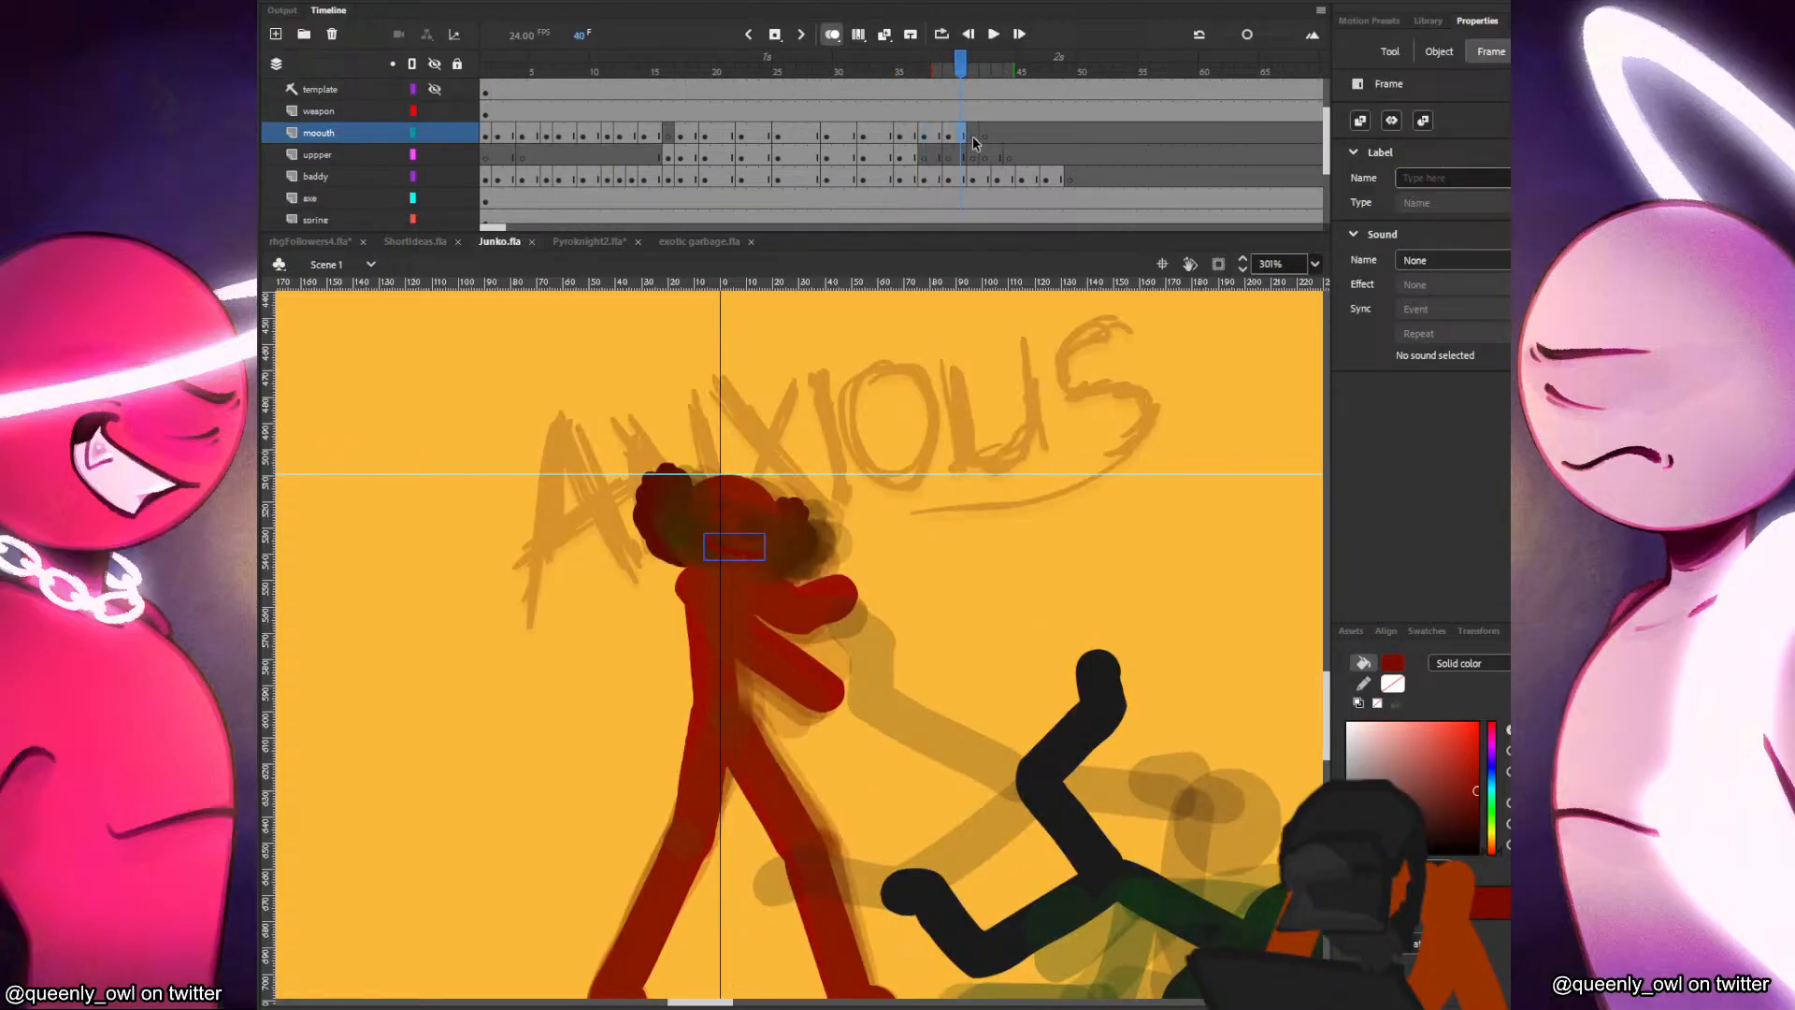
left_click(457, 176)
scroll(460, 184, "down", 4)
left_click(457, 176)
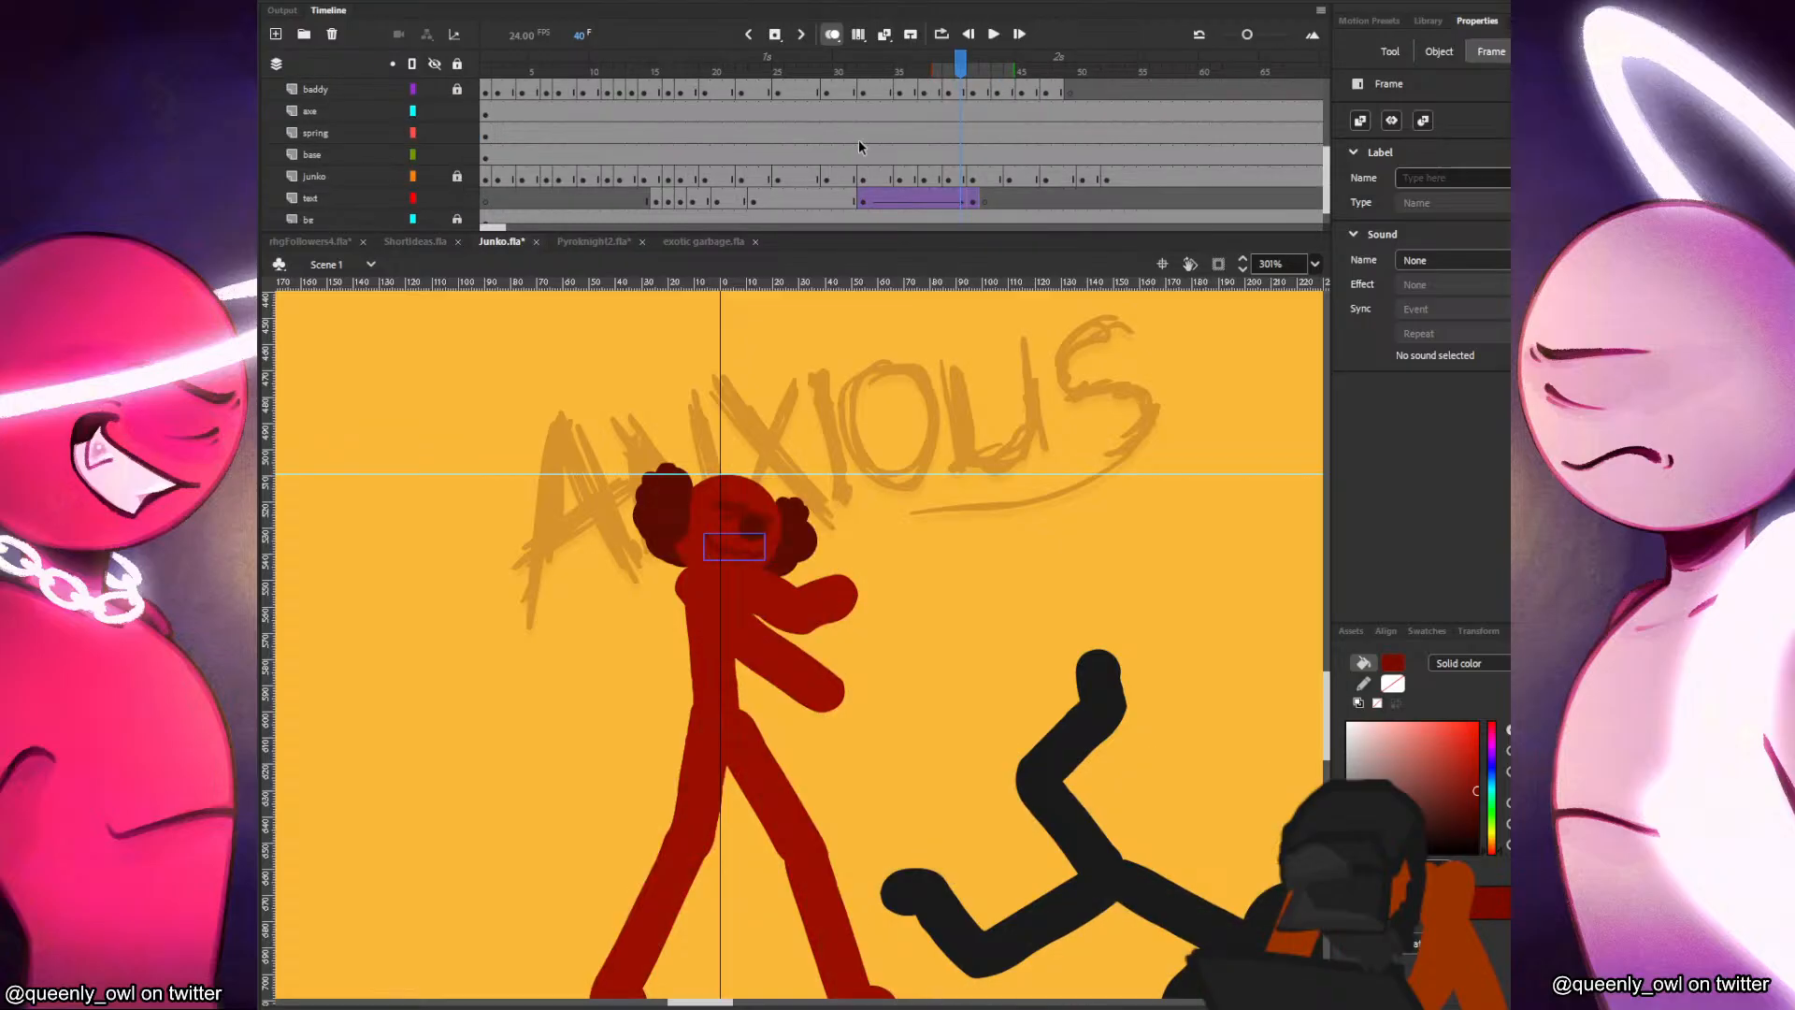
Add a keyframe at frame 41 of the mouth layer and refit the smile to the red figure's face.
scroll(857, 143, "up", 5)
left_click(938, 199)
left_click(963, 200)
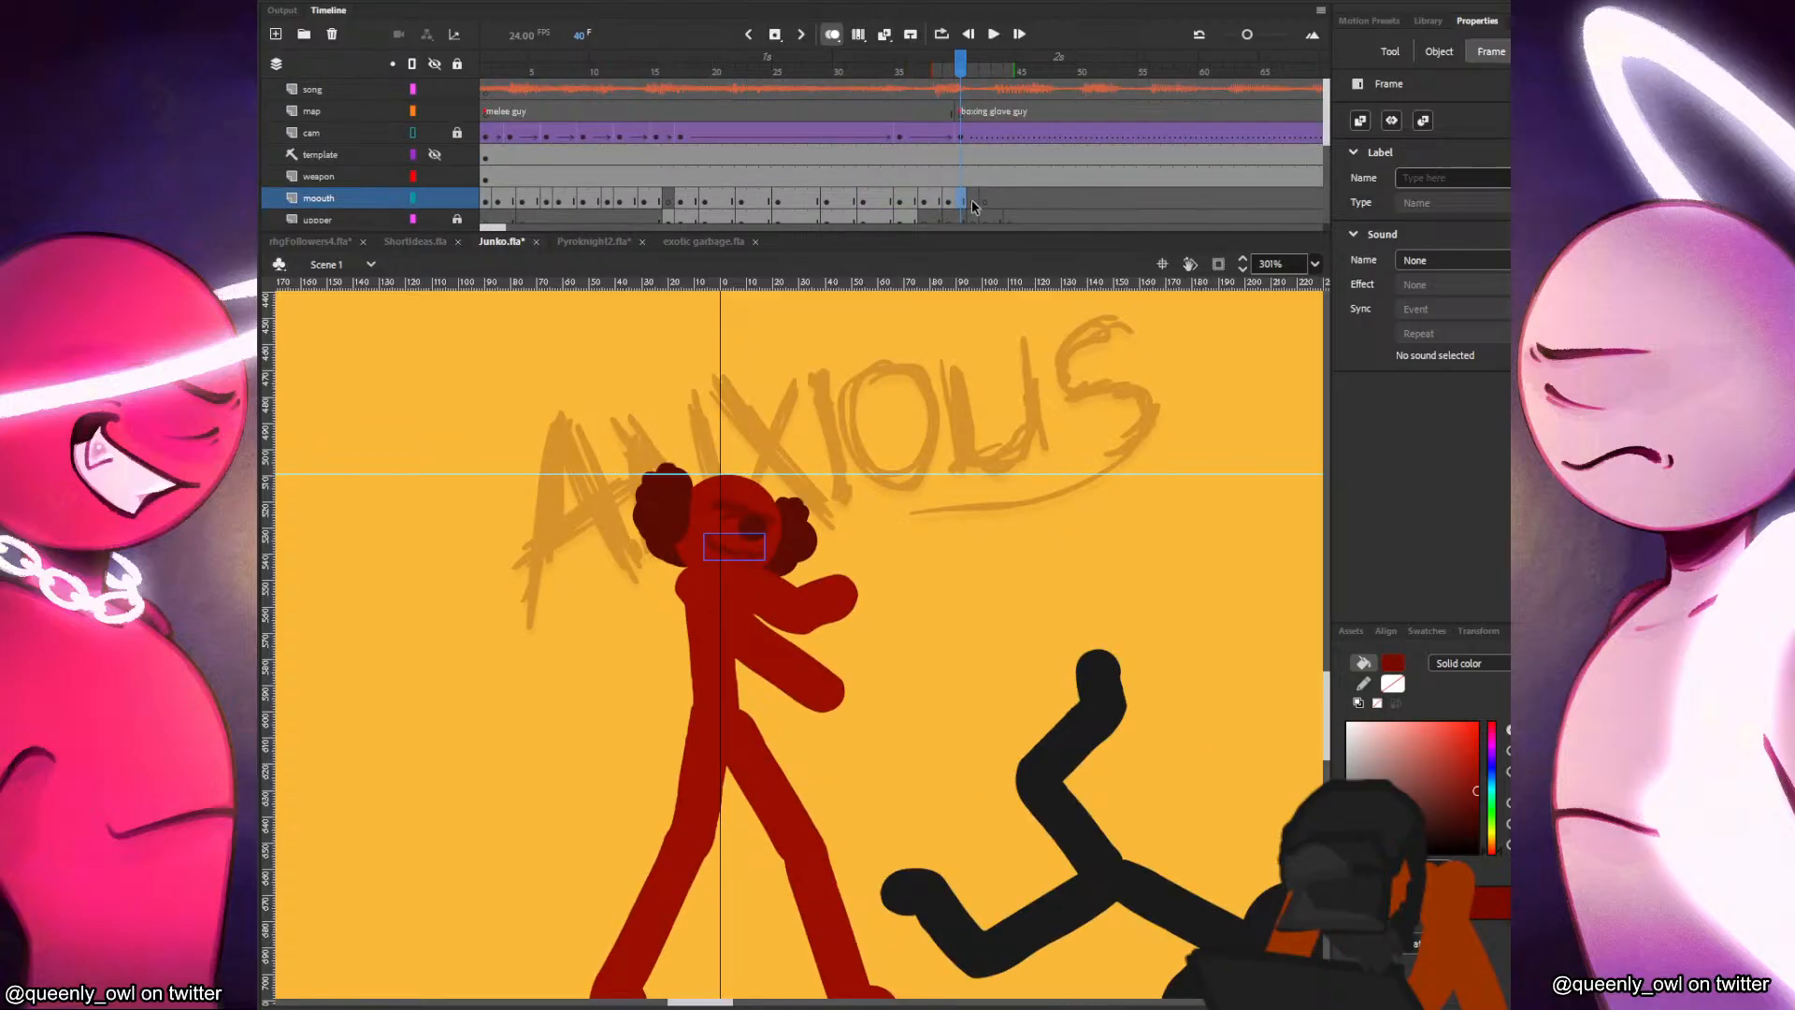
left_click(971, 204)
left_click(737, 547)
left_click_drag(750, 547, 766, 544)
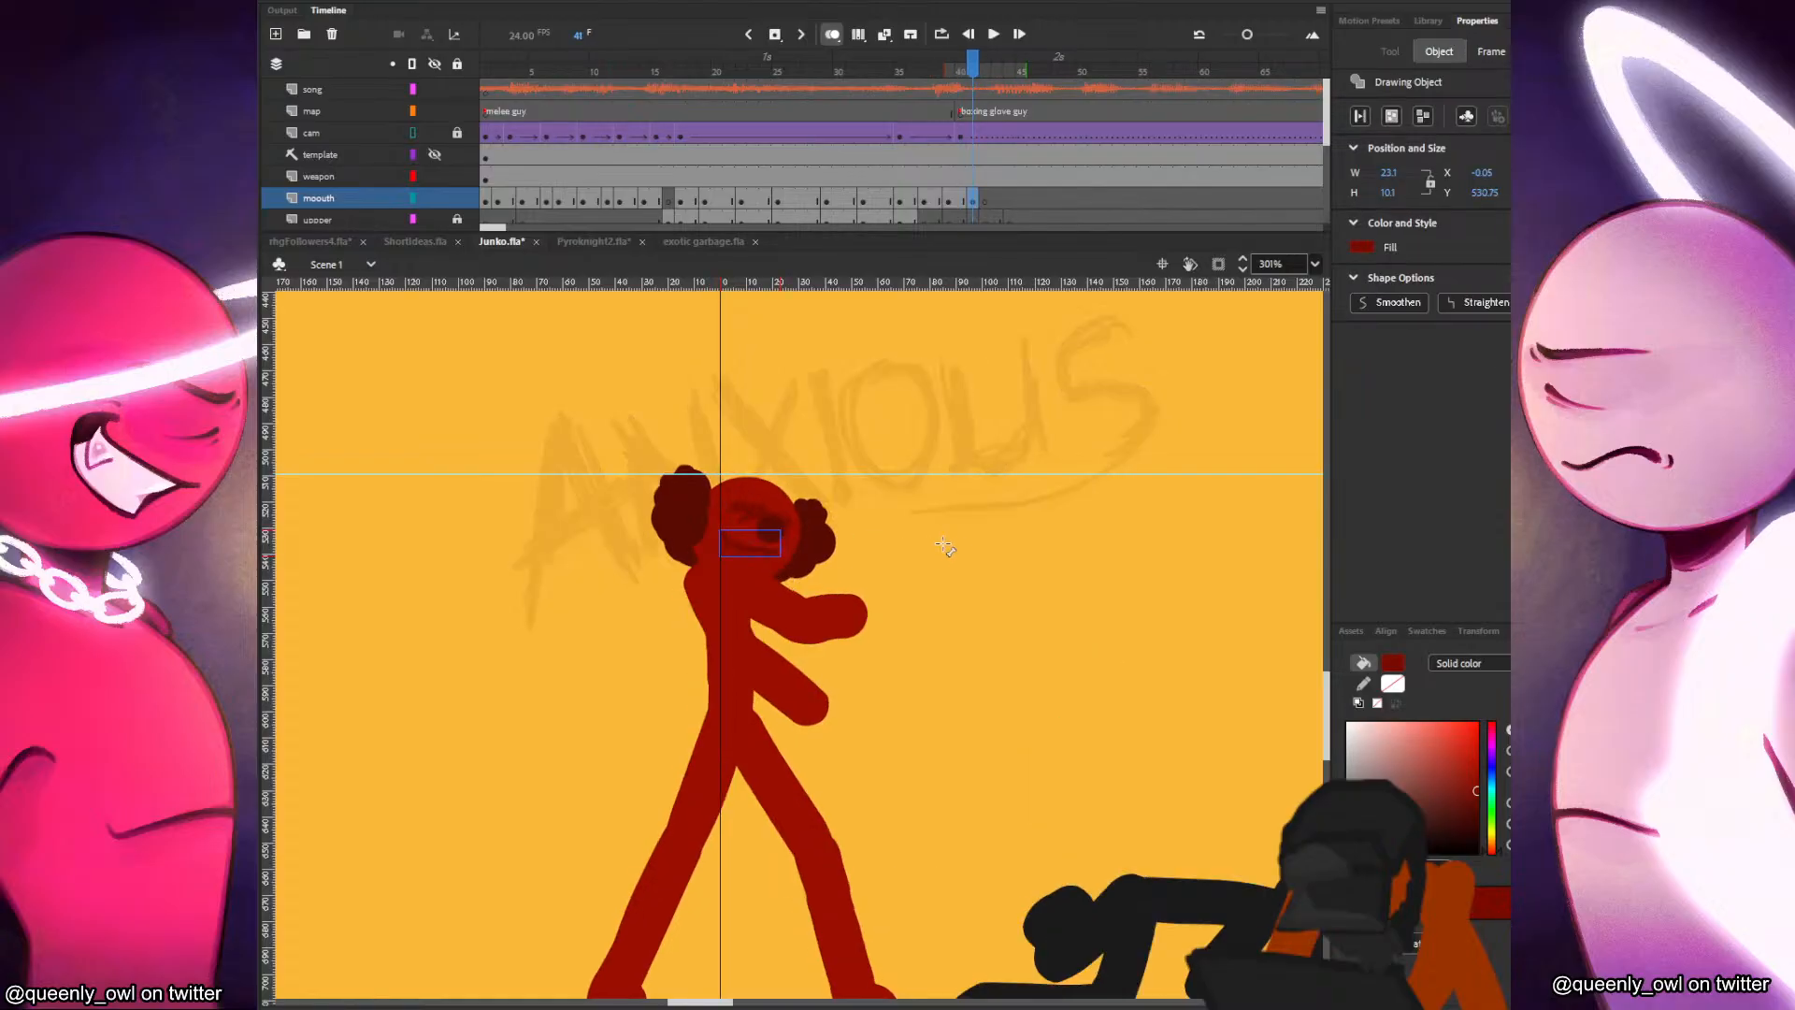
left_click_drag(765, 558, 767, 563)
key("b")
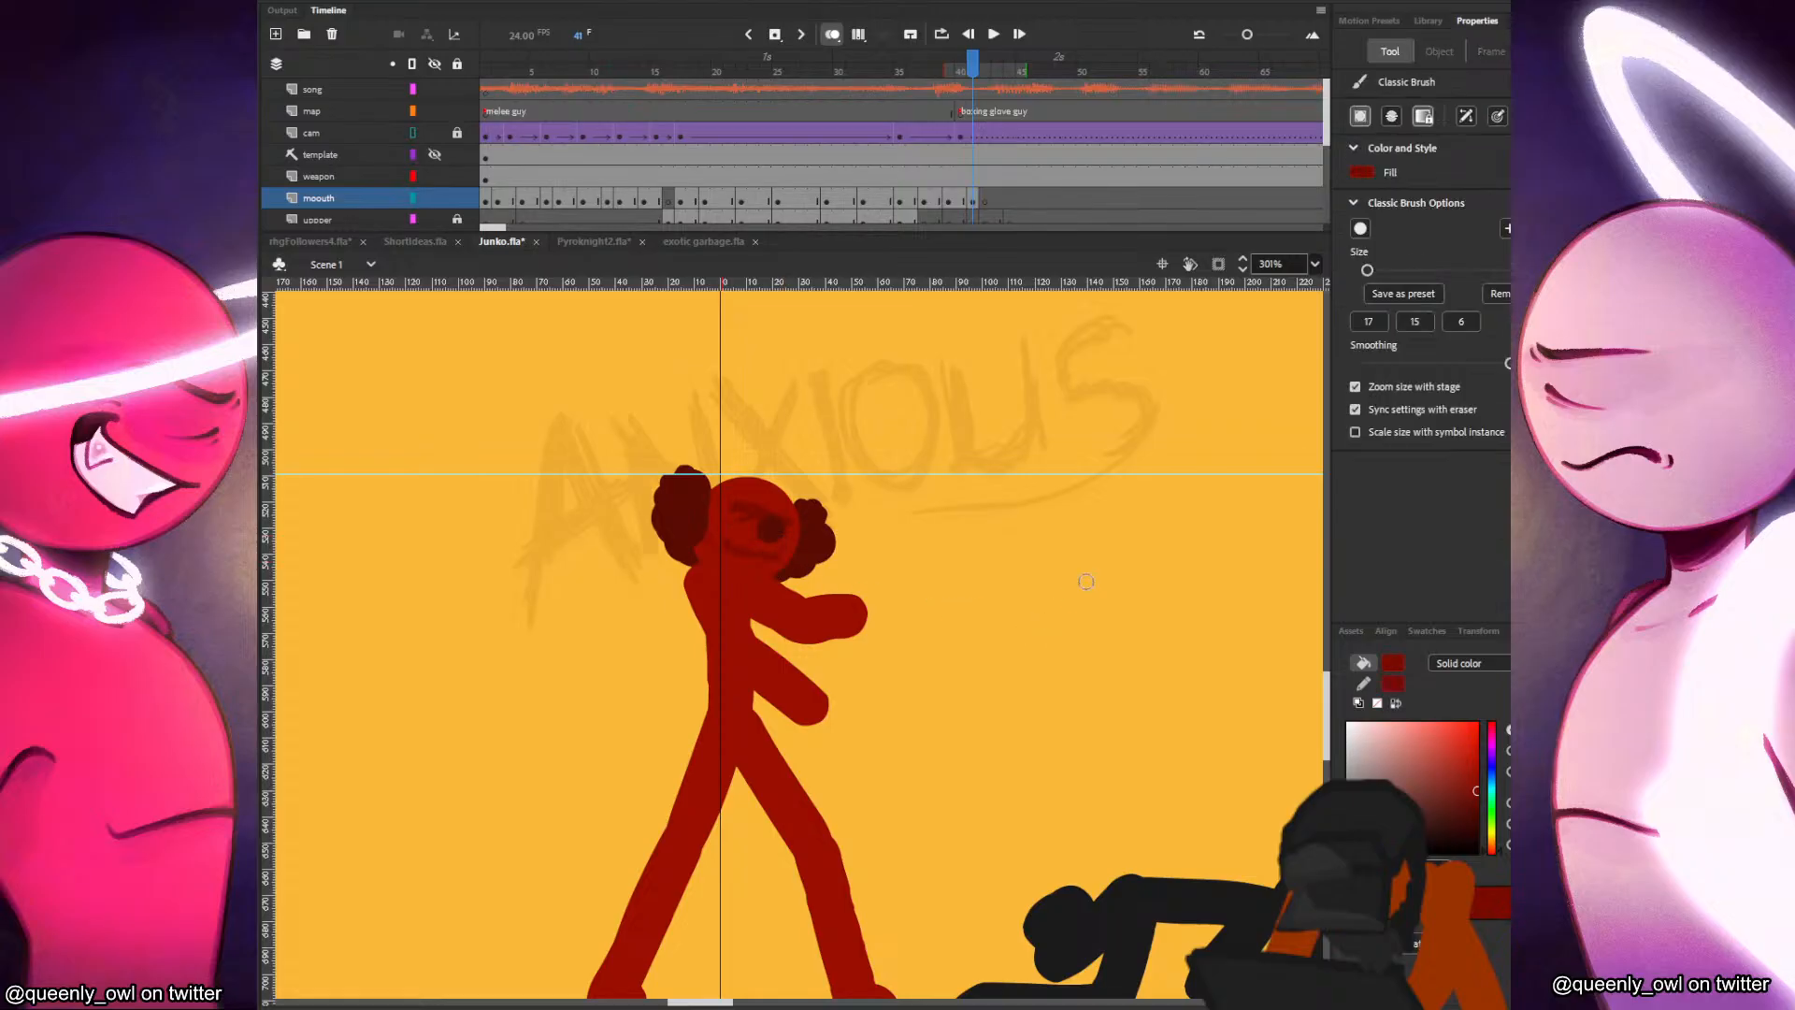
left_click(1367, 270)
scroll(972, 196, "down", 3)
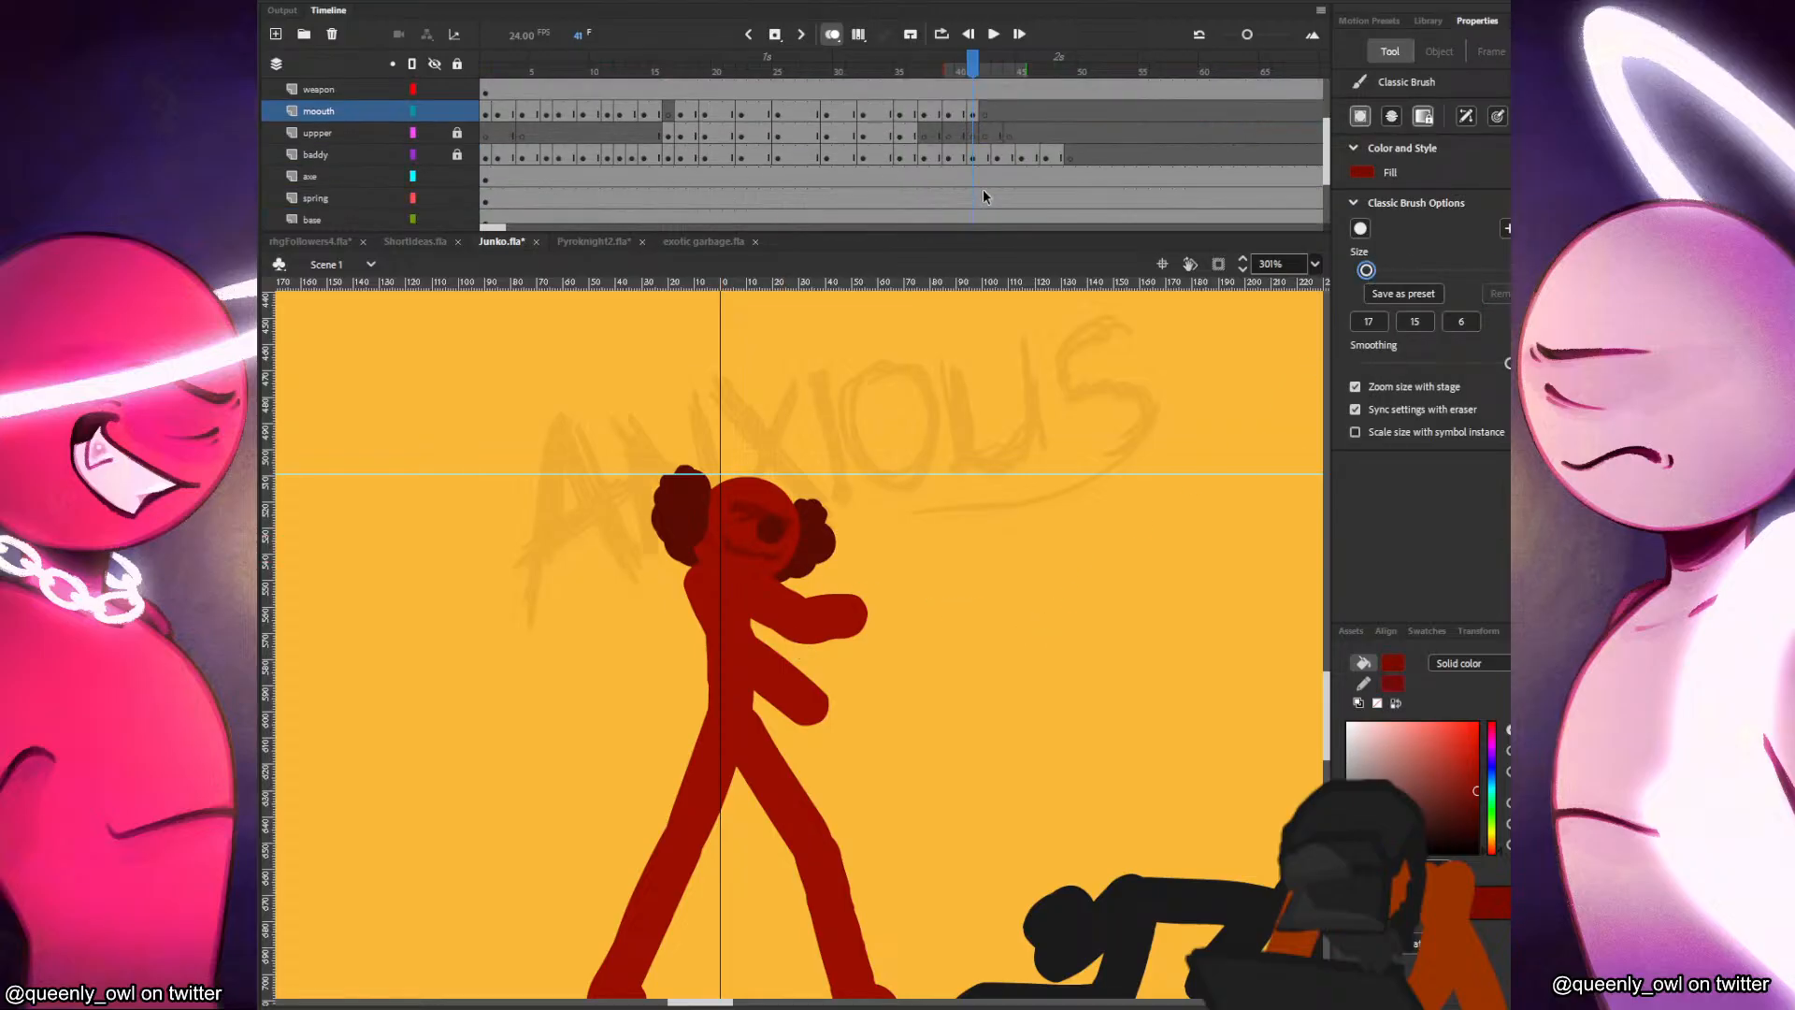
Hold the mouth through frame 43 and add blank keyframes on the mouth layer at frames 44, 47, 50, 52 and 54.
left_click(977, 114)
left_click(984, 113)
scroll(987, 131, "down", 1)
scroll(987, 131, "up", 2)
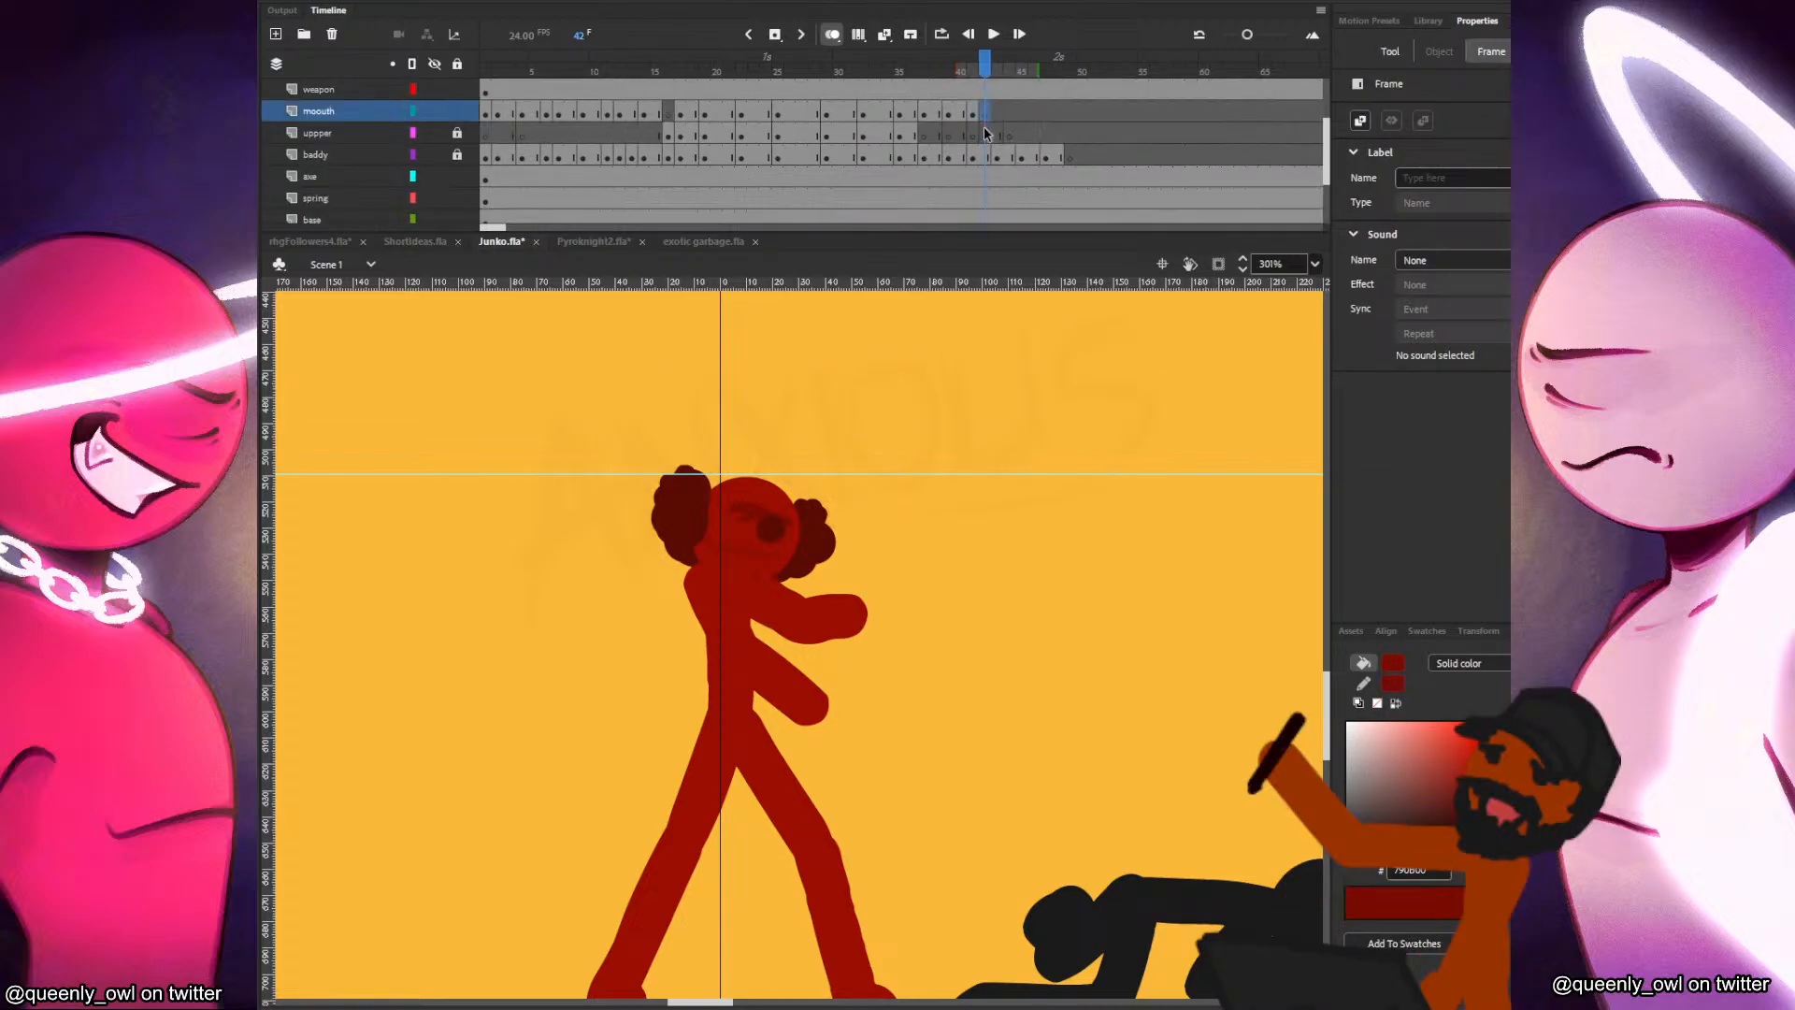
left_click_drag(985, 152, 1084, 159)
left_click_drag(1083, 157, 1132, 159)
left_click(1006, 157)
key("period")
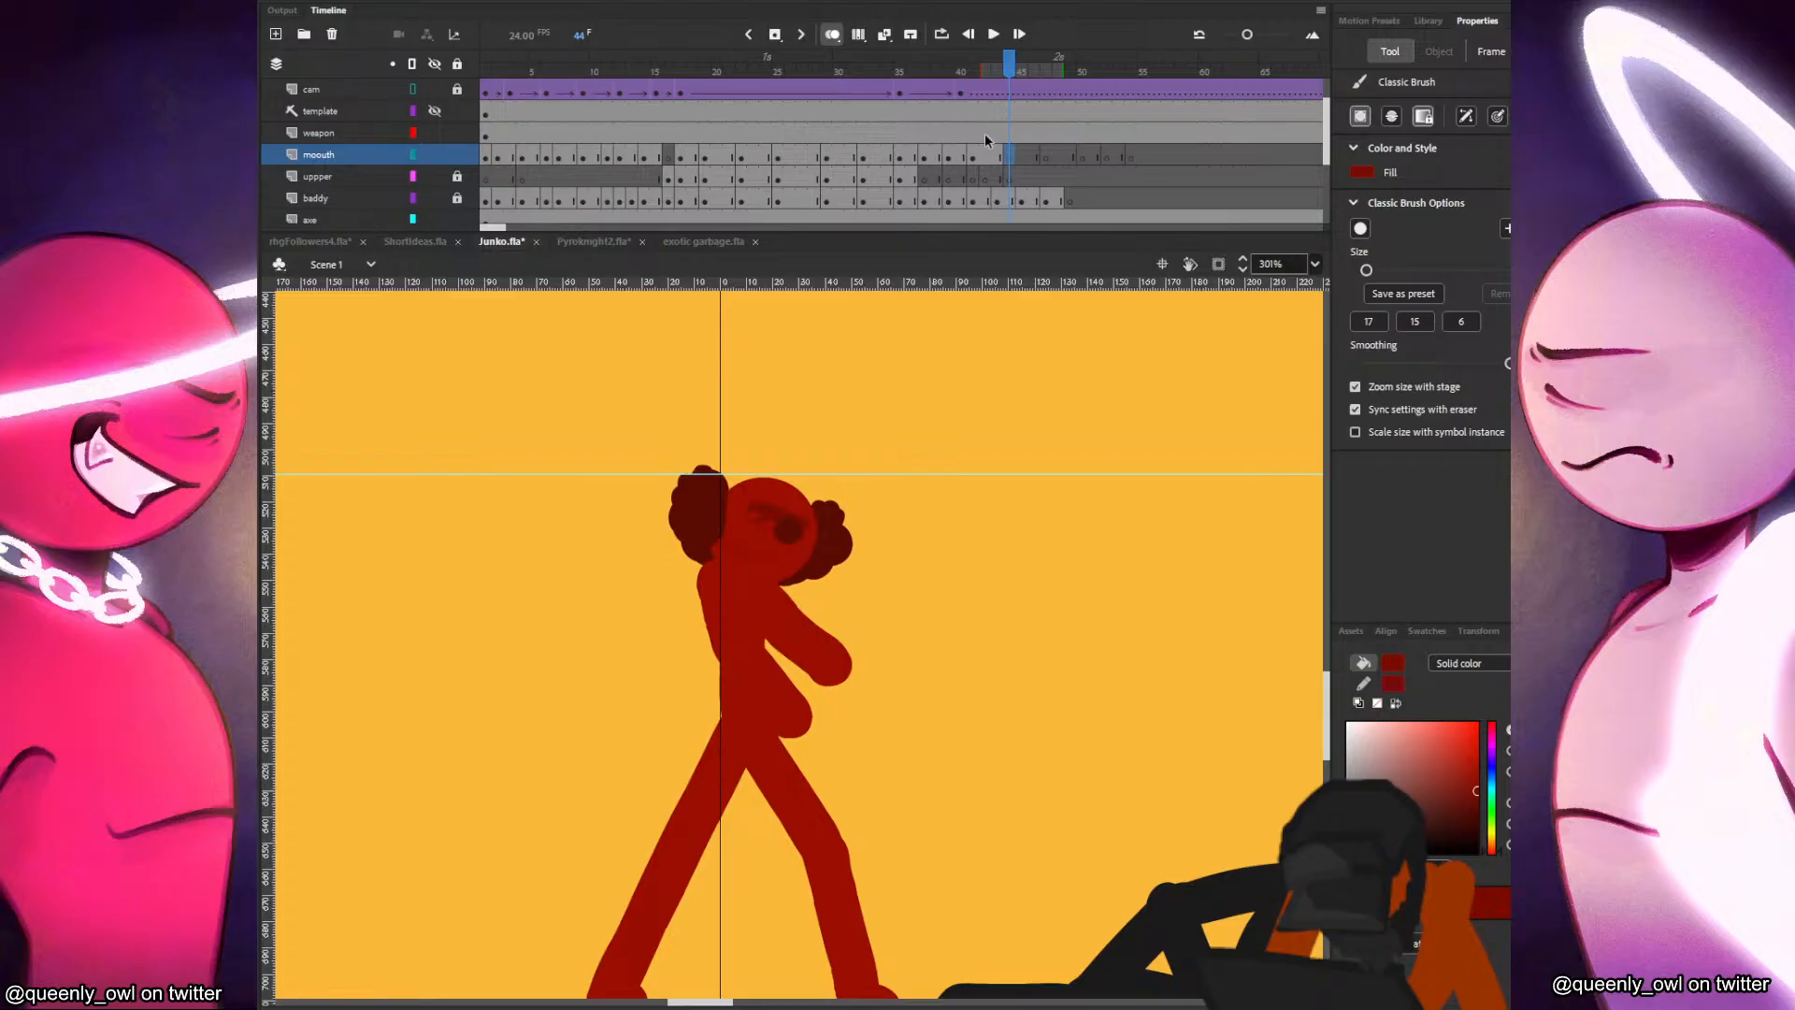
Brush in the red figure's smile at frame 44 and adjust its fit, comparing it with the preceding frames.
key("ctrl+s")
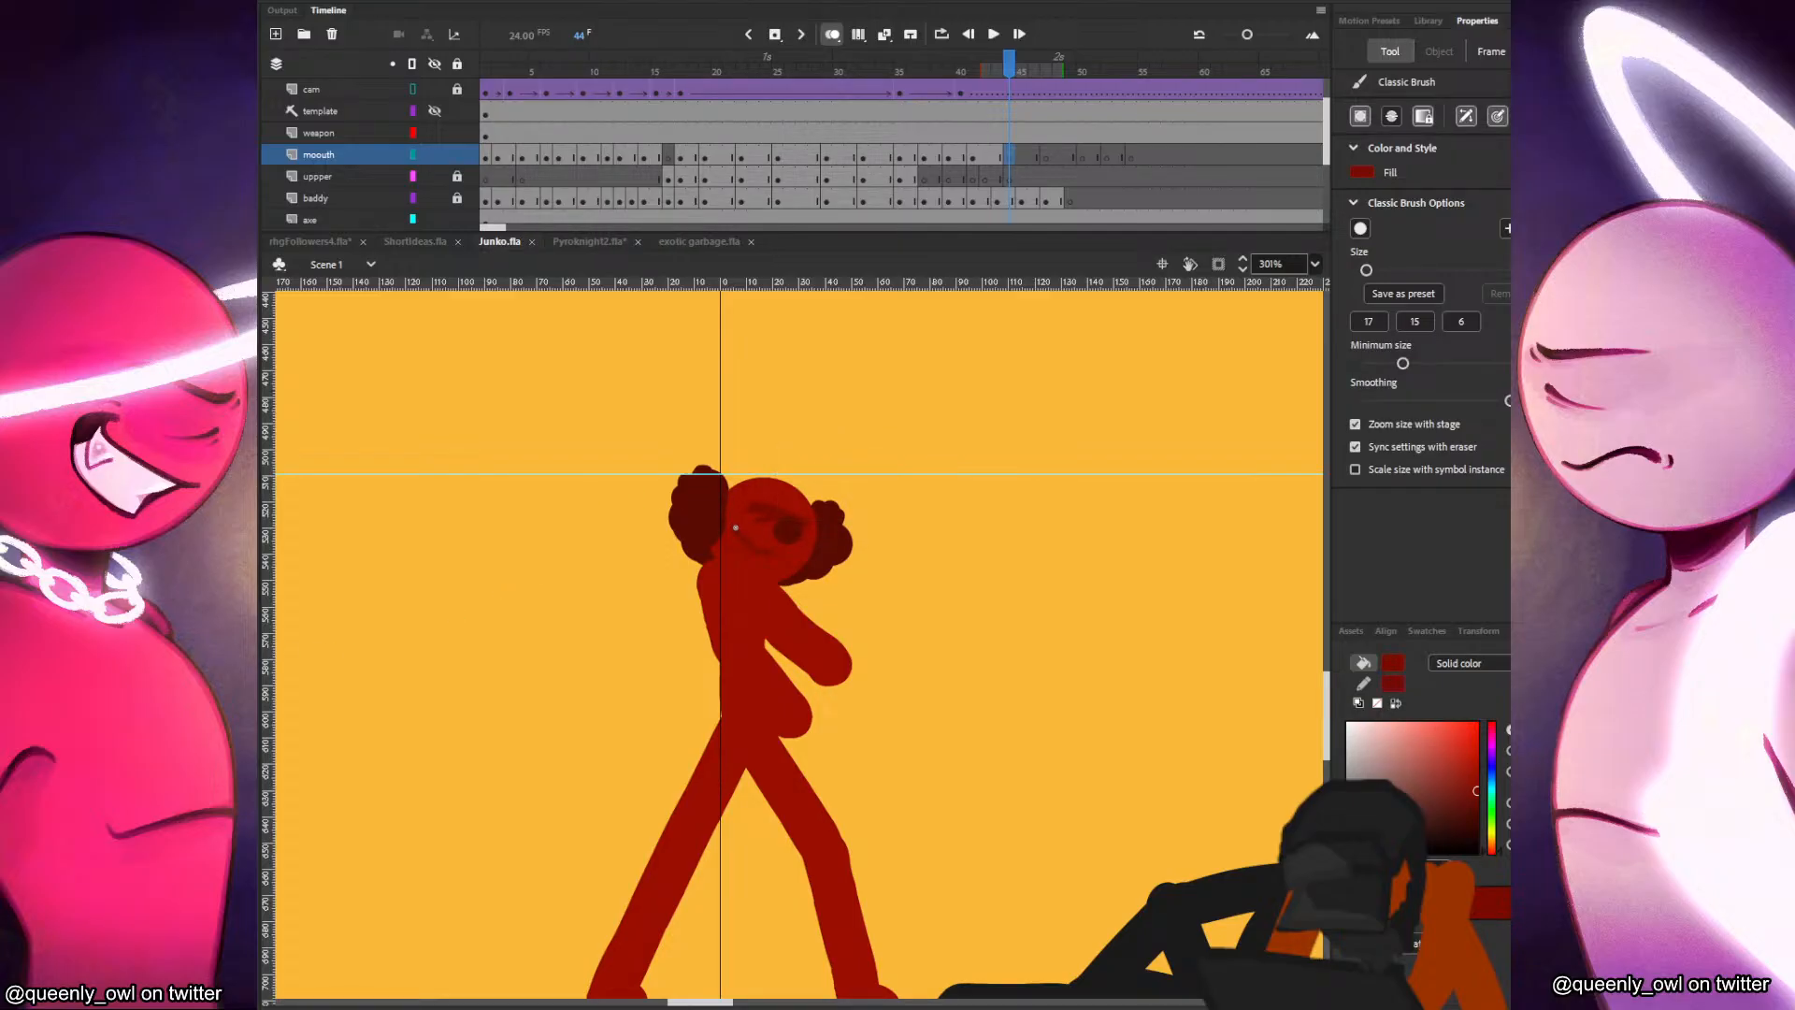
key("comma")
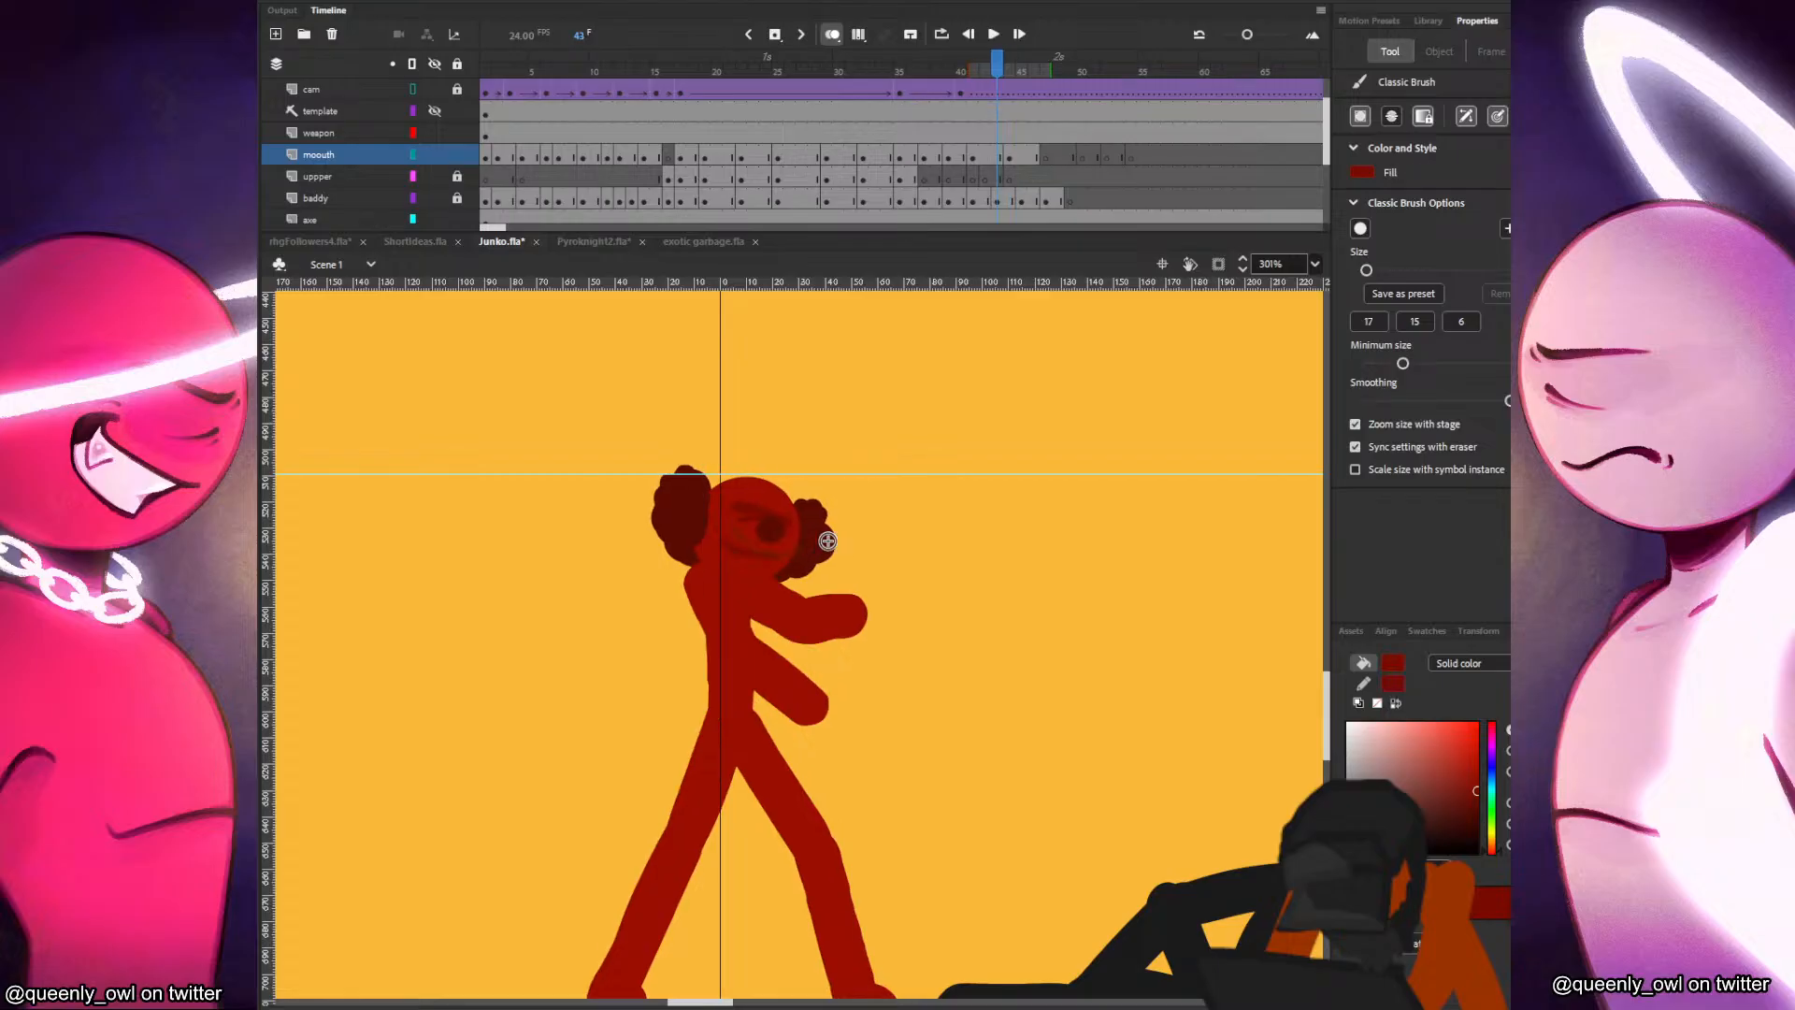
key("comma")
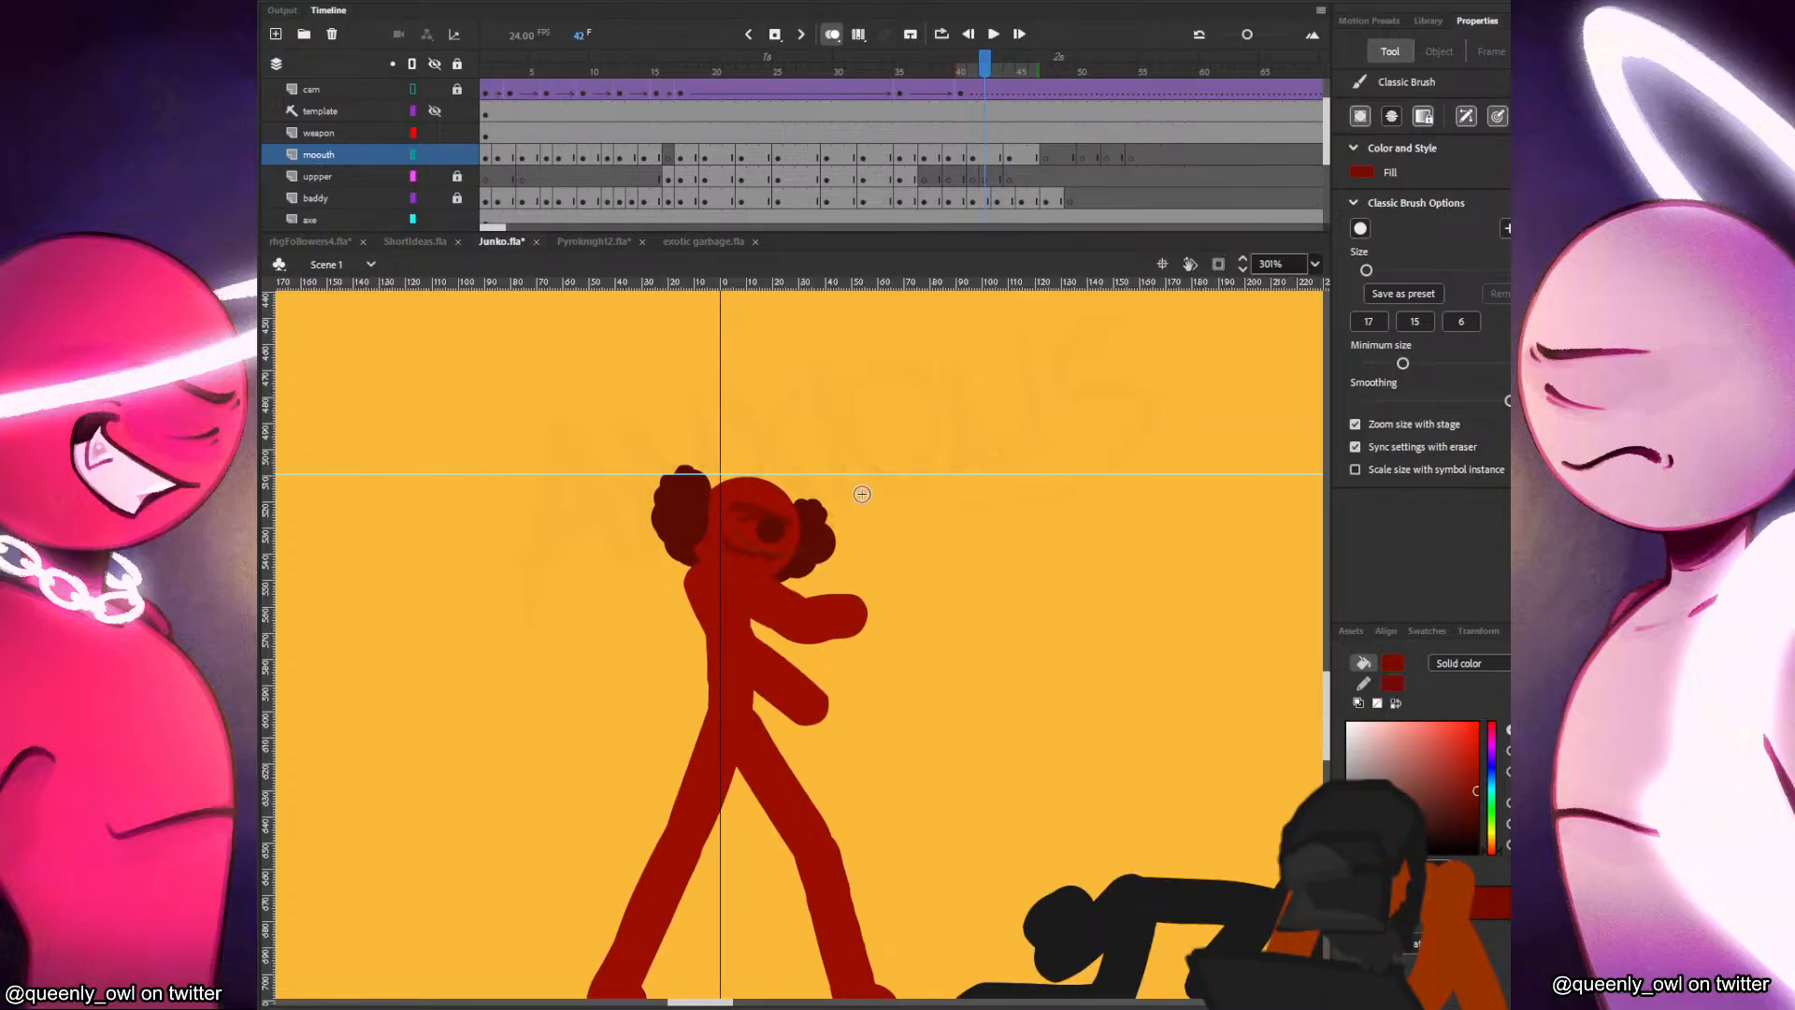
left_click(1008, 157)
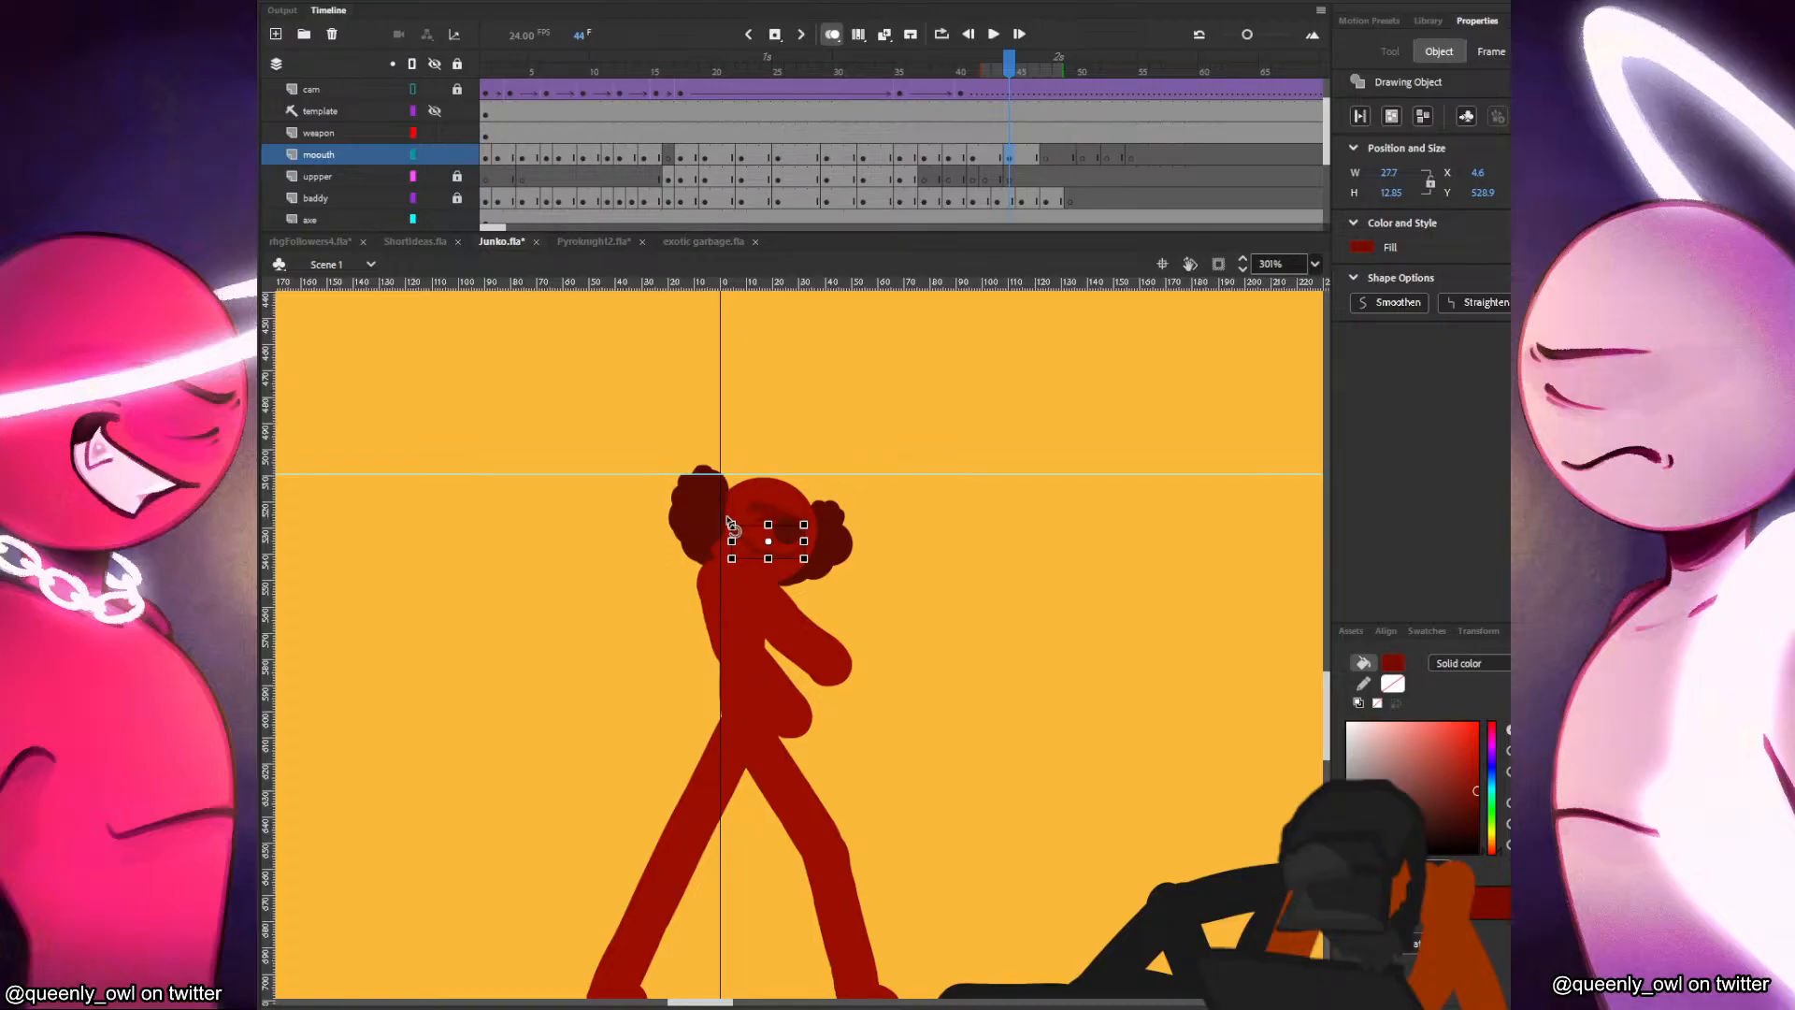
scroll(661, 417, "up", 3)
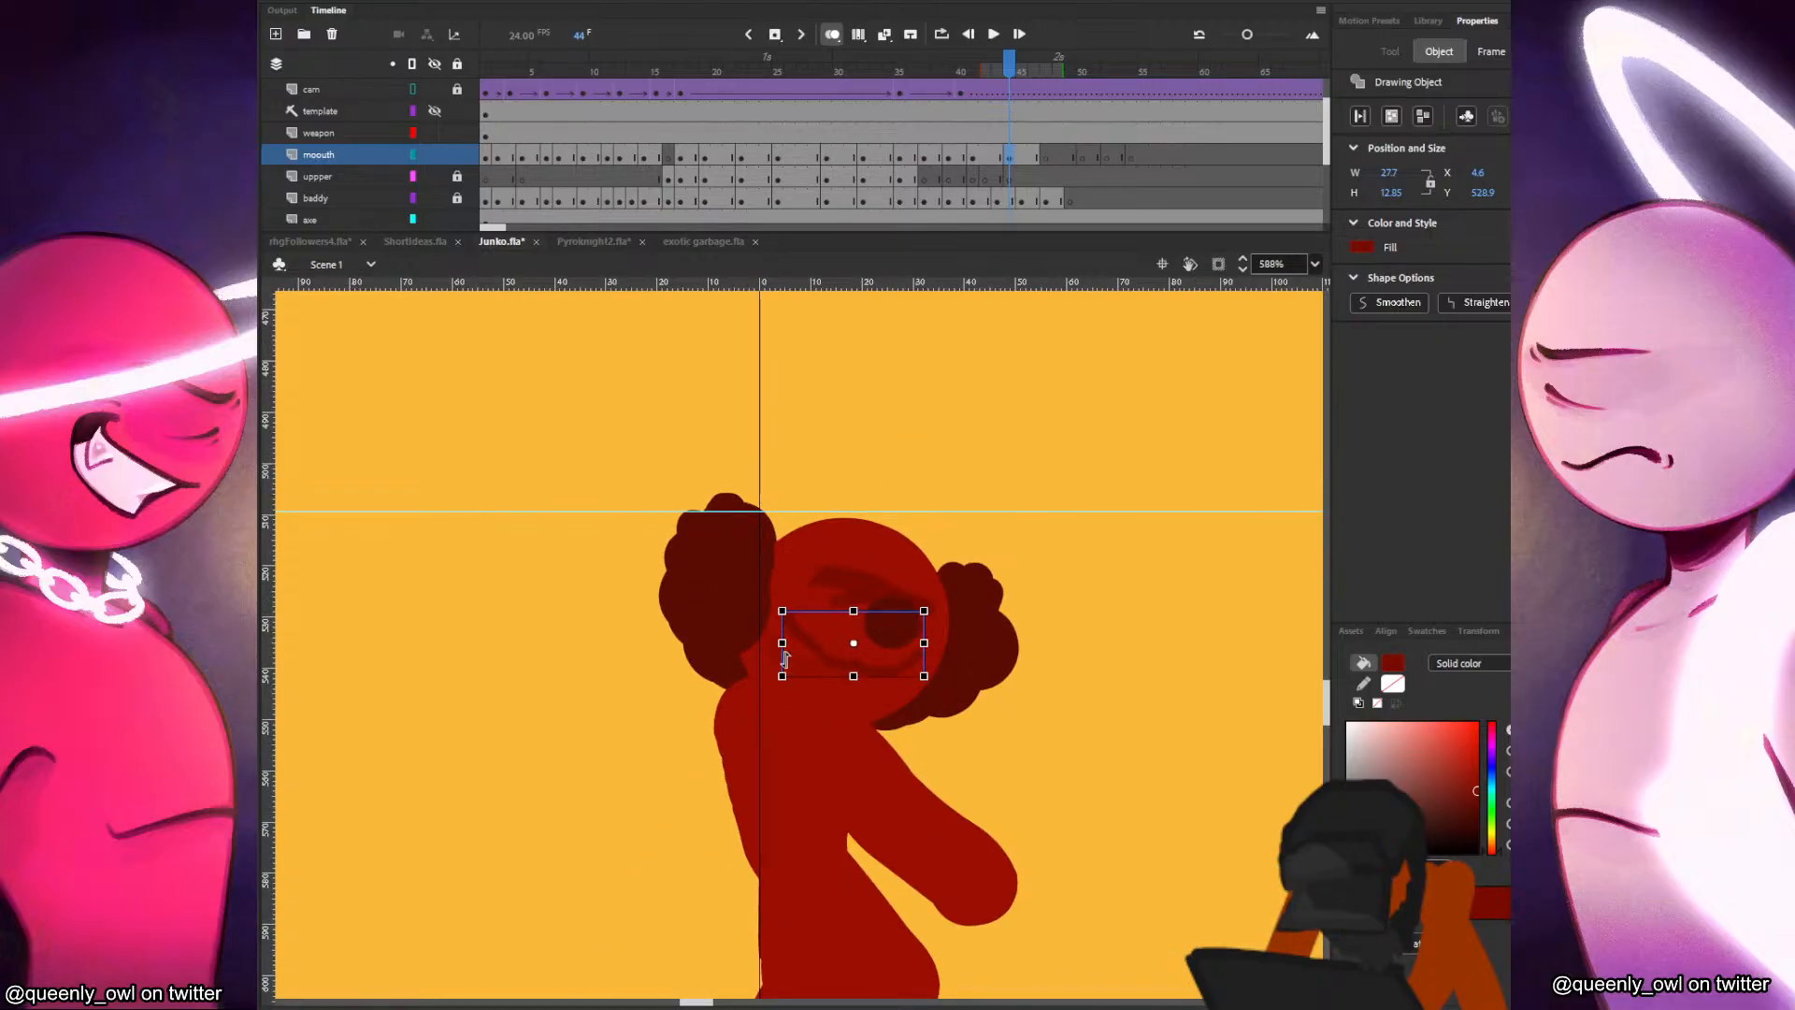
key("comma")
key("period")
left_click_drag(895, 676, 889, 673)
key("comma")
key("period")
left_click(1070, 642)
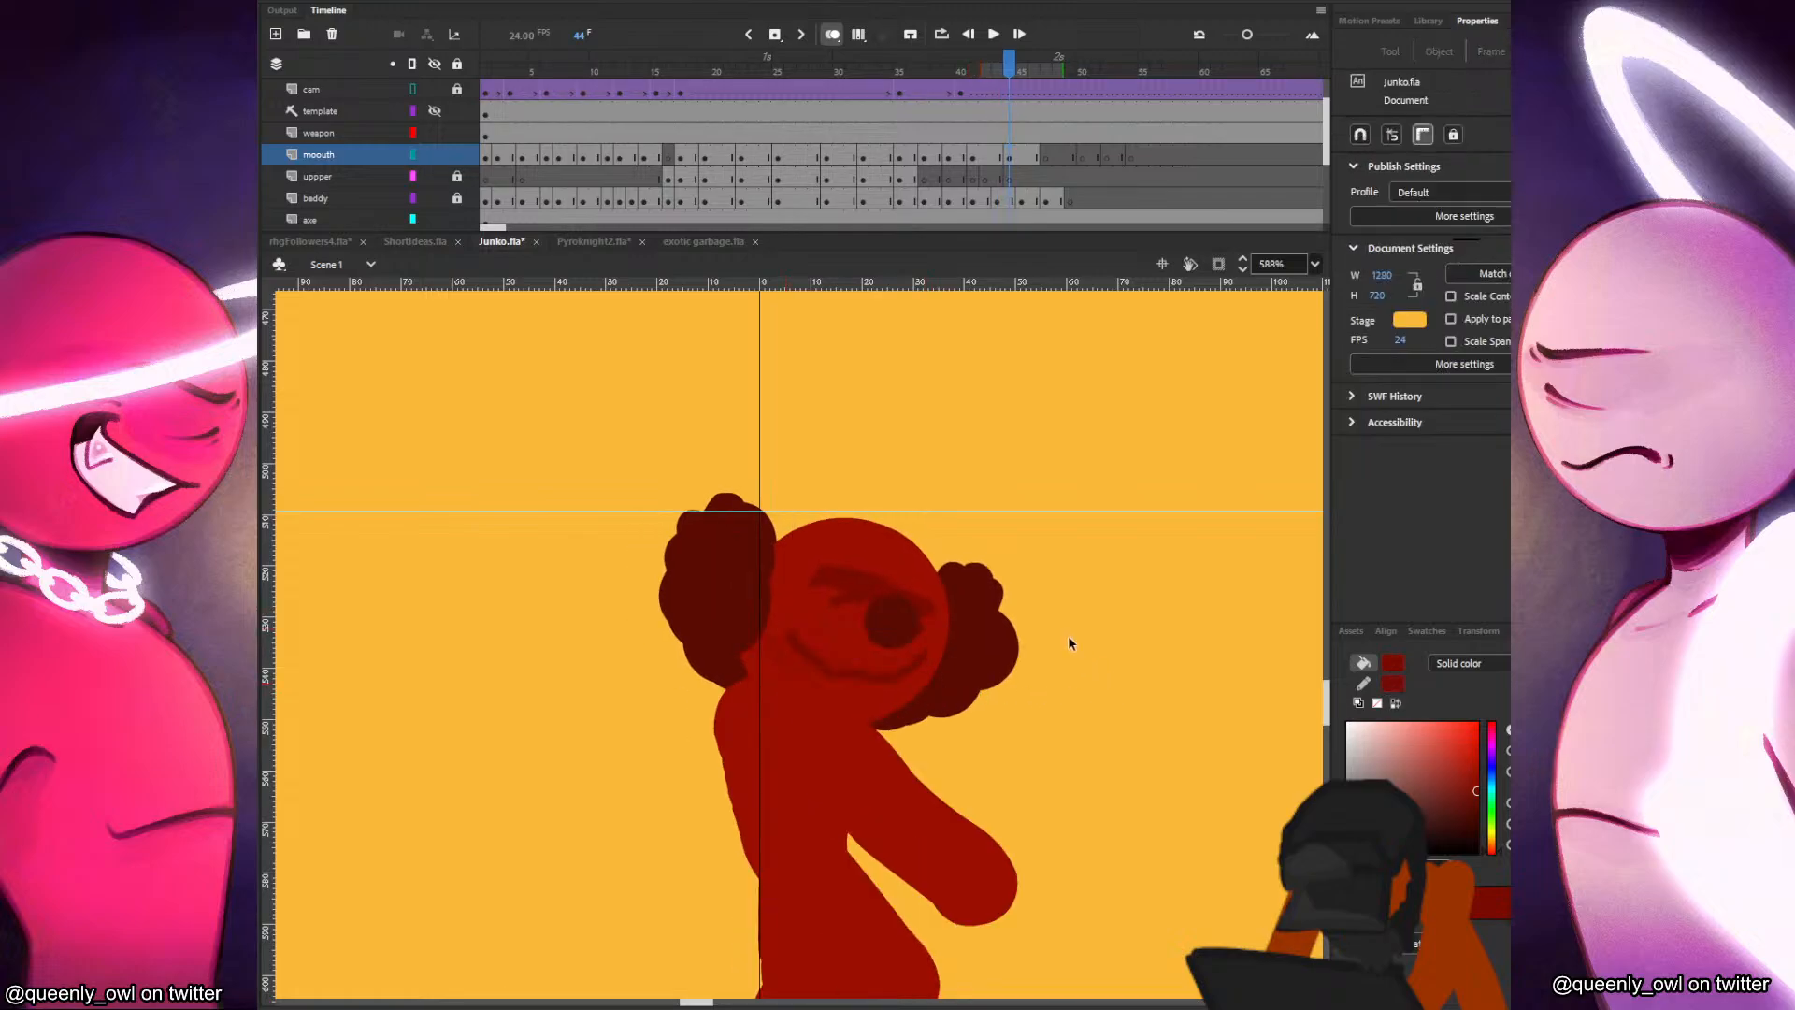
Duplicate the frame 44 mouth to a keyframe at frame 47 and move it onto the red figure's shifted face.
left_click(1044, 158)
left_click(1032, 159)
left_click_drag(1032, 159, 1044, 160)
left_click(892, 684)
left_click_drag(896, 692, 928, 675)
key("comma")
key("period")
key("comma")
key("period")
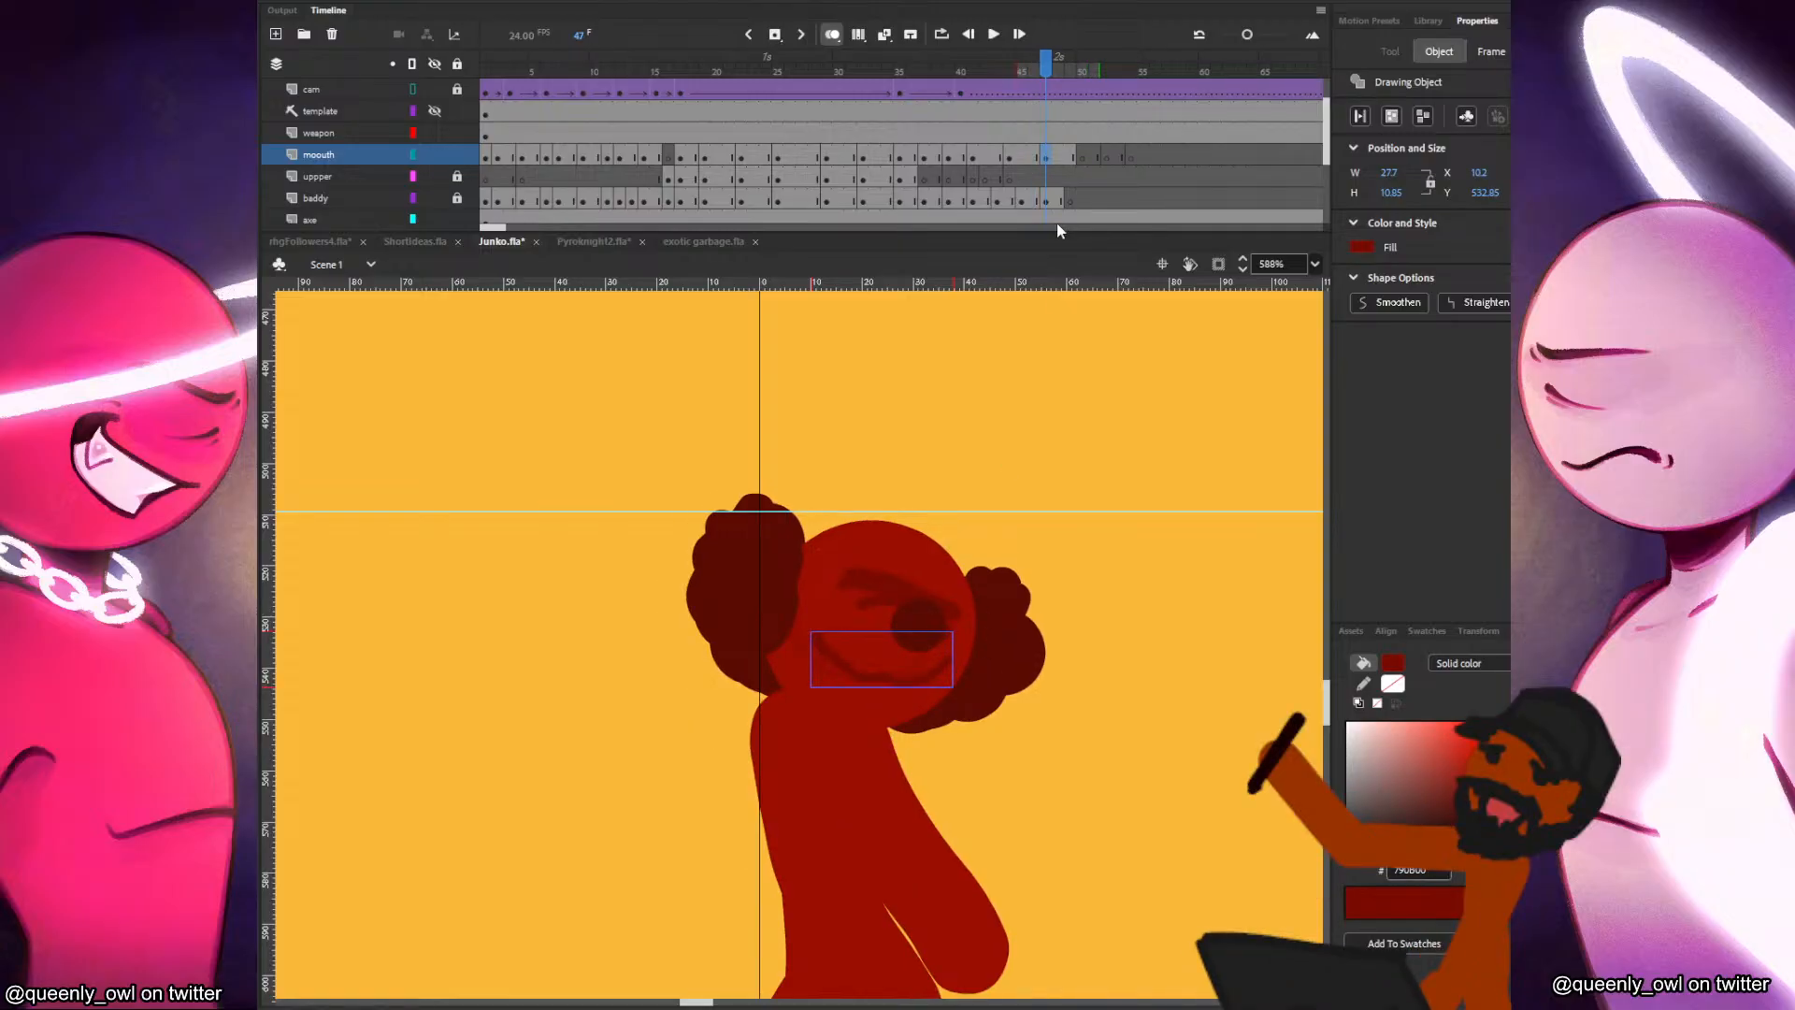
Copy the mouth to a keyframe at frame 50 and move it to about X 17.55, Y 534.05 on the face.
left_click(1071, 161)
left_click(1082, 159)
left_click(928, 660)
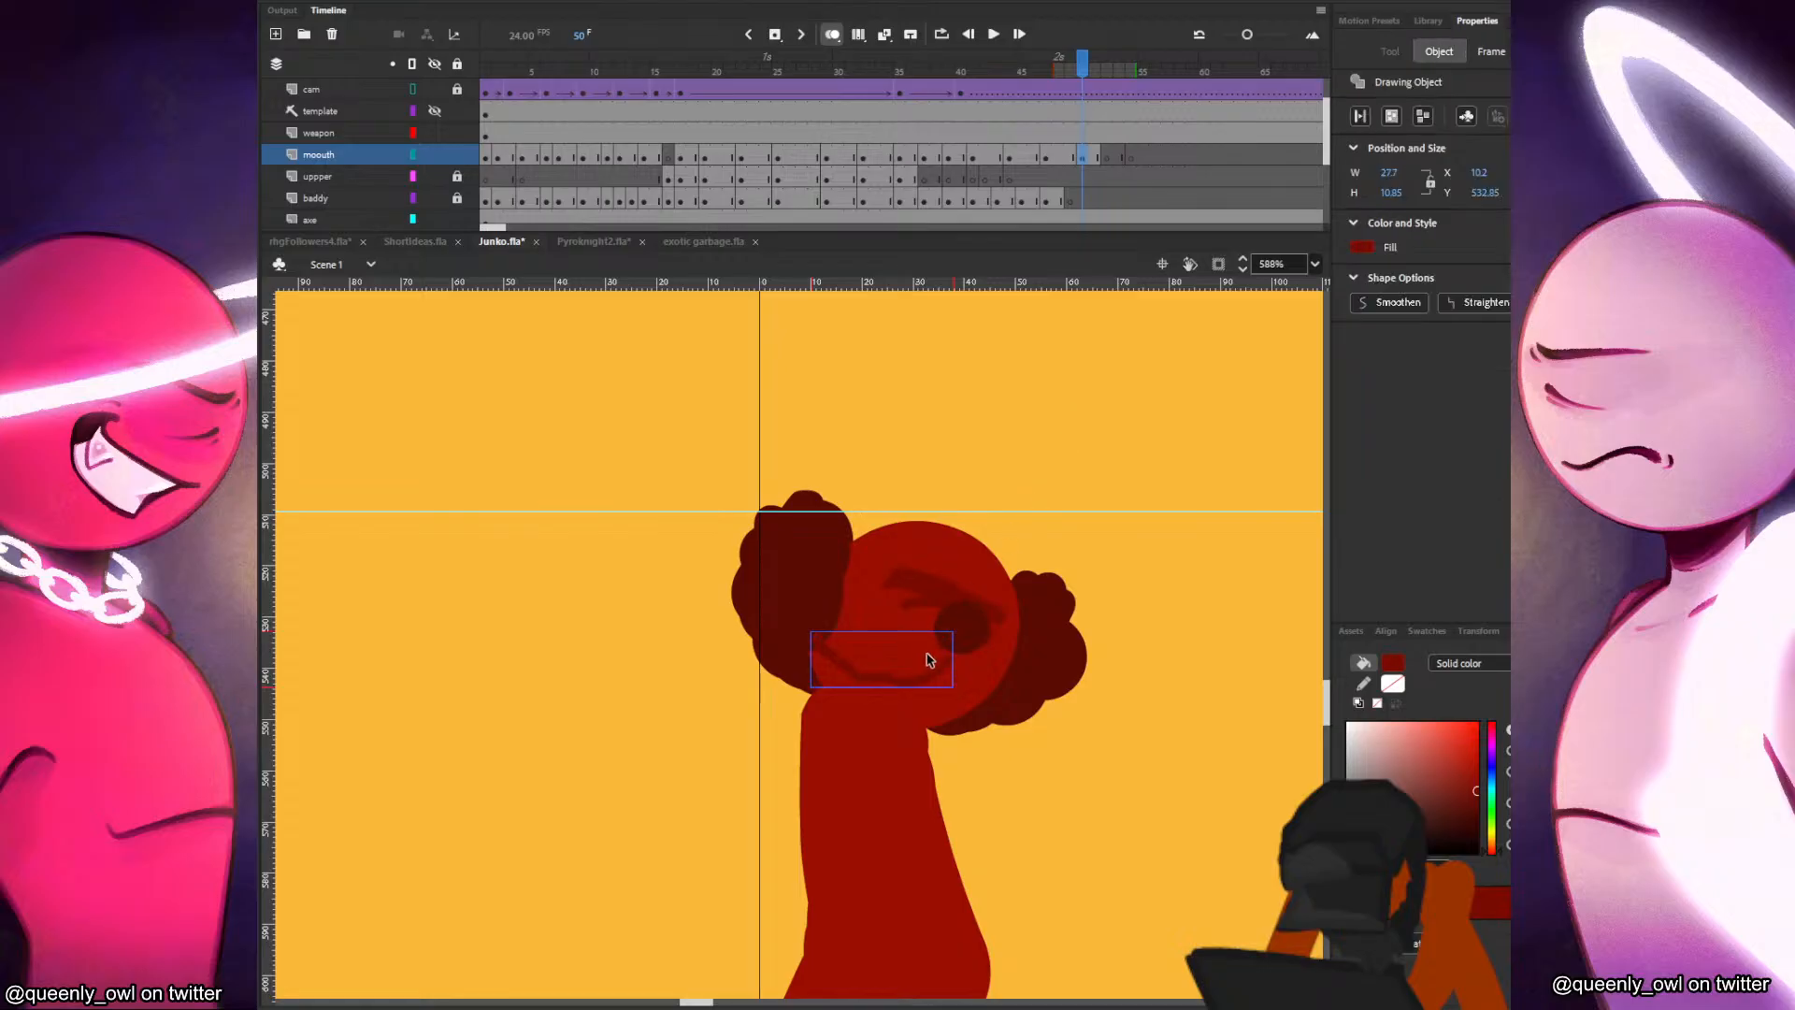
left_click_drag(934, 681, 962, 685)
key("comma")
key("period")
key("comma")
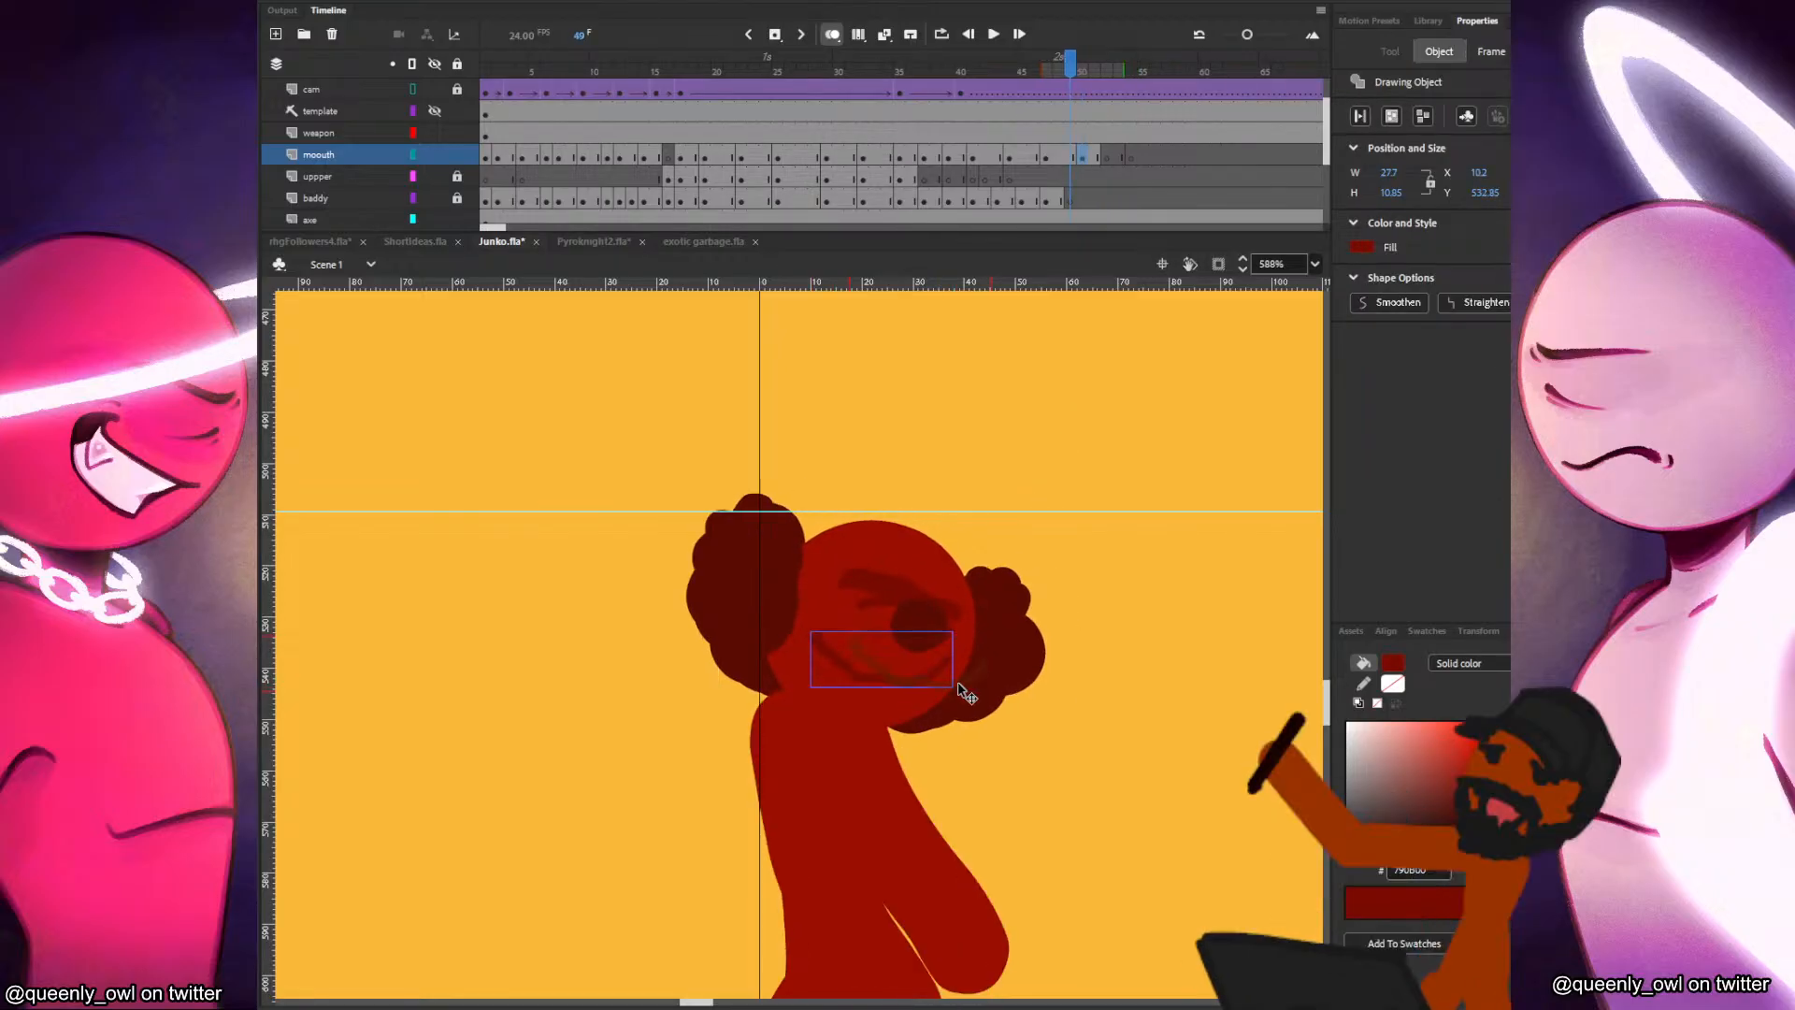
key("period")
left_click_drag(956, 683, 969, 690)
Flip between frames 49 and 50 to compare the mouths, and tilt the frame 50 mouth slightly to follow the face.
key("comma")
key("period")
key("comma")
key("period")
key("comma")
key("period")
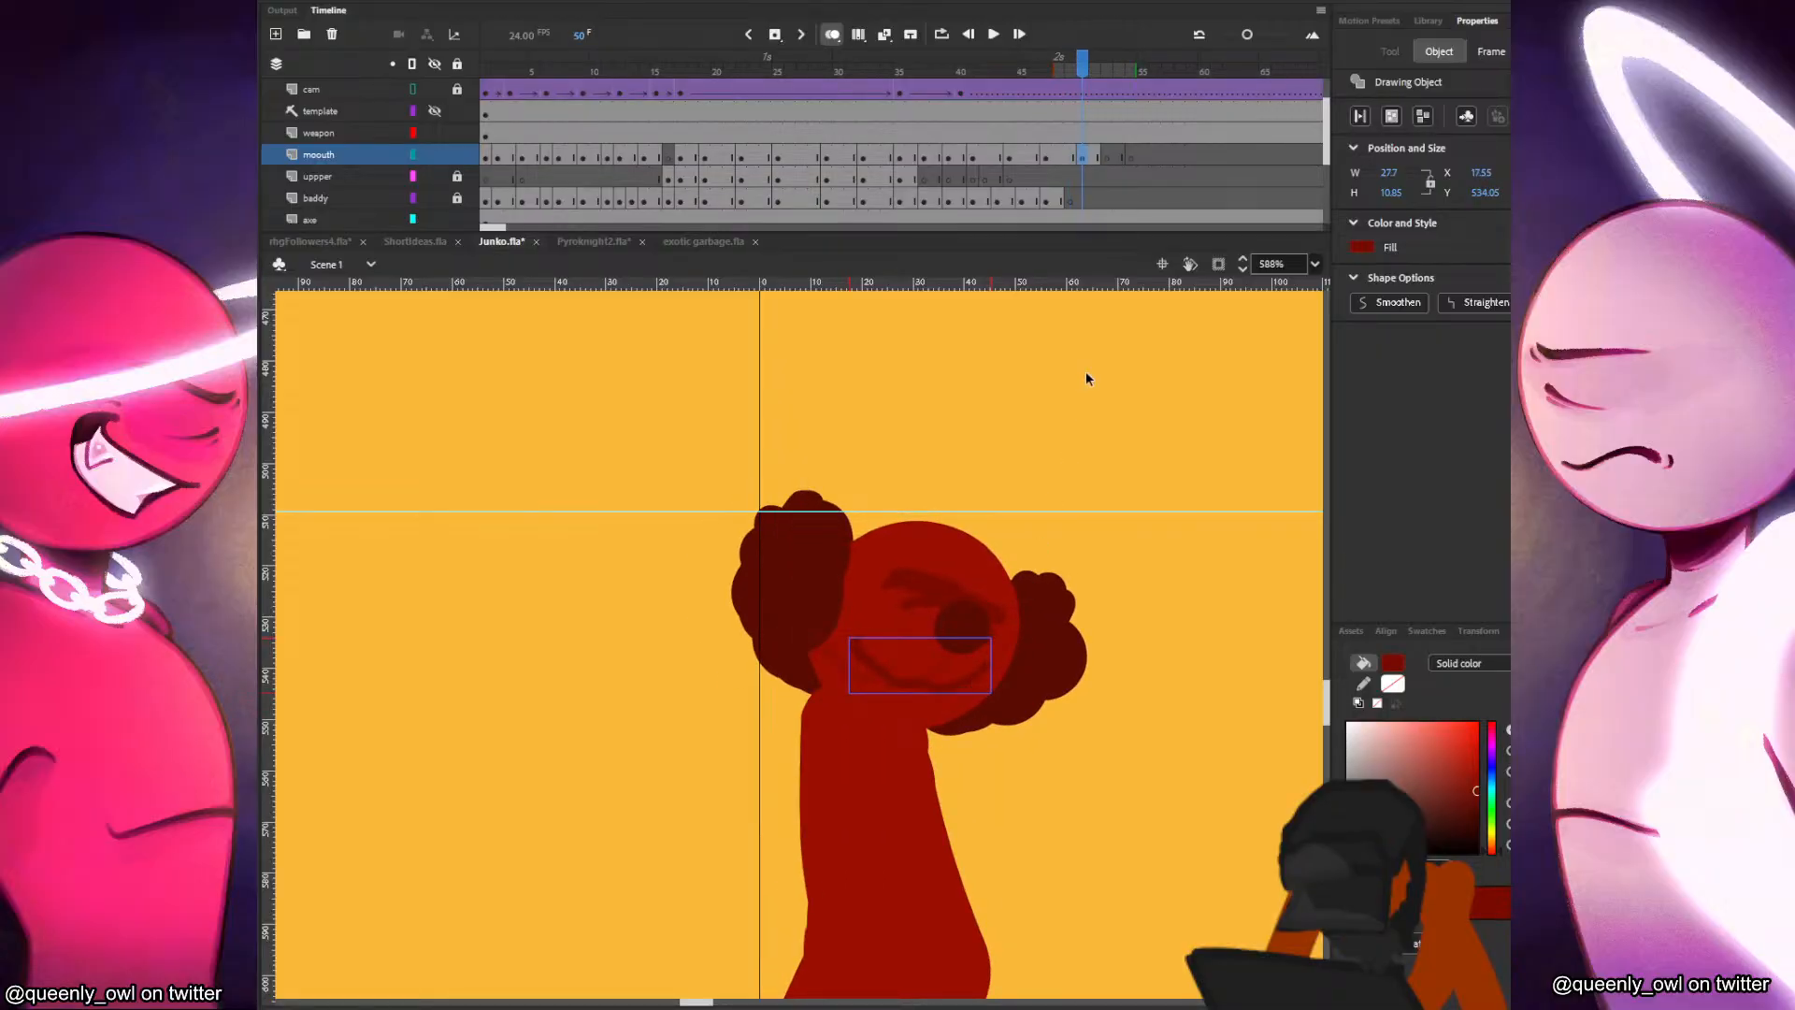
key("comma")
key("period")
key("q")
left_click_drag(995, 630, 1002, 636)
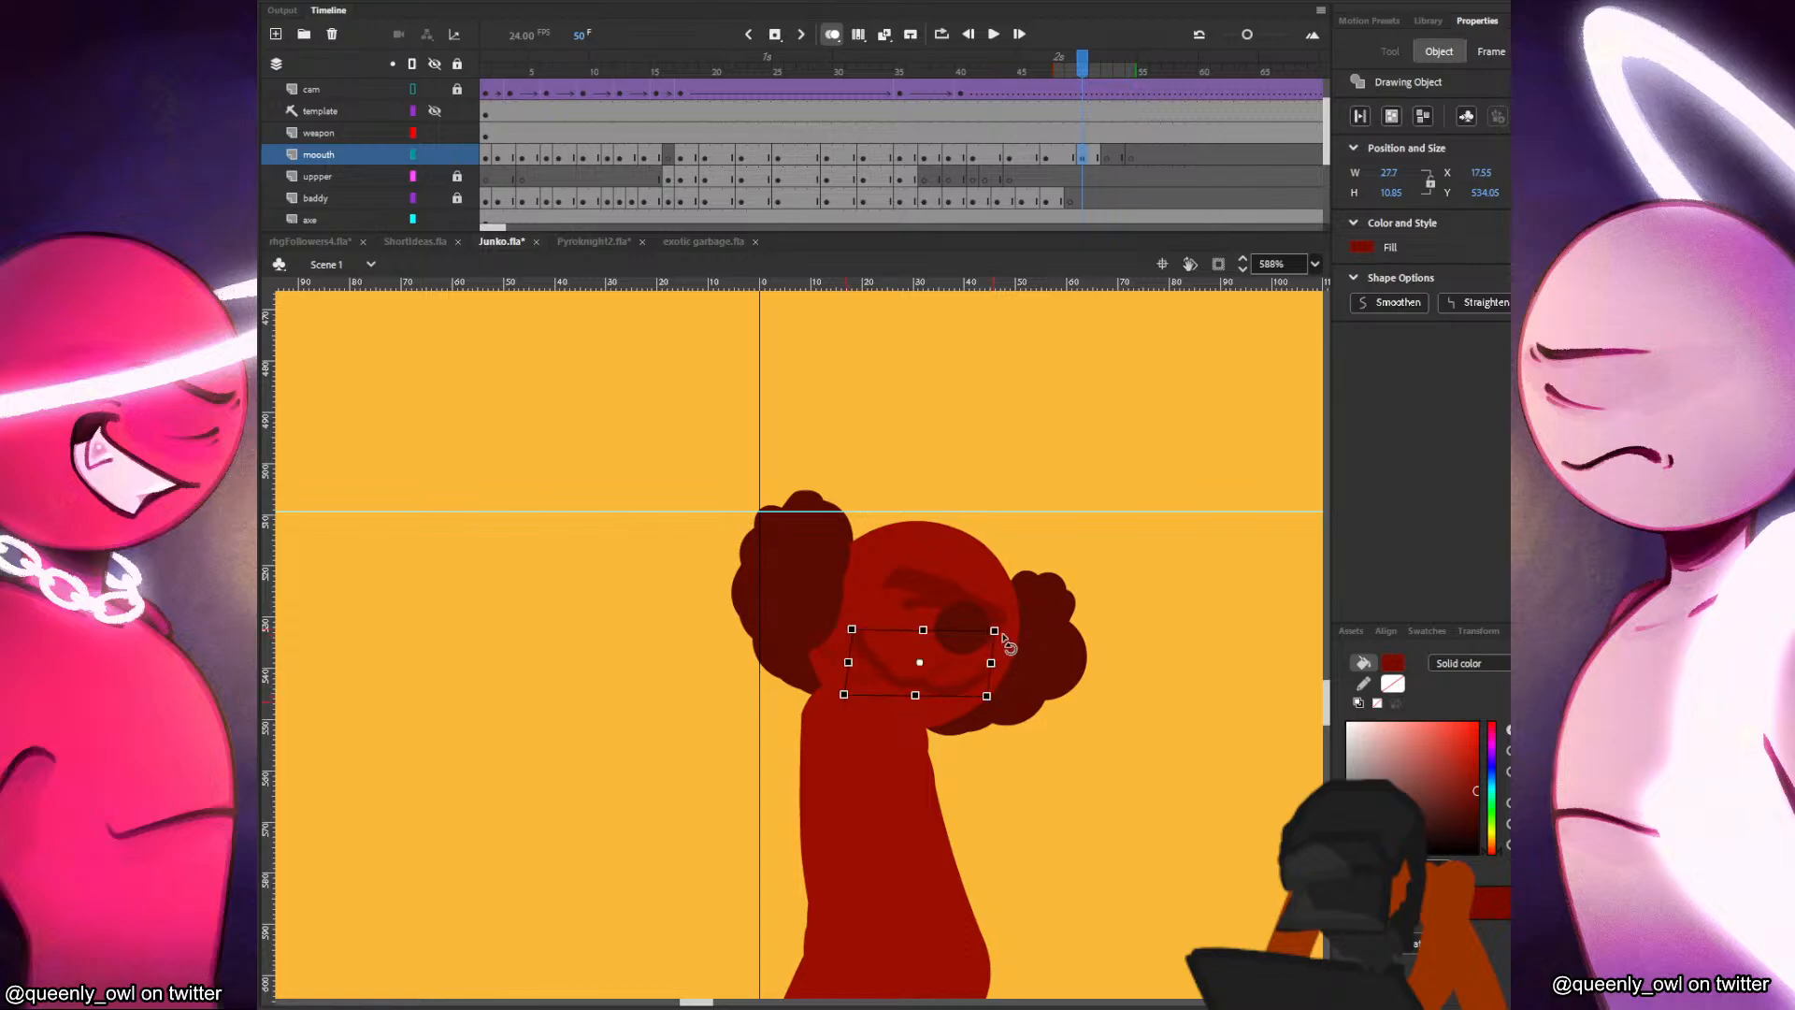
left_click(1128, 495)
Brush in a new smile on the red figure's face at frame 52, ending before frame 54.
left_click(1094, 157)
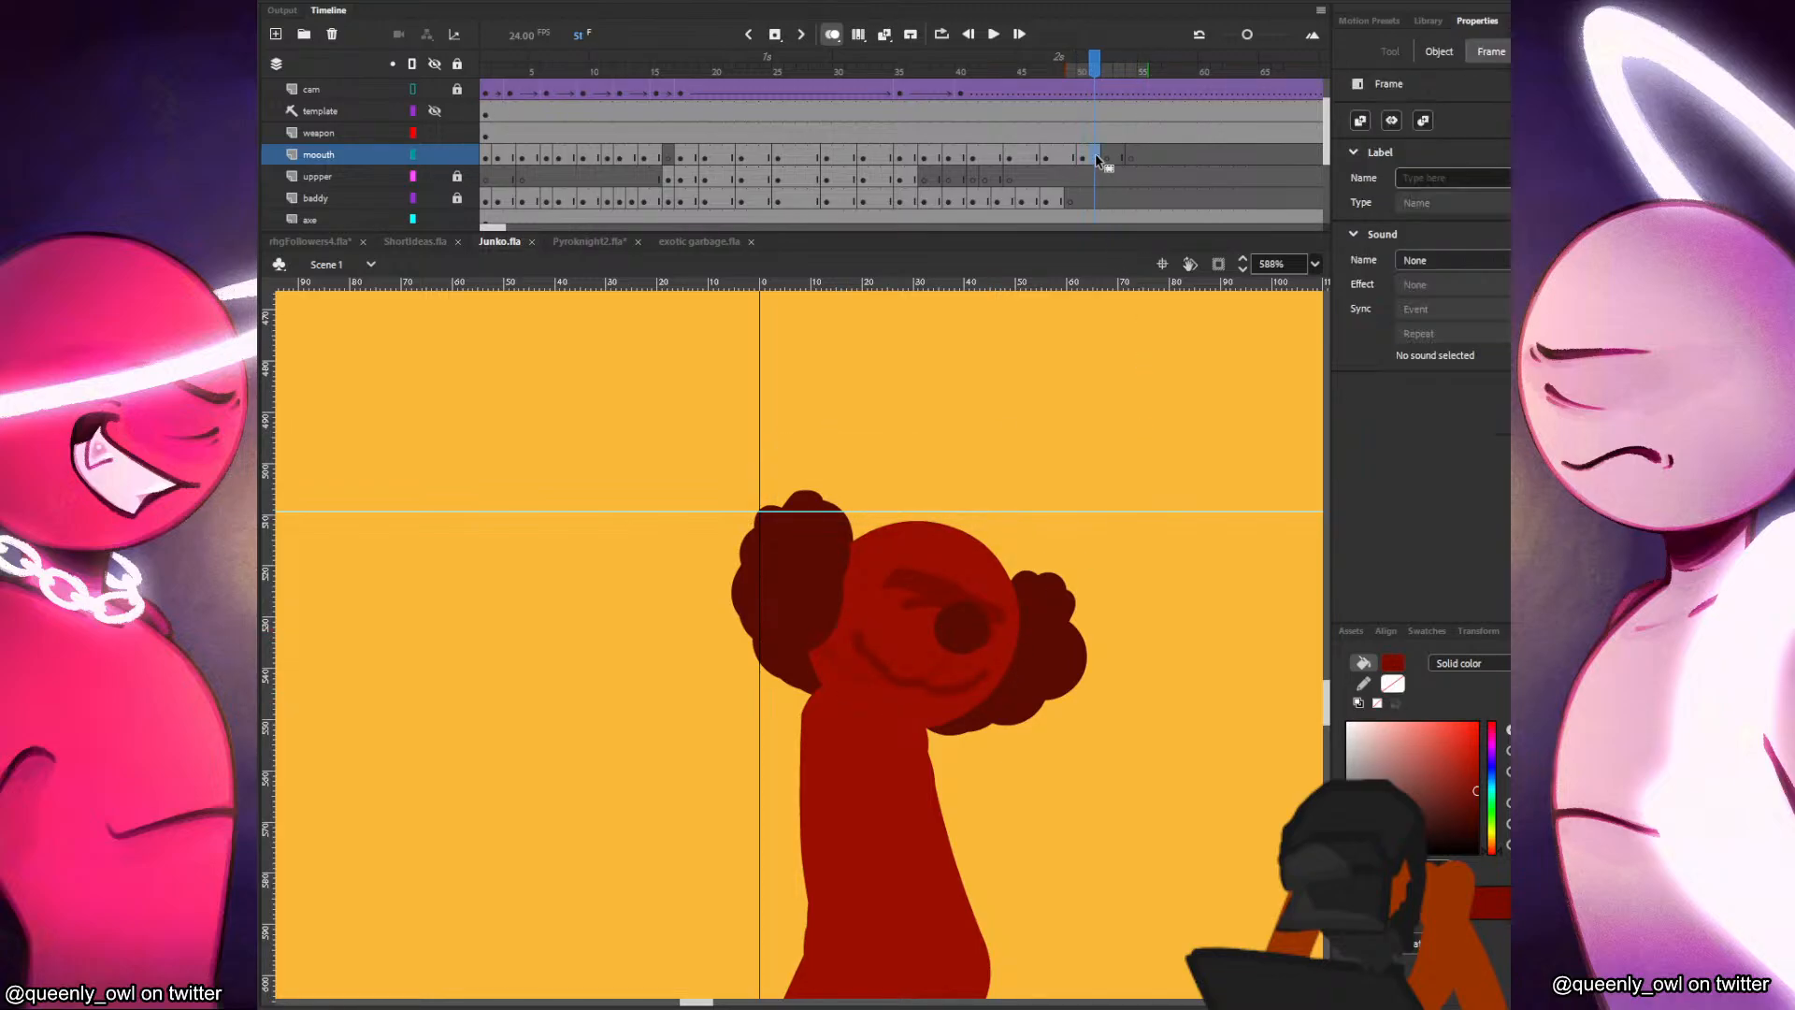
left_click(1104, 157)
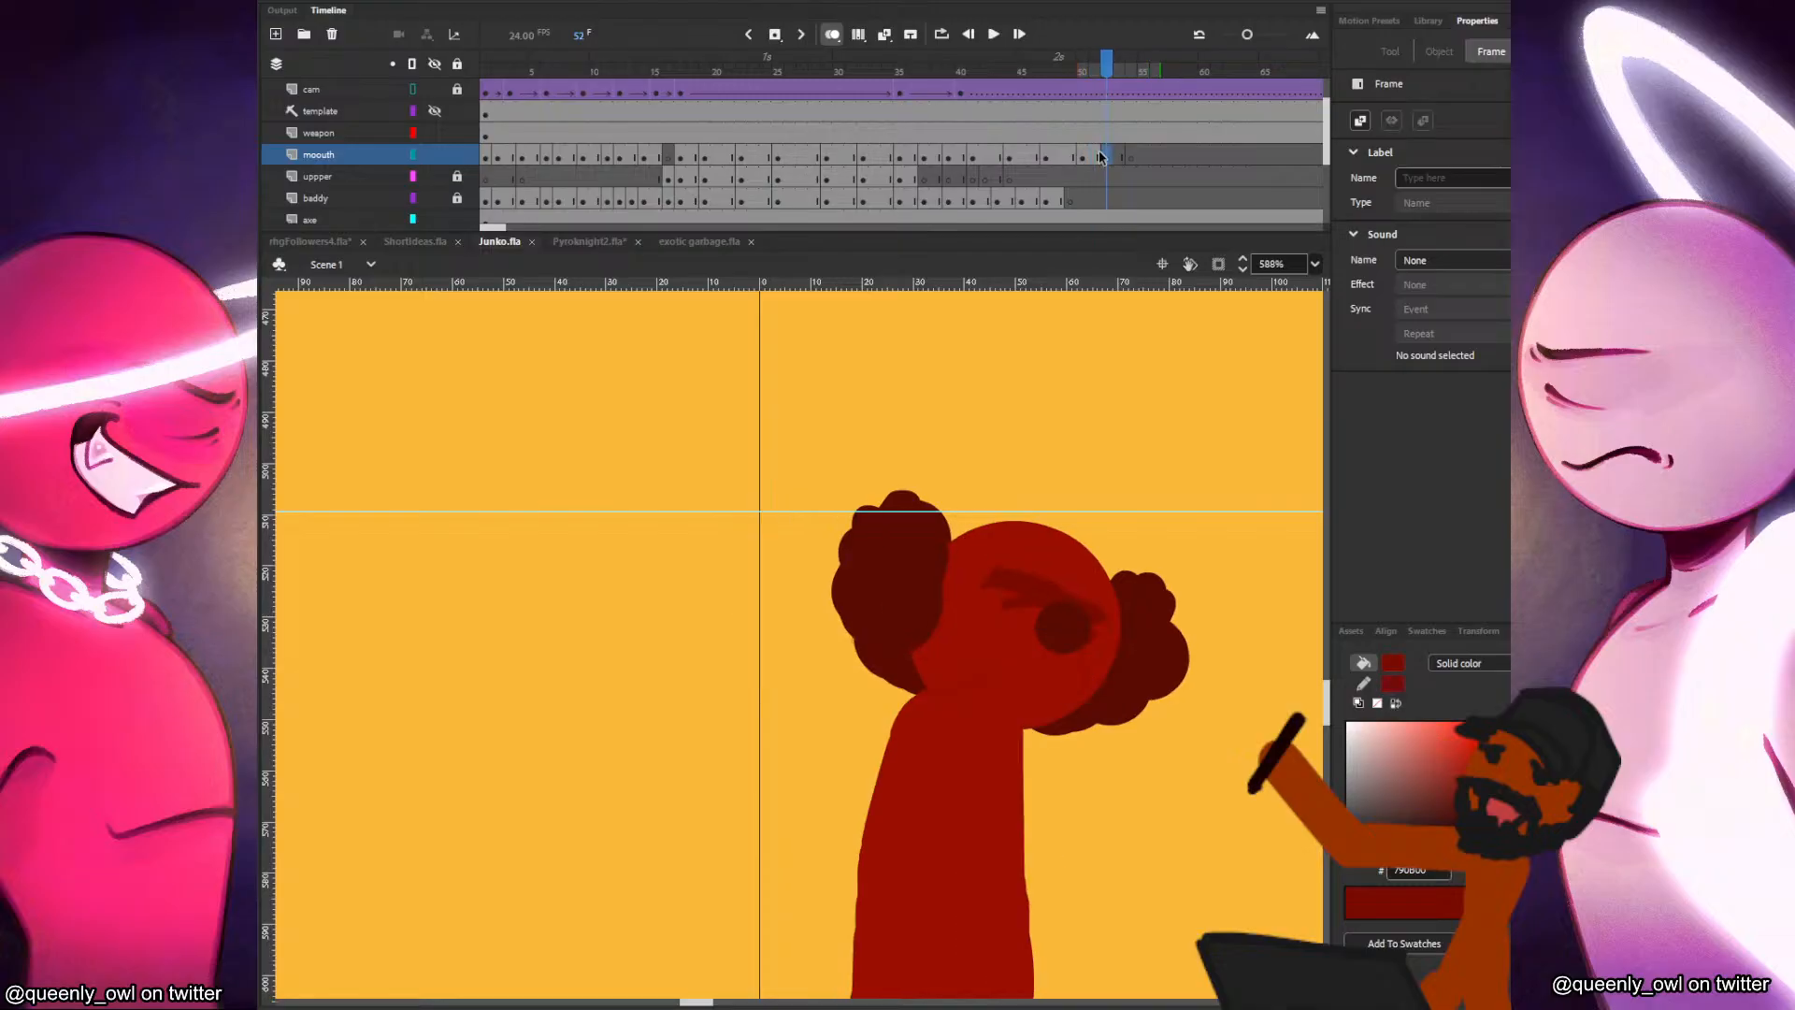
key("b")
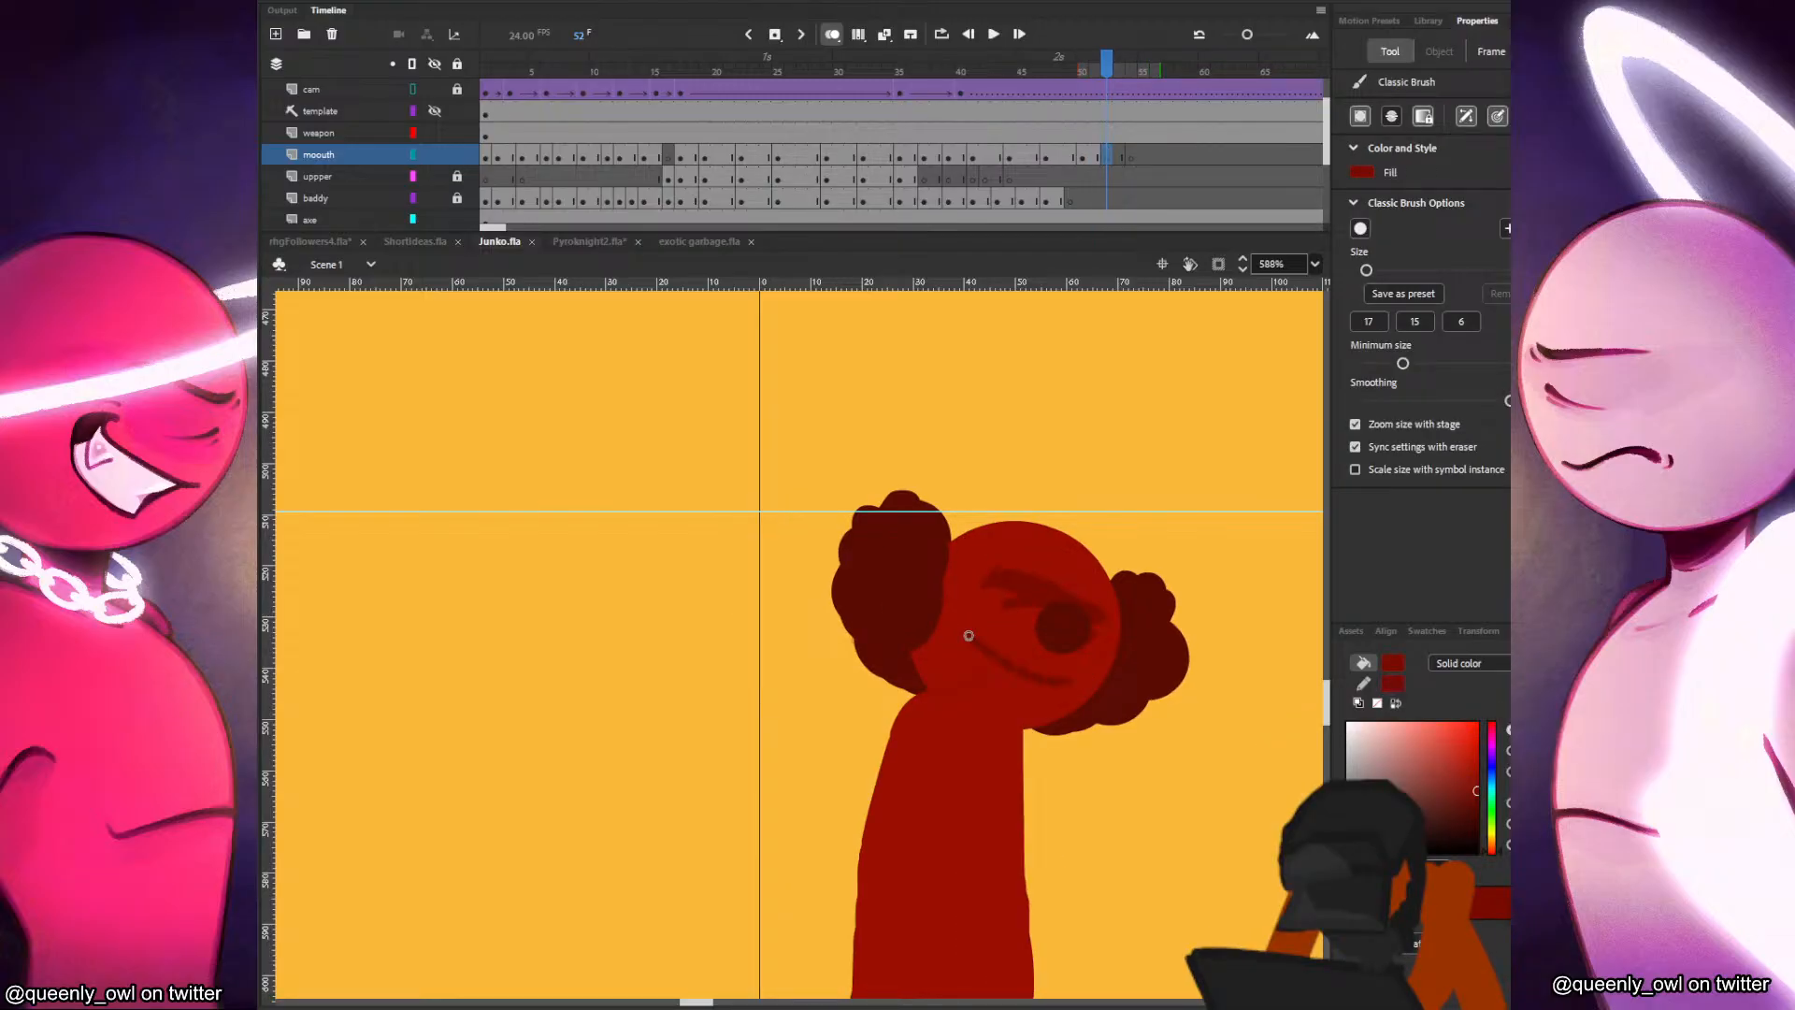
left_click(1137, 170)
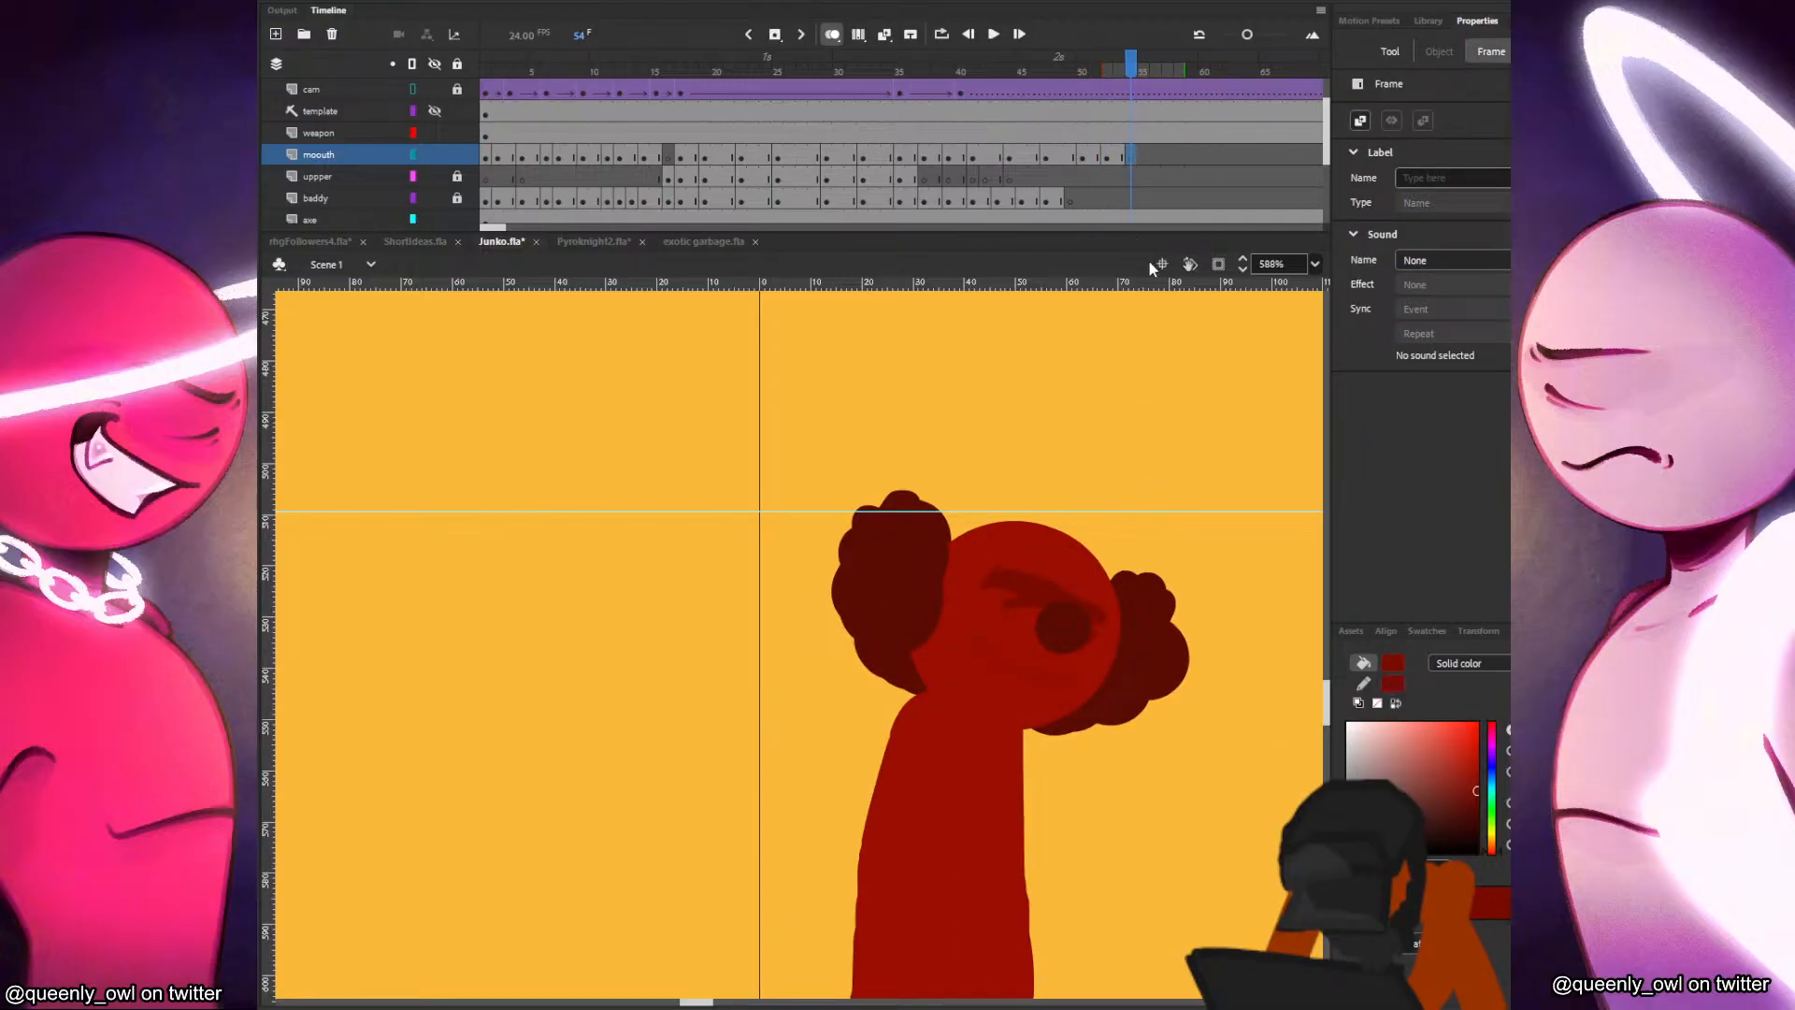
scroll(992, 505, "down", 5)
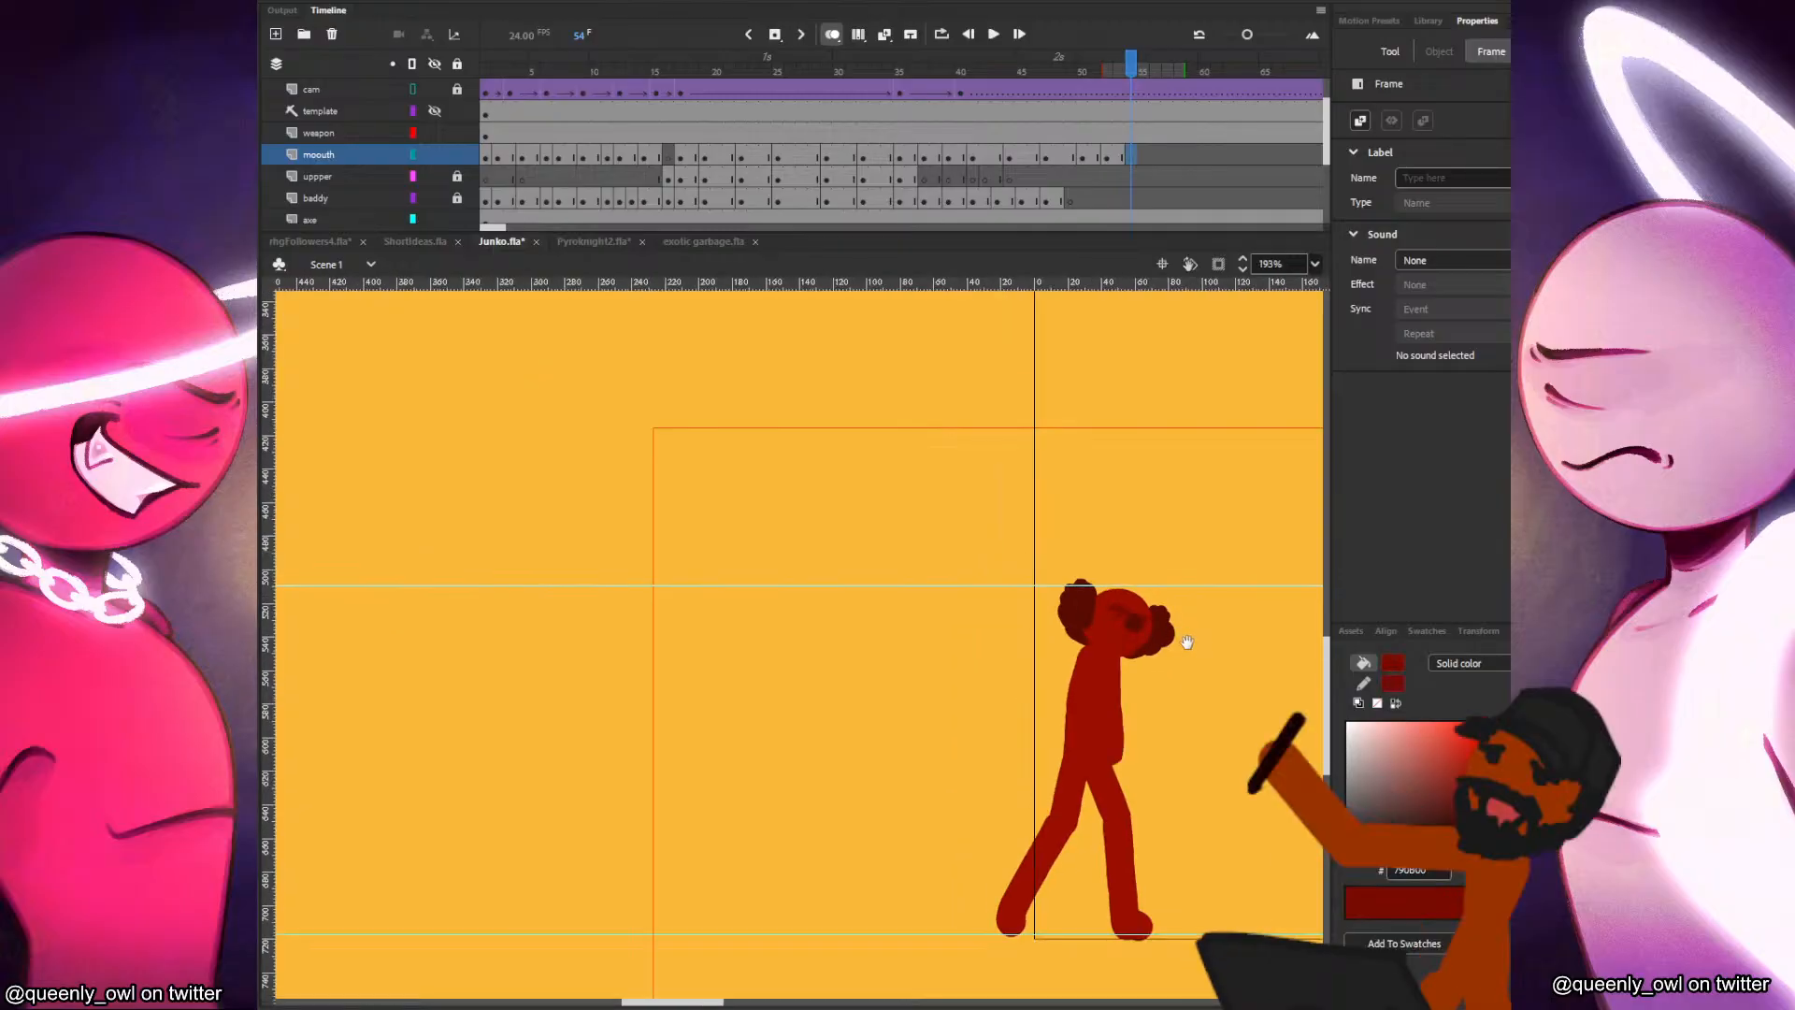
Save the file and test the movie to review the fight with the new mouth frames.
key("ctrl+s")
key("ctrl+Return")
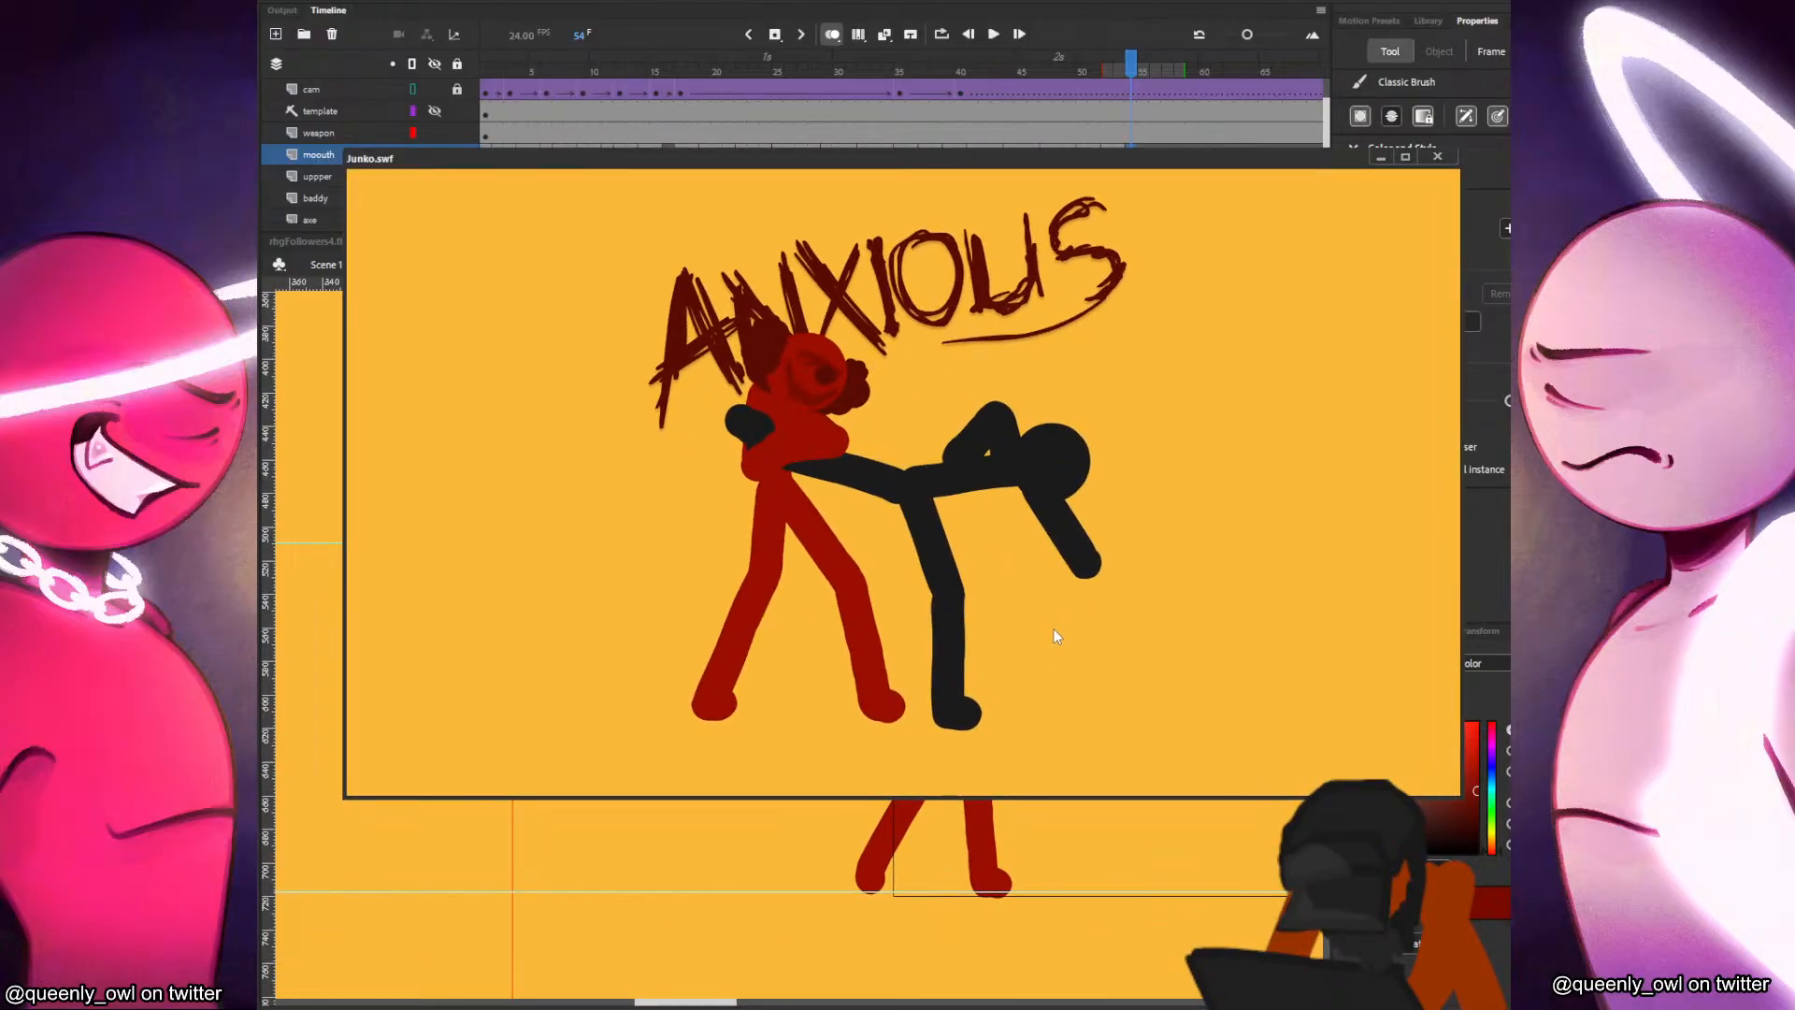
left_click(1437, 156)
Review the mouth frames from 44 onward and delete the mouth drawings held from frames 44 and 47.
left_click(1002, 160)
key("period")
key("period")
key("period")
key("period")
key("period")
key("period")
key("period")
left_click(1025, 162)
left_click(988, 156)
left_click(1009, 156)
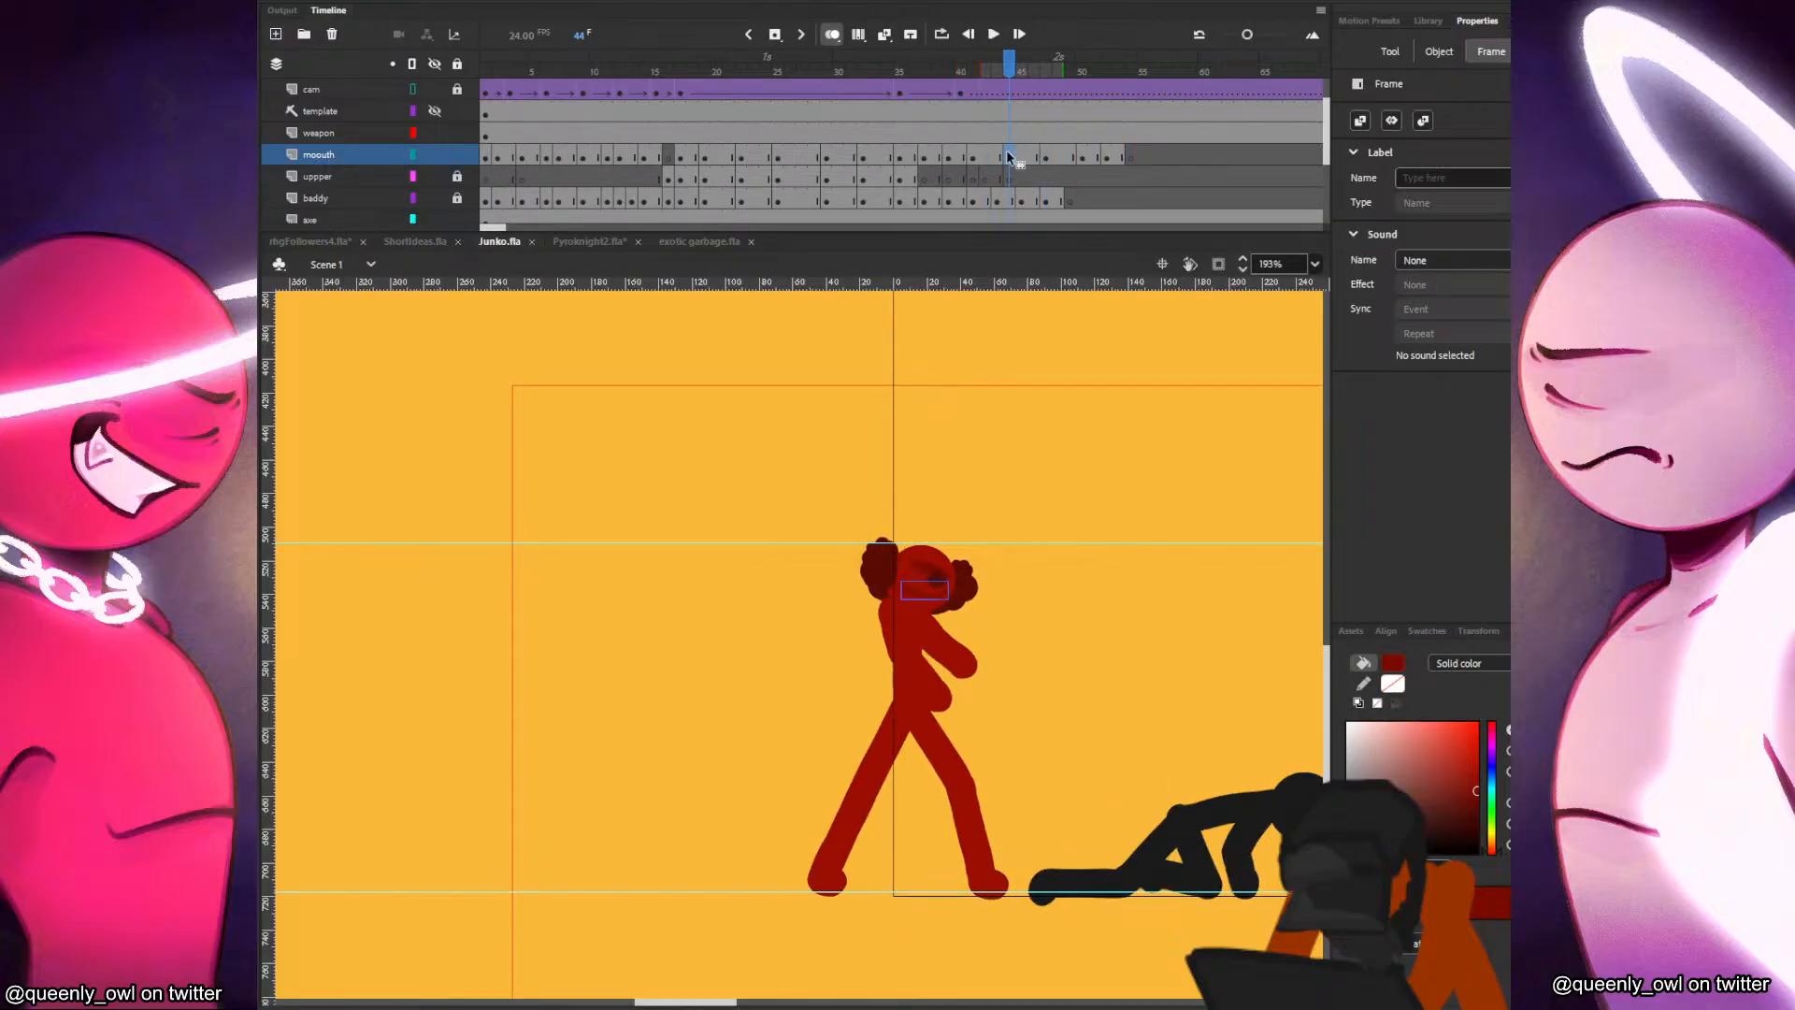
key("Delete")
left_click(1057, 162)
key("Delete")
left_click(1021, 157)
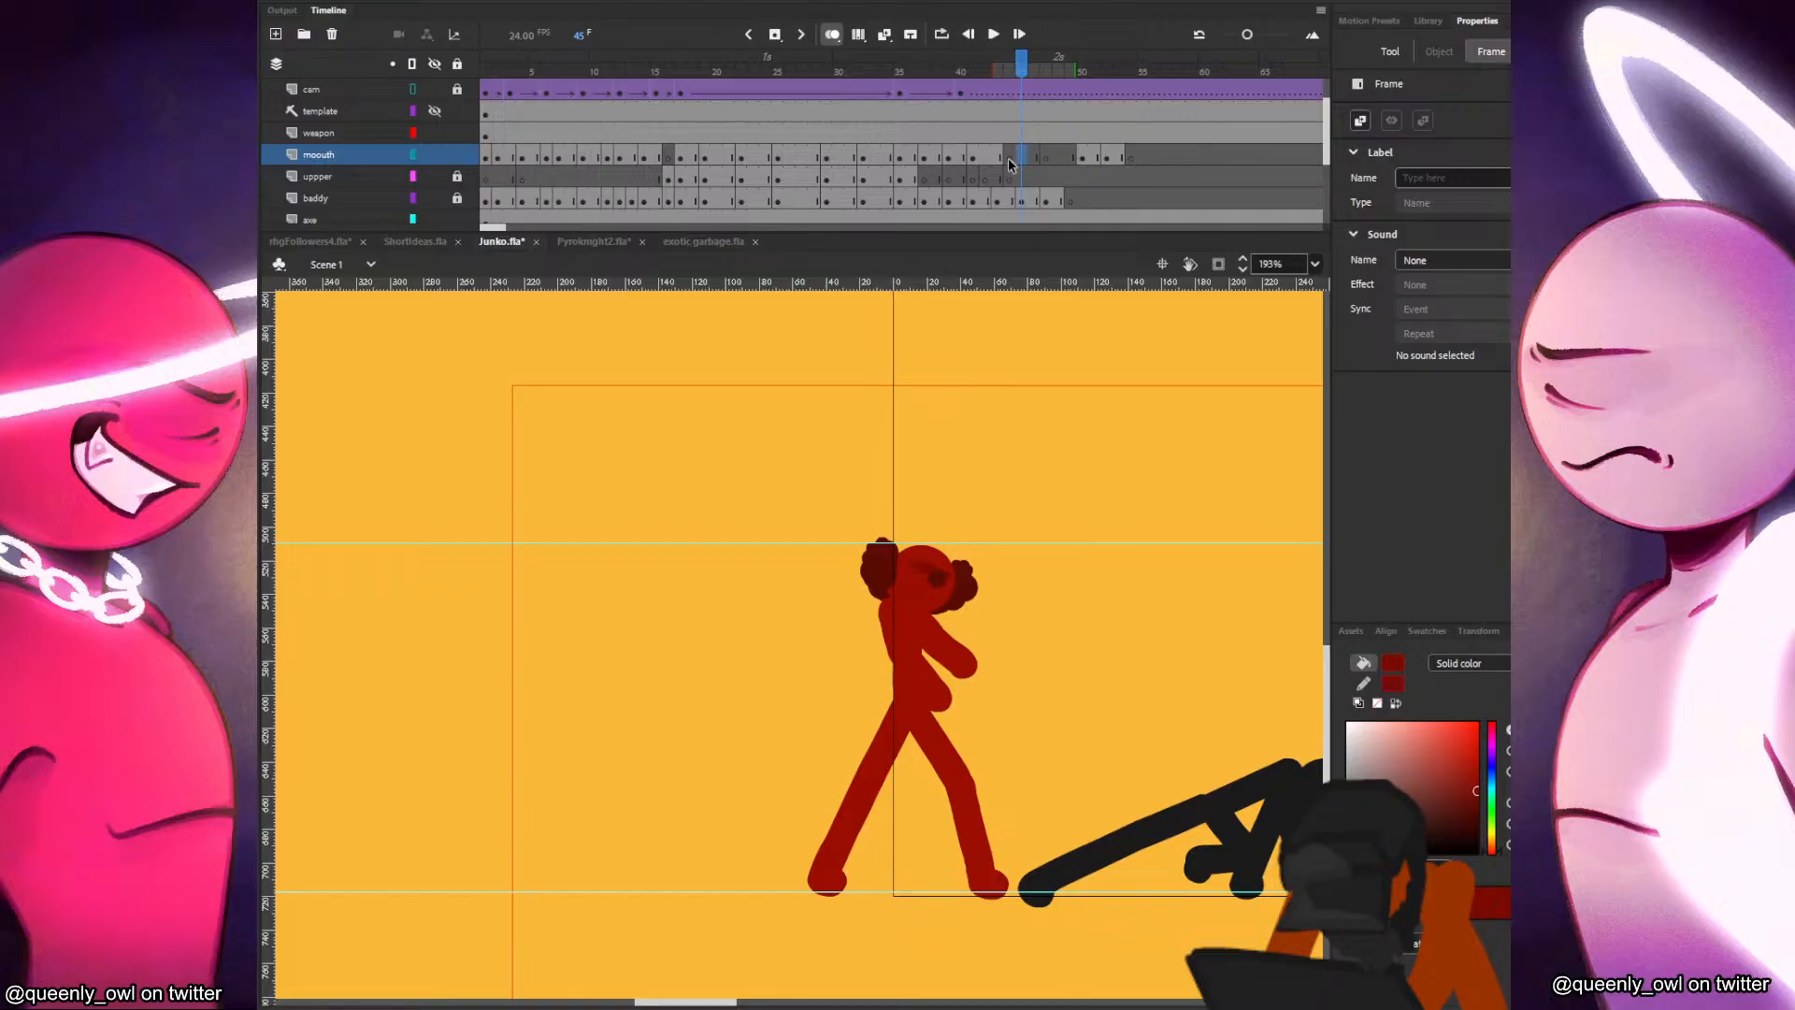
Redraw the red figure's mouth at frame 44 with the brush, using the mouth at frames 41 to 43 as reference.
key("comma")
scroll(1037, 645, "up", 5)
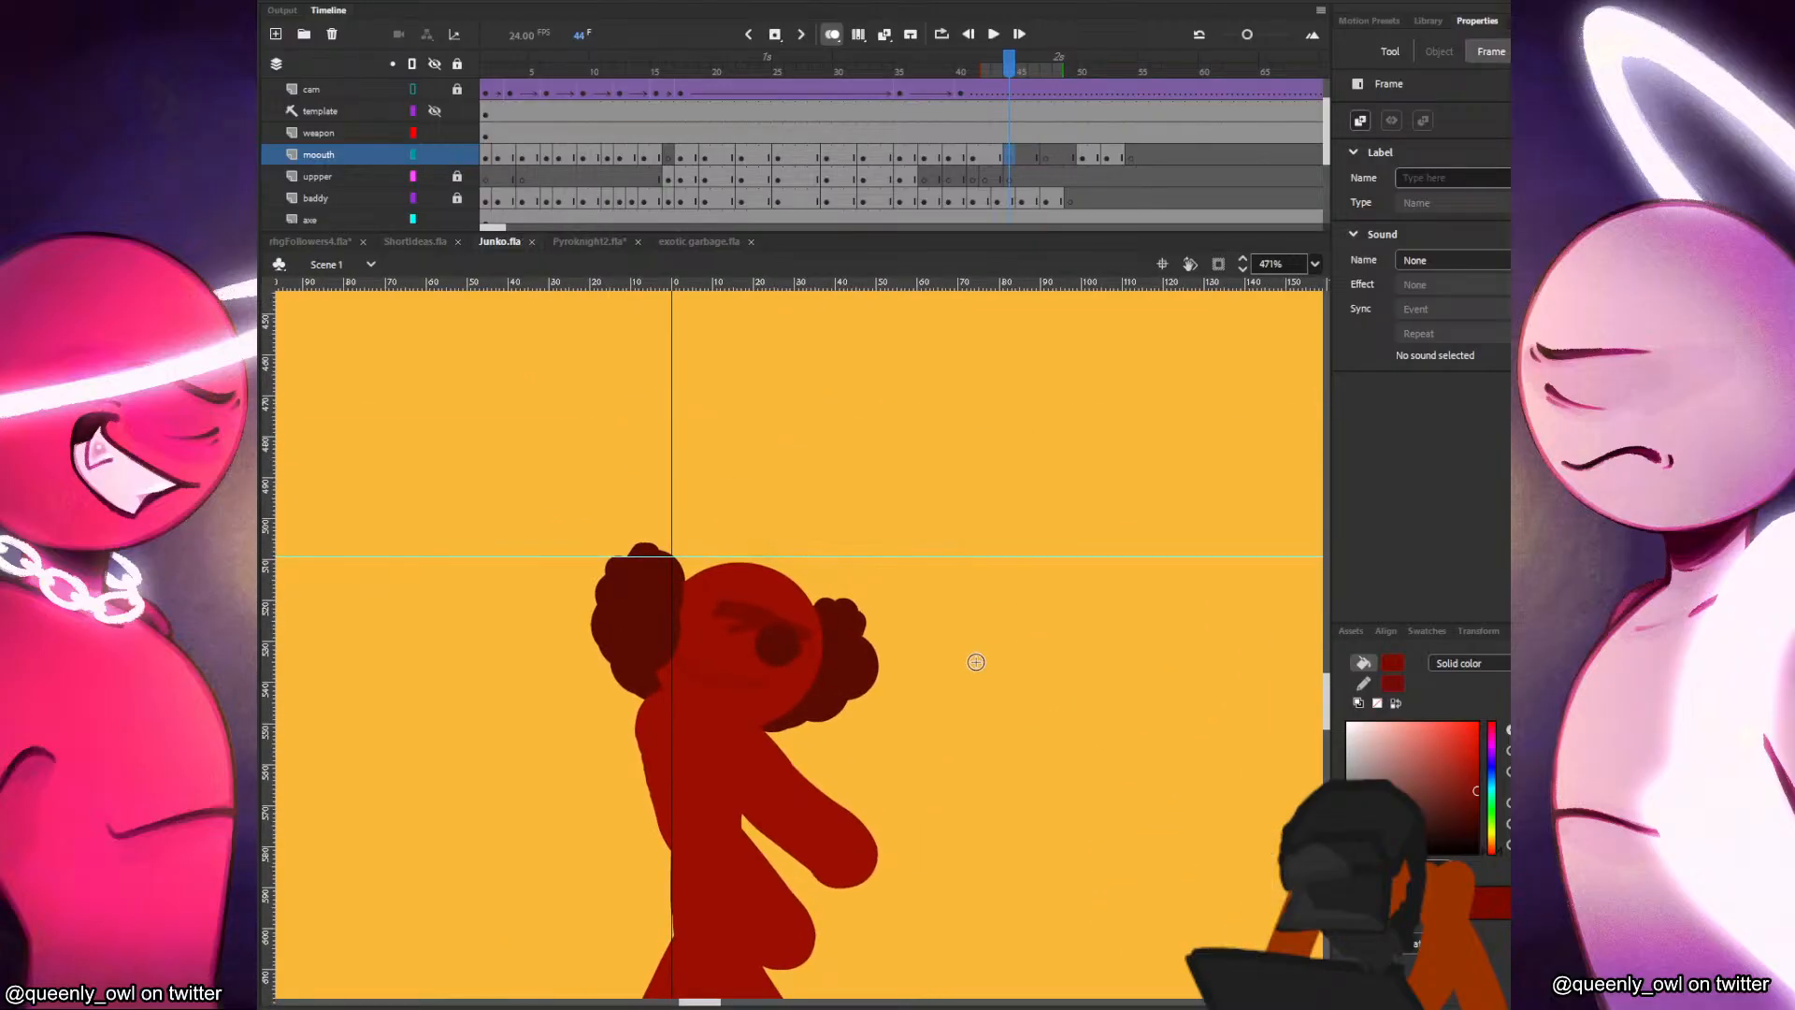
key("comma")
key("comma")
key("comma")
key("comma")
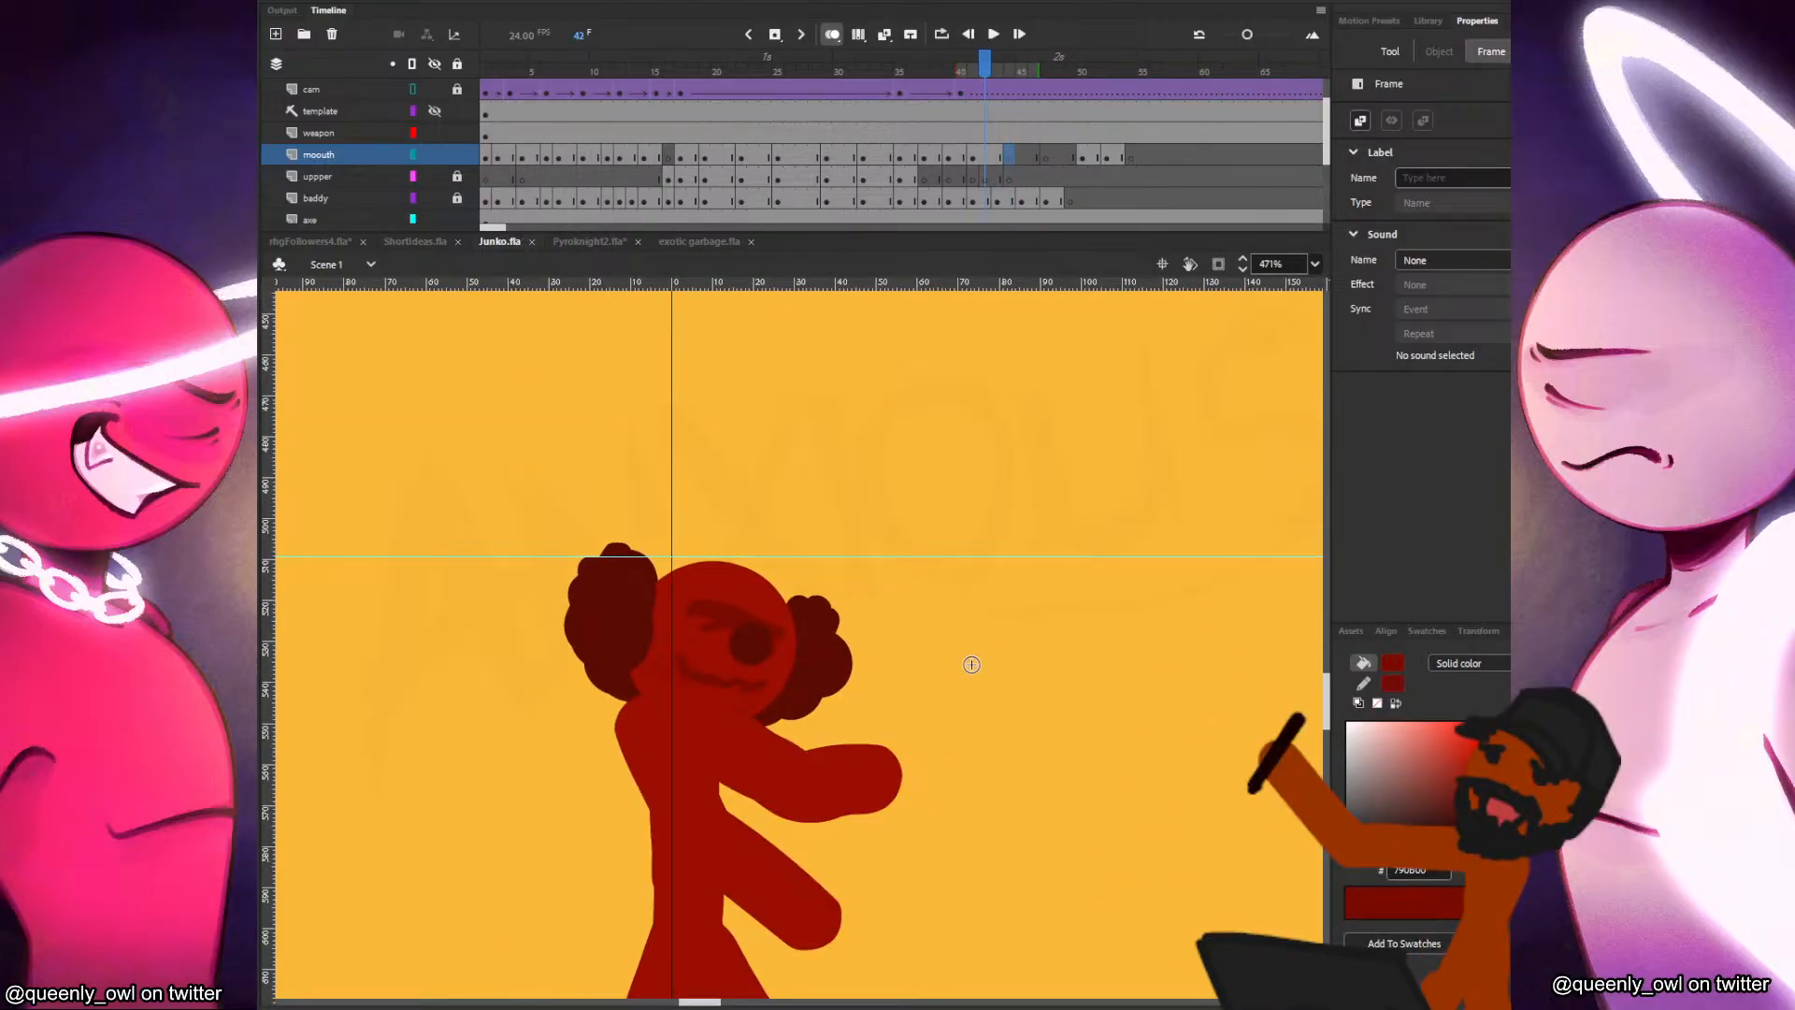
key("ctrl+a")
key("period")
key("period")
key("period")
key("period")
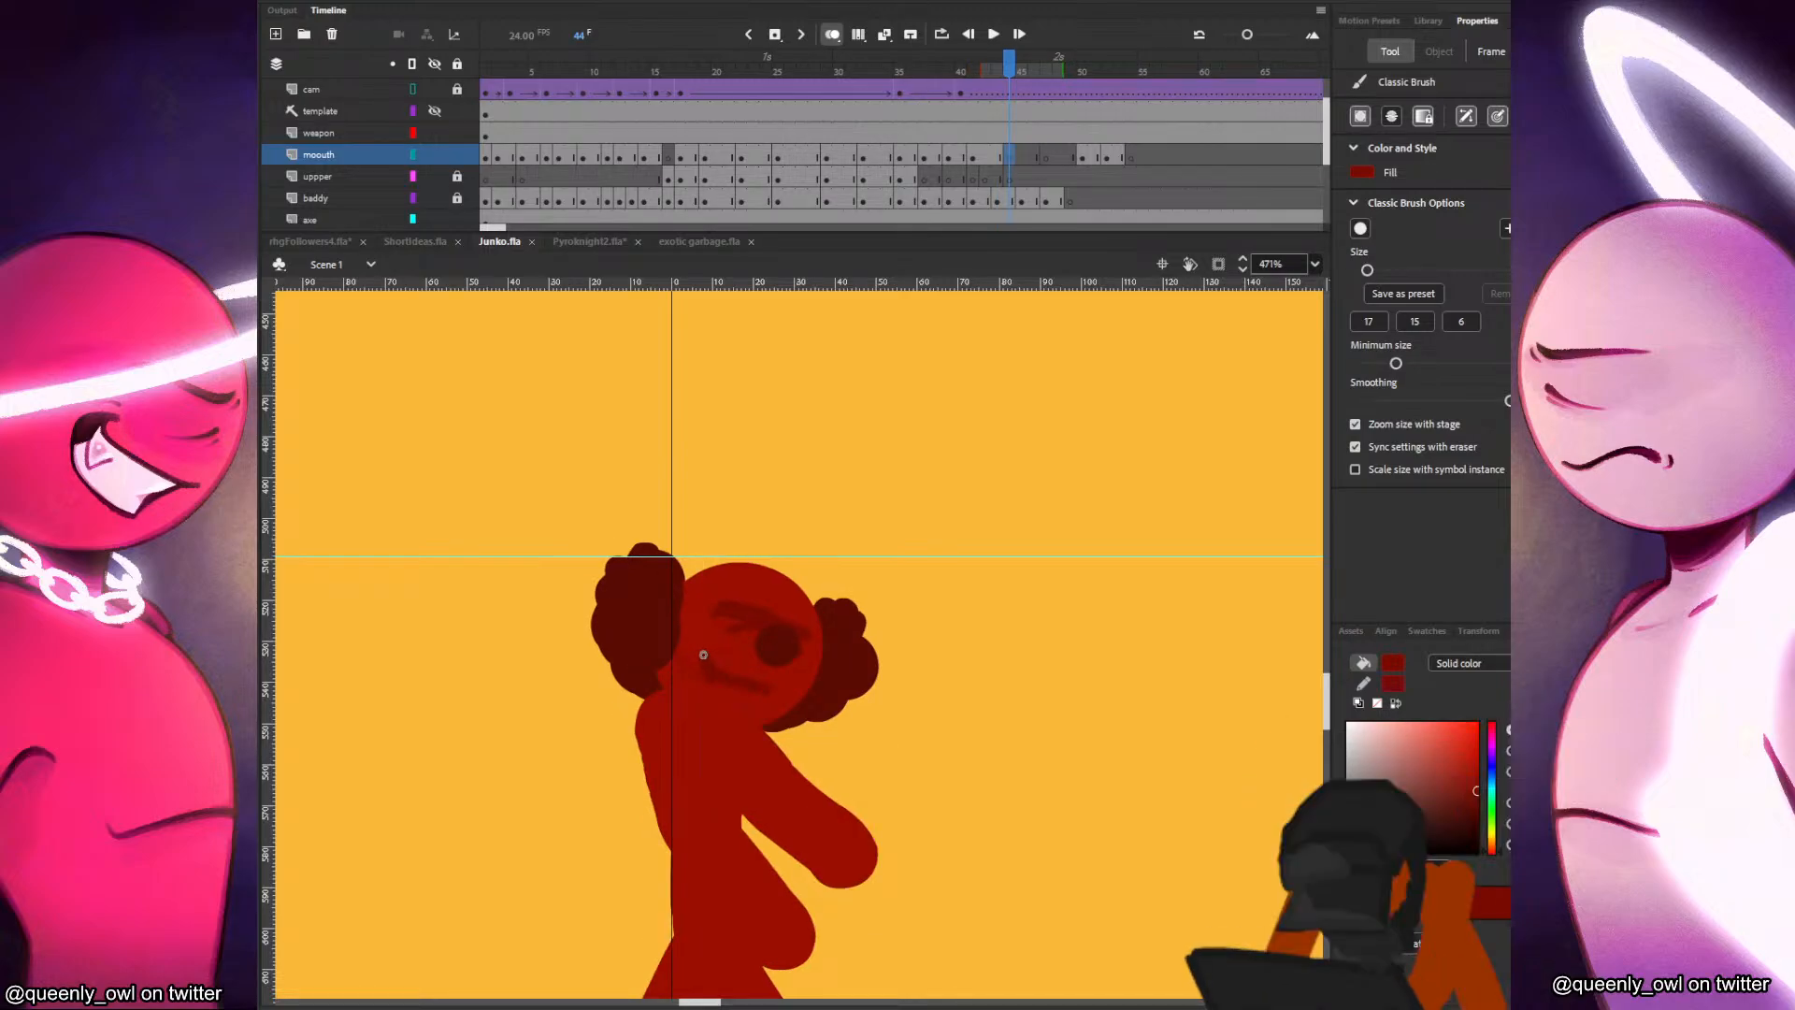
left_click_drag(704, 655, 805, 671)
key("comma")
key("period")
key("comma")
key("period")
key("period")
key("period")
key("period")
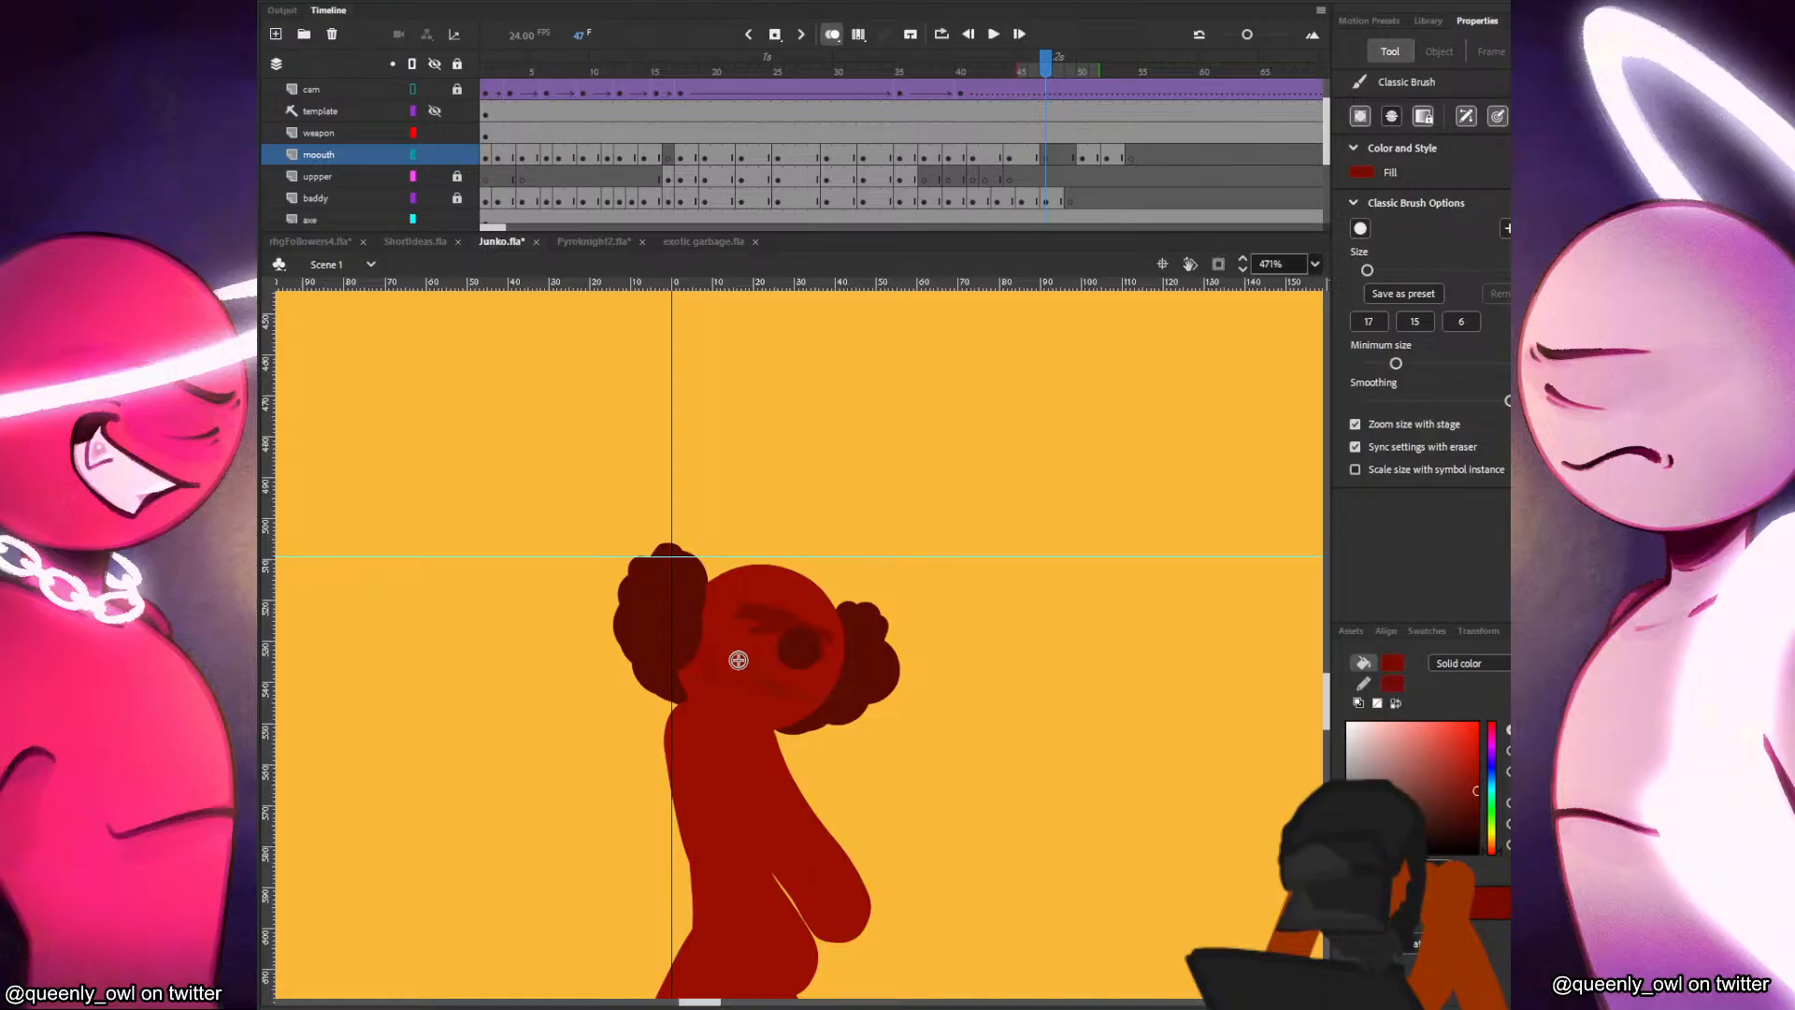
Brush in a new smile on the red figure's face at frame 47 and compare it with the neighbouring frames.
left_click_drag(727, 659, 802, 691)
key("period")
key("comma")
key("period")
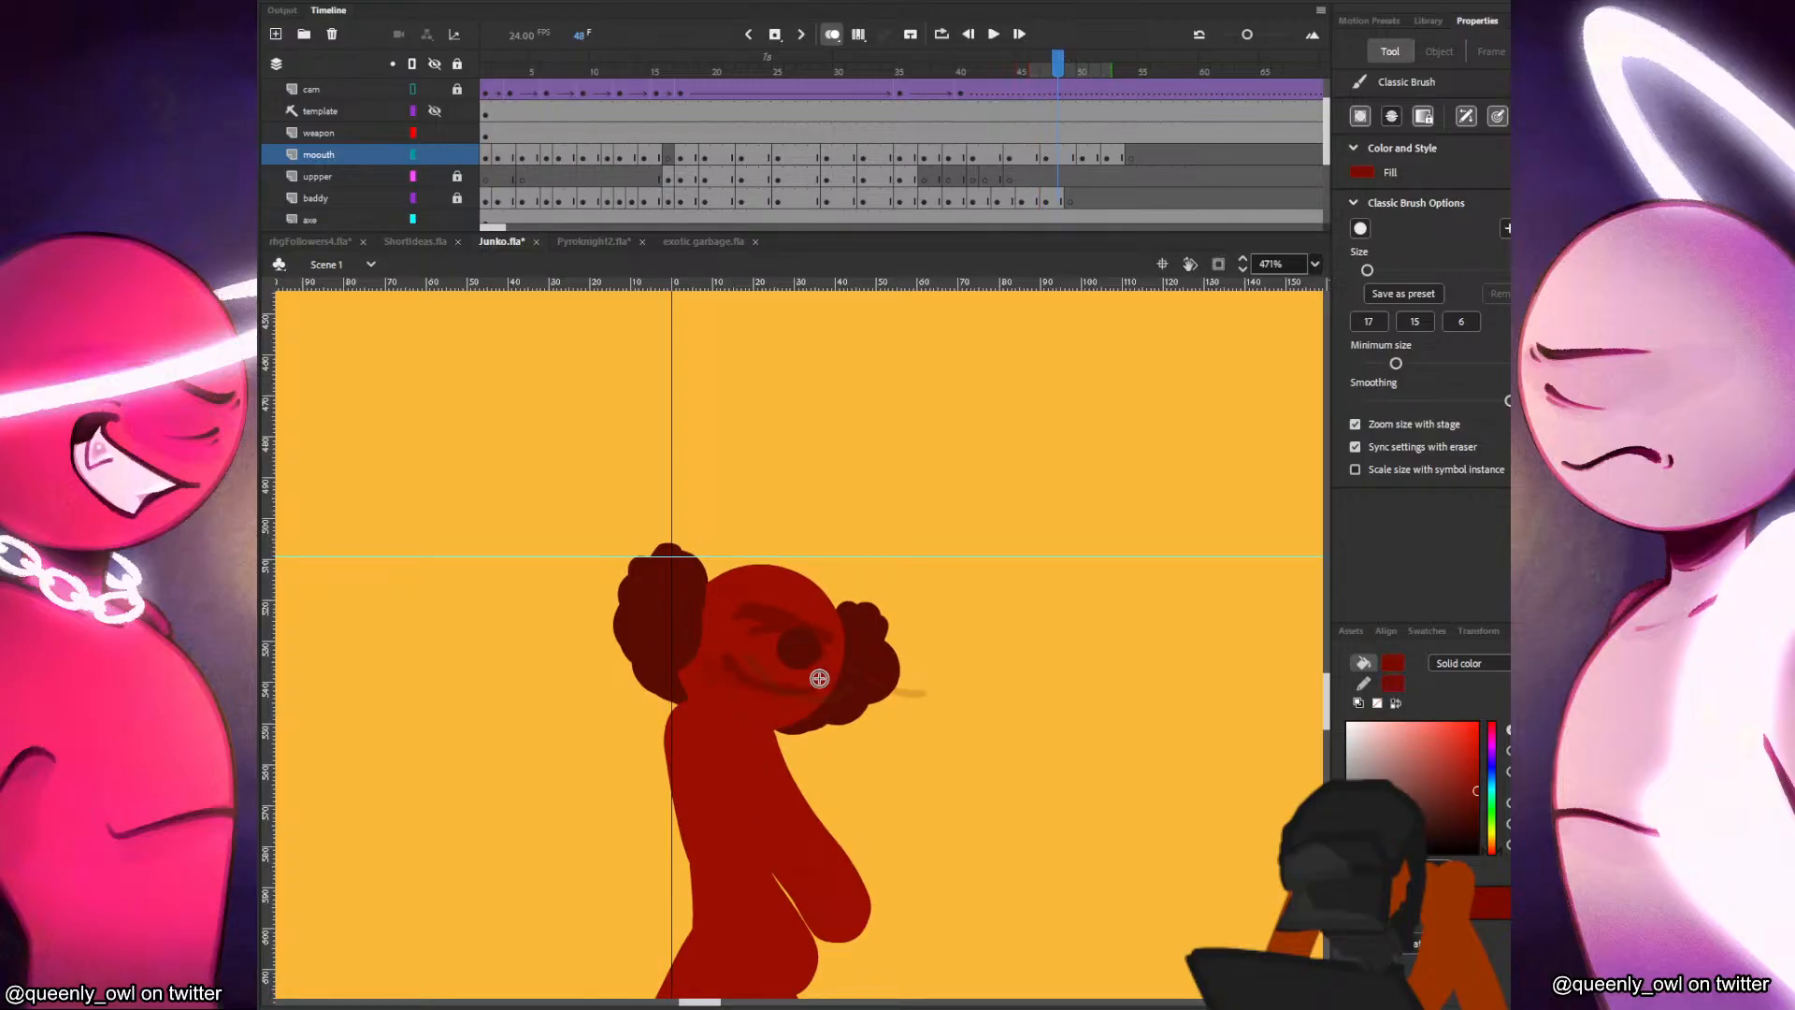
Delete the red figure's mouth drawing at frame 50.
key("period")
key("period")
left_click(1085, 160)
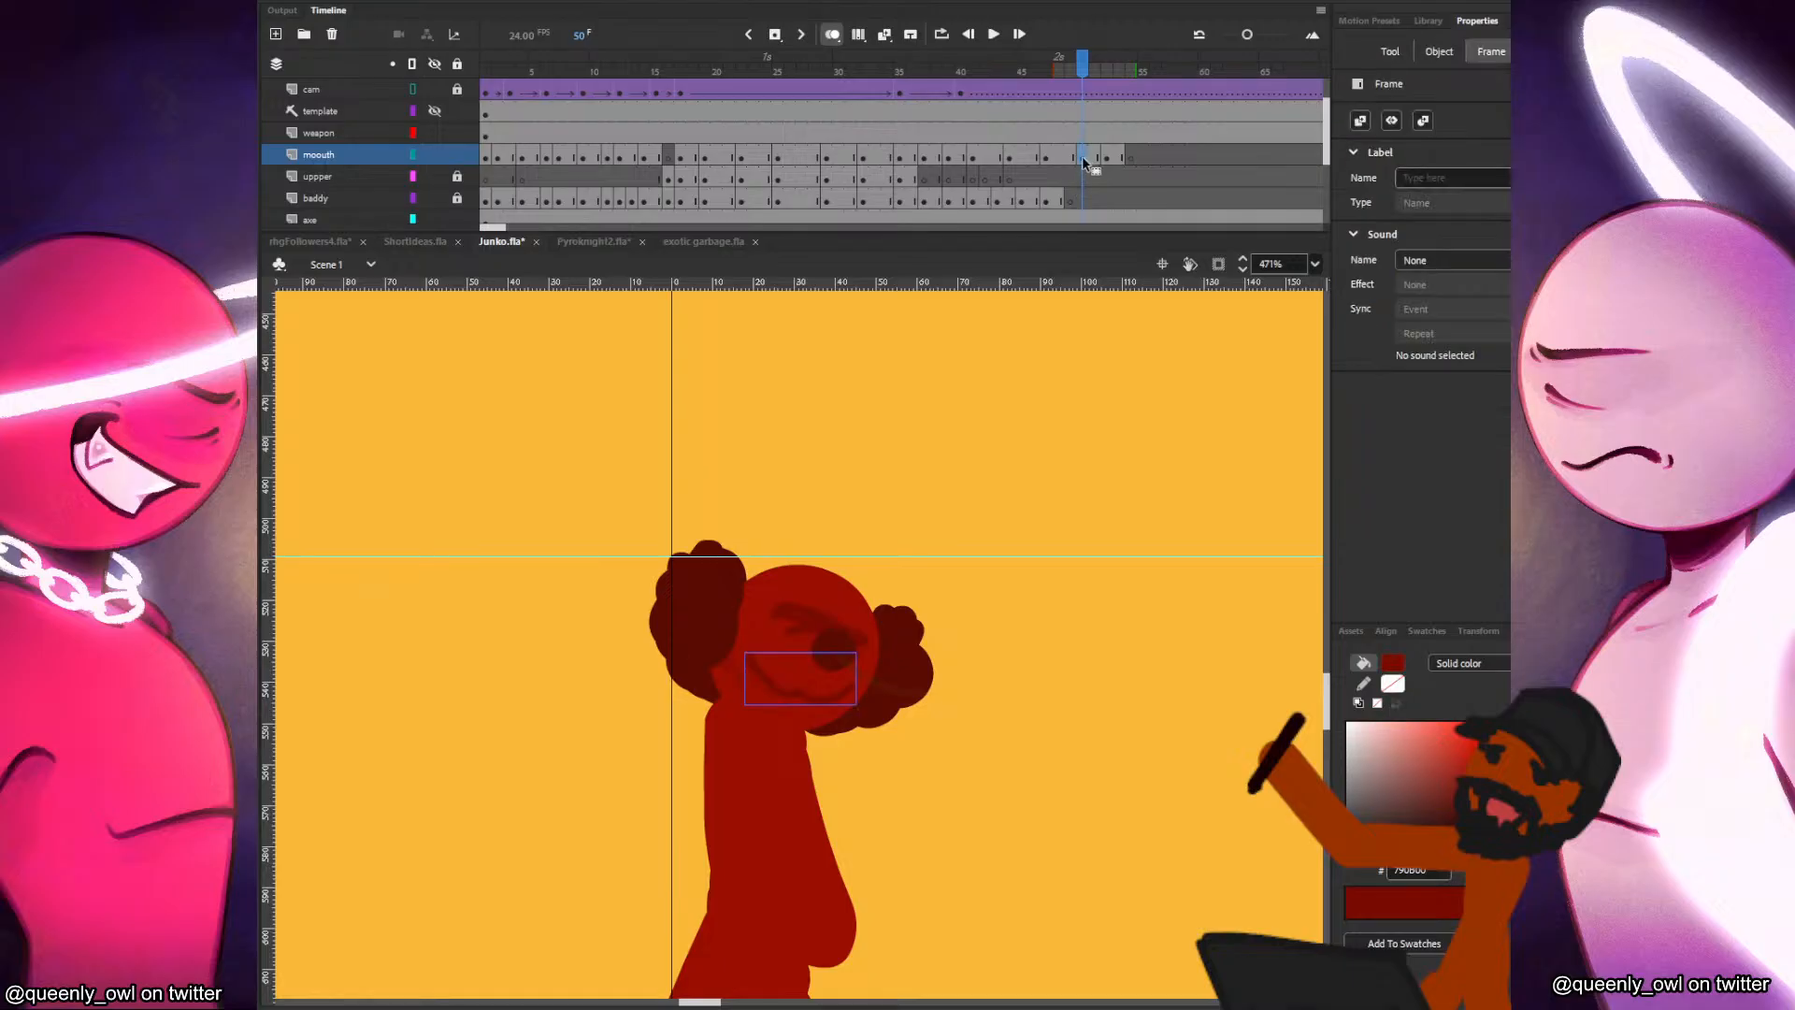
key("Delete")
key("comma")
key("period")
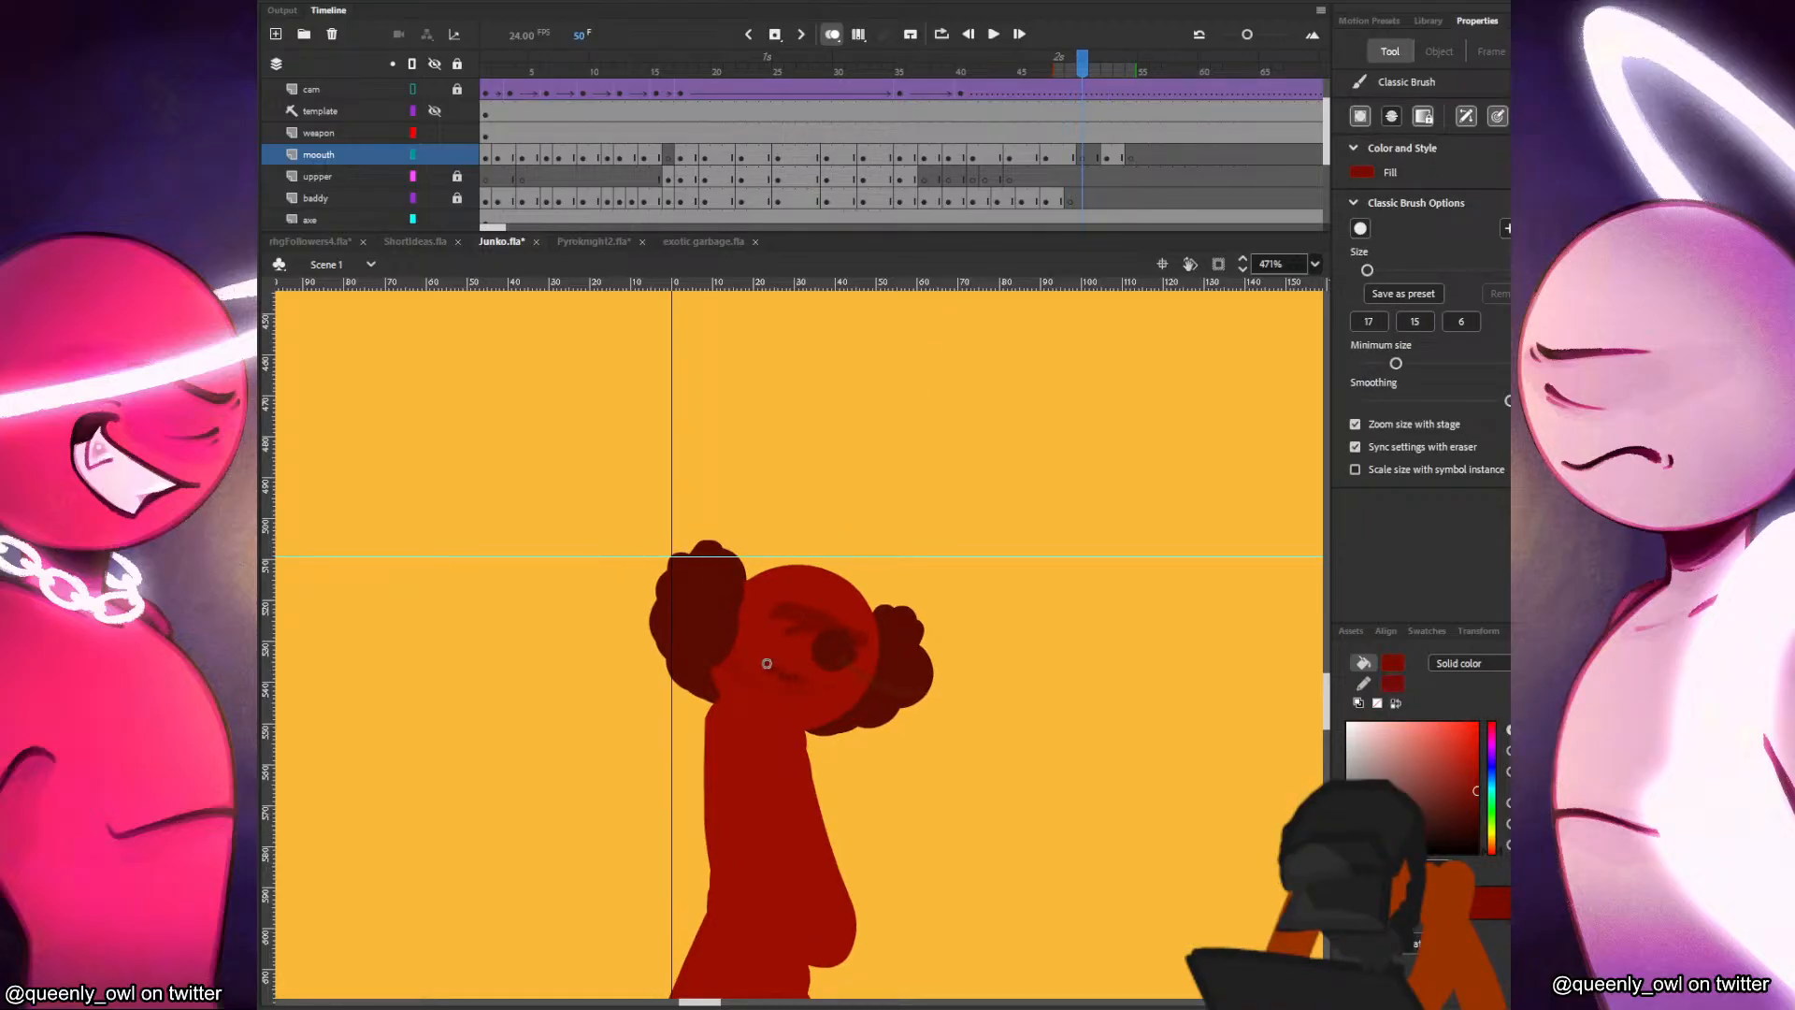
Redraw the red figure's smile at frame 50 with the brush, checking it against the mouths in the adjacent frames.
left_click_drag(767, 663, 853, 683)
key("comma")
key("period")
key("ctrl+z")
key("comma")
key("period")
key("comma")
key("period")
key("period")
key("period")
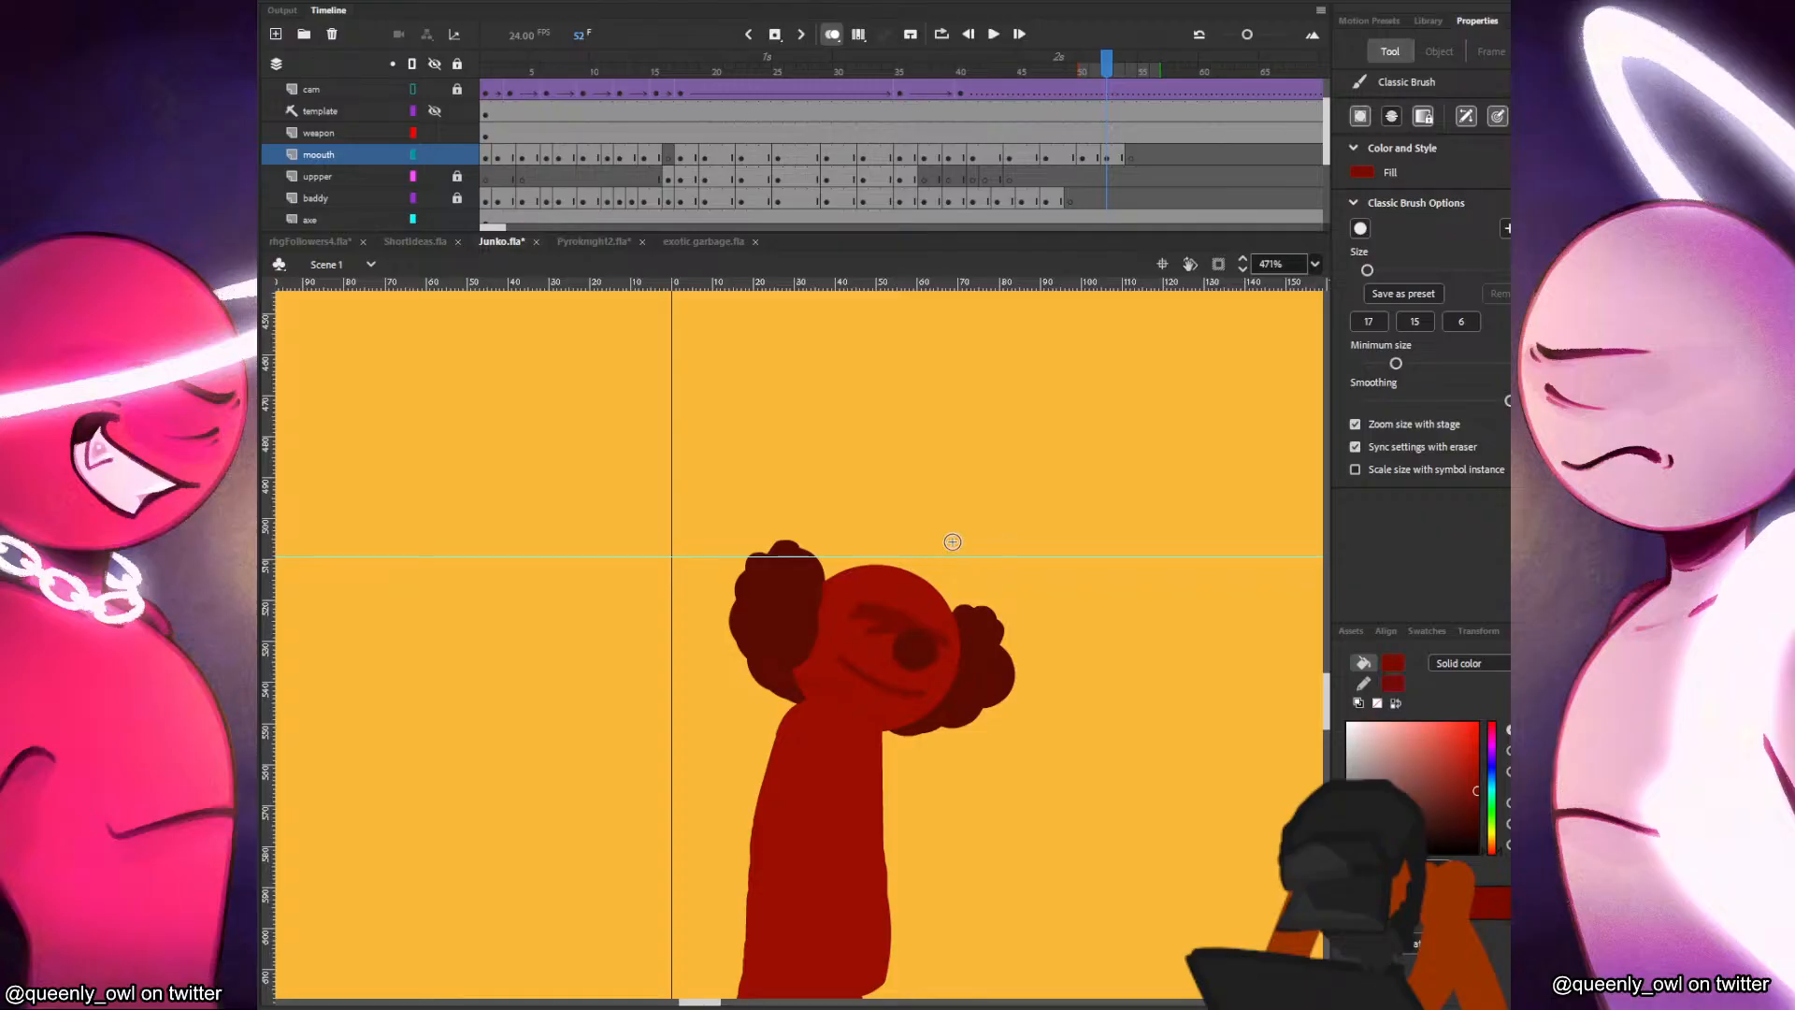
Save the file and inspect the red figure's mouth and head drawings around frames 16 to 19.
key("ctrl+s")
scroll(1024, 748, "down", 3)
left_click_drag(1091, 786, 1069, 577)
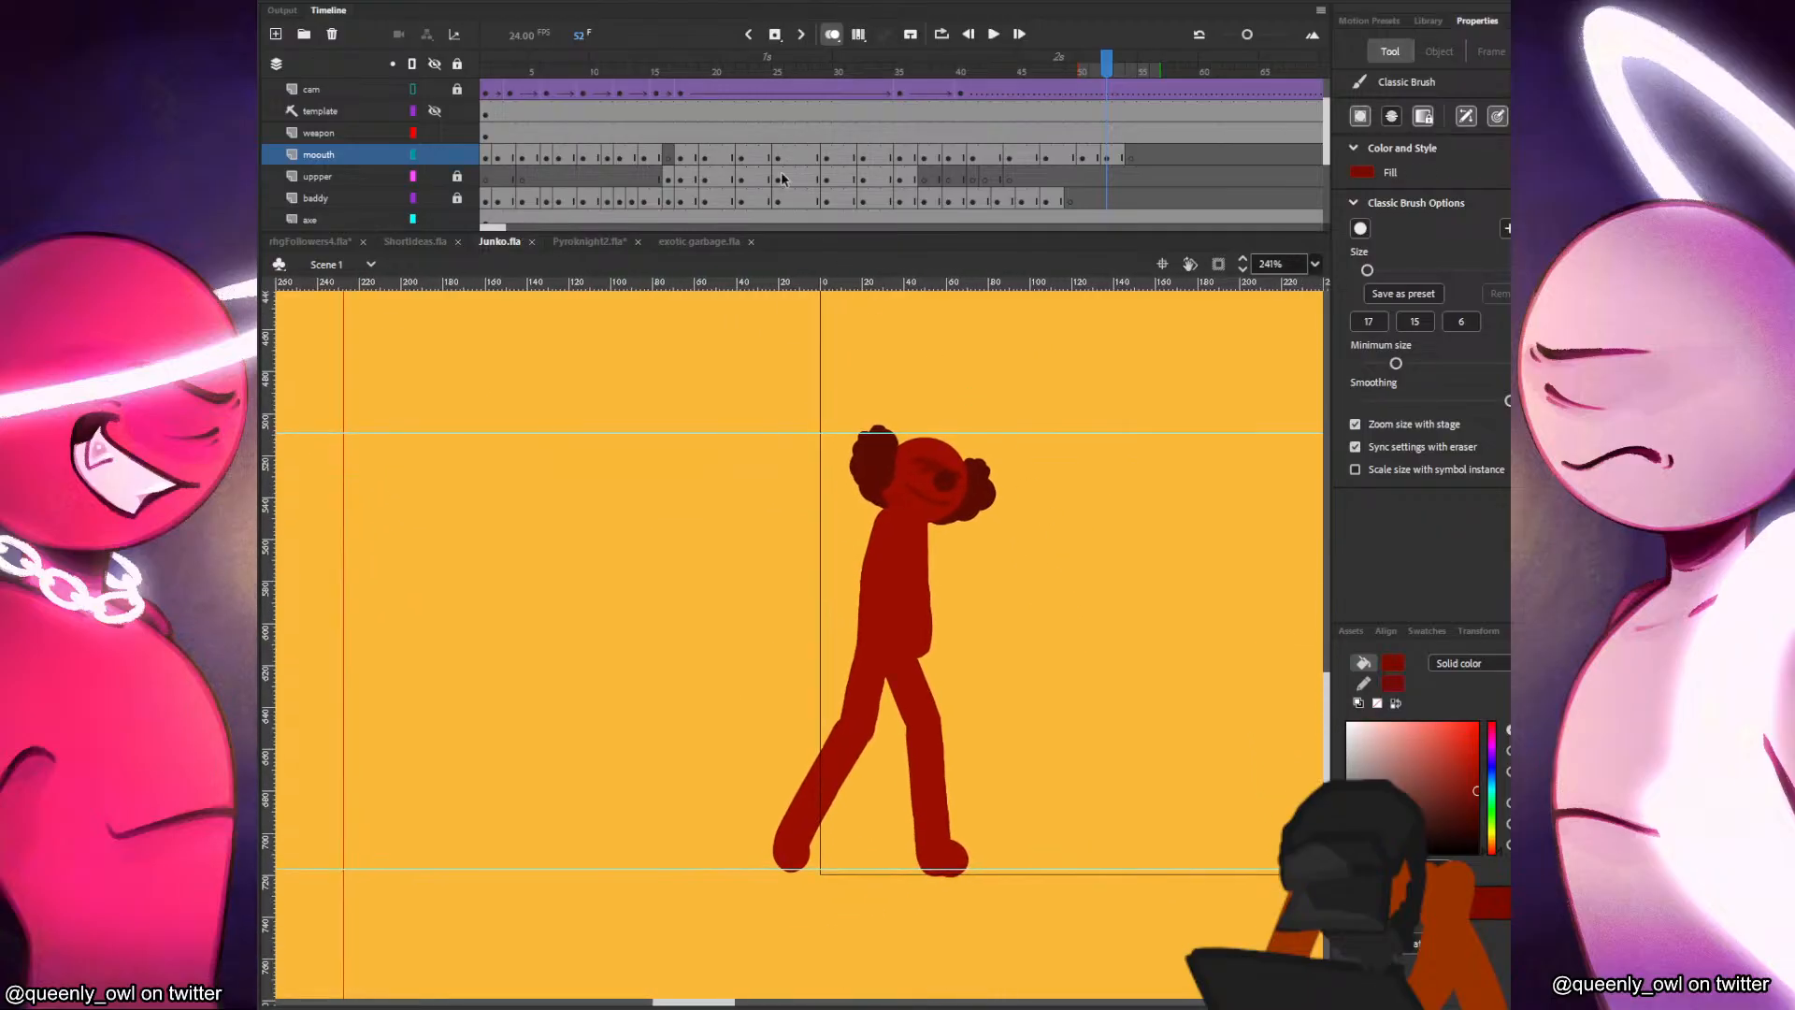
left_click(705, 160)
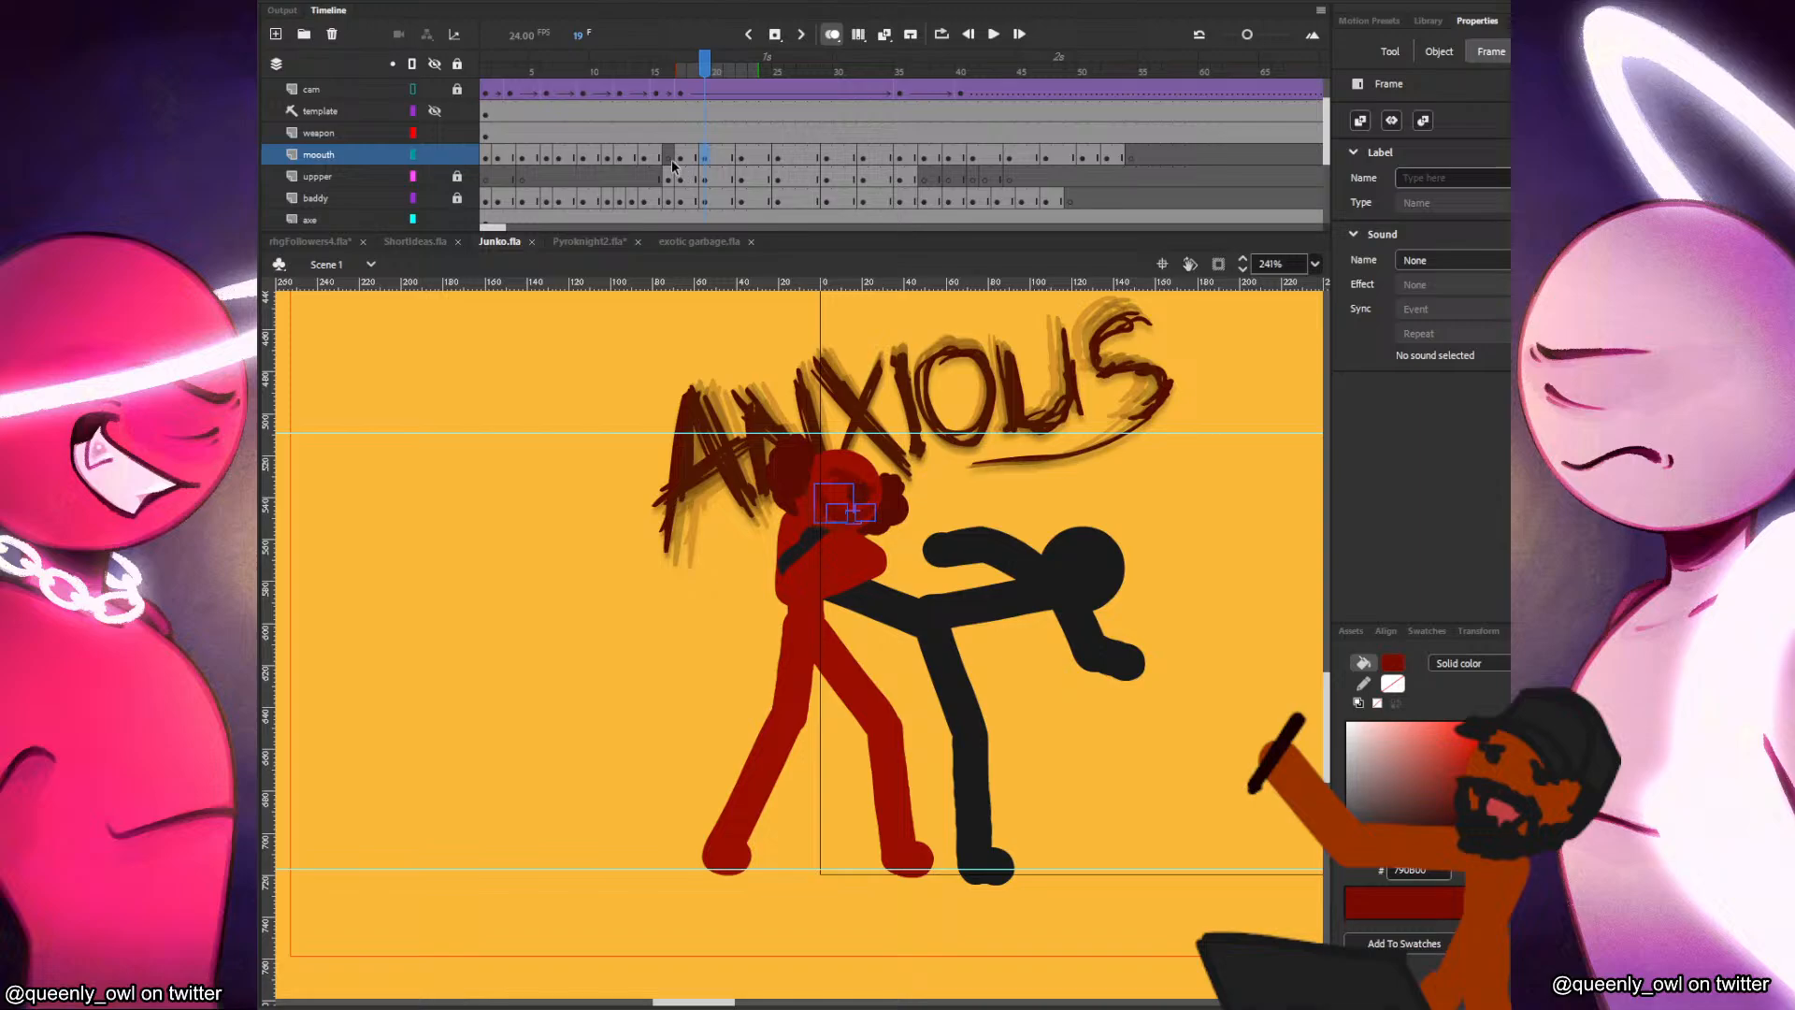
left_click(671, 160)
left_click(658, 161)
left_click(669, 159)
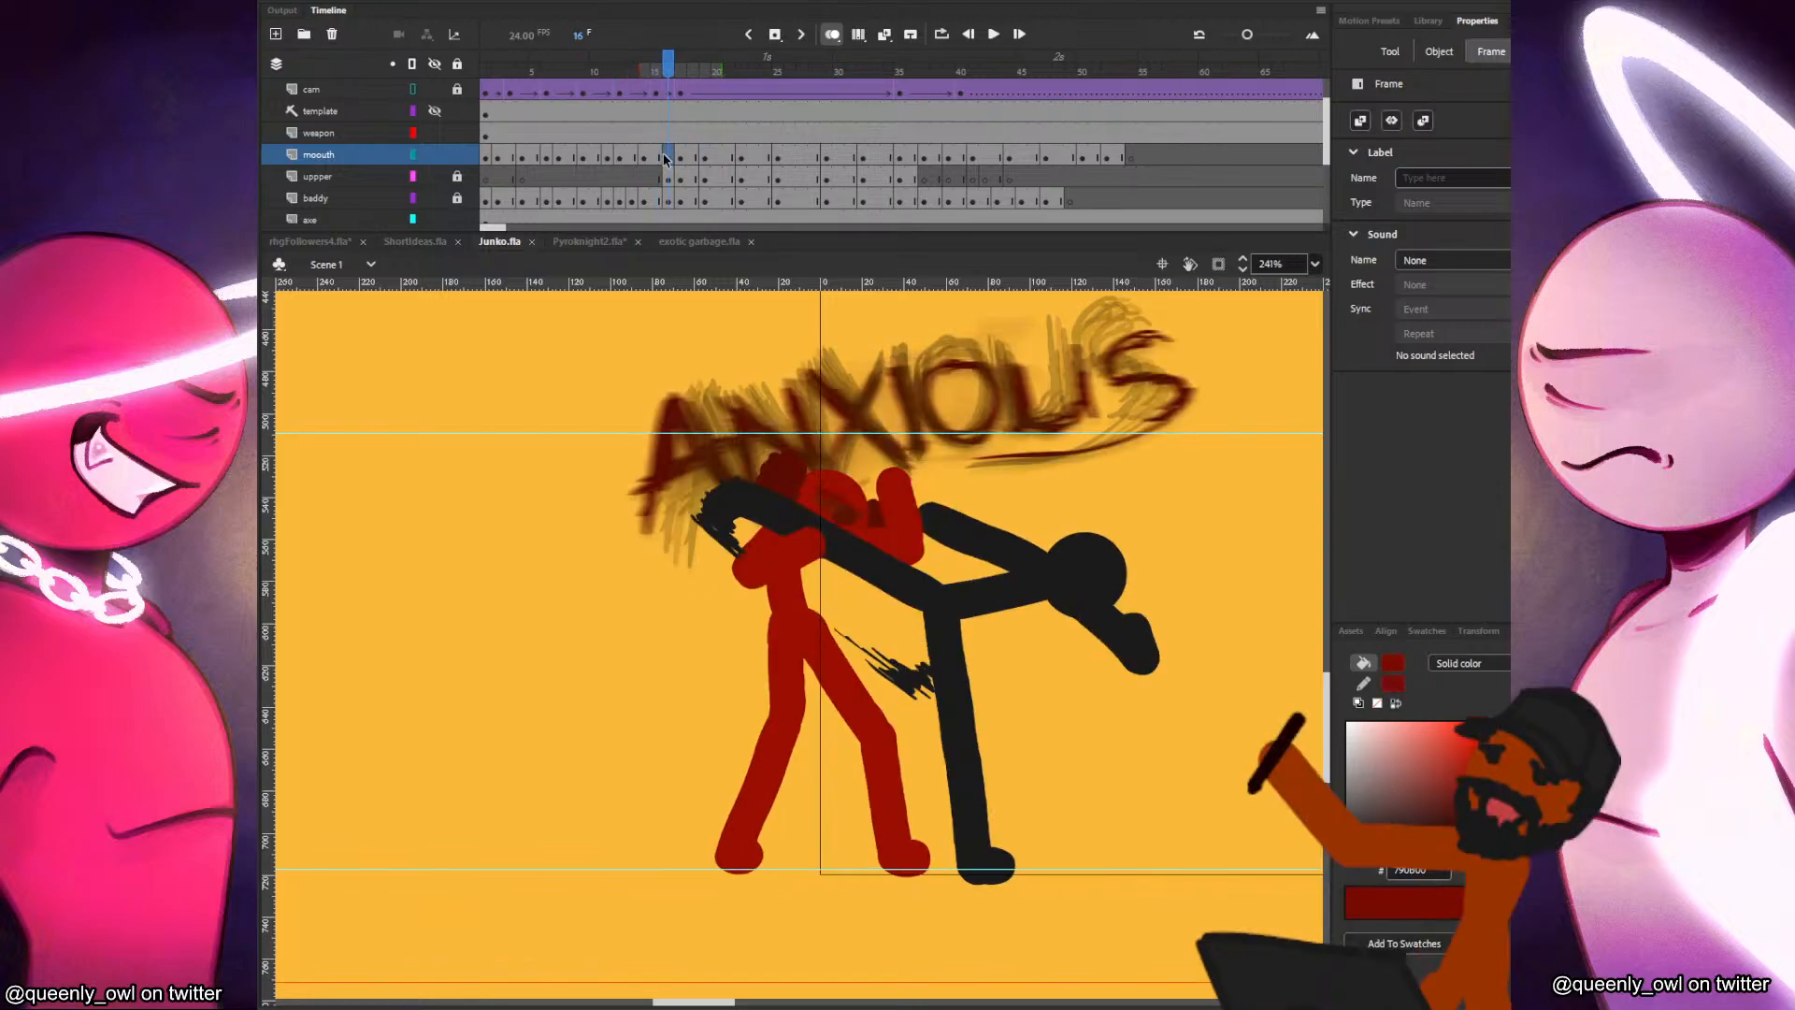
left_click(808, 486)
scroll(661, 178, "down", 2)
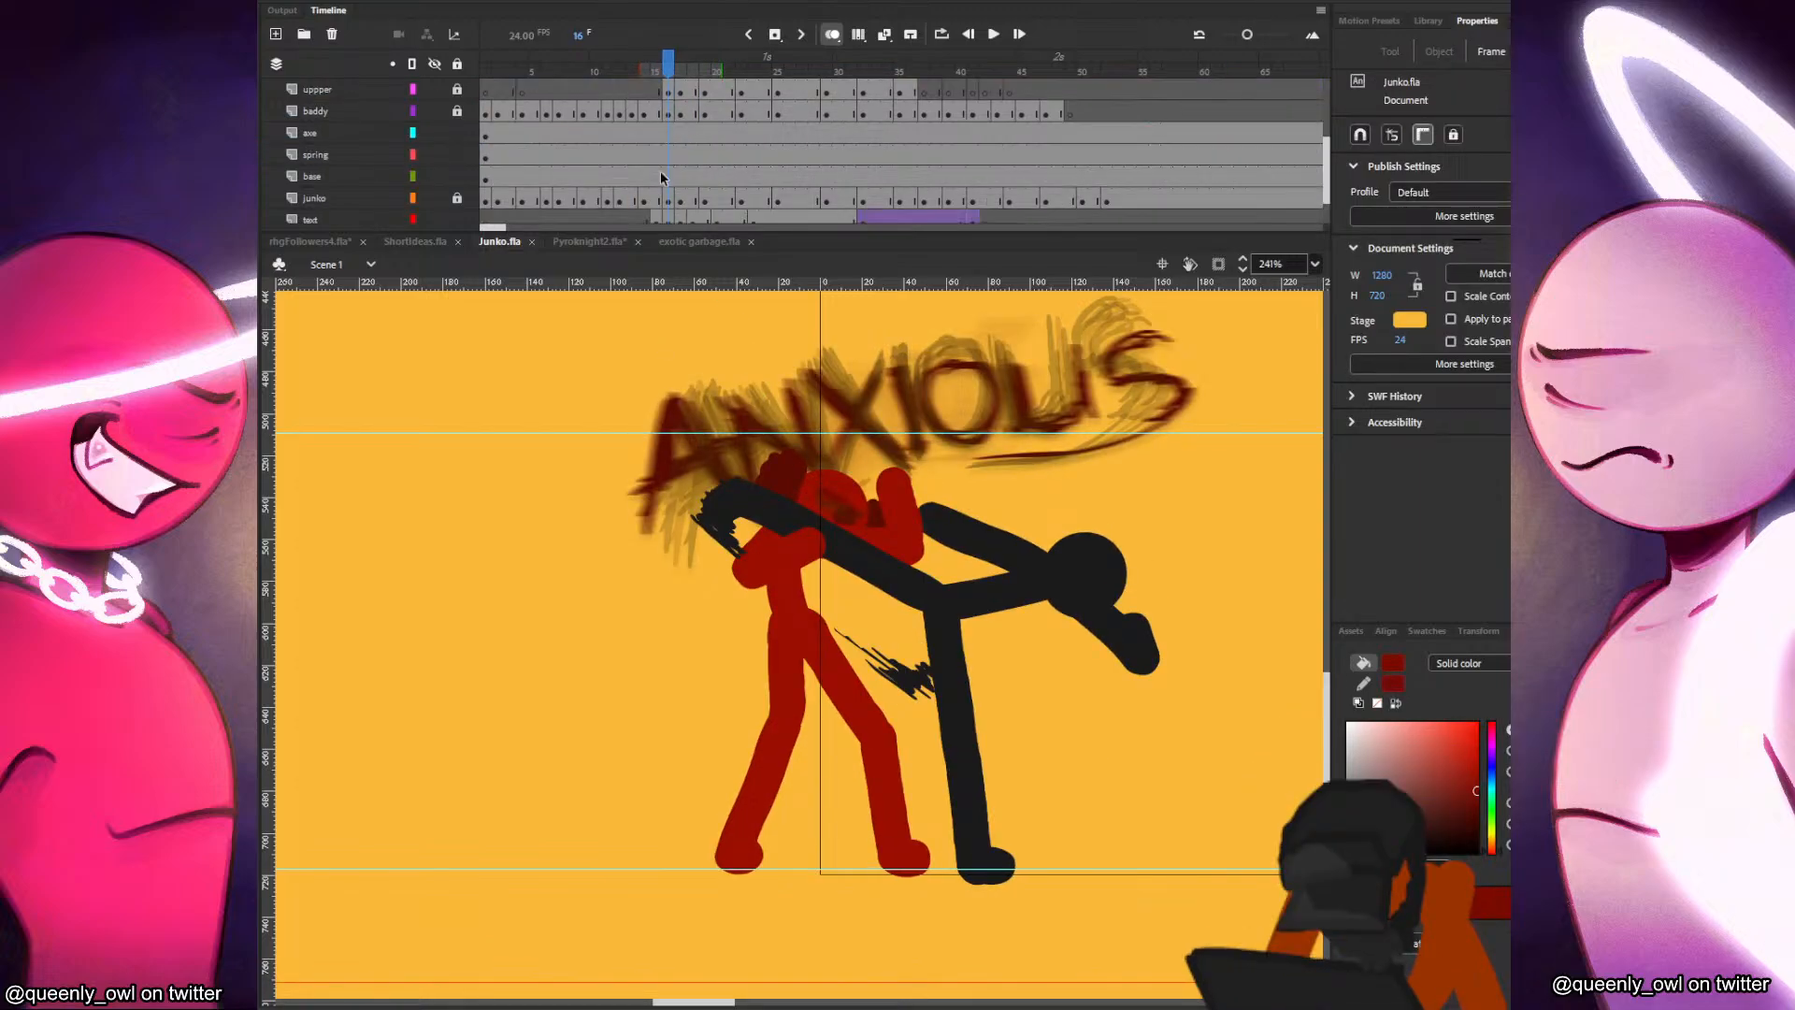
scroll(669, 206, "down", 1)
left_click(669, 157)
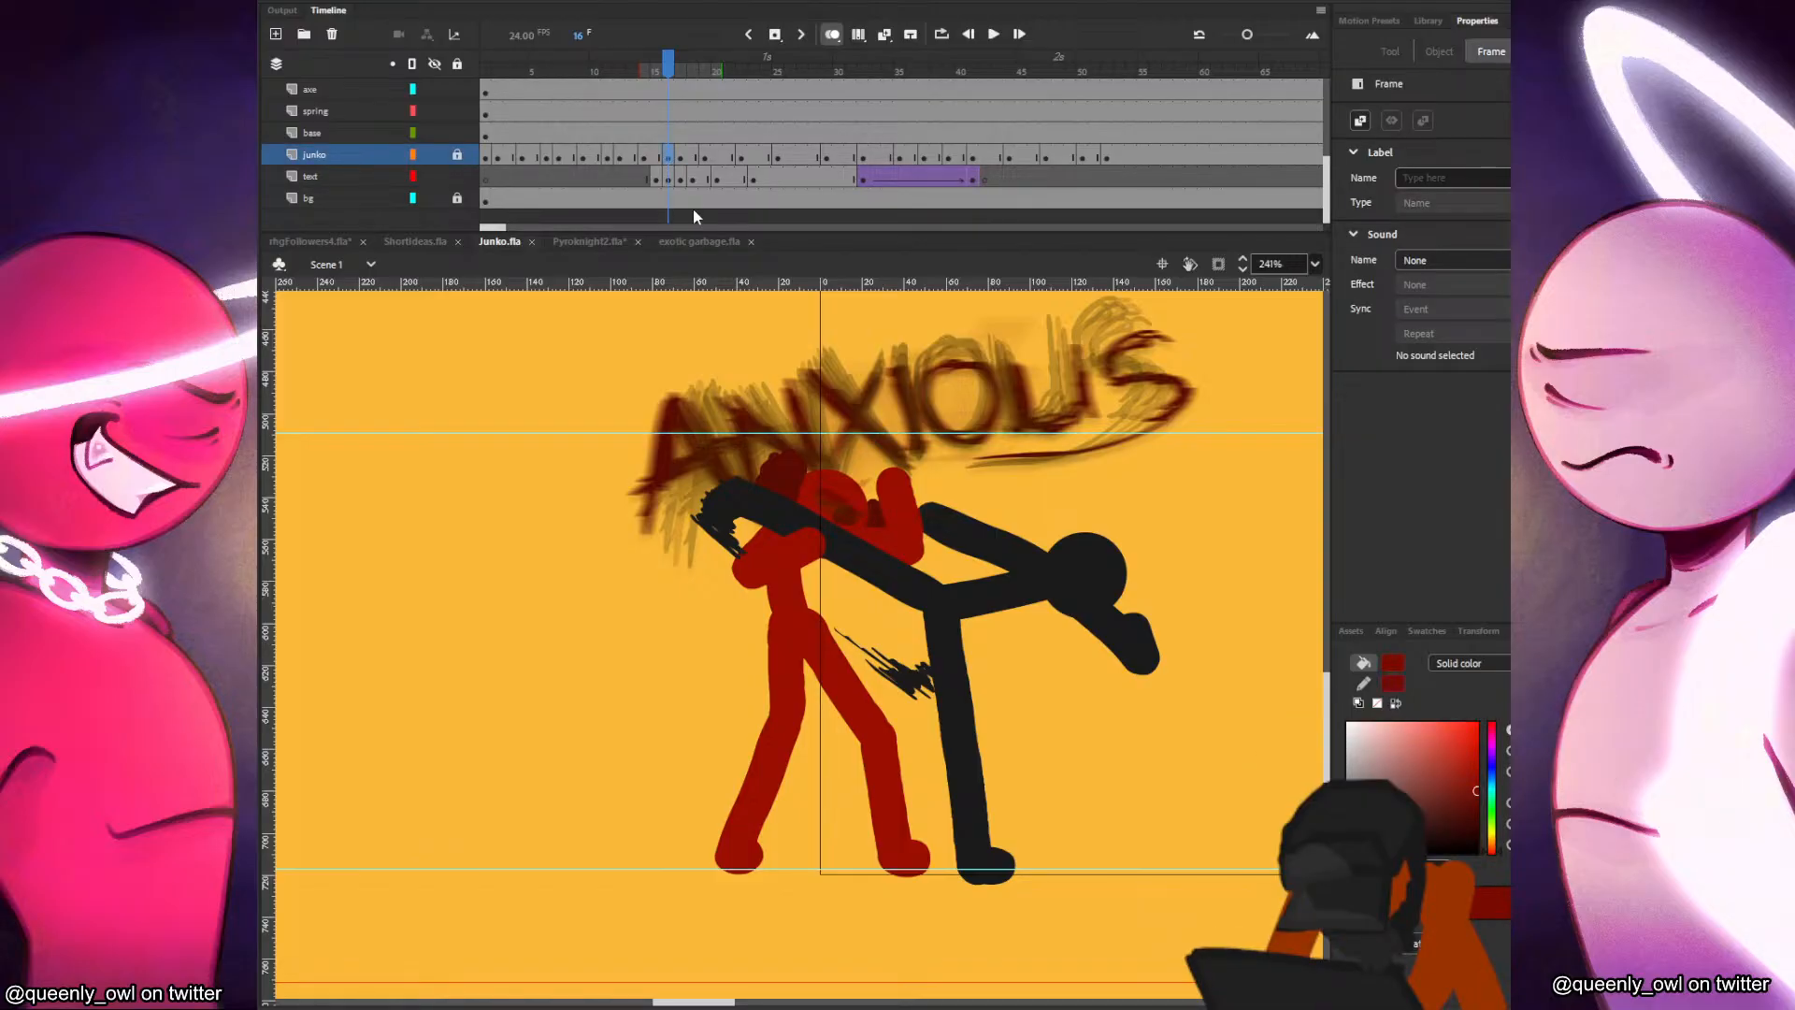
Test the movie and replay the fight from the start several times to review the mouth animation, closing the preview at the end.
key("ctrl+Return")
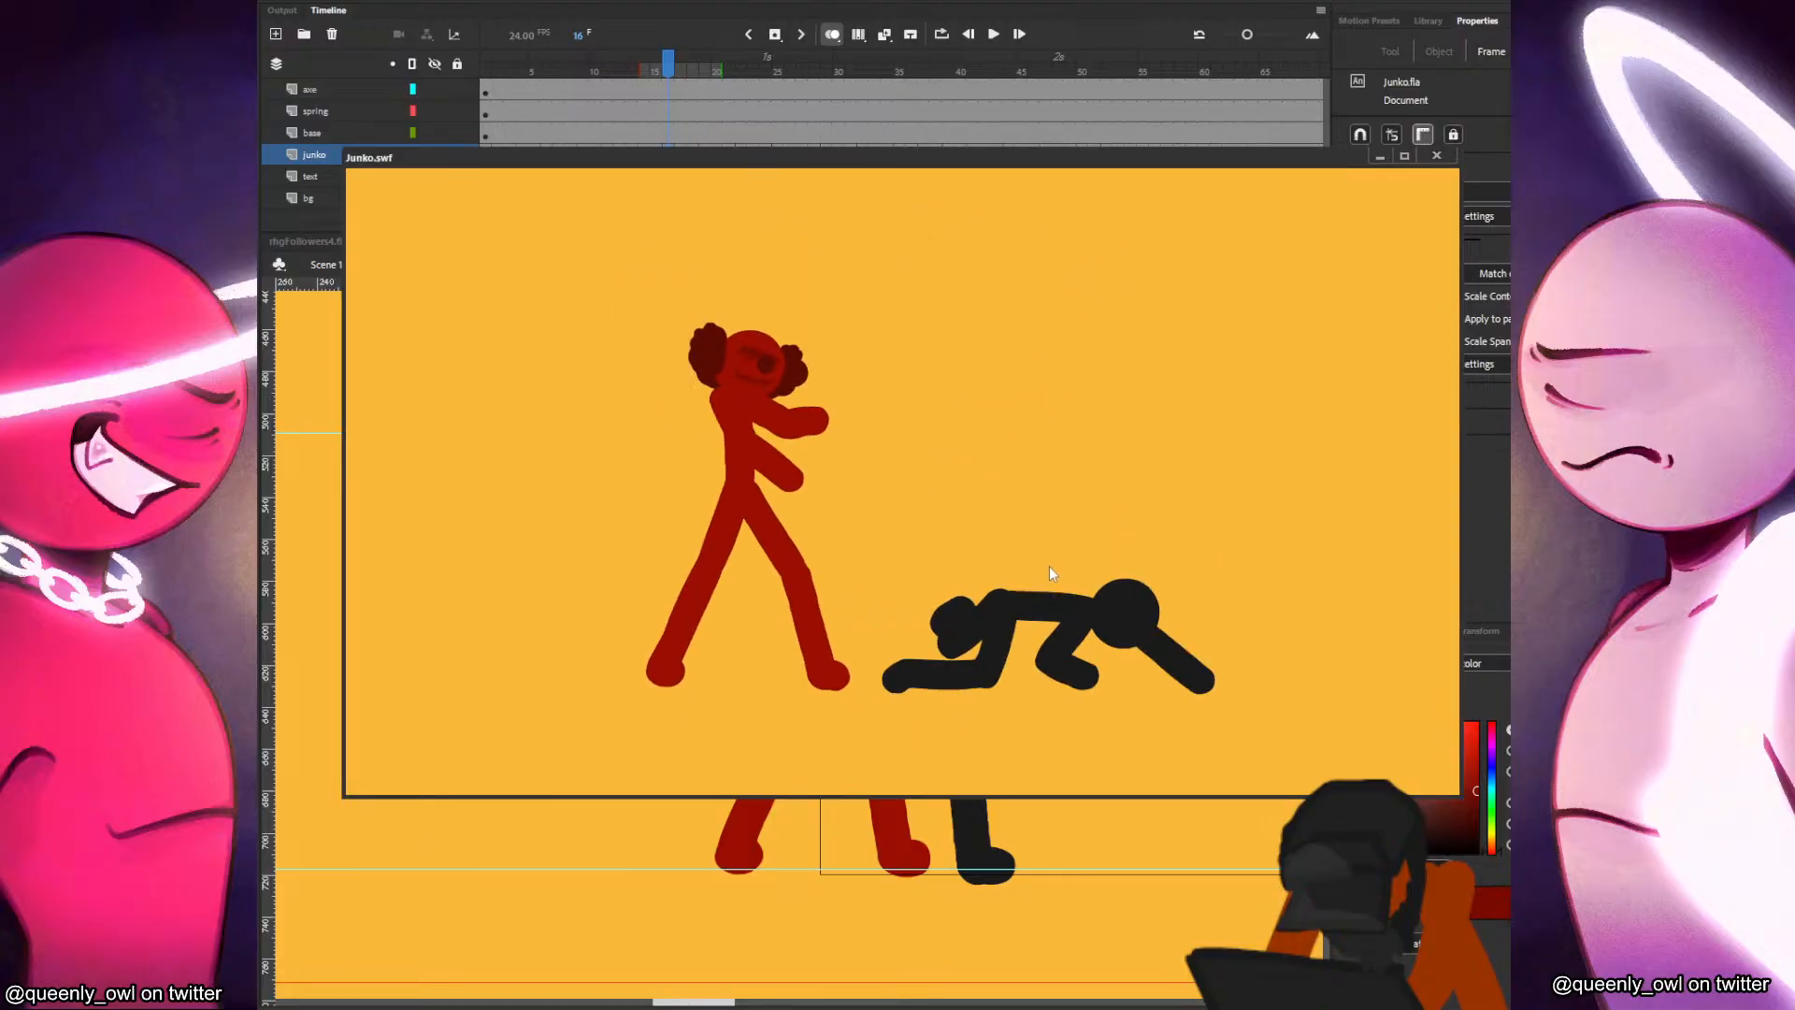
right_click(1105, 492)
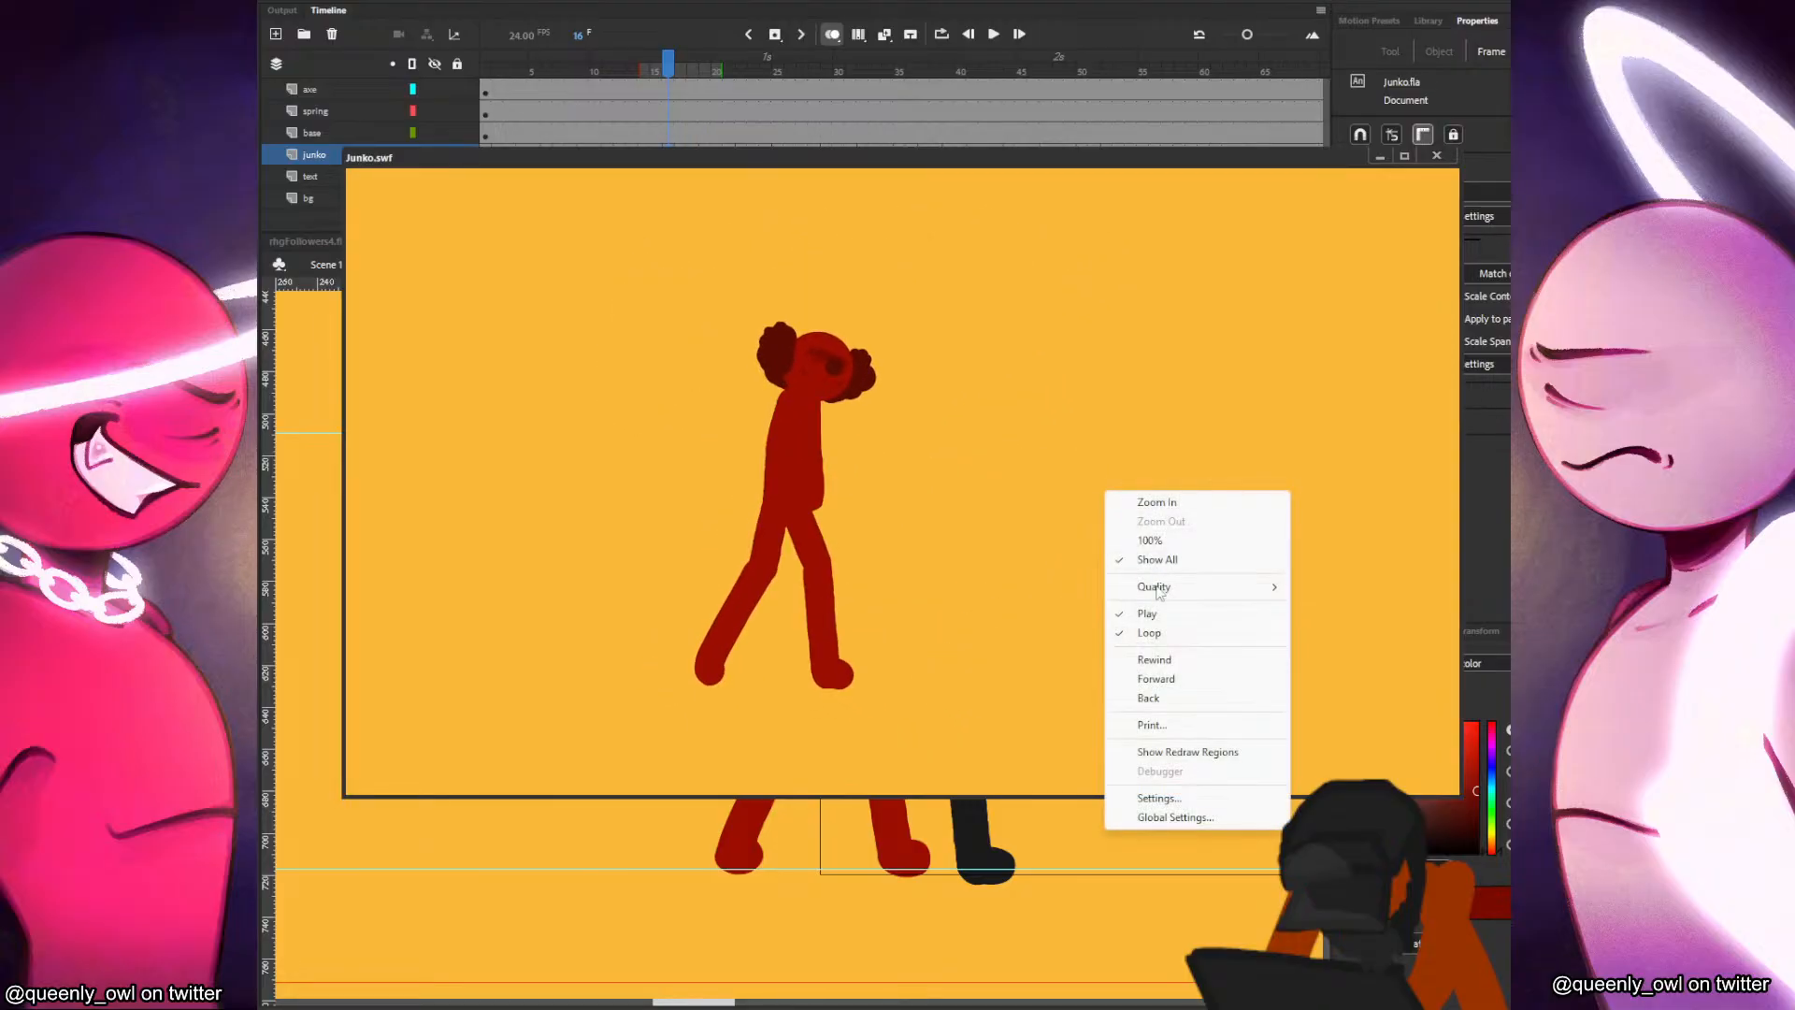
left_click(1164, 659)
right_click(1115, 436)
left_click(1180, 555)
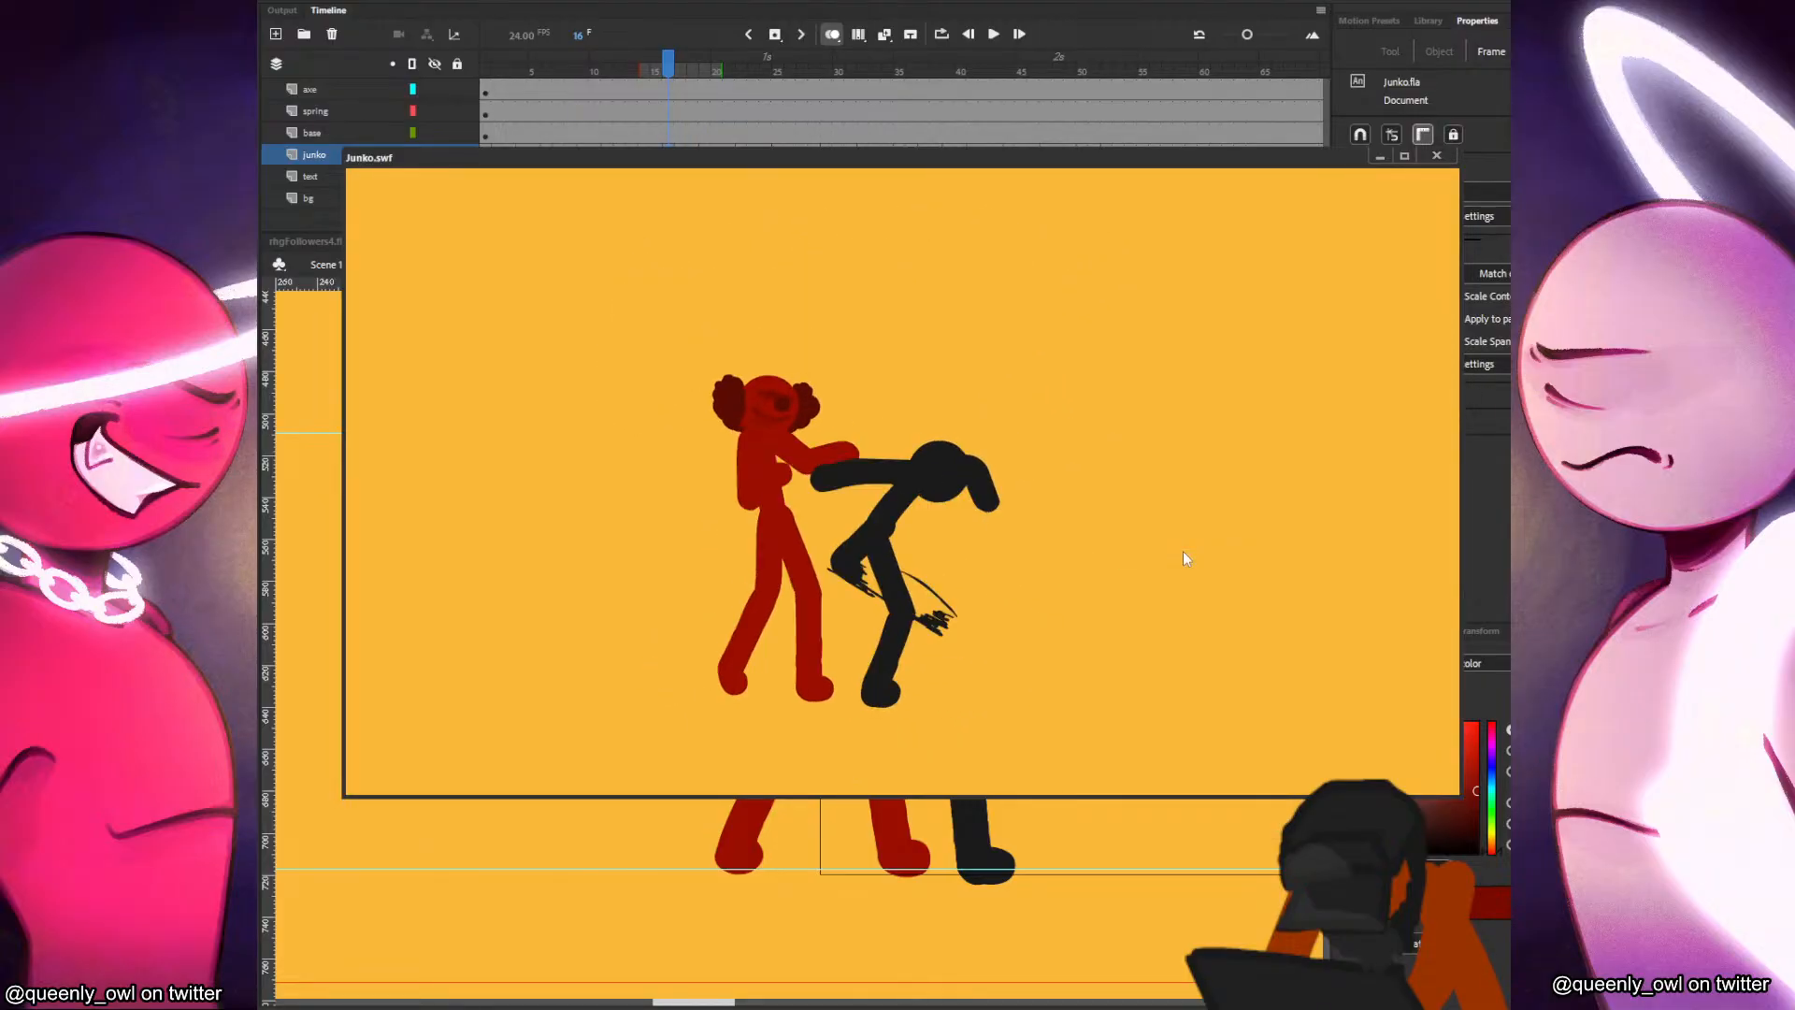
right_click(1185, 475)
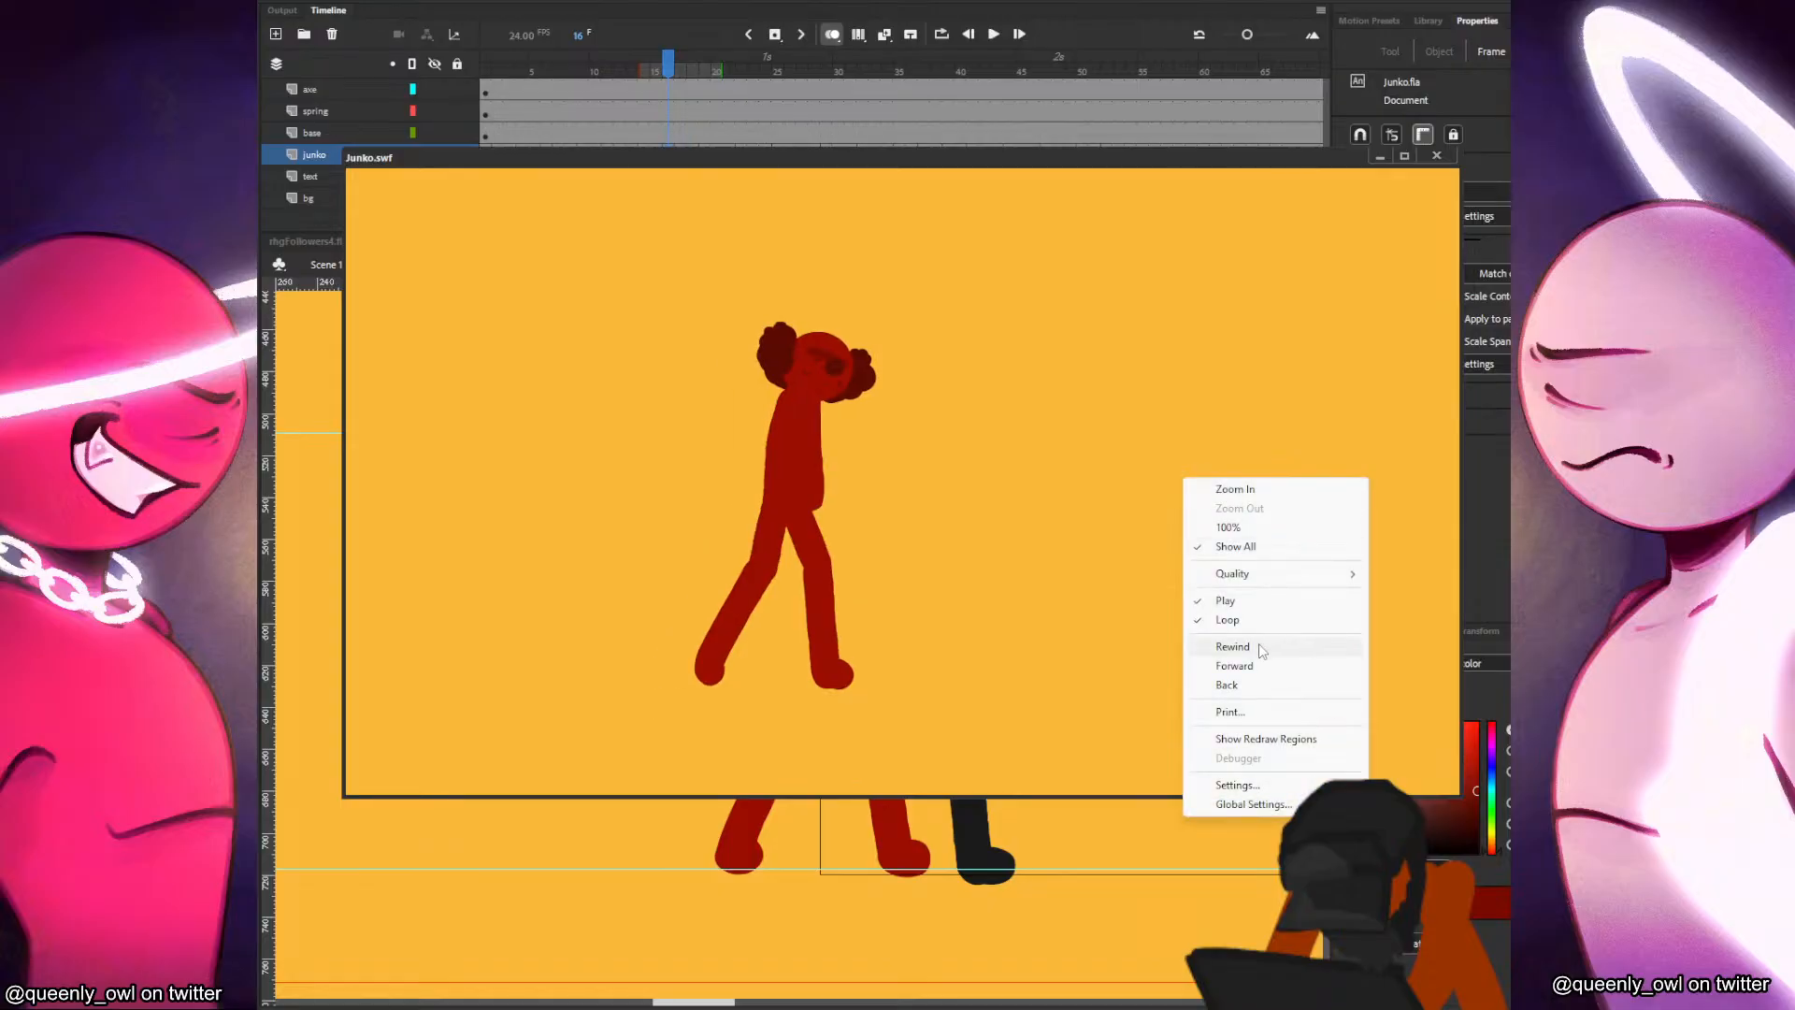
left_click(1255, 608)
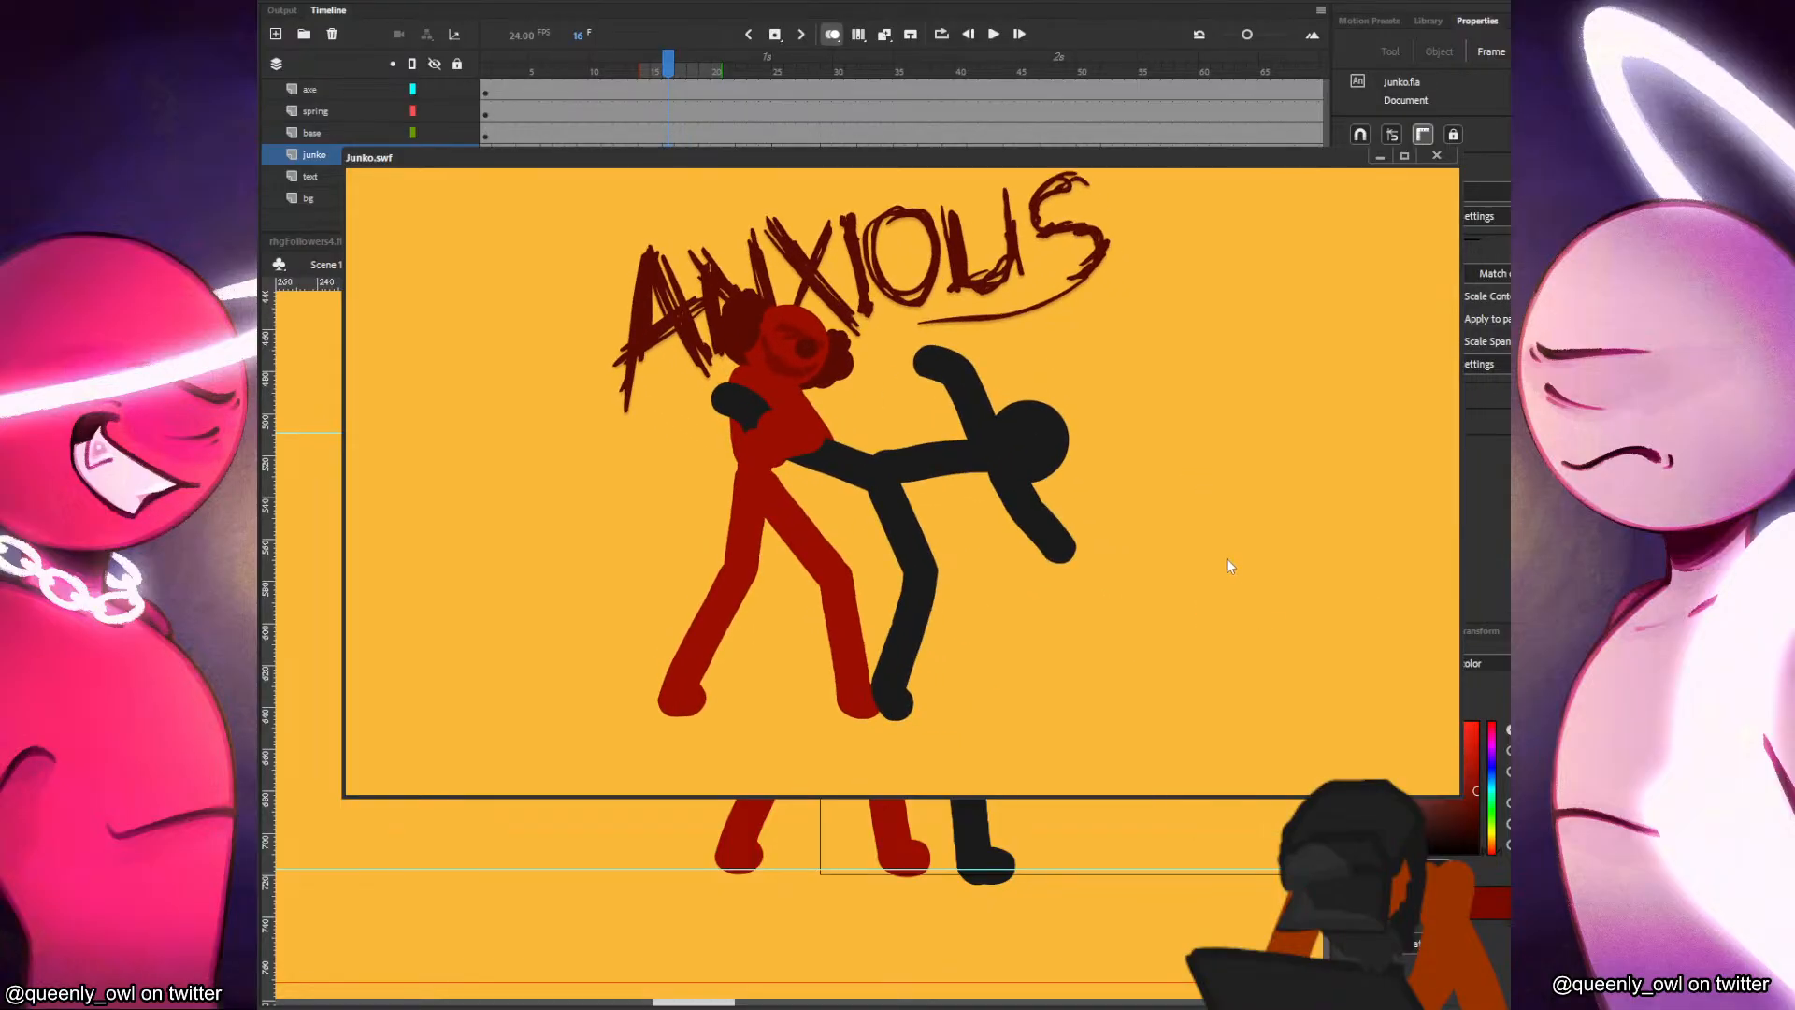
right_click(1166, 437)
left_click(1213, 604)
right_click(1164, 437)
left_click(1208, 577)
right_click(1209, 499)
left_click(1268, 619)
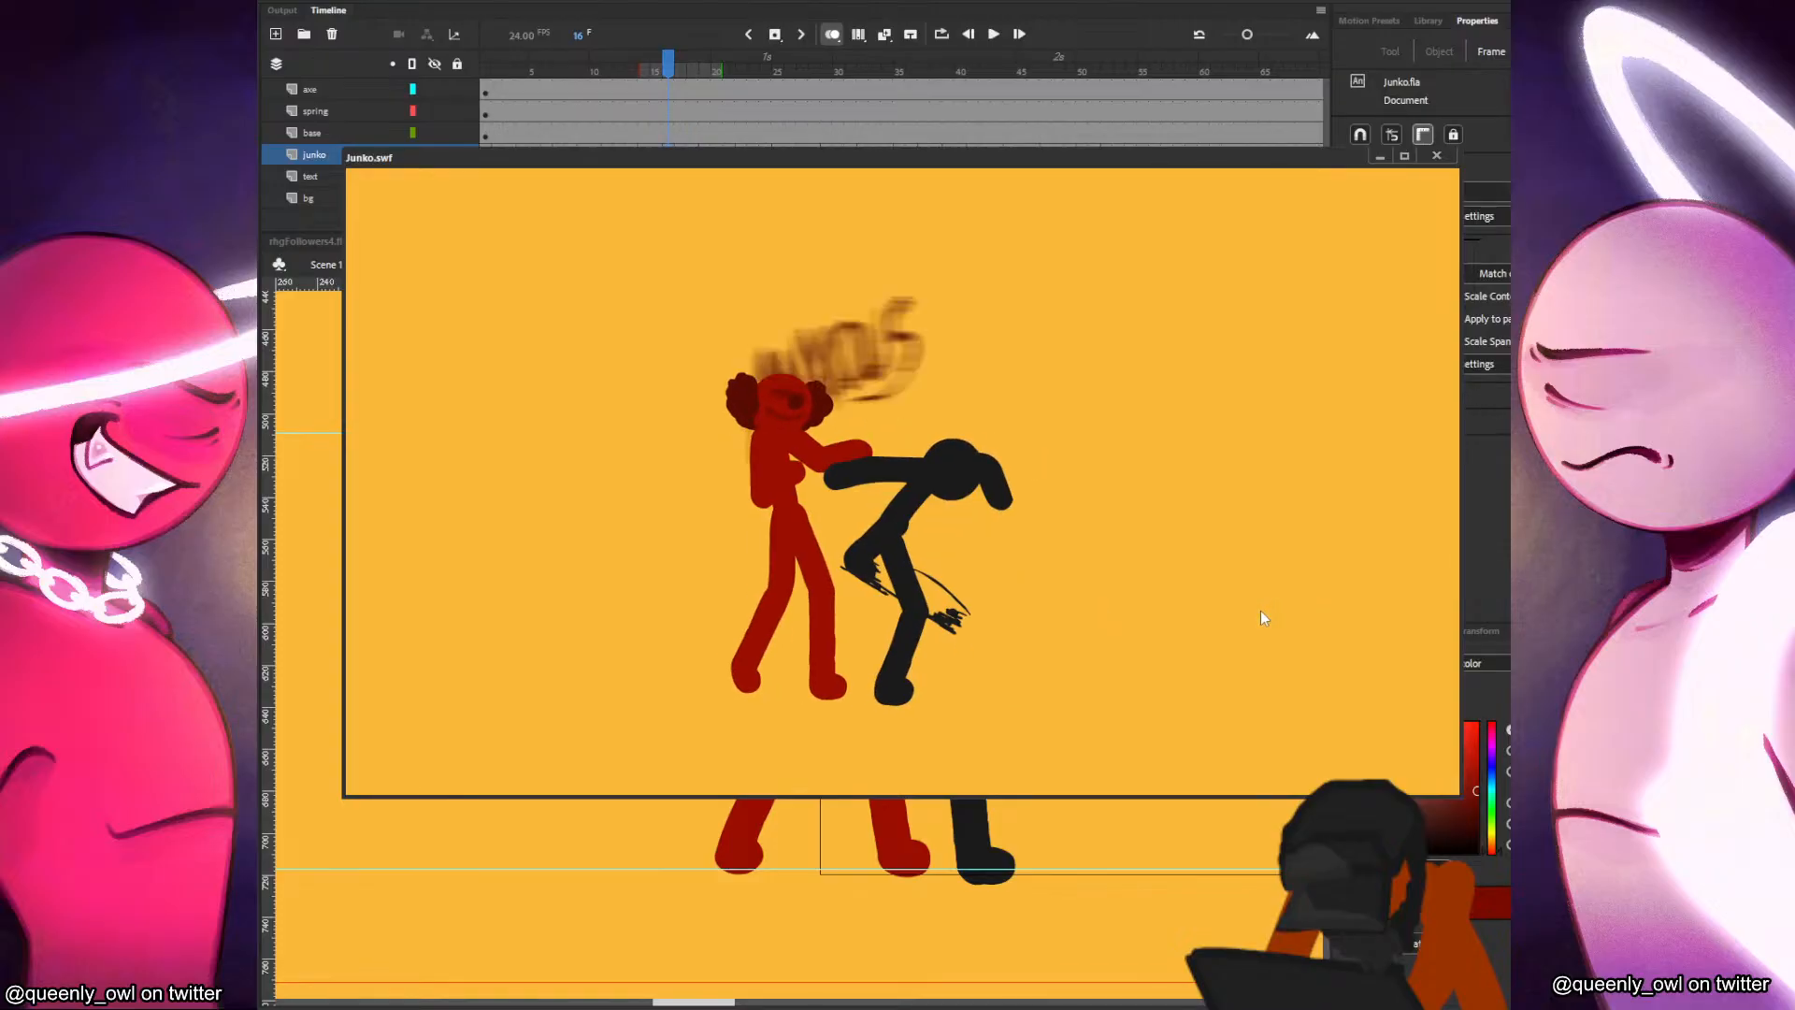
left_click(1436, 155)
Unlock the baddy layer, copy the black figure's head from frame 48 and paste it into a new blank keyframe at frame 49.
left_click(1009, 176)
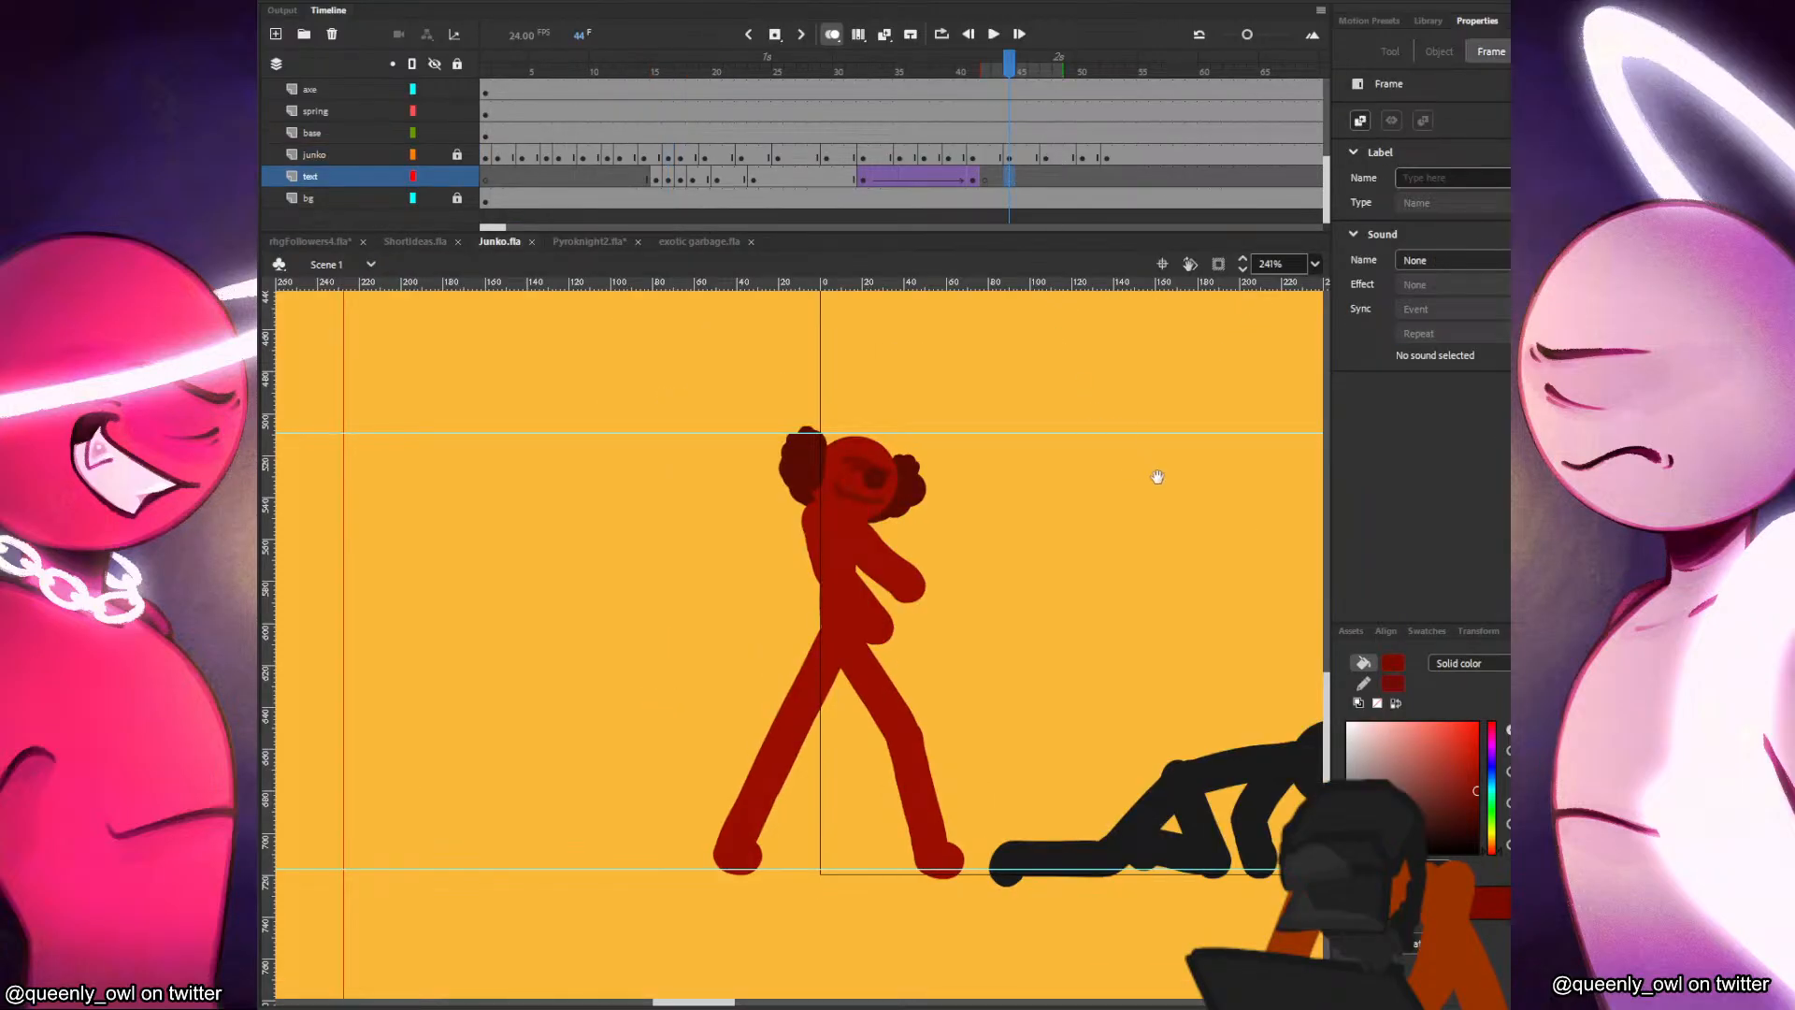
scroll(922, 458, "down", 3)
left_click(1087, 176)
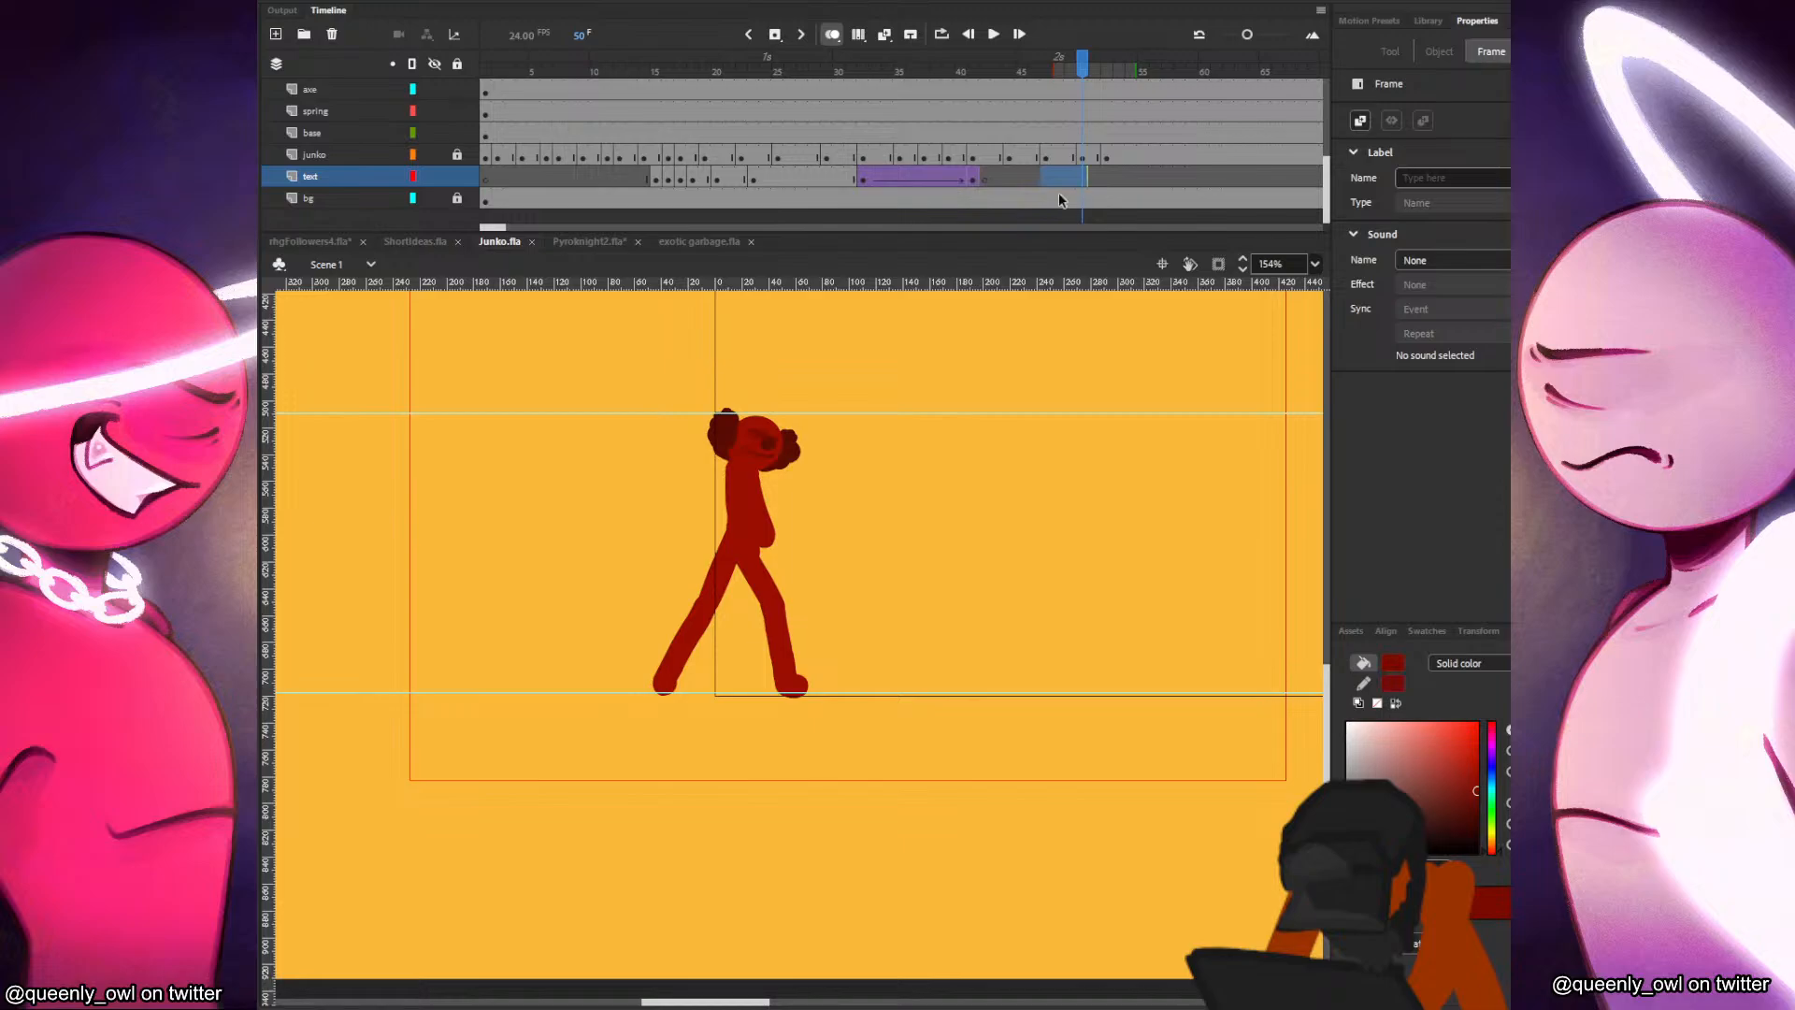
scroll(1052, 149, "up", 4)
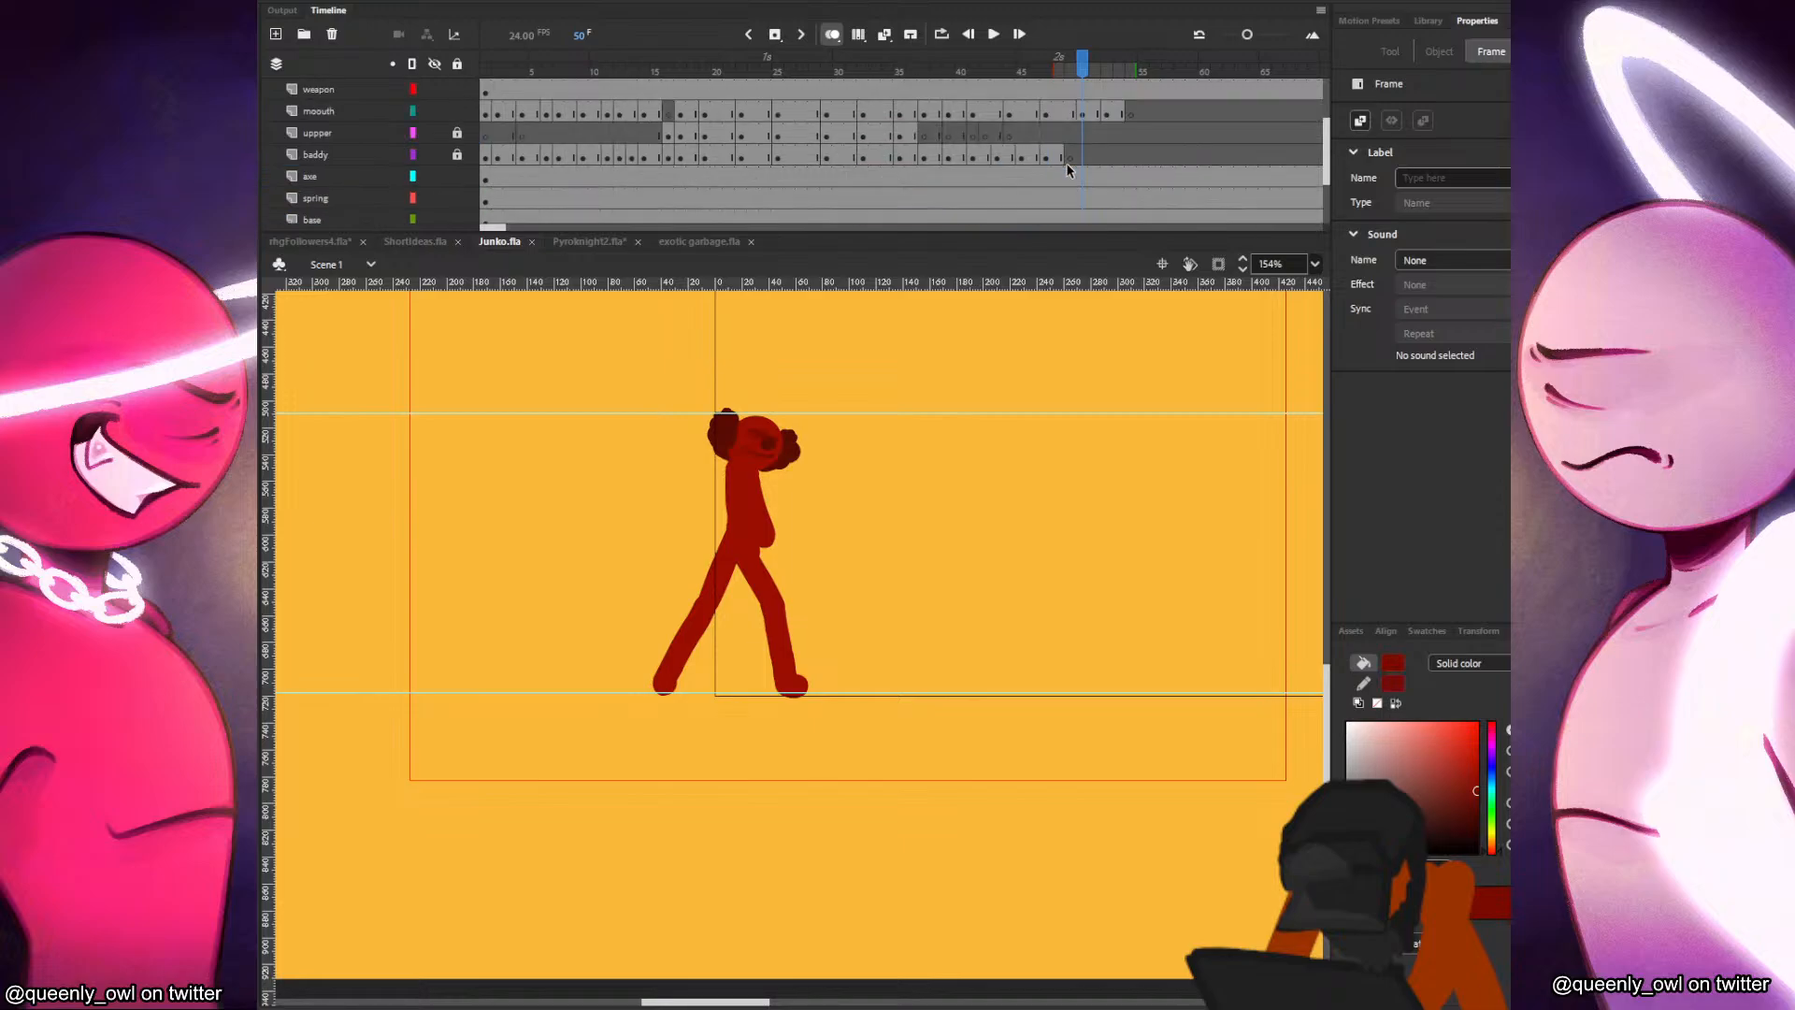
left_click(1045, 111)
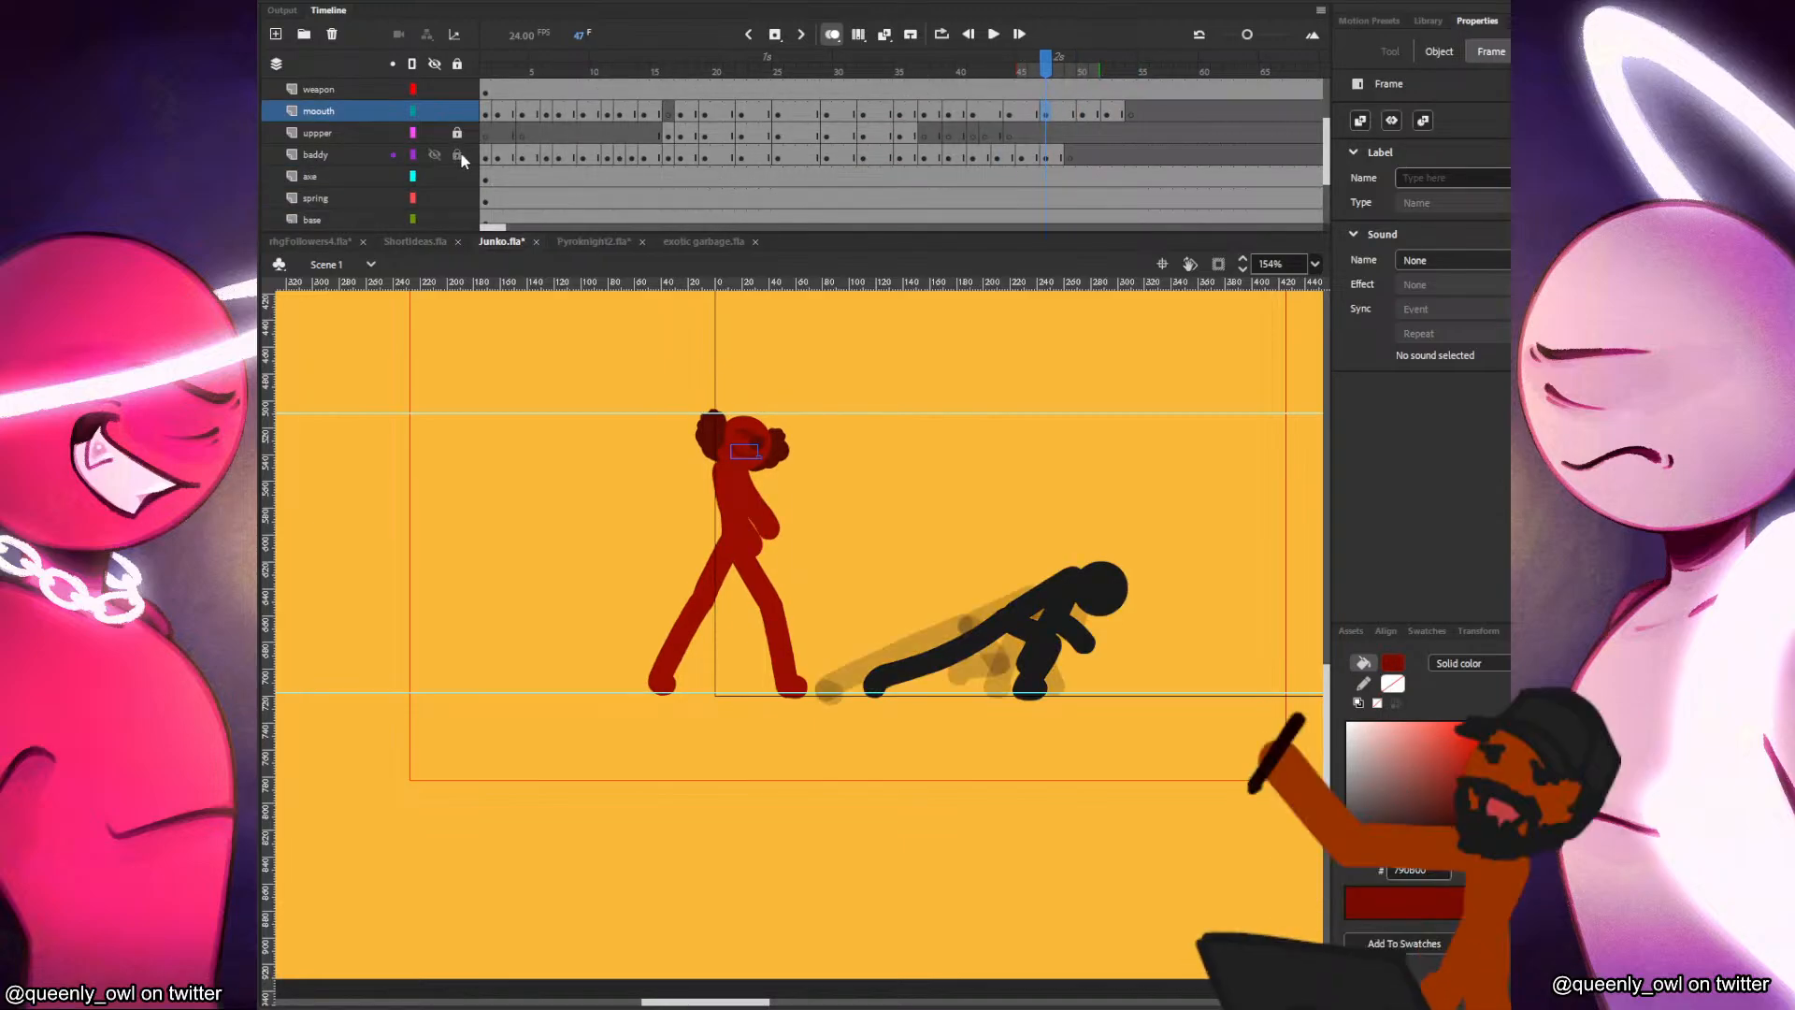
left_click(1057, 153)
left_click(1135, 582)
left_click(1127, 581)
left_click_drag(994, 157, 1045, 140)
left_click(1059, 155)
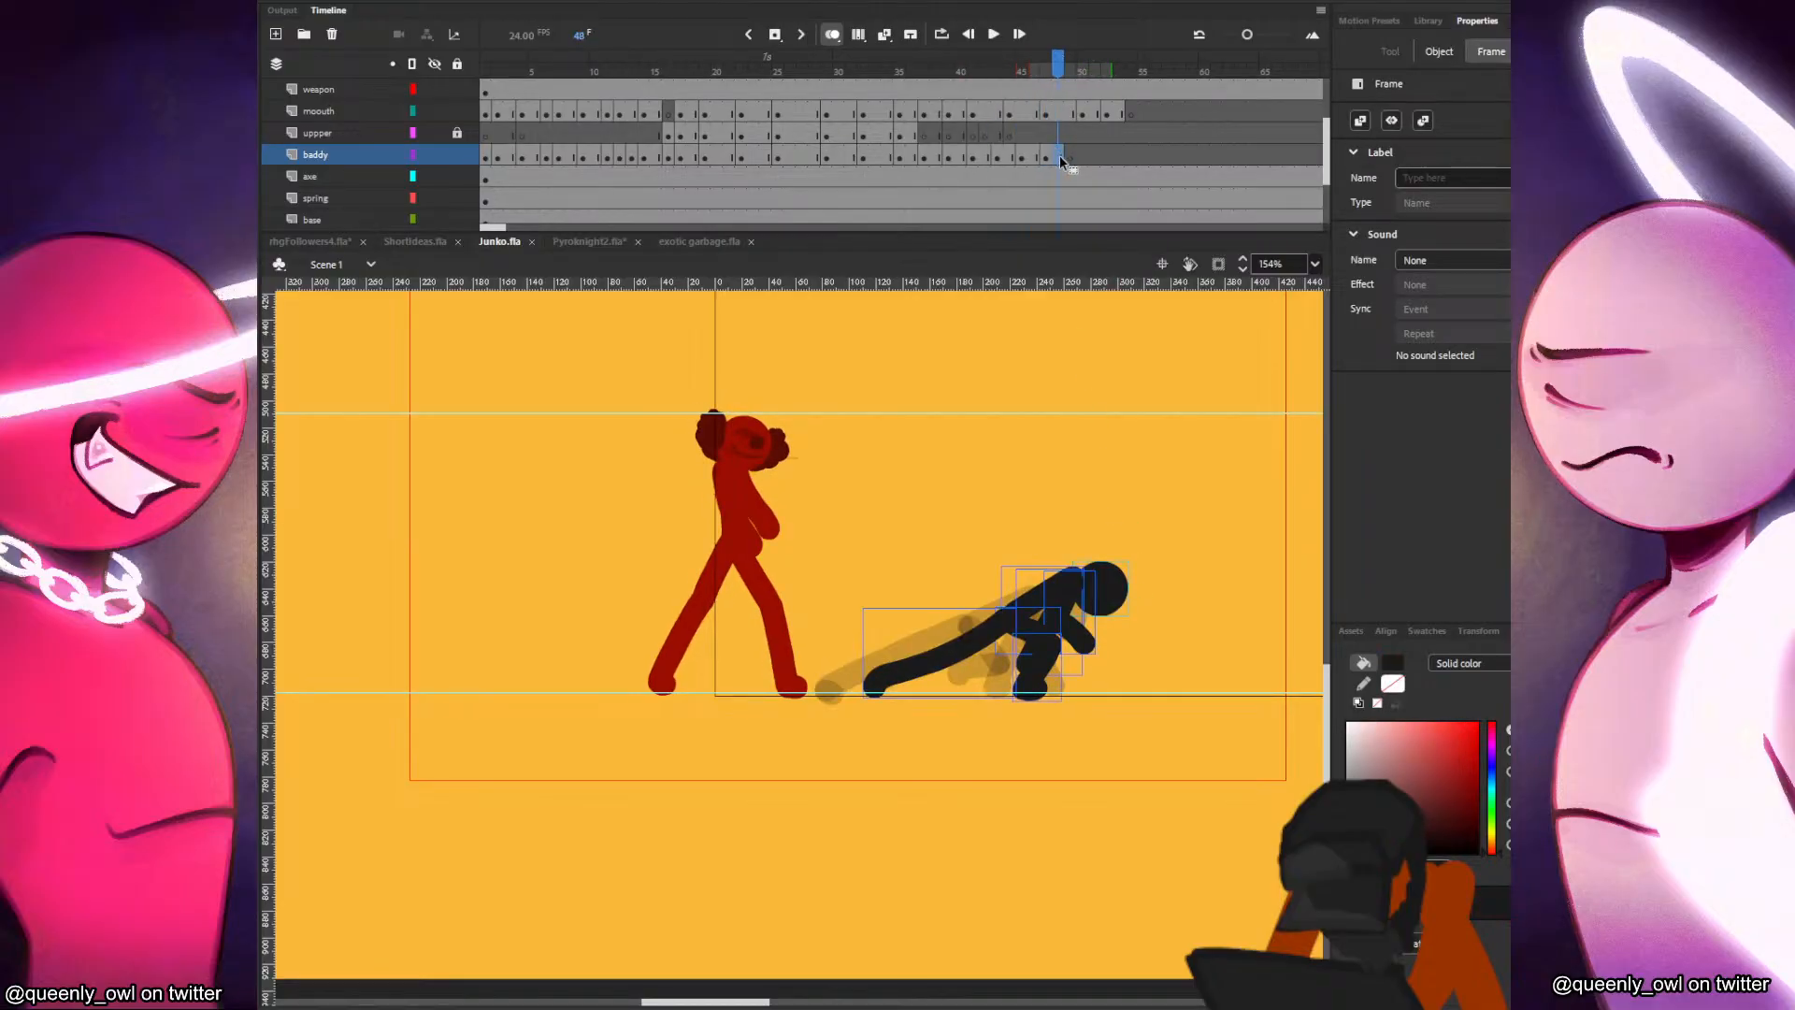
left_click(1070, 159)
key("F7")
key("ctrl+v")
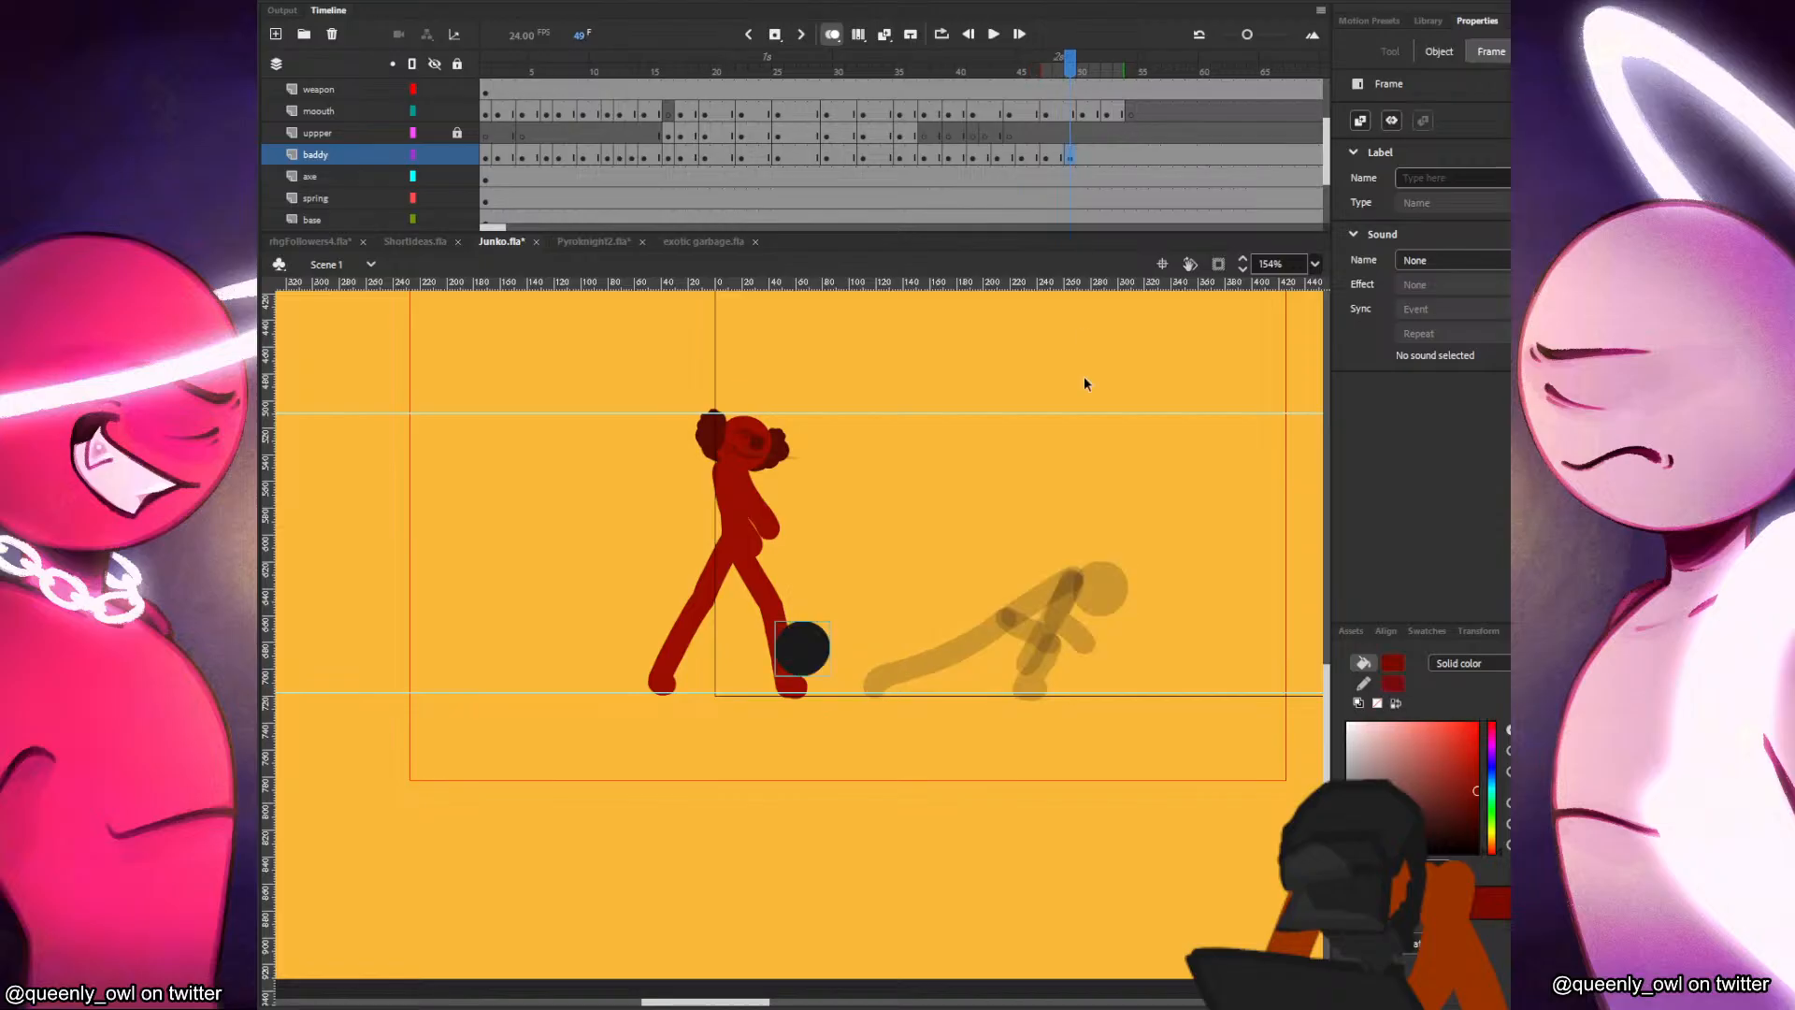
Extend the onion skin range back to frame 44 and move the pasted head above and ahead of the previous pose's head.
left_click_drag(1036, 69, 1010, 69)
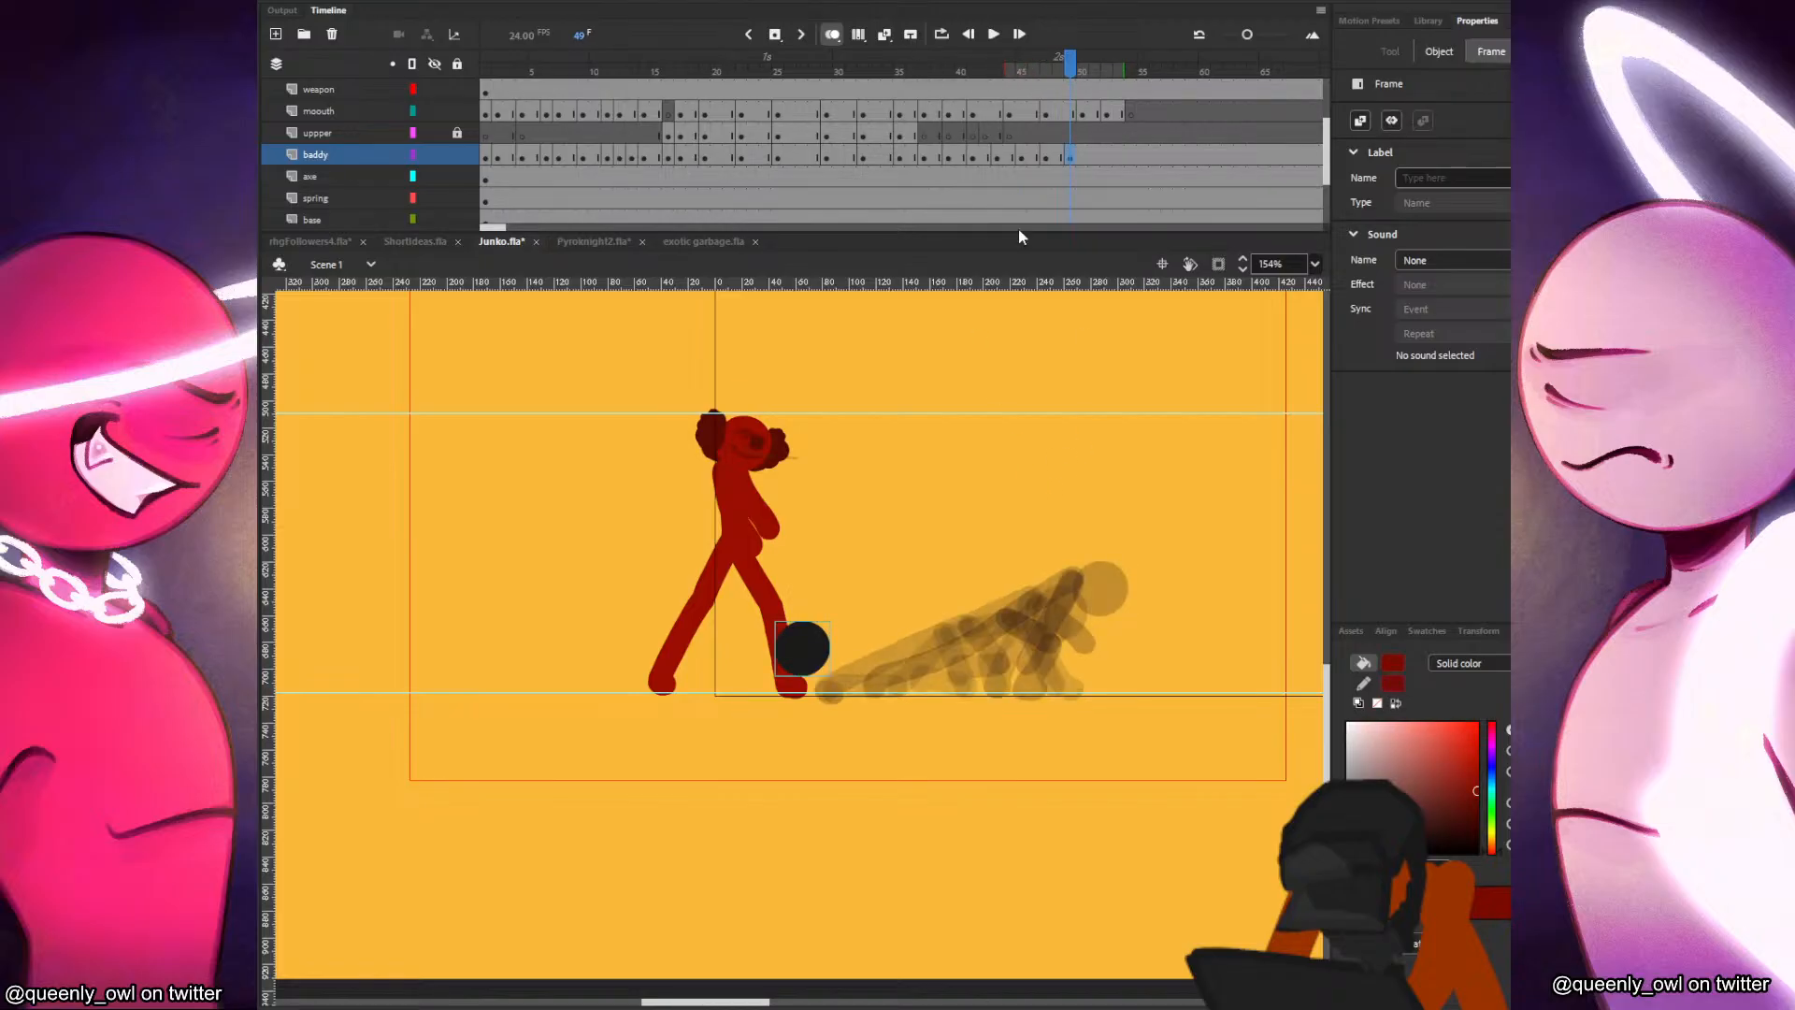
left_click(814, 645)
left_click_drag(826, 642, 1167, 540)
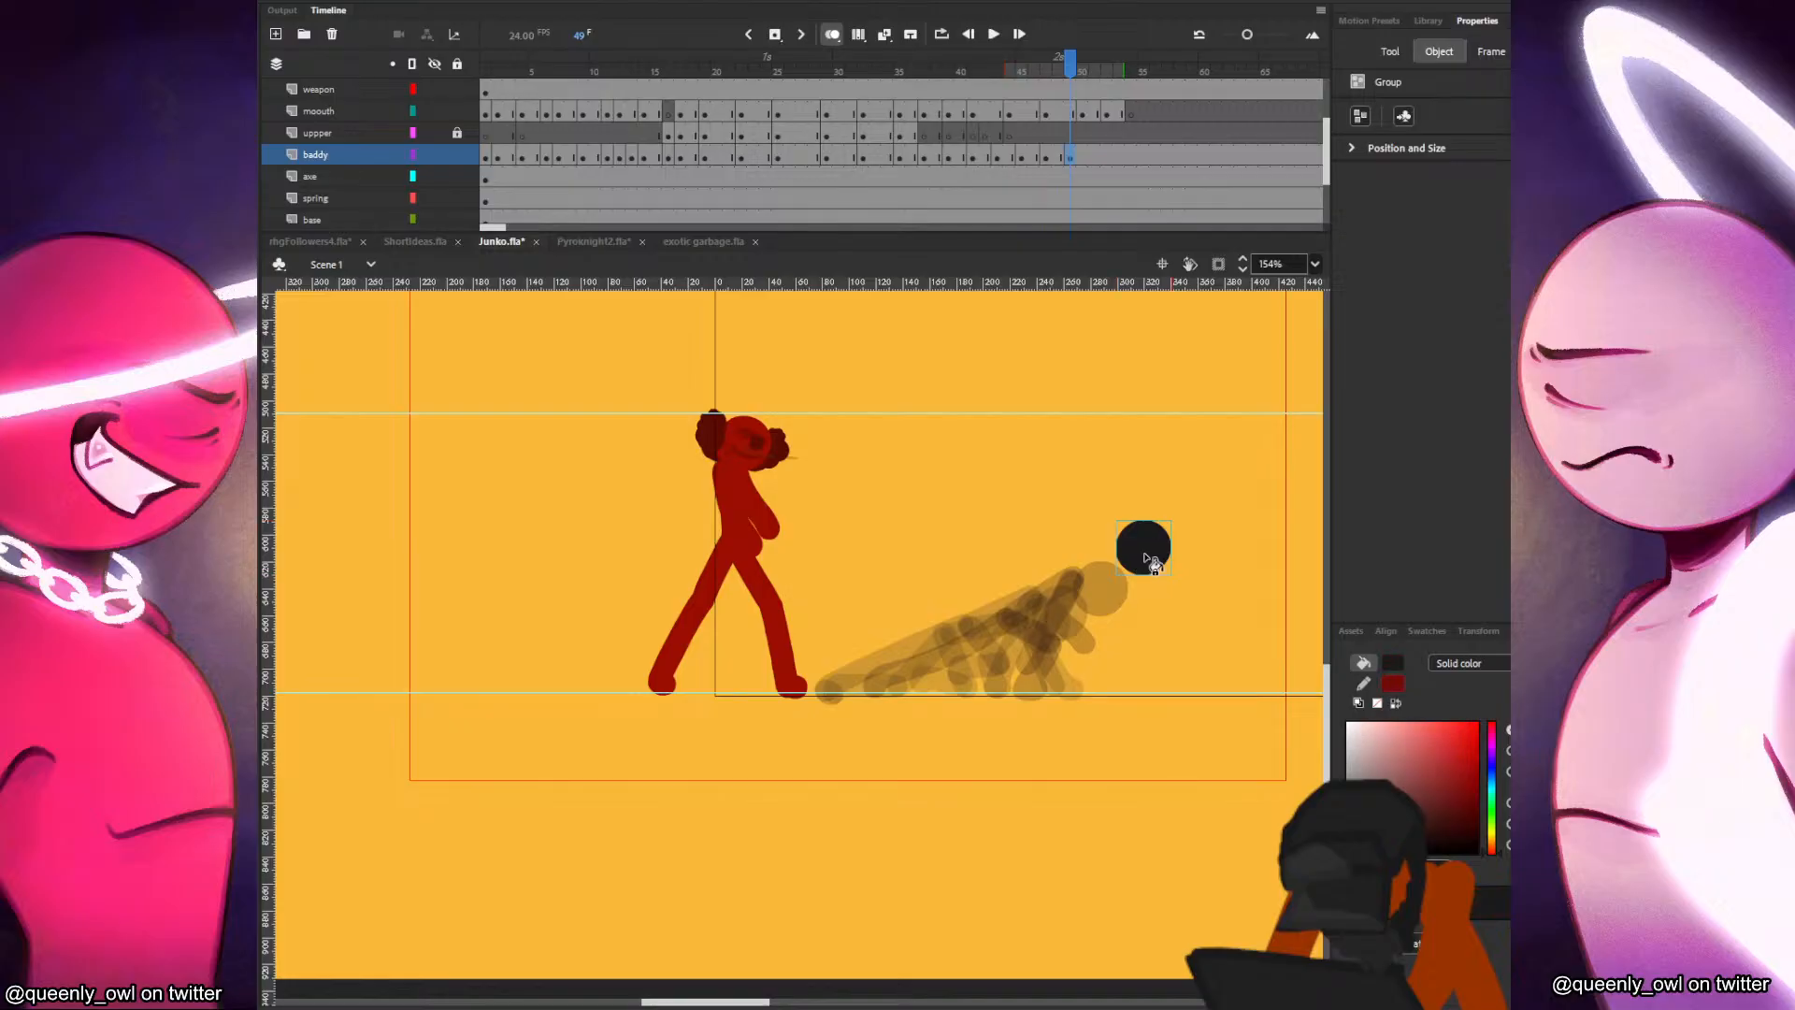
scroll(1136, 566, "up", 2)
key("n")
mouse_move(1127, 566)
left_mouse_down()
mouse_move(918, 569)
mouse_move(1083, 597)
left_mouse_up()
key("b")
key("ctrl+z")
Set the brush size to 17 and paint the black figure's torso and bent supporting leg below the head at frame 49.
left_click(1352, 323)
key("comma")
key("comma")
key("comma")
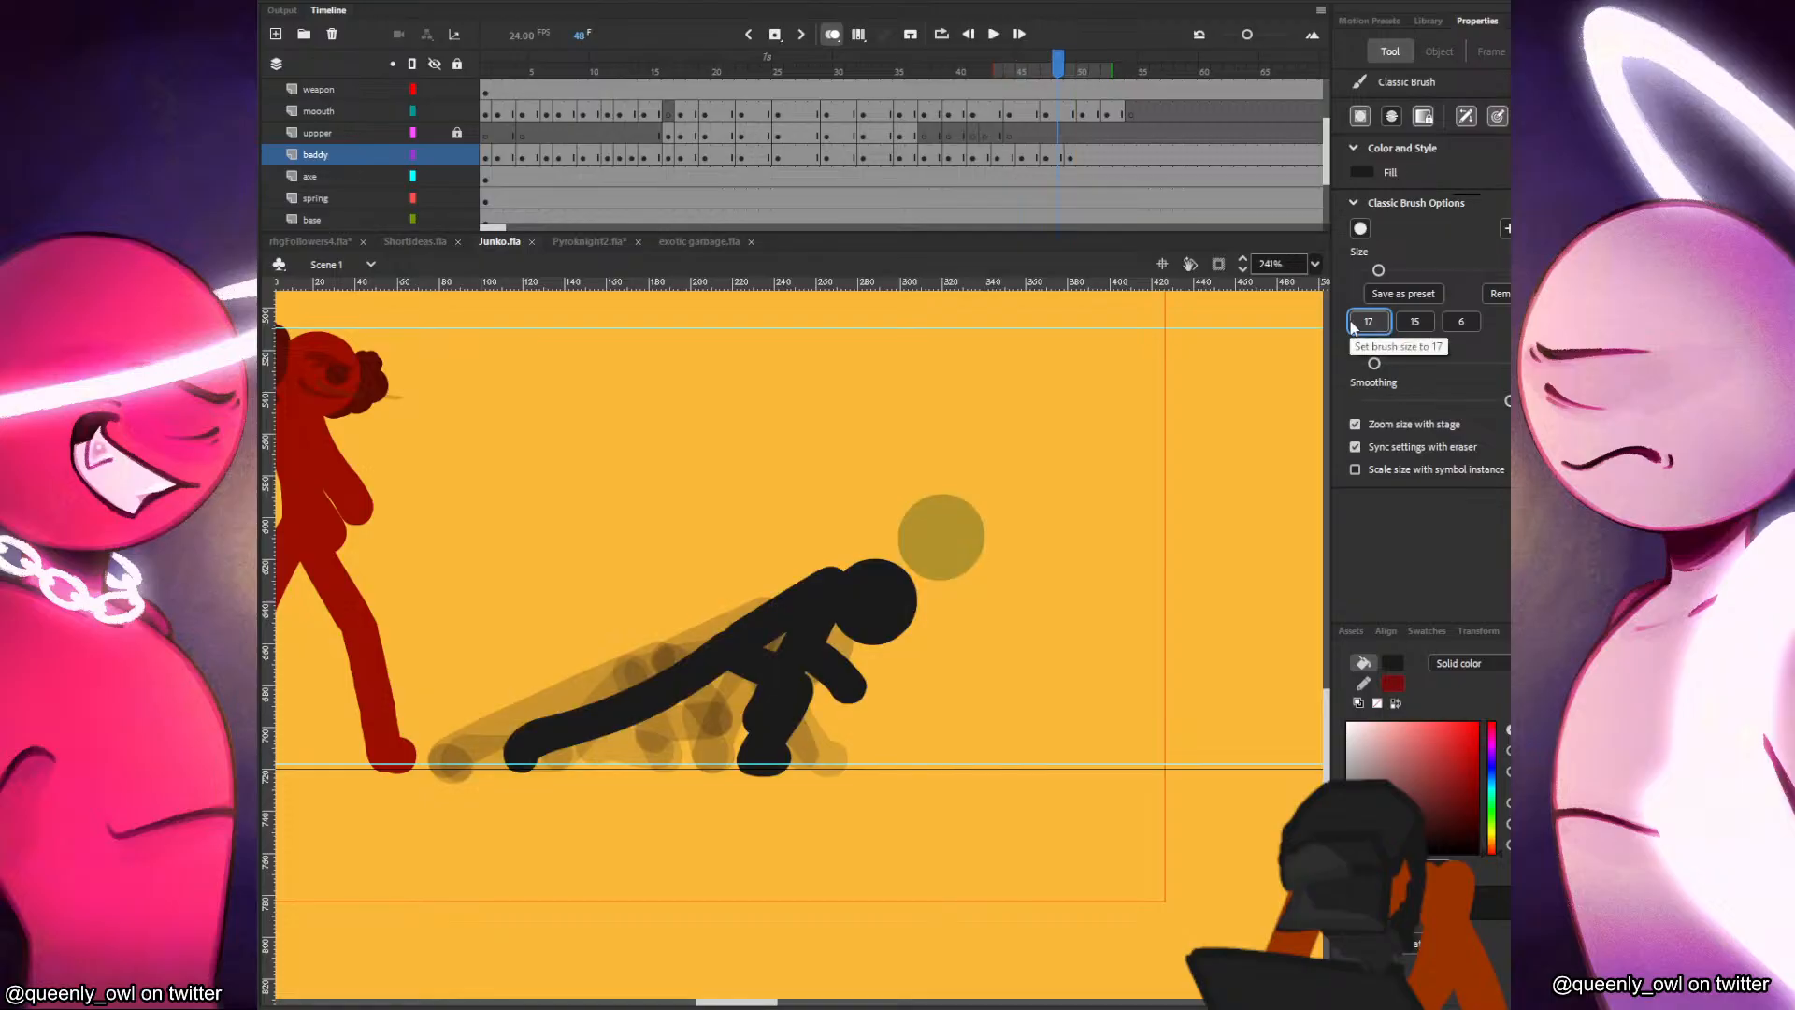
key("period")
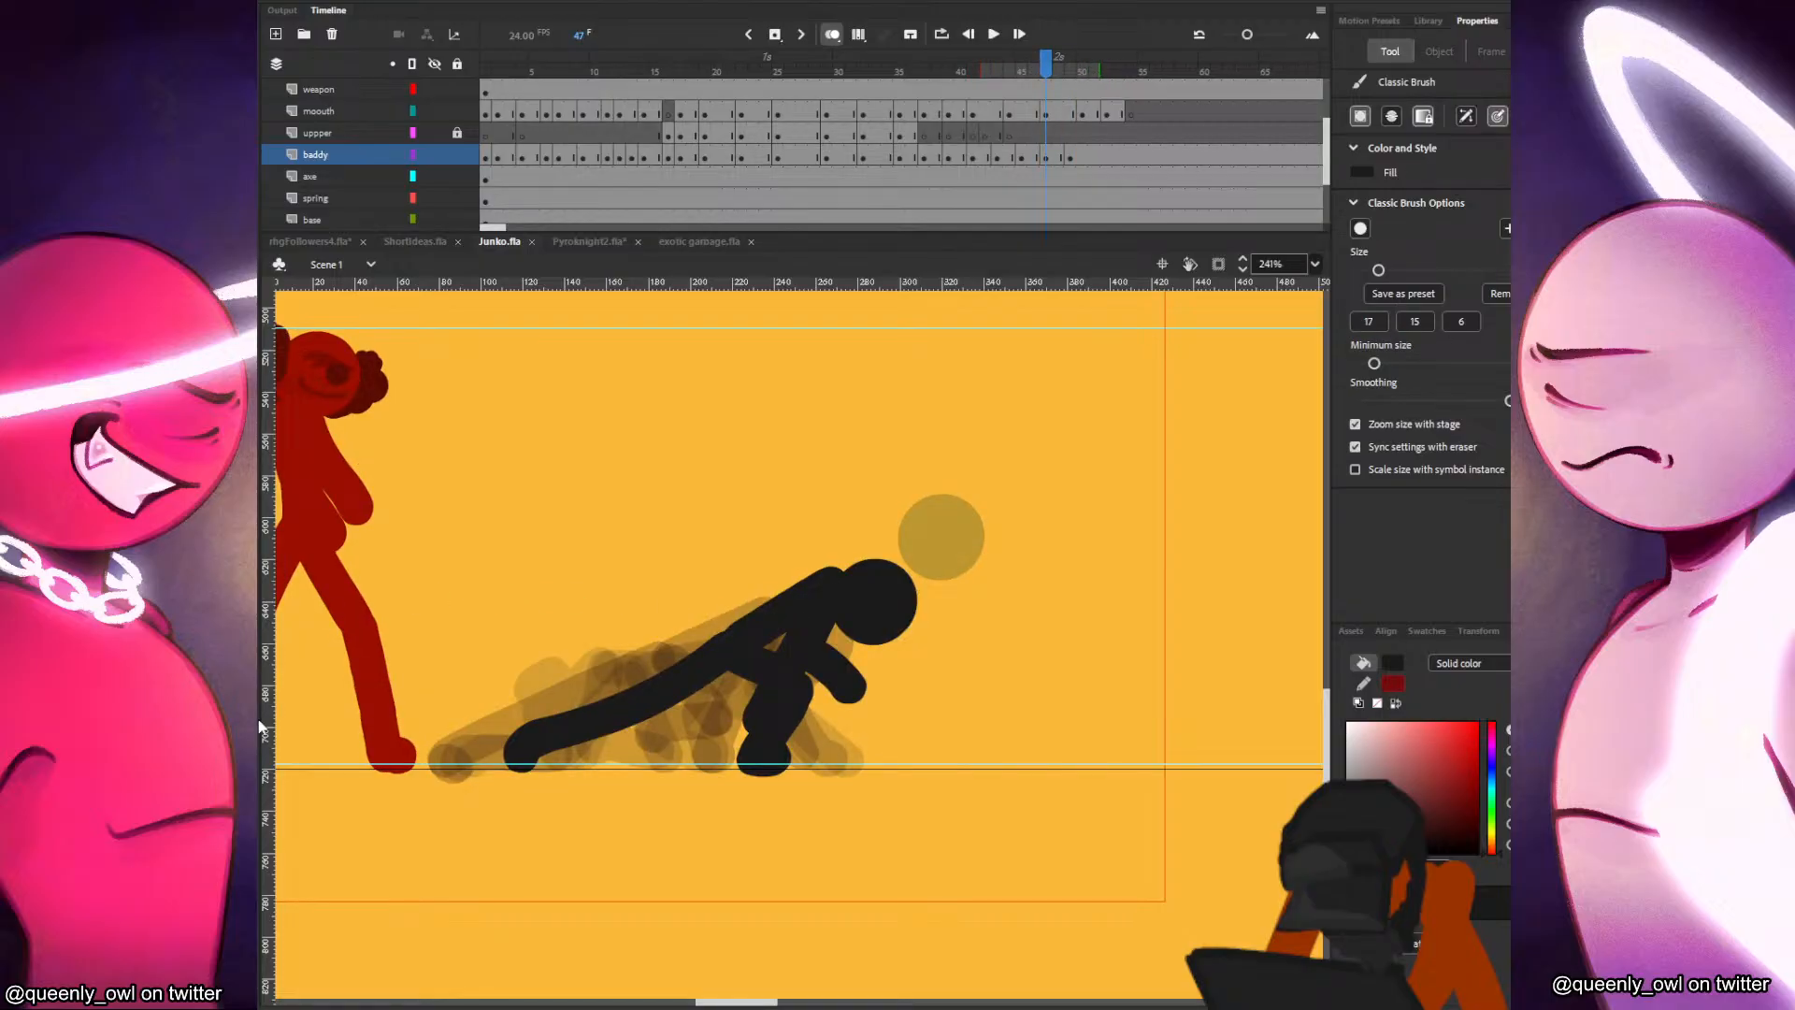
key("comma")
key("period")
key("period")
key("period")
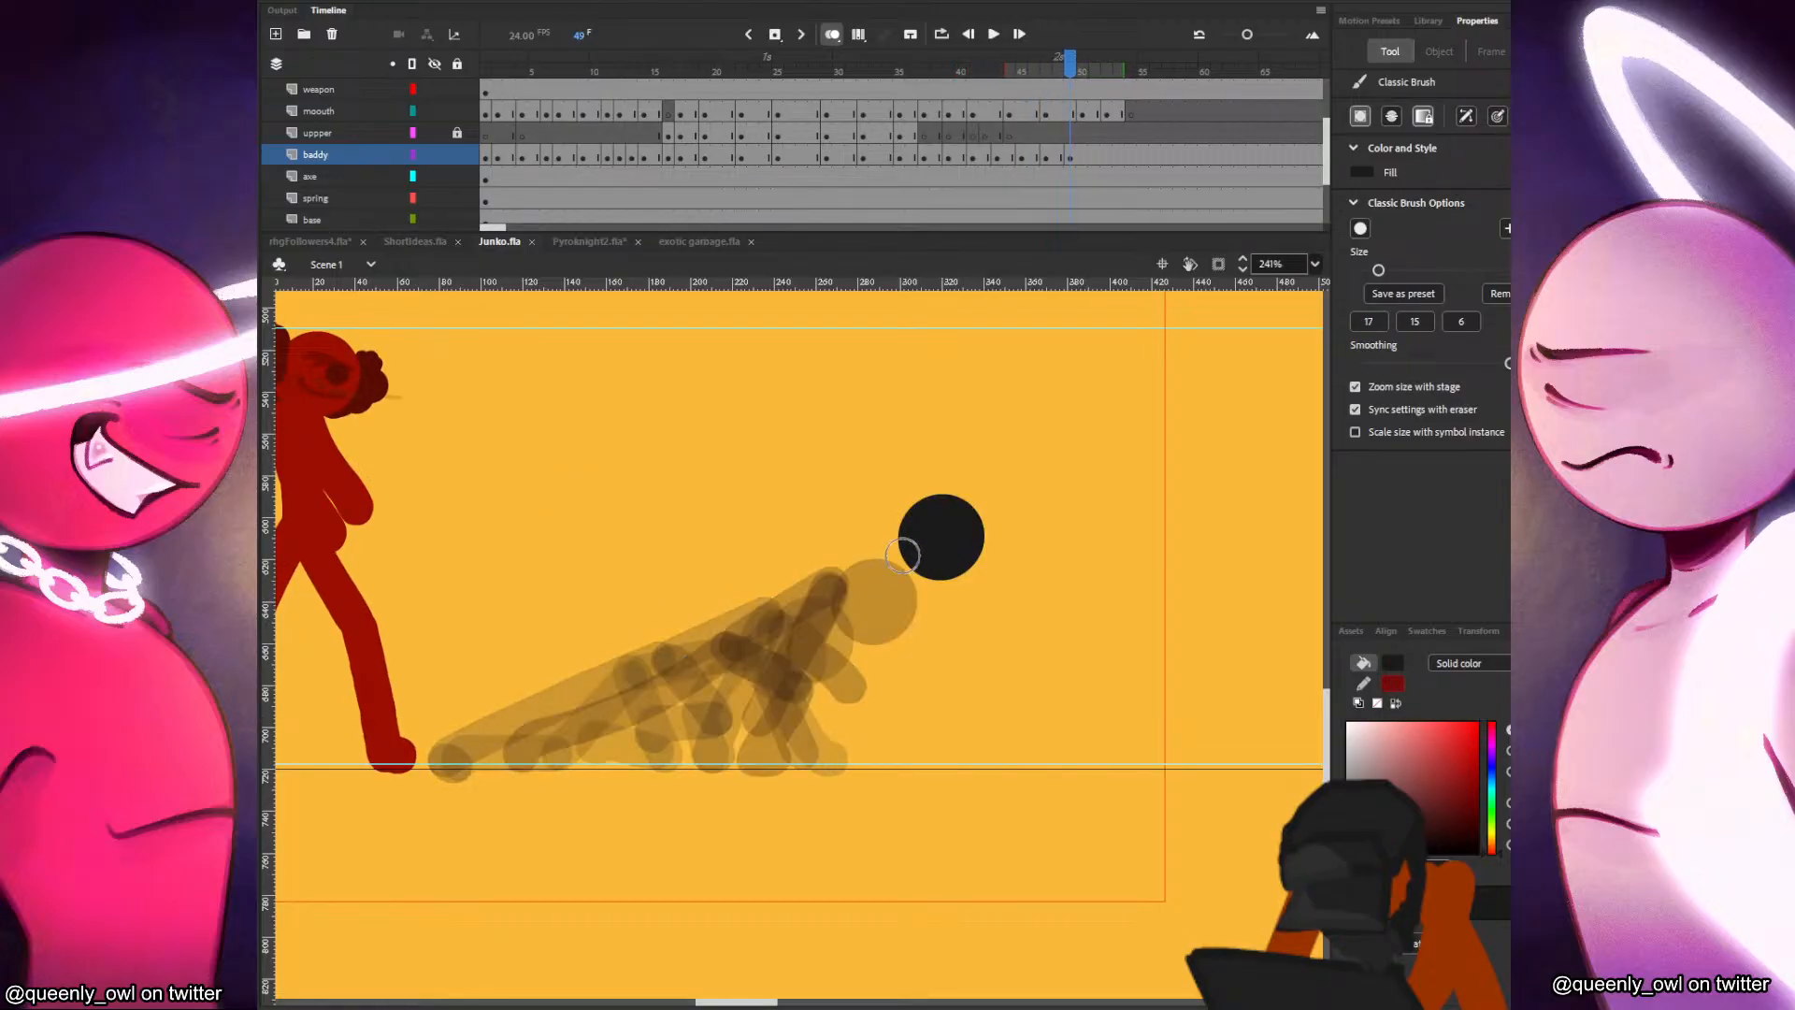
mouse_move(817, 629)
left_mouse_down()
mouse_move(908, 547)
mouse_move(823, 615)
mouse_move(827, 693)
left_mouse_up()
key("ctrl+z")
mouse_move(829, 619)
left_mouse_down()
mouse_move(850, 697)
mouse_move(770, 762)
left_mouse_up()
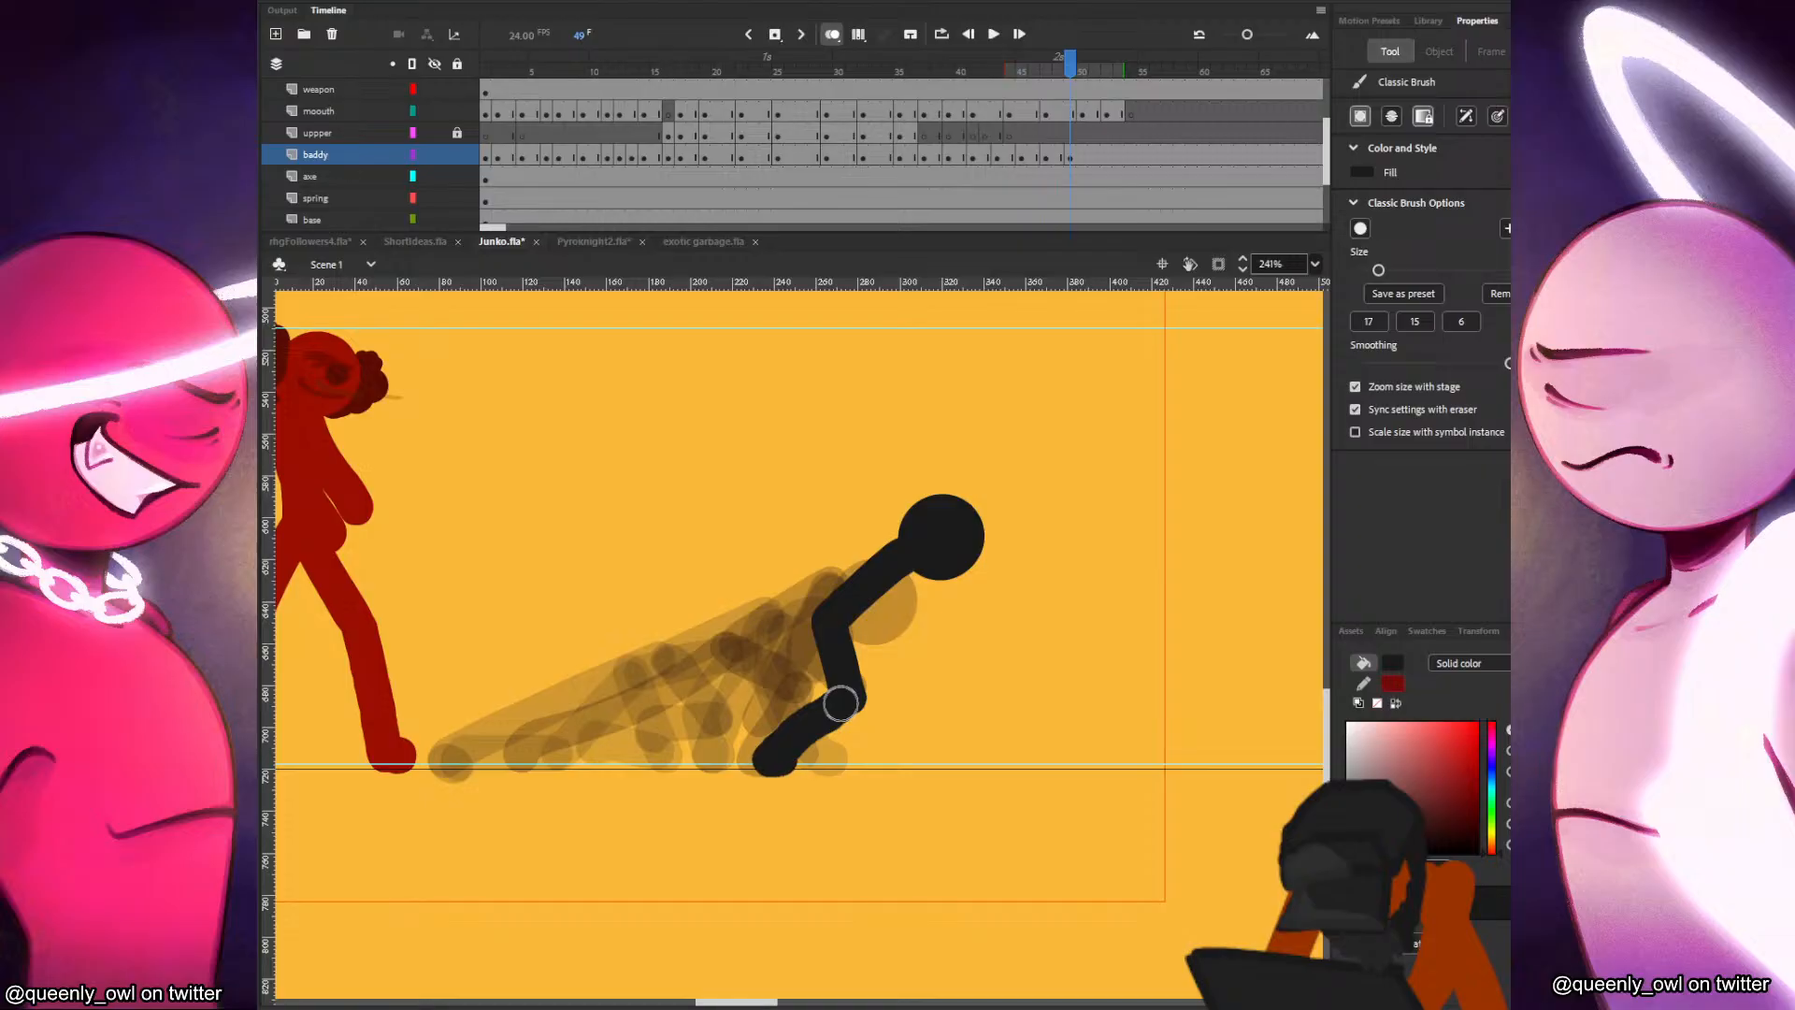
key("ctrl+z")
key("ctrl+z")
mouse_move(824, 623)
left_mouse_down()
mouse_move(834, 684)
mouse_move(759, 760)
left_mouse_up()
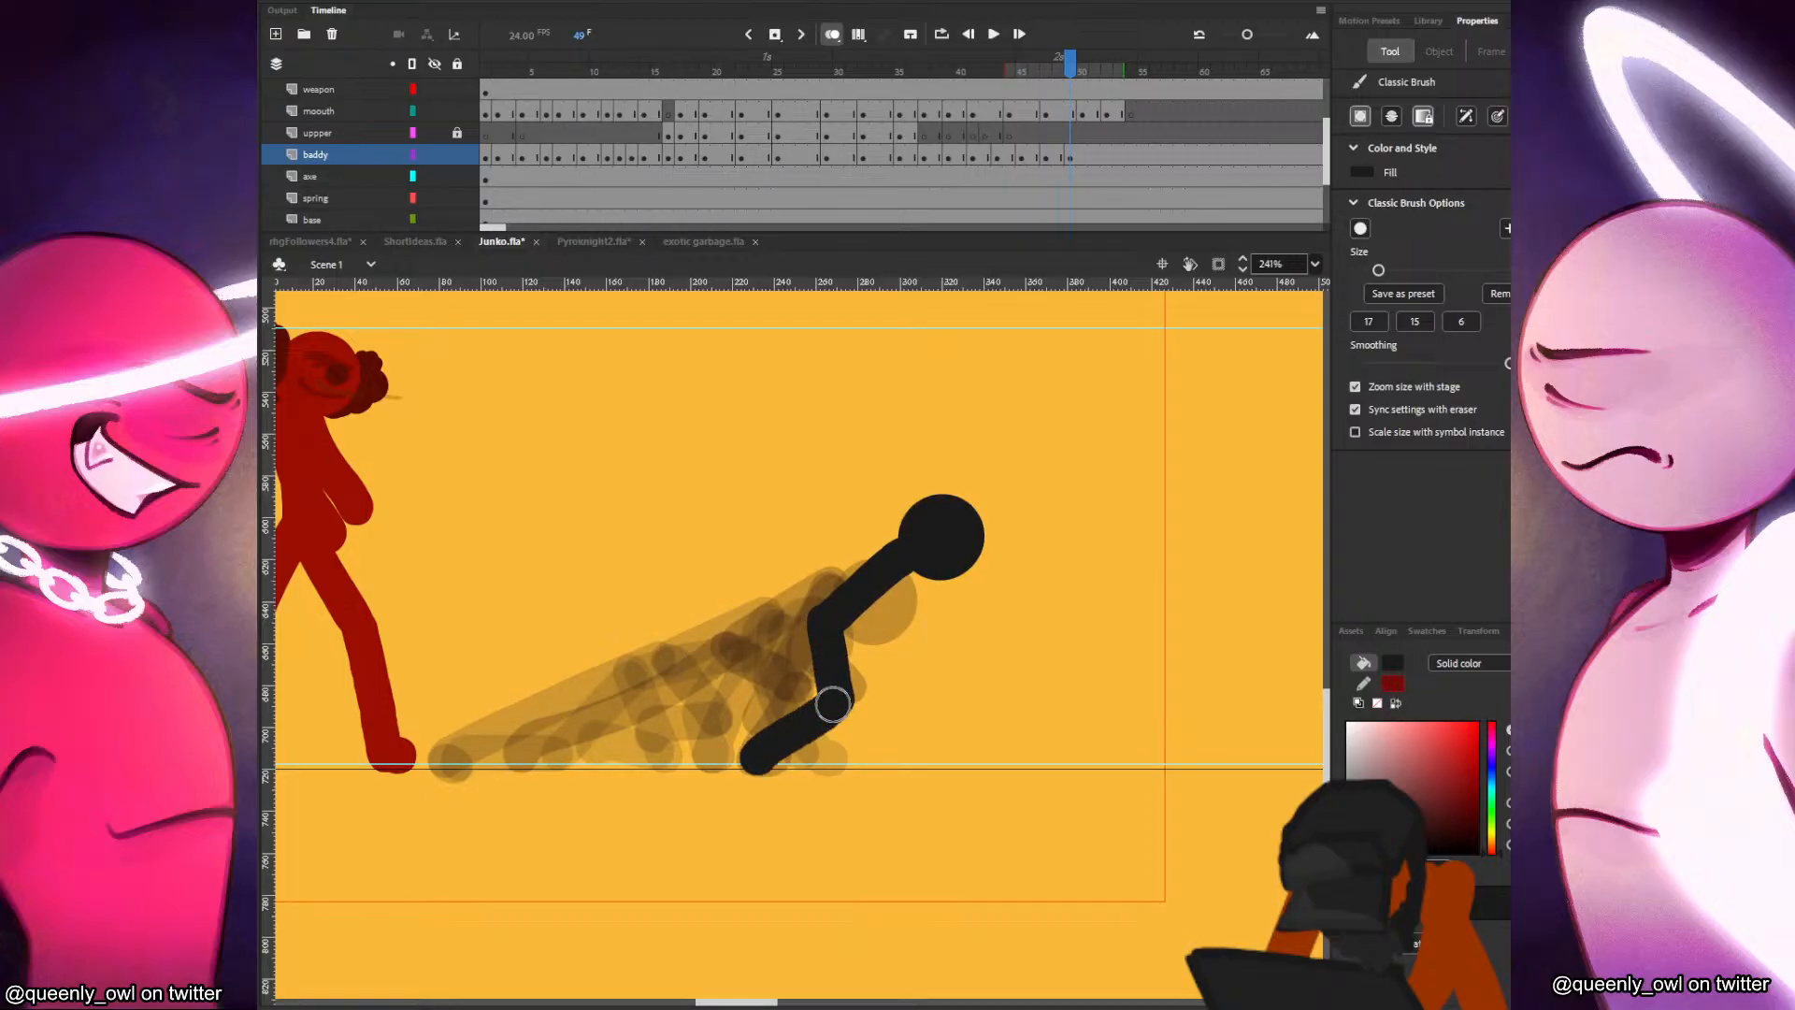
Redraw the supporting leg's shin and foot at frame 49, lining the foot up with its position in frame 48.
key("comma")
mouse_move(833, 704)
left_mouse_down()
mouse_move(778, 743)
mouse_move(849, 653)
mouse_move(828, 703)
mouse_move(755, 755)
left_mouse_up()
key("period")
key("ctrl+z")
key("ctrl+z")
left_click_drag(834, 703, 832, 709)
key("comma")
key("period")
key("ctrl+z")
left_click_drag(757, 757, 765, 760)
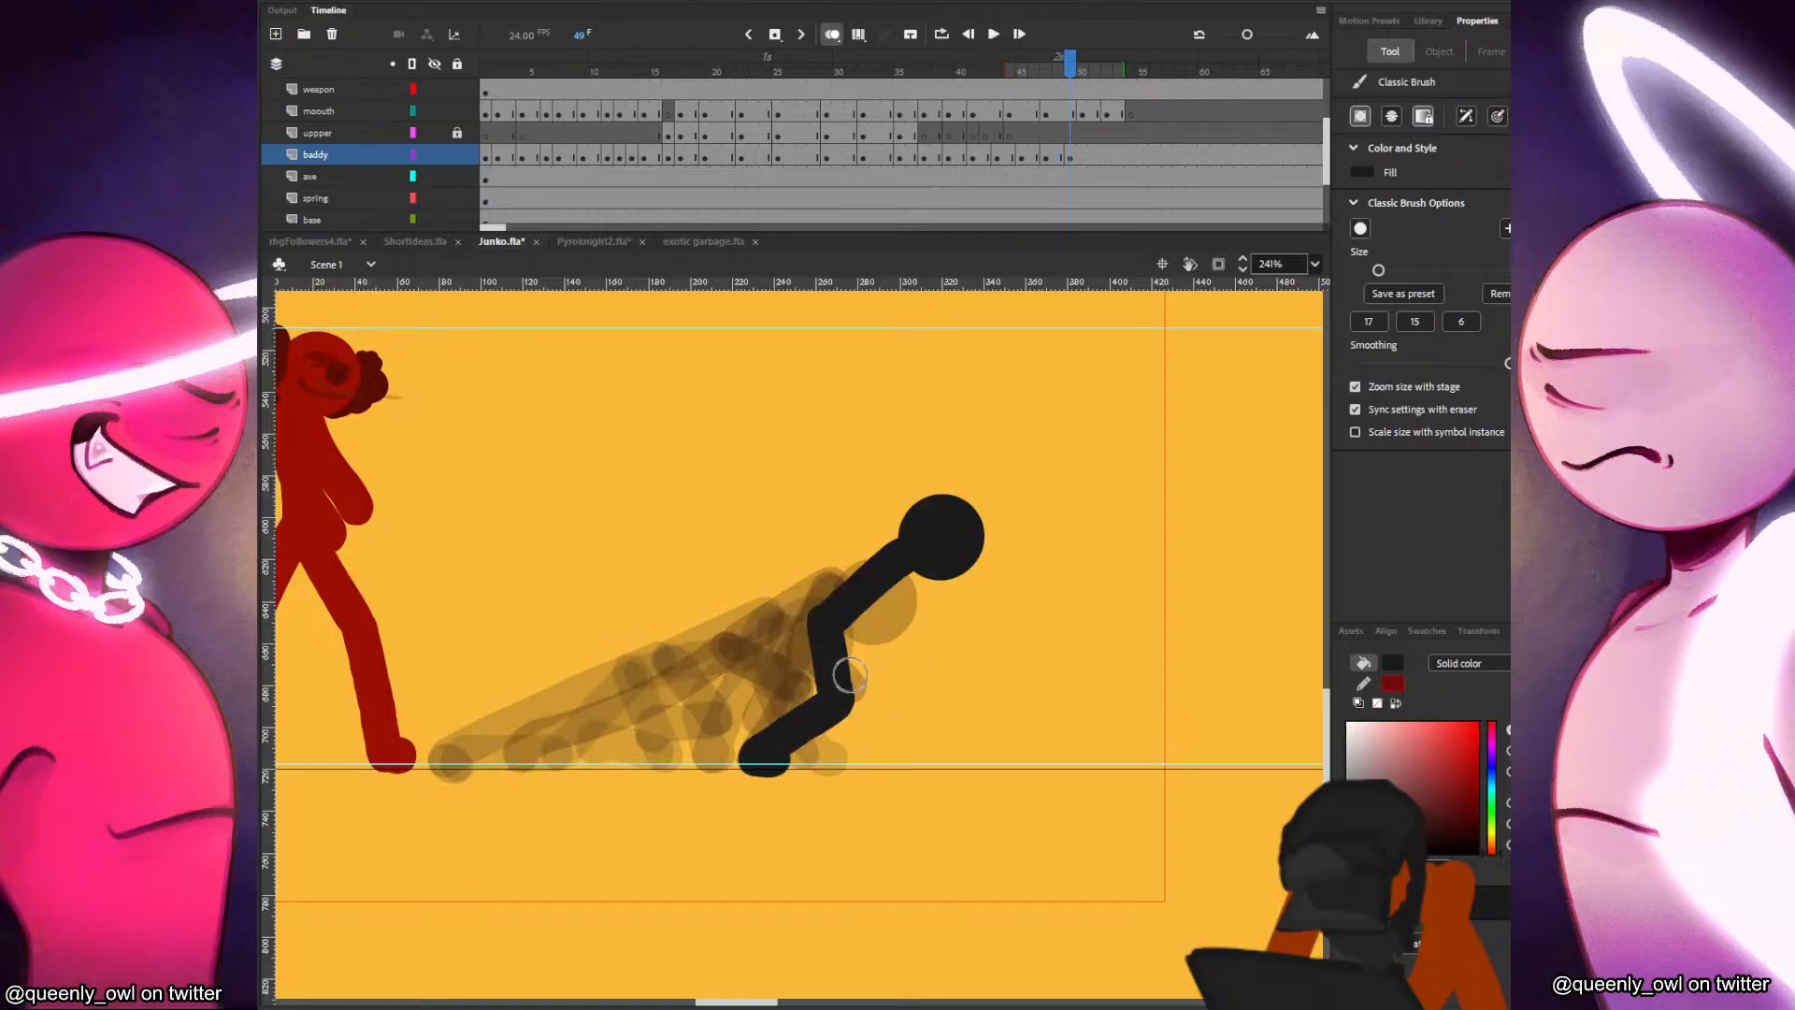
Brush in the black figure's trailing leg, bent back at the knee, at frame 49 and compare it with the preceding frames.
mouse_move(825, 606)
left_mouse_down()
mouse_move(810, 694)
mouse_move(728, 707)
left_mouse_up()
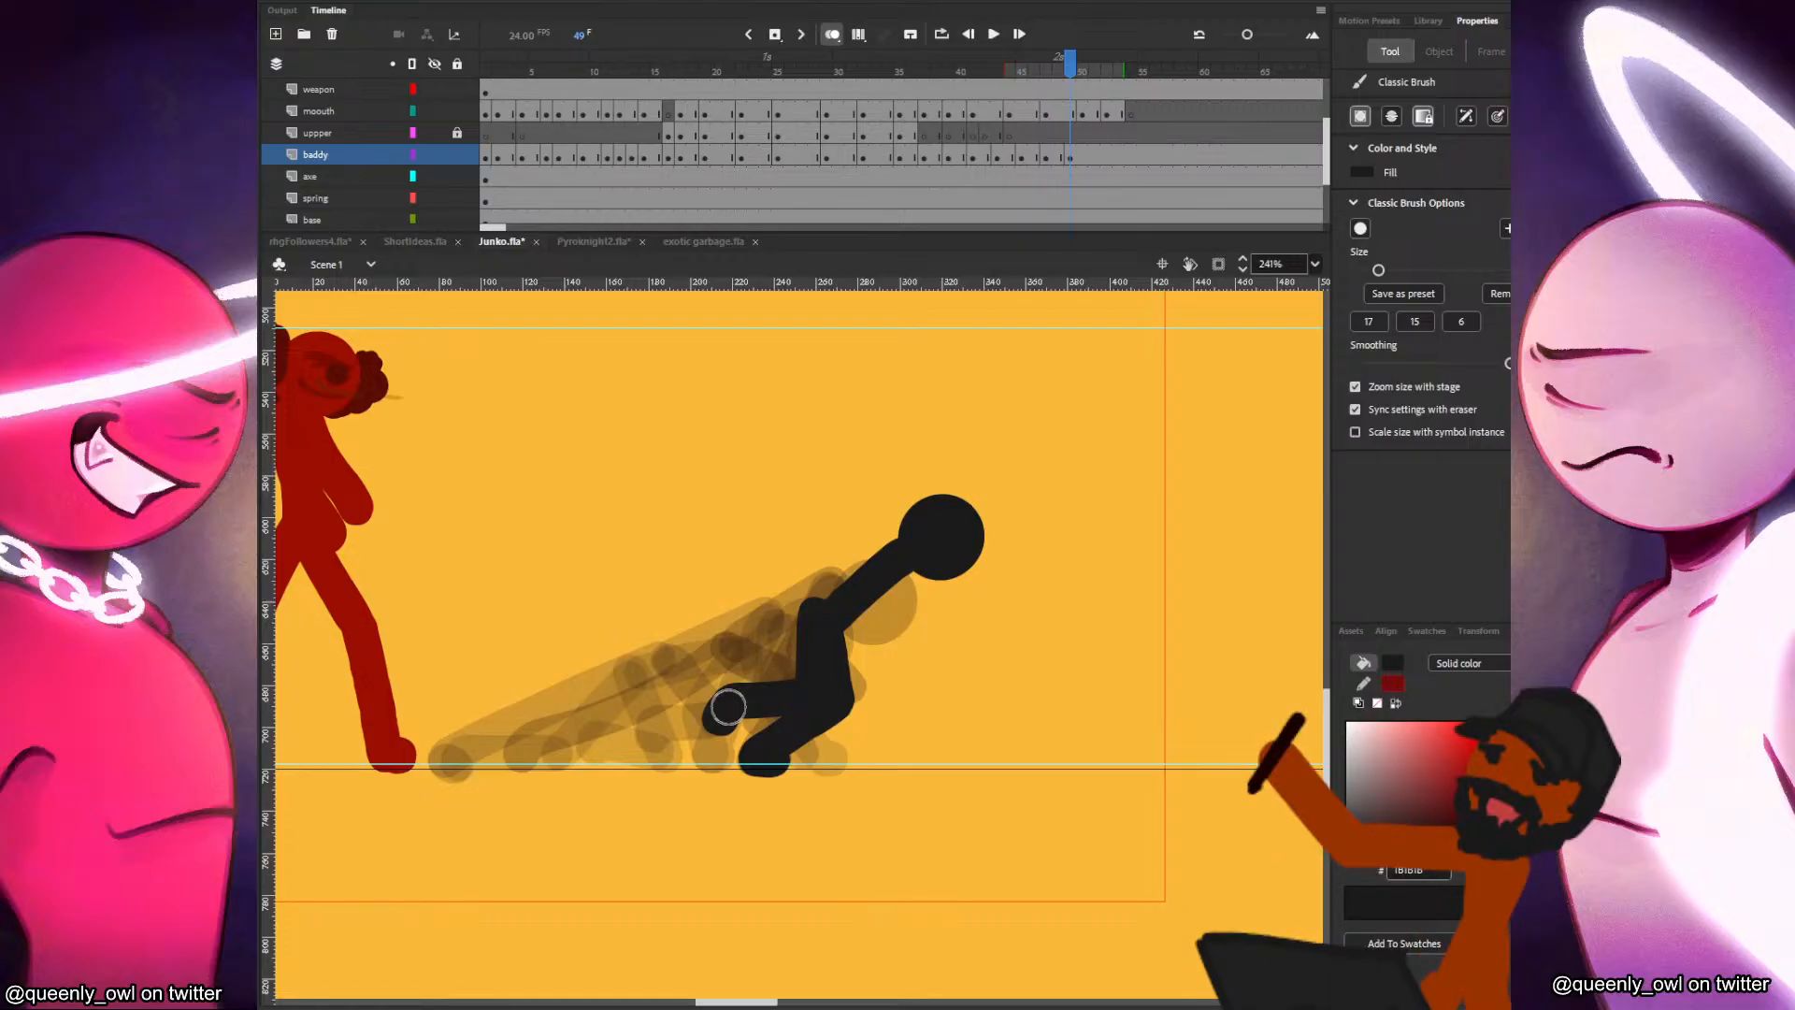
key("comma")
key("period")
key("comma")
key("comma")
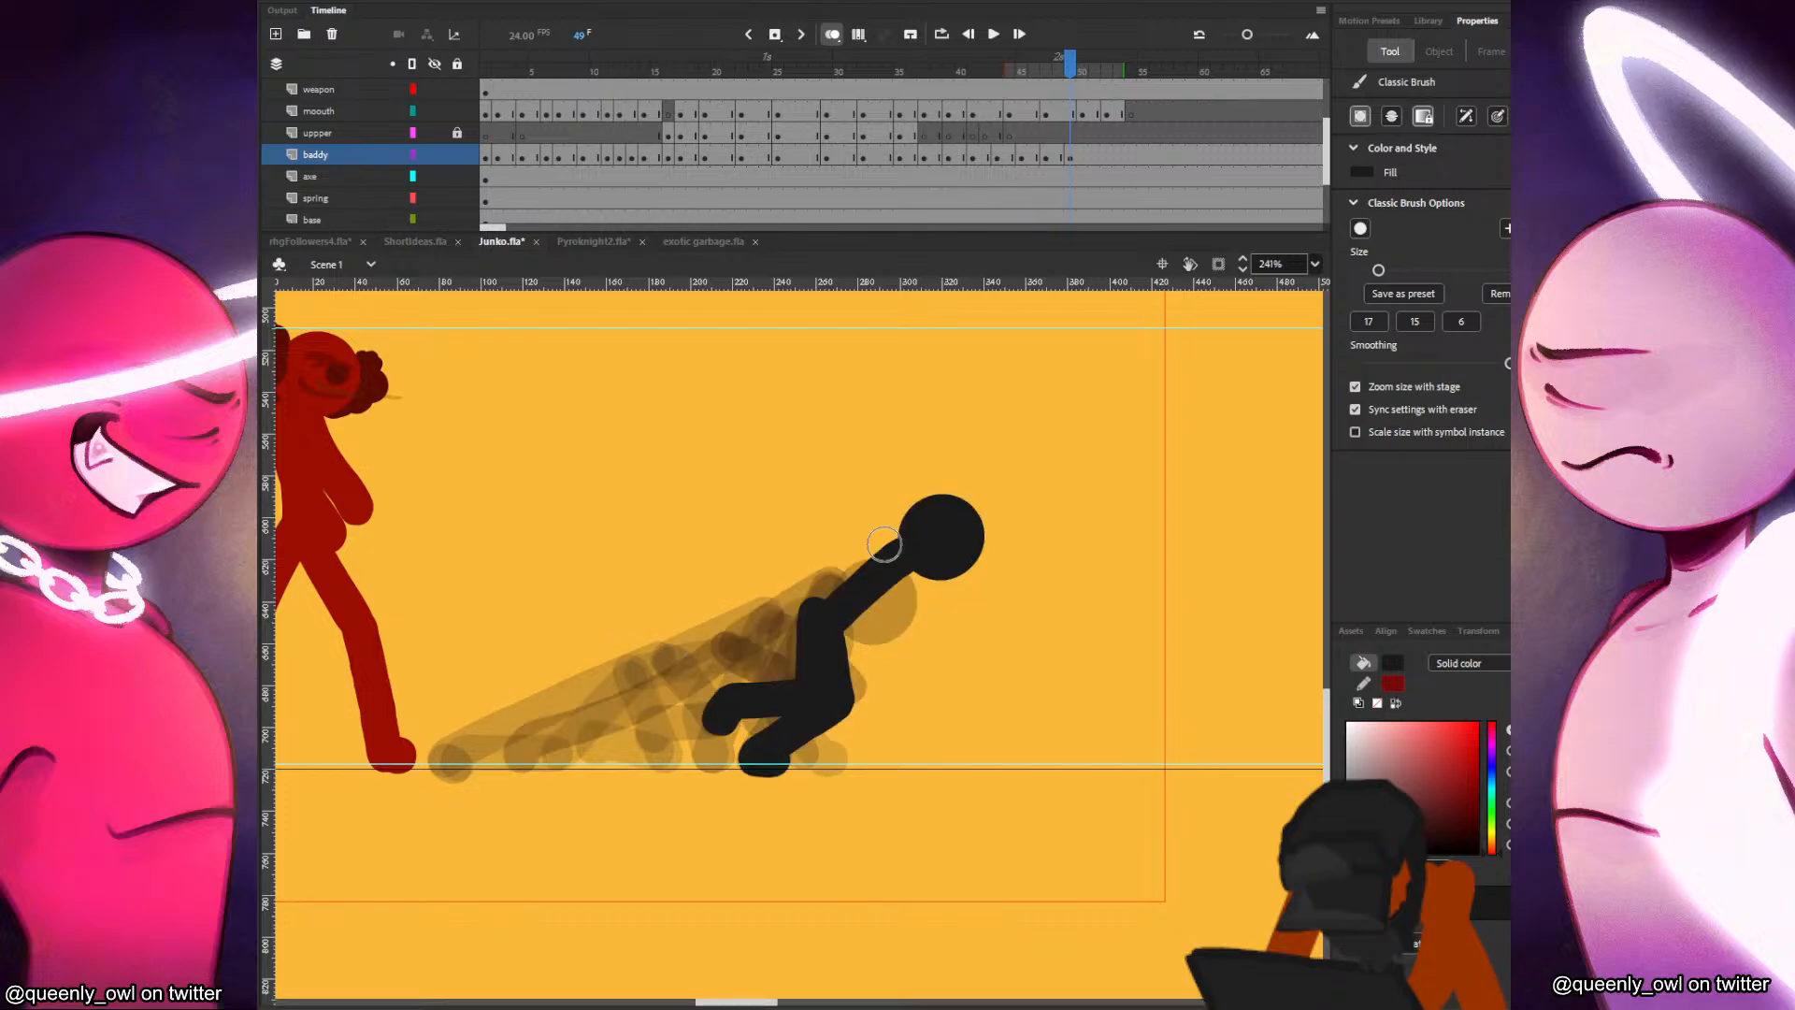
Flip through the preceding poses for reference and paint the black figure's bent arms at frame 49.
key("comma")
key("comma")
key("period")
key("period")
key("period")
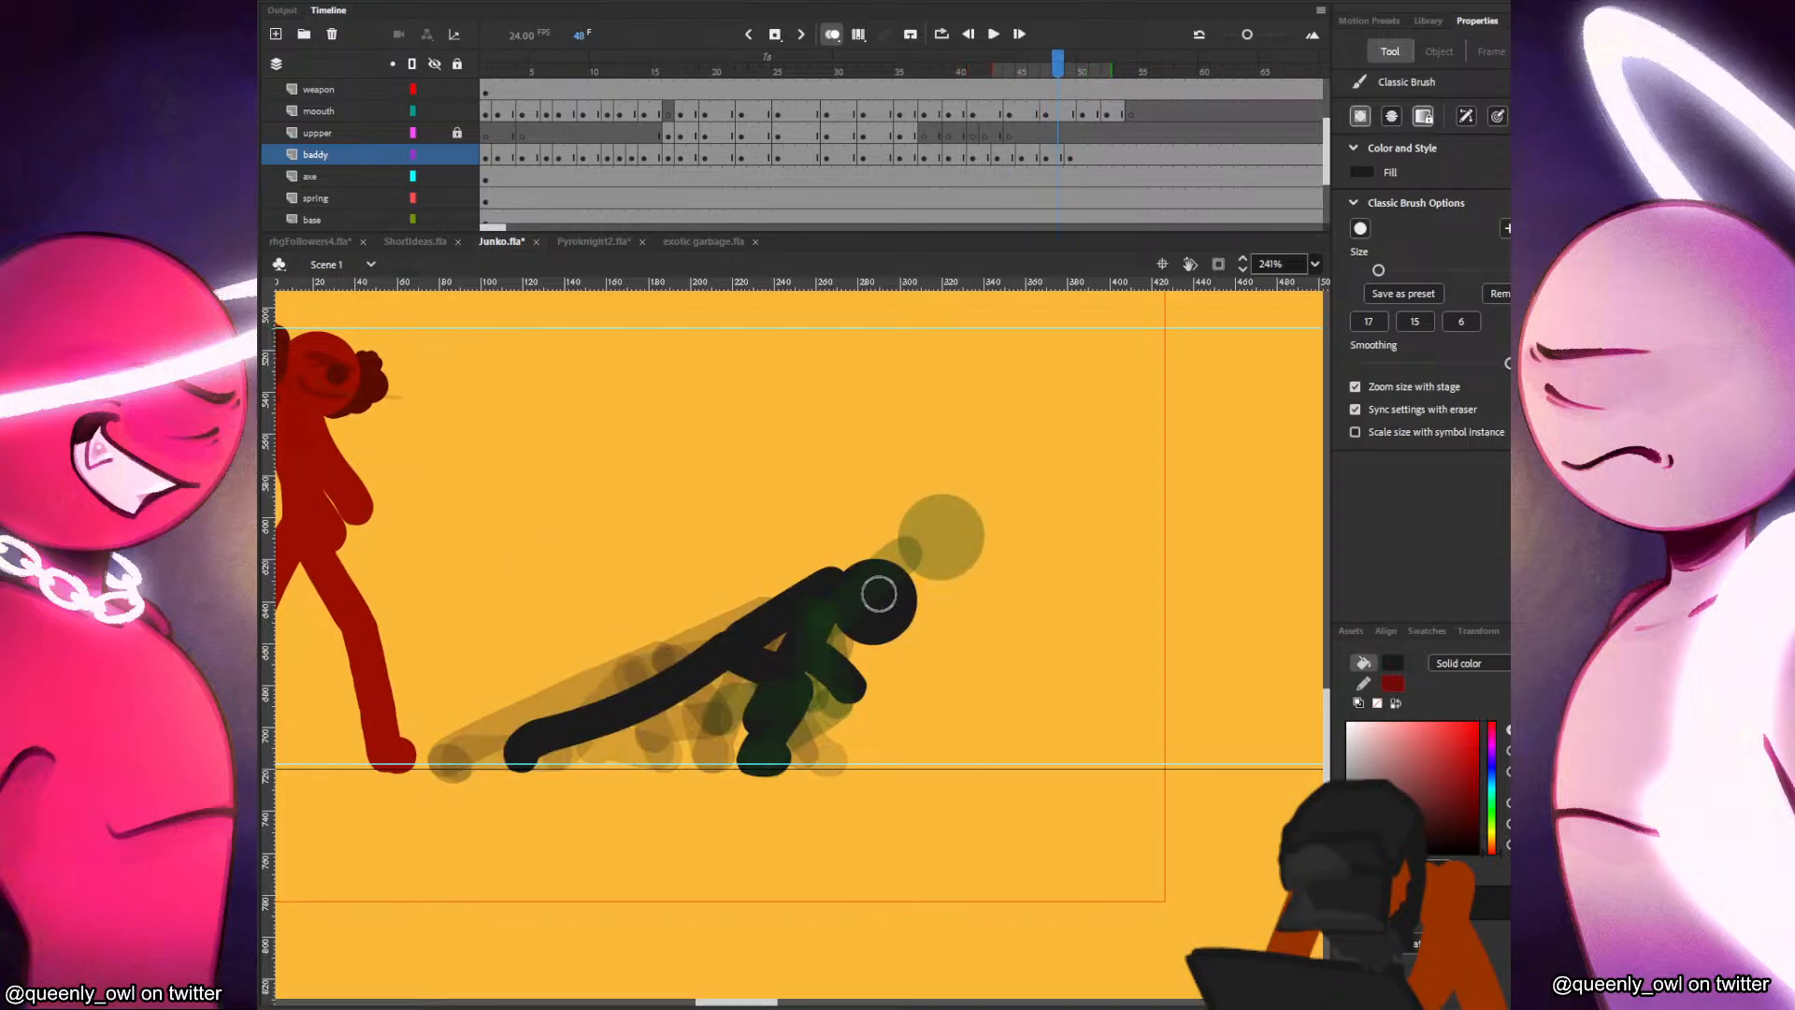
key("period")
key("comma")
key("period")
left_click_drag(901, 557, 921, 621)
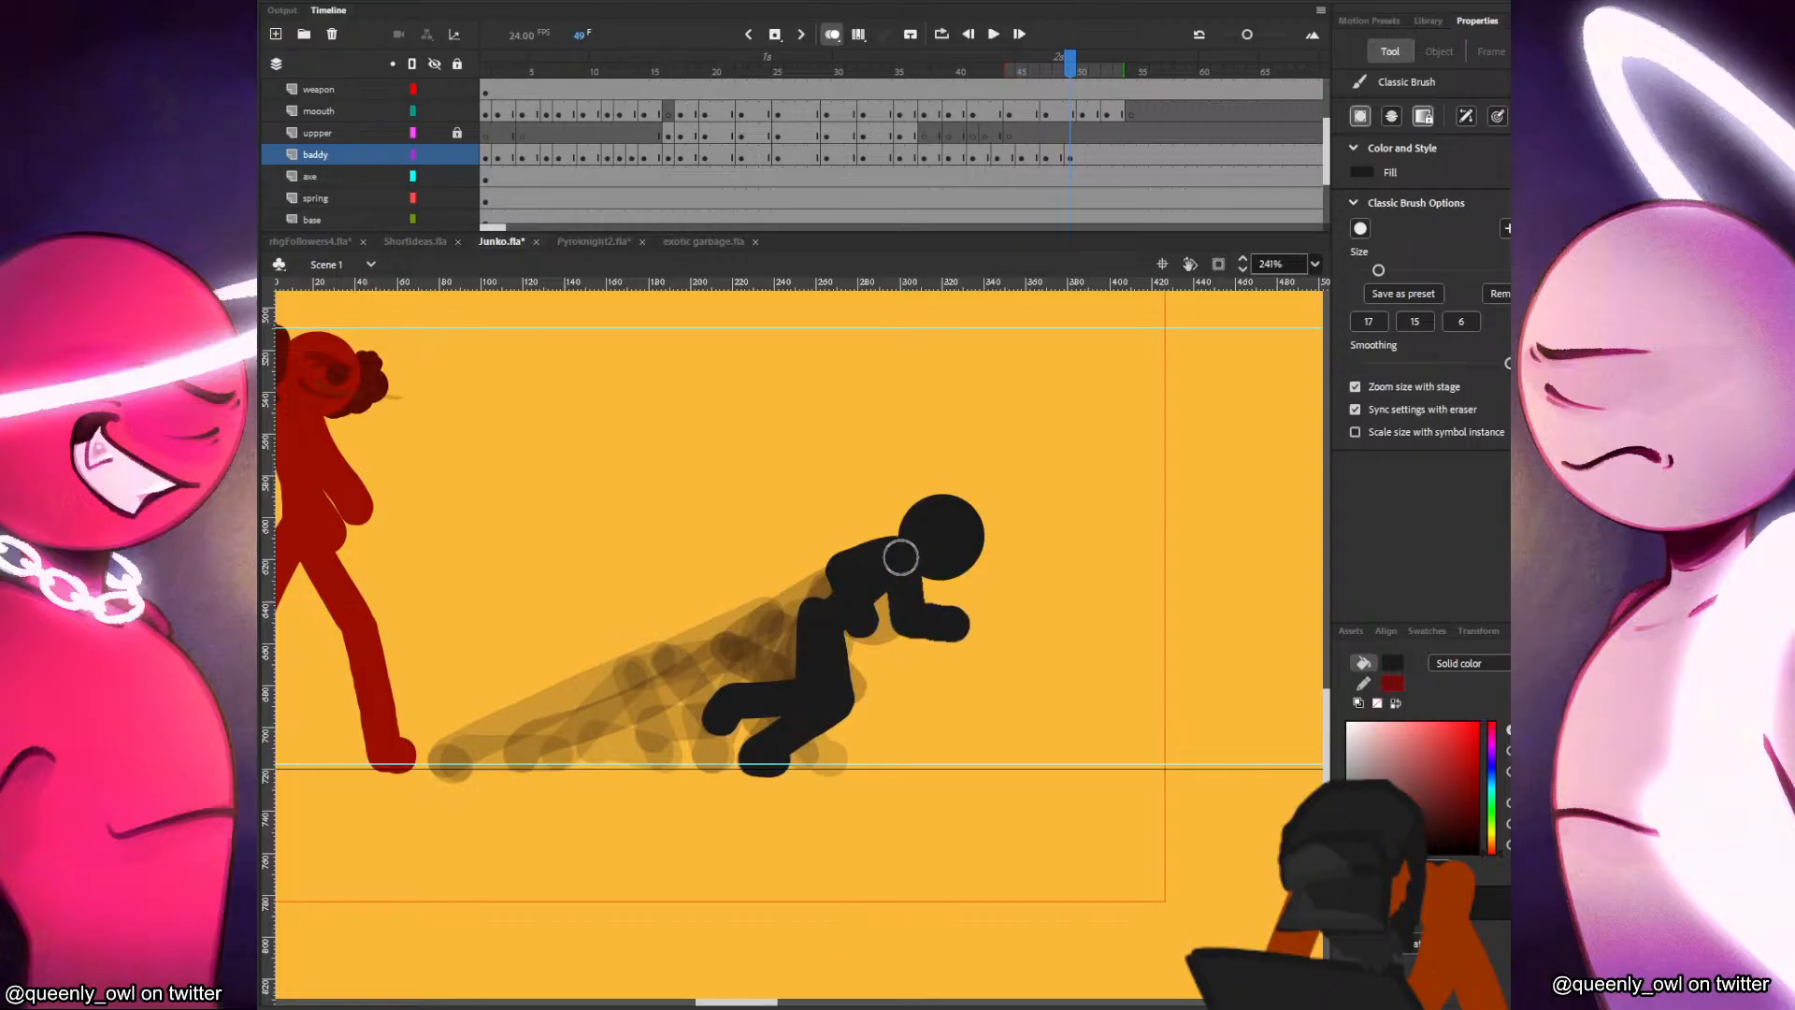
Compare the finished frame 49 pose with frame 48 and insert a blank keyframe at frame 50 on the baddy layer.
key("comma")
key("period")
key("period")
key("F7")
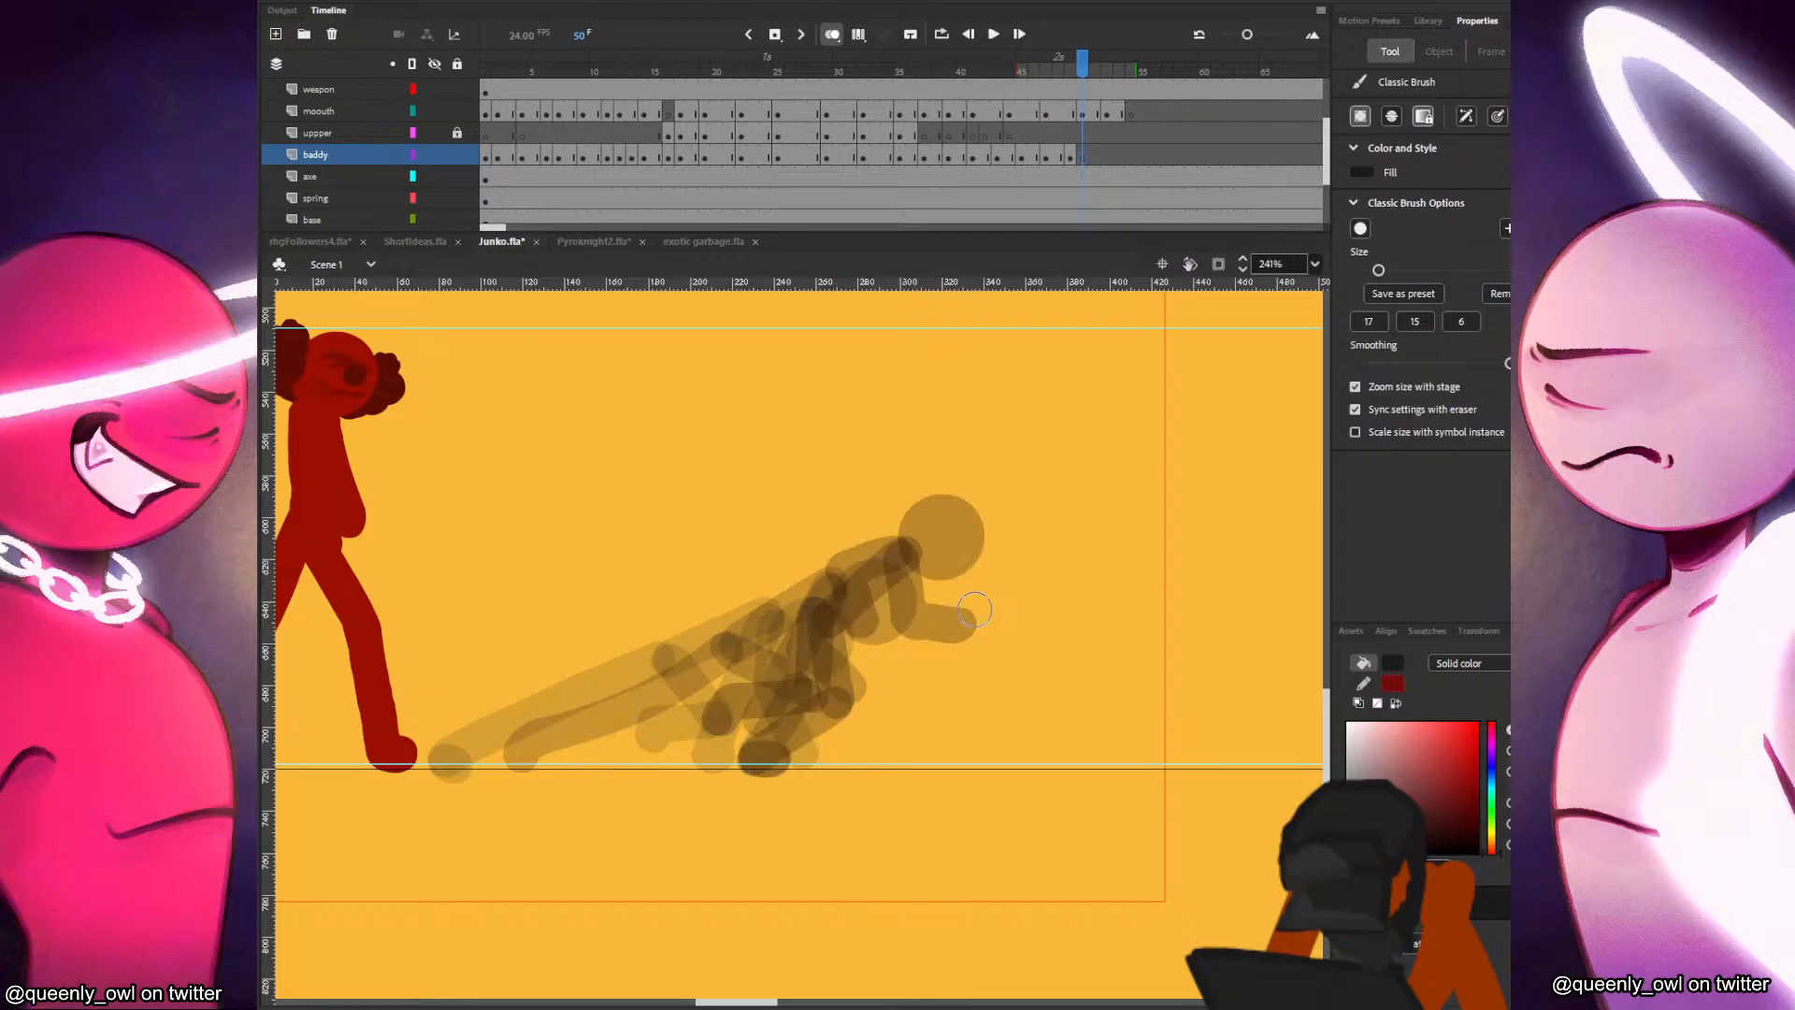
Paste the black figure's head at frame 50 ahead of the previous pose and brush in the leaning torso and outstretched back leg.
key("ctrl+shift+v")
left_click_drag(894, 587, 1024, 466)
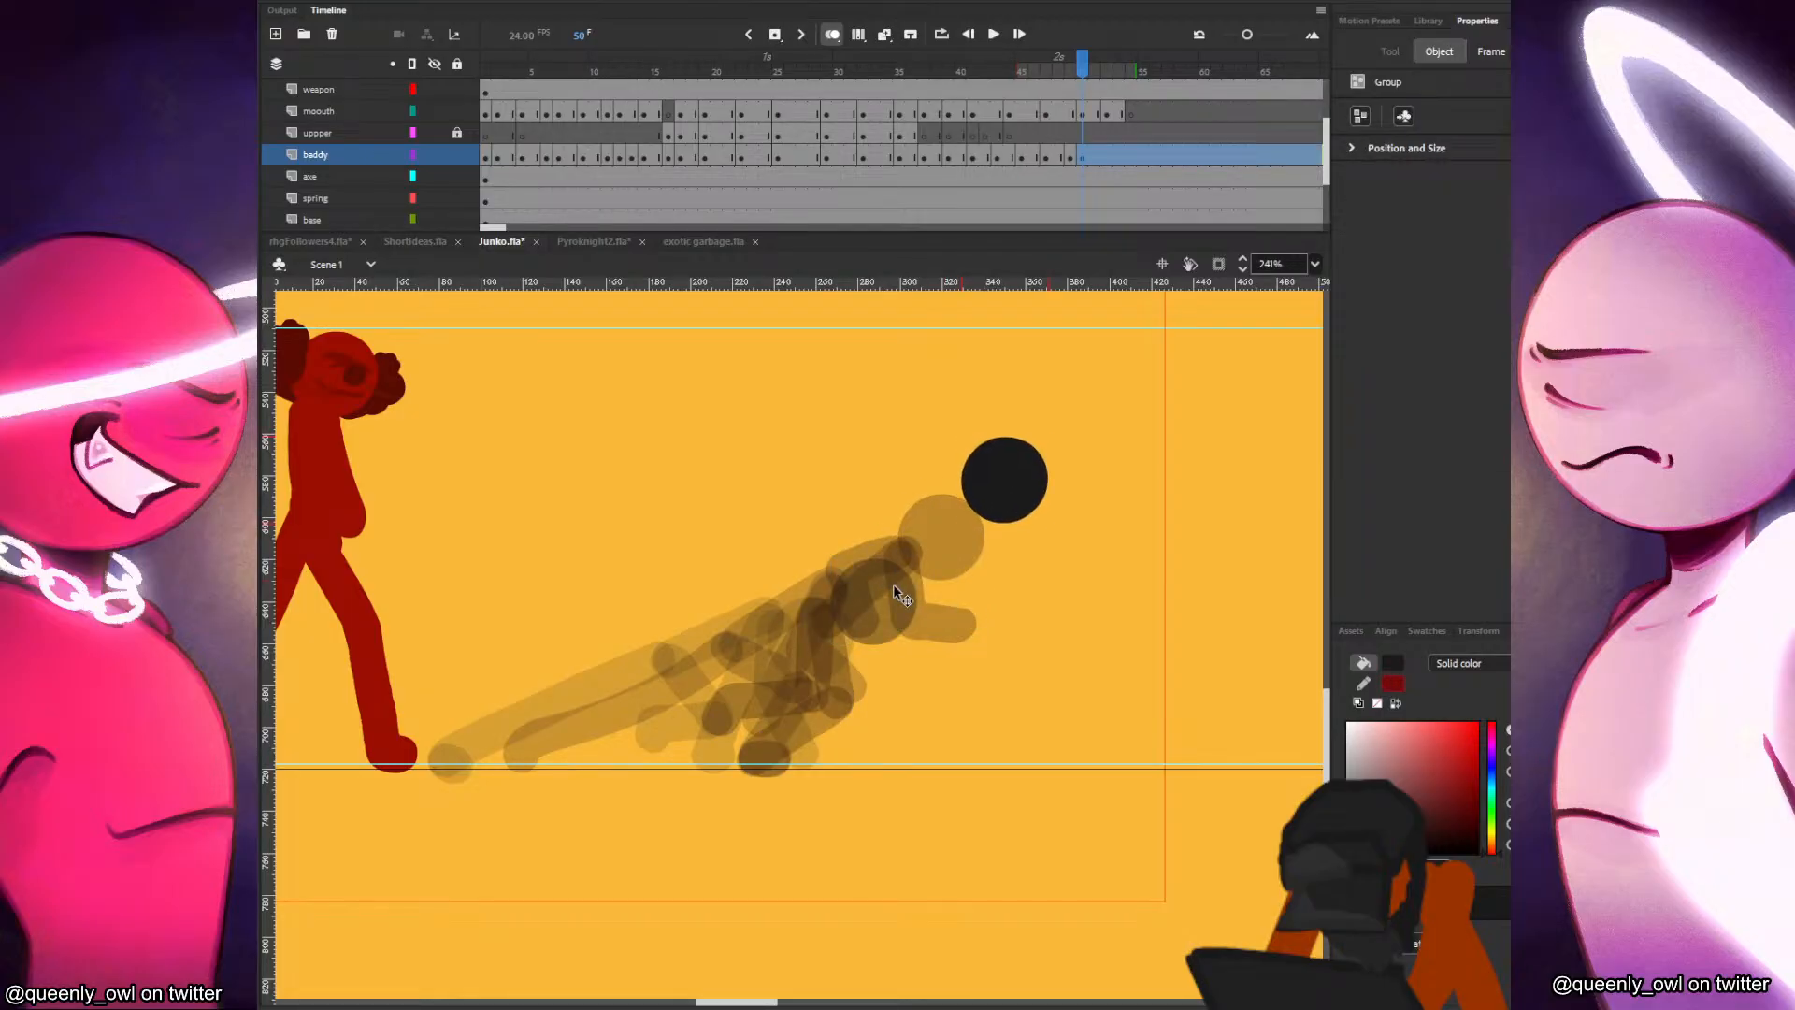
key("b")
left_click_drag(933, 595, 973, 526)
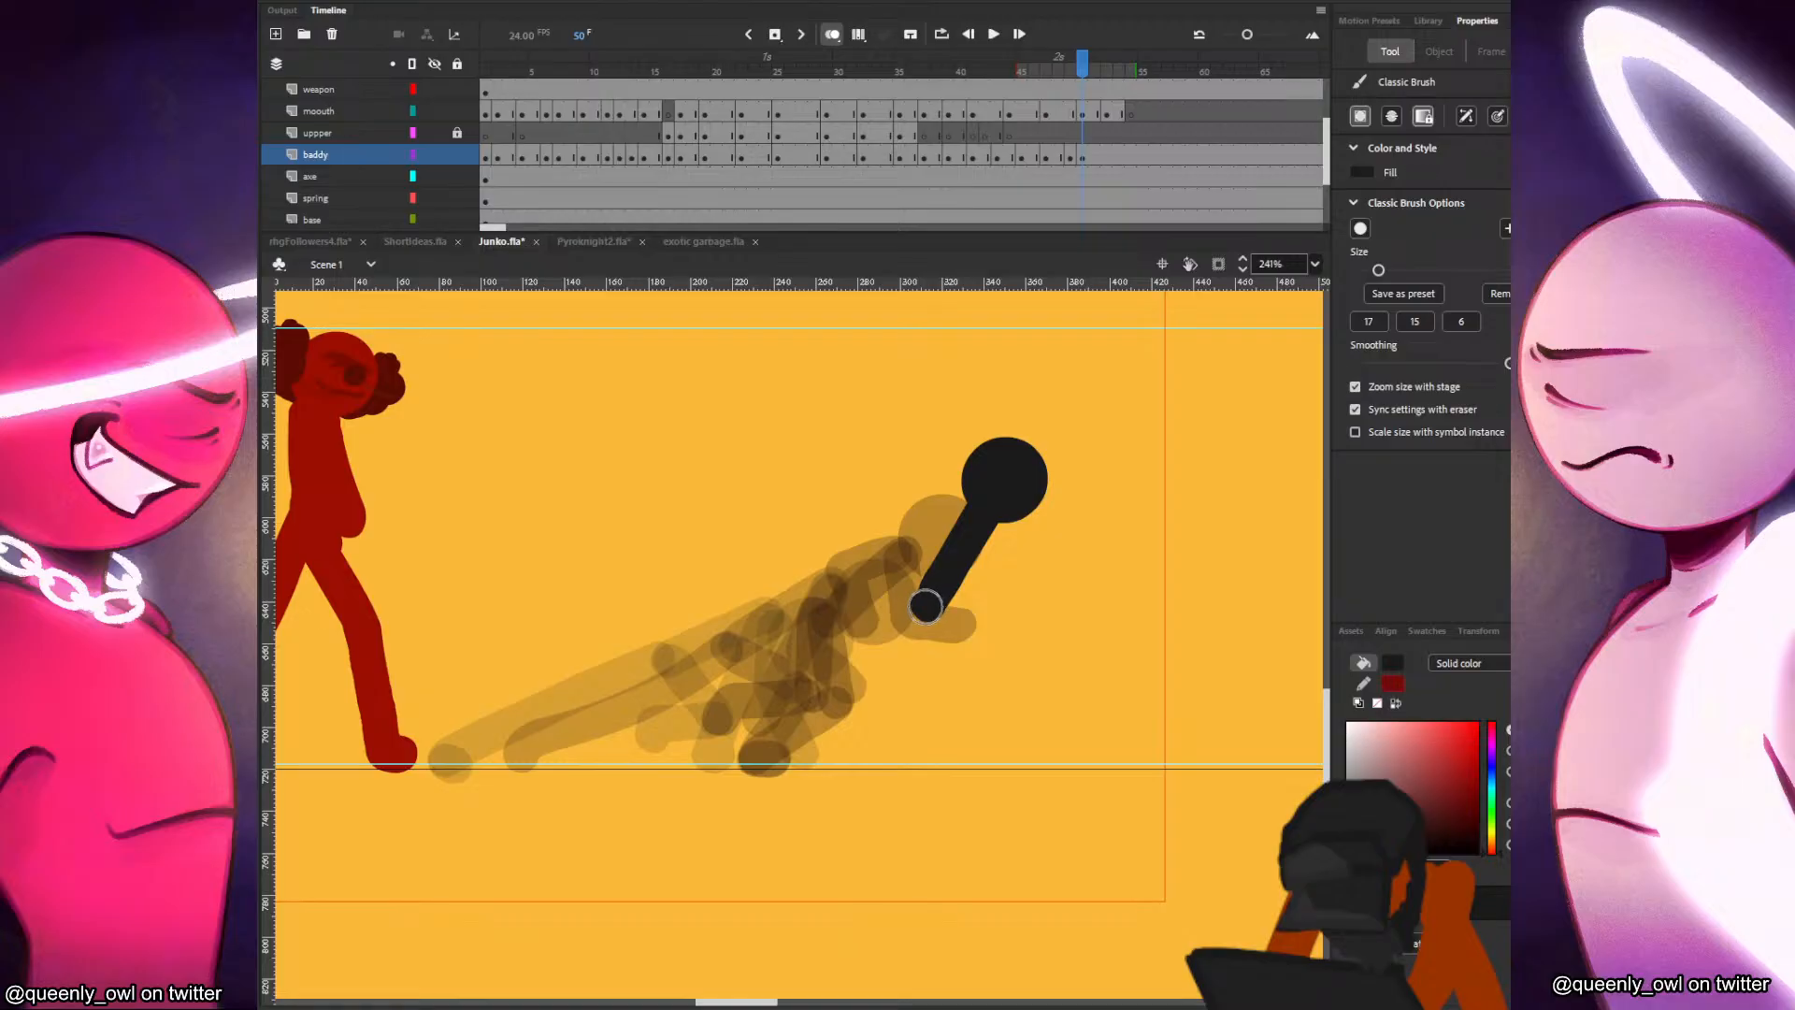
mouse_move(929, 604)
left_mouse_down()
mouse_move(842, 708)
mouse_move(771, 745)
left_mouse_up()
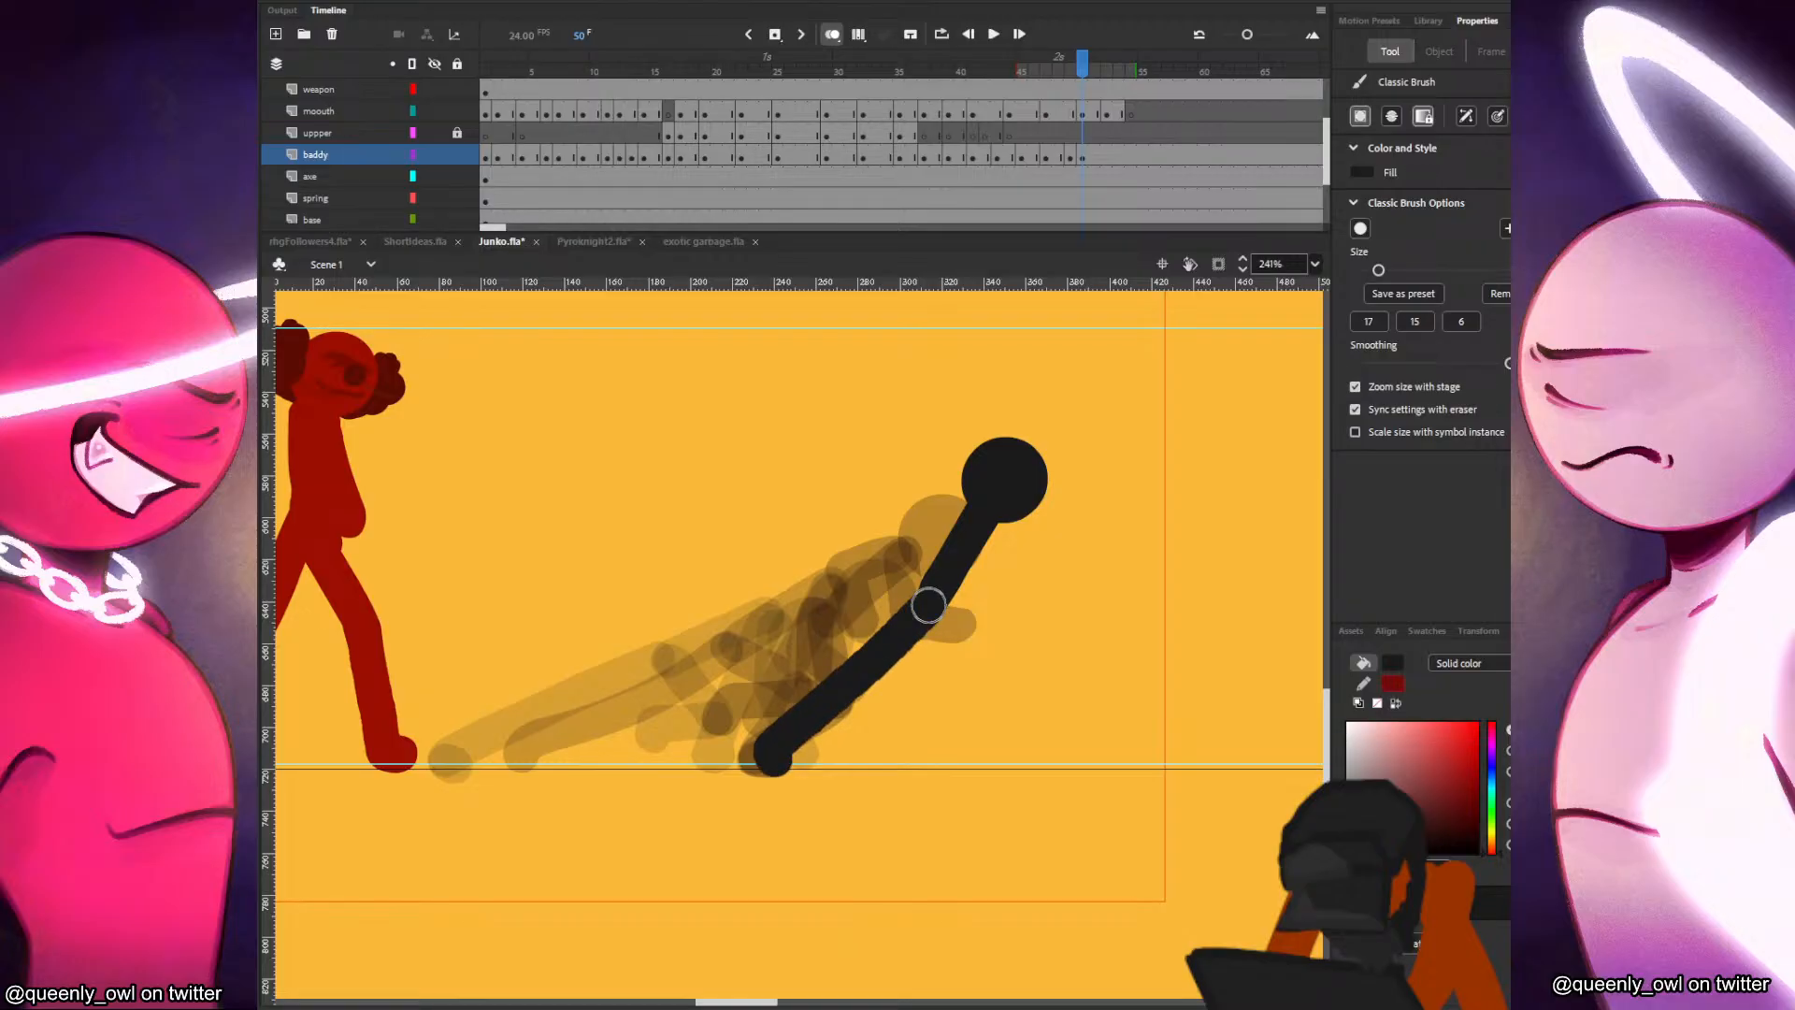
Brush in the black figure's front leg at frame 50, knee bent forward and foot off the ground.
key("comma")
key("period")
left_click_drag(932, 598, 1014, 646)
key("ctrl+z")
mouse_move(931, 599)
left_mouse_down()
mouse_move(1014, 649)
mouse_move(959, 734)
left_mouse_up()
Compare frame 50 with its neighbouring frames and paint the black figure's bent running arms.
key("comma")
key("period")
key("comma")
key("period")
key("period")
mouse_move(1001, 520)
left_mouse_down()
mouse_move(1046, 565)
mouse_move(1075, 514)
mouse_move(921, 520)
mouse_move(915, 568)
left_mouse_up()
key("comma")
key("period")
Nudge the black figure's head slightly forward and down at frame 50.
key("v")
left_click_drag(1029, 488, 1036, 490)
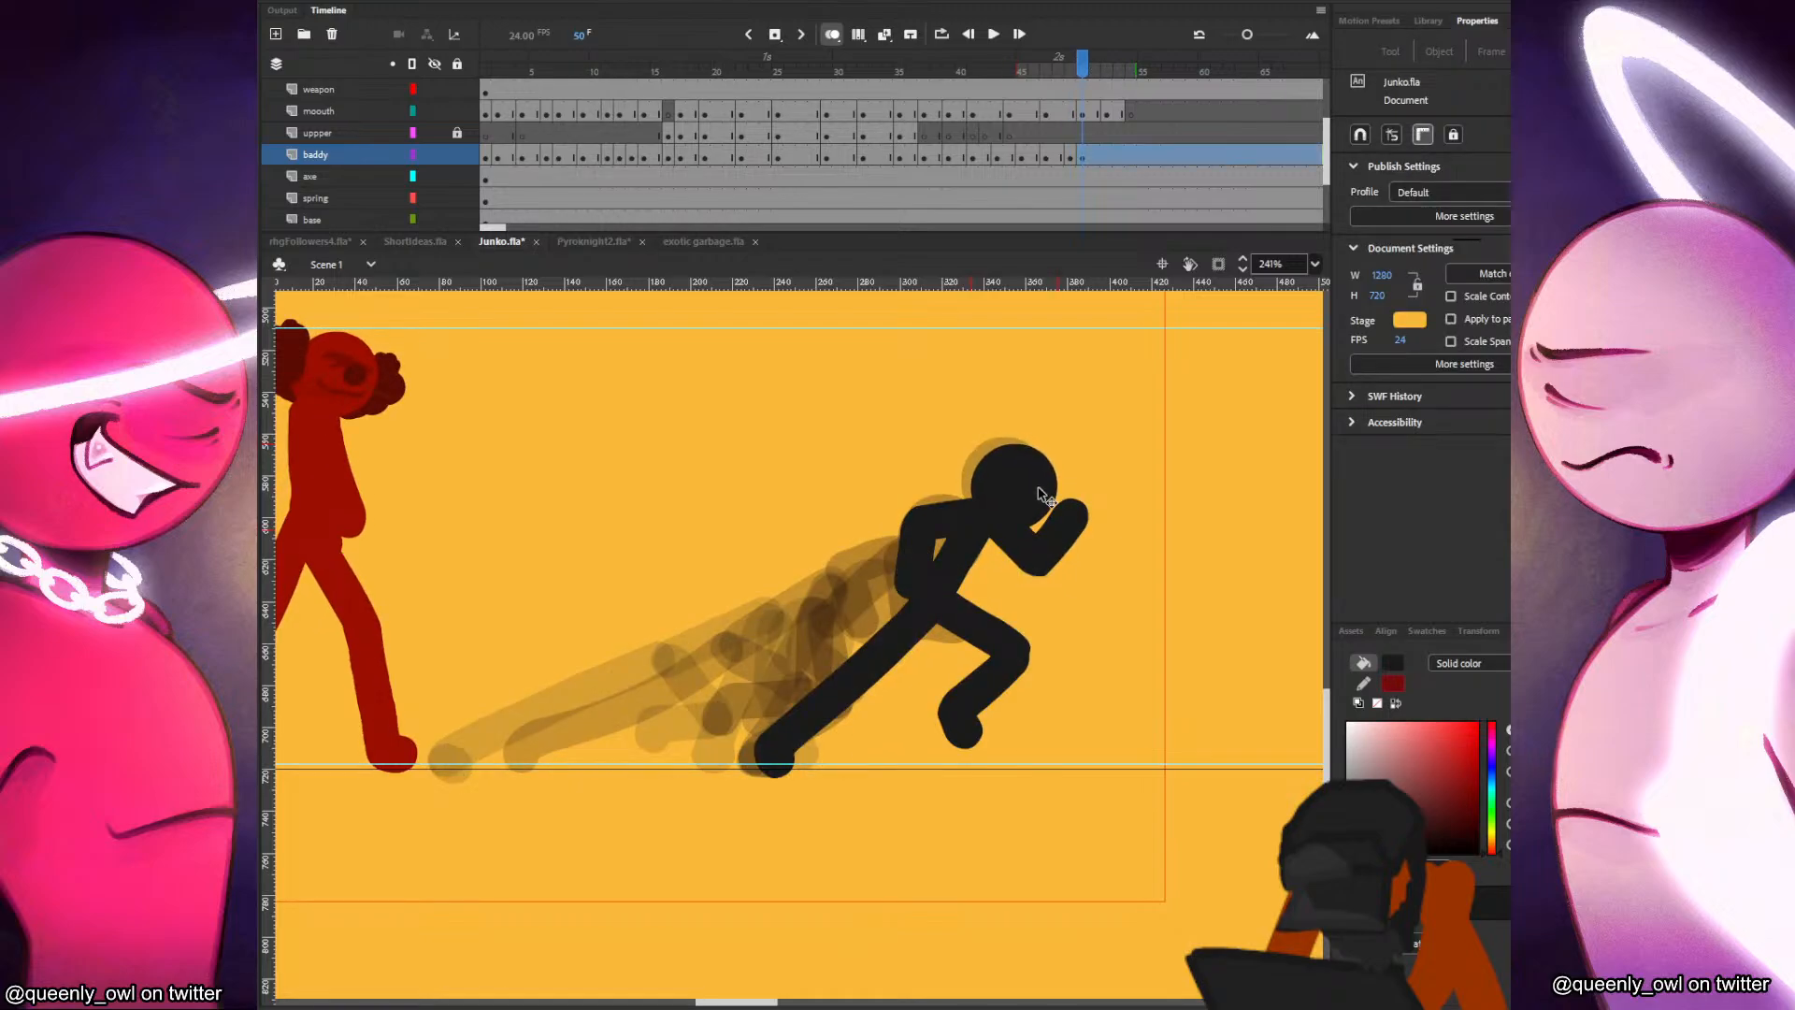
left_click(1041, 495)
Insert a blank keyframe at frame 51 on the baddy layer and draw the black figure's head and forward-leaning torso.
left_click(1096, 157)
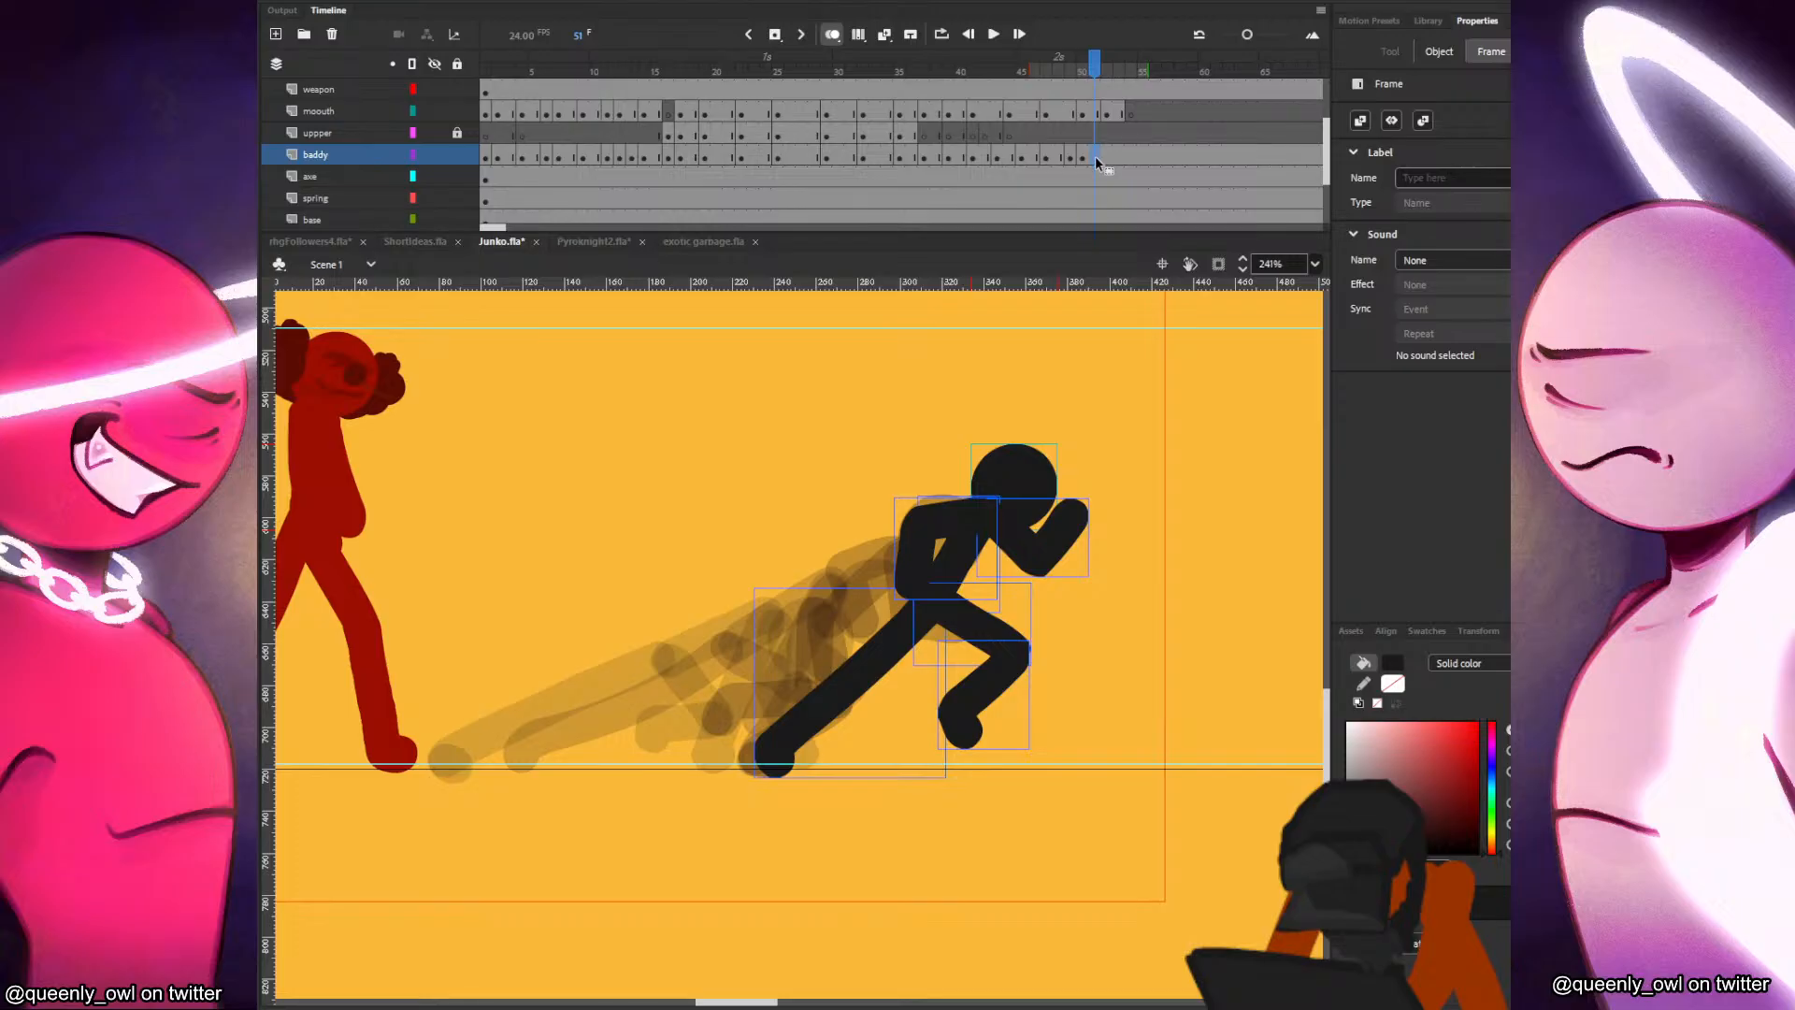
key("shift+F5")
key("ctrl+v")
left_click_drag(871, 591, 1068, 451)
key("b")
left_click_drag(1008, 573, 1061, 493)
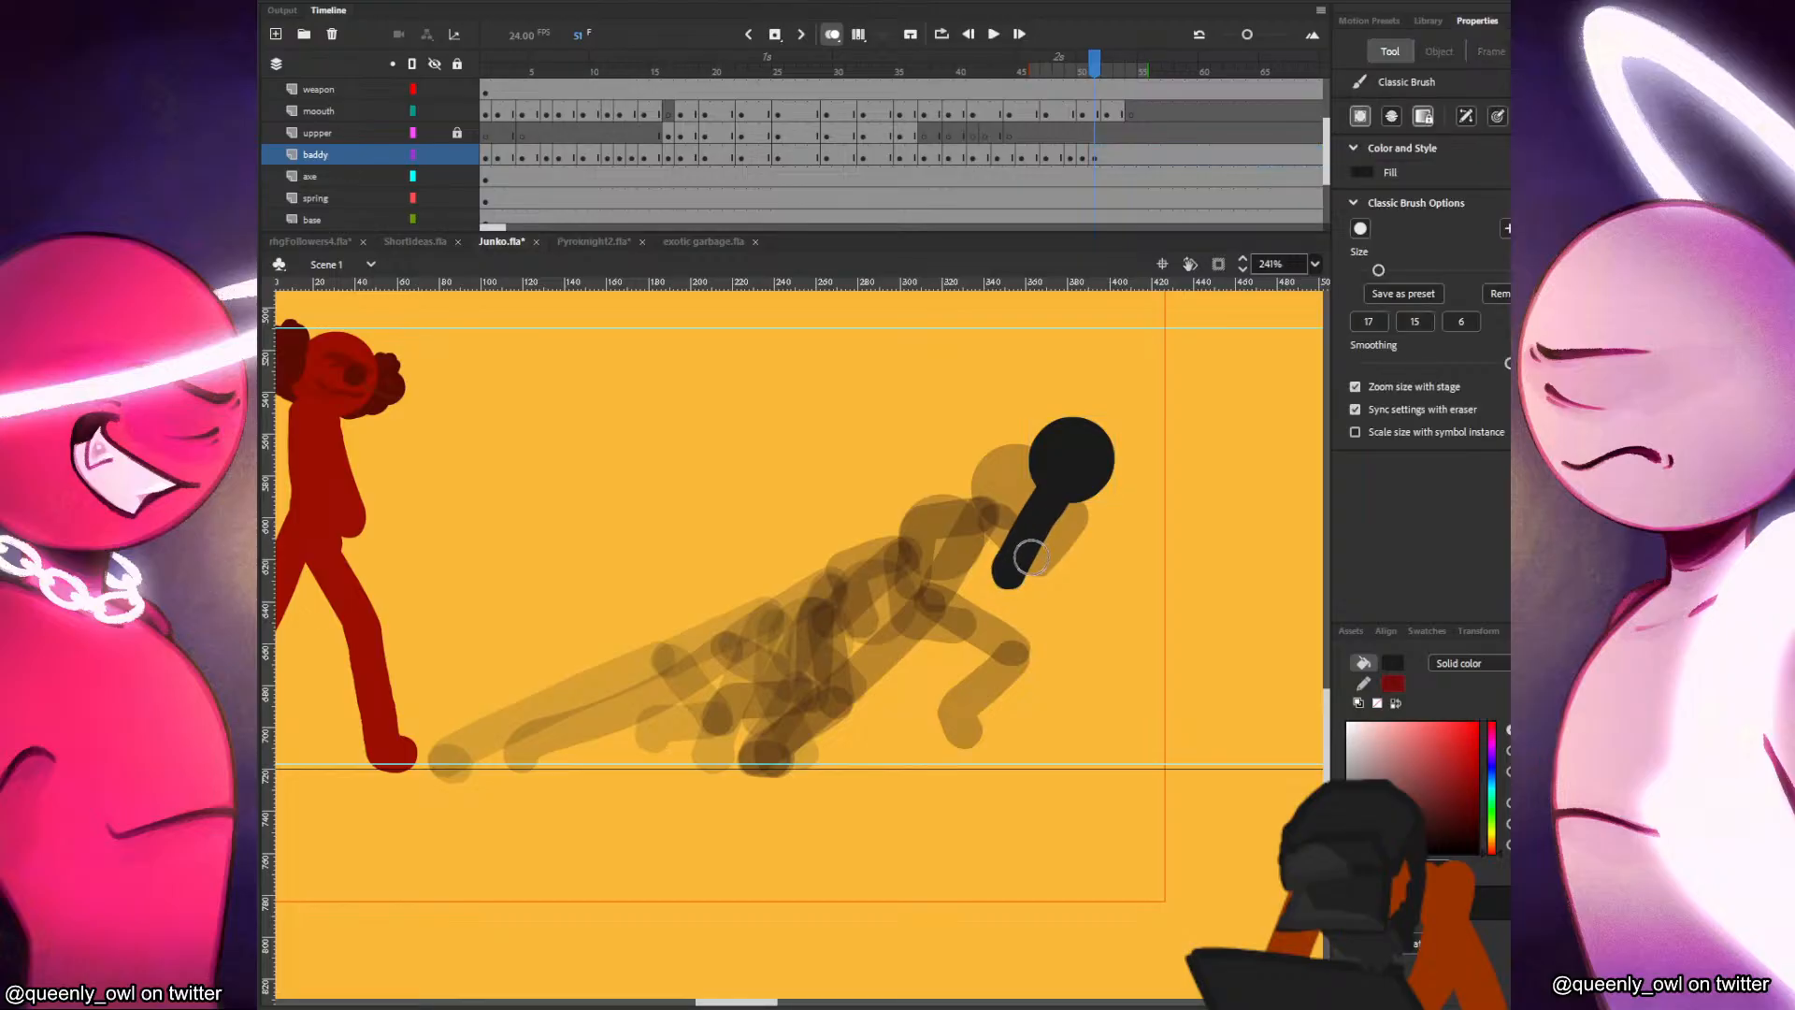
Brush in both legs at frame 51, the front leg reaching toward the ground and the back leg trailing behind.
left_click_drag(1009, 574, 1065, 641)
key("ctrl+z")
mouse_move(1008, 574)
left_mouse_down()
mouse_move(1061, 635)
mouse_move(1096, 741)
left_mouse_up()
left_click_drag(1062, 644, 1092, 708)
left_click_drag(1008, 571, 934, 639)
mouse_move(1003, 573)
left_mouse_down()
mouse_move(941, 650)
mouse_move(844, 694)
left_mouse_up()
left_click_drag(934, 646, 839, 706)
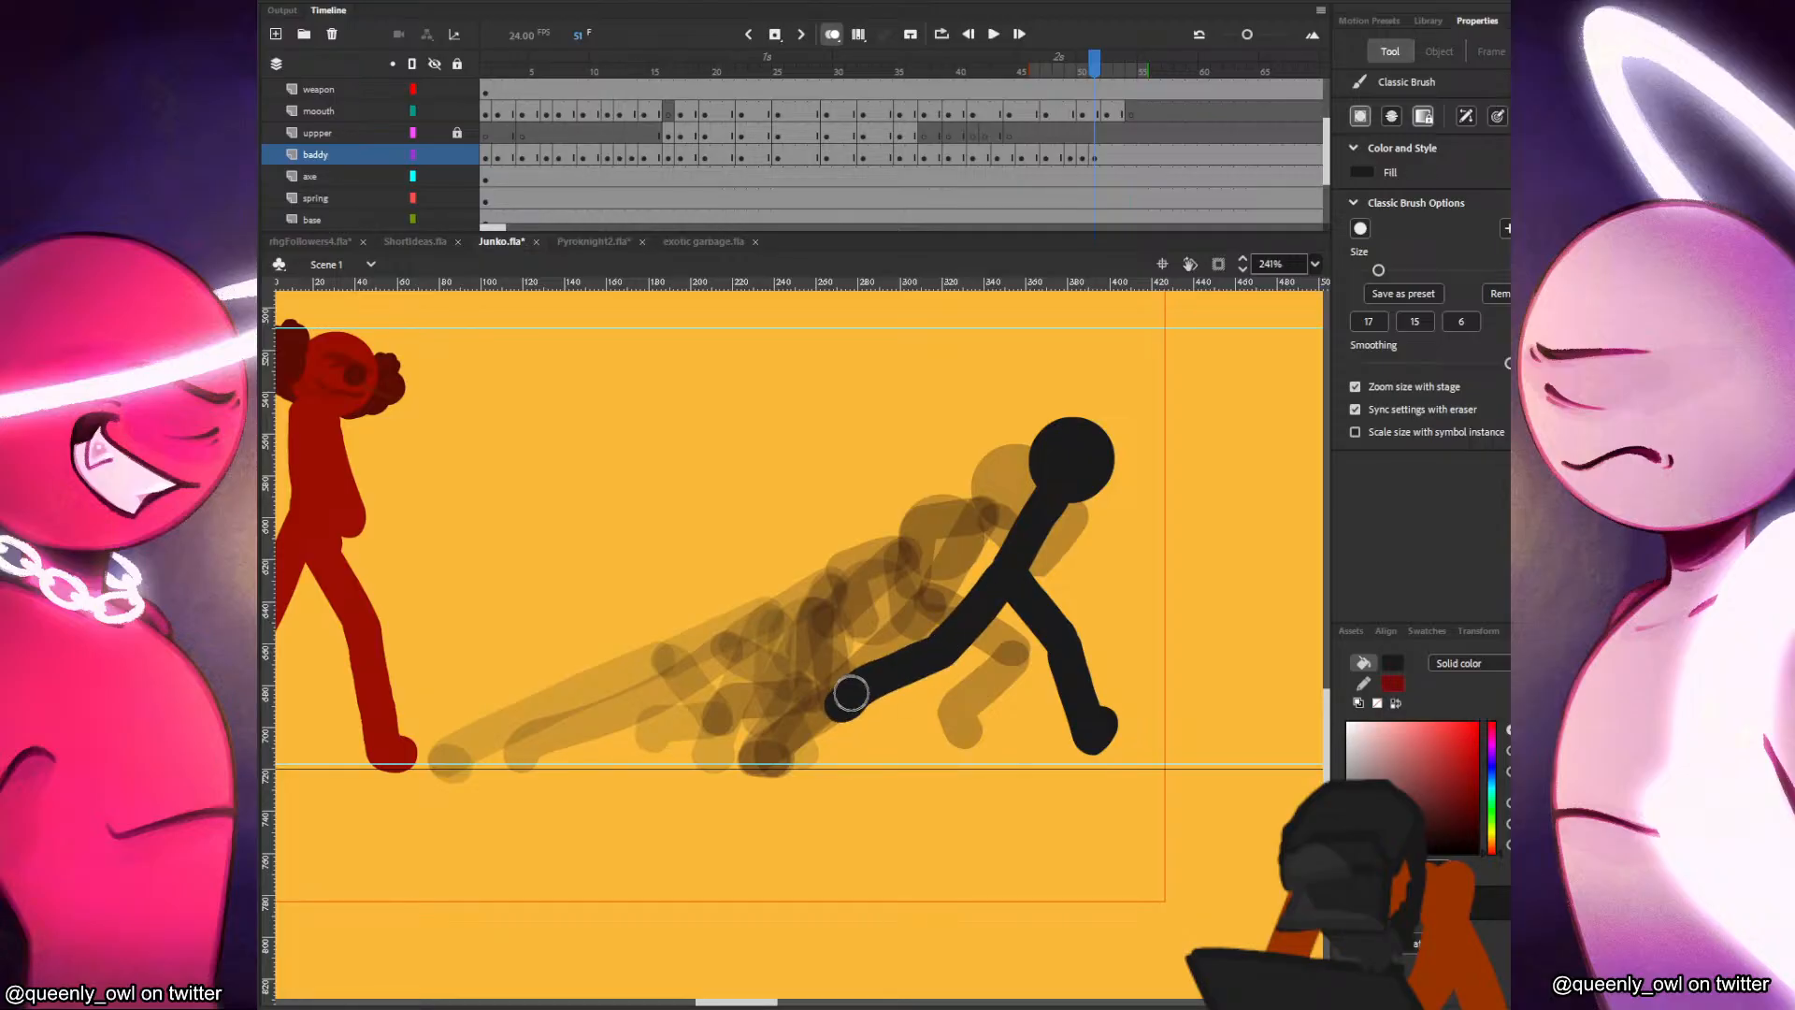
Paint the black figure's raised front arm and trailing rear arm at frame 51, checking them against the preceding frames.
key("comma")
key("comma")
key("period")
key("period")
mouse_move(1066, 499)
left_mouse_down()
mouse_move(1111, 525)
mouse_move(1153, 460)
left_mouse_up()
key("comma")
key("period")
mouse_move(1018, 502)
left_mouse_down()
mouse_move(1041, 493)
mouse_move(935, 540)
left_mouse_up()
key("comma")
key("period")
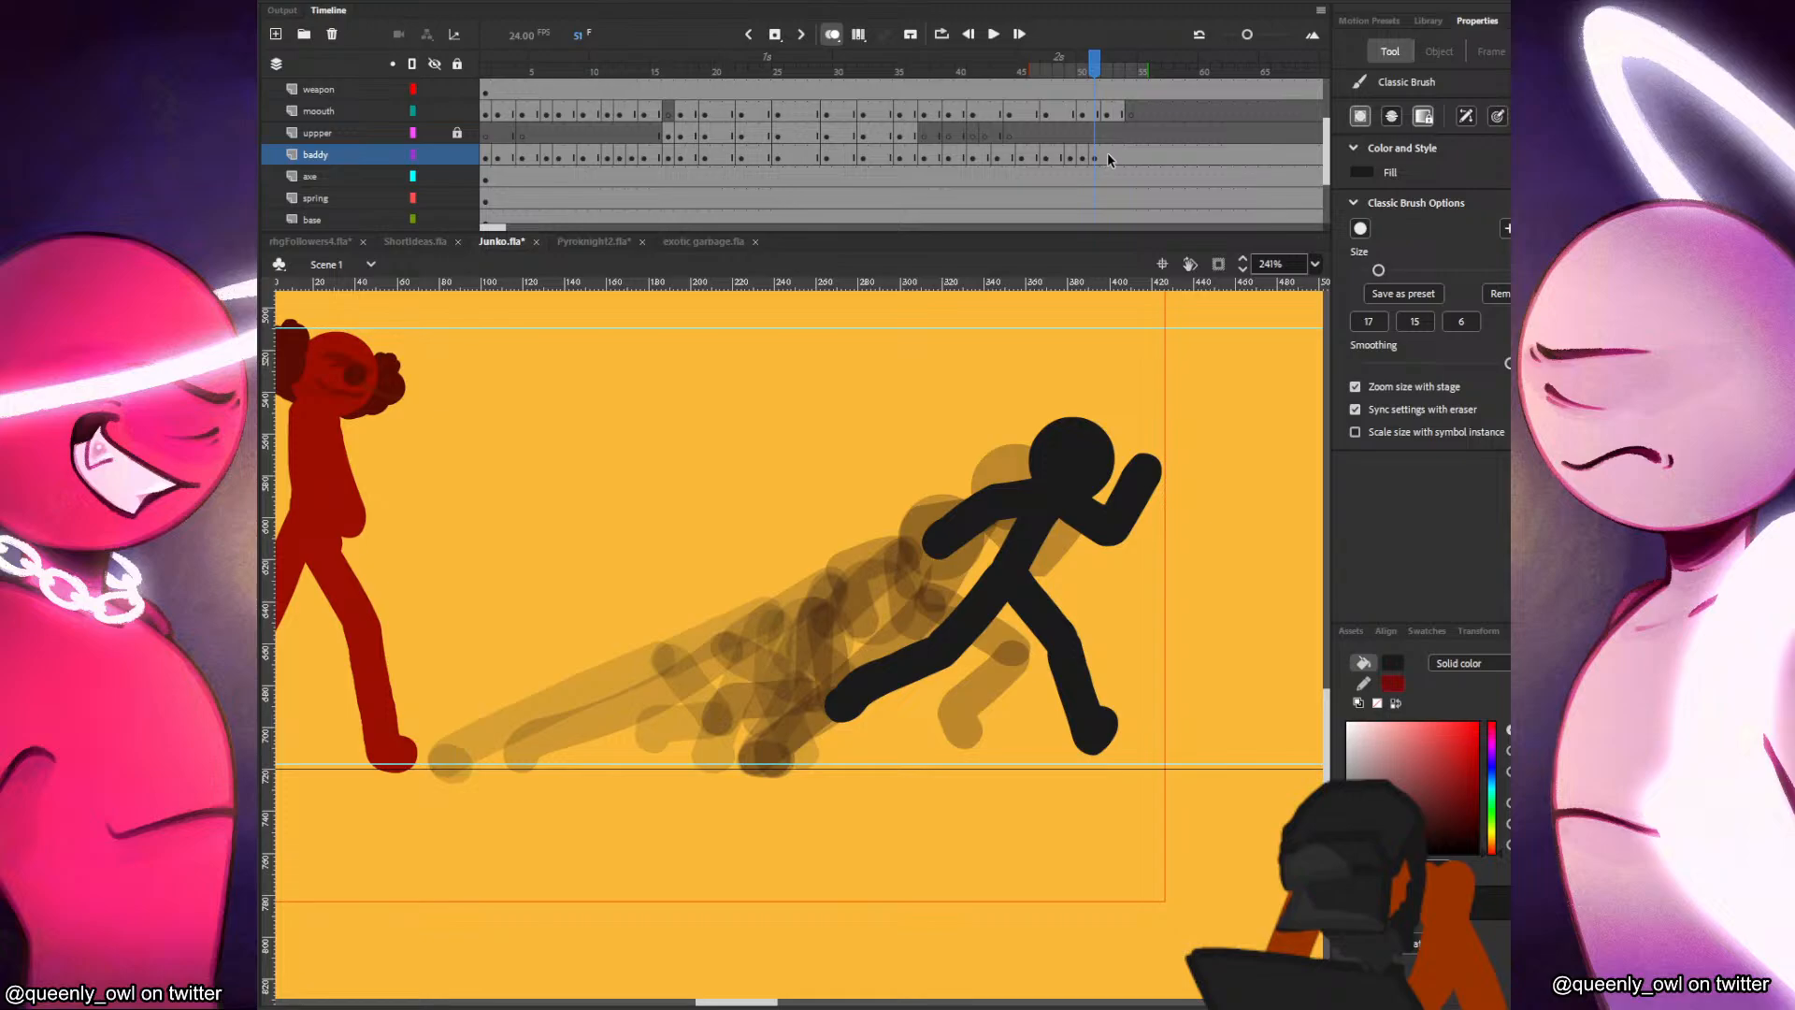
Insert a blank keyframe at frame 53 on the baddy layer and paste the black figure's head farther ahead.
left_click(1107, 153)
left_click(1120, 155)
key("F7")
key("ctrl+v")
mouse_move(880, 617)
left_mouse_down()
mouse_move(1125, 468)
mouse_move(1072, 563)
left_mouse_up()
Brush in the torso, the planted front leg and the bent trailing leg at frame 53, redoing unsatisfactory strokes.
key("b")
key("ctrl+z")
mouse_move(1118, 487)
left_mouse_down()
mouse_move(1068, 558)
mouse_move(1138, 731)
left_mouse_up()
key("ctrl+z")
key("ctrl+z")
left_click_drag(1072, 574, 1141, 756)
key("ctrl+z")
mouse_move(1066, 565)
left_mouse_down()
mouse_move(1012, 644)
mouse_move(922, 677)
mouse_move(934, 658)
mouse_move(917, 661)
left_mouse_up()
key("ctrl+z")
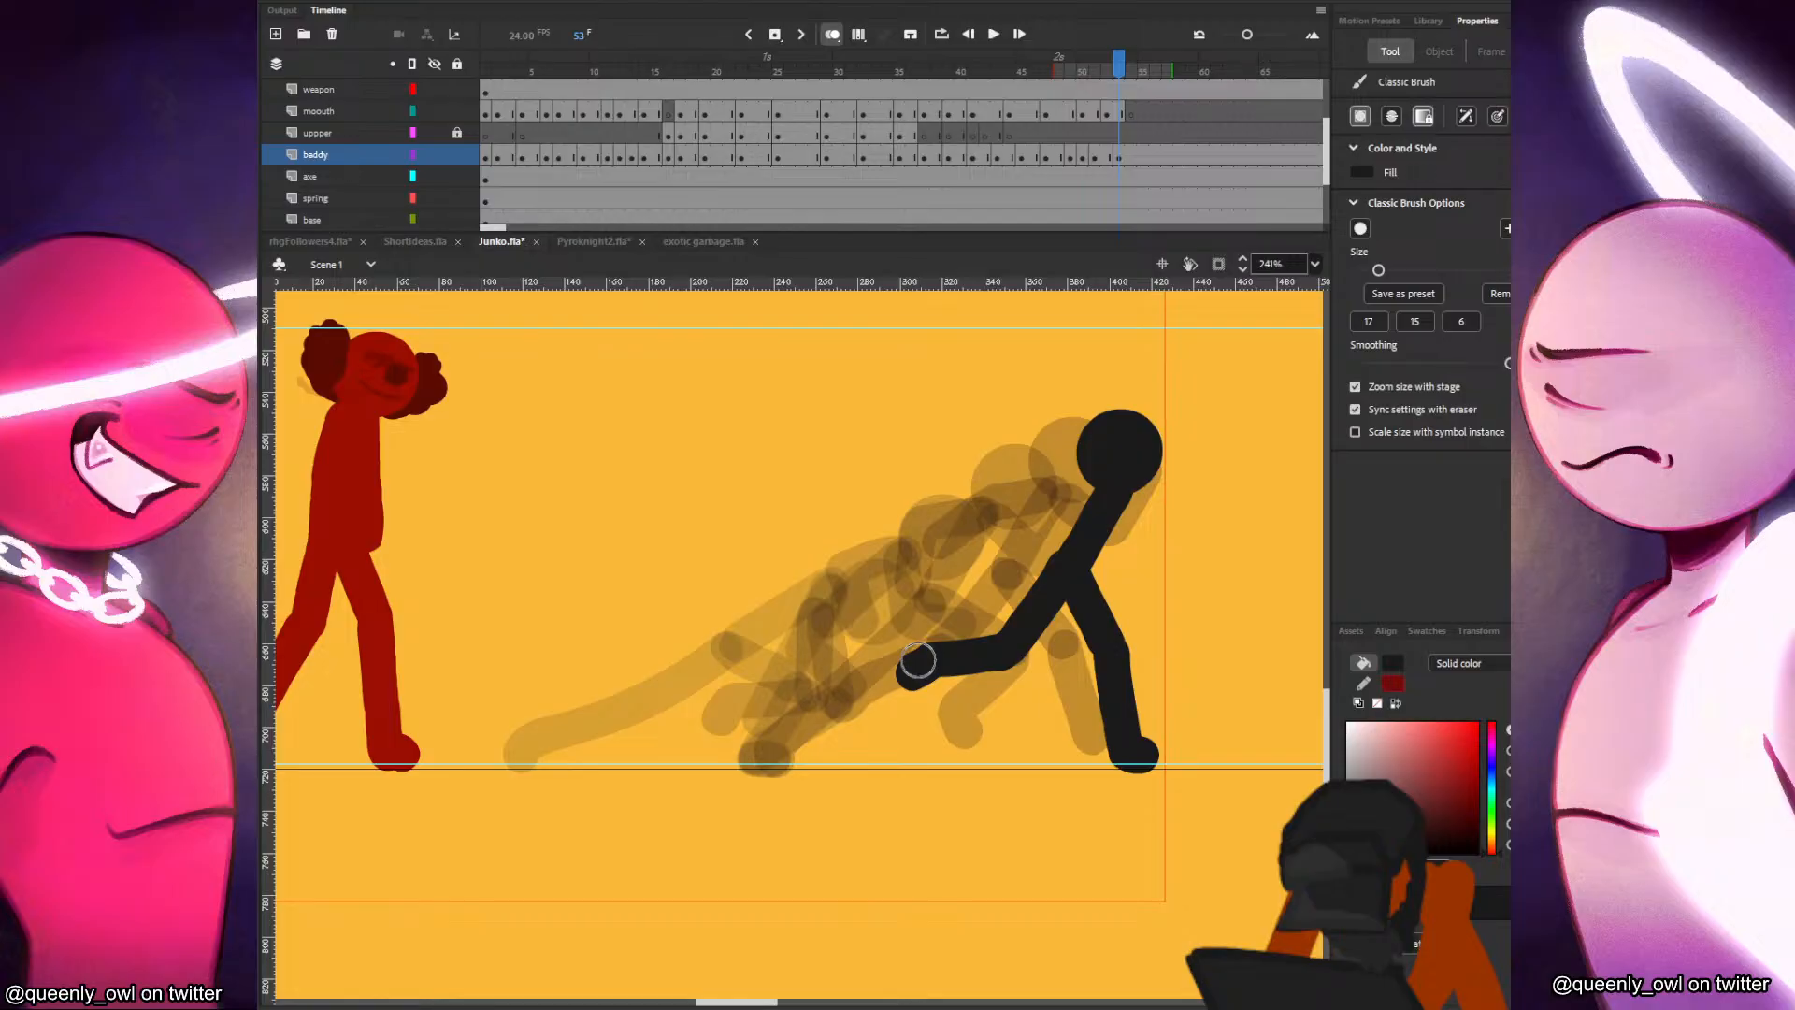
Paint the black figure's front arm at frame 53 with the forearm bent upward, and compare it with the previous frame.
key("comma")
key("period")
mouse_move(1123, 495)
left_mouse_down()
mouse_move(1159, 536)
mouse_move(1174, 522)
left_mouse_up()
key("comma")
key("period")
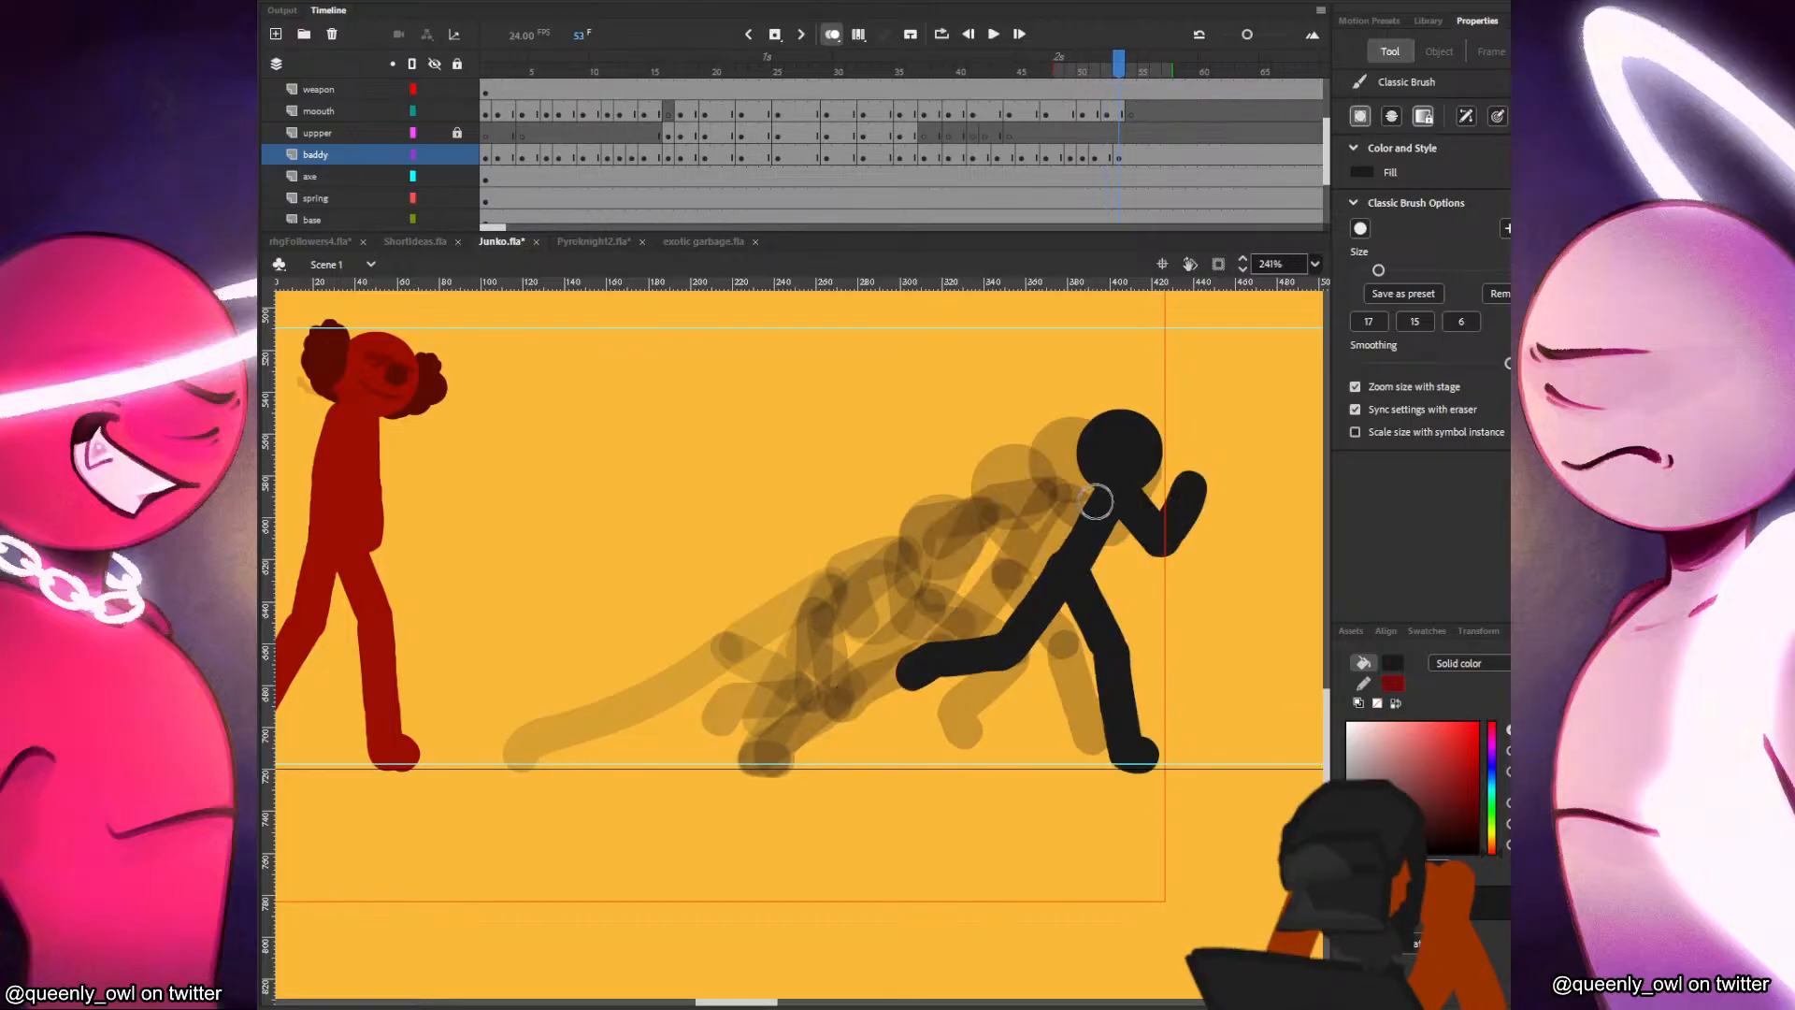
Flip through the previous poses for reference and paint the black figure's rear arm trailing back at frame 53.
key("comma")
key("comma")
key("period")
key("period")
left_click_drag(1102, 493, 990, 530)
key("comma")
key("period")
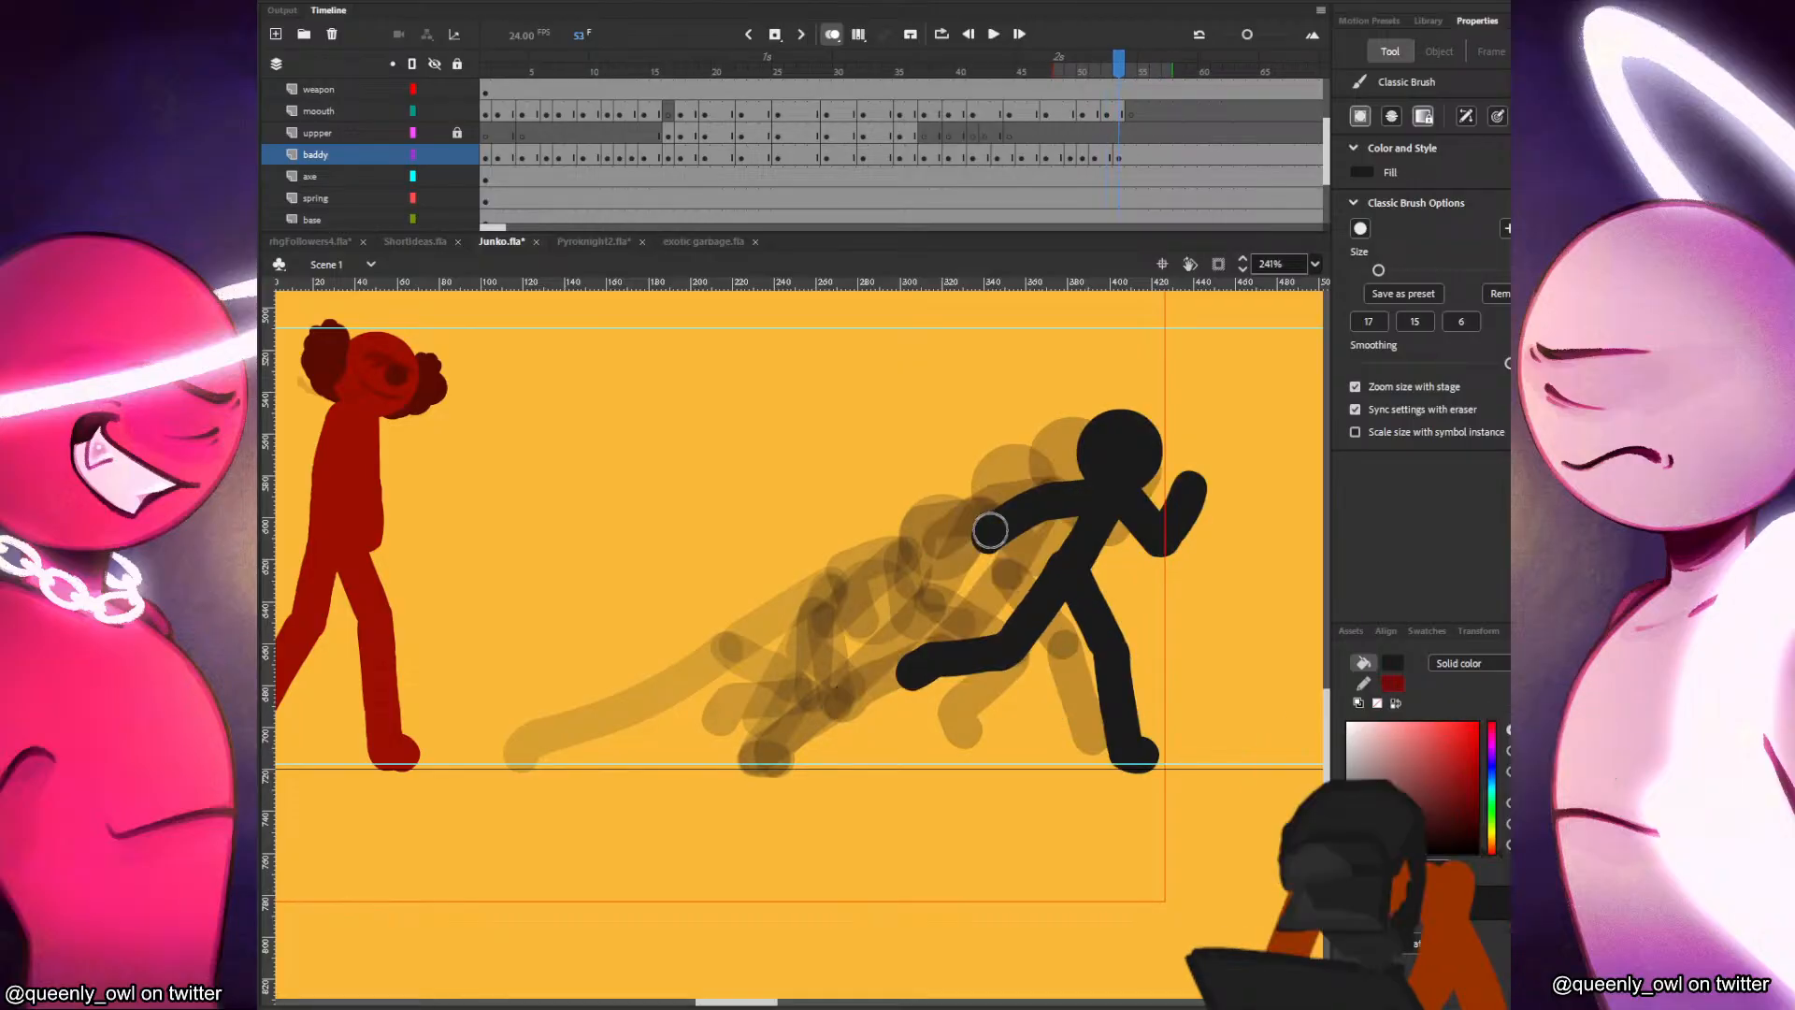
Insert a blank keyframe at frame 55 on the baddy layer and draw the black figure's head, torso and both legs.
left_click(1136, 156)
left_click(1144, 158)
key("F7")
key("ctrl+v")
mouse_move(890, 602)
left_mouse_down()
mouse_move(1188, 457)
mouse_move(1125, 559)
mouse_move(1135, 748)
left_mouse_up()
left_click_drag(1147, 650, 1142, 754)
left_click_drag(1109, 566, 1067, 677)
Paint both of the black figure's arms at frame 55, checking them against the adjacent frame.
key(".")
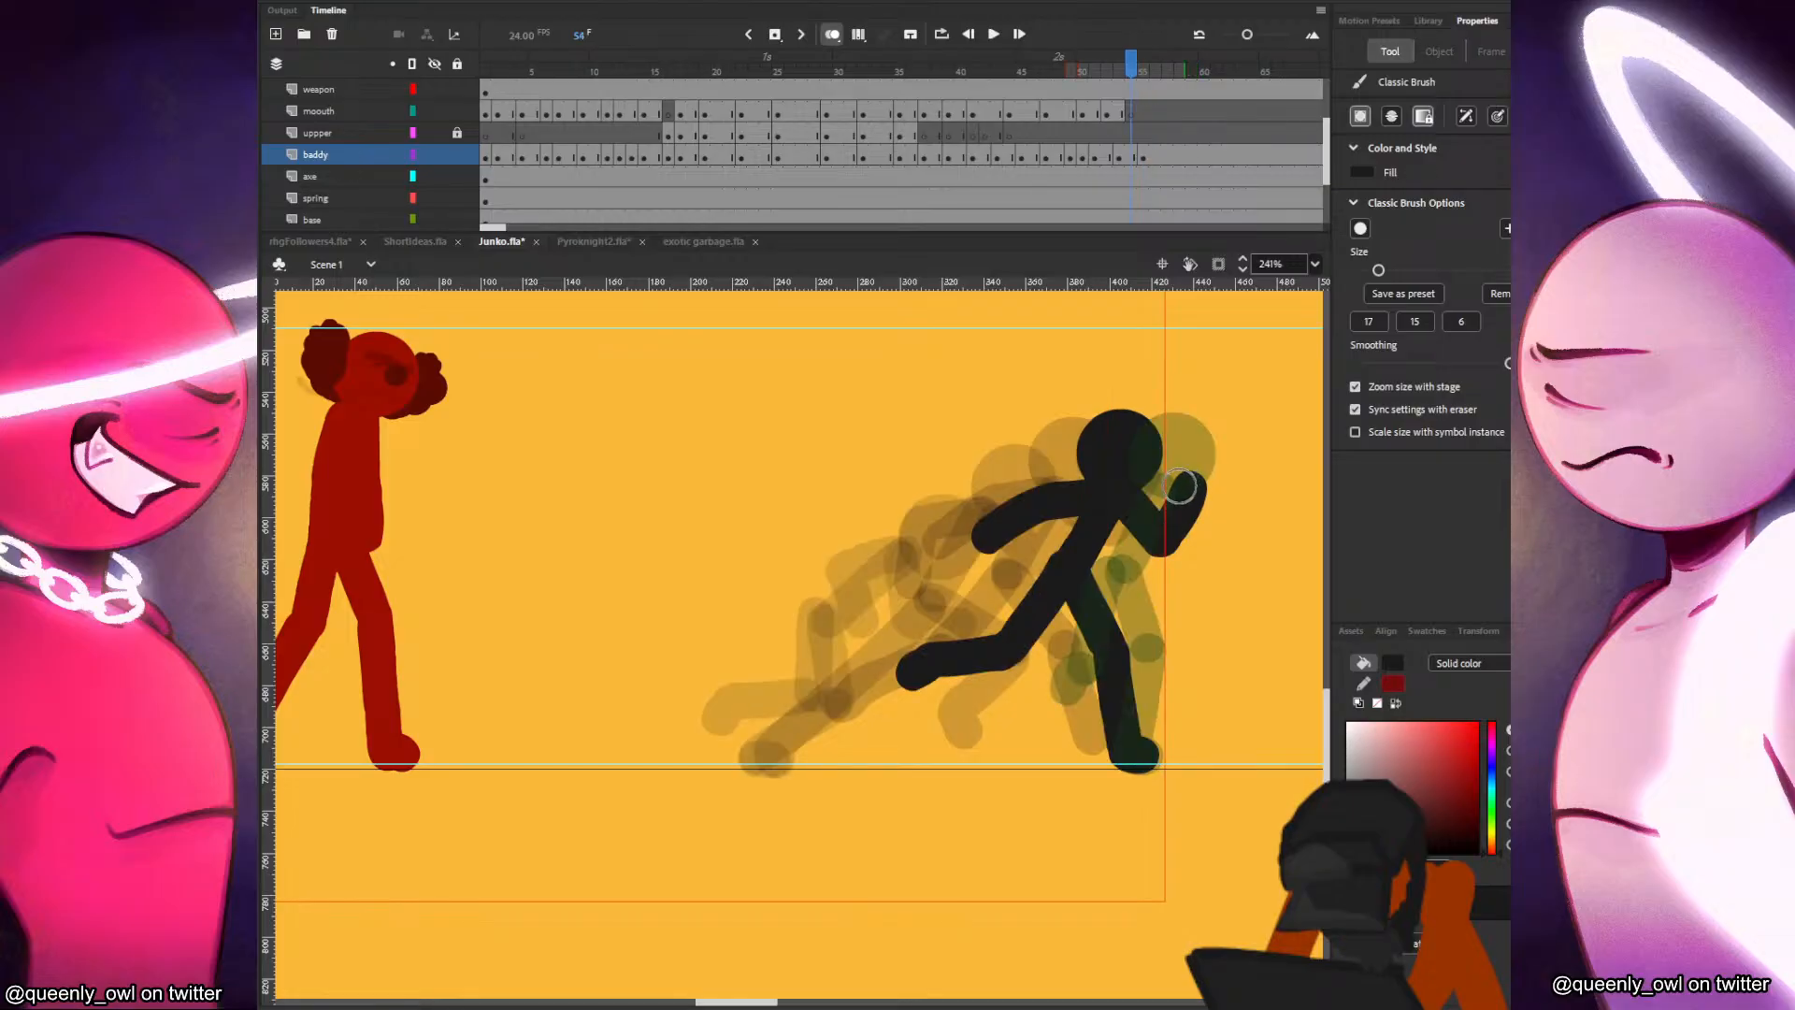
left_click_drag(1142, 489, 1055, 560)
key(".")
mouse_move(1159, 488)
left_mouse_down()
mouse_move(1201, 532)
mouse_move(1203, 504)
mouse_move(1079, 508)
left_mouse_up()
Insert a blank keyframe at frame 57 and draw the black figure's head, torso and planted leg.
key(".")
key(".")
key(".")
key("F7")
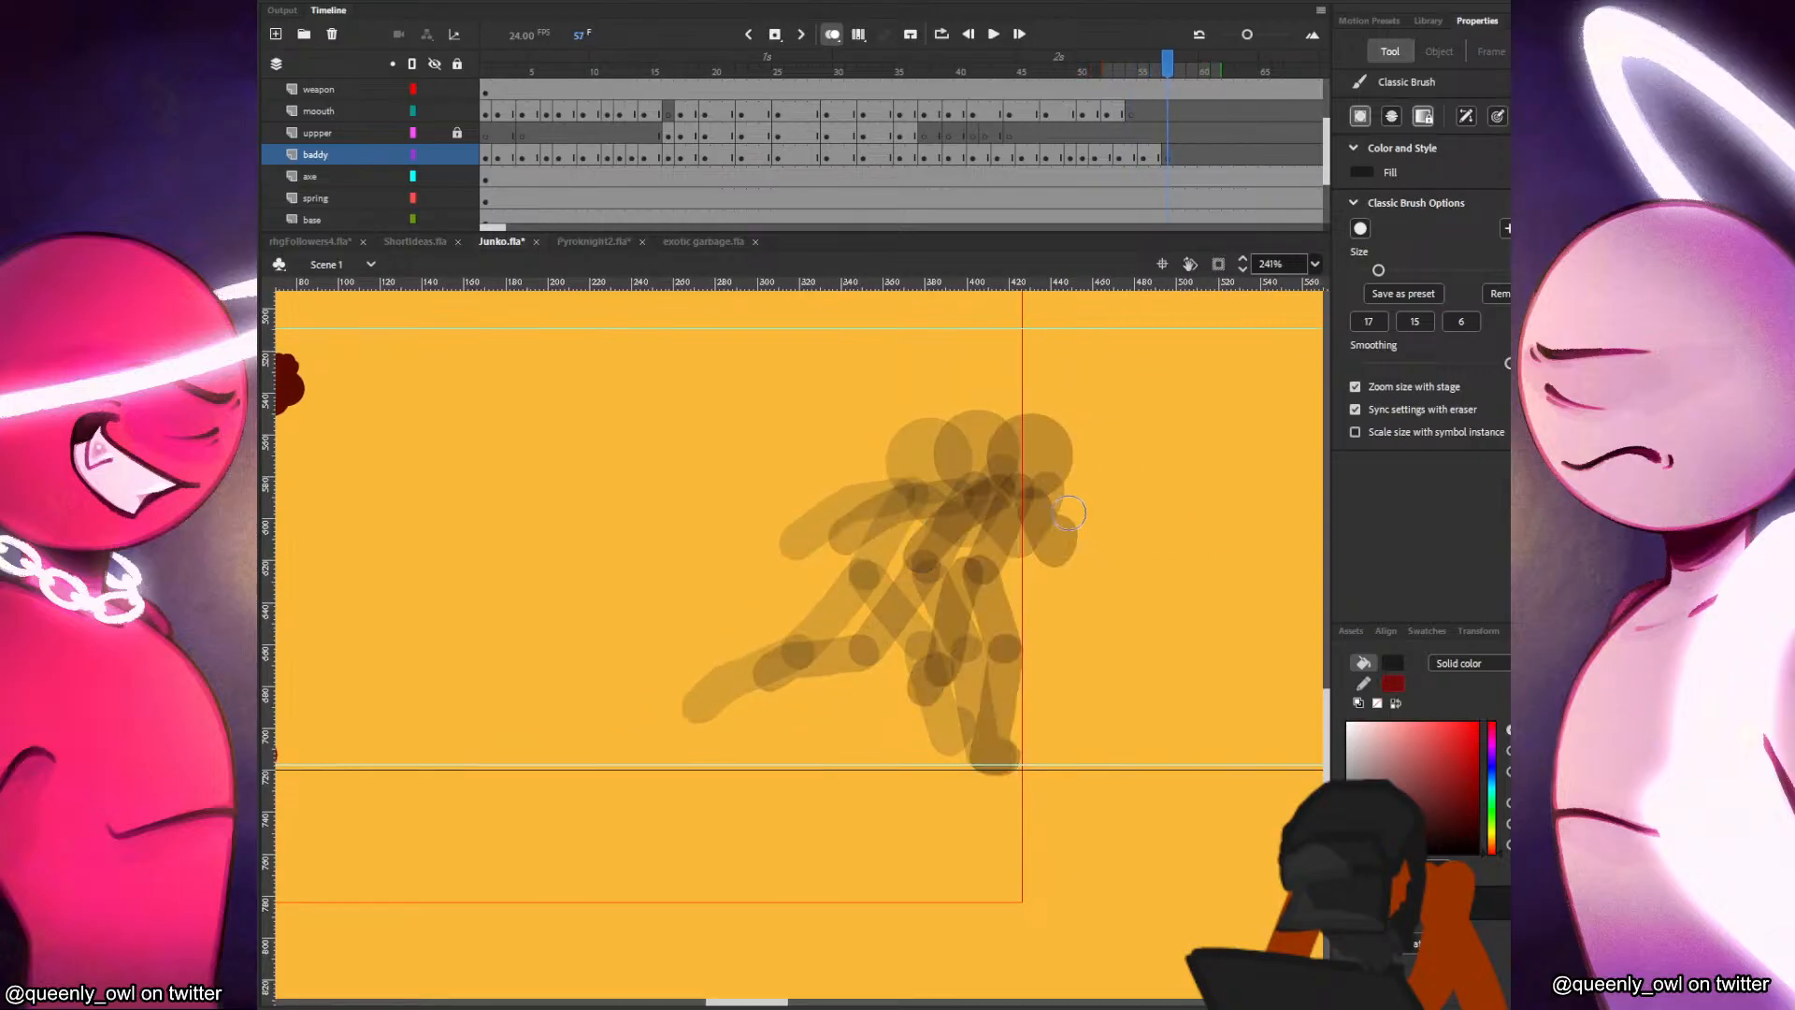
key("ctrl+v")
mouse_move(732, 606)
left_mouse_down()
mouse_move(1074, 445)
mouse_move(1027, 692)
mouse_move(991, 764)
left_mouse_up()
key("b")
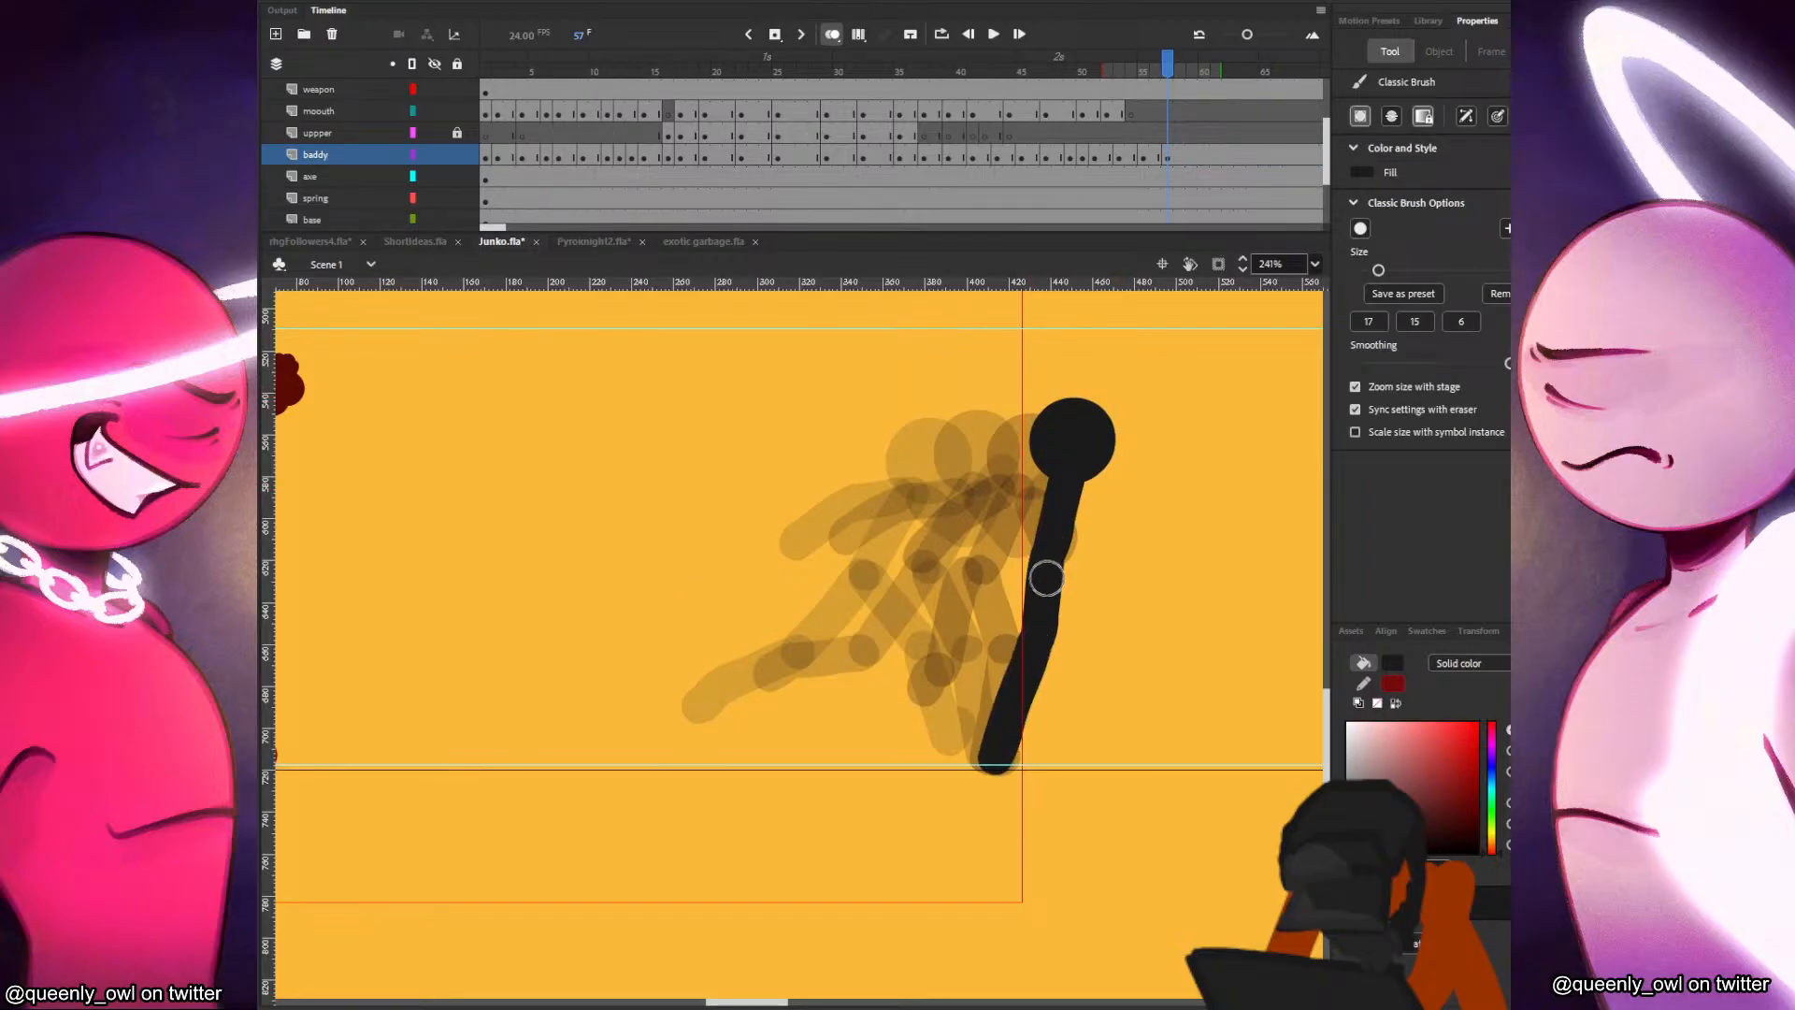
Brush in the black figure's lifted second leg at frame 57 and compare it with the neighbouring frame.
key("period")
key("comma")
left_click_drag(1021, 594, 1059, 697)
left_click(1032, 567)
key("period")
key("comma")
Paint the black figure's arms close to the body at frame 57 and check them against the adjacent frames.
mouse_move(1073, 490)
left_mouse_down()
mouse_move(1068, 540)
mouse_move(1015, 519)
left_mouse_up()
key("comma")
key("period")
Brush in the planted back leg and the forward-stepping leg at frame 58, comparing them with frame 57.
key("period")
key("comma")
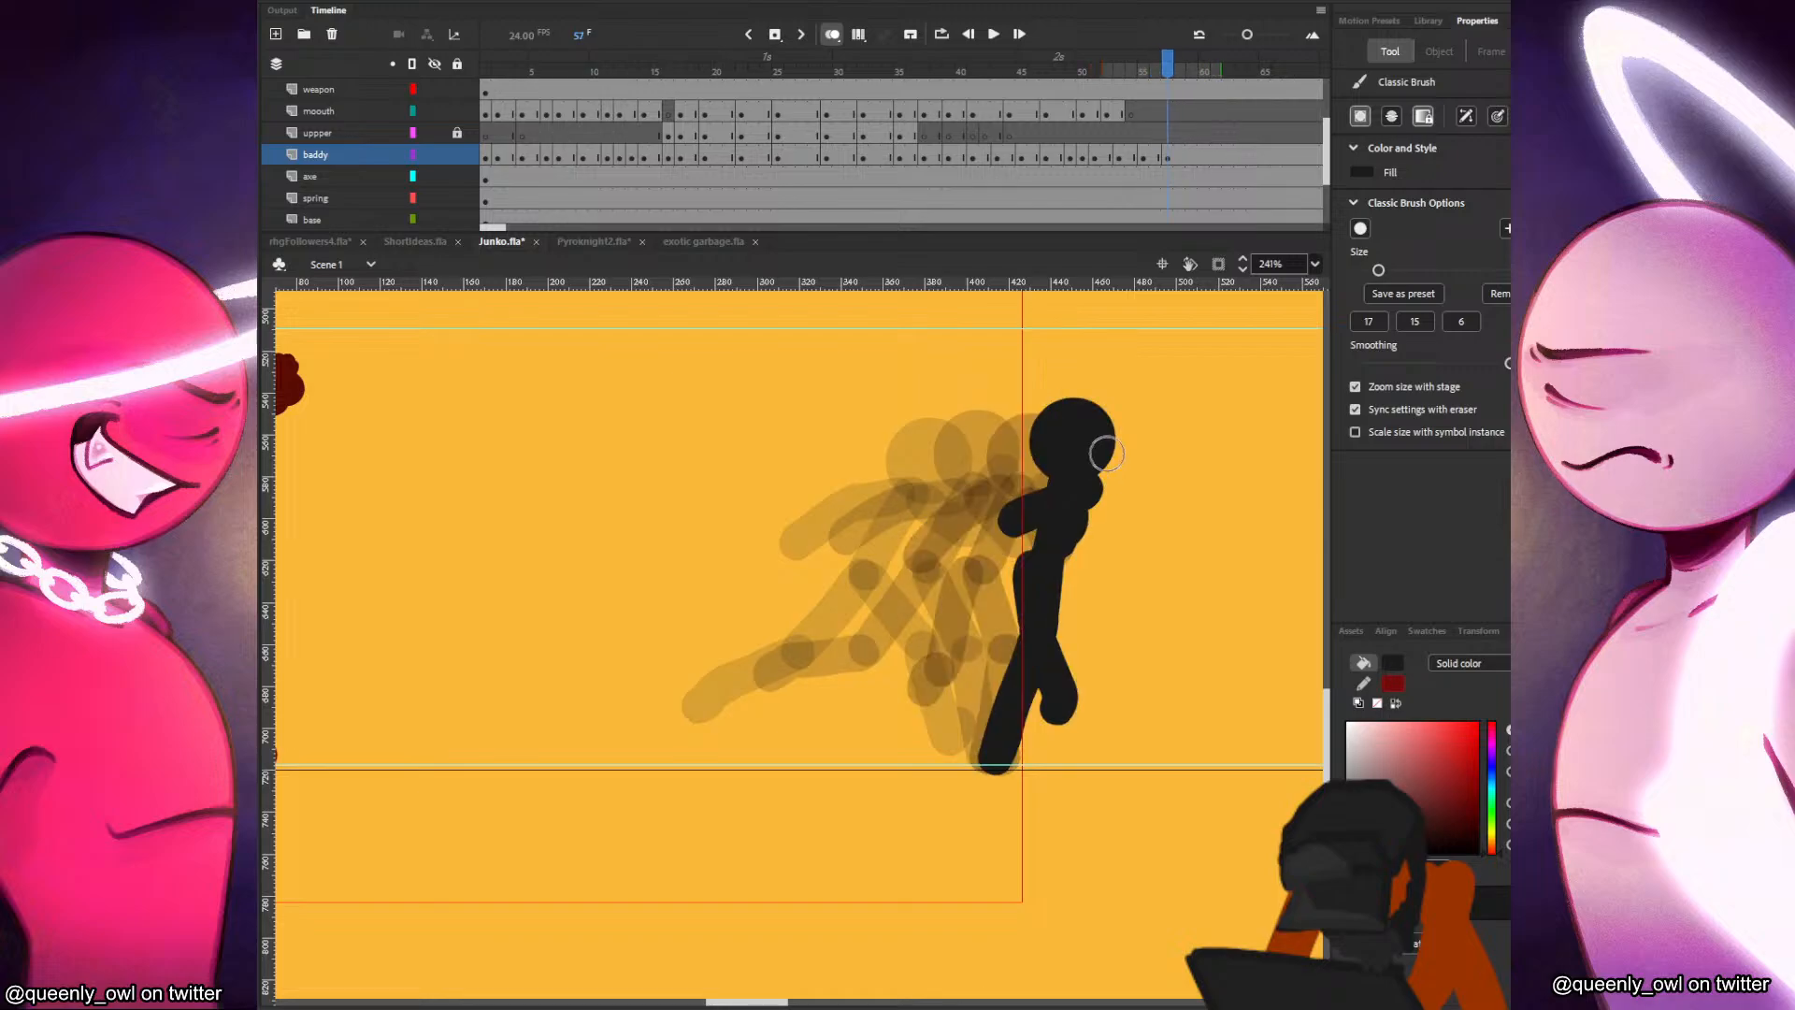
Insert a blank keyframe at frame 58 on the baddy layer and draw the black figure's head and upright torso.
left_click(1170, 157)
left_click(1181, 159)
key("F7")
key("ctrl+v")
mouse_move(712, 615)
left_mouse_down()
mouse_move(1104, 446)
mouse_move(1123, 559)
left_mouse_up()
key("b")
key("ctrl+z")
mouse_move(1120, 463)
left_mouse_down()
mouse_move(1109, 558)
mouse_move(1072, 624)
left_mouse_up()
left_click_drag(1103, 559, 1026, 742)
key("comma")
key("period")
left_click_drag(1116, 565, 1171, 695)
key("comma")
Flip through the previous poses for reference and paint both of the black figure's arms at frame 58.
key("period")
key("comma")
key("comma")
key("period")
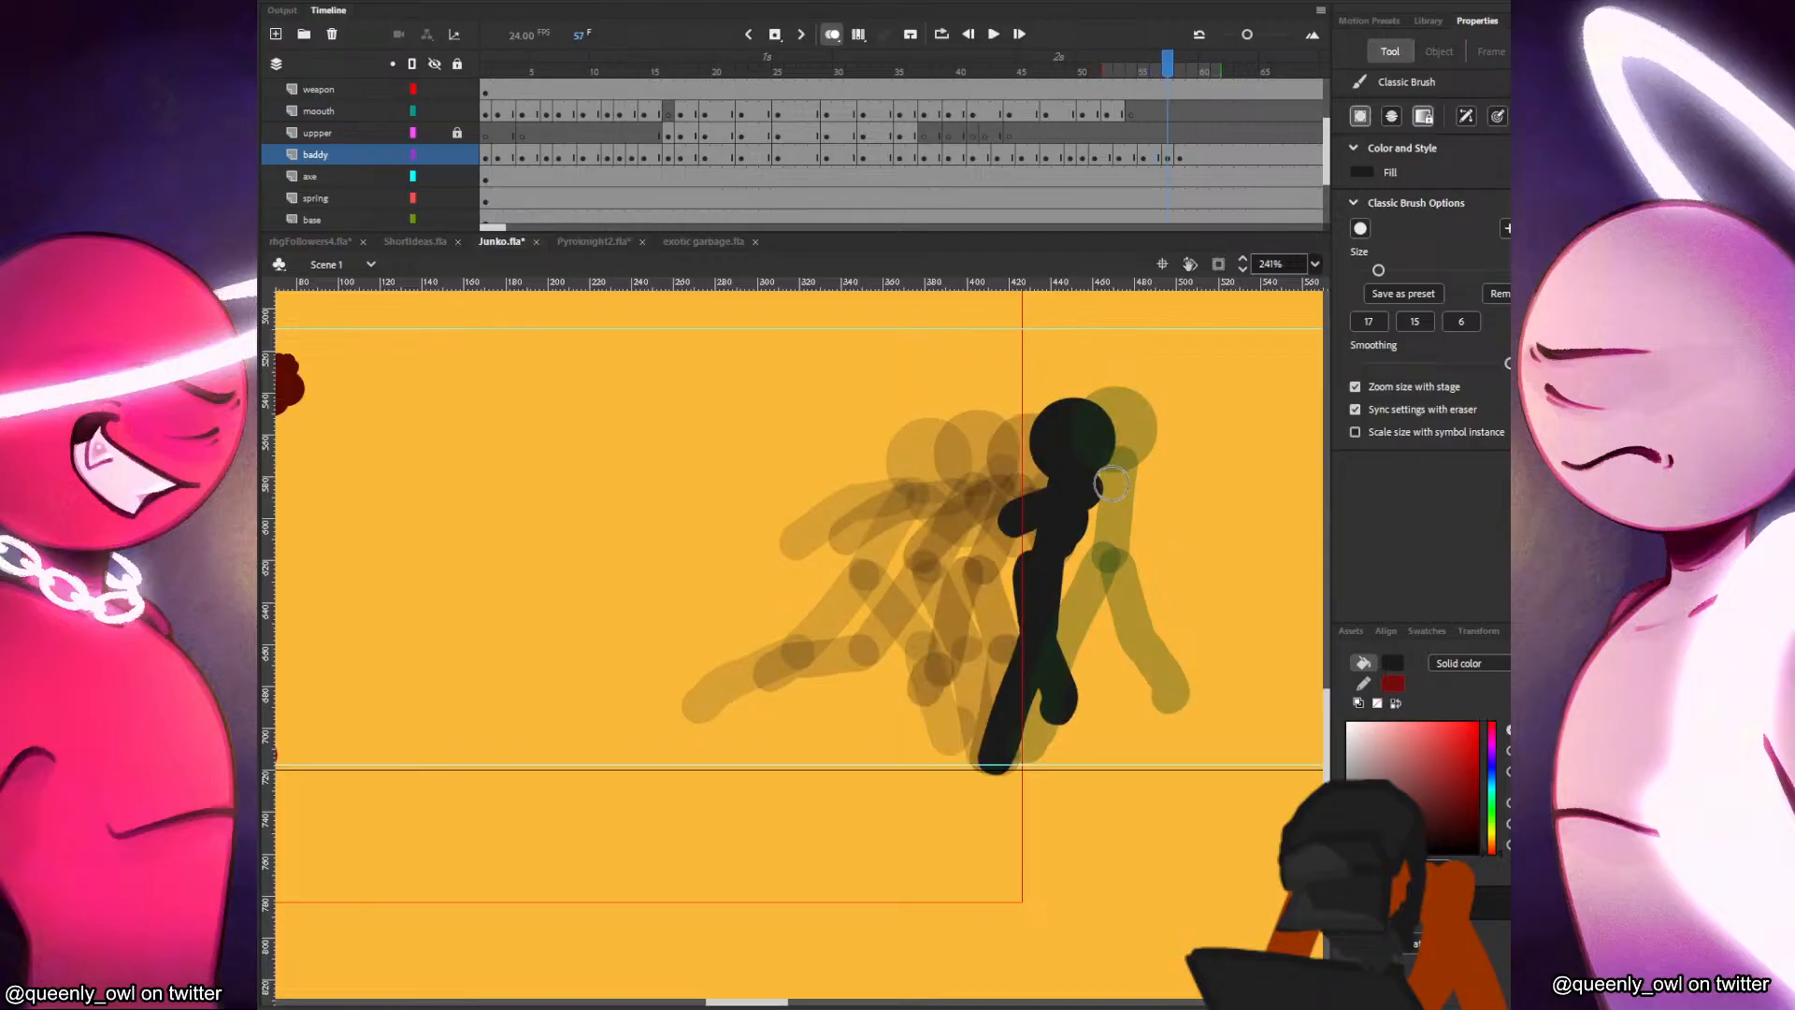
key("period")
left_click_drag(1105, 476, 1055, 552)
Compare with the previous poses and paint the arms at frame 59, one swinging back and one bent forward.
key("comma")
key("comma")
Insert a blank keyframe at frame 59 and draw the black figure's head, upright torso and striding legs.
key("period")
key("period")
mouse_move(1134, 484)
left_mouse_down()
mouse_move(1184, 484)
mouse_move(1171, 505)
mouse_move(922, 512)
left_mouse_up()
key("period")
key("F7")
key("ctrl+shift+v")
mouse_move(481, 593)
left_mouse_down()
mouse_move(925, 420)
mouse_move(908, 416)
mouse_move(952, 553)
mouse_move(886, 617)
mouse_move(856, 729)
left_mouse_up()
left_click_drag(947, 533, 1038, 701)
key("comma")
key("comma")
key("period")
key("period")
left_click_drag(938, 458, 862, 537)
mouse_move(968, 451)
left_mouse_down()
mouse_move(1021, 481)
mouse_move(1007, 503)
left_mouse_up()
key("comma")
key("period")
Insert a blank keyframe at frame 60 on the baddy layer and paste the black figure's head slightly ahead and lower.
left_click(1206, 156)
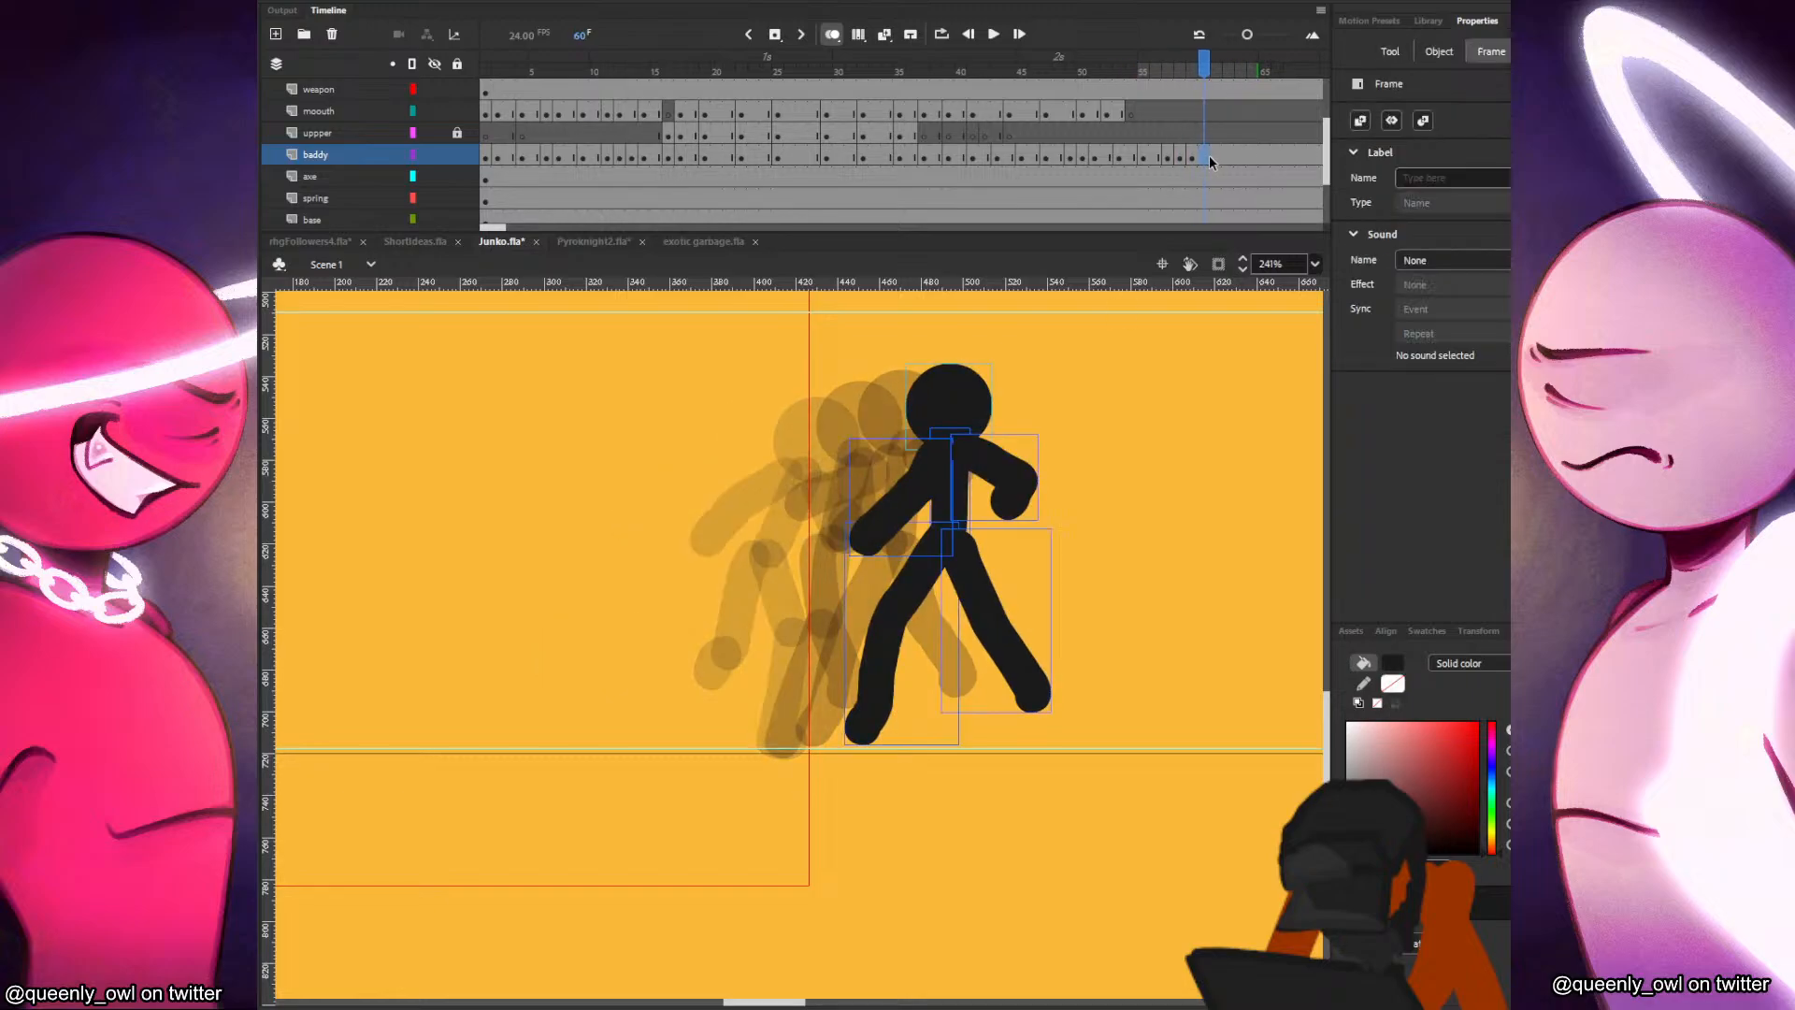
key("F7")
key("ctrl+shift+v")
mouse_move(521, 606)
left_mouse_down()
mouse_move(1005, 436)
mouse_move(1019, 553)
mouse_move(968, 609)
left_mouse_up()
Brush in the backward-tilted torso and both widely spread legs at frame 60, redoing unsatisfactory strokes.
key("b")
key("ctrl+z")
left_click_drag(1018, 539, 957, 611)
key("ctrl+z")
left_click_drag(1018, 539, 928, 736)
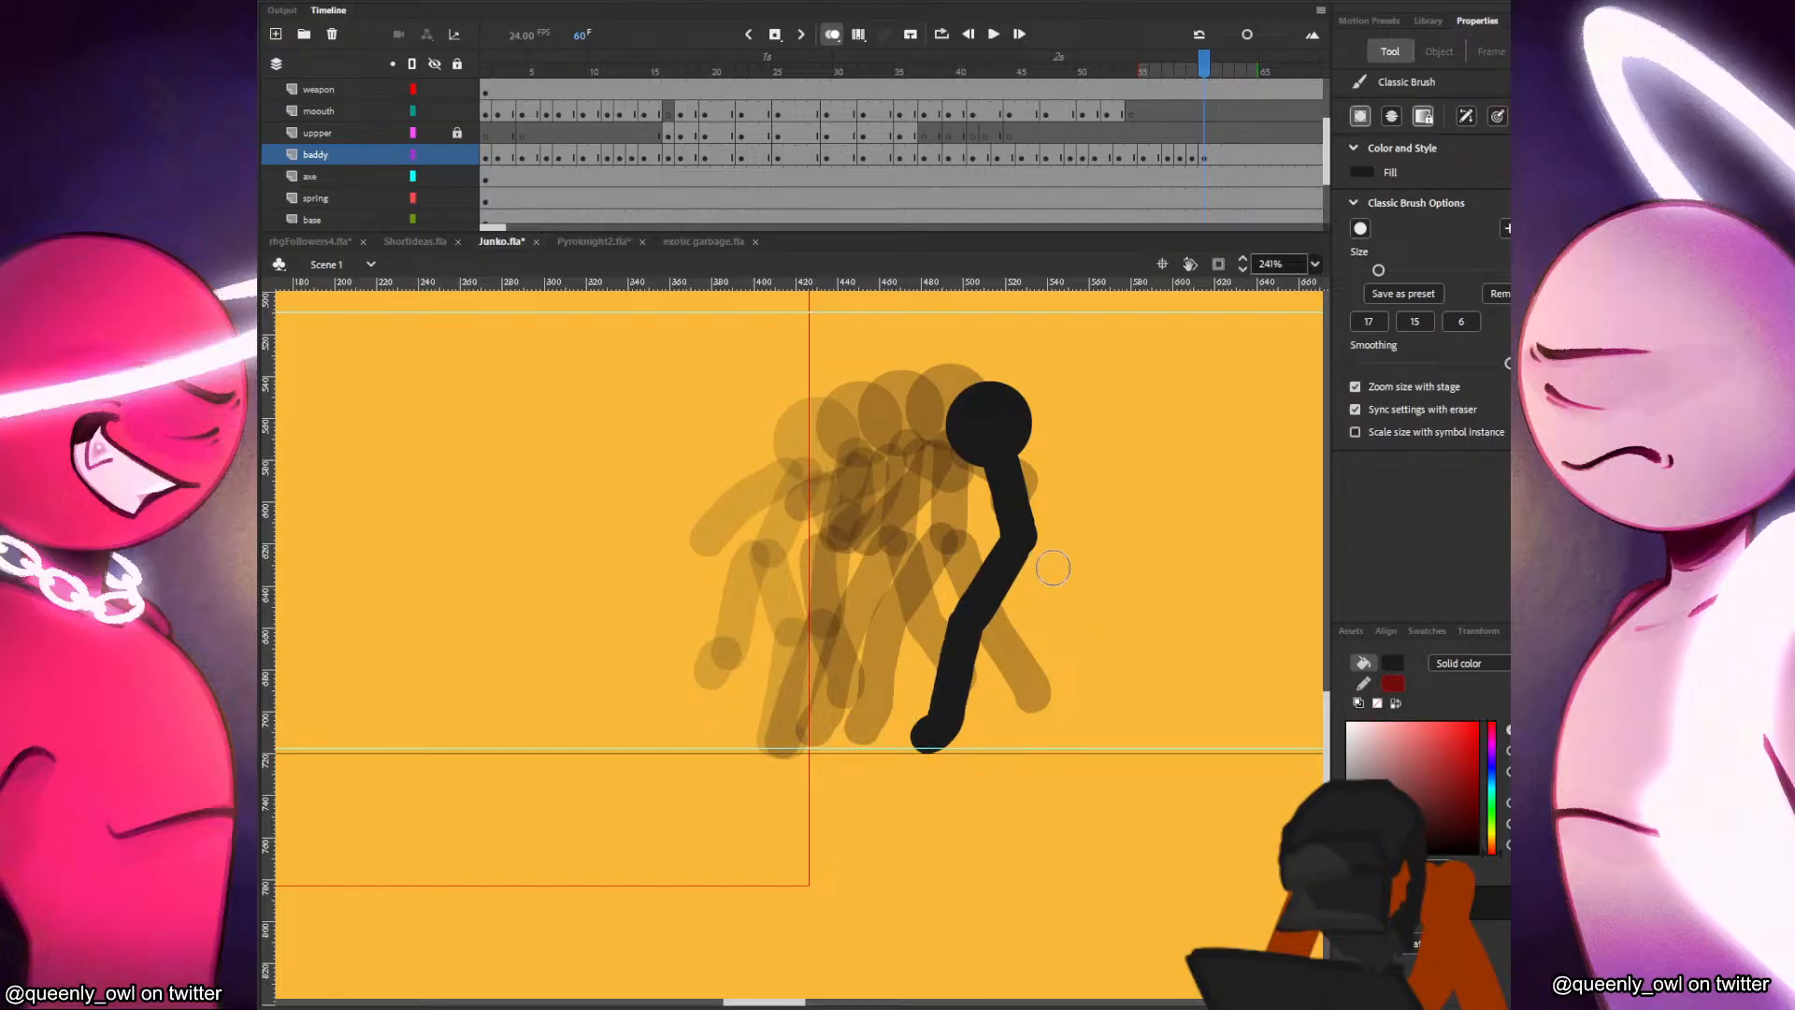
mouse_move(1025, 545)
left_mouse_down()
mouse_move(1087, 690)
mouse_move(1097, 677)
mouse_move(1119, 729)
left_mouse_up()
key("ctrl+z")
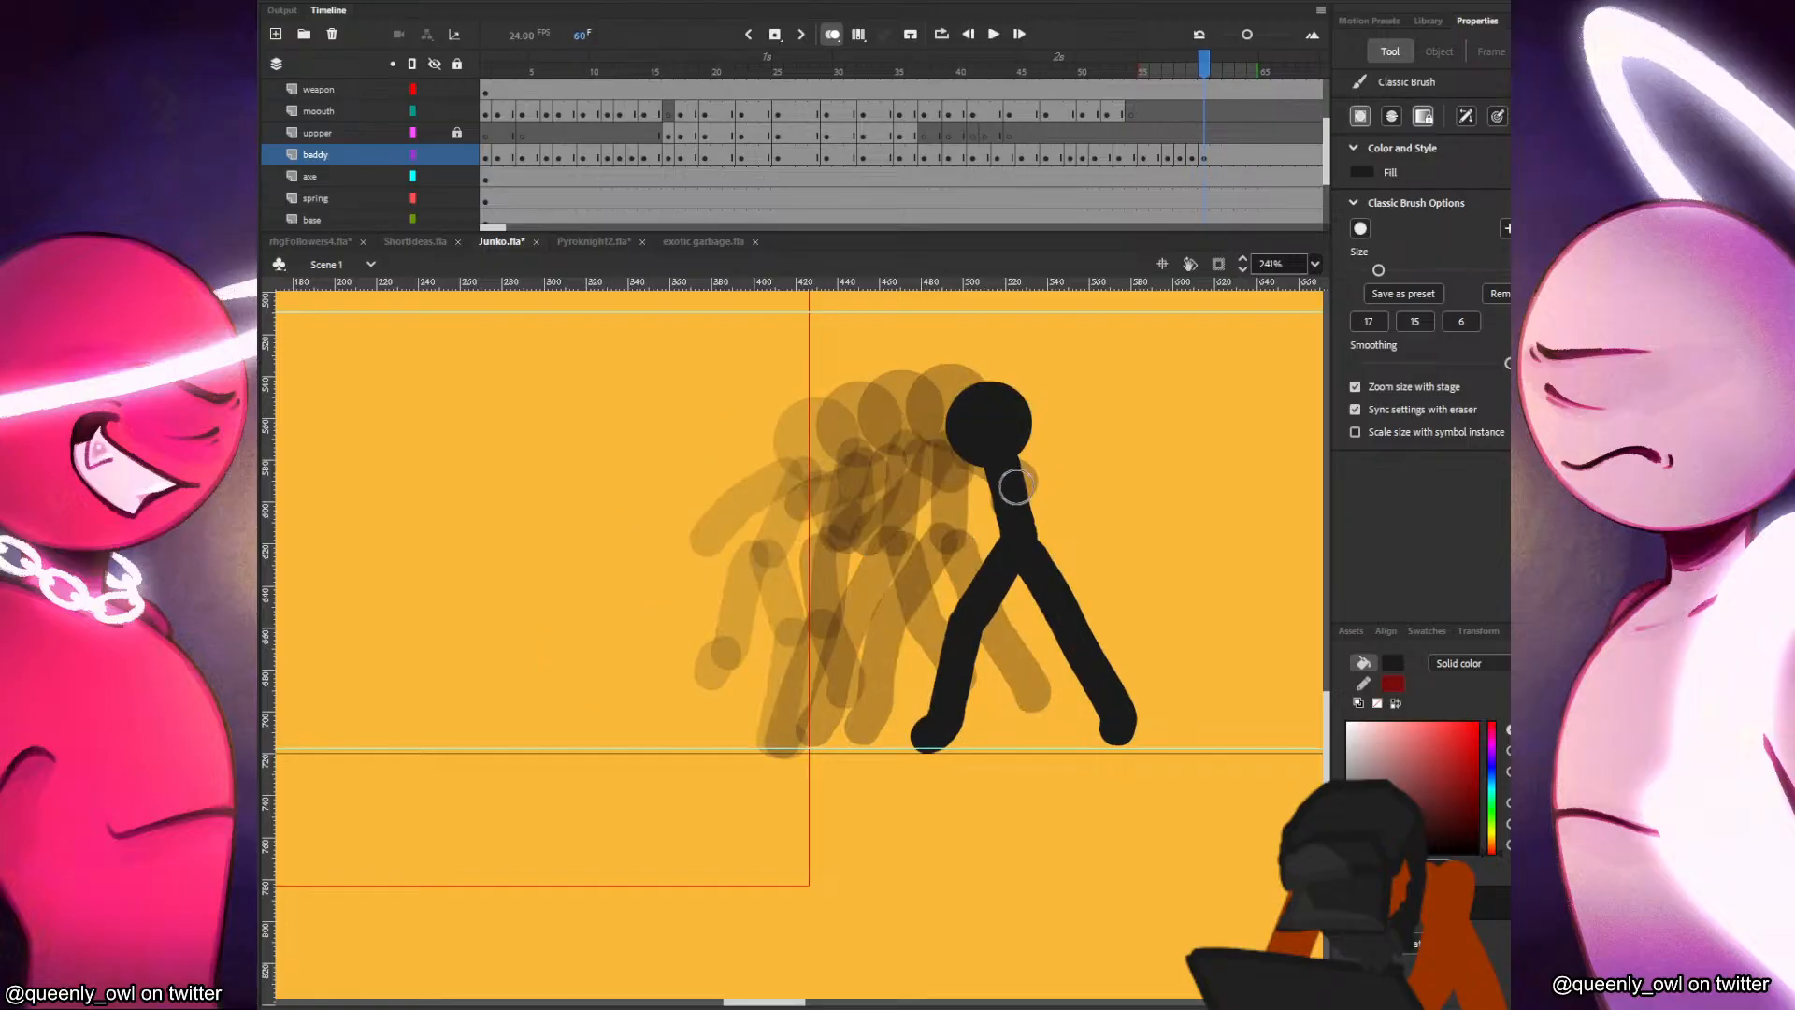
Paint the black figure's rear and front arms at frame 60, comparing each with frame 59.
left_click_drag(988, 467, 904, 536)
key("comma")
key("period")
mouse_move(1016, 469)
left_mouse_down()
mouse_move(1076, 493)
mouse_move(1064, 513)
left_mouse_up()
key("comma")
key("period")
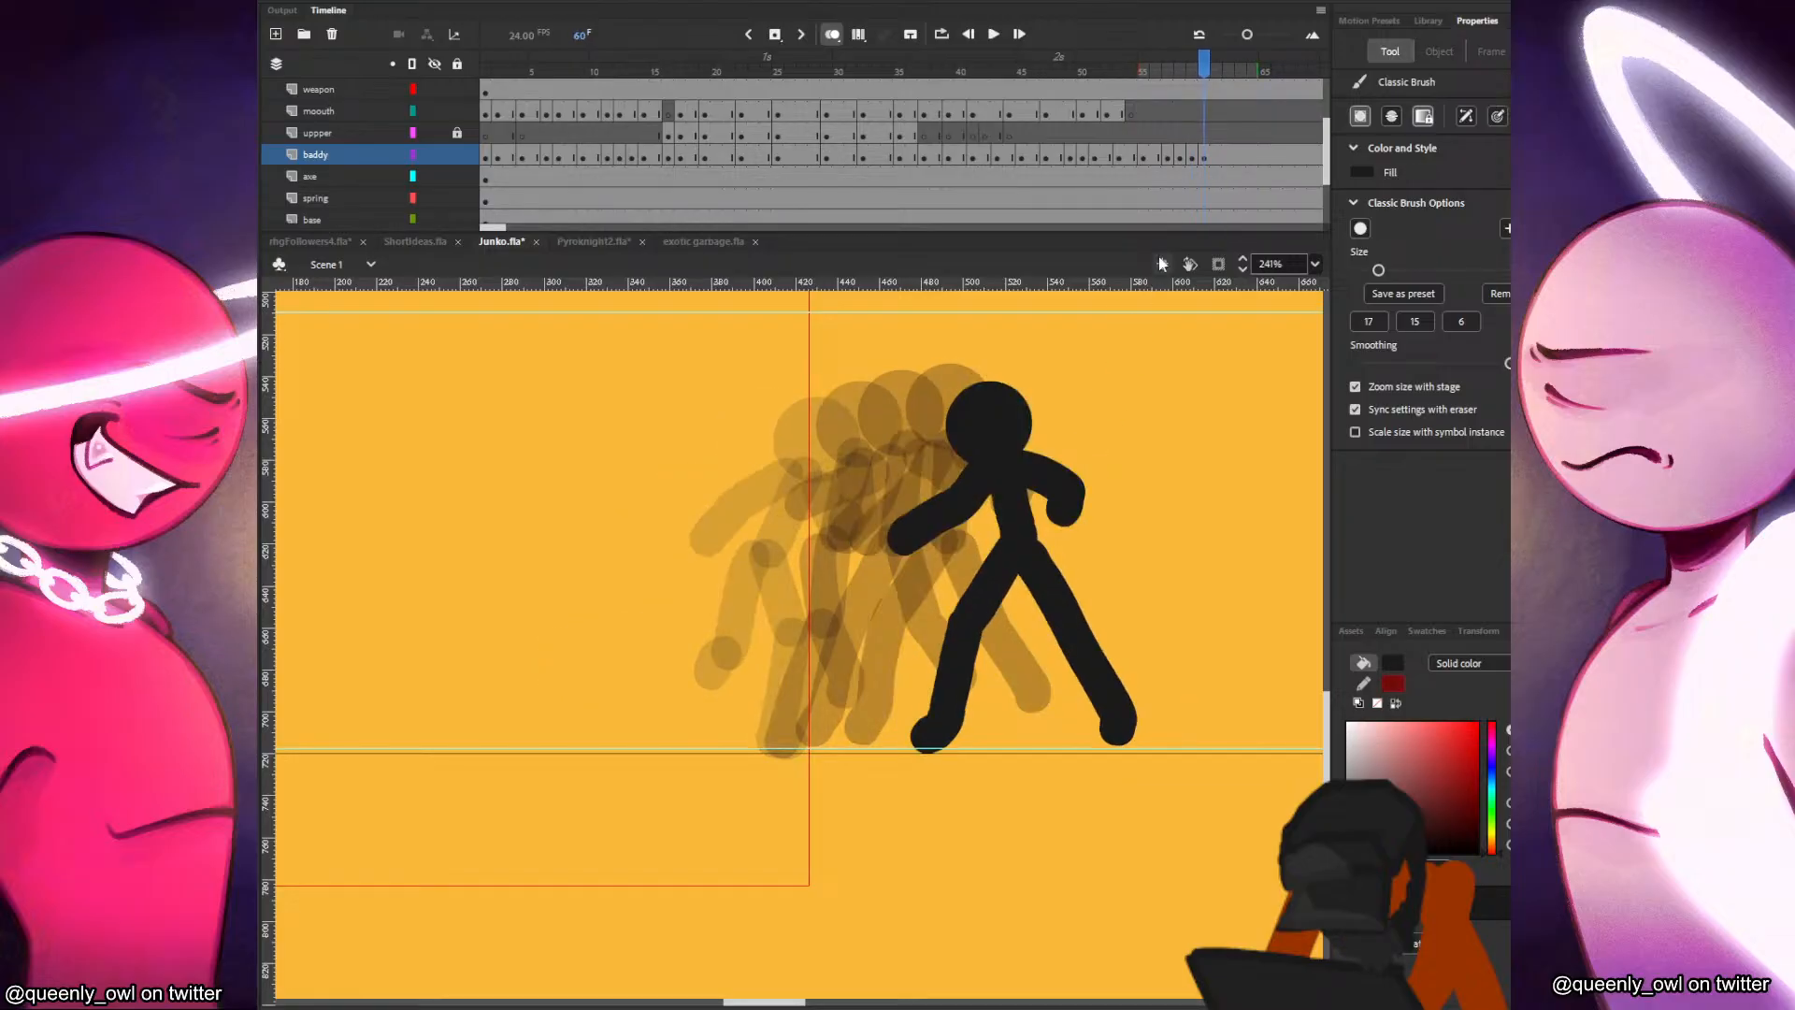
Extend the frame 59 pose by one frame so the newest pose starts at frame 61, and select that frame.
left_click(1229, 158)
left_click(1193, 159)
left_click(1180, 157)
left_click(1195, 156)
left_click(1218, 159)
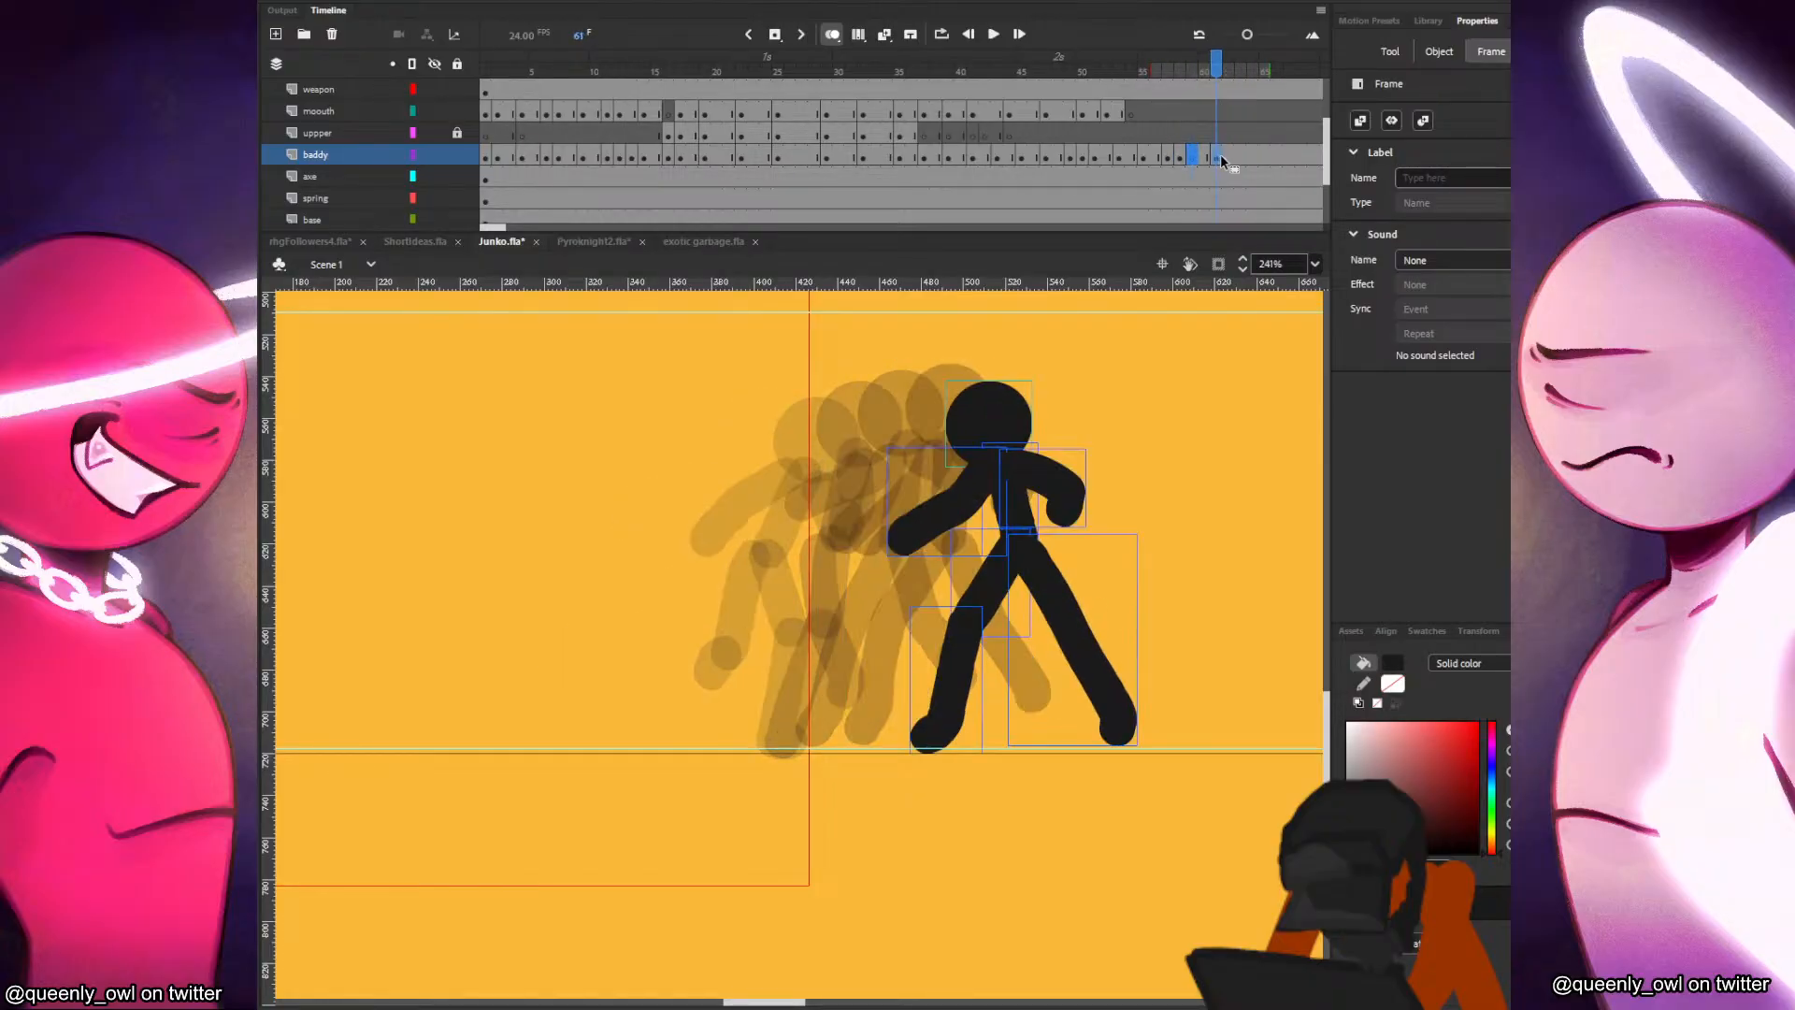
Insert a blank keyframe at frame 62 on the baddy layer and paste the black figure's head slightly ahead and lower.
key("F7")
key("ctrl+v")
left_click_drag(540, 542, 1037, 411)
Brush in the backward-tilted torso at frame 62, redoing unsatisfactory strokes.
left_click_drag(1041, 483, 1076, 552)
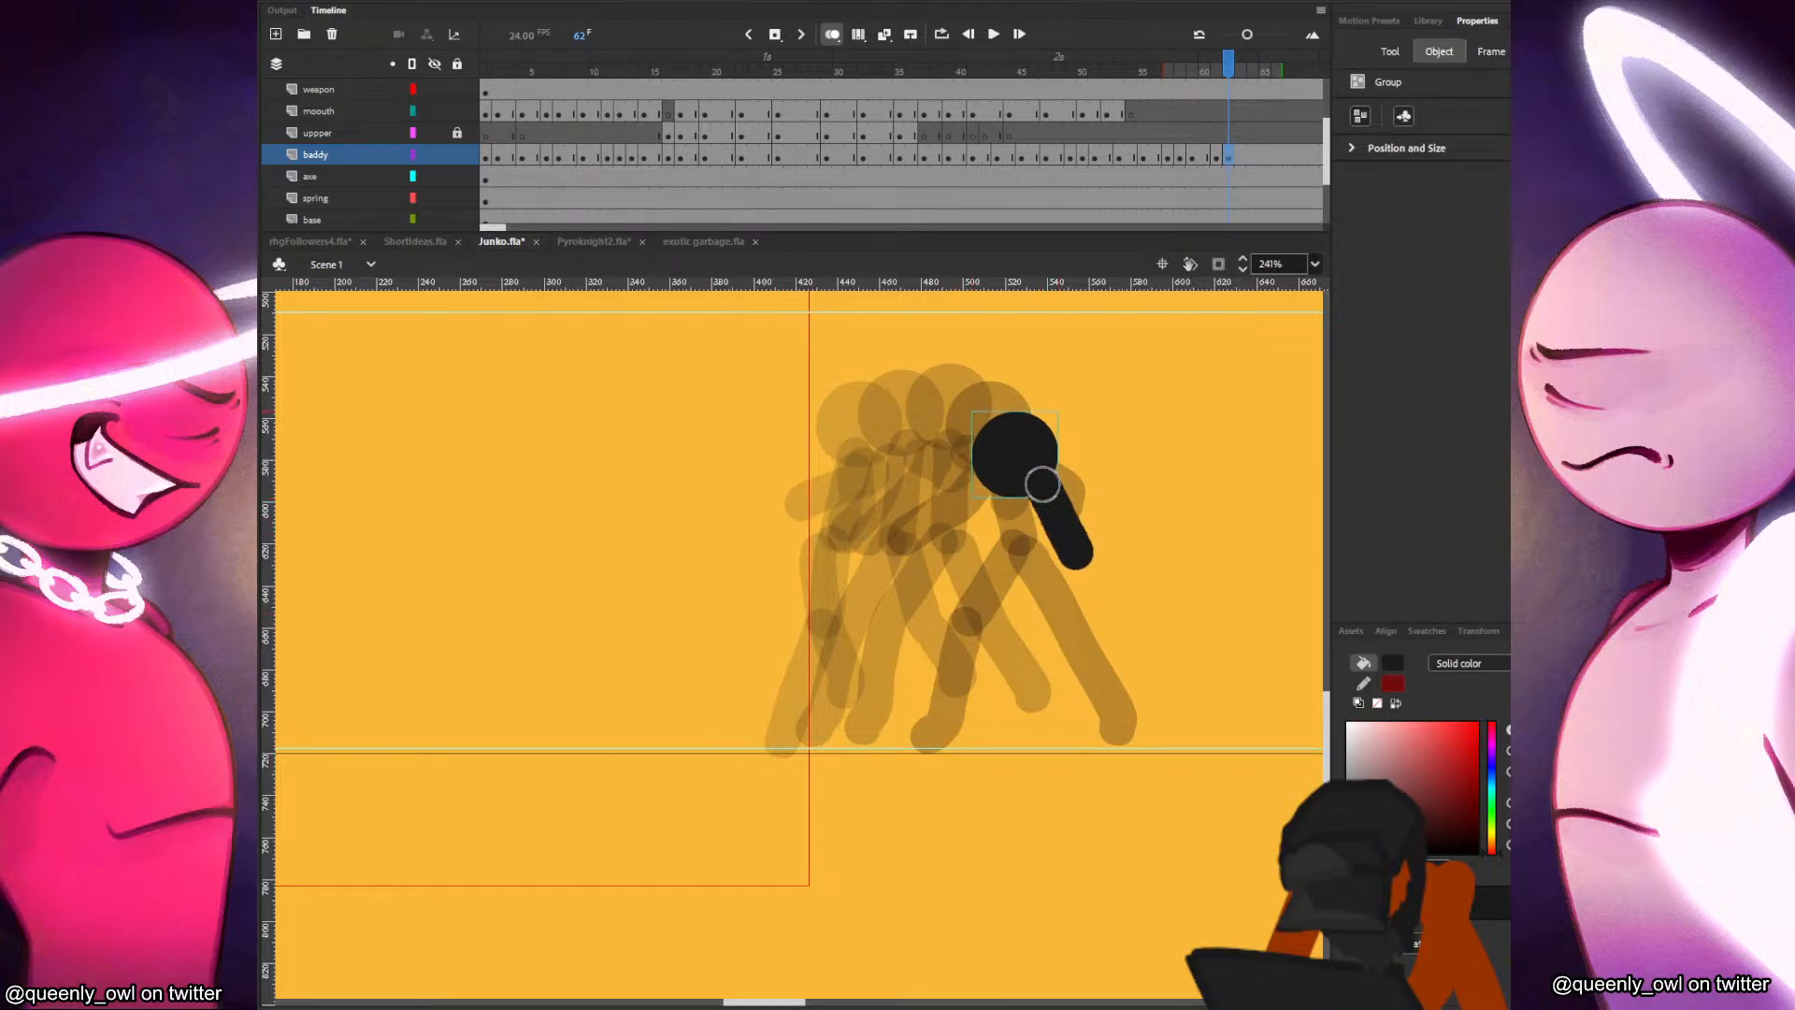
key("ctrl+z")
mouse_move(1038, 481)
left_mouse_down()
mouse_move(1071, 559)
mouse_move(1013, 615)
mouse_move(1073, 572)
left_mouse_up()
key("ctrl+z")
key("ctrl+z")
Paint the bent rear leg and foot at frame 62, redrawing it with the foot planted further forward.
left_click_drag(997, 618, 1073, 567)
left_click_drag(995, 620, 984, 730)
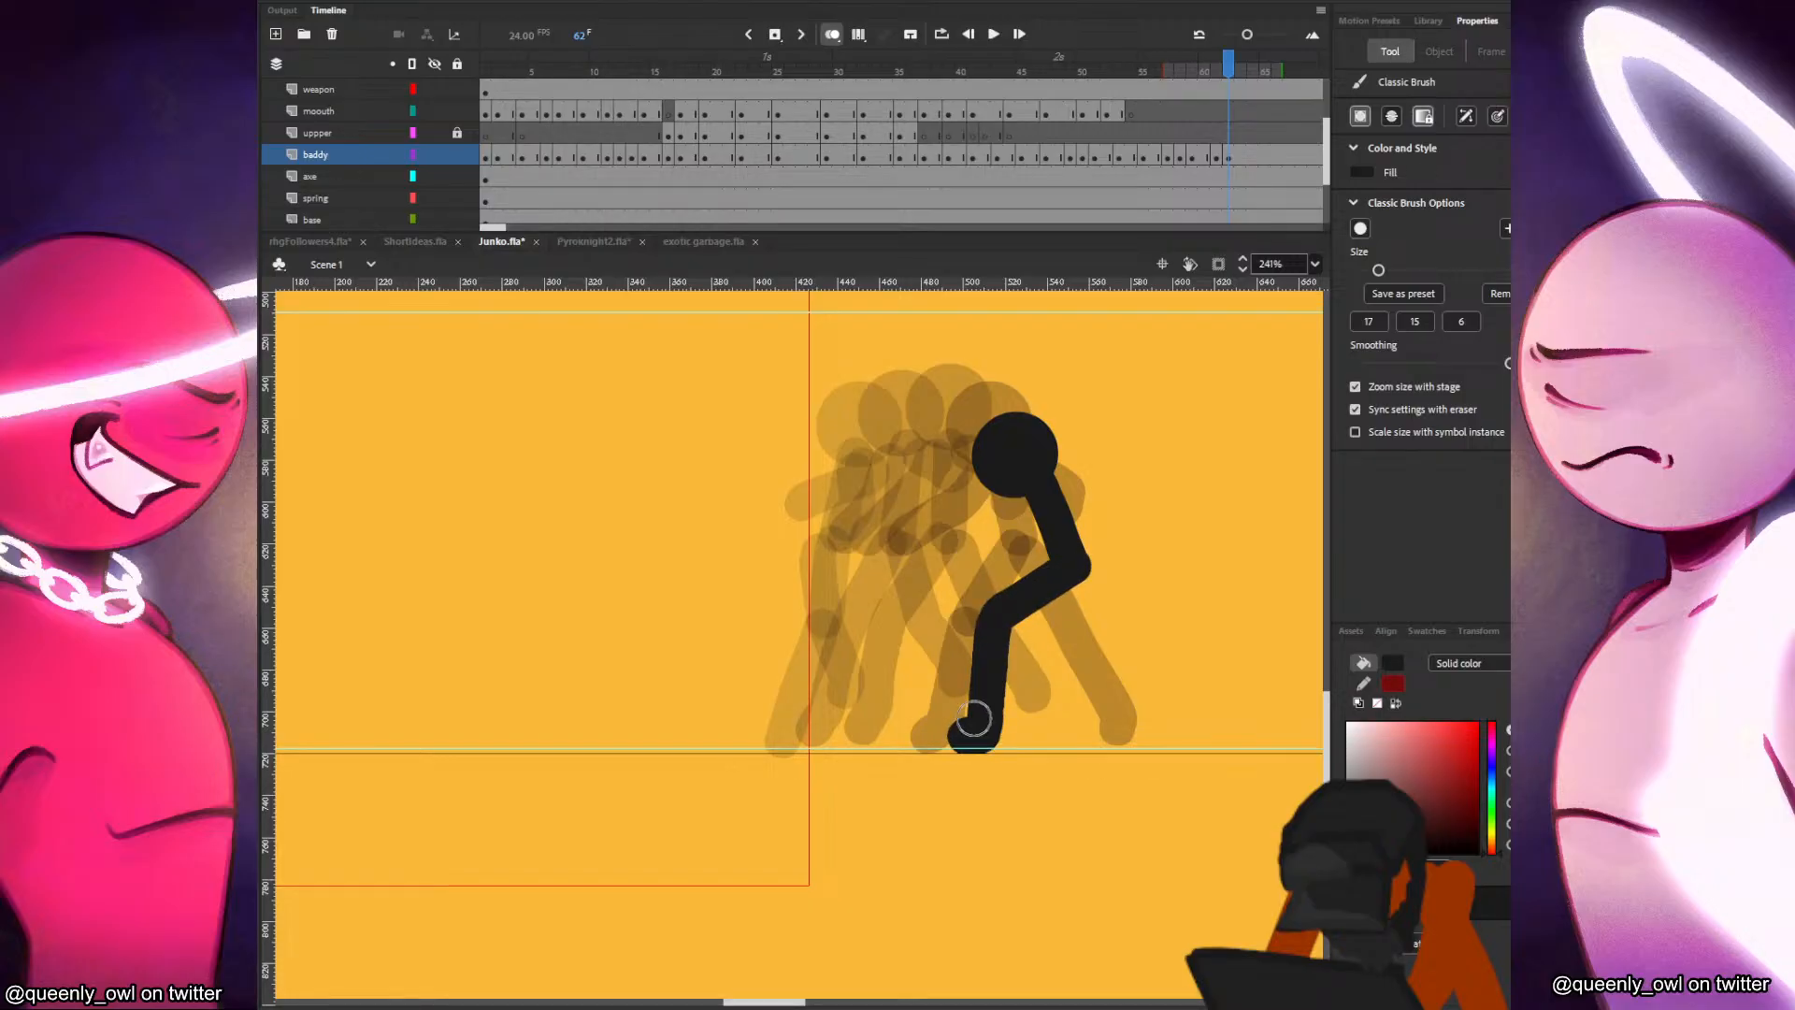
key("ctrl+z")
key("ctrl+z")
left_click_drag(1003, 625, 1075, 563)
left_click_drag(1004, 632, 1006, 739)
left_click_drag(1000, 629, 1006, 733)
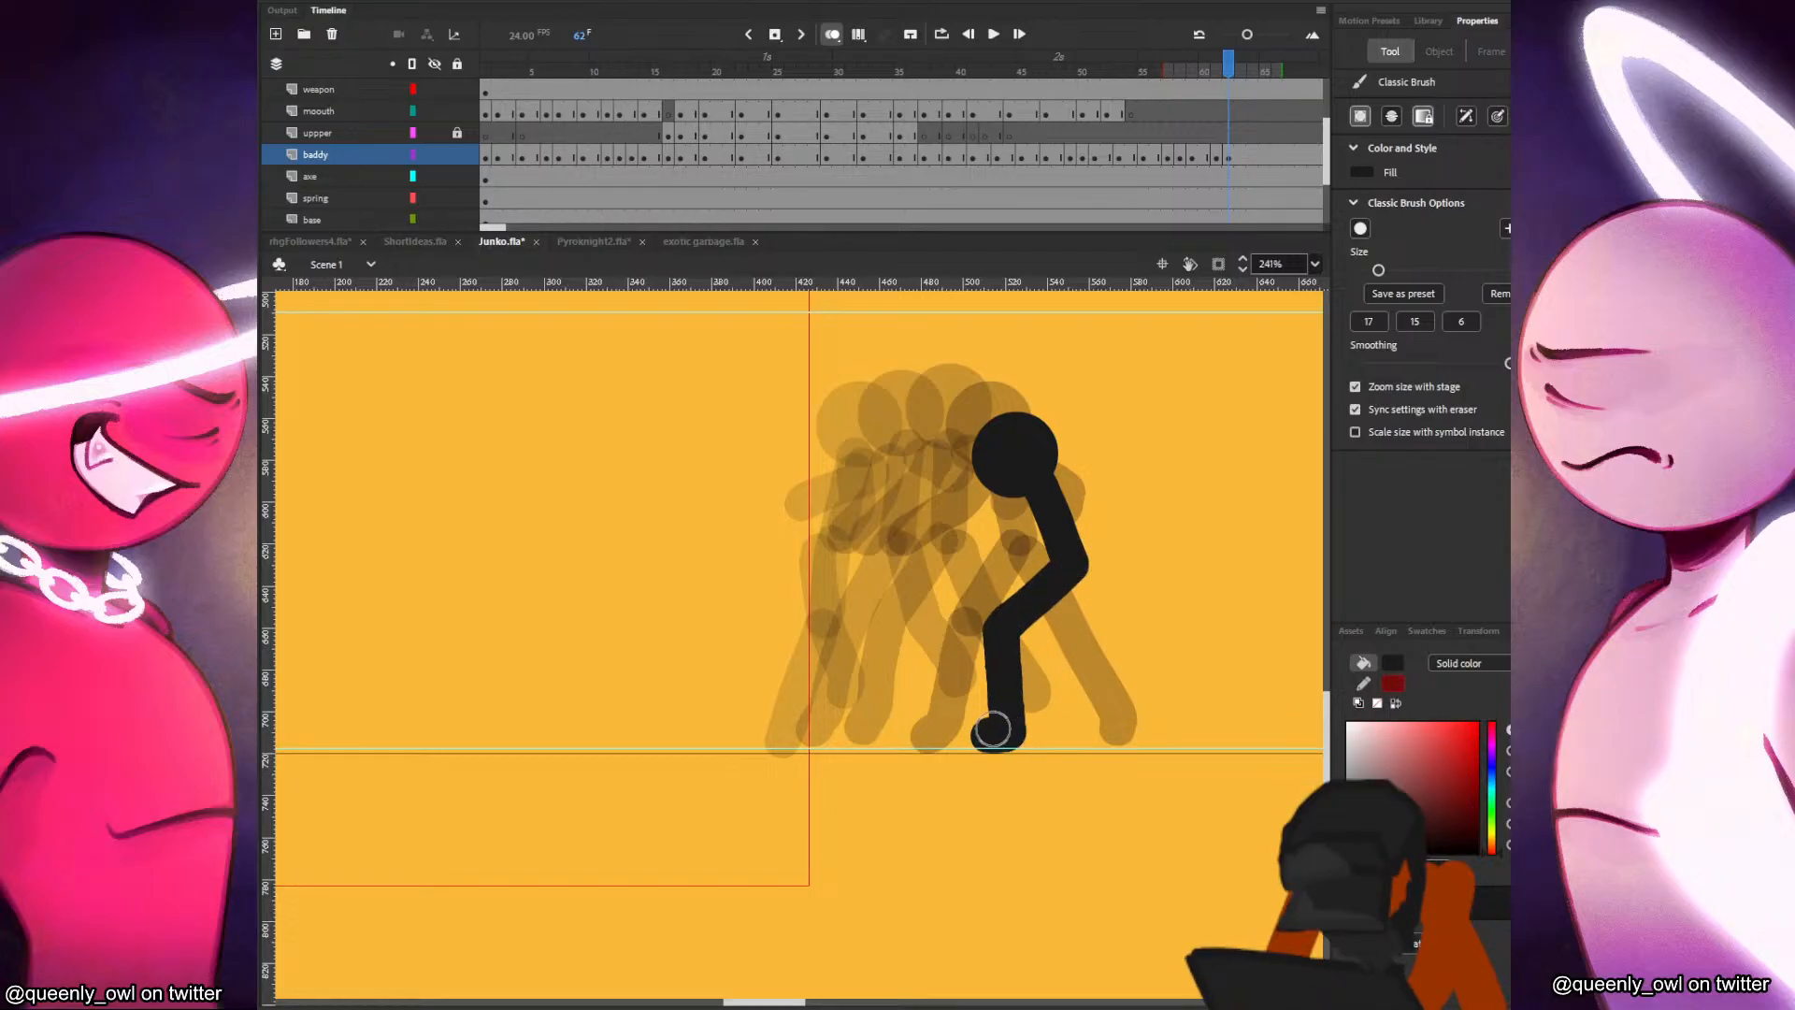
Paint the front leg stretched forward to the ground line at frame 62, comparing it with the previous pose.
left_click_drag(1075, 568, 1183, 734)
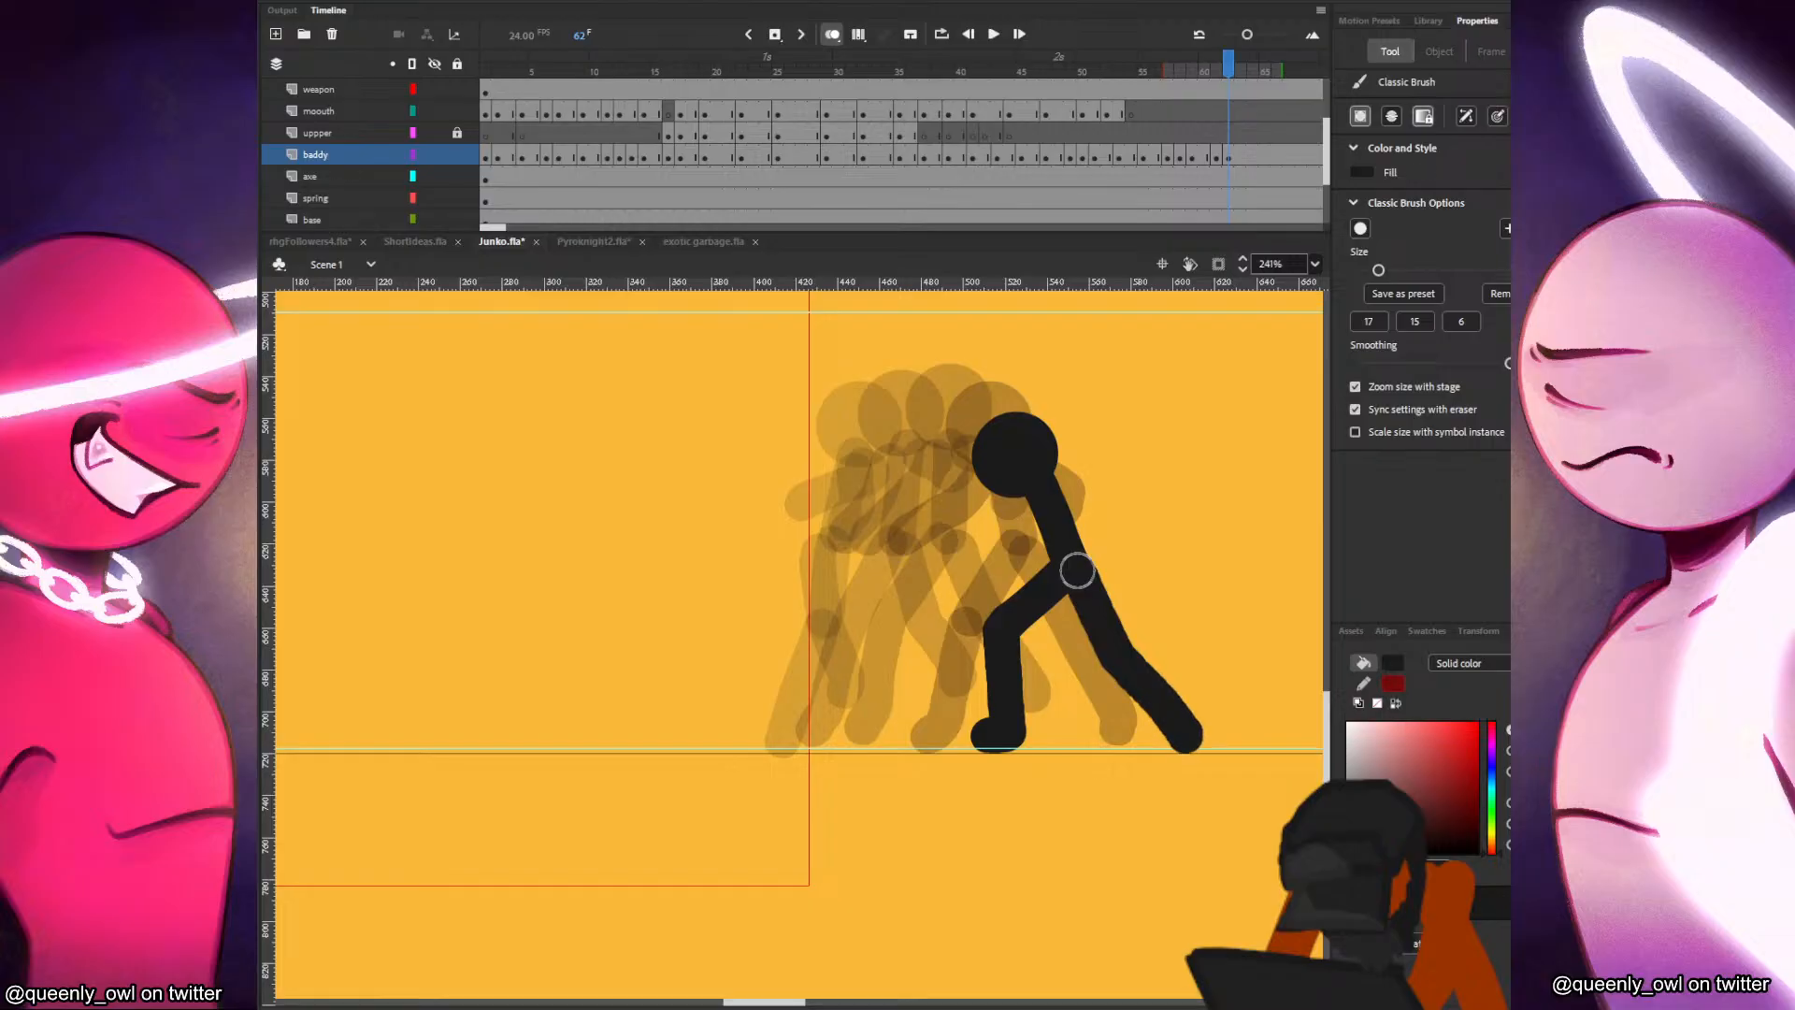
key("comma")
key("period")
key("comma")
key("period")
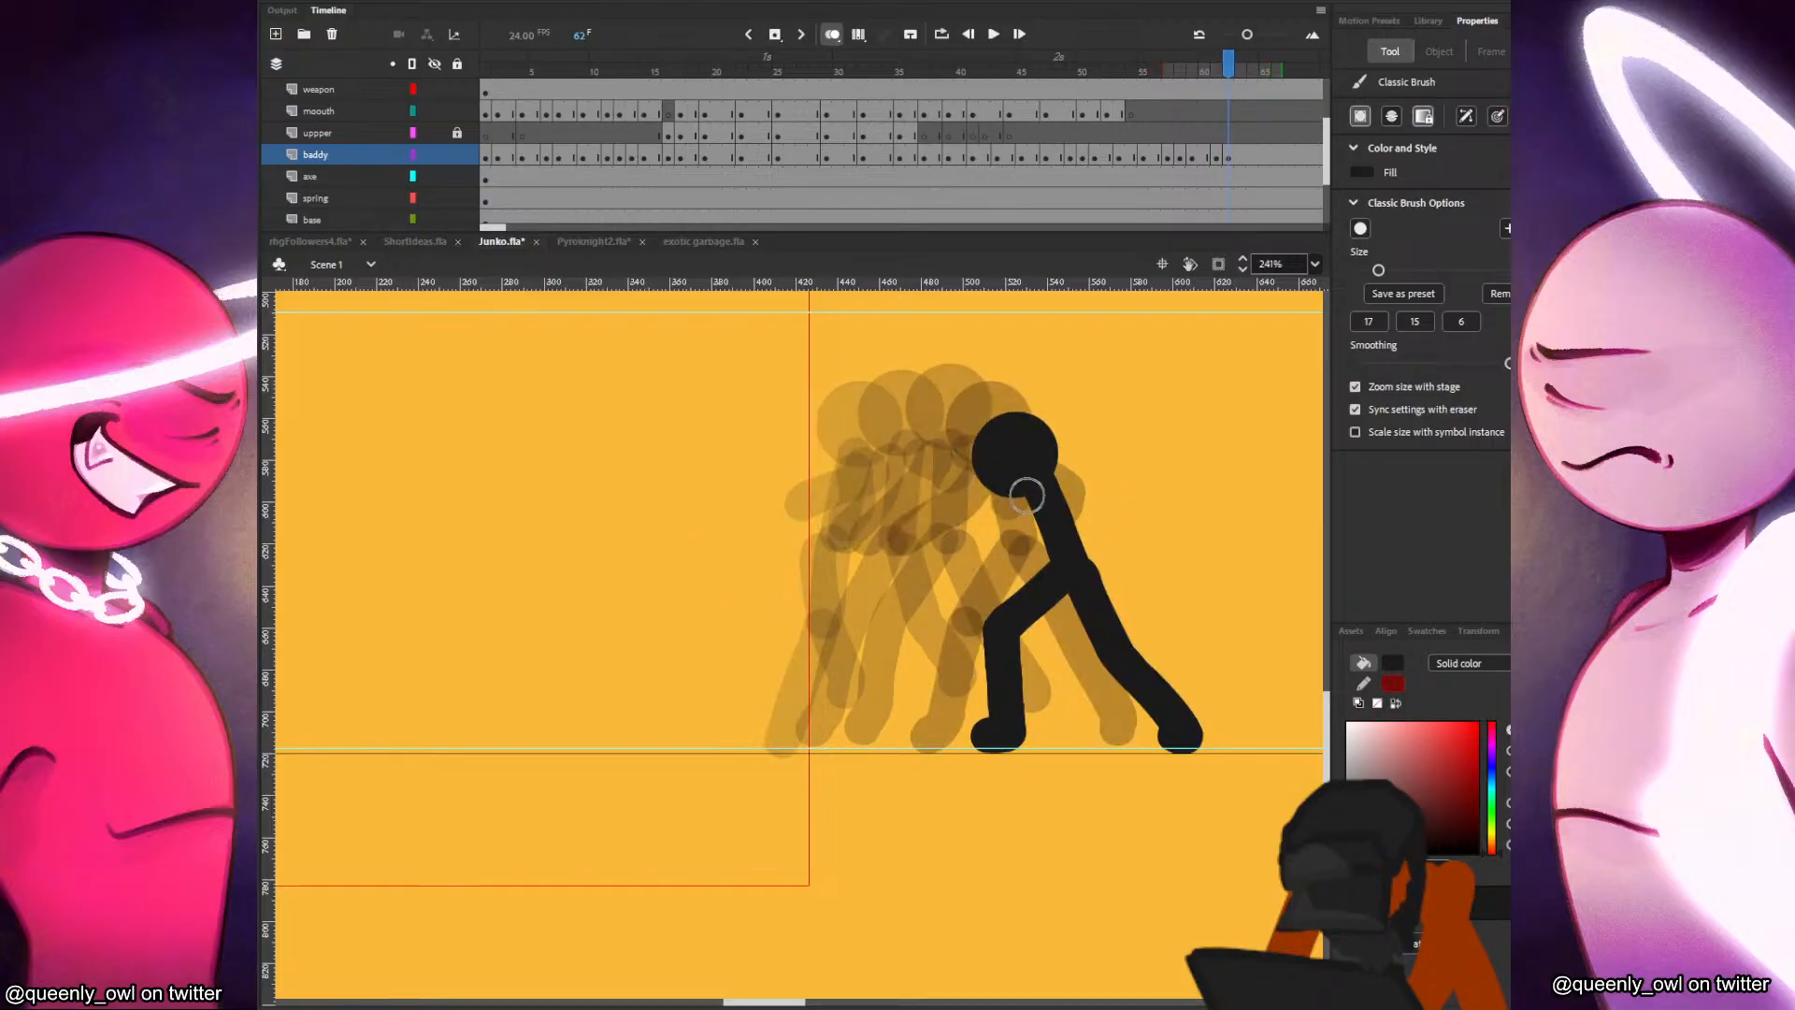
Paint both bent arms at frame 62, redoing the rear arm and comparing each with the previous frame.
left_click_drag(1033, 484, 975, 591)
key("comma")
key("period")
key("ctrl+z")
mouse_move(1035, 489)
left_mouse_down()
mouse_move(1007, 528)
mouse_move(937, 541)
left_mouse_up()
key("comma")
key("period")
left_click_drag(1057, 485, 1111, 512)
key("comma")
key("period")
Insert a blank keyframe at frame 63 and paste the head slightly ahead of and above its frame 62 position.
key("F7")
key("ctrl+v")
mouse_move(531, 591)
left_mouse_down()
mouse_move(1040, 428)
mouse_move(1060, 479)
left_mouse_up()
key("b")
key("comma")
key("period")
key("comma")
key("period")
Brush in the bent rear leg at frame 63, redoing the first stroke and comparing it with frame 62.
left_click_drag(1088, 554, 1024, 636)
key("ctrl+z")
mouse_move(1085, 559)
left_mouse_down()
mouse_move(1019, 626)
mouse_move(1014, 743)
mouse_move(998, 735)
left_mouse_up()
key("comma")
key("period")
key("comma")
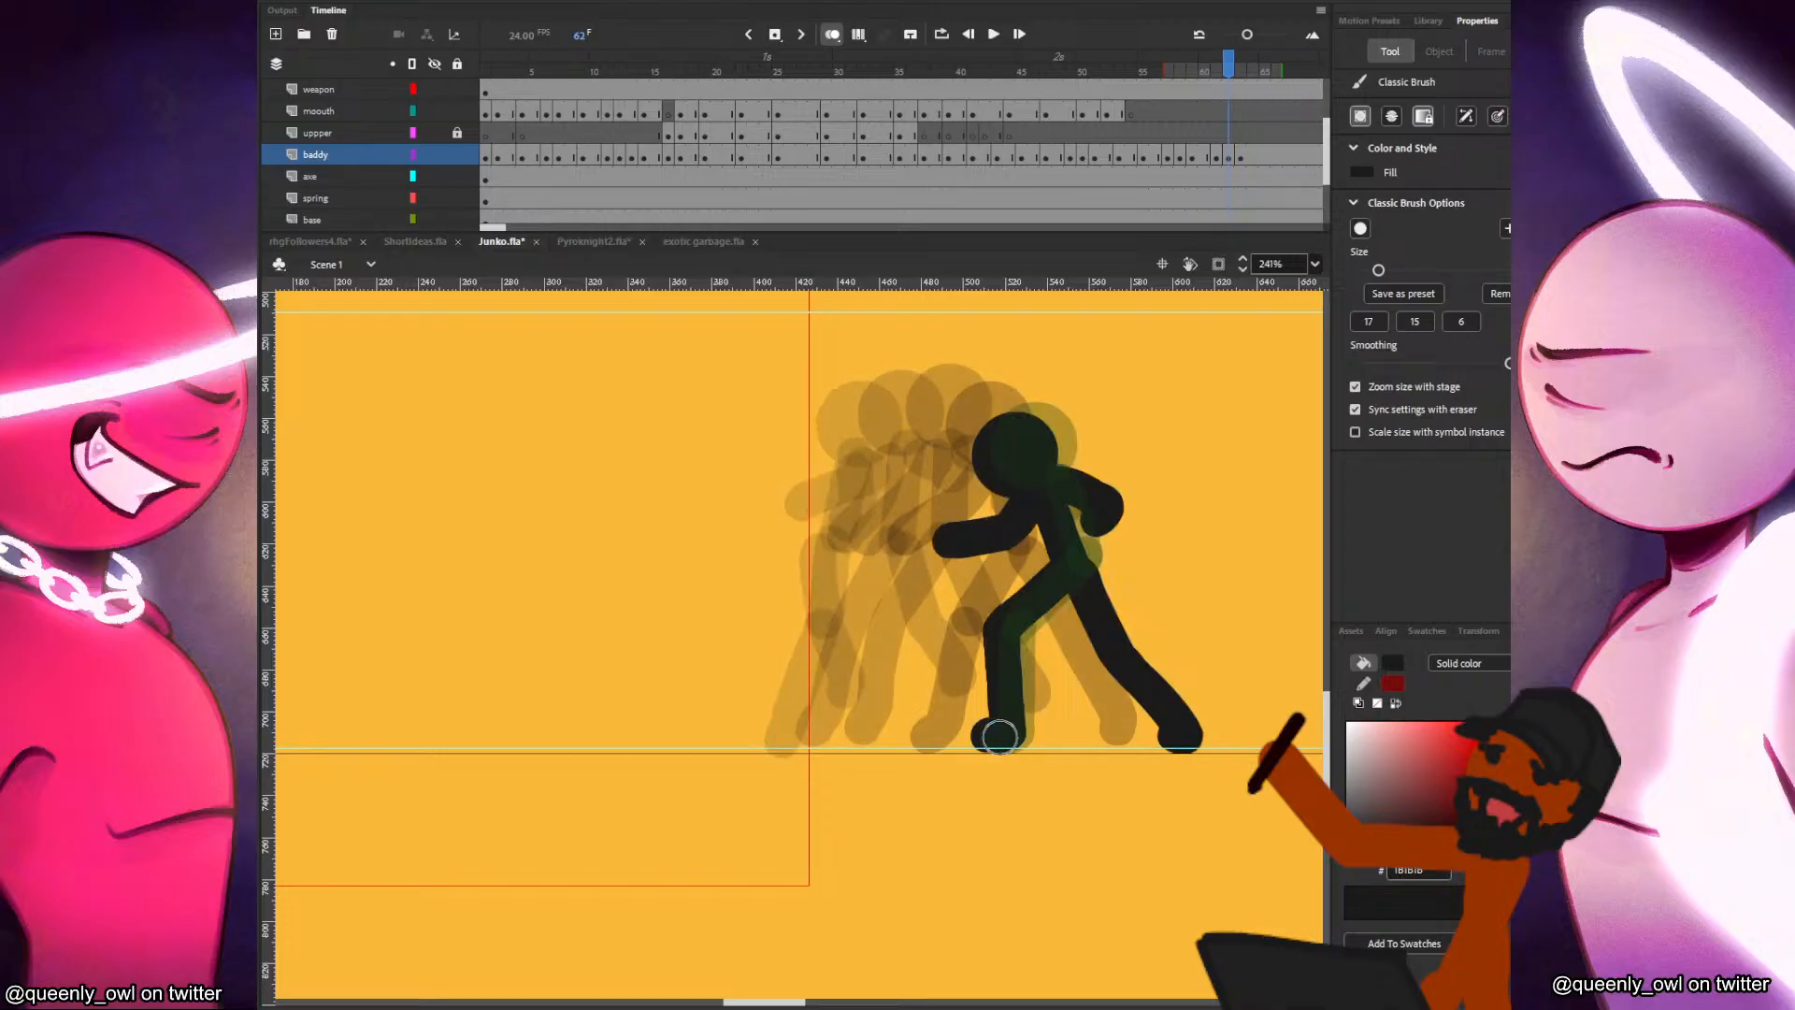
key("period")
Paint the extended front leg and foot at frame 63, replacing the first attempt and checking against frame 62.
left_click_drag(1090, 561, 1183, 699)
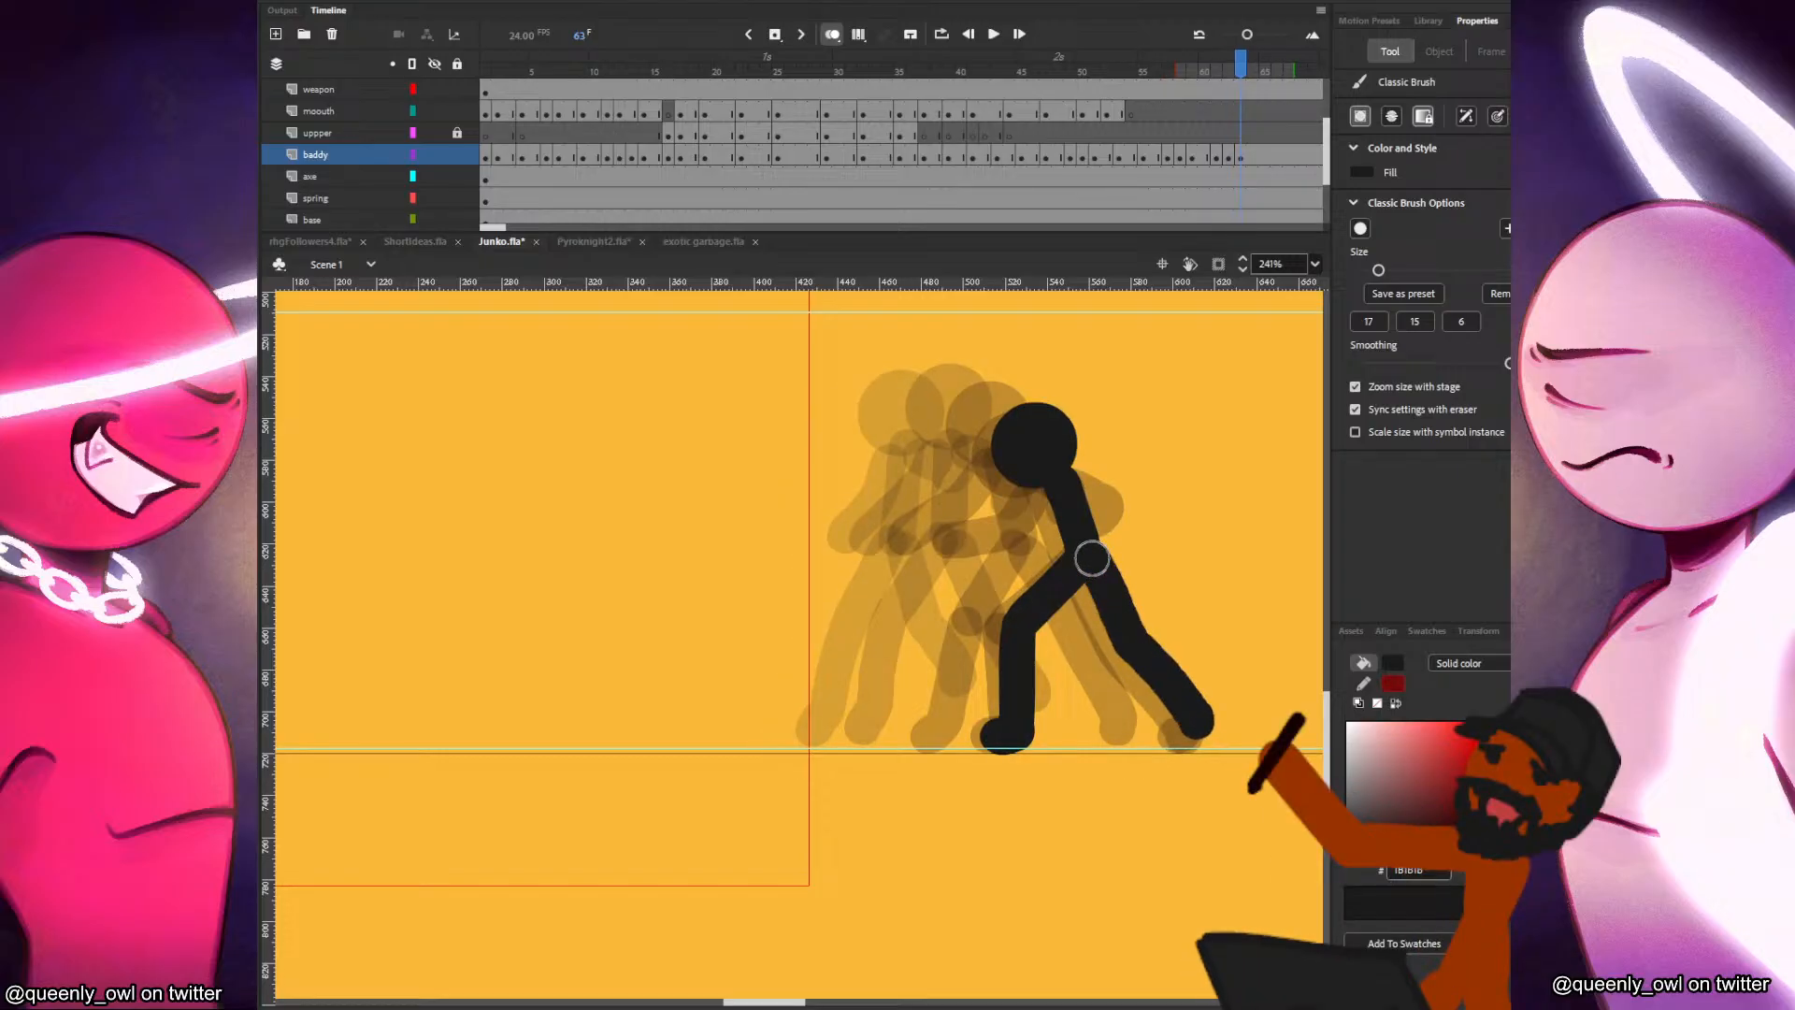
key("ctrl+z")
left_click_drag(1090, 563, 1192, 730)
key("comma")
key("period")
key("comma")
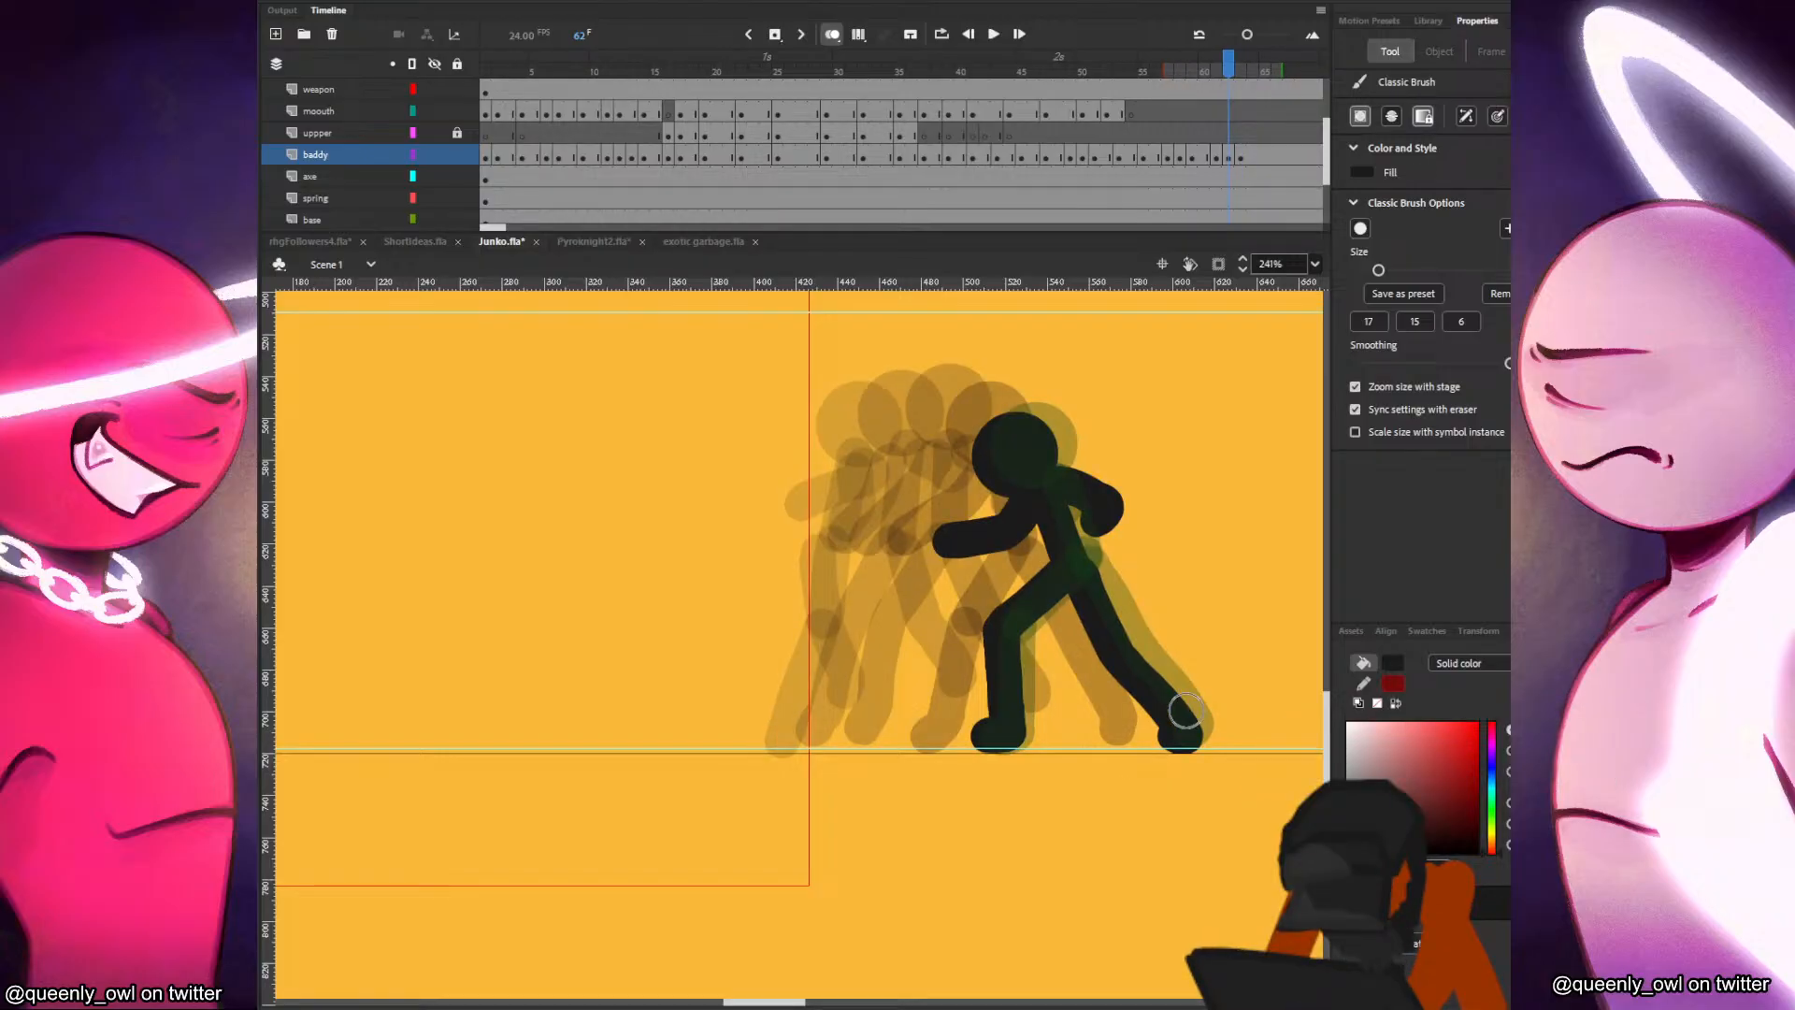
key("period")
Paint both arms hanging lower at frame 63, redoing strokes and comparing with frame 62.
mouse_move(1051, 481)
left_mouse_down()
mouse_move(1041, 531)
mouse_move(993, 584)
left_mouse_up()
key("ctrl+z")
key("comma")
key("period")
left_click_drag(1073, 482, 1125, 527)
key("ctrl+z")
key("comma")
key("period")
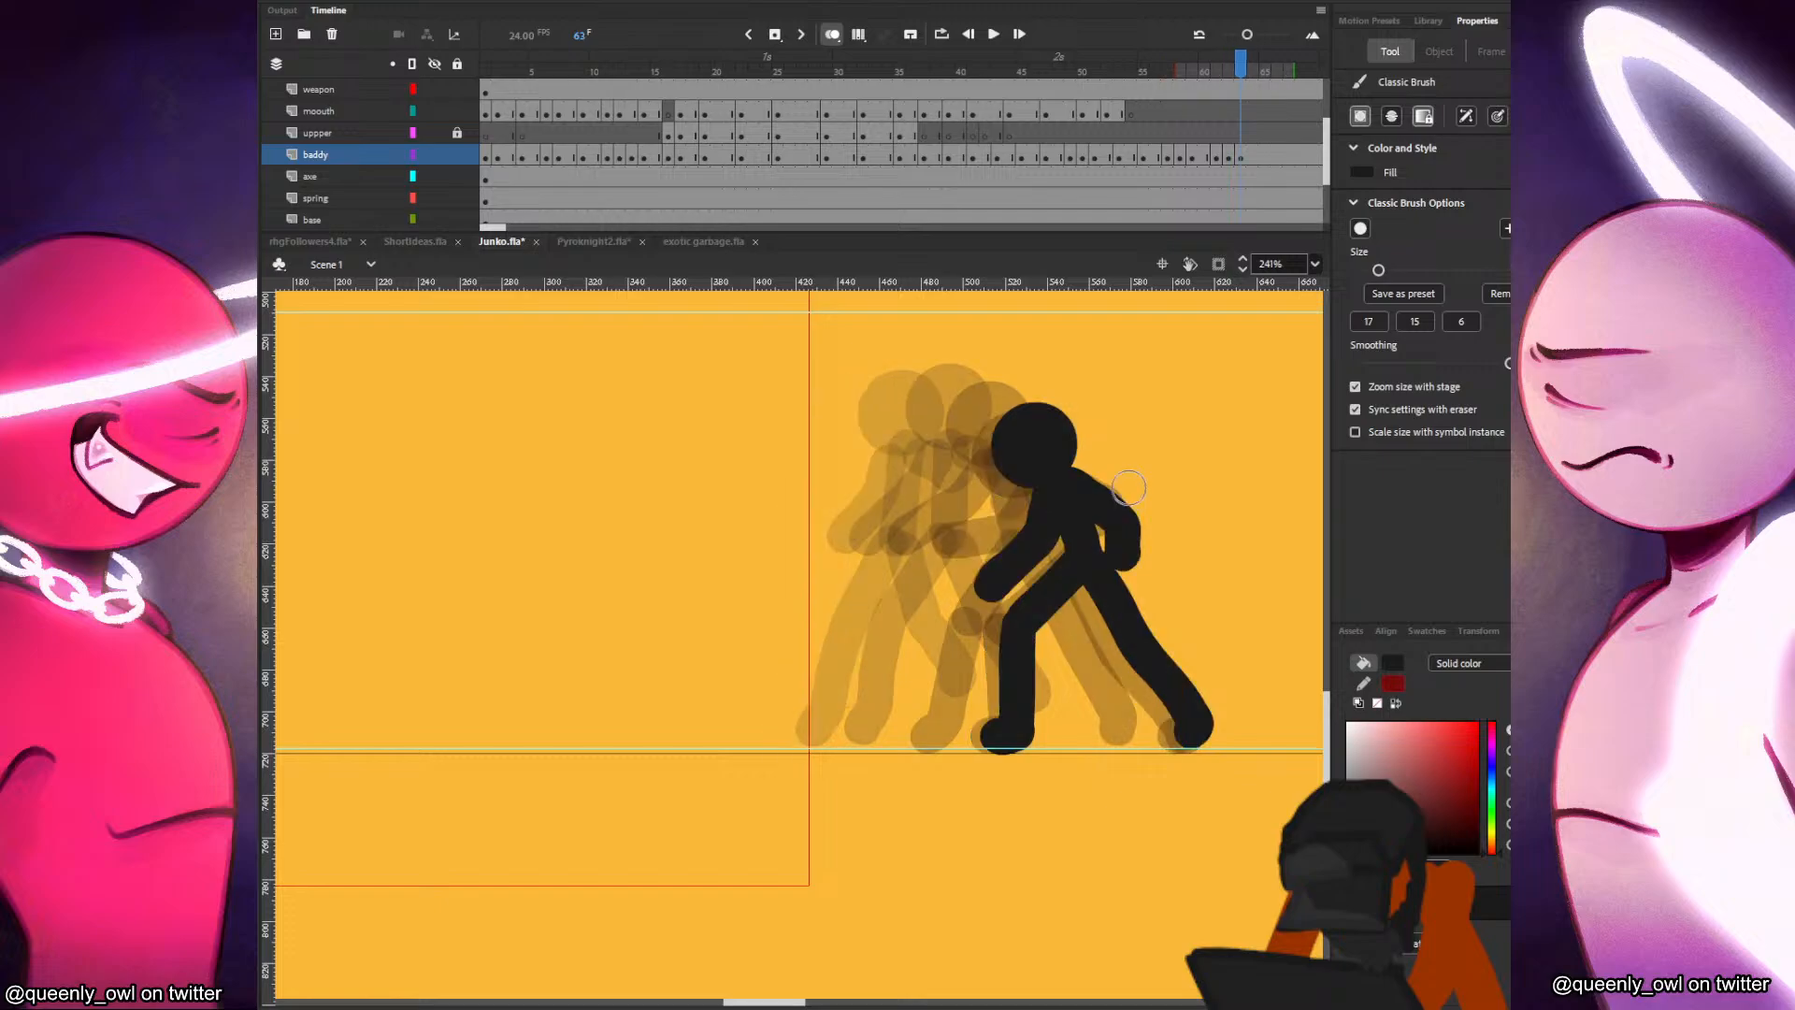
Hold the frame 63 pose for two frames, insert a blank keyframe at frame 65 and paste the head slightly ahead and higher.
left_click(1262, 156)
key("F7")
key("F7")
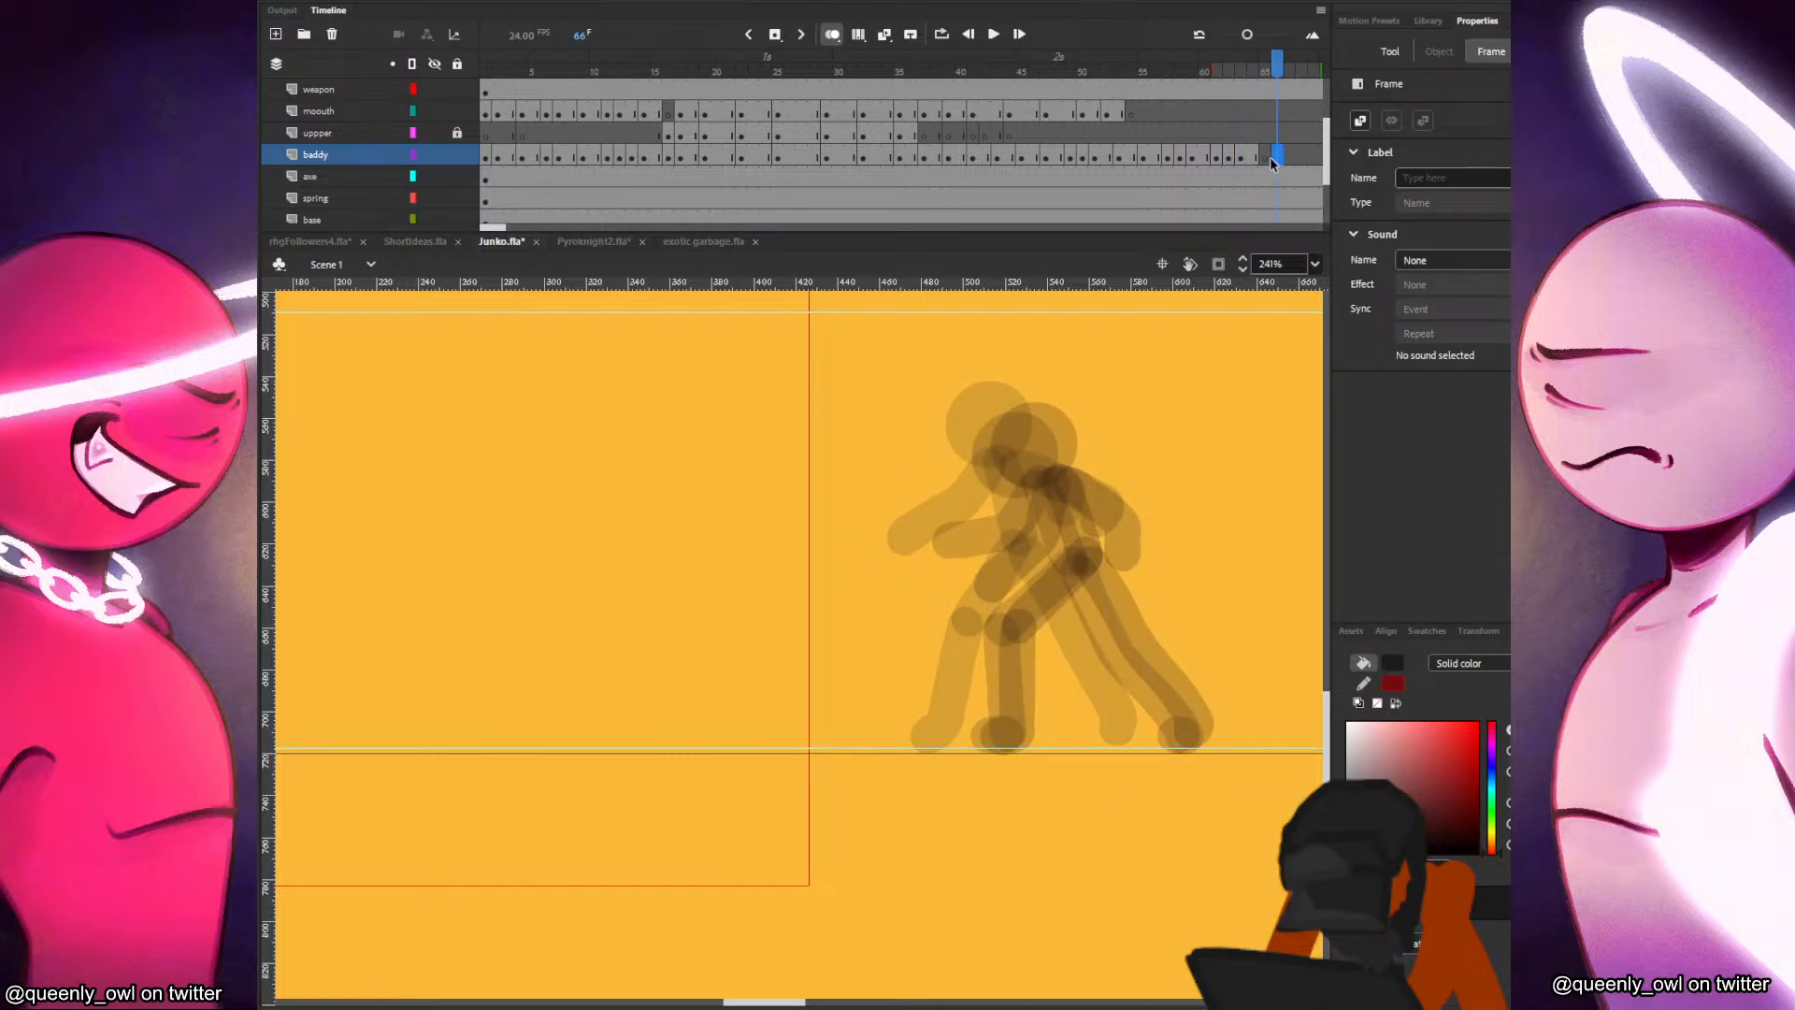
key("comma")
key("ctrl+v")
mouse_move(521, 570)
left_mouse_down()
mouse_move(1077, 409)
mouse_move(1090, 559)
mouse_move(1036, 625)
mouse_move(1023, 722)
mouse_move(1002, 736)
left_mouse_up()
Brush in the torso and bent rear leg at frame 65, comparing them with the previous pose.
key("b")
key("comma")
key("period")
key("comma")
key("period")
key("comma")
key("period")
Paint the extended front leg at frame 65, redoing unsatisfactory strokes and flipping through the previous frames to compare.
left_click_drag(1112, 563, 1201, 735)
key("comma")
key("period")
key("ctrl+z")
left_click_drag(1103, 560, 1184, 698)
key("ctrl+z")
left_click_drag(1102, 563, 1204, 718)
key("comma")
key("period")
key("comma")
key("comma")
key("comma")
key("period")
key("period")
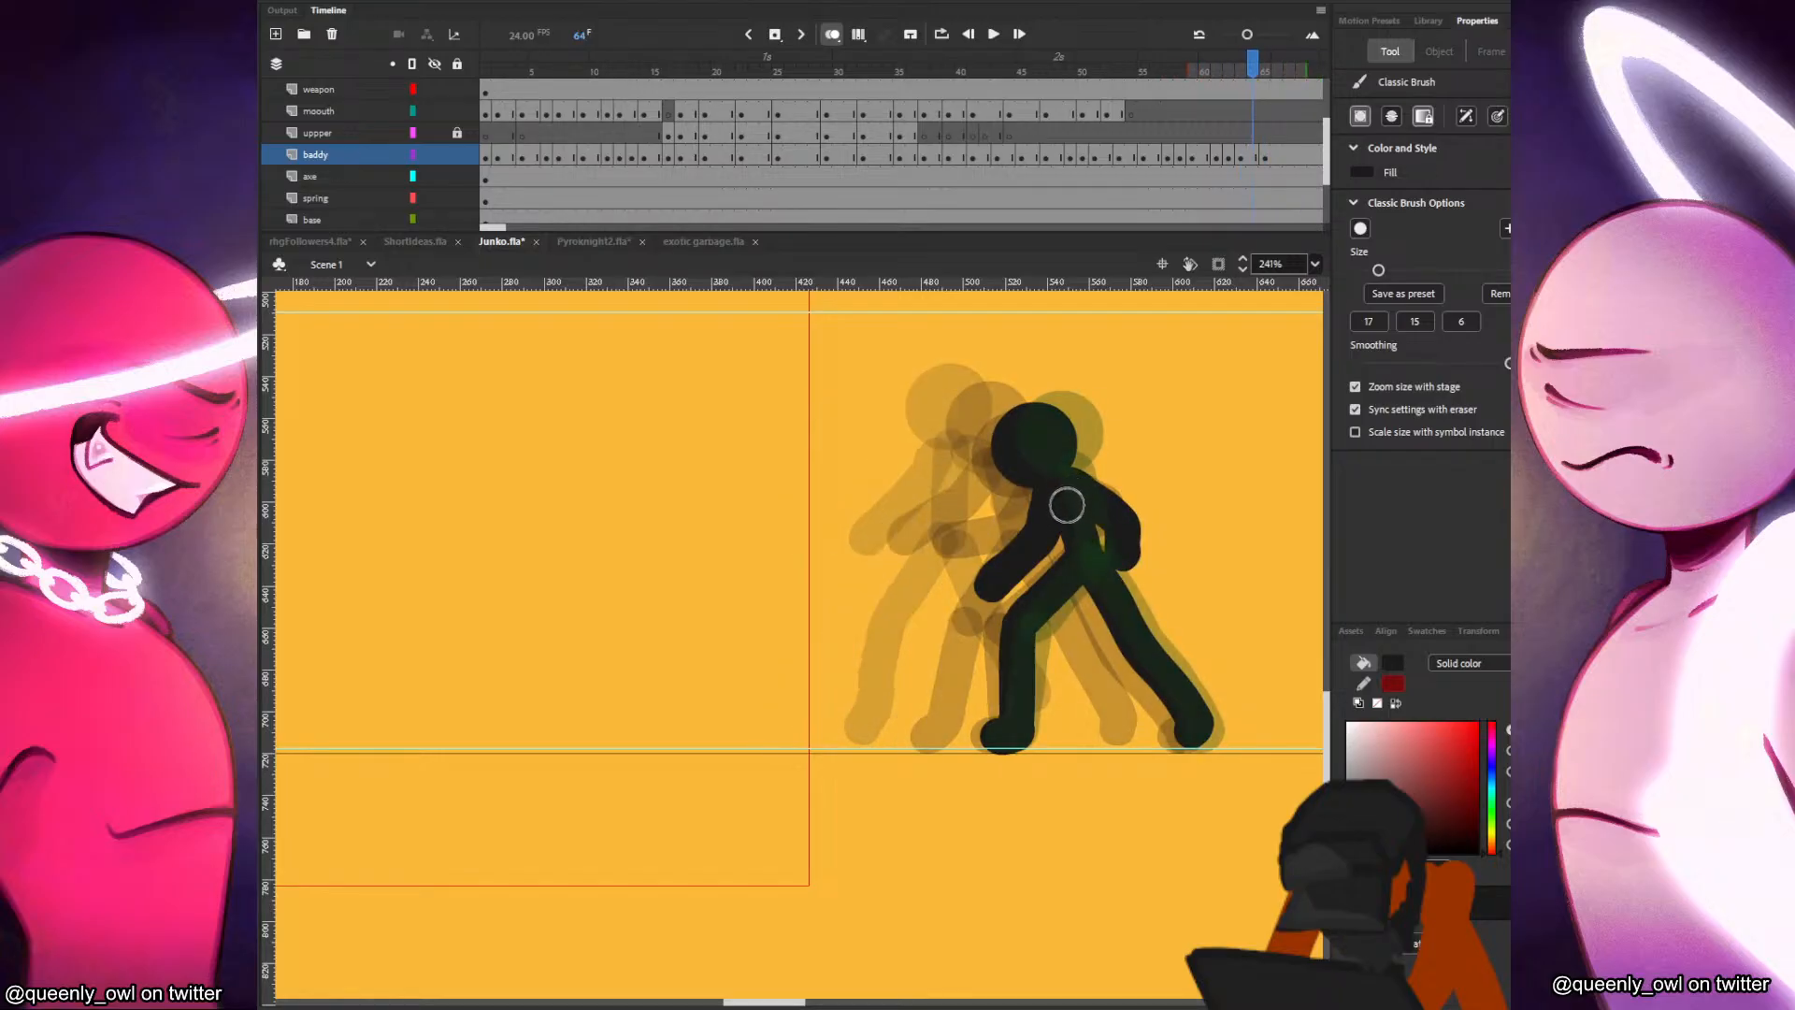
Paint the rear and front arms at frame 65, comparing each with the earlier frames.
key("period")
mouse_move(1071, 475)
left_mouse_down()
mouse_move(1058, 546)
mouse_move(1013, 571)
left_mouse_up()
key("comma")
key("period")
left_click_drag(1087, 474, 1124, 513)
key("comma")
key("comma")
key("period")
key("period")
key("comma")
key("period")
Hold the frame 65 pose for two frames, insert a blank keyframe at frame 67 and paste the head slightly ahead.
left_click(1288, 158)
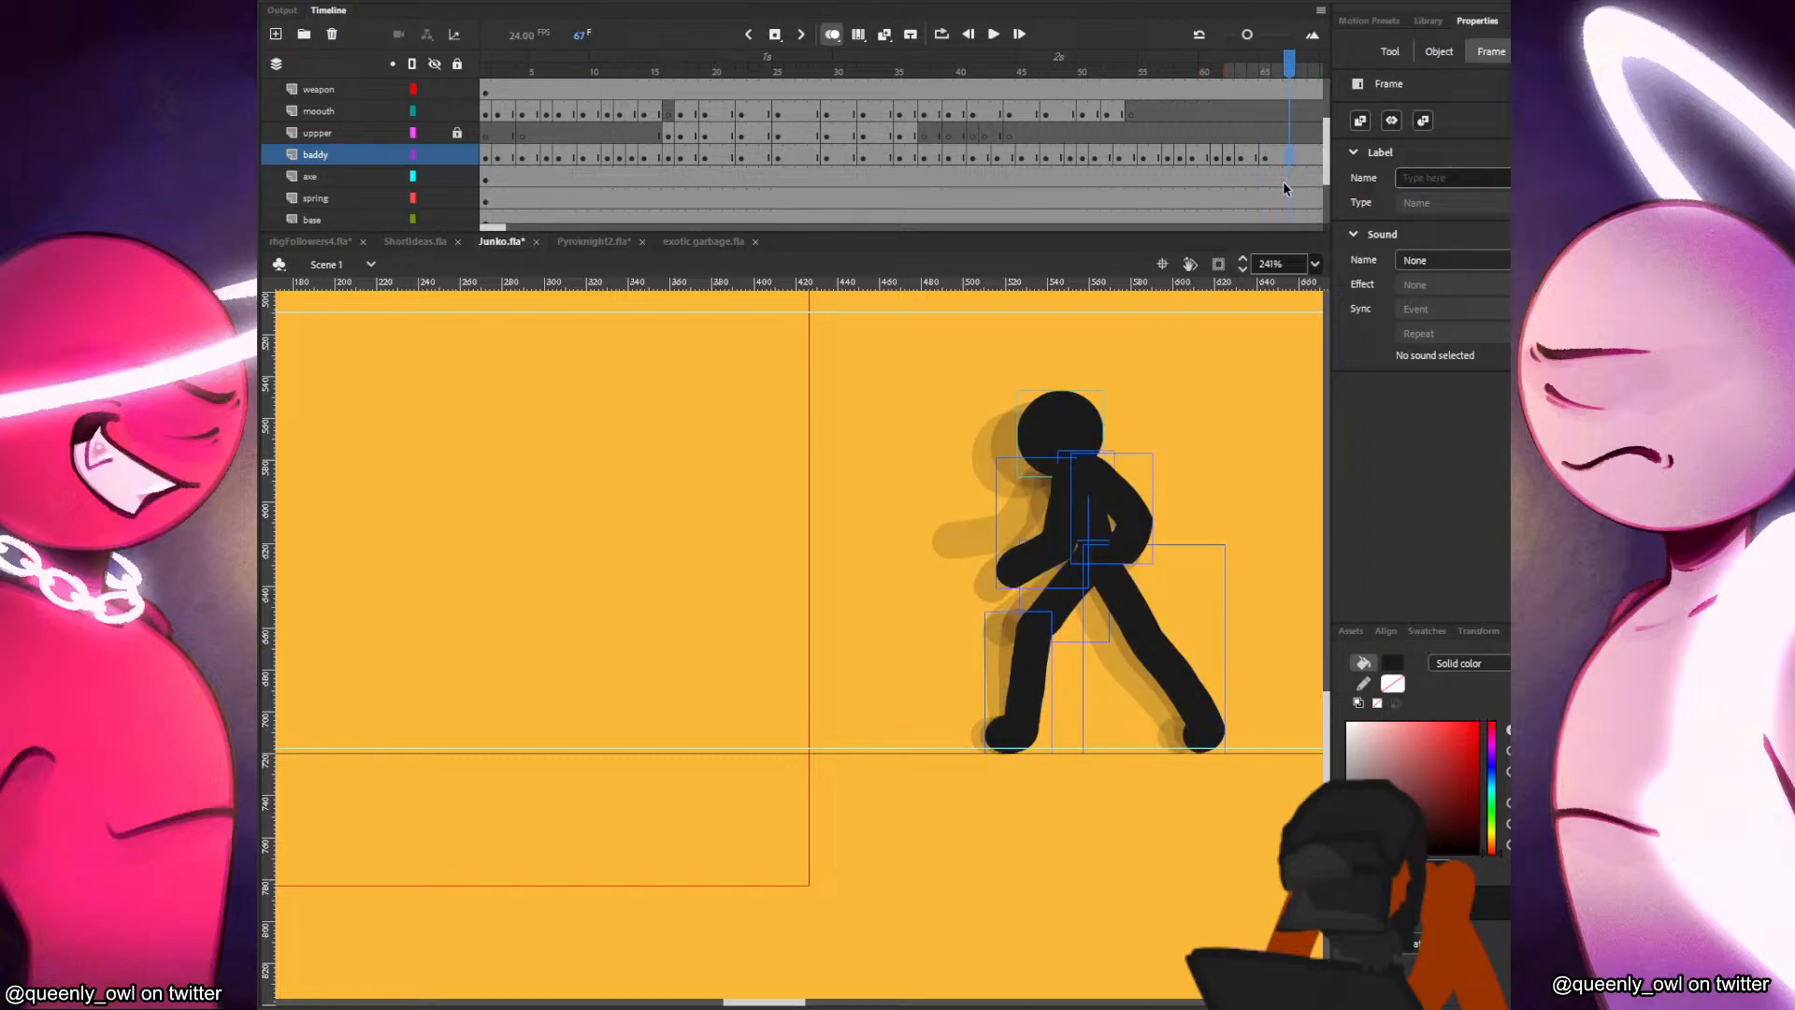
key("F7")
key("ctrl+v")
left_click_drag(534, 588, 1088, 435)
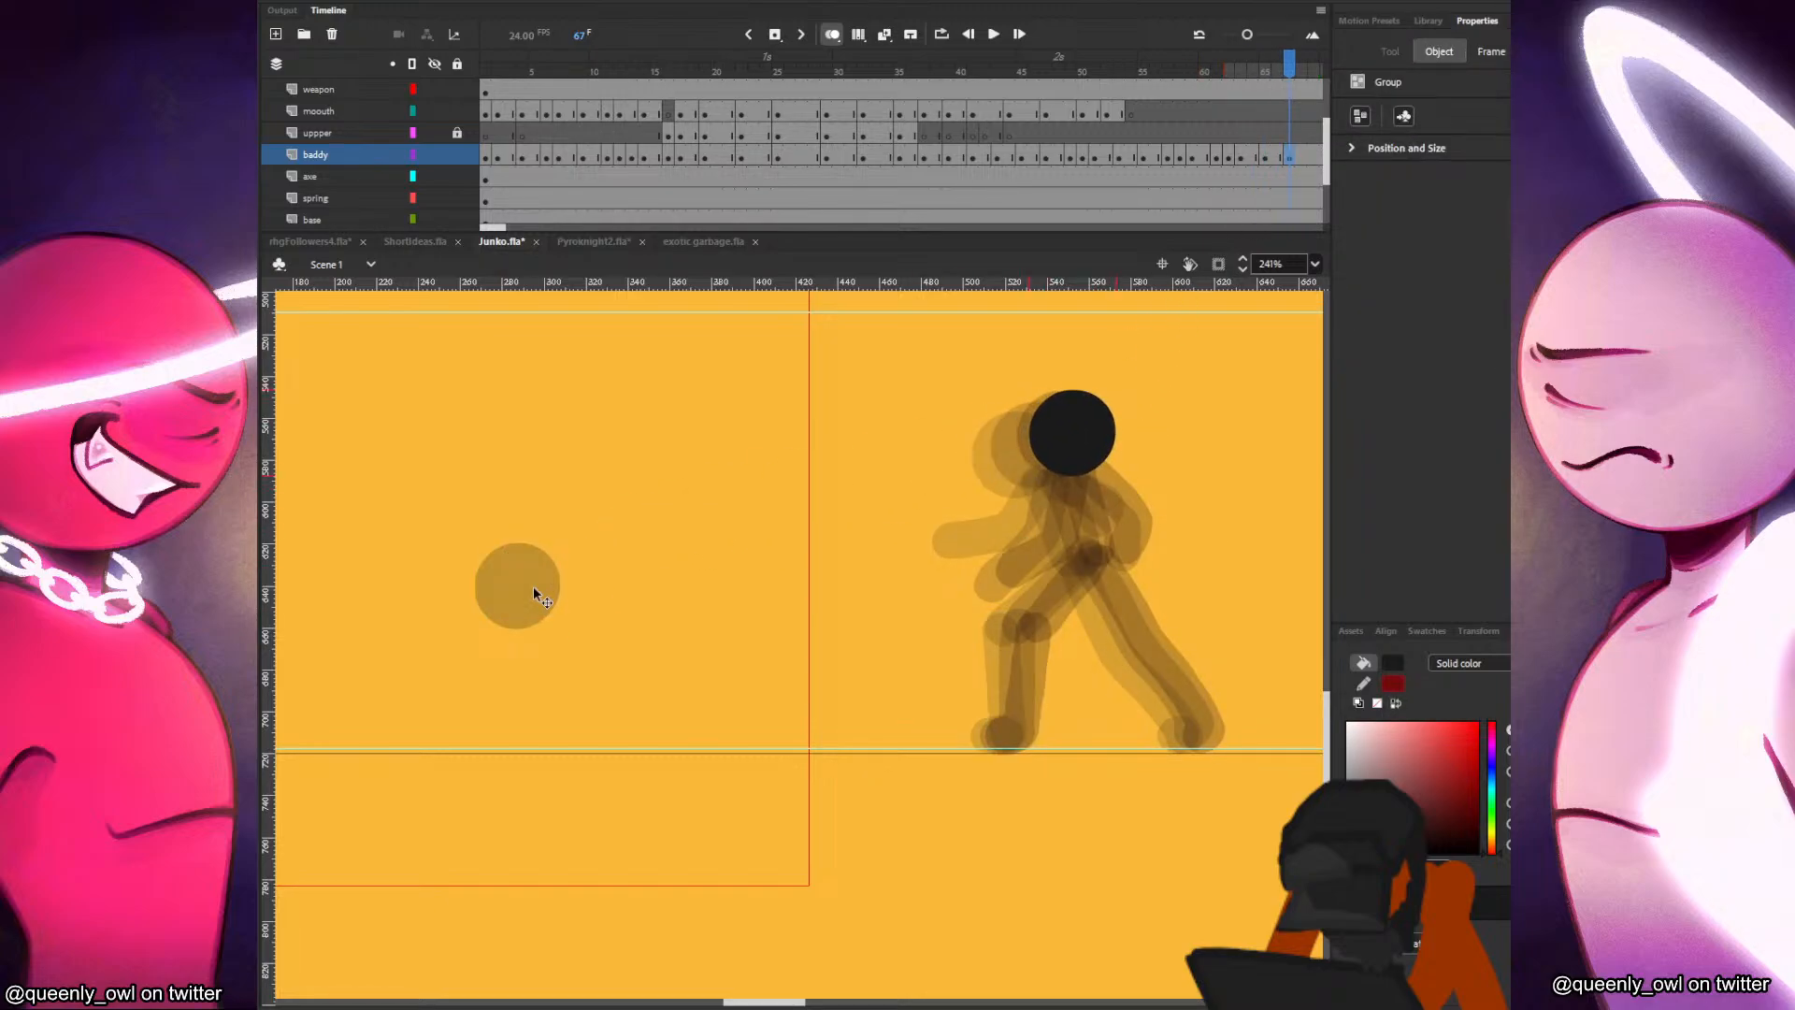
key("comma")
key("period")
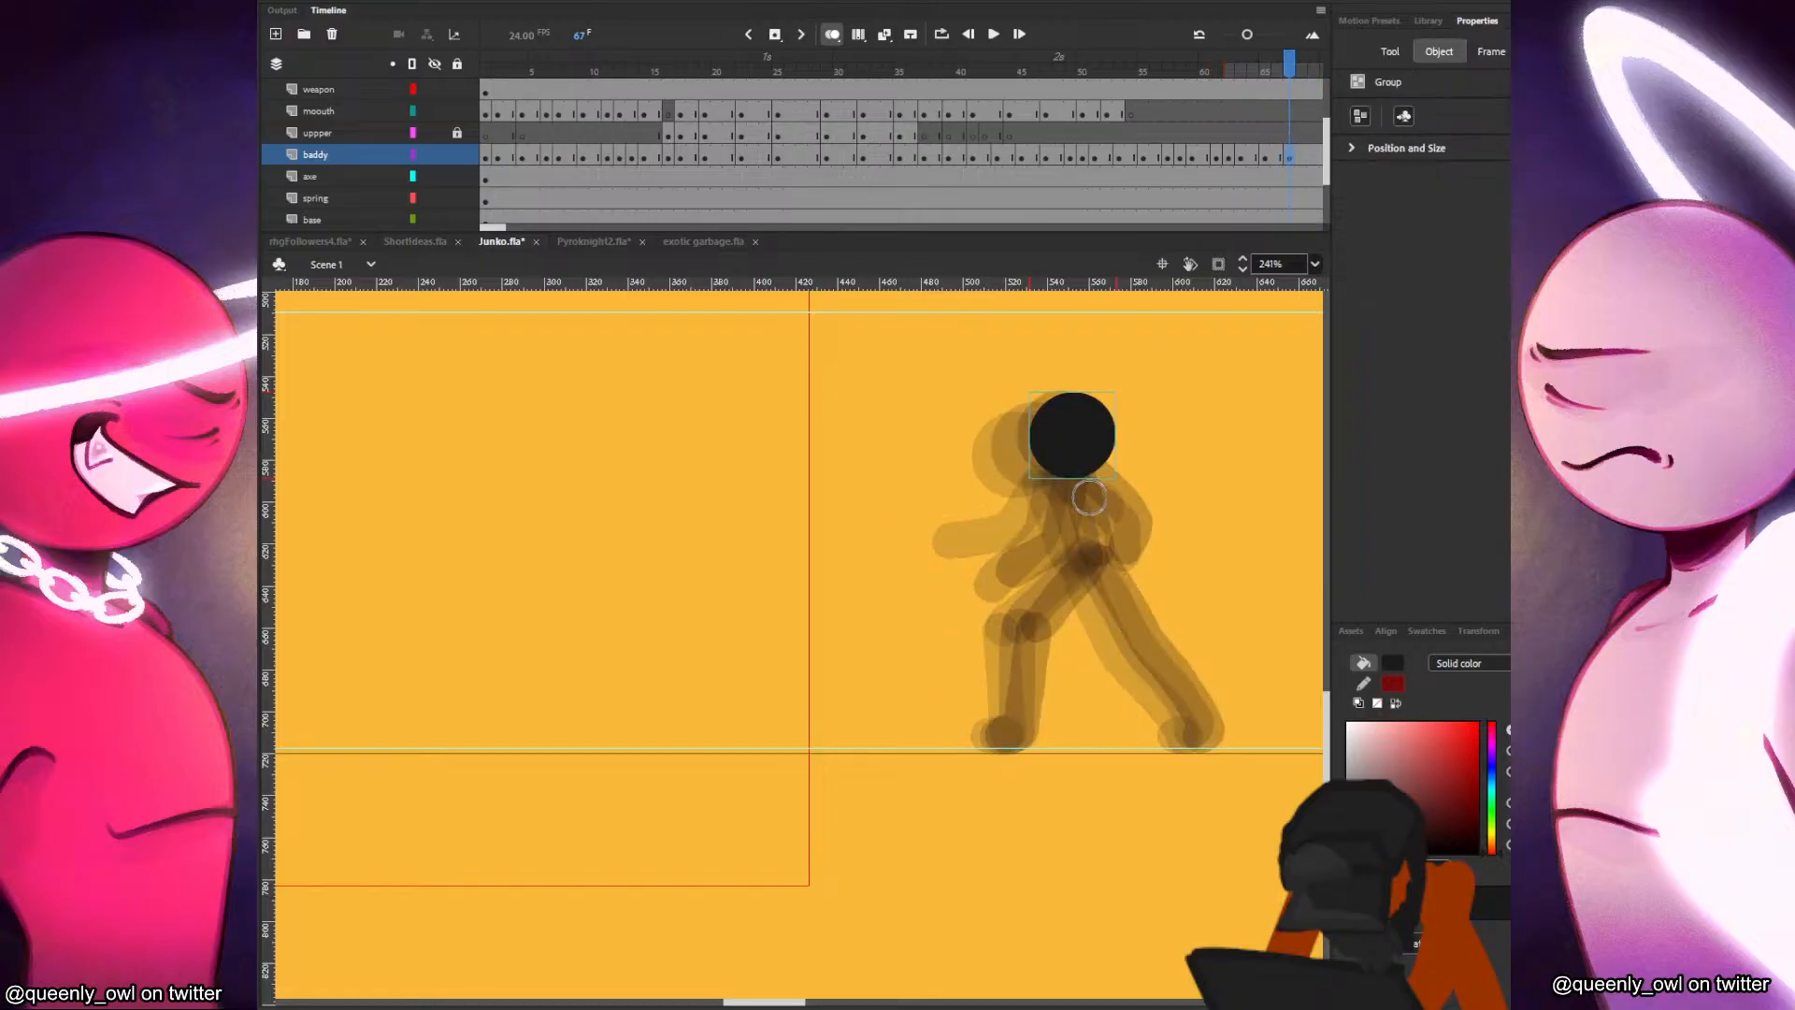
Brush in the torso, rear thigh and extended front leg at frame 67, comparing them with the previous pose.
left_click_drag(1085, 471, 1110, 575)
key("comma")
key("period")
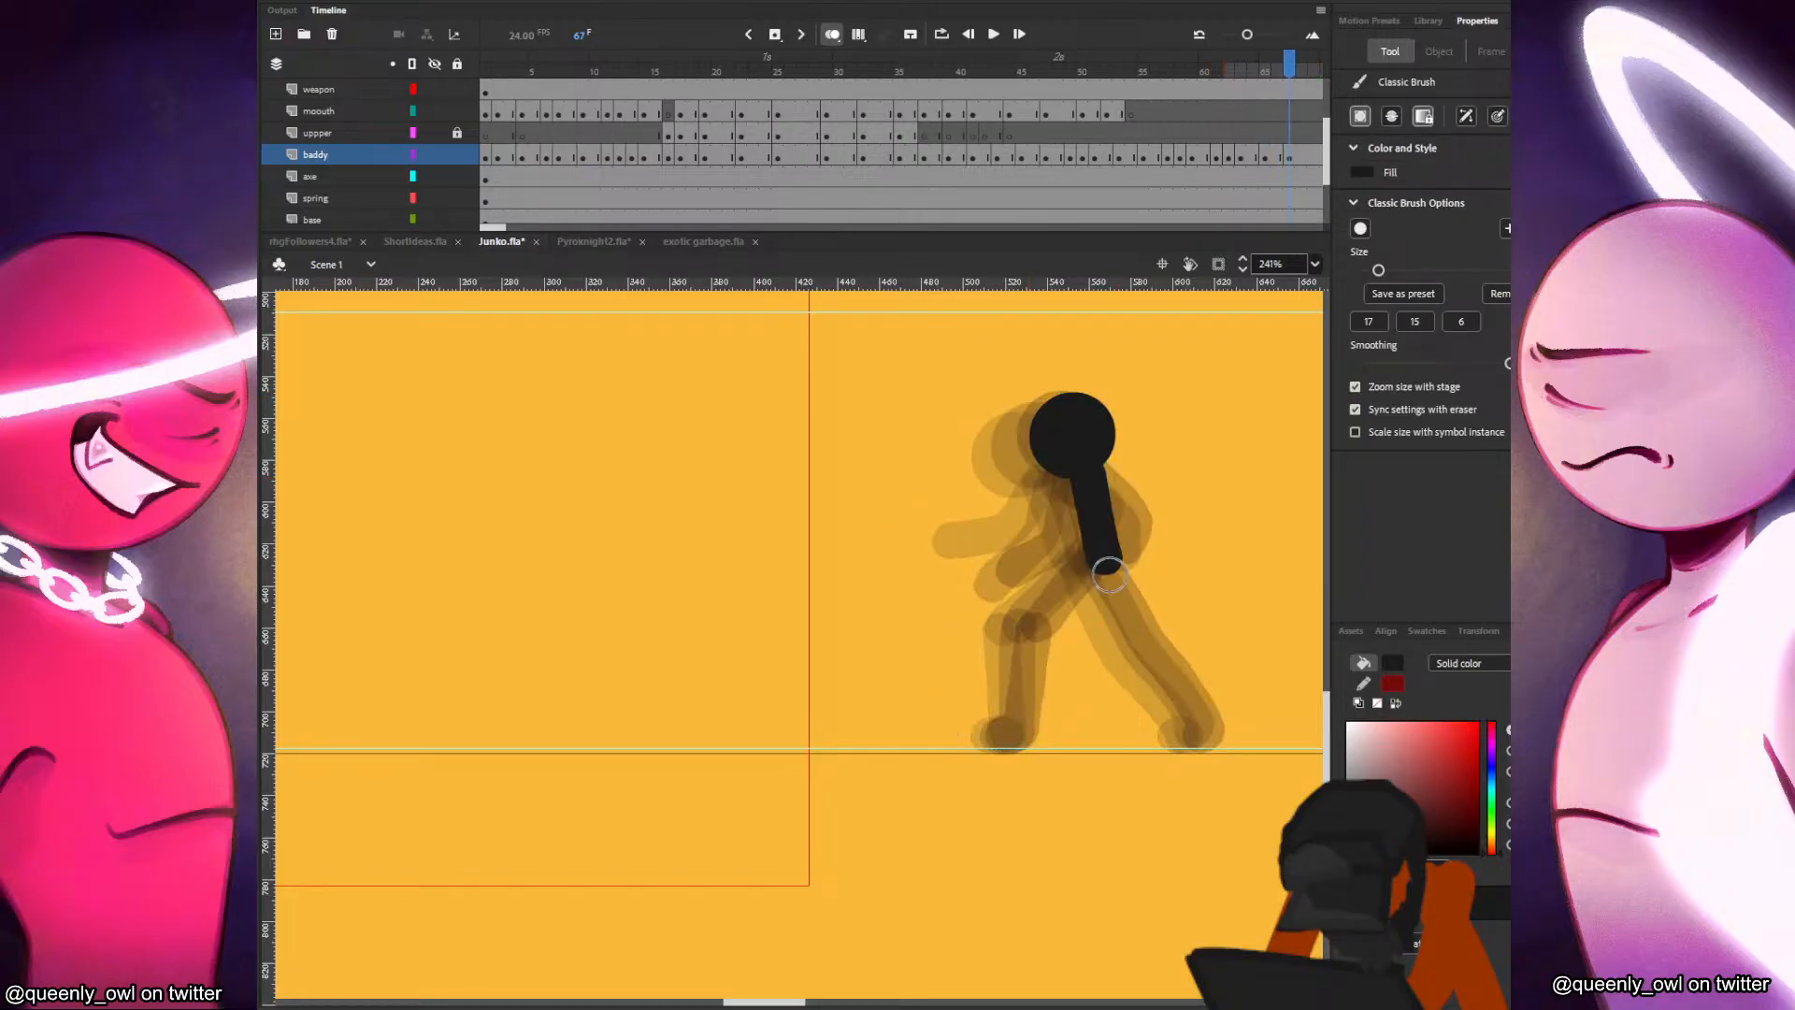
mouse_move(1038, 632)
left_mouse_down()
mouse_move(1099, 552)
mouse_move(1115, 561)
mouse_move(1135, 636)
mouse_move(1214, 737)
left_mouse_up()
key("comma")
key("period")
key("comma")
key("period")
key("comma")
key("period")
Complete the rear leg's shin and foot at frame 67, flipping through the previous frames to check the motion.
mouse_move(1038, 634)
left_mouse_down()
mouse_move(1024, 722)
mouse_move(1003, 735)
left_mouse_up()
key("comma")
key("comma")
key("comma")
key("period")
key("period")
key("period")
key("comma")
key("comma")
key("comma")
key("period")
key("period")
key("period")
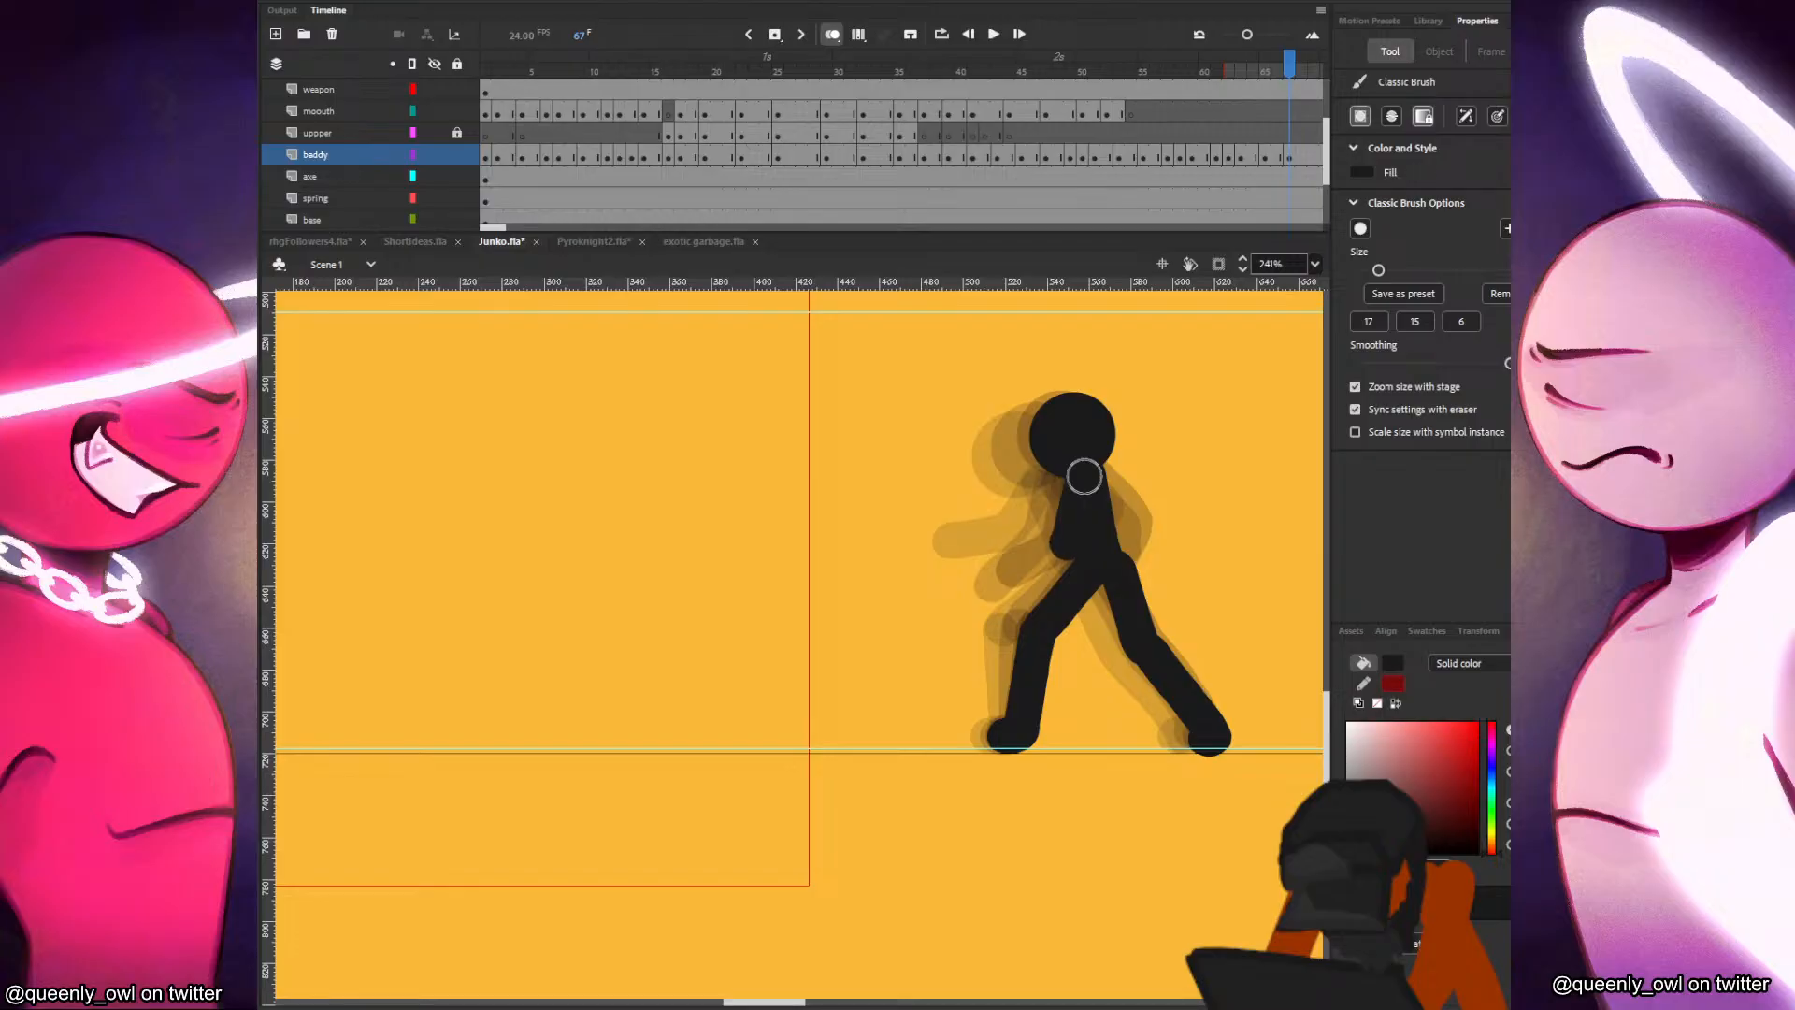
Finish the rear forearm and paint the bent front arm at frame 67, comparing with the previous frame.
left_click_drag(1034, 556, 1021, 563)
key("comma")
key("period")
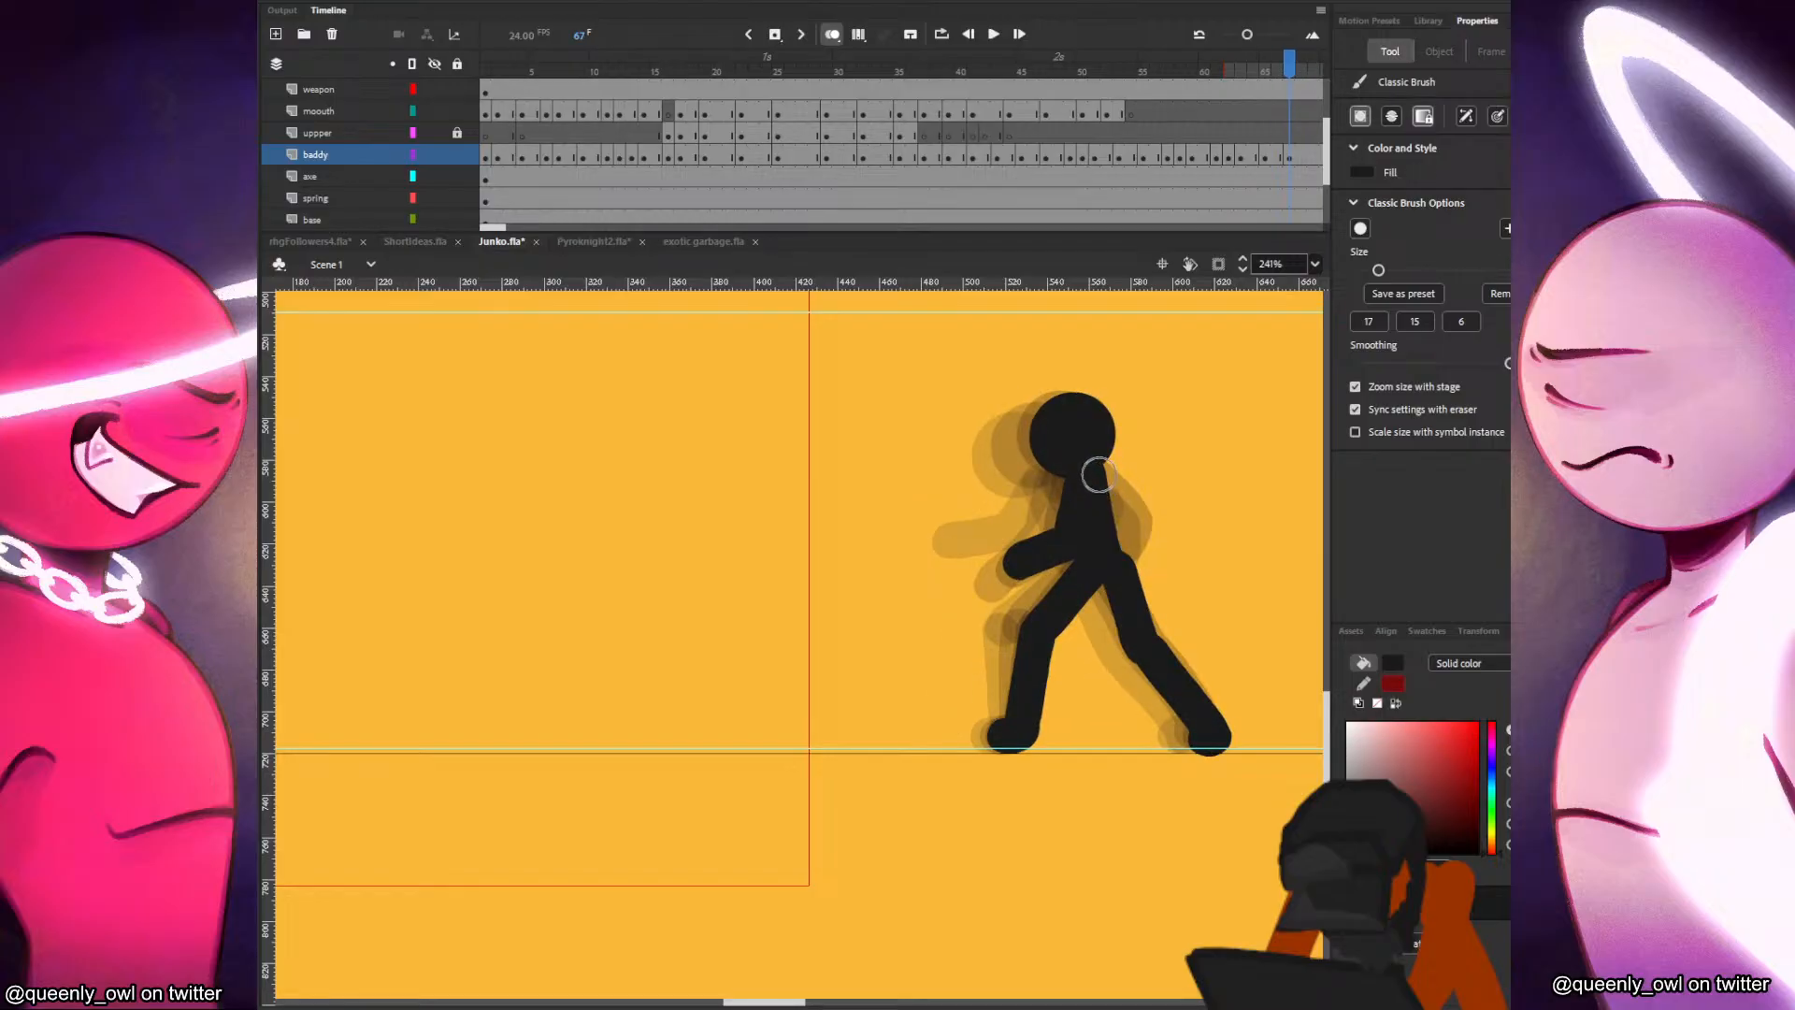
left_click_drag(1098, 475, 1100, 475)
key("comma")
key("period")
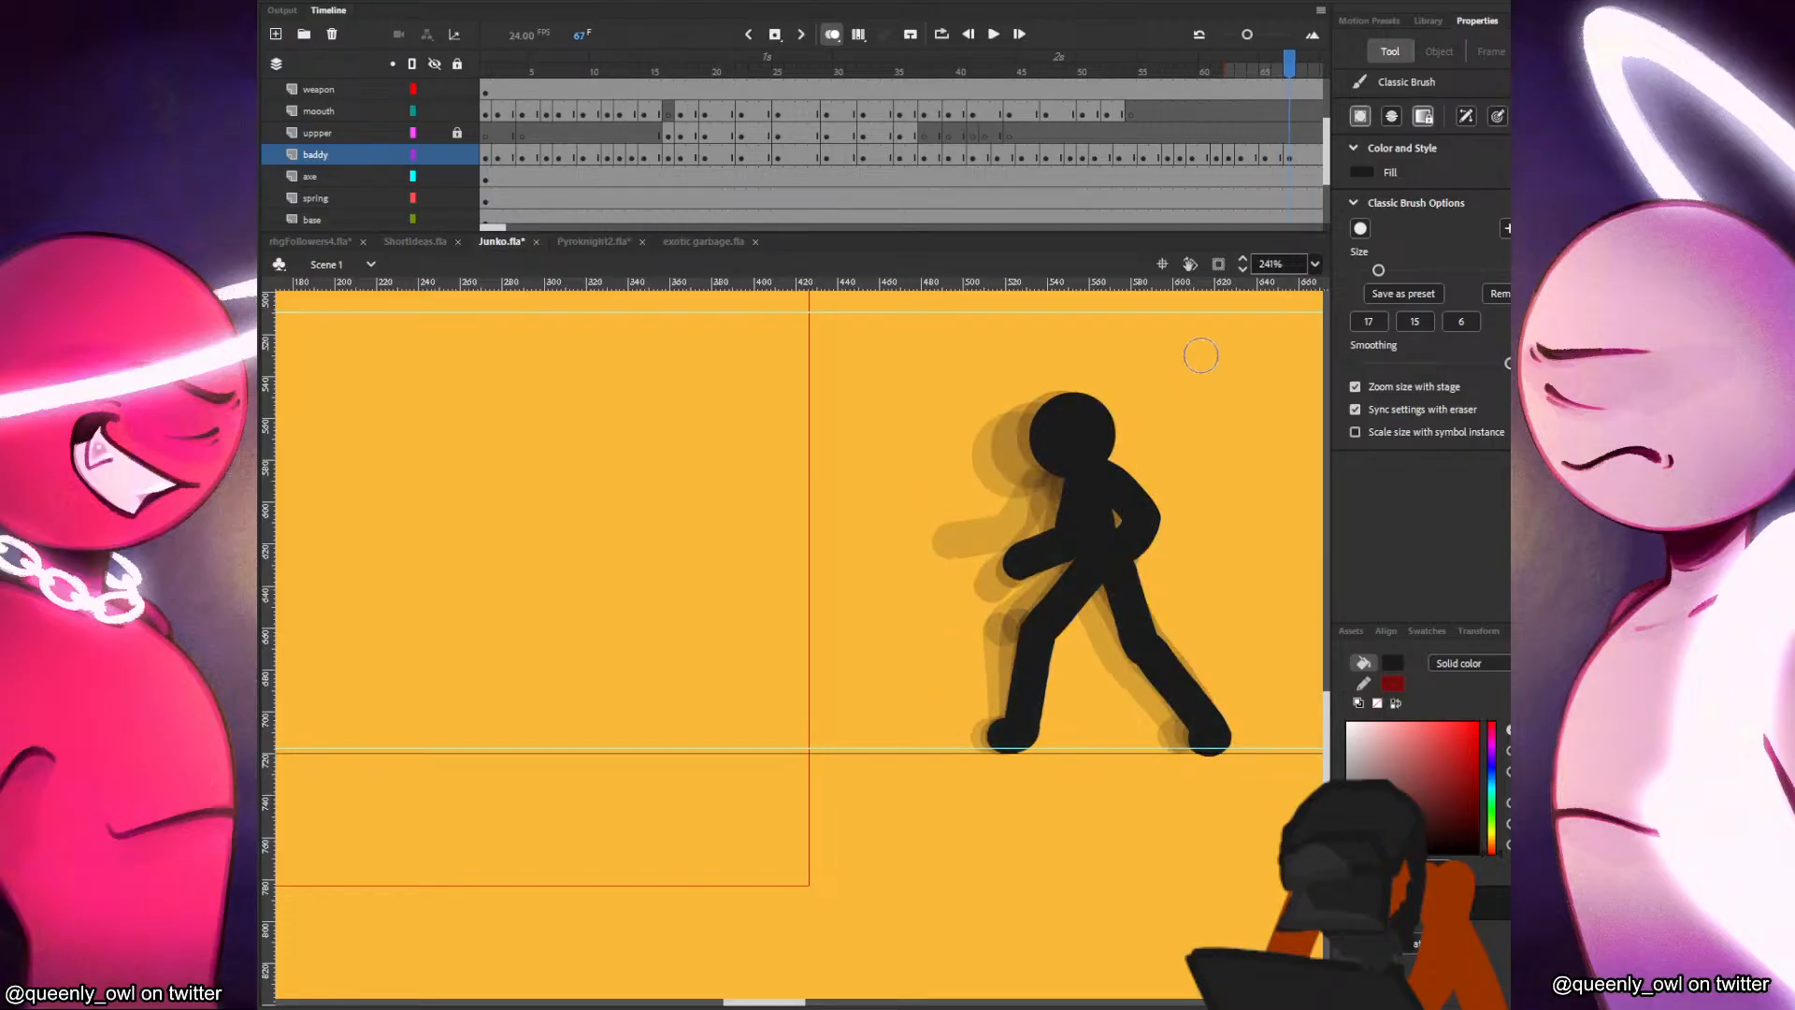
Insert a blank keyframe at frame 69 and paste the head almost over its frame 67 position.
left_click(1309, 161)
key("F7")
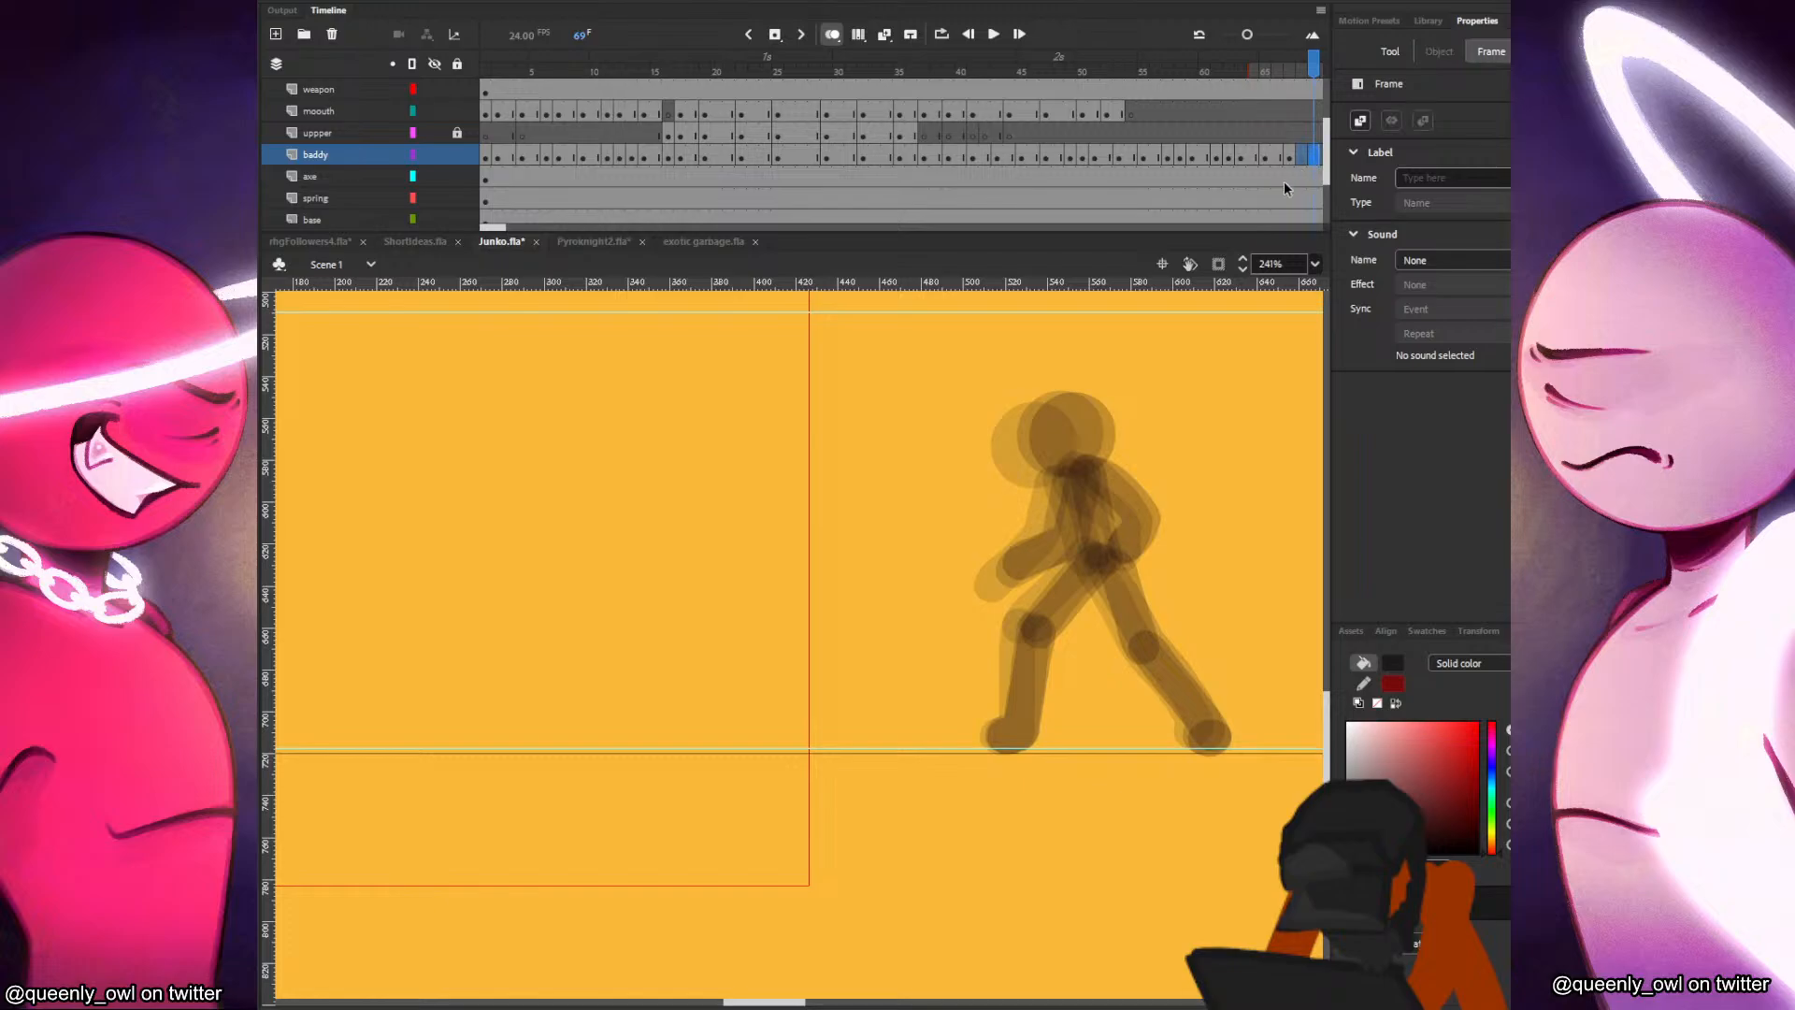
key("ctrl+shift+v")
left_click_drag(535, 576, 1085, 421)
key("comma")
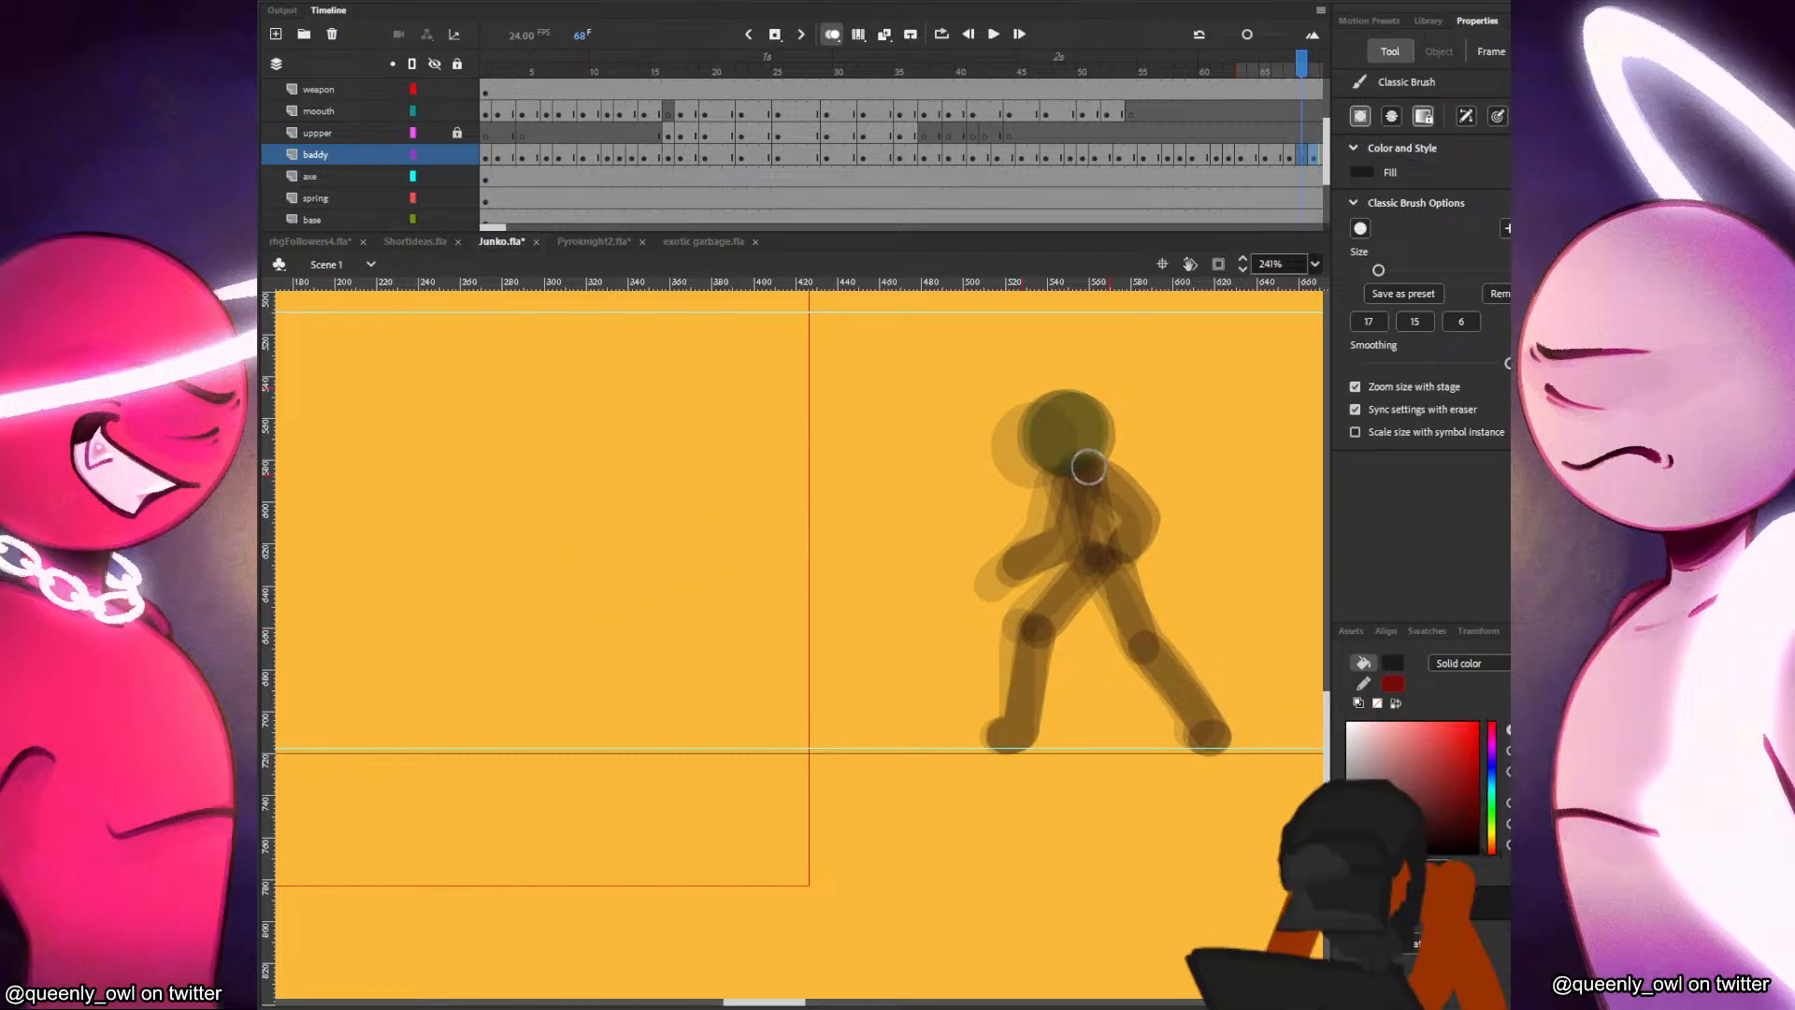
Shift the new head keyframe on the baddy layer to frame 68, directly after the frame 67 pose.
left_click(1306, 157)
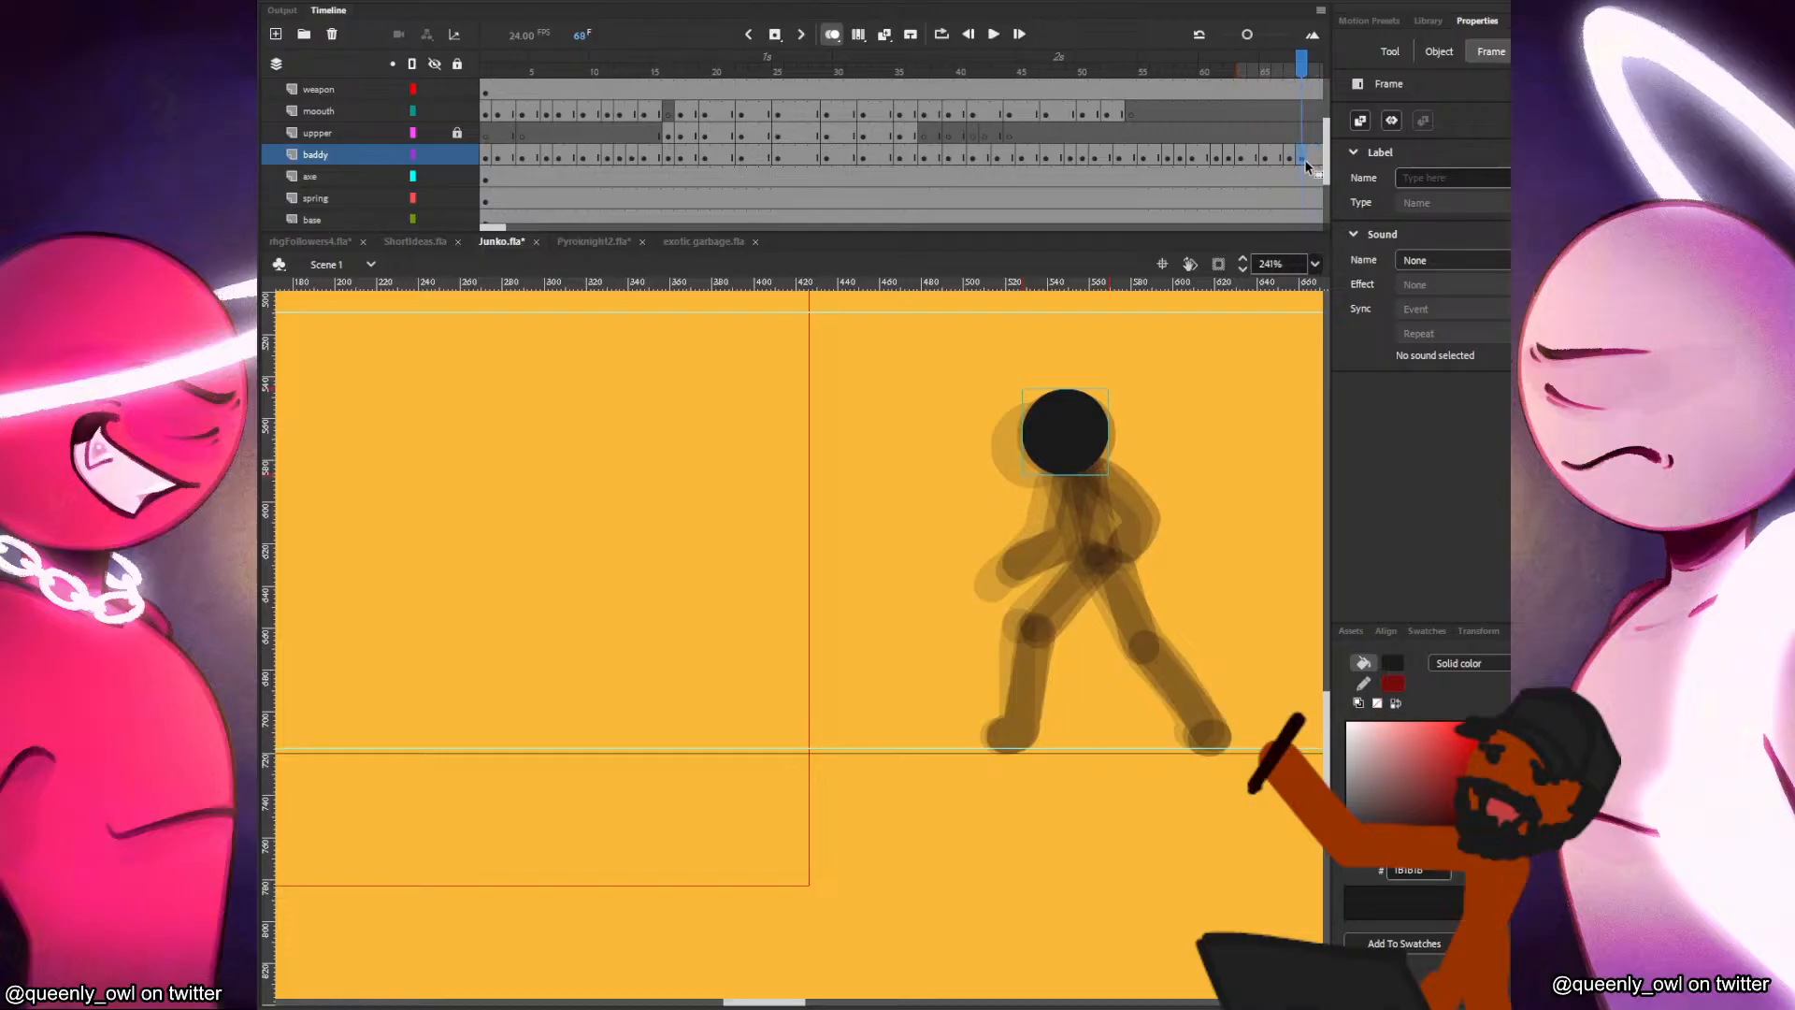
left_click(1281, 154)
left_click_drag(1289, 155, 1304, 156)
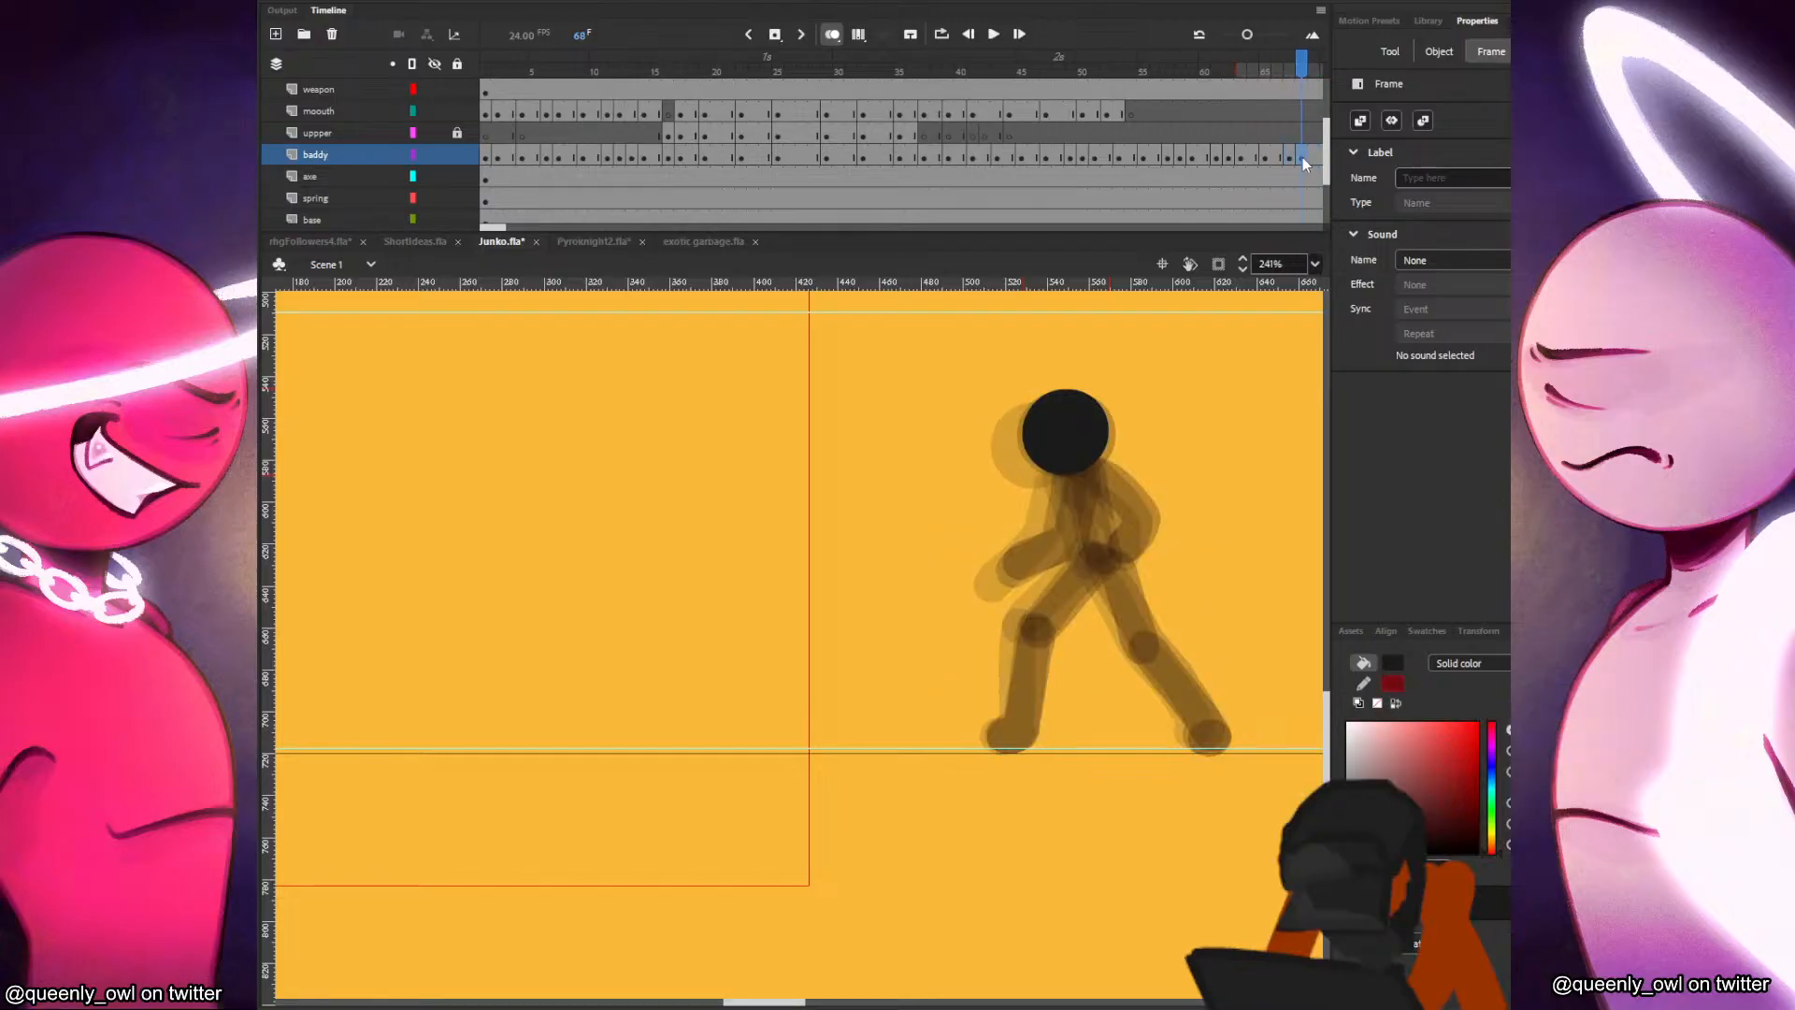
Brush in the torso and extended front leg at frame 68, comparing them with frame 67.
mouse_move(1081, 468)
left_mouse_down()
mouse_move(1100, 561)
mouse_move(1217, 737)
left_mouse_up()
key("comma")
key("period")
key("comma")
key("period")
key("comma")
key("period")
Paint the bent rear leg's thigh, shin and foot at frame 68, comparing each with frame 67.
left_click_drag(1033, 626, 1089, 559)
key("comma")
key("period")
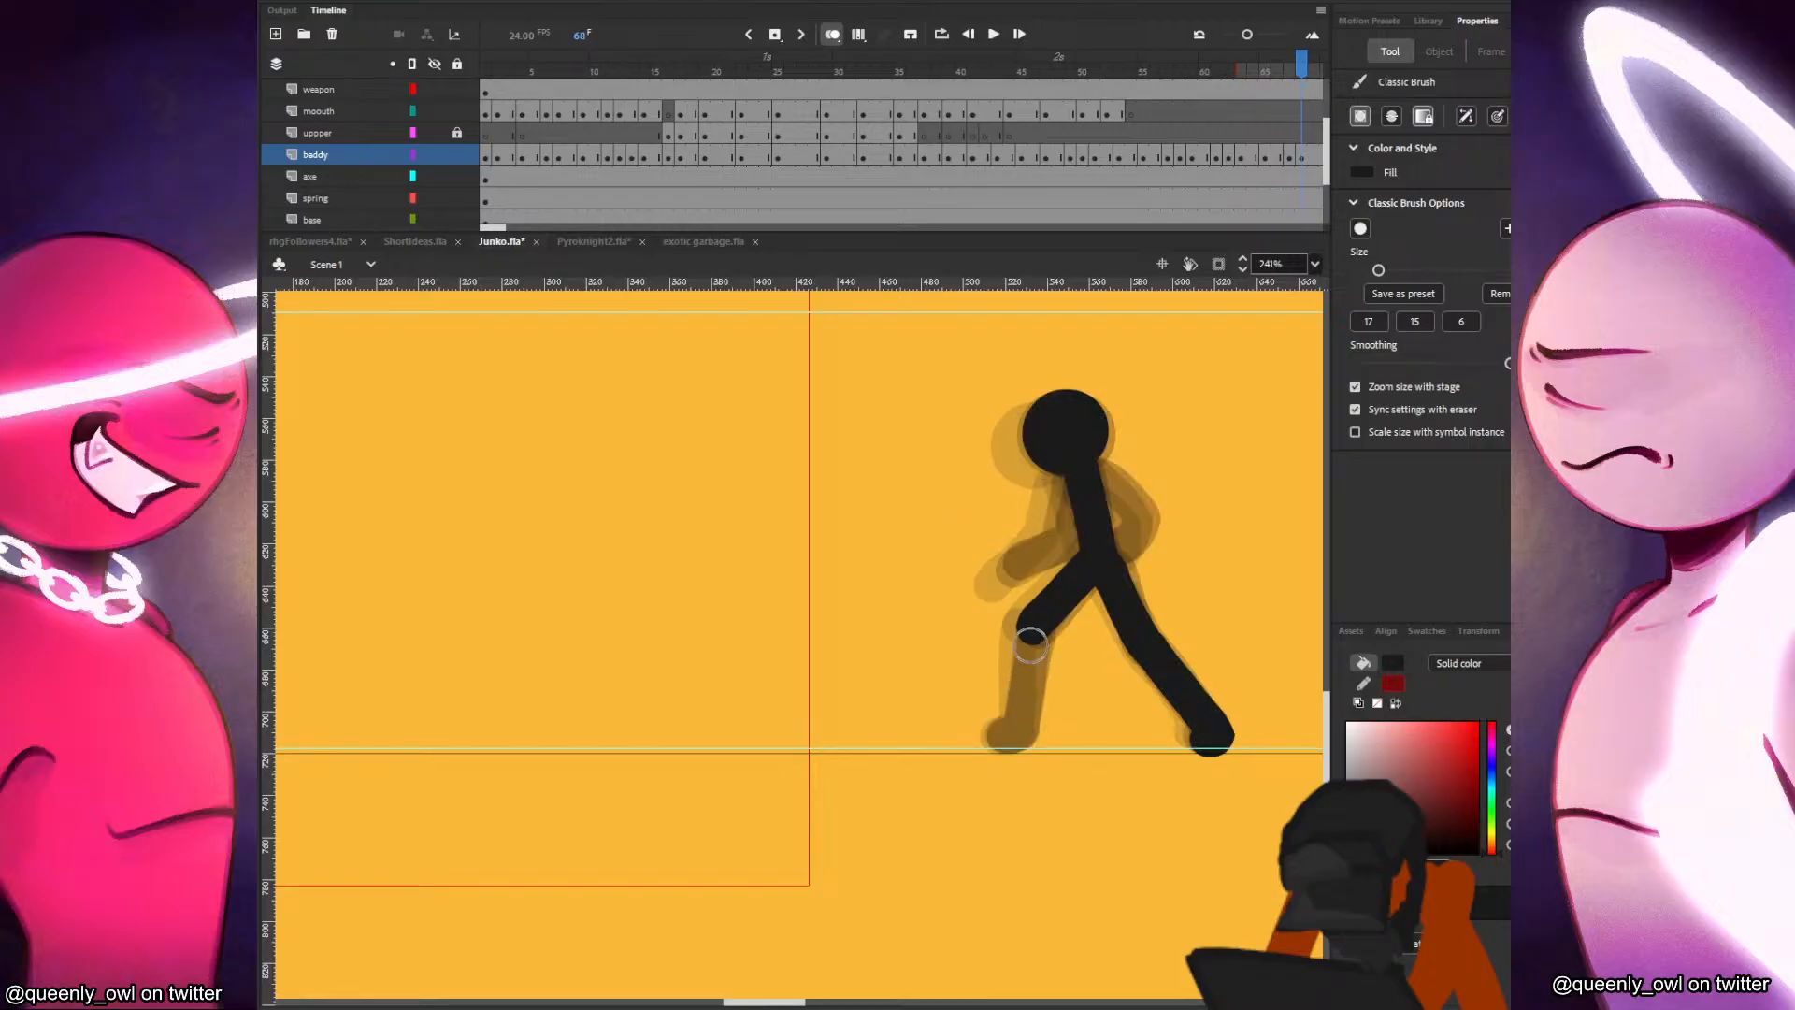
left_click_drag(1033, 629, 1021, 728)
key("comma")
key("period")
key("comma")
key("period")
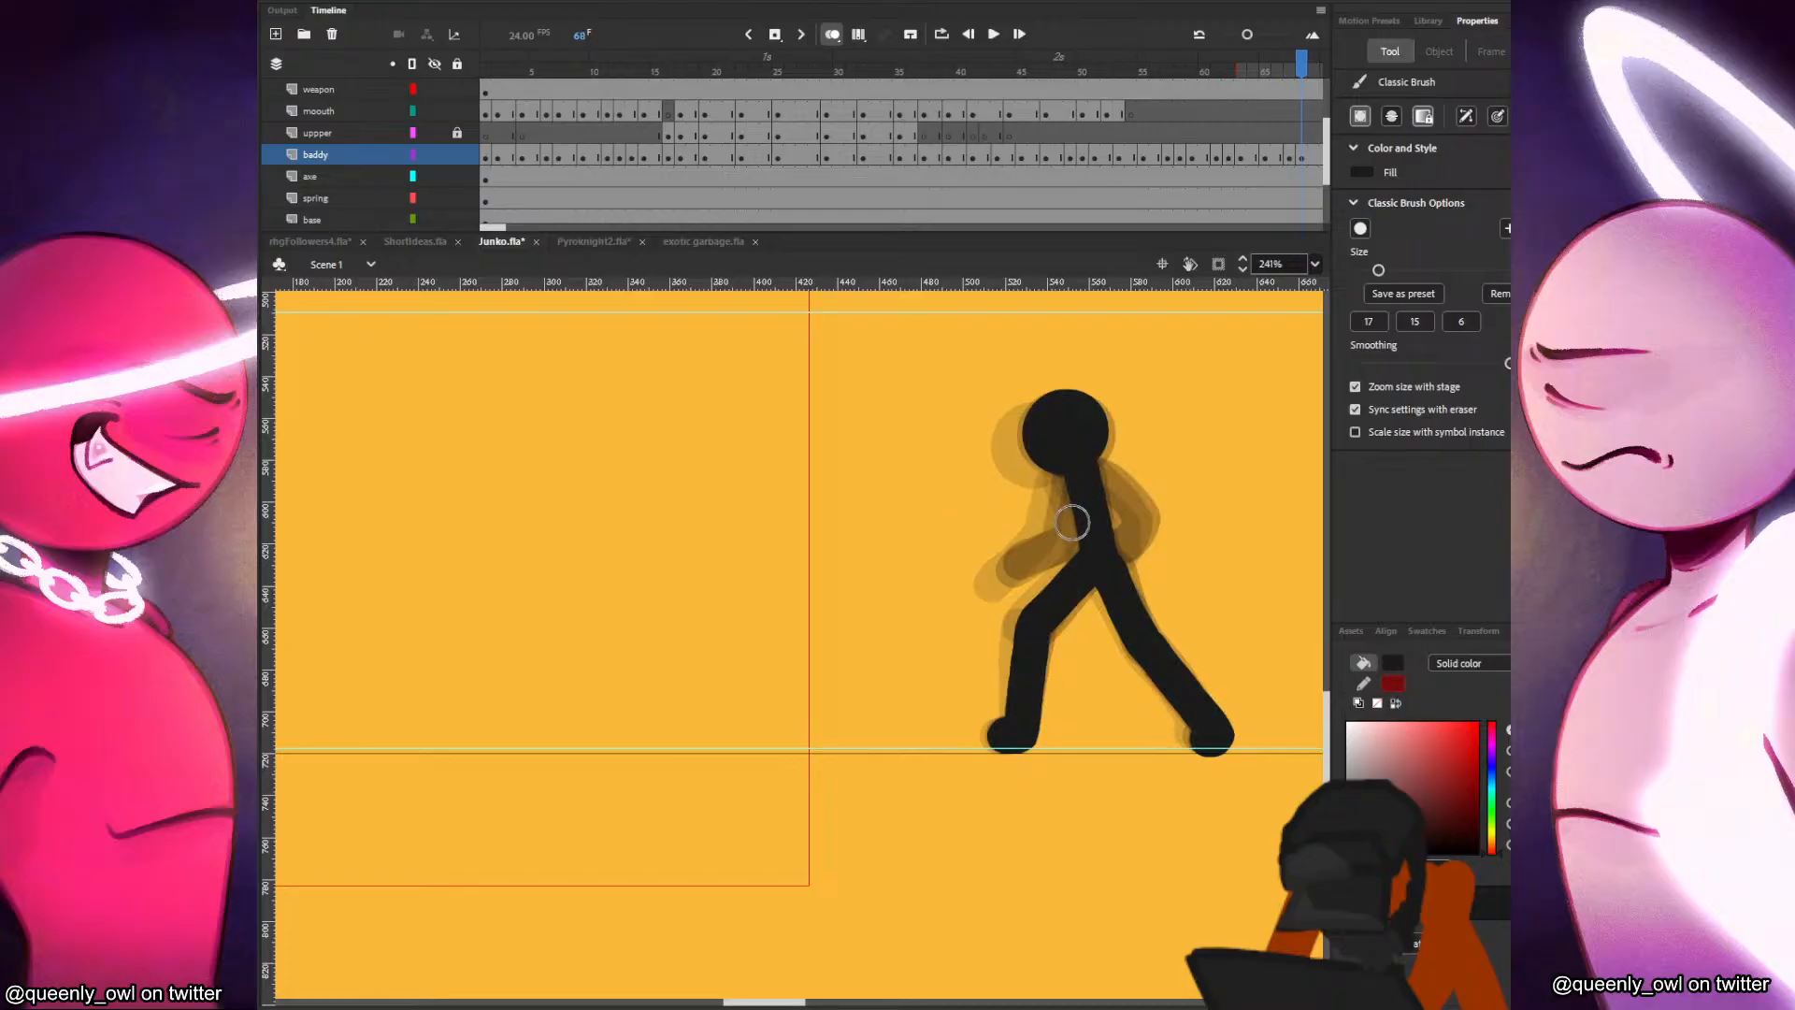
Paint the rear upper arm at frame 68, checking its position against the frame 67 pose and the frames before it.
key("comma")
key("comma")
key("comma")
key("period")
key("comma")
key("comma")
key("period")
key("period")
key("period")
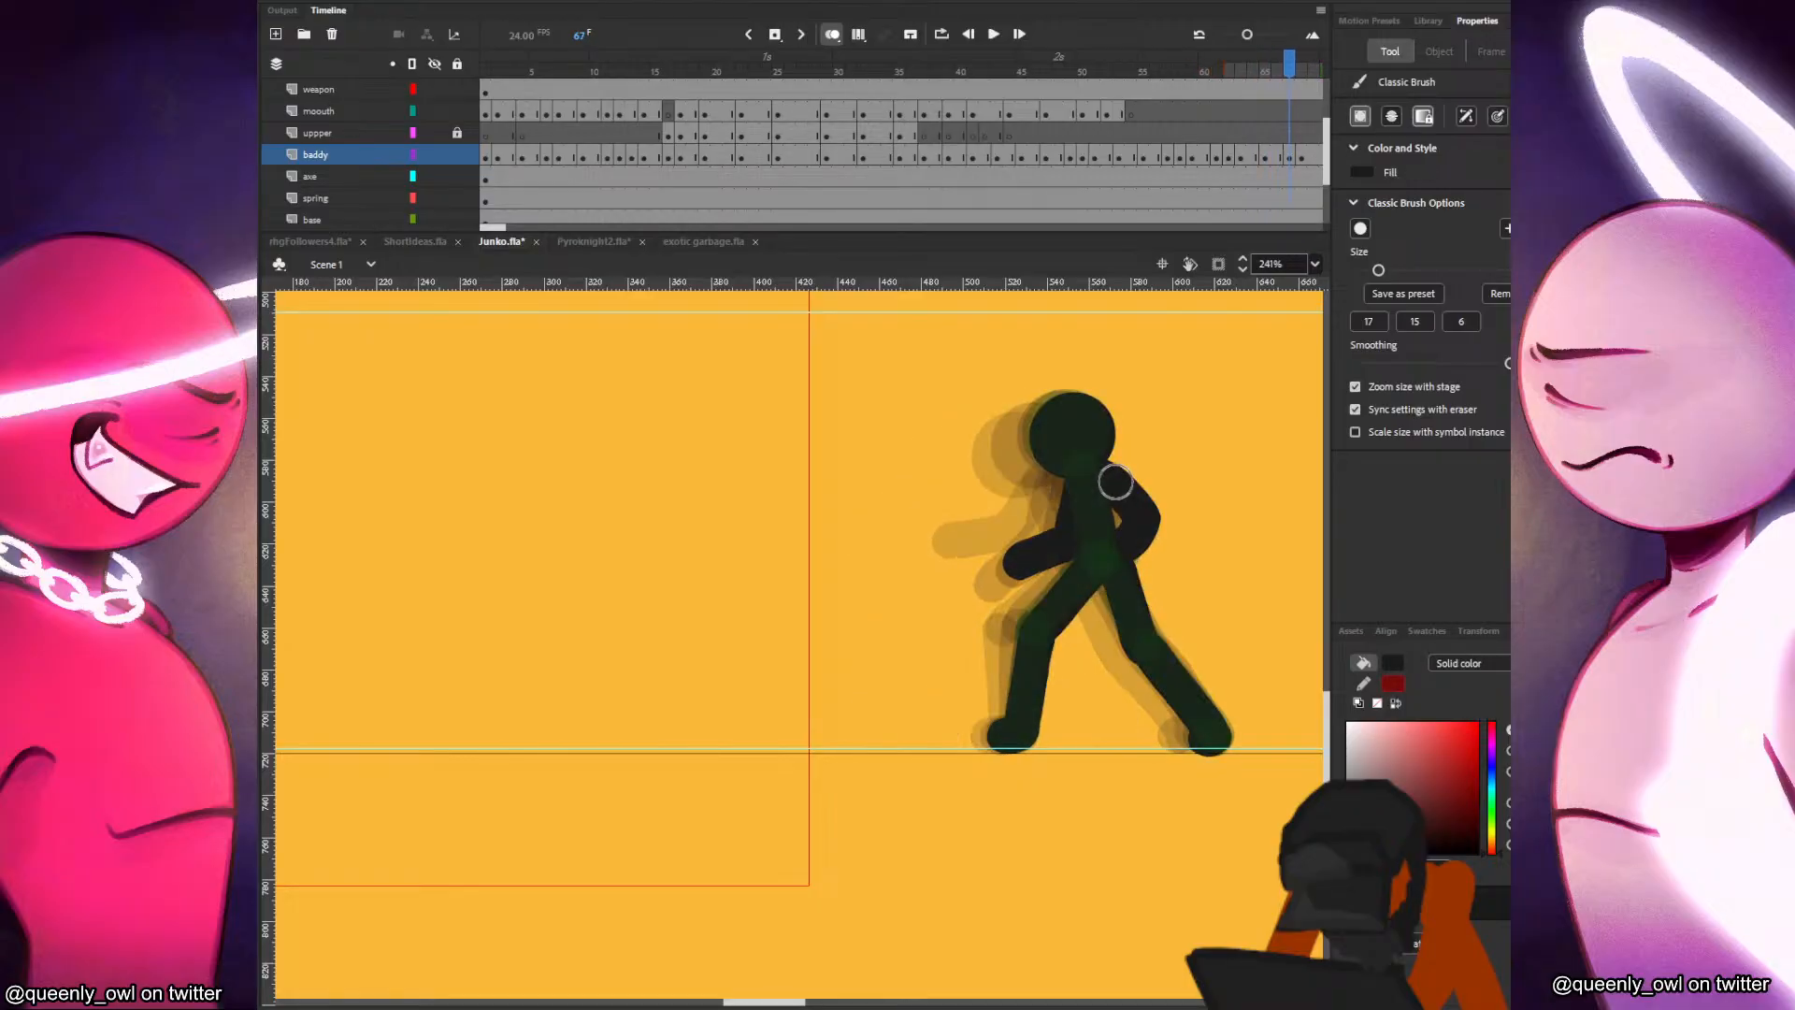
key("comma")
key("period")
key("period")
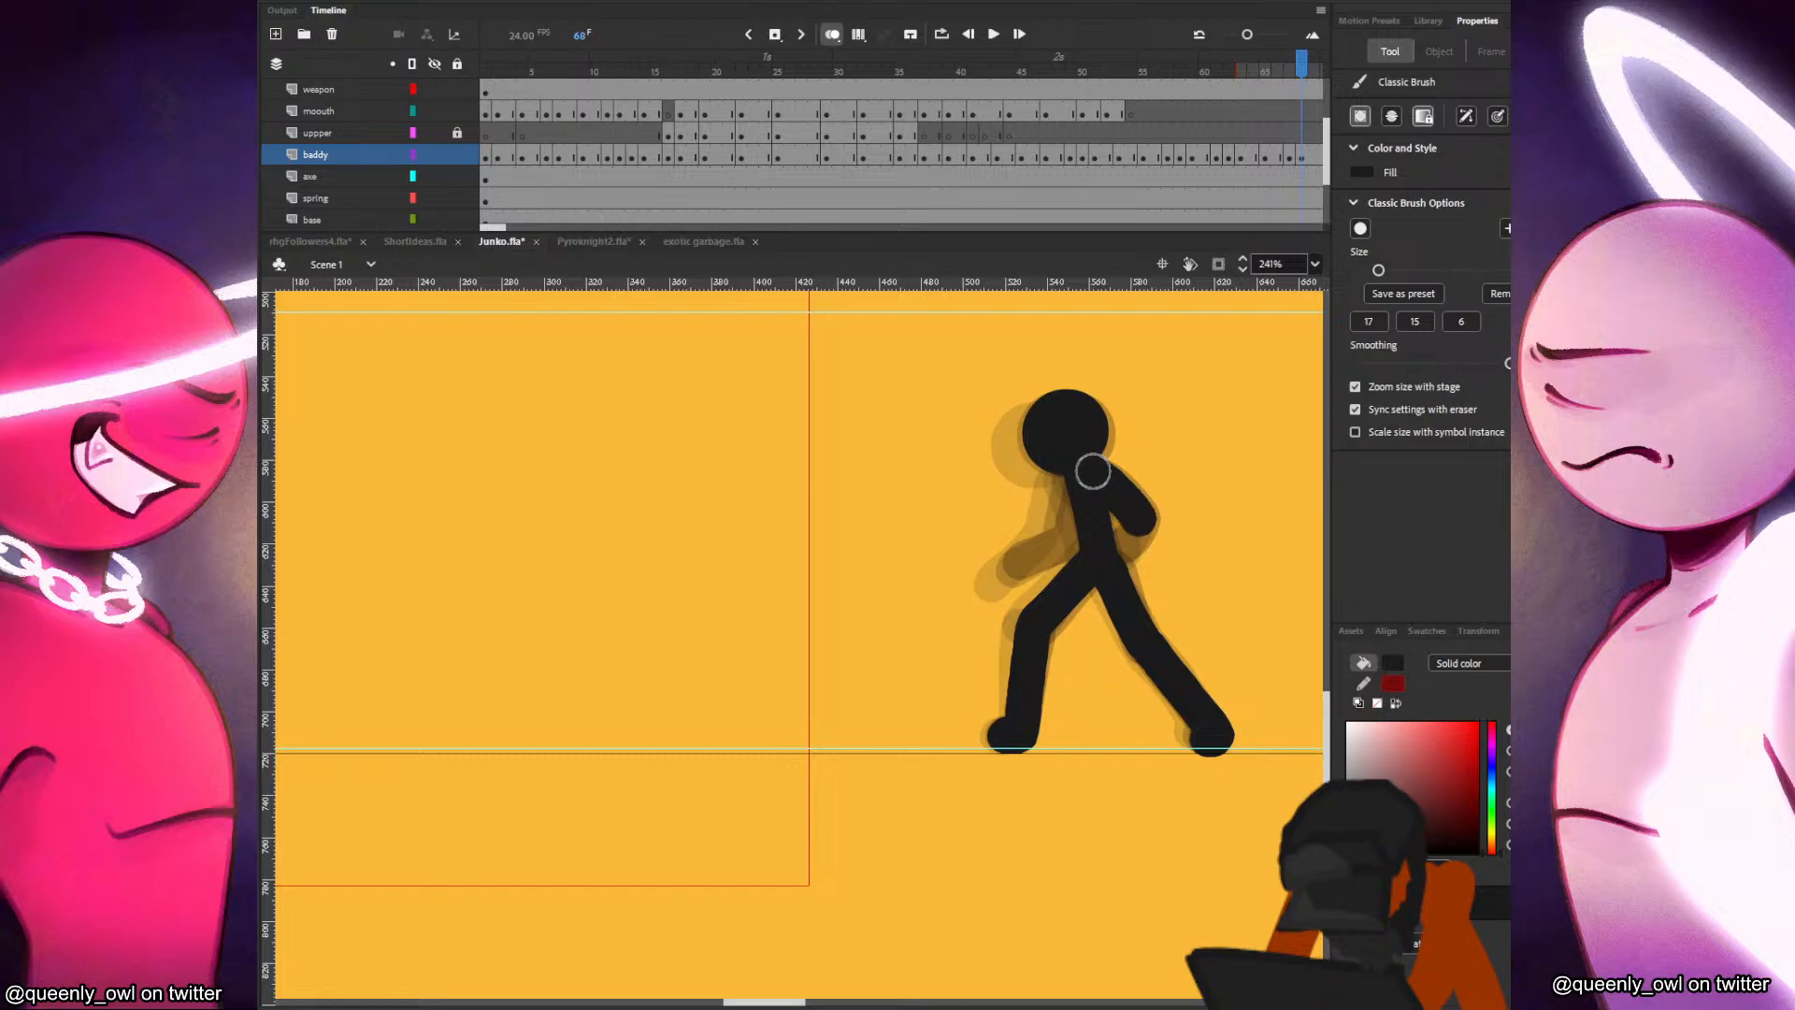
Finish the rear forearm and brush in the bent front arm at frame 68, comparing both with frame 67.
key("comma")
key("period")
left_click_drag(1075, 470, 1081, 474)
key("comma")
key("period")
Play back the run and hold the frame 67 pose on the baddy layer one frame longer.
left_click(929, 154)
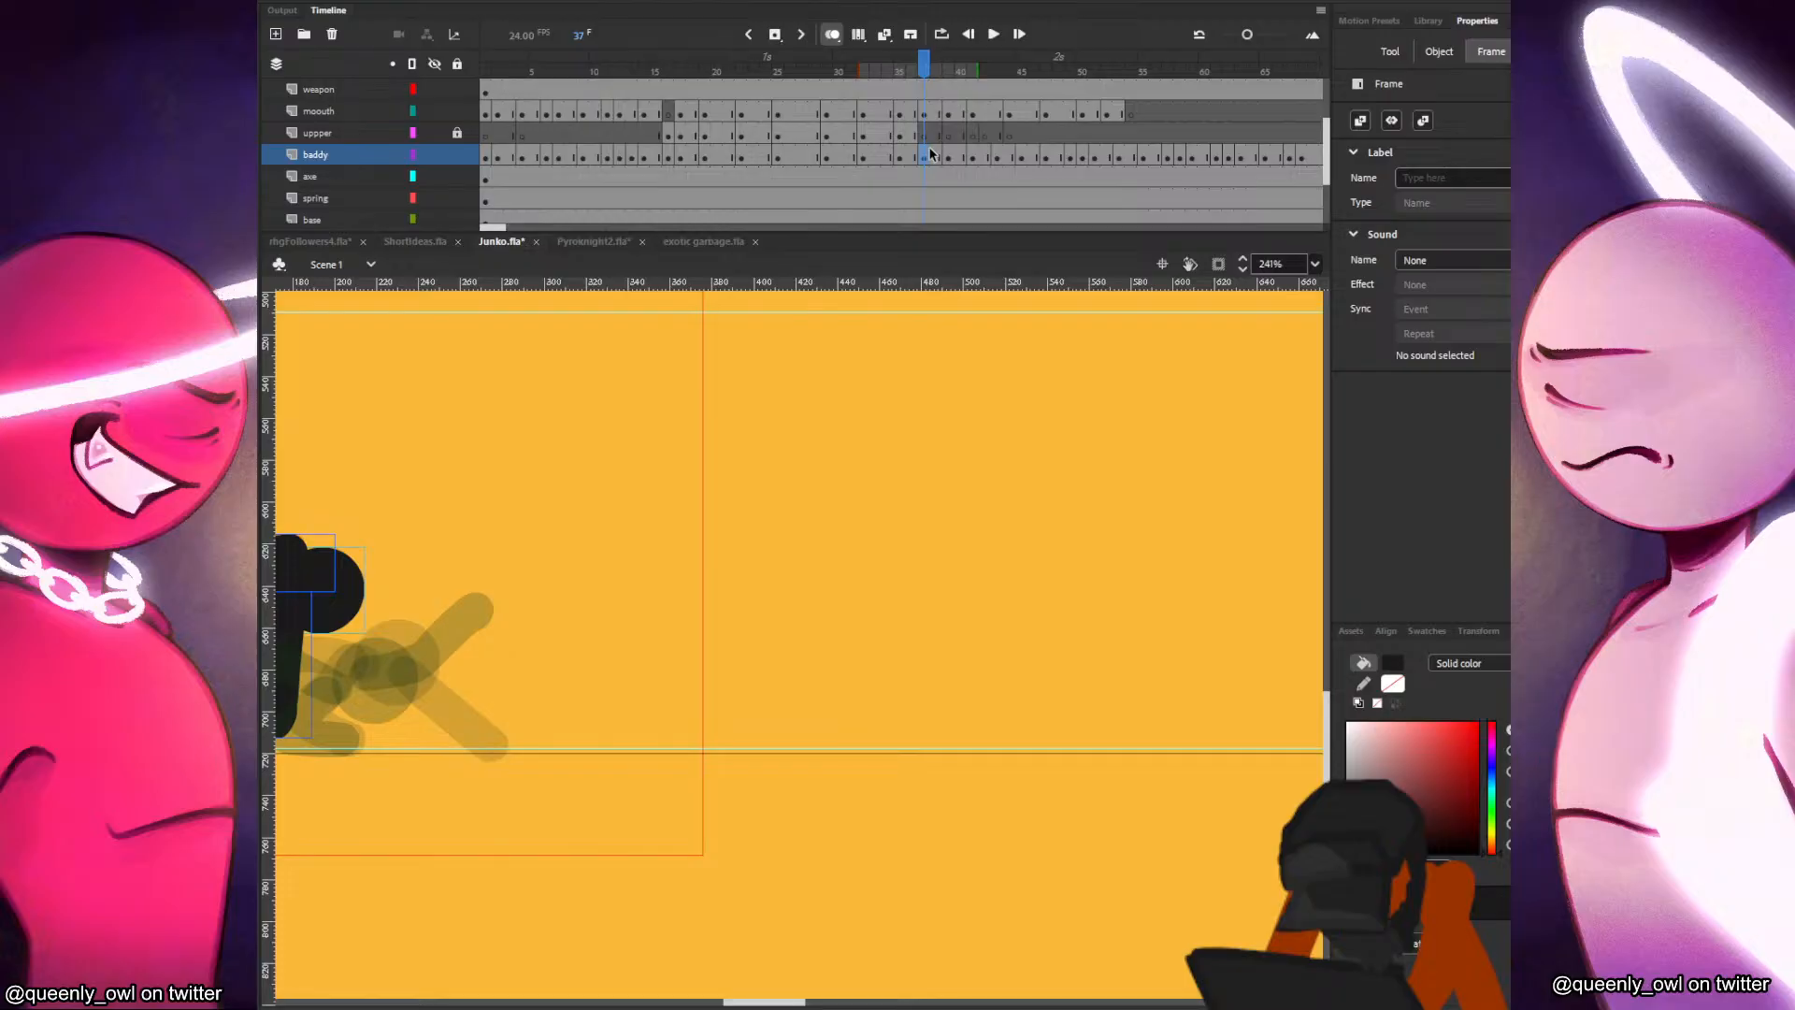
key("Return")
left_click(985, 136)
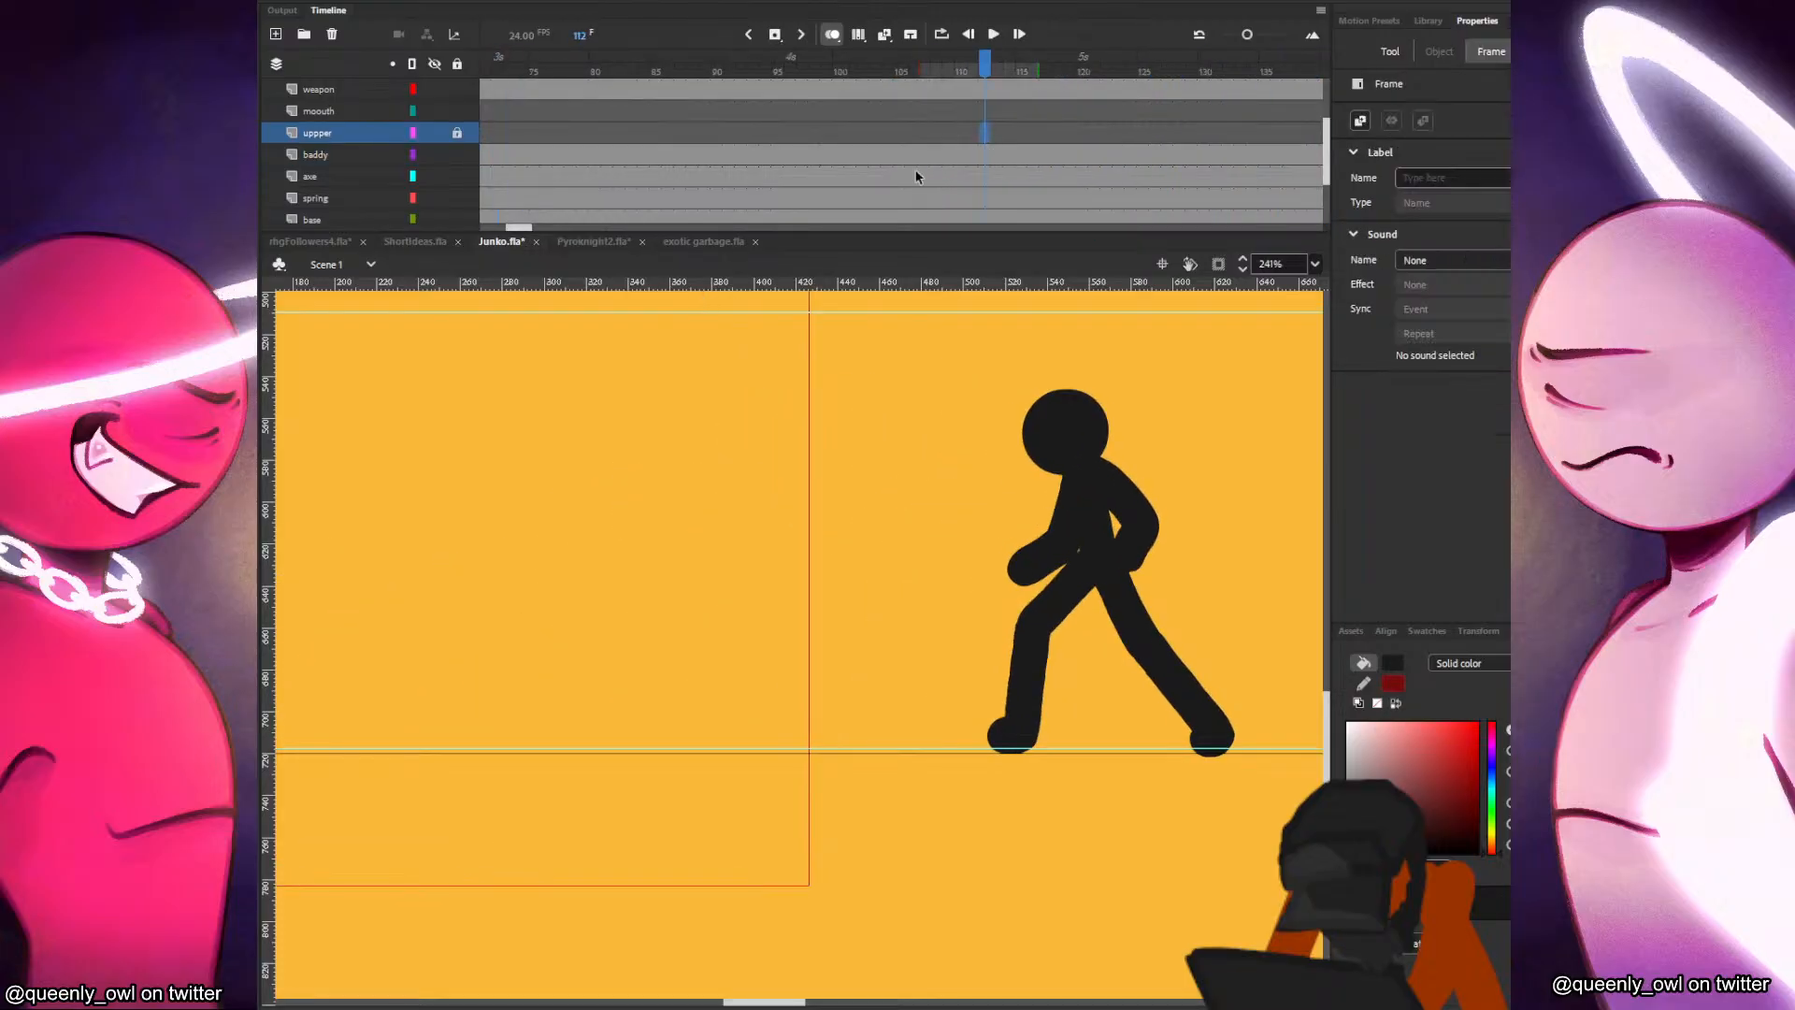
scroll(662, 420, "down", 3)
key("Return")
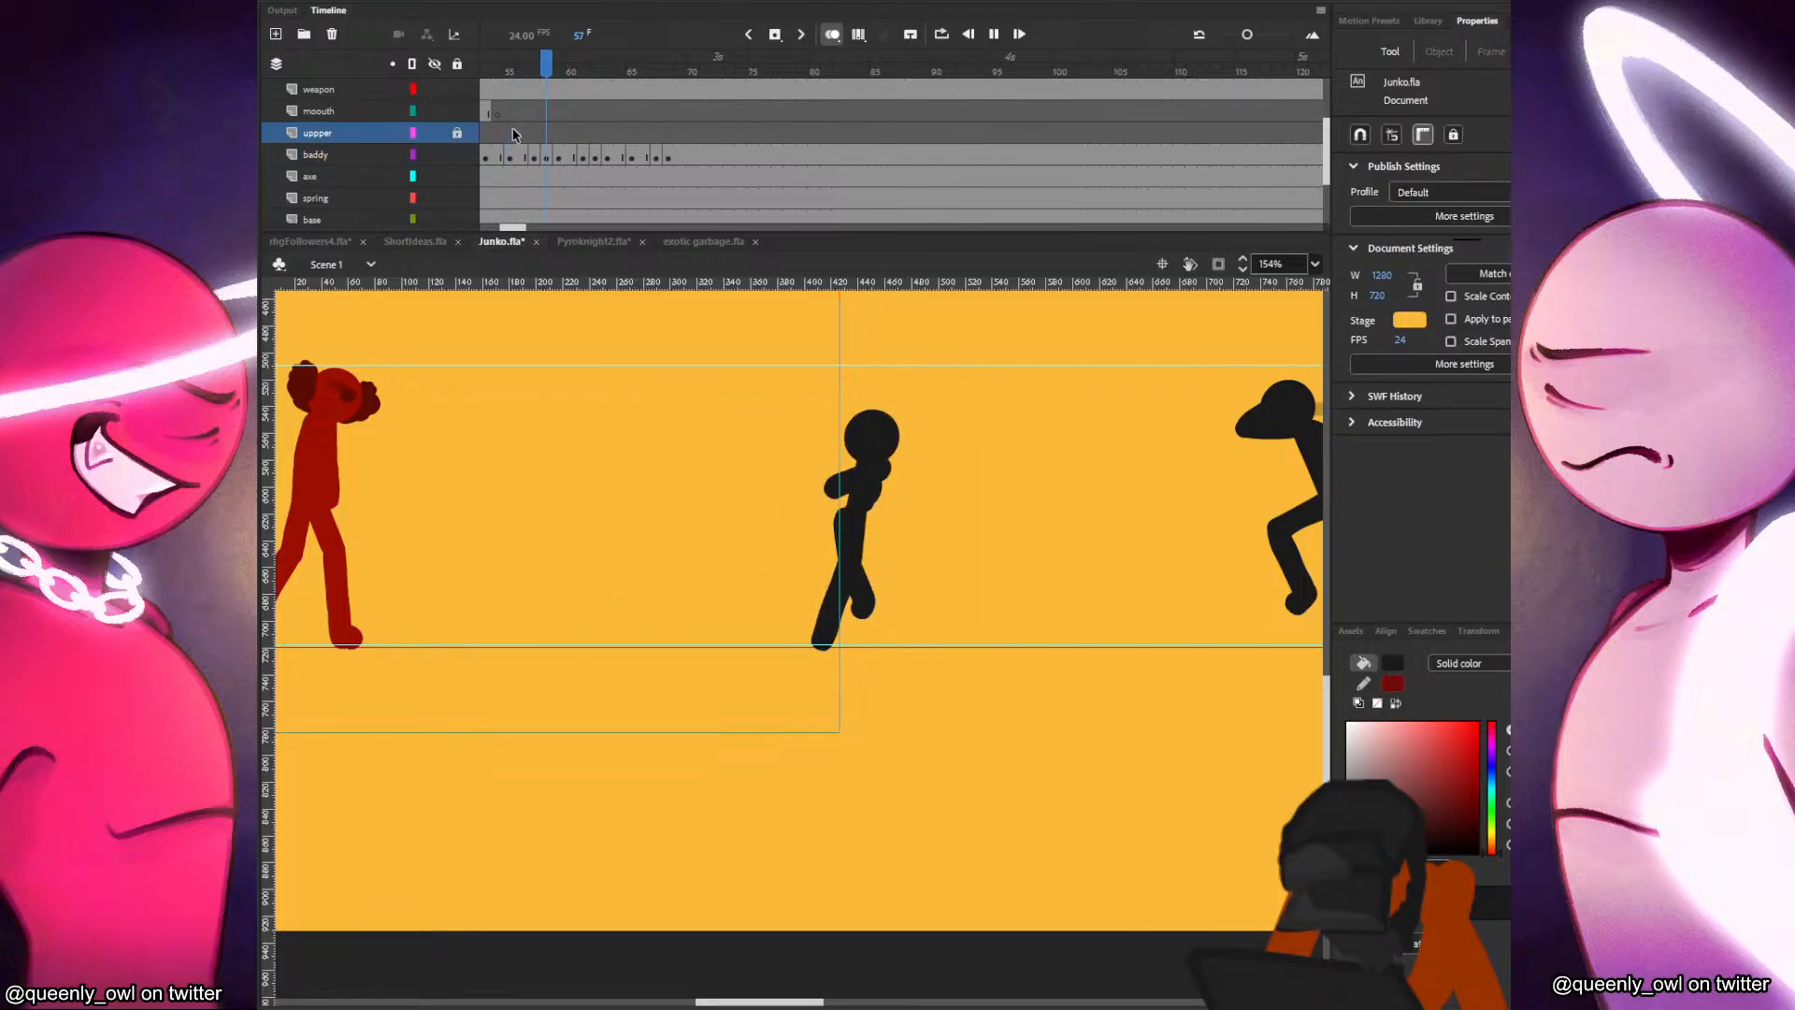
left_click(535, 129)
left_click(660, 159)
key("Return")
Replay the get-up and run, and extend the frame 61 pose on the baddy layer by one frame.
left_click_drag(608, 133, 465, 131)
key("Return")
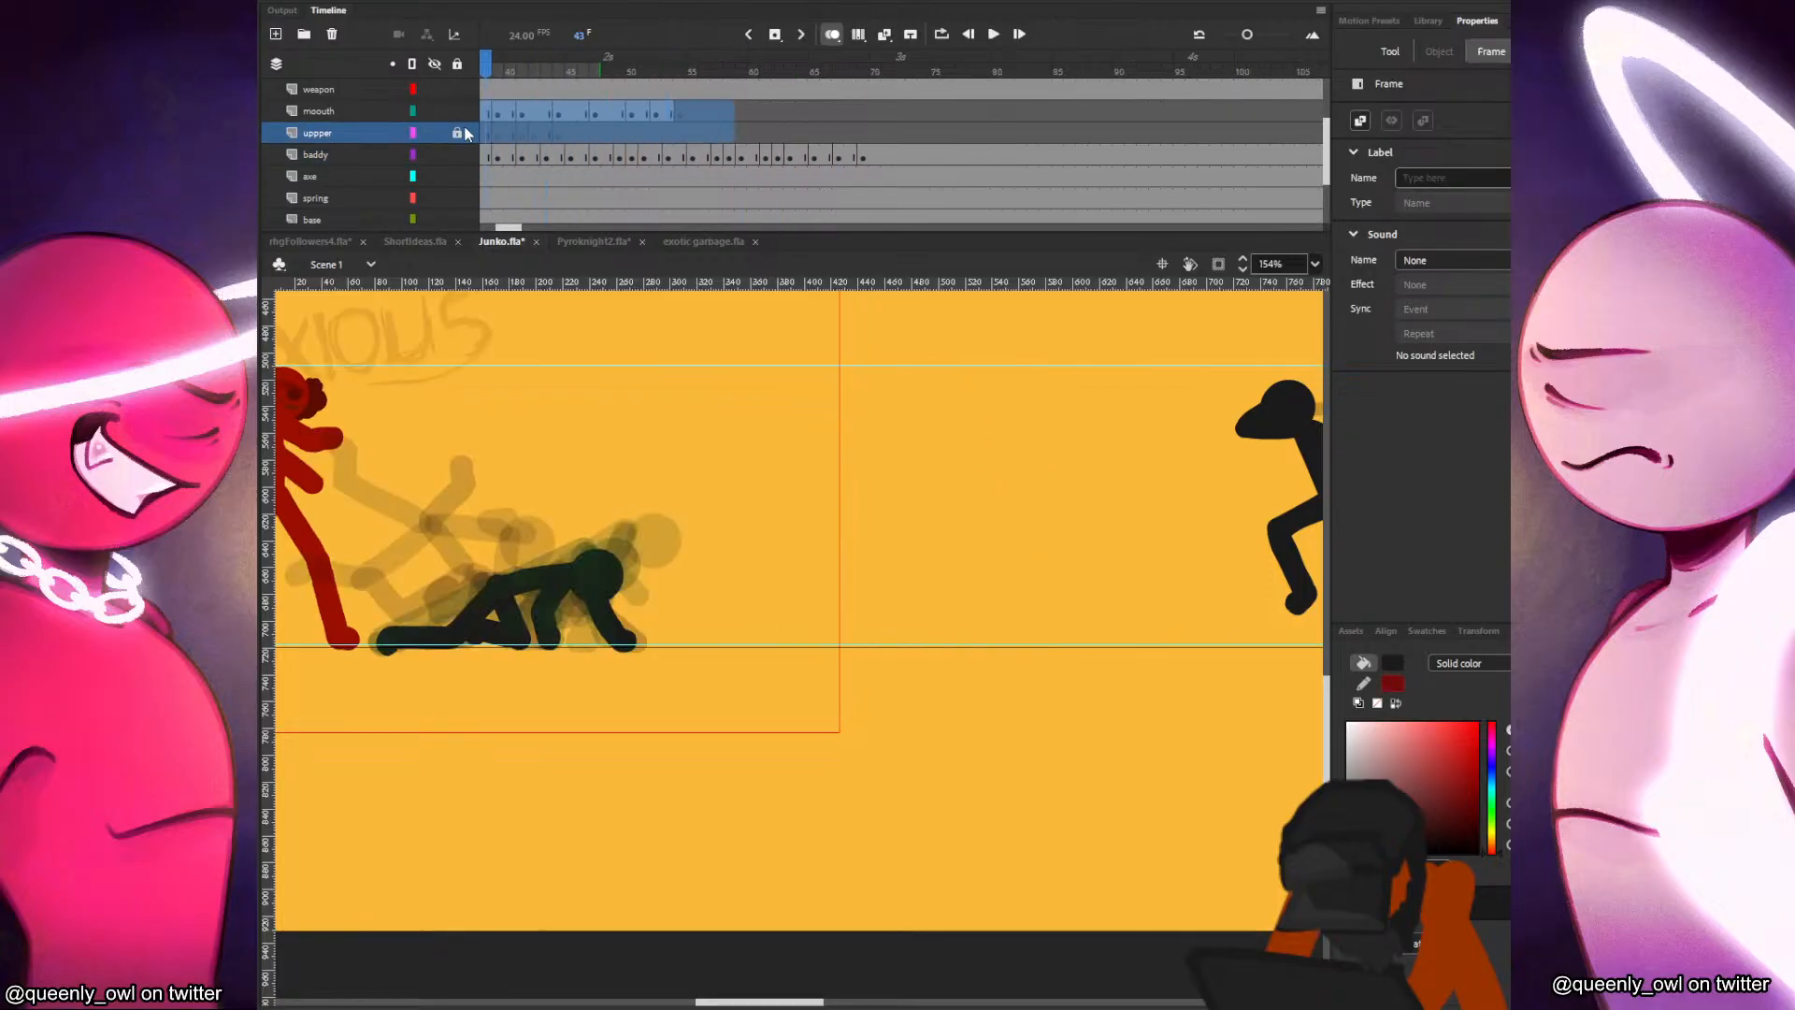
key("Return")
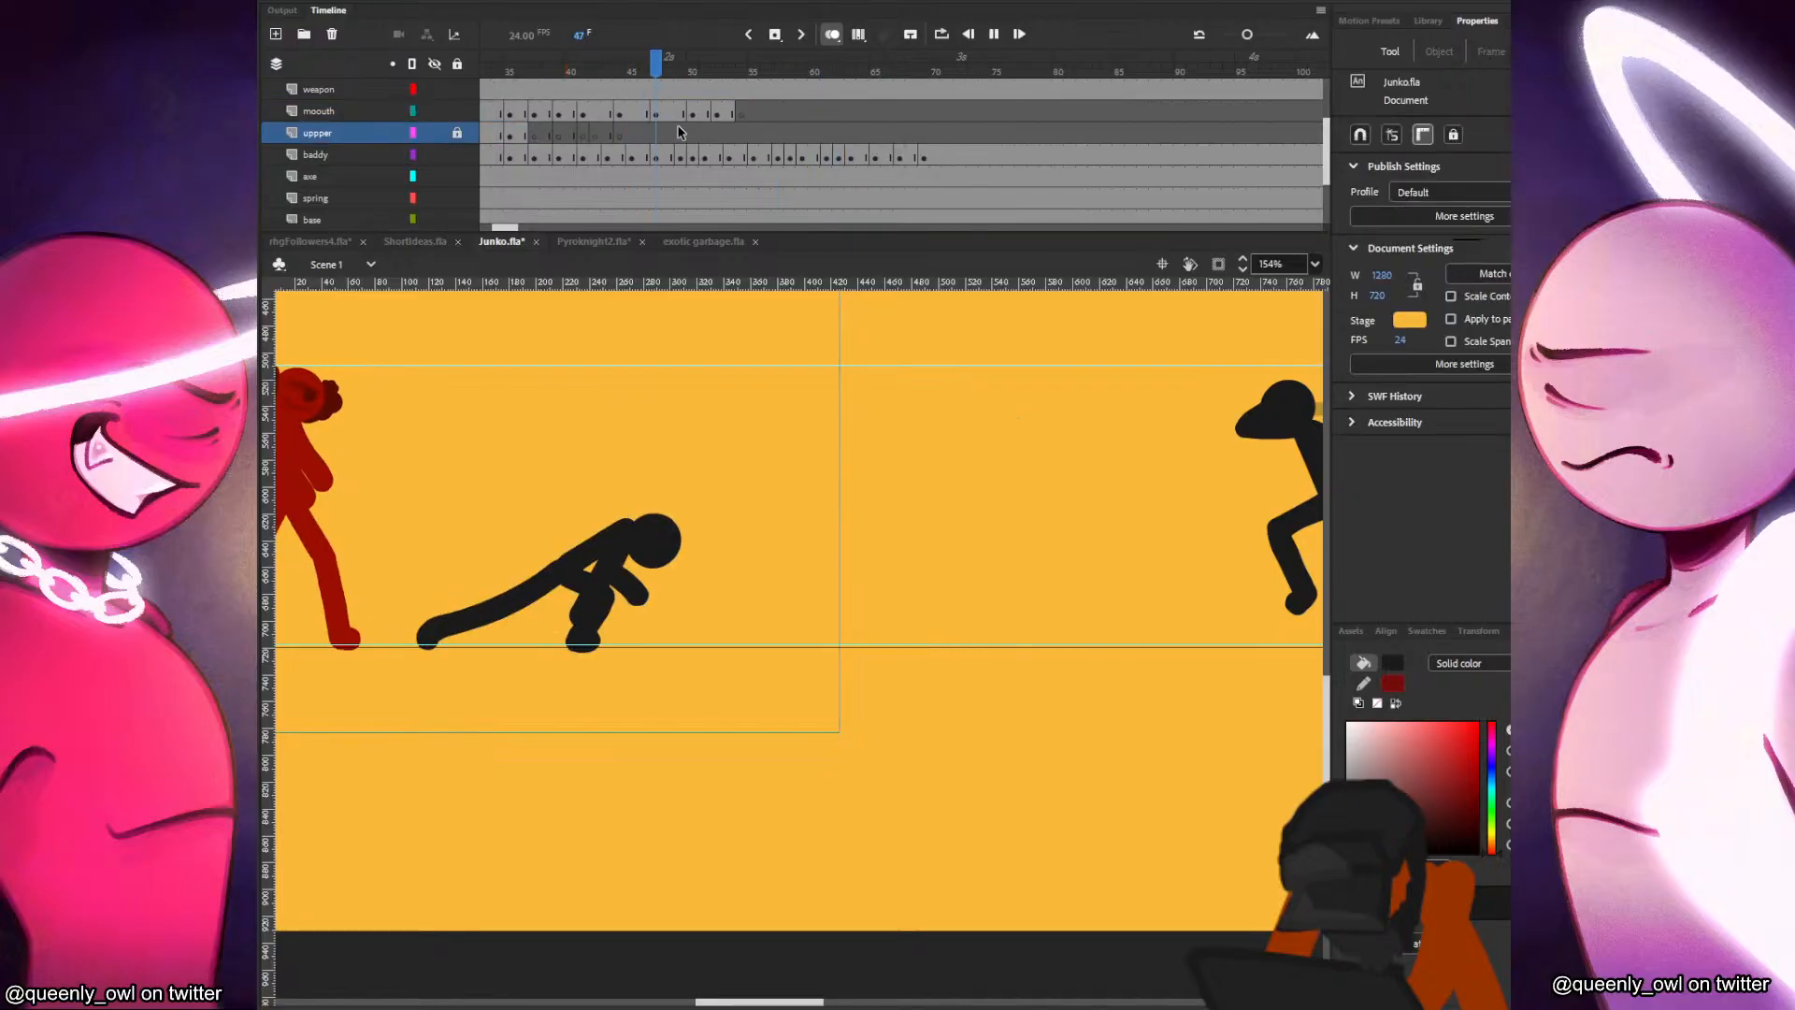
left_click(754, 136)
key("period")
key("period")
left_click(791, 157)
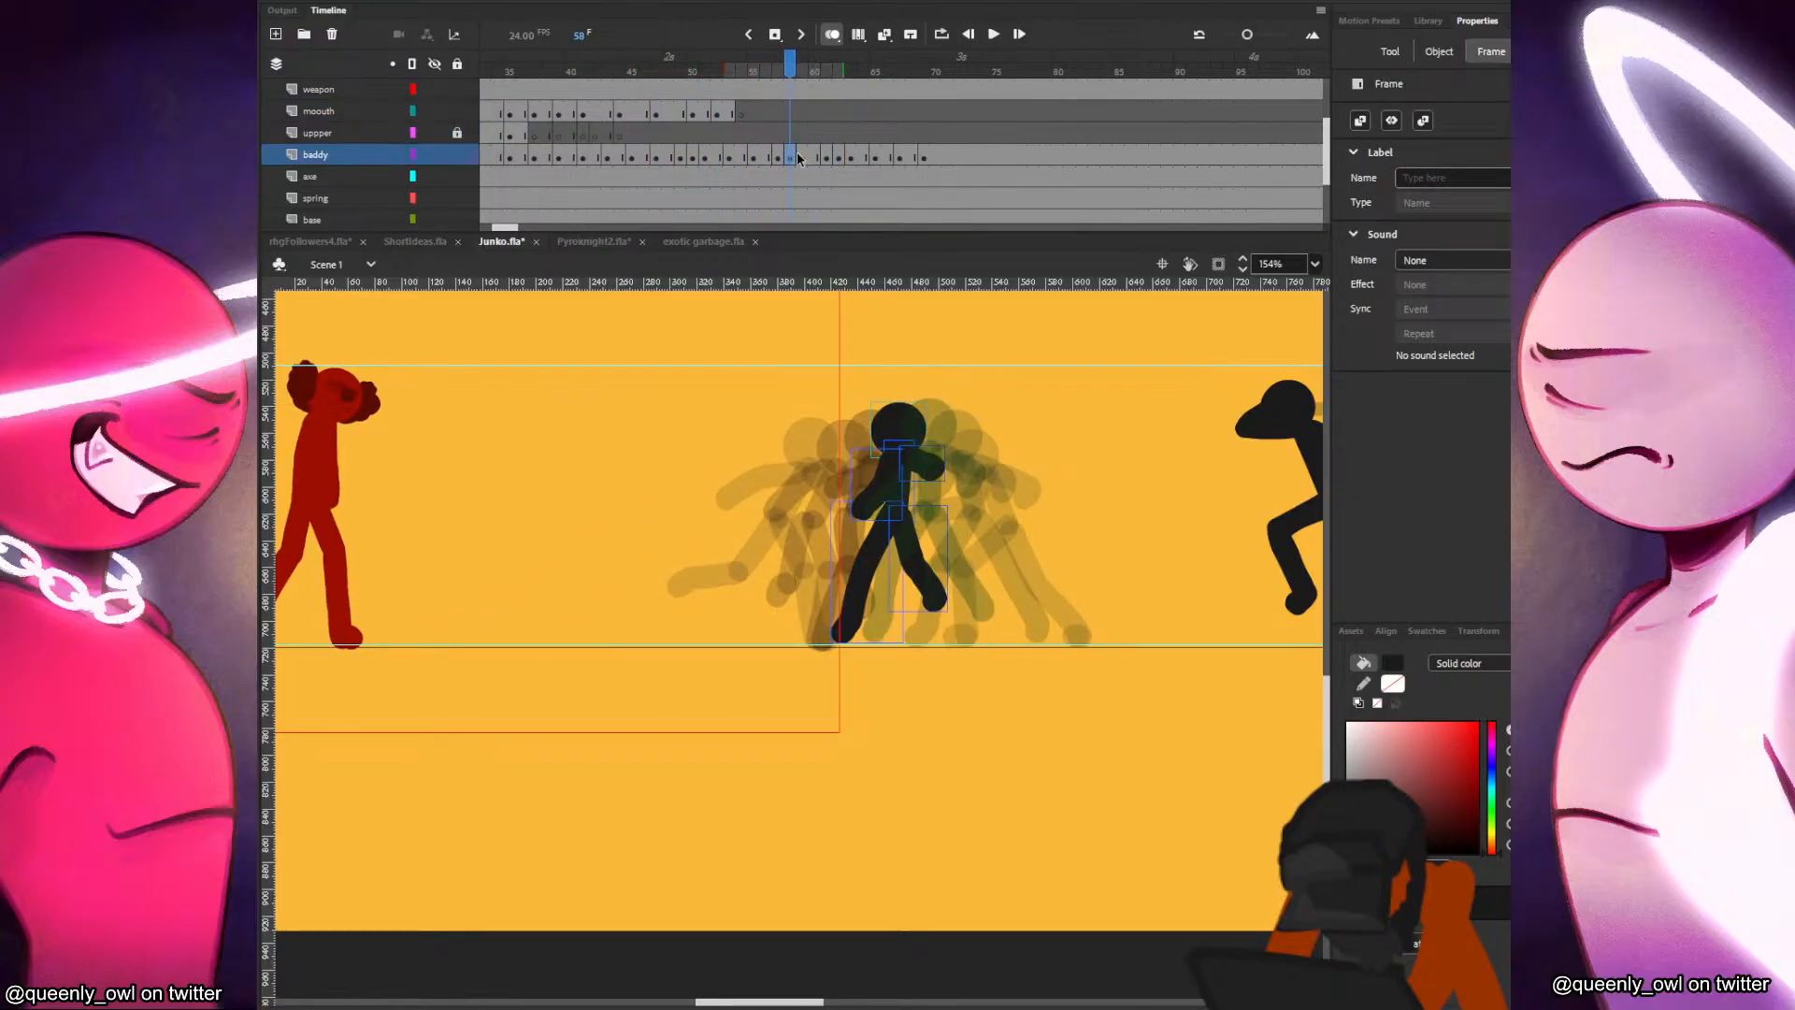
left_click(828, 159)
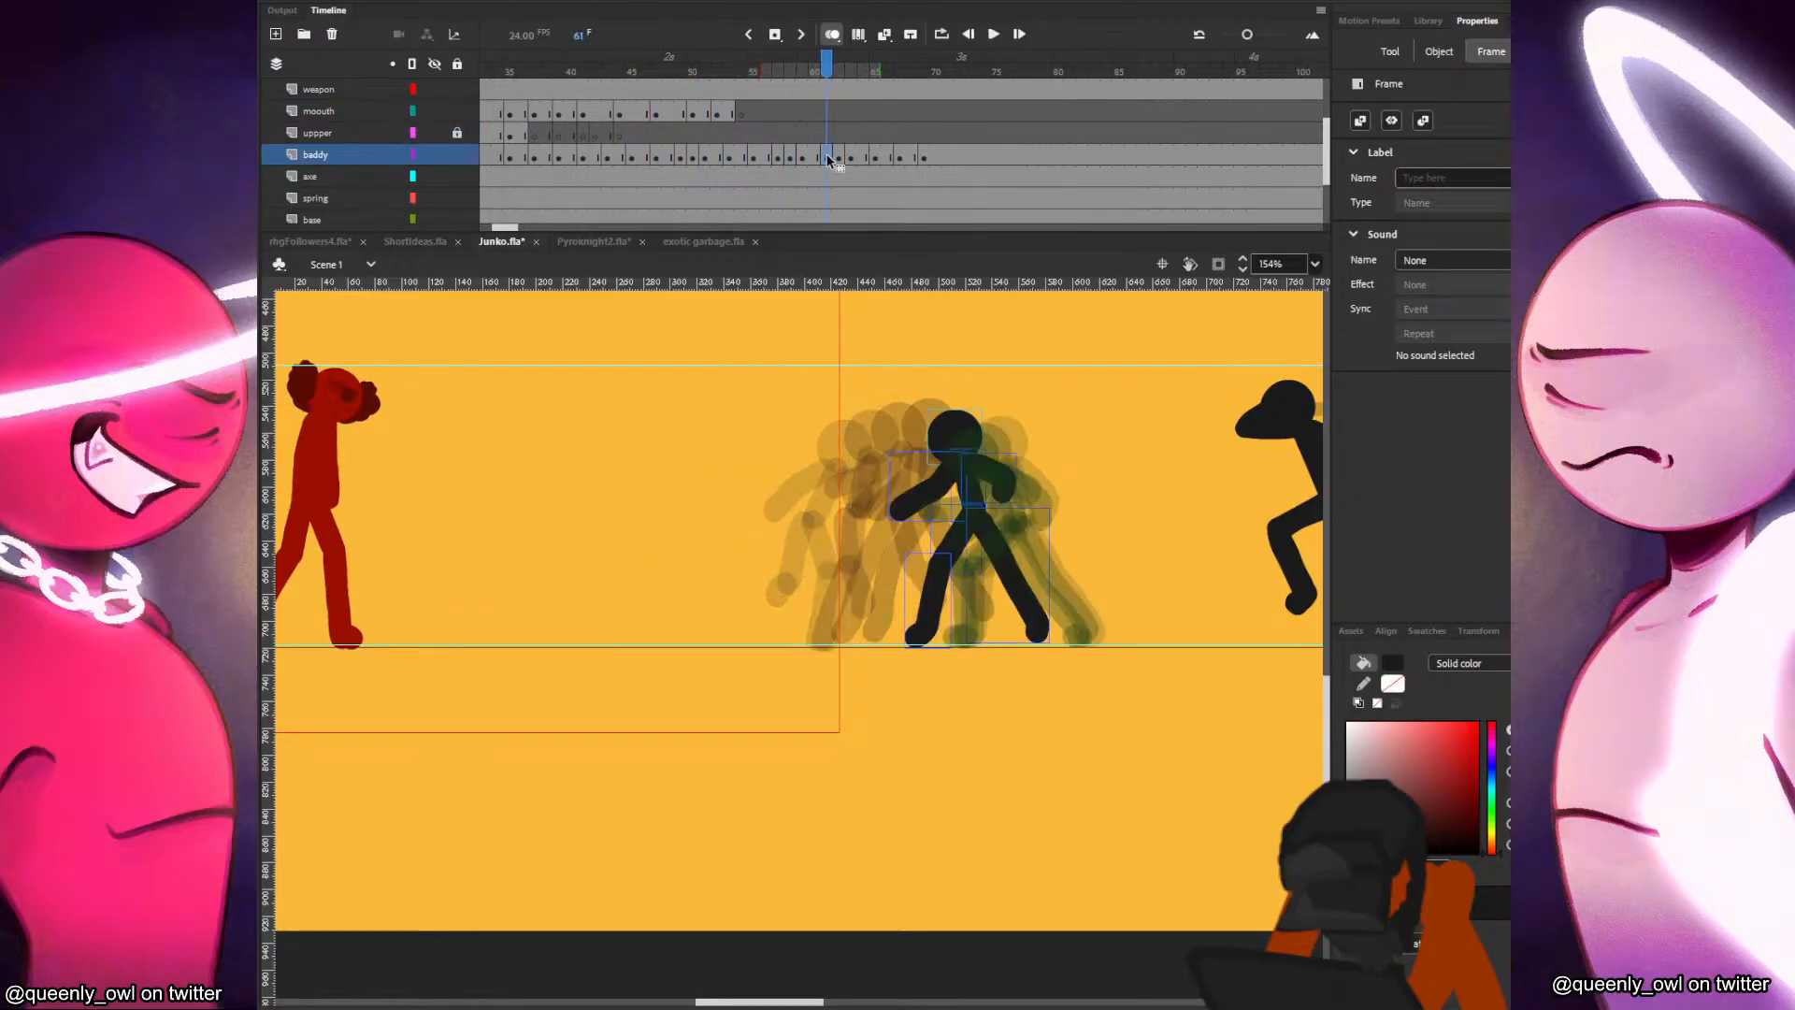
Replay the retimed run from about frame 47, stop at the frame 63 pose and save the document.
left_click(652, 133)
key("Return")
left_click(652, 132)
key("Return")
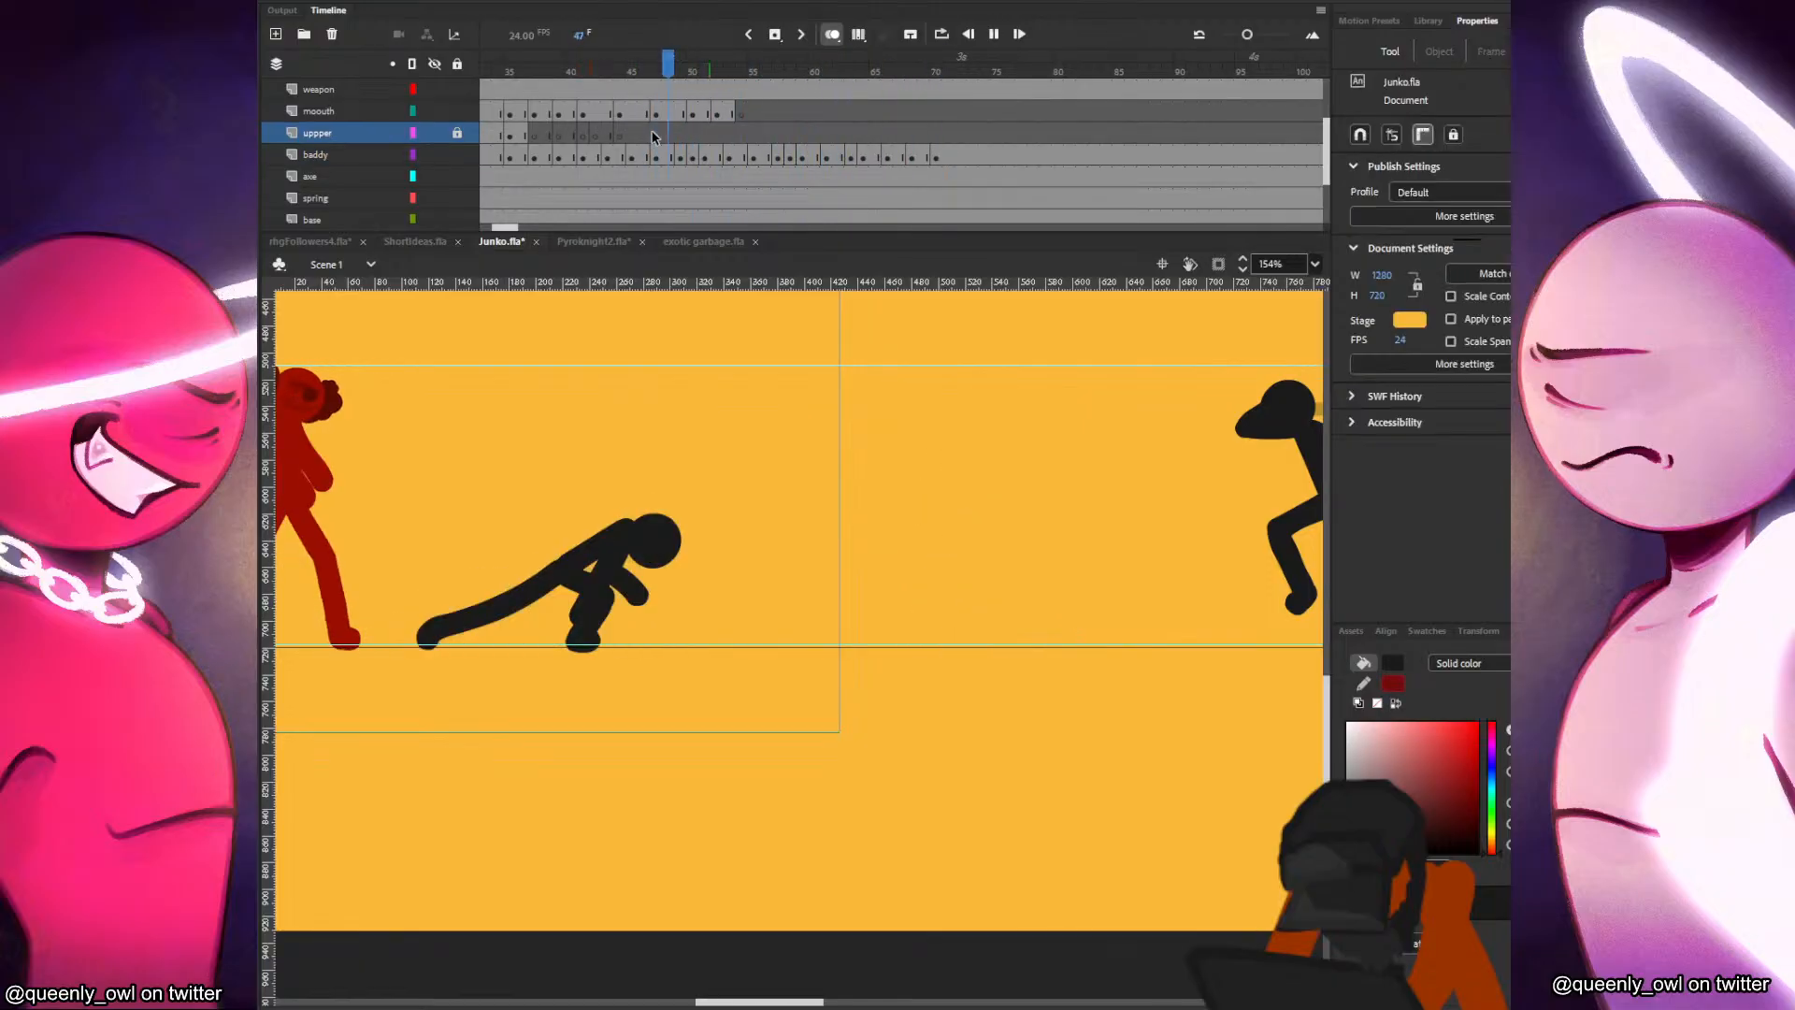
left_click(636, 133)
key("Return")
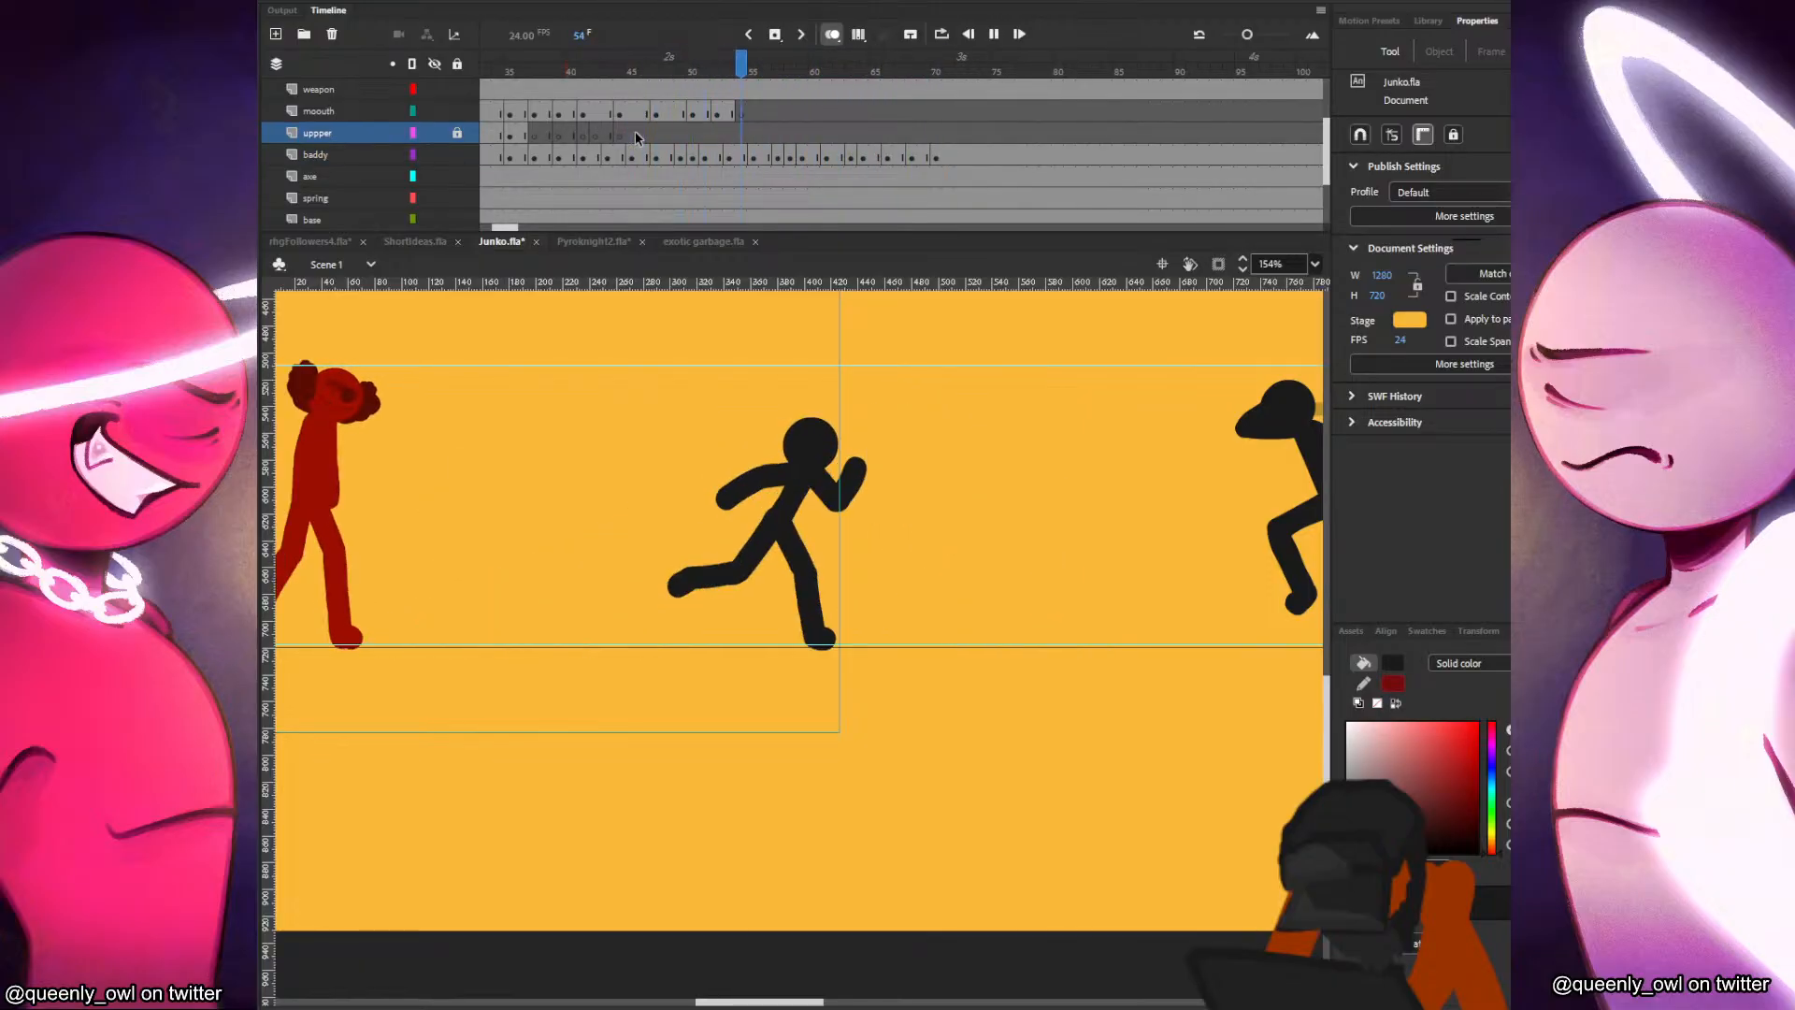
left_click(850, 157)
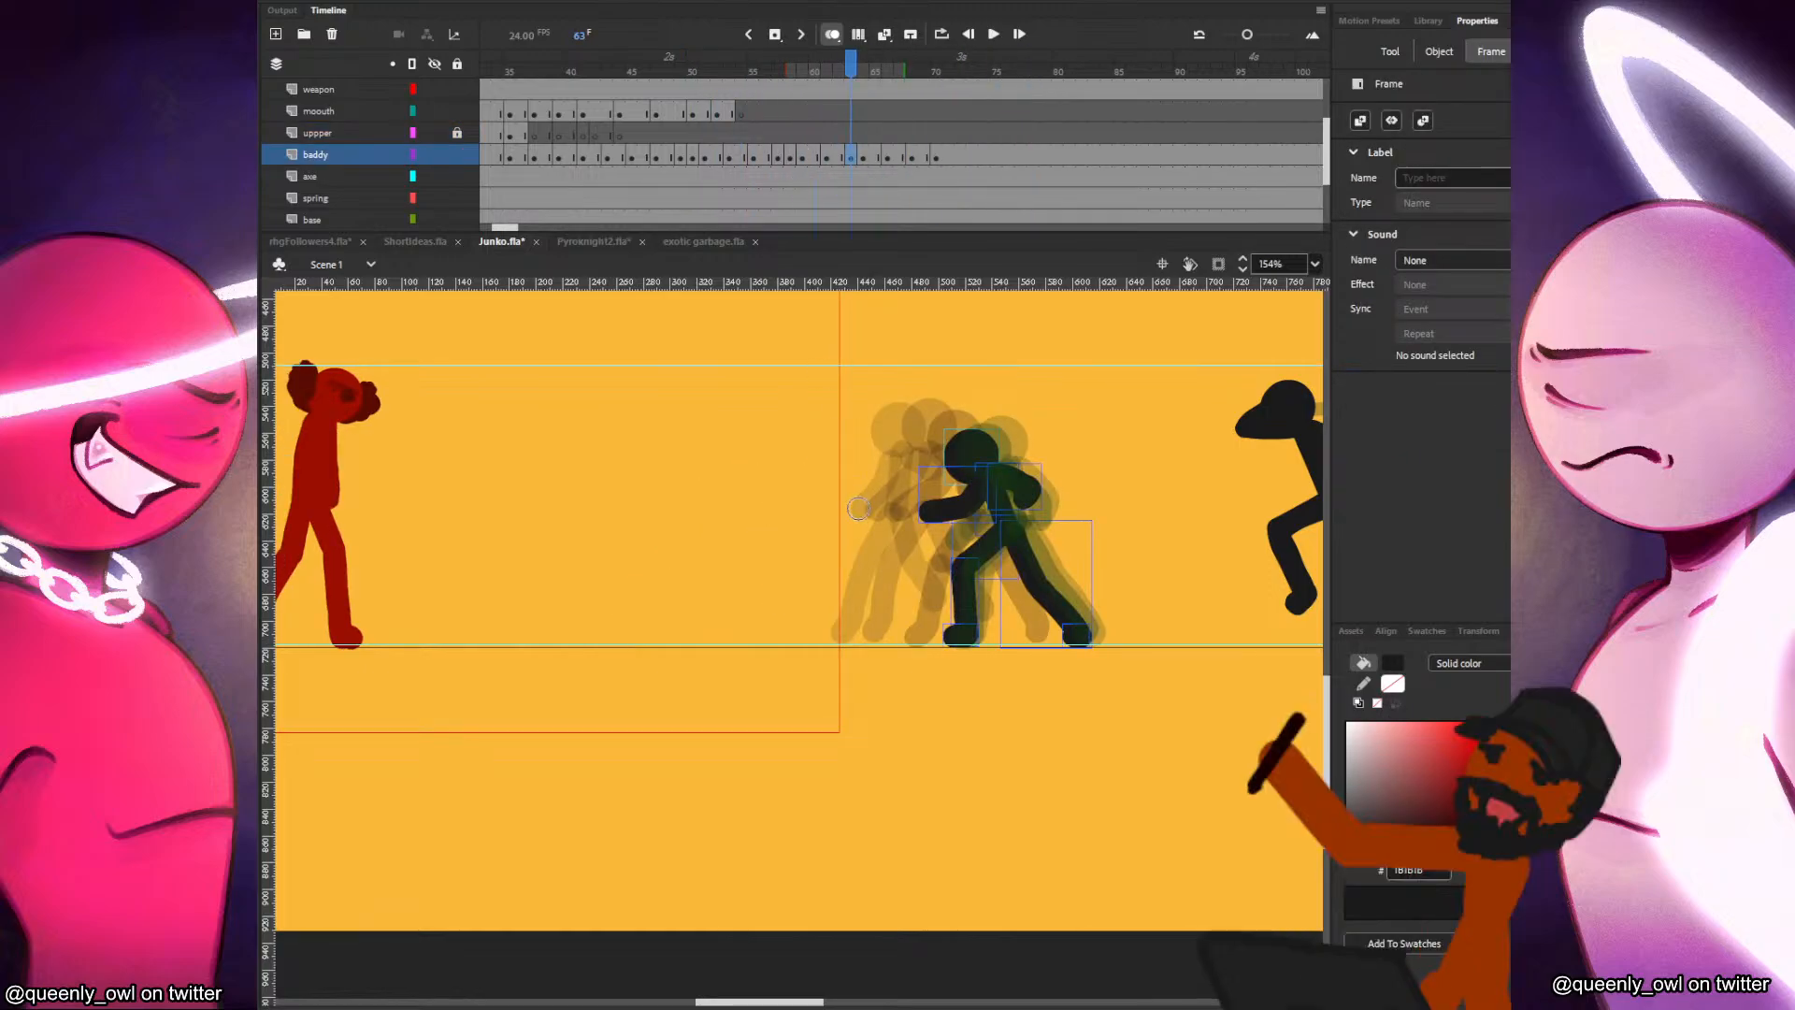
scroll(853, 507, "down", 2)
left_click_drag(877, 510, 902, 624)
key("ctrl+s")
Try camera keyframes at frames 62 and 65 on the cam layer.
scroll(806, 165, "up", 2)
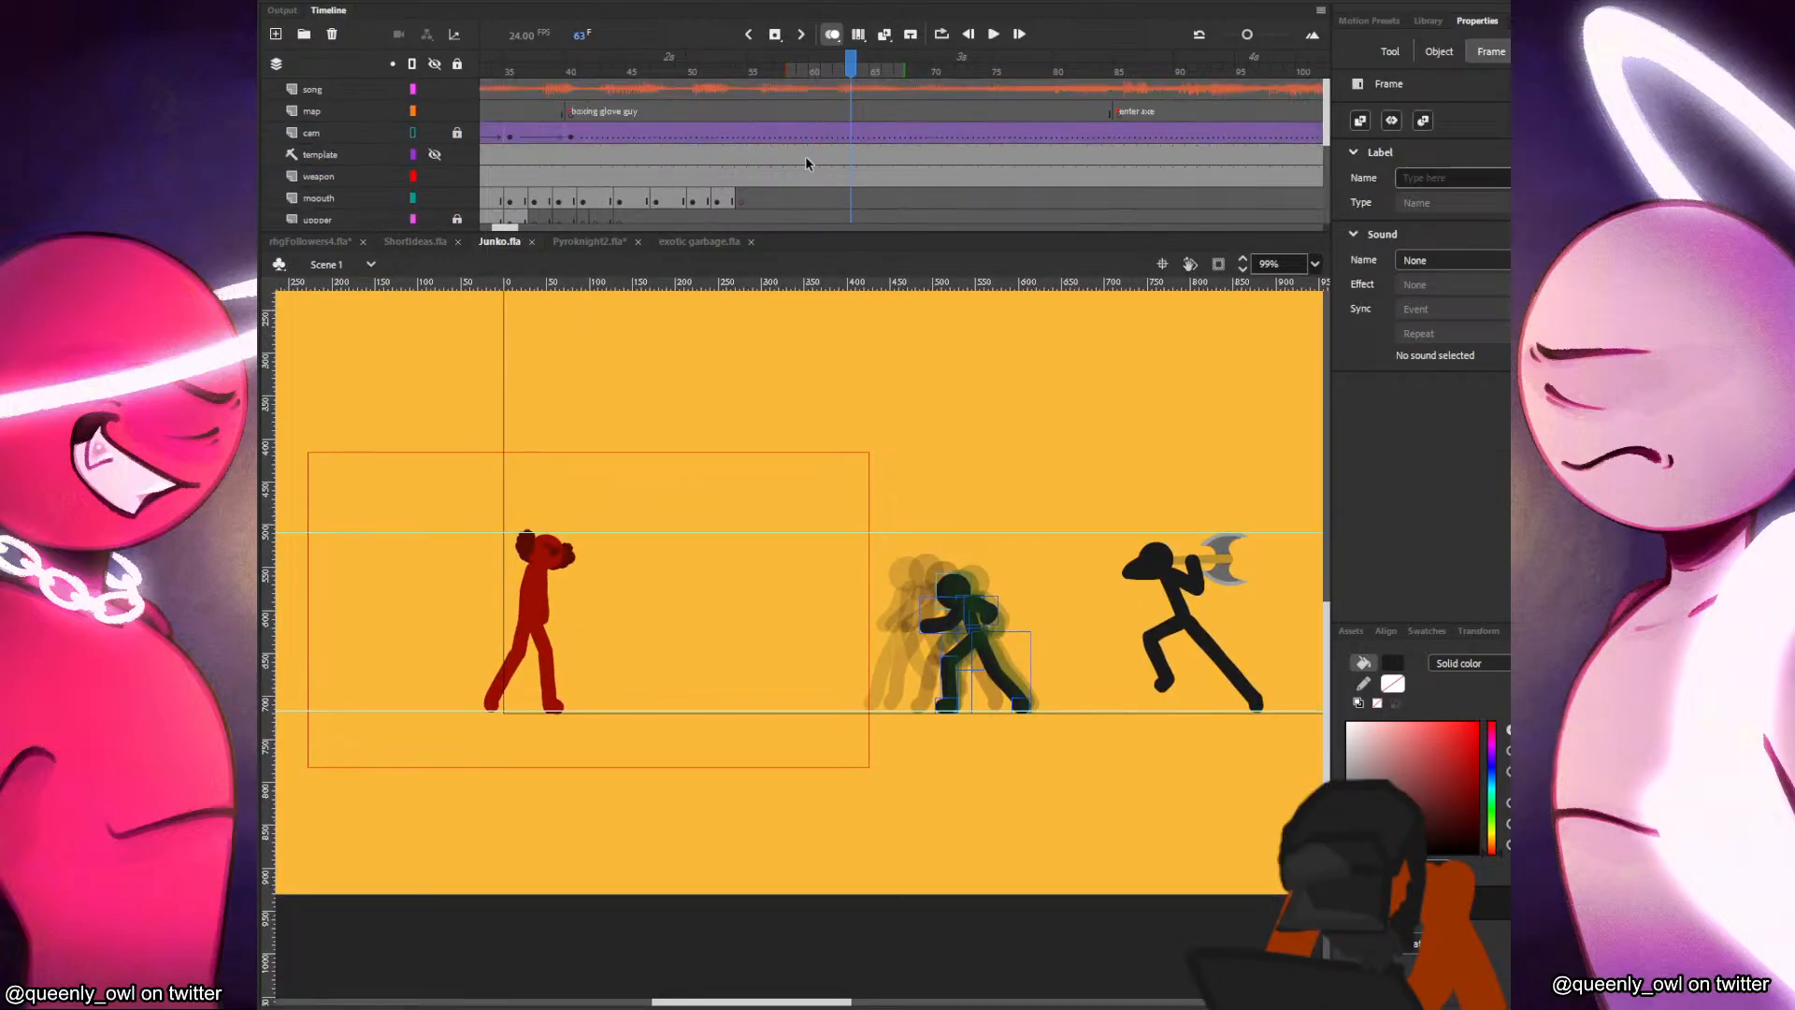
left_click(653, 136)
left_click_drag(667, 148, 872, 136)
left_click(809, 138)
left_click(824, 136)
left_click(840, 136)
key("F6")
left_click(854, 138)
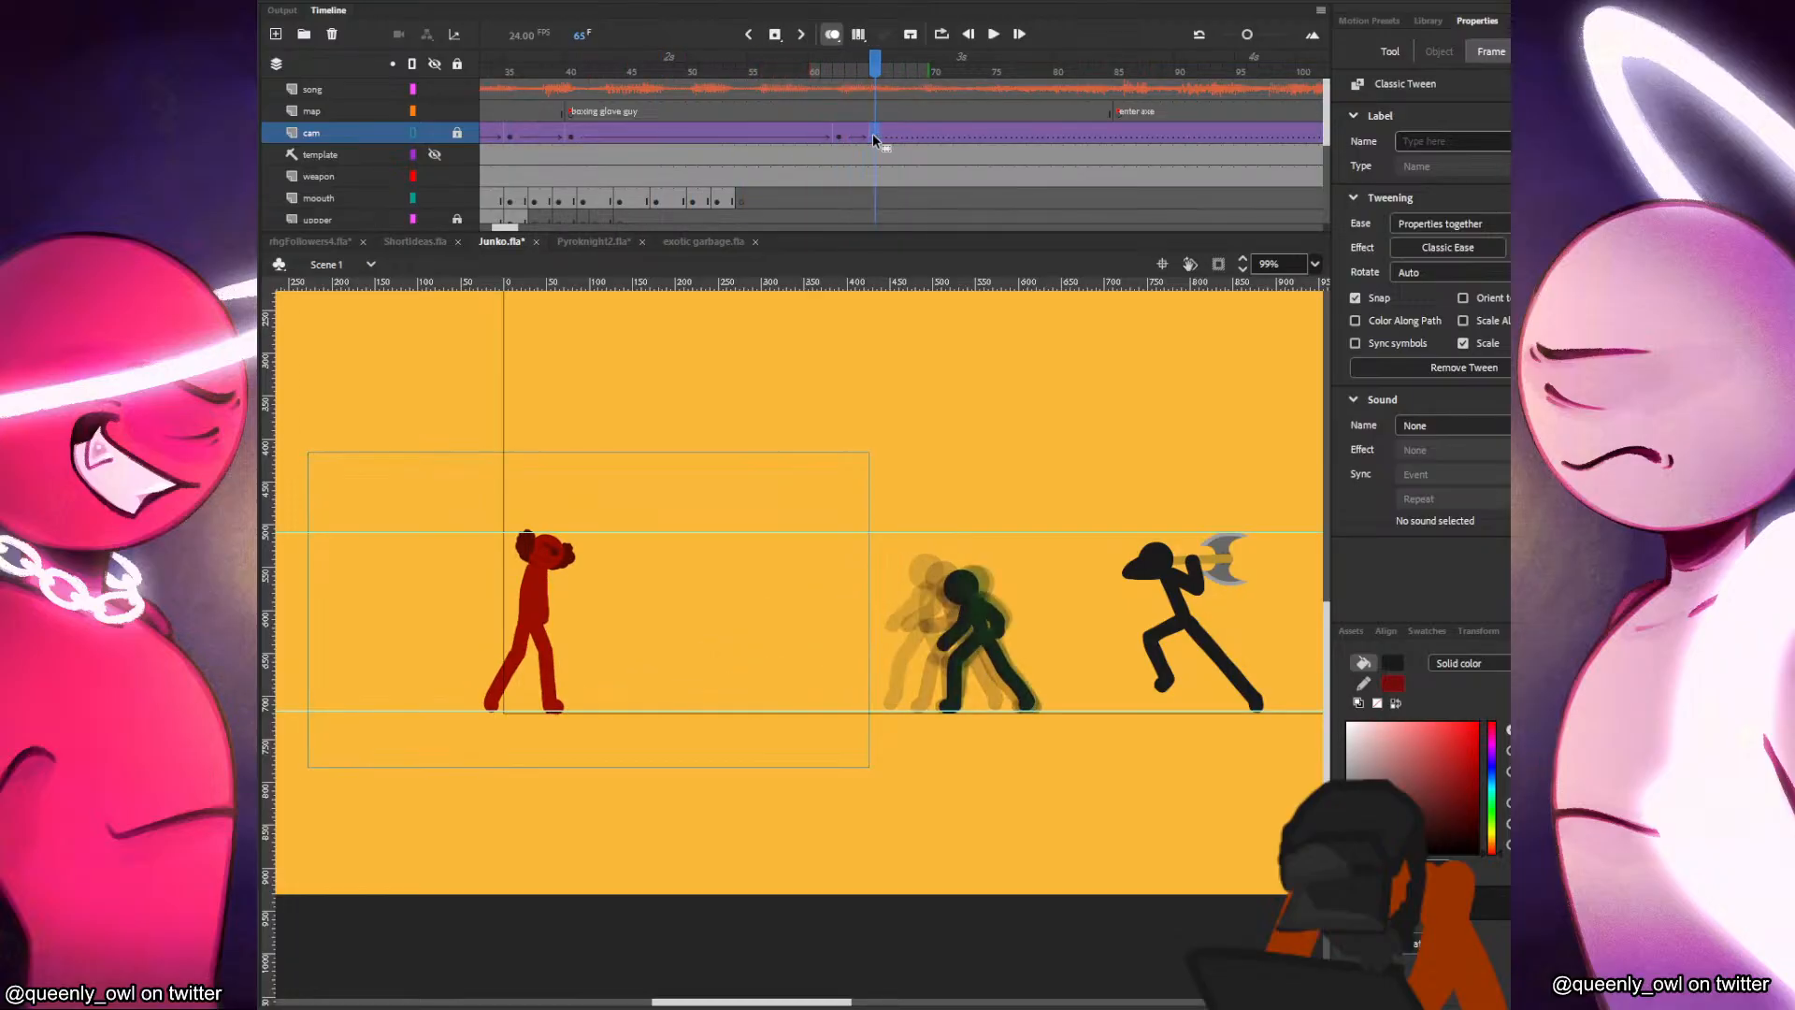
key("ctrl+z")
key("comma")
key("comma")
key("comma")
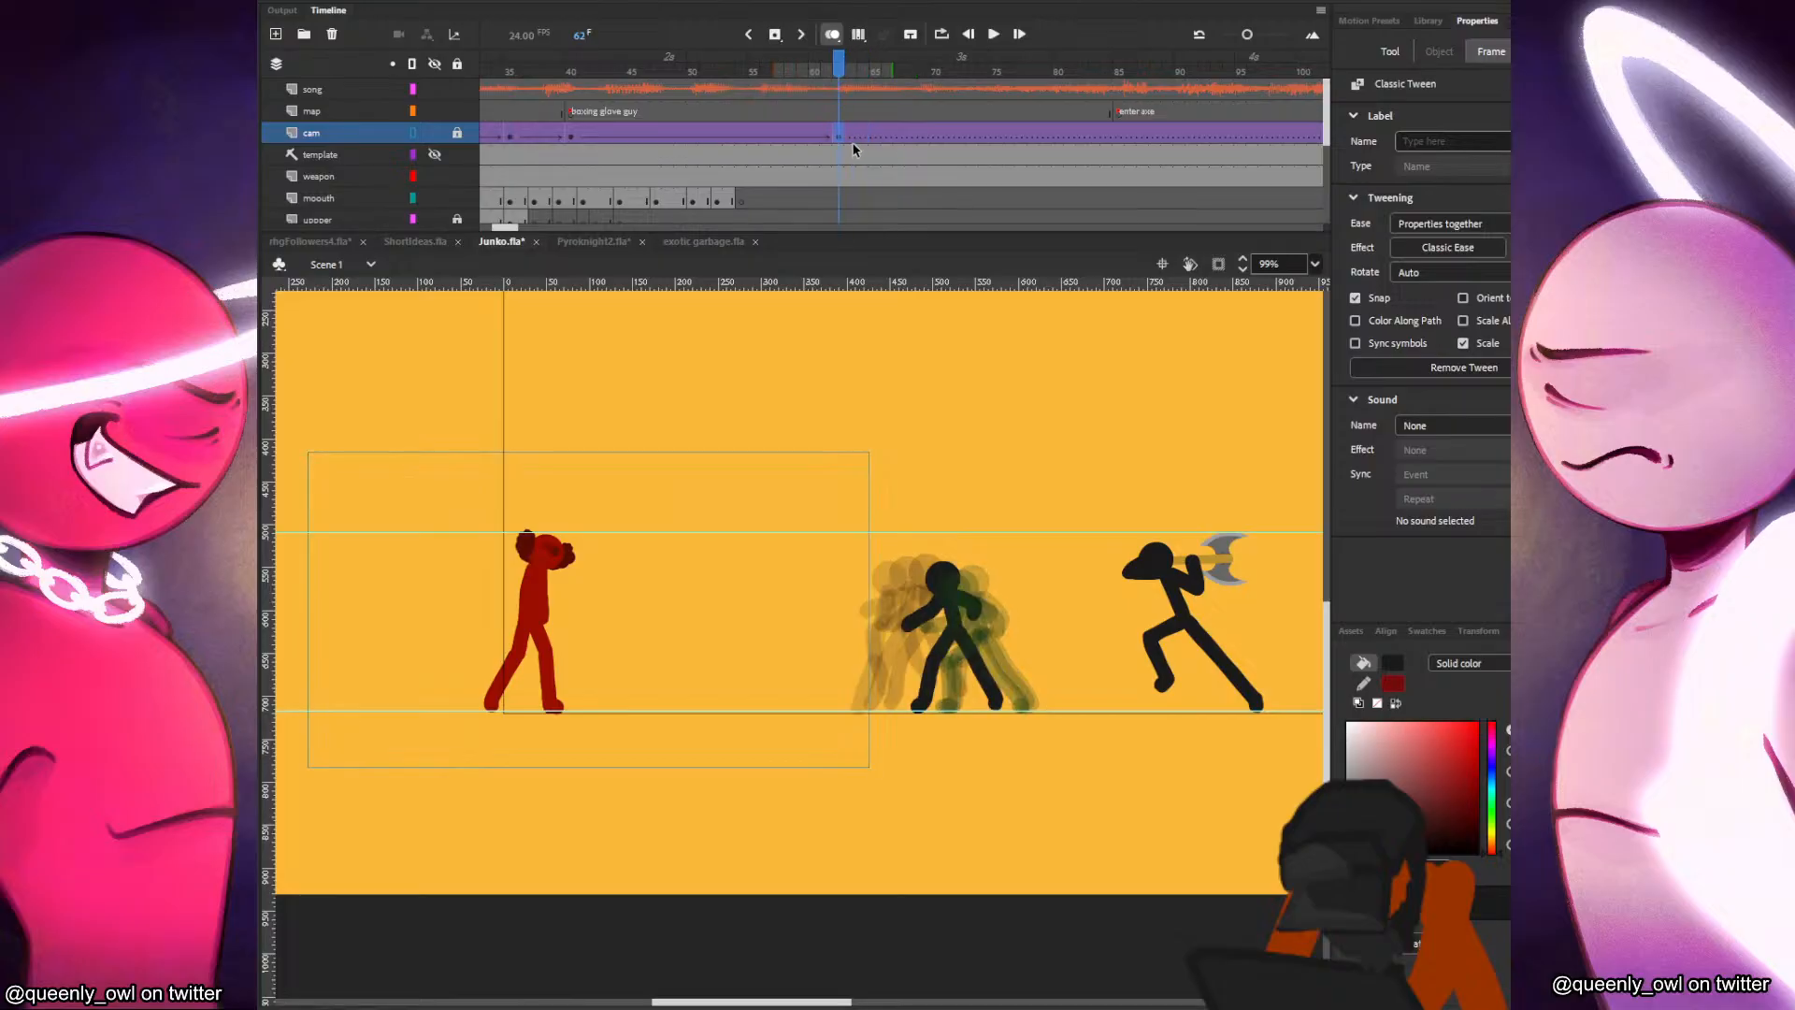
left_click(870, 133)
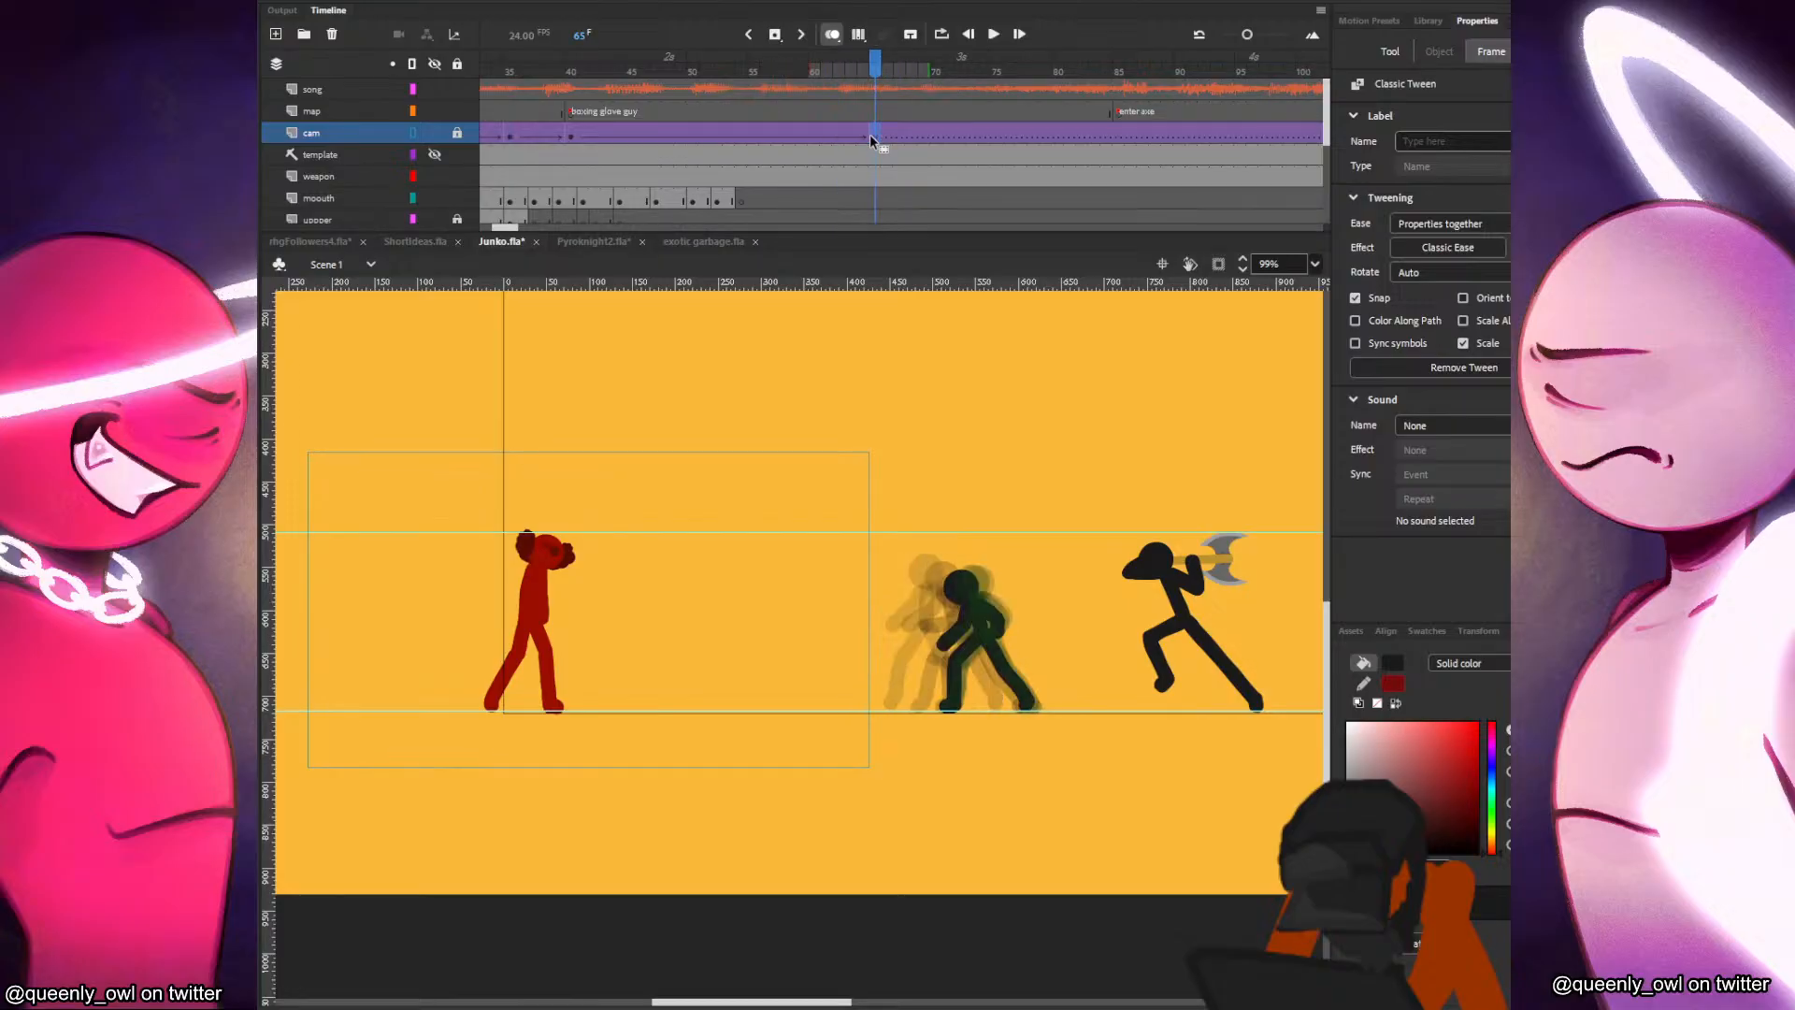
Insert a keyframe at frame 67 on the cam layer, unlocked and shown filled, and enlarge the camera area toward the black figure.
left_click(896, 138)
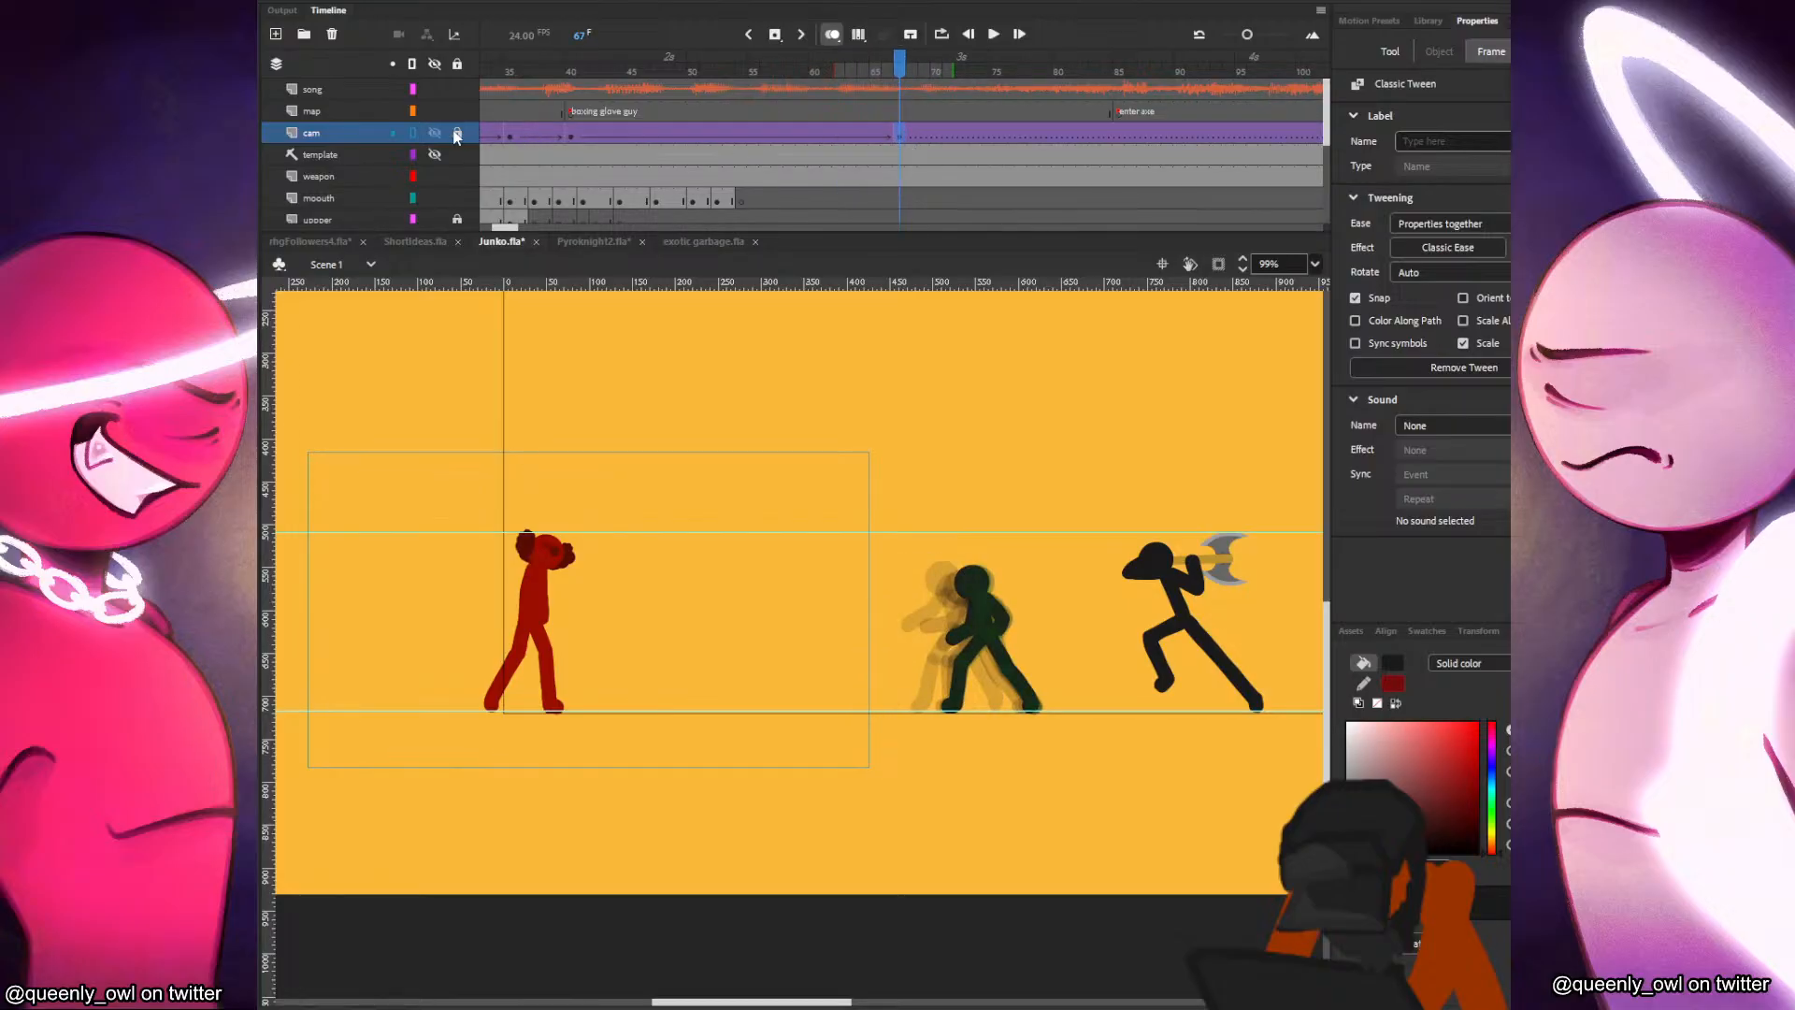
left_click(413, 133)
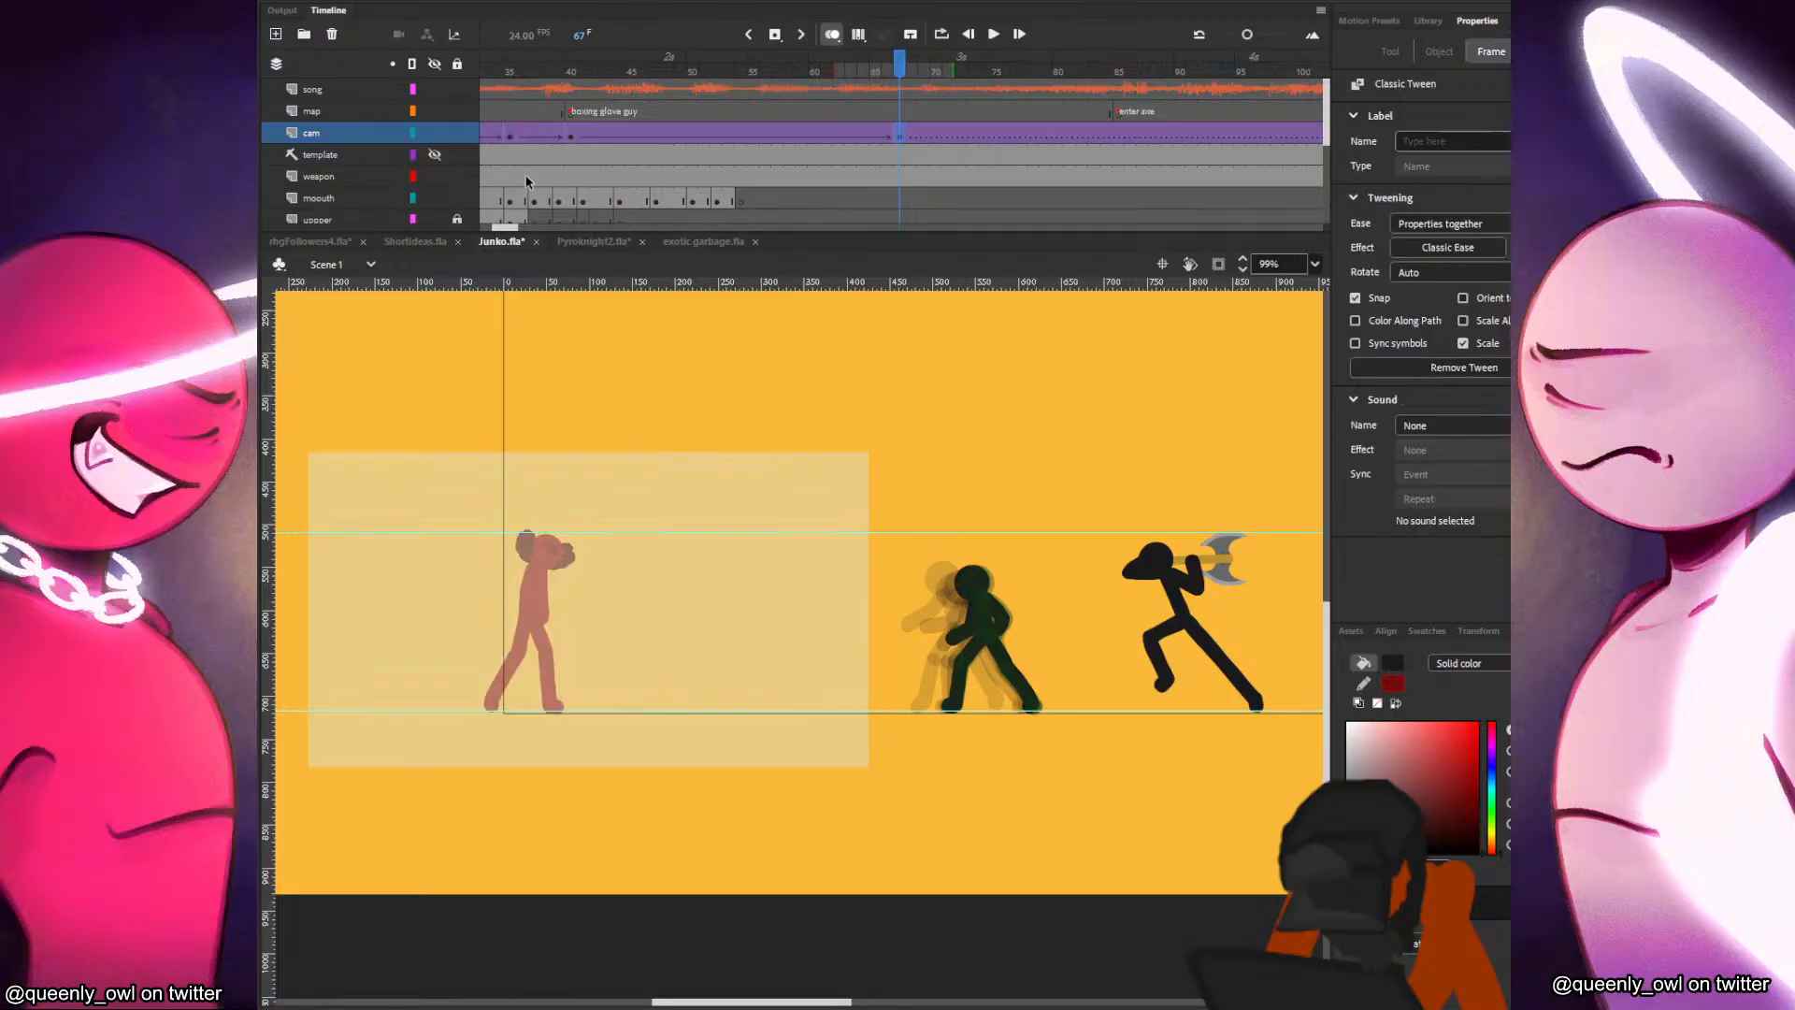
left_click(853, 473)
left_click_drag(870, 452, 1045, 415)
Replay the camera move from frame 40 and enlarge the frame 67 camera to about 769 × 433 around both fighters.
left_click(577, 137)
key("Return")
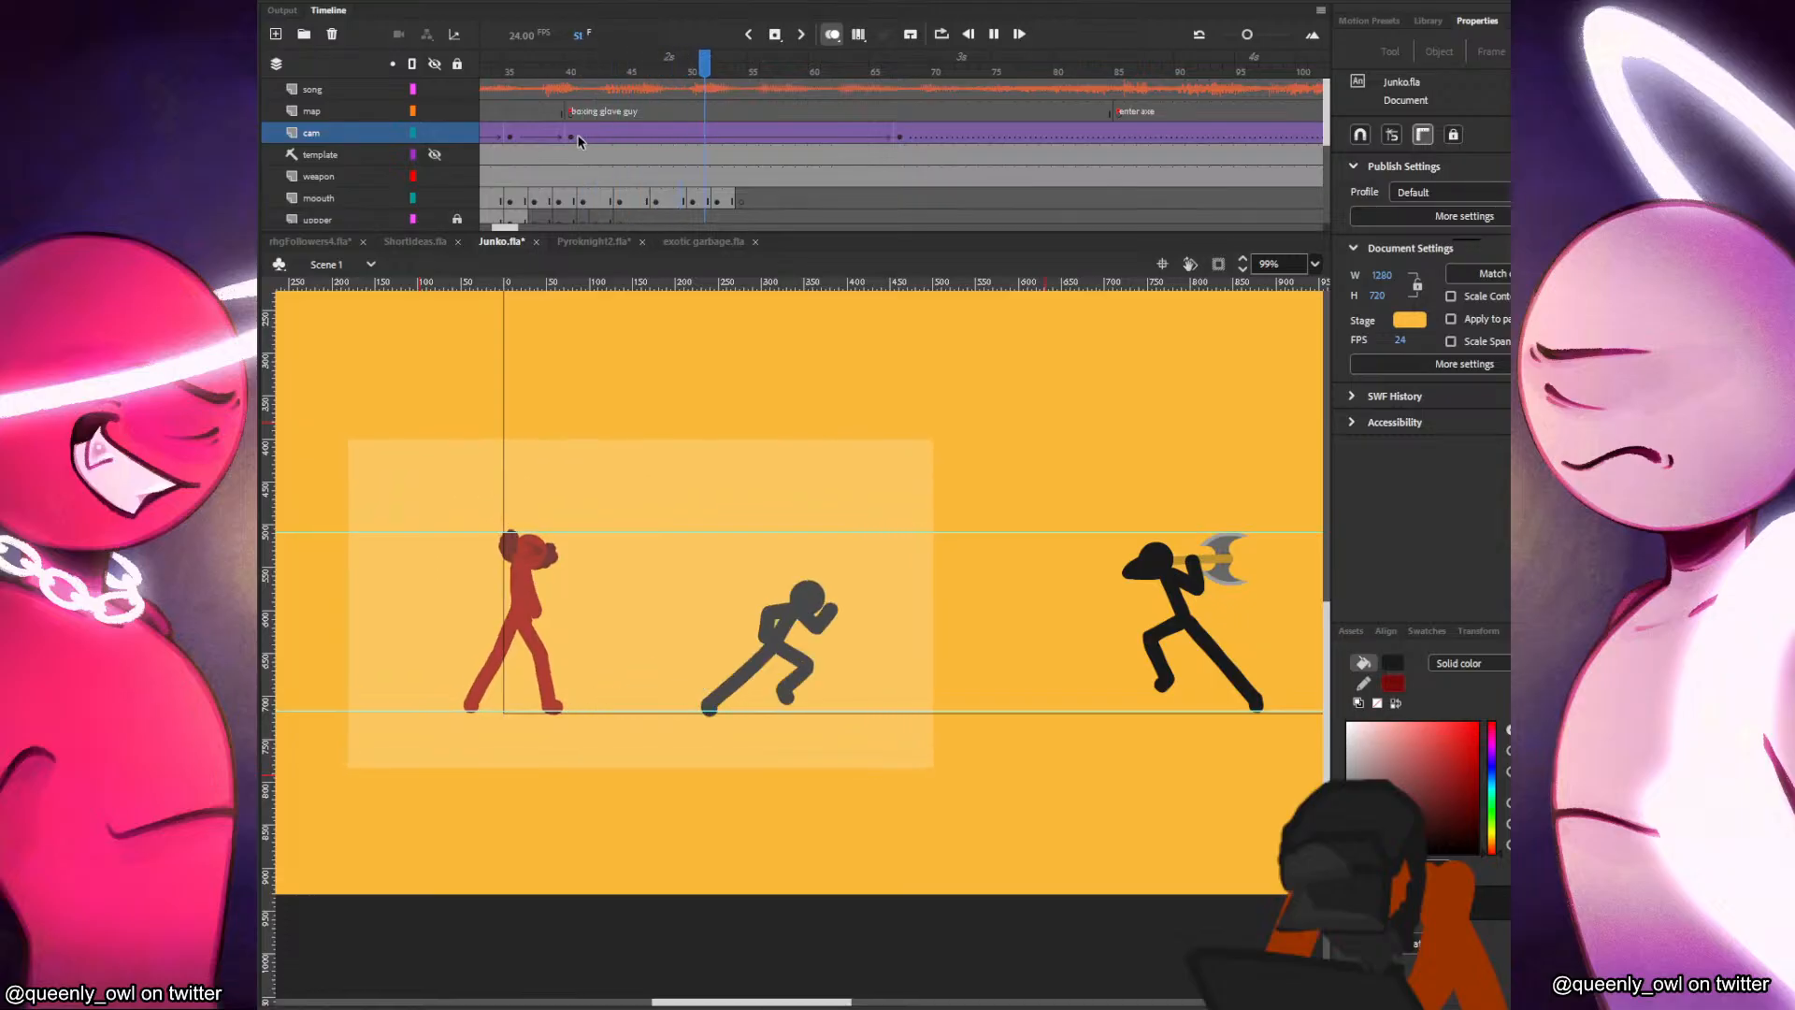
left_click(608, 138)
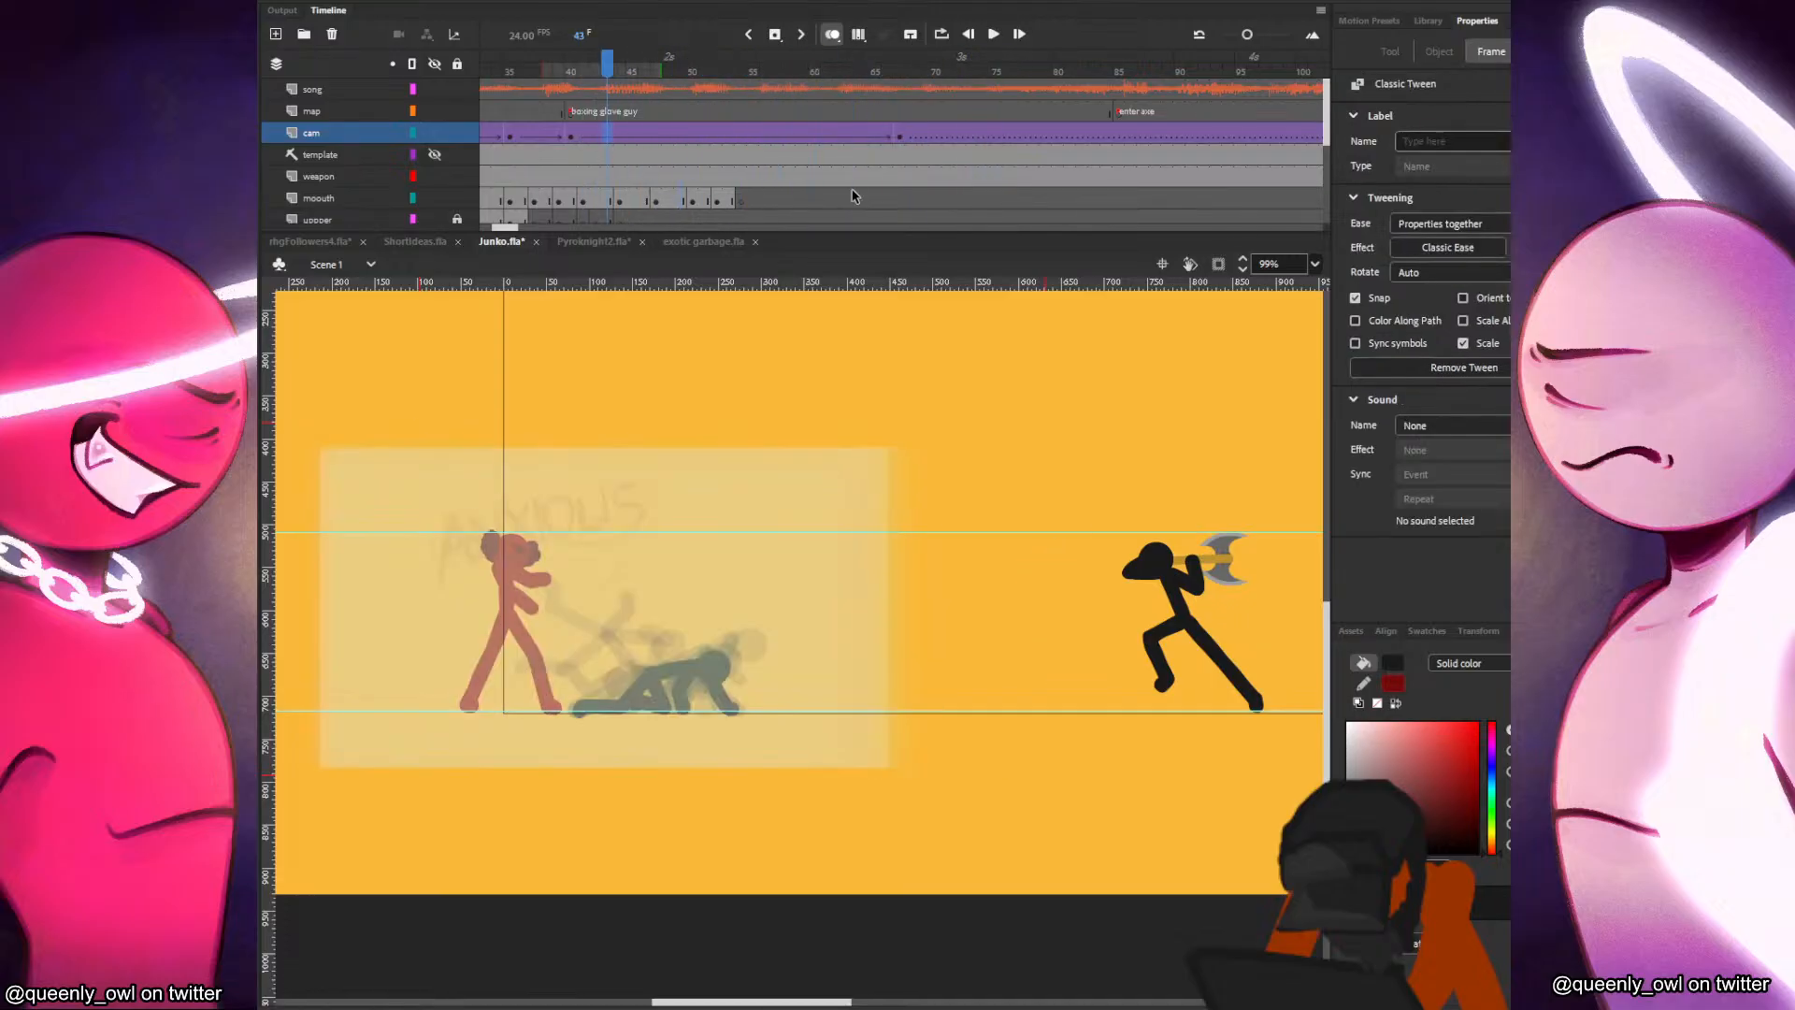
left_click(893, 137)
left_click_drag(1040, 415, 1077, 407)
left_click_drag(875, 459, 883, 452)
Save the document and export it as a test movie.
key("ctrl+s")
key("ctrl+Return")
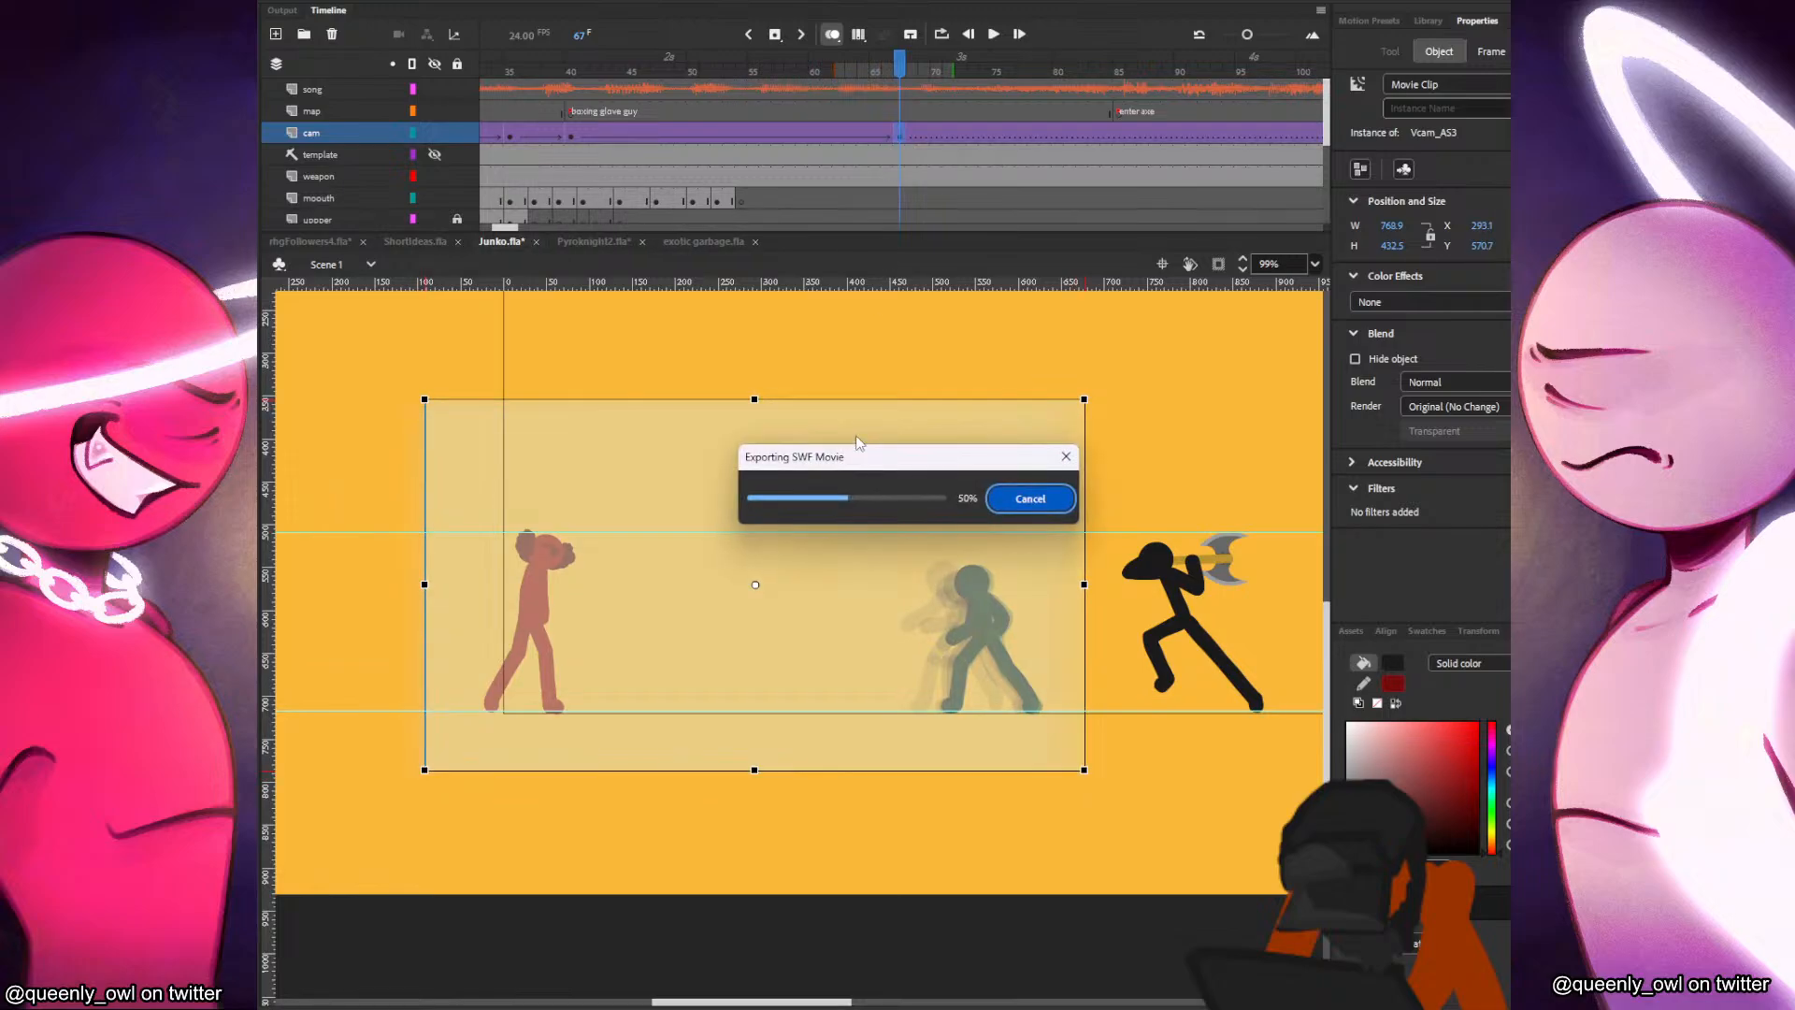
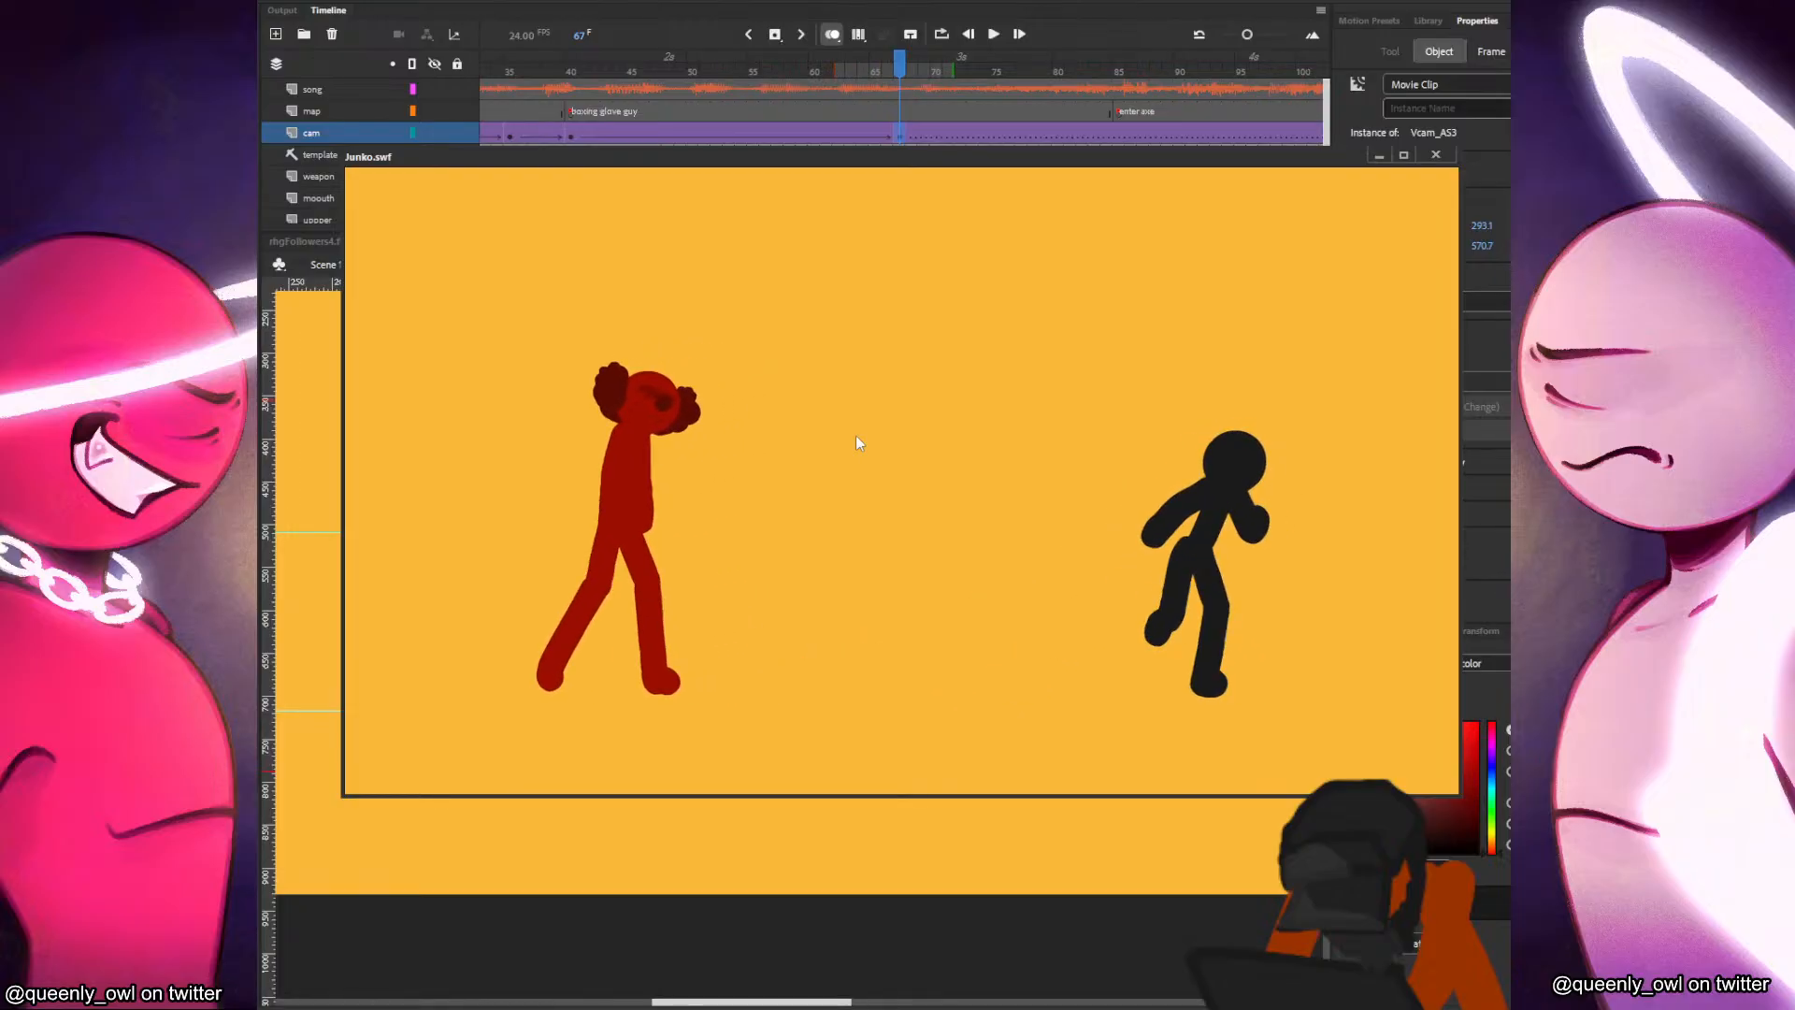
Rewind and replay the test movie repeatedly to examine the camera move and the black figure's recovery timing, and close the preview.
right_click(1059, 361)
left_click(1124, 530)
right_click(1112, 440)
left_click(1160, 559)
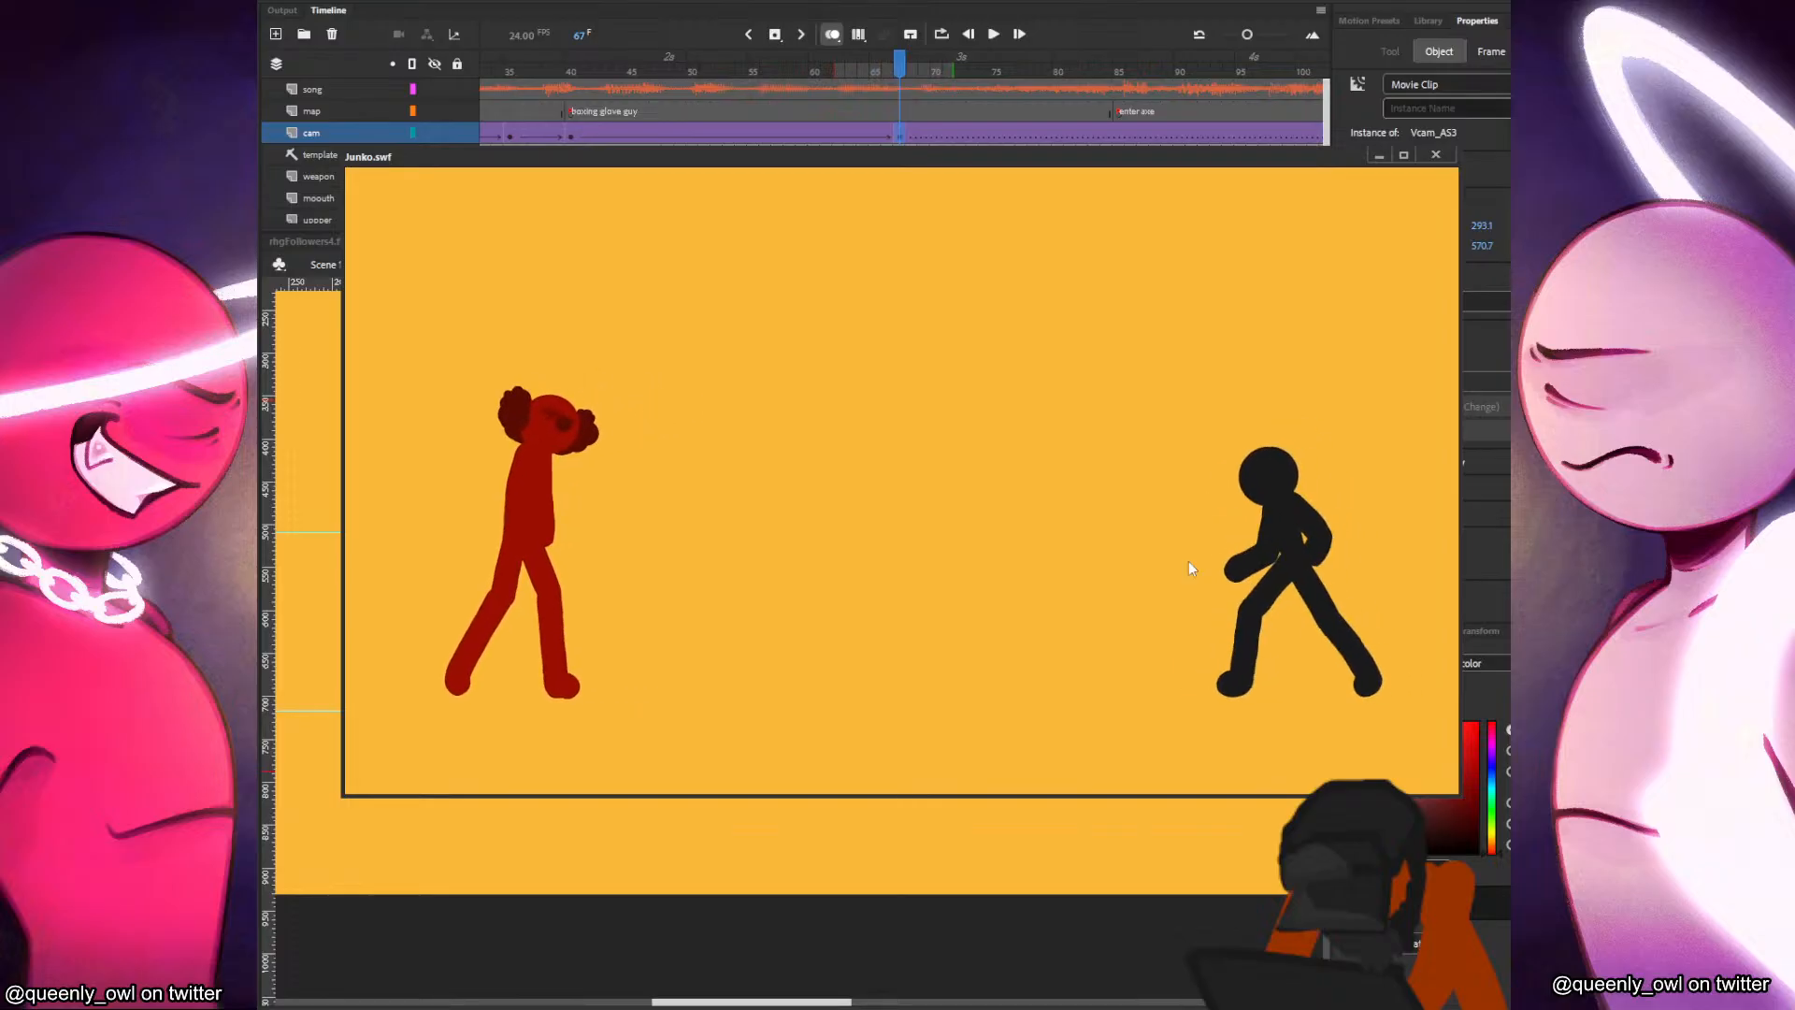
right_click(1235, 522)
left_click(1297, 685)
right_click(1219, 512)
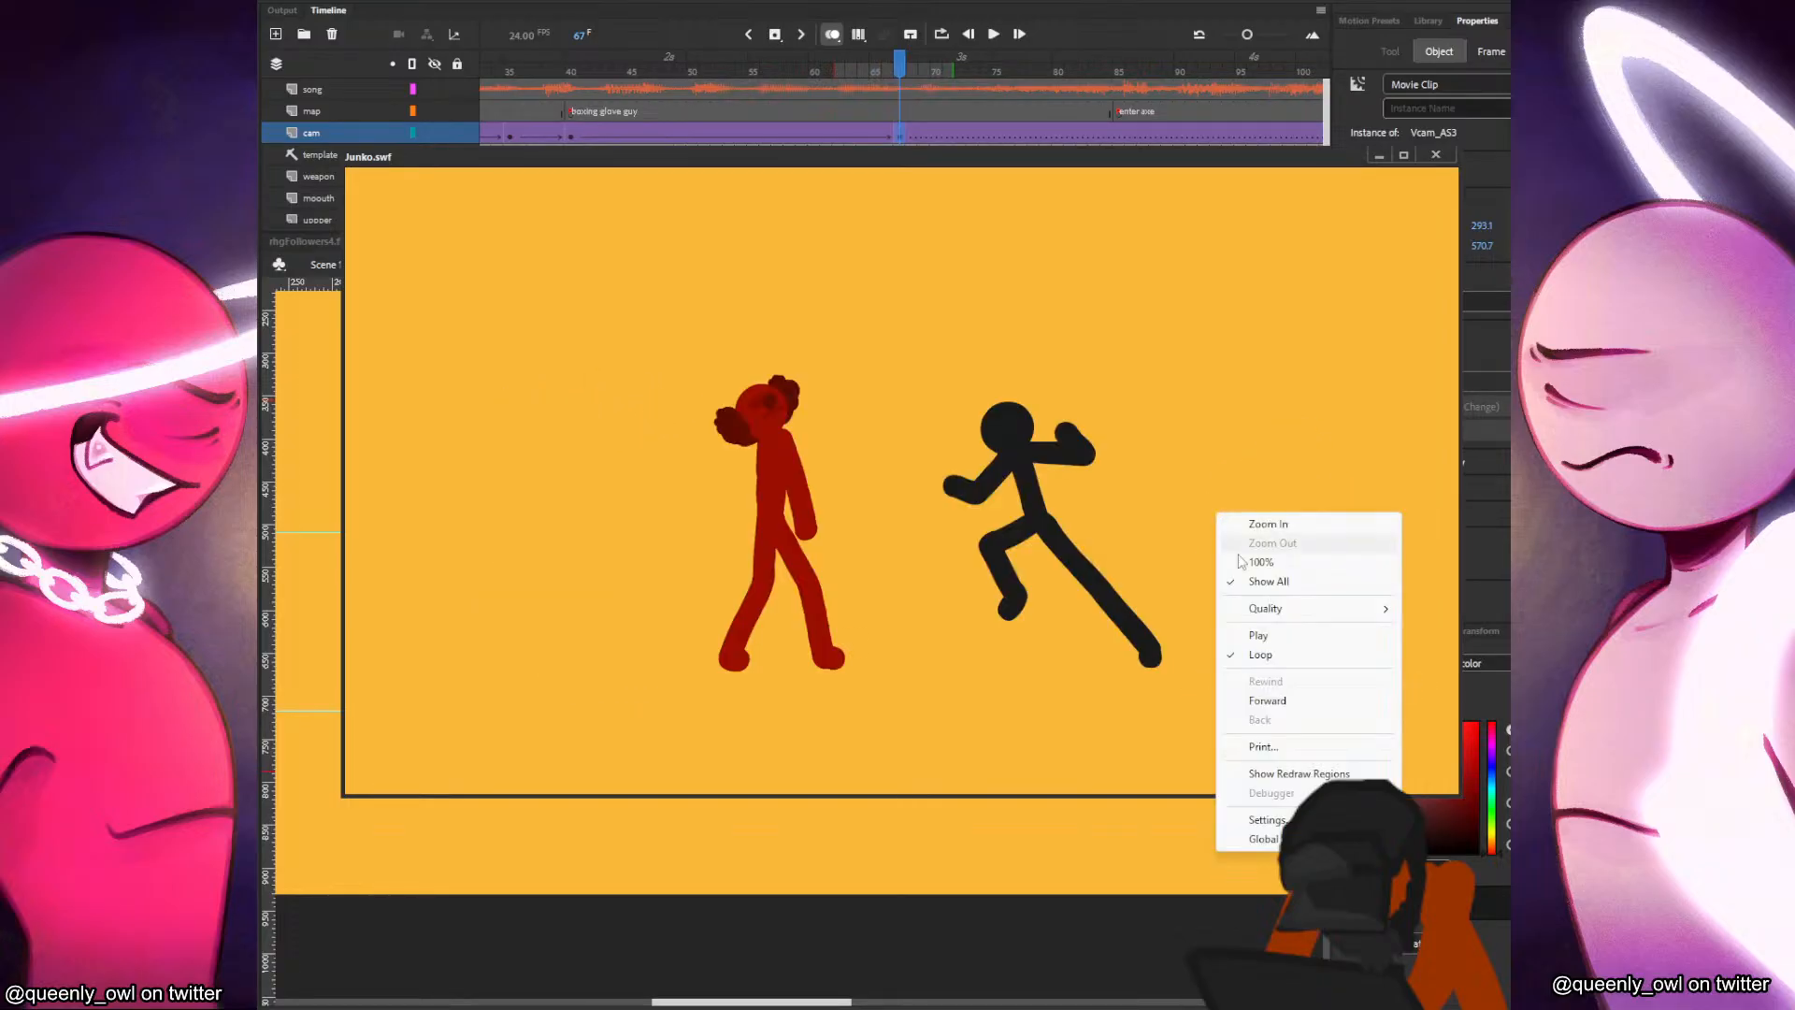
left_click(1272, 632)
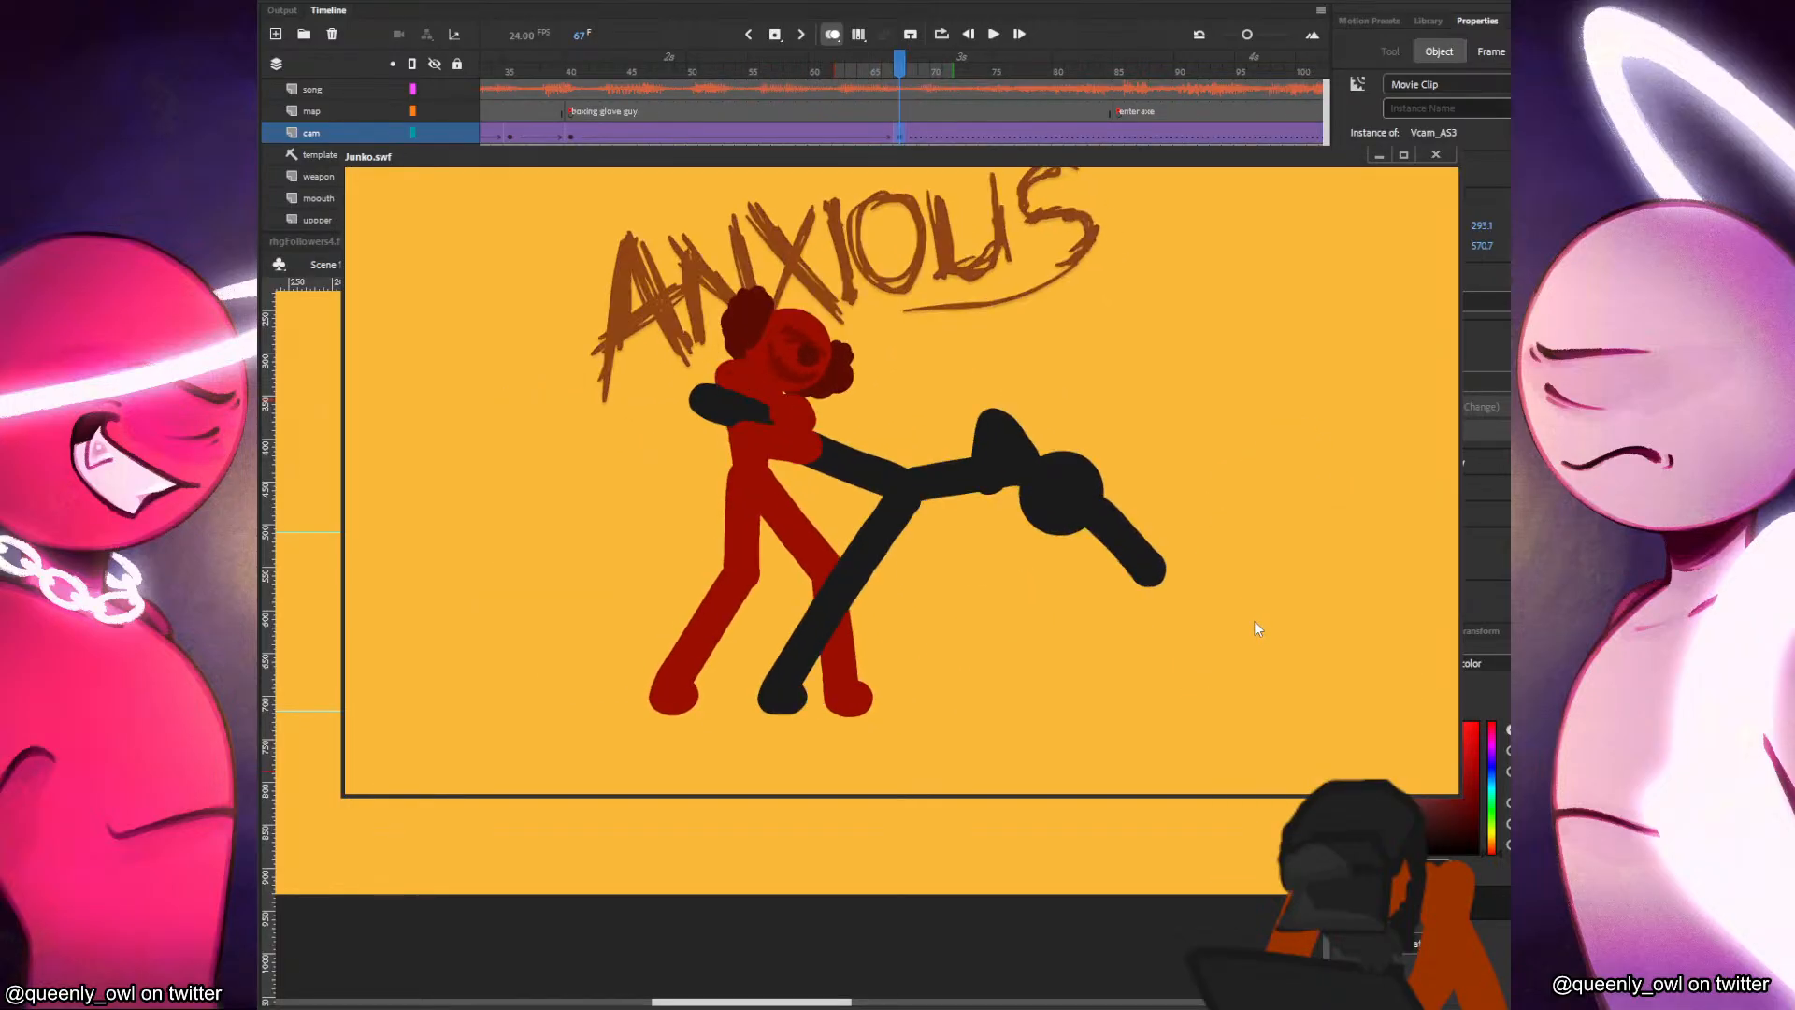
right_click(1244, 456)
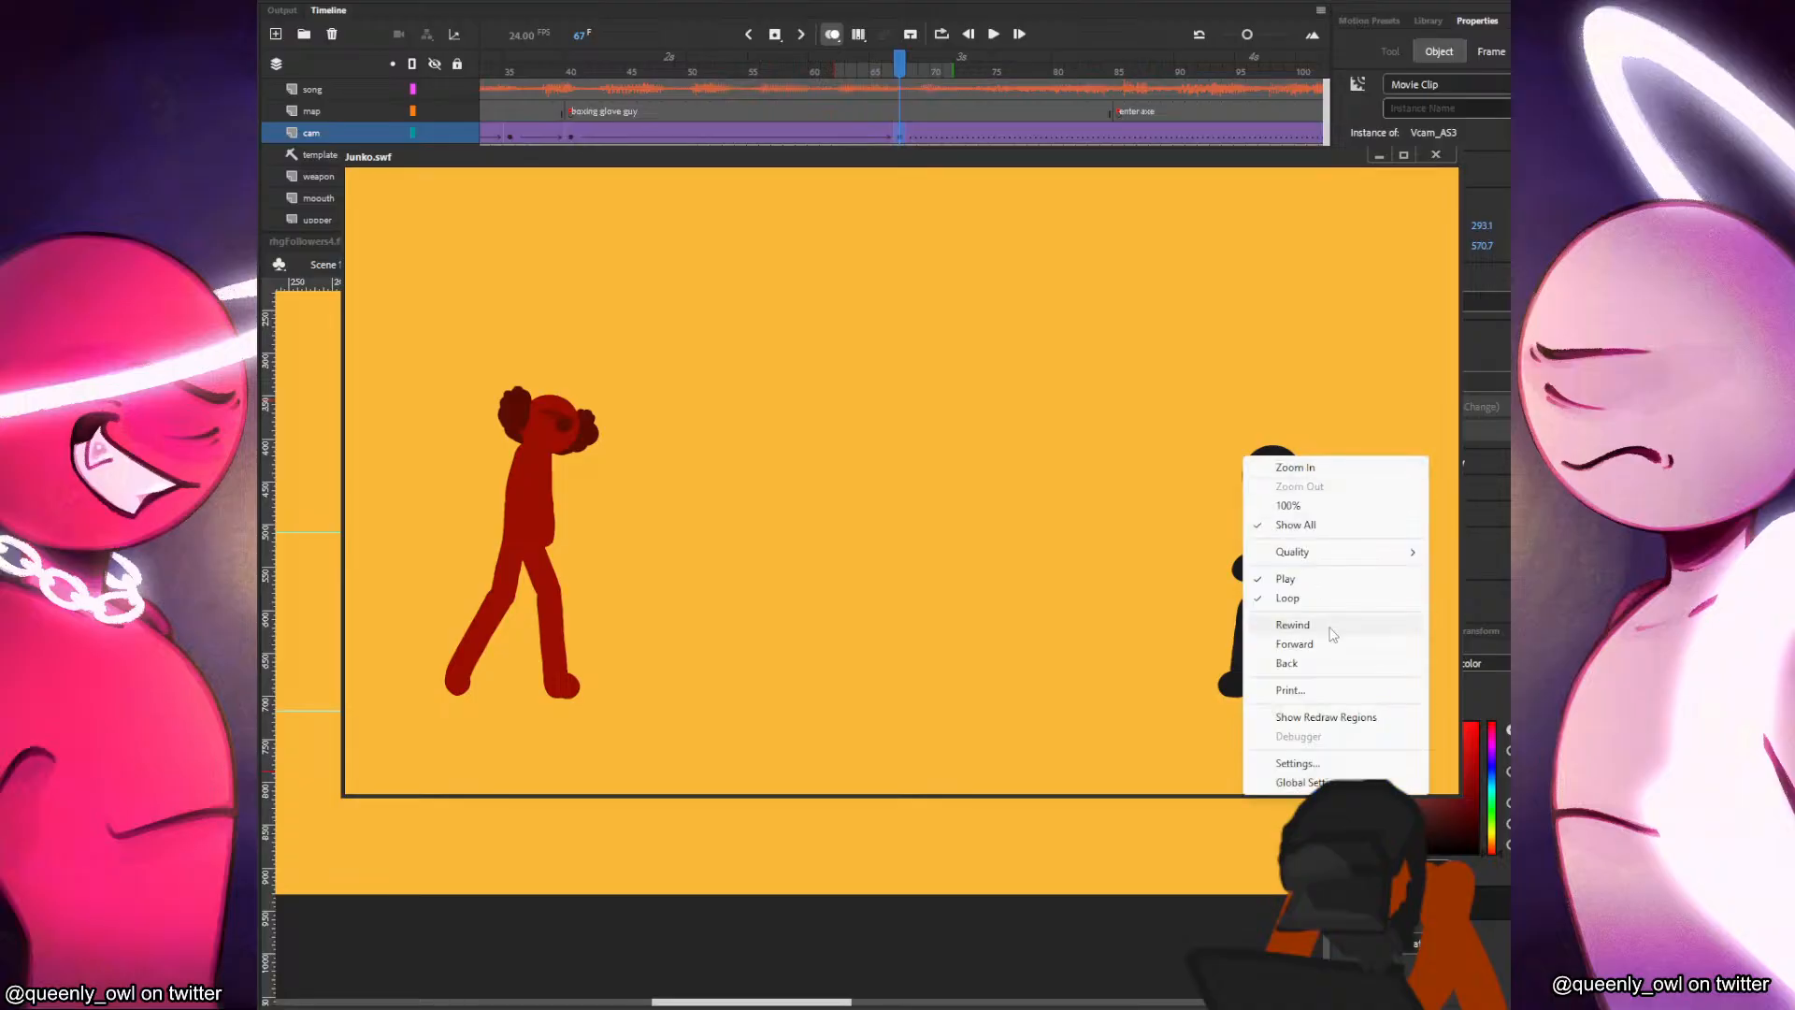
left_click(1323, 623)
right_click(1179, 491)
left_click(1221, 613)
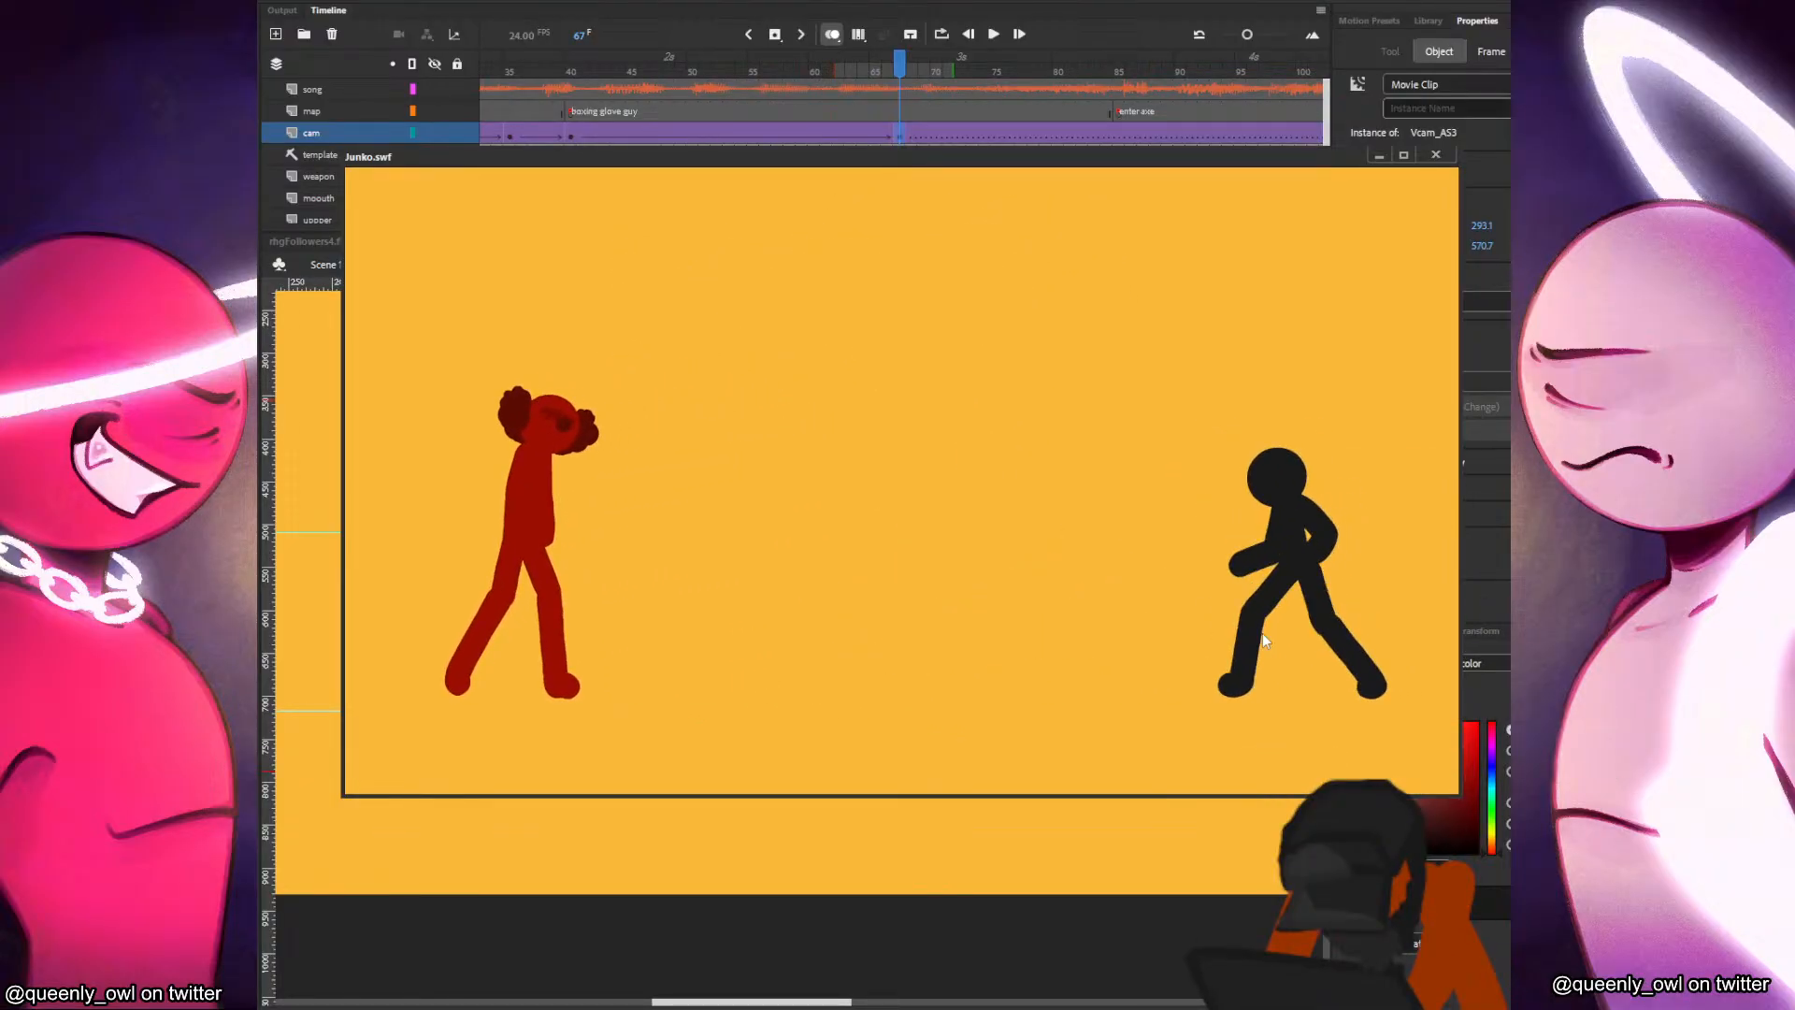
right_click(1159, 460)
left_click(1211, 626)
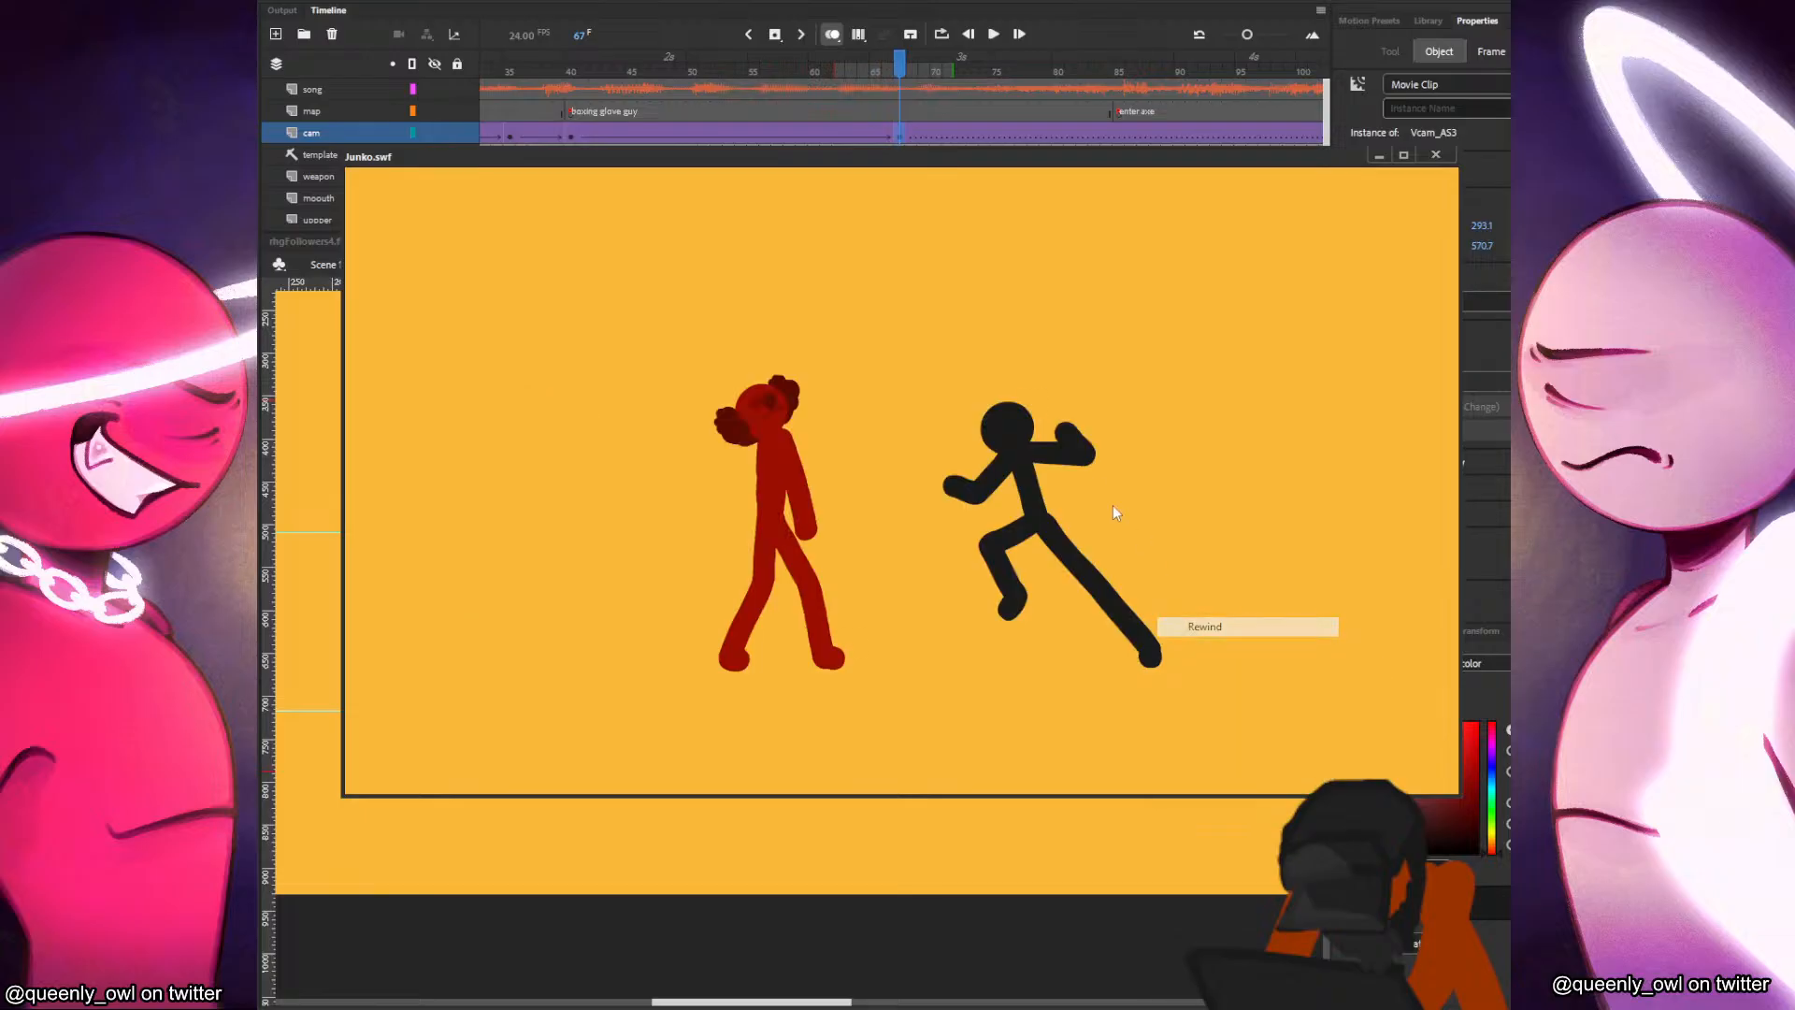
right_click(1109, 517)
left_click(1159, 581)
right_click(1143, 511)
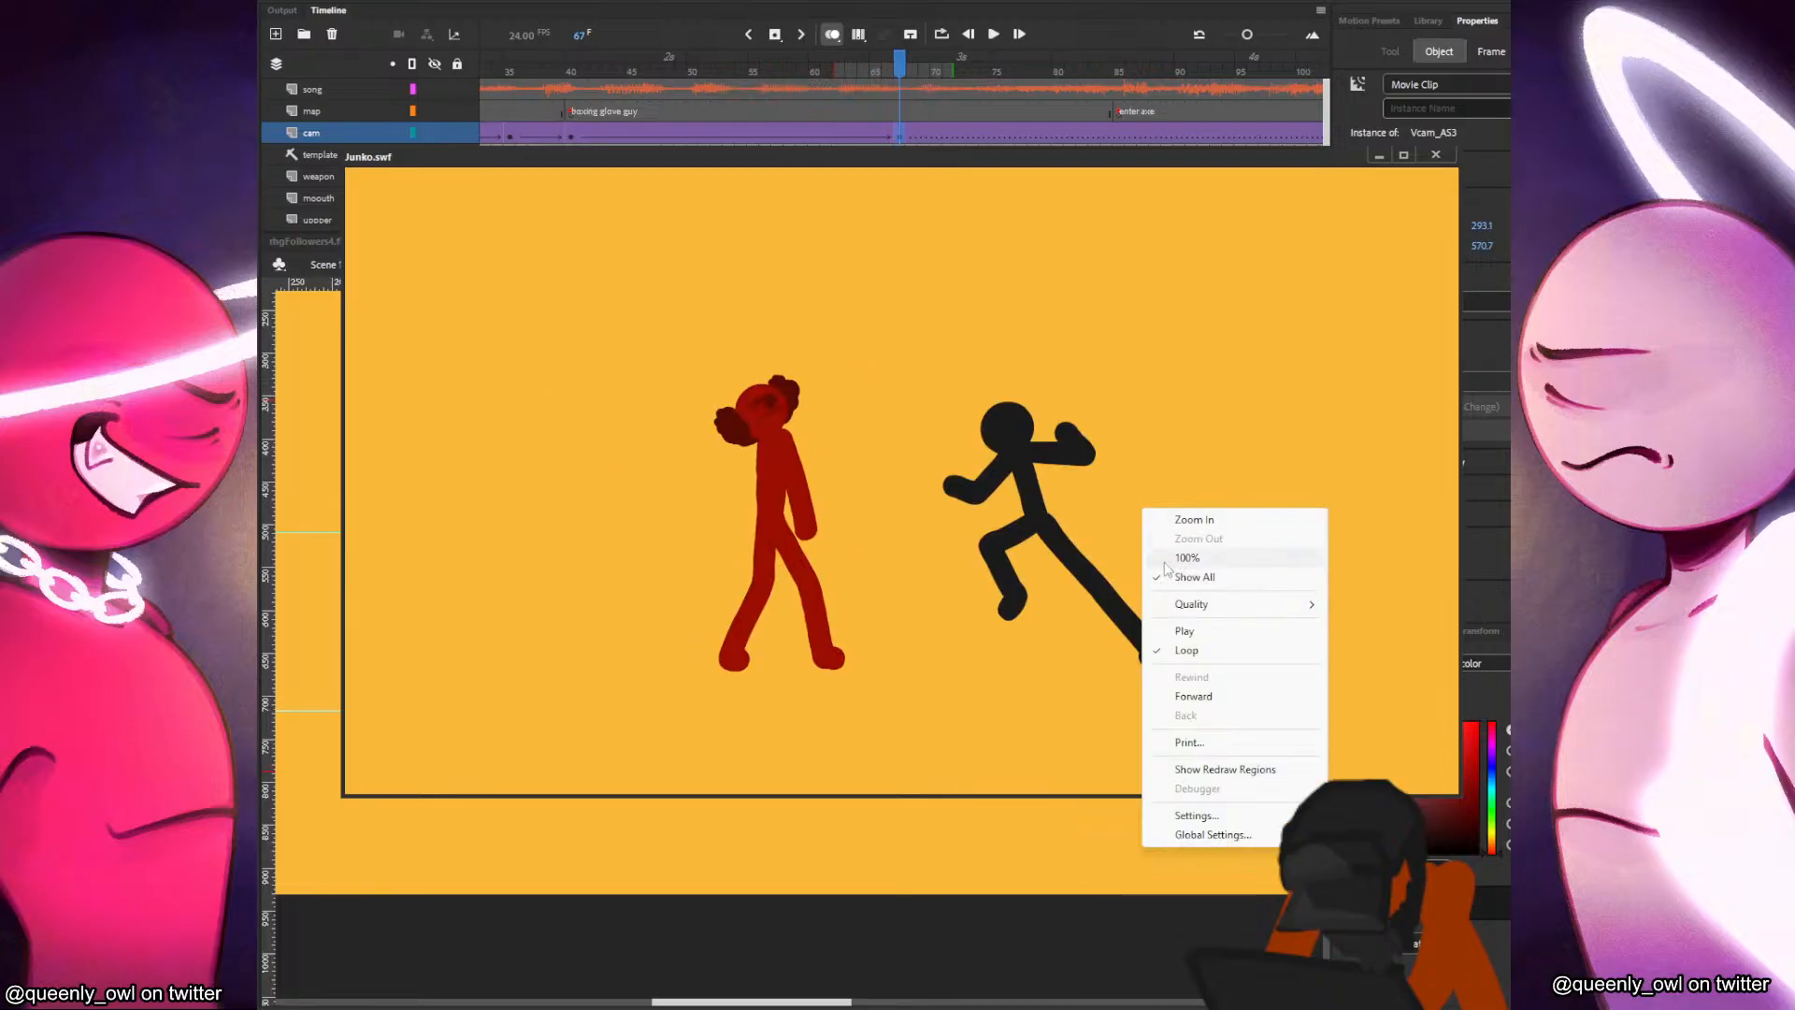
left_click(1185, 632)
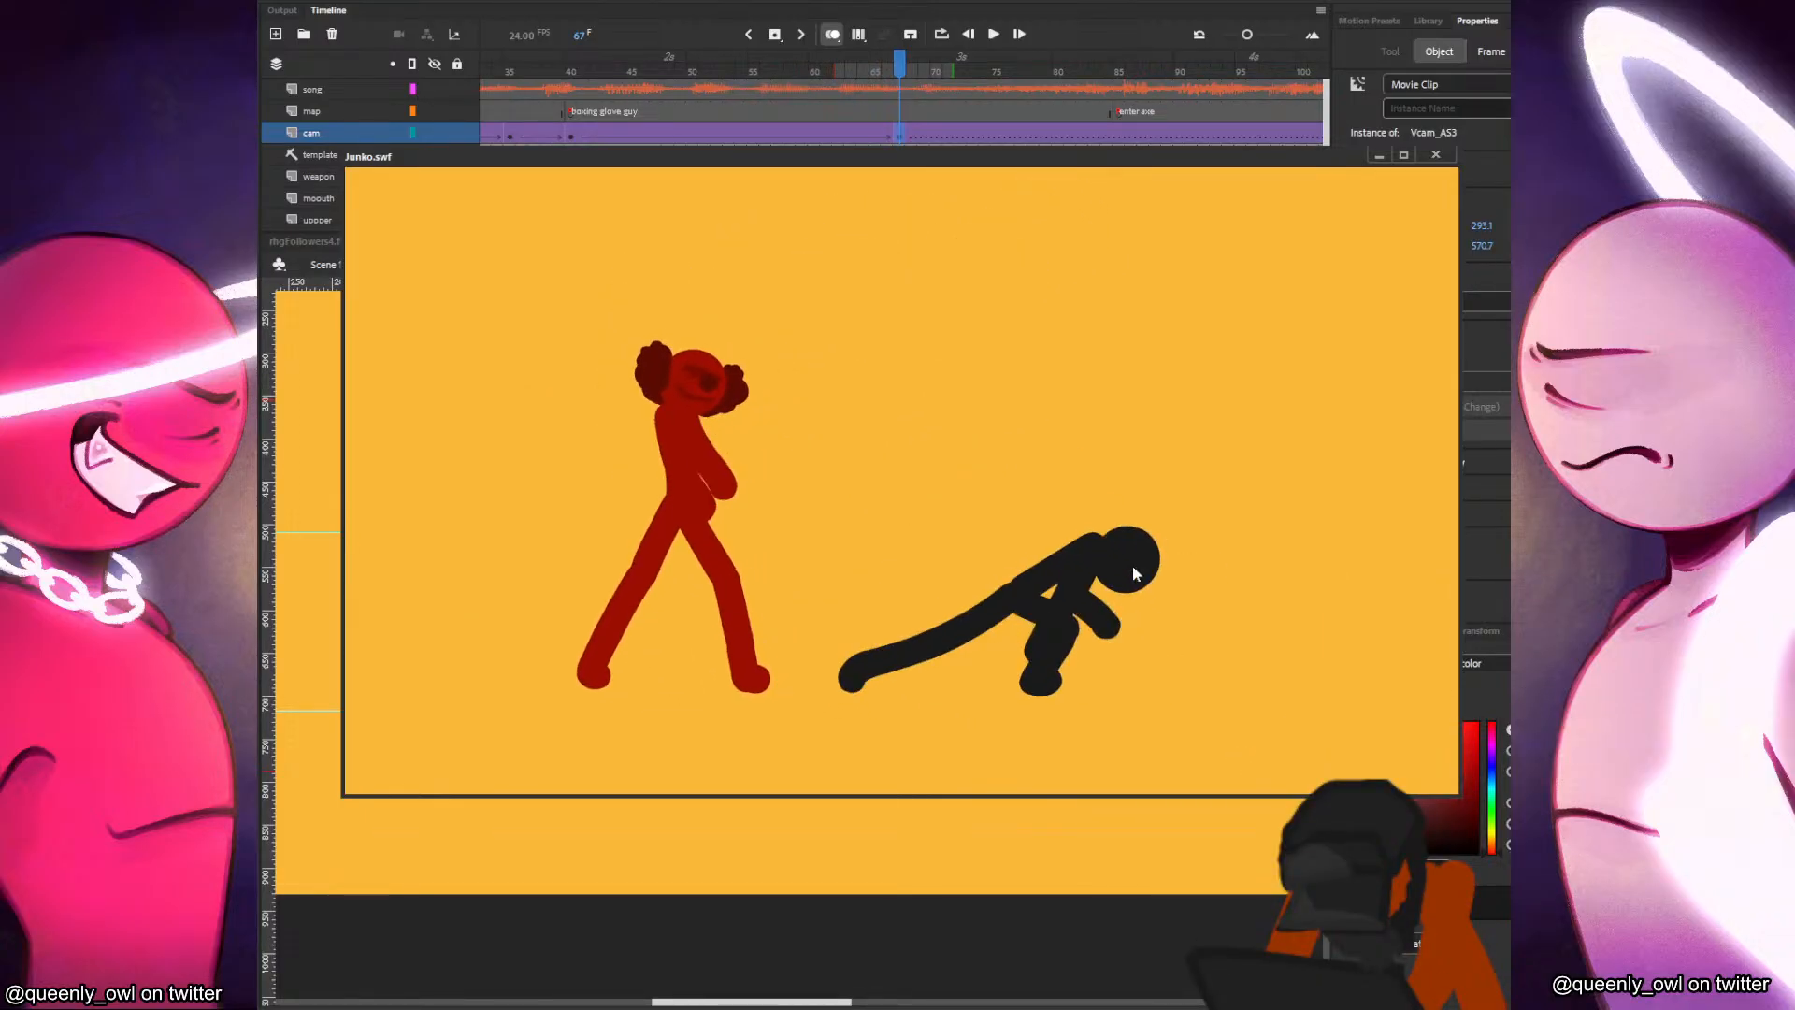
right_click(1167, 488)
left_click(1223, 649)
right_click(1166, 522)
left_click(1219, 644)
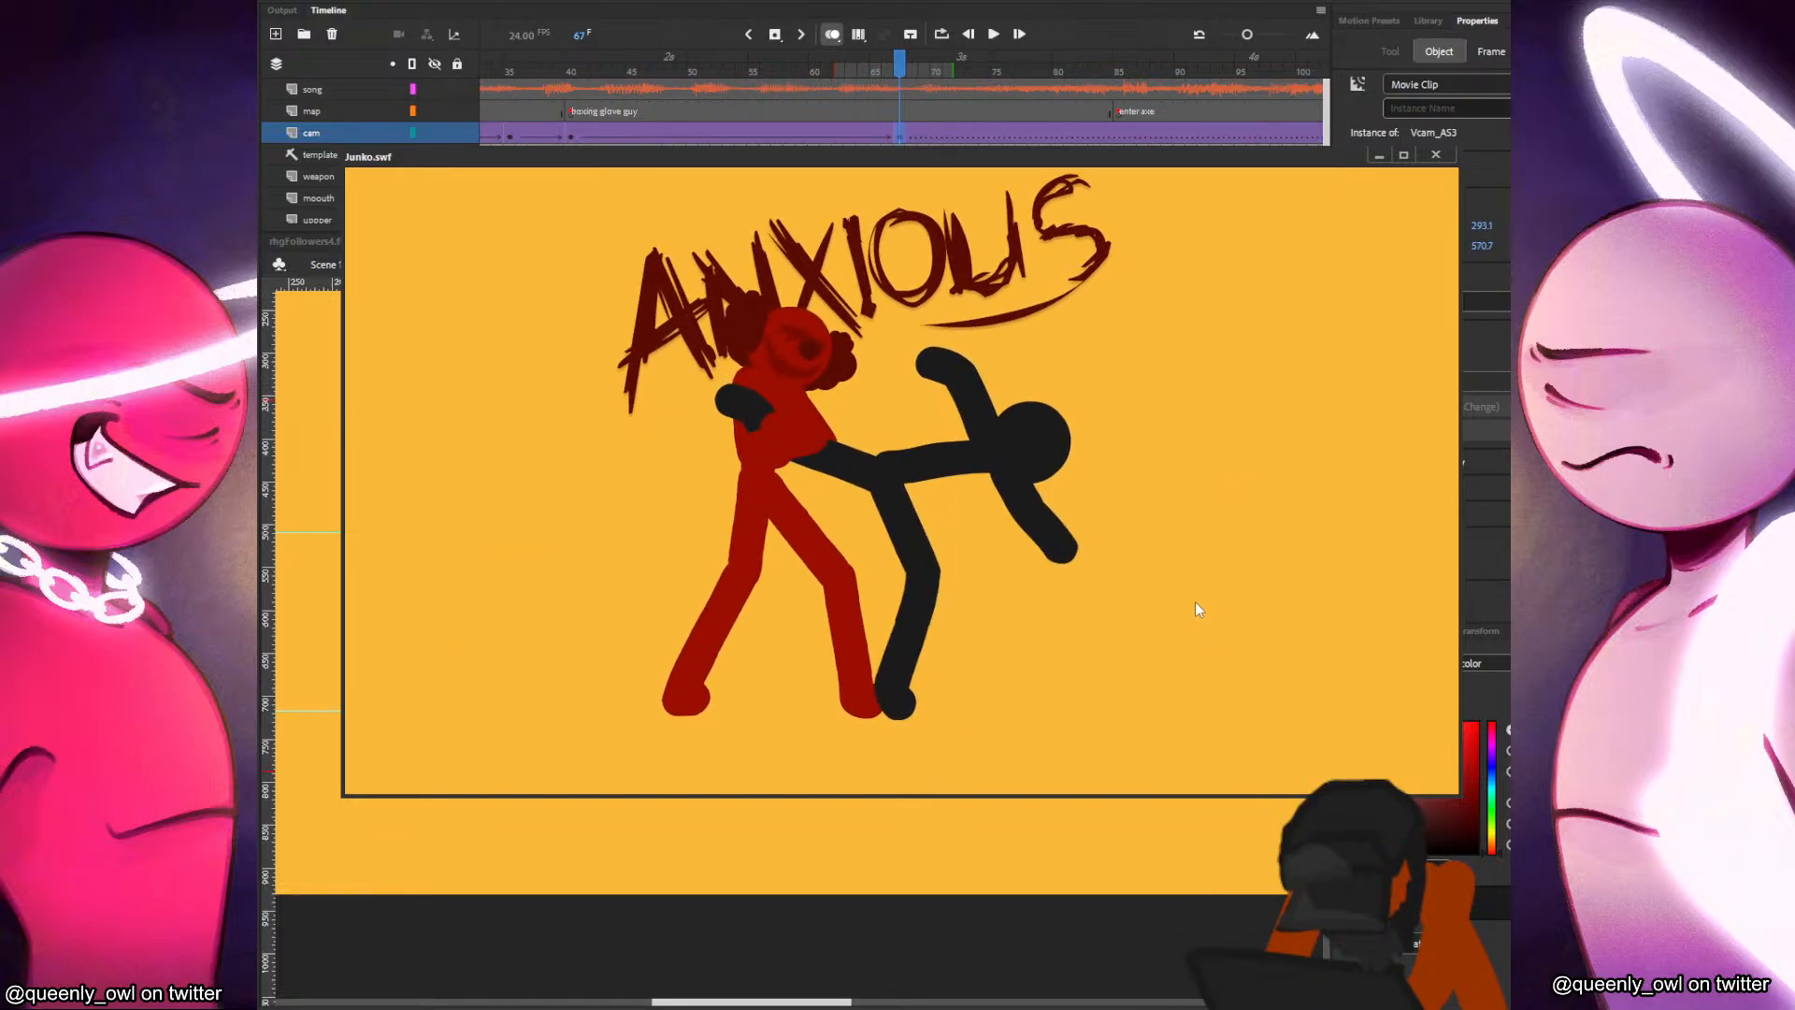
left_click(1437, 154)
Lock the cam layer and hold the black figure's frame 50 pose on the baddy layer for one extra frame.
left_click(457, 132)
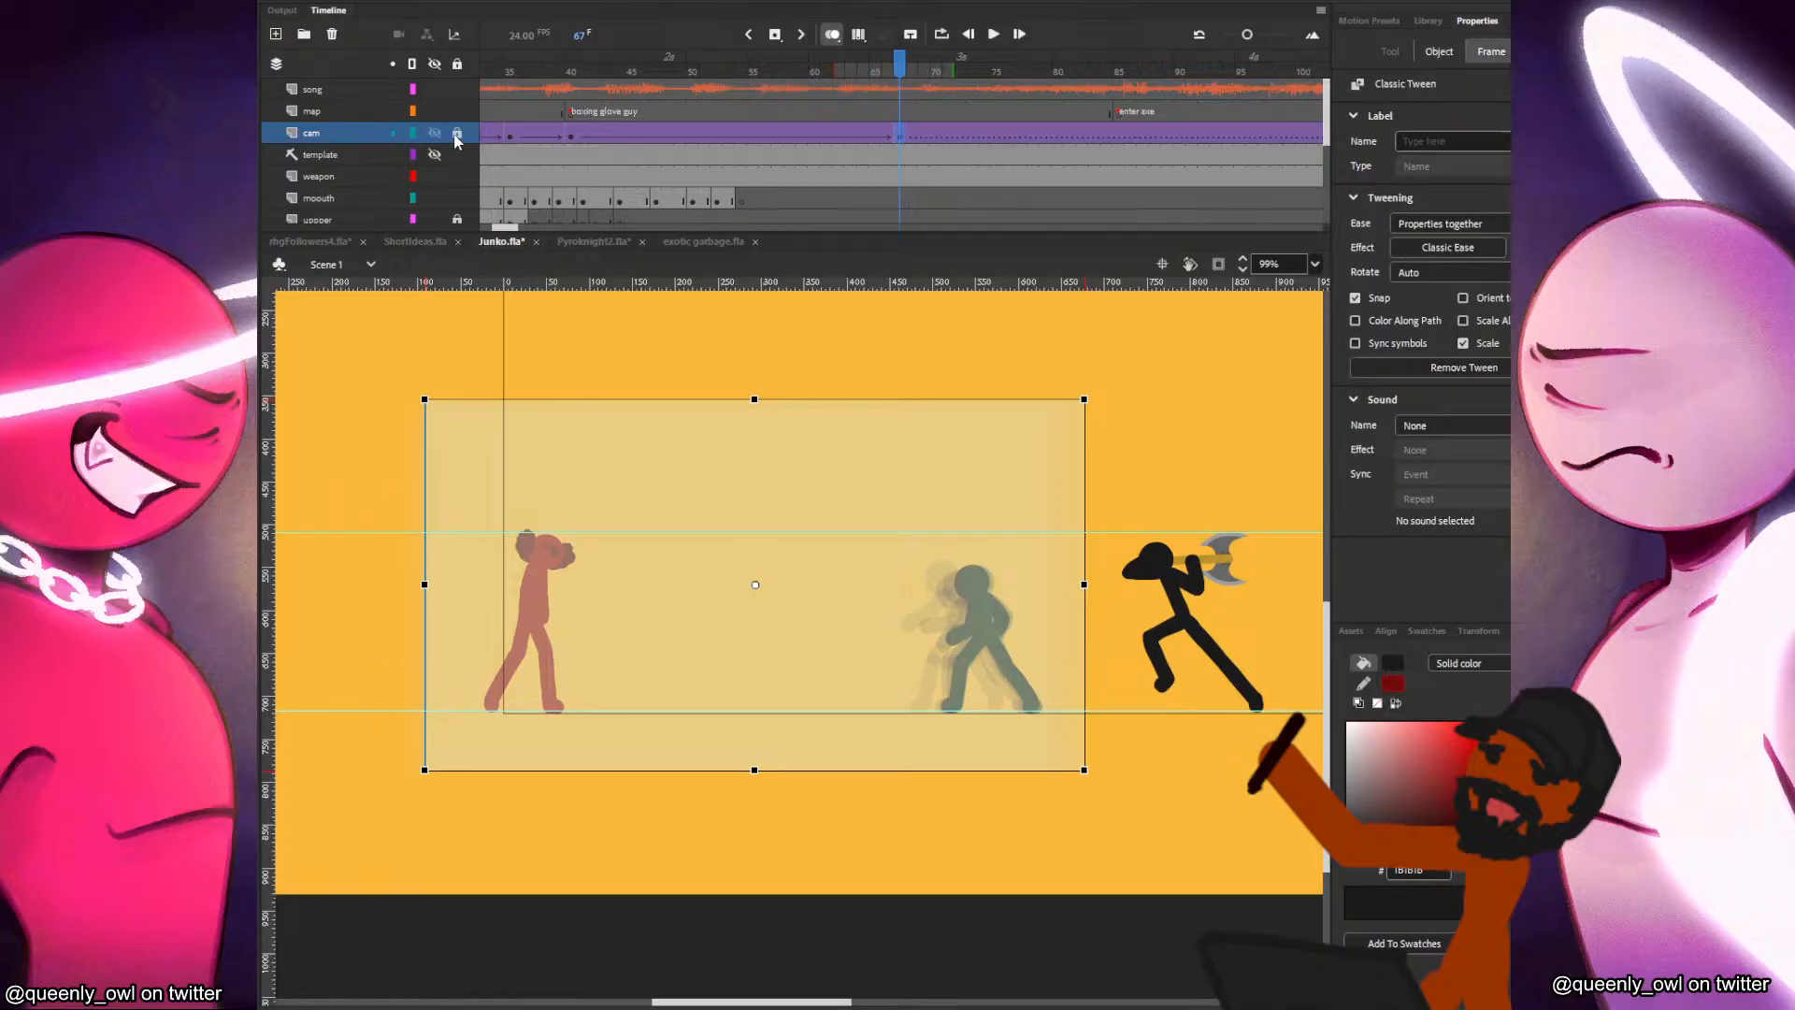
left_click(608, 198)
left_click(690, 675)
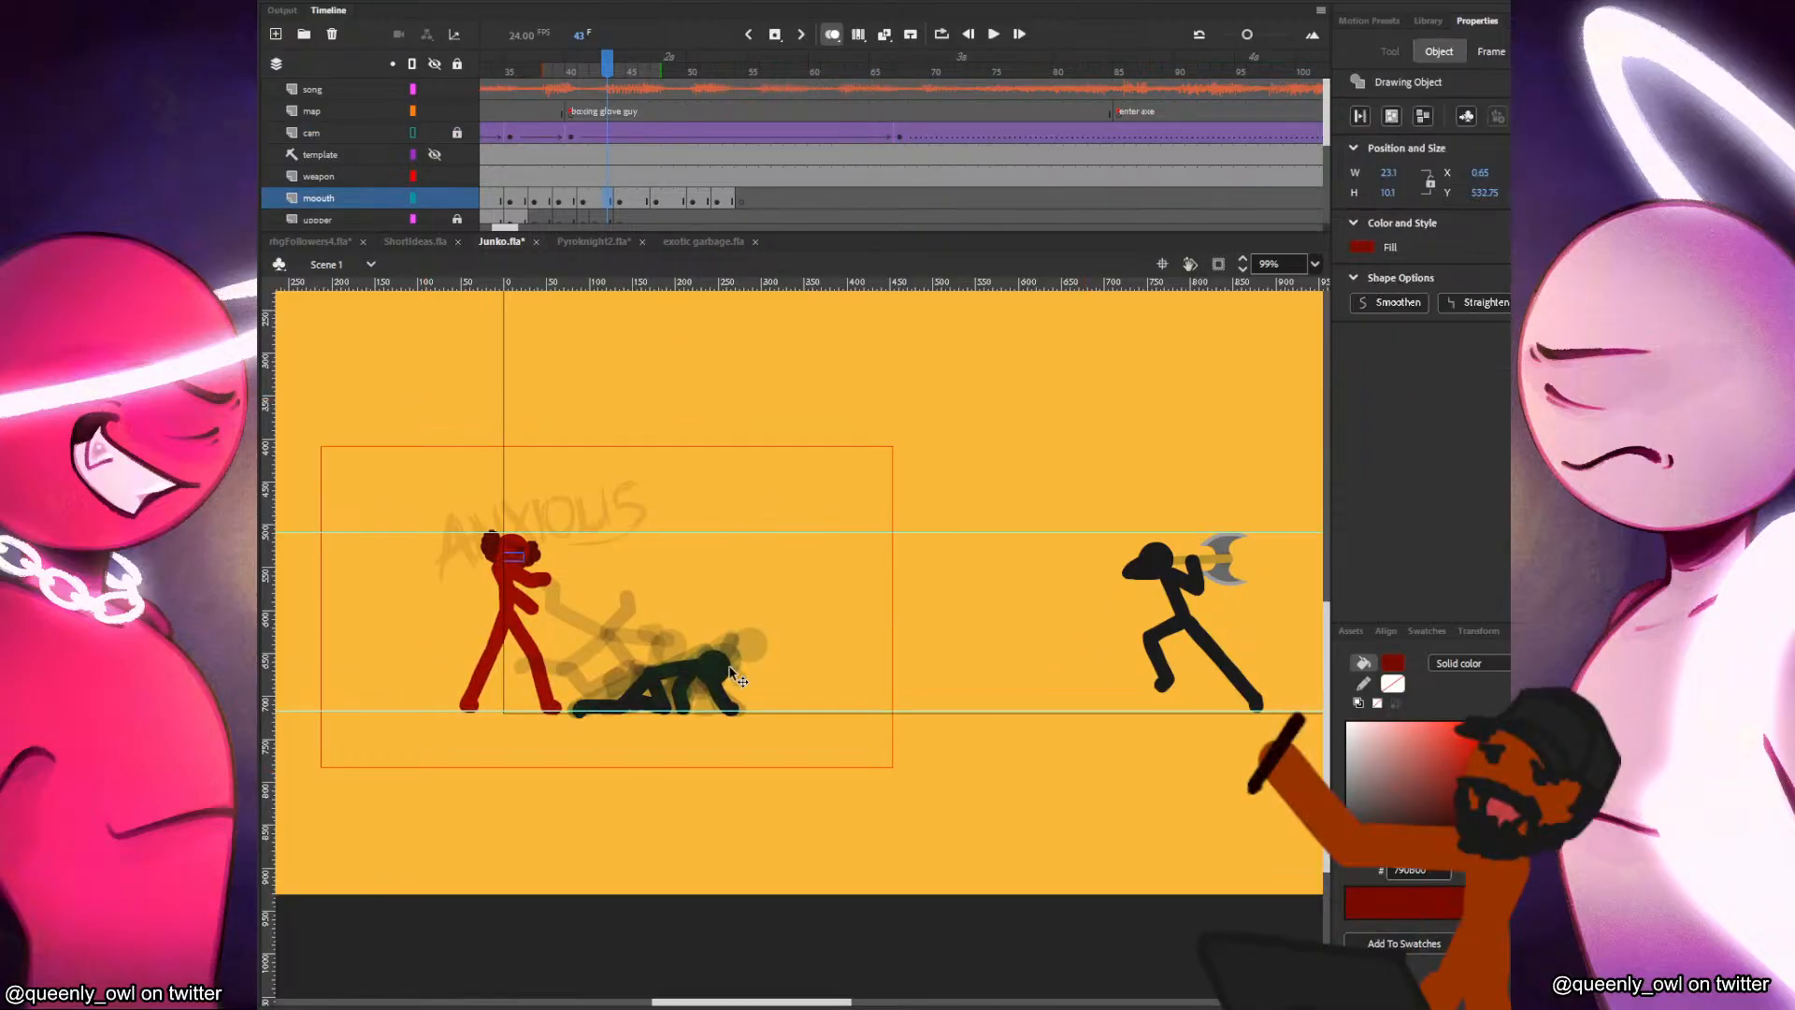
left_click_drag(634, 91, 681, 92)
left_click(692, 92)
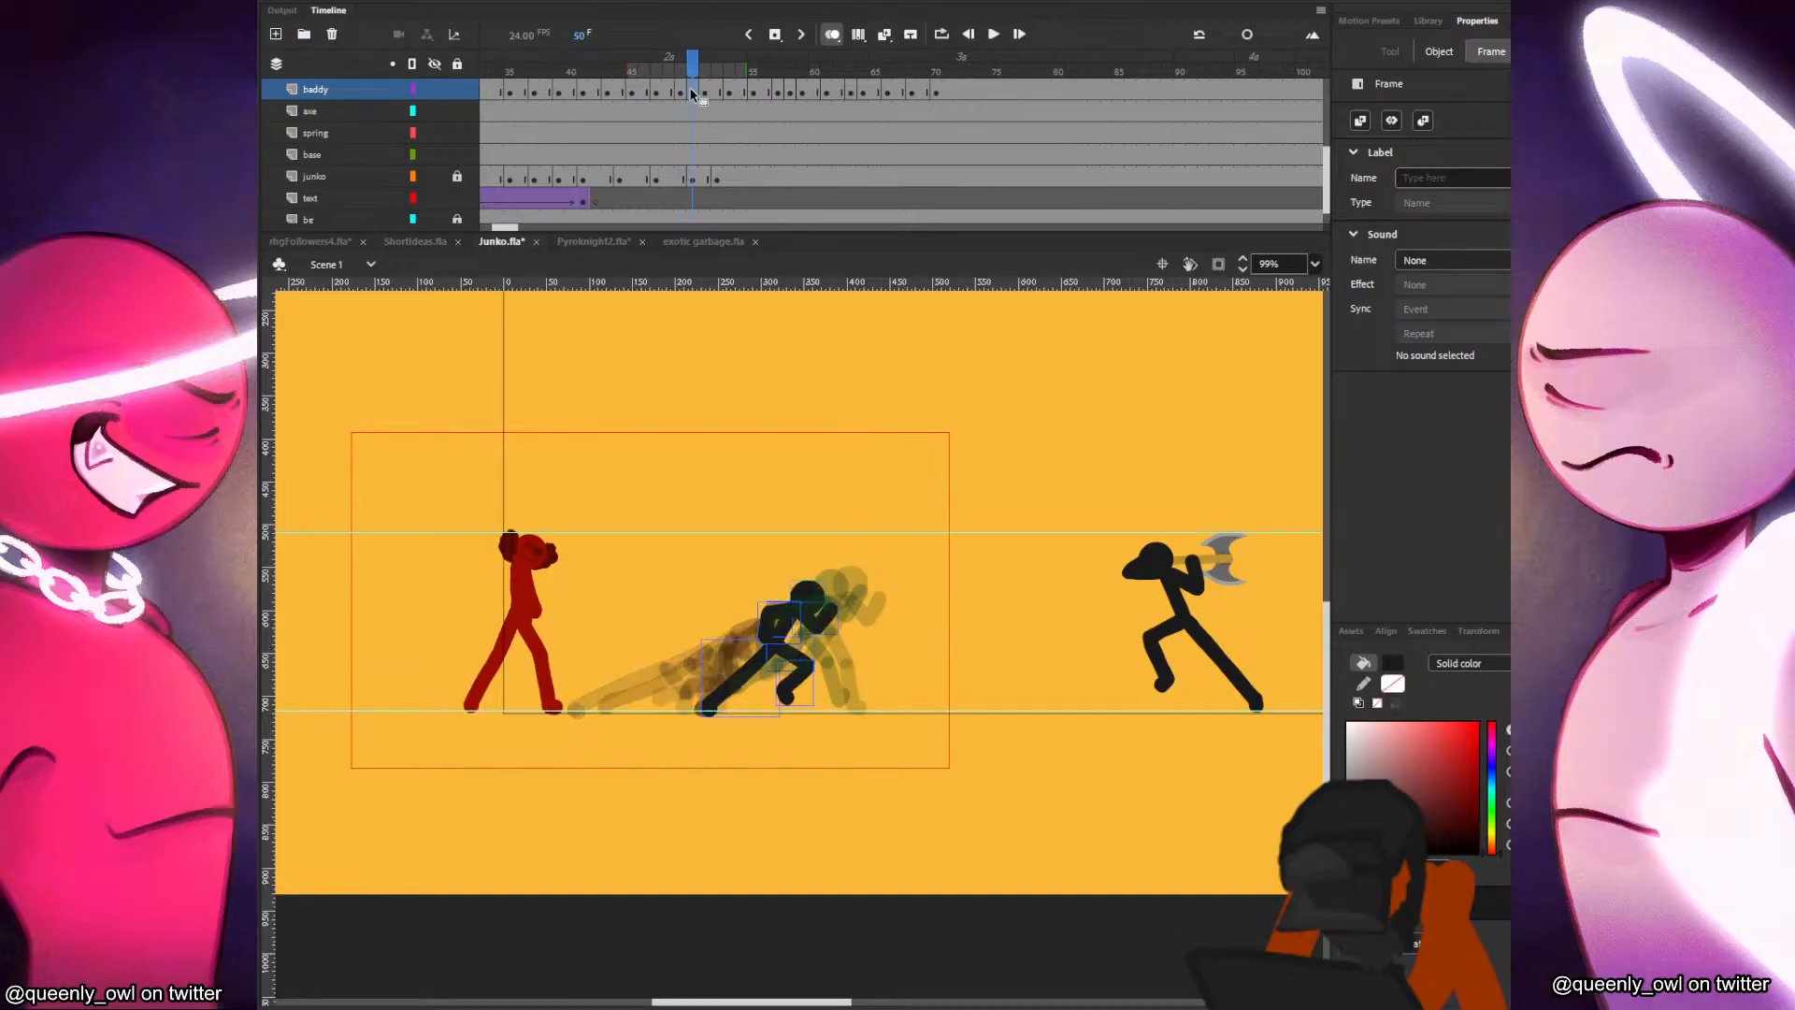
Replay the timeline from frame 42 and again from about frame 37 to check the black figure's timing.
left_click(603, 105)
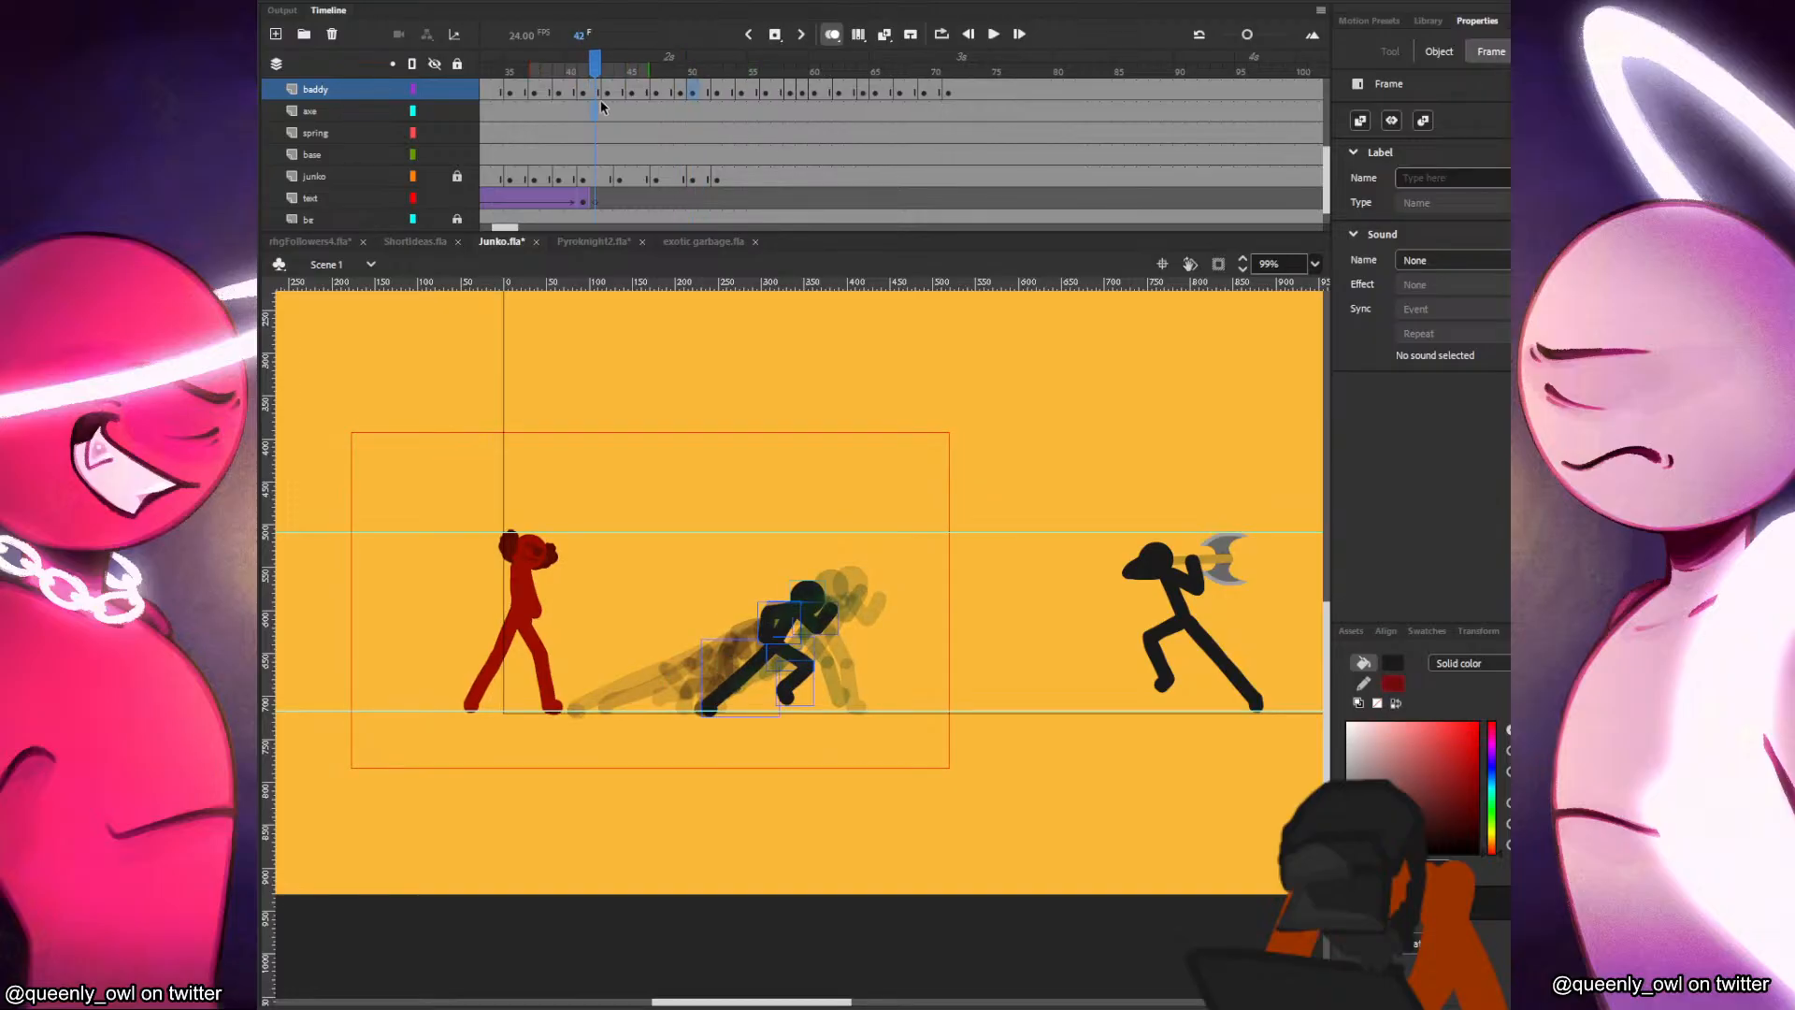
key("Return")
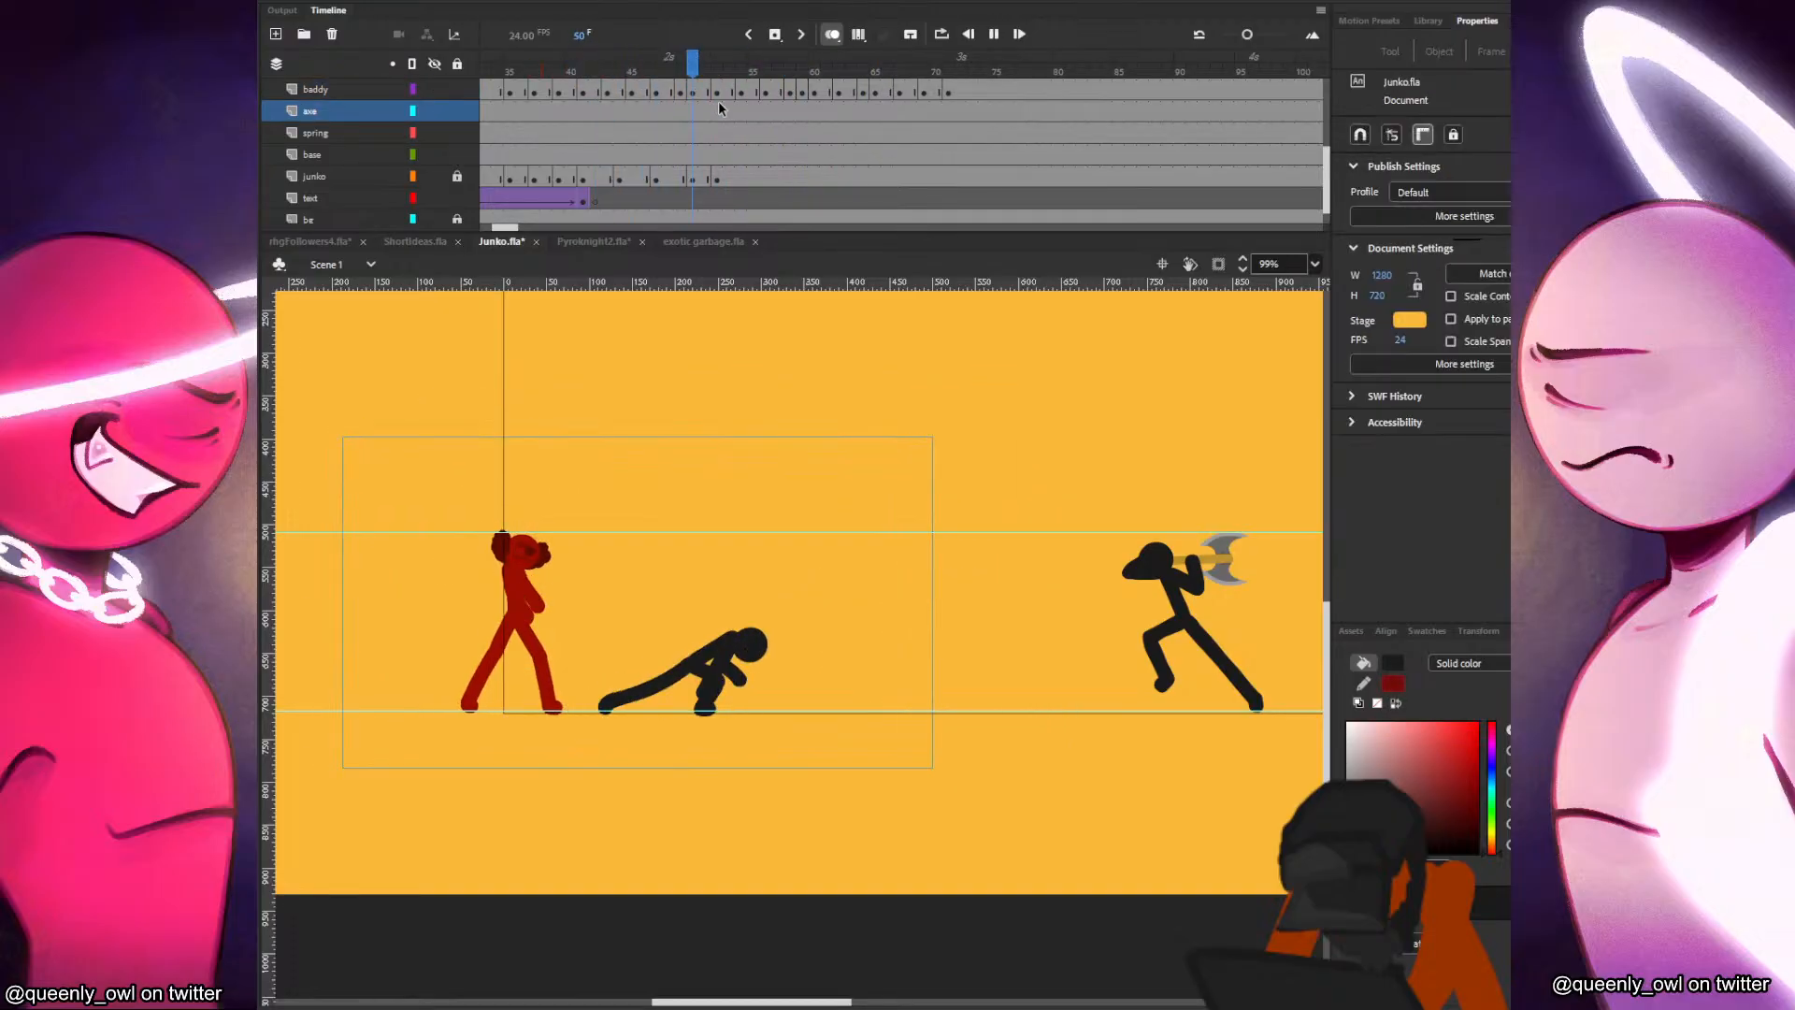
left_click(540, 94)
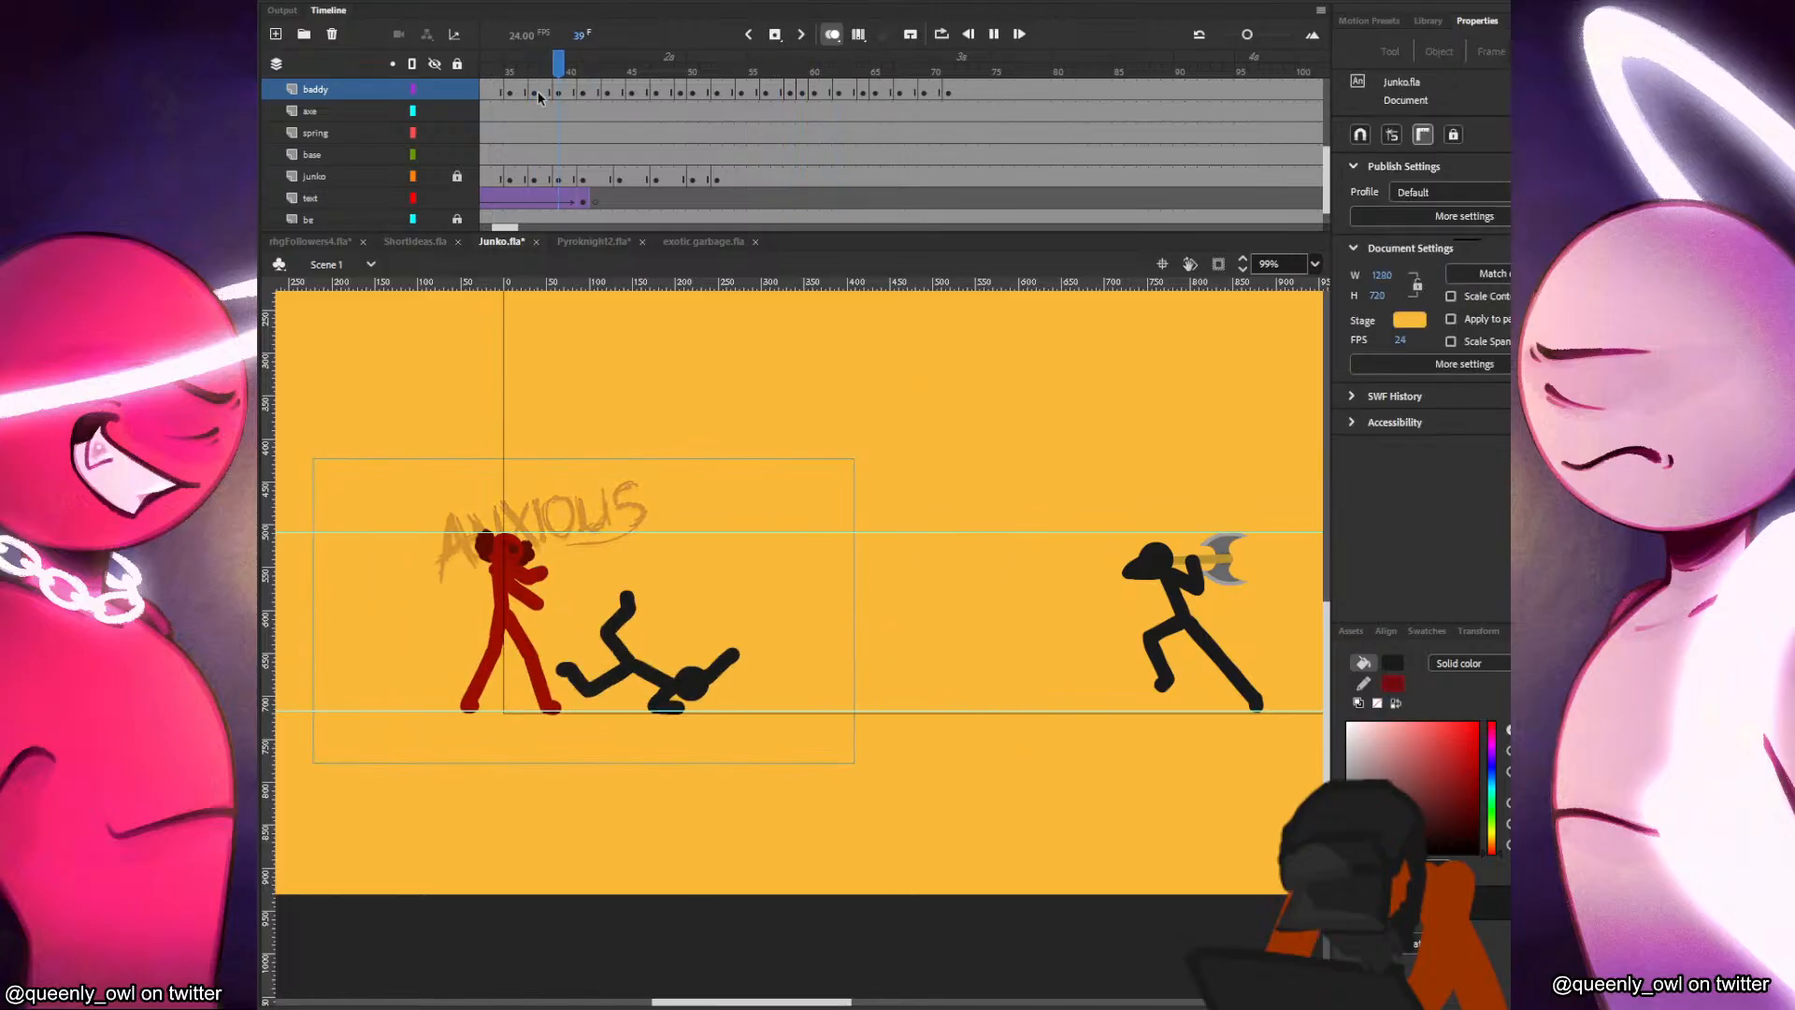
left_click(534, 92)
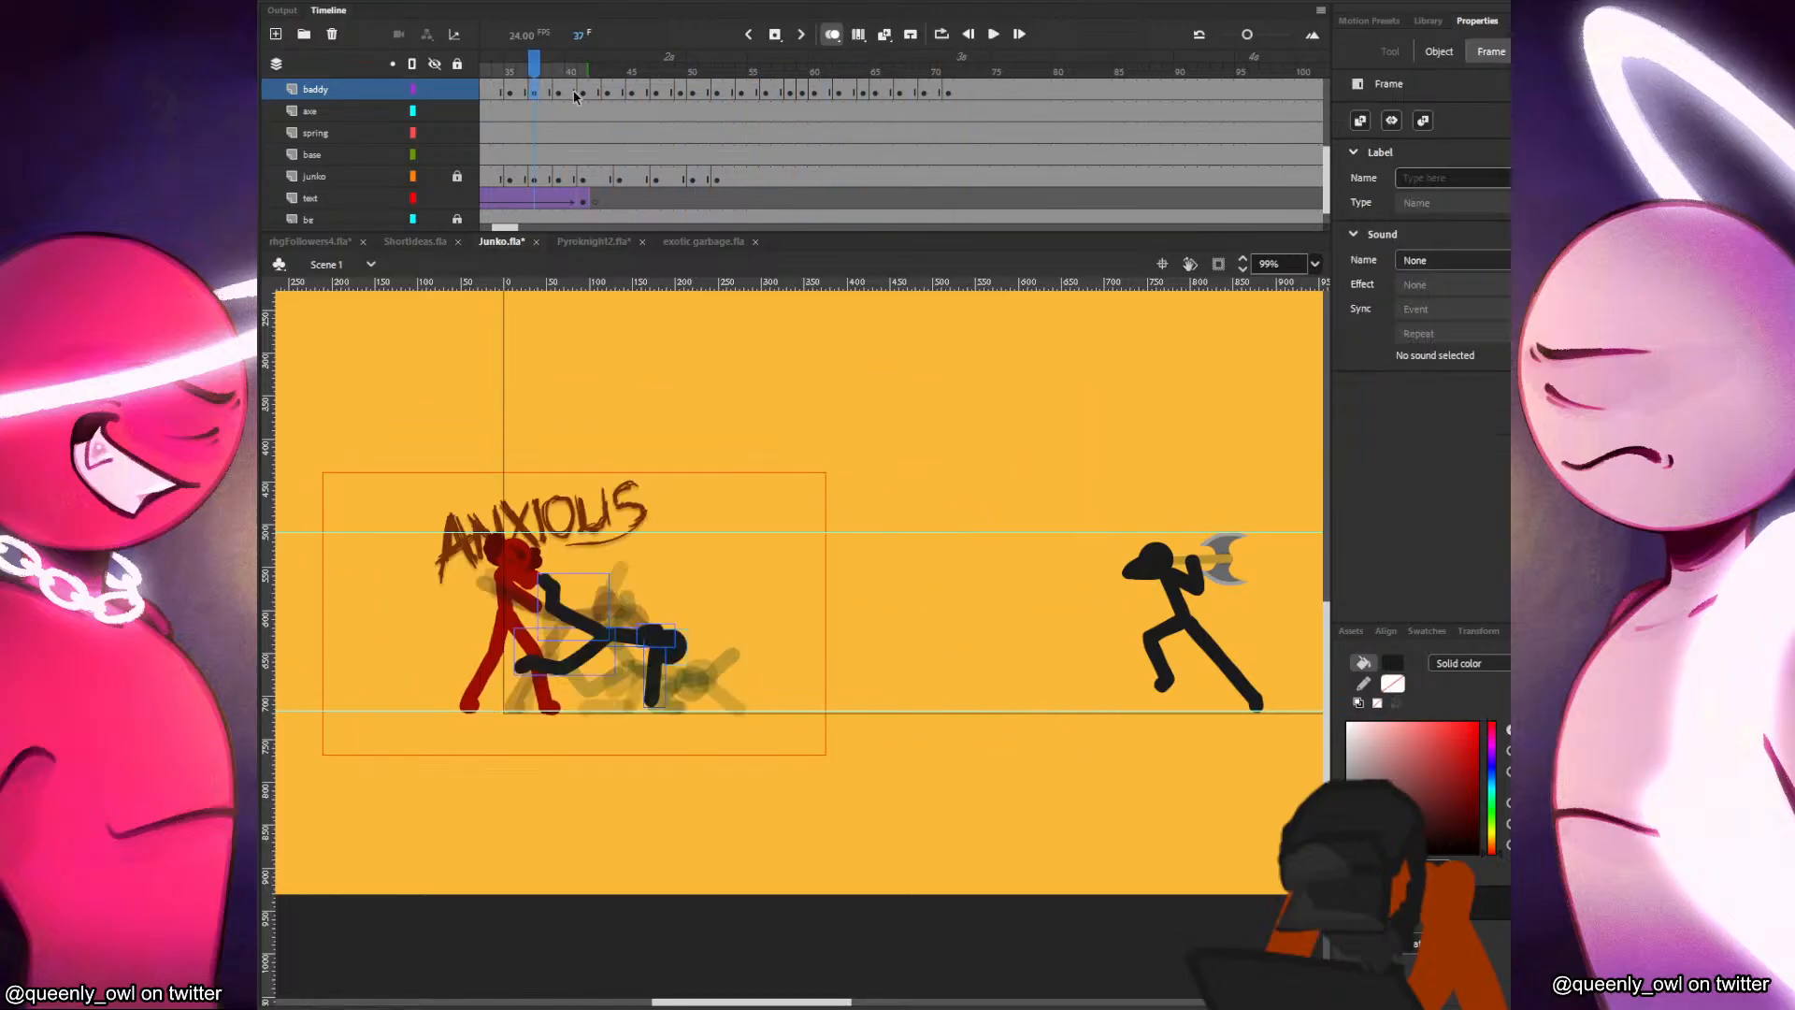
left_click_drag(760, 92, 960, 91)
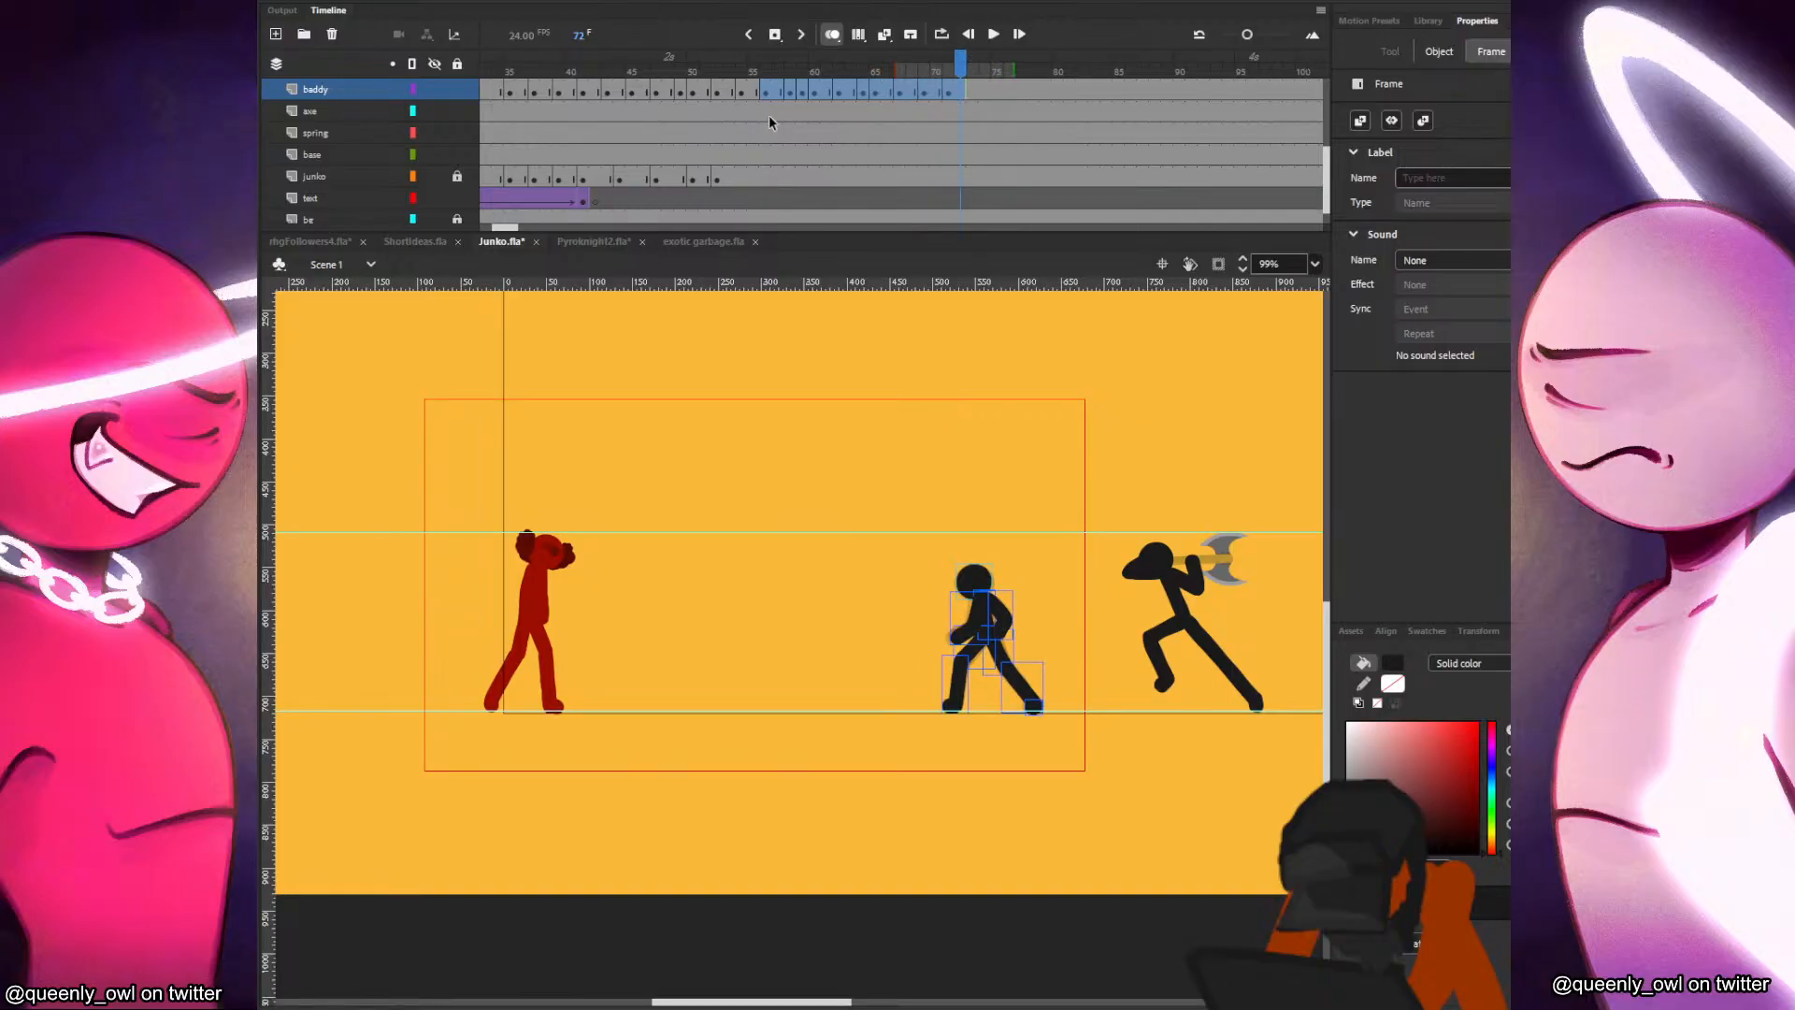
left_click(719, 135)
left_click(1162, 549)
left_click(1184, 601)
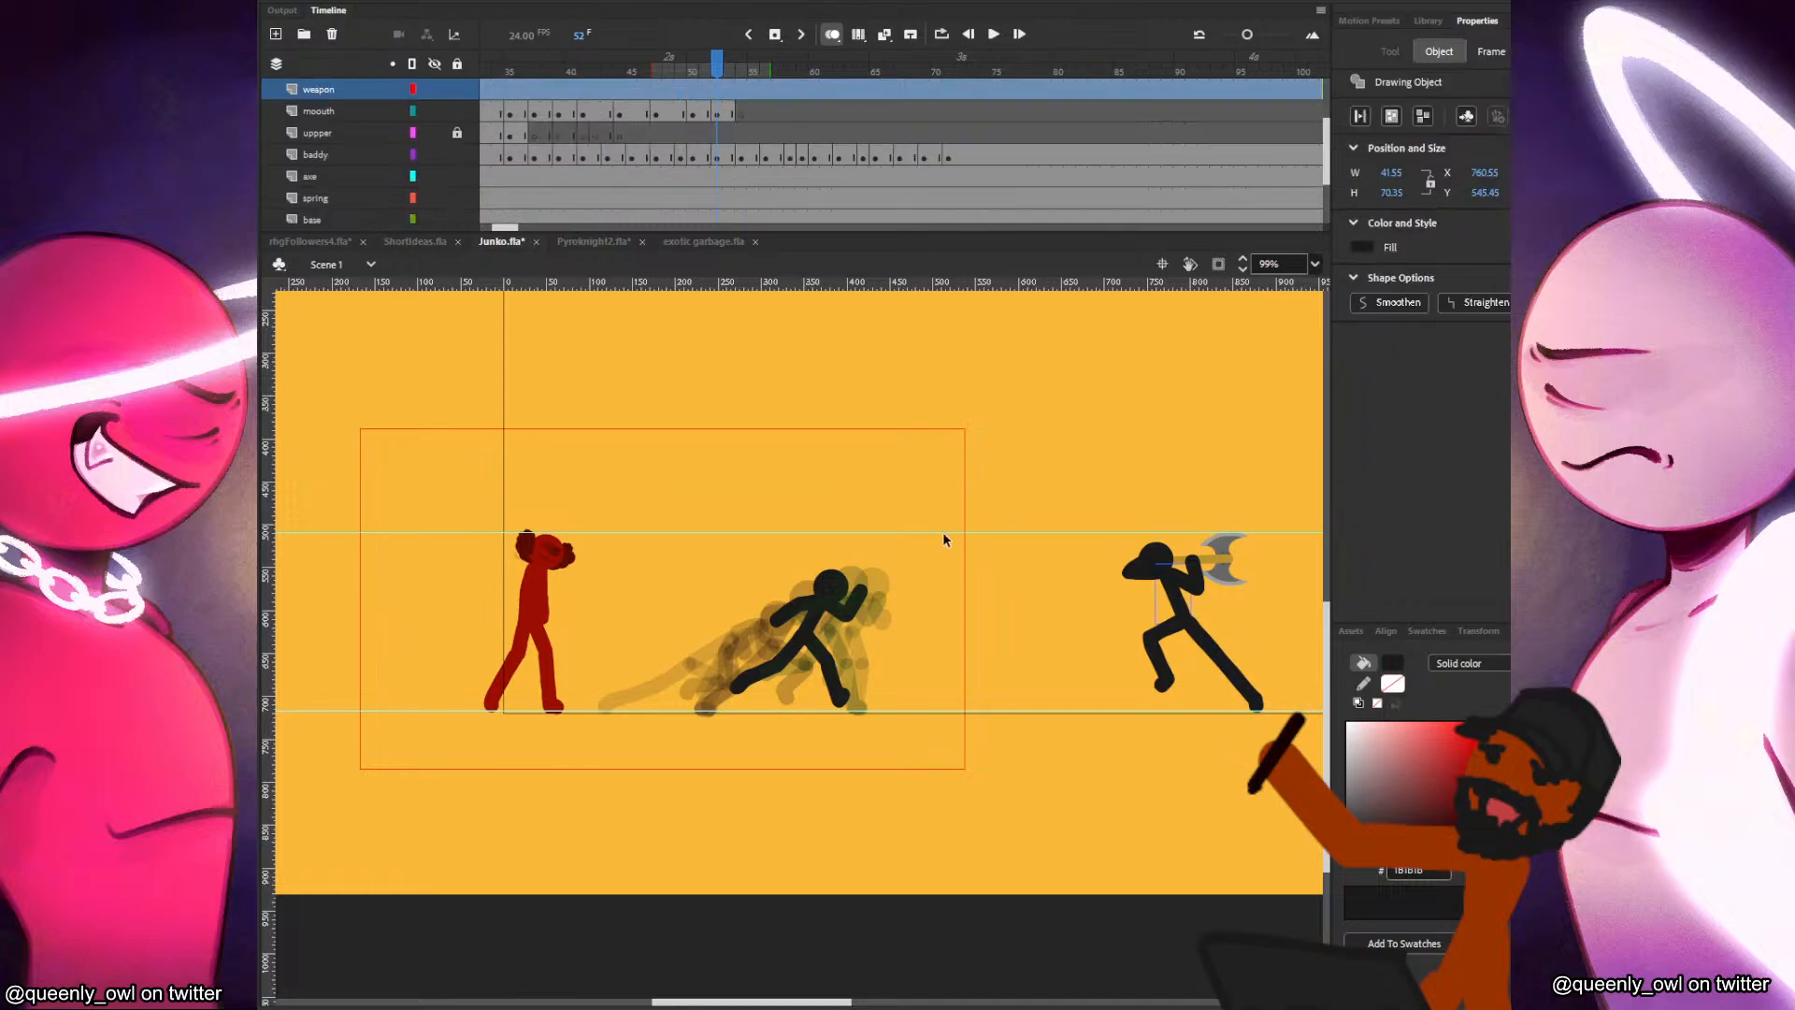
left_click_drag(775, 113, 984, 131)
left_click(754, 113)
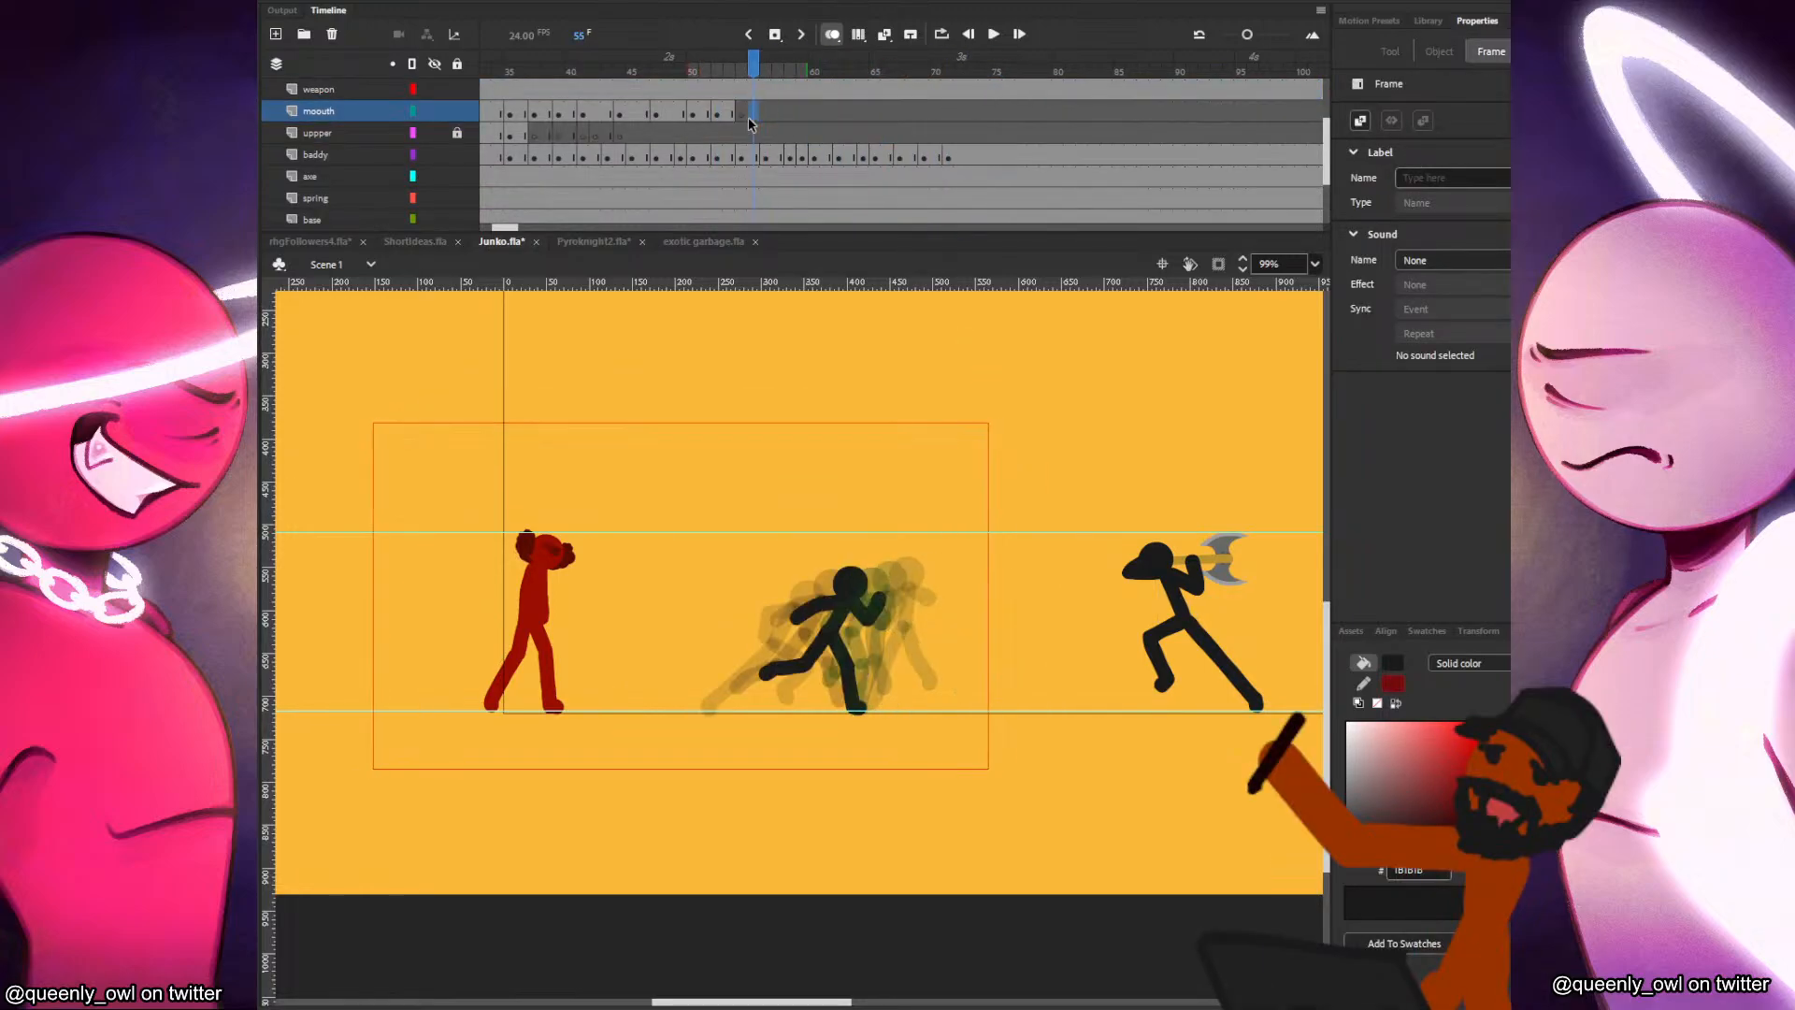
mouse_move(557, 140)
left_mouse_down()
mouse_move(440, 137)
mouse_move(550, 140)
left_mouse_up()
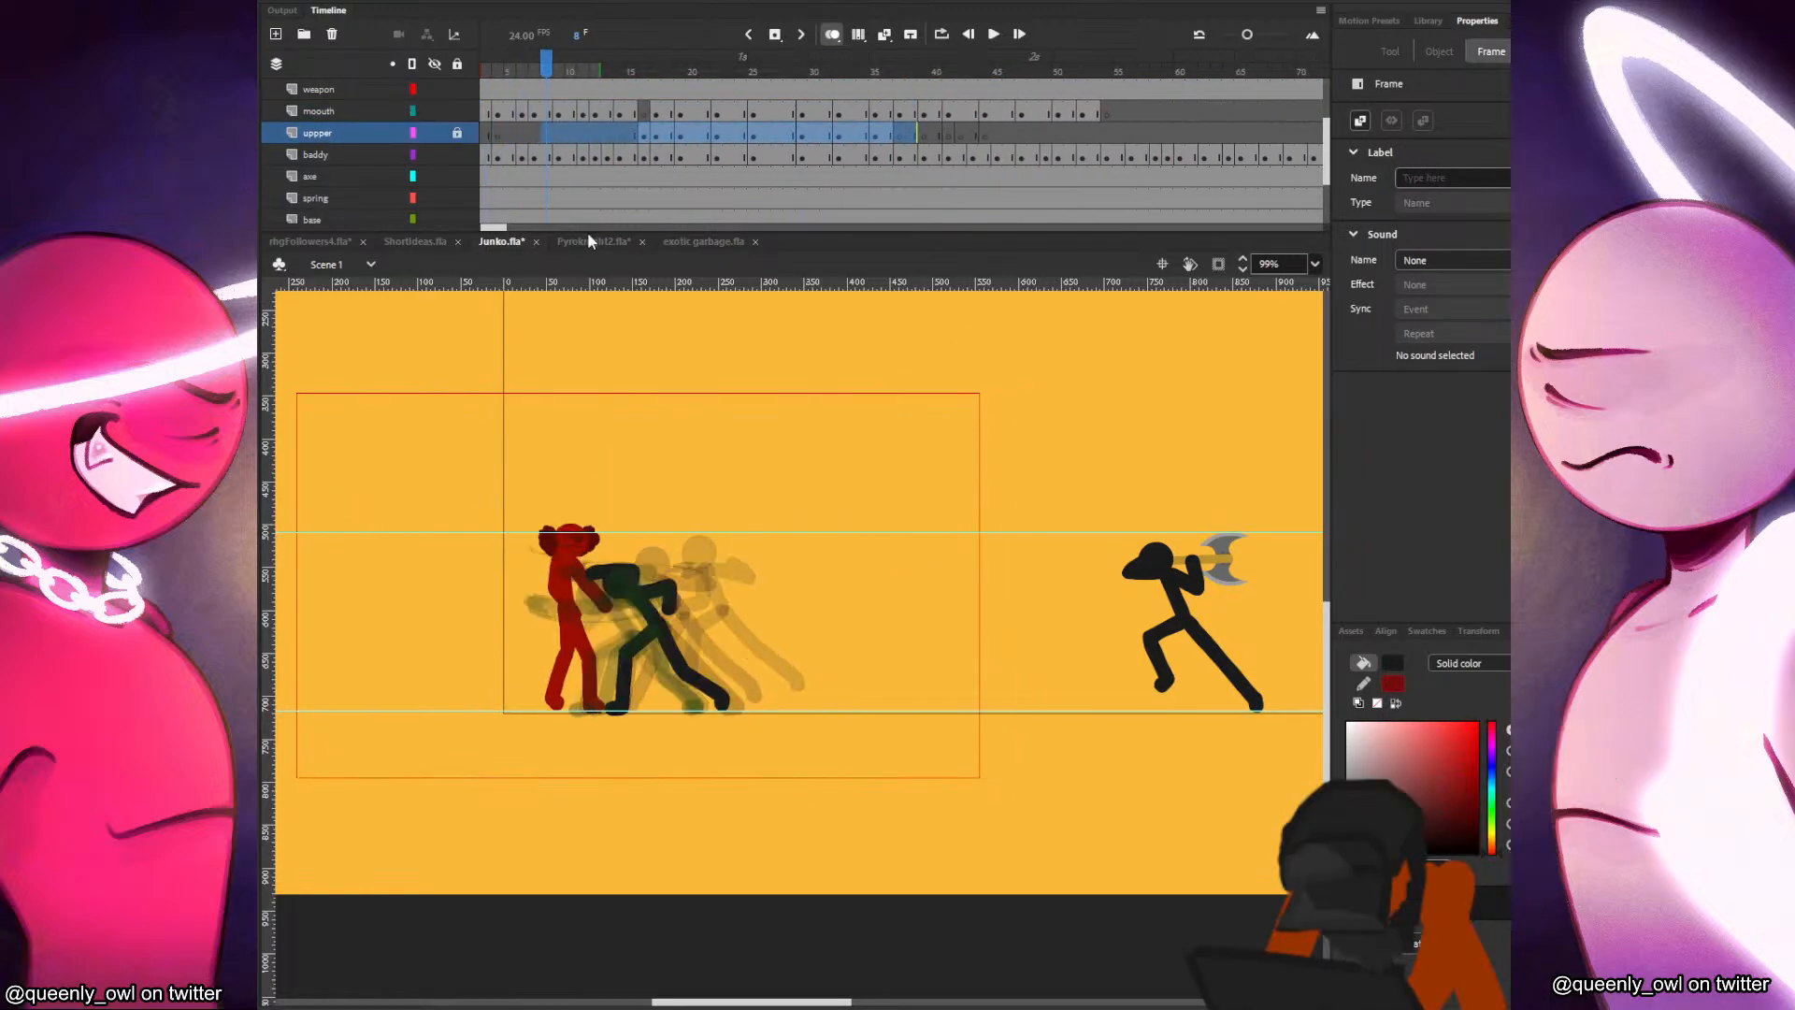
Open the ANXIOUS lettering symbol to examine how its frames are built, and return to Scene 1.
left_click(716, 178)
left_click(755, 130)
double_click(633, 526)
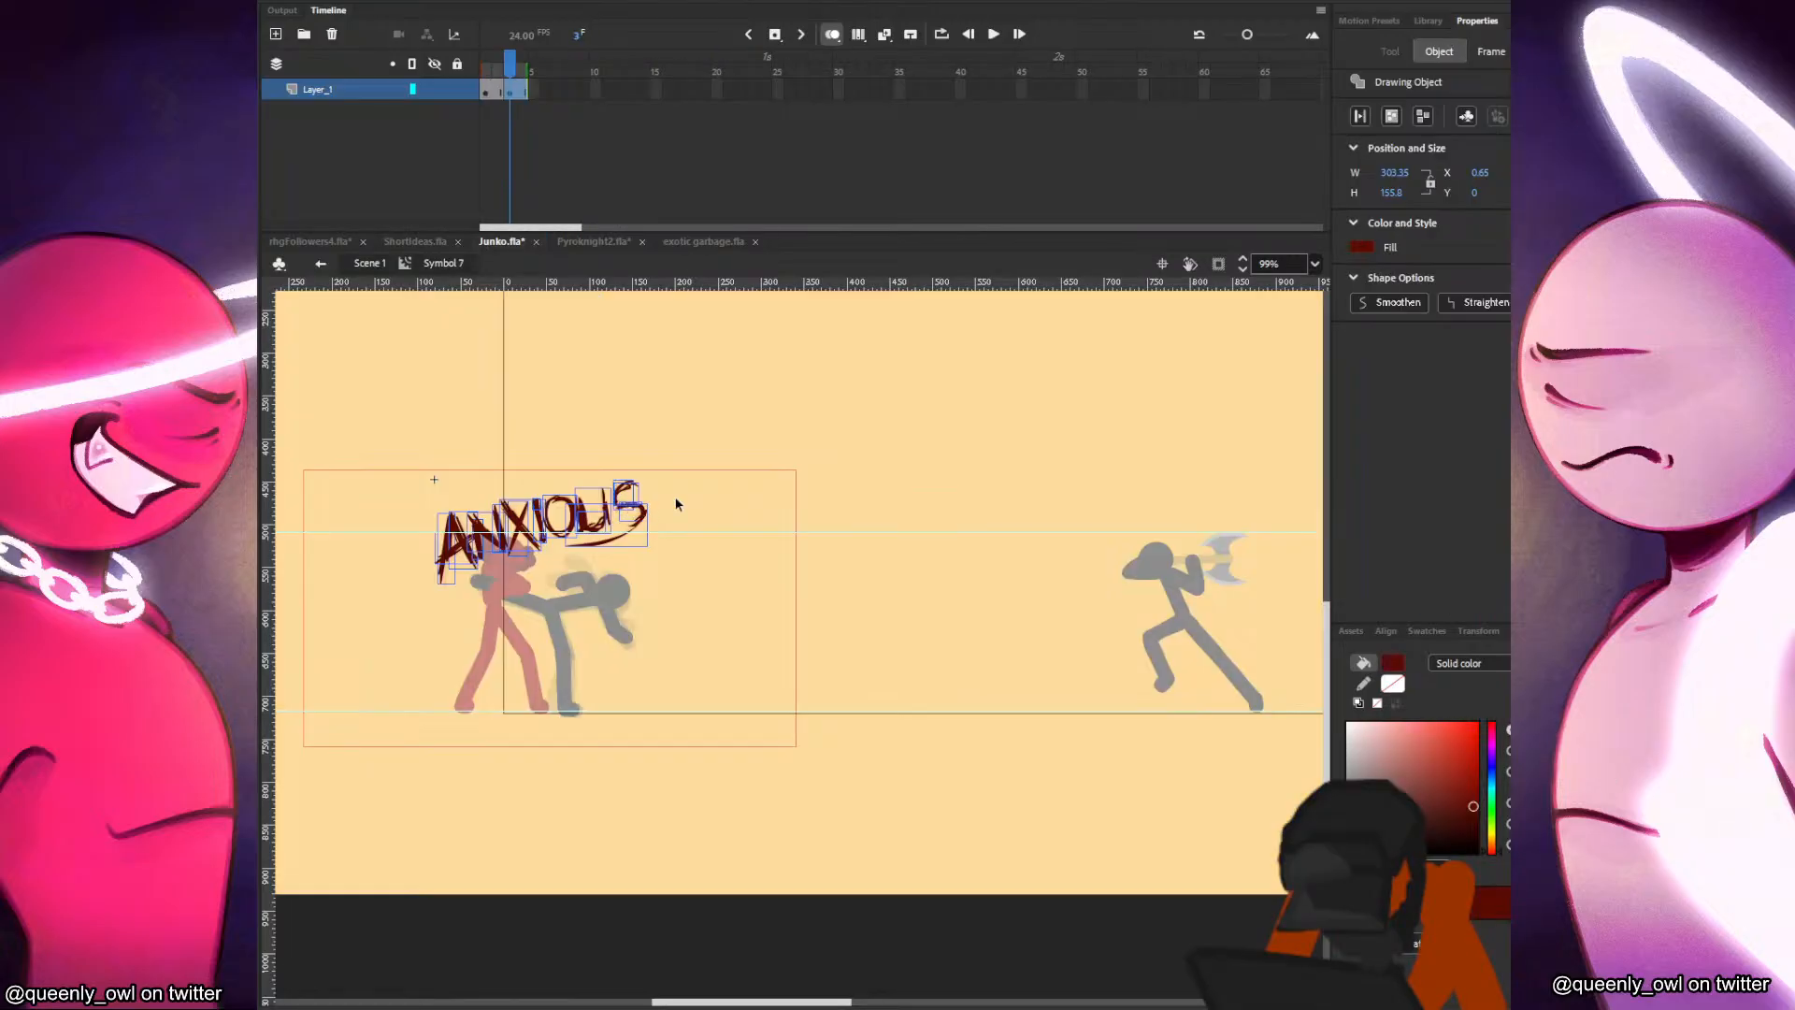
left_click(369, 263)
Insert a blank keyframe at frame 59 on the text layer and choose the Classic Brush with pressure enabled for dark red lettering.
left_click_drag(991, 178, 1197, 183)
key("F7")
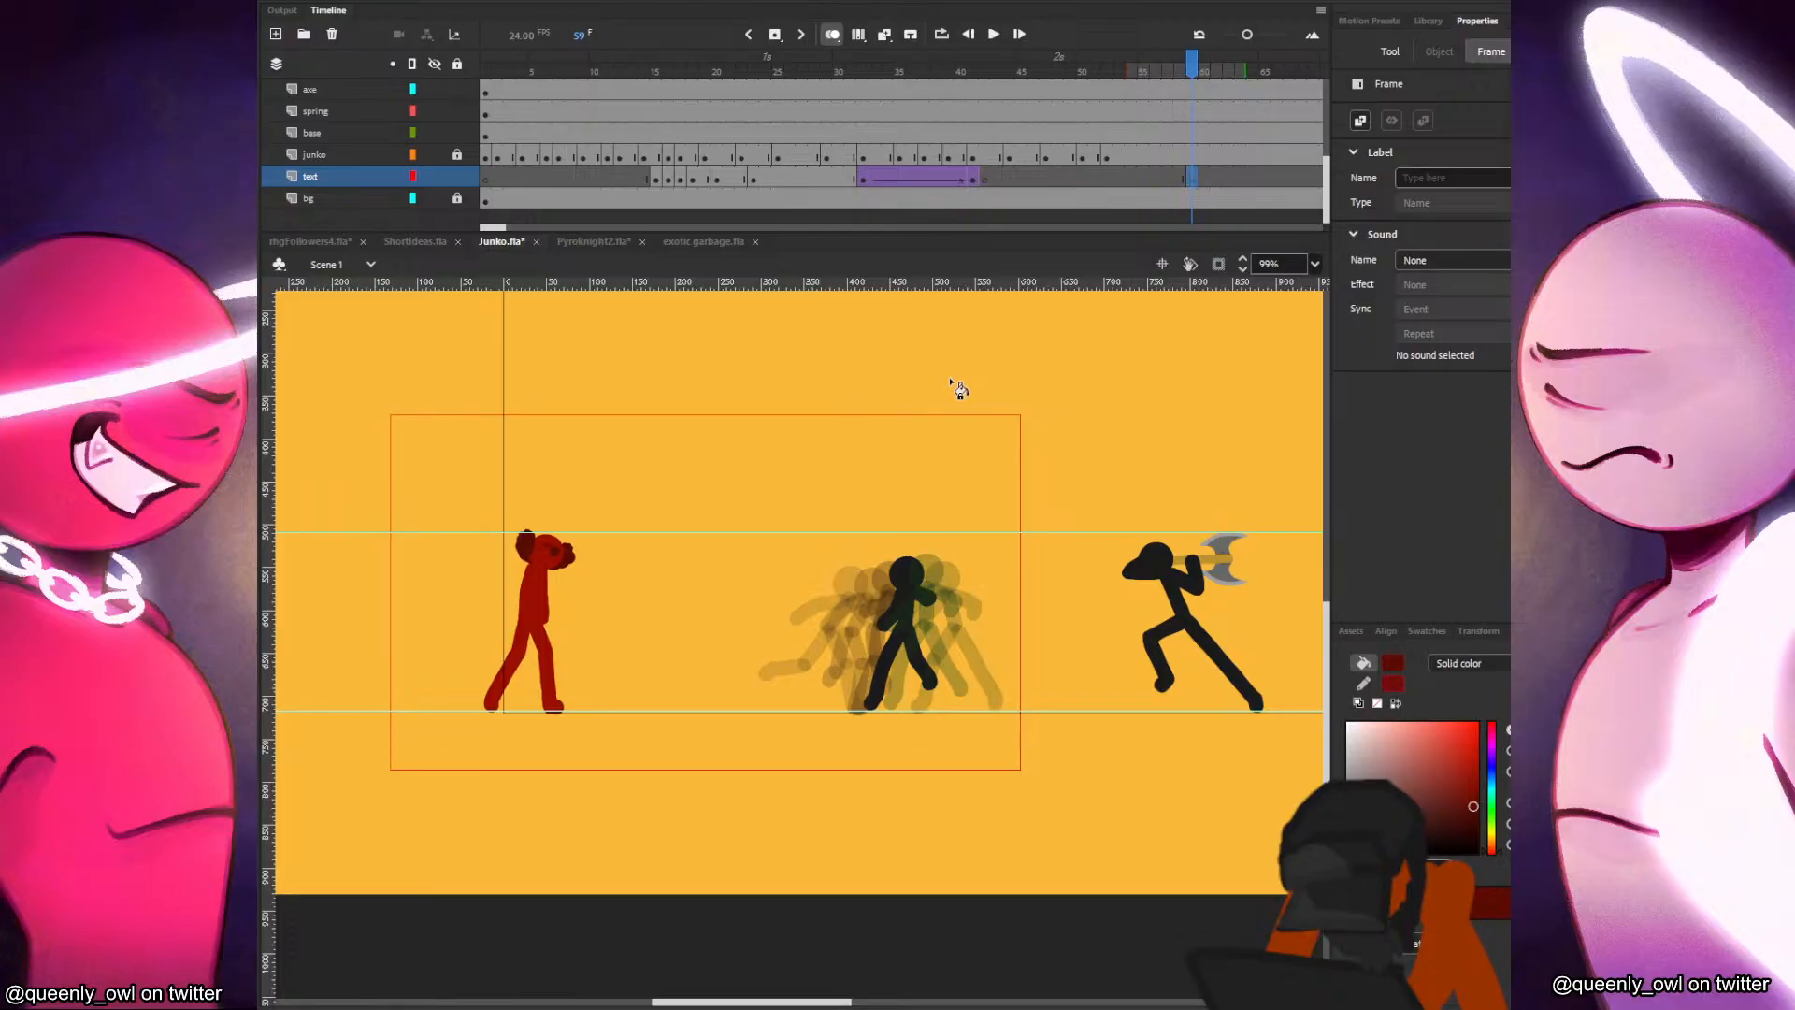
key("b")
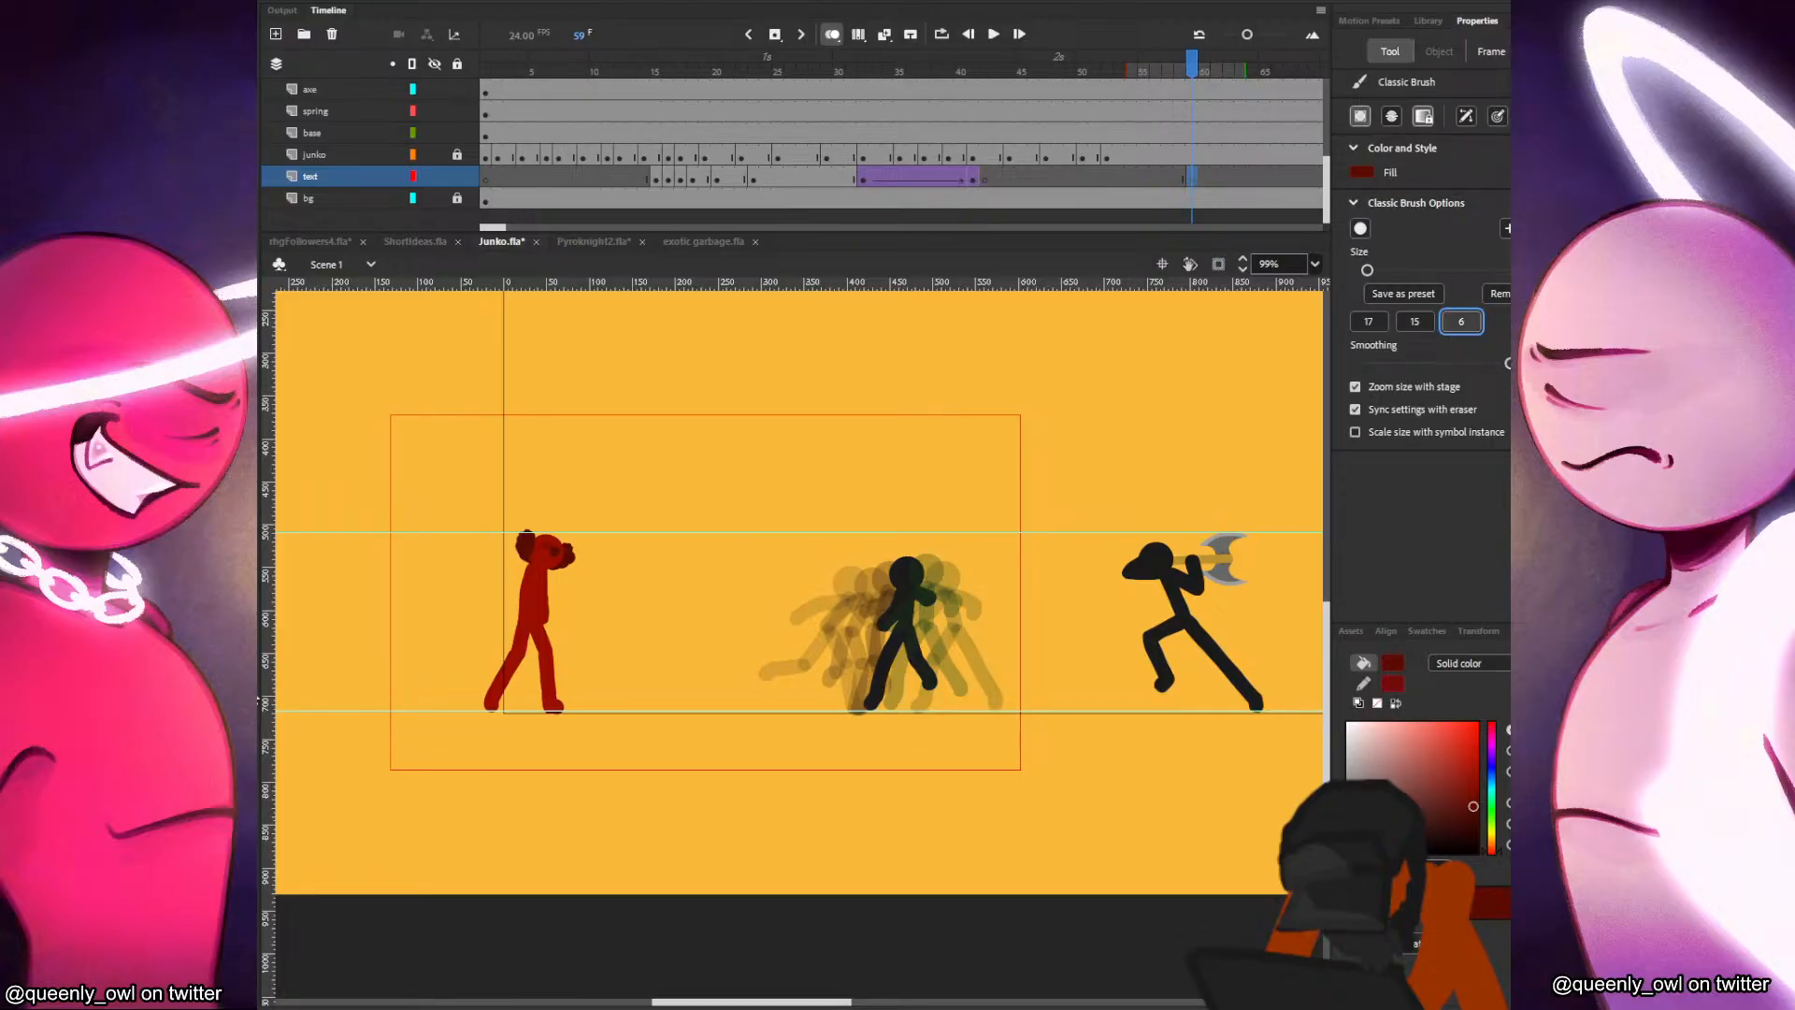
left_click(258, 694)
Brush the rough letters DAN beside the red figure's head, undoing and redrawing uneven strokes.
left_click_drag(387, 463, 666, 576)
left_click_drag(900, 639, 913, 704)
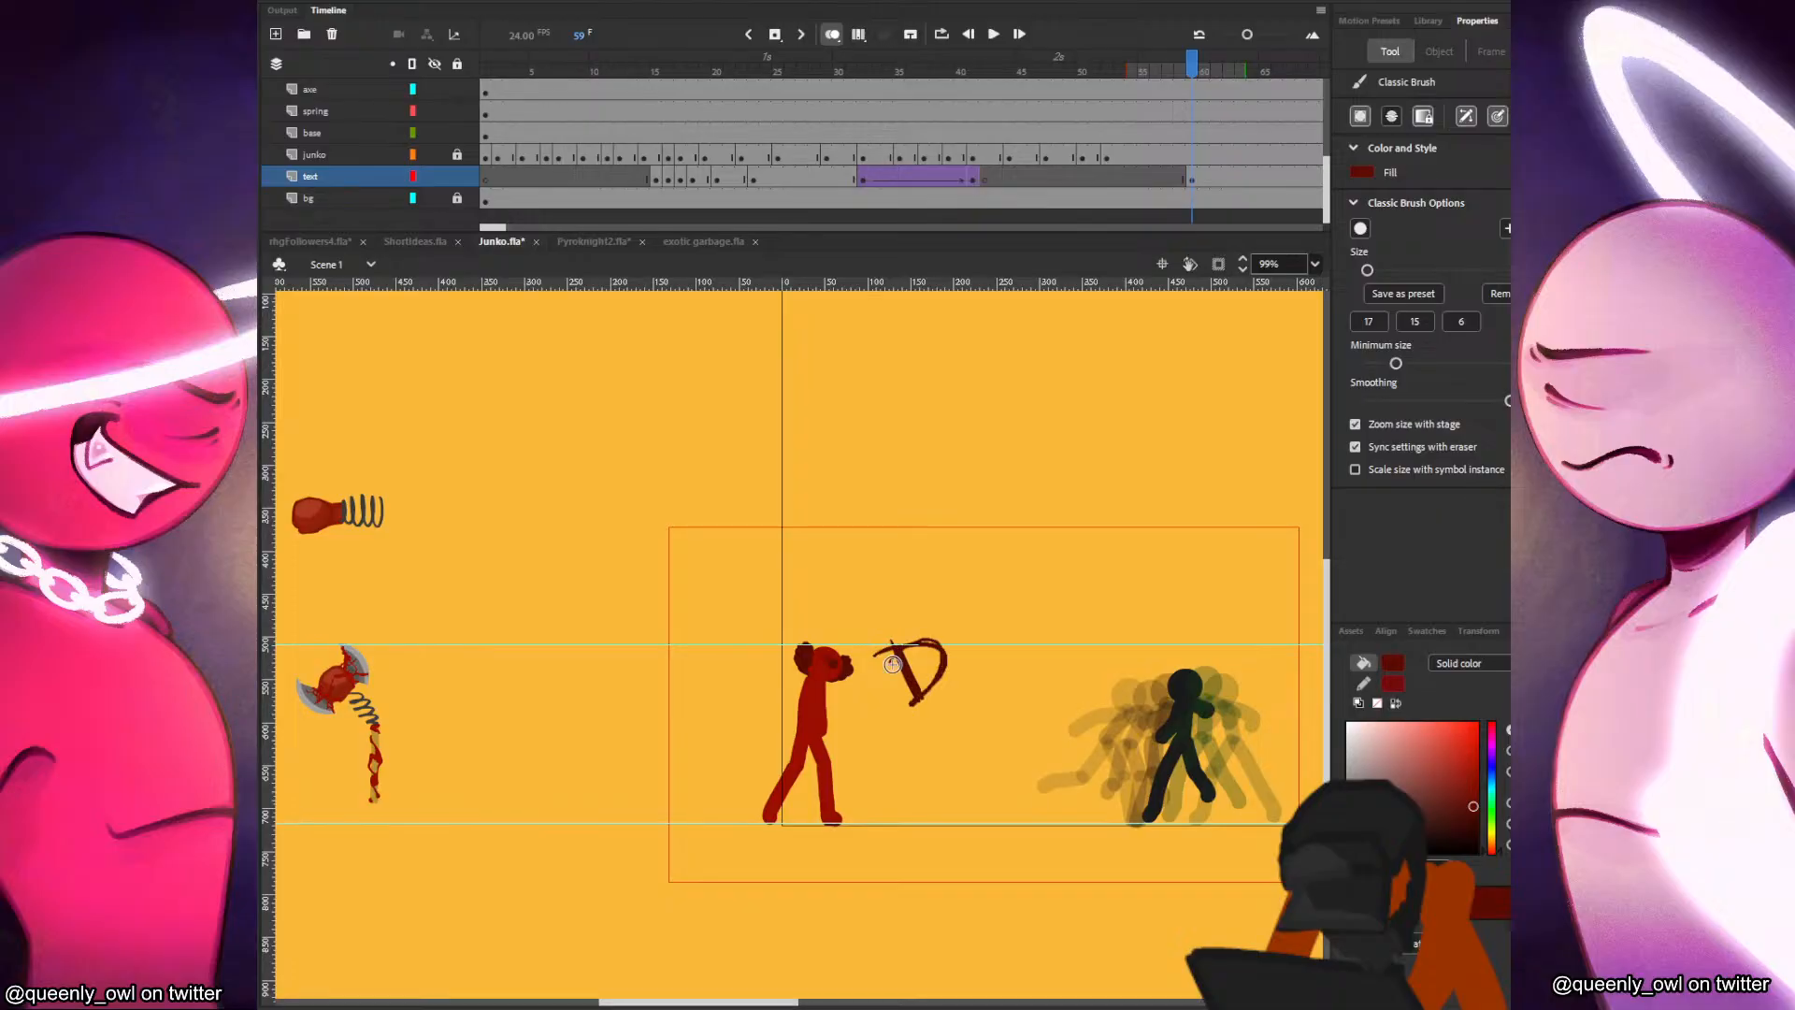
mouse_move(950, 633)
left_mouse_down()
mouse_move(954, 697)
mouse_move(979, 685)
mouse_move(947, 676)
mouse_move(1008, 684)
left_mouse_up()
key("ctrl+z")
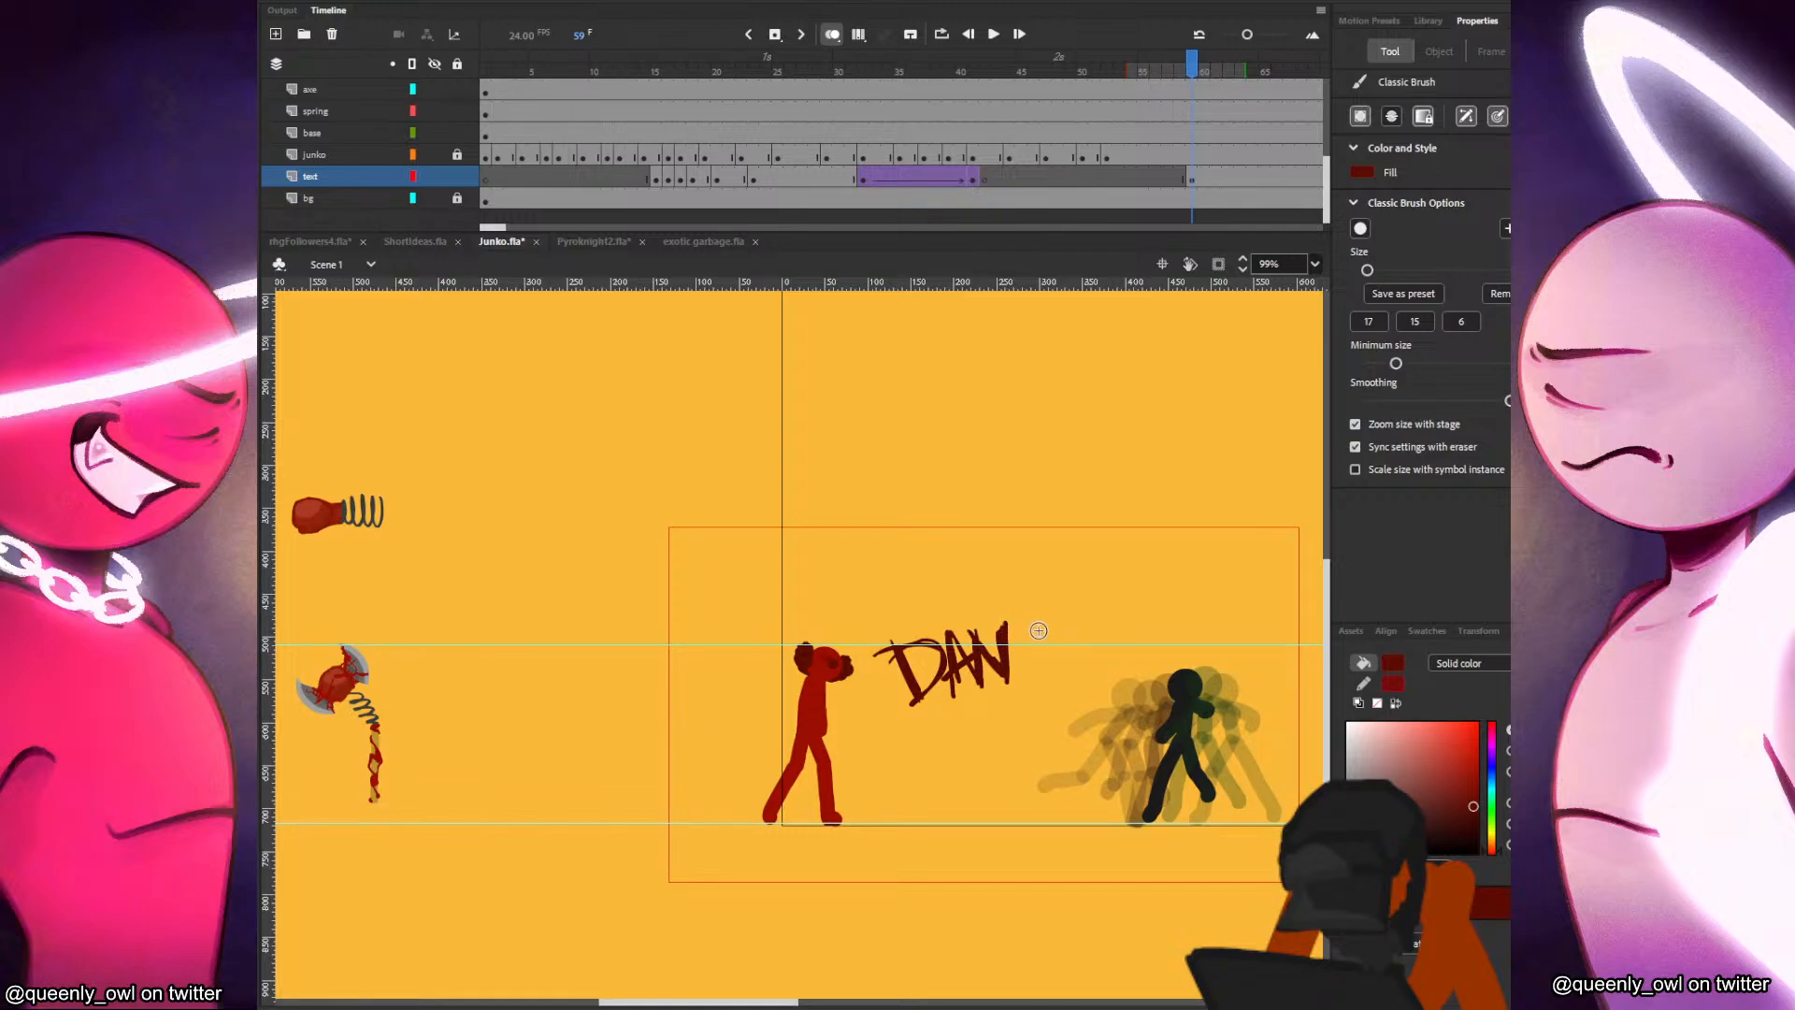
mouse_move(977, 635)
left_mouse_down()
mouse_move(983, 679)
mouse_move(1001, 664)
left_mouse_up()
key("ctrl+z")
left_click_drag(1030, 621, 1033, 670)
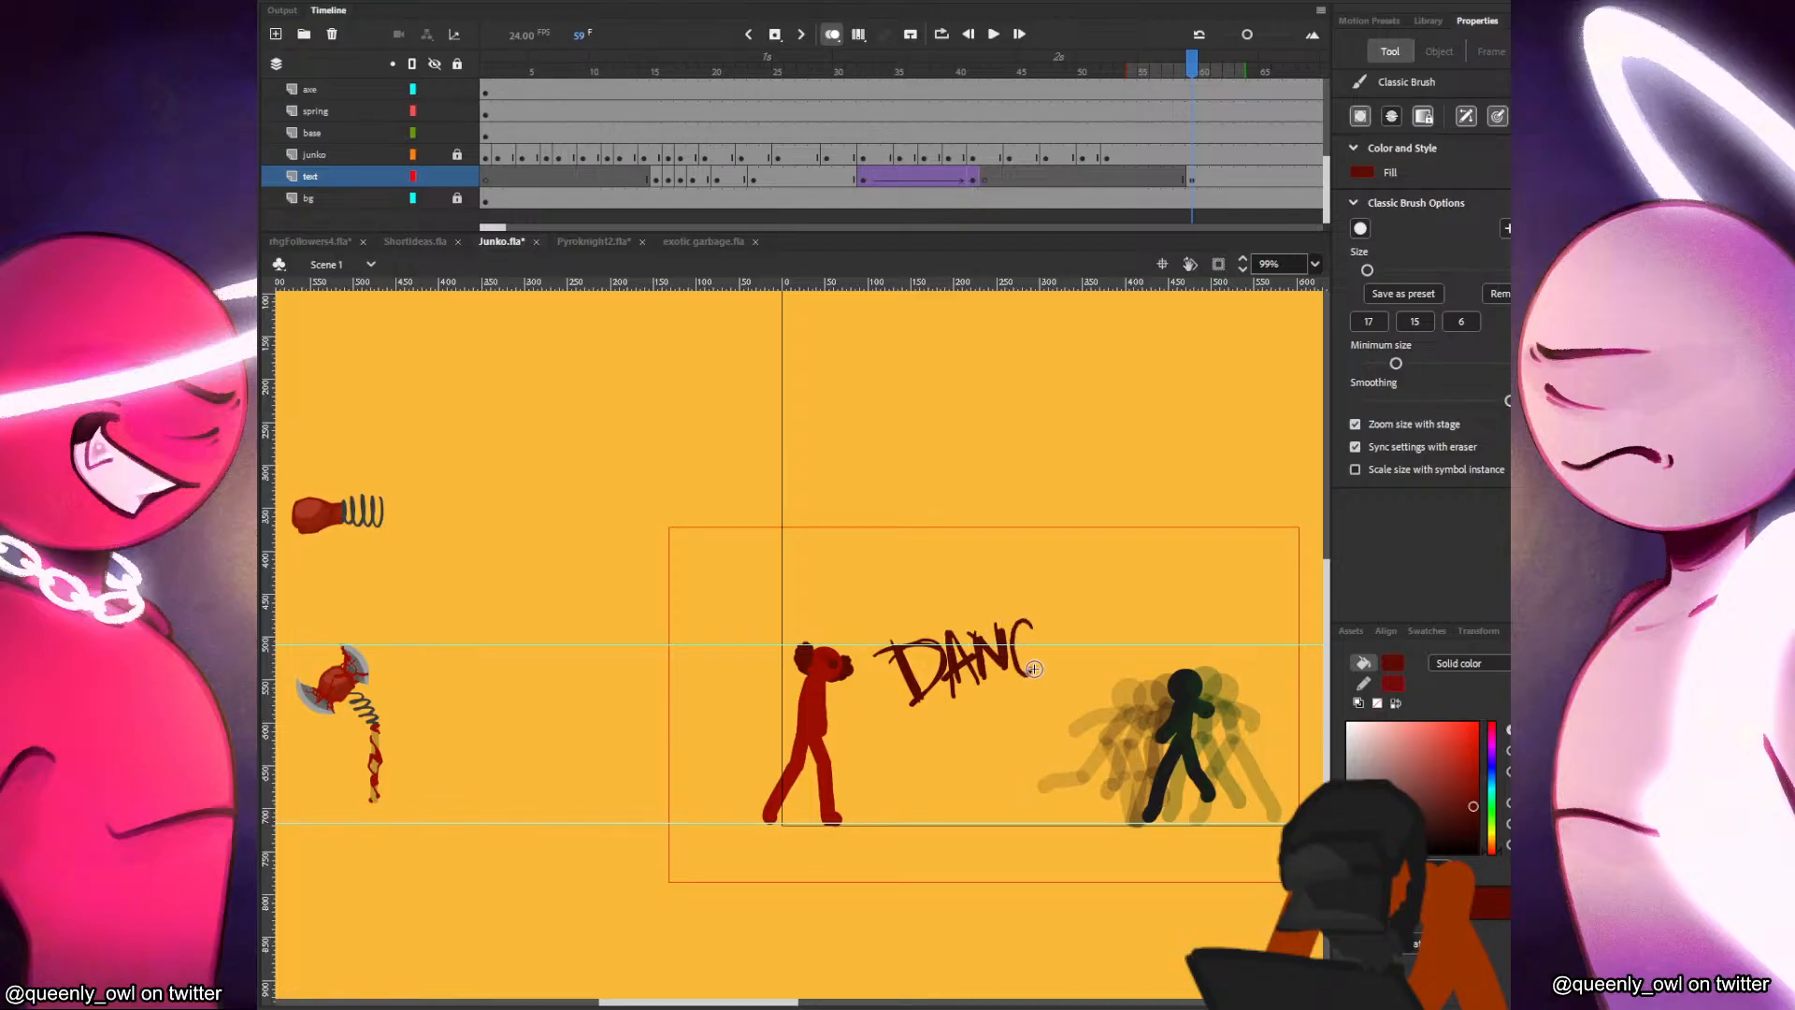
key("ctrl+z")
Complete the word DANGEROUS by brushing GEROUS after the first letters, with a curved underline sweeping back from the S.
left_click_drag(1064, 643, 1047, 650)
mouse_move(1062, 642)
left_mouse_down()
mouse_move(1107, 627)
mouse_move(1082, 648)
left_mouse_up()
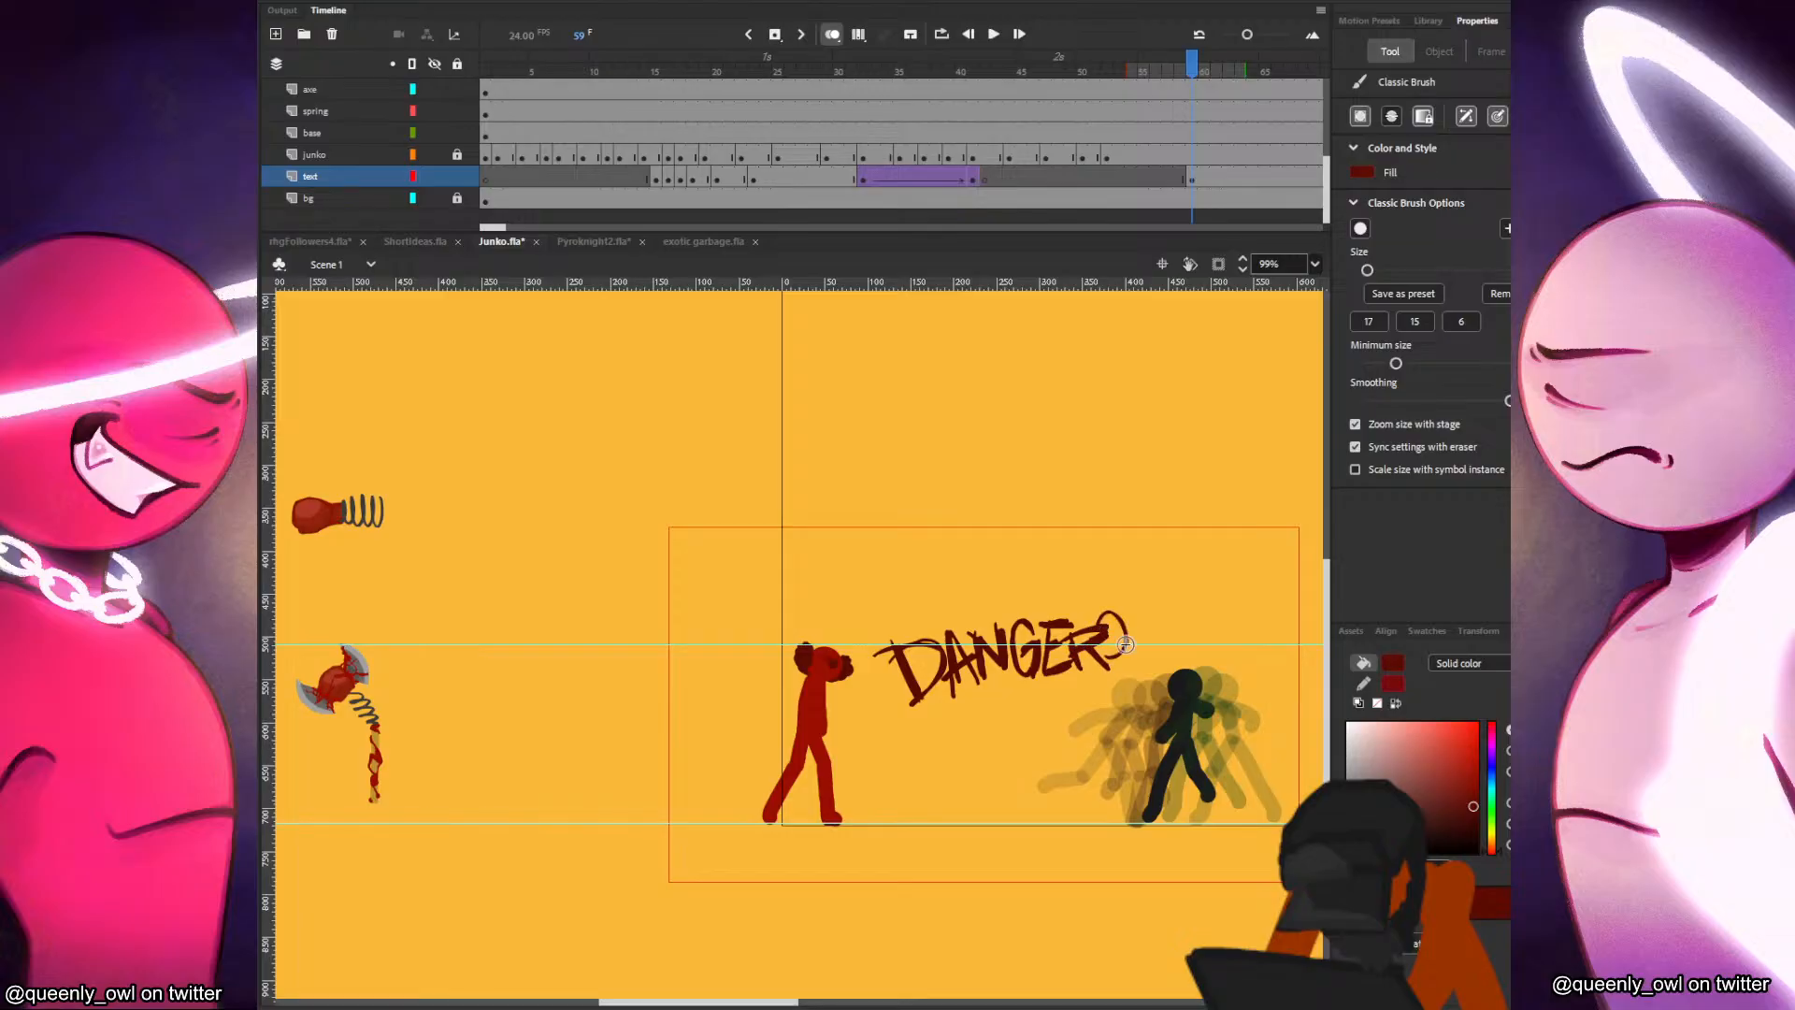
left_click_drag(1124, 617, 1132, 619)
mouse_move(1171, 613)
left_mouse_down()
mouse_move(1107, 585)
mouse_move(1127, 671)
mouse_move(1142, 625)
mouse_move(1160, 649)
mouse_move(1143, 663)
mouse_move(1152, 617)
mouse_move(1110, 682)
mouse_move(1020, 683)
left_mouse_up()
key("ctrl+z")
key("ctrl+z")
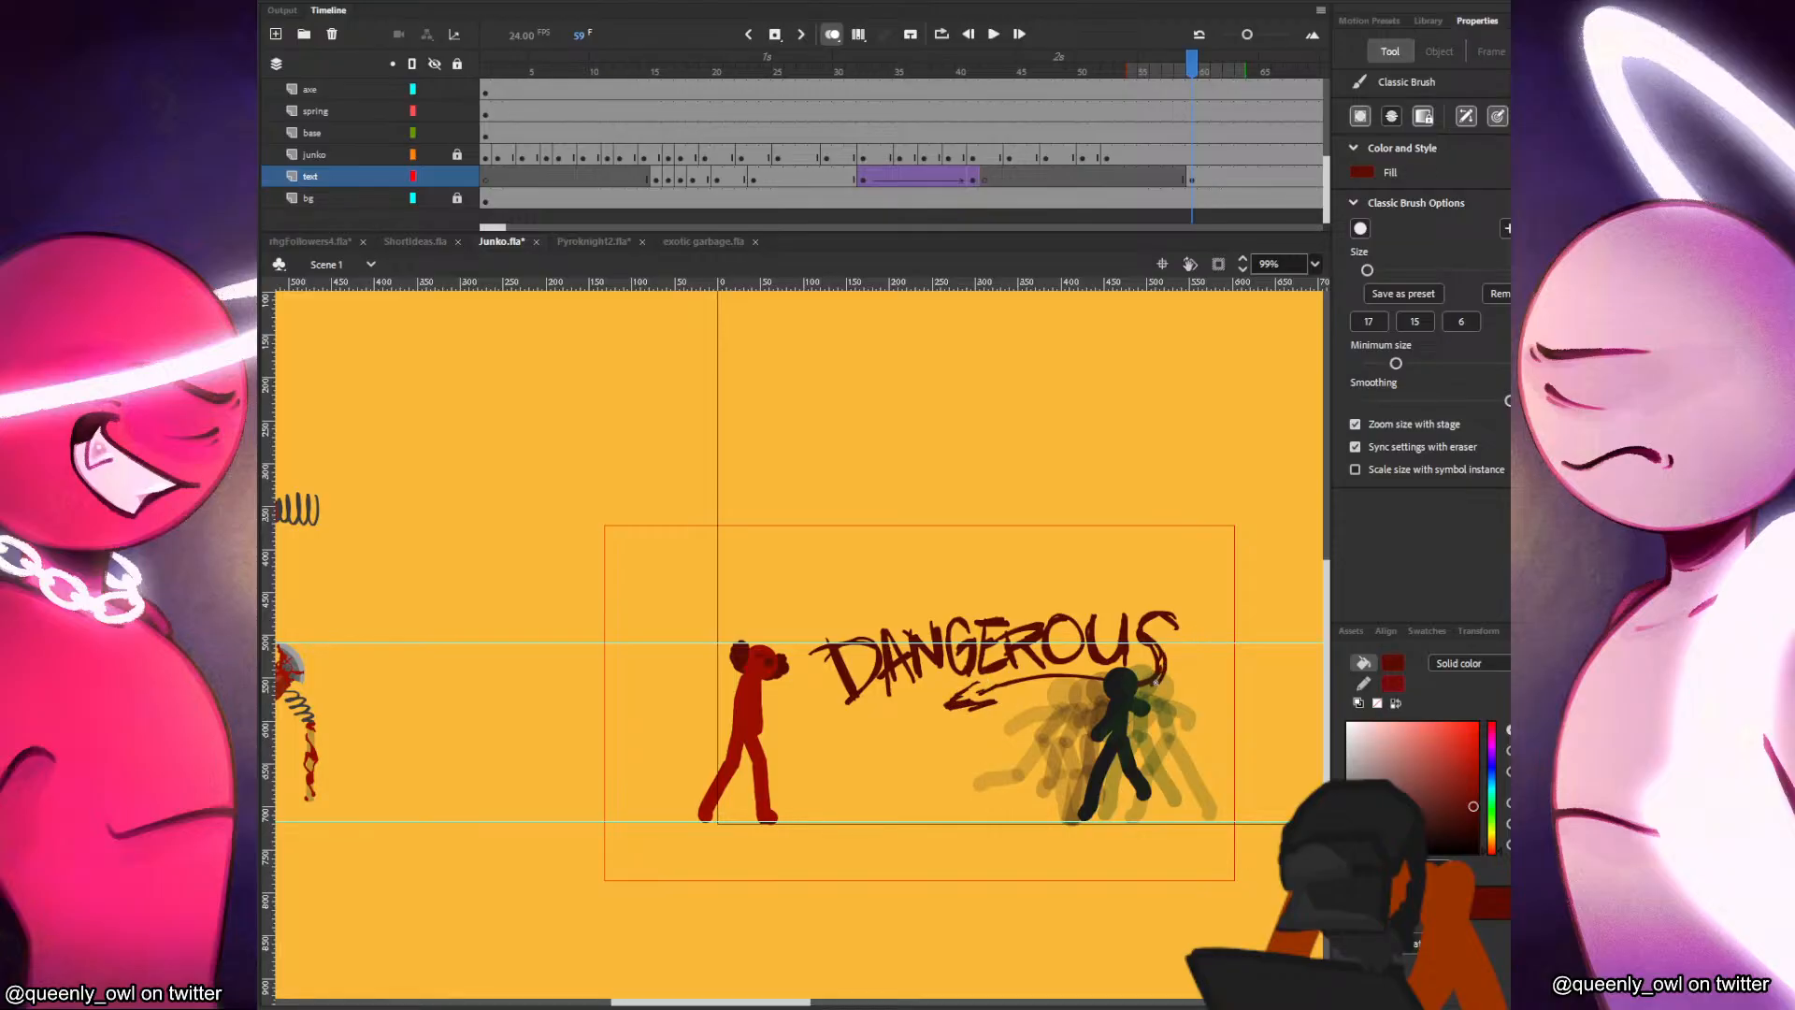
Rotate the DANGEROUS lettering clockwise and shrink it to about 312 × 114 between the two fighters.
left_click(1180, 174)
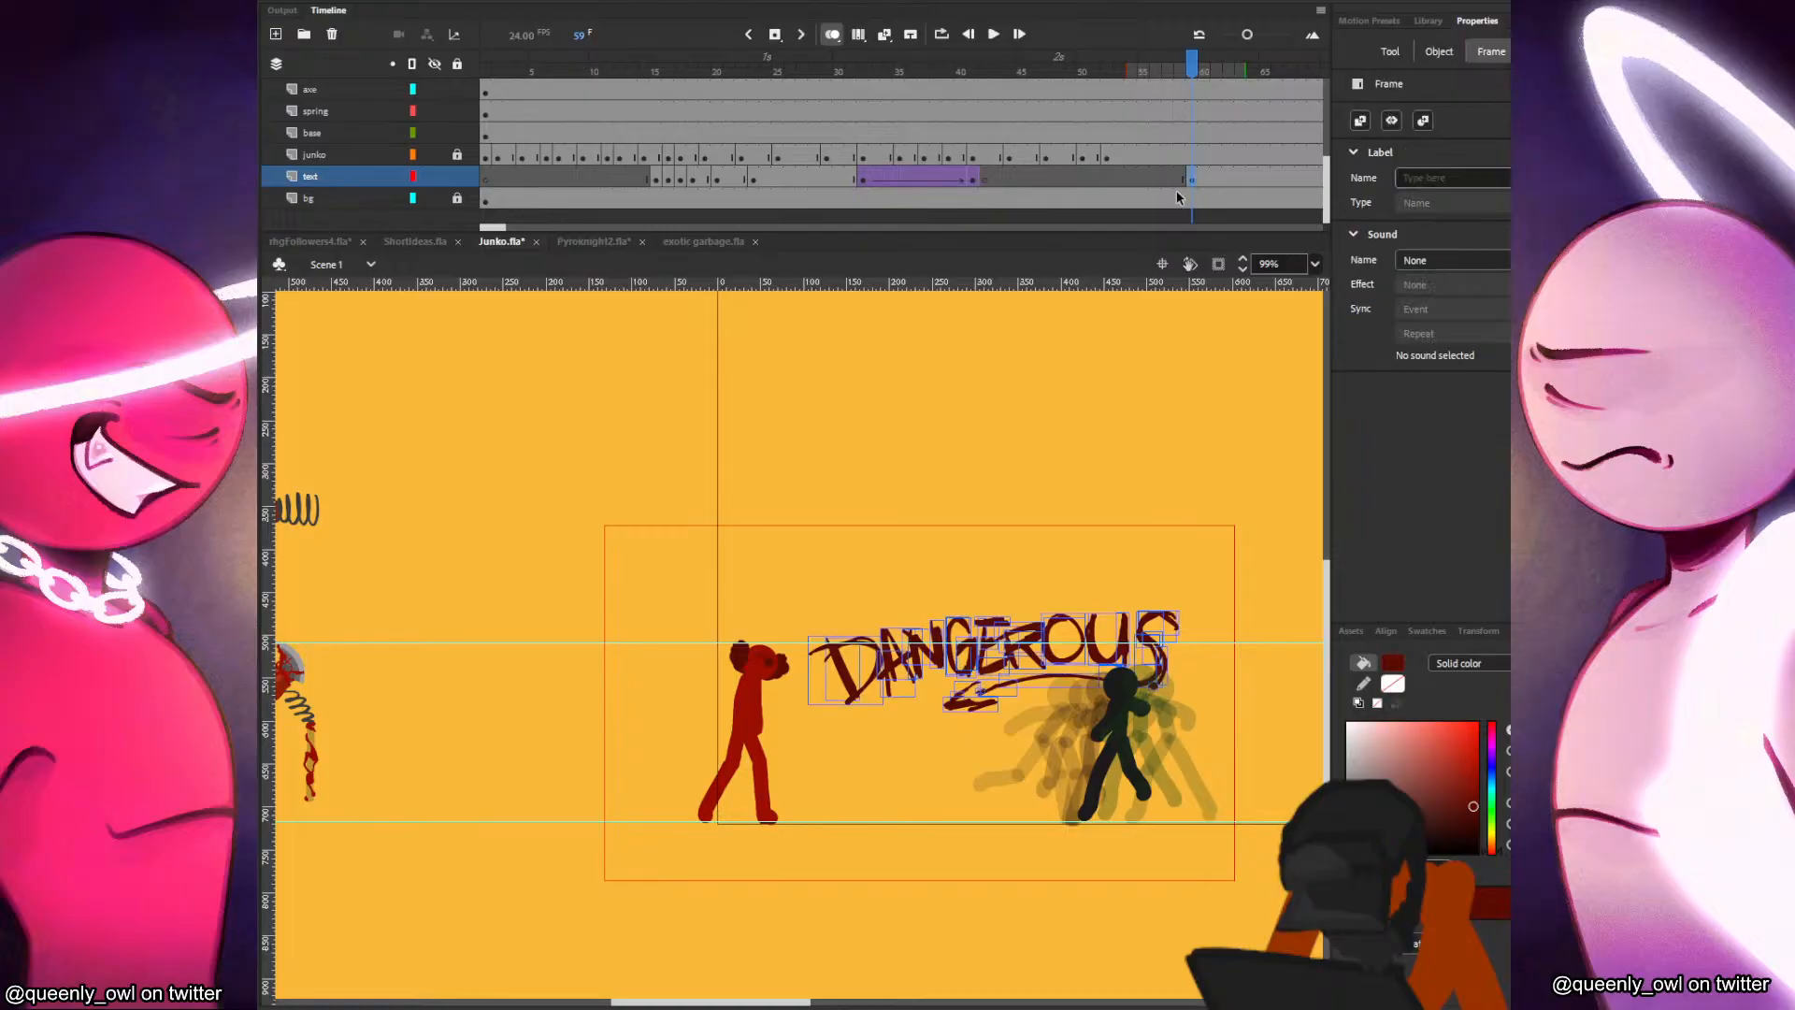
key("q")
left_click_drag(1181, 609, 1103, 629)
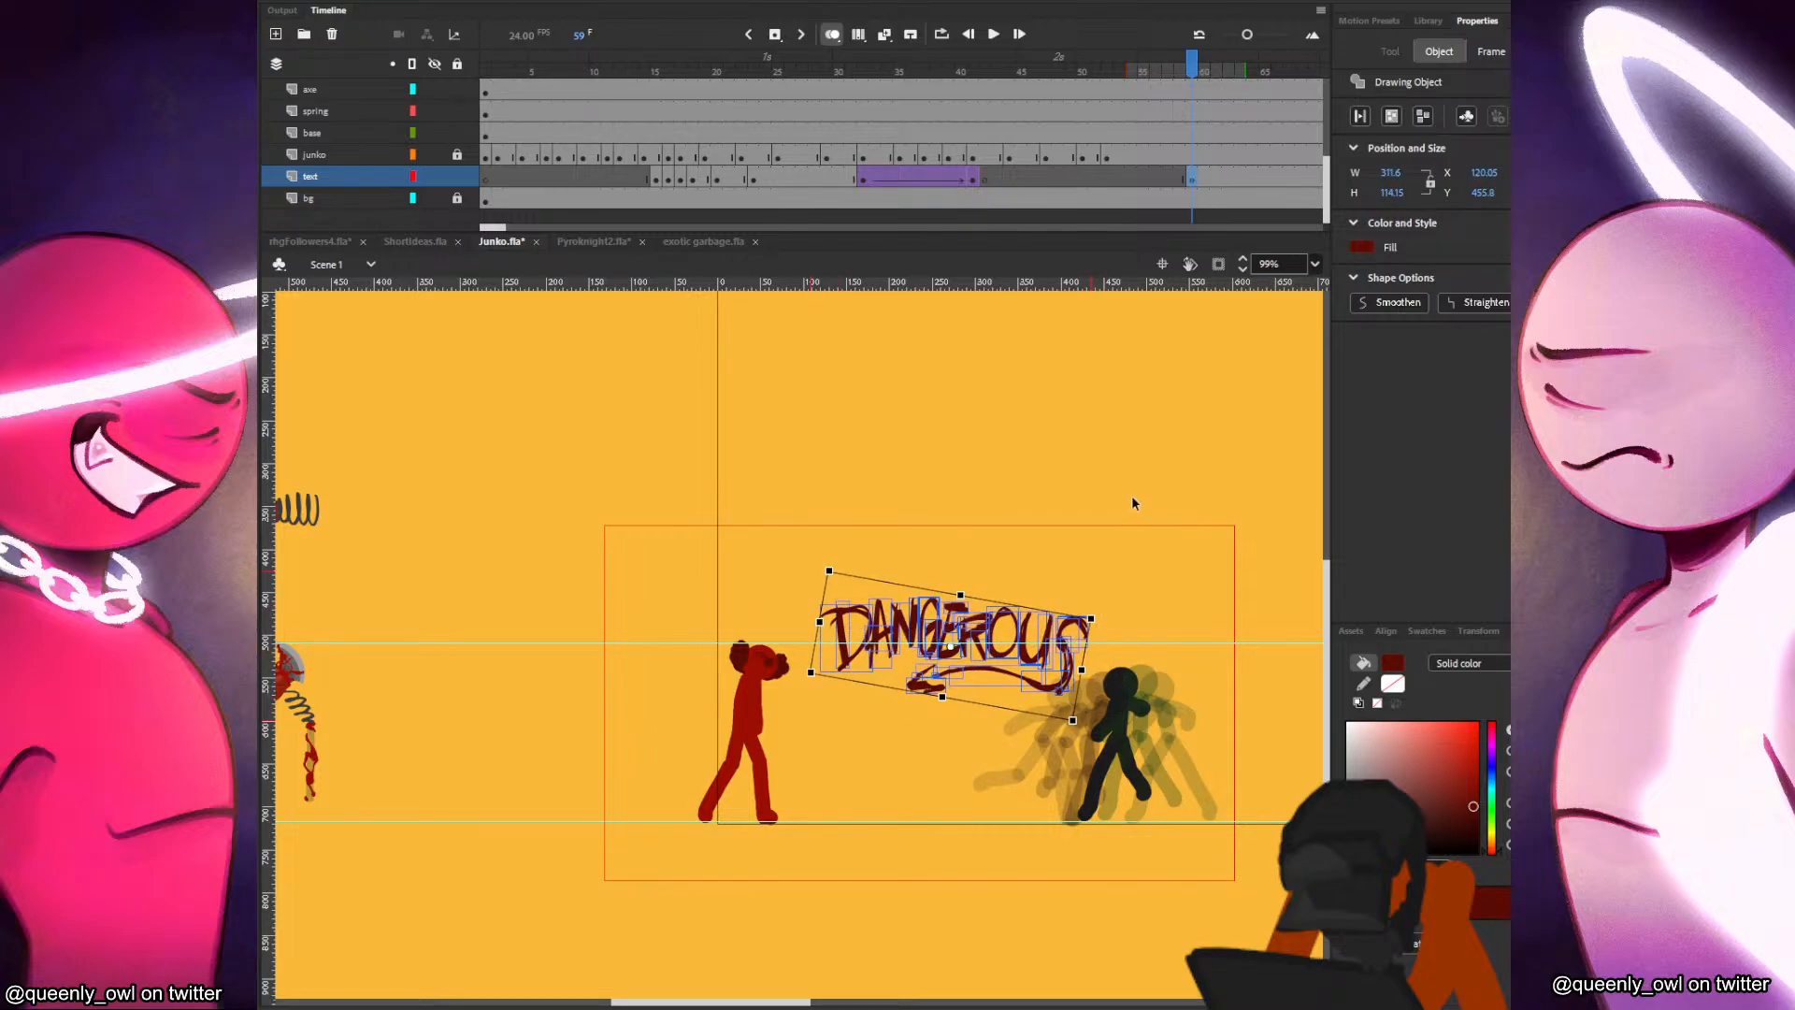
left_click(1157, 634)
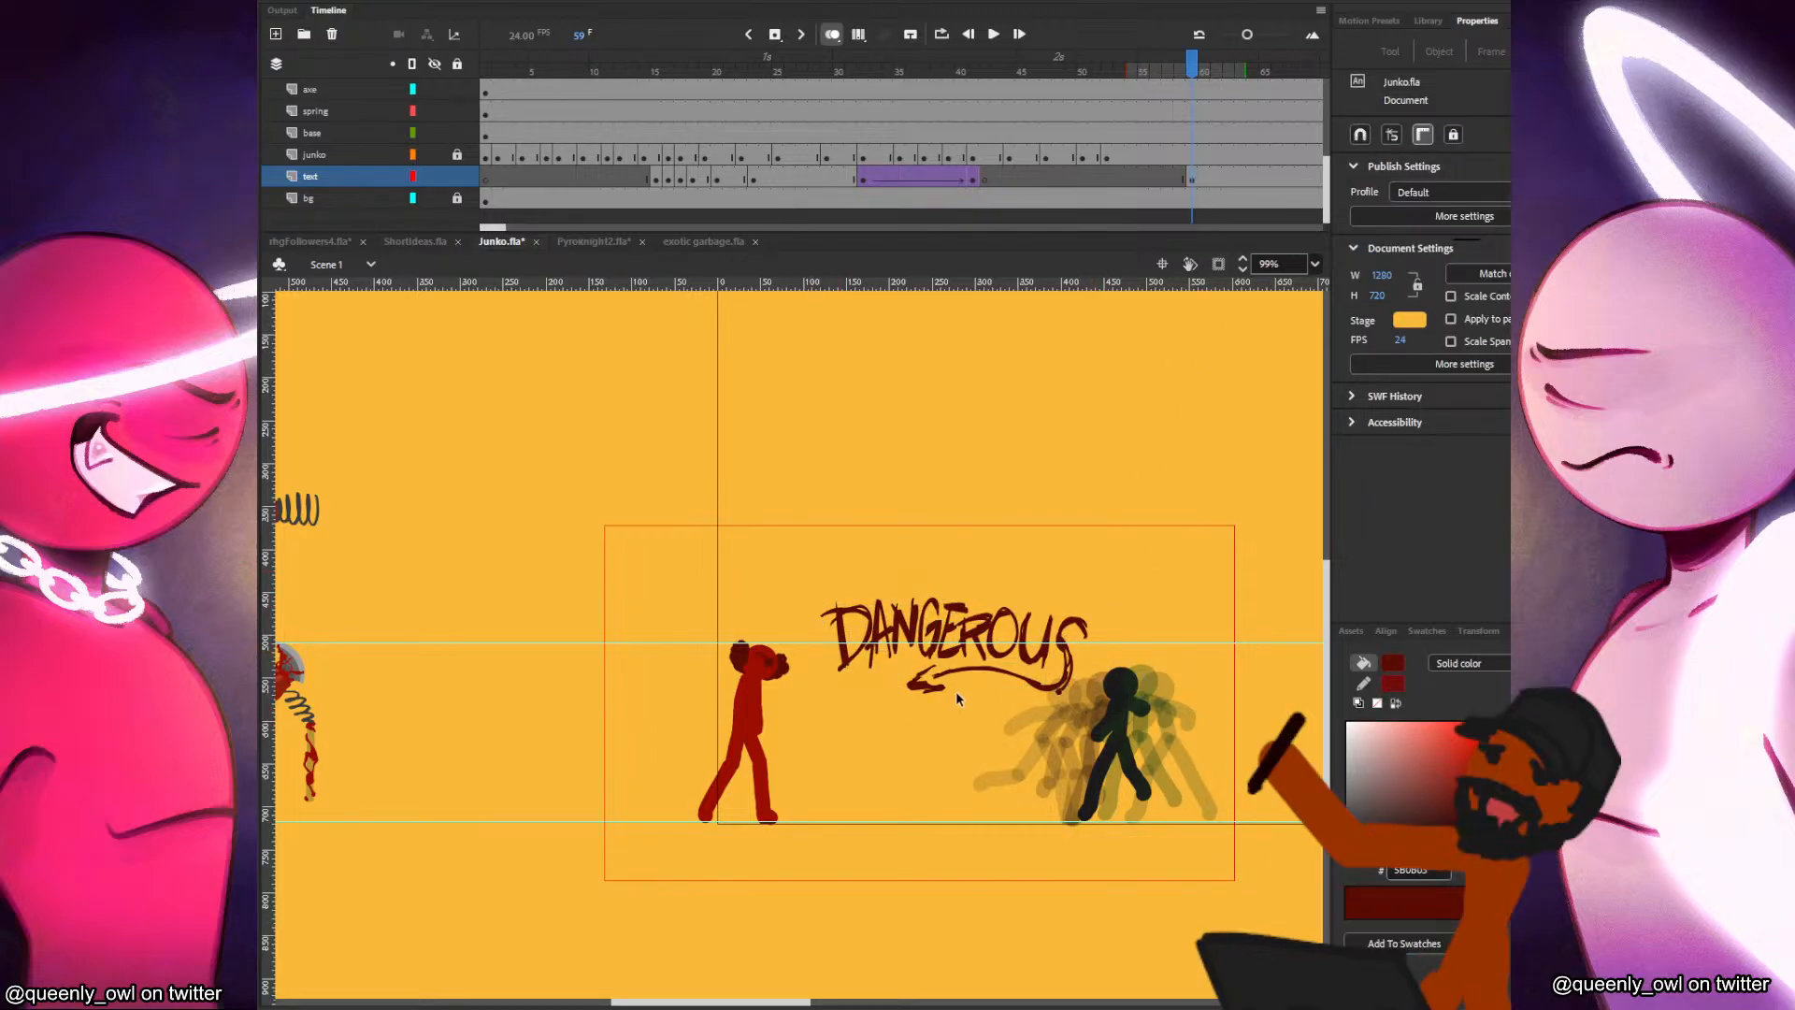
Convert the DANGEROUS lettering to a movie clip, add a smoothed variation as a keyframe at its frame 3, and return to Scene 1.
left_click(1193, 178)
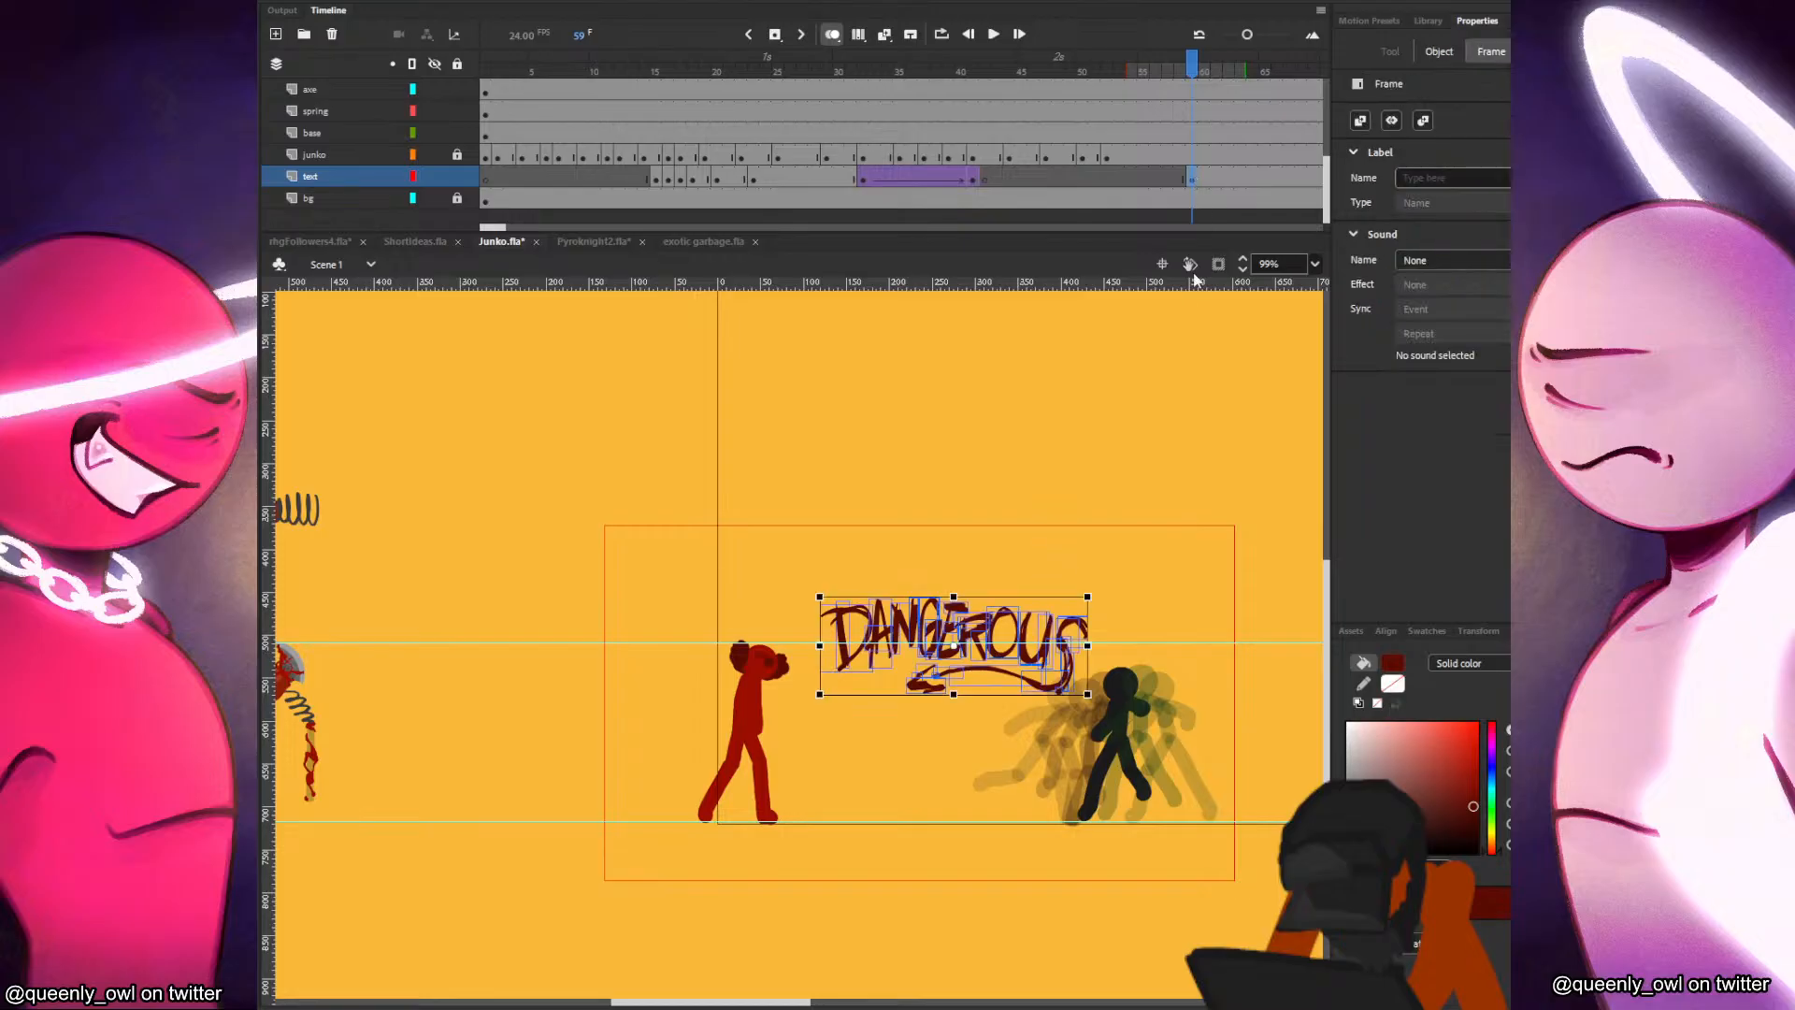
key("ctrl+e")
left_click(511, 90)
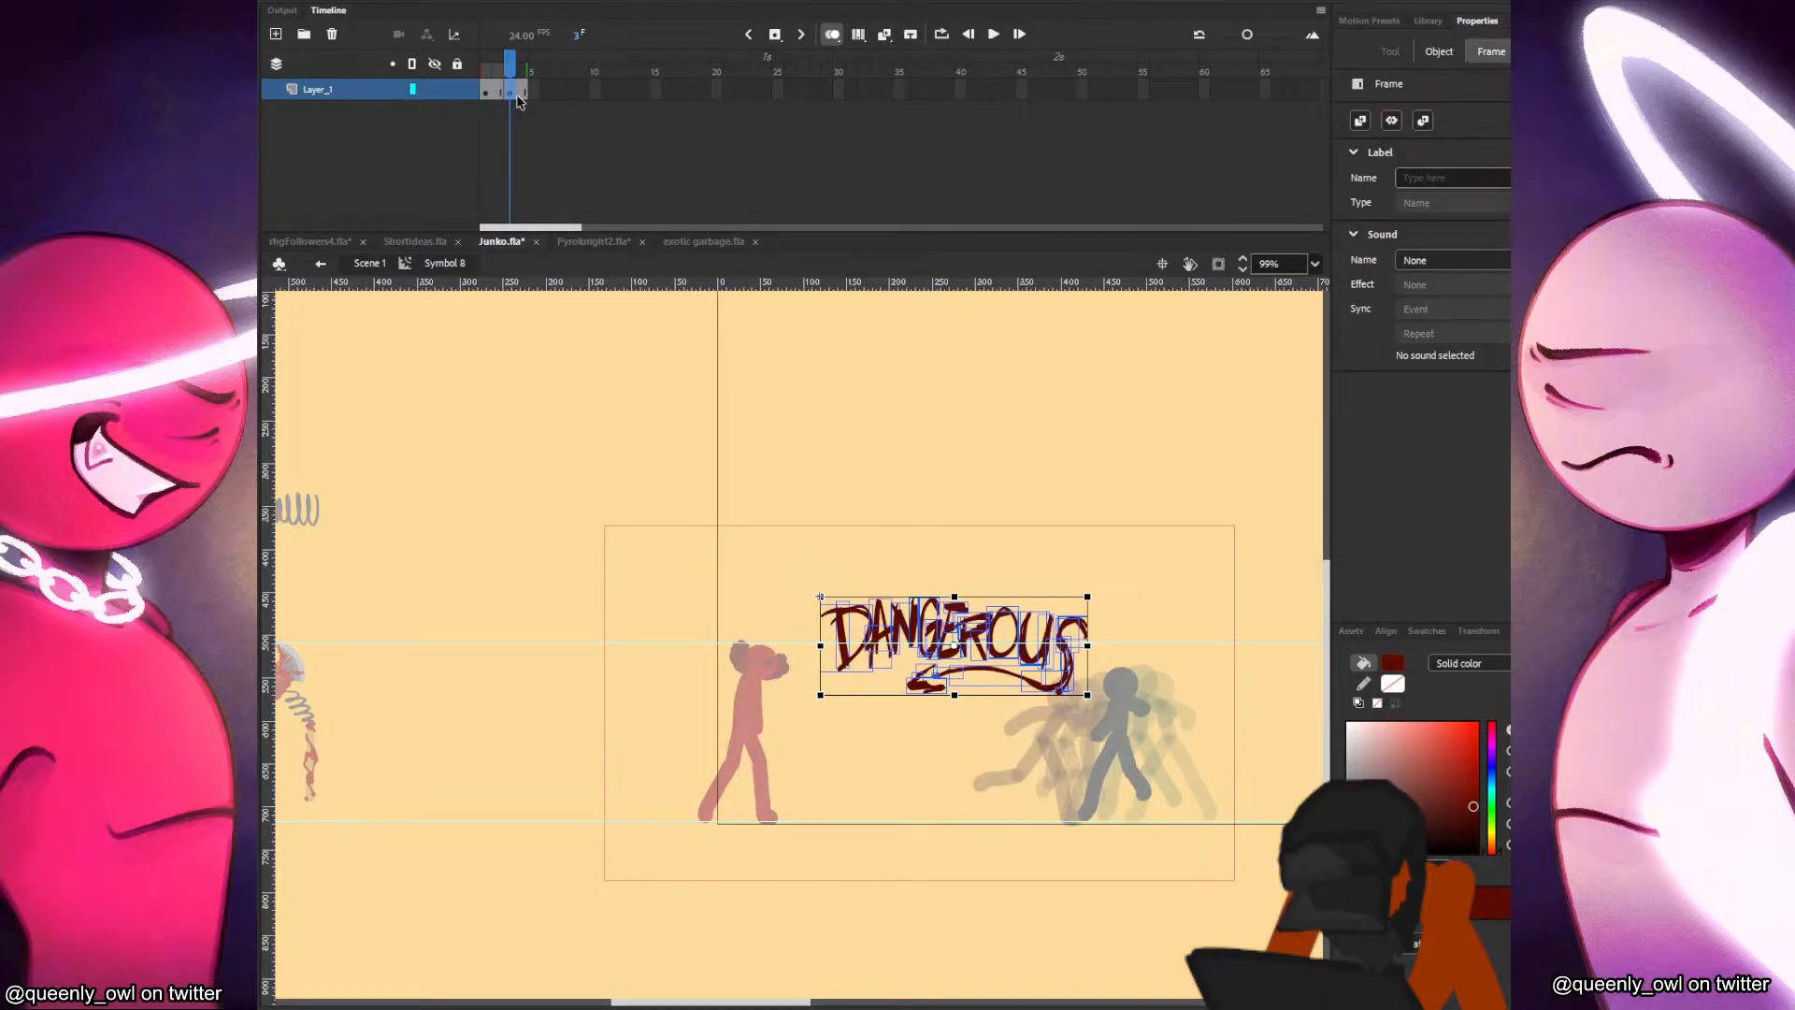
key("v")
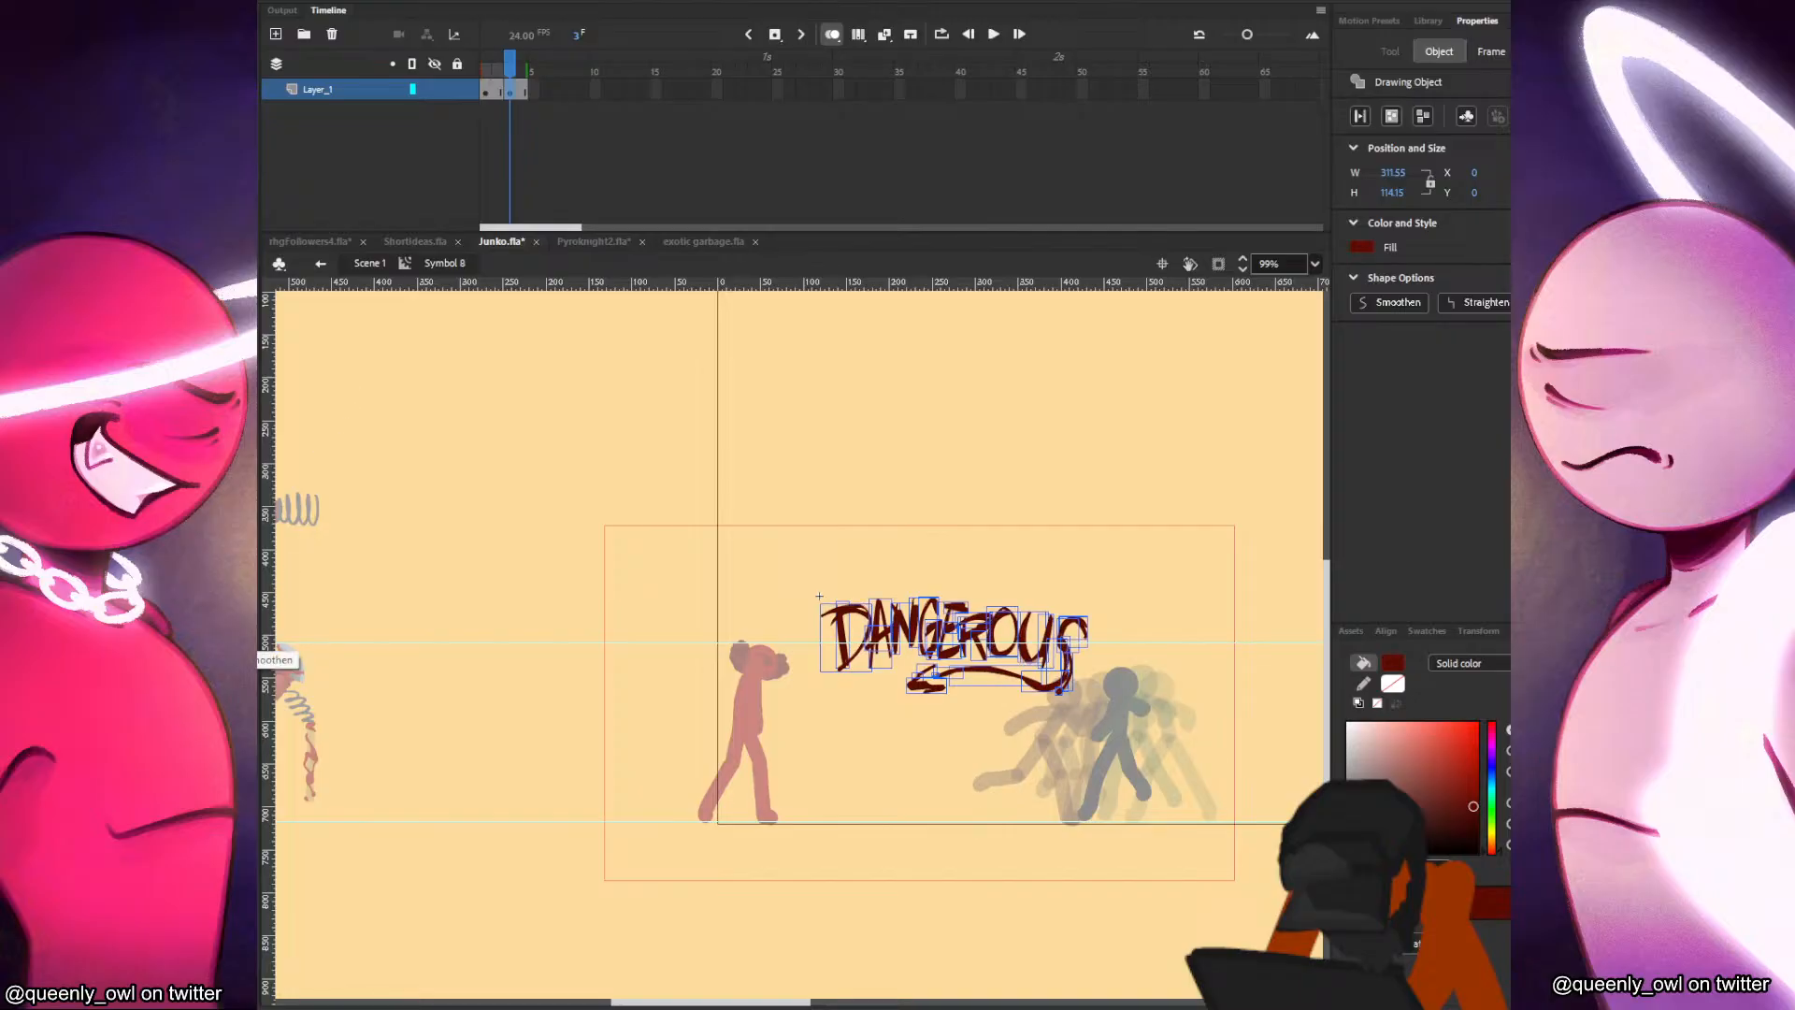
left_click(372, 266)
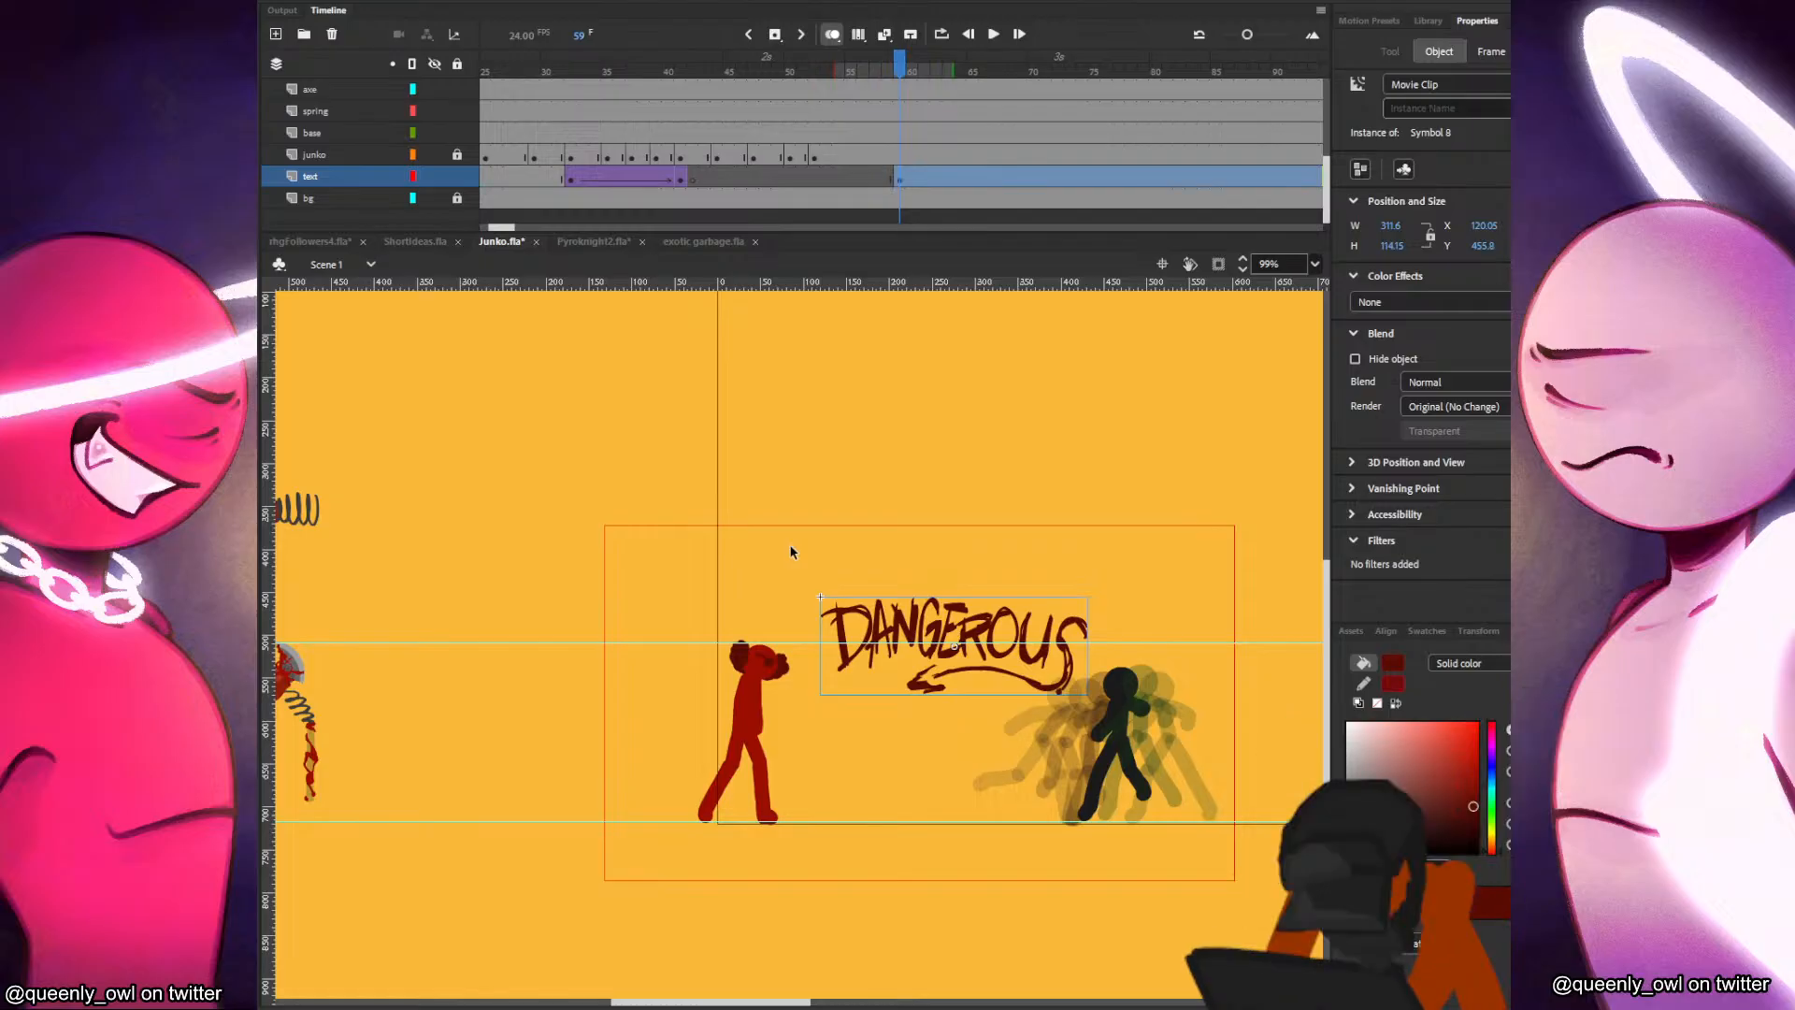
At frame 59, squash the DANGEROUS lettering horizontally and stretch it vertically to about 202 × 134.
left_click(891, 182)
left_click(901, 176)
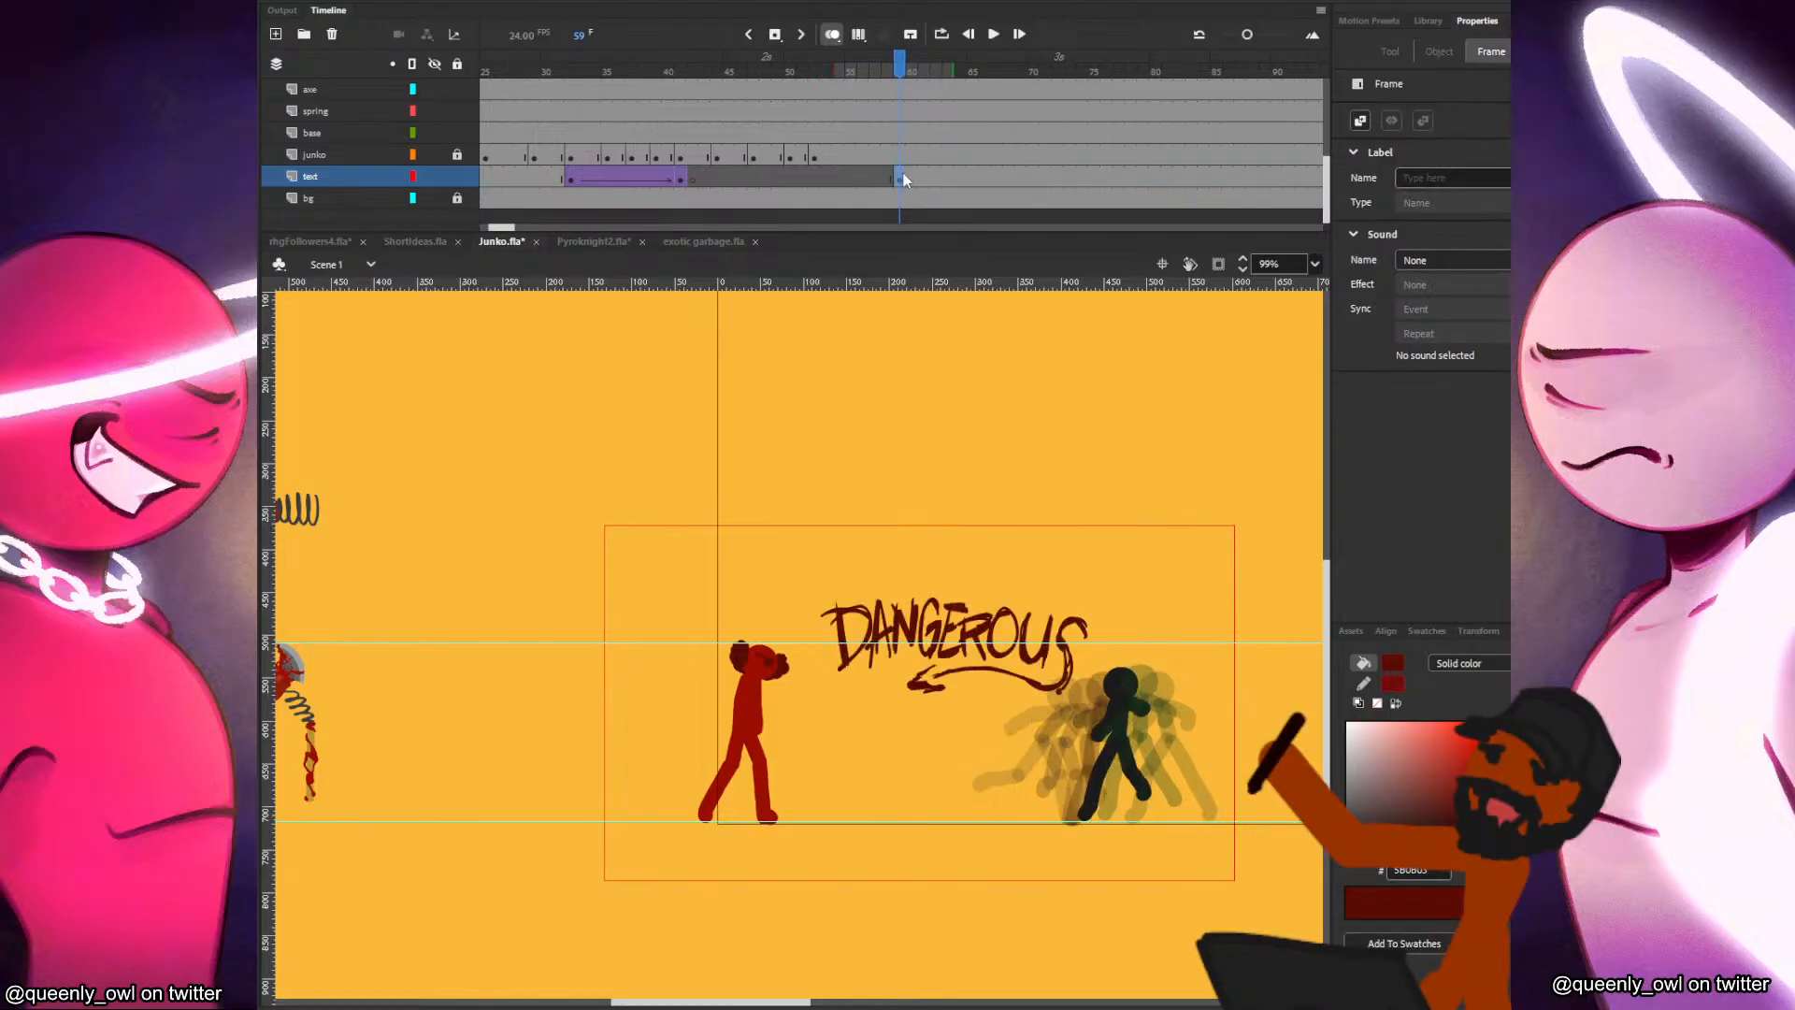
key("q")
mouse_move(1089, 598)
left_mouse_down()
mouse_move(1041, 586)
mouse_move(1088, 599)
left_mouse_up()
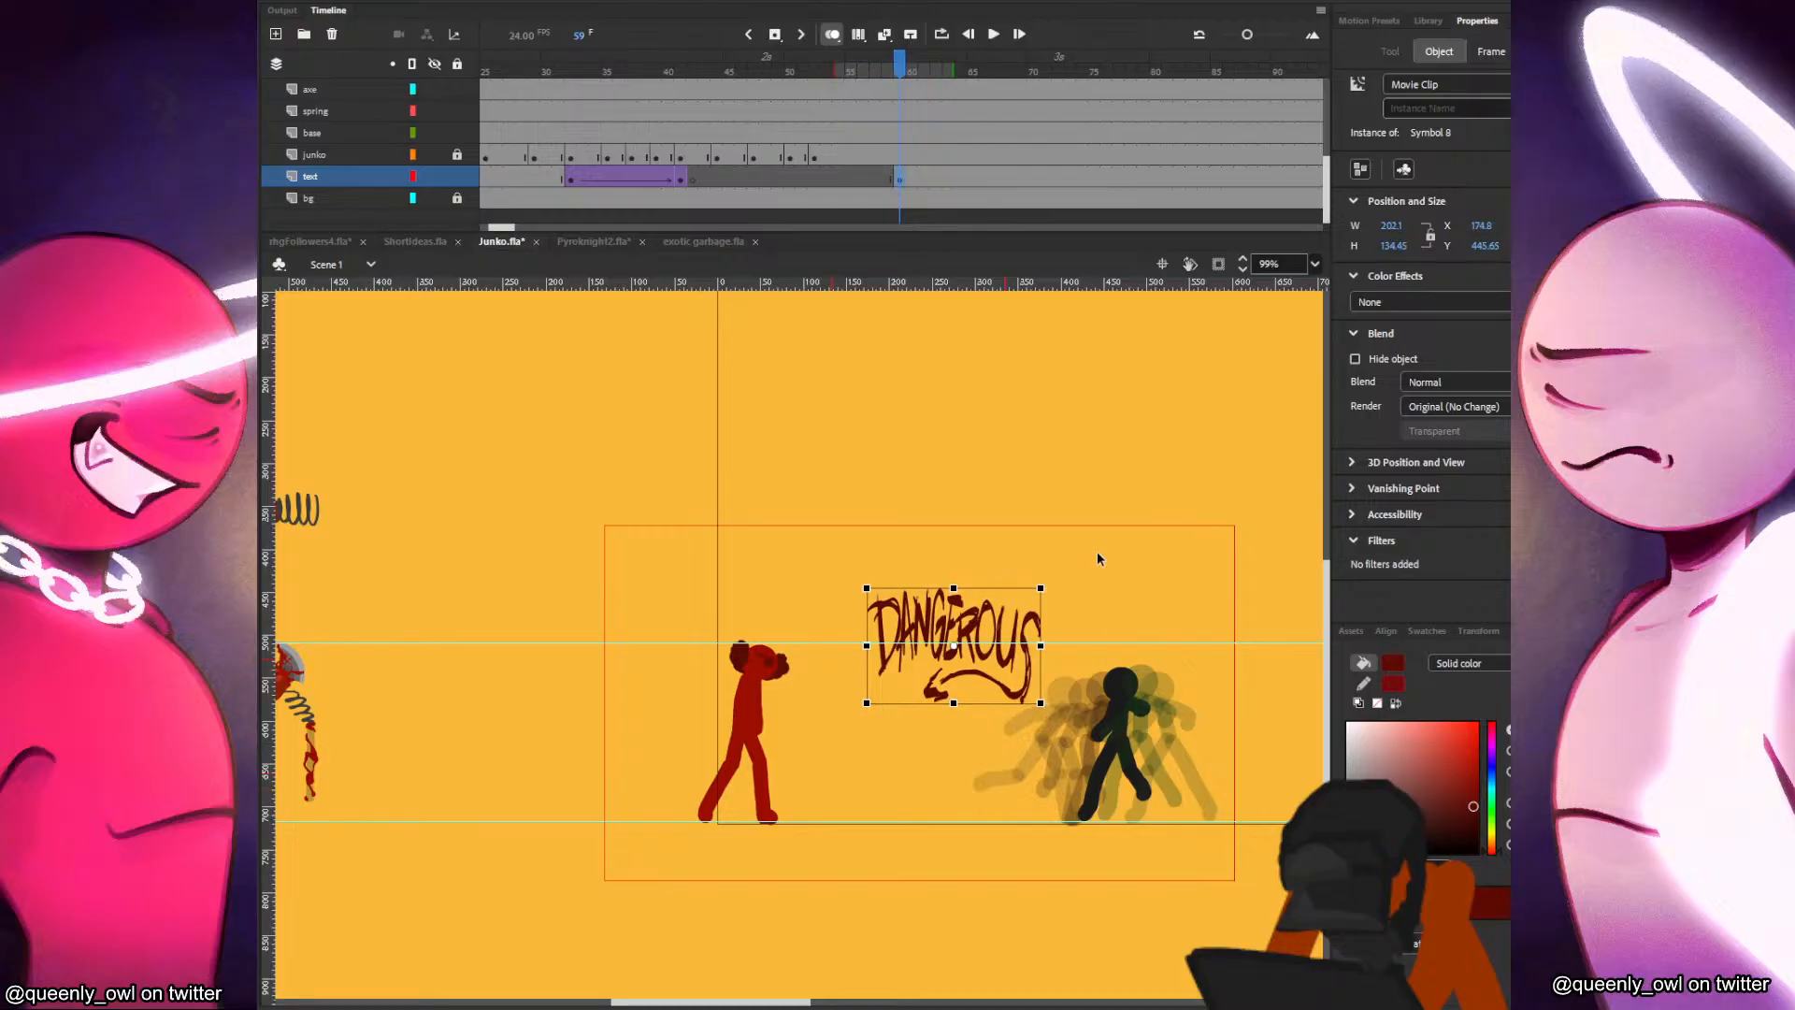
Add a Blur filter to the frame 59 lettering with Blur X 12 and Blur Y 0.
left_click(1538, 541)
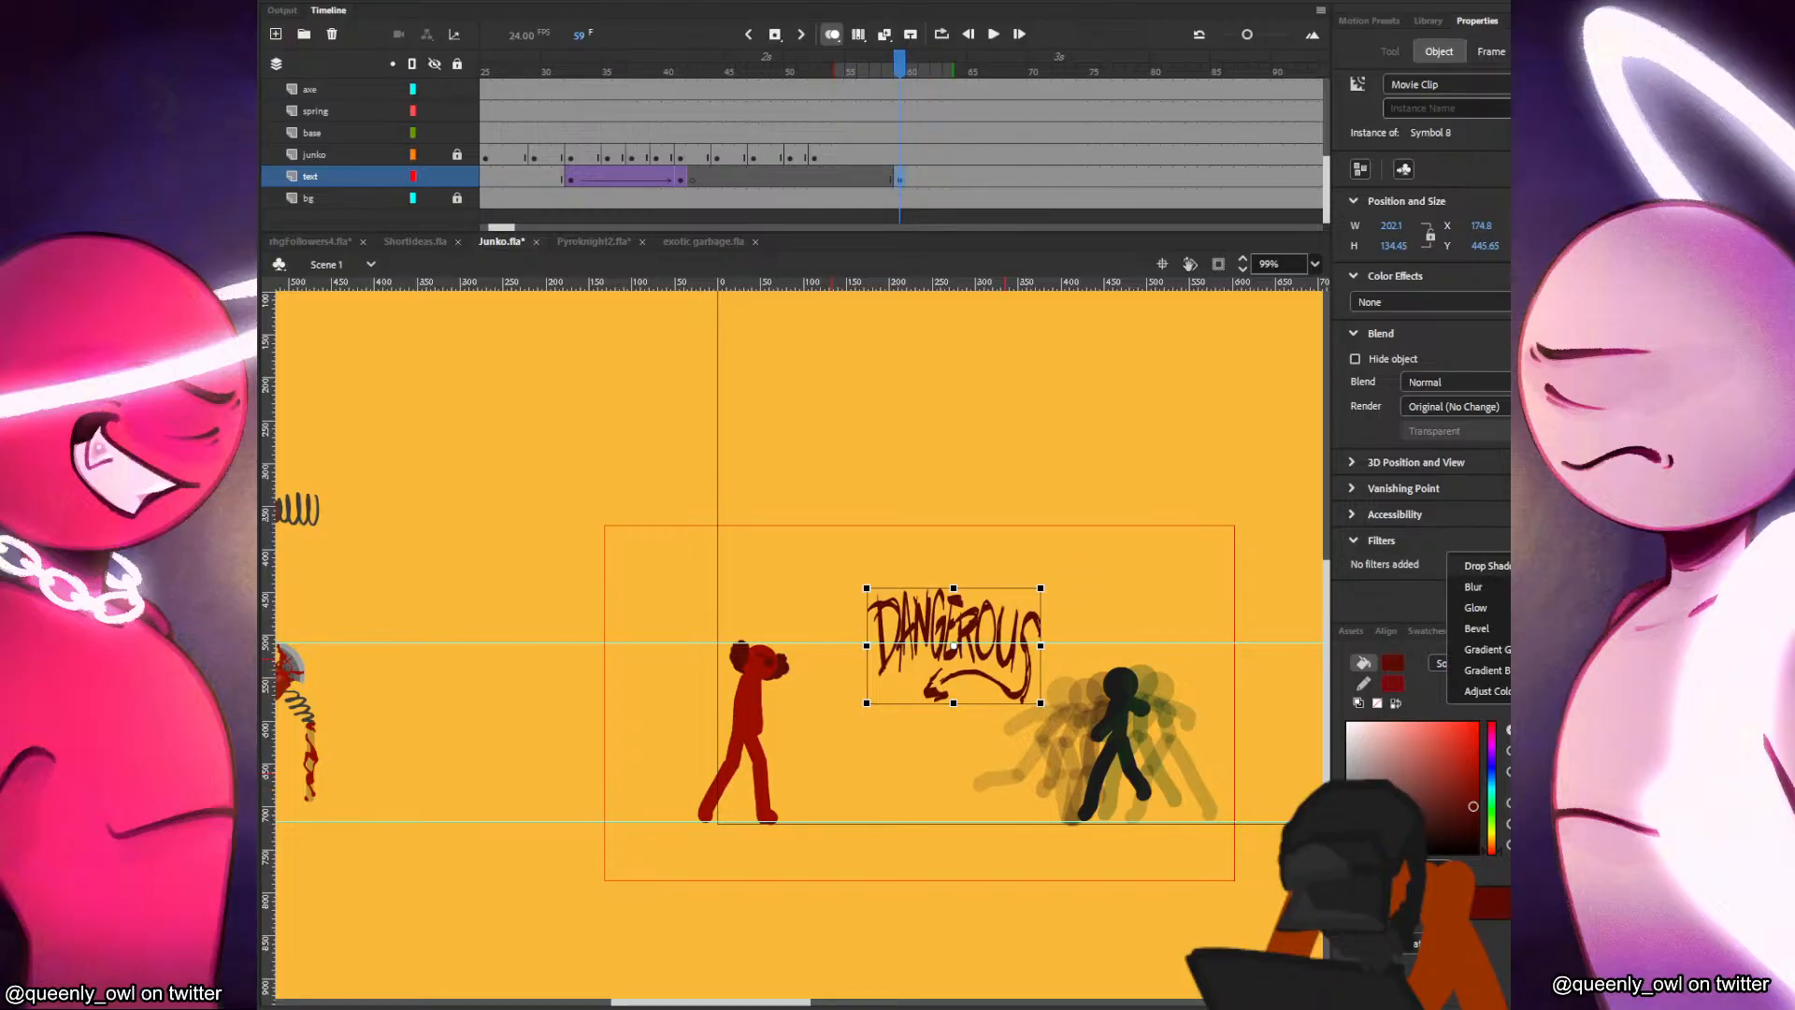
left_click(1473, 587)
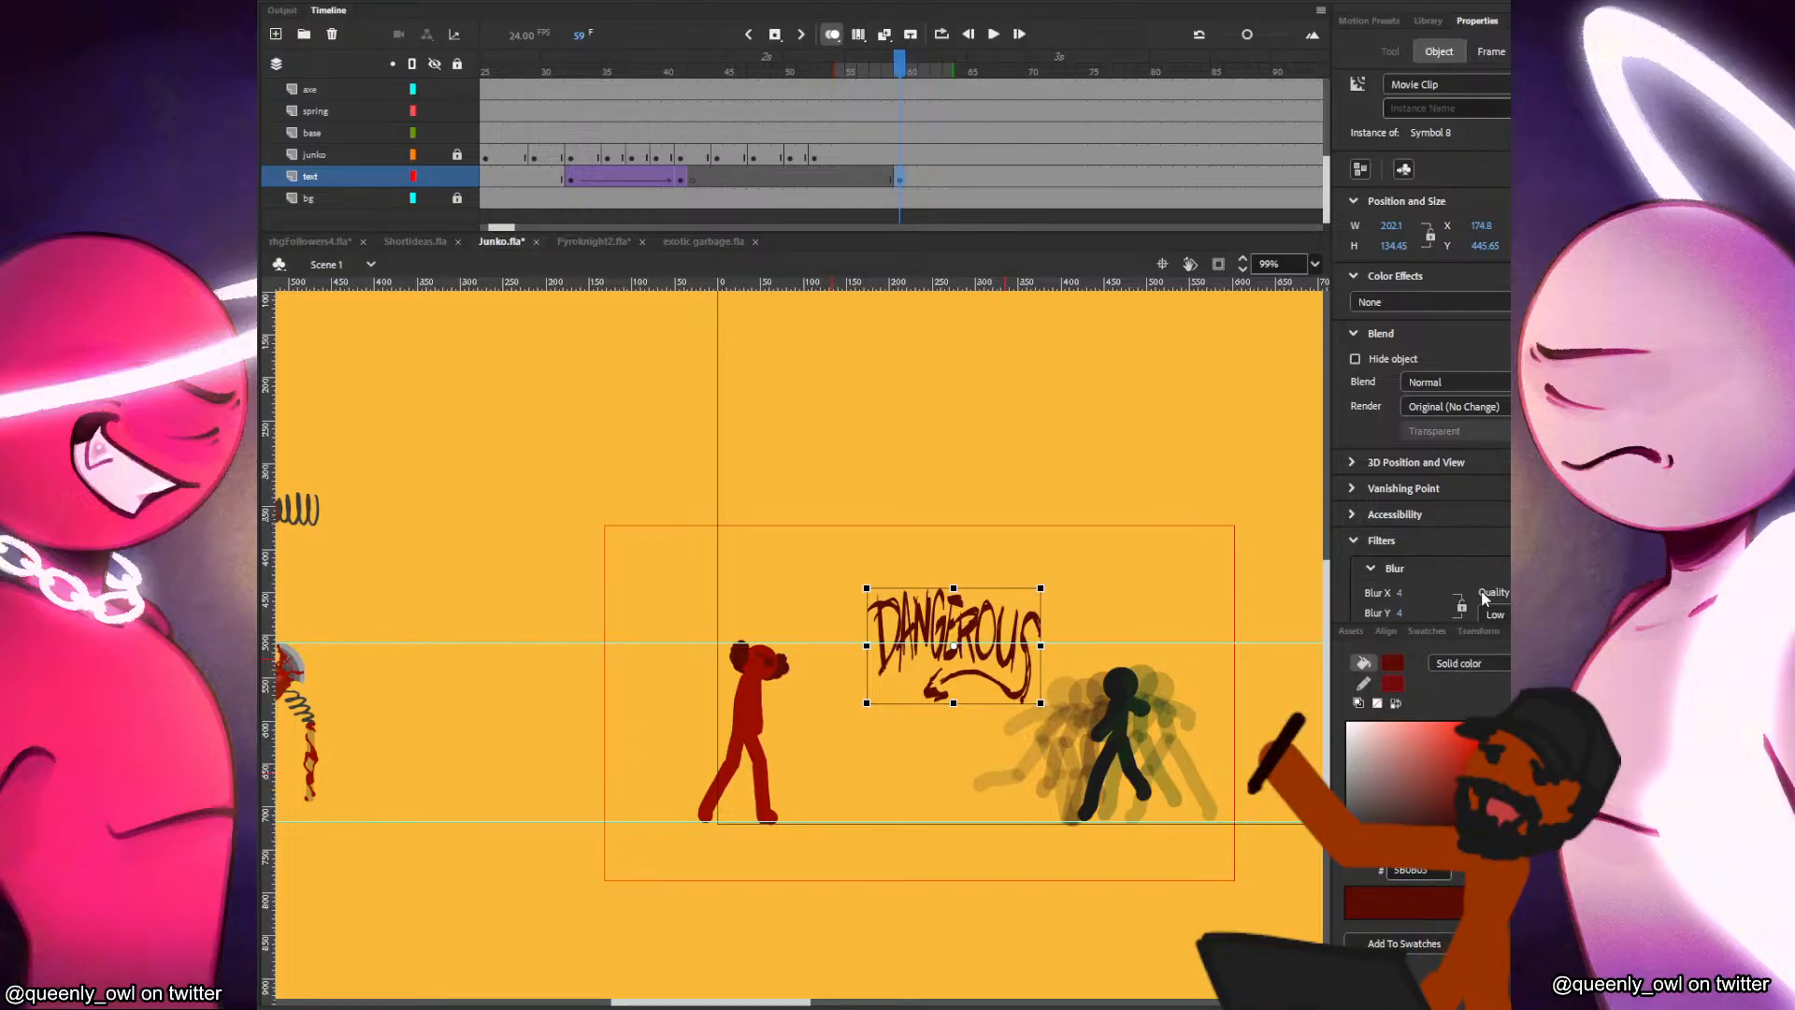
left_click_drag(1400, 591, 1303, 537)
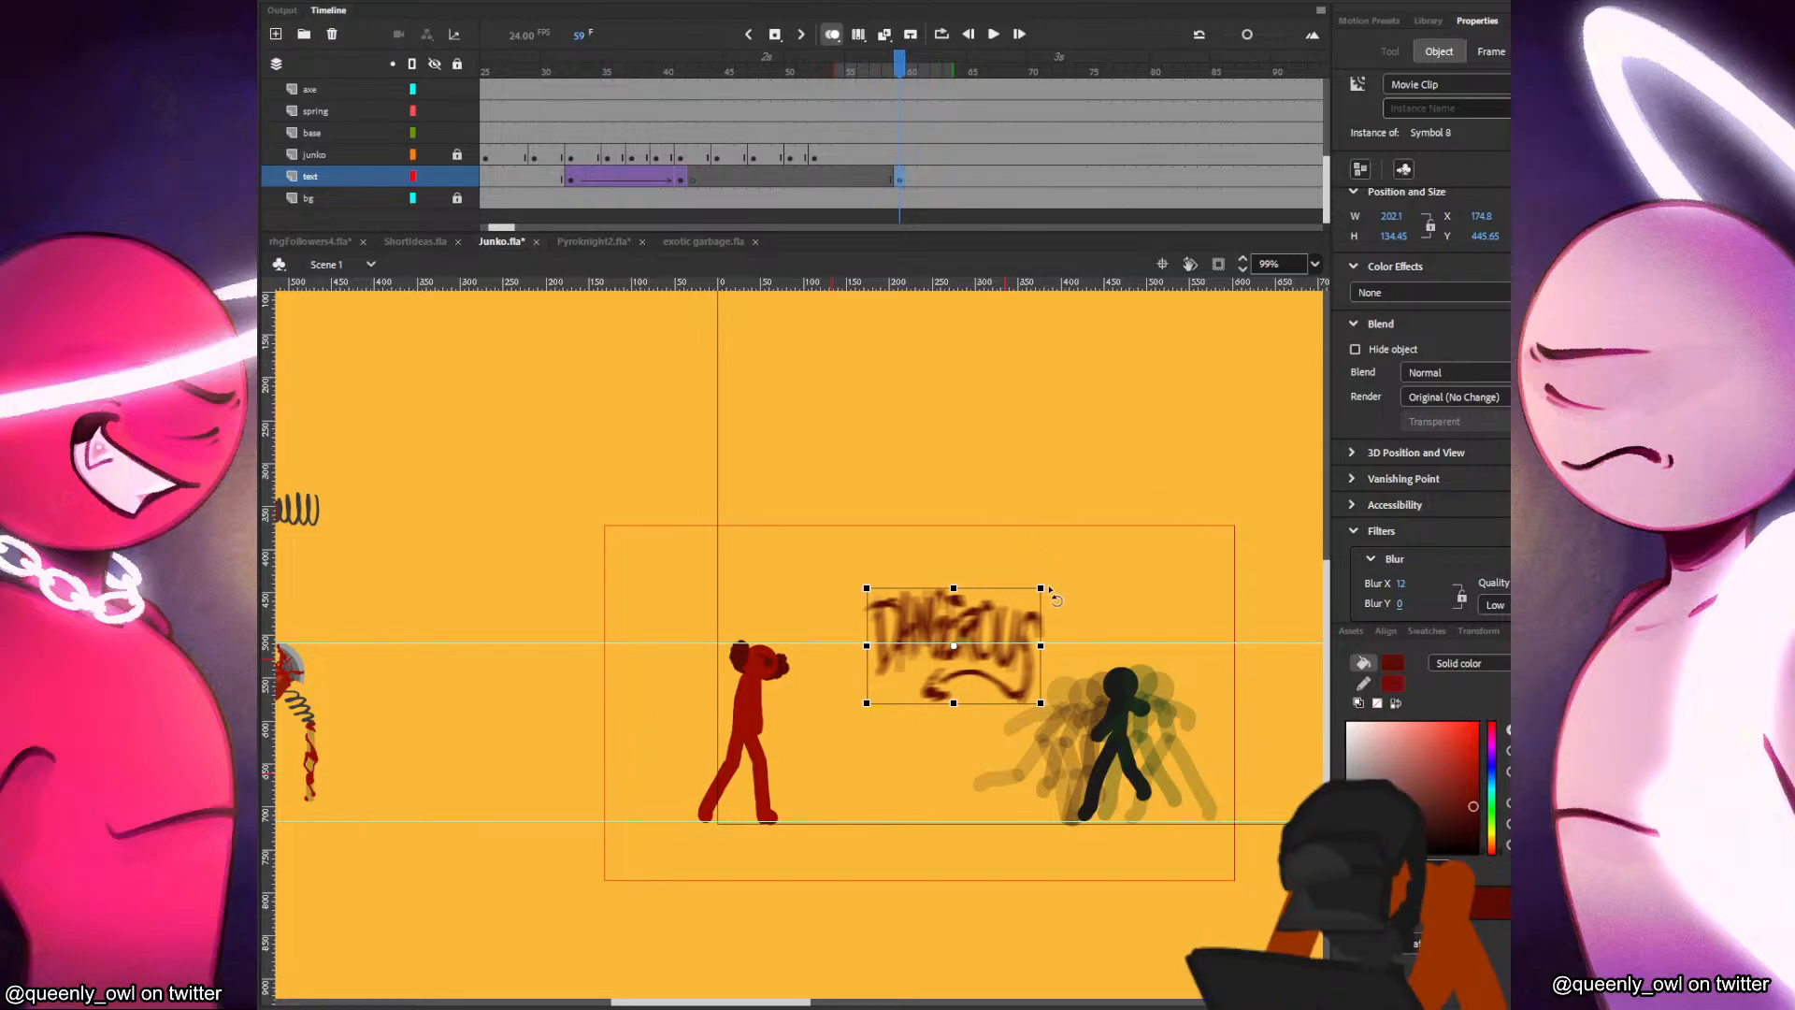
Add a keyframe at frame 60, tilt and stretch the lettering to about 362 × 103, and set Blur X to 18.
key("F6")
left_click_drag(1042, 588, 1121, 619)
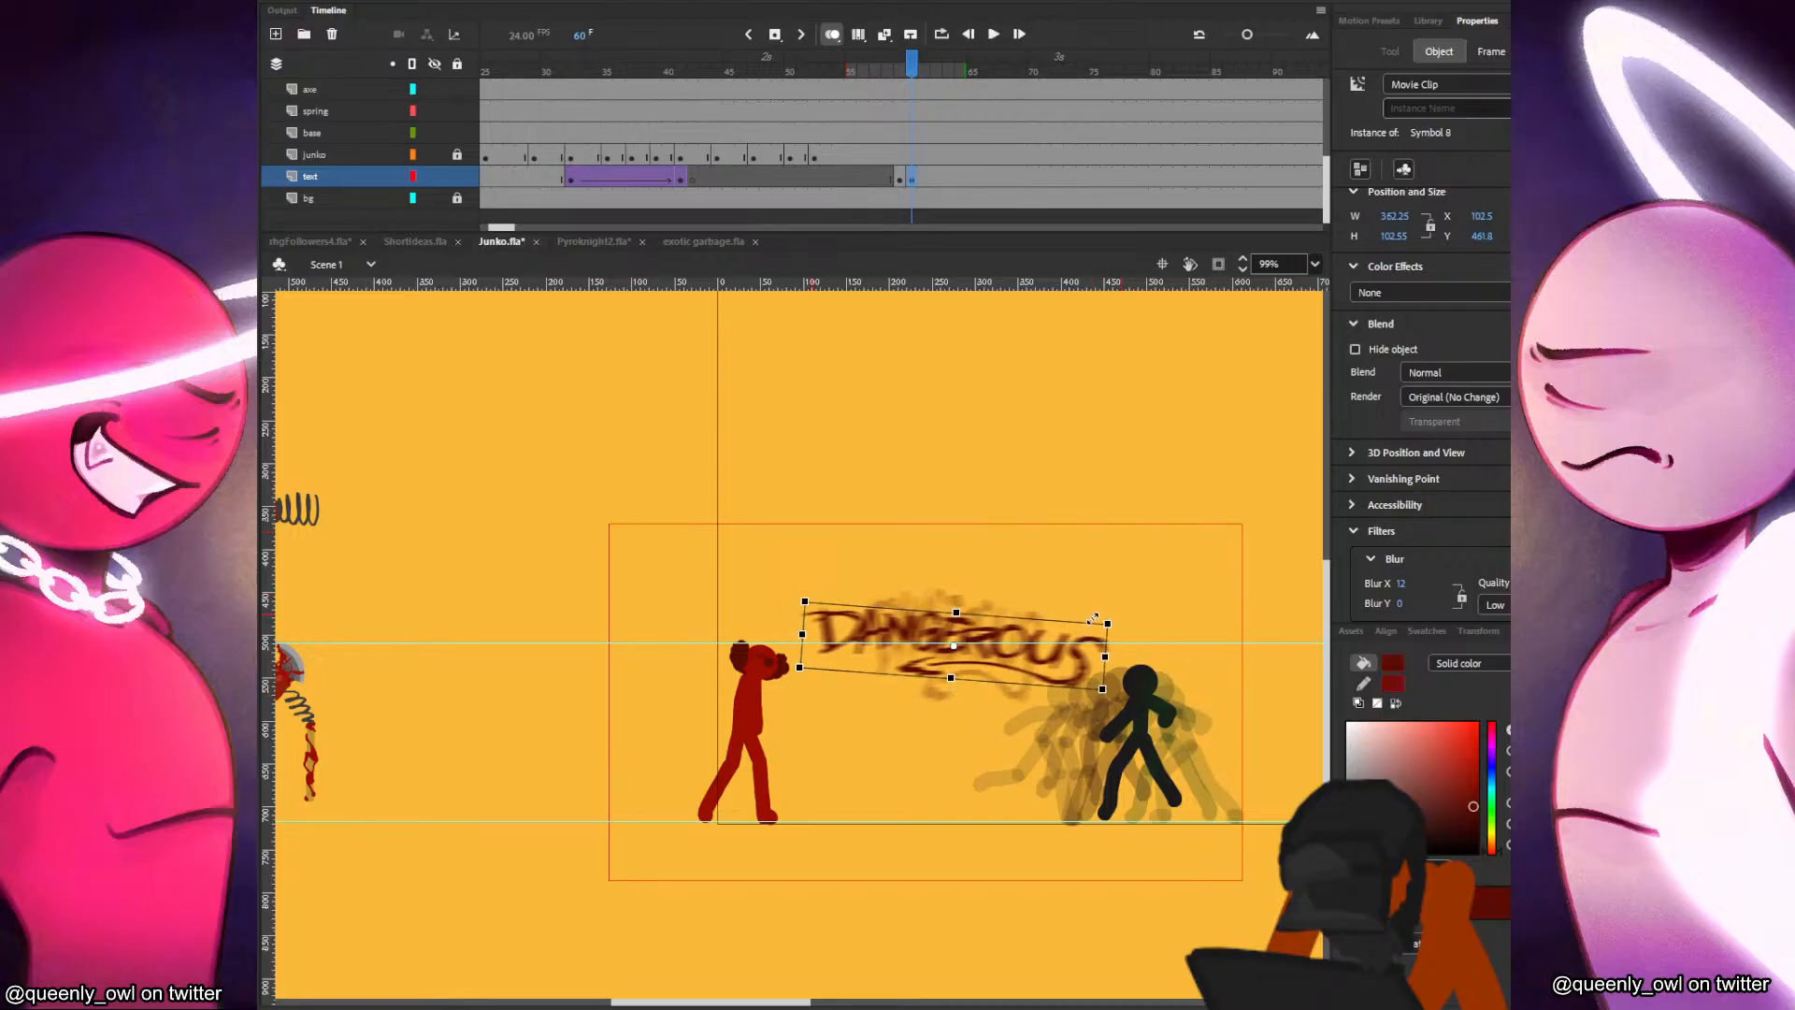
left_click(1122, 616)
left_click(1089, 665)
left_click_drag(1400, 593, 1403, 593)
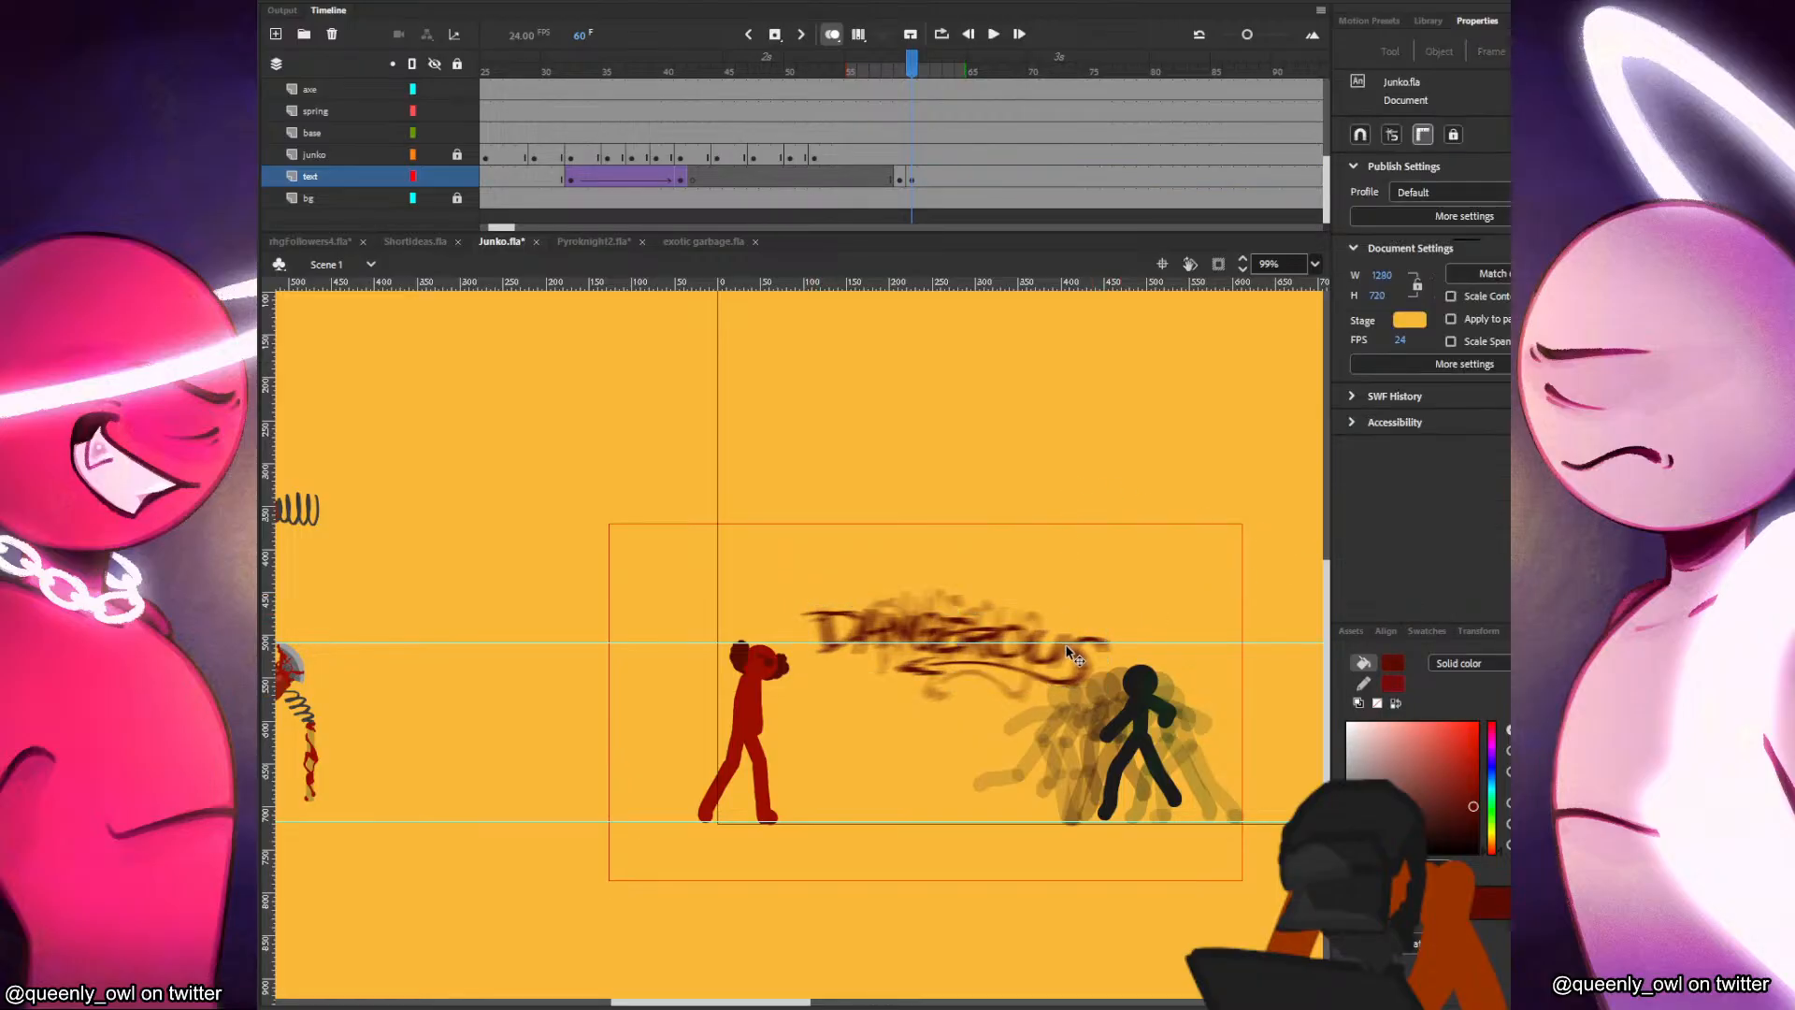
left_click(1113, 652)
Add a keyframe at frame 61, squash the lettering to about 293 × 177, and remove its blur.
key("F6")
left_click(1101, 652)
mouse_move(1107, 624)
left_mouse_down()
mouse_move(1080, 596)
mouse_move(1099, 603)
left_mouse_up()
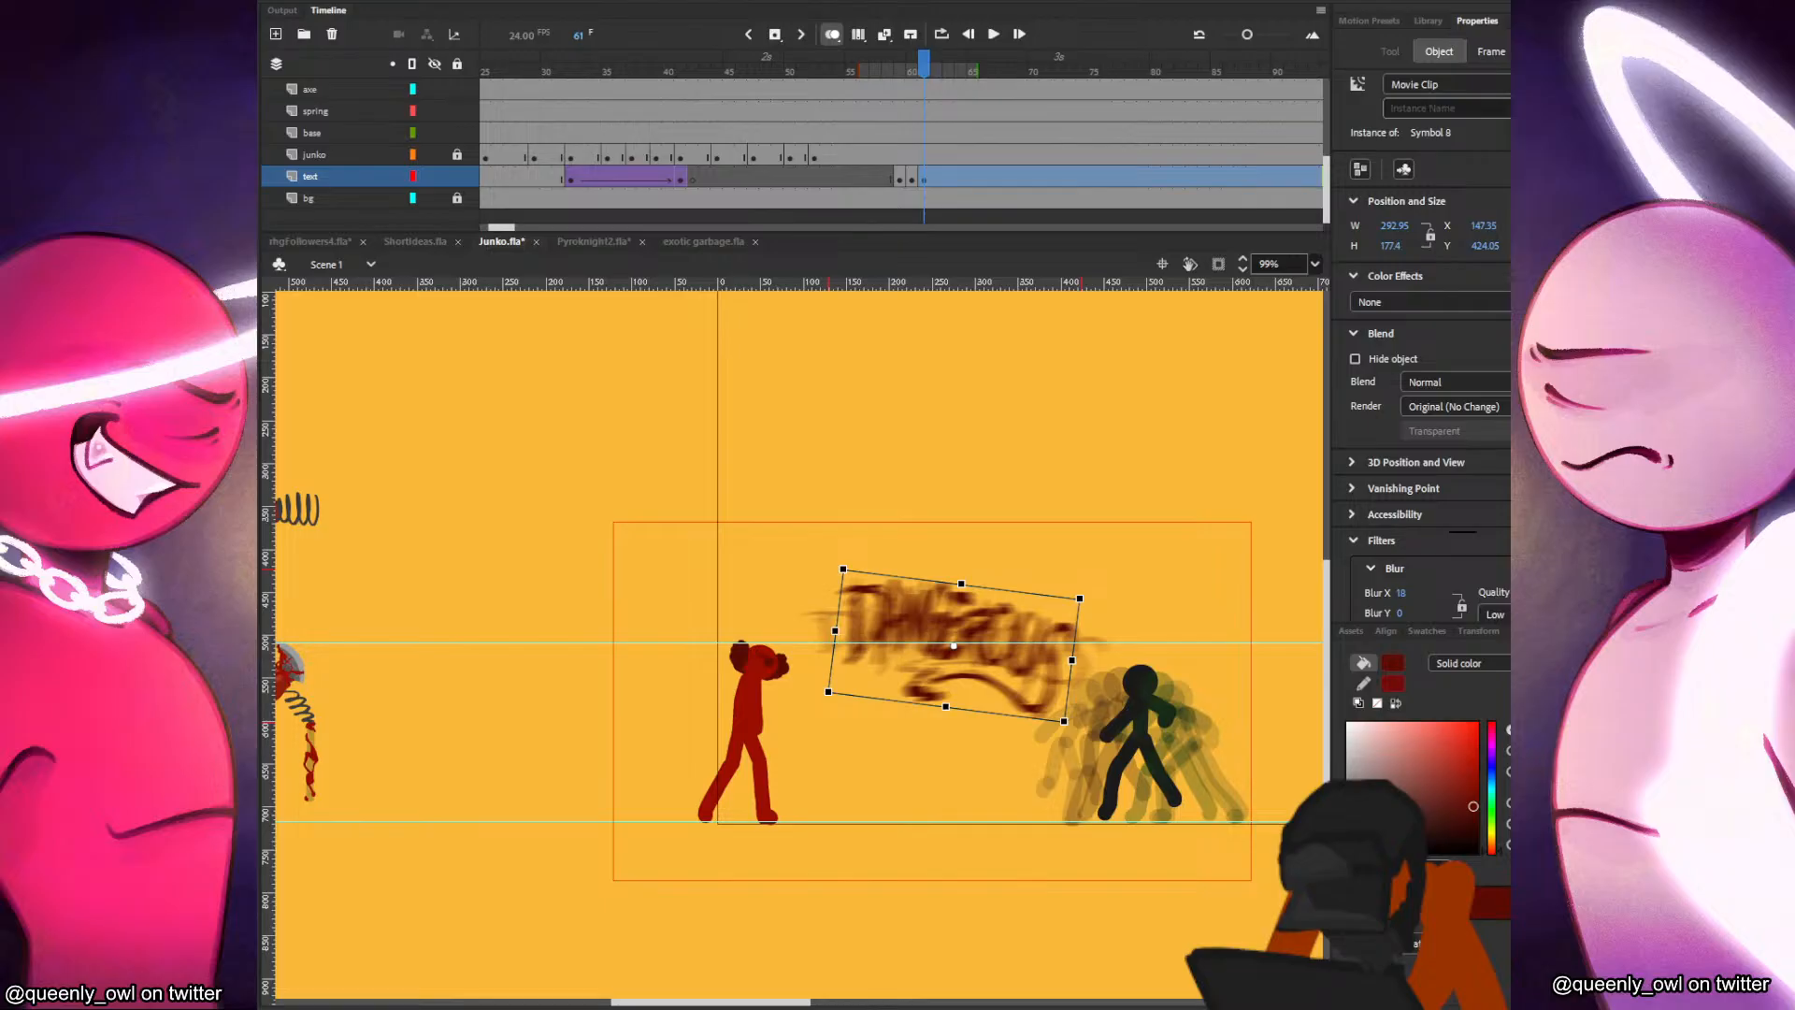
left_click(1094, 612)
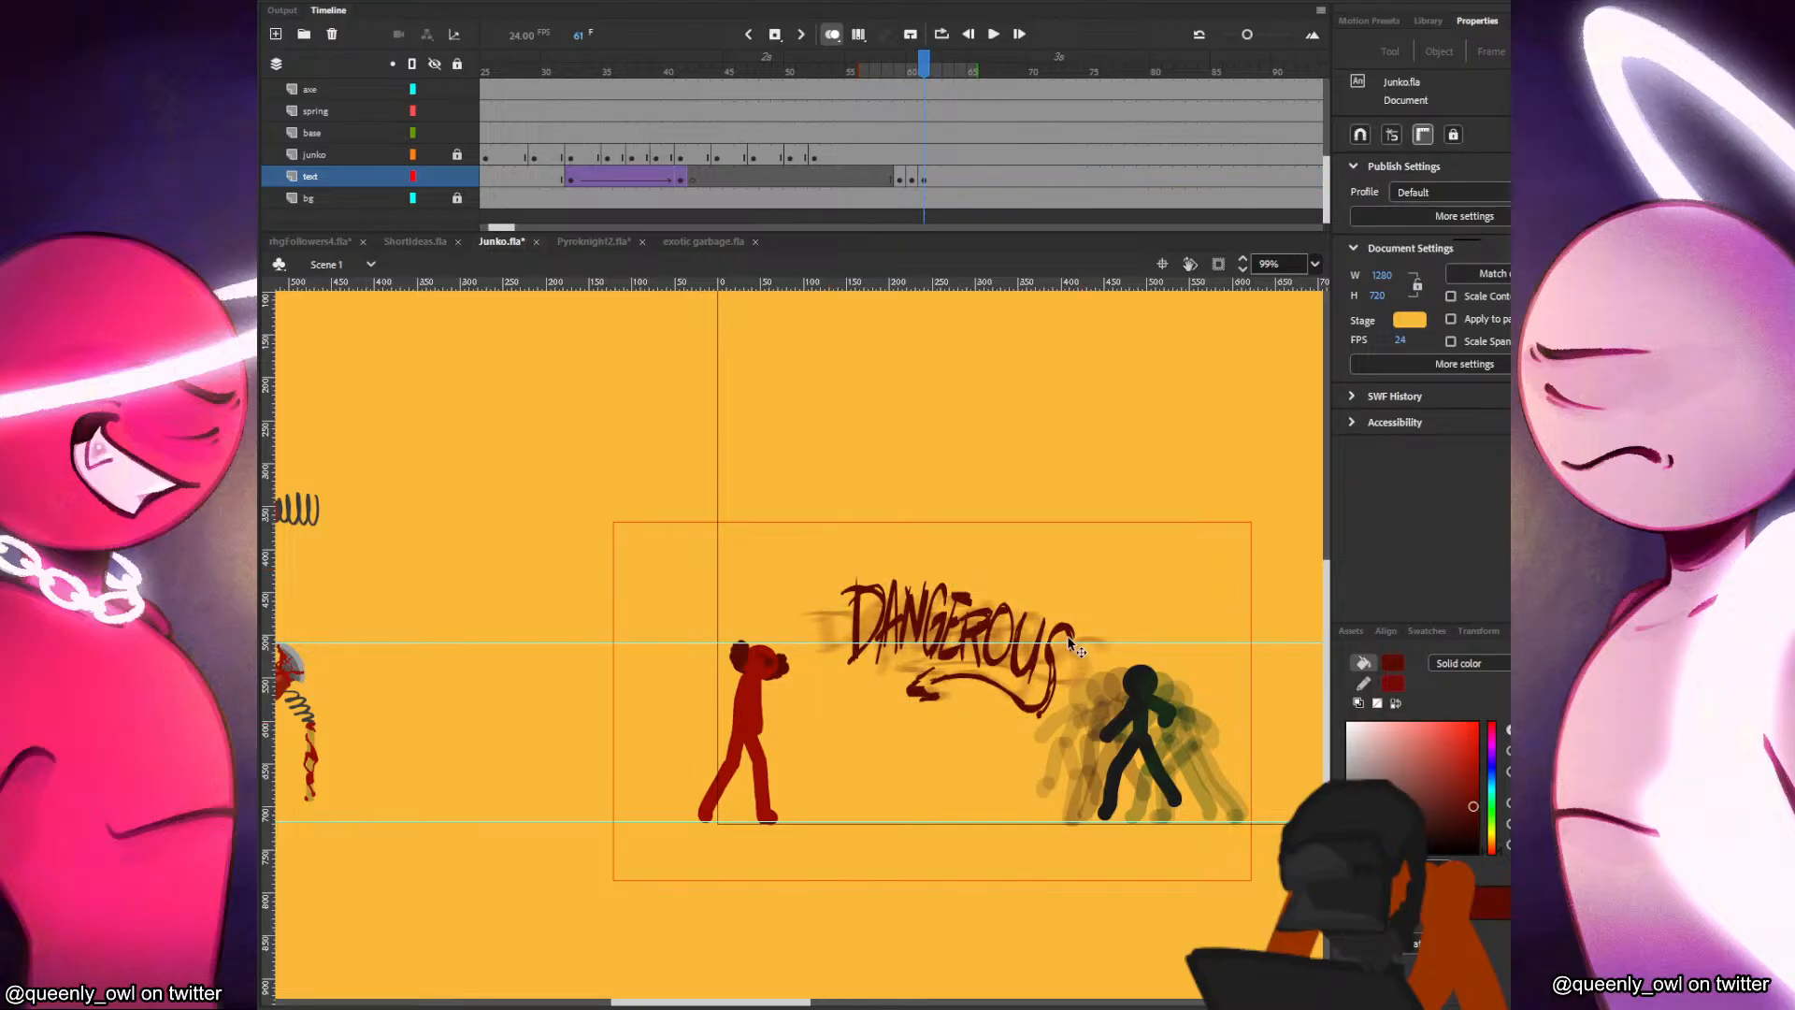
Add keyframes at frames 62 and 63, stretching the lettering to about 334 × 146 and 346 × 142 respectively.
key("F6")
left_click_drag(1081, 599, 1119, 624)
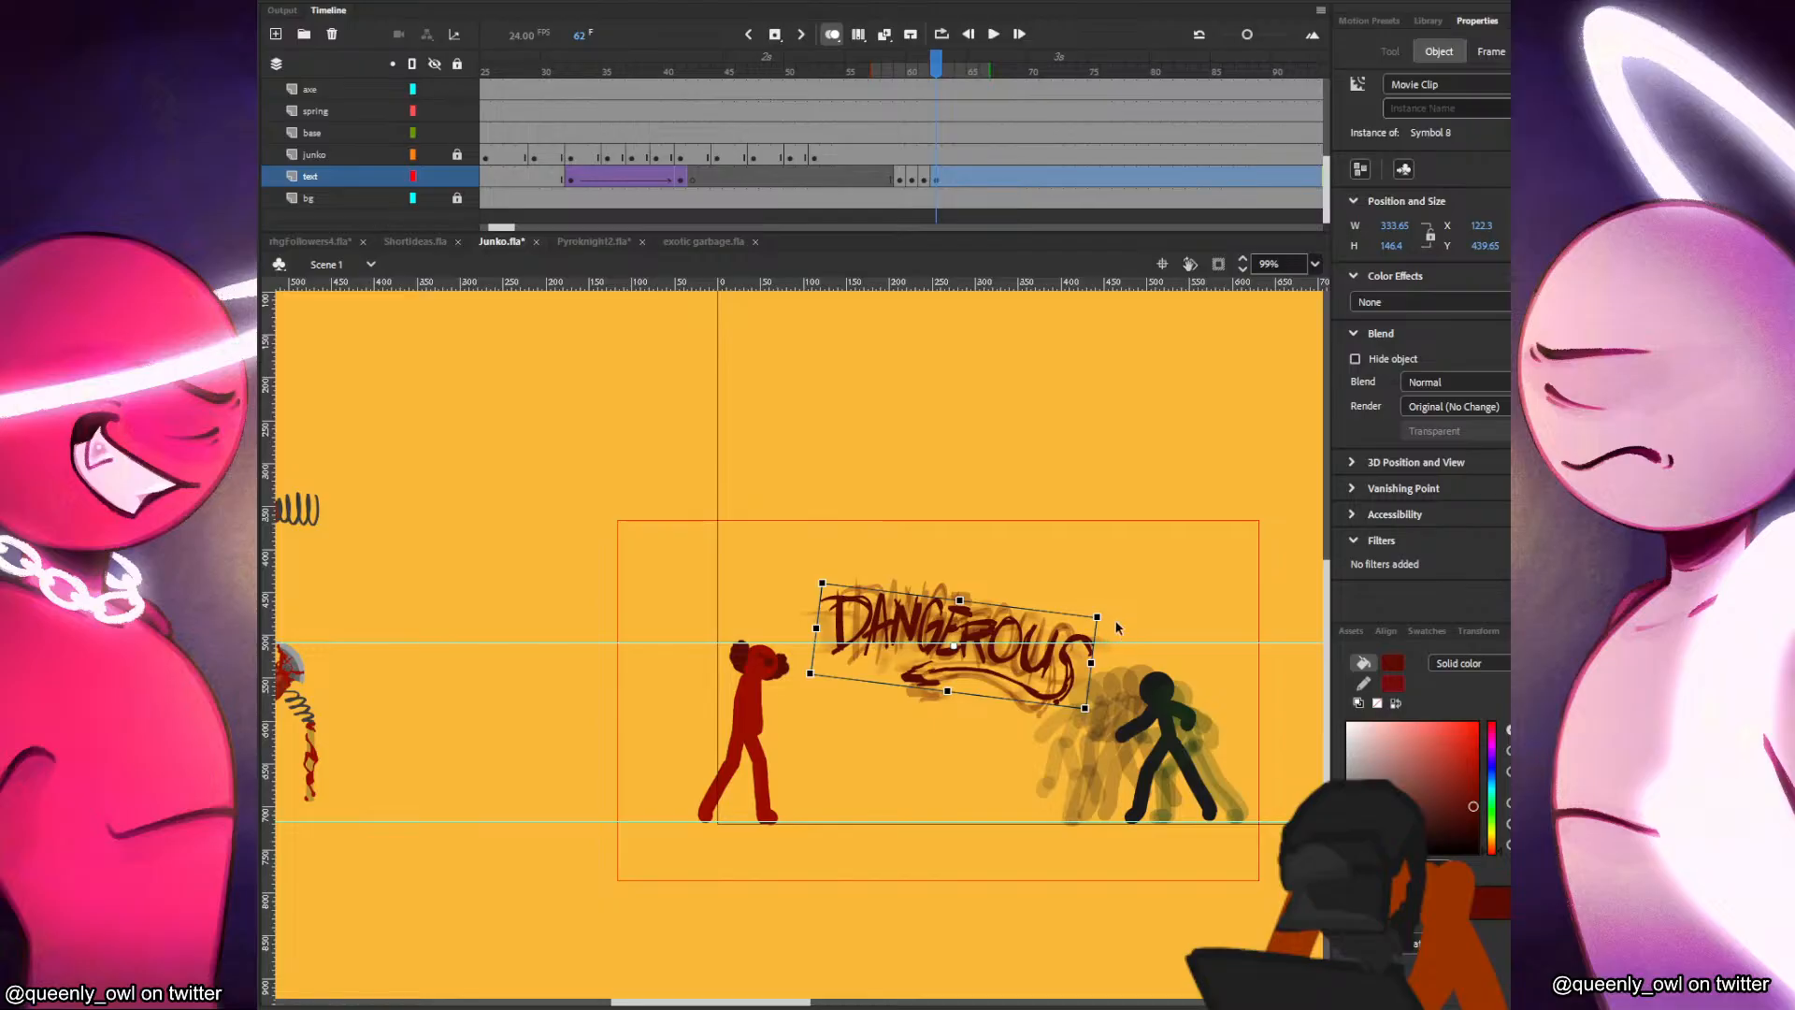
left_click(1117, 624)
key("period")
key("F6")
left_click_drag(1098, 617, 1104, 620)
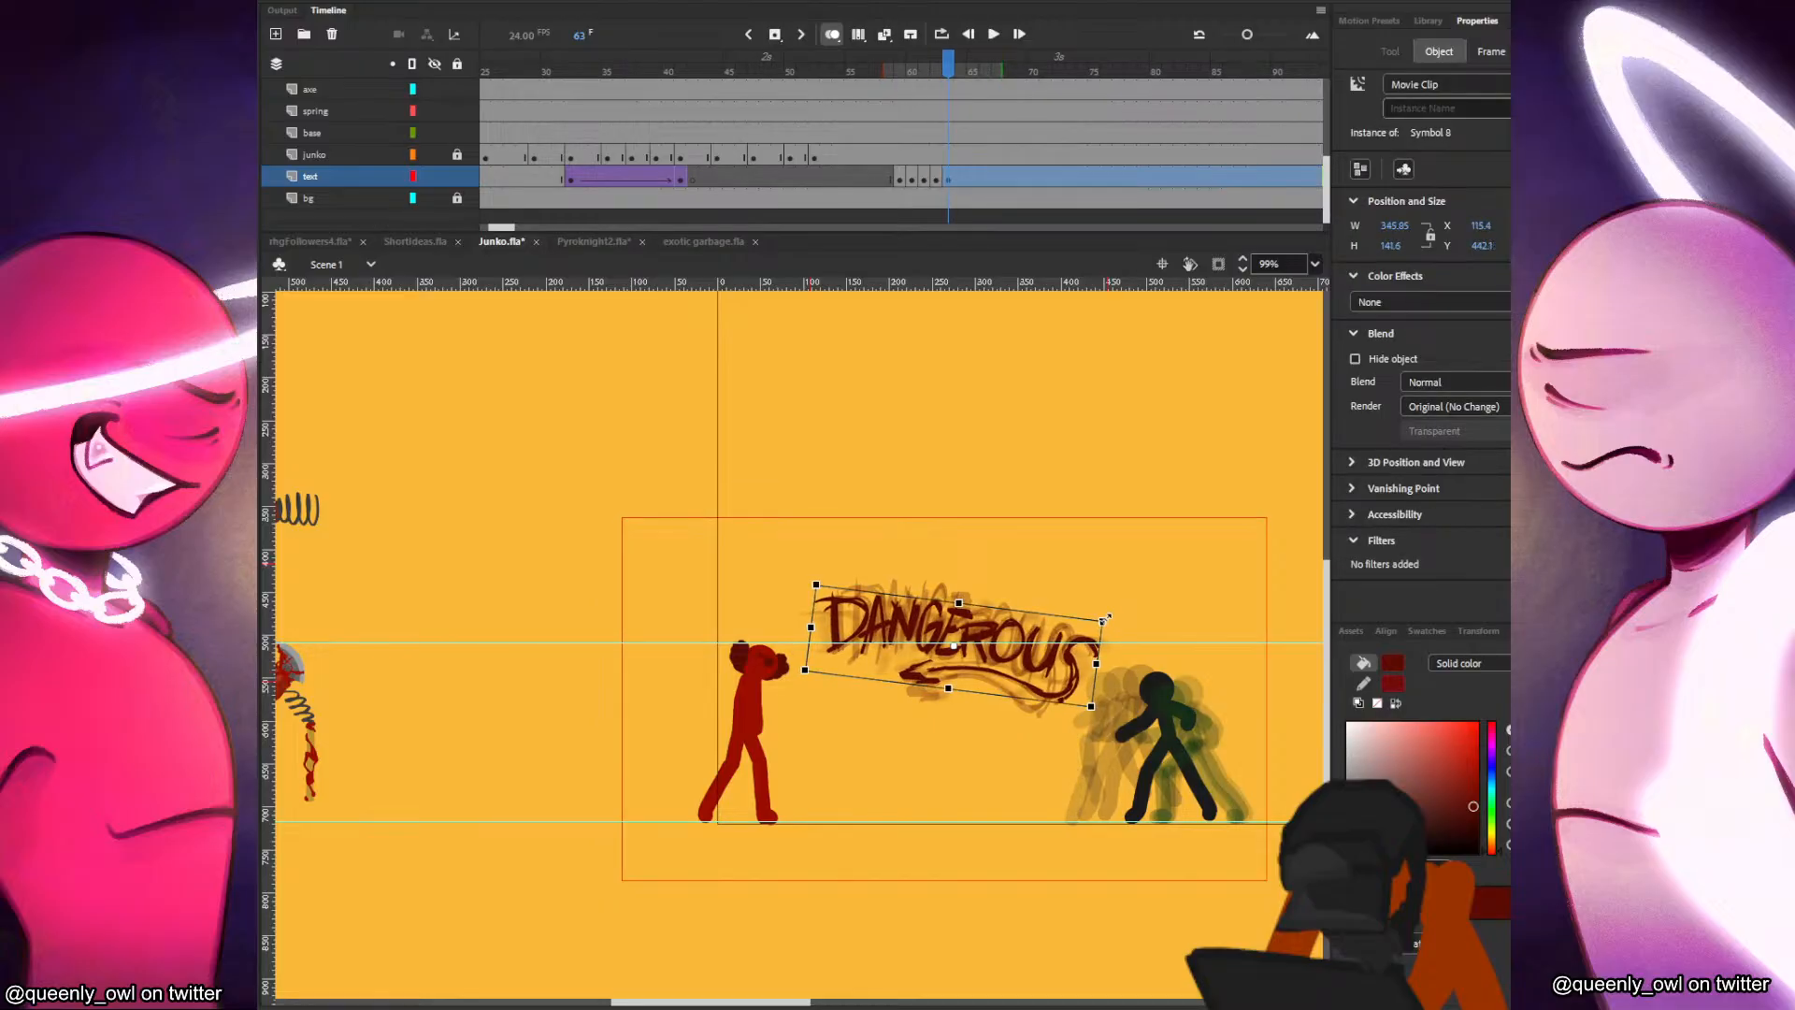
left_click(1120, 622)
Add a keyframe at frame 64 with the lettering narrowed slightly, and save the document.
key("period")
key("F6")
left_click_drag(1102, 621, 1097, 618)
left_click(1126, 617)
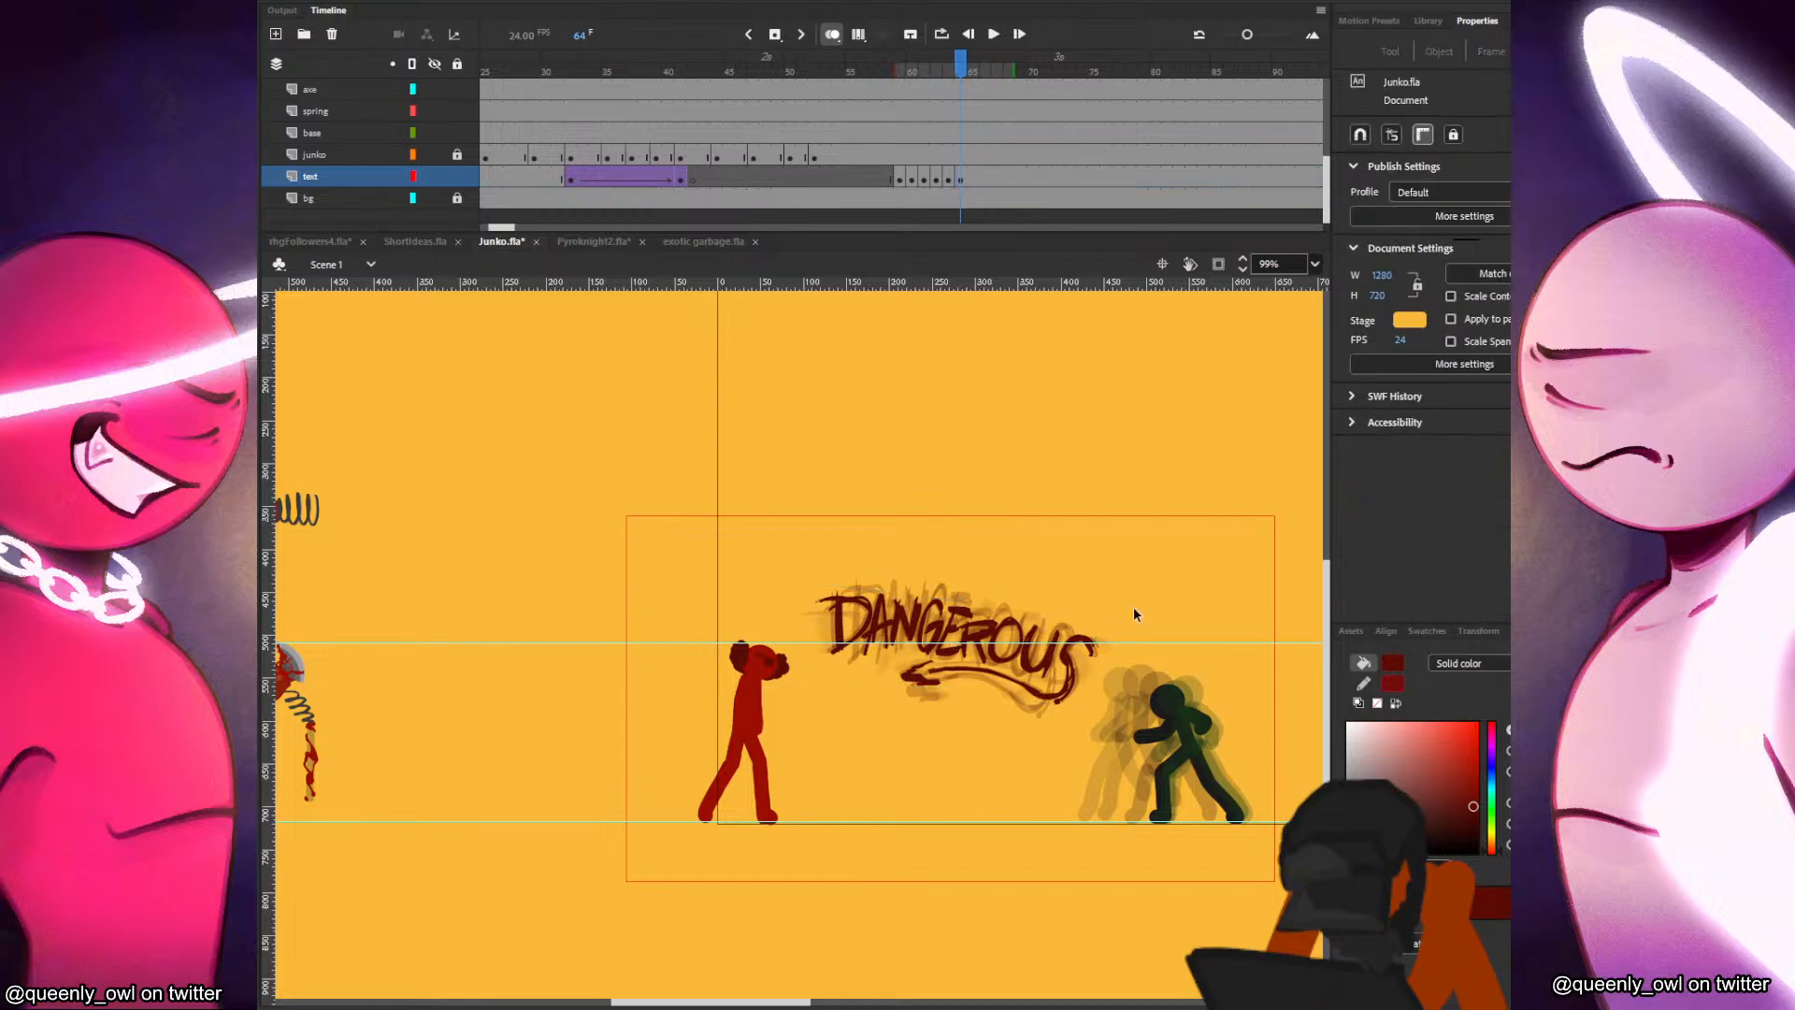
key("ctrl+s")
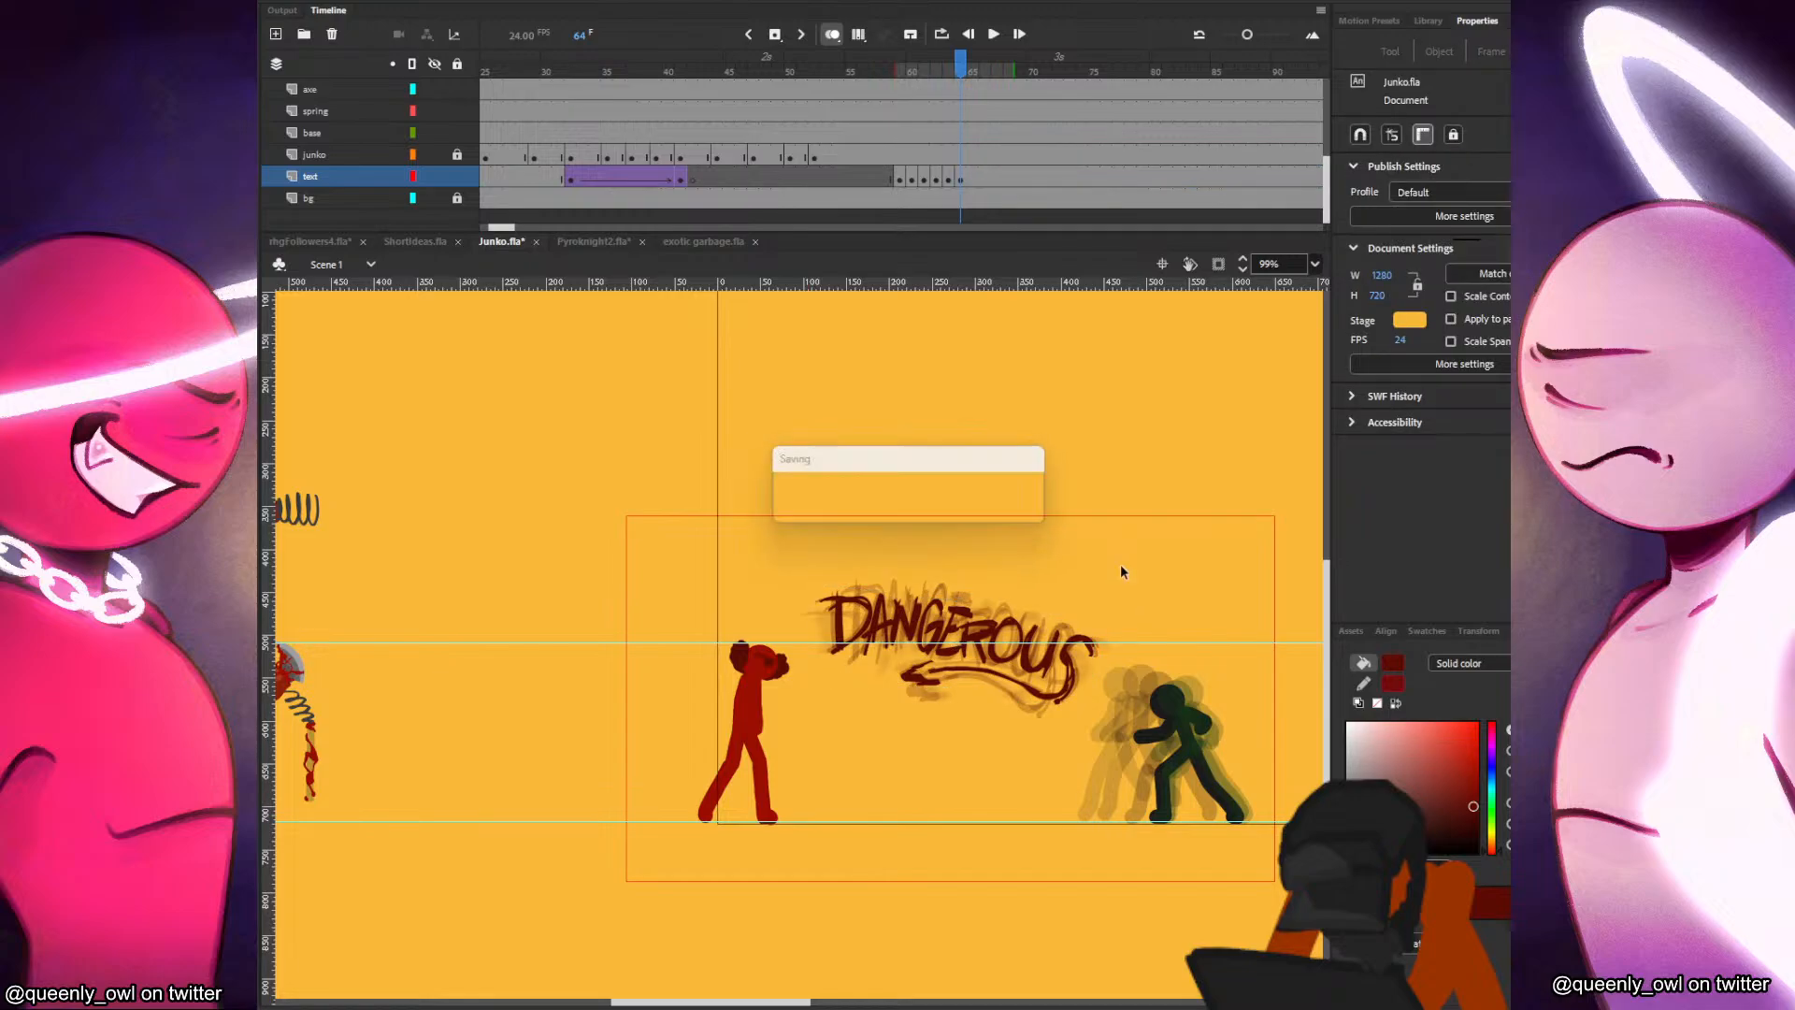
Play back the lettering's entrance from frame 58 and add a keyframe on the text layer at frame 73.
left_click(886, 181)
key("Return")
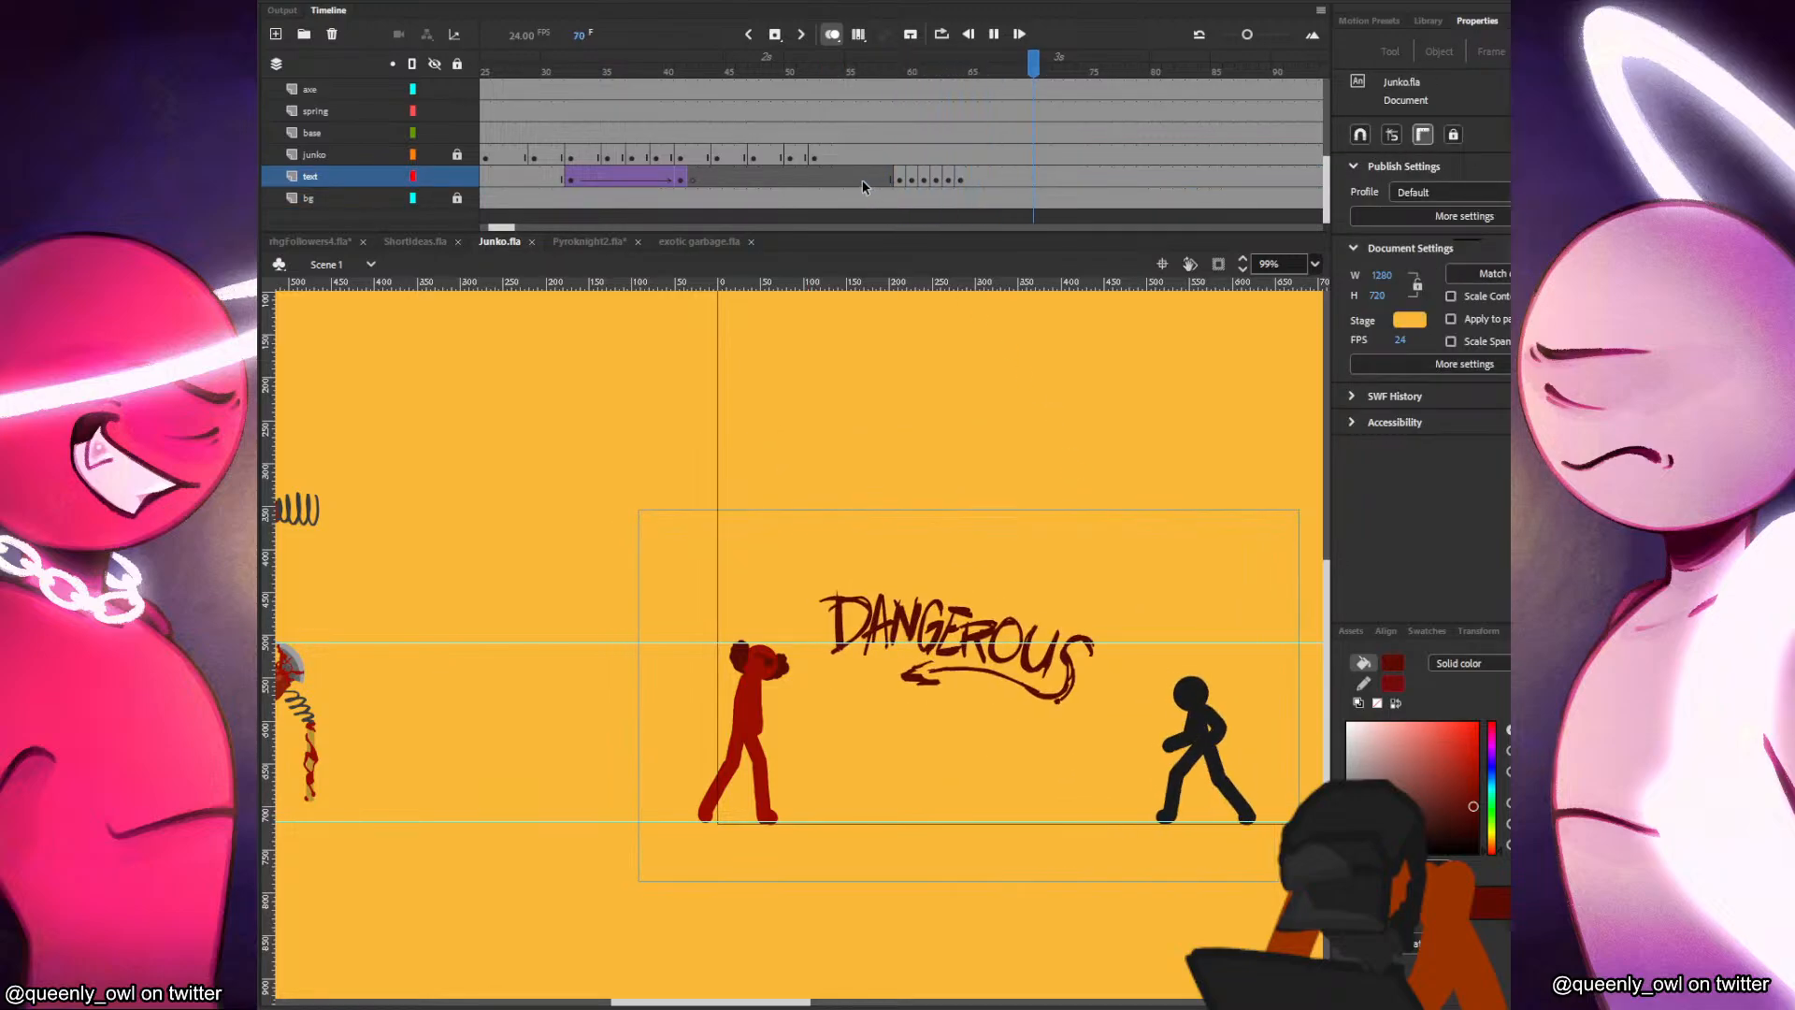
left_click_drag(968, 176, 1109, 170)
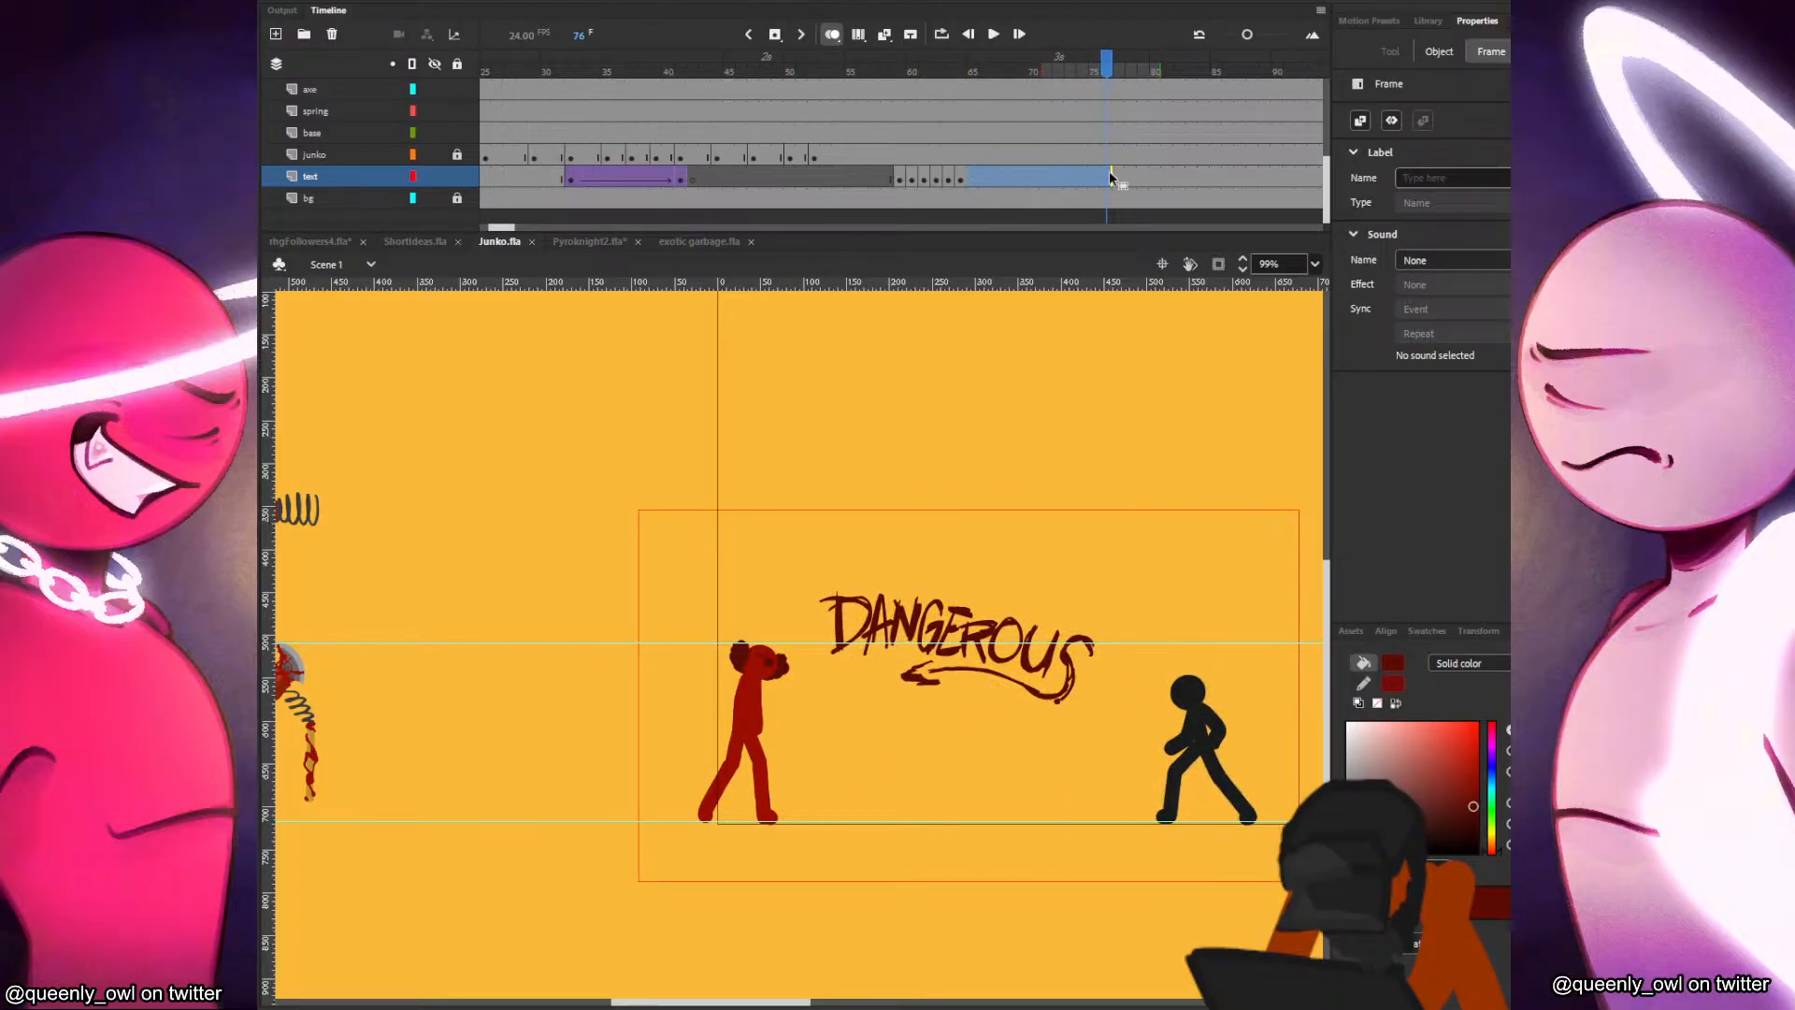
left_click(1114, 178)
left_click(1094, 179)
left_click(1068, 176)
key("F6")
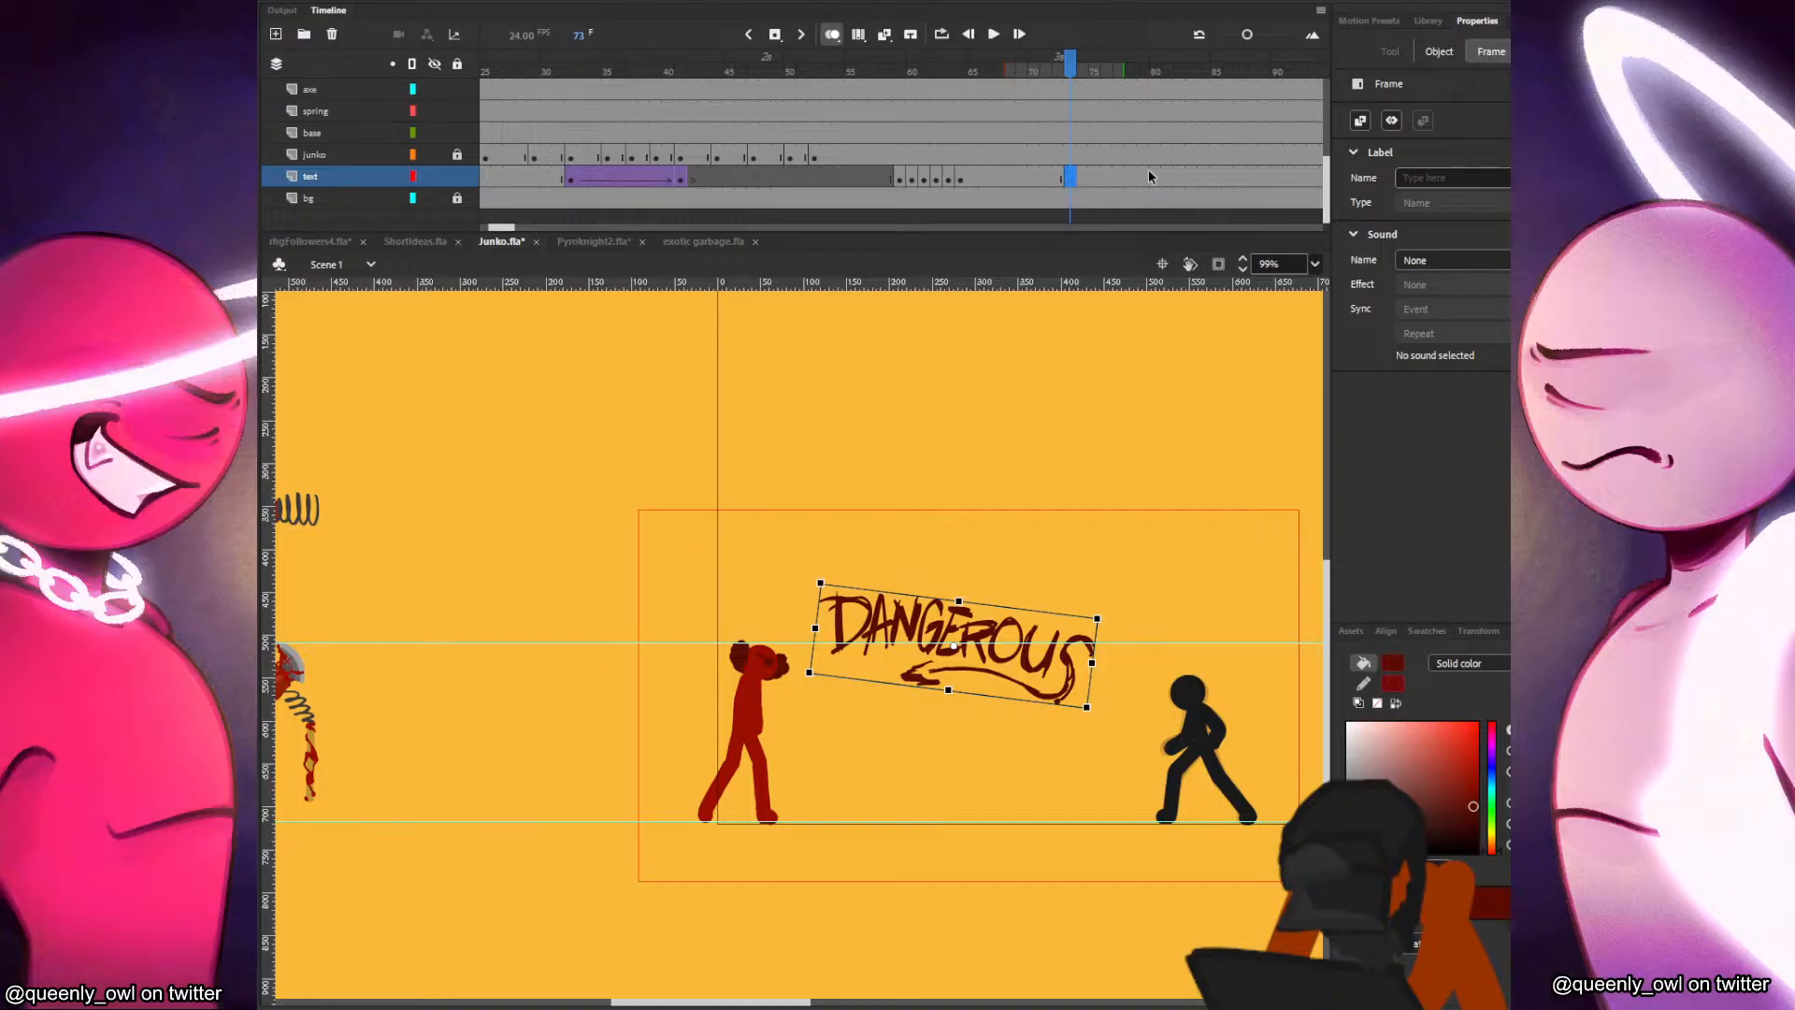
End the lettering with a blank keyframe at frame 80 and clear the extra keyframe at frame 79.
left_click(1145, 178)
key("F6")
left_click(1157, 178)
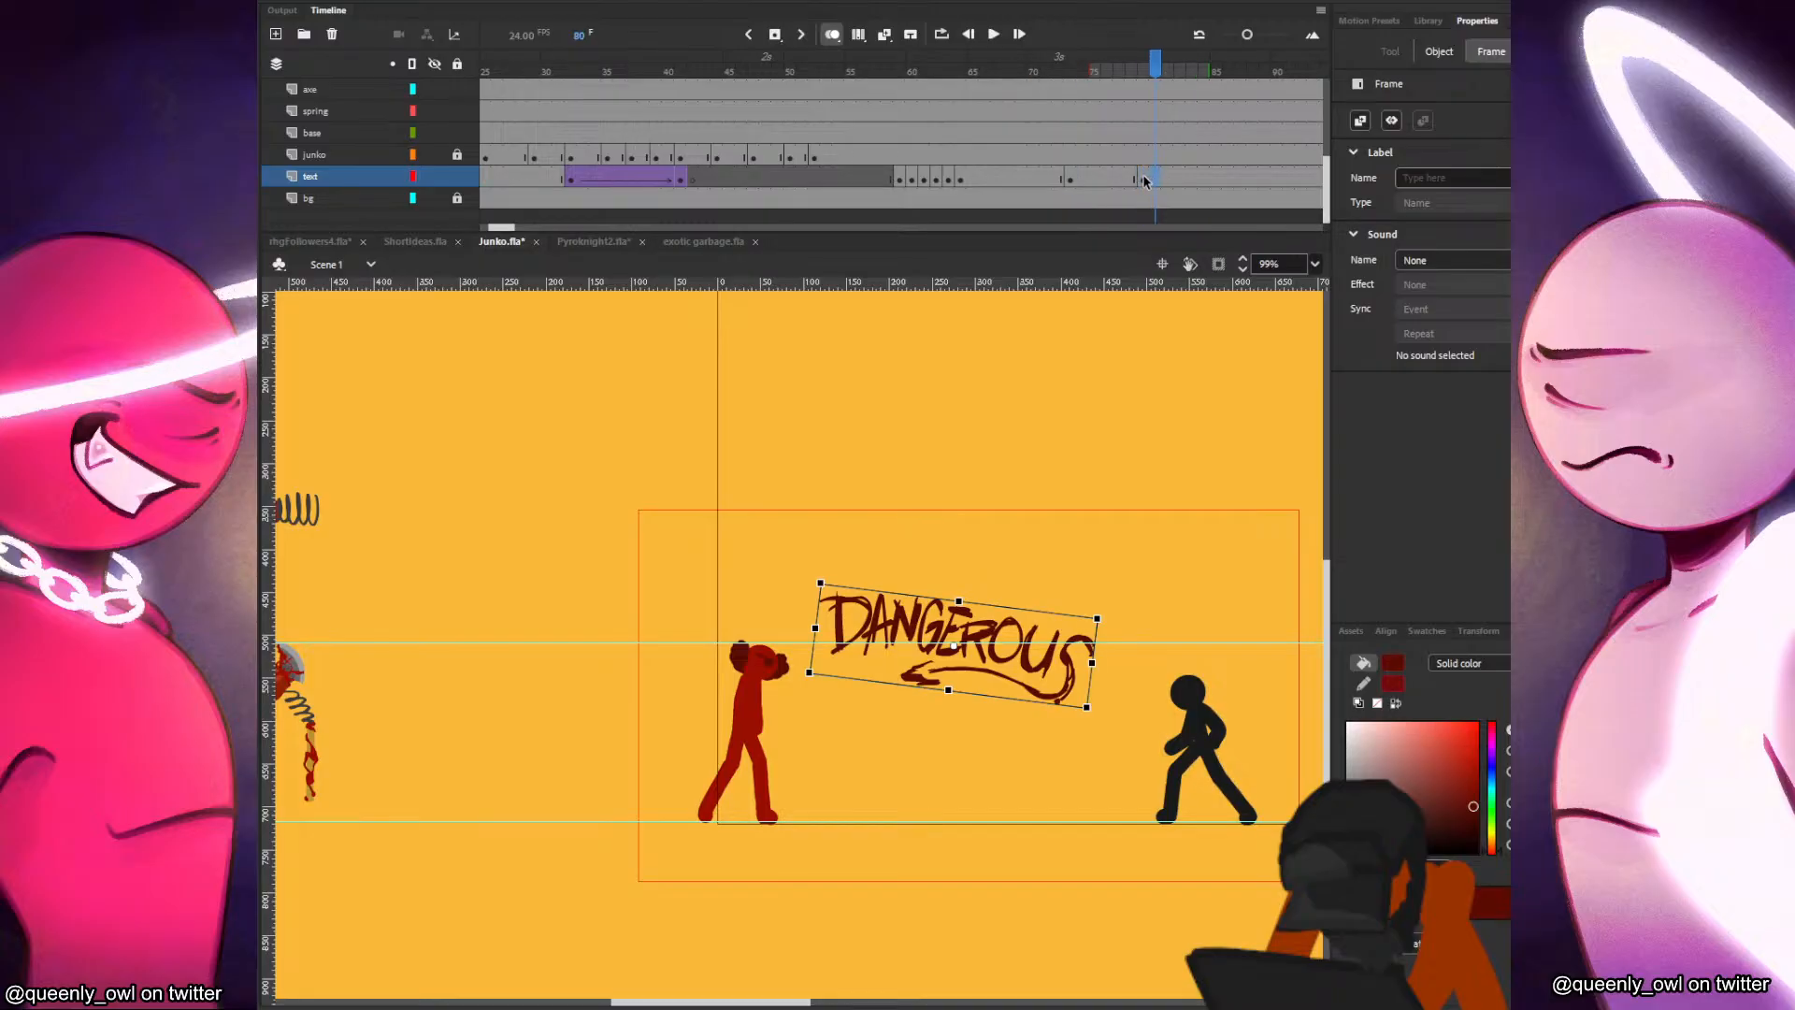
key("F7")
right_click(1142, 184)
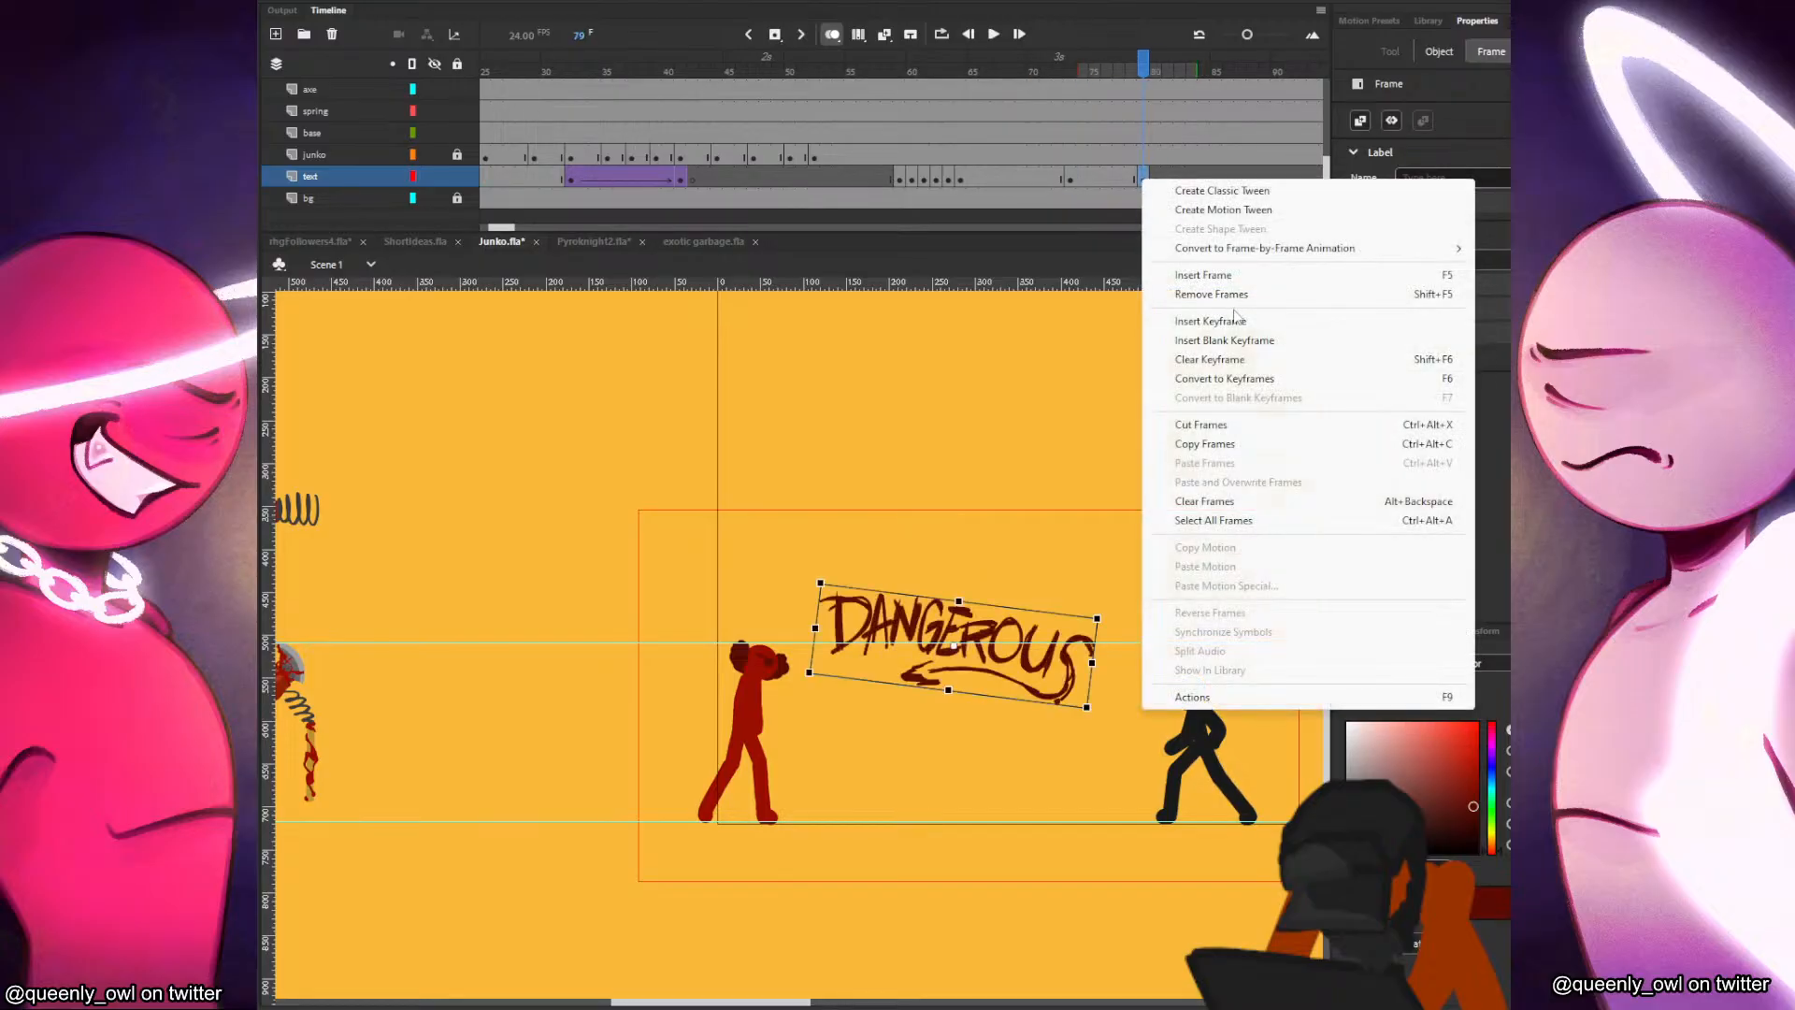
left_click(1180, 359)
Compare the lettering's entrance poses and hold the frame 61 pose for one extra frame.
left_click(911, 180)
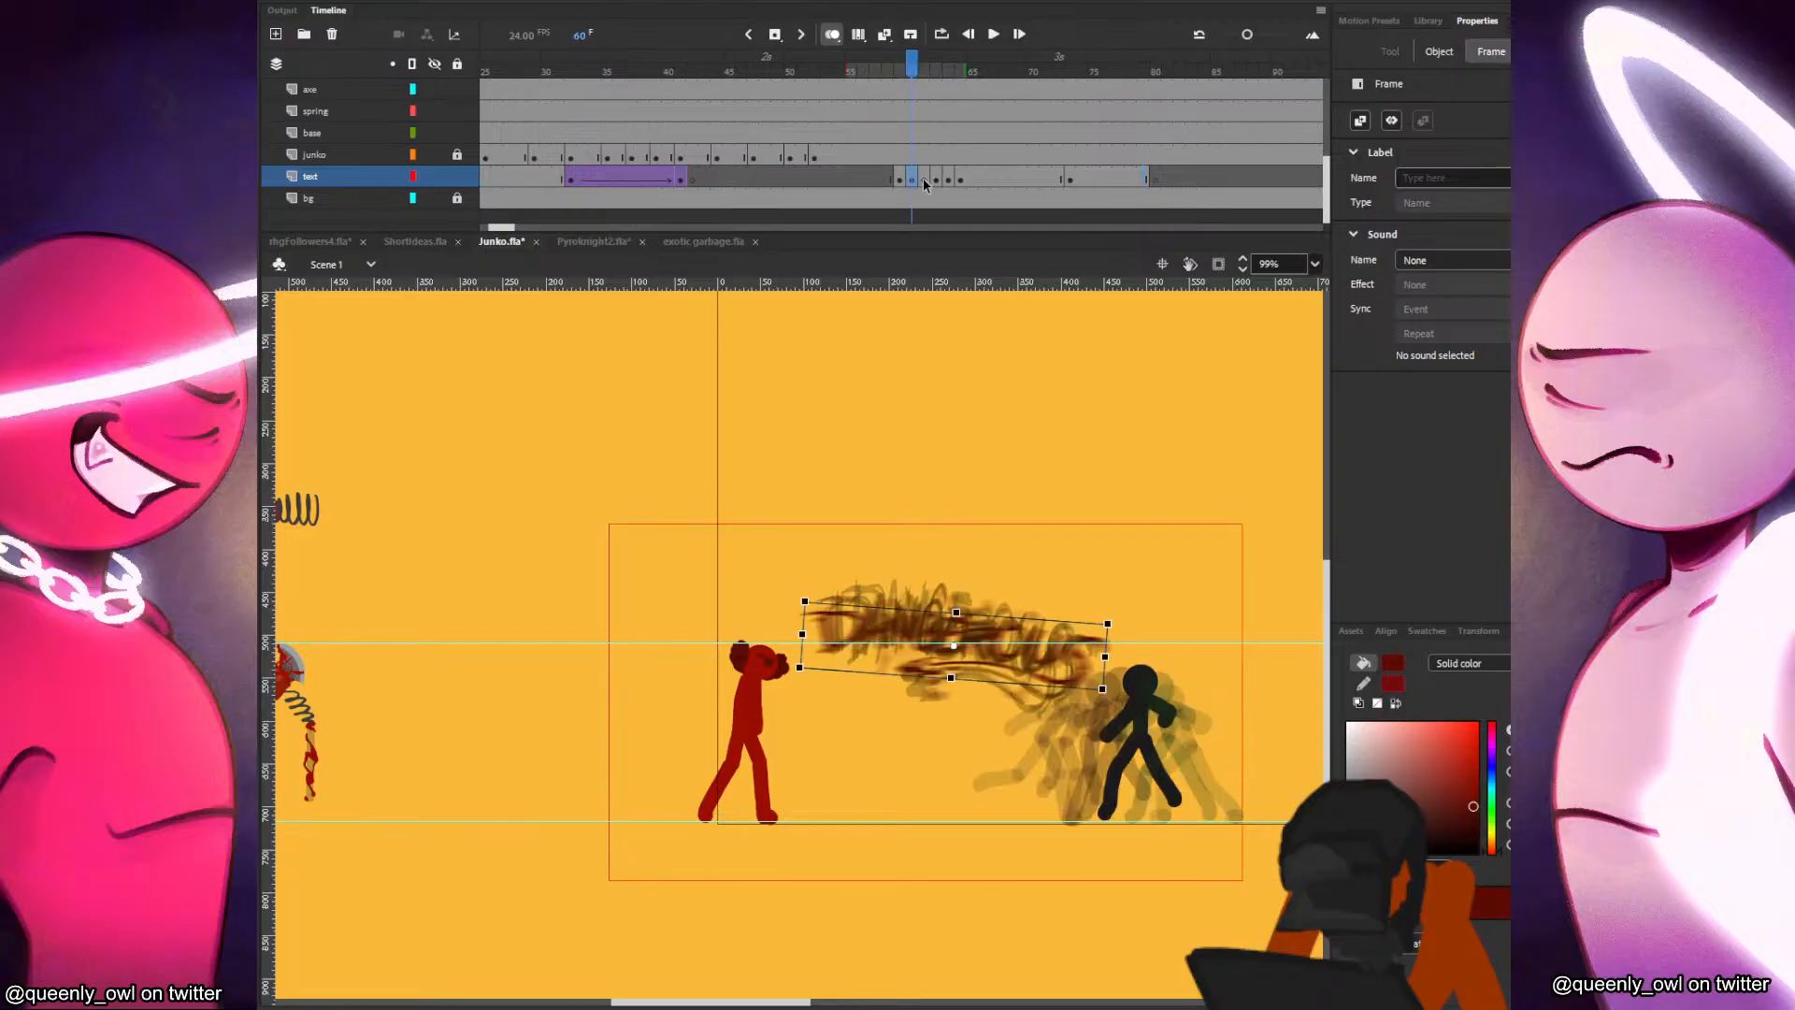
left_click(938, 180)
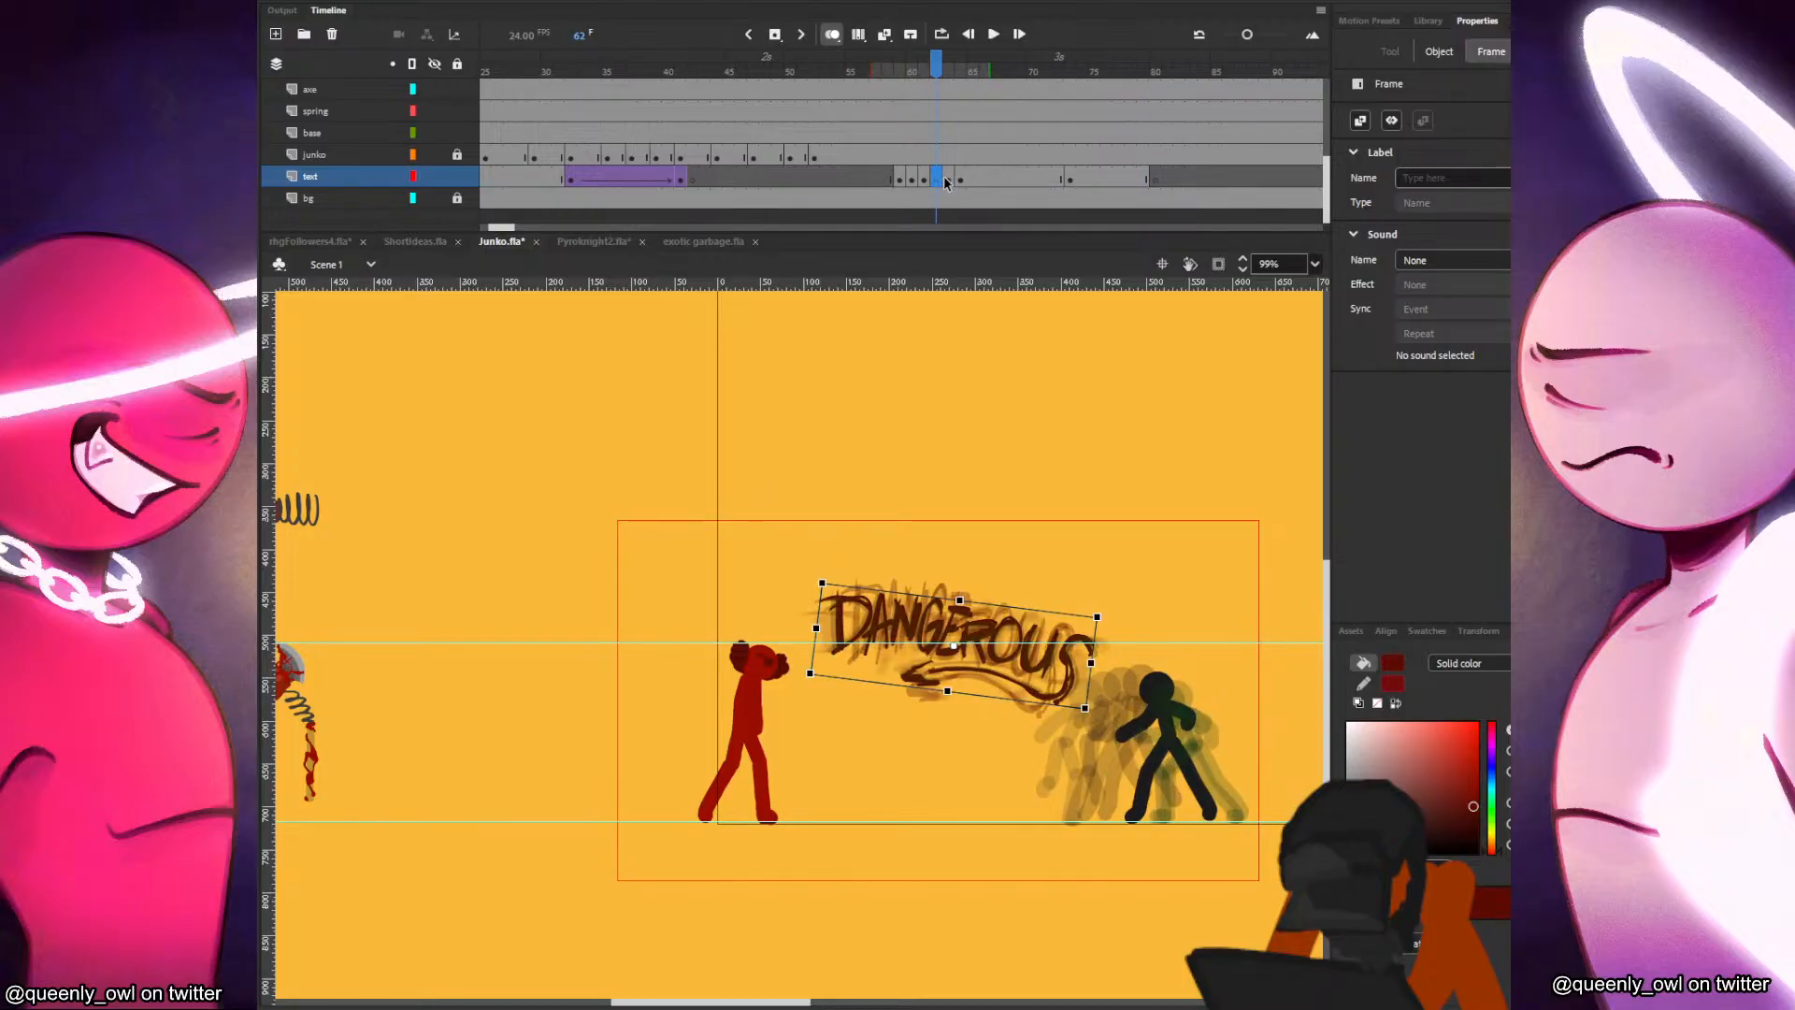
left_click(932, 182)
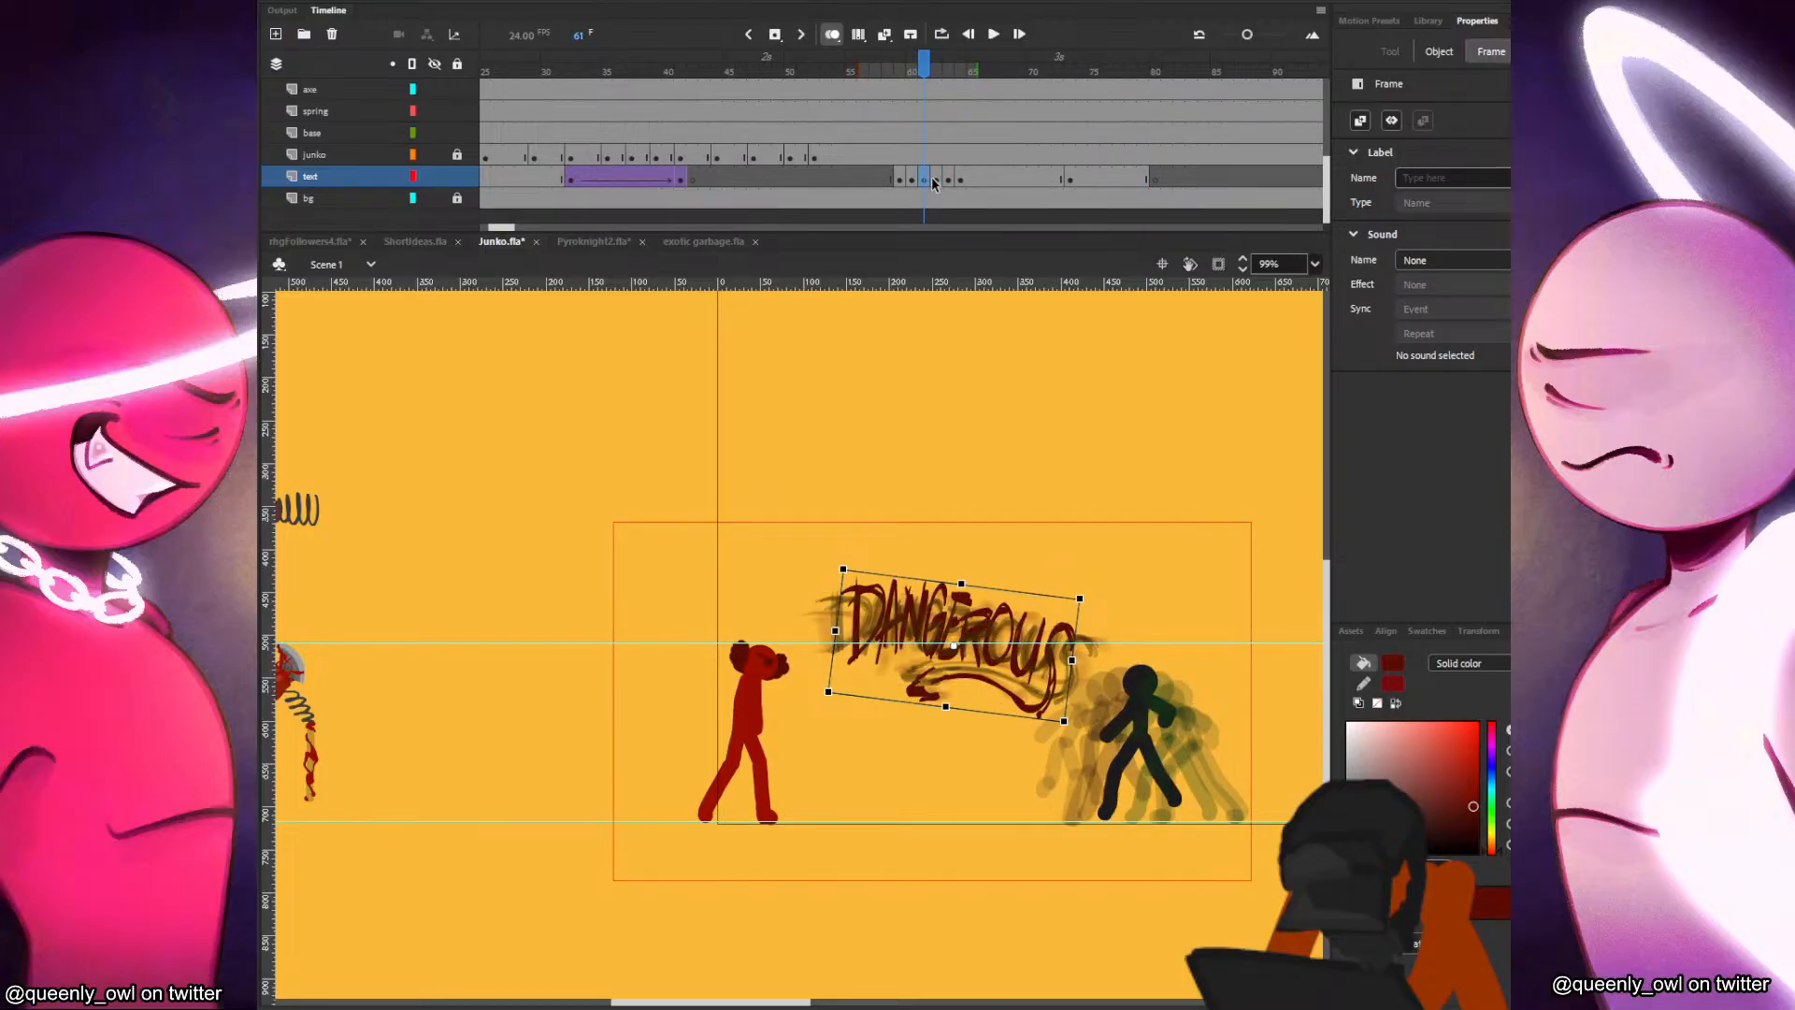
left_click(948, 179)
left_click(962, 181)
left_click(972, 180)
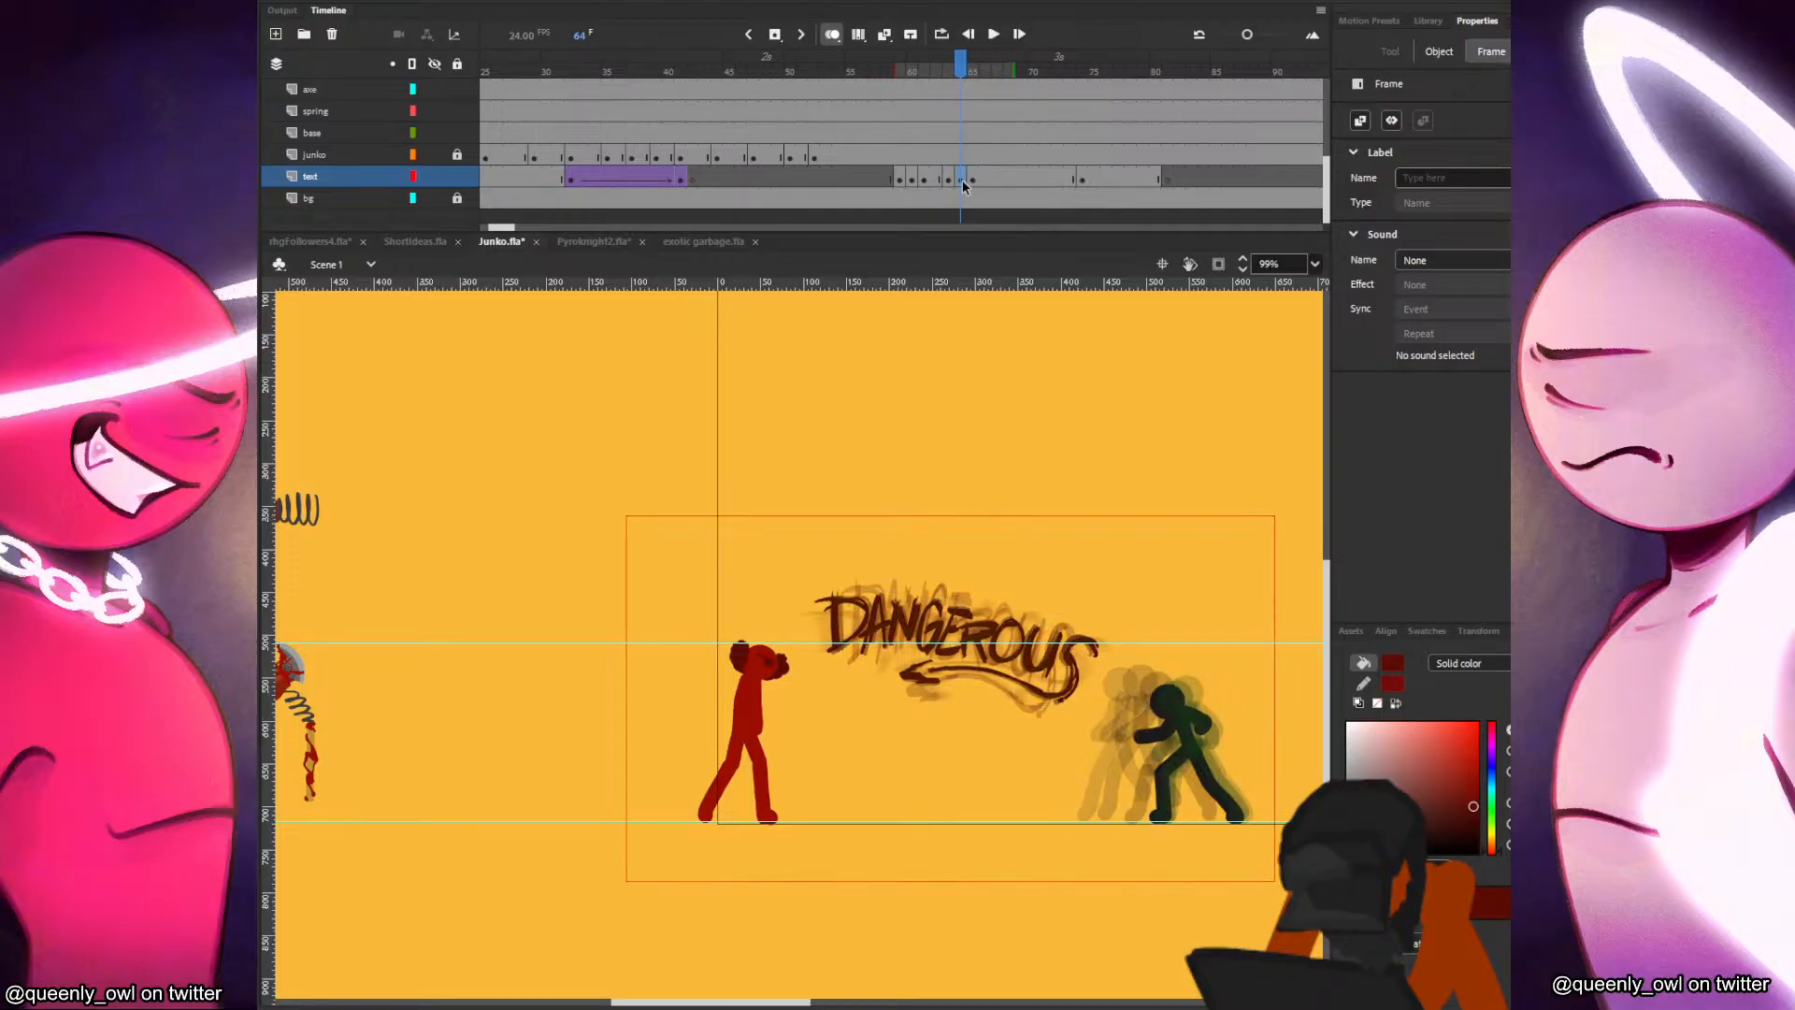
Insert frames into the lettering's hold at frame 72 so that its last keyframe moves to frame 78.
left_click(1058, 175)
key("F5")
key("F5")
key("F5")
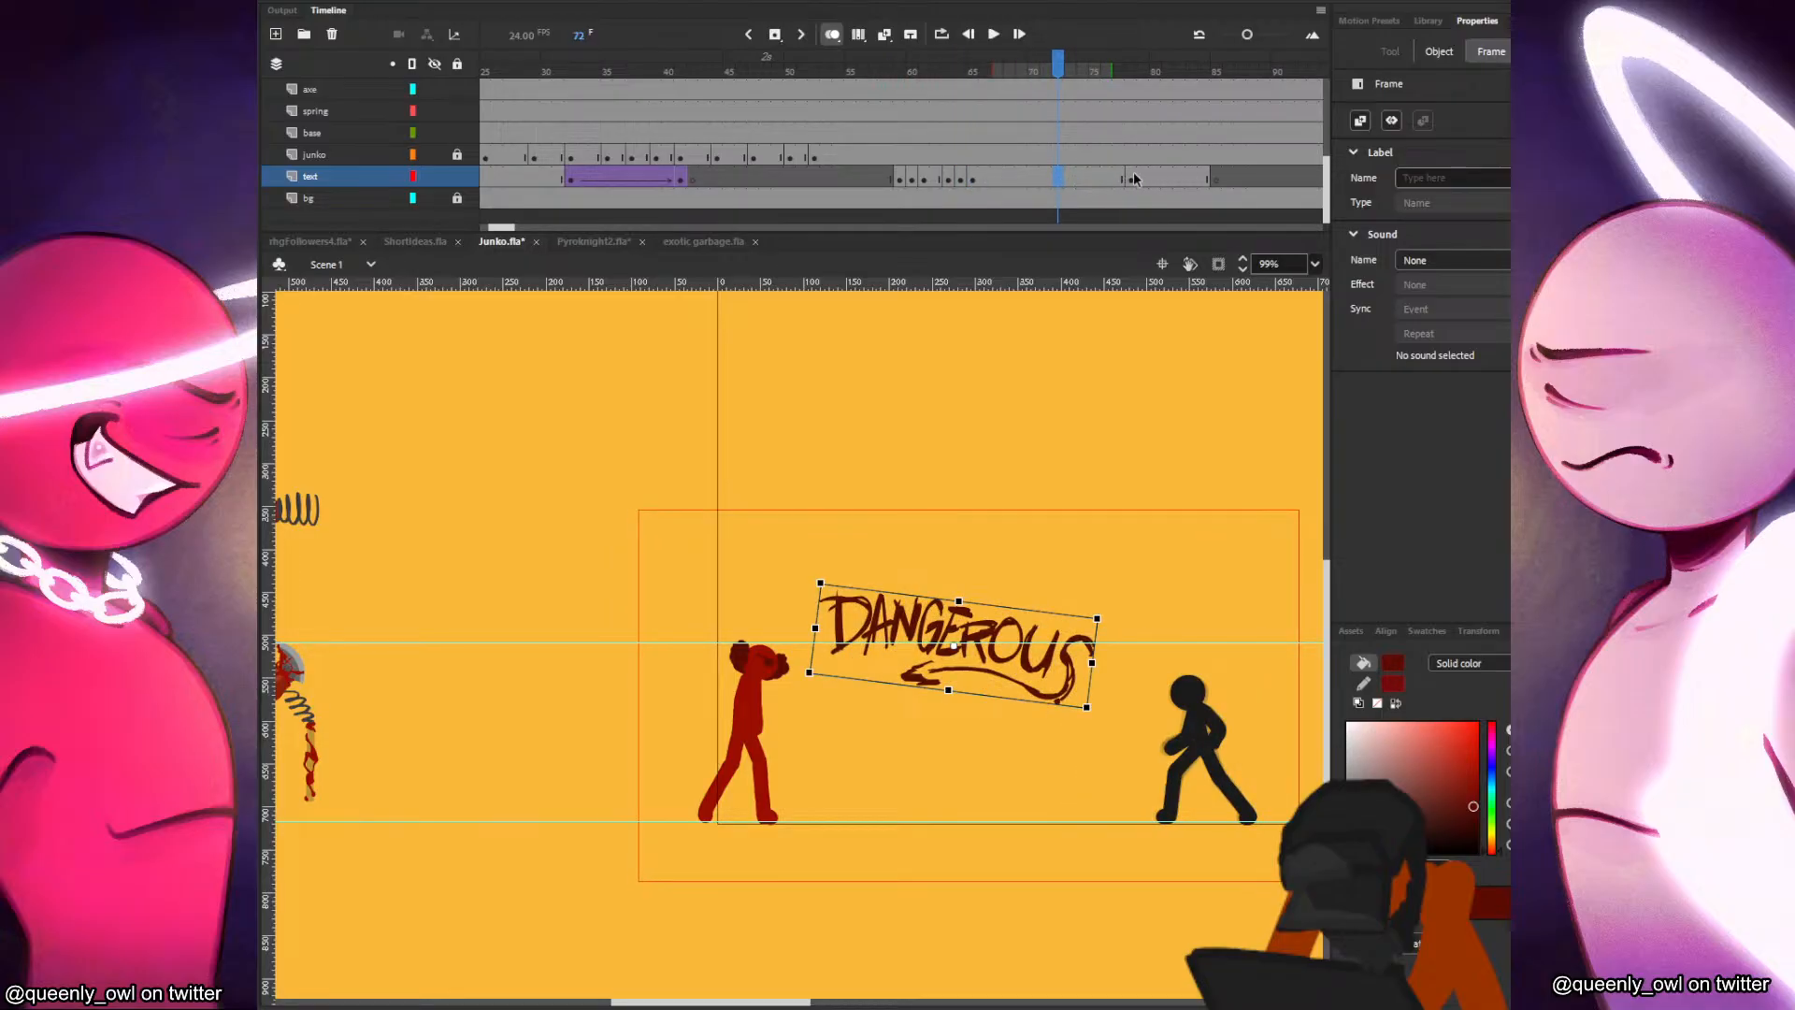
Create a classic tween on the lettering's span from frame 78 and shift the lettering slightly down at frame 84.
right_click(1142, 178)
left_click(1193, 181)
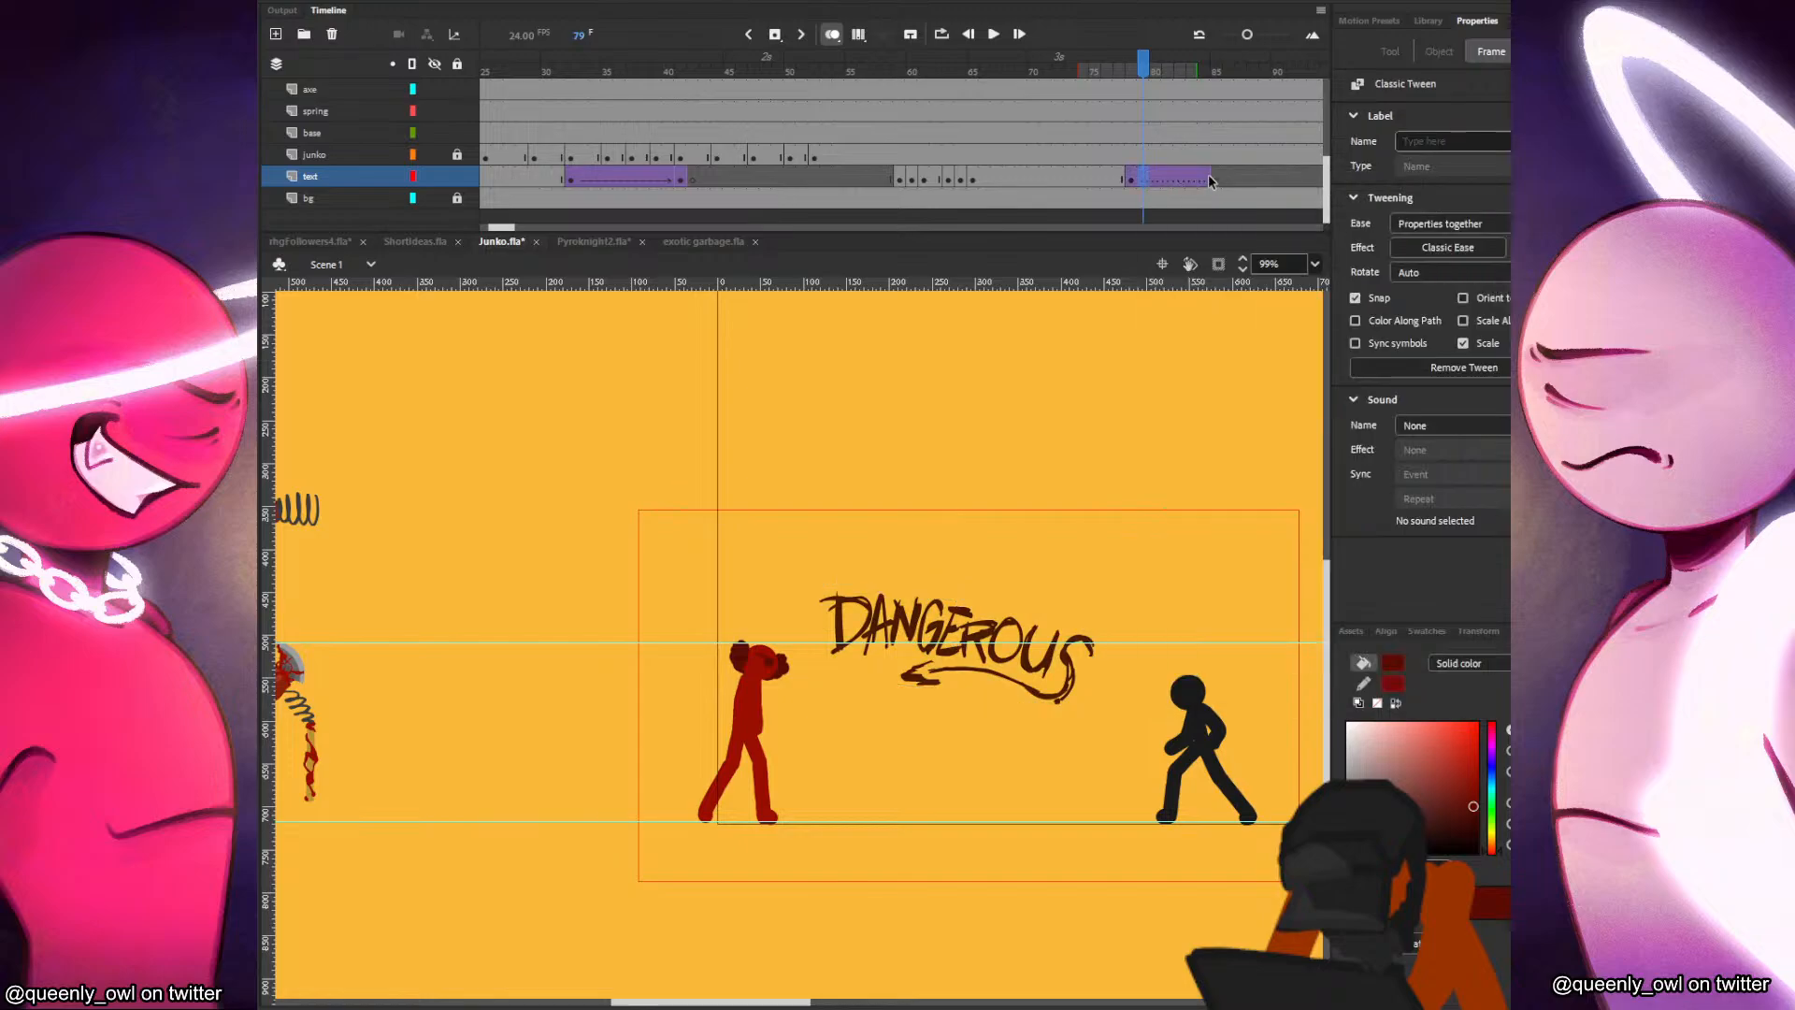
left_click(1205, 175)
left_click_drag(1086, 682, 1081, 697)
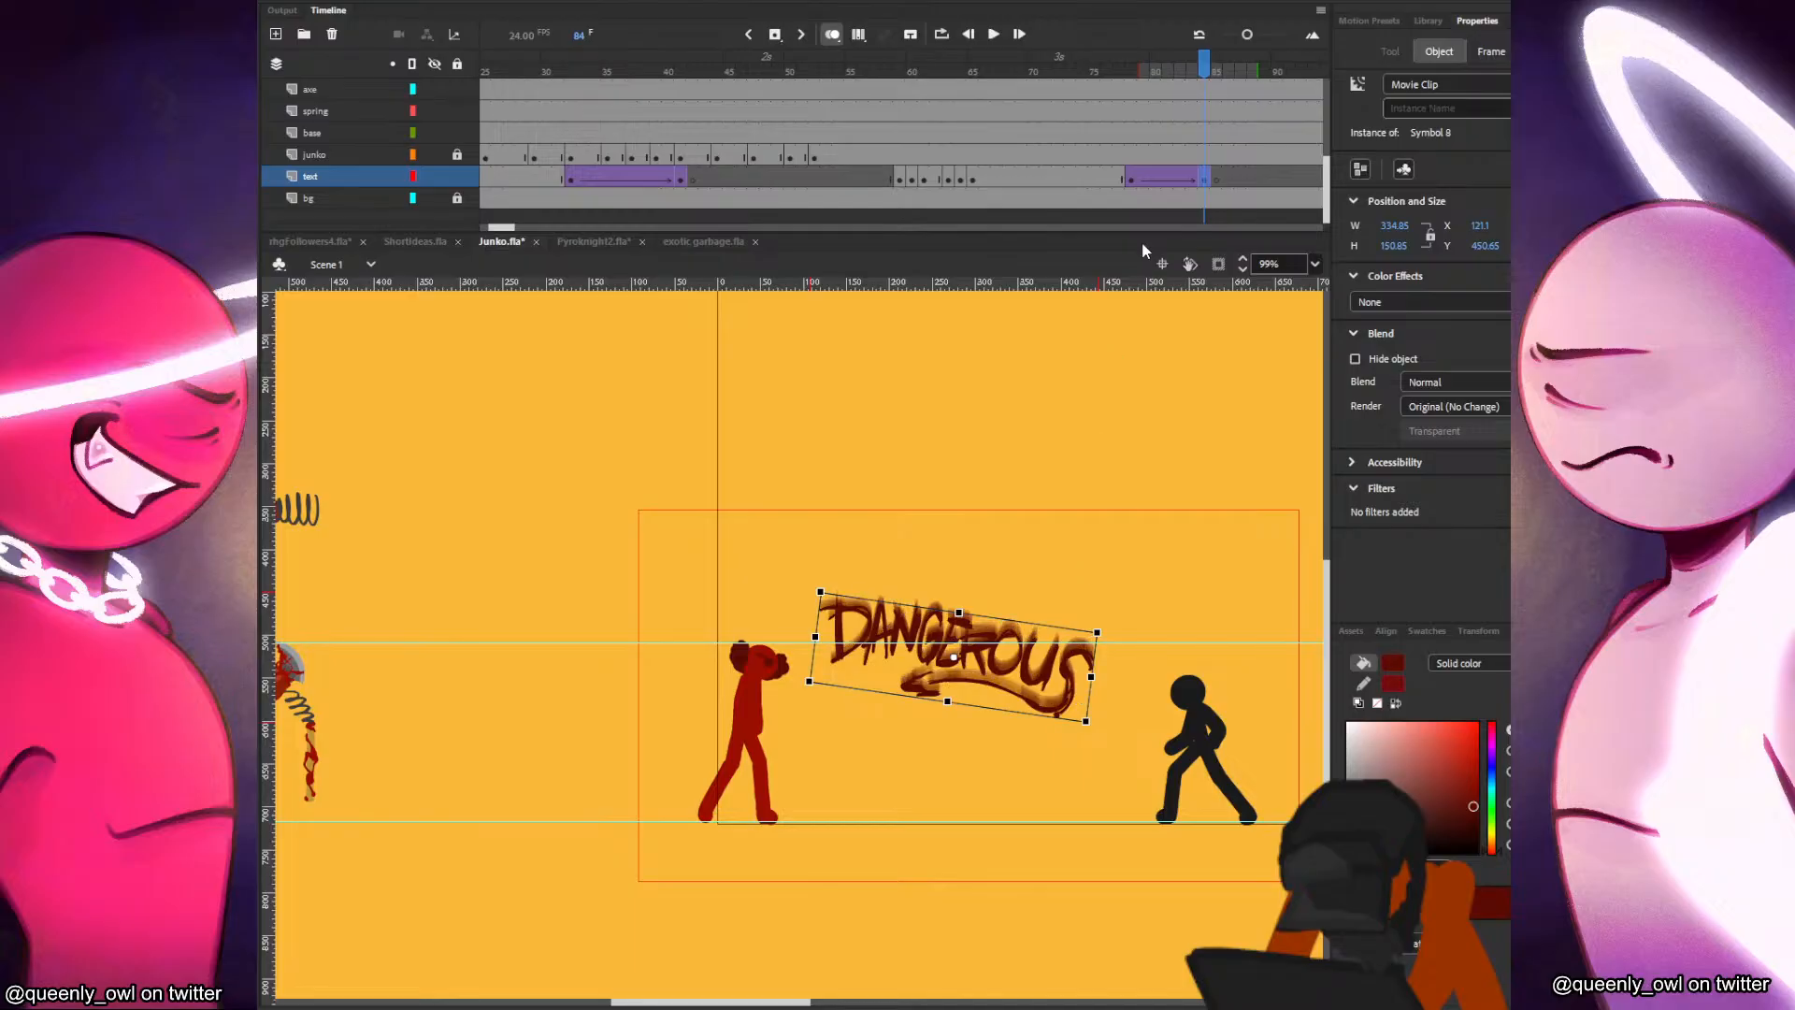
Apply an Alpha color effect to the lettering at frame 84 and lower it to fade the word out.
left_click(1423, 305)
left_click(1397, 408)
left_click(1367, 343)
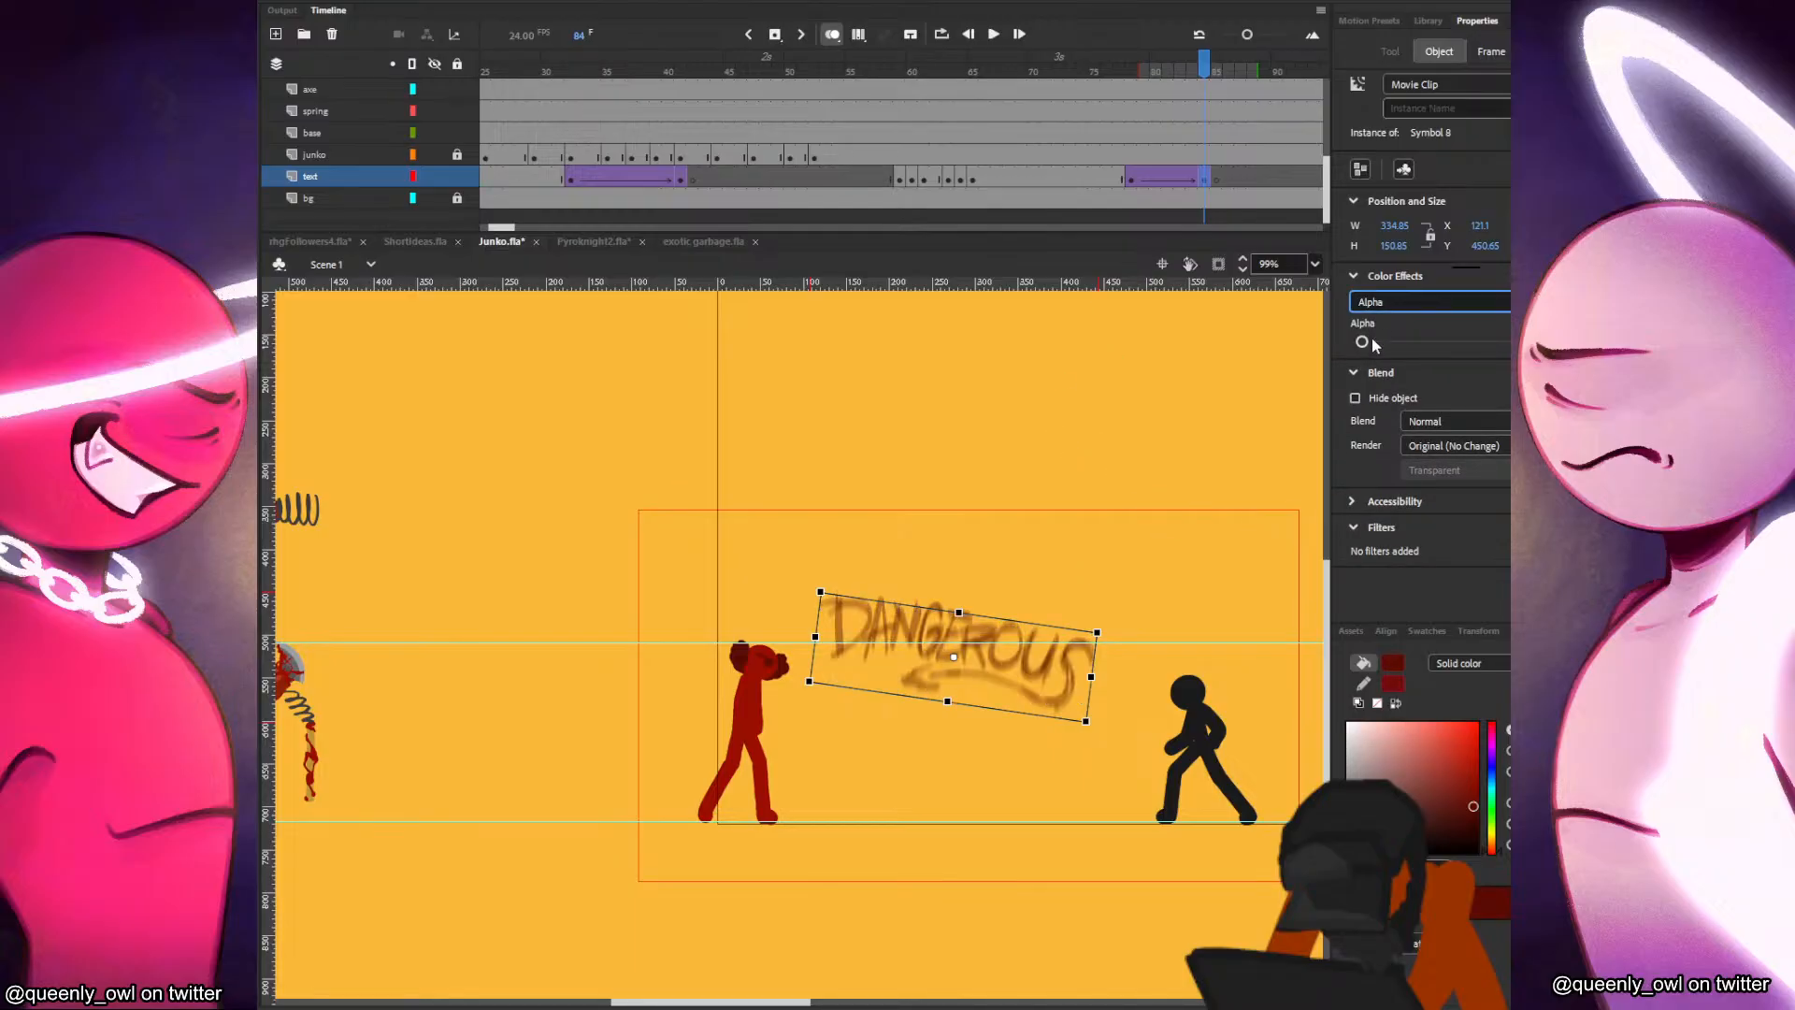
Preview the lettering's entrance and fade-out on the timeline and as a test movie.
left_click(1084, 171)
key("Return")
left_click(1096, 148)
left_click(883, 141)
key("Return")
left_click(872, 155)
key("ctrl+Return")
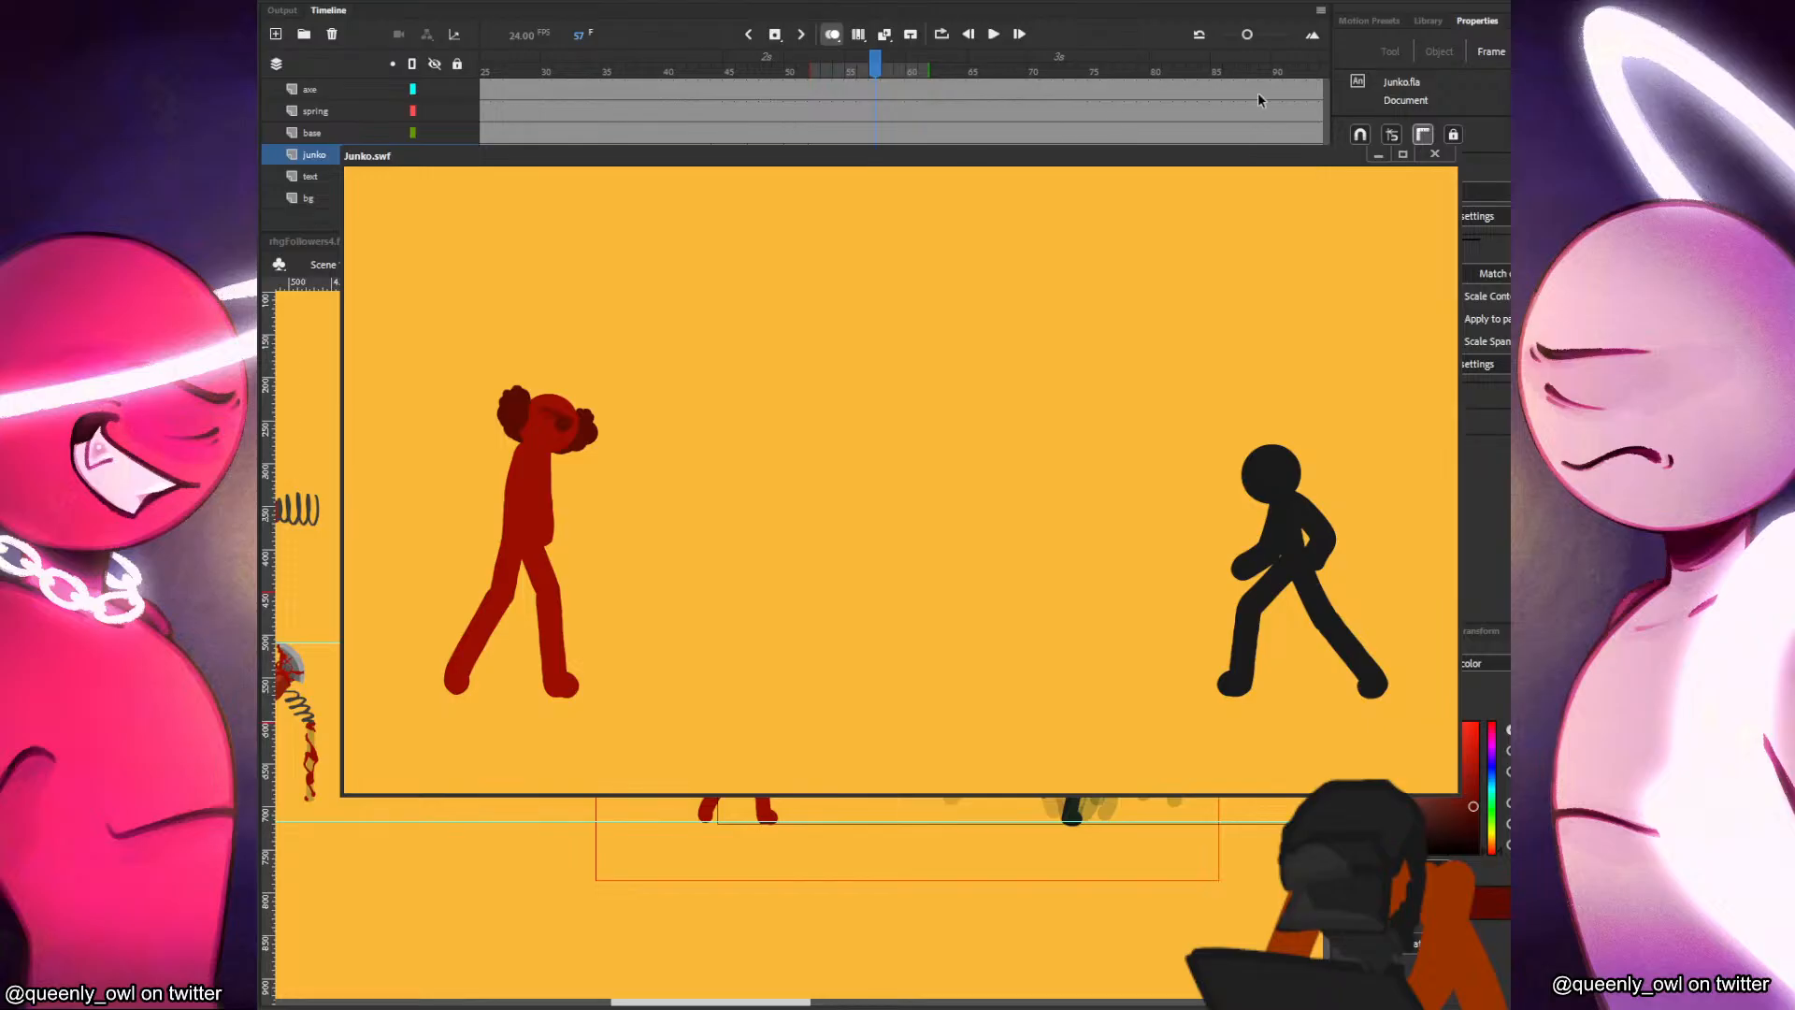
left_click(1436, 155)
Lengthen the lettering's hold so its fade starts at frame 80, and move the fade's end keyframe to frame 92.
left_click(1113, 180)
left_click(1094, 176)
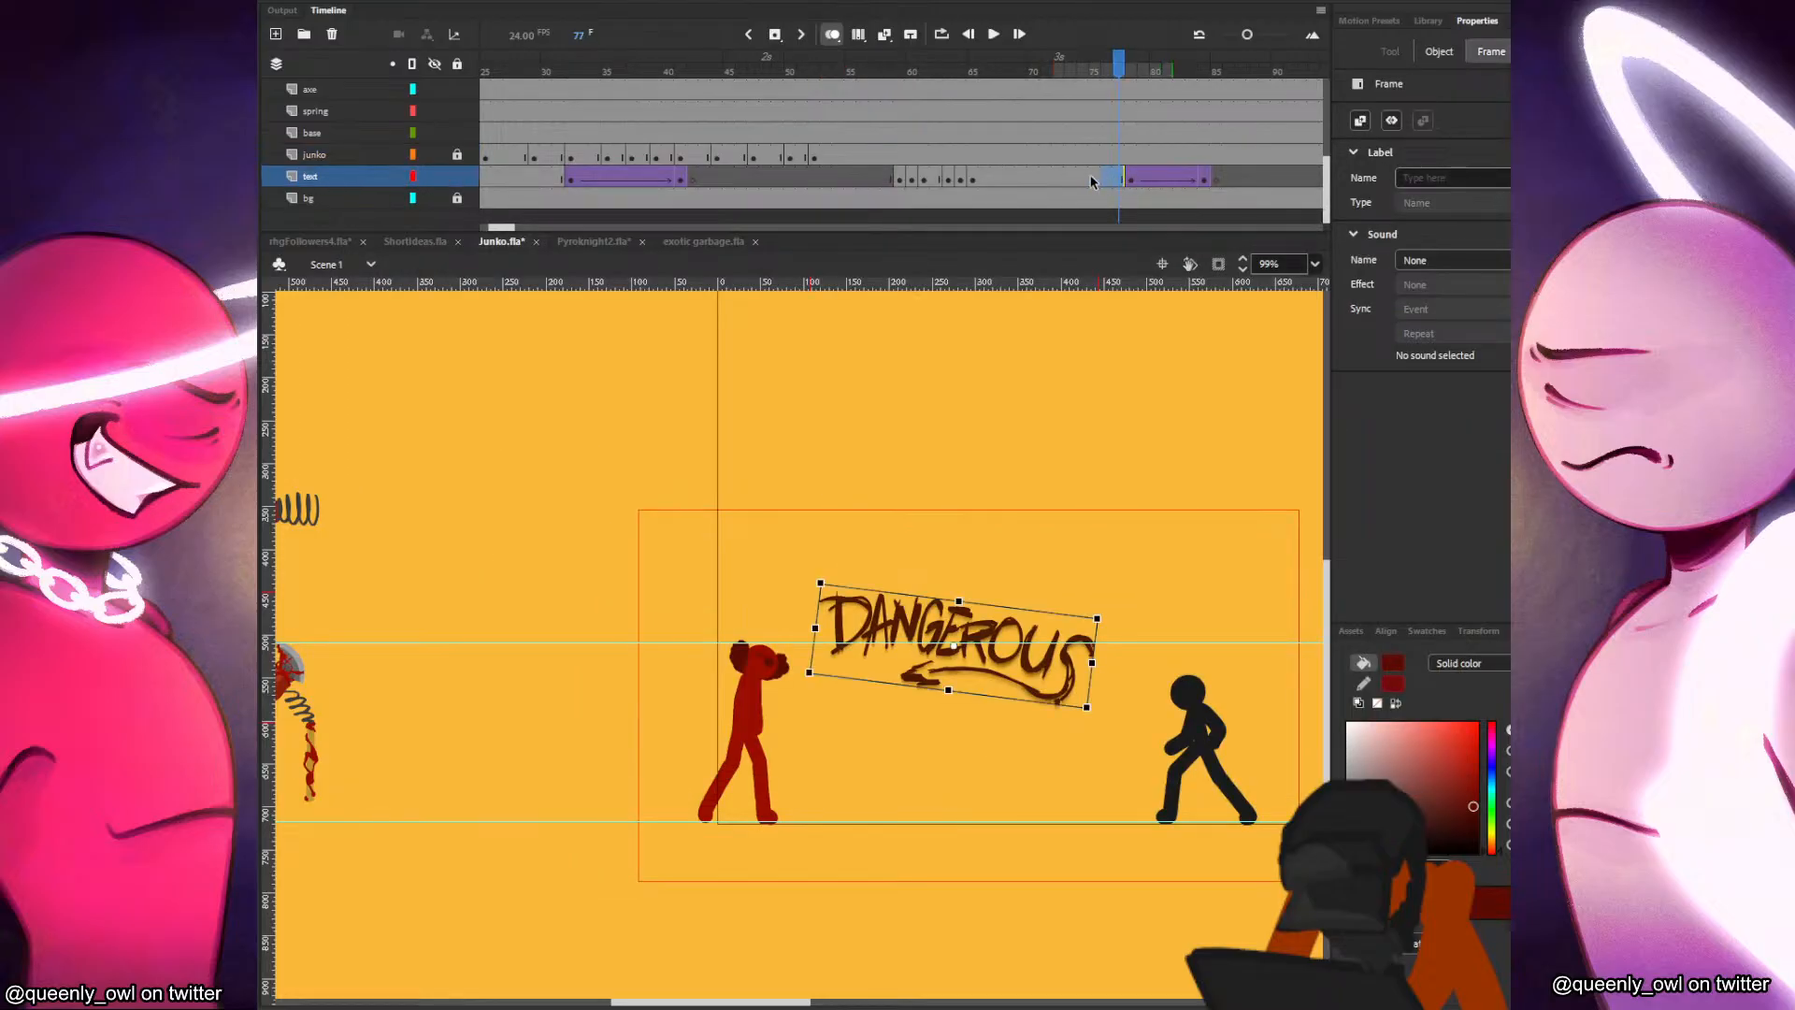
key("F5")
left_click_drag(1158, 69, 1241, 69)
left_click_drag(1242, 179, 1228, 180)
left_click_drag(1236, 179, 1298, 180)
Replay the retimed lettering from frame 58 and check it in a test movie.
left_click(886, 159)
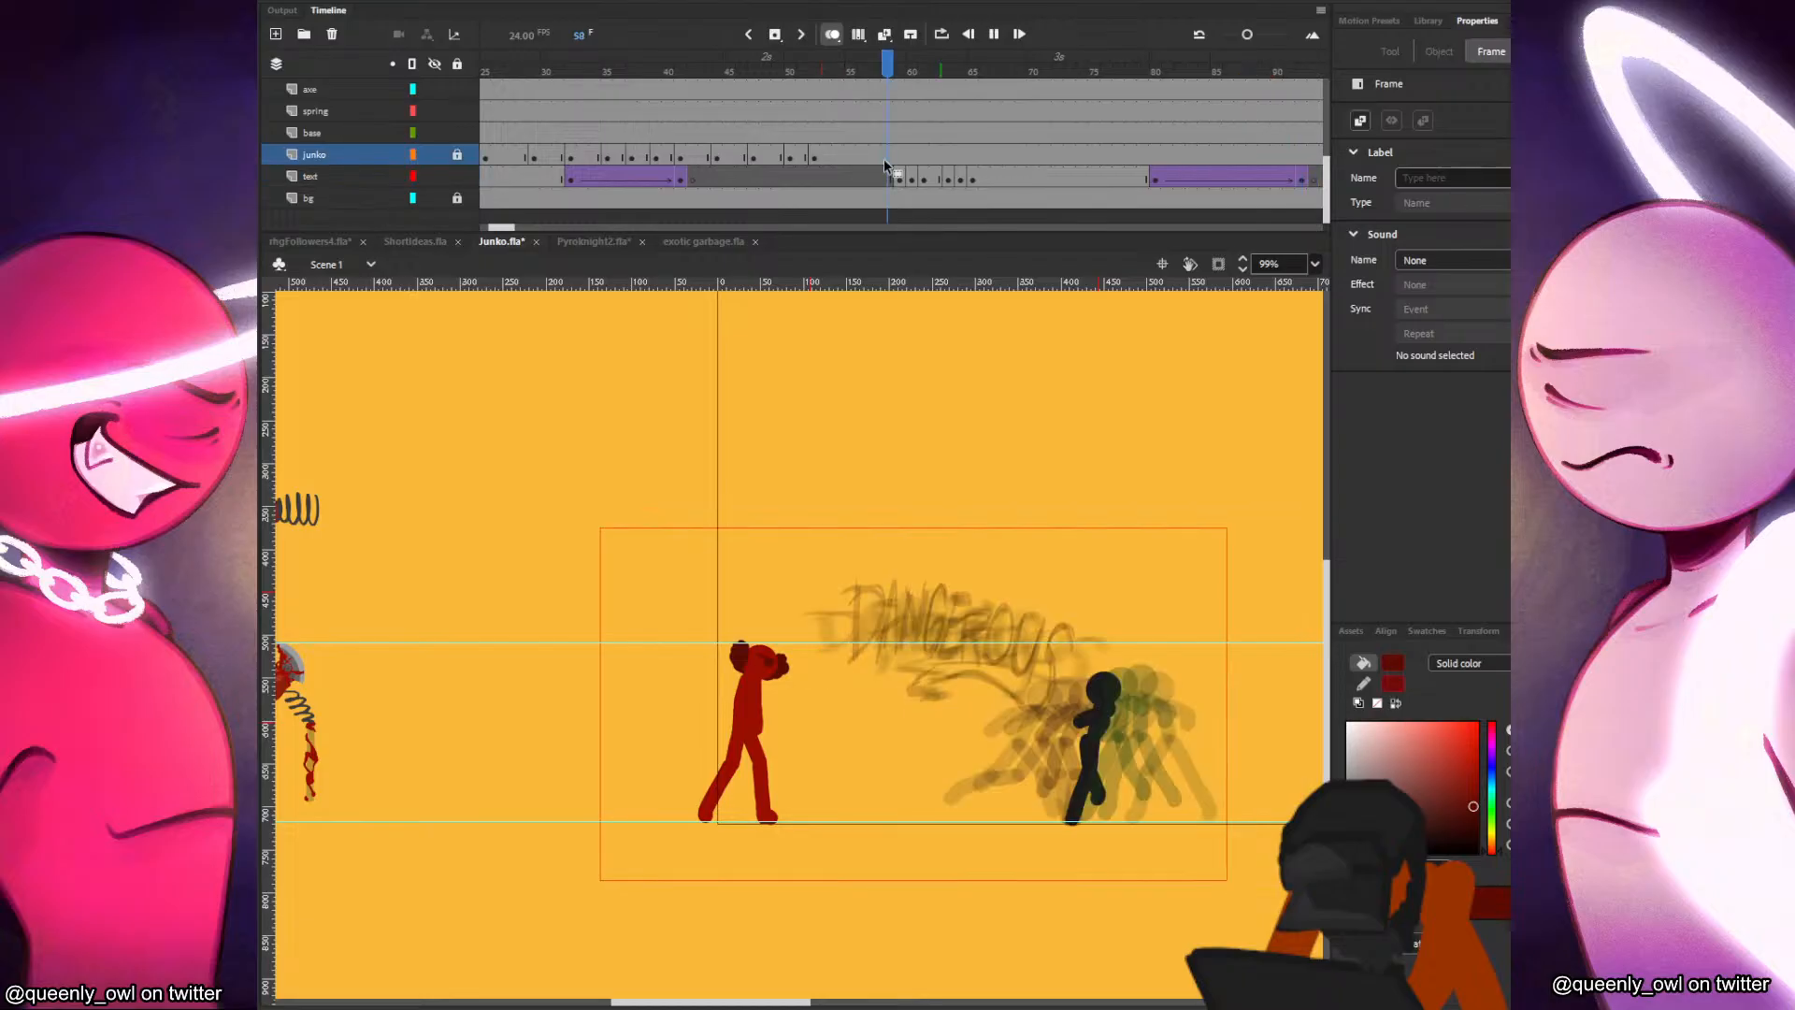
key("Return")
left_click(889, 159)
key("ctrl+Return")
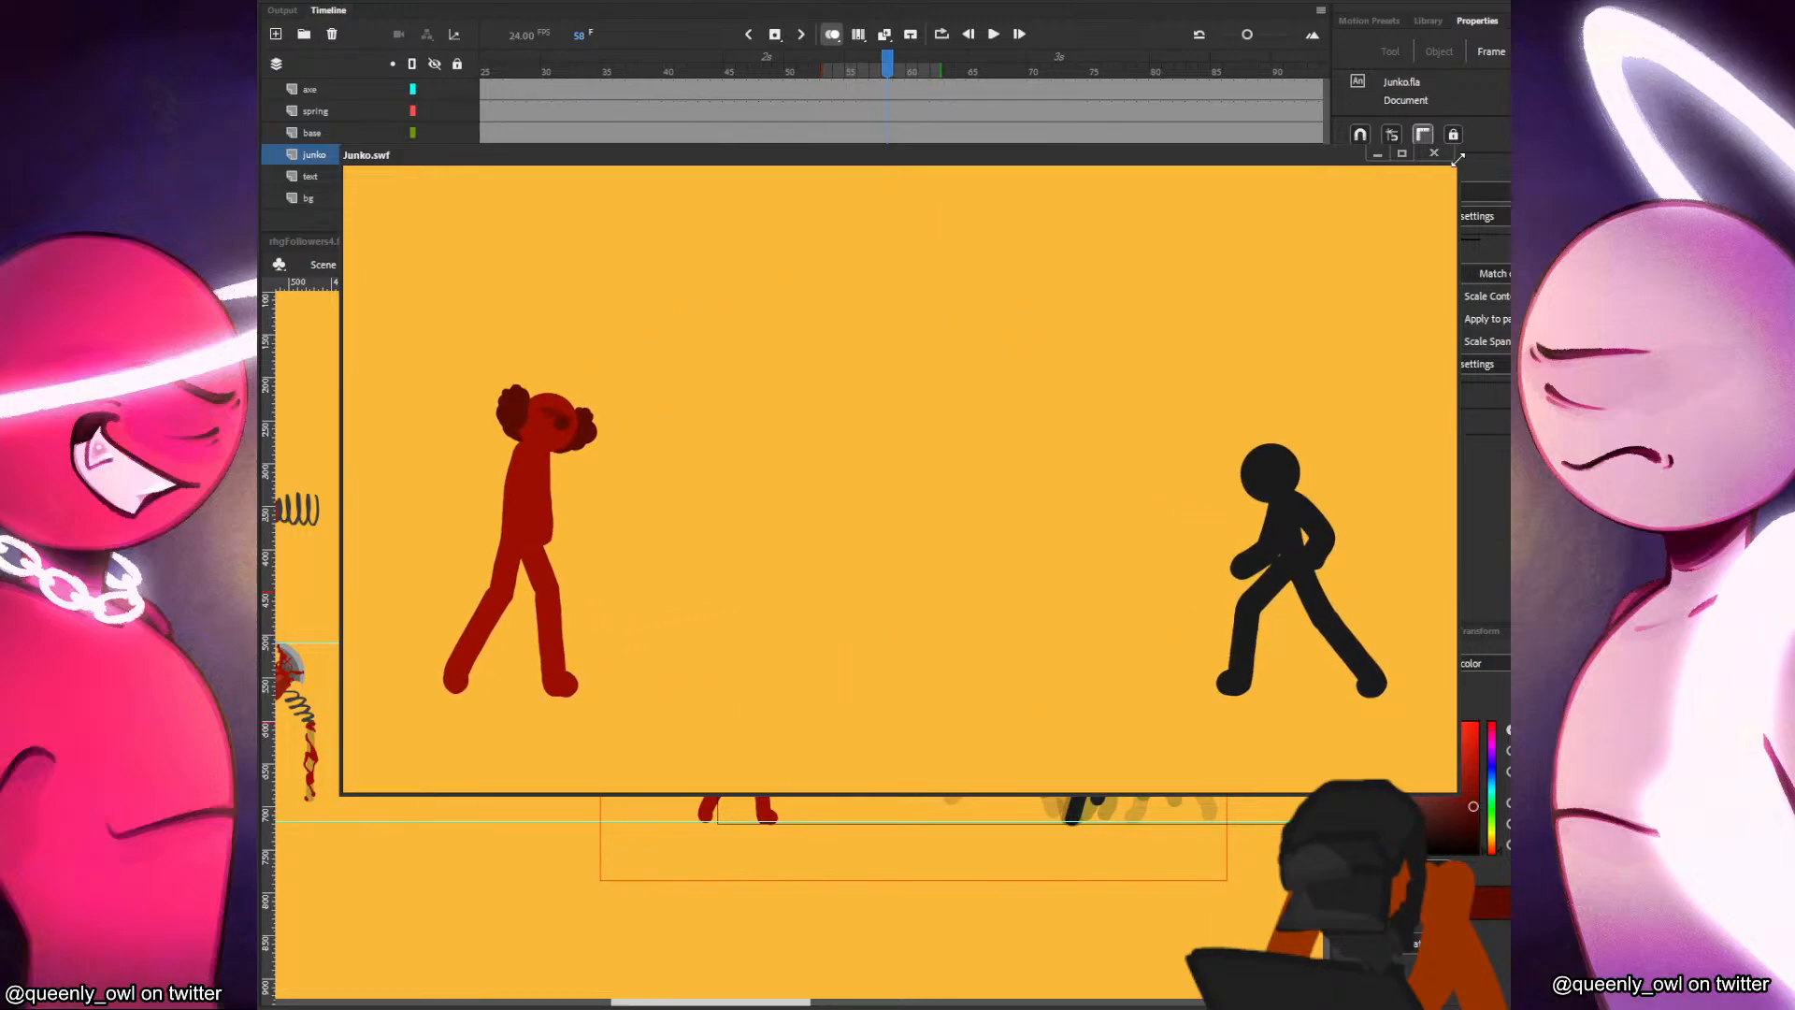
left_click(1434, 153)
Open the DANGEROUS symbol from frame 59 and convert its frame 3 drawing to a movie clip.
left_click(897, 179)
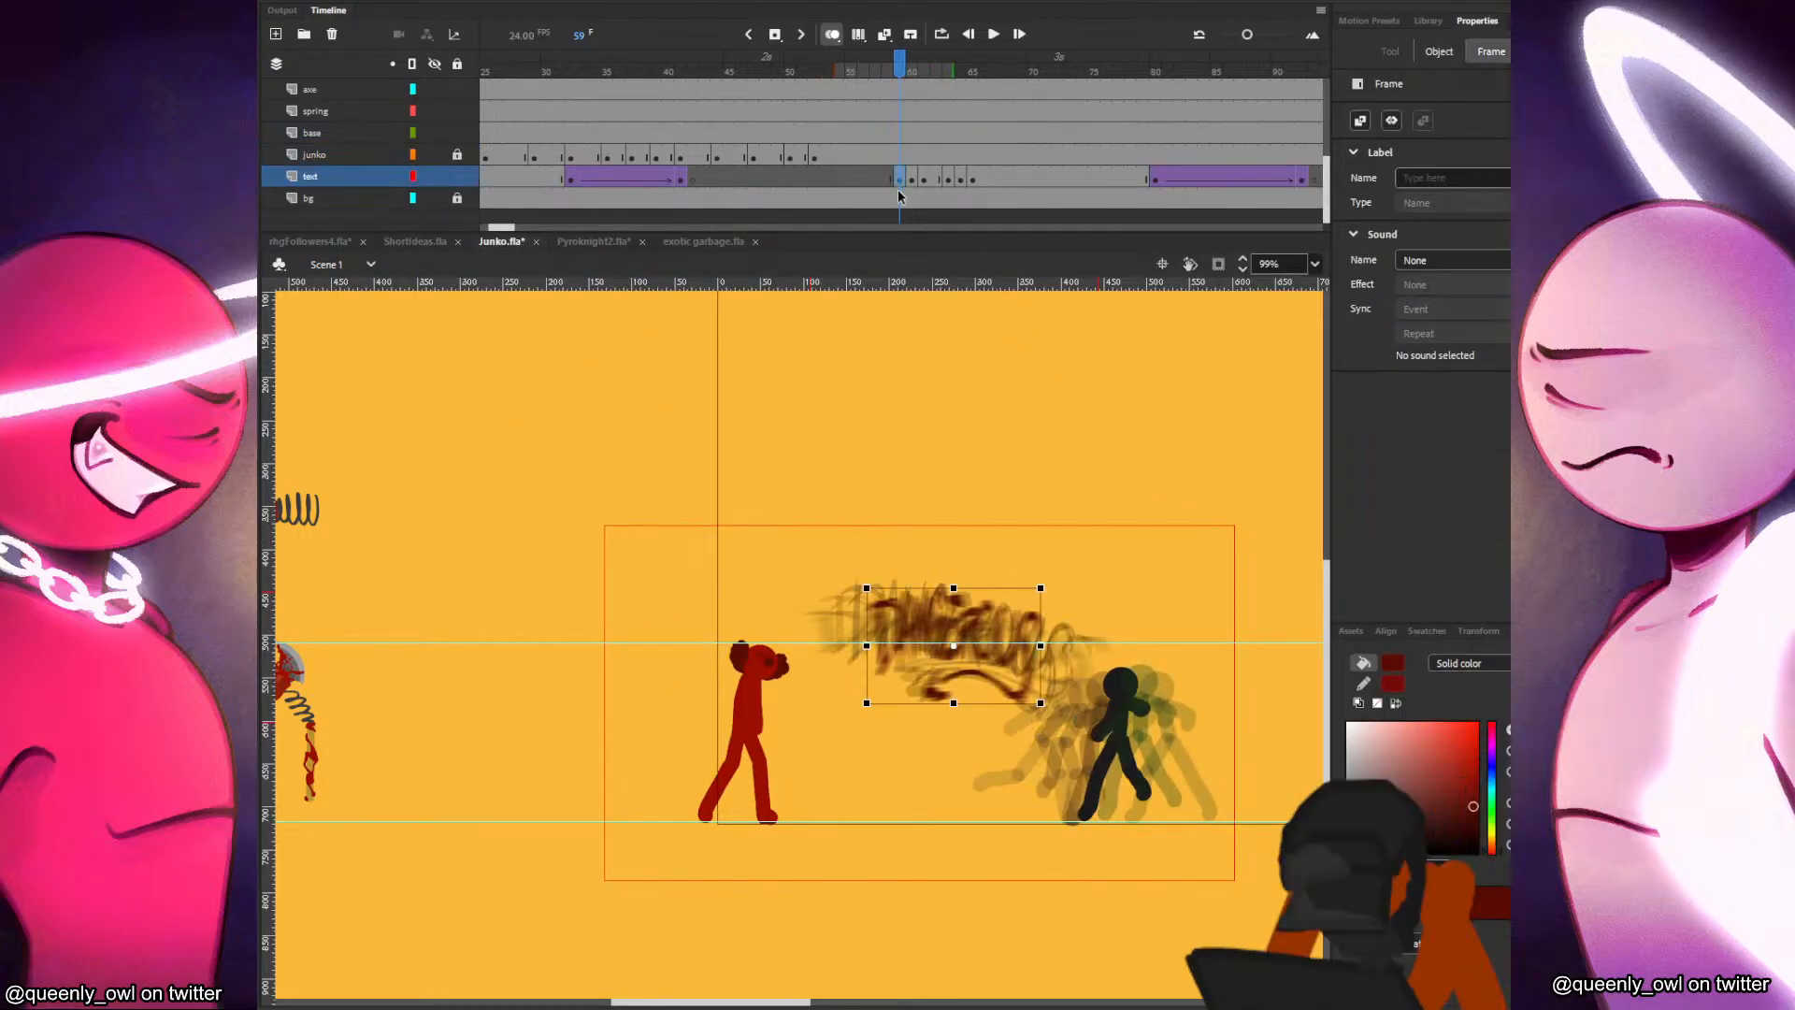
left_click(1053, 400)
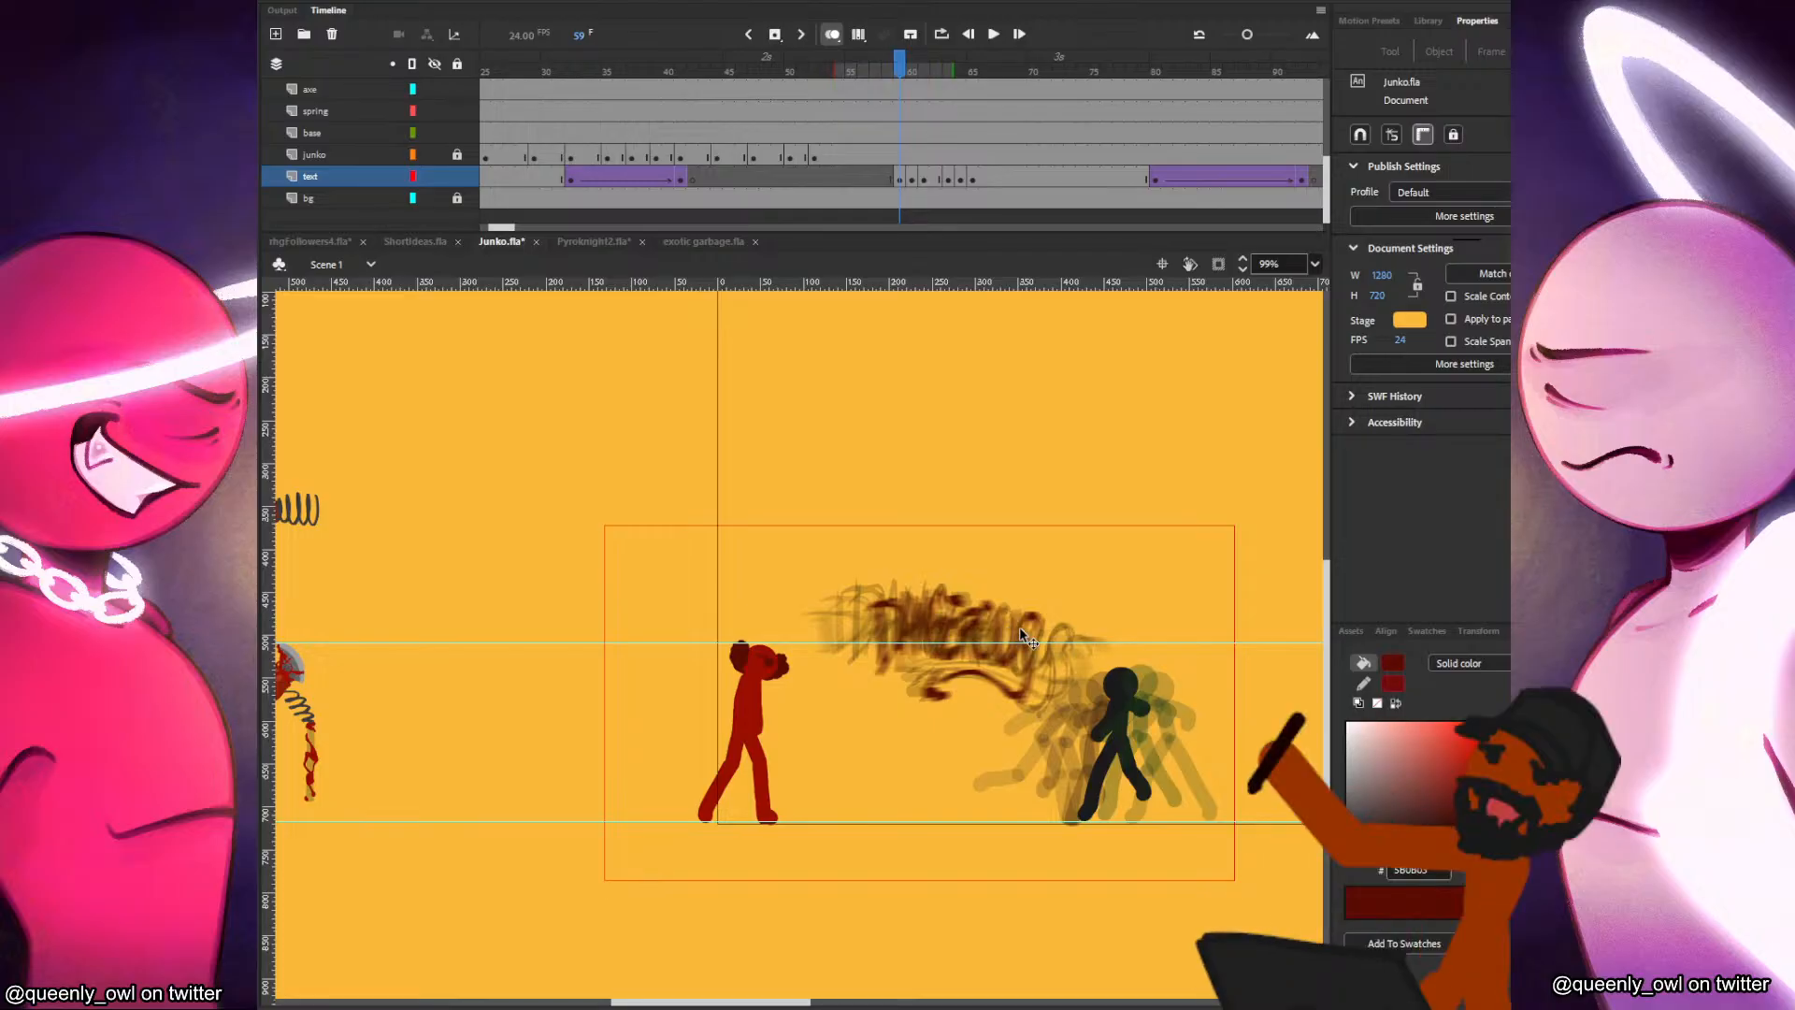
left_click(1026, 638)
double_click(1026, 638)
left_click_drag(1093, 570, 817, 755)
key("F8")
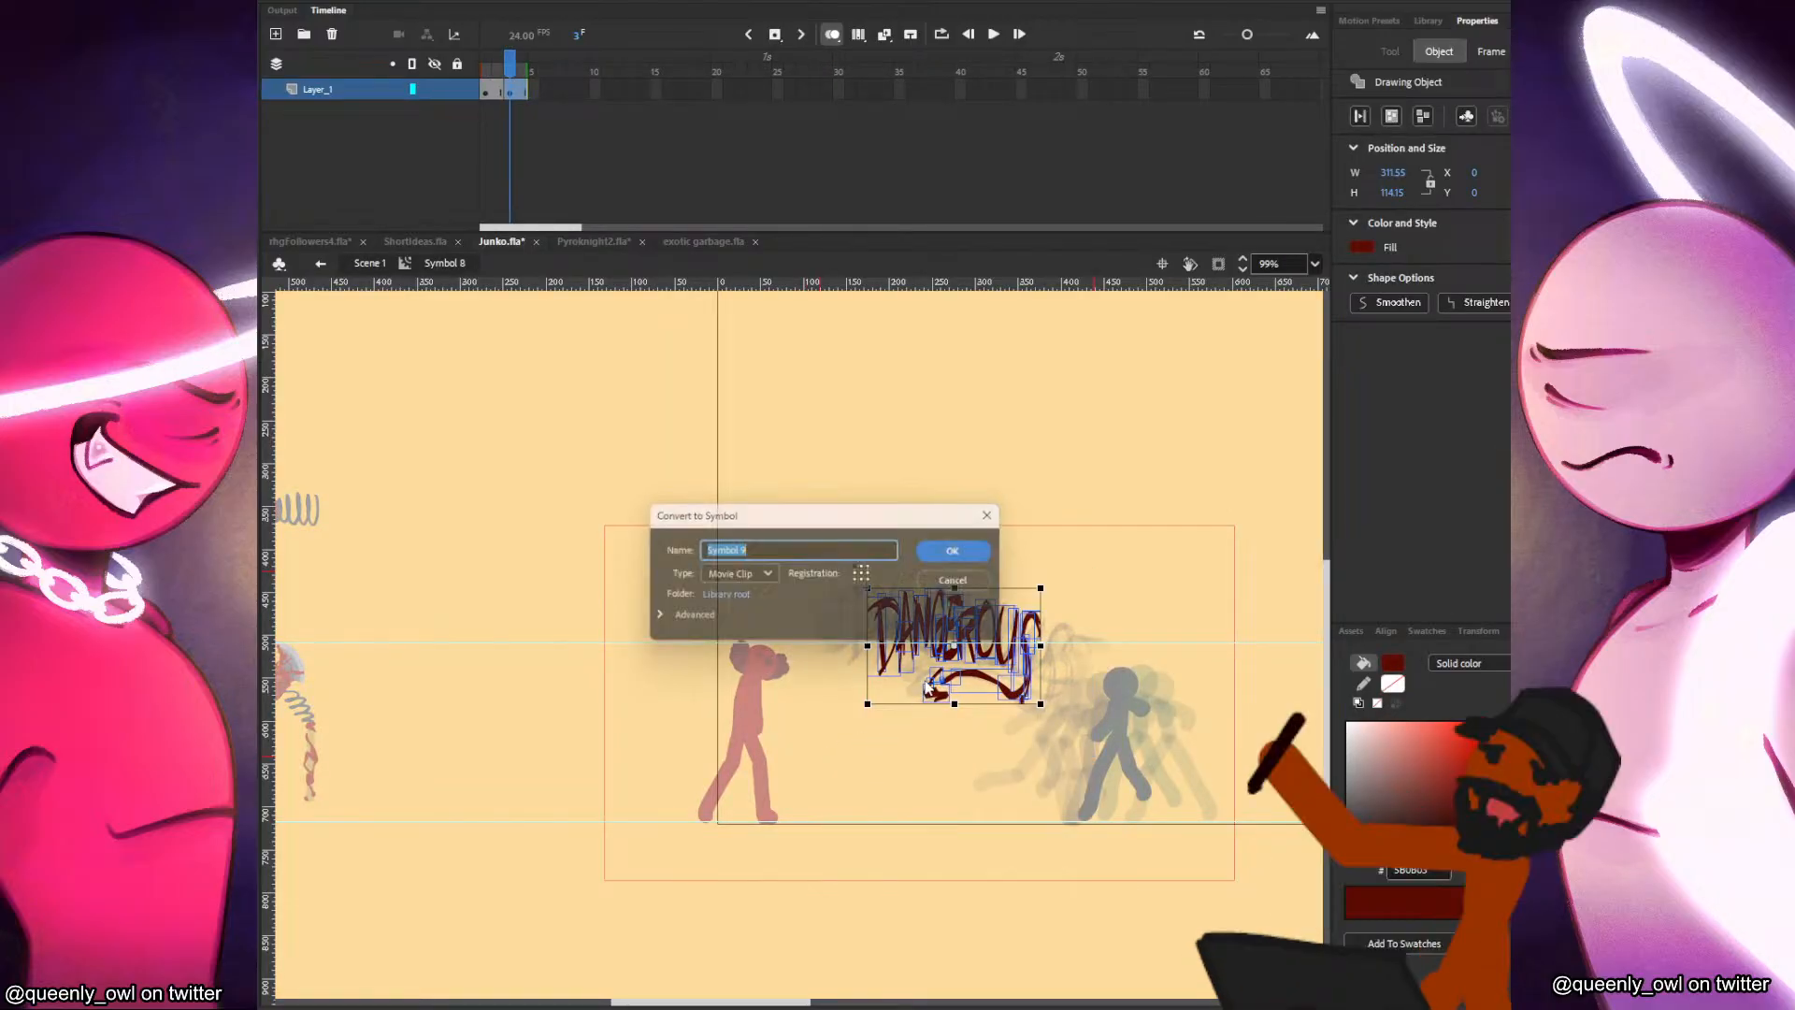
key("Return")
Convert the symbol's frame 1 lettering to a movie clip and add a Drop Shadow filter to it.
left_click(487, 92)
key("F8")
key("Return")
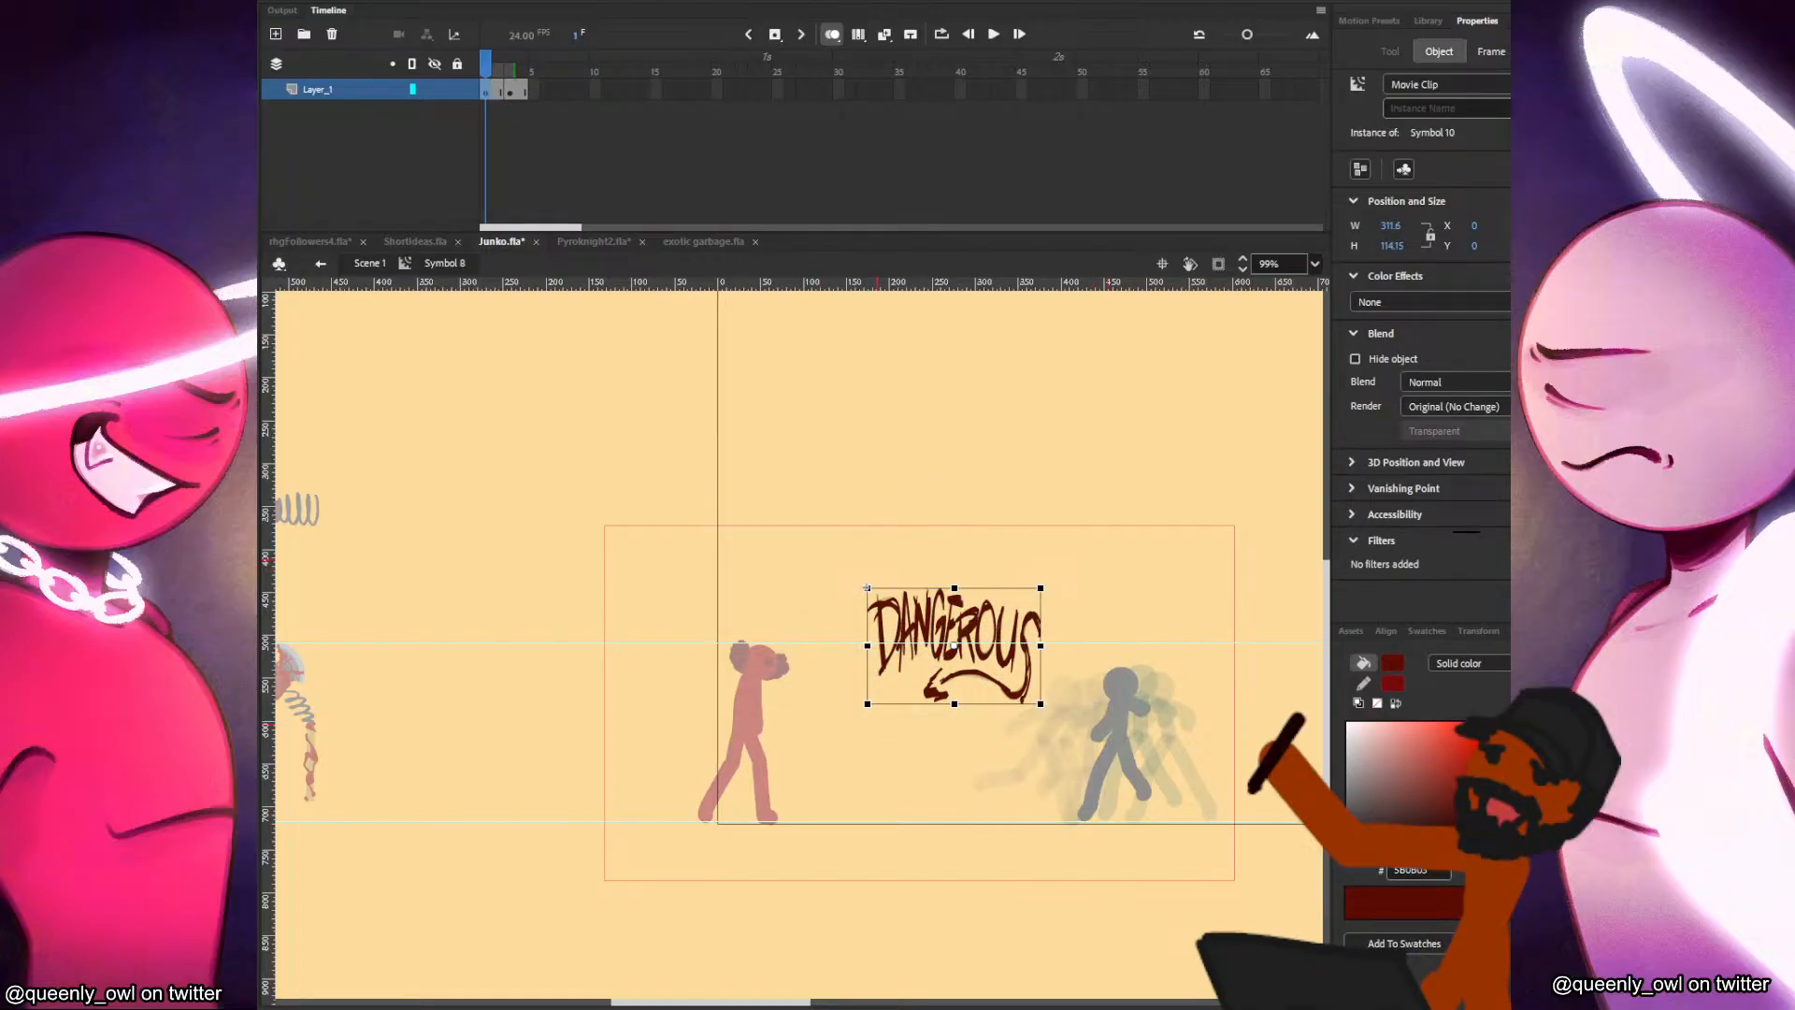
left_click(1468, 540)
left_click(1485, 566)
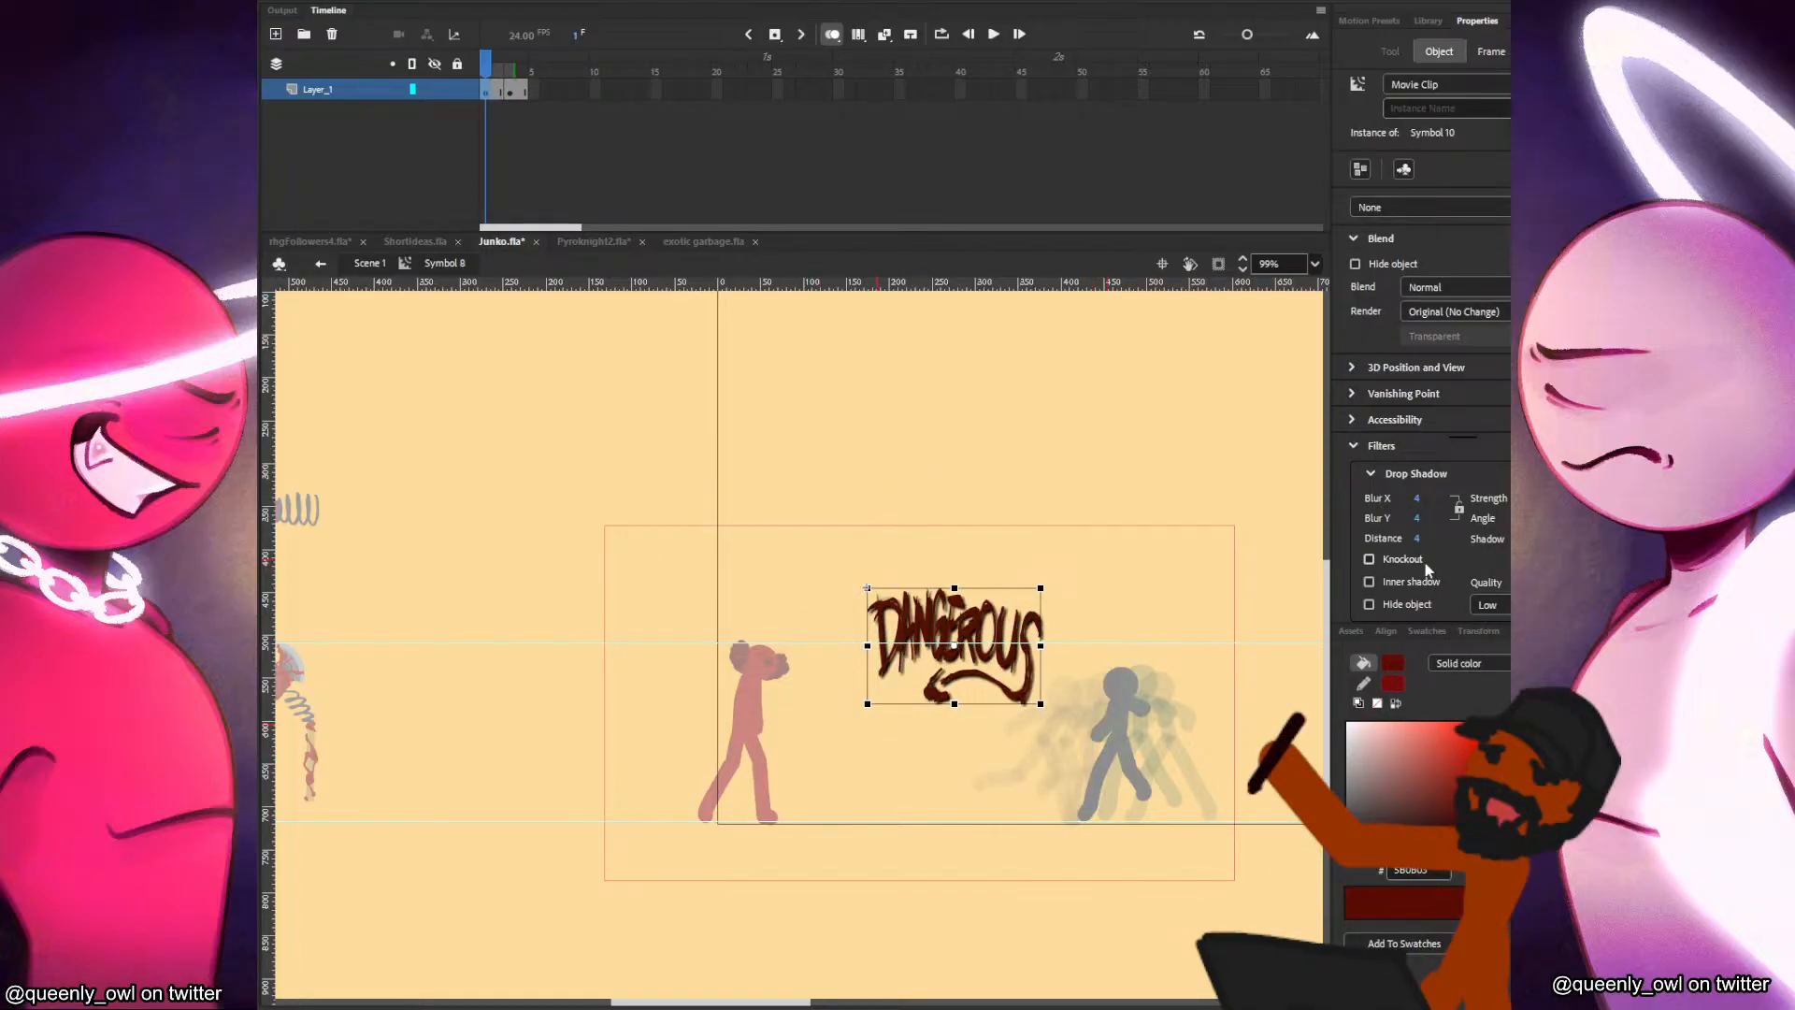
Set the lettering's Drop Shadow distance to 2 and save the filter settings as a reusable preset.
scroll(1036, 606, "up", 3)
scroll(1036, 606, "up", 1)
left_click_drag(1417, 539, 1418, 540)
mouse_move(1526, 520)
left_mouse_down()
mouse_move(1491, 523)
mouse_move(1535, 518)
mouse_move(1502, 502)
left_mouse_up()
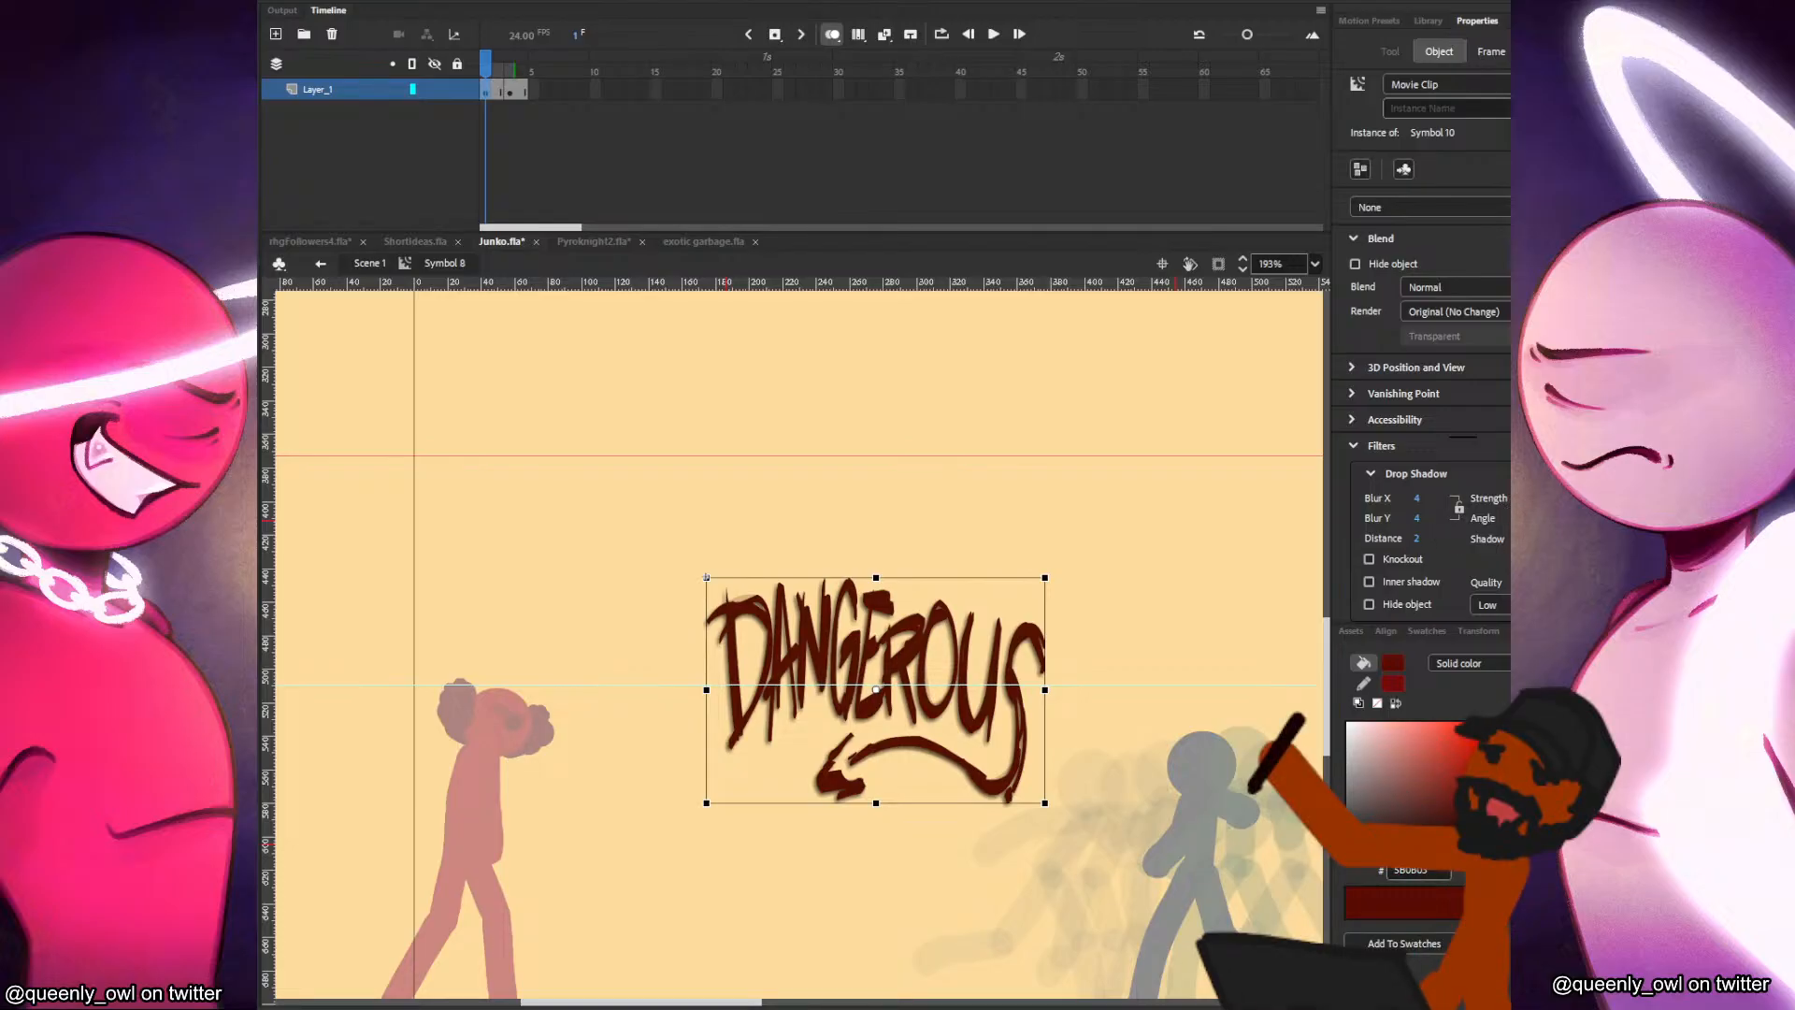
right_click(1449, 467)
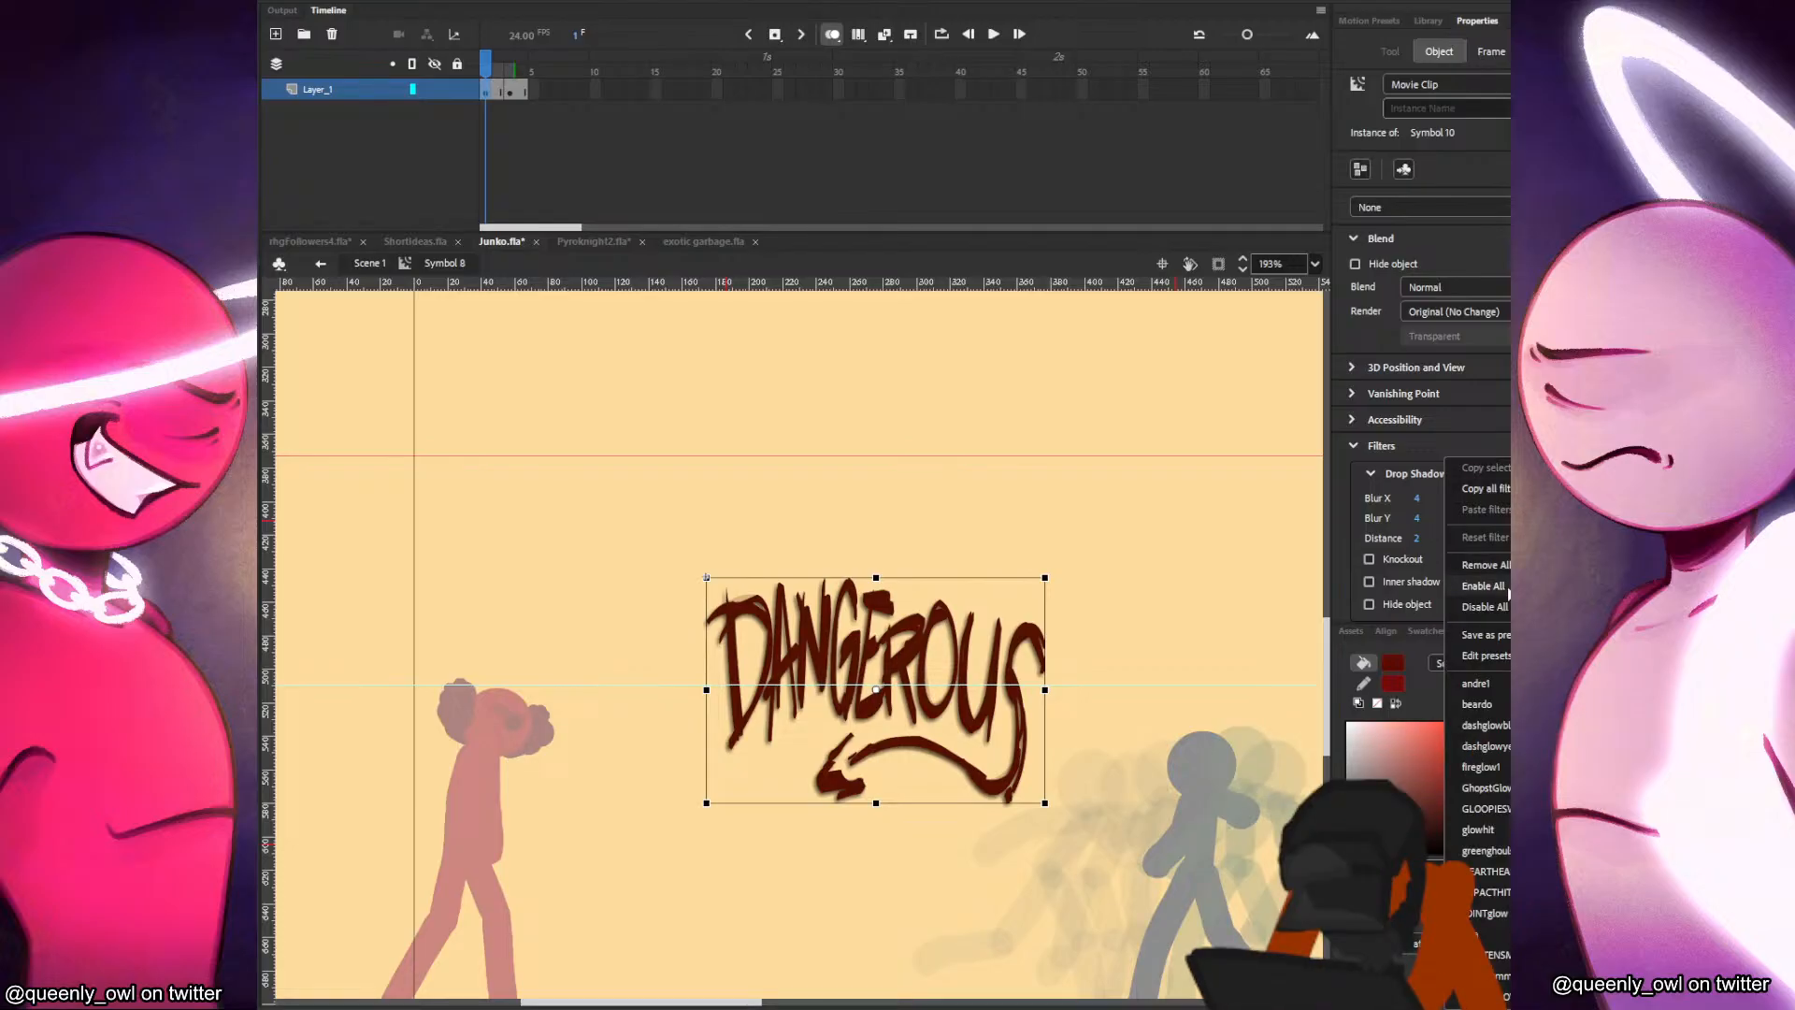
left_click(1487, 634)
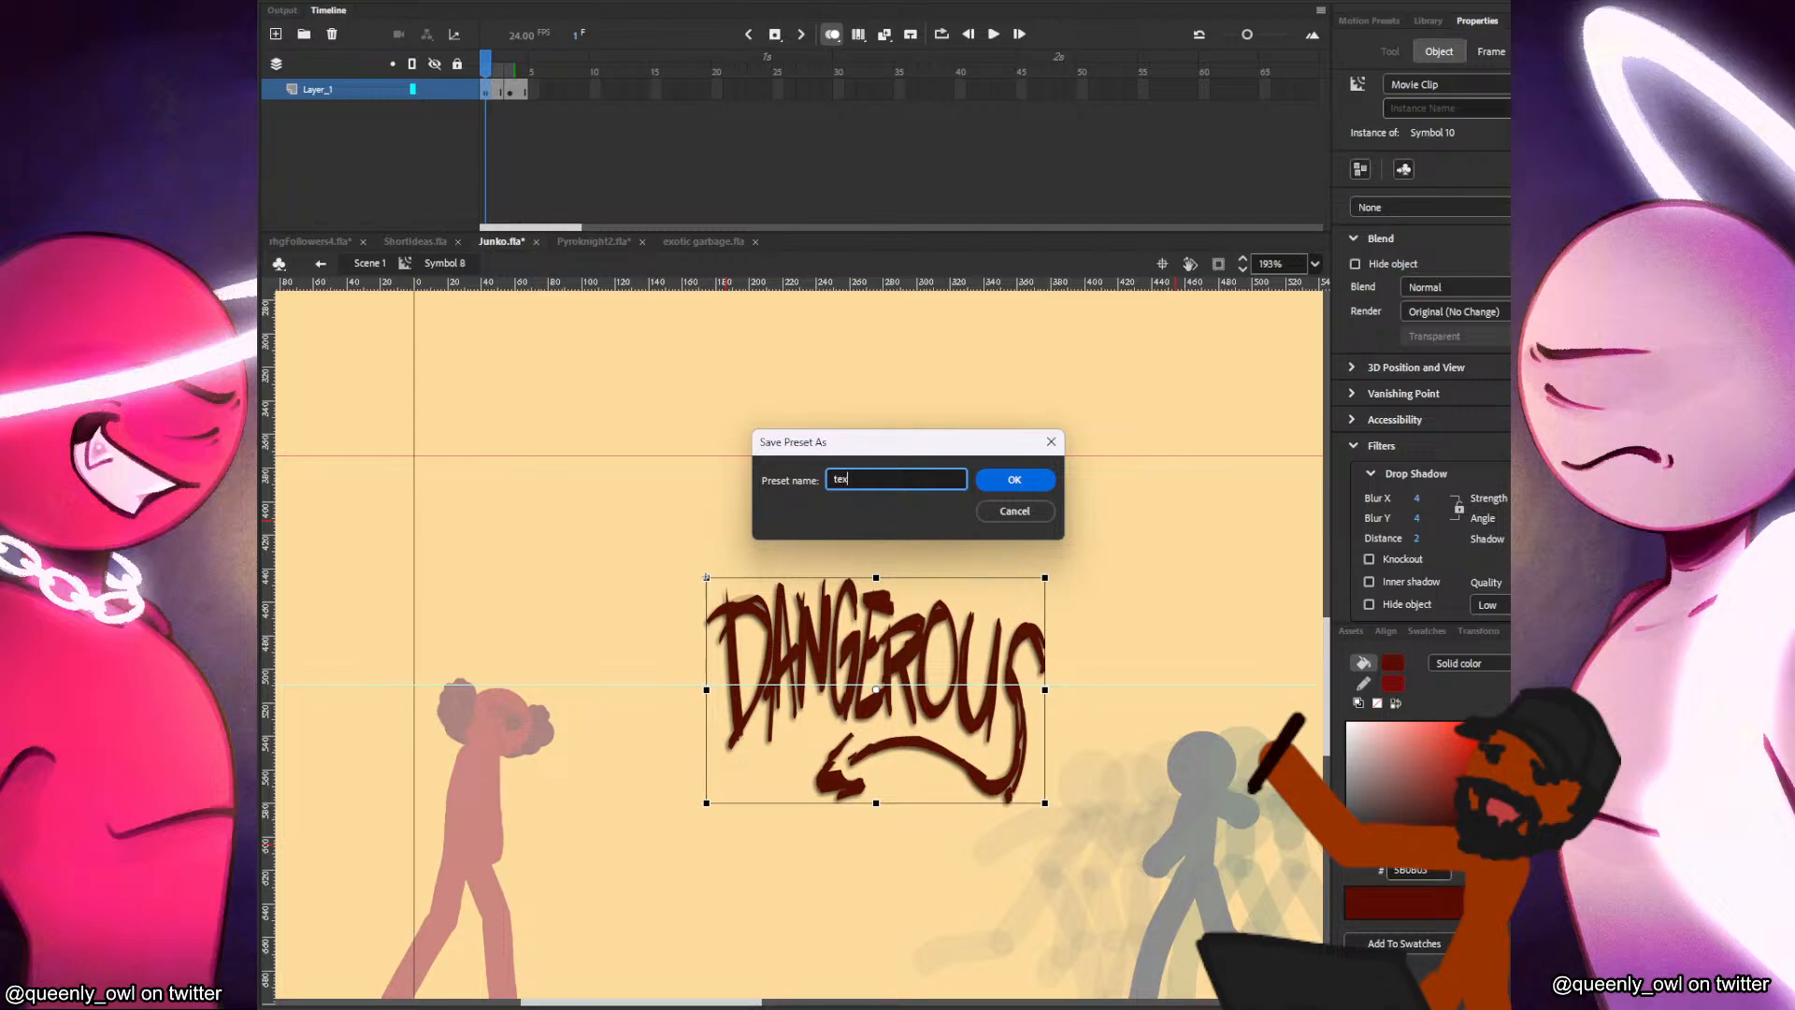
key("Return")
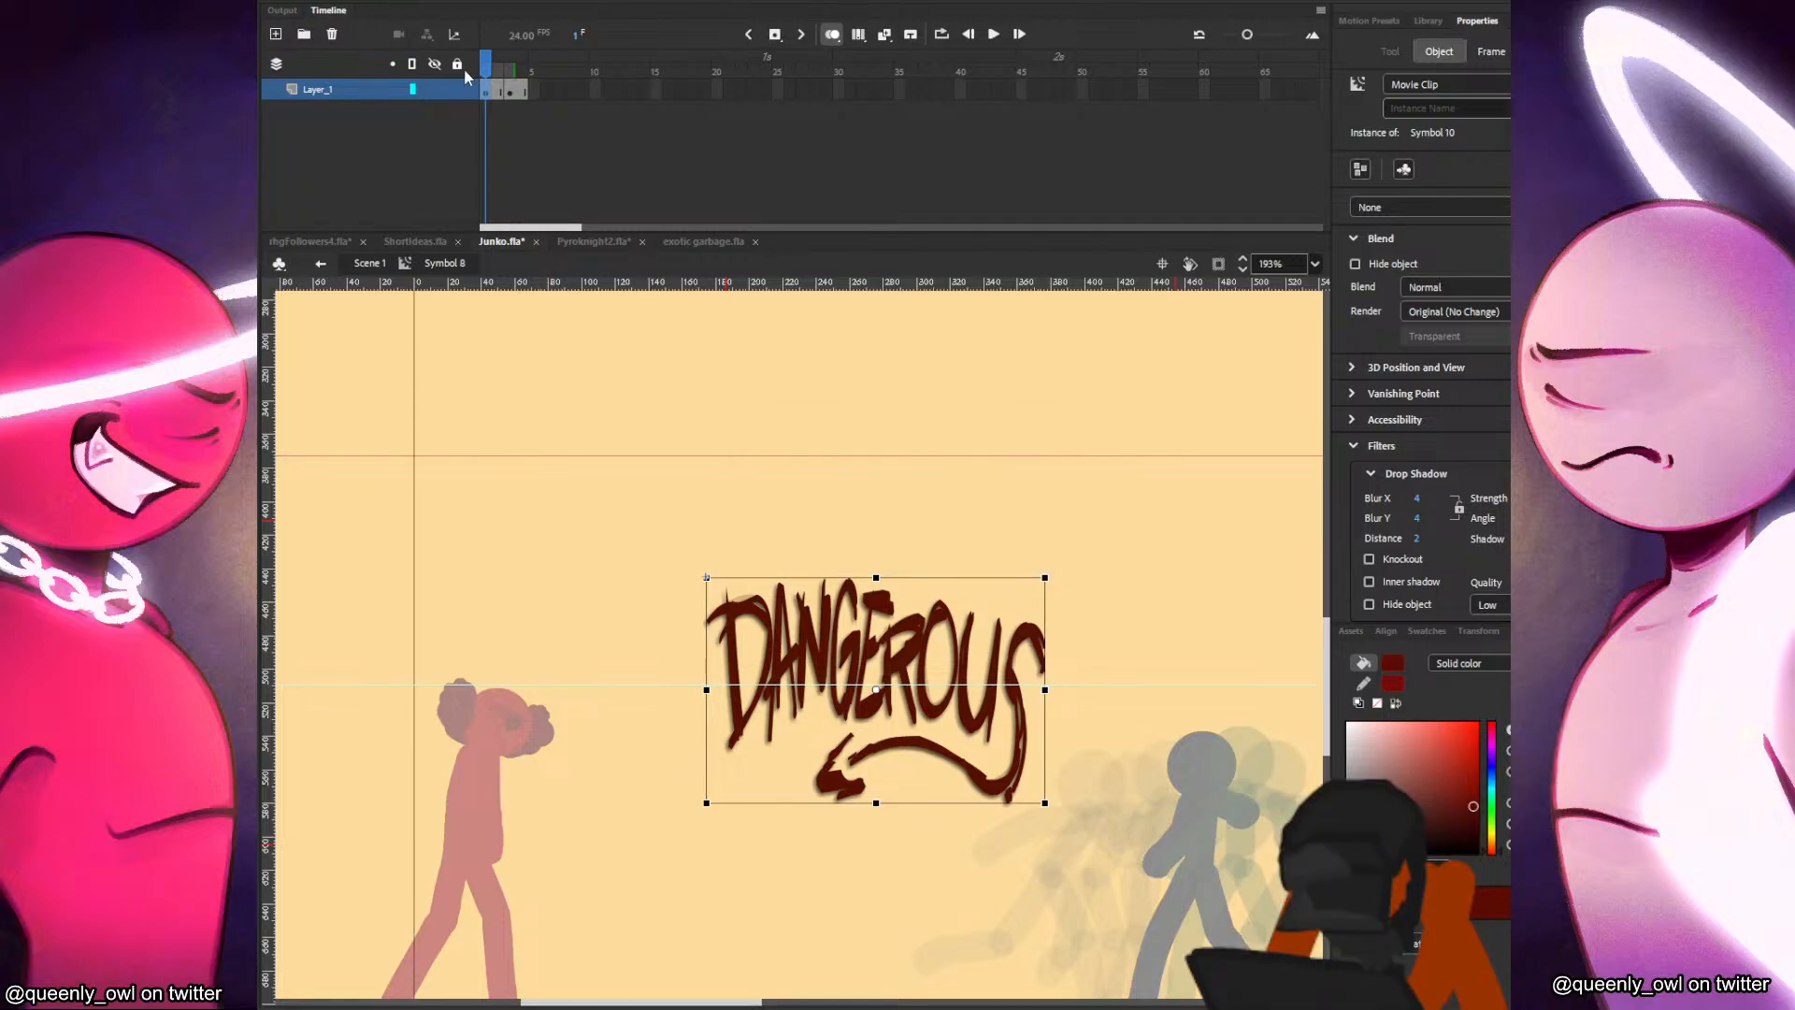
Apply the saved shadow preset to the DANGEROUS lettering in frame 3 of the symbol.
left_click(510, 89)
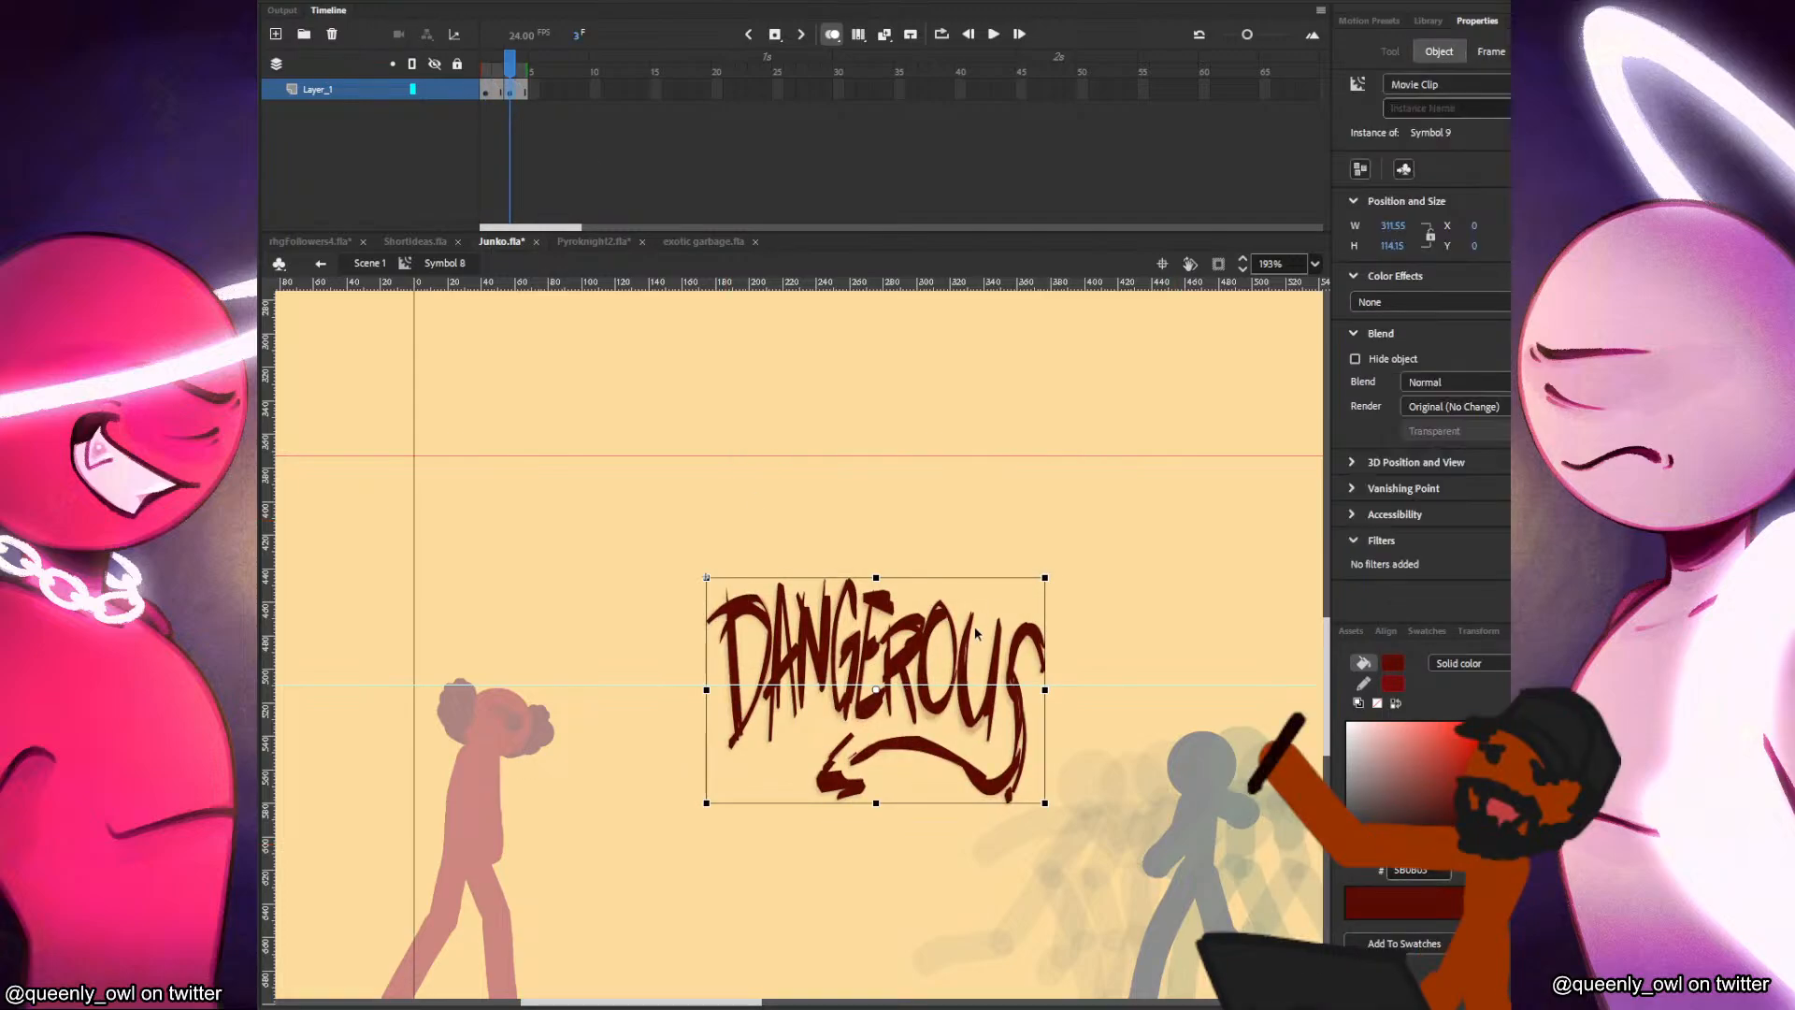
left_click(1557, 541)
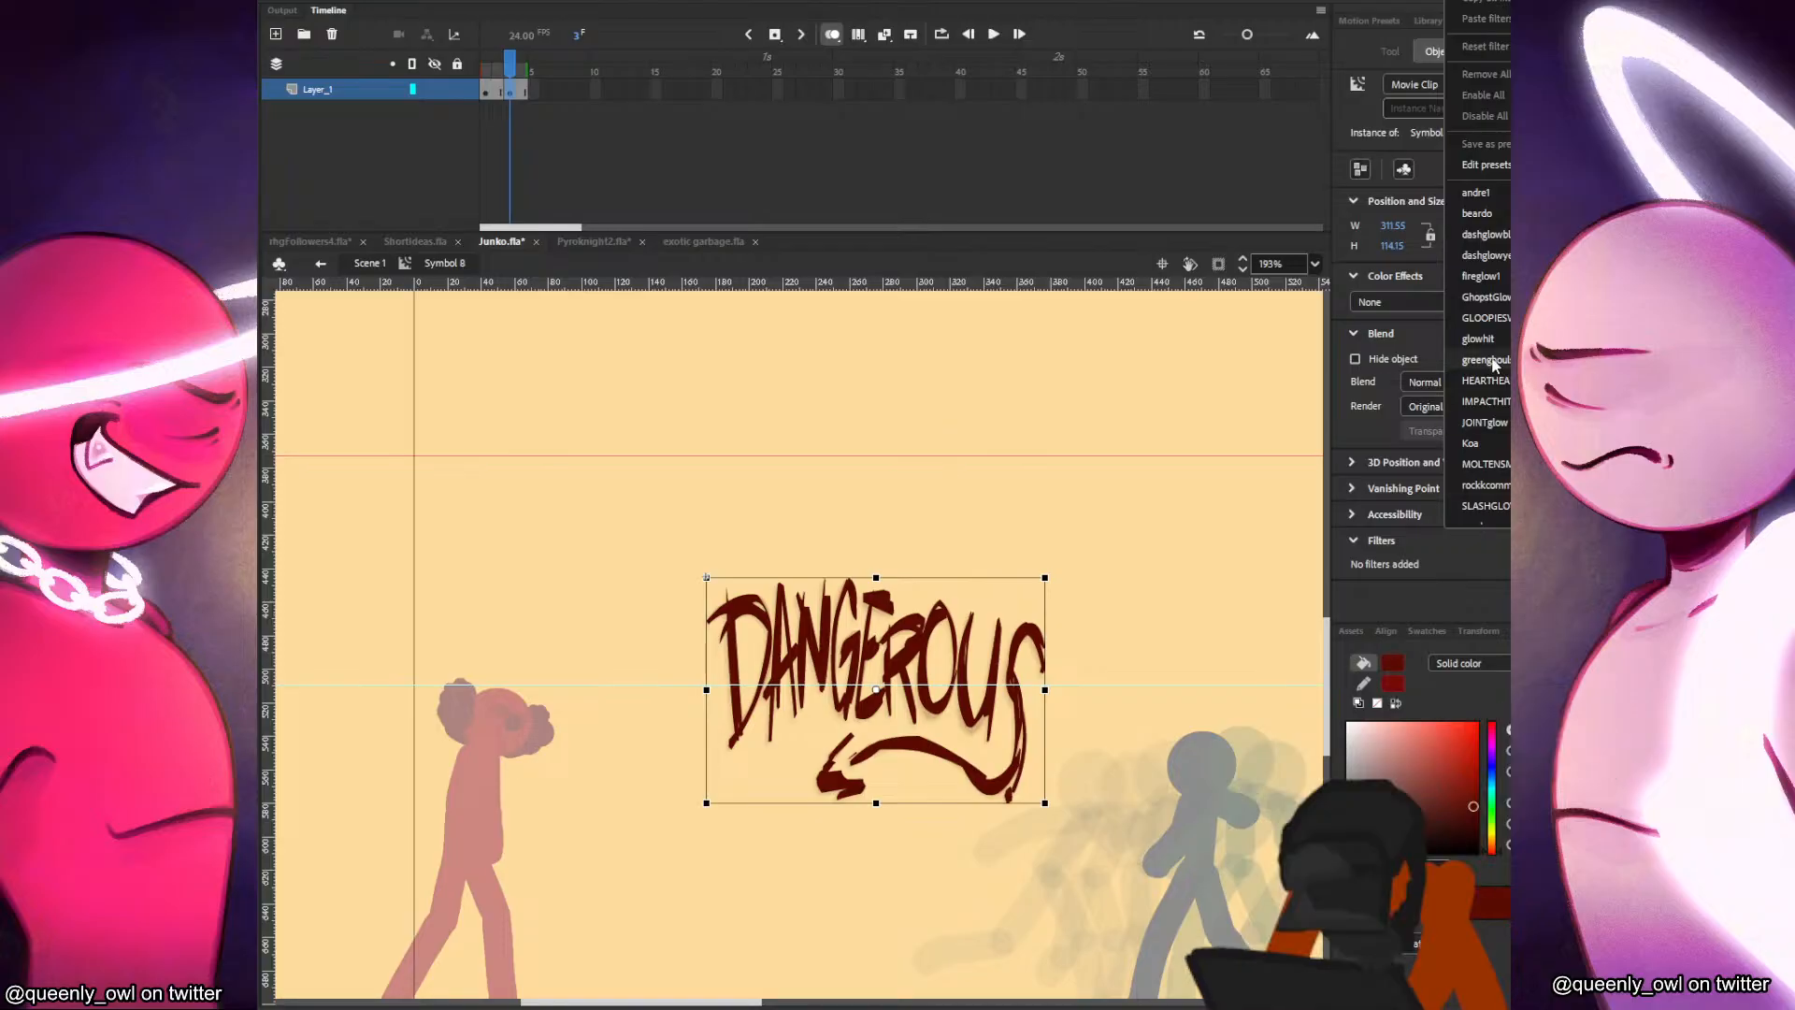
left_click(1508, 499)
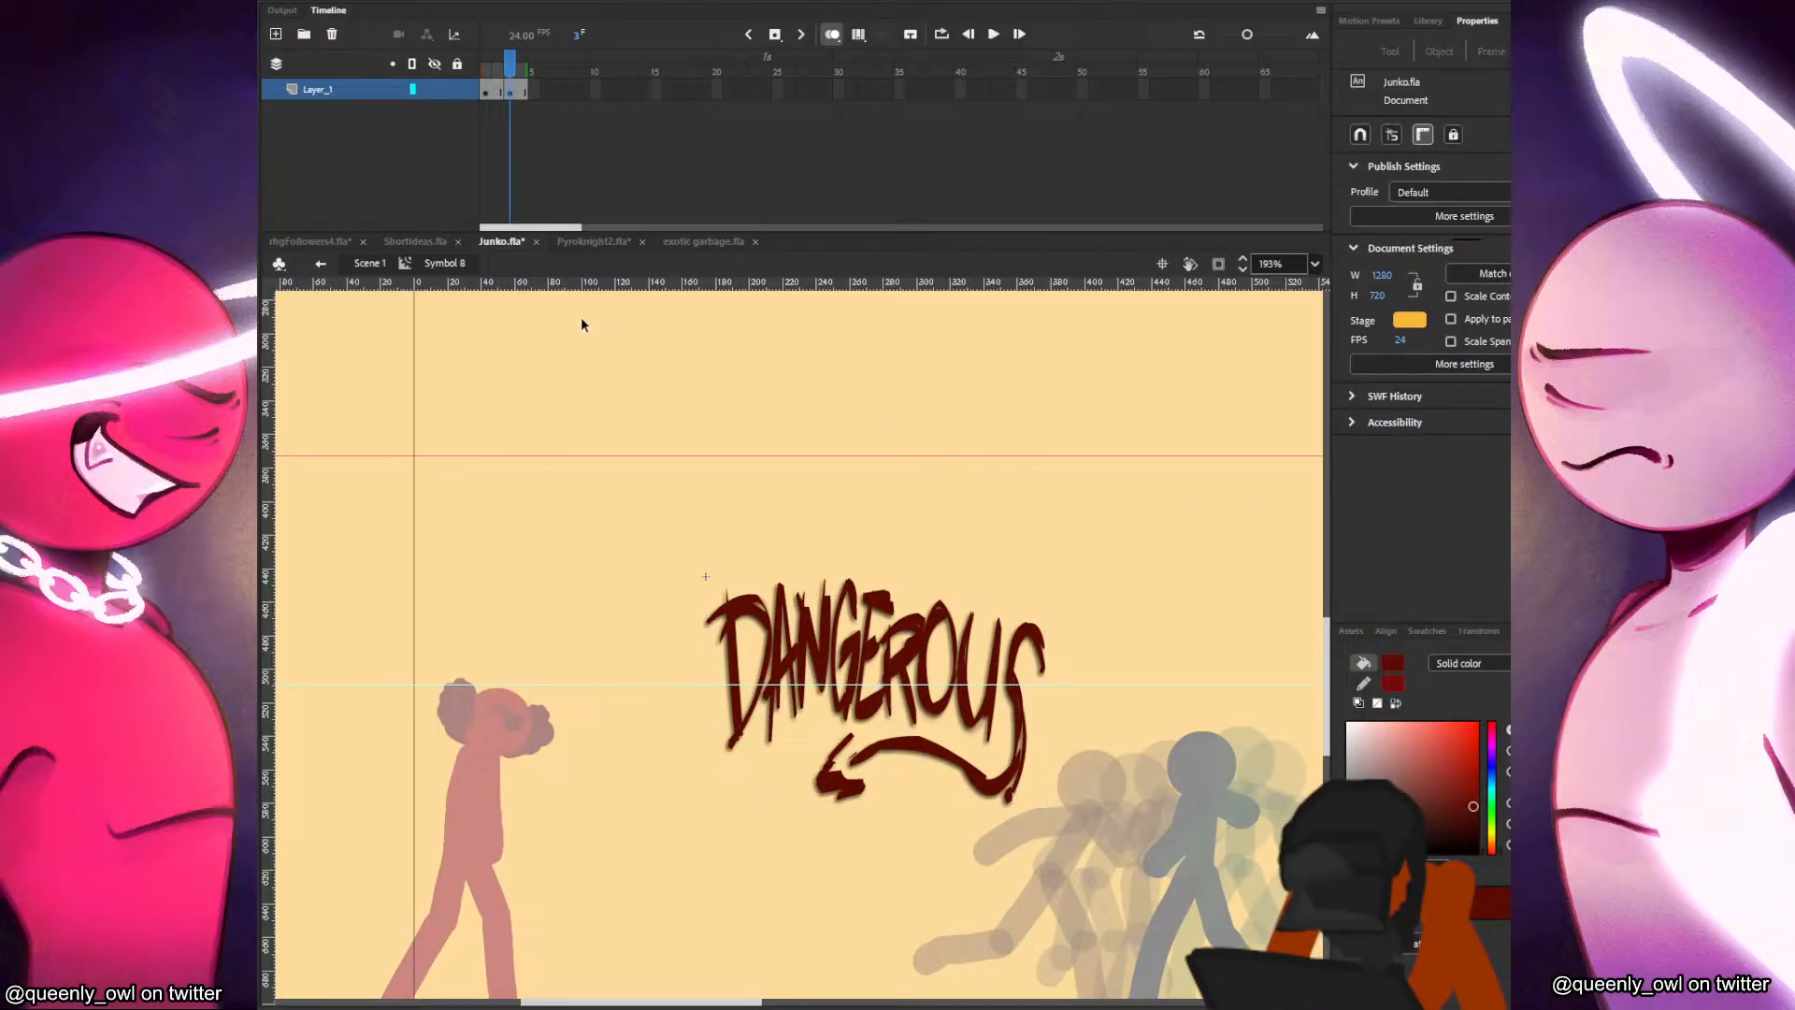
Return to Scene 1 and check the shadowed lettering in a test movie.
left_click(360, 269)
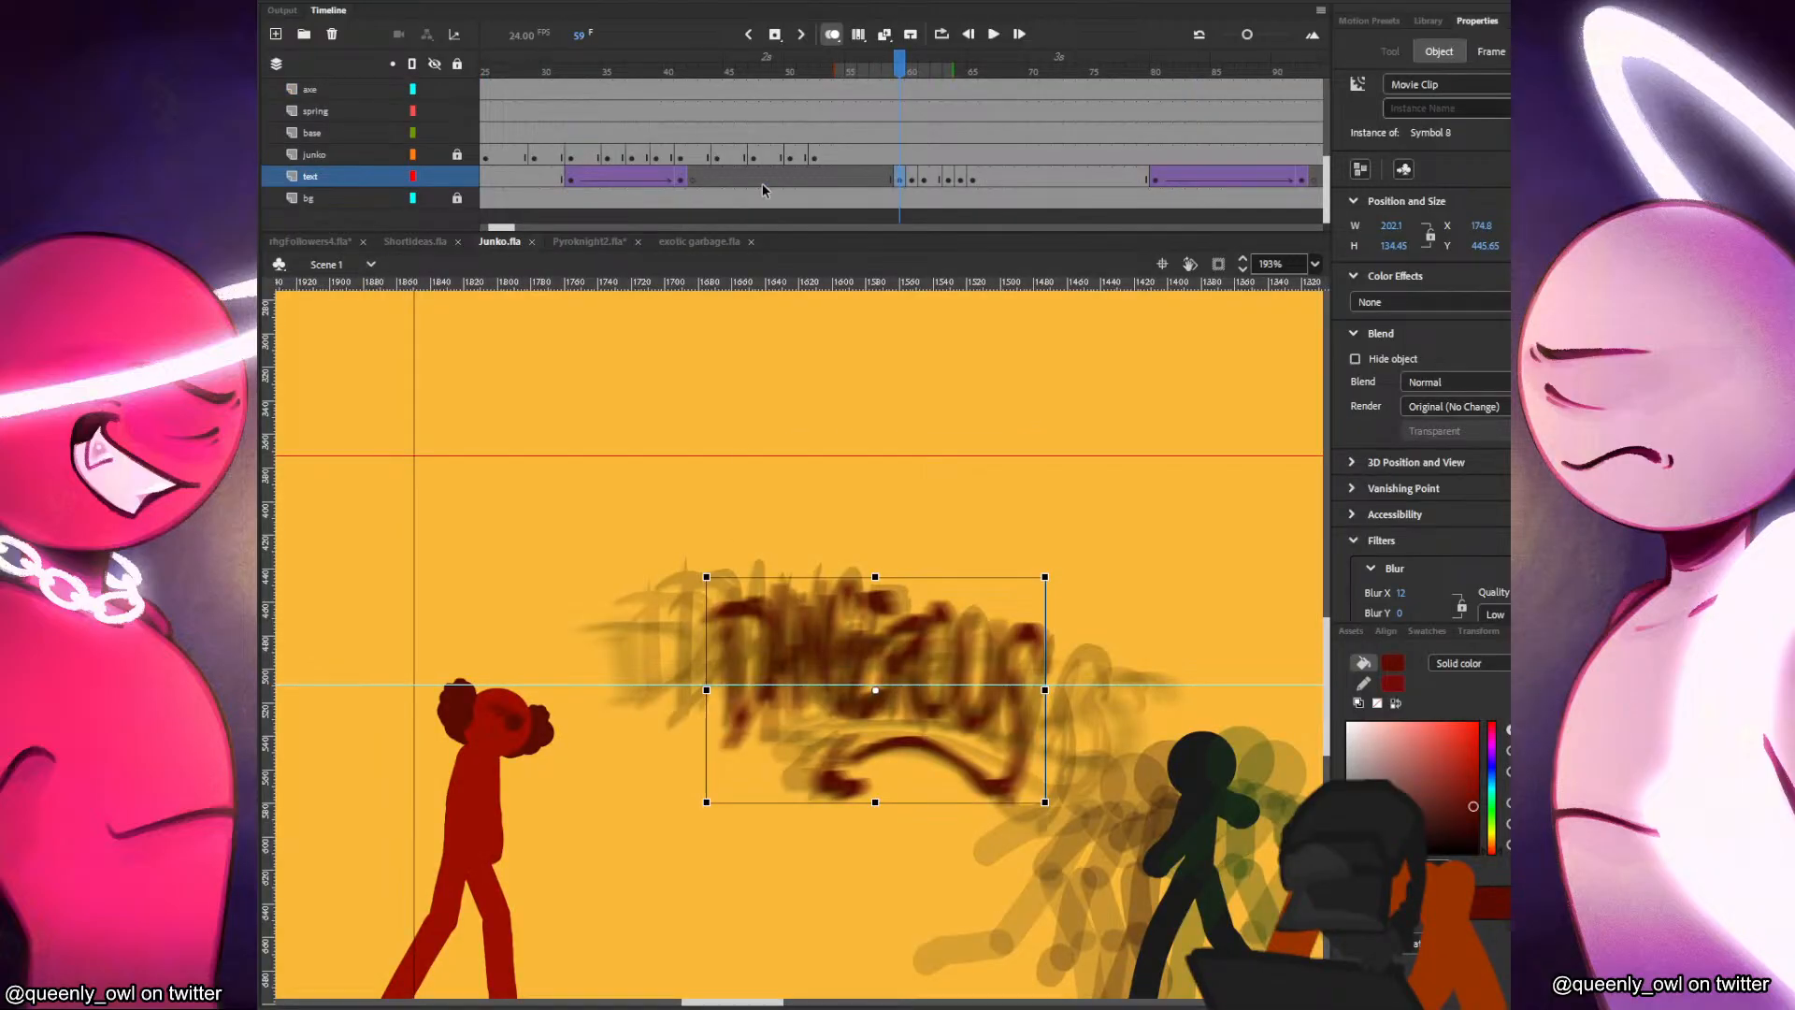
key("ctrl+Return")
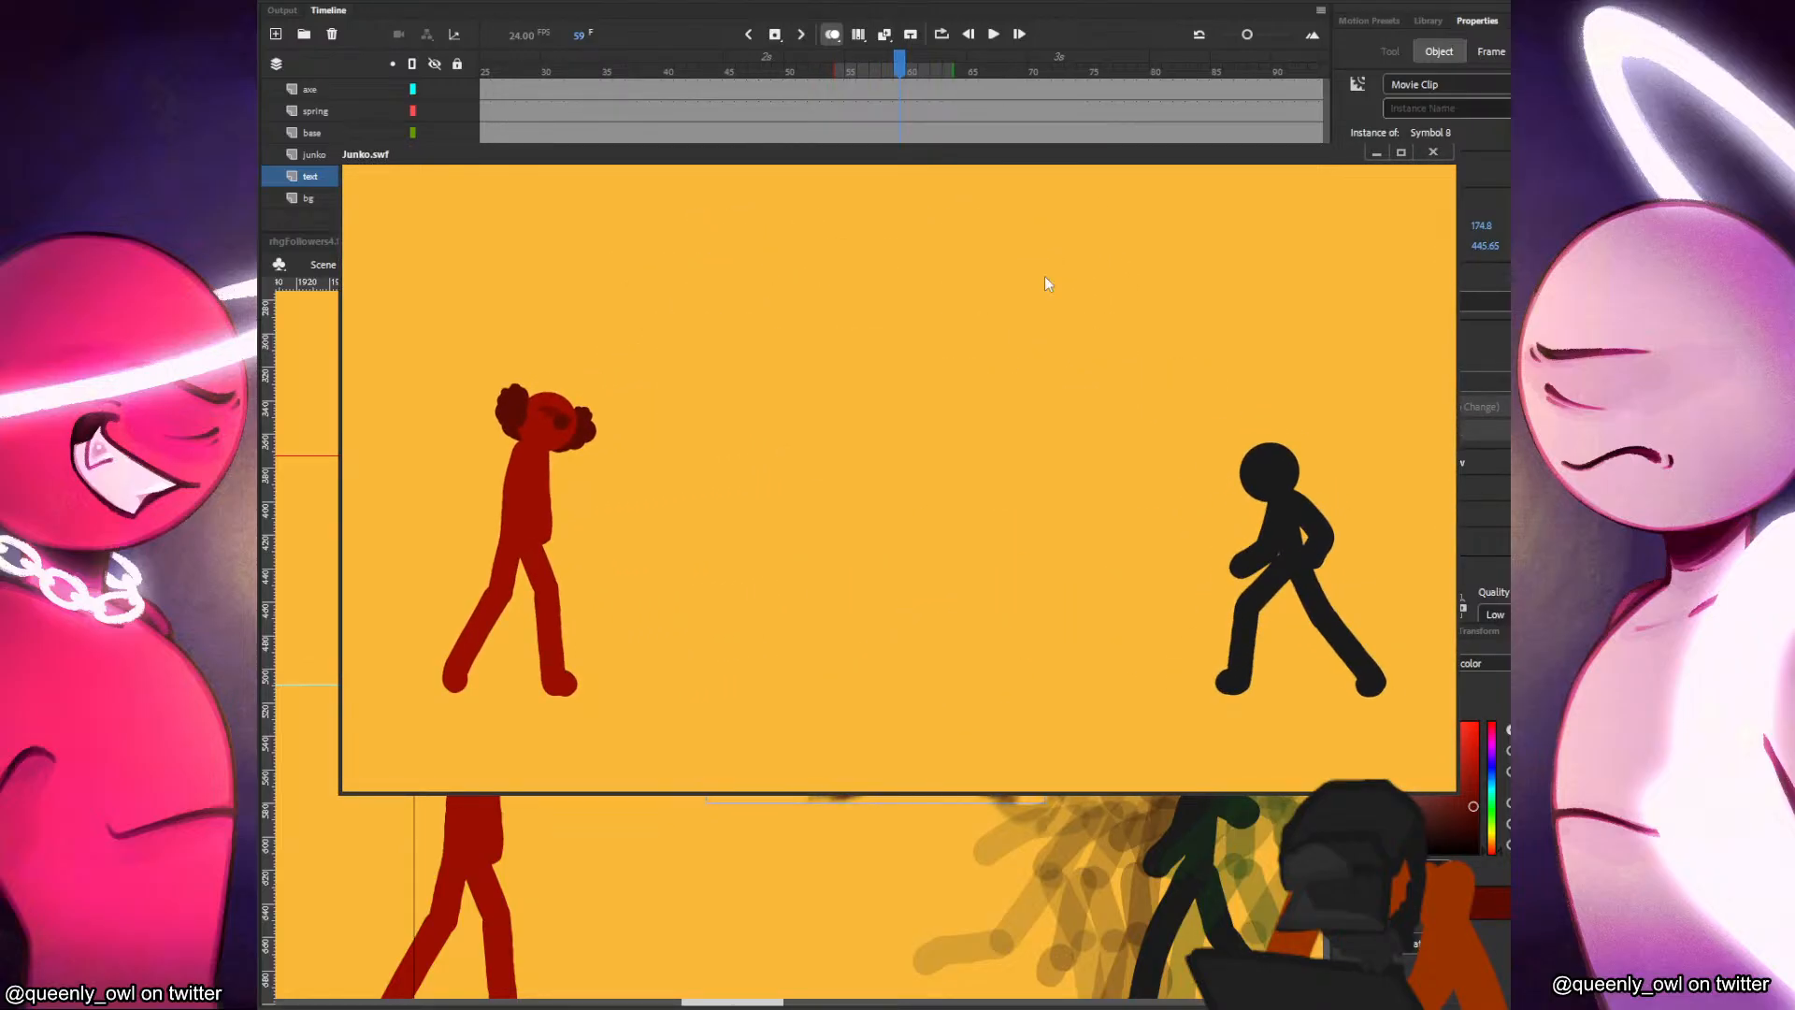
left_click(1434, 152)
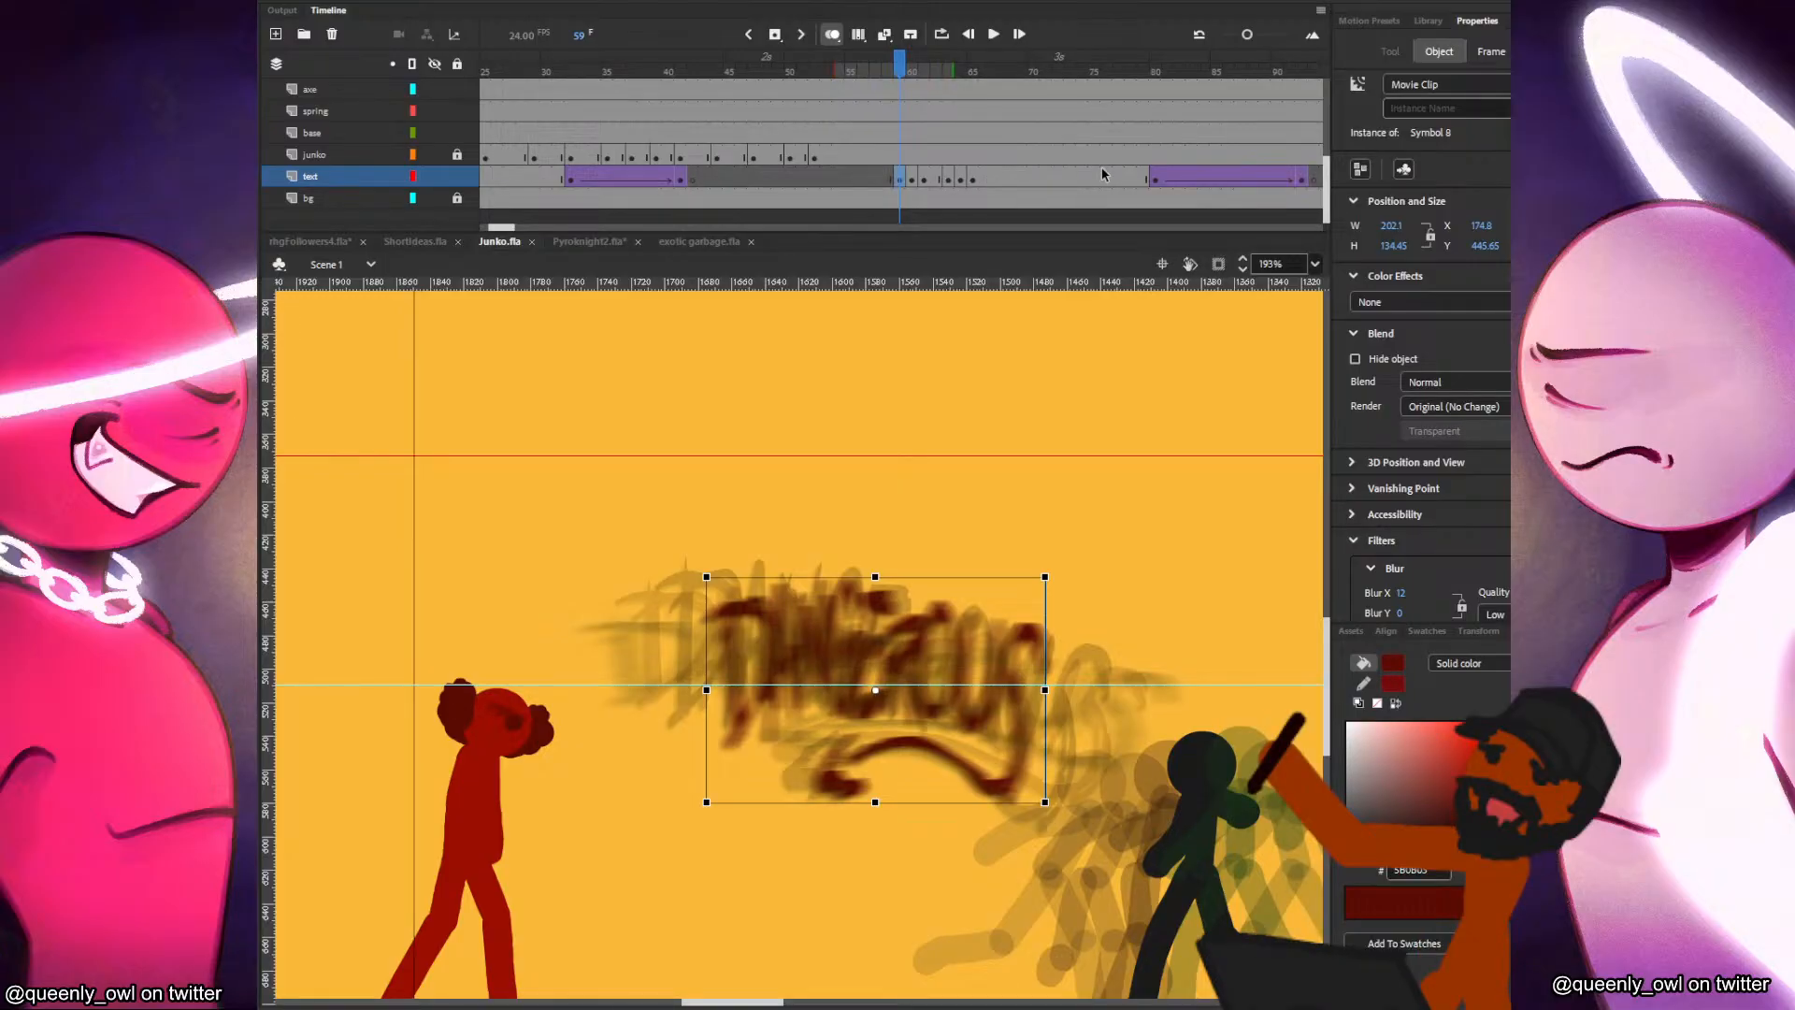
Set the easing of the lettering's fade-out tween at frame 80 to Quint Ease-Out.
left_click(1156, 175)
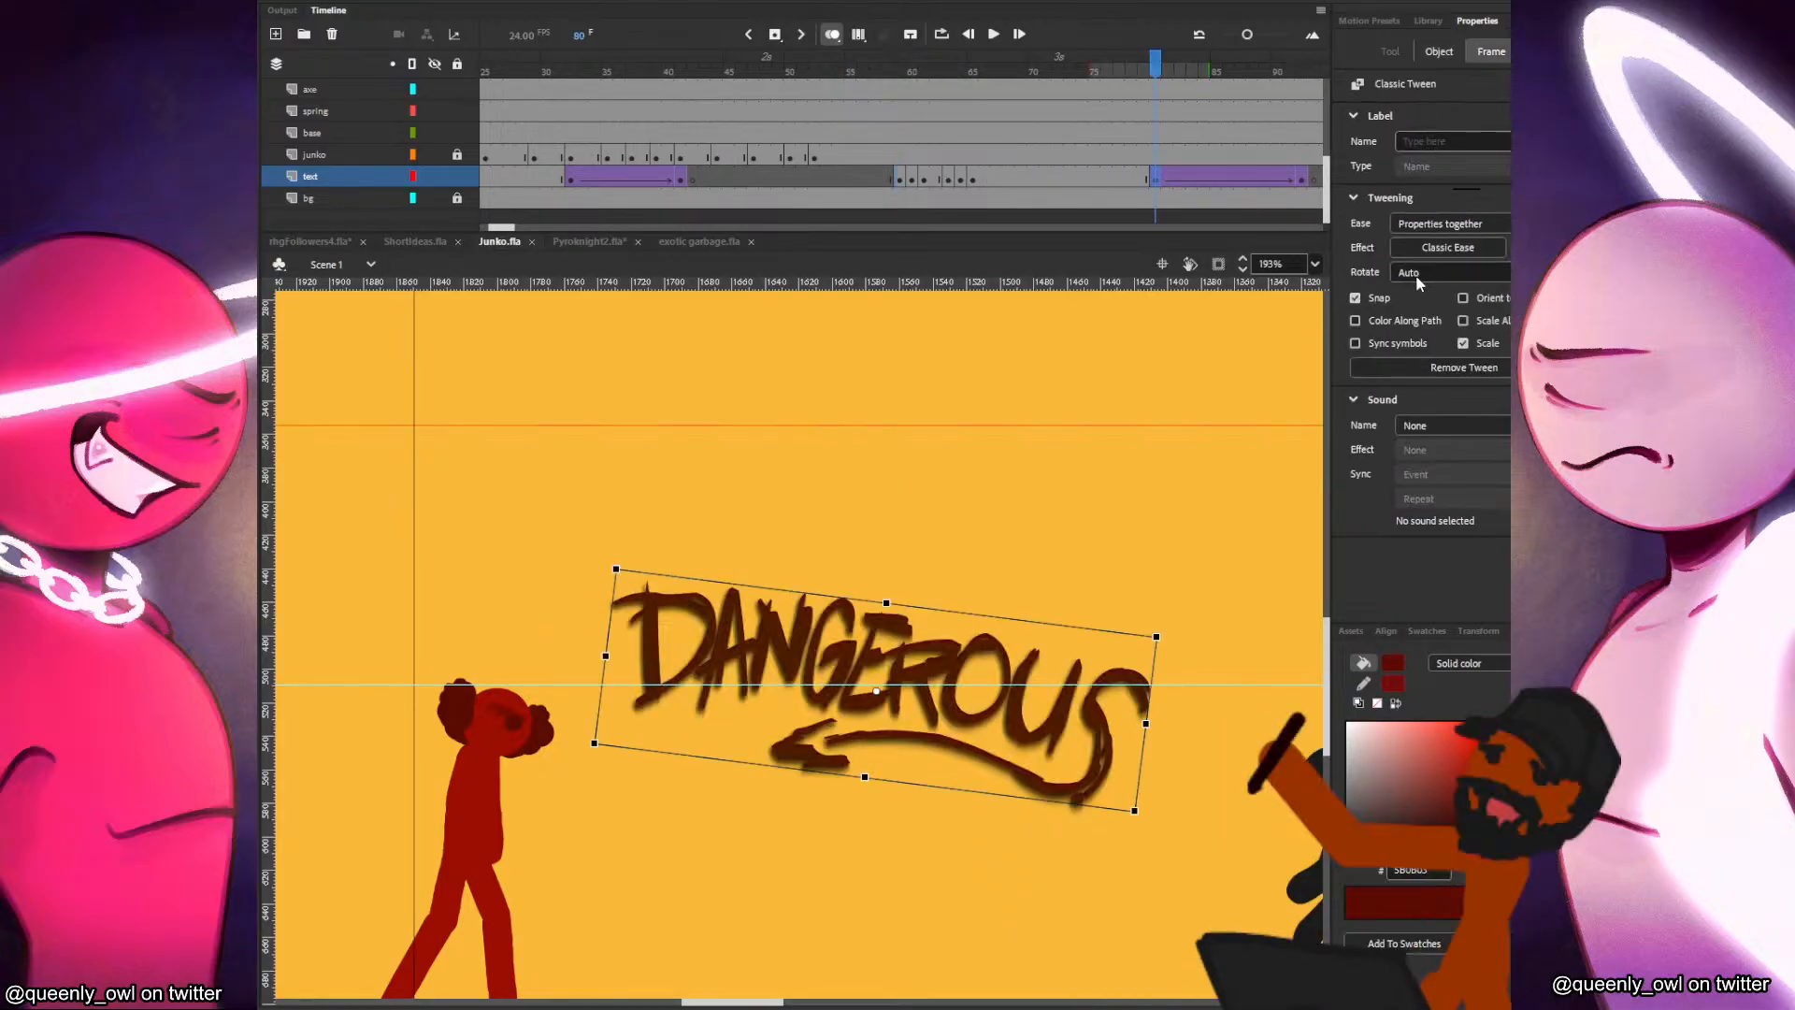
left_click(1422, 249)
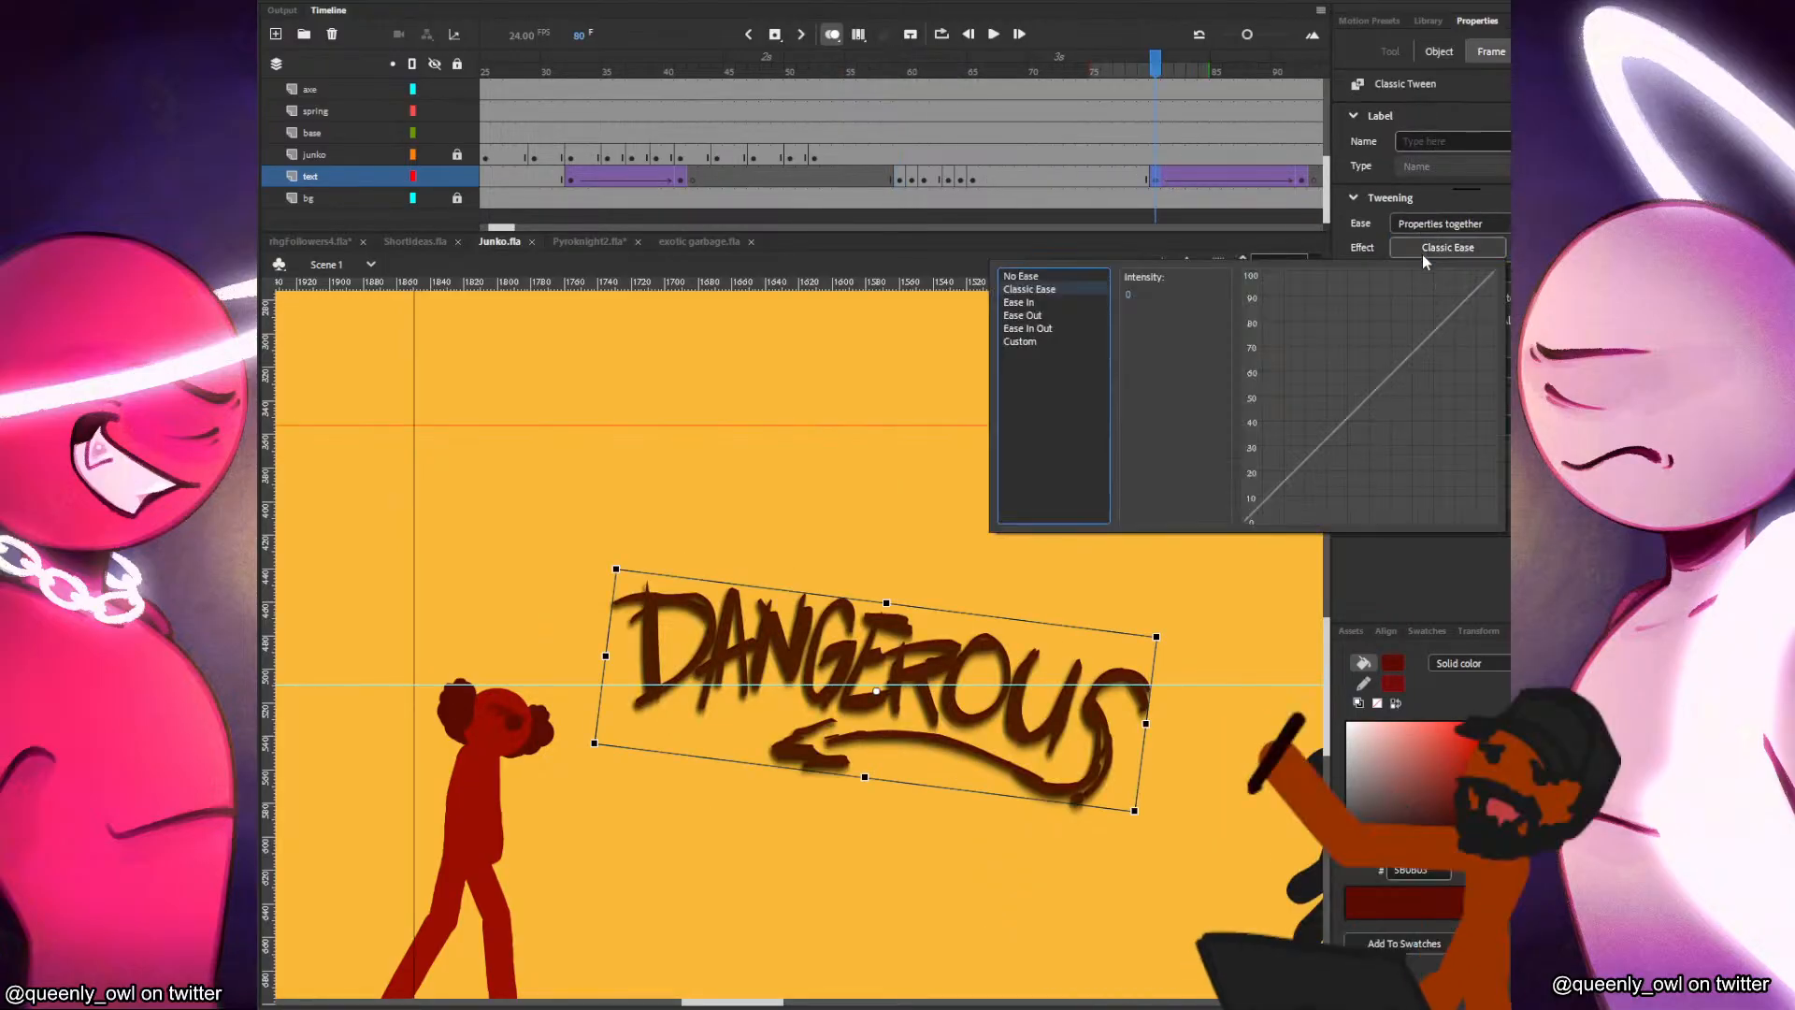
left_click(1024, 315)
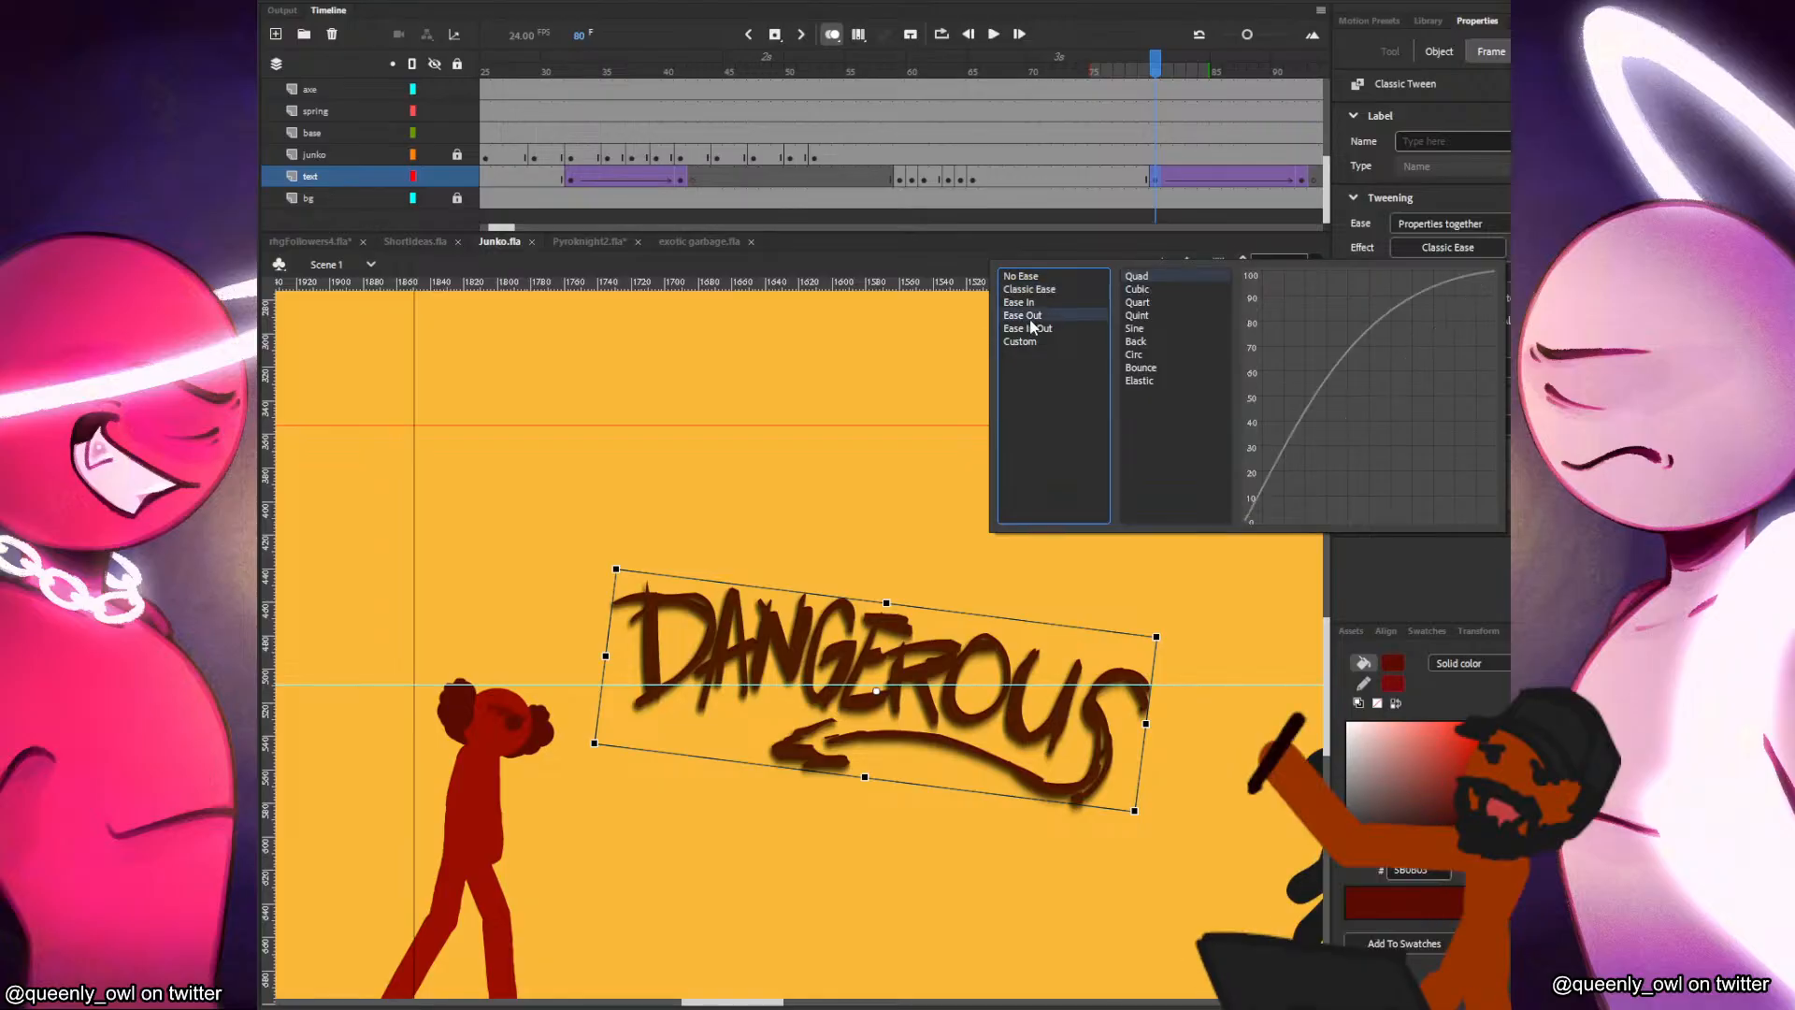
left_click(1147, 316)
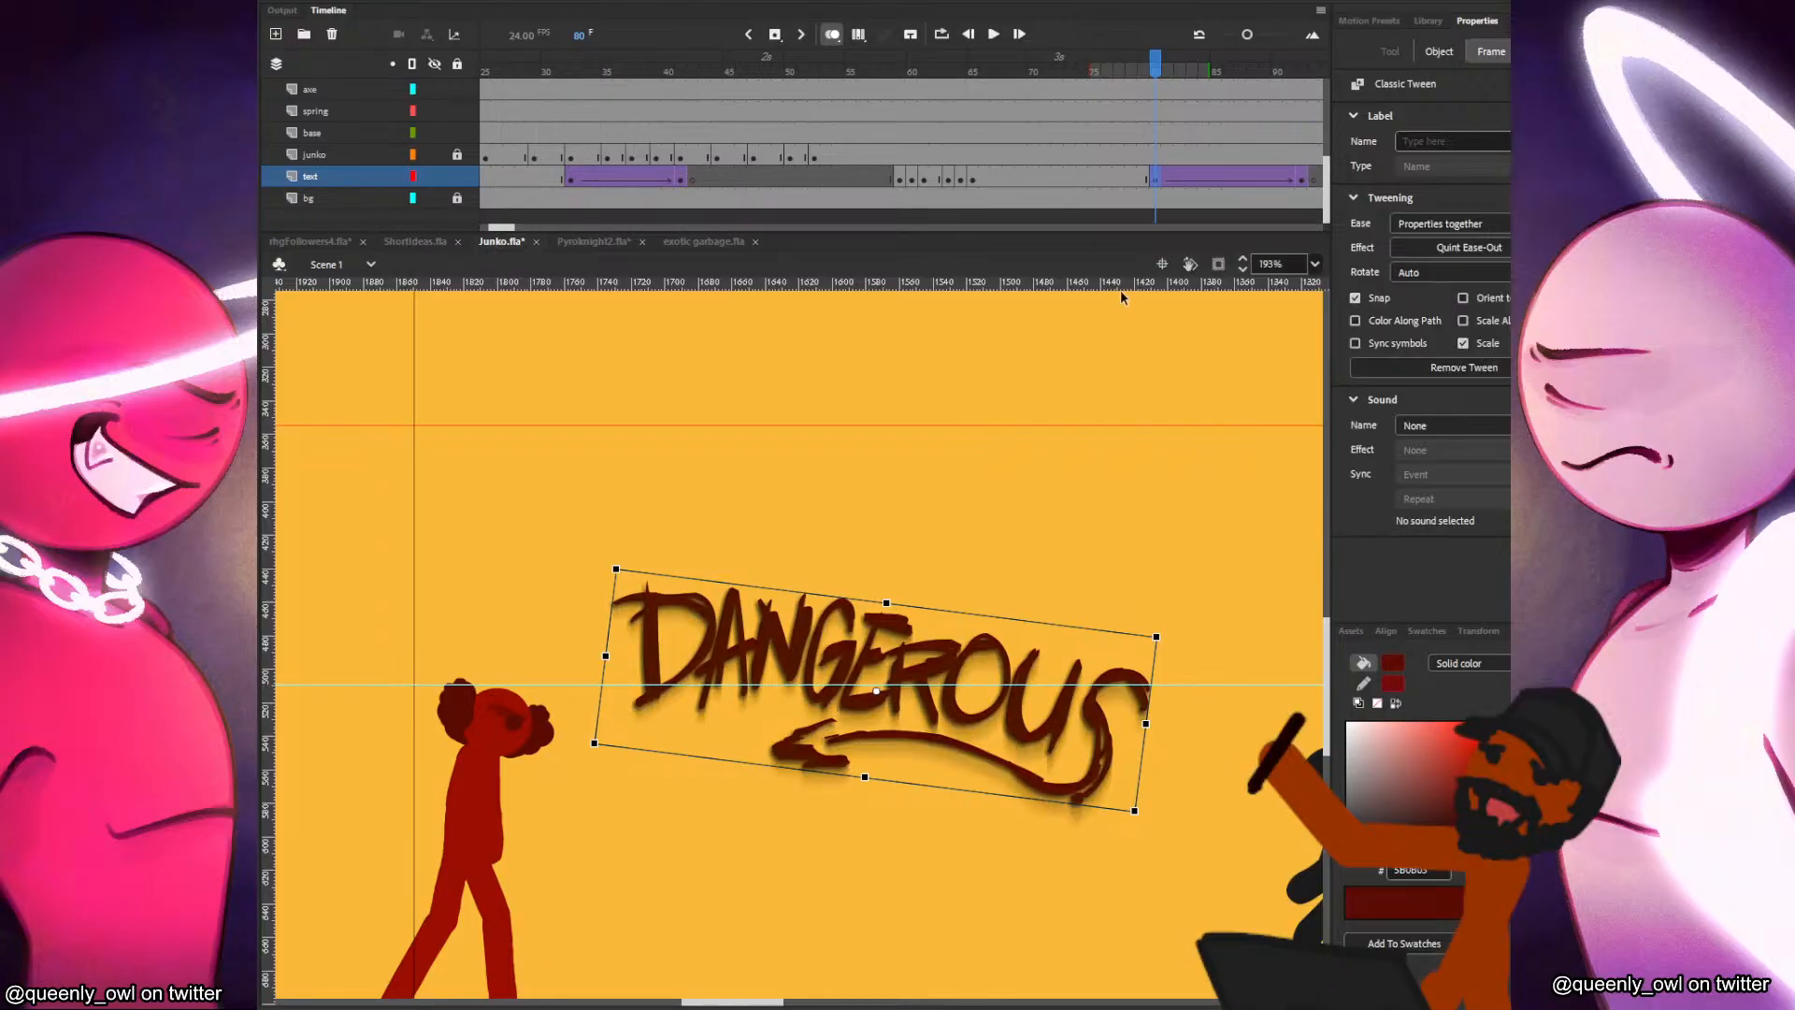
Play back the lettering to check the eased fade-out.
key("Return")
left_click(1144, 174)
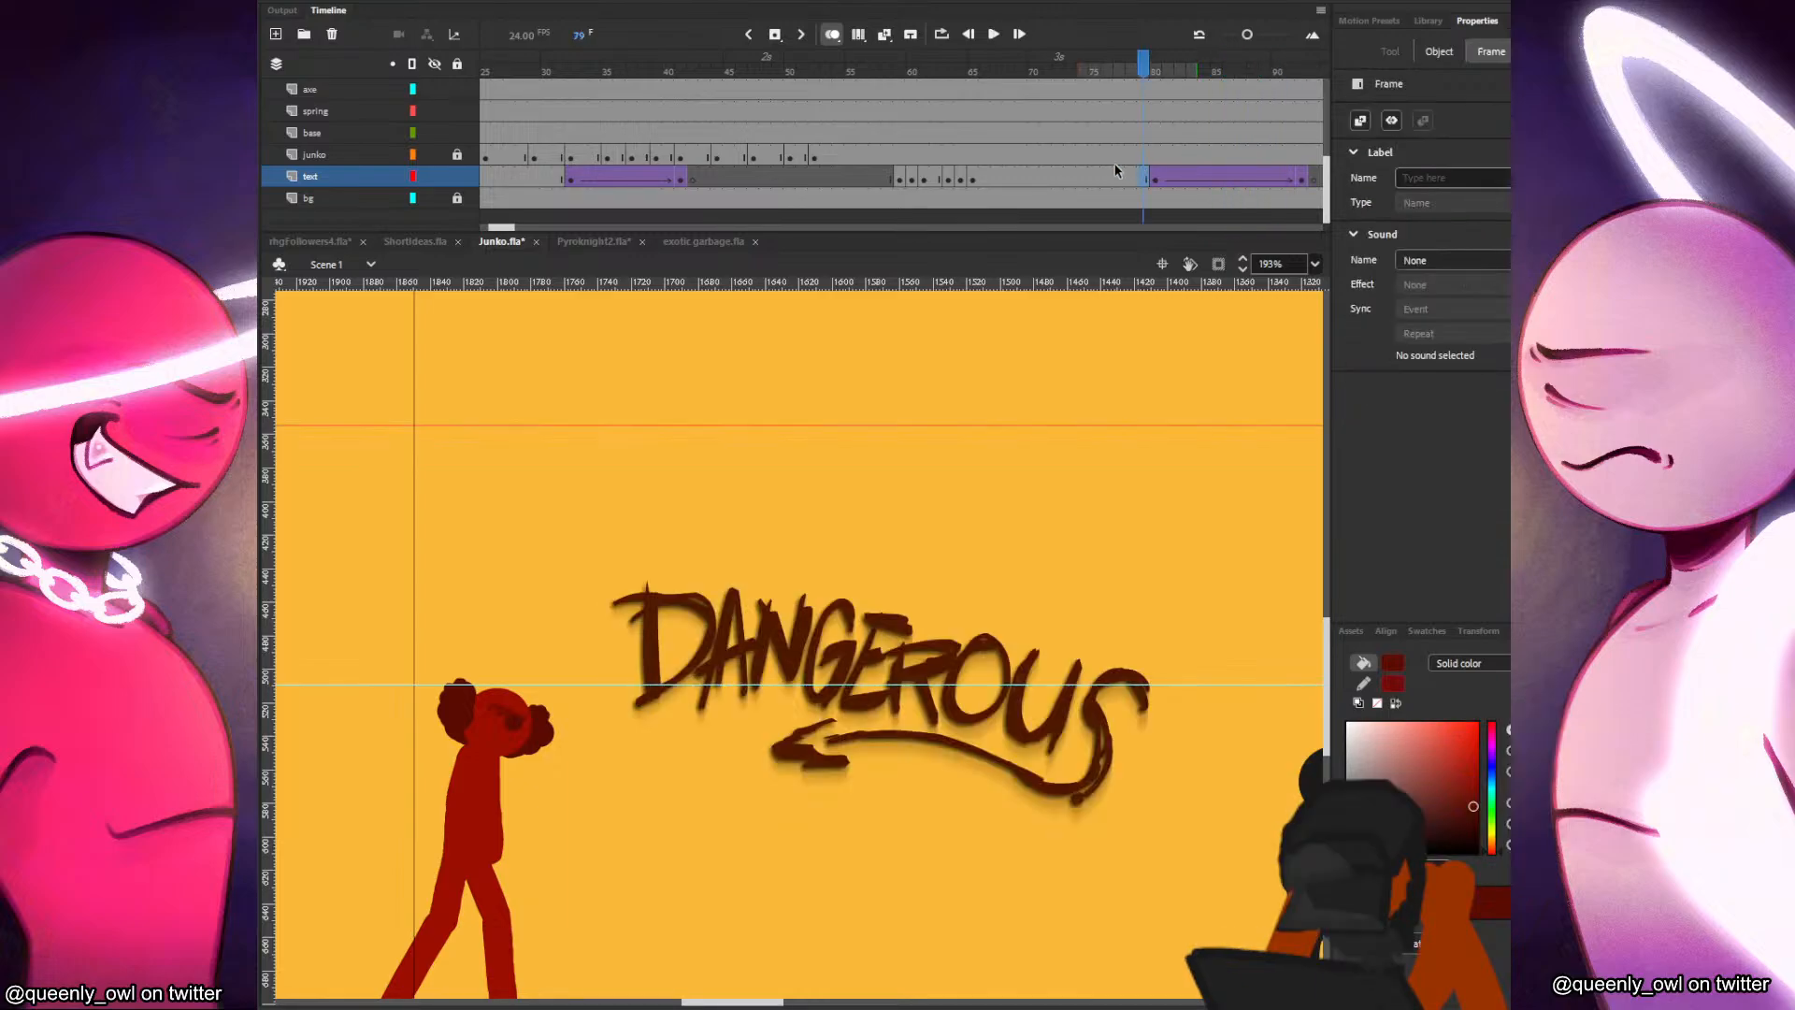
left_click(876, 156)
key("Return")
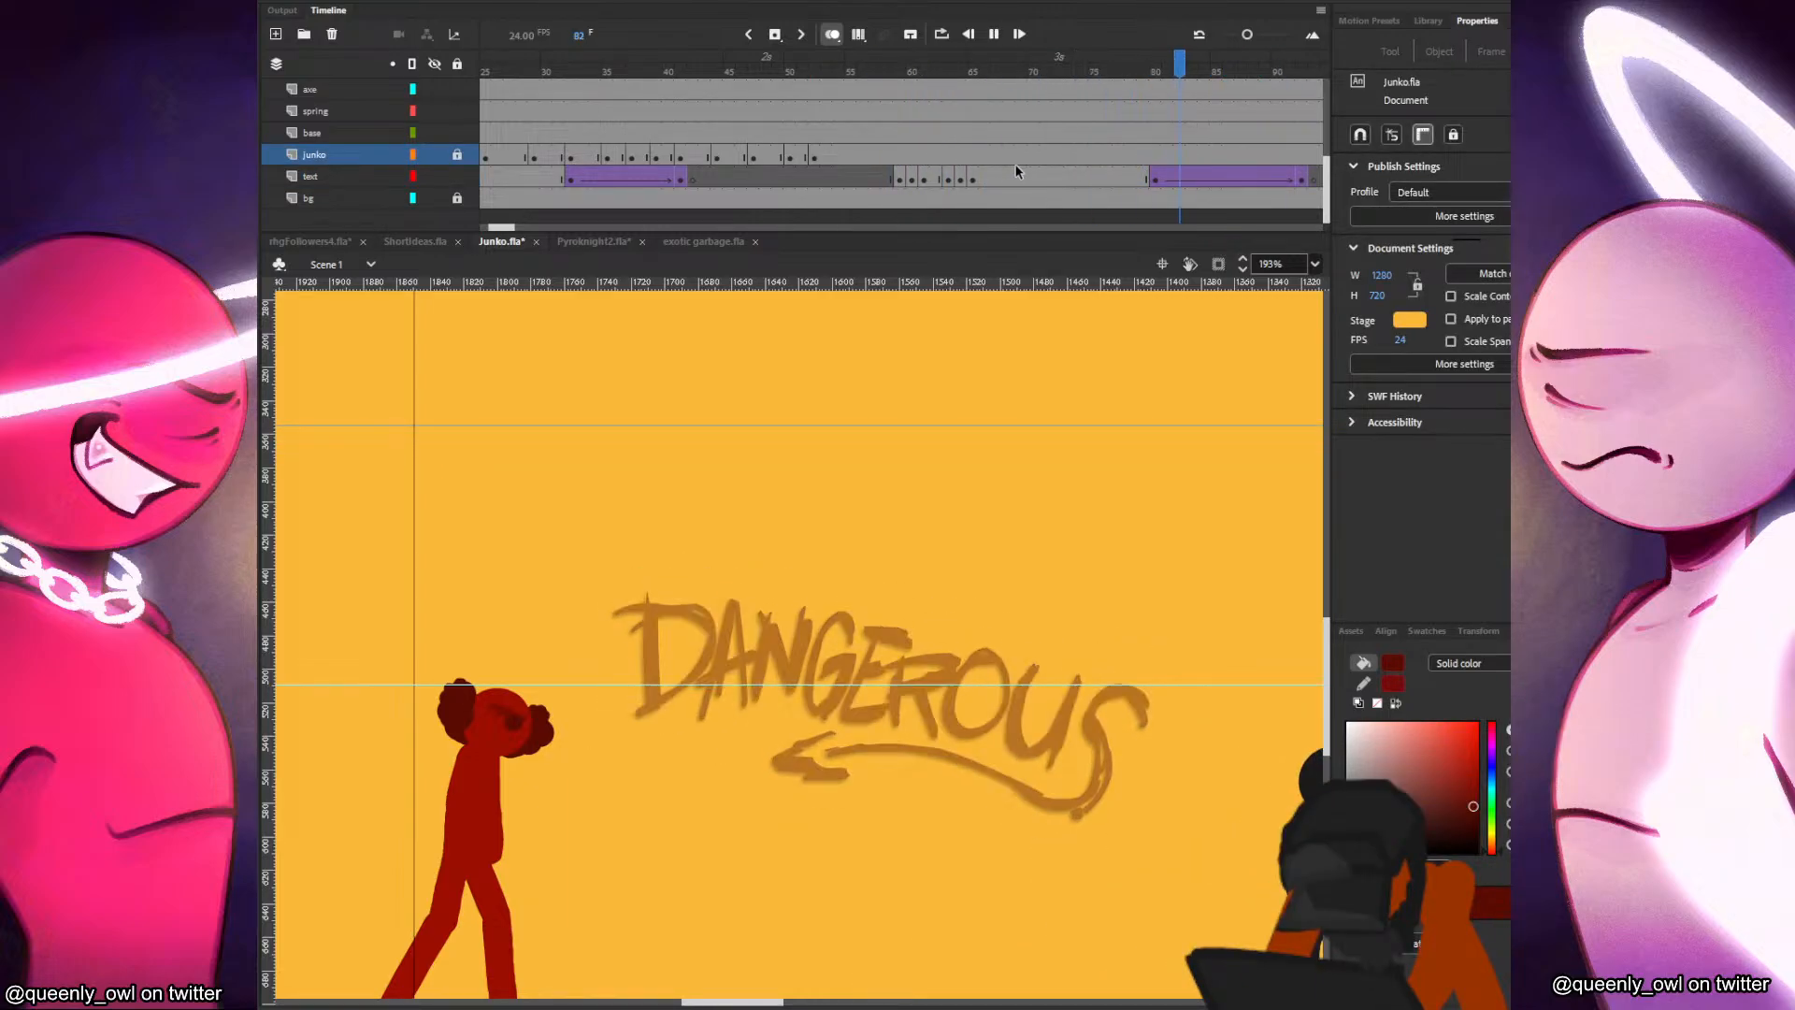
left_click(1021, 176)
Shorten the lettering's hold so the fade-out starts at frame 73 and ends at frame 85.
left_click(1176, 179)
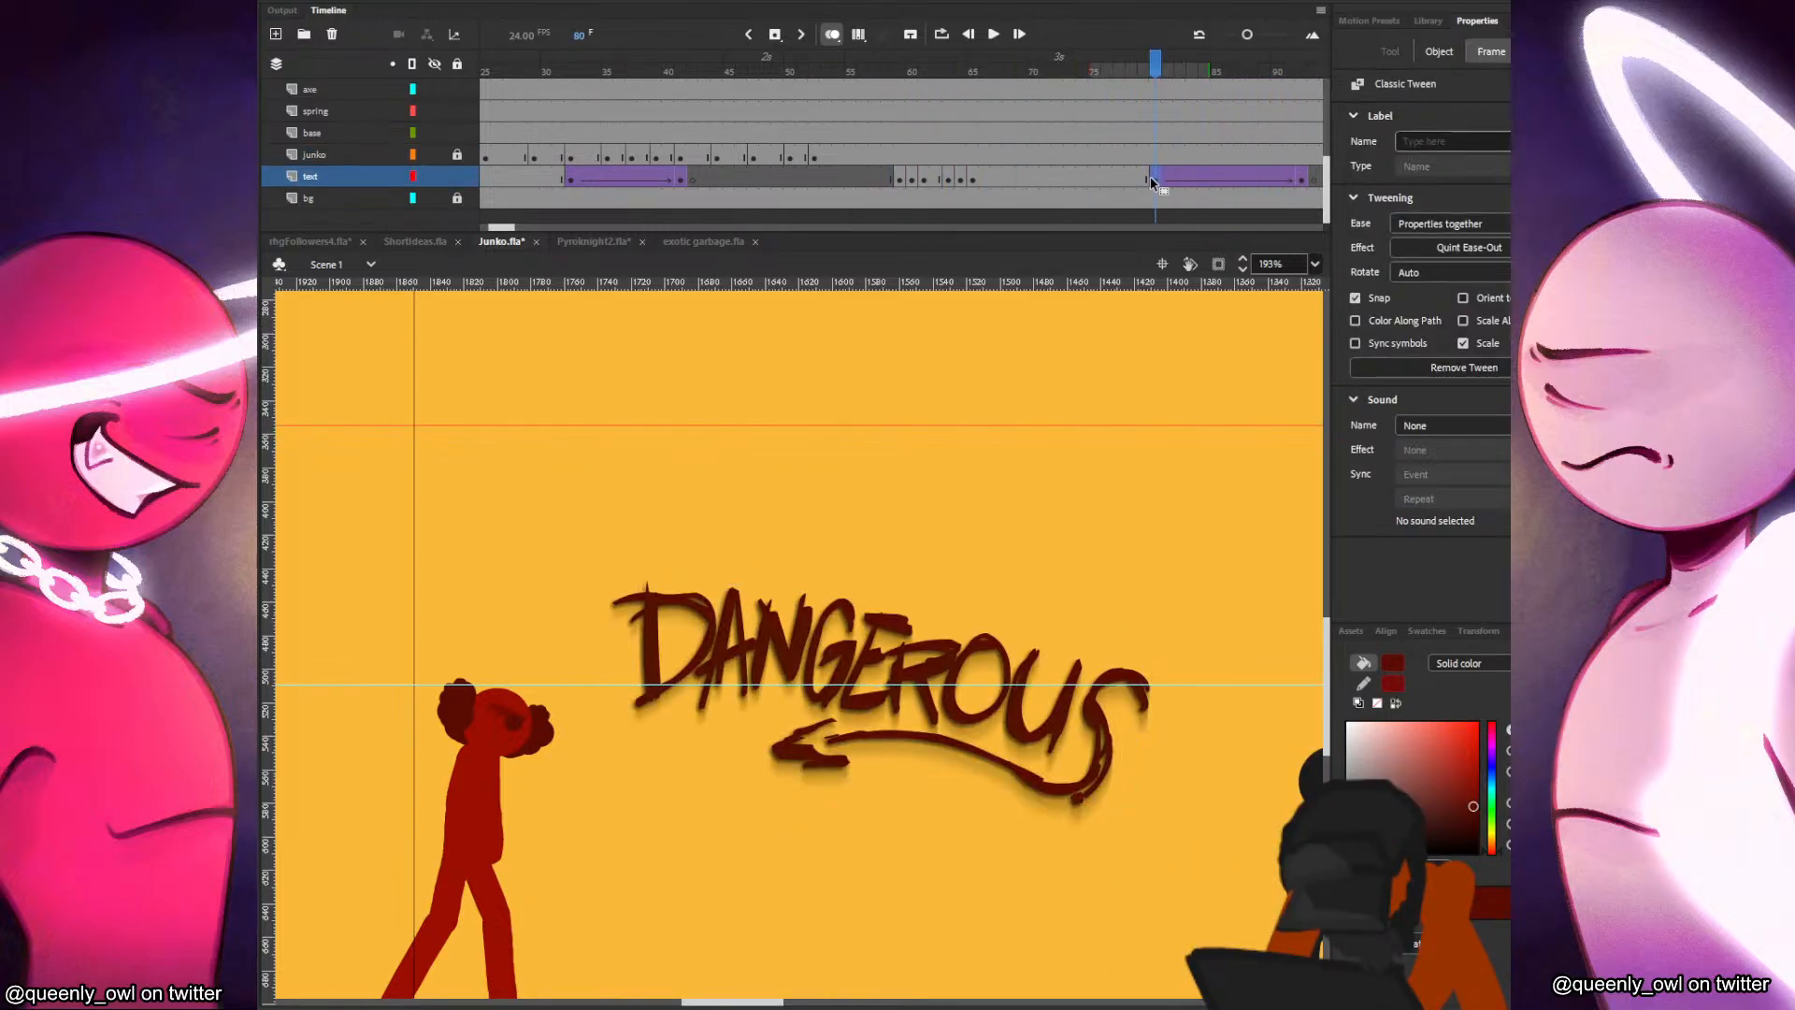
left_click_drag(1312, 179, 1070, 182)
left_click(887, 161)
key("Return")
left_click_drag(900, 176, 1066, 175)
left_click(1068, 179)
left_click(1219, 181)
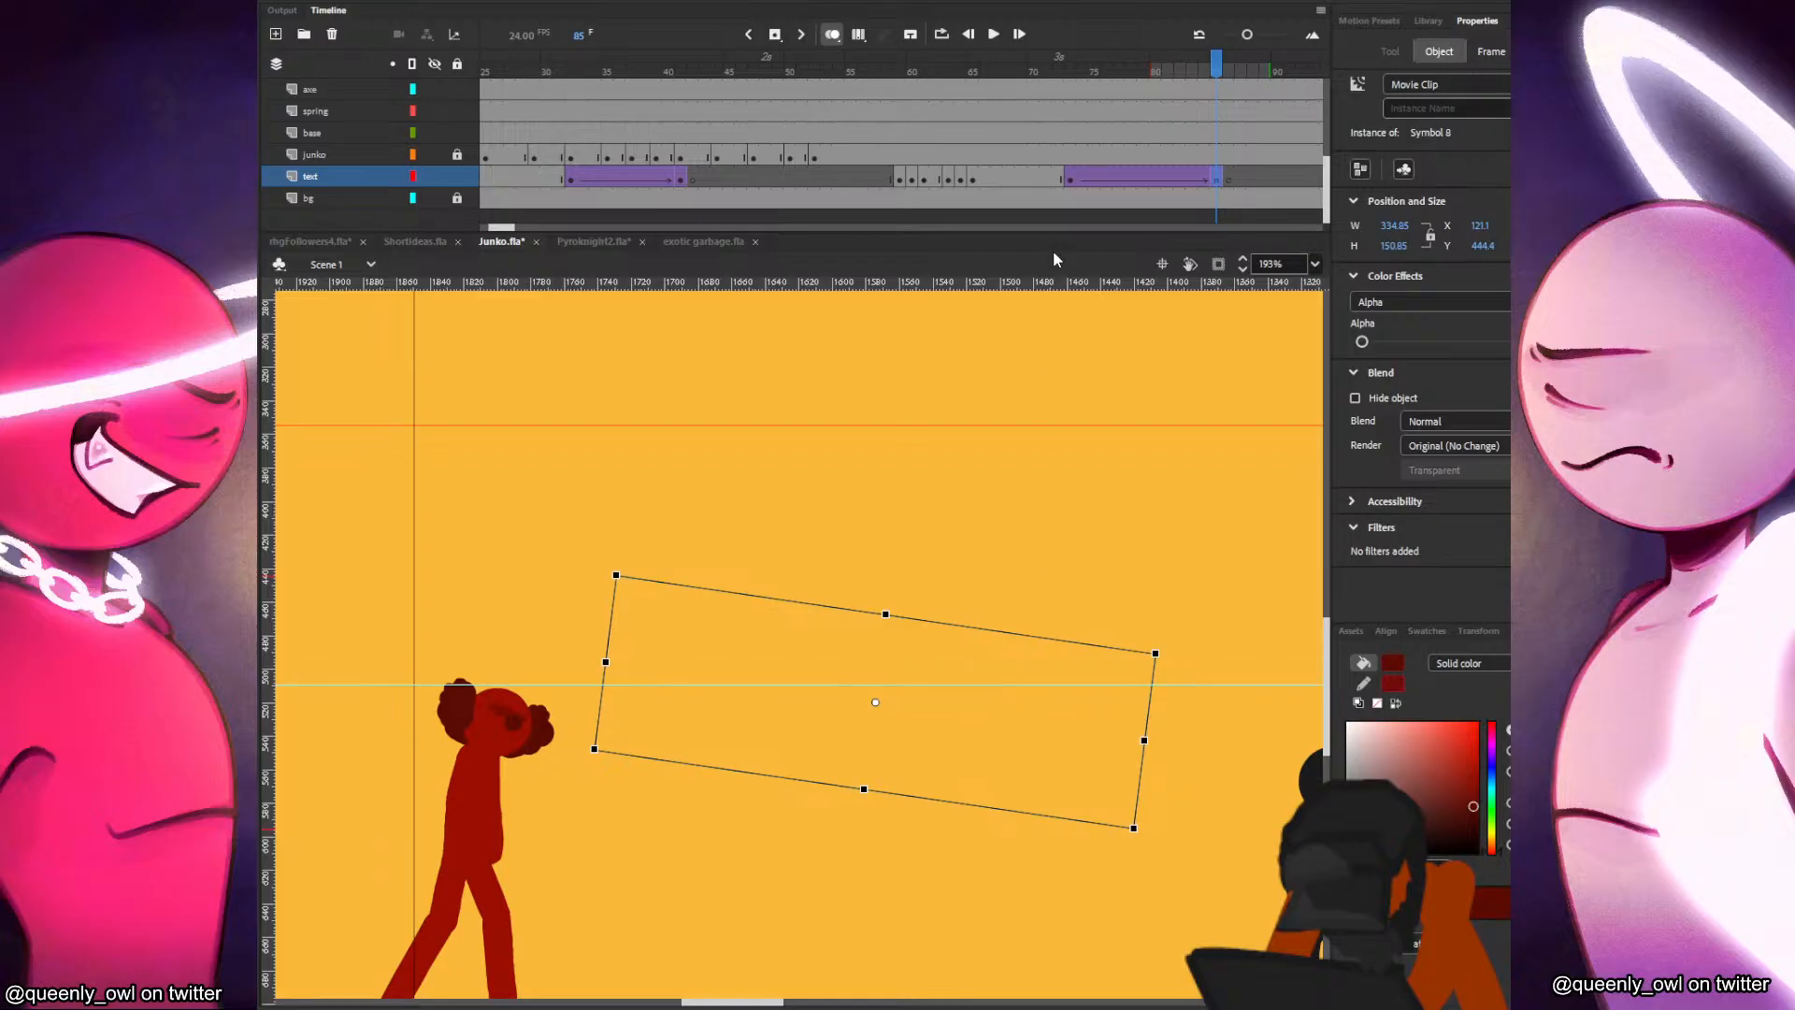
Replay the lettering from its entrance at frame 59 through the earlier fade-out.
left_click(1057, 181)
key("Return")
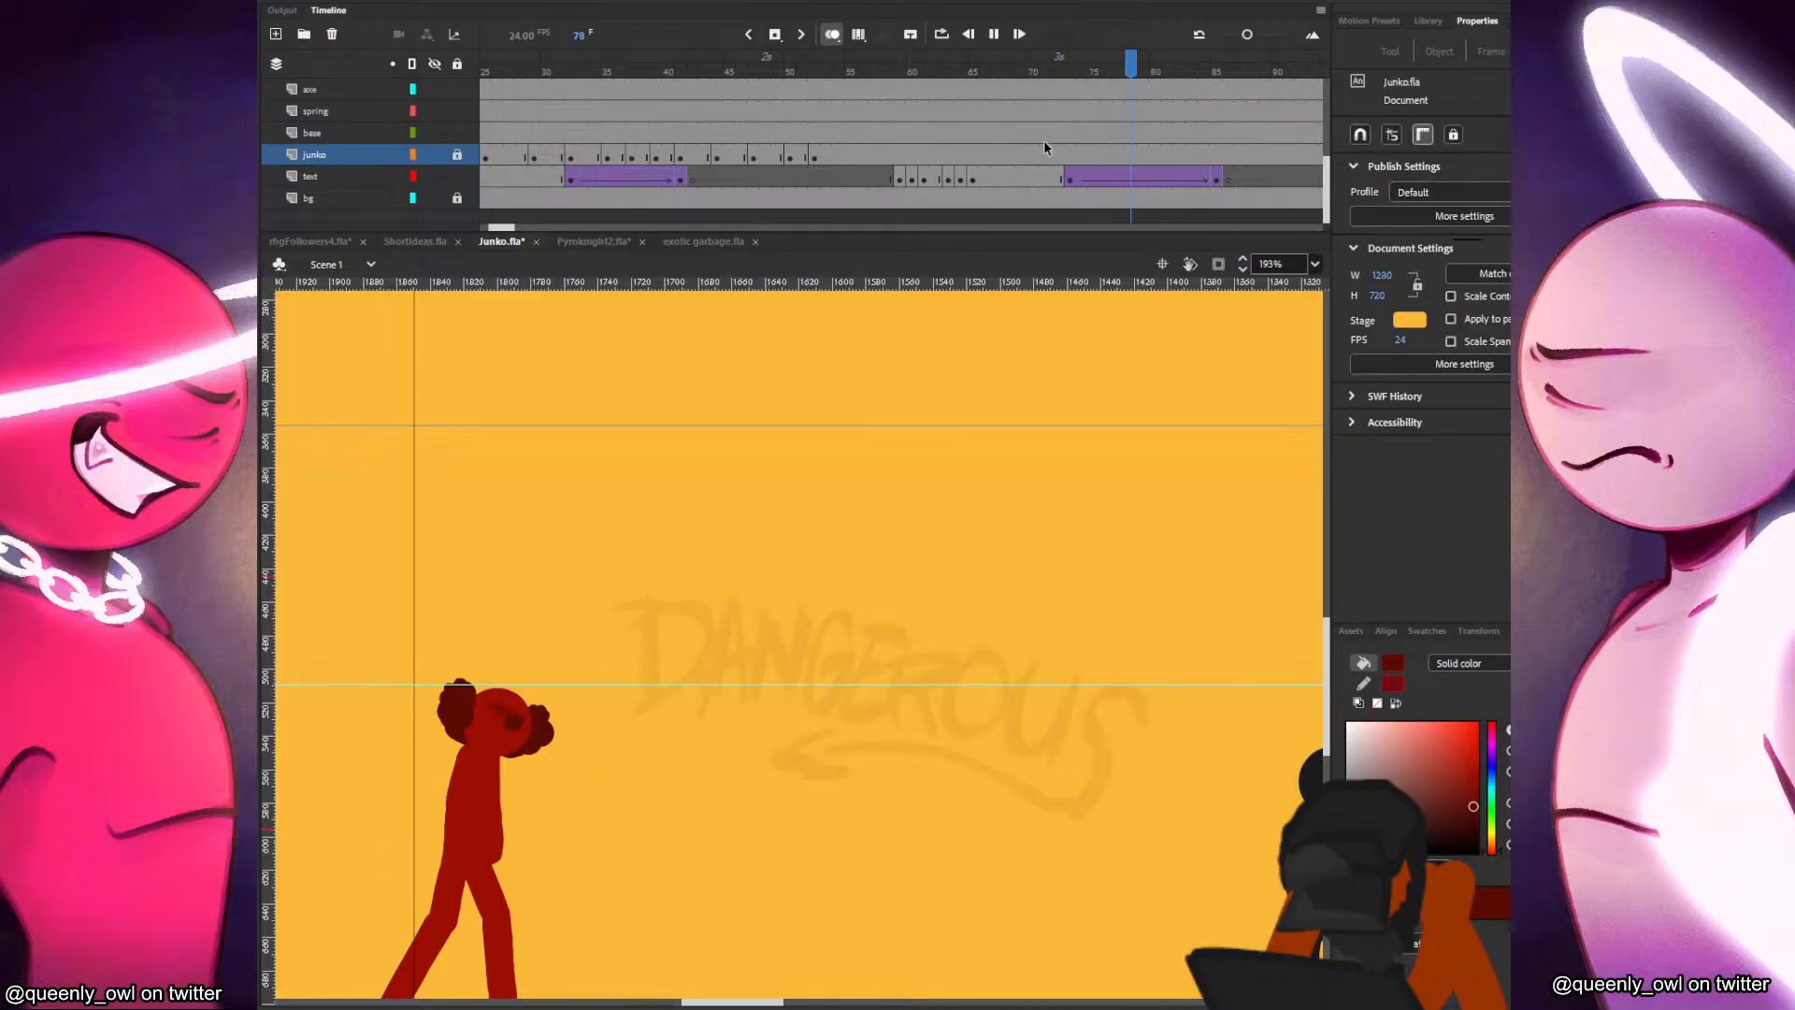
left_click(924, 156)
left_click(908, 175)
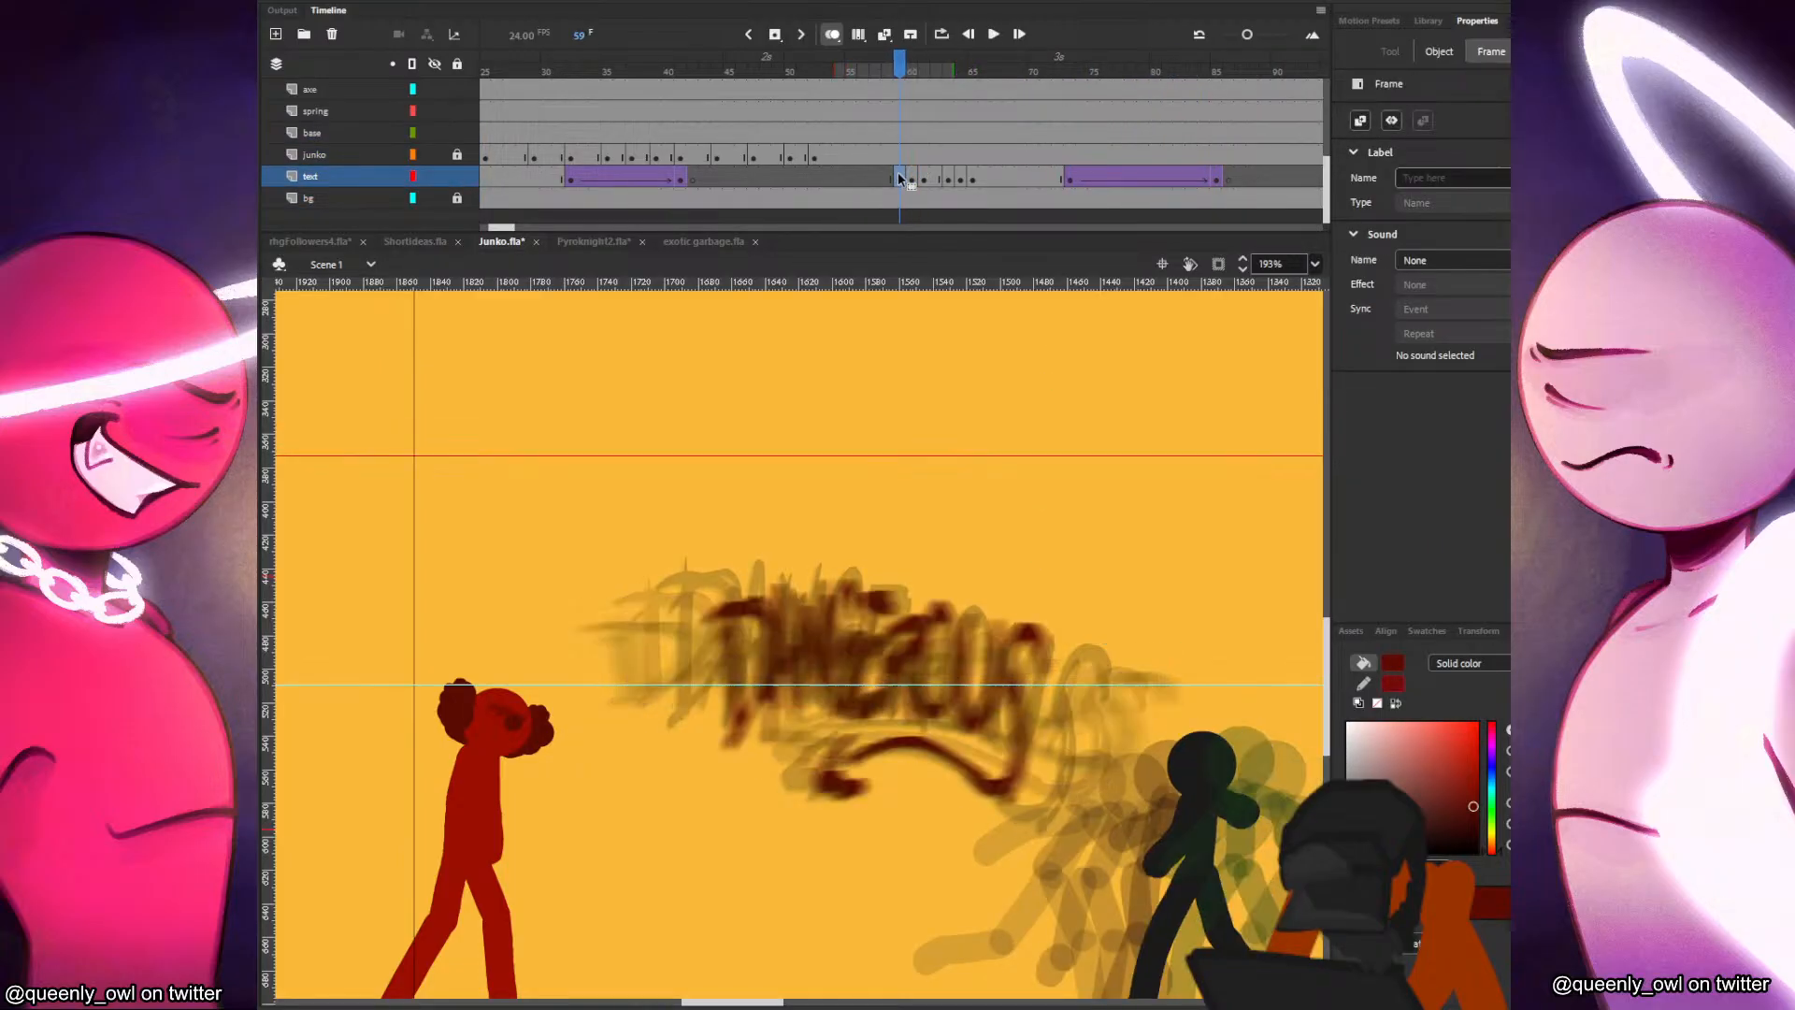
key("Return")
left_click(902, 155)
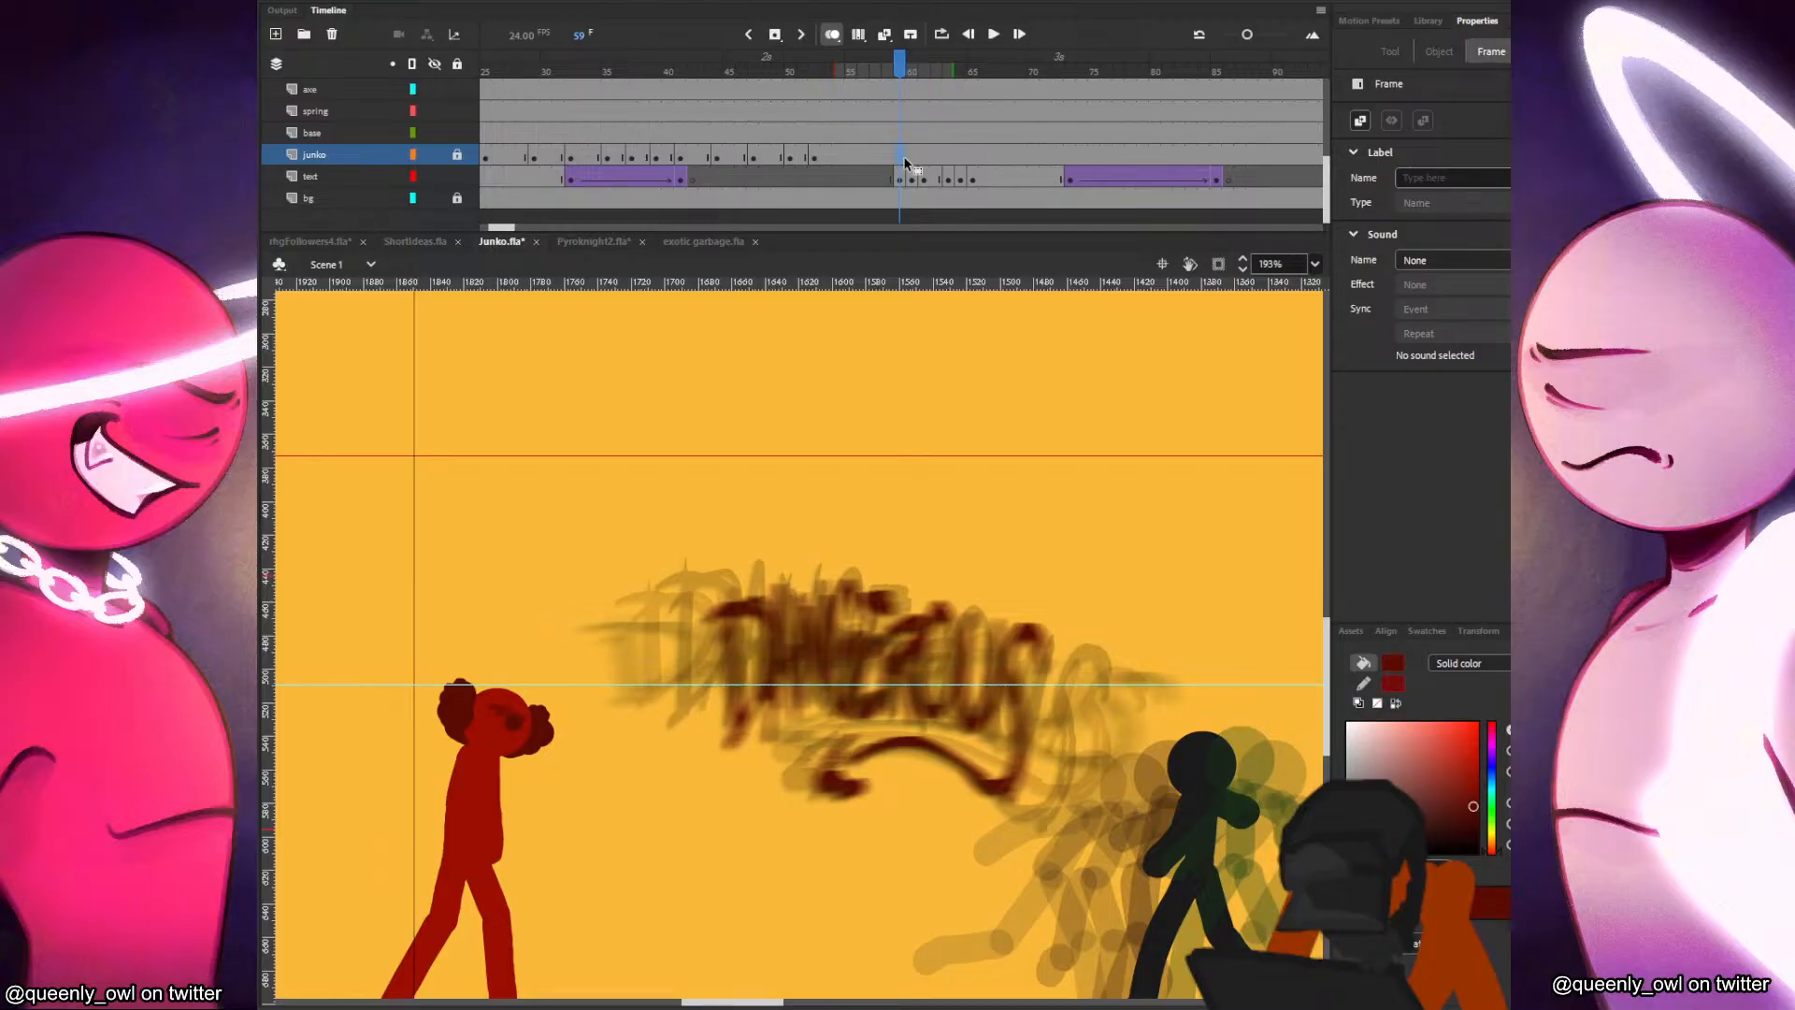
Save the document and check the retimed lettering in test movies.
key("ctrl+s")
left_click(987, 426)
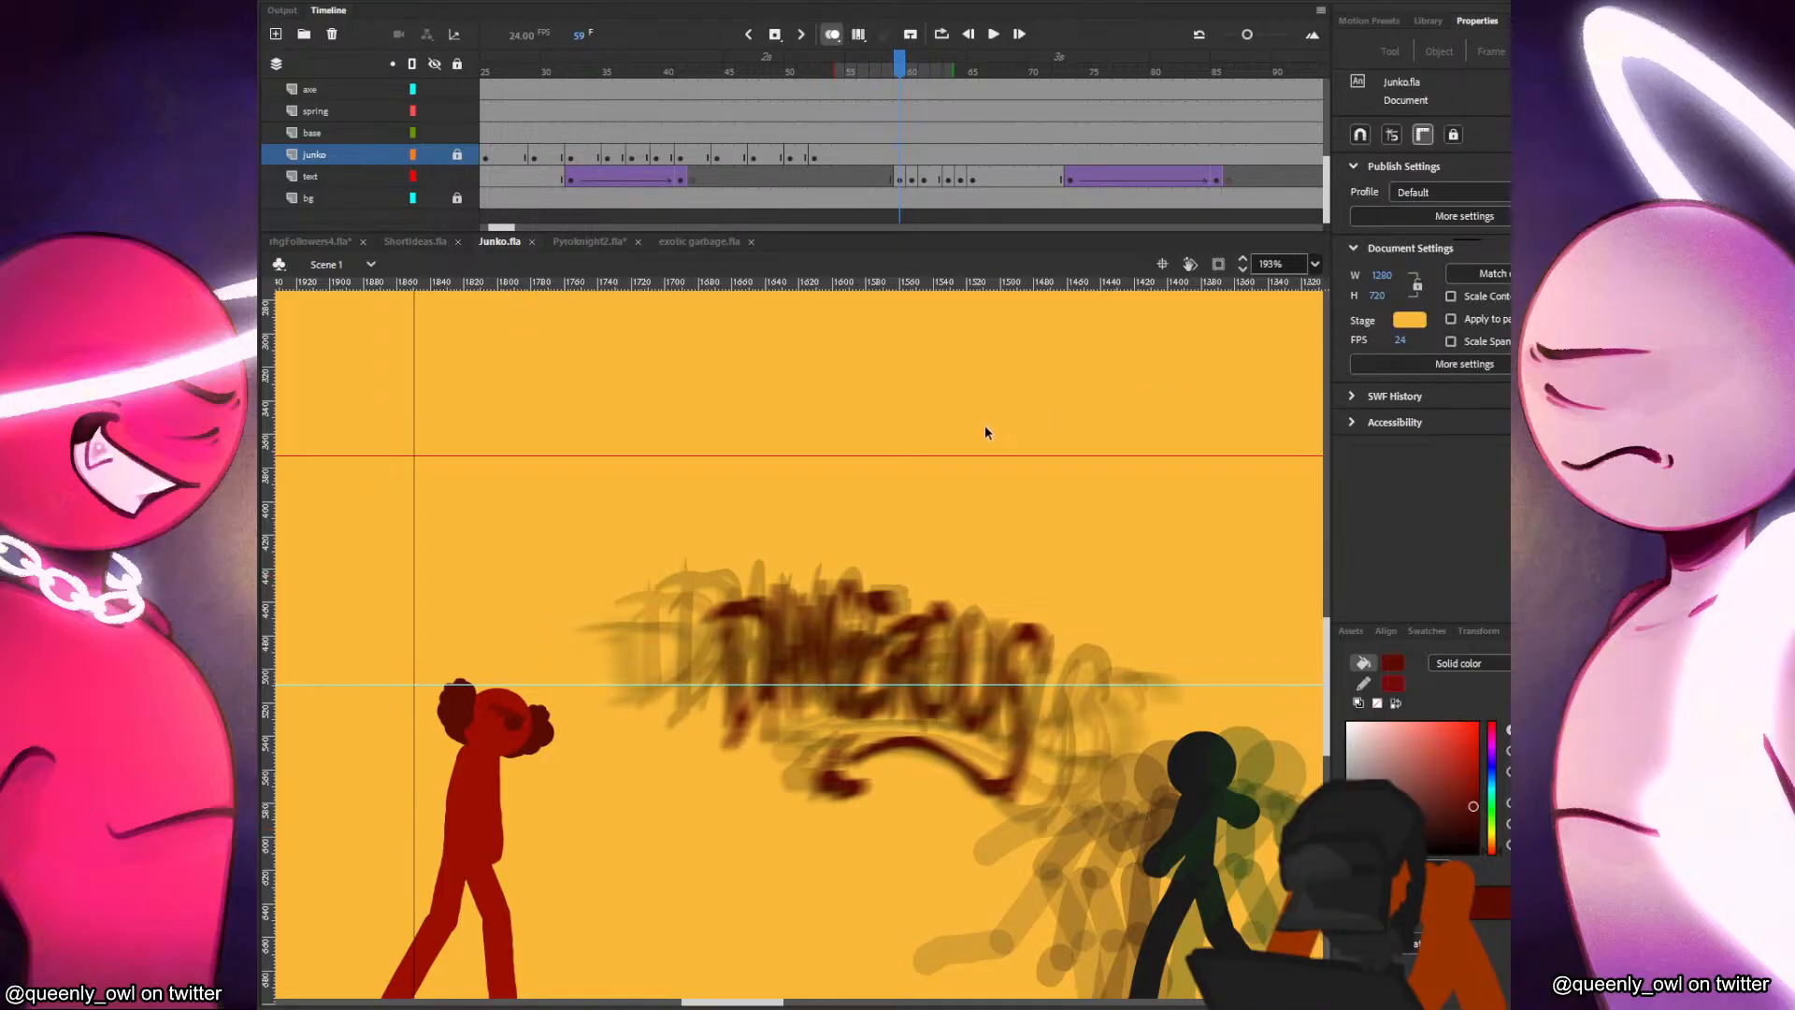
key("ctrl+Return")
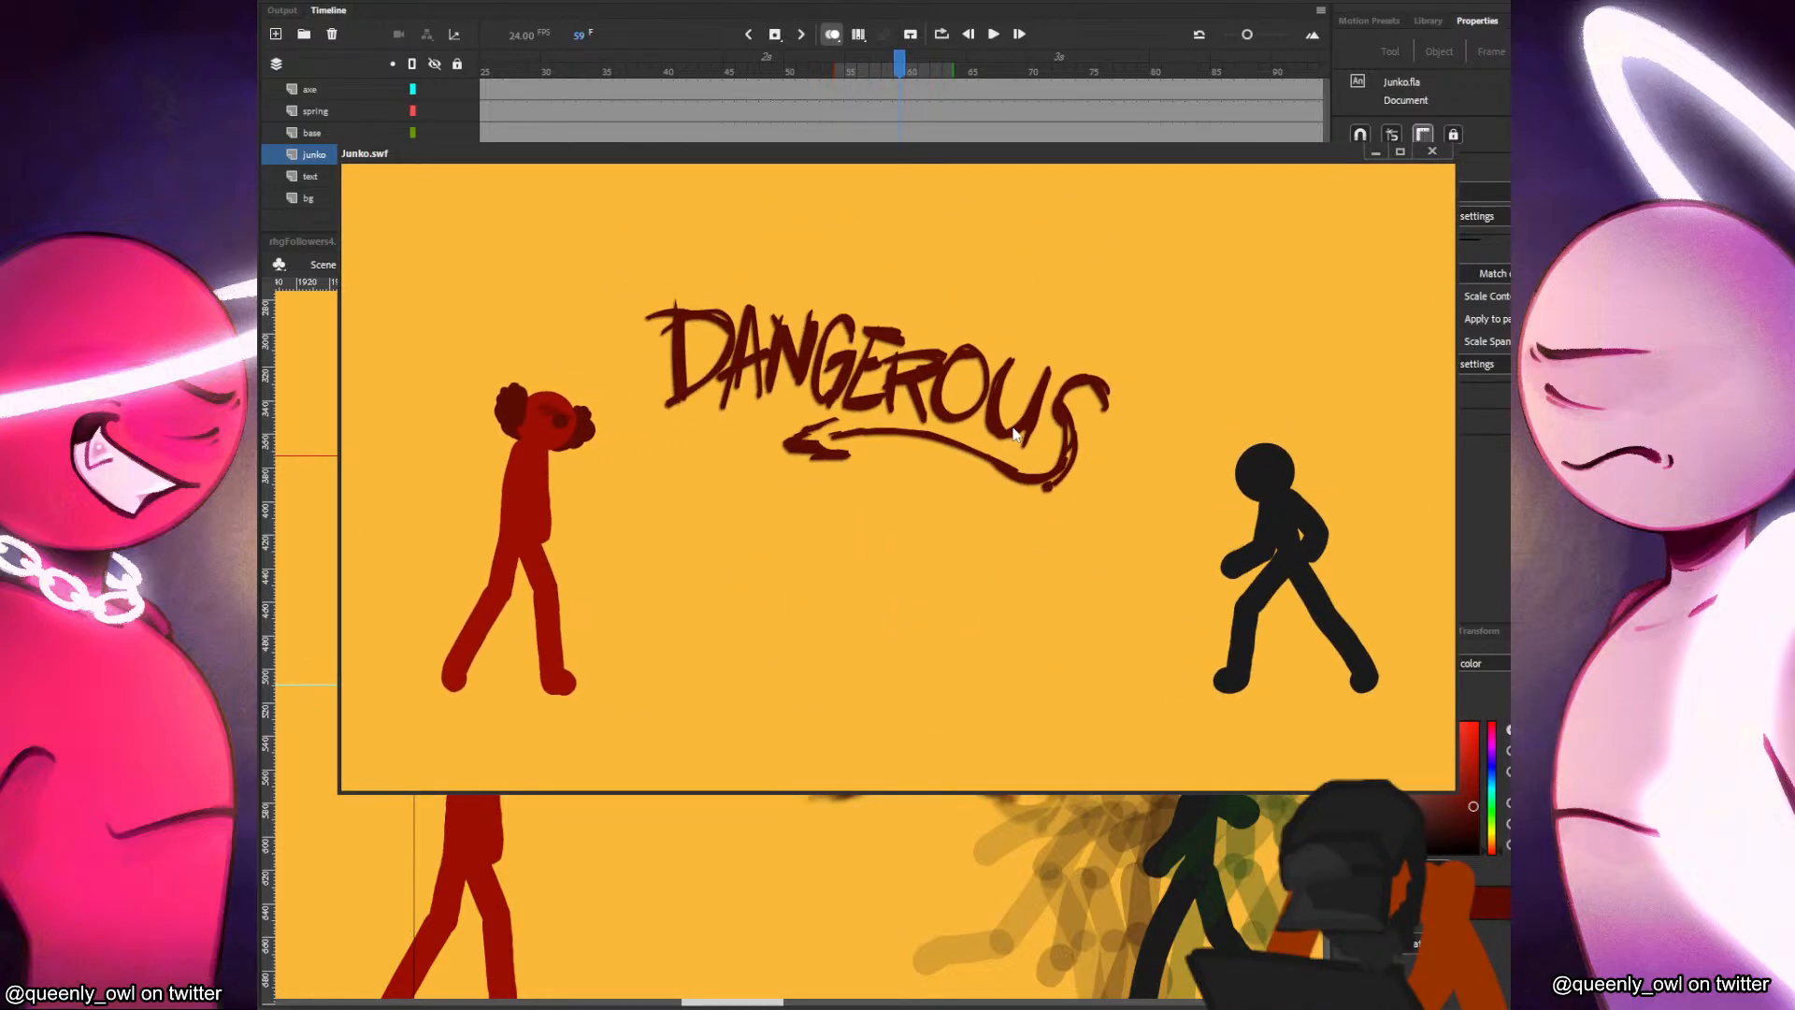
left_click(1435, 157)
left_click_drag(874, 177, 1055, 168)
left_click(864, 178)
left_click(903, 180)
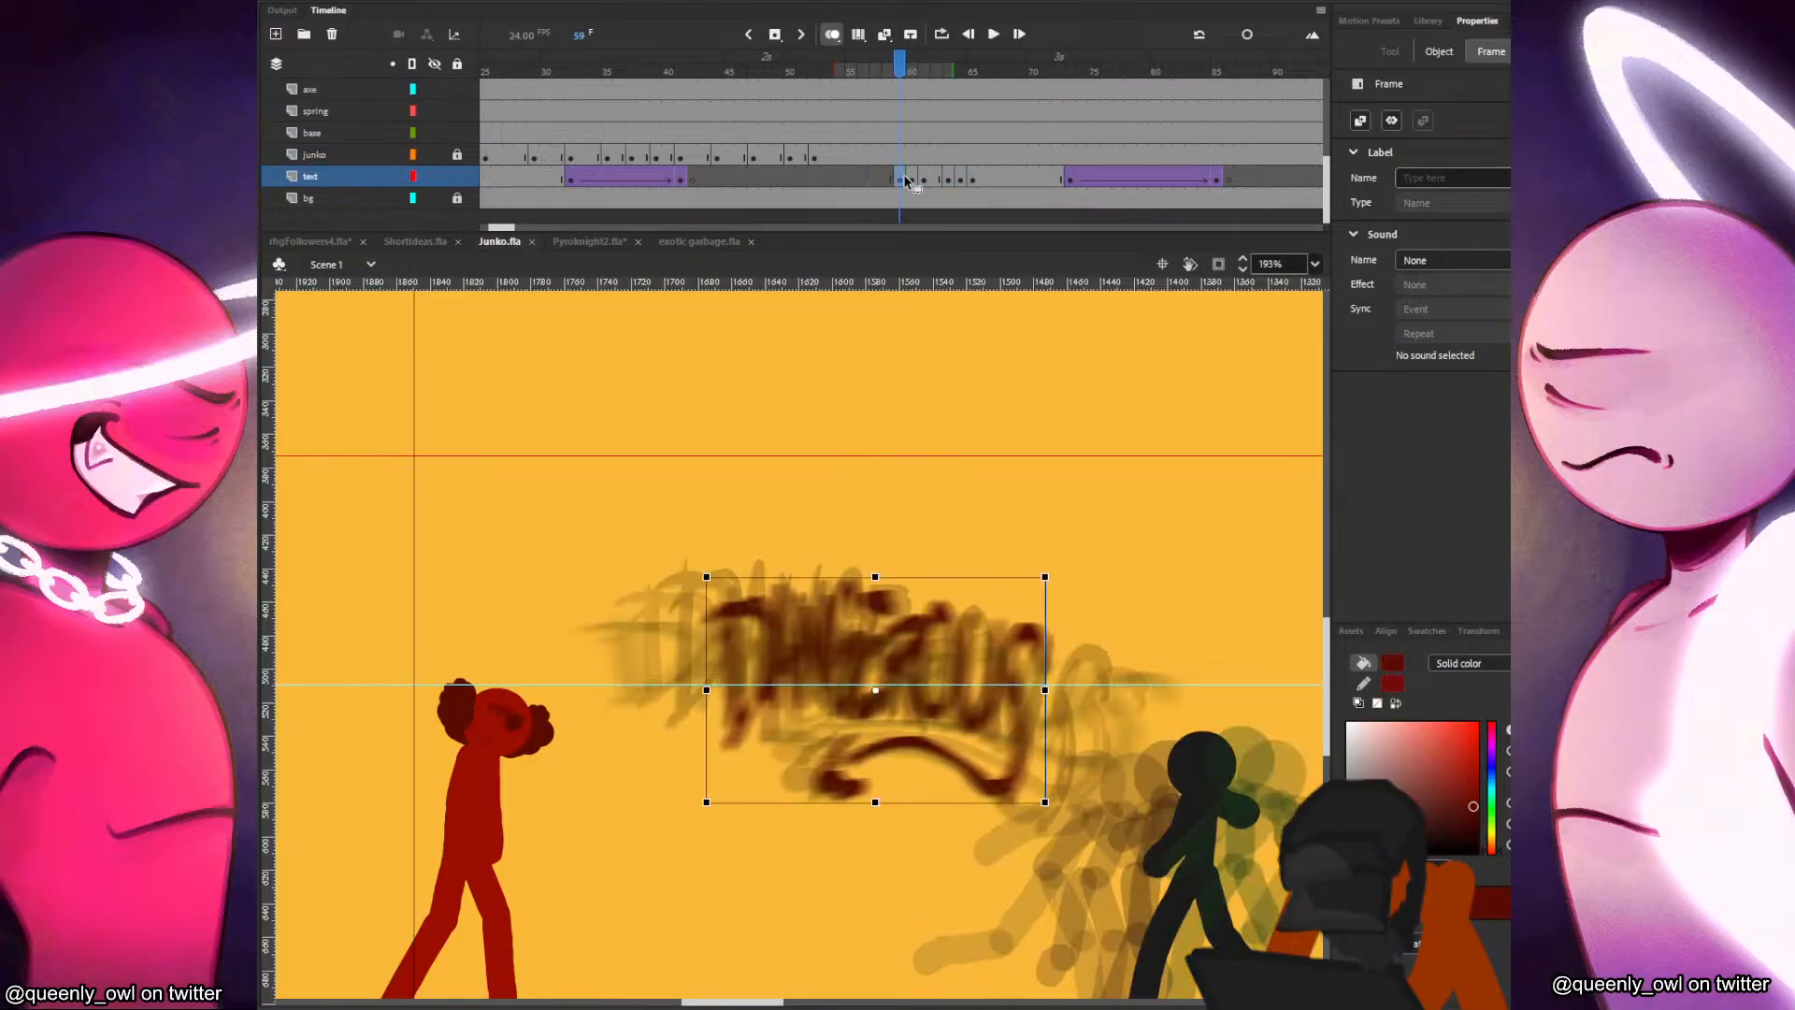
key("ctrl+Return")
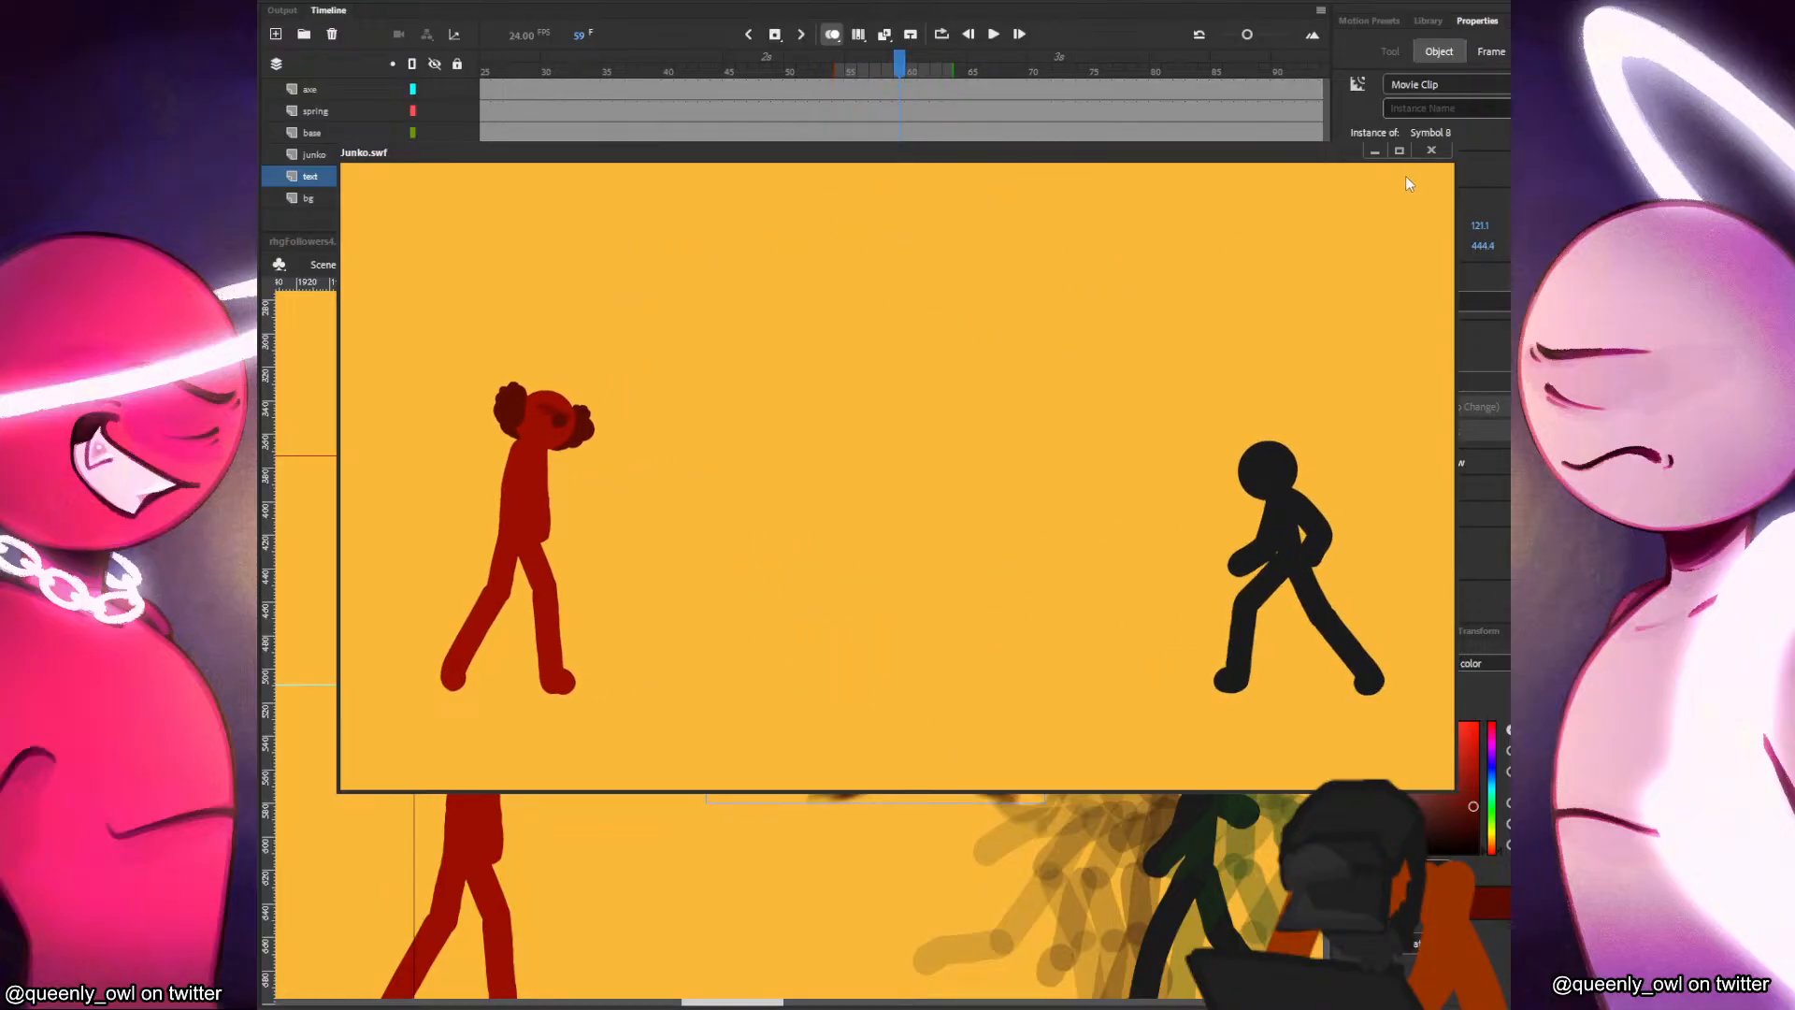
left_click(1432, 150)
Examine the red figure's poses and its mouth and upper layers between frames 43 and 62.
left_click(705, 132)
left_click_drag(502, 701, 690, 634)
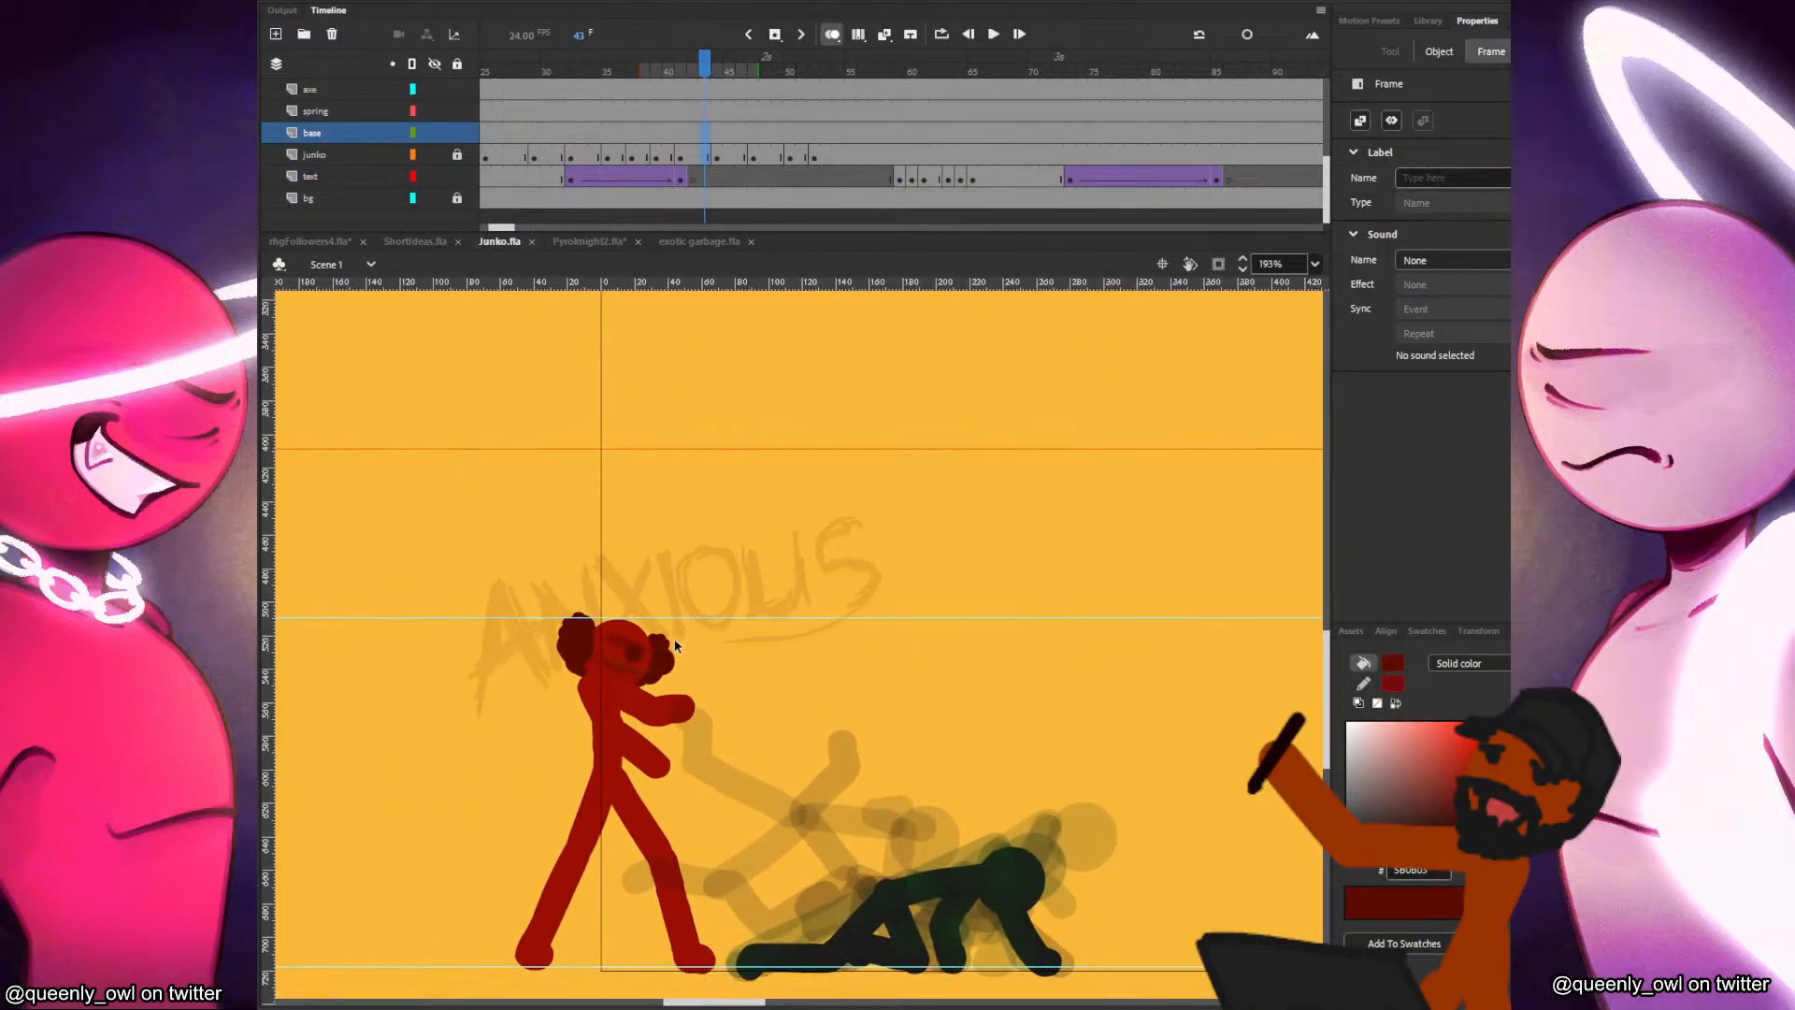
left_click(638, 638)
left_click(703, 449)
scroll(732, 146, "up", 3)
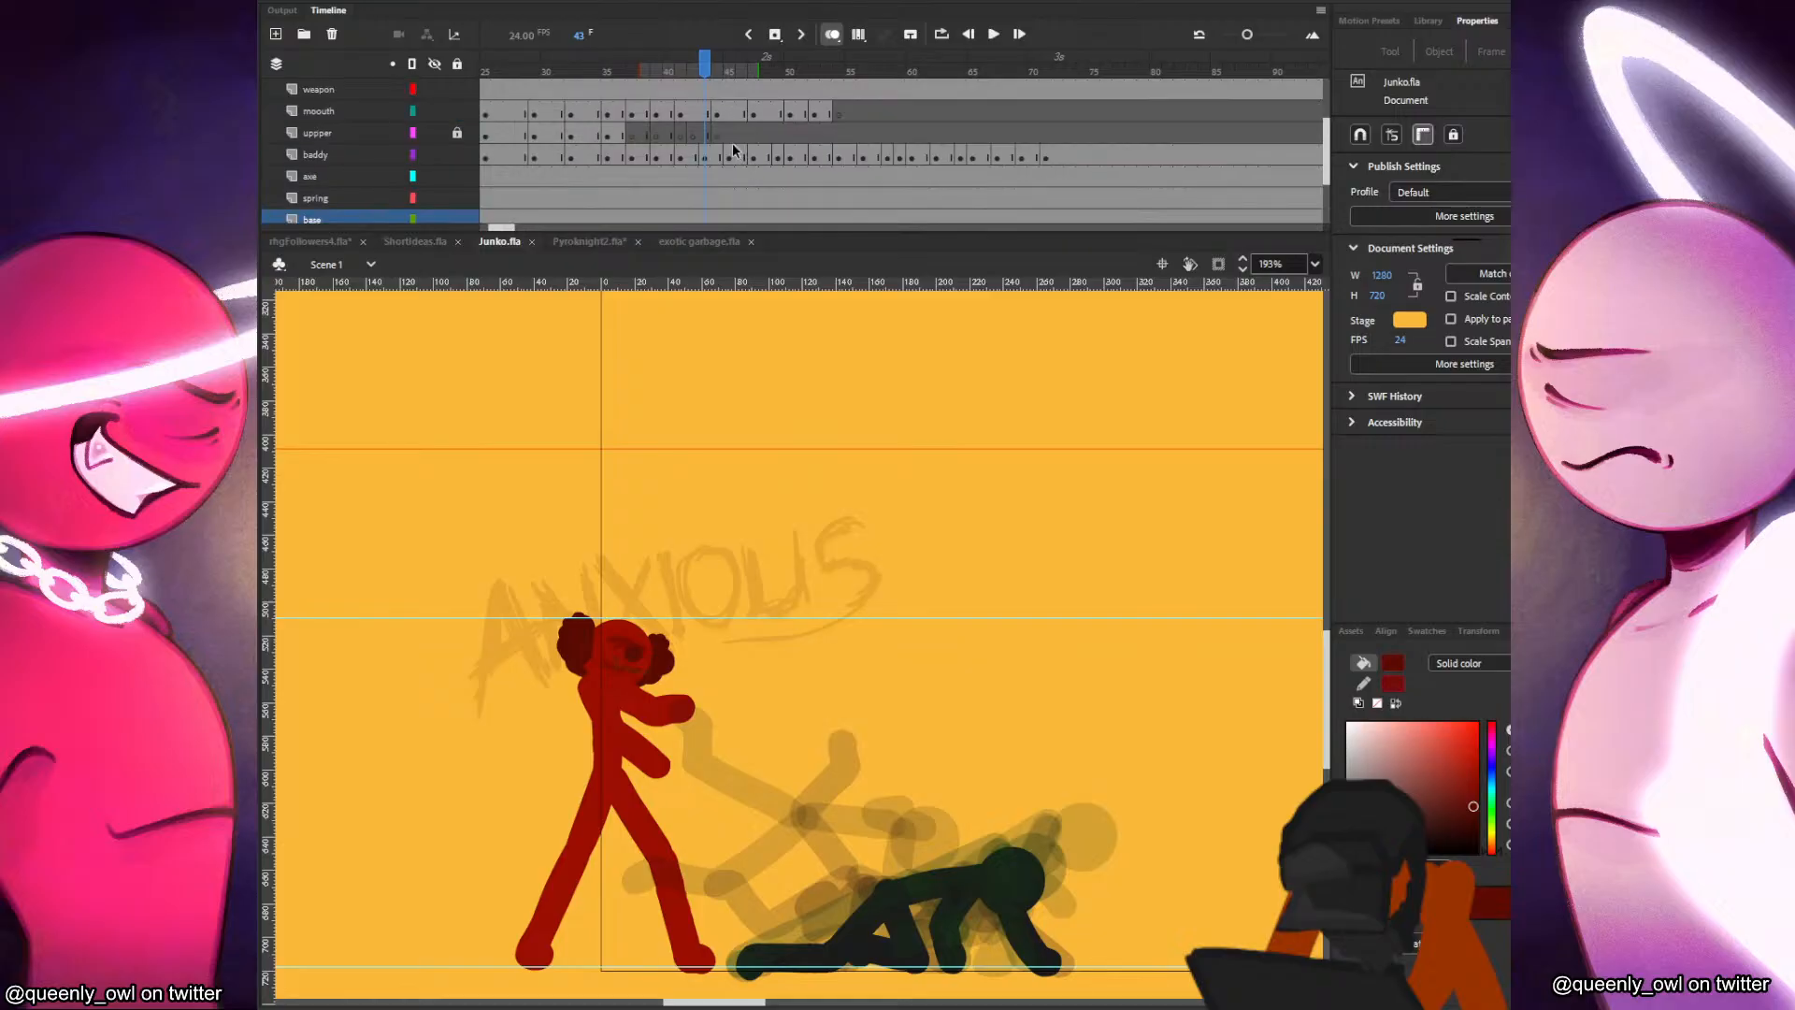
left_click_drag(850, 136, 939, 137)
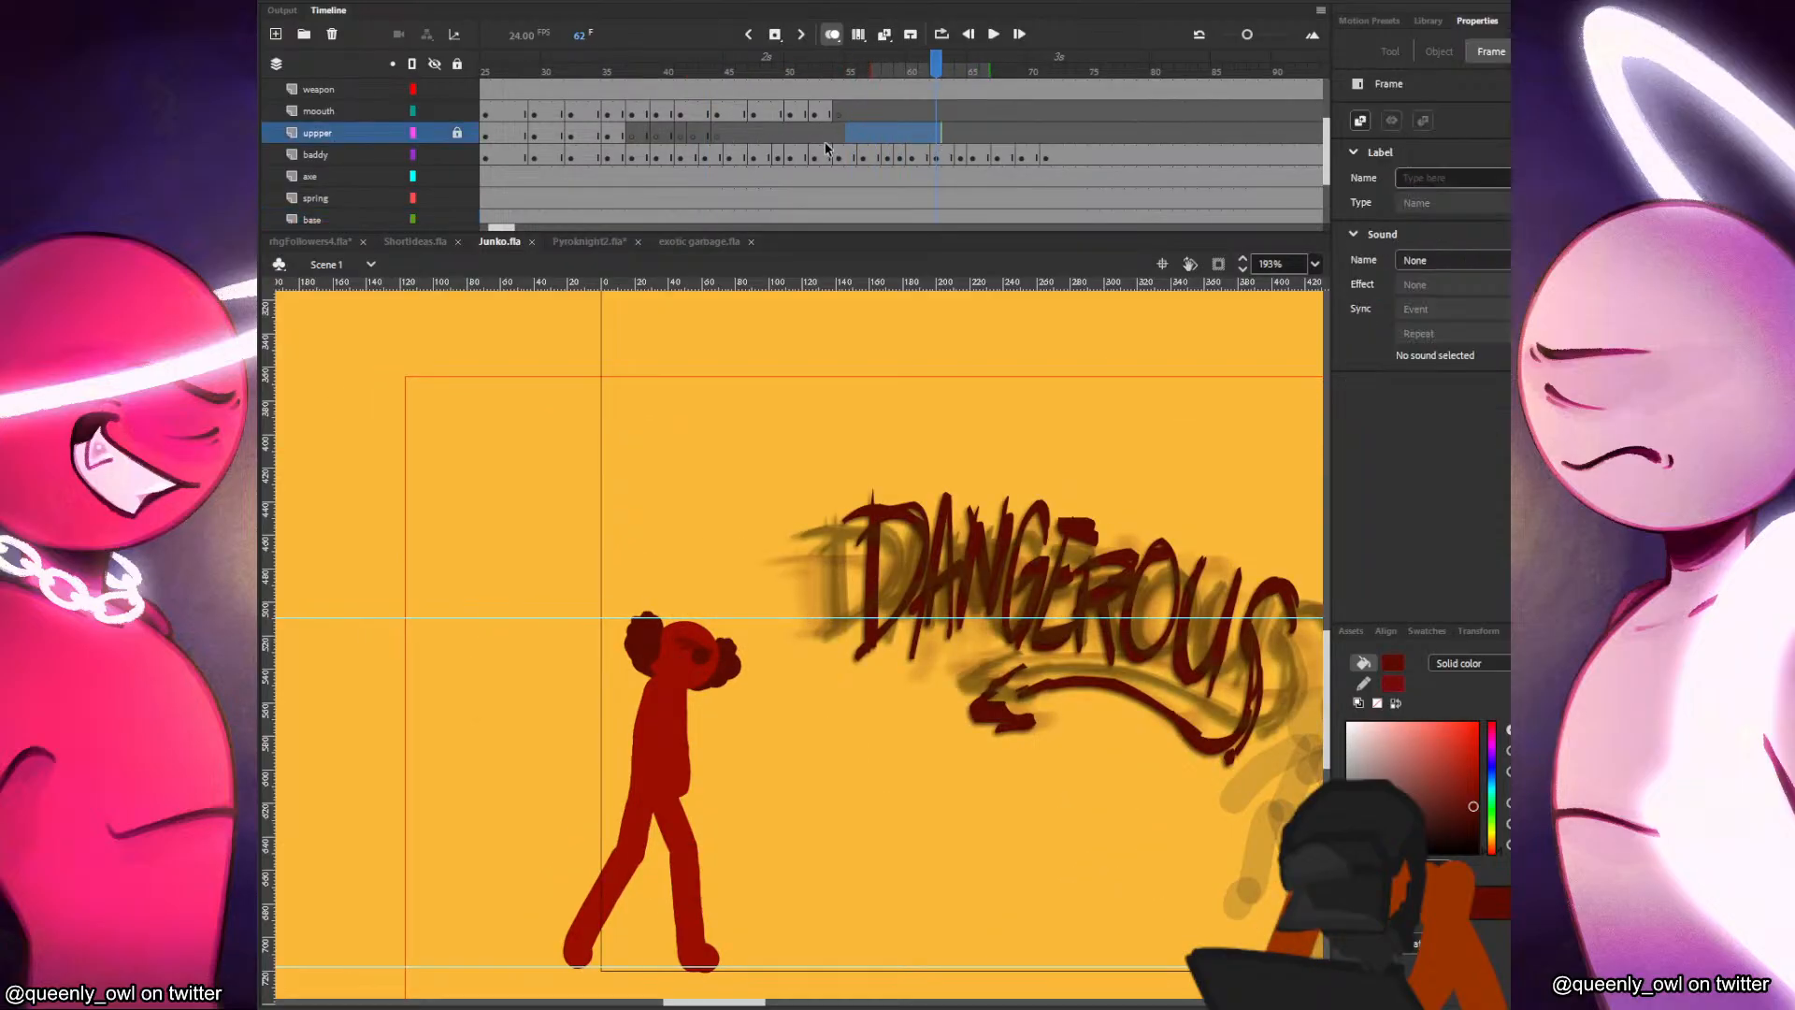
left_click(830, 116)
scroll(783, 201, "down", 2)
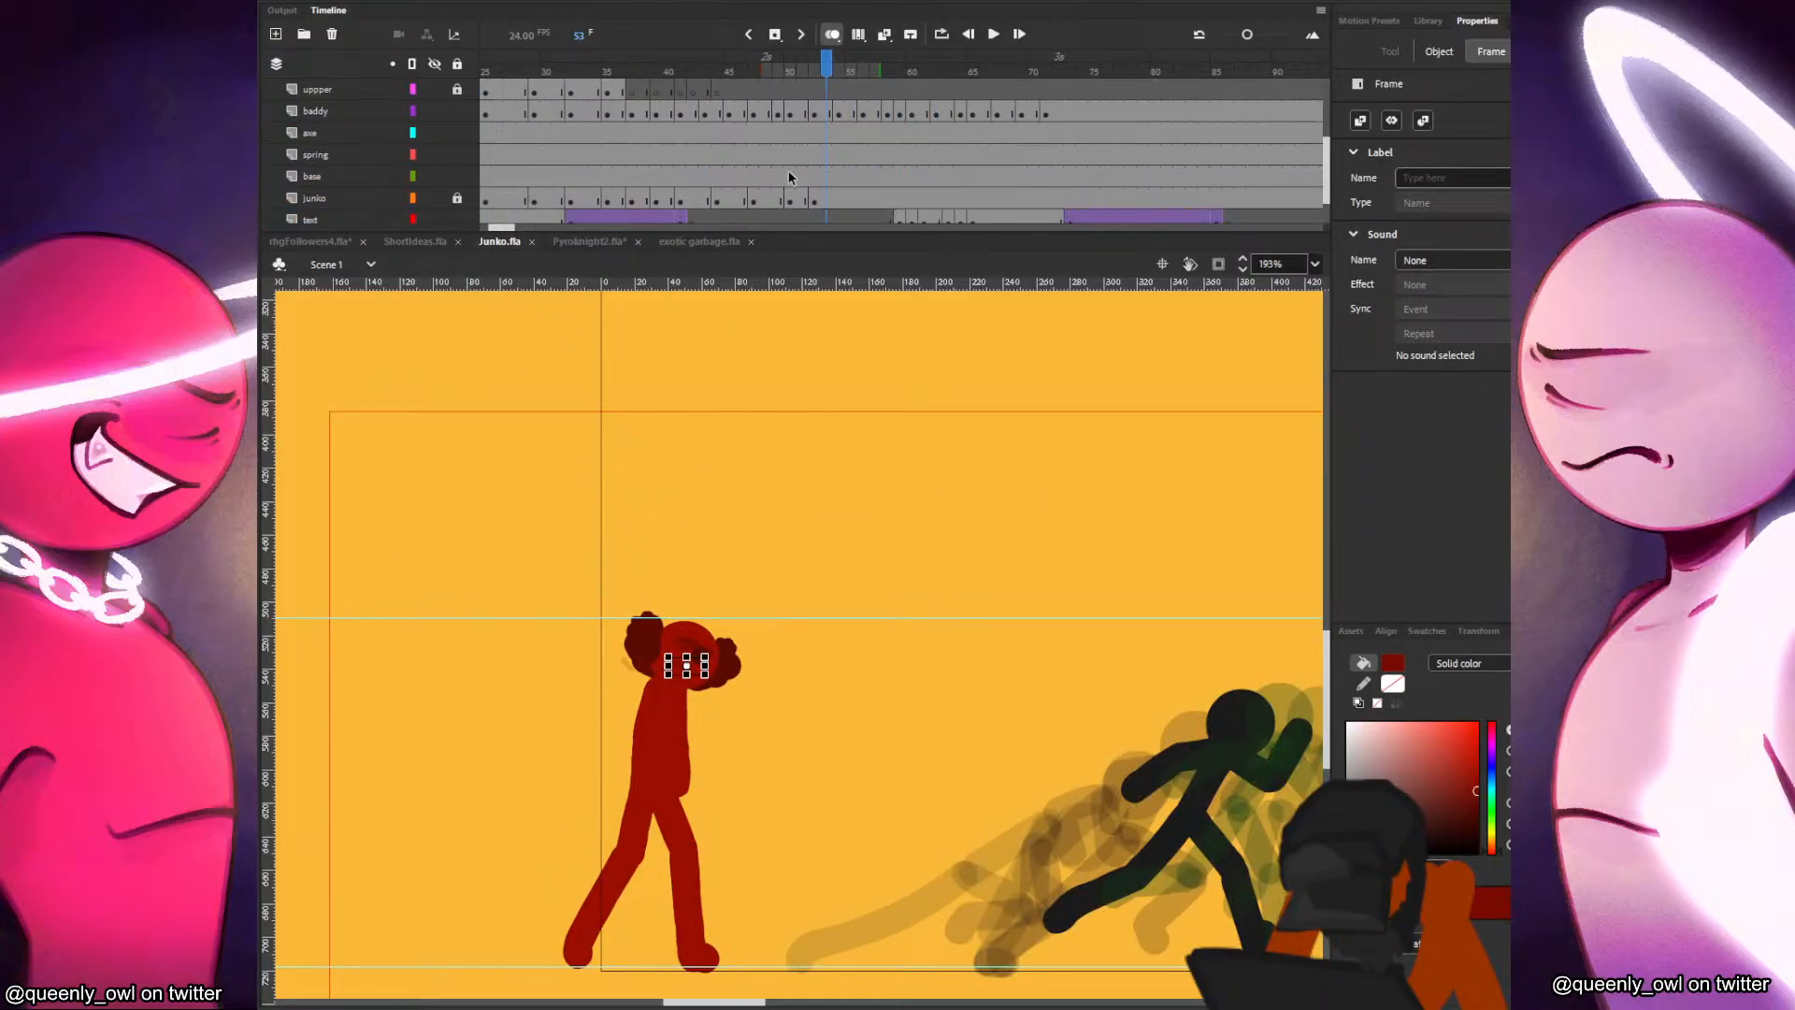
Insert a blank keyframe at frame 54 on the junko layer, unlock the layer, and select the frame 53 head for reuse.
left_click(839, 202)
key("F7")
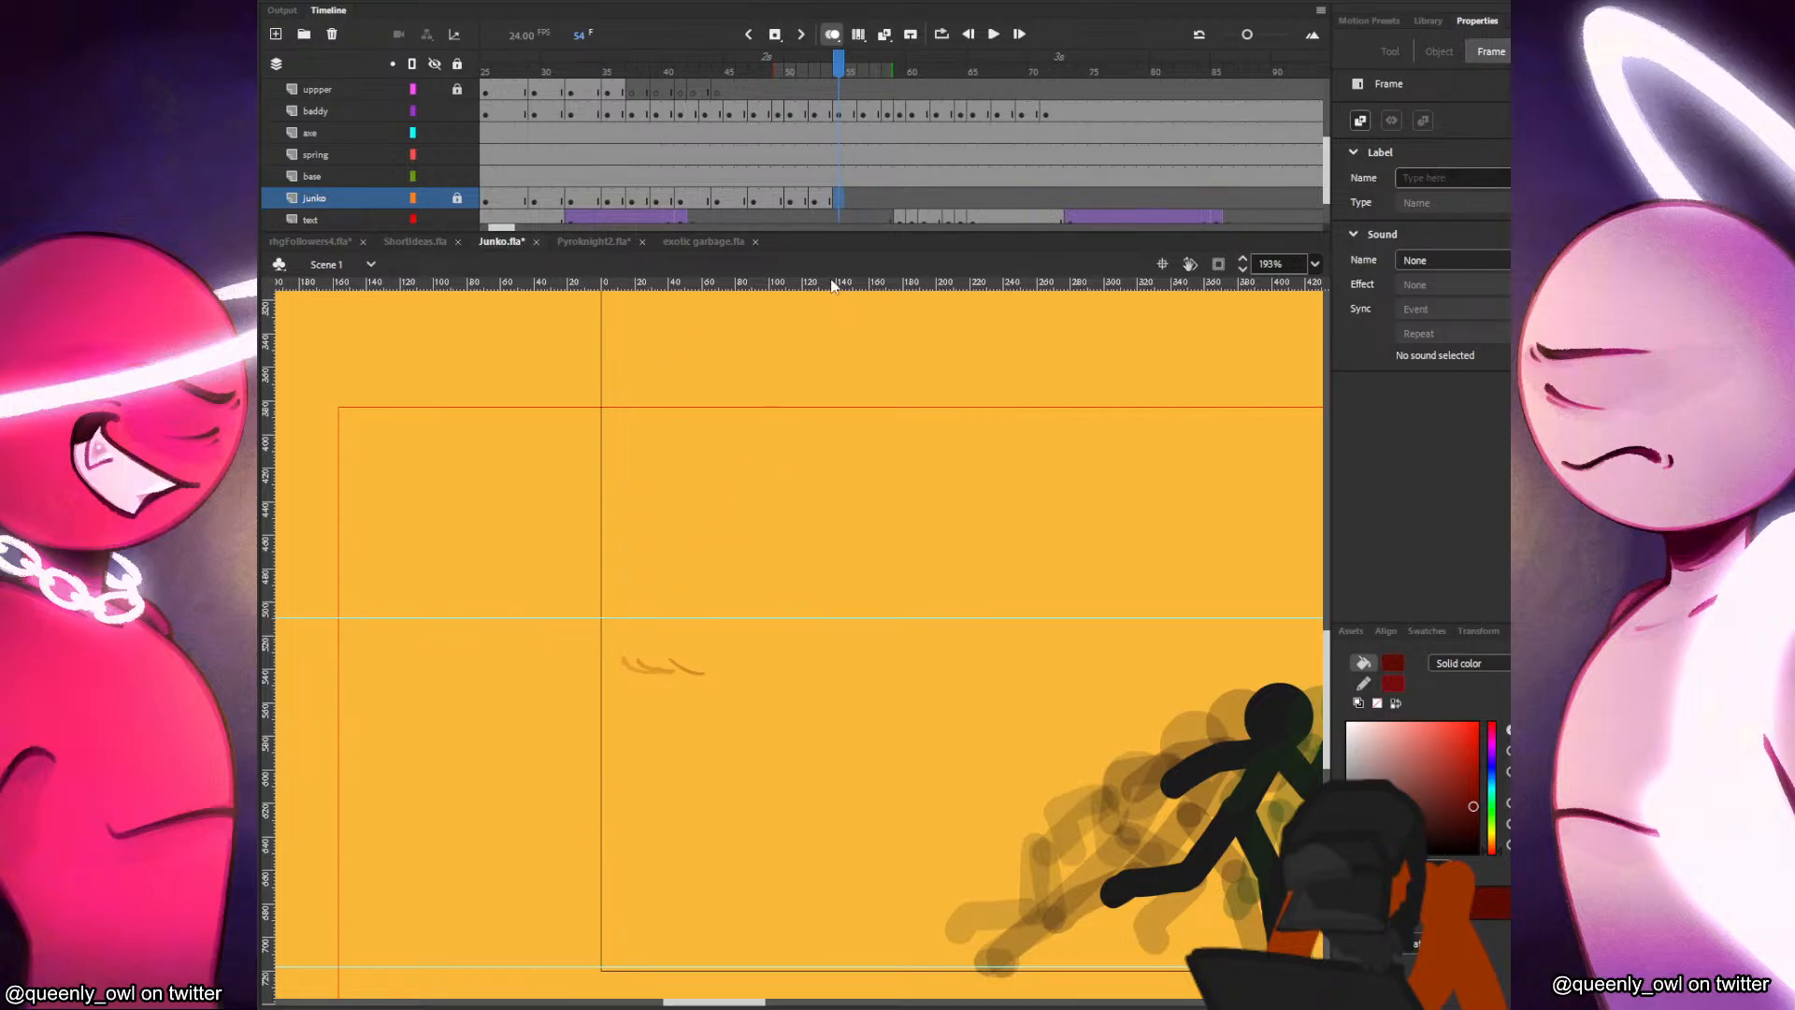
left_click(458, 200)
left_click(690, 655)
key("ctrl+s")
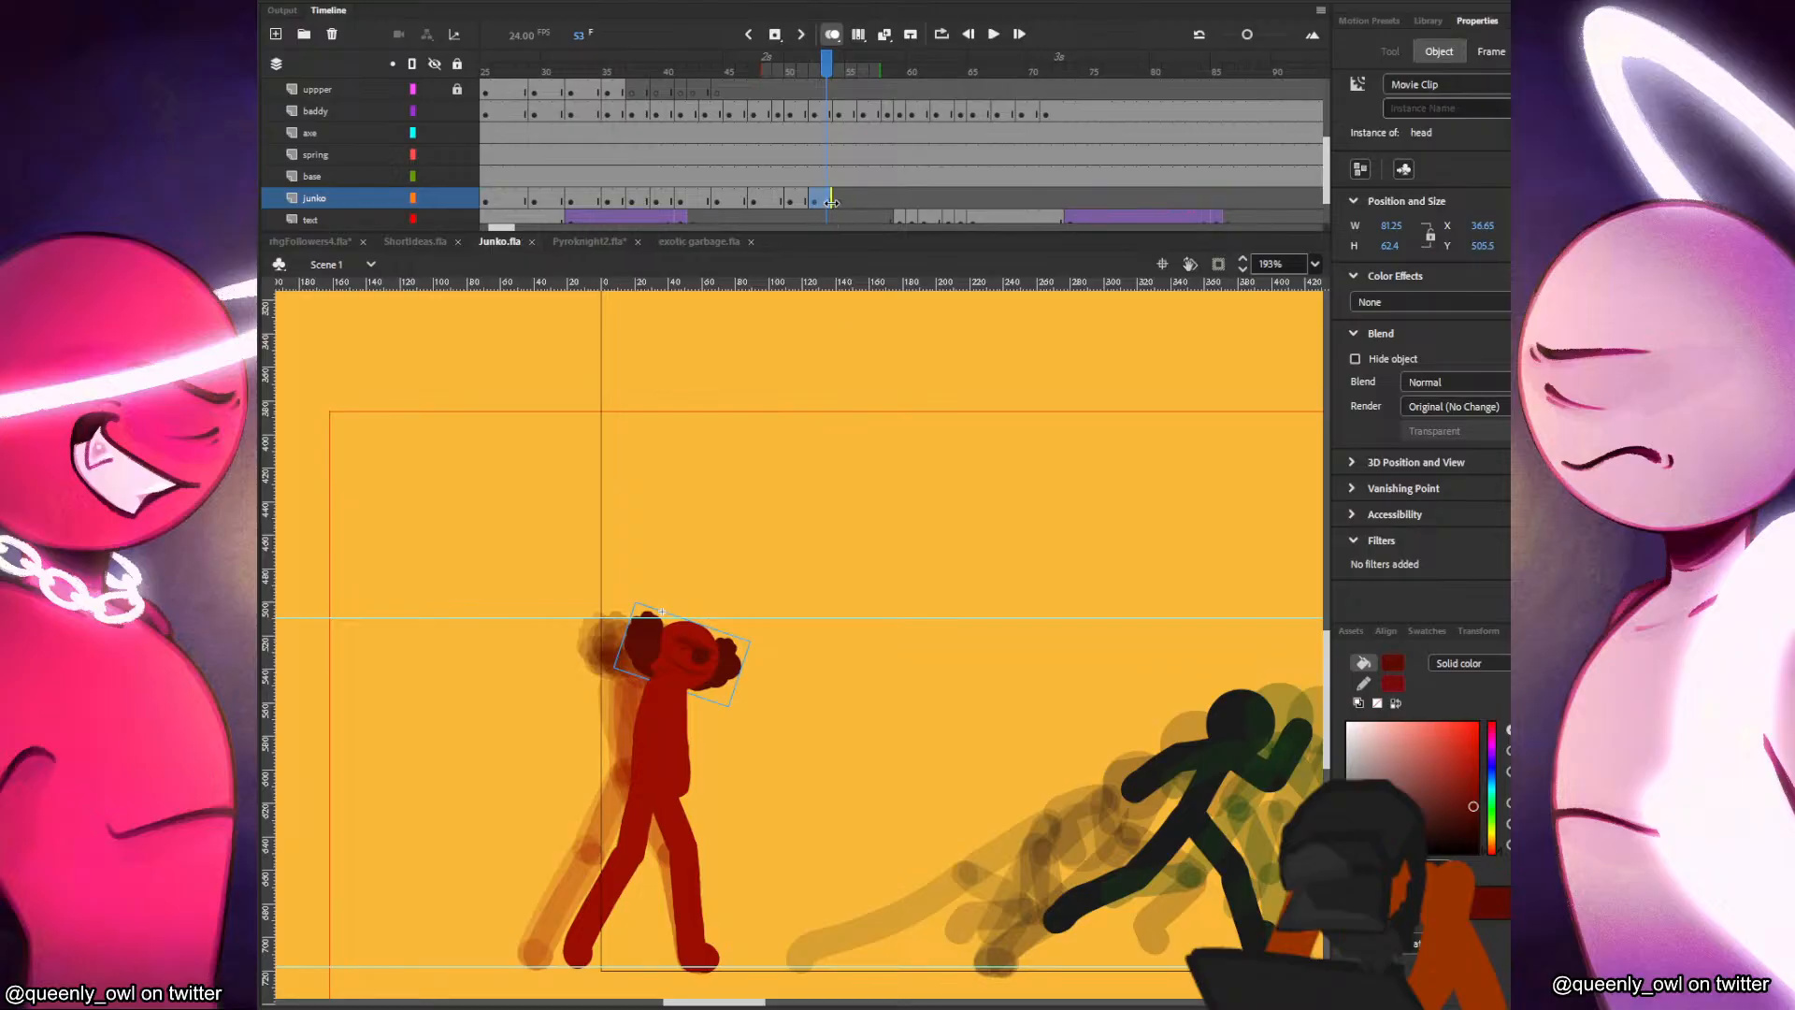
Paste the head into frame 54 of the junko layer and move it forward to about X 62, Y 509.
left_click_drag(830, 204, 838, 200)
key("ctrl+z")
left_click(837, 199)
key("F7")
key("ctrl+v")
left_click_drag(811, 645, 728, 657)
scroll(684, 735, "up", 1)
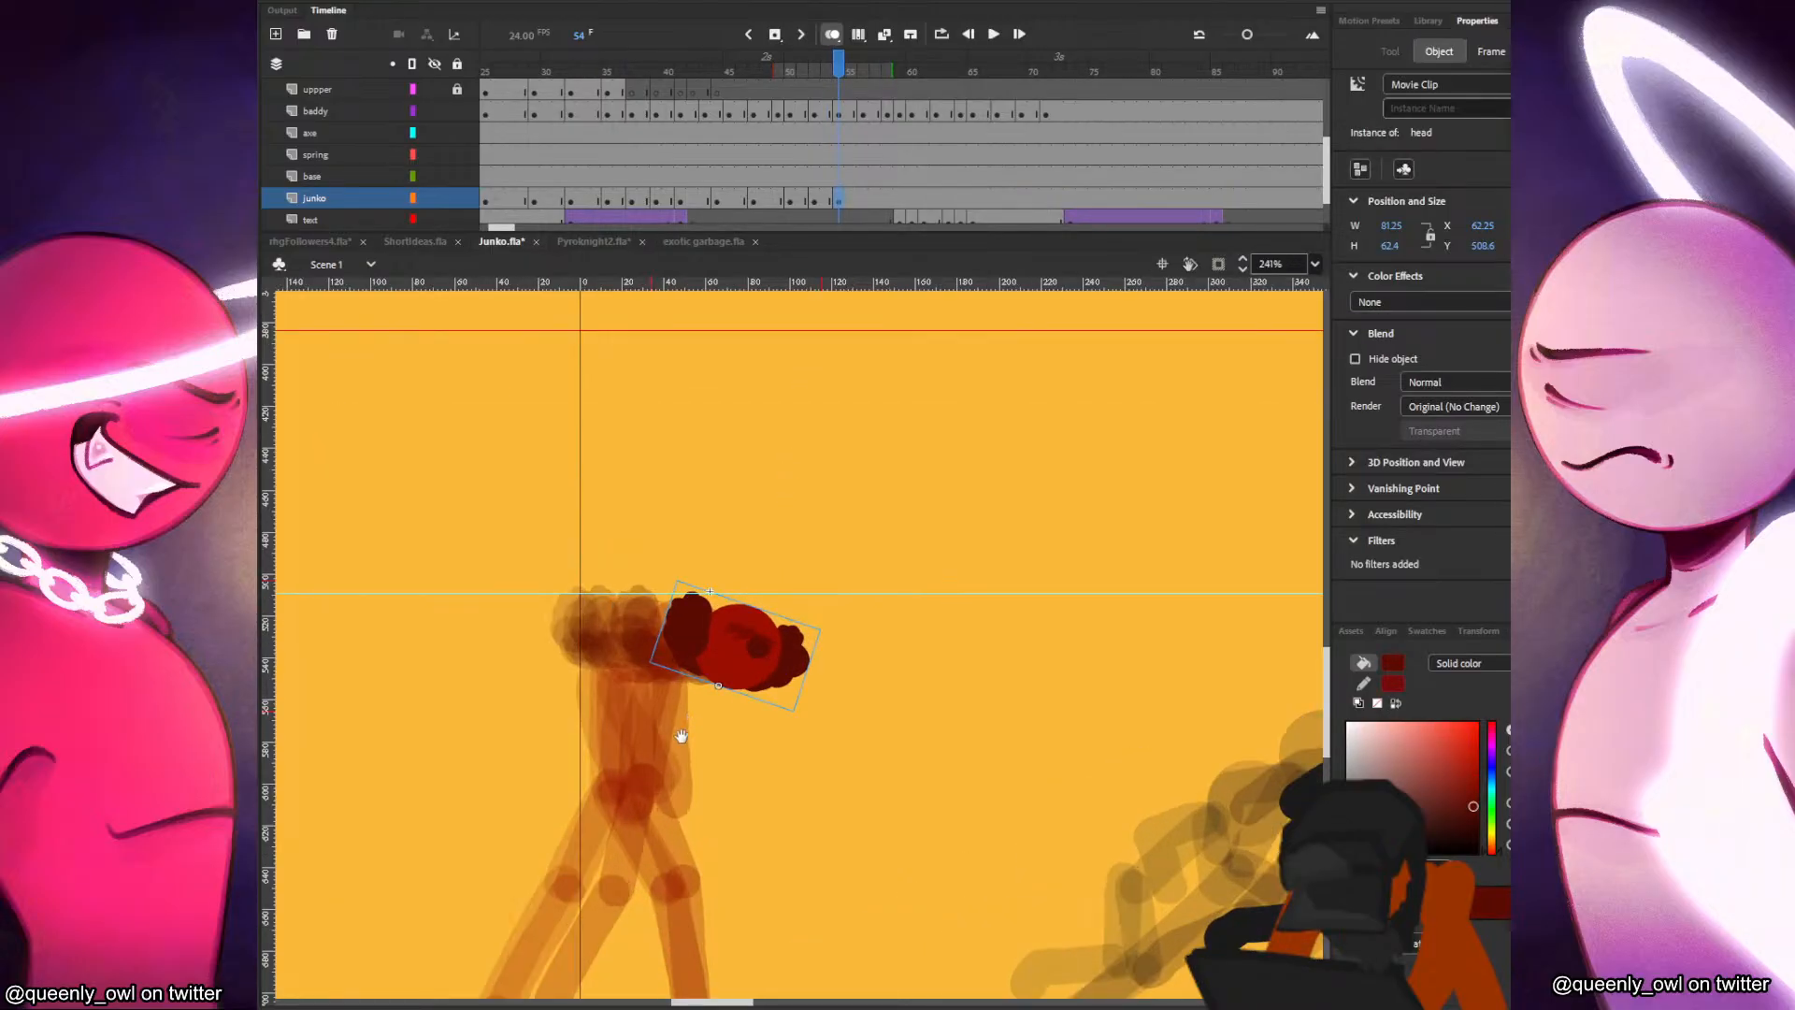
left_click_drag(682, 735, 783, 699)
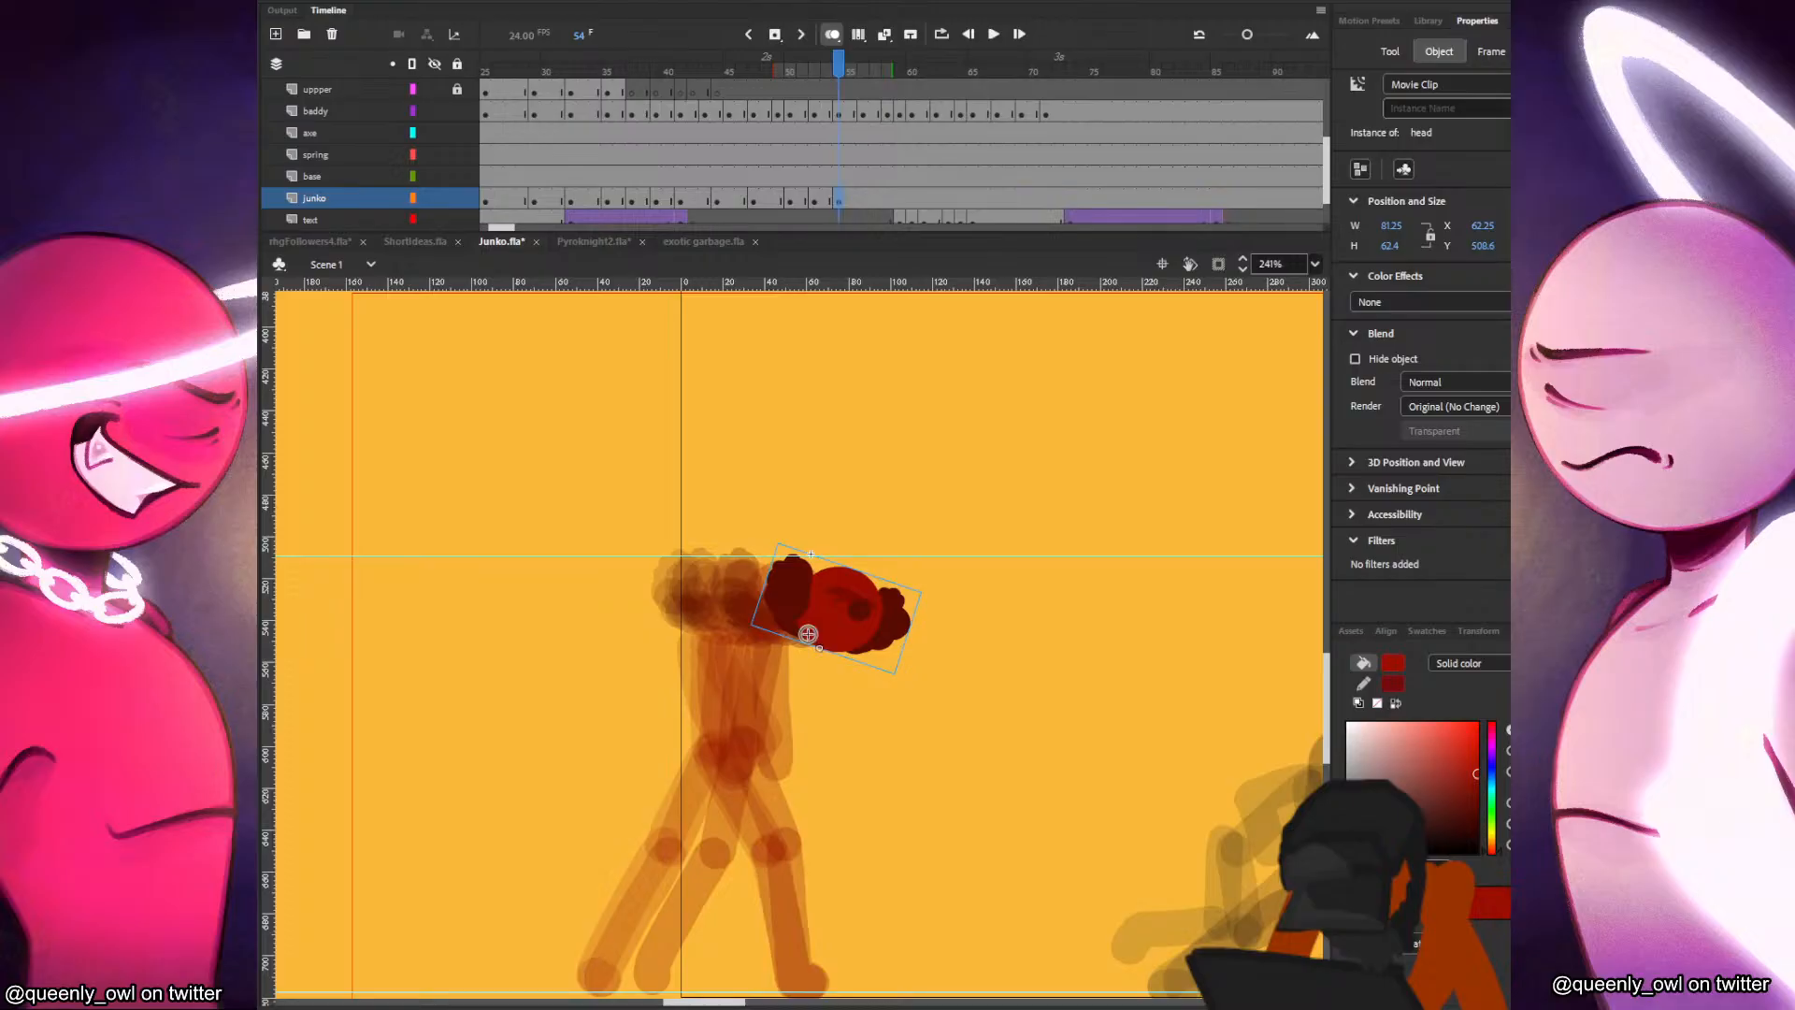
key("b")
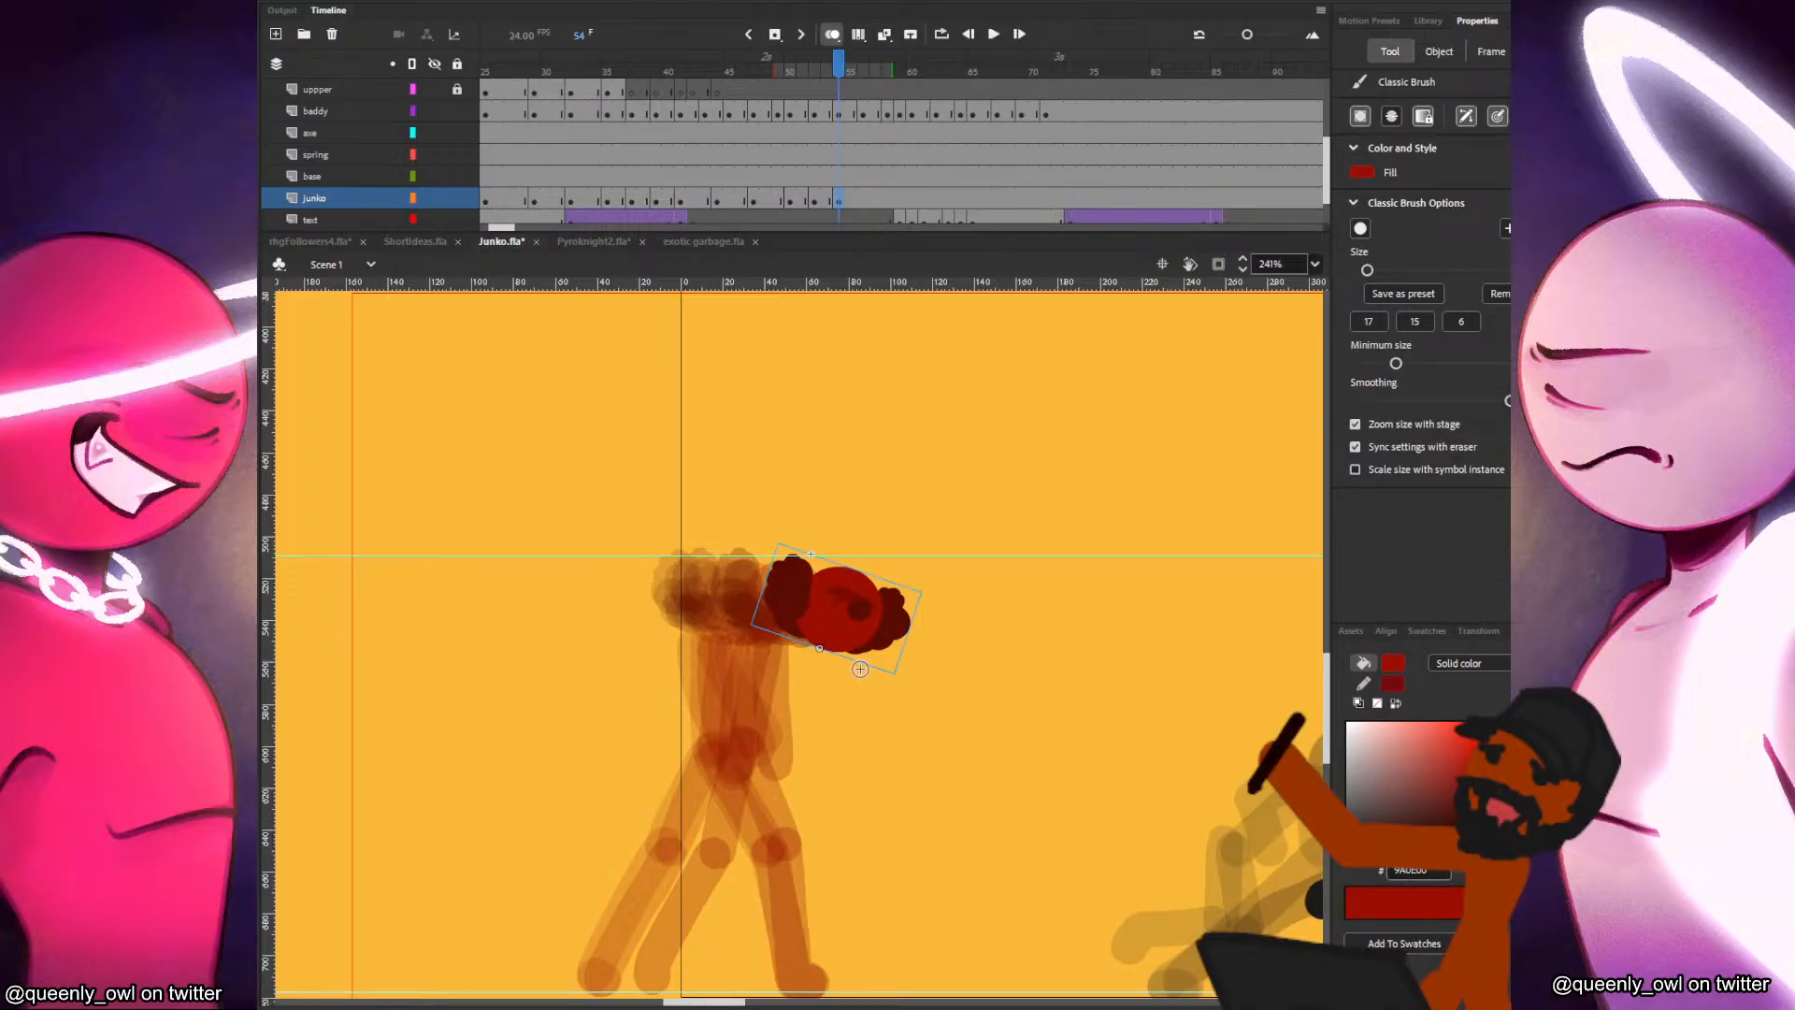
key("v")
left_click_drag(837, 650, 816, 768)
key("ctrl+z")
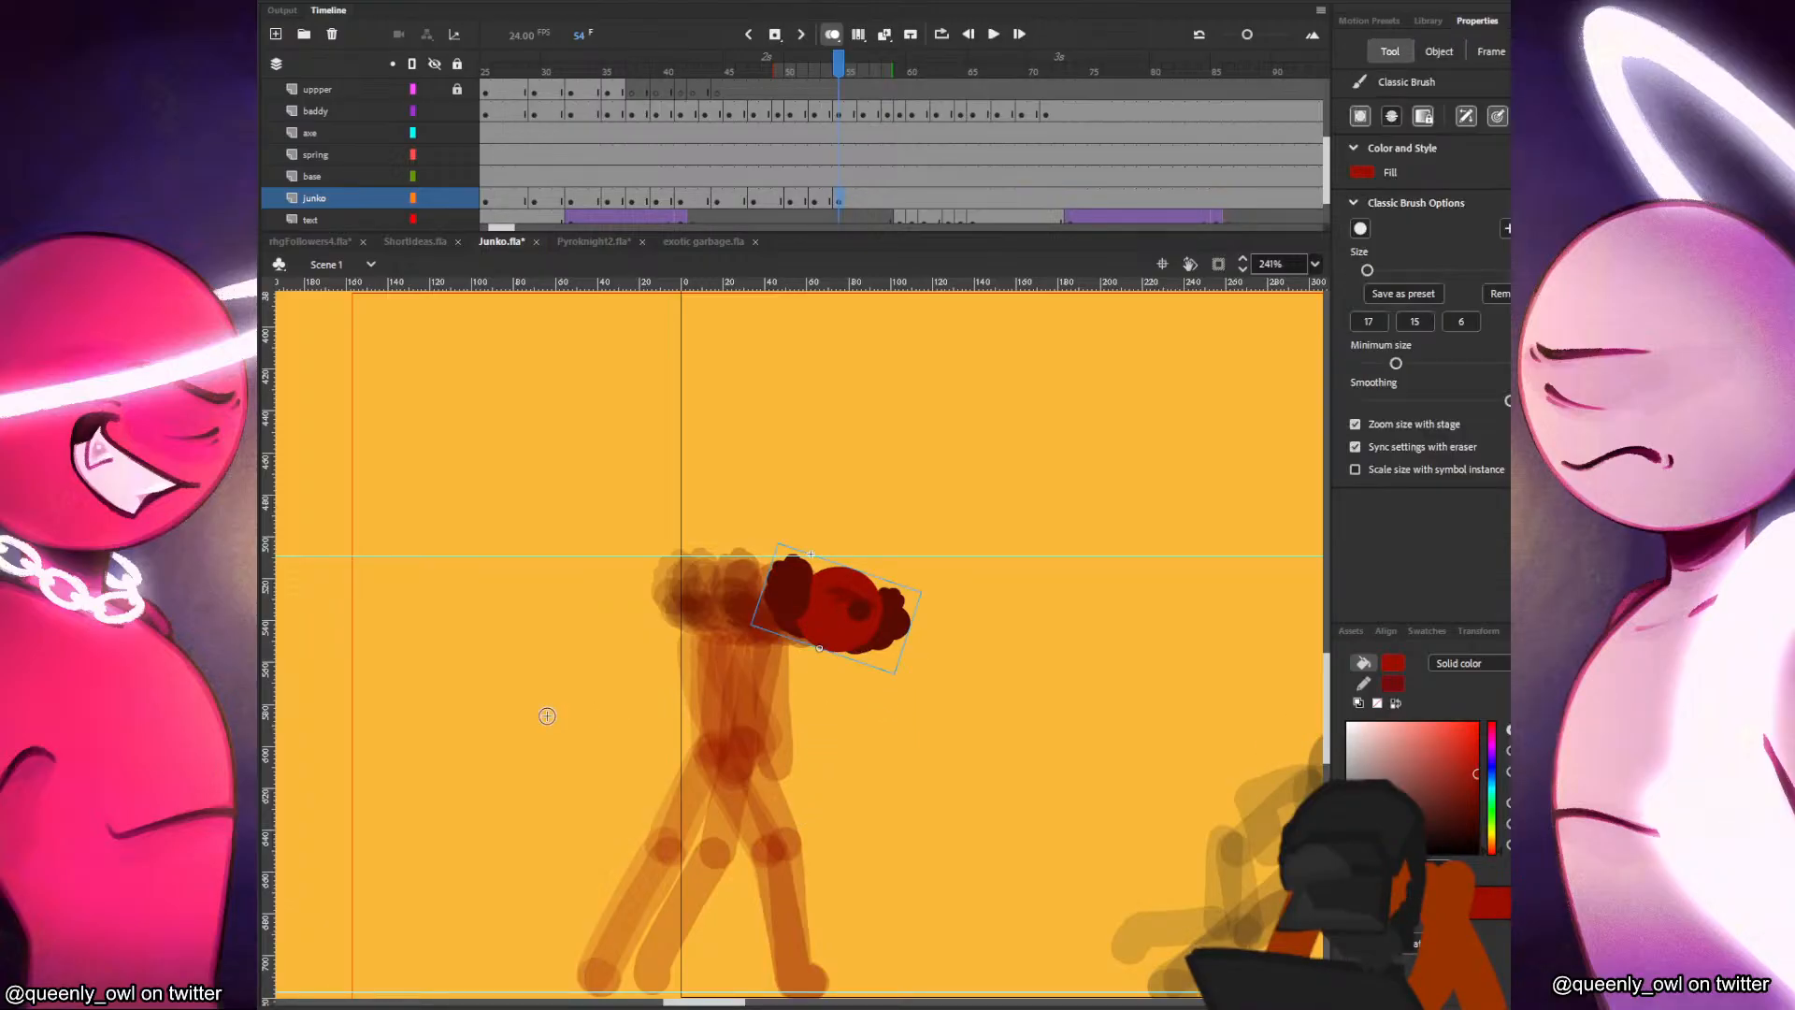
key("ctrl+z")
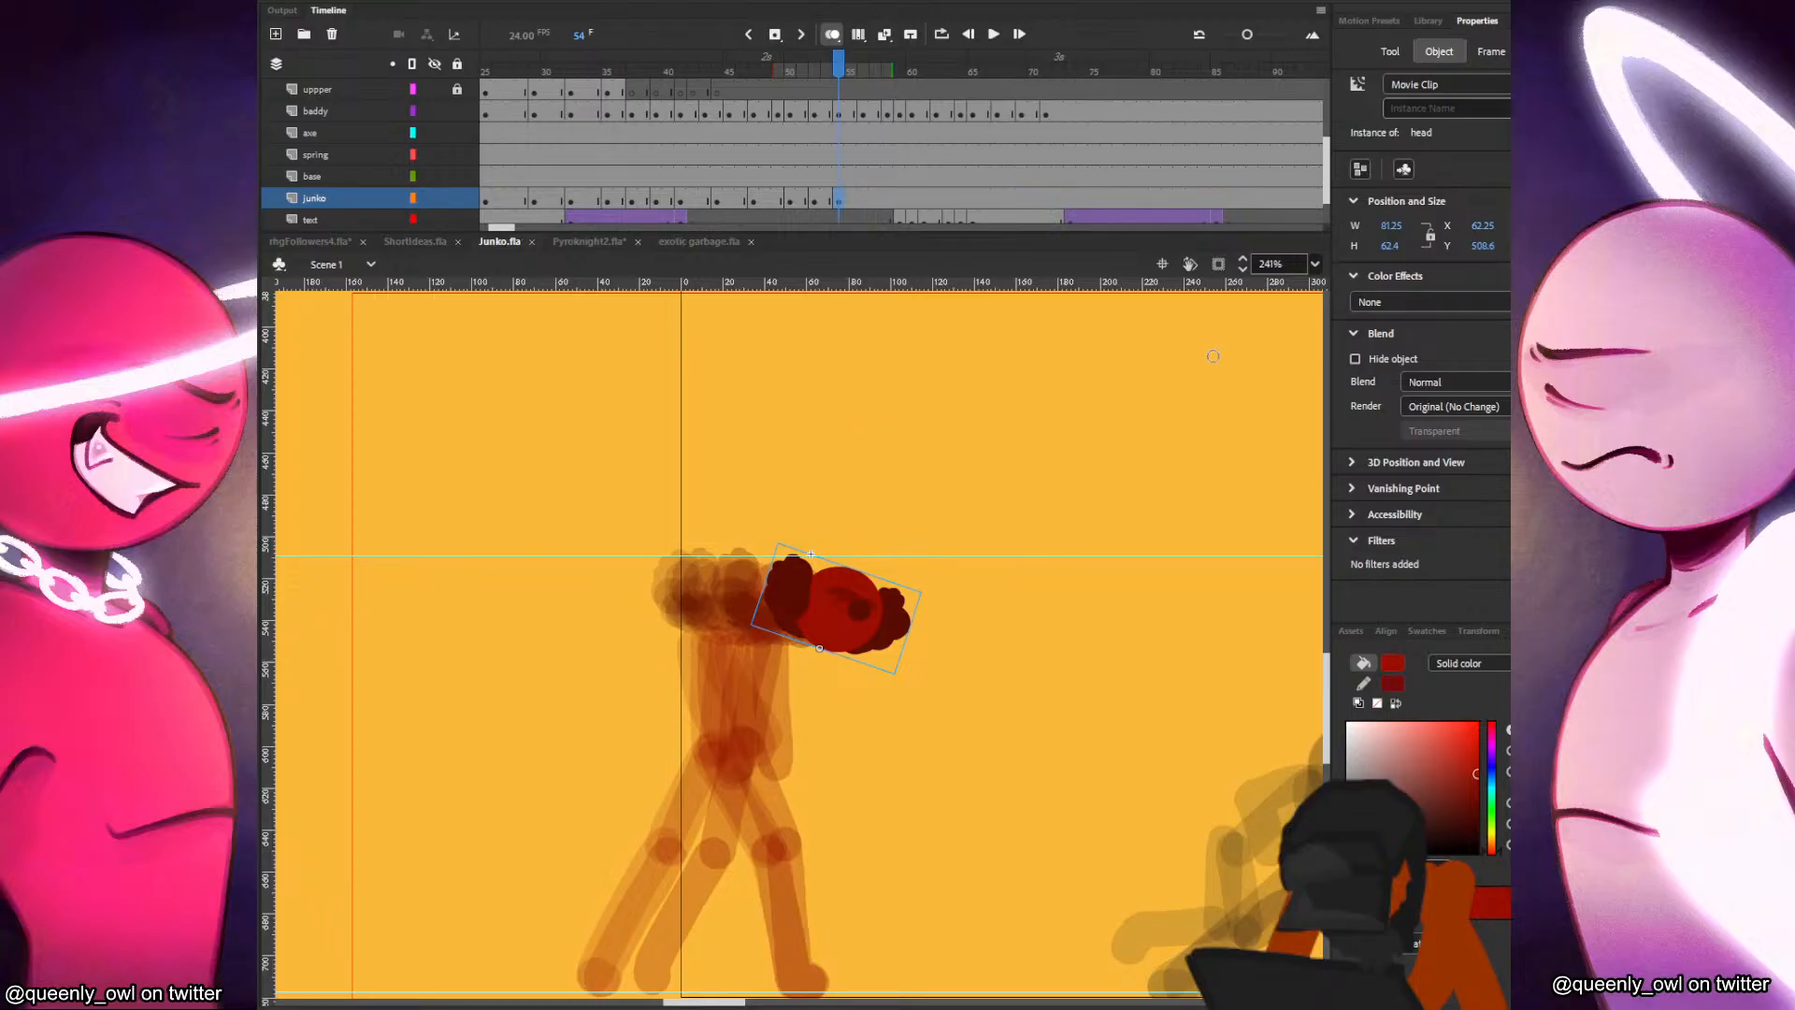
key("b")
left_click_drag(1105, 548, 1055, 636)
key("ctrl+z")
Set the brush size to 17 and paint the red figure's torso below the head in frame 54.
left_click(1369, 321)
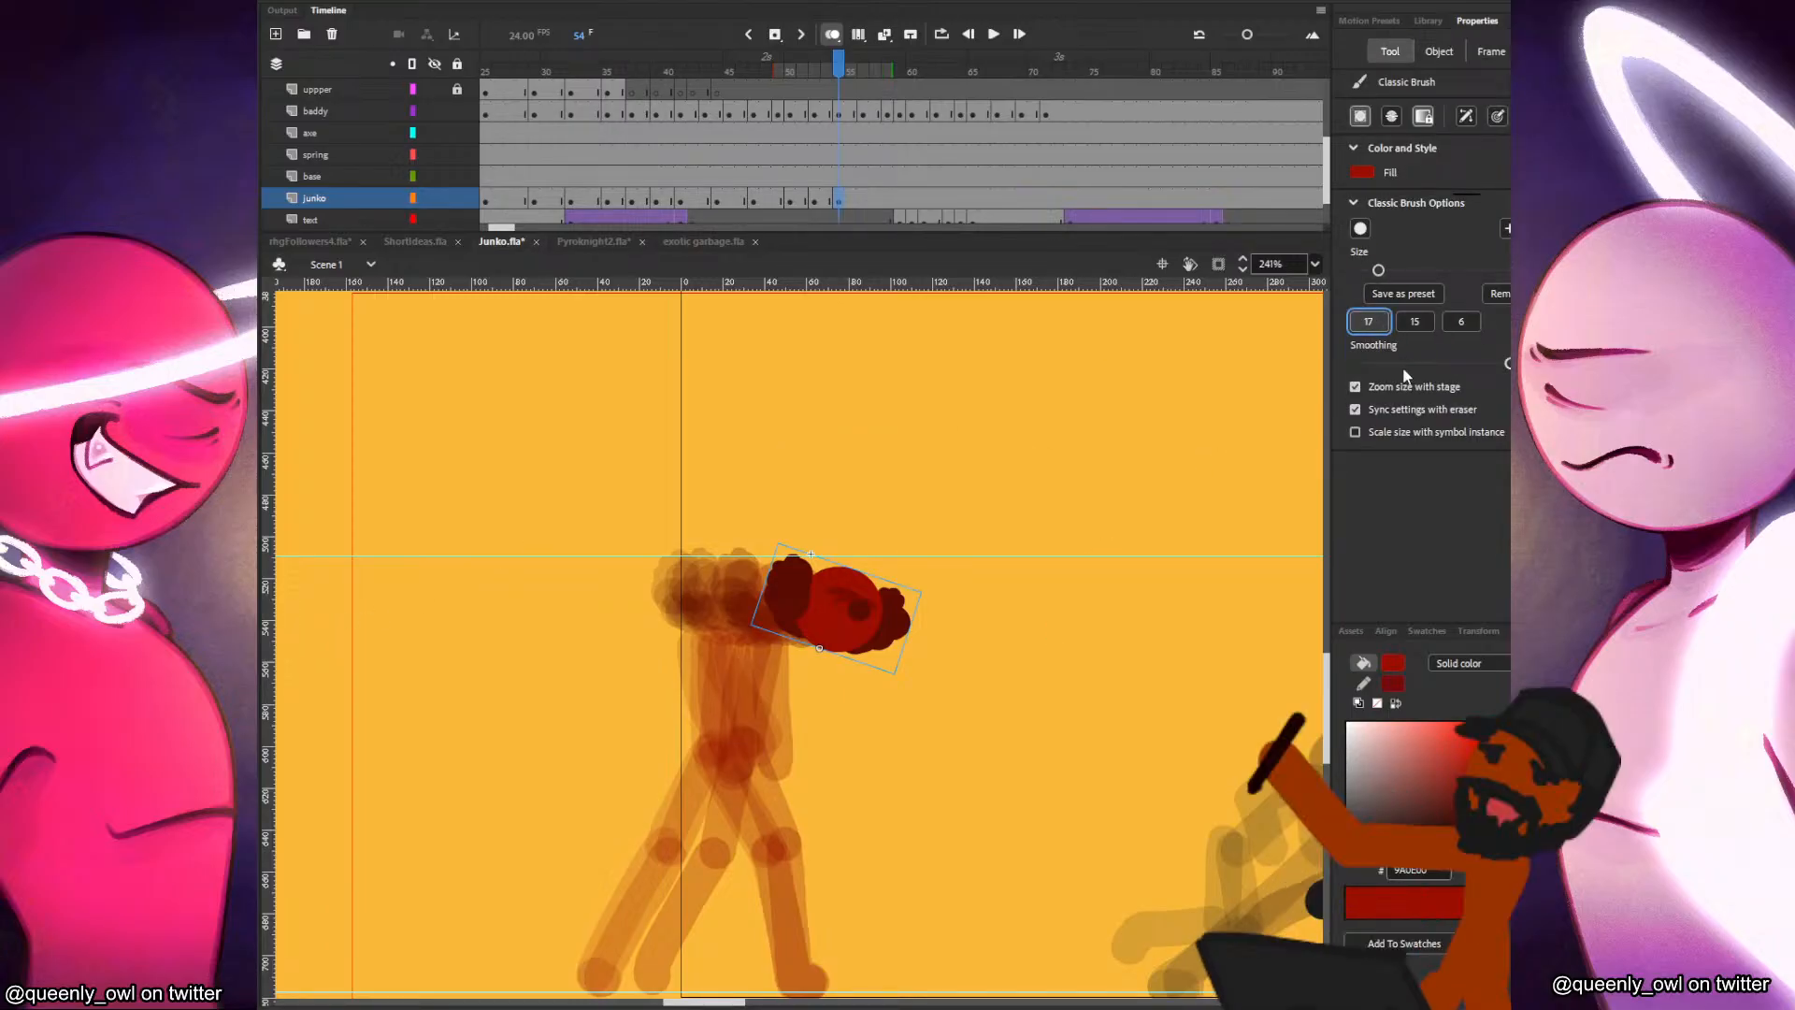
key("comma")
key("period")
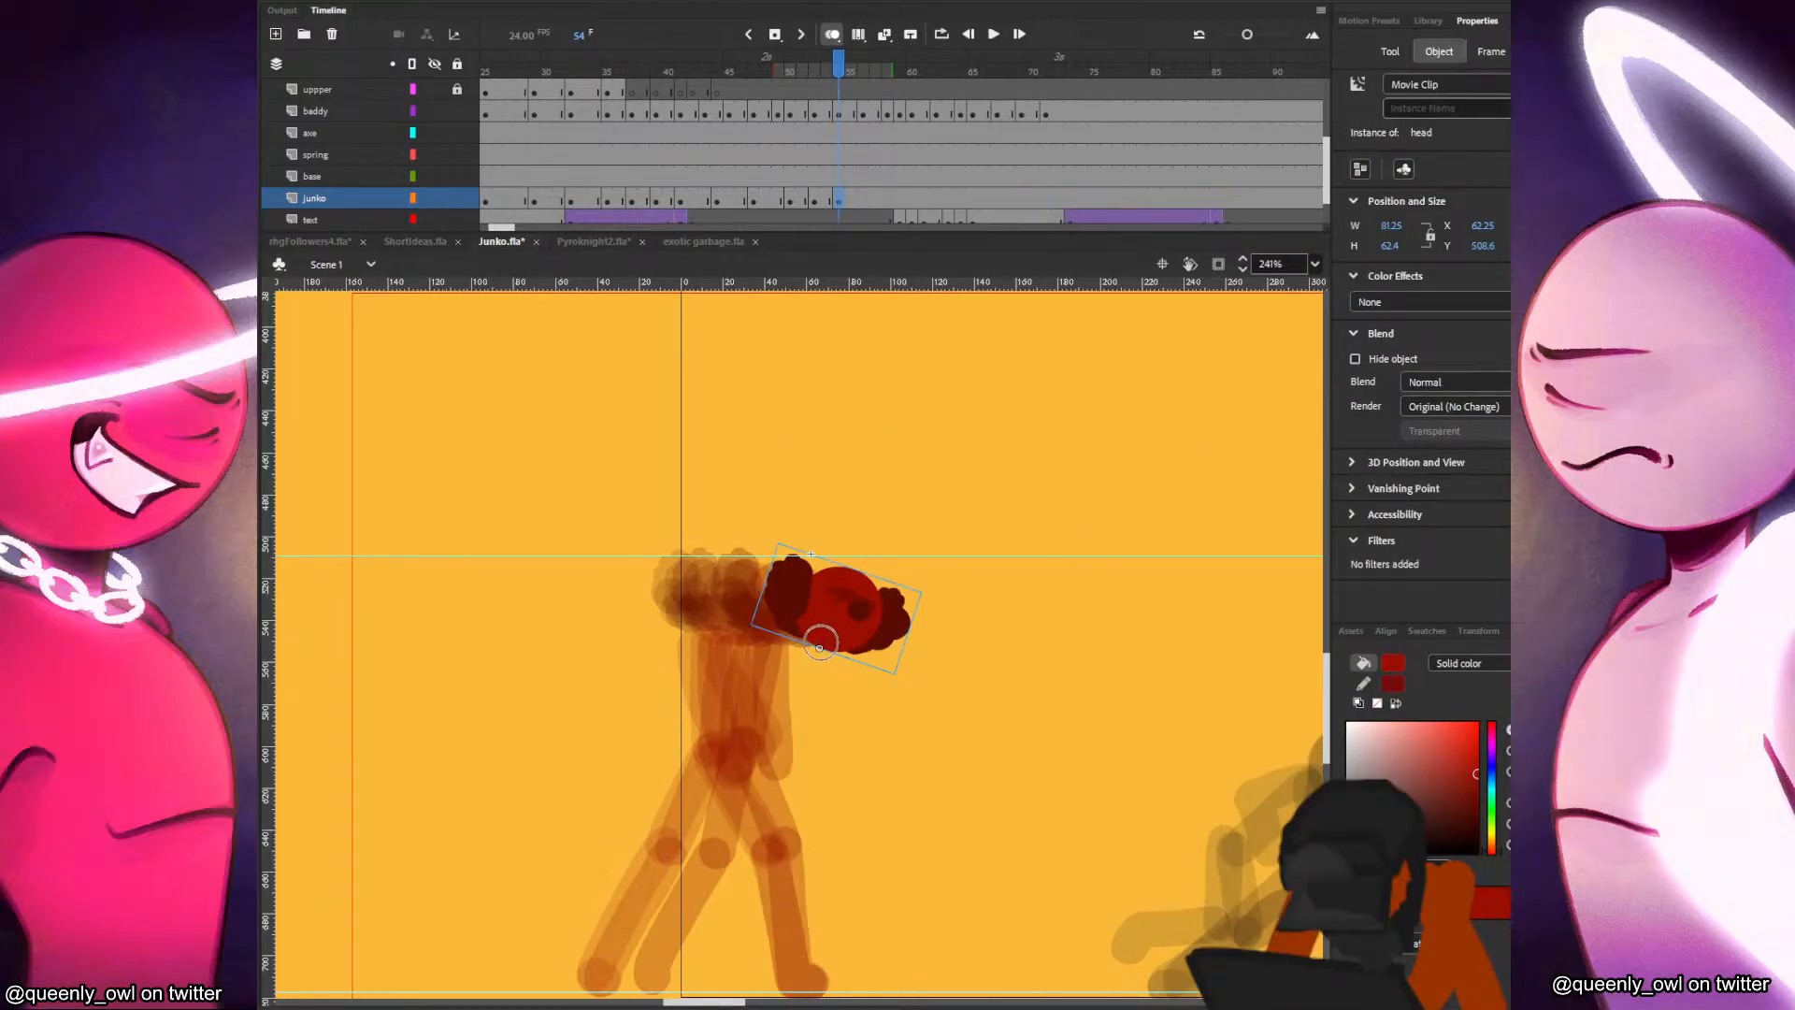
key("comma")
key("comma")
key("period")
key("period")
left_click_drag(819, 647, 817, 647)
key("comma")
key("period")
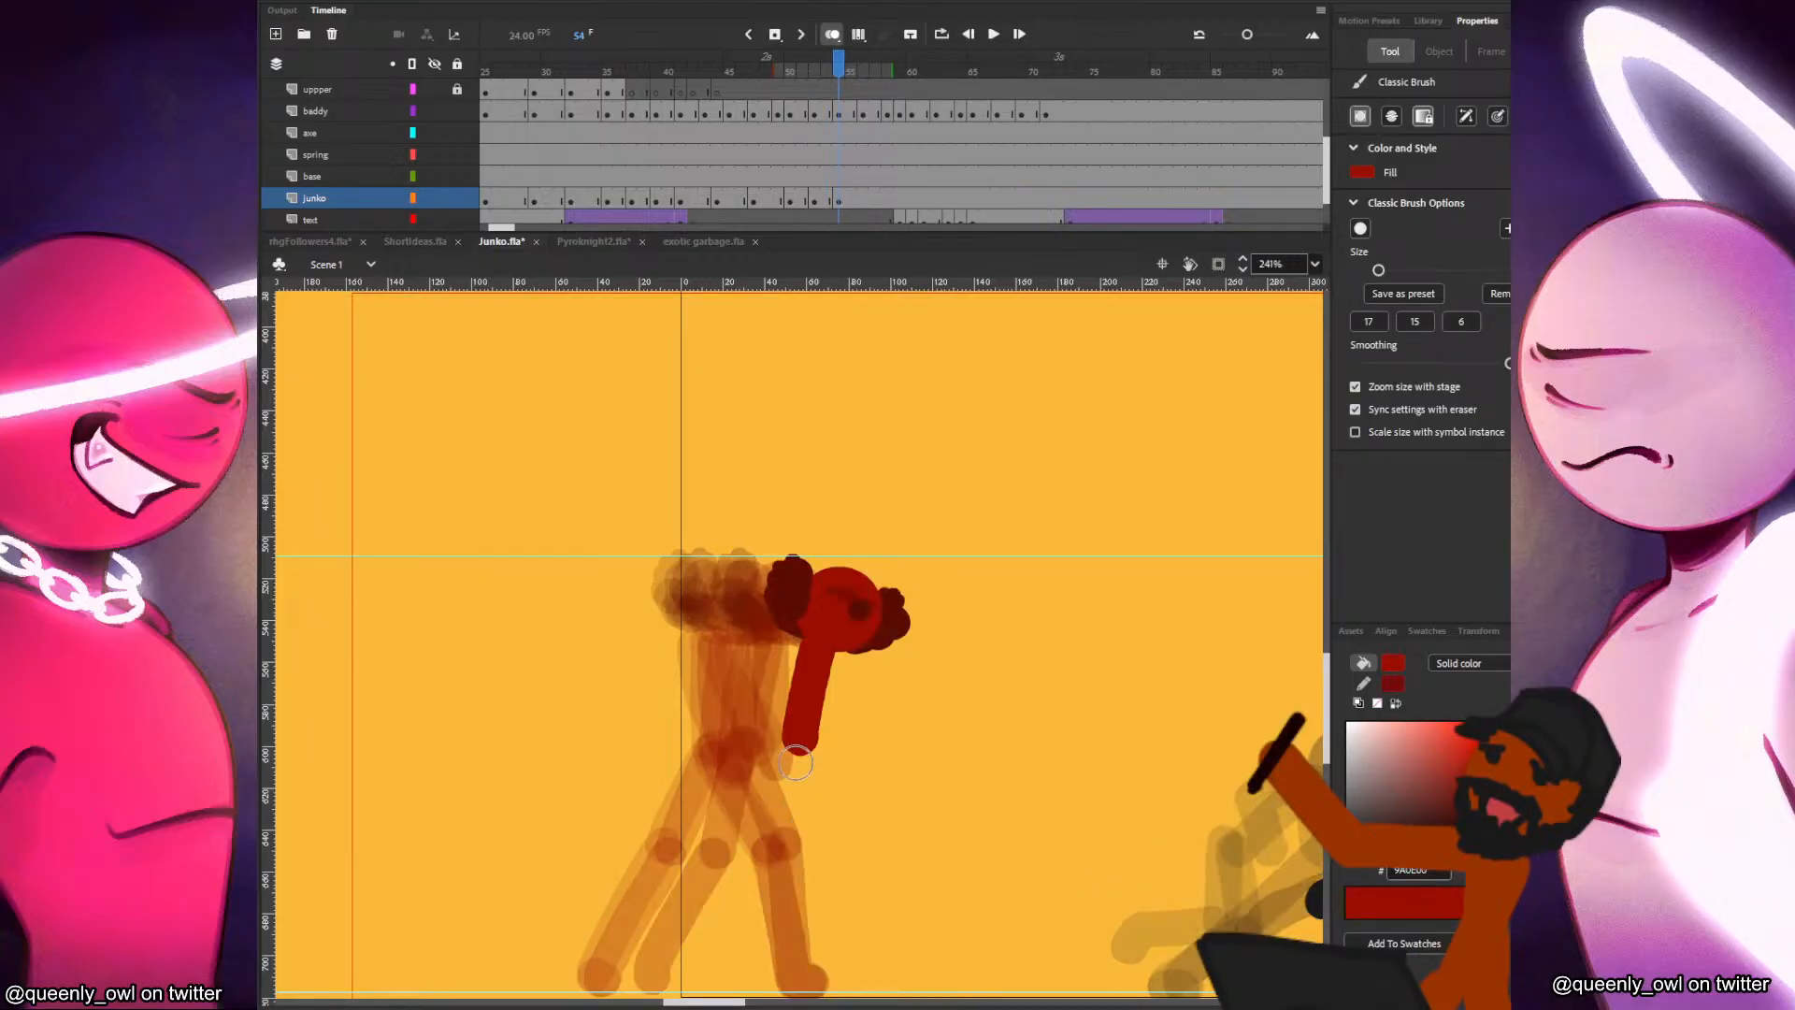
Paint the red figure's two legs in frame 54, running from the hip down to the ground line.
left_click_drag(797, 741, 804, 833)
key("ctrl+z")
left_click_drag(801, 740, 806, 981)
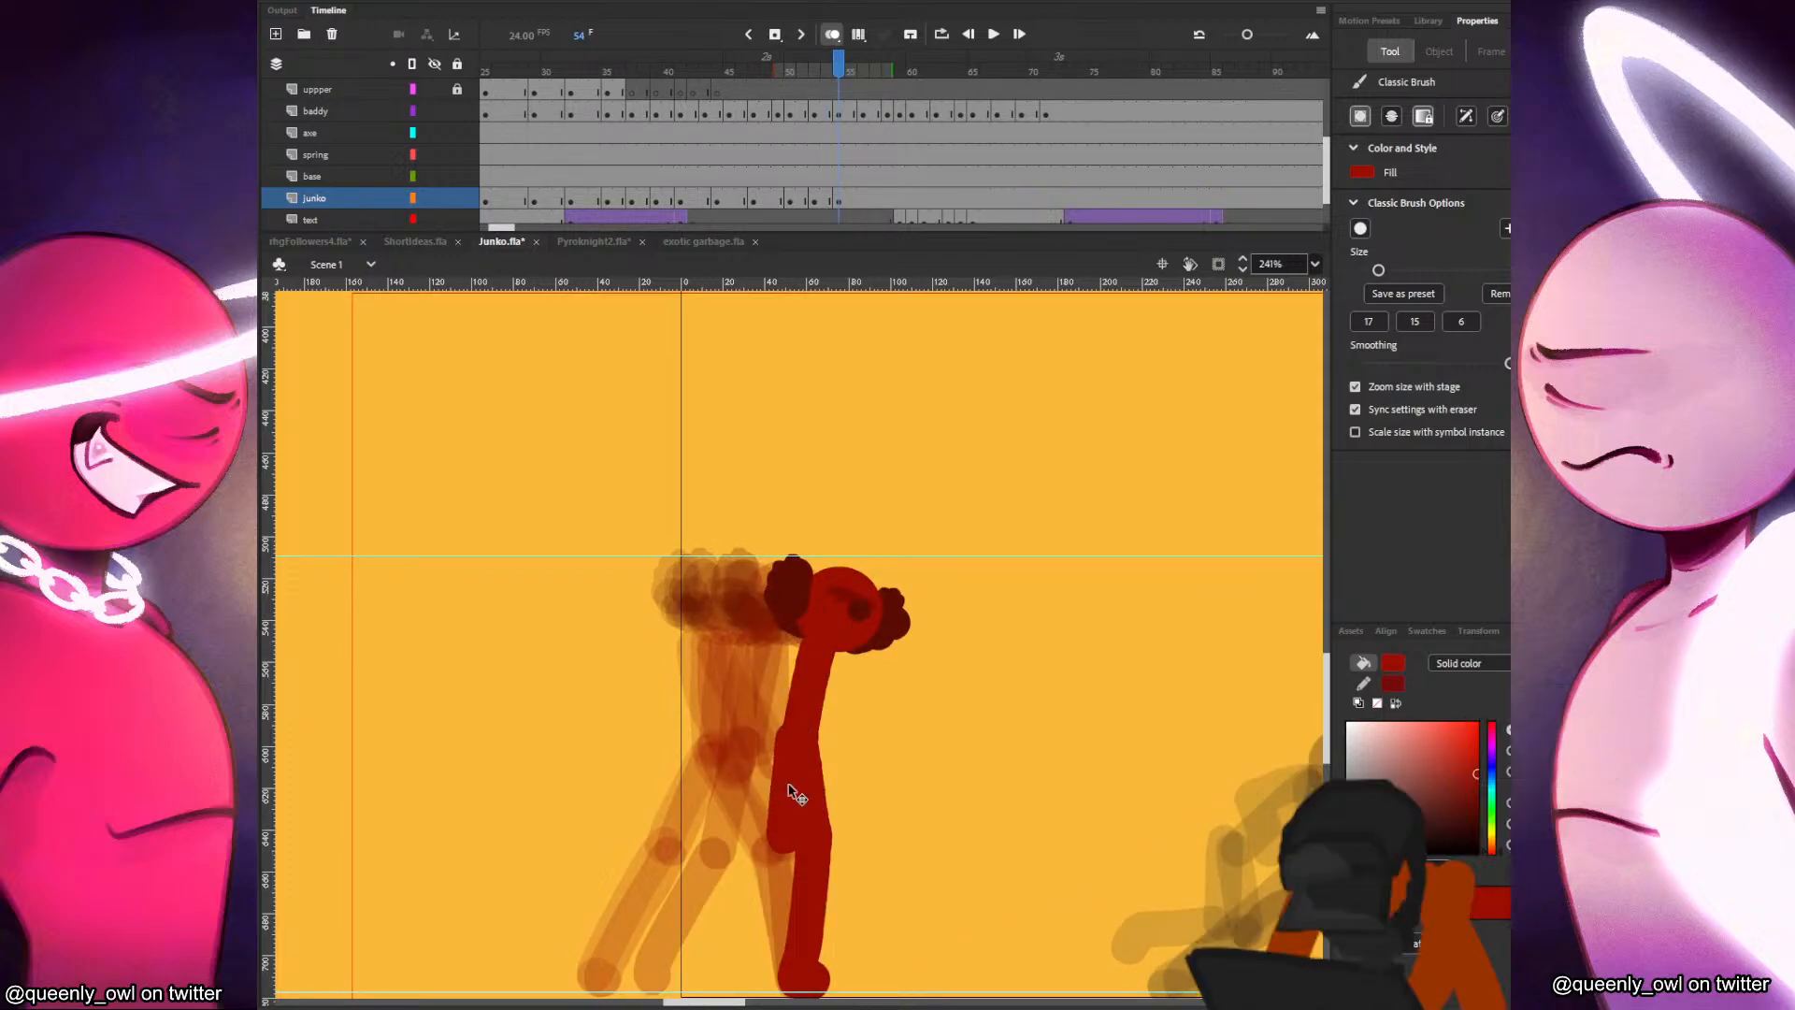
key("comma")
key("period")
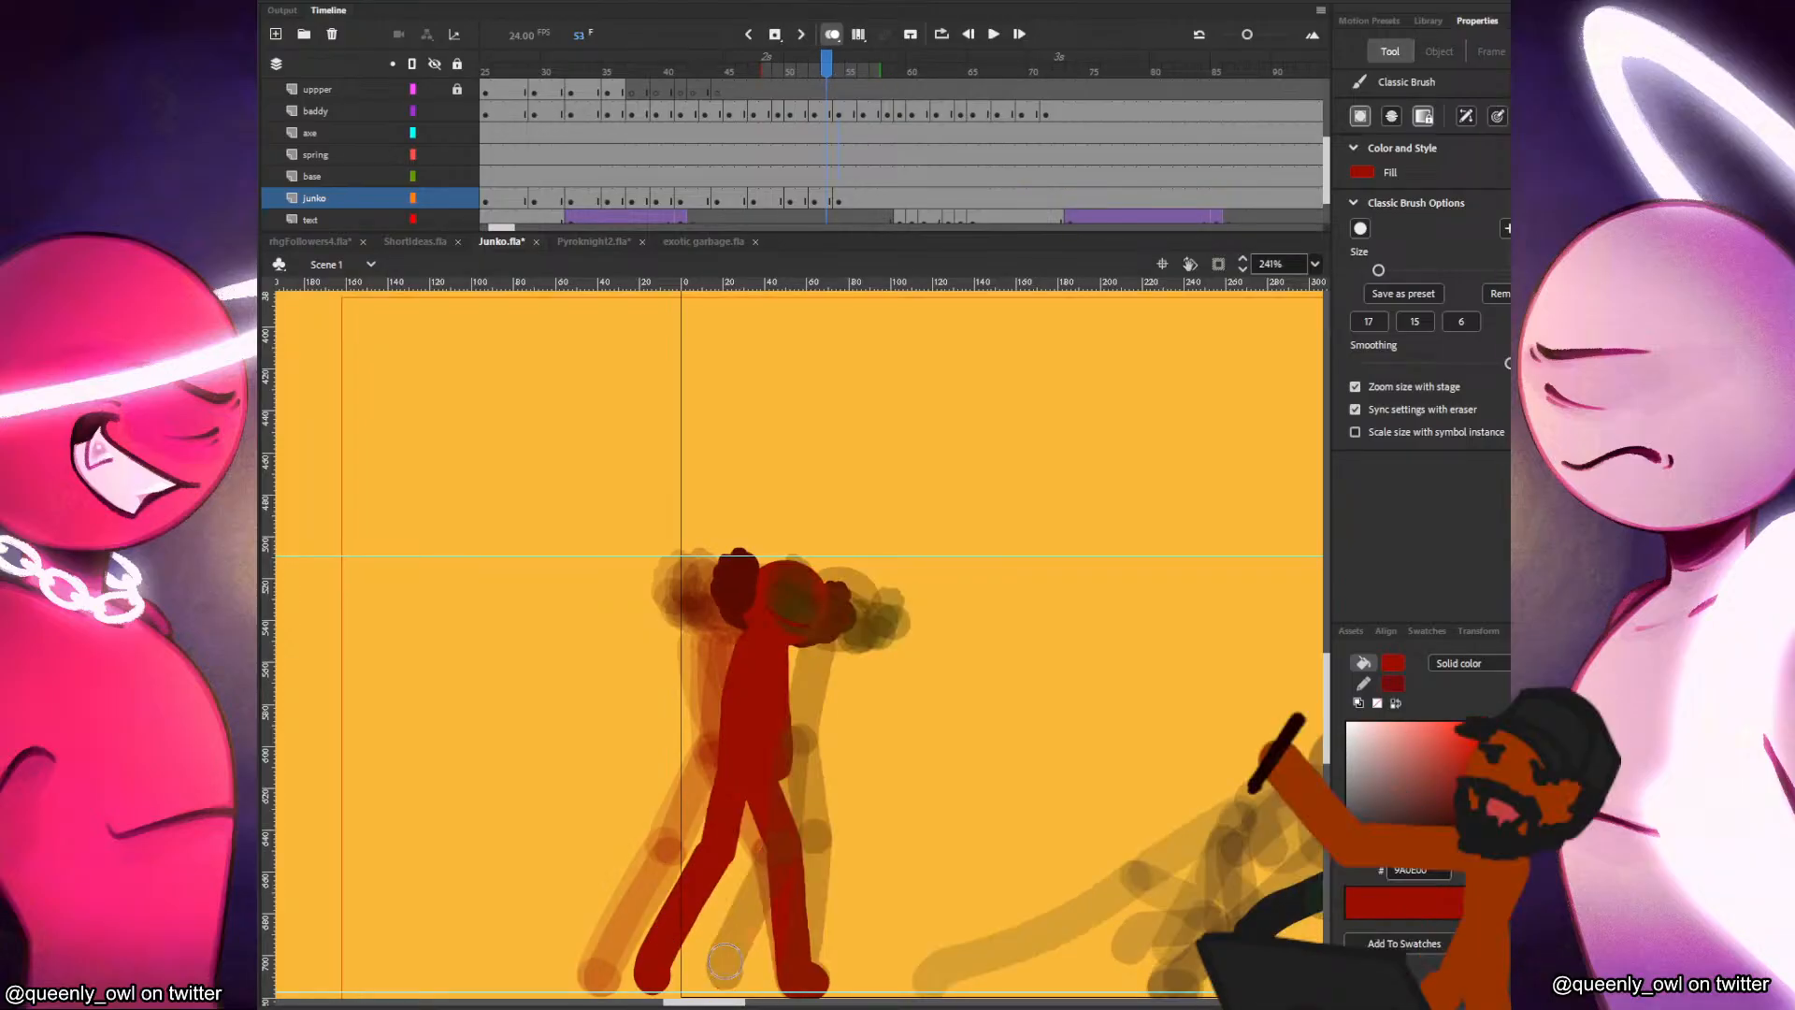
Examine the red figure's walk by comparing its poses across the frames leading up to frame 54.
key("comma")
key("comma")
key("comma")
key("period")
key("period")
key("period")
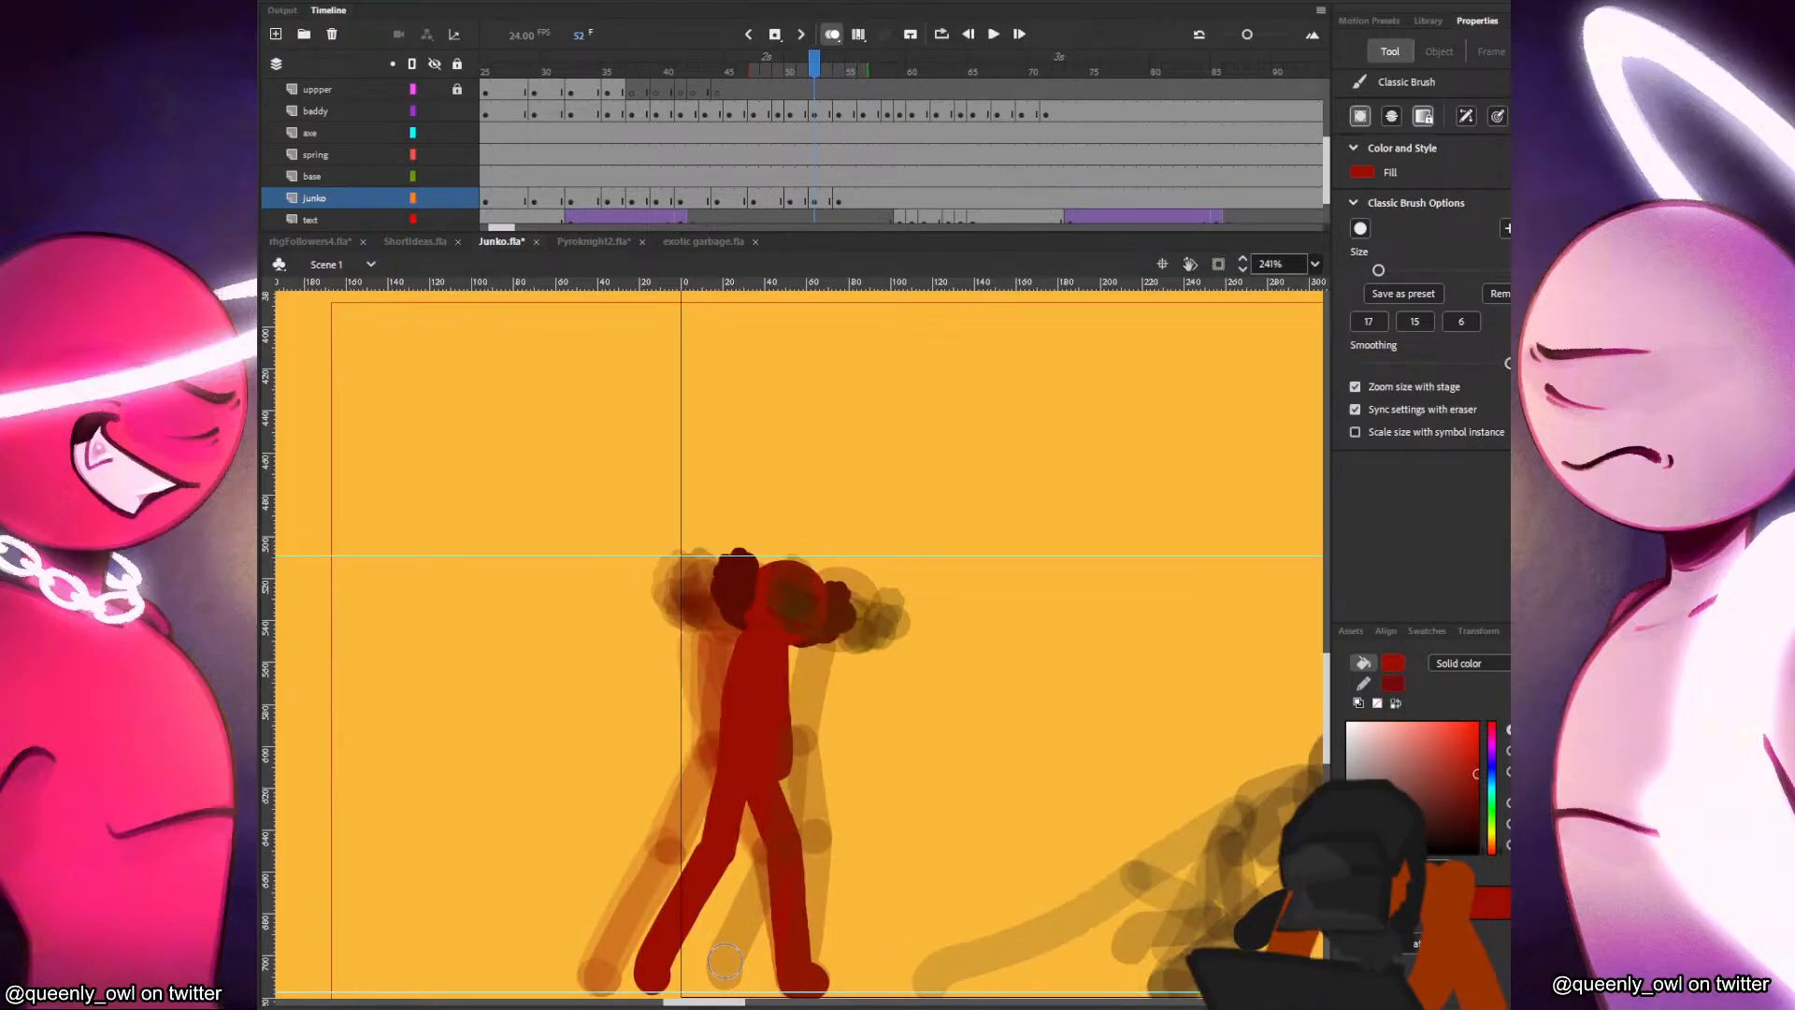
key("comma")
key("period")
key("comma")
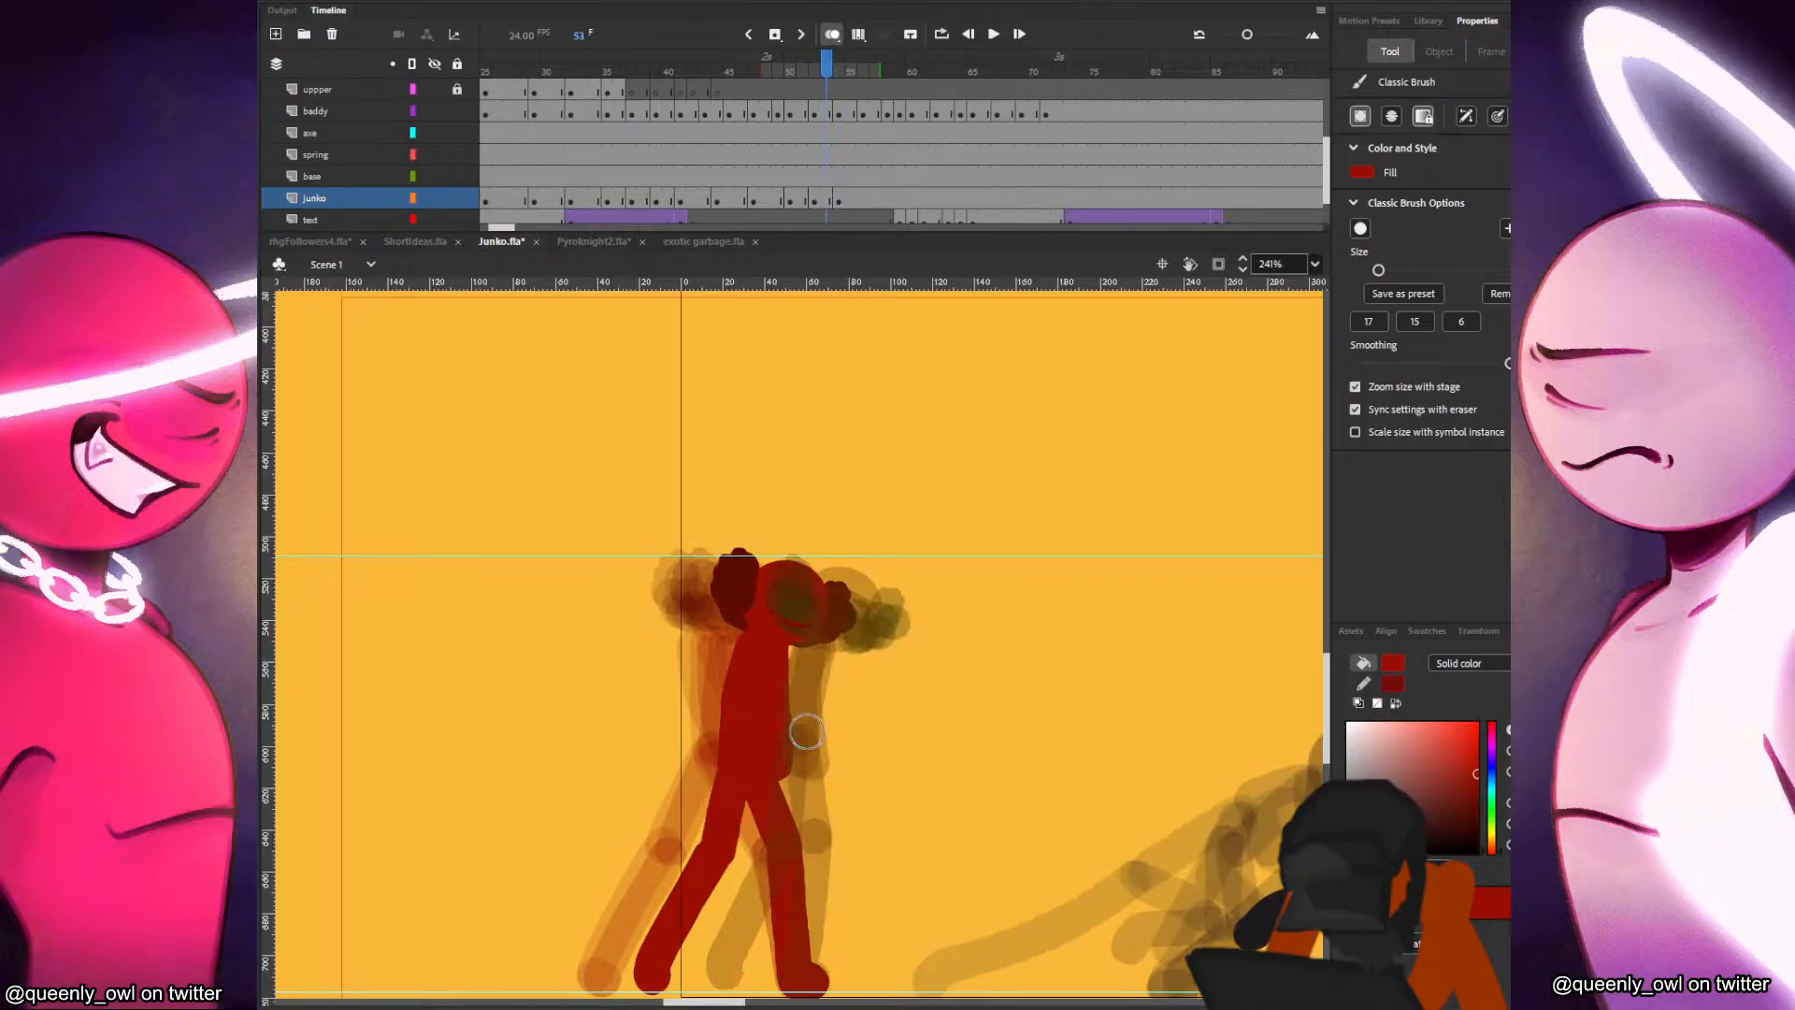
key("period")
key("period")
Insert a blank keyframe at frame 56 on the junko layer, paste the head in place, and move it forward of the previous pose.
left_click(863, 203)
key("F7")
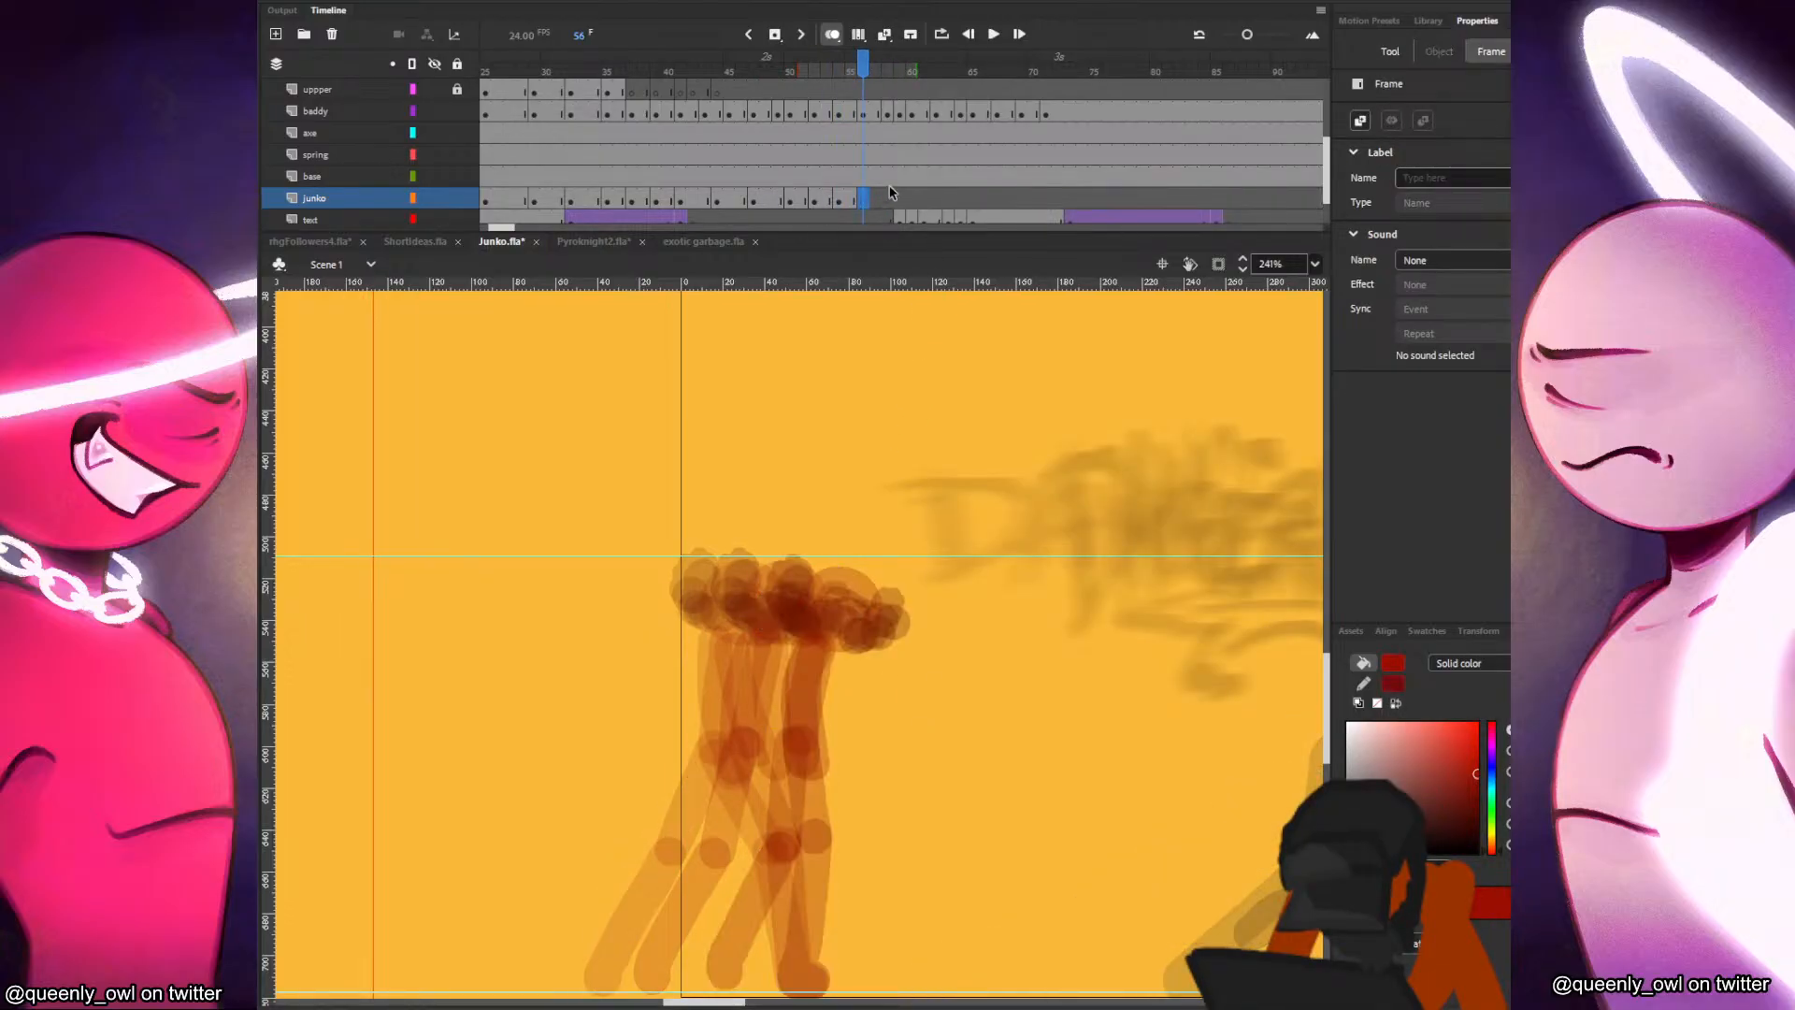
key("ctrl+shift+v")
mouse_move(811, 609)
left_mouse_down()
mouse_move(910, 613)
mouse_move(980, 580)
left_mouse_up()
key("q")
key("b")
key("comma")
Paint the red figure's torso and its straight supporting leg in frame 56, with the foot on the ground line.
key("comma")
key("comma")
key("period")
key("period")
key("period")
left_click_drag(863, 641, 850, 749)
key("ctrl+z")
left_click_drag(864, 642, 802, 956)
key("comma")
key("period")
key("ctrl+z")
left_click_drag(830, 841, 799, 979)
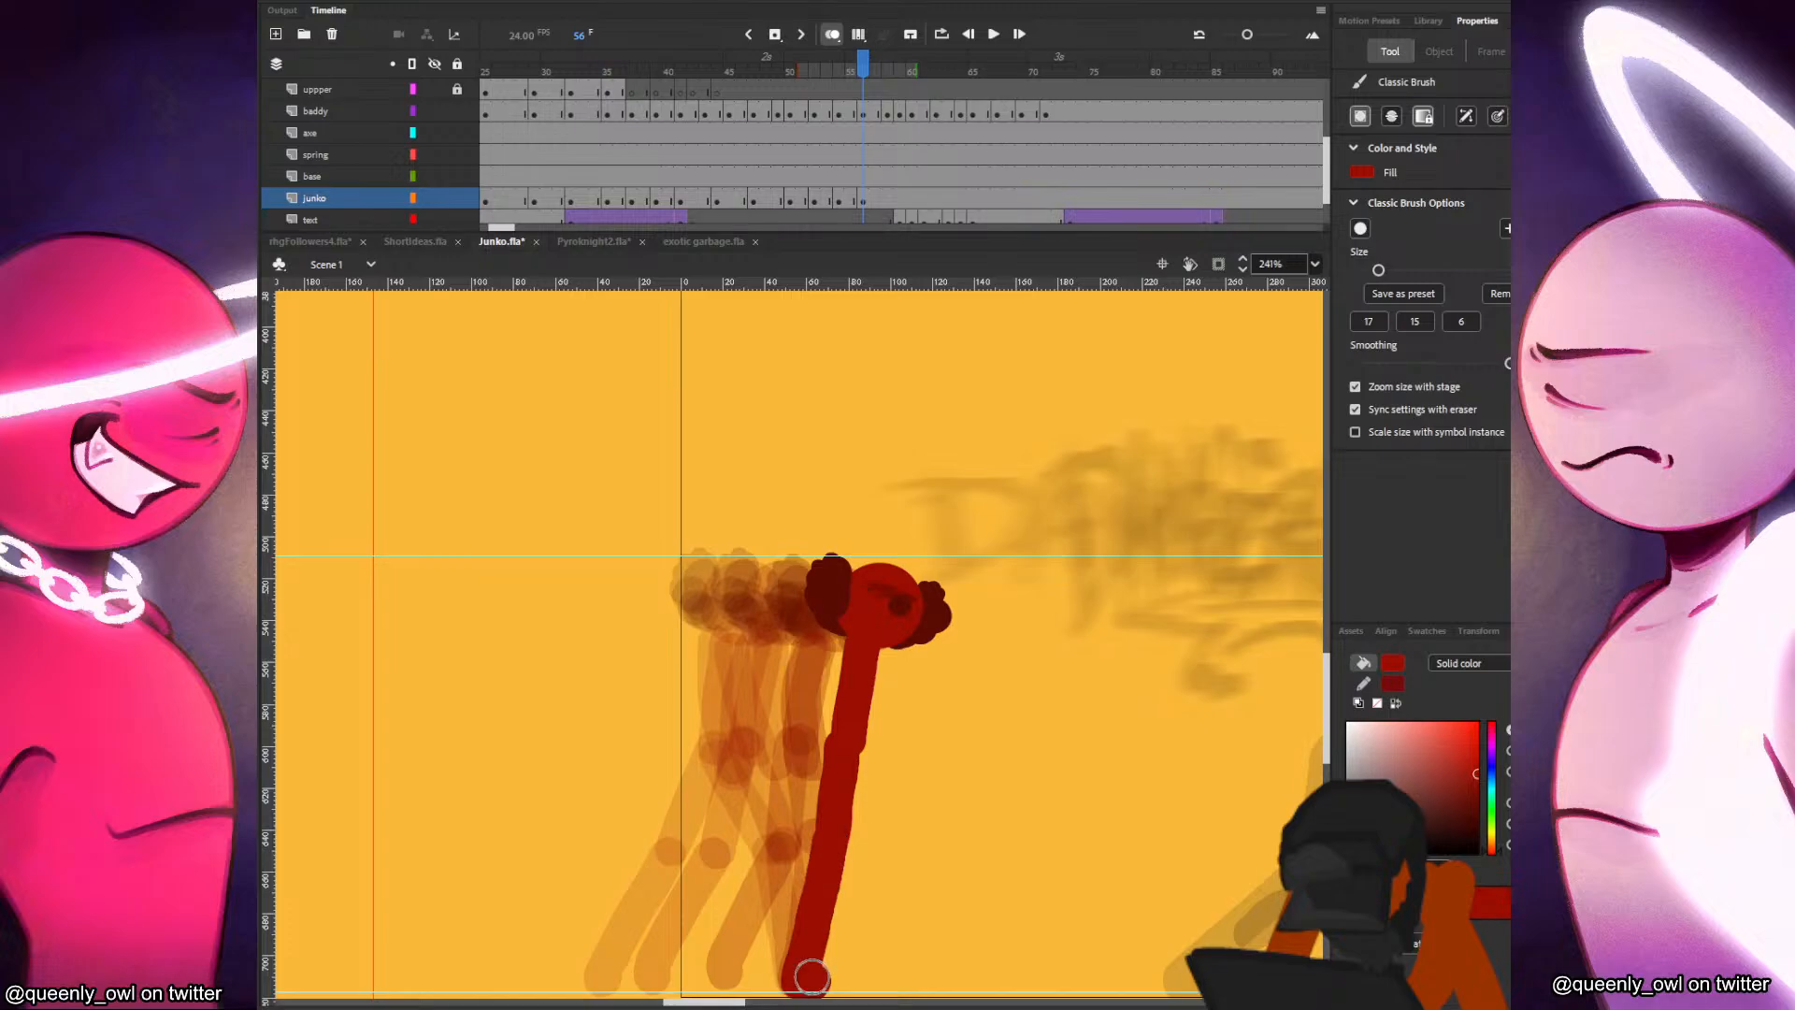
Paint the red figure's bent passing leg and its arm in frame 56.
left_click_drag(853, 738, 870, 821)
key("ctrl+z")
left_click_drag(847, 746, 876, 840)
key("ctrl+z")
left_click_drag(849, 742, 868, 796)
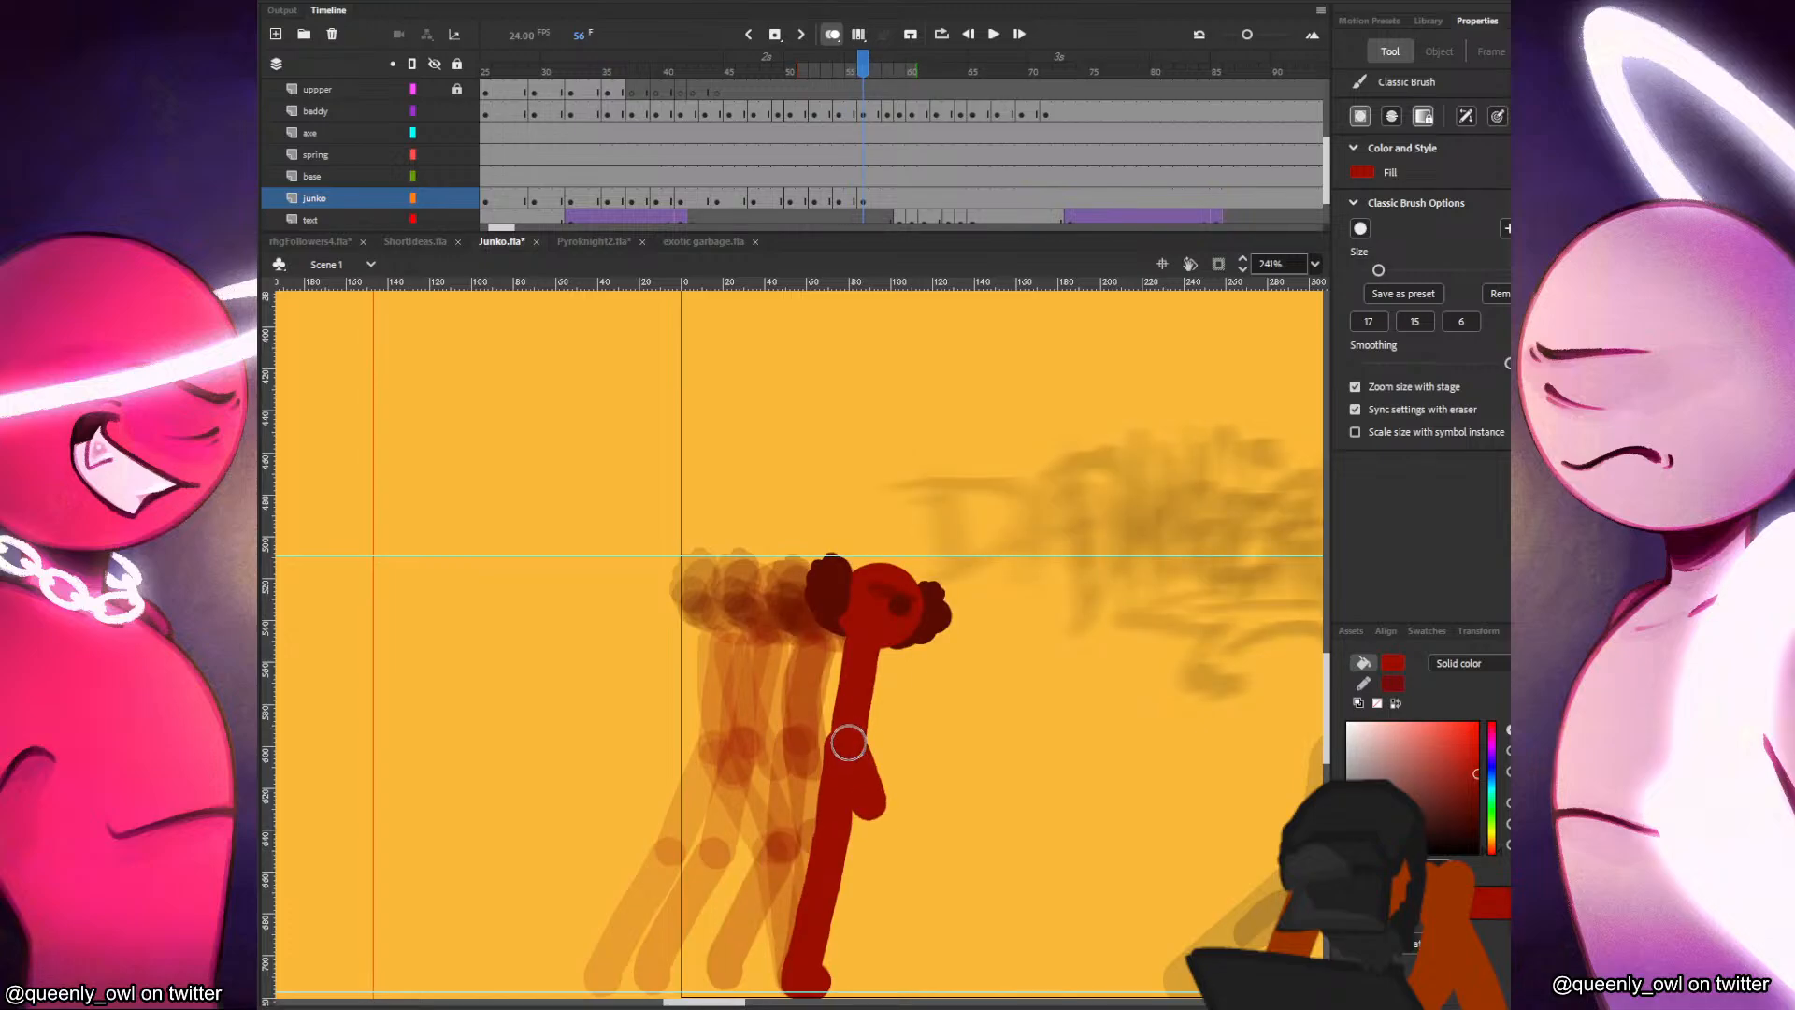
key(".")
left_click_drag(878, 847, 841, 905)
left_click_drag(878, 847, 819, 961)
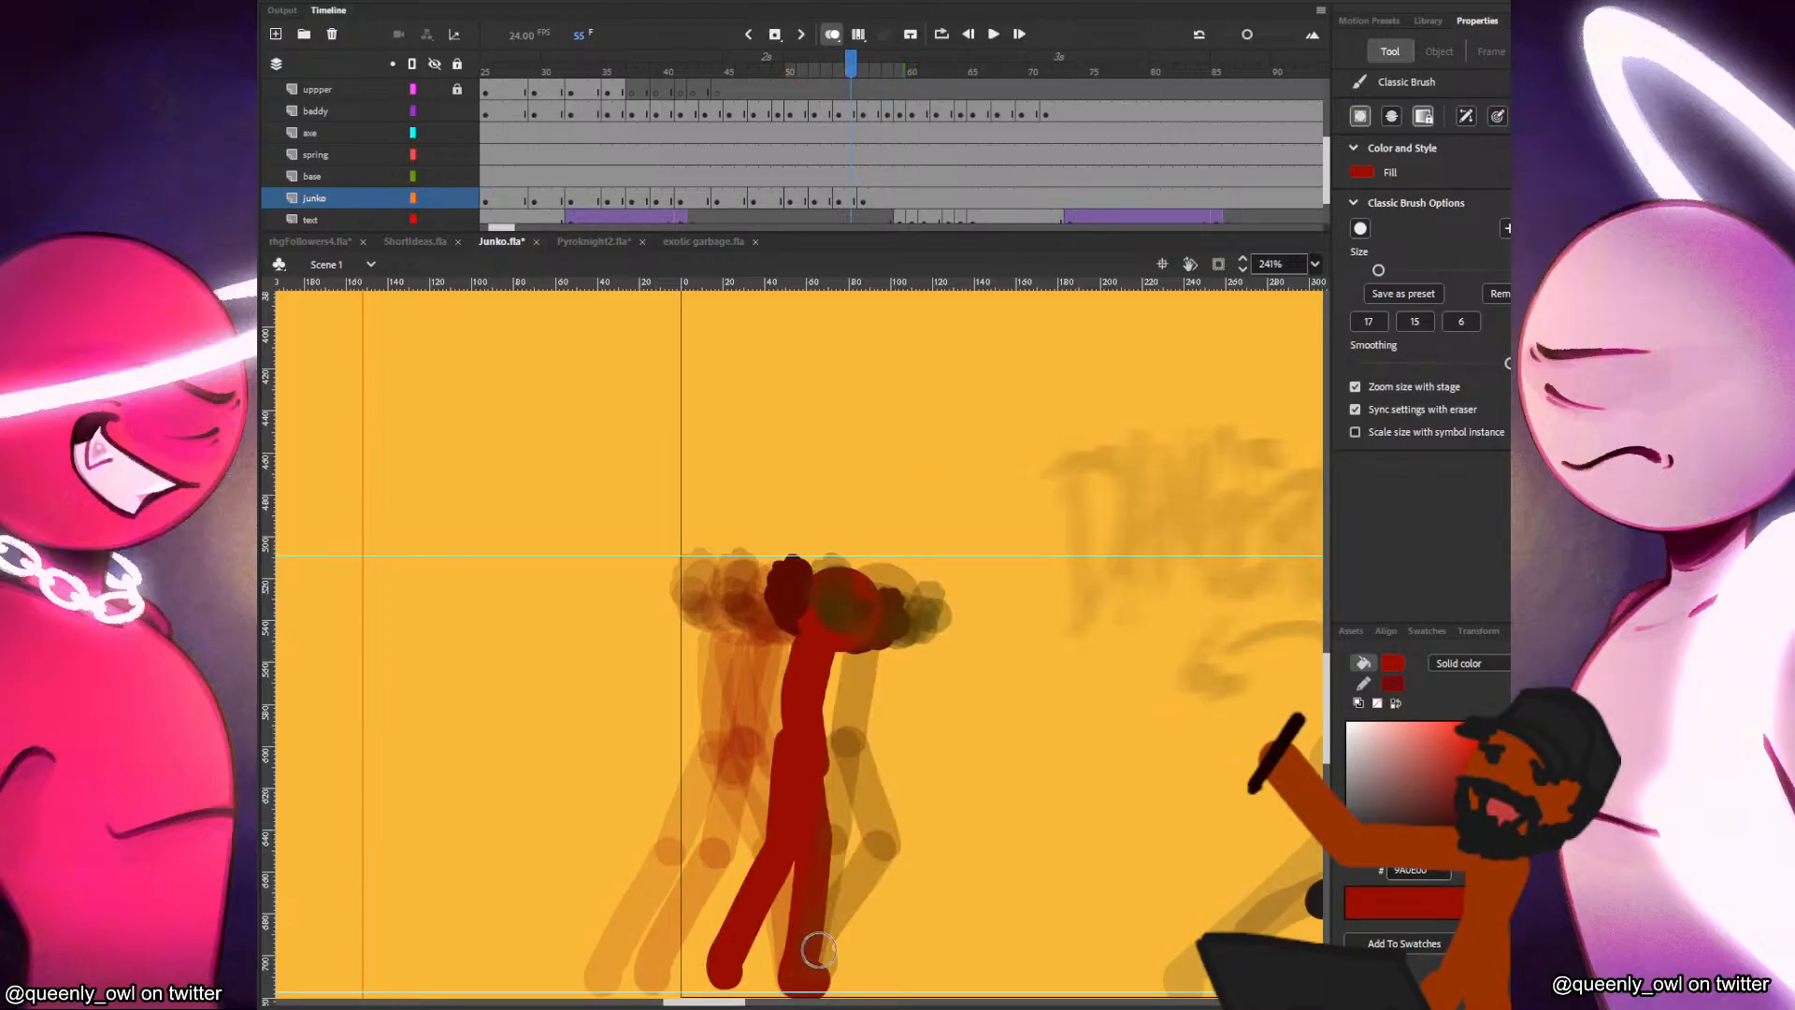
key(".")
key(".")
key(".")
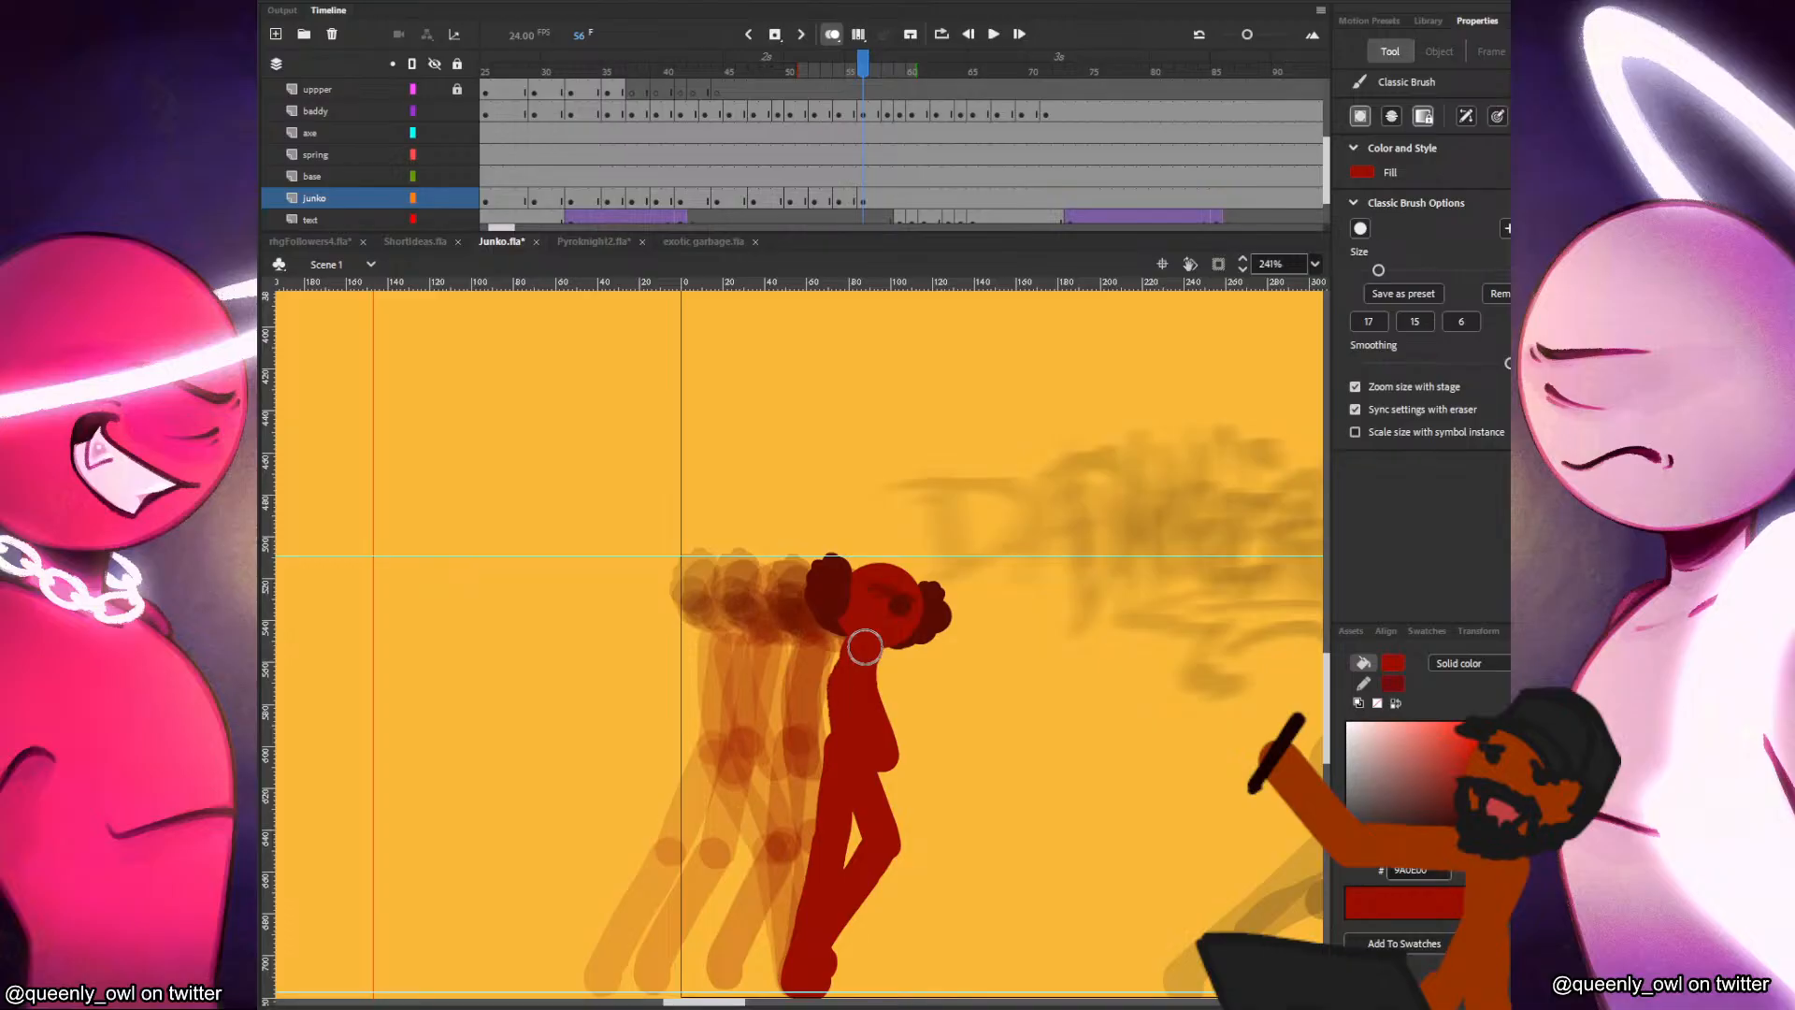
Insert a blank keyframe at frame 58 on the junko layer and paste the head there, shifted forward.
left_click(886, 204)
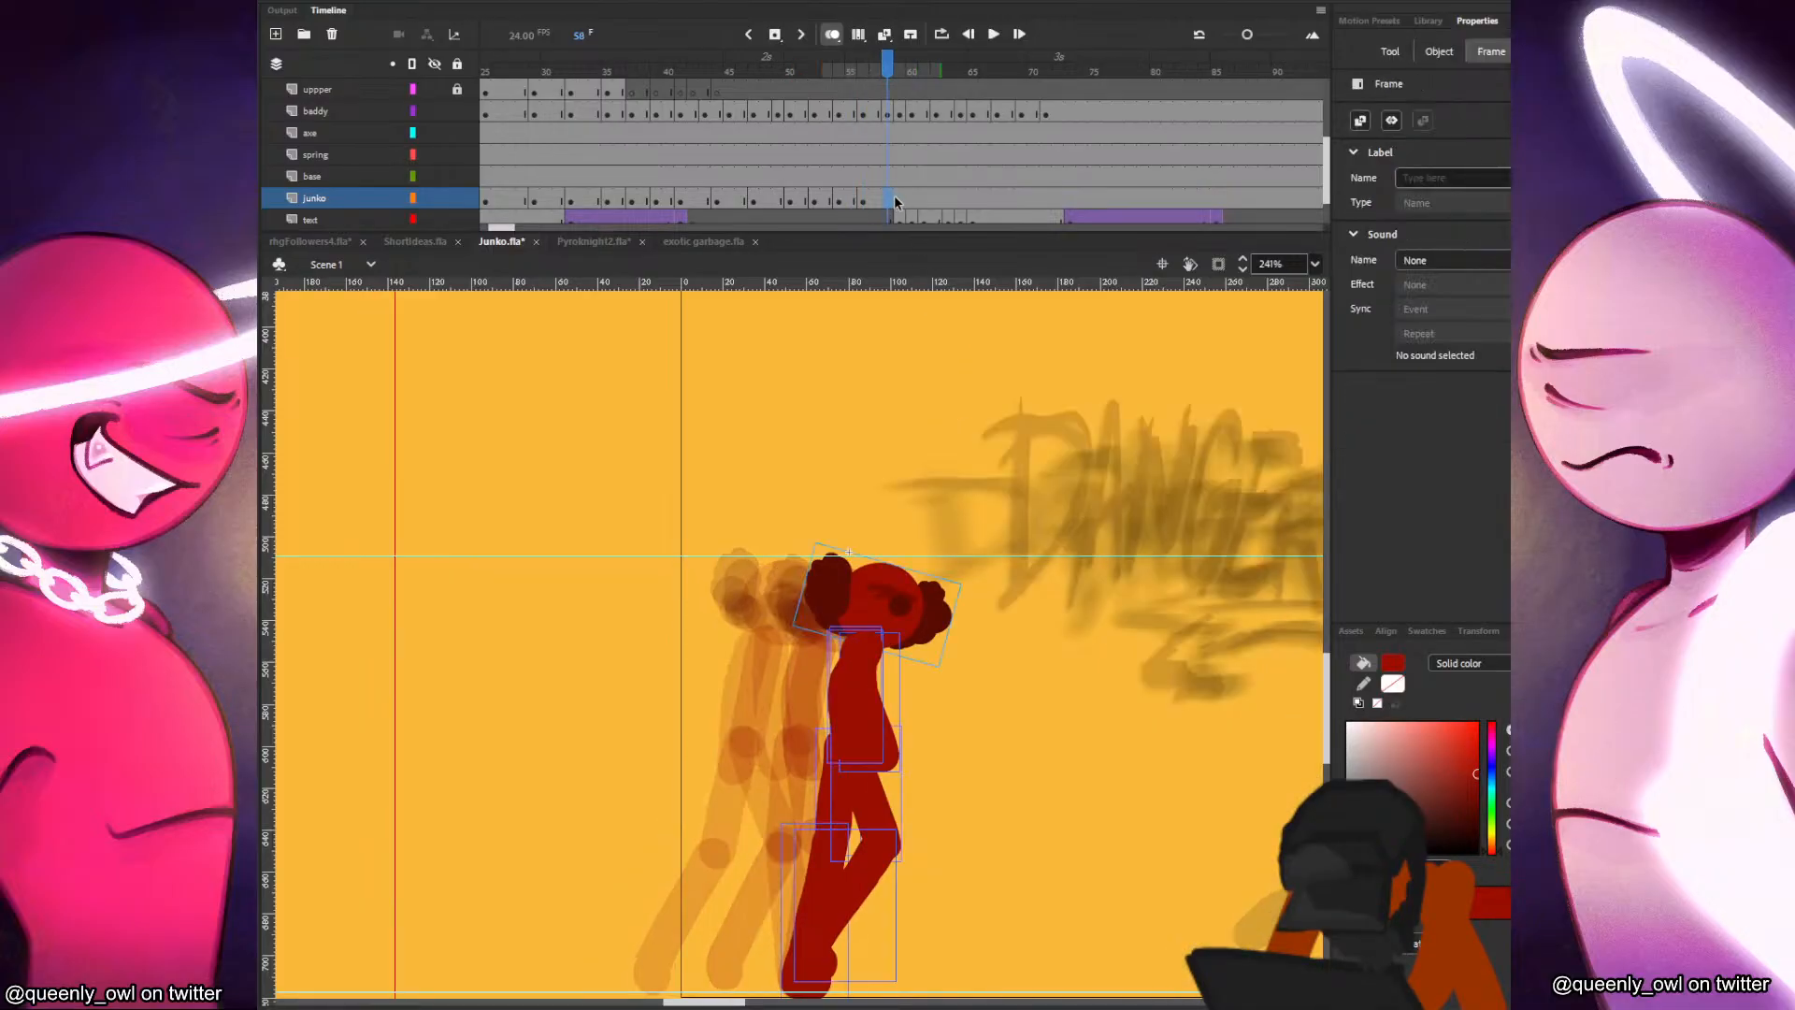
key("F7")
left_click_drag(1078, 606, 890, 525)
key("ctrl+shift+v")
mouse_move(618, 521)
left_mouse_down()
mouse_move(768, 514)
mouse_move(716, 634)
left_mouse_up()
Paint the red figure's torso and forward arm in frame 58.
left_click_drag(730, 555, 716, 636)
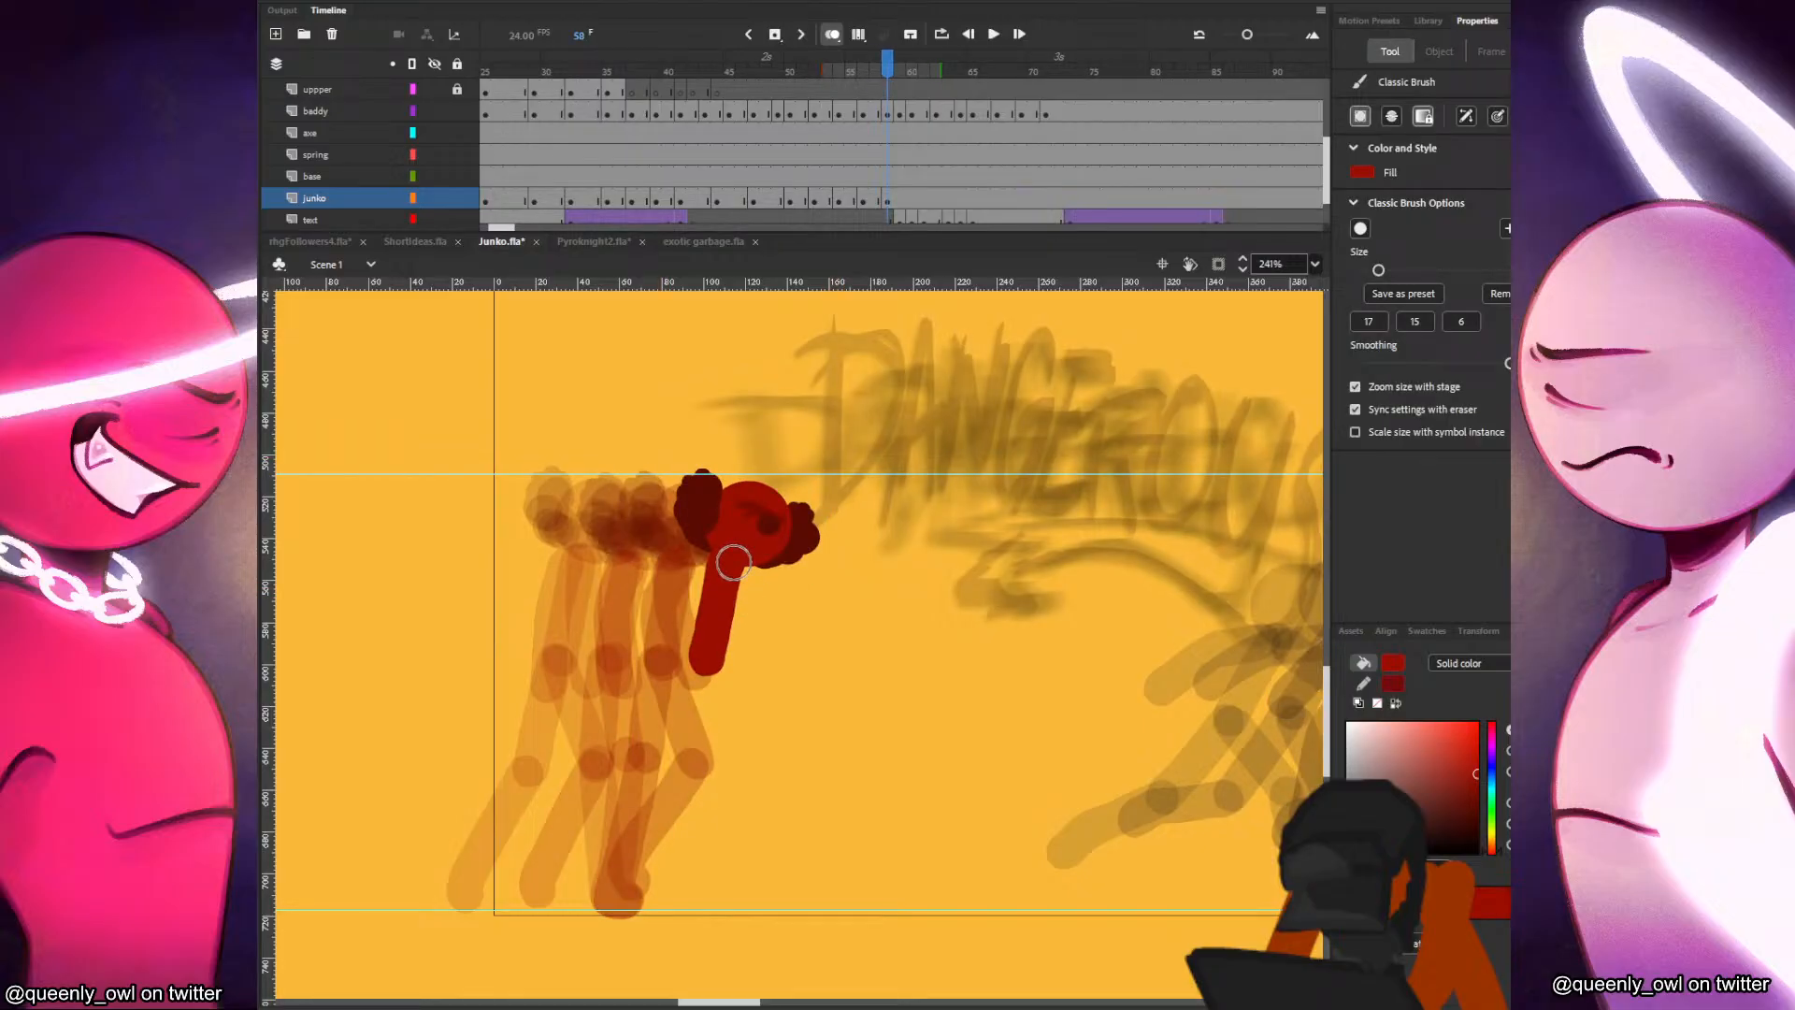
left_click_drag(733, 561, 762, 652)
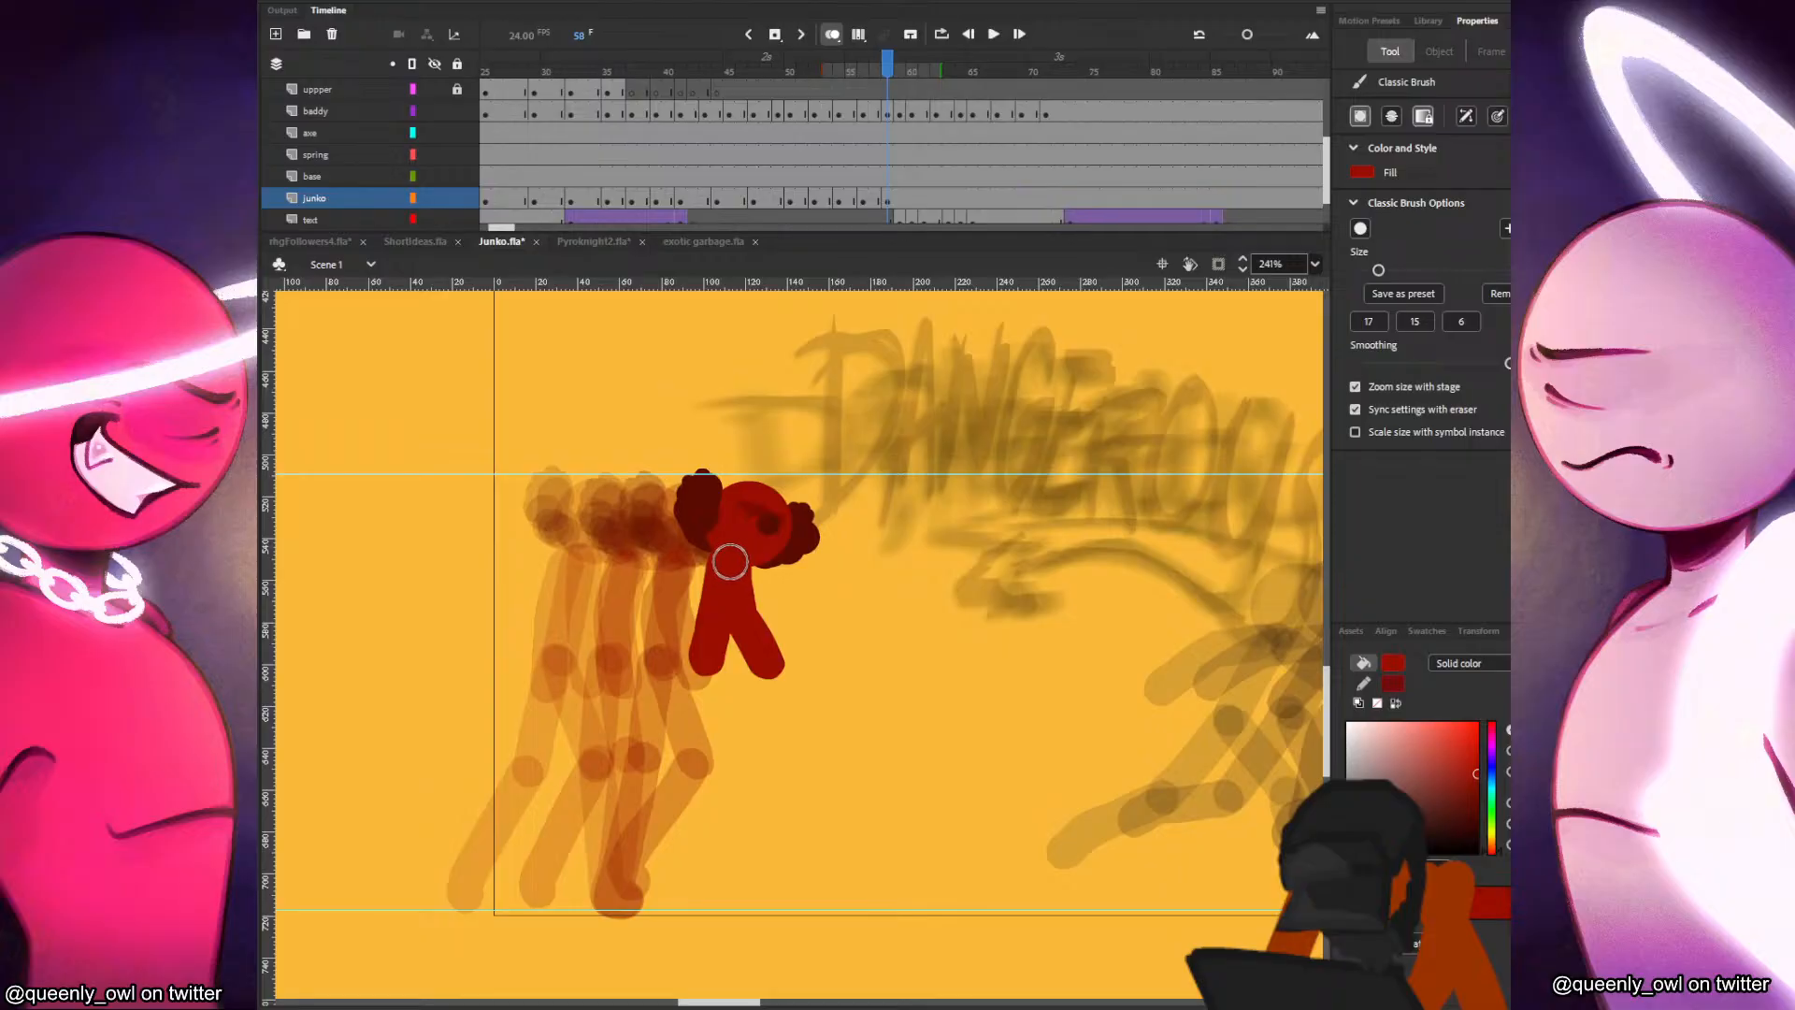
mouse_move(730, 561)
left_mouse_down()
mouse_move(617, 900)
mouse_move(739, 718)
mouse_move(759, 751)
left_mouse_up()
key("ctrl+z")
Paint the legs in frame 58, with the back foot planted and the bent front leg stepping forward.
mouse_move(706, 661)
left_mouse_down()
mouse_move(755, 753)
mouse_move(758, 871)
left_mouse_up()
key("comma")
key("period")
key("ctrl+z")
left_click_drag(759, 760, 745, 889)
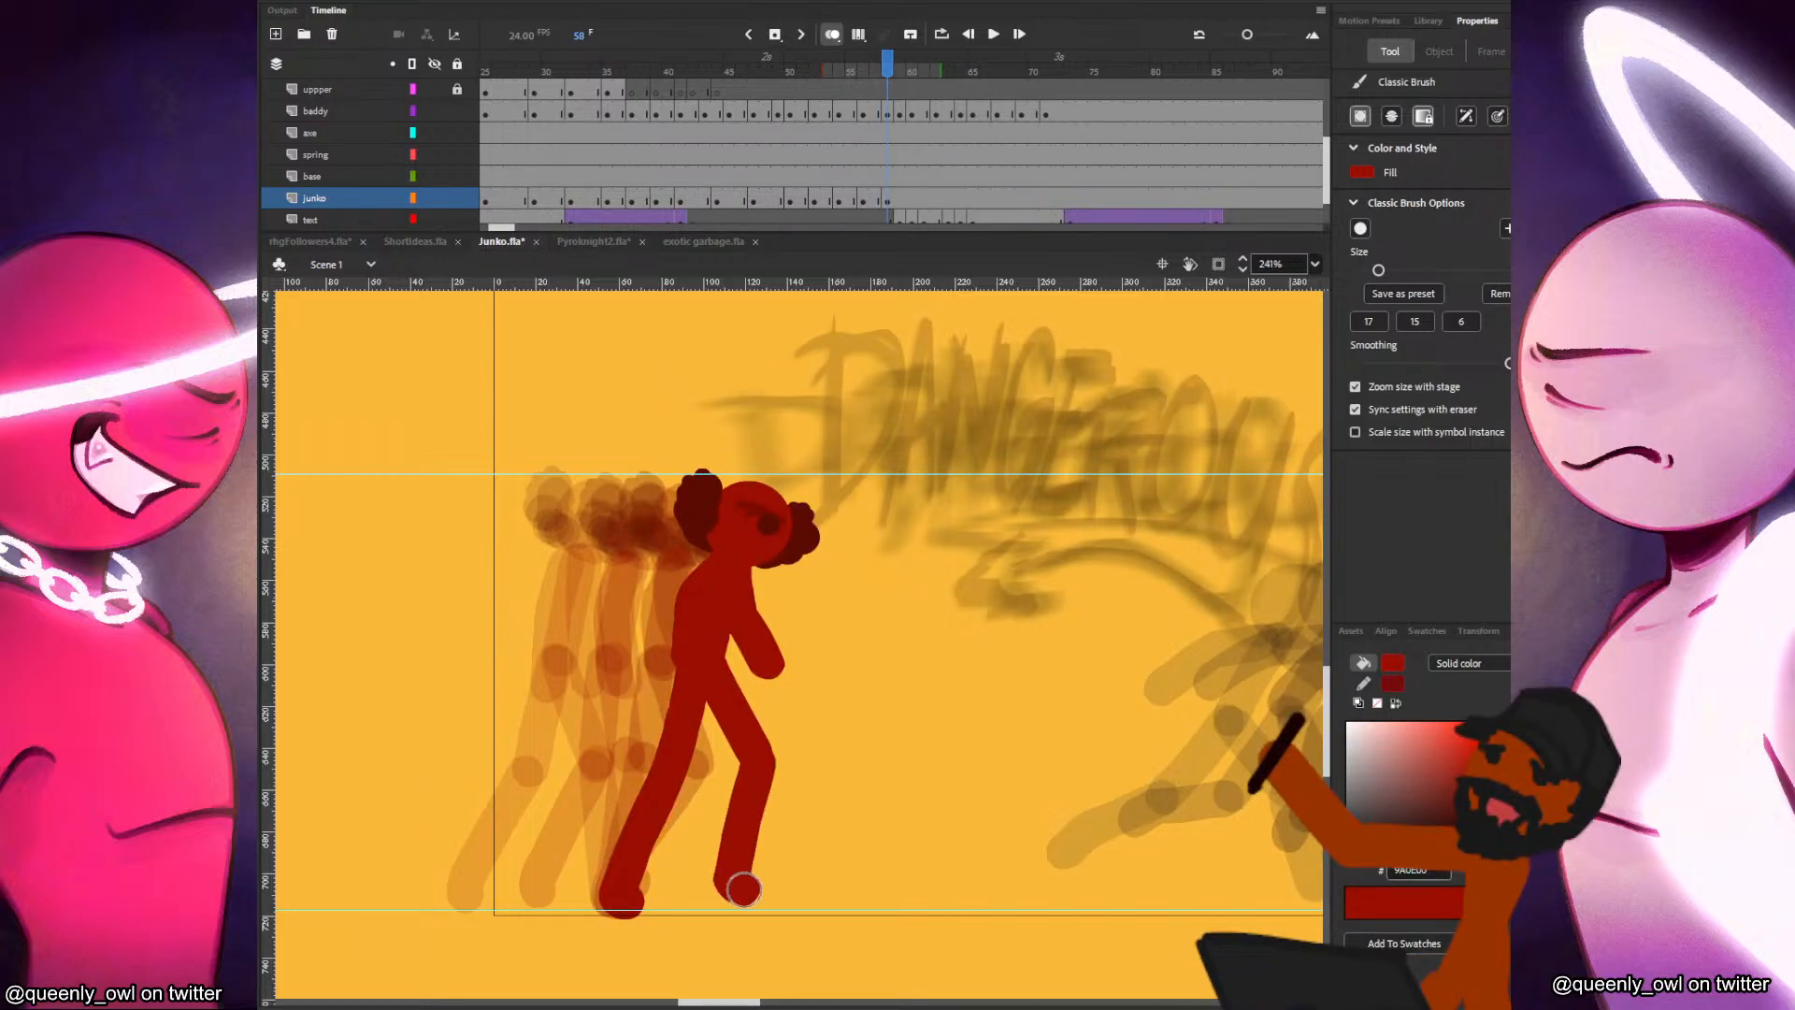
Insert a blank keyframe at frame 61 on the junko layer and paste the head, moved forward to about X 128, Y 508.
key("period")
key("period")
key("period")
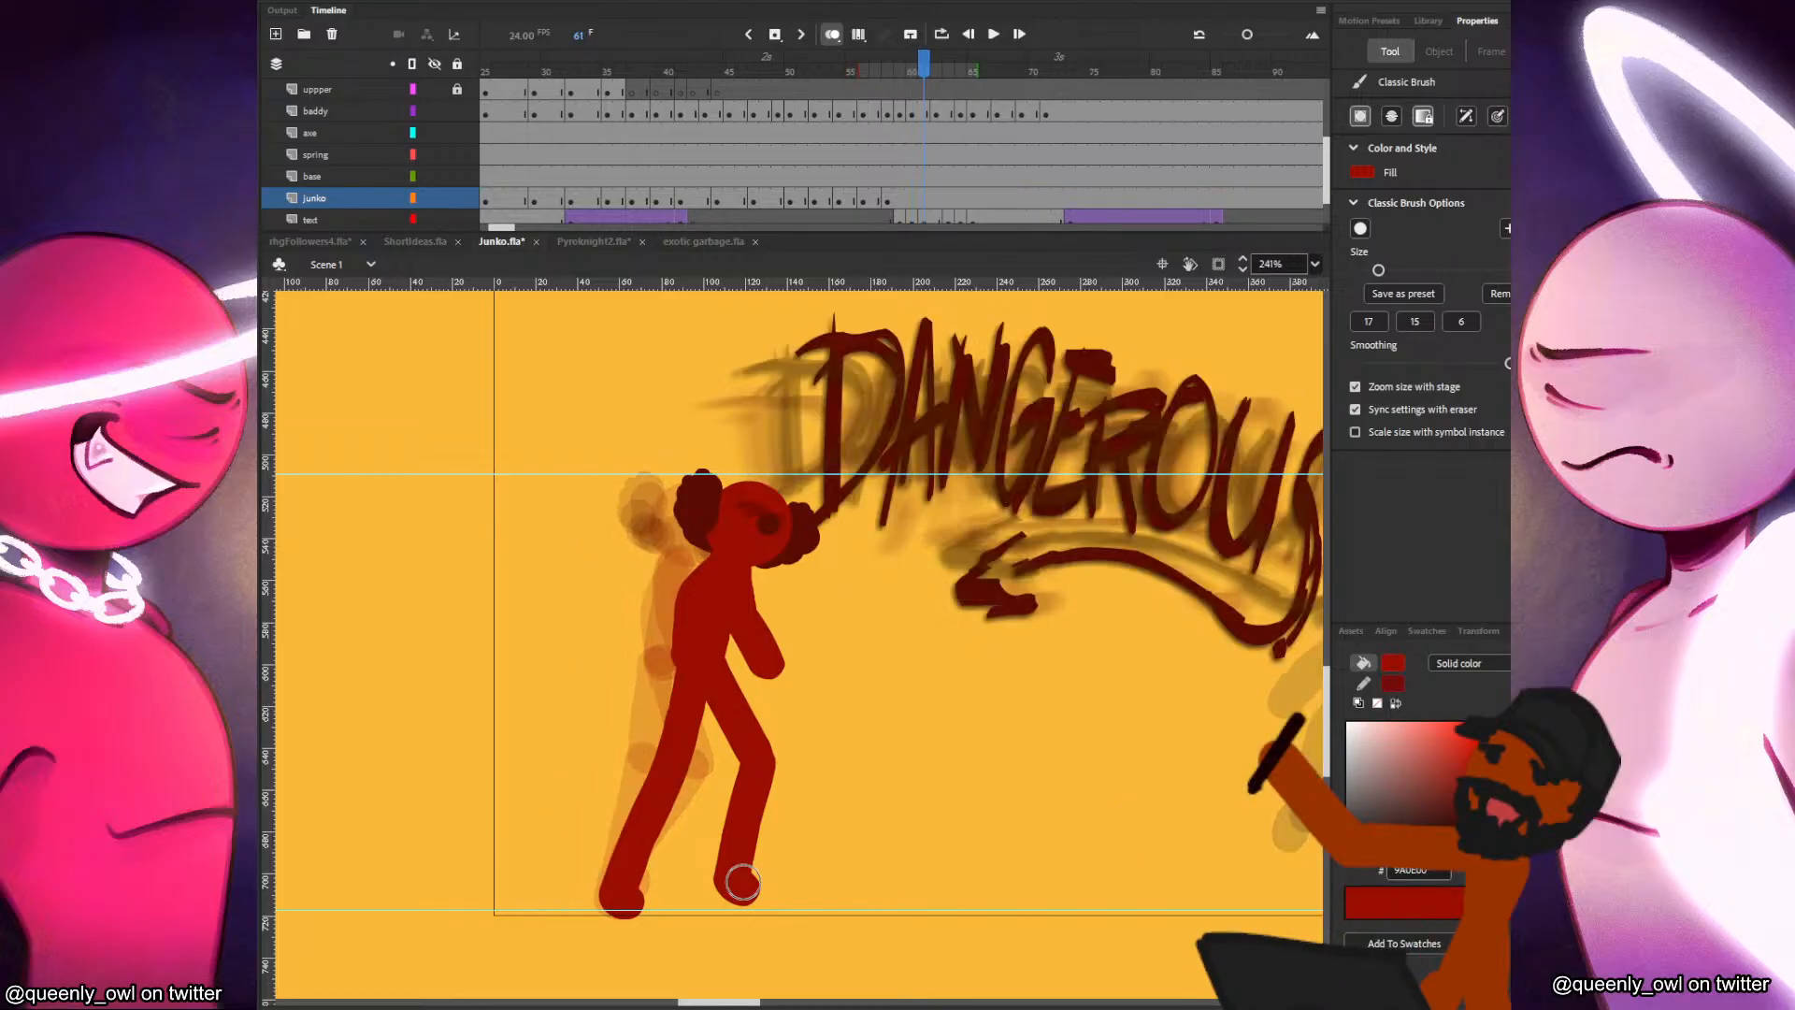
key("F7")
key("ctrl+shift+v")
left_click_drag(613, 526, 894, 512)
key("q")
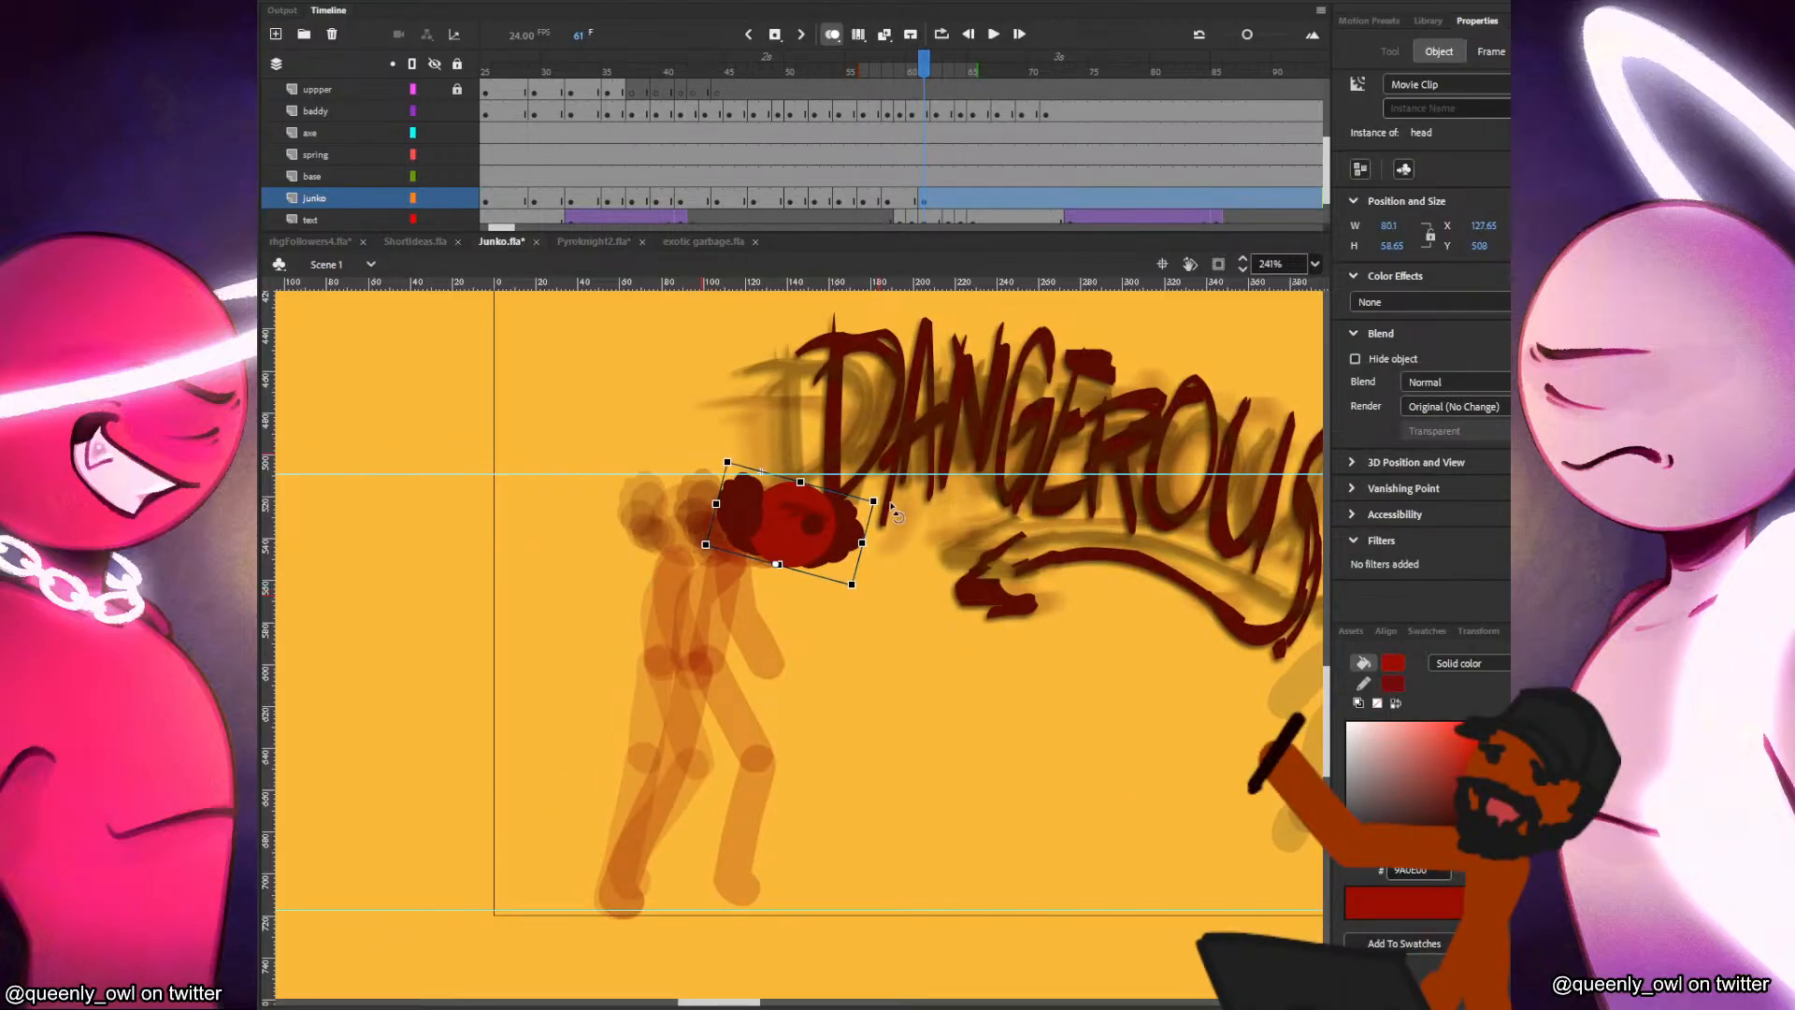
Paint the torso and a wide stride in frame 61, with both of the red figure's feet on the ground line.
key("b")
mouse_move(791, 560)
left_mouse_down()
mouse_move(749, 666)
mouse_move(787, 744)
left_mouse_up()
key("ctrl+z")
left_click_drag(753, 667, 806, 893)
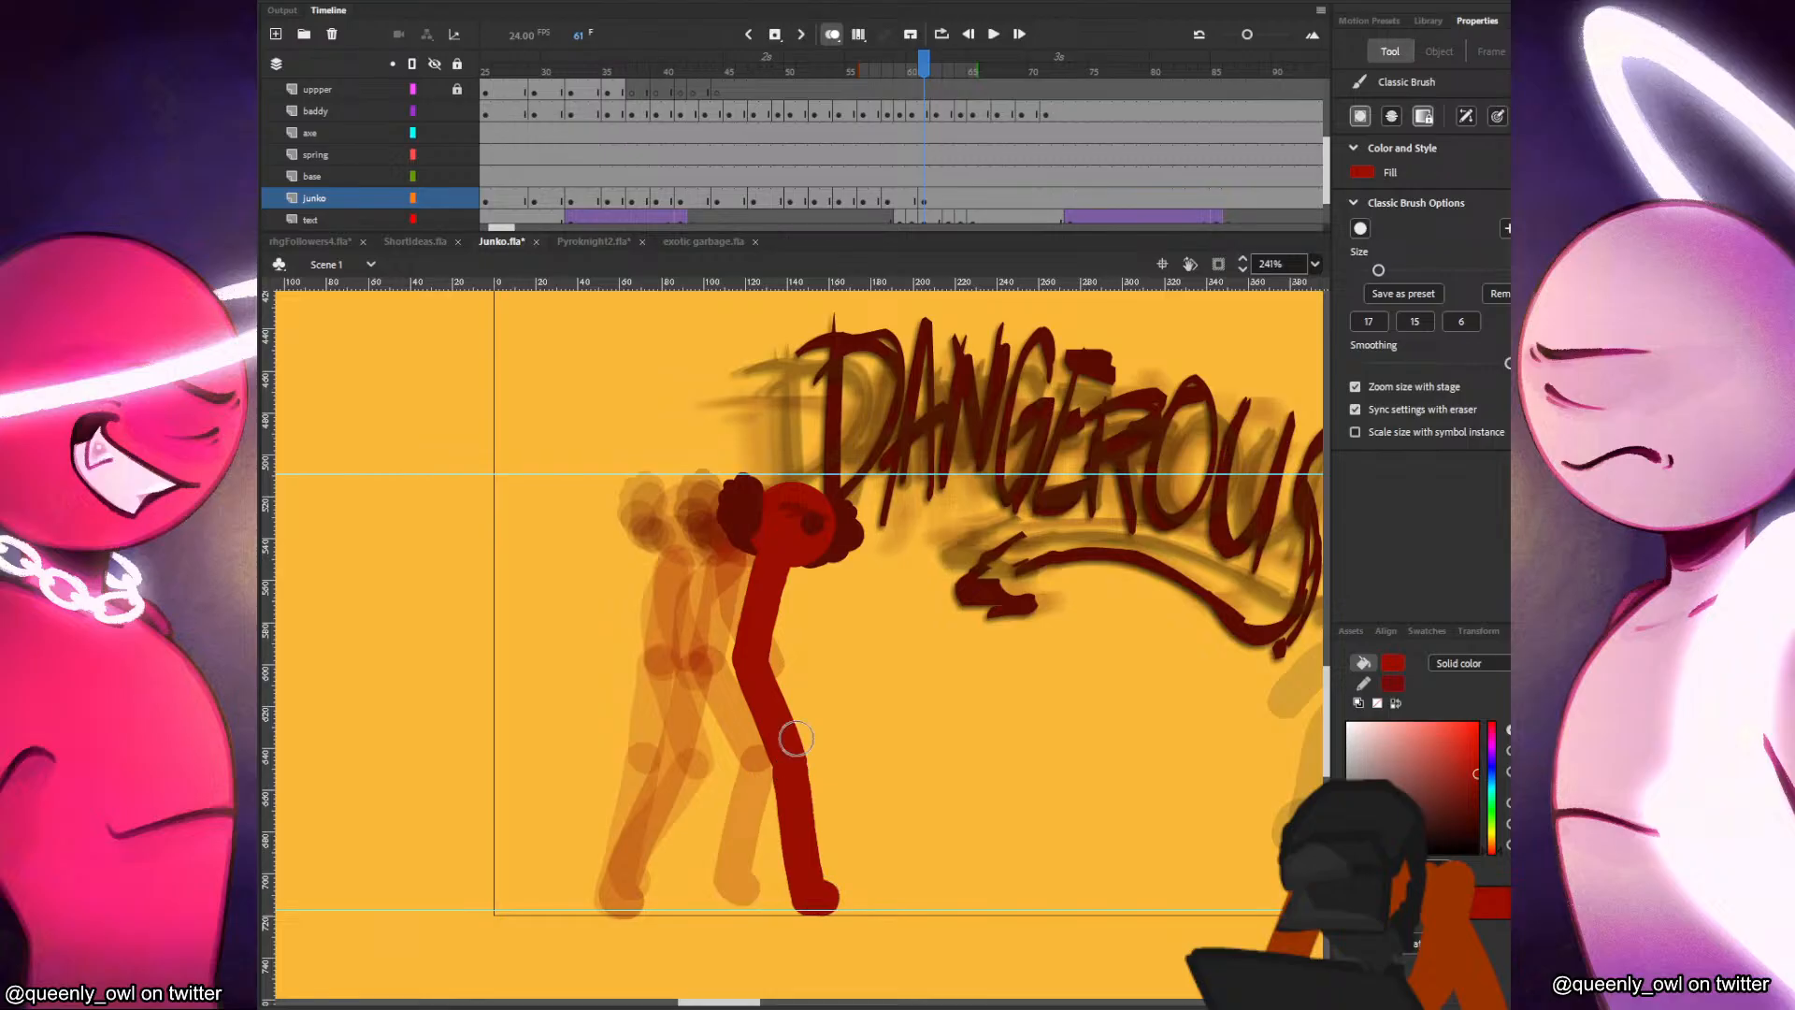
left_click_drag(746, 665, 645, 853)
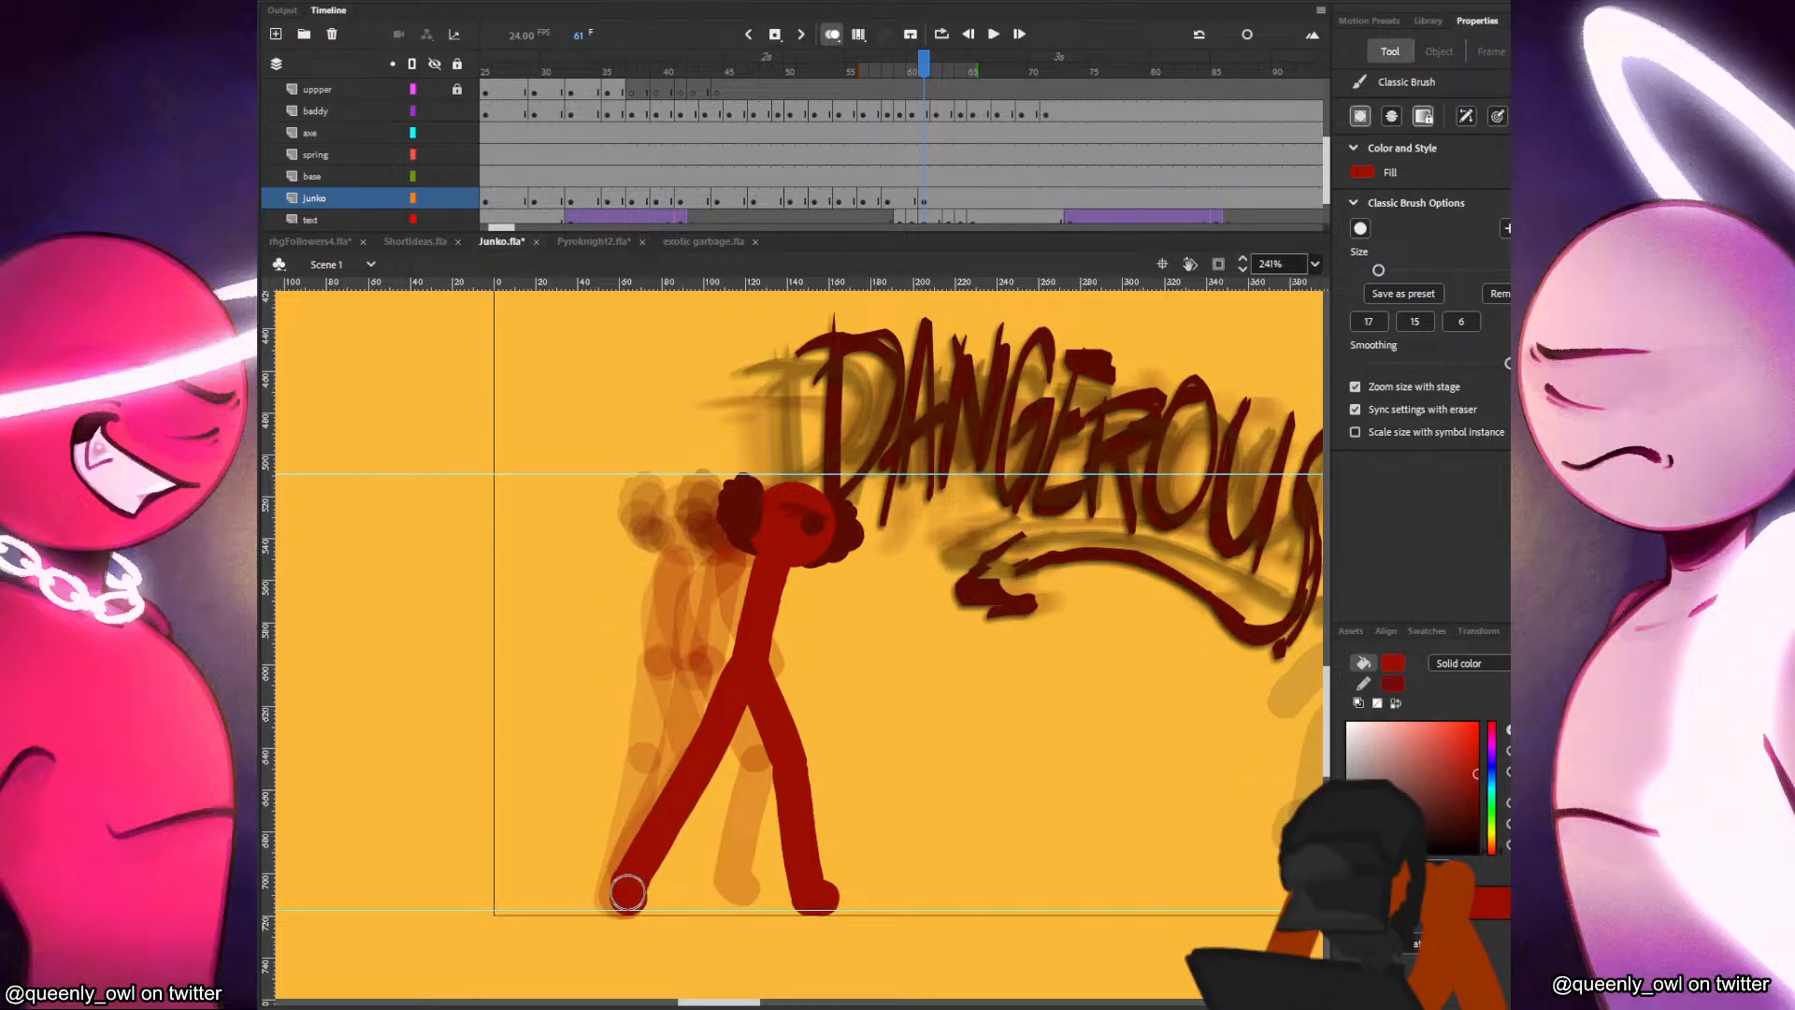
Paint the red figure's two arms in frame 61, one swinging forward and one back.
key("comma")
key("comma")
key("comma")
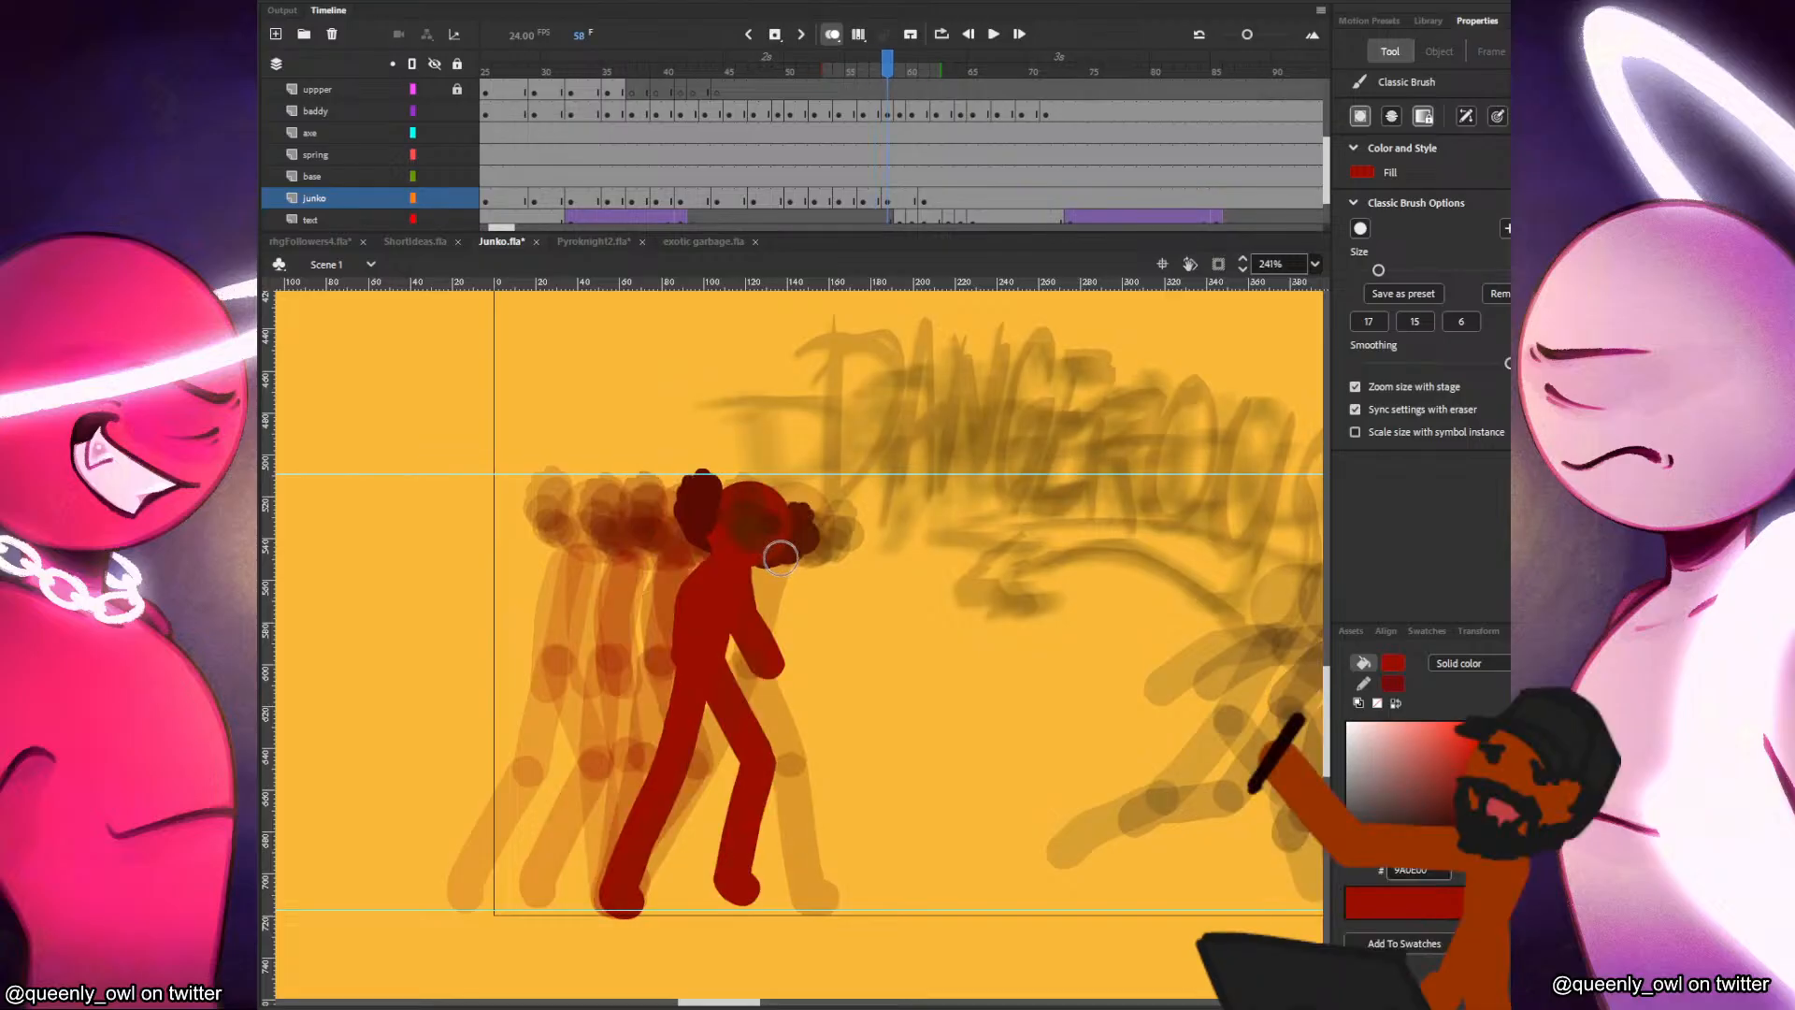
key("period")
key("period")
key("period")
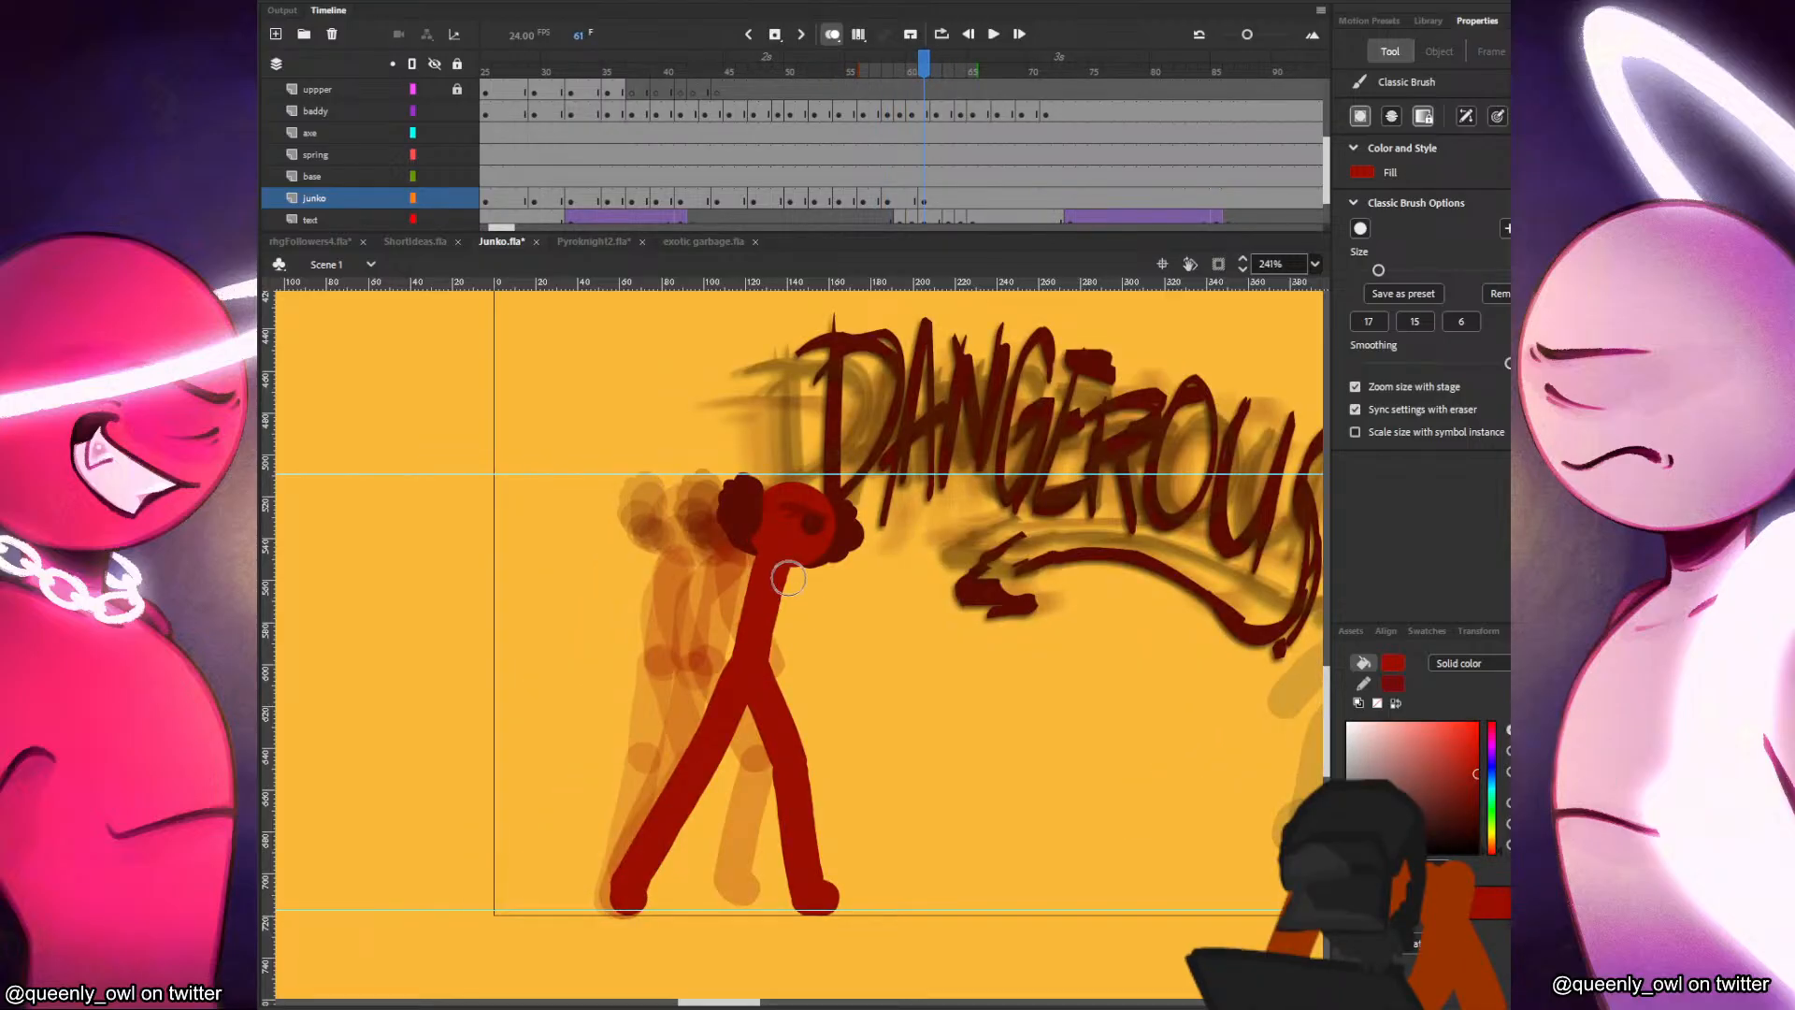
left_click_drag(778, 567, 842, 666)
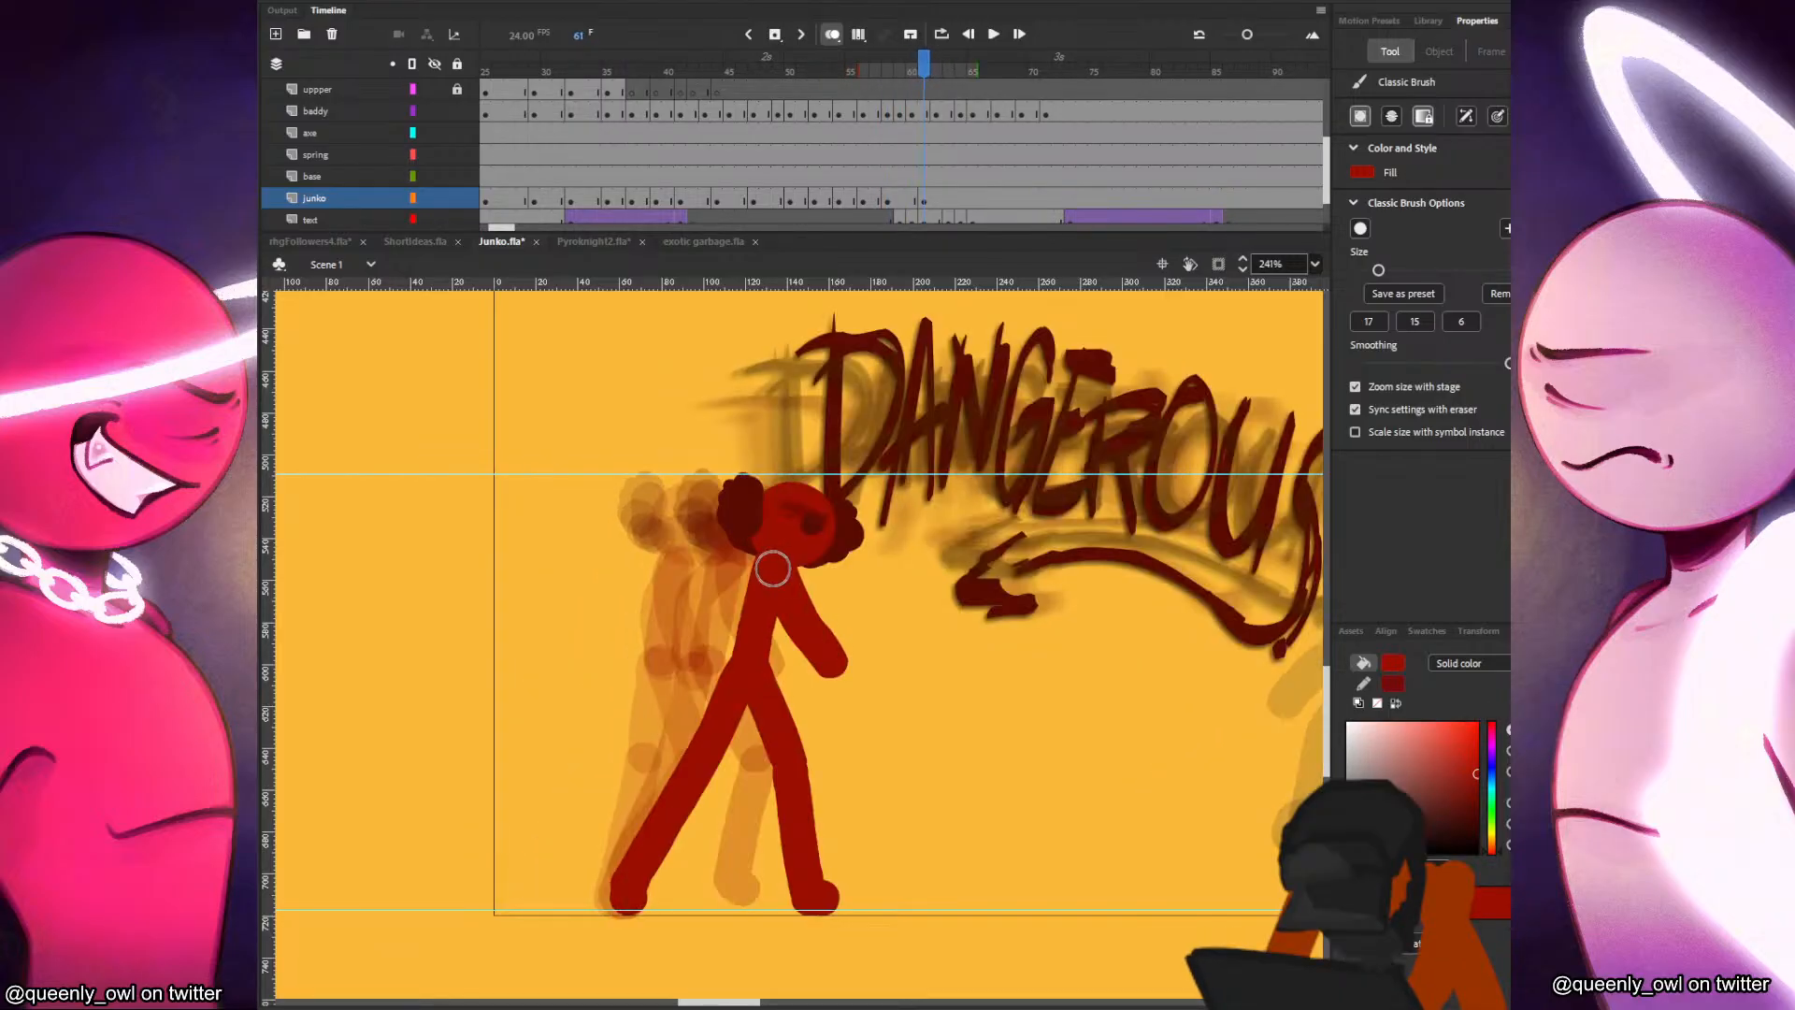
left_click_drag(772, 562, 685, 648)
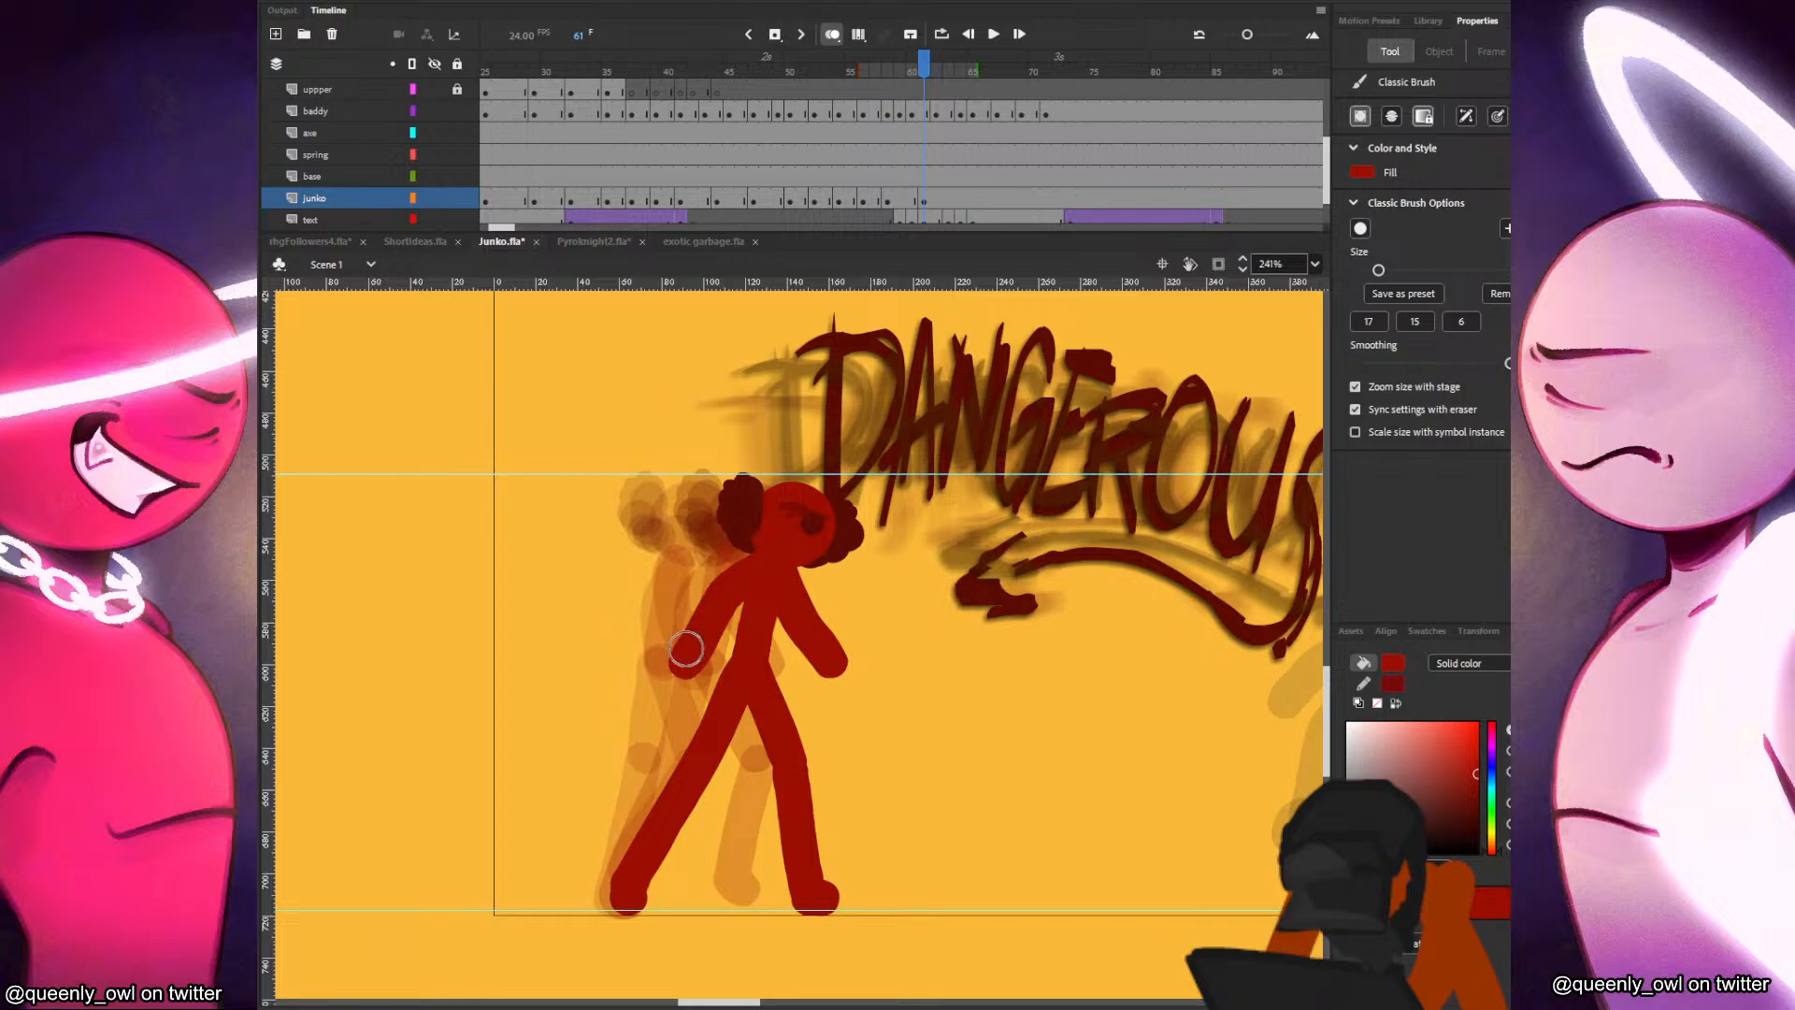
Move the junko layer's keyframe from frame 61 to frame 60.
key(".")
left_click(924, 199)
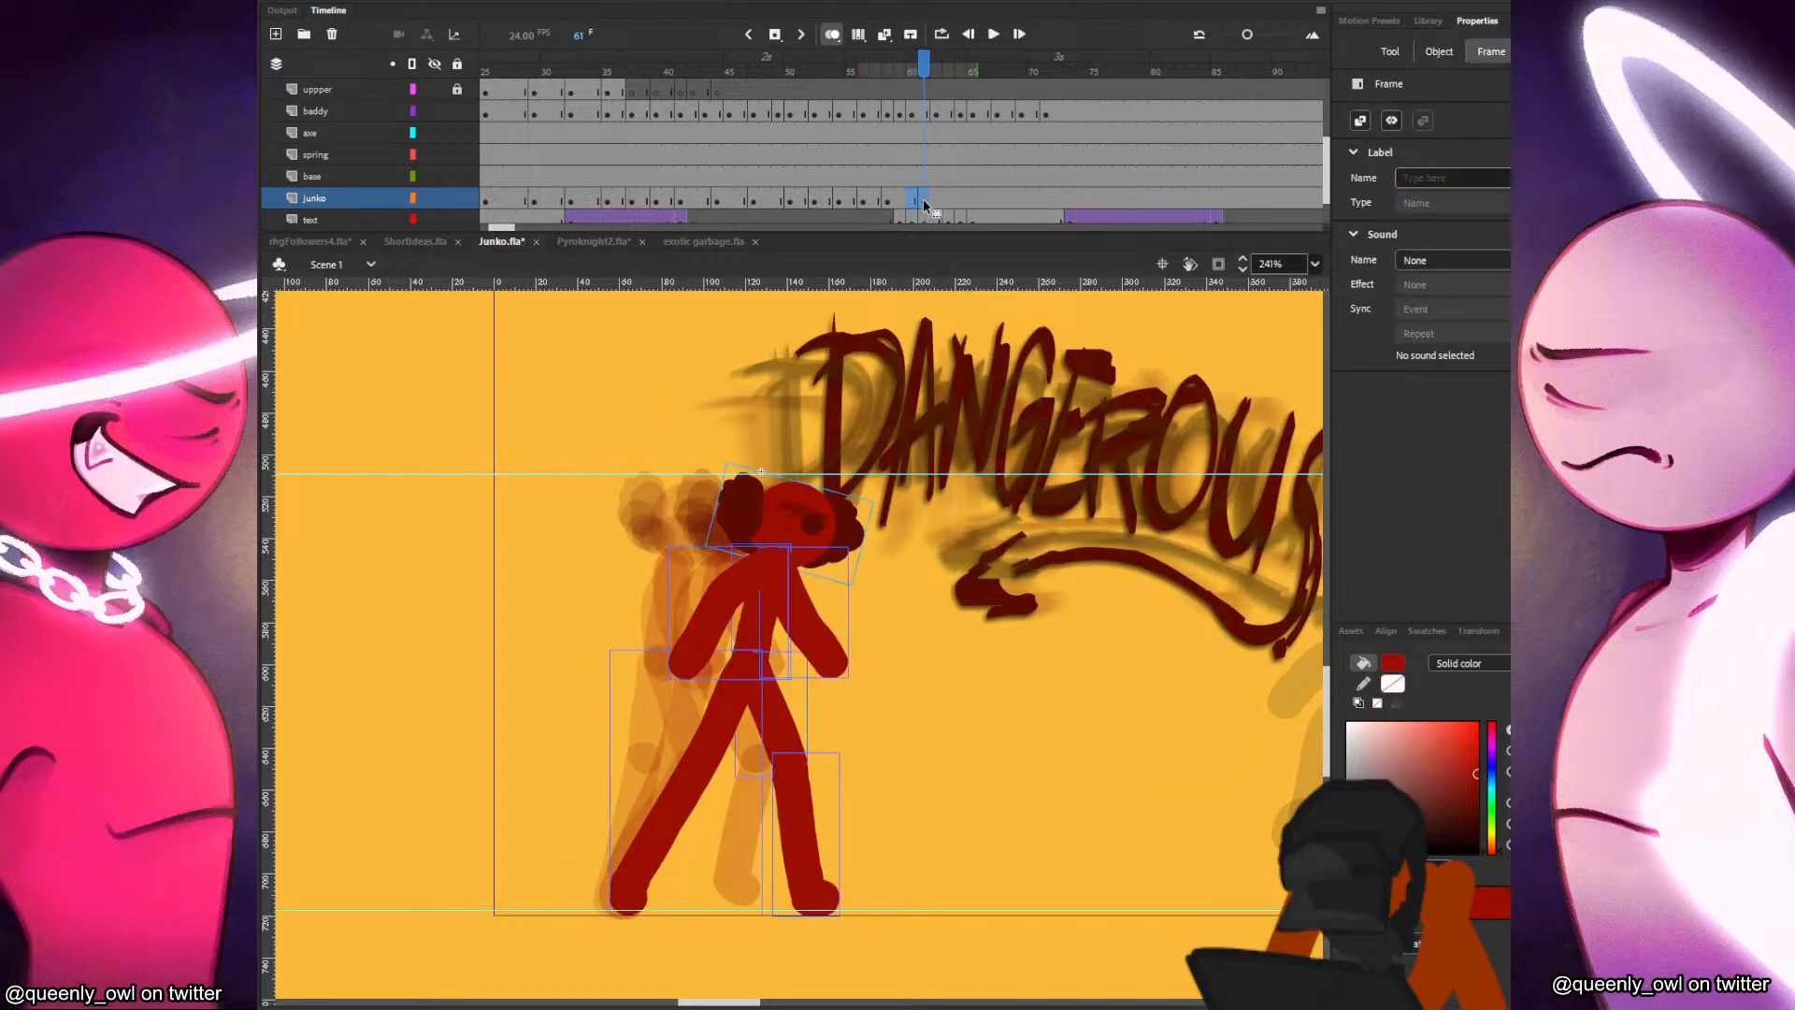
left_click_drag(923, 198, 913, 198)
Insert a blank keyframe at frame 62 on the junko layer and paste the head there, shifted forward.
left_click(947, 198)
left_click(939, 193)
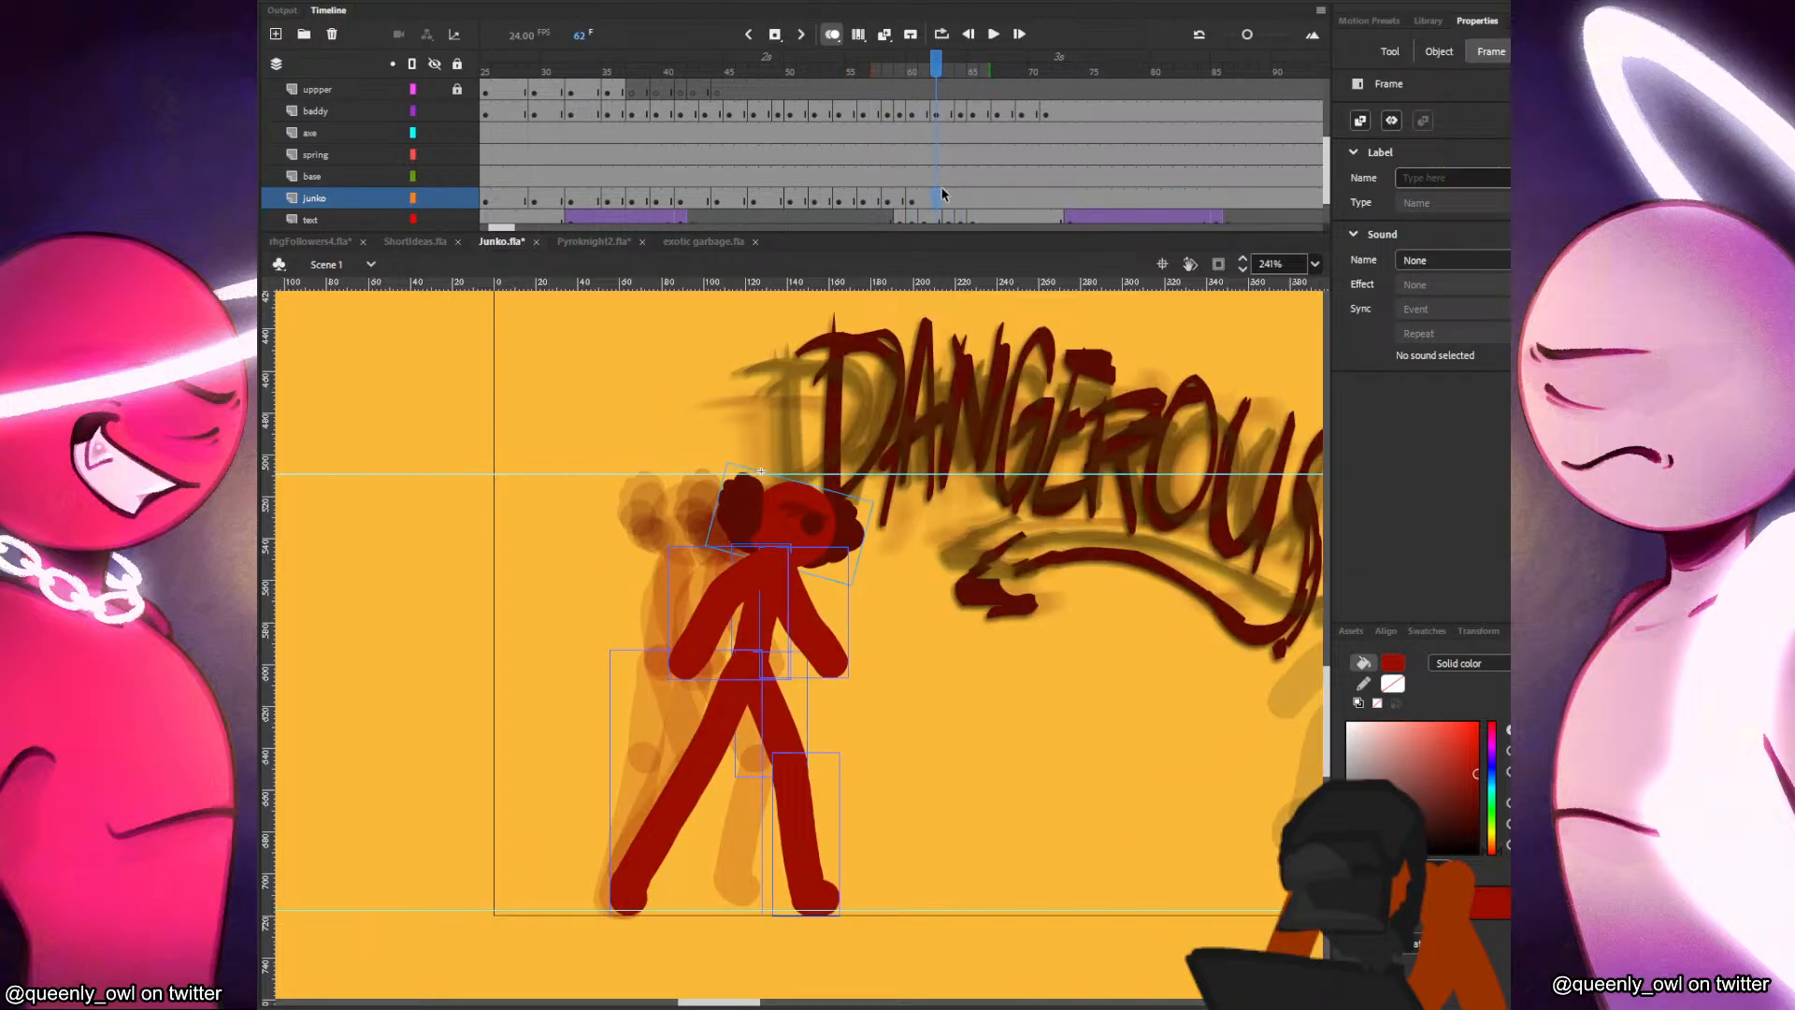
key("F7")
key("ctrl+shift+v")
mouse_move(599, 519)
left_mouse_down()
mouse_move(835, 526)
mouse_move(797, 653)
left_mouse_up()
key("ctrl+z")
Paint the red figure's torso and both legs in frame 62, with the rear foot trailing behind the planted front foot.
mouse_move(819, 559)
left_mouse_down()
mouse_move(793, 664)
mouse_move(820, 760)
mouse_move(815, 881)
left_mouse_up()
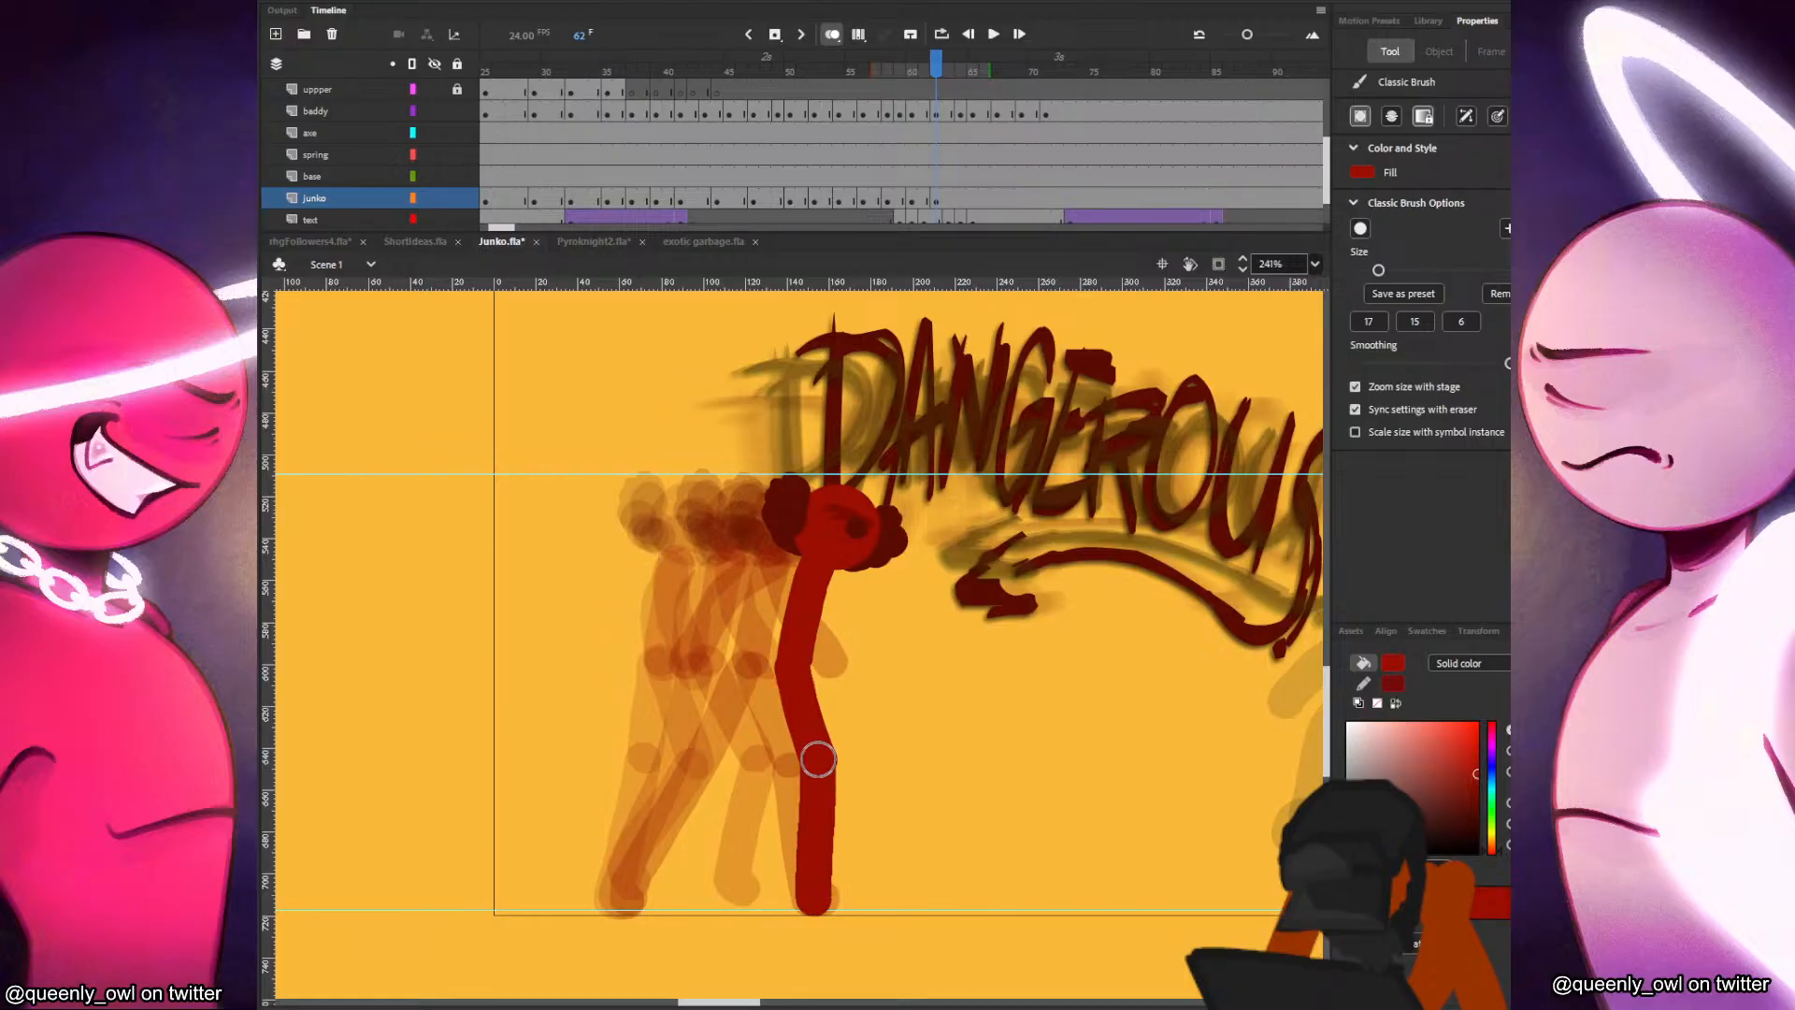
left_click_drag(819, 759, 827, 897)
left_click_drag(788, 677, 750, 768)
key("ctrl+z")
mouse_move(785, 675)
left_mouse_down()
mouse_move(752, 773)
mouse_move(679, 882)
left_mouse_up()
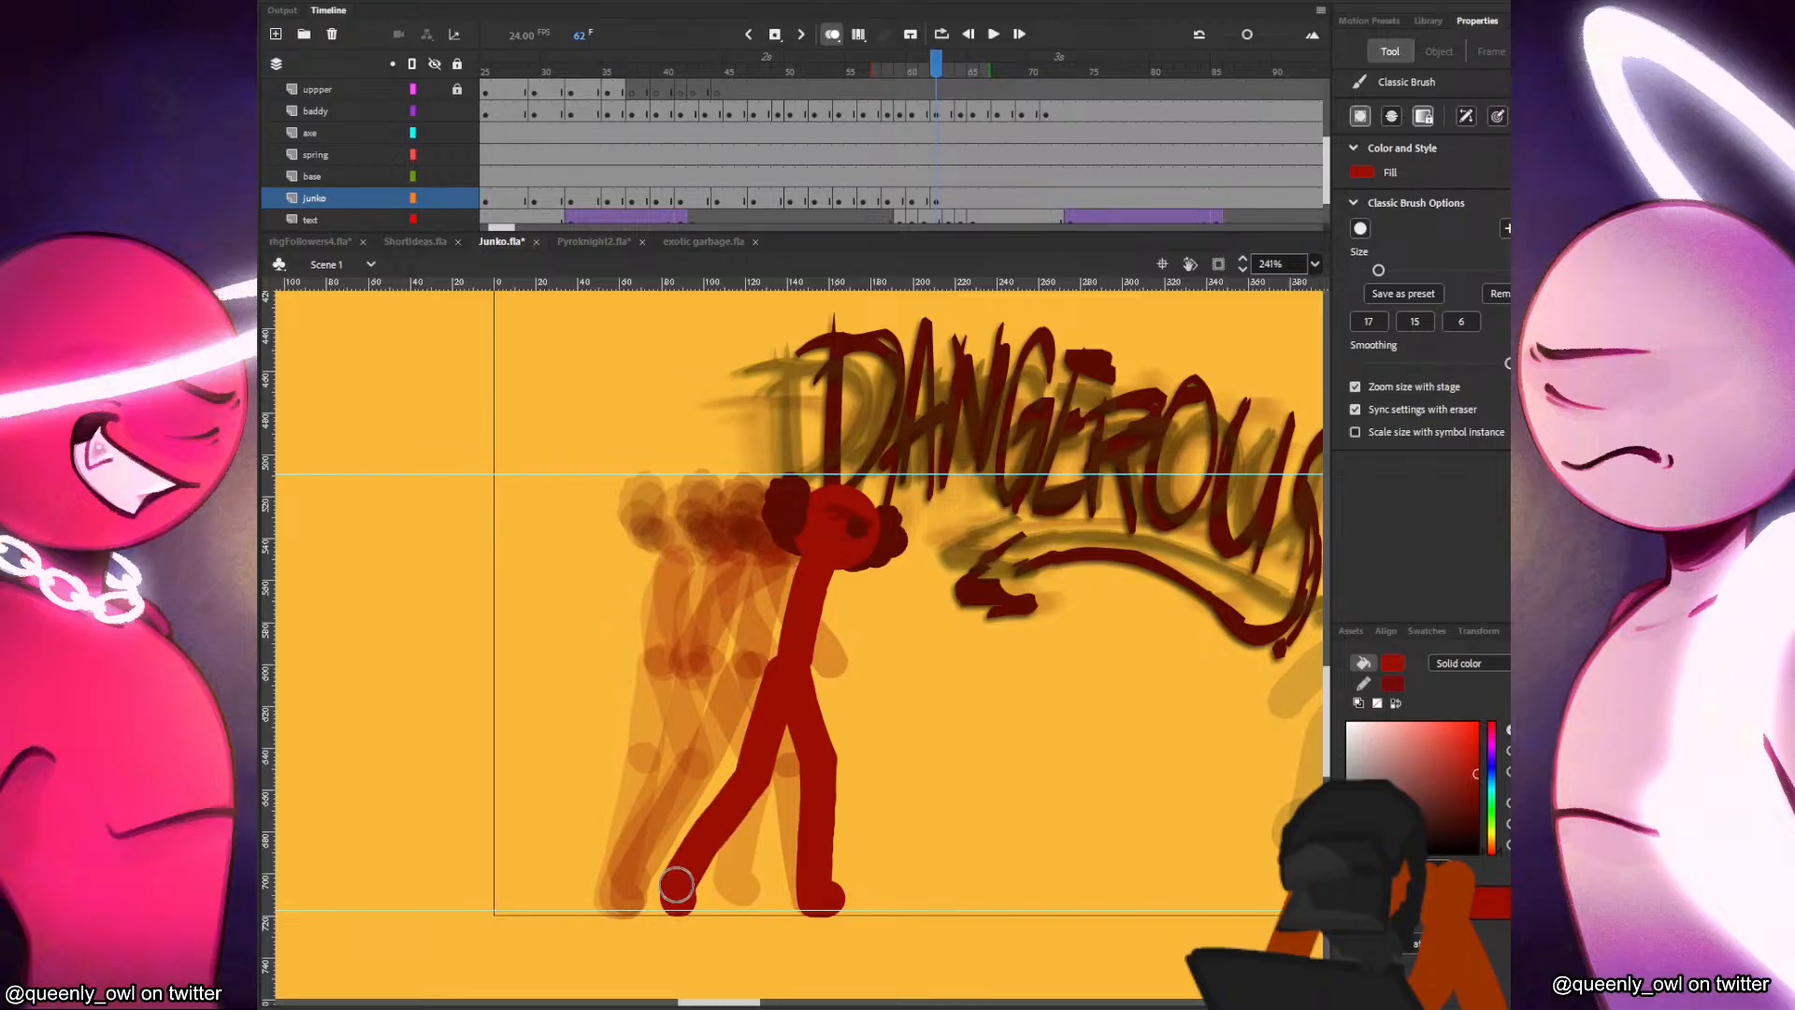
Paint the backward and forward arms in frame 62, matching the swing of the preceding poses.
key("comma")
key("comma")
key("comma")
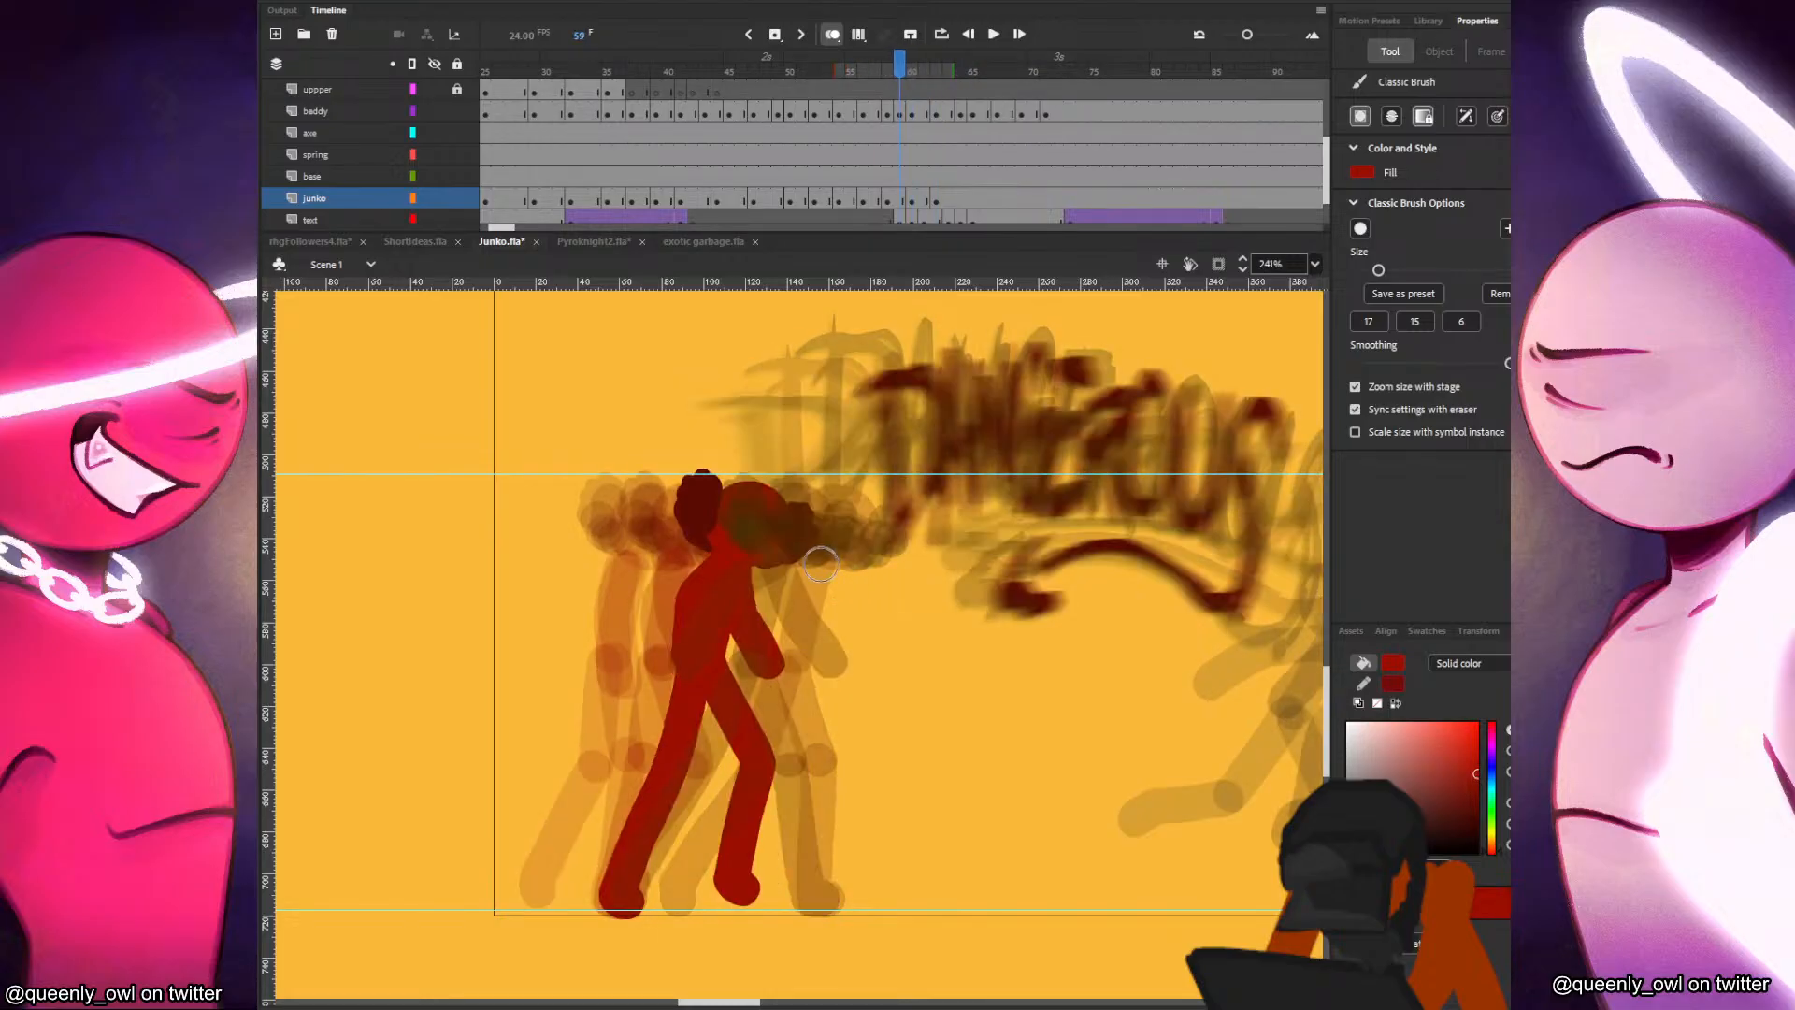
key("comma")
key("period")
key("period")
key("period")
key("period")
left_click_drag(809, 566, 740, 629)
key("comma")
key("period")
left_click_drag(826, 570, 869, 668)
key("comma")
key("period")
Insert a blank keyframe at frame 64 on the junko layer and play the animation back from about frame 40.
left_click(961, 198)
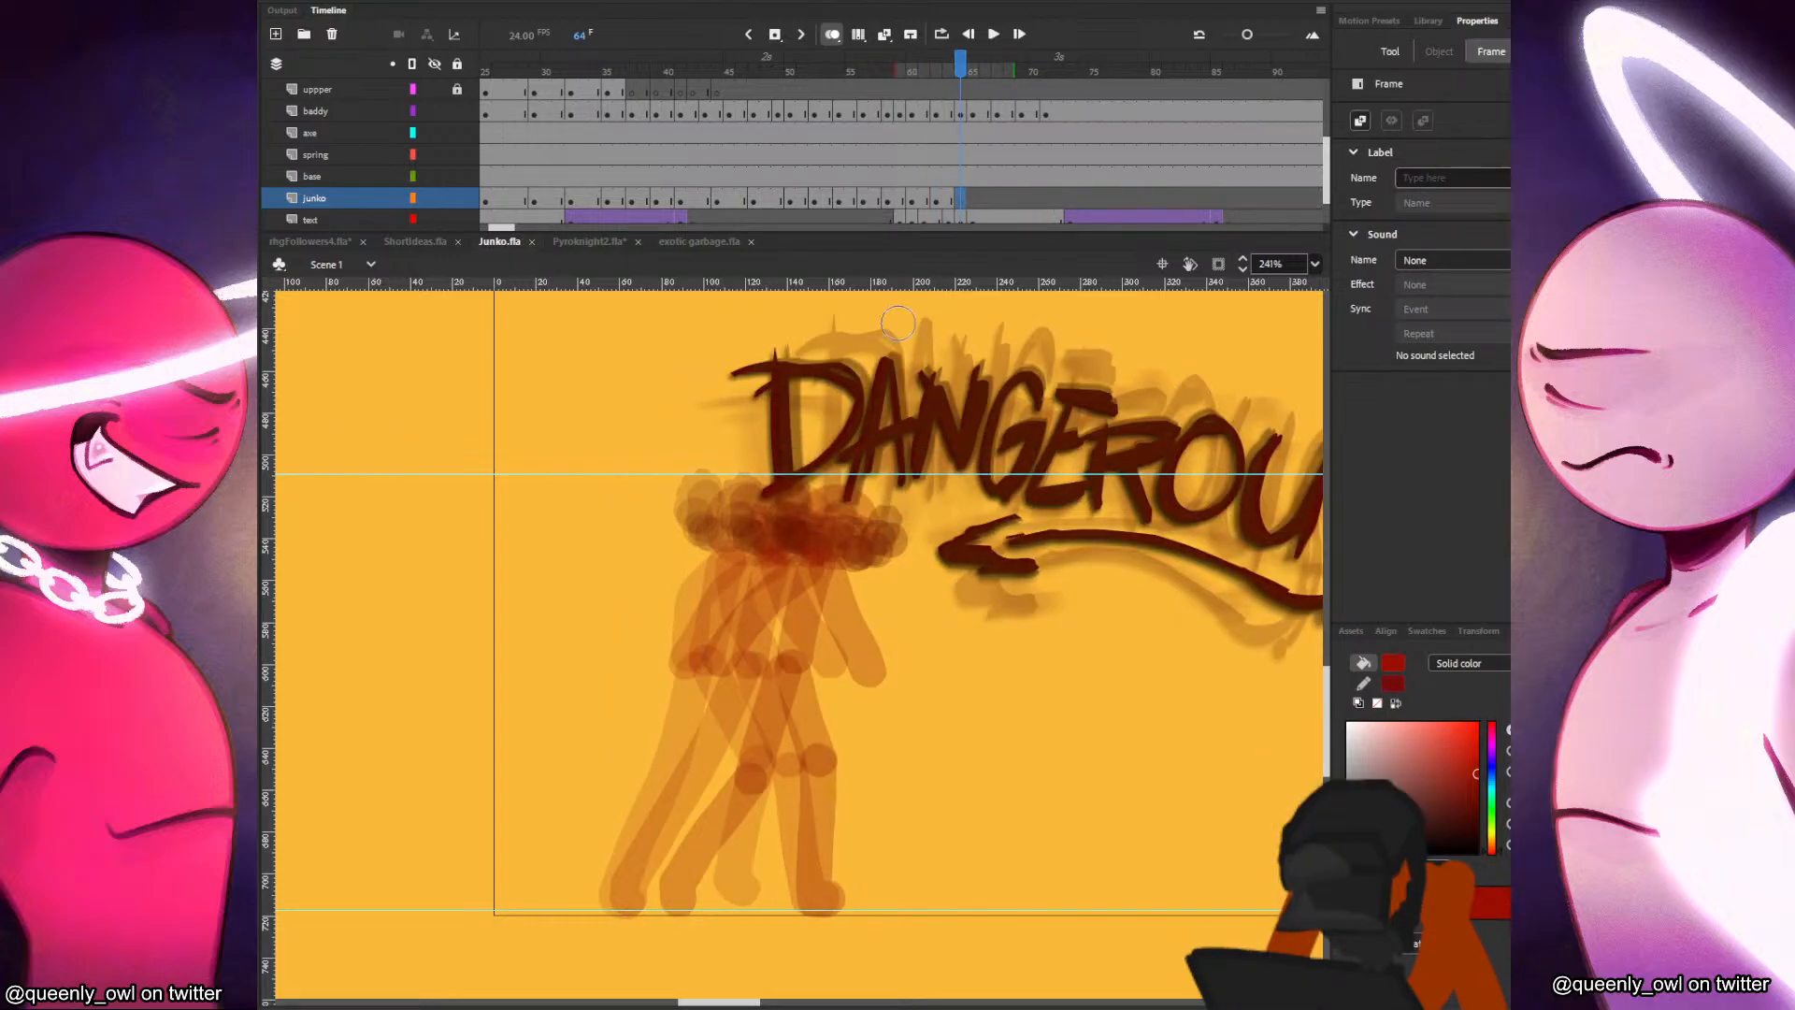
left_click(666, 174)
key("Return")
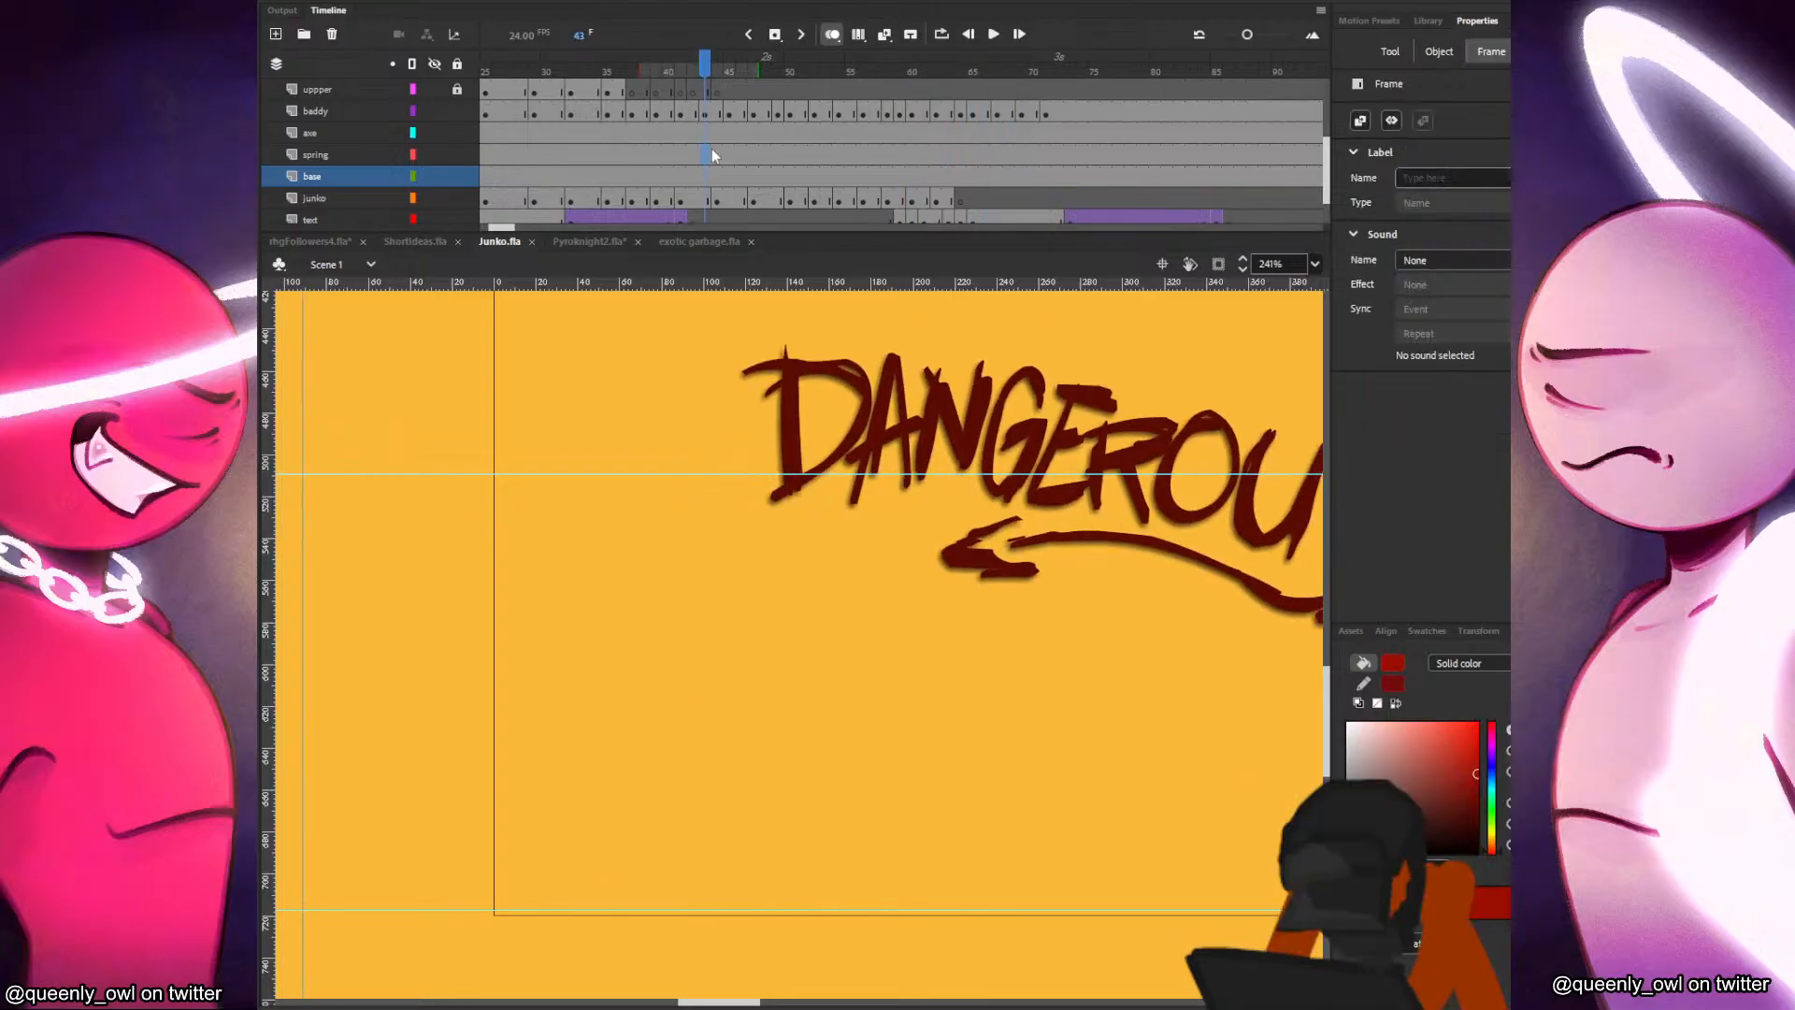
left_click(802, 198)
left_click(838, 202)
key("F5")
key("F5")
left_click(875, 200)
left_click(842, 203)
key("shift+F5")
key("shift+F5")
Extend the junko poses at frames 53, 56, 59 and 62, and play the animation back from about frame 43.
left_click(828, 200)
key("F5")
left_click(866, 201)
key("F5")
left_click(901, 203)
key("F5")
left_click(938, 203)
key("F5")
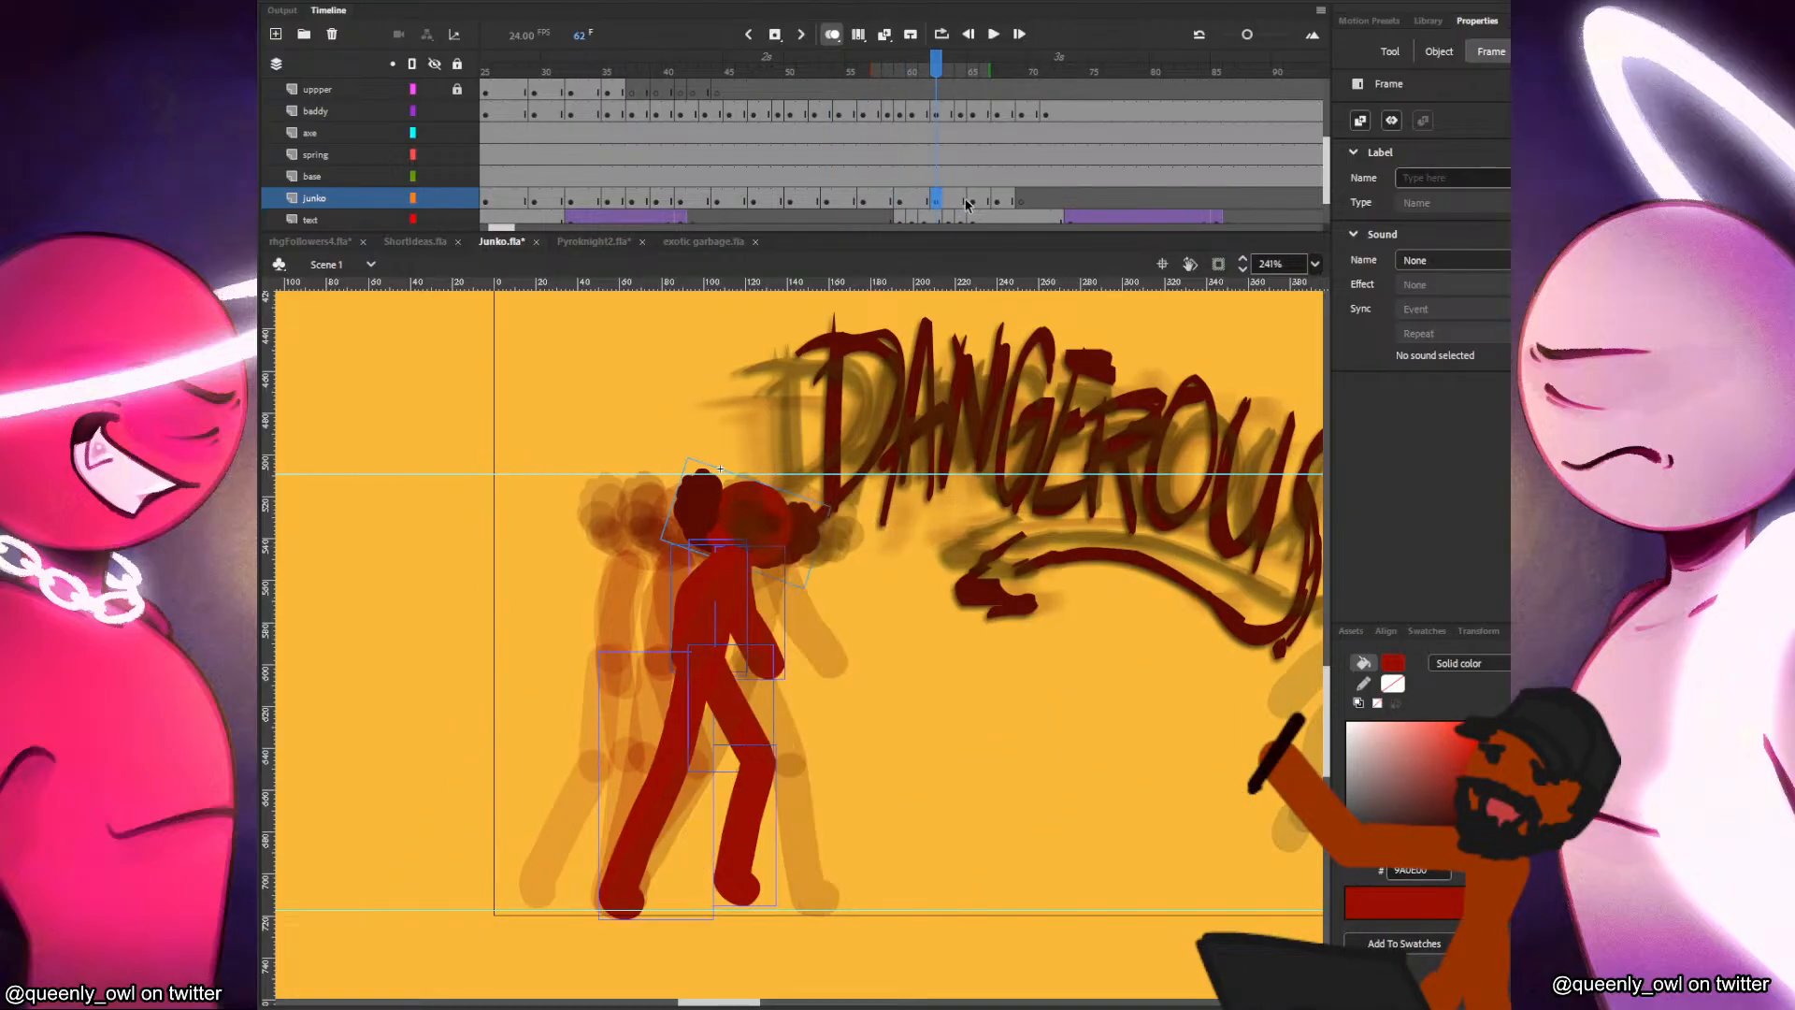
left_click(972, 201)
left_click(709, 160)
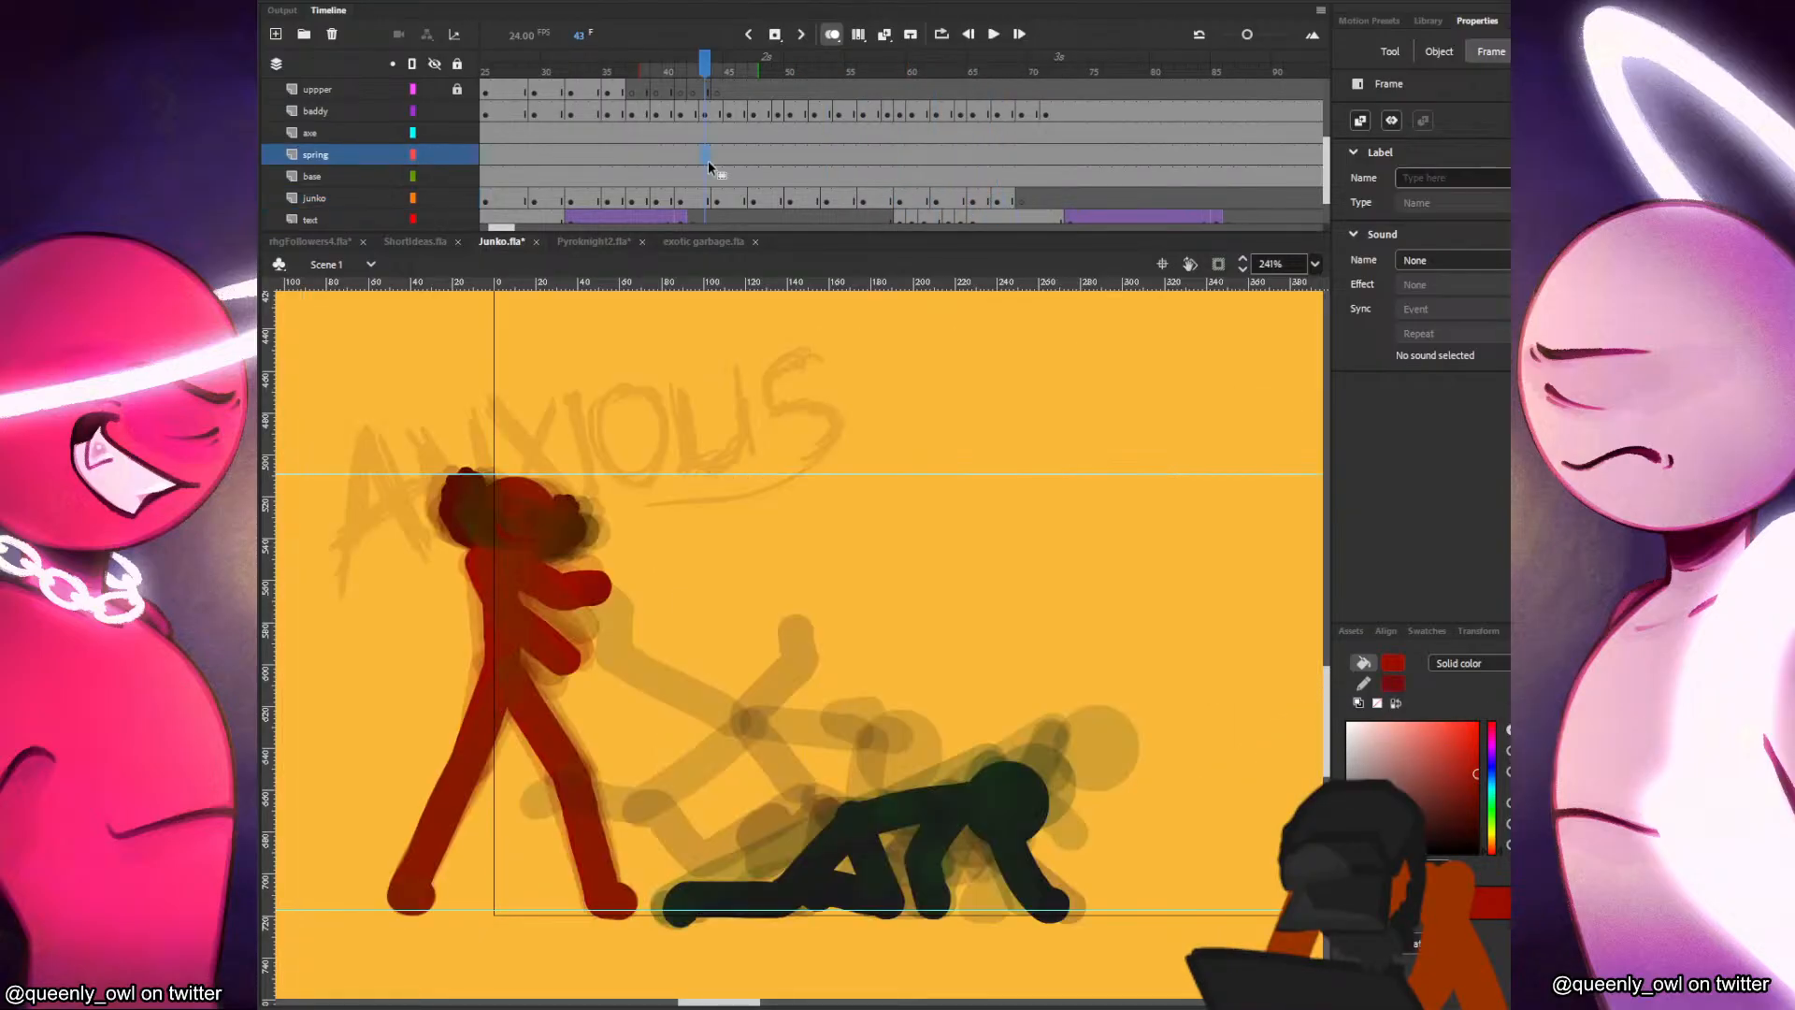
key("Return")
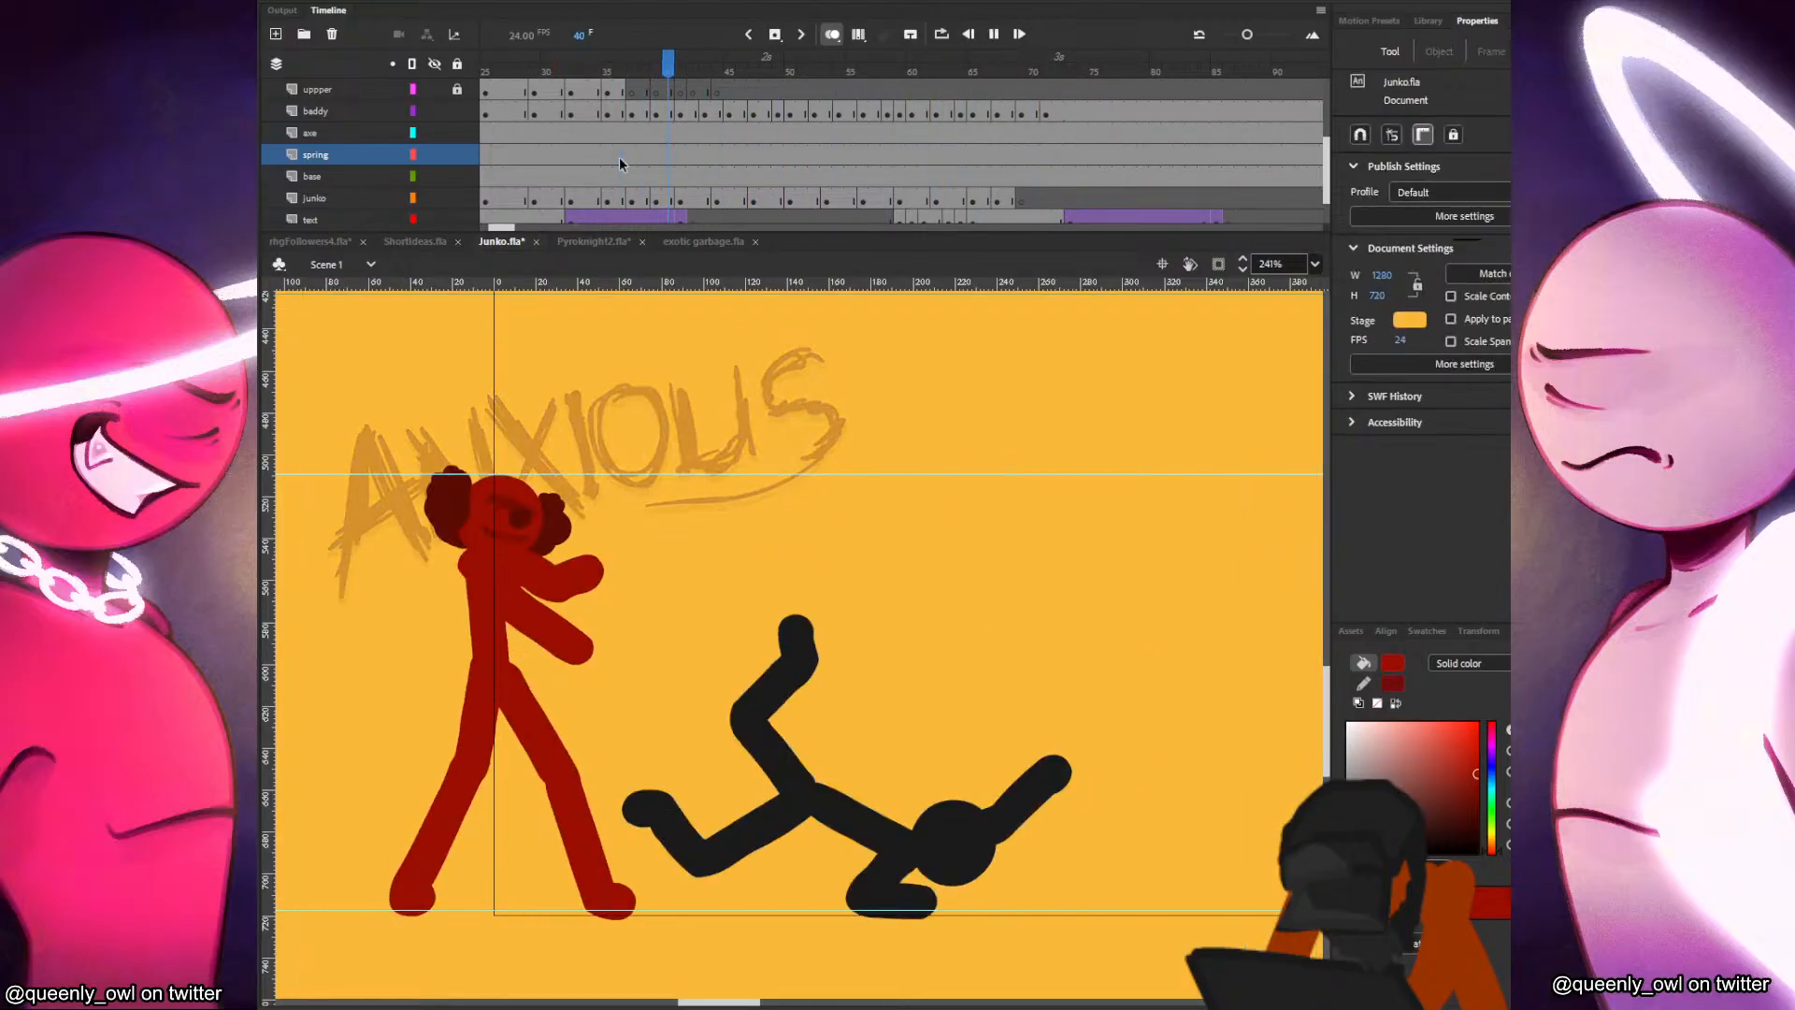
Remove one frame each from the junko poses at frames 59 and 62, and replay the animation from about frame 42.
left_click_drag(814, 197, 853, 196)
key("period")
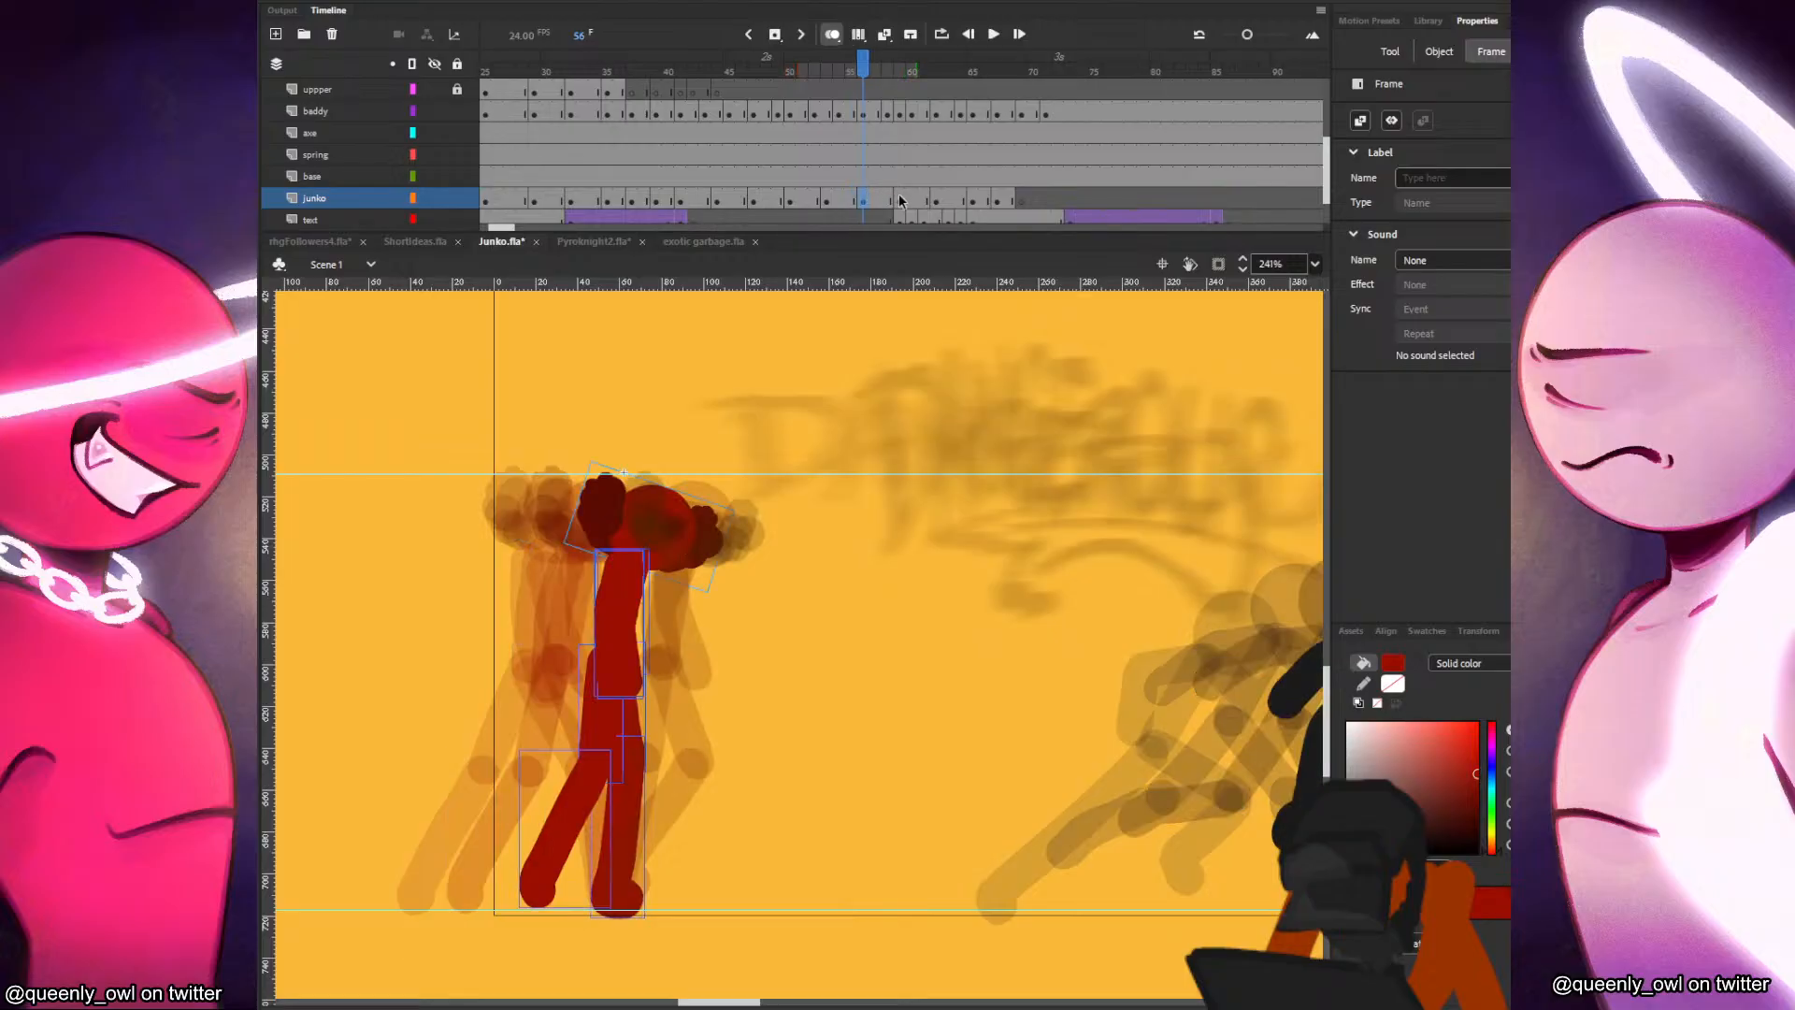
right_click(906, 199)
left_click(935, 309)
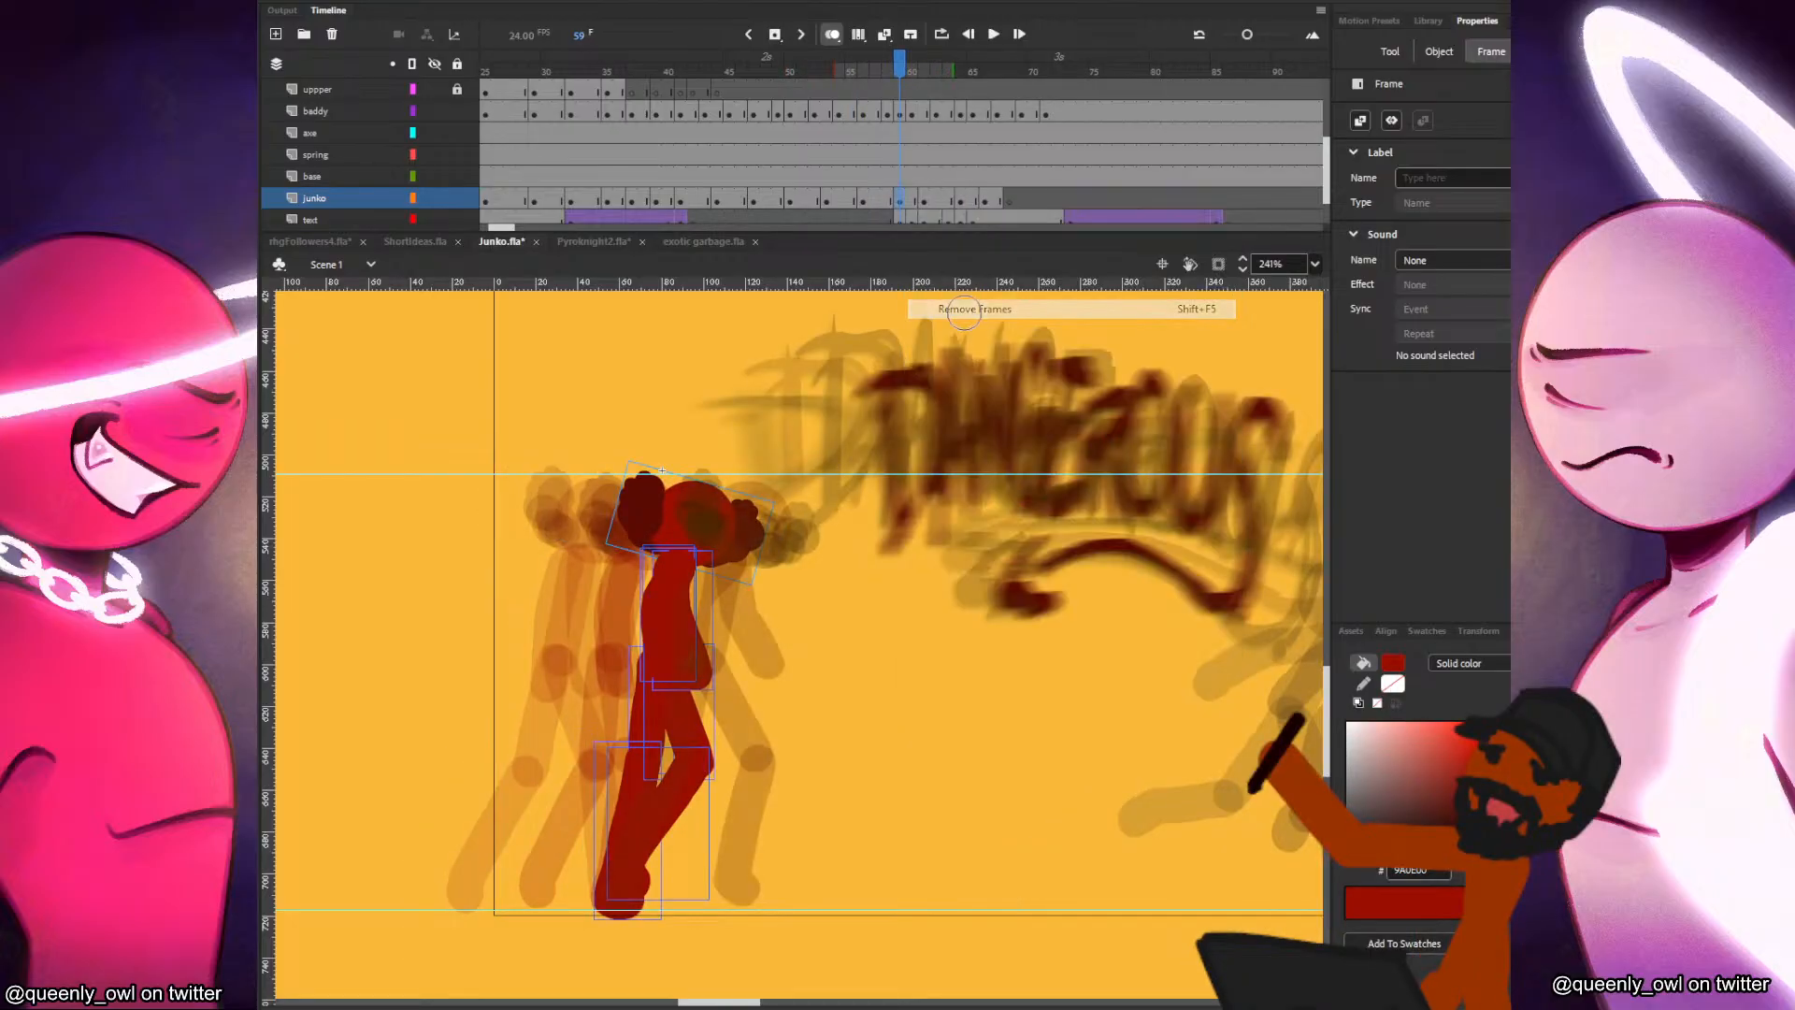
right_click(933, 199)
left_click(1014, 312)
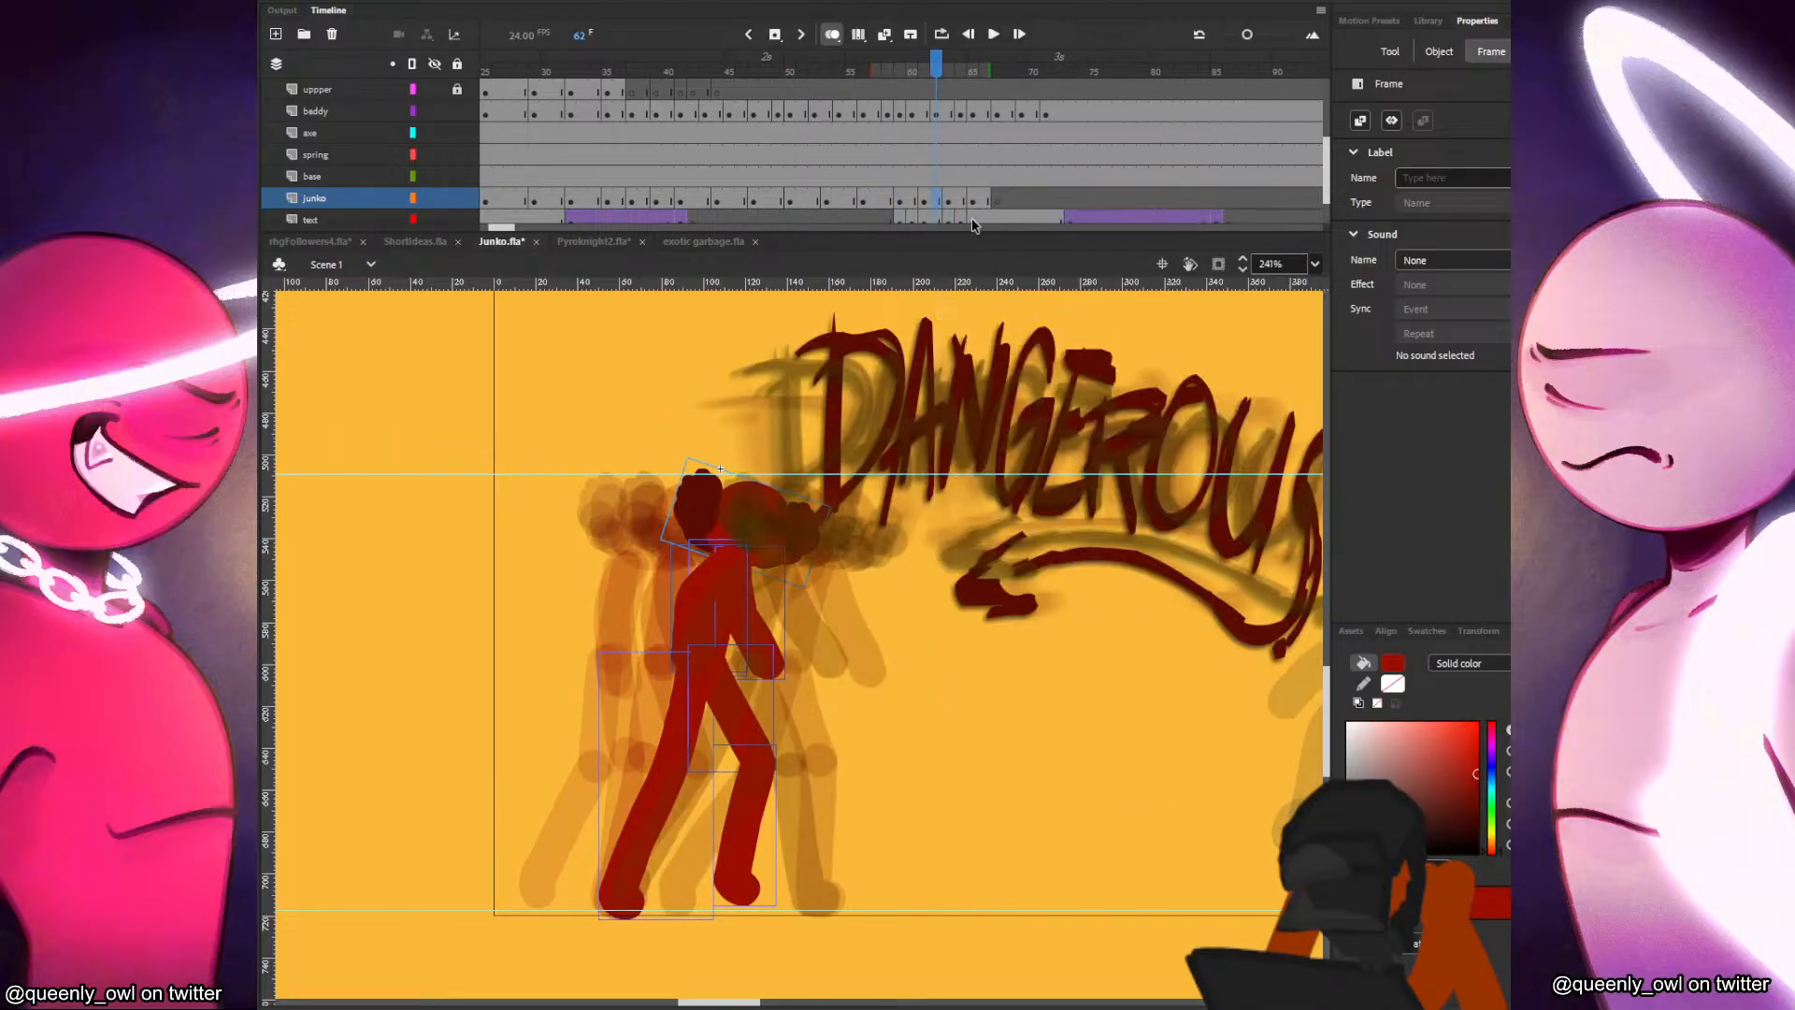
left_click(961, 199)
left_click(972, 198)
left_click(692, 160)
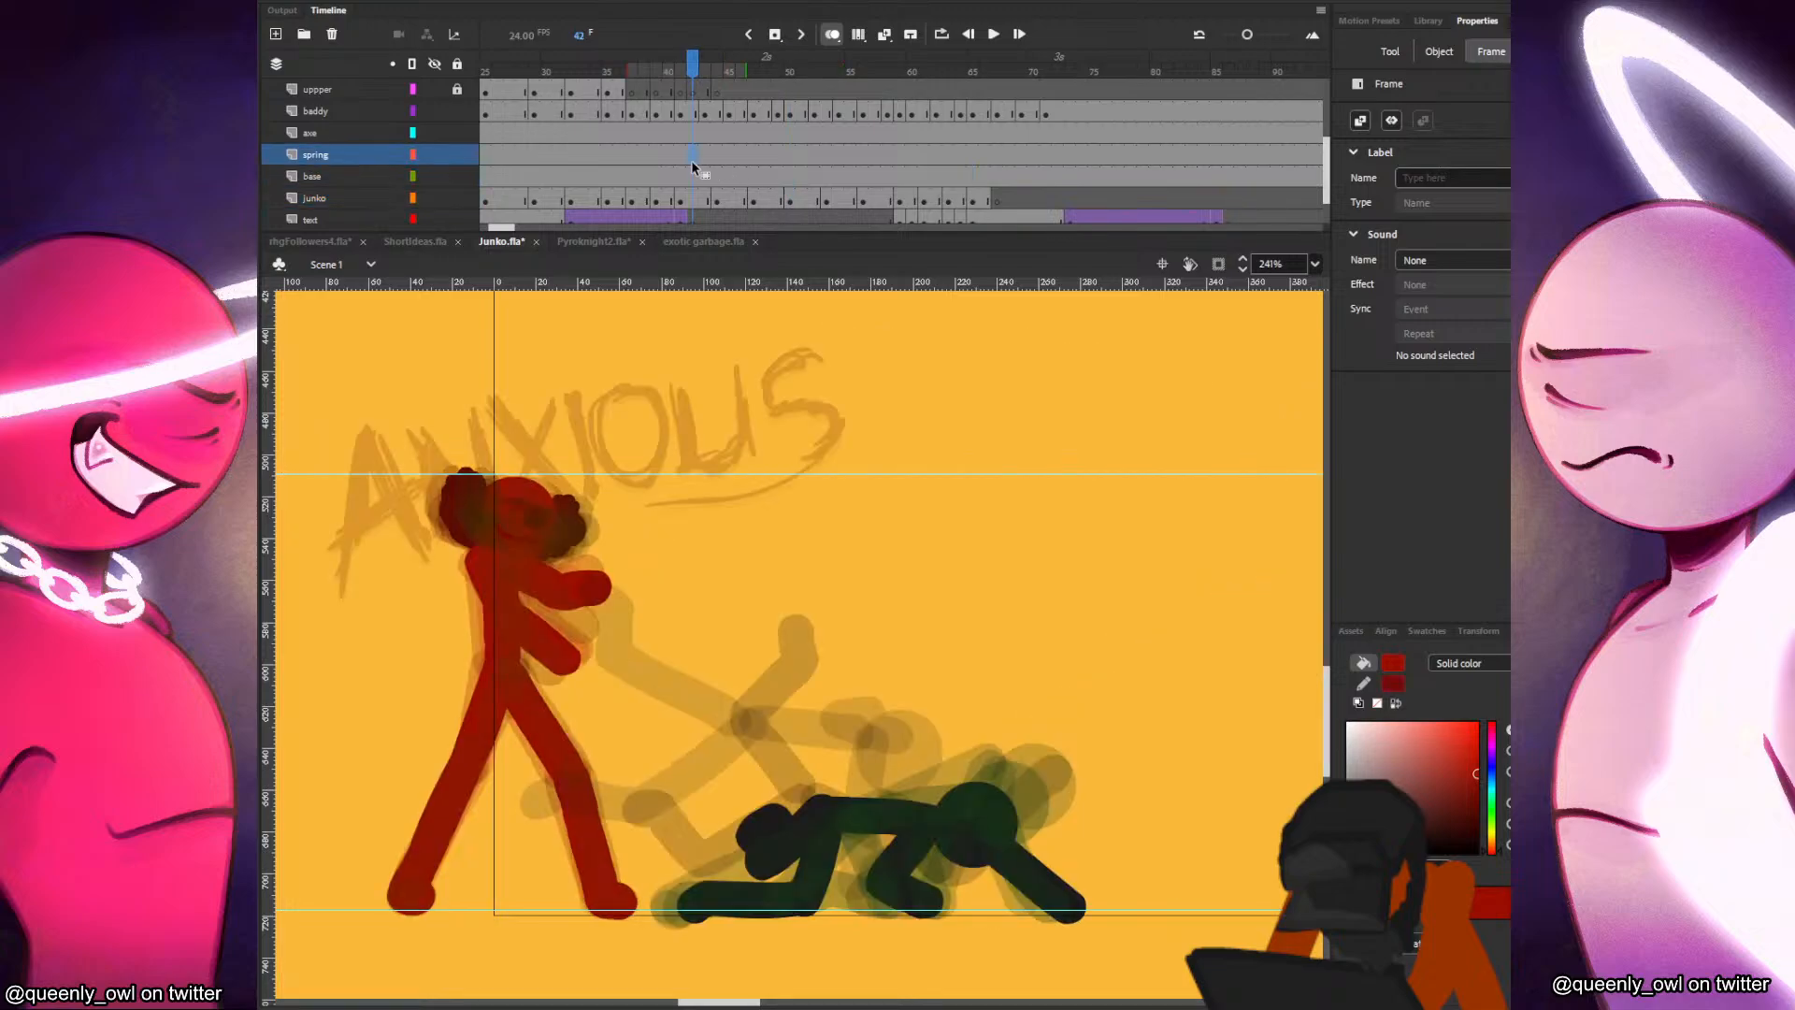
key("Return")
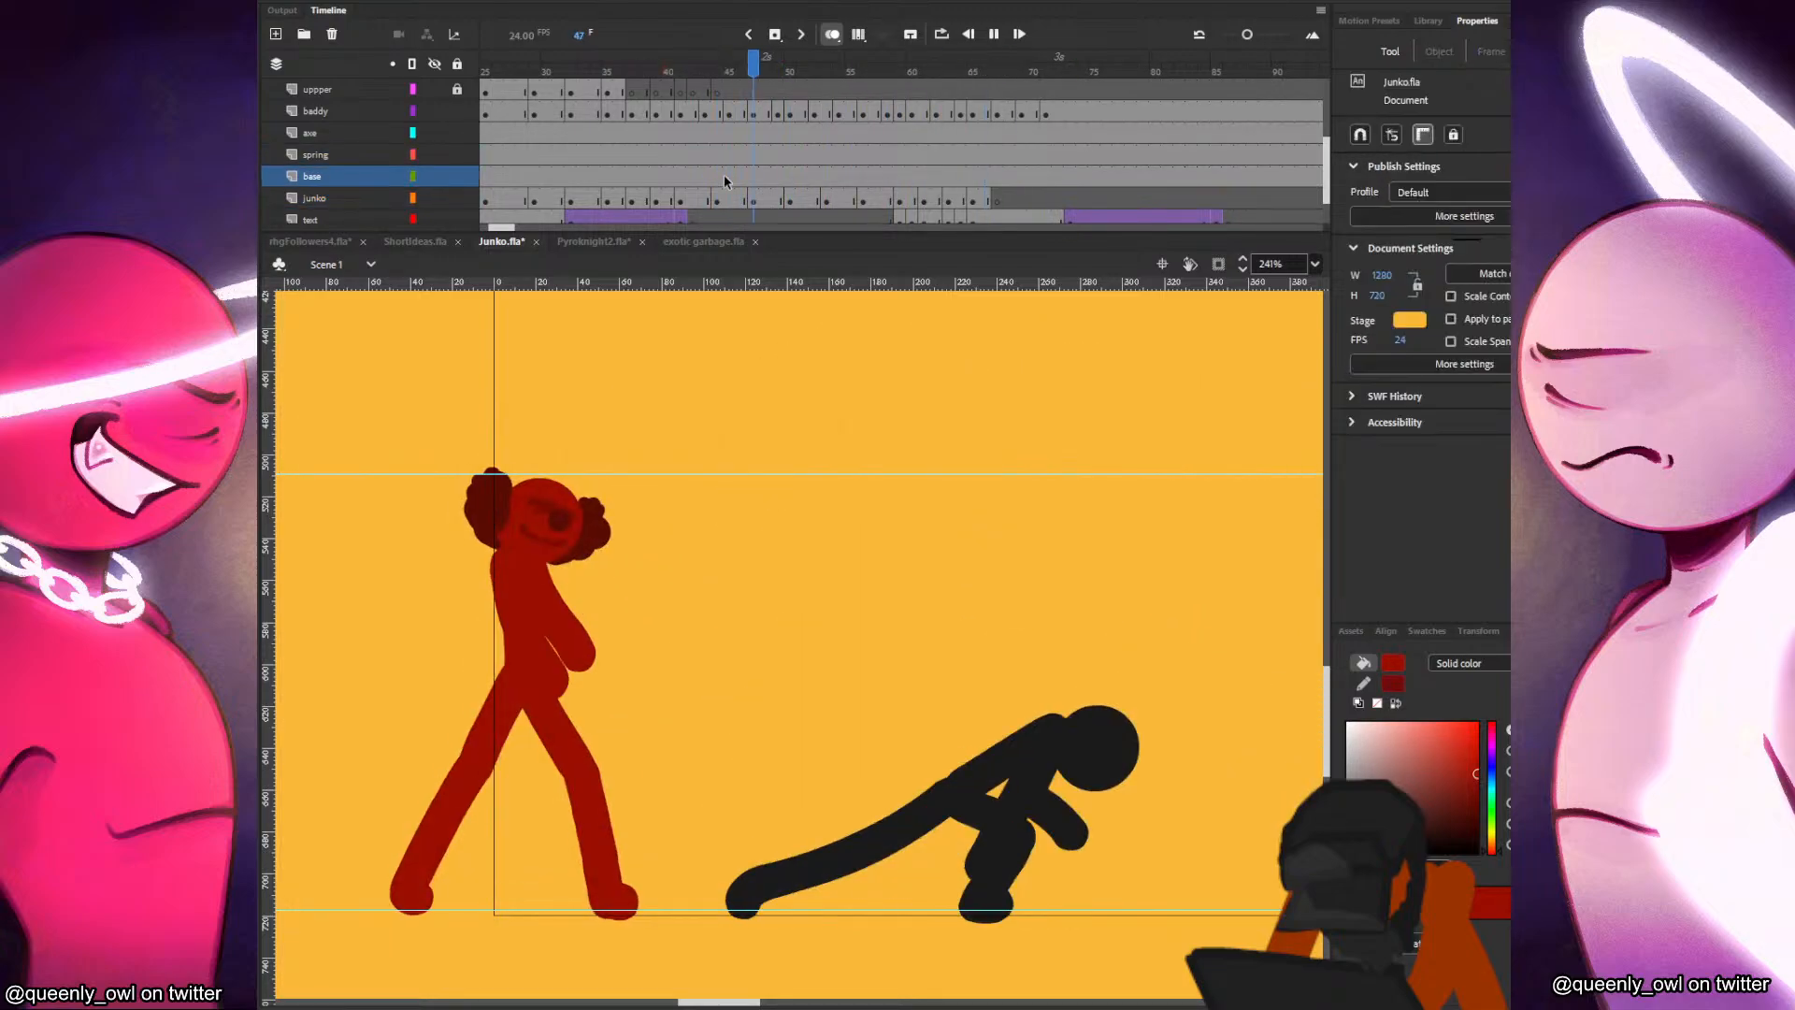
Test the movie in a preview window, close it and play the timeline from about frame 28.
left_click(724, 174)
key("ctrl+Return")
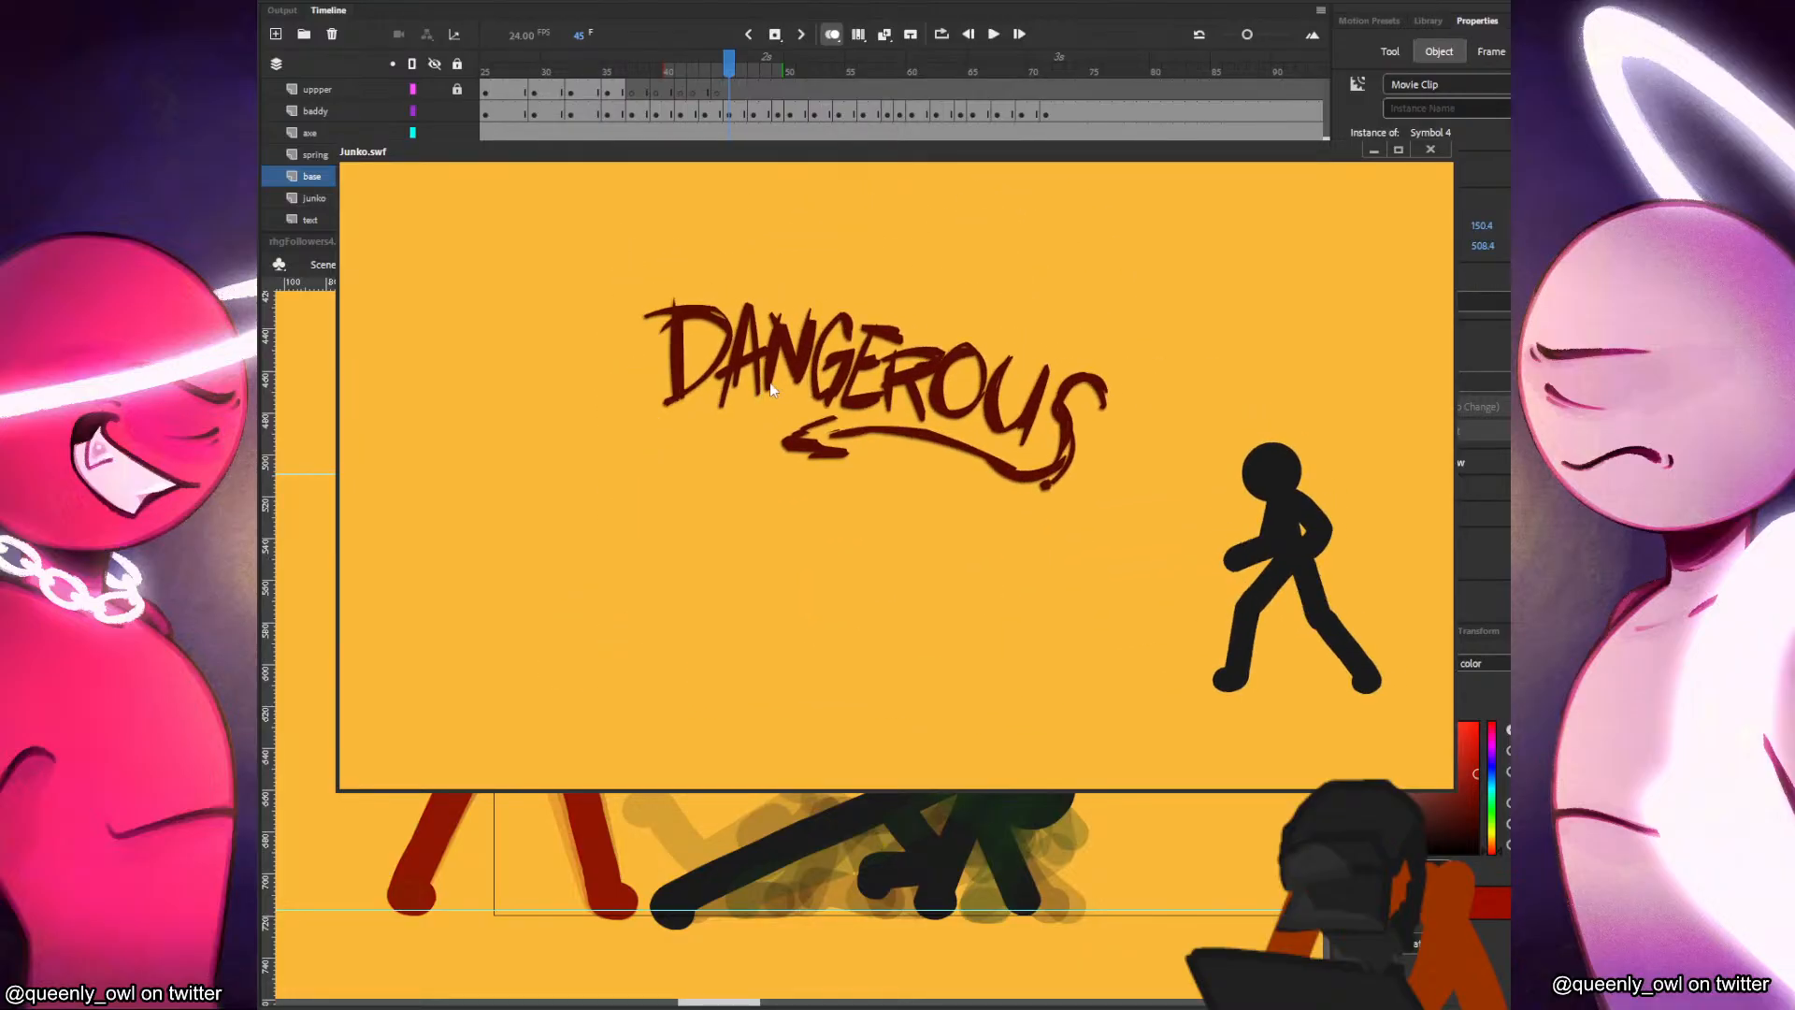
left_click(1431, 150)
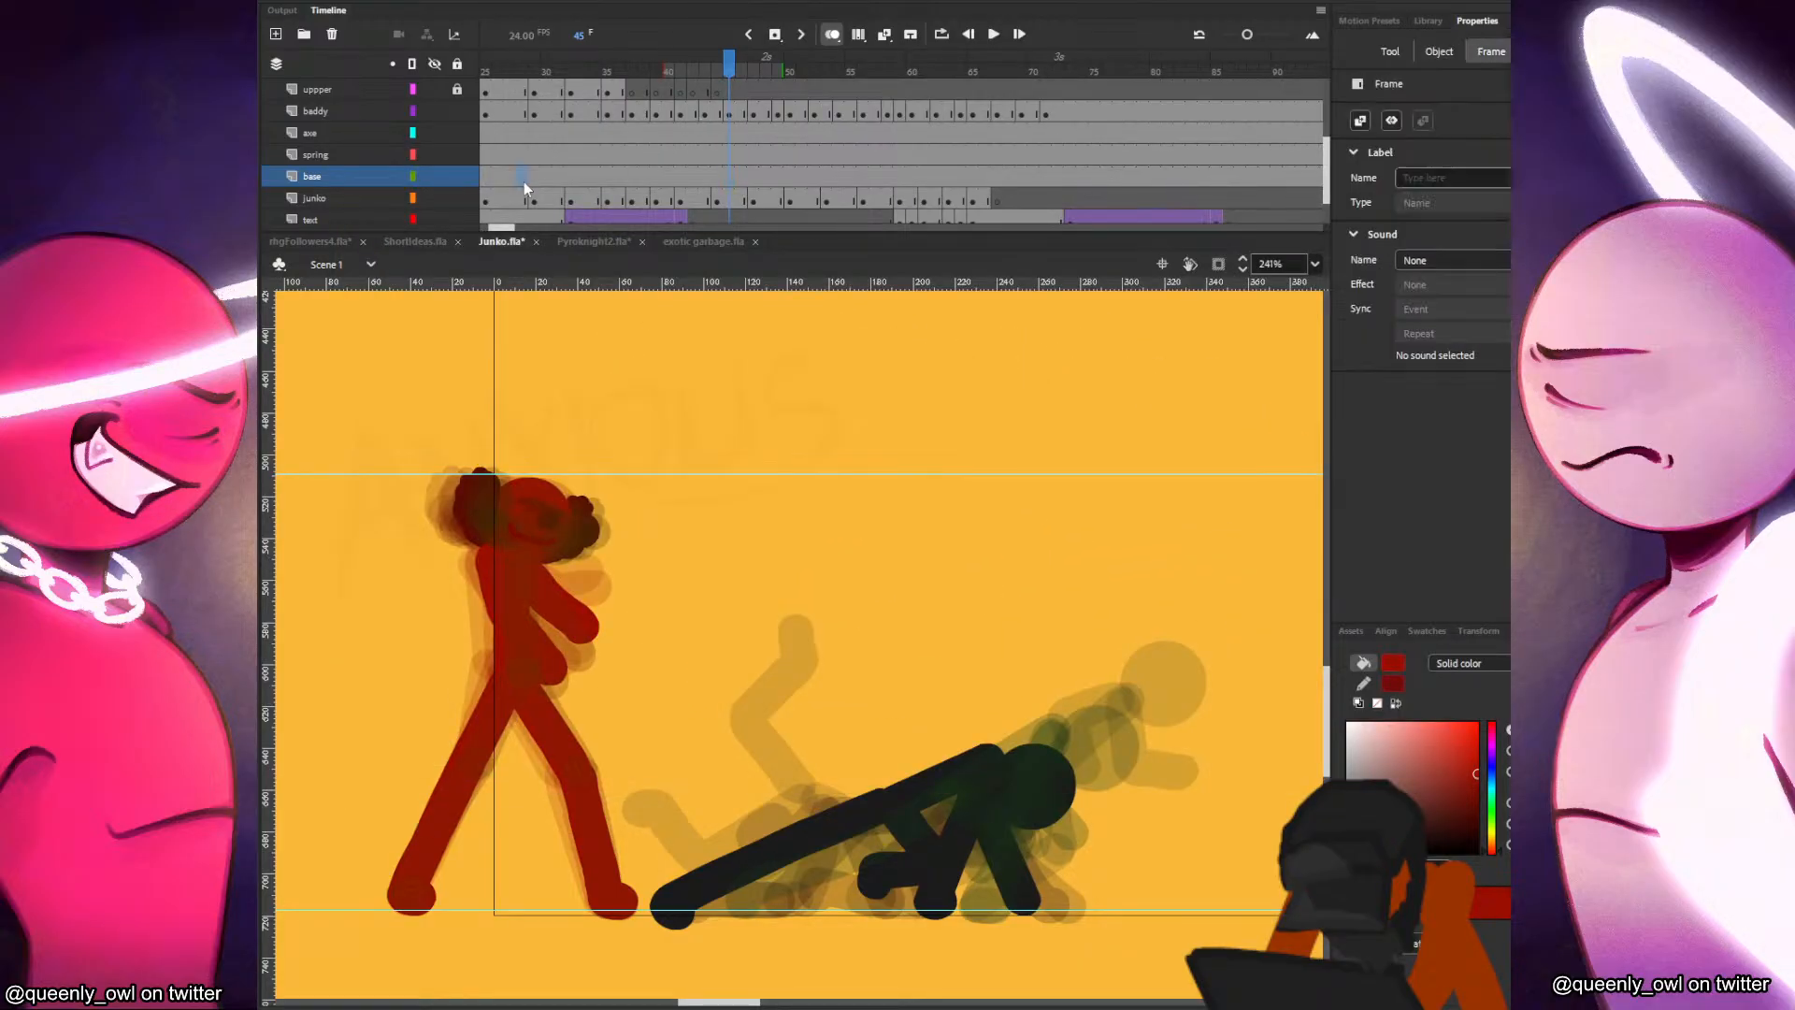
left_click(526, 177)
key("Return")
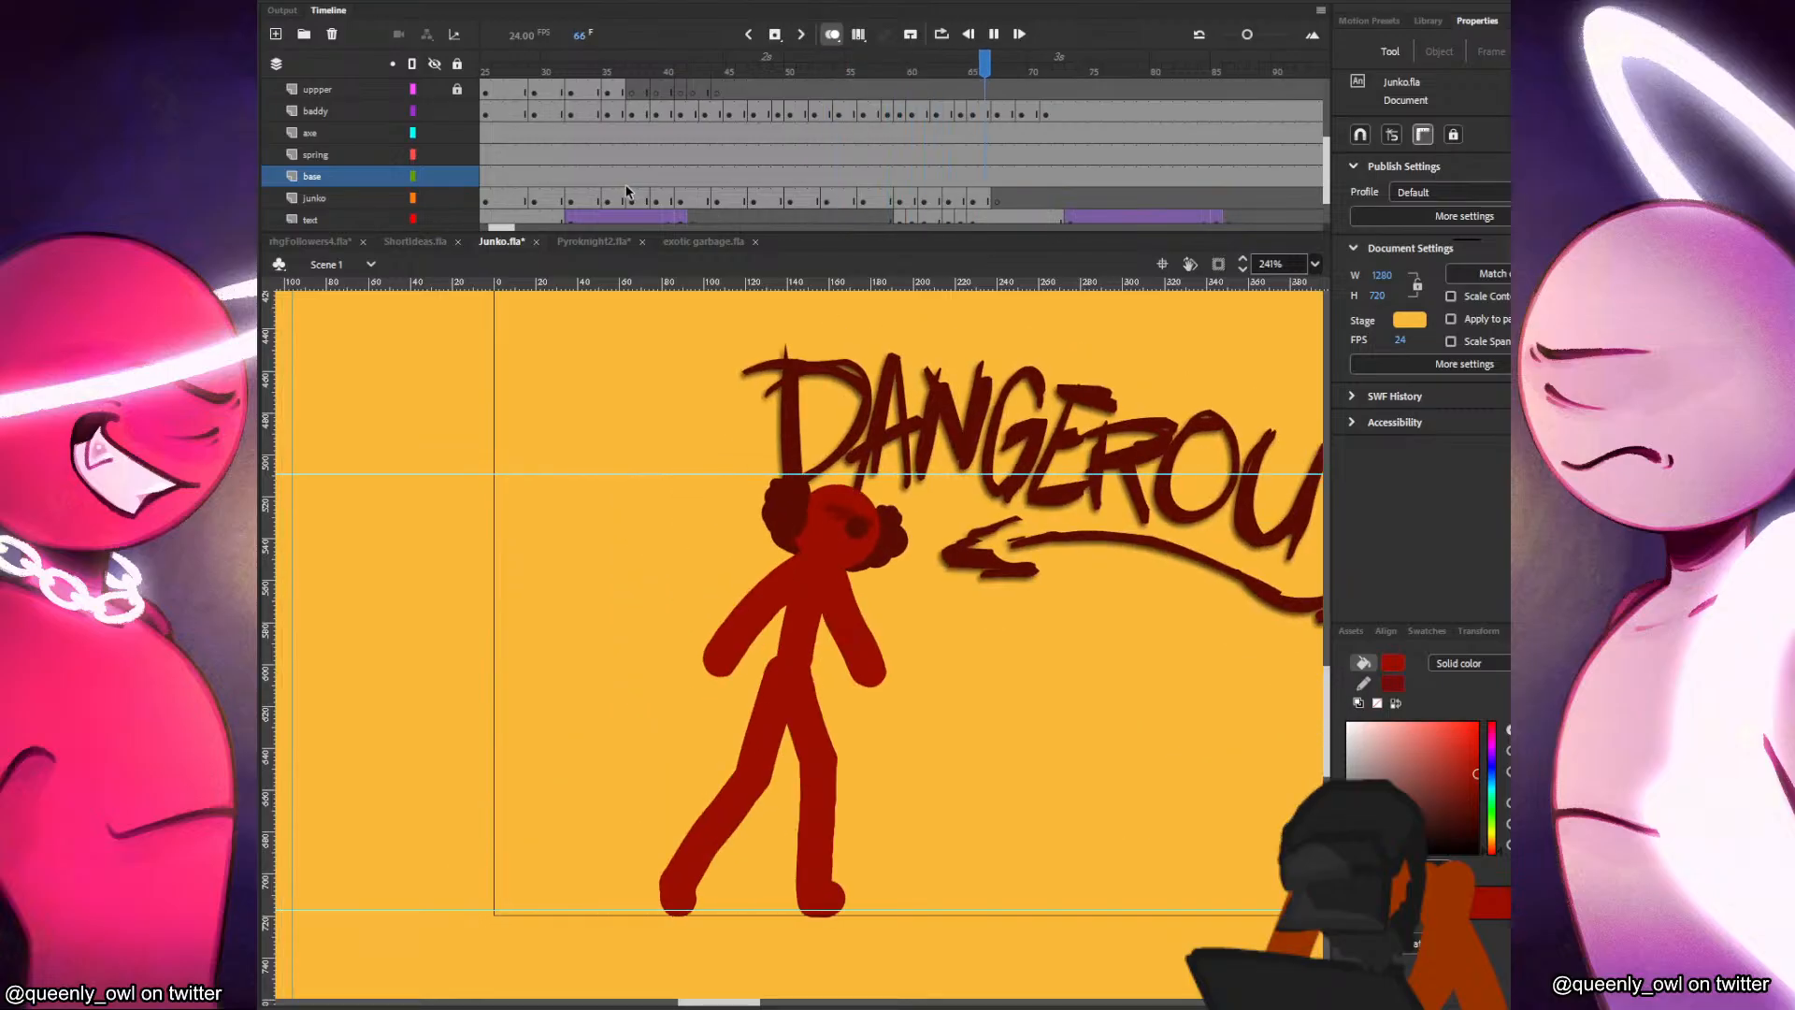
Nudge the red figure's mouth at frame 47 slightly down and to the left on the mouth layer.
left_click(737, 112)
left_click(751, 112)
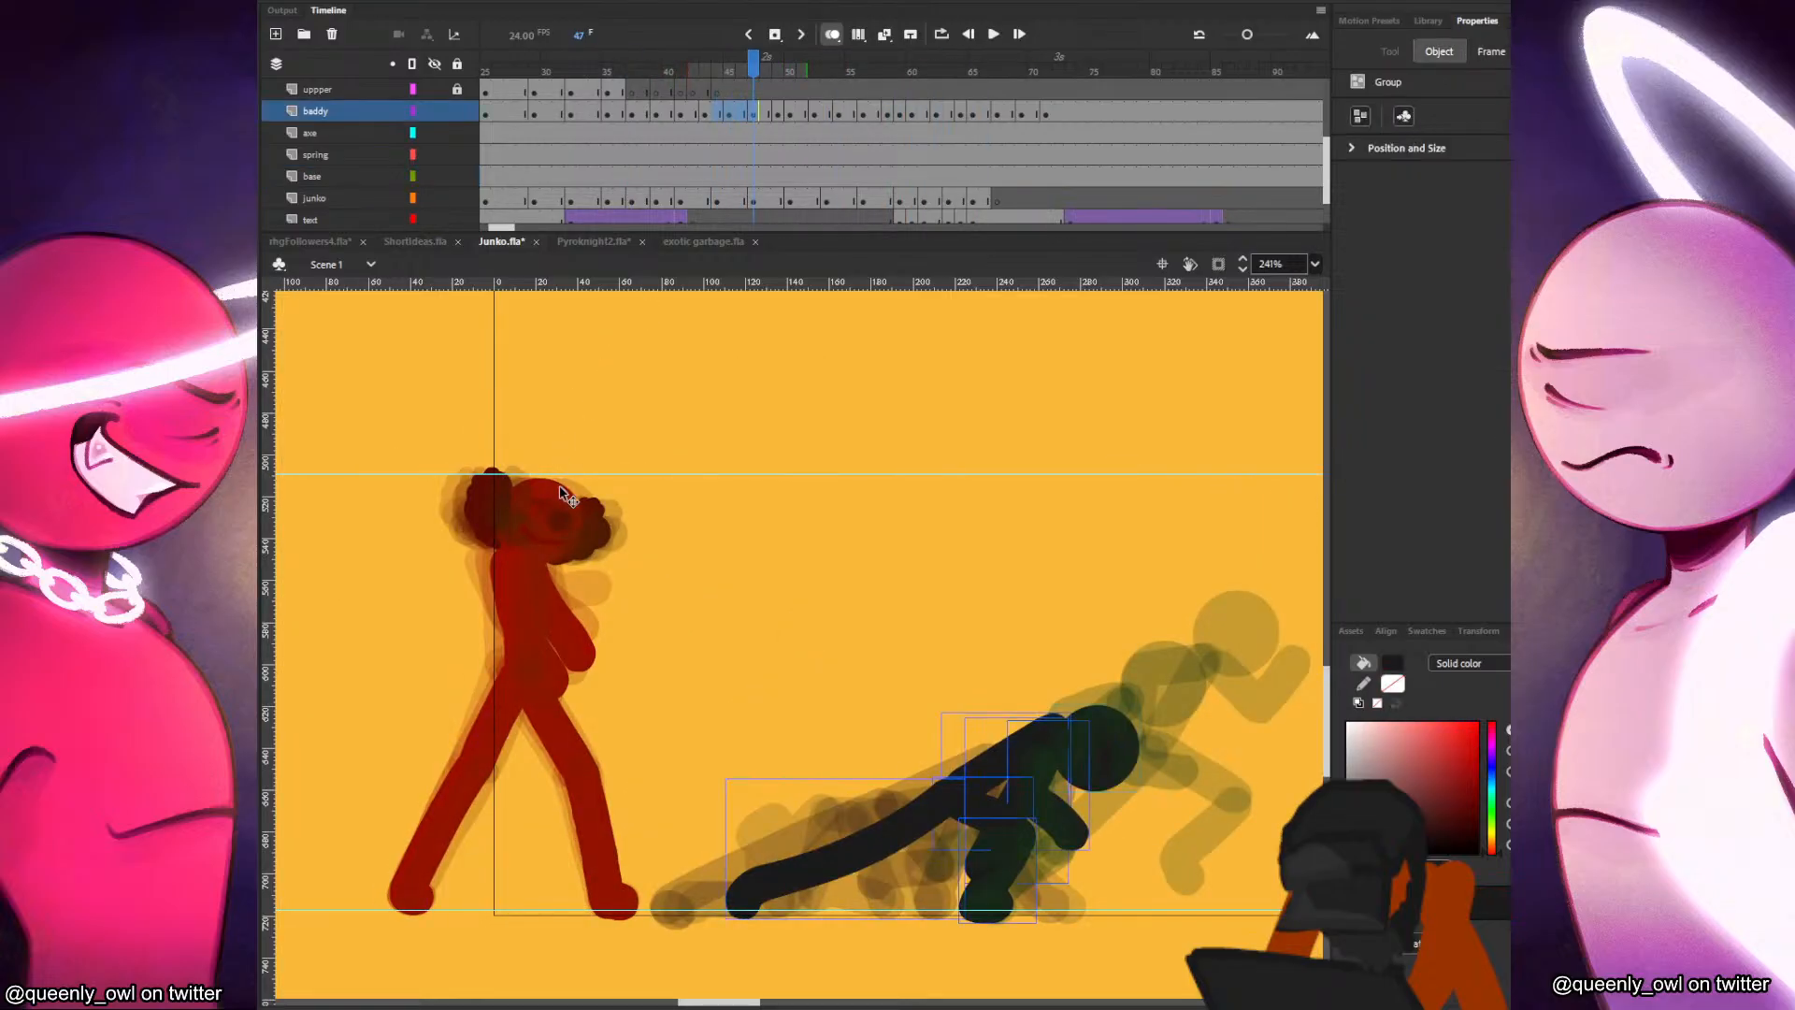
left_click(542, 538)
left_click(741, 112)
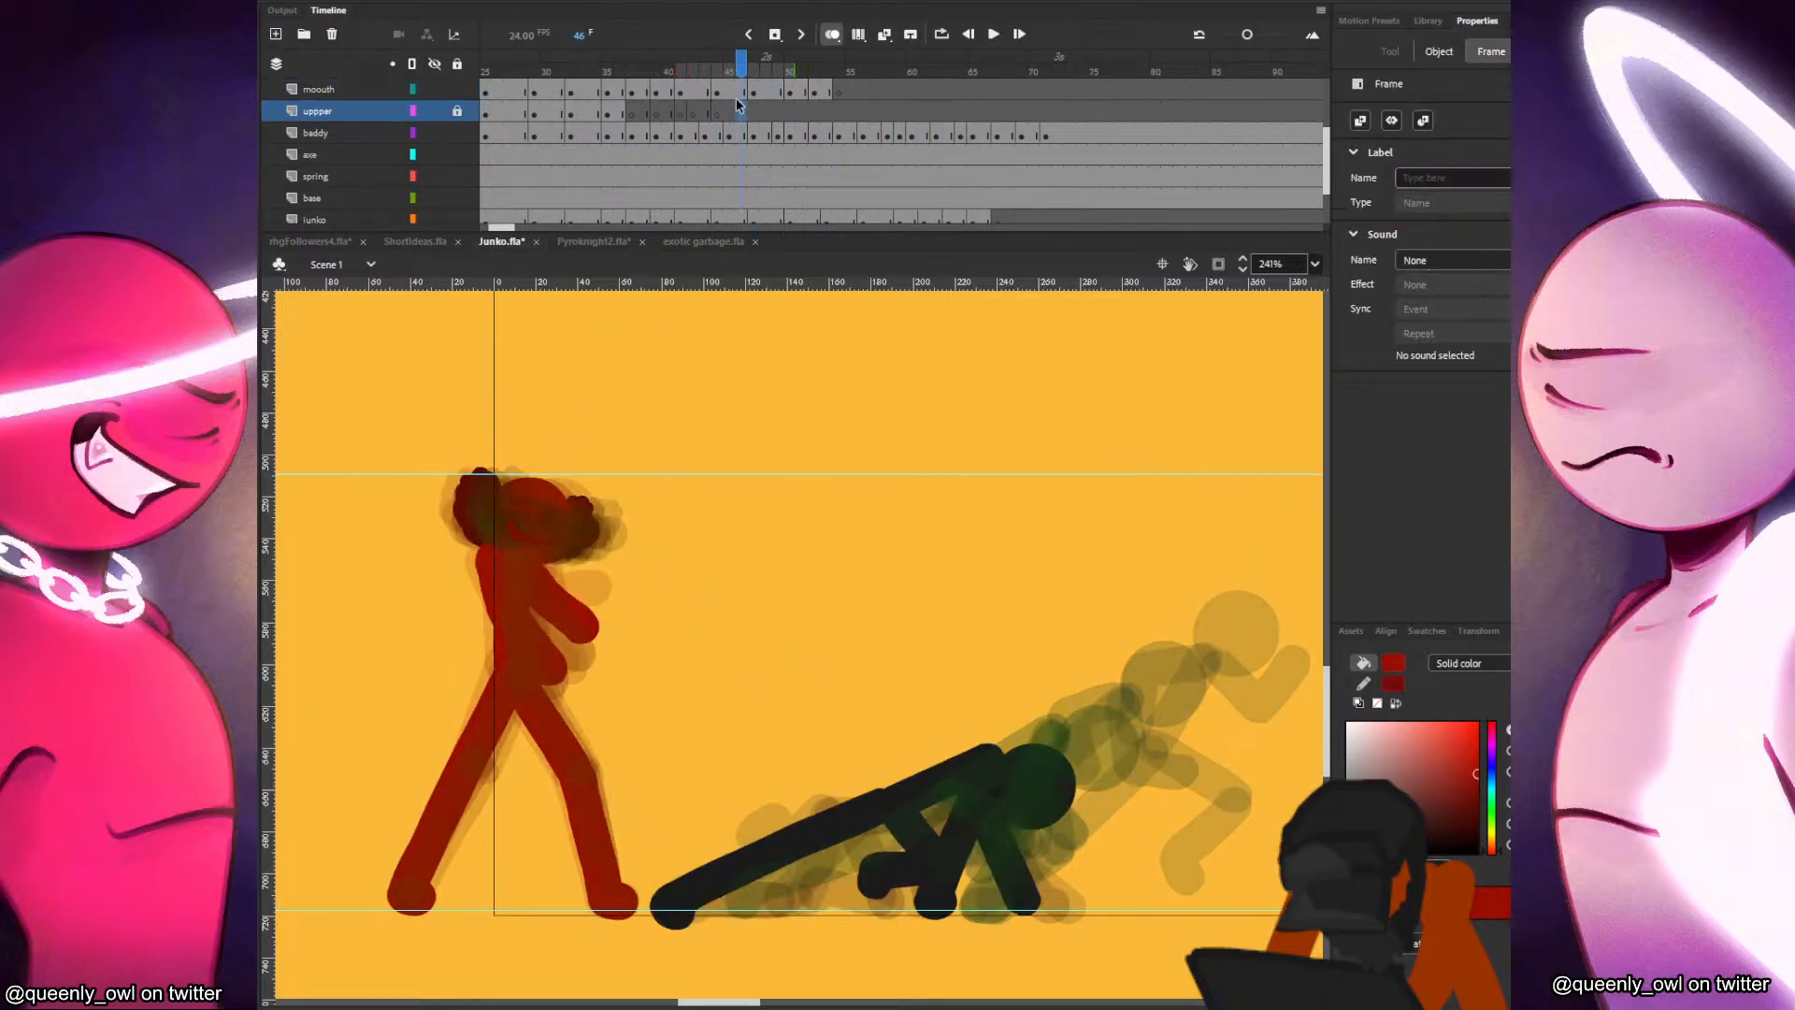
scroll(640, 391, "up", 2)
left_click(757, 92)
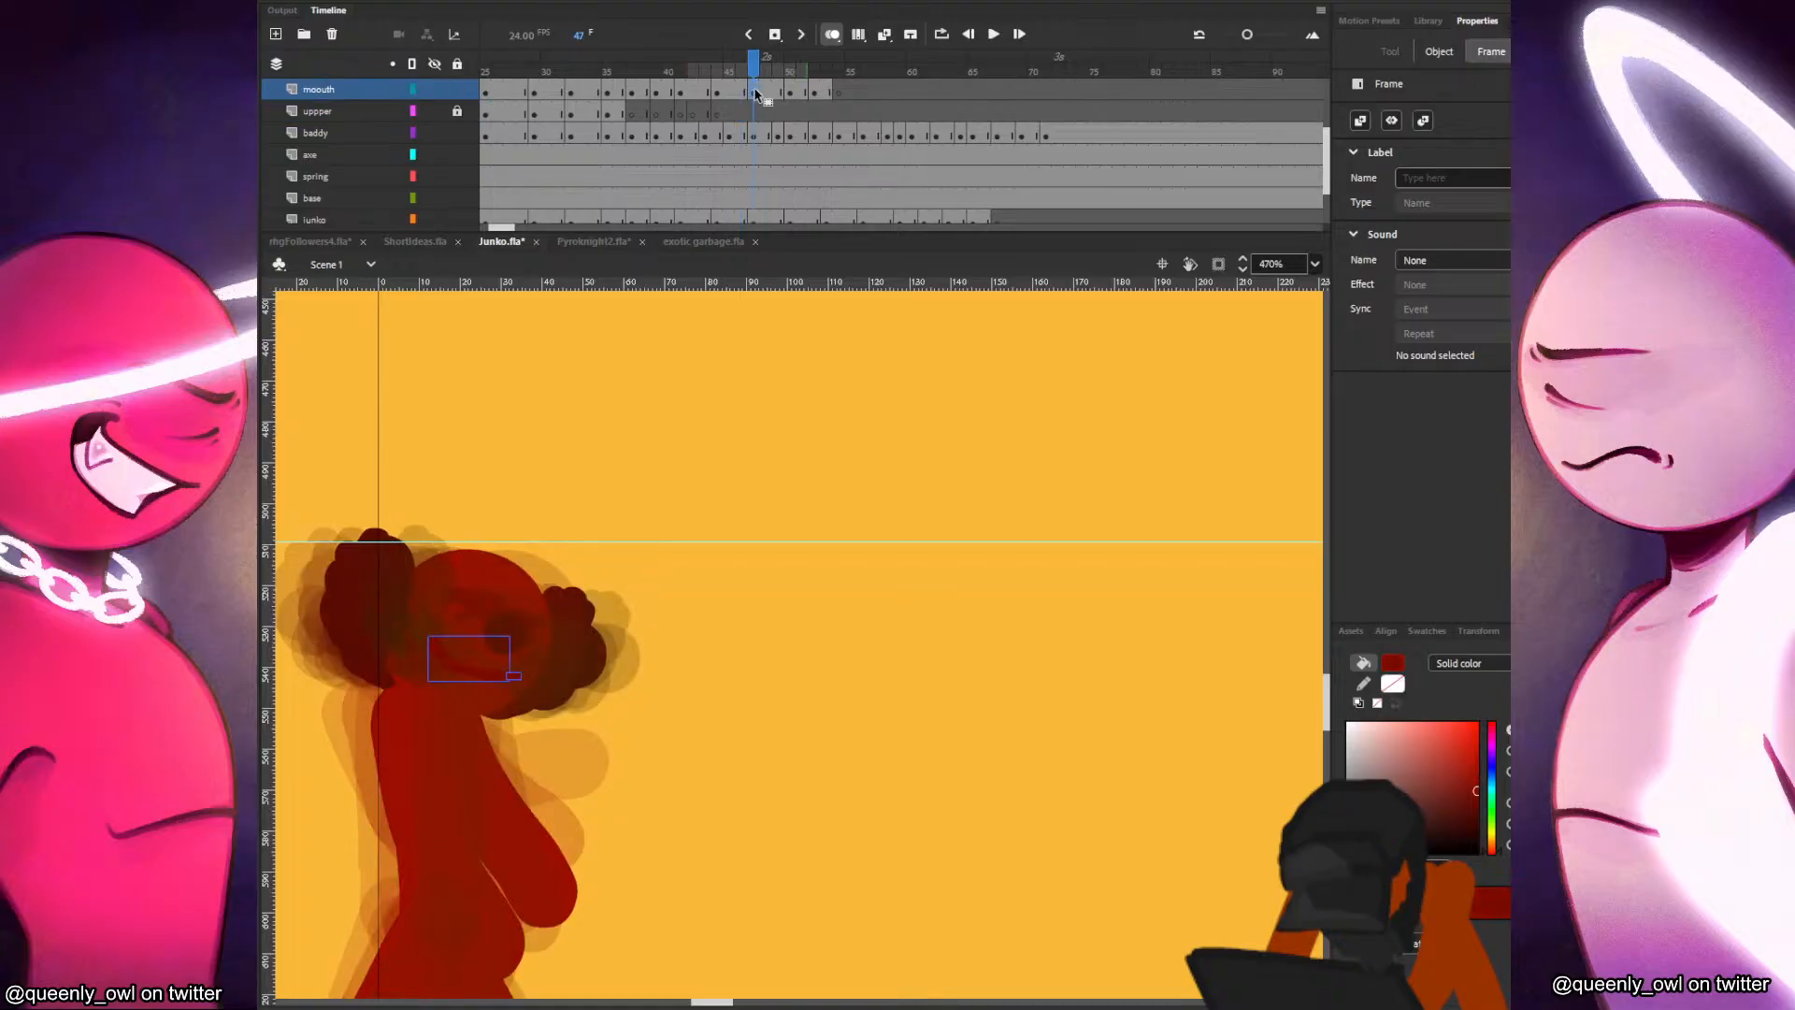
key("Down")
key("Down")
key("Down")
key("Left")
Extend the last two mouth poses from frame 50 by one frame each to match the junko keyframes, and save the file.
left_click(787, 93)
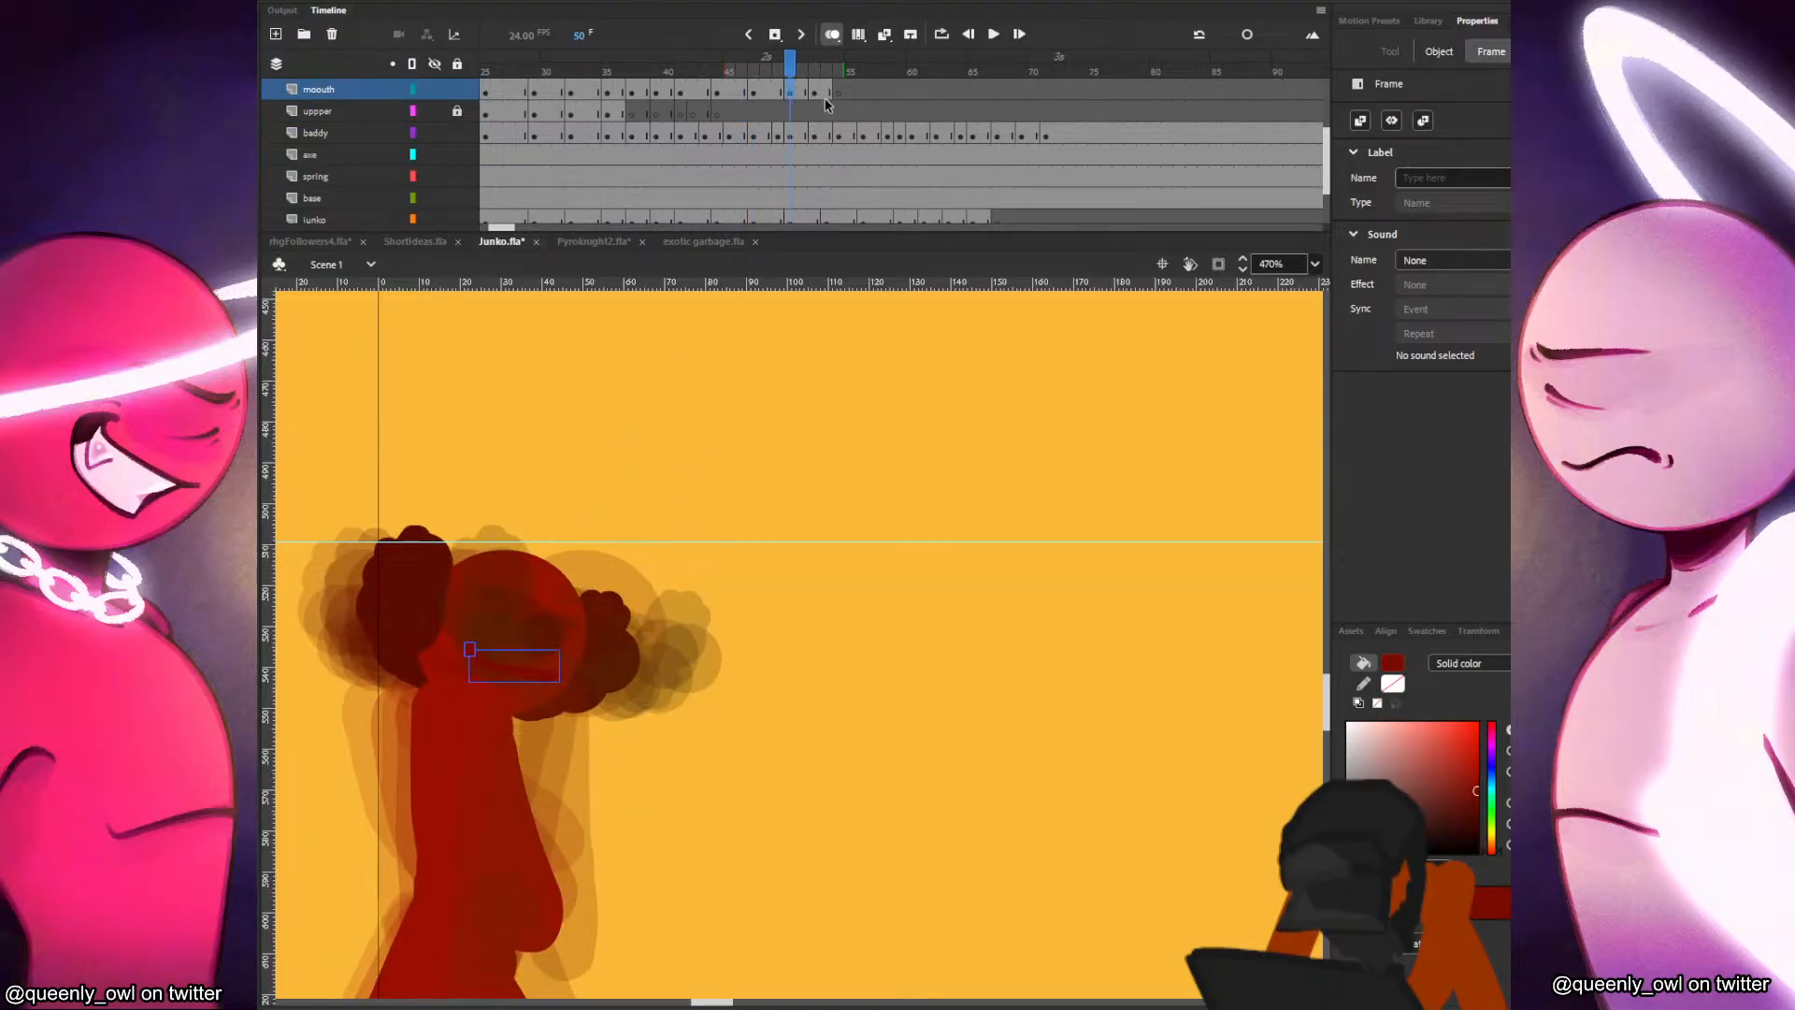
left_click(811, 94)
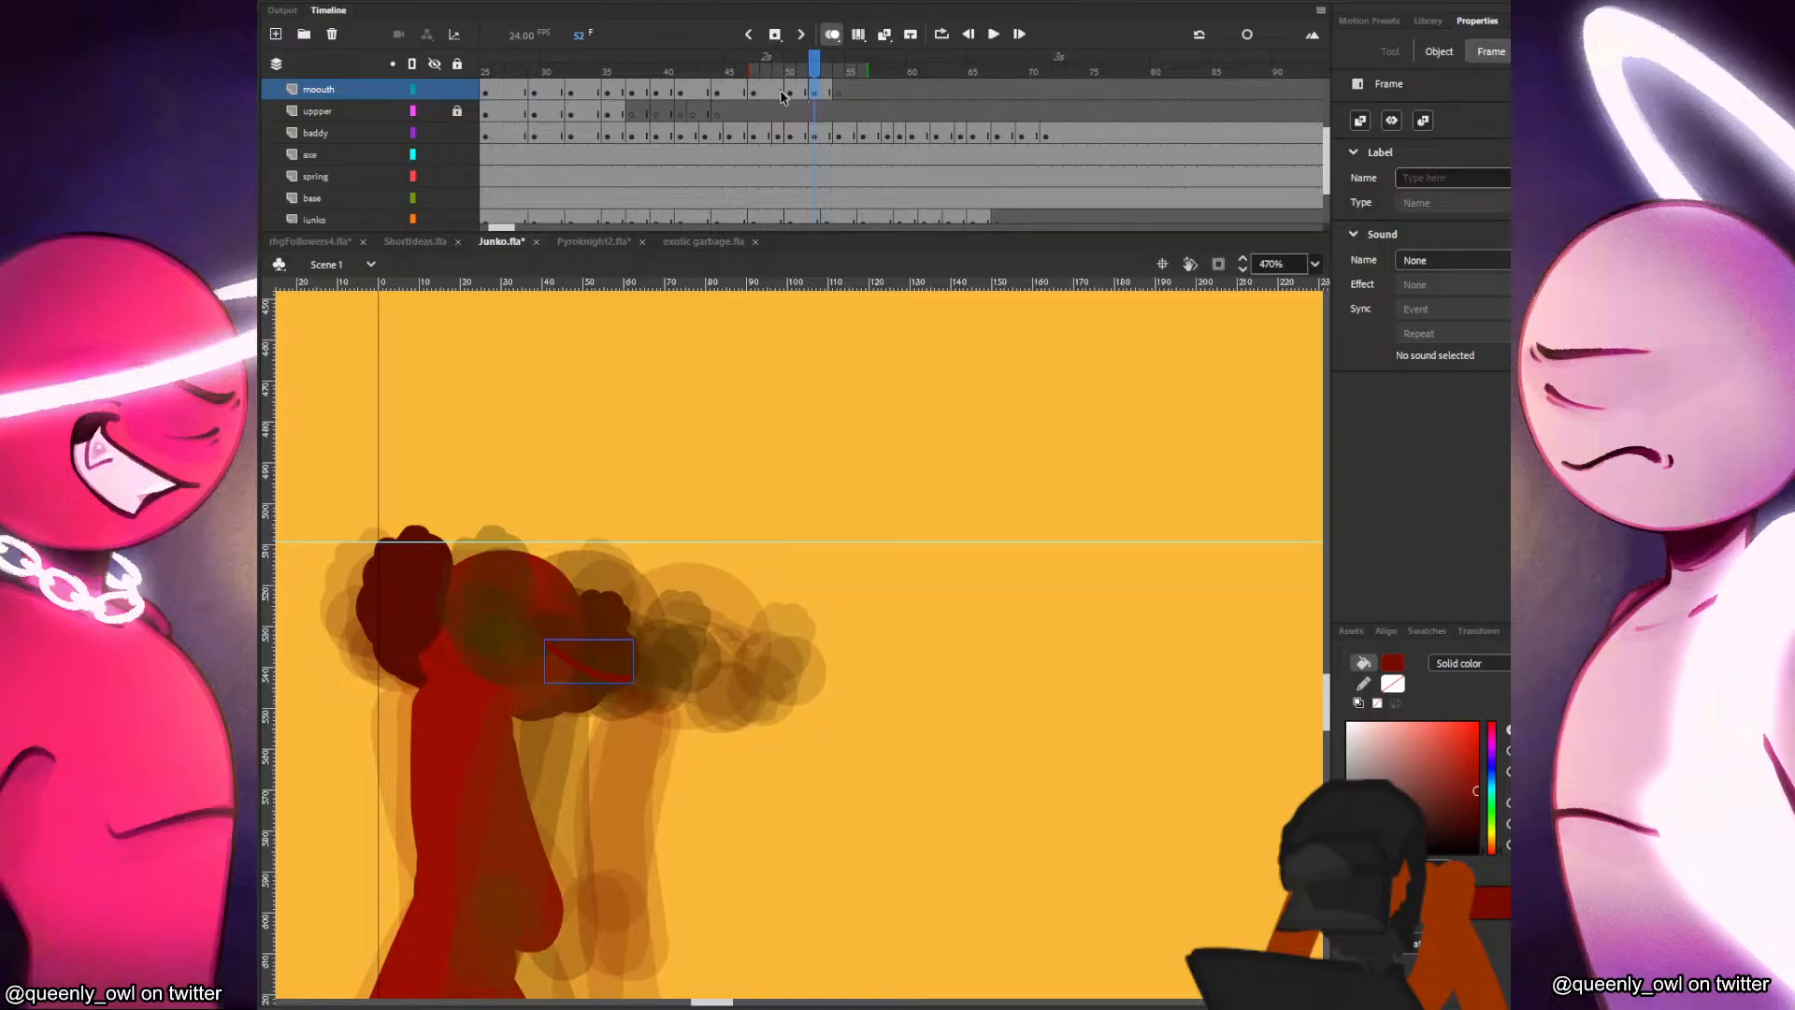
left_click(781, 94)
scroll(776, 130, "down", 1)
scroll(776, 130, "up", 1)
left_click(791, 157)
scroll(795, 140, "up", 1)
left_click(837, 119)
scroll(839, 160, "down", 1)
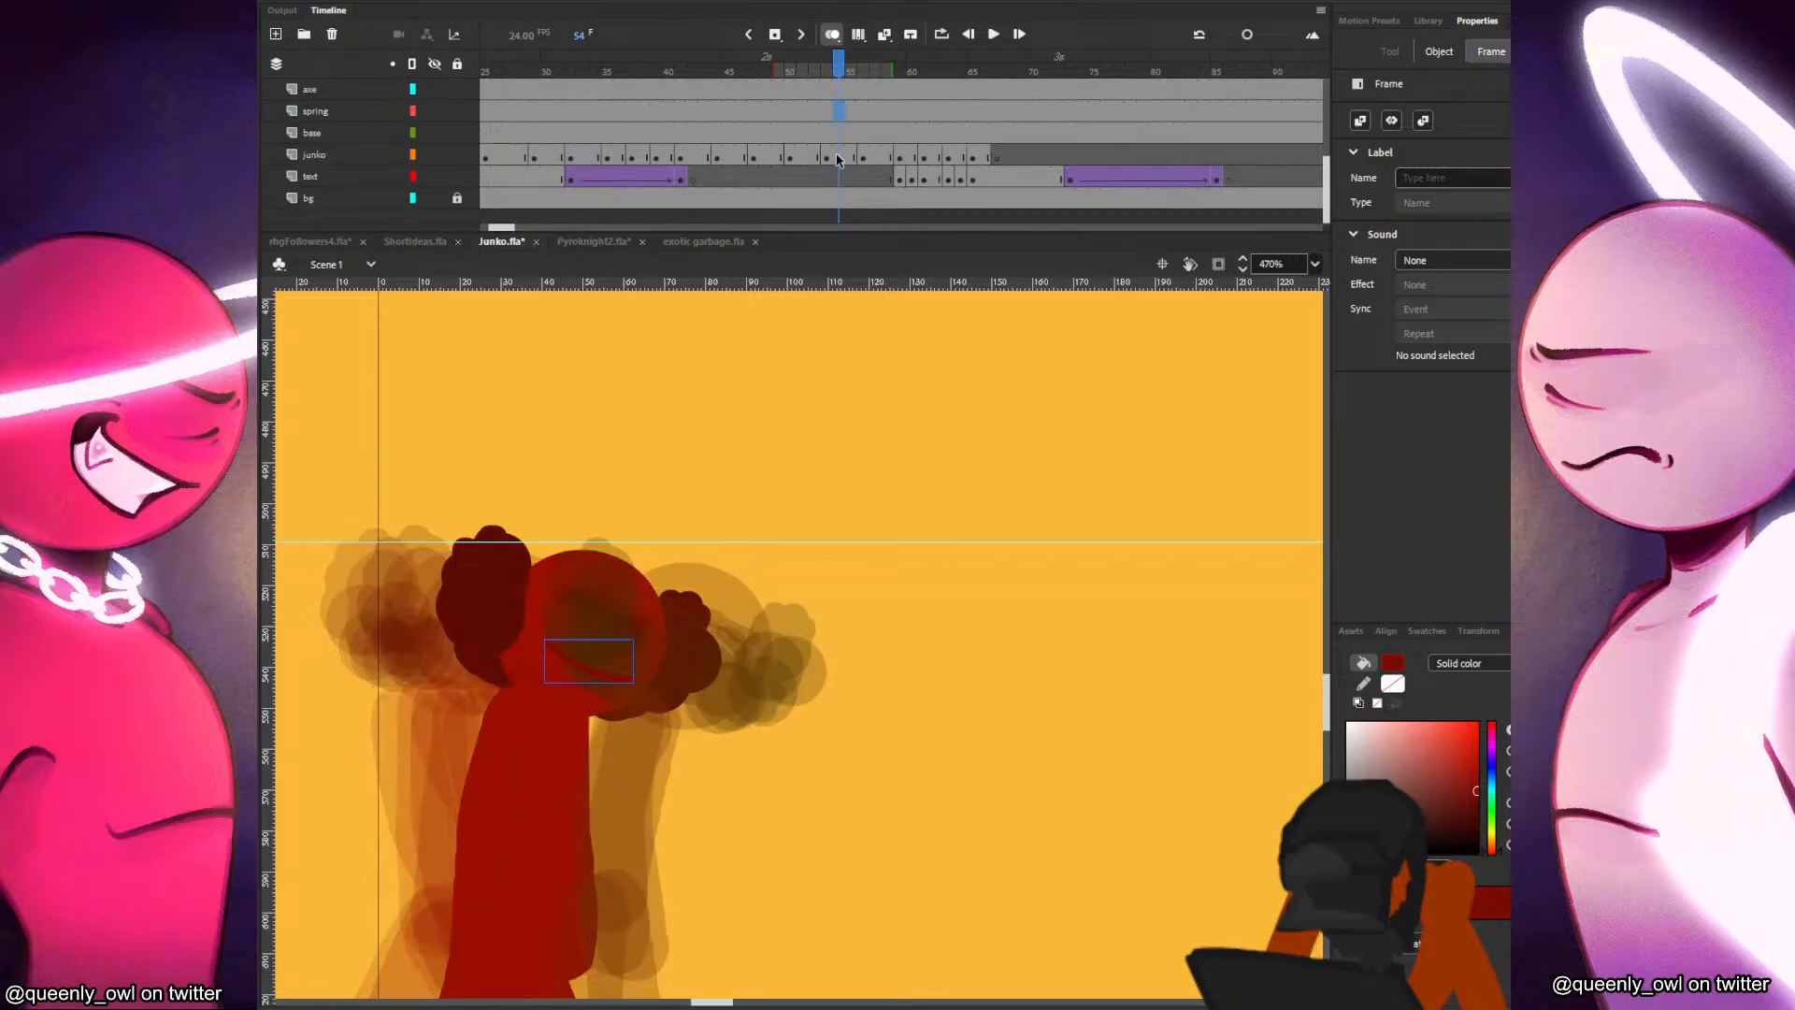
scroll(866, 119, "up", 1)
scroll(836, 134, "up", 1)
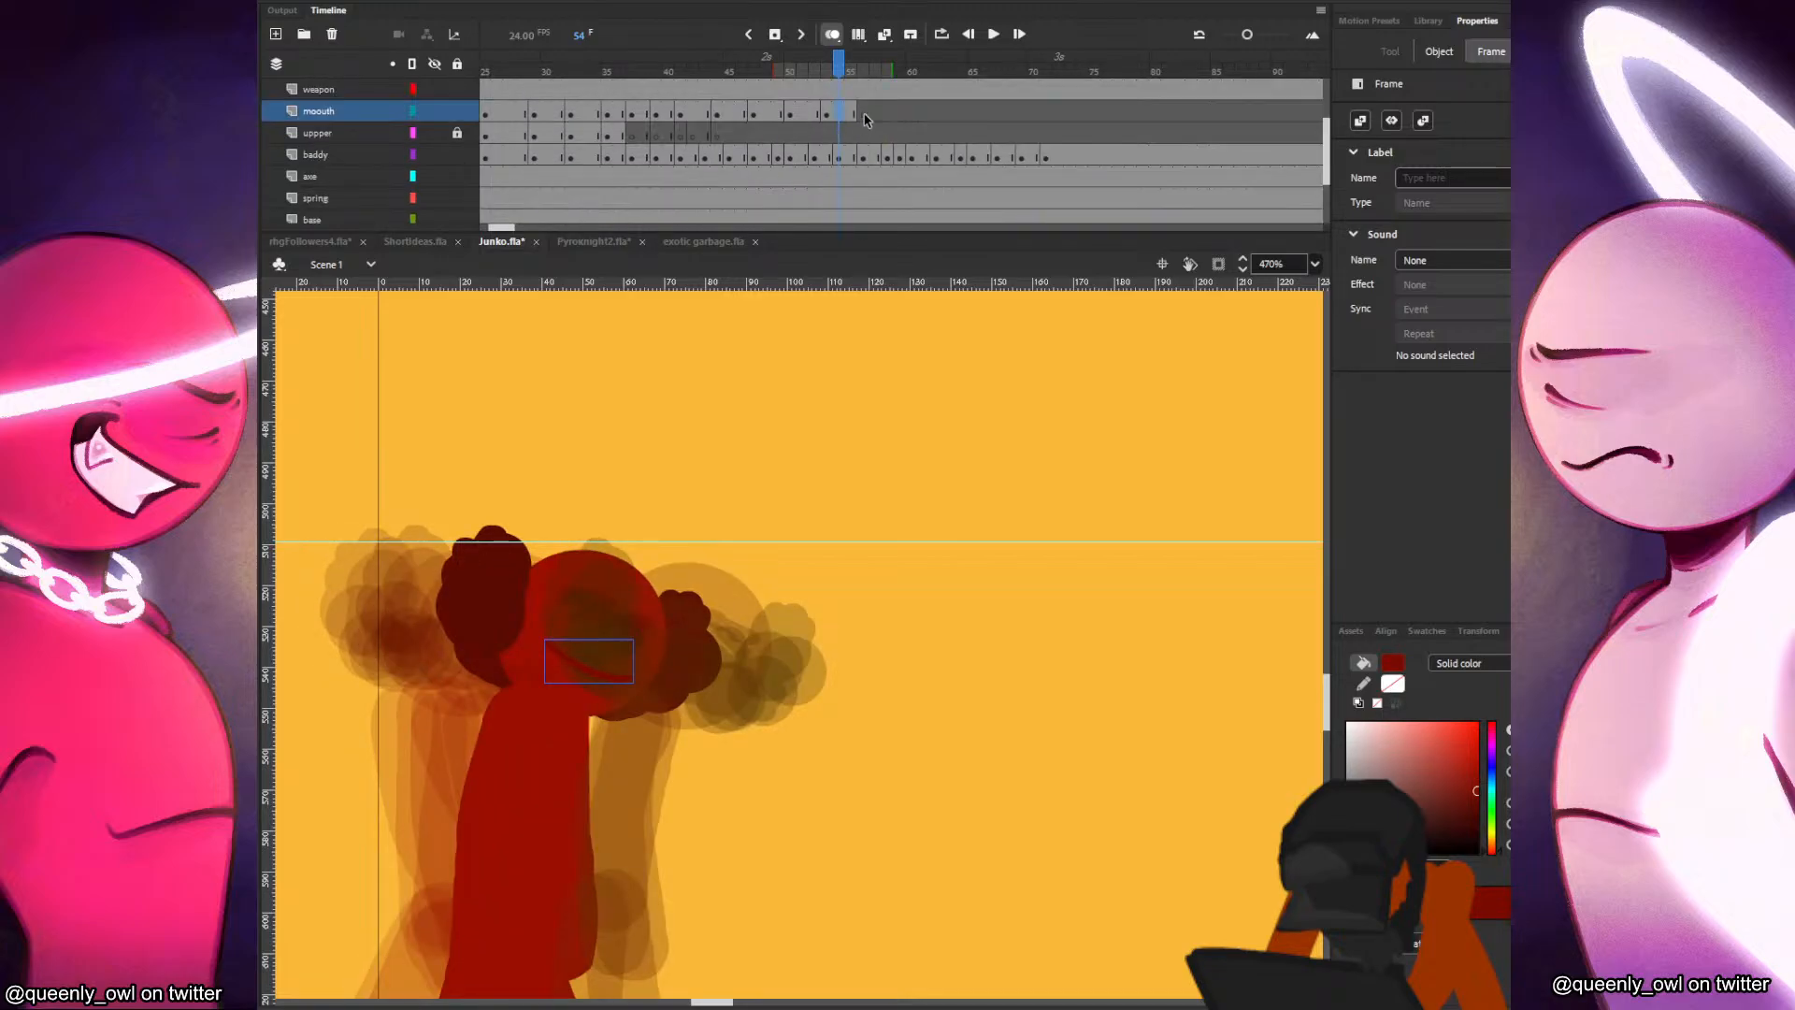
left_click(864, 121)
key("ctrl+s")
Play the animation back from about frame 48 to check the walk with the retimed mouth.
scroll(914, 665, "down", 3)
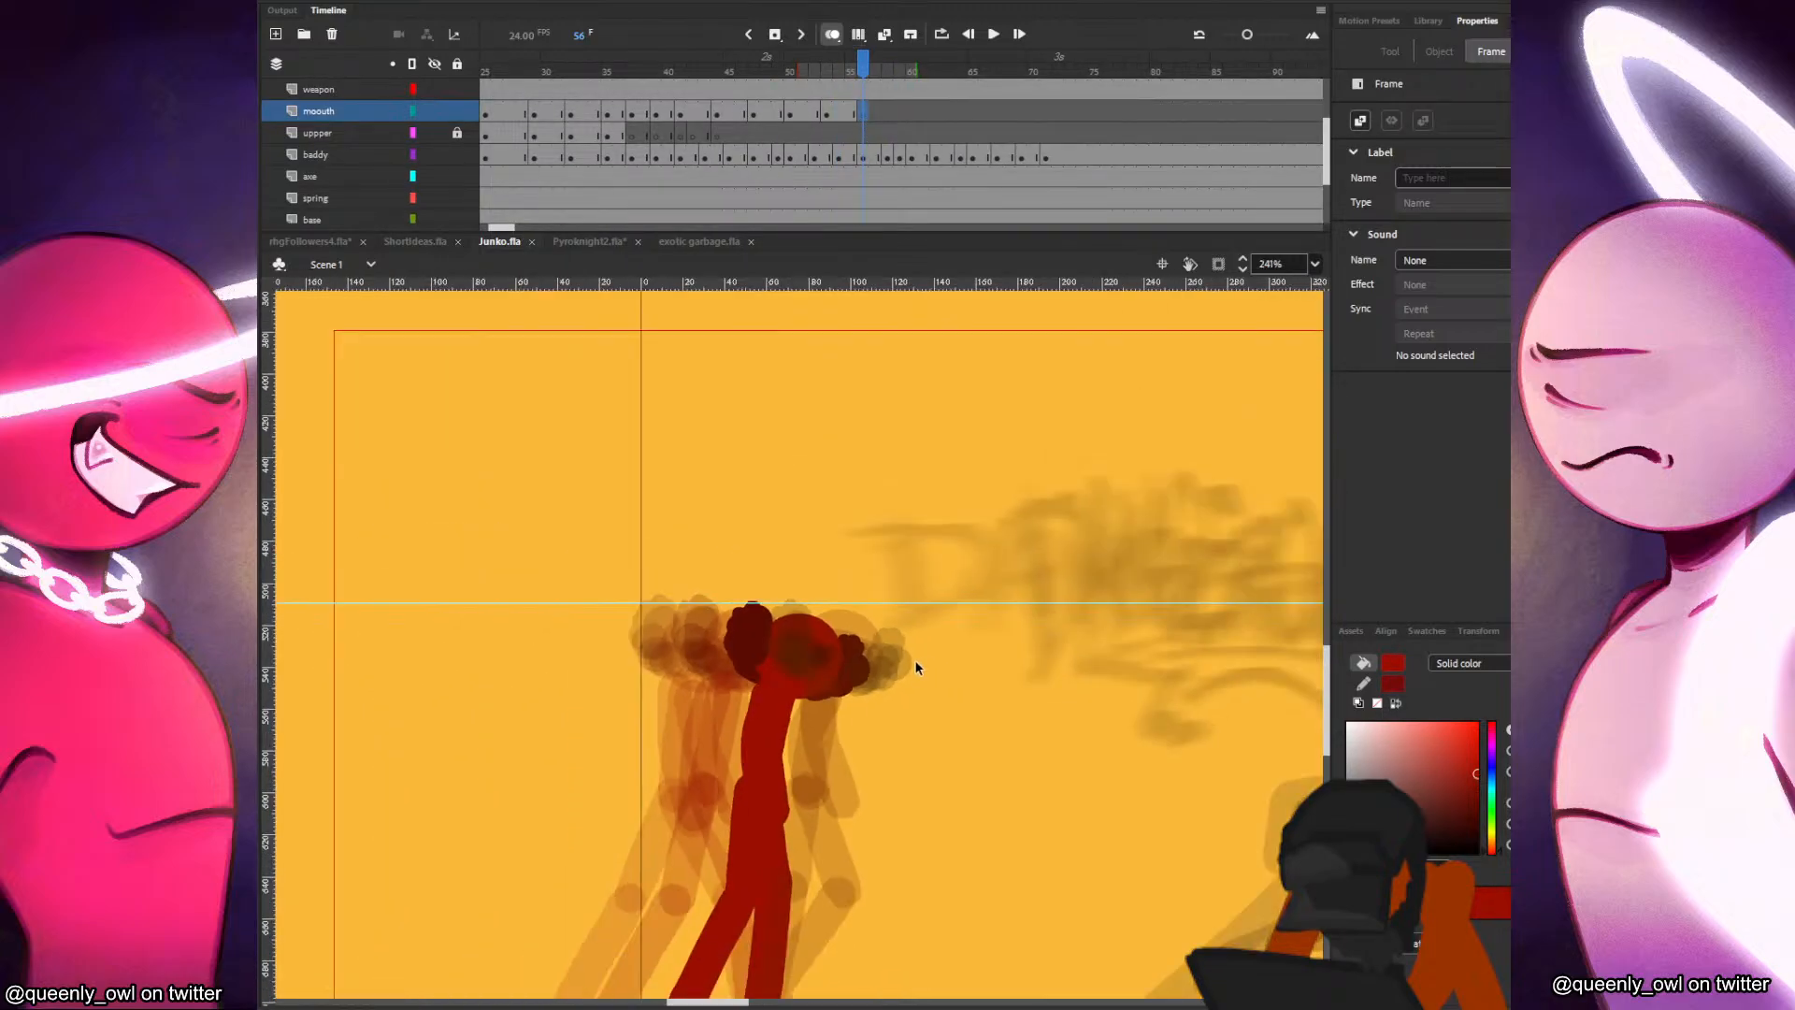
left_click(765, 138)
key("Return")
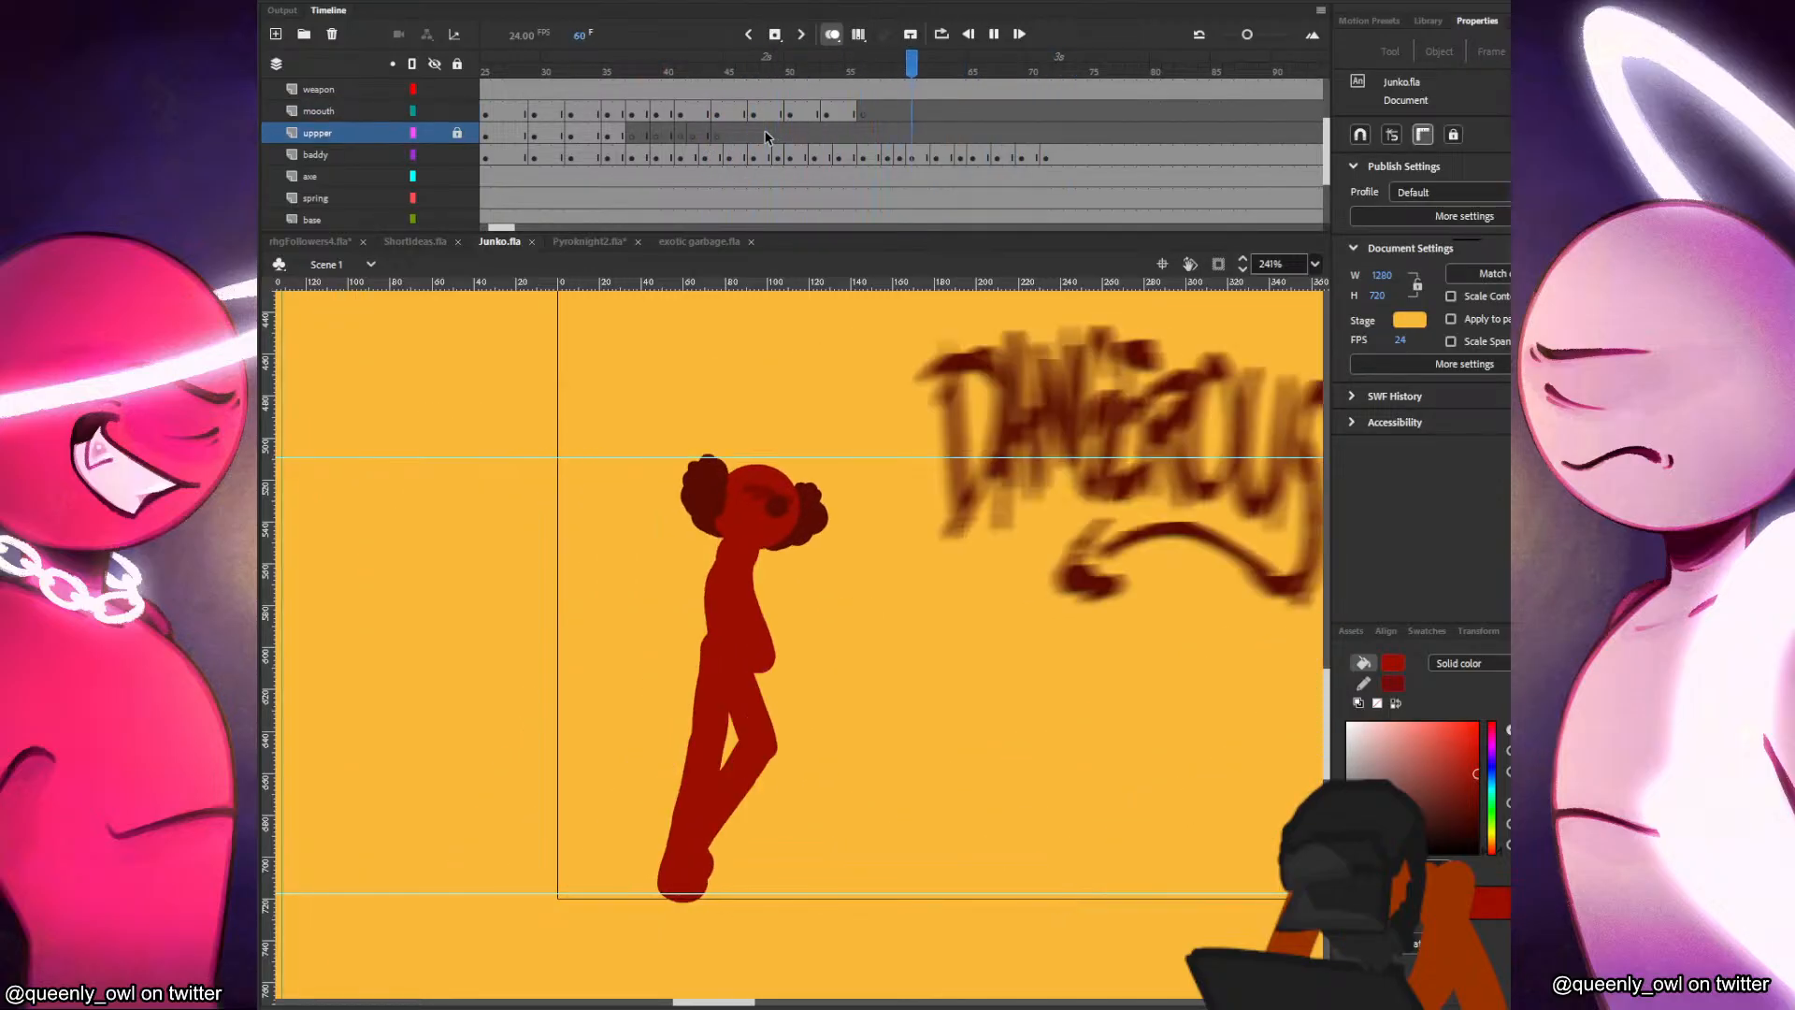
Insert a blank keyframe at frame 67 on the junko layer and paste the head there, shifted forward and tilted down.
left_click_drag(872, 138, 957, 140)
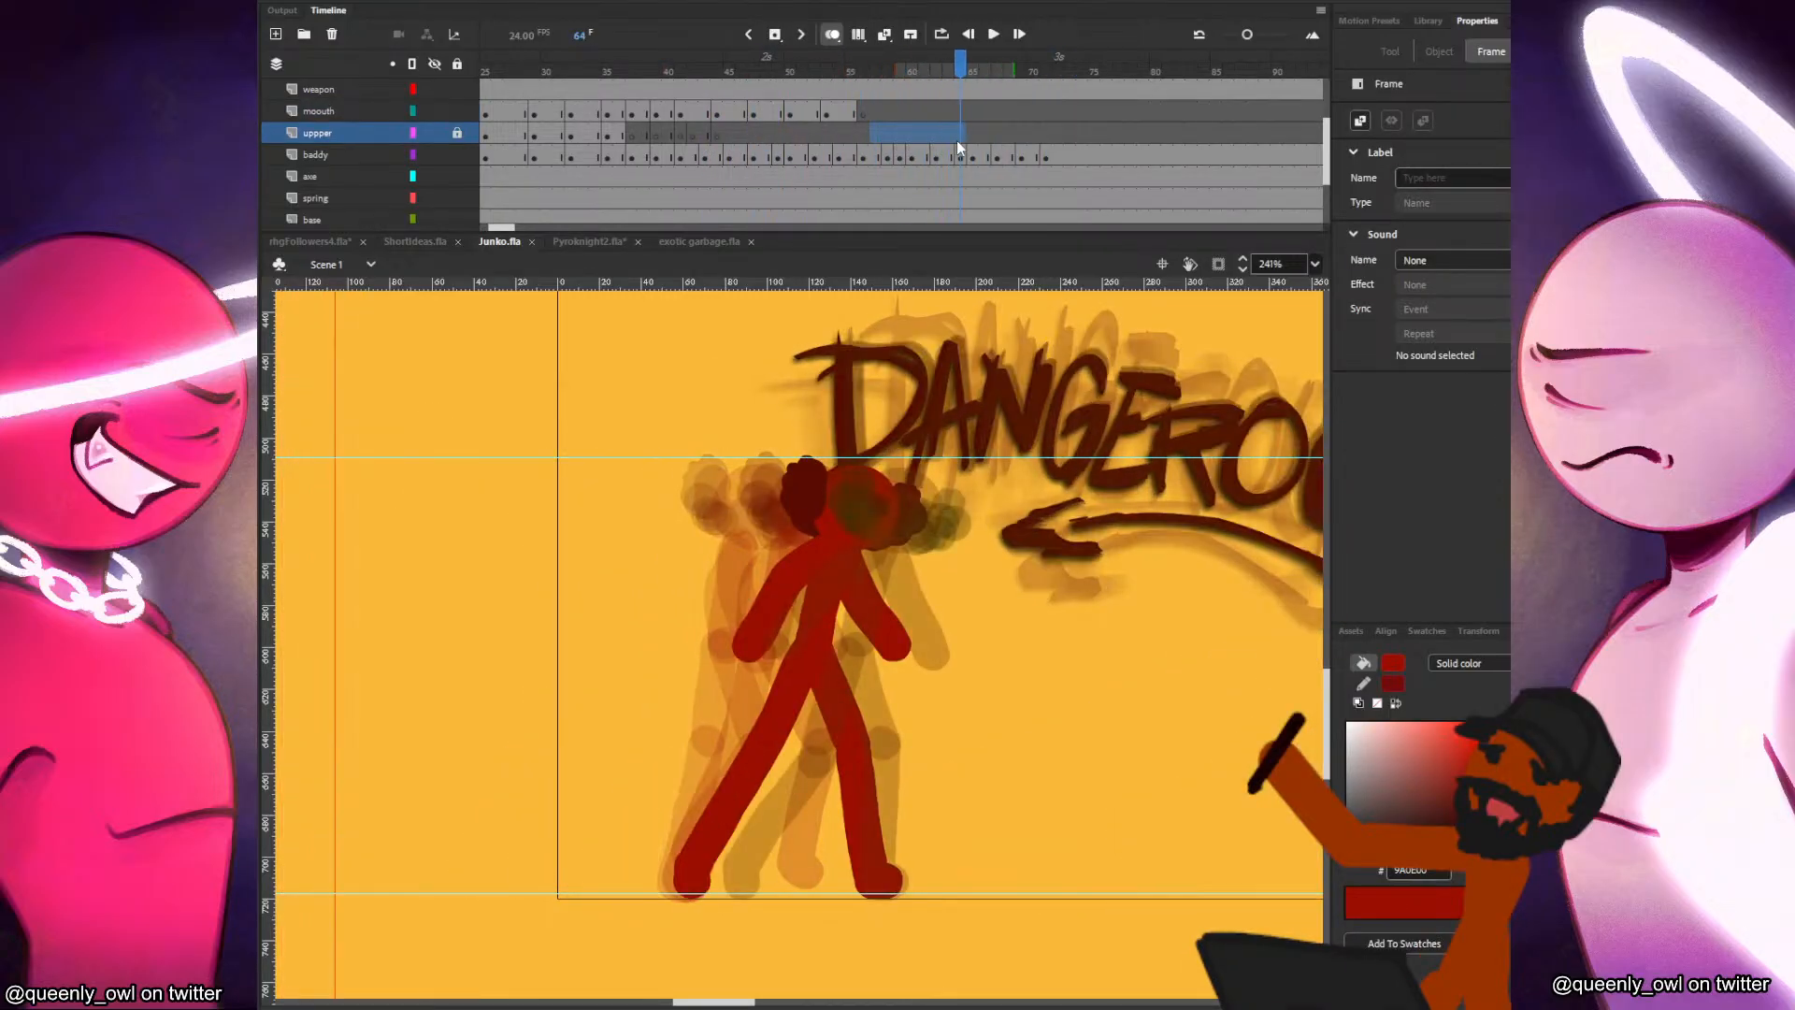
left_click(860, 505)
left_click(991, 159)
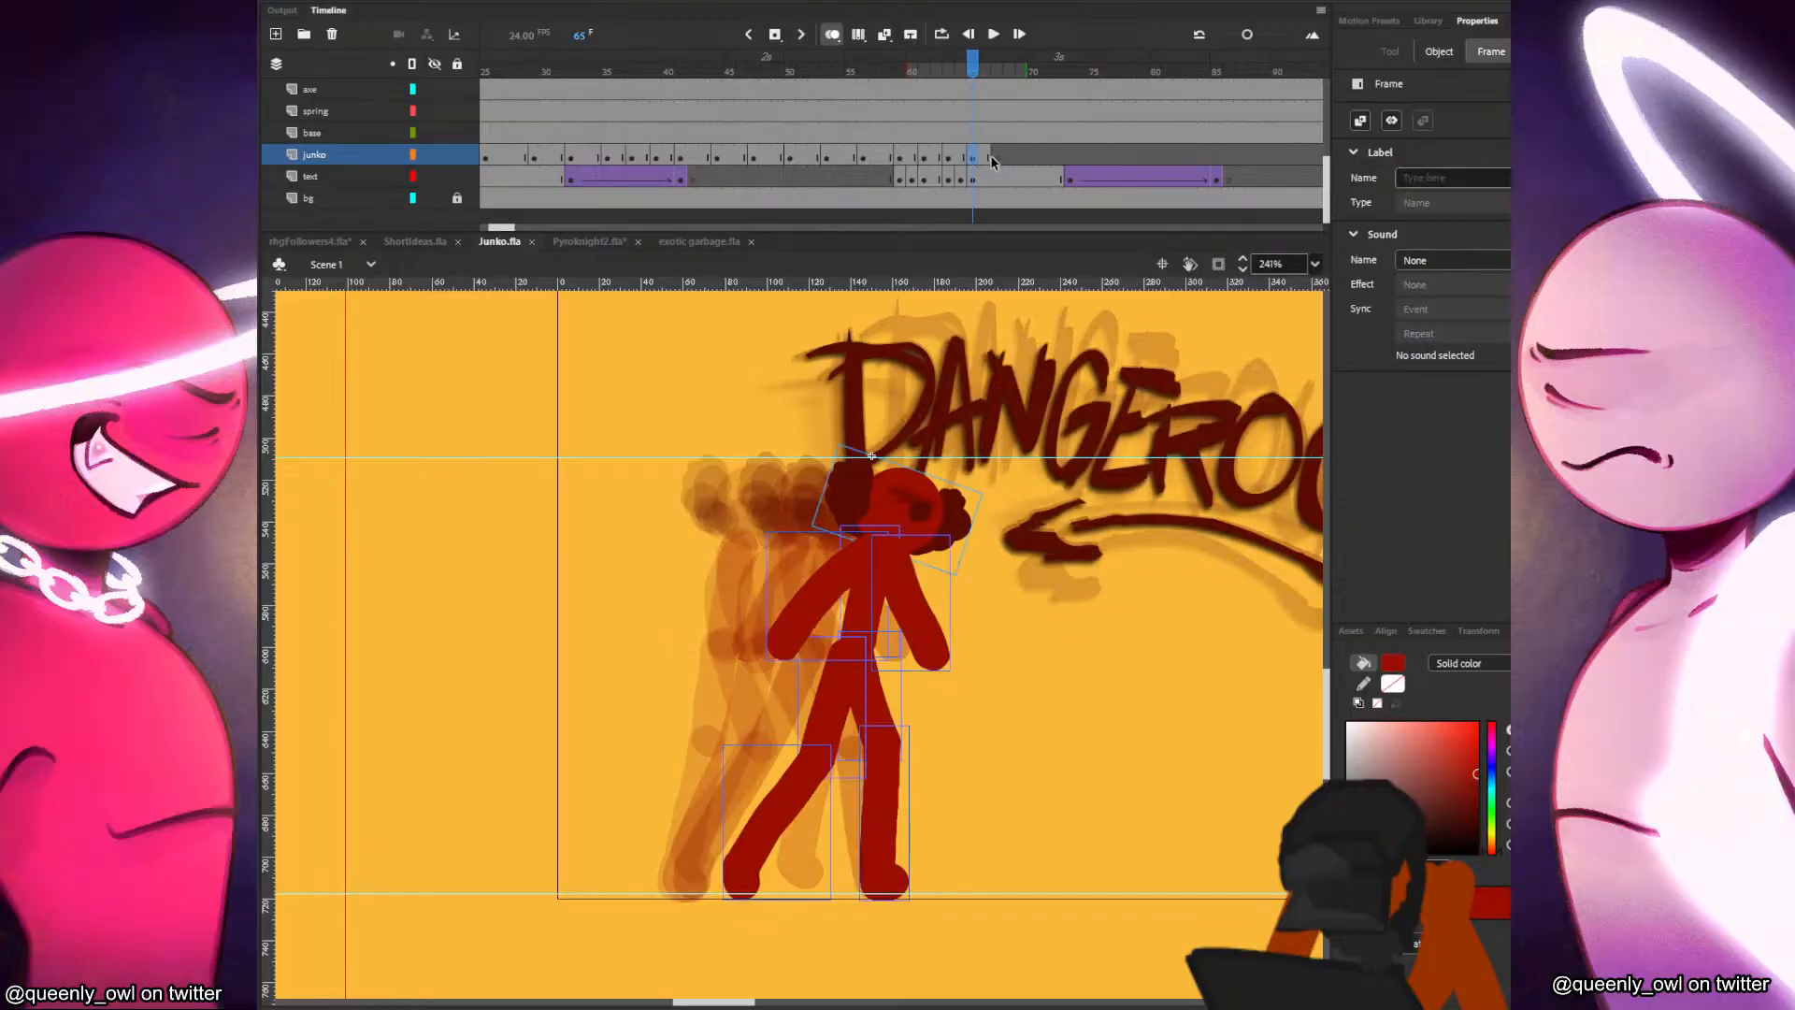
left_click(997, 159)
key("ctrl+v")
mouse_move(663, 493)
left_mouse_down()
mouse_move(1022, 536)
mouse_move(936, 521)
left_mouse_up()
key("q")
key("b")
key("comma")
key("period")
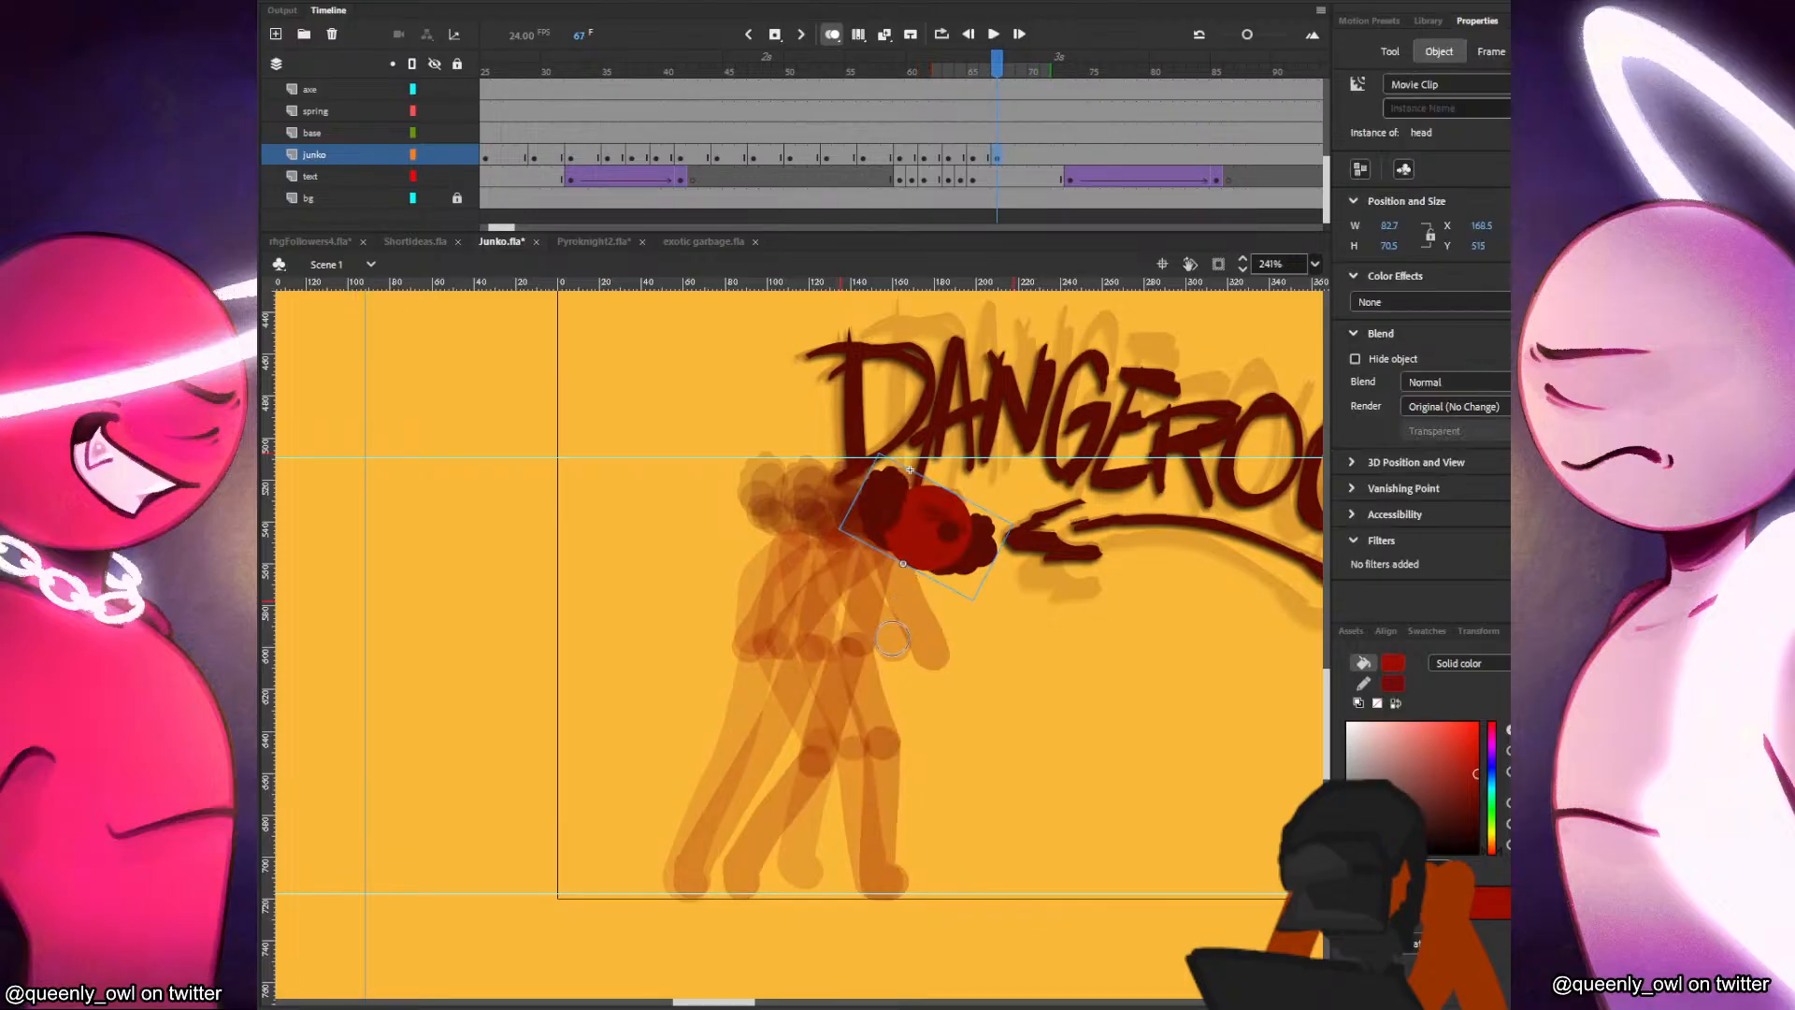
Paint the red figure's torso, bent forward arm and trailing backward arm in frame 67, comparing with the preceding pose.
mouse_move(869, 645)
left_mouse_down()
mouse_move(922, 505)
mouse_move(937, 609)
mouse_move(893, 659)
left_mouse_up()
key("comma")
key("period")
key("comma")
key("period")
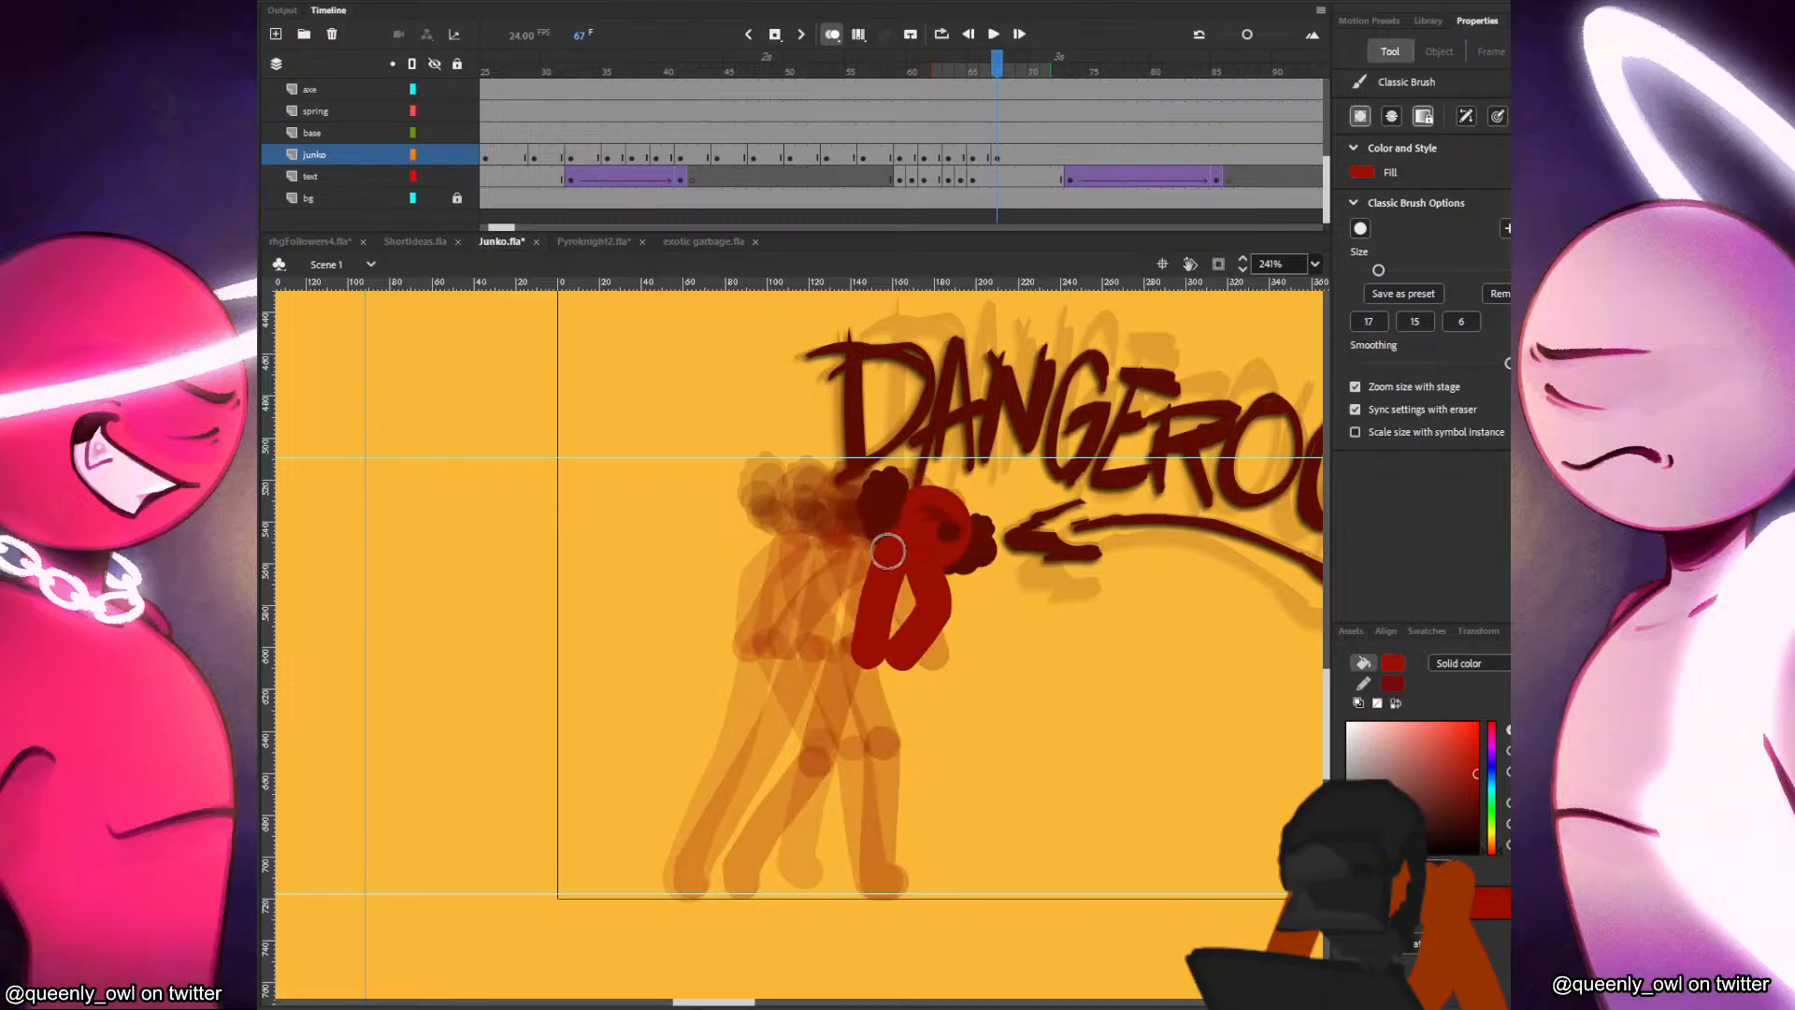
key("ctrl+z")
key("comma")
key("period")
mouse_move(908, 556)
left_mouse_down()
mouse_move(926, 616)
mouse_move(895, 653)
left_mouse_up()
key("comma")
key("period")
left_click_drag(883, 547, 794, 631)
key("comma")
key("period")
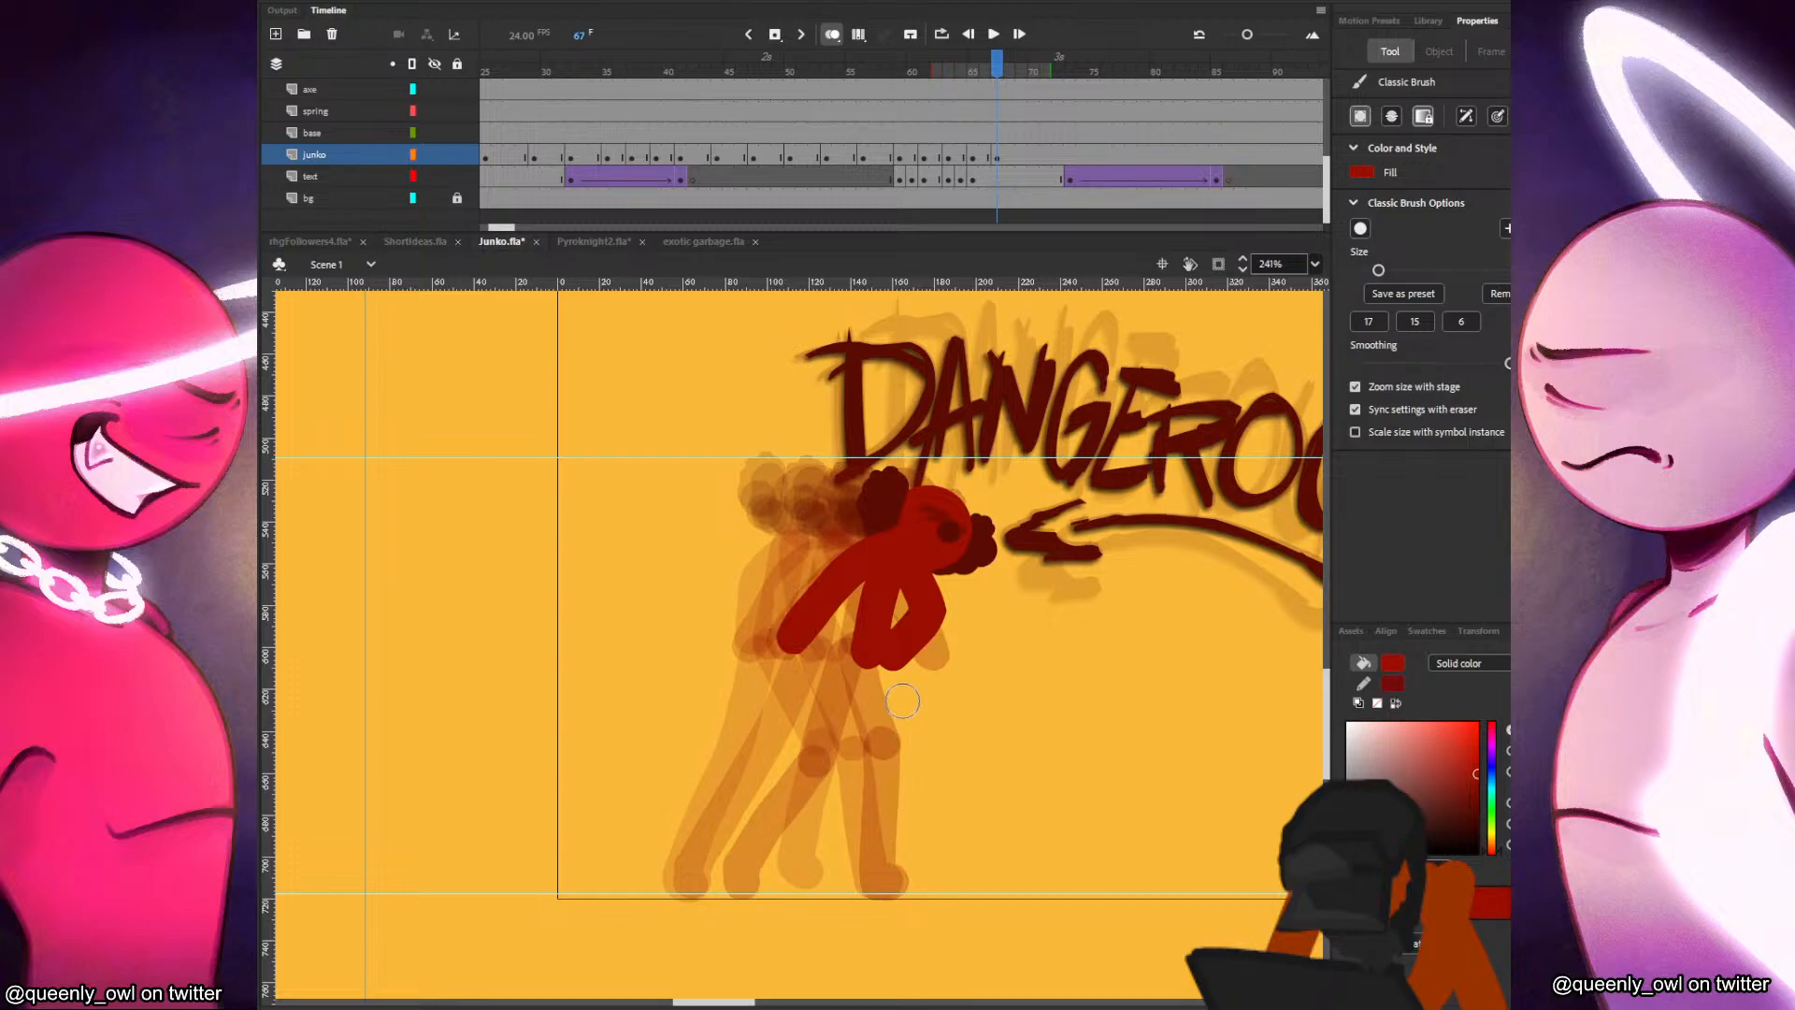
Repaint the backward arm in frame 67 and add both legs, with the front foot planted and the rear foot close behind.
key("ctrl+z")
mouse_move(888, 551)
left_mouse_down()
mouse_move(793, 654)
mouse_move(900, 753)
mouse_move(877, 878)
left_mouse_up()
key("comma")
key("period")
key("comma")
key("period")
key("ctrl+z")
mouse_move(901, 747)
left_mouse_down()
mouse_move(881, 865)
mouse_move(897, 879)
left_mouse_up()
key("comma")
key("period")
mouse_move(857, 657)
left_mouse_down()
mouse_move(856, 778)
mouse_move(795, 884)
mouse_move(802, 855)
left_mouse_up()
key("comma")
key("period")
key("comma")
key("period")
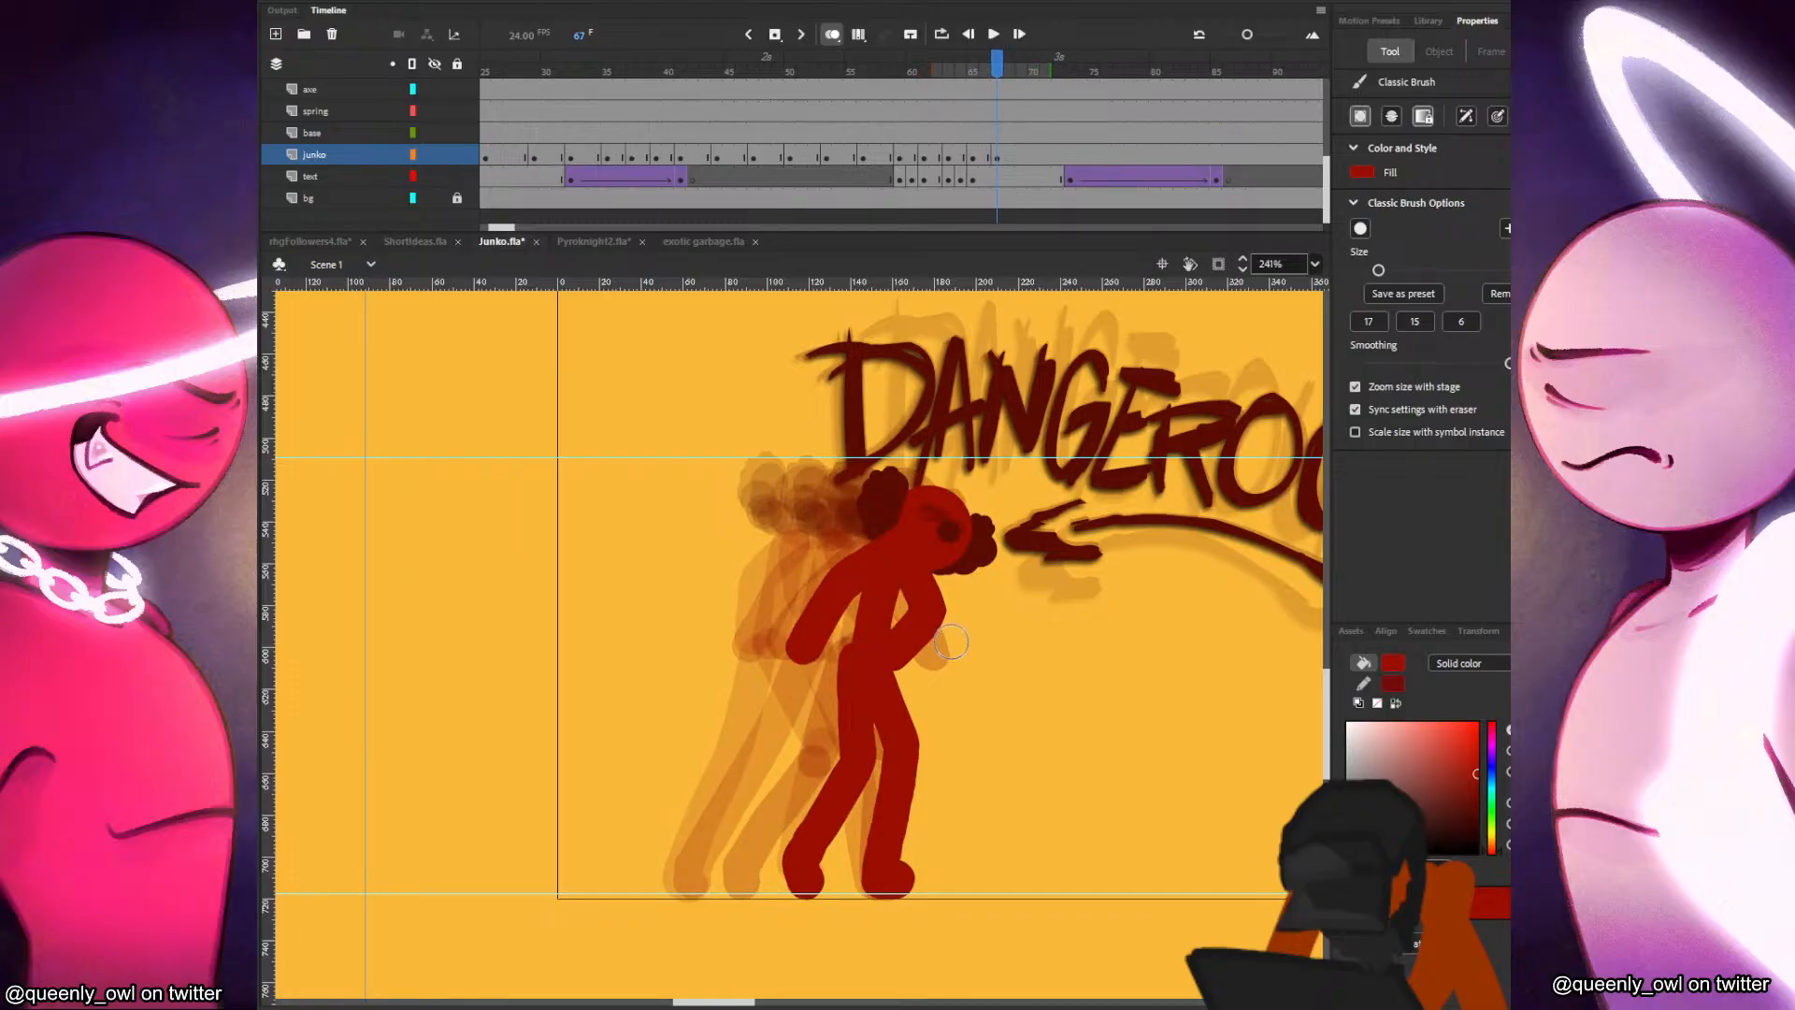
Insert a blank keyframe at frame 69 on the junko layer and paste the head there, moved forward and rotated more upright.
key("period")
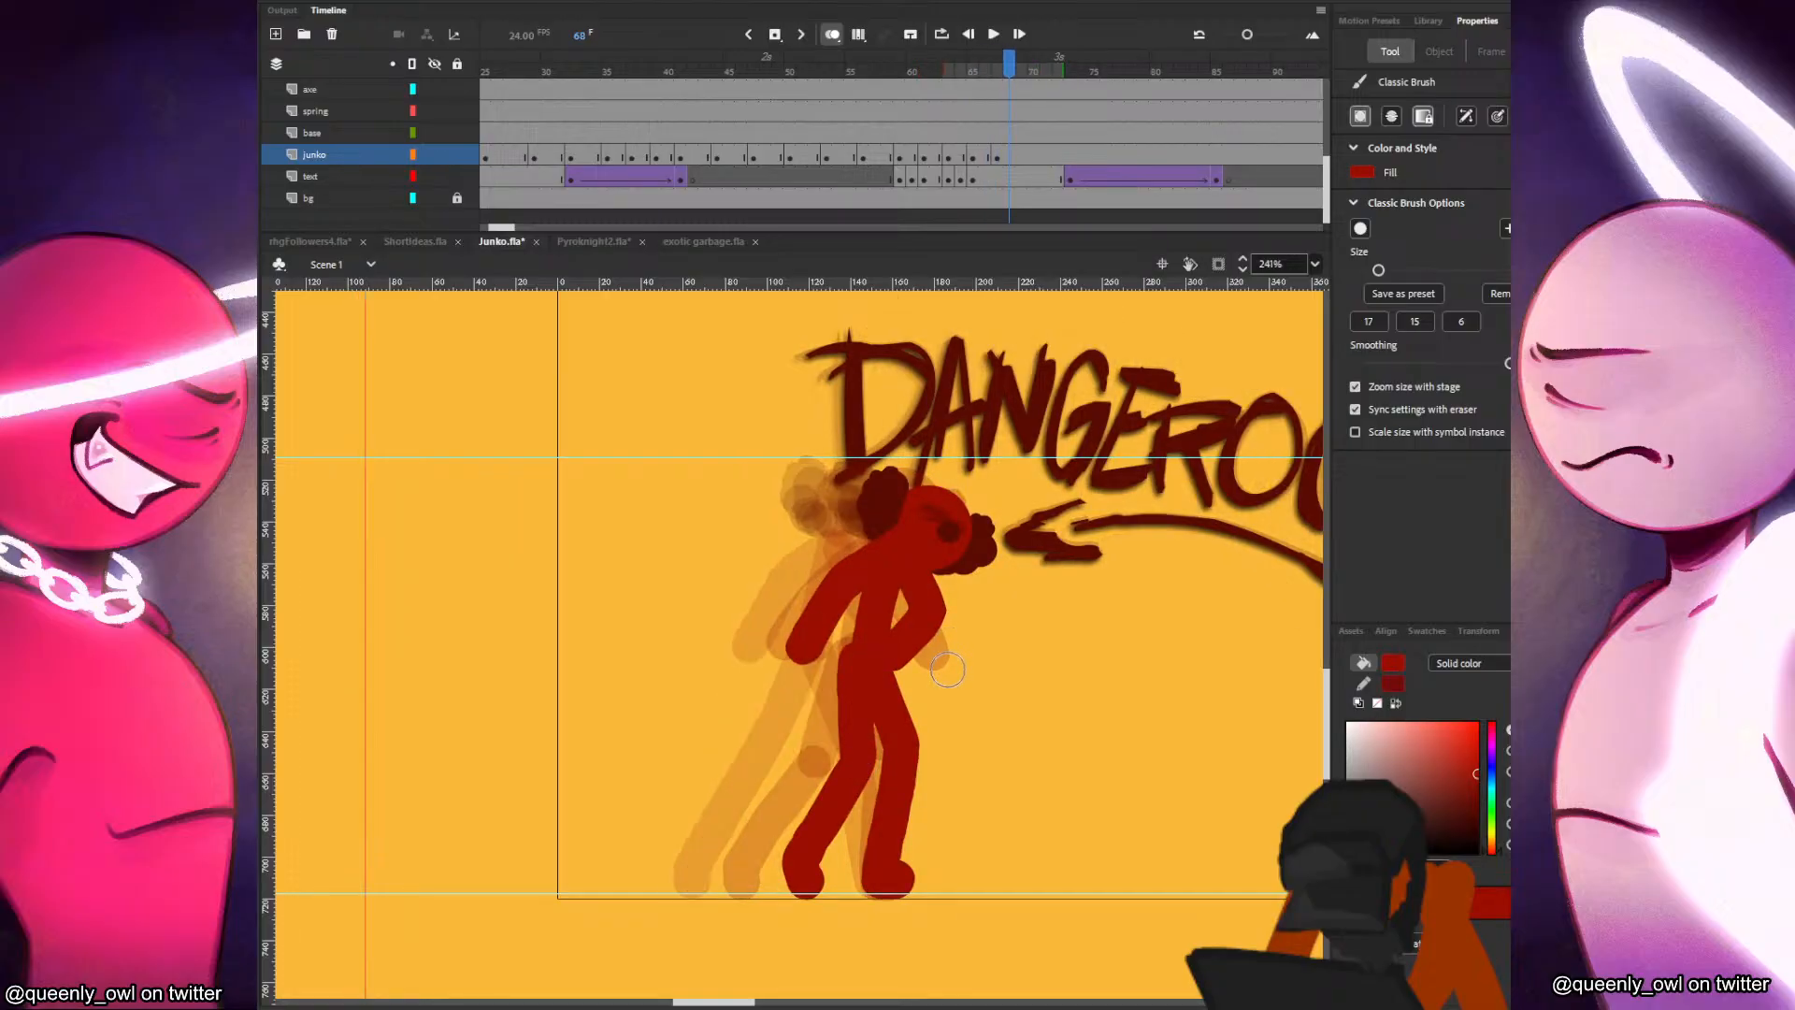
key("period")
key("F7")
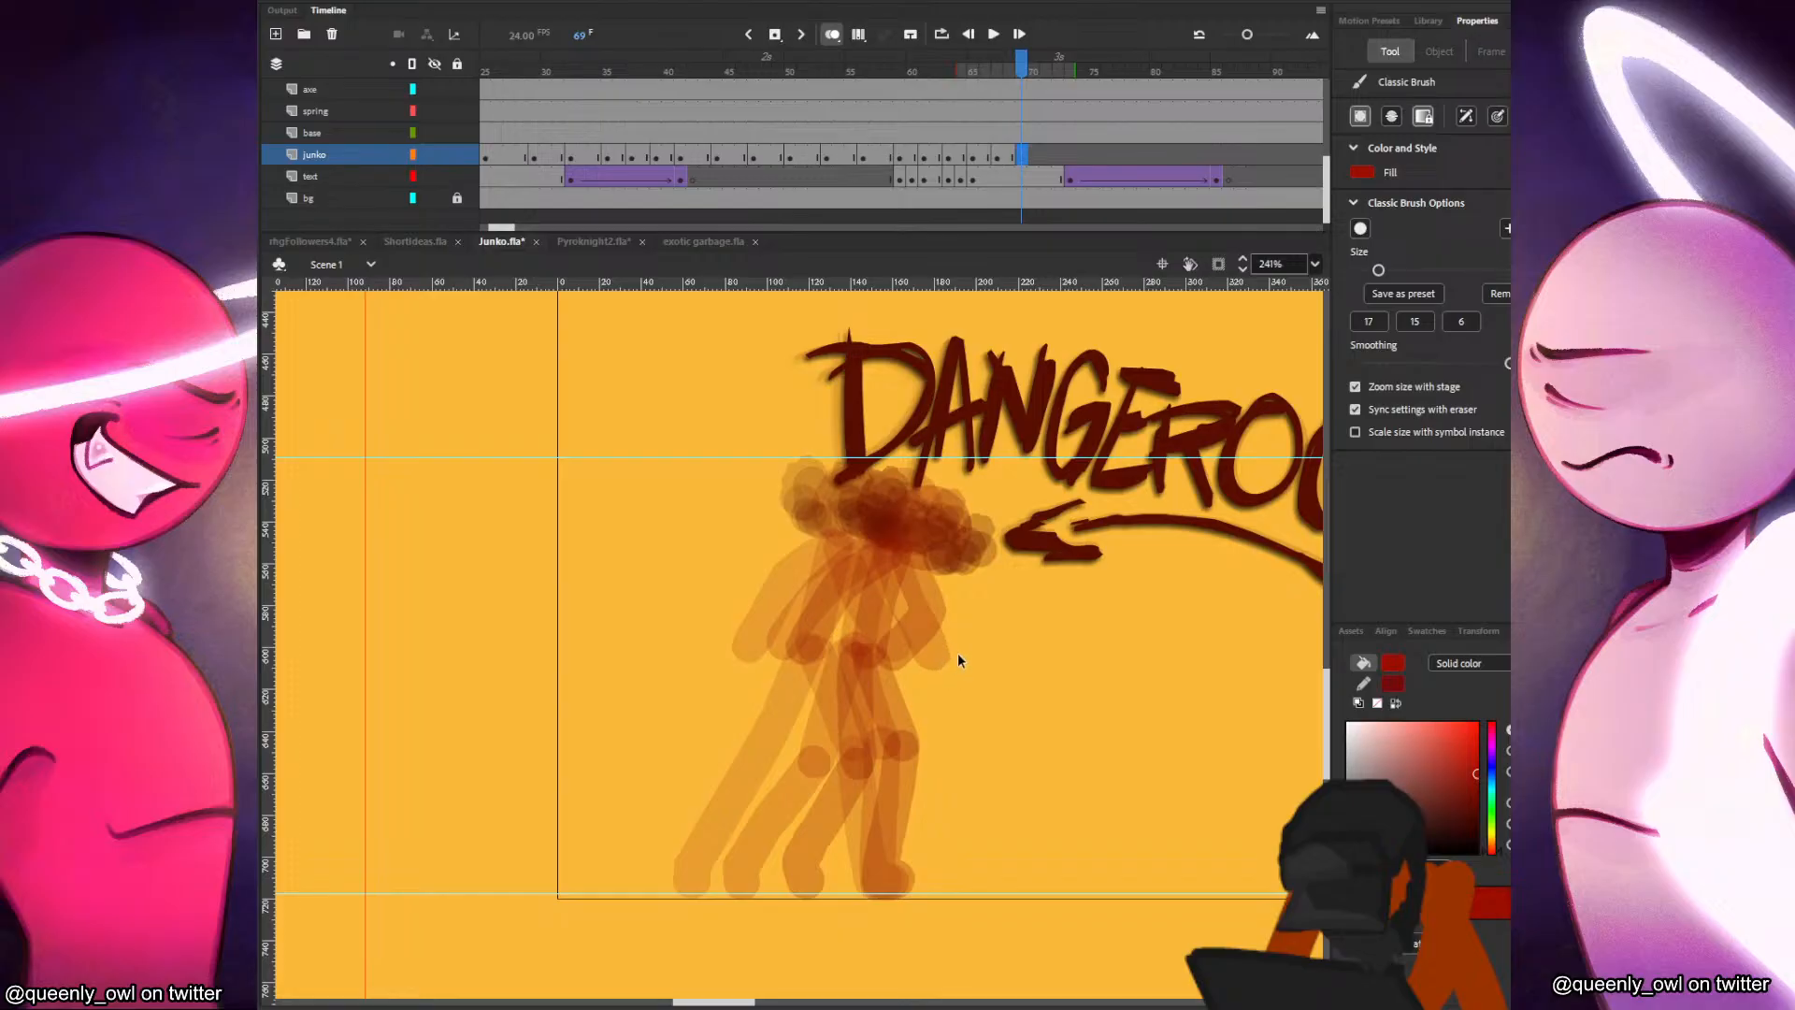
key("ctrl+shift+v")
mouse_move(670, 505)
left_mouse_down()
mouse_move(968, 504)
mouse_move(1038, 461)
mouse_move(980, 511)
mouse_move(856, 753)
left_mouse_up()
left_click(1056, 488)
key("q")
left_click(996, 505)
key("b")
key("comma")
key("period")
Paint the red figure's leaning torso and both legs in an open stride in frame 69.
key("period")
key("comma")
key("ctrl+z")
left_click_drag(900, 650, 814, 883)
key("comma")
key("period")
left_click_drag(910, 650, 963, 879)
key("comma")
key("period")
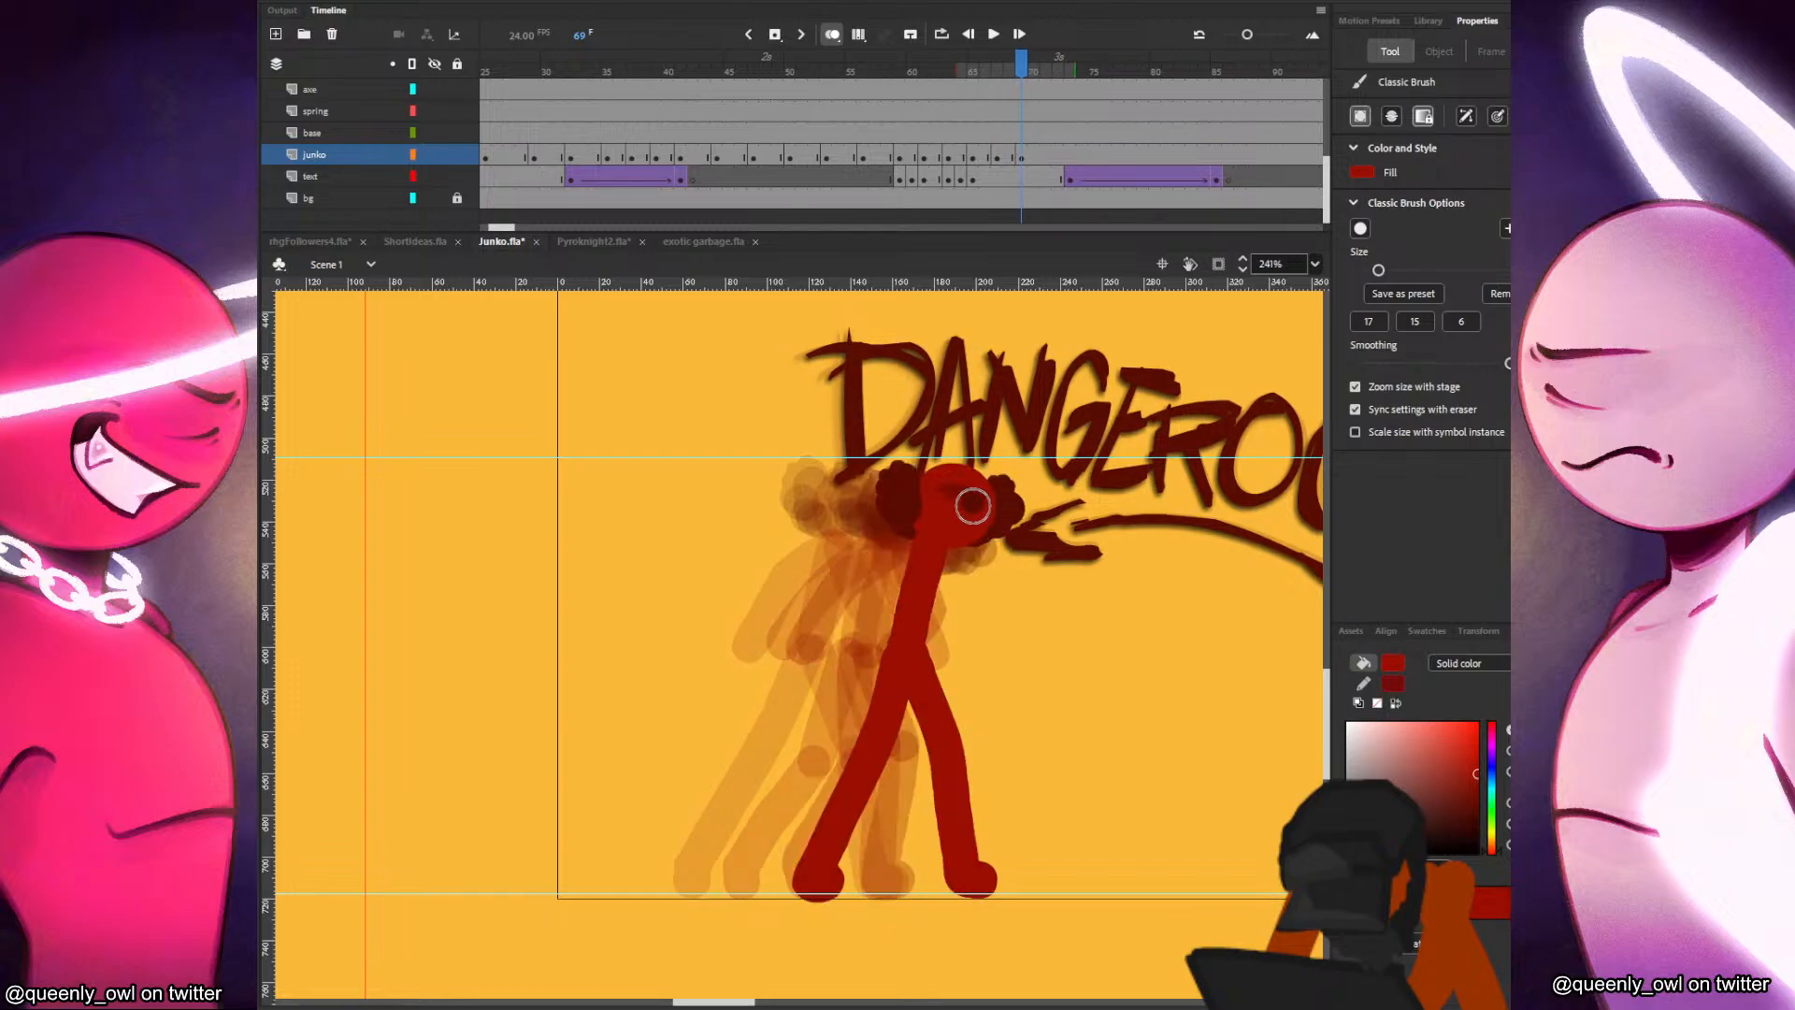
left_click_drag(950, 506, 1074, 444)
key("ctrl+z")
left_click(1022, 159)
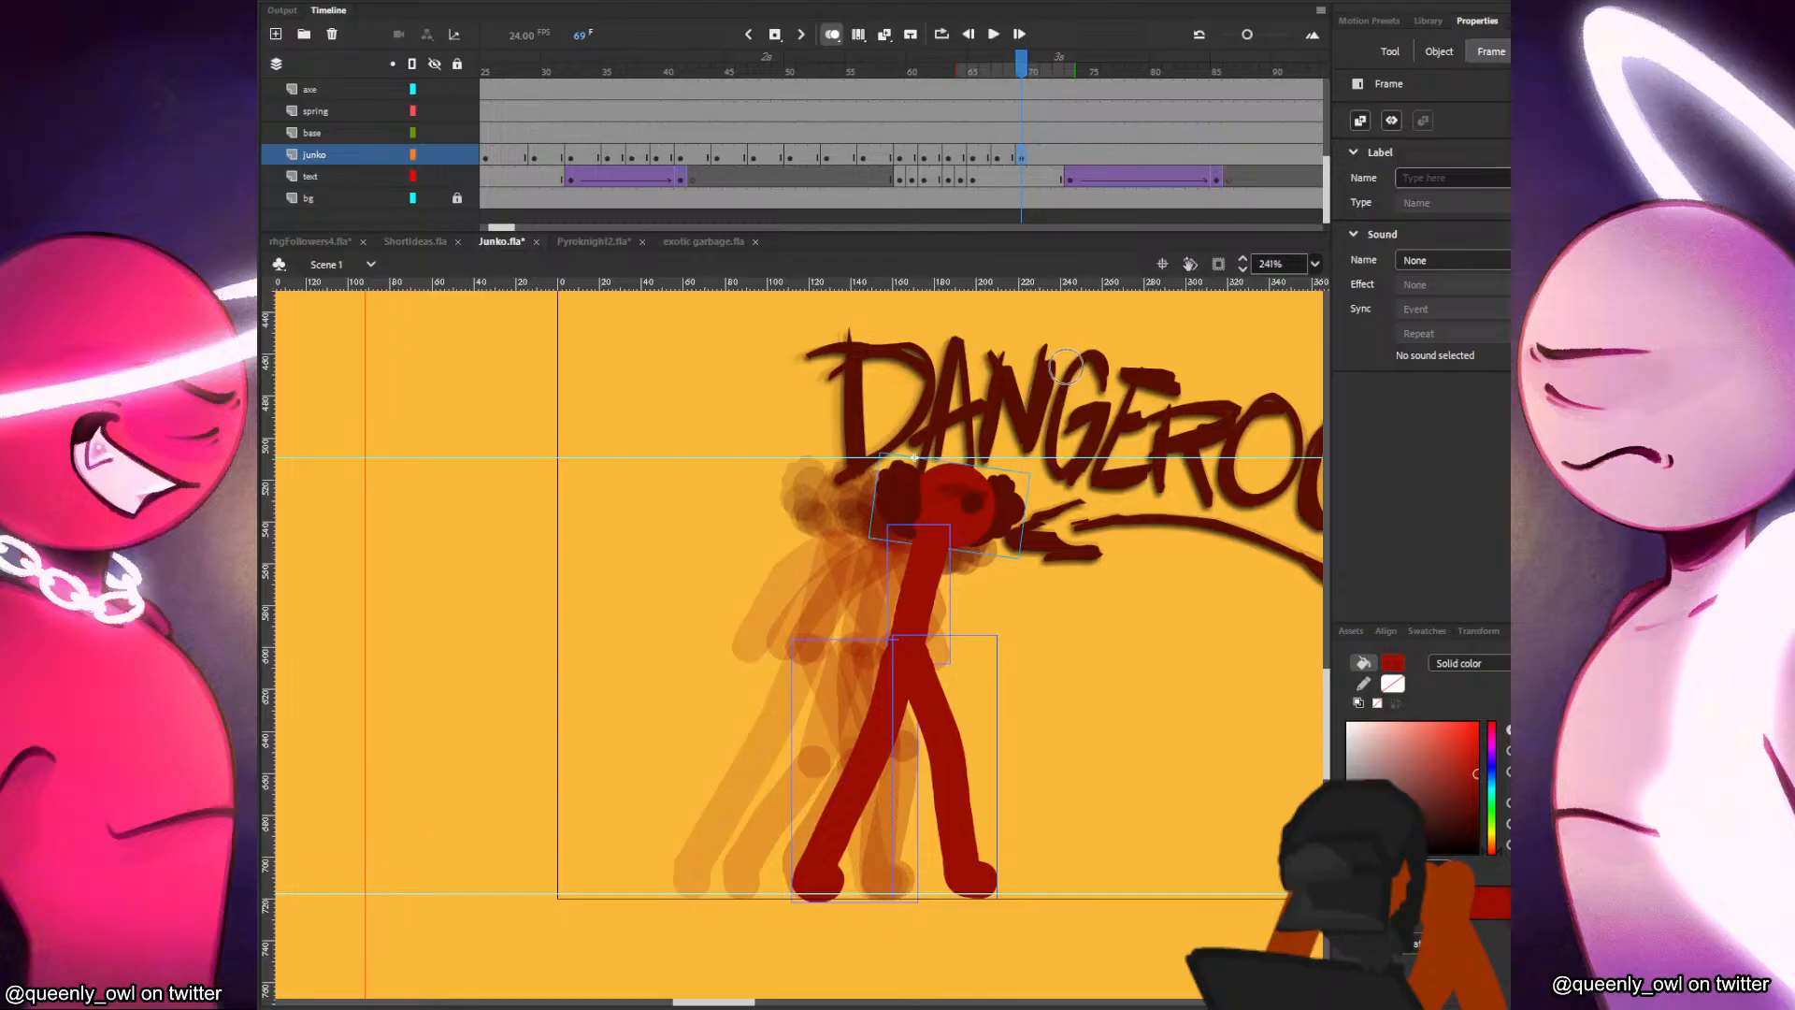
key("comma")
key("comma")
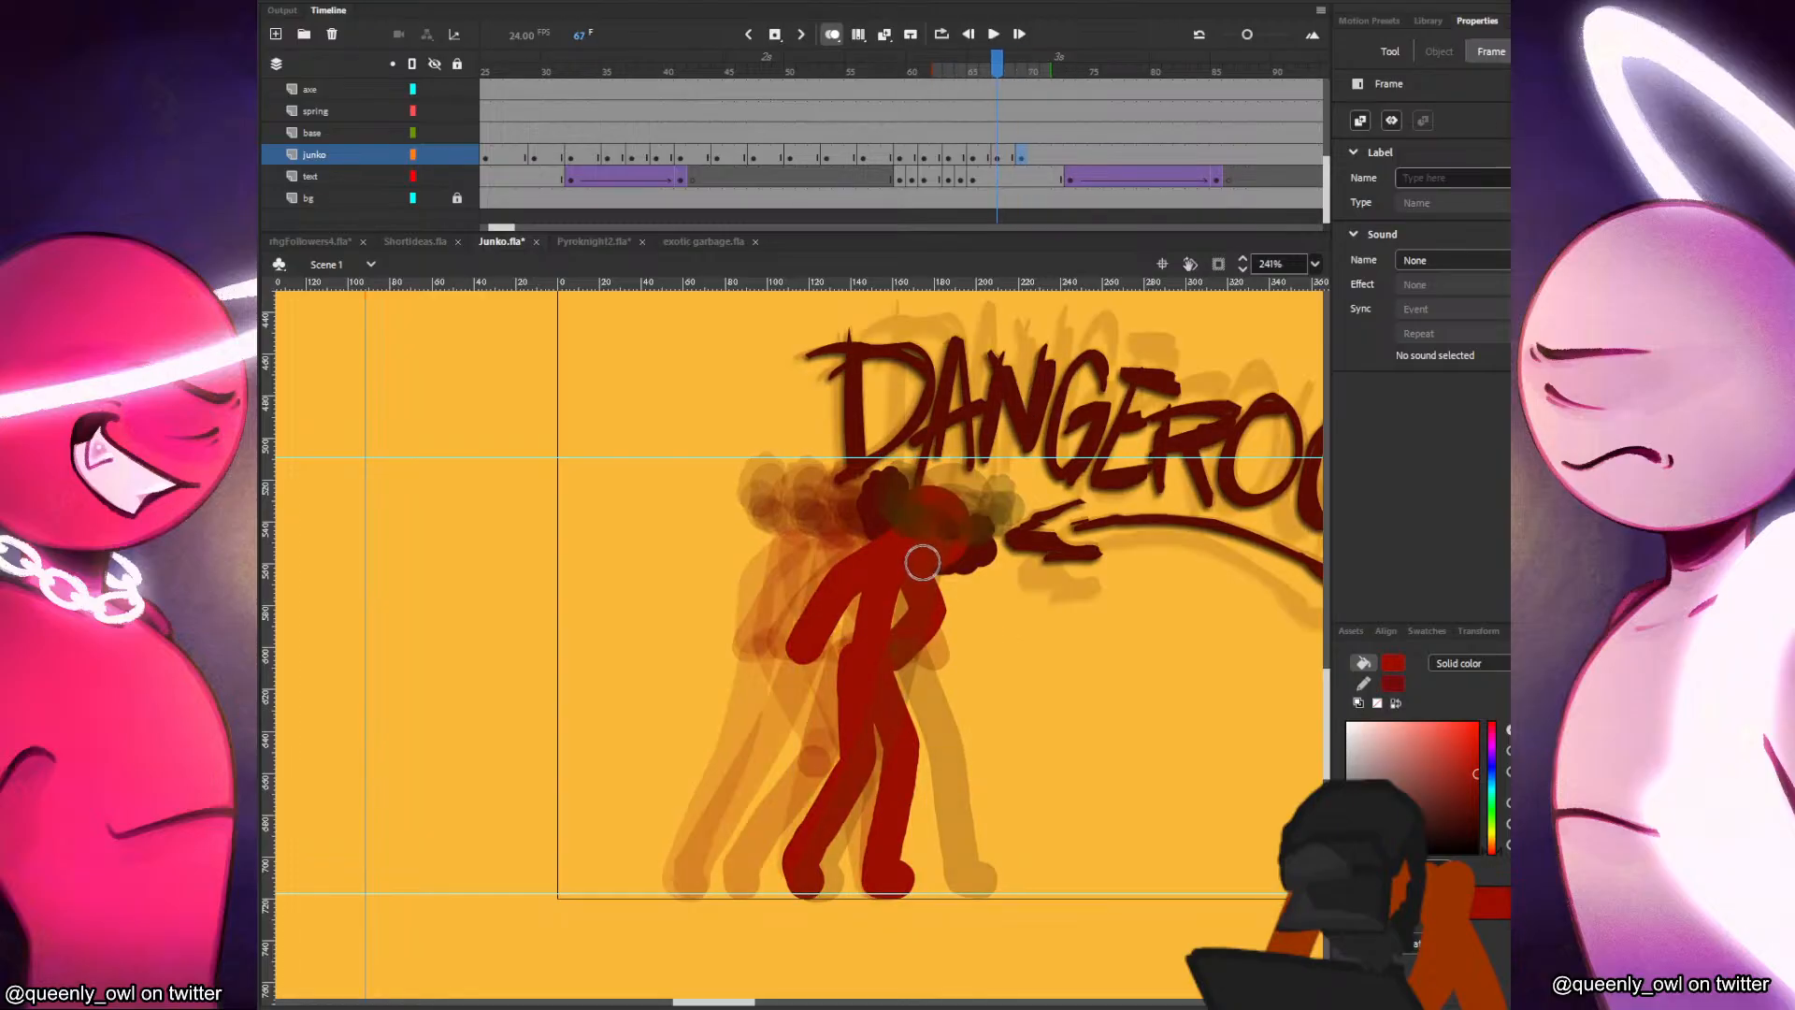
key("period")
key("period")
key("period")
left_click_drag(953, 535, 1076, 489)
key("ctrl+z")
key("comma")
Paint the backward arm trailing behind the torso in frame 69, following the swing of the preceding poses.
key("period")
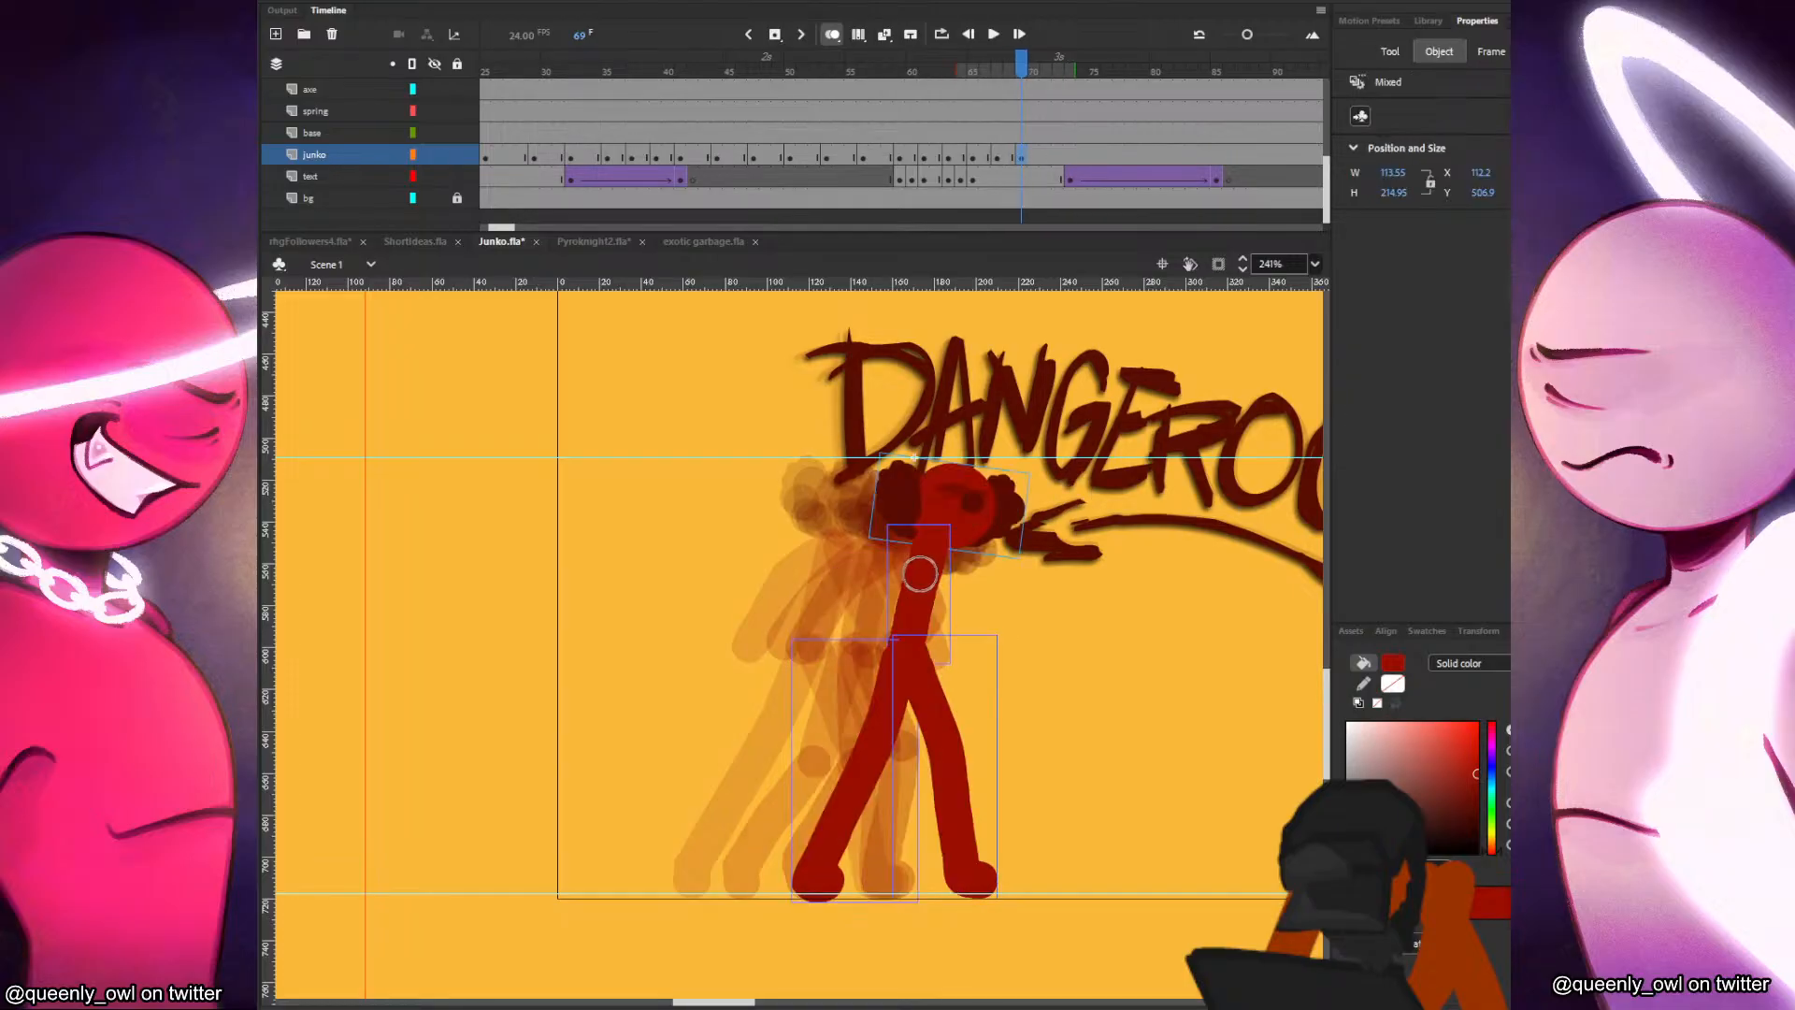
key("comma")
key("comma")
key("comma")
key("period")
key("period")
key("period")
left_click_drag(917, 547, 832, 626)
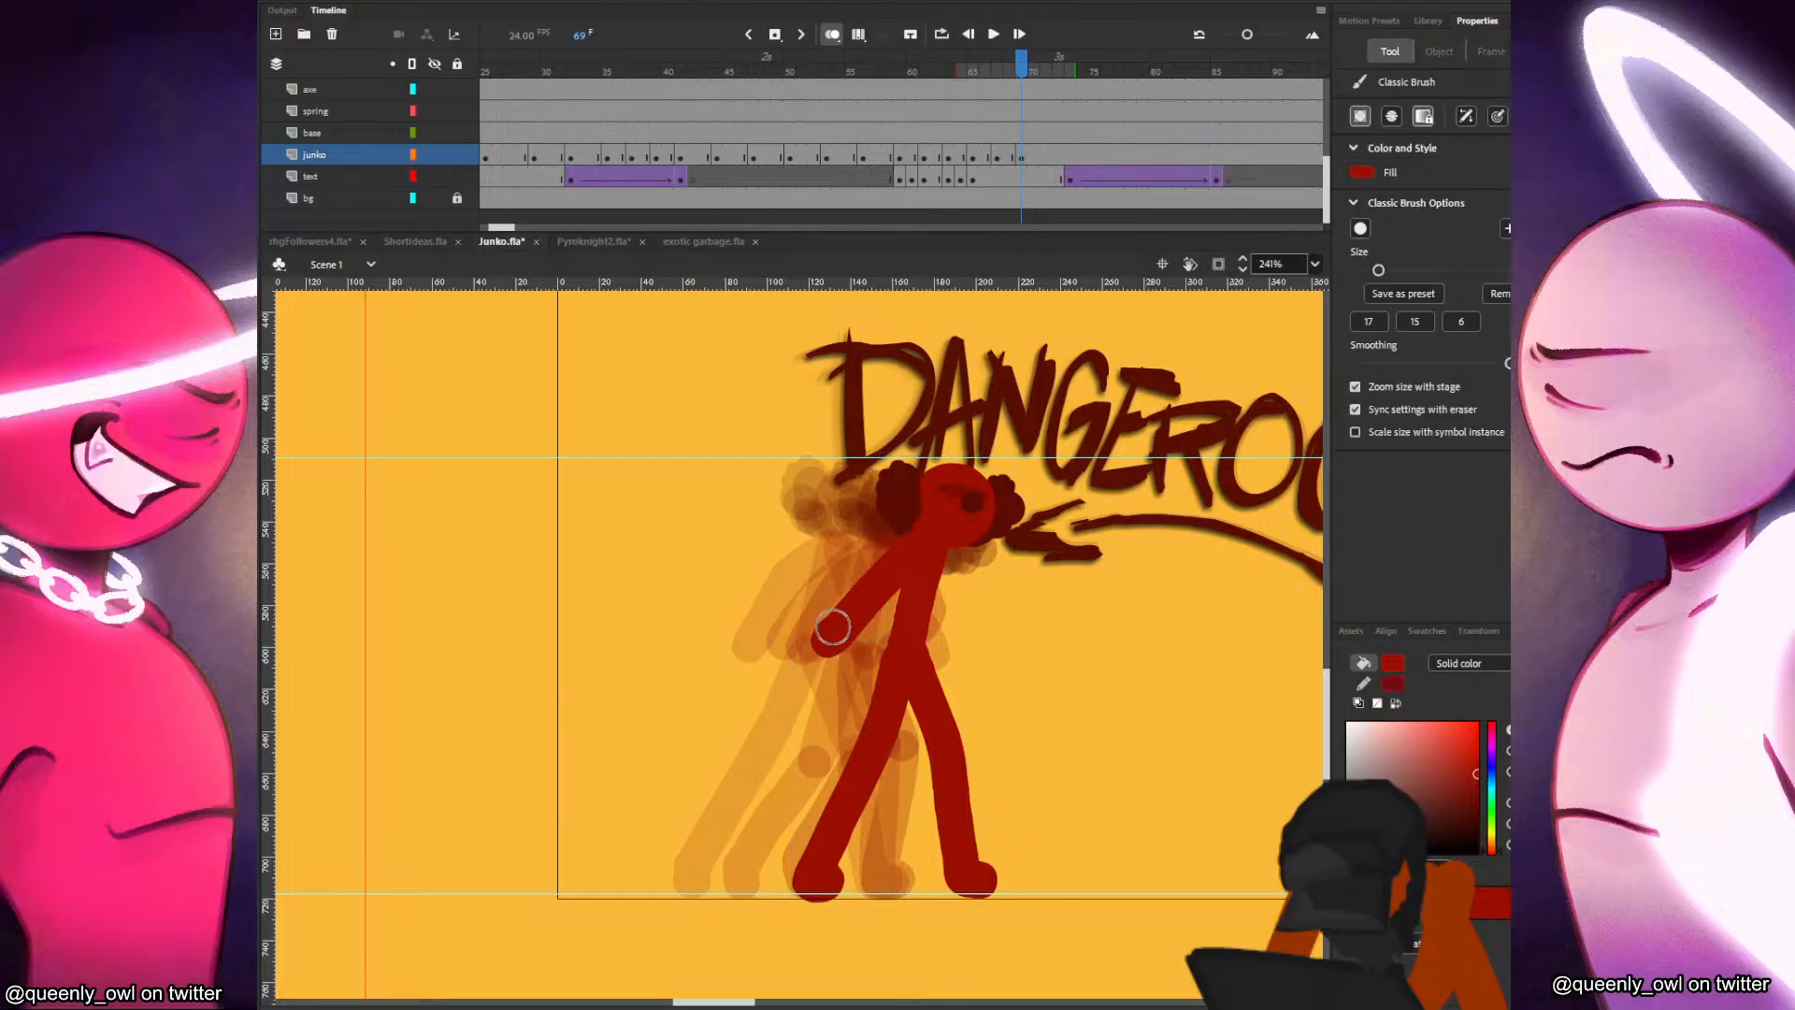
Add a new layer between the junko and text layers and name it under.
left_click(348, 178)
left_click(277, 34)
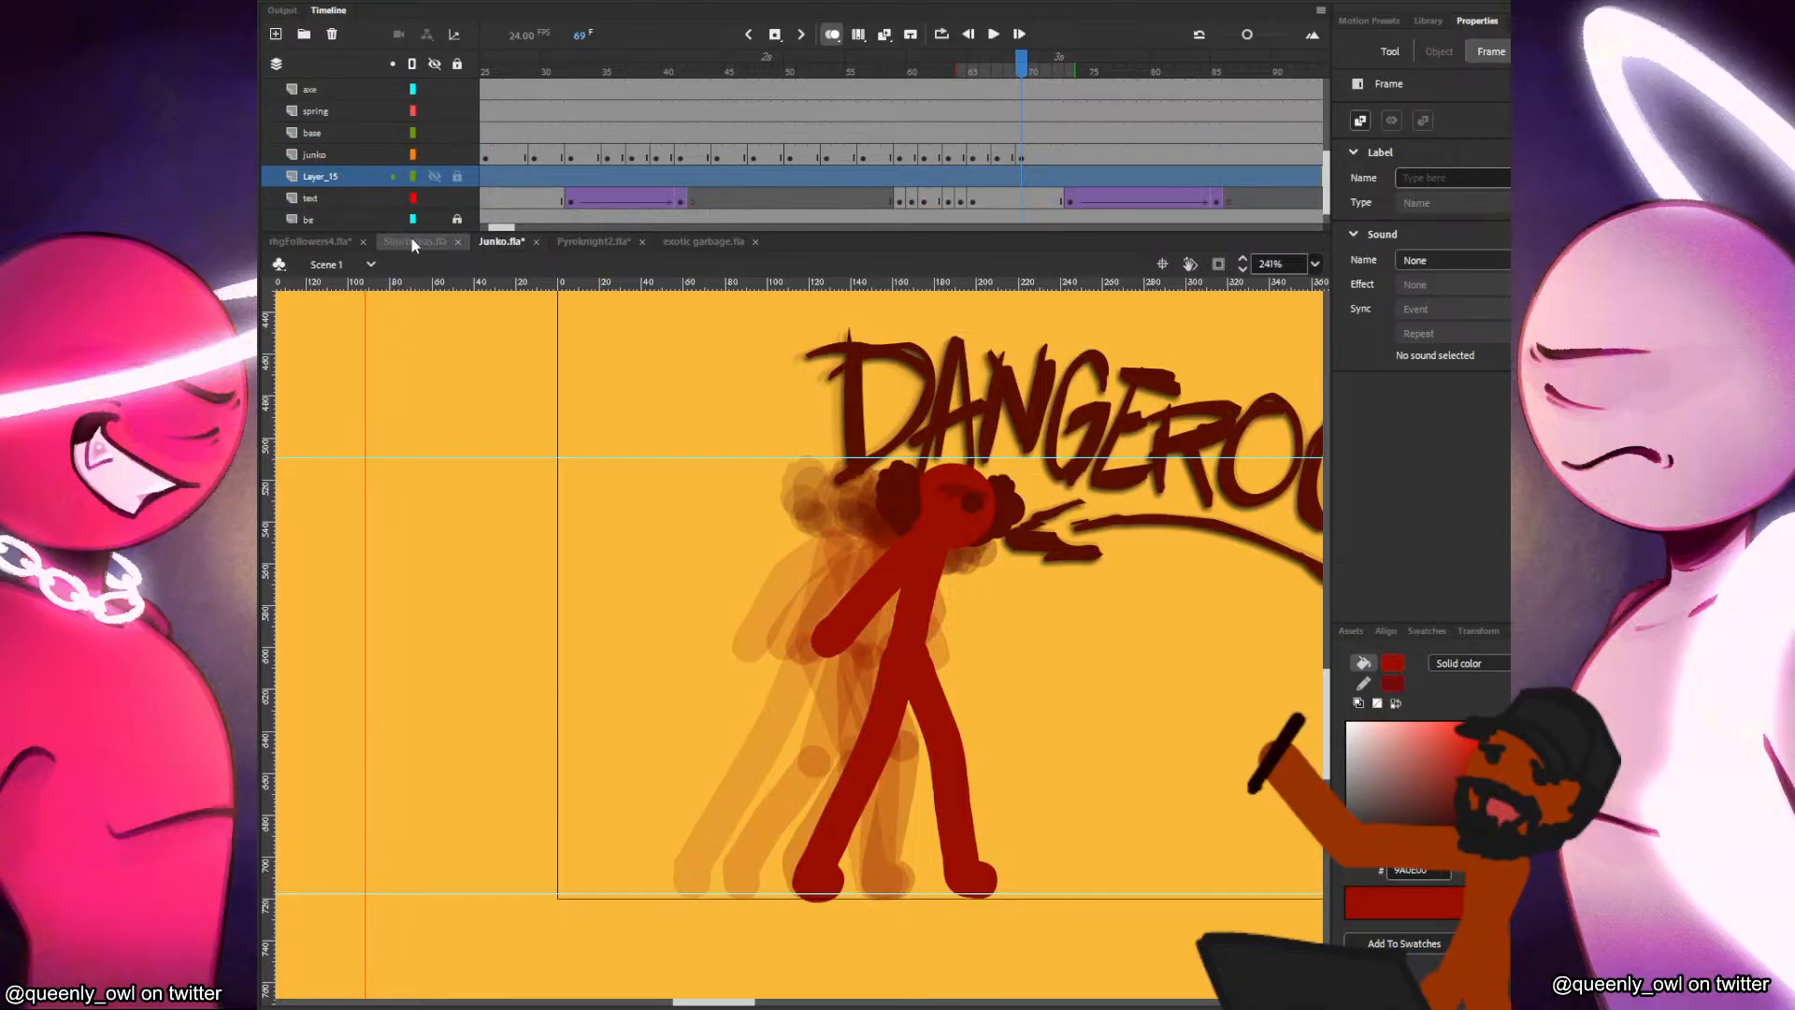
double_click(346, 177)
type("under")
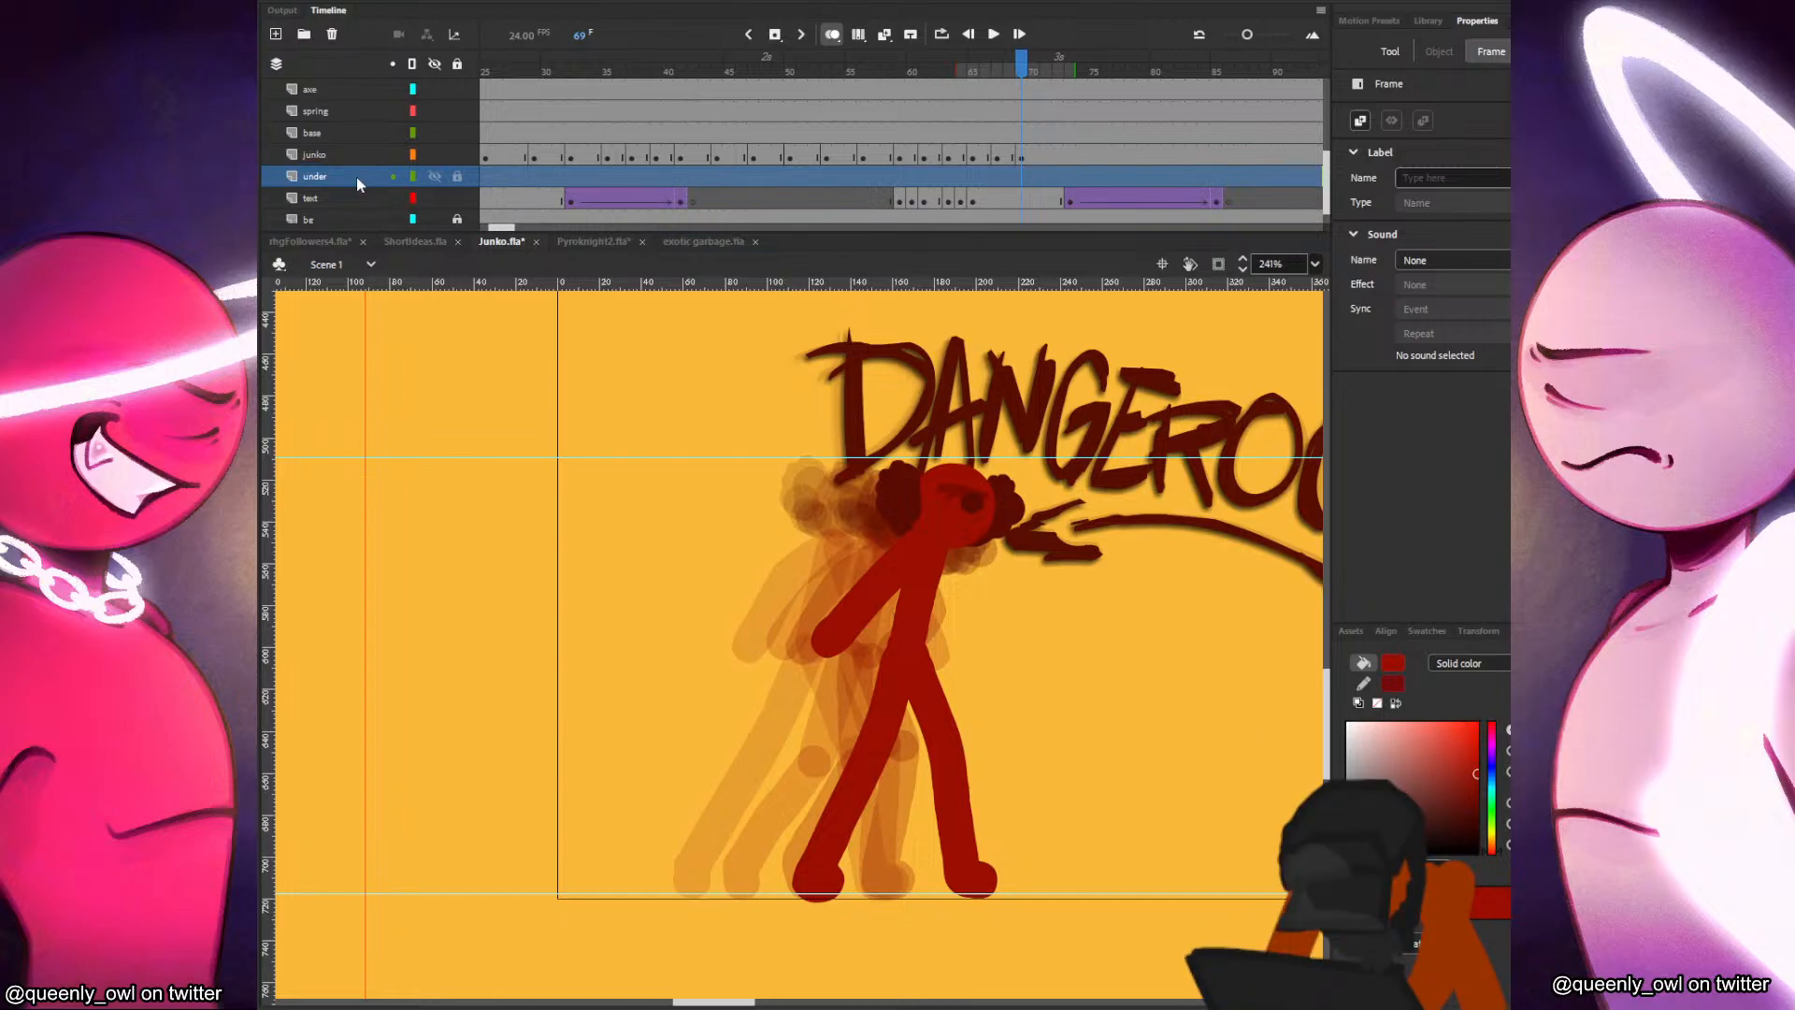
Insert a blank keyframe at frame 69 on the under layer and paint the other arm raised upward behind the head.
left_click(1021, 177)
key("n")
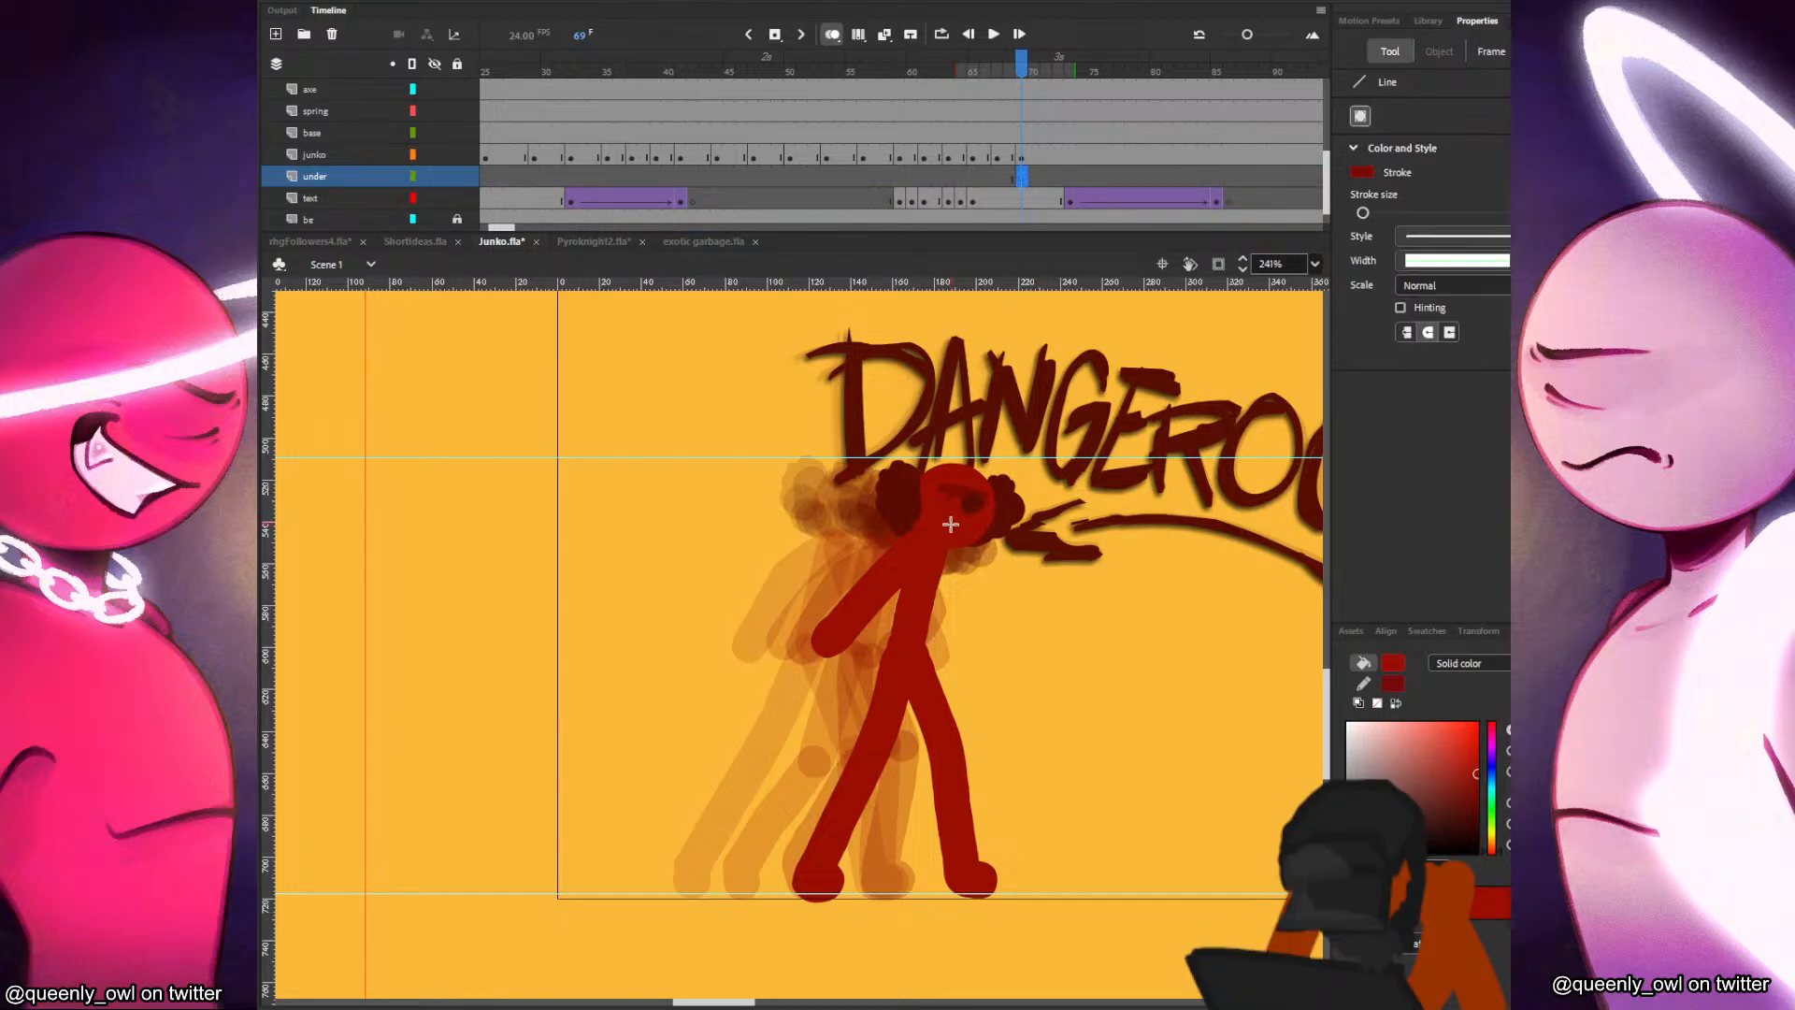
key("b")
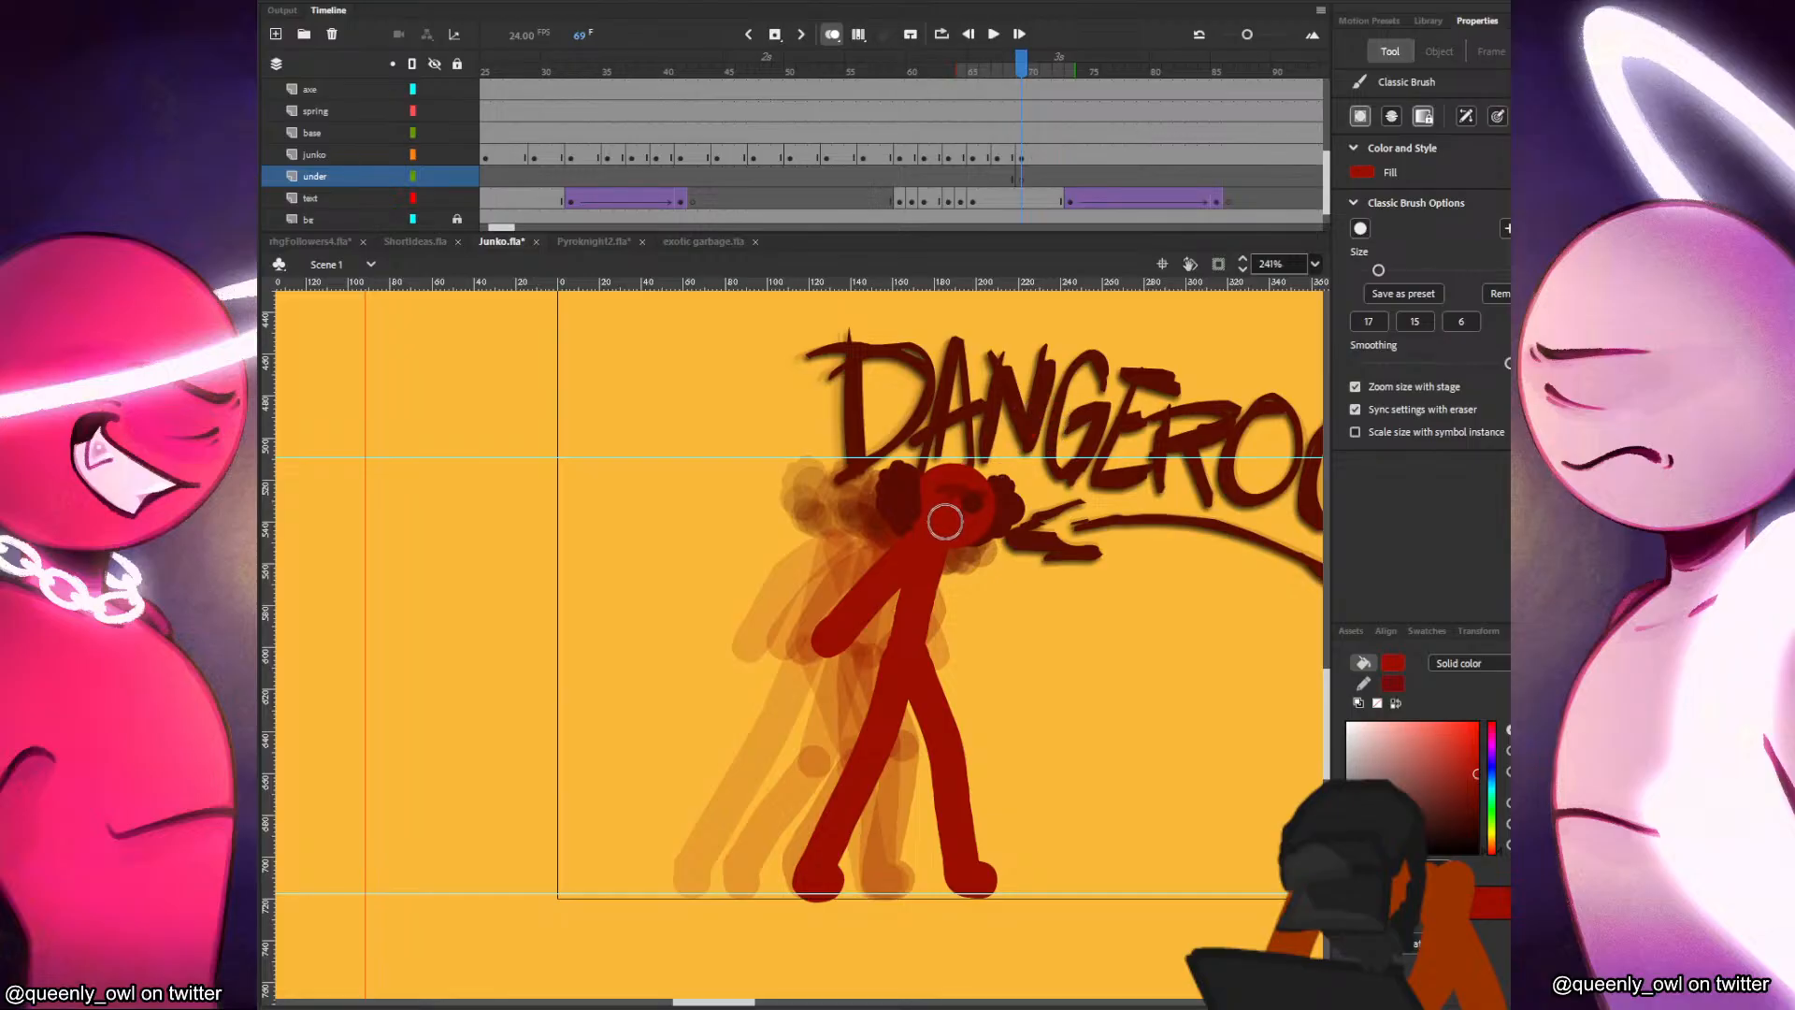
left_click_drag(944, 521, 1082, 432)
key("ctrl+z")
left_click_drag(945, 513, 1052, 393)
key("ctrl+z")
mouse_move(945, 514)
left_mouse_down()
mouse_move(1019, 400)
mouse_move(984, 410)
mouse_move(967, 490)
left_mouse_up()
key("ctrl+z")
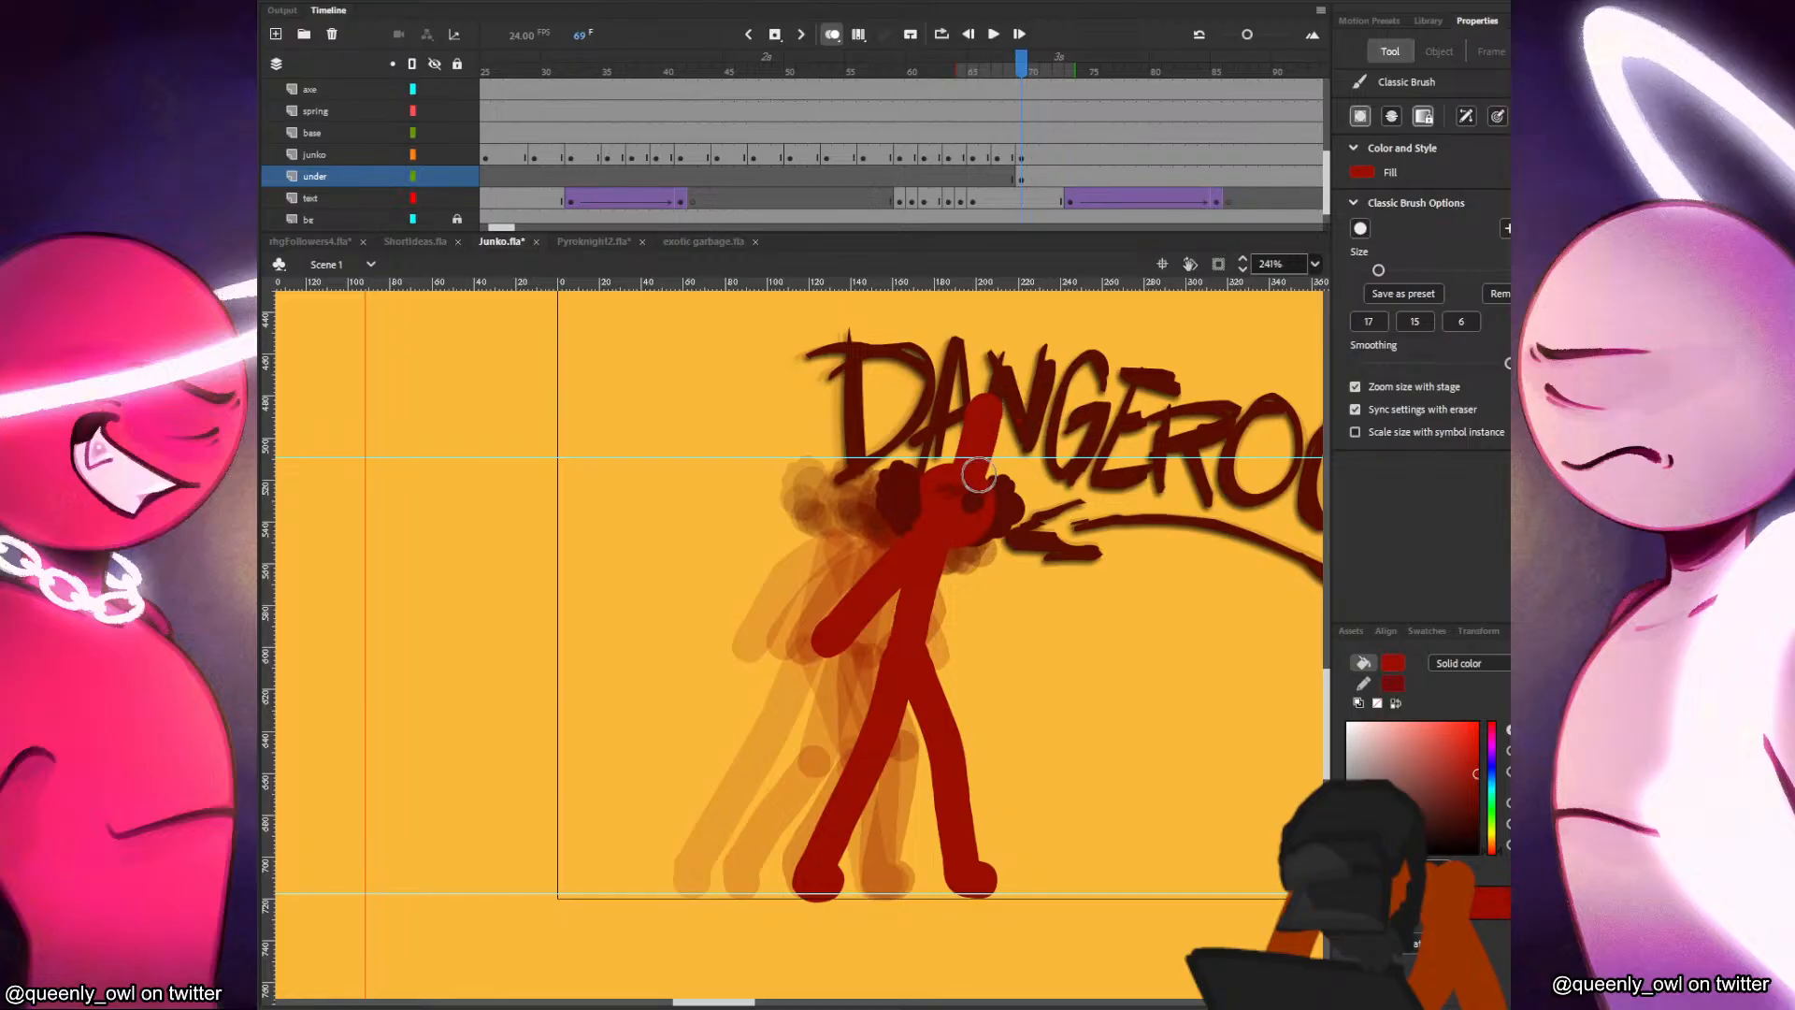
Add a keyframe at frame 70 on the junko layer, keeping only the head and moving it slightly forward.
left_click(1033, 157)
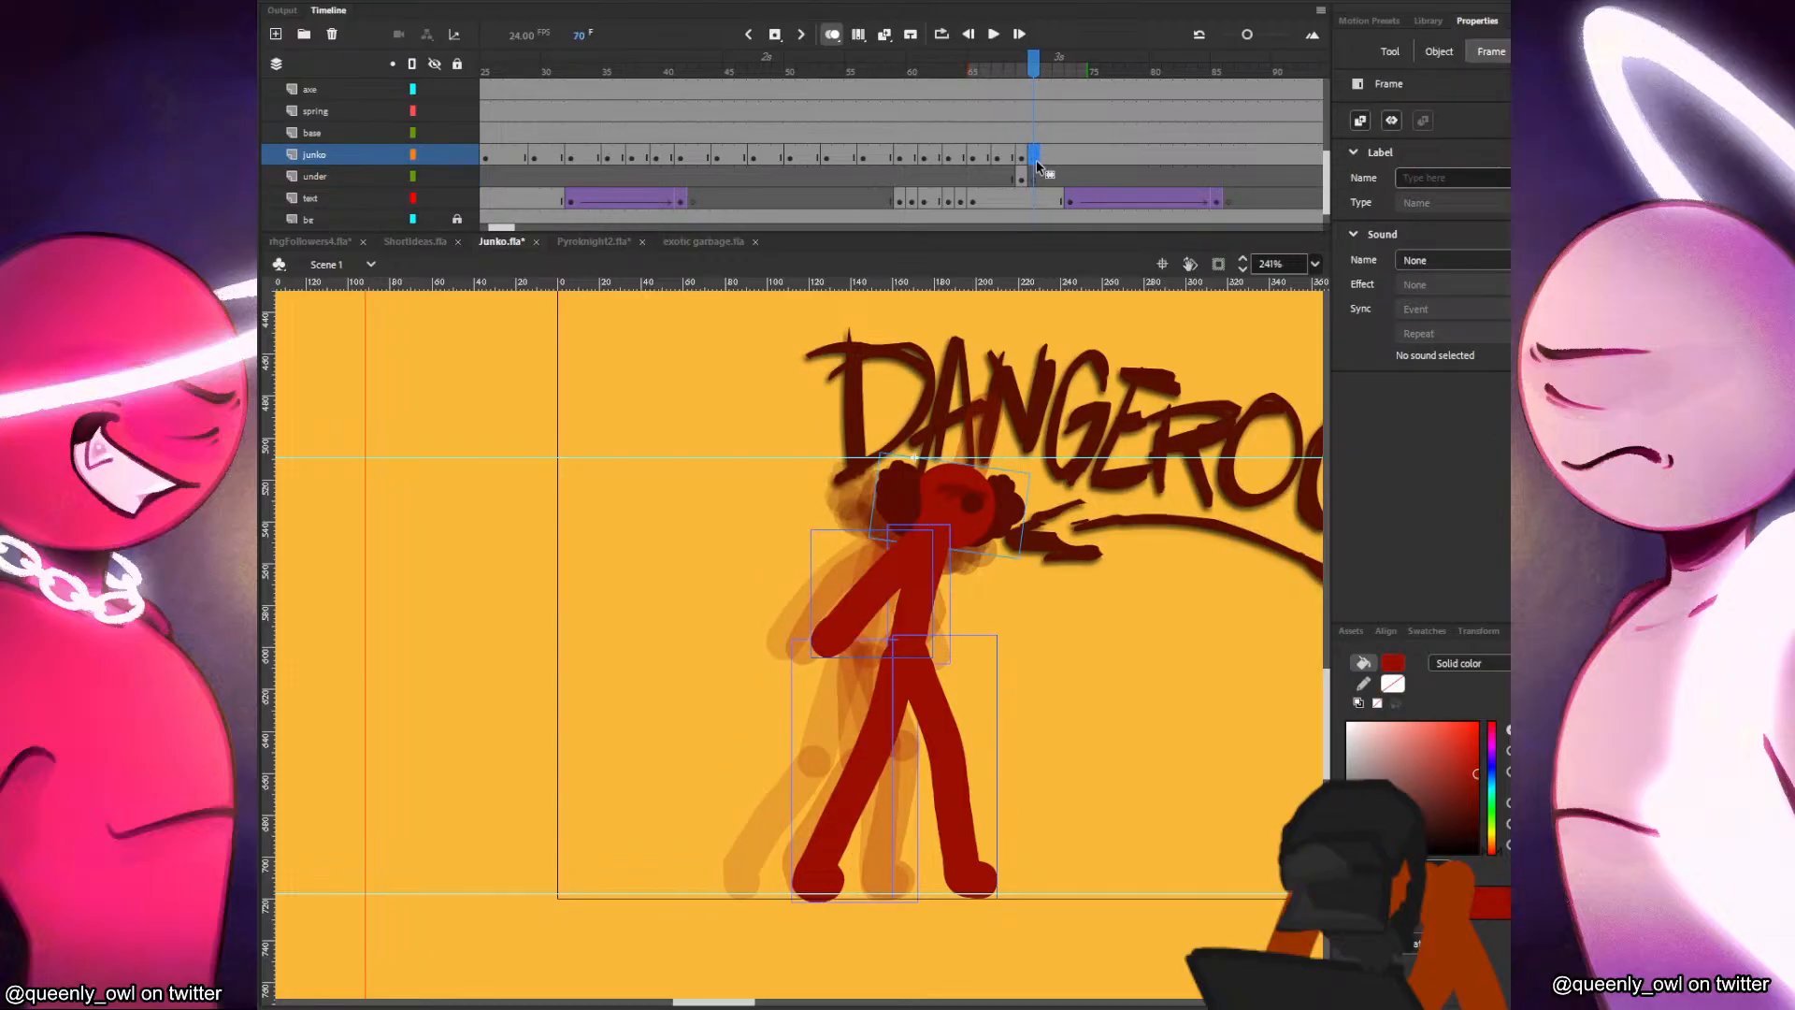
key("v")
left_click(982, 516, "shift")
key("Delete")
left_click_drag(963, 505, 1010, 504)
left_click(973, 510)
key("q")
key("b")
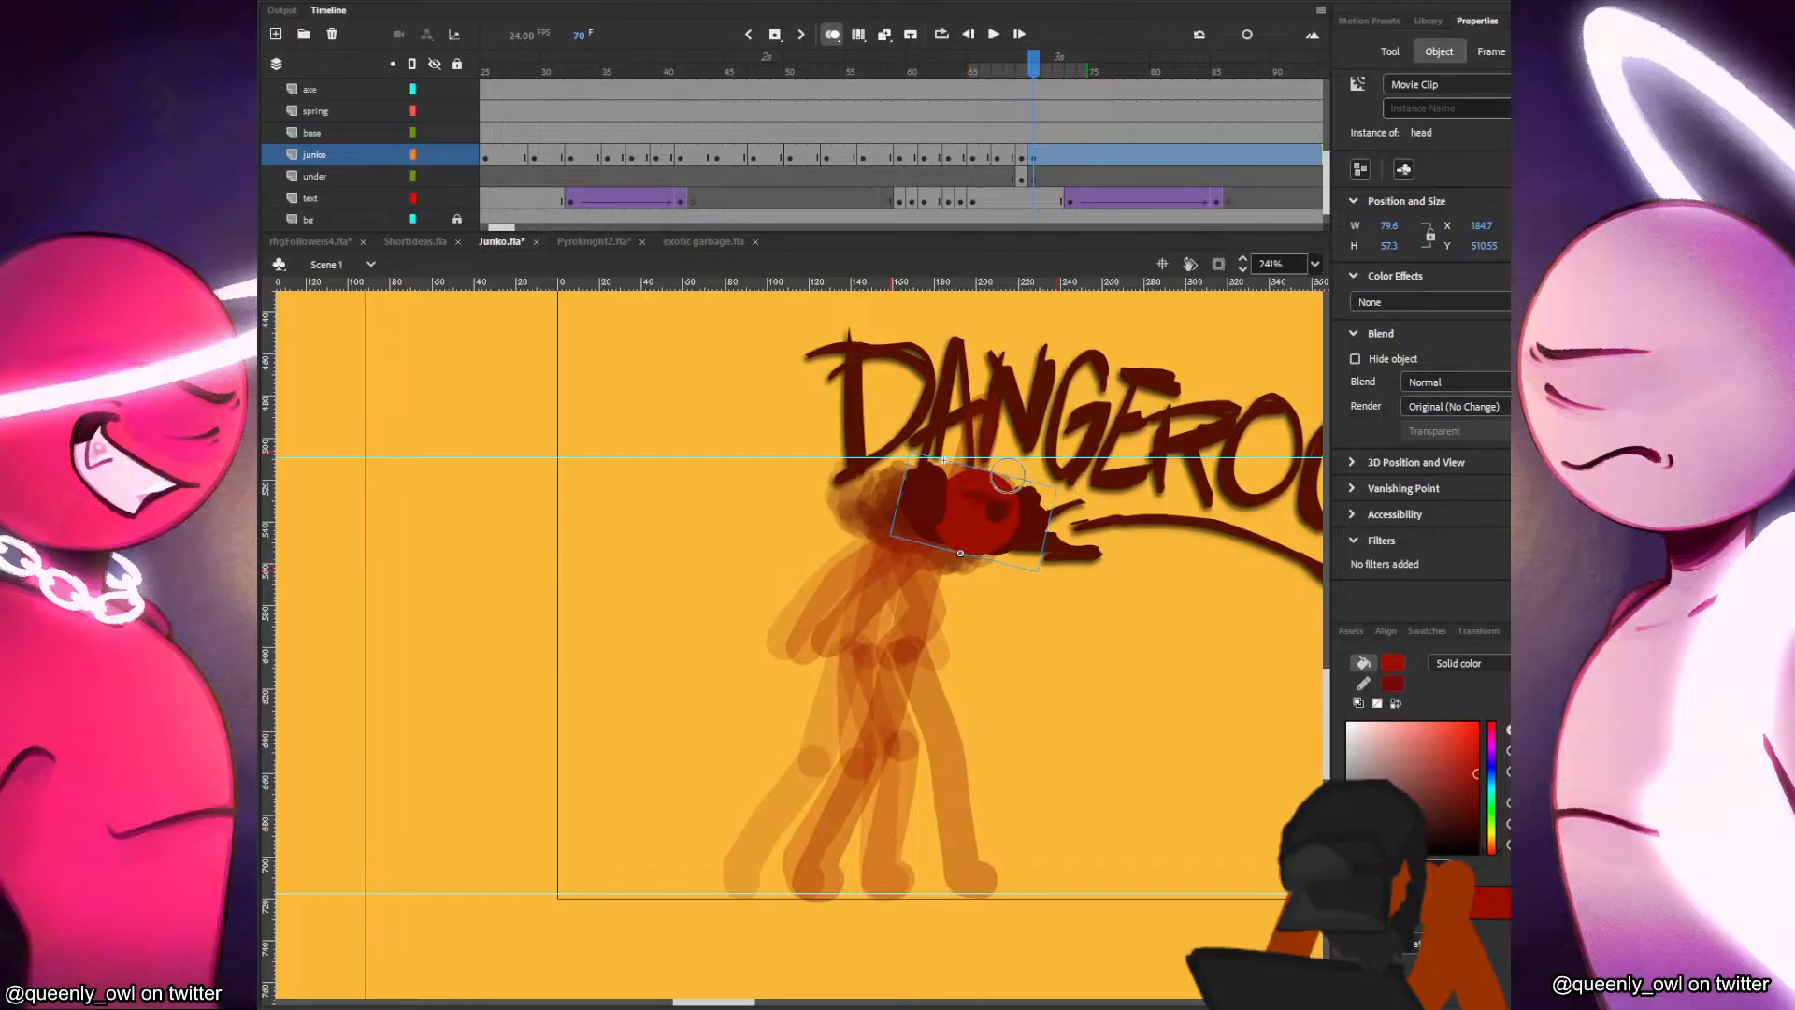
Paint the red figure's leaning torso and bent front leg in frame 70 on the junko layer, checking against the previous pose.
left_click(1020, 179)
left_click(1033, 160)
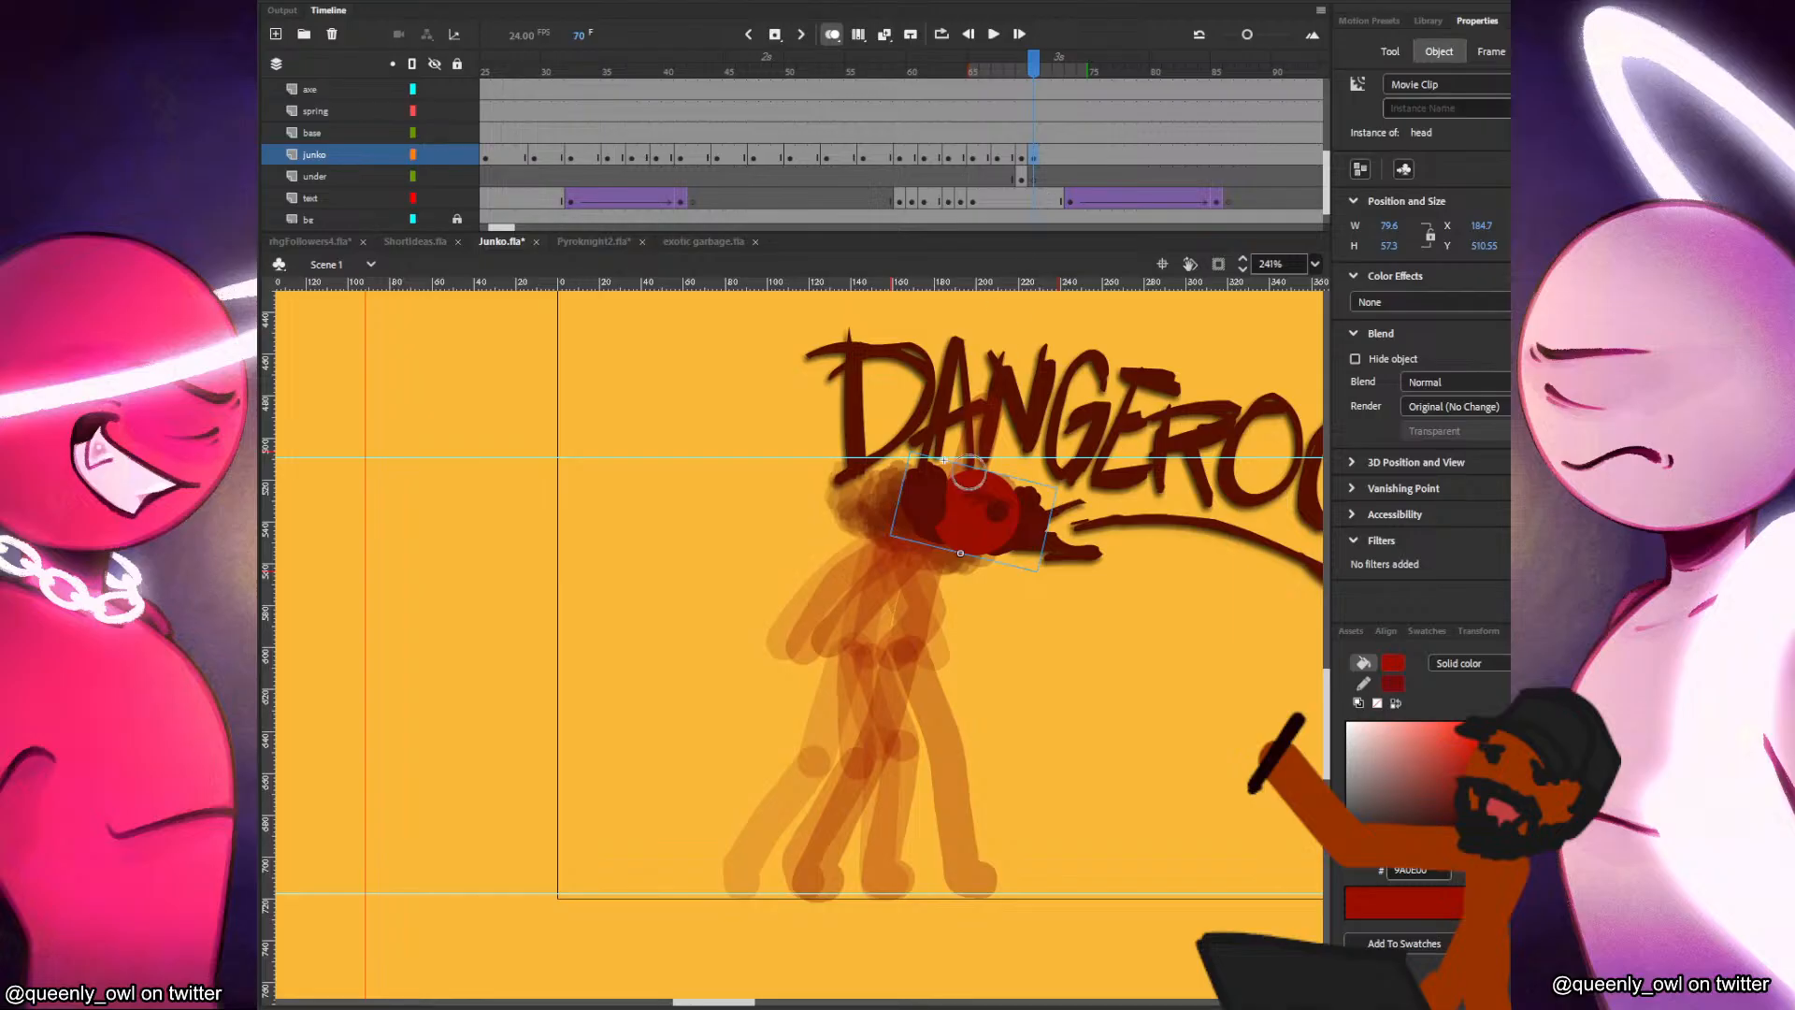
key("comma")
key("period")
mouse_move(951, 543)
left_mouse_down()
mouse_move(930, 651)
mouse_move(962, 741)
left_mouse_up()
key("comma")
key("period")
key("ctrl+z")
left_click_drag(928, 646, 962, 742)
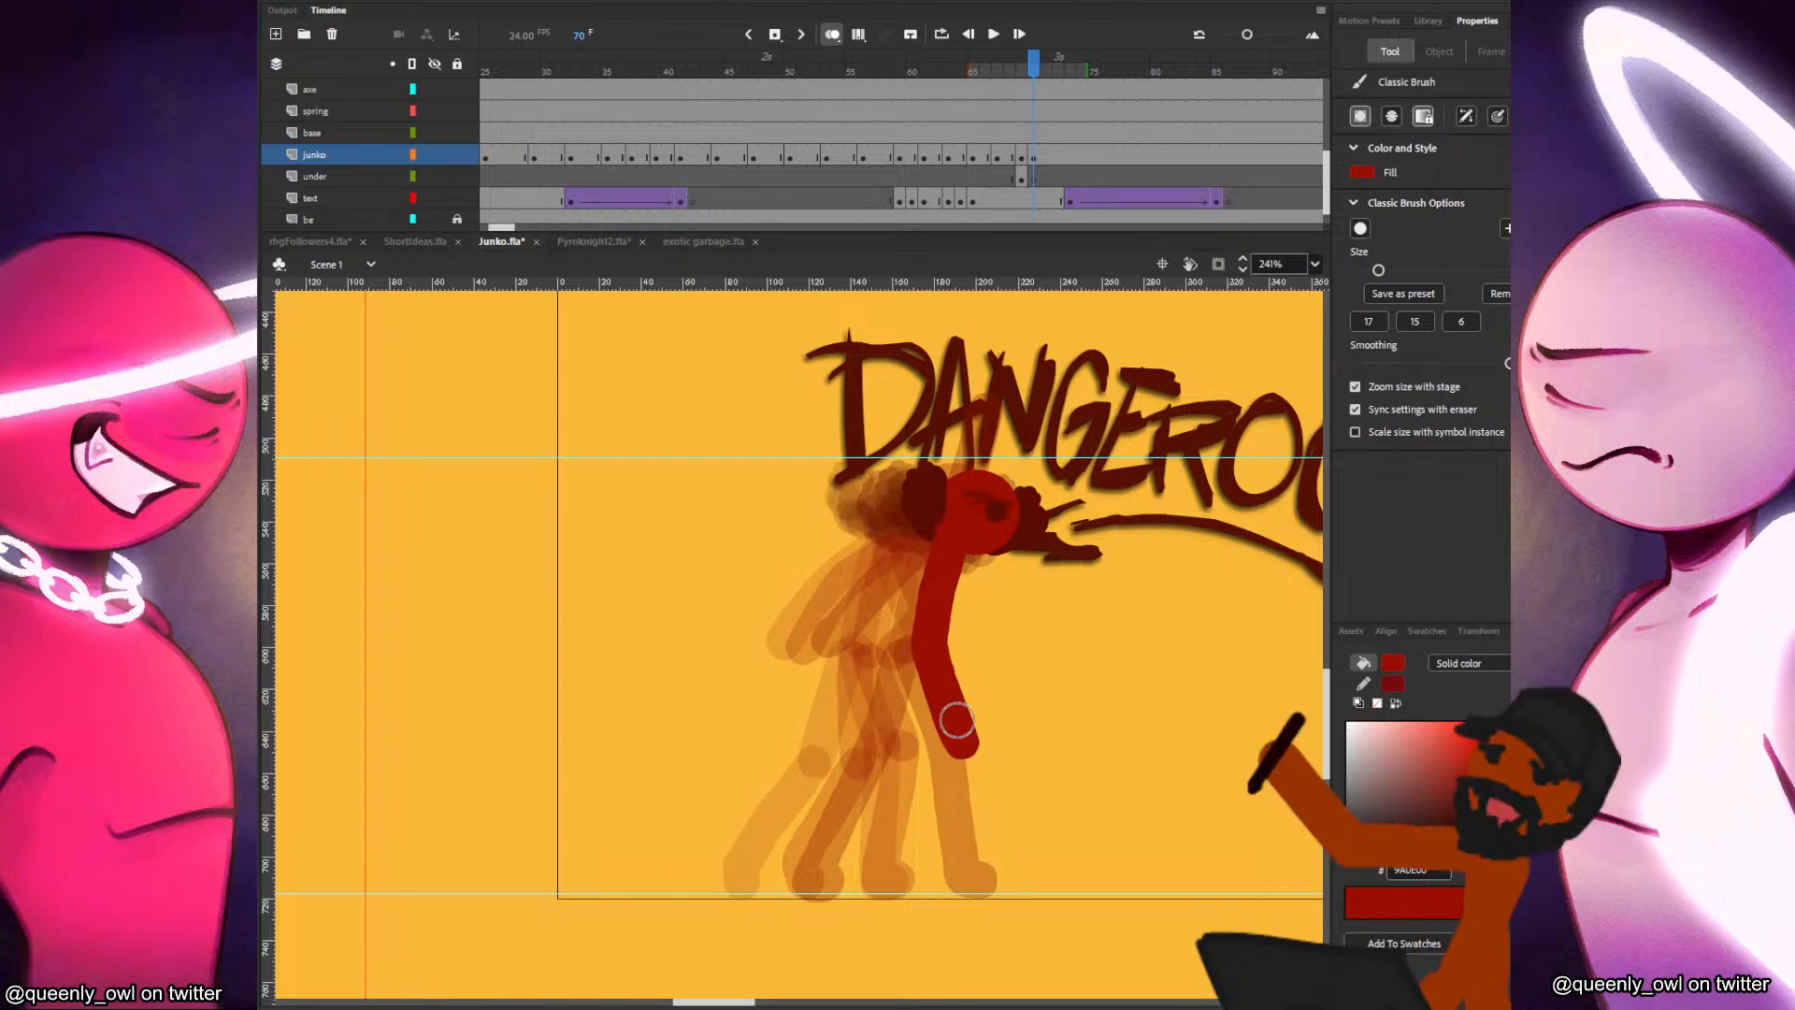
key("ctrl+z")
mouse_move(928, 645)
left_mouse_down()
mouse_move(977, 743)
mouse_move(1017, 882)
left_mouse_up()
key("ctrl+z")
key("comma")
key("period")
key("comma")
key("period")
Paint the back leg stretched behind and the arm trailing behind the torso in frame 70.
left_click_drag(926, 645, 824, 856)
key("comma")
key("period")
key("comma")
key("period")
left_click_drag(938, 547, 858, 645)
key("comma")
key("period")
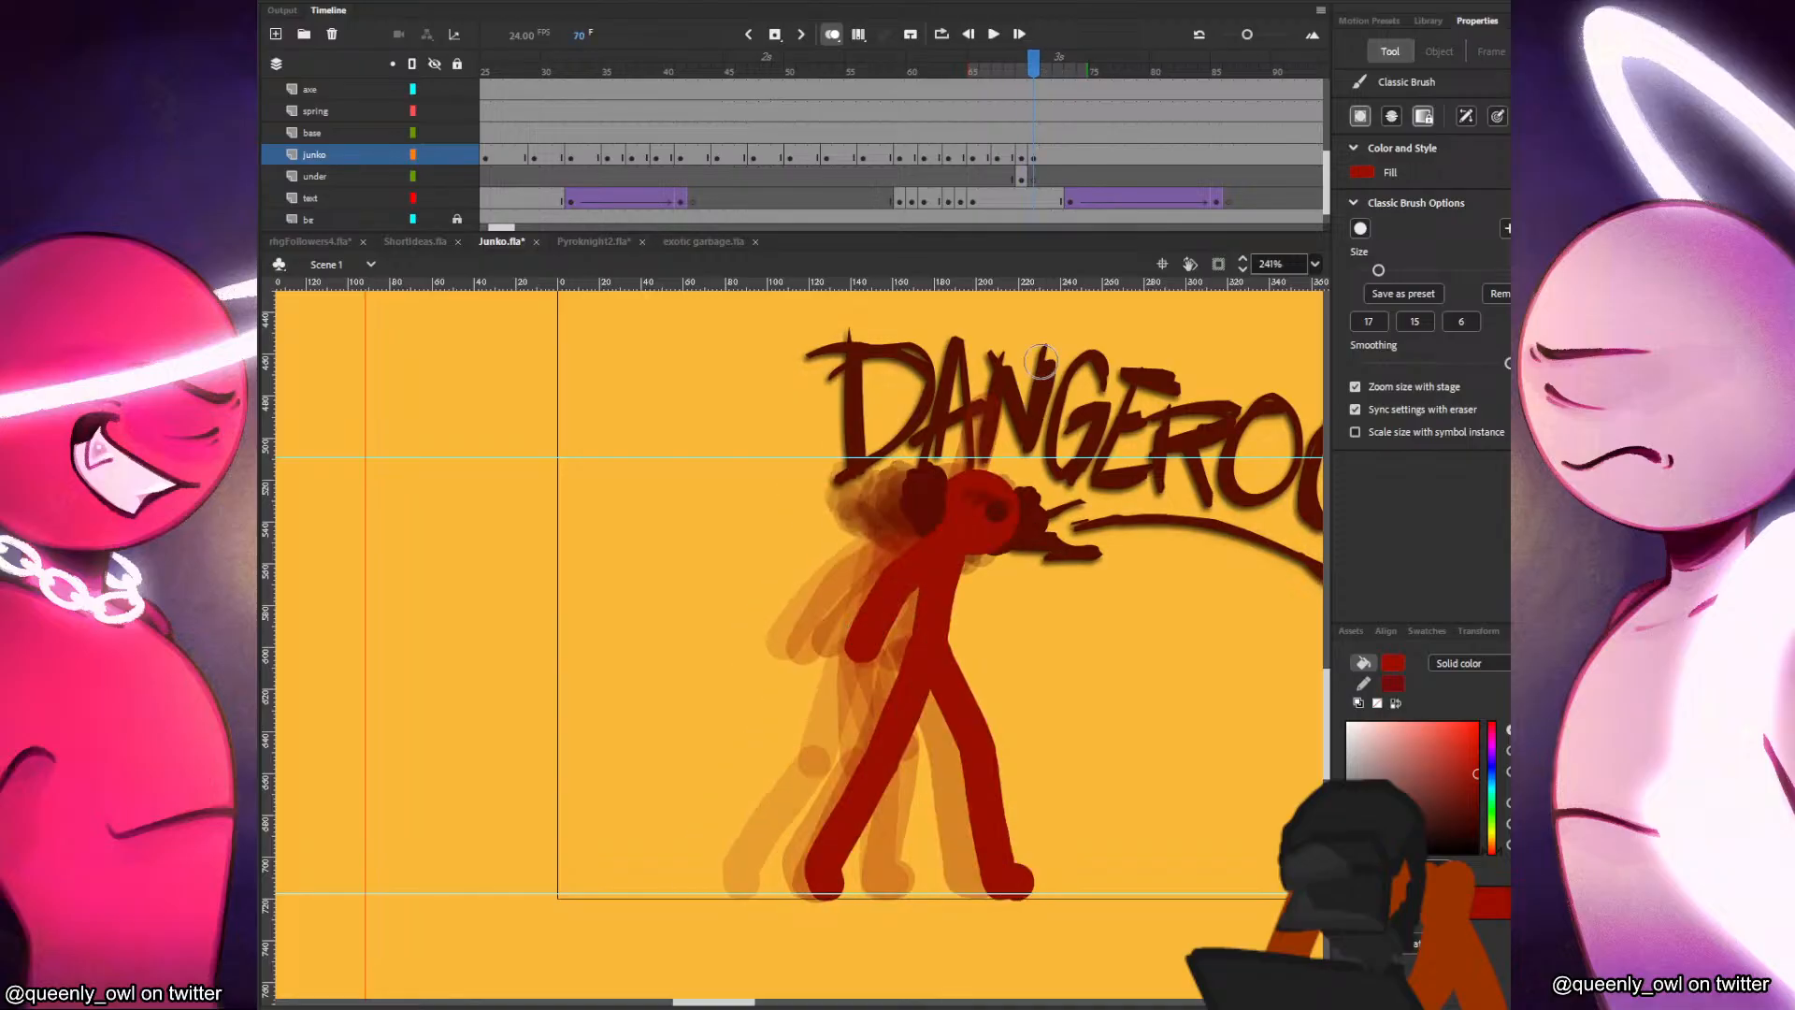
Paint the raised arm behind the head in frame 70 on the under layer, tilted further forward.
left_click(1025, 184)
left_click(1032, 178)
left_click_drag(963, 527, 1033, 426)
Insert a blank keyframe at frame 72 on the under layer and a keyframe at frame 72 on the junko layer.
left_click(1047, 174)
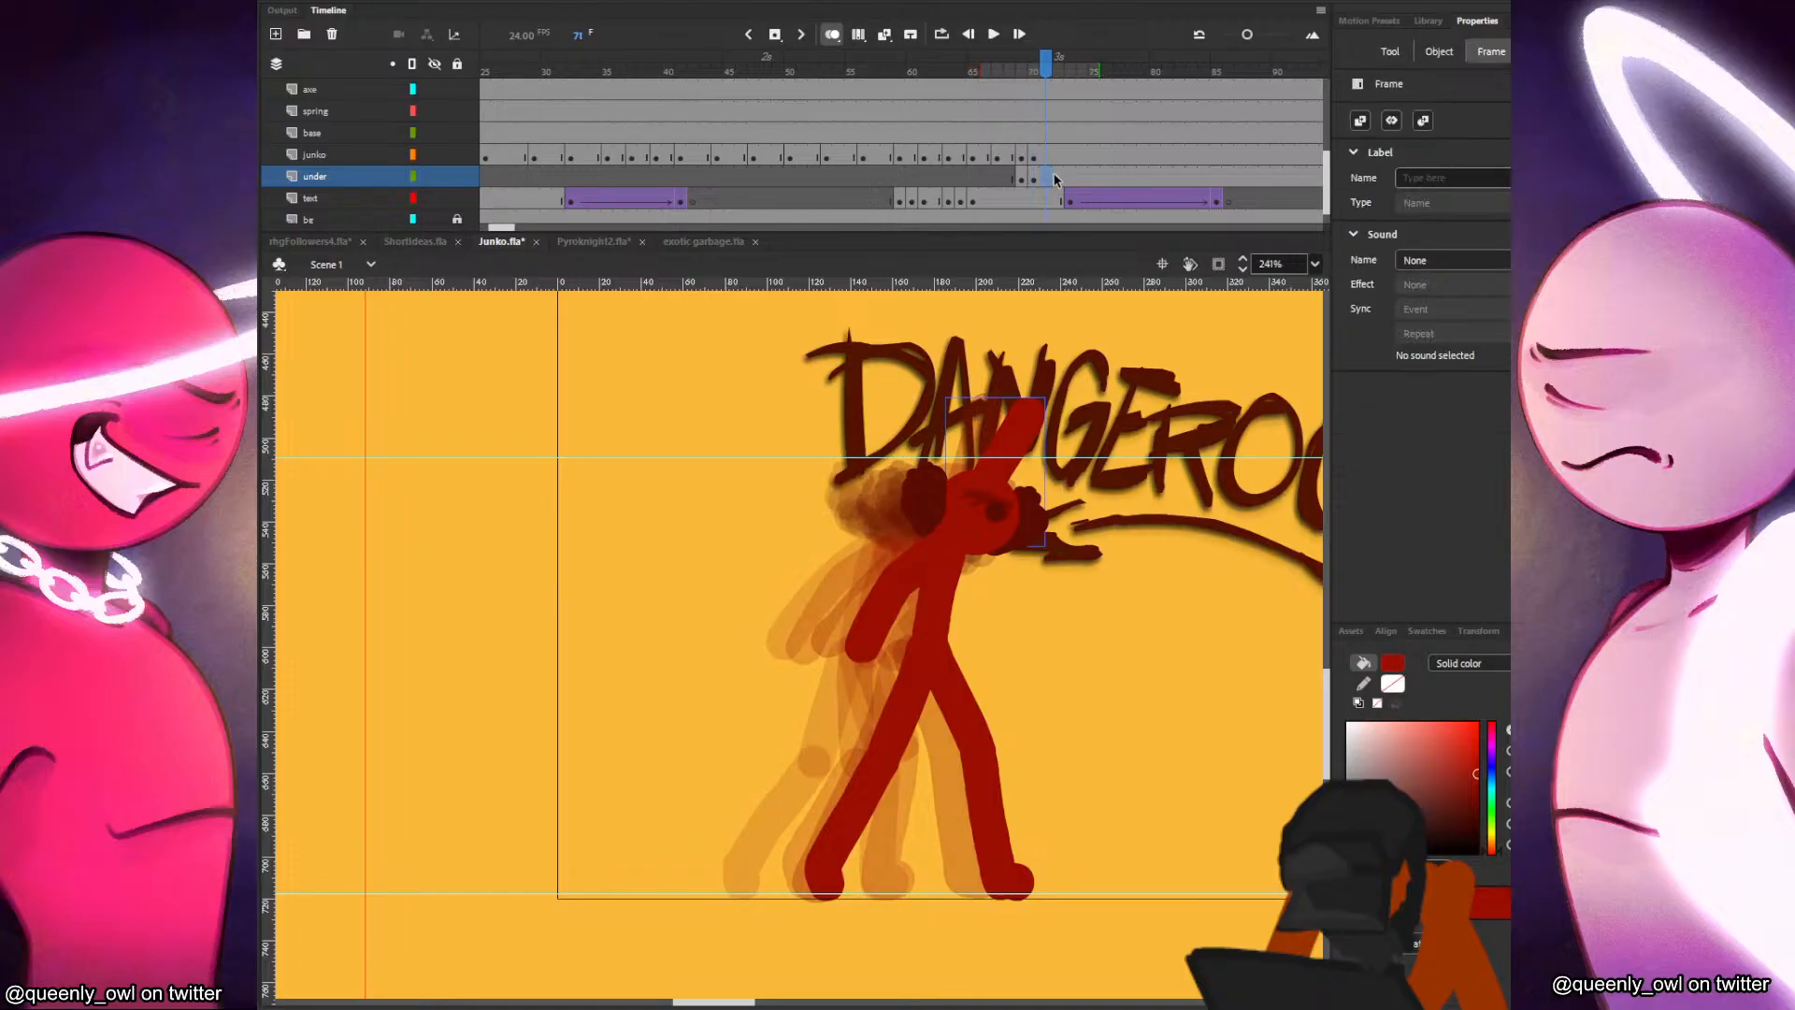
left_click(1057, 172)
key("F7")
left_click(1058, 157, "shift")
left_click(1057, 163)
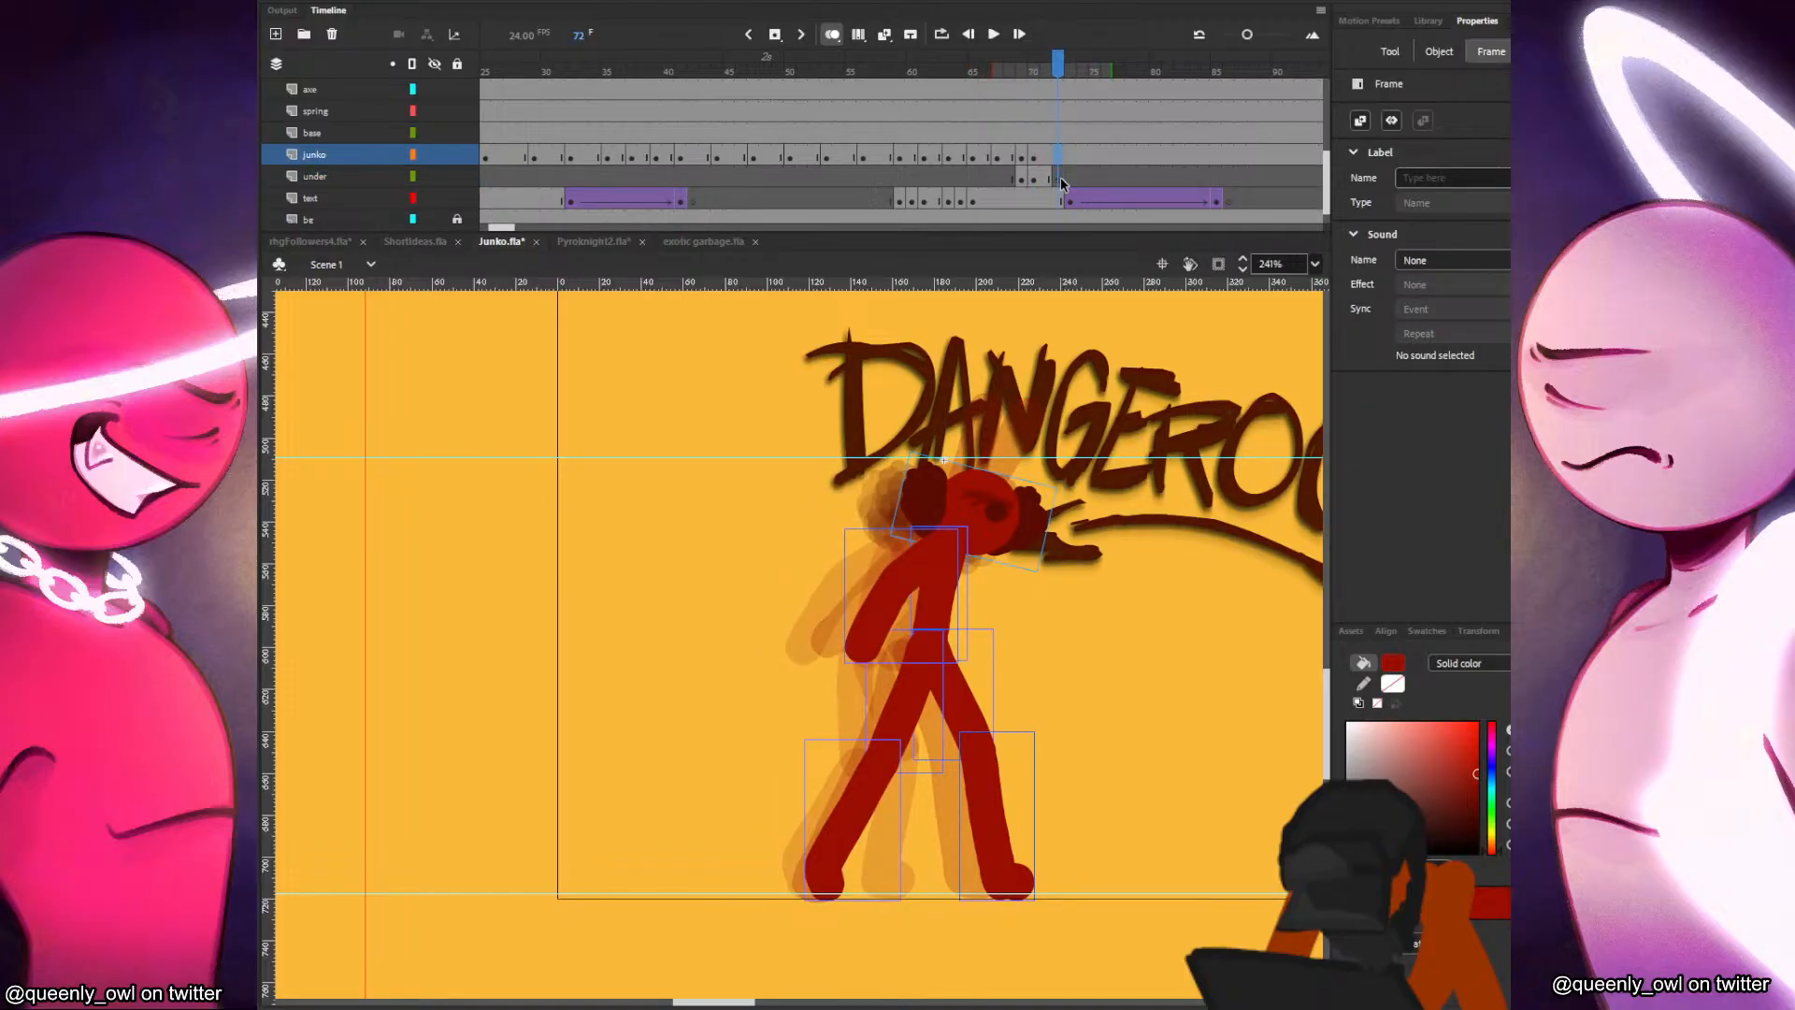
Shift and tilt the frame 72 figure slightly forward, delete everything except its head, and save the file.
key("v")
left_click_drag(1003, 517, 1016, 517)
key("q")
left_click_drag(1082, 458, 1076, 460)
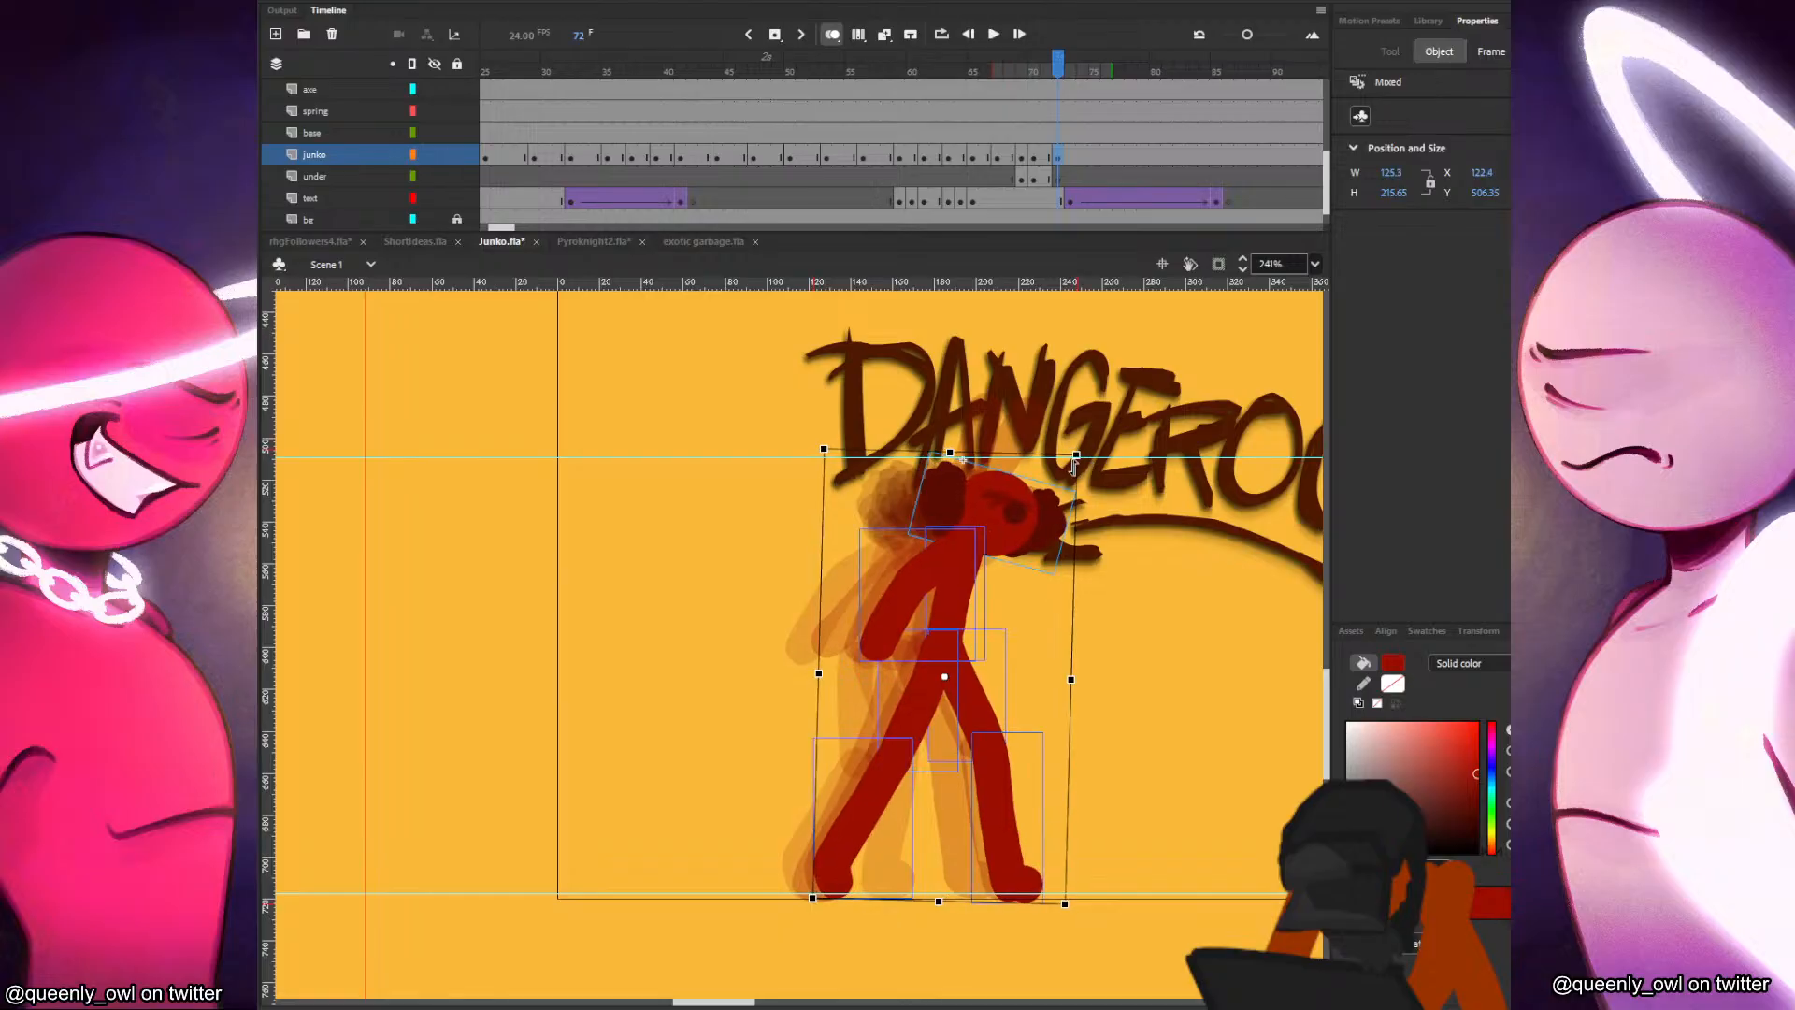
key("Delete")
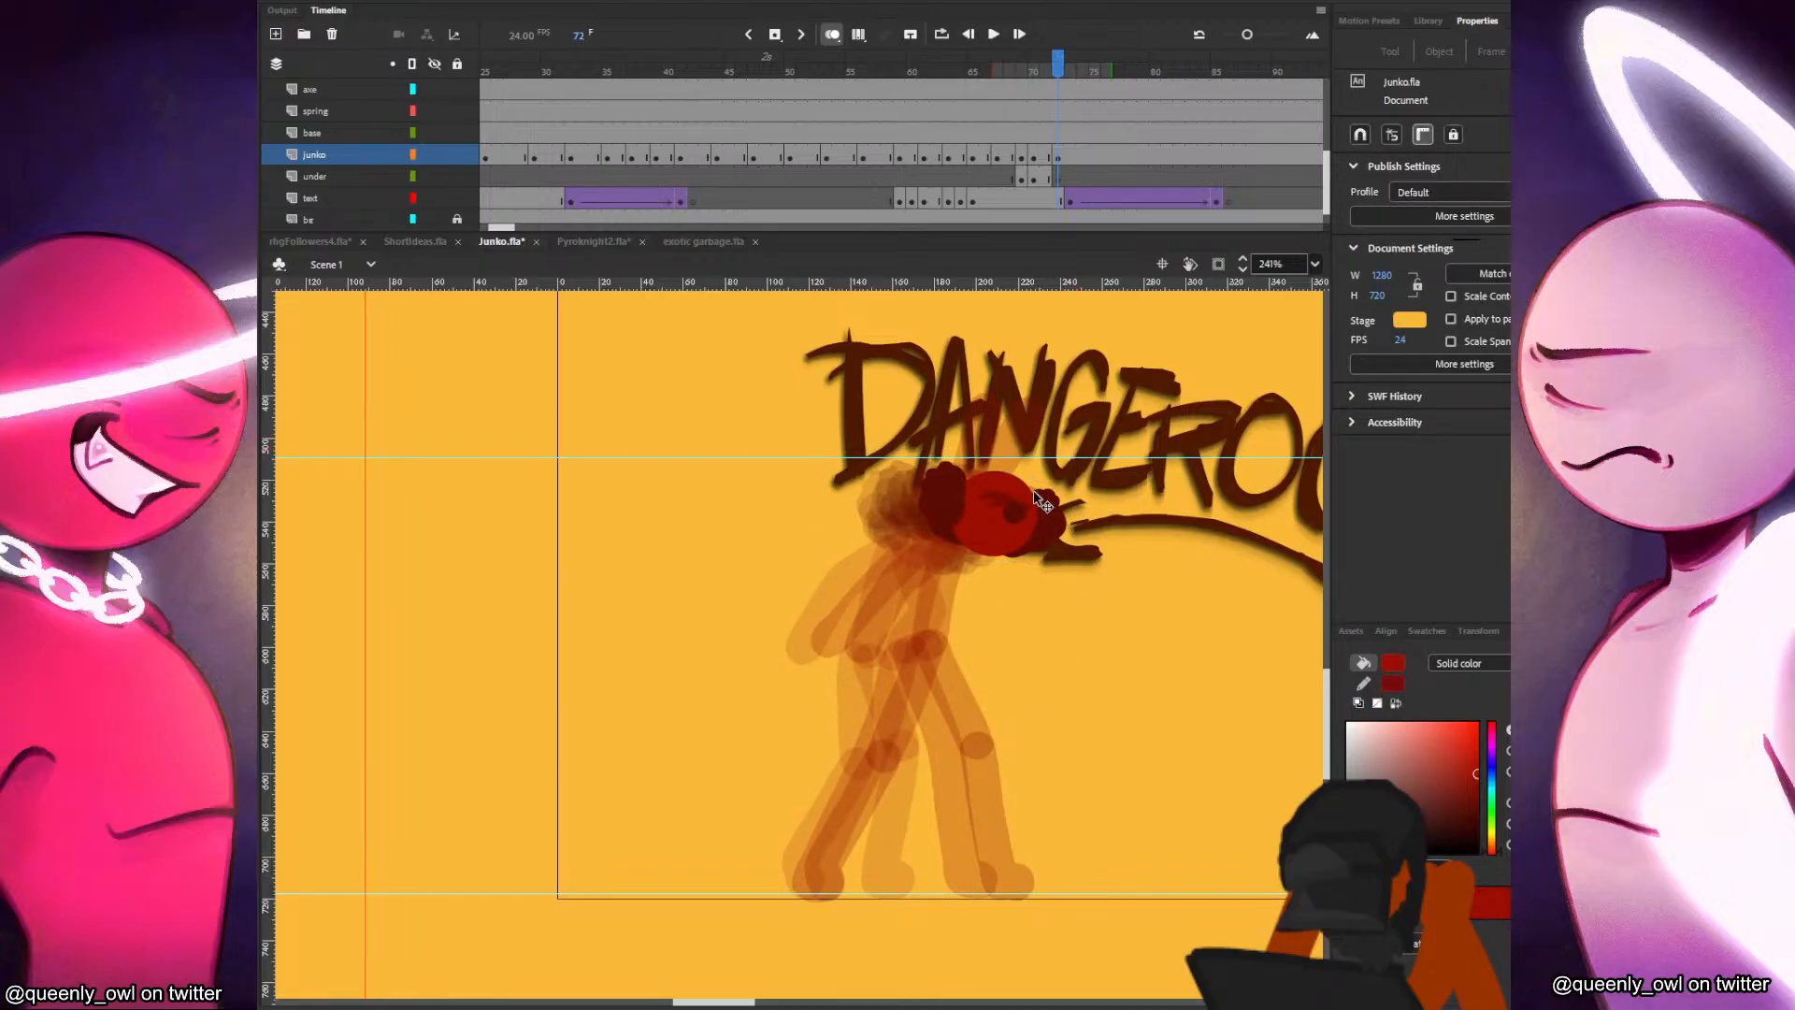
key("b")
key("ctrl+s")
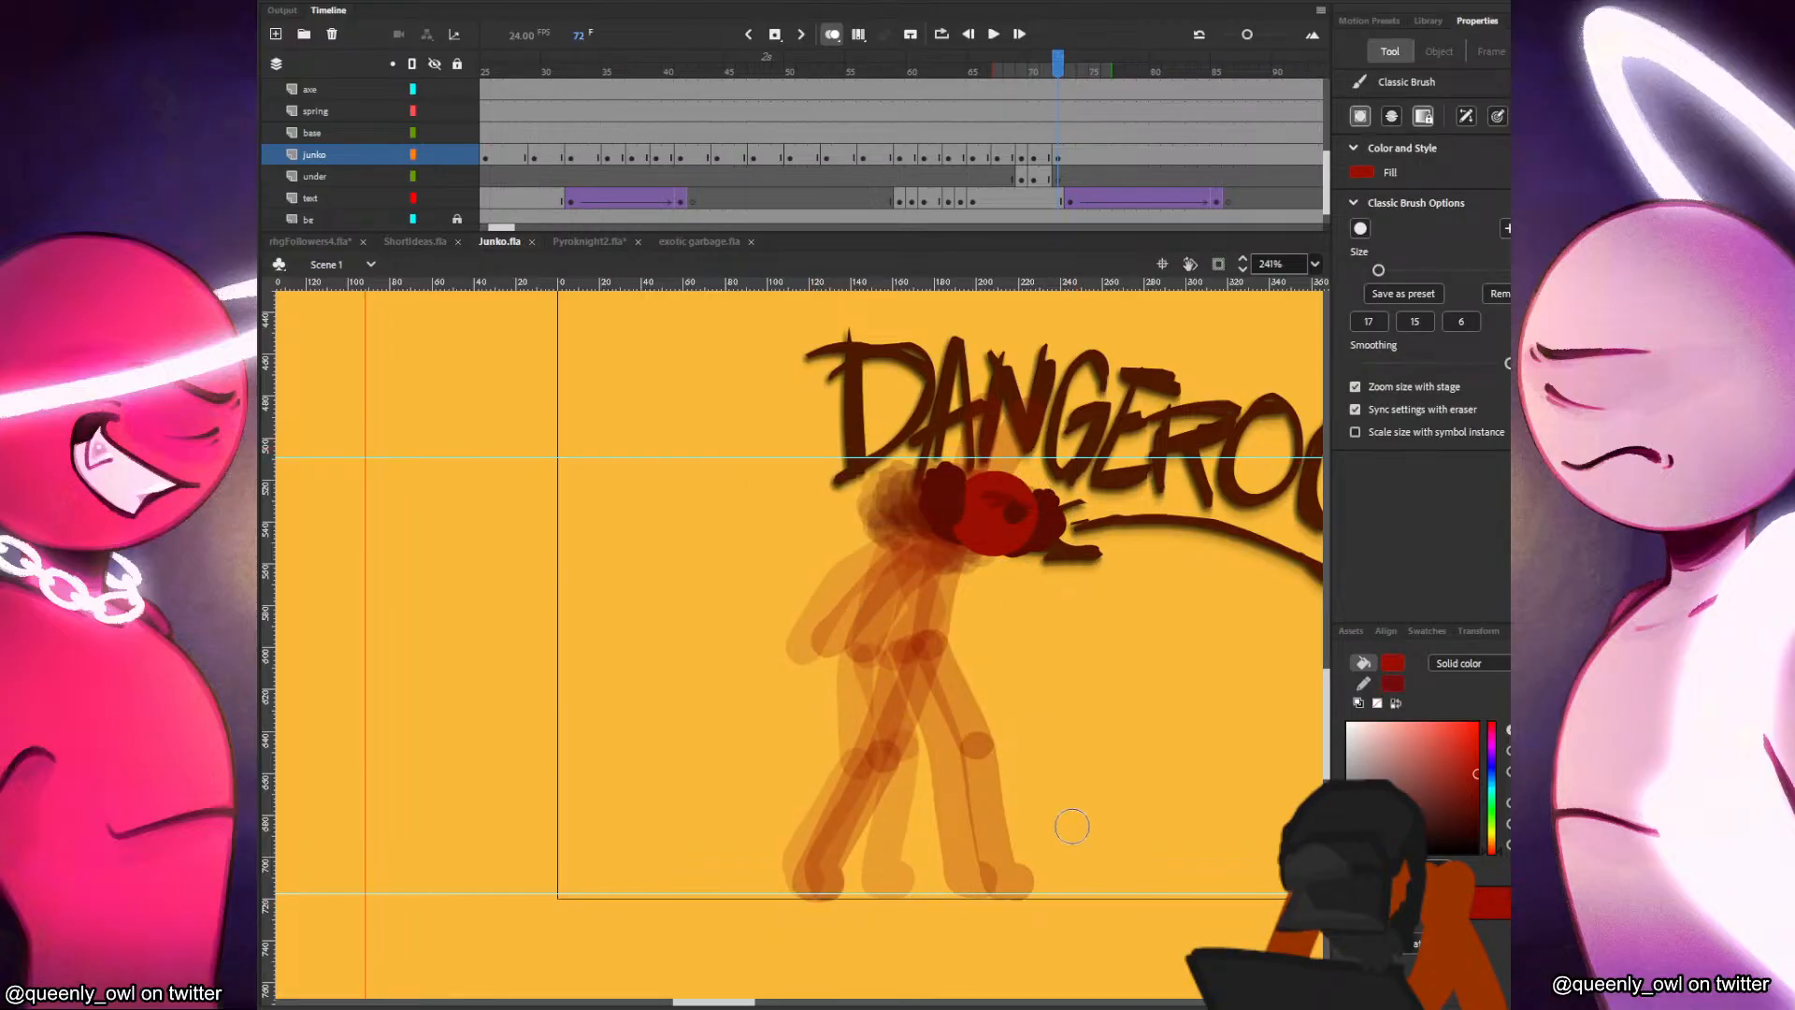
Paint the red figure's leaning torso below the head in frame 72, following the preceding poses.
key("comma")
key("period")
key("comma")
key("comma")
key("comma")
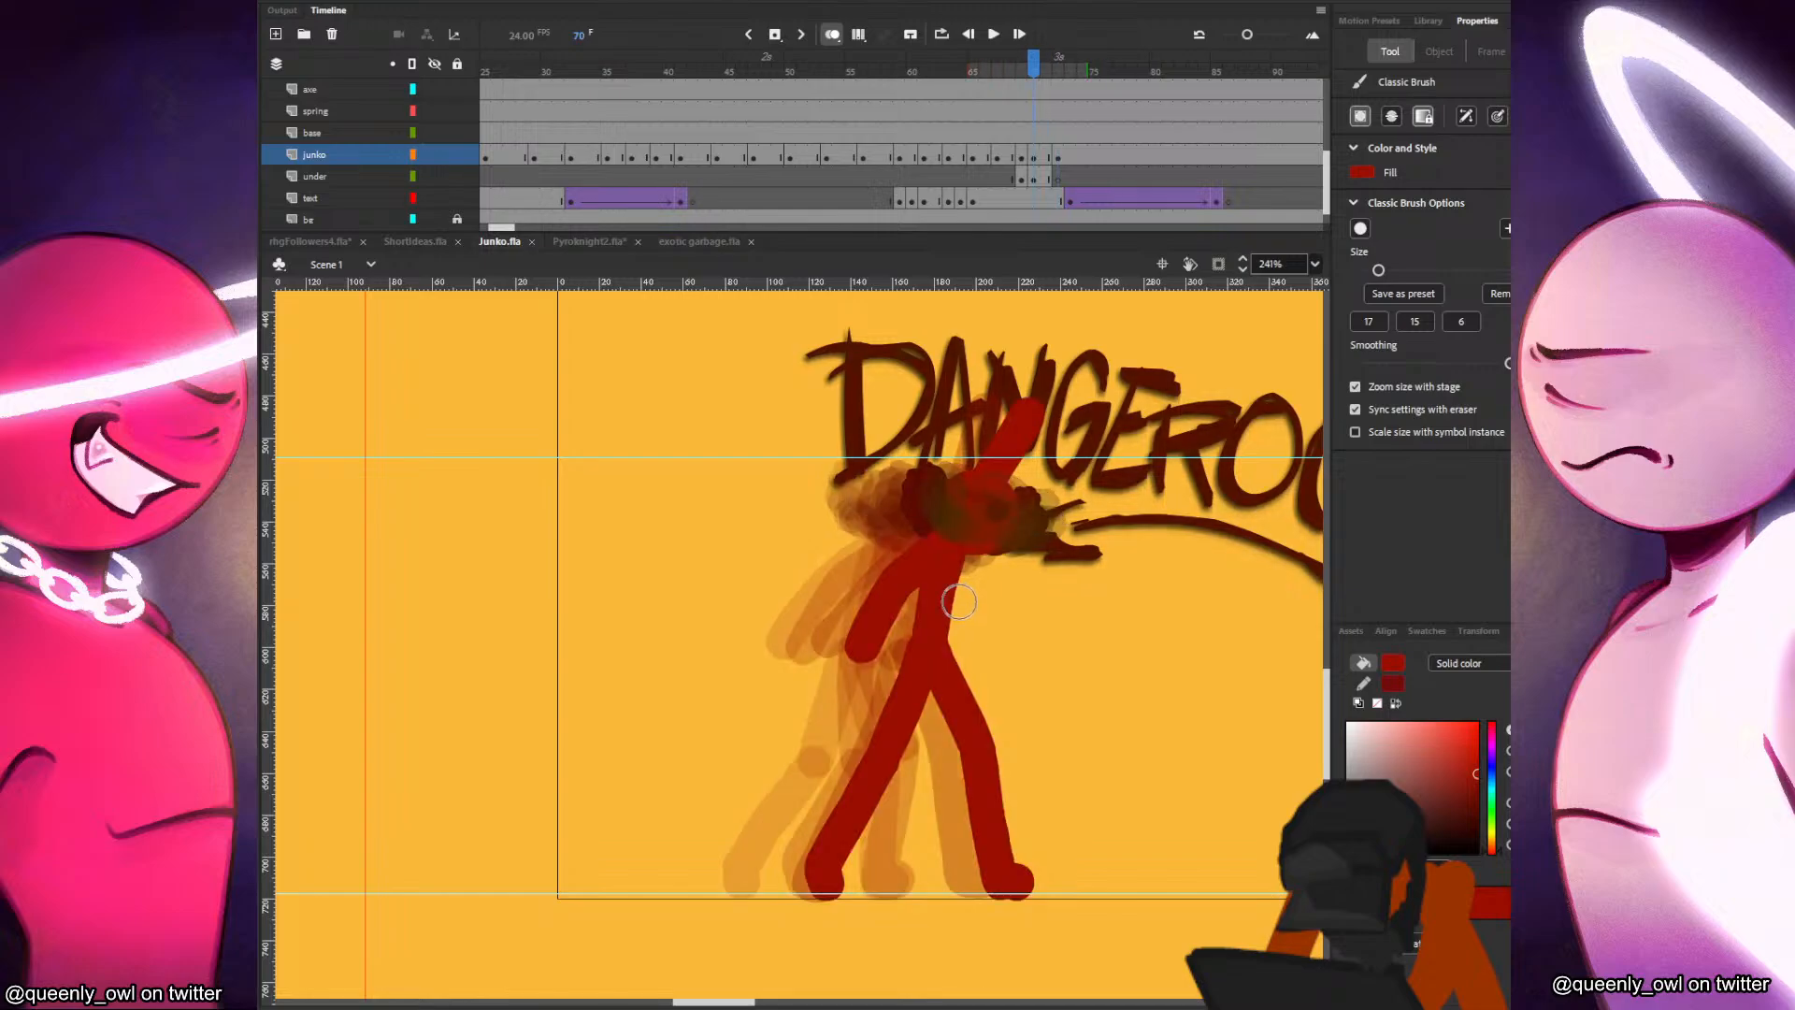
key("period")
key("period")
key("period")
left_click_drag(935, 645, 976, 527)
key("comma")
key("period")
left_click_drag(1009, 410, 990, 475)
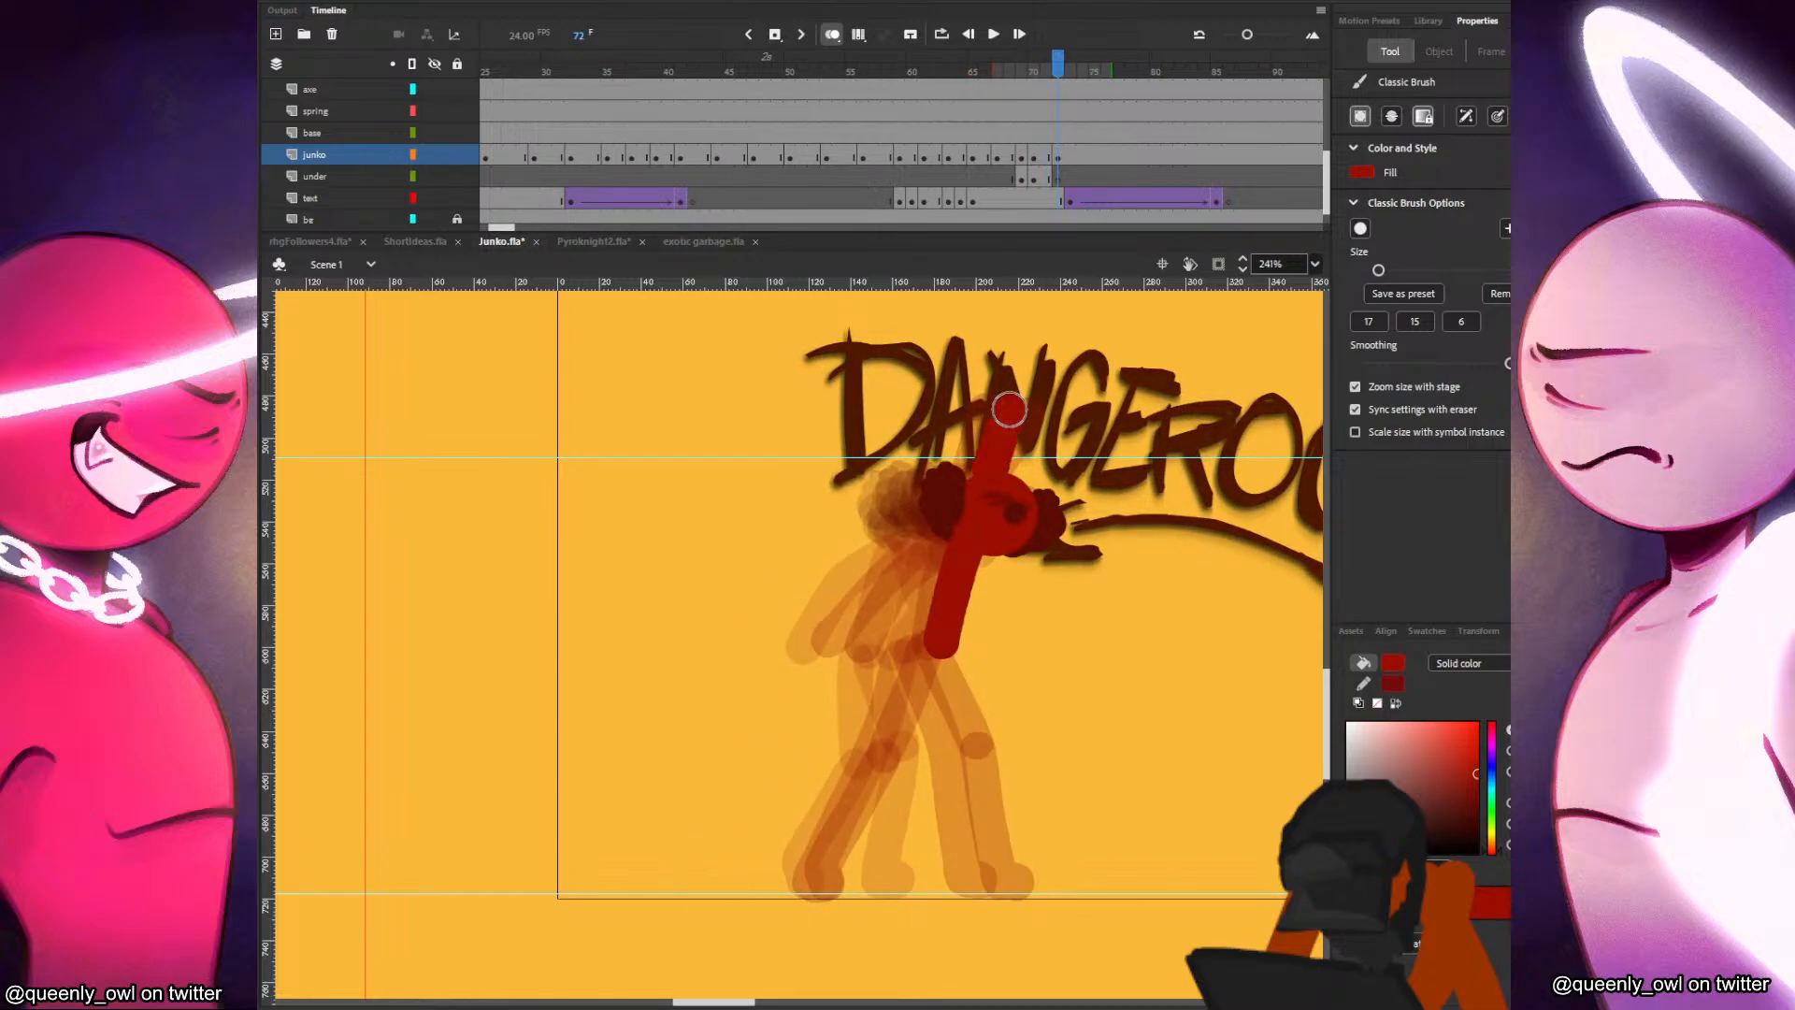
key("comma")
key("period")
key("comma")
key("period")
key("ctrl+z")
key("ctrl+z")
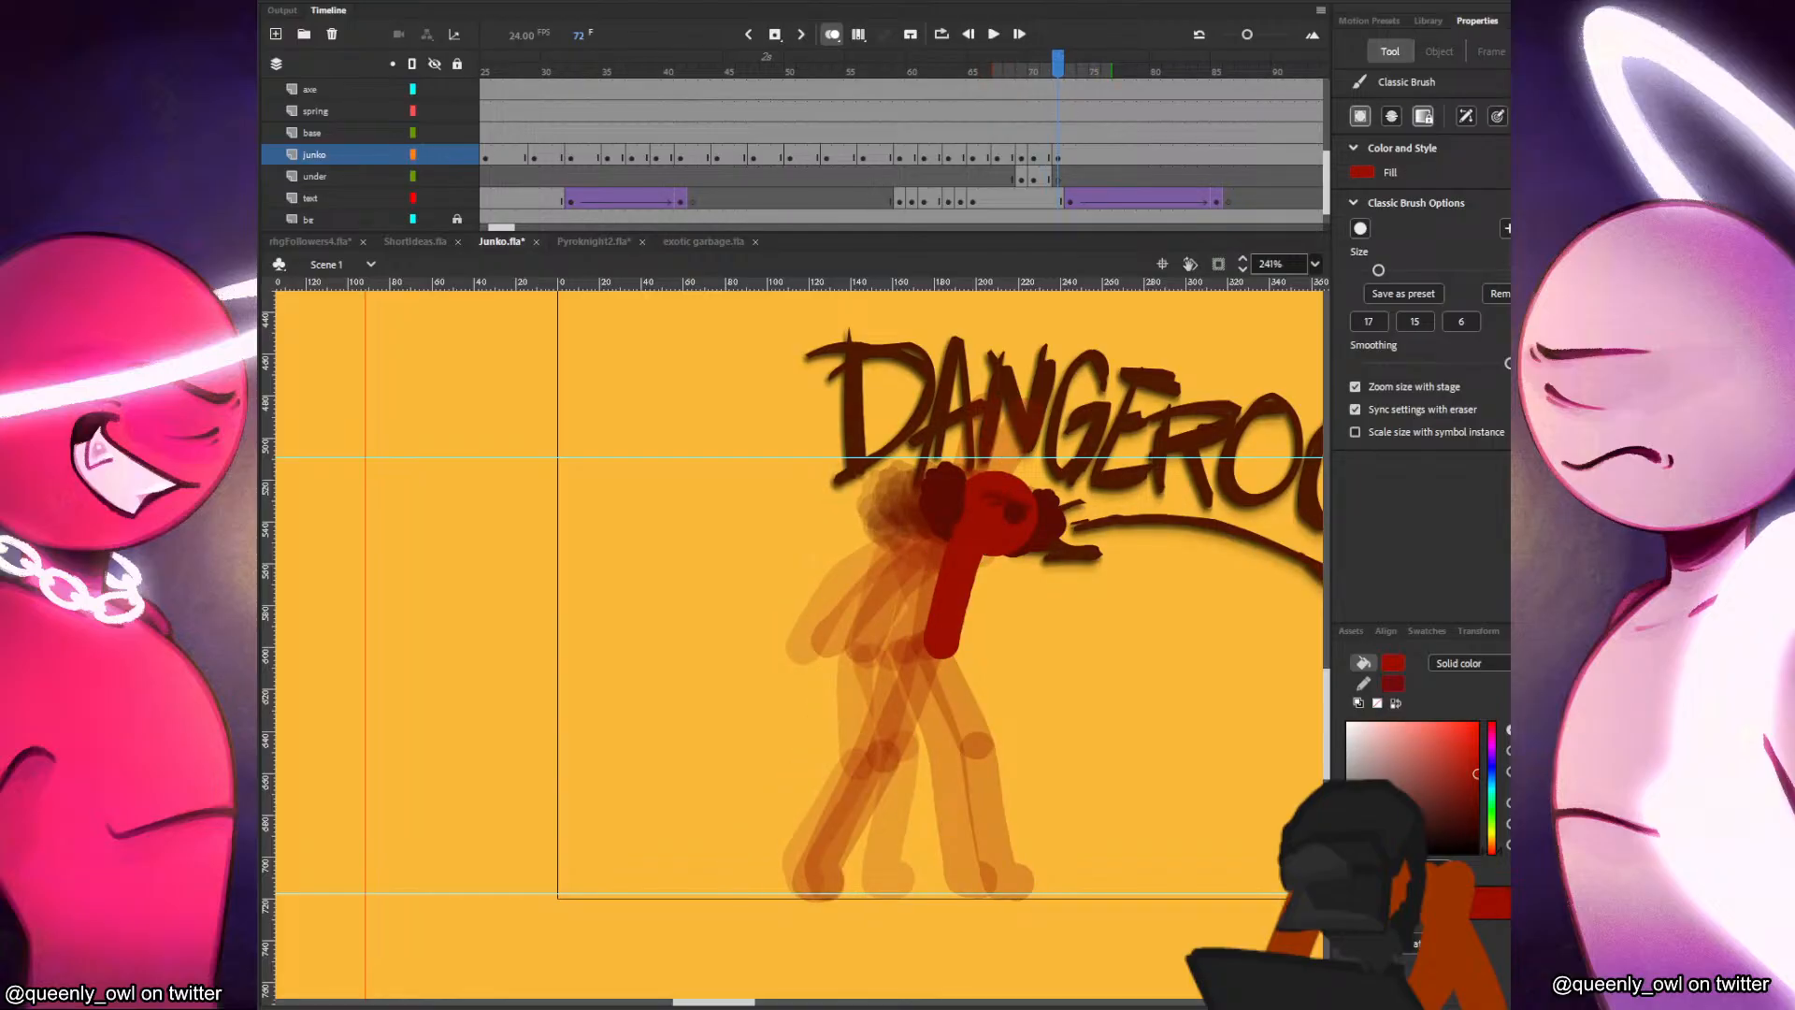
Paint the raised arm behind the head in frame 72 on the under layer.
left_click(1050, 177)
key("period")
left_click_drag(1006, 410, 977, 473)
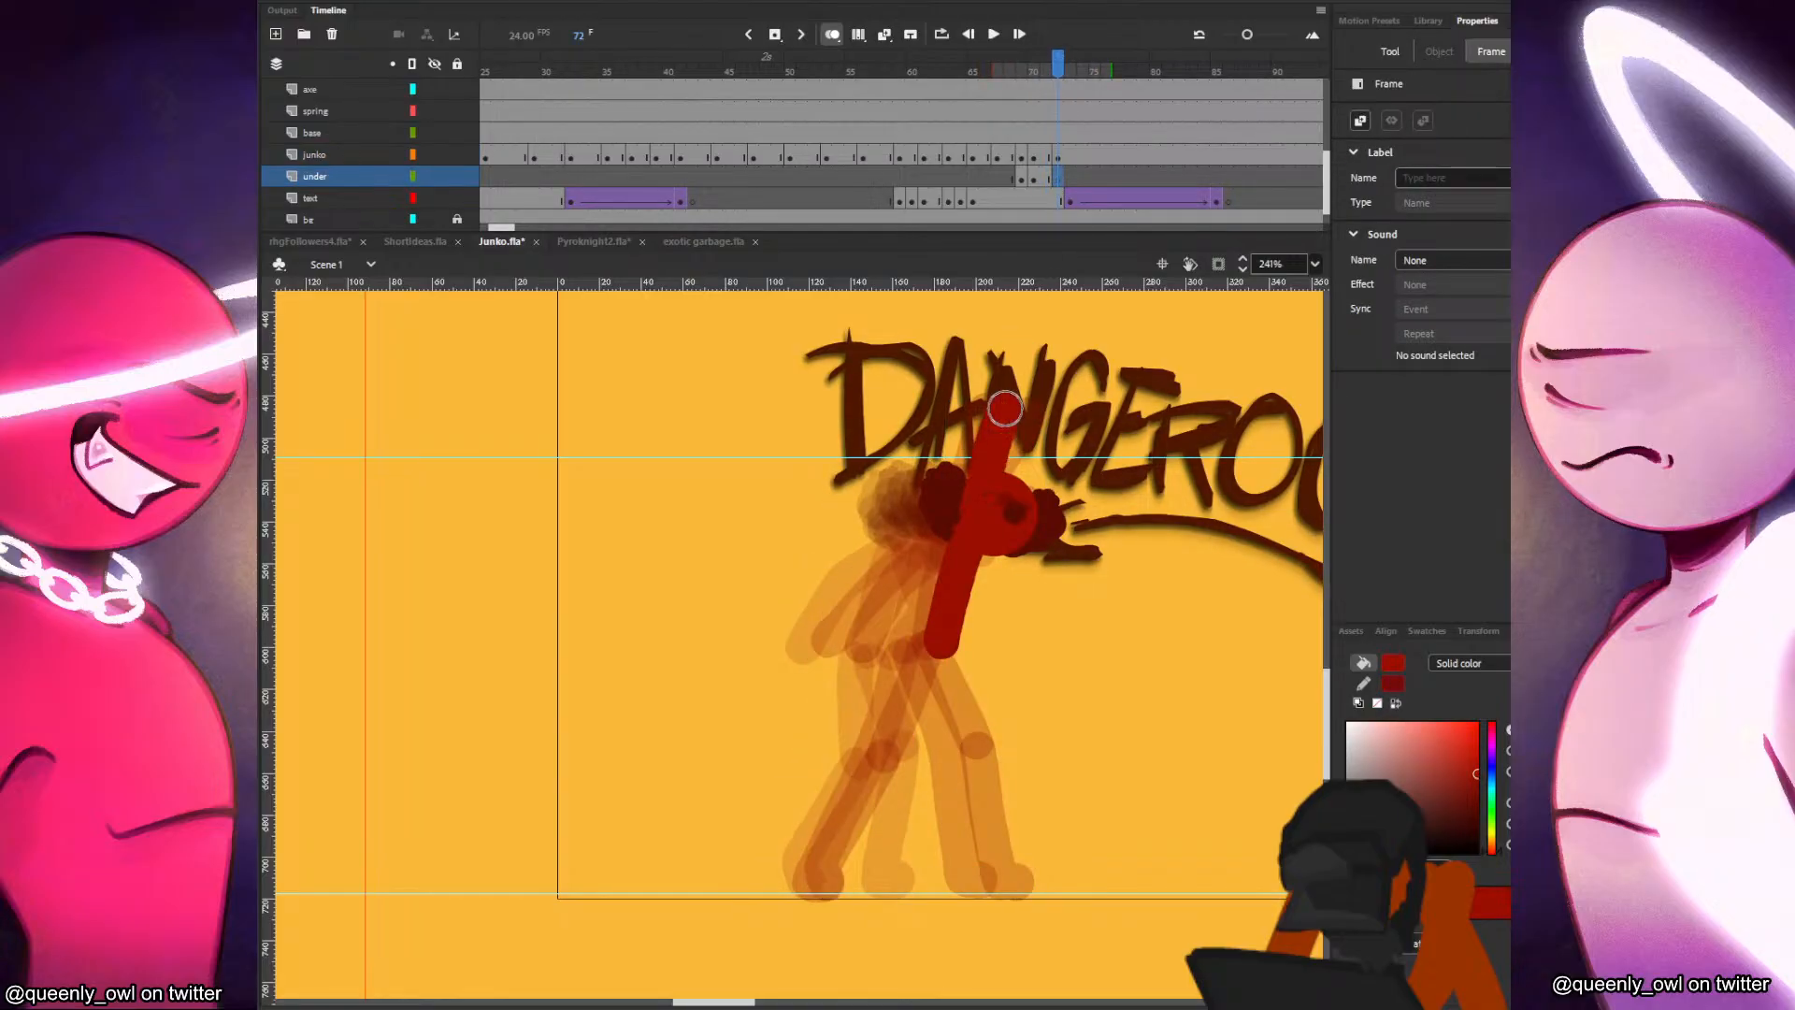
key("comma")
key("period")
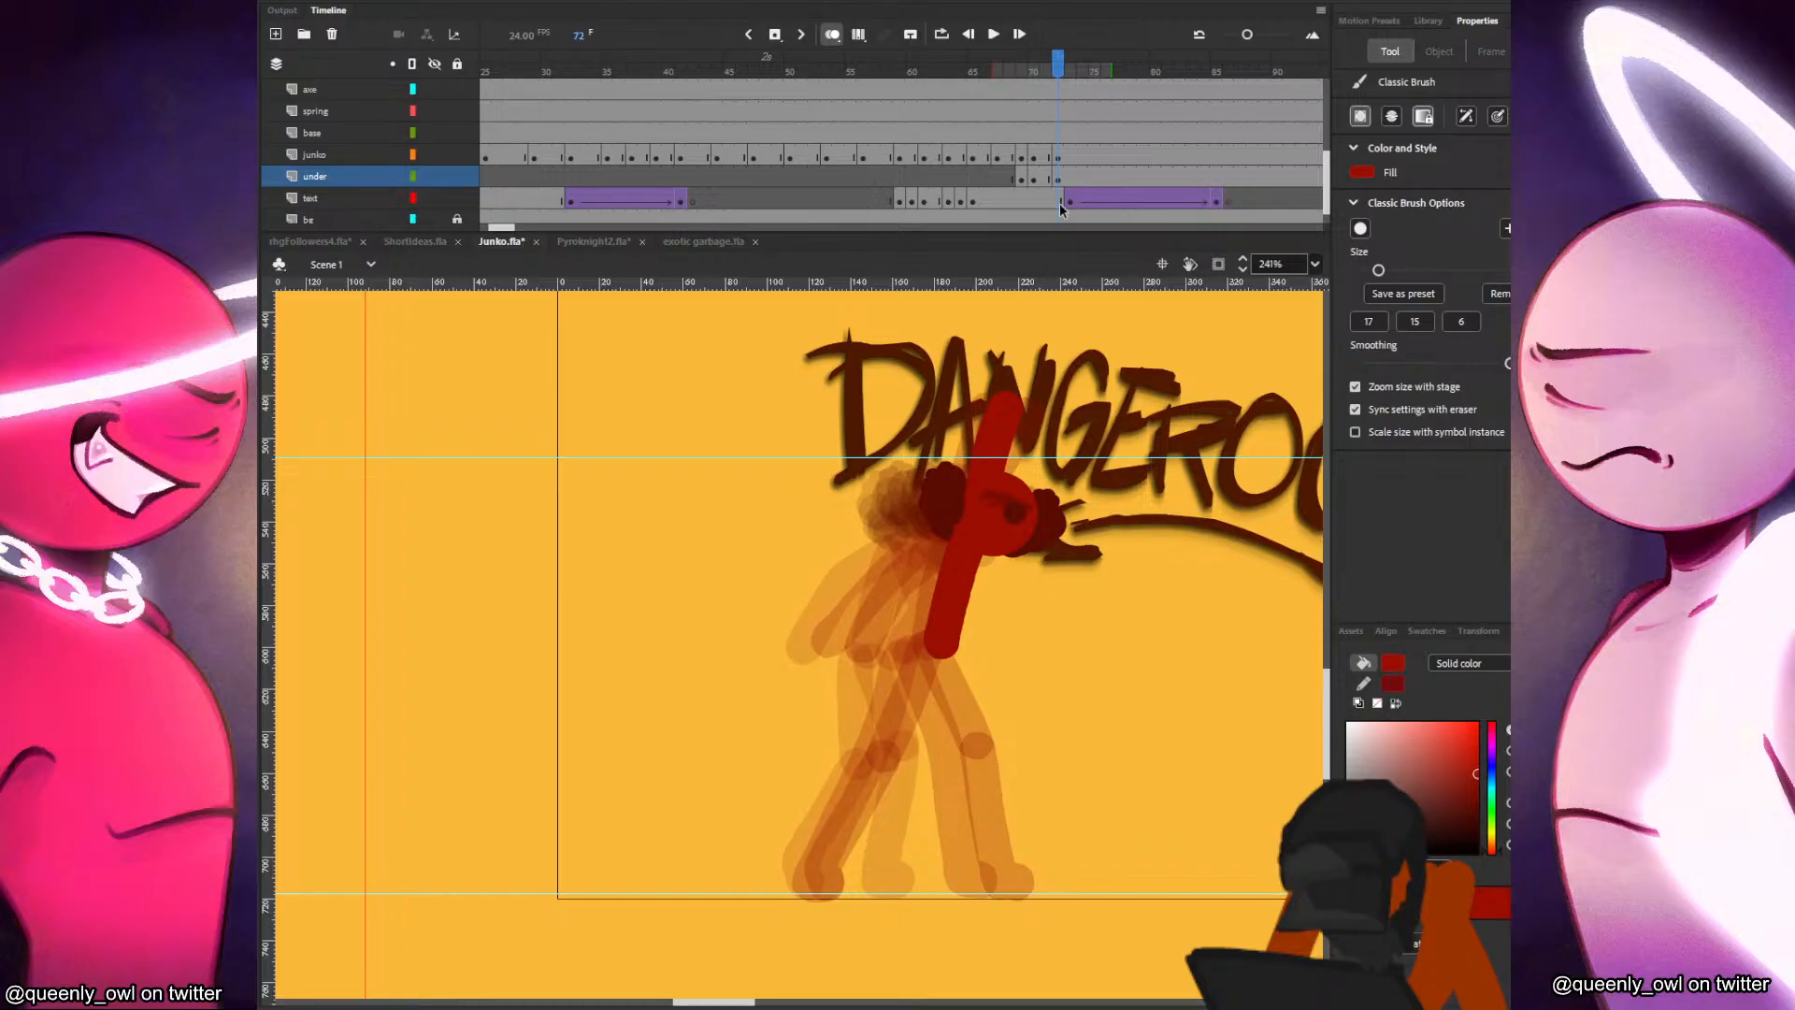
Paint the arm trailing behind the torso in frame 72 on the junko layer.
left_click(1059, 157)
key("comma")
key("period")
mouse_move(967, 544)
left_mouse_down()
mouse_move(909, 588)
mouse_move(894, 657)
left_mouse_up()
key("ctrl+z")
mouse_move(967, 542)
left_mouse_down()
mouse_move(905, 580)
mouse_move(869, 646)
left_mouse_up()
key("comma")
key("period")
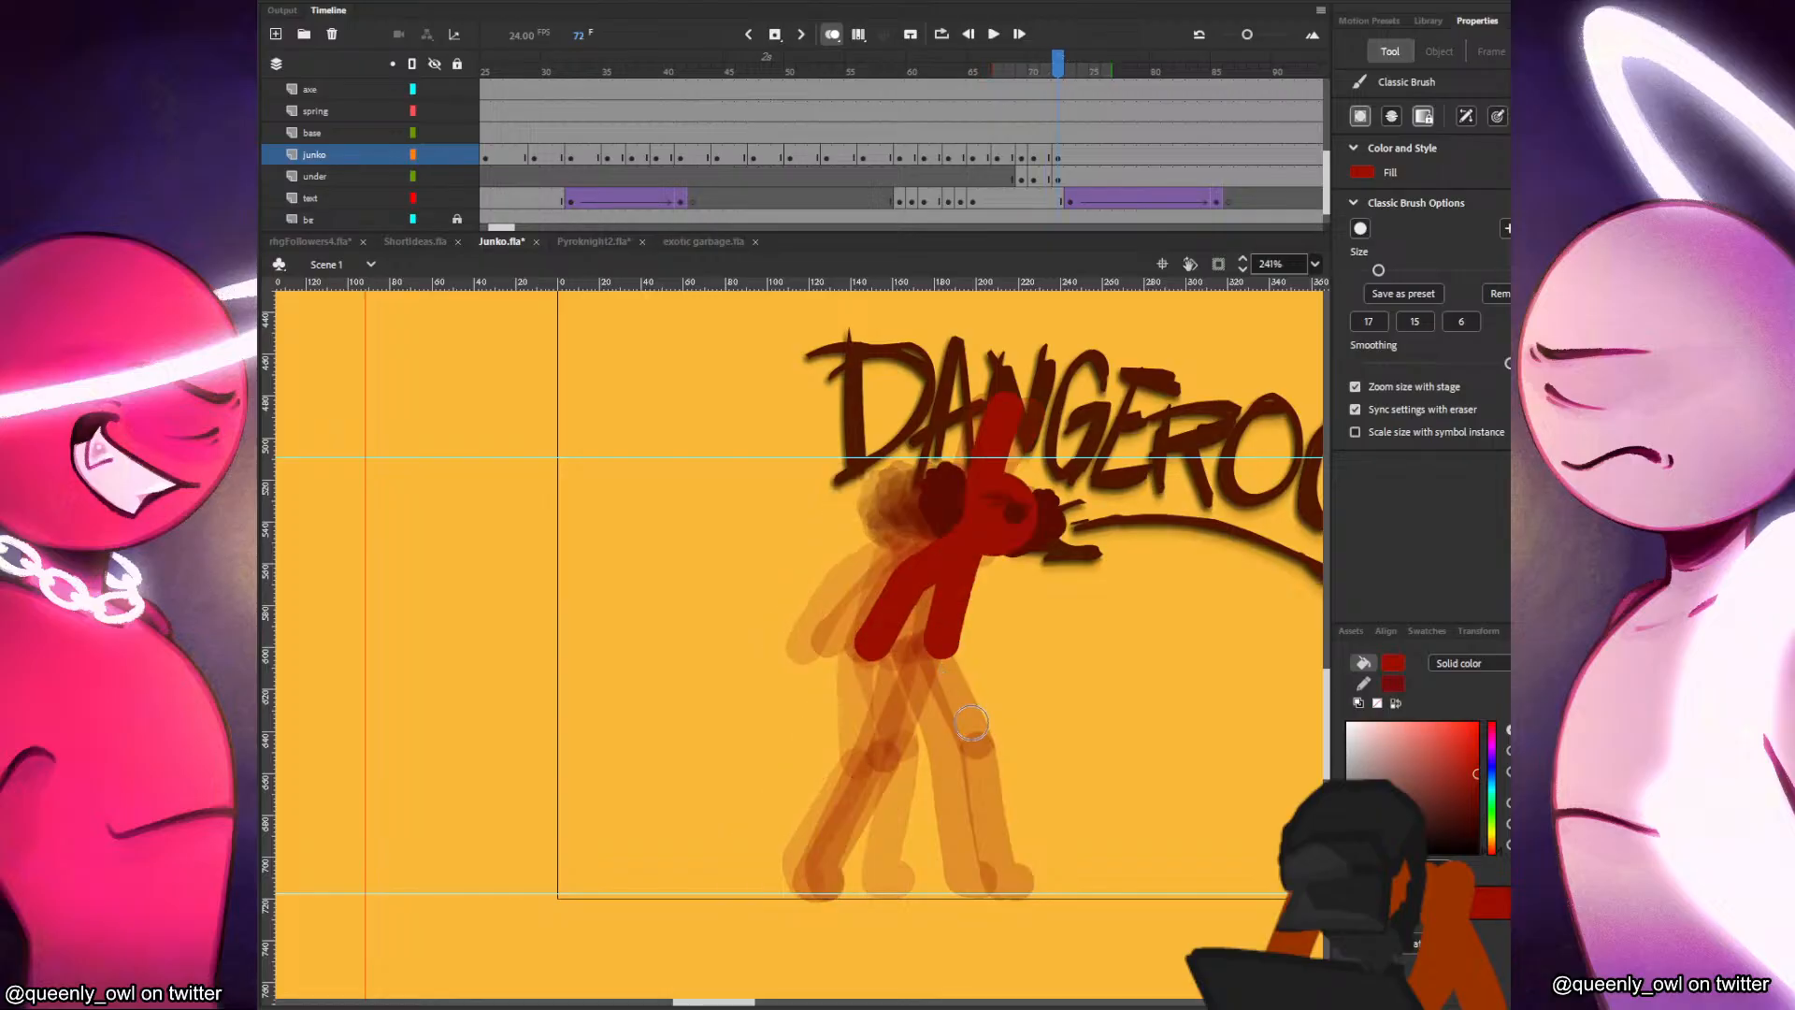
Paint the bent front leg and the stretched back leg in frame 72, keeping the feet near their previous positions.
key("comma")
key("period")
key("comma")
key("period")
mouse_move(935, 643)
left_mouse_down()
mouse_move(984, 740)
mouse_move(1000, 879)
left_mouse_up()
key("comma")
key("period")
key("comma")
key("period")
left_click_drag(939, 647, 828, 865)
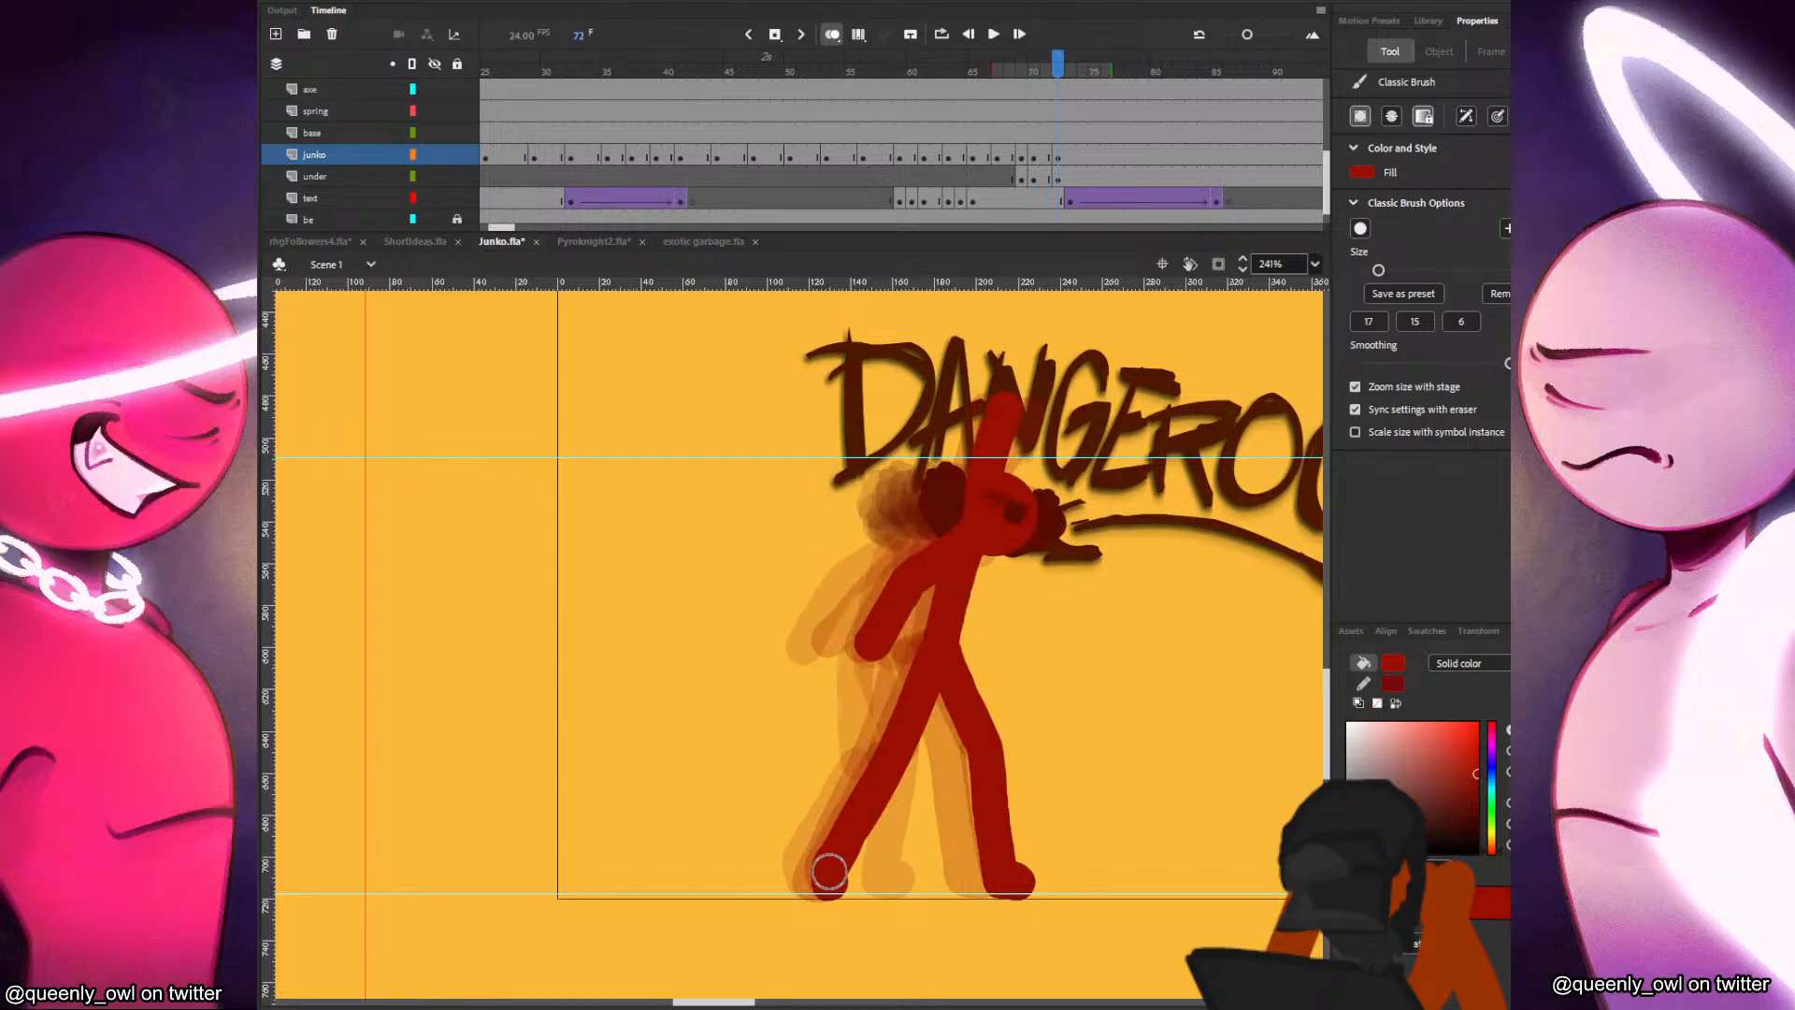
Insert a blank keyframe at frame 74 on the under layer and a keyframe at frame 74 on the junko layer.
left_click(1071, 177)
left_click(1081, 175)
key("F7")
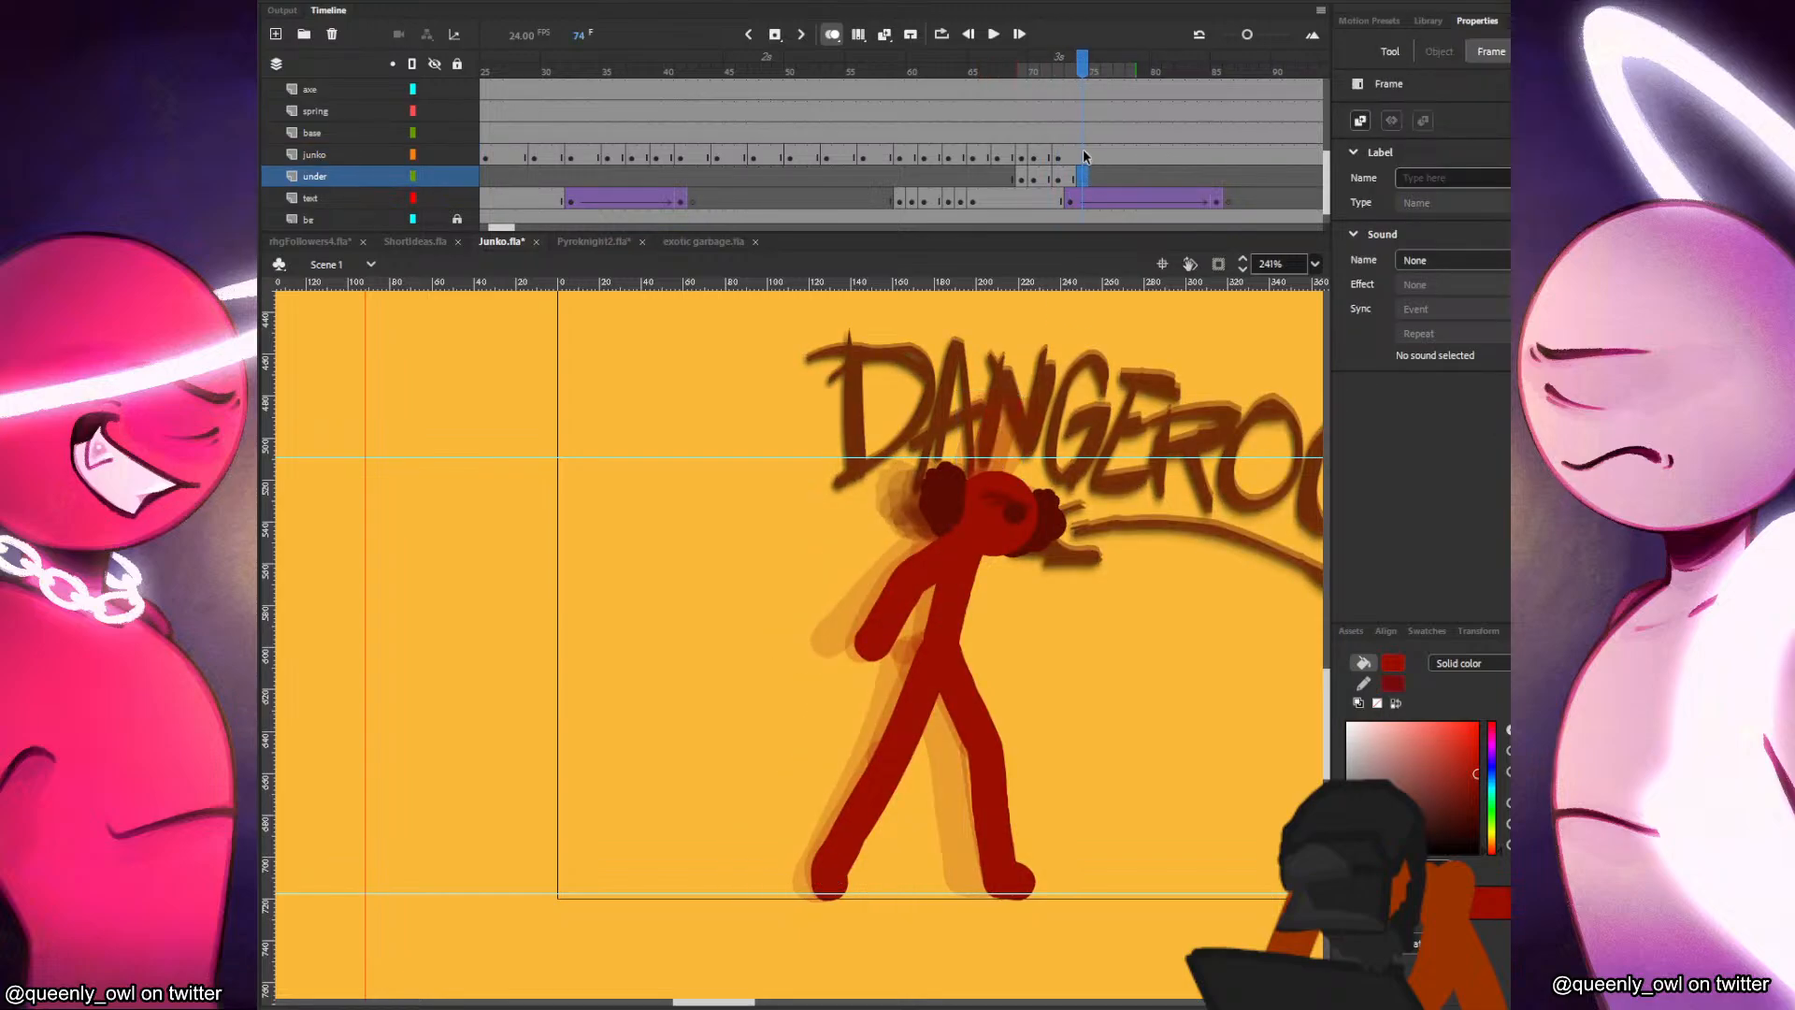
left_click(1081, 157)
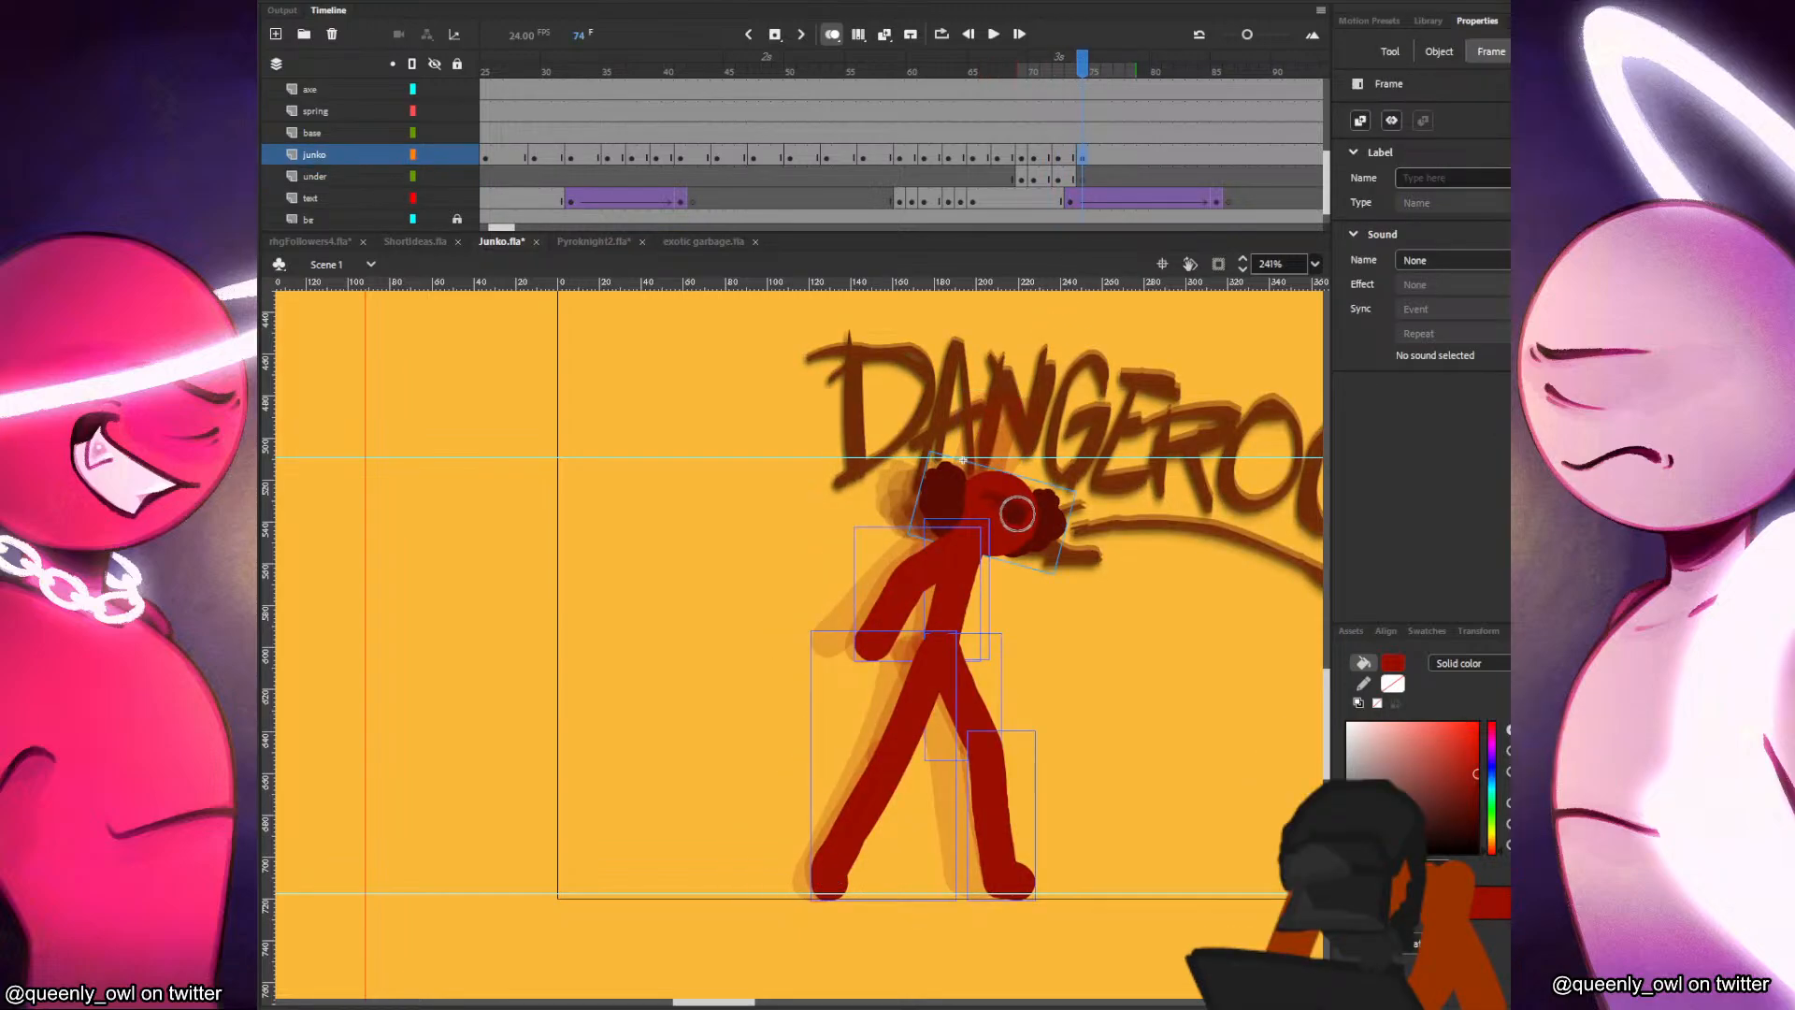
Move the head slightly forward in frame 74 on the junko layer and delete the body and limbs.
key("v")
left_click_drag(1022, 518, 1105, 472)
left_click(1030, 530, "shift")
key("Delete")
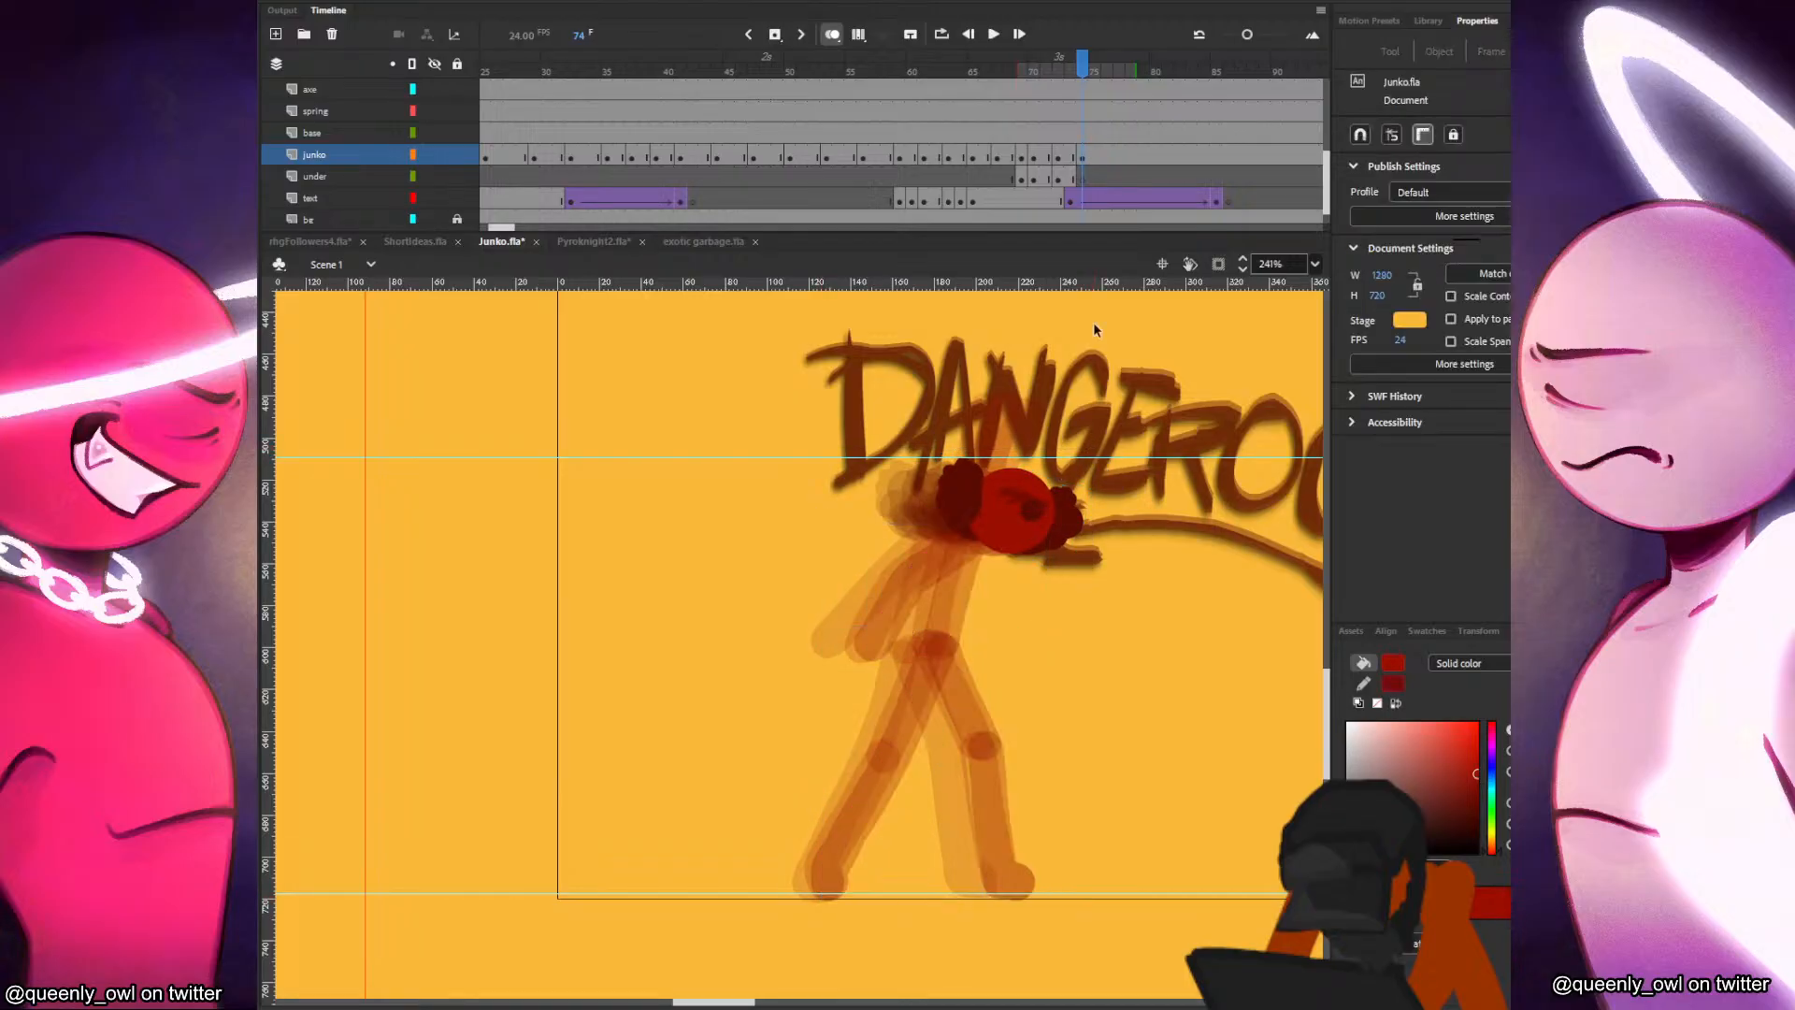
left_click(1058, 159)
left_click(1084, 161)
left_click(1072, 178)
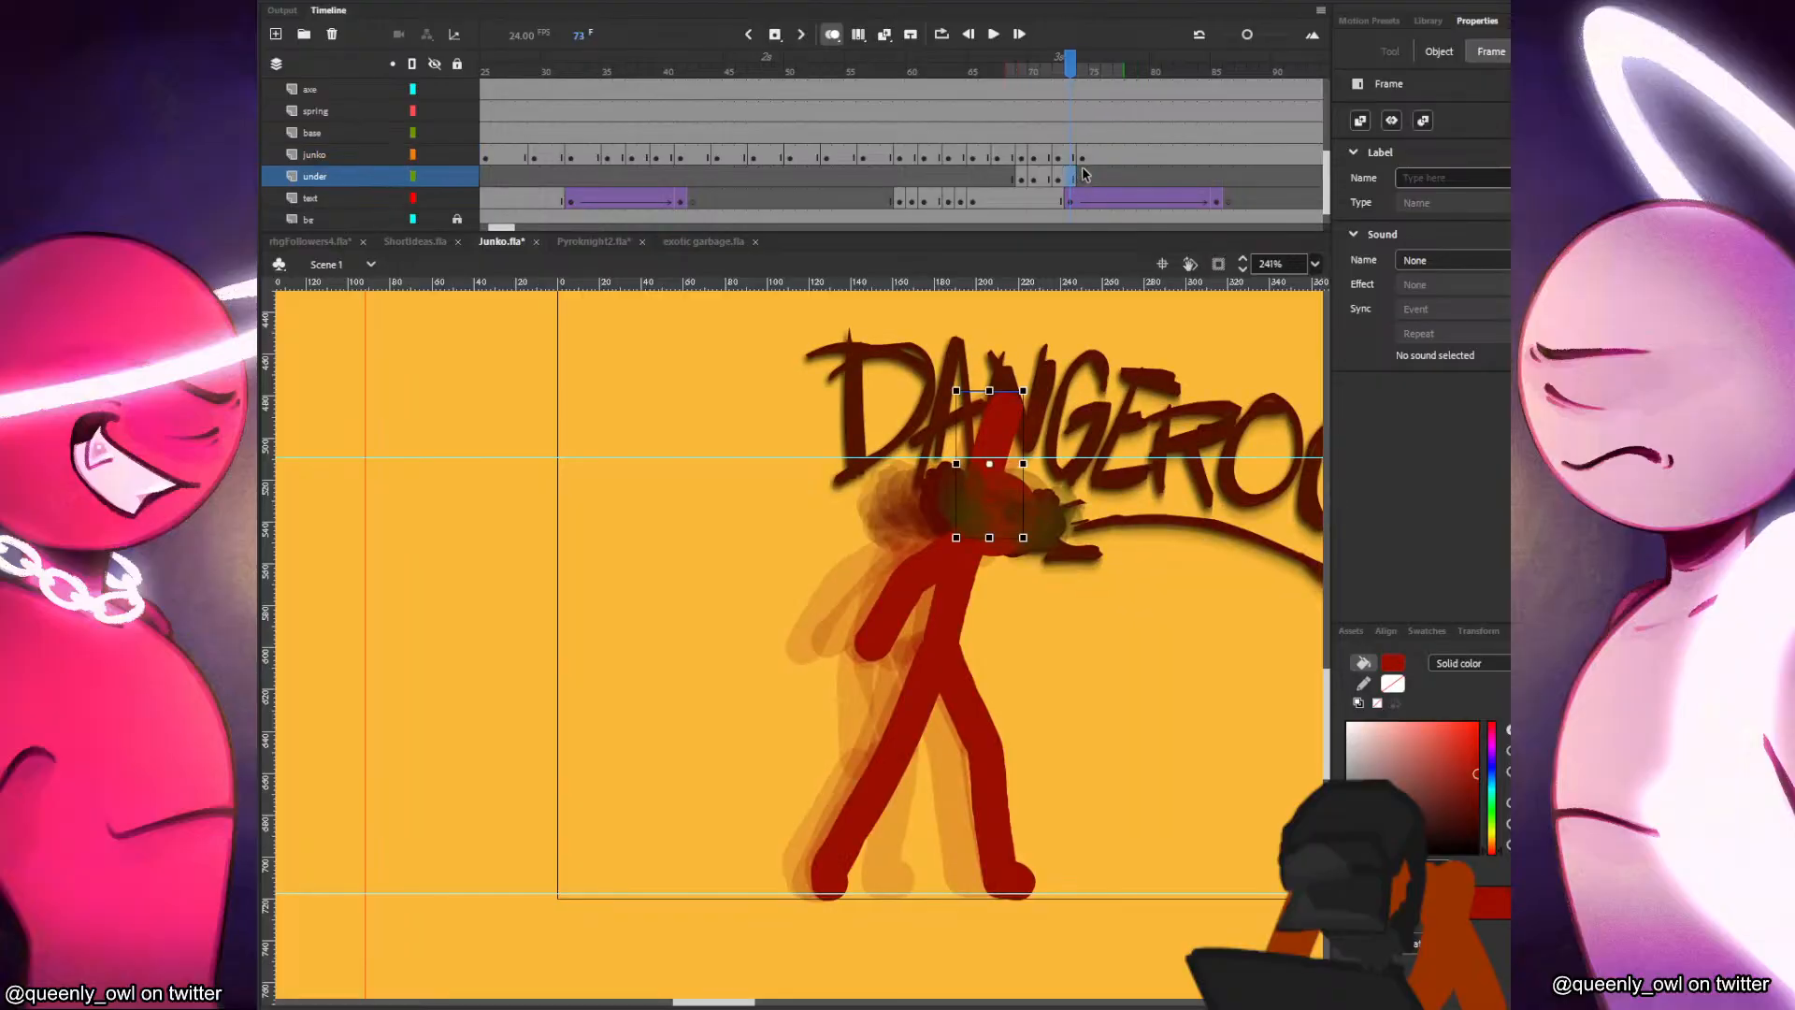
left_click(1082, 159)
left_click(1024, 491)
Paint the torso and both legs in frame 74, with the front foot planted and the back foot drawn in closer.
key("b")
key("comma")
key("period")
mouse_move(991, 528)
left_mouse_down()
mouse_move(966, 654)
mouse_move(997, 861)
left_mouse_up()
key("comma")
key("period")
key("comma")
key("period")
key("period")
key("comma")
left_click_drag(962, 645, 851, 869)
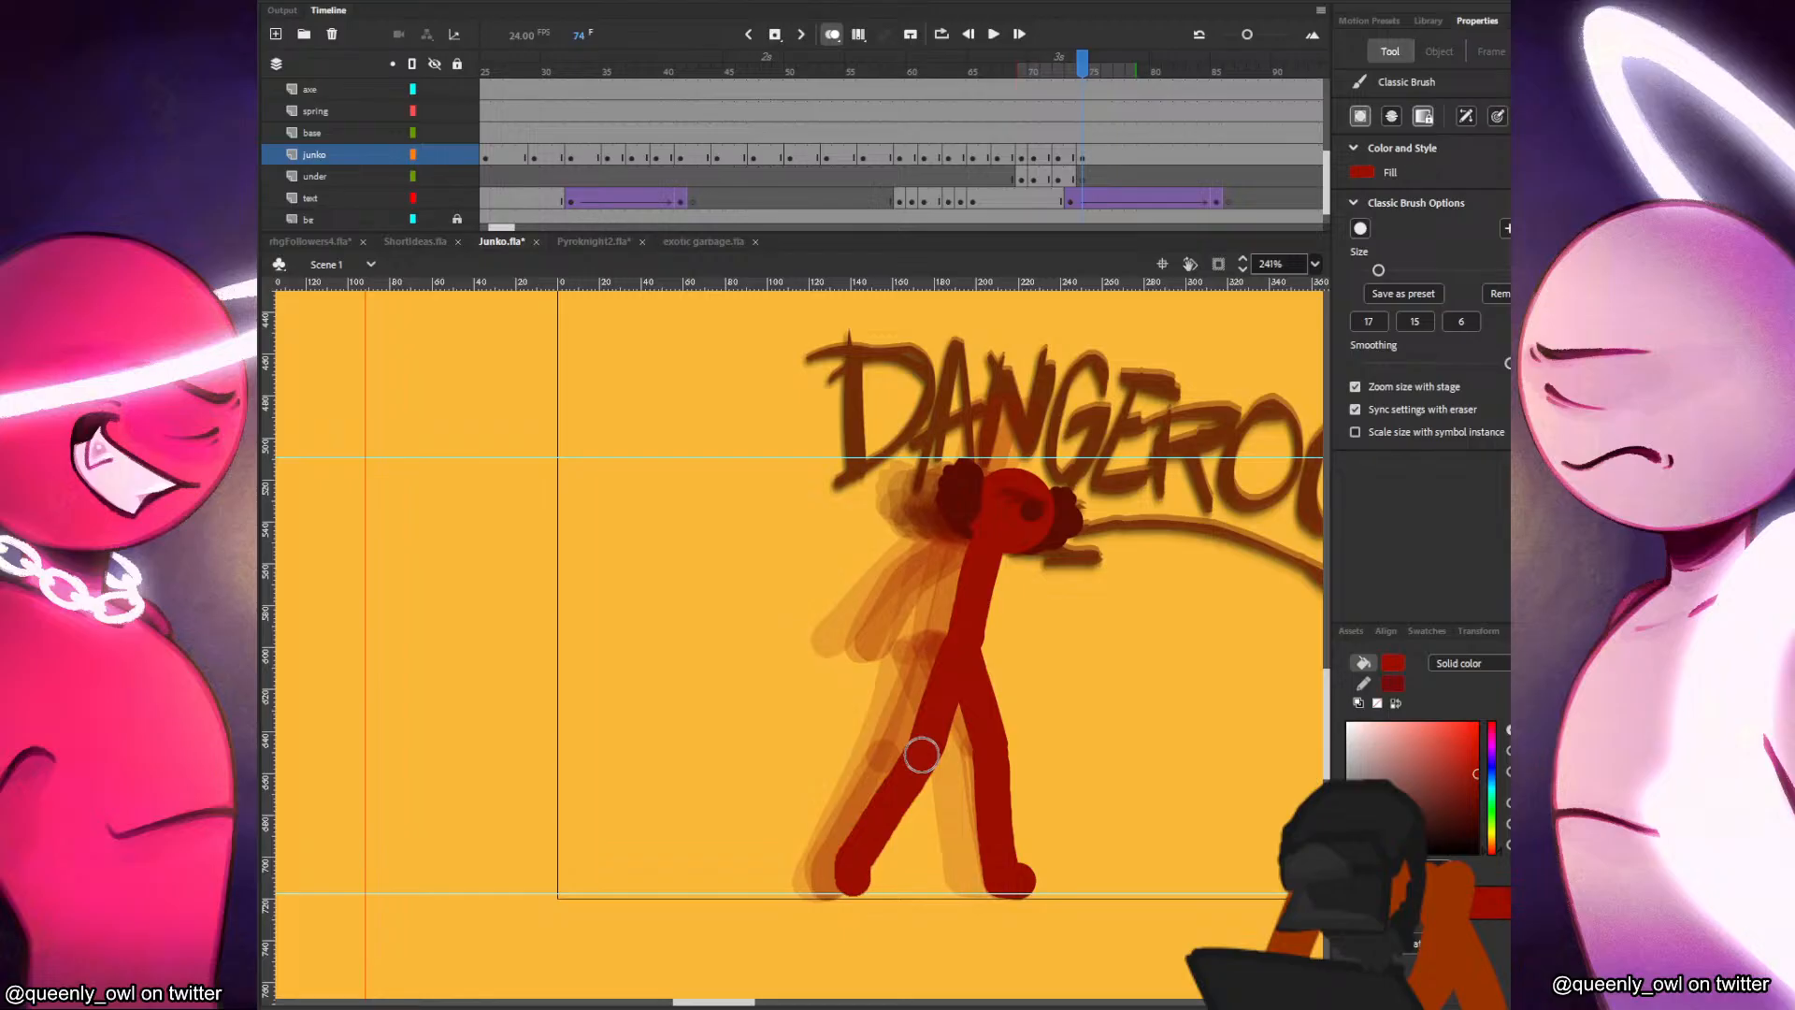
Paint the arm hanging behind the torso in frame 74, swung closer to the body than in frame 72.
key("comma")
key("period")
key("comma")
key("comma")
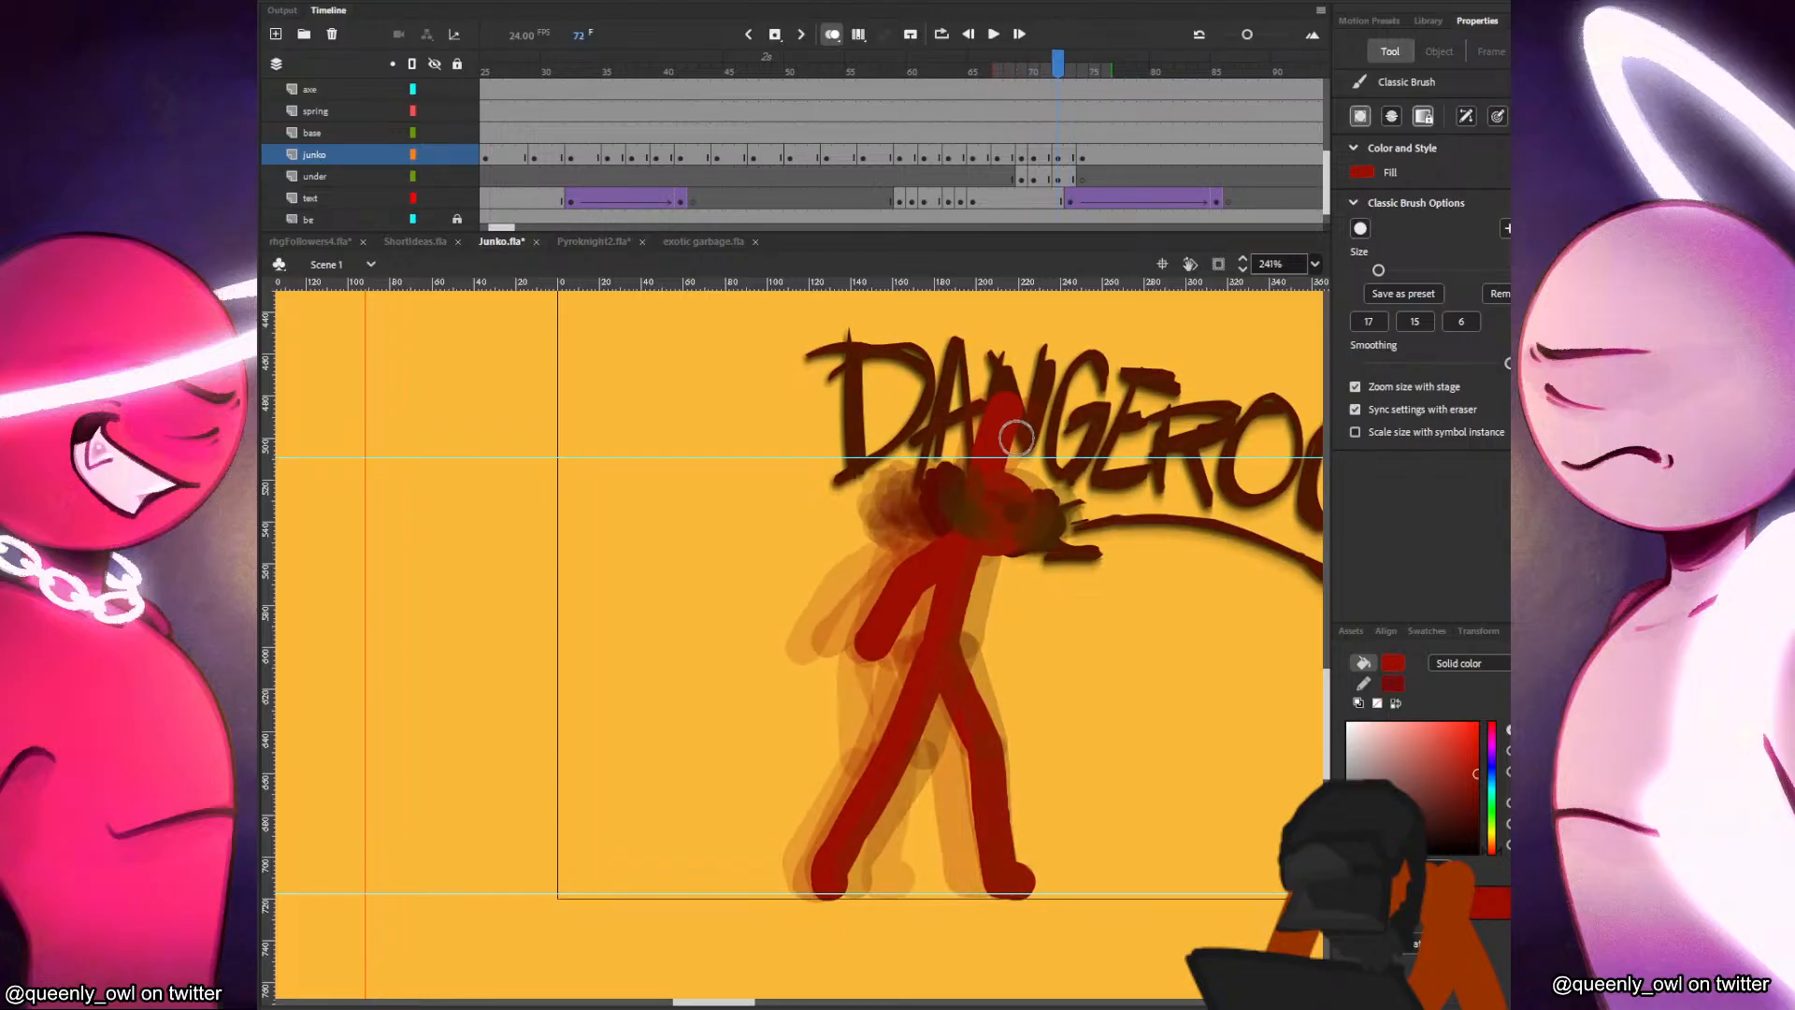
key("period")
key("period")
mouse_move(968, 553)
left_mouse_down()
mouse_move(931, 558)
mouse_move(905, 653)
left_mouse_up()
key("comma")
key("period")
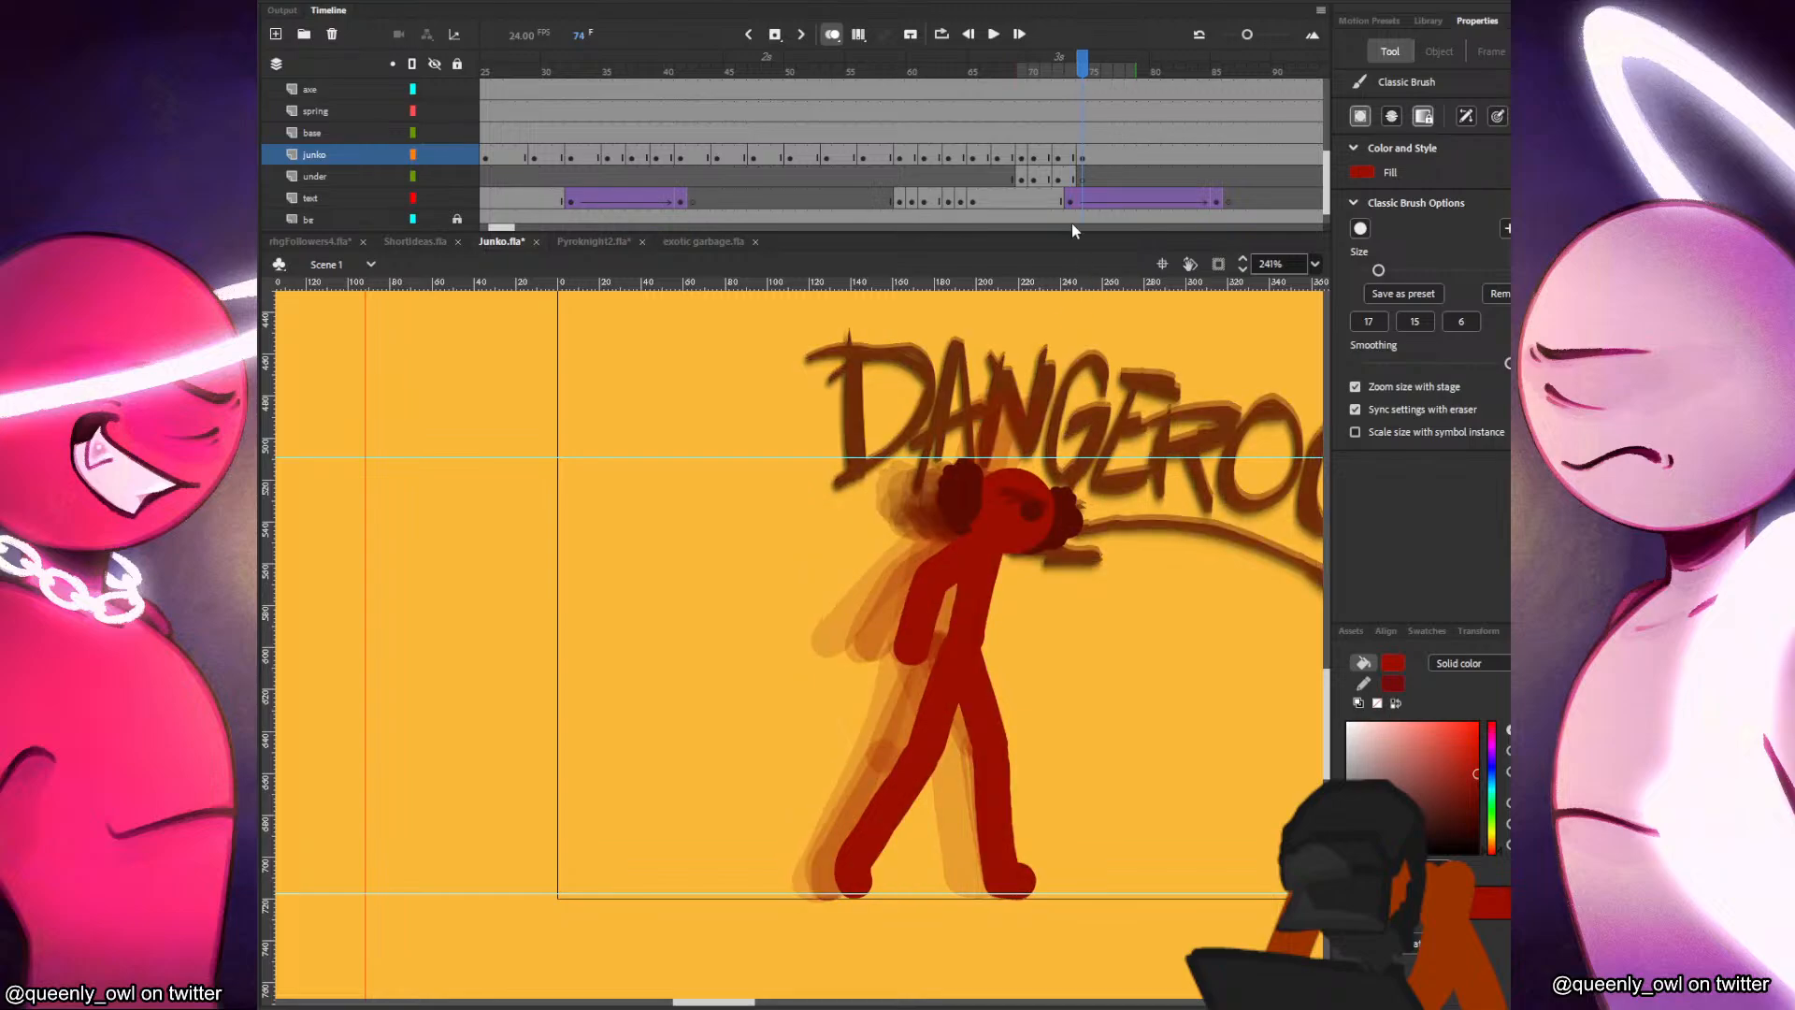
Paint the raised arm behind the head in frame 74 on the under layer and save the file.
left_click(1072, 177)
key("period")
left_click_drag(991, 531, 1030, 438)
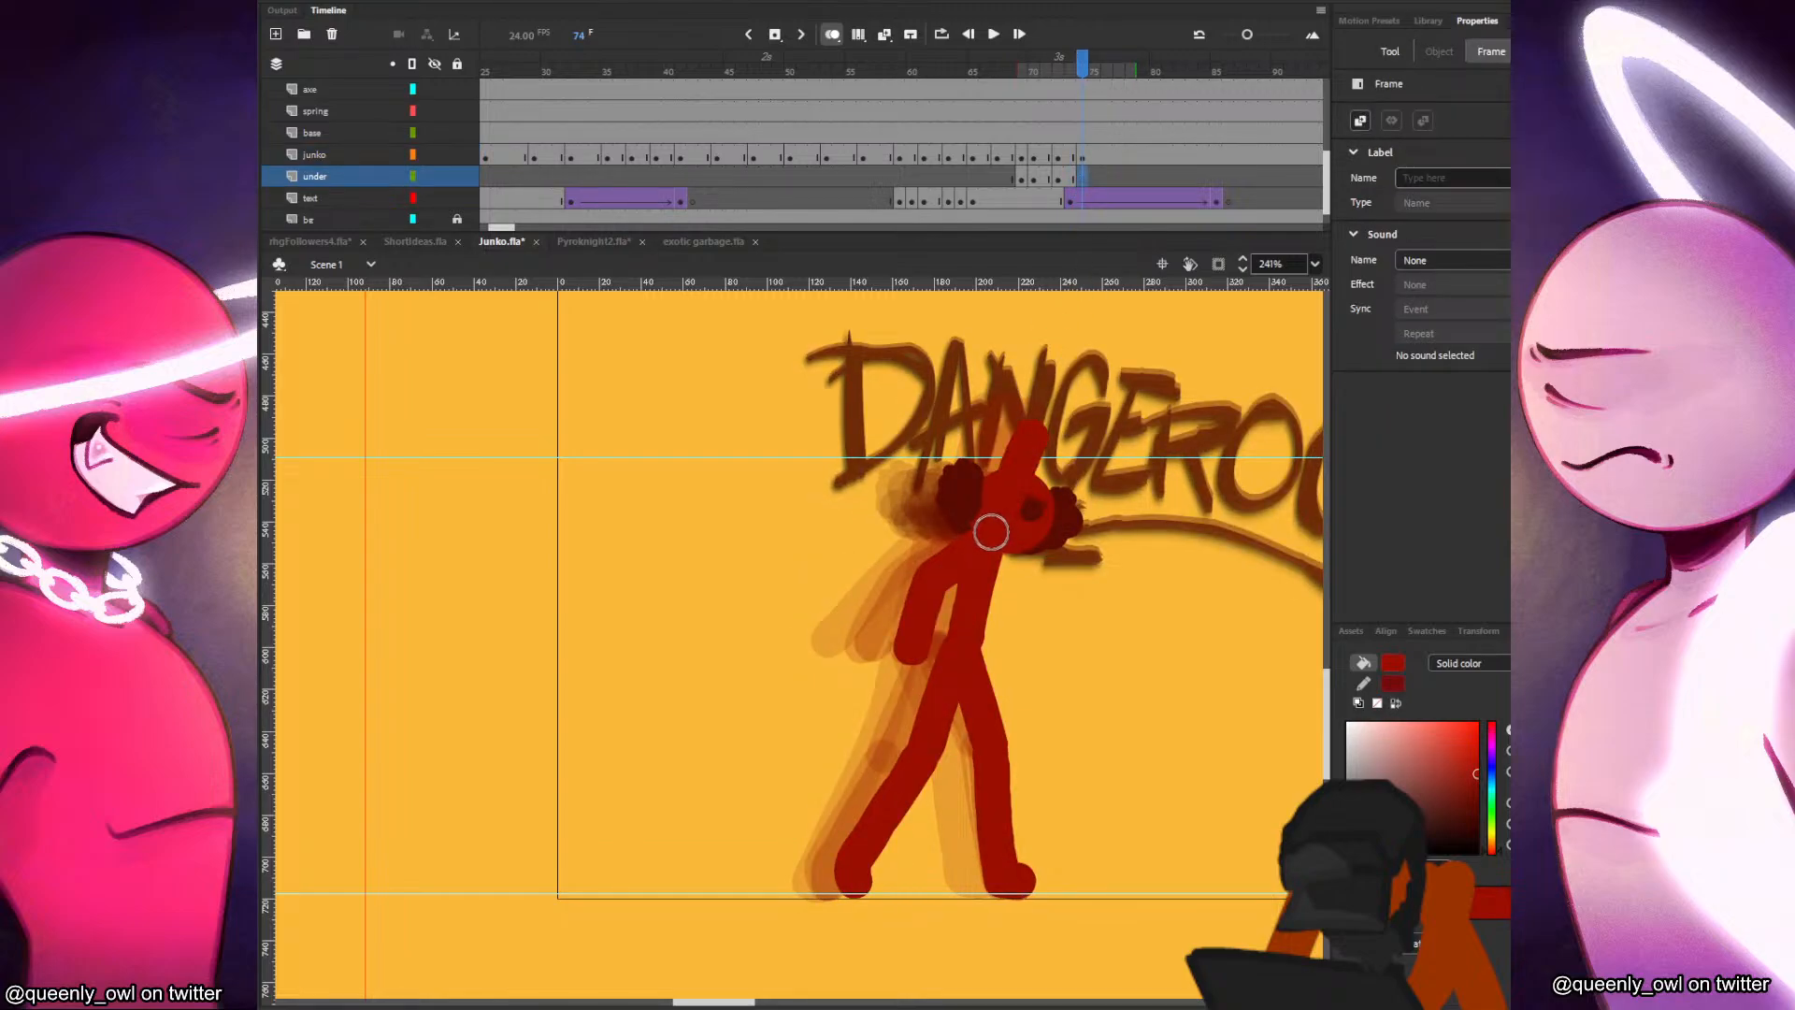
key("period")
key("period")
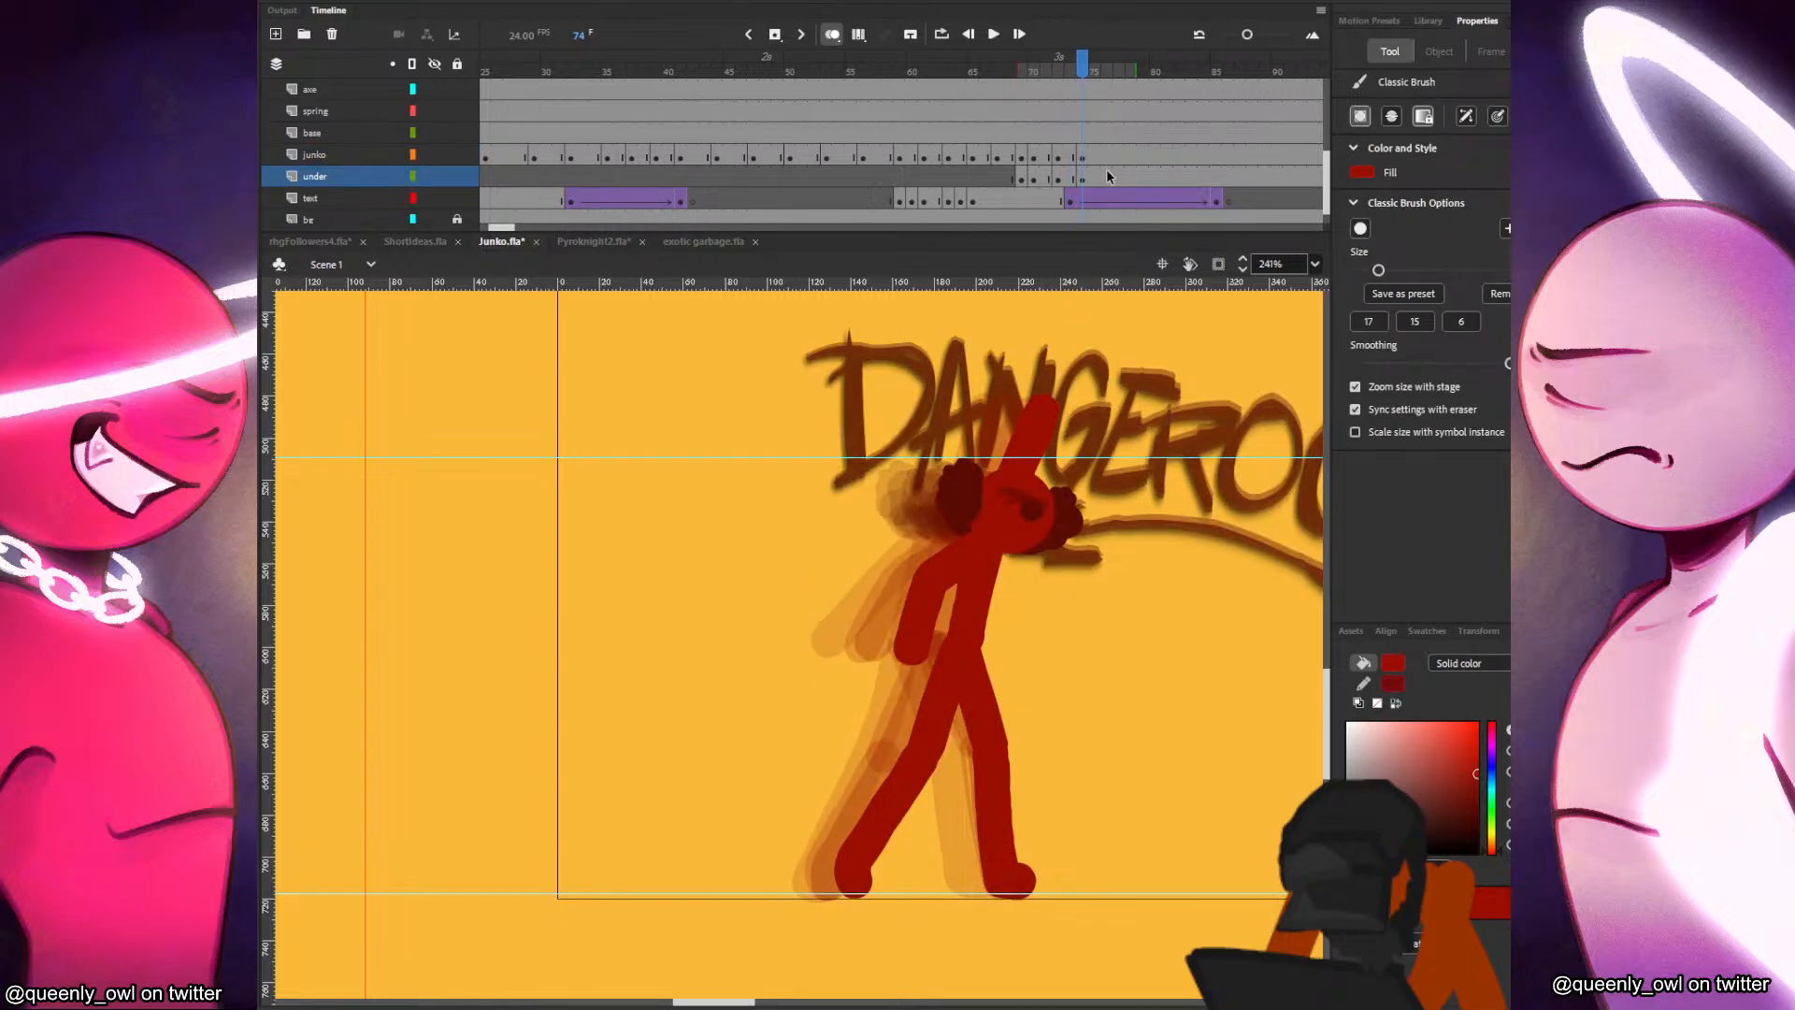
left_click(1111, 178)
key("ctrl+s")
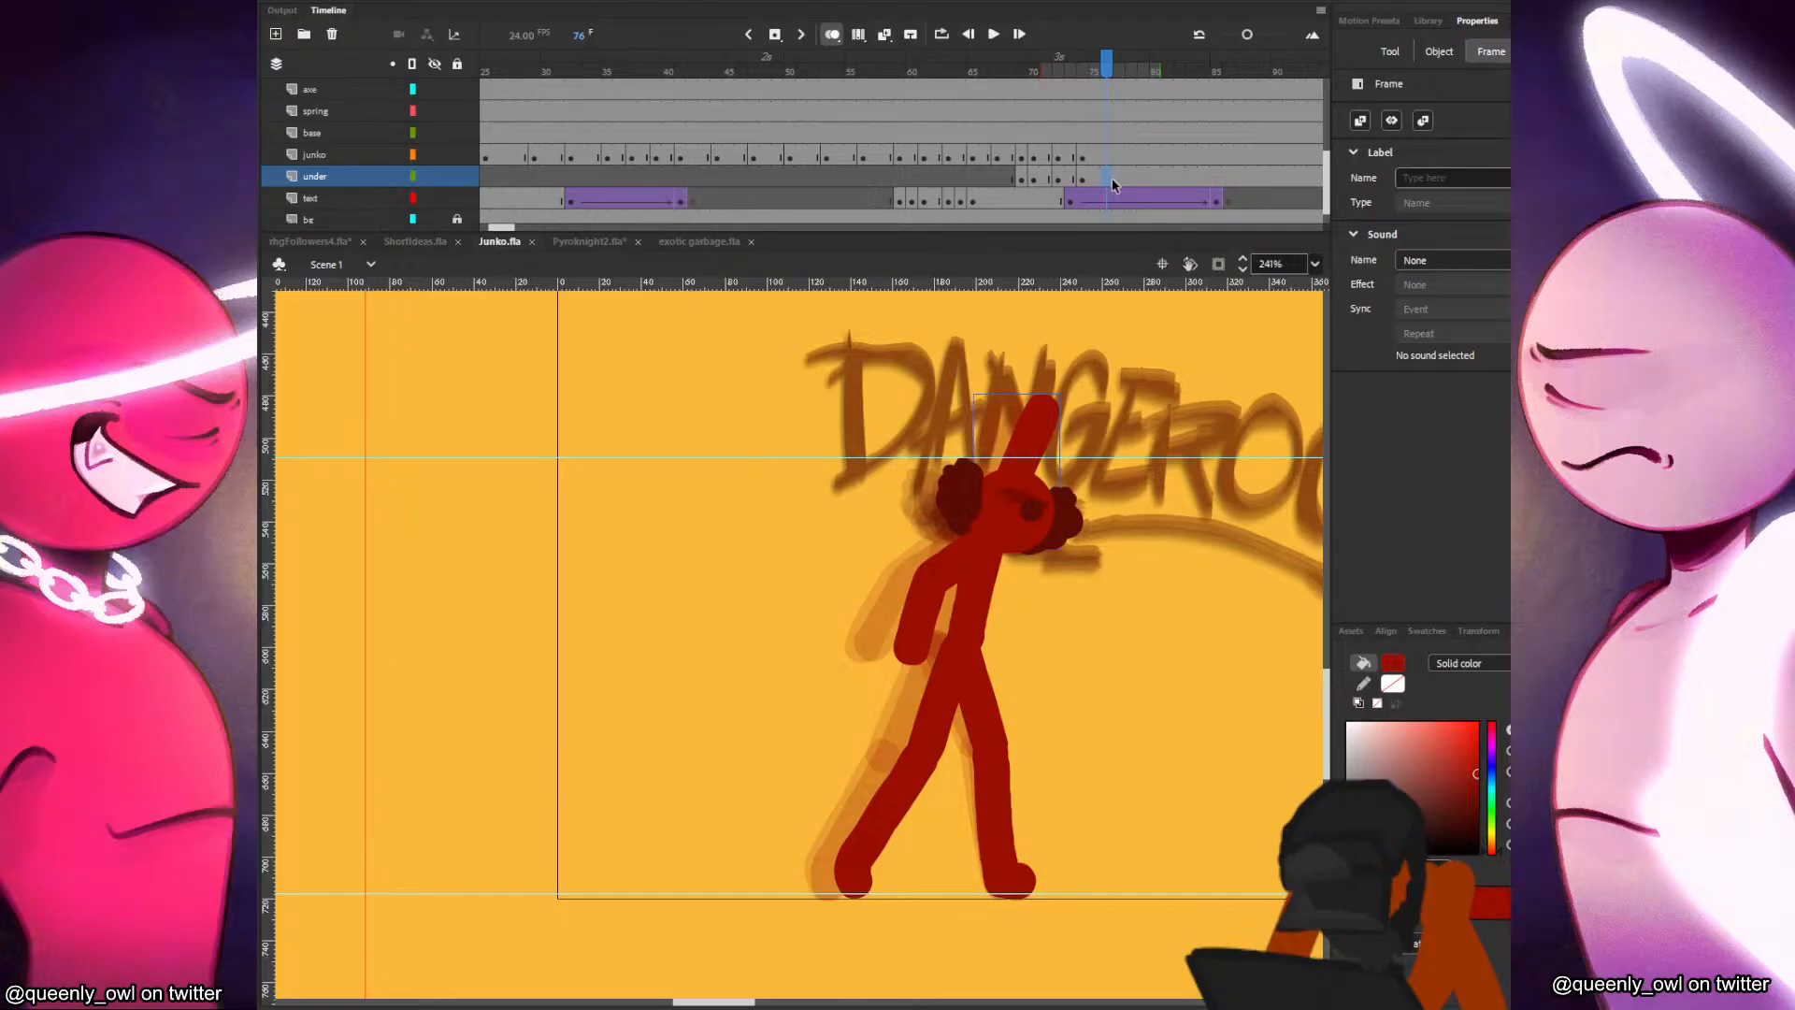
Add frame 76 keyframes on the under and junko layers, keeping only the head and moving it slightly forward and up.
key("F7")
left_click(1110, 162)
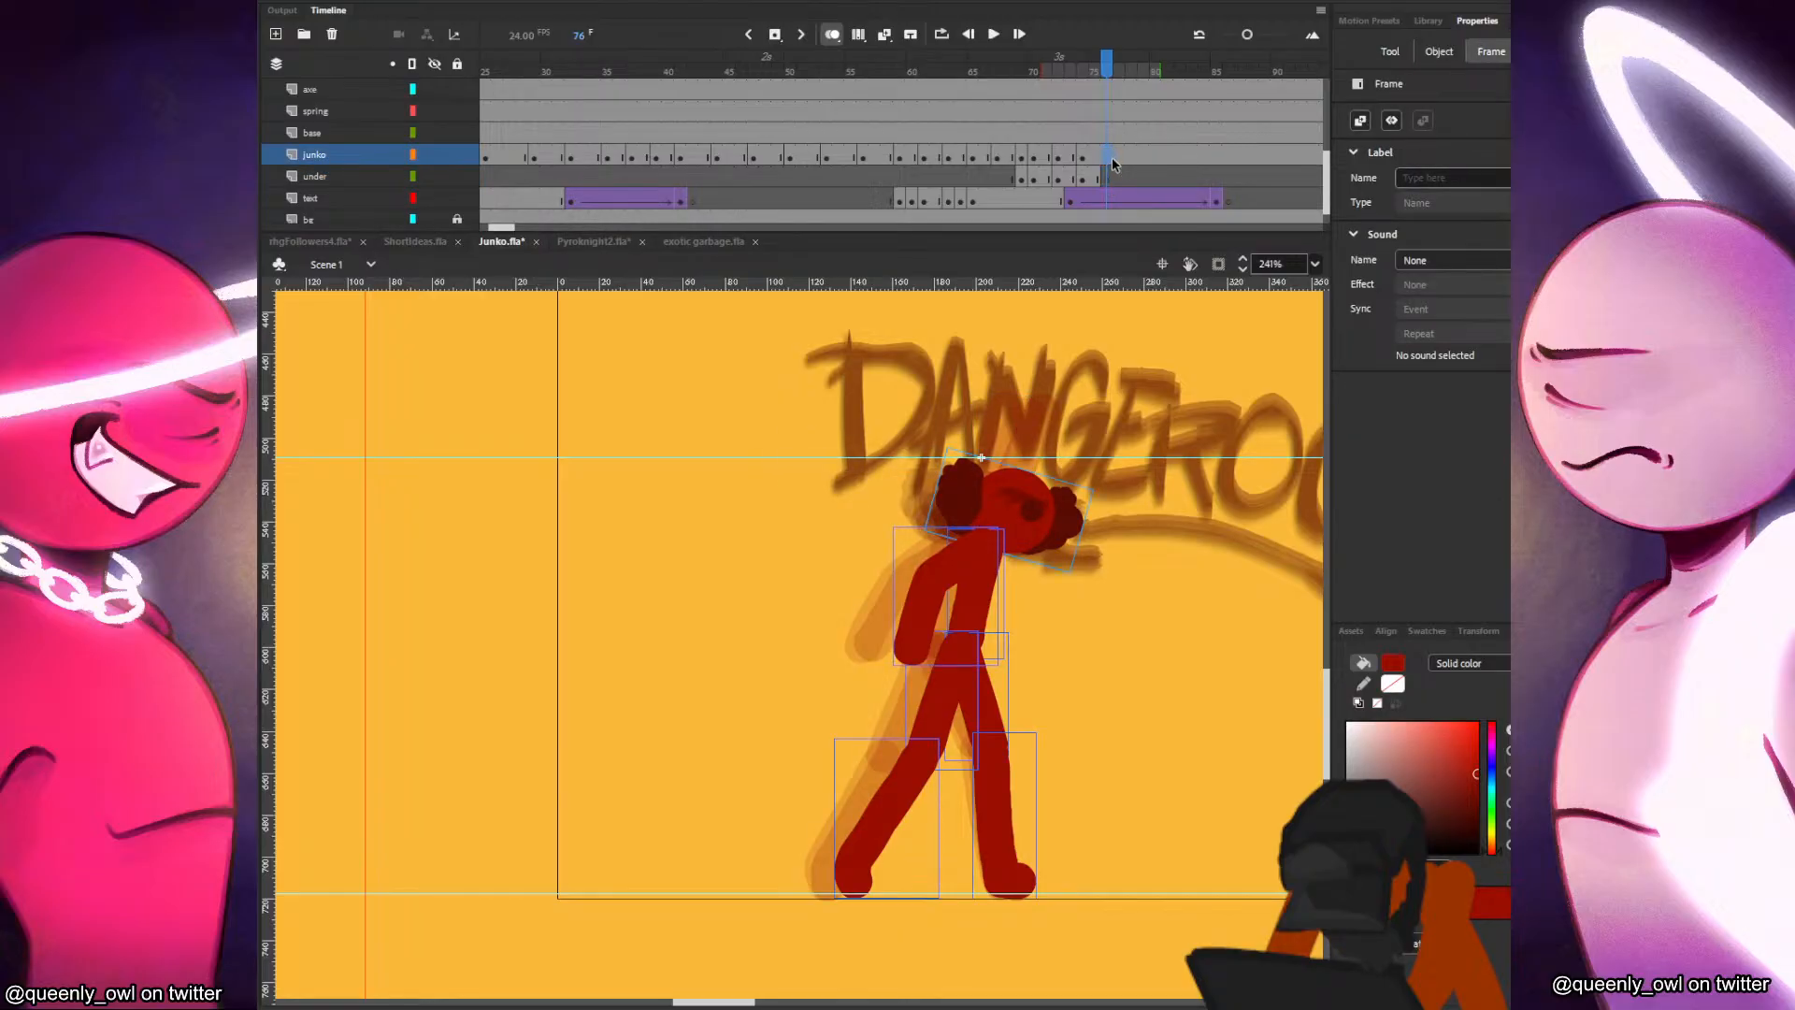
left_click_drag(1043, 511, 1049, 501)
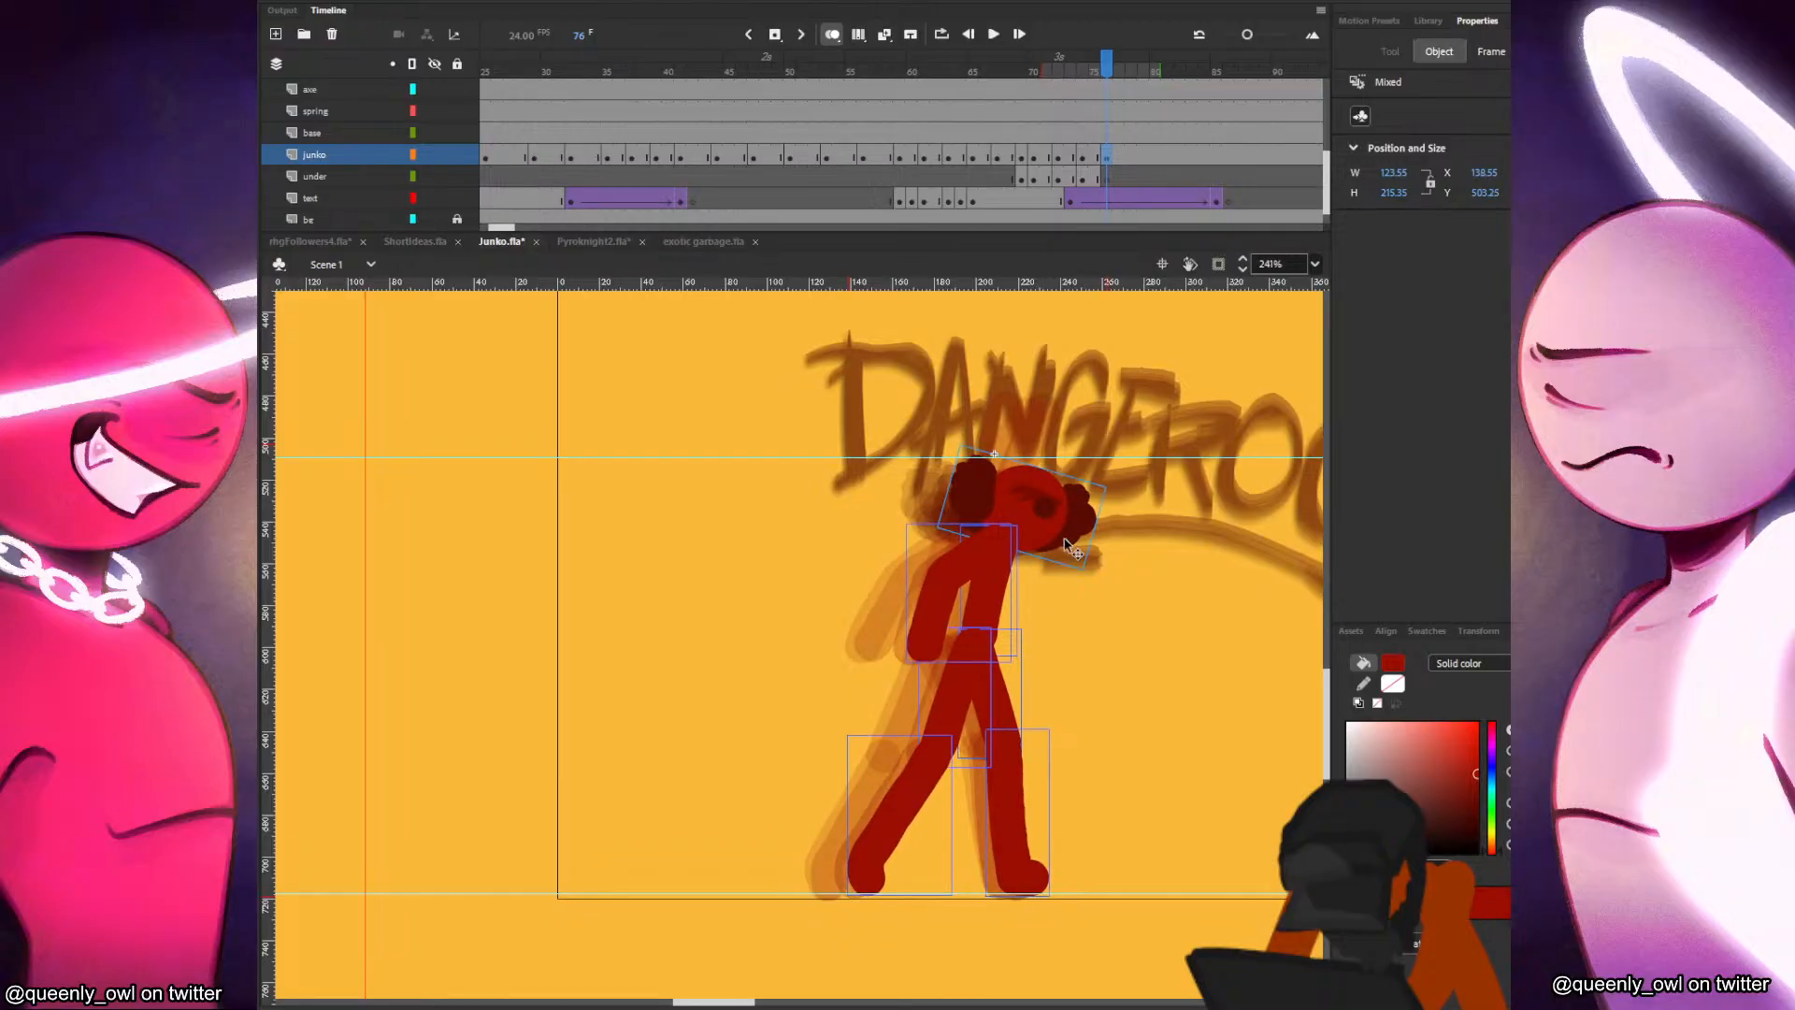
left_click(1094, 177)
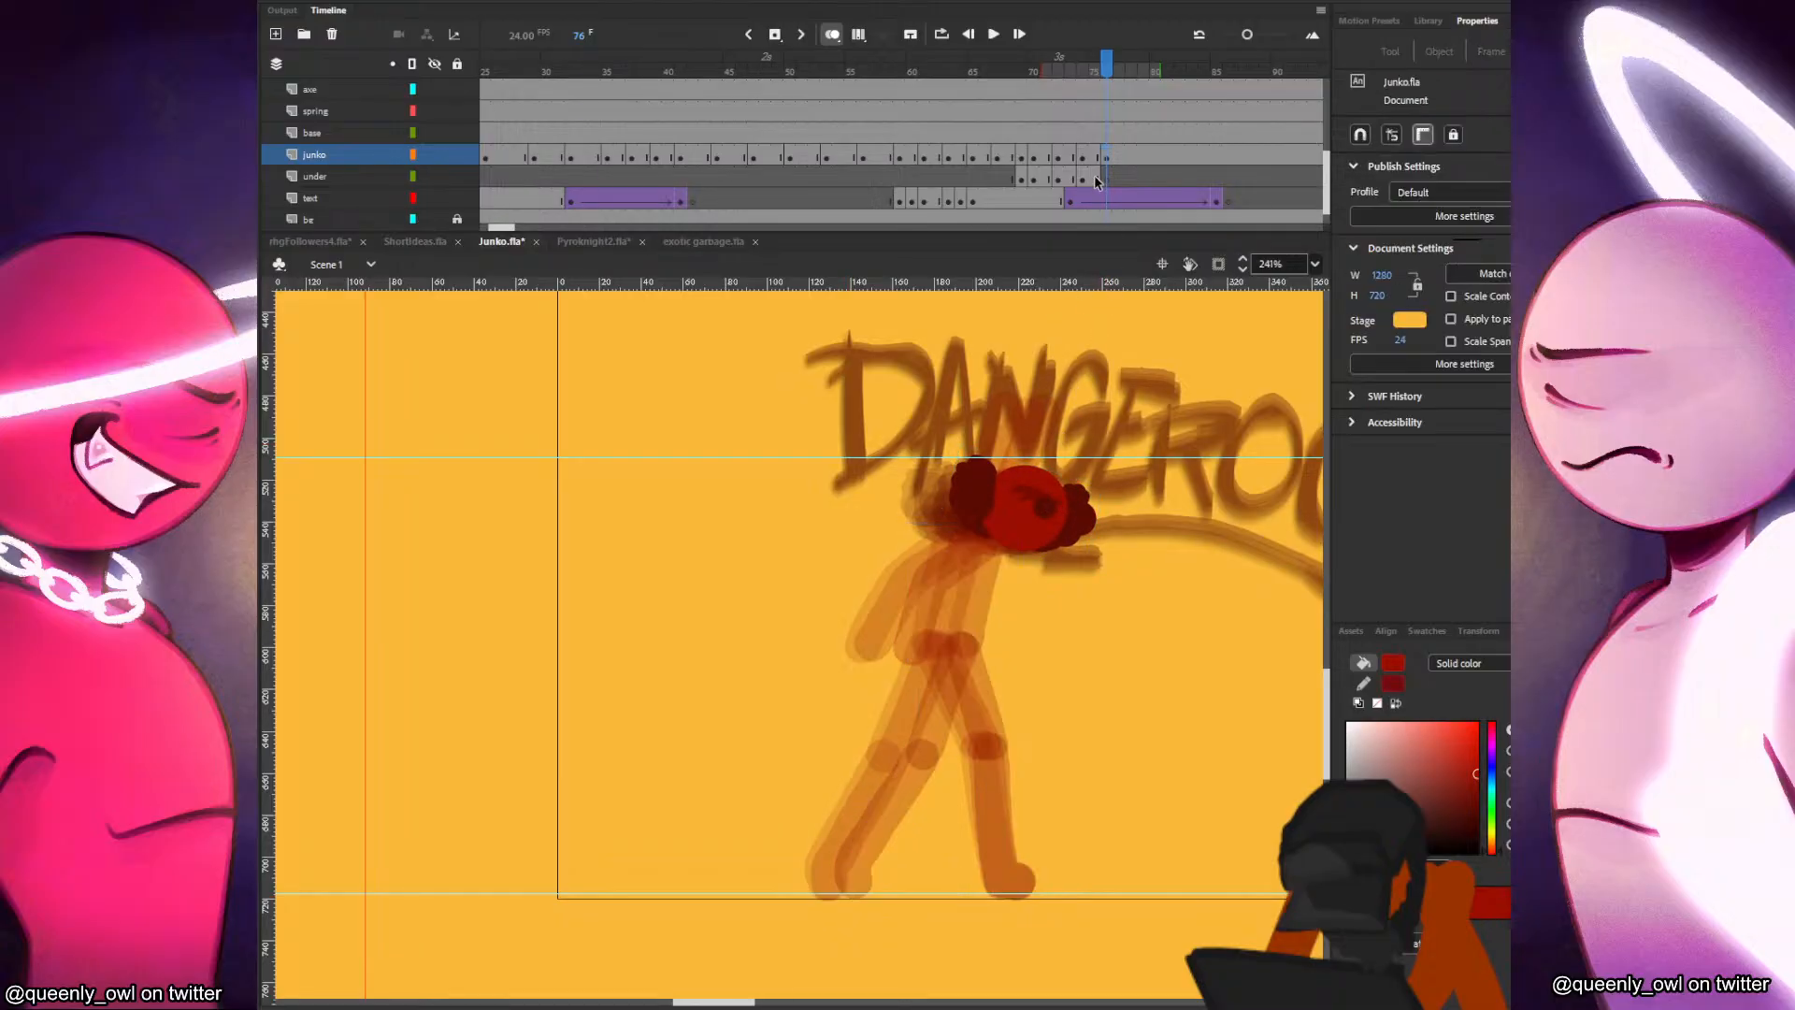
left_click(1107, 155)
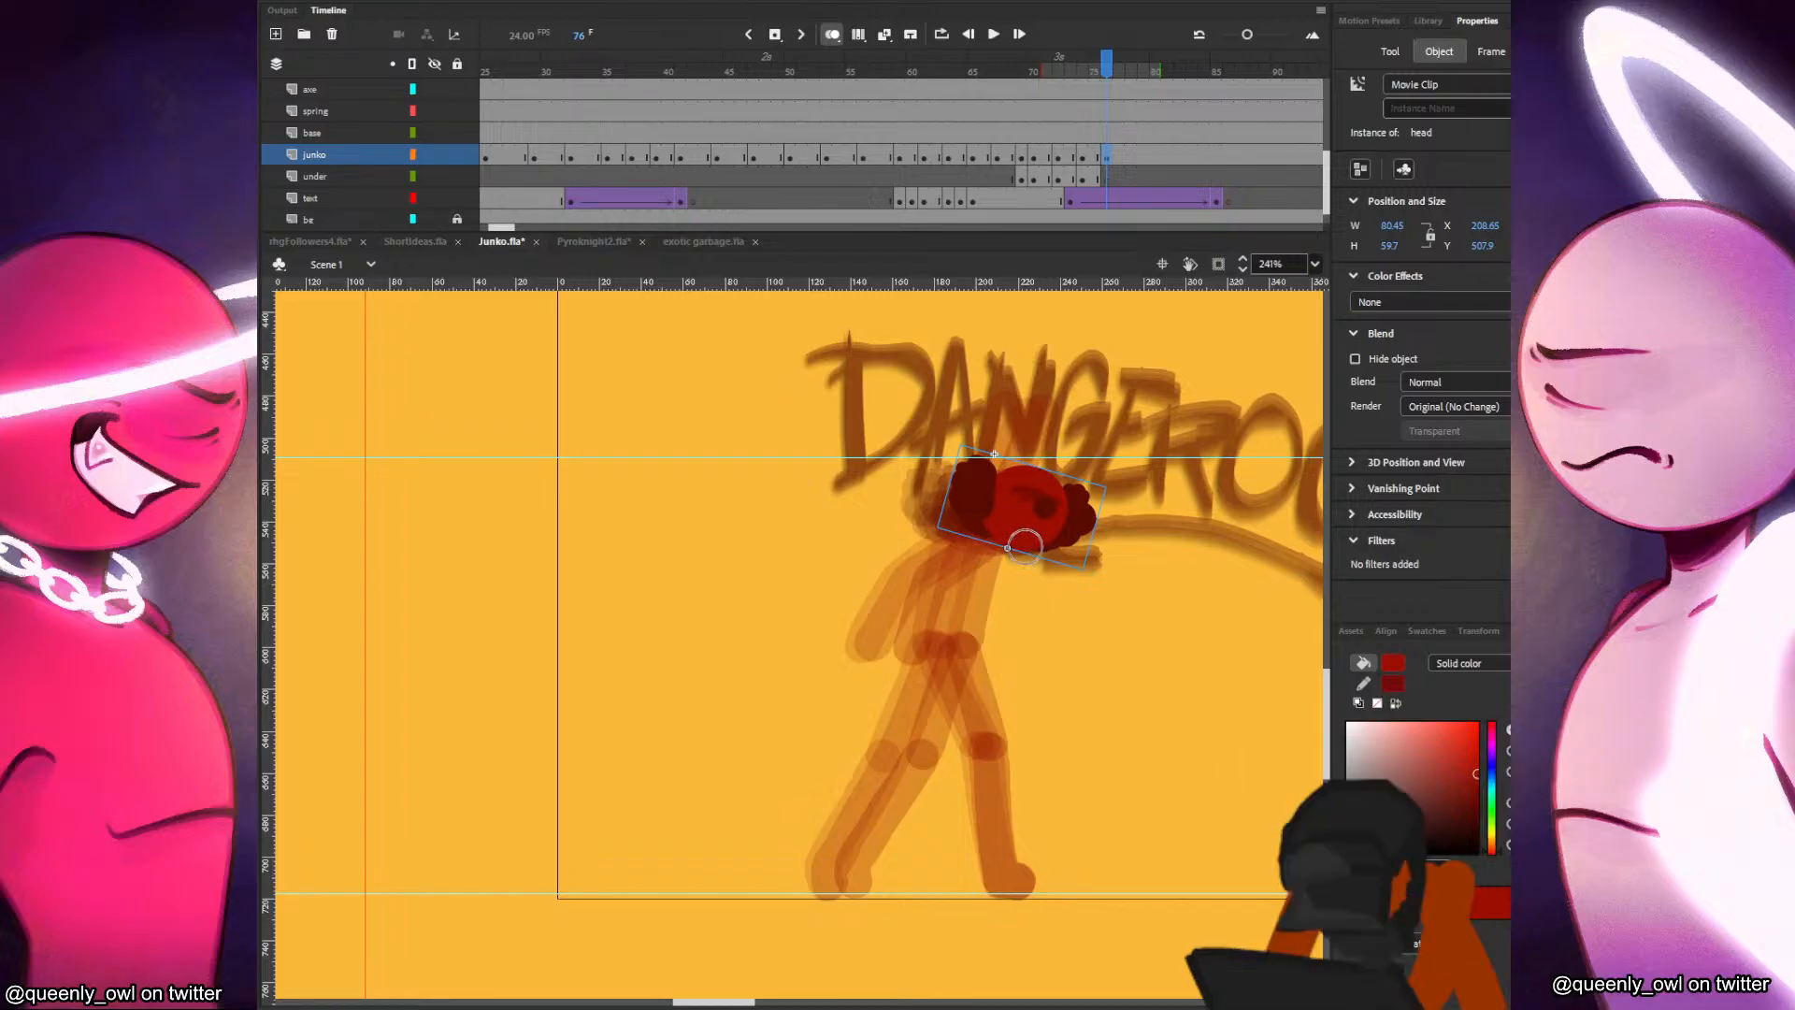
Paint the torso and the straighter front leg in frame 76 on the junko layer, following the previous pose.
key("comma")
key("period")
key("comma")
key("comma")
key("period")
key("period")
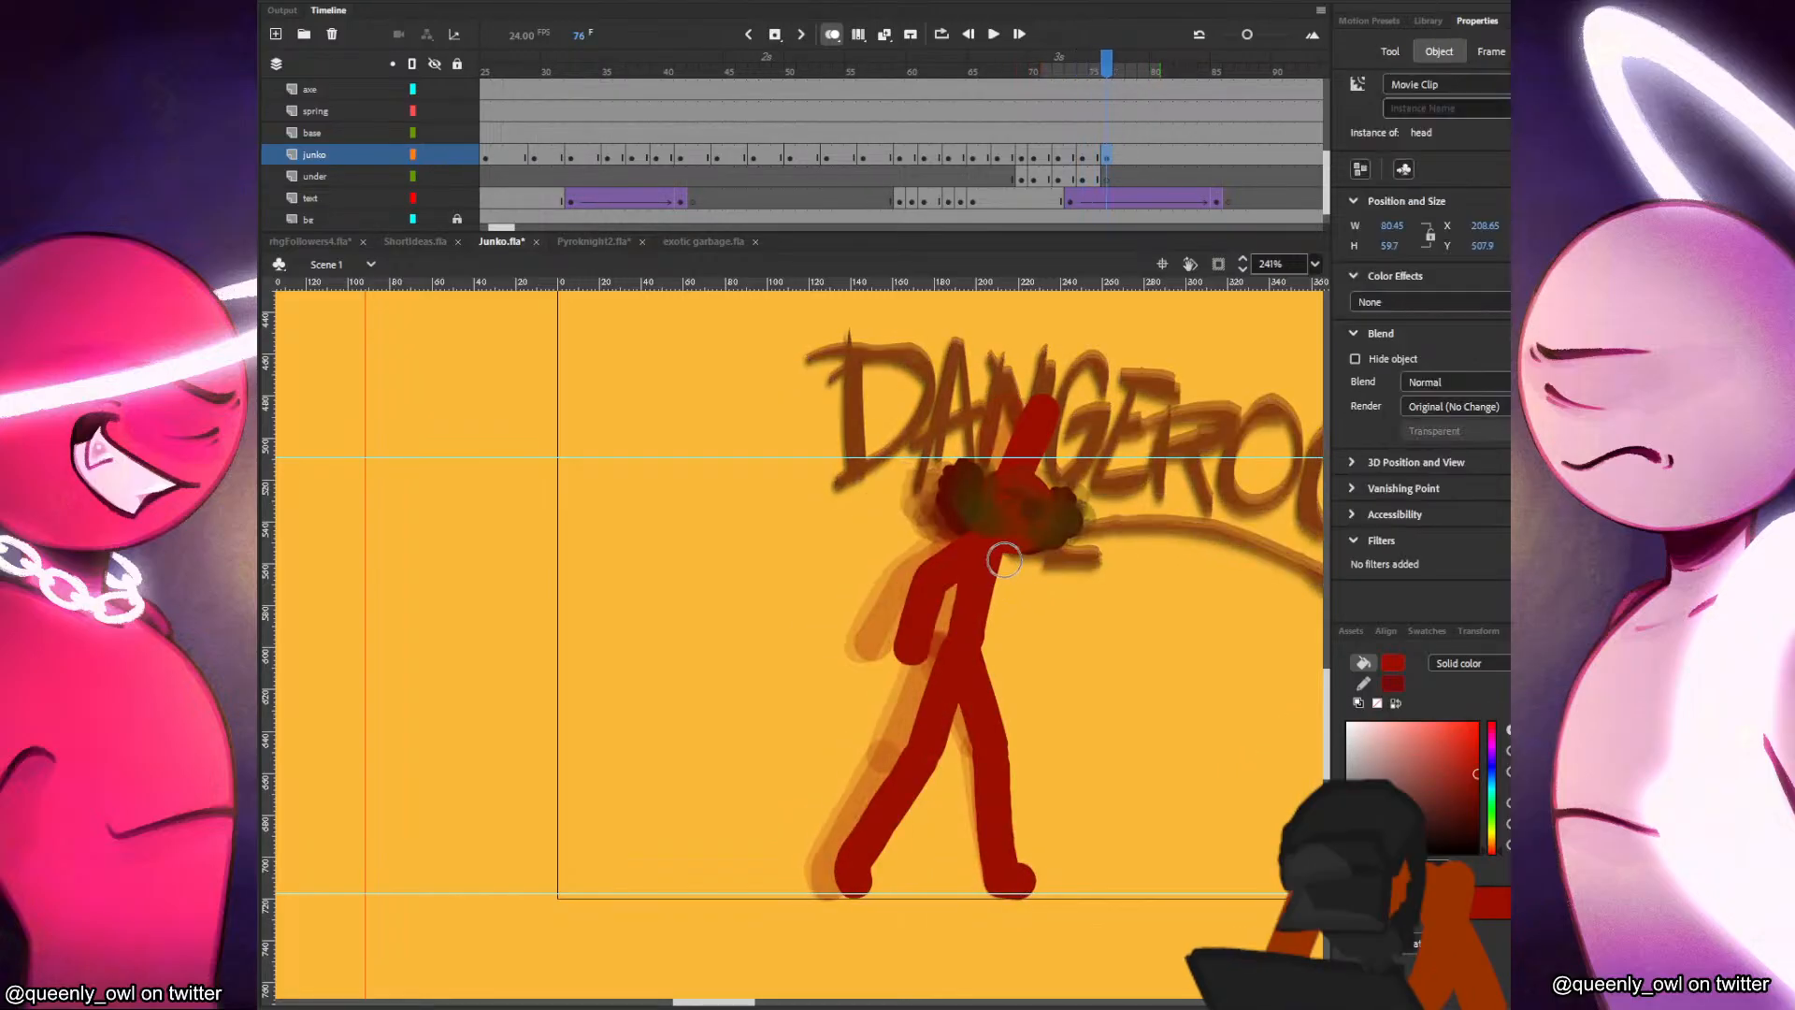
left_click_drag(1004, 543, 985, 644)
key("comma")
key("period")
key("ctrl+z")
mouse_move(1008, 535)
left_mouse_down()
mouse_move(987, 644)
mouse_move(999, 853)
left_mouse_up()
key("comma")
key("period")
key("comma")
key("period")
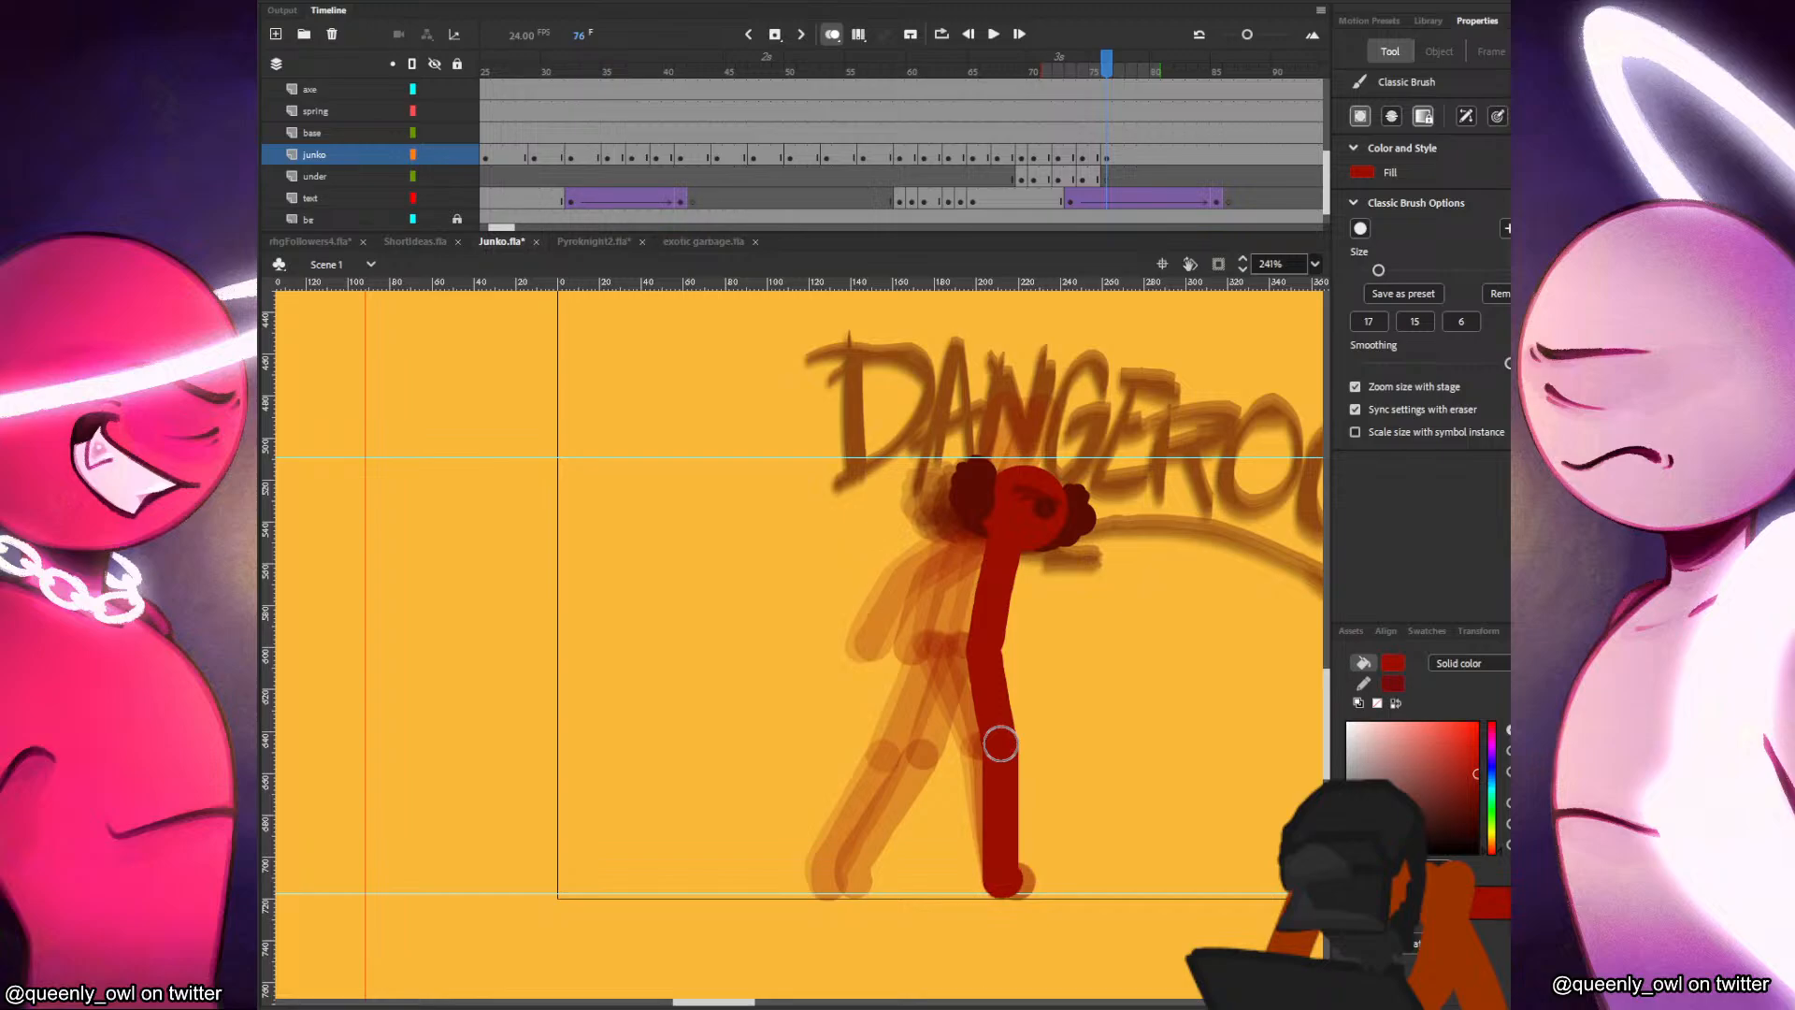
Paint the trailing back leg in frame 76 on the junko layer, closer to the front leg than in the previous pose.
key("comma")
key("period")
left_click_drag(975, 643, 970, 742)
key("ctrl+z")
key("ctrl+z")
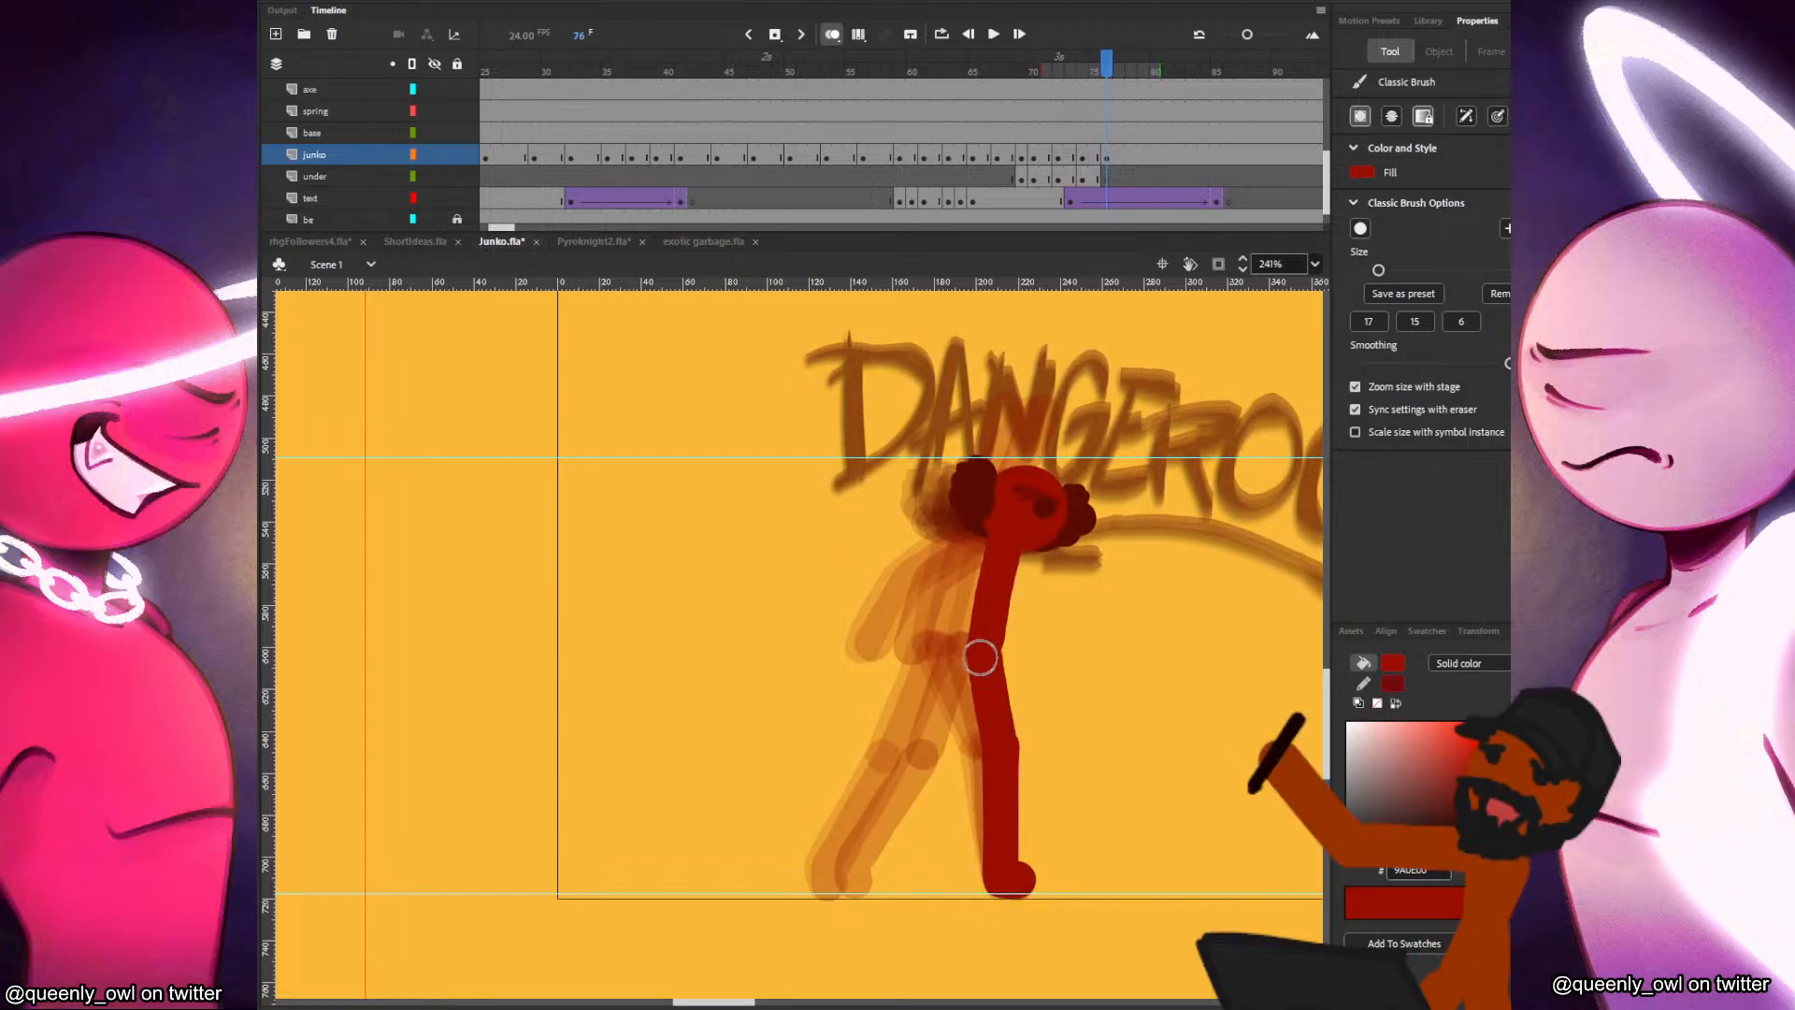
mouse_move(980, 647)
left_mouse_down()
mouse_move(961, 748)
mouse_move(899, 881)
left_mouse_up()
key("comma")
key("period")
key("comma")
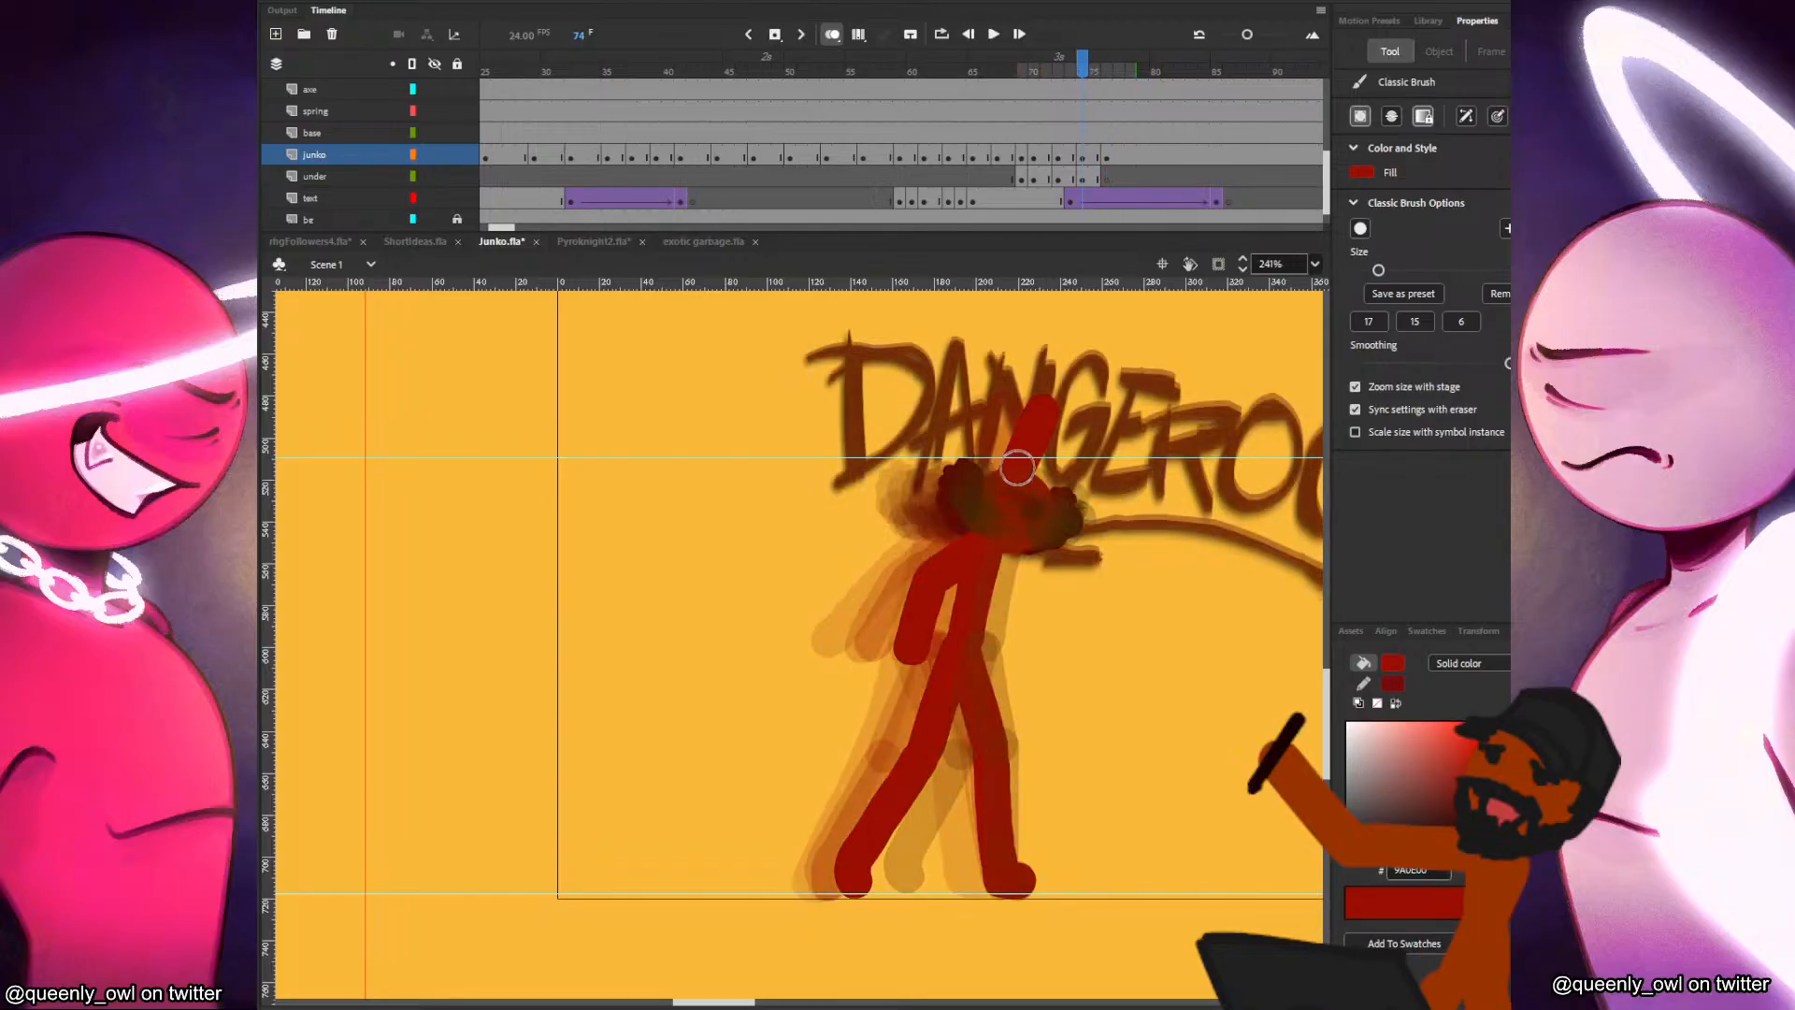
key("comma")
key("comma")
key("period")
key("period")
key("period")
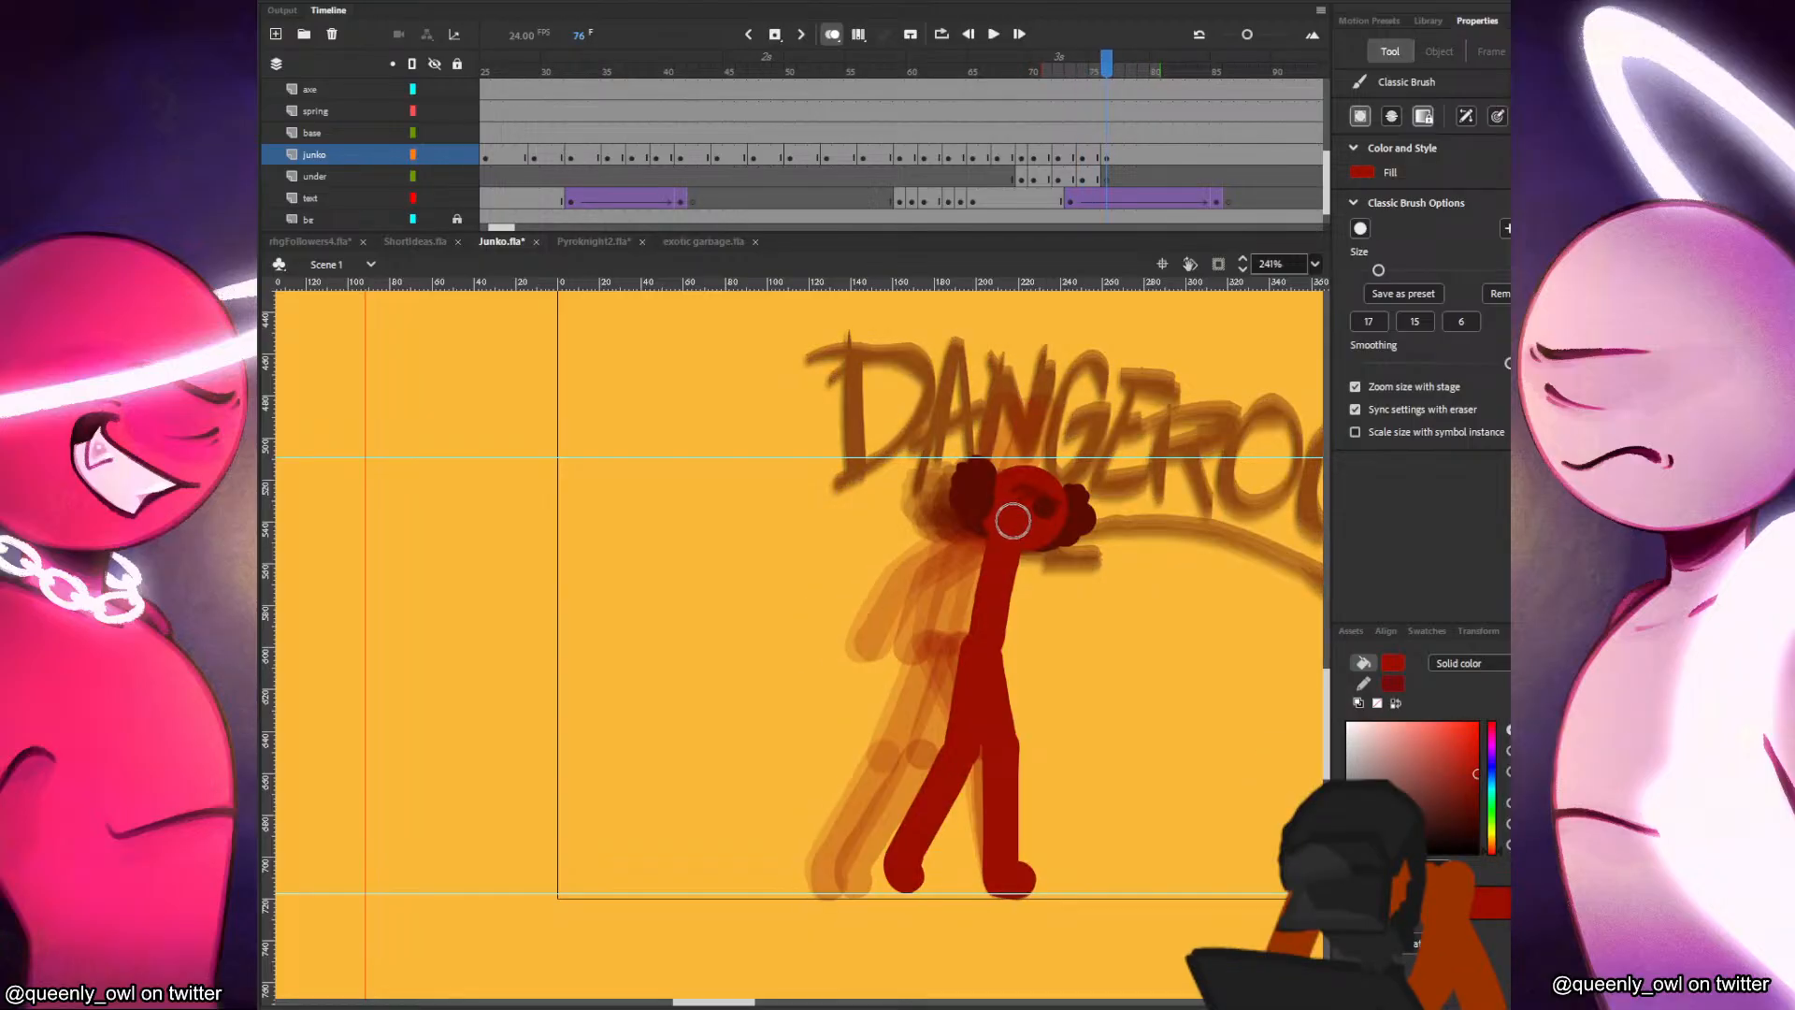
Paint the raised arm behind the head on the under layer and the hanging arm beside the torso on the junko layer in frame 76.
left_click(1096, 177)
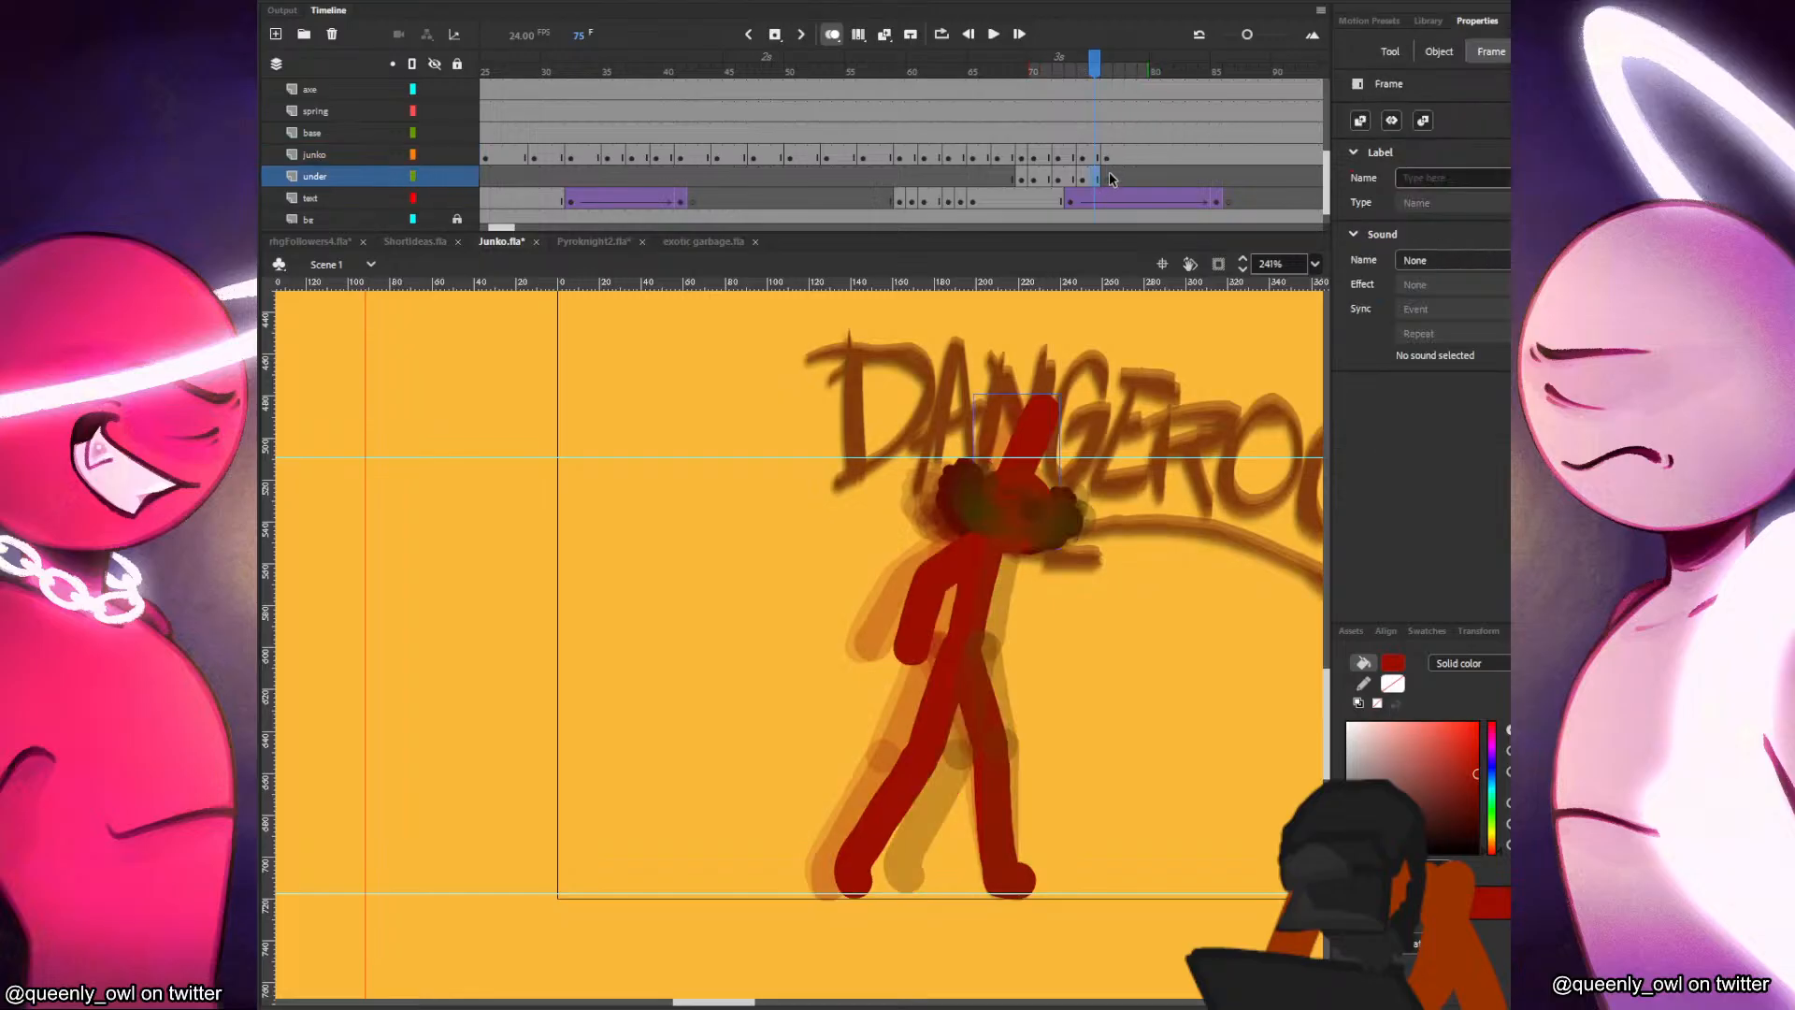
key("b")
key("period")
left_click(1106, 159)
key("comma")
key("comma")
key("period")
key("period")
mouse_move(995, 548)
left_mouse_down()
mouse_move(948, 596)
mouse_move(956, 653)
left_mouse_up()
key("ctrl+z")
left_click_drag(996, 545, 951, 635)
Add frame 78 keyframes on the under and junko layers, keeping only the head and shifting it slightly forward.
left_click(1131, 180)
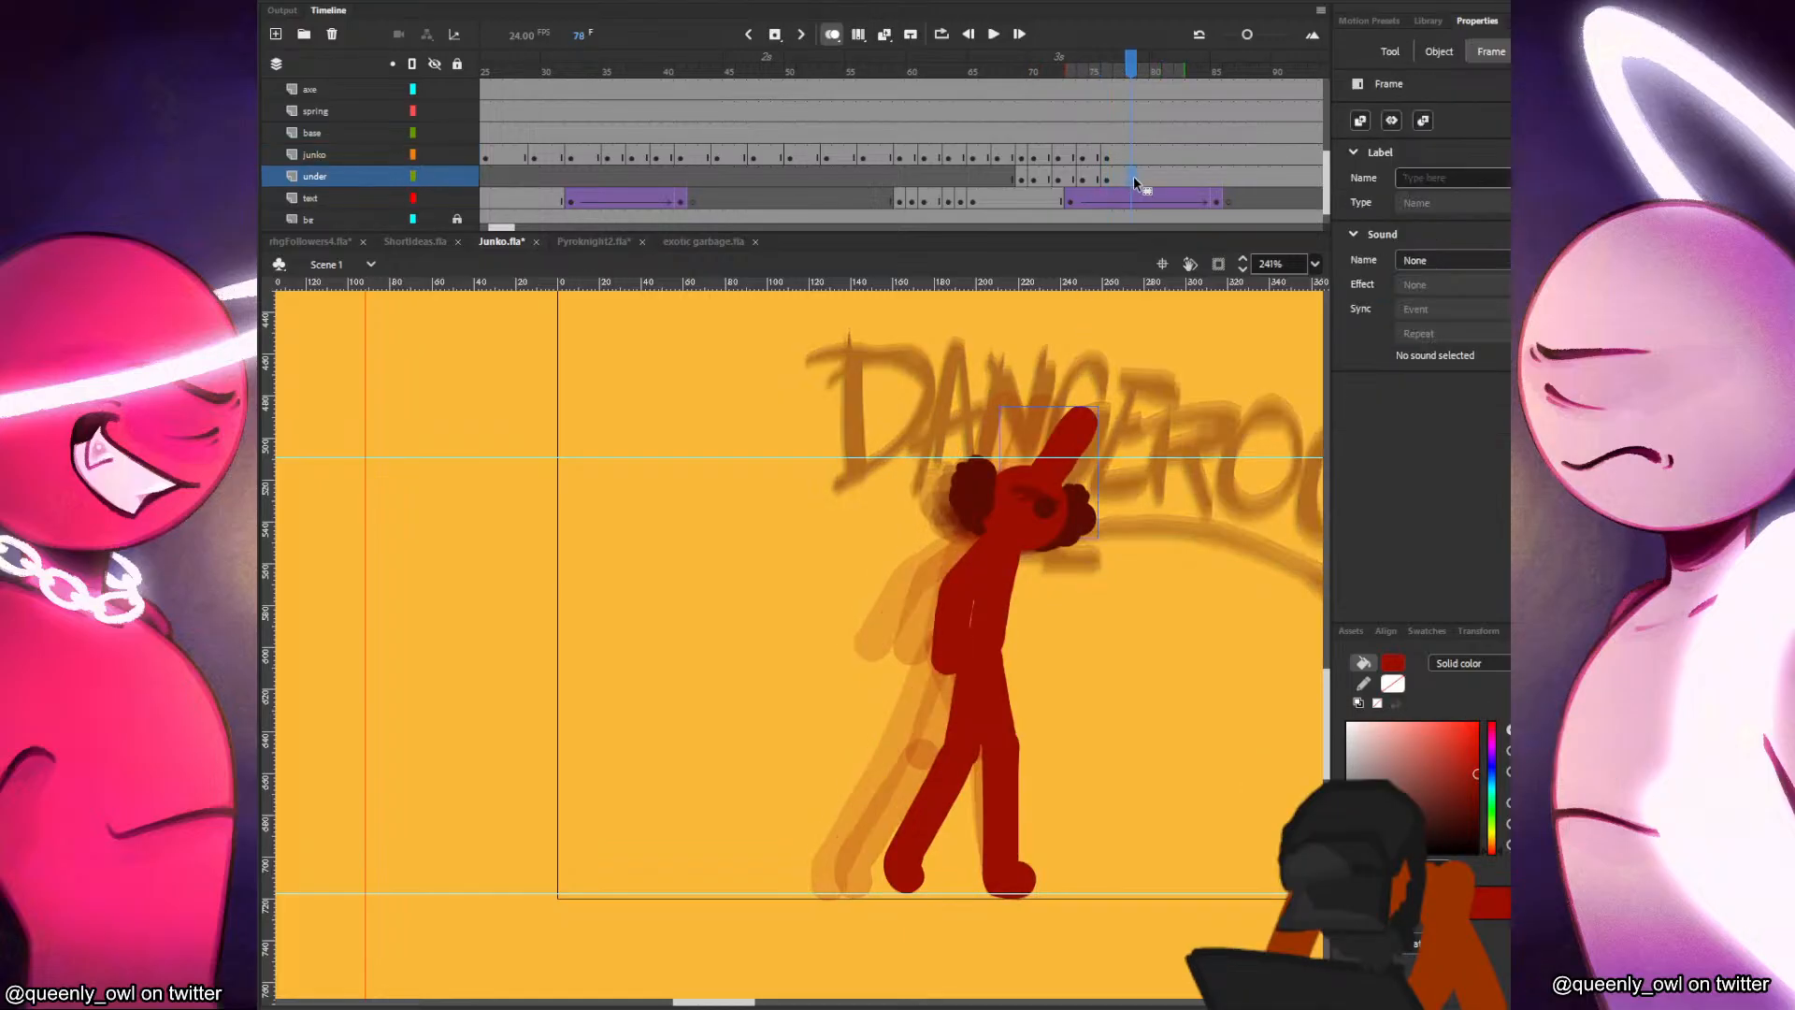
left_click(1133, 159)
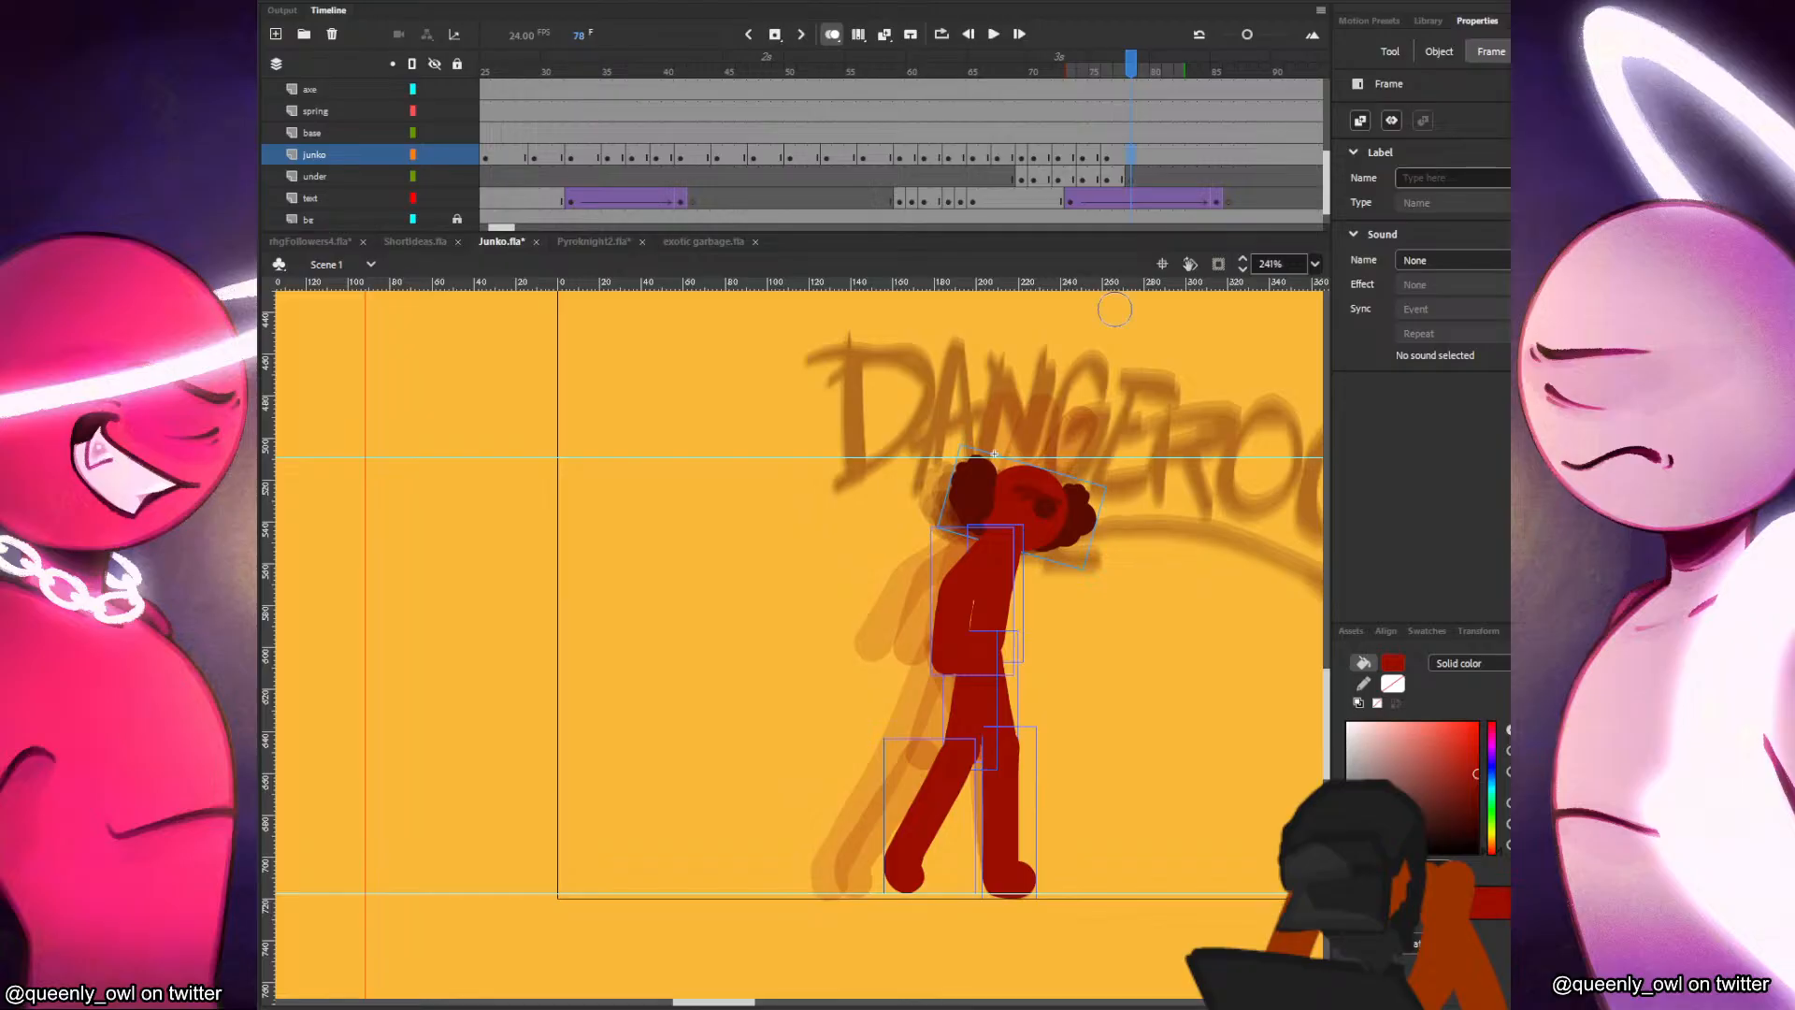
left_click_drag(1103, 543, 962, 513)
key("Delete")
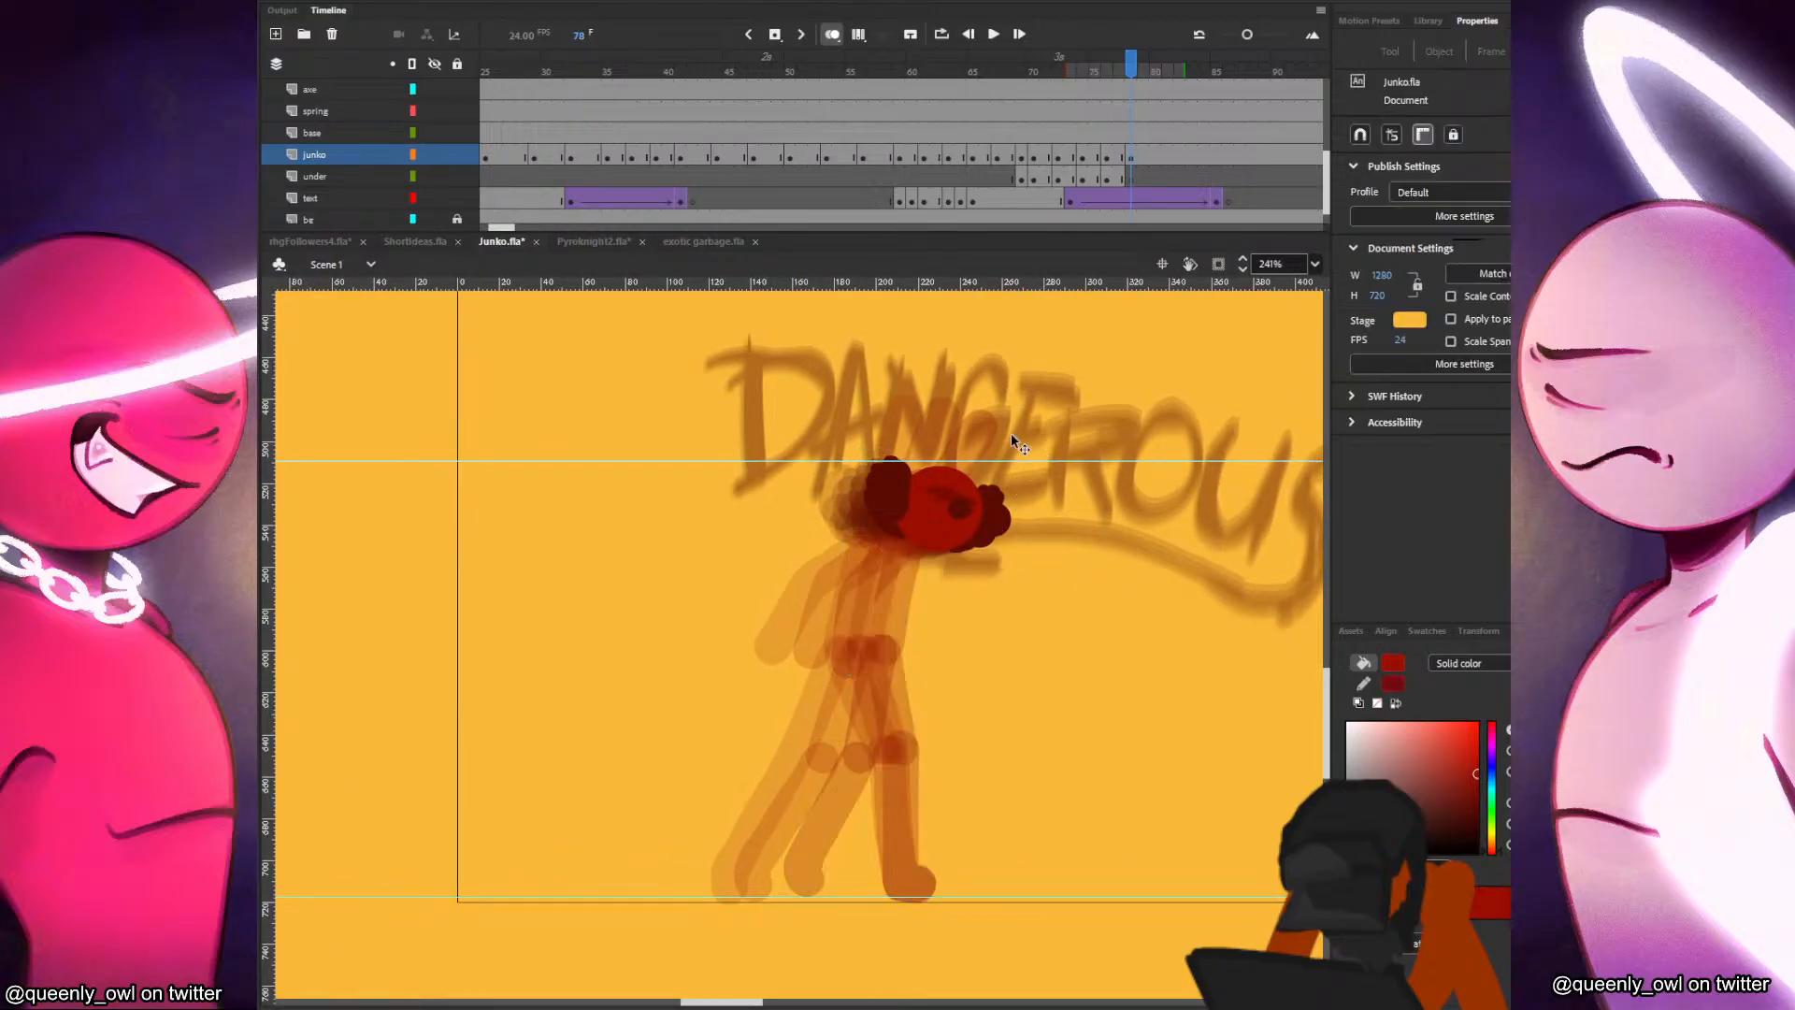
left_click(1119, 160)
left_click(1132, 157)
left_click(1121, 179)
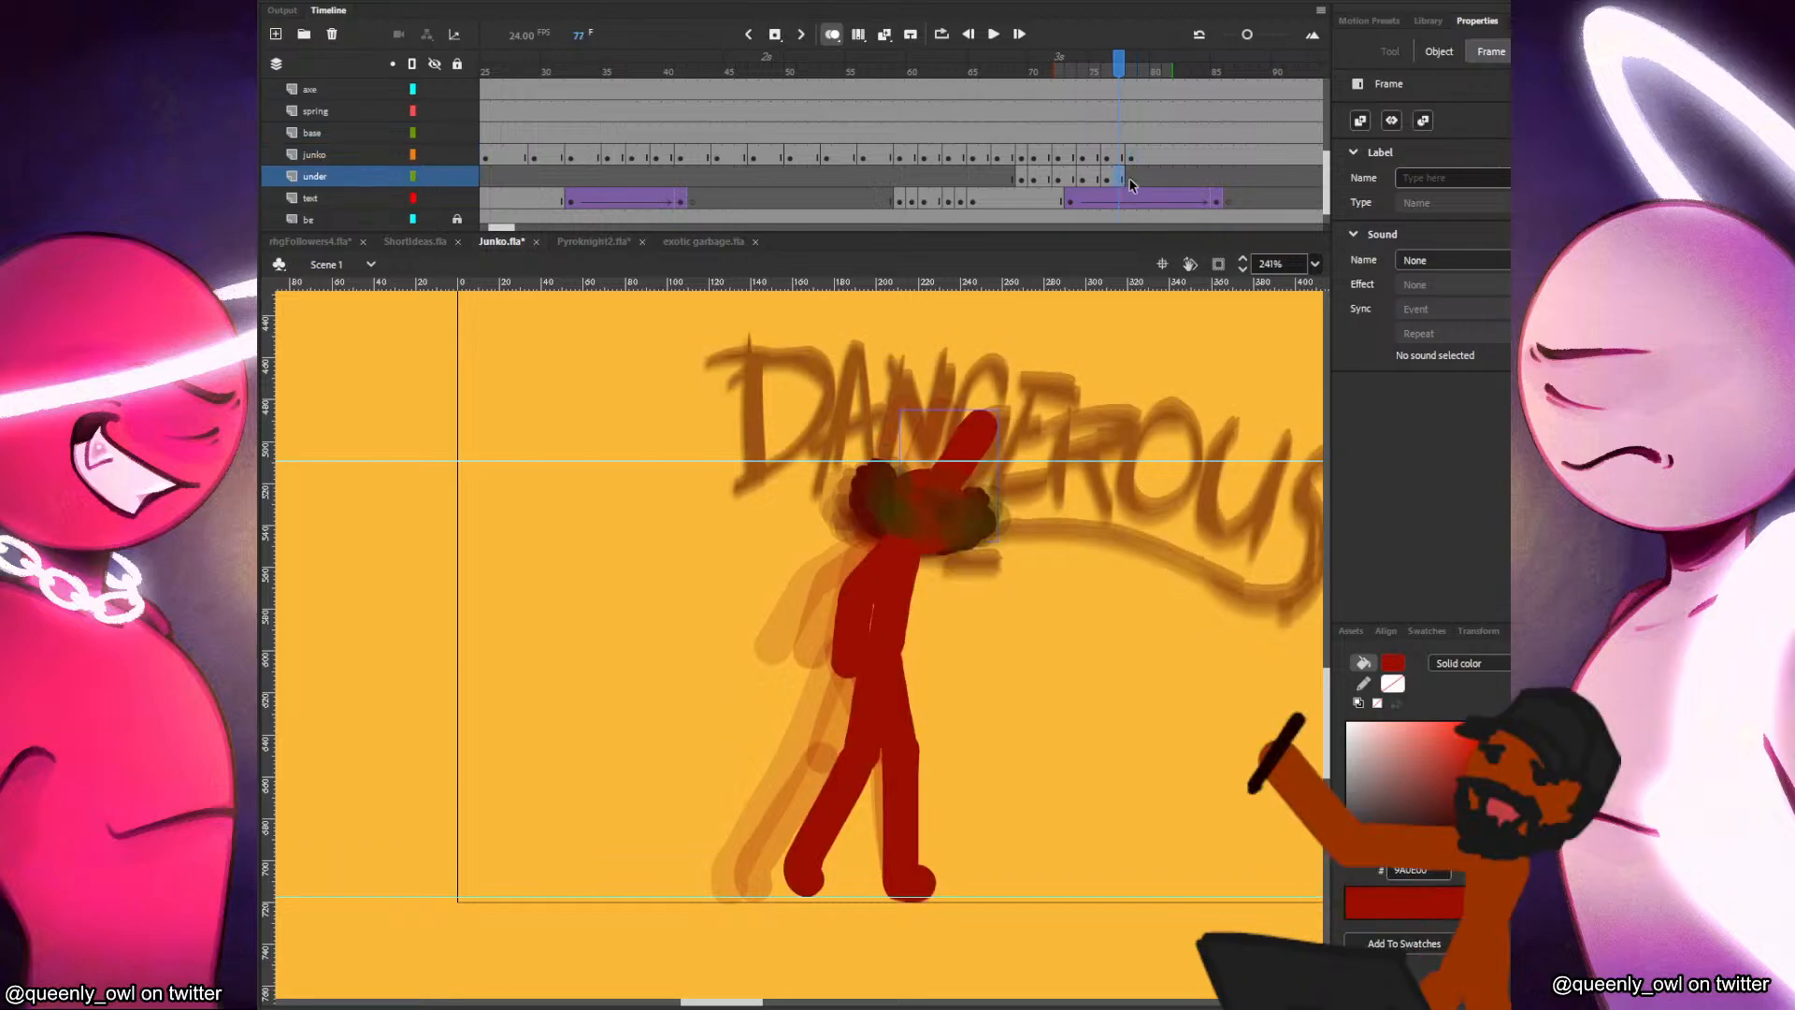
left_click(1131, 179)
Paint the torso and the planted front leg in frame 78 on the under layer.
key("b")
key(".")
left_click_drag(917, 545, 909, 872)
key(".")
key(".")
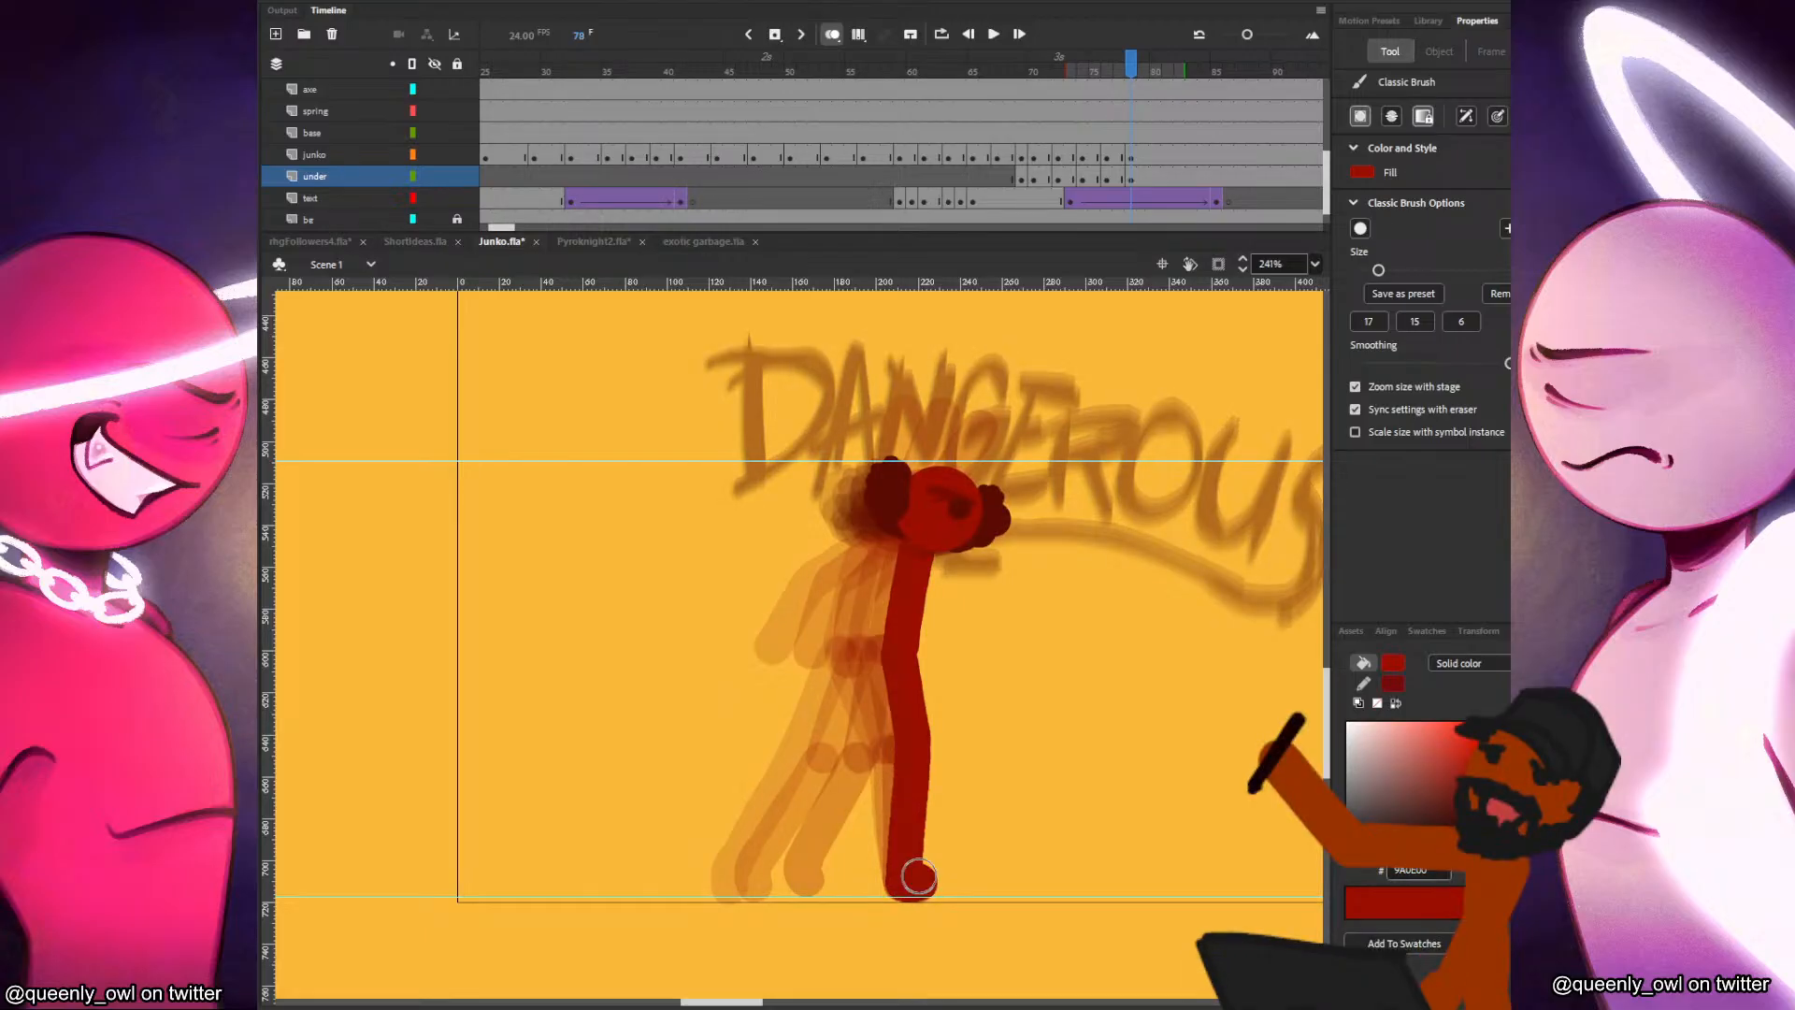
Paint the back leg in frame 78 on the under layer, drawn in almost beside the front leg.
key(".")
left_click_drag(896, 652, 904, 766)
key("ctrl+z")
mouse_move(894, 651)
left_mouse_down()
mouse_move(898, 753)
mouse_move(861, 865)
left_mouse_up()
key("period")
key("comma")
key("period")
Paint the bent arm against the torso and the raised arm lowered further forward in frame 78 on the under layer.
mouse_move(911, 542)
left_mouse_down()
mouse_move(880, 589)
mouse_move(892, 657)
left_mouse_up()
key("comma")
key("period")
left_click_drag(958, 500, 1028, 464)
key("comma")
key("period")
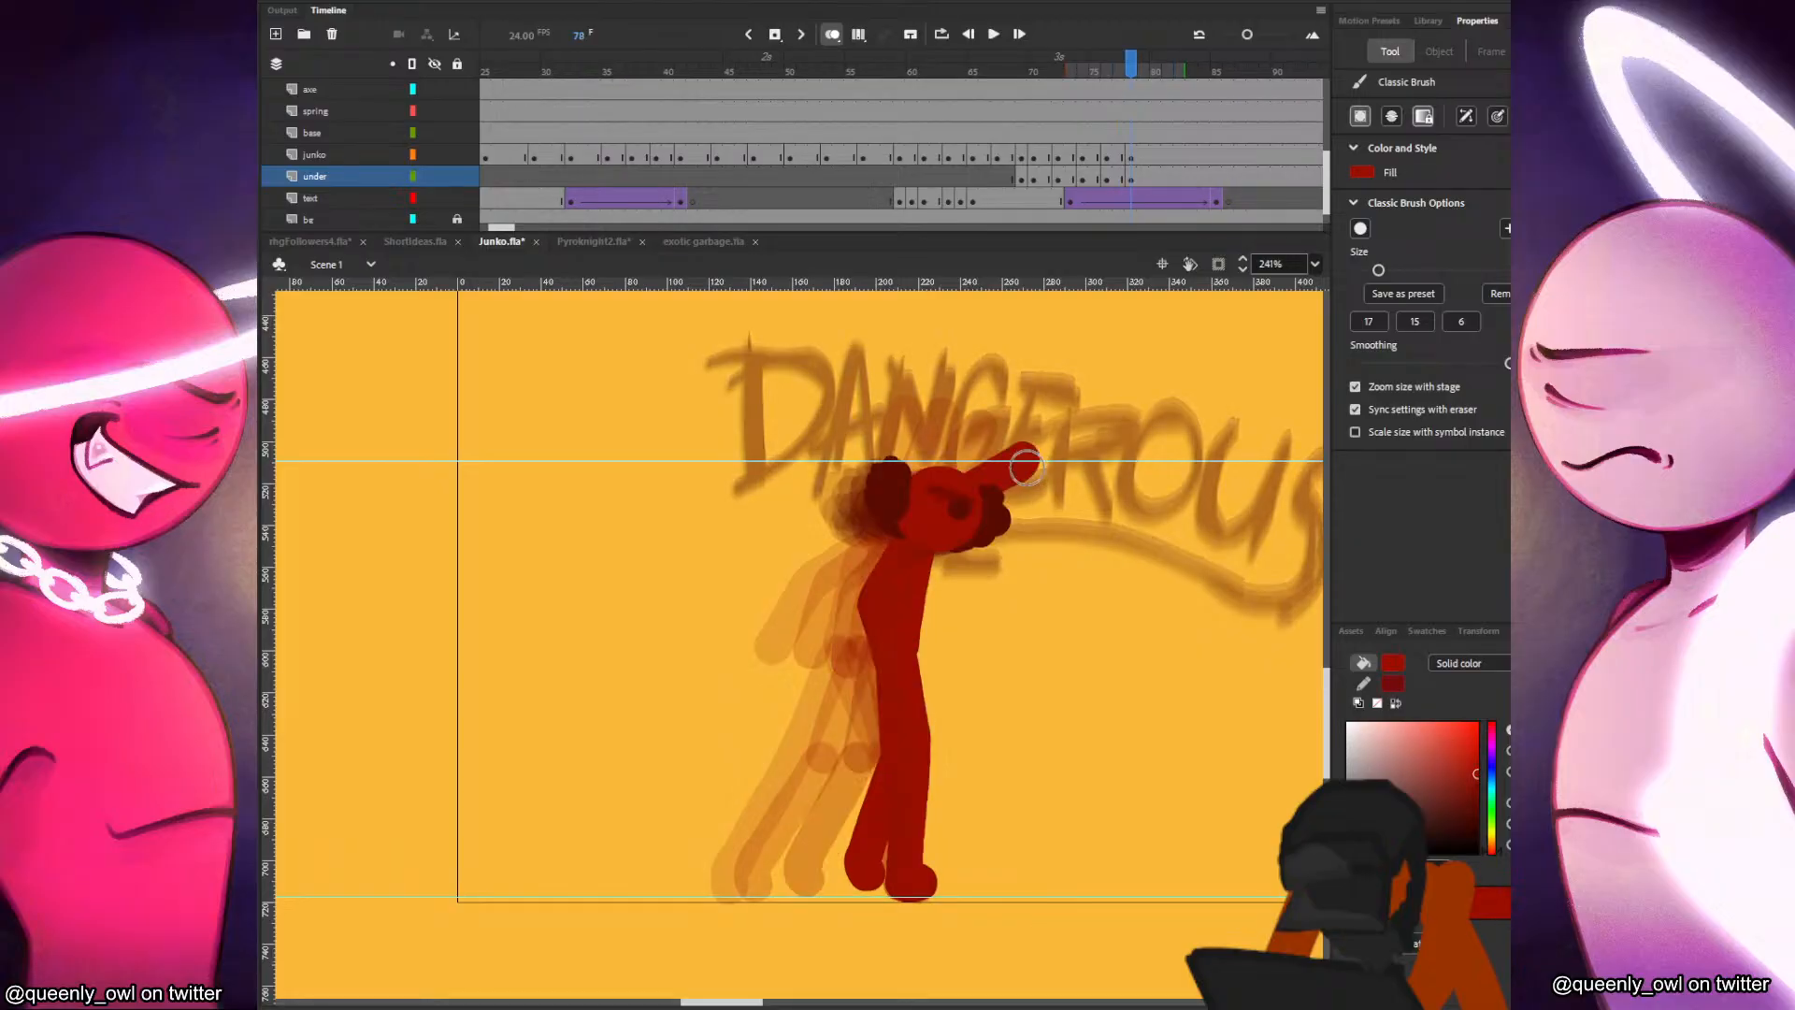
Play back the red figure's walk and arm swing twice to check the motion through frame 78.
left_click(995, 121)
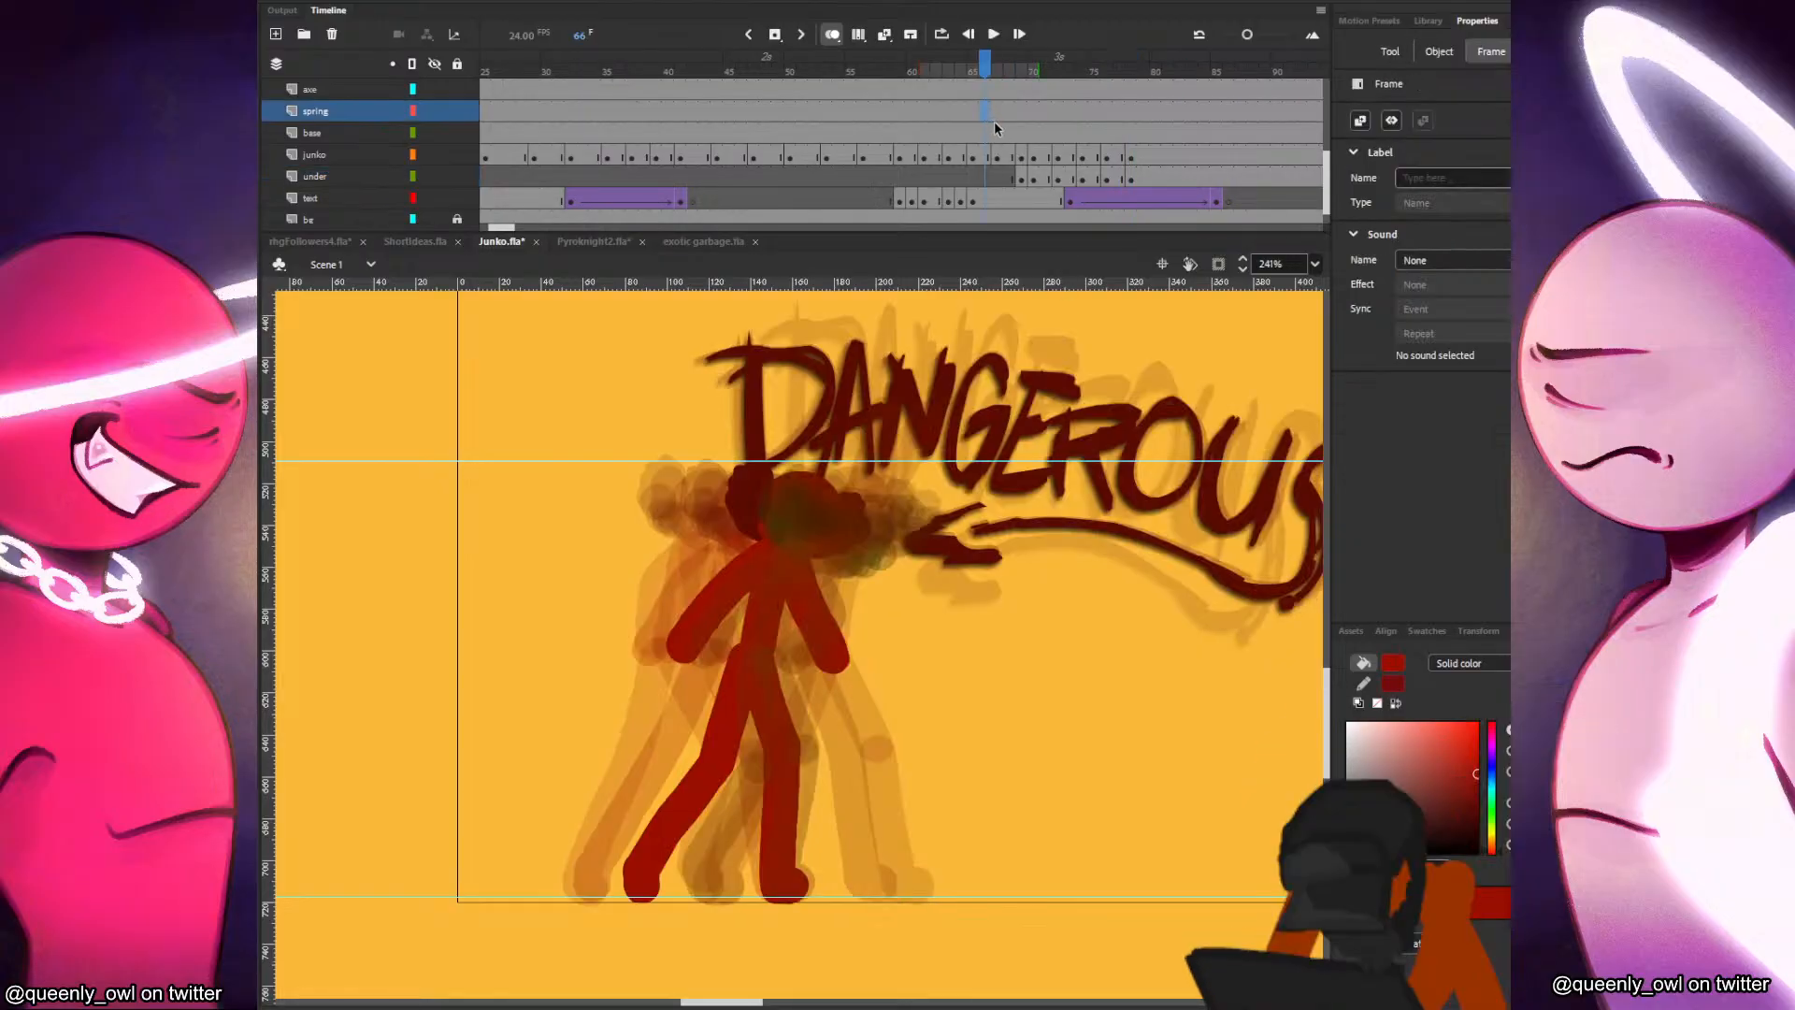
key("Return")
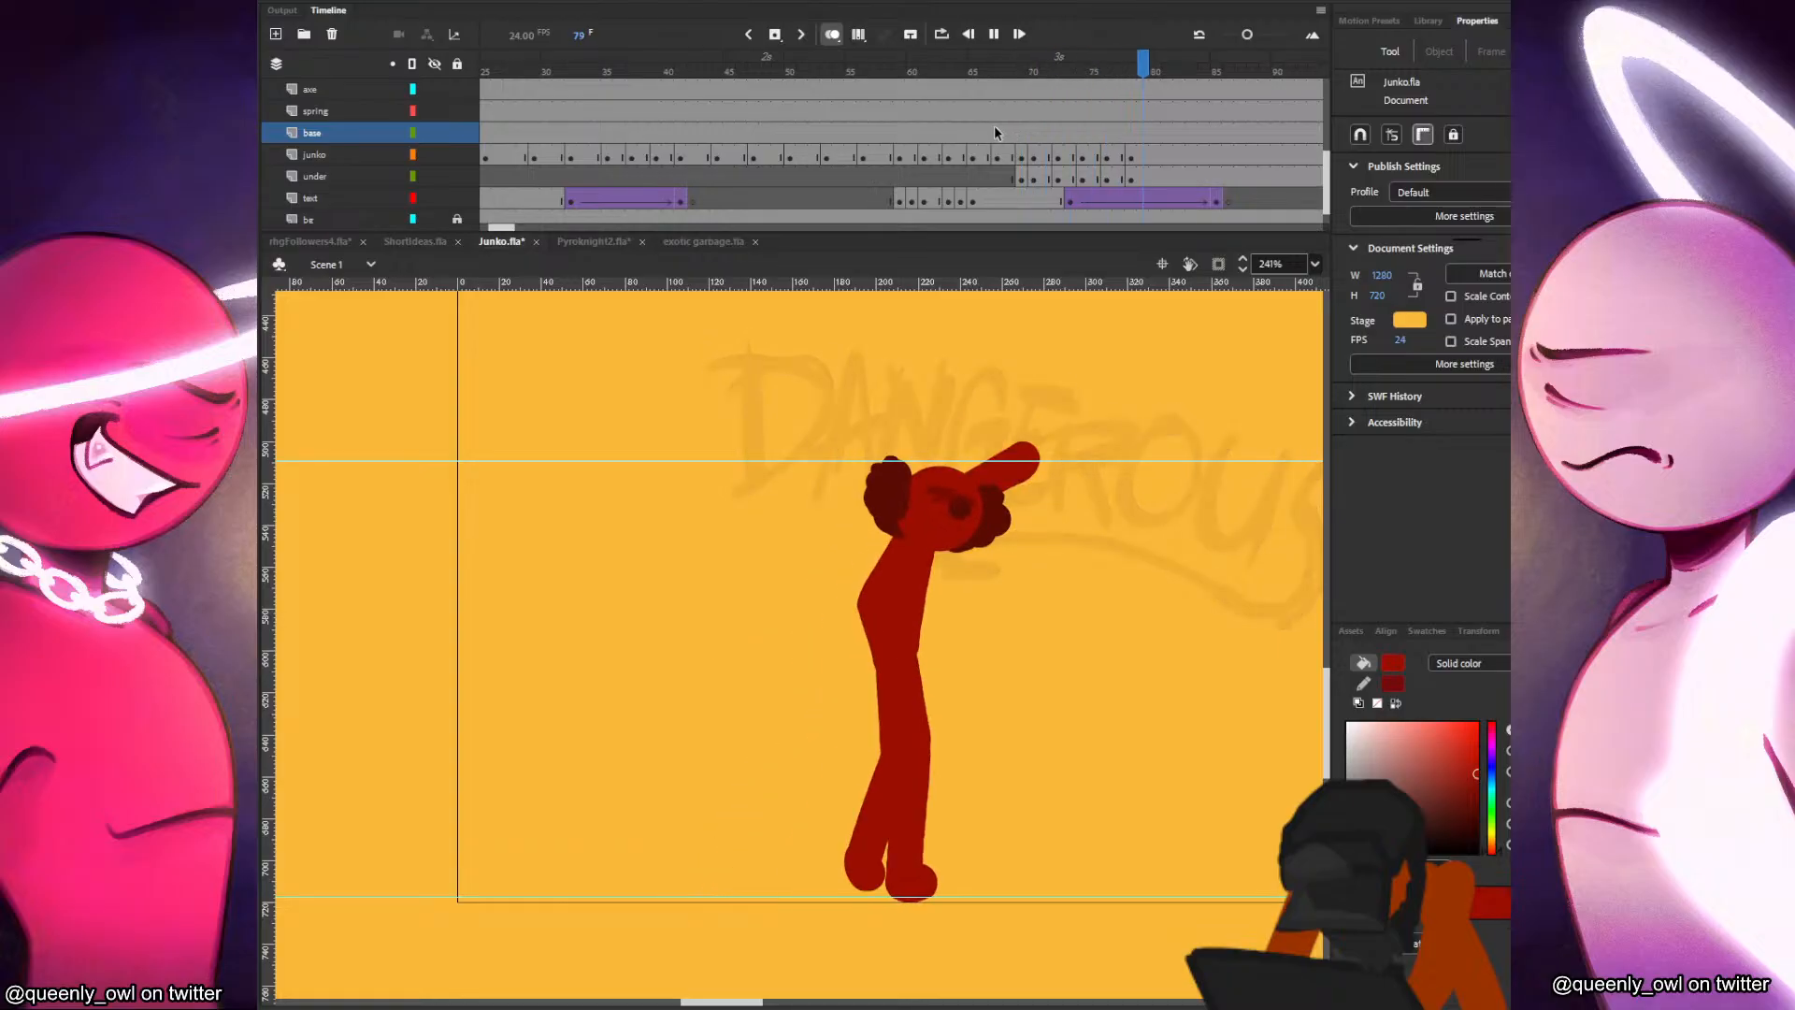
left_click(864, 132)
left_click(934, 106)
key("Return")
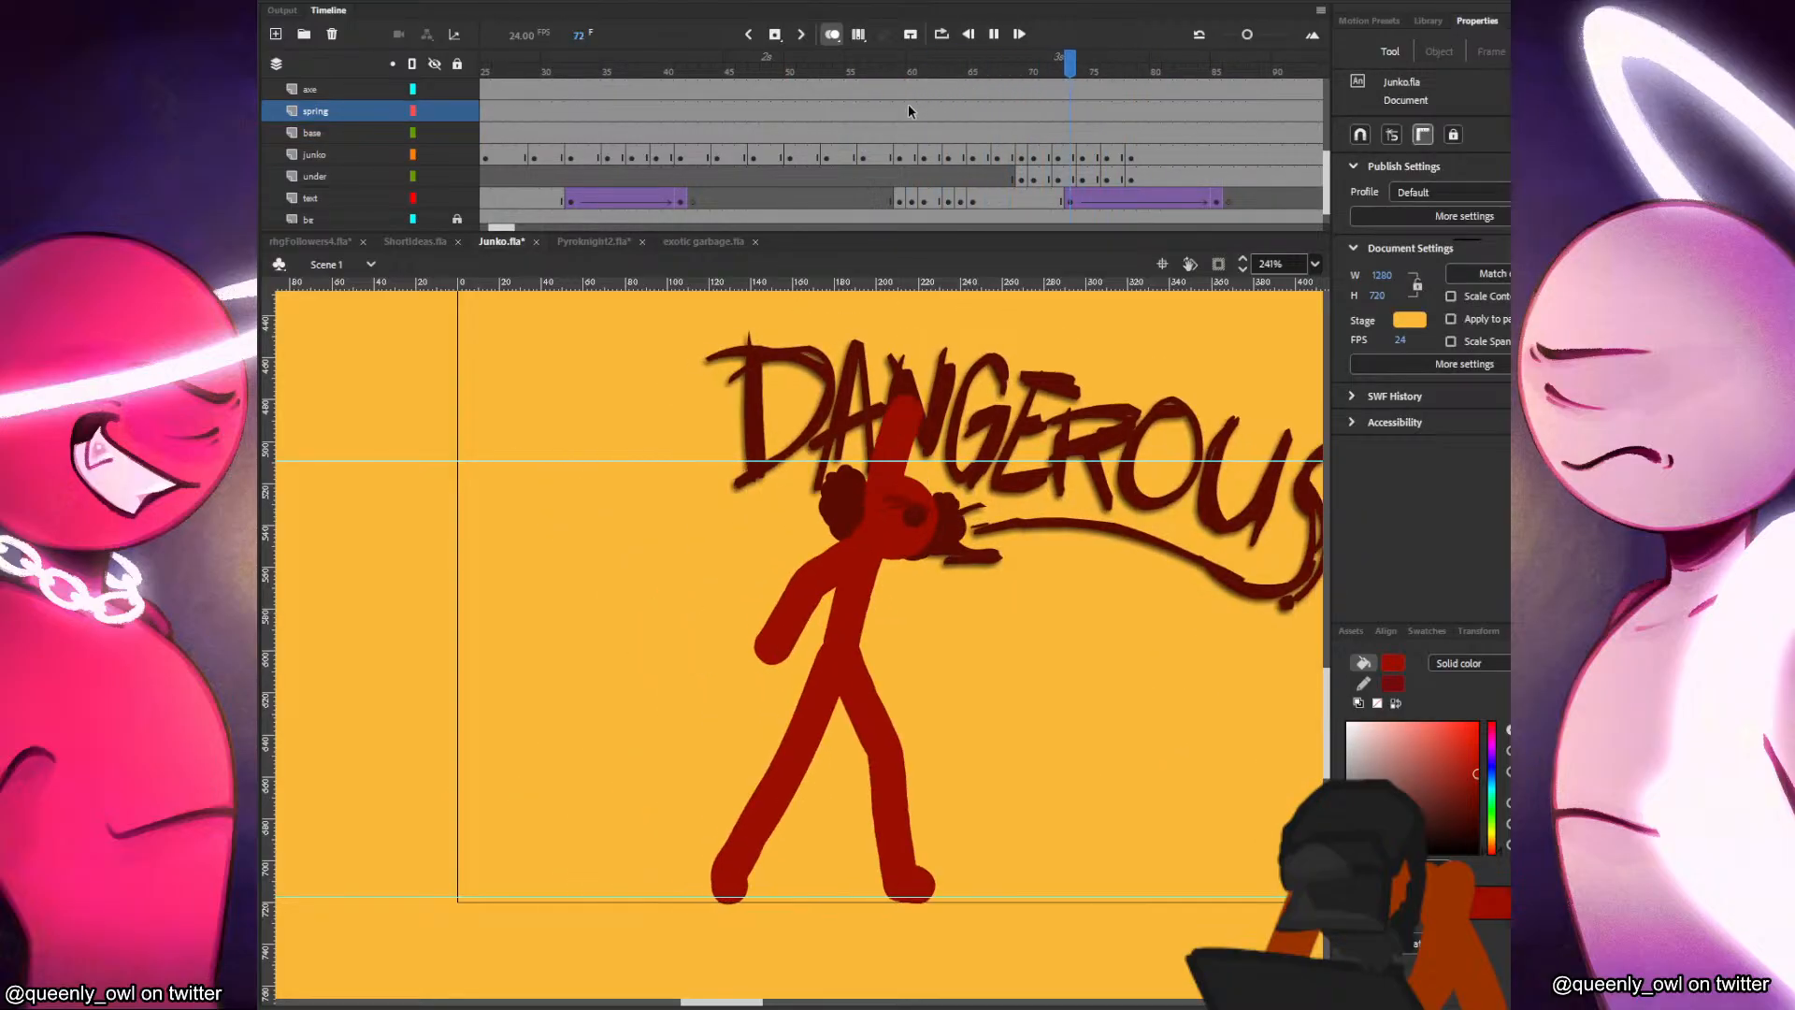
left_click(901, 110)
Save the file, then paint a thin motion trail curving from the waist to the raised hand in frame 69 on the under layer, using brush size 6.
left_click(1019, 178)
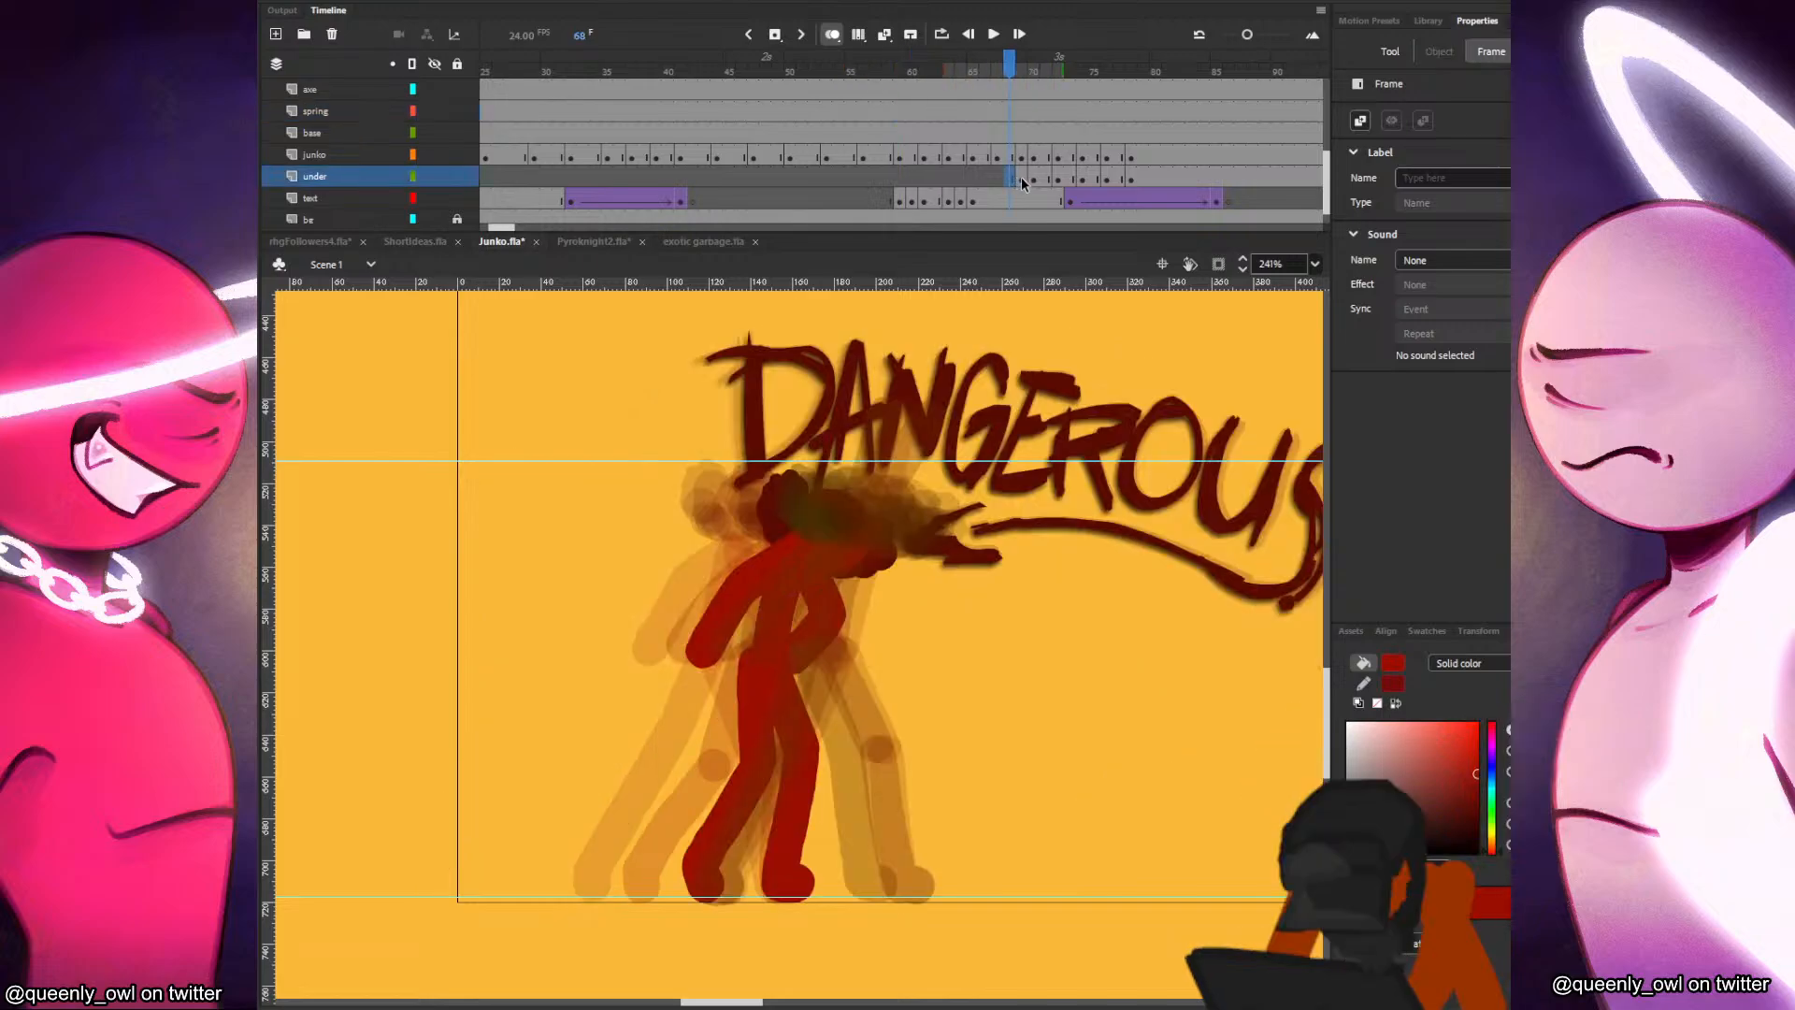
key("b")
key("ctrl+s")
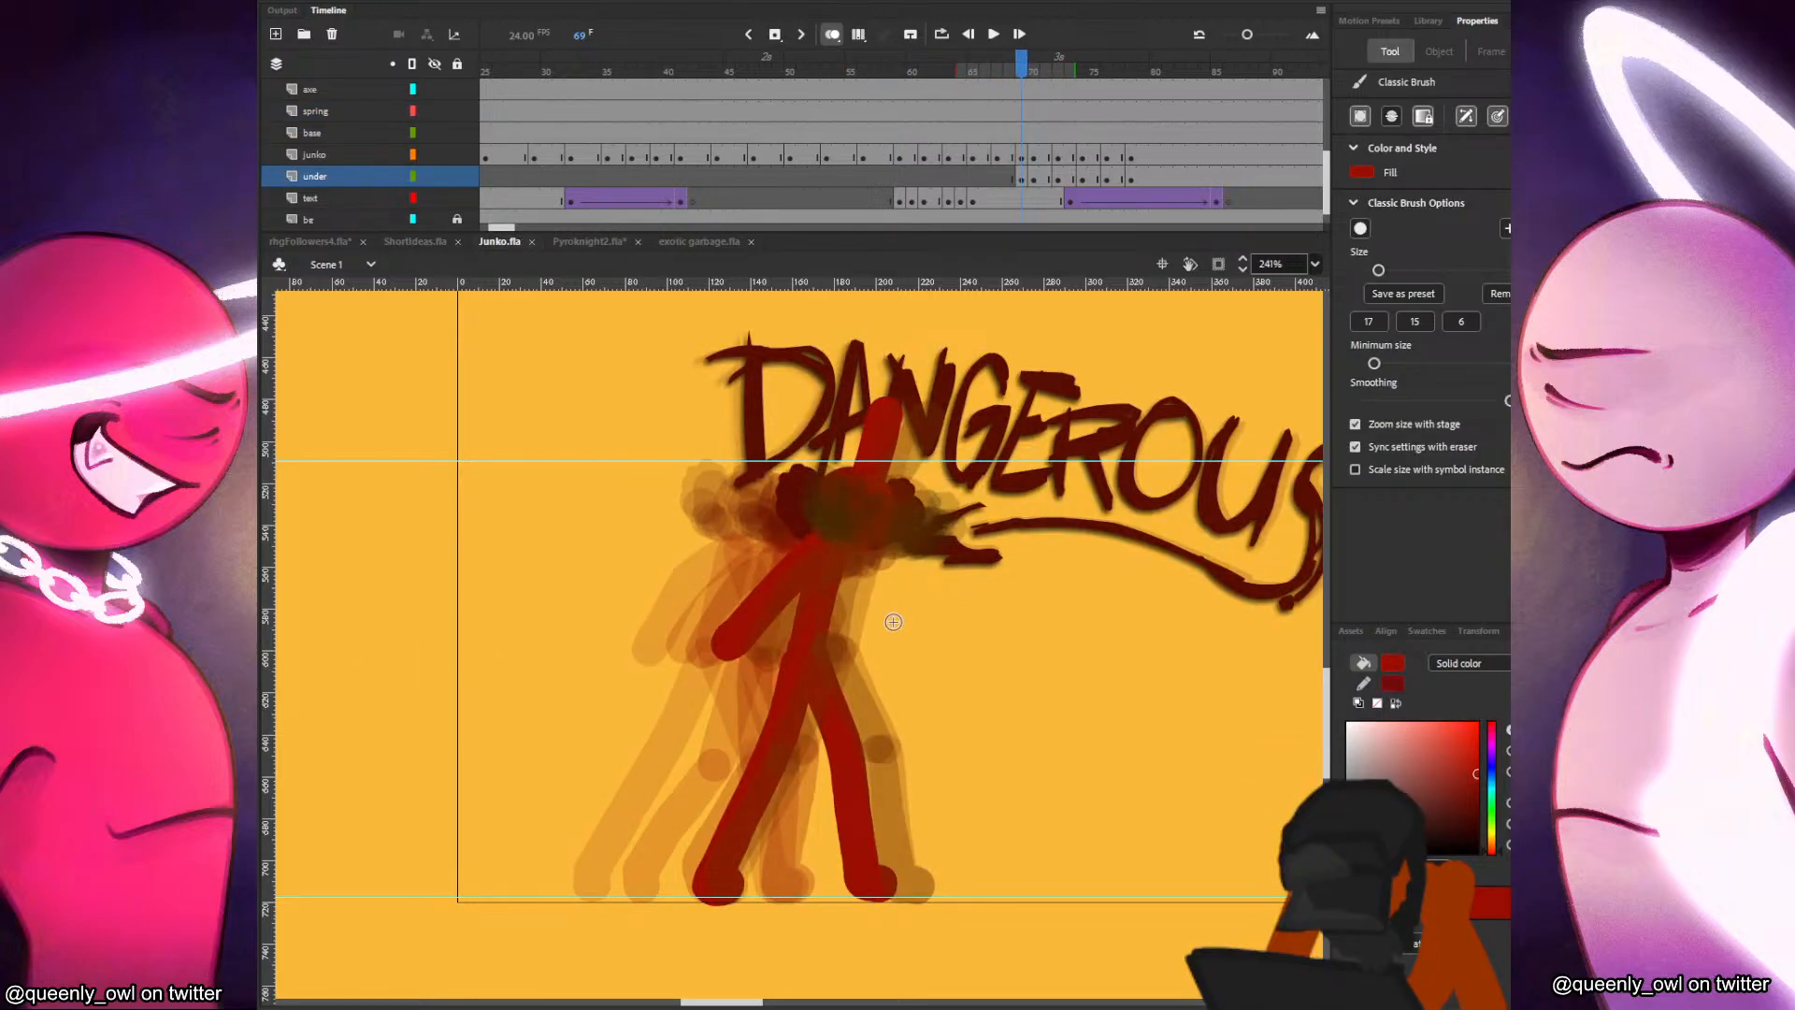
left_click_drag(867, 643, 954, 454)
key("ctrl+z")
left_click(1447, 323)
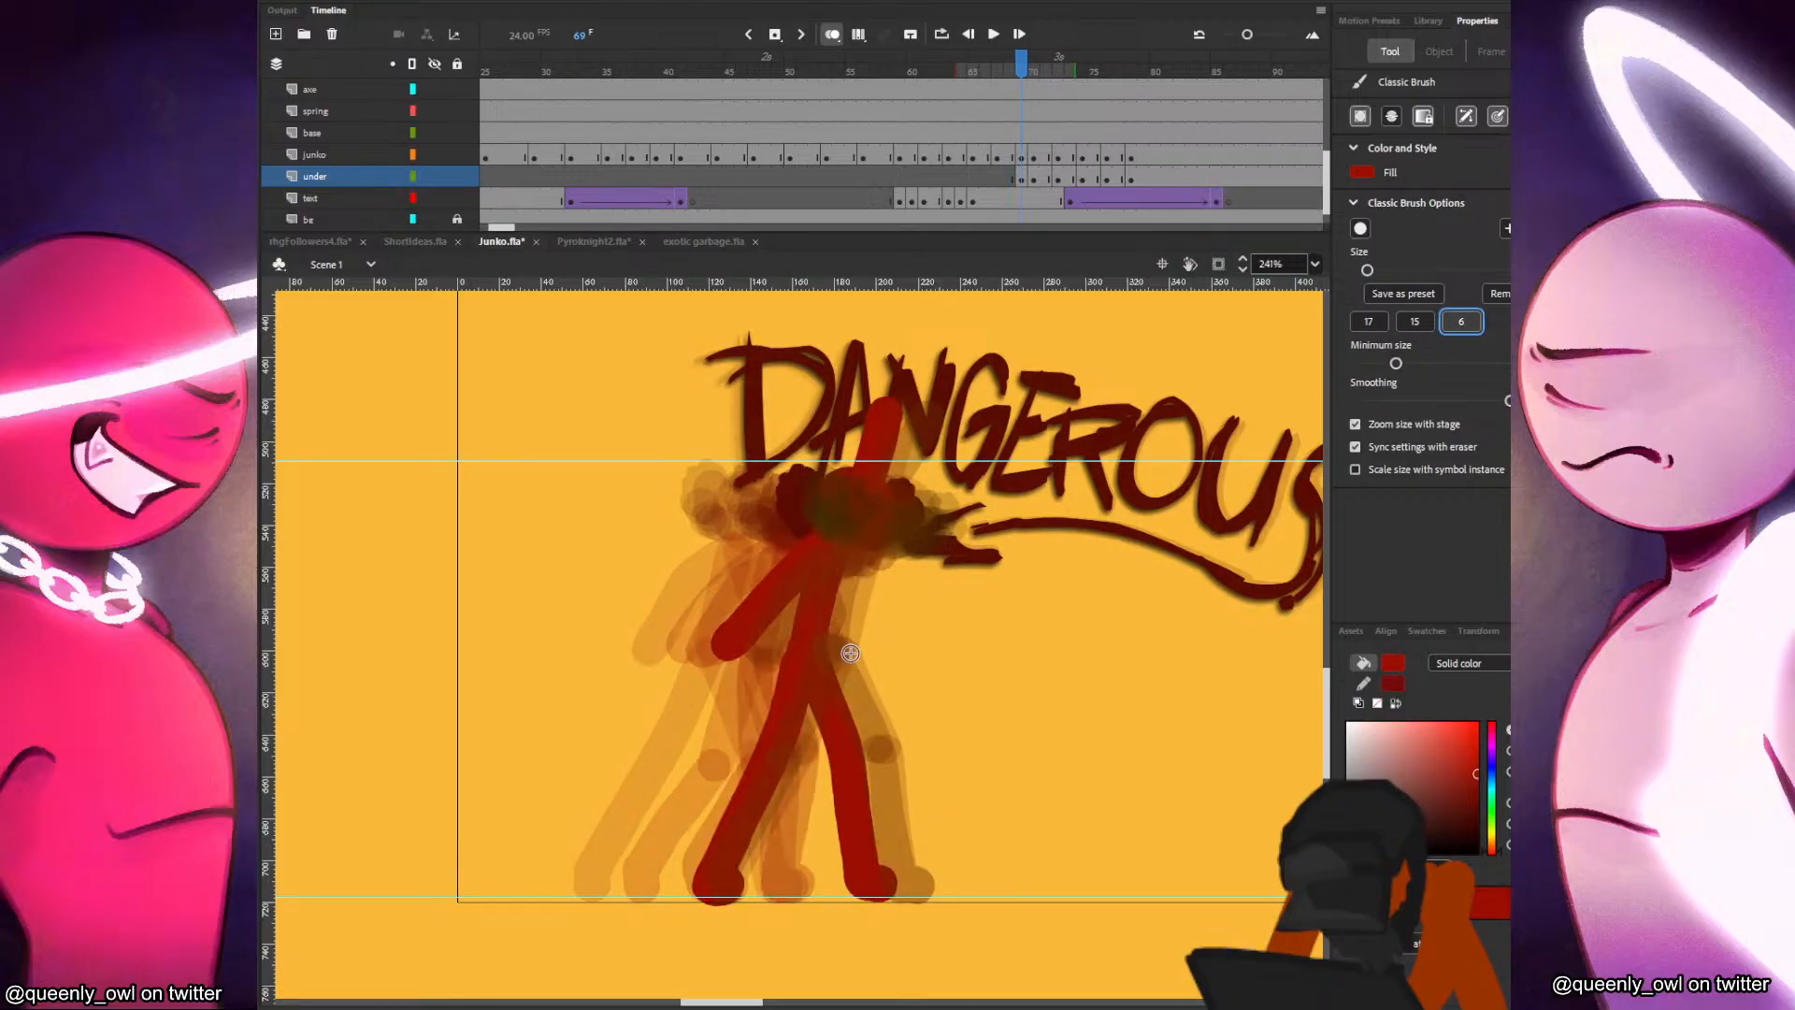
mouse_move(857, 650)
left_mouse_down()
mouse_move(983, 498)
mouse_move(862, 386)
left_mouse_up()
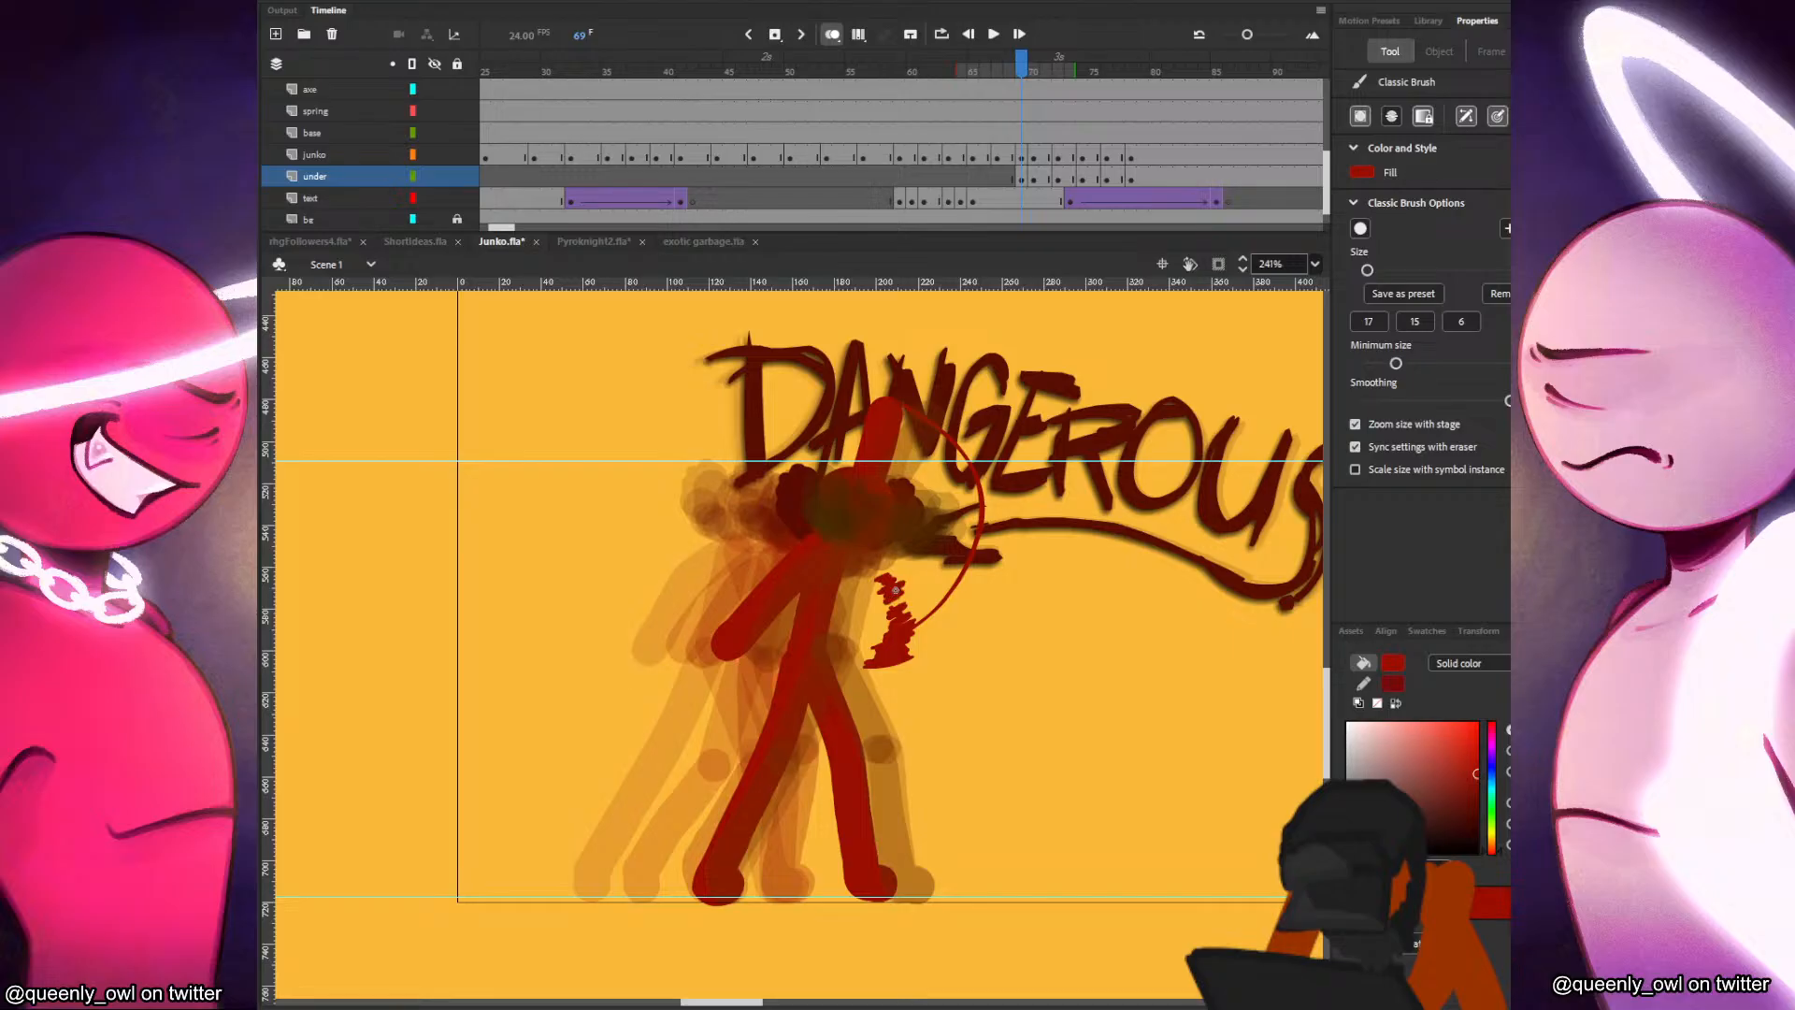
key("comma")
key("period")
key("ctrl+z")
Thicken the upper part of the frame 69 motion trail near the raised hand with rough, broken strokes.
left_click_drag(945, 435, 898, 401)
key("comma")
key("period")
key("comma")
key("period")
left_click_drag(937, 596, 995, 526)
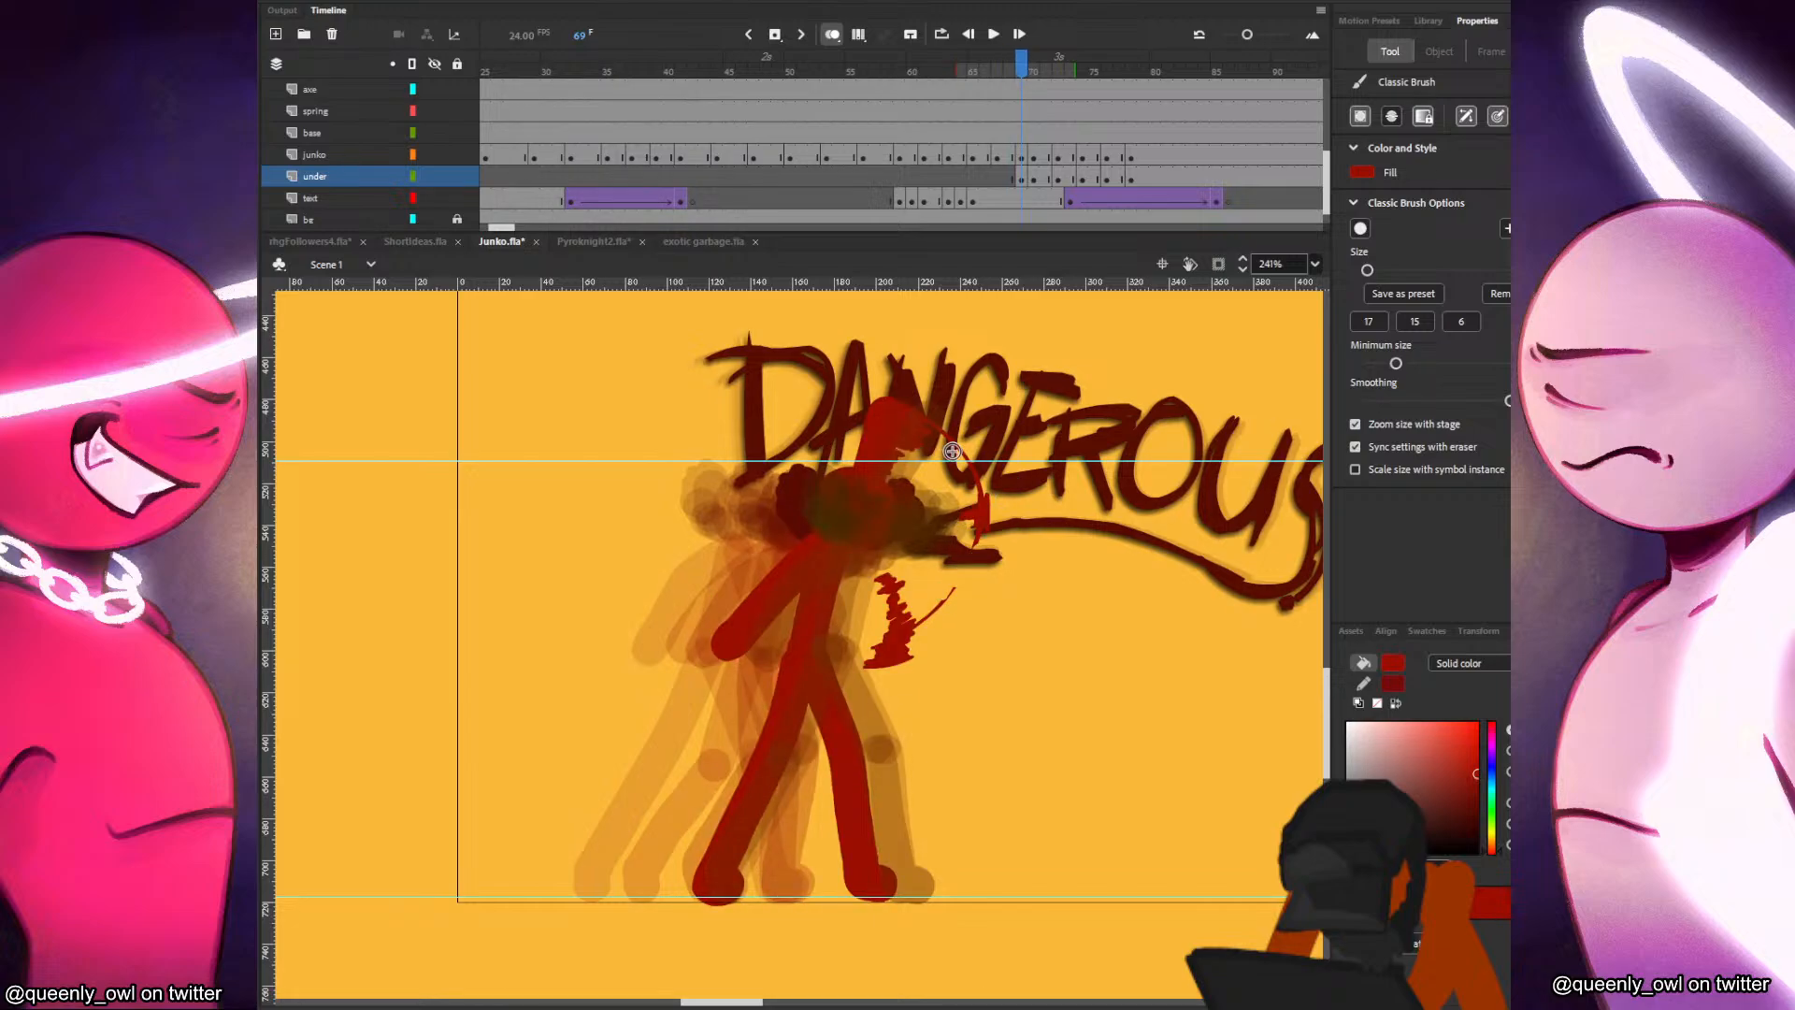
left_click_drag(956, 463, 983, 464)
Compare frame 69 with its neighbouring frames and play back the sequence to check the arm-swing motion trail.
key("comma")
key("period")
key("comma")
key("period")
key("period")
key("comma")
key("period")
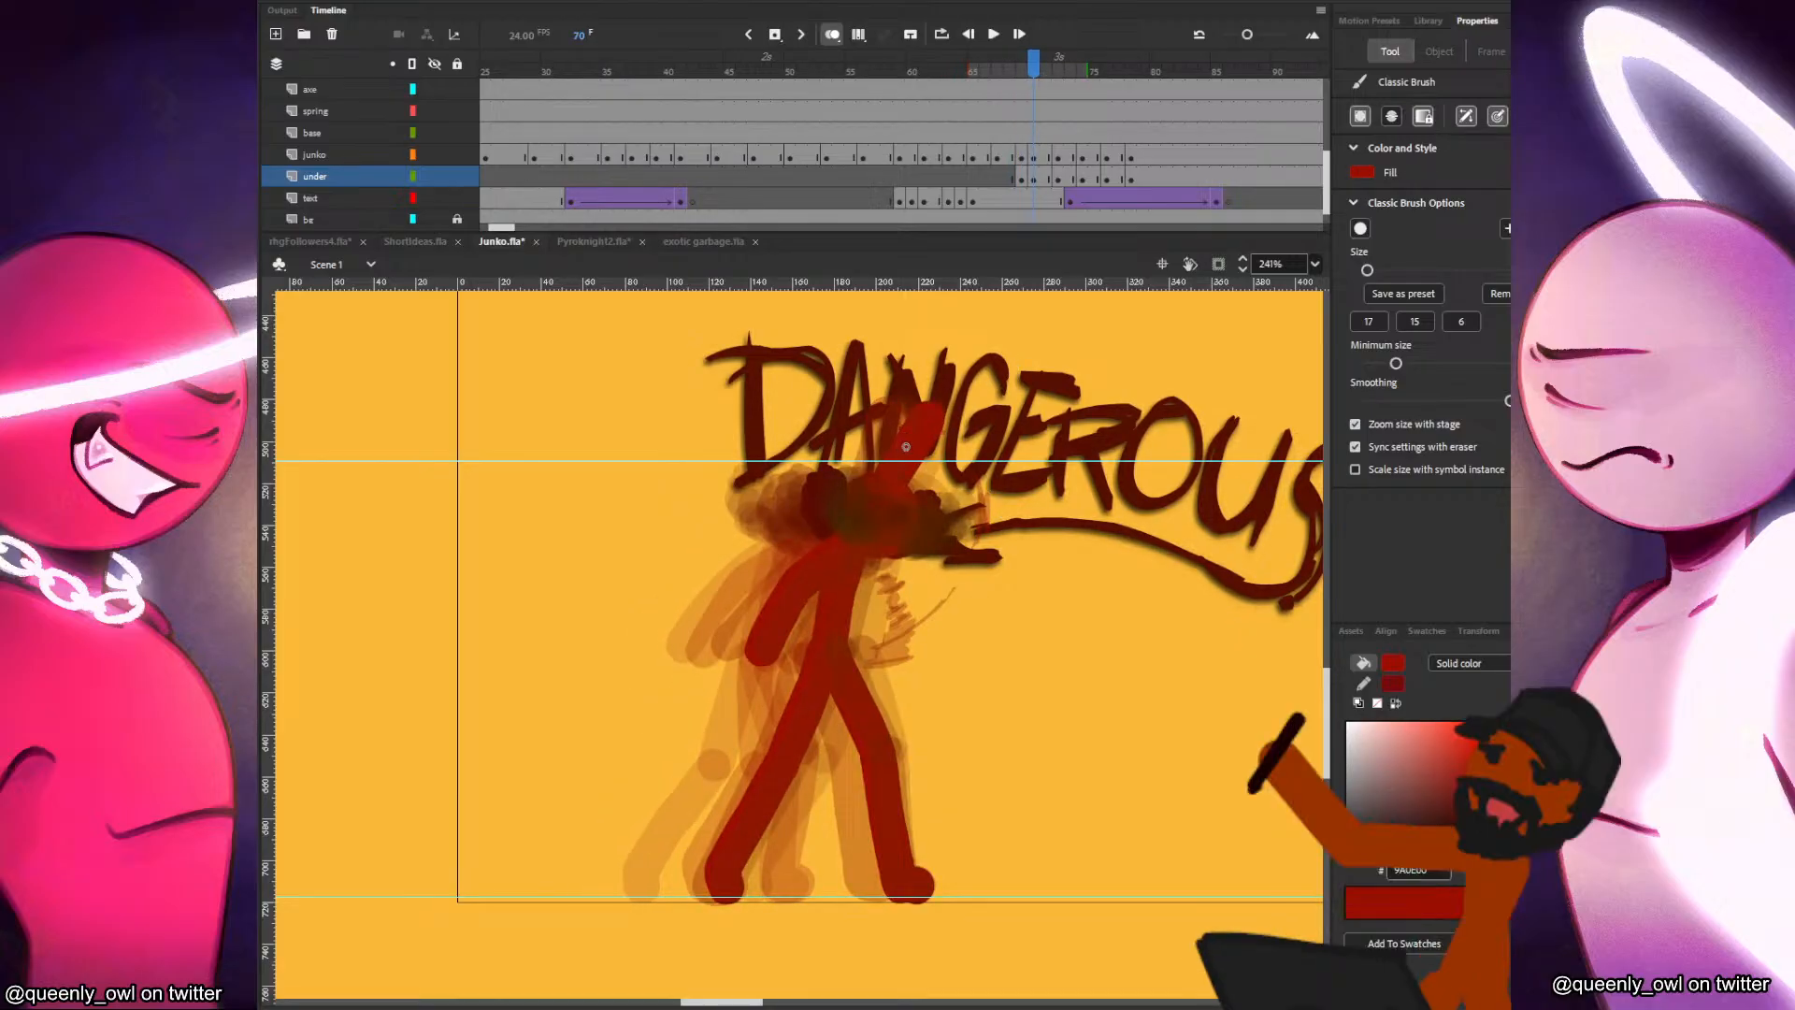
key("comma")
key("period")
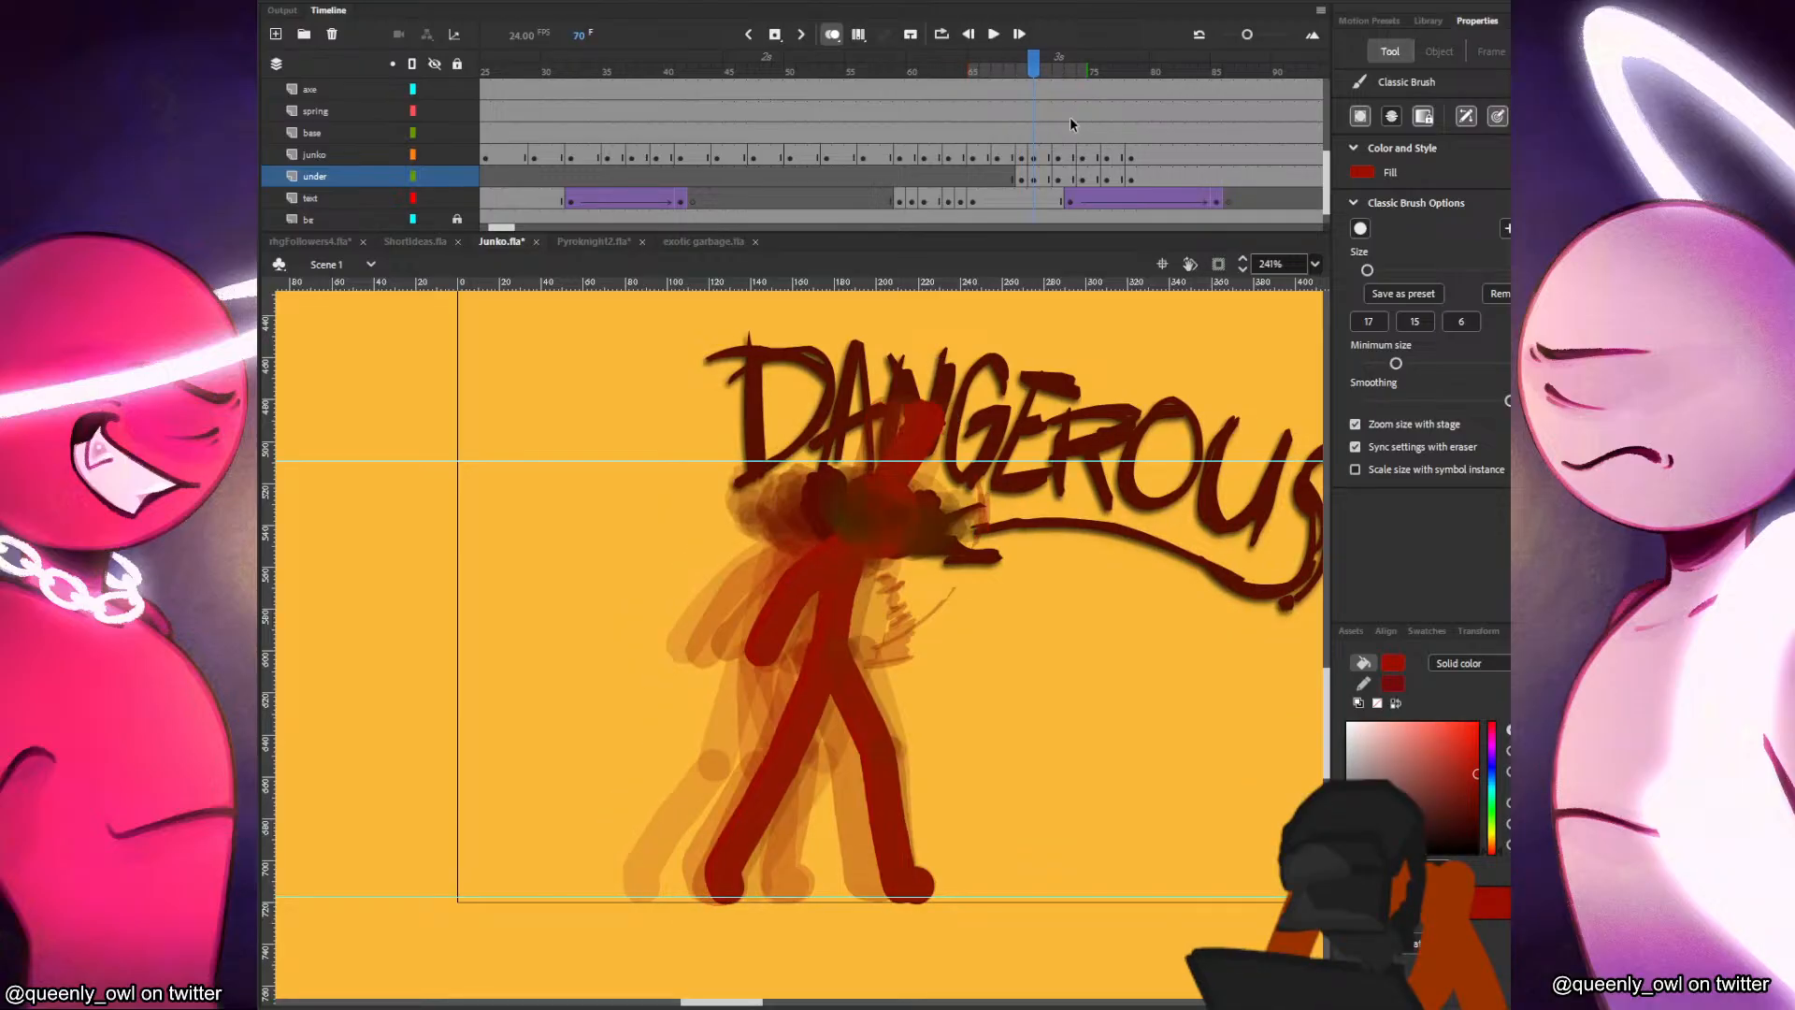
left_click(951, 114)
key("Return")
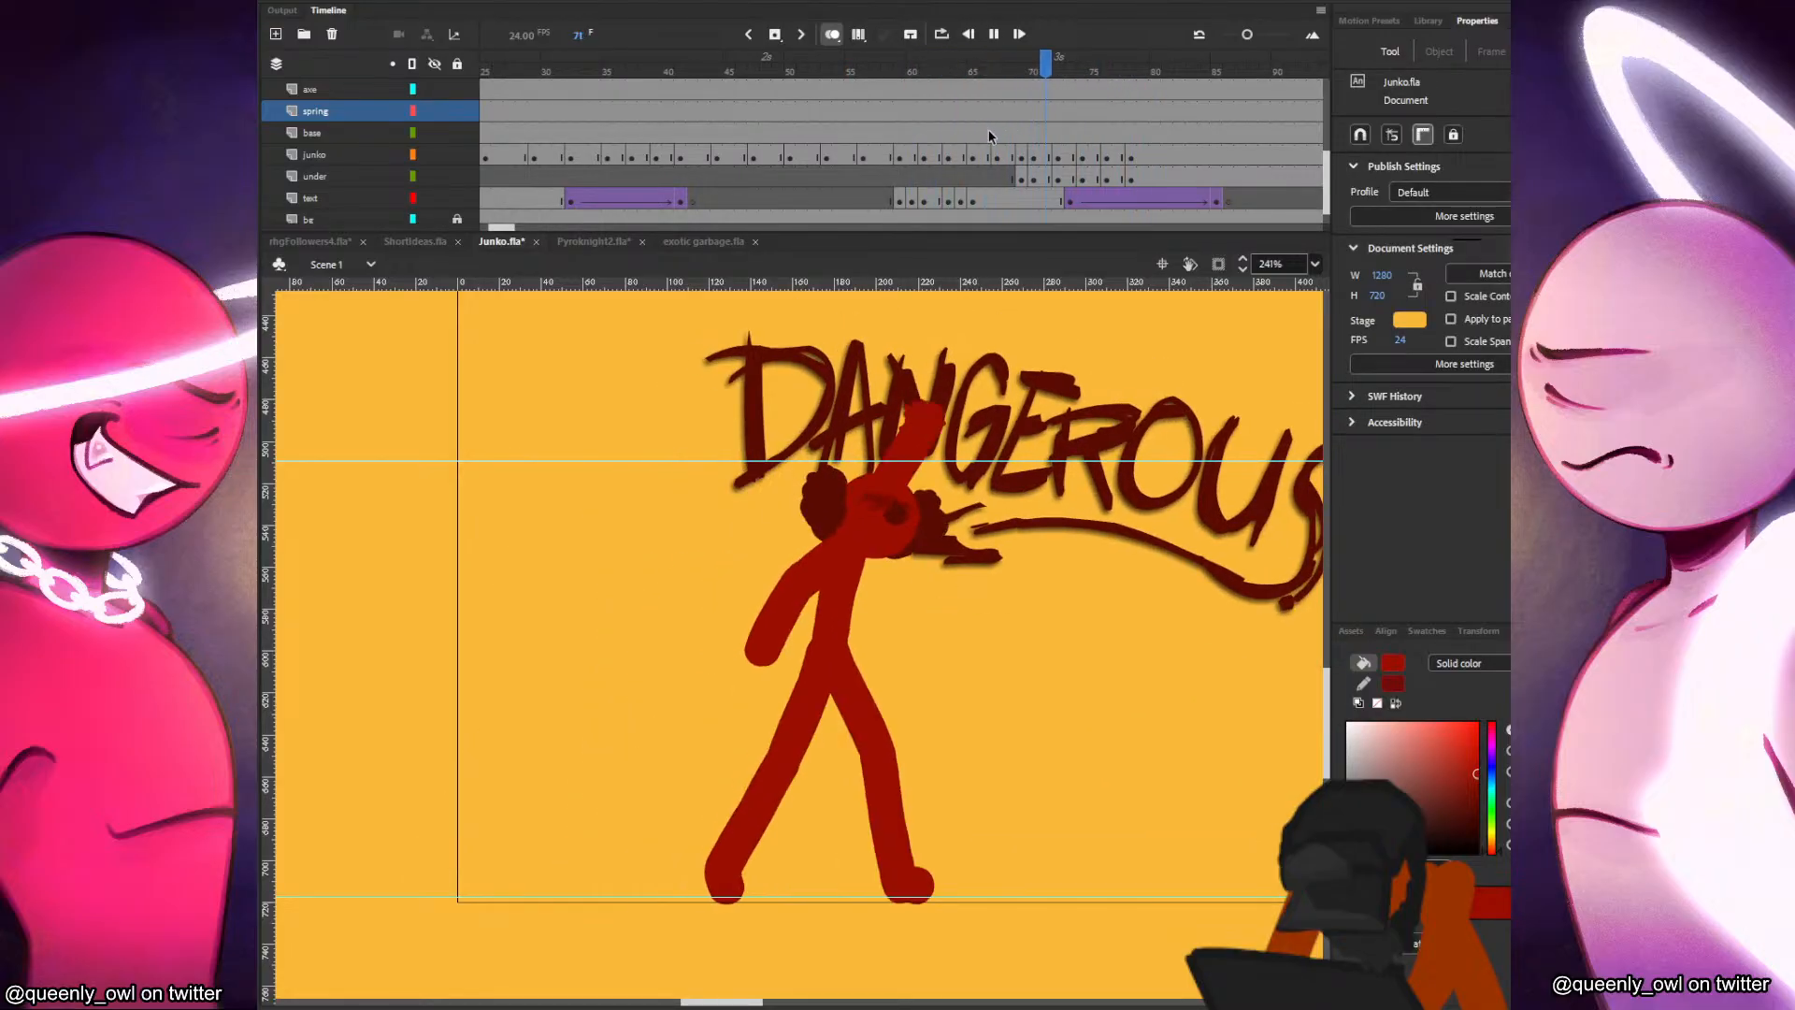
left_click(998, 133)
Extend the poses starting at frames 72 and 74 by one frame each on the junko and under layers.
left_click(1019, 152)
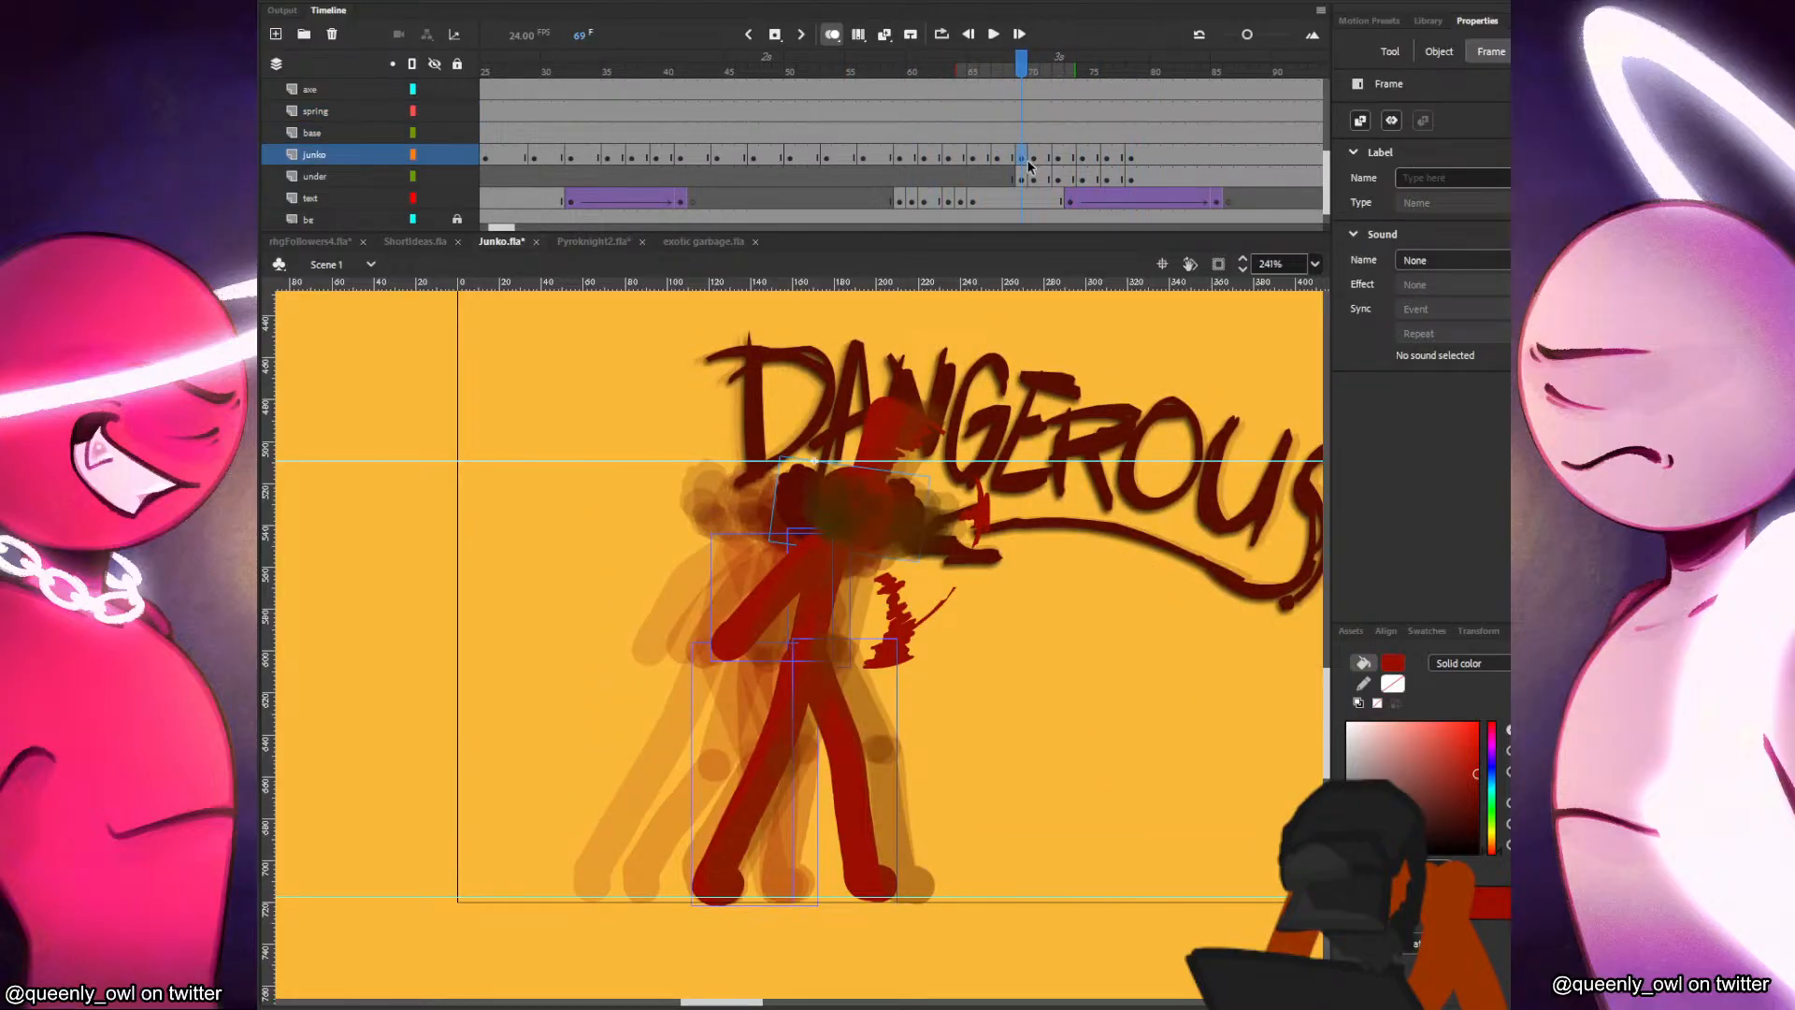
left_click(1034, 158)
left_click(1061, 158)
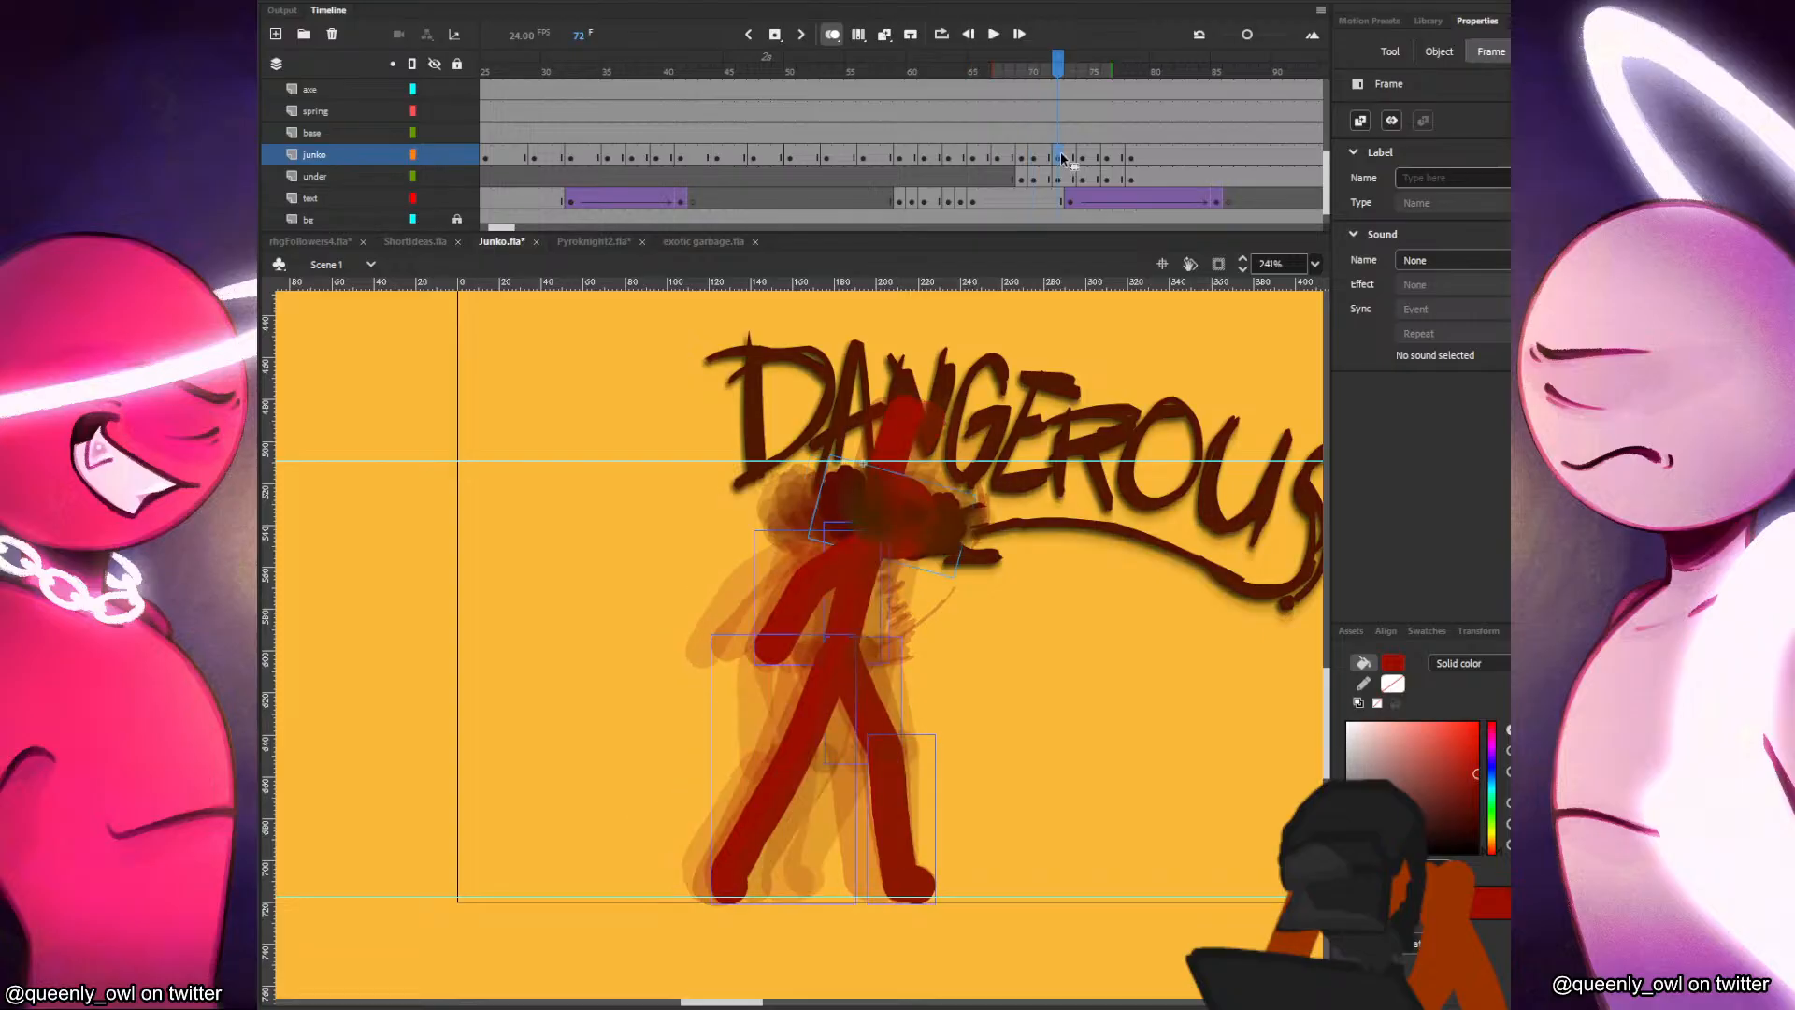
left_click_drag(1069, 179, 1132, 163)
key("F5")
key("F5")
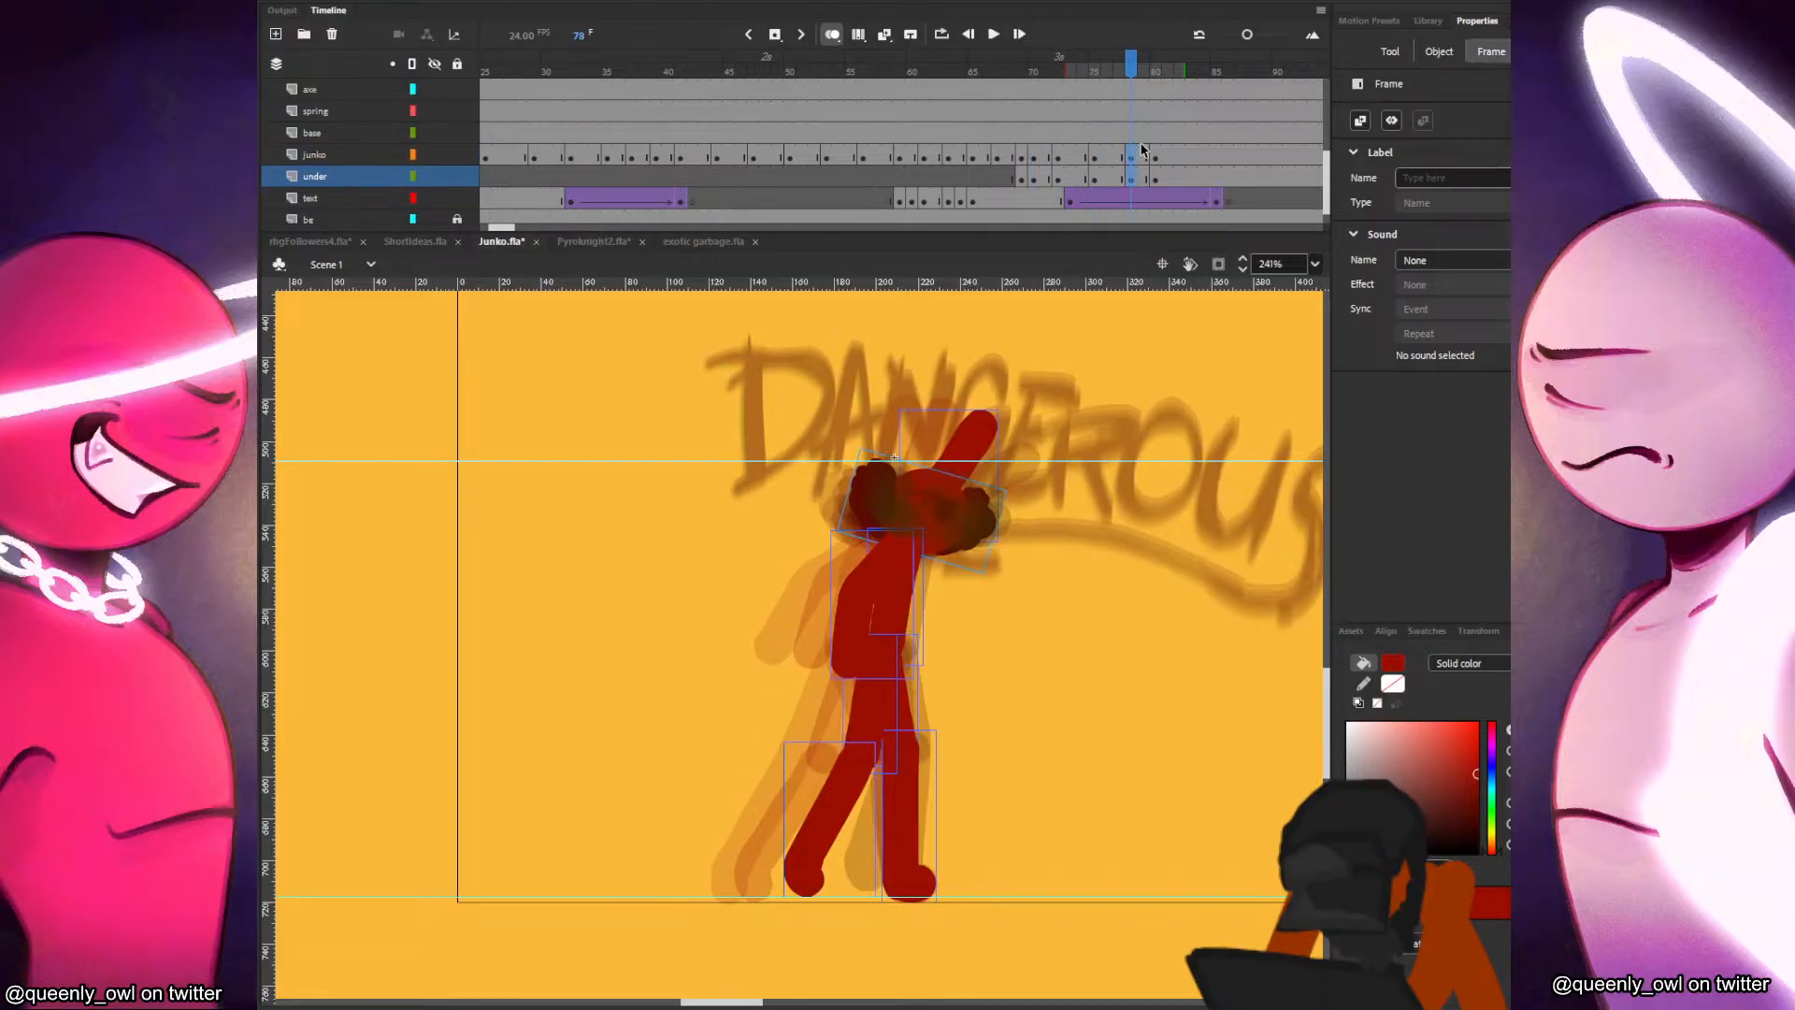
Play back the retimed walk poses on the timeline.
key("Return")
left_click(989, 112)
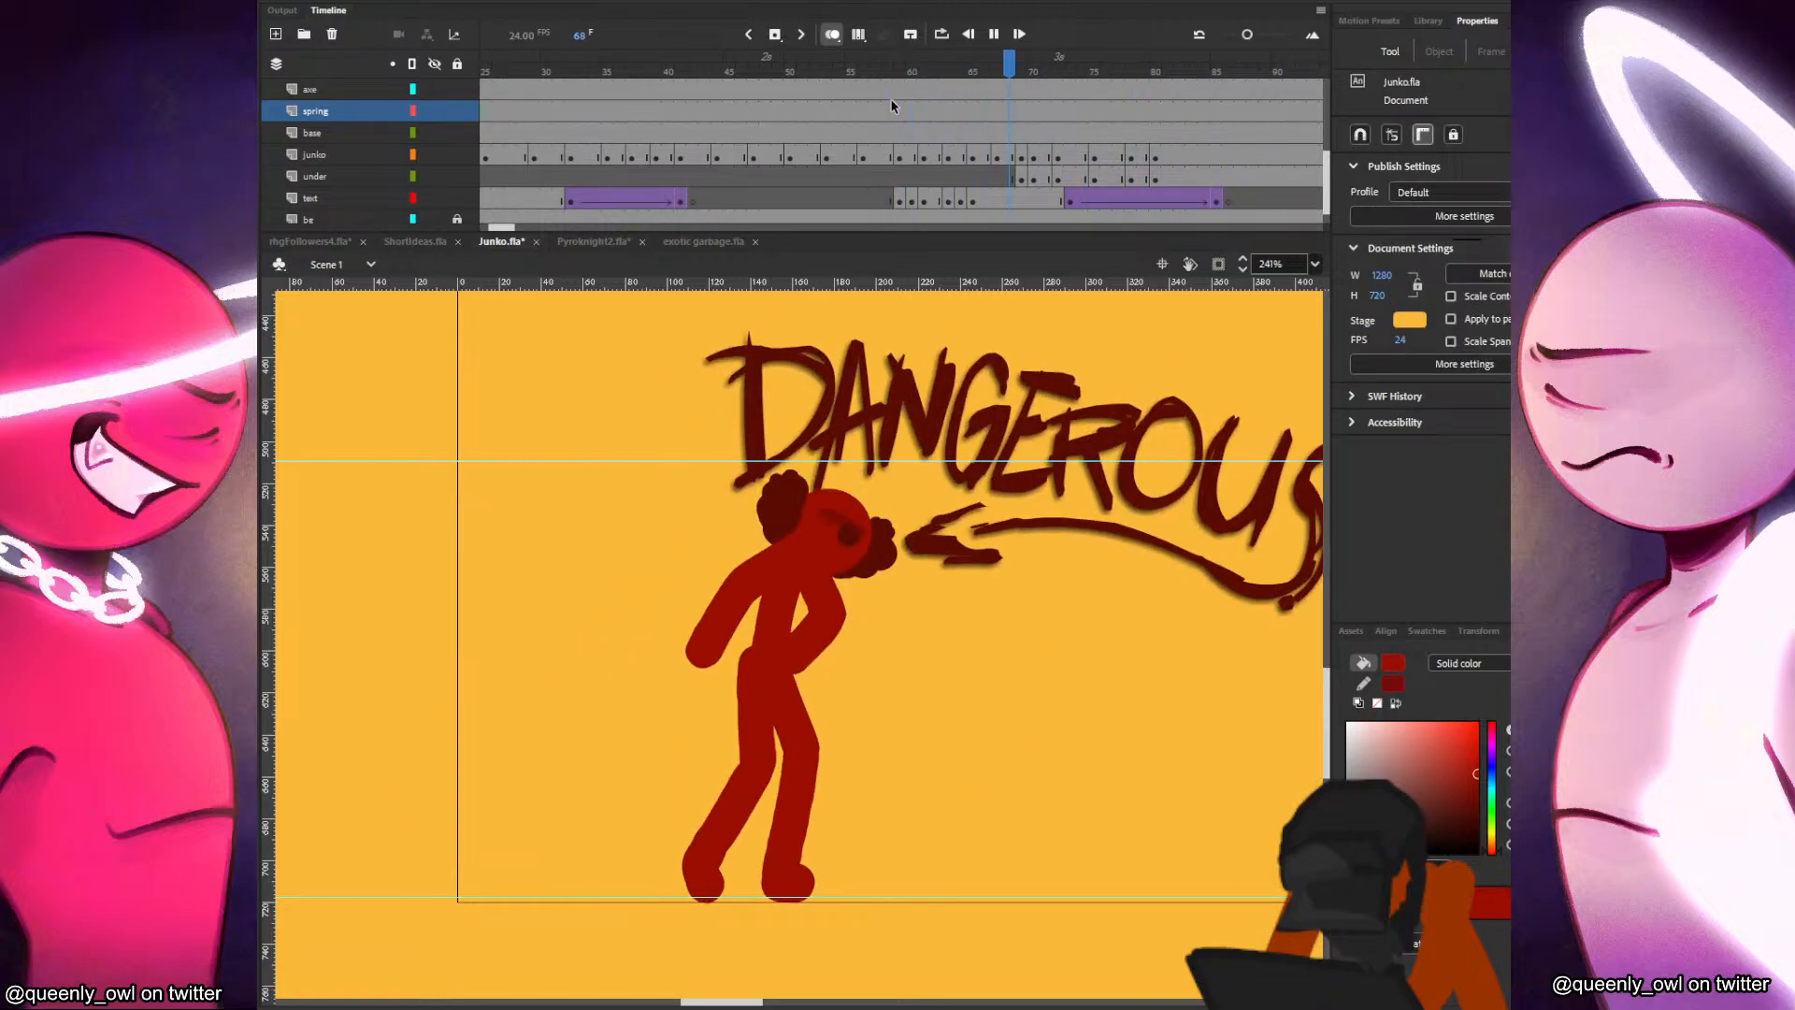
left_click(839, 133)
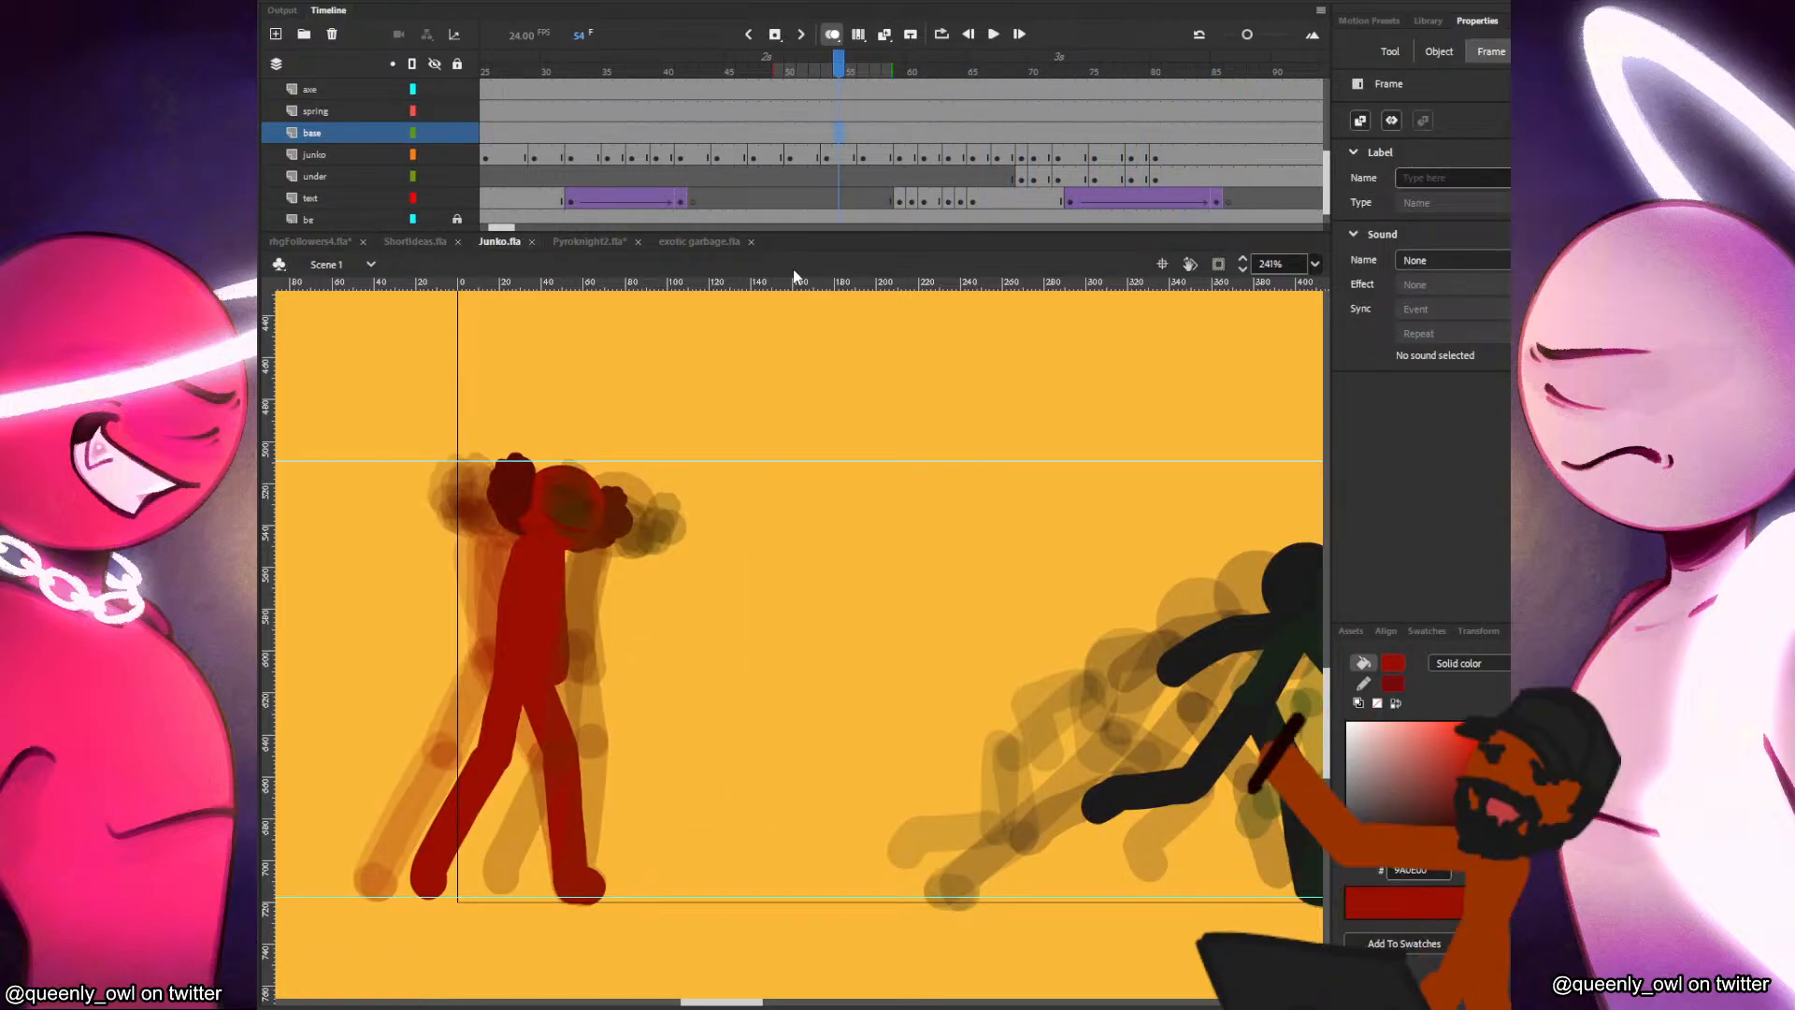
Test the movie in a preview window, rewind it to watch the fight again, and close the preview.
key("ctrl+Return")
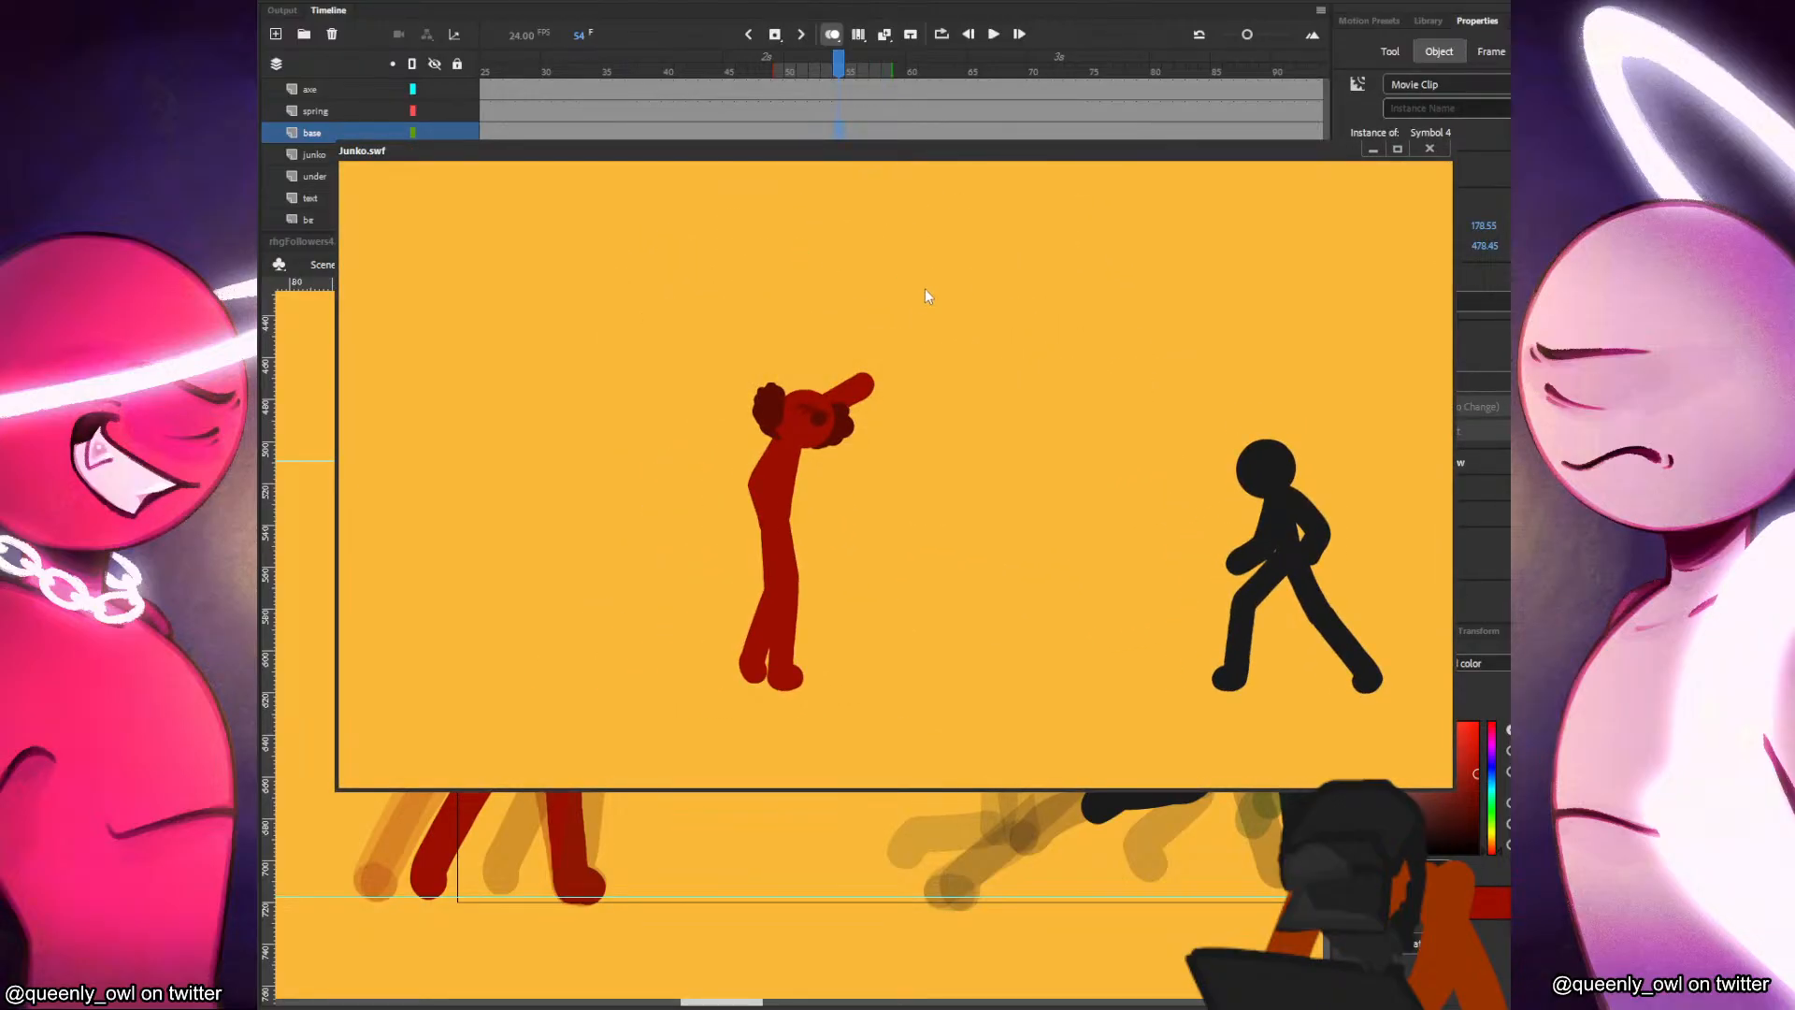
right_click(1006, 454)
right_click(1033, 470)
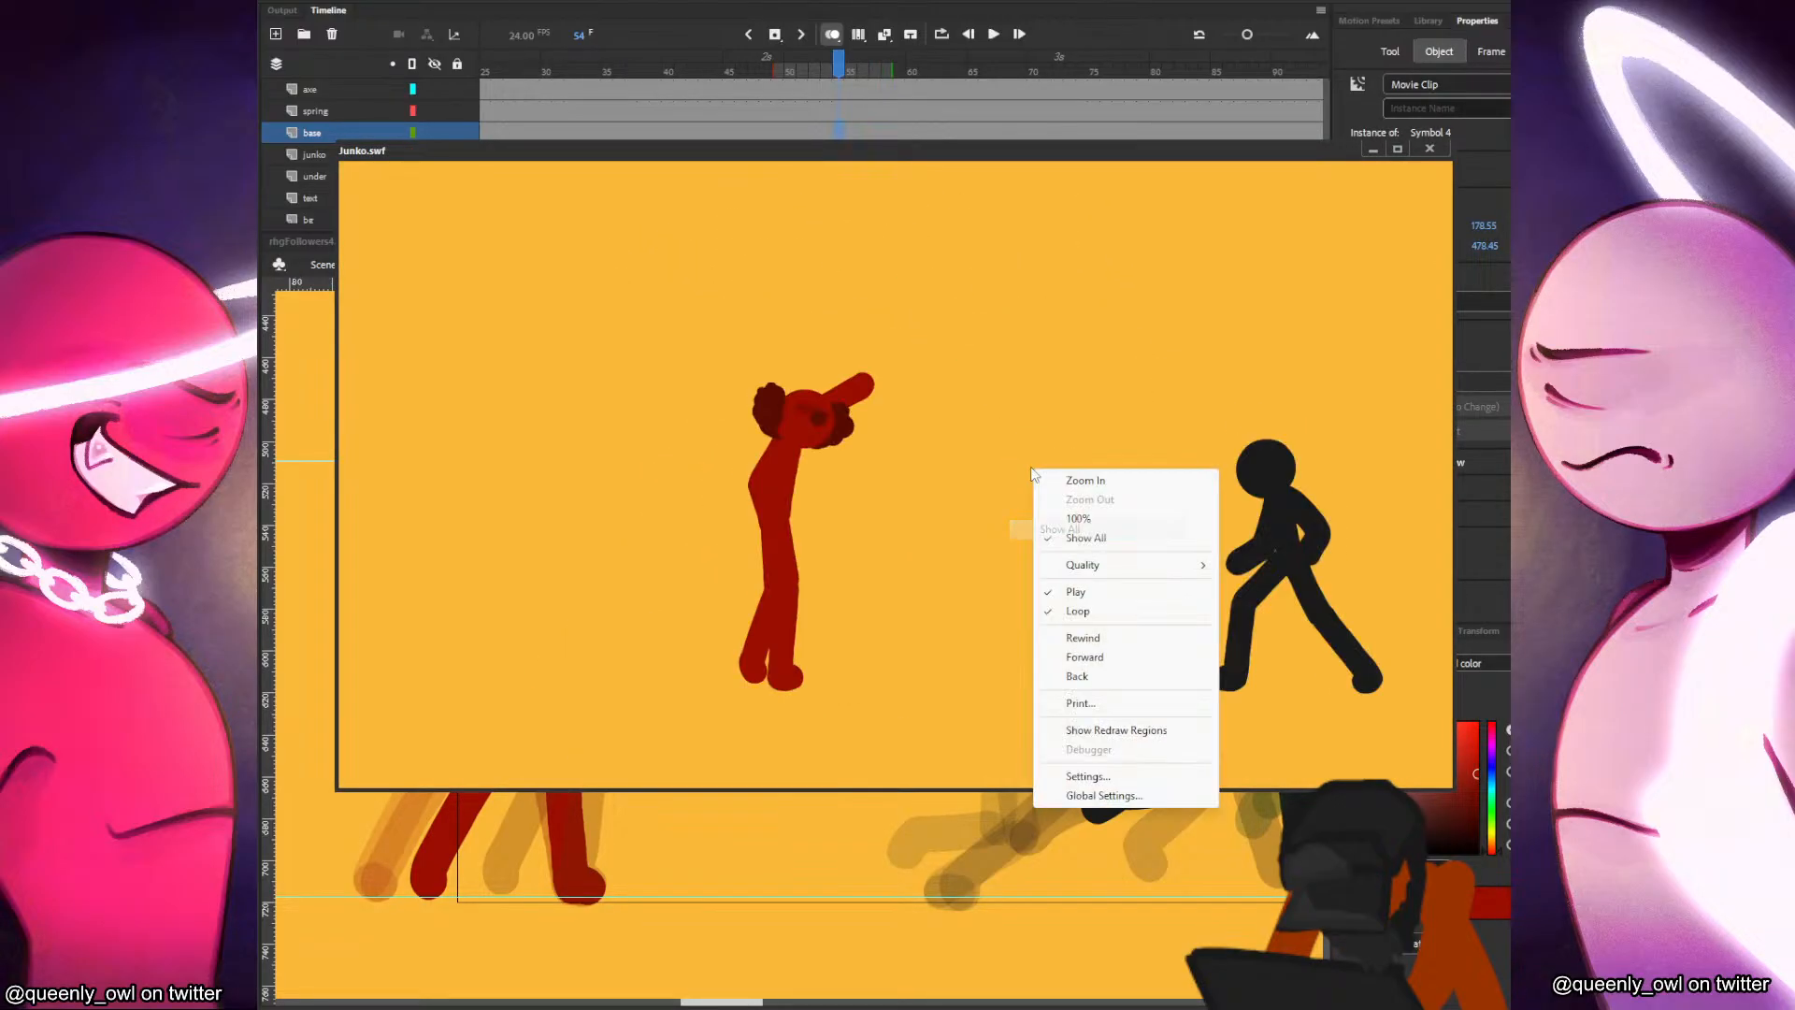
left_click(1105, 641)
right_click(1067, 433)
left_click(1119, 554)
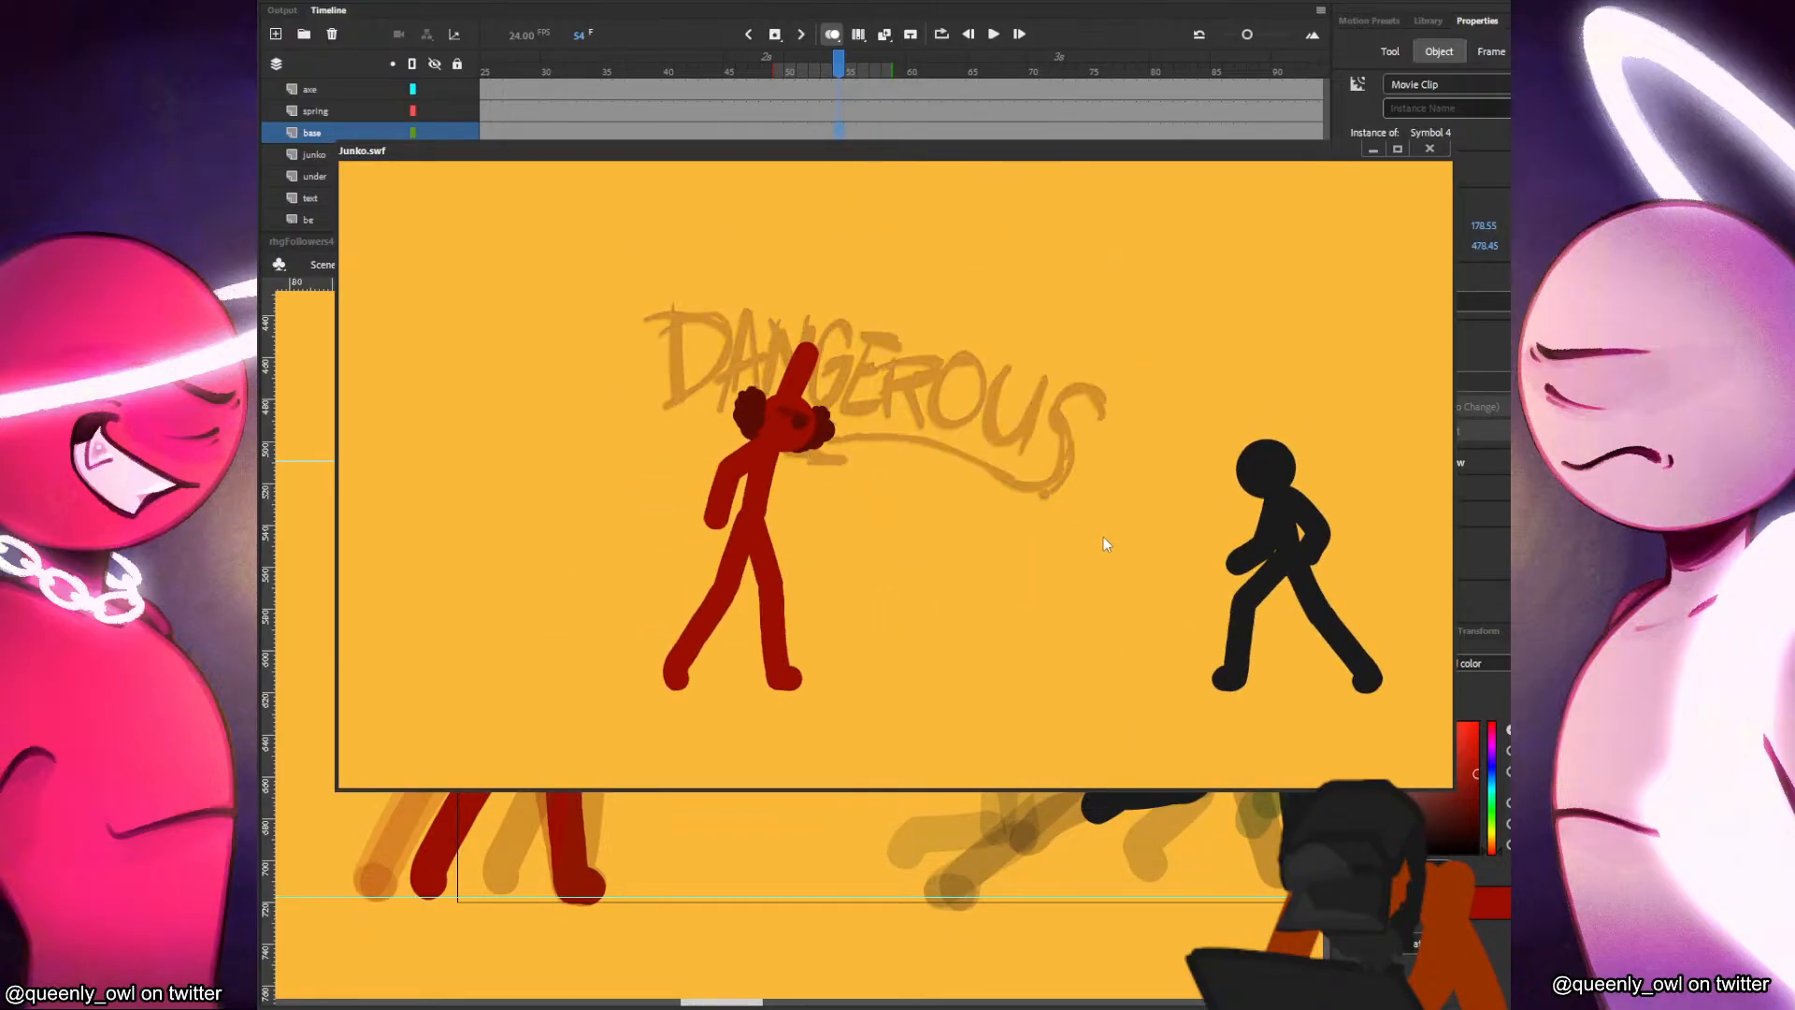
left_click(1429, 149)
Add frame 82 keyframes on the under and junko layers, keeping only the head and moving it slightly forward.
left_click_drag(962, 157, 1186, 157)
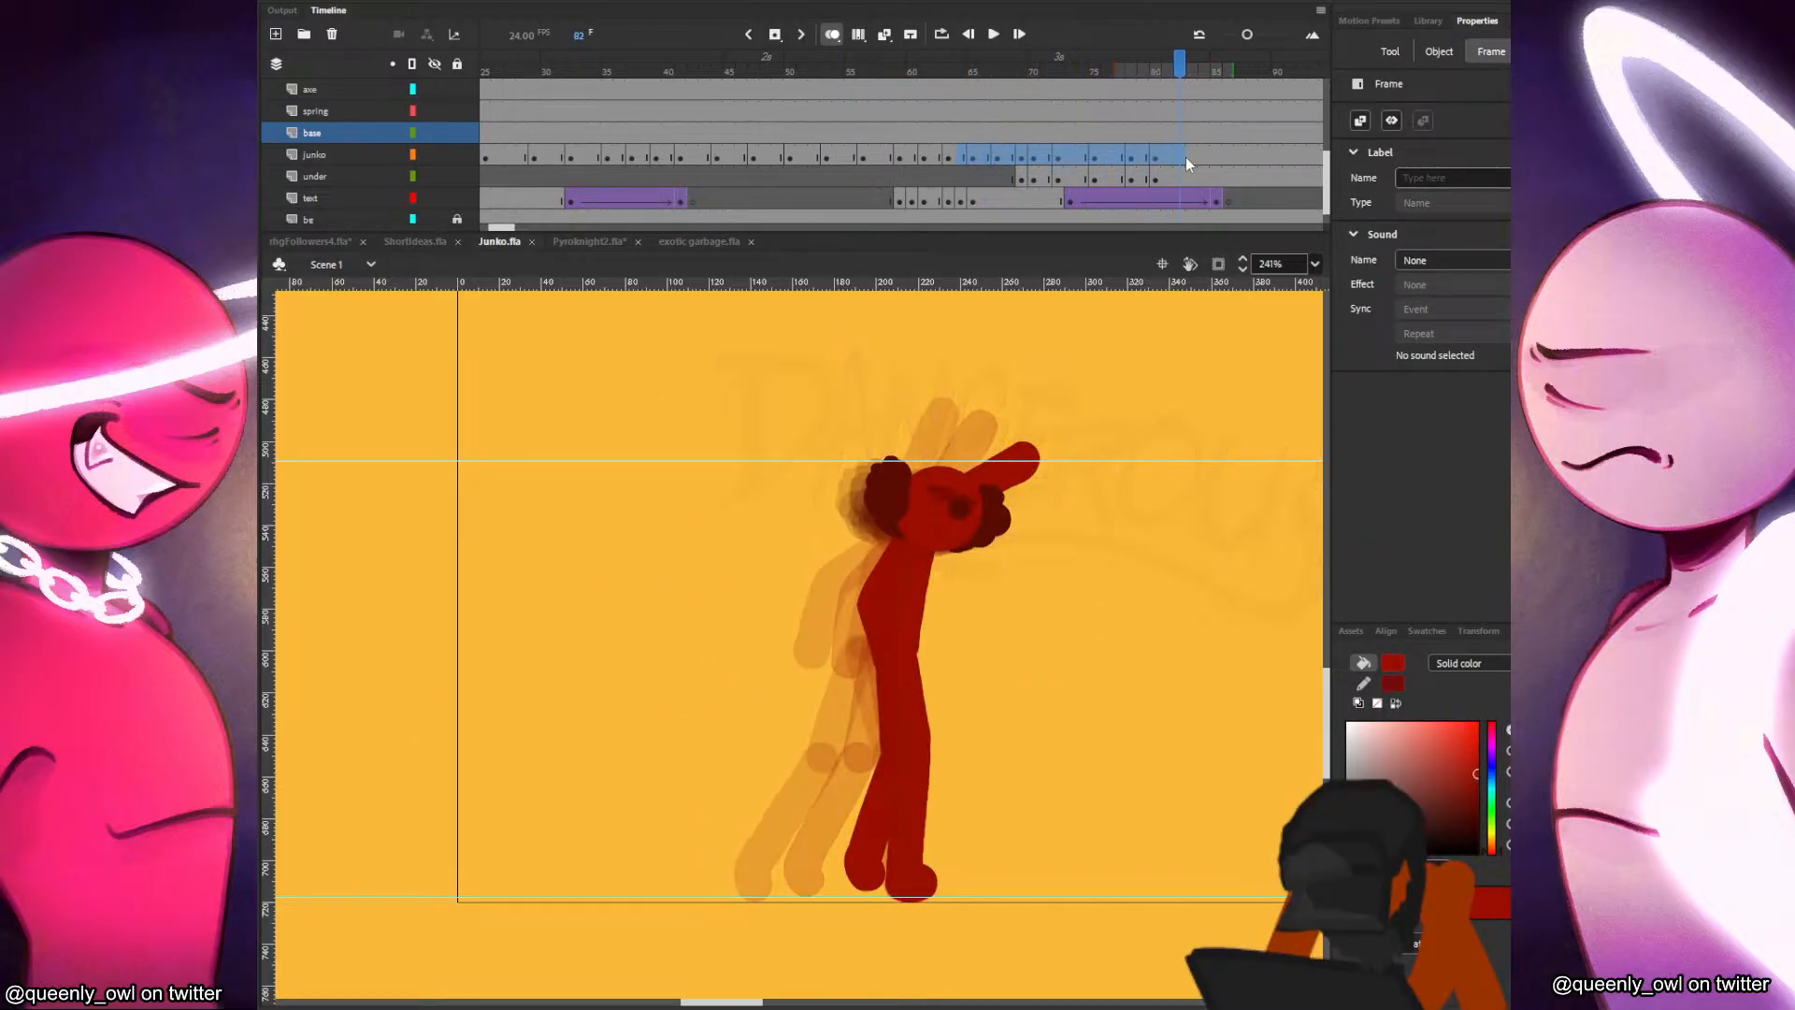
left_click(1179, 174)
left_click_drag(1074, 459, 957, 431)
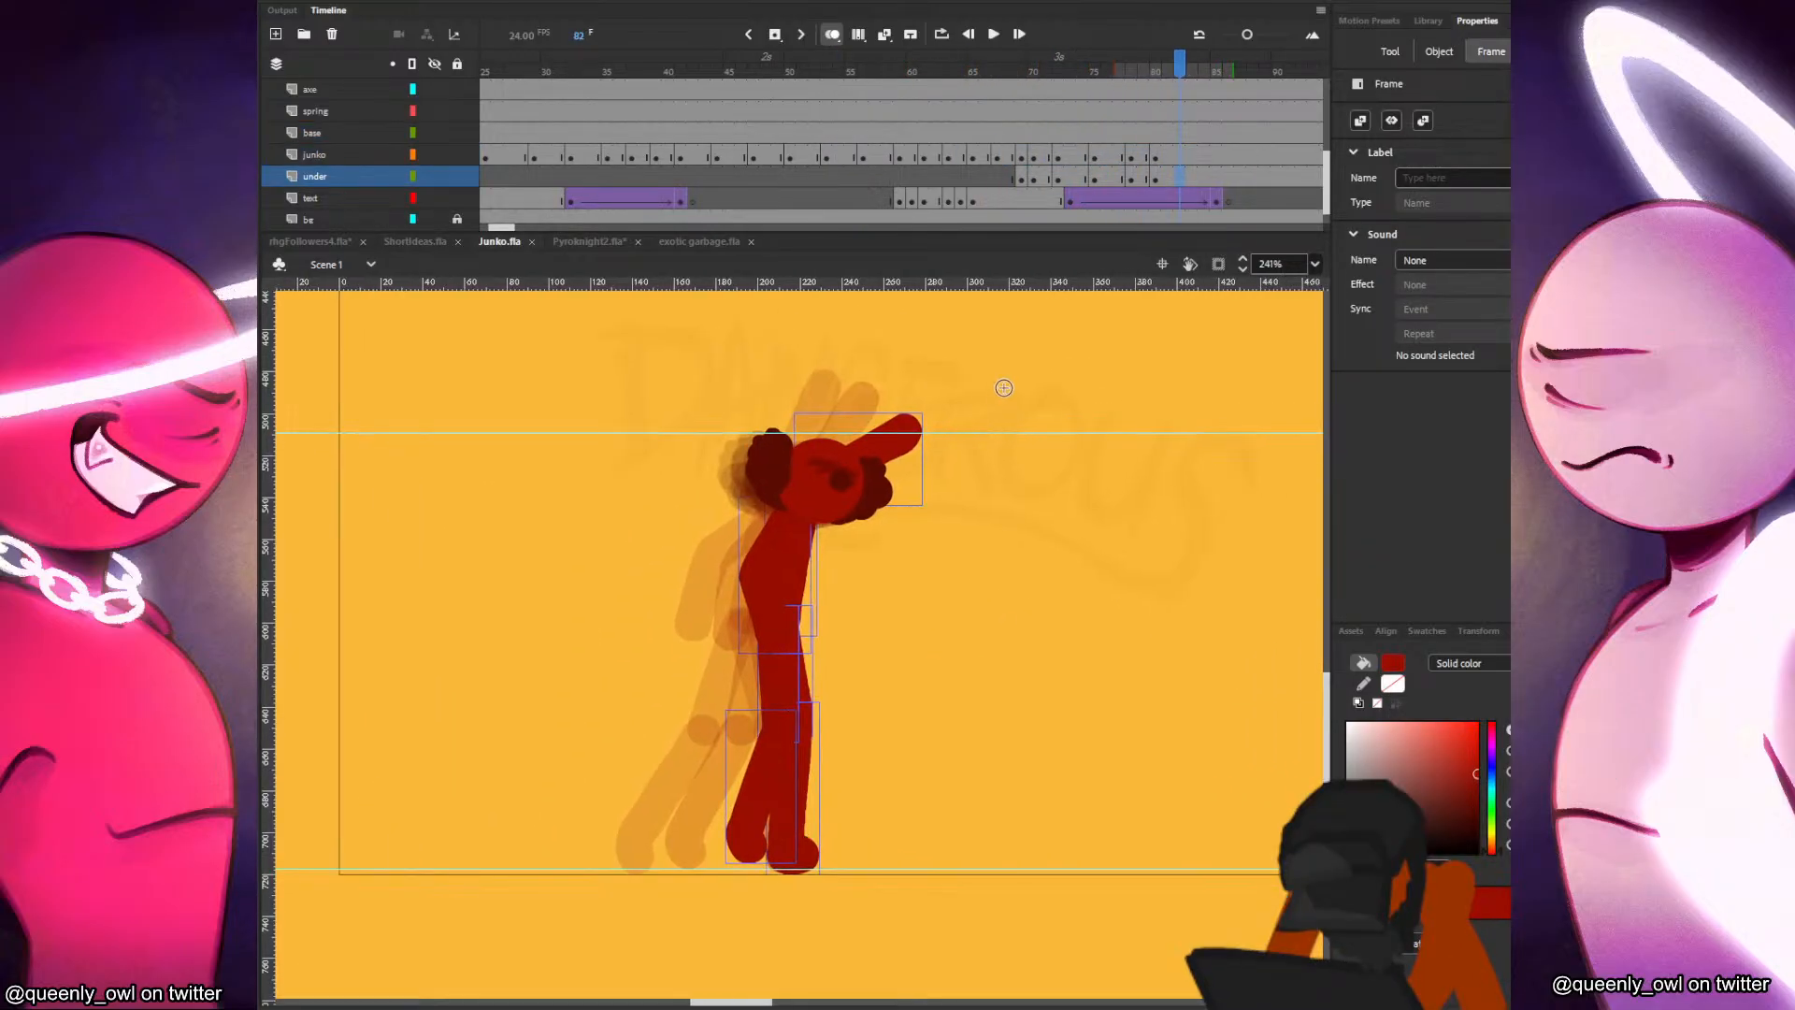
key("F7")
left_click(1179, 156)
key("F6")
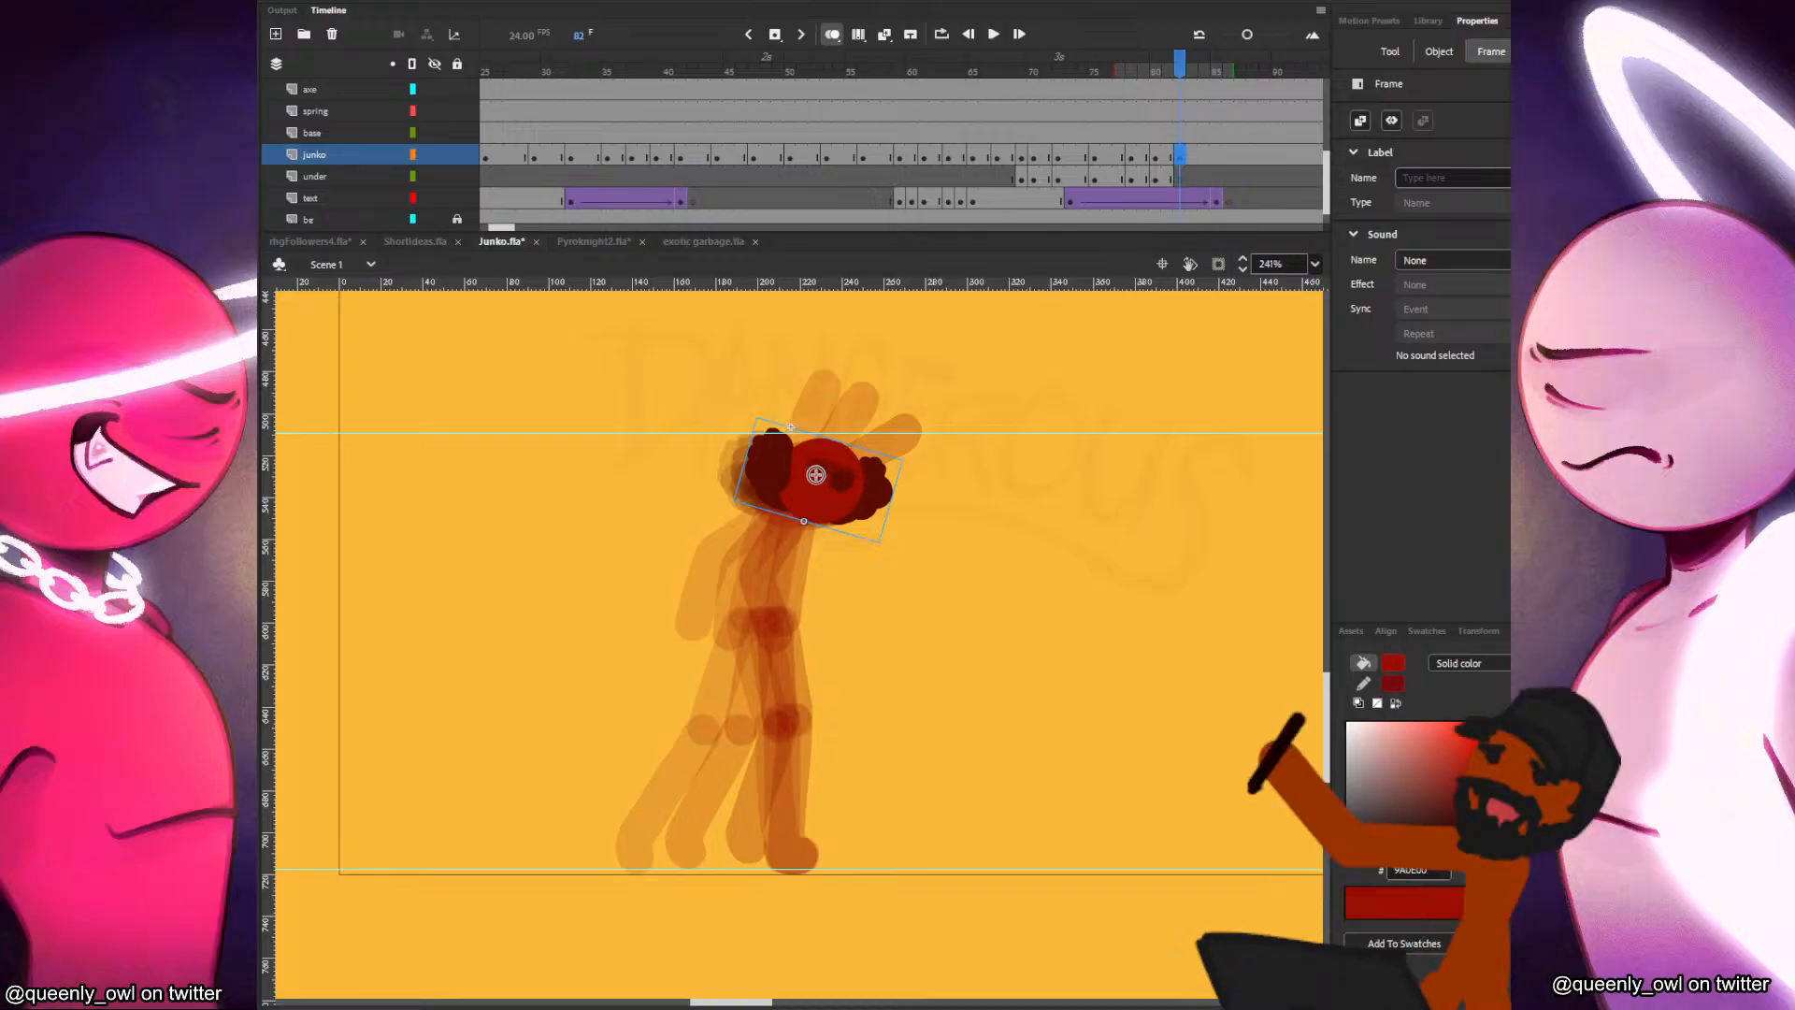
key("v")
left_click_drag(835, 479, 853, 476)
key("q")
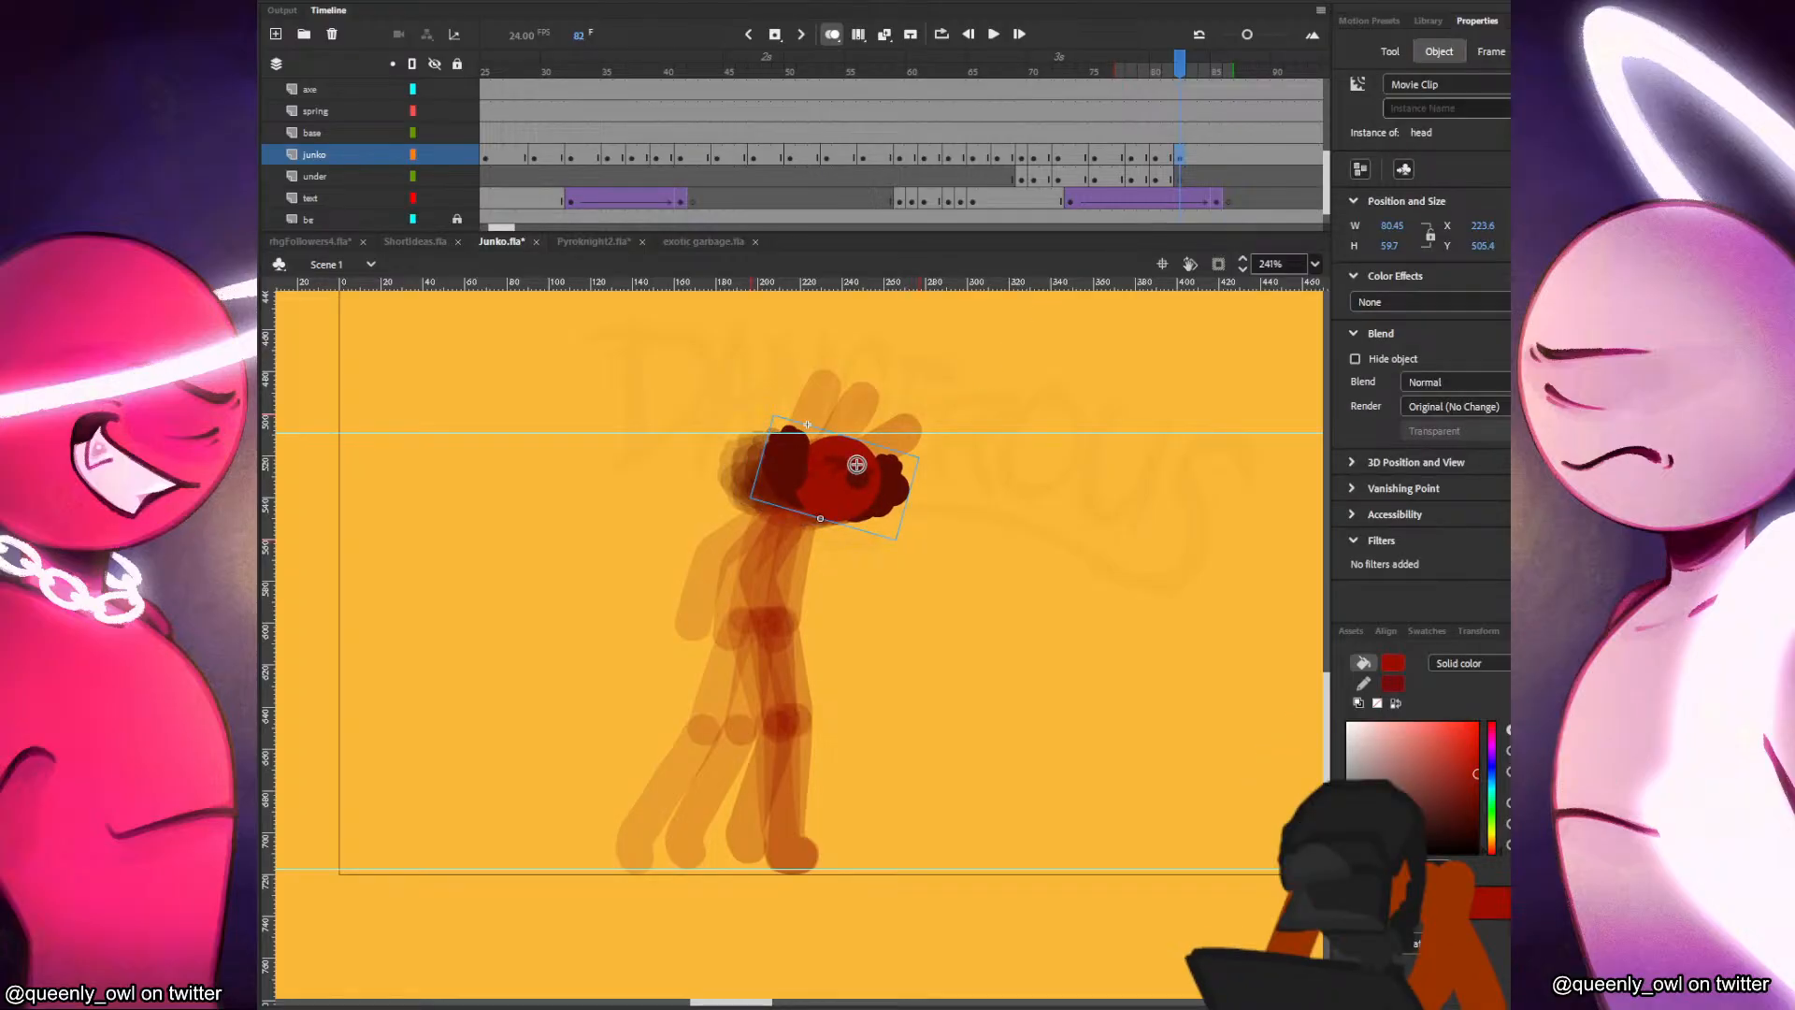
Save the document and set the Classic Brush to the size 17 preset.
key("b")
key("ctrl+s")
left_click_drag(490, 712, 599, 633)
key("ctrl+z")
left_click(1378, 327)
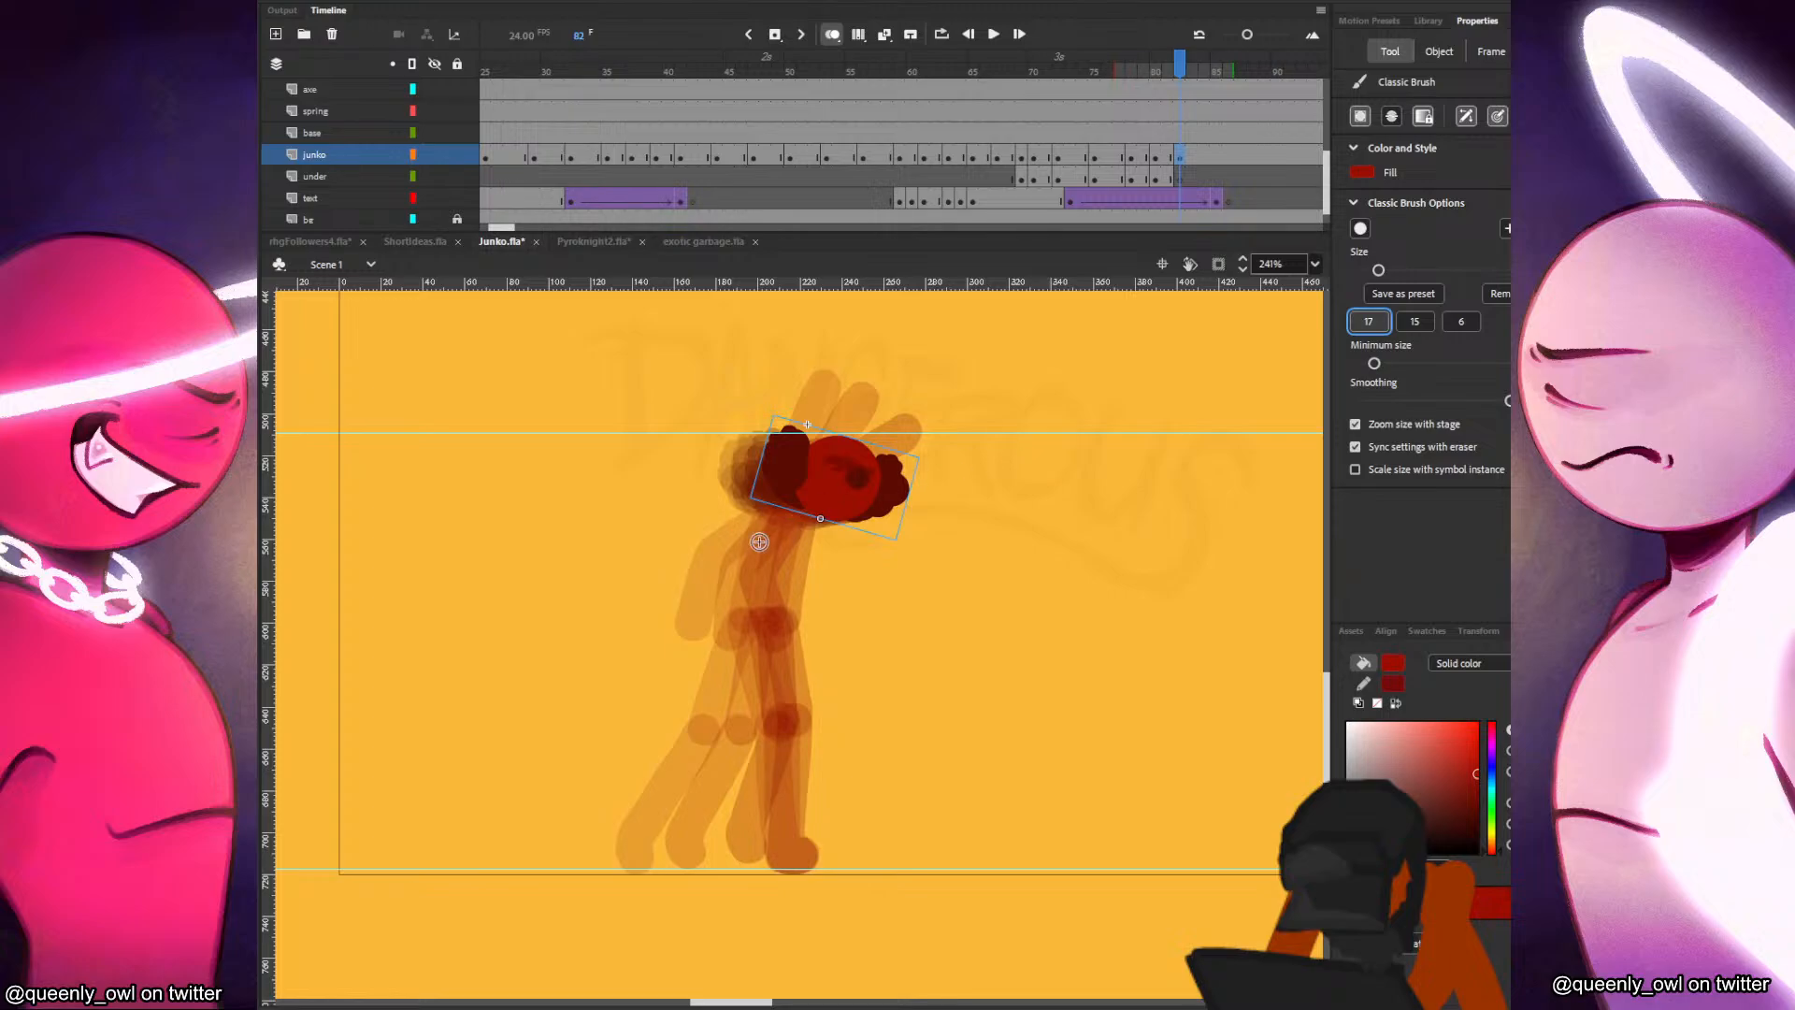
Paint the red figure's torso and planted leg below the head in frame 82, following the onion-skinned poses.
key("comma")
key("period")
key("comma")
key("period")
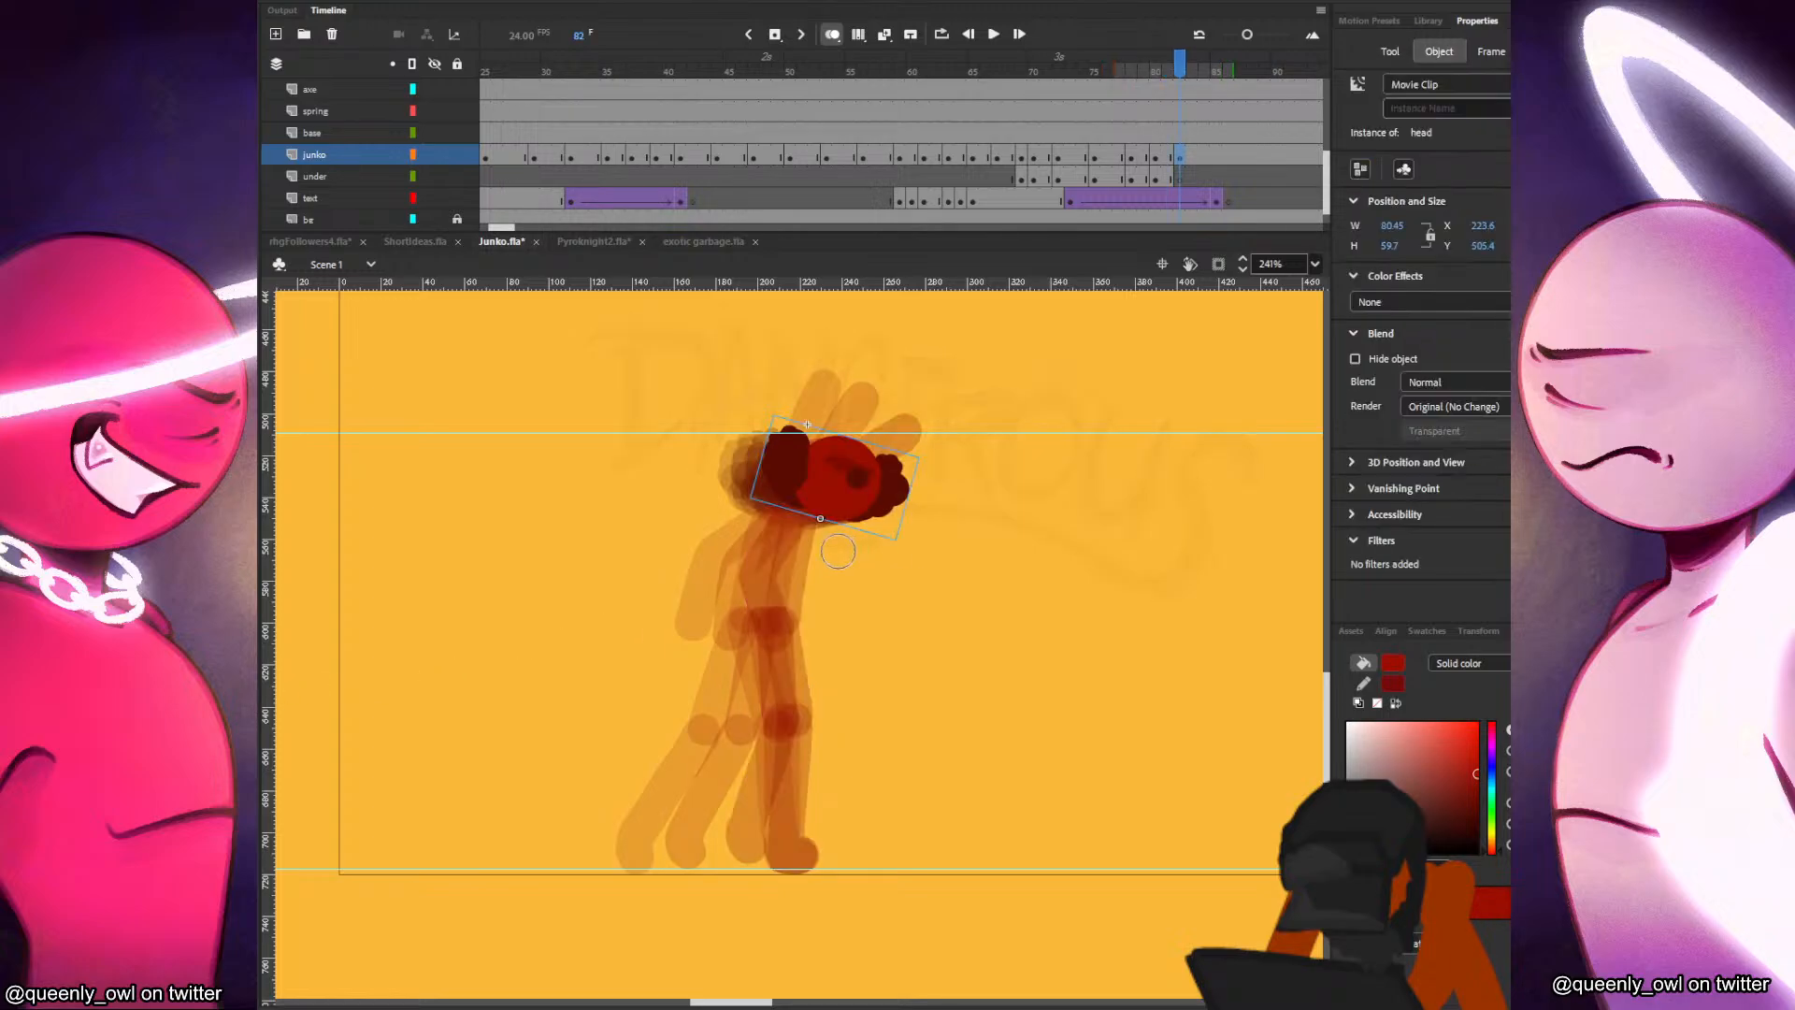
key("comma")
key("comma")
key("period")
key("comma")
key("period")
key("period")
left_click_drag(820, 517, 790, 861)
key("comma")
key("period")
key("comma")
Paint the figure's other leg in frame 82, passing close beside the planted leg with a slightly bent knee.
key("period")
mouse_move(804, 621)
left_mouse_down()
mouse_move(820, 716)
mouse_move(796, 828)
left_mouse_up()
key("comma")
key("period")
key("comma")
Paint both arms in frame 82, one reaching forward and down from the shoulder and one with its hand near the waist.
key("period")
left_click_drag(833, 496, 909, 559)
key("comma")
key("period")
left_click_drag(803, 522, 802, 520)
left_click_drag(826, 594, 846, 622)
key("comma")
key("period")
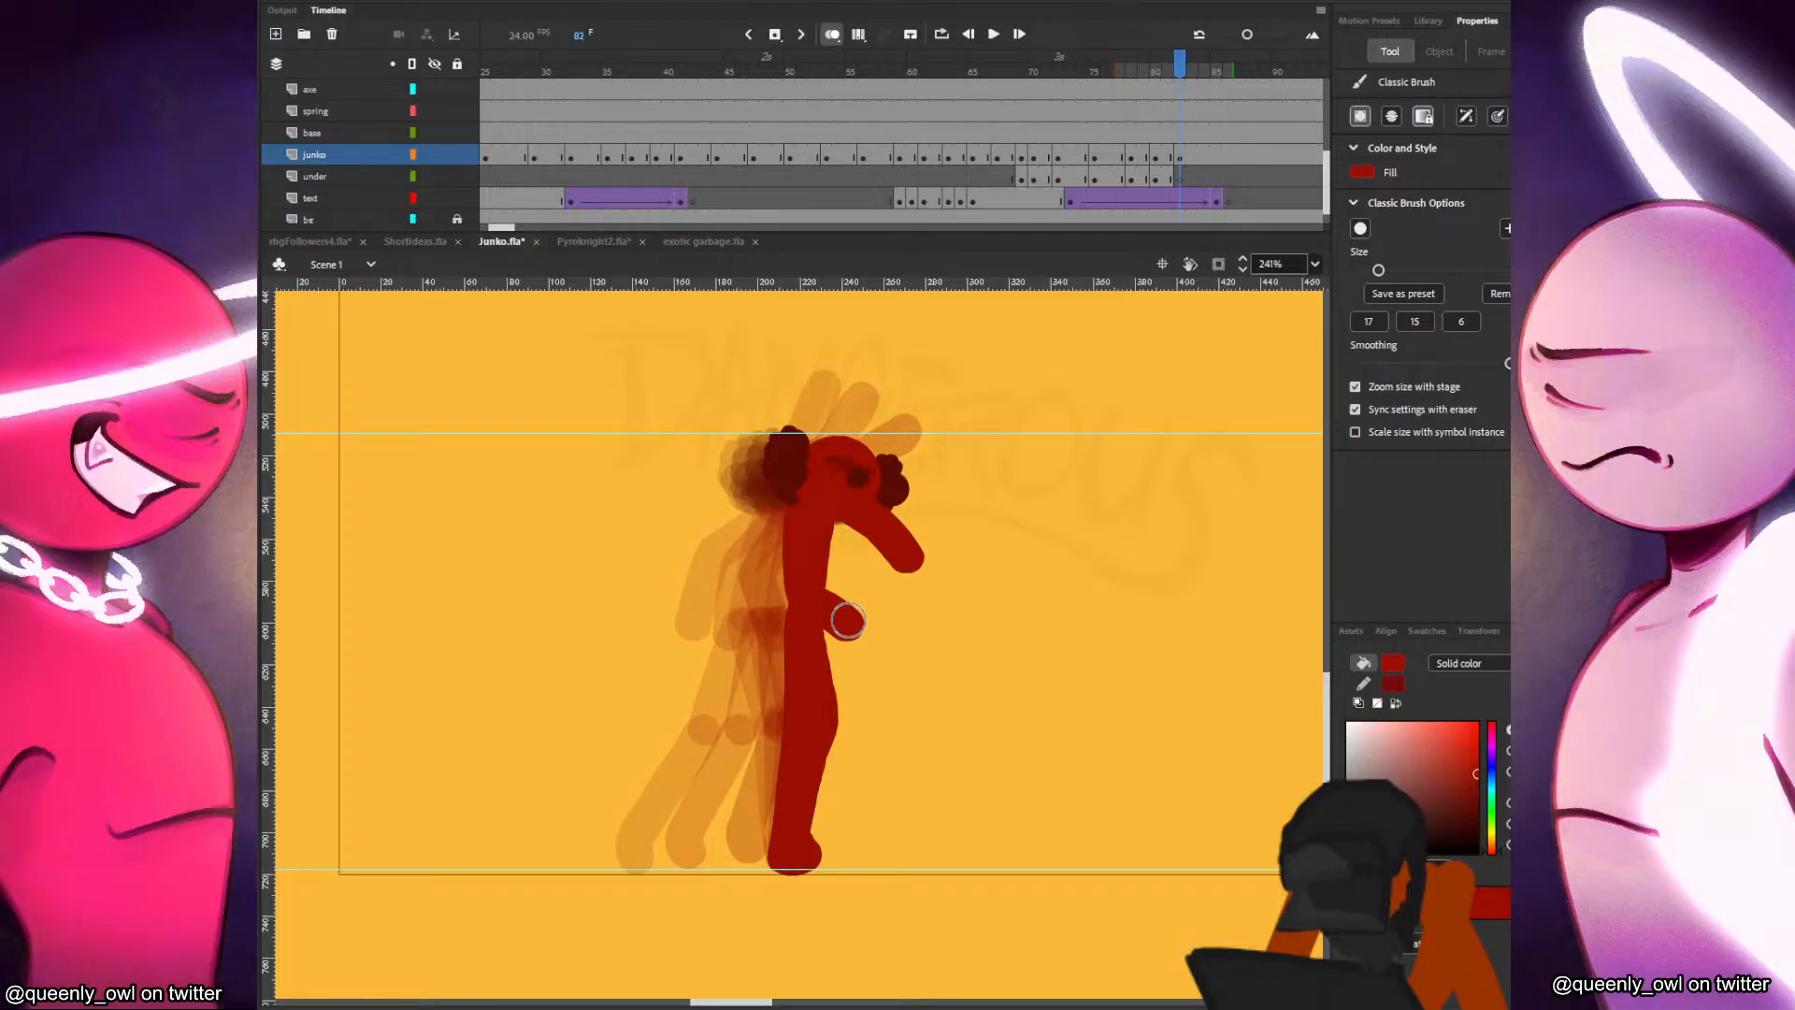
Move the forward-reaching arm of frame 82 from the junko layer to the same place on the under layer.
left_click(1174, 161)
key("v")
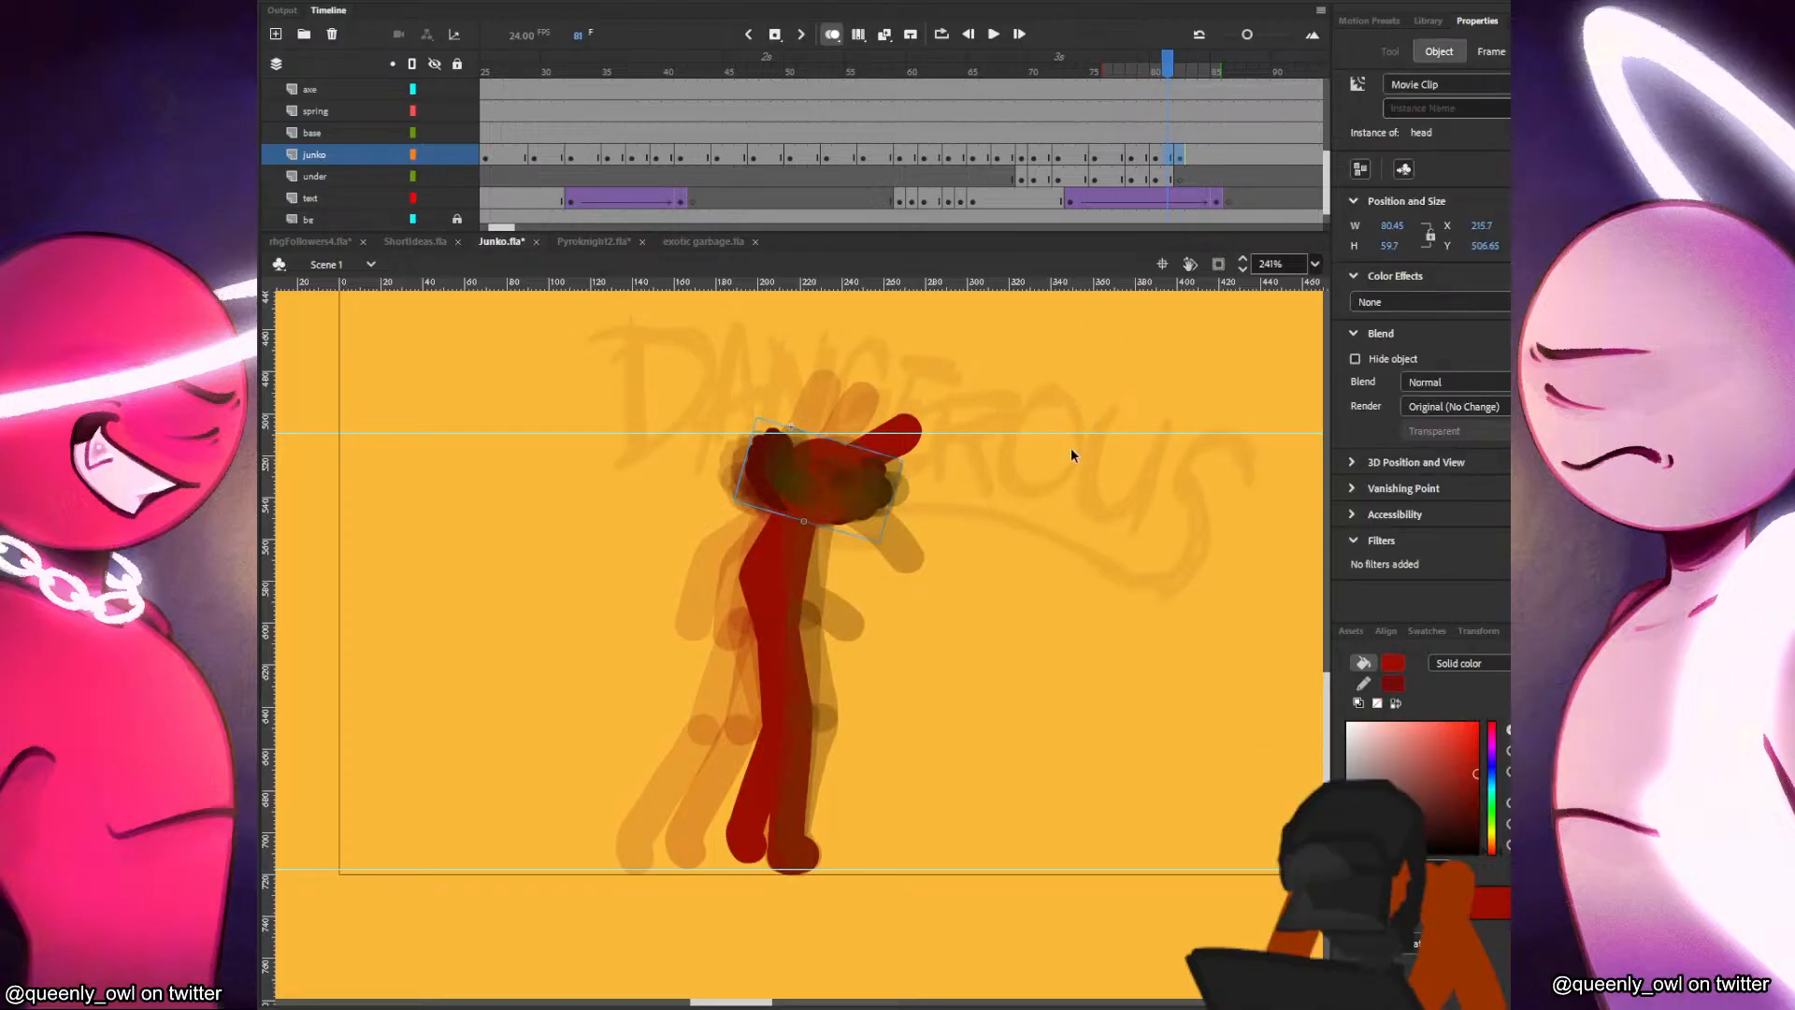
key(".")
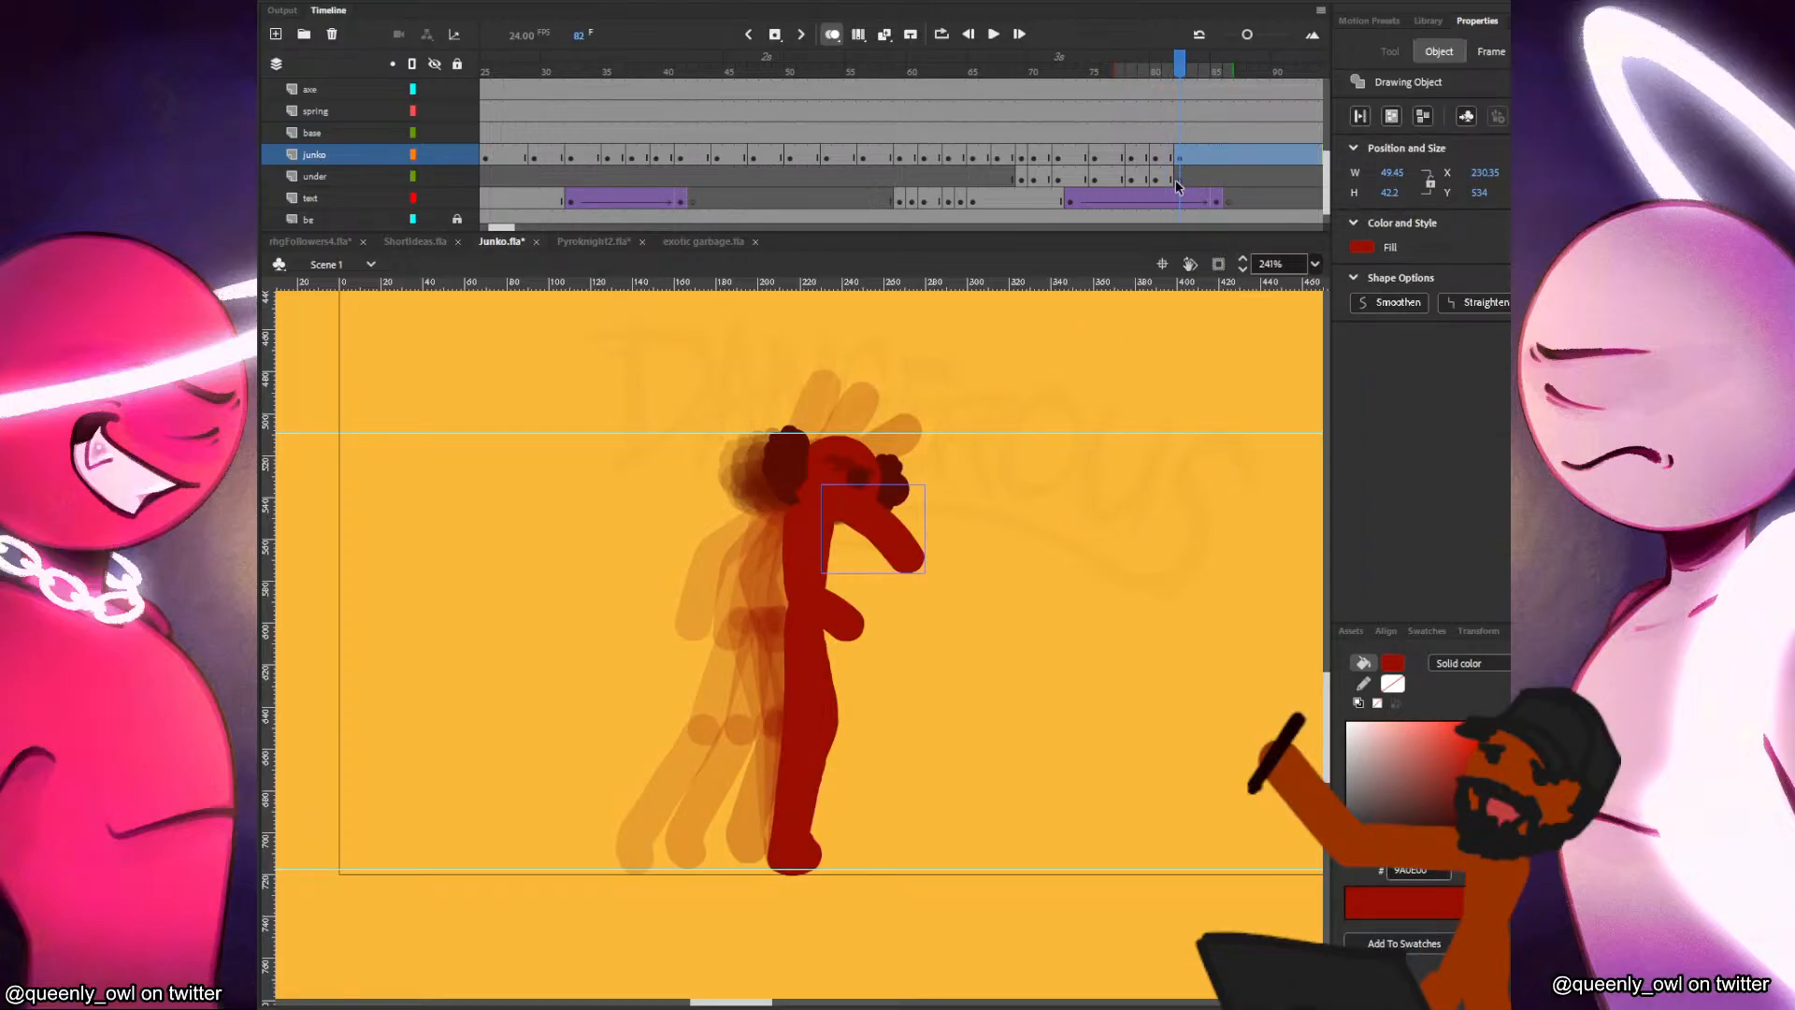
left_click(1179, 177)
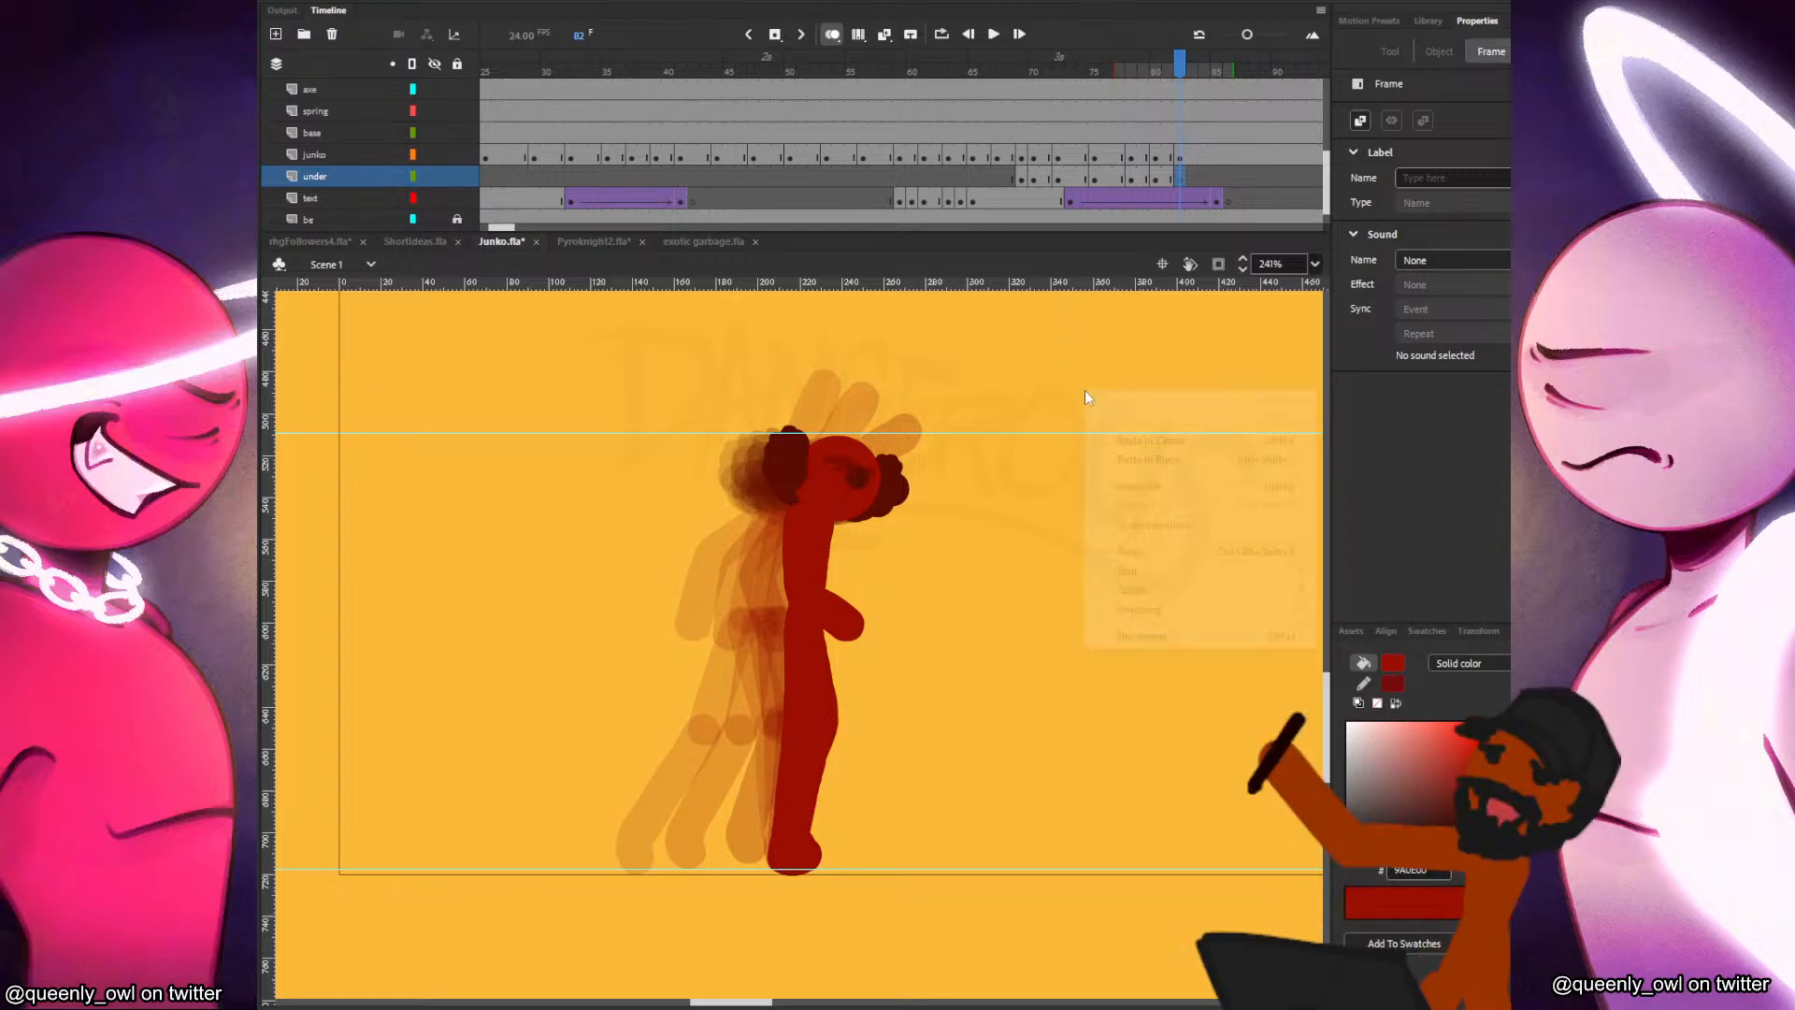
right_click(1084, 396)
left_click(1142, 494)
Add frame 84 keyframes on the under and junko layers, keeping only the head and moving it slightly forward.
left_click(1204, 179)
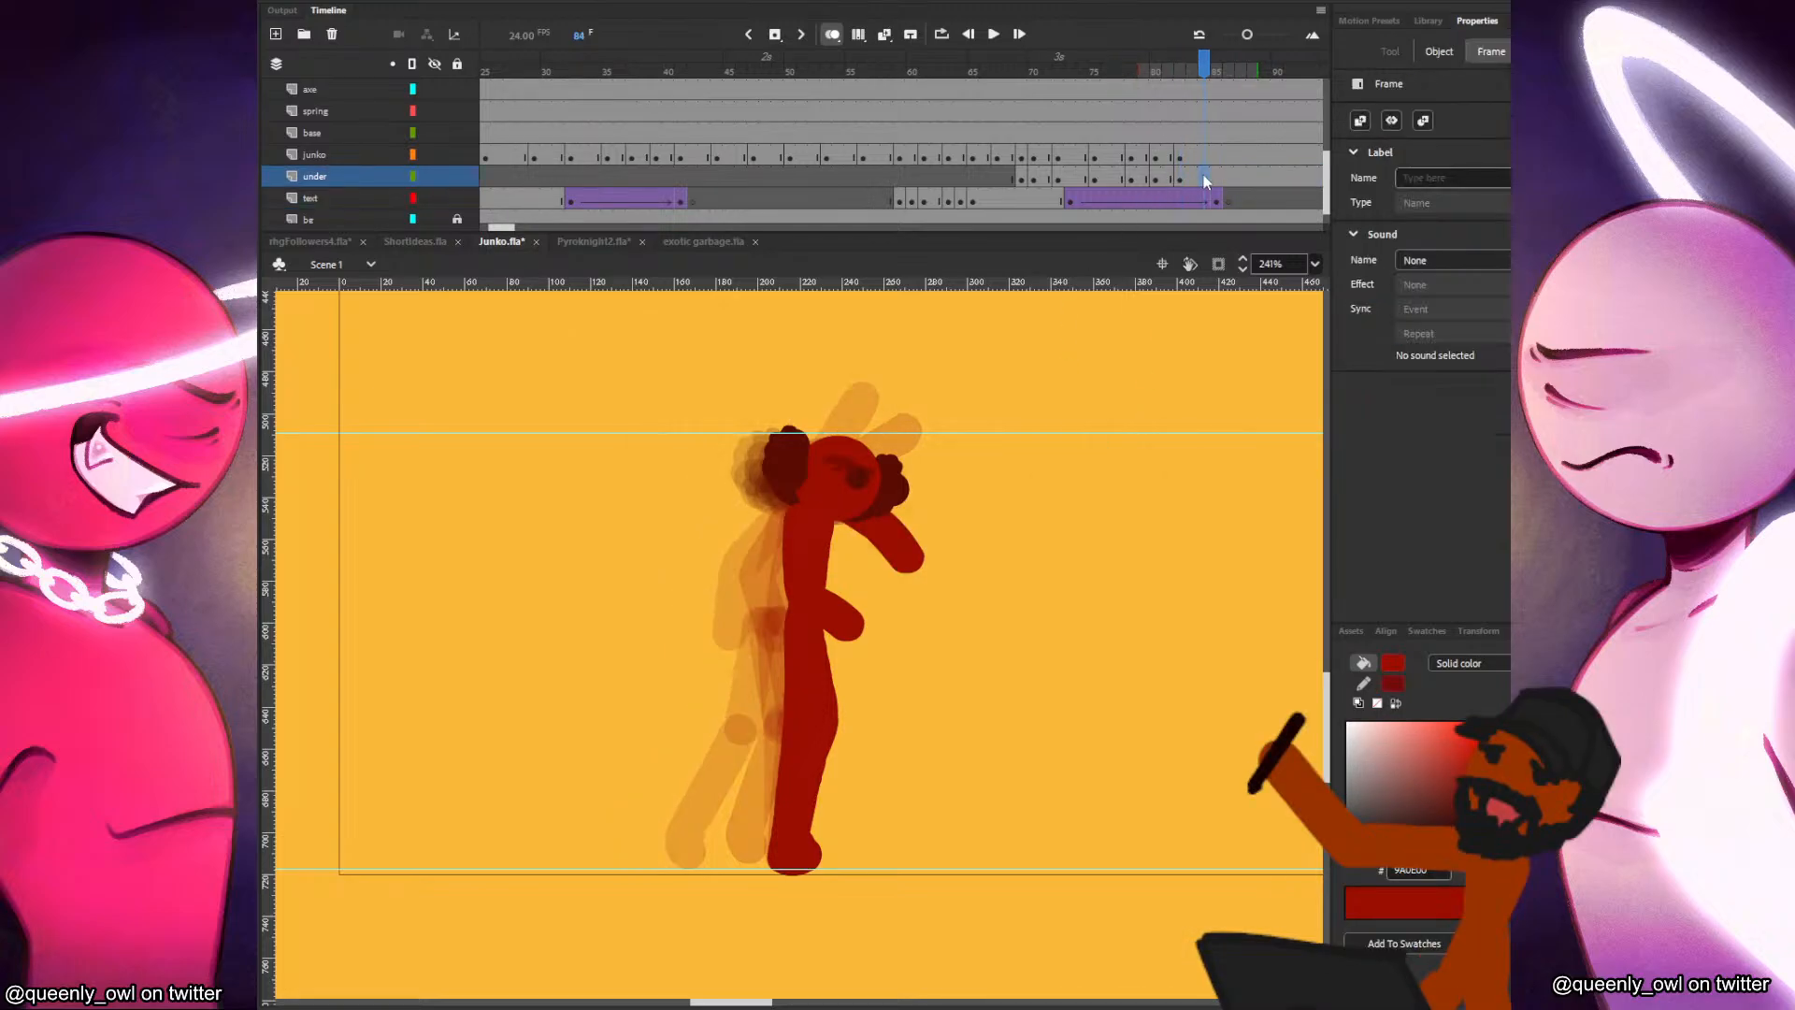
left_click(1204, 156)
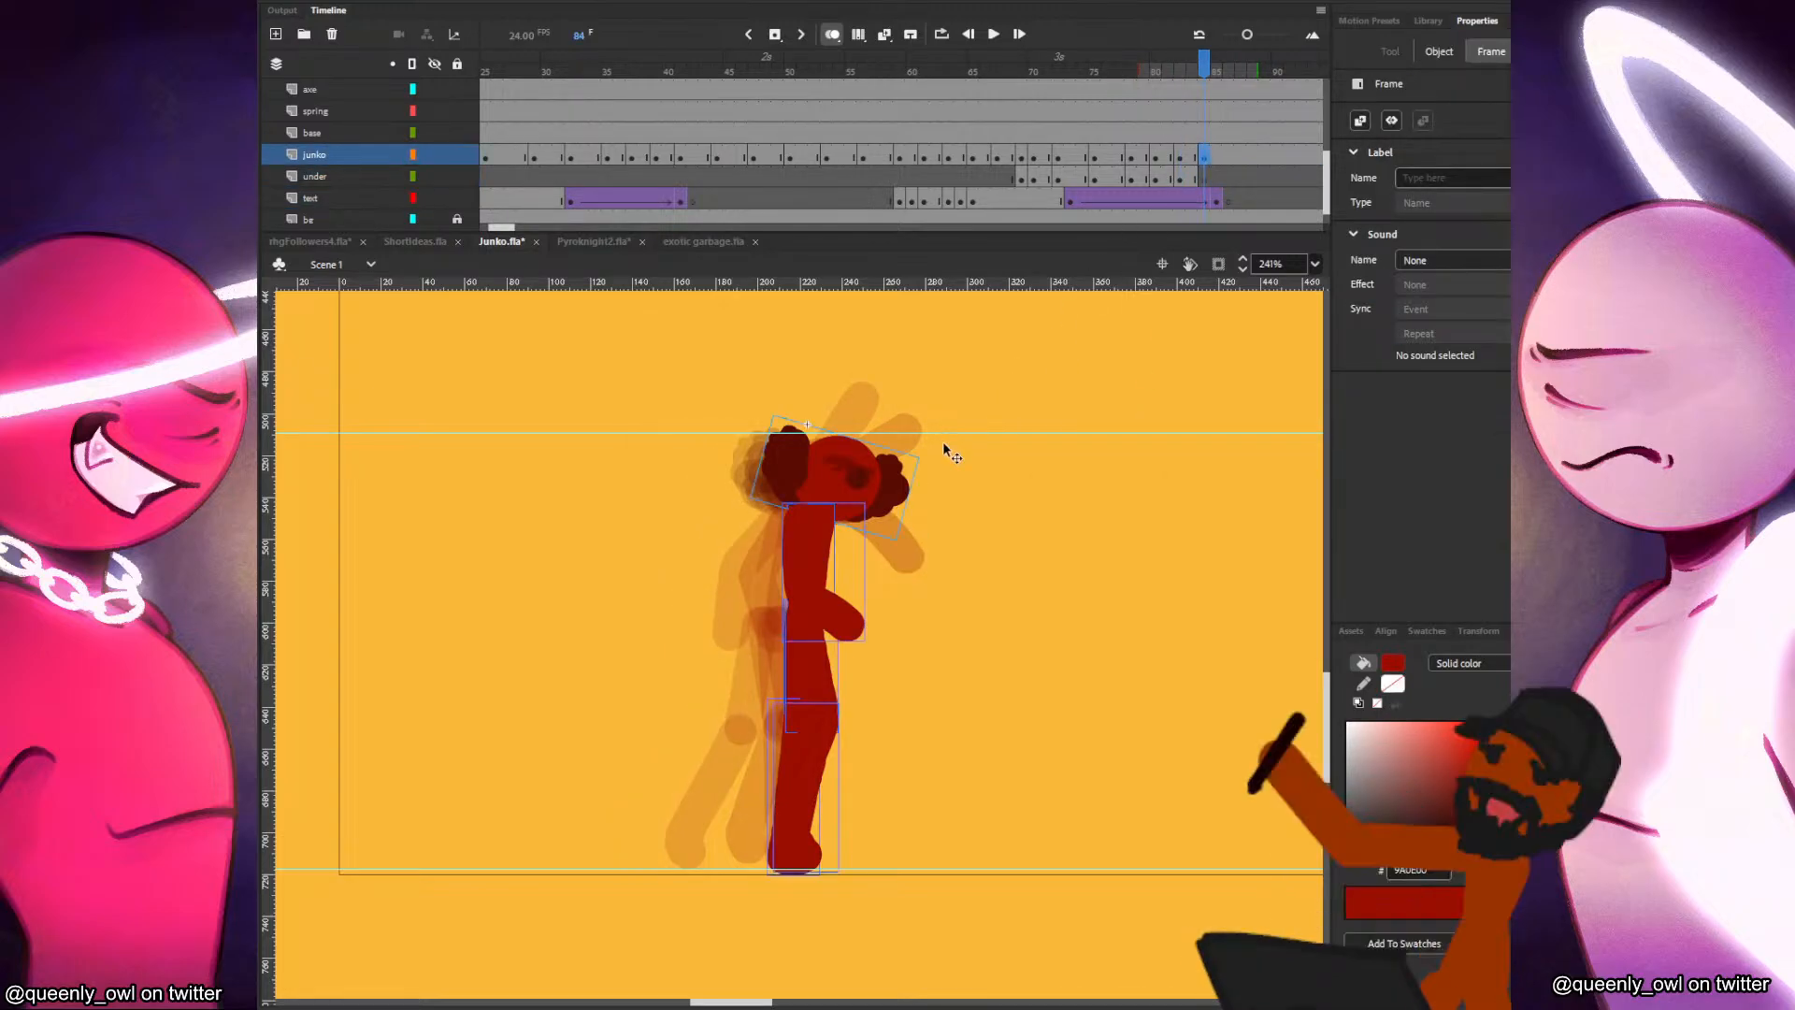
left_click_drag(863, 497, 881, 496)
left_click(931, 541)
left_click_drag(926, 552, 717, 812)
key("Delete")
key("b")
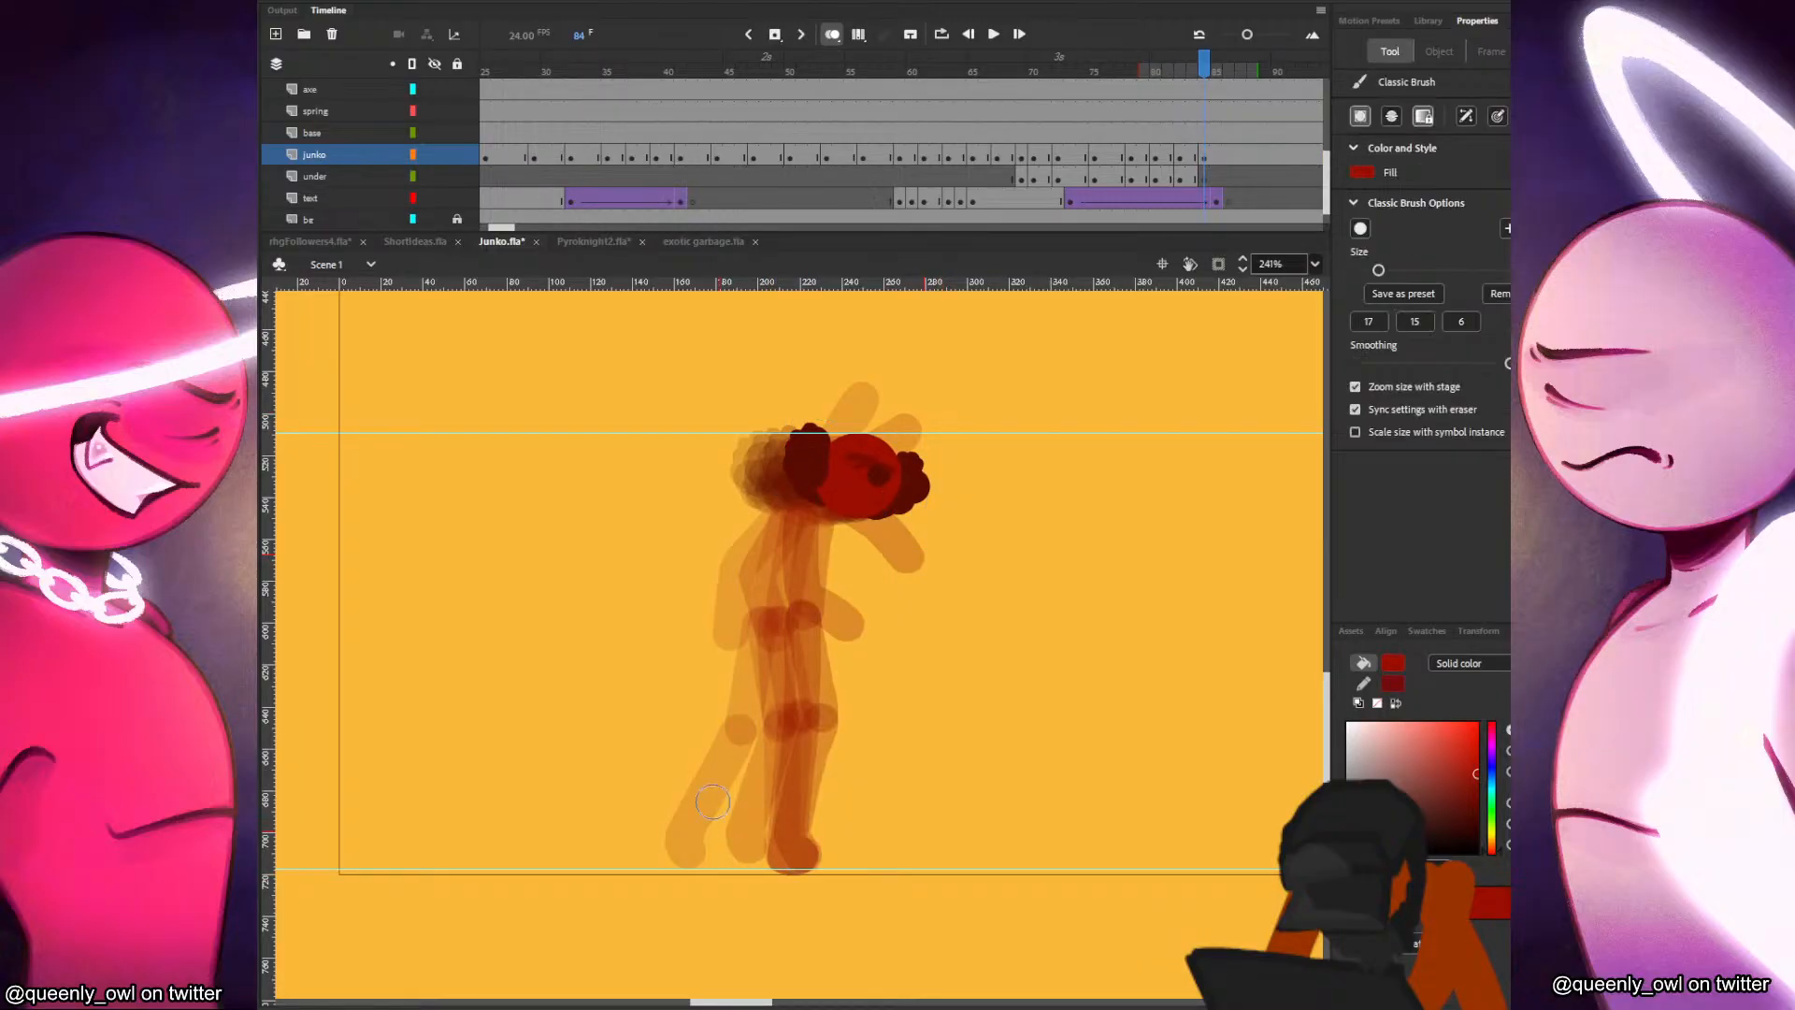
Paint the torso and the planted rear leg in frame 84, redoing the lower part of the leg.
key("comma")
key("comma")
key("comma")
key("period")
key("period")
key("period")
left_click_drag(841, 515, 788, 852)
key("comma")
key("period")
key("comma")
key("period")
key("ctrl+z")
left_click_drag(810, 723, 801, 854)
key("comma")
key("period")
Paint the front leg in frame 84 stepping forward from the hip with a bent knee, replacing the first stroke.
left_click_drag(828, 620, 868, 702)
key("ctrl+z")
mouse_move(835, 615)
left_mouse_down()
mouse_move(879, 712)
mouse_move(855, 825)
left_mouse_up()
Step back and forth through the preceding frames to compare their poses with the frame 84 pose.
key("comma")
key("period")
key("comma")
key("period")
key("comma")
key("comma")
key("comma")
key("period")
key("period")
key("period")
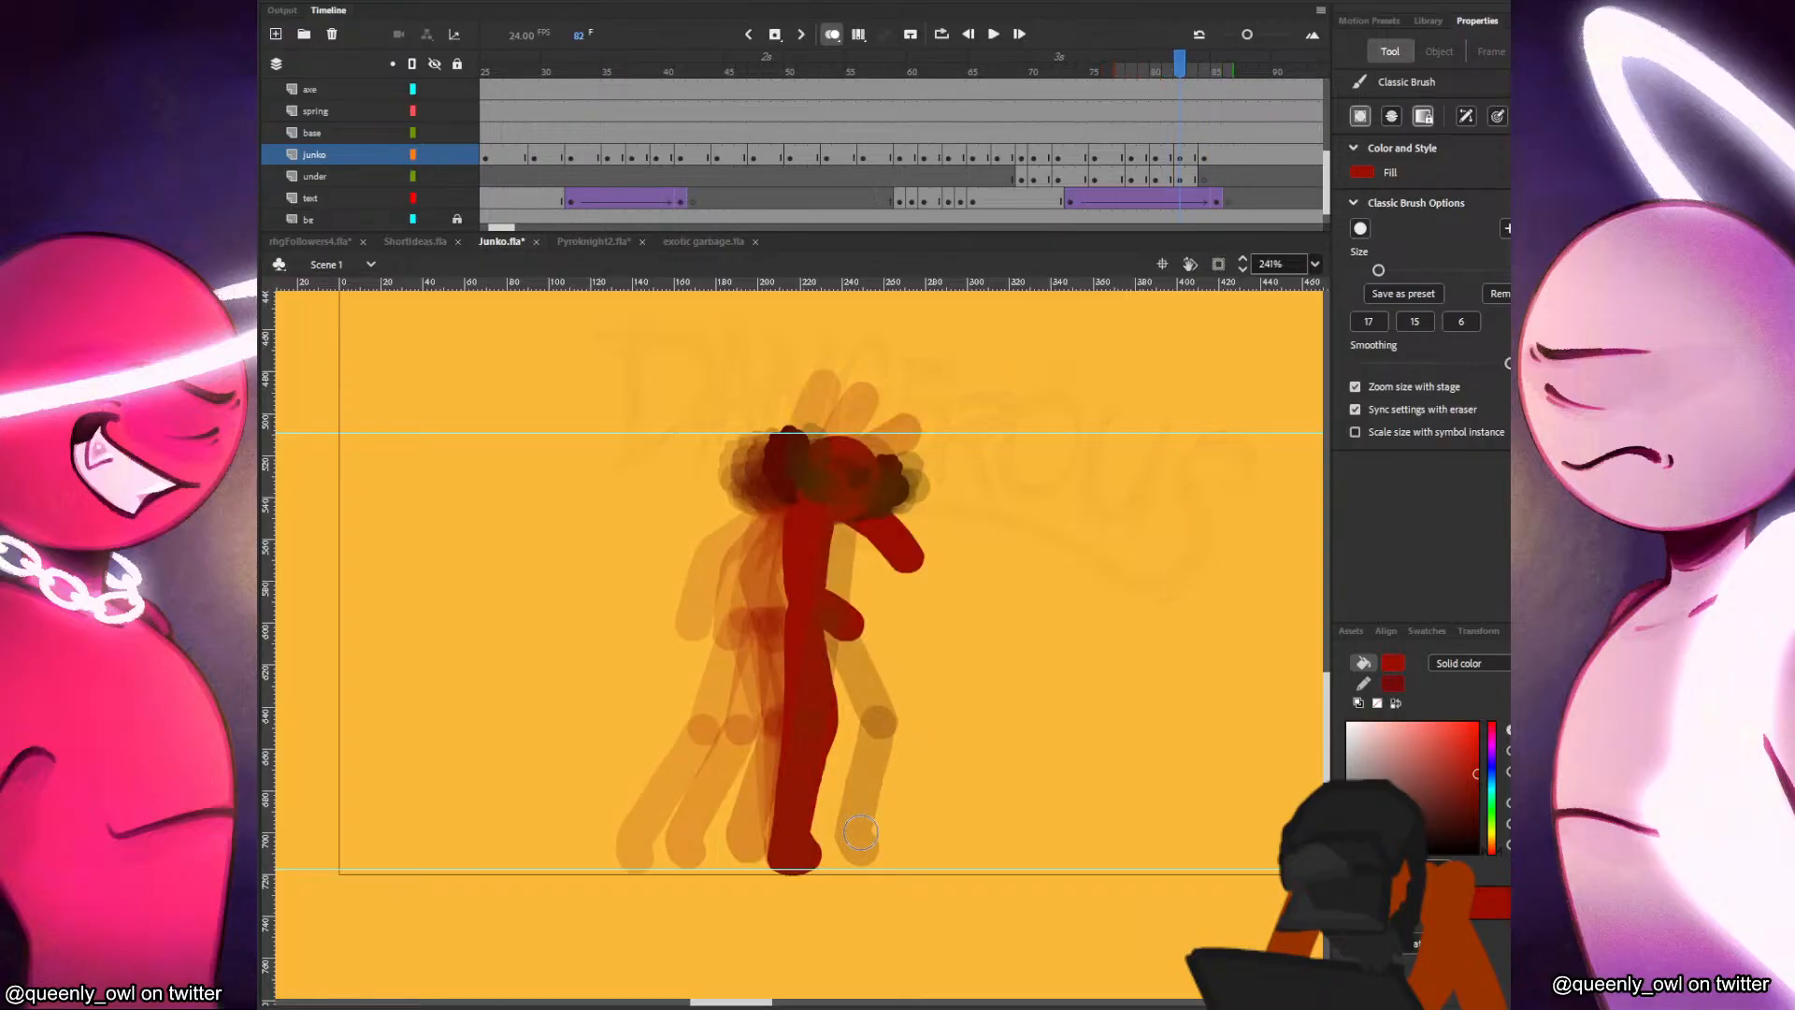
key("comma")
key("comma")
key("comma")
key("period")
key("period")
key("period")
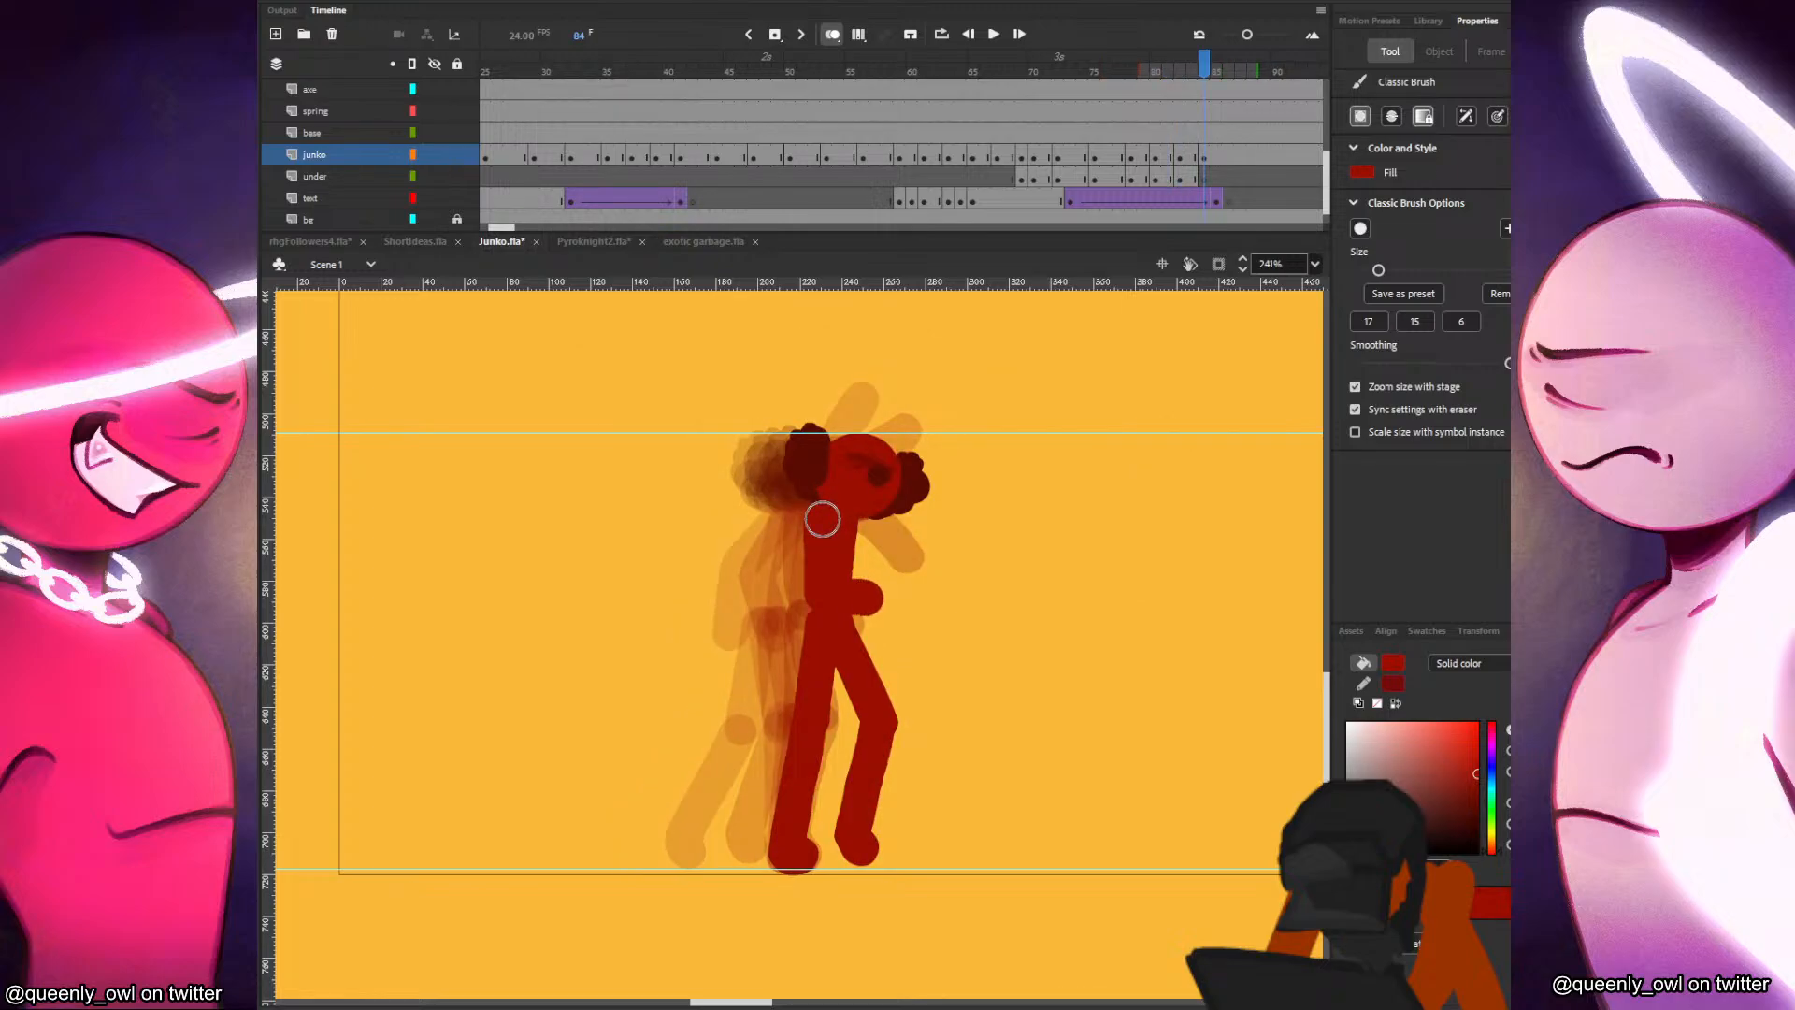
key("comma")
Paint the front arm in frame 84 hanging from the shoulder to hip height, redoing the stroke once.
key("comma")
key("comma")
key("period")
key("period")
key("period")
left_click_drag(858, 512, 893, 657)
key("comma")
key("period")
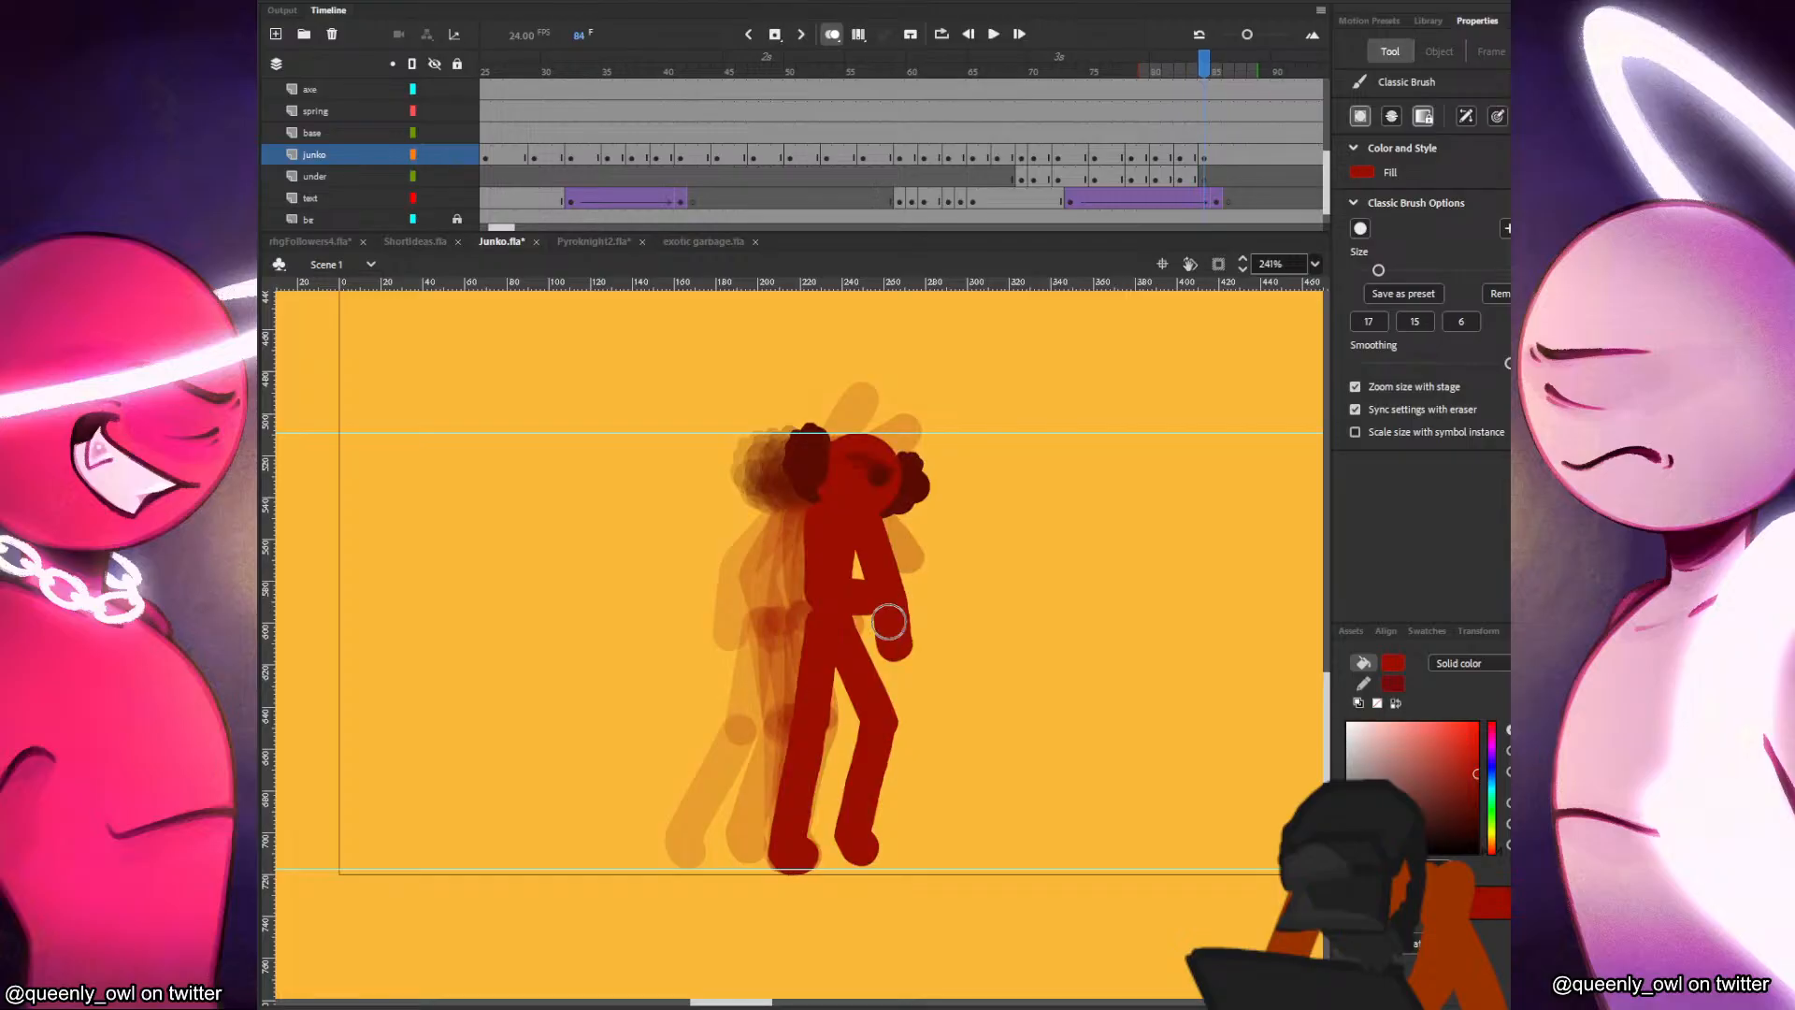
key("ctrl+z")
left_click_drag(860, 520, 889, 642)
key("comma")
key("period")
Add a blank keyframe at frame 86 on the junko layer and paste the head from frame 84 in place.
left_click(1219, 154)
left_click(1229, 158)
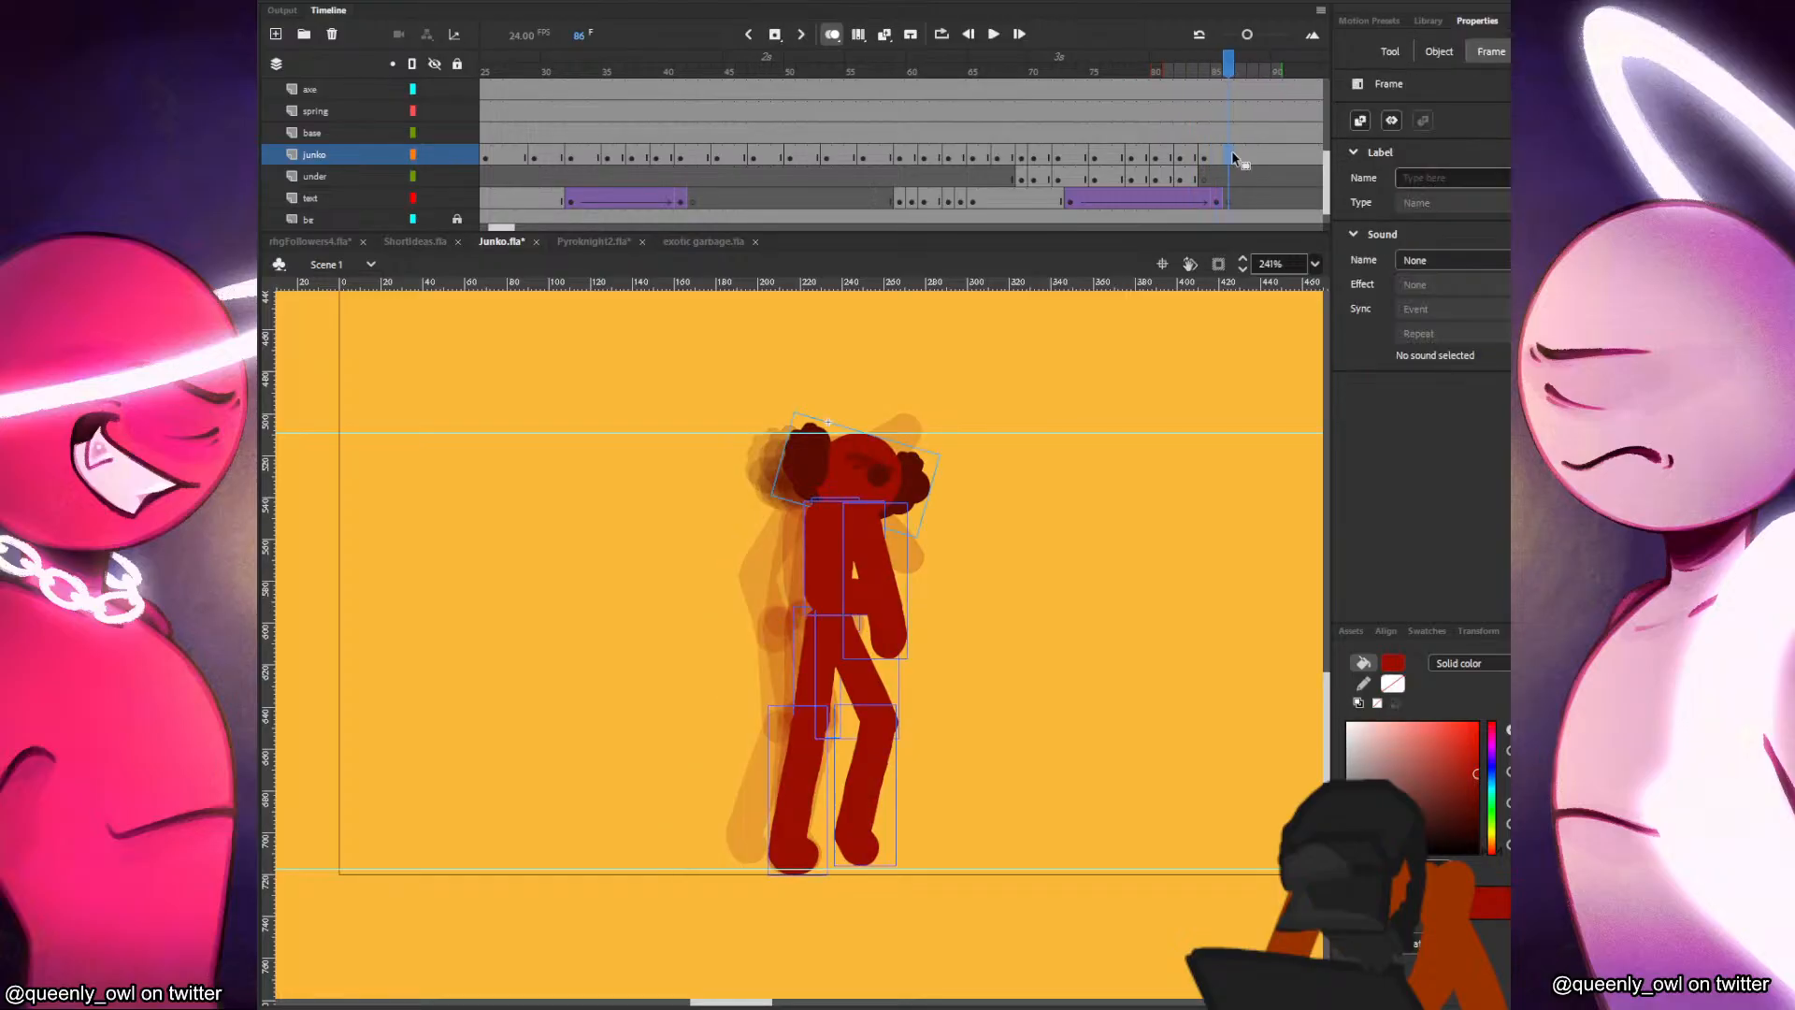
key("F7")
key("ctrl+shift+v")
key("ctrl+z")
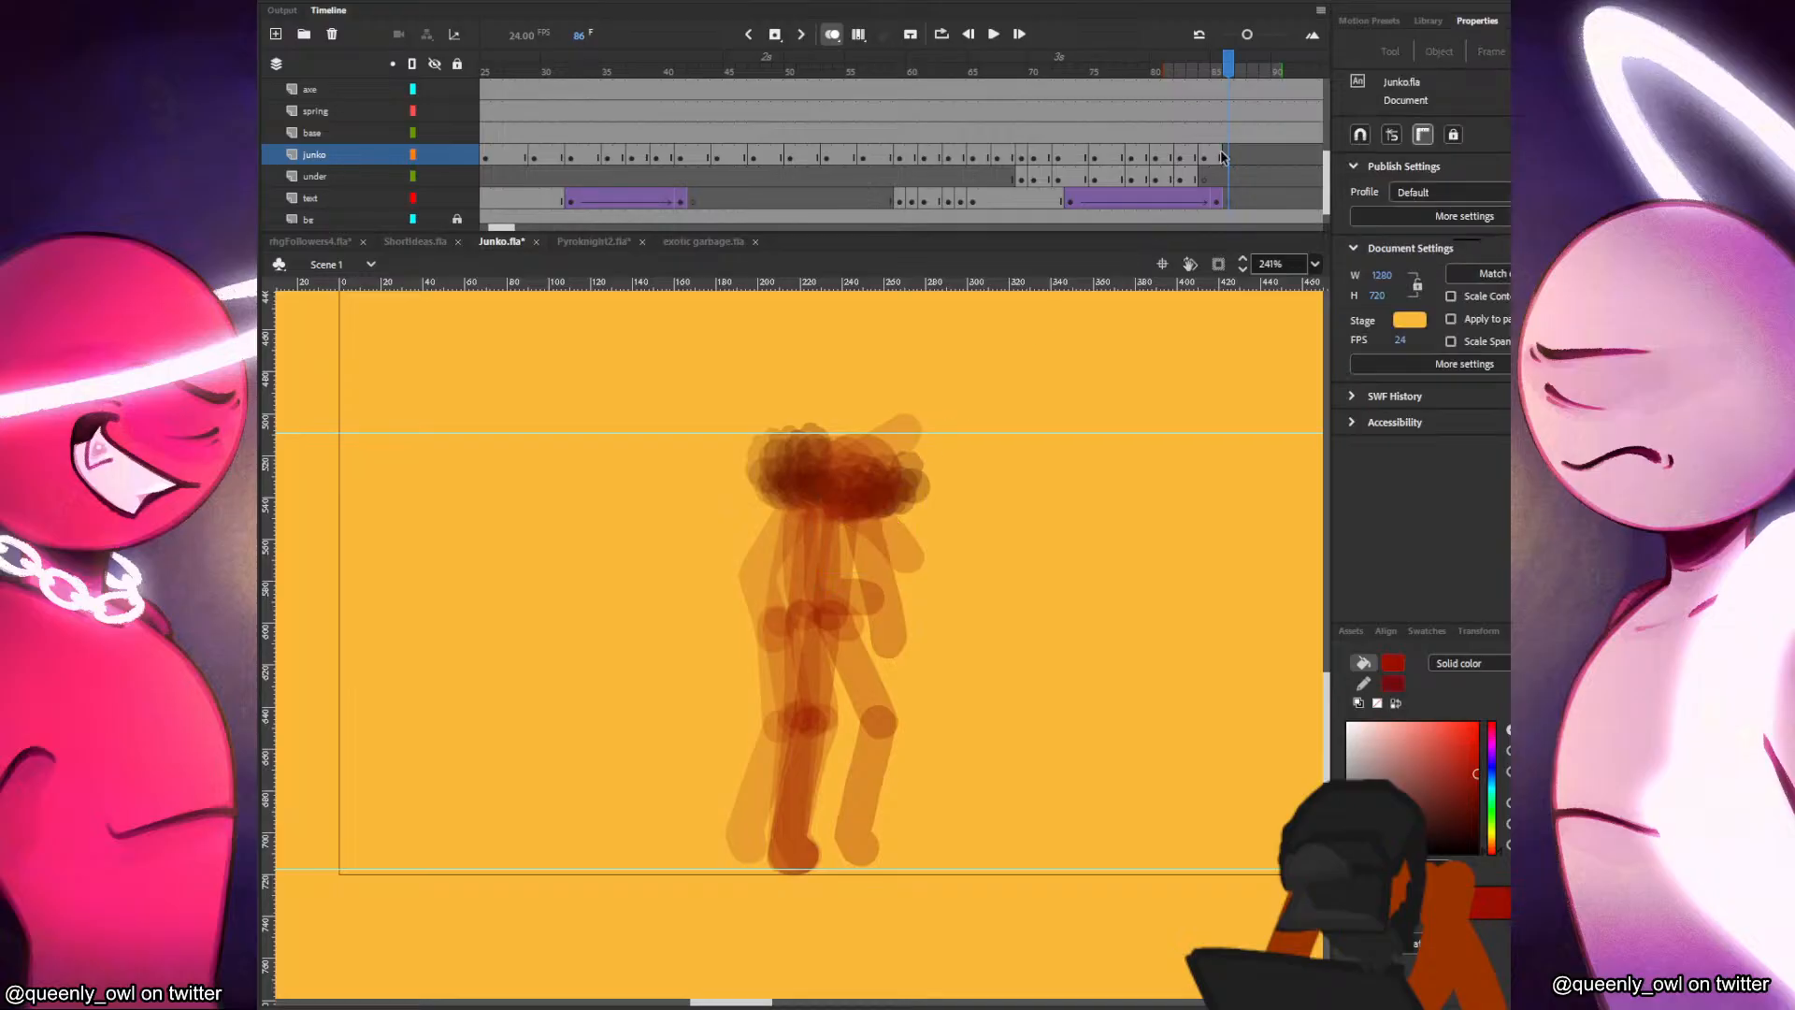
left_click(1205, 157)
left_click(887, 460)
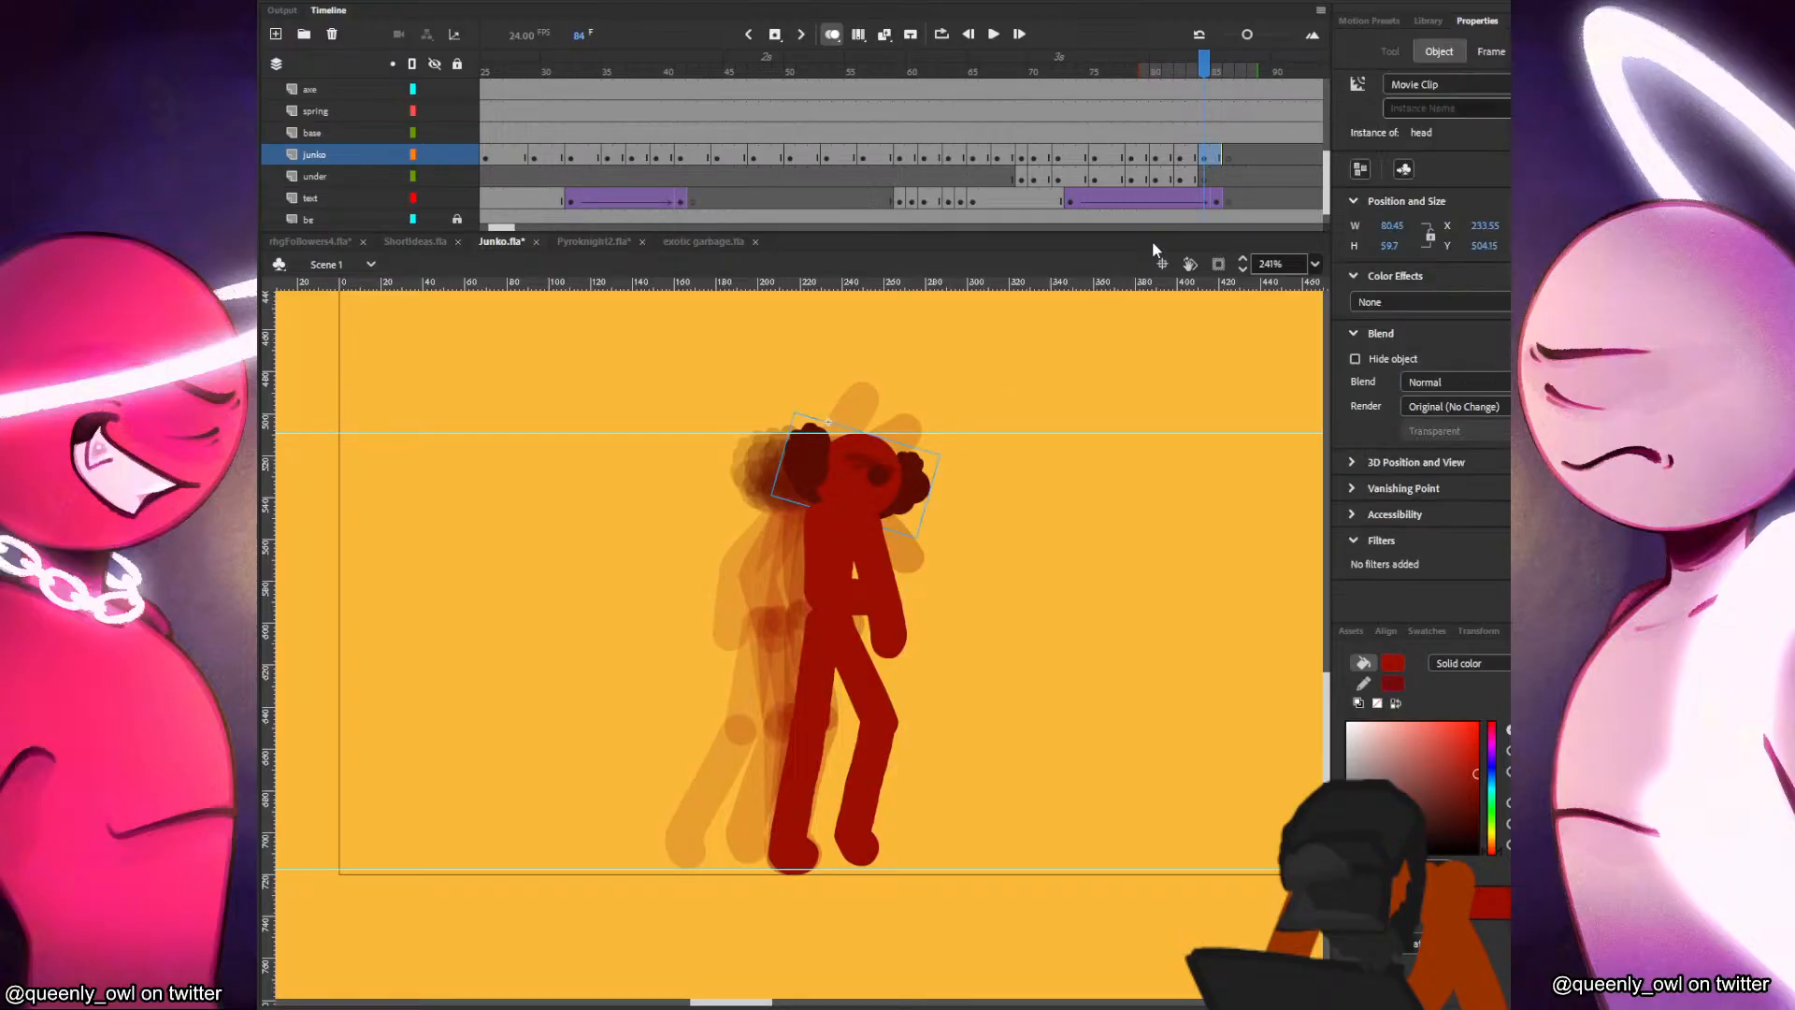
key("ctrl+c")
left_click(1230, 157)
key("ctrl+shift+v")
Move the frame 86 head forward to about X 249, Y 502, tilt it slightly, and compare it with the previous pose.
left_click_drag(871, 488, 915, 479)
key("q")
key("b")
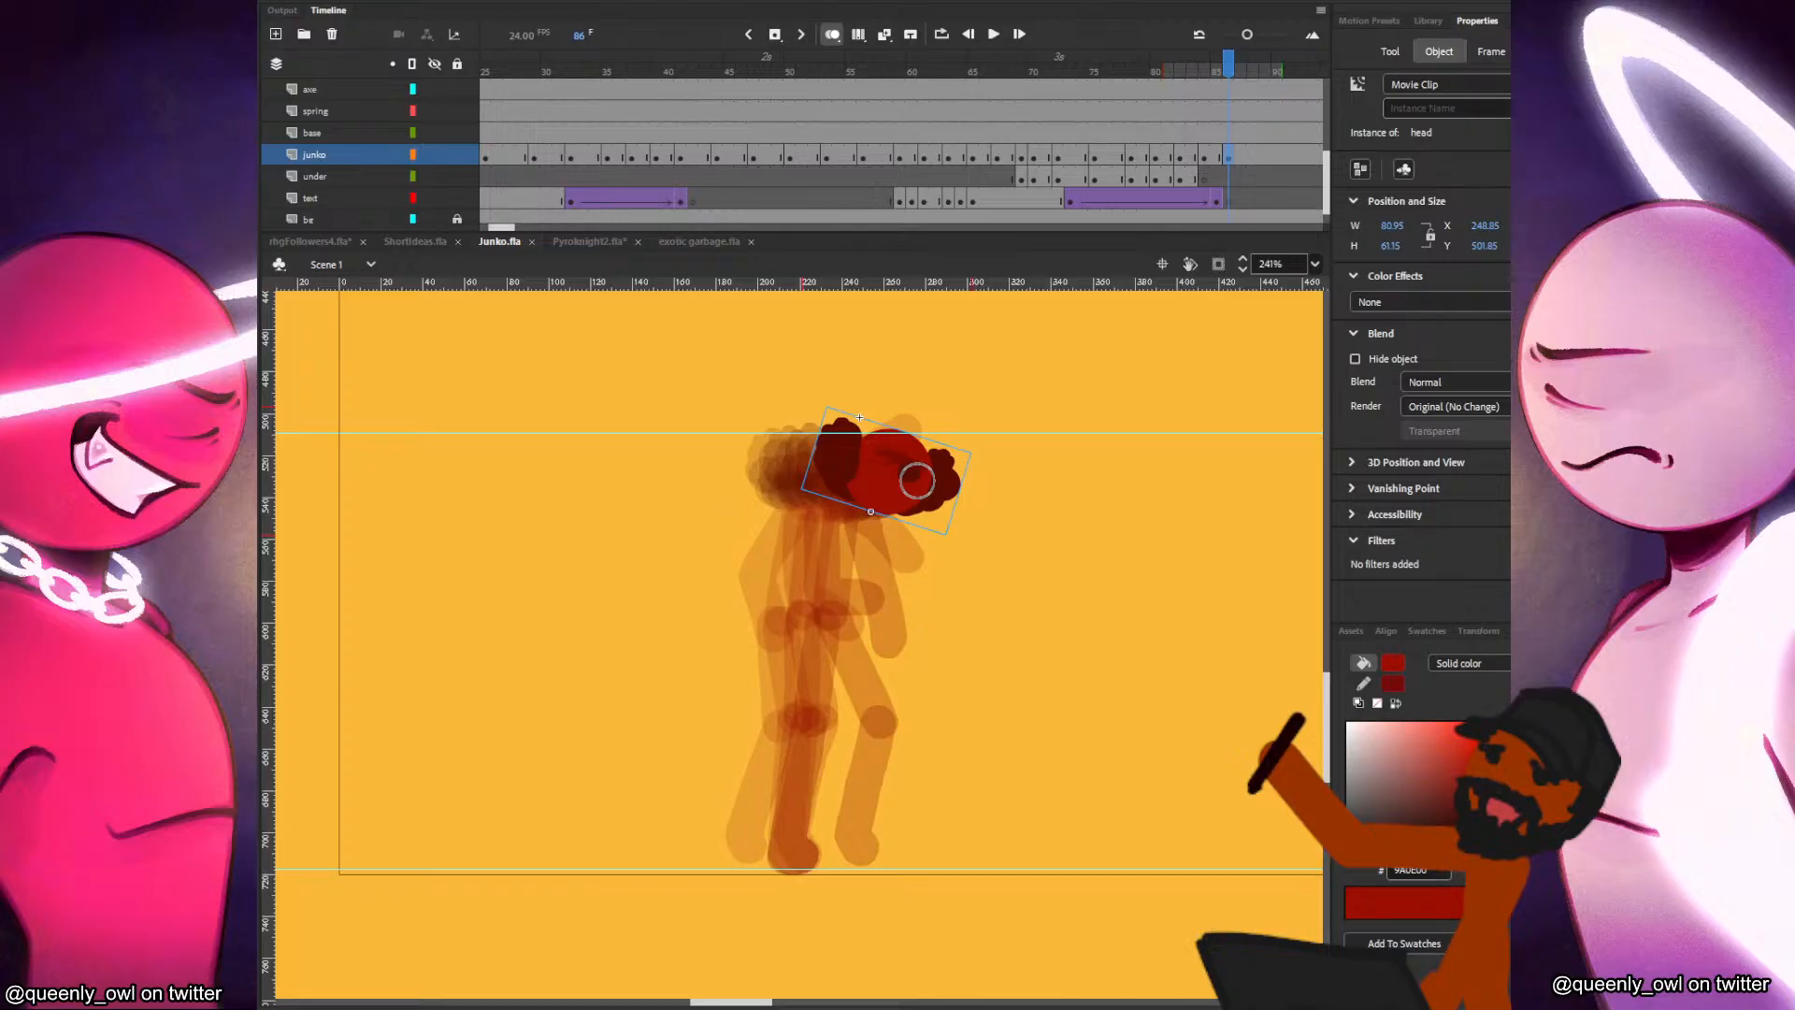
key("comma")
key("period")
key("comma")
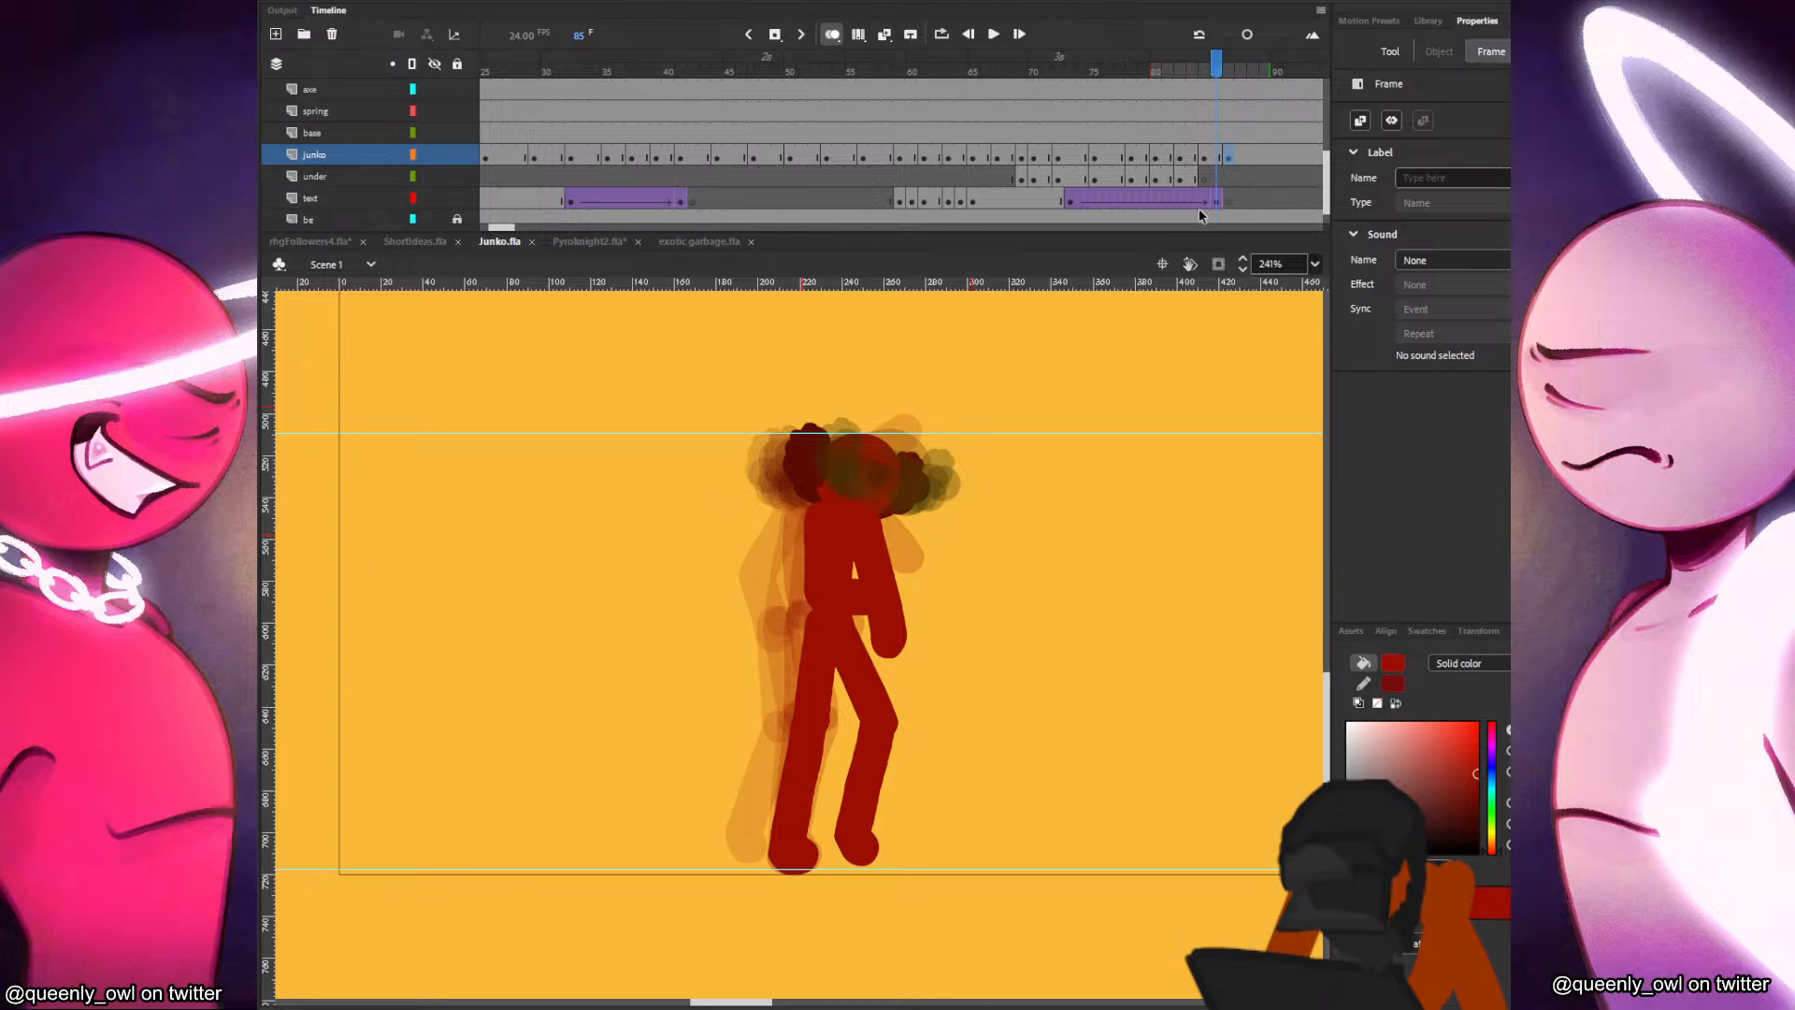
key("period")
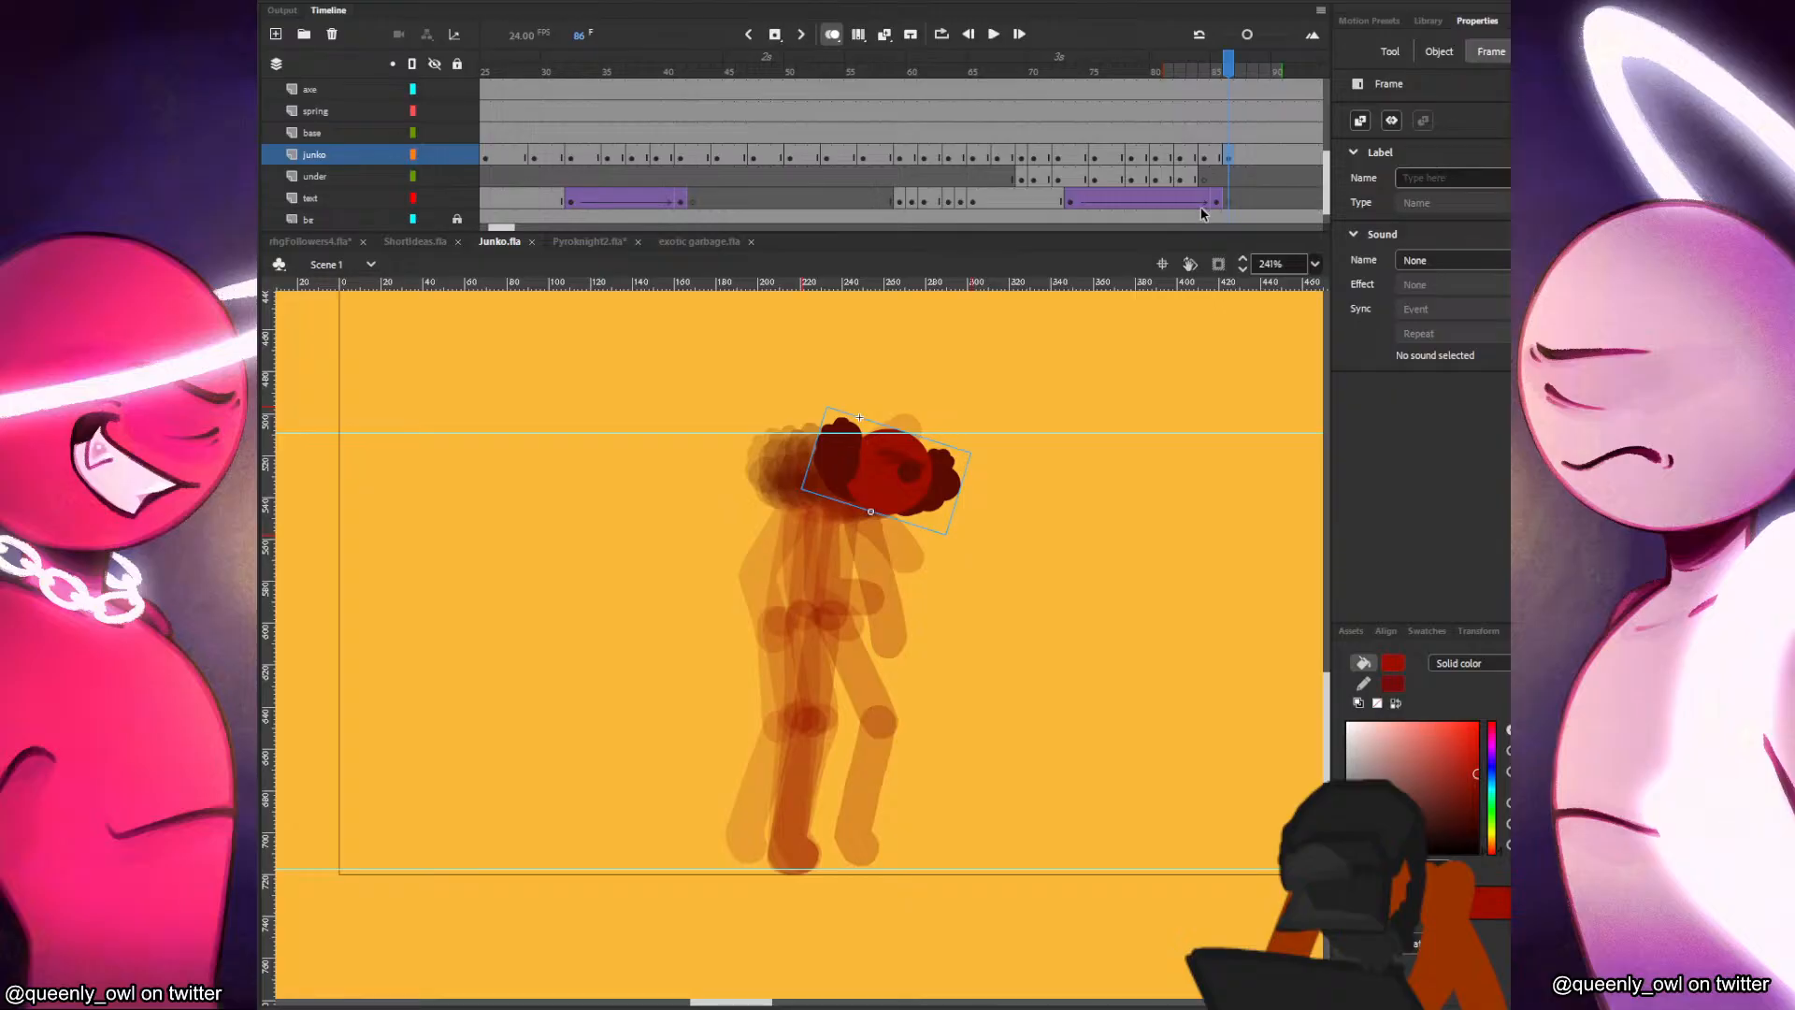
key("comma")
key("period")
Paint the figure's torso below the head in frame 86, redoing the first stroke.
left_click_drag(863, 512, 853, 613)
key("comma")
key("period")
key("ctrl+z")
left_click_drag(870, 510, 864, 512)
key("comma")
key("period")
Paint both legs in frame 86 in an open stride, the rear foot planted and the front leg stretched forward.
left_click_drag(846, 619, 793, 845)
key("comma")
key("period")
mouse_move(857, 620)
left_mouse_down()
mouse_move(919, 734)
mouse_move(926, 847)
left_mouse_up()
key("comma")
key("period")
key("comma")
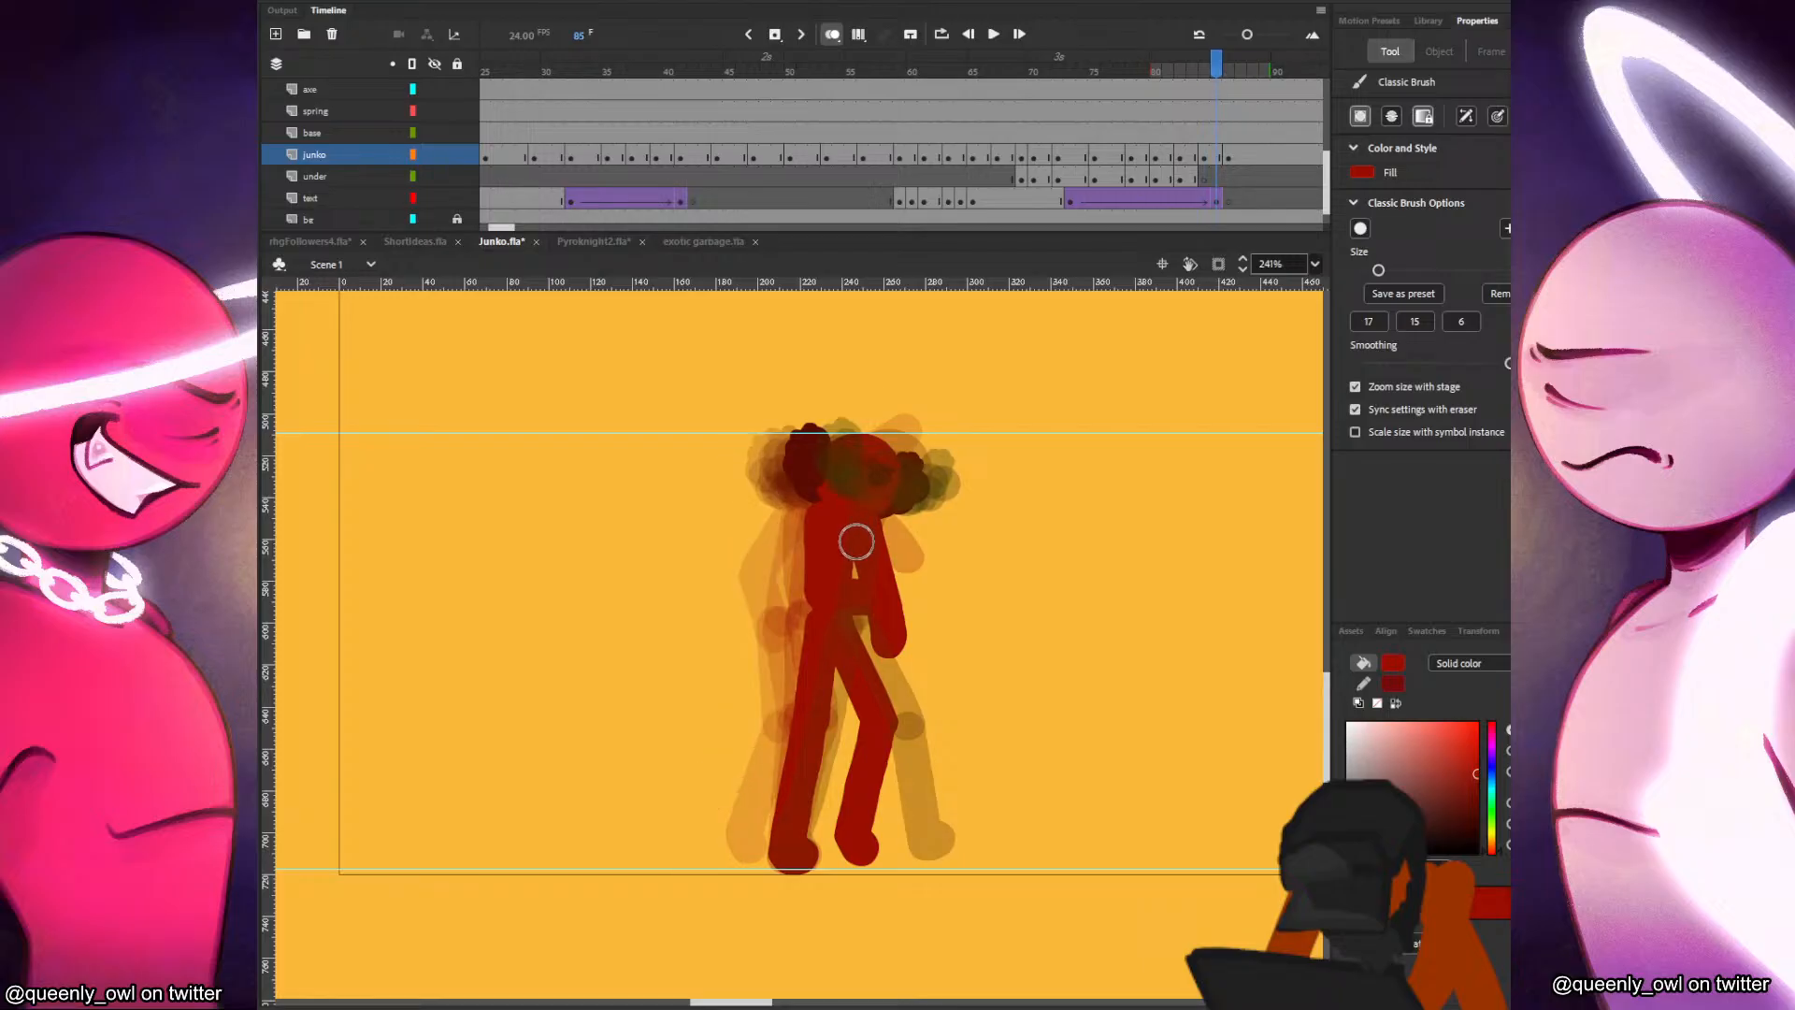
key("period")
Paint both arms in frame 86, redrawing the front arm until it hangs nearly straight down from the shoulder.
left_click_drag(855, 510, 896, 589)
key("comma")
key("period")
left_click_drag(887, 517, 889, 634)
key("ctrl+z")
left_click_drag(892, 522, 897, 630)
key("comma")
key("period")
key("ctrl+z")
left_click_drag(893, 517, 901, 634)
key("comma")
key("period")
Add a blank keyframe at frame 88 on the junko layer and save the document.
left_click(1257, 157)
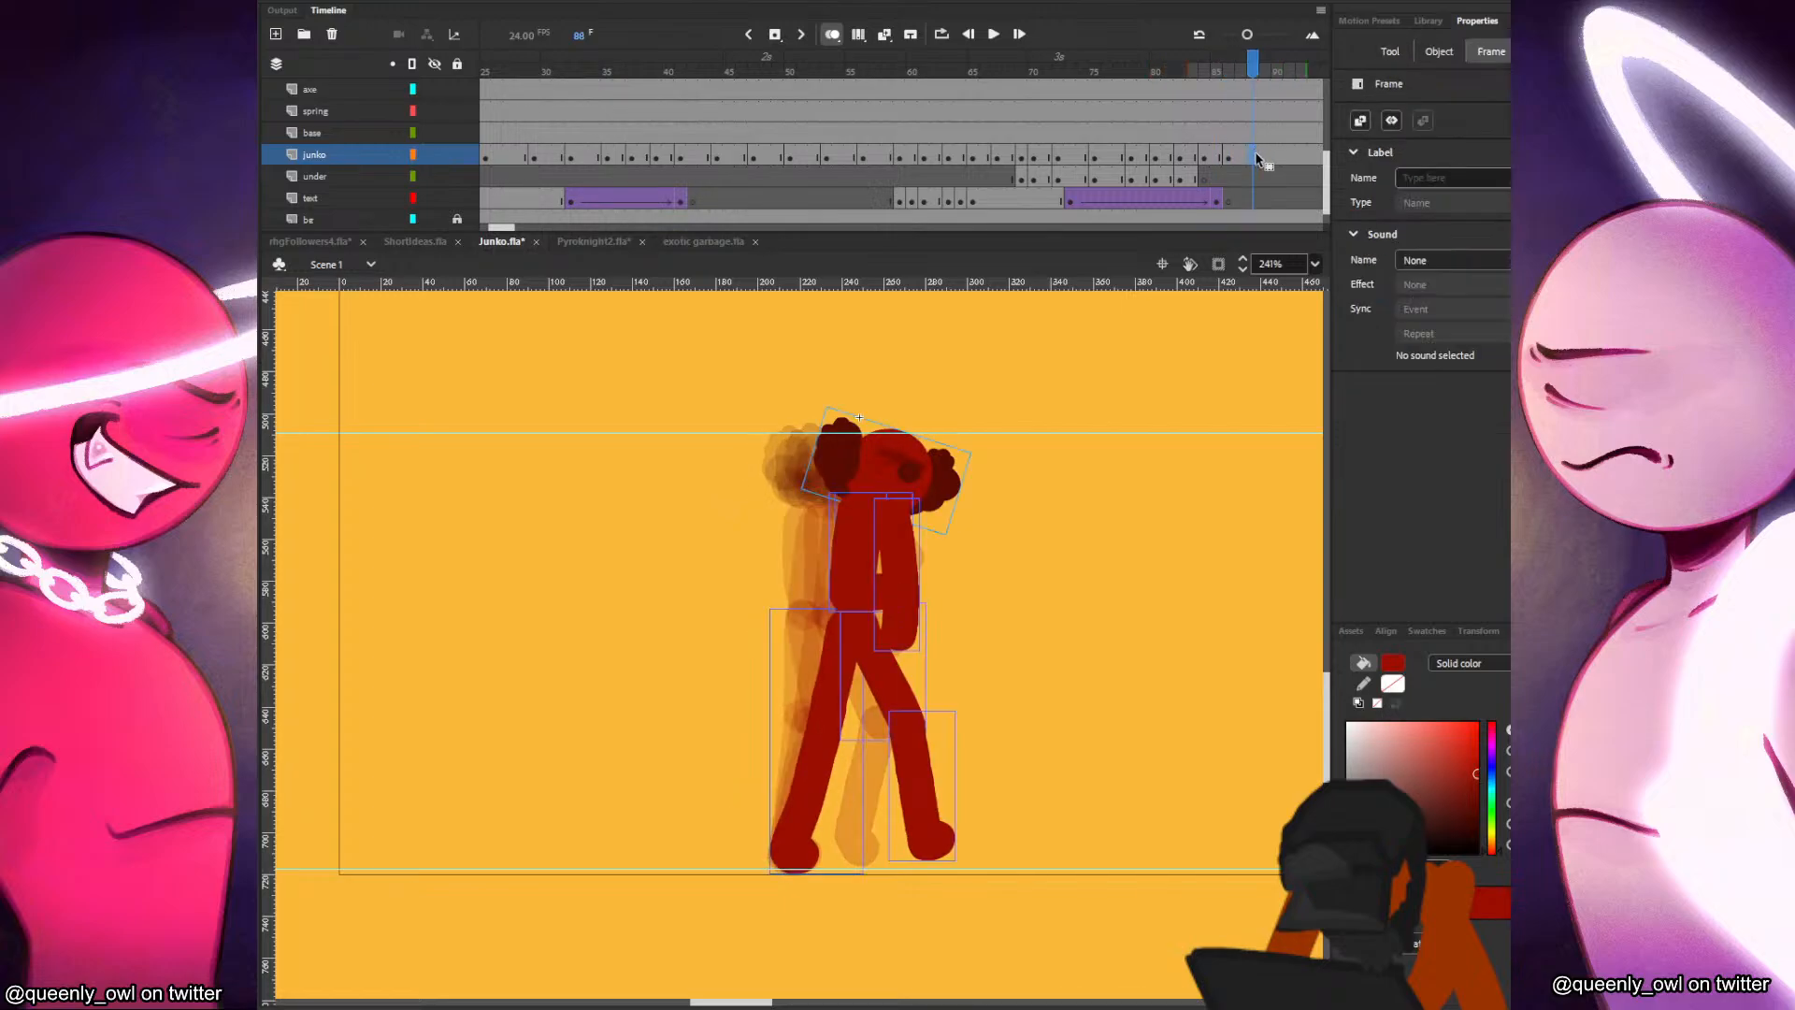
key("Delete")
key("ctrl+s")
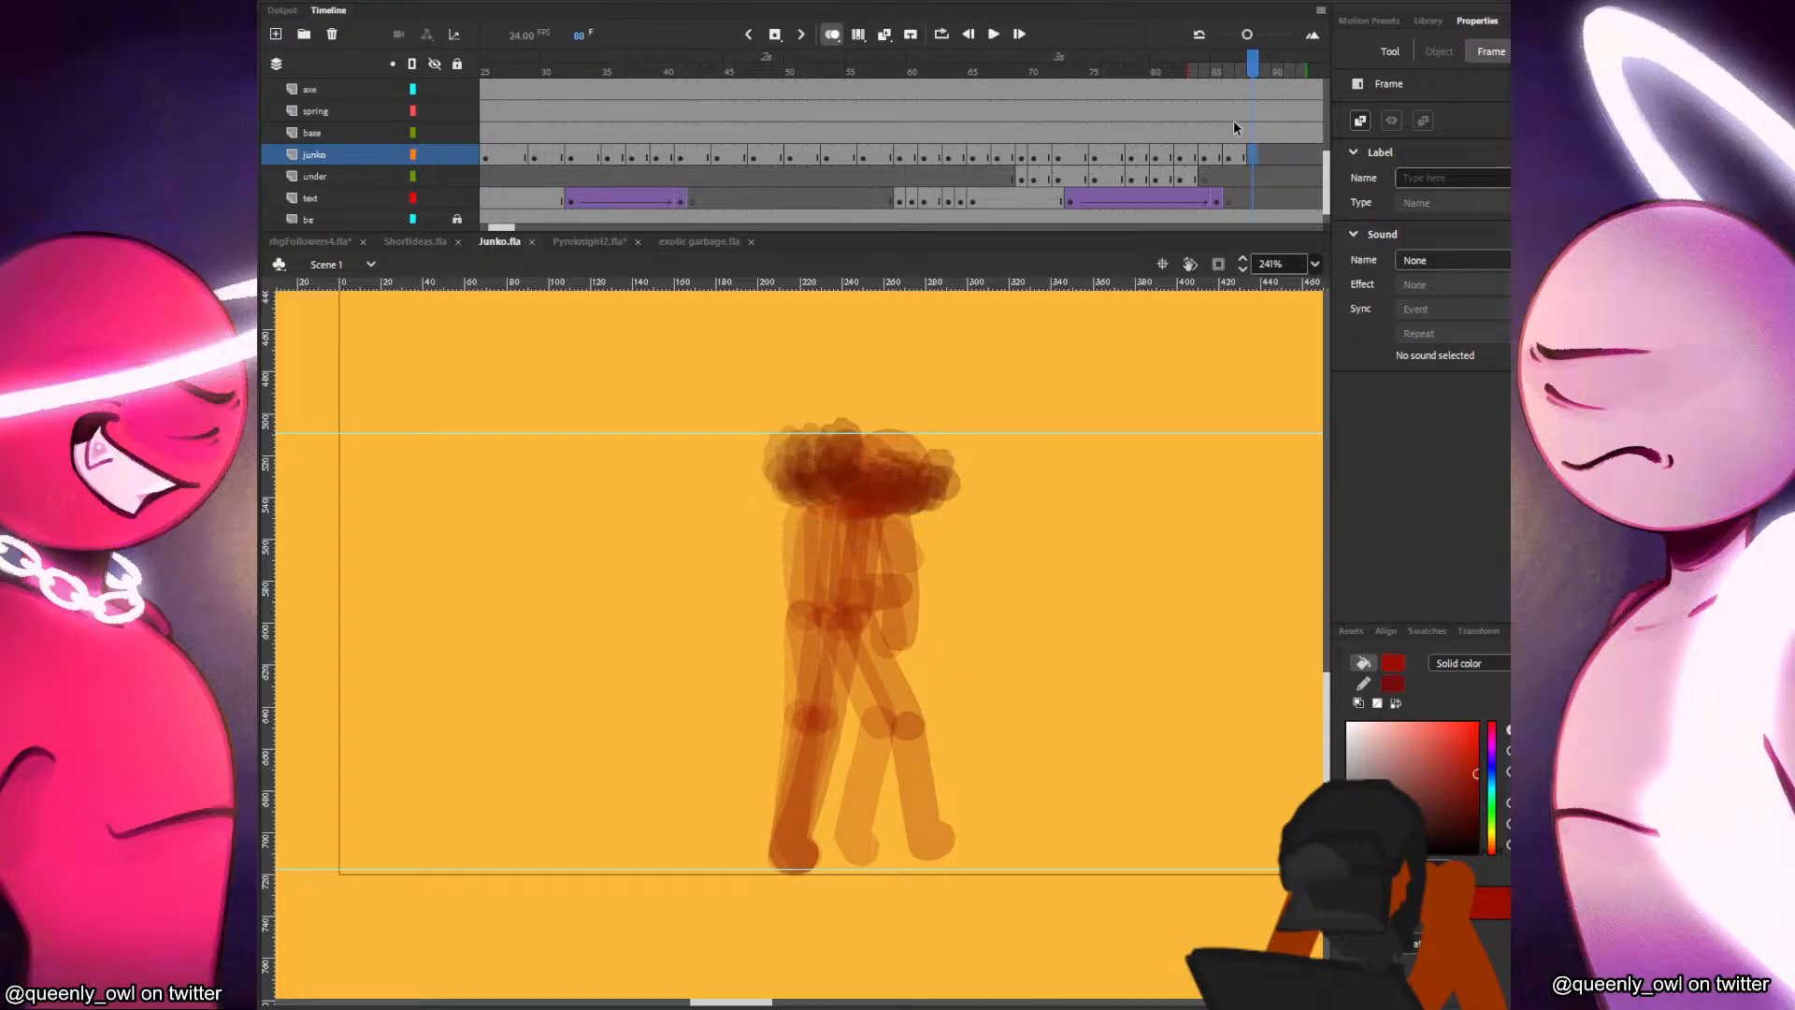
Play back the walk repeatedly from several points on the timeline to check the motion through the new poses.
left_click(934, 112)
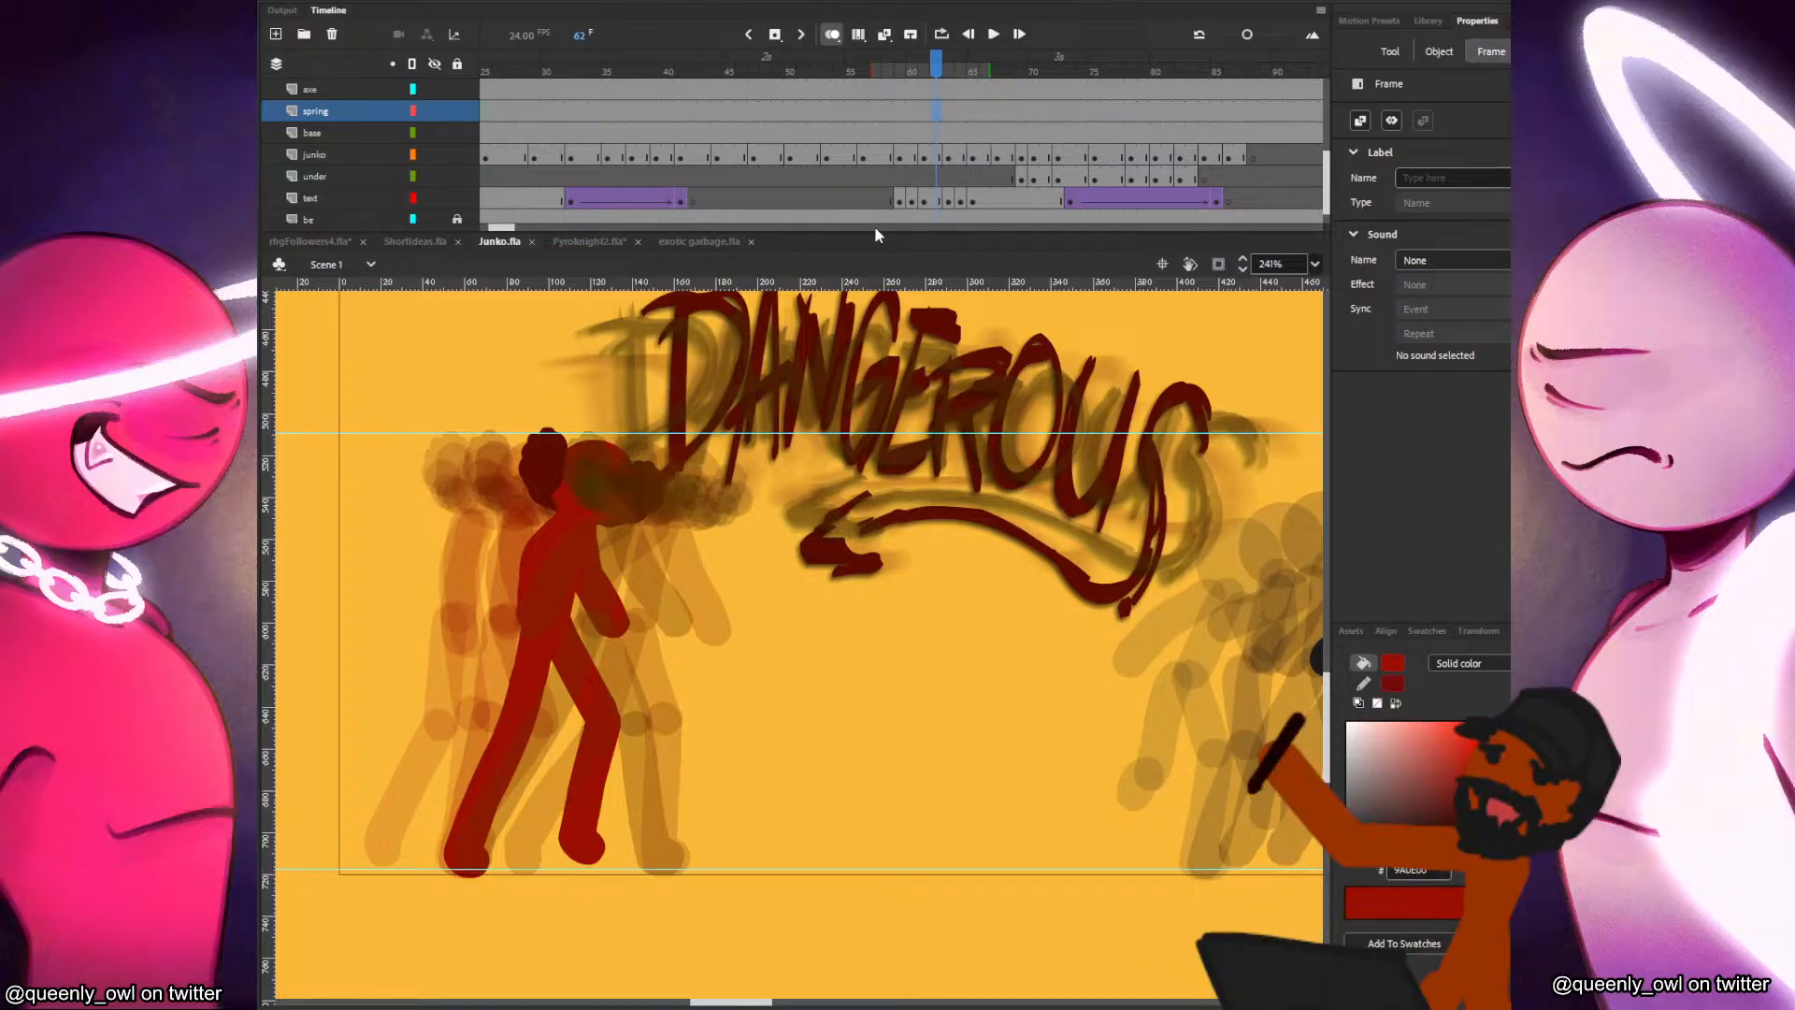
left_click(899, 199)
key("Return")
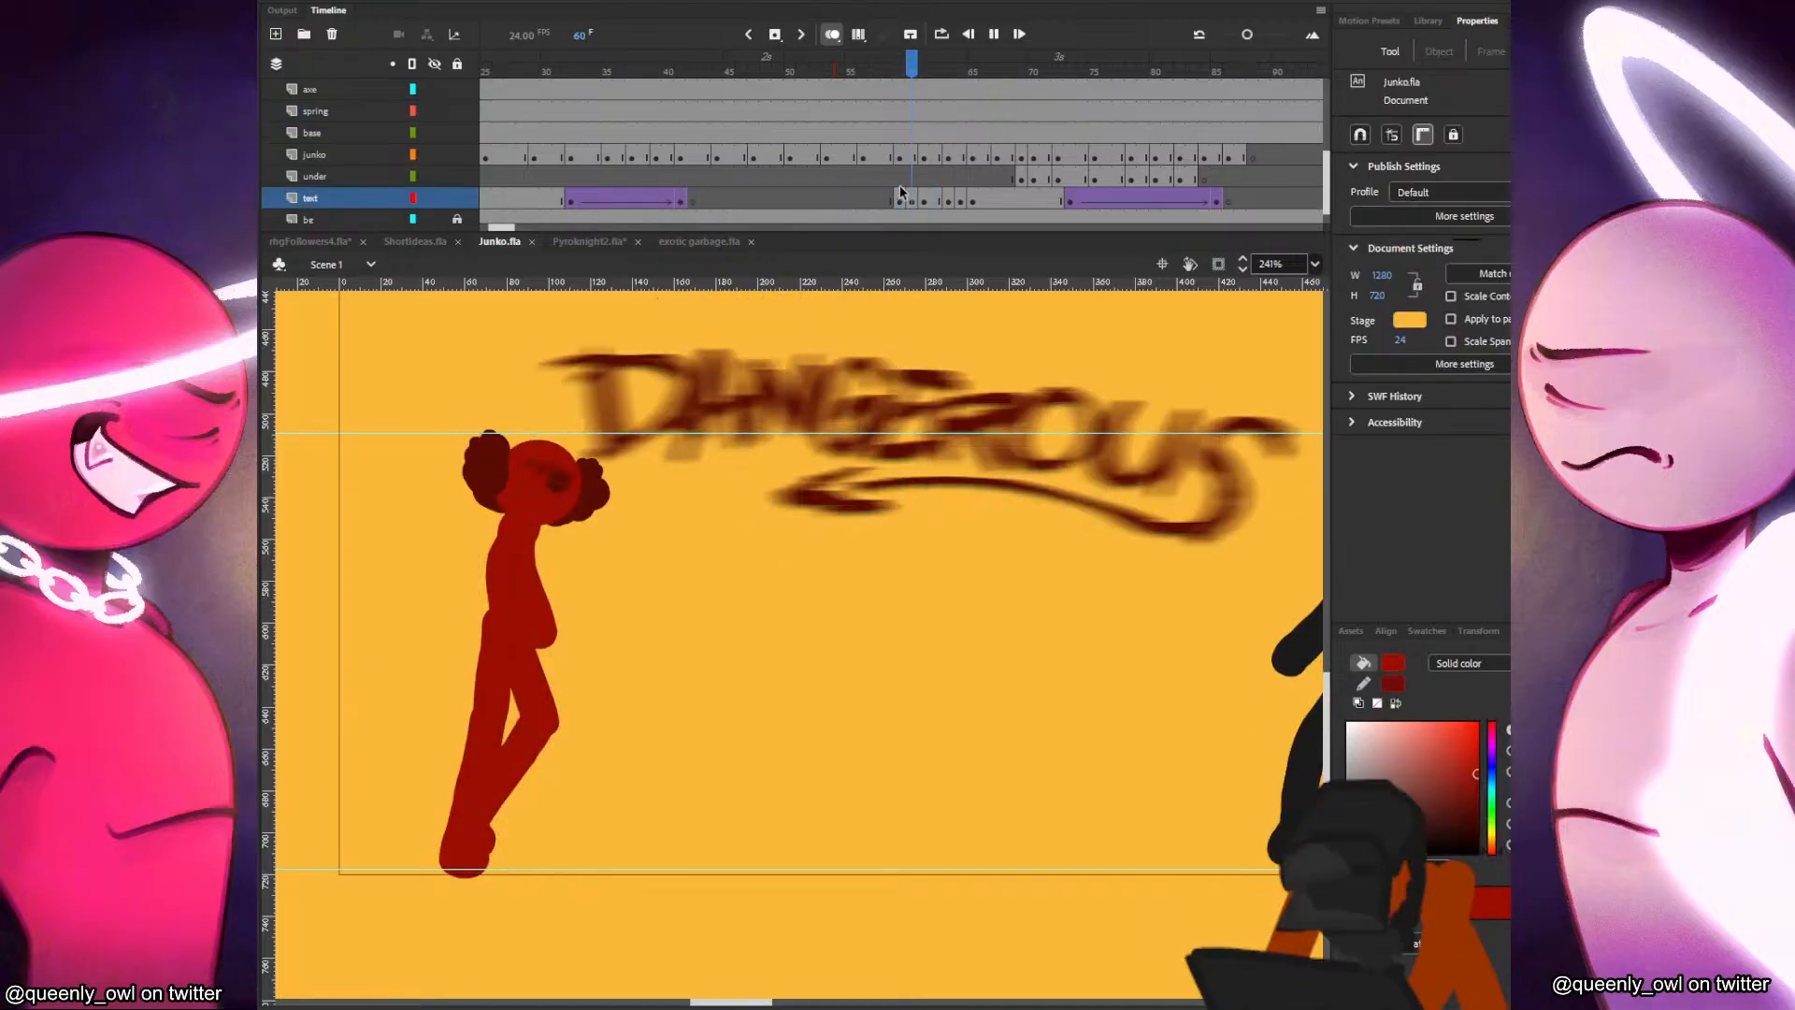
left_click(909, 179)
key("Return")
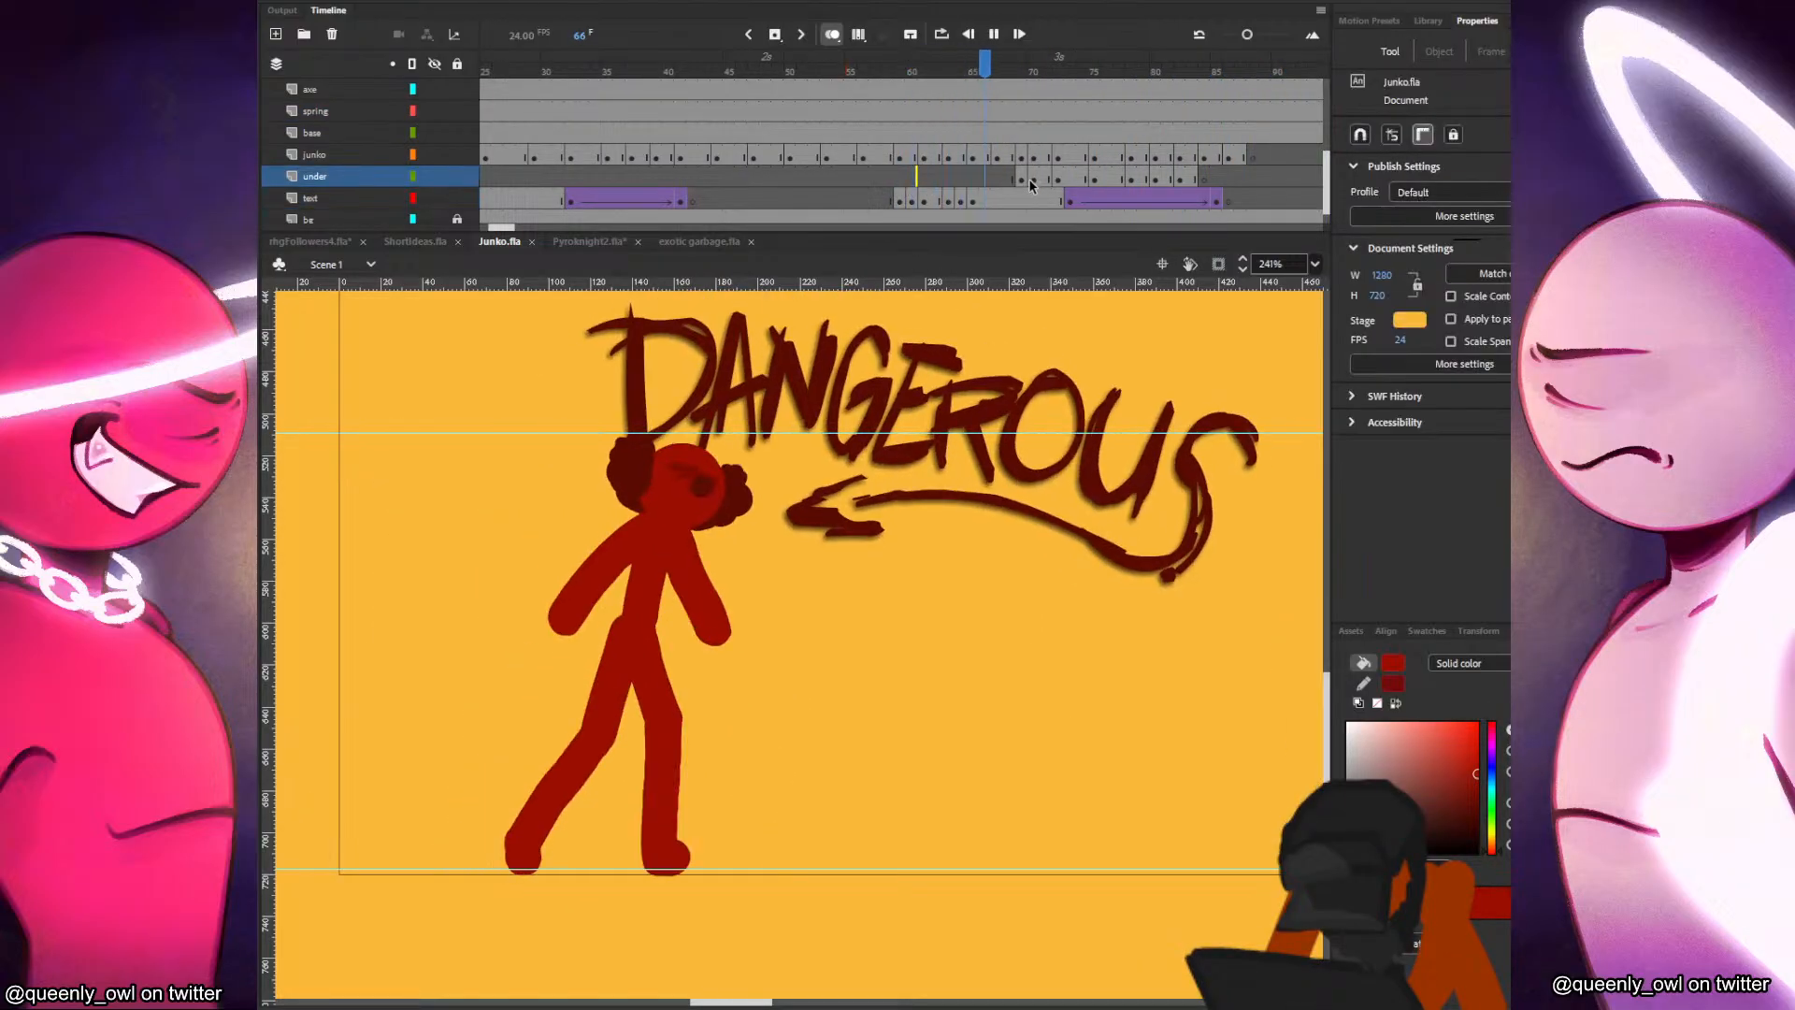
left_click(1032, 180)
key("Return")
left_click(1053, 180)
key("Return")
left_click(1053, 180)
key("Return")
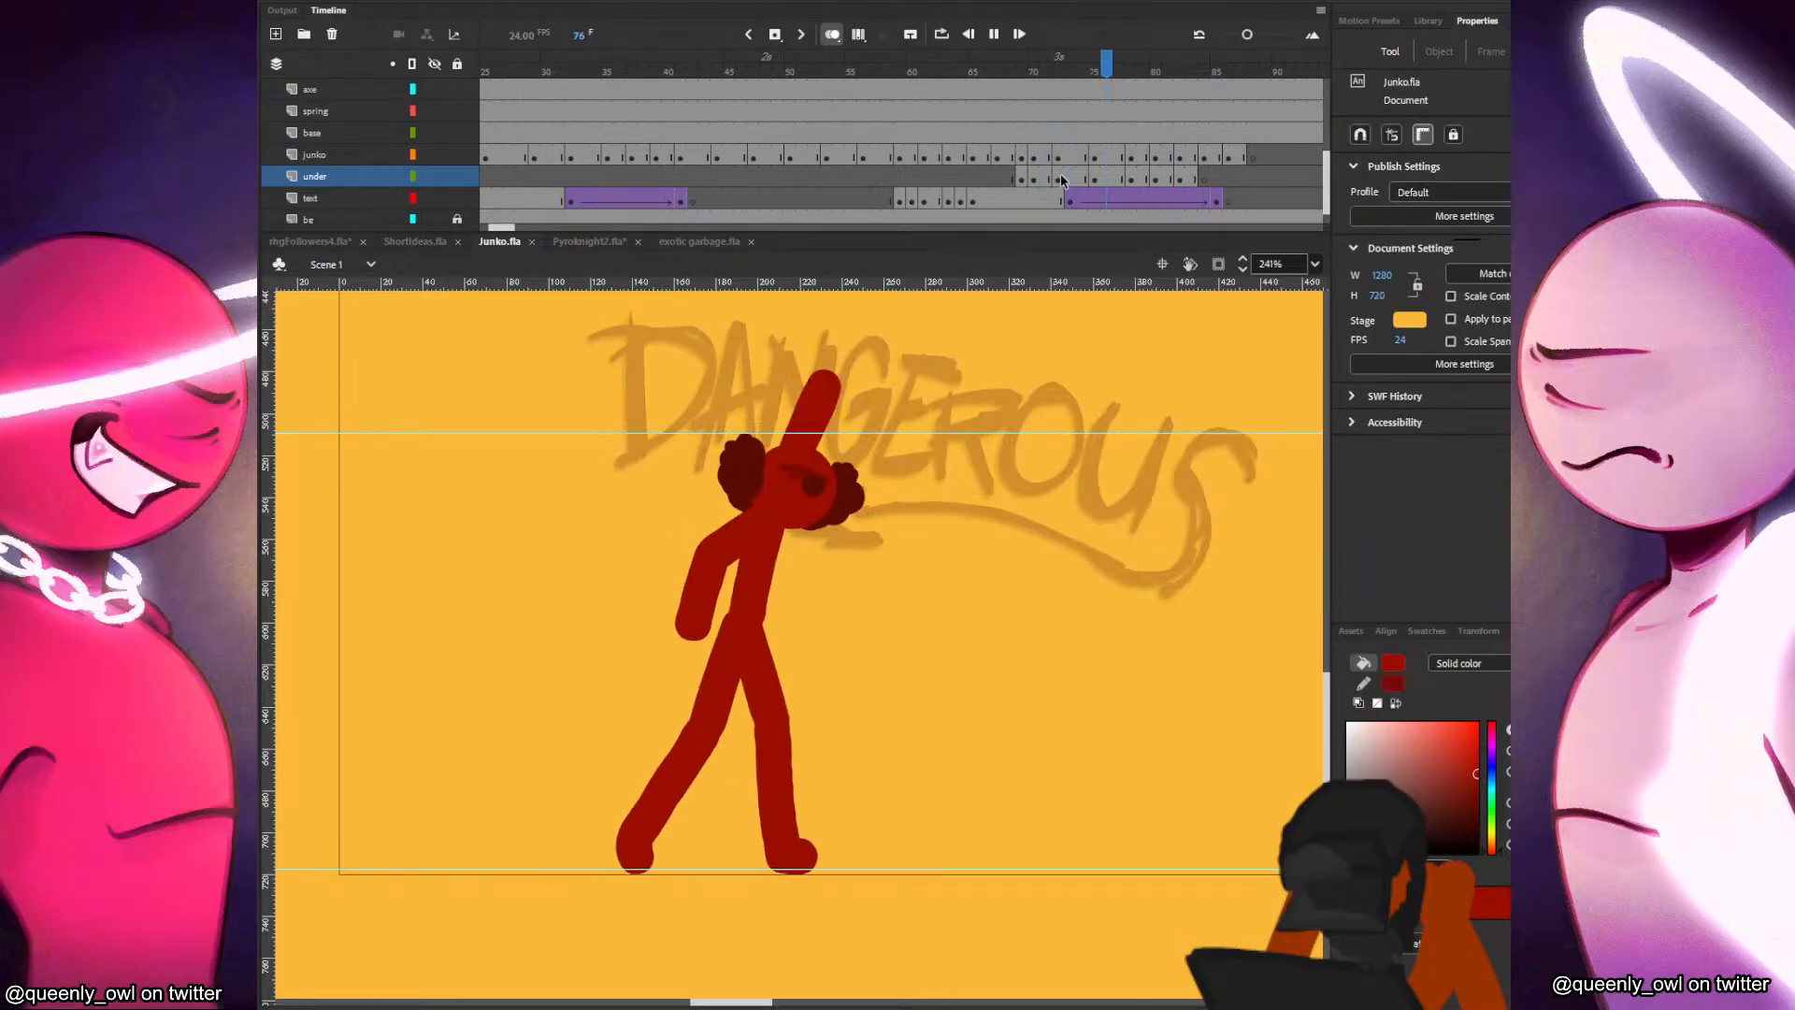
left_click(806, 176)
key("Return")
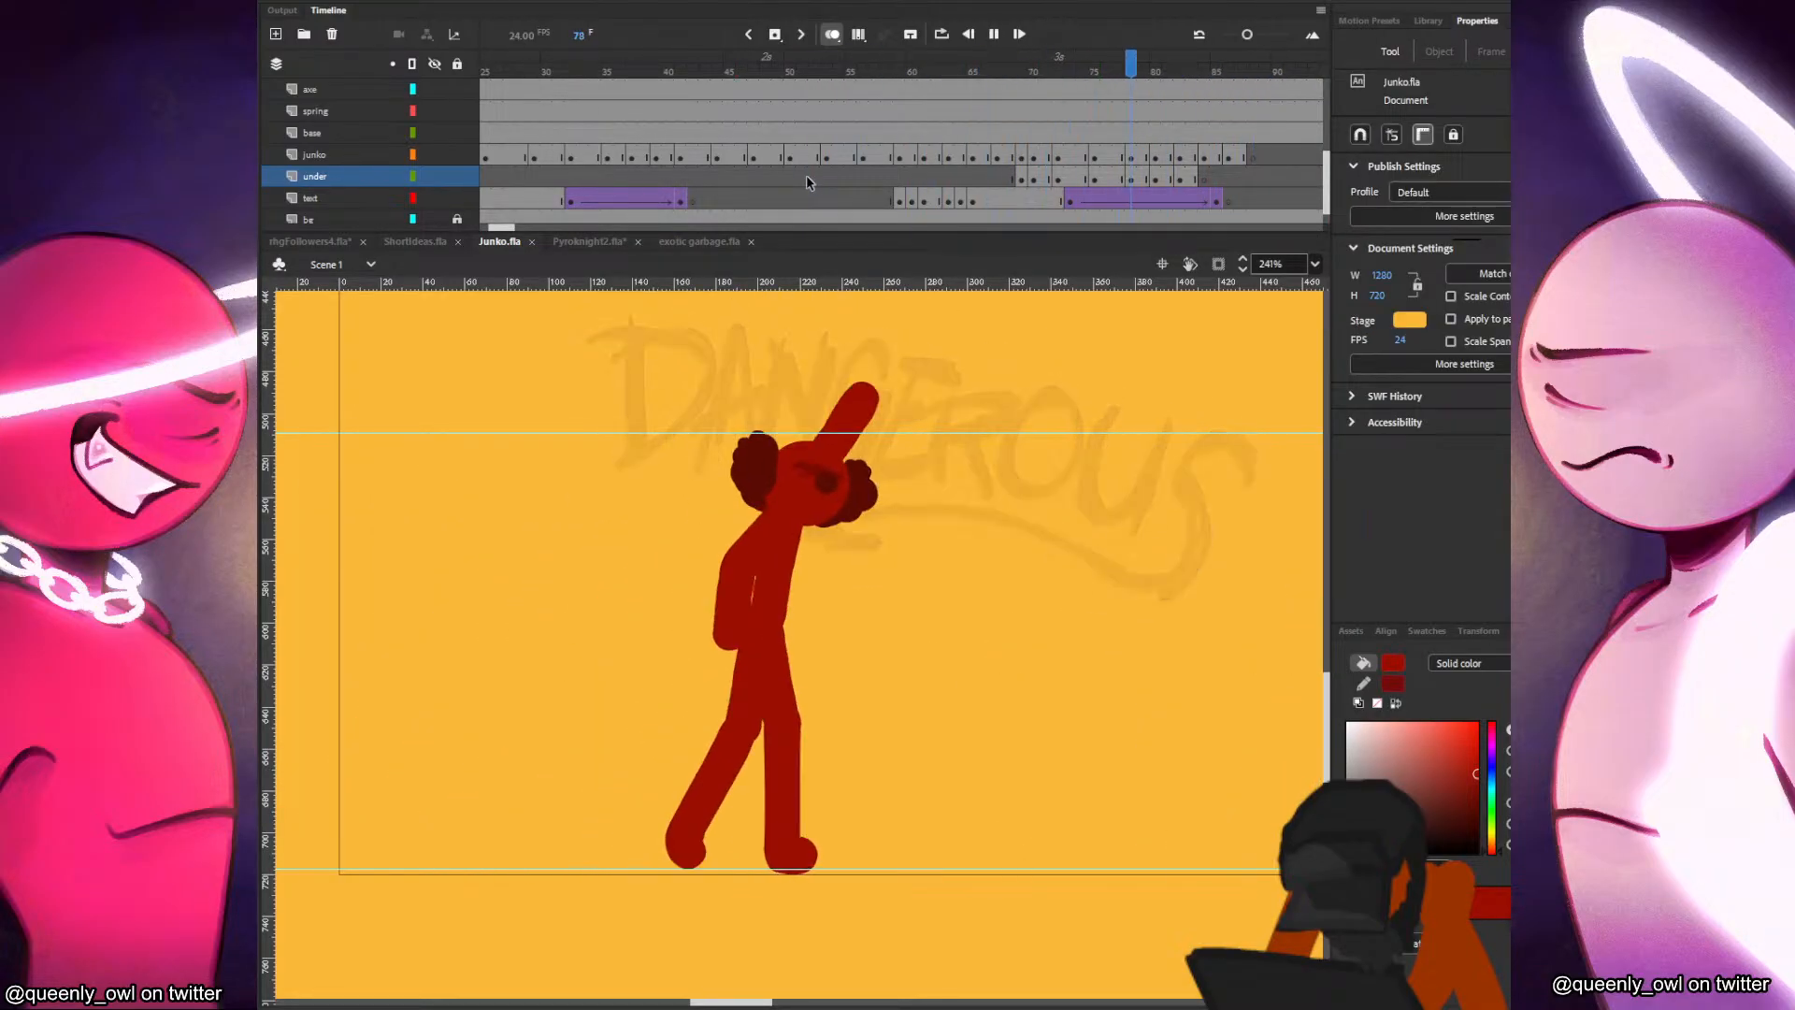
left_click(806, 175)
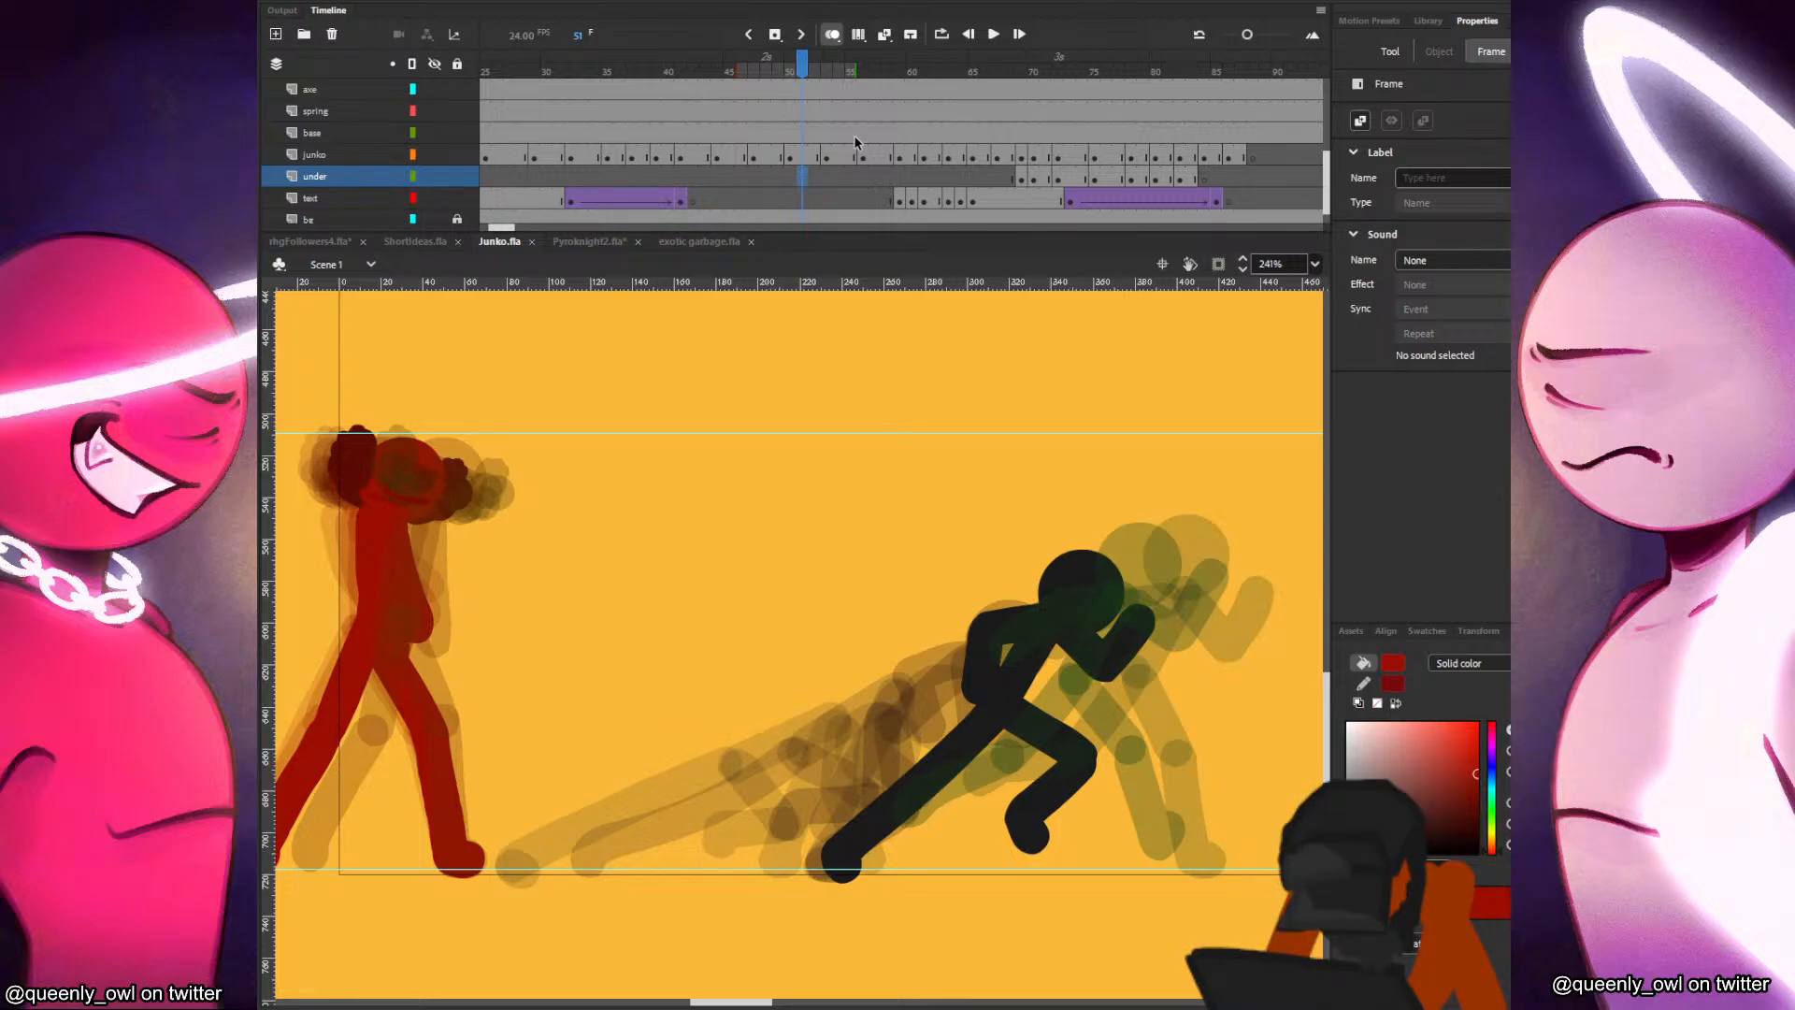
Review the character's animation across the timeline, ending at the mouth drawing on frame 37.
key("Return")
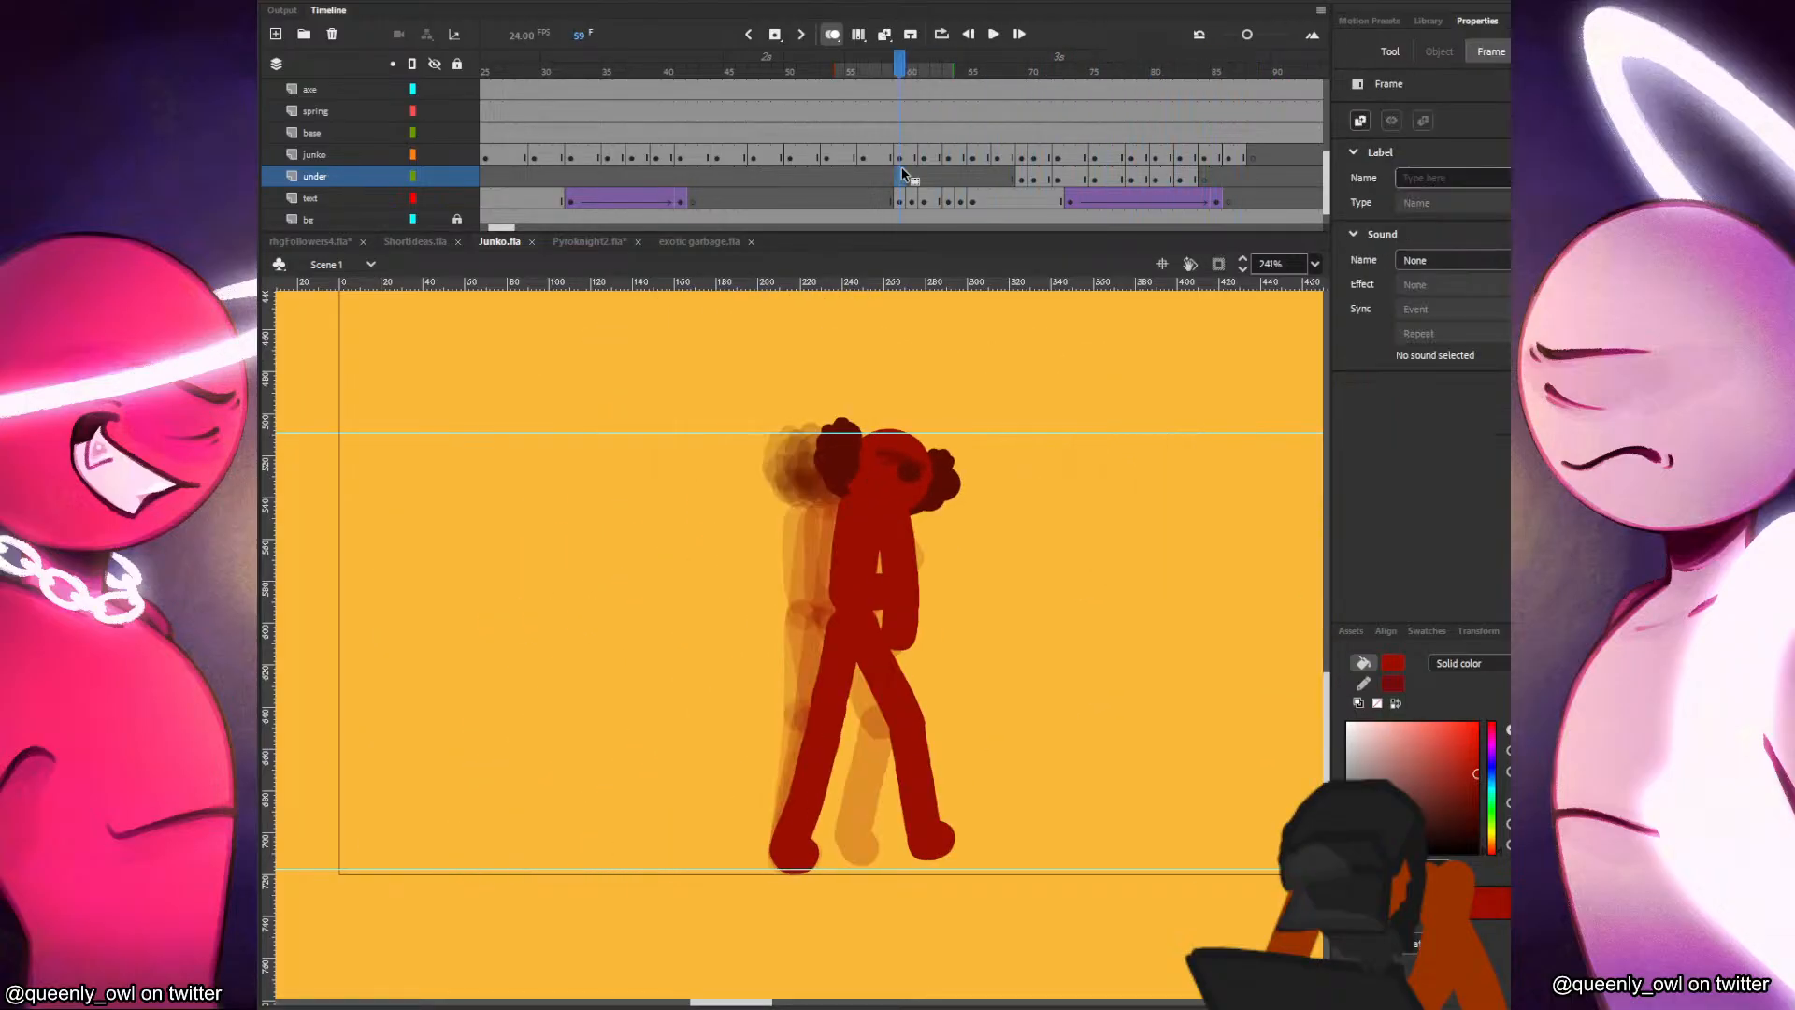
left_click(900, 173)
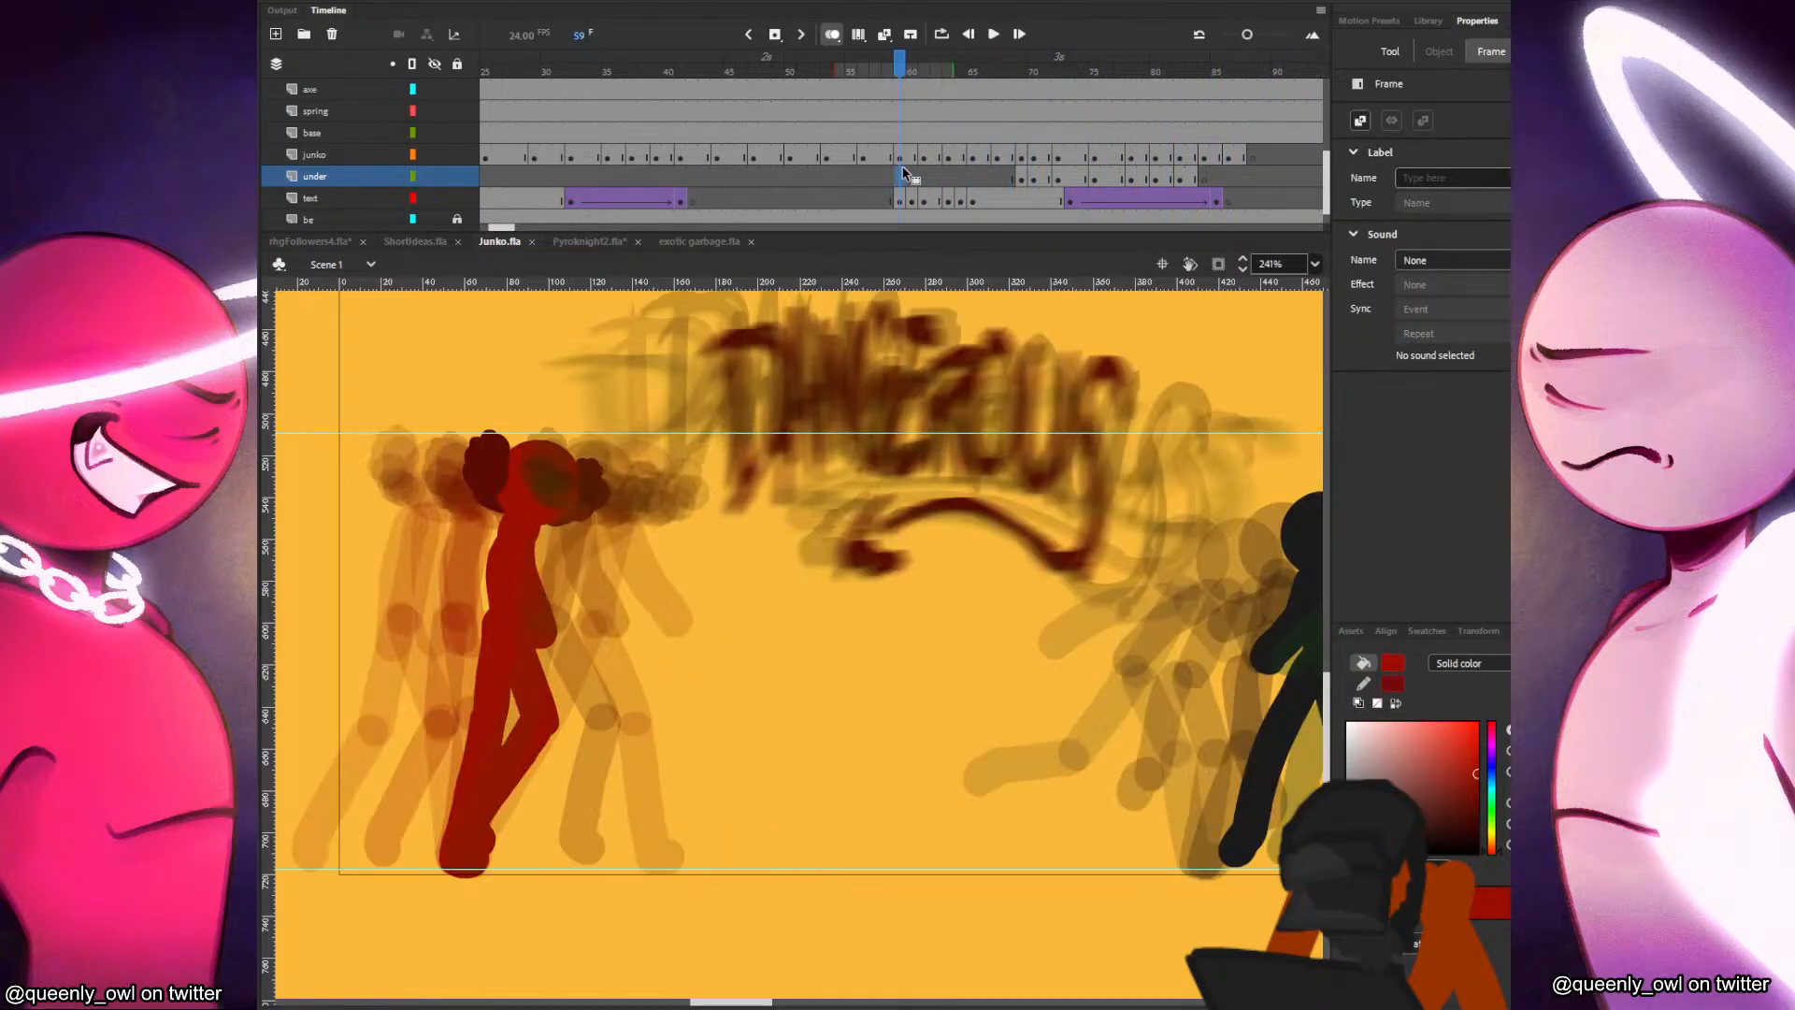
left_click_drag(667, 70, 621, 114)
scroll(629, 114, "up", 3)
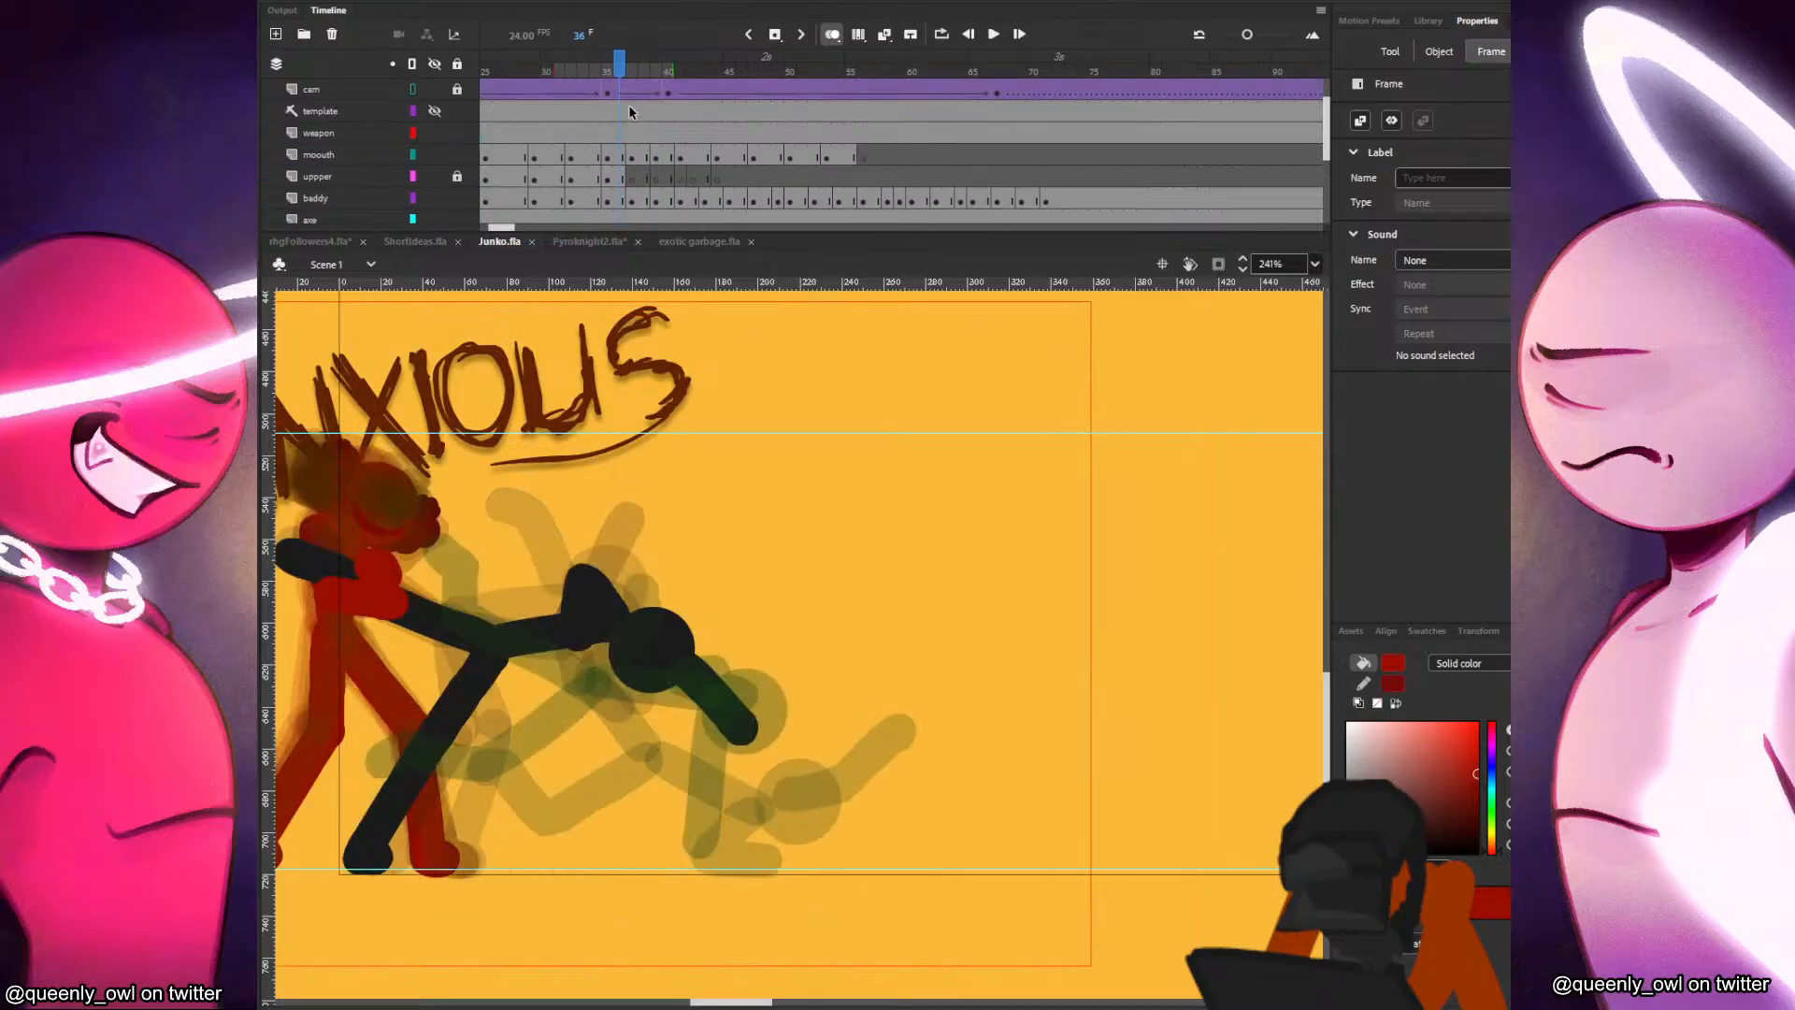
left_click(629, 159)
left_click_drag(647, 411, 876, 451)
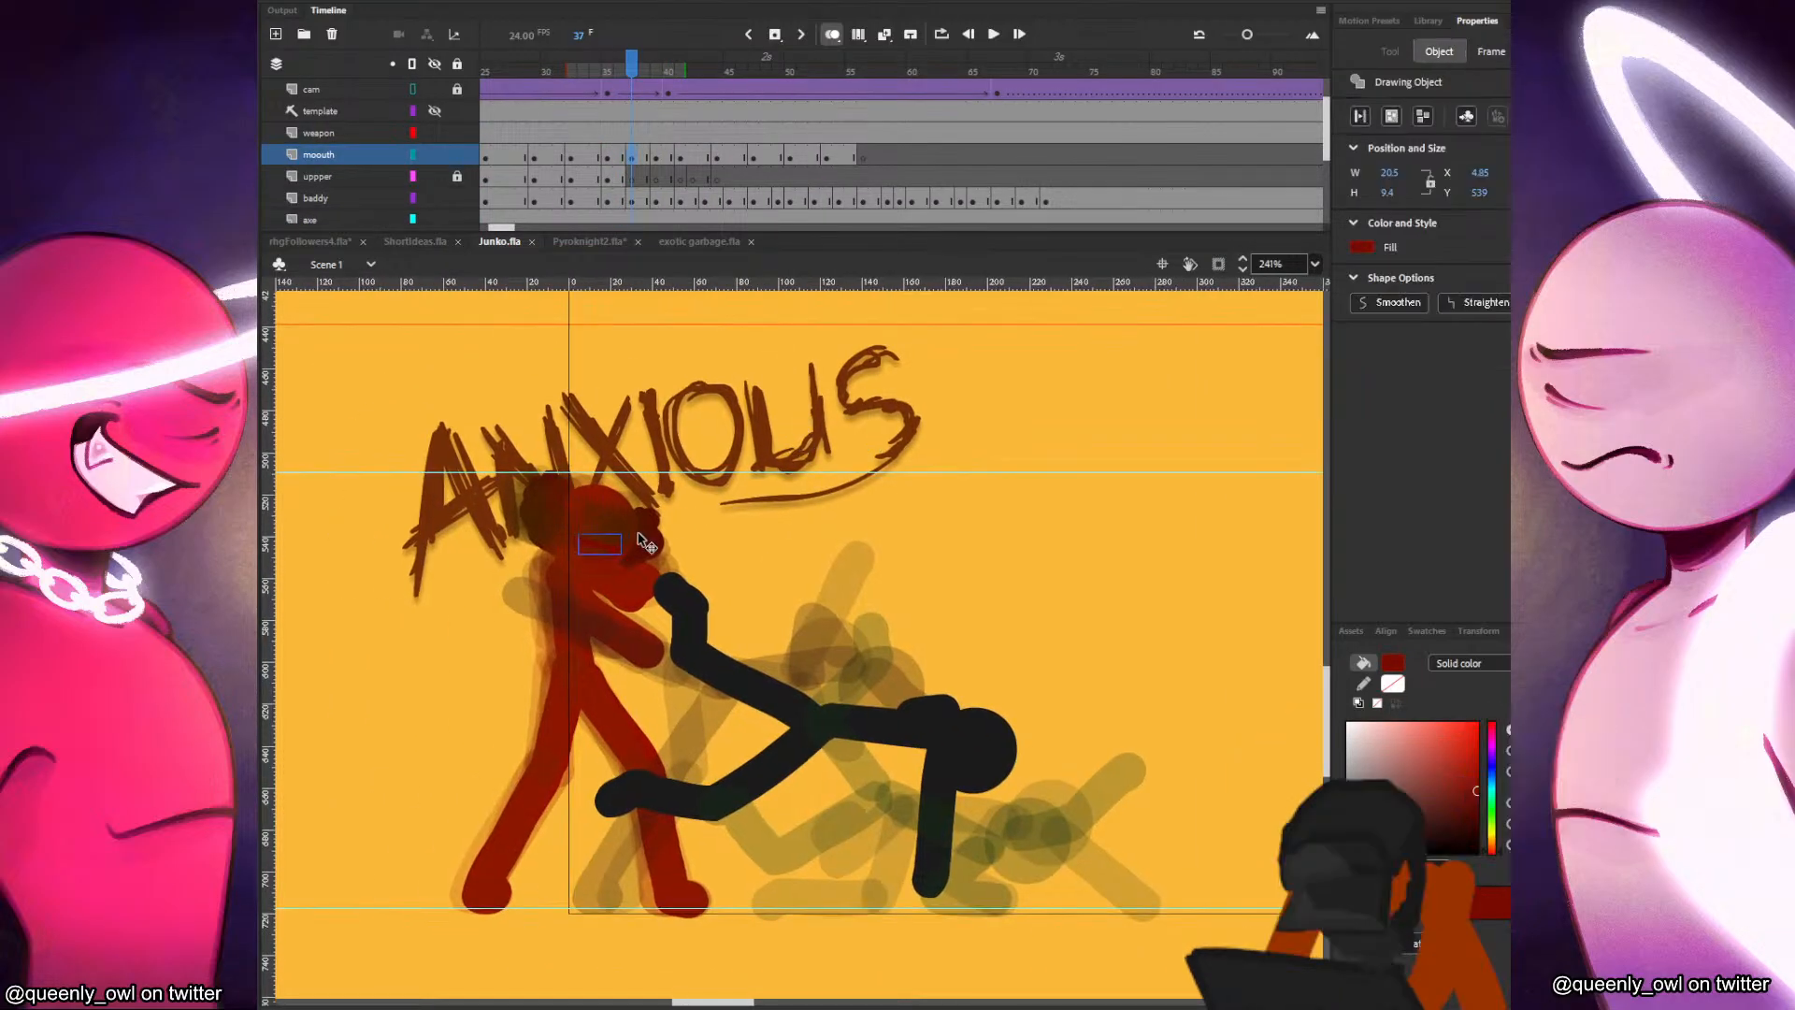
Set the Classic Brush to the size 6 preset and save the file.
left_click_drag(612, 545, 954, 541)
key("b")
key("ctrl+z")
key("ctrl+z")
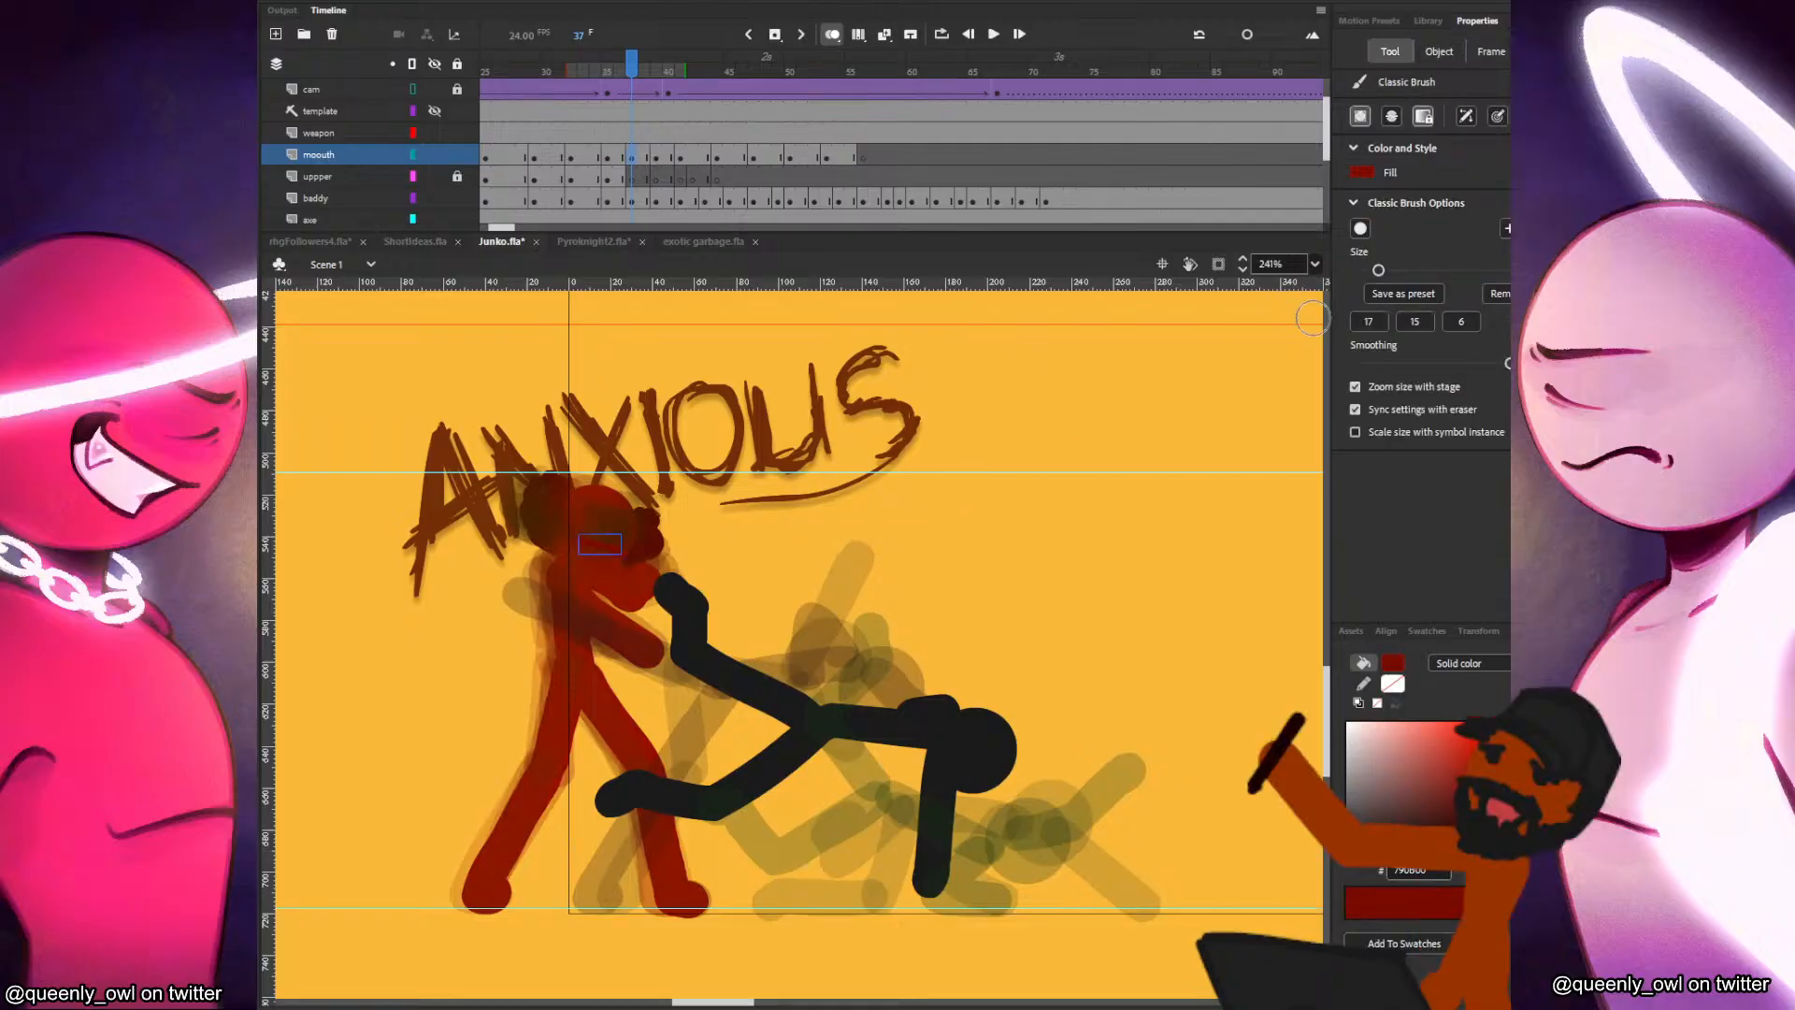
left_click(1462, 322)
key("ctrl+s")
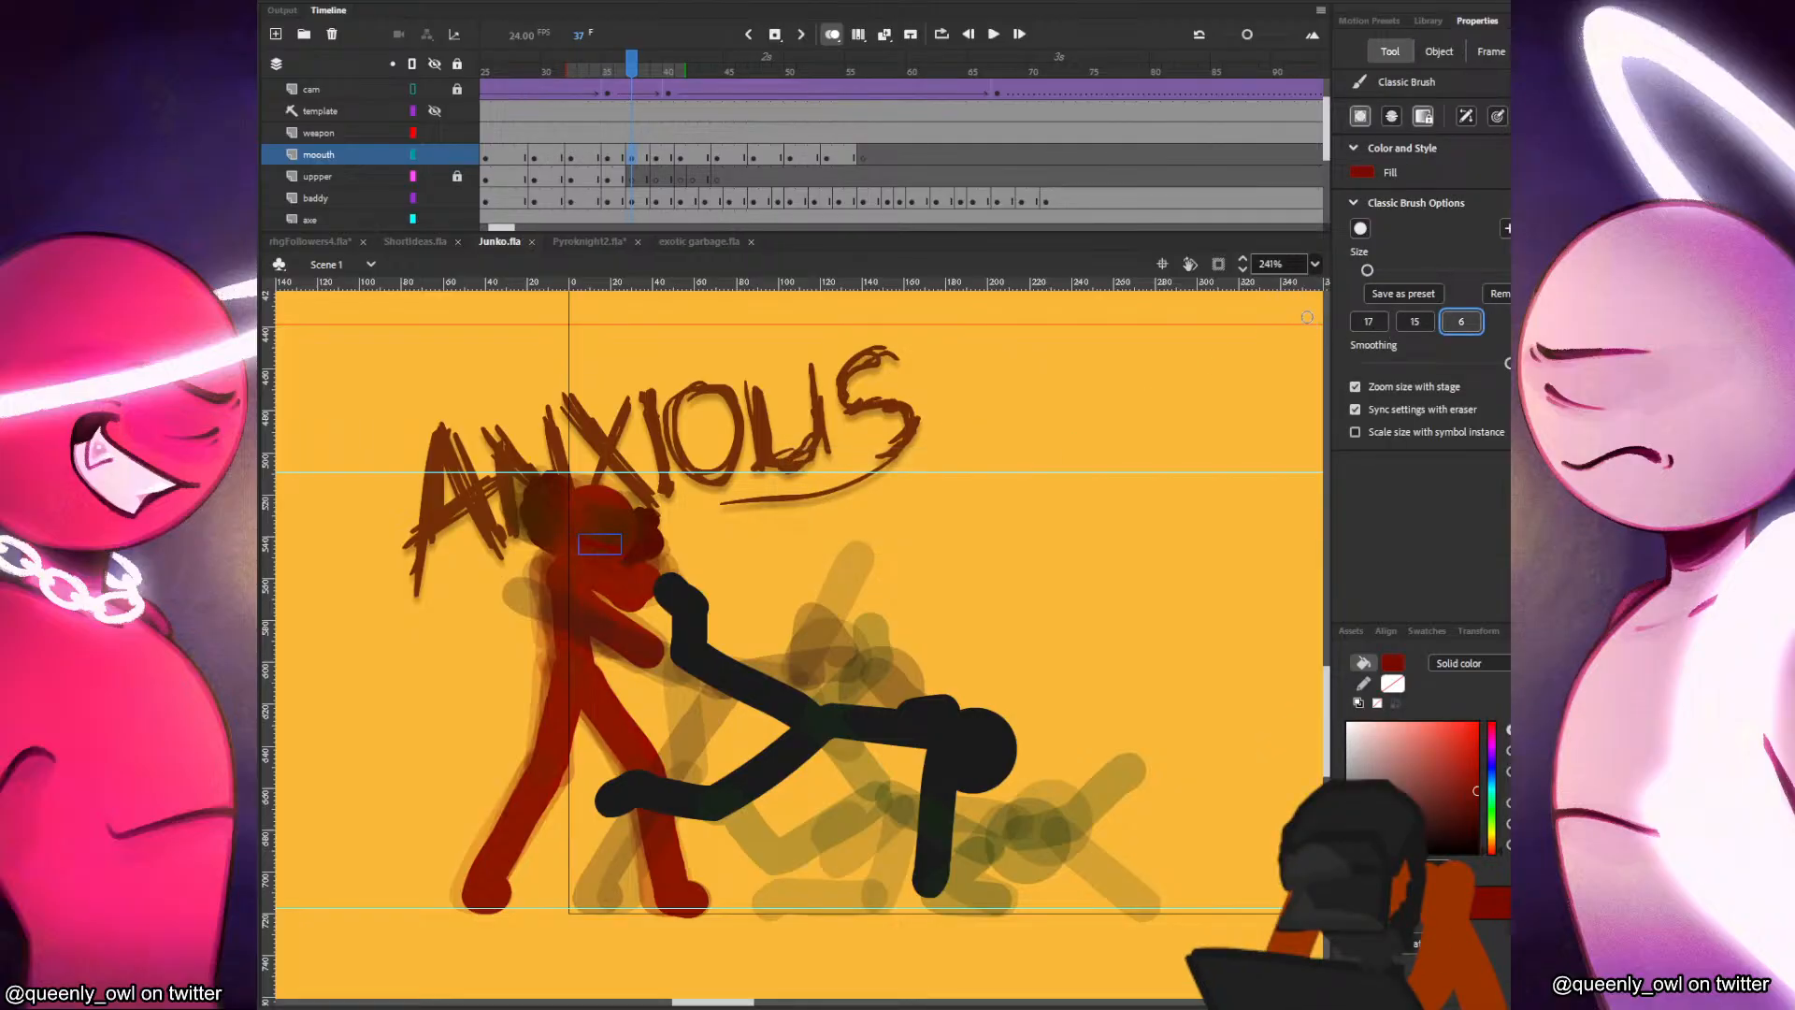
Insert blank keyframes for the mouth at frames 56, 59, 61, 63 and 65.
left_click(860, 157)
scroll(1309, 154, "down", 3)
left_click(902, 111)
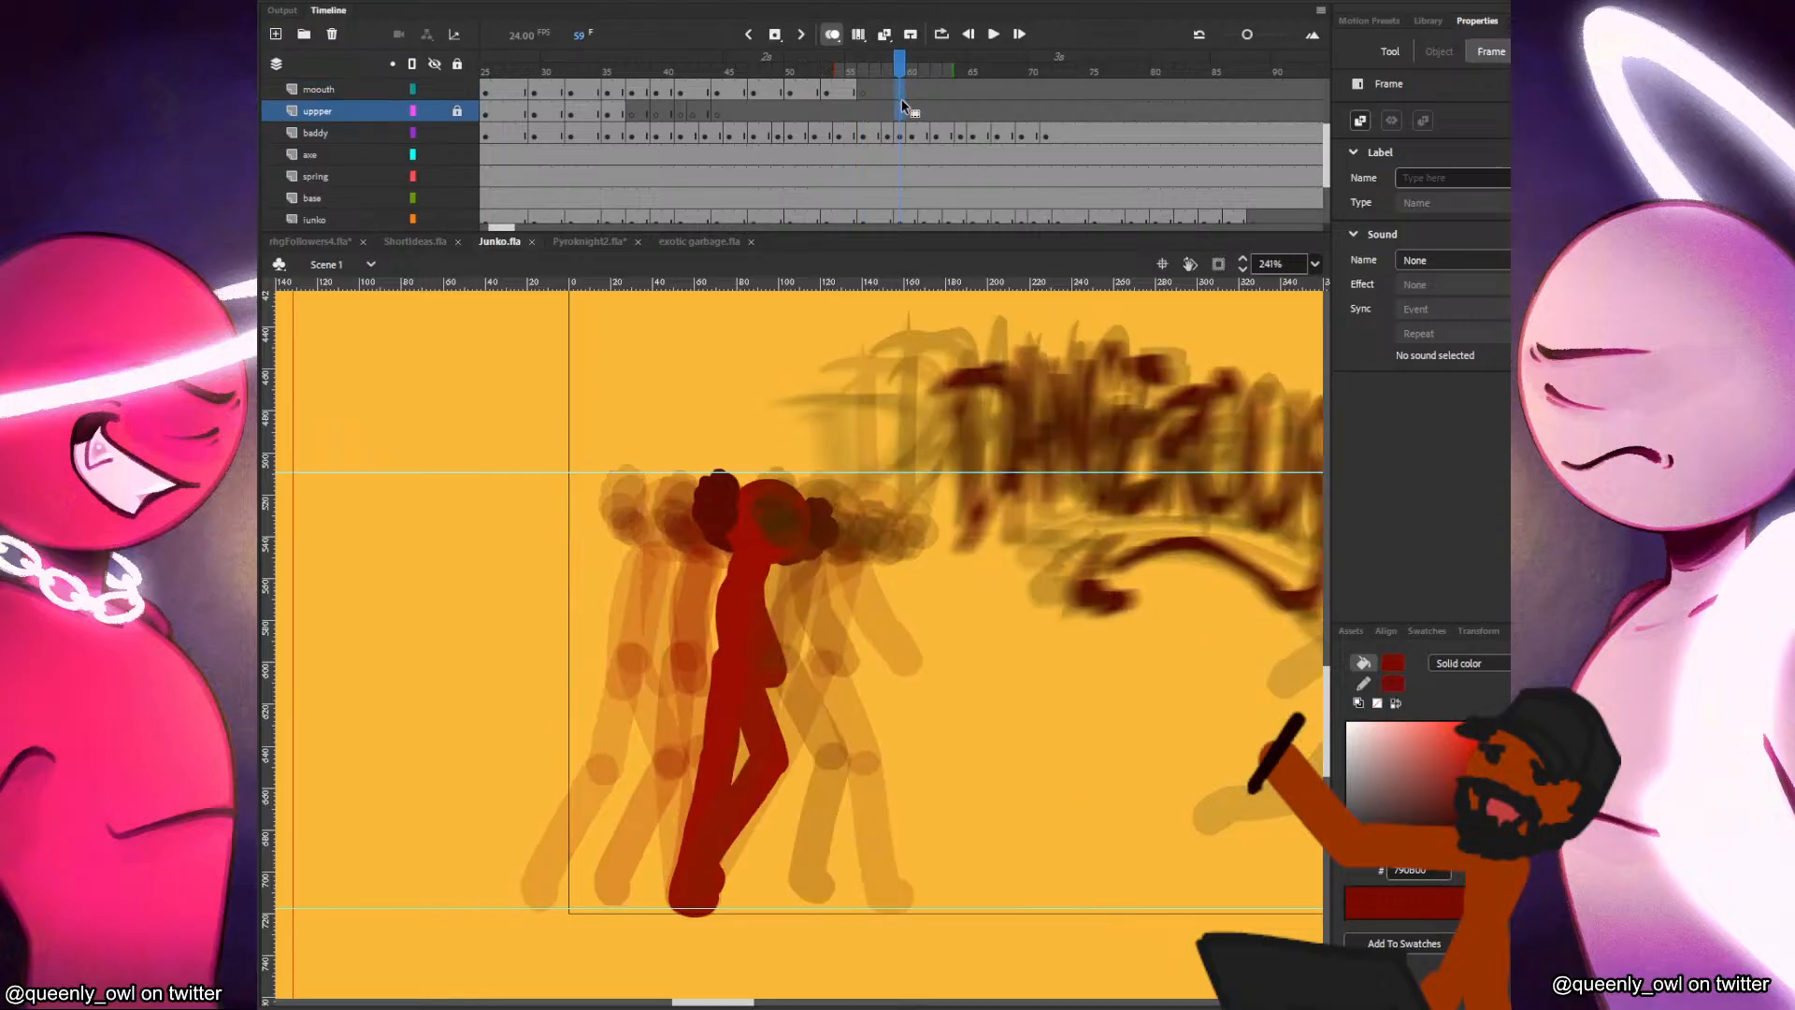
left_click(922, 90)
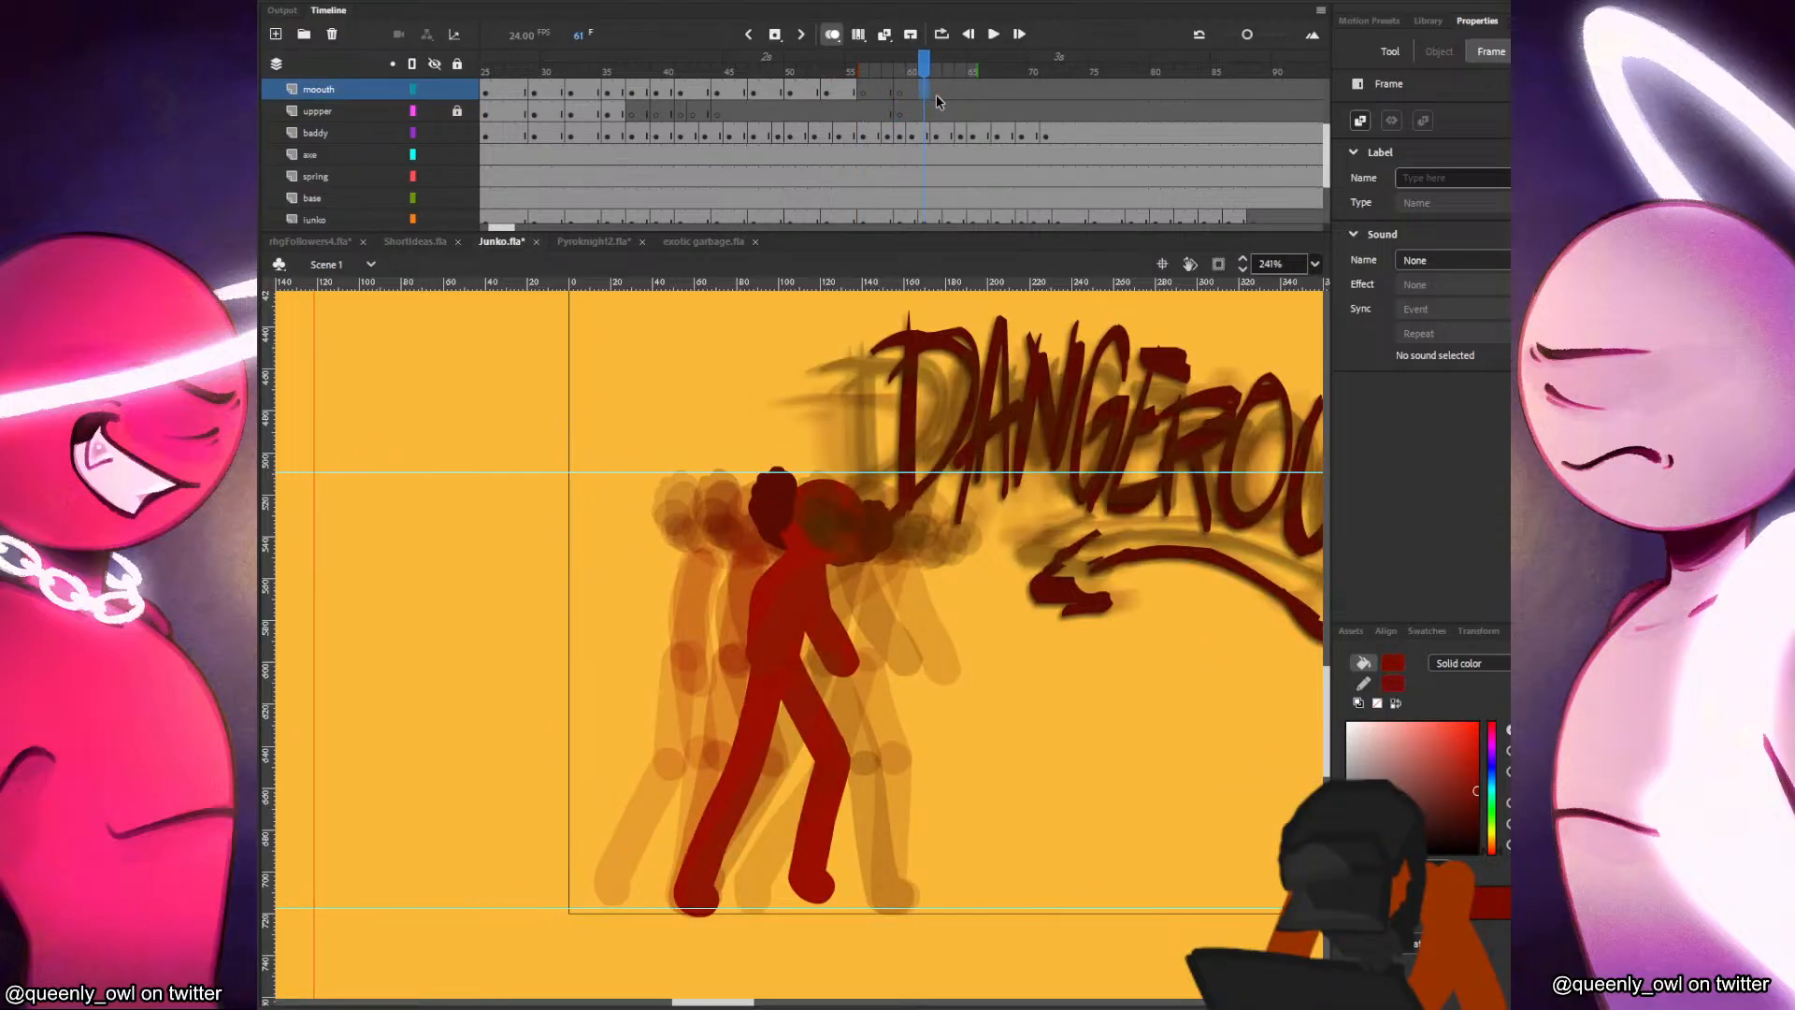
left_click(947, 91)
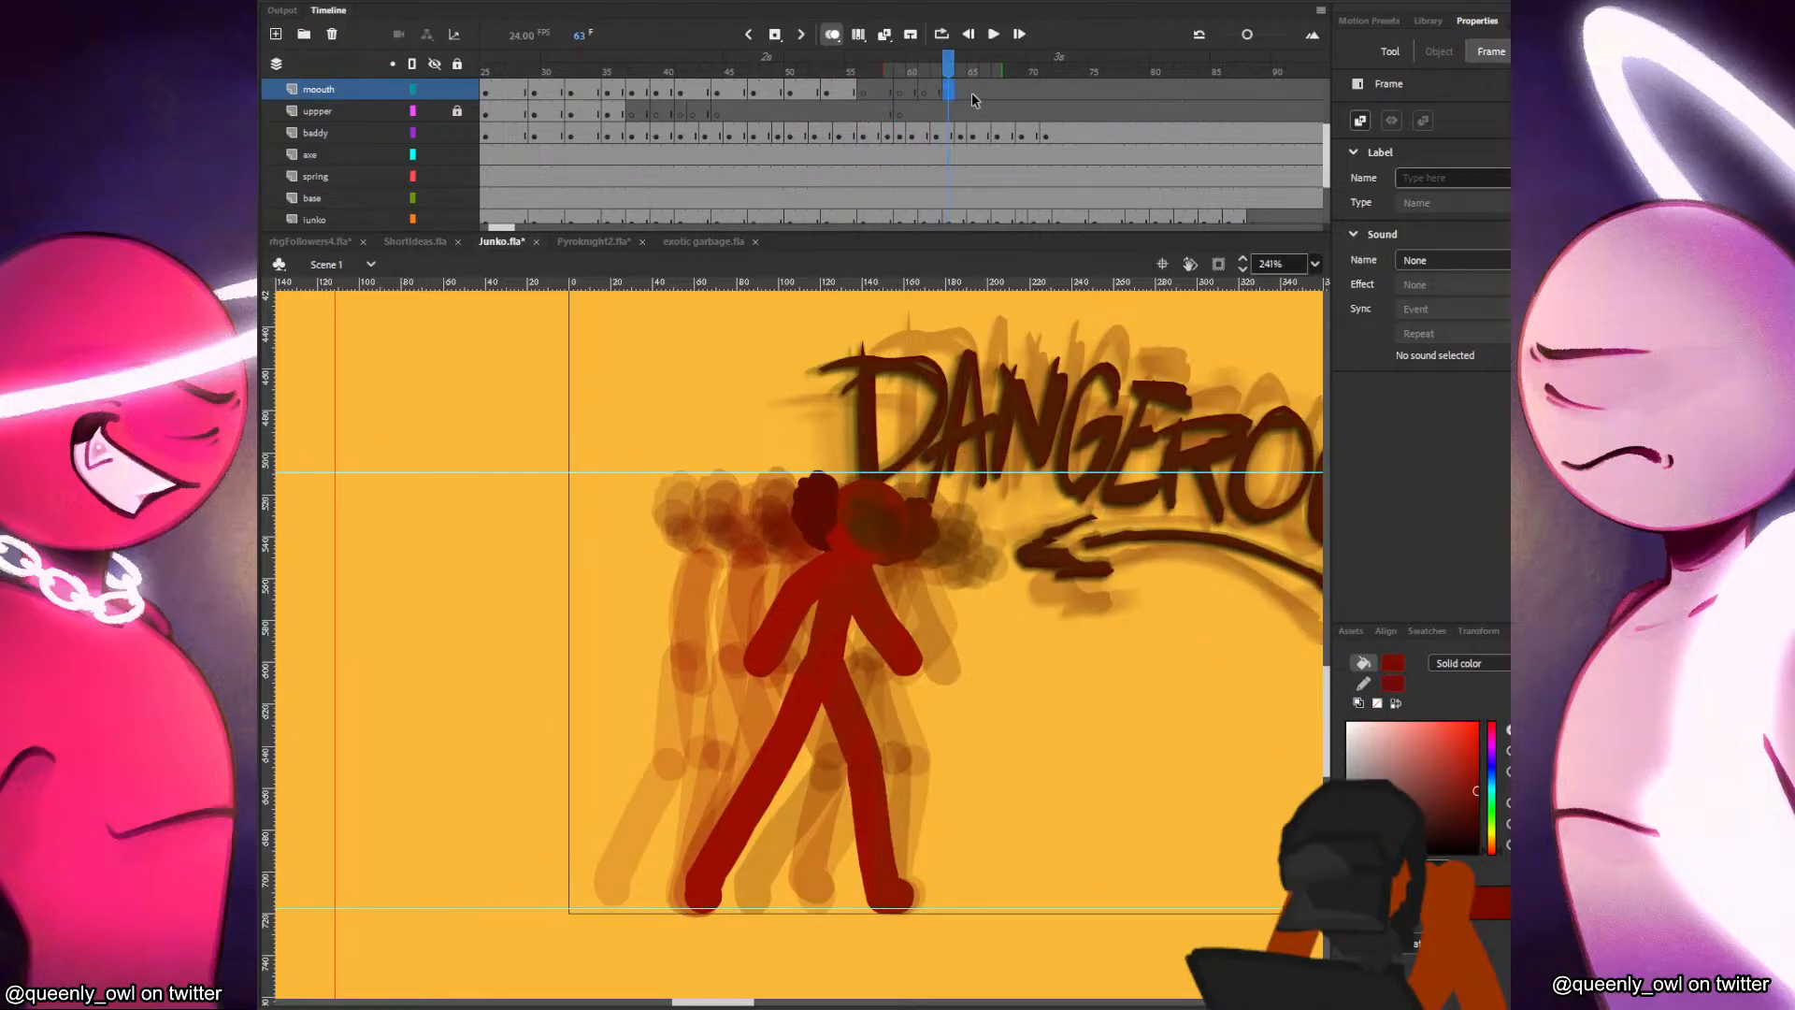
left_click(972, 94)
key("F7")
Insert blank keyframes on the mouth layer at frames 67, 69 and 72.
left_click(998, 93)
key("F7")
left_click(1024, 93)
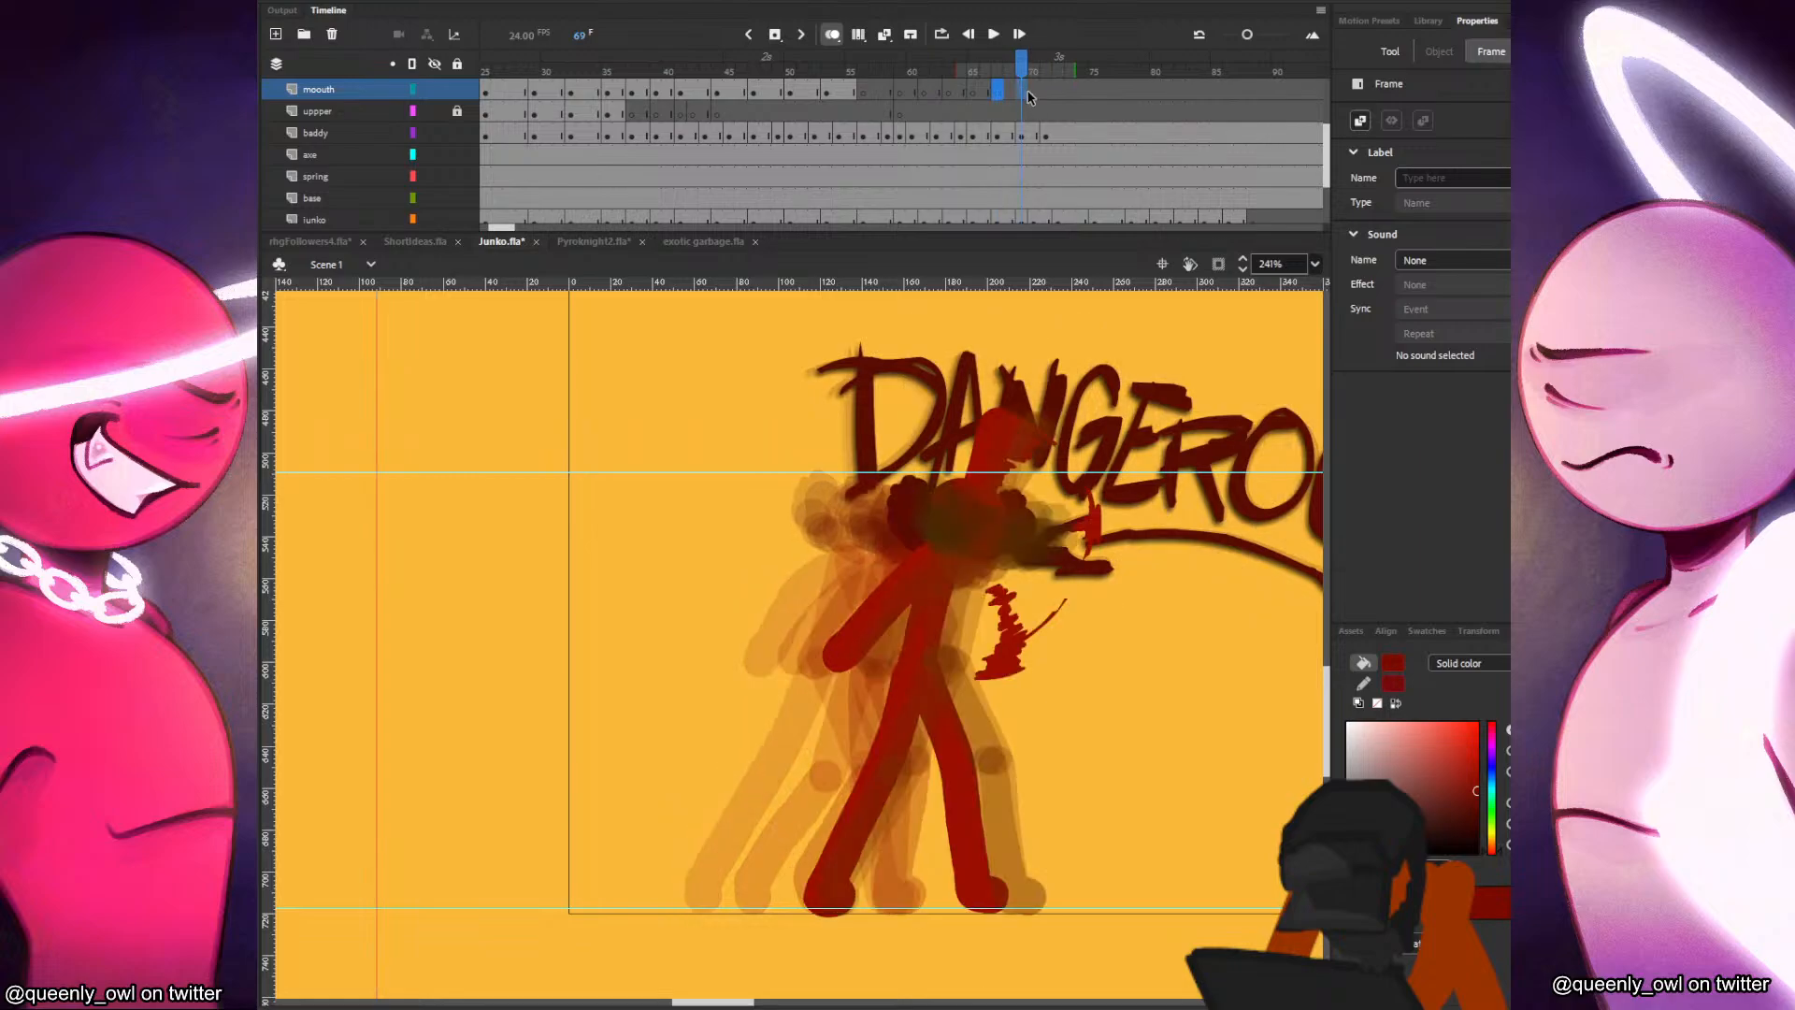
key("F7")
left_click(1056, 93)
key("F7")
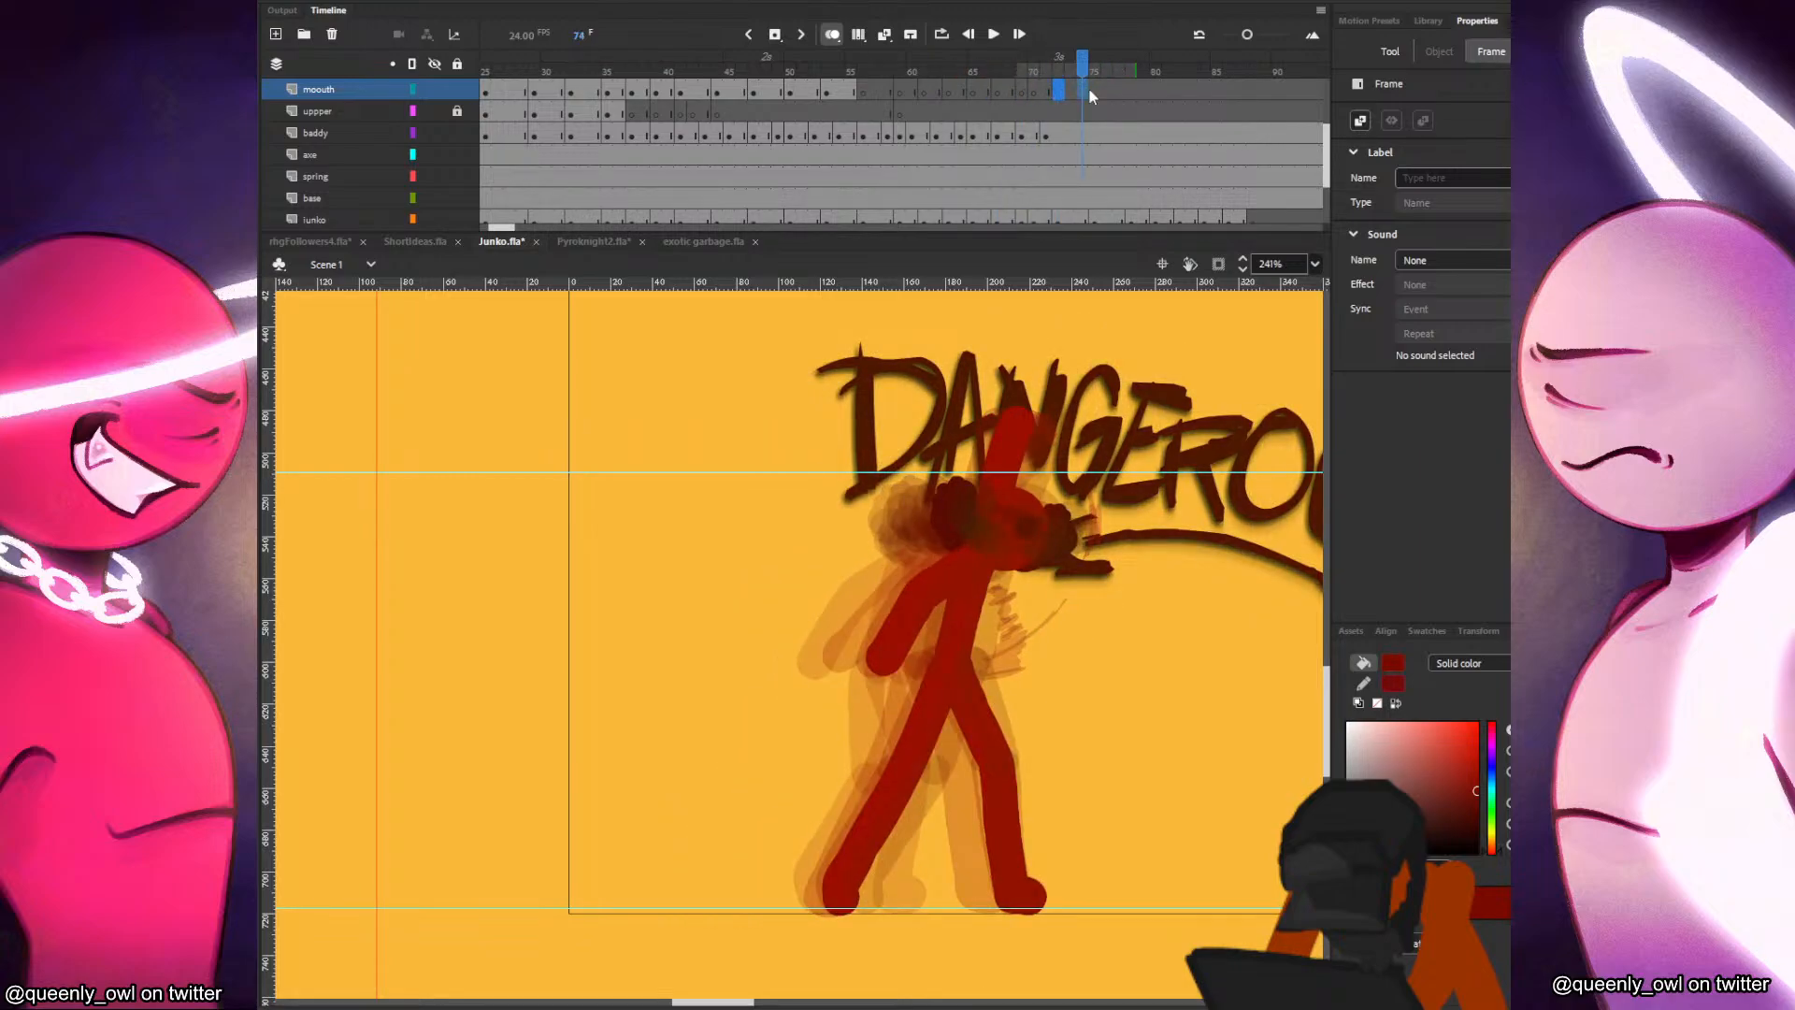
Clear the misplaced mouth keyframe at frame 74 and insert blank keyframes at frames 75 and 78.
left_click(1093, 89)
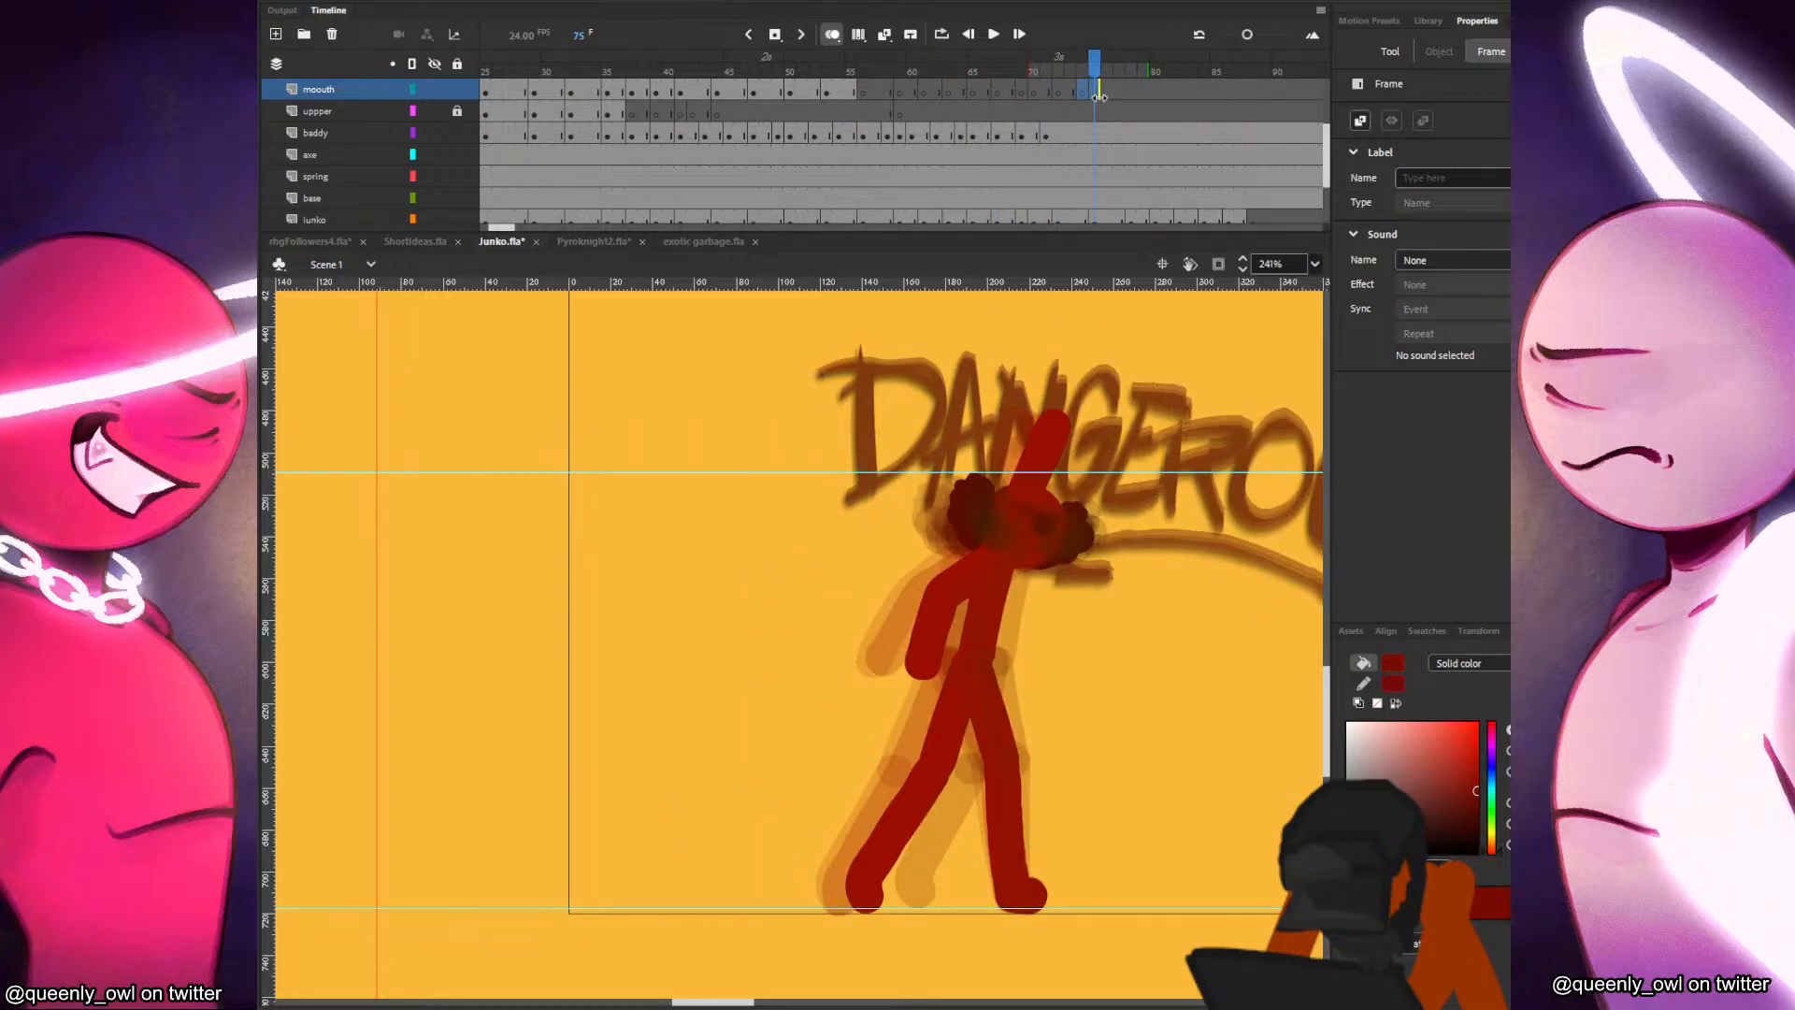
left_click(1060, 93)
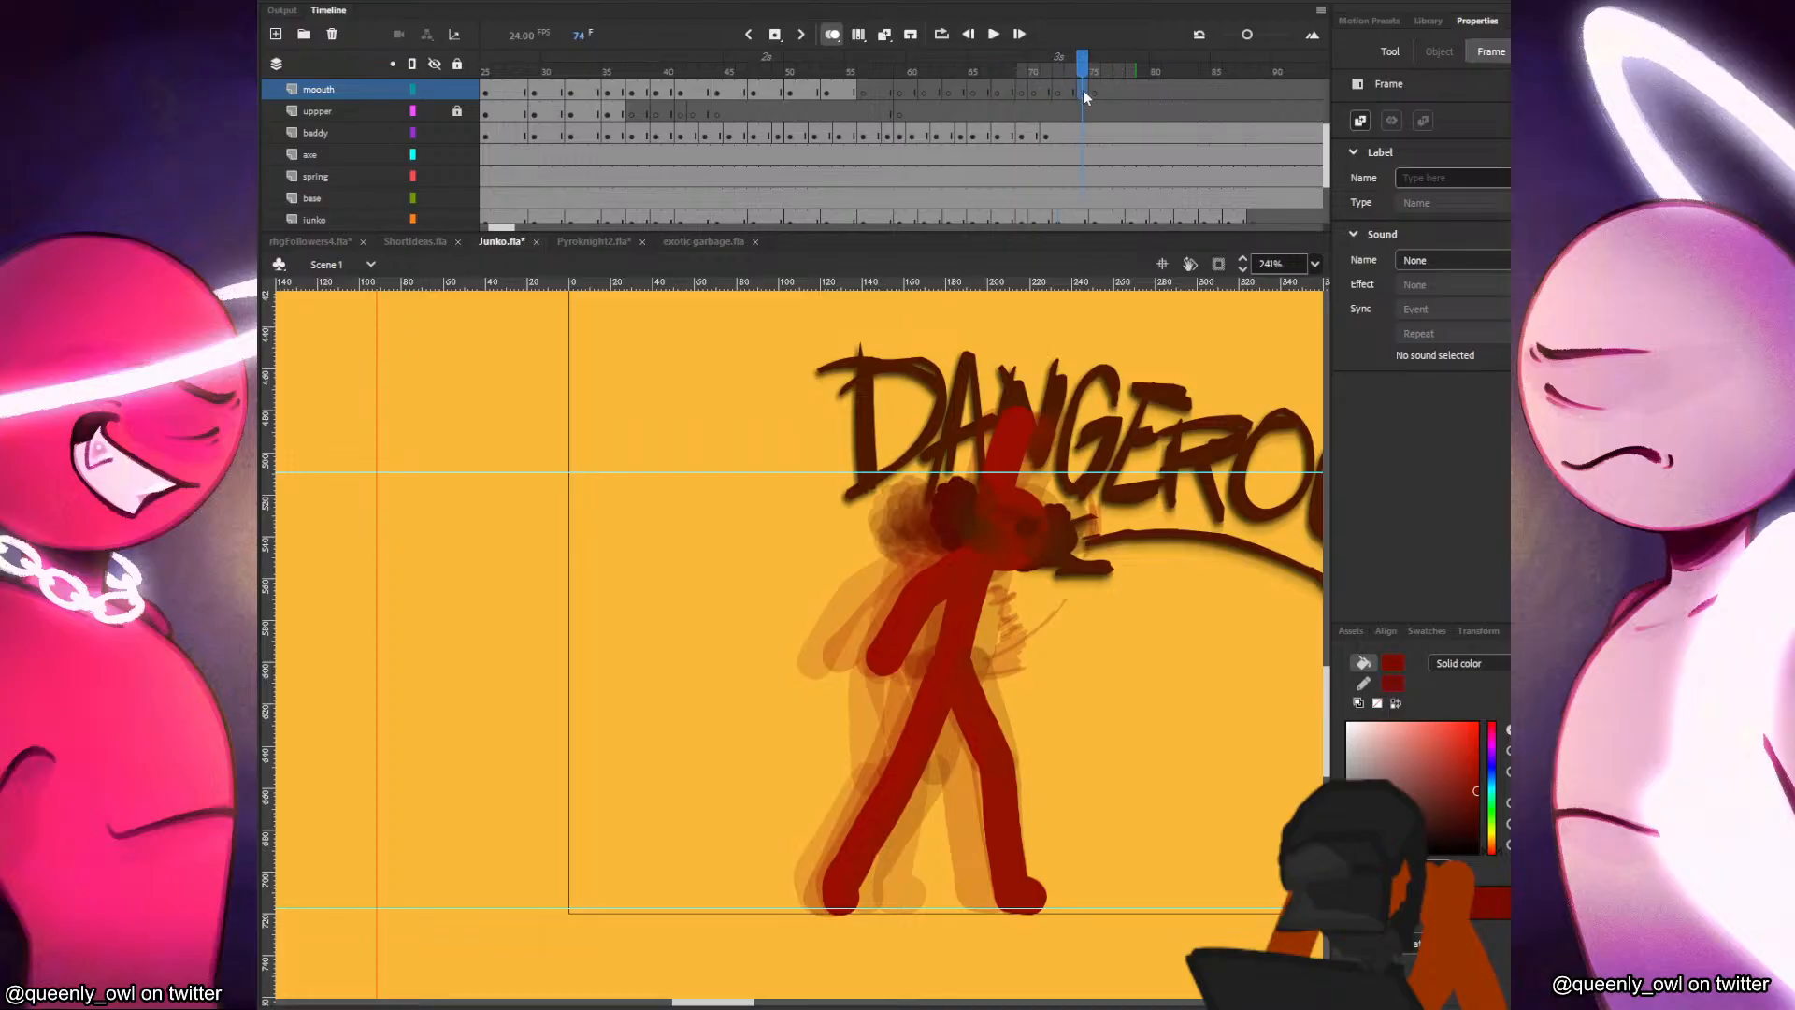
left_click(1083, 94)
key("shift+F6")
left_click(1097, 94)
left_click(1128, 90)
key("F7")
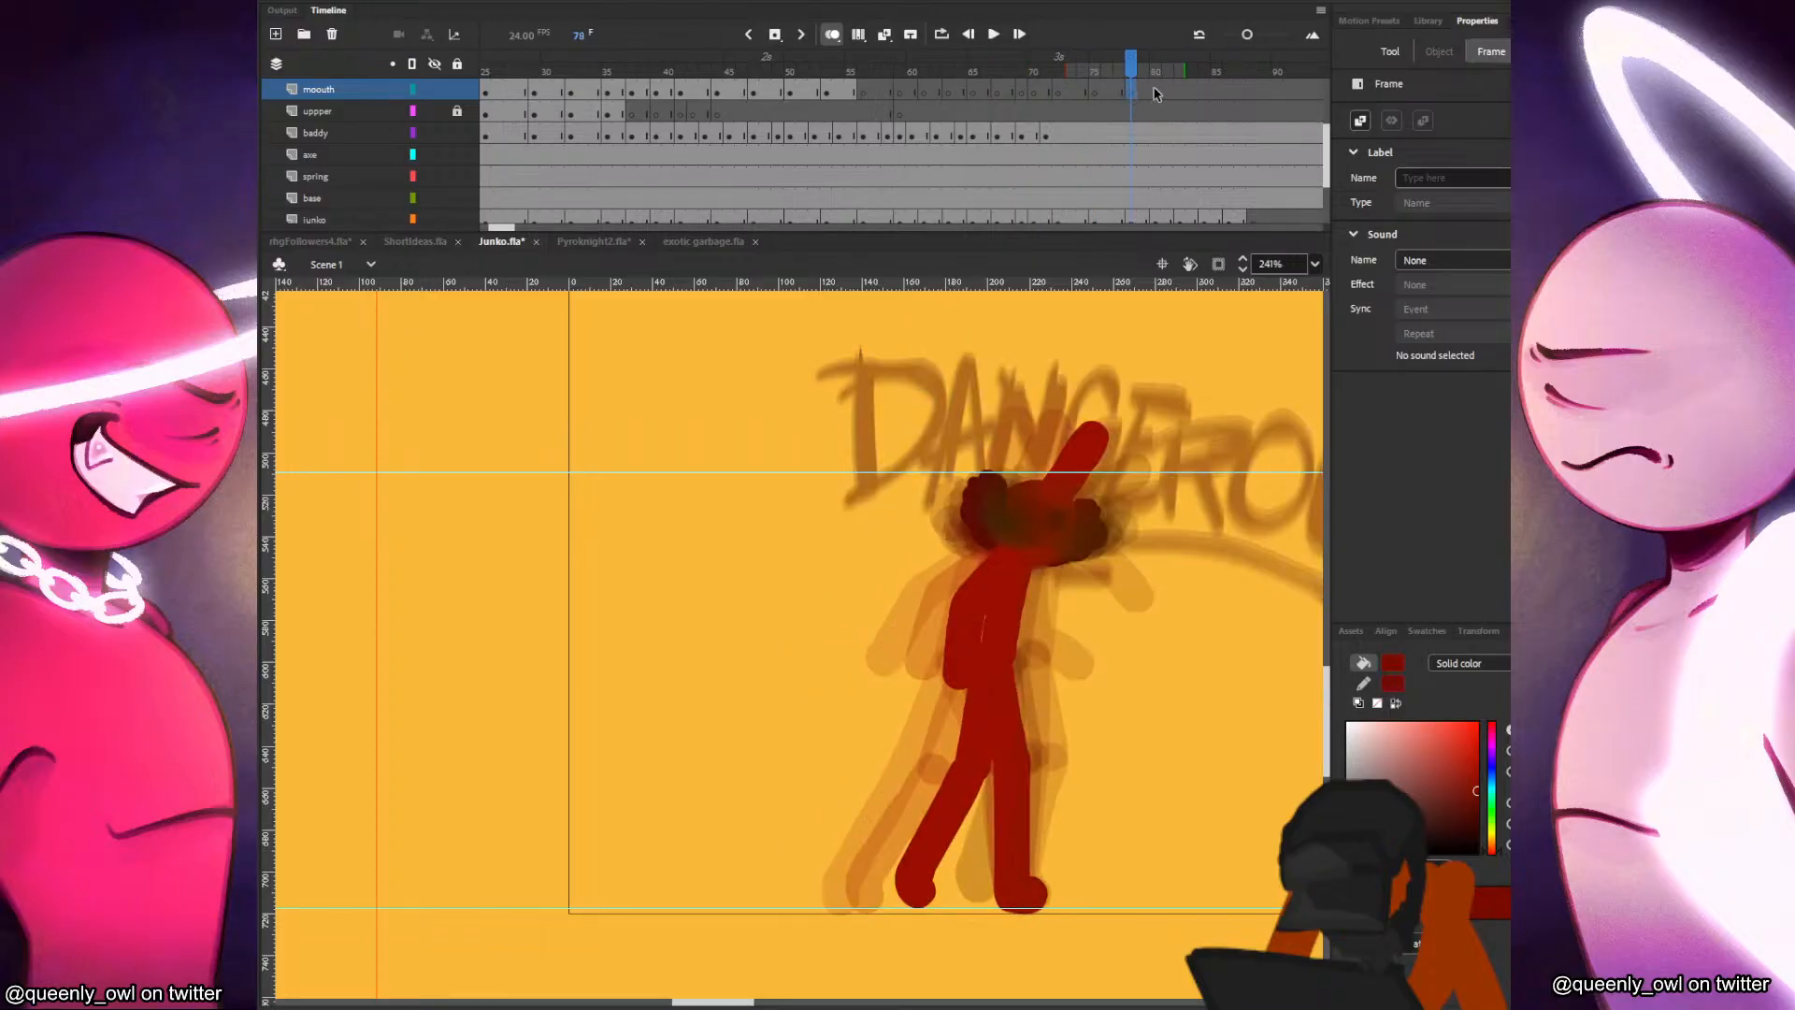
Insert blank keyframes on the mouth layer at frames 80, 82, 84 and 86.
left_click(1156, 91)
left_click(1180, 90)
left_click(1204, 90)
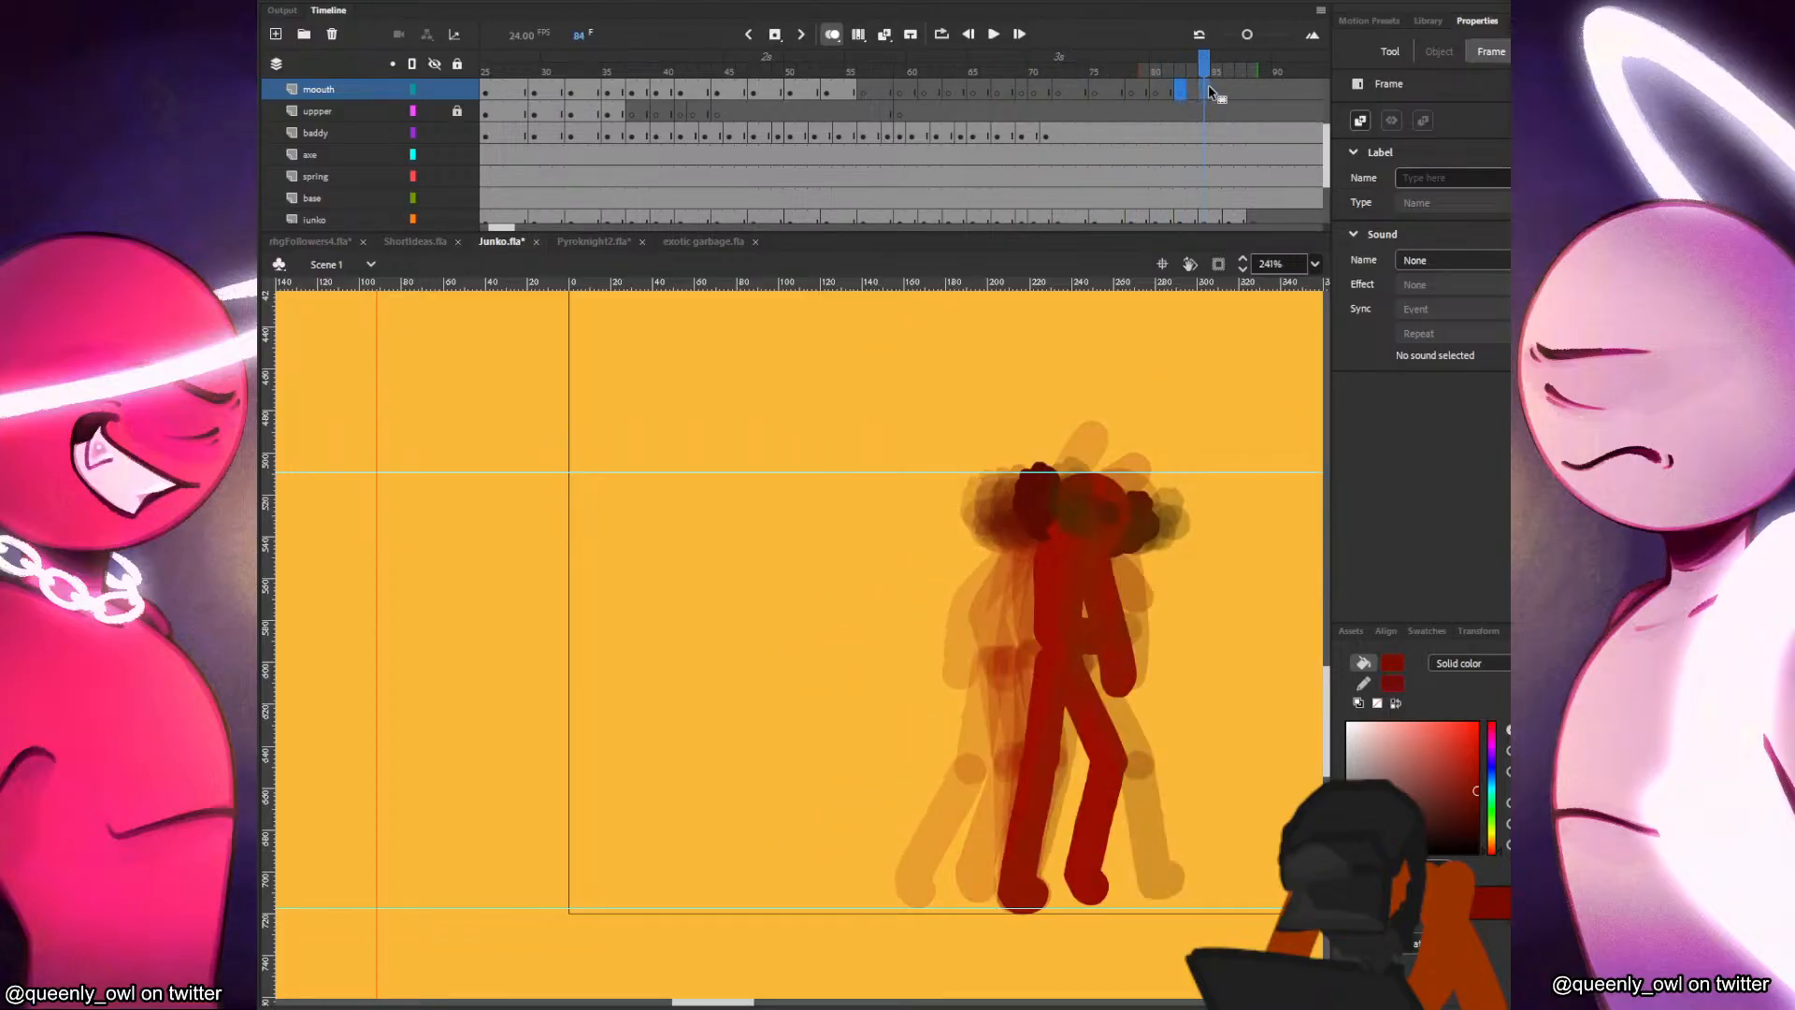
left_click(1229, 90)
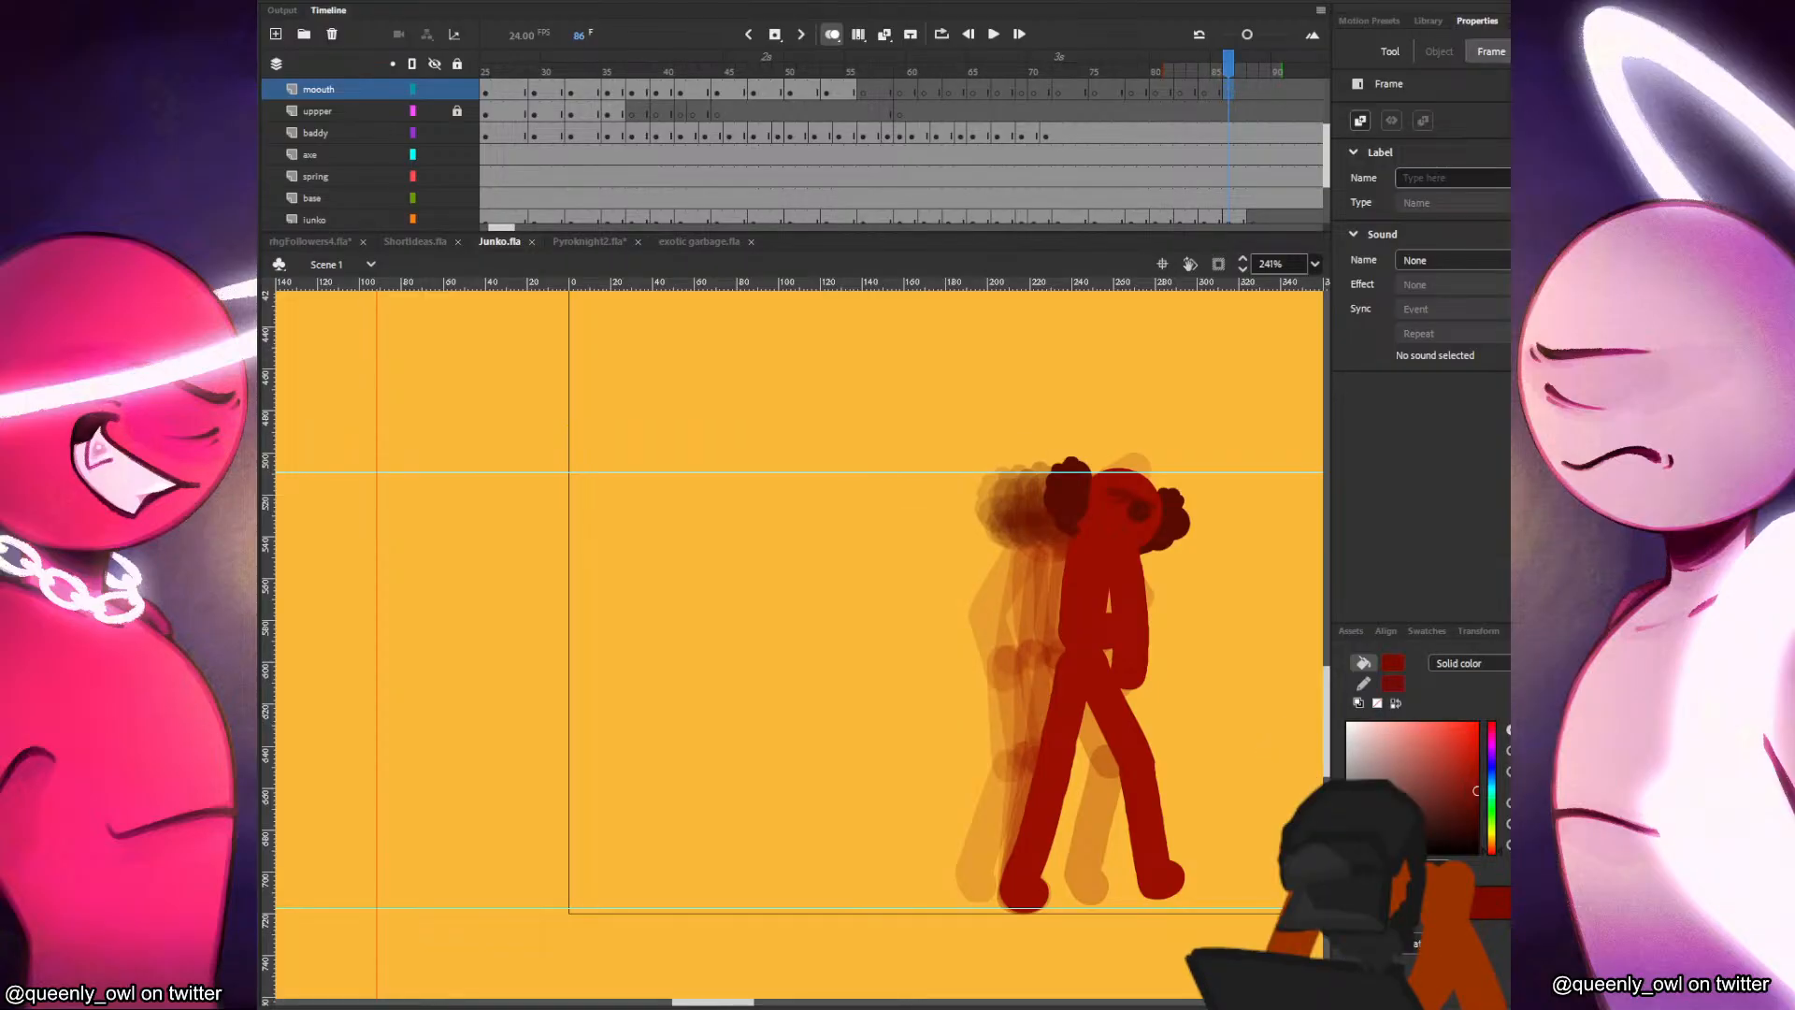
Lock the junko layer and reduce the Classic Brush size slightly for drawing on mouth frame 56.
left_click(869, 102)
left_click(854, 92)
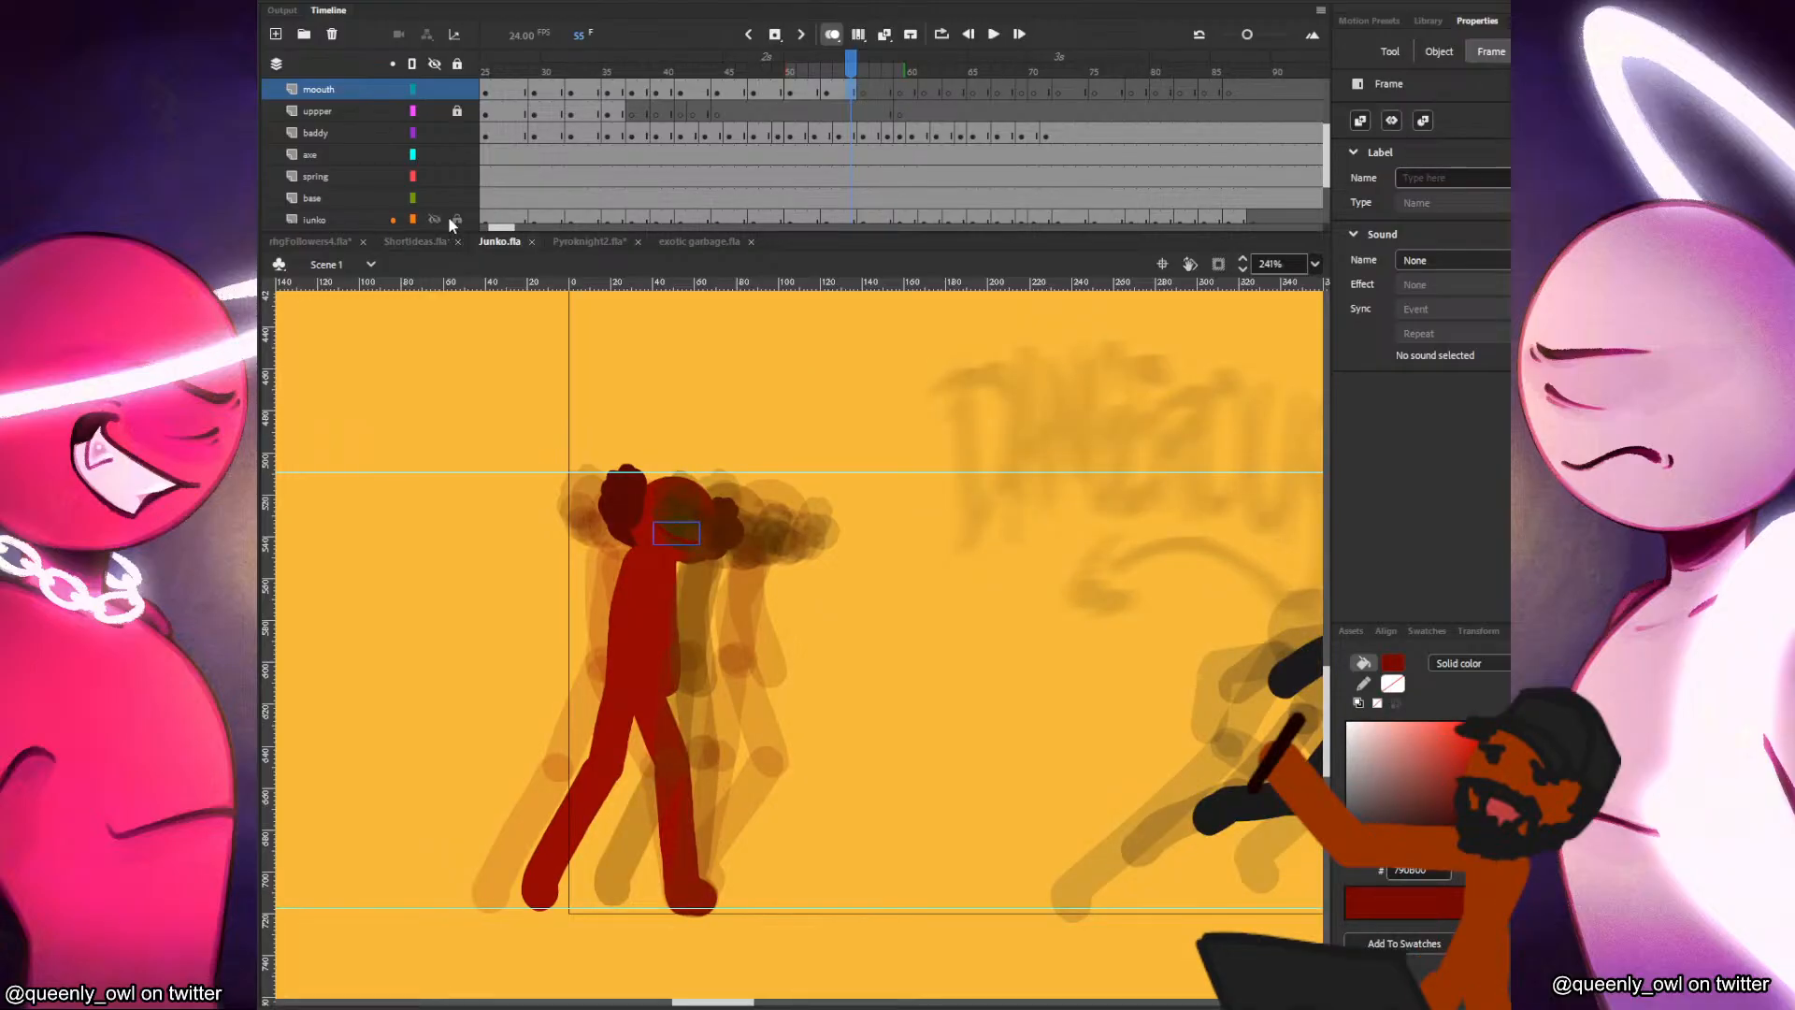
left_click(455, 220)
left_click(861, 113)
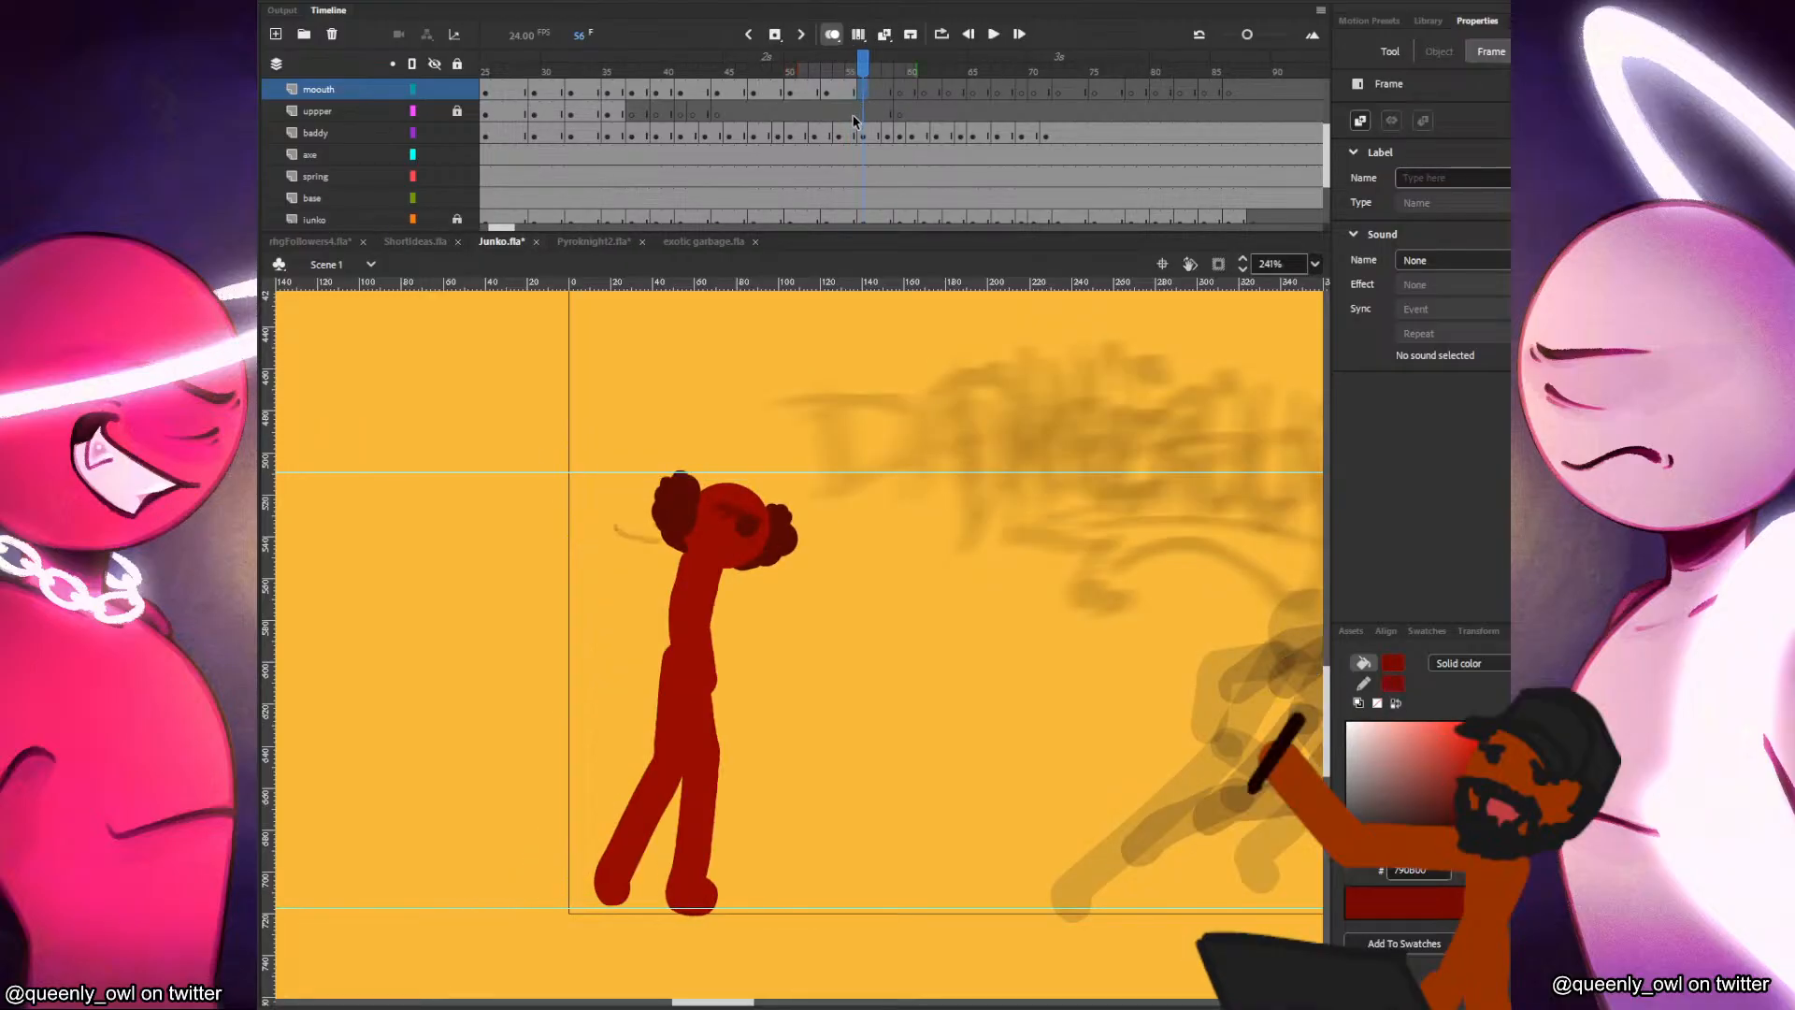
key("period")
key("comma")
key("b")
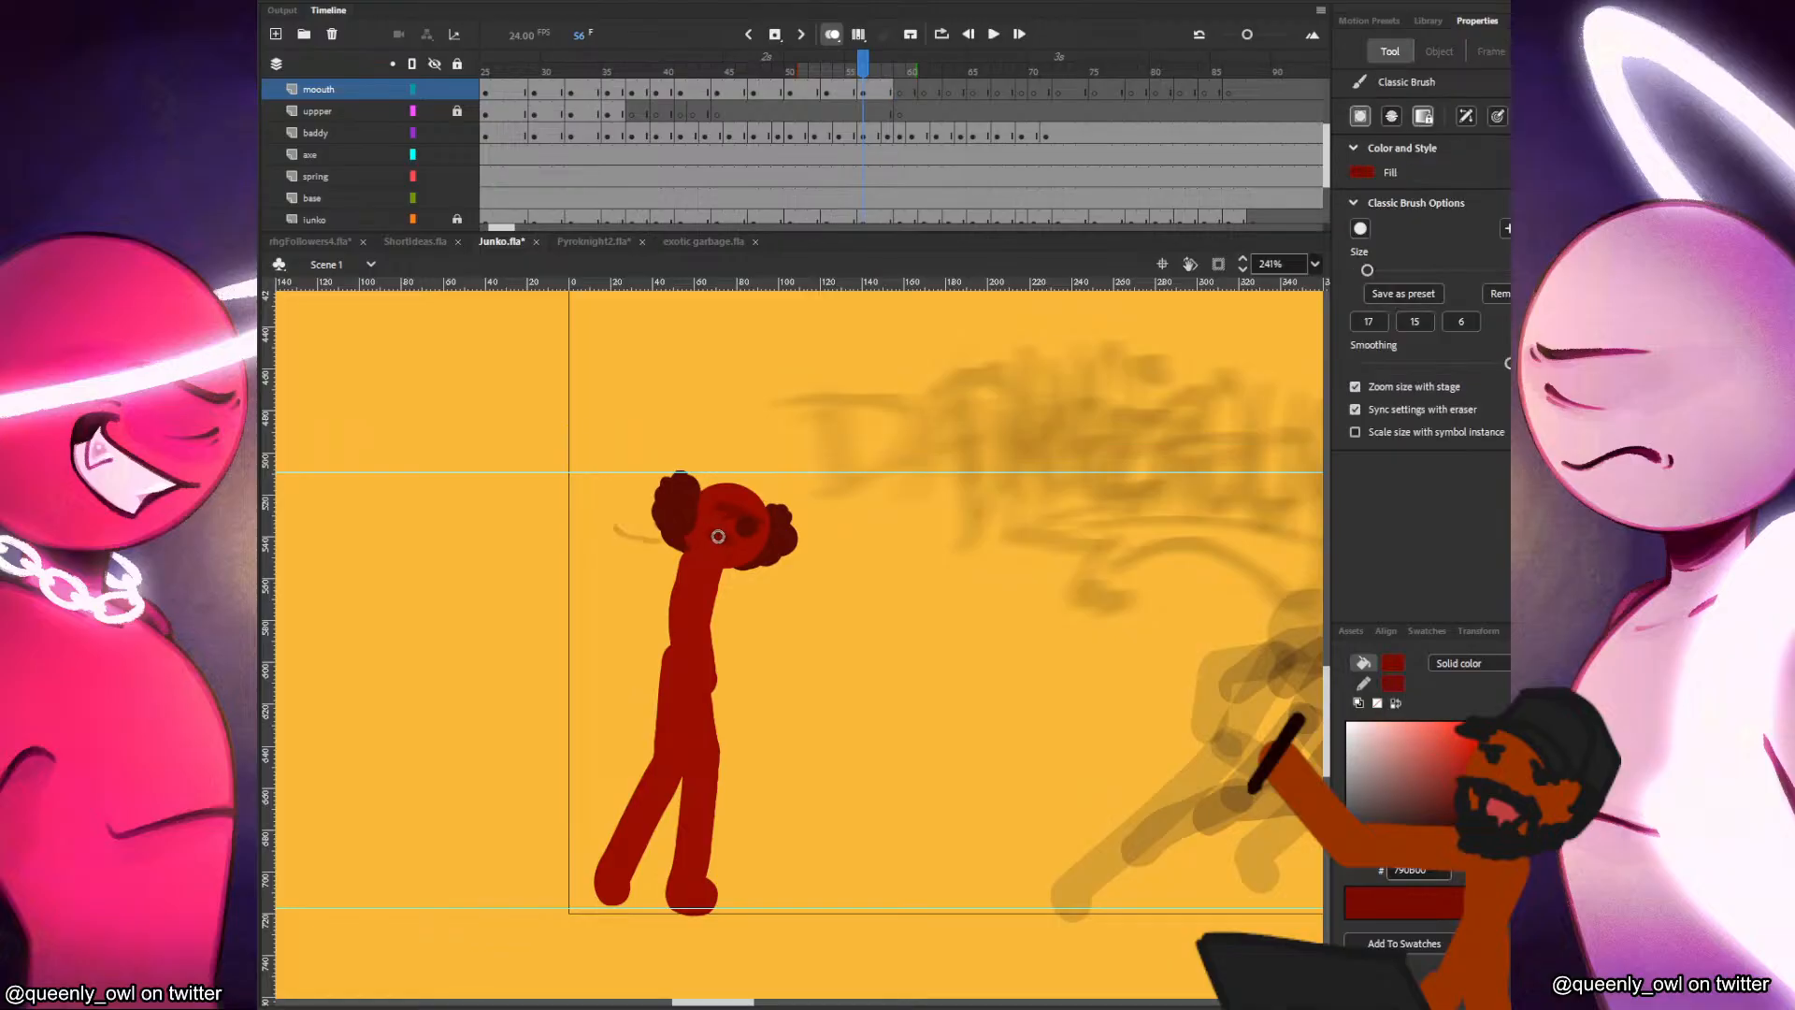
left_click_drag(1367, 270, 1362, 271)
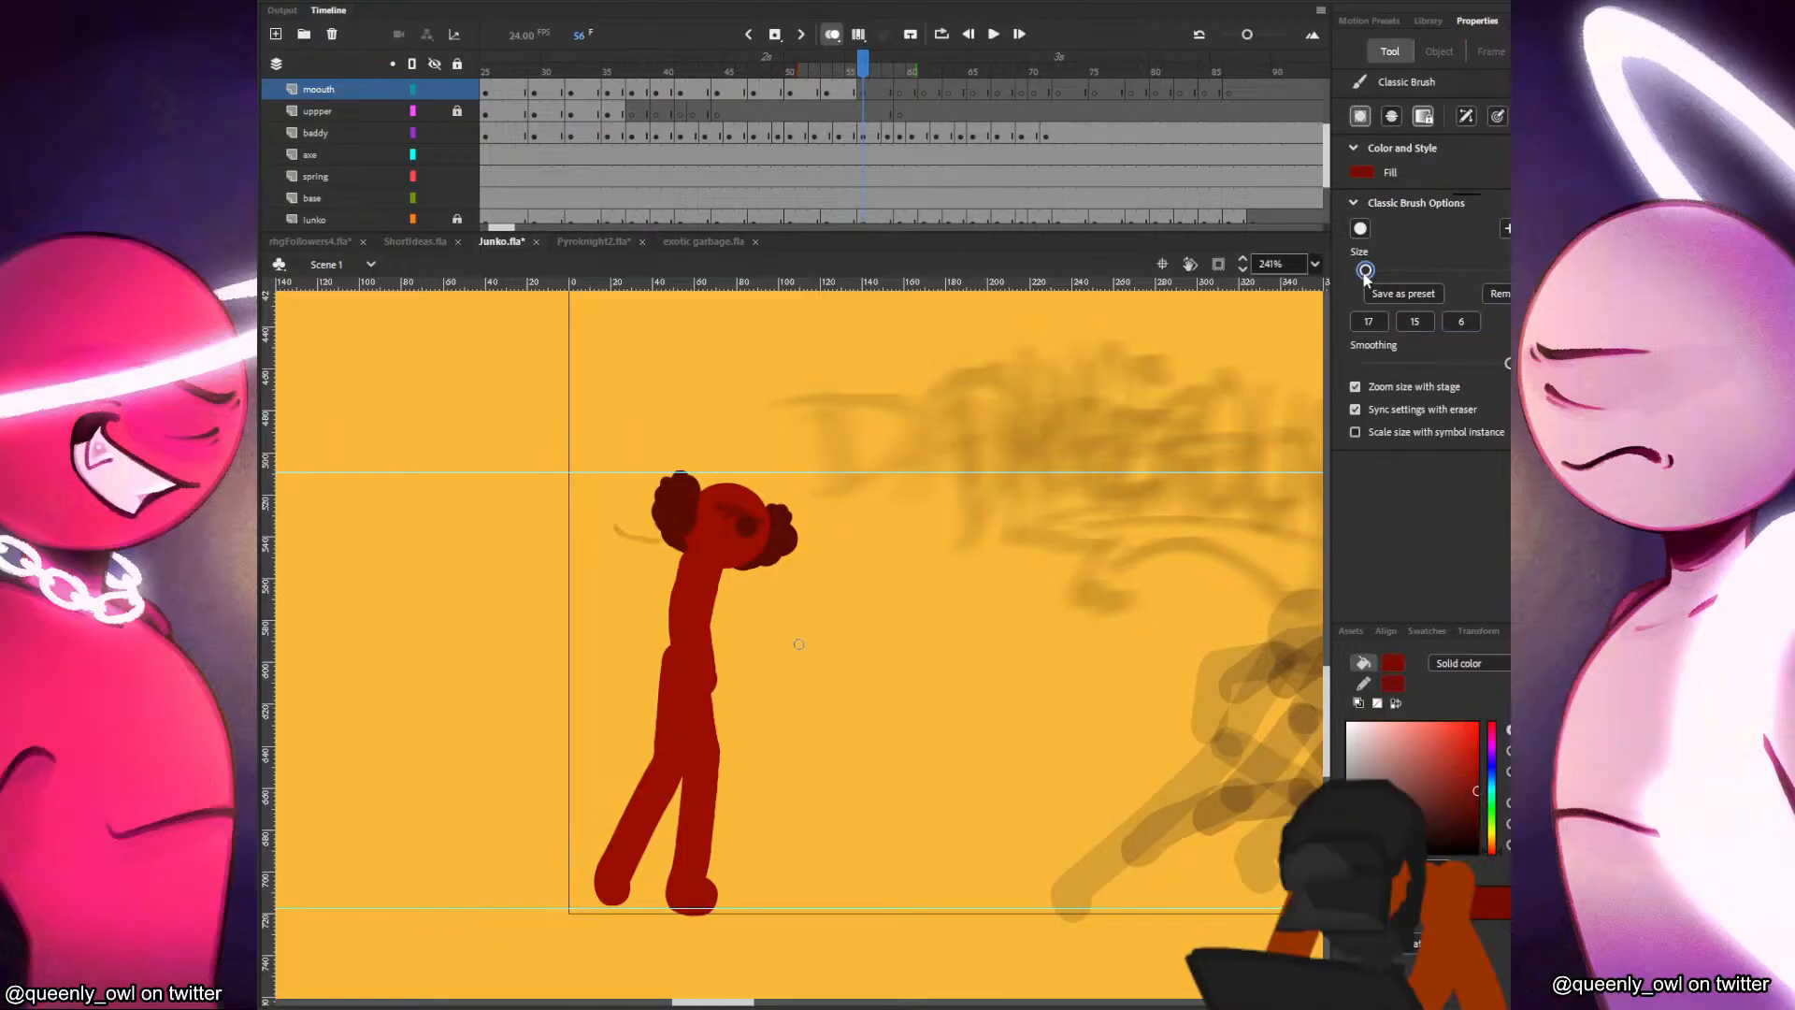
Draw the red character's mouth on the face at frame 56, matching it against the adjacent frames.
key("comma")
key("period")
key("comma")
key("period")
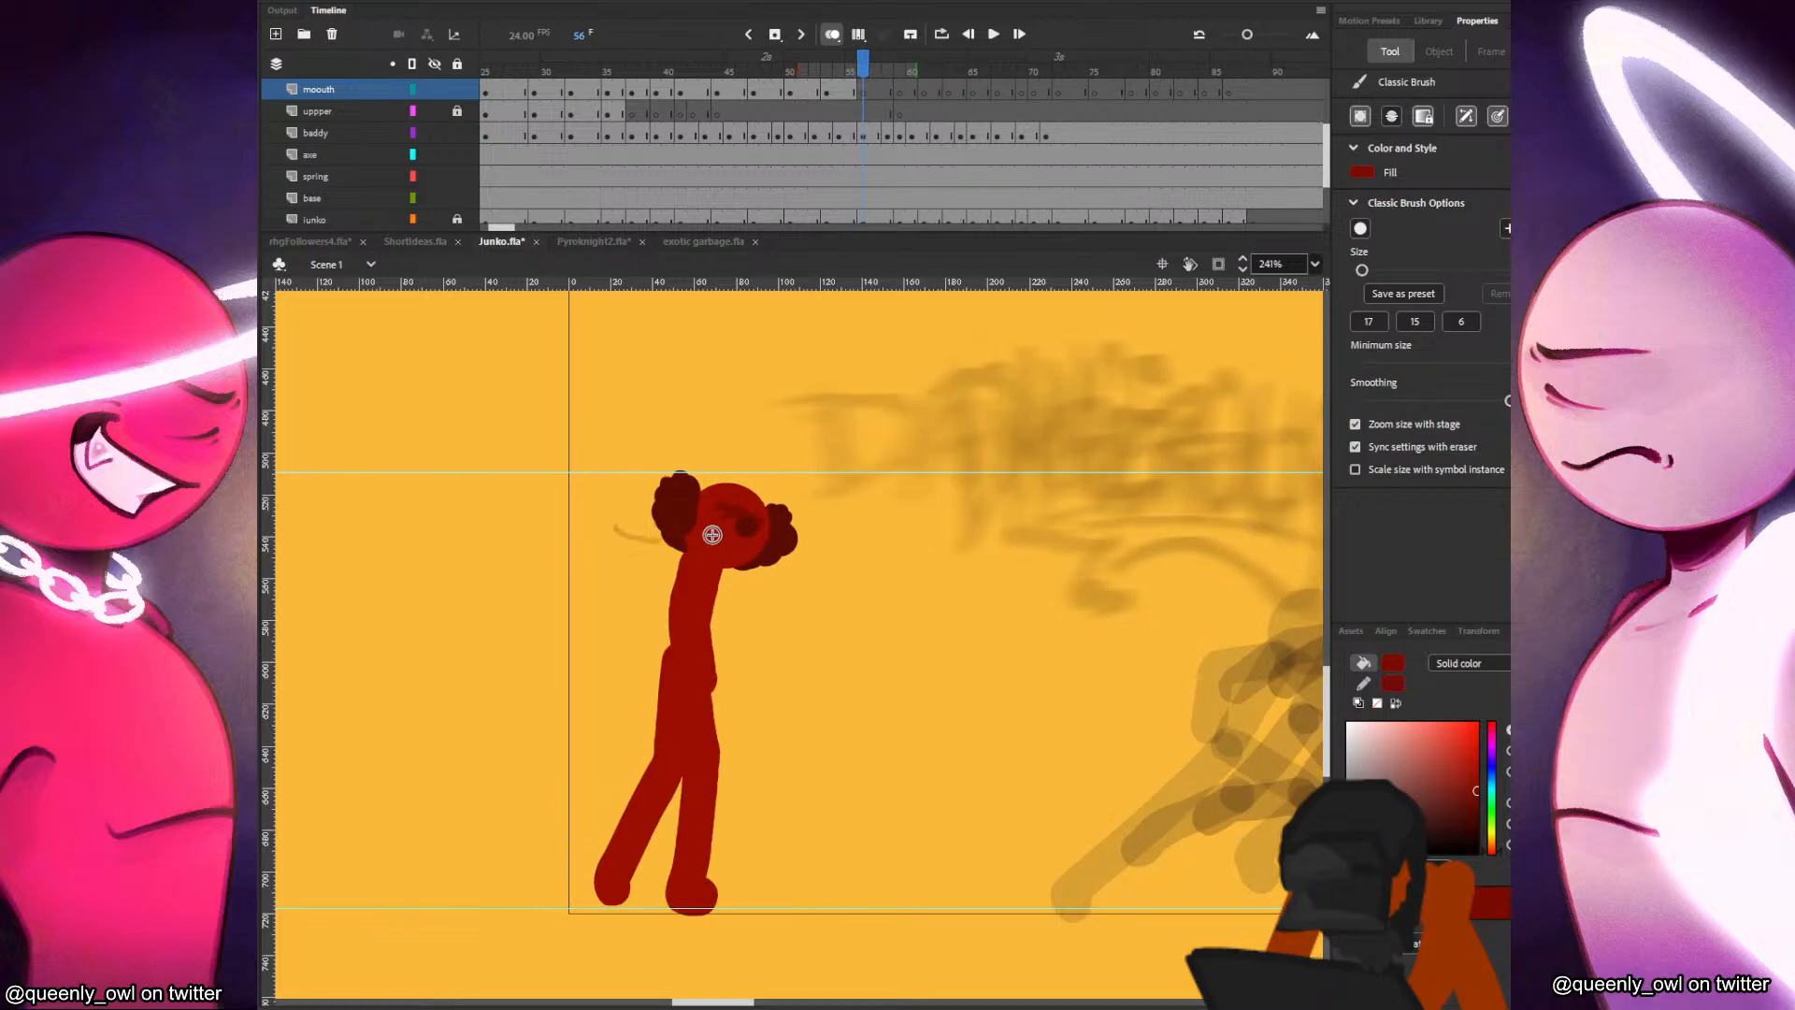
left_click(713, 532)
left_click_drag(726, 538, 724, 540)
key("comma")
key("period")
key("comma")
key("period")
key("period")
key("period")
key("period")
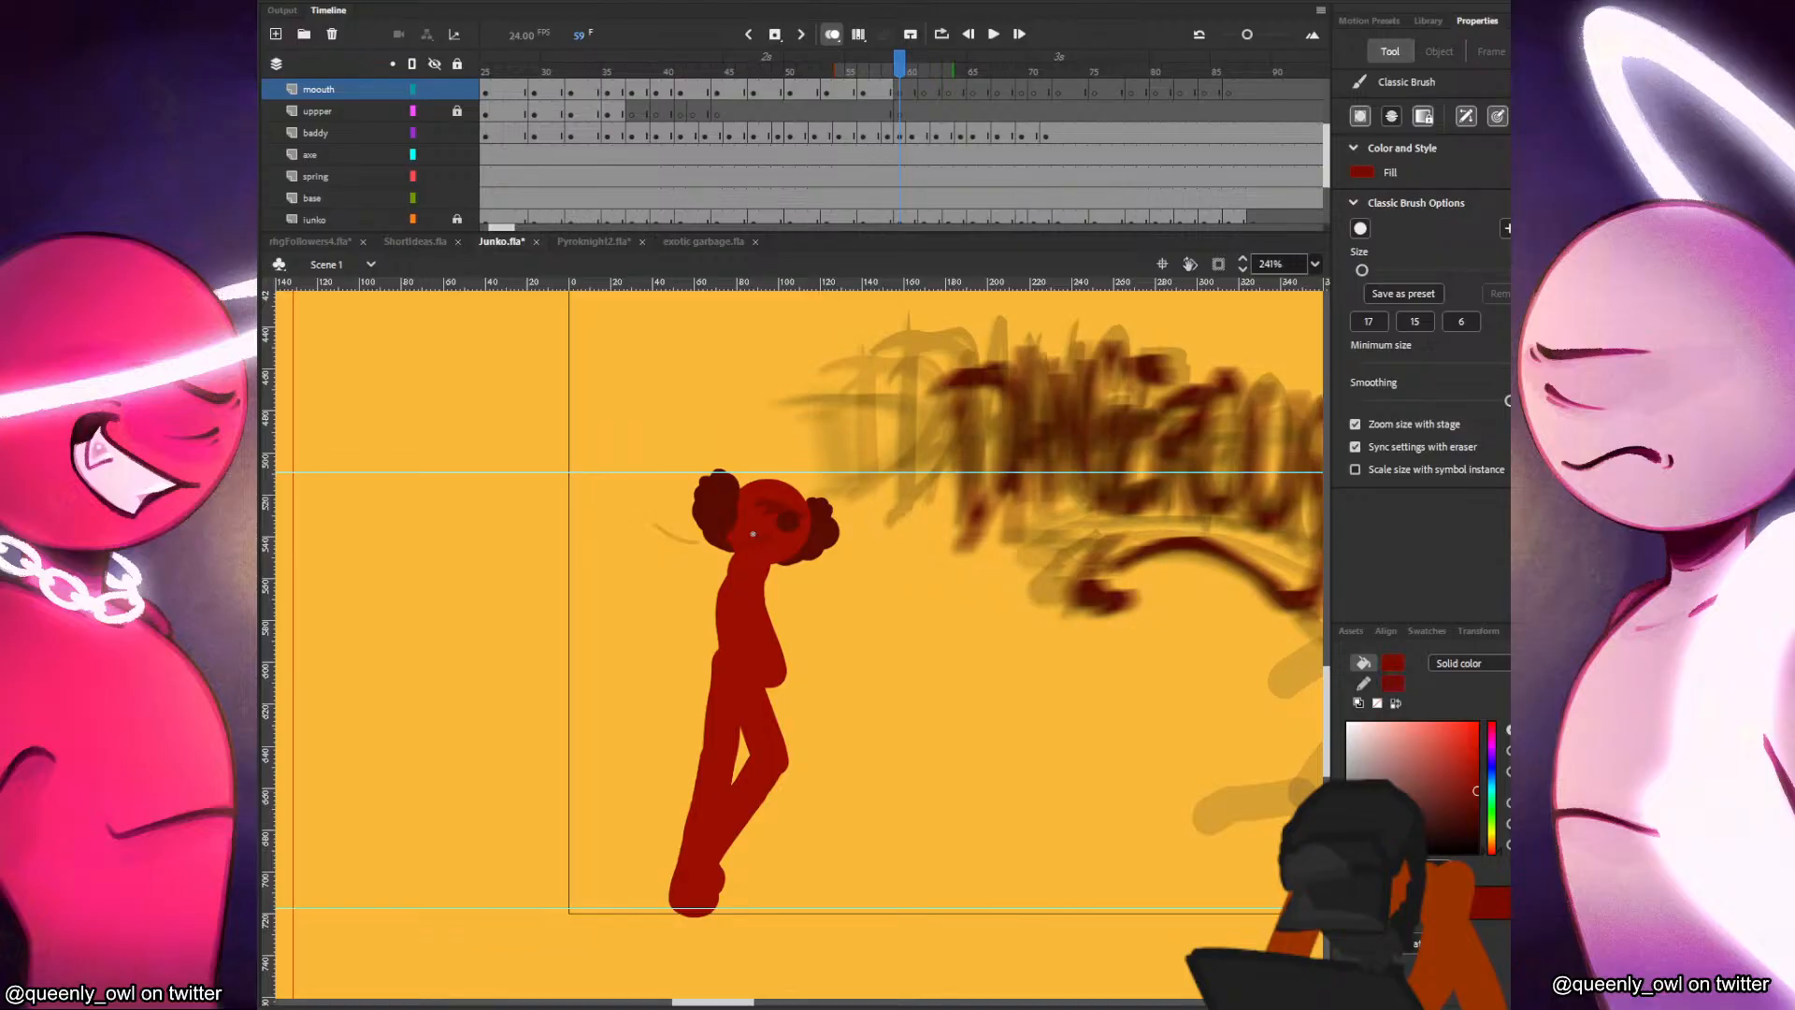
Draw the mouth on the red character's face at frame 59, comparing its placement with the previous drawing.
key("comma")
key("period")
key("comma")
key("period")
key("comma")
key("period")
left_click_drag(793, 537, 806, 524)
key("comma")
key("period")
Draw the red character's mouth on the mouth layer at frames 61 and 63.
left_click(923, 93)
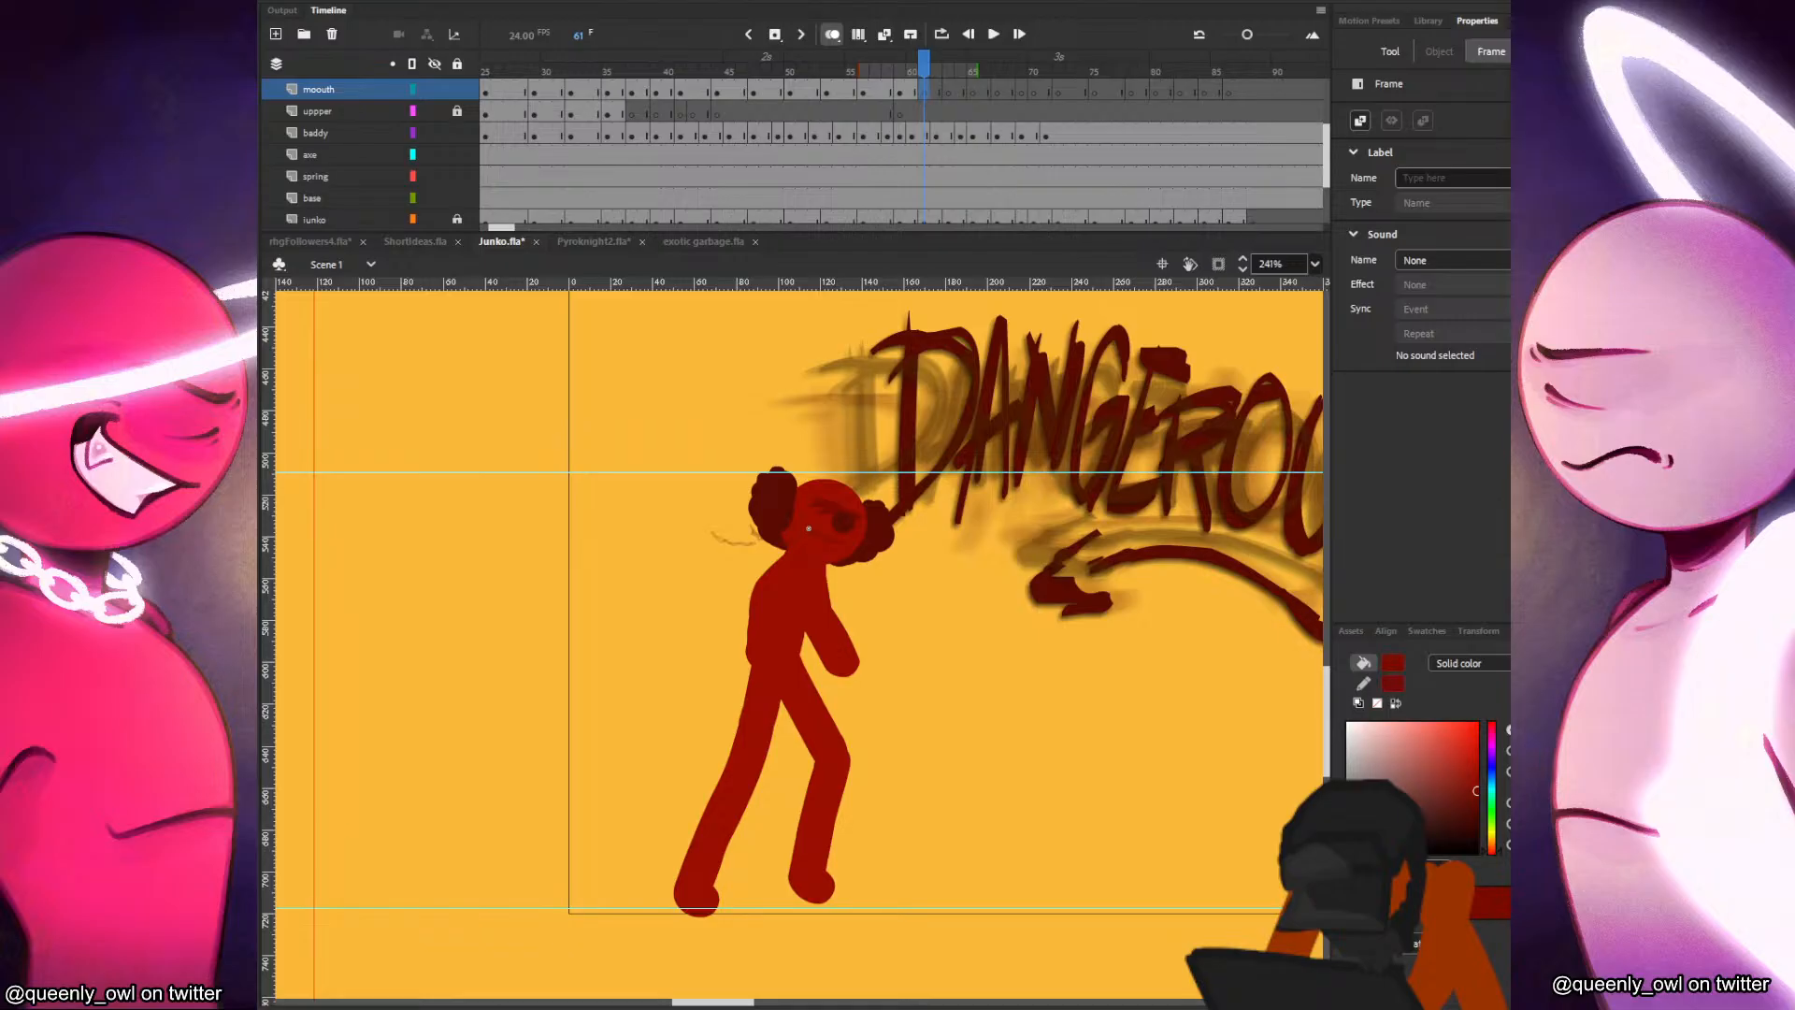
key("b")
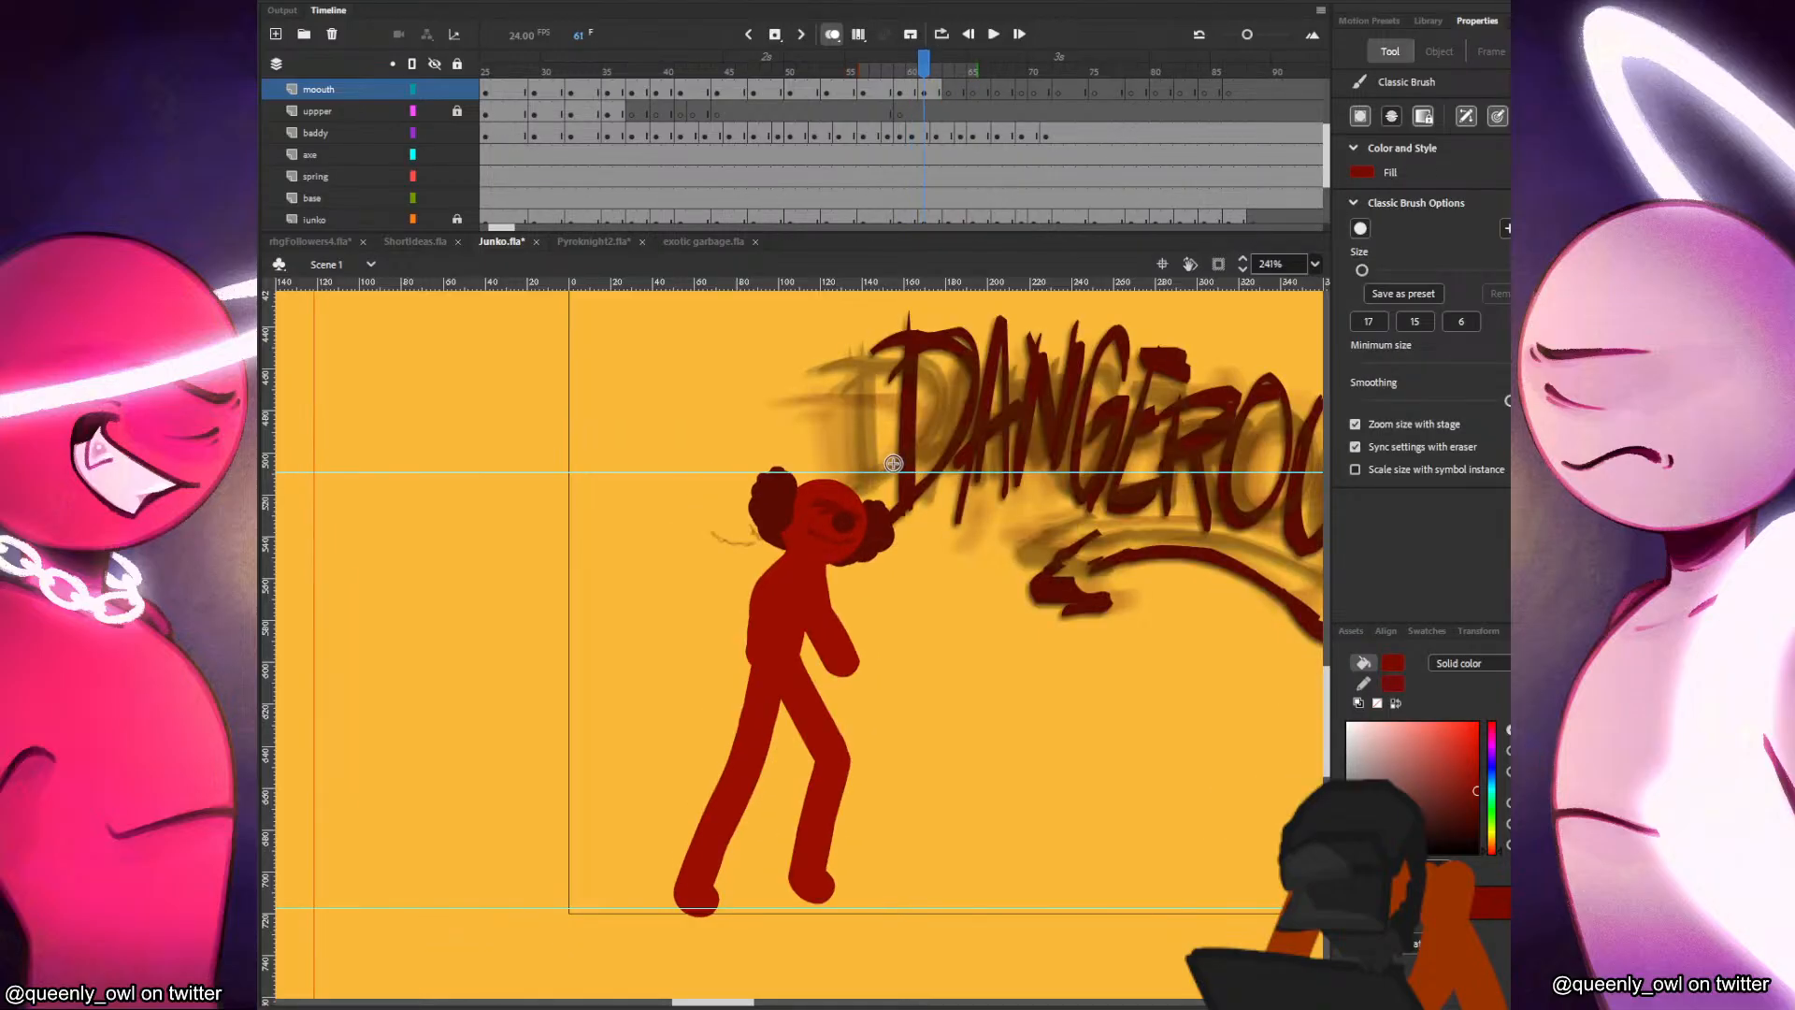
key("period")
key("period")
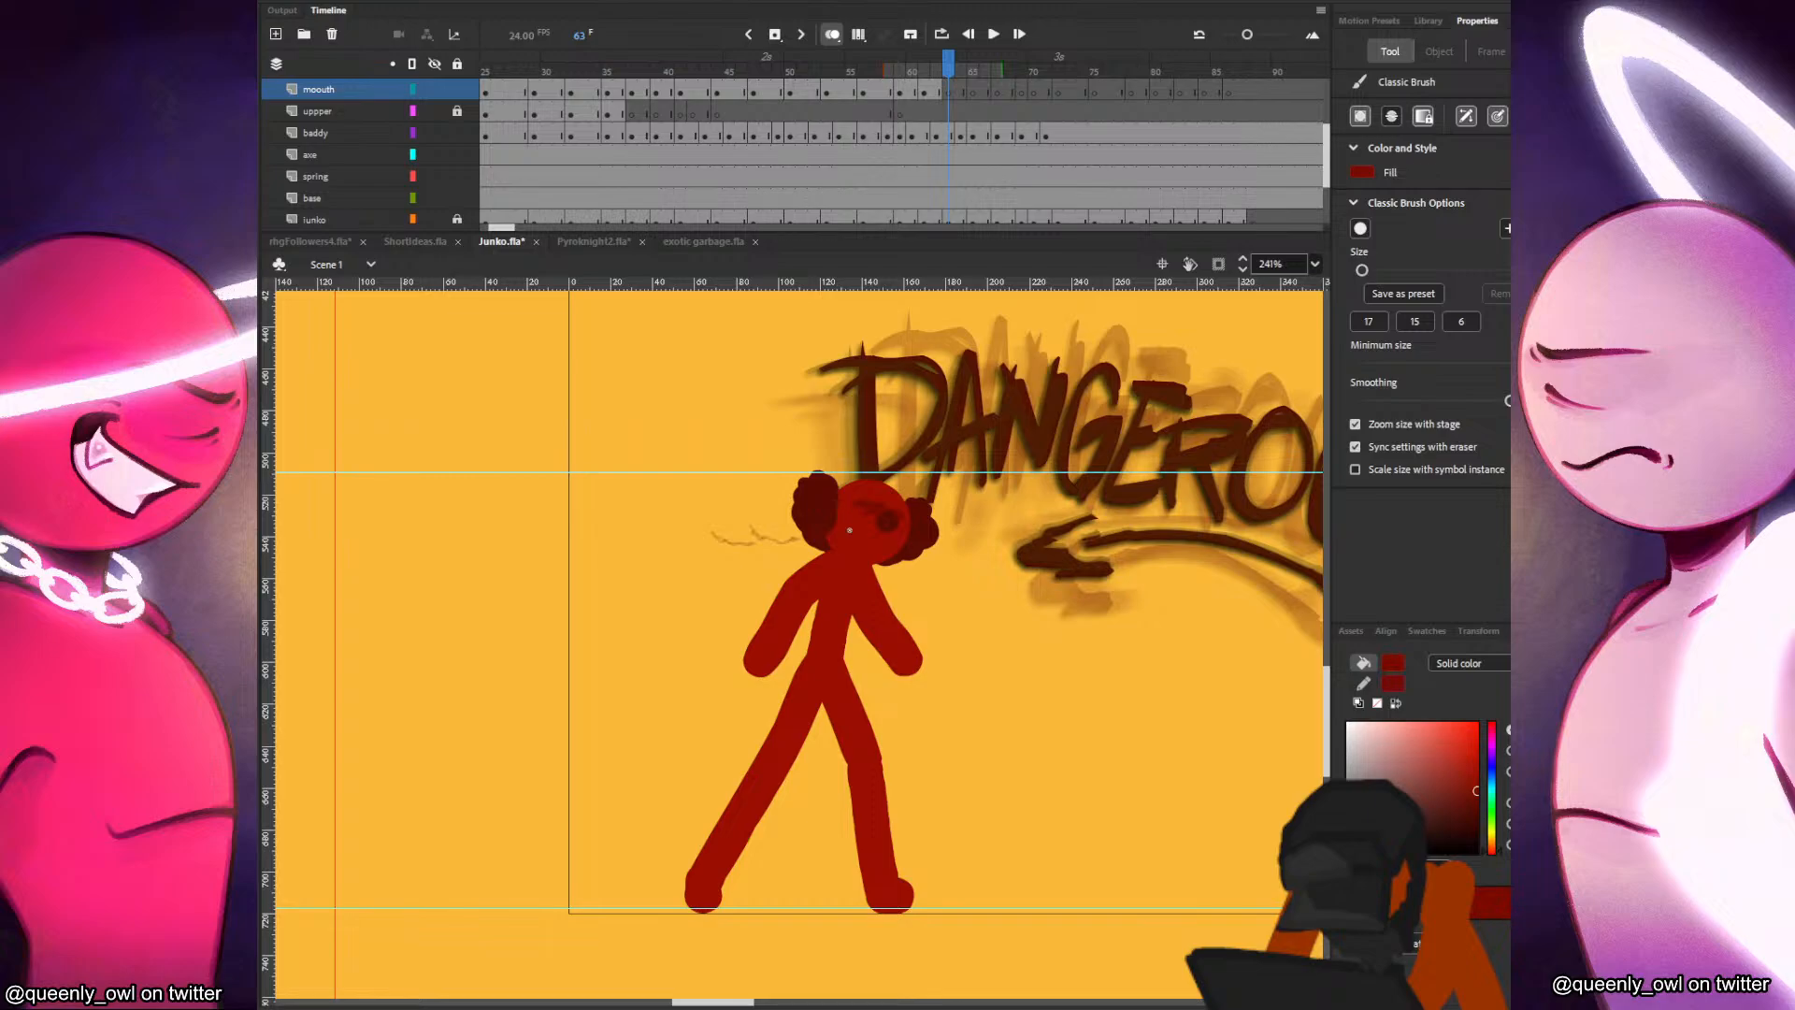
left_click_drag(850, 530, 895, 538)
key("comma")
key("period")
key("period")
key("period")
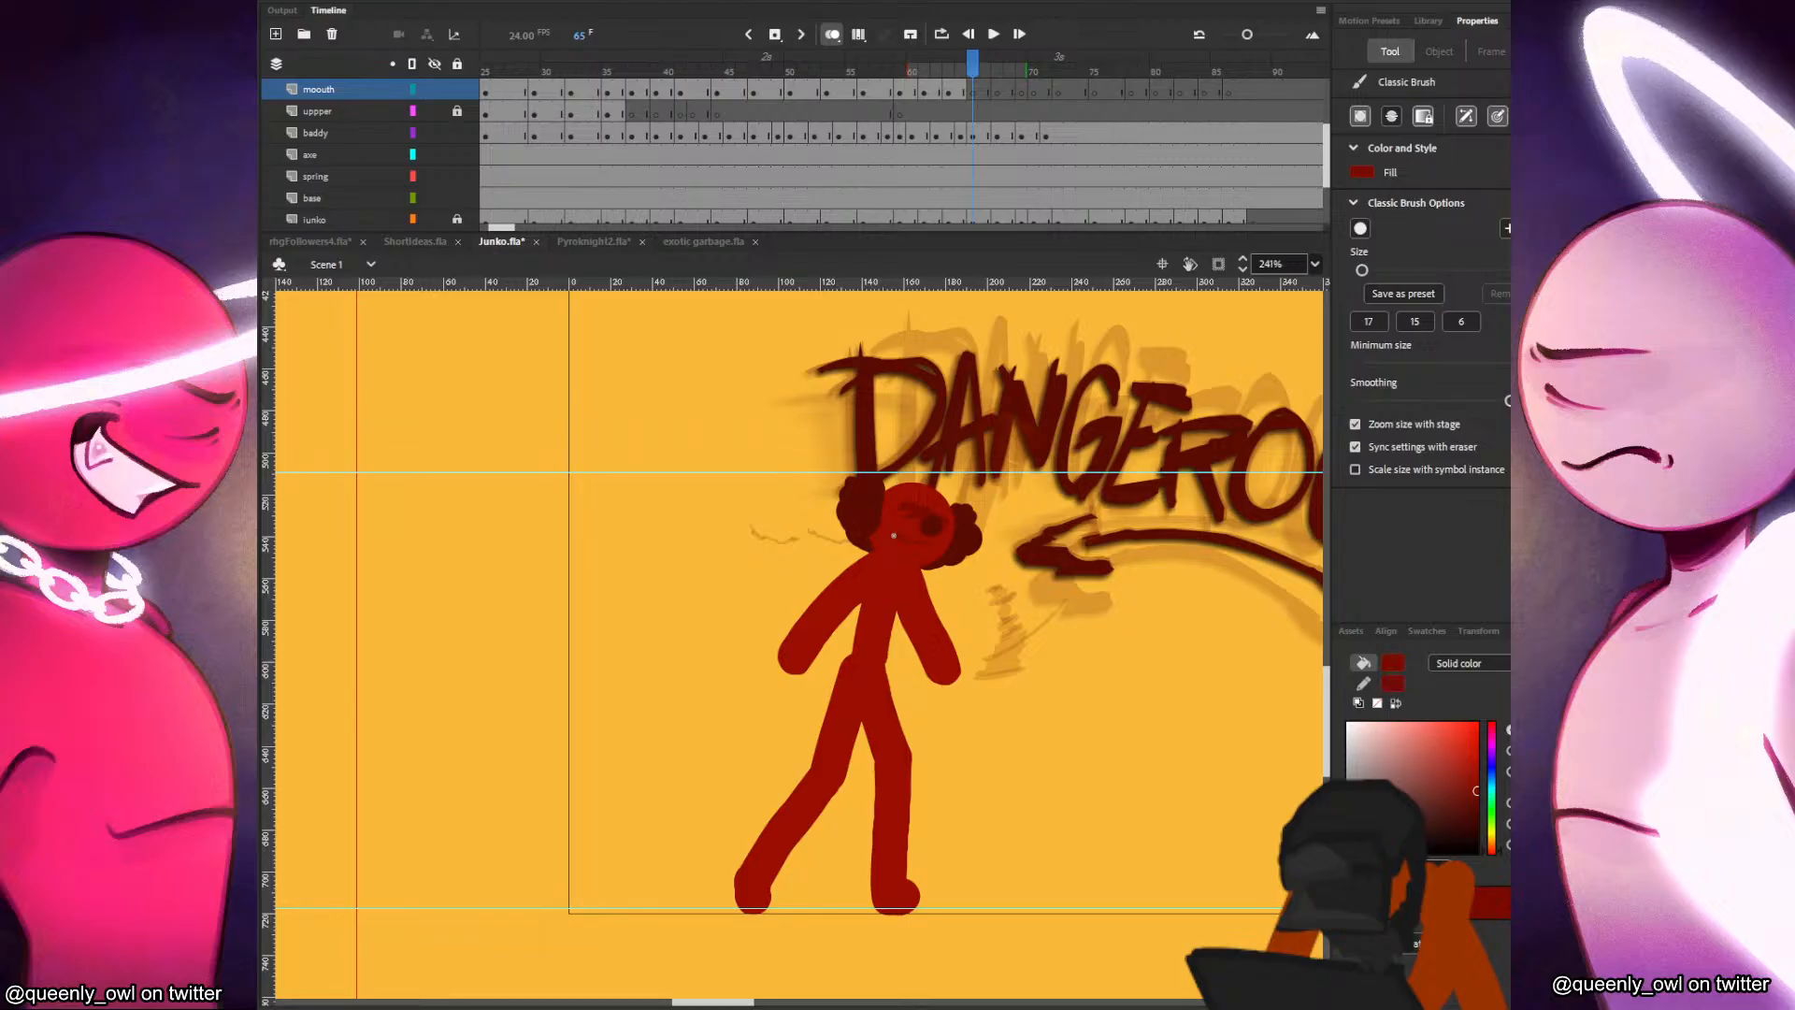
Draw the red character's mouth on the mouth layer at frames 65, 67 and 69.
key("period")
key("period")
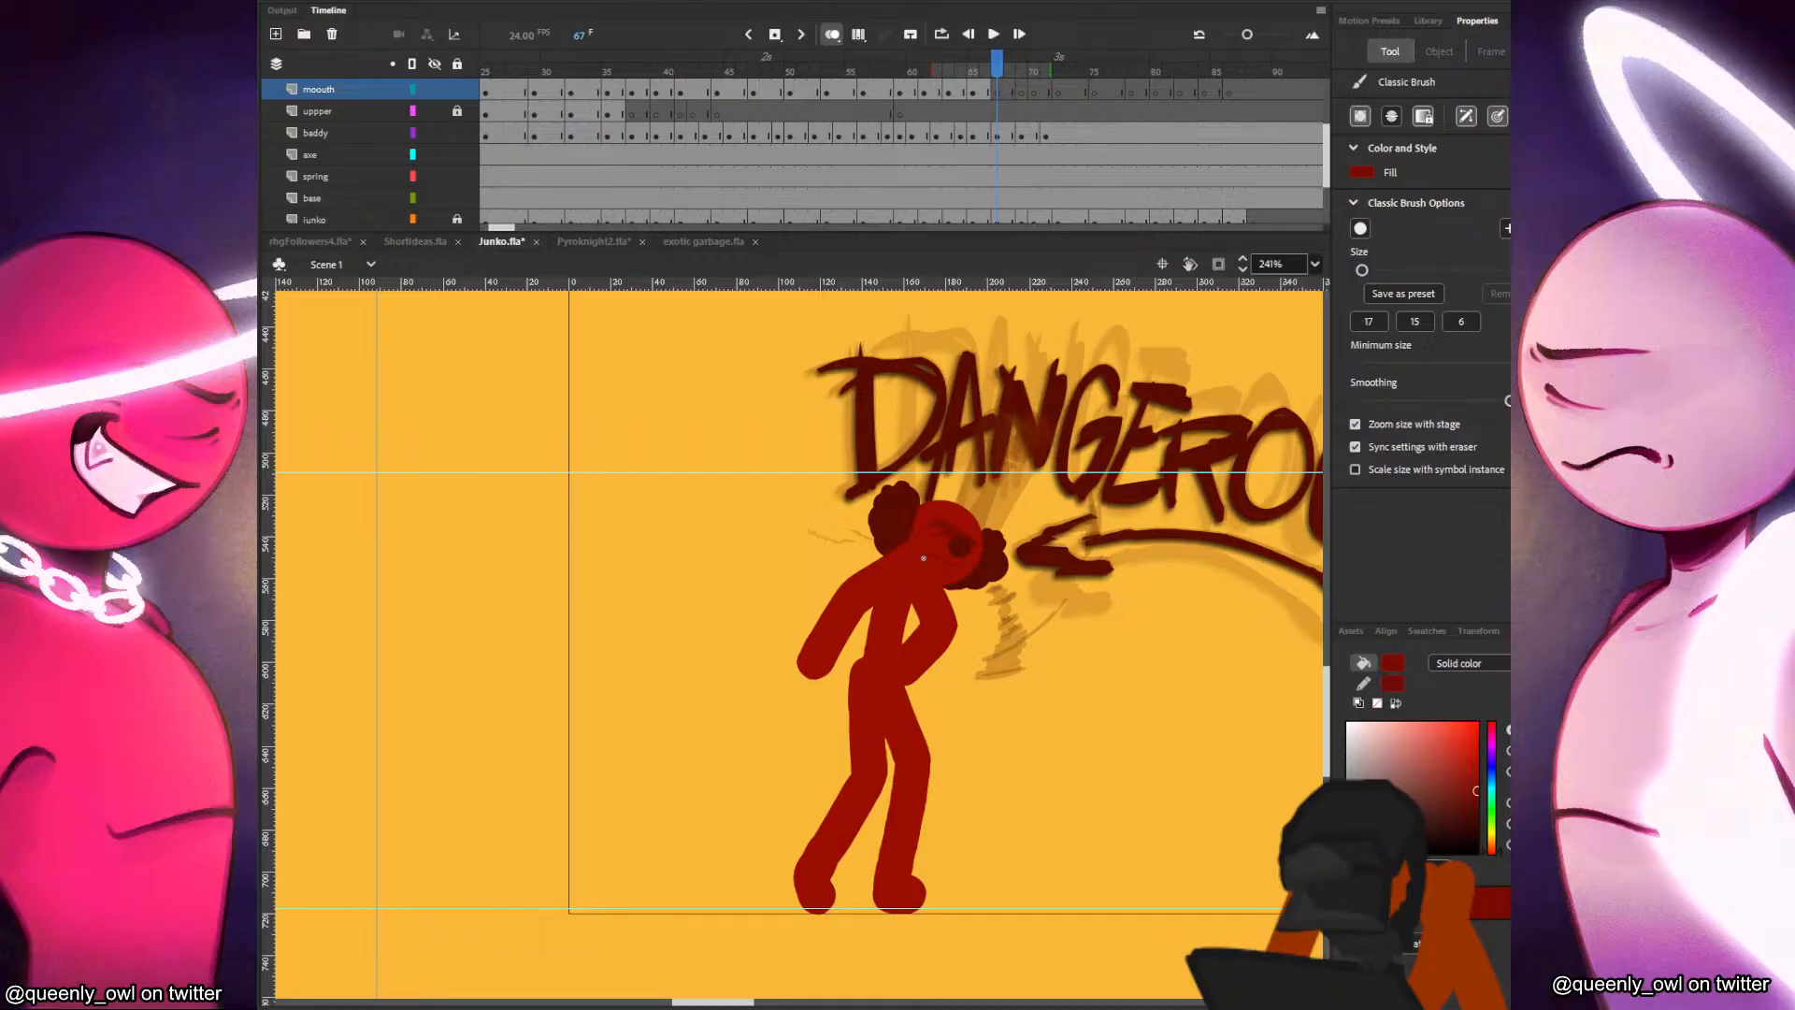
key("period")
key("period")
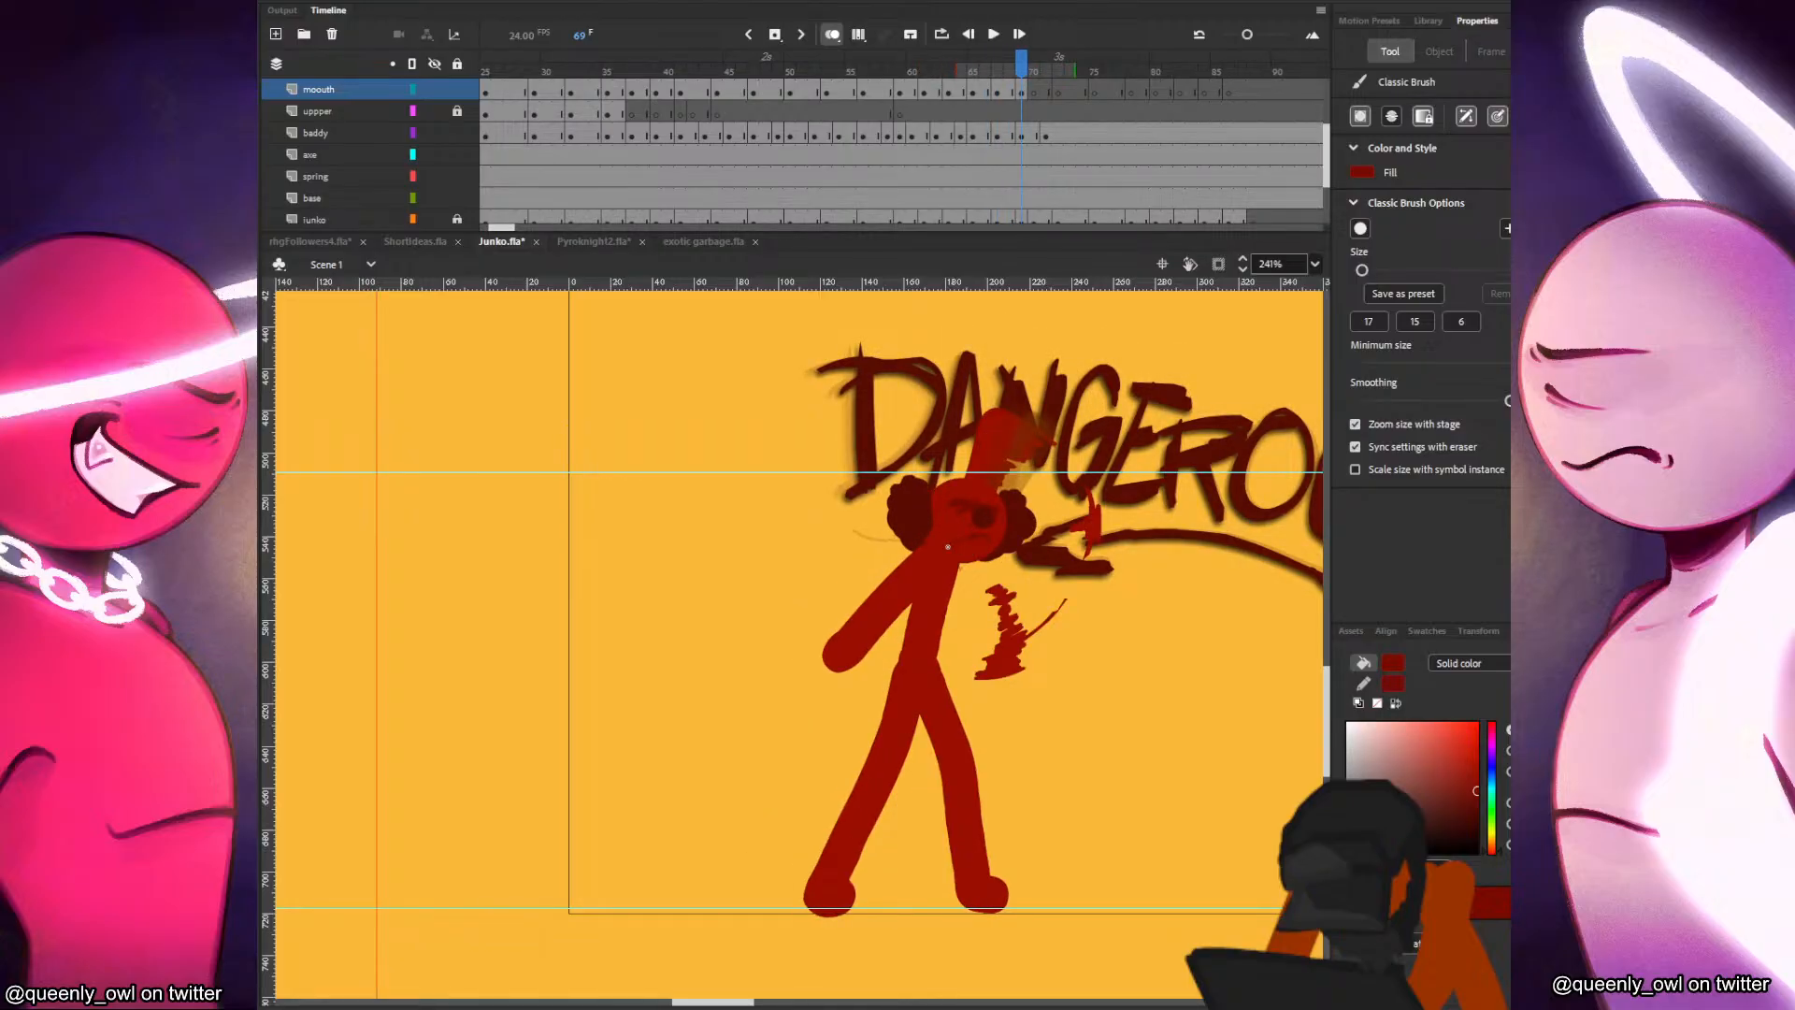
Insert a blank mouth keyframe at frame 70 and draw the mouth on the tilted head.
key("period")
key("comma")
key("period")
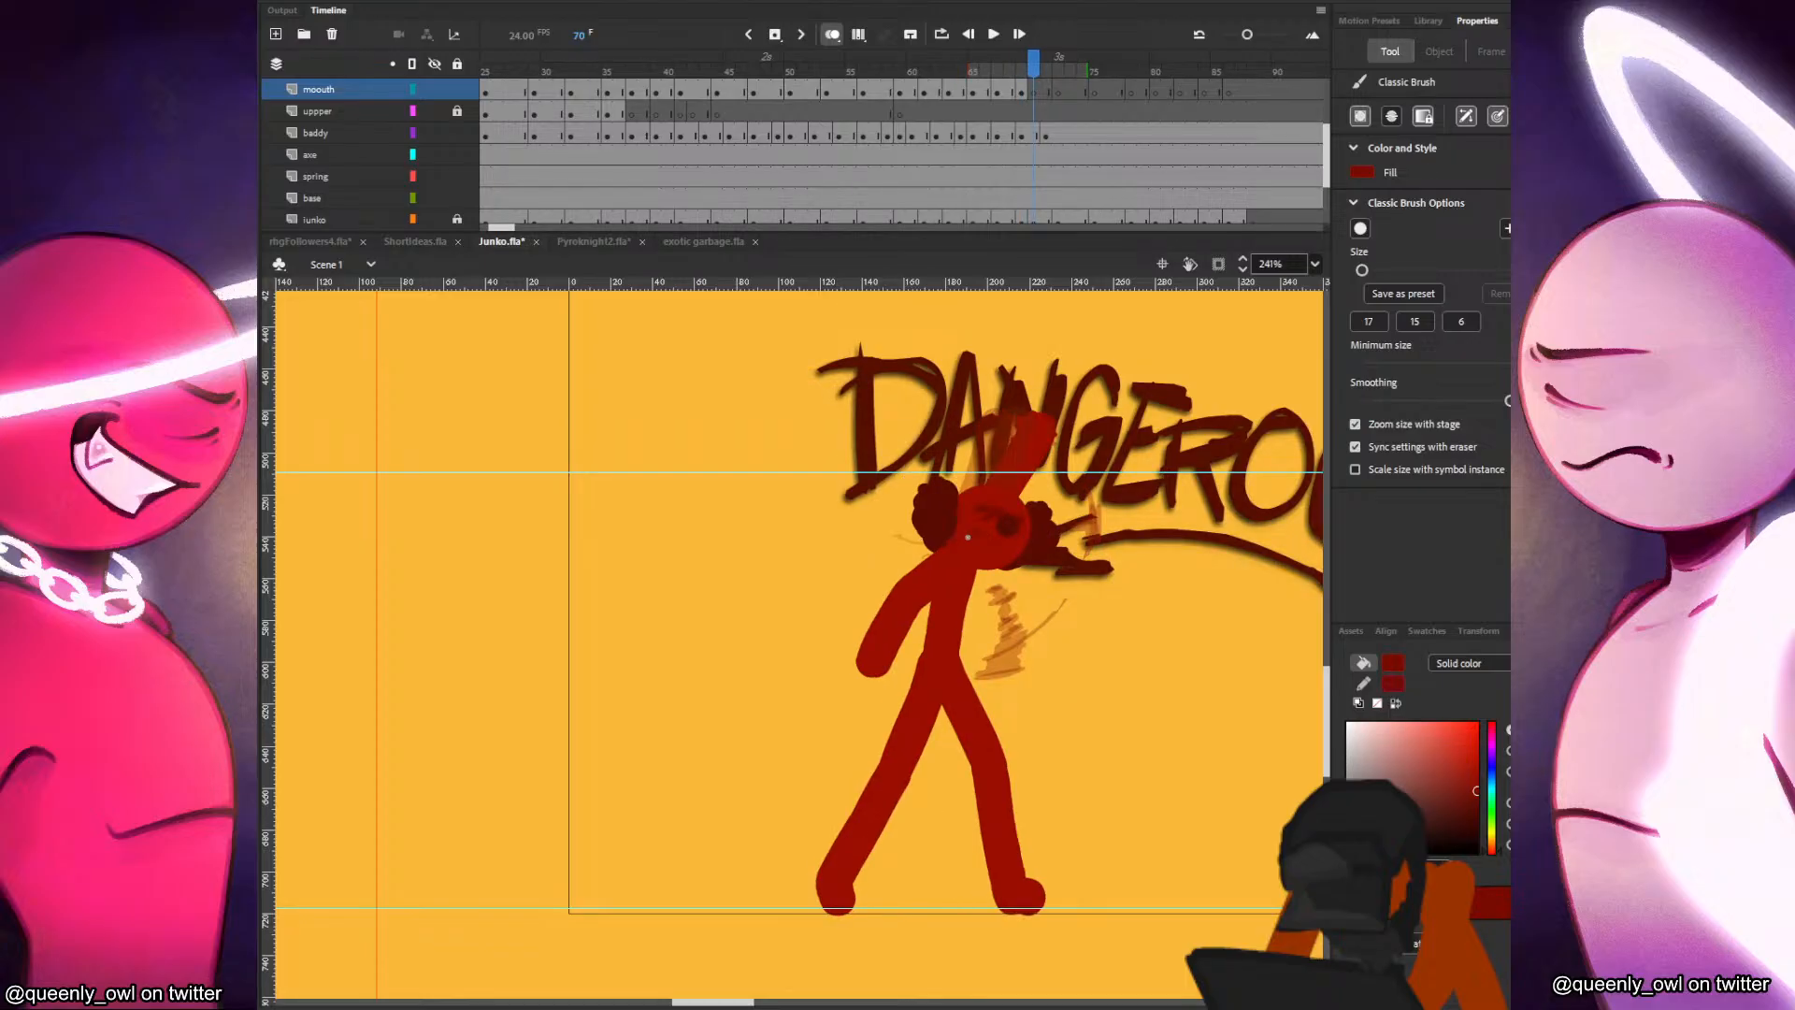
key("F7")
key("comma")
key("period")
key("comma")
key("period")
key("period")
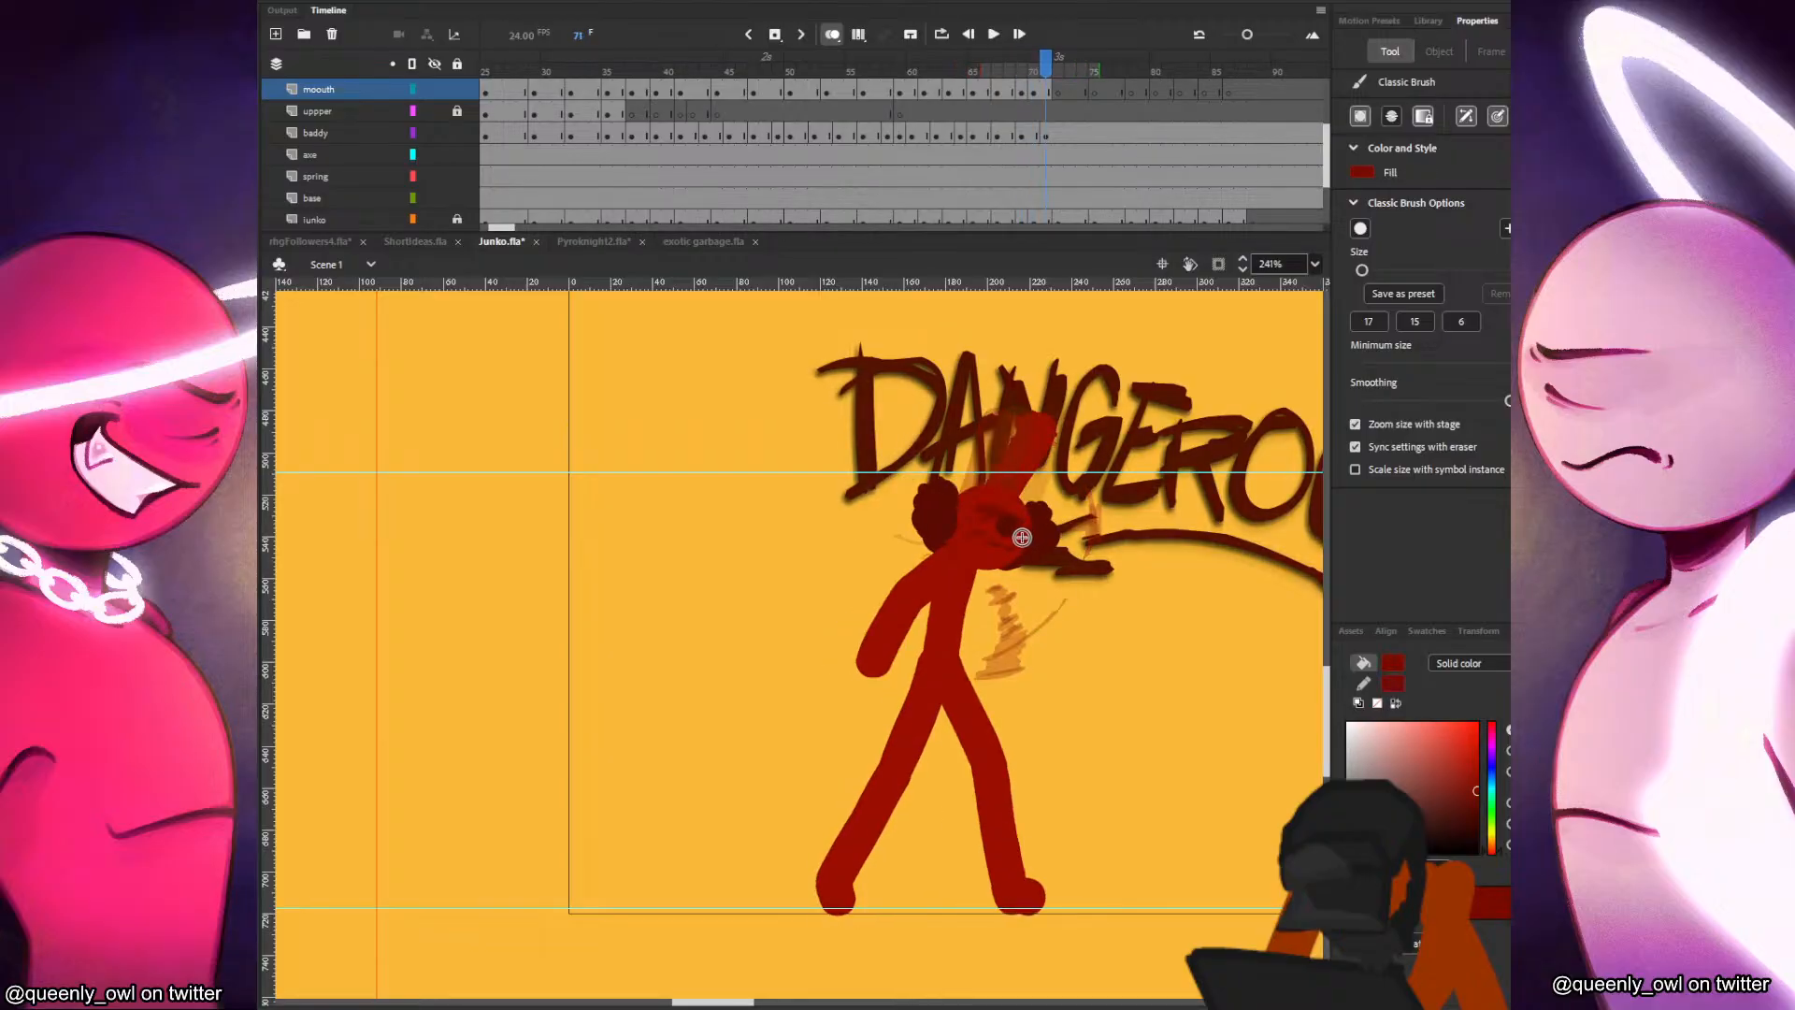
Draw the mouth on the red character's face at frame 72 and check it against frame 71.
key("period")
left_click_drag(994, 537, 994, 534)
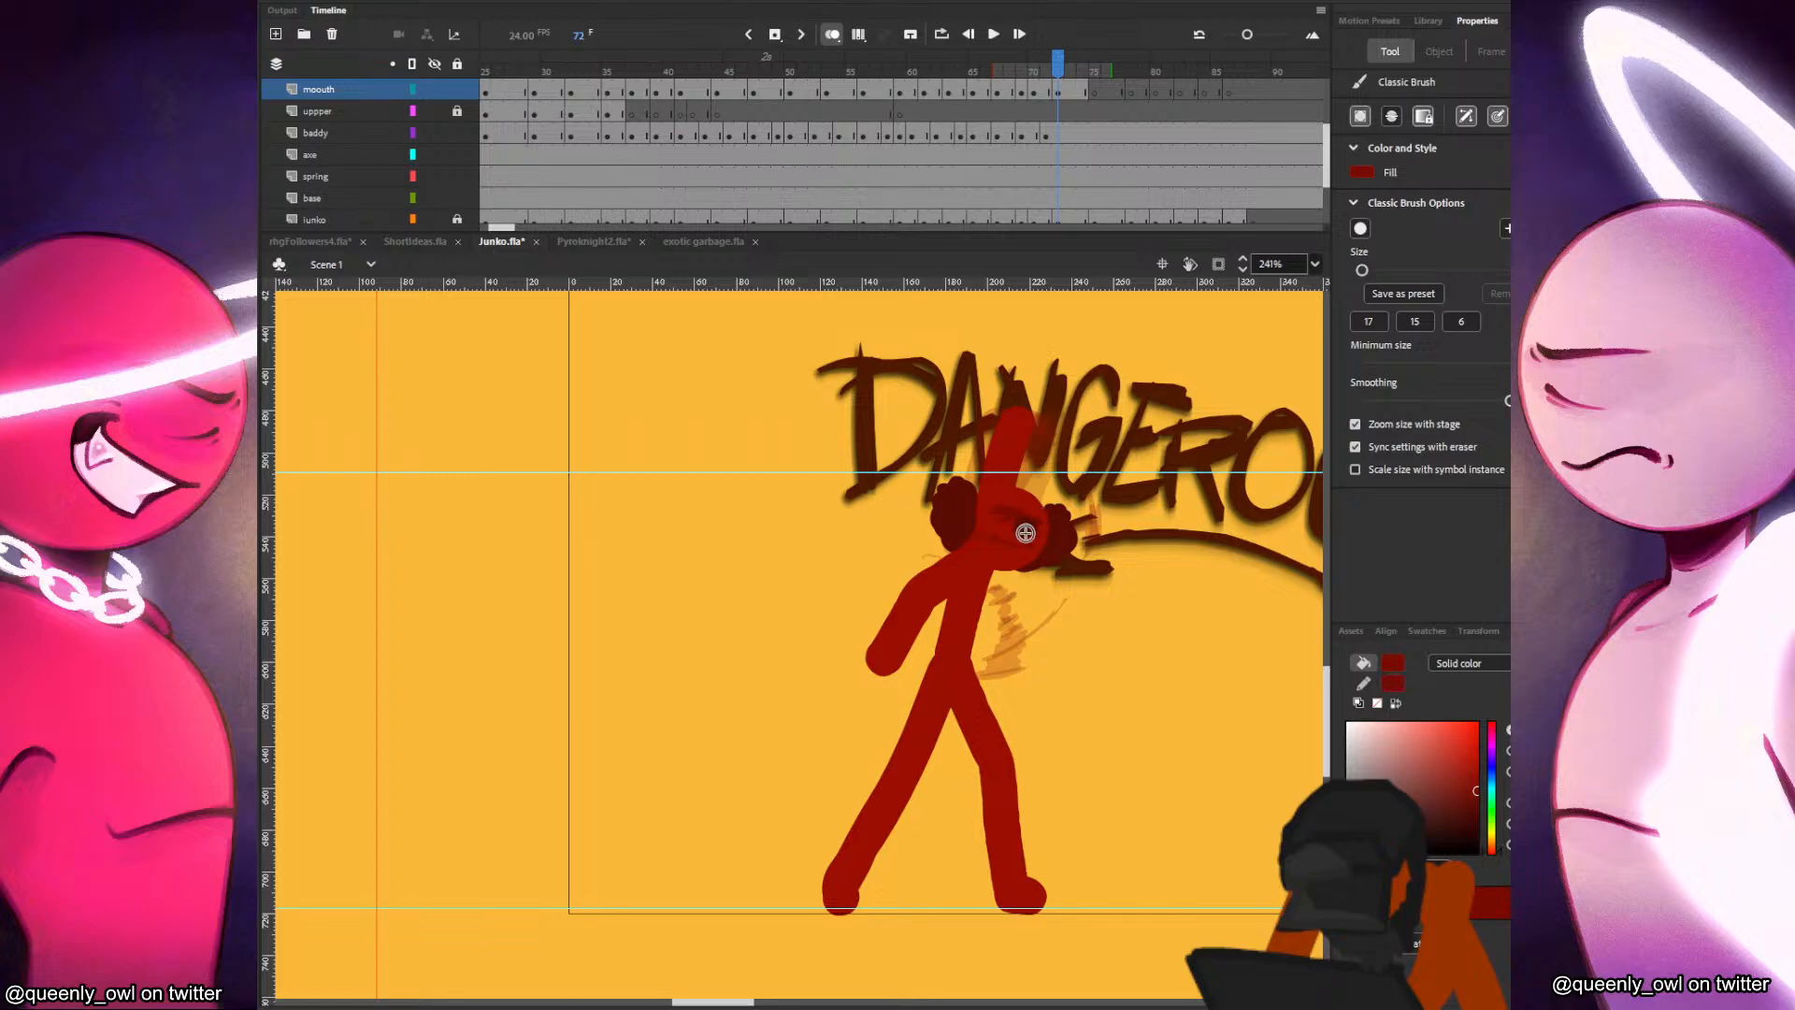
key("comma")
key("period")
left_click(1048, 94)
left_click(1056, 92)
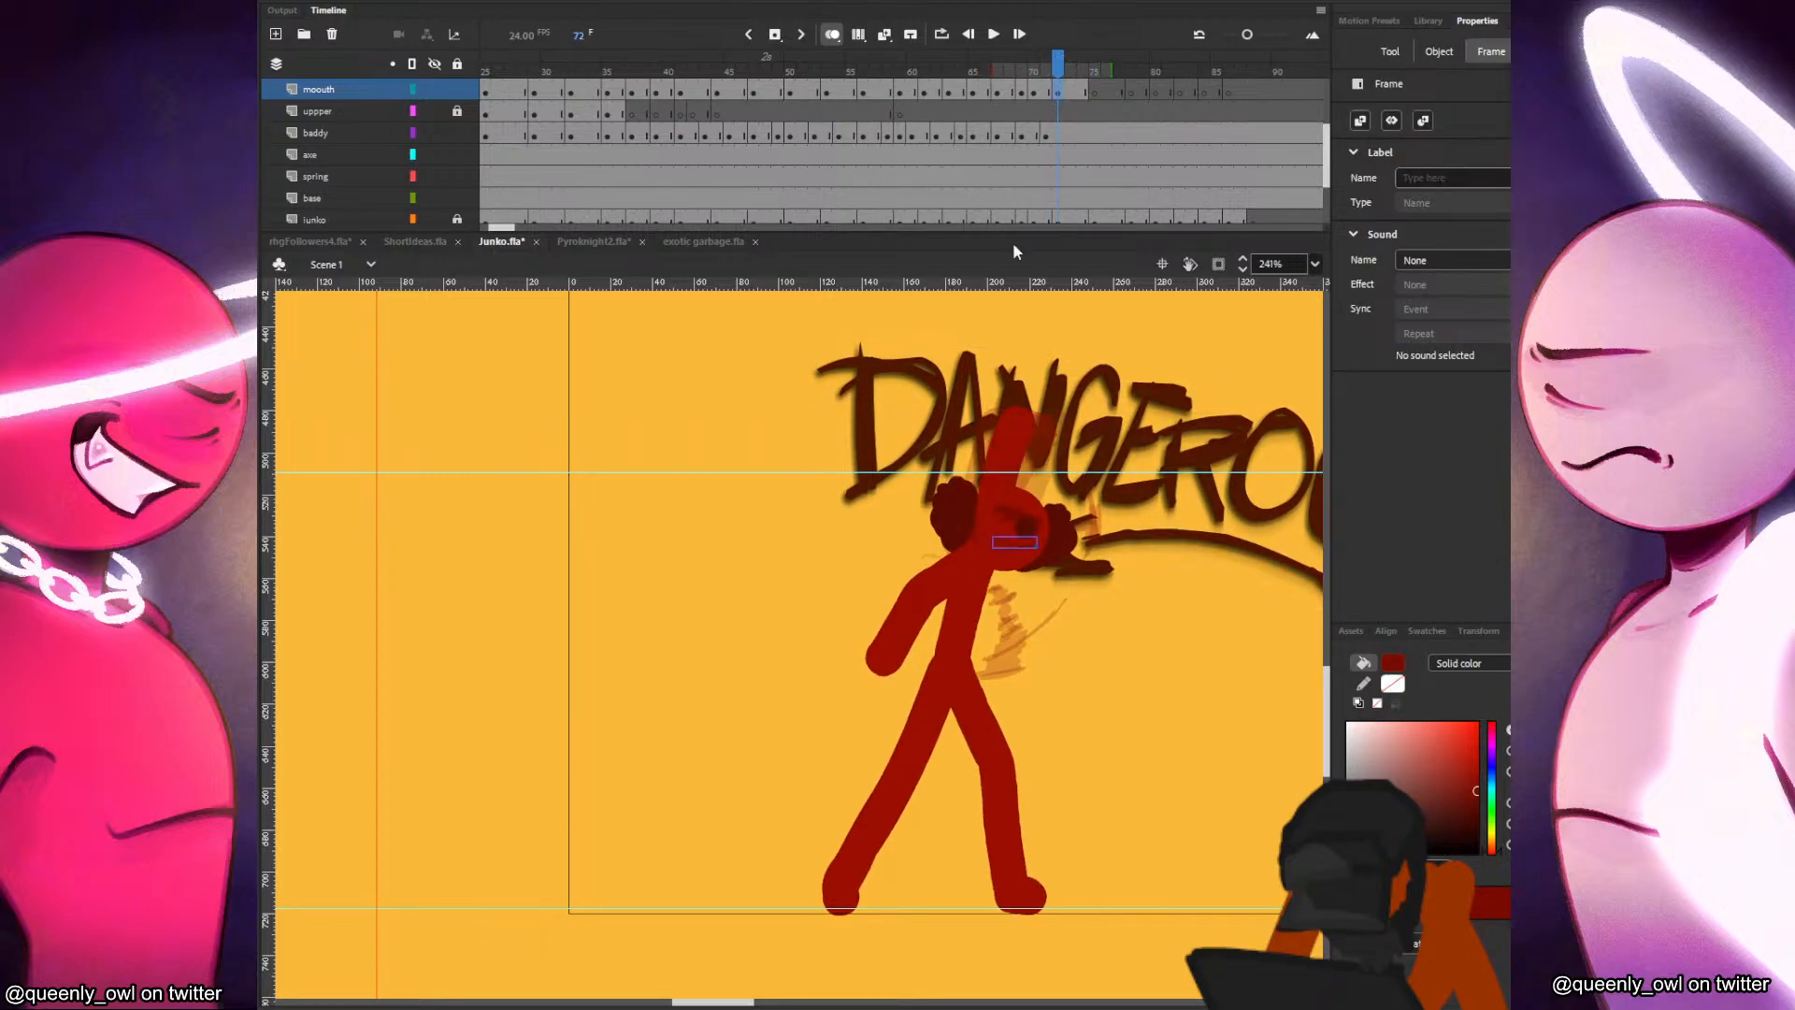
key("b")
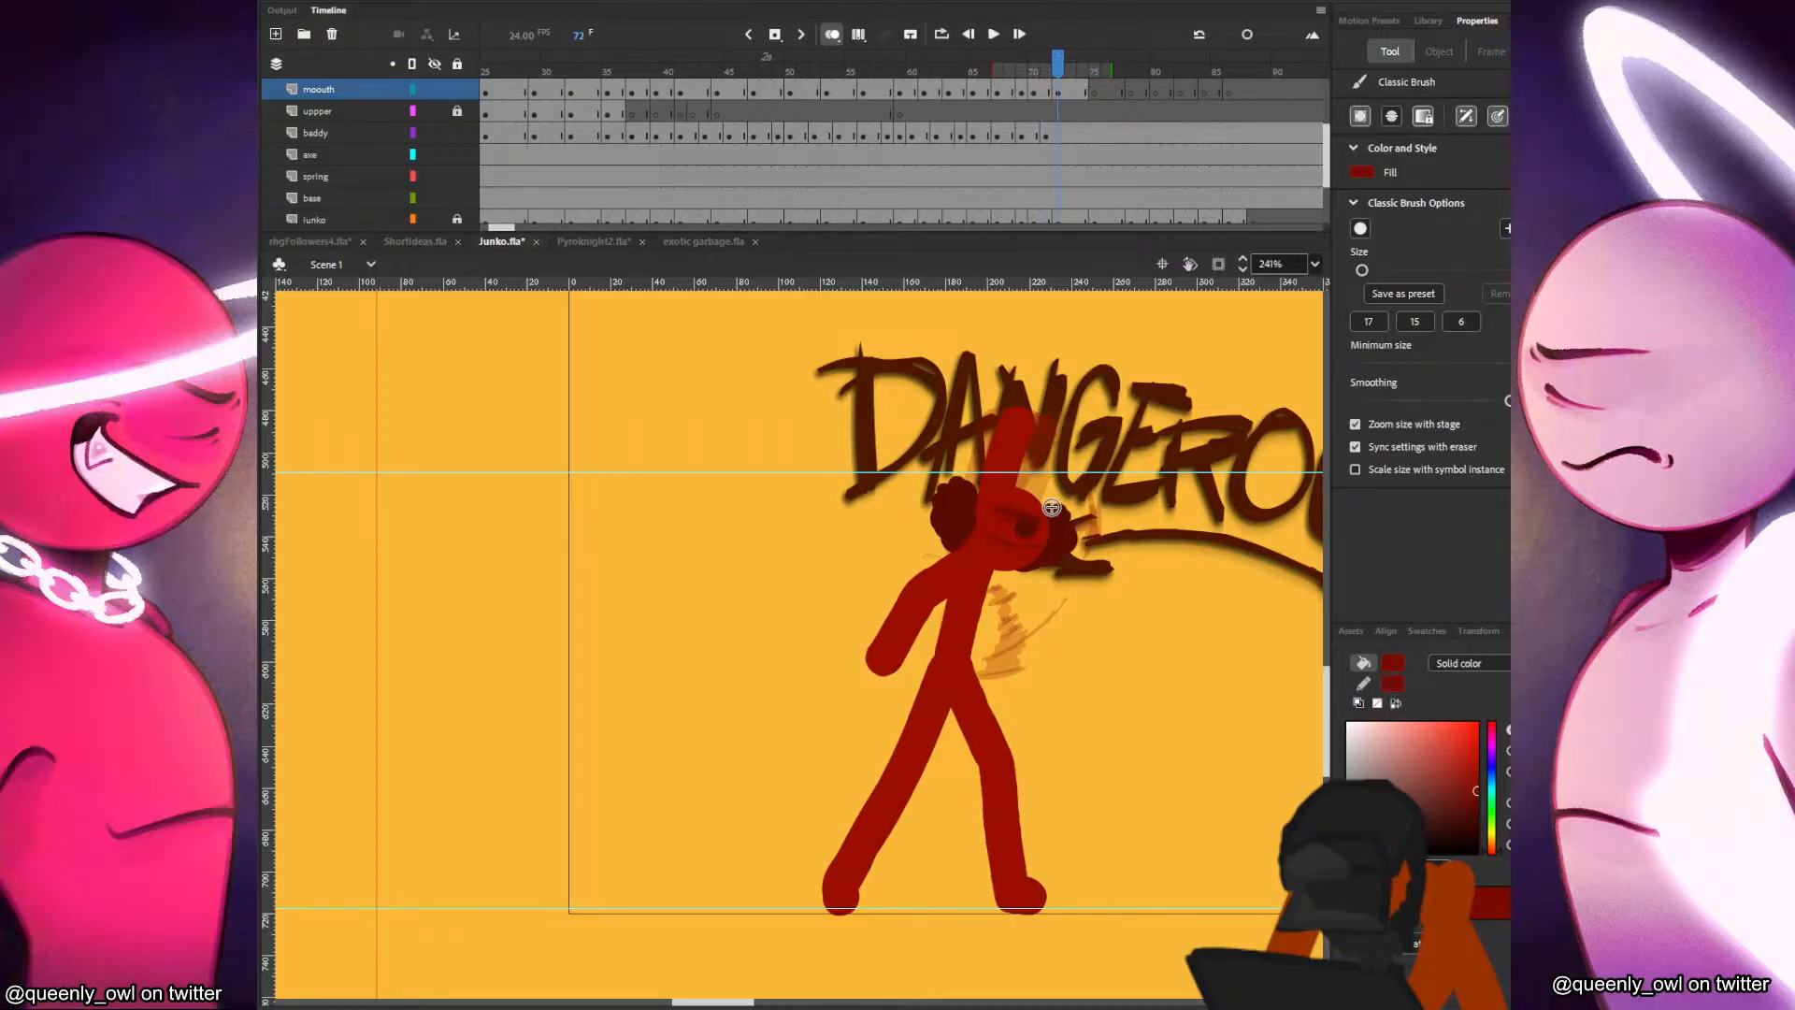
Draw the mouth on the red character's face at frame 75 and compare it with the neighbouring frames.
key("period")
key("period")
key("period")
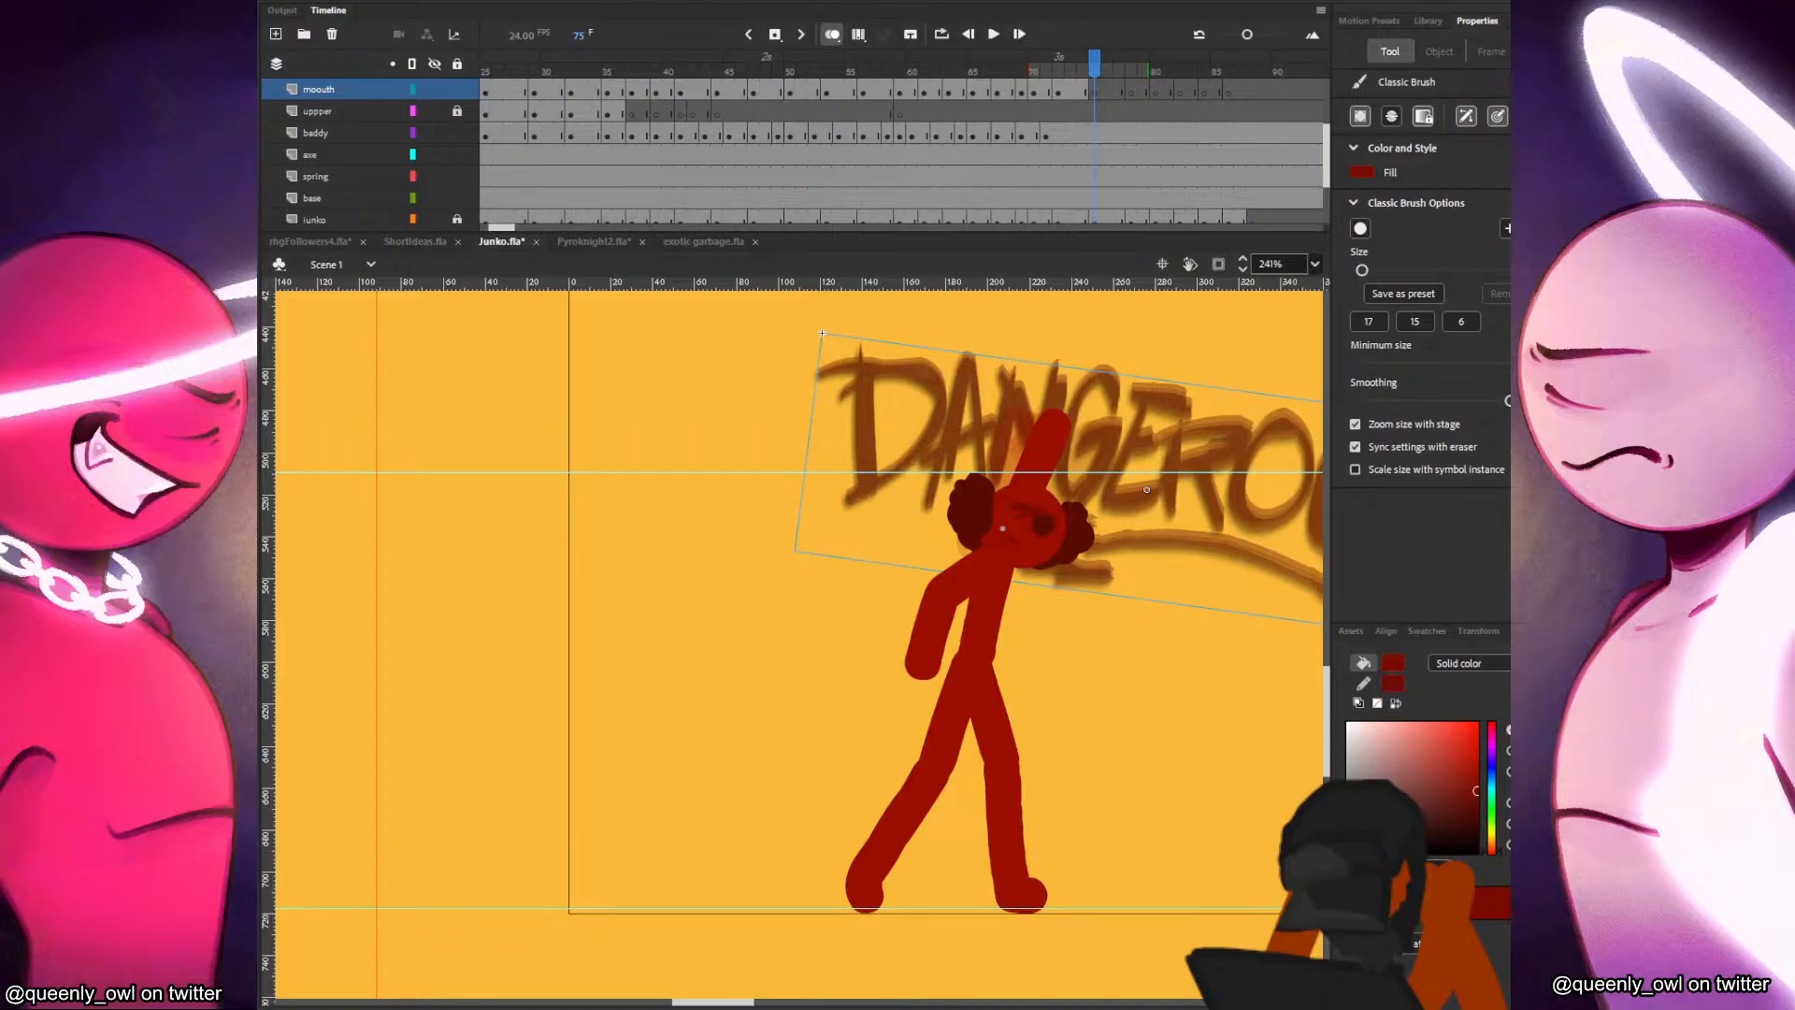
left_click_drag(1002, 528, 1057, 541)
key("comma")
key("period")
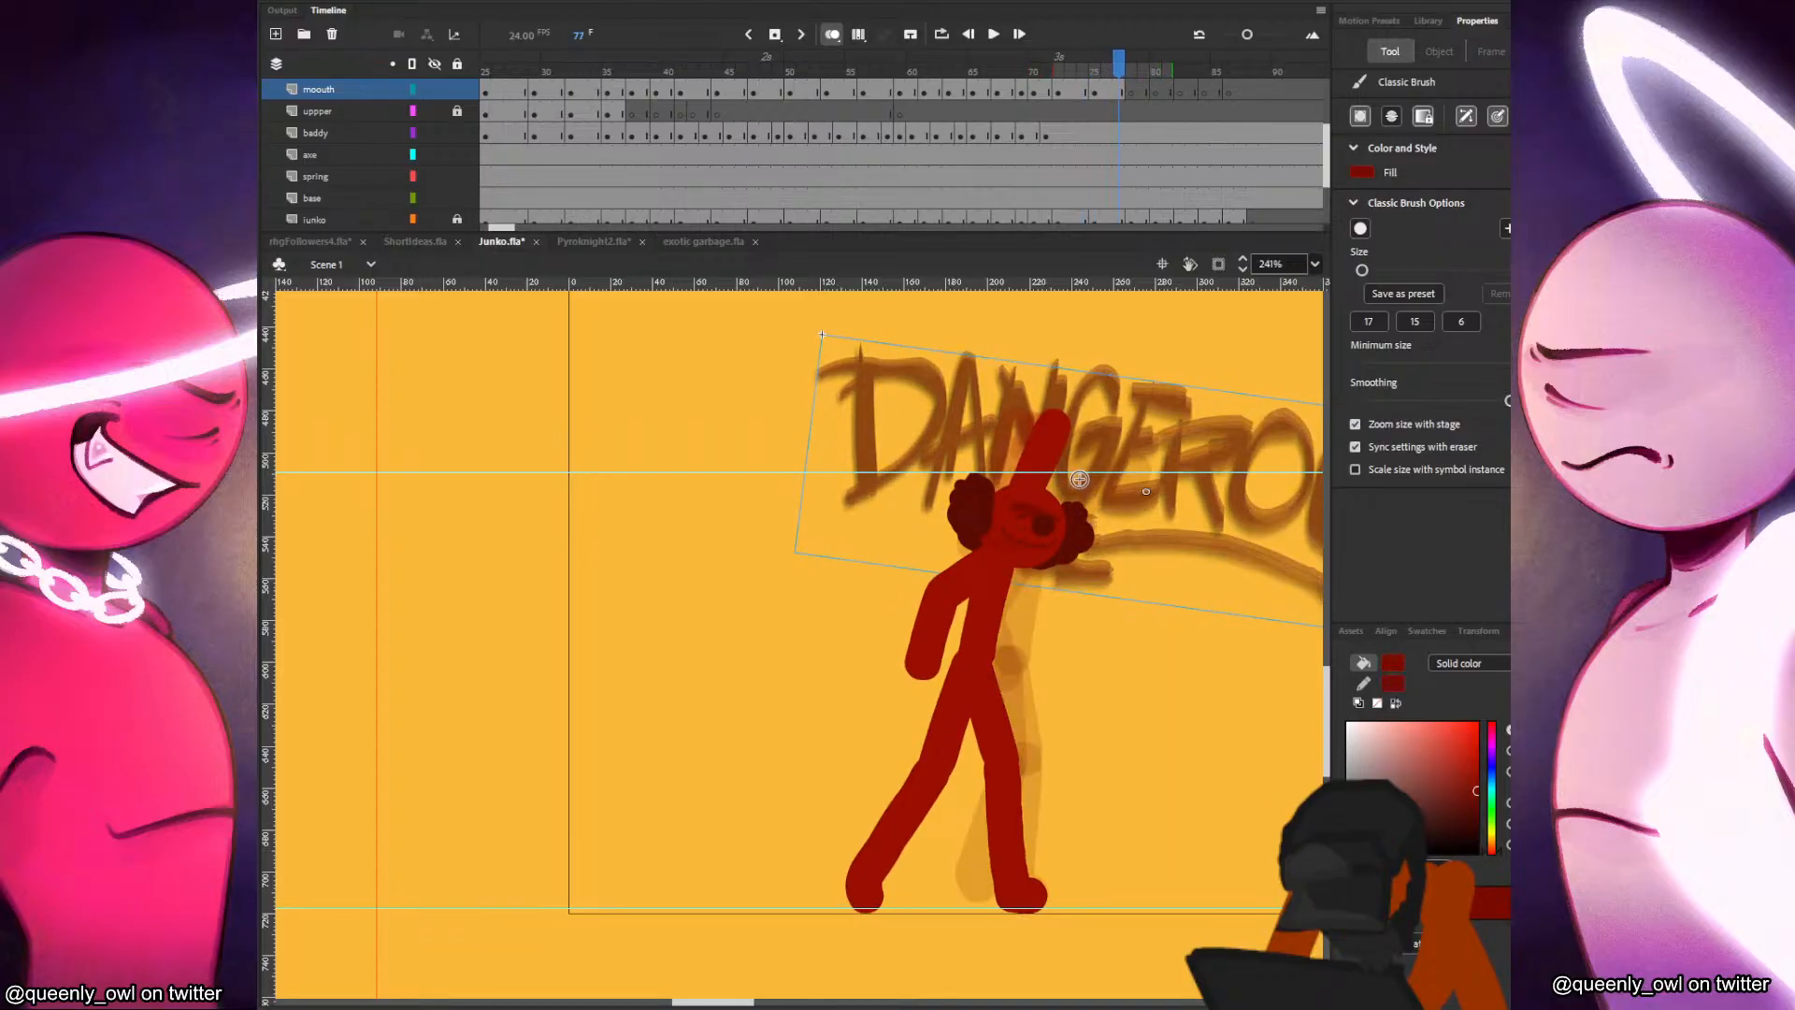
Draw the red character's mouth on the mouth layer at frames 78 and 80, checking each against the neighbouring frames.
key("comma")
key("period")
key("period")
key("period")
key("period")
left_click_drag(1016, 528, 1048, 544)
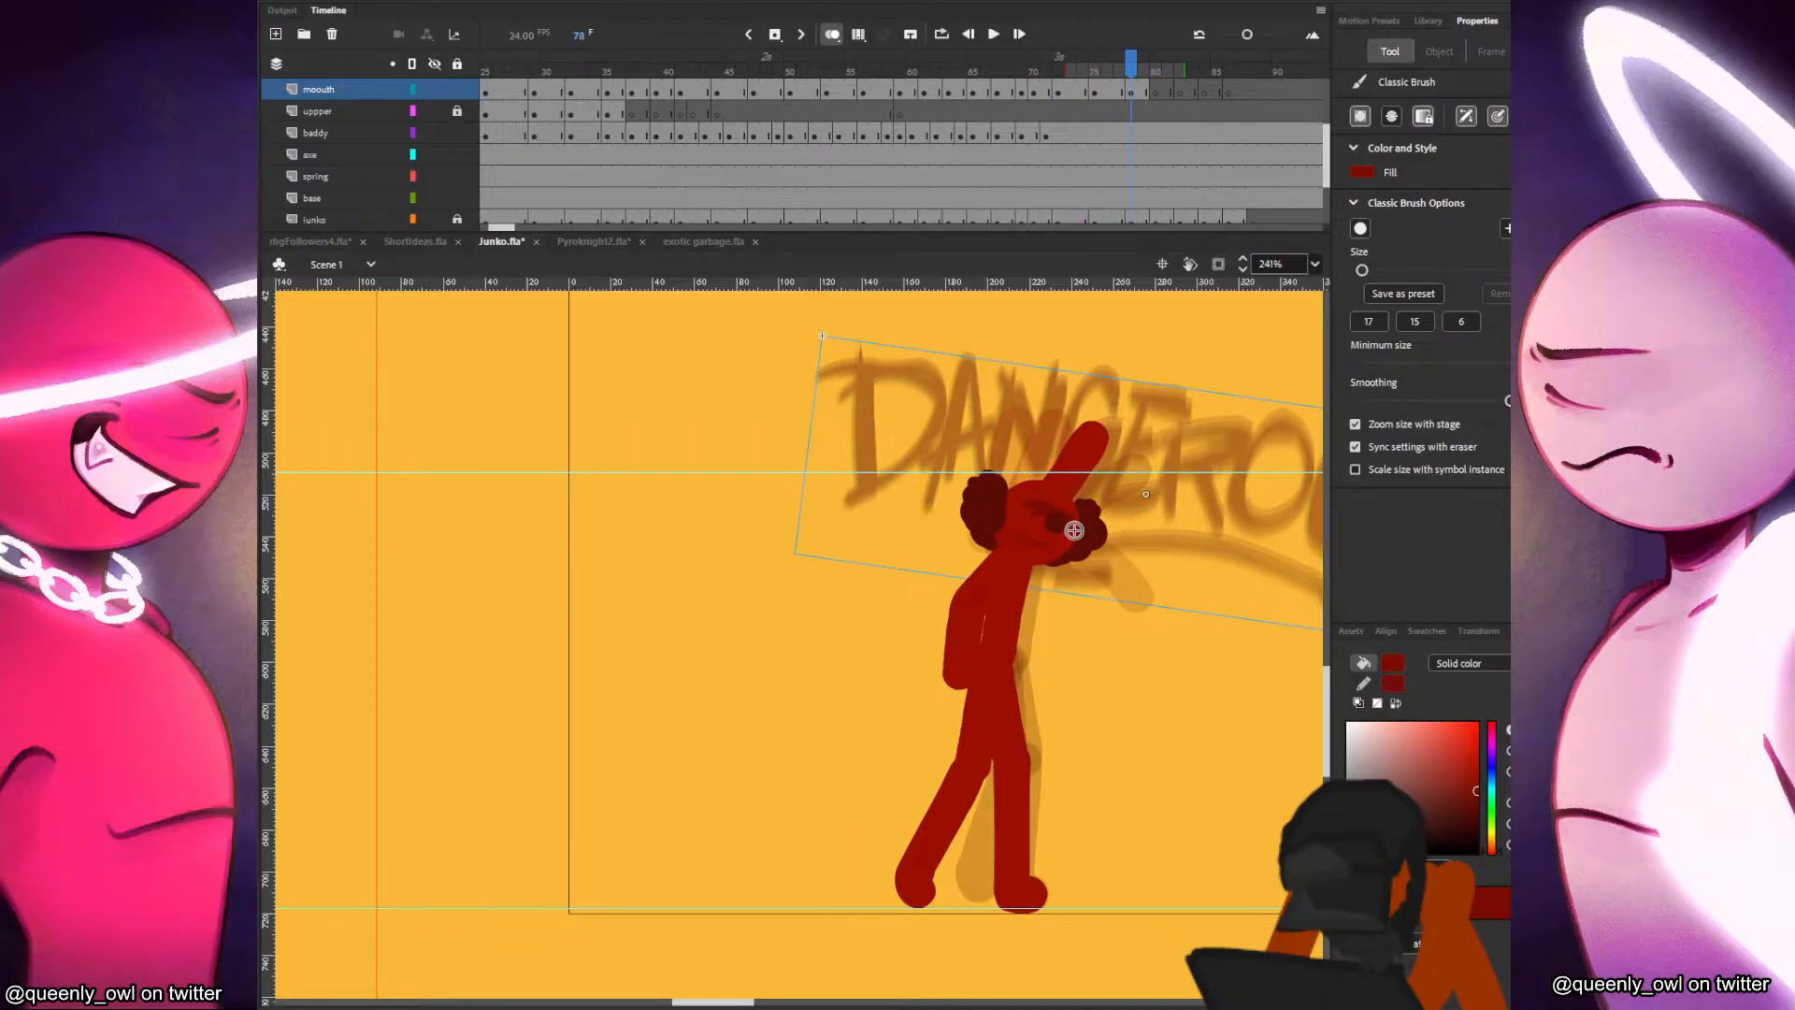
key("period")
key("period")
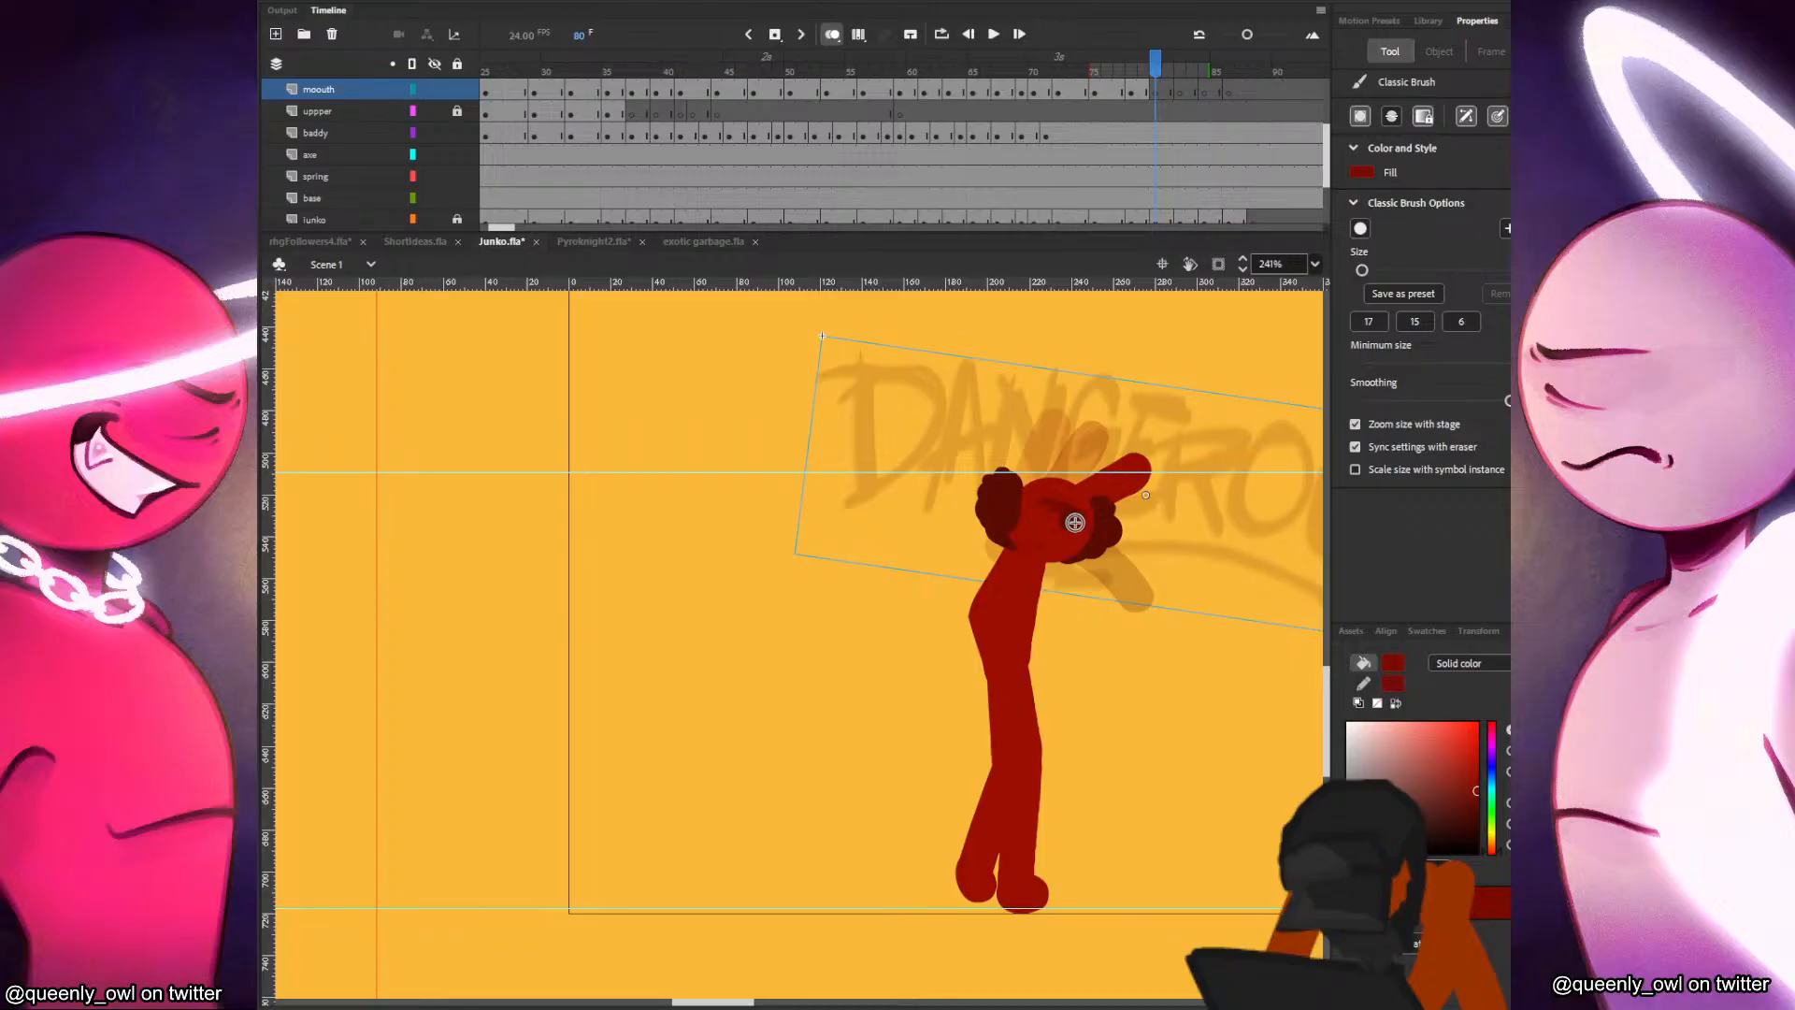
left_click_drag(1036, 533, 1051, 538)
key("comma")
key("period")
Draw the mouth on the red character's face at frames 84 and 86 of the mouth layer.
key("period")
key("period")
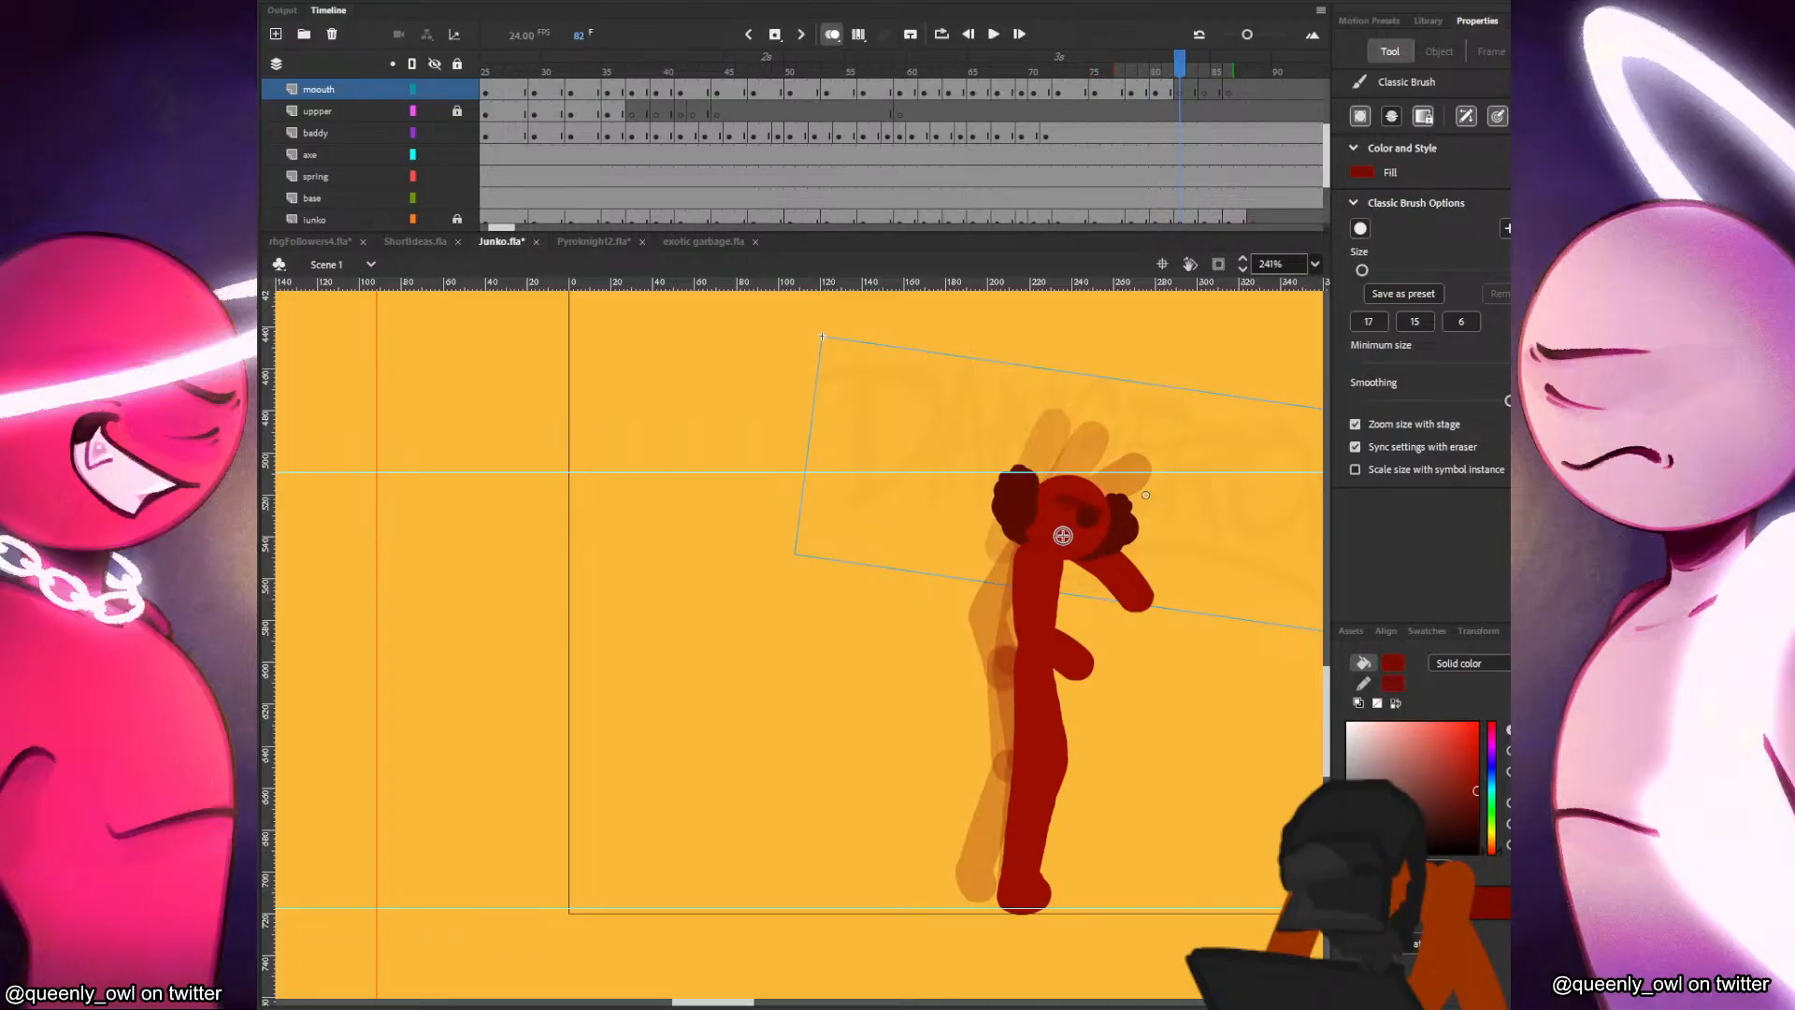
key("period")
key("period")
left_click_drag(1074, 533, 1095, 535)
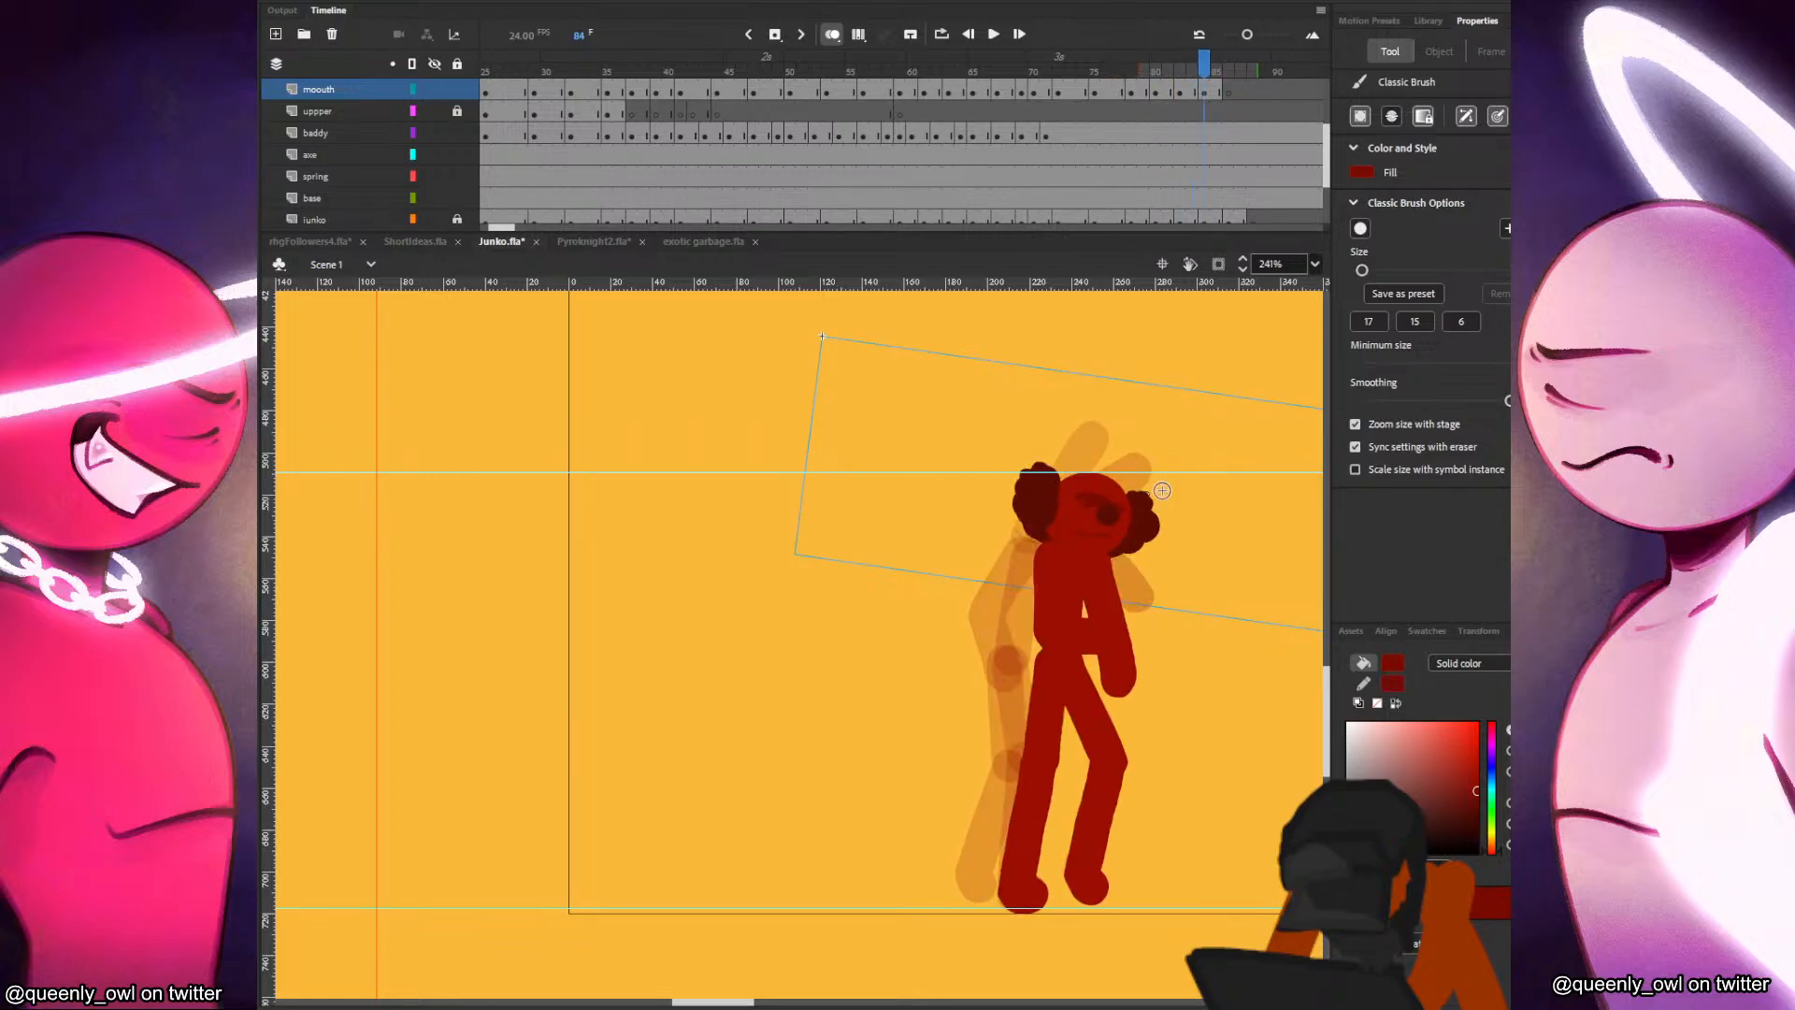
key("period")
key("period")
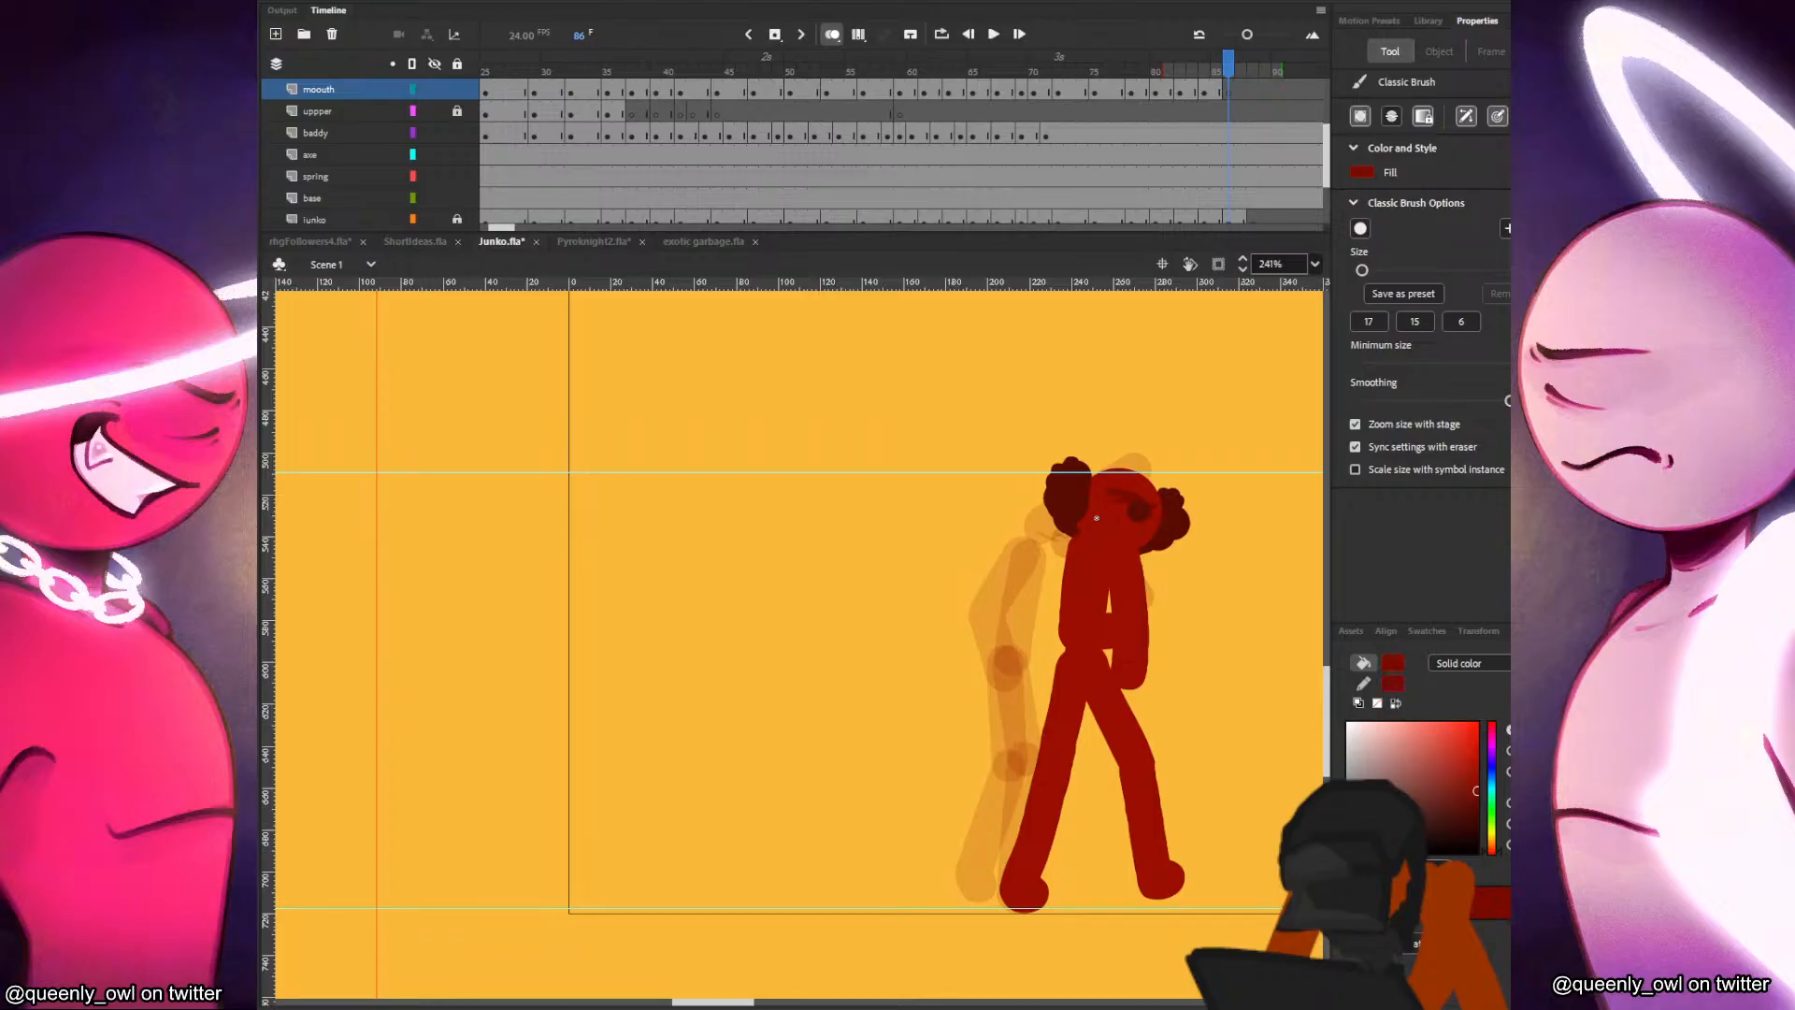
left_click_drag(1097, 518, 1126, 529)
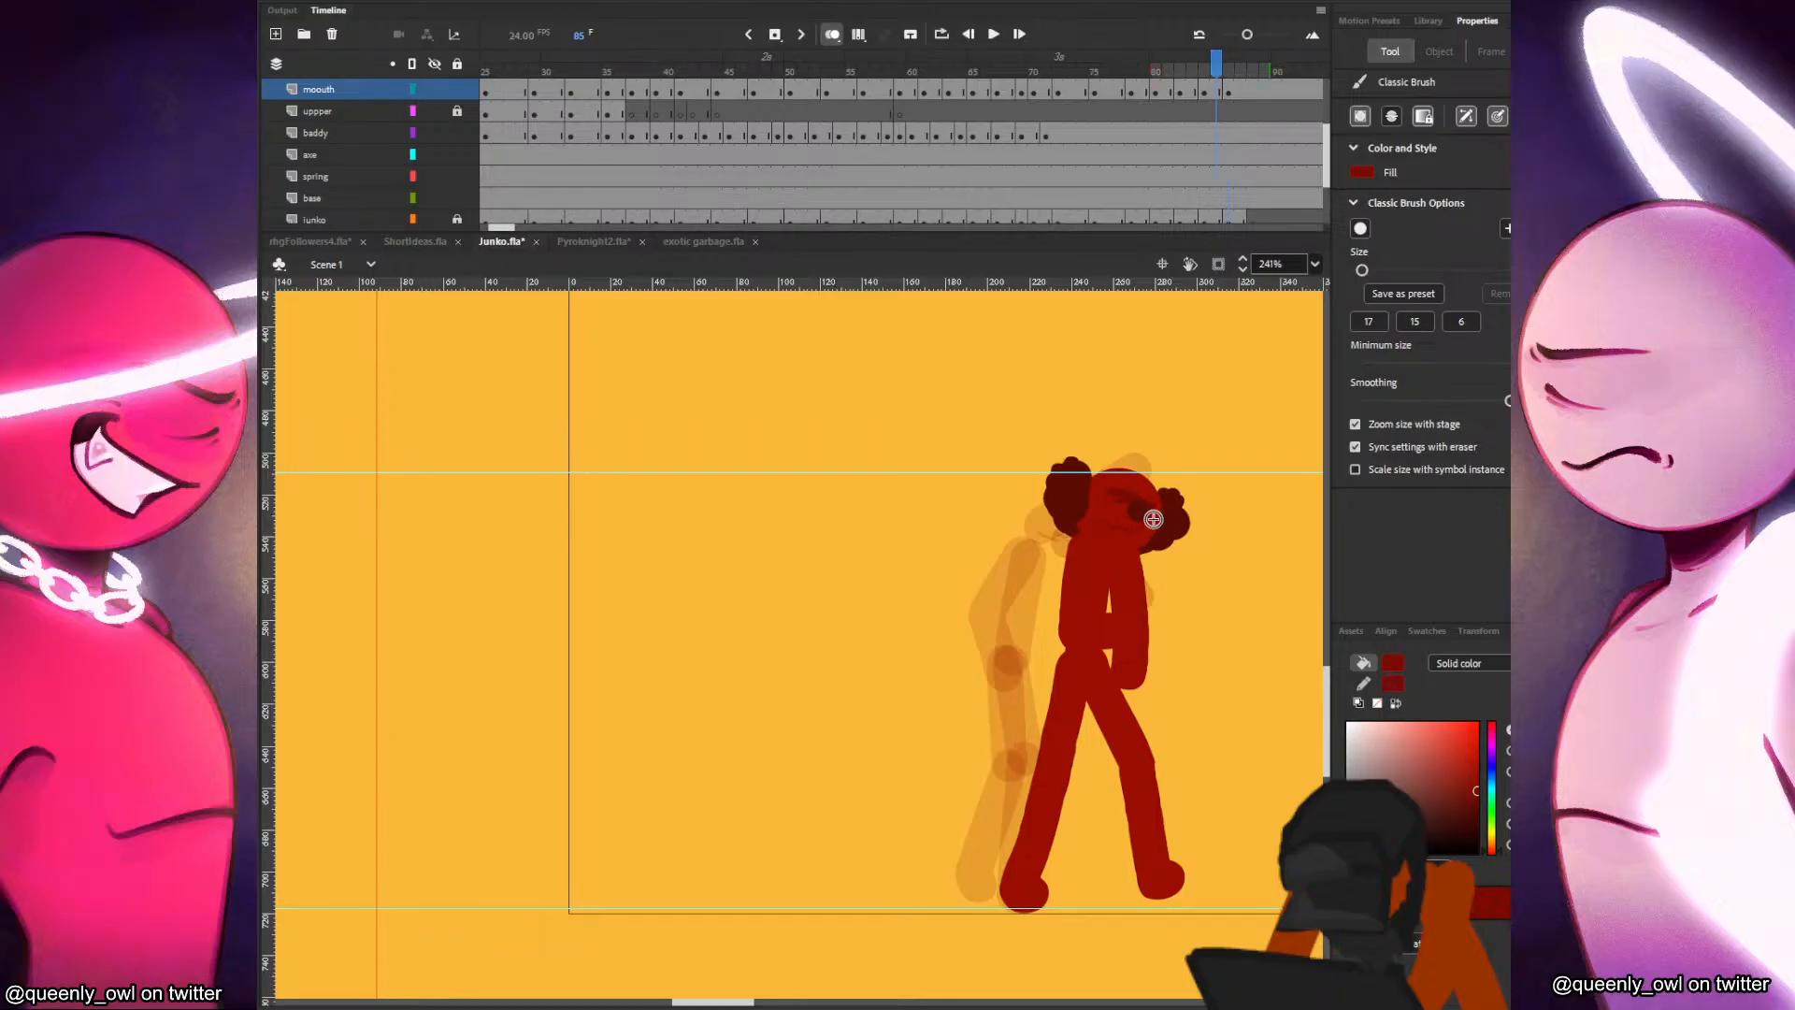
Advance to frame 88 and save the animation file.
key("period")
key("period")
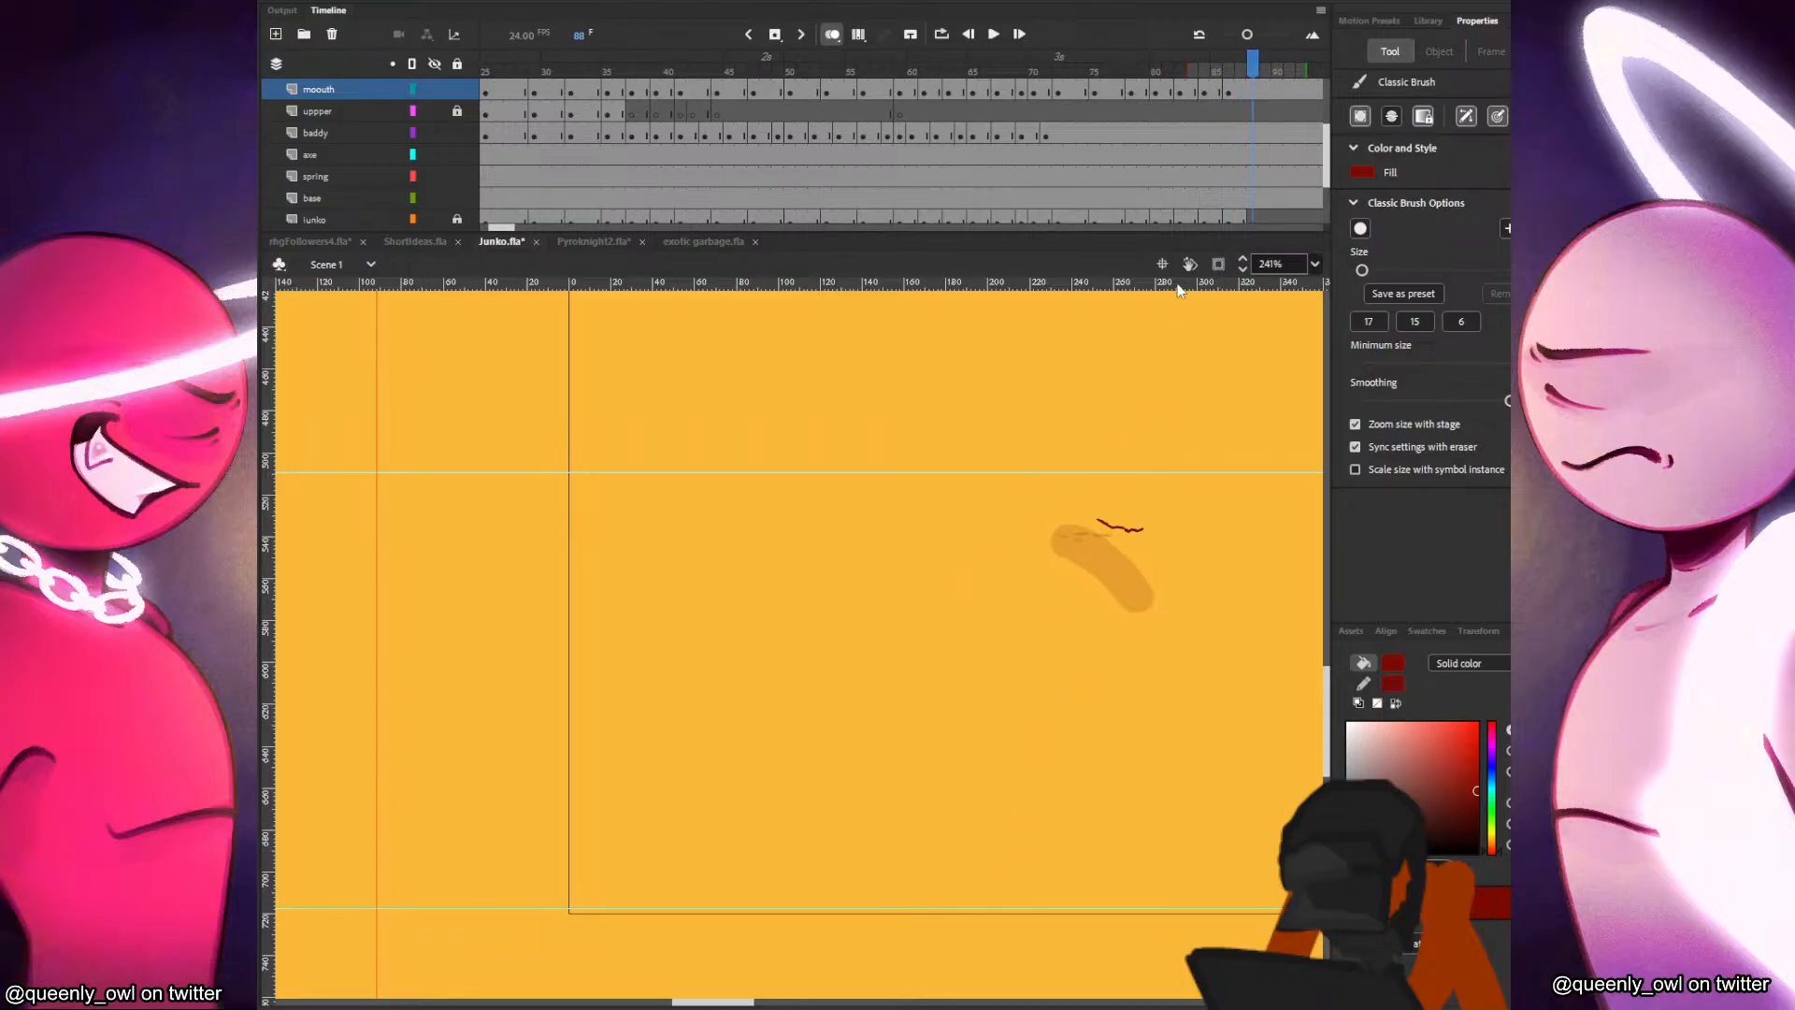
key("ctrl+s")
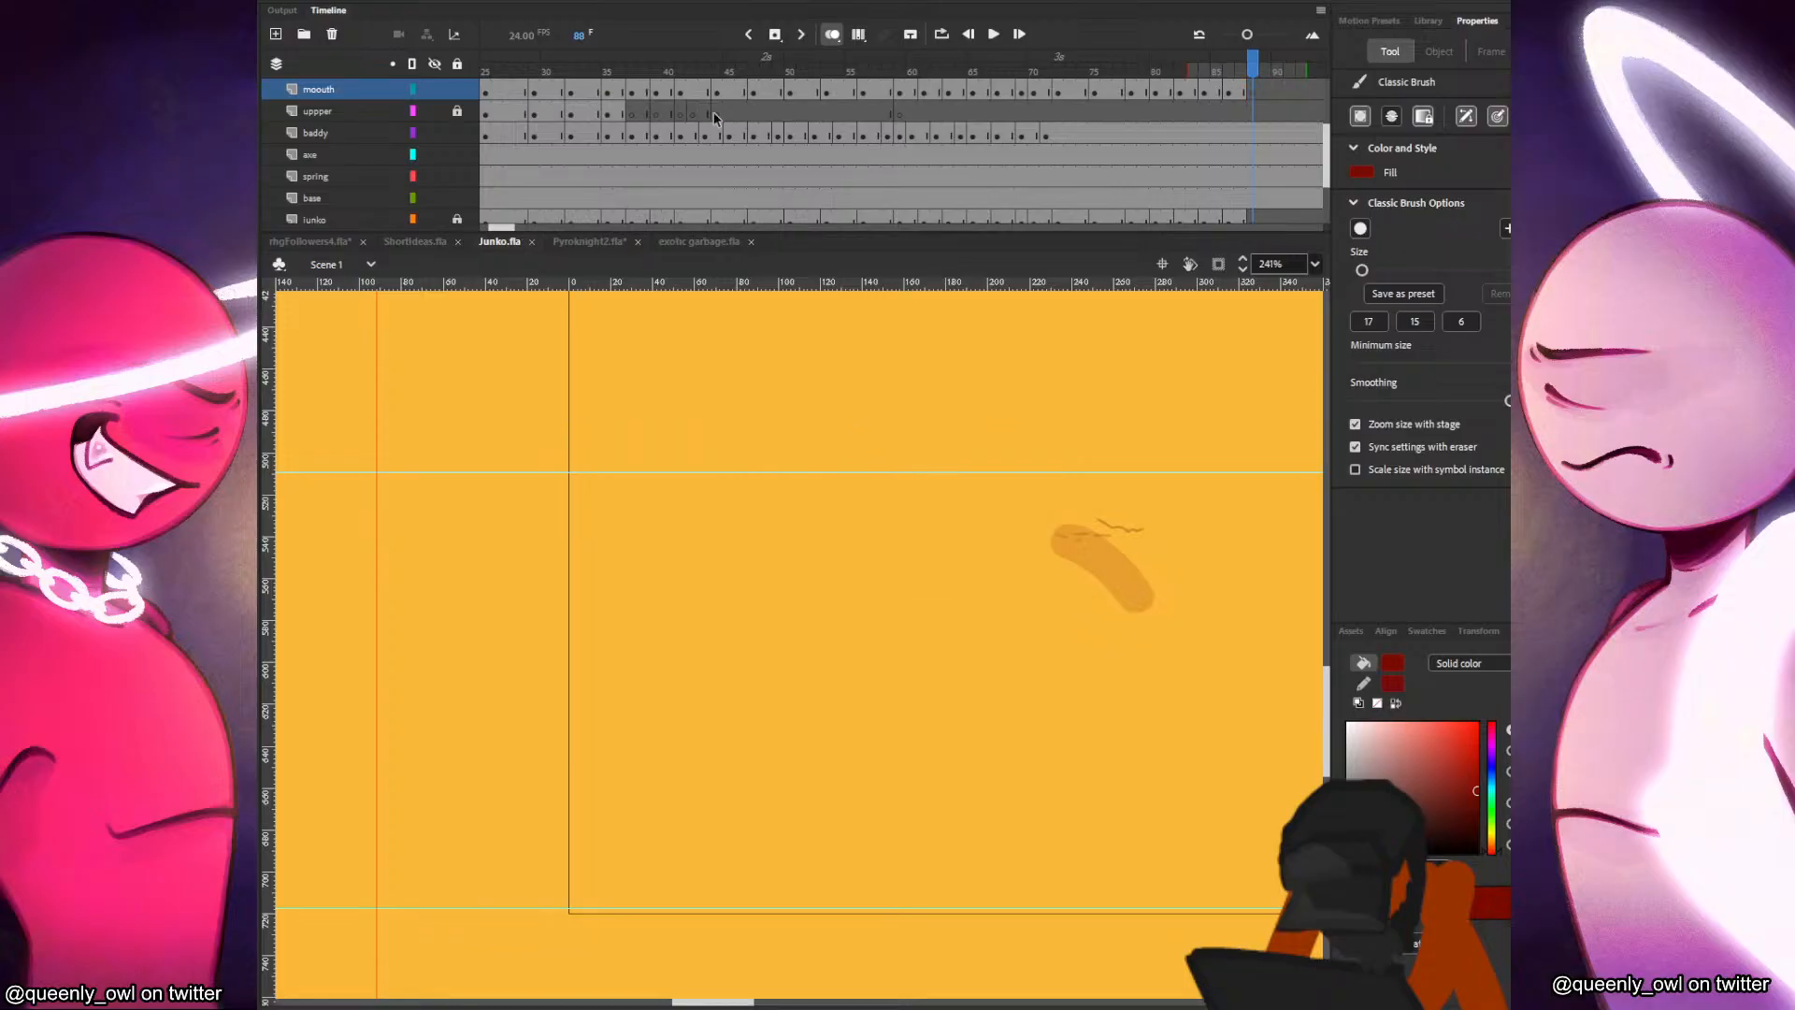
Play the timeline, test the movie with a rewind to watch the mouth animation, and close the preview.
key("Return")
key("ctrl+Return")
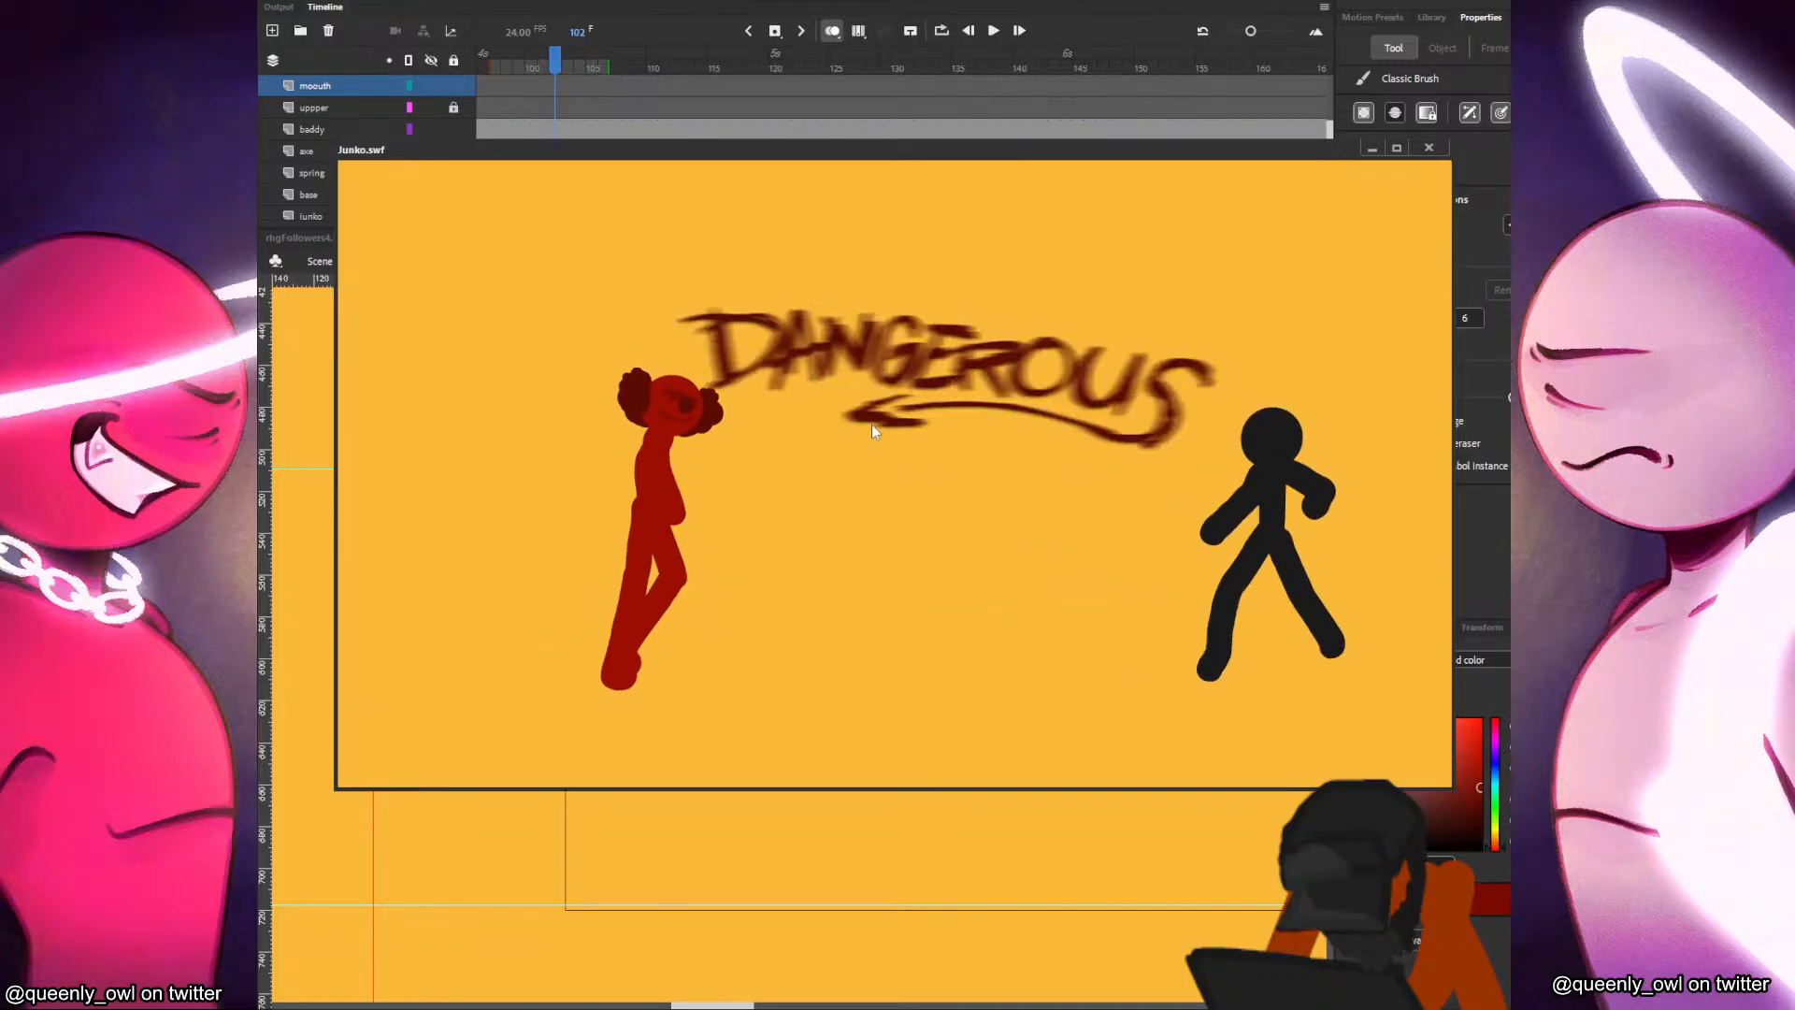
right_click(931, 434)
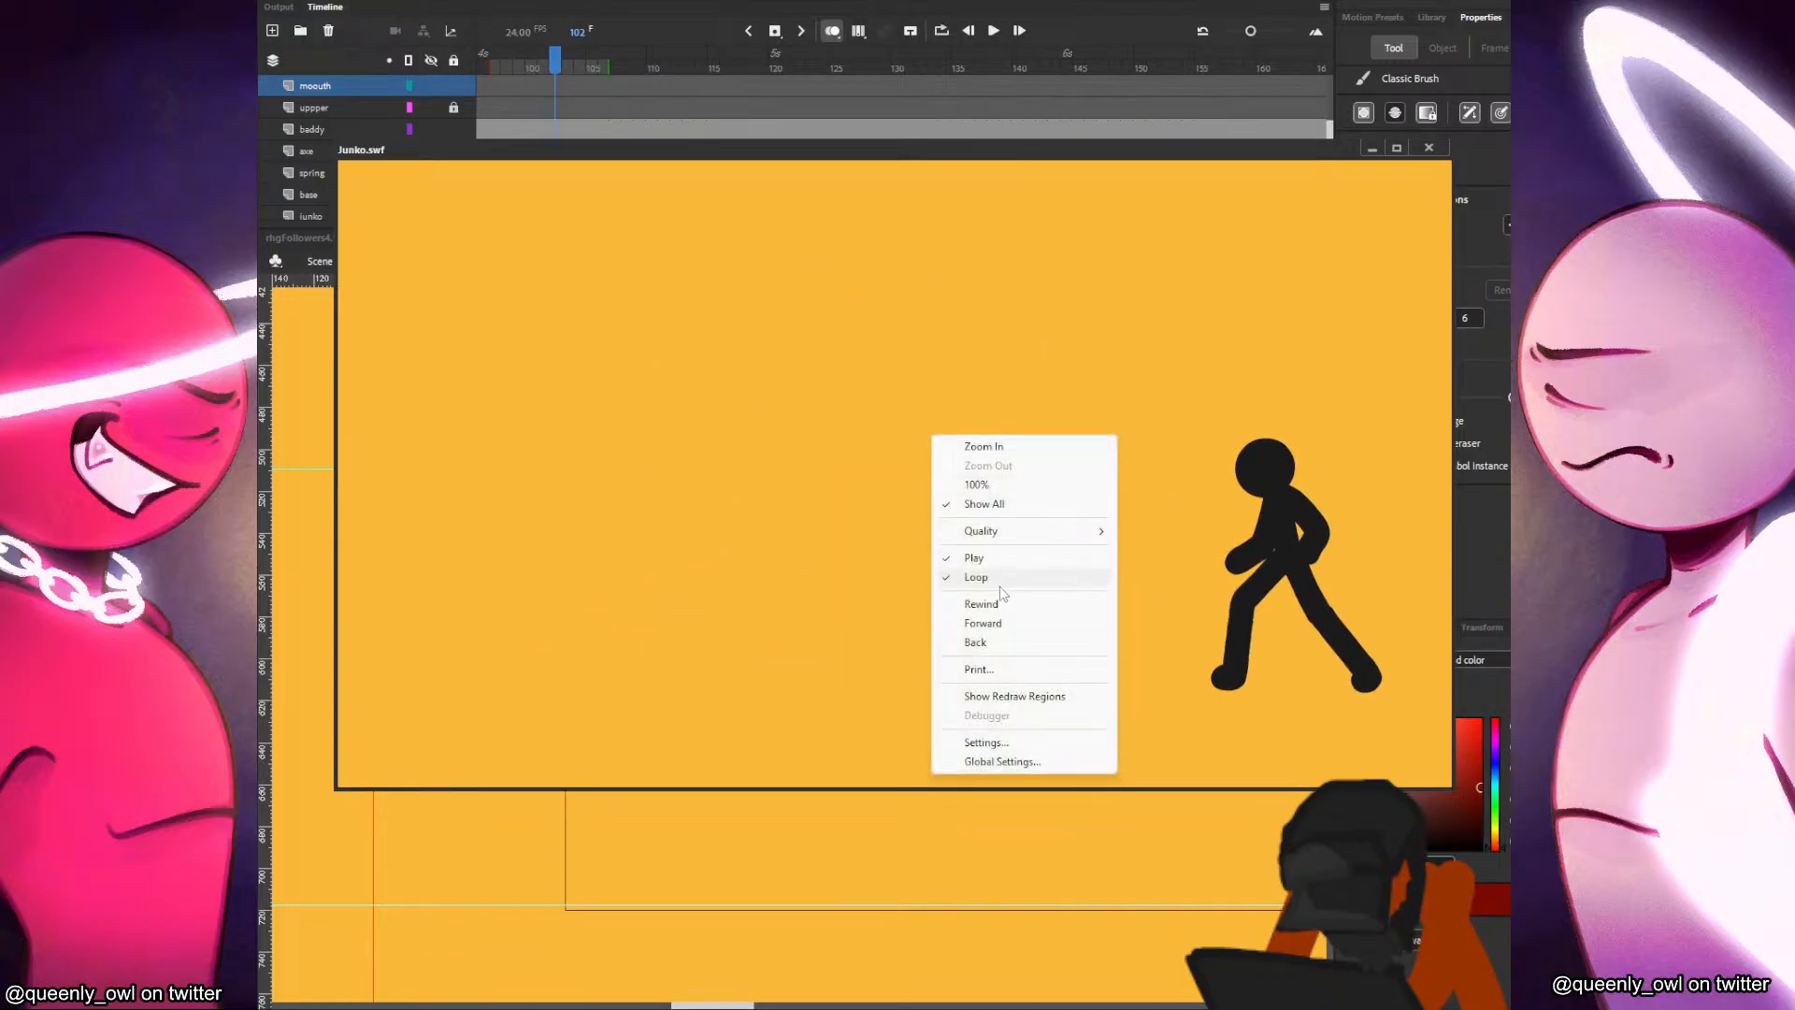
right_click(981, 488)
left_click(1021, 605)
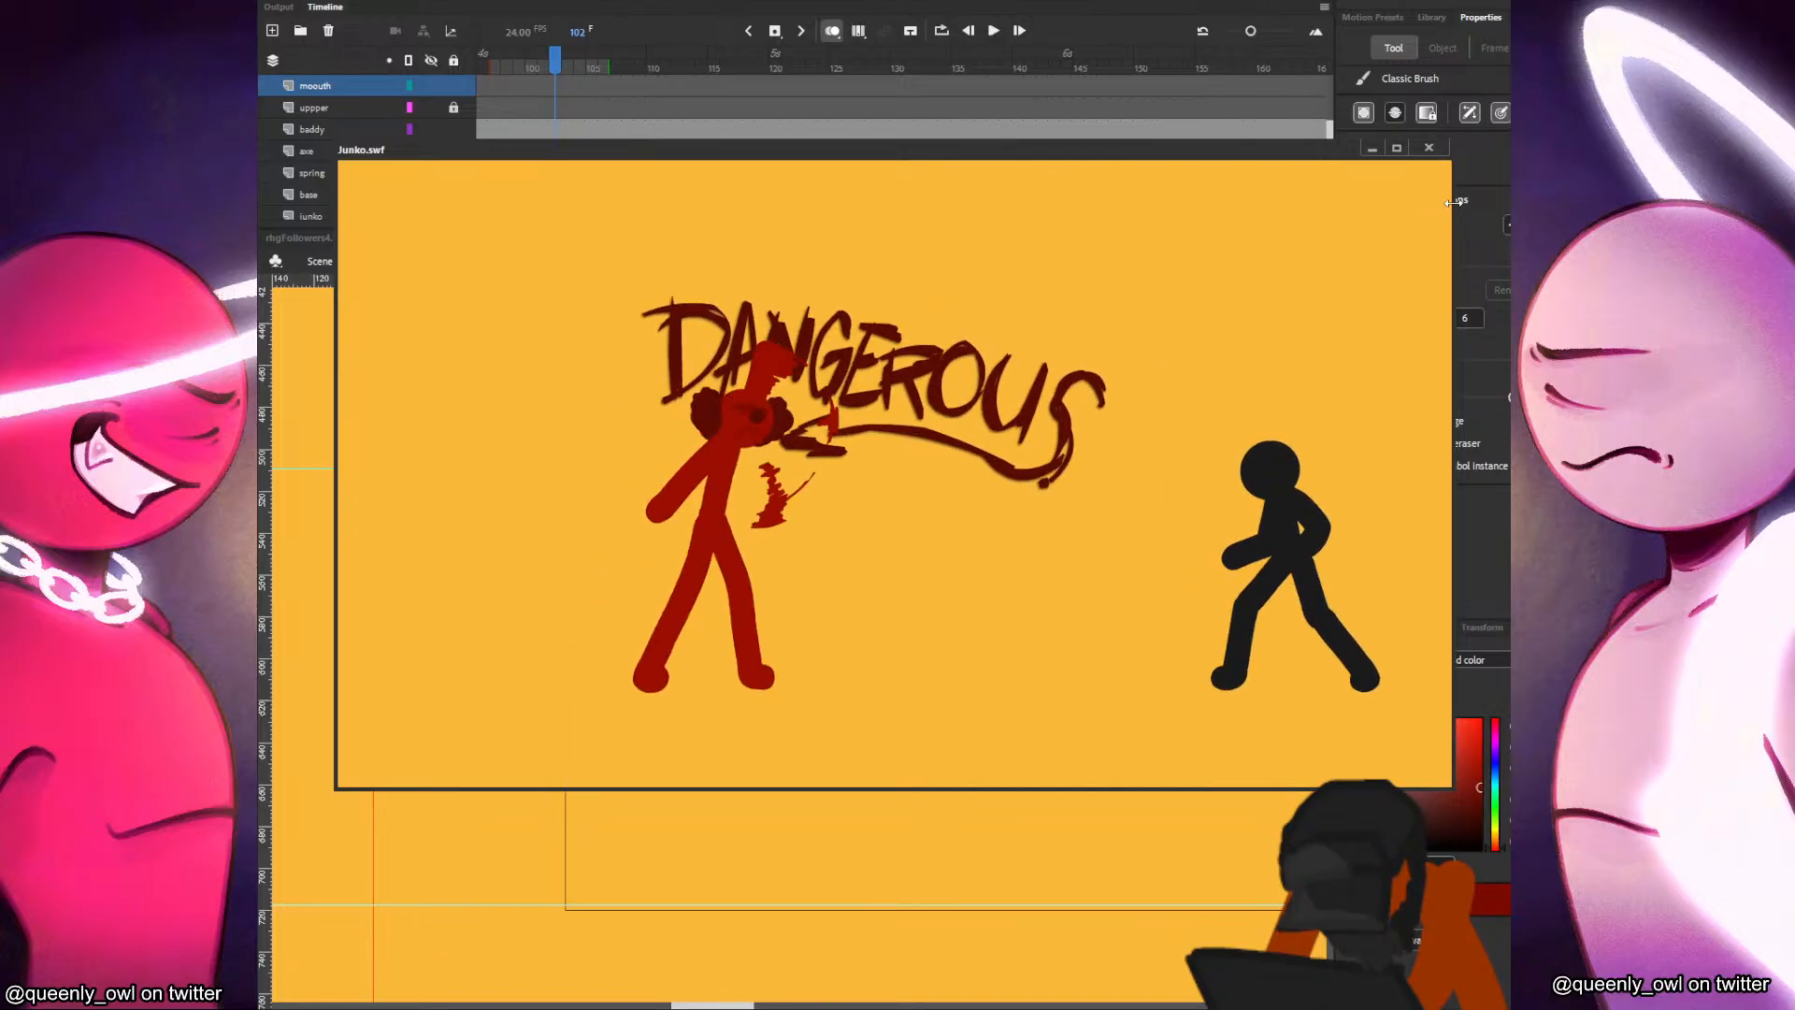
left_click(1429, 150)
Clear the keyframes on the mouth layer from about frame 59 through frame 90.
left_click(626, 94)
scroll(635, 122, "up", 3)
left_click_drag(630, 140, 580, 148)
left_click(819, 192)
scroll(774, 185, "down", 2)
left_click_drag(725, 130, 1075, 152)
scroll(700, 141, "up", 2)
left_click(689, 156)
right_click(1075, 153)
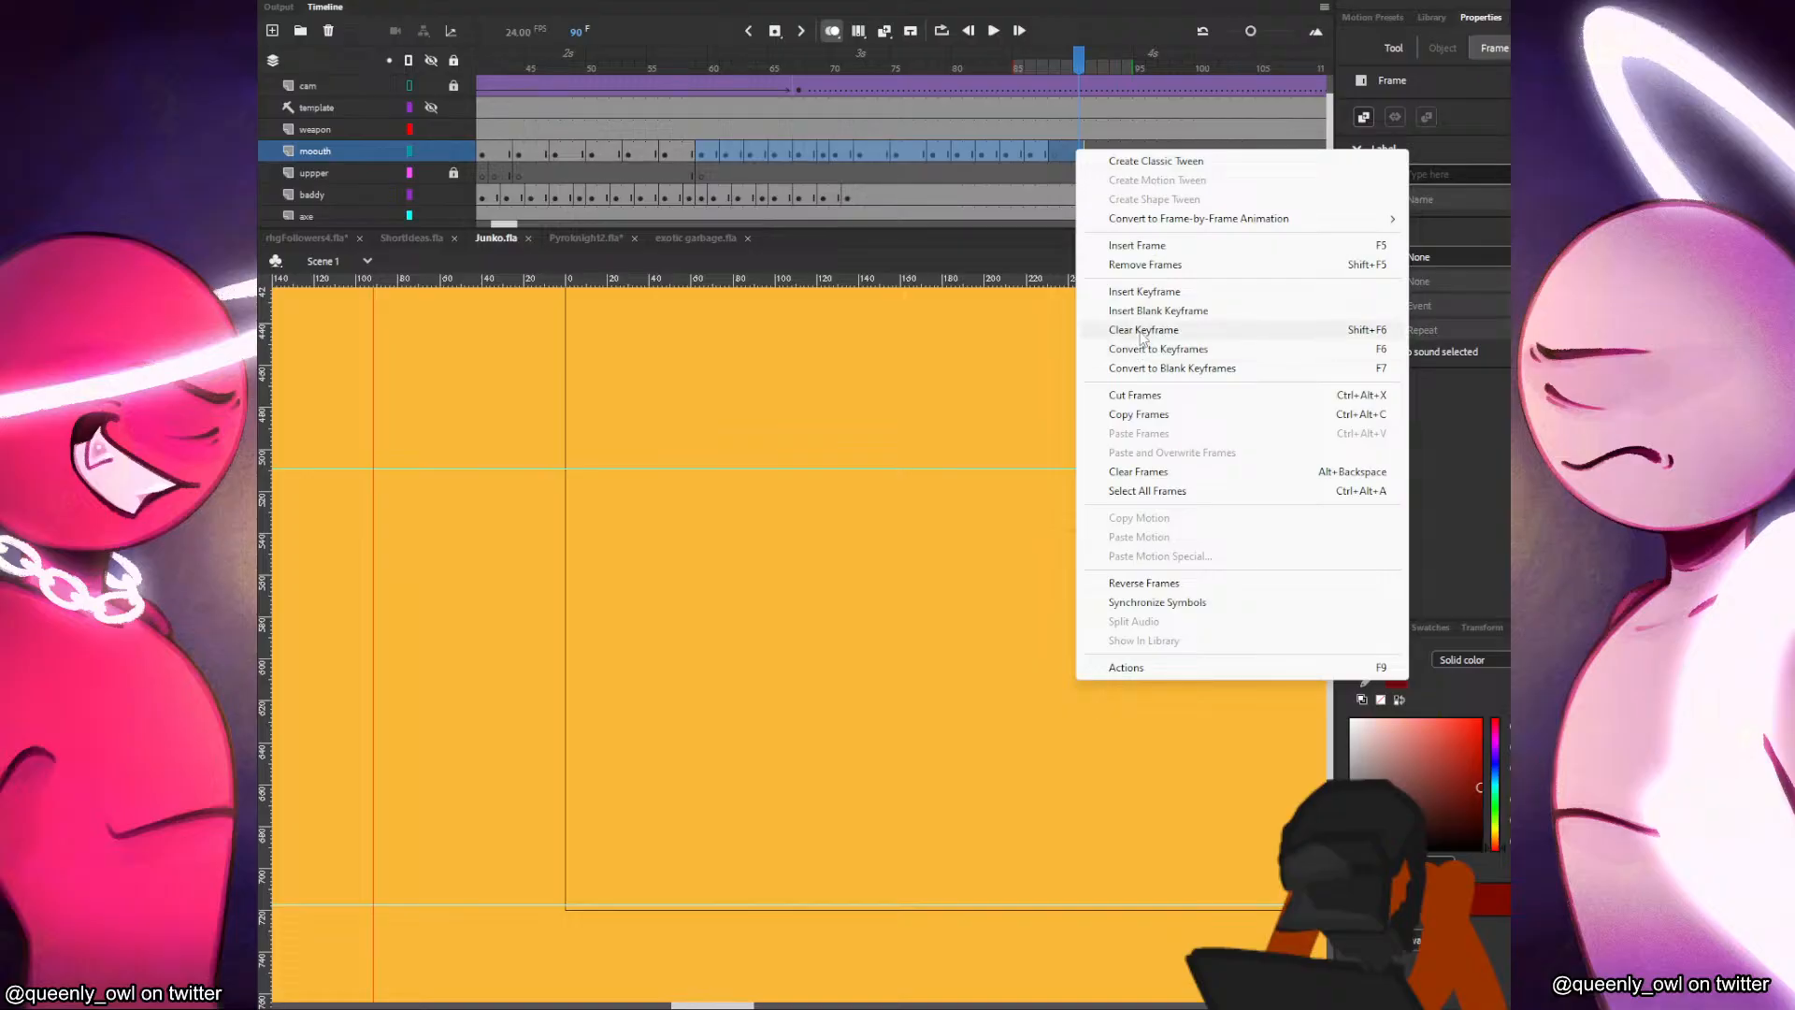
left_click(1143, 333)
Check the mouth at frames 55 and 56, and insert a blank mouth keyframe at frame 59 to end the drawing.
left_click(645, 153)
left_click(653, 153)
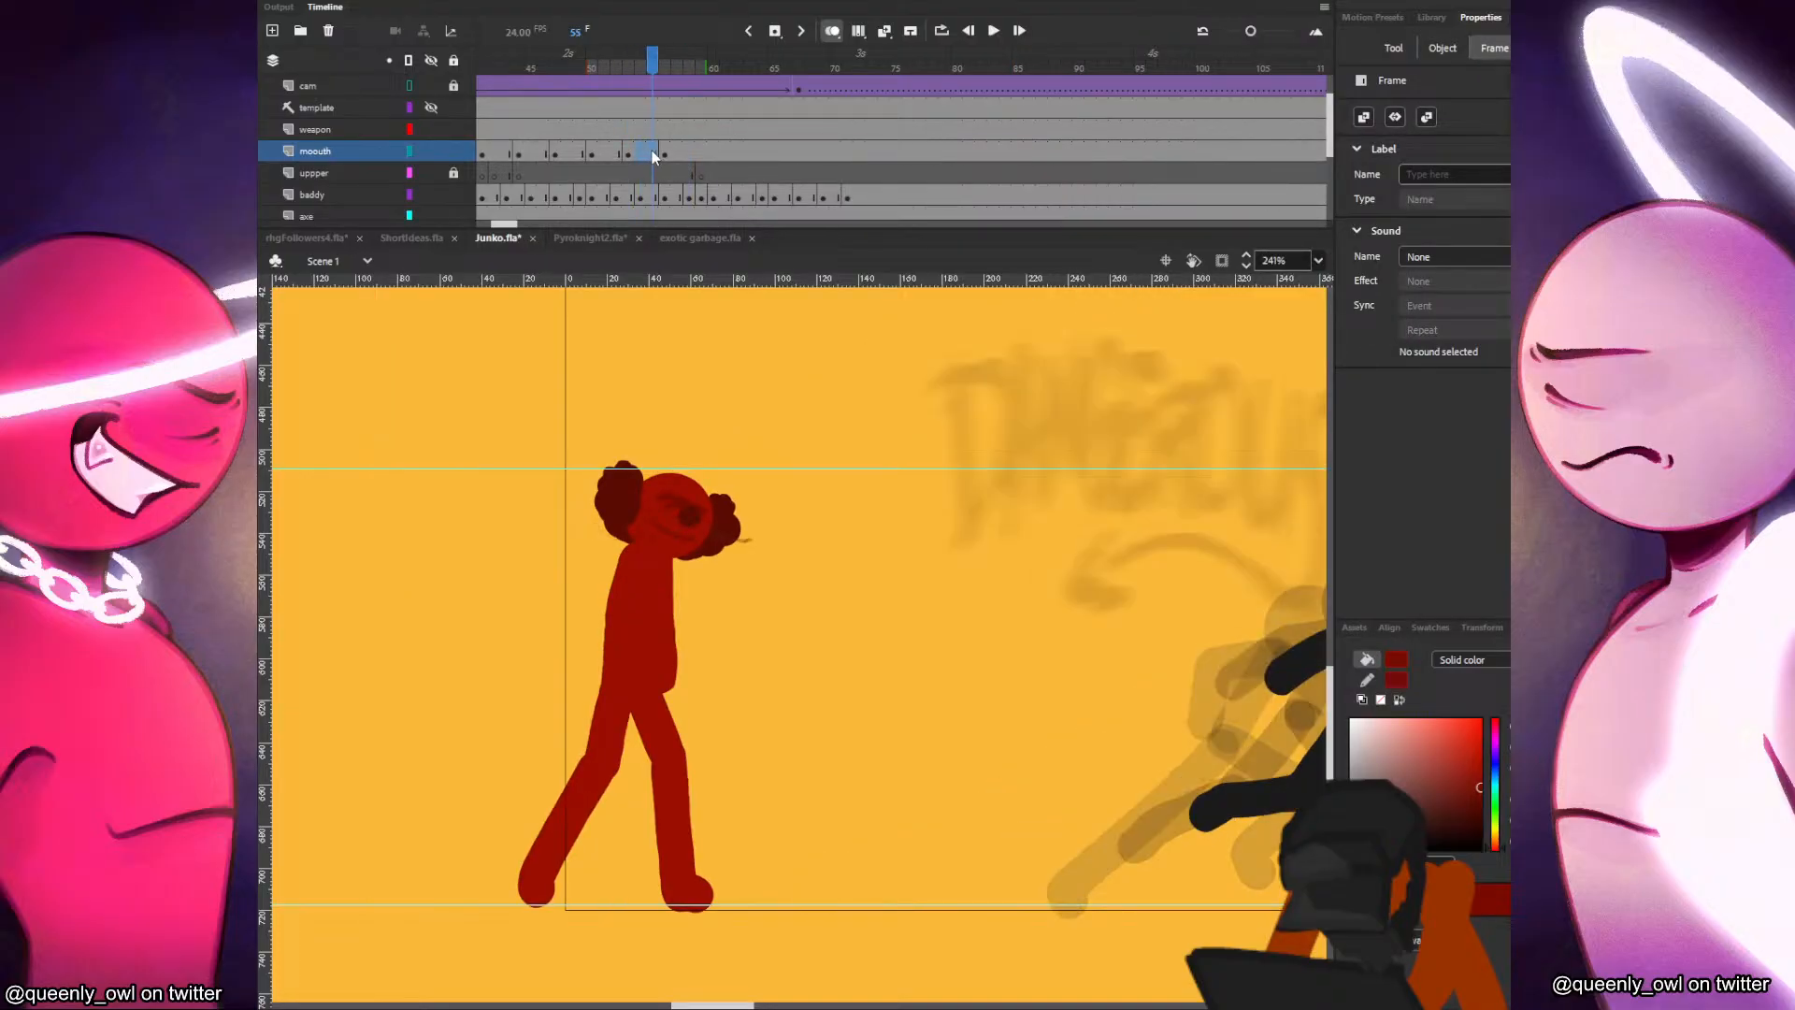
left_click(665, 152)
key("b")
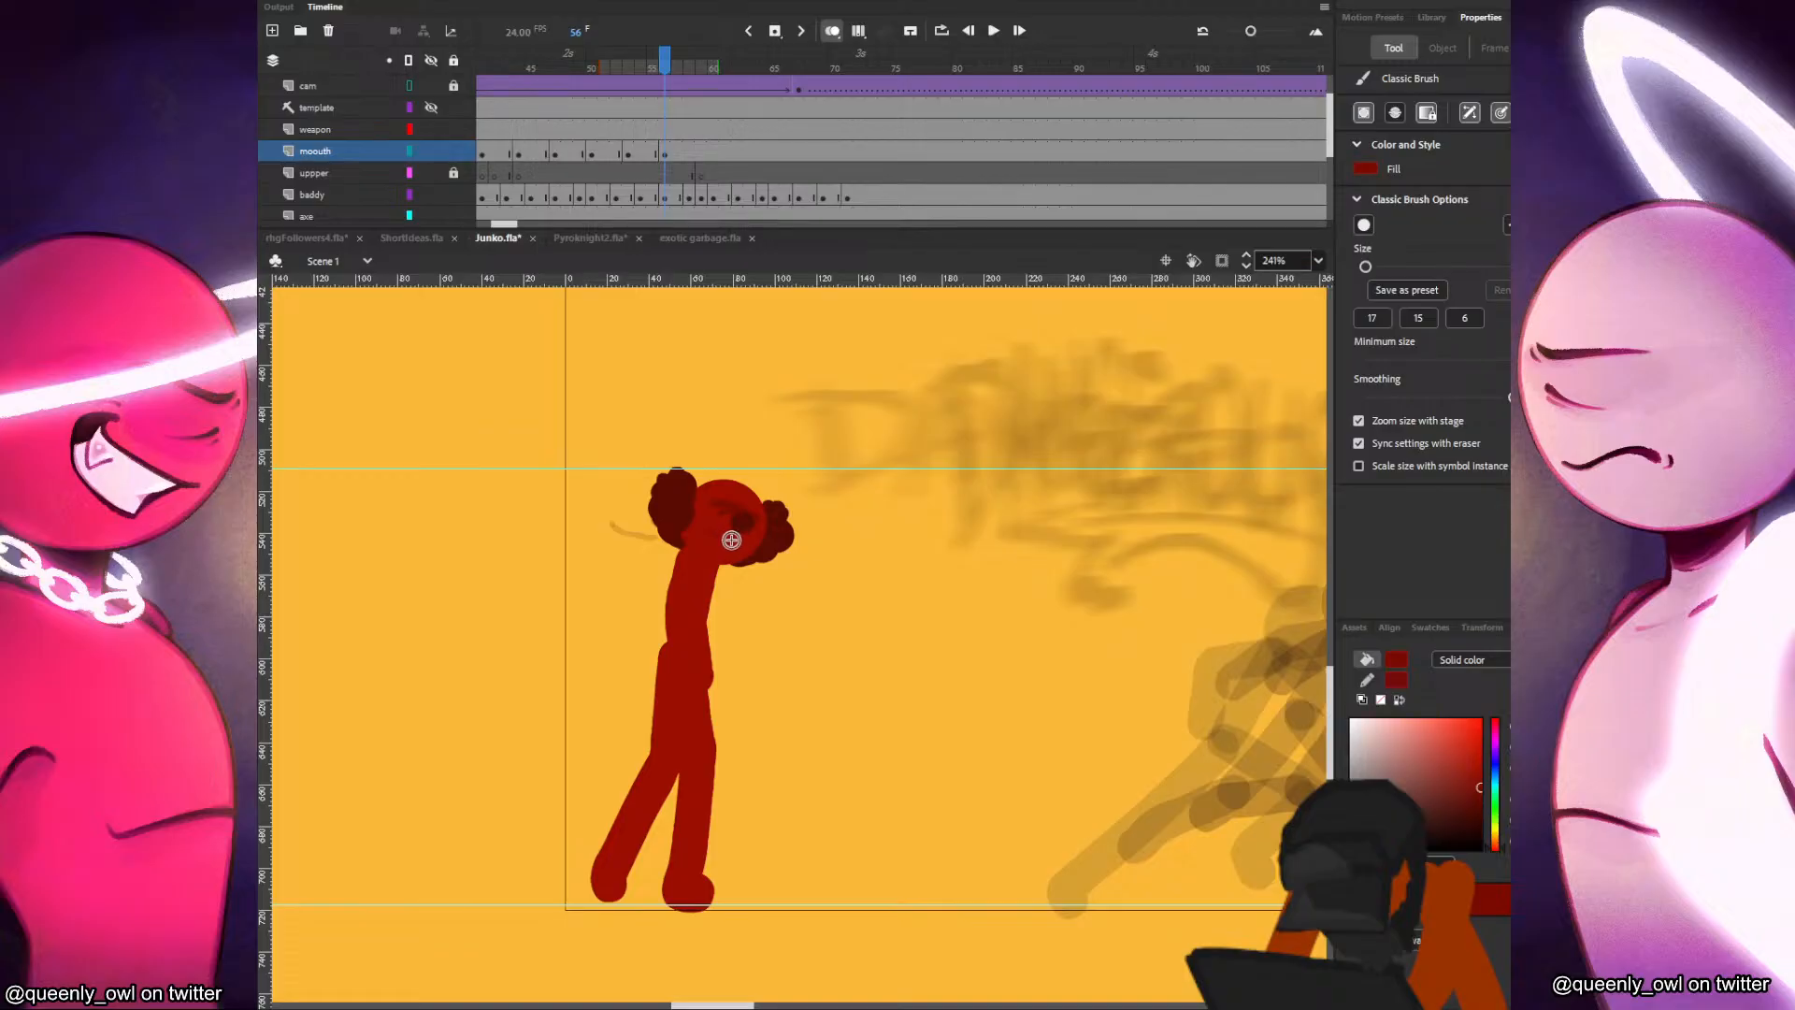
left_click(693, 153)
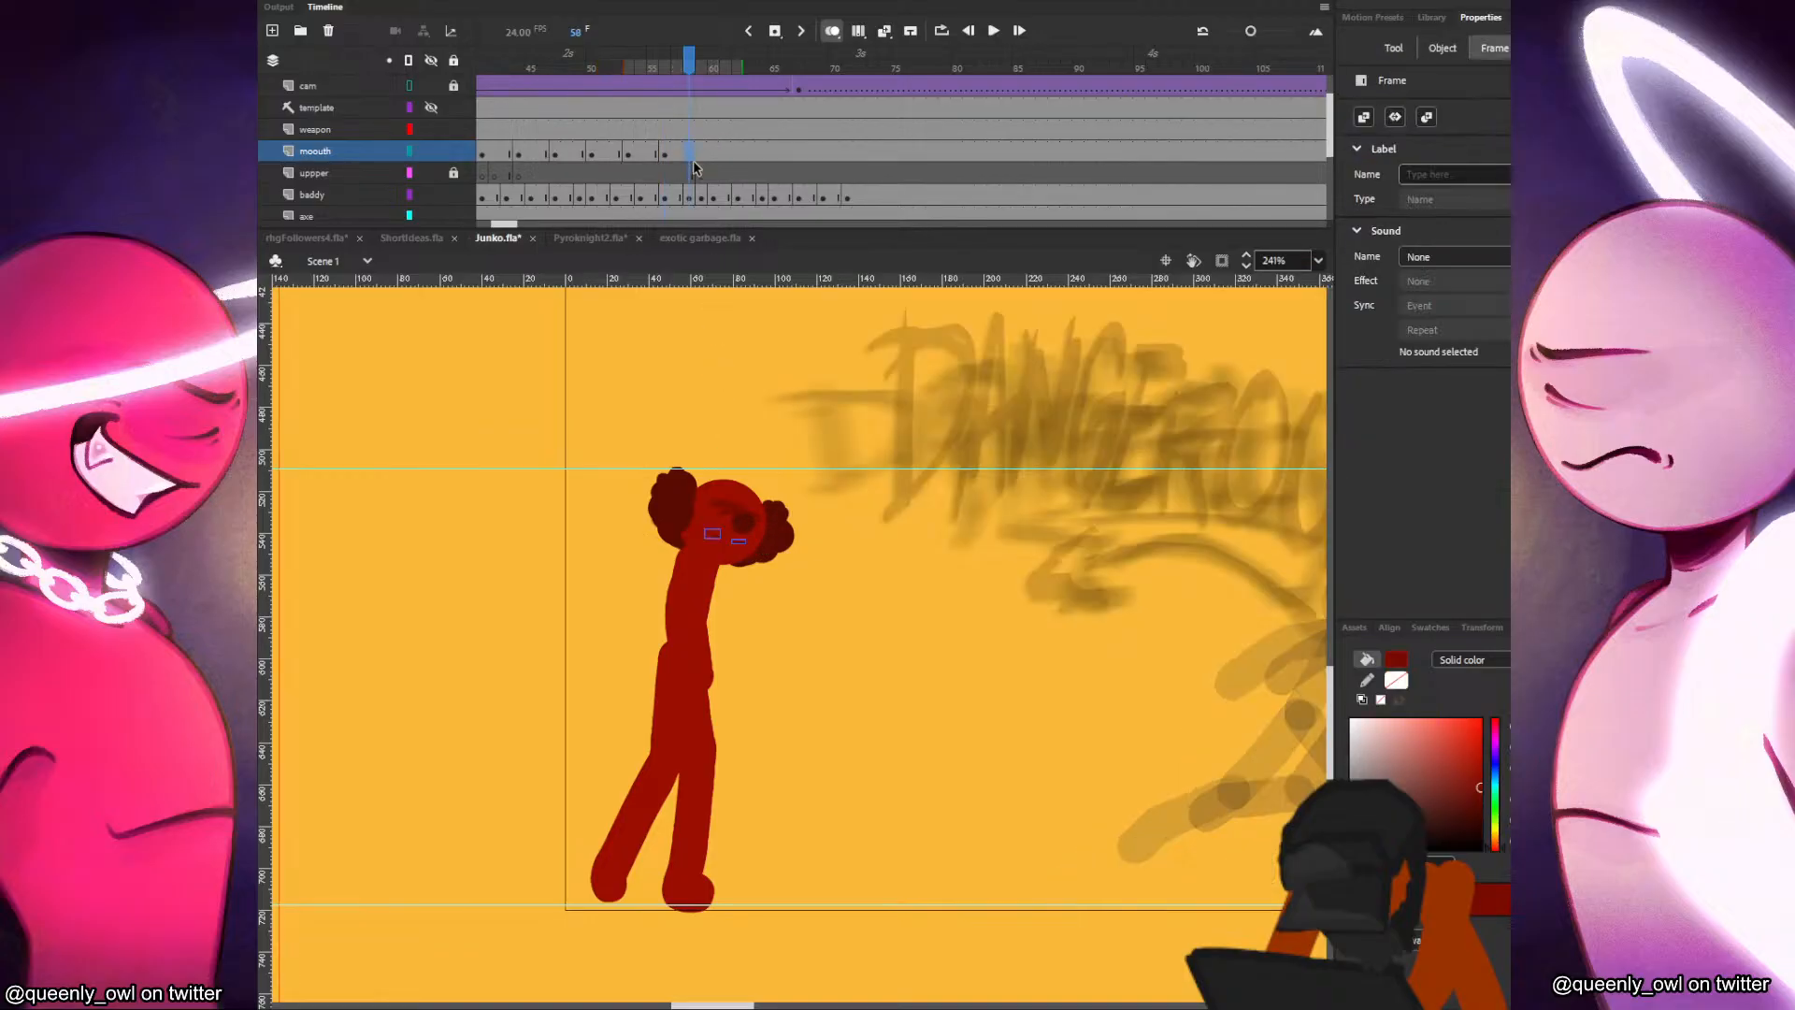
key("F7")
key(".")
Test the movie, rewind and replay it several times to review the fight scene, and close the preview.
key("ctrl+Return")
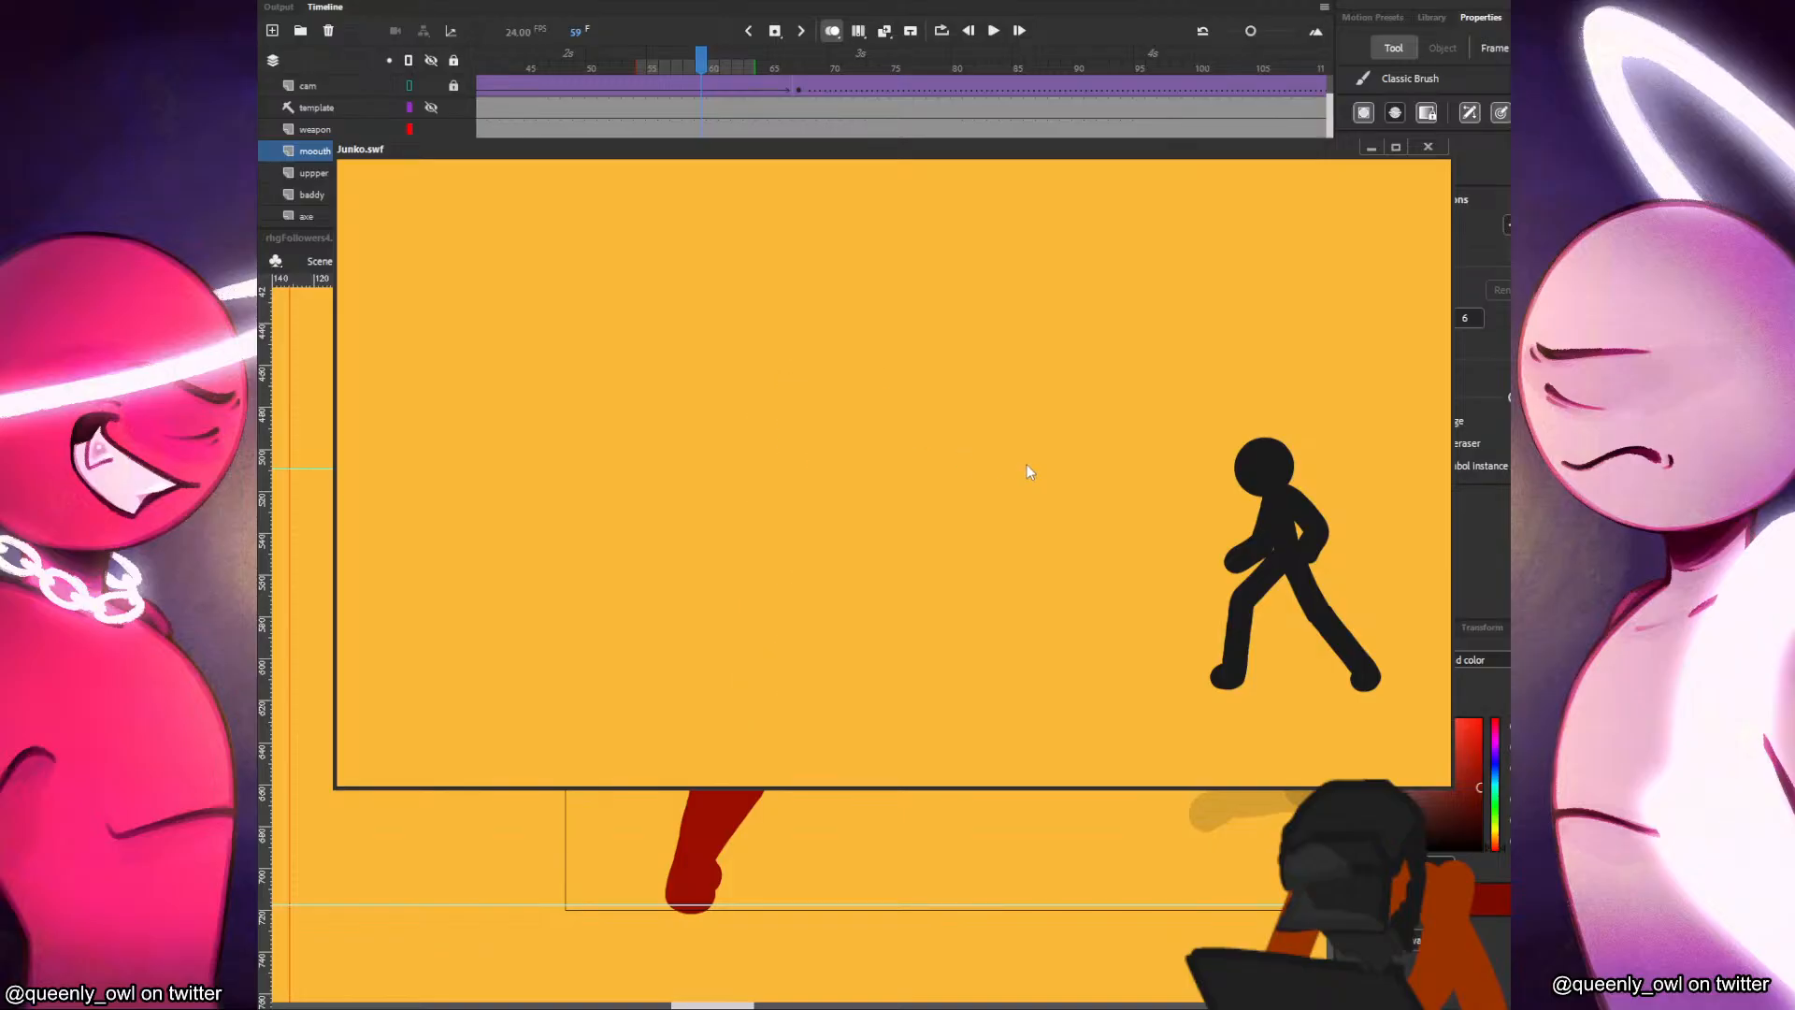
right_click(967, 436)
left_click(997, 450)
right_click(1019, 561)
left_click(1067, 632)
right_click(1058, 522)
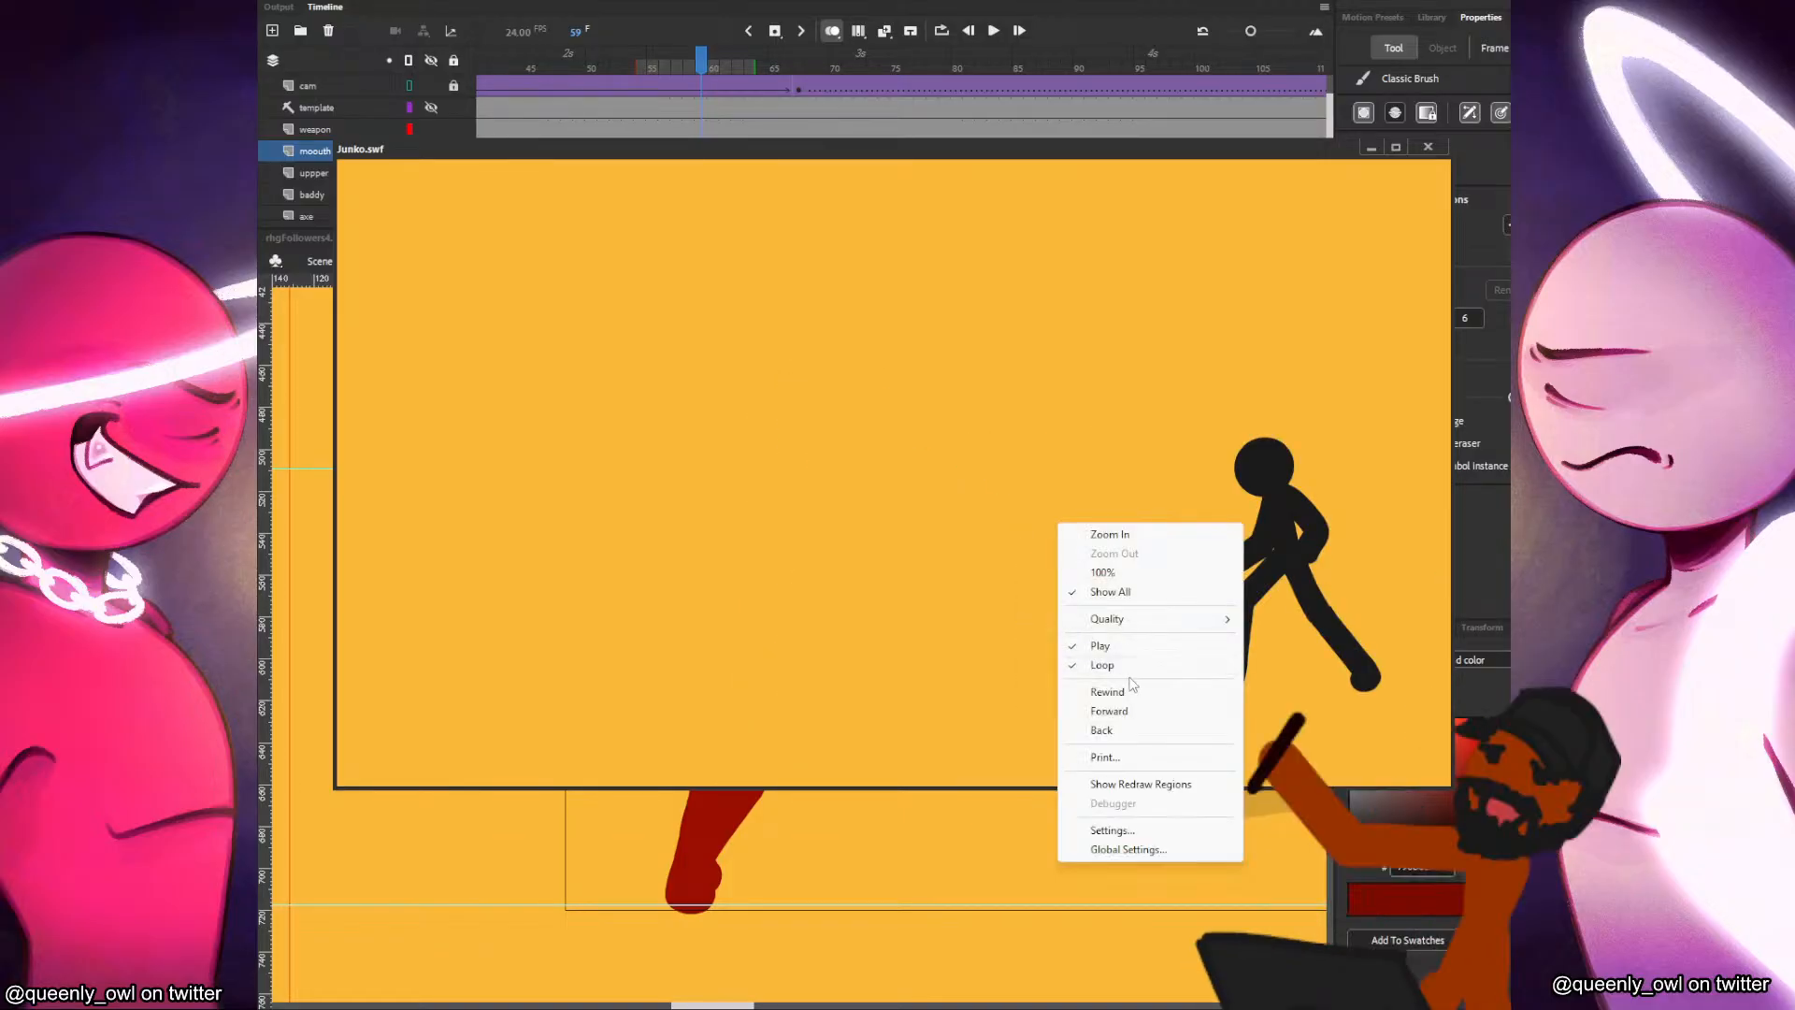
left_click(1133, 692)
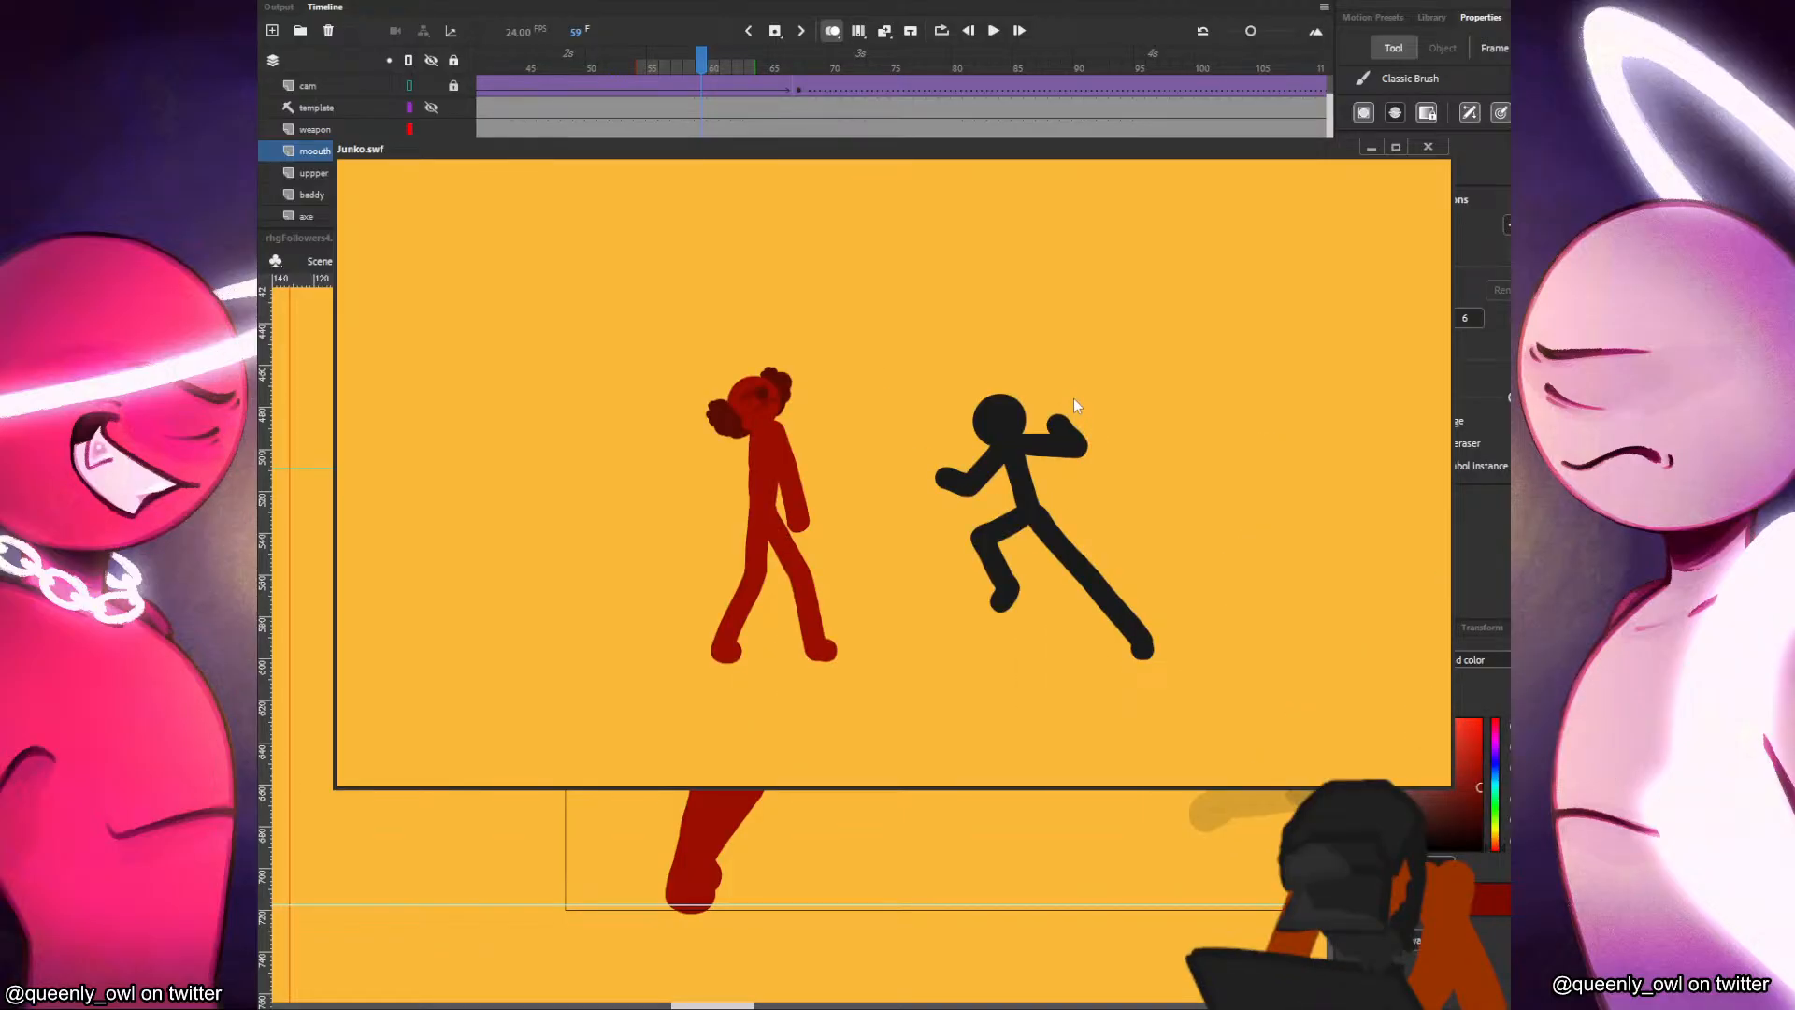
right_click(1074, 396)
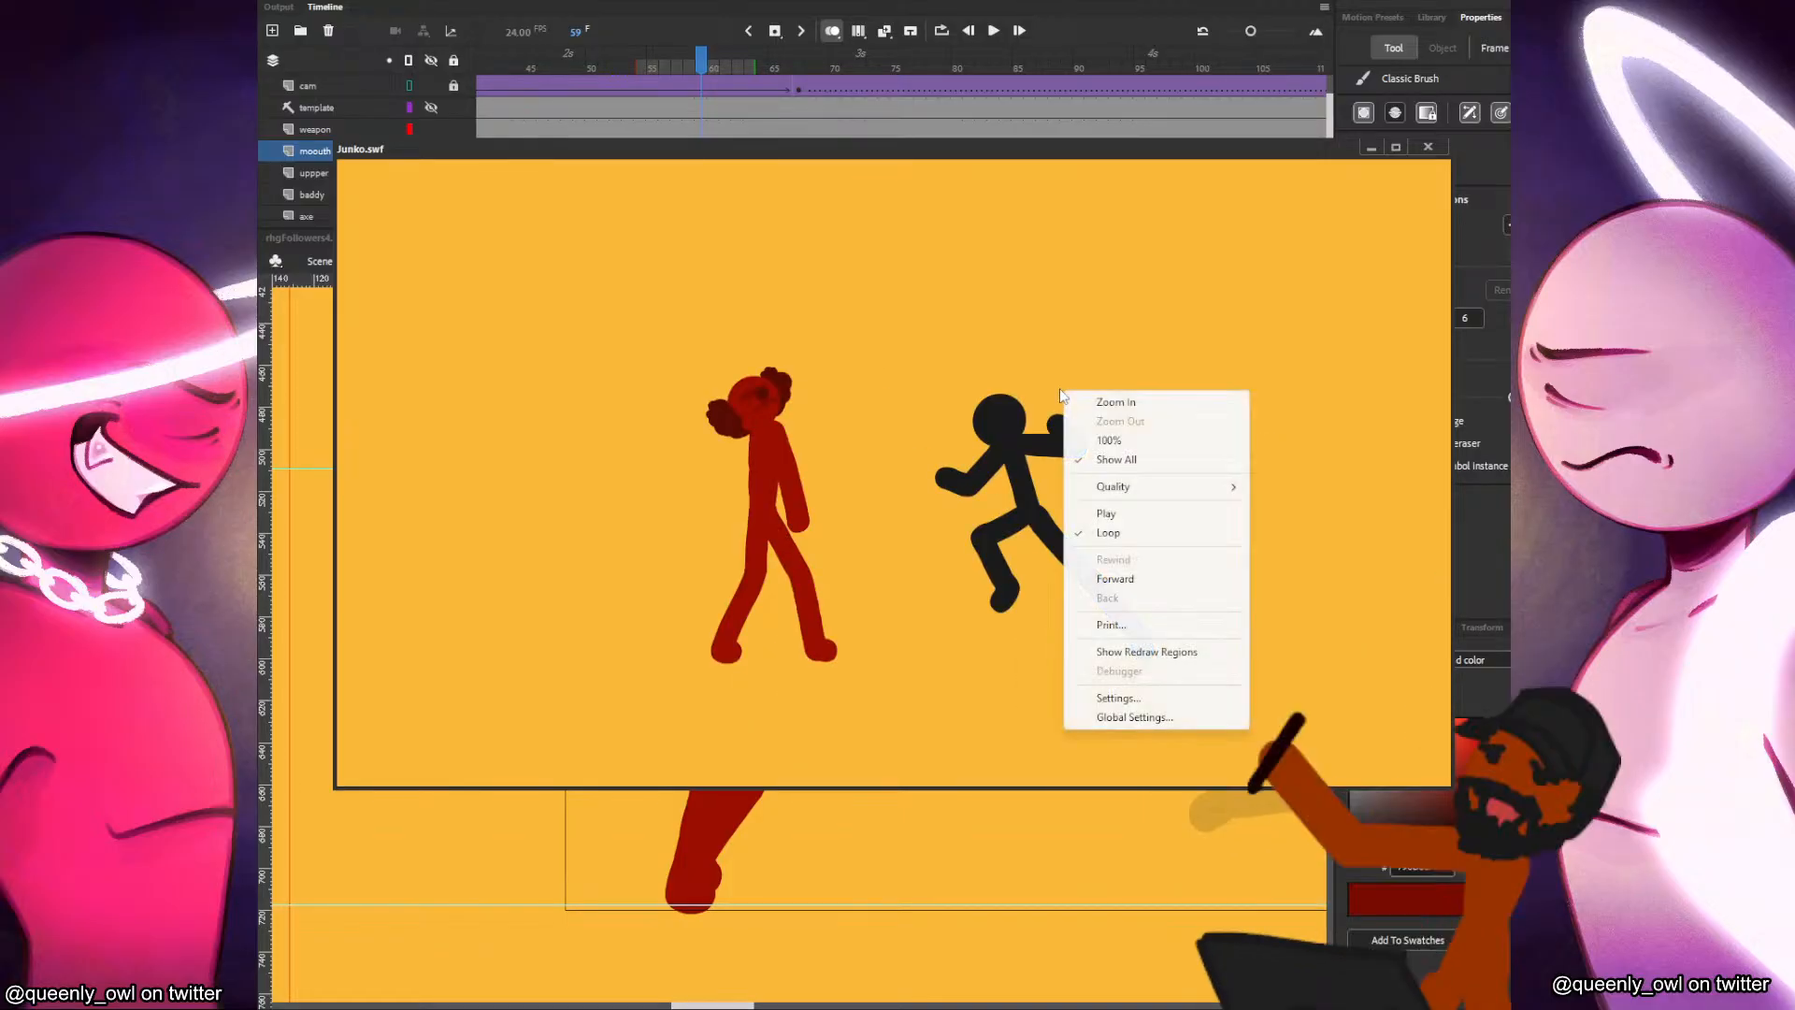
left_click(1101, 514)
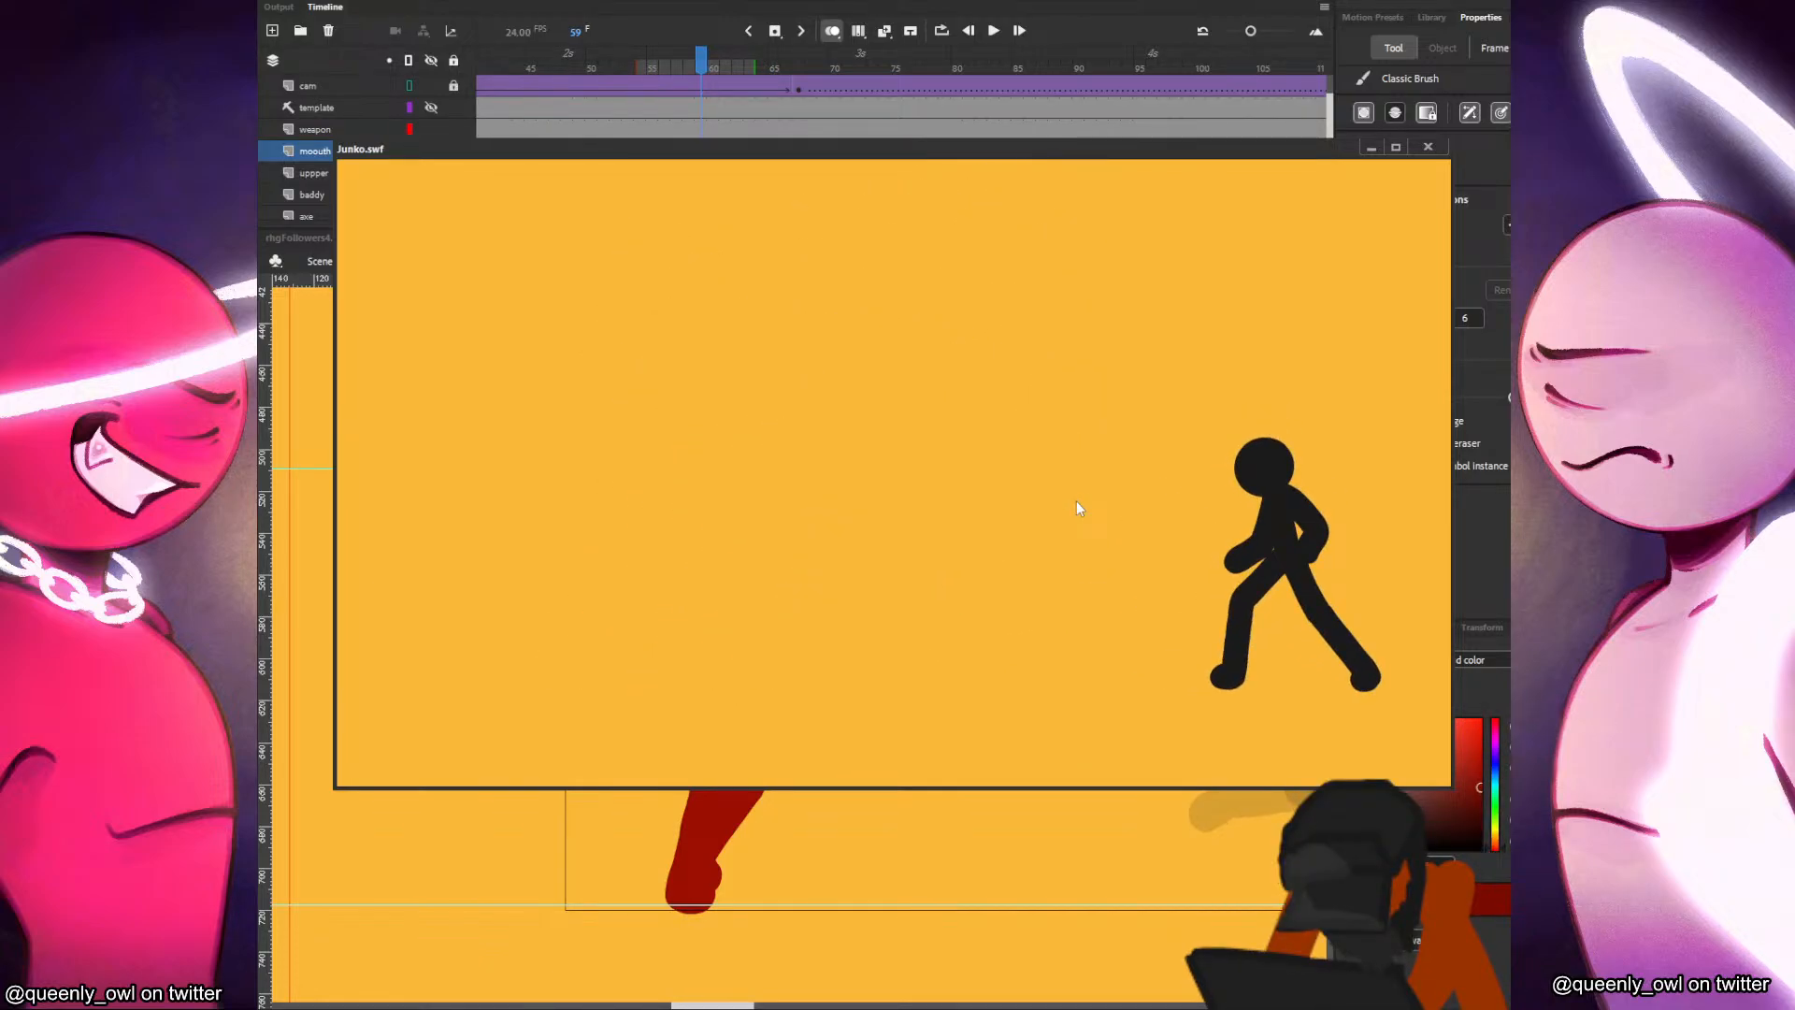
right_click(1075, 501)
left_click(1100, 665)
right_click(1031, 474)
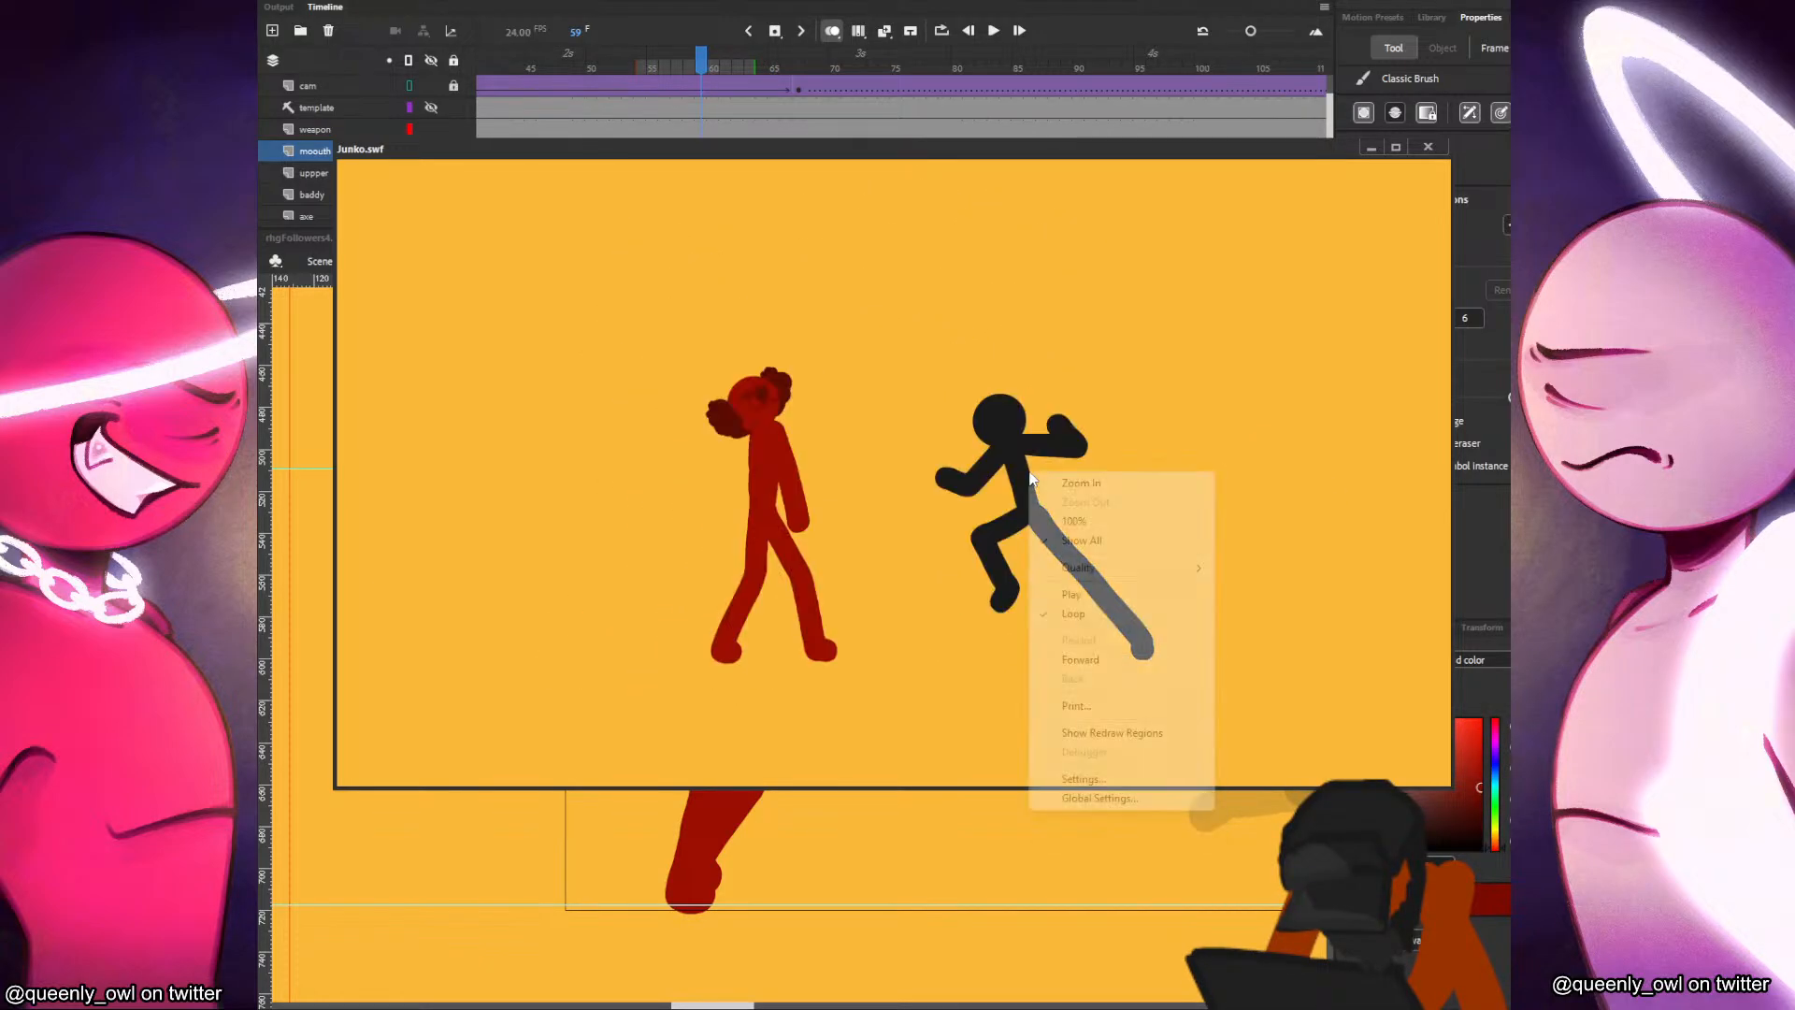
left_click(1098, 595)
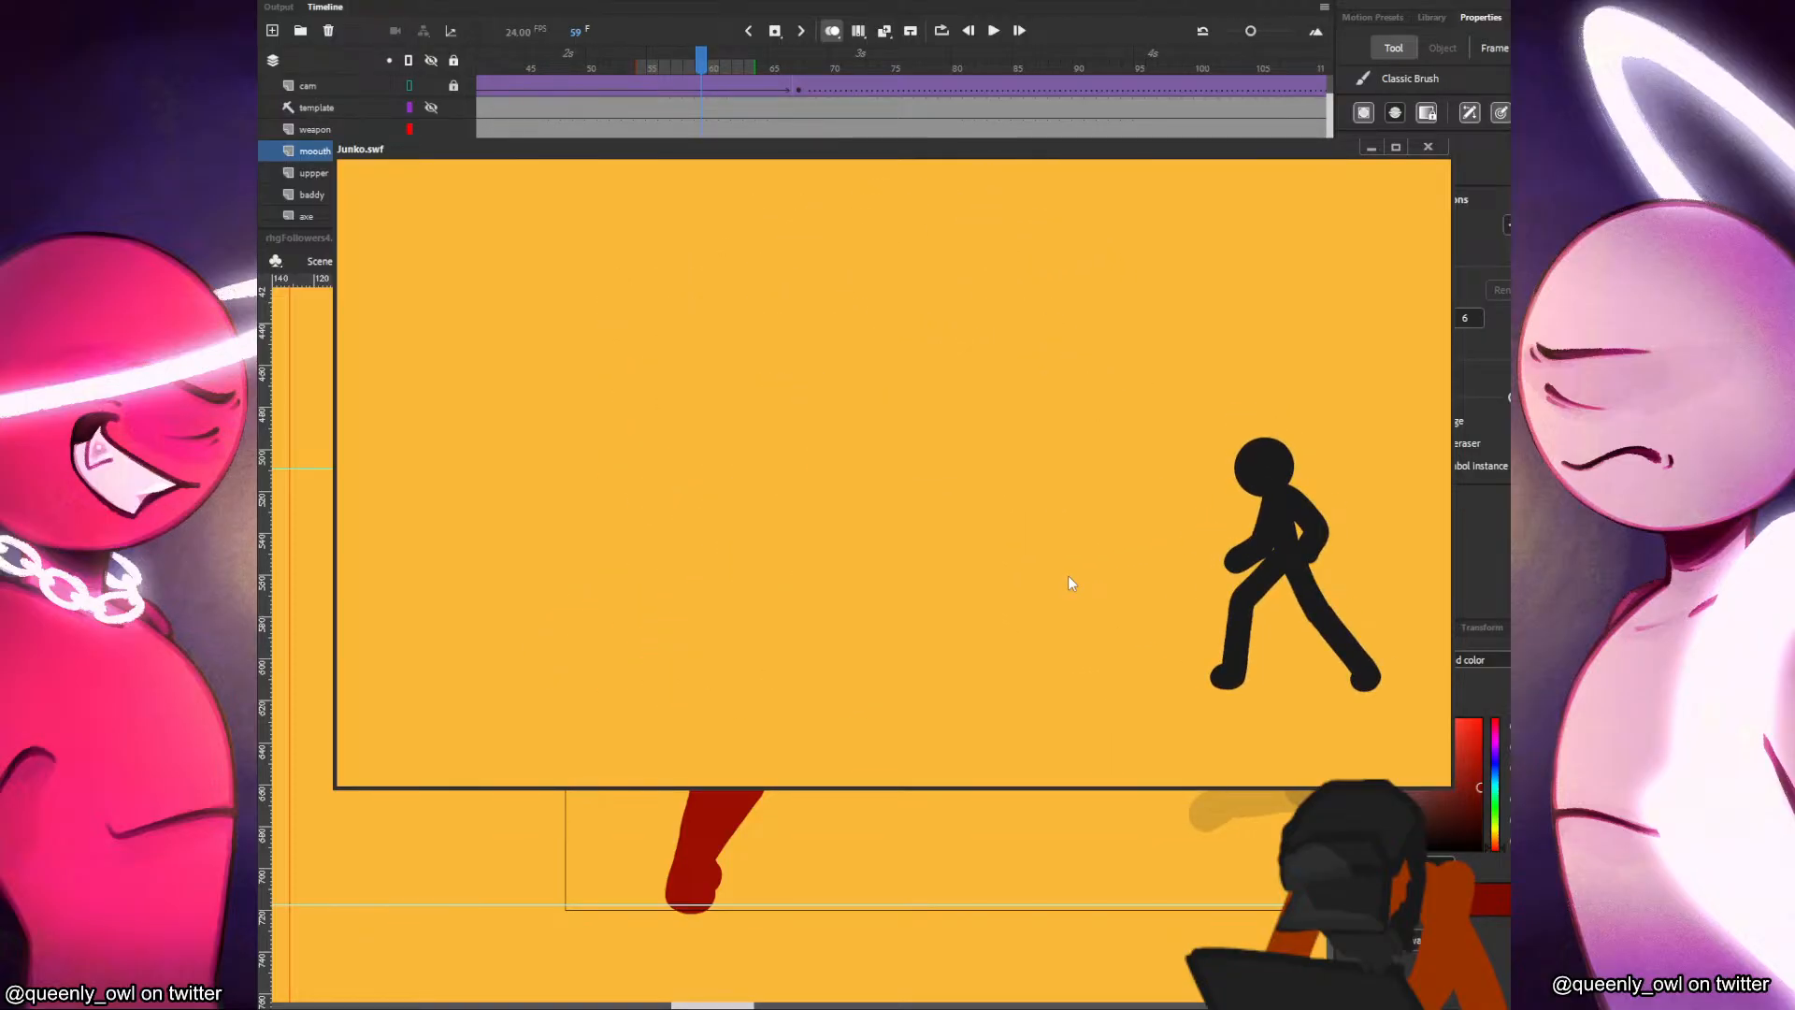
left_click(1428, 150)
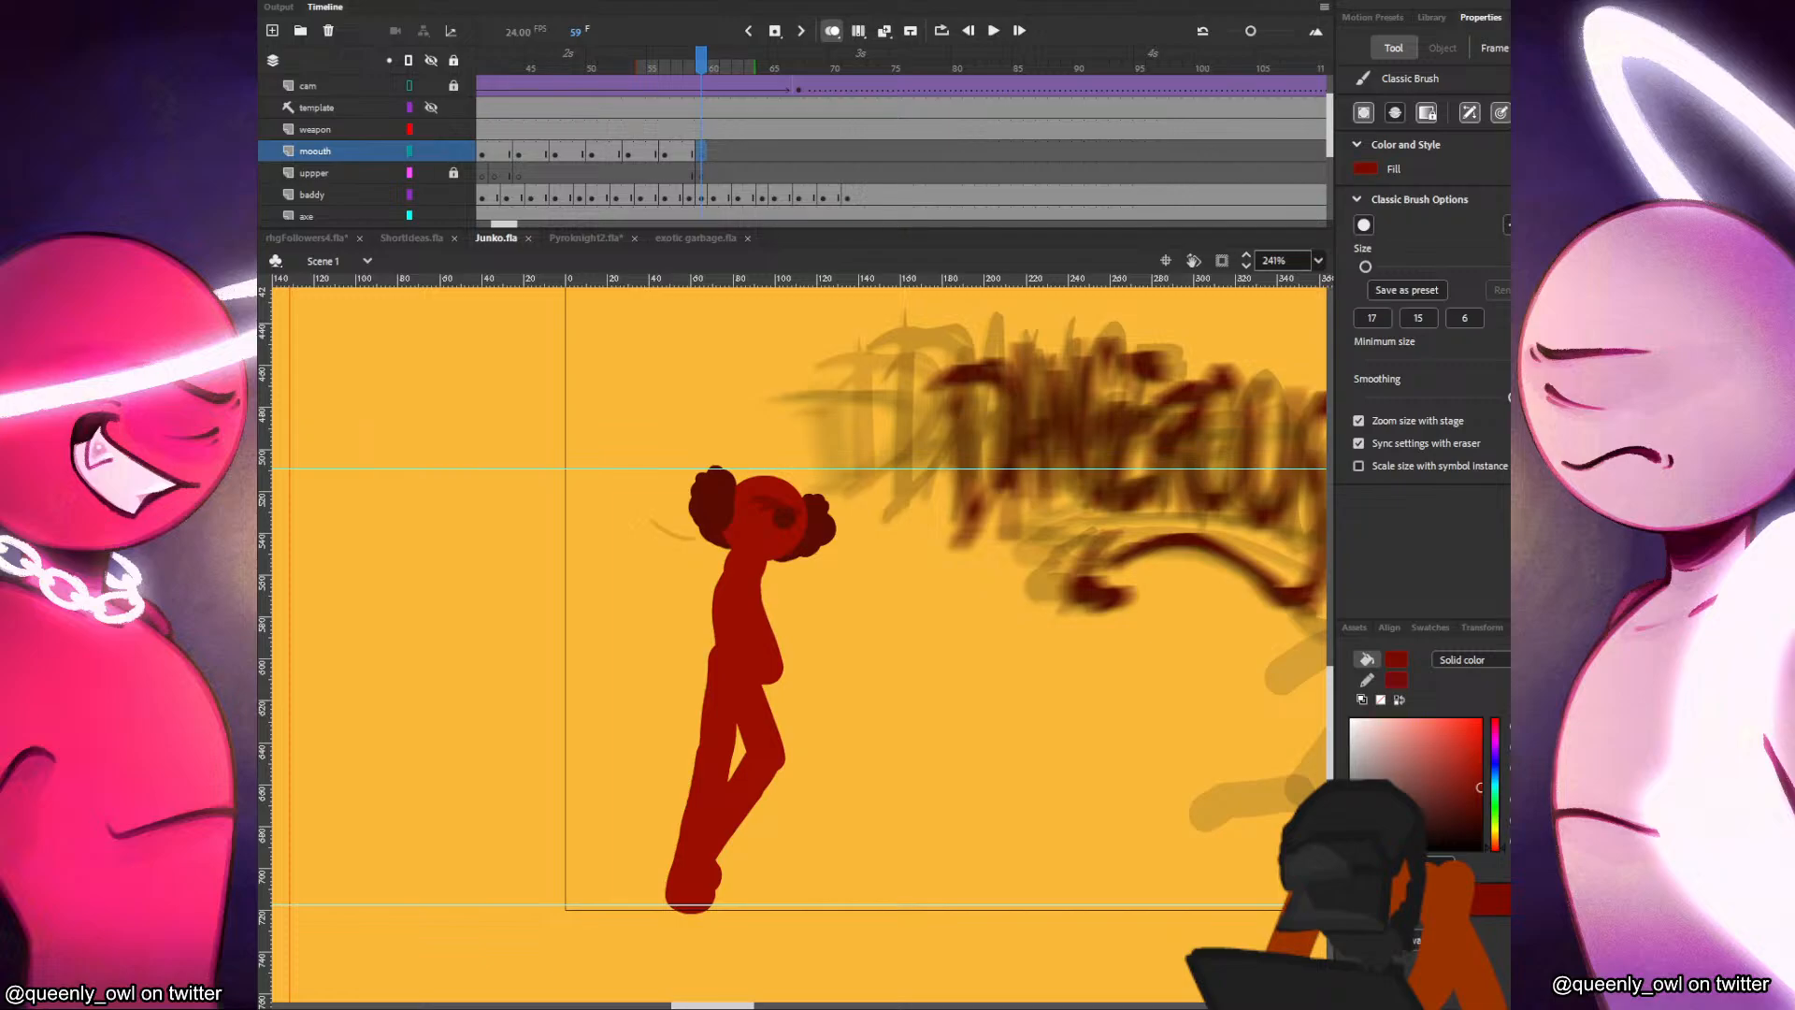
Select frame 57 on the layer below the mouth layer, test the movie again and close the preview.
left_click(677, 173)
key("ctrl+Return")
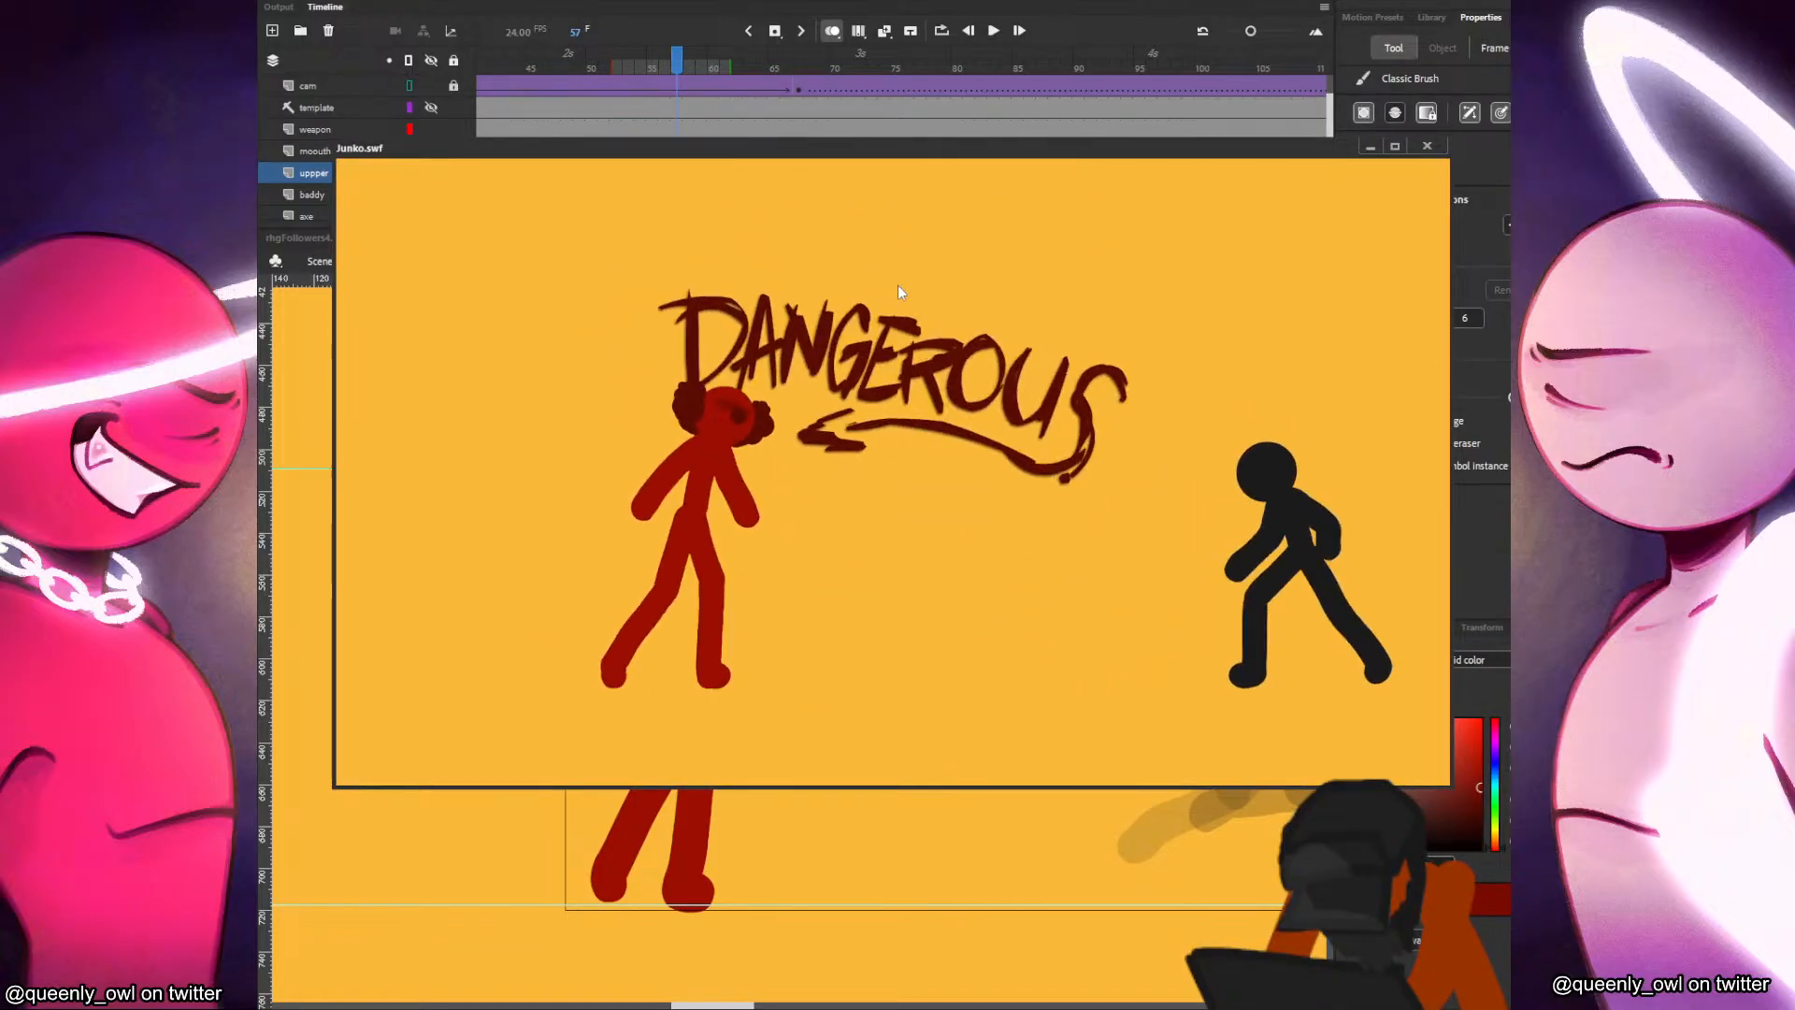
left_click(1426, 146)
Skew the black character's outstretched rear leg slightly upward at frame 47 and compare the pose with frame 49.
mouse_move(716, 151)
left_mouse_down()
mouse_move(629, 163)
mouse_move(653, 170)
mouse_move(518, 156)
mouse_move(555, 151)
left_mouse_up()
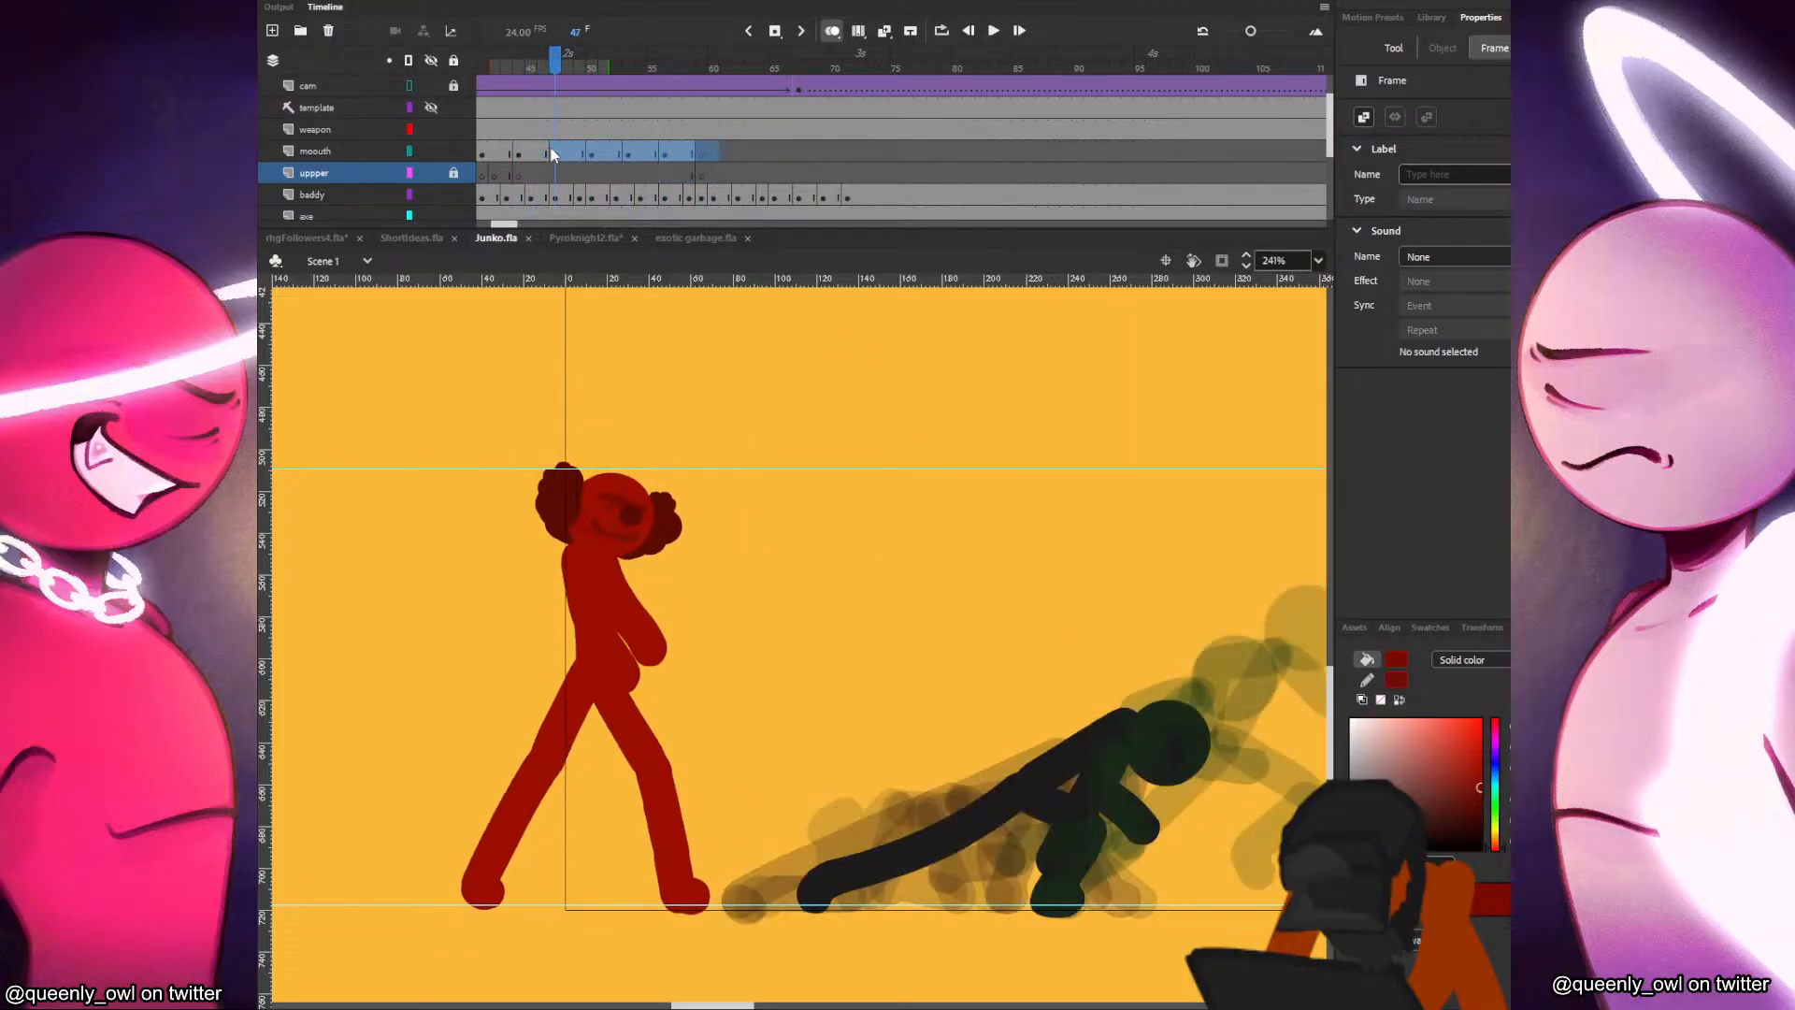
left_click(611, 529)
left_click(926, 846)
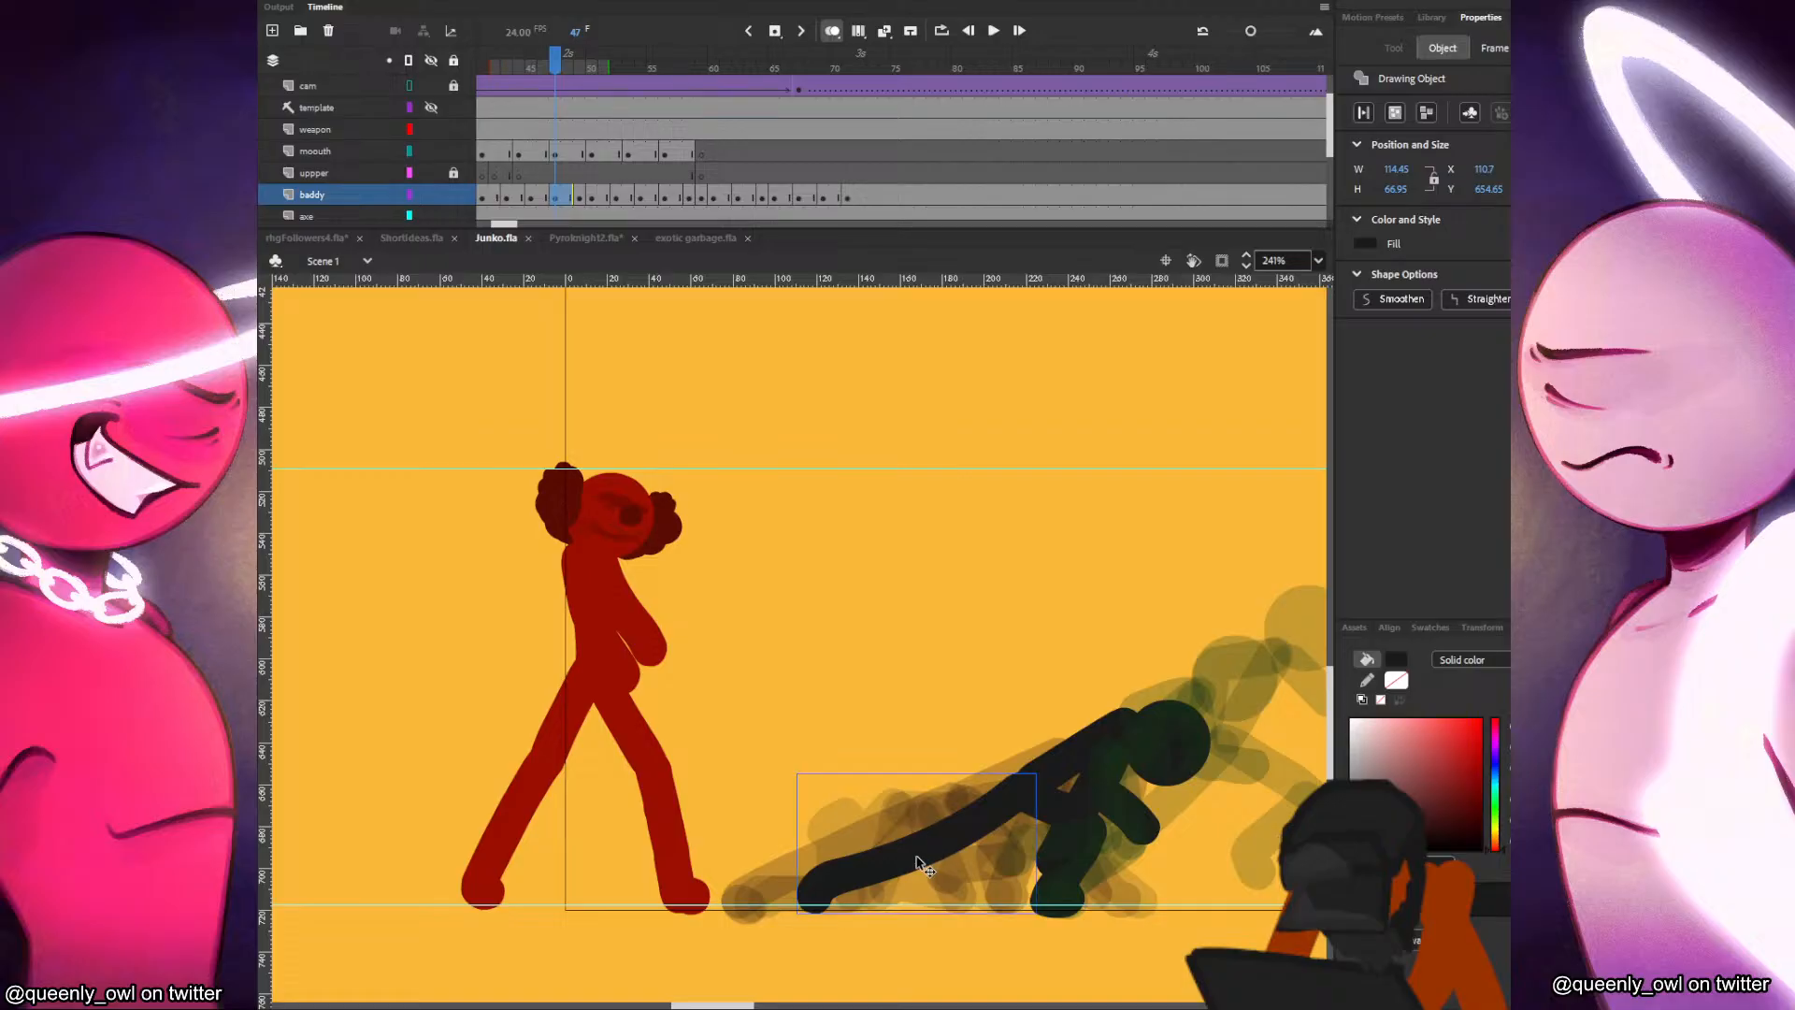
key("q")
left_click_drag(797, 868, 799, 850)
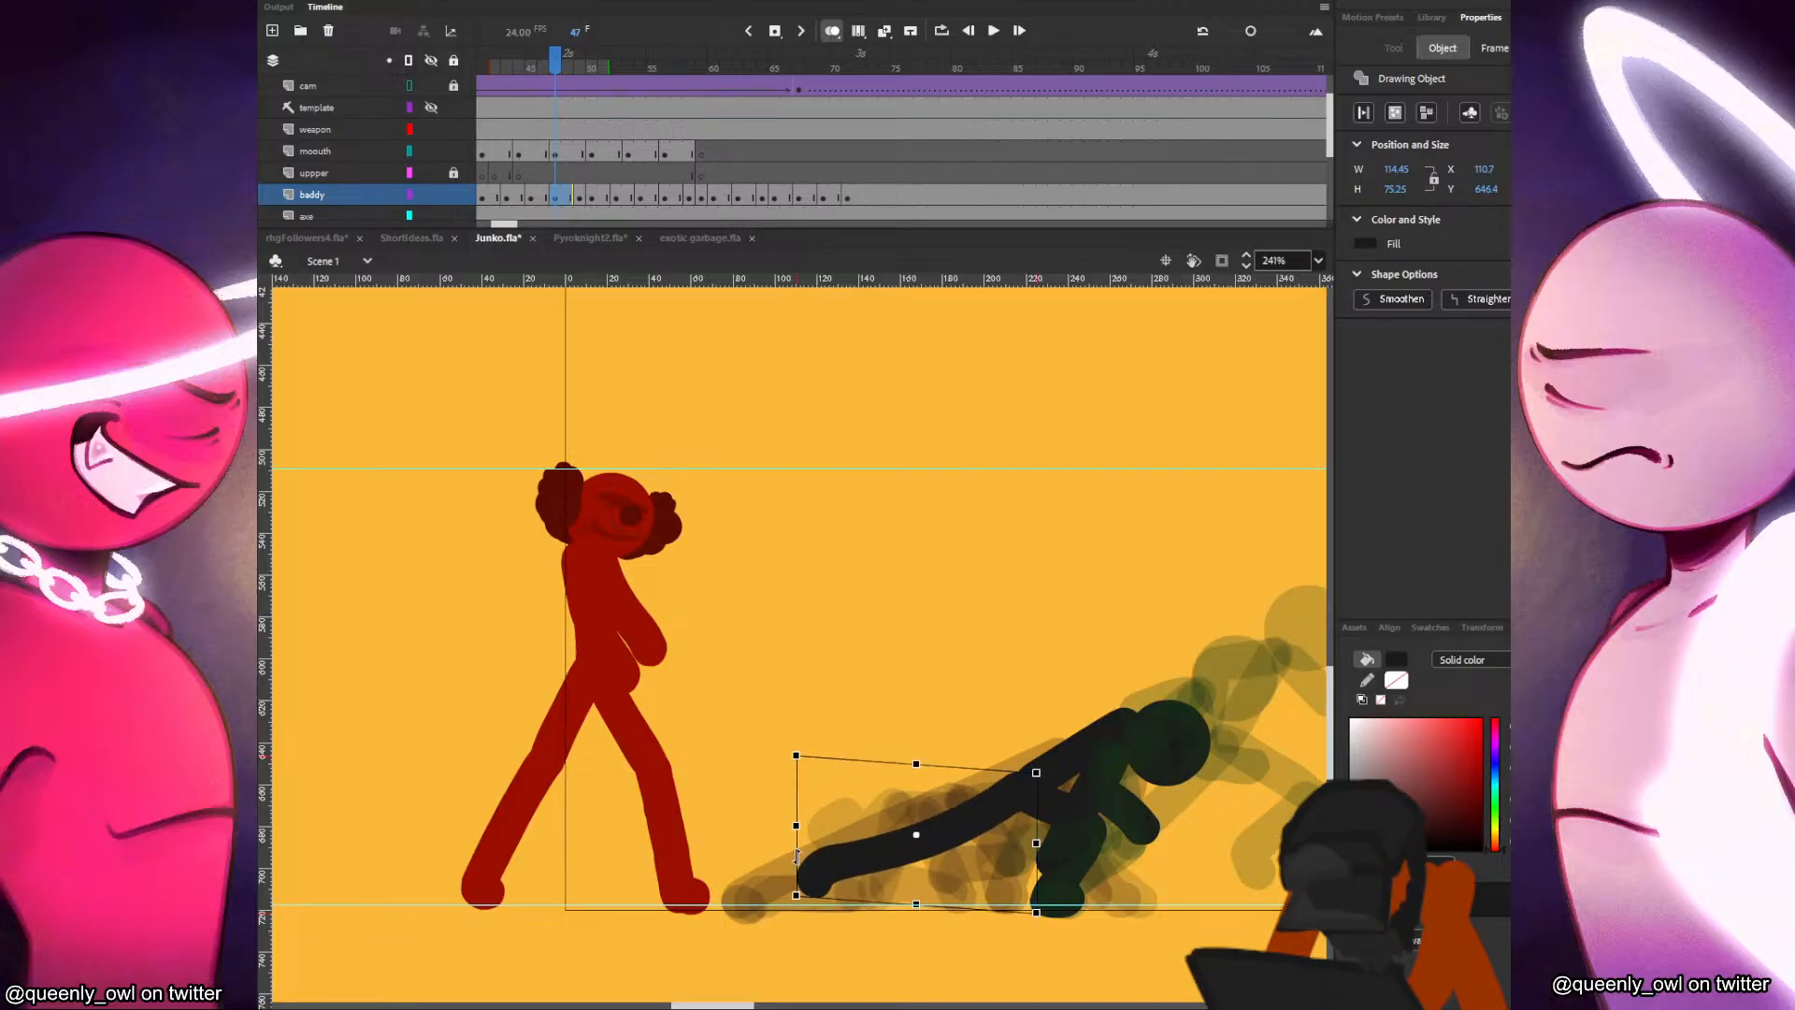
key("period")
key("period")
key("comma")
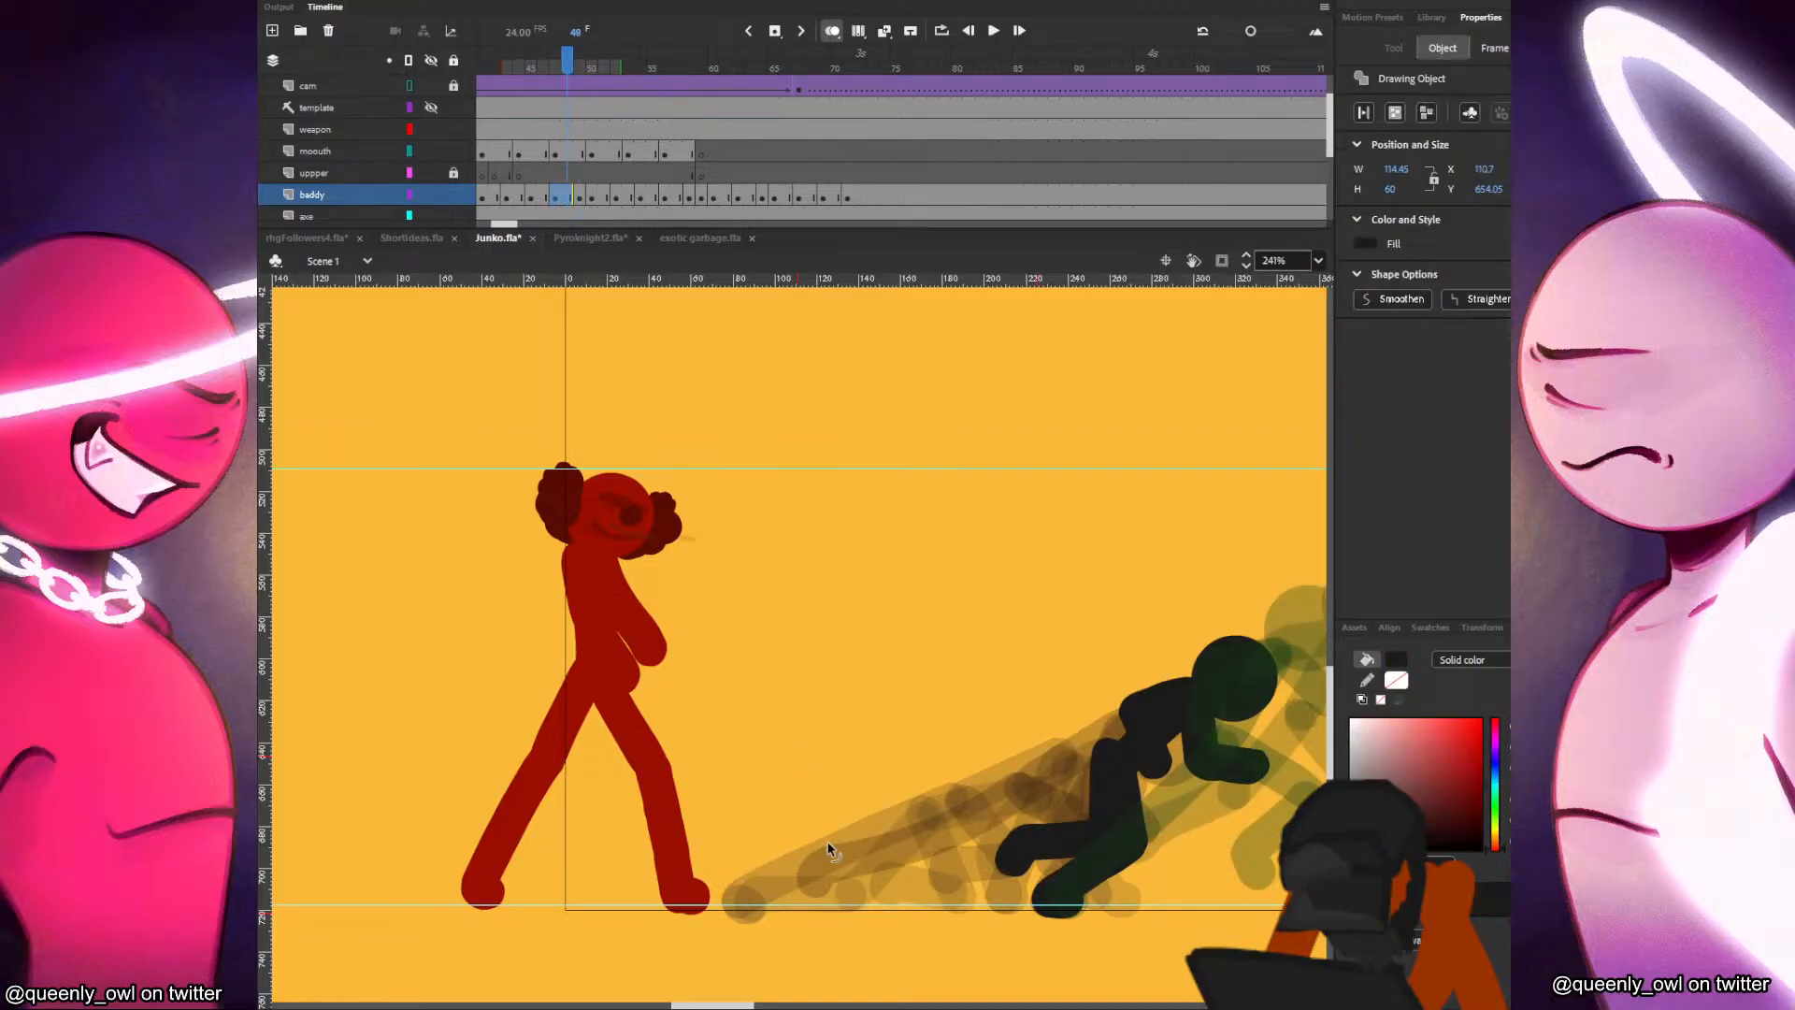
key("period")
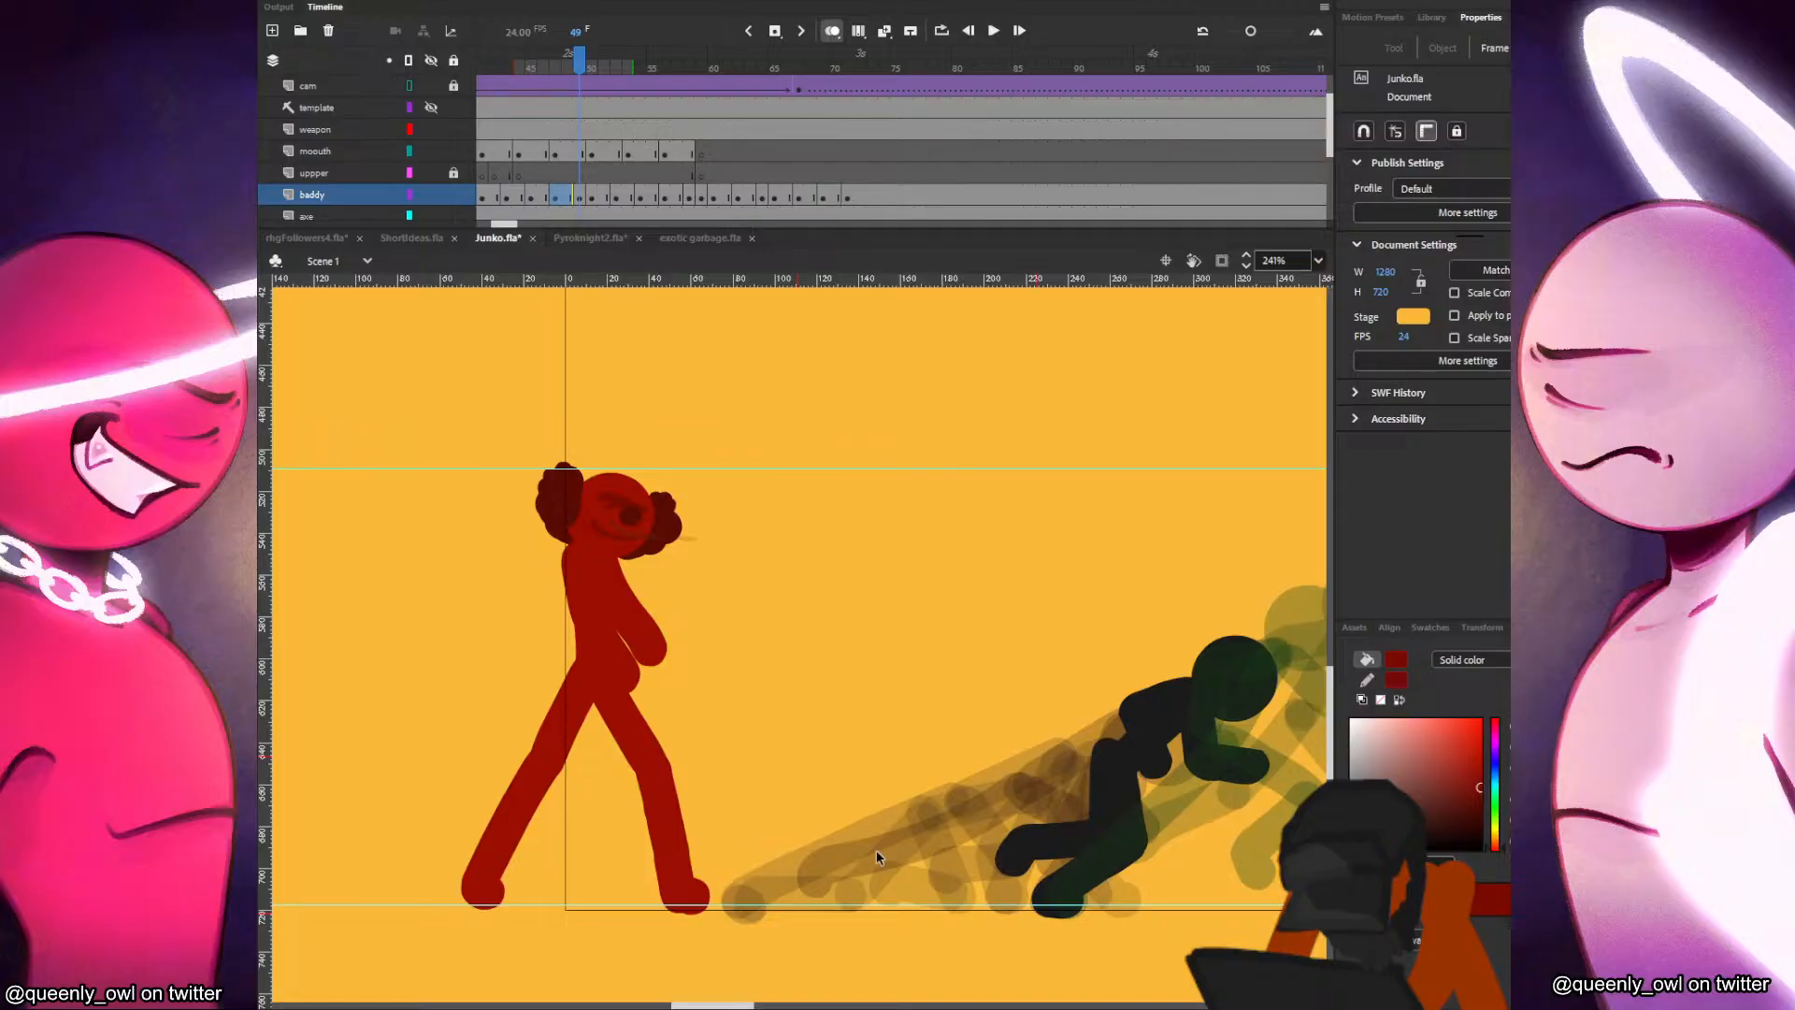
left_click(877, 850)
key("comma")
left_click(879, 856)
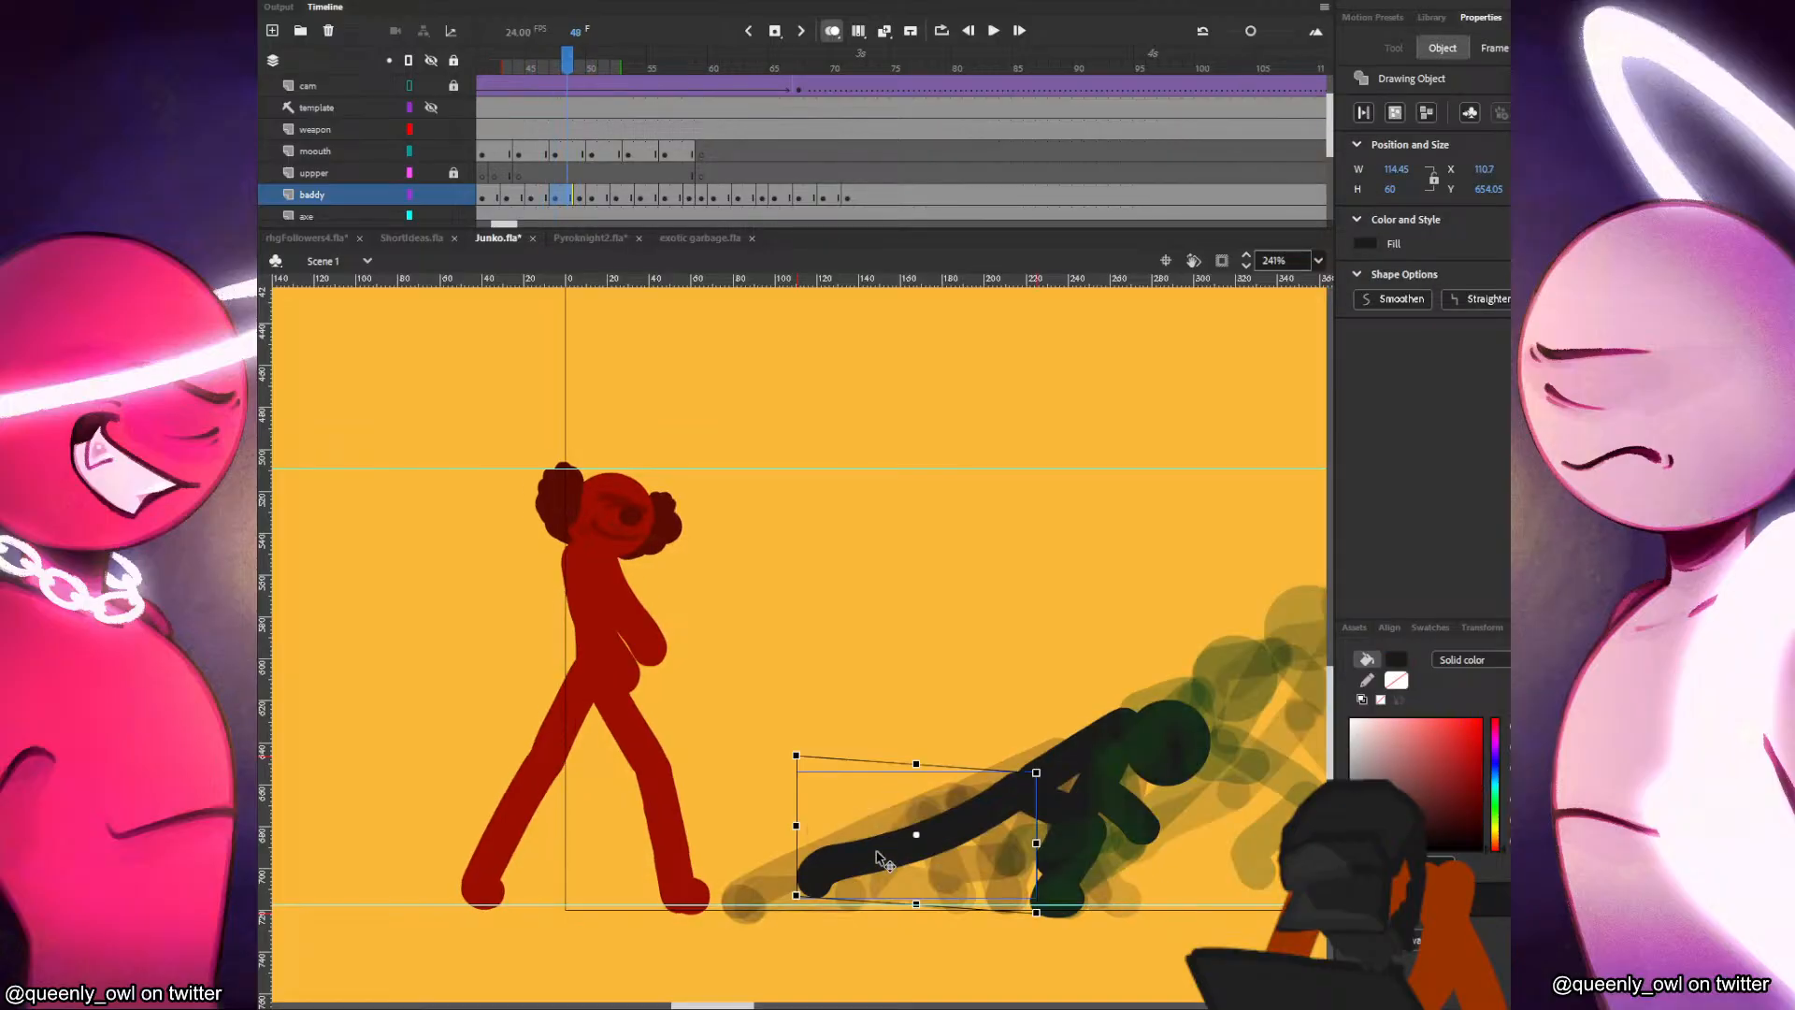
Shift the black character's bent rear lower leg backward at frame 49 and tilt the thigh to meet it.
key("period")
left_click(1041, 865)
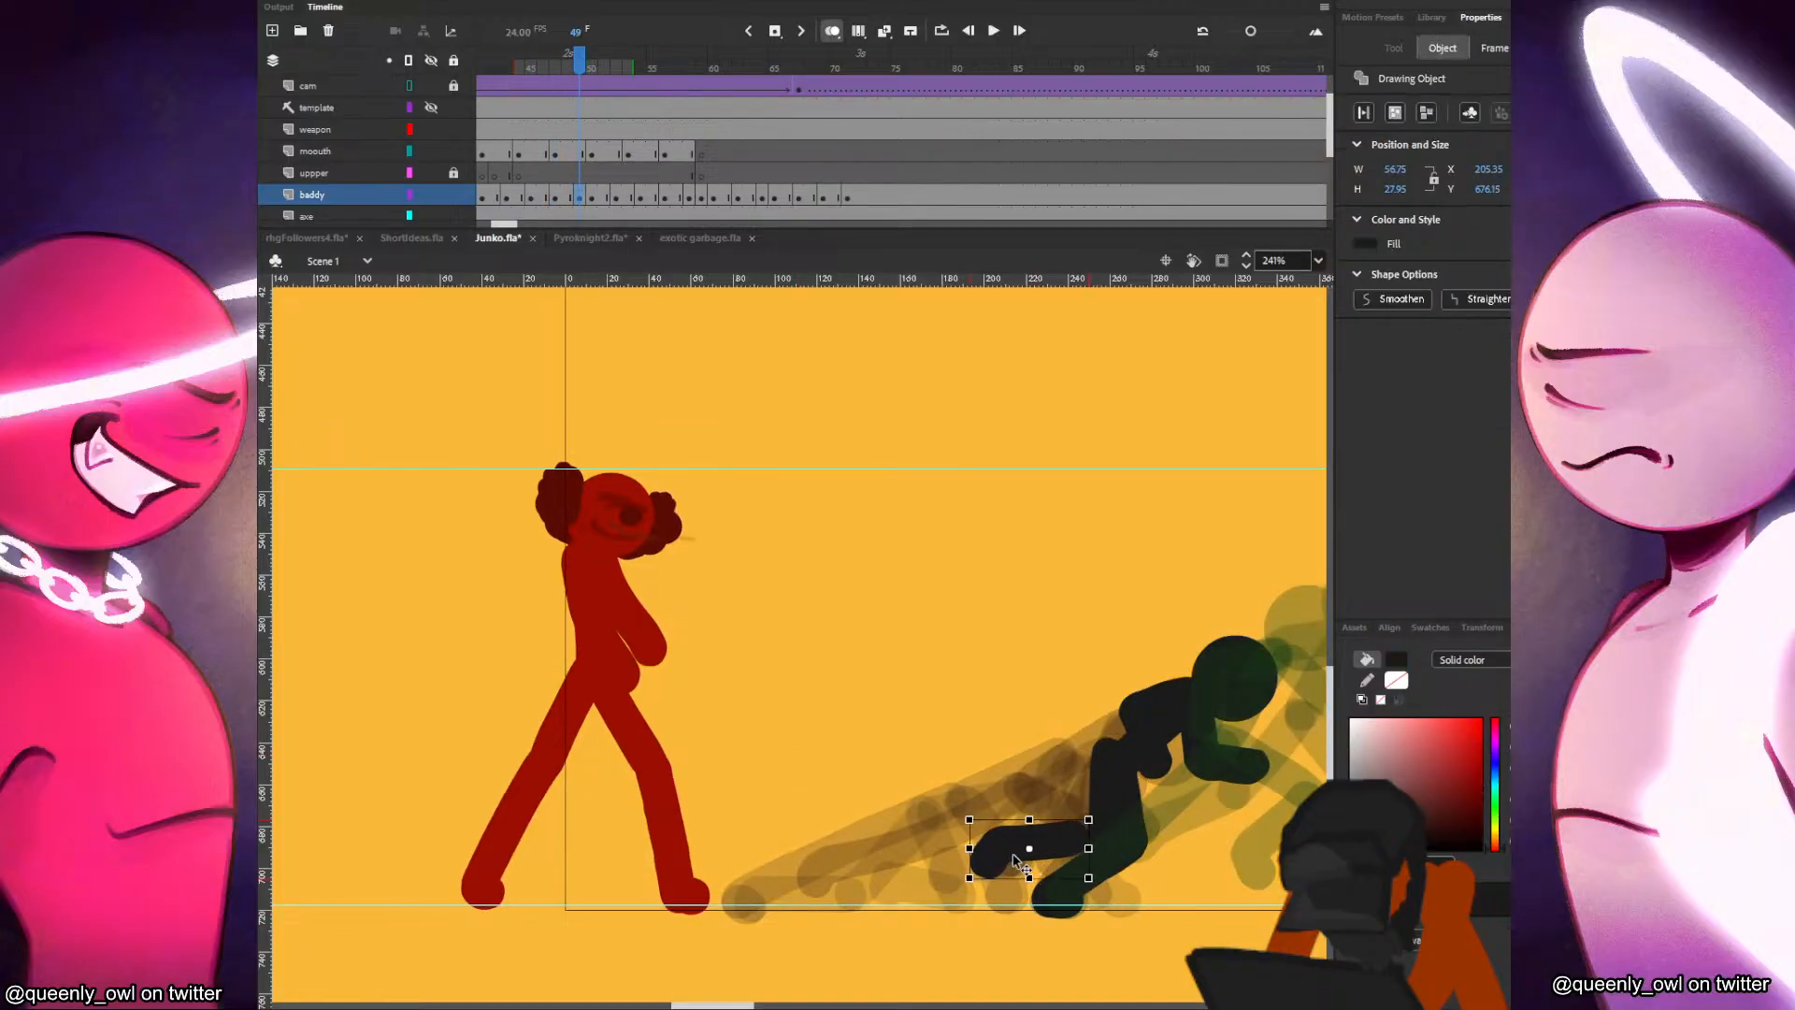
mouse_move(1122, 846)
left_mouse_down()
mouse_move(1141, 858)
mouse_move(1109, 865)
left_mouse_up()
left_click(1168, 851)
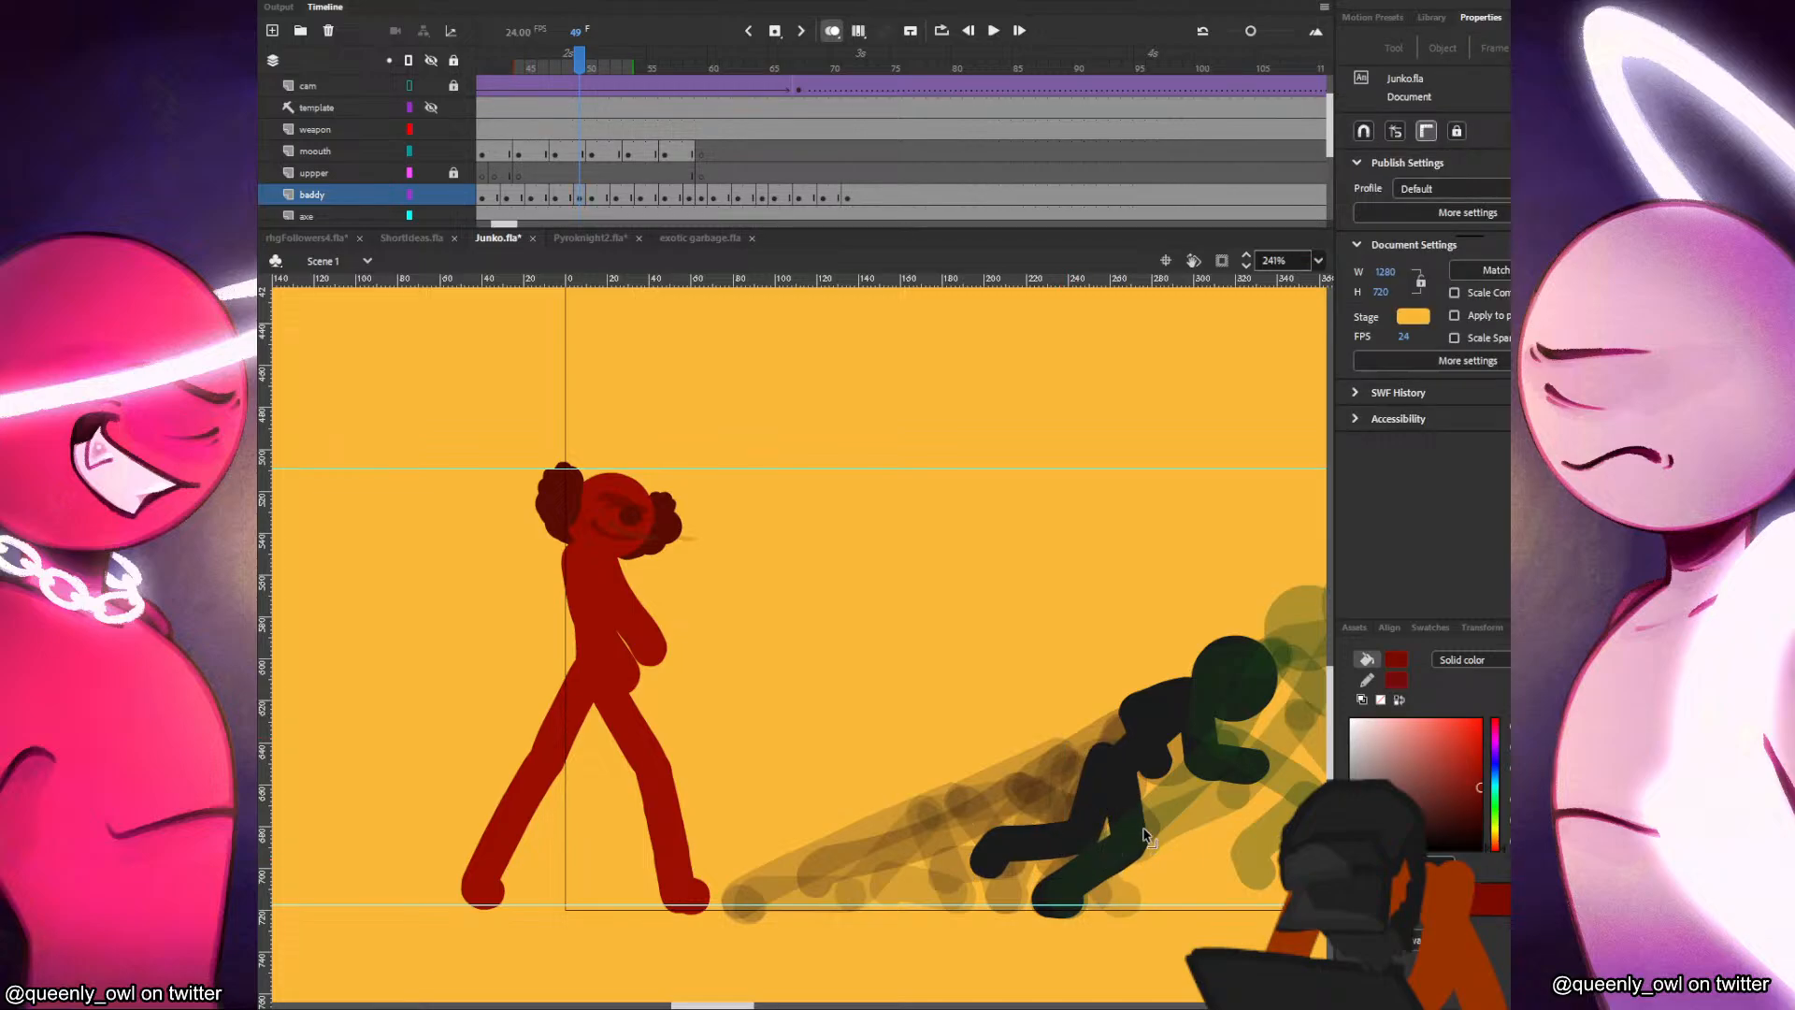
Return to frame 45, test the movie to review the adjusted leg poses, and close the preview.
left_click(533, 177)
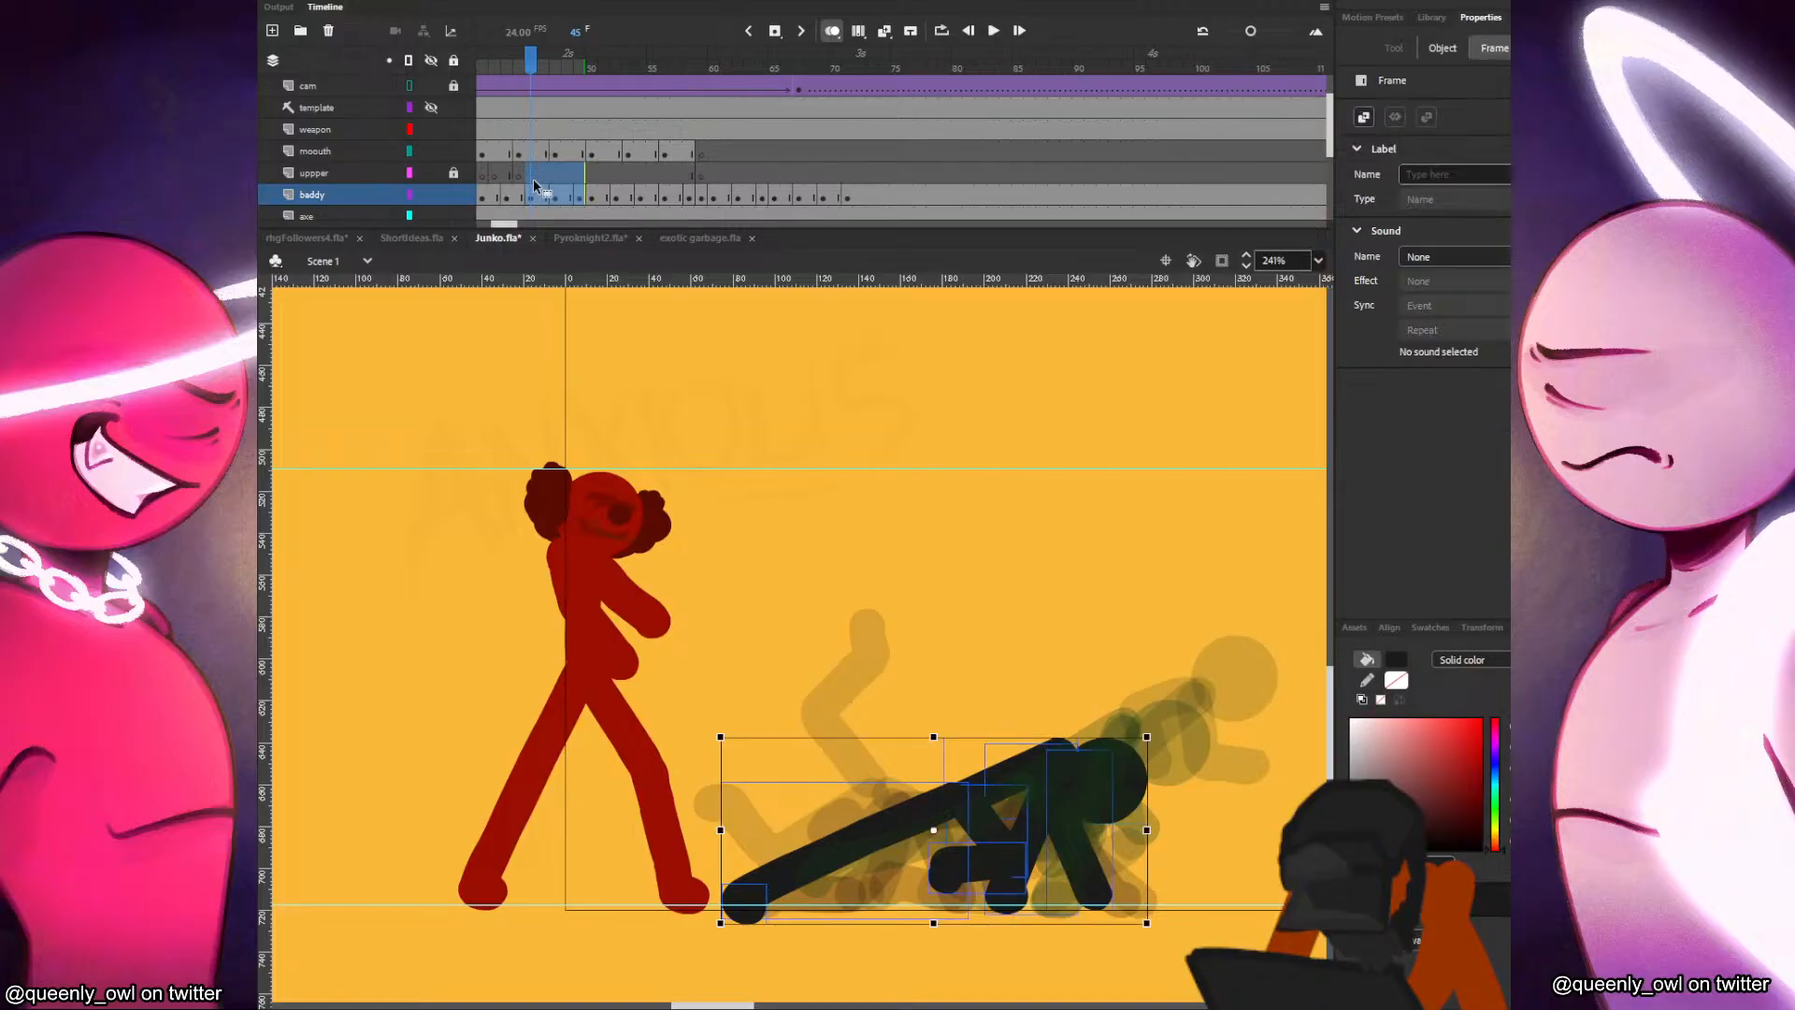
key("ctrl+Return")
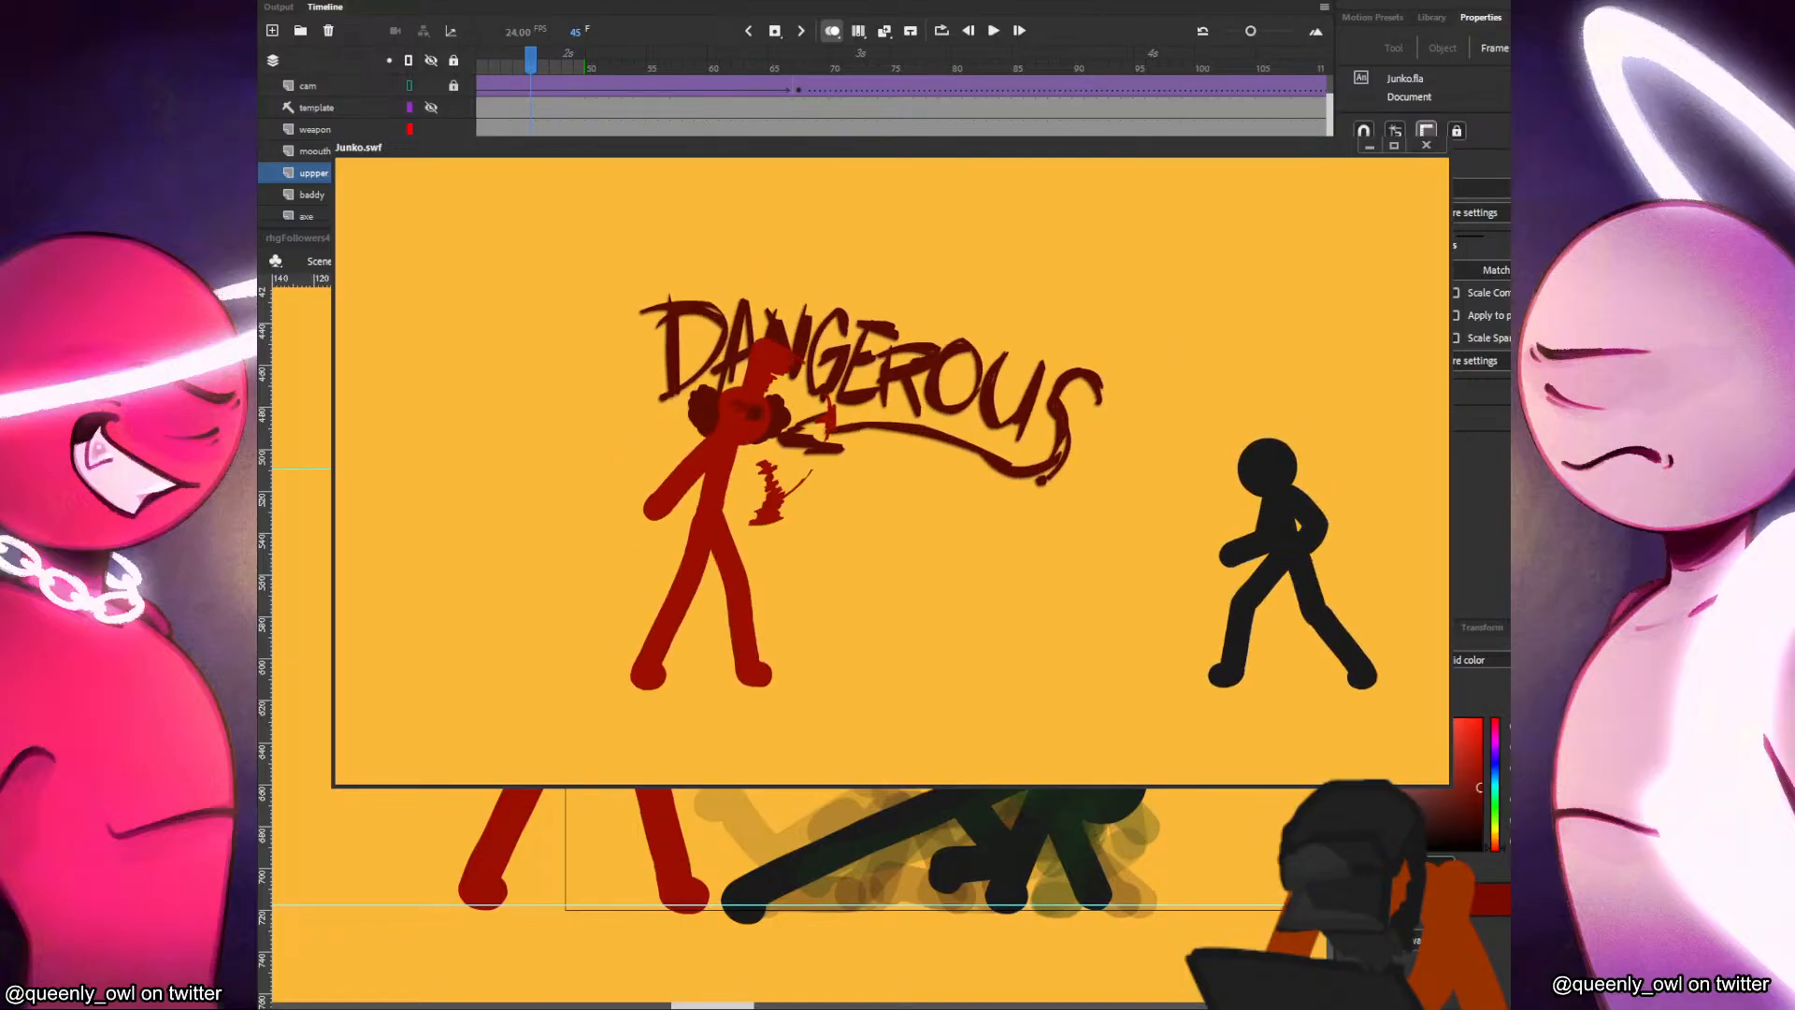
left_click(1430, 147)
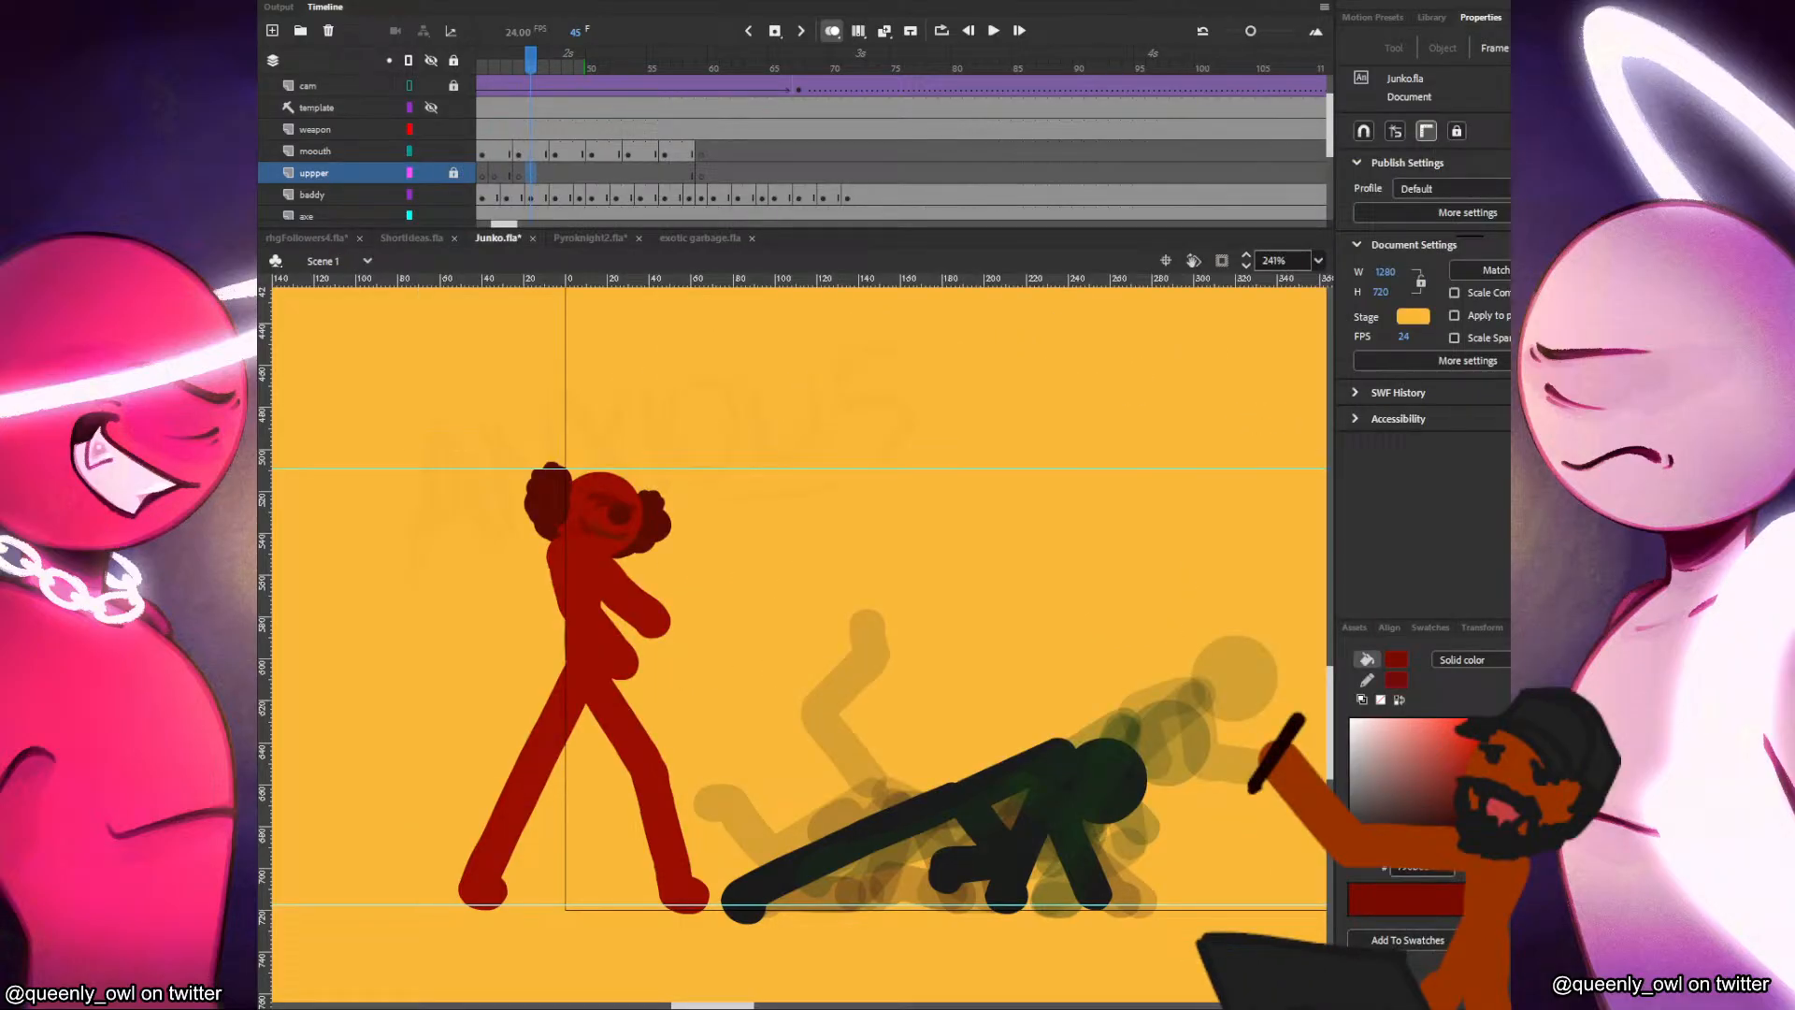
Switch to Chrome, review the opening of the Google Docs story "Fire and Lighting (PyroKnight vs Andre)", and dismiss its window.
mouse_move(893, 989)
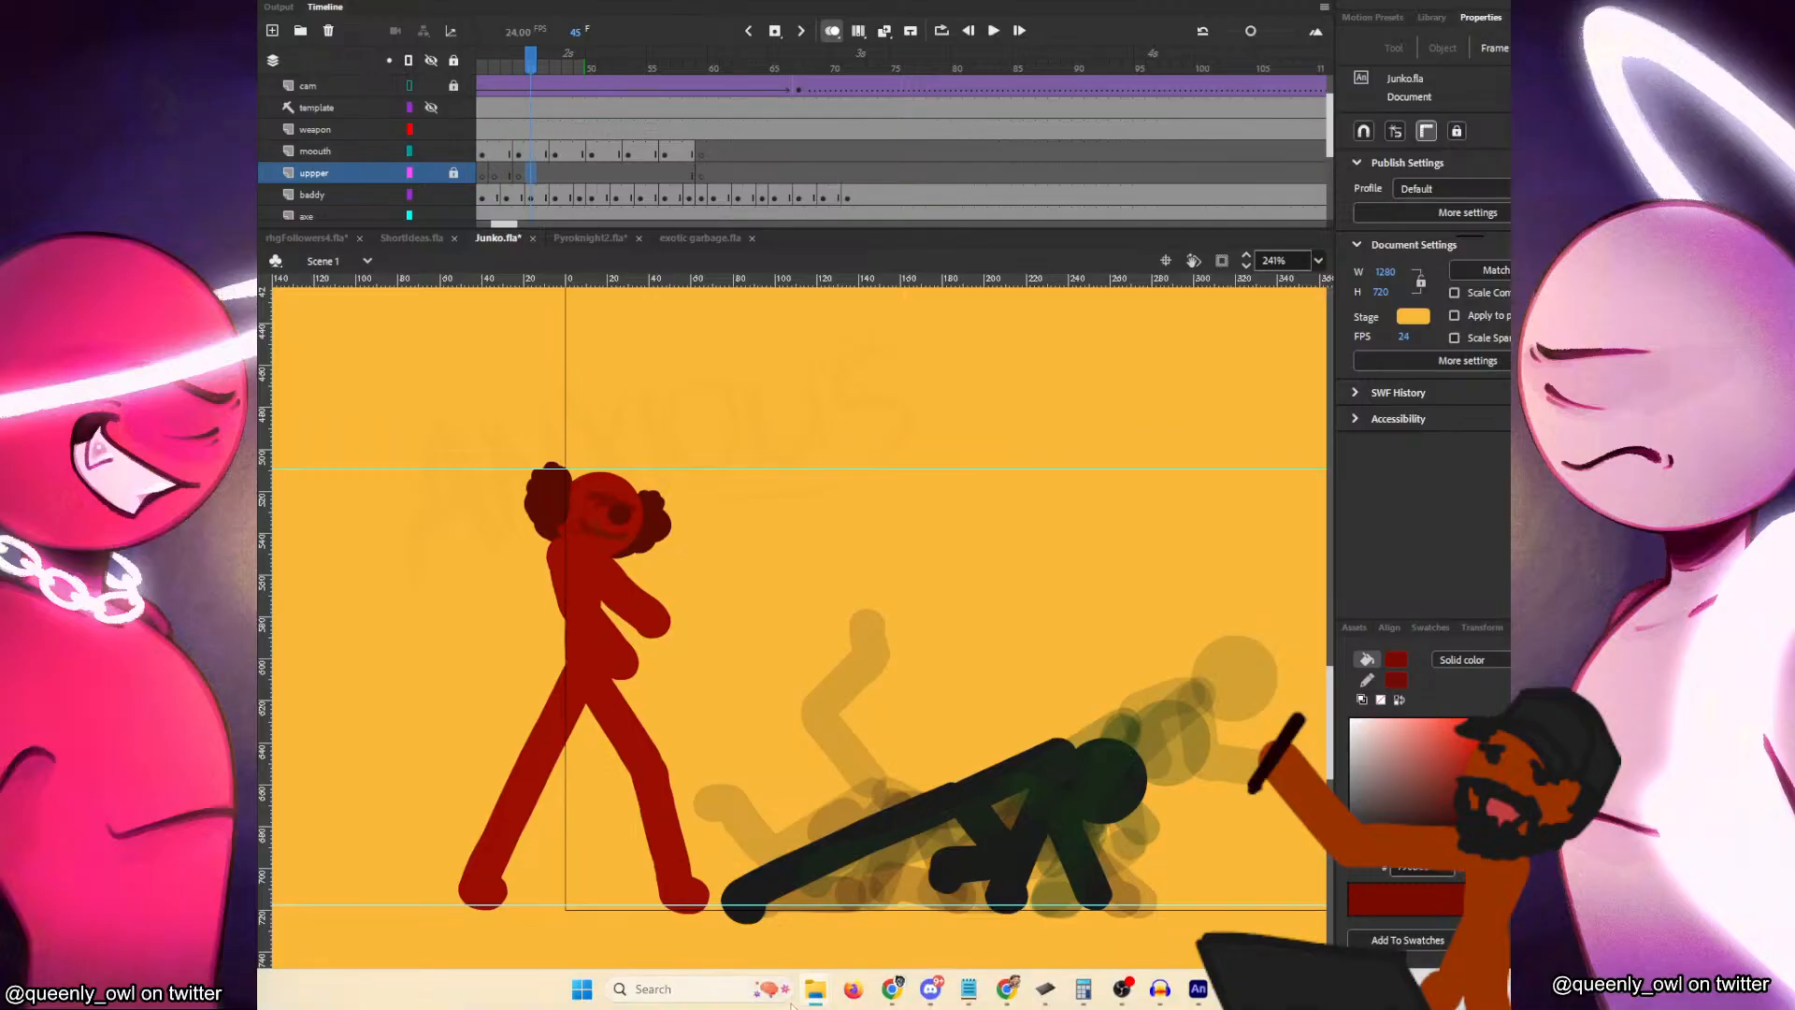
mouse_move(997, 990)
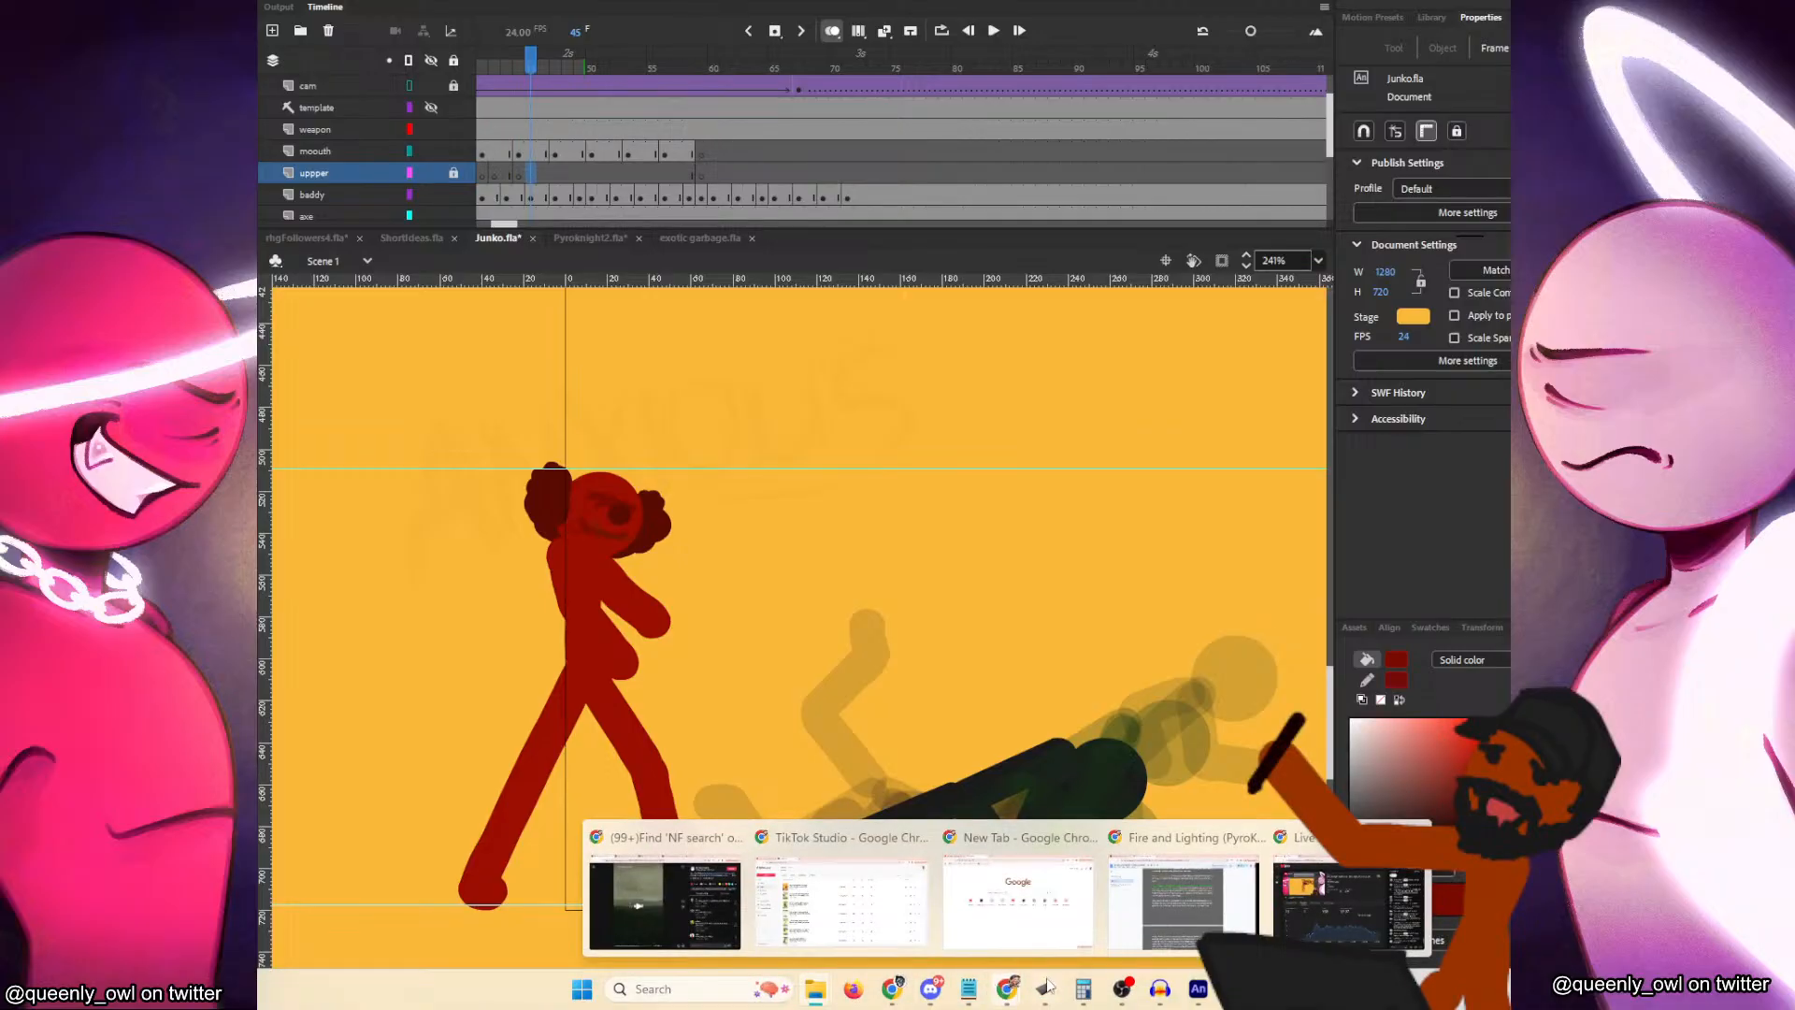
left_click(1160, 902)
scroll(866, 703, "up", 3)
scroll(866, 704, "up", 2)
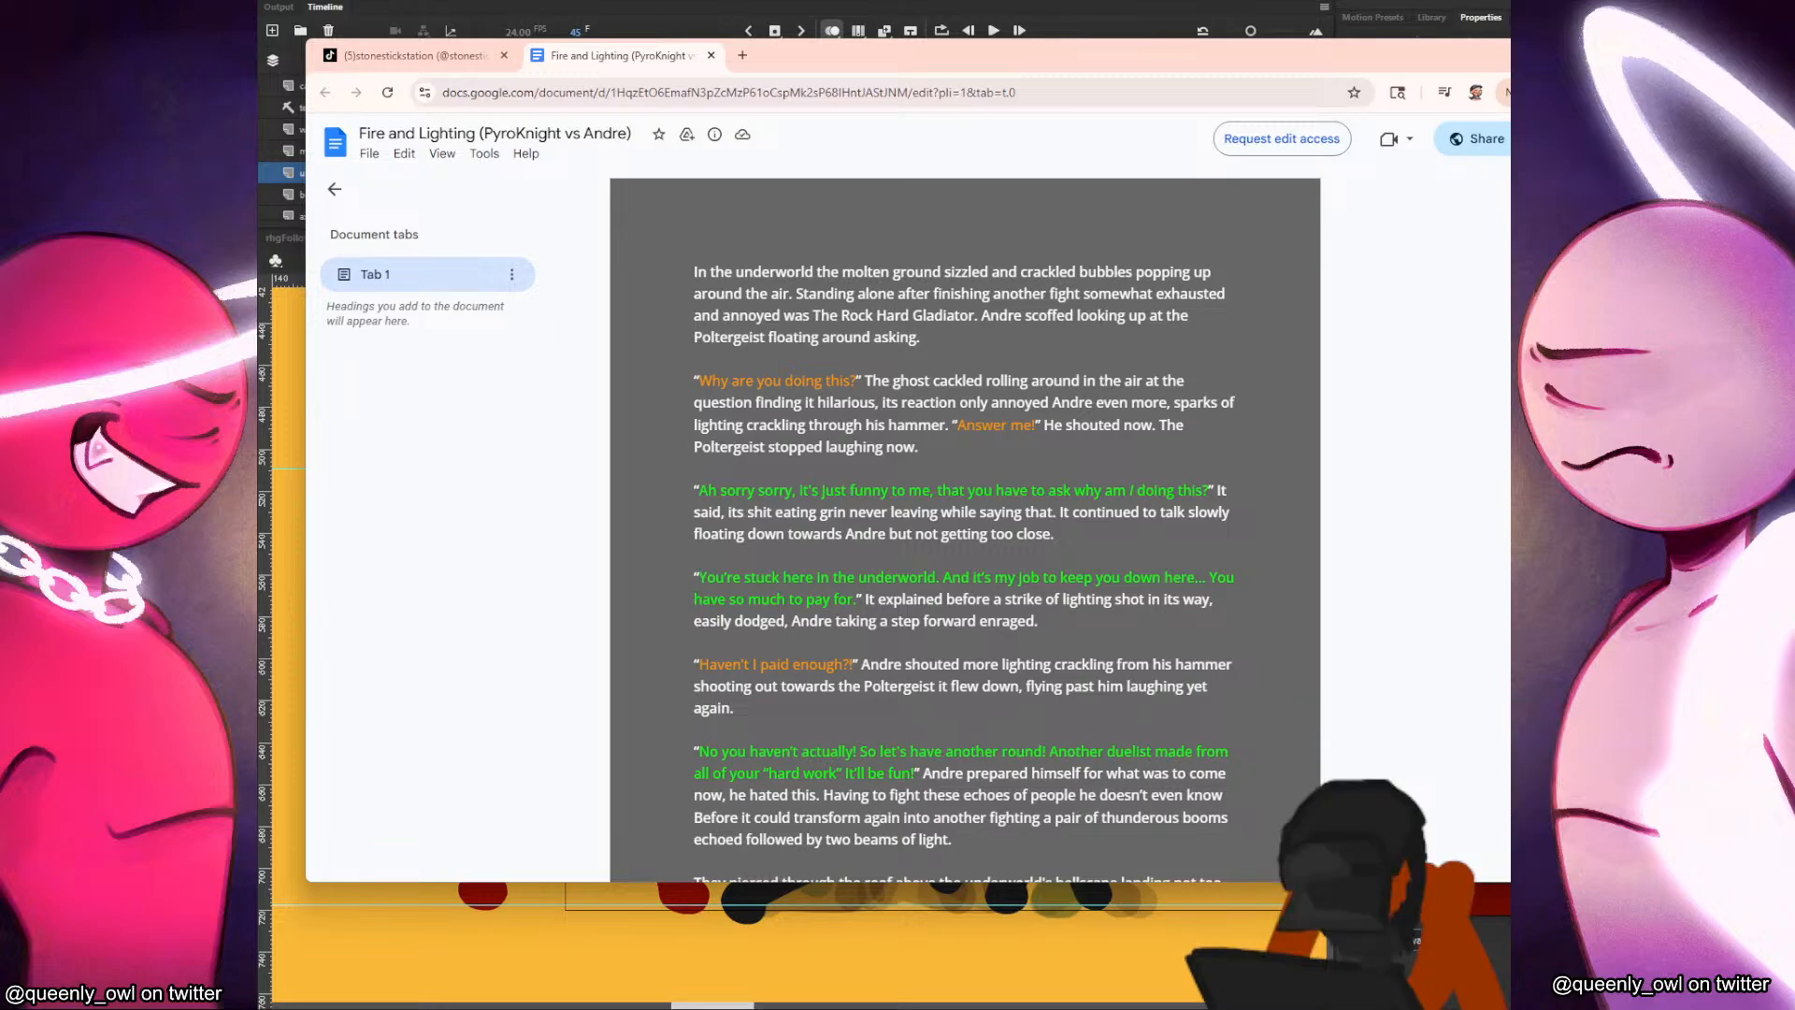
left_click(1529, 55)
Check the PyroKnight demo 2 video in the media player and return to the animation project.
mouse_move(974, 1002)
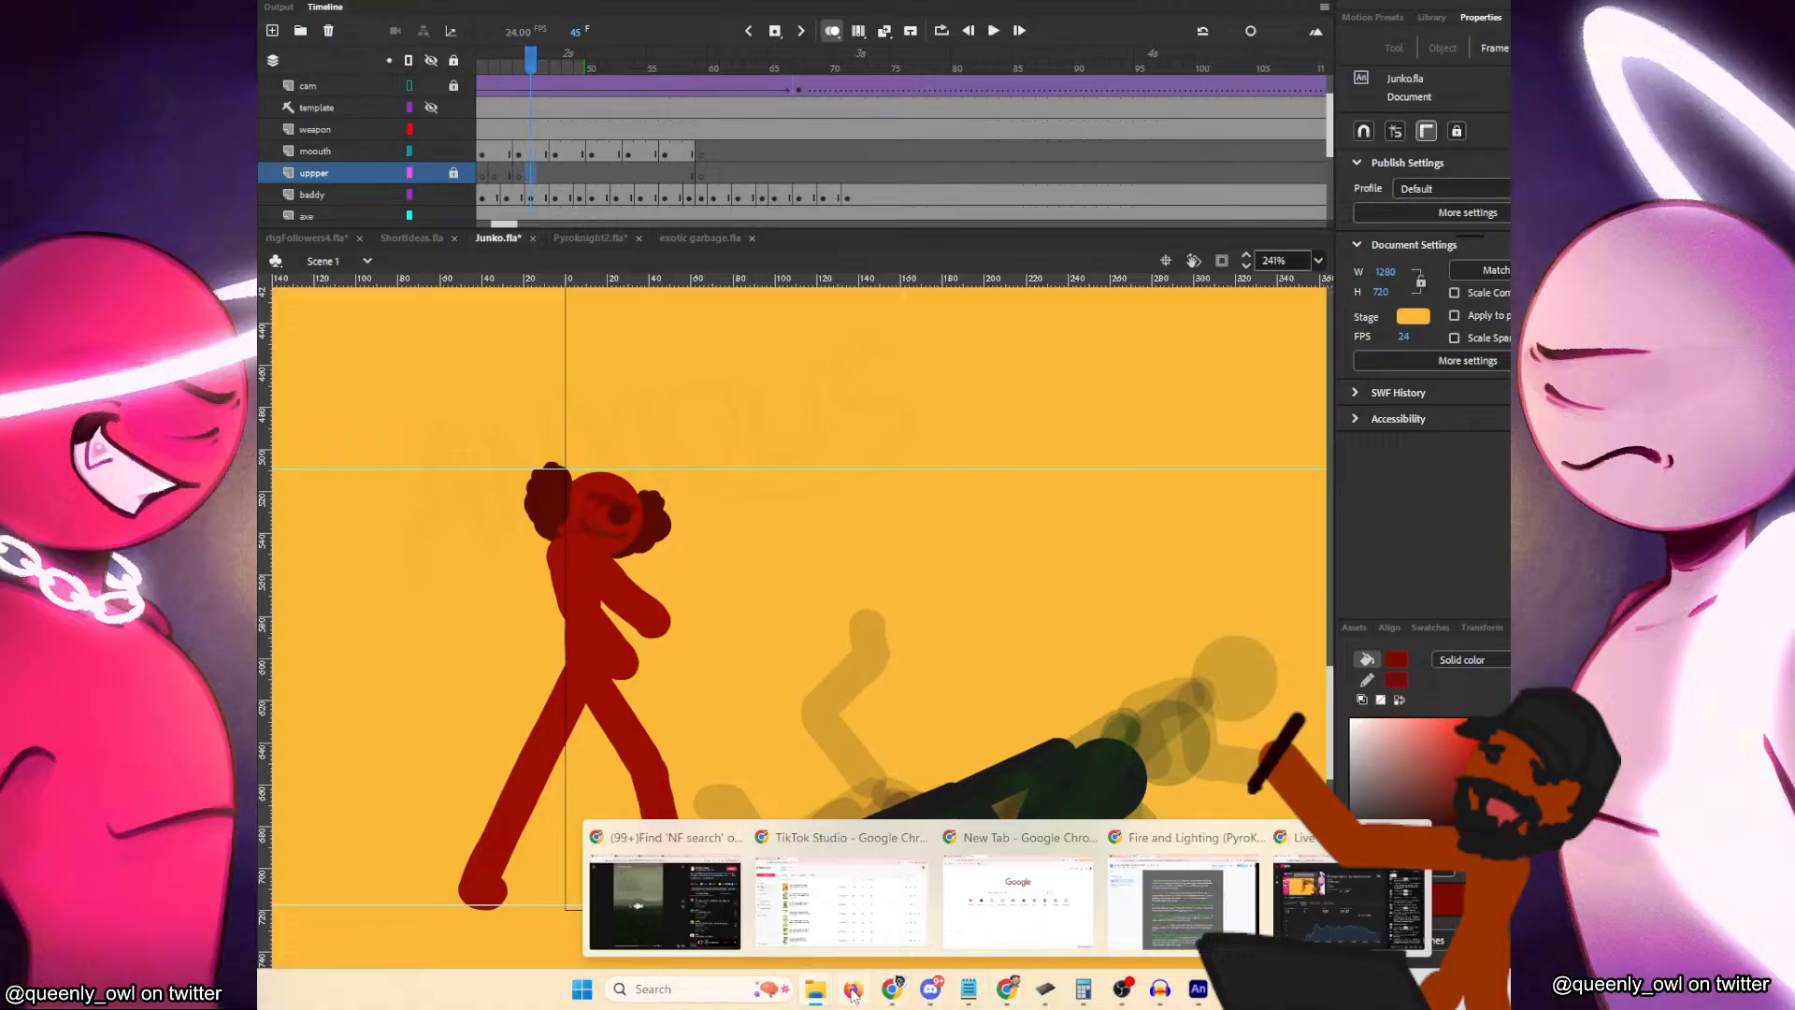
mouse_move(826, 994)
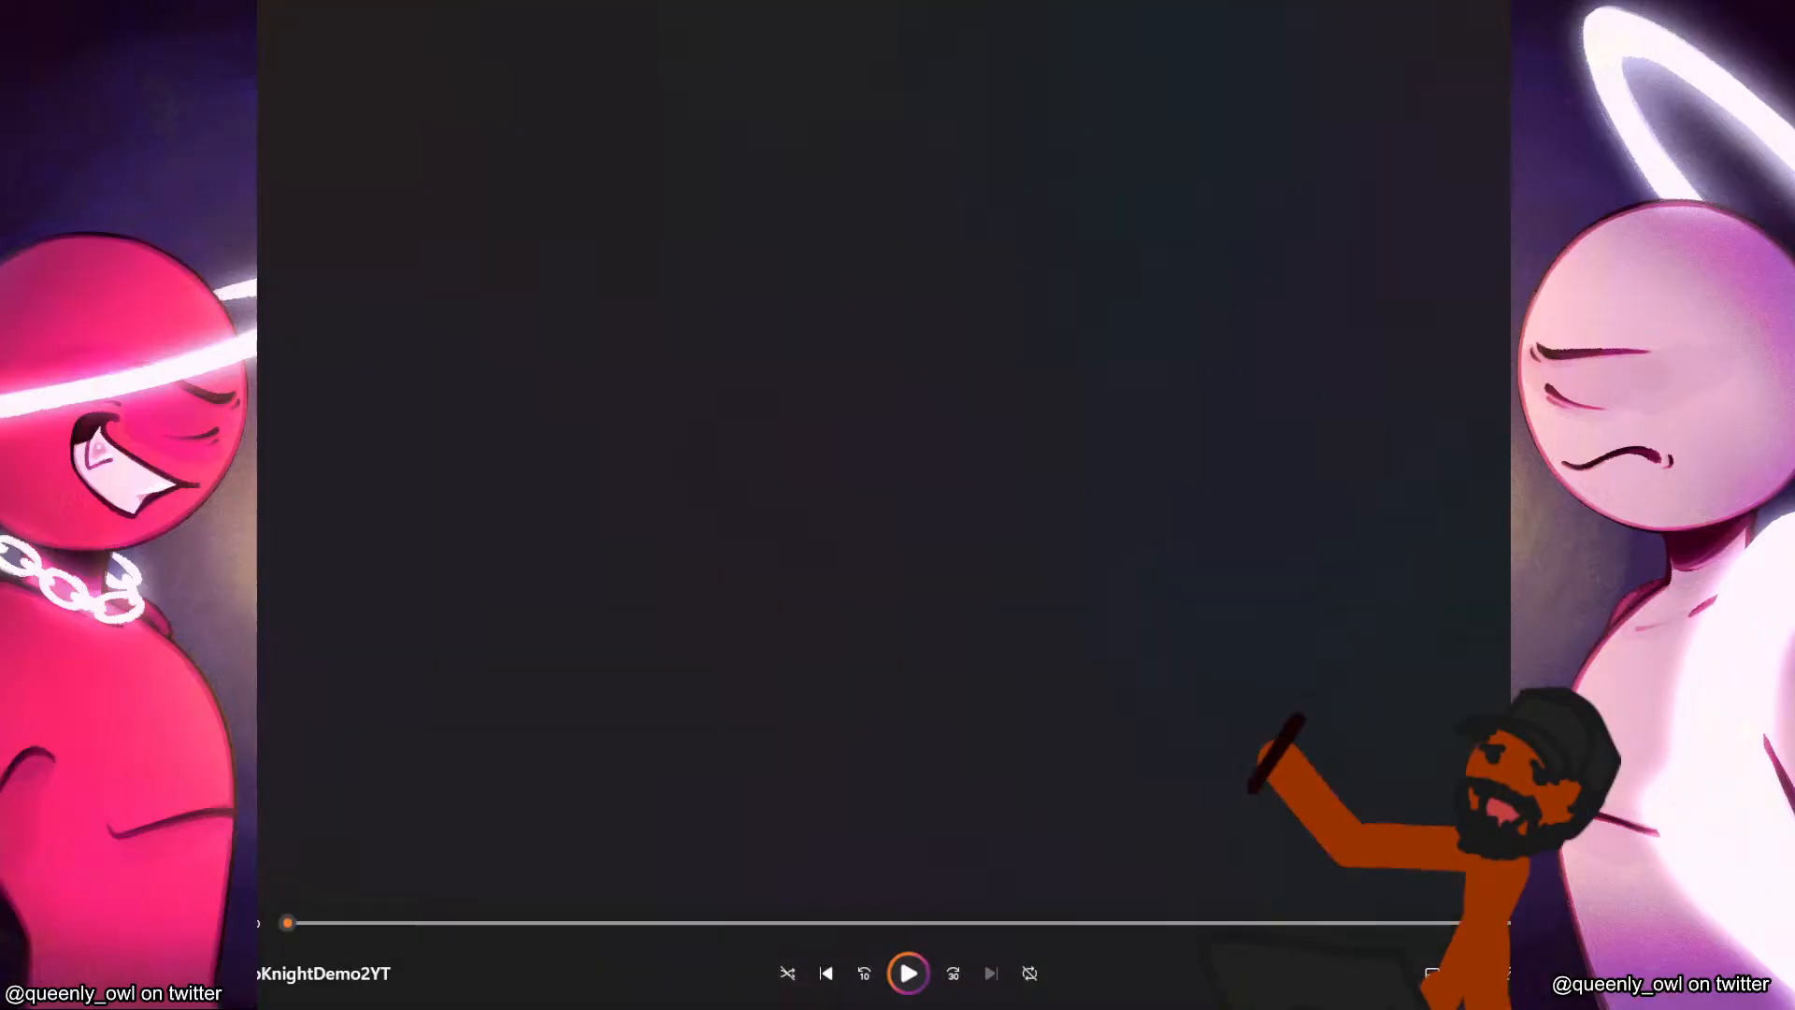
key("alt+Tab")
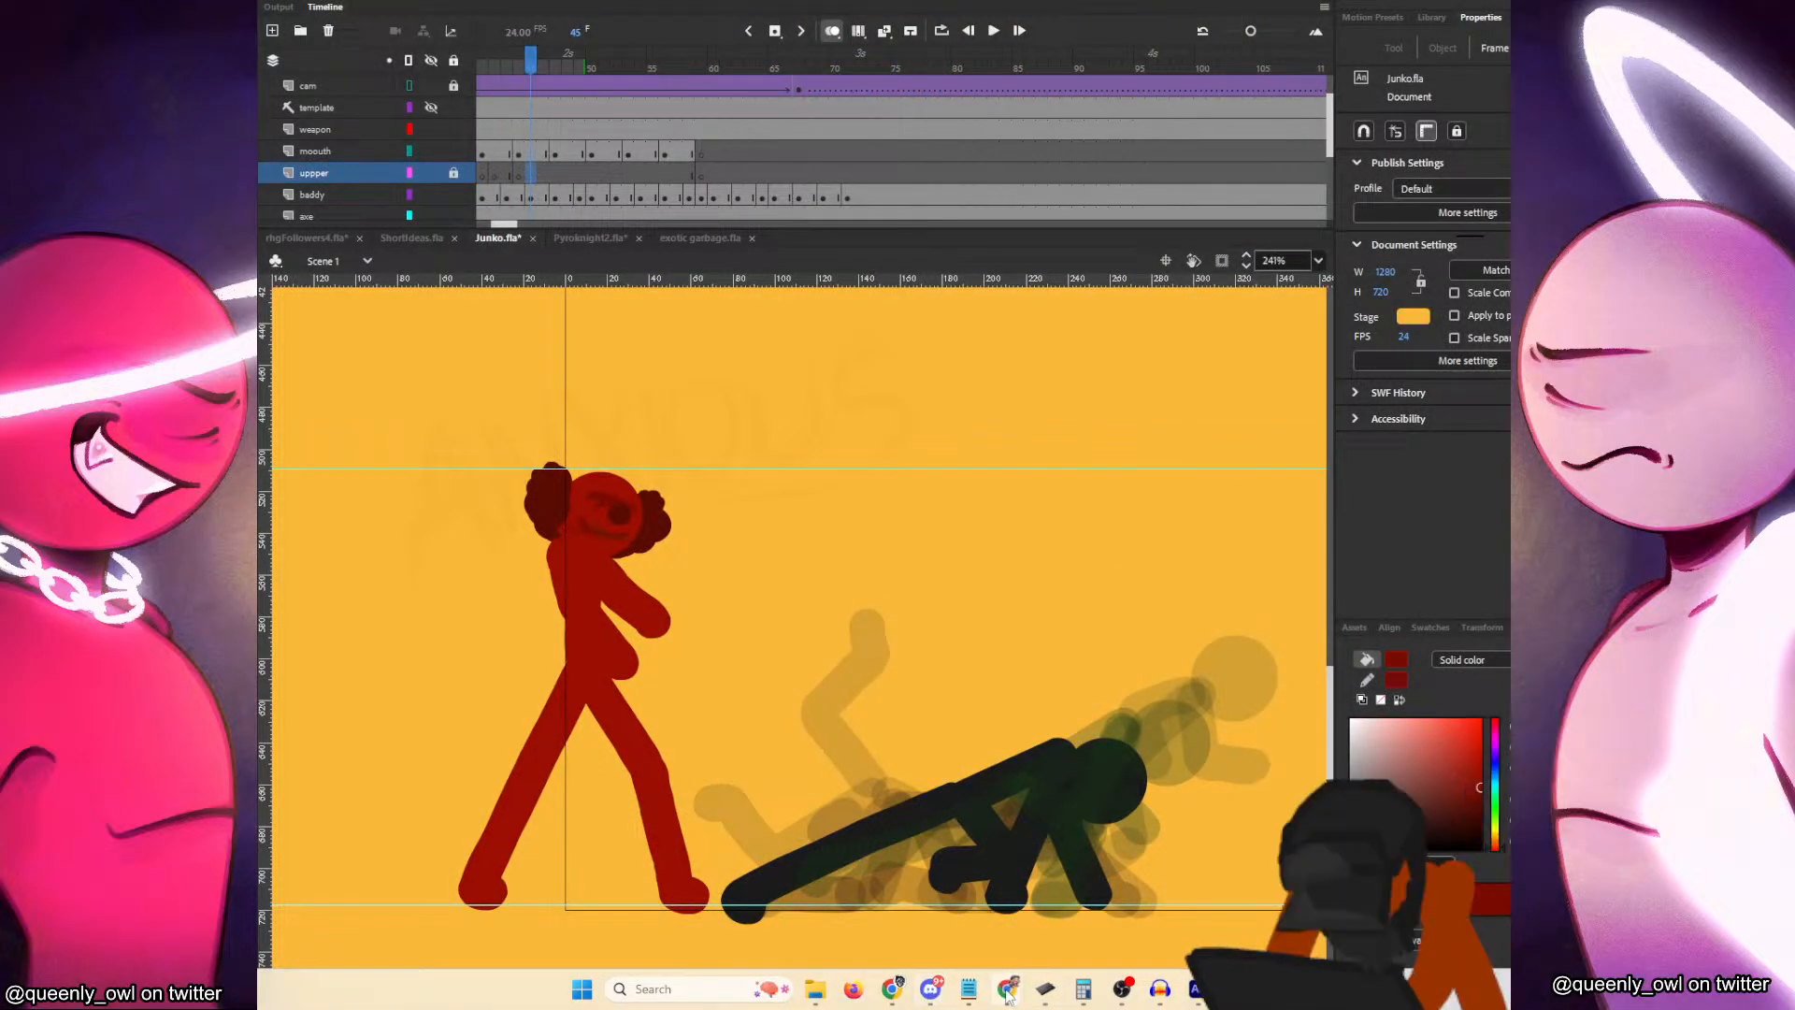
Watch the PyroKnight promo video on TikTok in Chrome, pause it, and return to the animation project.
mouse_move(1008, 994)
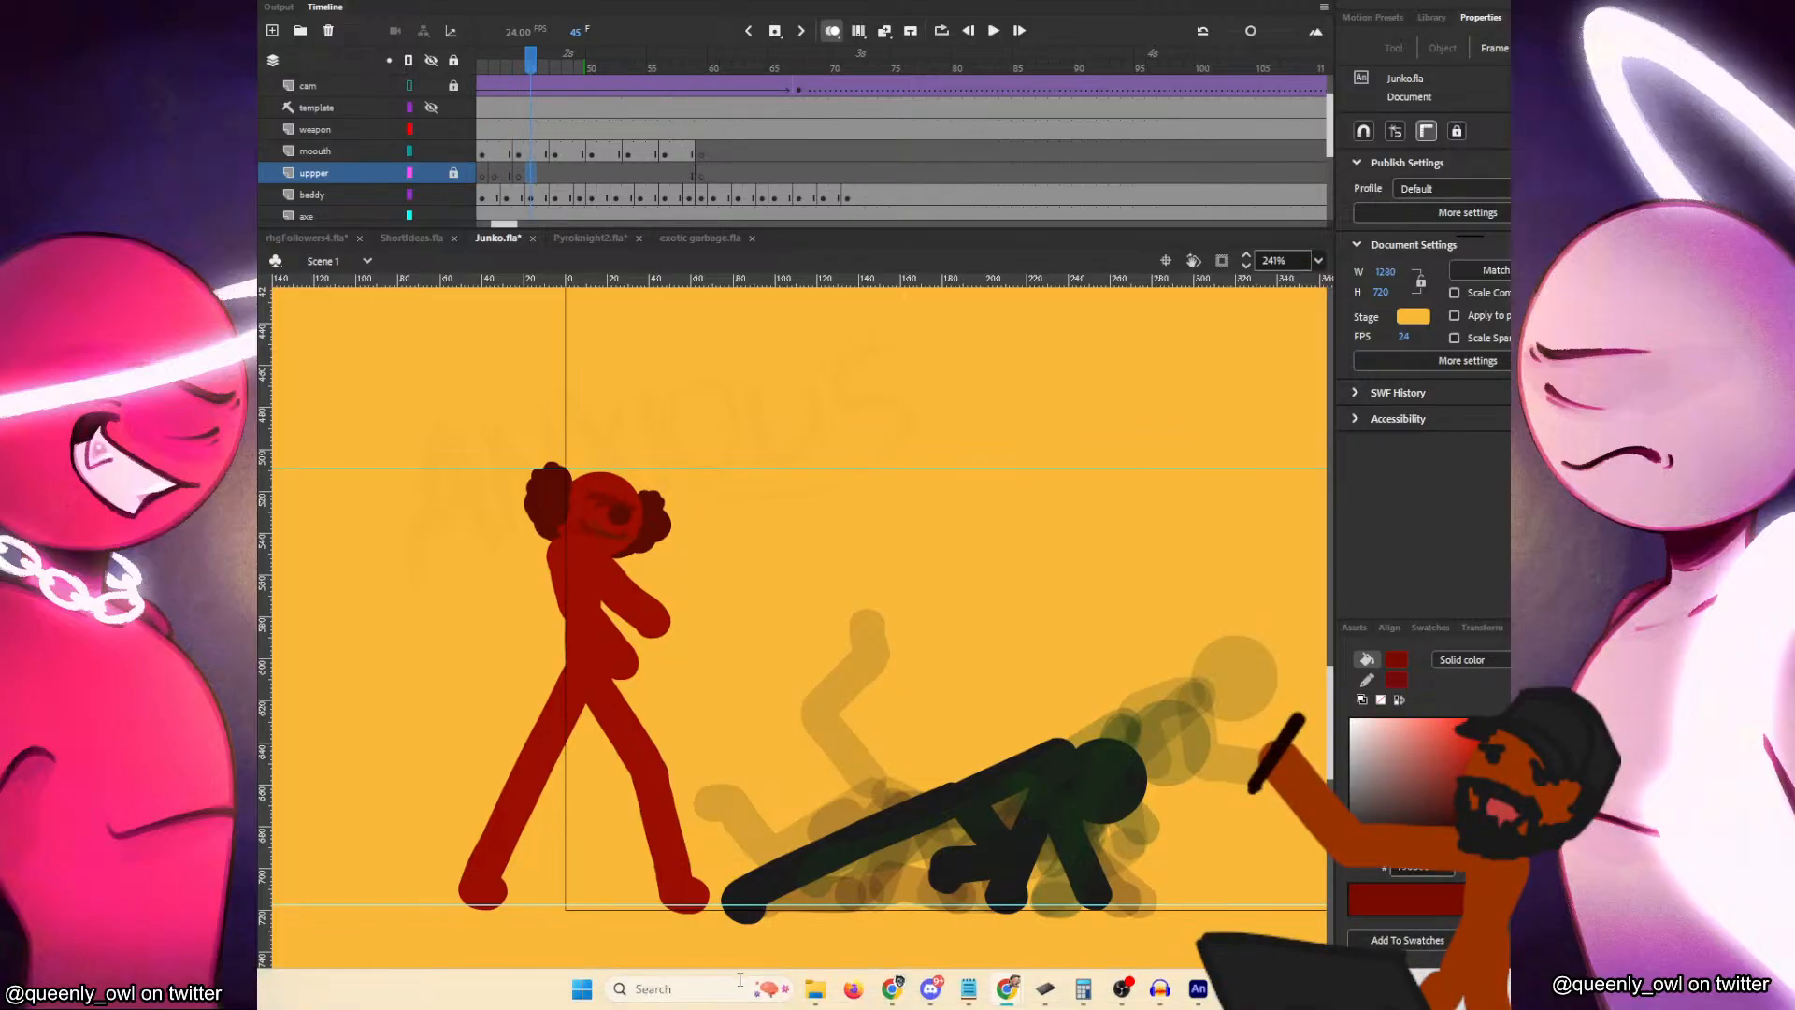
mouse_move(893, 999)
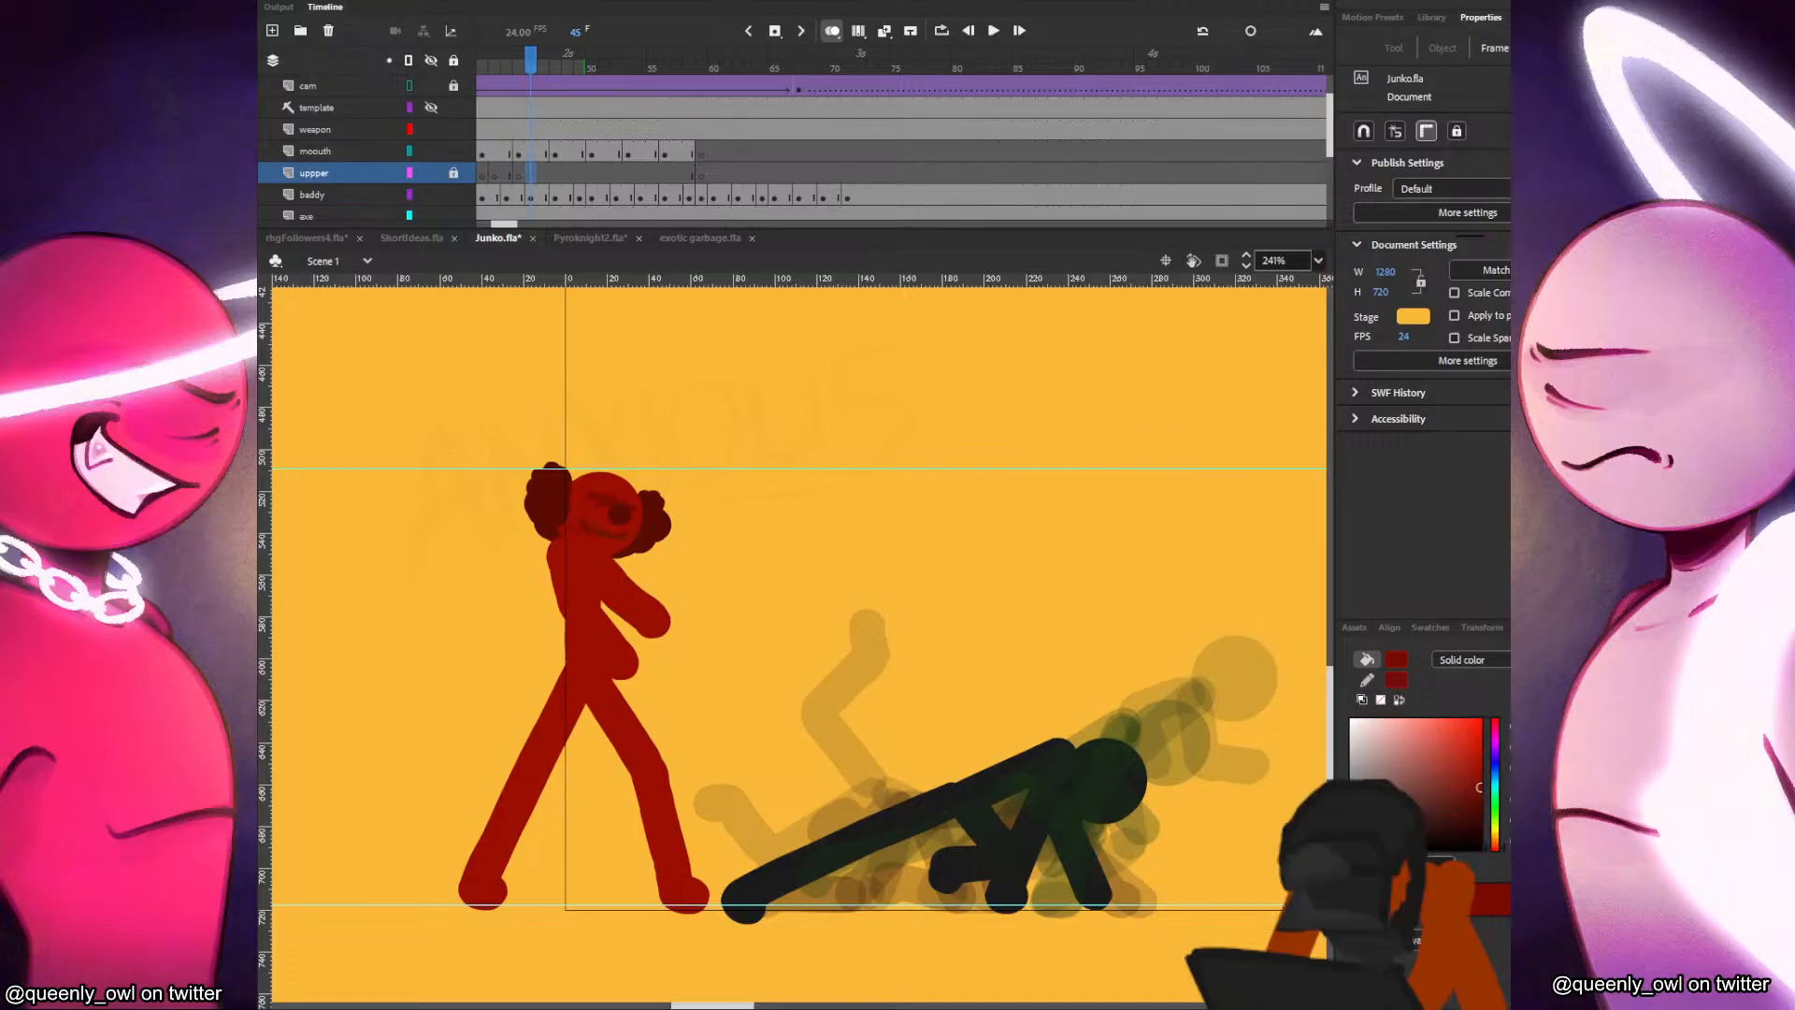
left_click_drag(262, 259, 404, 111)
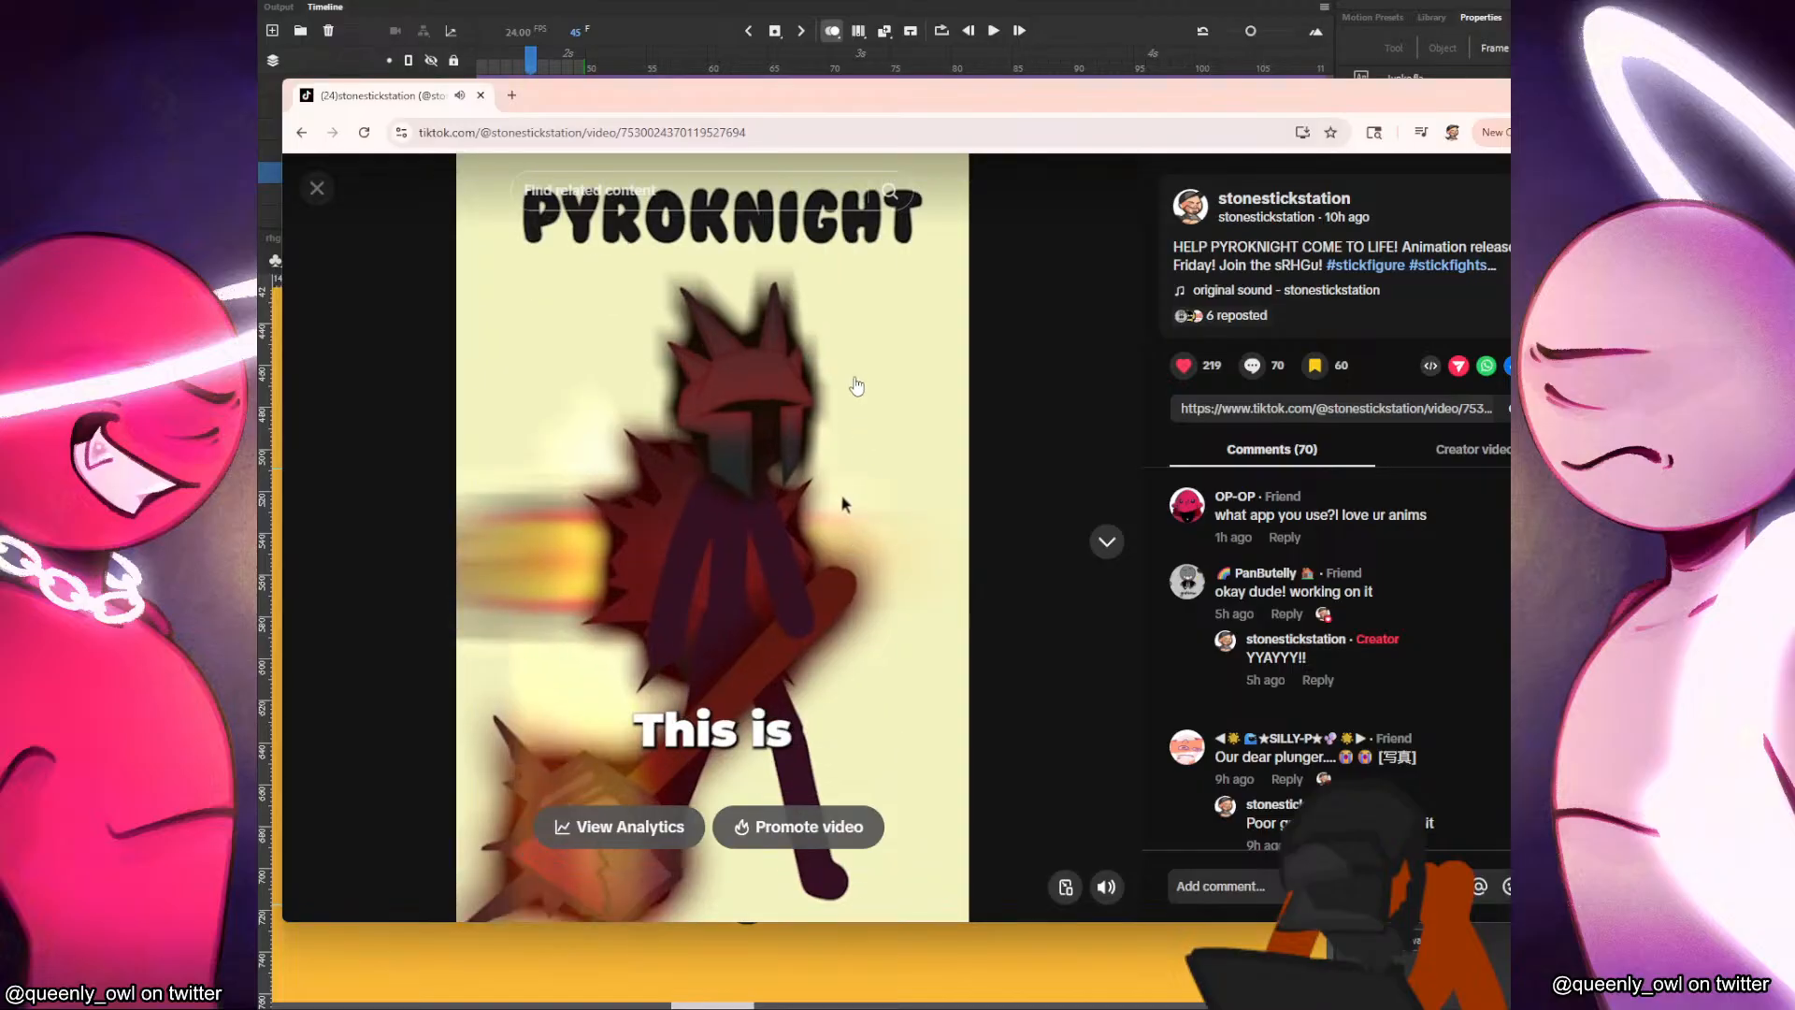
left_click(858, 393)
key("alt+Tab")
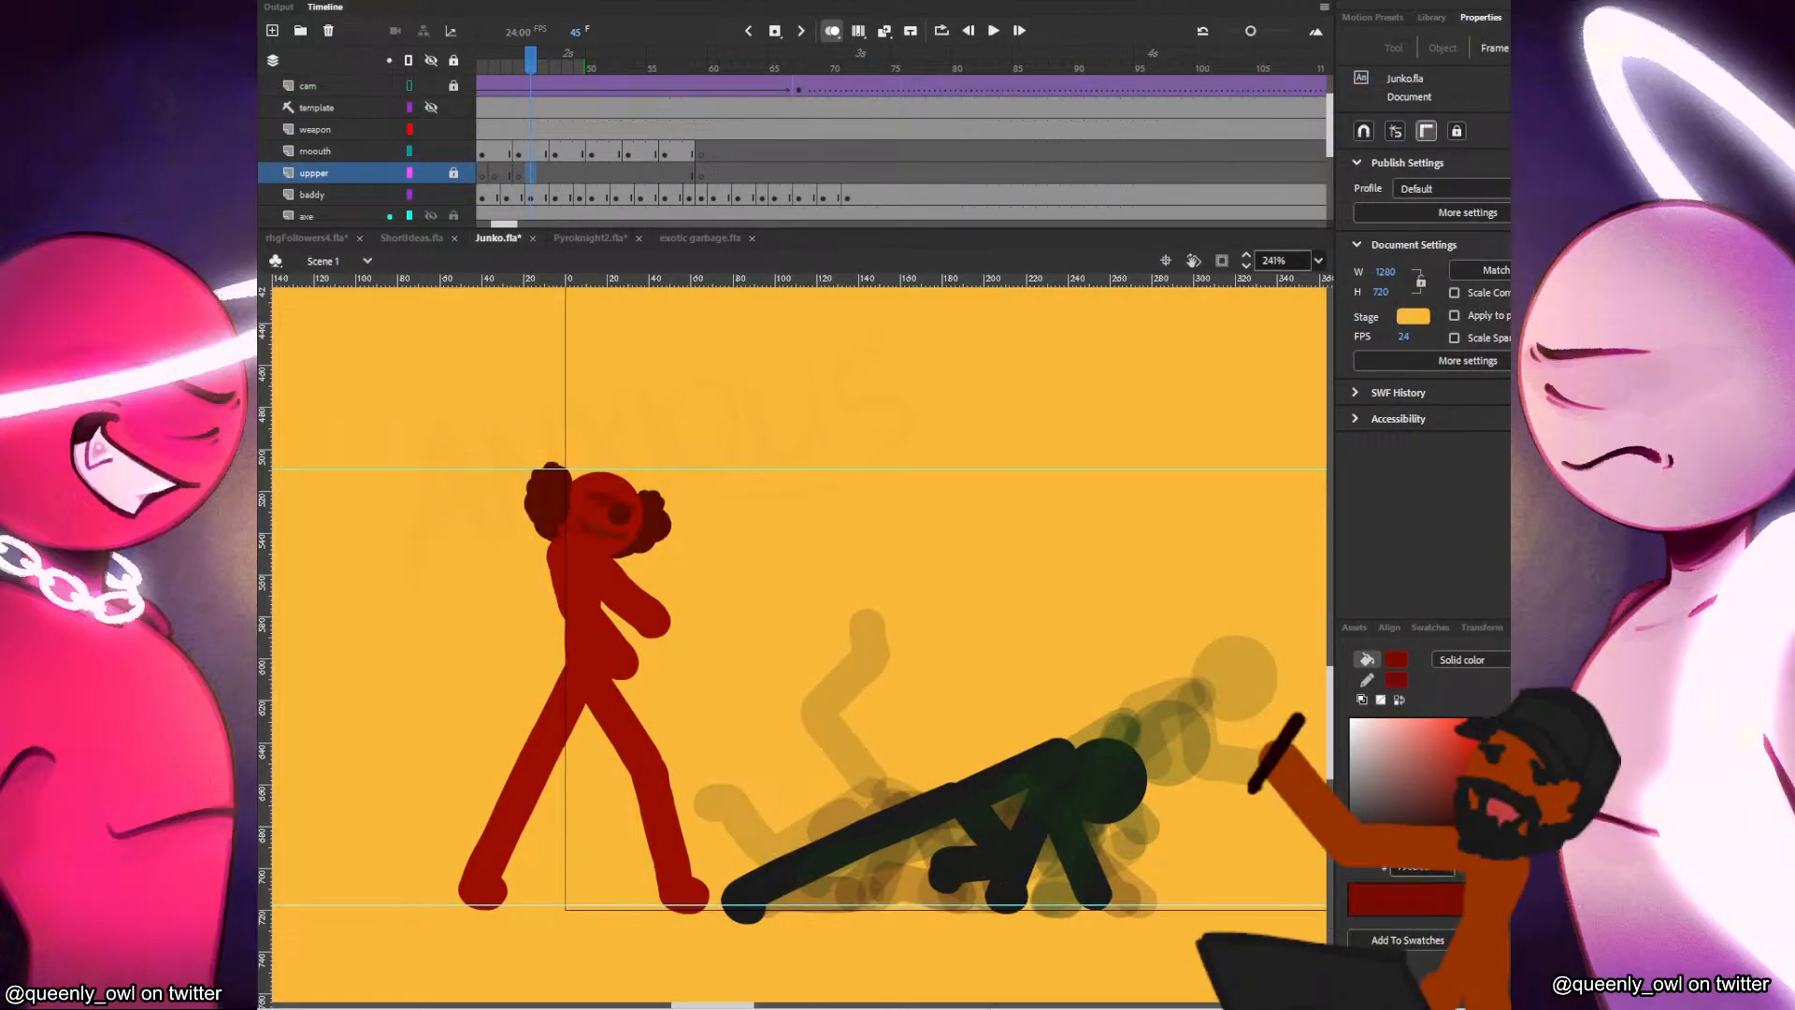
Listen to the Pyroknight lore audio in the media player, seeking to a late section, playing it and pausing it.
mouse_move(1131, 996)
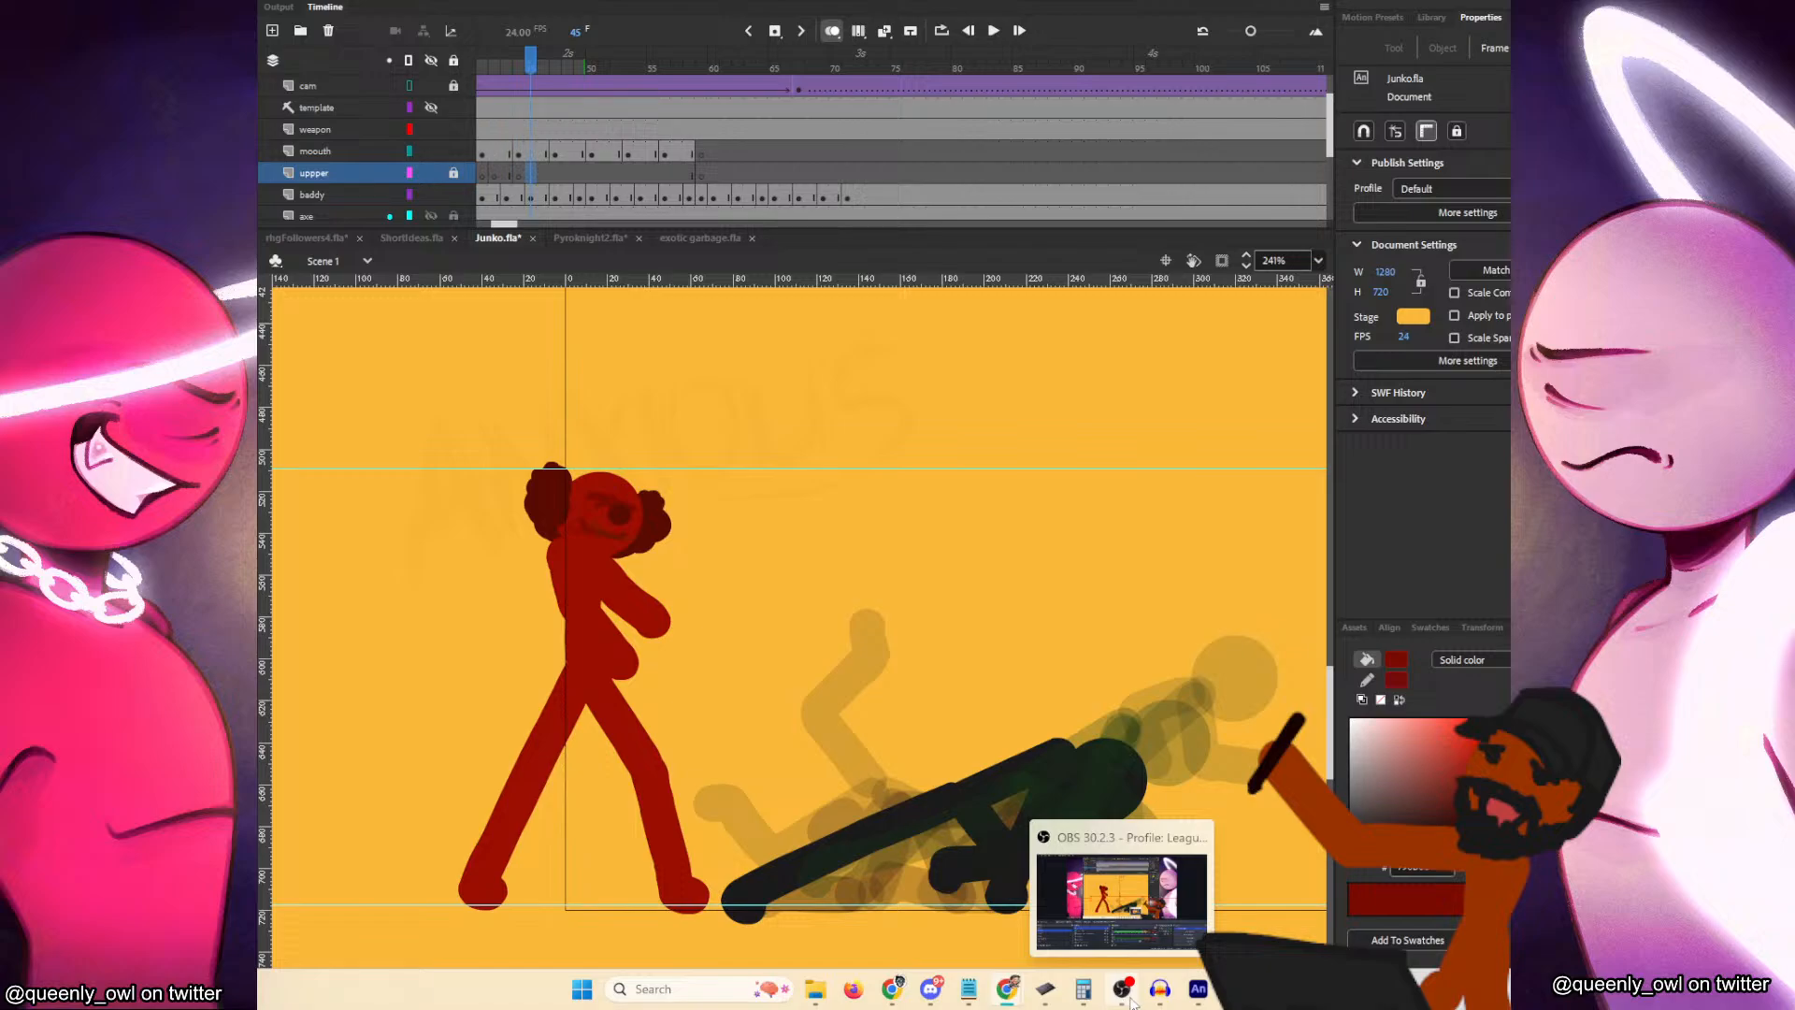
mouse_move(810, 991)
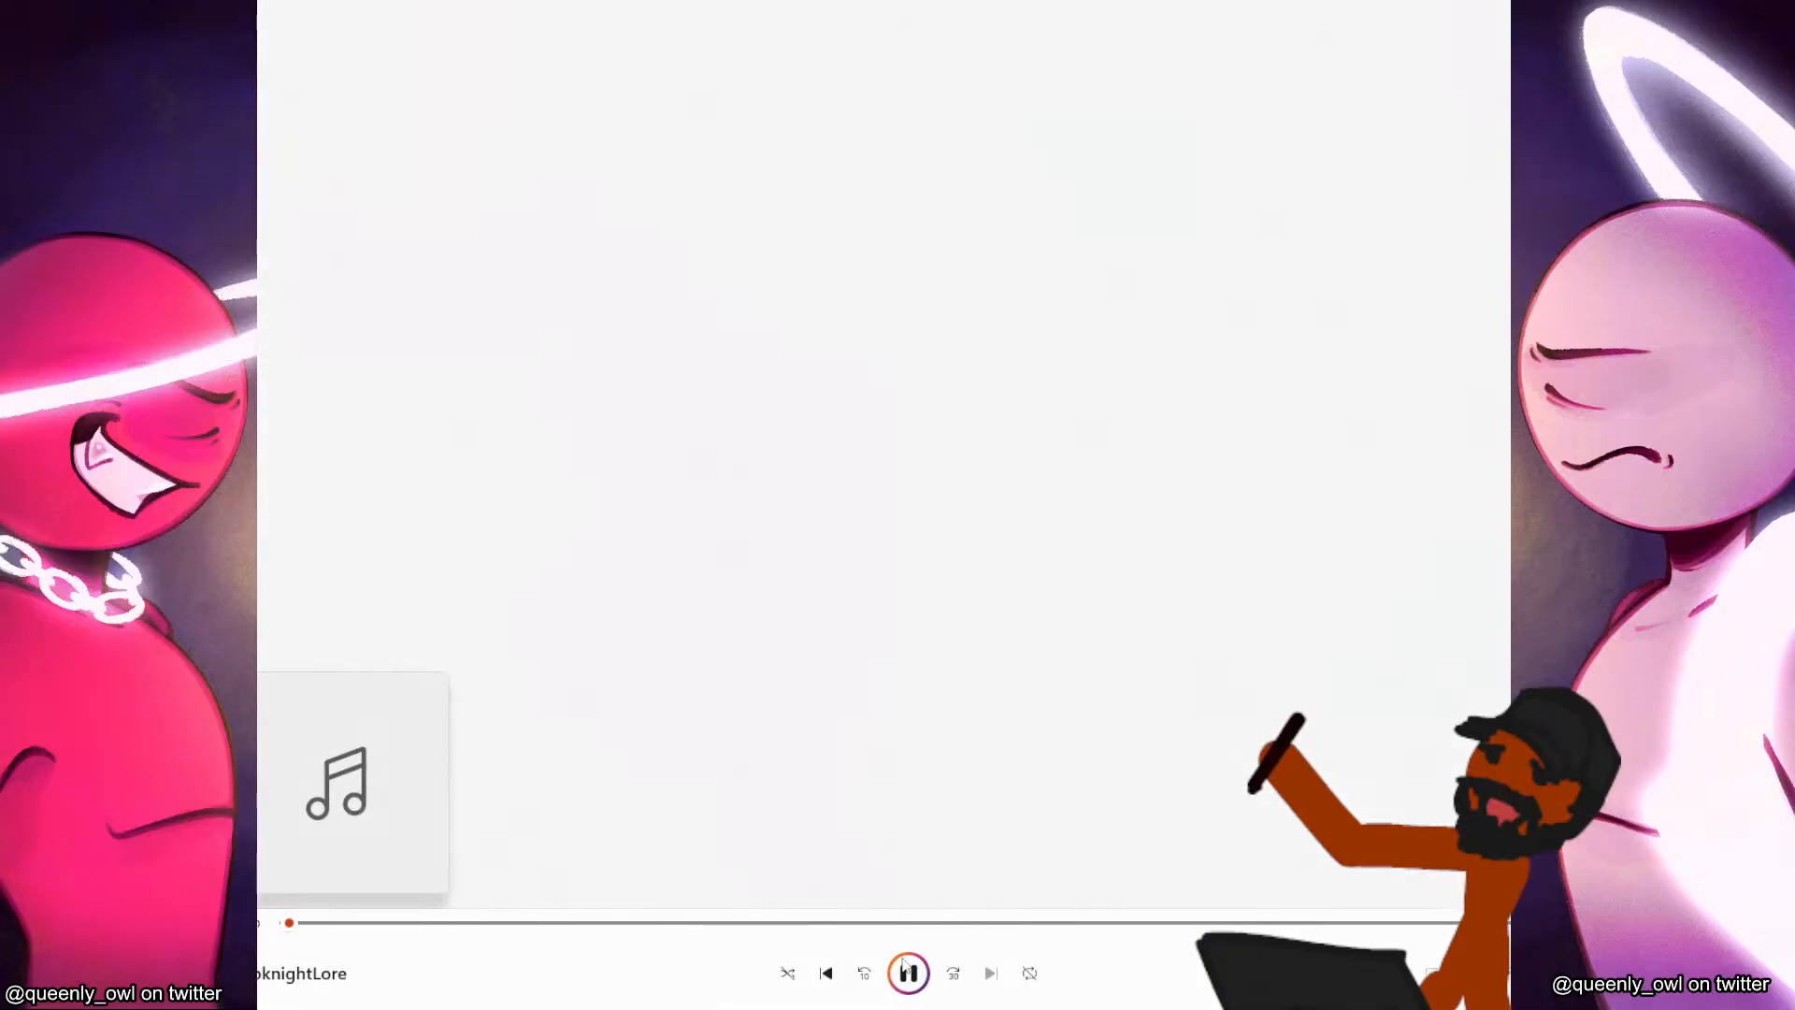
left_click(901, 967)
left_click(1413, 923)
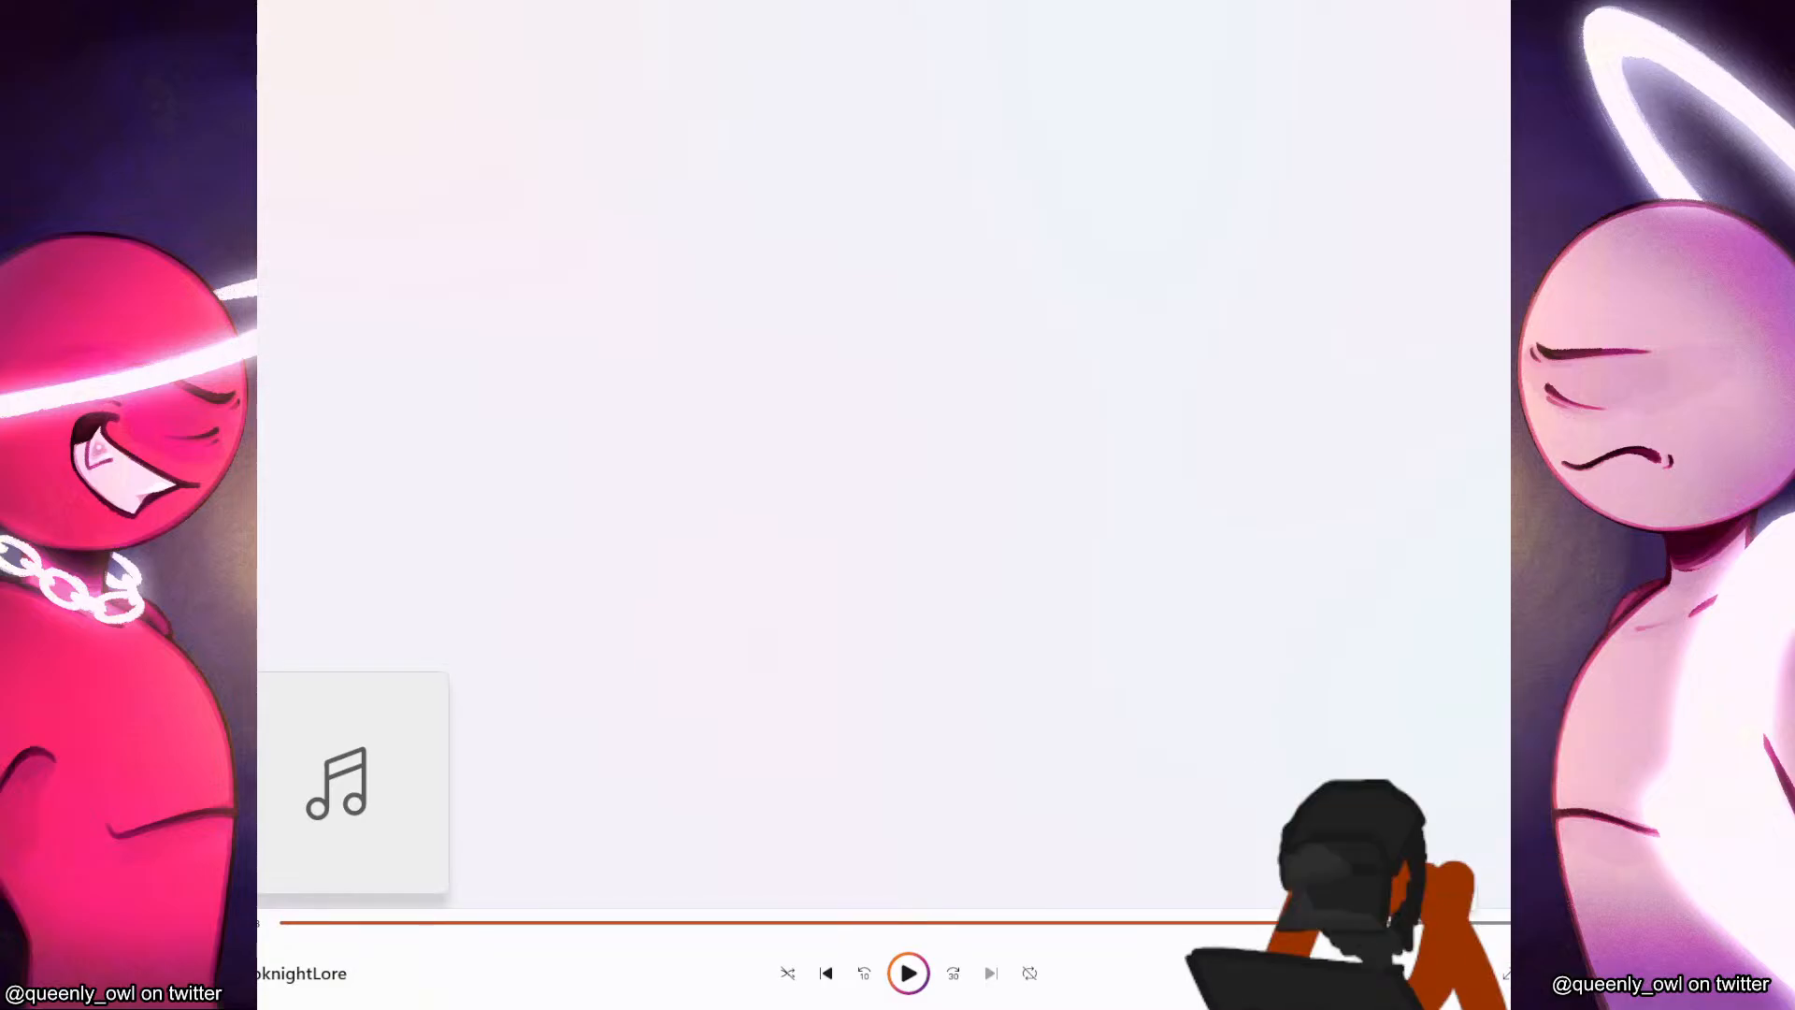
left_click(1357, 928)
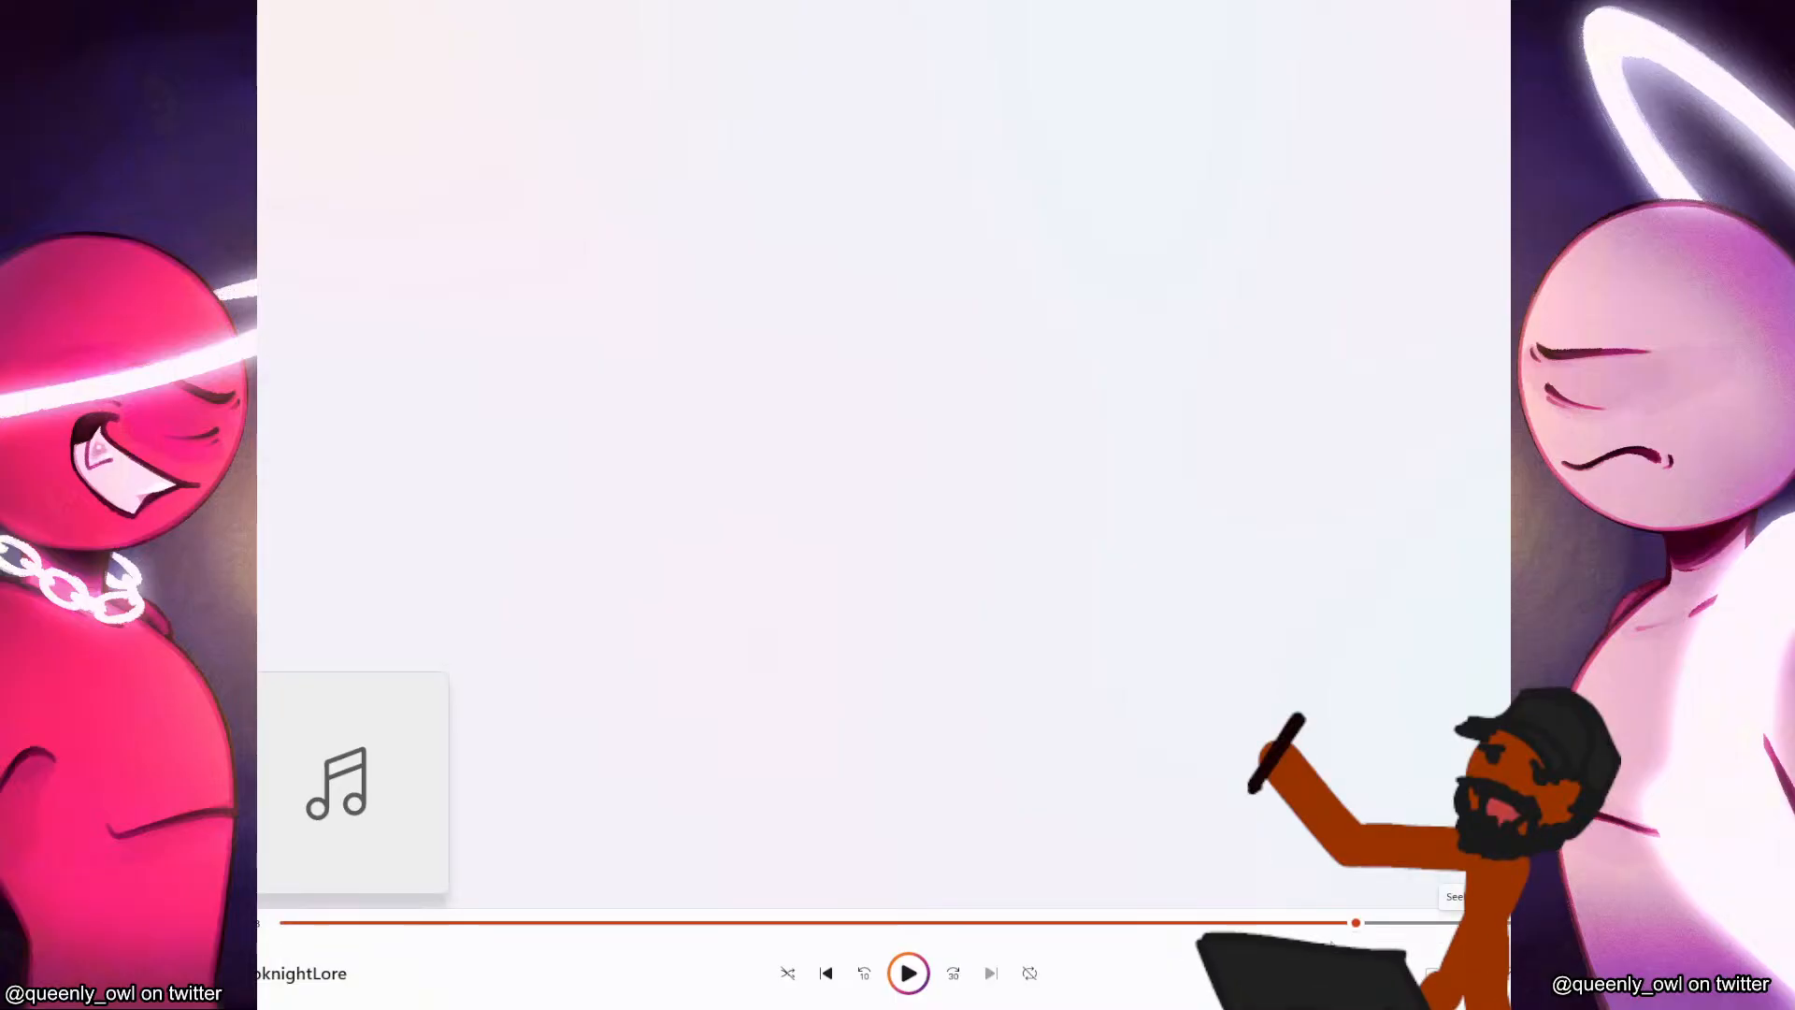
left_click(916, 984)
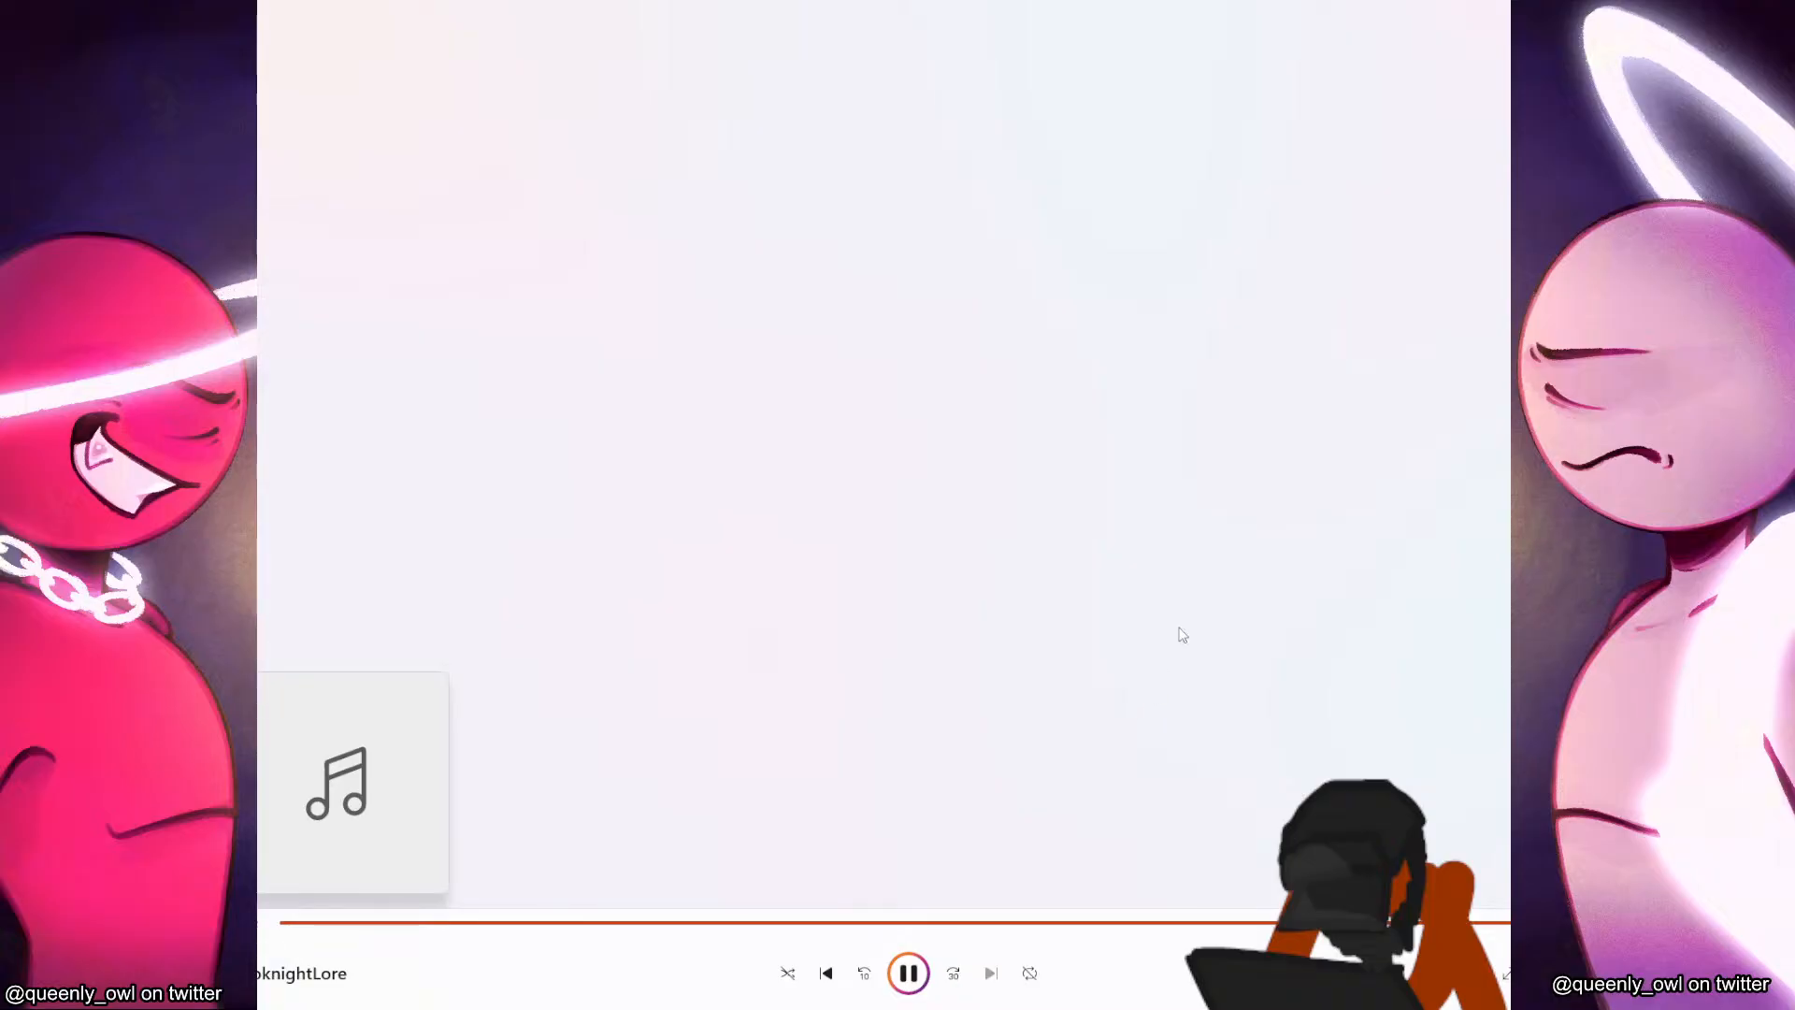
left_click(908, 973)
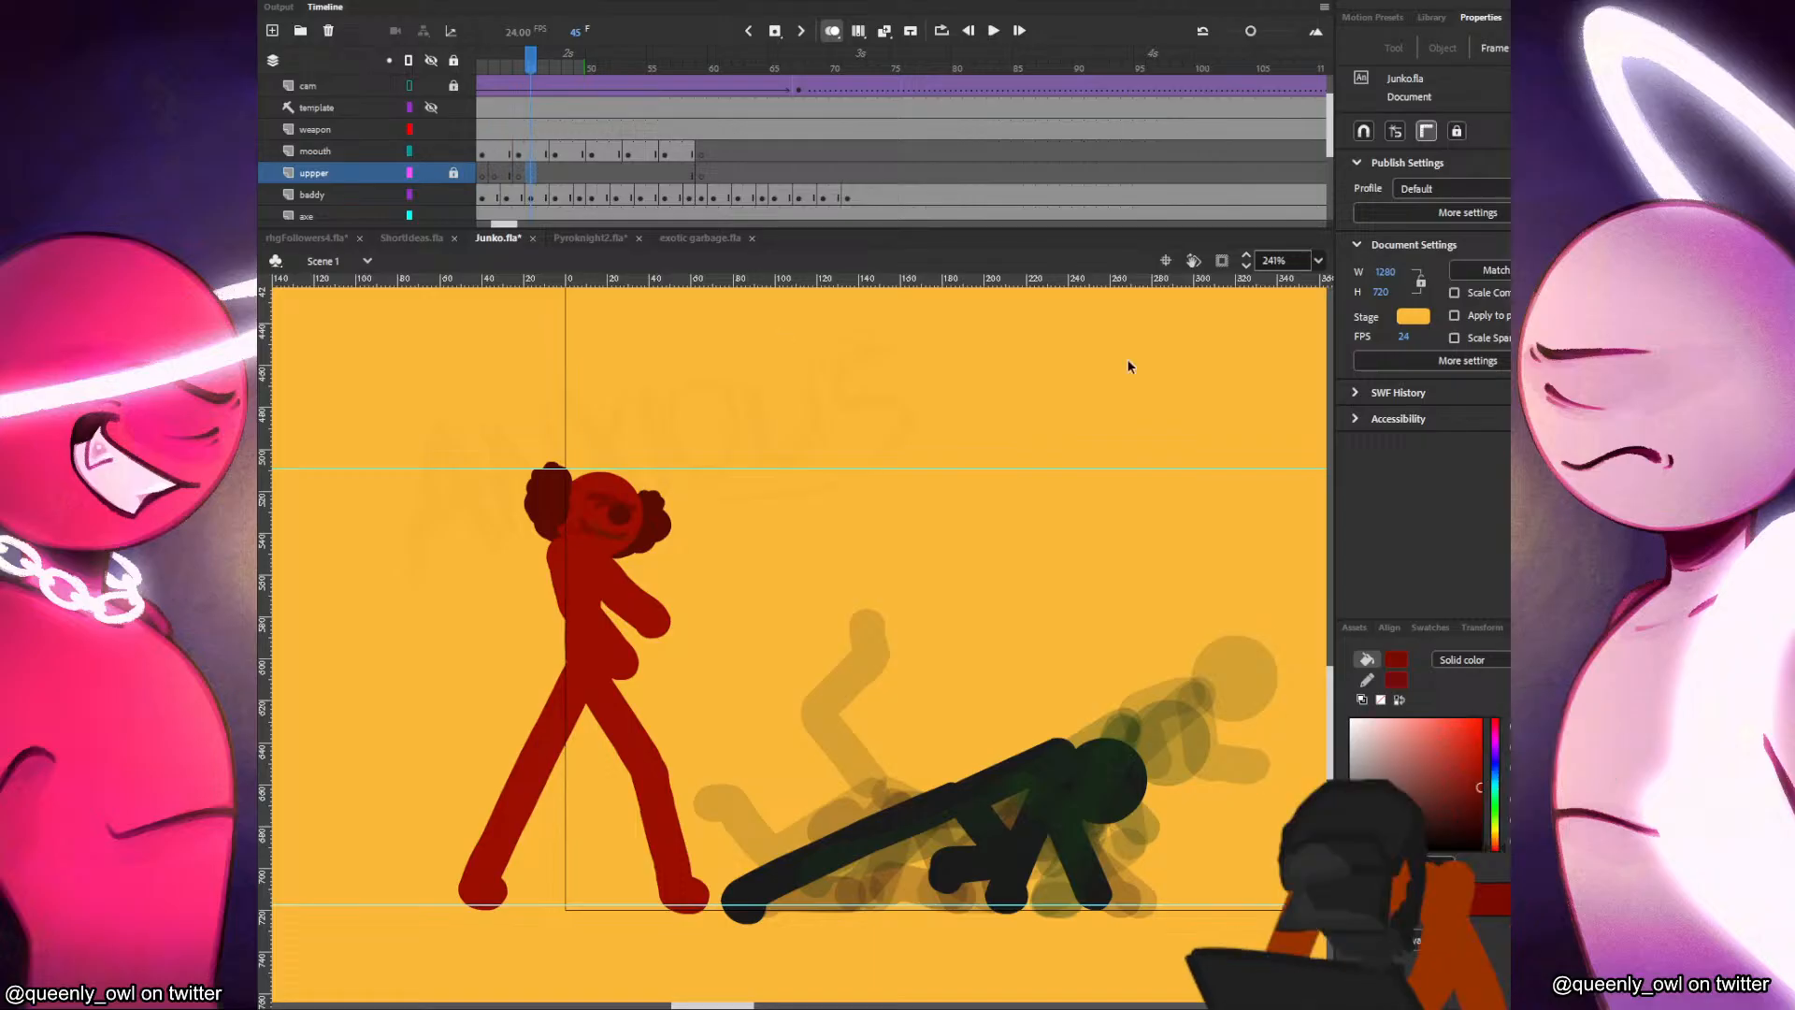
Return to Adobe Animate and save Junko.fla.
left_click(841, 318)
key("ctrl+s")
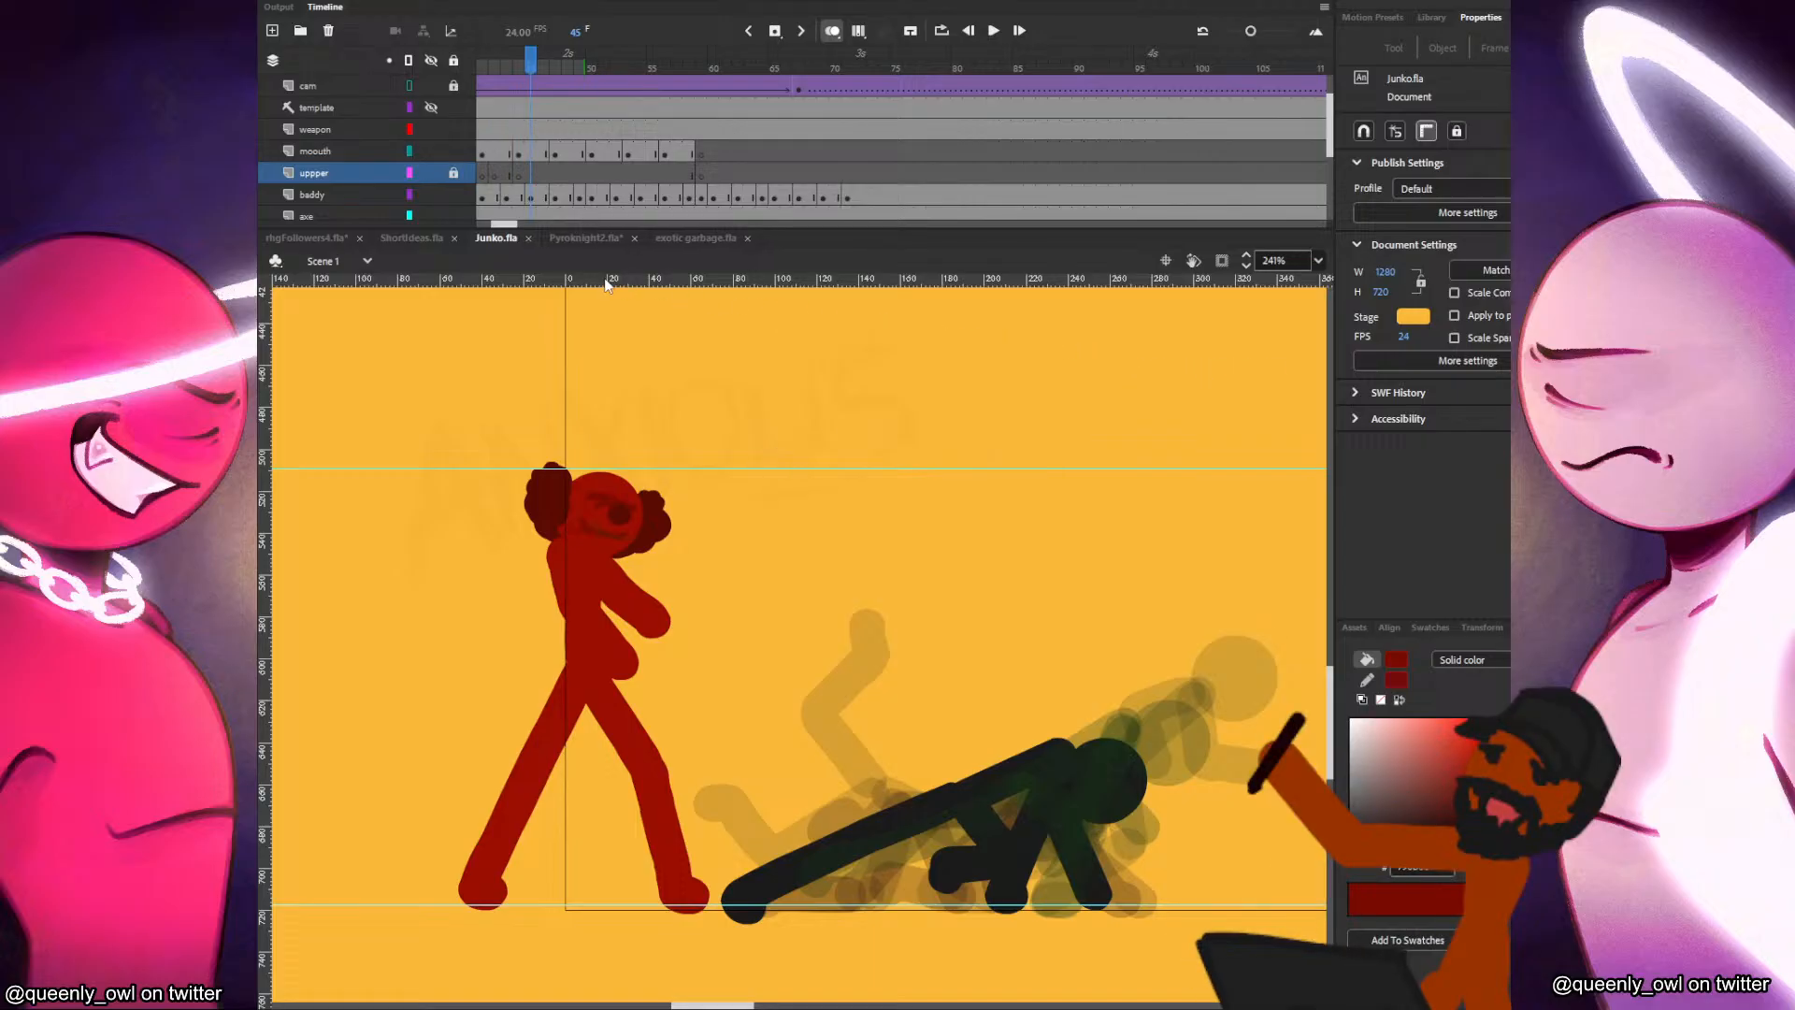